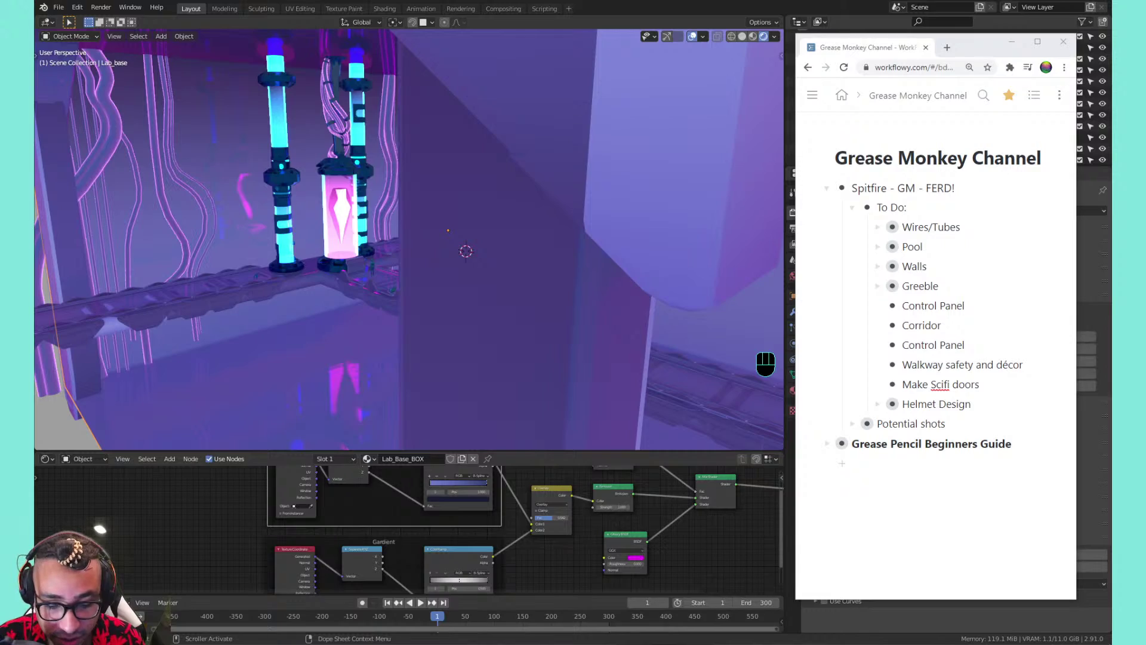
Look over the Spitfire Storyboards YouTube channel page and the lofi radio window, and minimise the channel window
{"action": "left_click_drag", "start_coordinate": [654, 169], "coordinate": [624, 44]}
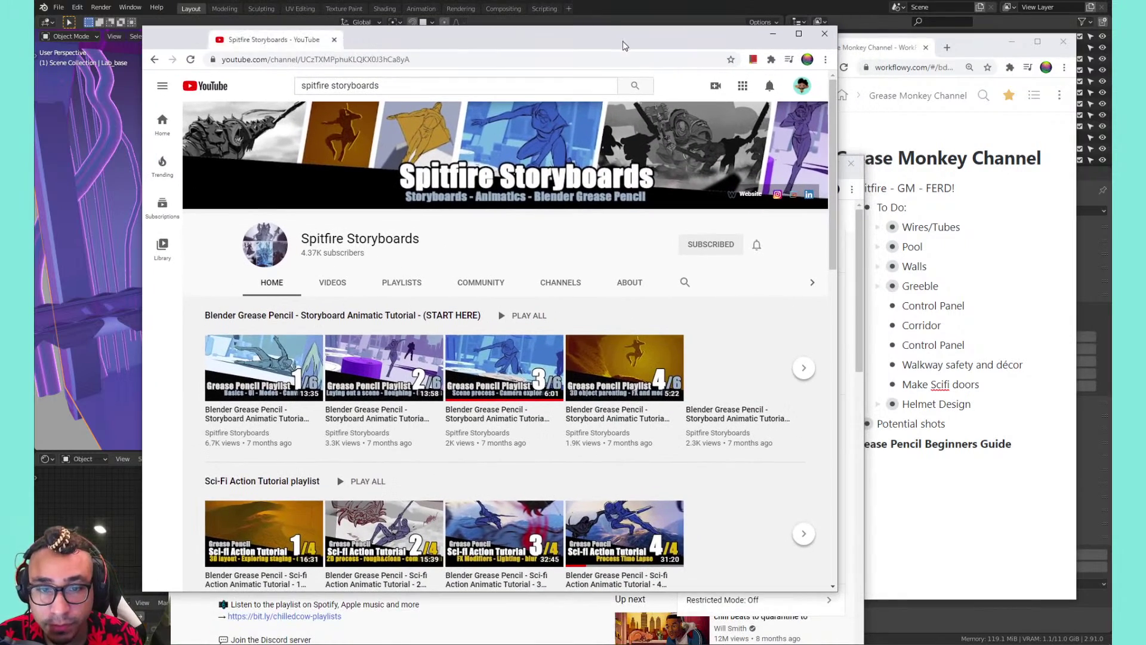
{"action": "left_click", "coordinate": [856, 235]}
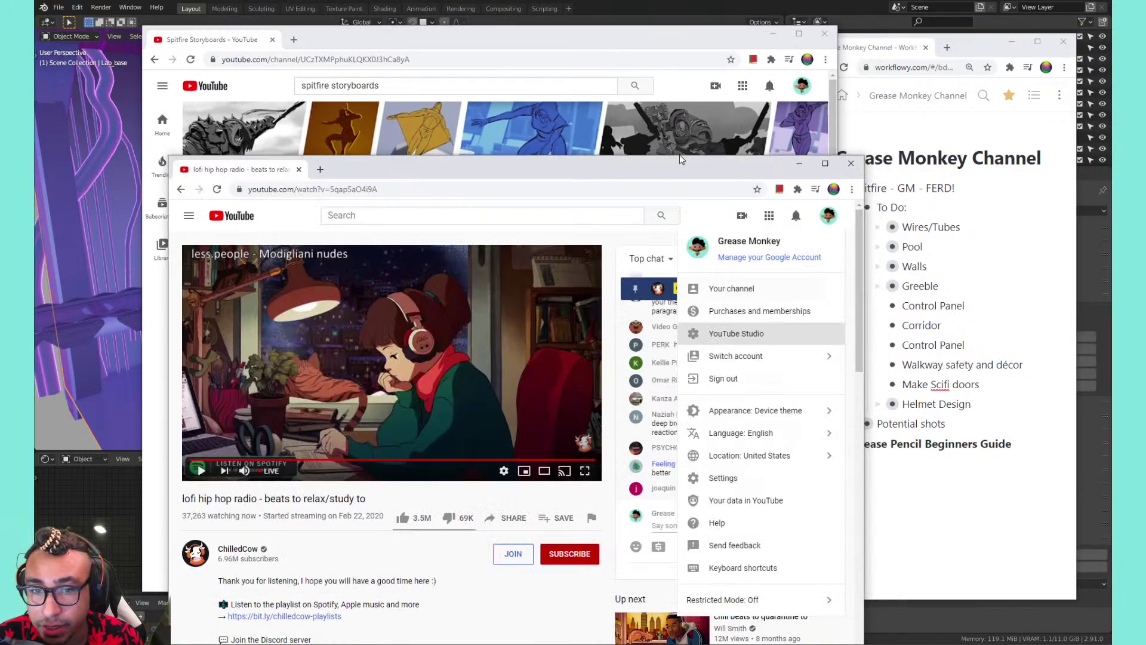
{"action": "left_click", "coordinate": [778, 77]}
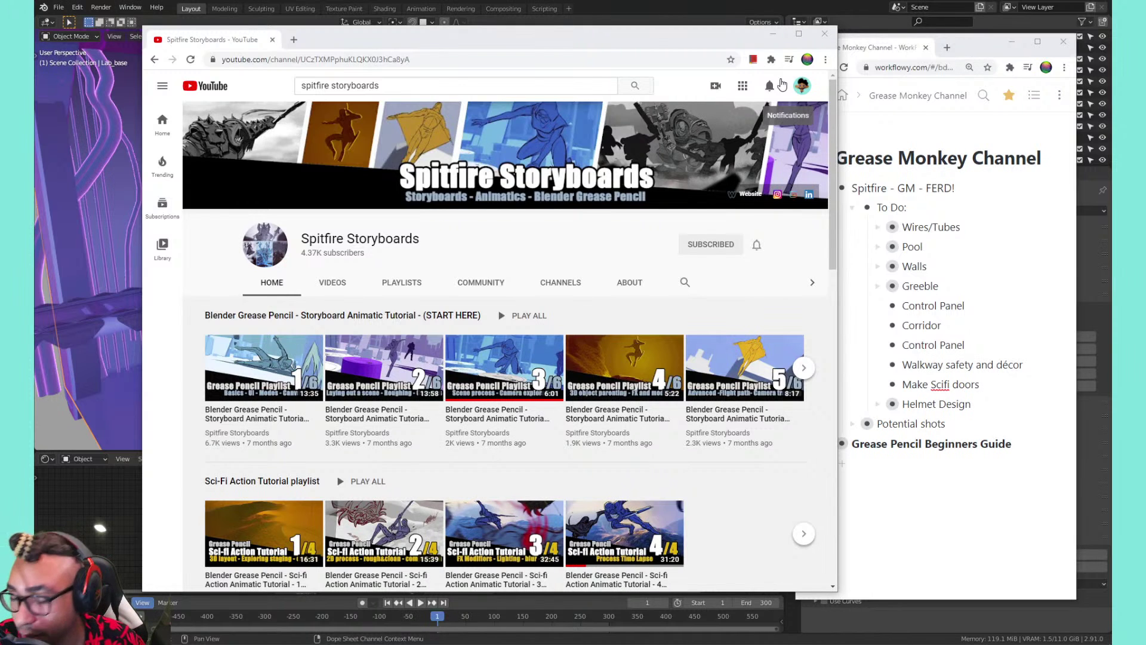
{"action": "left_click", "coordinate": [773, 34]}
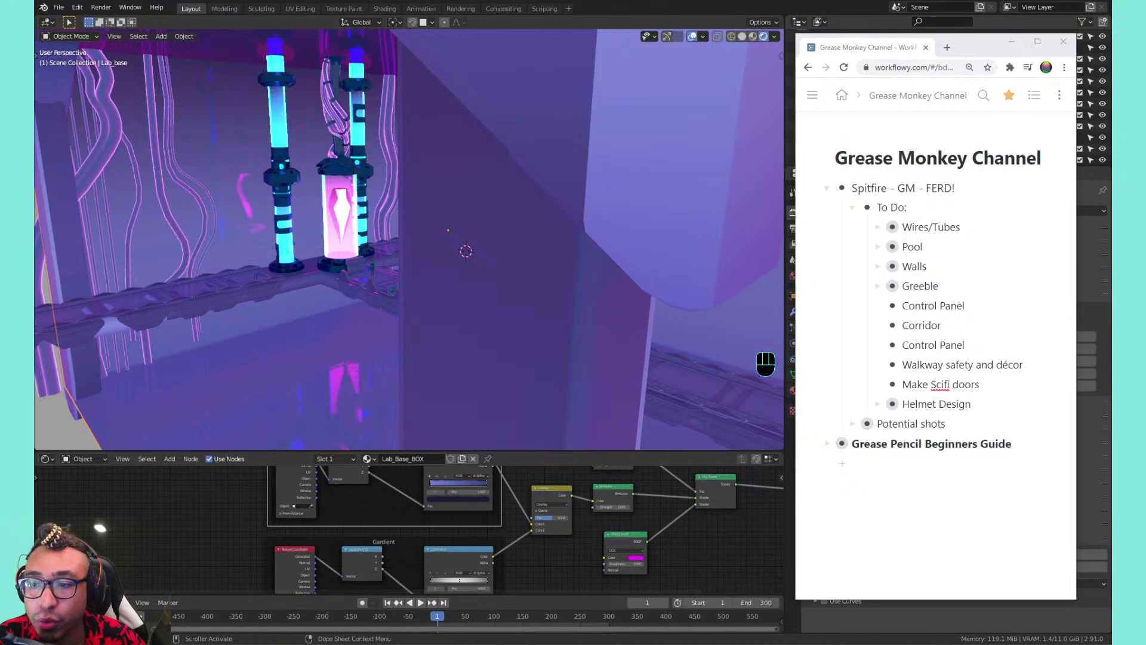
Unhide all hidden objects in the lab scene and select the glow plane in the pool
{"action": "middle_click_drag", "start_coordinate": [362, 163], "coordinate": [334, 203], "text": "shift"}
{"action": "key", "text": "alt+h"}
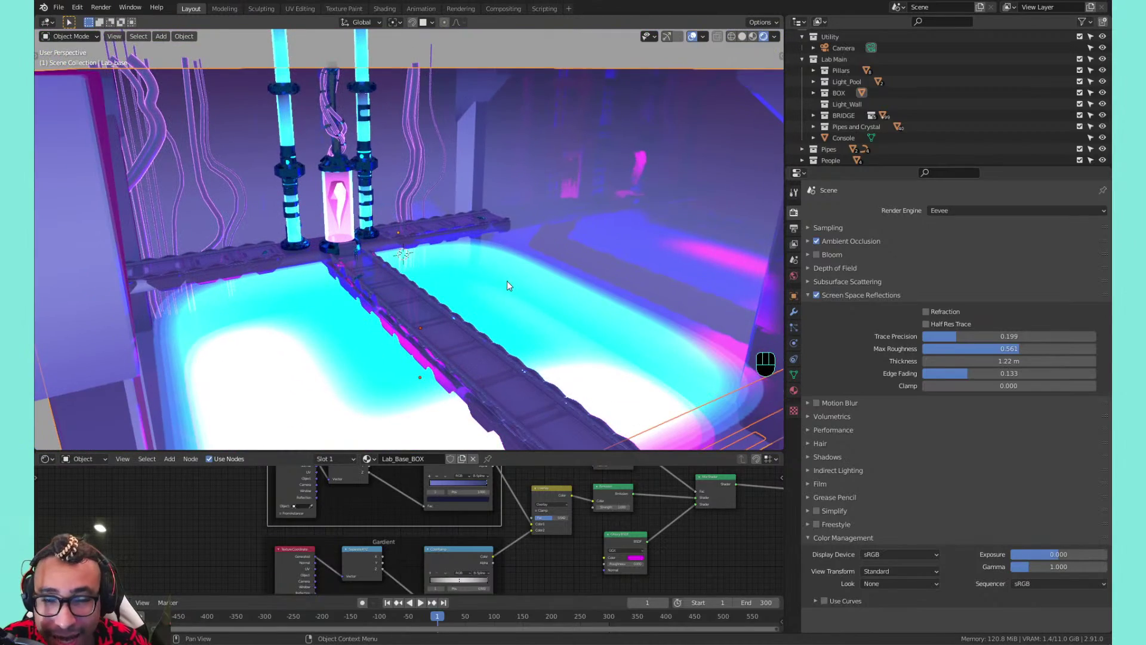
{"action": "left_click", "coordinate": [476, 271]}
Examine the console, crystal tube, glowing pillars and walkways around the pool from close up and farther away
{"action": "middle_click_drag", "start_coordinate": [349, 344], "coordinate": [415, 258], "text": "shift"}
{"action": "scroll", "coordinate": [339, 319], "scroll_direction": "up", "scroll_amount": 3}
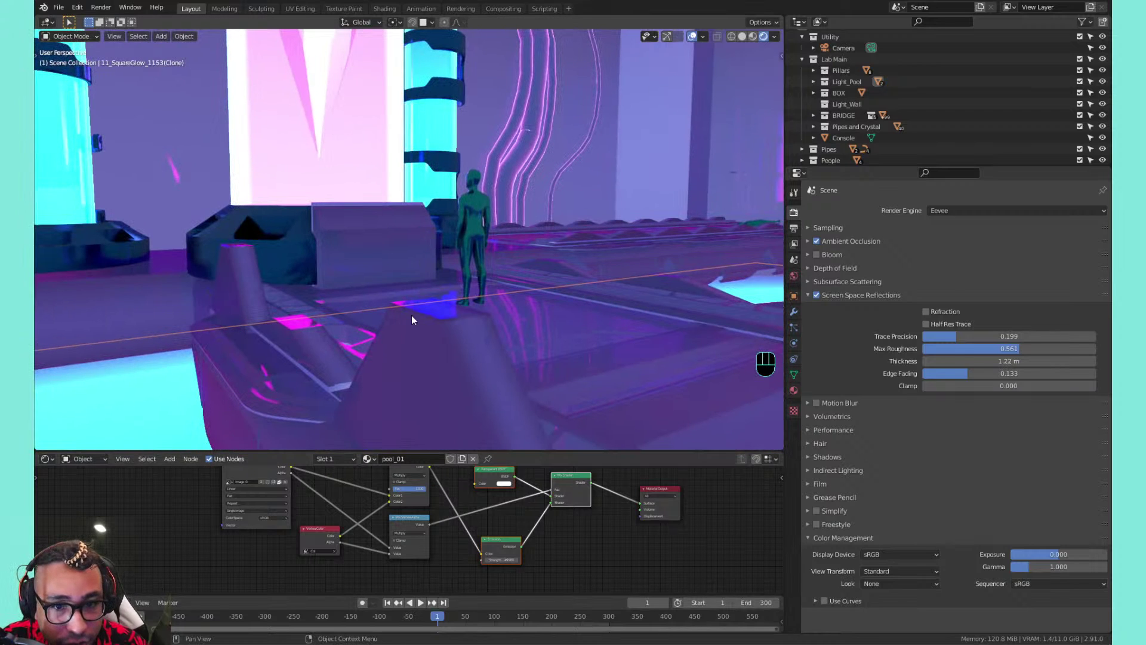
{"action": "middle_click_drag", "start_coordinate": [417, 153], "coordinate": [483, 297], "text": "shift"}
{"action": "scroll", "coordinate": [468, 208], "scroll_direction": "down", "scroll_amount": 3}
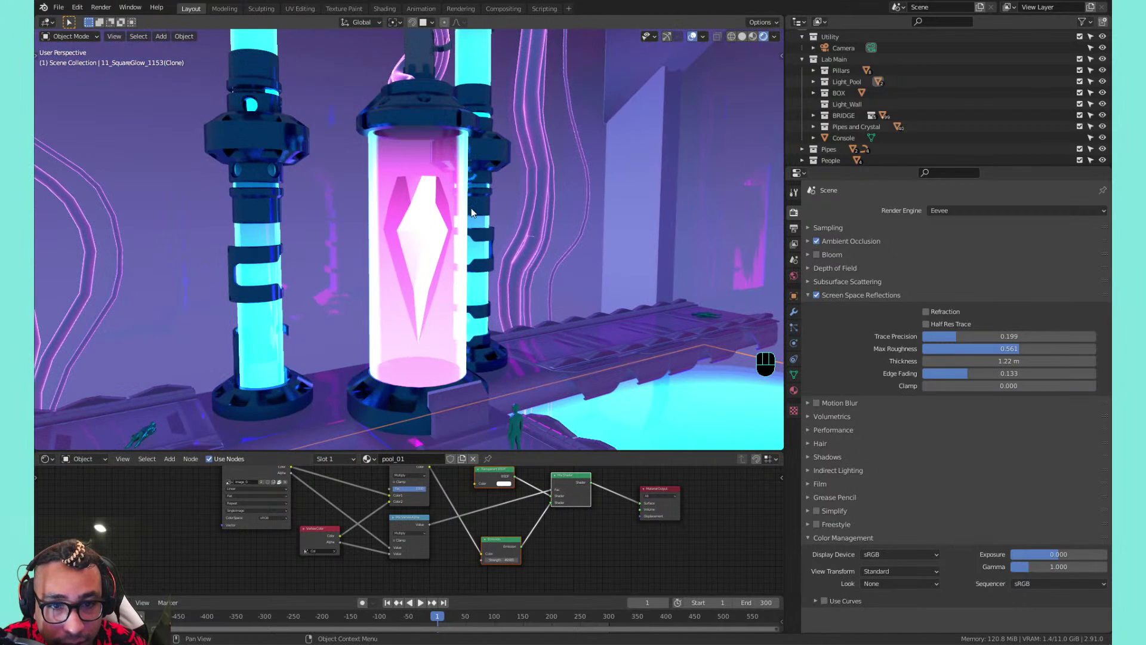
{"action": "scroll", "coordinate": [472, 210], "scroll_direction": "down", "scroll_amount": 2}
{"action": "scroll", "coordinate": [472, 210], "scroll_direction": "down", "scroll_amount": 2}
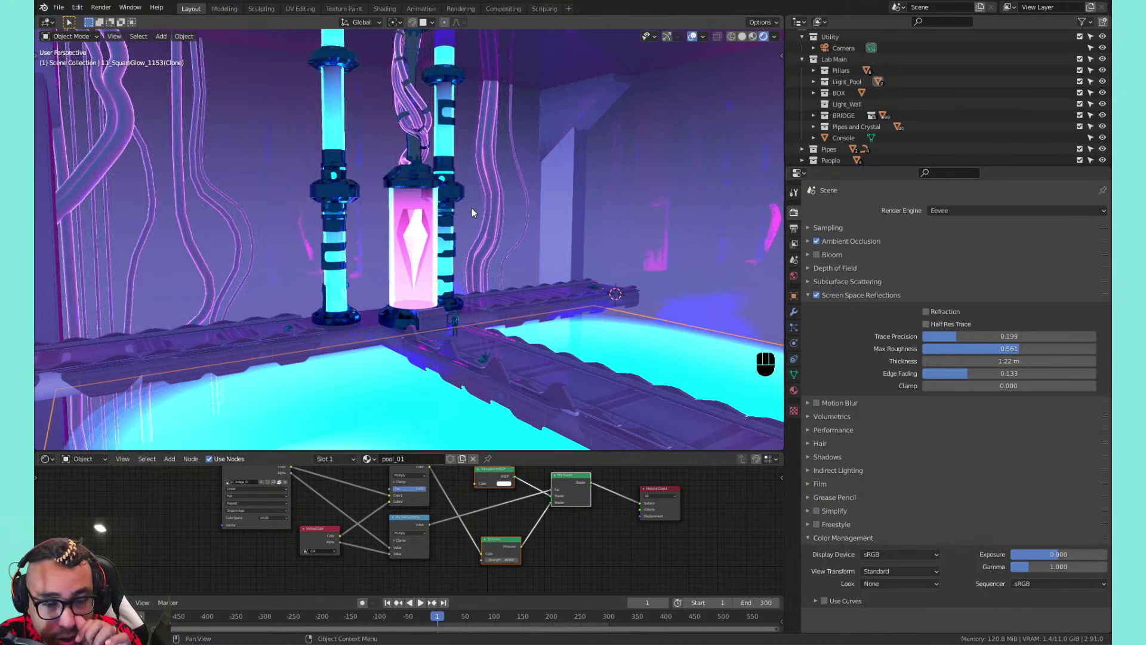
{"action": "scroll", "coordinate": [471, 208], "scroll_direction": "up", "scroll_amount": 4}
{"action": "scroll", "coordinate": [472, 208], "scroll_direction": "down", "scroll_amount": 3}
{"action": "middle_click_drag", "start_coordinate": [472, 208], "coordinate": [299, 233]}
{"action": "middle_click_drag", "start_coordinate": [299, 233], "coordinate": [461, 246], "text": "shift"}
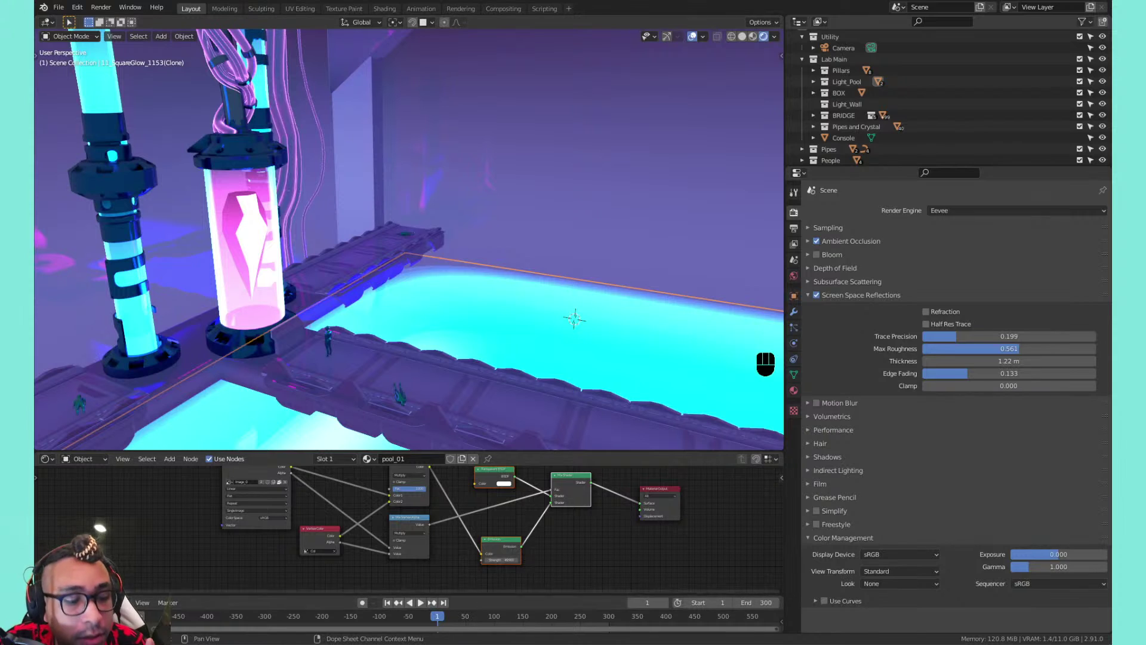
Close the Spitfire Storyboards browser window and bring up the Grease Monkey Channel outline in Workflowy
{"action": "left_click", "coordinate": [203, 635]}
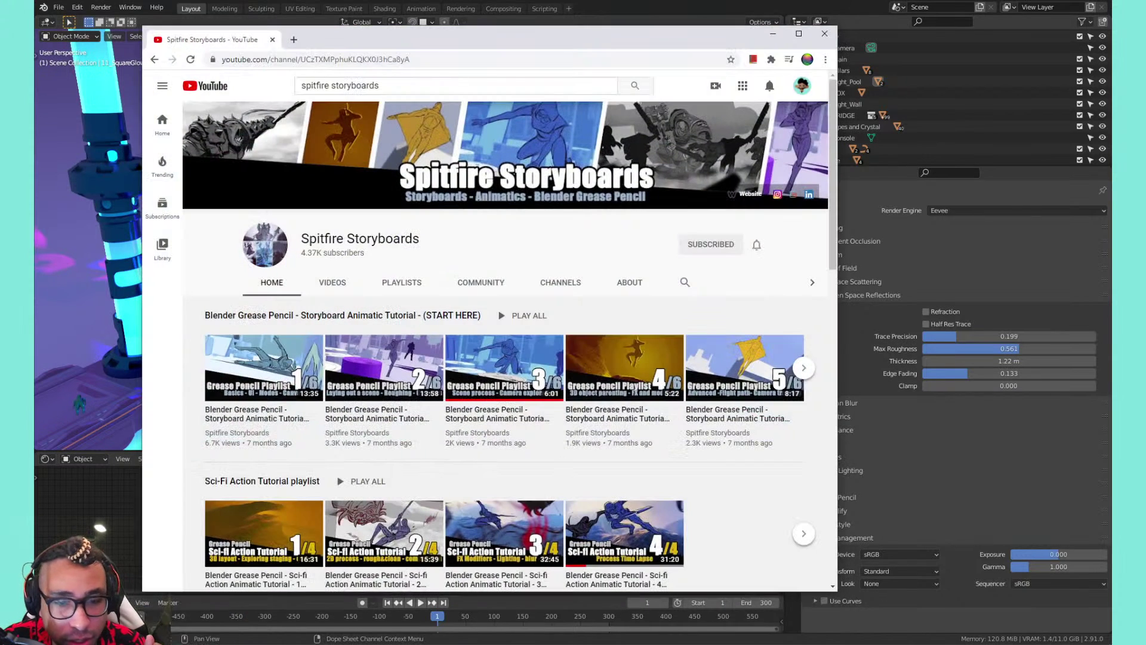
{"action": "left_click", "coordinate": [273, 39]}
{"action": "mouse_move", "coordinate": [165, 644]}
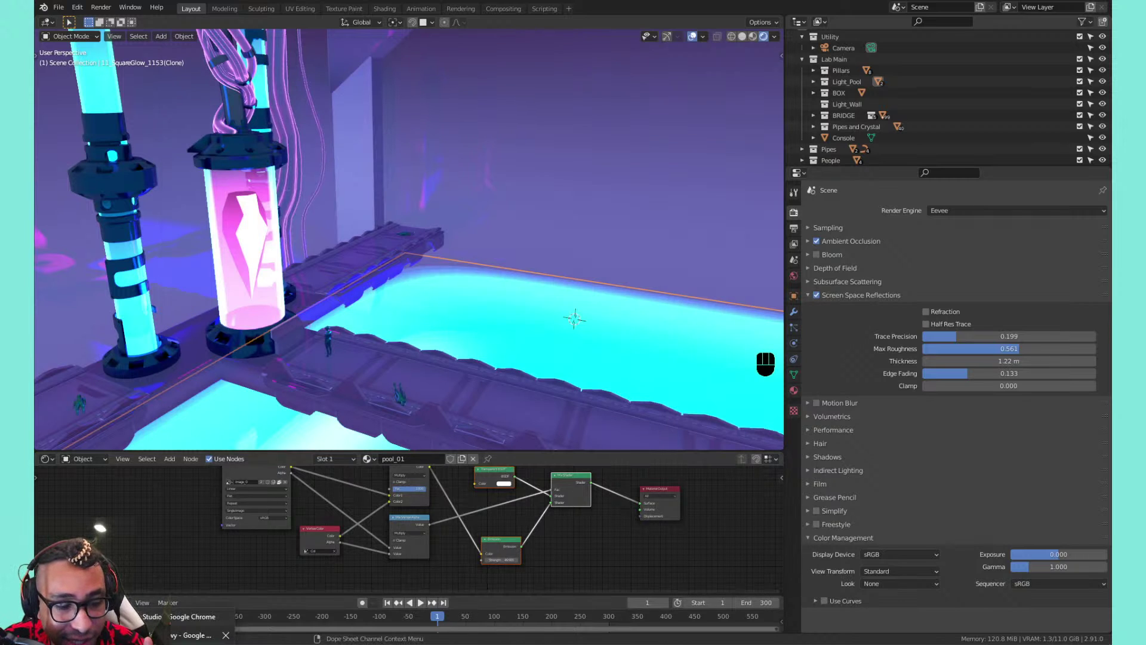
{"action": "left_click", "coordinate": [191, 635]}
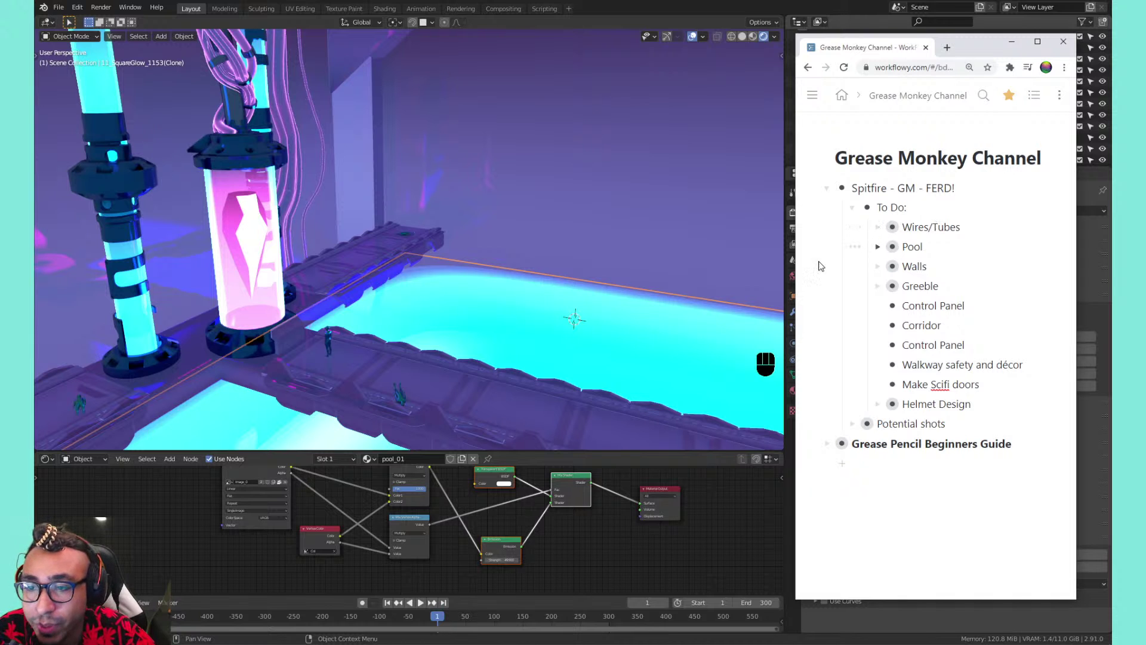
Review the whole lab room alongside the To Do list in the Workflowy outline
{"action": "scroll", "coordinate": [244, 142], "scroll_direction": "down", "scroll_amount": 4}
{"action": "middle_click_drag", "start_coordinate": [310, 184], "coordinate": [330, 109], "text": "shift"}
{"action": "scroll", "coordinate": [331, 108], "scroll_direction": "down", "scroll_amount": 2}
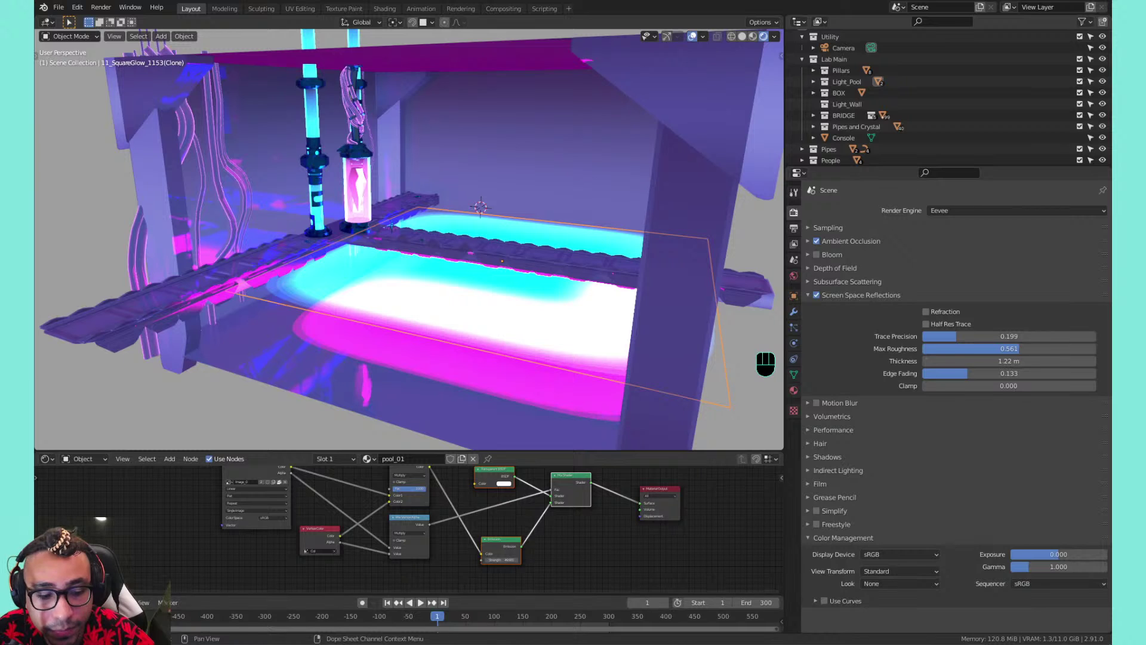
{"action": "left_click", "coordinate": [161, 644]}
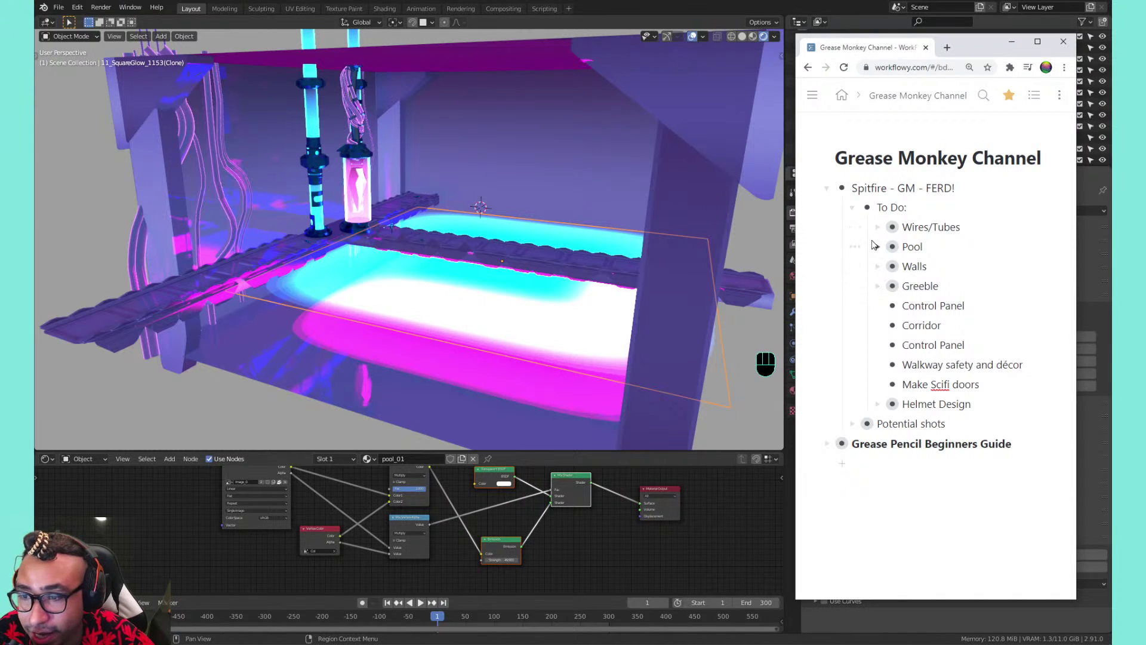
{"action": "scroll", "coordinate": [332, 245], "scroll_direction": "up", "scroll_amount": 4}
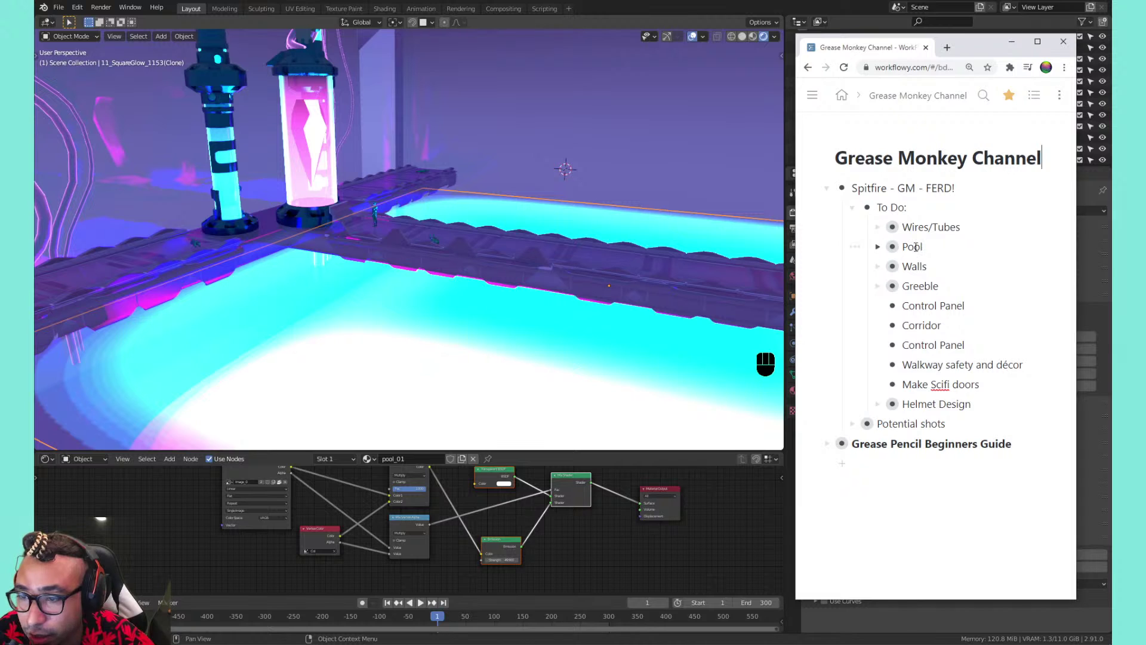
{"action": "scroll", "coordinate": [679, 265], "scroll_direction": "down", "scroll_amount": 4}
{"action": "scroll", "coordinate": [675, 262], "scroll_direction": "down", "scroll_amount": 2}
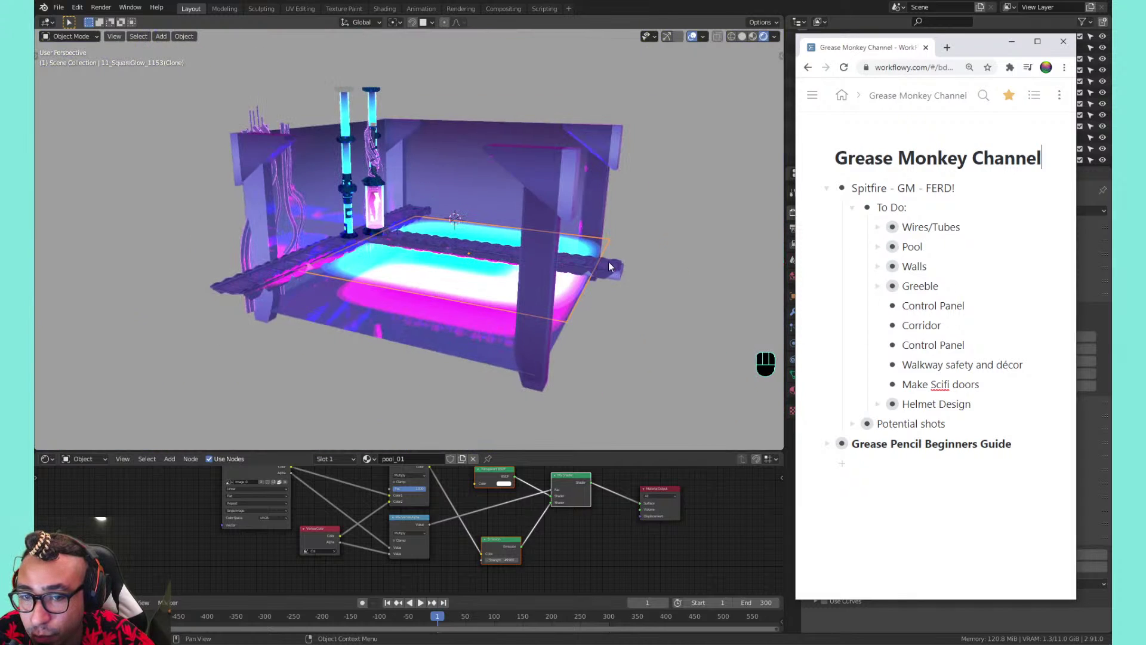
{"action": "scroll", "coordinate": [611, 263], "scroll_direction": "up", "scroll_amount": 1}
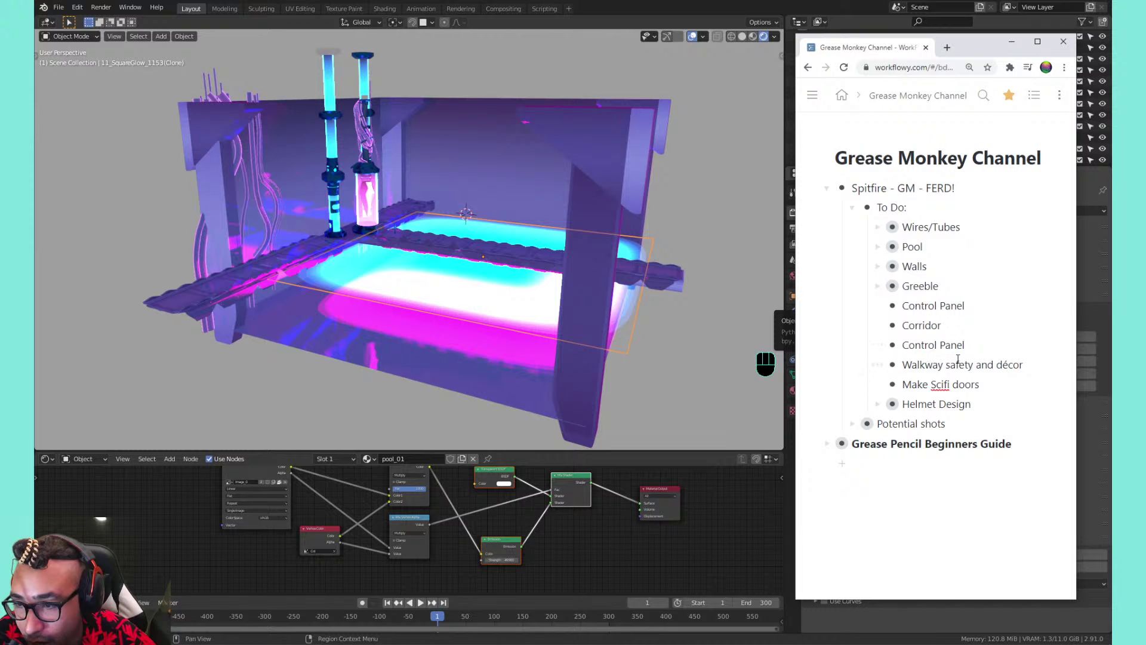
{"action": "scroll", "coordinate": [557, 273], "scroll_direction": "up", "scroll_amount": 3}
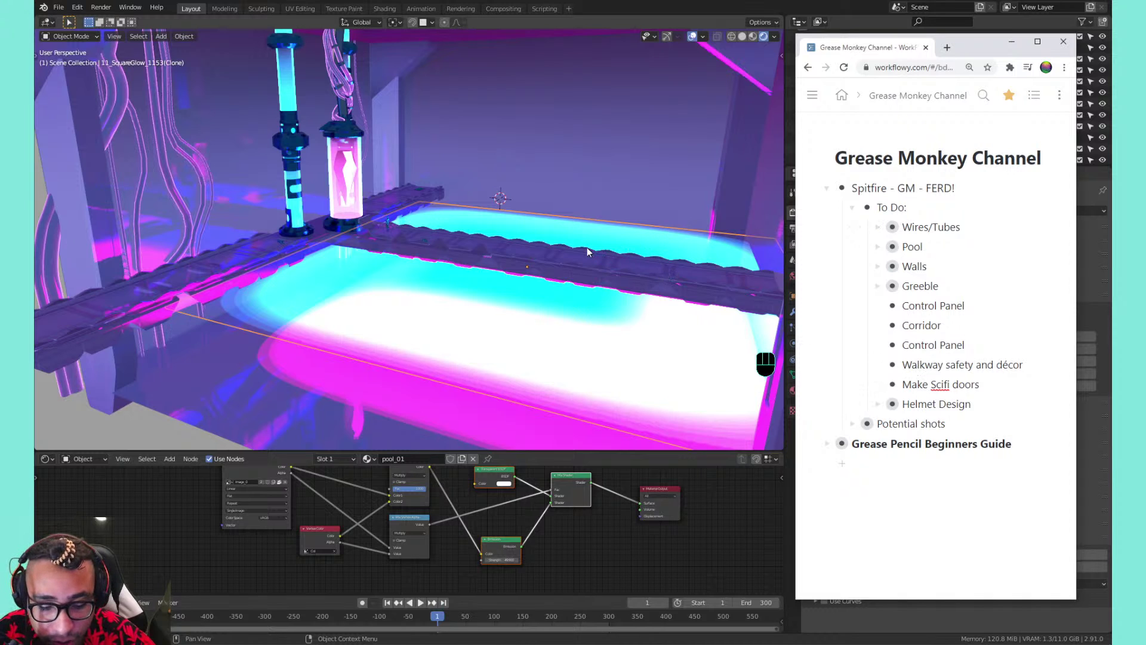
{"action": "scroll", "coordinate": [586, 248], "scroll_direction": "down", "scroll_amount": 2}
{"action": "scroll", "coordinate": [587, 251], "scroll_direction": "up", "scroll_amount": 2}
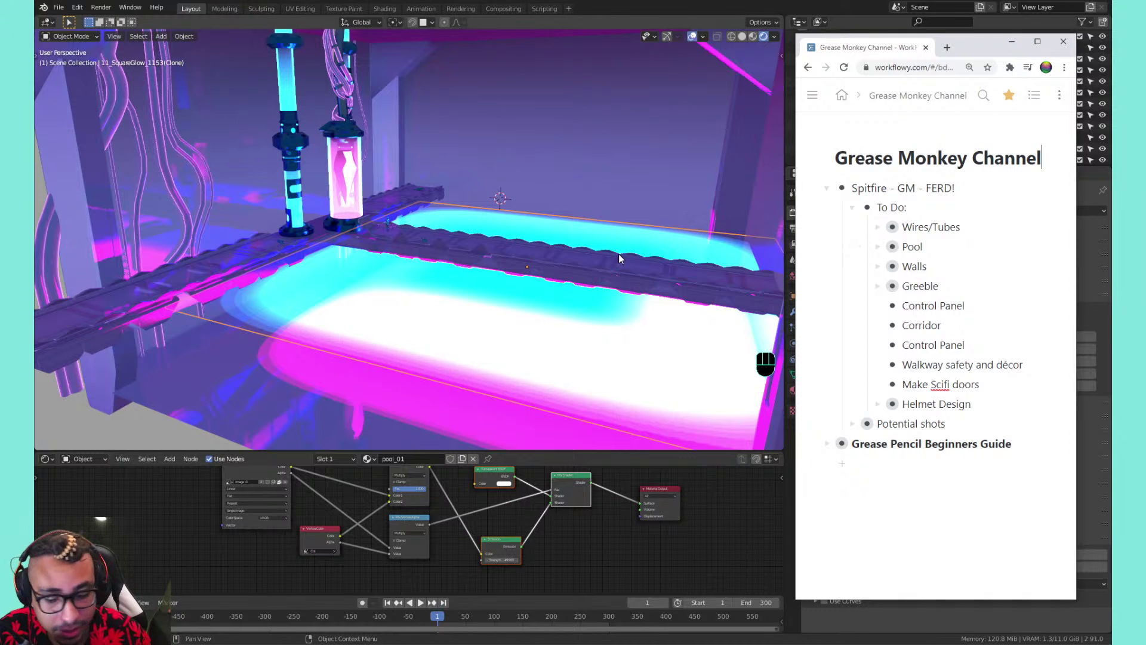
Hide the two glow planes of the pool so only the room's floor remains beneath the walkways
{"action": "middle_click_drag", "start_coordinate": [616, 212], "coordinate": [512, 245]}
{"action": "scroll", "coordinate": [504, 254], "scroll_direction": "up", "scroll_amount": 2}
{"action": "scroll", "coordinate": [296, 292], "scroll_direction": "down", "scroll_amount": 1}
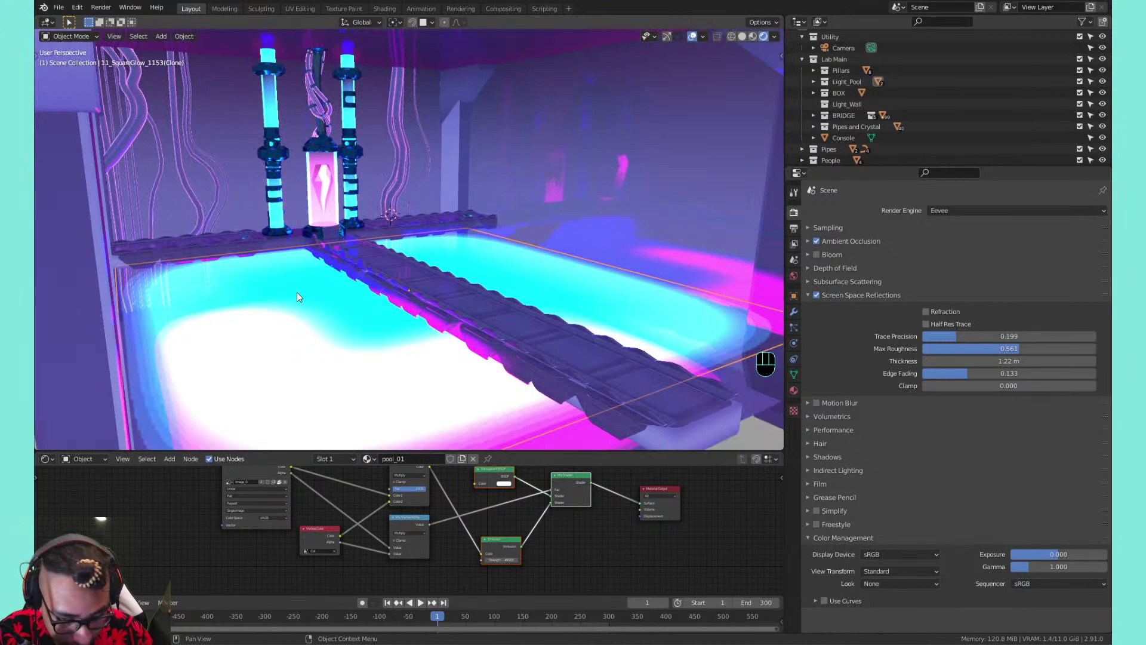
{"action": "key", "text": "h"}
{"action": "left_click", "coordinate": [330, 329]}
{"action": "mouse_move", "coordinate": [331, 329]}
{"action": "middle_mouse_down", "text": "shift"}
{"action": "mouse_move", "coordinate": [293, 335]}
{"action": "mouse_move", "coordinate": [308, 317]}
{"action": "mouse_move", "coordinate": [365, 305]}
{"action": "mouse_move", "coordinate": [384, 315]}
{"action": "middle_mouse_up", "text": "shift"}
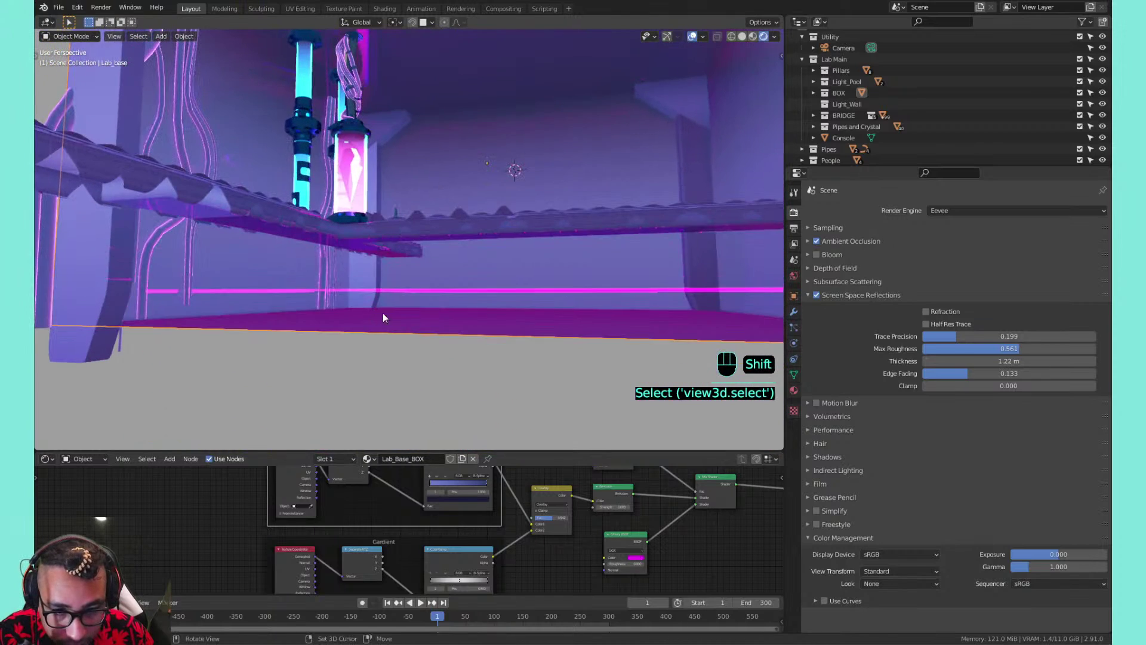
{"action": "left_click", "coordinate": [420, 290]}
{"action": "key", "text": "h"}
Show the 3D viewport's View settings with the View section expanded and the 3D Cursor section collapsed
{"action": "middle_click_drag", "start_coordinate": [500, 249], "coordinate": [545, 164], "text": "shift"}
{"action": "key", "text": "n"}
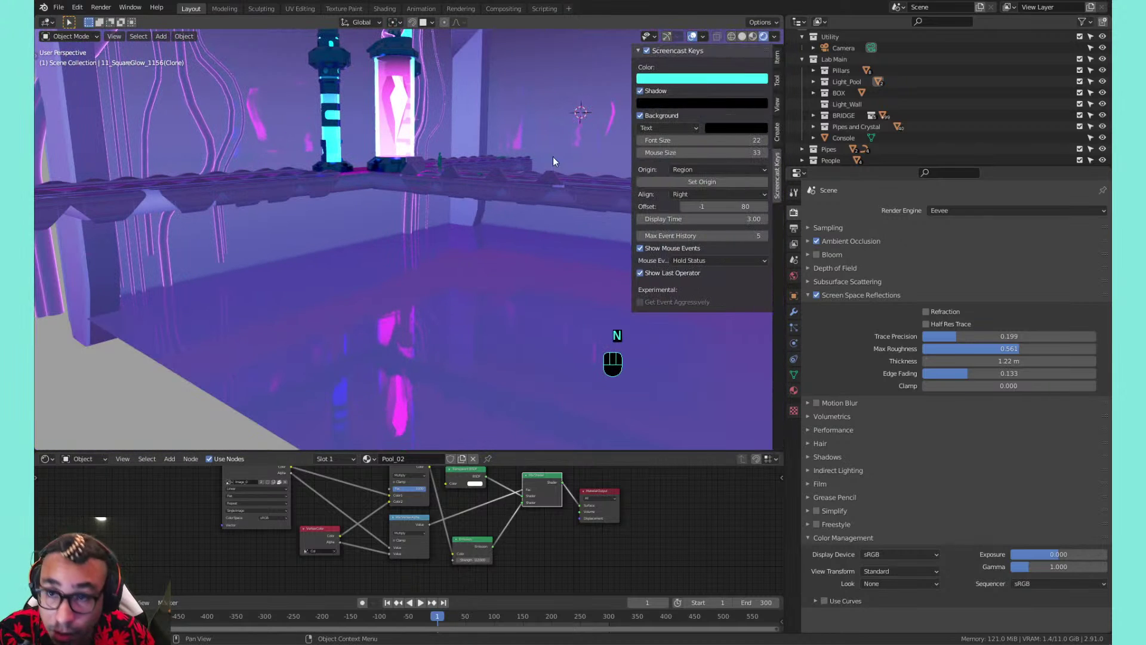
{"action": "left_click", "coordinate": [778, 103]}
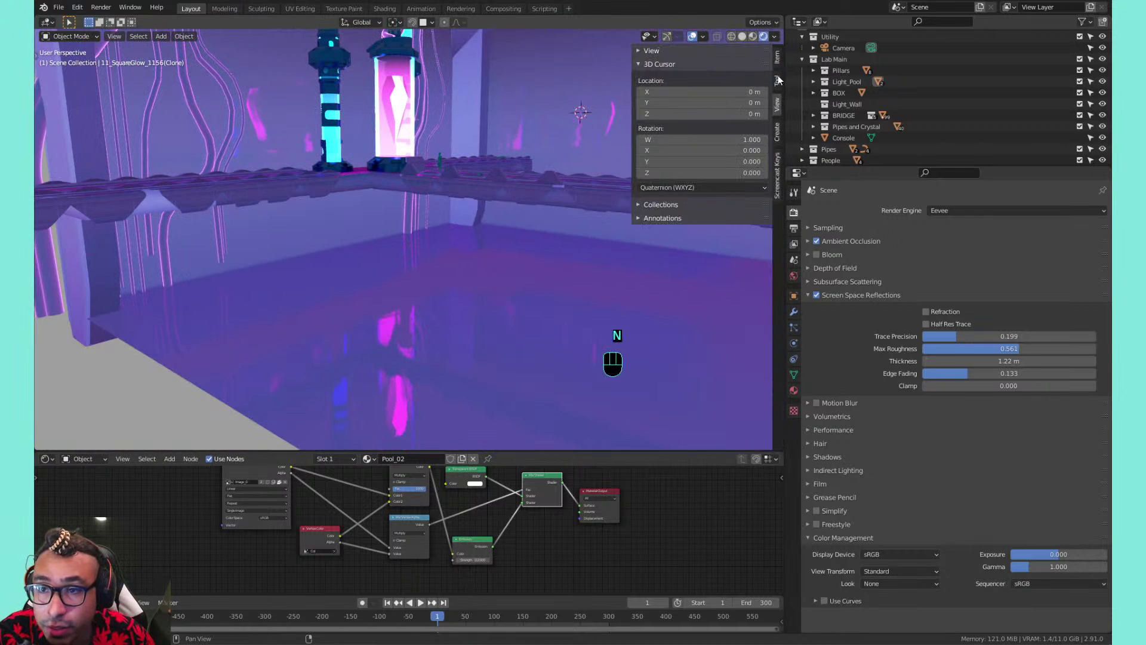
{"action": "left_click", "coordinate": [741, 64]}
{"action": "left_click", "coordinate": [703, 49]}
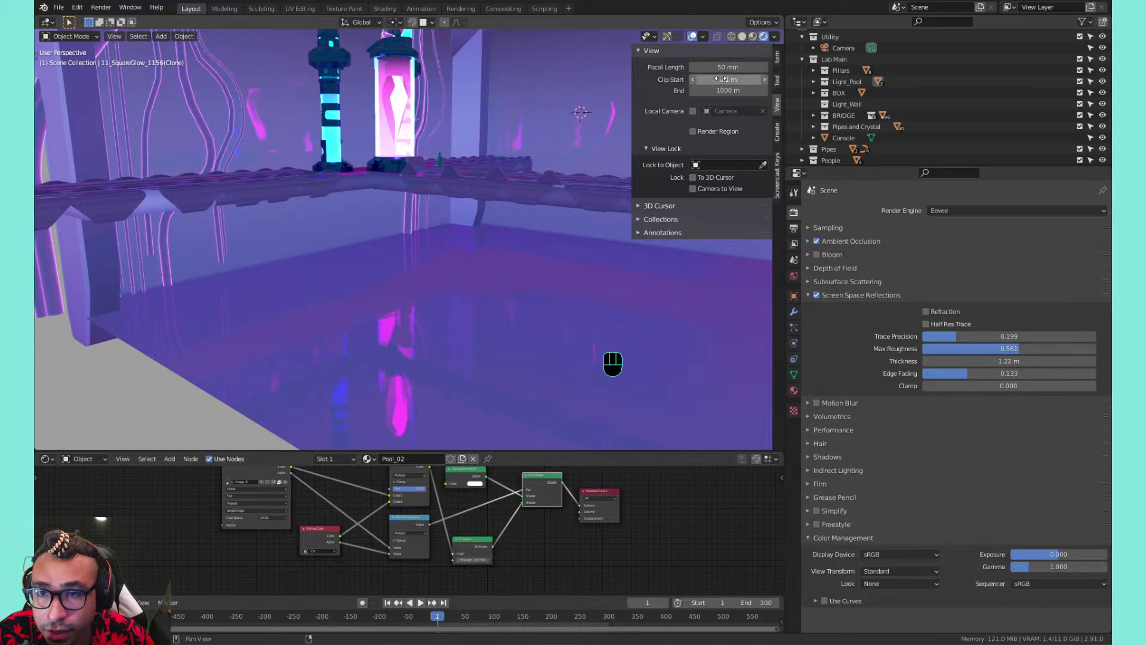
Try a viewport clip start of 0.001 m and restore it to 0.1 m
{"action": "left_click", "coordinate": [723, 80]}
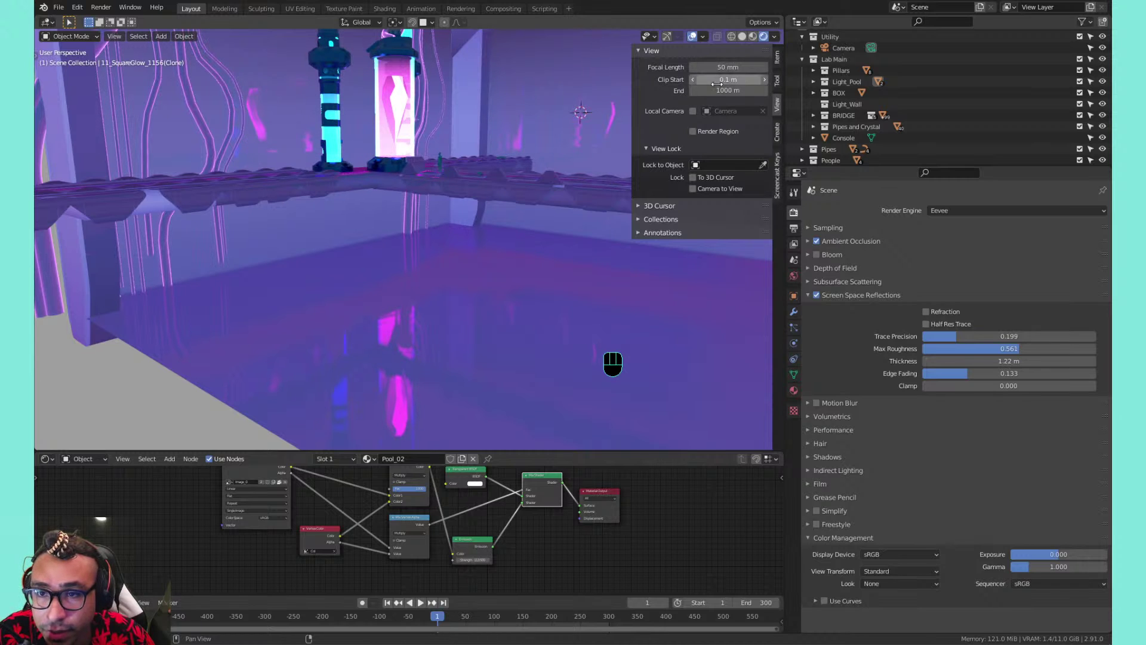
{"action": "mouse_move", "coordinate": [720, 80]}
{"action": "left_mouse_down"}
{"action": "mouse_move", "coordinate": [704, 79]}
{"action": "mouse_move", "coordinate": [734, 82]}
{"action": "left_mouse_up"}
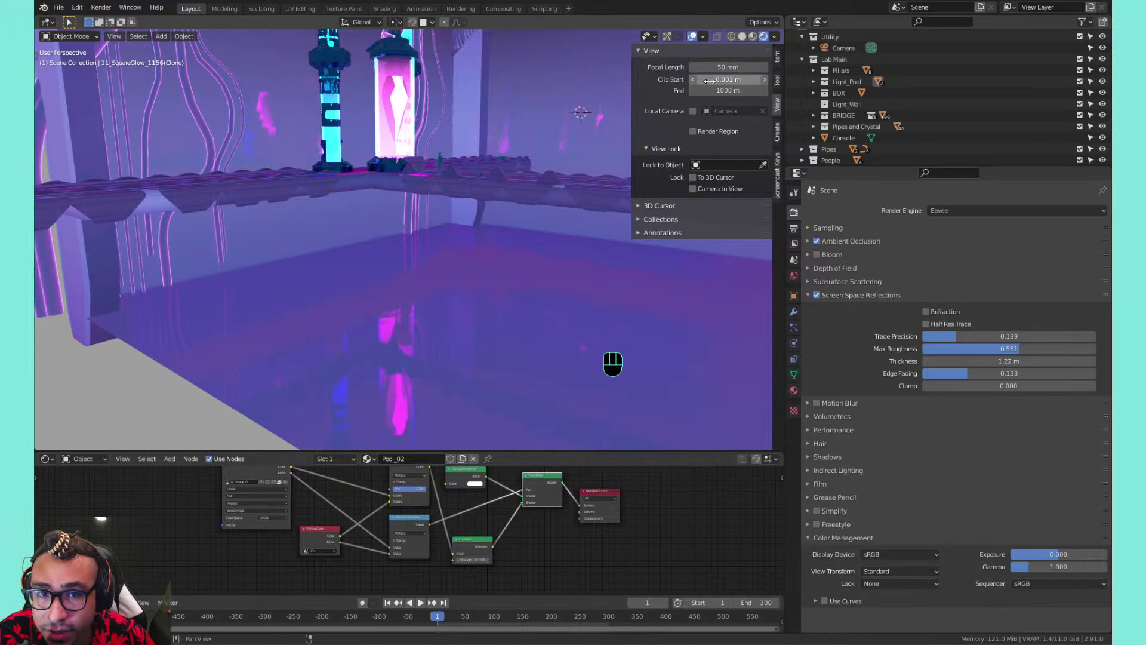
{"action": "left_click", "coordinate": [754, 81]}
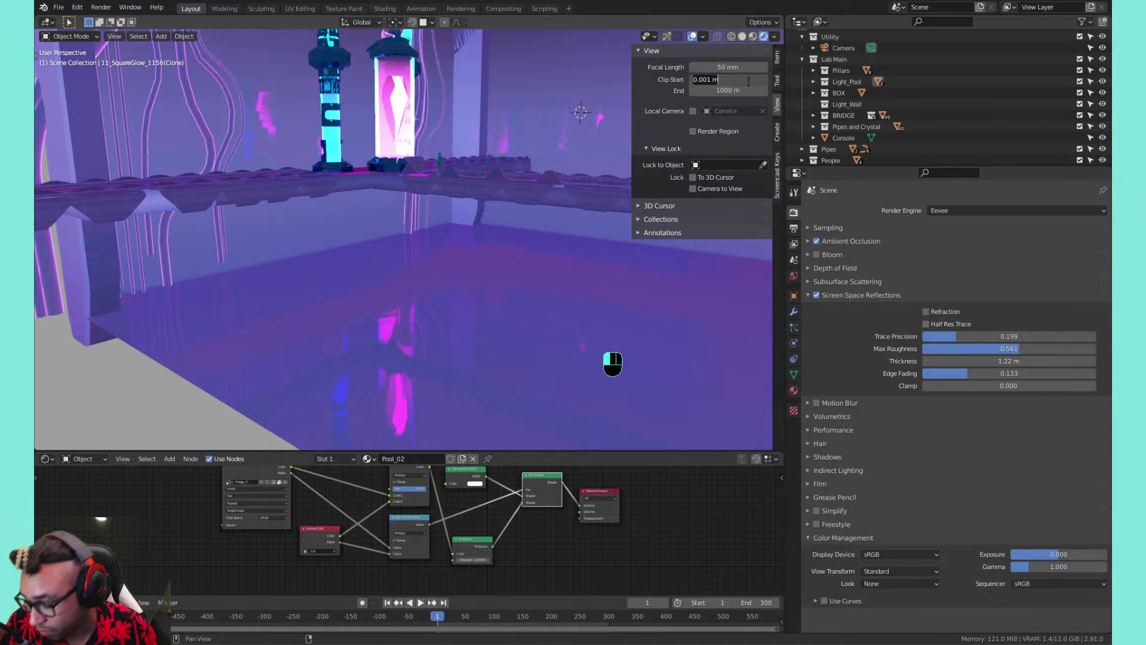
{"action": "type", "text": "0.1"}
{"action": "key", "text": "Return"}
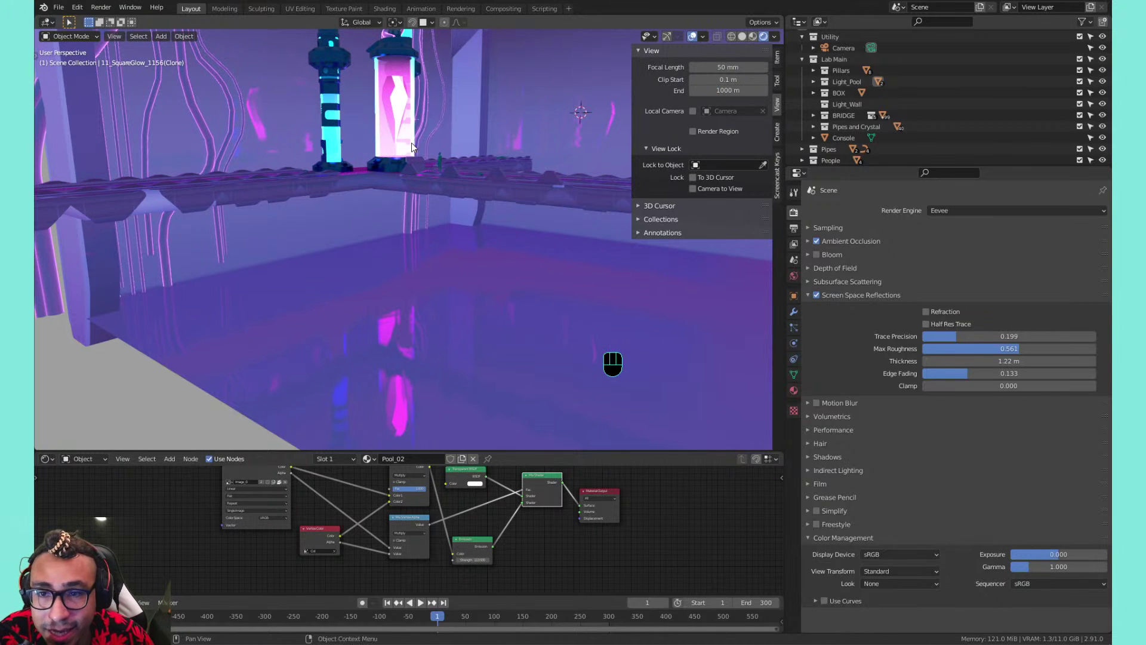
Set the 3D viewport's focal length to 100 mm
{"action": "middle_click_drag", "start_coordinate": [466, 162], "coordinate": [506, 128]}
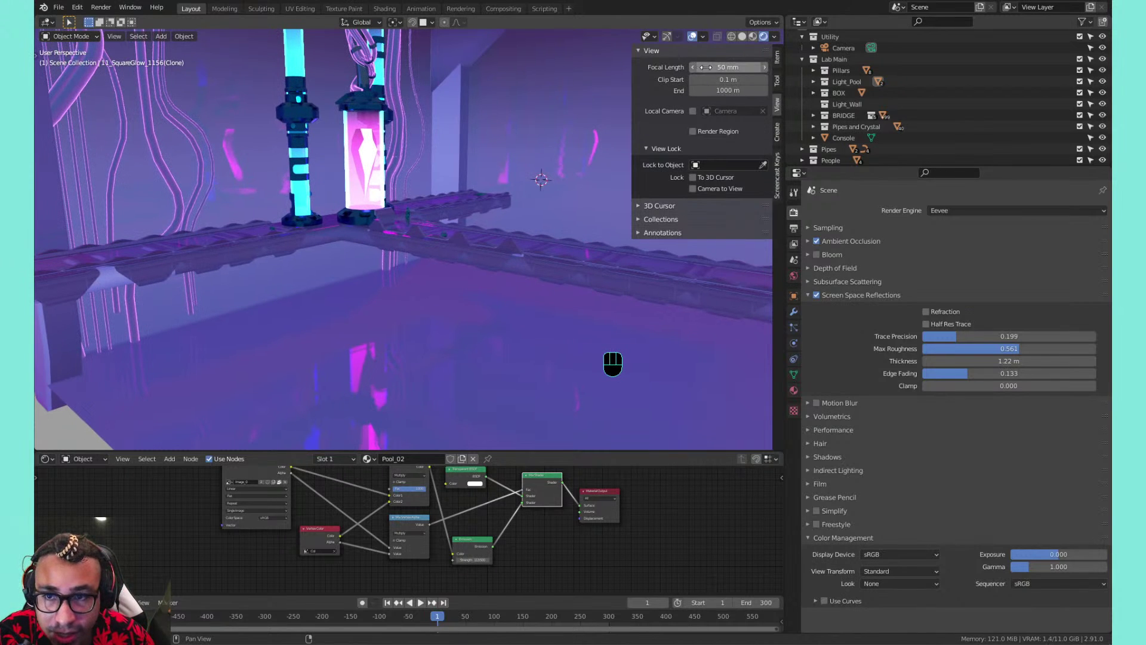
{"action": "left_click_drag", "start_coordinate": [727, 66], "coordinate": [776, 66]}
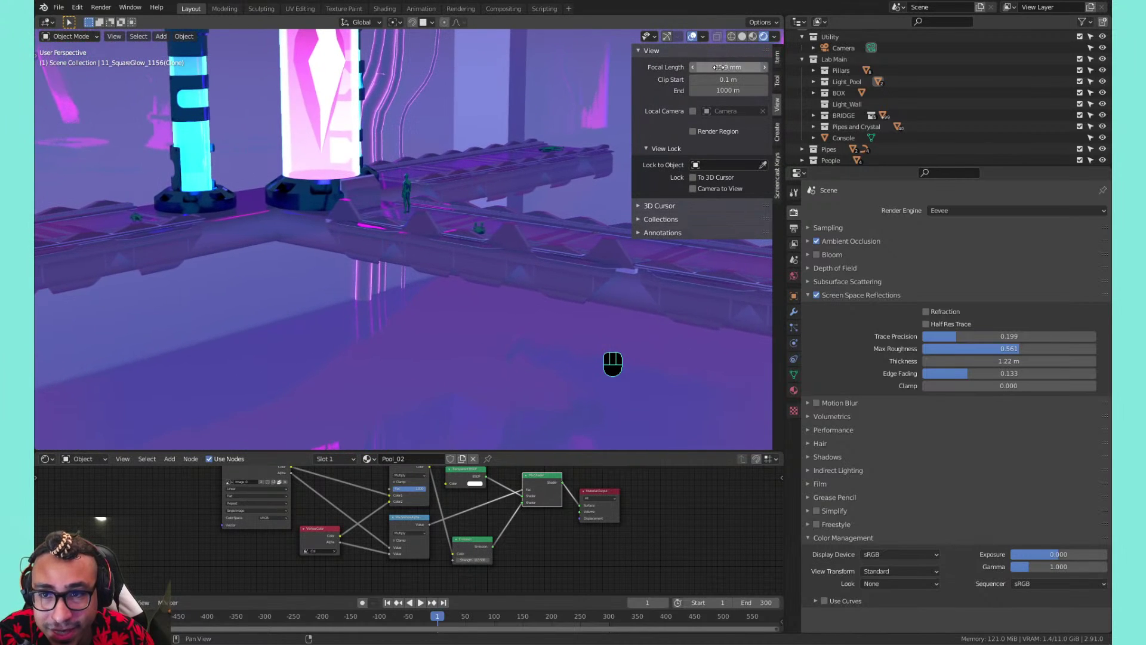
{"action": "left_click", "coordinate": [722, 67]}
{"action": "type", "text": "100"}
{"action": "key", "text": "Return"}
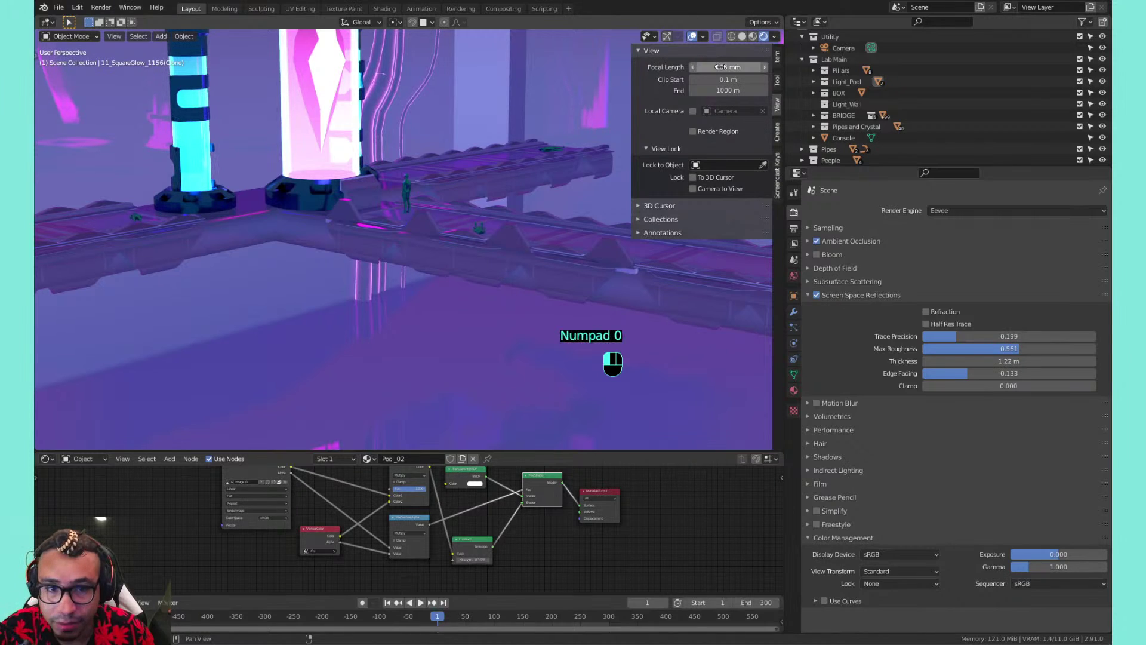
Examine the lab room with the longer focal length, from the crystal tube out to the entire box
{"action": "scroll", "coordinate": [531, 126], "scroll_direction": "down", "scroll_amount": 4}
{"action": "scroll", "coordinate": [531, 123], "scroll_direction": "down", "scroll_amount": 2}
{"action": "middle_click_drag", "start_coordinate": [532, 123], "coordinate": [482, 188]}
{"action": "scroll", "coordinate": [444, 261], "scroll_direction": "up", "scroll_amount": 5}
{"action": "scroll", "coordinate": [443, 260], "scroll_direction": "down", "scroll_amount": 6}
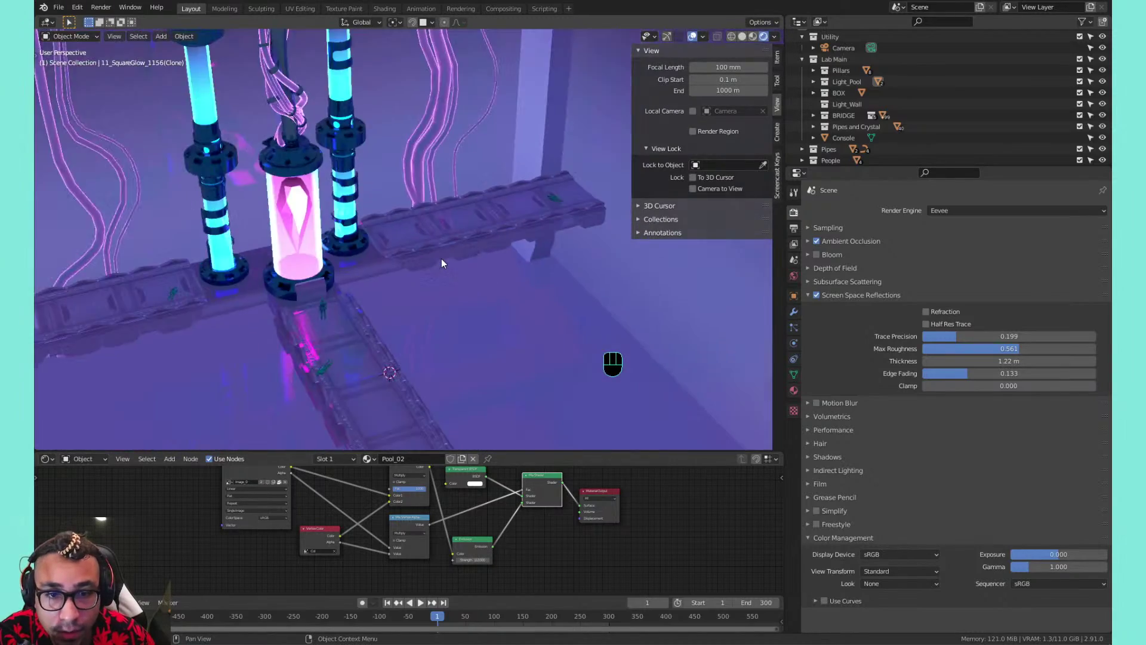
{"action": "scroll", "coordinate": [443, 259], "scroll_direction": "up", "scroll_amount": 7}
{"action": "scroll", "coordinate": [418, 263], "scroll_direction": "down", "scroll_amount": 7}
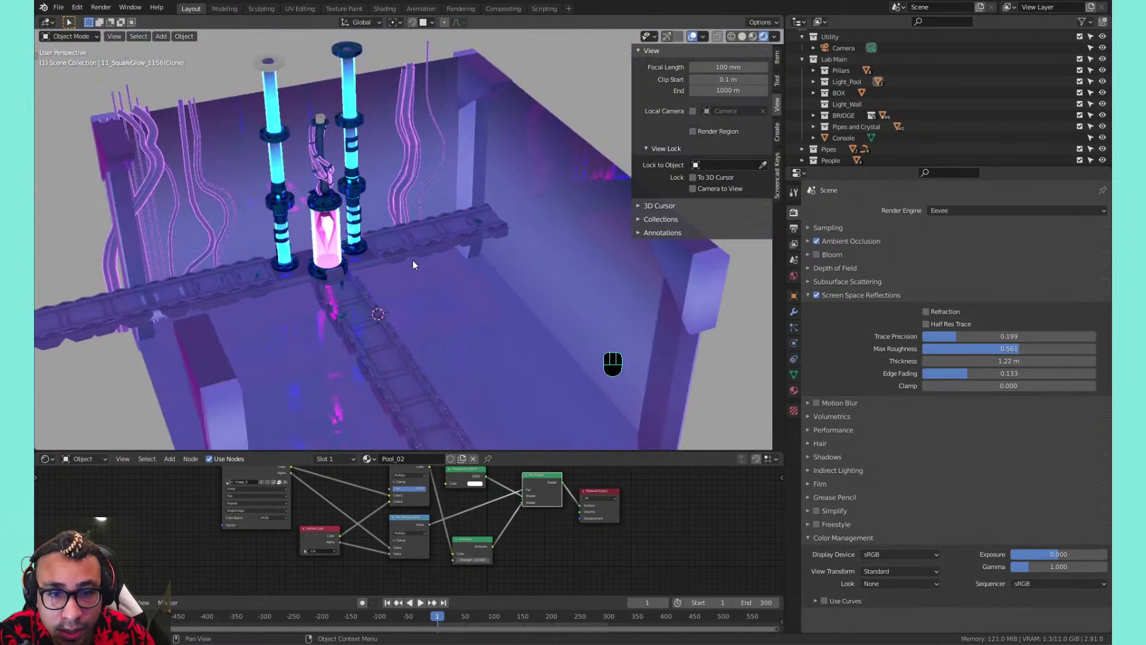
{"action": "middle_click_drag", "start_coordinate": [415, 261], "coordinate": [448, 204], "text": "shift"}
Isolate the Lab_base room box in local view and frame it
{"action": "left_click", "coordinate": [483, 125]}
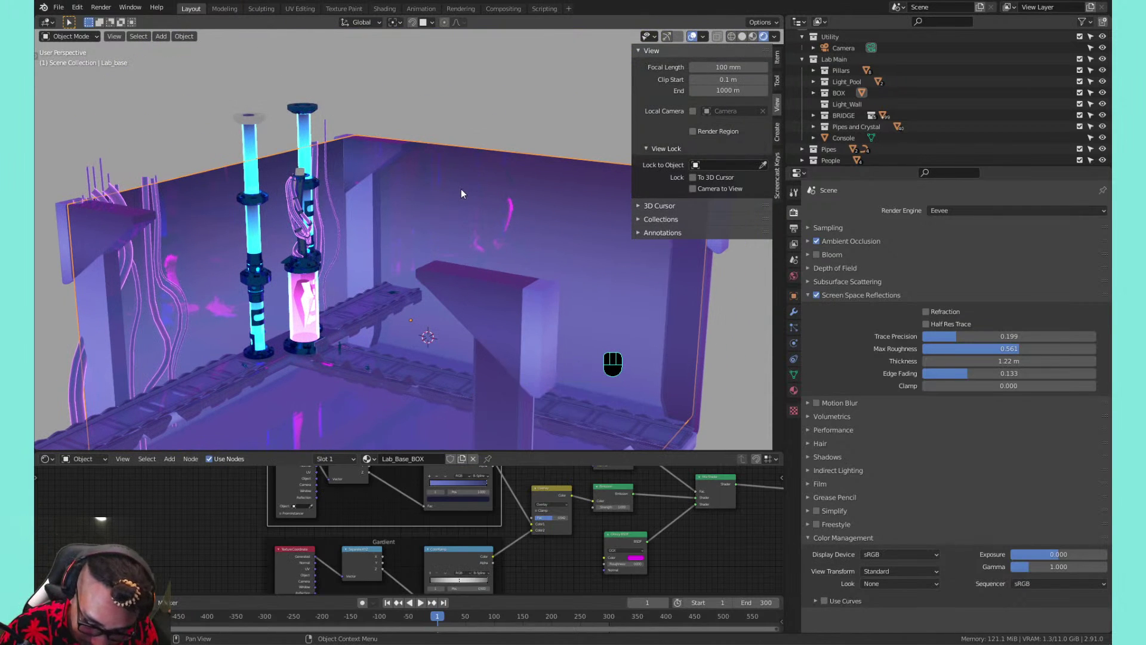
{"action": "key", "text": "KP_Divide"}
{"action": "scroll", "coordinate": [461, 189], "scroll_direction": "up", "scroll_amount": 3}
{"action": "scroll", "coordinate": [459, 189], "scroll_direction": "down", "scroll_amount": 2}
{"action": "middle_click_drag", "start_coordinate": [460, 188], "coordinate": [446, 214]}
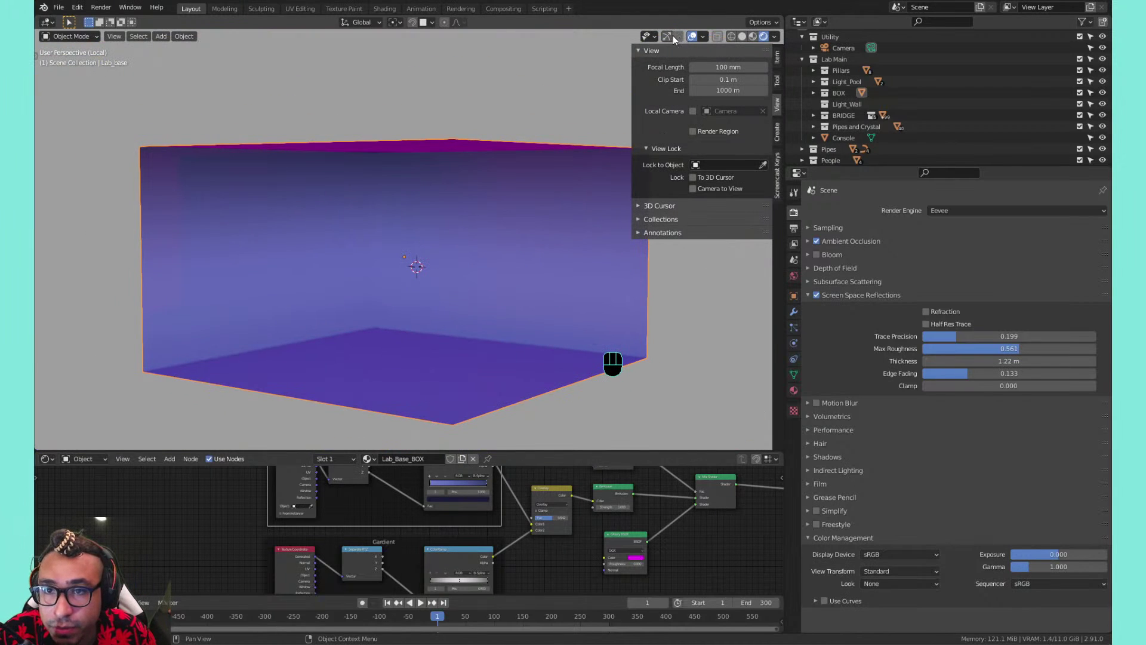
Turn on the viewport gizmos and review the gizmo display options
{"action": "left_click", "coordinate": [704, 37]}
{"action": "left_click", "coordinate": [679, 36]}
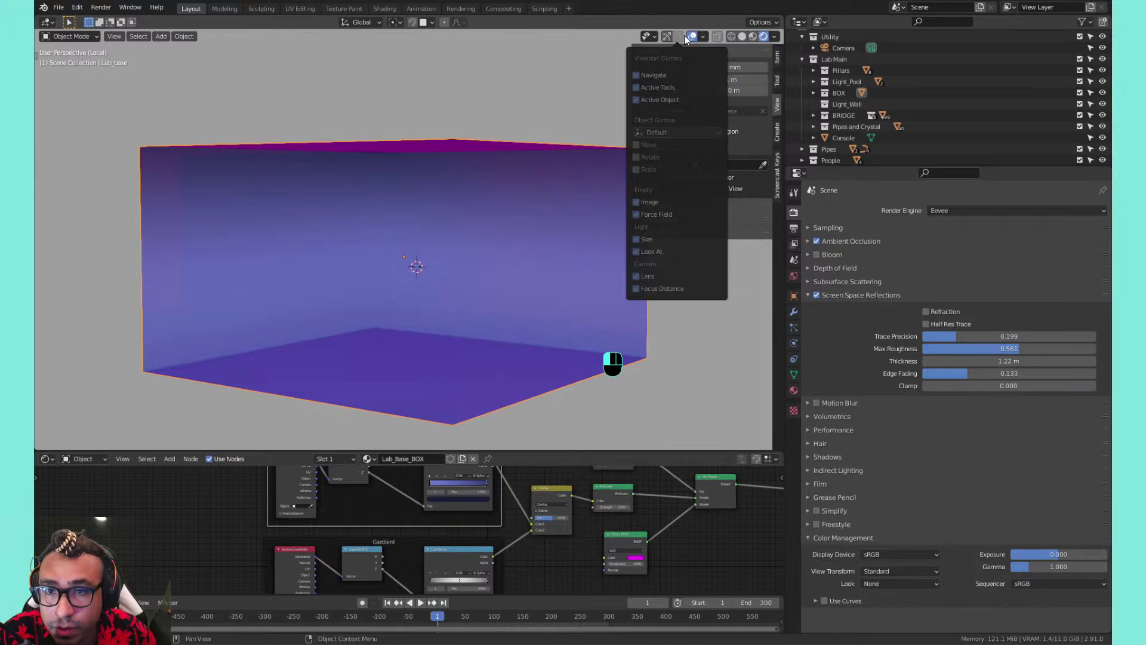
{"action": "left_click", "coordinate": [667, 37]}
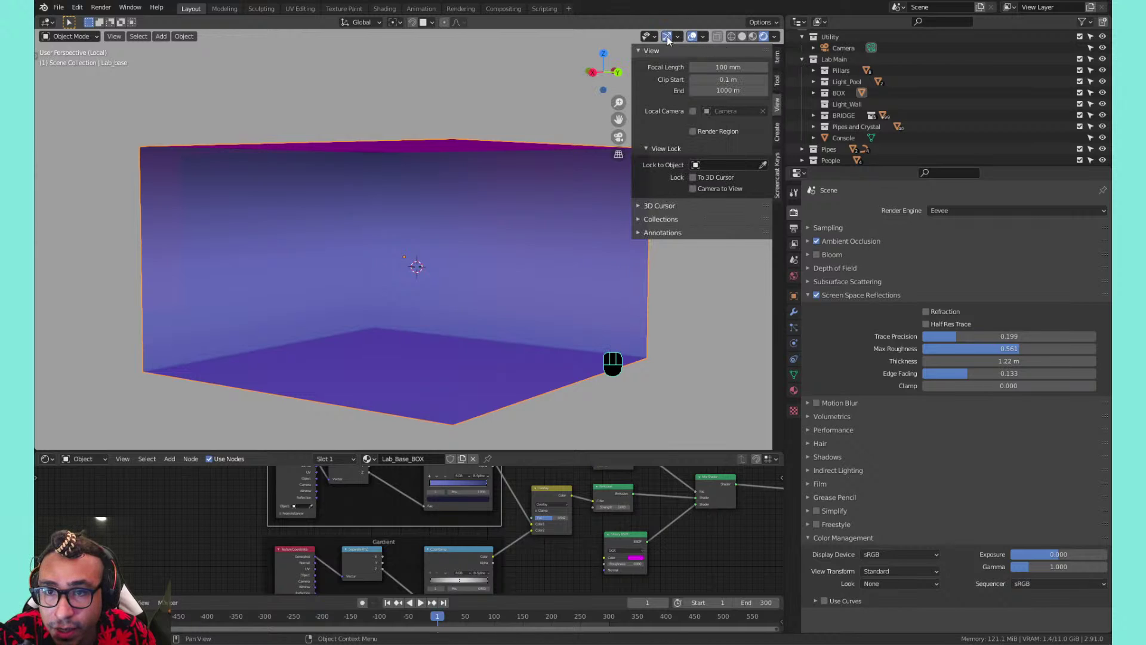
{"action": "left_click", "coordinate": [679, 38]}
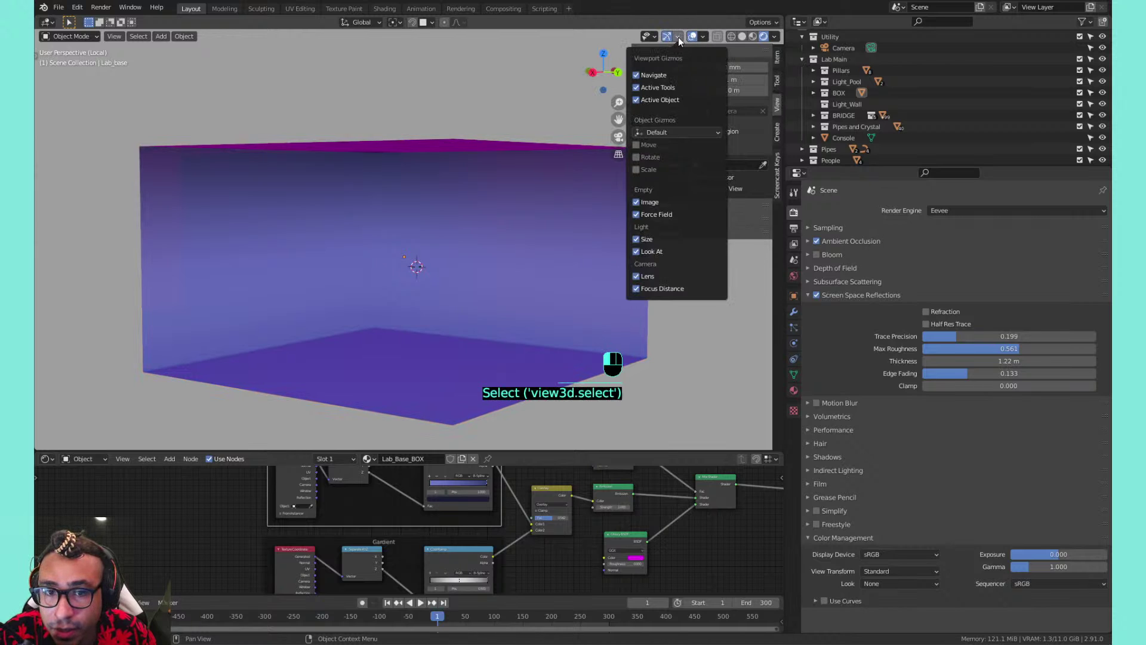
Show the Lab_base box's face normals in Edit Mode at size 2.00 and examine their direction around the box
{"action": "key", "text": "Tab"}
{"action": "middle_click_drag", "start_coordinate": [481, 164], "coordinate": [689, 53]}
{"action": "left_click", "coordinate": [680, 37]}
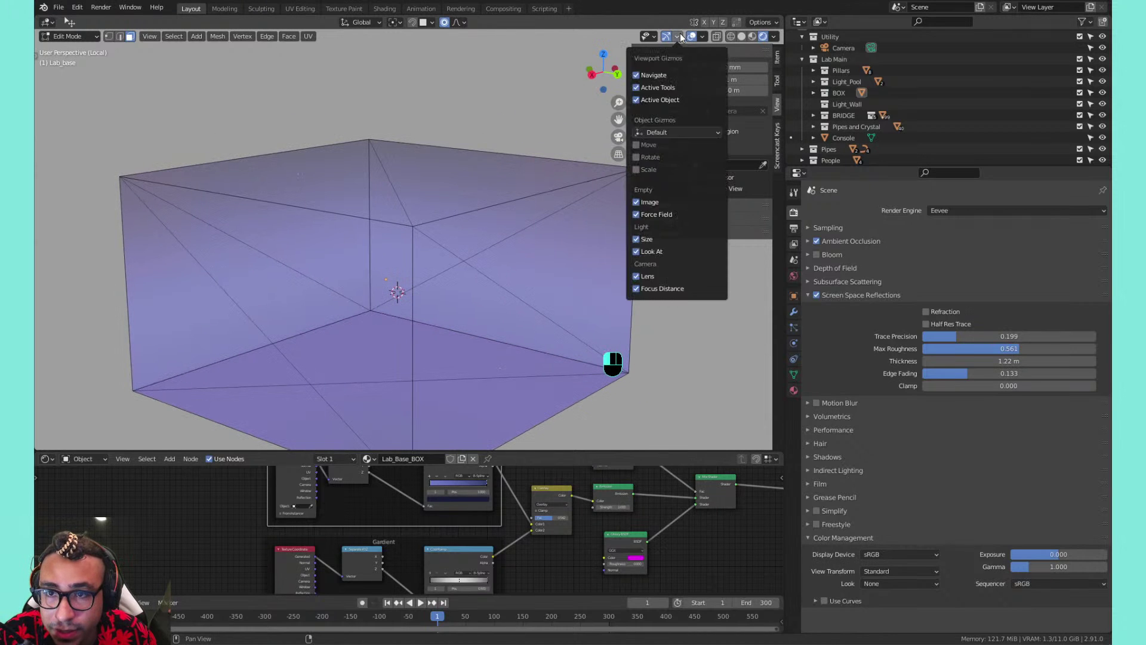
{"action": "left_click", "coordinate": [701, 37]}
{"action": "left_click", "coordinate": [701, 37]}
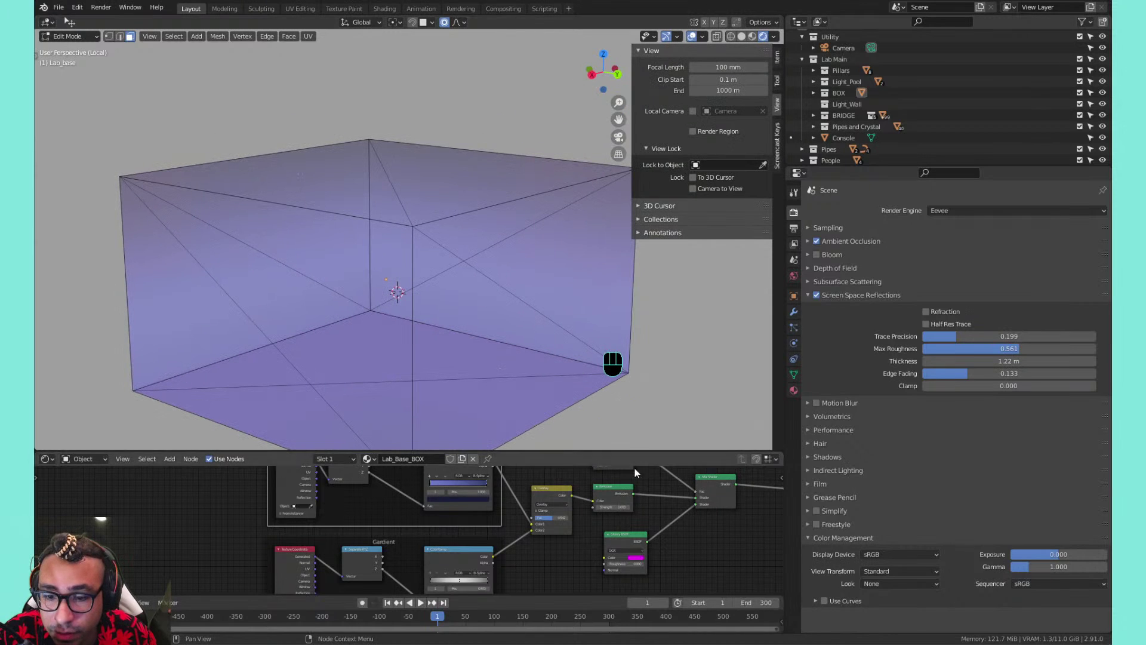
{"action": "left_click", "coordinate": [701, 37]}
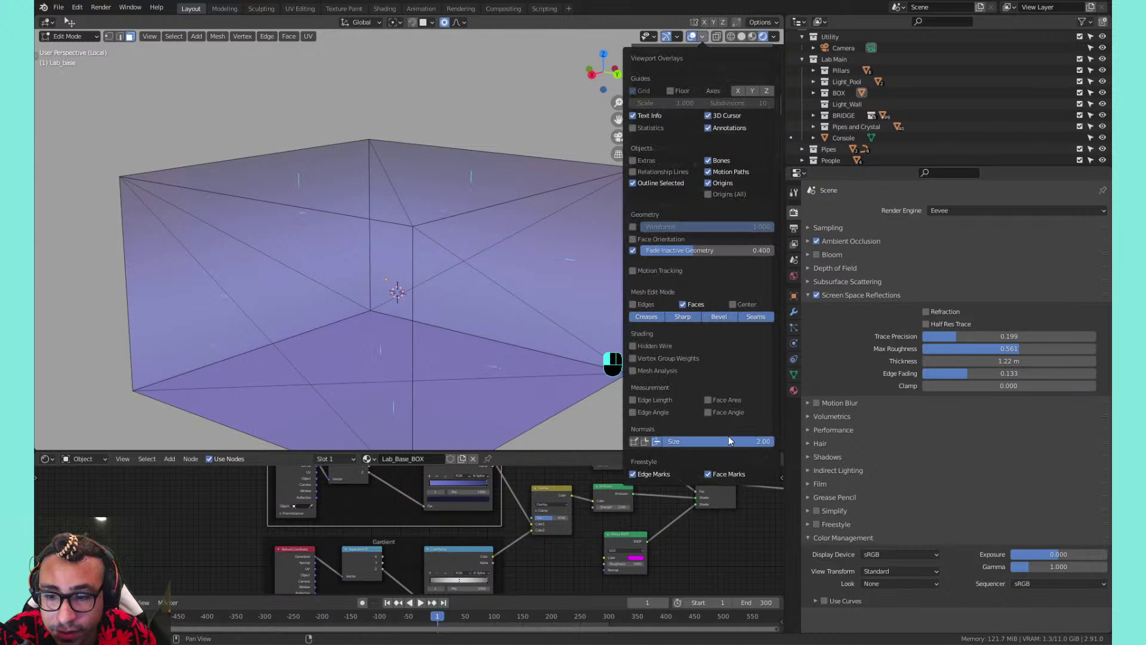
{"action": "middle_click_drag", "start_coordinate": [254, 253], "coordinate": [461, 194]}
{"action": "scroll", "coordinate": [469, 168], "scroll_direction": "down", "scroll_amount": 3}
{"action": "middle_click_drag", "start_coordinate": [461, 194], "coordinate": [437, 174], "text": "shift"}
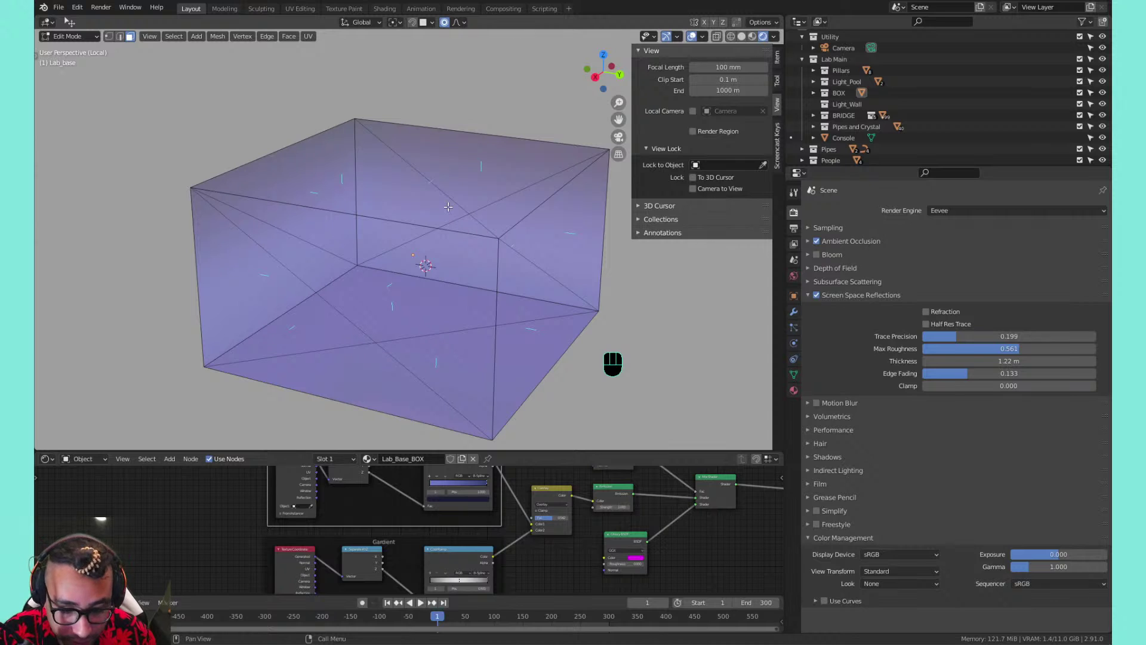
{"action": "scroll", "coordinate": [434, 200], "scroll_direction": "up", "scroll_amount": 1}
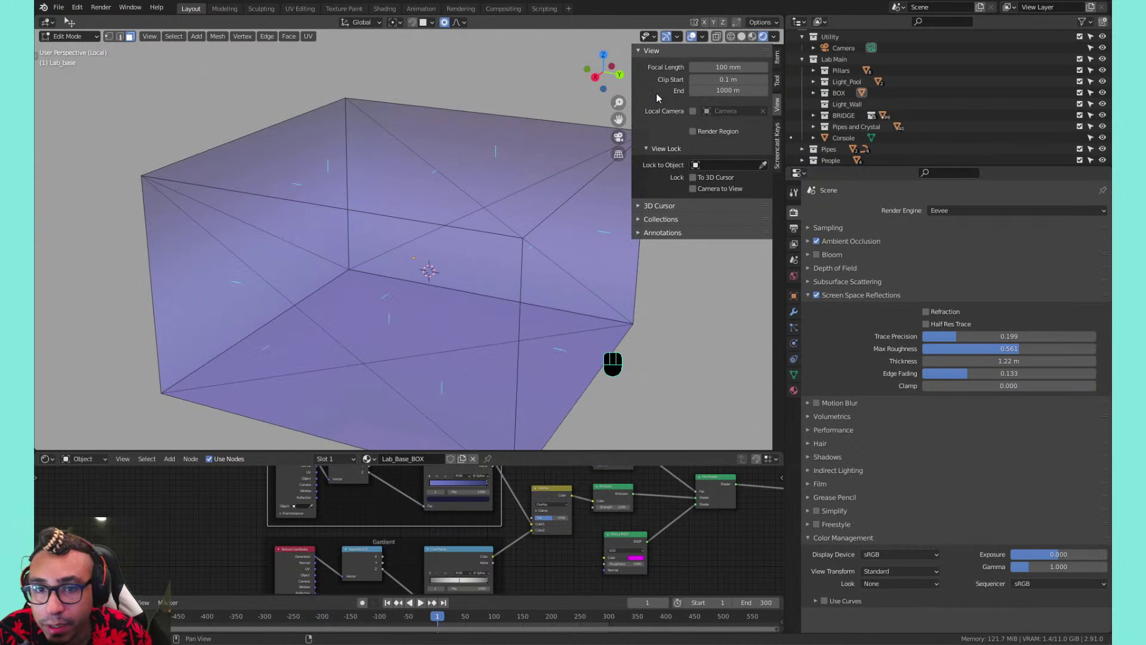
Hide the face normals and the viewport gizmos, and return the Lab_base box to Object Mode
{"action": "left_click", "coordinate": [703, 37]}
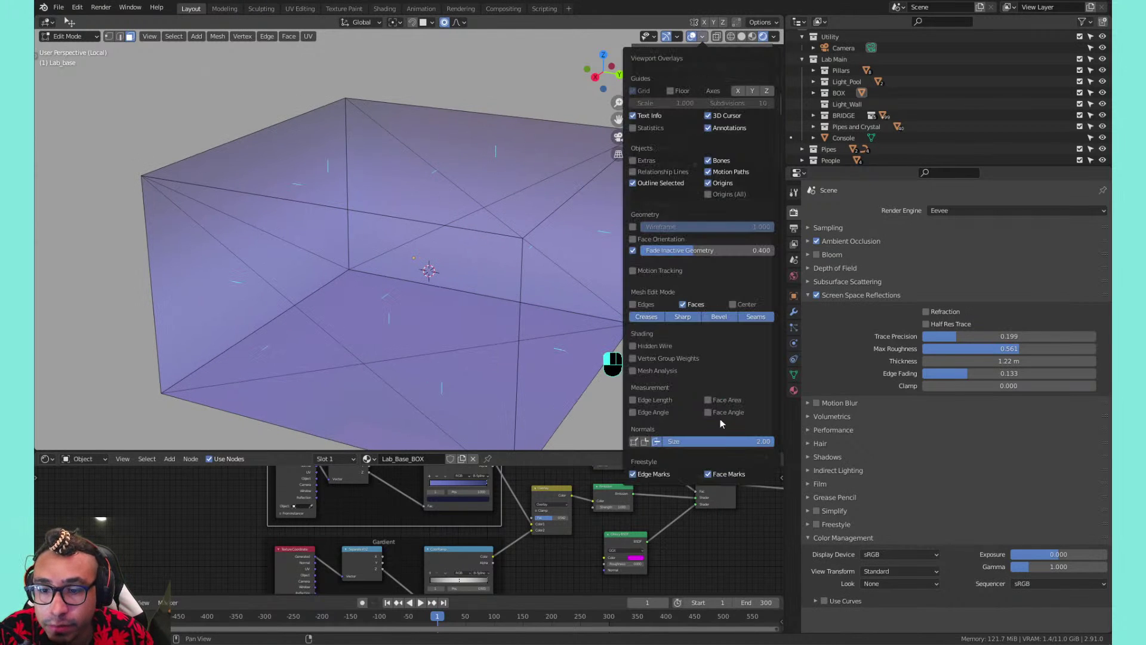
{"action": "left_click", "coordinate": [657, 441]}
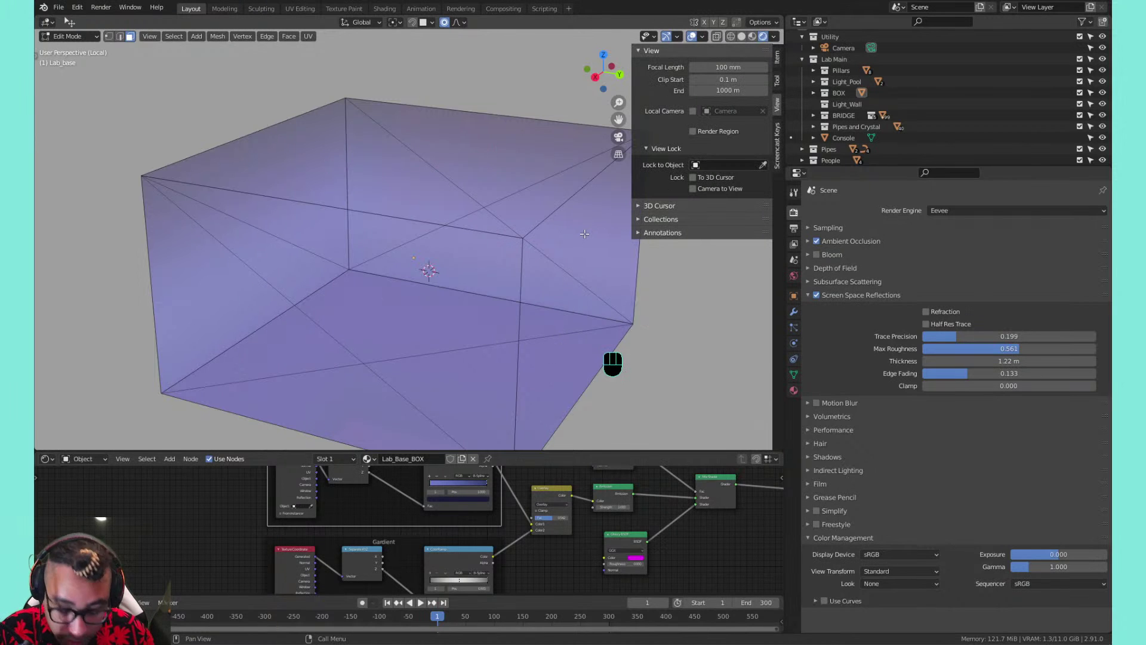
{"action": "key", "text": "n"}
{"action": "left_click", "coordinate": [692, 37]}
{"action": "left_click", "coordinate": [691, 38]}
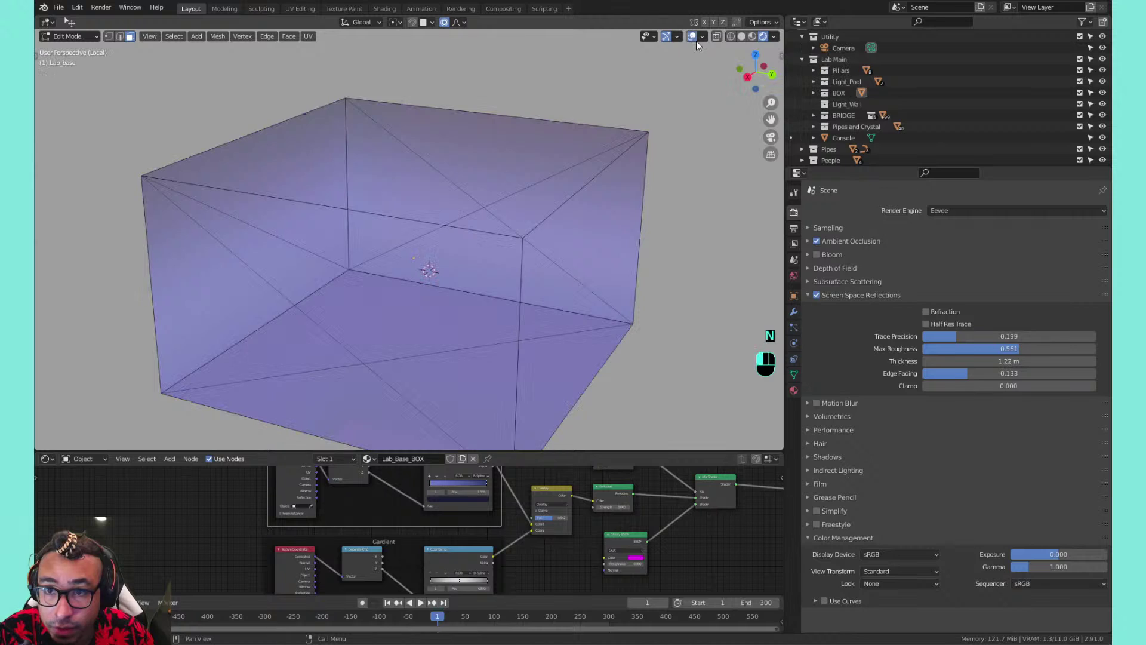
{"action": "left_click", "coordinate": [667, 37]}
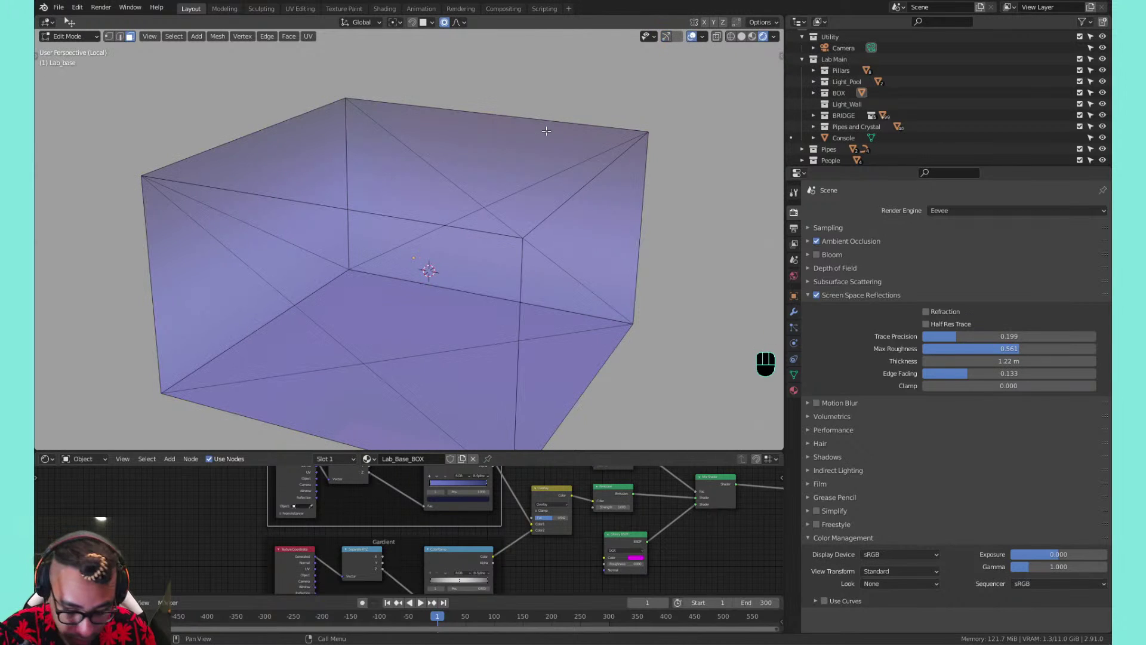
{"action": "key", "text": "n"}
{"action": "key", "text": "Escape"}
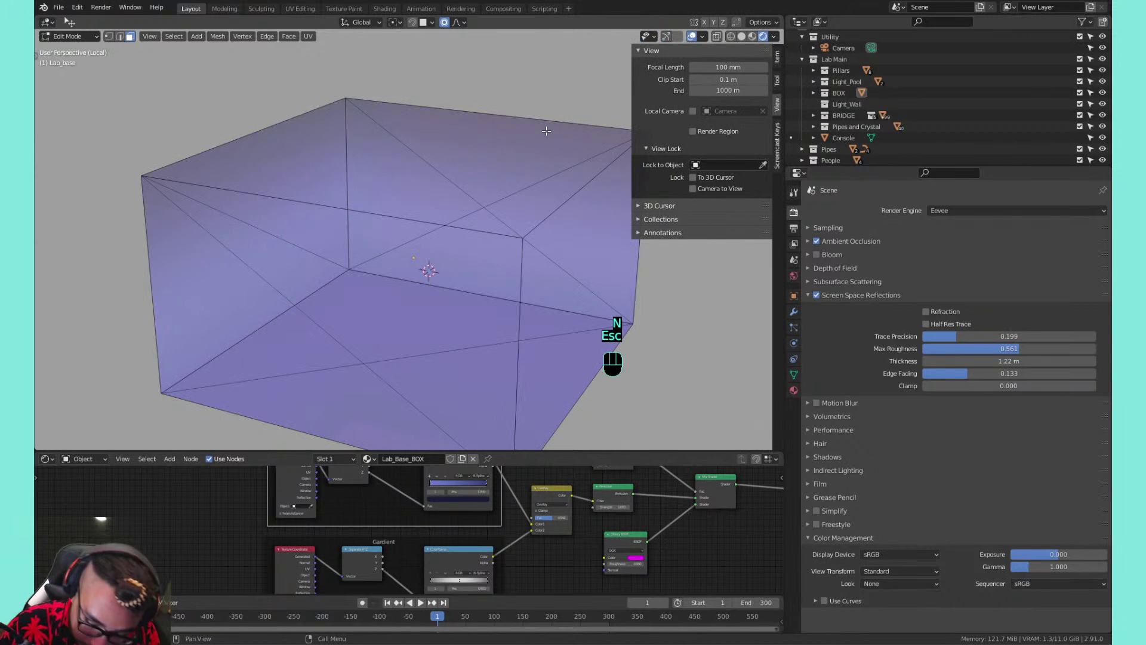
{"action": "key", "text": "Escape"}
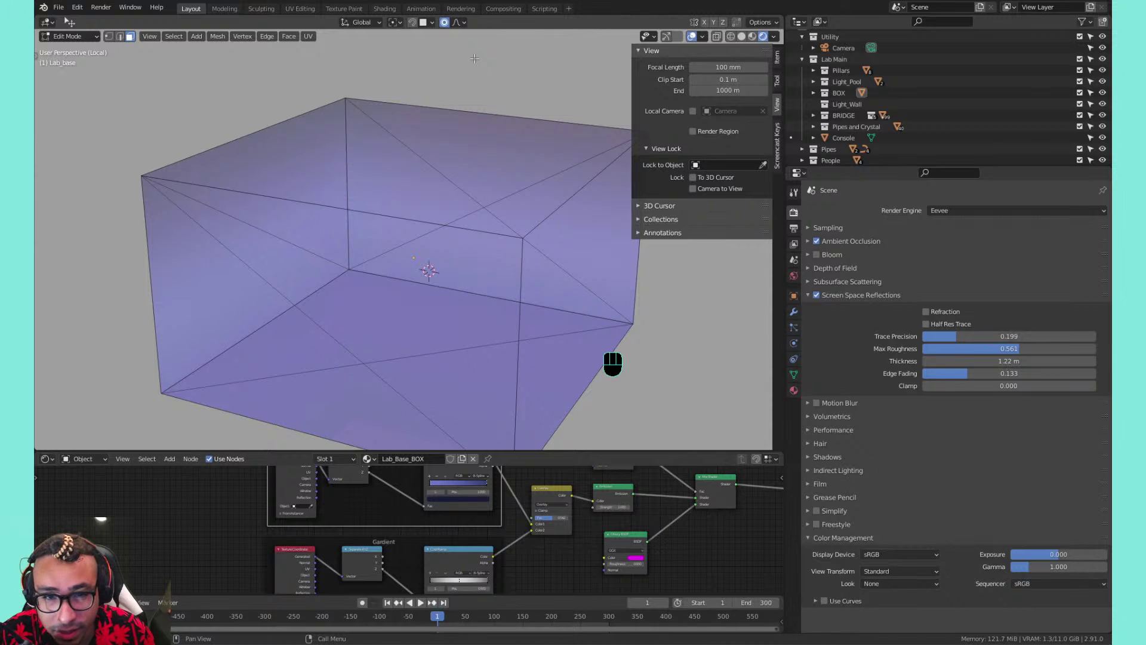
{"action": "key", "text": "Tab"}
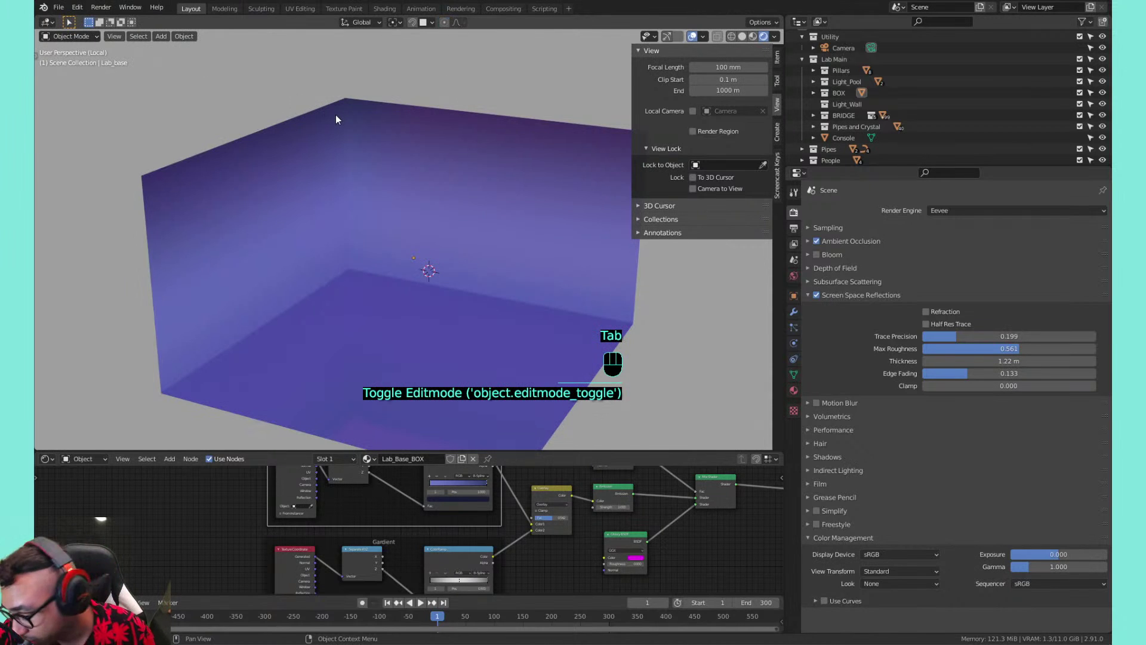
Leave the box's local view and toggle local view of the pillar's angled bracket repeatedly, ending on the full scene
{"action": "key", "text": "KP_Divide"}
{"action": "middle_click_drag", "start_coordinate": [335, 114], "coordinate": [342, 72]}
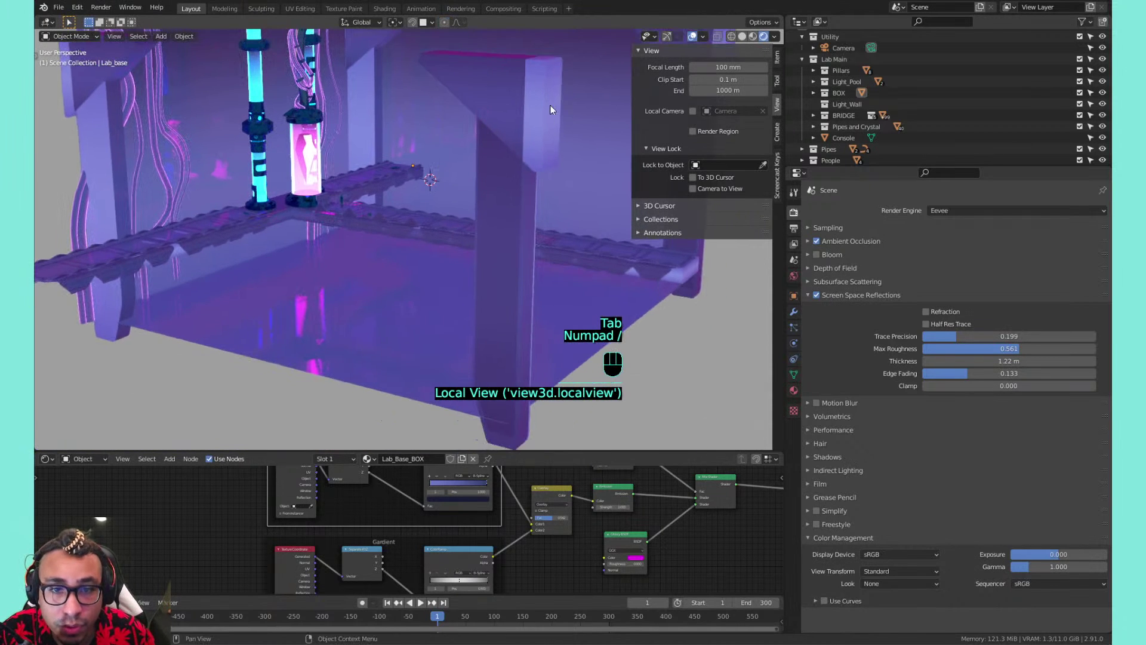
{"action": "left_click", "coordinate": [490, 124]}
{"action": "key", "text": "KP_Divide"}
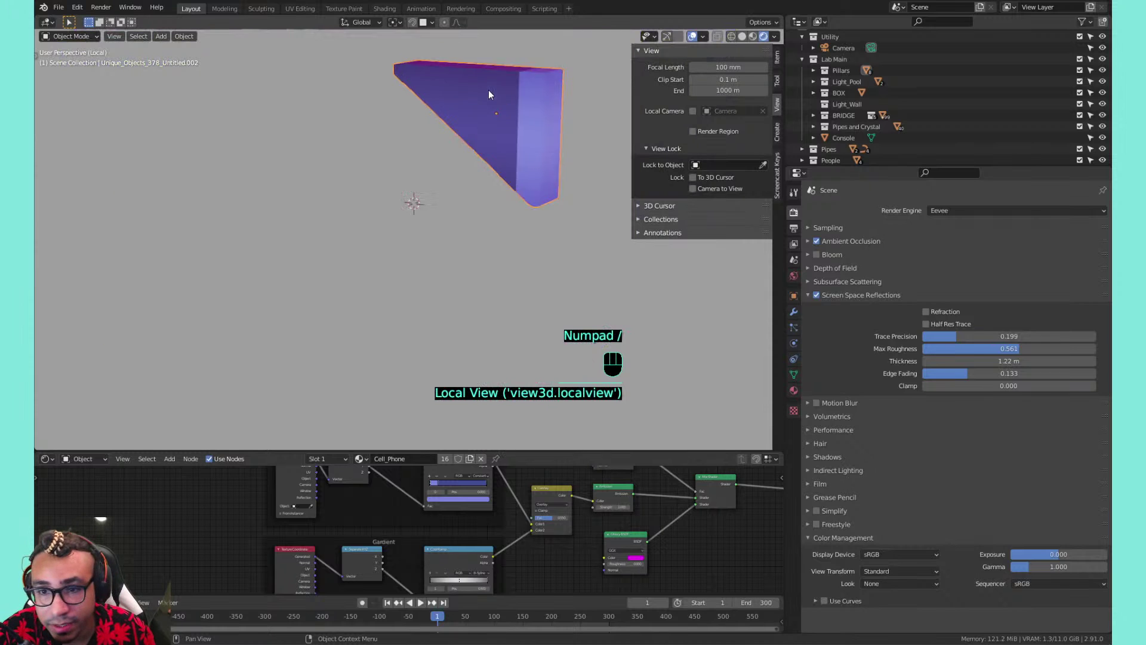
{"action": "key", "text": "KP_Divide"}
{"action": "key", "text": "KP_Divide"}
{"action": "key", "text": "KP_Divide"}
{"action": "key", "text": "KP_Divide"}
{"action": "key", "text": "KP_Divide"}
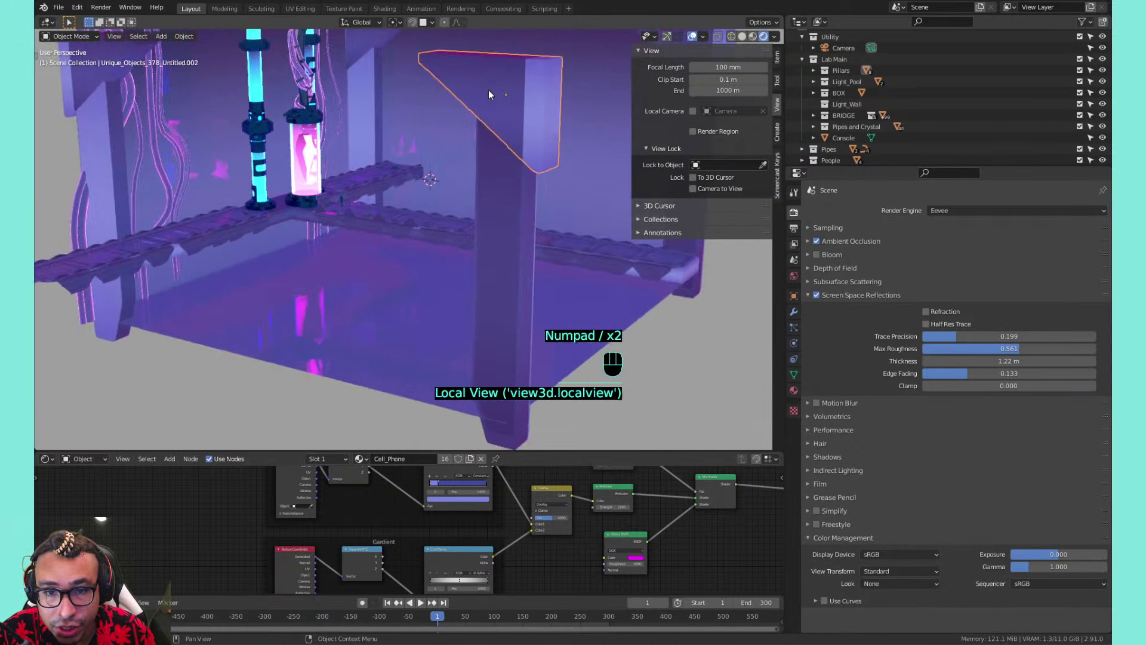
{"action": "key", "text": "KP_Divide"}
{"action": "key", "text": "KP_Divide"}
{"action": "key", "text": "KP_Divide"}
{"action": "key", "text": "KP_Divide"}
{"action": "key", "text": "KP_Divide"}
{"action": "key", "text": "KP_Divide"}
{"action": "key", "text": "KP_Divide"}
{"action": "key", "text": "KP_Divide"}
{"action": "key", "text": "KP_Divide"}
{"action": "key", "text": "KP_Divide"}
{"action": "key", "text": "KP_Divide"}
{"action": "key", "text": "KP_Divide"}
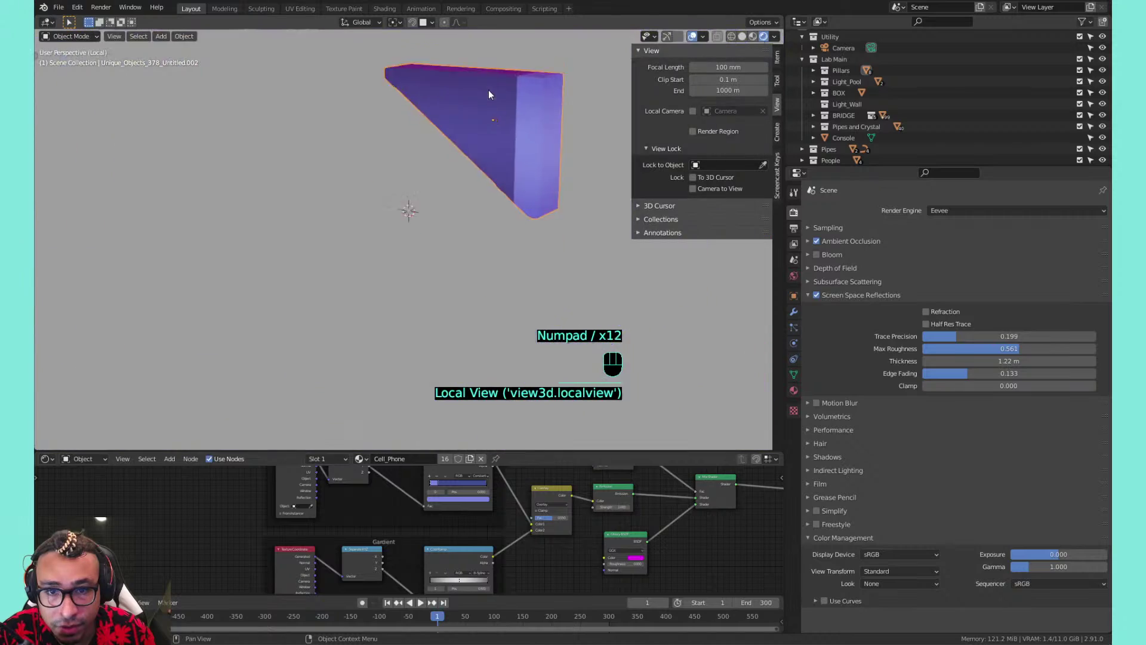
{"action": "key", "text": "KP_Divide"}
{"action": "key", "text": "KP_Divide"}
{"action": "key", "text": "KP_Divide"}
{"action": "key", "text": "KP_Divide"}
{"action": "key", "text": "KP_Divide"}
{"action": "key", "text": "KP_Divide"}
{"action": "key", "text": "KP_Divide"}
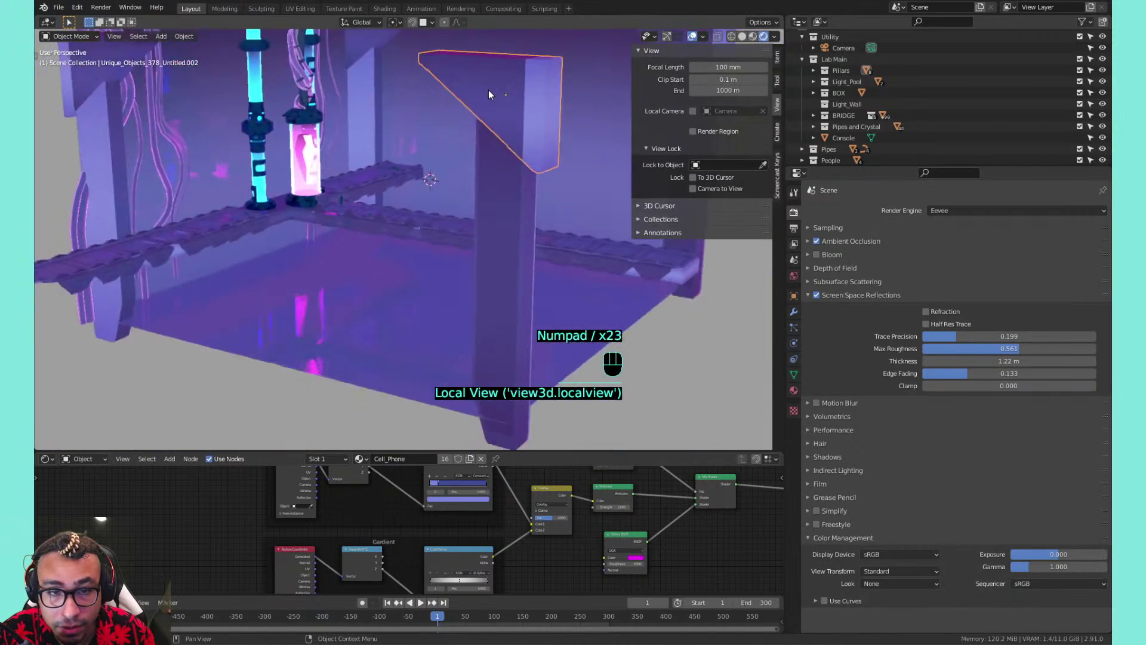
{"action": "scroll", "coordinate": [493, 232], "scroll_direction": "up", "scroll_amount": 2}
{"action": "scroll", "coordinate": [492, 231], "scroll_direction": "down", "scroll_amount": 2}
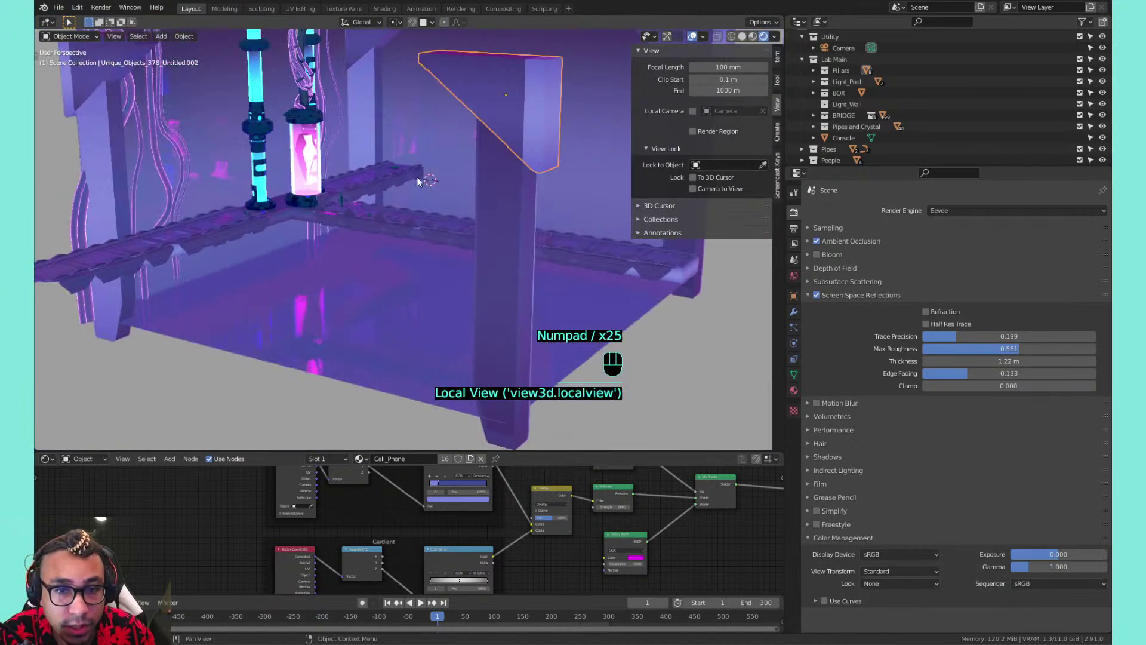
Select the Lab_base room box and isolate it in local view, seen from a low angle
{"action": "middle_click_drag", "start_coordinate": [416, 177], "coordinate": [435, 200], "text": "shift"}
{"action": "middle_click_drag", "start_coordinate": [435, 200], "coordinate": [370, 232], "text": "shift"}
{"action": "middle_click_drag", "start_coordinate": [370, 232], "coordinate": [383, 236], "text": "shift"}
{"action": "left_click", "coordinate": [449, 98]}
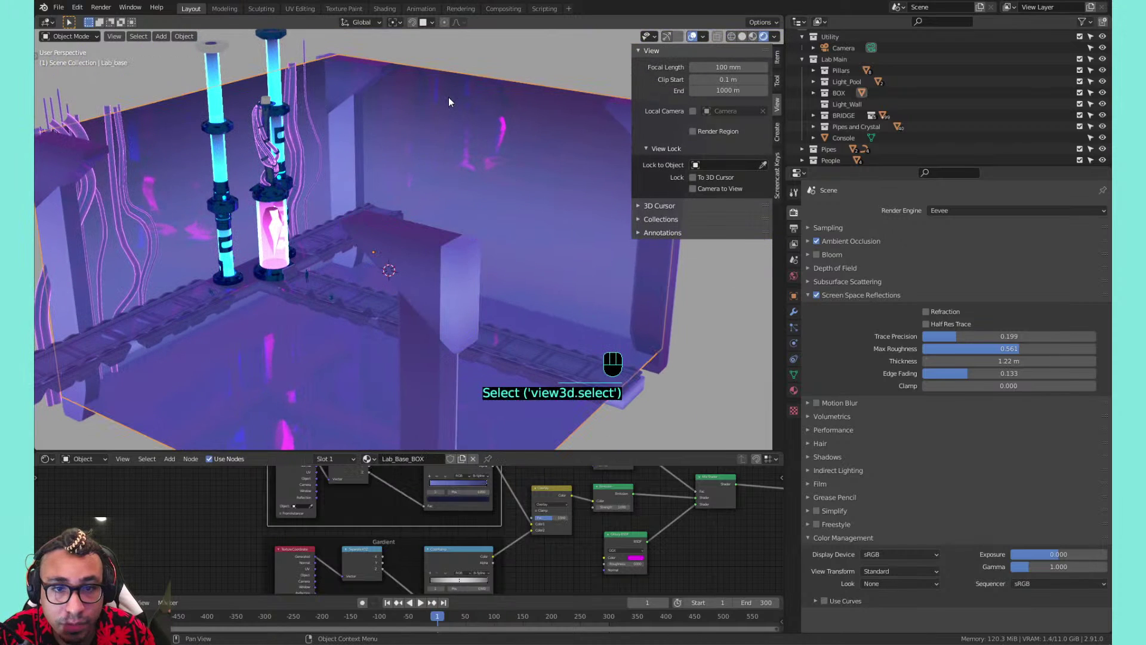
{"action": "key", "text": "KP_Divide"}
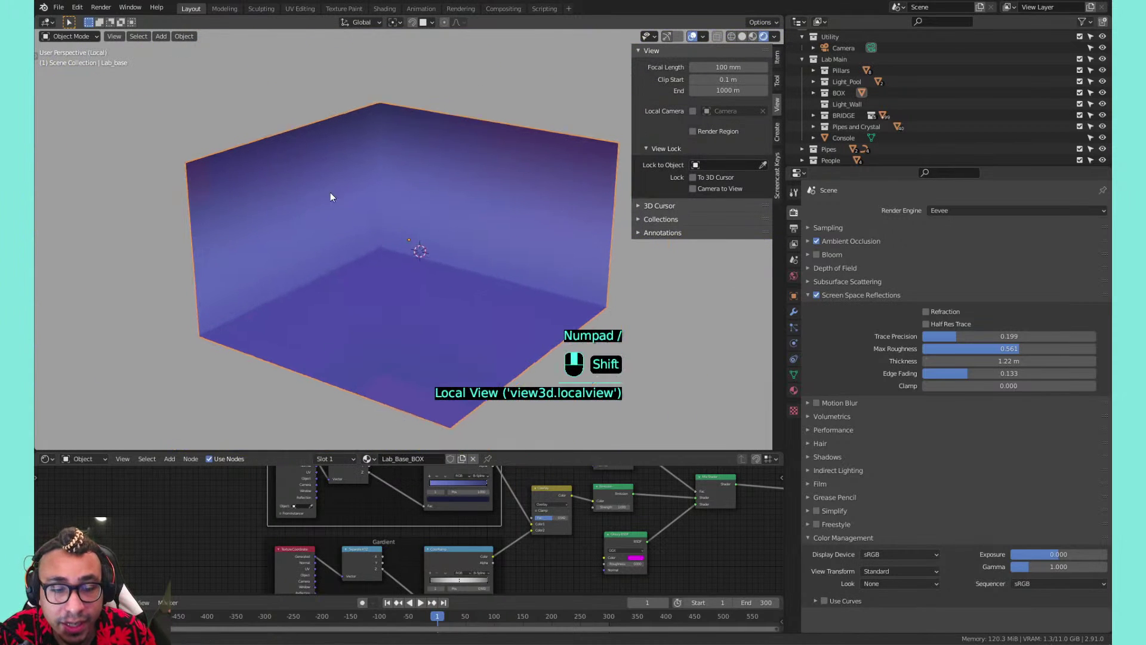
{"action": "middle_click_drag", "start_coordinate": [331, 192], "coordinate": [346, 148], "text": "shift"}
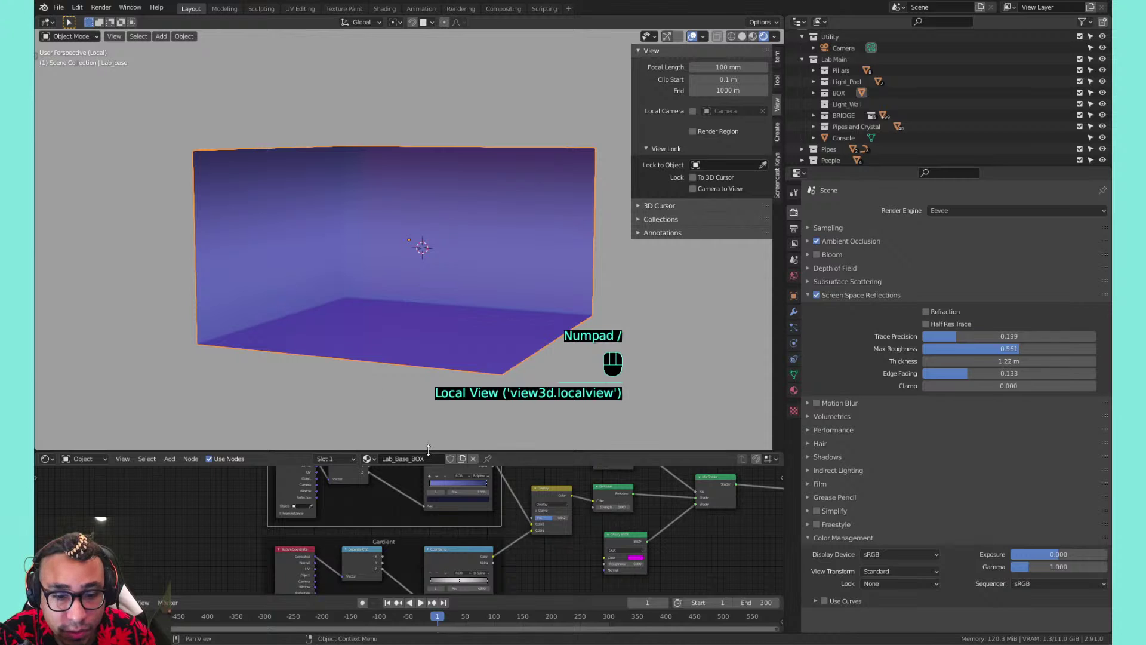
Enlarge the shader node area and move the Overlay and Layer Weight nodes closer to the color ramps
{"action": "left_click_drag", "start_coordinate": [389, 451], "coordinate": [421, 277]}
{"action": "scroll", "coordinate": [366, 399], "scroll_direction": "up", "scroll_amount": 3}
{"action": "middle_click_drag", "start_coordinate": [571, 375], "coordinate": [448, 371]}
{"action": "middle_click_drag", "start_coordinate": [637, 351], "coordinate": [609, 354]}
{"action": "left_click_drag", "start_coordinate": [389, 405], "coordinate": [368, 406]}
{"action": "left_click_drag", "start_coordinate": [471, 342], "coordinate": [448, 348]}
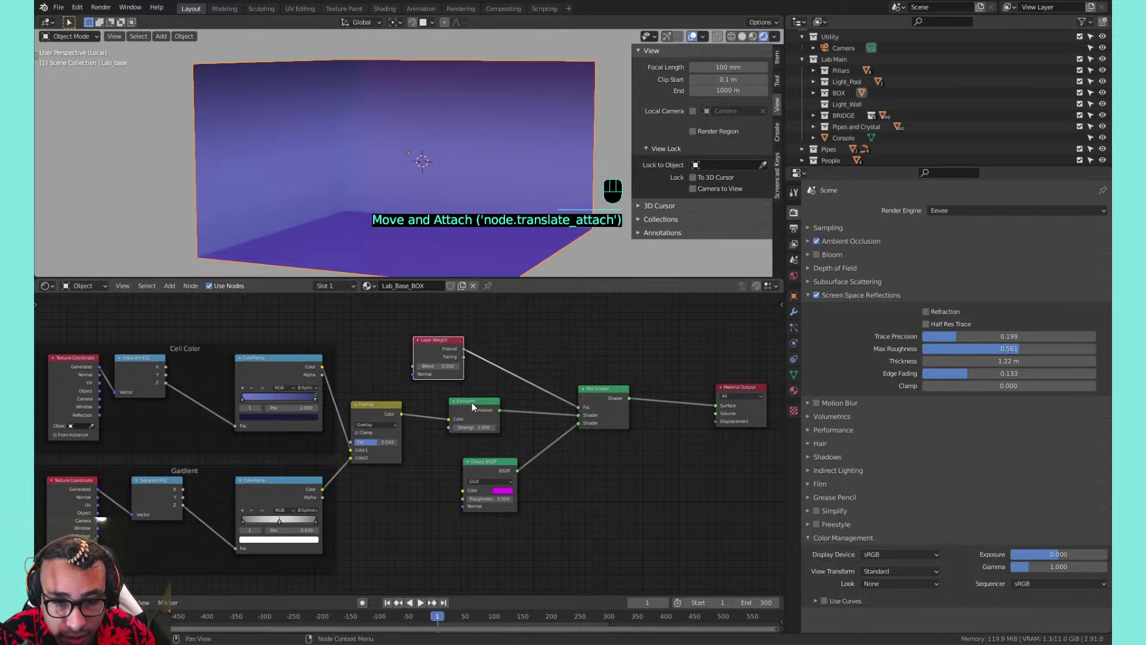
Tighten the Lab_Base_BOX node layout by moving the Emission, Glossy BSDF, Mix Shader and Material Output nodes closer together
{"action": "left_click_drag", "start_coordinate": [472, 406], "coordinate": [439, 399]}
{"action": "left_click_drag", "start_coordinate": [495, 467], "coordinate": [449, 451]}
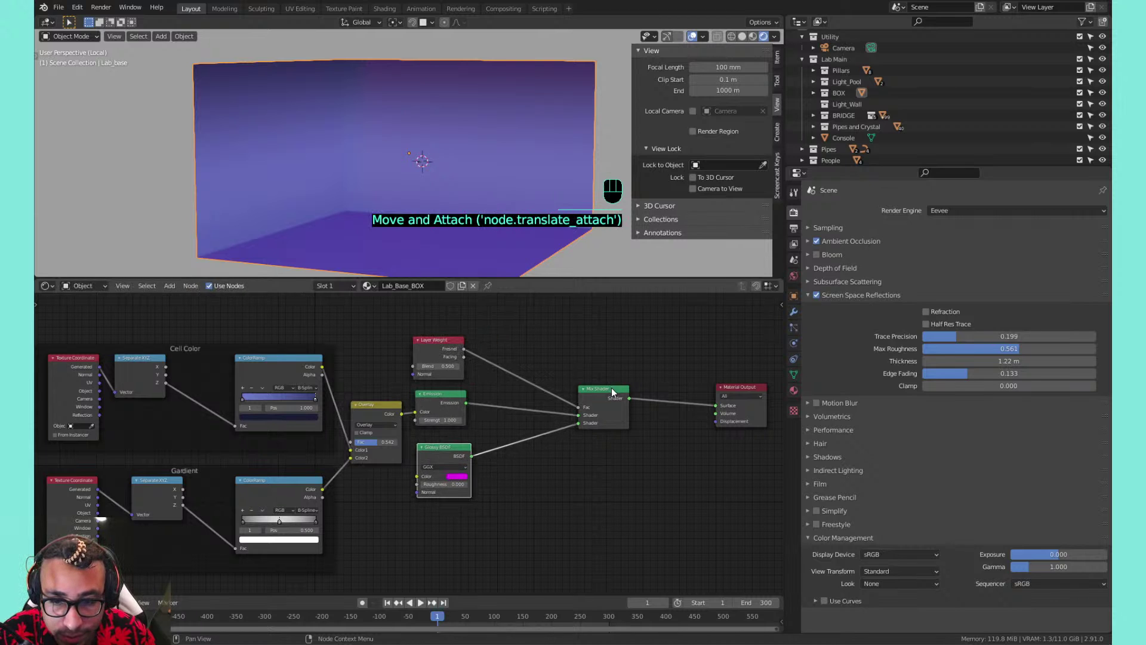
{"action": "left_click_drag", "start_coordinate": [612, 392], "coordinate": [524, 379]}
{"action": "left_click_drag", "start_coordinate": [732, 398], "coordinate": [570, 384]}
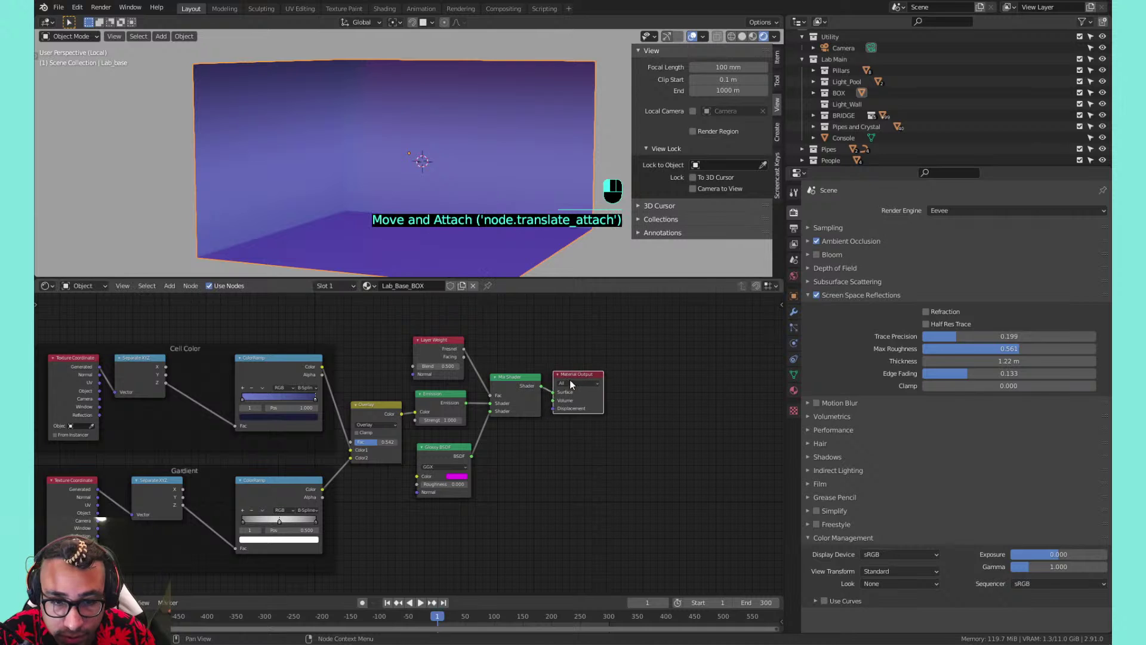
{"action": "middle_click_drag", "start_coordinate": [267, 415], "coordinate": [389, 403]}
{"action": "scroll", "coordinate": [389, 403], "scroll_direction": "up", "scroll_amount": 1}
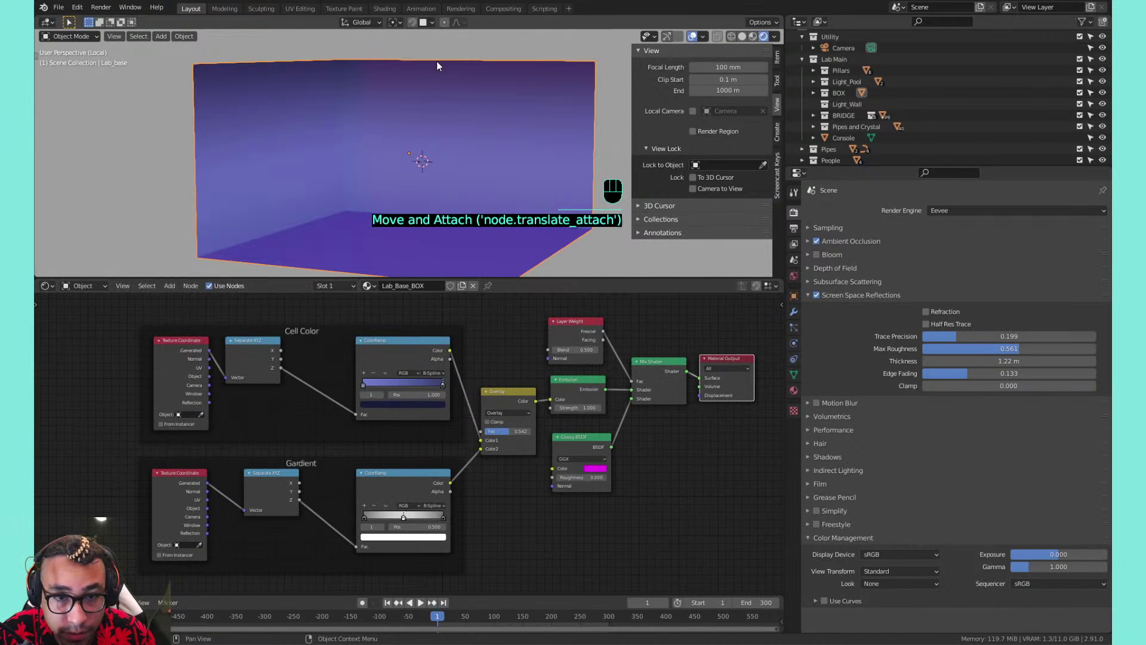
Shift the color ramp node slightly within its Cell Color frame and set the Overlay node's factor to about 0.46
{"action": "middle_click_drag", "start_coordinate": [318, 185], "coordinate": [397, 182]}
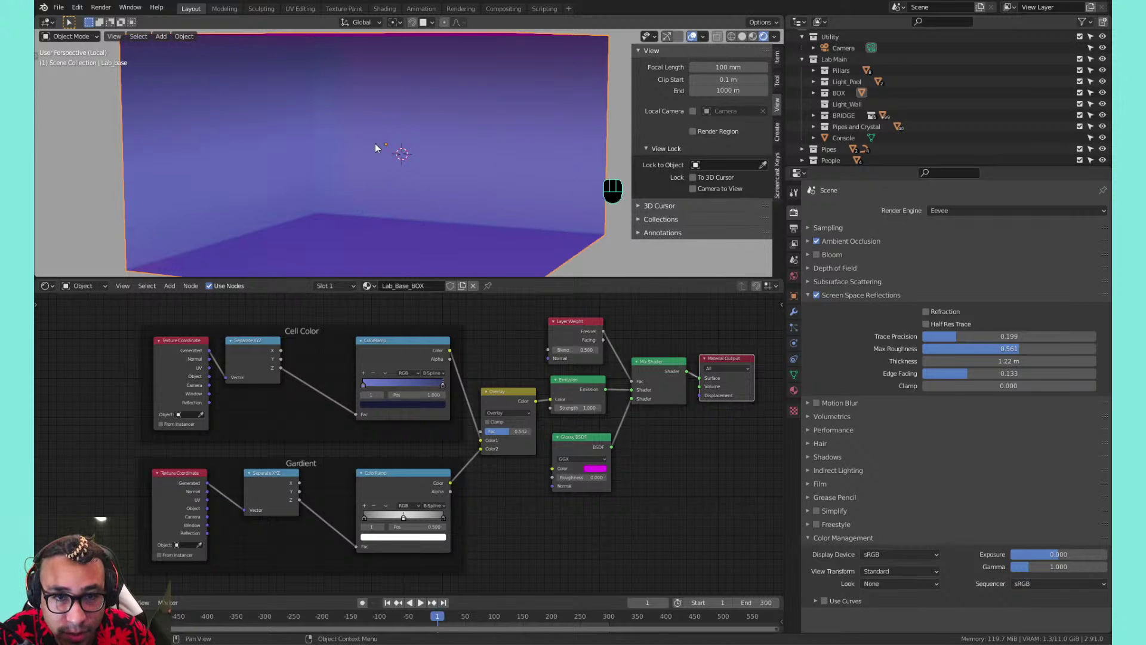
{"action": "left_click_drag", "start_coordinate": [363, 385], "coordinate": [362, 356]}
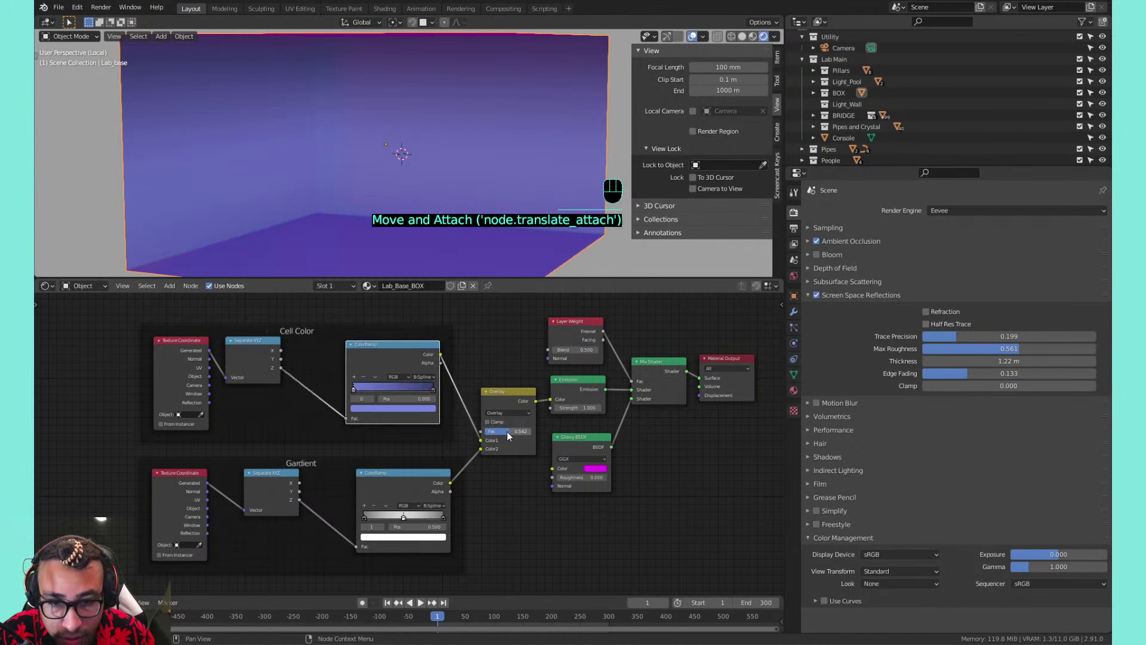
{"action": "mouse_move", "coordinate": [507, 432]}
{"action": "left_mouse_down"}
{"action": "mouse_move", "coordinate": [454, 432]}
{"action": "mouse_move", "coordinate": [507, 432]}
{"action": "left_mouse_up"}
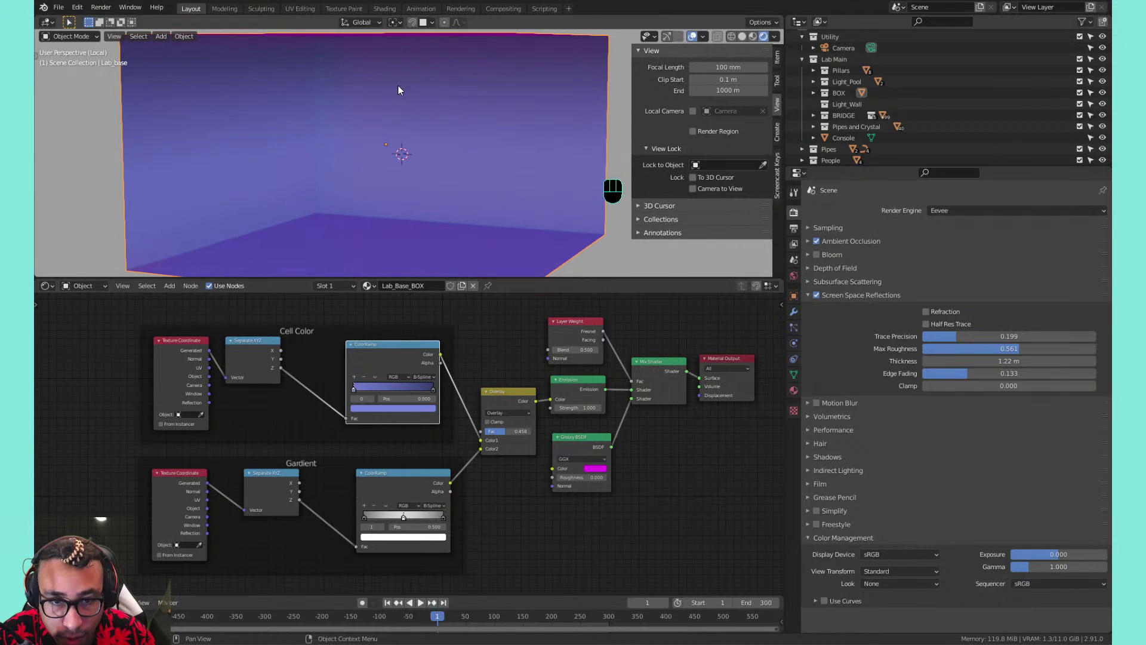
Leave local view, enlarge the 3D viewport area and frame the lab room with its front pillar
{"action": "scroll", "coordinate": [361, 132], "scroll_direction": "up", "scroll_amount": 1}
{"action": "key", "text": "KP_Divide"}
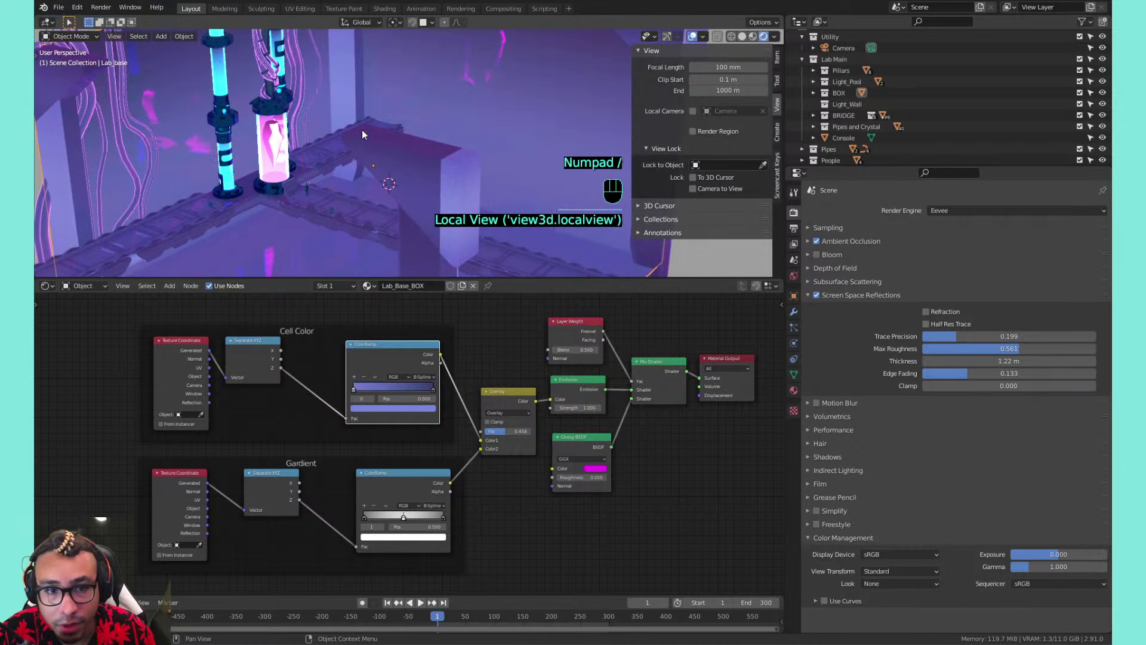
{"action": "middle_click_drag", "start_coordinate": [362, 130], "coordinate": [354, 257], "text": "shift"}
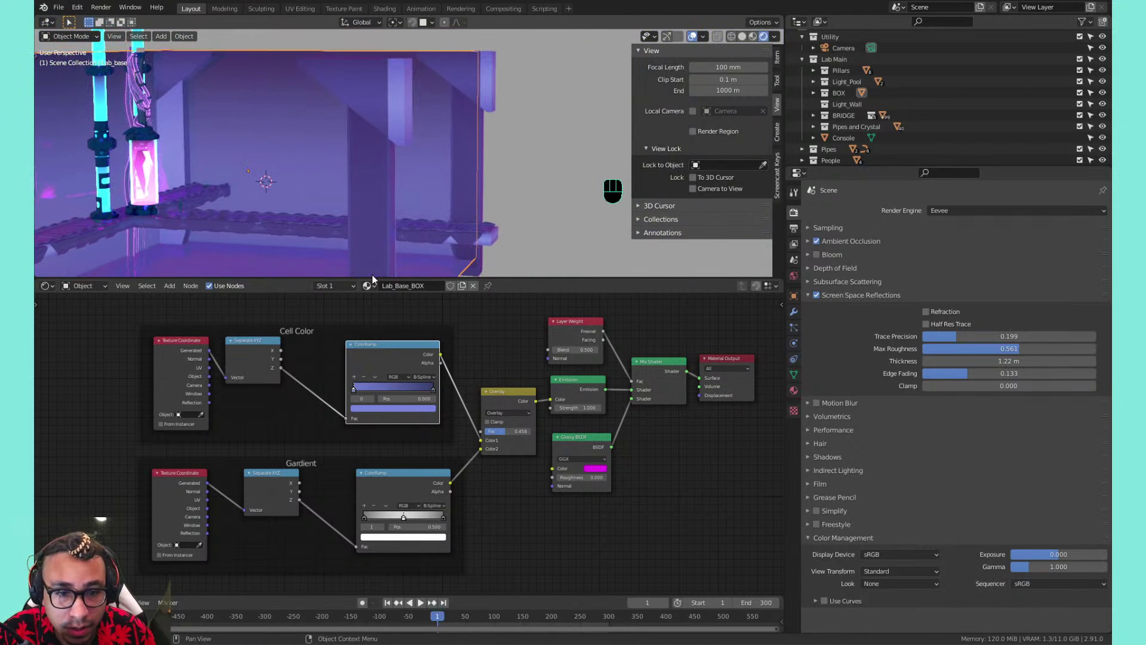
{"action": "left_click_drag", "start_coordinate": [366, 278], "coordinate": [370, 432]}
{"action": "middle_click_drag", "start_coordinate": [256, 187], "coordinate": [338, 163], "text": "shift"}
{"action": "scroll", "coordinate": [363, 177], "scroll_direction": "up", "scroll_amount": 4}
Select the front pillar's angled bracket and rename its Cell_Phone material to BASE
{"action": "left_click", "coordinate": [278, 205]}
{"action": "left_click", "coordinate": [794, 391]}
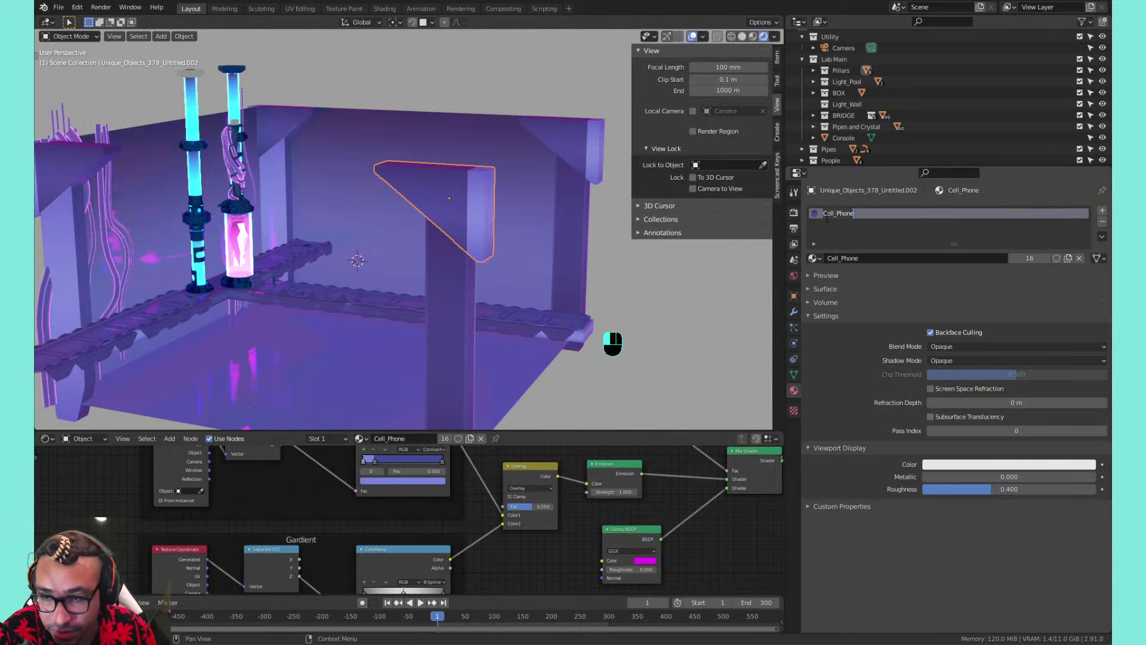
{"action": "type", "text": "BASE"}
{"action": "key", "text": "Return"}
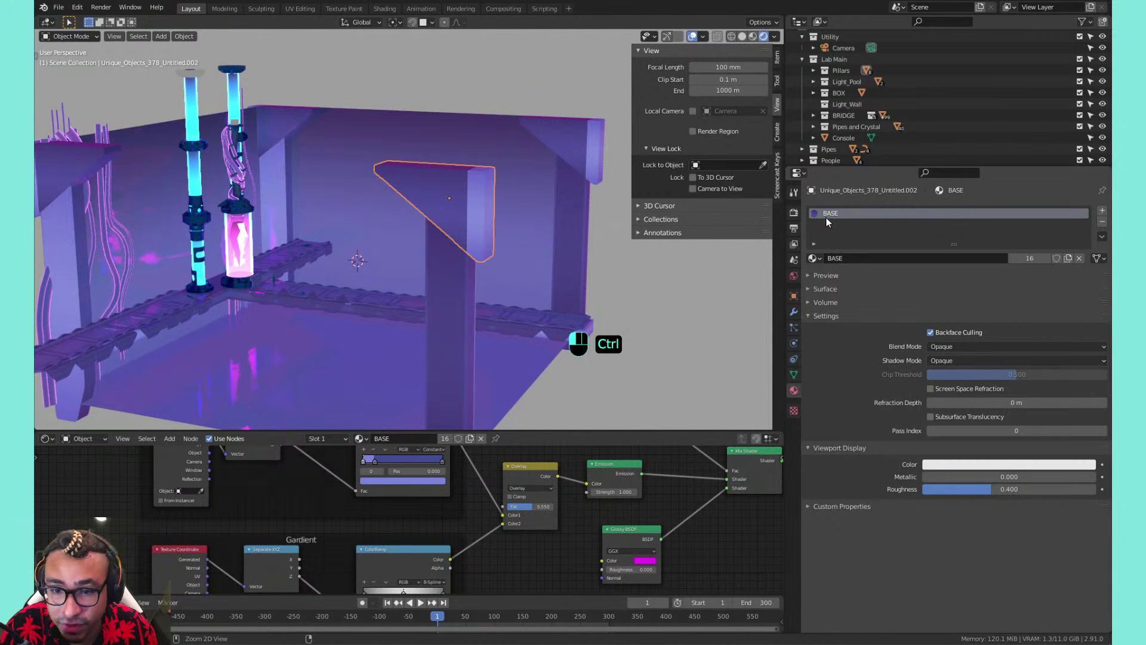
Save the file, give the front pillar's bracket its own copy of the BASE material and name it Pillars
{"action": "key", "text": "ctrl+s"}
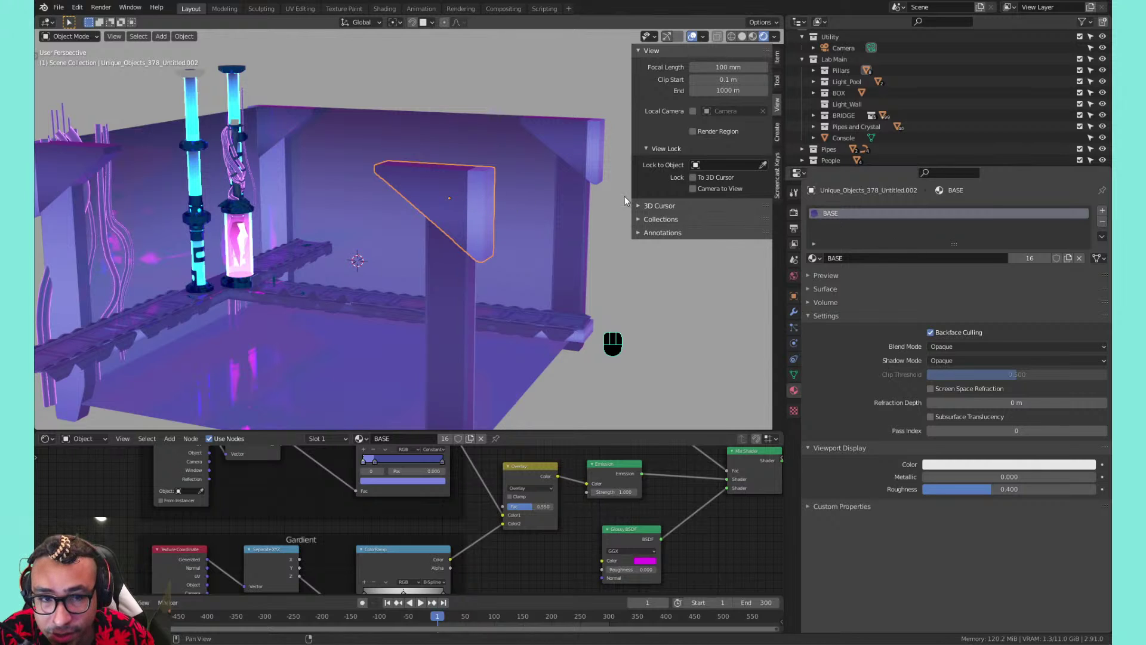
{"action": "left_click", "coordinate": [1069, 259]}
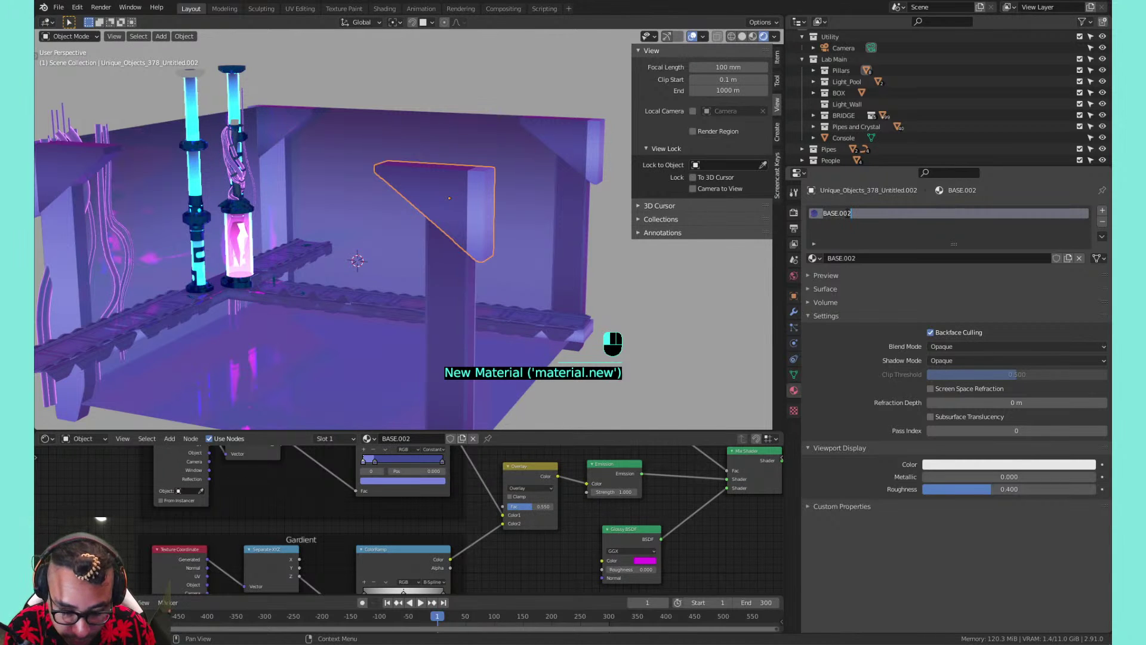
{"action": "type", "text": "Pillars"}
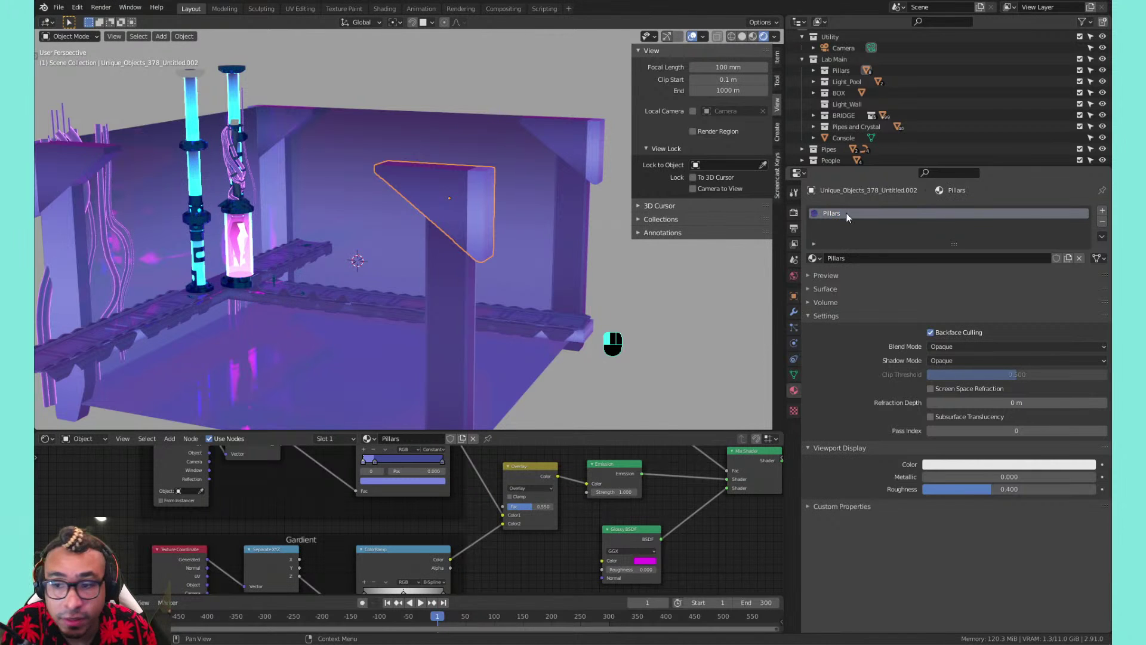
{"action": "left_click", "coordinate": [460, 185]}
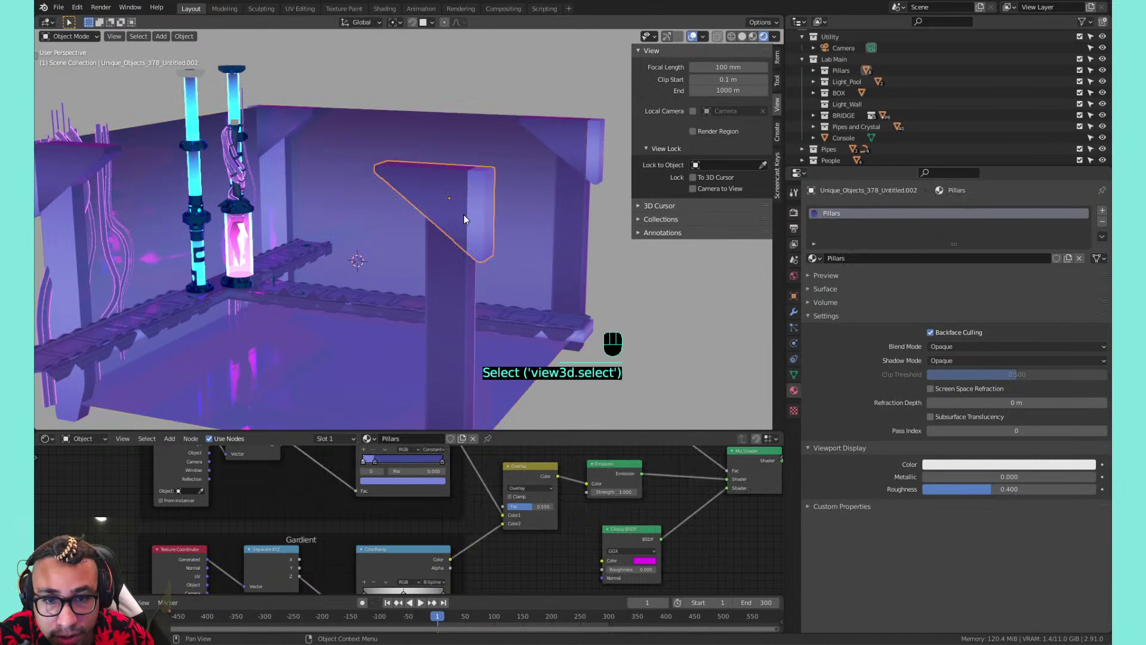
Move the light stop boundary of the Pillars material's upper color ramp to about 0.291 and set its interpolation to B-Spline
{"action": "scroll", "coordinate": [465, 219], "scroll_direction": "up", "scroll_amount": 6}
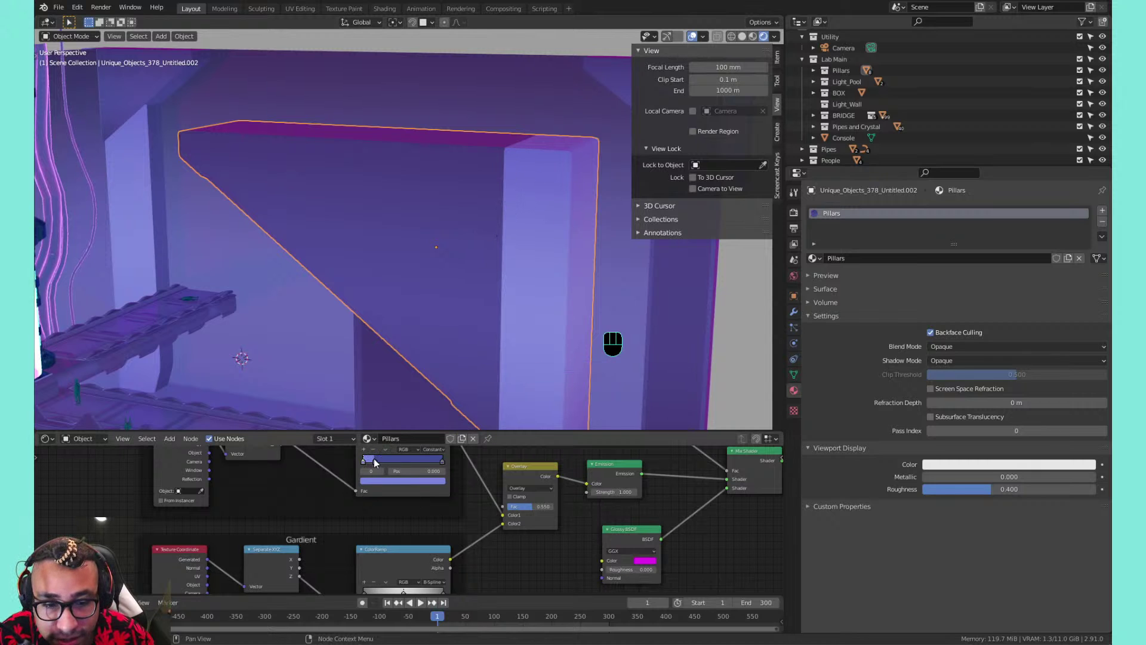
{"action": "left_click_drag", "start_coordinate": [375, 463], "coordinate": [387, 464]}
{"action": "middle_click_drag", "start_coordinate": [387, 464], "coordinate": [424, 499]}
{"action": "left_click", "coordinate": [472, 485]}
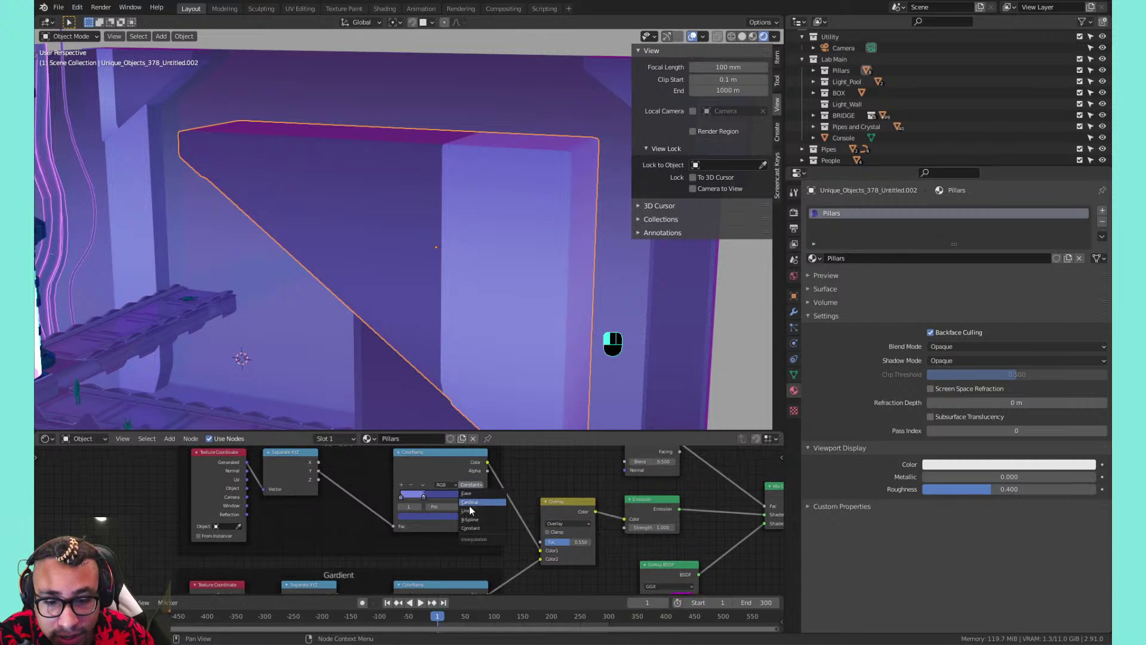
{"action": "left_click", "coordinate": [470, 520]}
{"action": "scroll", "coordinate": [477, 233], "scroll_direction": "down", "scroll_amount": 6}
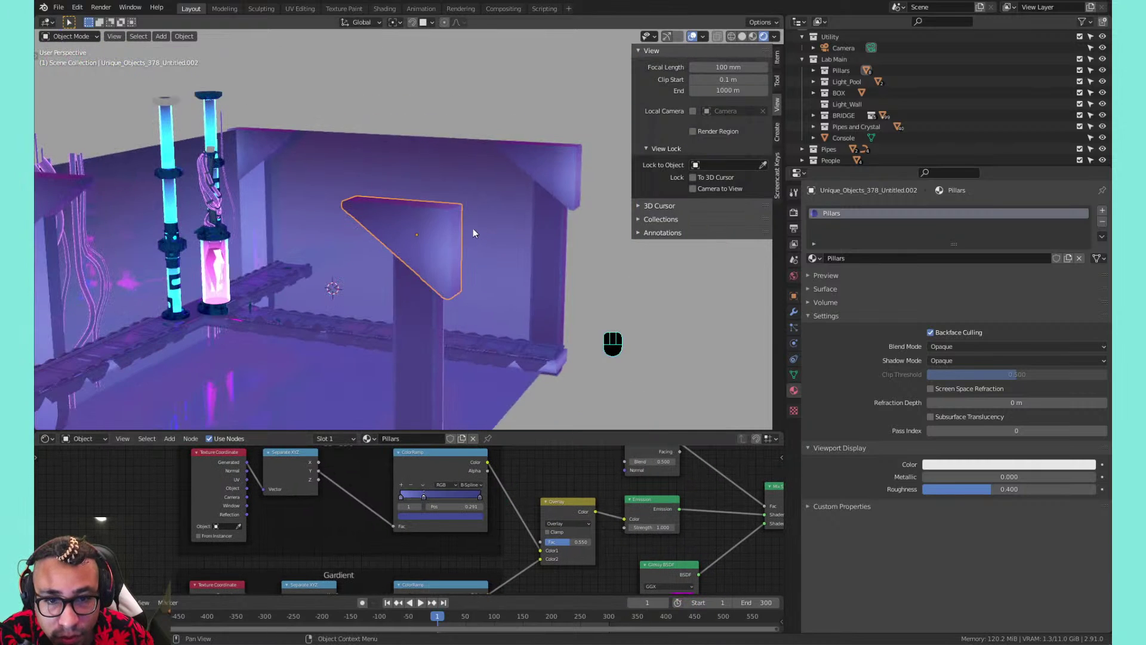
{"action": "scroll", "coordinate": [473, 232], "scroll_direction": "up", "scroll_amount": 2}
Feed the upper color ramp from the Separate XYZ node's Z output and move its middle stop to about 0.468
{"action": "left_click_drag", "start_coordinate": [319, 480], "coordinate": [395, 527]}
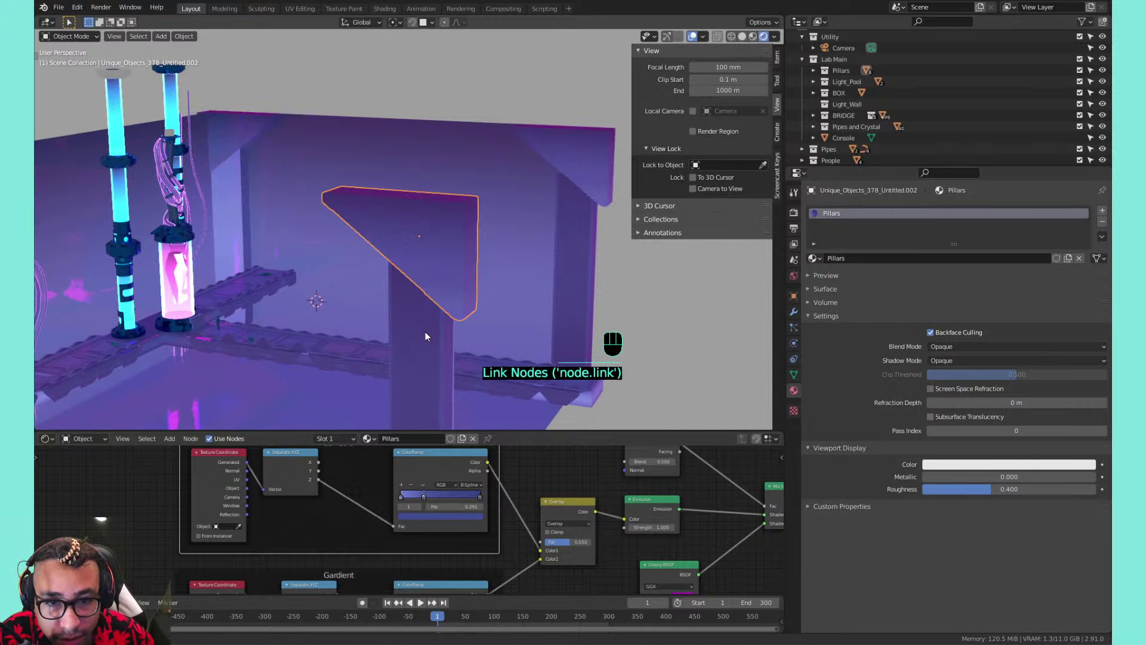
{"action": "mouse_move", "coordinate": [428, 335]}
{"action": "middle_mouse_down", "text": "shift"}
{"action": "mouse_move", "coordinate": [388, 338]}
{"action": "mouse_move", "coordinate": [438, 328]}
{"action": "mouse_move", "coordinate": [448, 338]}
{"action": "middle_mouse_up", "text": "shift"}
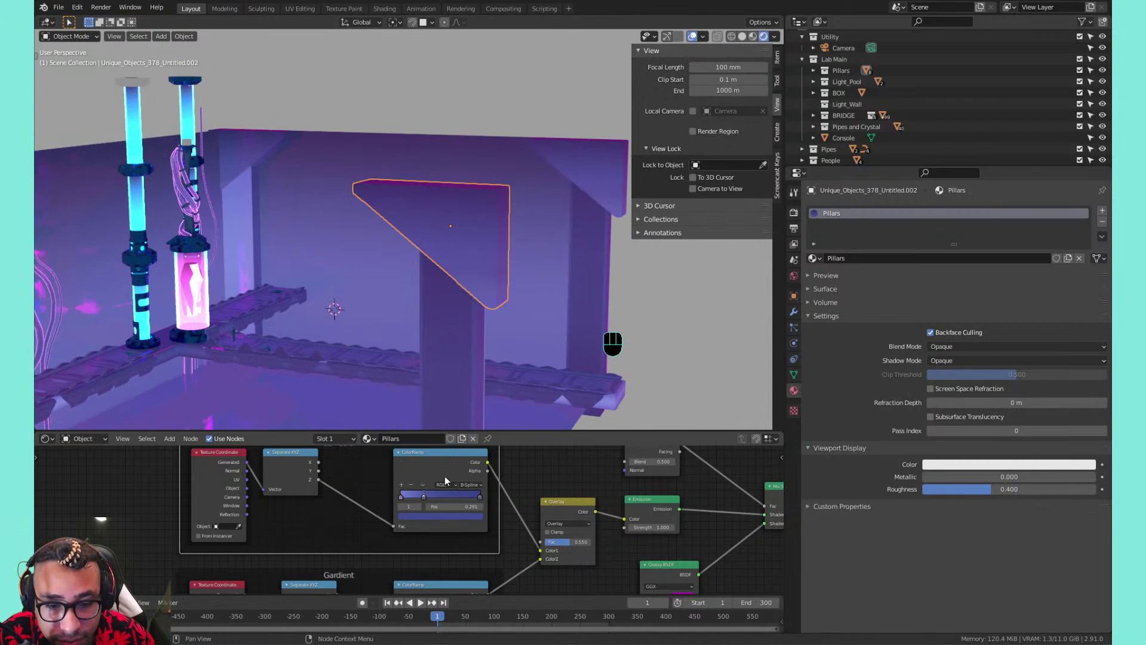
{"action": "left_click_drag", "start_coordinate": [429, 499], "coordinate": [436, 498]}
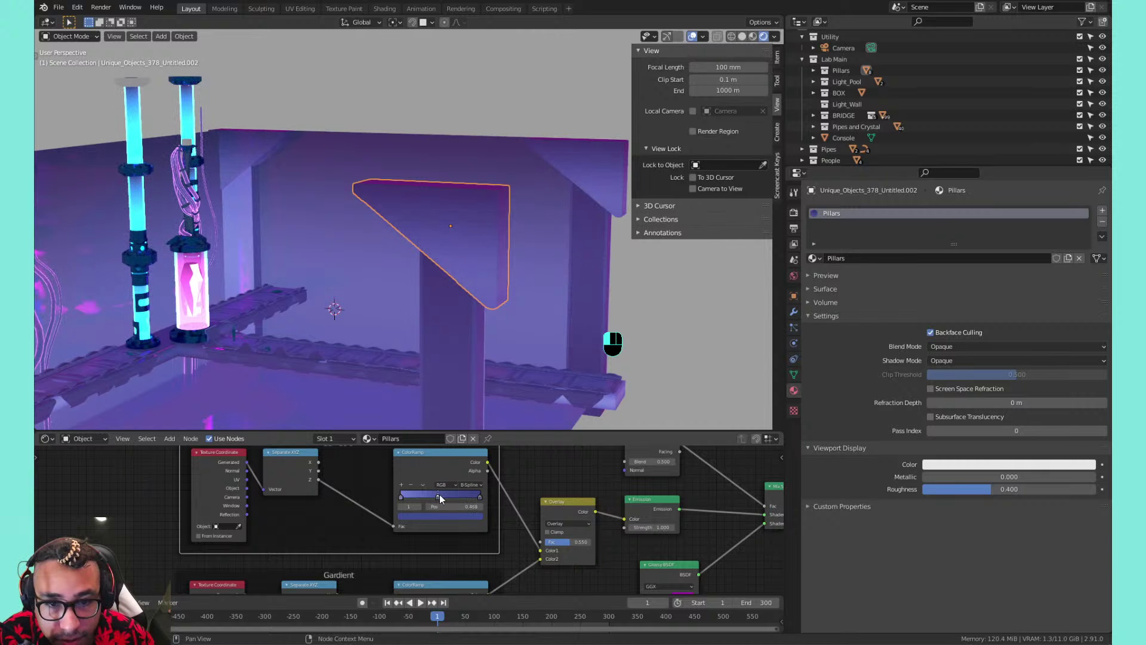
{"action": "scroll", "coordinate": [468, 310], "scroll_direction": "down", "scroll_amount": 3}
{"action": "scroll", "coordinate": [435, 330], "scroll_direction": "up", "scroll_amount": 2}
{"action": "middle_click_drag", "start_coordinate": [424, 274], "coordinate": [443, 255]}
Examine the Glossy BSDF node and how its tint shows on the bracket, pillars and floor of the room
{"action": "middle_click_drag", "start_coordinate": [626, 547], "coordinate": [536, 488]}
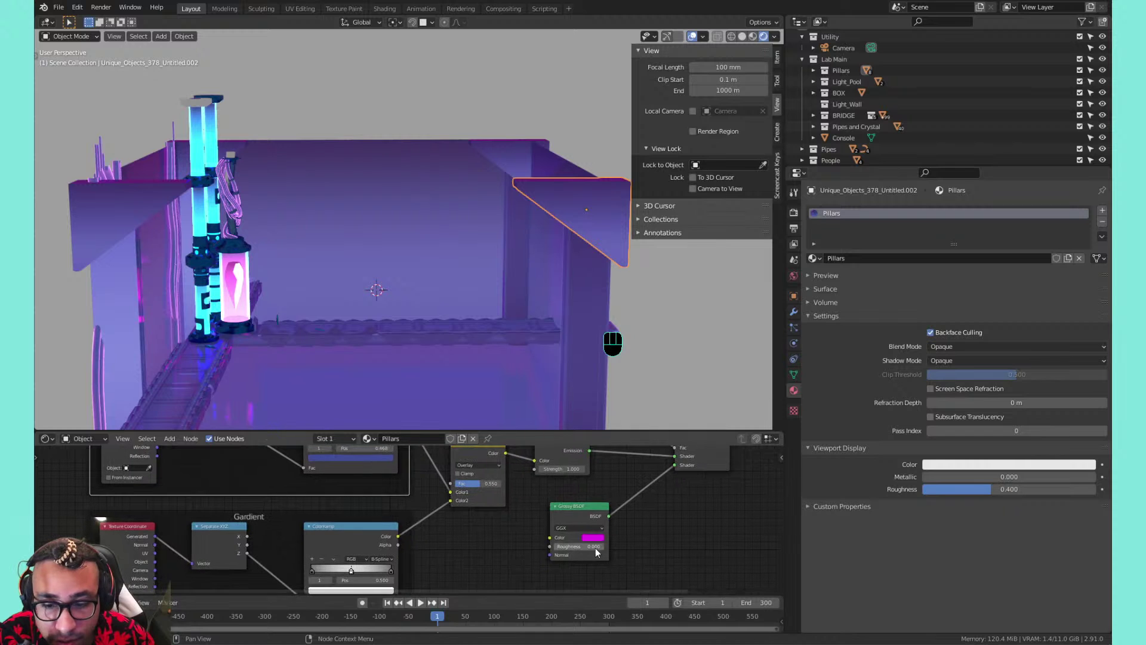
{"action": "scroll", "coordinate": [454, 191], "scroll_direction": "up", "scroll_amount": 2}
{"action": "scroll", "coordinate": [497, 210], "scroll_direction": "up", "scroll_amount": 1}
{"action": "middle_click_drag", "start_coordinate": [501, 266], "coordinate": [476, 167], "text": "shift"}
{"action": "scroll", "coordinate": [513, 174], "scroll_direction": "up", "scroll_amount": 3}
{"action": "scroll", "coordinate": [514, 193], "scroll_direction": "up", "scroll_amount": 4}
{"action": "middle_click_drag", "start_coordinate": [428, 236], "coordinate": [521, 148], "text": "shift"}
{"action": "scroll", "coordinate": [446, 215], "scroll_direction": "down", "scroll_amount": 5}
{"action": "middle_click_drag", "start_coordinate": [274, 194], "coordinate": [399, 279], "text": "shift"}
{"action": "scroll", "coordinate": [376, 253], "scroll_direction": "down", "scroll_amount": 2}
{"action": "scroll", "coordinate": [399, 280], "scroll_direction": "up", "scroll_amount": 2}
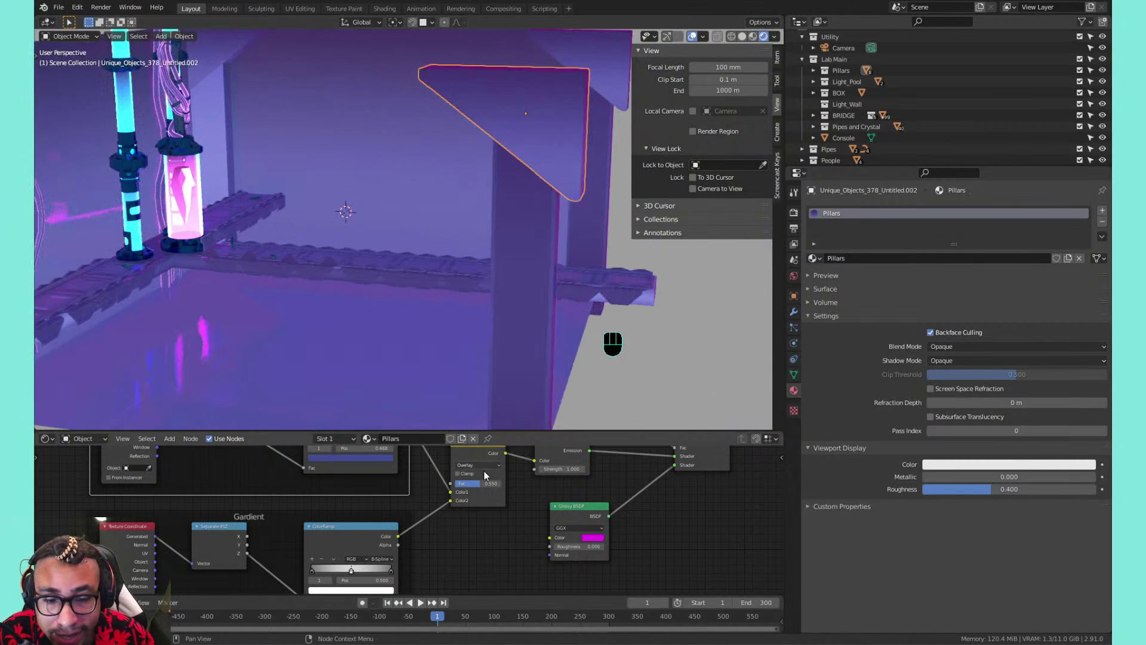
Try adjusting the Pillars material's Glossy roughness and desaturate the Glossy BSDF color to near white
{"action": "left_click_drag", "start_coordinate": [577, 547], "coordinate": [630, 547]}
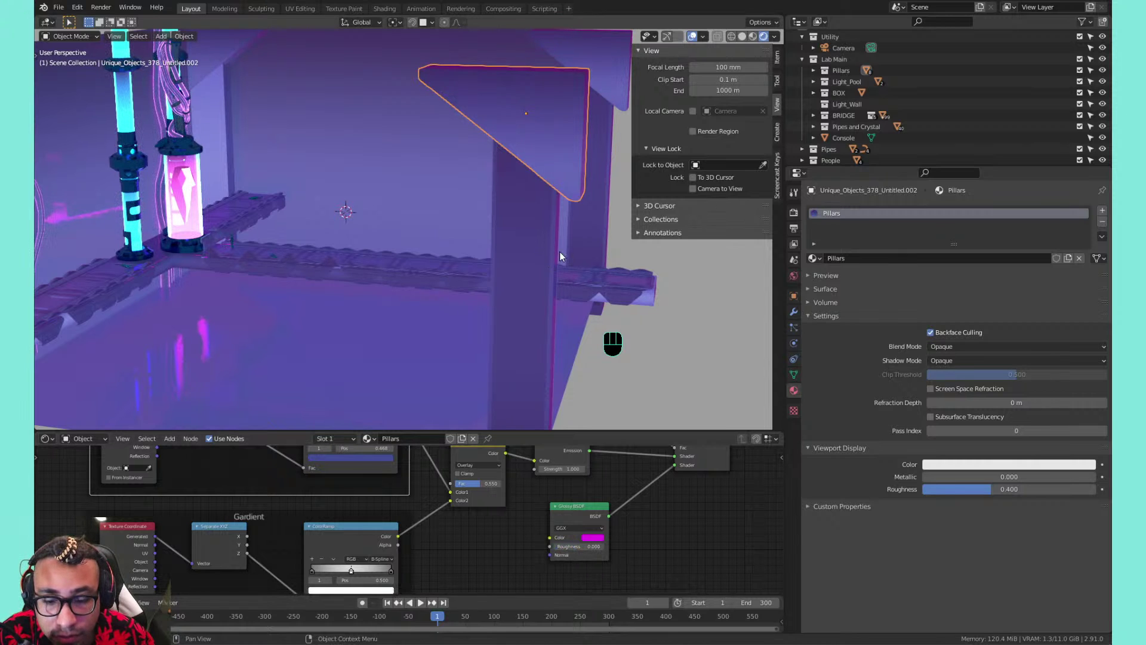
{"action": "mouse_move", "coordinate": [514, 177]}
{"action": "middle_mouse_down", "text": "shift"}
{"action": "mouse_move", "coordinate": [537, 180]}
{"action": "mouse_move", "coordinate": [515, 192]}
{"action": "middle_mouse_up", "text": "shift"}
{"action": "middle_click_drag", "start_coordinate": [514, 192], "coordinate": [522, 187], "text": "shift"}
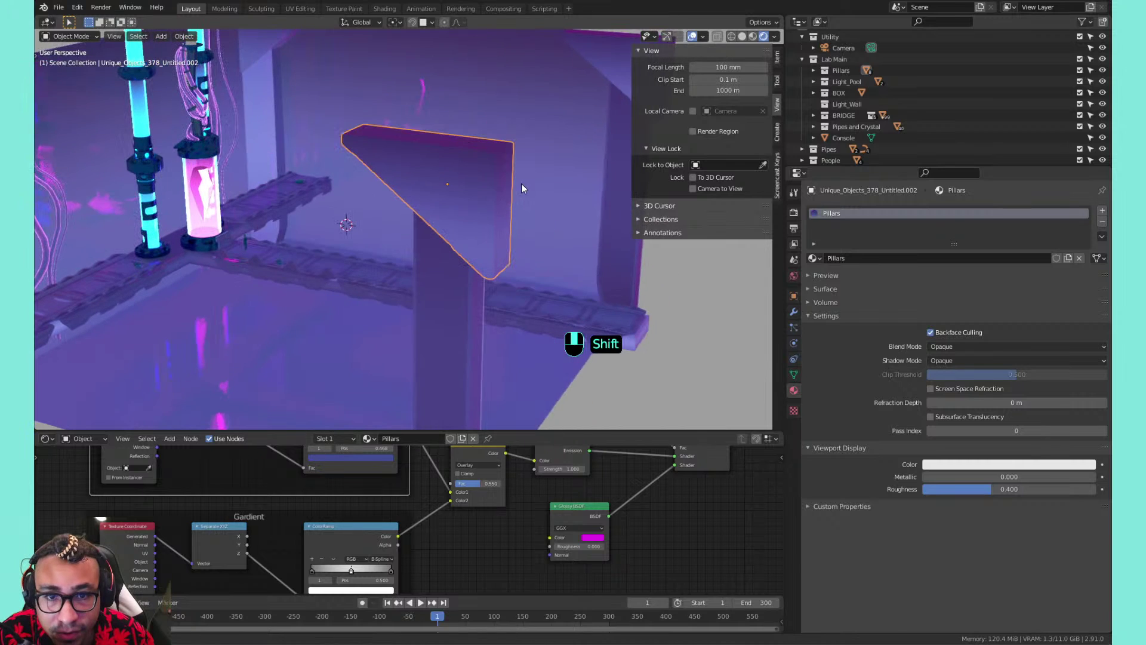
{"action": "left_click", "coordinate": [591, 538]}
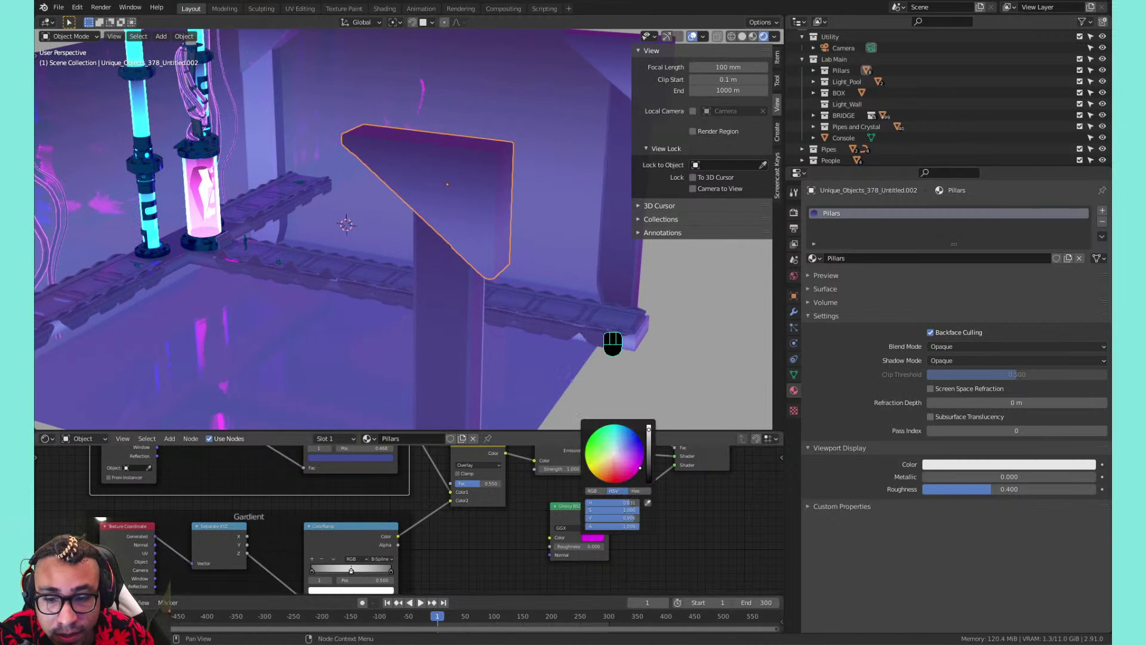
{"action": "left_click_drag", "start_coordinate": [614, 452], "coordinate": [611, 450]}
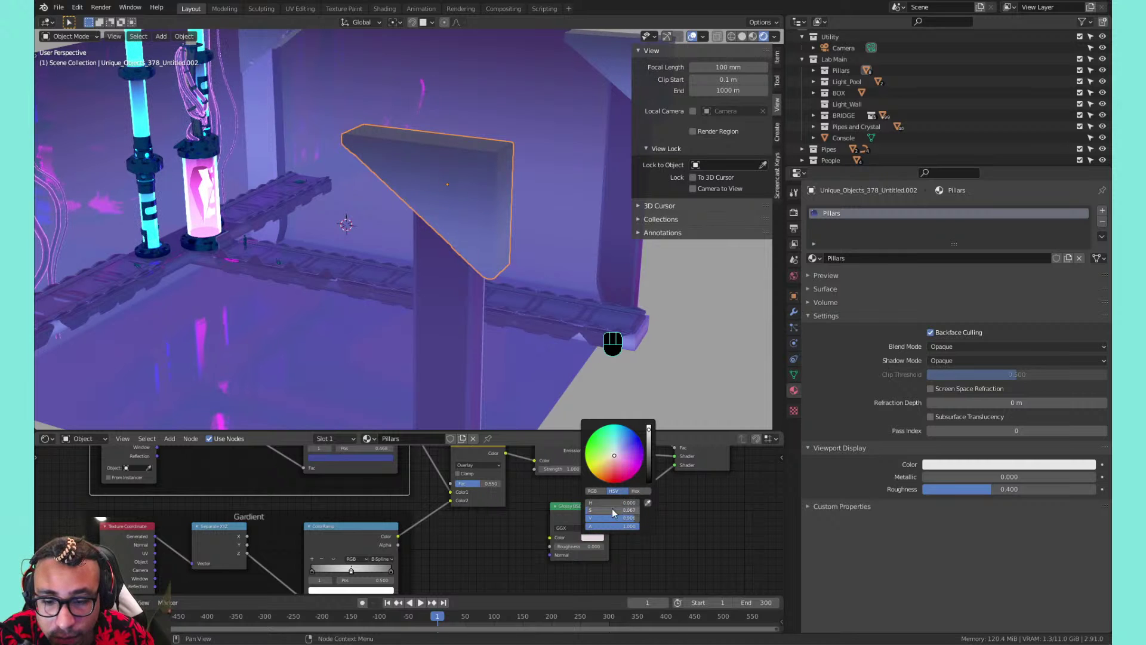
{"action": "left_click_drag", "start_coordinate": [612, 510], "coordinate": [601, 510]}
{"action": "scroll", "coordinate": [404, 157], "scroll_direction": "down", "scroll_amount": 3}
{"action": "scroll", "coordinate": [404, 158], "scroll_direction": "up", "scroll_amount": 2}
{"action": "middle_click_drag", "start_coordinate": [403, 157], "coordinate": [440, 166], "text": "shift"}
Select the front pillar's vertical post and assign the existing Pillars material to it
{"action": "left_click", "coordinate": [499, 158]}
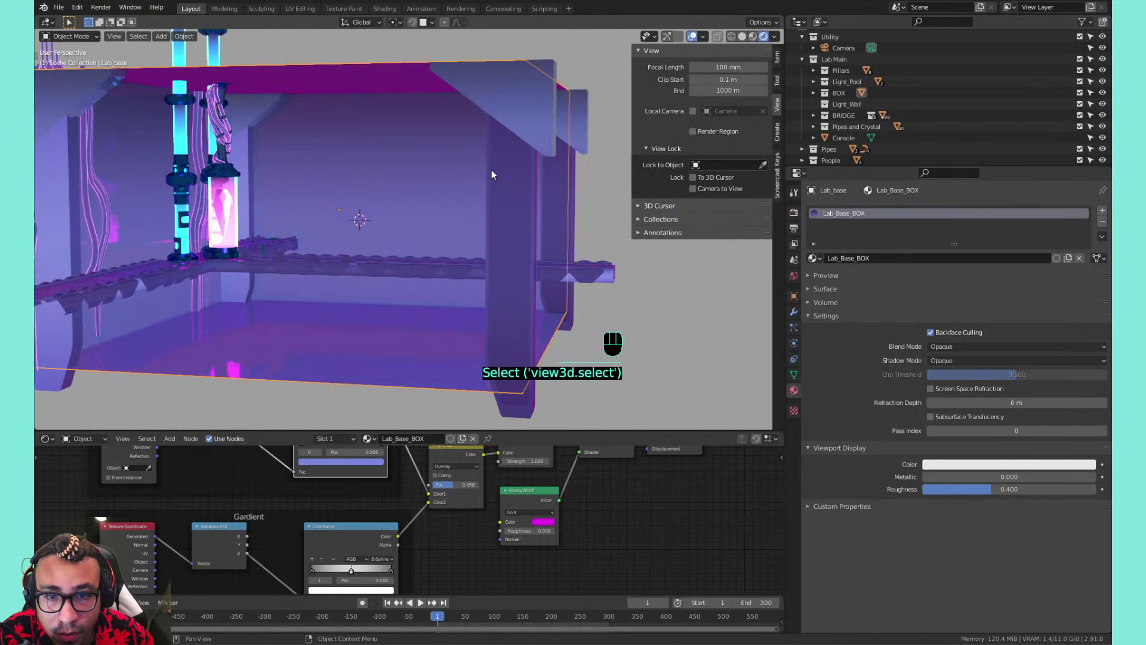
{"action": "left_click", "coordinate": [489, 199]}
{"action": "middle_click_drag", "start_coordinate": [340, 205], "coordinate": [382, 211]}
{"action": "middle_click_drag", "start_coordinate": [382, 212], "coordinate": [449, 224], "text": "shift"}
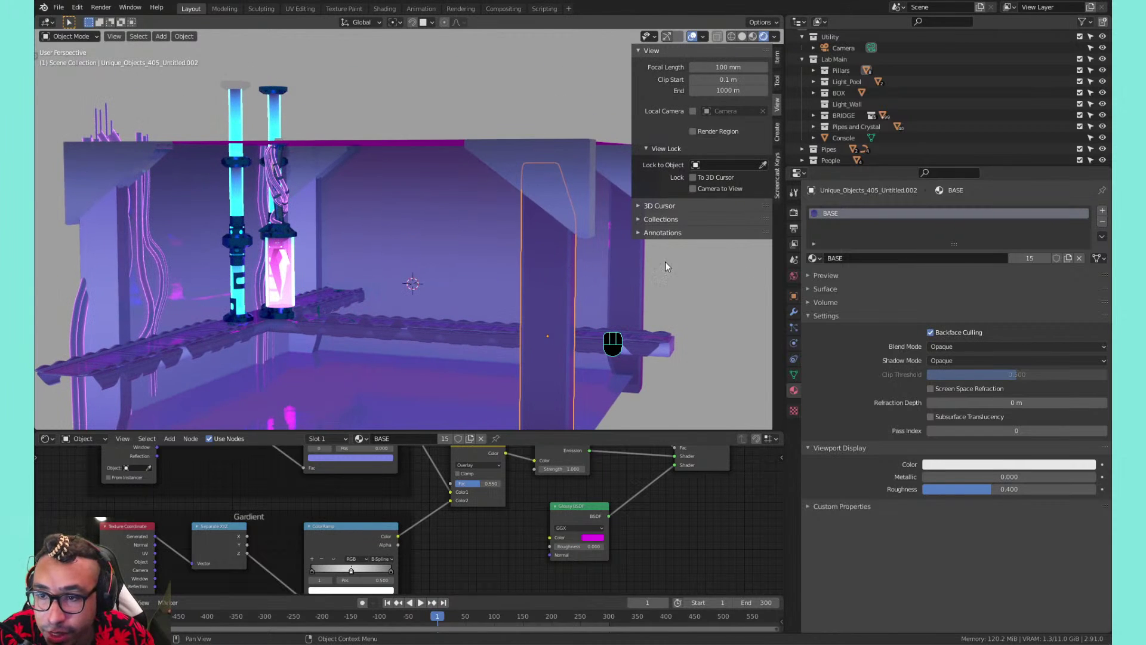
{"action": "left_click", "coordinate": [816, 259]}
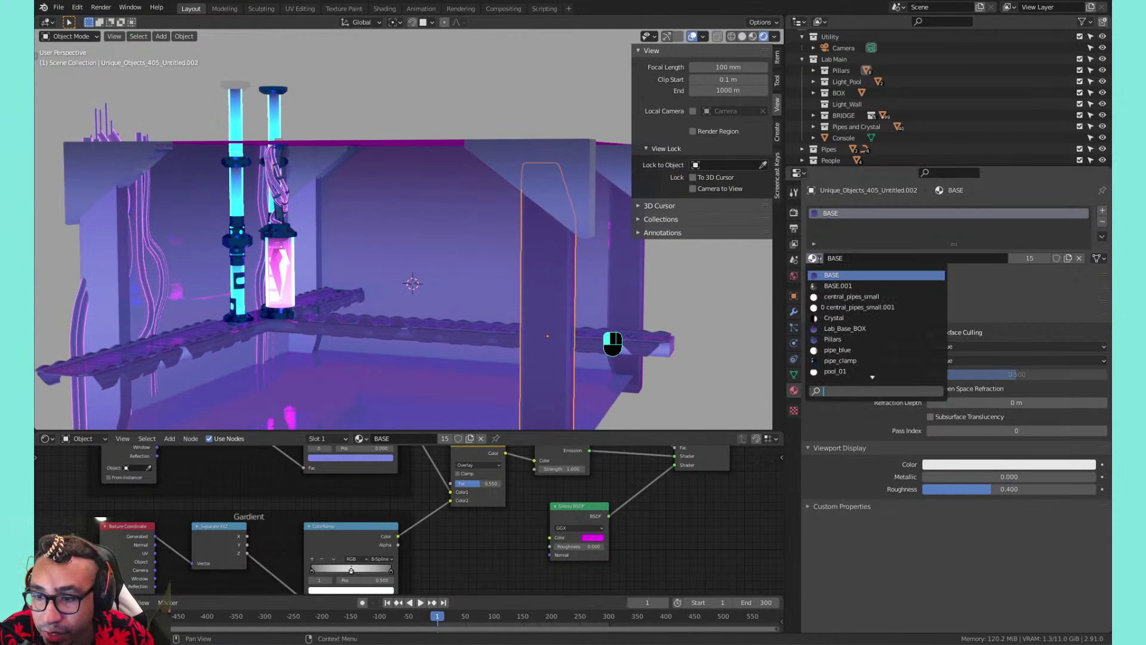
{"action": "left_click", "coordinate": [833, 340]}
Examine the pillars, walls and bridges from several angles to compare the Pillars material with the rest of the room
{"action": "middle_click_drag", "start_coordinate": [645, 274], "coordinate": [498, 250]}
{"action": "scroll", "coordinate": [495, 228], "scroll_direction": "up", "scroll_amount": 1}
{"action": "scroll", "coordinate": [494, 228], "scroll_direction": "up", "scroll_amount": 2}
{"action": "scroll", "coordinate": [547, 241], "scroll_direction": "down", "scroll_amount": 2}
{"action": "left_click", "coordinate": [477, 132]}
{"action": "middle_click_drag", "start_coordinate": [585, 115], "coordinate": [496, 103], "text": "shift"}
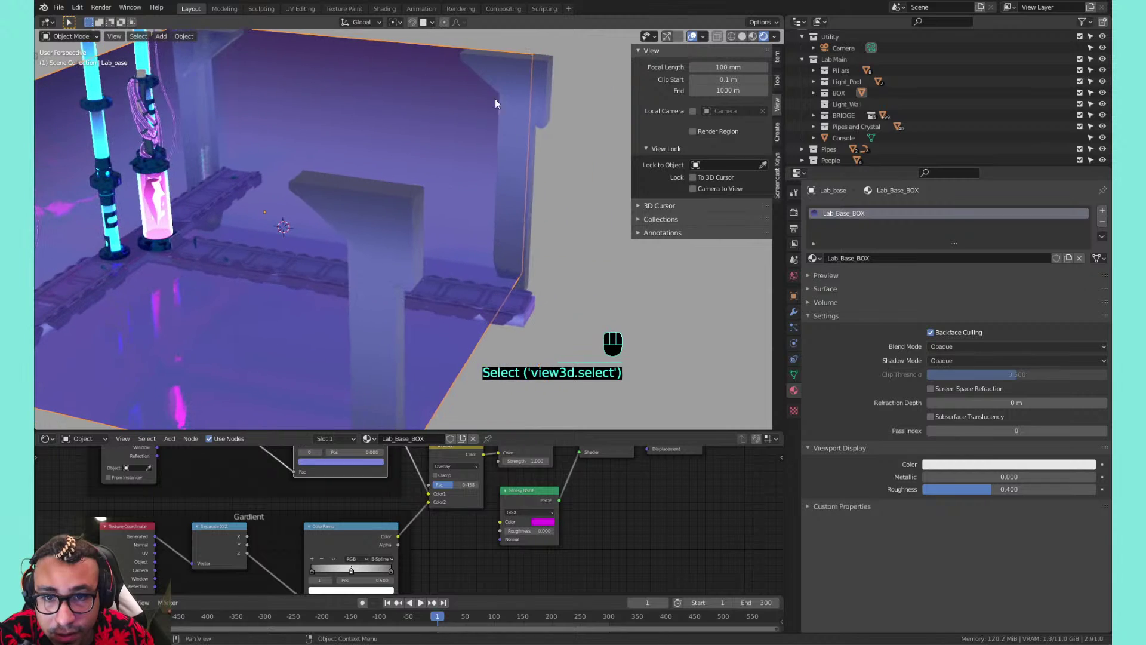
{"action": "left_click", "coordinate": [563, 149]}
{"action": "middle_click_drag", "start_coordinate": [334, 149], "coordinate": [356, 164]}
{"action": "middle_click_drag", "start_coordinate": [355, 165], "coordinate": [406, 126], "text": "shift"}
{"action": "mouse_move", "coordinate": [406, 125]}
{"action": "middle_mouse_down", "text": "shift"}
{"action": "mouse_move", "coordinate": [429, 146]}
{"action": "mouse_move", "coordinate": [388, 119]}
{"action": "middle_mouse_up", "text": "shift"}
{"action": "middle_click_drag", "start_coordinate": [388, 119], "coordinate": [352, 118], "text": "shift"}
{"action": "middle_click_drag", "start_coordinate": [352, 119], "coordinate": [447, 142]}
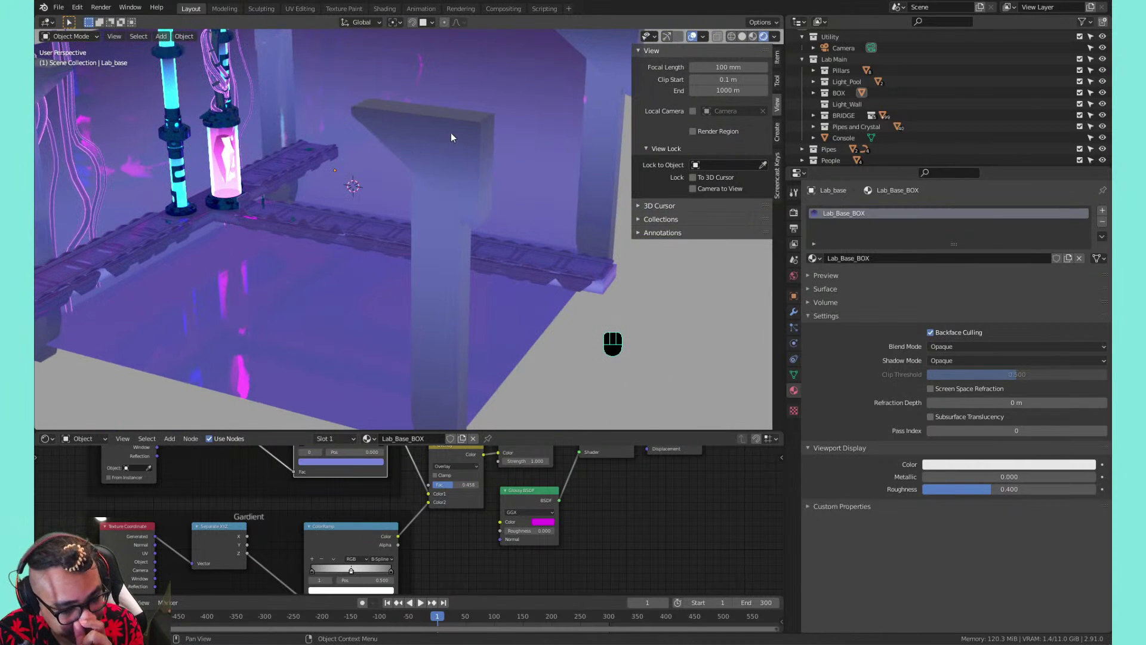
{"action": "middle_click_drag", "start_coordinate": [416, 150], "coordinate": [466, 206]}
{"action": "scroll", "coordinate": [417, 202], "scroll_direction": "up", "scroll_amount": 3}
{"action": "middle_click_drag", "start_coordinate": [465, 206], "coordinate": [478, 160]}
{"action": "scroll", "coordinate": [478, 155], "scroll_direction": "down", "scroll_amount": 2}
{"action": "scroll", "coordinate": [470, 209], "scroll_direction": "up", "scroll_amount": 1}
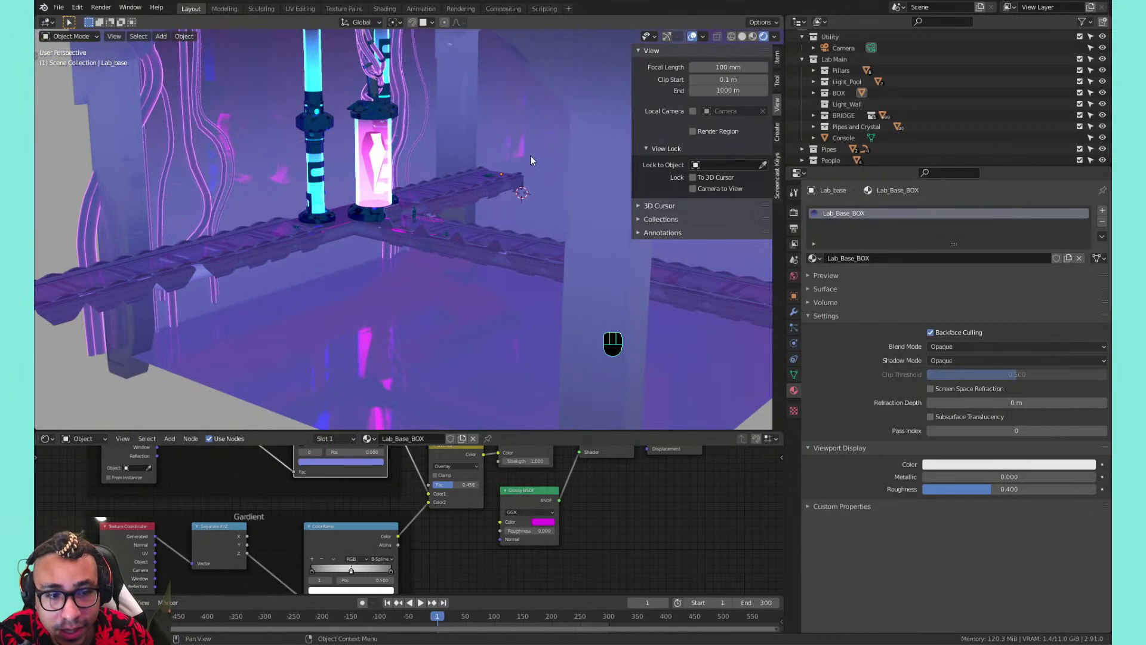
{"action": "middle_click_drag", "start_coordinate": [359, 184], "coordinate": [443, 235], "text": "shift"}
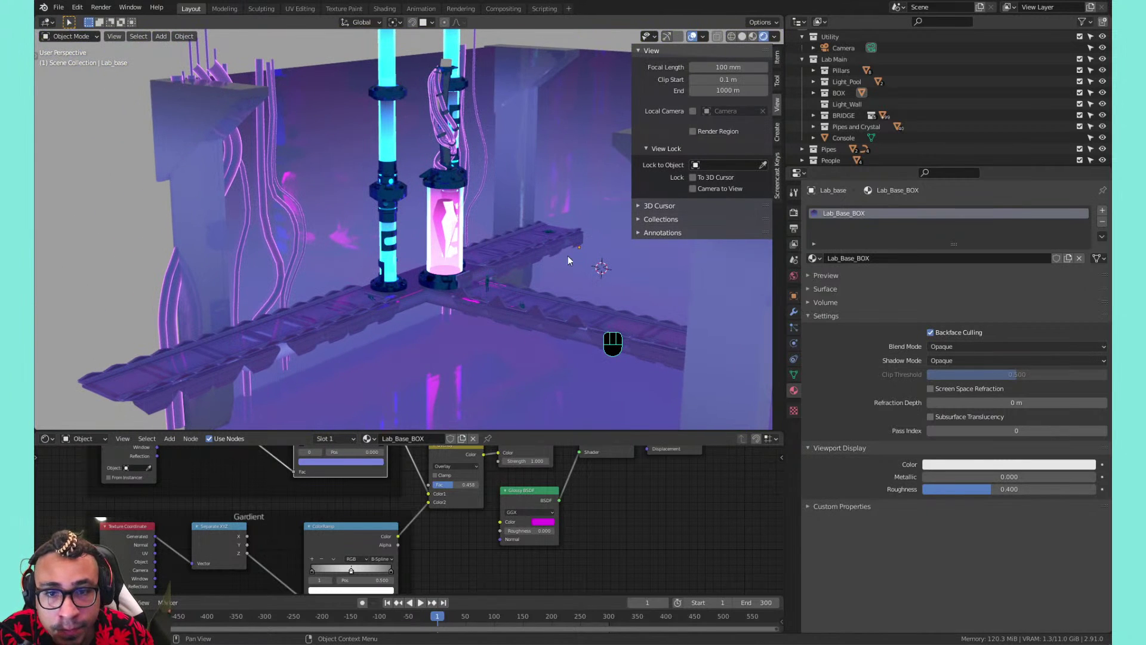
{"action": "middle_click_drag", "start_coordinate": [568, 261], "coordinate": [410, 293], "text": "shift"}
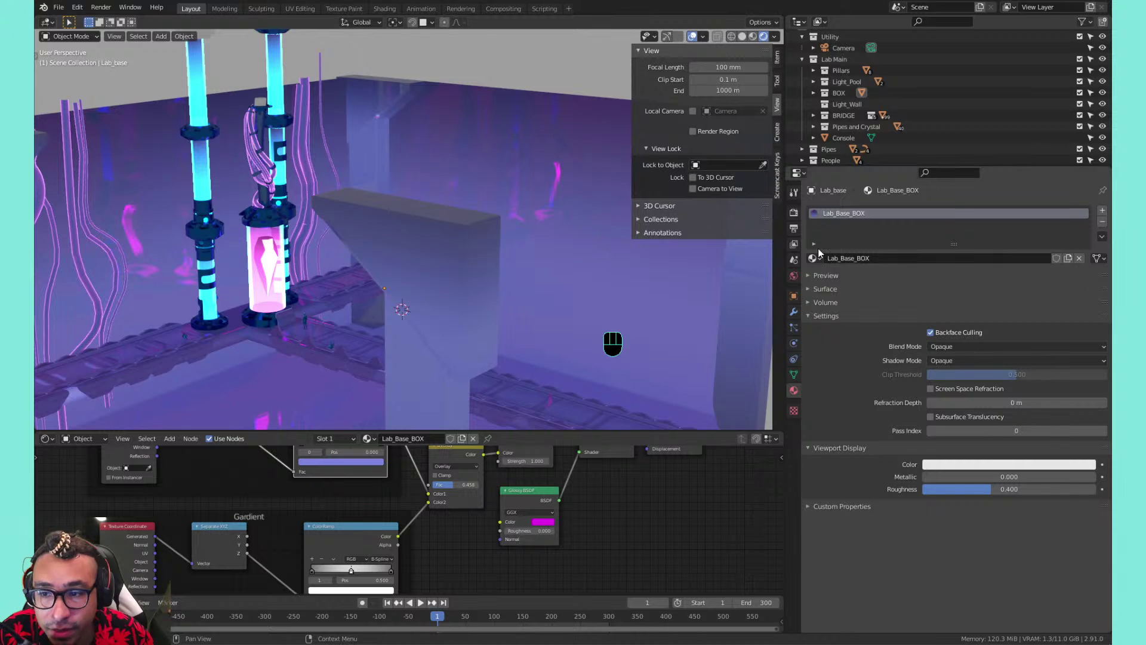
Select the lab room box, reveal Lab_base in the outliner and make it unselectable in the viewport
{"action": "left_click", "coordinate": [588, 310]}
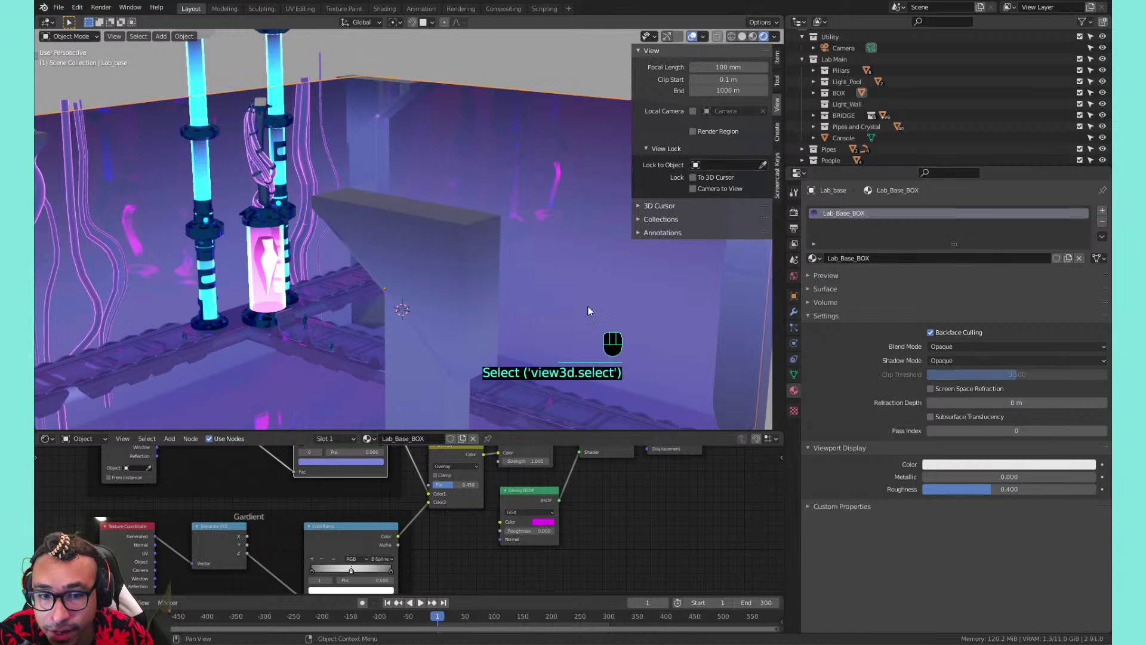
{"action": "left_click", "coordinate": [389, 313]}
{"action": "middle_click_drag", "start_coordinate": [409, 289], "coordinate": [434, 216], "text": "shift"}
{"action": "scroll", "coordinate": [374, 188], "scroll_direction": "down", "scroll_amount": 2}
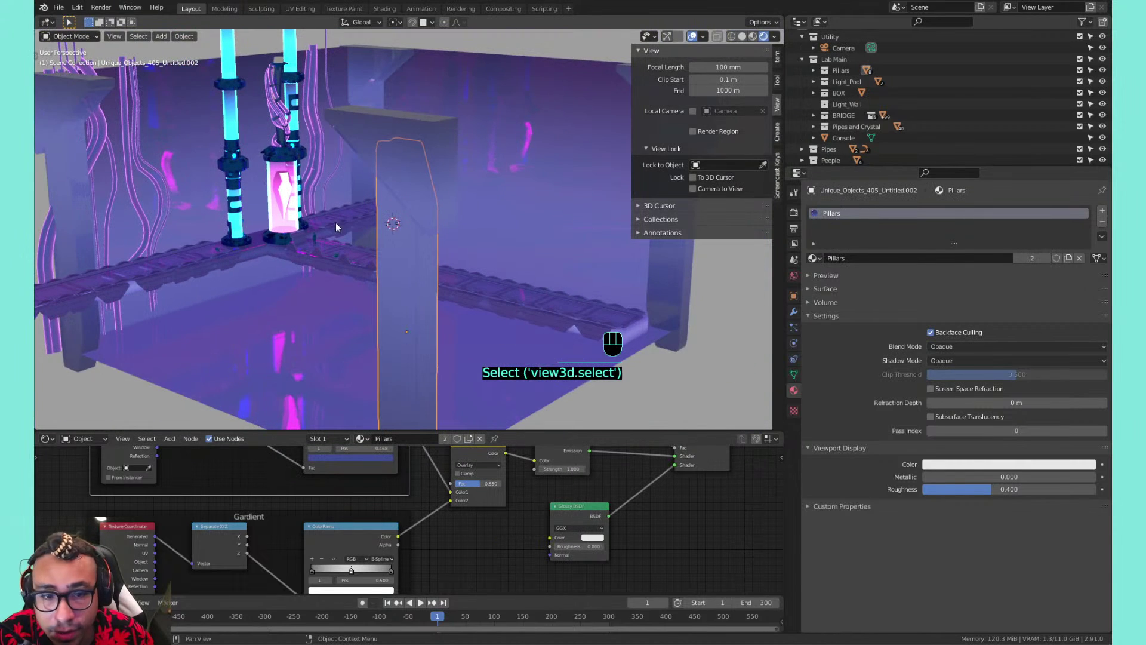
{"action": "left_click", "coordinate": [517, 80]}
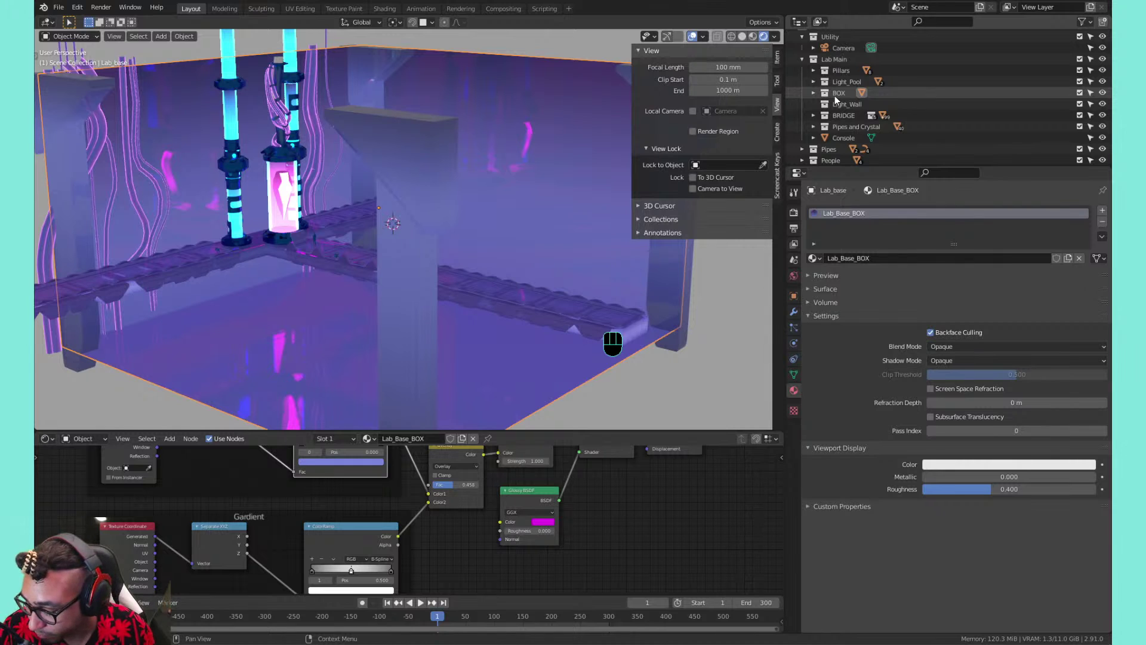
{"action": "key", "text": "KP_Decimal"}
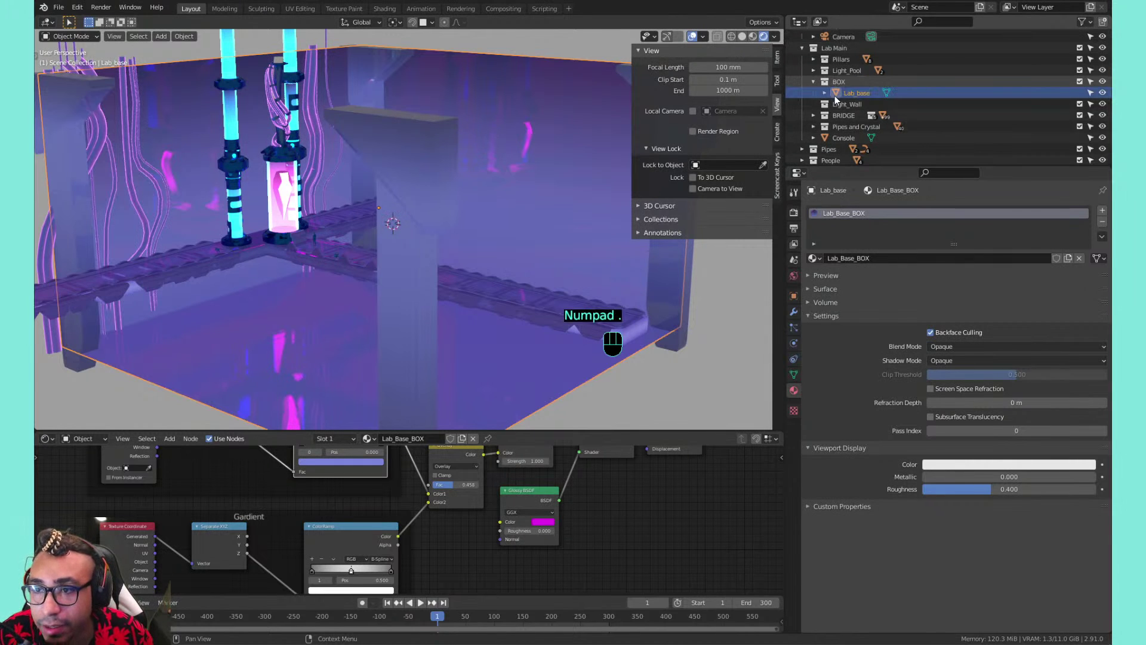
{"action": "left_click", "coordinate": [1090, 94]}
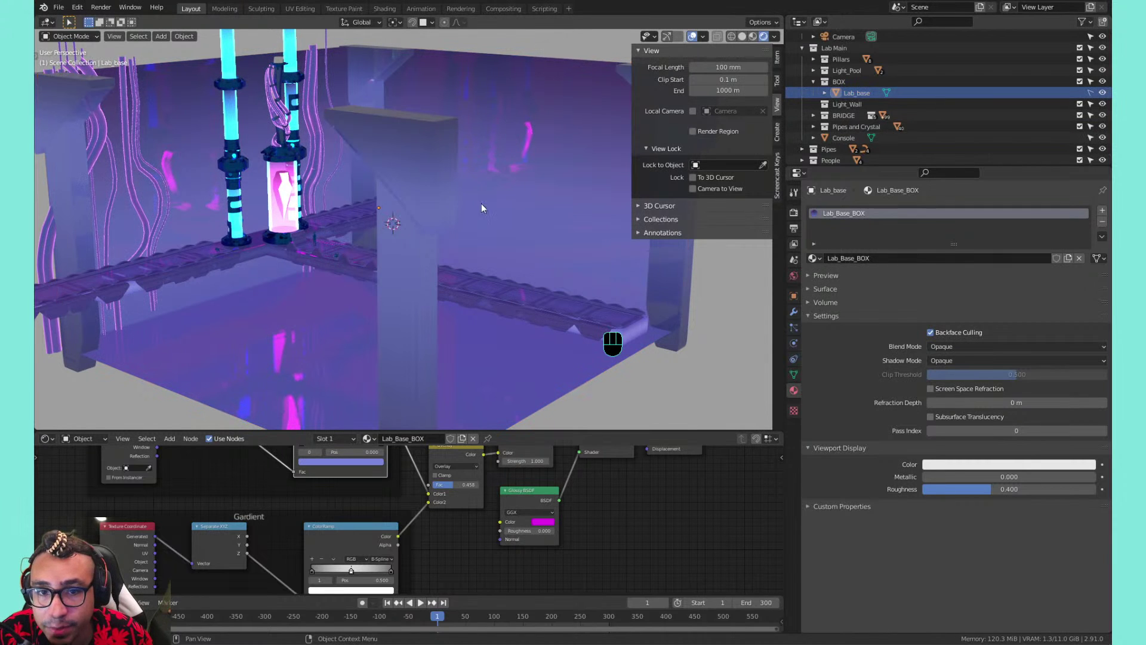
Test viewport selection on the front pillar's bracket, a bridge part and the room's floor
{"action": "left_click", "coordinate": [369, 131]}
{"action": "scroll", "coordinate": [391, 210], "scroll_direction": "down", "scroll_amount": 3}
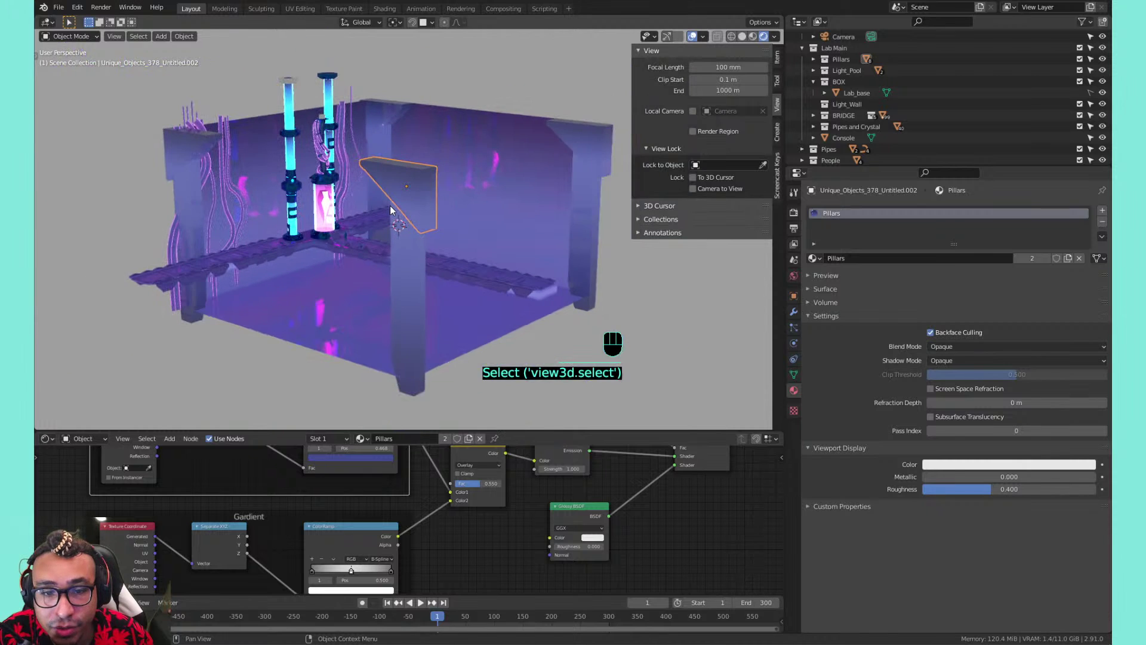
{"action": "scroll", "coordinate": [391, 210], "scroll_direction": "up", "scroll_amount": 4}
{"action": "left_click", "coordinate": [317, 224]}
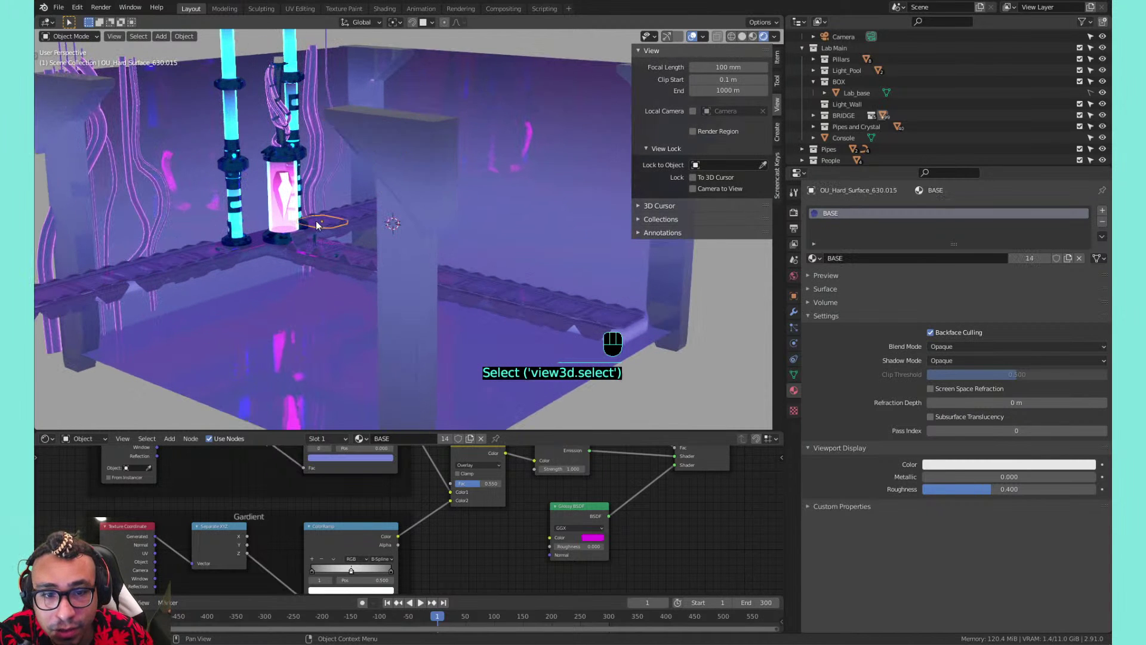
{"action": "left_click", "coordinate": [235, 313]}
Look along the bridge, switch to the camera view and select a bridge floor segment in front of the crystal tube
{"action": "middle_click_drag", "start_coordinate": [170, 269], "coordinate": [442, 239]}
{"action": "middle_click_drag", "start_coordinate": [442, 239], "coordinate": [357, 234]}
{"action": "scroll", "coordinate": [371, 243], "scroll_direction": "up", "scroll_amount": 3}
{"action": "scroll", "coordinate": [434, 189], "scroll_direction": "up", "scroll_amount": 2}
{"action": "scroll", "coordinate": [358, 233], "scroll_direction": "up", "scroll_amount": 2}
{"action": "scroll", "coordinate": [359, 233], "scroll_direction": "down", "scroll_amount": 2}
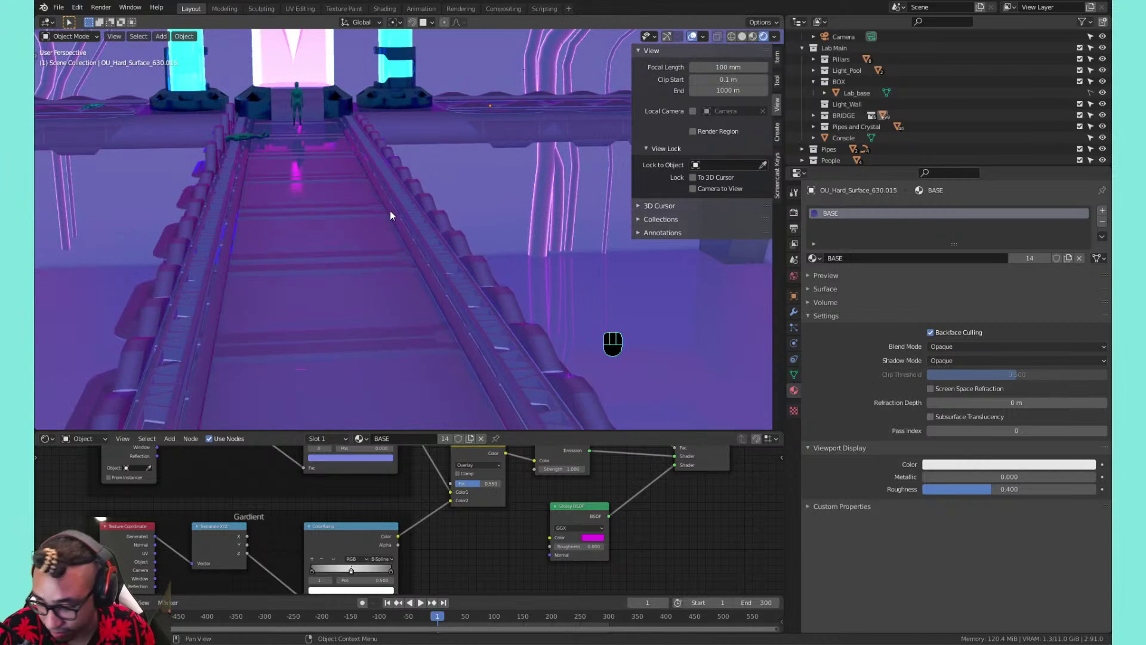
{"action": "key", "text": "KP_0"}
{"action": "scroll", "coordinate": [363, 300], "scroll_direction": "up", "scroll_amount": 3}
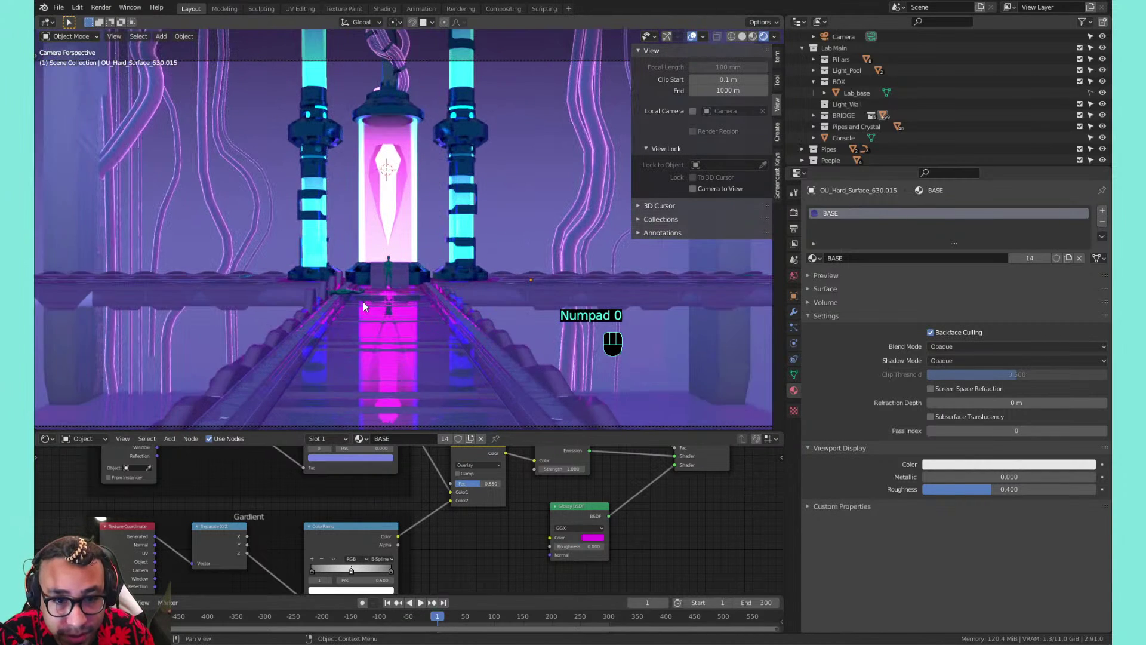
{"action": "scroll", "coordinate": [393, 349], "scroll_direction": "up", "scroll_amount": 2}
{"action": "middle_click_drag", "start_coordinate": [393, 349], "coordinate": [428, 248], "text": "shift"}
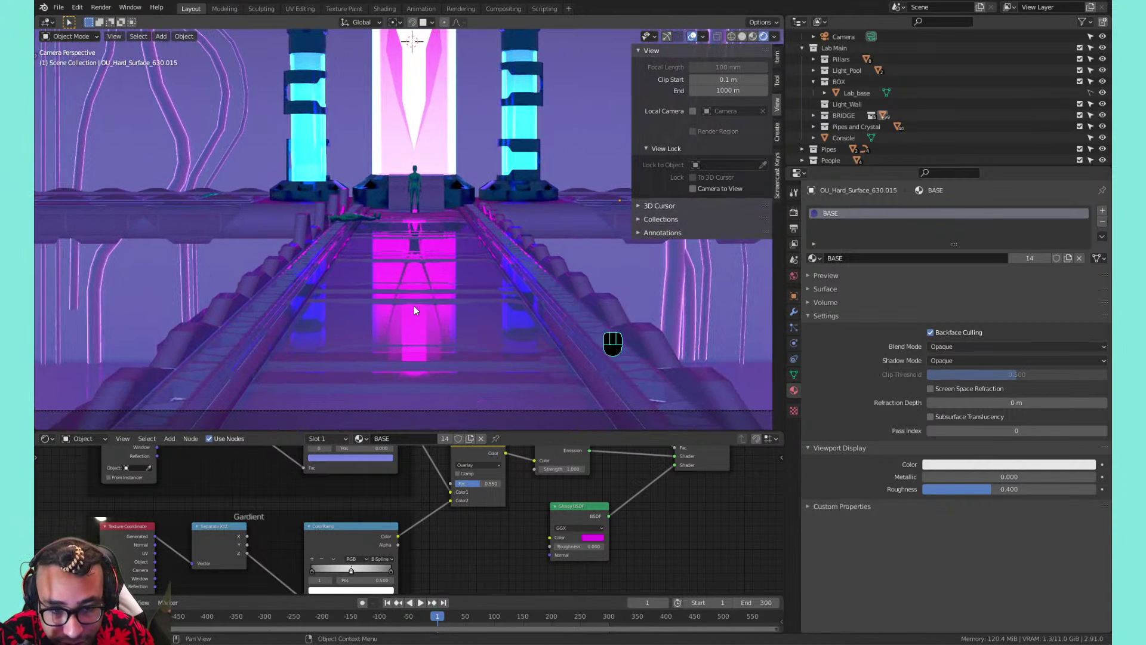
{"action": "left_click", "coordinate": [500, 327]}
{"action": "scroll", "coordinate": [420, 264], "scroll_direction": "down", "scroll_amount": 2}
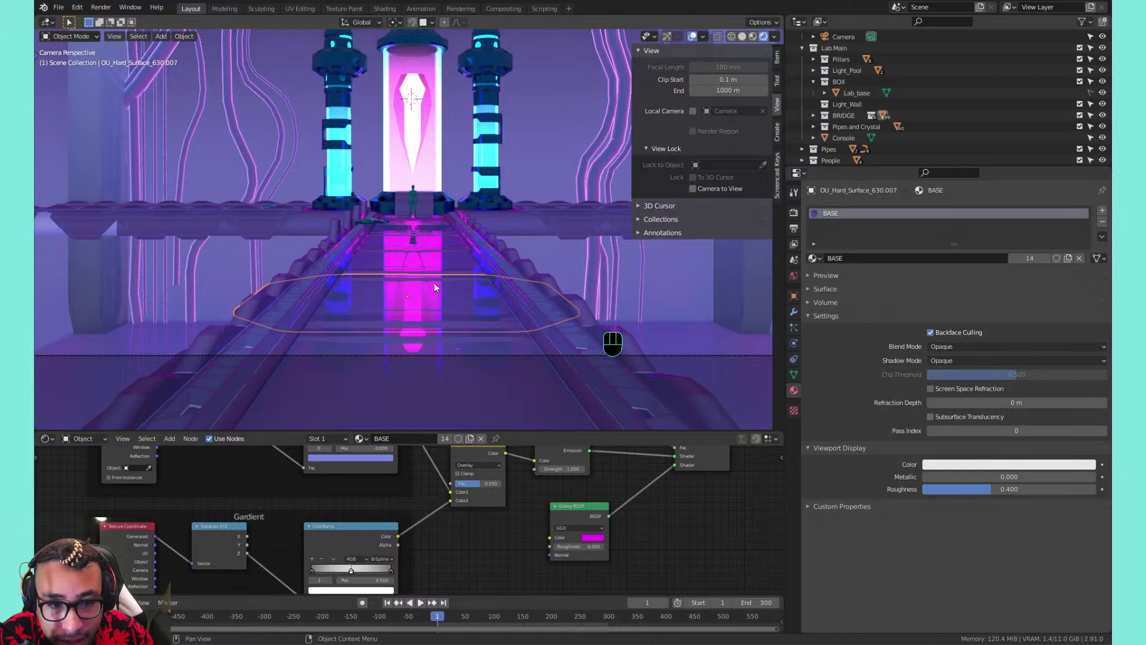
Hide the sidebar, select the bridge floor segment nearer the crystal tube and make its BASE material a single-user copy
{"action": "middle_click_drag", "start_coordinate": [436, 250], "coordinate": [398, 308], "text": "shift"}
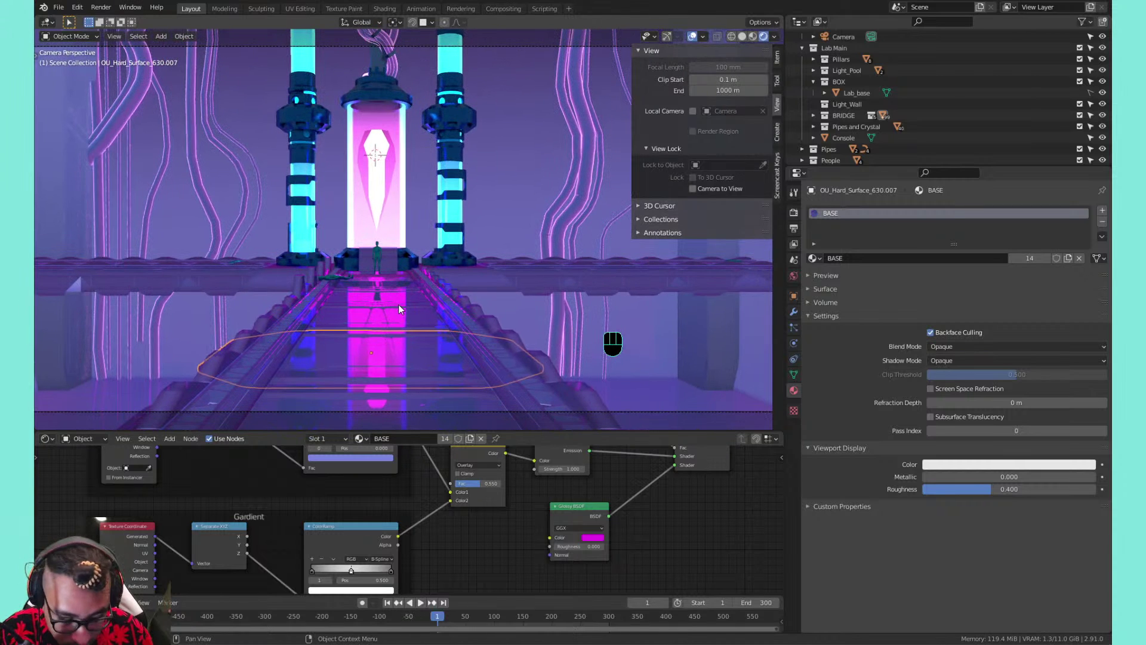
{"action": "key", "text": "n"}
{"action": "scroll", "coordinate": [357, 252], "scroll_direction": "down", "scroll_amount": 2}
{"action": "middle_click_drag", "start_coordinate": [361, 252], "coordinate": [417, 256], "text": "shift"}
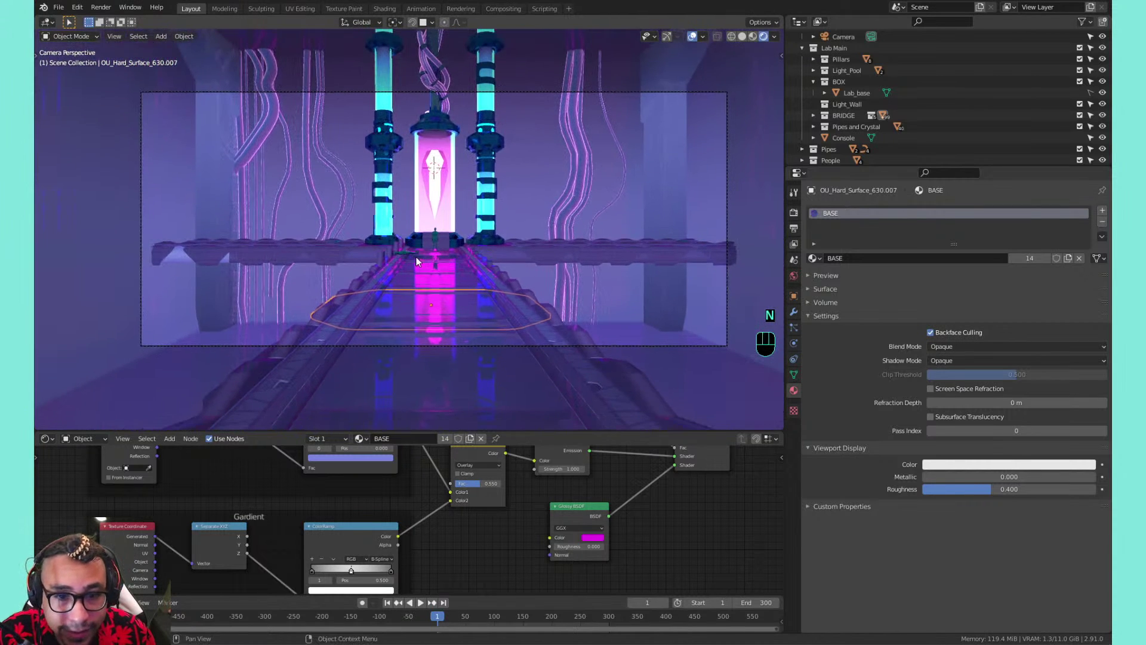
{"action": "scroll", "coordinate": [451, 267], "scroll_direction": "up", "scroll_amount": 1}
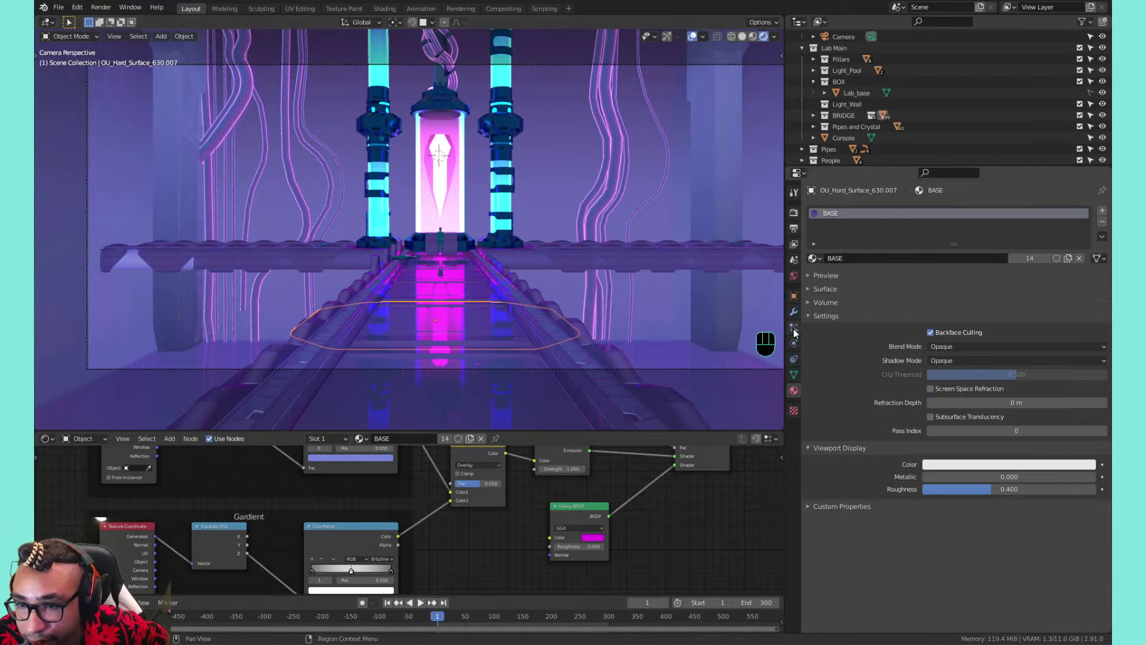
{"action": "left_click", "coordinate": [468, 286]}
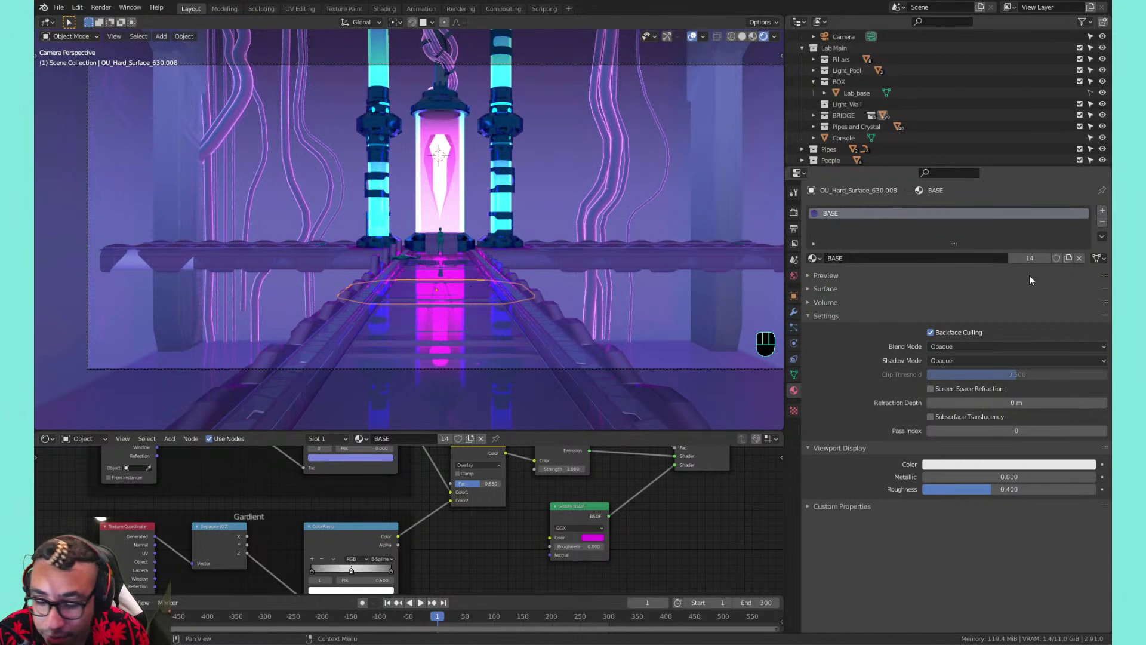
{"action": "left_click", "coordinate": [1068, 258]}
Rename the floor segment's copied material as Walkway_middle
{"action": "double_click", "coordinate": [849, 213]}
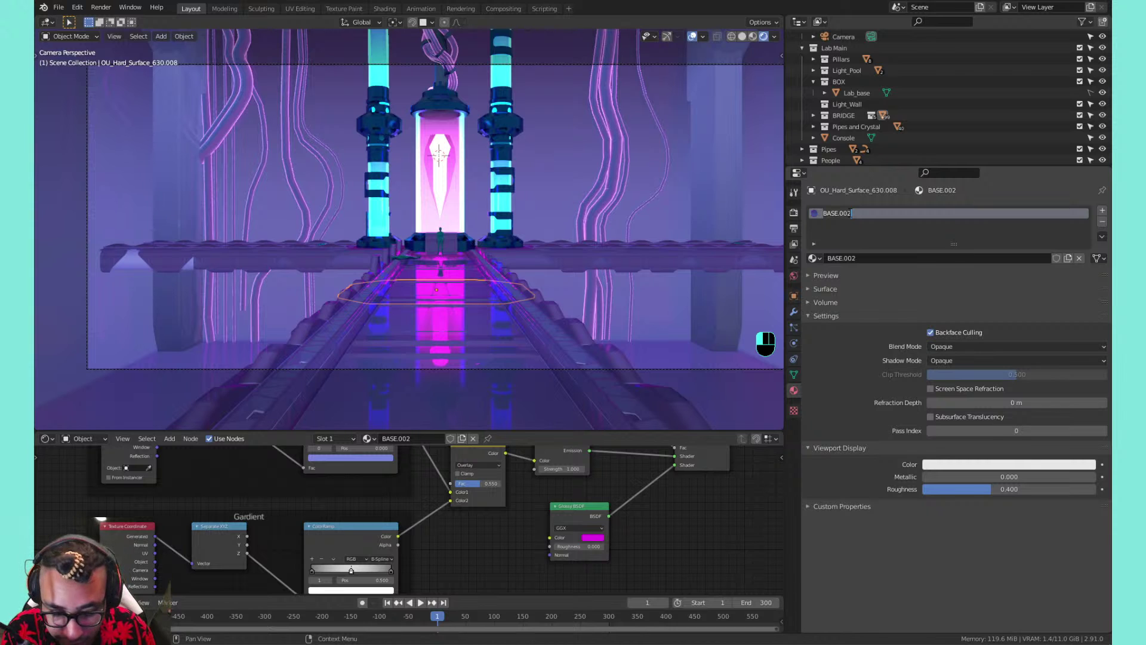
{"action": "key", "text": "ctrl+a"}
{"action": "key", "text": "BackSpace"}
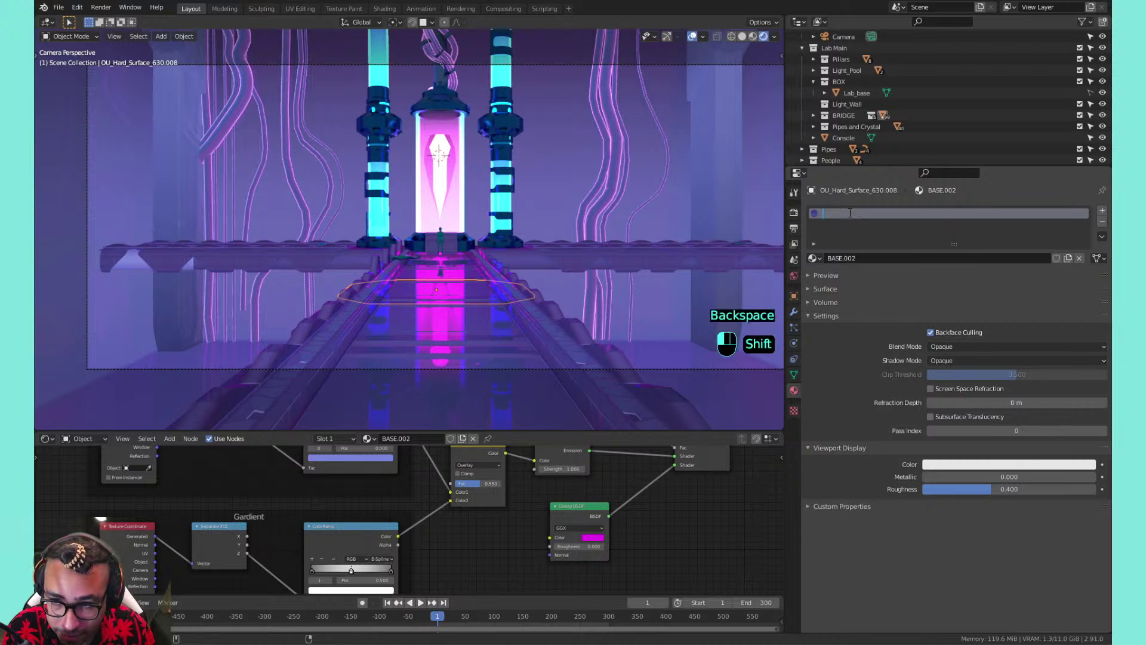
{"action": "type", "text": "Walkway"}
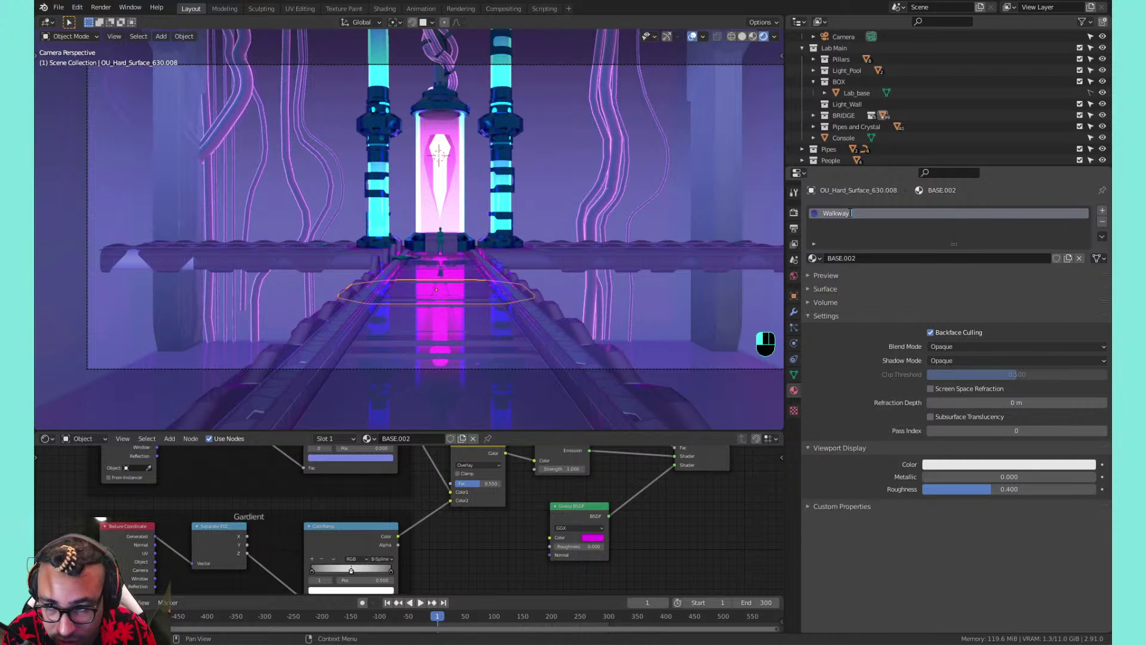
{"action": "type", "text": "_middle"}
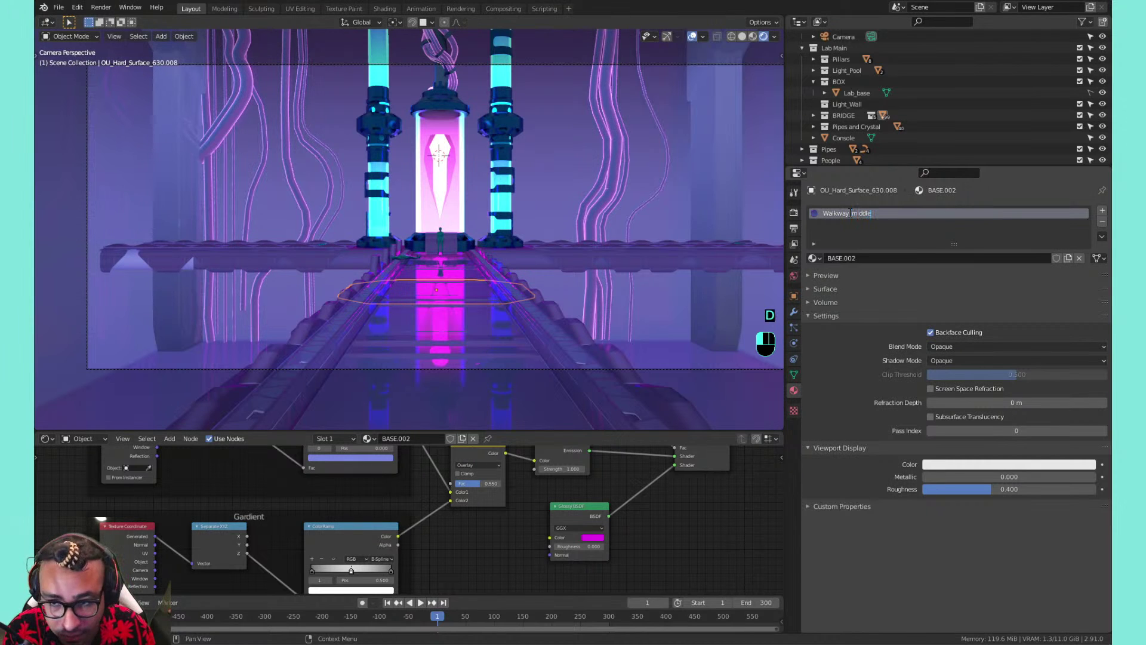
{"action": "key", "text": "Return"}
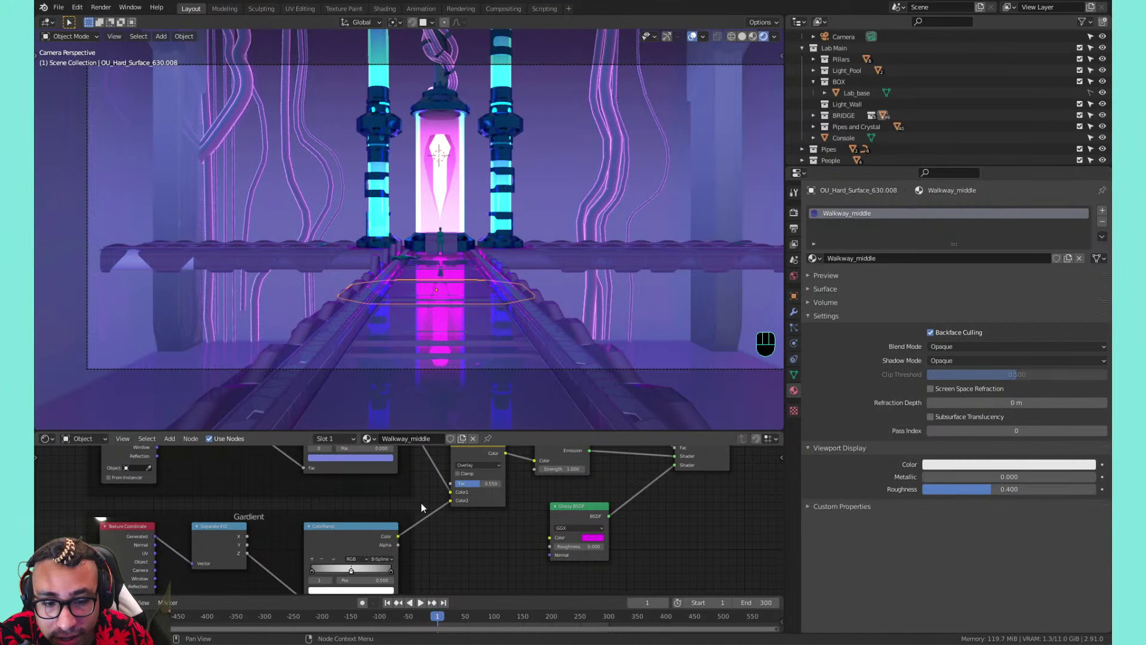
Raise the Glossy BSDF roughness of the Walkway_middle material to about 0.546
{"action": "middle_click_drag", "start_coordinate": [410, 449], "coordinate": [571, 561]}
{"action": "scroll", "coordinate": [572, 561], "scroll_direction": "up", "scroll_amount": 2}
{"action": "middle_click_drag", "start_coordinate": [684, 566], "coordinate": [530, 507]}
{"action": "scroll", "coordinate": [530, 507], "scroll_direction": "up", "scroll_amount": 4}
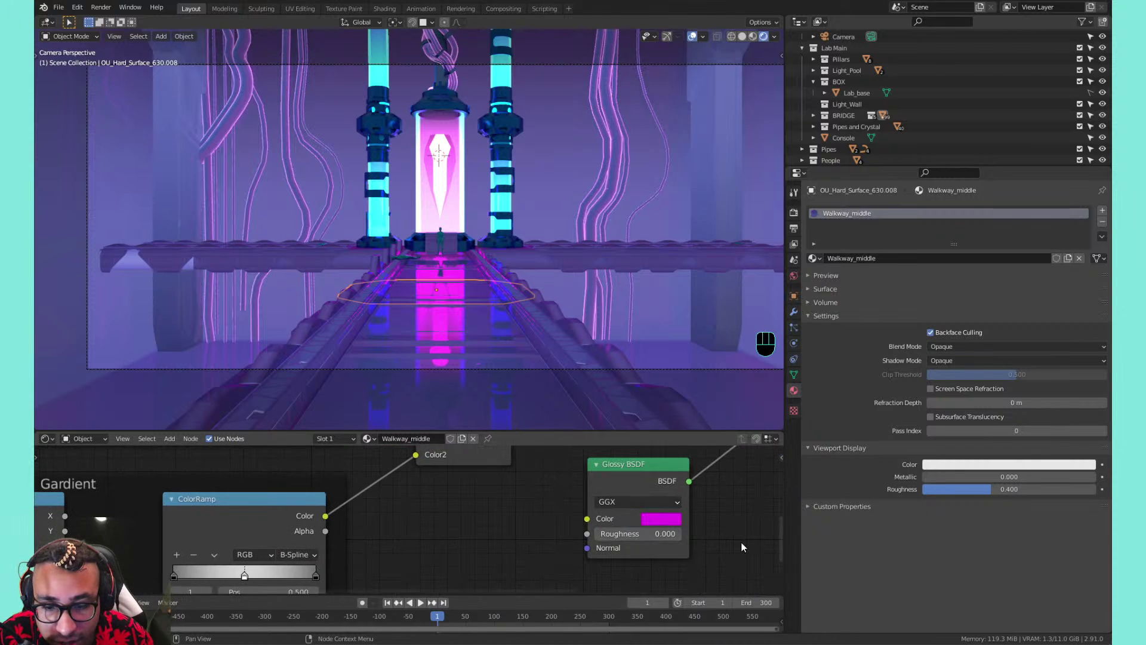
{"action": "middle_click_drag", "start_coordinate": [741, 542], "coordinate": [624, 554]}
{"action": "left_click_drag", "start_coordinate": [538, 544], "coordinate": [570, 544]}
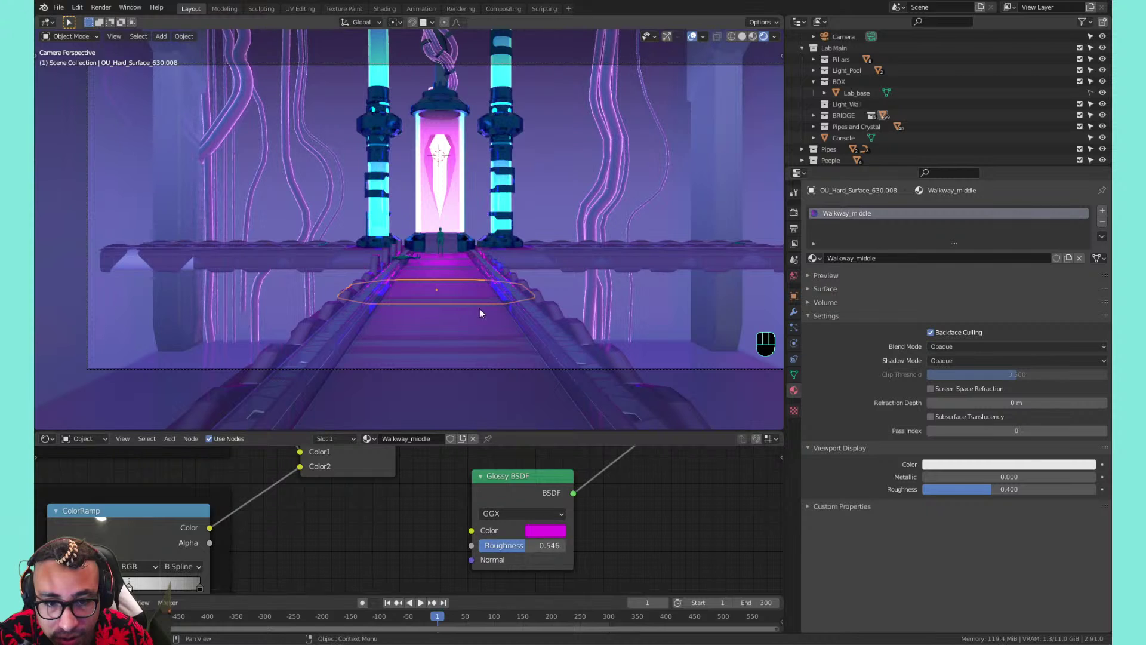
Try a Glossy BSDF roughness of 0.900 on the walkway, and settle on about 0.431
{"action": "scroll", "coordinate": [476, 302], "scroll_direction": "up", "scroll_amount": 3}
{"action": "scroll", "coordinate": [476, 298], "scroll_direction": "up", "scroll_amount": 2}
{"action": "scroll", "coordinate": [497, 288], "scroll_direction": "down", "scroll_amount": 2}
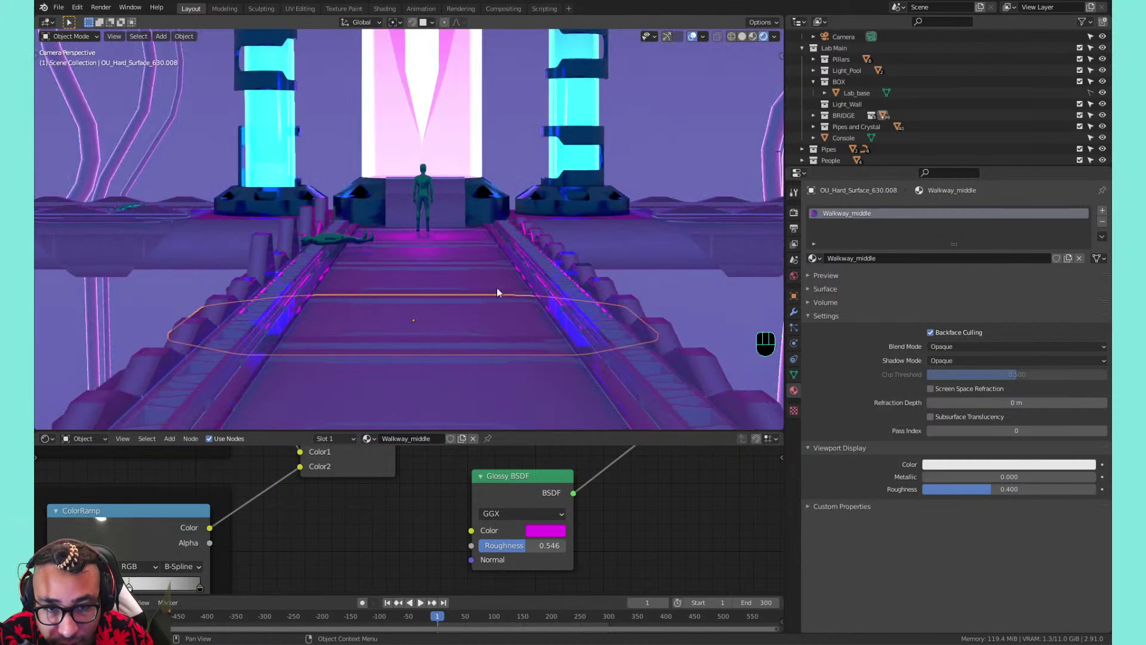
{"action": "middle_click_drag", "start_coordinate": [497, 299], "coordinate": [486, 231], "text": "shift"}
{"action": "double_click", "coordinate": [525, 545]}
{"action": "type", "text": "0.900"}
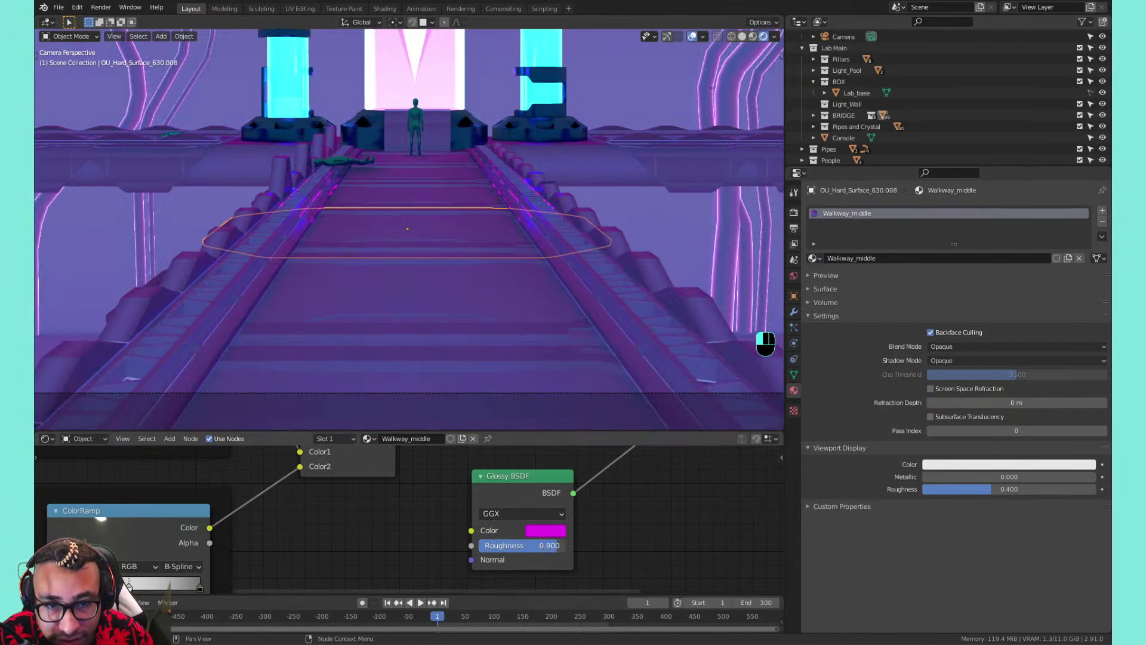
{"action": "key", "text": "Return"}
{"action": "left_click_drag", "start_coordinate": [521, 545], "coordinate": [559, 546]}
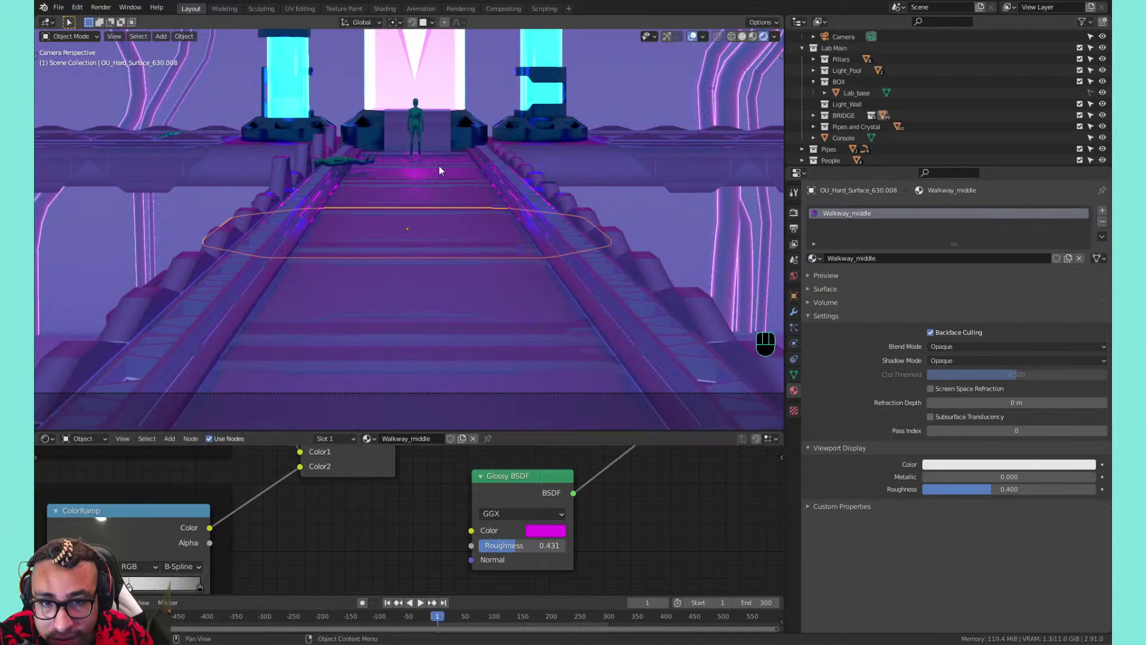
Open the Eevee render settings and compare the camera view with Screen Space Reflections off and on, leaving them enabled
{"action": "left_click", "coordinate": [793, 212]}
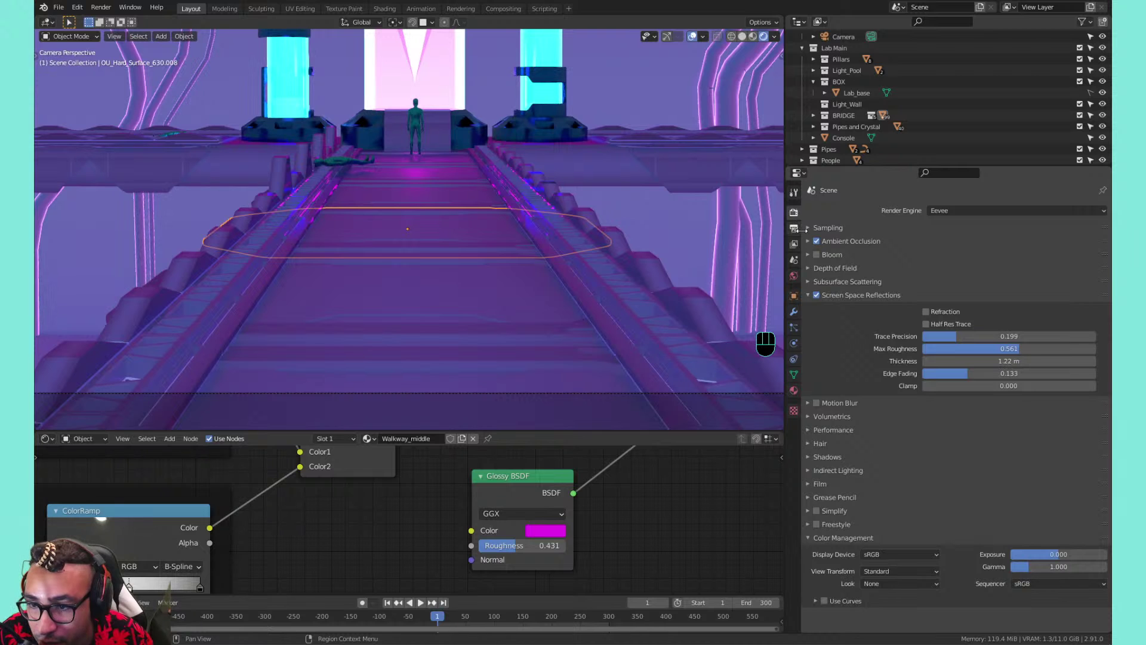
{"action": "scroll", "coordinate": [453, 163], "scroll_direction": "down", "scroll_amount": 5}
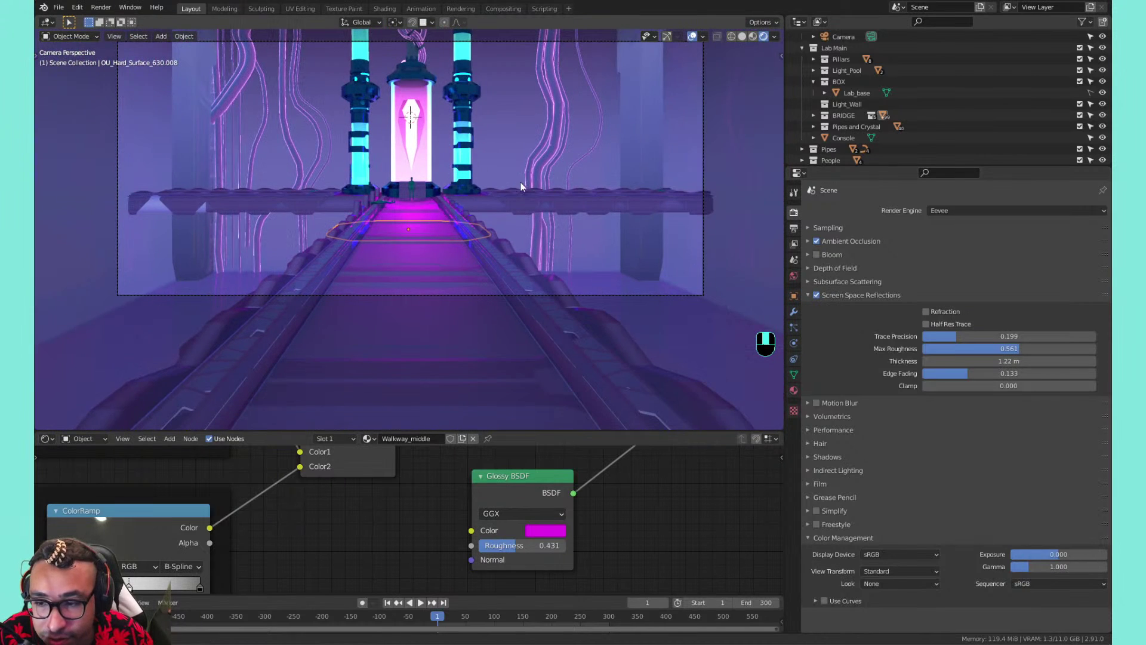
{"action": "middle_click_drag", "start_coordinate": [520, 182], "coordinate": [515, 217], "text": "shift"}
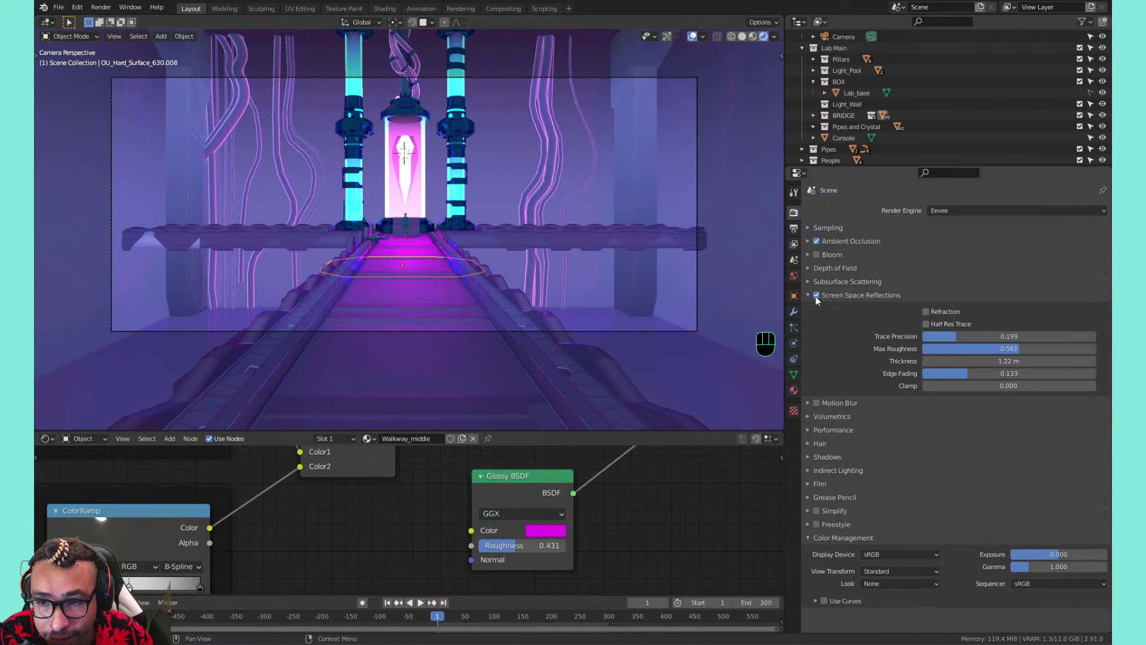
{"action": "left_click", "coordinate": [816, 296]}
{"action": "left_click", "coordinate": [815, 296]}
{"action": "left_click", "coordinate": [815, 296]}
{"action": "left_click", "coordinate": [816, 296]}
{"action": "left_click", "coordinate": [815, 296]}
{"action": "left_click", "coordinate": [816, 296]}
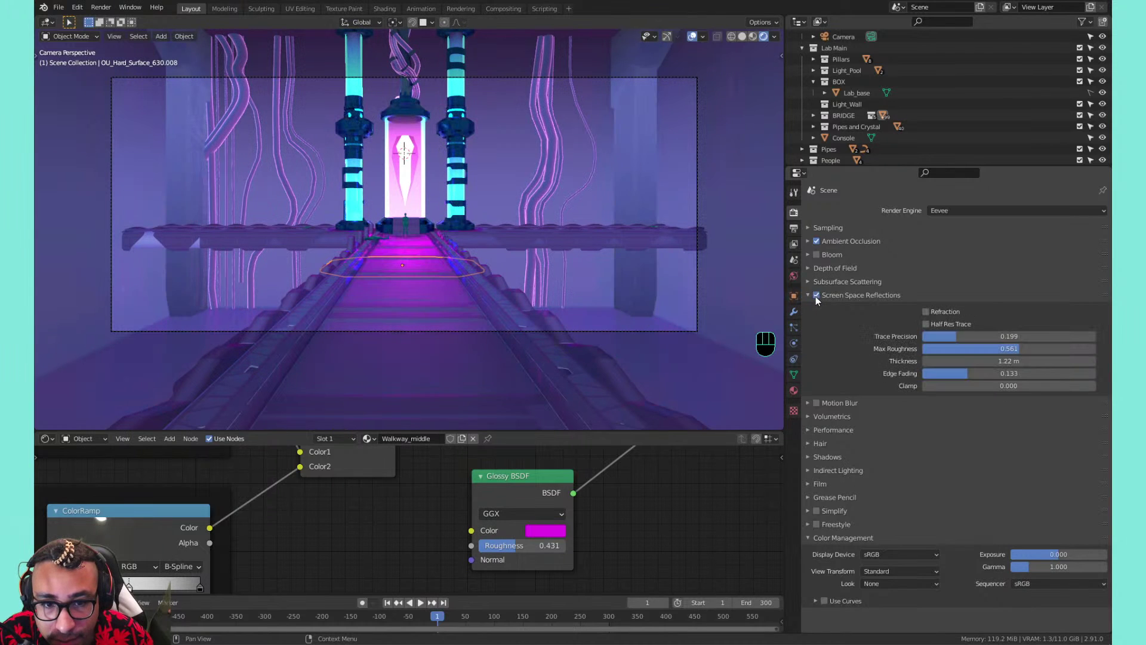
Compare the scene with Bloom on and off, leave Bloom disabled and save the file
{"action": "left_click", "coordinate": [815, 254]}
{"action": "left_click", "coordinate": [816, 255]}
{"action": "left_click", "coordinate": [816, 255]}
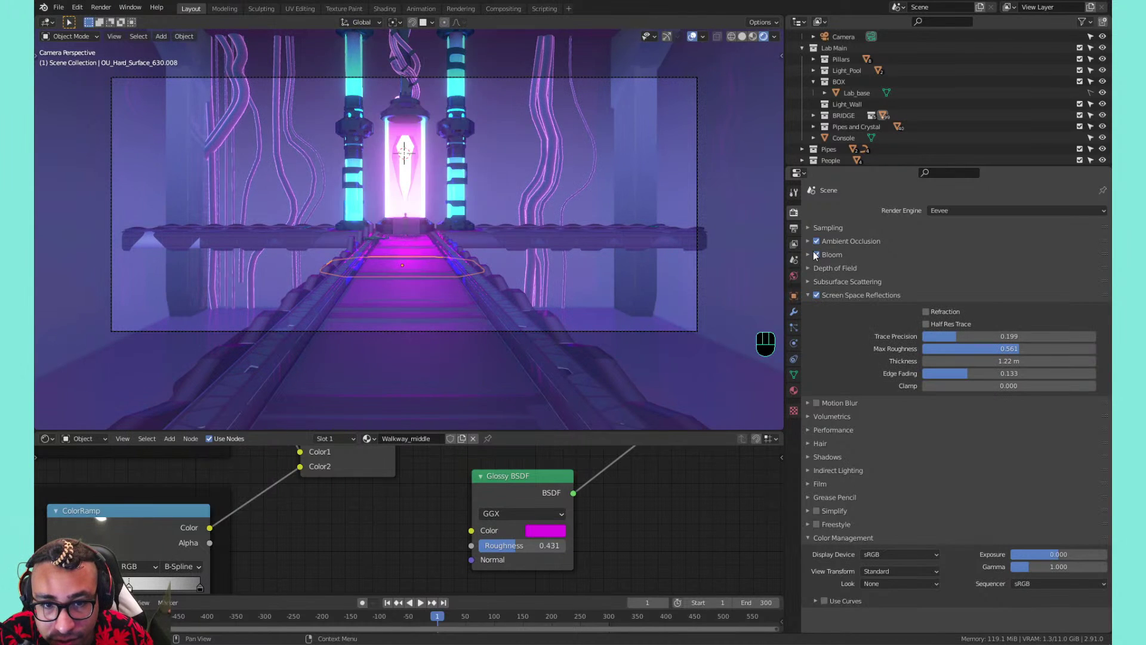
{"action": "left_click", "coordinate": [816, 255]}
{"action": "left_click", "coordinate": [816, 255]}
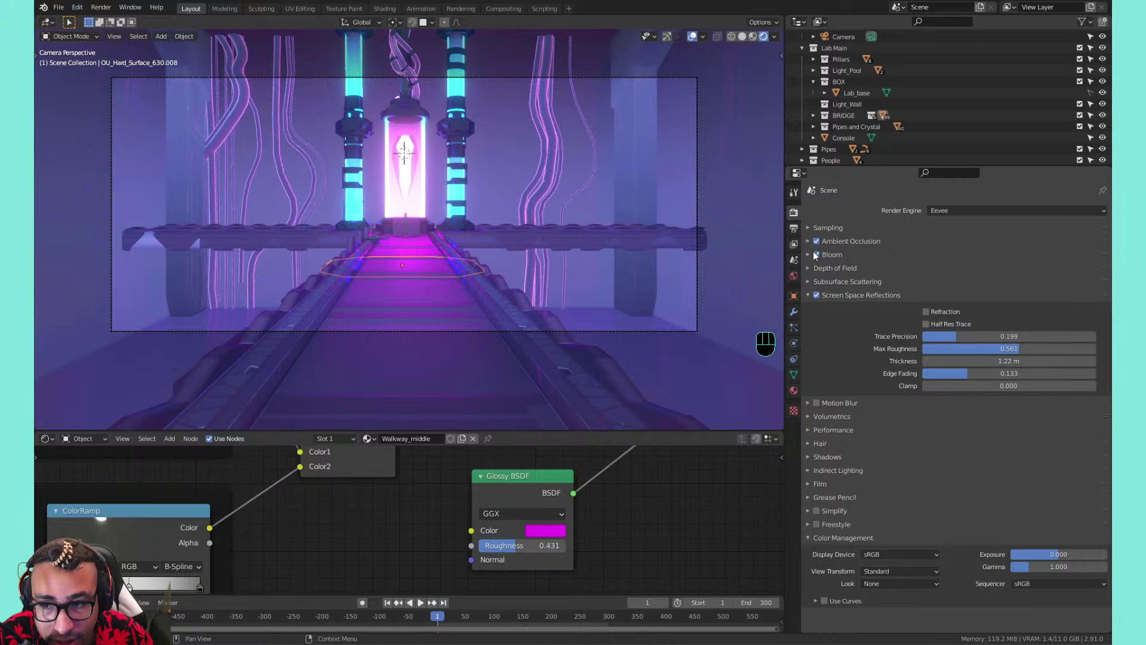
{"action": "left_click", "coordinate": [816, 254]}
{"action": "key", "text": "ctrl+s"}
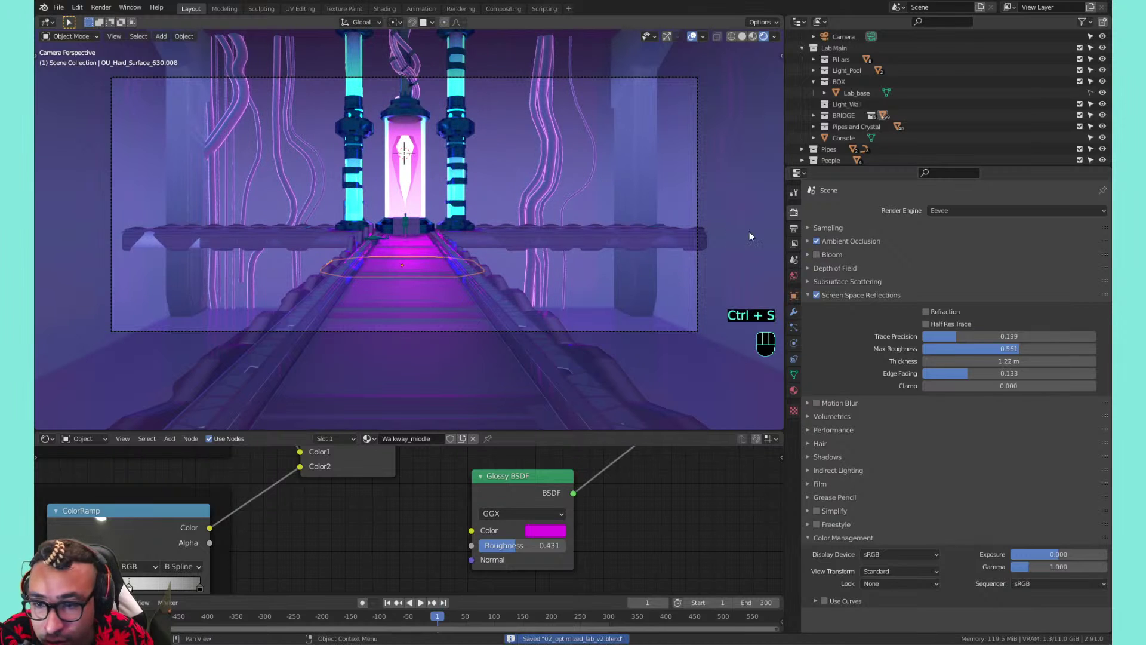
Recheck the walkway's reflections by switching Screen Space Reflections off and back on
{"action": "left_click", "coordinate": [816, 295]}
{"action": "left_click", "coordinate": [816, 295]}
{"action": "left_click", "coordinate": [816, 294]}
{"action": "left_click", "coordinate": [816, 295]}
{"action": "scroll", "coordinate": [403, 249], "scroll_direction": "up", "scroll_amount": 1}
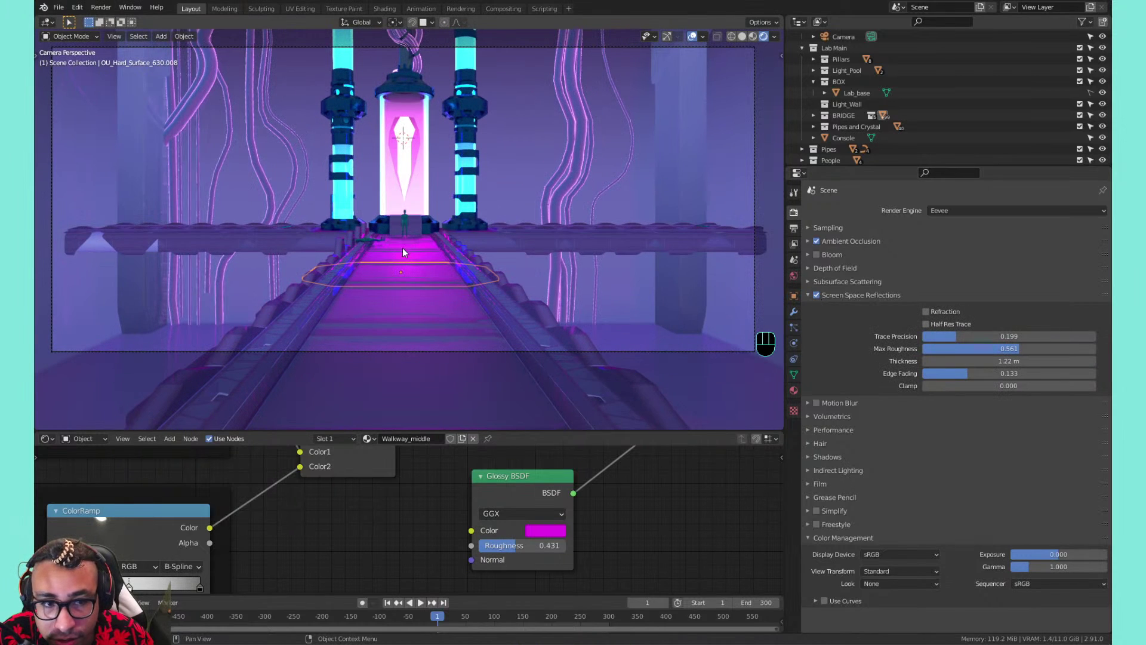
{"action": "scroll", "coordinate": [197, 204], "scroll_direction": "down", "scroll_amount": 1}
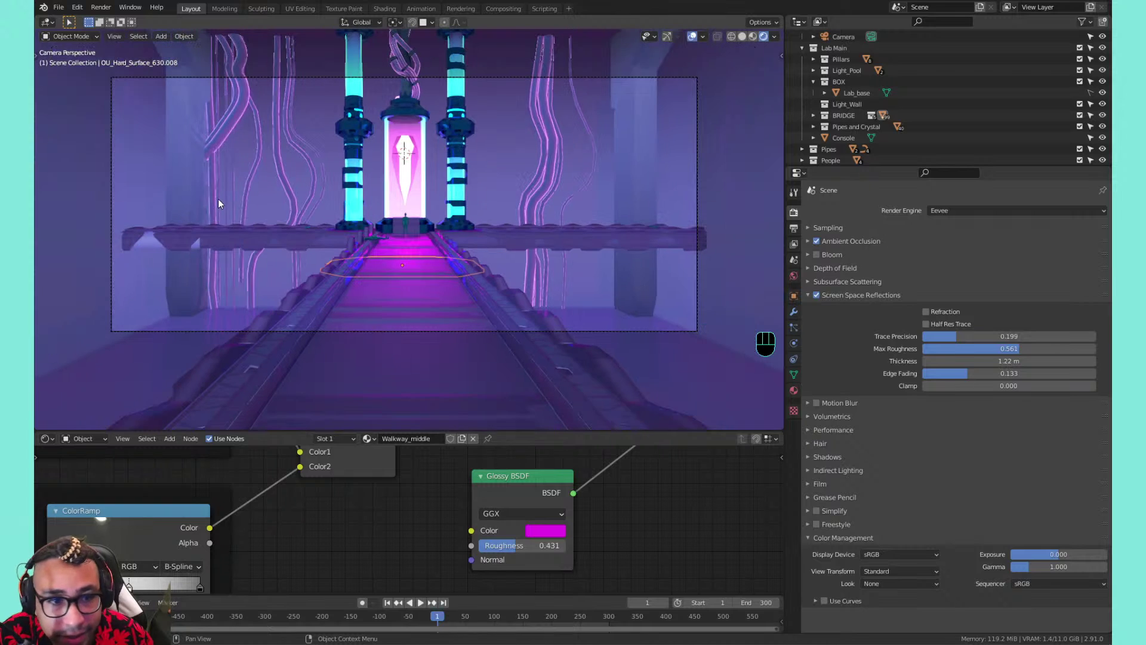
Select the left wall pillar and set the Glossy BSDF roughness of its Pillars material to about 0.469
{"action": "left_click", "coordinate": [188, 187]}
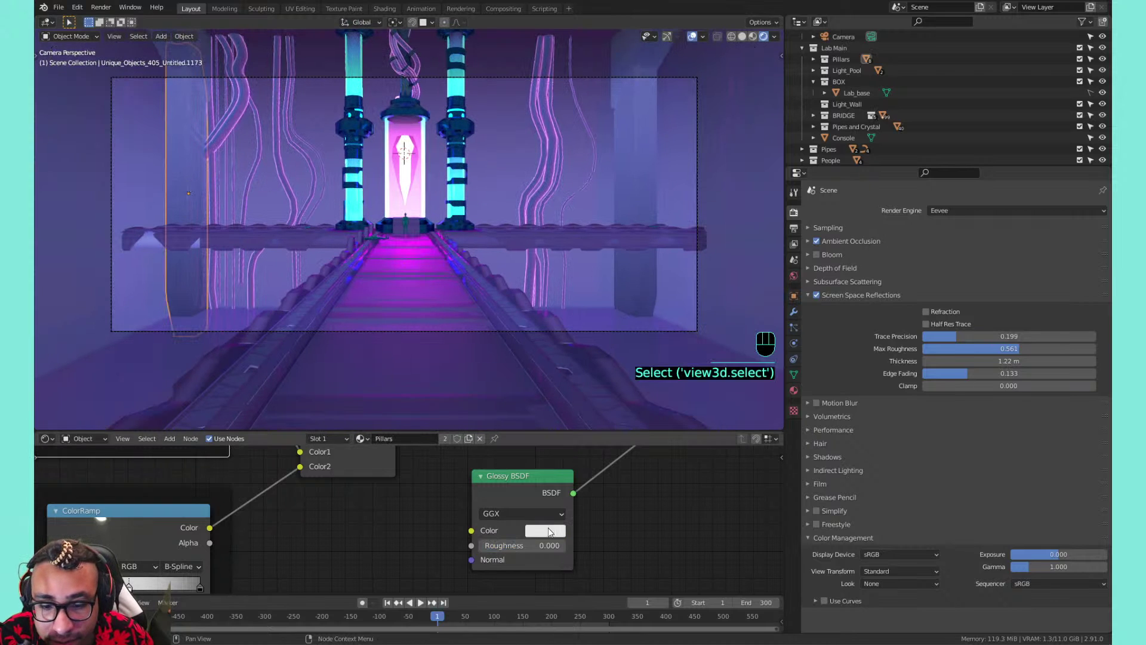
{"action": "mouse_move", "coordinate": [508, 546]}
{"action": "left_mouse_down"}
{"action": "mouse_move", "coordinate": [593, 545]}
{"action": "mouse_move", "coordinate": [519, 546]}
{"action": "left_mouse_up"}
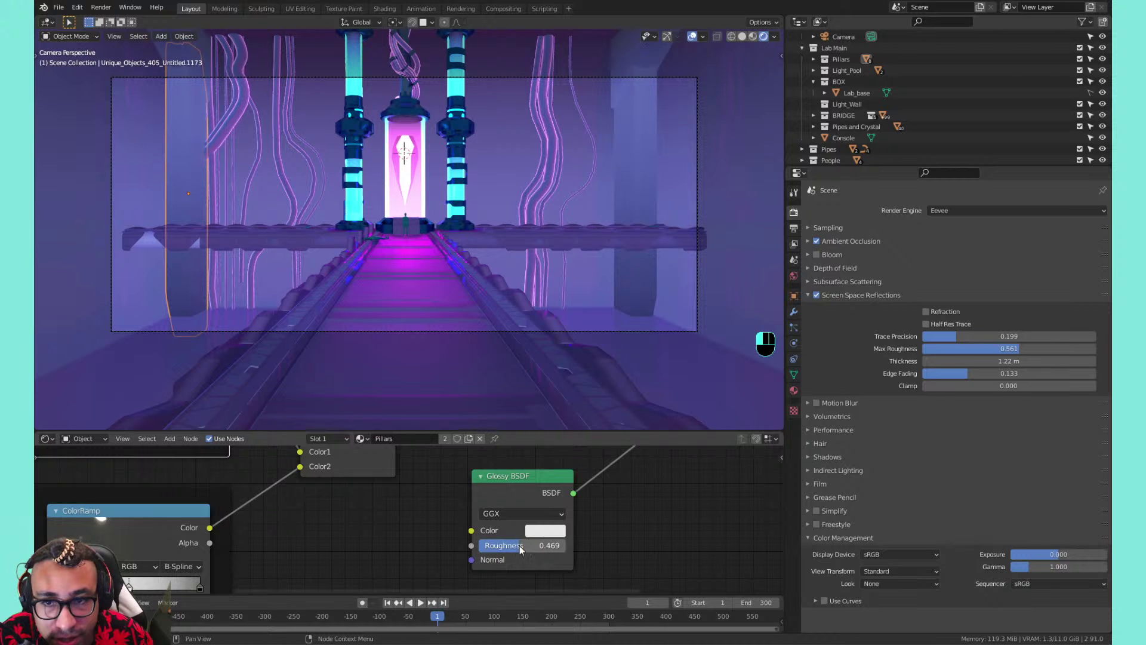
Try removing the middle stop of the Pillars blue ColorRamp and moving the first stop to 0.636, and undo it
{"action": "middle_click_drag", "start_coordinate": [391, 545], "coordinate": [417, 565]}
{"action": "middle_click_drag", "start_coordinate": [353, 497], "coordinate": [592, 574]}
{"action": "middle_click_drag", "start_coordinate": [411, 495], "coordinate": [527, 524]}
{"action": "scroll", "coordinate": [457, 481], "scroll_direction": "up", "scroll_amount": 3}
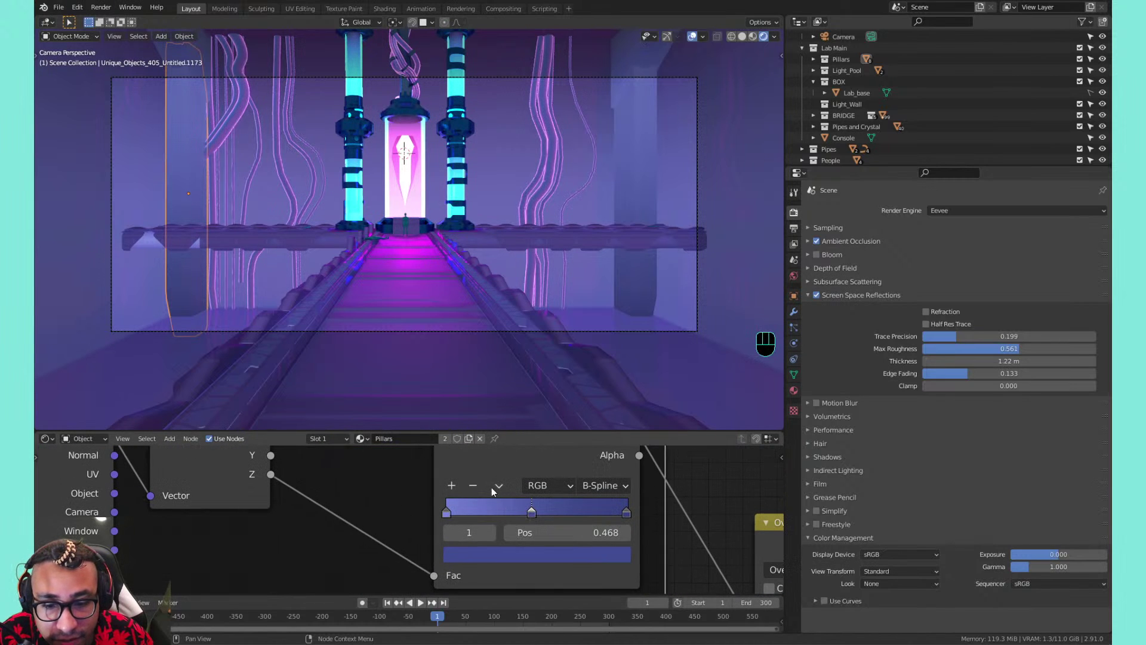
{"action": "left_click", "coordinate": [476, 490]}
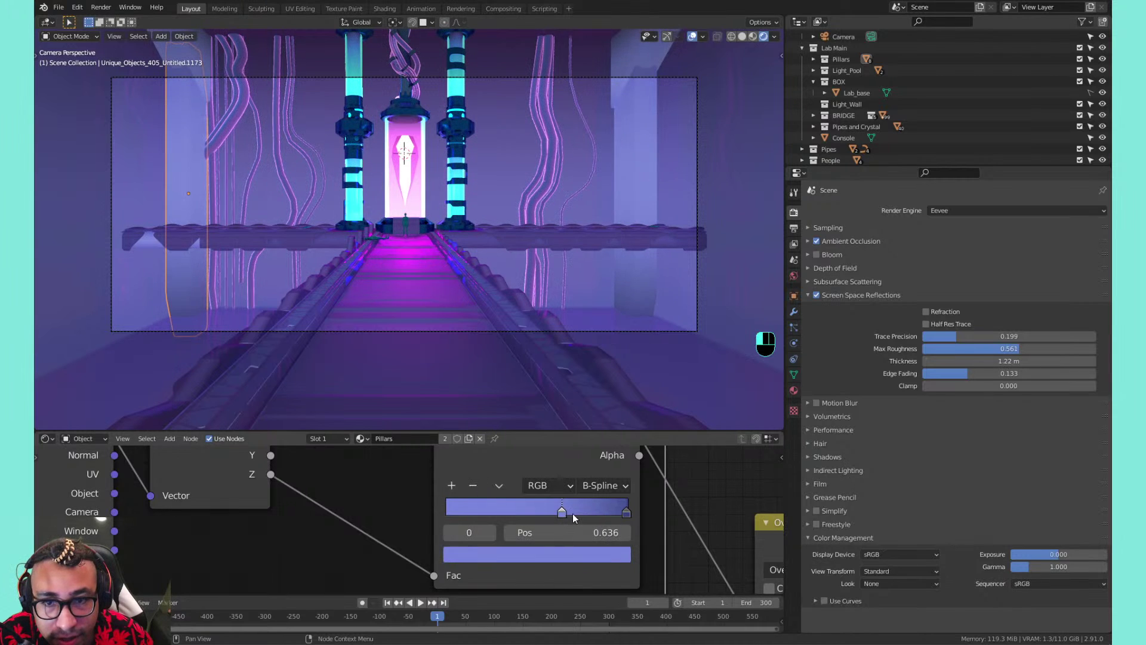
{"action": "key", "text": "ctrl+z"}
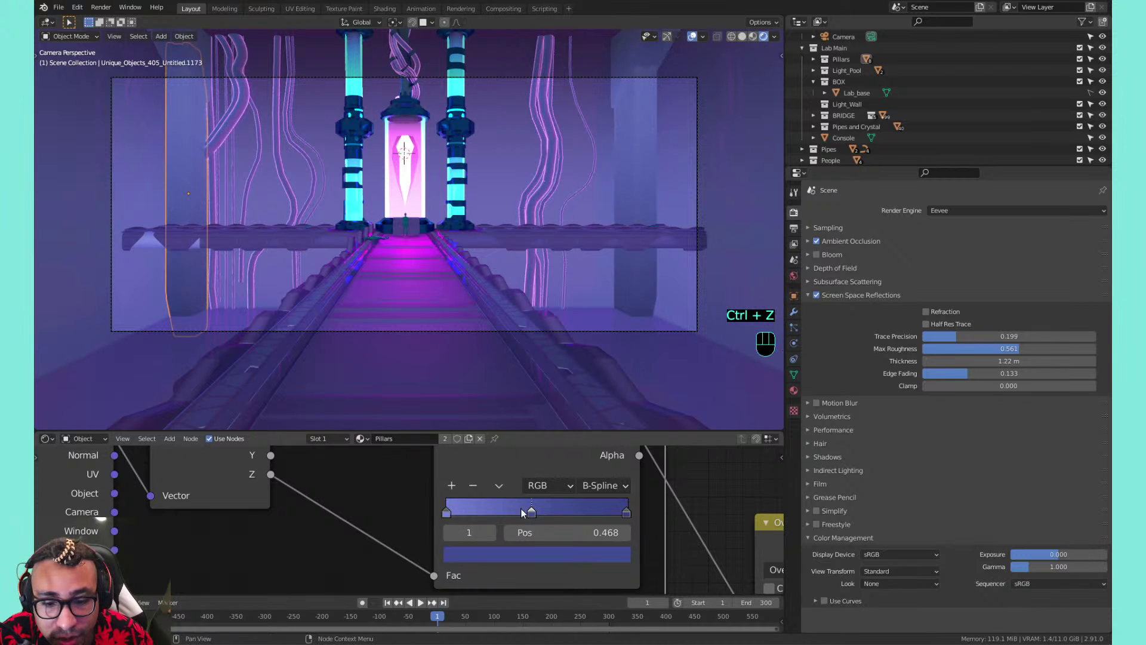
Flip the Pillars blue ColorRamp and move its middle stop to position 0.386
{"action": "mouse_move", "coordinate": [508, 512]}
{"action": "left_mouse_down"}
{"action": "mouse_move", "coordinate": [524, 511]}
{"action": "mouse_move", "coordinate": [506, 512]}
{"action": "left_mouse_up"}
{"action": "left_click", "coordinate": [499, 485]}
{"action": "left_click", "coordinate": [512, 503]}
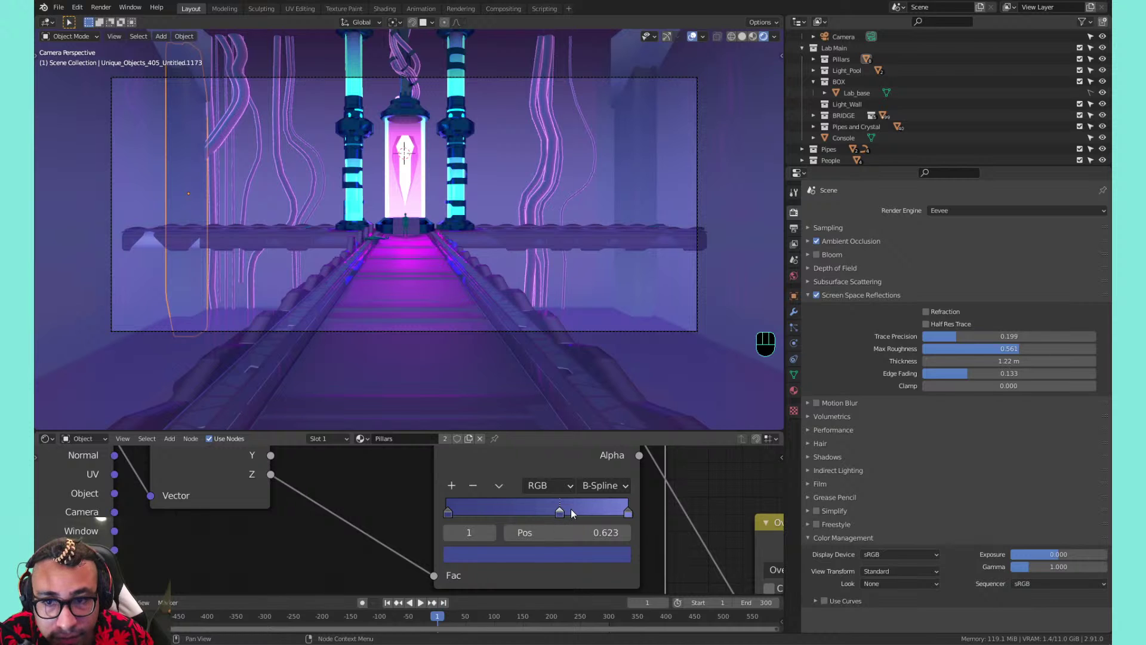
{"action": "left_click_drag", "start_coordinate": [566, 508], "coordinate": [514, 509]}
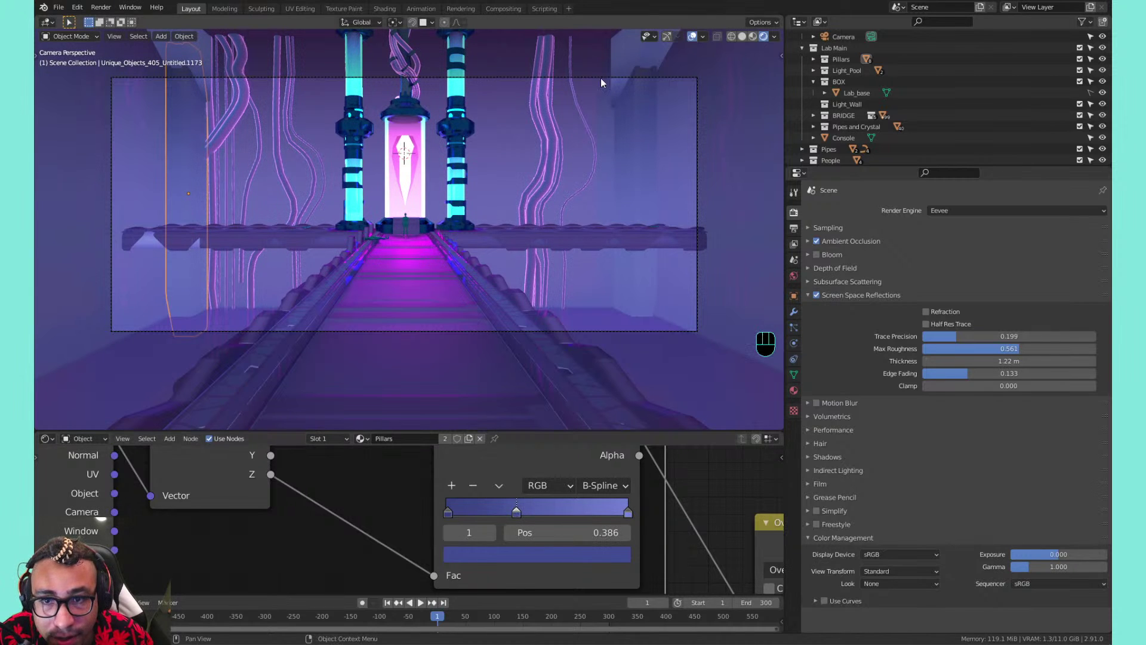
Select the angled brackets above the two wall pillars, try flipping the Pillars ColorRamp again and undo the flip
{"action": "left_click", "coordinate": [624, 51]}
{"action": "middle_click_drag", "start_coordinate": [331, 138], "coordinate": [361, 237], "text": "shift"}
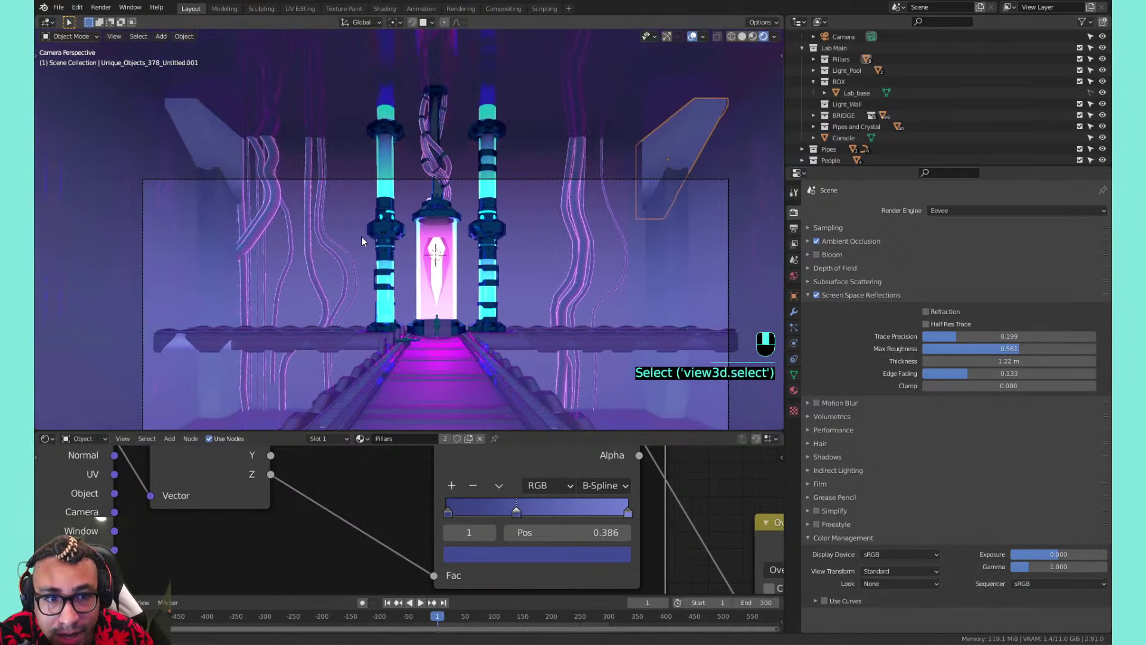
{"action": "left_click", "coordinate": [226, 153]}
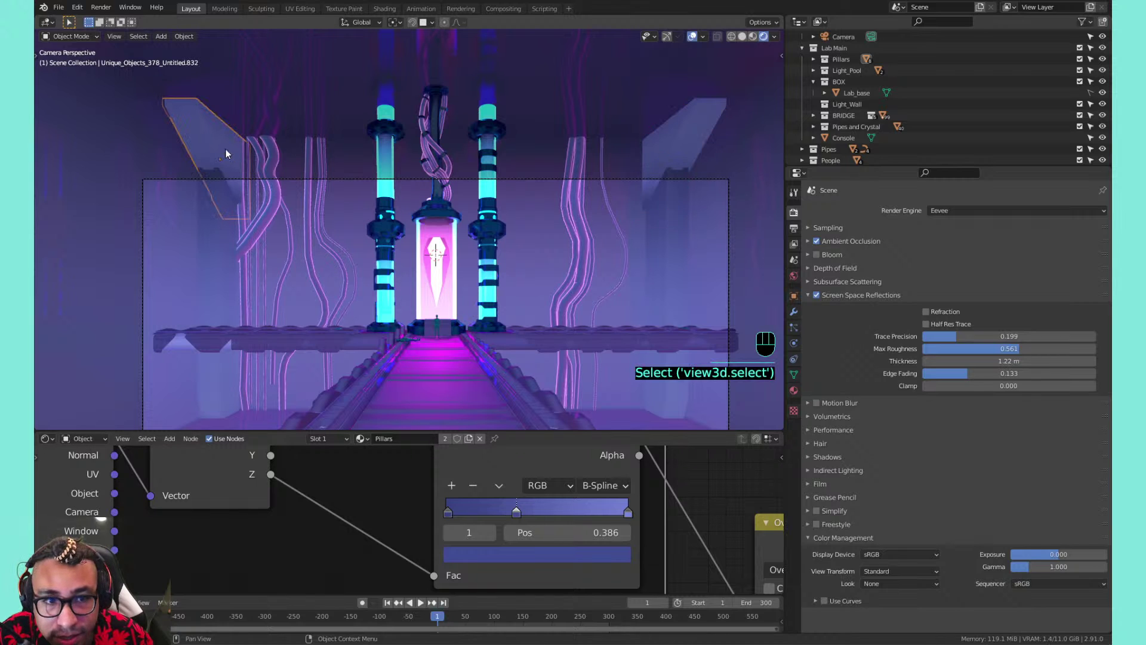
{"action": "left_click", "coordinate": [504, 485]}
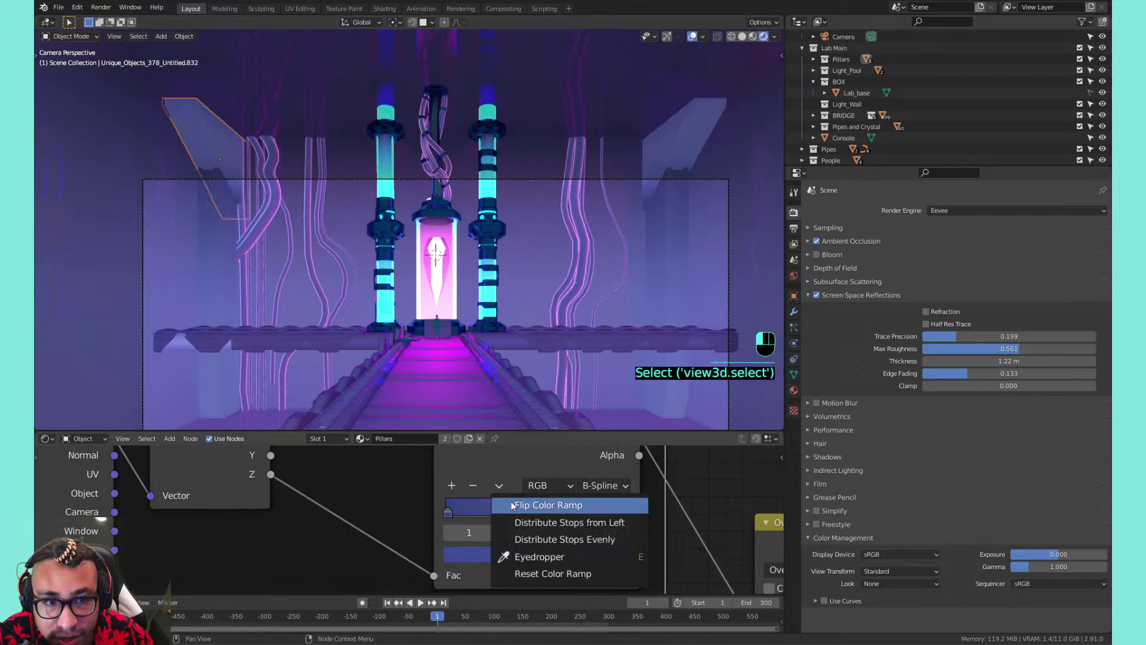
{"action": "left_click", "coordinate": [511, 501]}
{"action": "key", "text": "ctrl+z"}
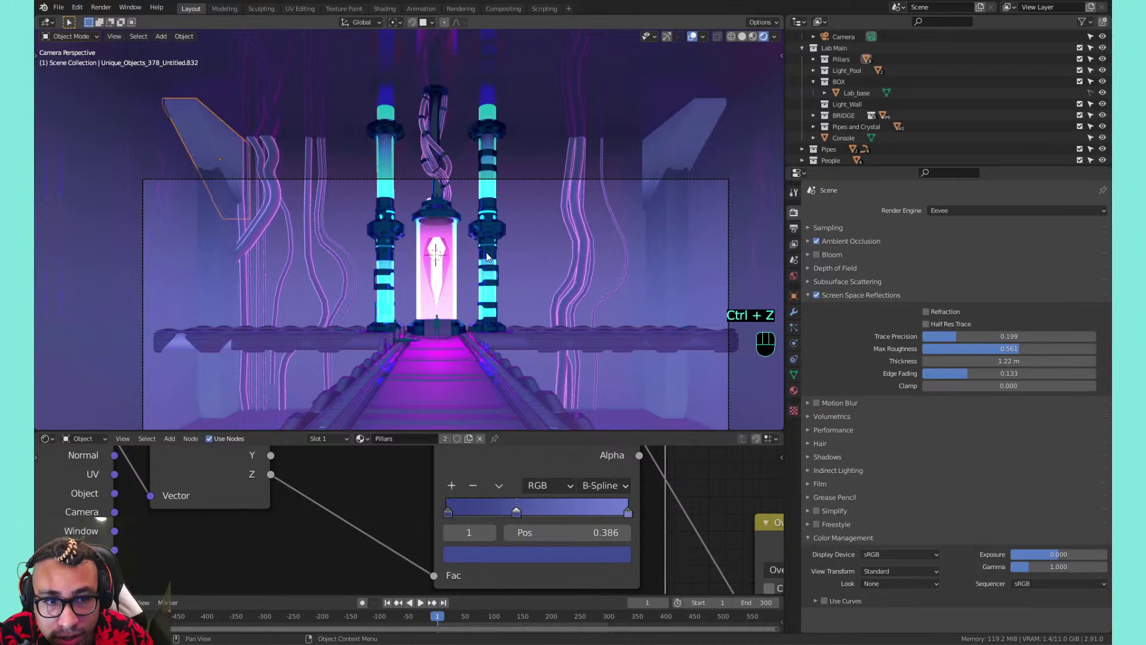
Select the wall pillar on the right side of the room and rename its shared material Pillars_base
{"action": "left_click", "coordinate": [669, 151]}
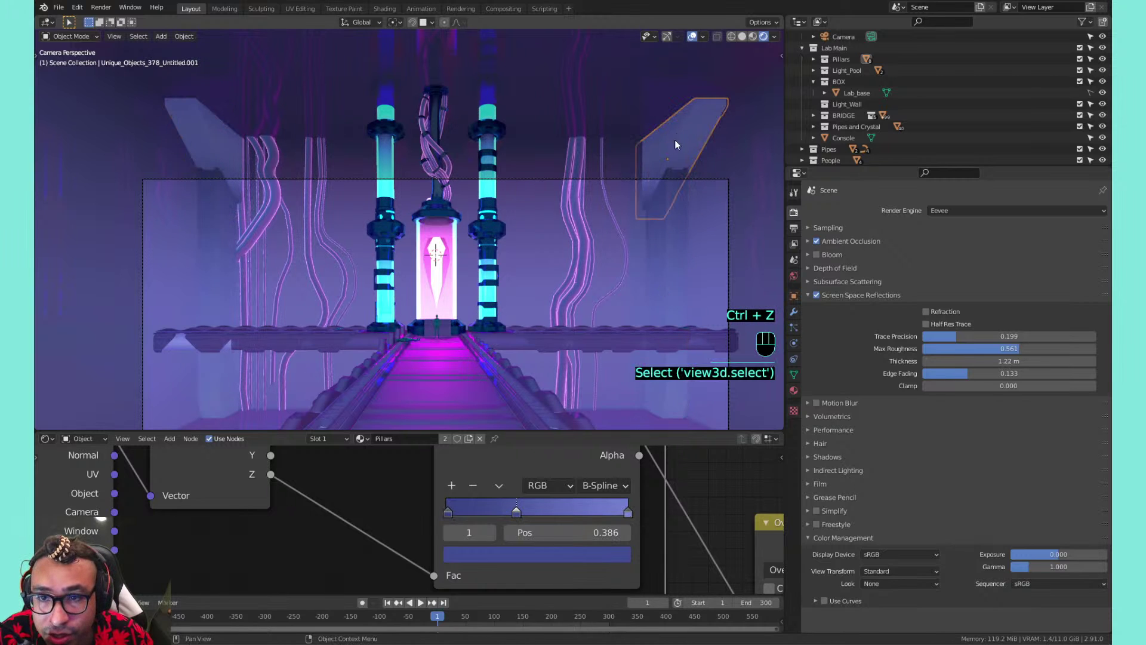
{"action": "left_click", "coordinate": [793, 390]}
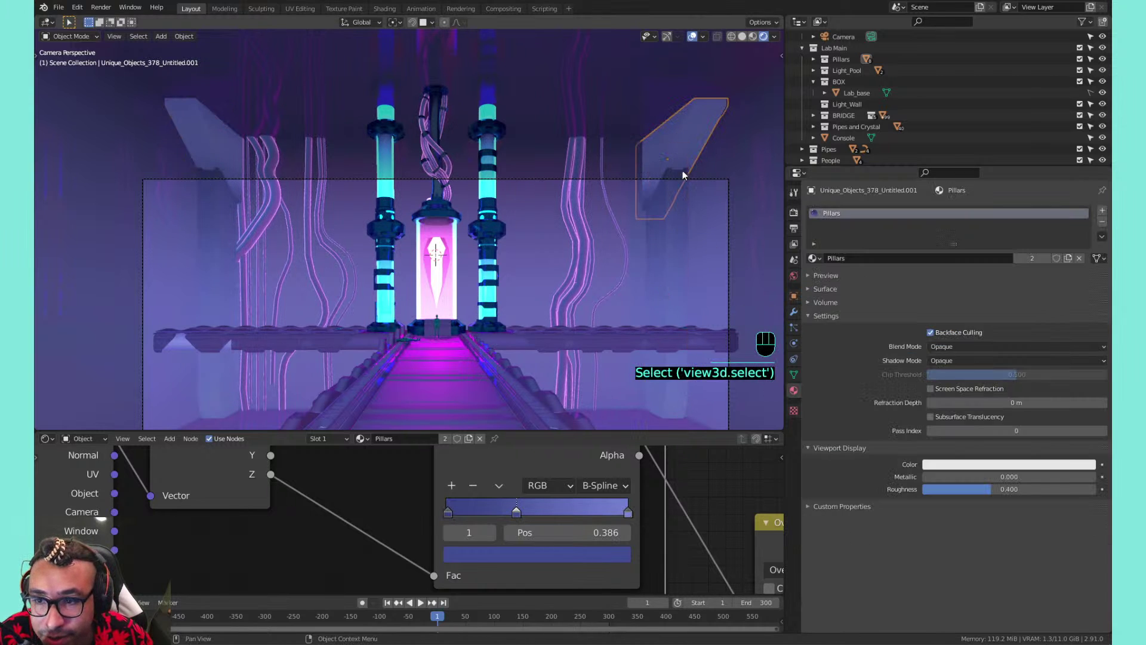
{"action": "left_click", "coordinate": [672, 209]}
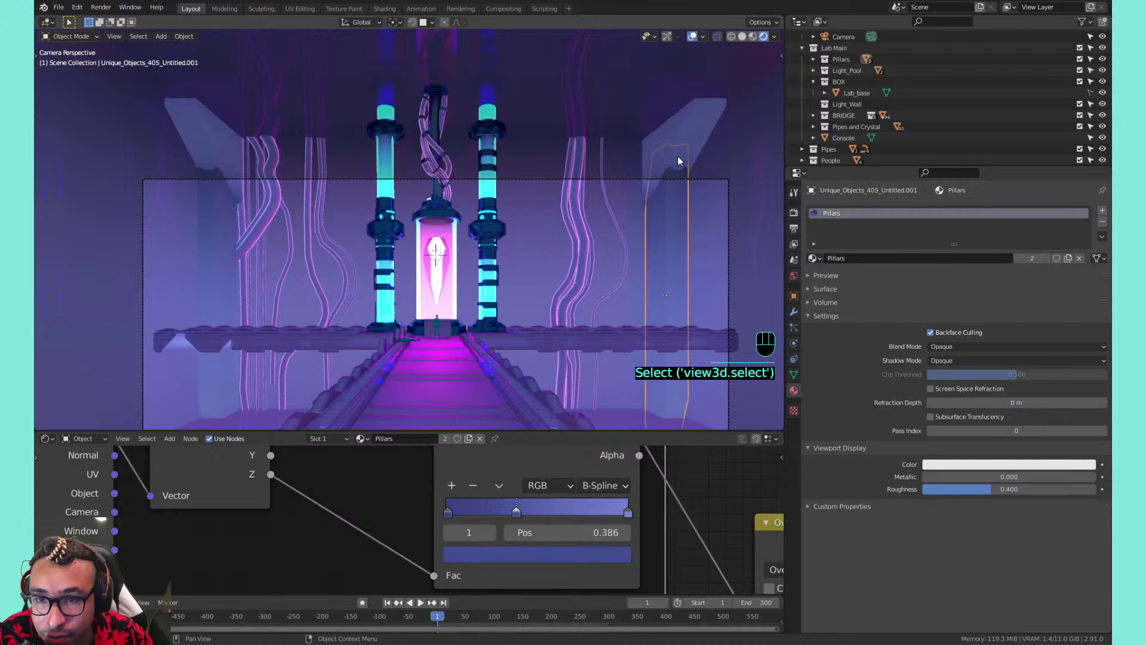
{"action": "double_click", "coordinate": [837, 214]}
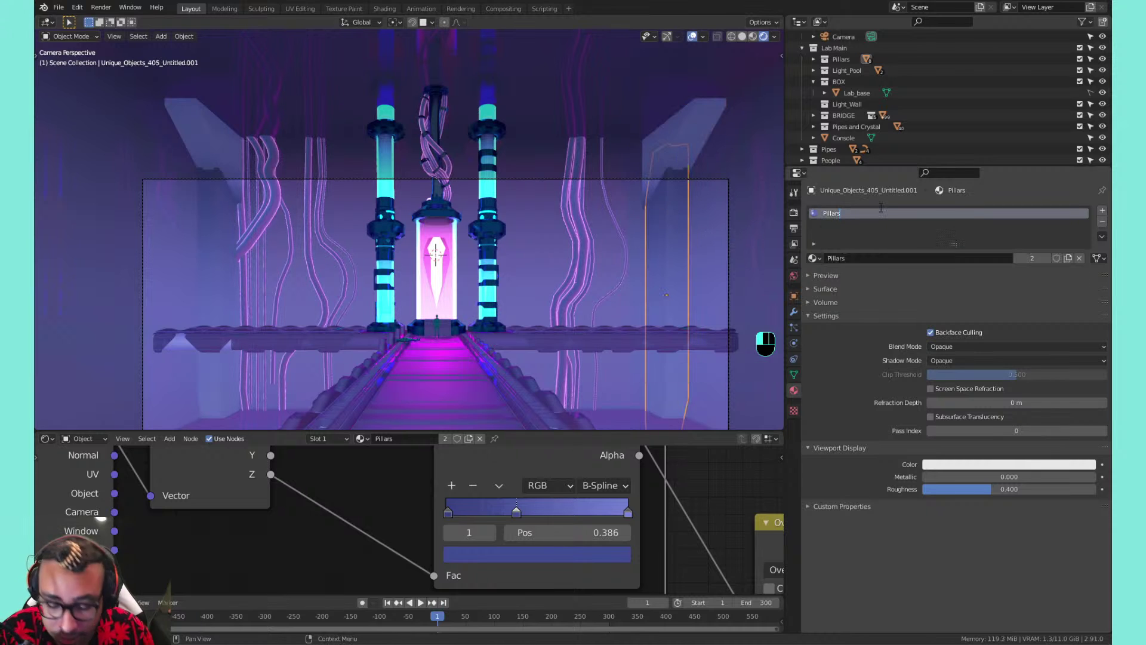
{"action": "type", "text": "_"}
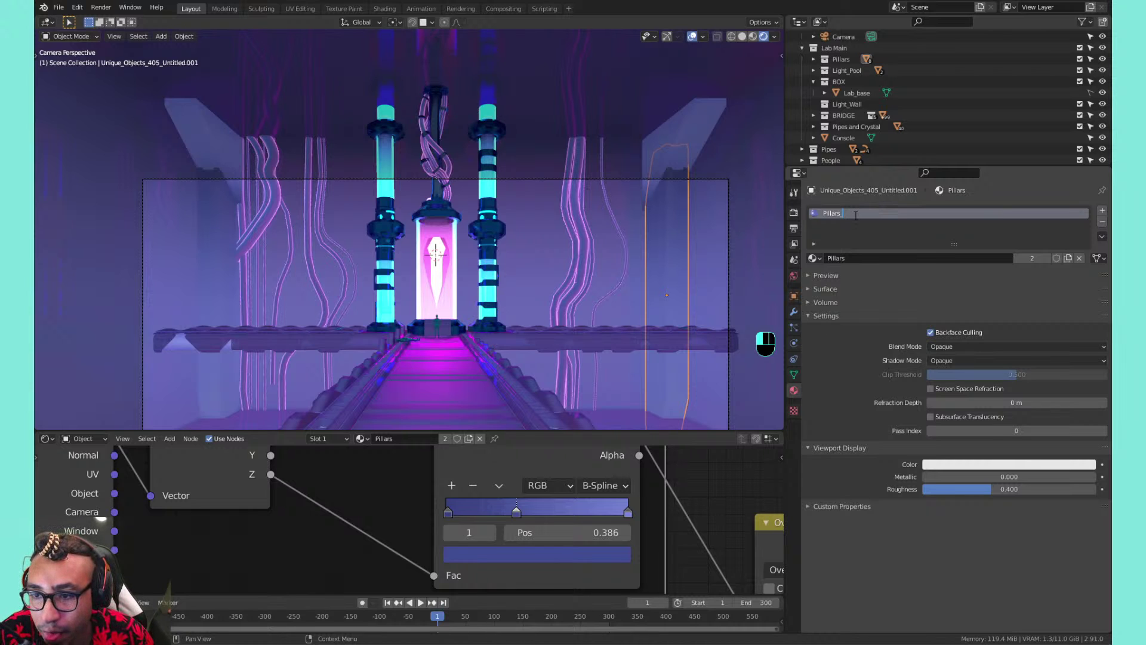
{"action": "type", "text": "_base"}
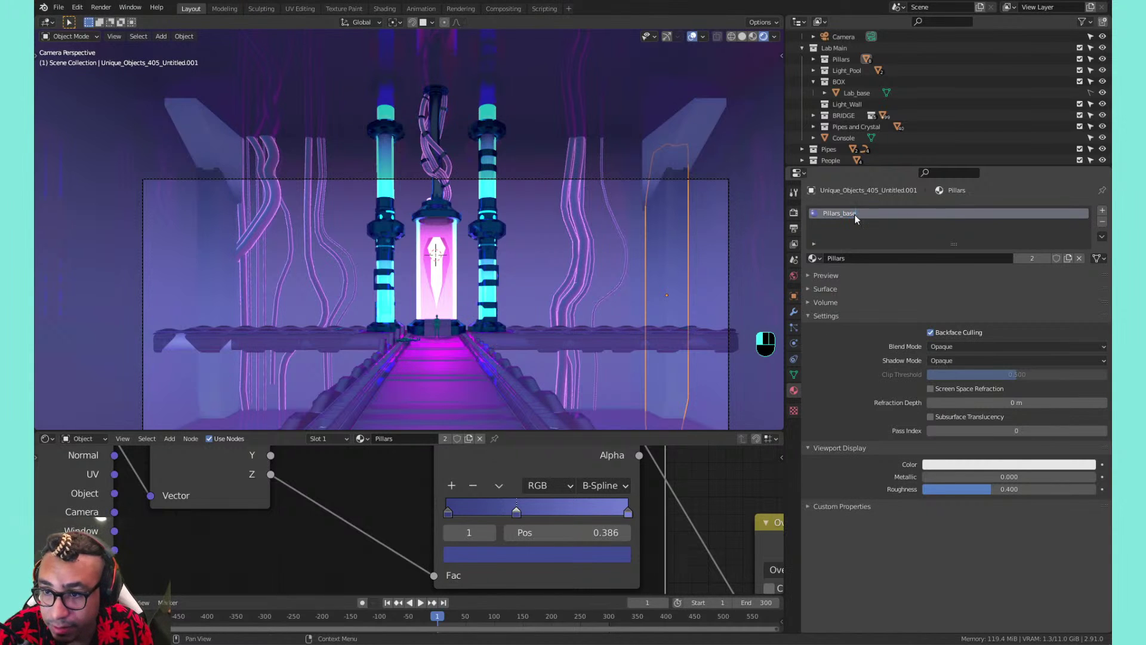
{"action": "key", "text": "Return"}
Give the angled bracket above the right wall pillar its own copy of the material and name it Pillars_top
{"action": "left_click", "coordinate": [708, 143]}
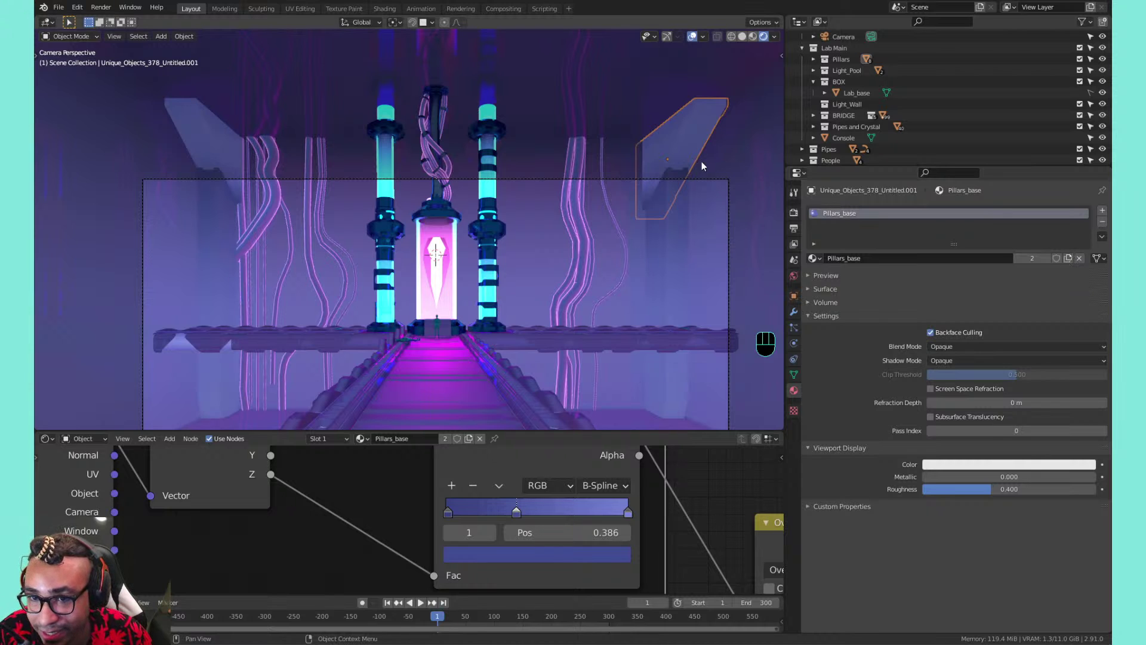
{"action": "left_click", "coordinate": [1069, 258]}
{"action": "double_click", "coordinate": [873, 213]}
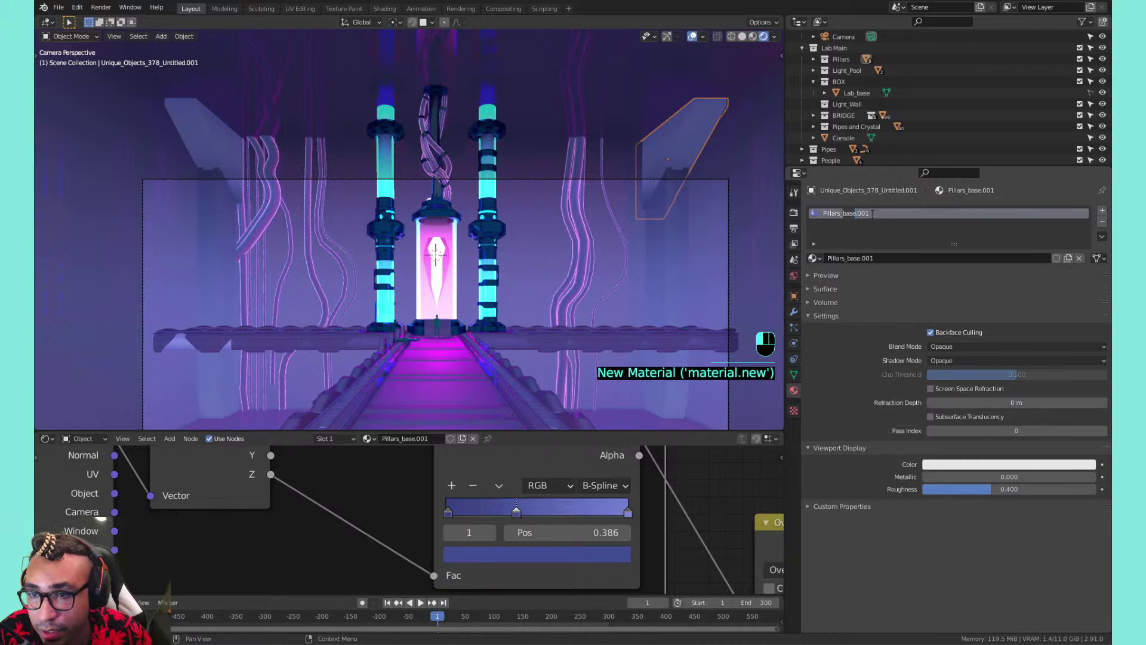
{"action": "left_click_drag", "start_coordinate": [873, 215], "coordinate": [948, 216]}
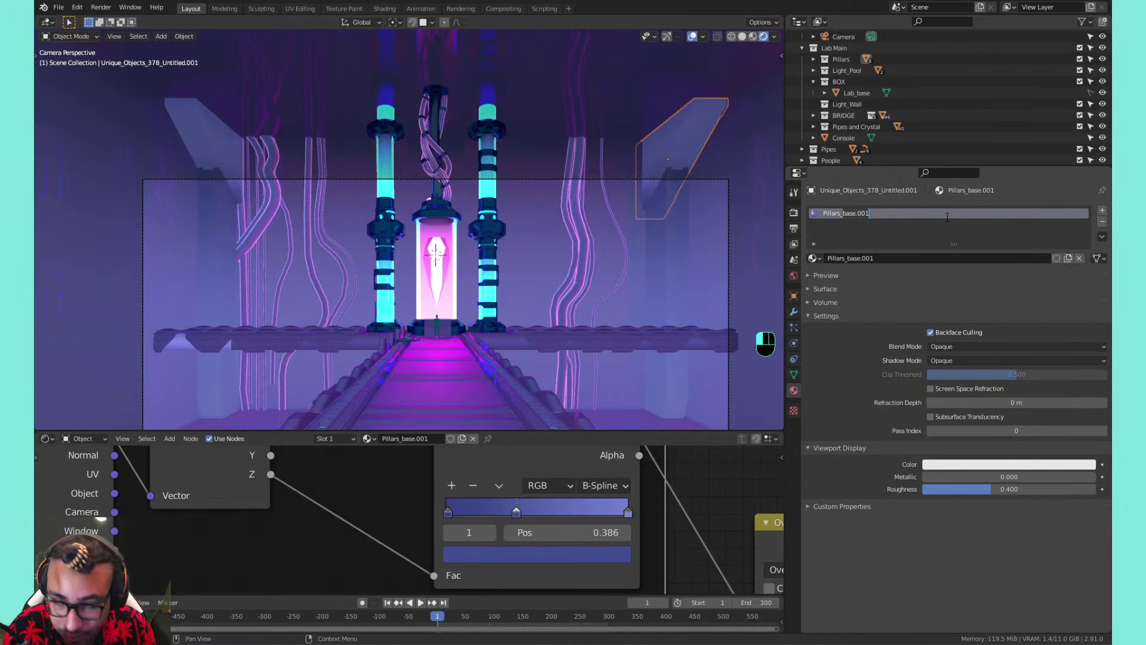
{"action": "type", "text": "top"}
{"action": "key", "text": "Return"}
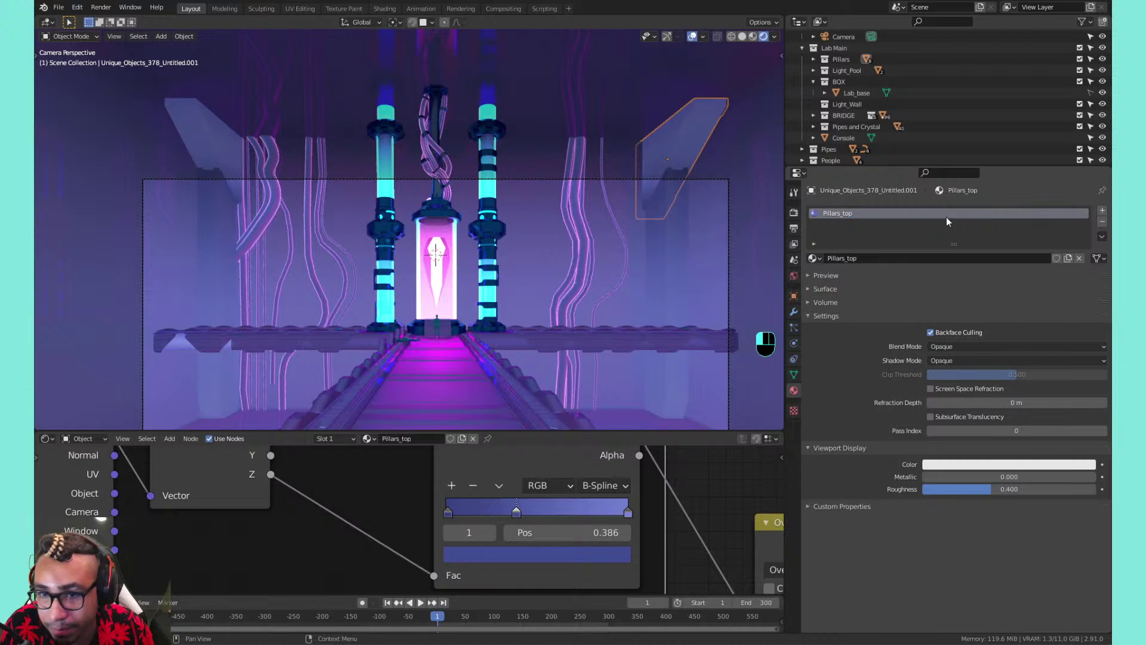
Try flipping the Pillars_top blue ColorRamp, flip it back, and move its middle stop to position 0.636
{"action": "mouse_move", "coordinate": [609, 583]}
{"action": "middle_mouse_down"}
{"action": "mouse_move", "coordinate": [614, 533]}
{"action": "mouse_move", "coordinate": [609, 565]}
{"action": "middle_mouse_up"}
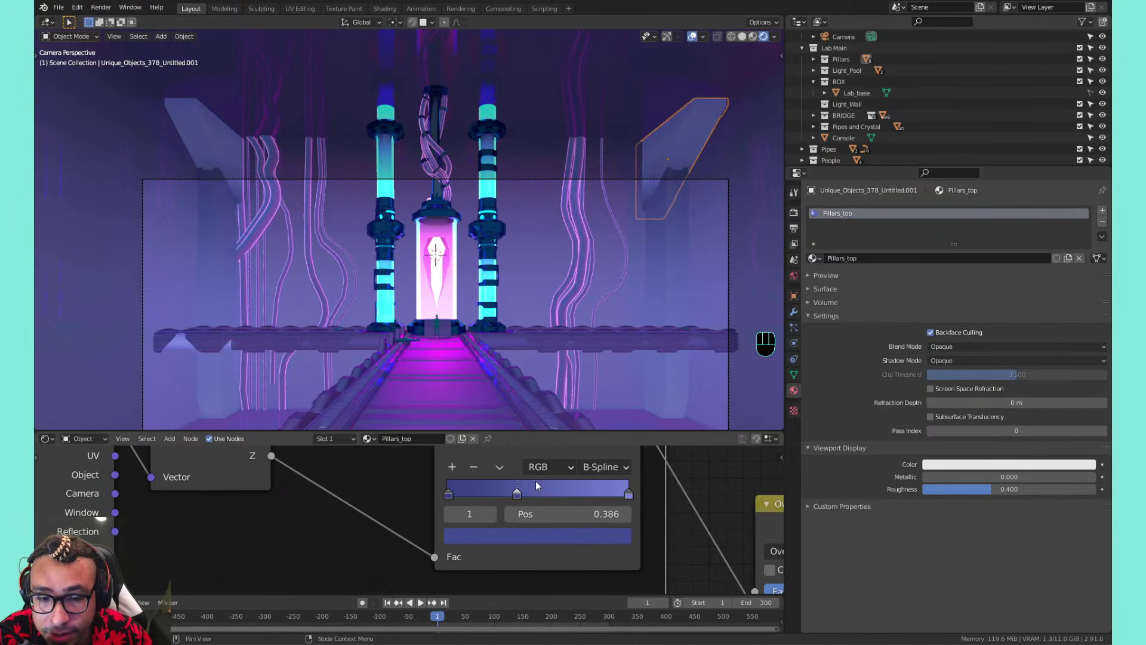
{"action": "left_click", "coordinate": [500, 470]}
{"action": "left_click", "coordinate": [513, 485]}
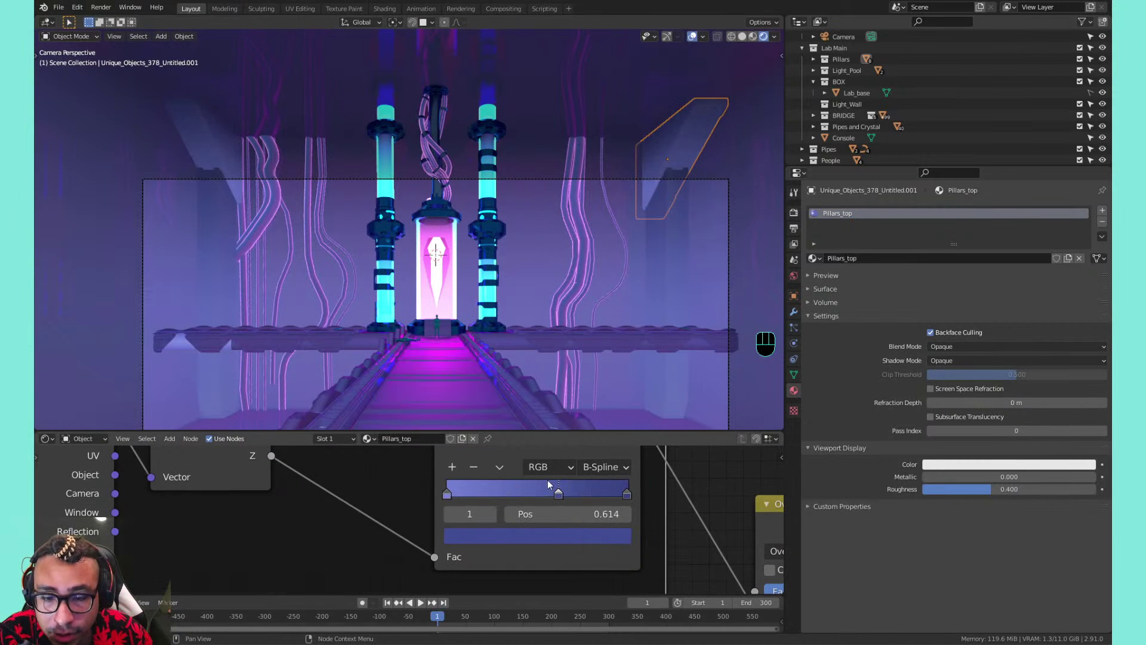
{"action": "left_click", "coordinate": [500, 467]}
{"action": "left_click", "coordinate": [512, 481]}
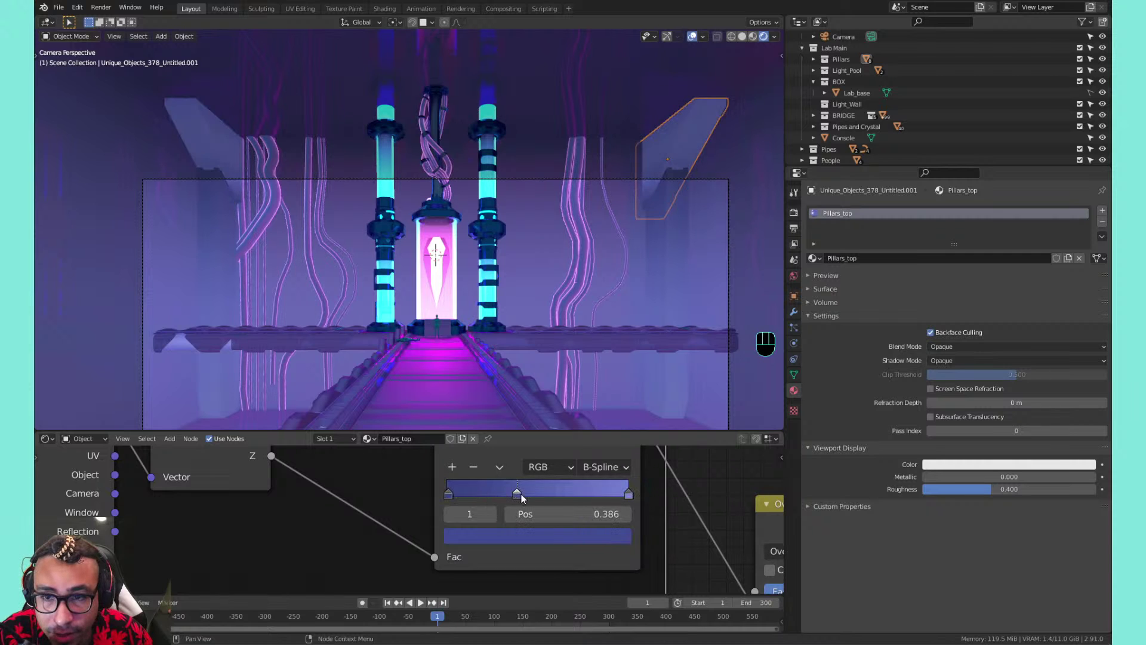
{"action": "mouse_move", "coordinate": [519, 494]}
{"action": "left_mouse_down"}
{"action": "mouse_move", "coordinate": [598, 496]}
{"action": "mouse_move", "coordinate": [568, 500]}
{"action": "left_mouse_up"}
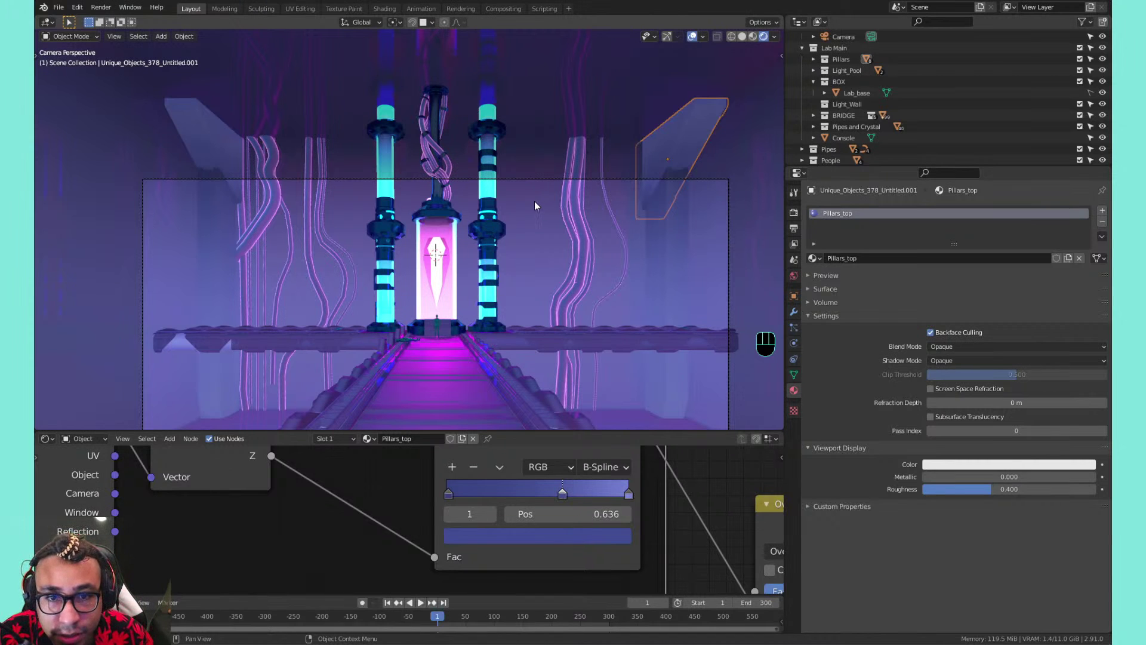
Select the Lab_base room box and set the Glossy BSDF roughness of its Lab_Base_BOX material to 0.454
{"action": "middle_click_drag", "start_coordinate": [535, 212], "coordinate": [431, 135], "text": "shift"}
{"action": "scroll", "coordinate": [486, 200], "scroll_direction": "down", "scroll_amount": 6}
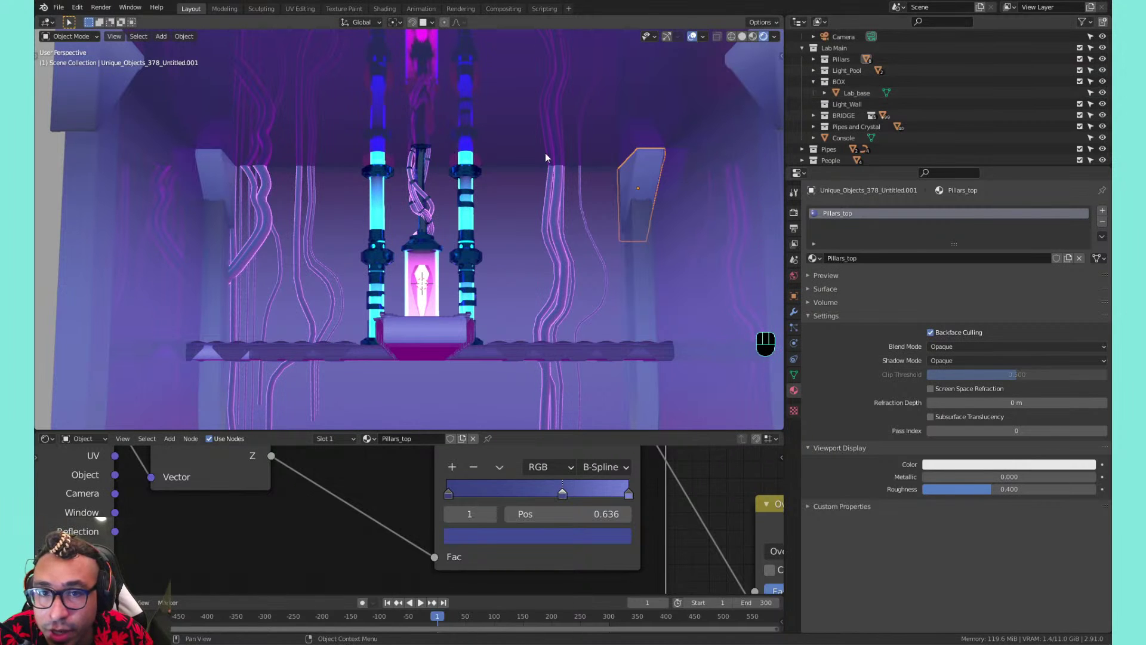
{"action": "left_click", "coordinate": [547, 102]}
{"action": "scroll", "coordinate": [601, 137], "scroll_direction": "down", "scroll_amount": 3}
{"action": "scroll", "coordinate": [601, 137], "scroll_direction": "up", "scroll_amount": 3}
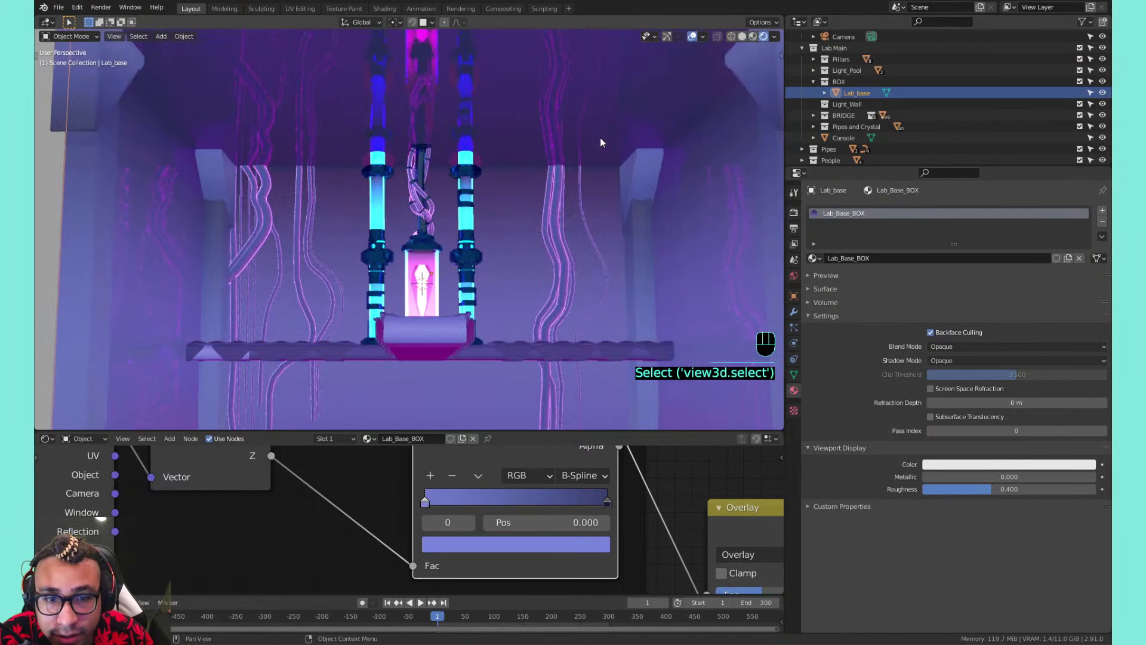
{"action": "scroll", "coordinate": [715, 500], "scroll_direction": "down", "scroll_amount": 3}
{"action": "scroll", "coordinate": [609, 560], "scroll_direction": "up", "scroll_amount": 4}
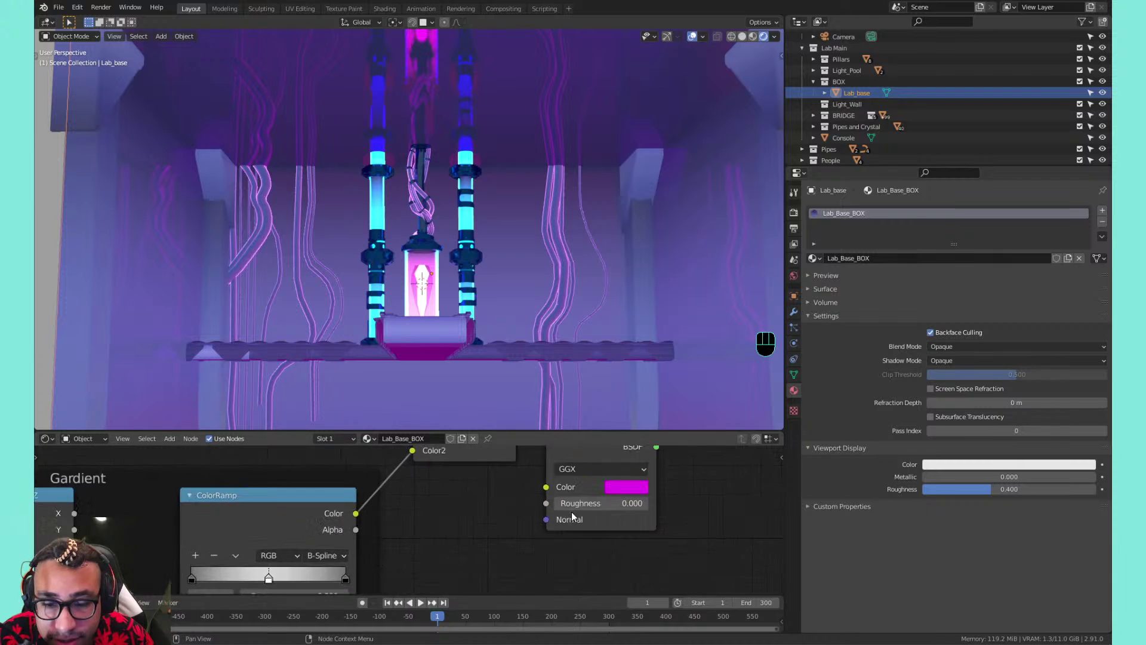
{"action": "scroll", "coordinate": [572, 512], "scroll_direction": "up", "scroll_amount": 2}
{"action": "left_click_drag", "start_coordinate": [483, 555], "coordinate": [511, 555]}
{"action": "scroll", "coordinate": [453, 268], "scroll_direction": "down", "scroll_amount": 1}
{"action": "mouse_move", "coordinate": [453, 269]}
{"action": "middle_mouse_down", "text": "shift"}
{"action": "mouse_move", "coordinate": [451, 203]}
{"action": "mouse_move", "coordinate": [449, 257]}
{"action": "middle_mouse_up", "text": "shift"}
{"action": "scroll", "coordinate": [449, 257], "scroll_direction": "up", "scroll_amount": 4}
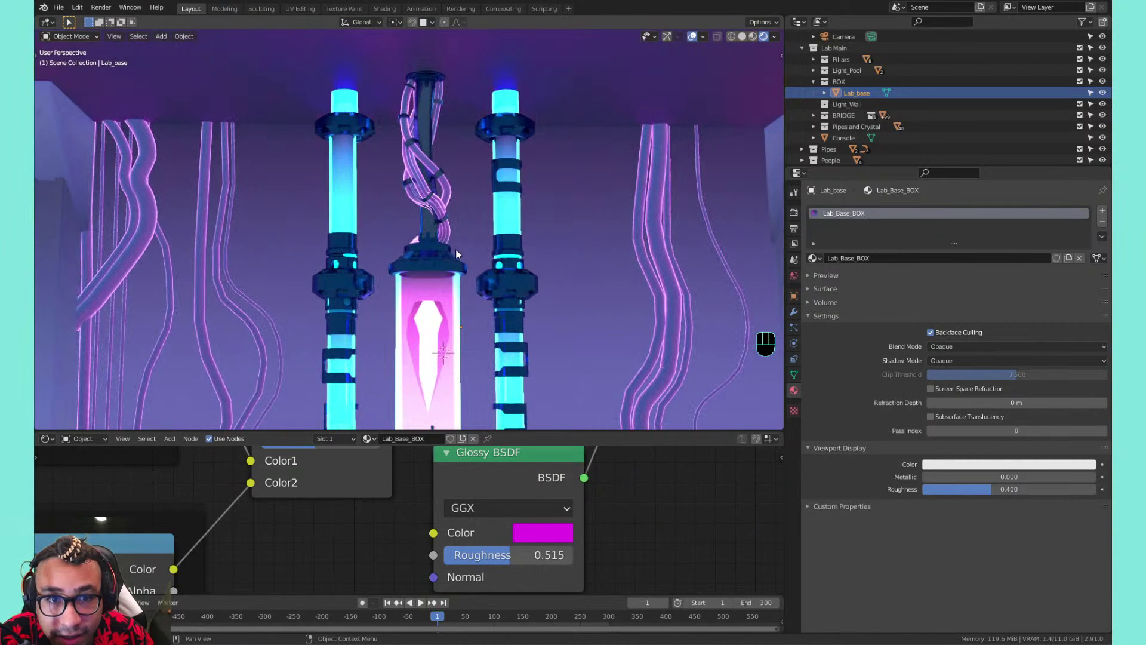
{"action": "mouse_move", "coordinate": [525, 555]}
{"action": "left_mouse_down"}
{"action": "mouse_move", "coordinate": [536, 555]}
{"action": "mouse_move", "coordinate": [498, 556]}
{"action": "mouse_move", "coordinate": [521, 556]}
{"action": "left_mouse_up"}
{"action": "scroll", "coordinate": [426, 284], "scroll_direction": "down", "scroll_amount": 3}
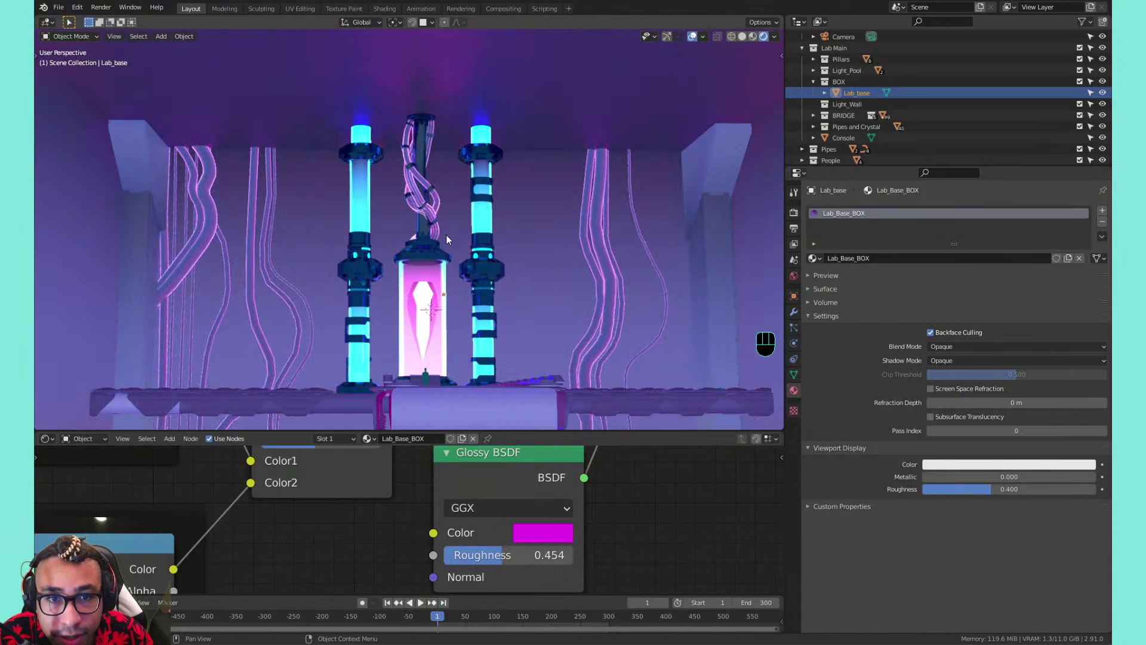
Make Lab_base unselectable in the viewport and save the file
{"action": "middle_click_drag", "start_coordinate": [436, 199], "coordinate": [489, 232], "text": "shift"}
{"action": "scroll", "coordinate": [514, 232], "scroll_direction": "up", "scroll_amount": 1}
{"action": "left_click", "coordinate": [1090, 93]}
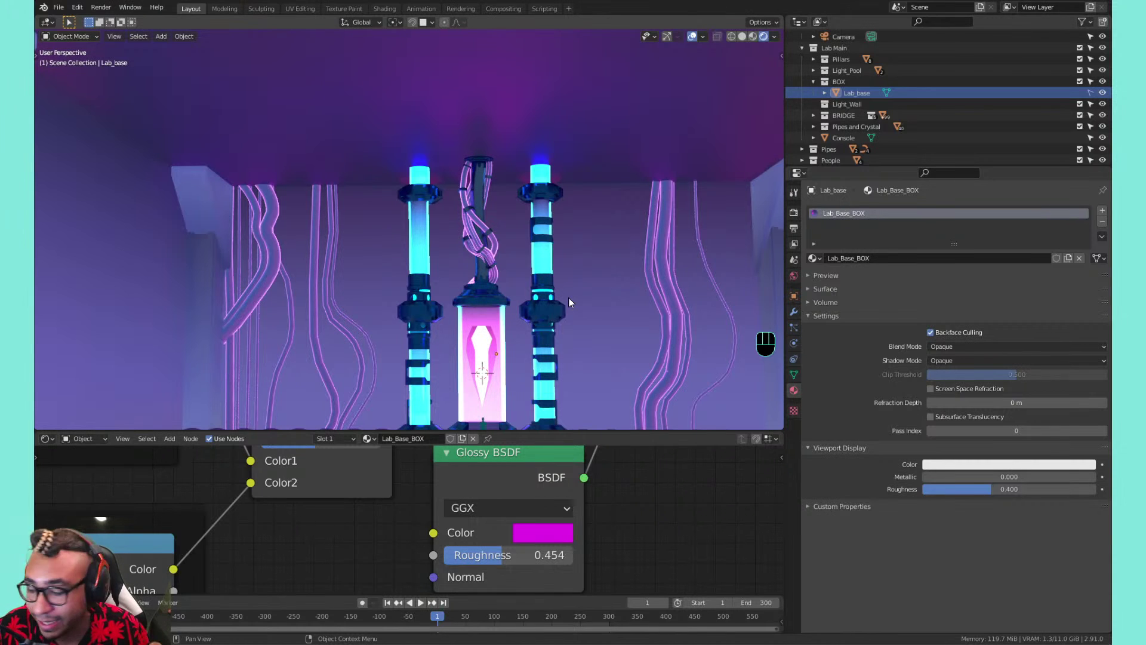
{"action": "key", "text": "ctrl+s"}
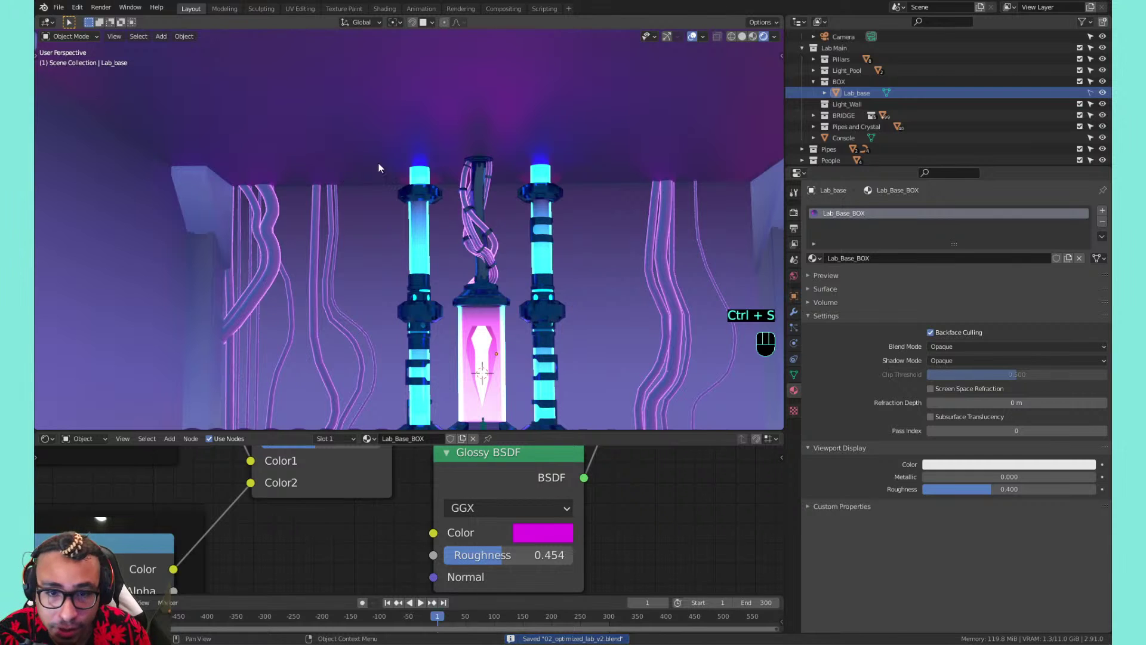
Check the materials of the middle walkway plate and the right wall pillar from the camera view
{"action": "key", "text": "KP_0"}
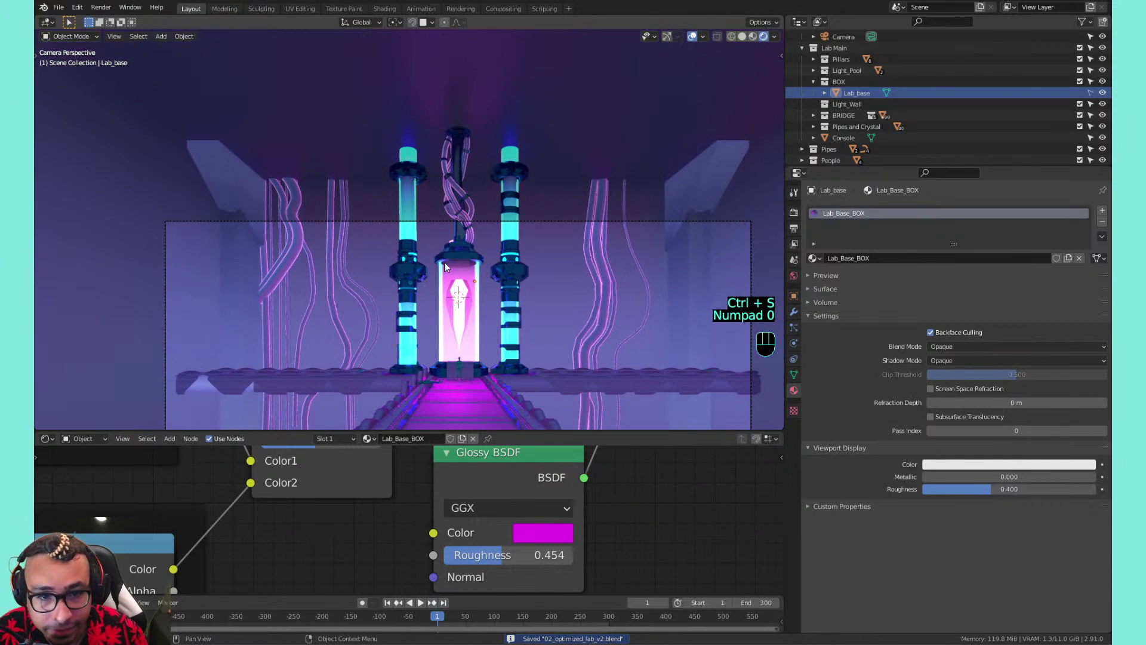
{"action": "scroll", "coordinate": [496, 233], "scroll_direction": "down", "scroll_amount": 2}
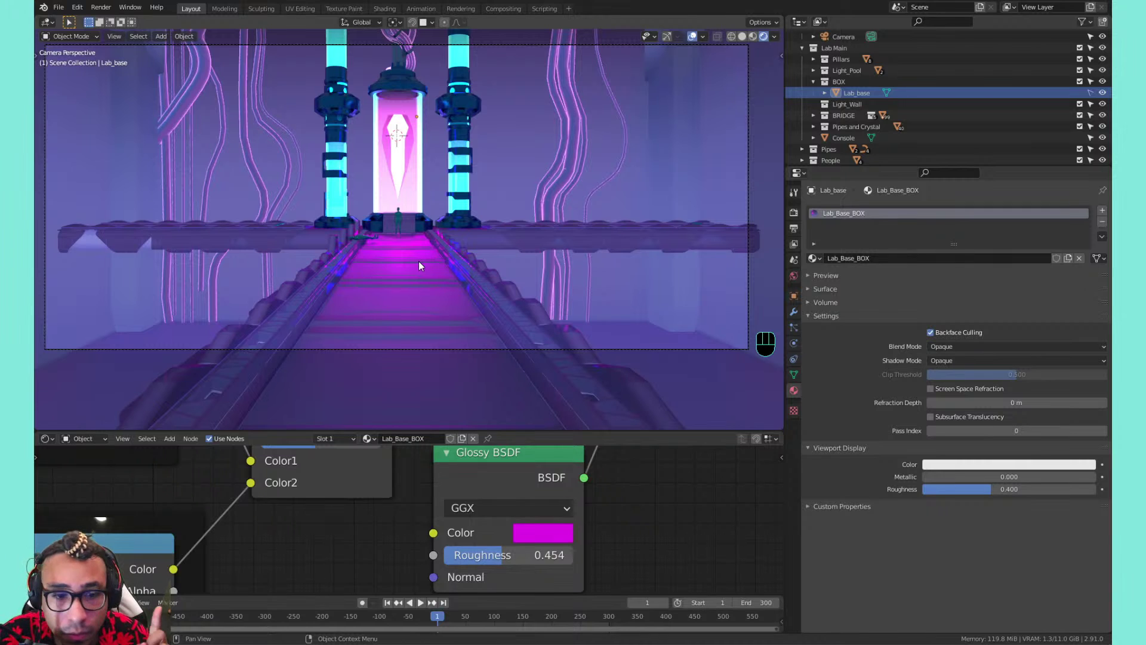
{"action": "left_click", "coordinate": [420, 266]}
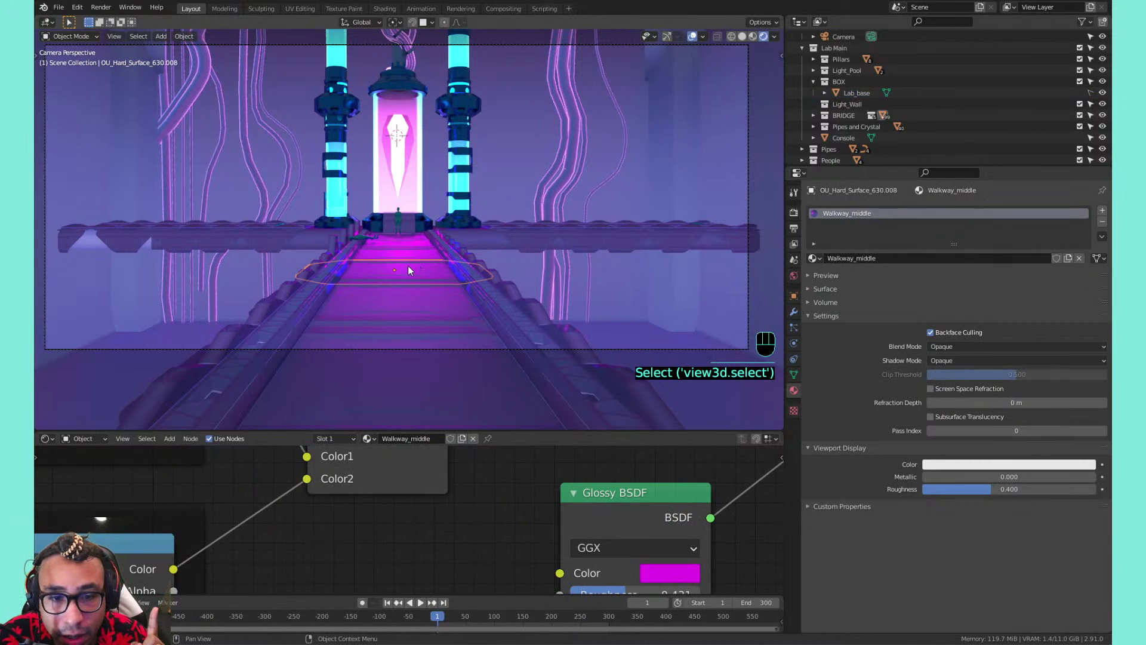
{"action": "left_click", "coordinate": [676, 117]}
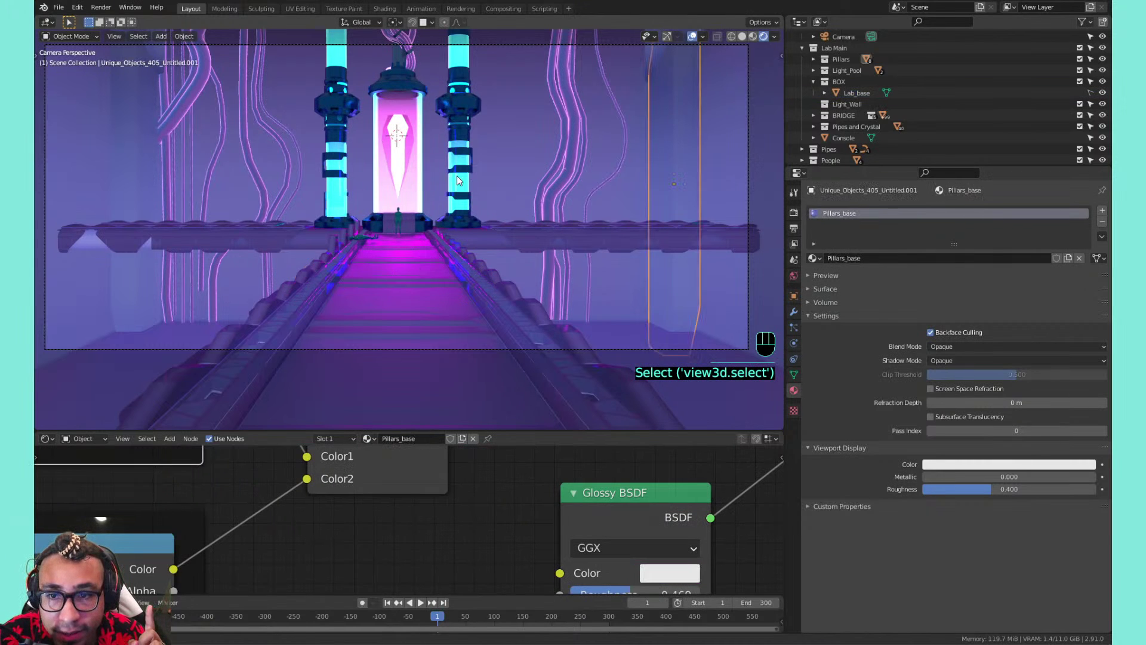
{"action": "middle_click_drag", "start_coordinate": [457, 175], "coordinate": [494, 239], "text": "shift"}
{"action": "scroll", "coordinate": [586, 173], "scroll_direction": "down", "scroll_amount": 1}
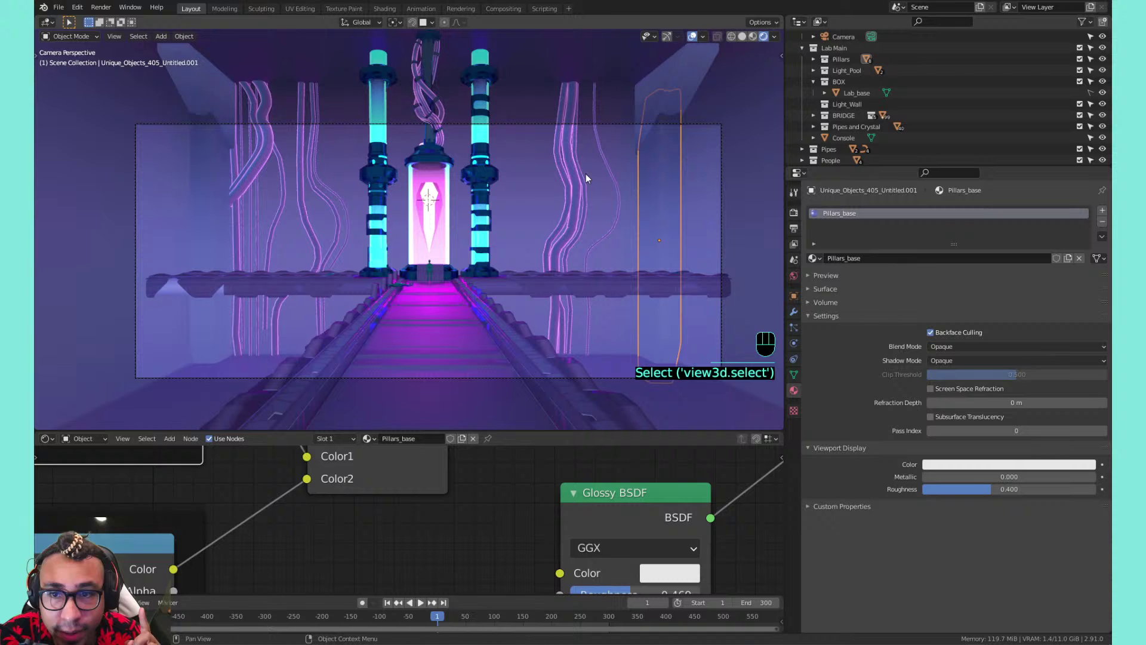
On the right bracket's Pillars_top blue ColorRamp, shift the middle stop slightly toward the light end and brighten the first stop's colour
{"action": "left_click", "coordinate": [684, 78]}
{"action": "scroll", "coordinate": [307, 469], "scroll_direction": "up", "scroll_amount": 3}
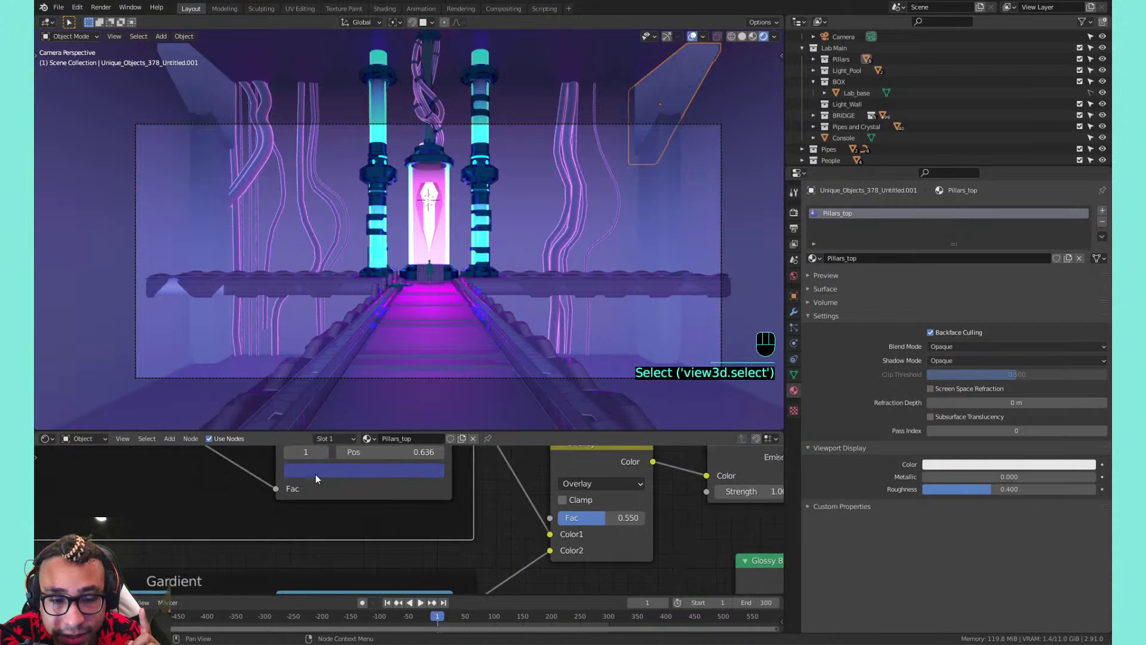
{"action": "middle_click_drag", "start_coordinate": [315, 474], "coordinate": [371, 535]}
{"action": "left_click_drag", "start_coordinate": [435, 492], "coordinate": [448, 489]}
{"action": "left_click", "coordinate": [329, 496]}
{"action": "left_click", "coordinate": [348, 535]}
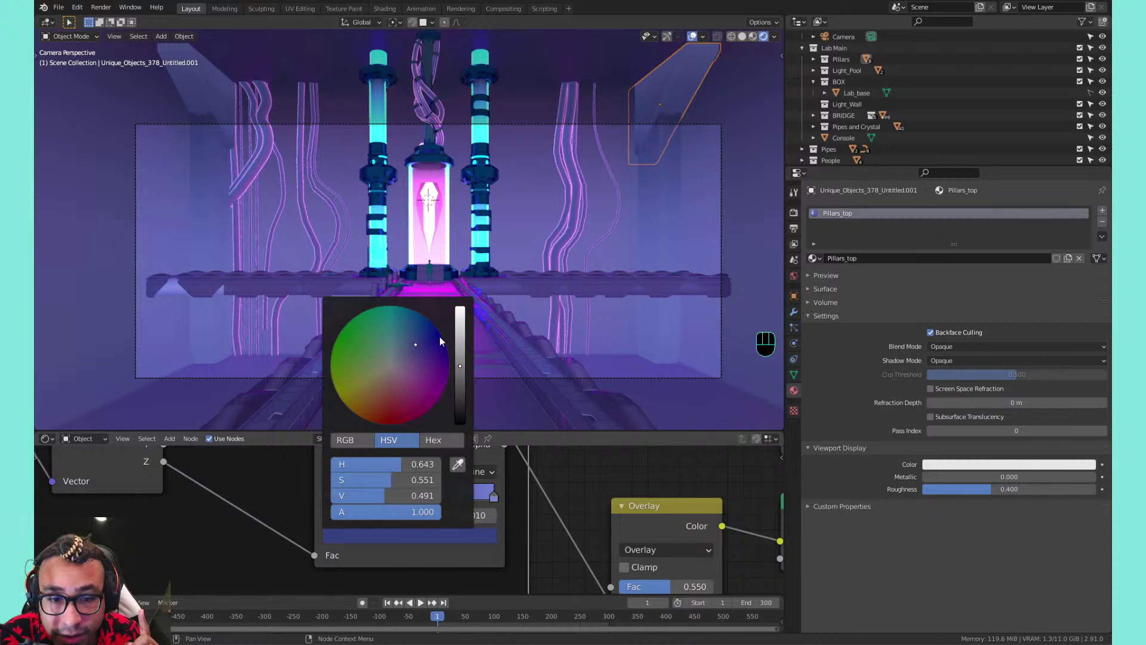
{"action": "mouse_move", "coordinate": [461, 366]}
{"action": "left_mouse_down"}
{"action": "mouse_move", "coordinate": [460, 387]}
{"action": "mouse_move", "coordinate": [460, 357]}
{"action": "left_mouse_up"}
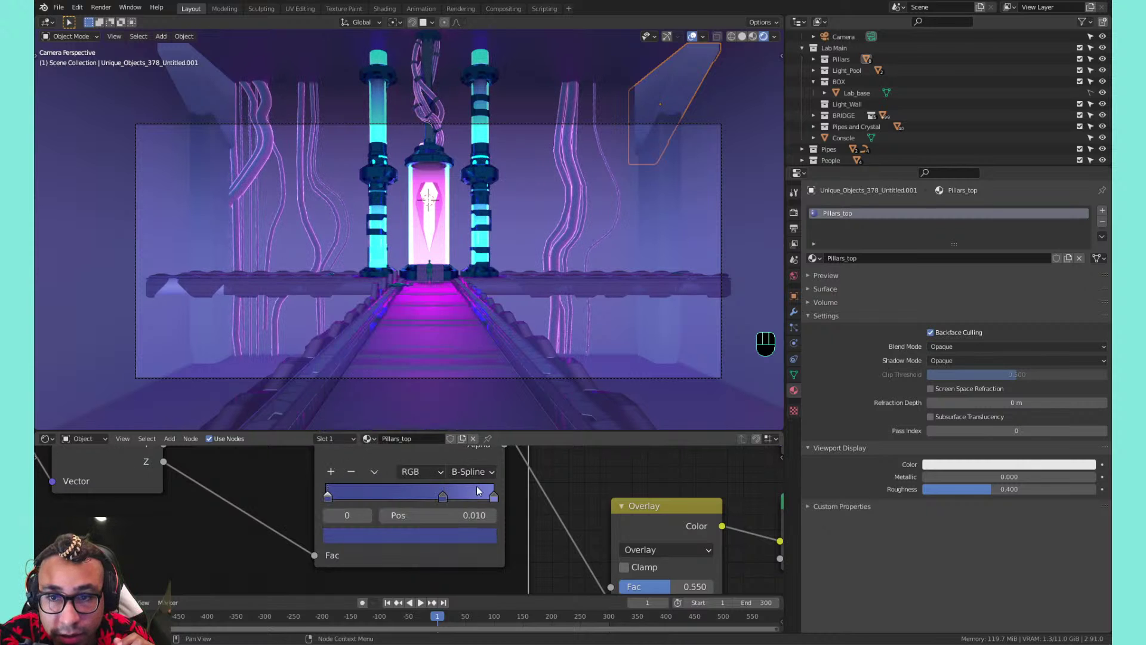
Select the left walkway rail piece and split the 3D viewport in two, with a rendered close-up of the piece beside the camera view
{"action": "left_click", "coordinate": [205, 155]}
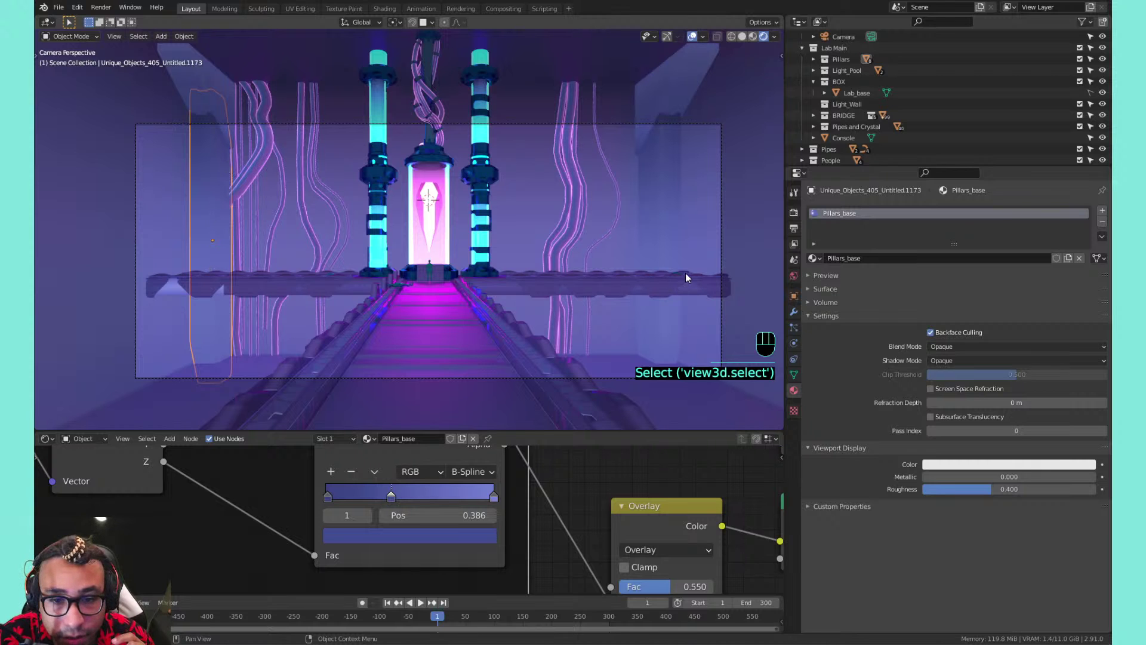
{"action": "left_click", "coordinate": [354, 342]}
{"action": "scroll", "coordinate": [443, 346], "scroll_direction": "up", "scroll_amount": 1}
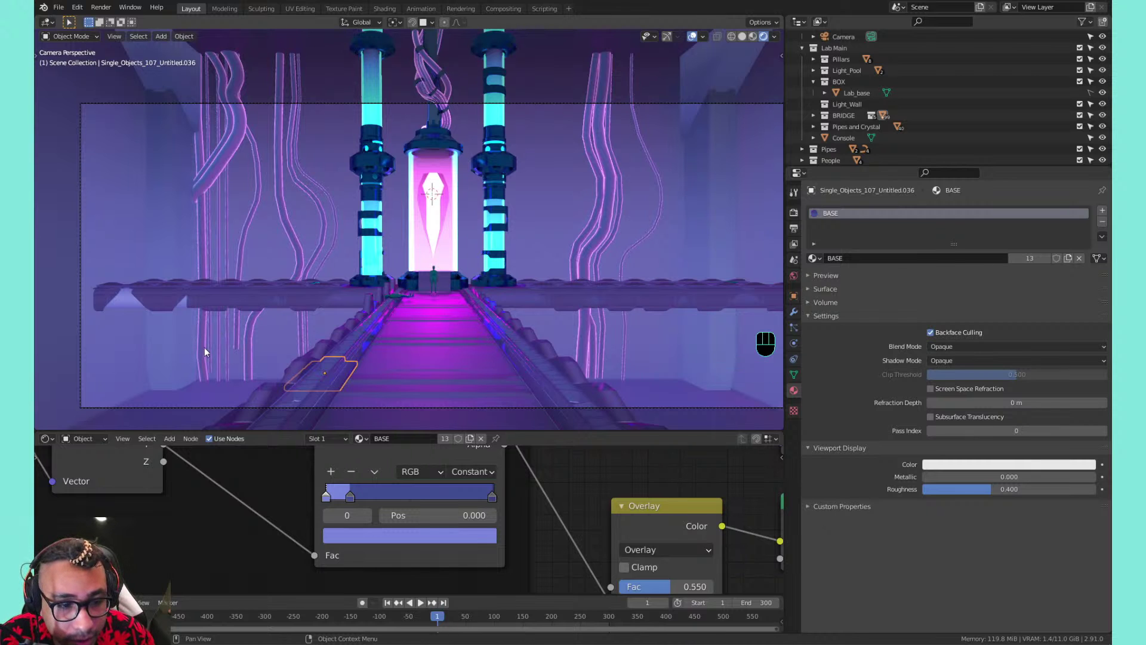
{"action": "left_click_drag", "start_coordinate": [38, 424], "coordinate": [385, 389]}
{"action": "left_click", "coordinate": [365, 37]}
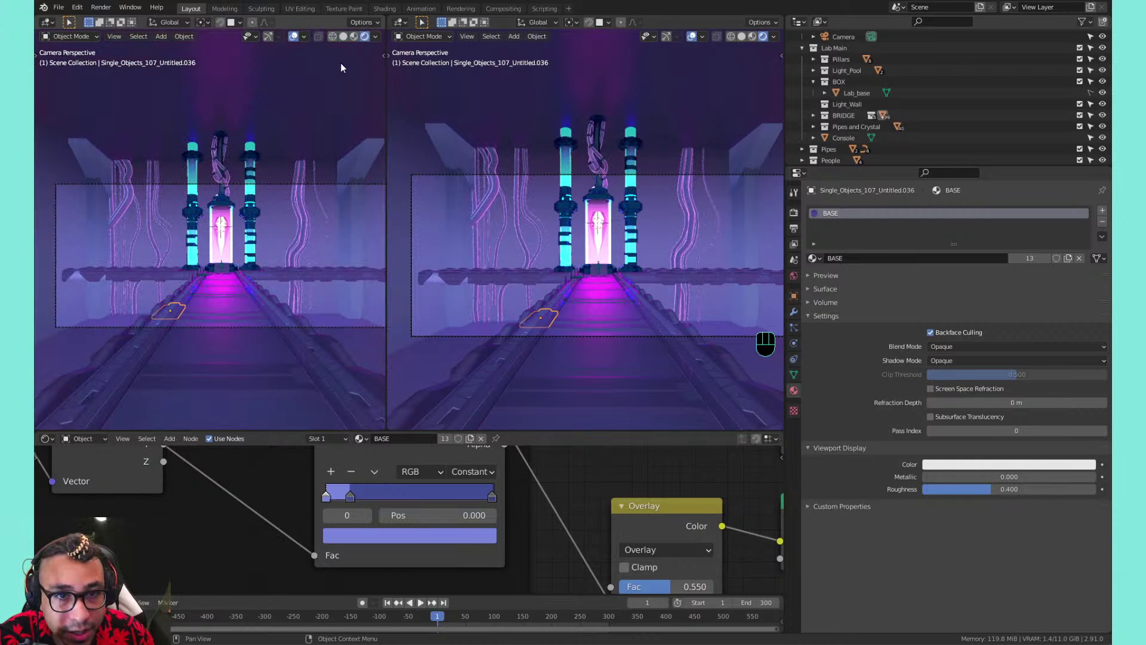
{"action": "middle_click_drag", "start_coordinate": [219, 221], "coordinate": [219, 112]}
{"action": "scroll", "coordinate": [239, 189], "scroll_direction": "up", "scroll_amount": 3}
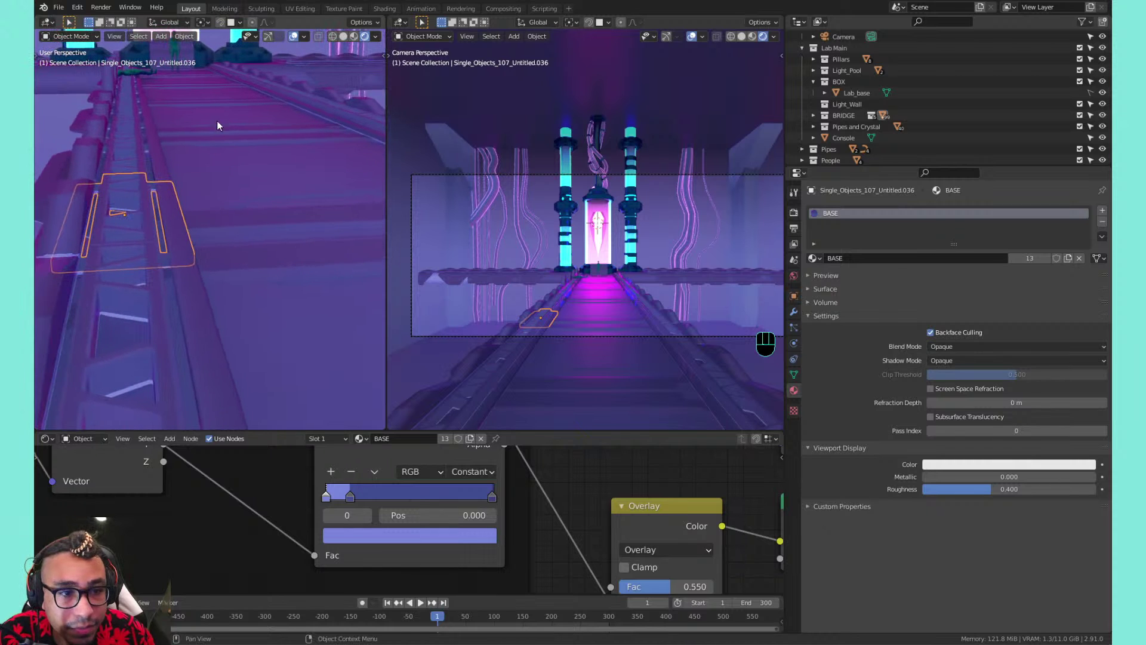
Make the left walkway rail's shared BASE material a separate single-user copy
{"action": "left_click", "coordinate": [218, 152]}
{"action": "left_click", "coordinate": [138, 201]}
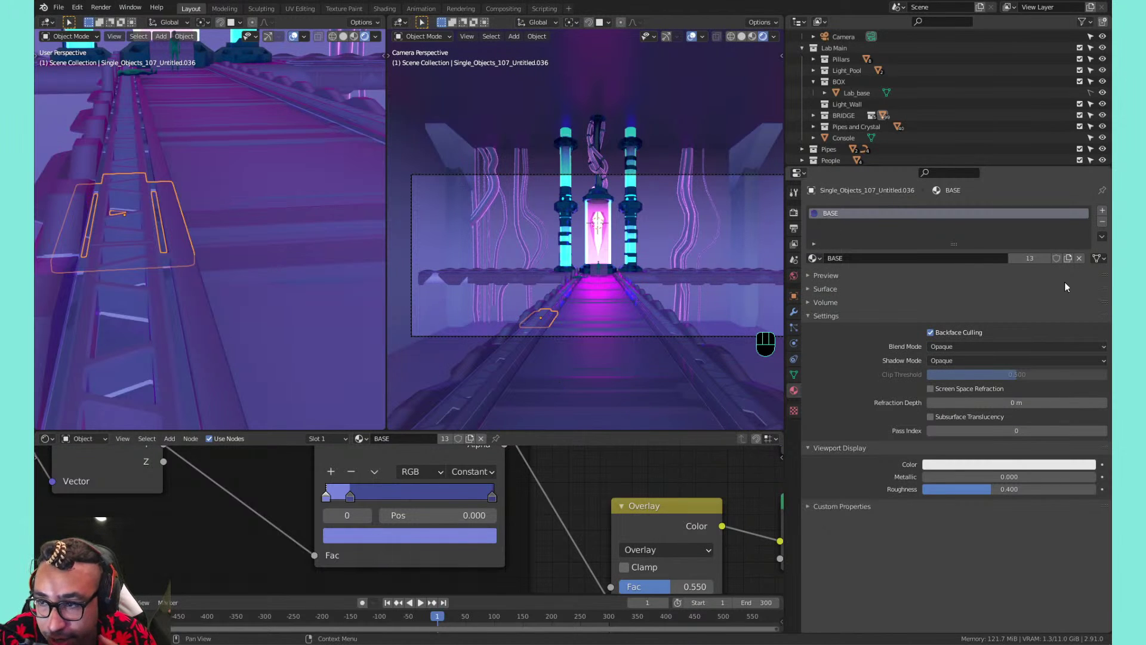
{"action": "left_click", "coordinate": [1069, 260]}
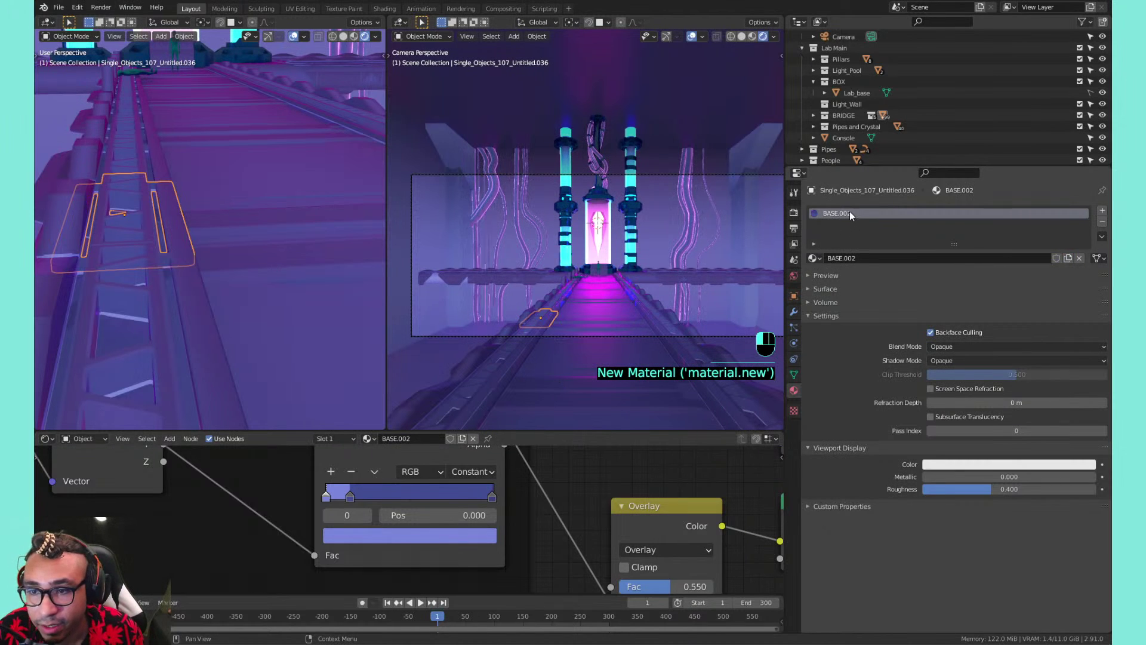
{"action": "double_click", "coordinate": [851, 213]}
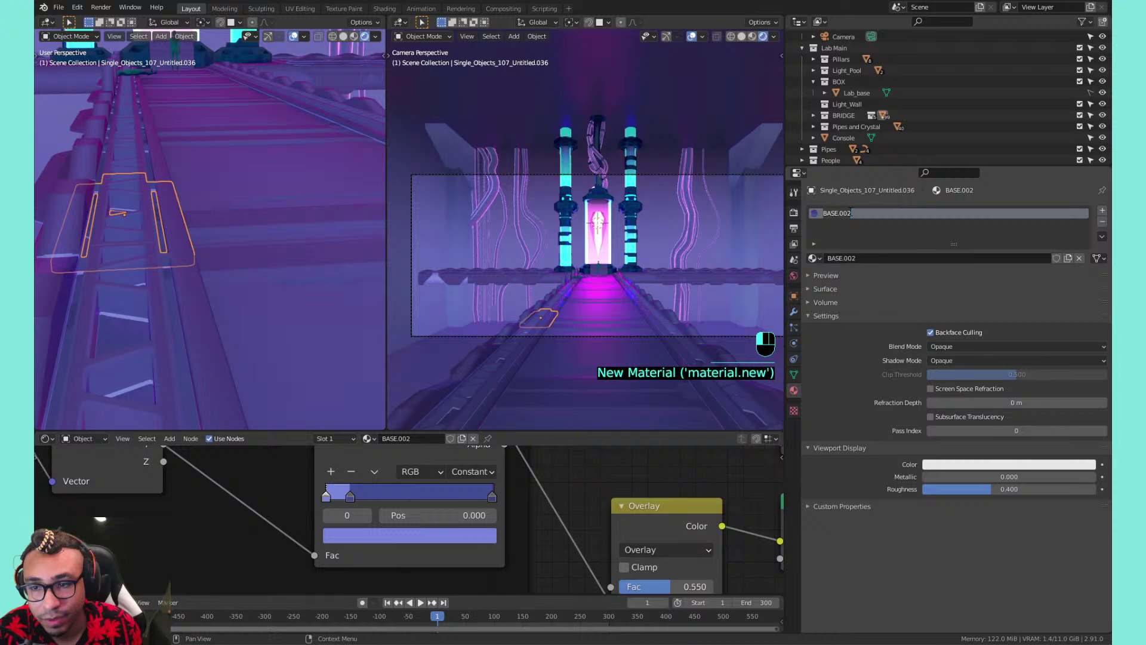
Rename the rail piece's material copy as Walkway_edge, reusing the name copied from the middle plate's Walkway_middle material
{"action": "left_click", "coordinate": [595, 313]}
{"action": "double_click", "coordinate": [847, 214]}
{"action": "key", "text": "ctrl+c"}
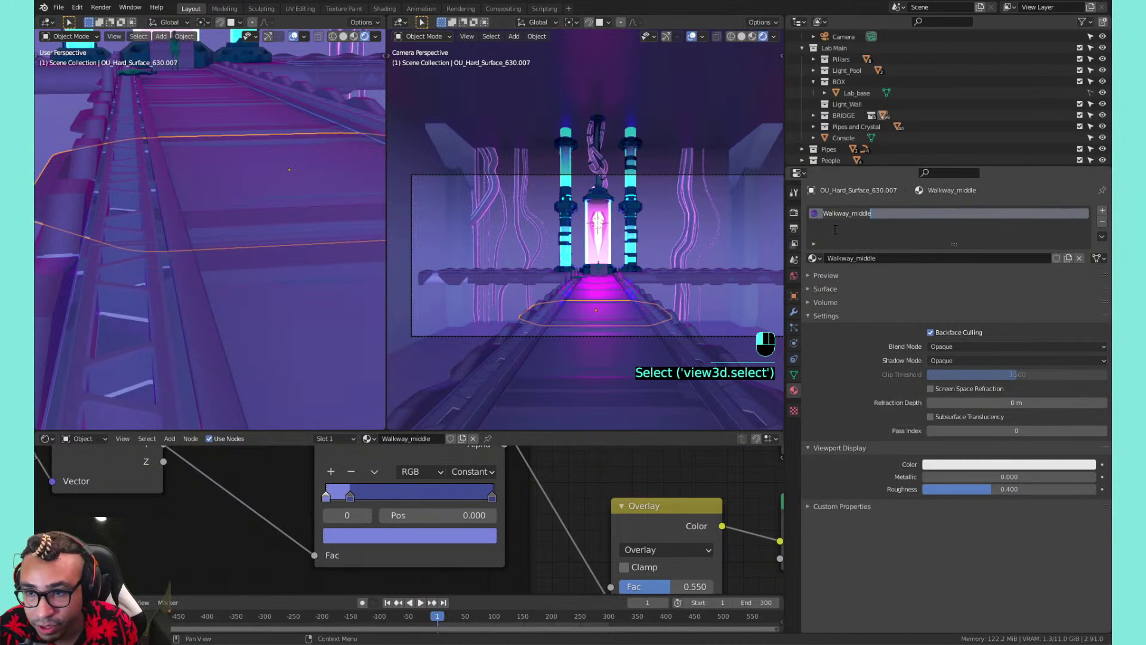
{"action": "left_click", "coordinate": [547, 317]}
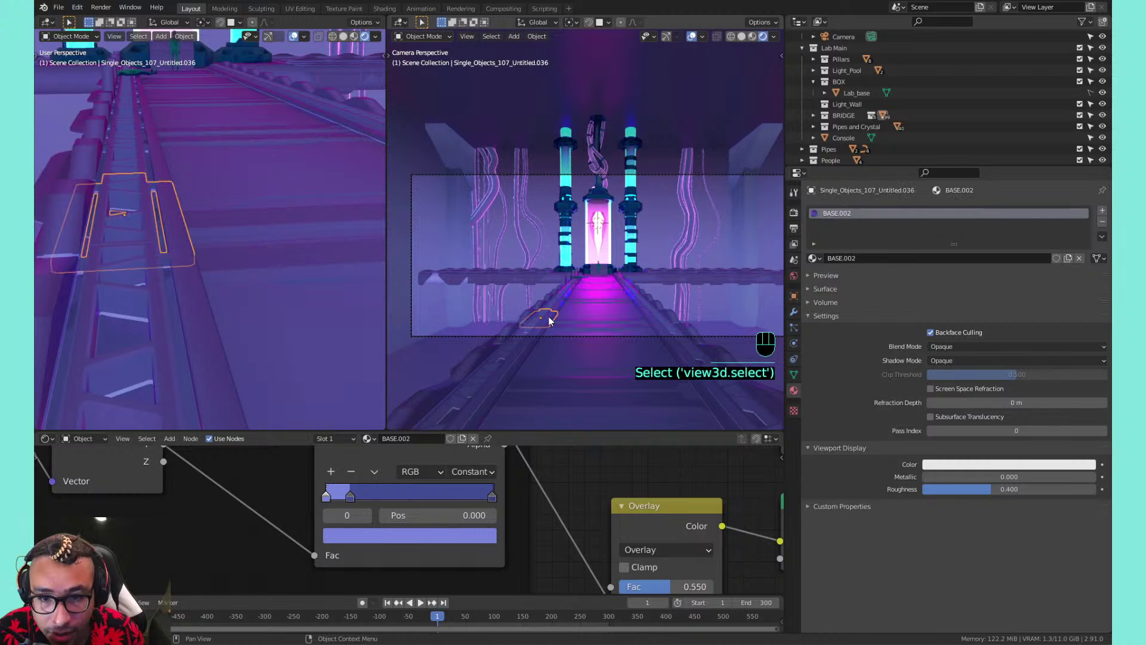
{"action": "double_click", "coordinate": [862, 215]}
{"action": "key", "text": "ctrl+v"}
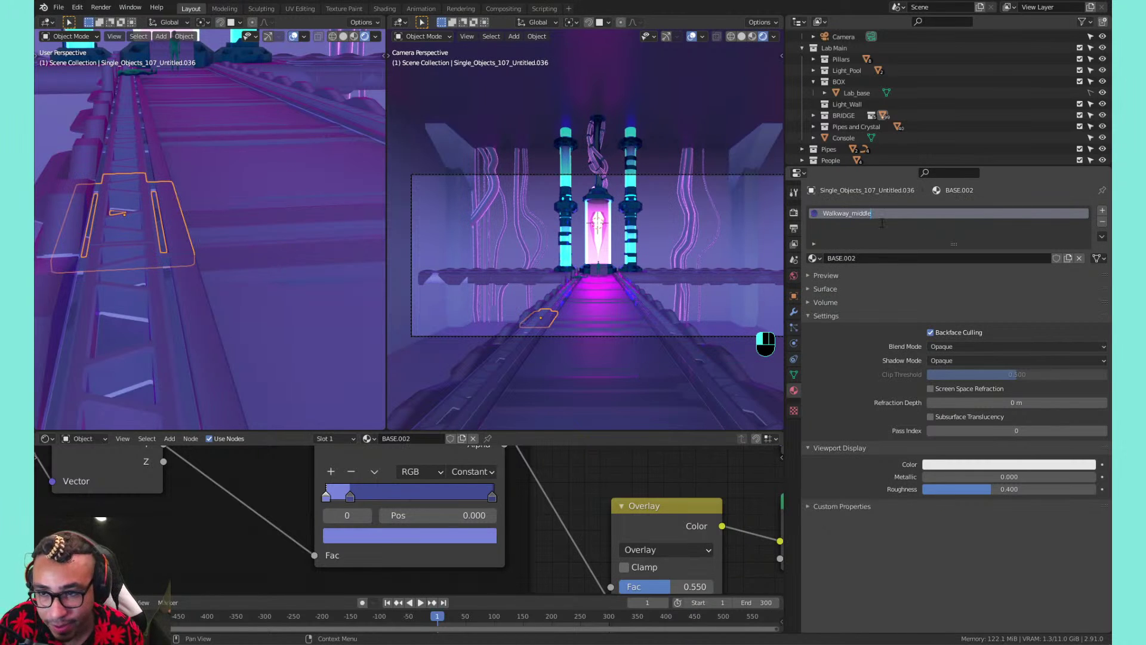
{"action": "key", "text": "BackSpace"}
{"action": "key", "text": "BackSpace"}
{"action": "key", "text": "BackSpace"}
{"action": "key", "text": "BackSpace"}
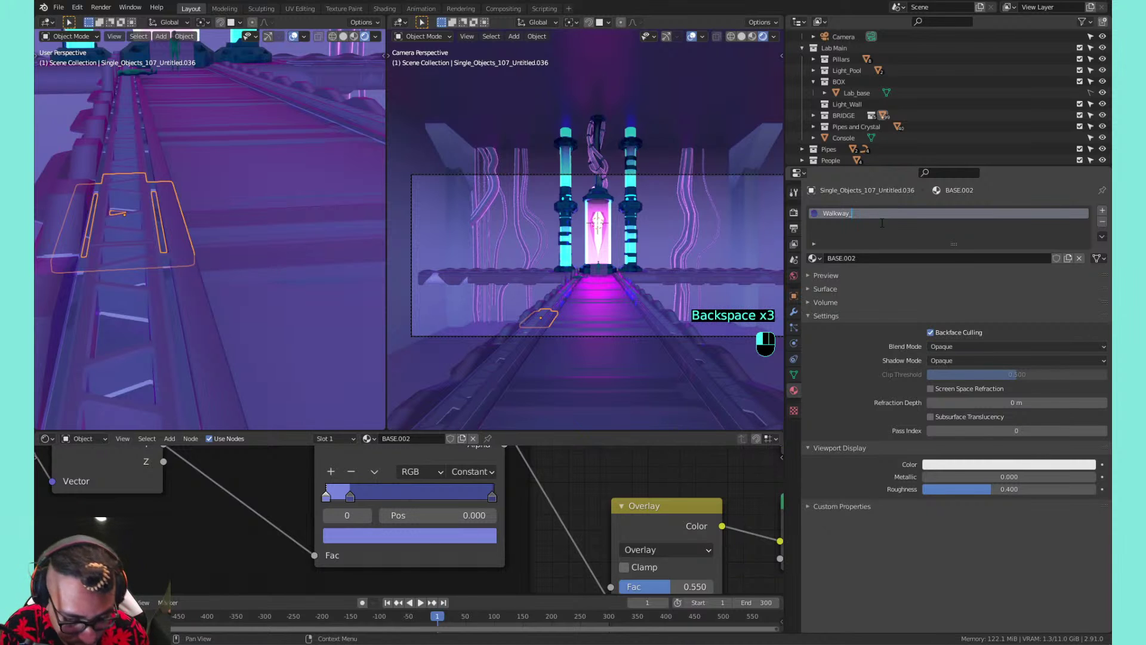
{"action": "type", "text": "edge"}
{"action": "key", "text": "Return"}
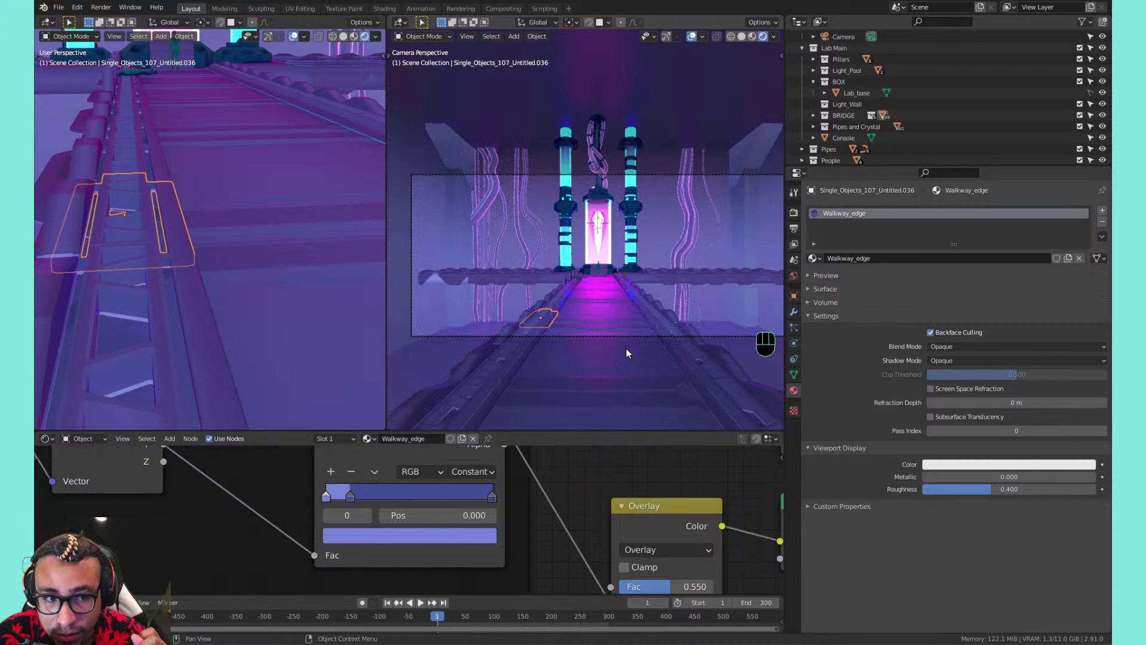
Set the Walkway_edge Cell Color ramp to B-Spline interpolation and move its middle stop to about 0.473
{"action": "left_click", "coordinate": [472, 472]}
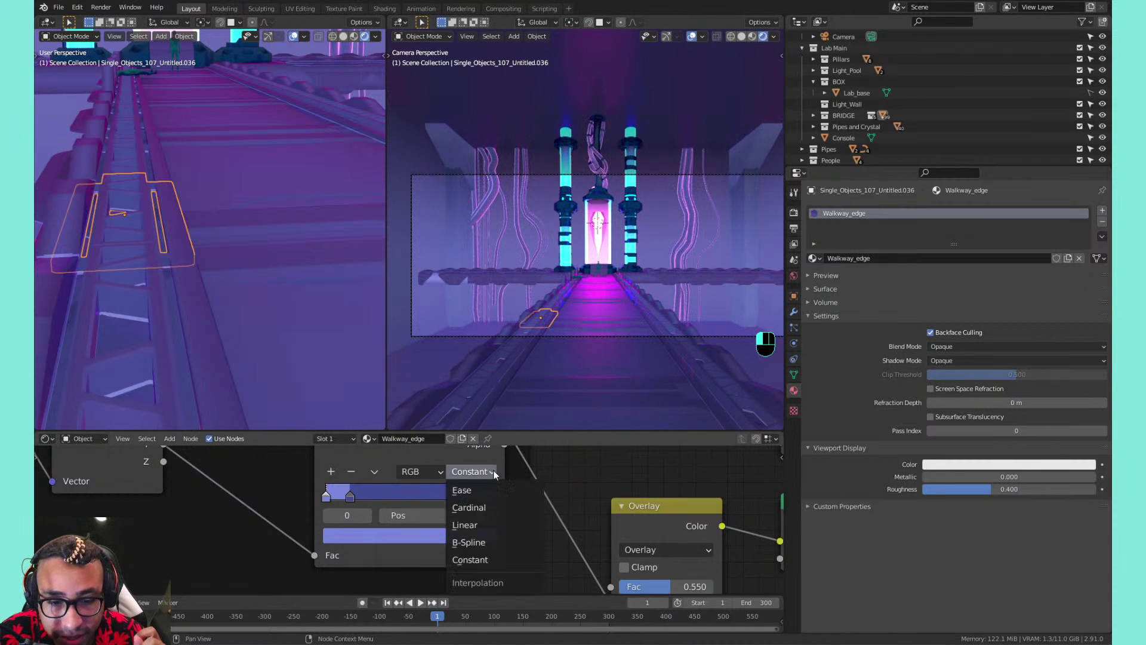
{"action": "left_click", "coordinate": [469, 543]}
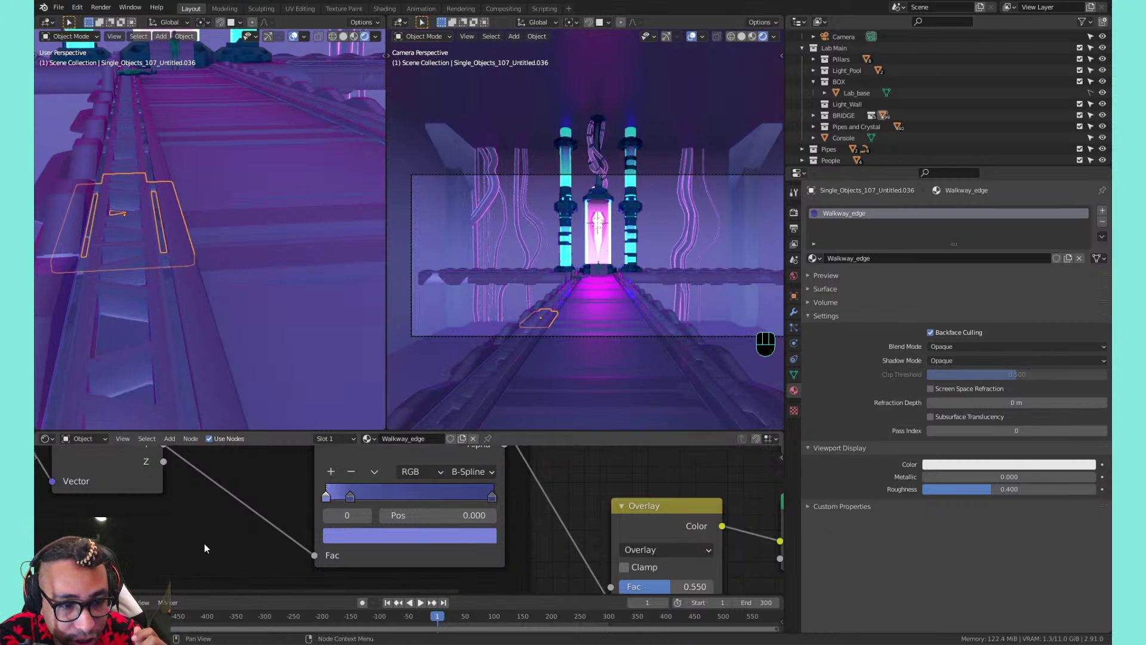
{"action": "middle_click_drag", "start_coordinate": [205, 543], "coordinate": [302, 503]}
{"action": "scroll", "coordinate": [371, 475], "scroll_direction": "down", "scroll_amount": 1}
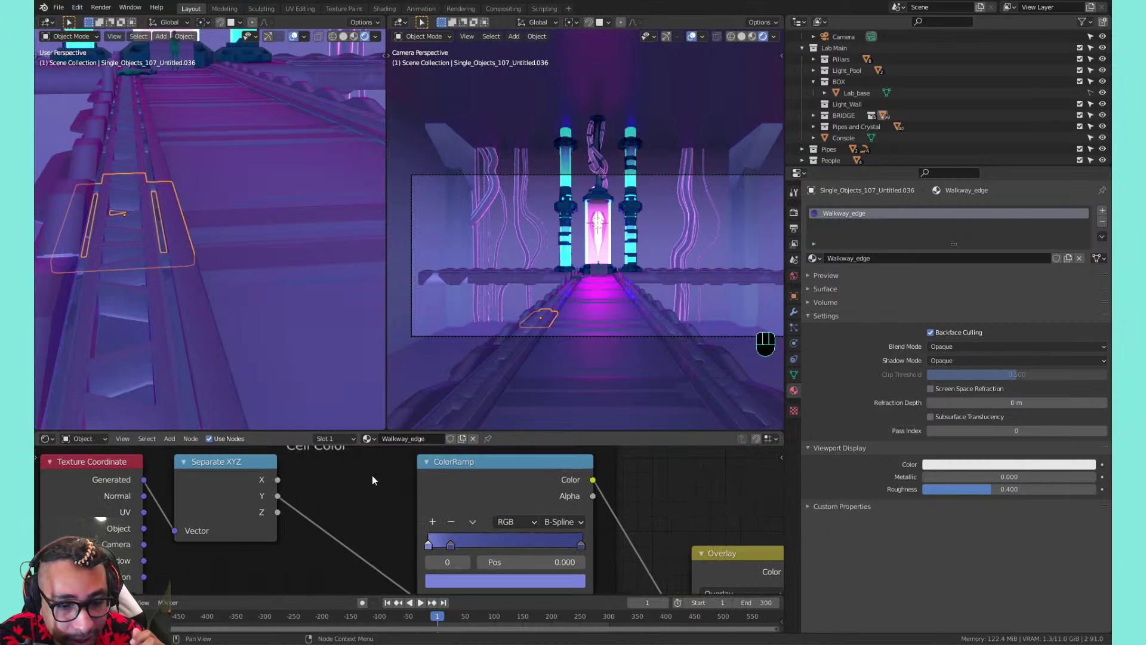
{"action": "mouse_move", "coordinate": [455, 539]}
{"action": "left_mouse_down"}
{"action": "mouse_move", "coordinate": [539, 534]}
{"action": "mouse_move", "coordinate": [485, 531]}
{"action": "mouse_move", "coordinate": [509, 527]}
{"action": "left_mouse_up"}
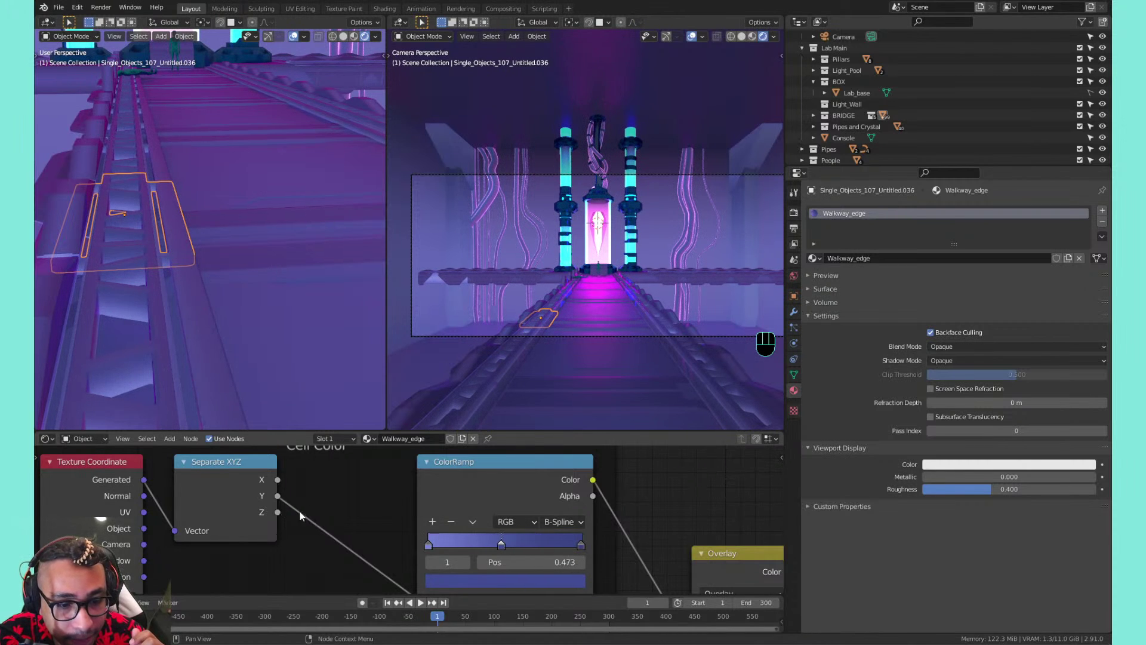
Undo the recent Walkway_edge ramp changes and redo them to compare the rail's look before and after
{"action": "middle_click_drag", "start_coordinate": [300, 513], "coordinate": [332, 481]}
{"action": "scroll", "coordinate": [330, 482], "scroll_direction": "down", "scroll_amount": 1}
{"action": "middle_click_drag", "start_coordinate": [356, 525], "coordinate": [351, 516]}
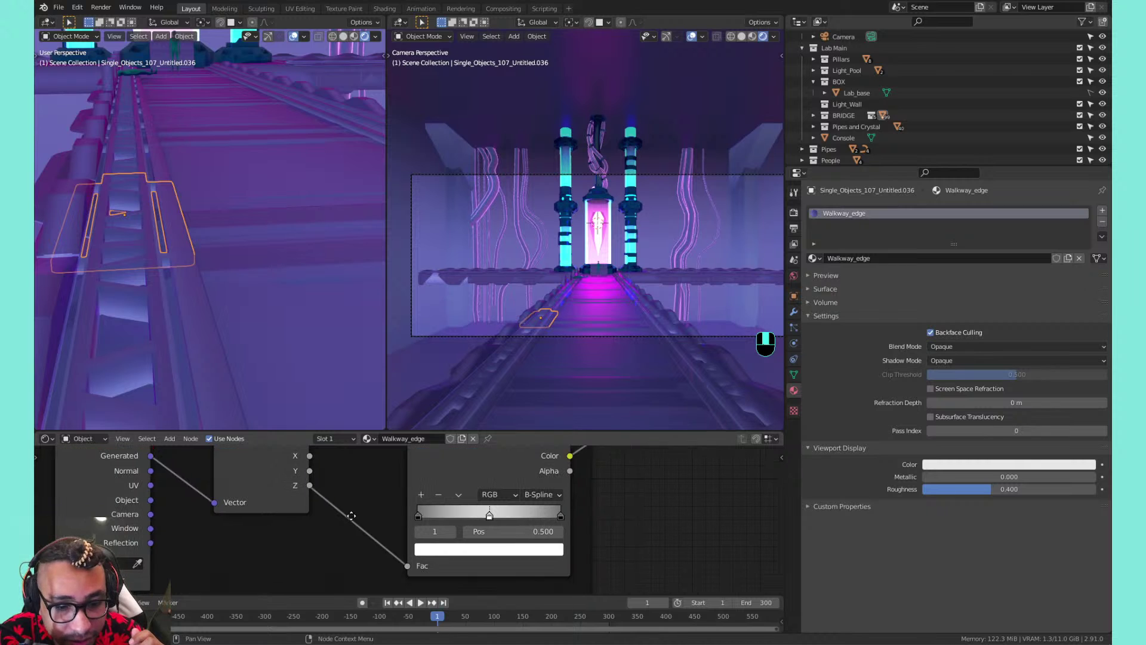
{"action": "left_click", "coordinate": [550, 303]}
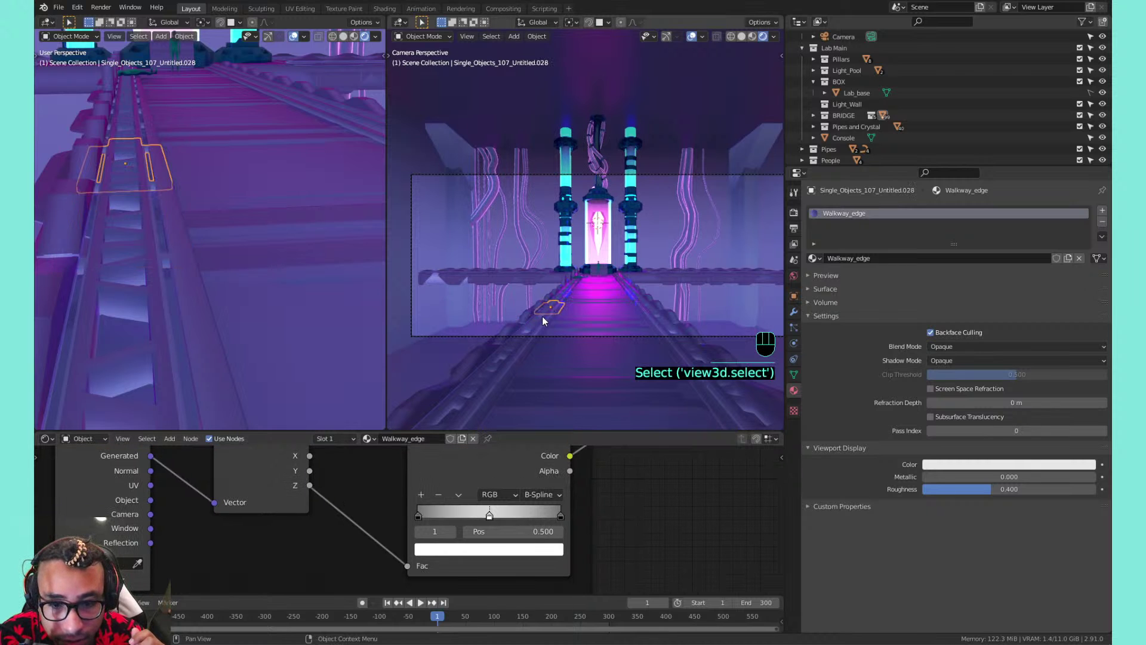
{"action": "left_click", "coordinate": [543, 319]}
{"action": "key", "text": "ctrl+z"}
{"action": "key", "text": "ctrl+z"}
{"action": "key", "text": "ctrl+z"}
{"action": "key", "text": "ctrl+z"}
{"action": "key", "text": "ctrl+z"}
{"action": "key", "text": "ctrl+z"}
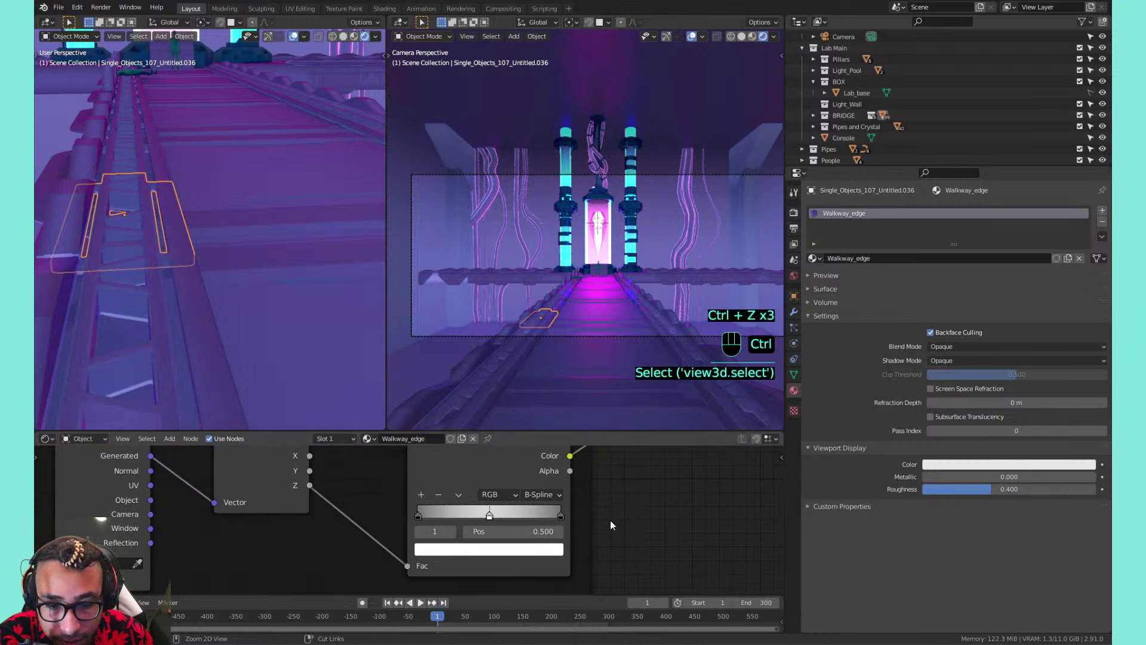
{"action": "key", "text": "ctrl+shift+z"}
{"action": "key", "text": "ctrl+shift+z"}
{"action": "key", "text": "ctrl+shift+z"}
{"action": "key", "text": "ctrl+shift+z"}
{"action": "key", "text": "ctrl+shift+z"}
{"action": "key", "text": "ctrl+shift+z"}
{"action": "key", "text": "ctrl+shift+z"}
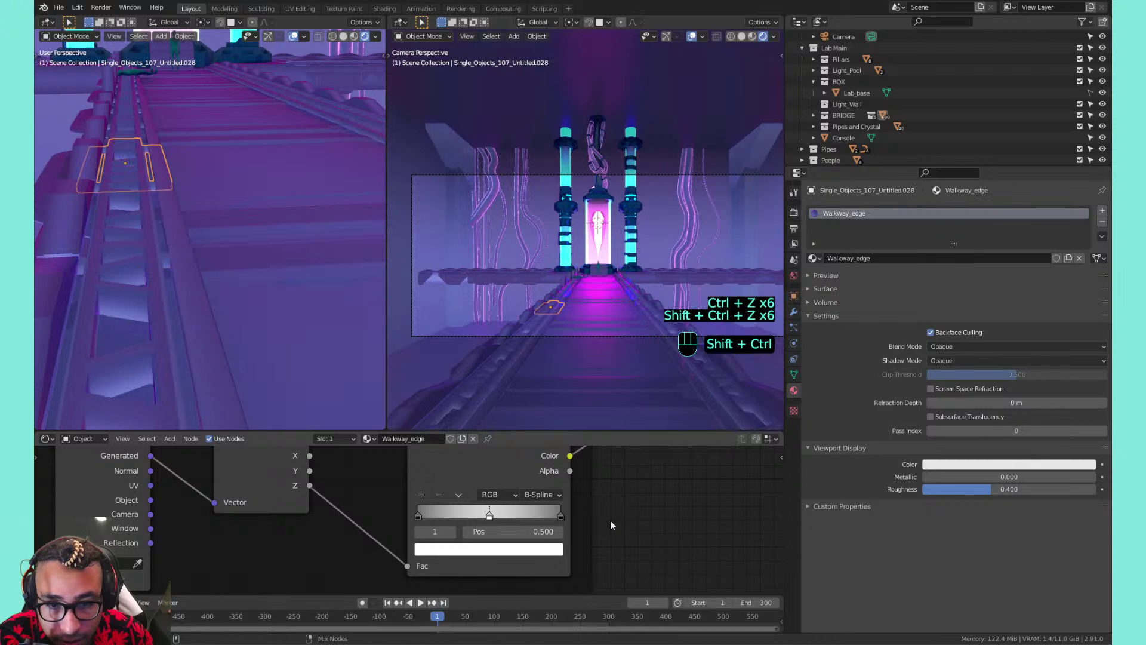
Try driving the Cell Color ramp from the Z and the X coordinates, with its middle stop at about 0.695
{"action": "scroll", "coordinate": [610, 521], "scroll_direction": "down", "scroll_amount": 3}
{"action": "scroll", "coordinate": [609, 496], "scroll_direction": "down", "scroll_amount": 4}
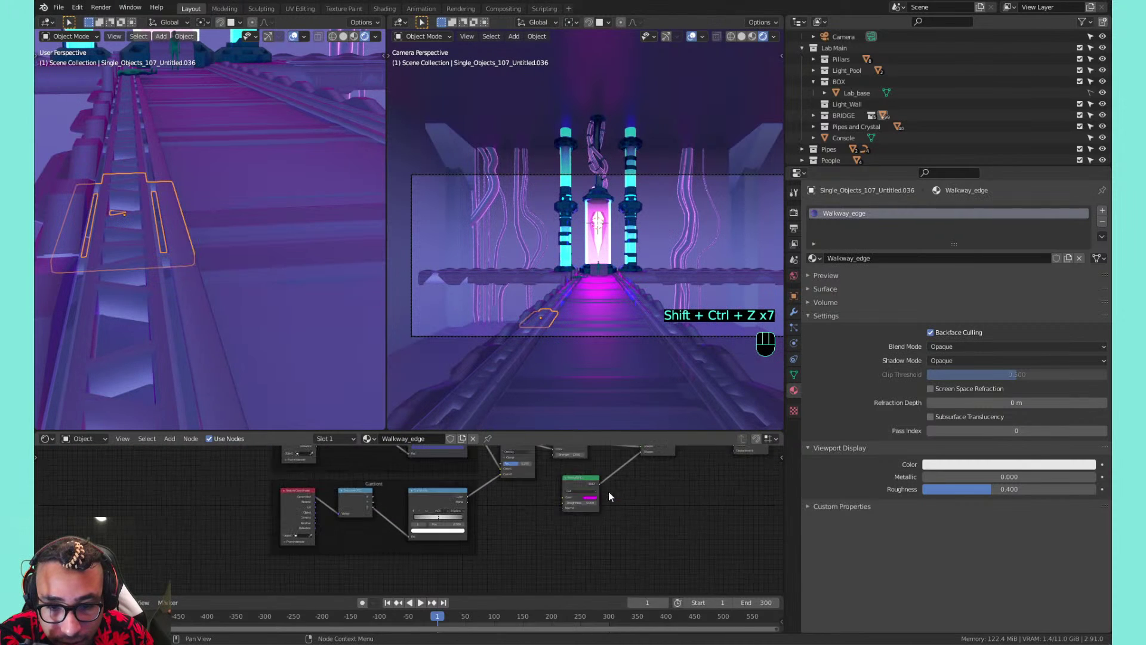
{"action": "middle_click_drag", "start_coordinate": [535, 482], "coordinate": [553, 561]}
{"action": "scroll", "coordinate": [483, 516], "scroll_direction": "up", "scroll_amount": 12}
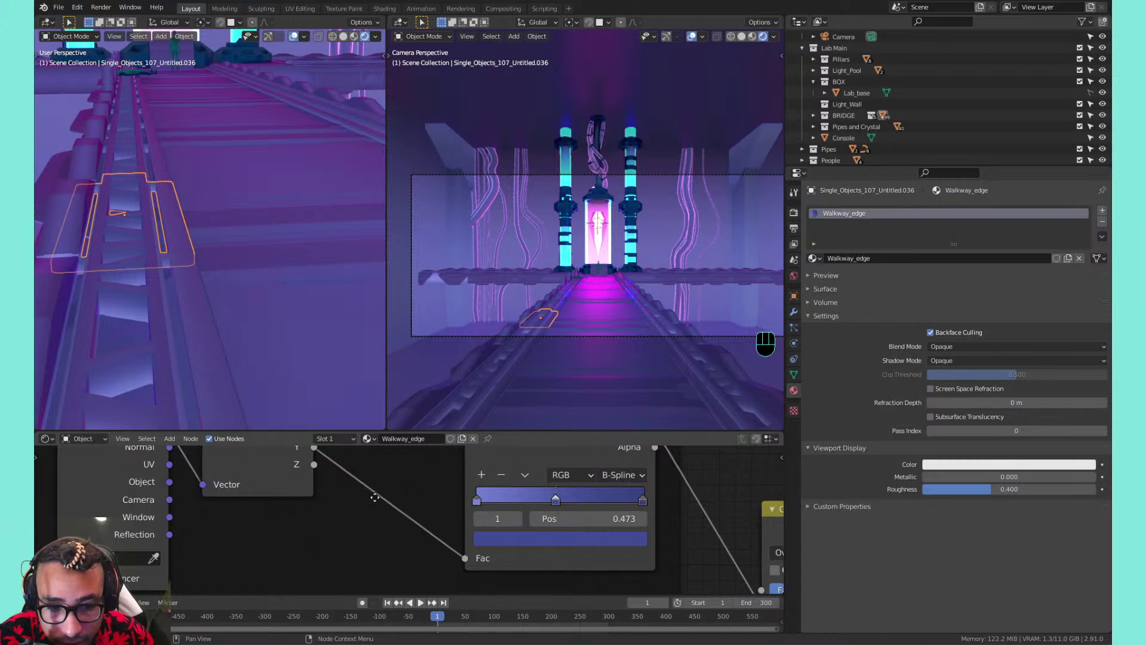
{"action": "scroll", "coordinate": [370, 495], "scroll_direction": "down", "scroll_amount": 1}
{"action": "middle_click_drag", "start_coordinate": [341, 477], "coordinate": [322, 497]}
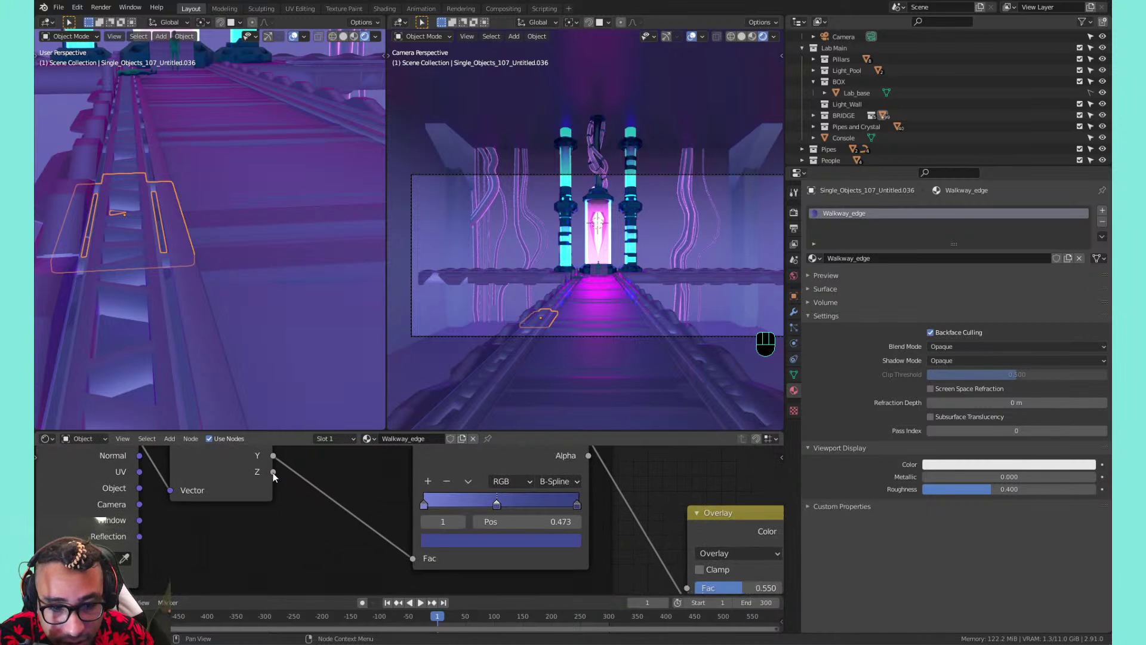
{"action": "left_click_drag", "start_coordinate": [273, 472], "coordinate": [413, 560]}
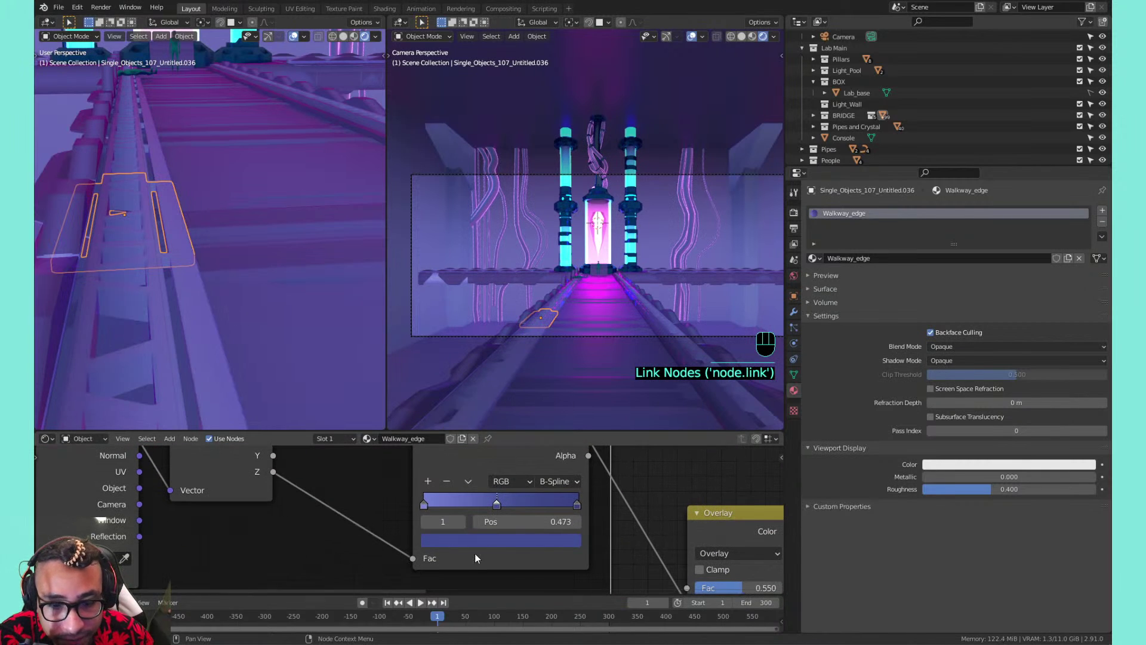
{"action": "mouse_move", "coordinate": [497, 502]}
{"action": "left_mouse_down"}
{"action": "mouse_move", "coordinate": [443, 489]}
{"action": "mouse_move", "coordinate": [512, 497]}
{"action": "mouse_move", "coordinate": [454, 481]}
{"action": "mouse_move", "coordinate": [483, 484]}
{"action": "left_mouse_up"}
{"action": "middle_click_drag", "start_coordinate": [279, 454], "coordinate": [285, 483]}
{"action": "left_click_drag", "start_coordinate": [281, 469], "coordinate": [421, 587]}
{"action": "mouse_move", "coordinate": [489, 530]}
{"action": "left_mouse_down"}
{"action": "mouse_move", "coordinate": [604, 517]}
{"action": "mouse_move", "coordinate": [532, 512]}
{"action": "mouse_move", "coordinate": [607, 506]}
{"action": "mouse_move", "coordinate": [569, 515]}
{"action": "left_mouse_up"}
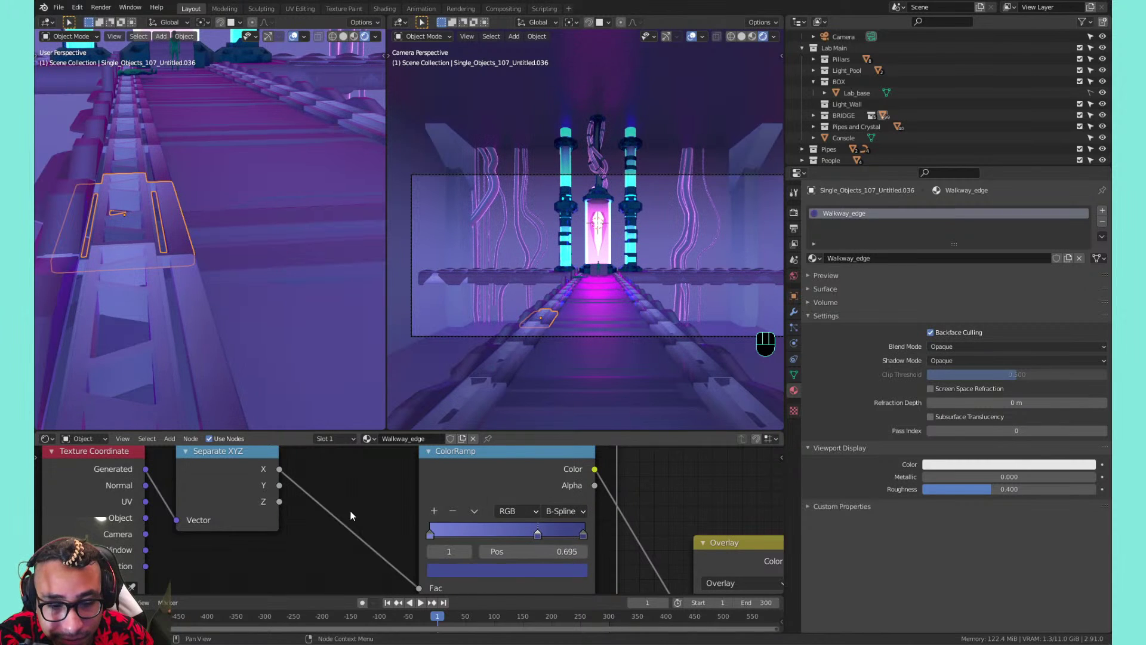
Connect the Separate XYZ Y output to the Cell Color ramp's factor and set the middle stop to about 0.495
{"action": "left_click_drag", "start_coordinate": [279, 485], "coordinate": [420, 587]}
{"action": "mouse_move", "coordinate": [537, 533]}
{"action": "left_mouse_down"}
{"action": "mouse_move", "coordinate": [496, 532]}
{"action": "mouse_move", "coordinate": [589, 529]}
{"action": "mouse_move", "coordinate": [514, 517]}
{"action": "left_mouse_up"}
{"action": "middle_click_drag", "start_coordinate": [245, 317], "coordinate": [294, 279]}
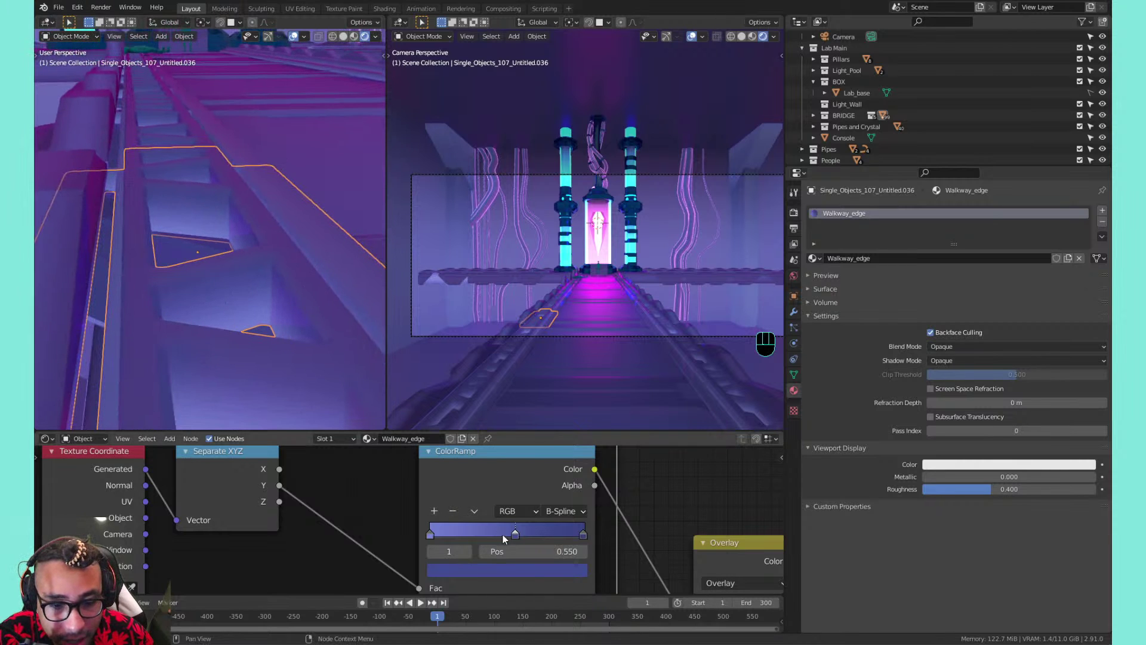
{"action": "mouse_move", "coordinate": [503, 535]}
{"action": "left_mouse_down"}
{"action": "mouse_move", "coordinate": [486, 517]}
{"action": "mouse_move", "coordinate": [532, 521]}
{"action": "mouse_move", "coordinate": [492, 511]}
{"action": "left_mouse_up"}
Flip the Cell Color ramp of Walkway_edge and view the result along the whole left rail
{"action": "left_click", "coordinate": [474, 511]}
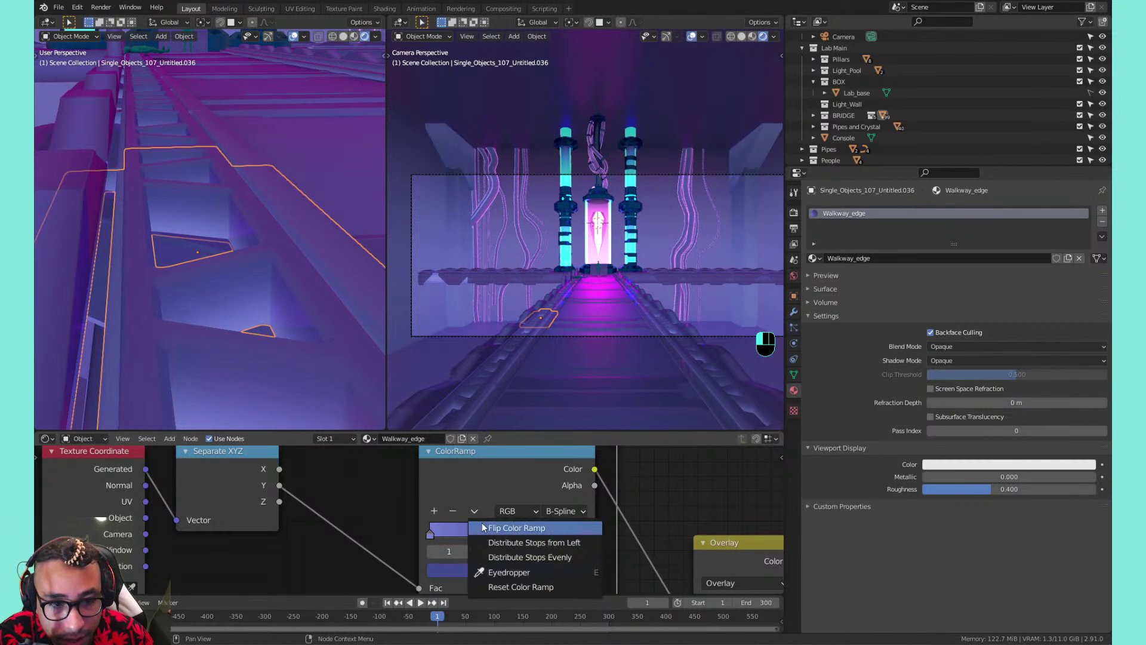
{"action": "left_click", "coordinate": [482, 522]}
{"action": "key", "text": "KP_Decimal"}
{"action": "scroll", "coordinate": [292, 239], "scroll_direction": "down", "scroll_amount": 4}
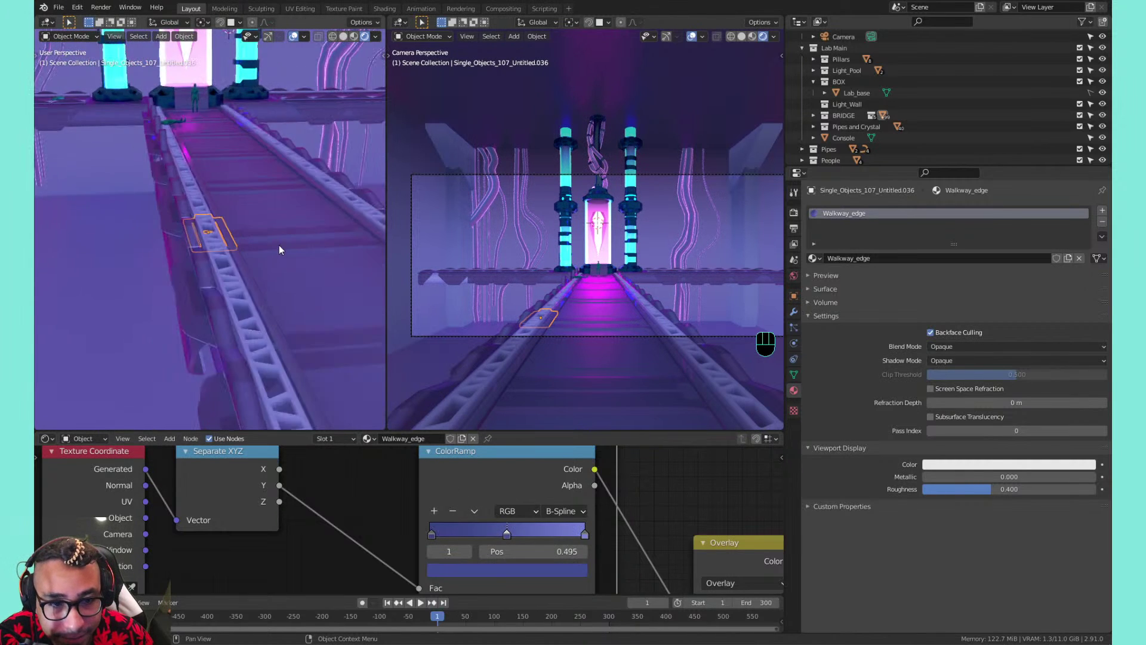
{"action": "middle_click_drag", "start_coordinate": [331, 301], "coordinate": [295, 278], "text": "shift"}
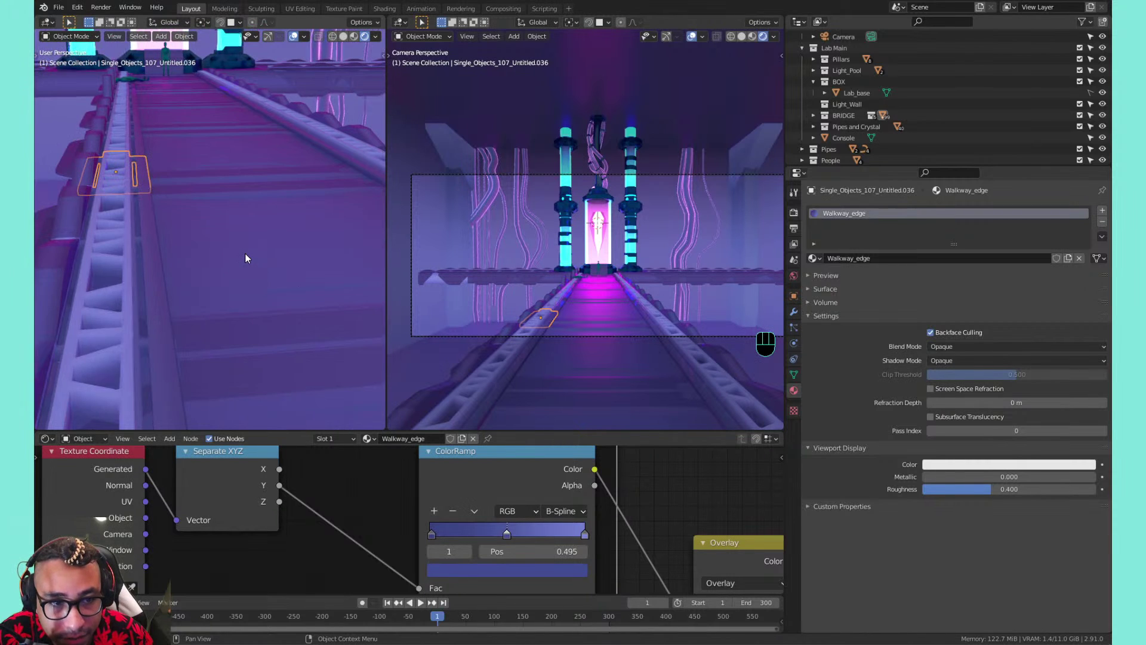
Remove the middle stop from the Cell Color ramp and move the dark first stop to 0.000
{"action": "left_click_drag", "start_coordinate": [502, 532], "coordinate": [475, 531]}
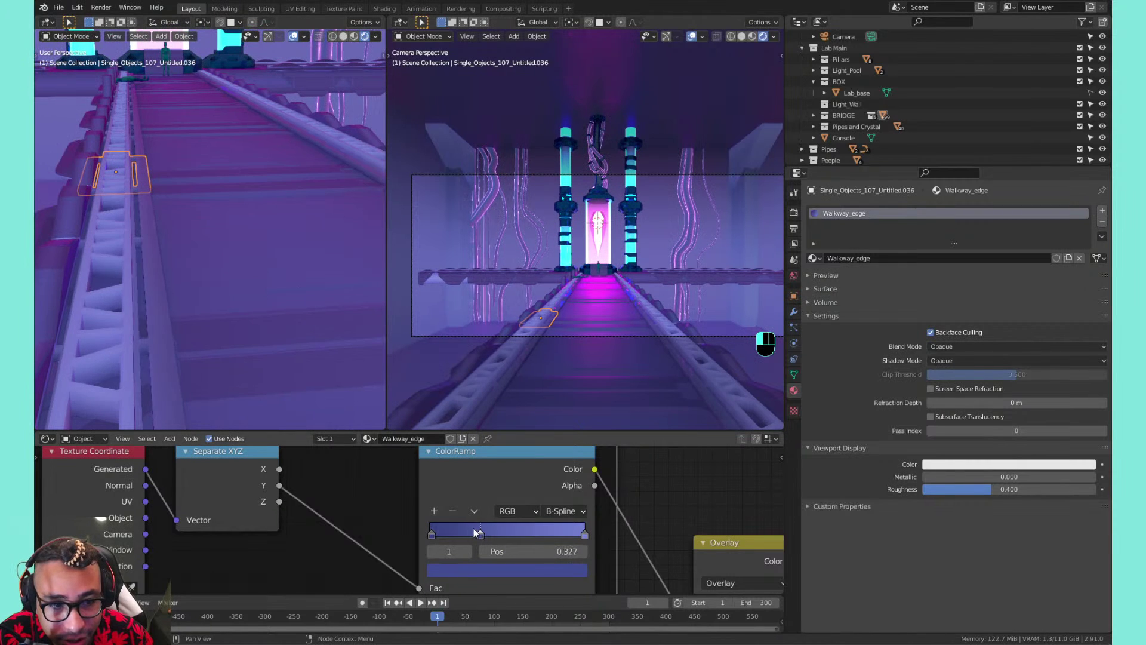
{"action": "left_click", "coordinate": [453, 511]}
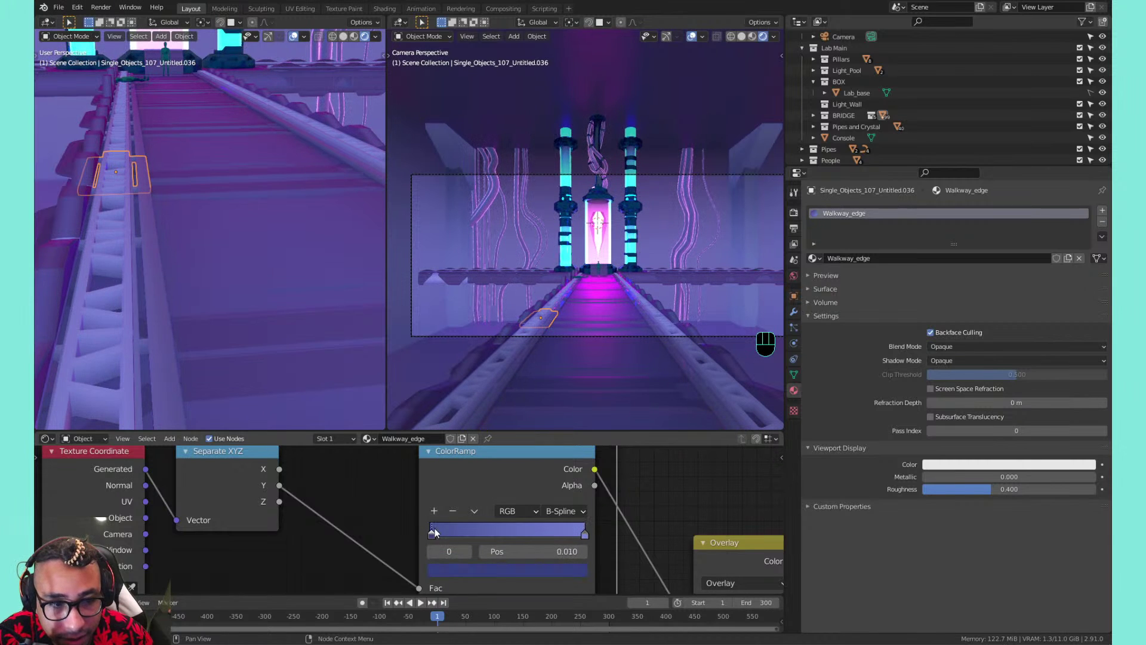
{"action": "left_click_drag", "start_coordinate": [434, 528], "coordinate": [410, 524]}
{"action": "scroll", "coordinate": [270, 281], "scroll_direction": "down", "scroll_amount": 4}
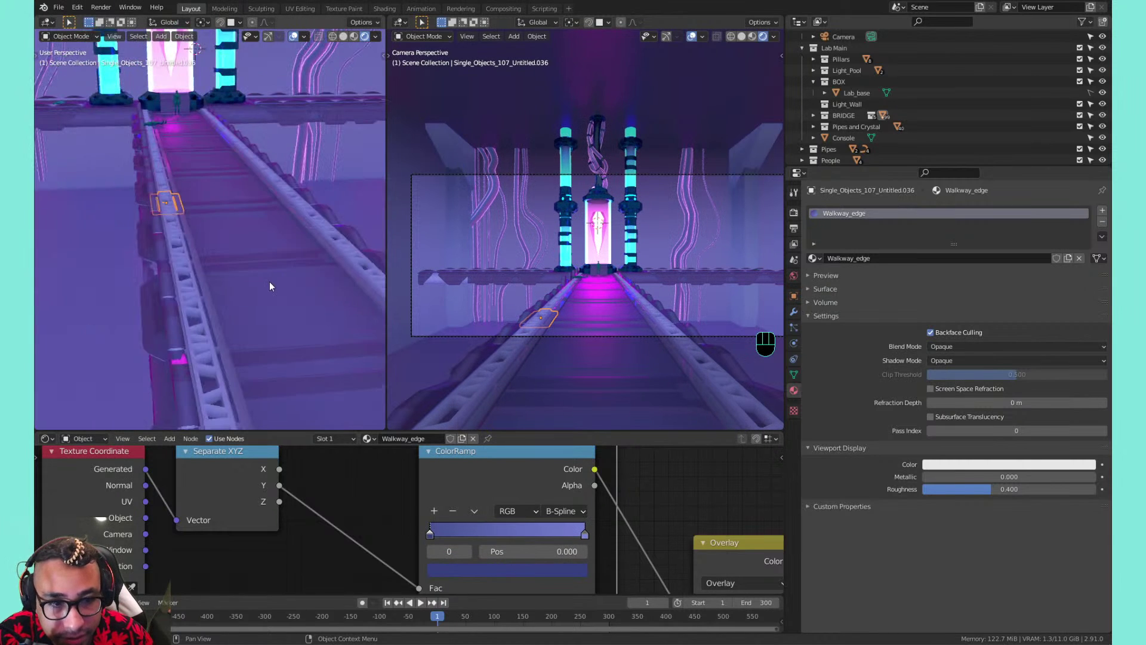
{"action": "scroll", "coordinate": [243, 210], "scroll_direction": "down", "scroll_amount": 5, "text": "shift"}
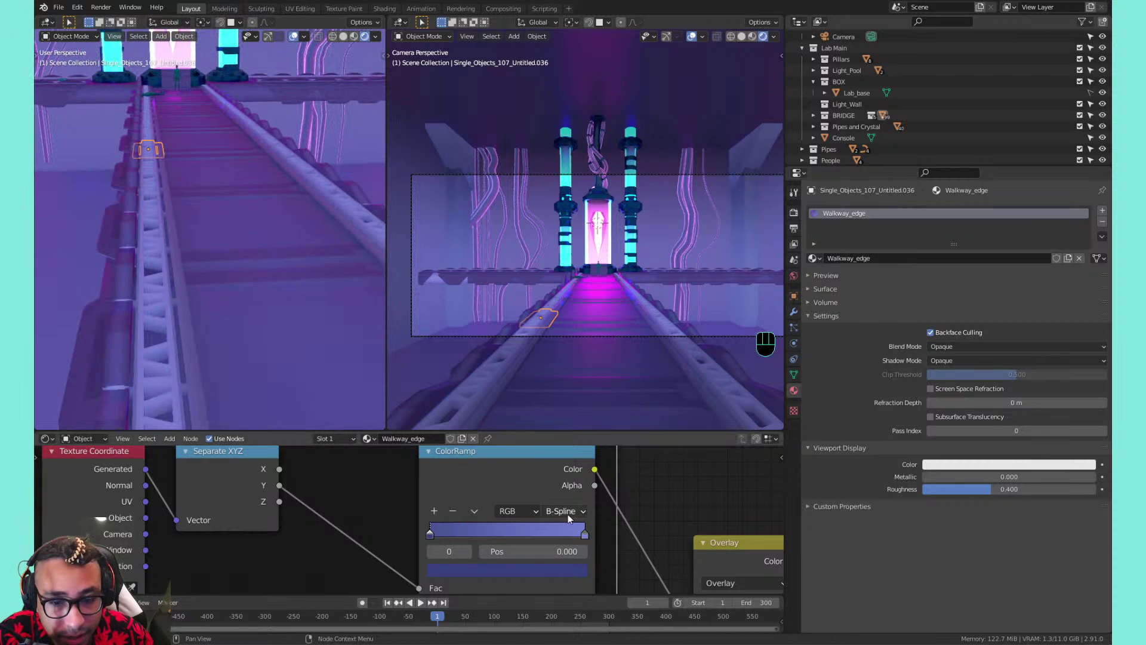
Darken the Cell Color ramp's last stop to a colour value of about 0.711
{"action": "left_click", "coordinate": [585, 533]}
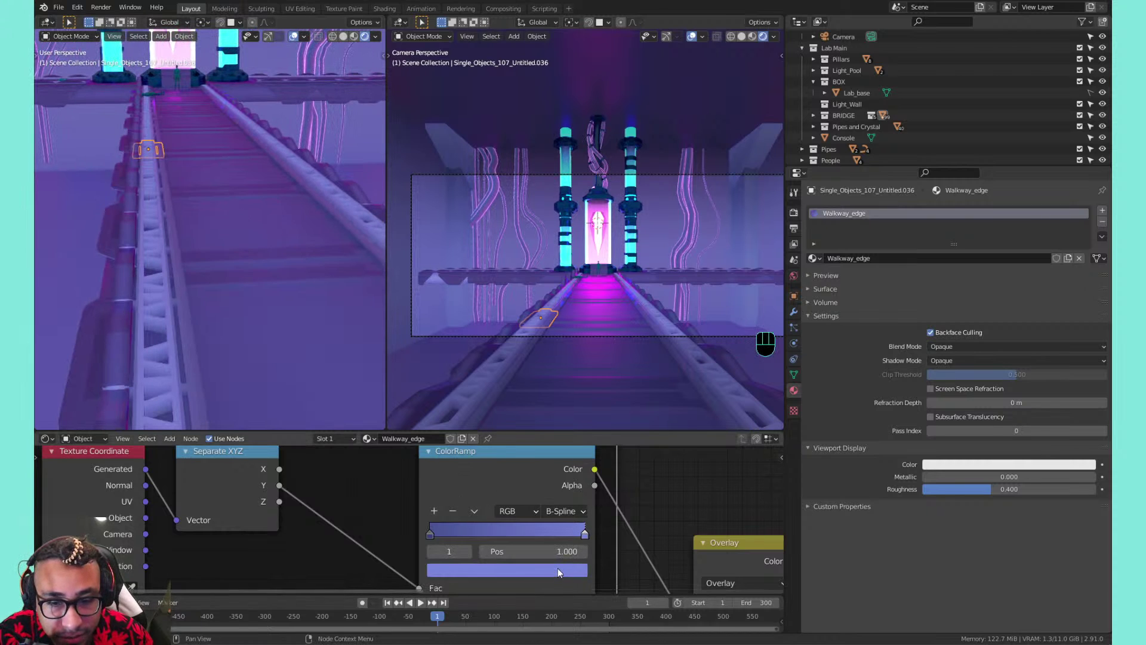
{"action": "left_click", "coordinate": [558, 572]}
{"action": "left_click_drag", "start_coordinate": [558, 452], "coordinate": [553, 389]}
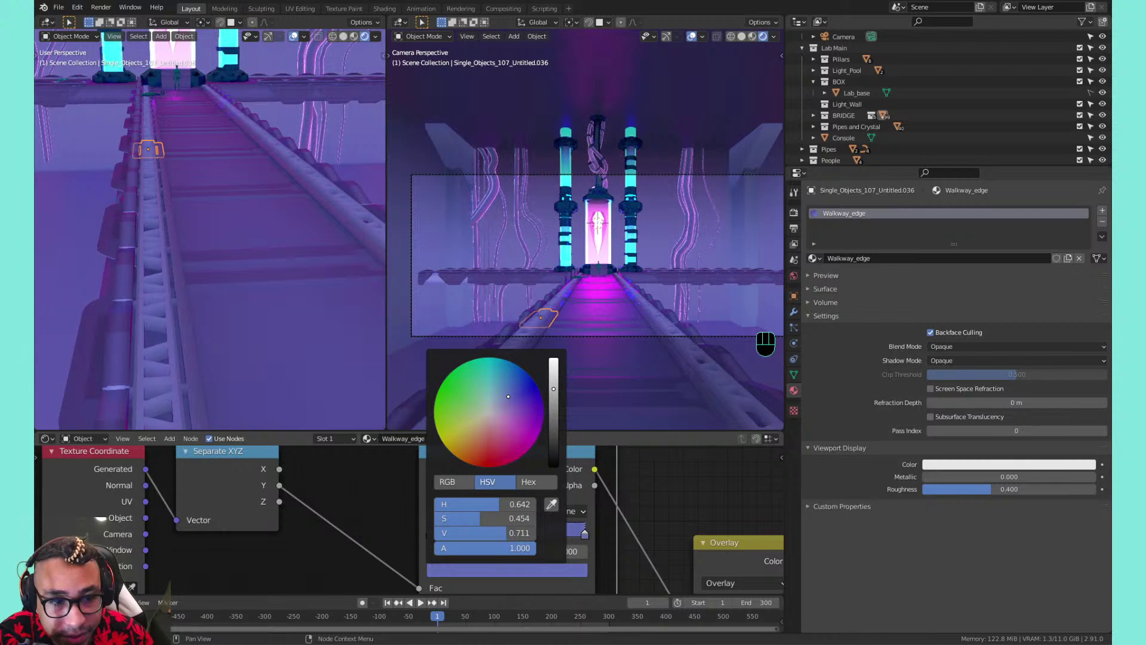
Set the Walkway_edge Glossy BSDF roughness to 1.000 and check the rails along the walkway
{"action": "middle_click_drag", "start_coordinate": [674, 567], "coordinate": [486, 447]}
{"action": "scroll", "coordinate": [675, 600], "scroll_direction": "down", "scroll_amount": 1}
{"action": "scroll", "coordinate": [675, 552], "scroll_direction": "down", "scroll_amount": 3}
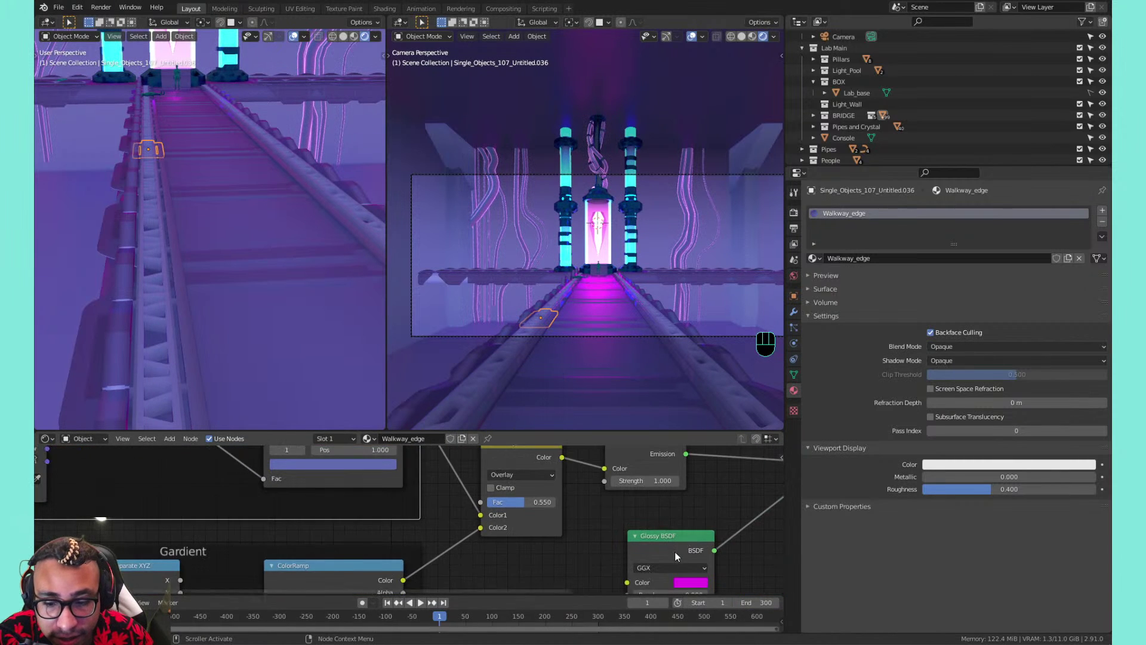
{"action": "middle_click_drag", "start_coordinate": [675, 551], "coordinate": [609, 473]}
{"action": "scroll", "coordinate": [190, 312], "scroll_direction": "up", "scroll_amount": 5}
{"action": "scroll", "coordinate": [193, 310], "scroll_direction": "down", "scroll_amount": 4}
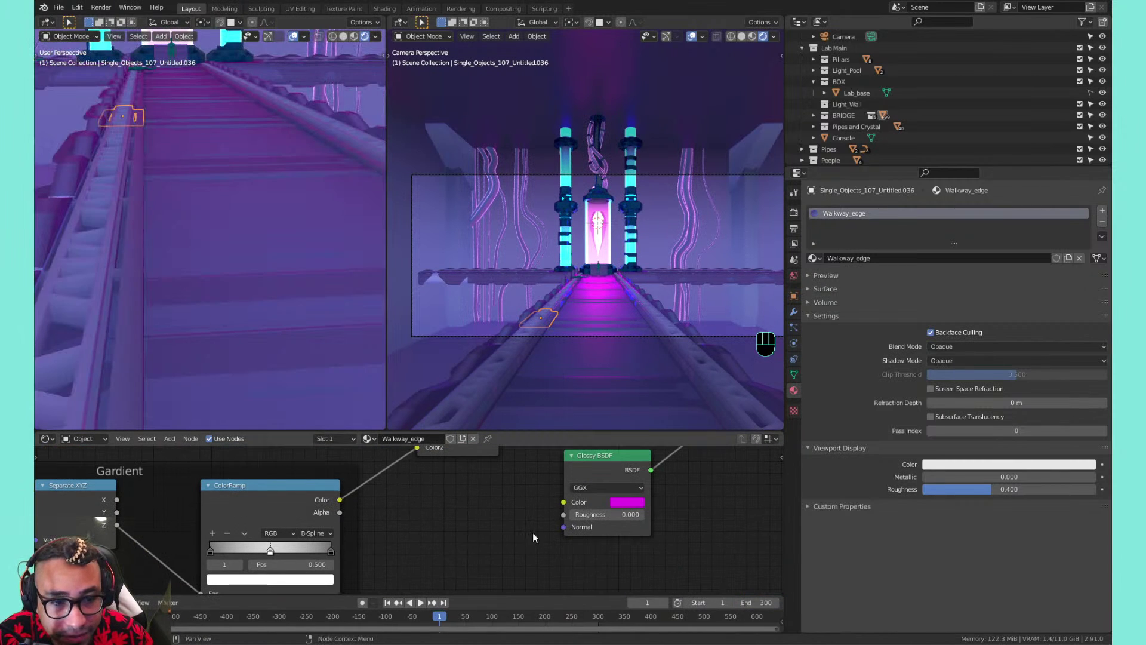
{"action": "left_click_drag", "start_coordinate": [607, 514], "coordinate": [645, 514]}
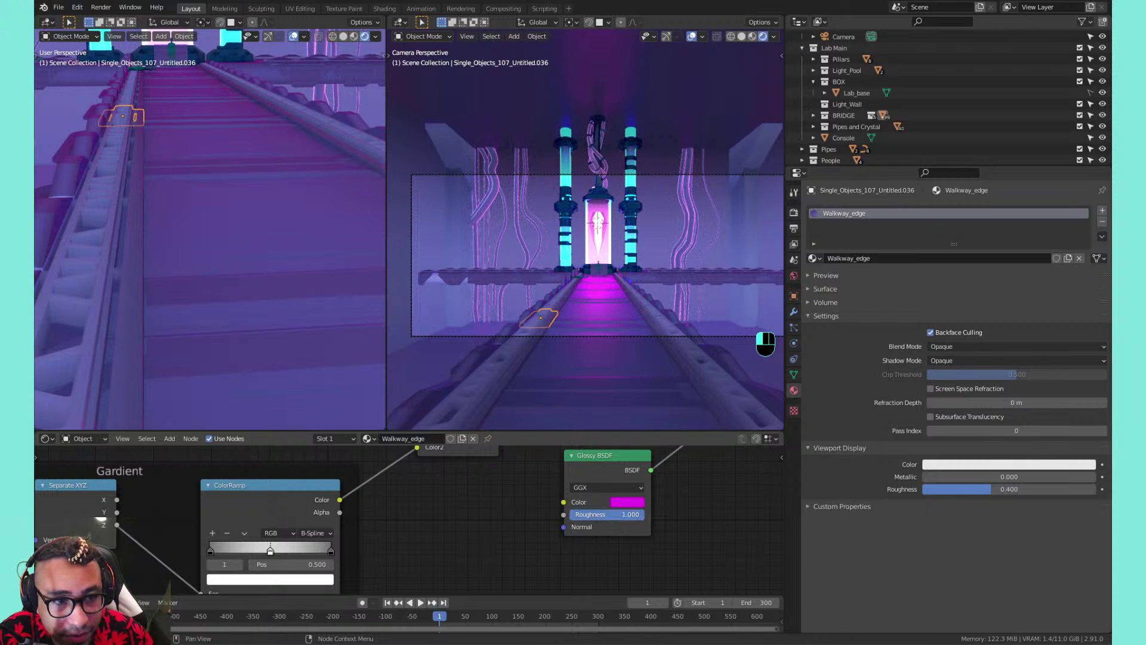
{"action": "scroll", "coordinate": [272, 172], "scroll_direction": "down", "scroll_amount": 3}
{"action": "middle_click_drag", "start_coordinate": [273, 172], "coordinate": [207, 232]}
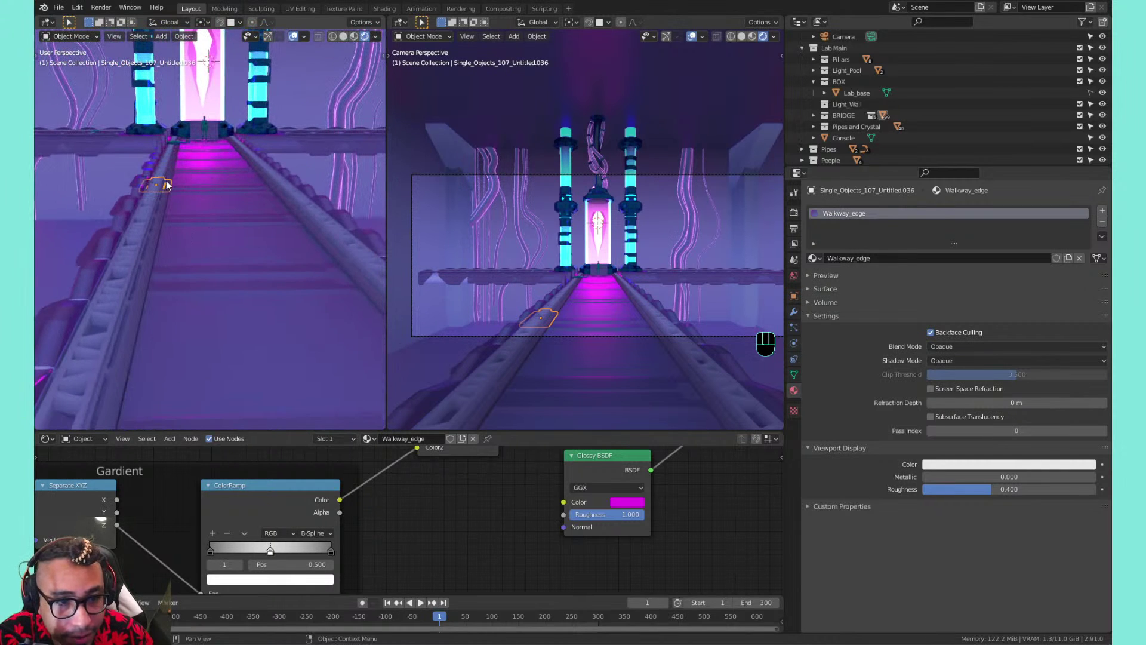
Select three ridges on the walkway's far rail near the pillar and scale them along global Z to about 0.26
{"action": "left_click", "coordinate": [130, 226]}
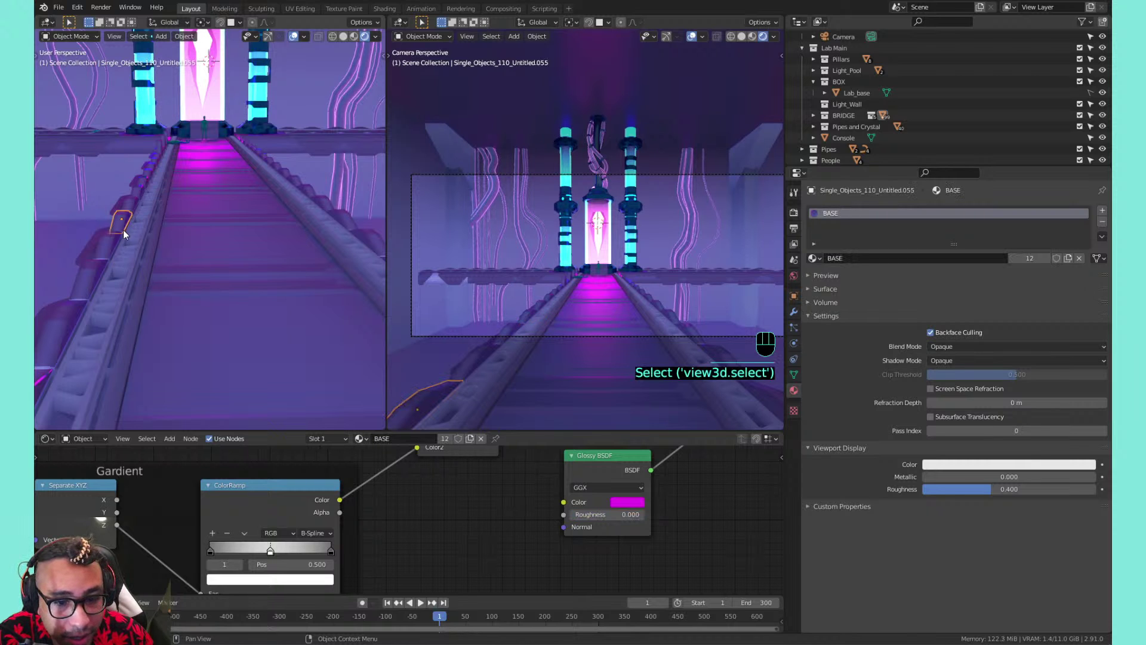
{"action": "middle_click_drag", "start_coordinate": [122, 238], "coordinate": [156, 244]}
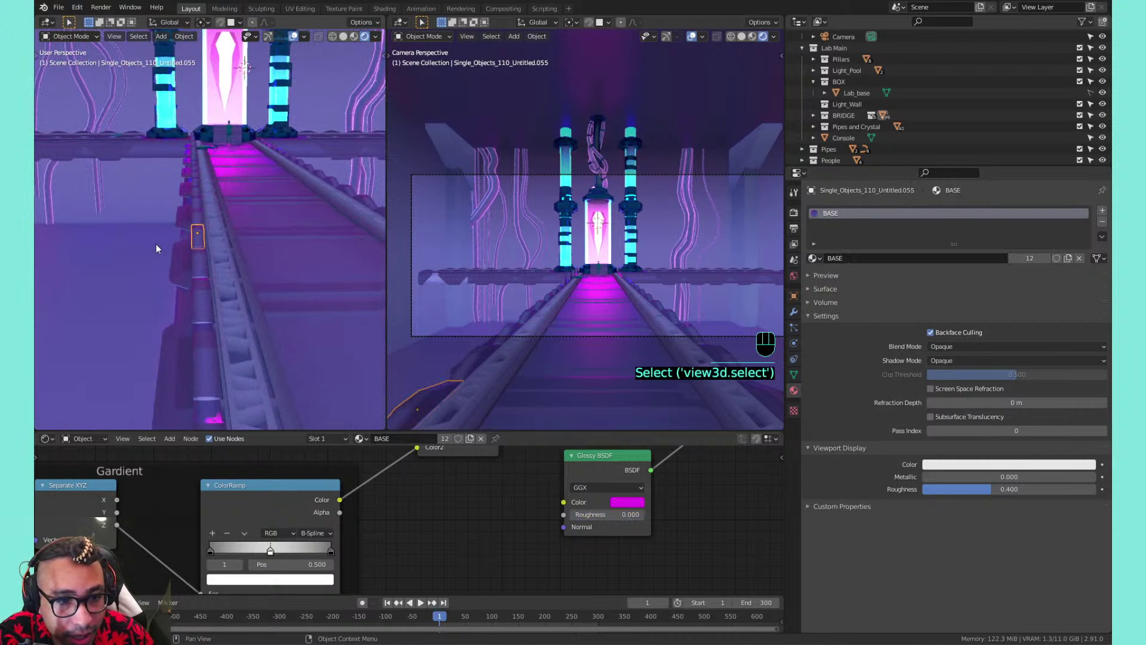
{"action": "mouse_move", "coordinate": [238, 249]}
{"action": "middle_mouse_down", "text": "shift"}
{"action": "mouse_move", "coordinate": [184, 249]}
{"action": "mouse_move", "coordinate": [243, 259]}
{"action": "mouse_move", "coordinate": [182, 251]}
{"action": "mouse_move", "coordinate": [227, 260]}
{"action": "middle_mouse_up", "text": "shift"}
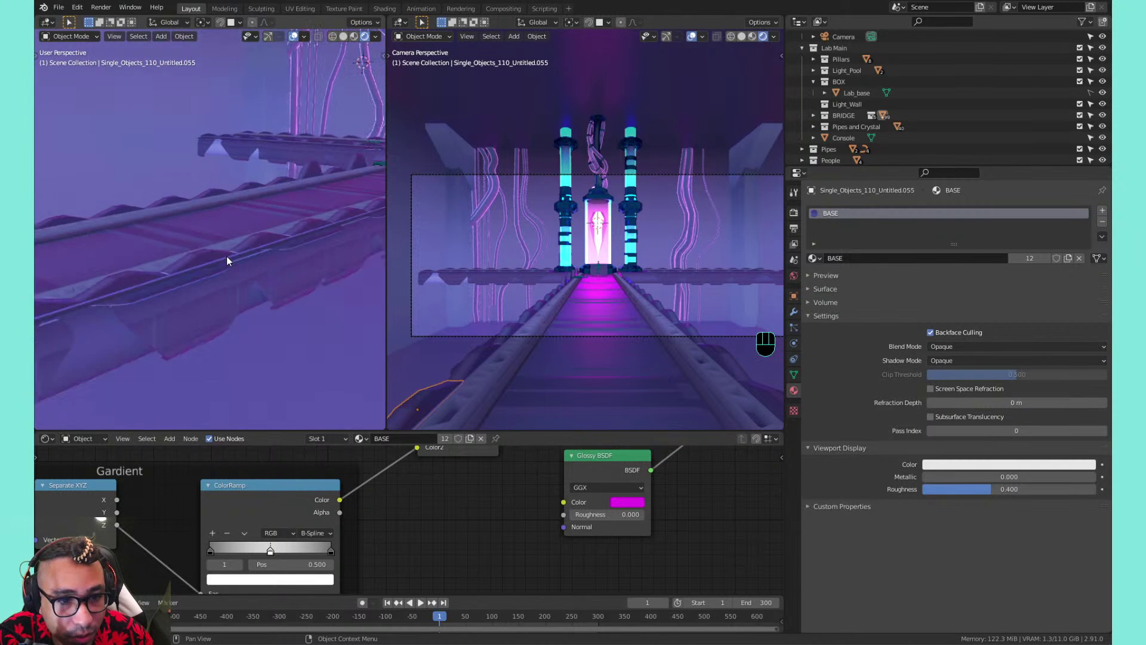
{"action": "scroll", "coordinate": [227, 257], "scroll_direction": "down", "scroll_amount": 2}
{"action": "middle_click_drag", "start_coordinate": [277, 224], "coordinate": [184, 254], "text": "shift"}
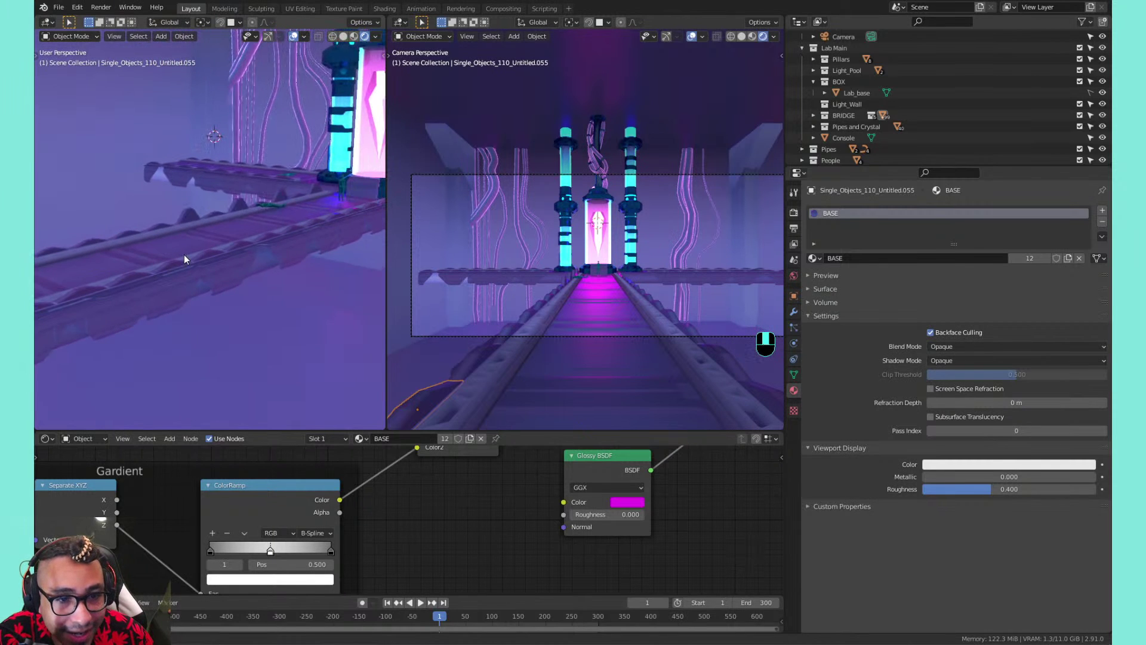
{"action": "left_click", "coordinate": [192, 214]}
{"action": "left_click", "coordinate": [239, 204], "text": "shift"}
{"action": "left_click", "coordinate": [281, 196], "text": "shift"}
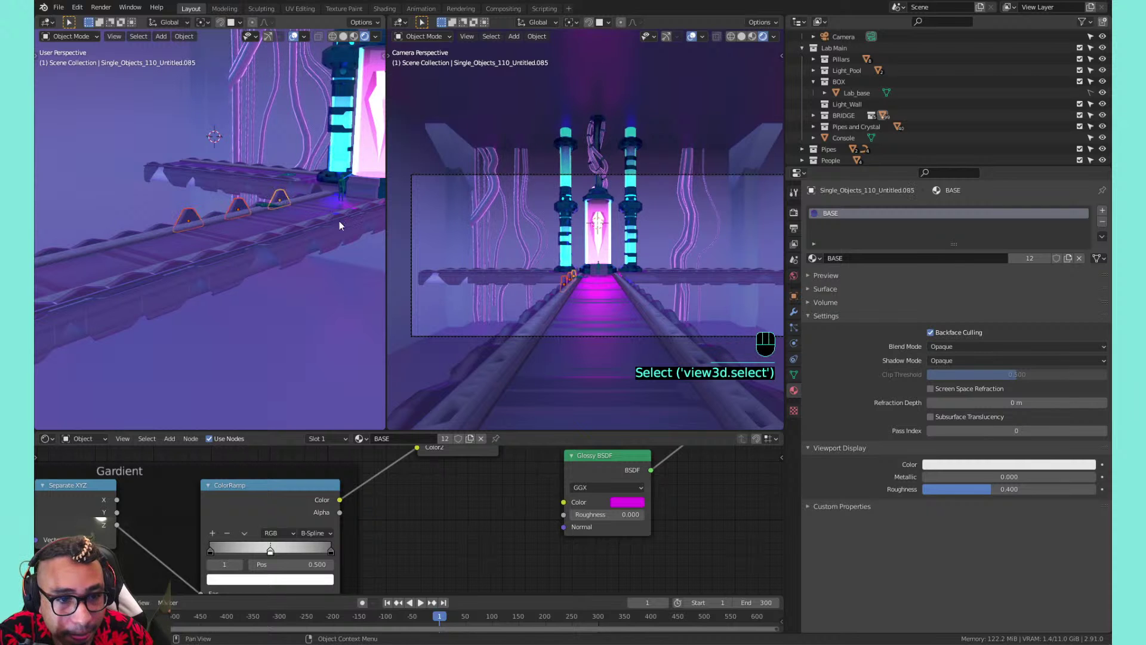
{"action": "key", "text": "s"}
{"action": "key", "text": "z"}
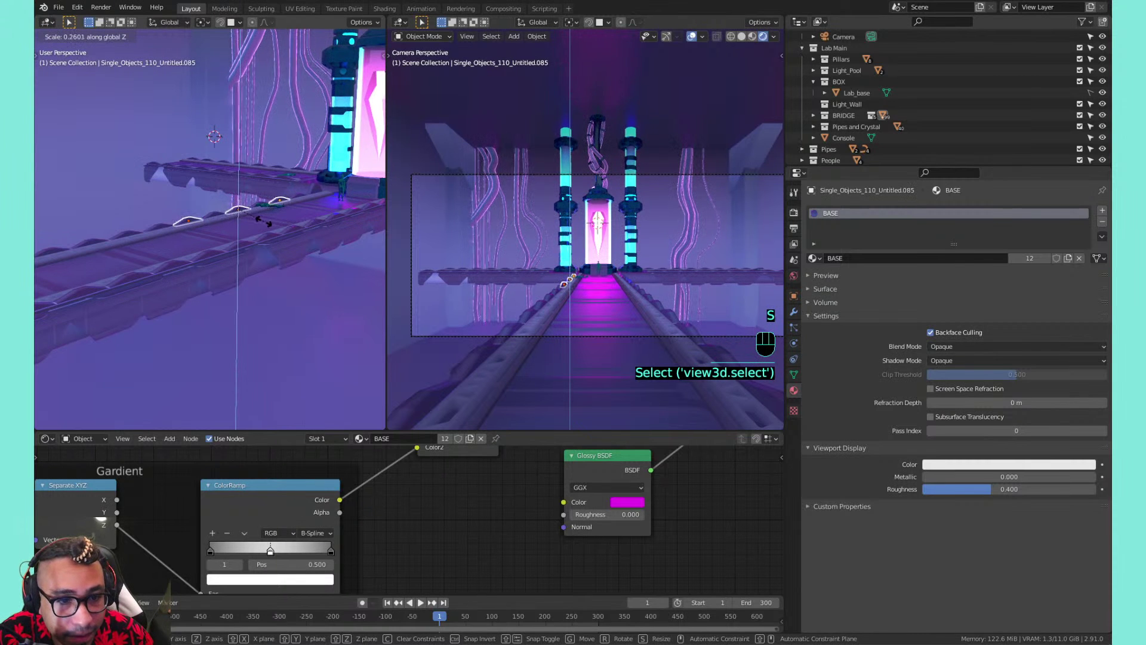
{"action": "left_click", "coordinate": [262, 222]}
Try clearing the scale of the three selected ridges on the far rail
{"action": "key", "text": "Tab"}
{"action": "key", "text": "Tab"}
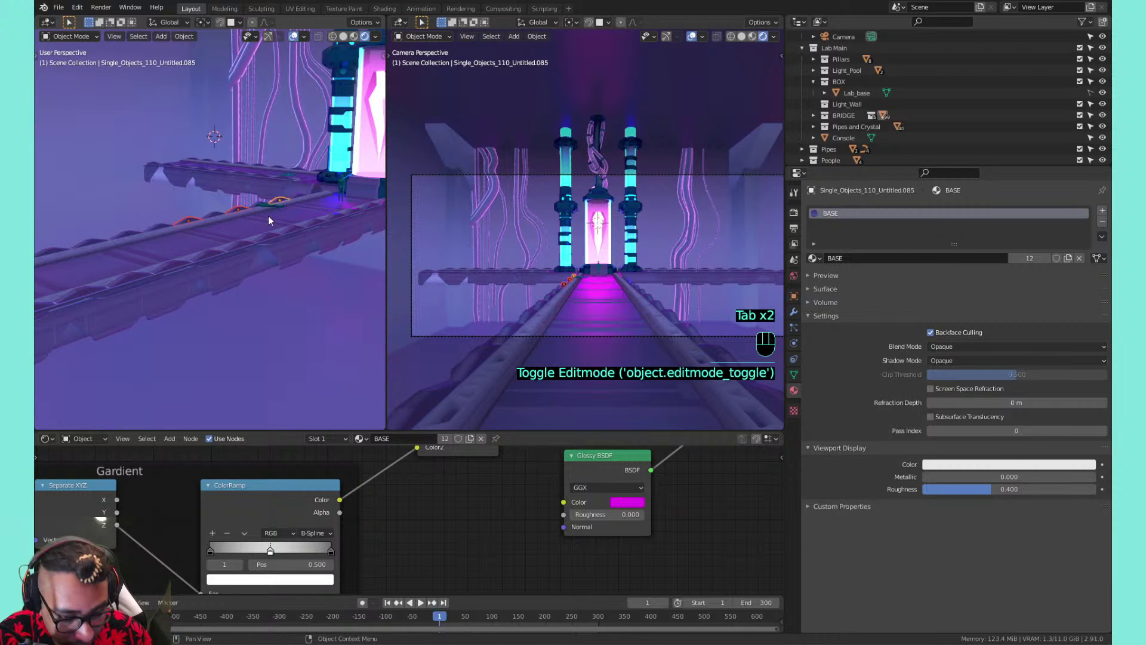
{"action": "key", "text": "alt+s"}
{"action": "key", "text": "ctrl+z"}
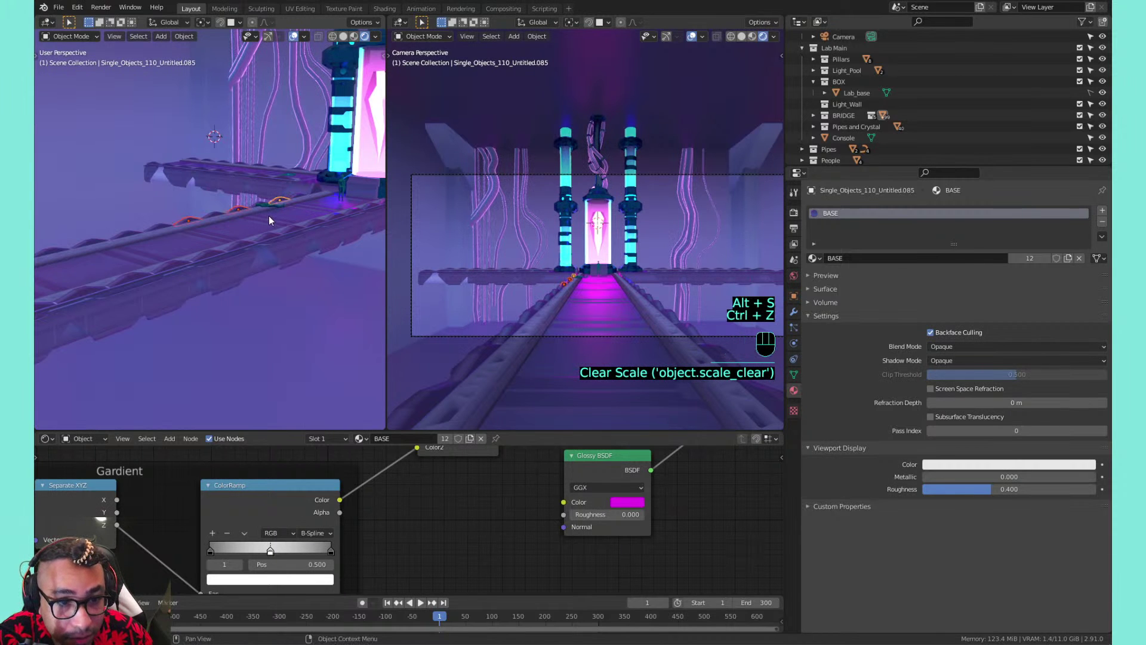
{"action": "middle_click_drag", "start_coordinate": [274, 210], "coordinate": [152, 203]}
{"action": "scroll", "coordinate": [247, 215], "scroll_direction": "up", "scroll_amount": 4}
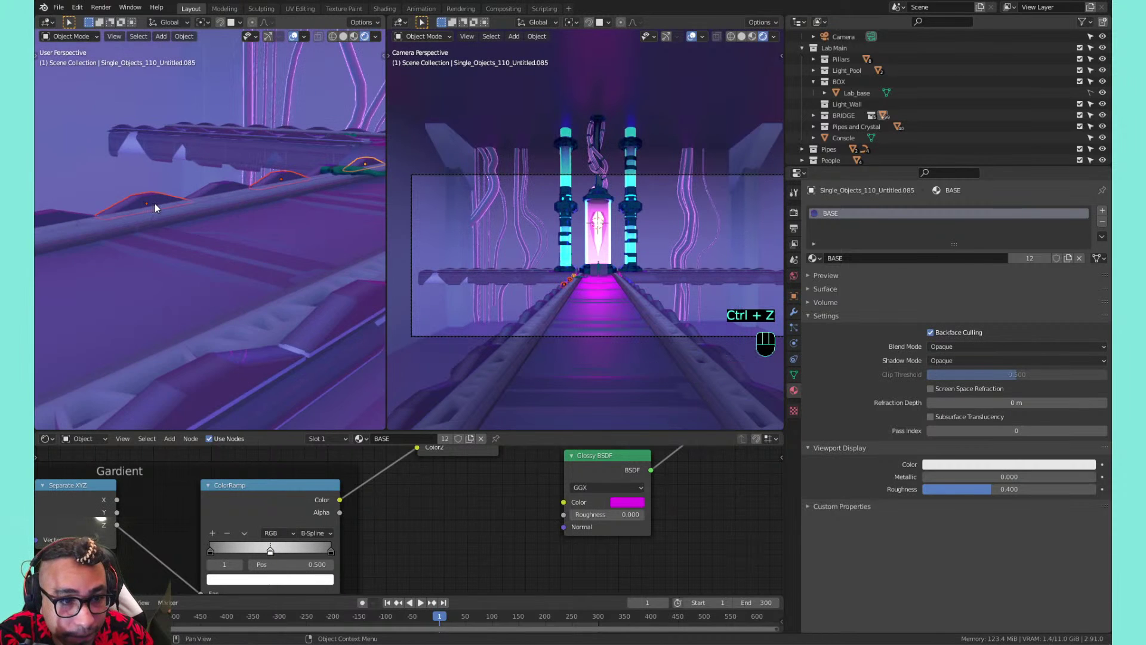
{"action": "scroll", "coordinate": [156, 203], "scroll_direction": "down", "scroll_amount": 3}
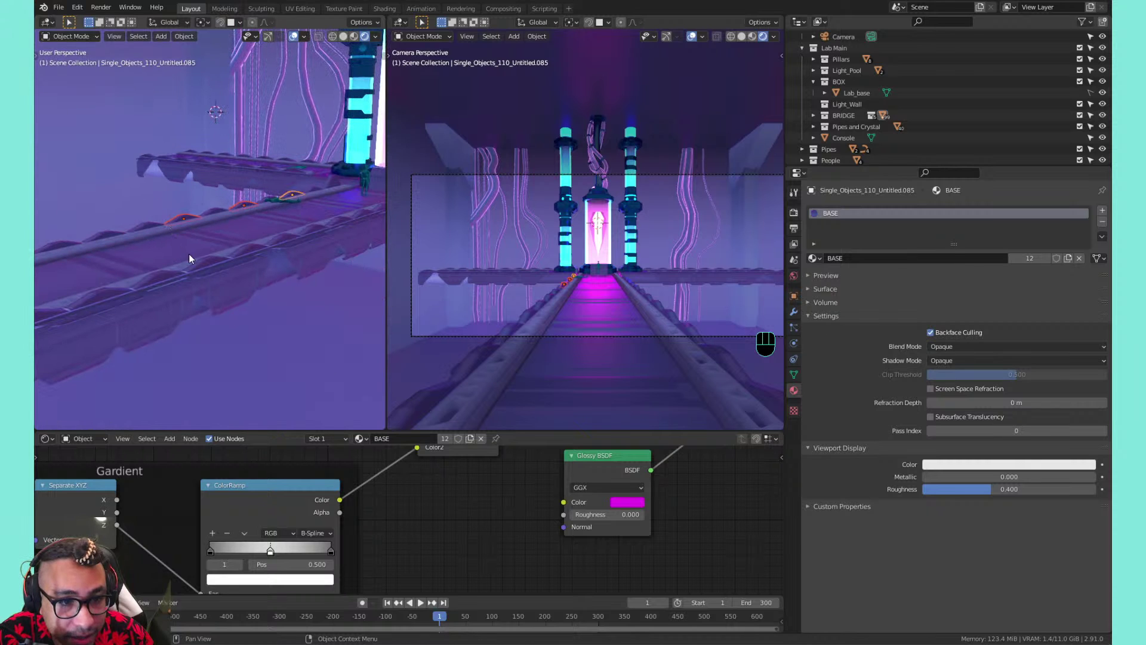
Save the file and try to apply the scale of a ridge on the near rail
{"action": "left_click", "coordinate": [203, 265]}
{"action": "key", "text": "ctrl+s"}
{"action": "key", "text": "ctrl+a"}
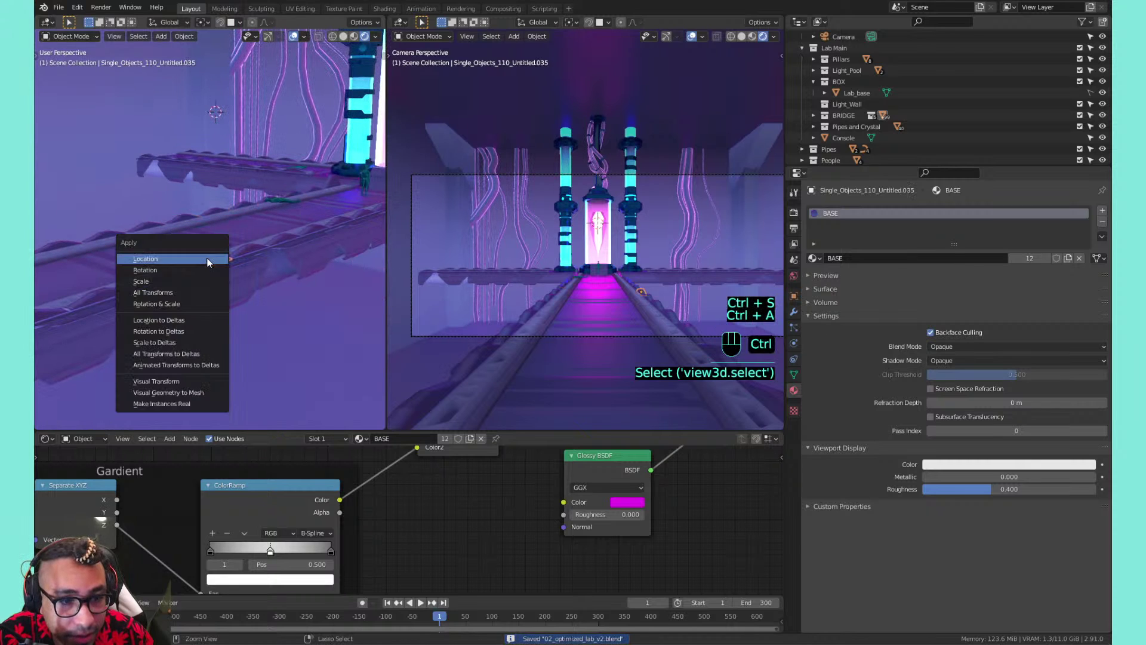
{"action": "left_click", "coordinate": [189, 277]}
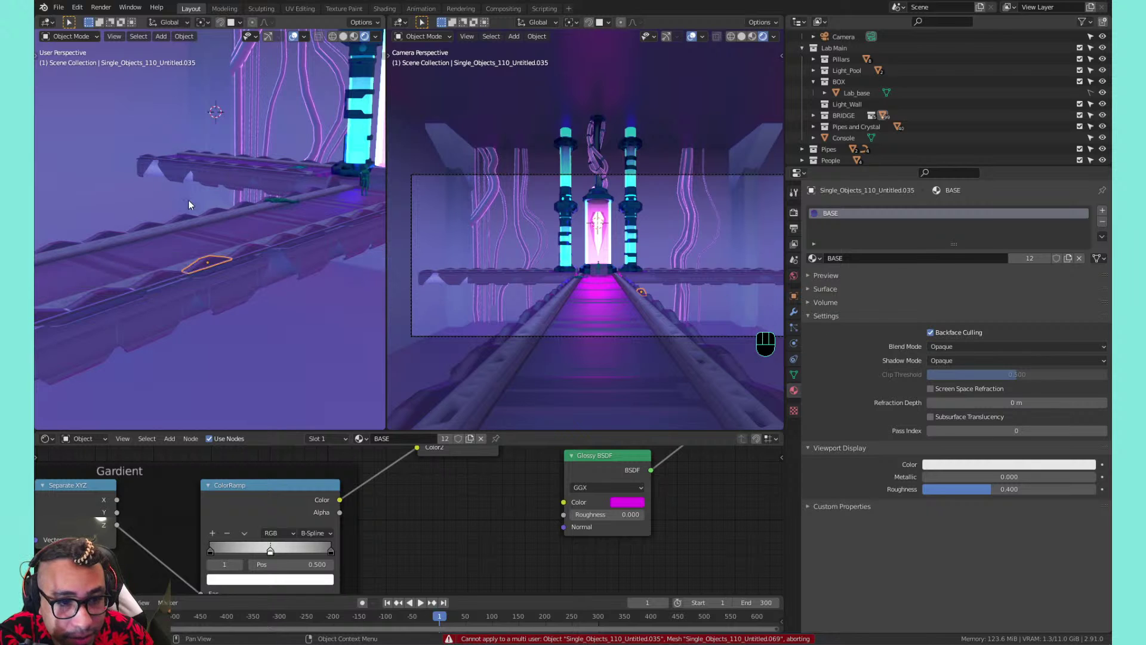
Give a far-rail ridge its own copy of the BASE material and name it Walkway_ridges
{"action": "left_click", "coordinate": [209, 214]}
{"action": "middle_click_drag", "start_coordinate": [212, 207], "coordinate": [217, 295]}
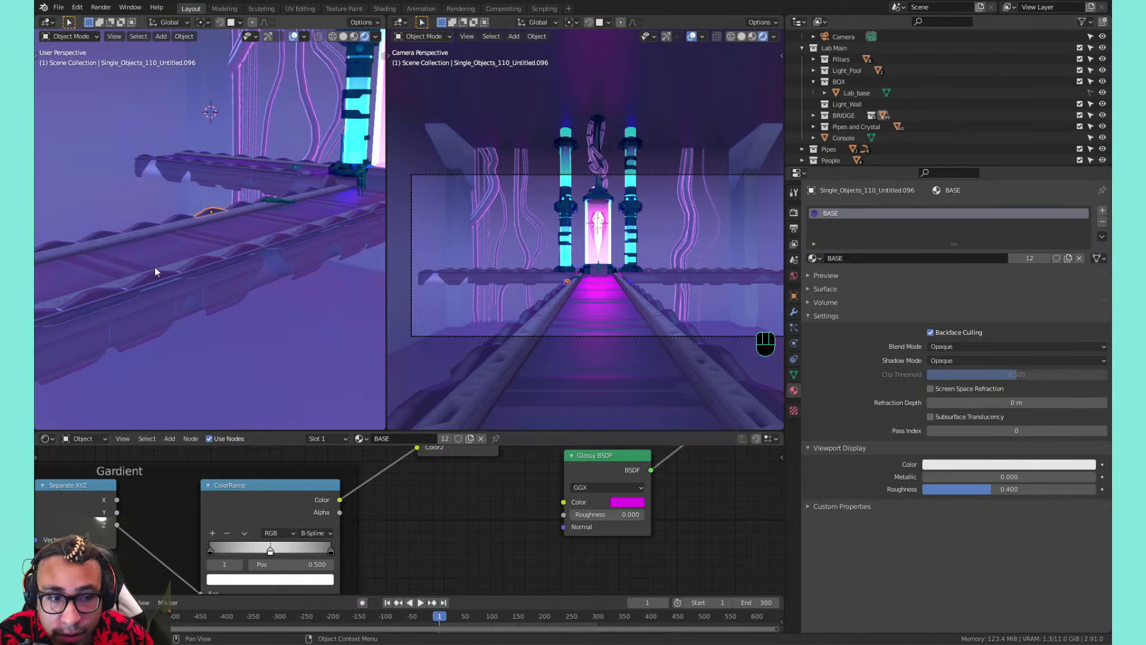
{"action": "left_click", "coordinate": [1068, 258]}
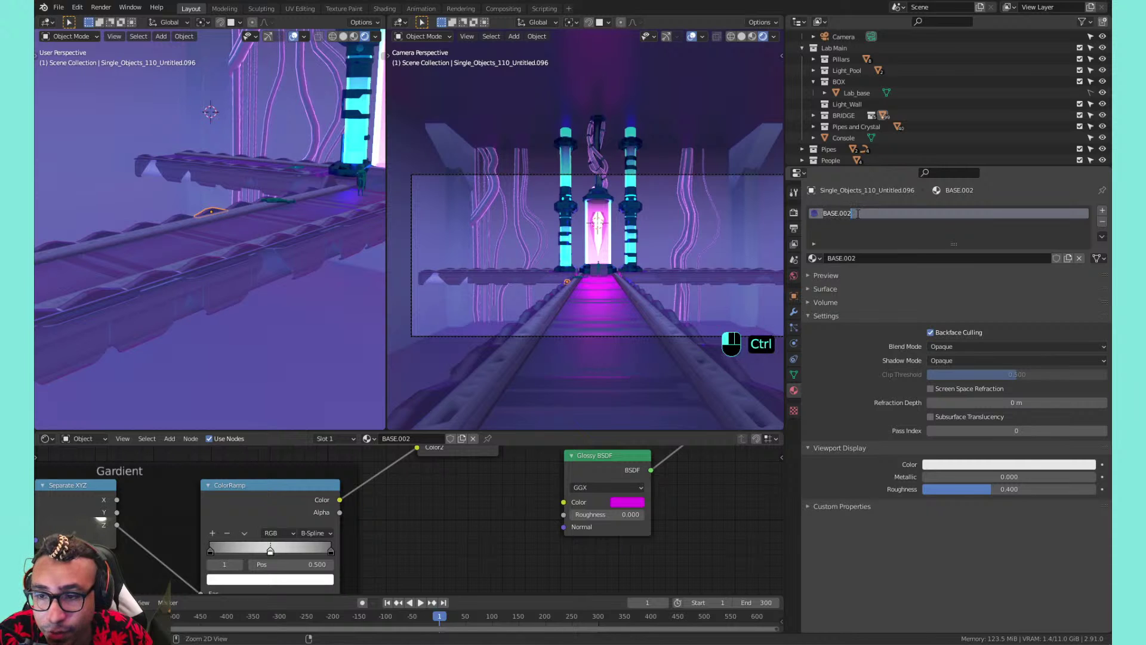
{"action": "type", "text": "Walkway_middle"}
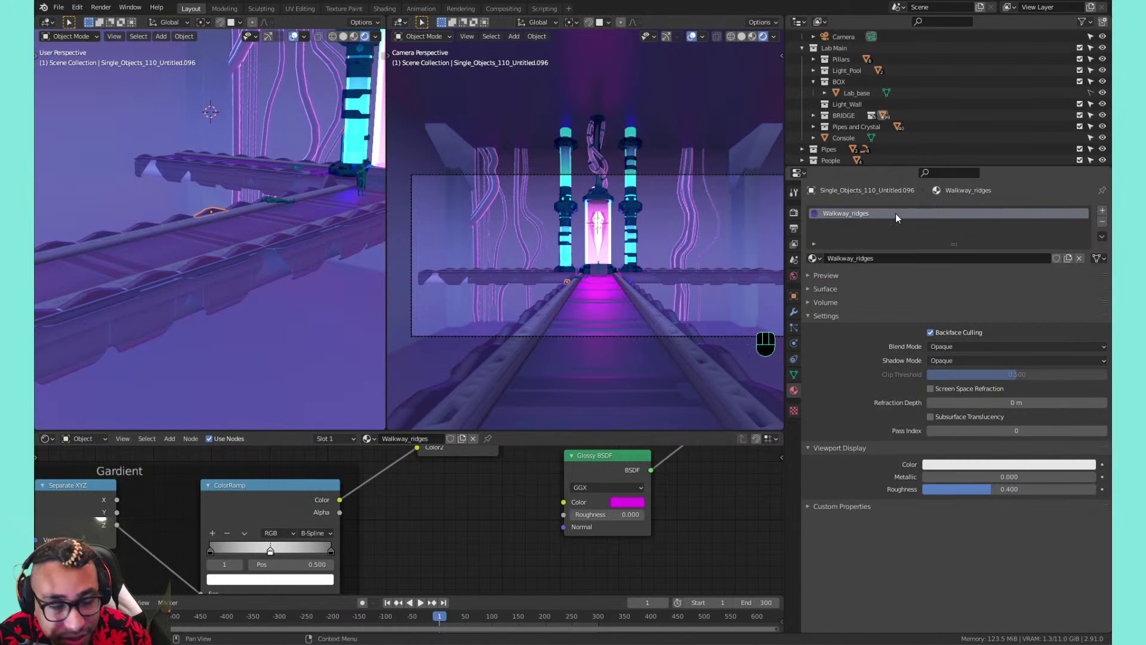
Move the middle stop of the Walkway_ridges Cell Color ramp to 0.564 and set its interpolation to B-Spline
{"action": "middle_click_drag", "start_coordinate": [371, 550], "coordinate": [471, 472]}
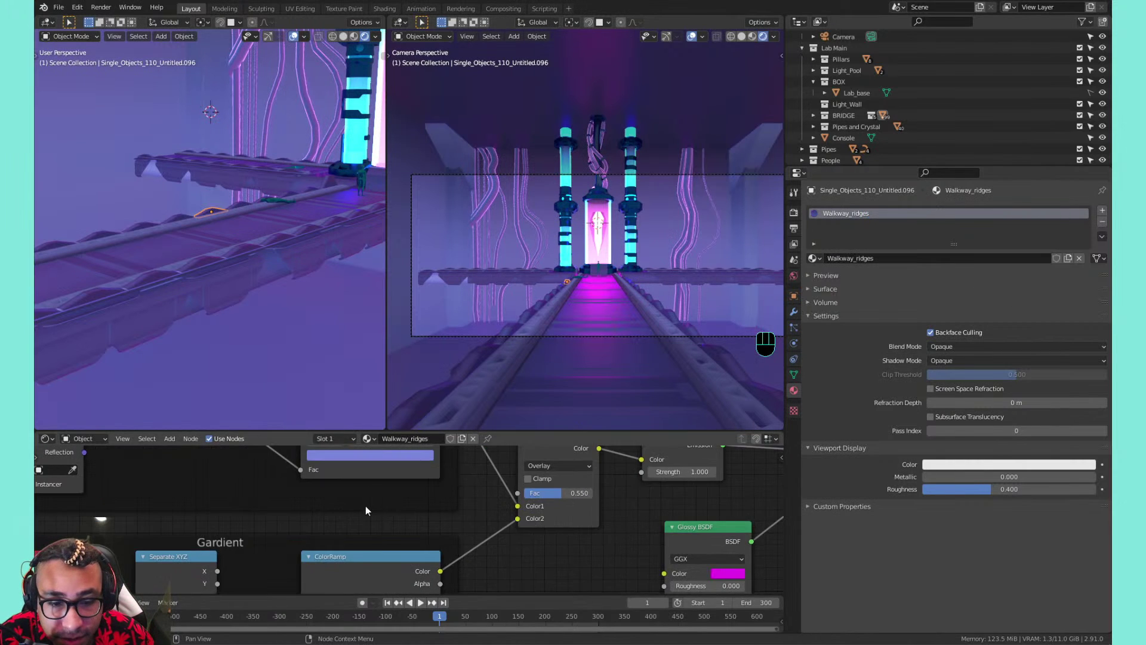
{"action": "middle_click_drag", "start_coordinate": [366, 506], "coordinate": [382, 415]}
{"action": "left_click_drag", "start_coordinate": [340, 529], "coordinate": [391, 528]}
{"action": "middle_click_drag", "start_coordinate": [144, 256], "coordinate": [220, 223], "text": "shift"}
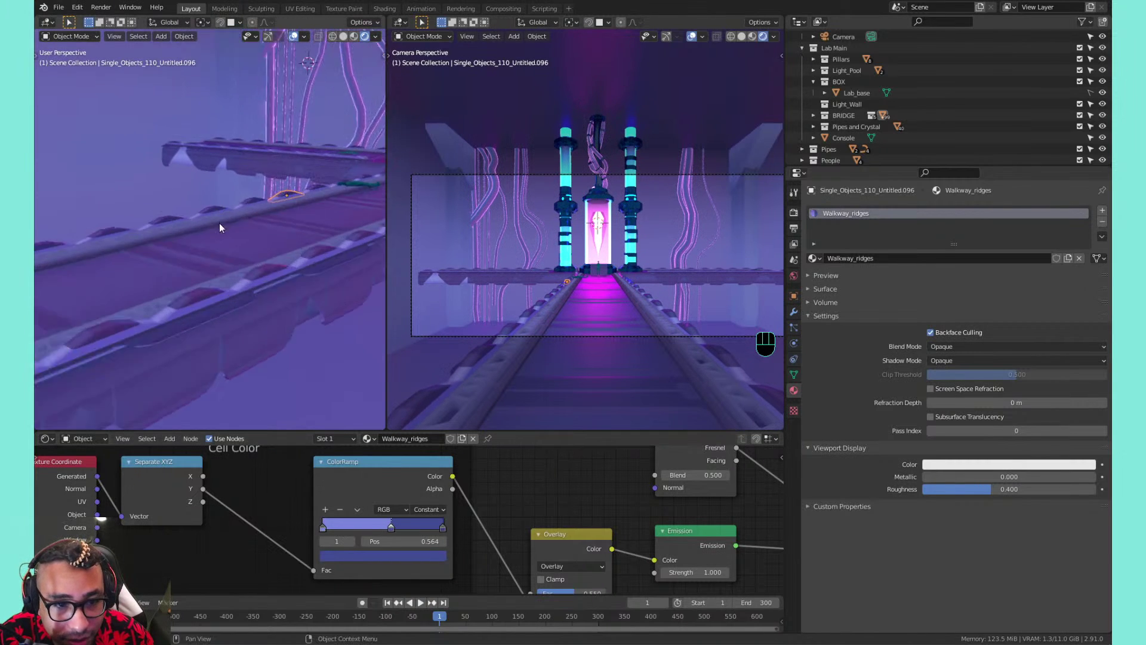
{"action": "scroll", "coordinate": [239, 251], "scroll_direction": "up", "scroll_amount": 3}
{"action": "middle_click_drag", "start_coordinate": [274, 293], "coordinate": [263, 241], "text": "shift"}
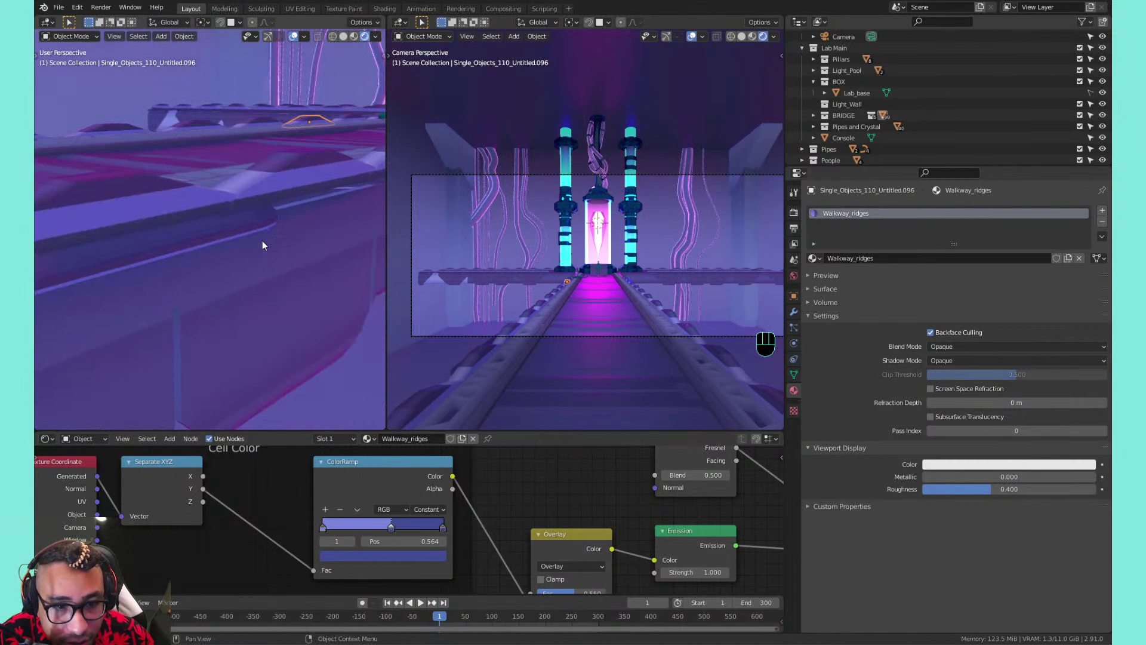
{"action": "left_click", "coordinate": [427, 511]}
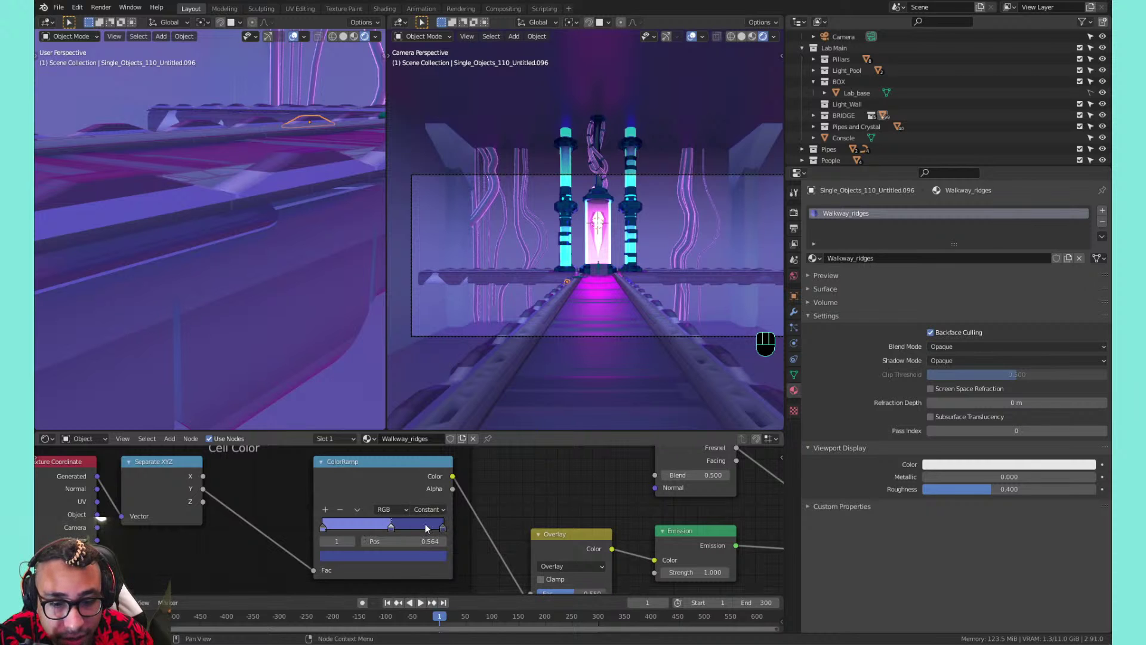
{"action": "left_click", "coordinate": [428, 509]}
{"action": "left_click", "coordinate": [425, 560]}
{"action": "scroll", "coordinate": [264, 203], "scroll_direction": "down", "scroll_amount": 3}
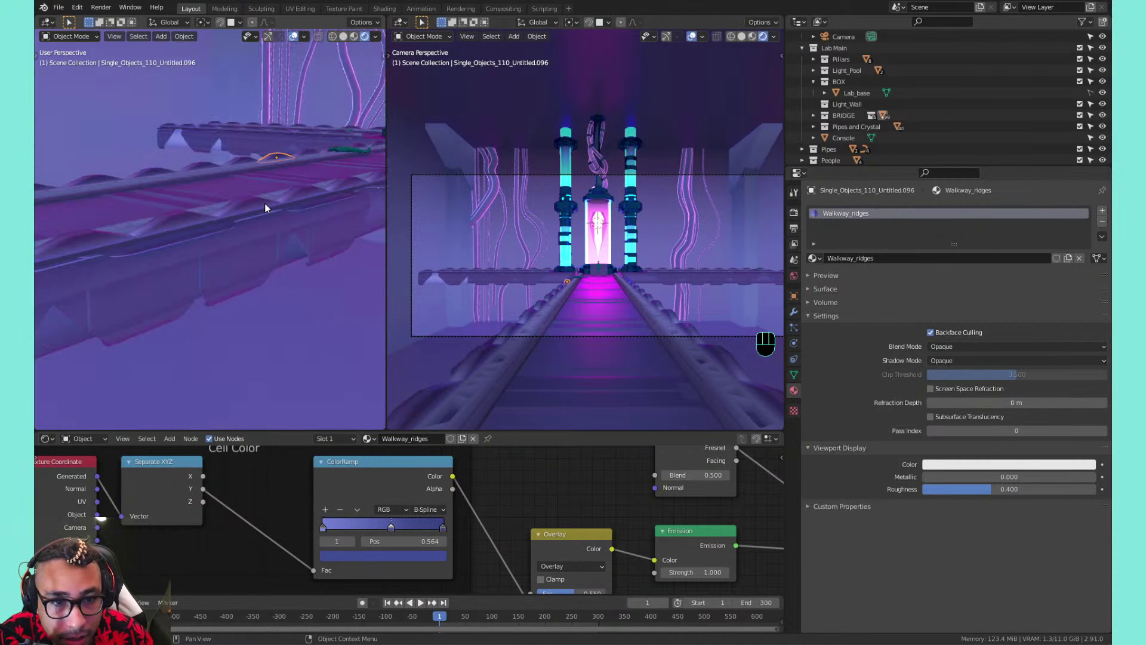
{"action": "mouse_move", "coordinate": [262, 210]}
{"action": "middle_mouse_down"}
{"action": "mouse_move", "coordinate": [252, 214]}
{"action": "mouse_move", "coordinate": [266, 222]}
{"action": "mouse_move", "coordinate": [260, 210]}
{"action": "middle_mouse_up"}
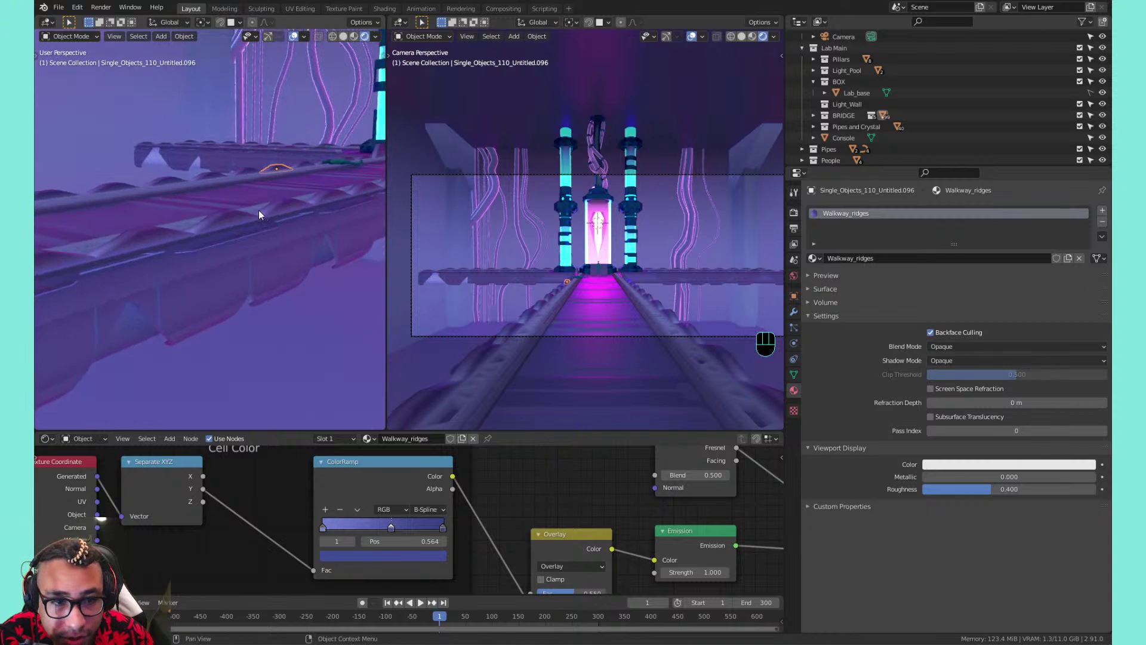
{"action": "scroll", "coordinate": [259, 211], "scroll_direction": "up", "scroll_amount": 3}
Connect the X output of Separate XYZ to the Cell Color ramp's Fac and move its middle stop to 0.955
{"action": "middle_click_drag", "start_coordinate": [180, 593], "coordinate": [248, 583]}
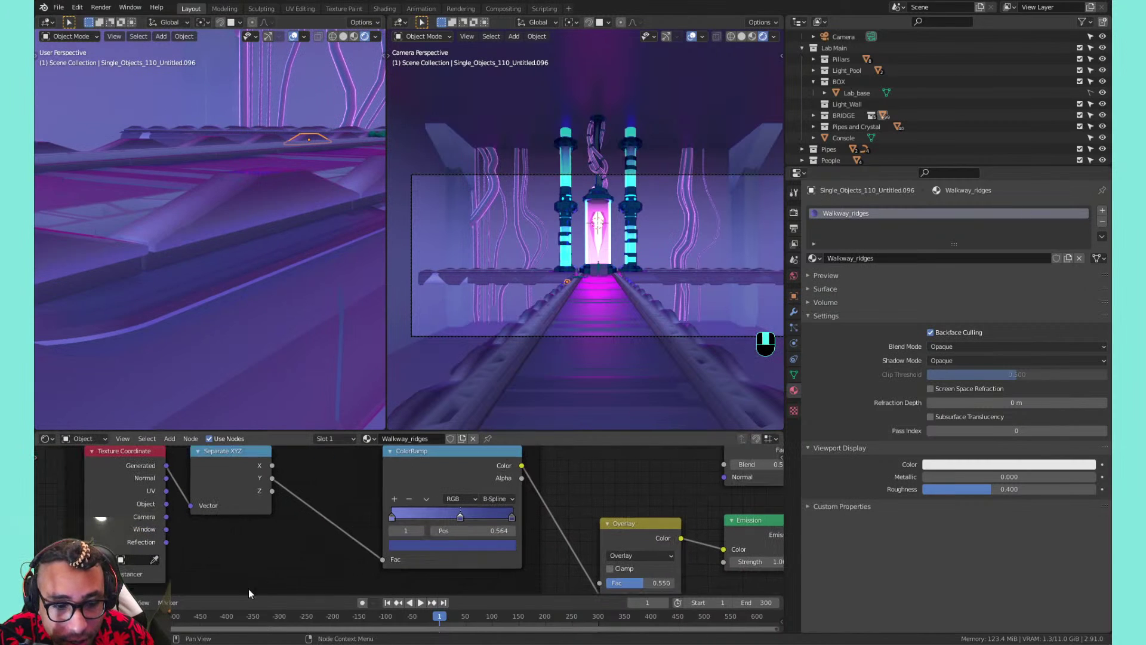
{"action": "left_click_drag", "start_coordinate": [273, 491], "coordinate": [383, 559]}
{"action": "left_click_drag", "start_coordinate": [273, 465], "coordinate": [384, 558]}
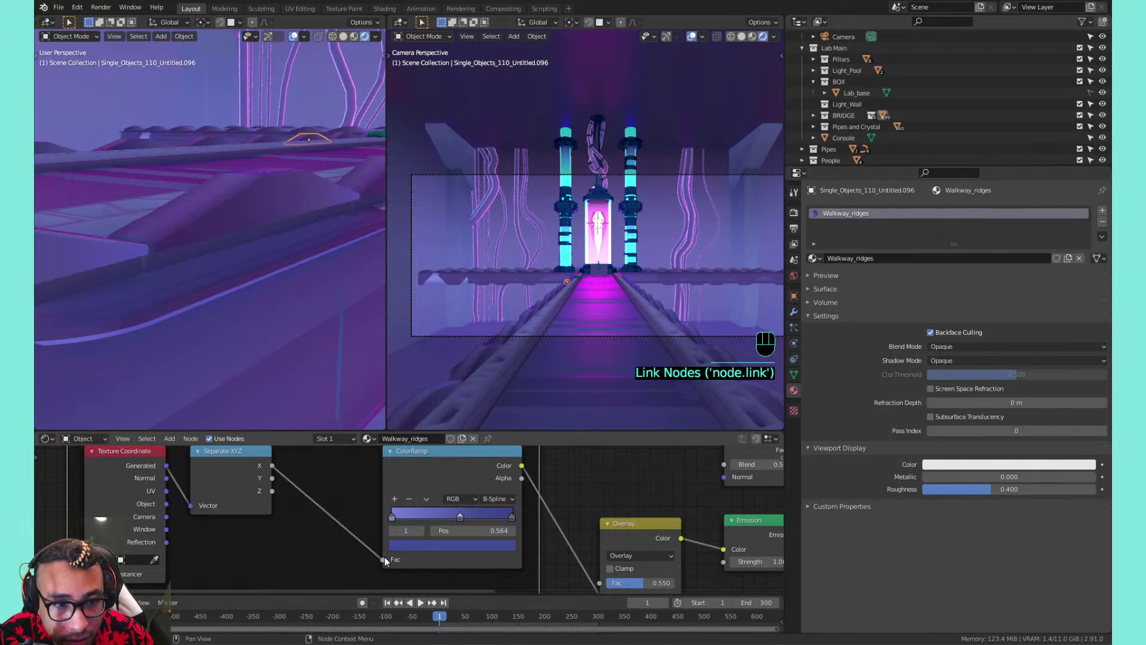
{"action": "left_click_drag", "start_coordinate": [461, 516], "coordinate": [512, 485]}
{"action": "middle_click_drag", "start_coordinate": [281, 202], "coordinate": [284, 244], "text": "shift"}
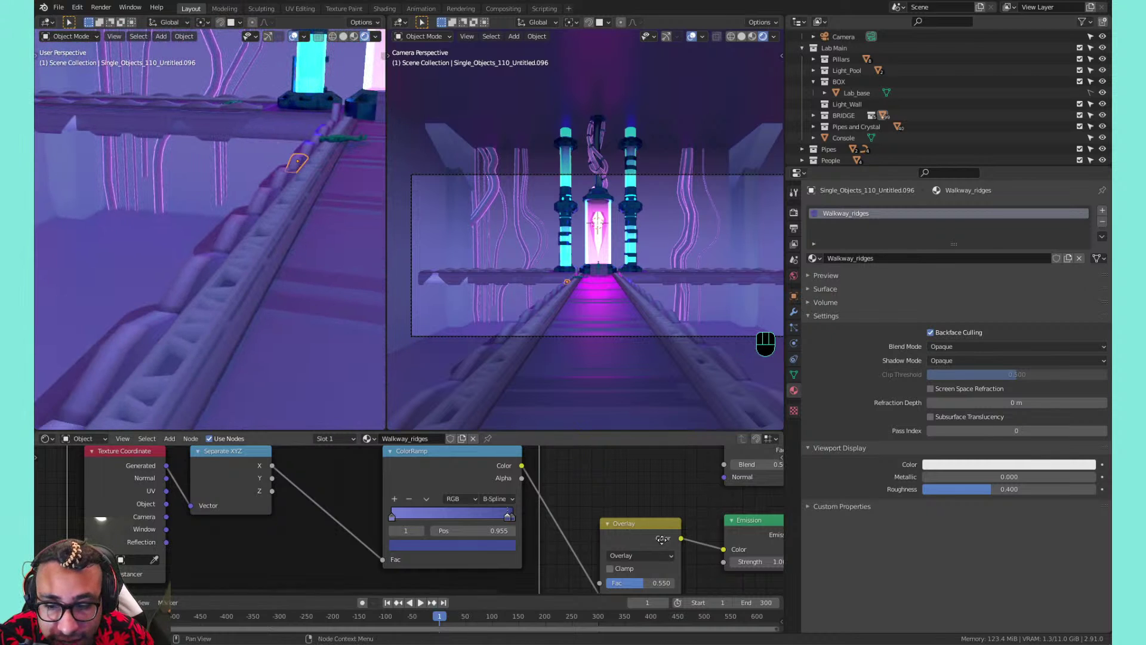
Set the Walkway_ridges Glossy BSDF to a pale pink (H 0.982, S 0.058, V 0.906) with roughness 0.346
{"action": "middle_click_drag", "start_coordinate": [662, 540], "coordinate": [528, 441]}
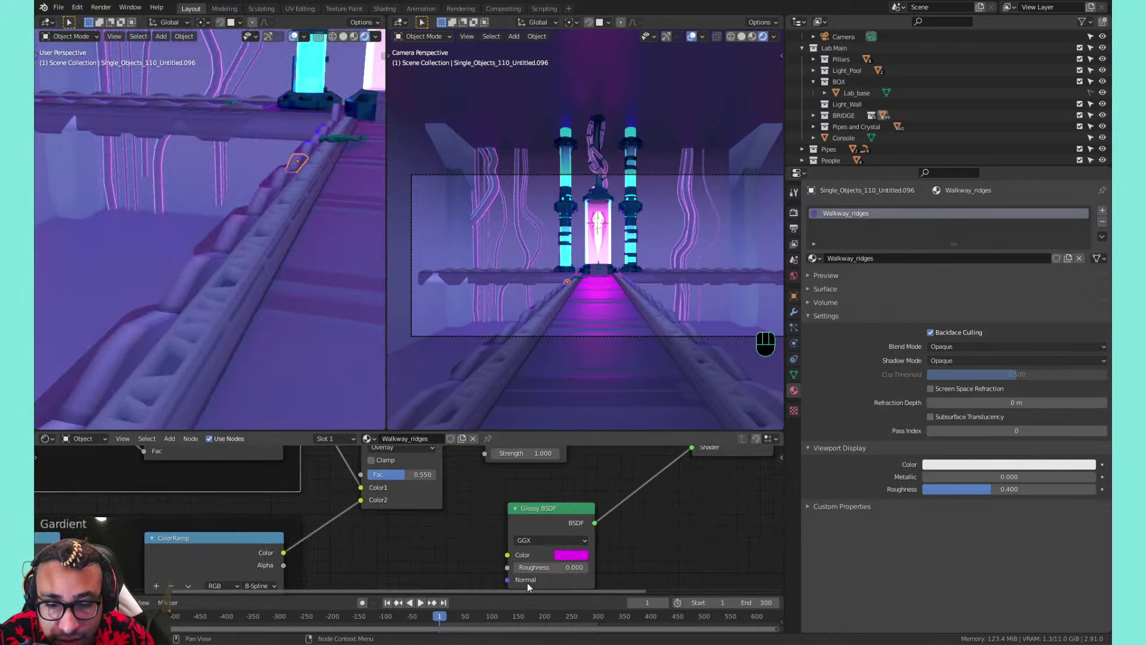
{"action": "left_click", "coordinate": [570, 555]}
{"action": "mouse_move", "coordinate": [599, 421]}
{"action": "left_mouse_down"}
{"action": "mouse_move", "coordinate": [631, 395]}
{"action": "mouse_move", "coordinate": [609, 432]}
{"action": "mouse_move", "coordinate": [617, 420]}
{"action": "mouse_move", "coordinate": [600, 402]}
{"action": "mouse_move", "coordinate": [604, 433]}
{"action": "left_mouse_up"}
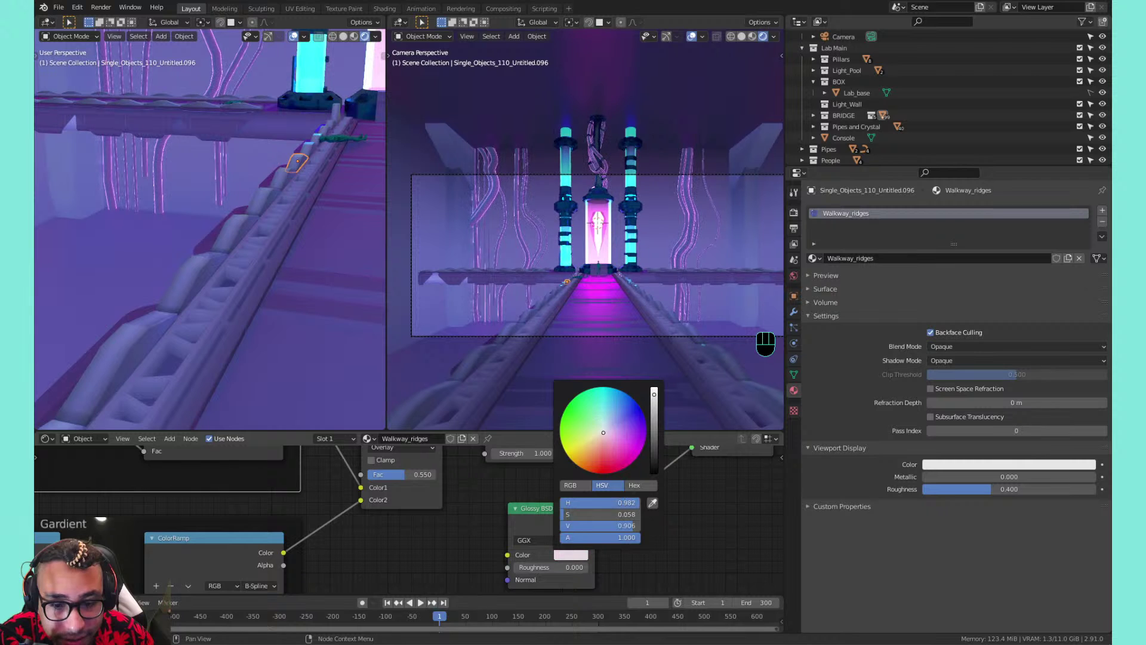
{"action": "left_click_drag", "start_coordinate": [549, 569], "coordinate": [621, 569]}
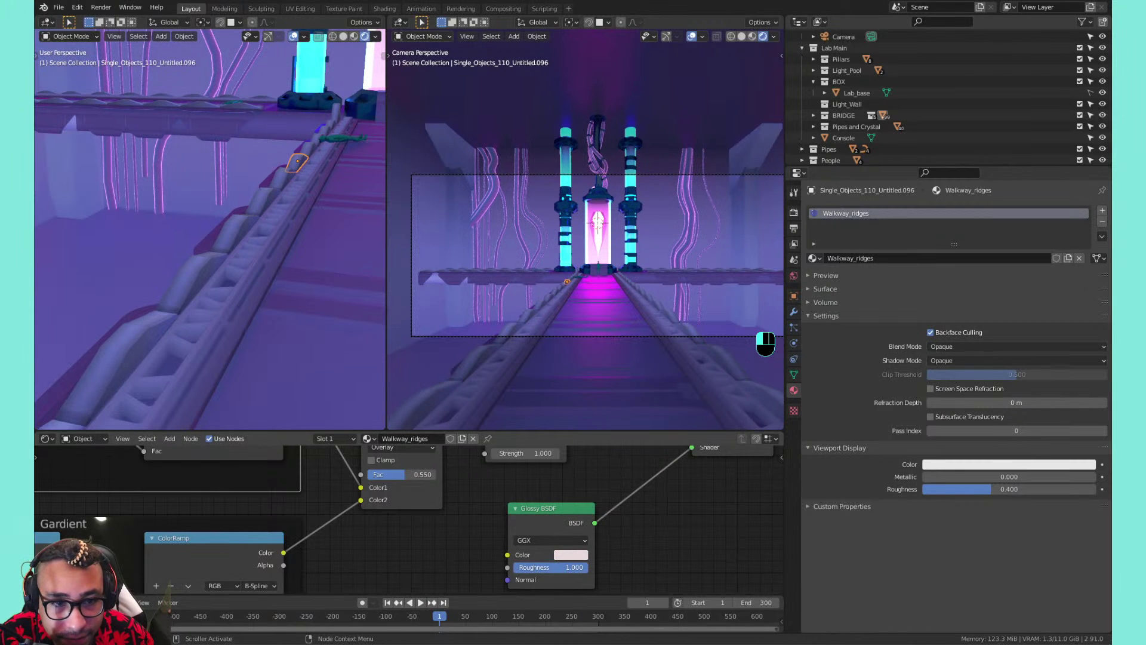
{"action": "left_click_drag", "start_coordinate": [531, 568], "coordinate": [539, 568]}
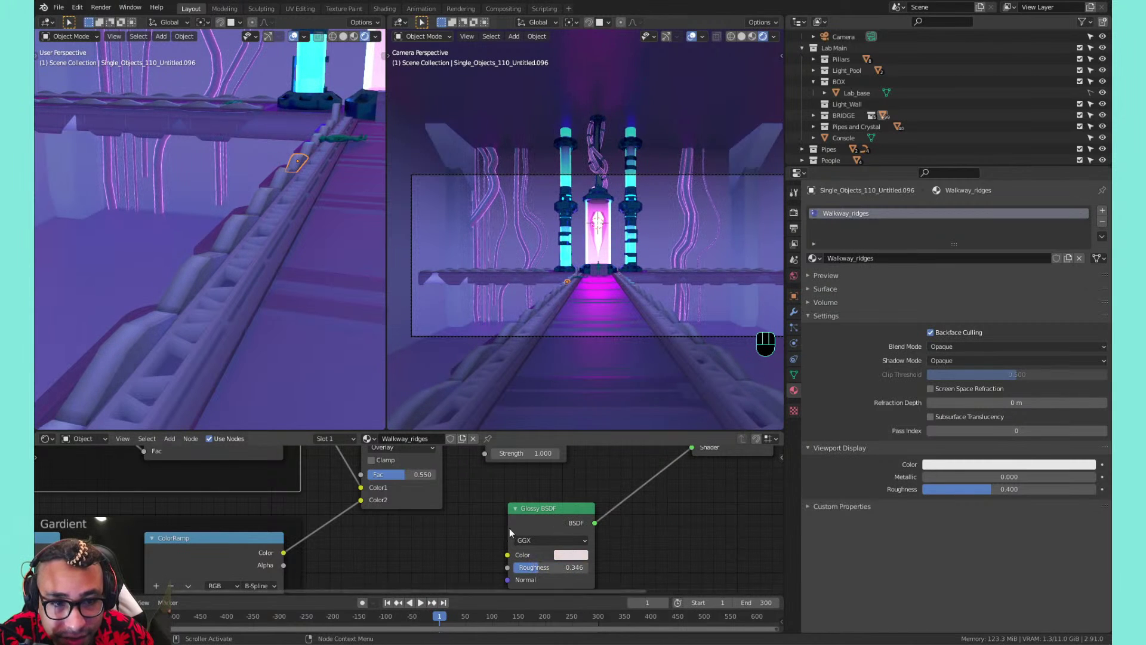
Examine the ridges along both walkway rails in the camera view and from the side
{"action": "scroll", "coordinate": [604, 294], "scroll_direction": "up", "scroll_amount": 2}
{"action": "middle_click_drag", "start_coordinate": [604, 294], "coordinate": [547, 252], "text": "shift"}
{"action": "scroll", "coordinate": [556, 259], "scroll_direction": "up", "scroll_amount": 2}
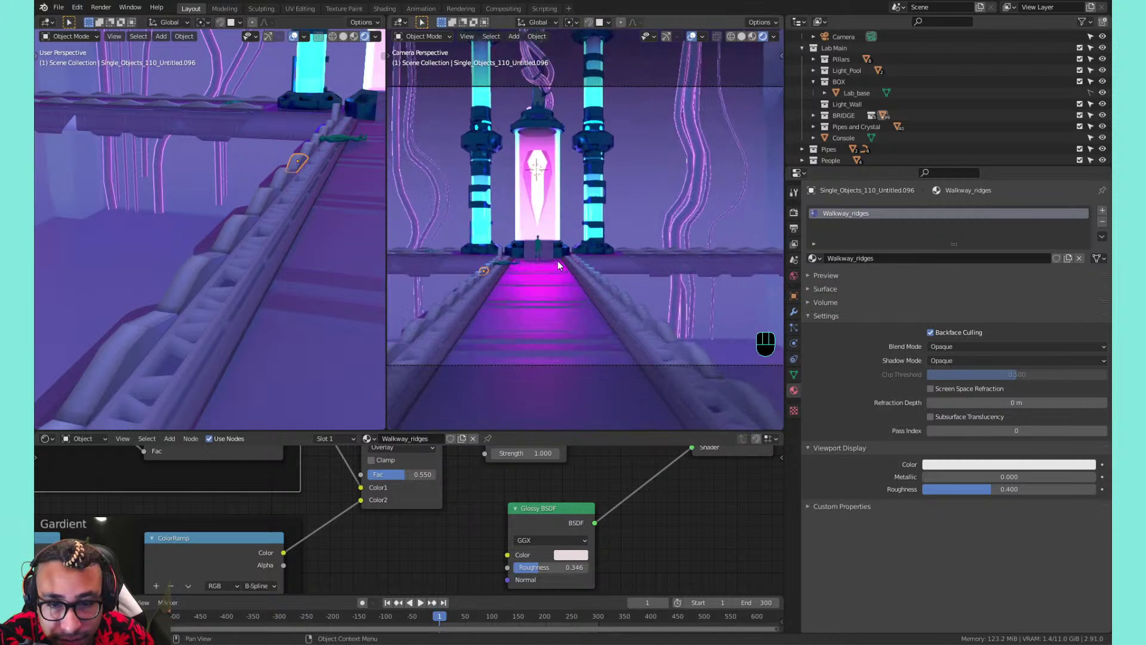
{"action": "middle_click_drag", "start_coordinate": [521, 292], "coordinate": [611, 259], "text": "shift"}
{"action": "scroll", "coordinate": [551, 218], "scroll_direction": "up", "scroll_amount": 2}
{"action": "scroll", "coordinate": [610, 259], "scroll_direction": "down", "scroll_amount": 1}
{"action": "scroll", "coordinate": [610, 262], "scroll_direction": "down", "scroll_amount": 1}
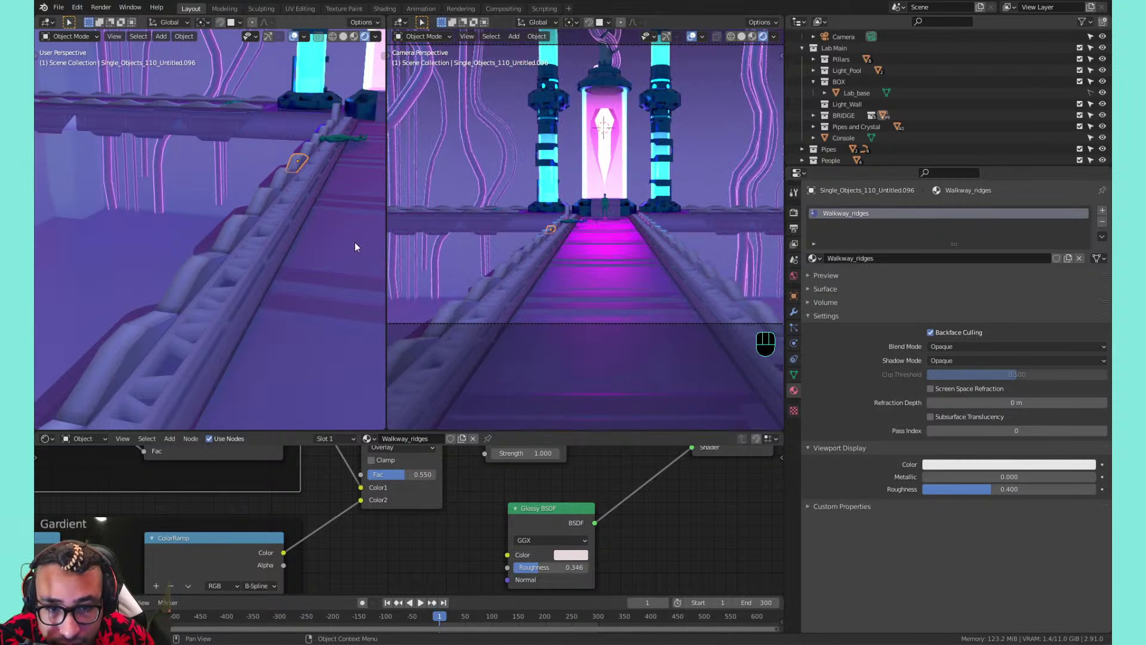
{"action": "middle_click_drag", "start_coordinate": [280, 218], "coordinate": [216, 197]}
{"action": "scroll", "coordinate": [217, 196], "scroll_direction": "down", "scroll_amount": 2}
{"action": "scroll", "coordinate": [216, 195], "scroll_direction": "down", "scroll_amount": 2}
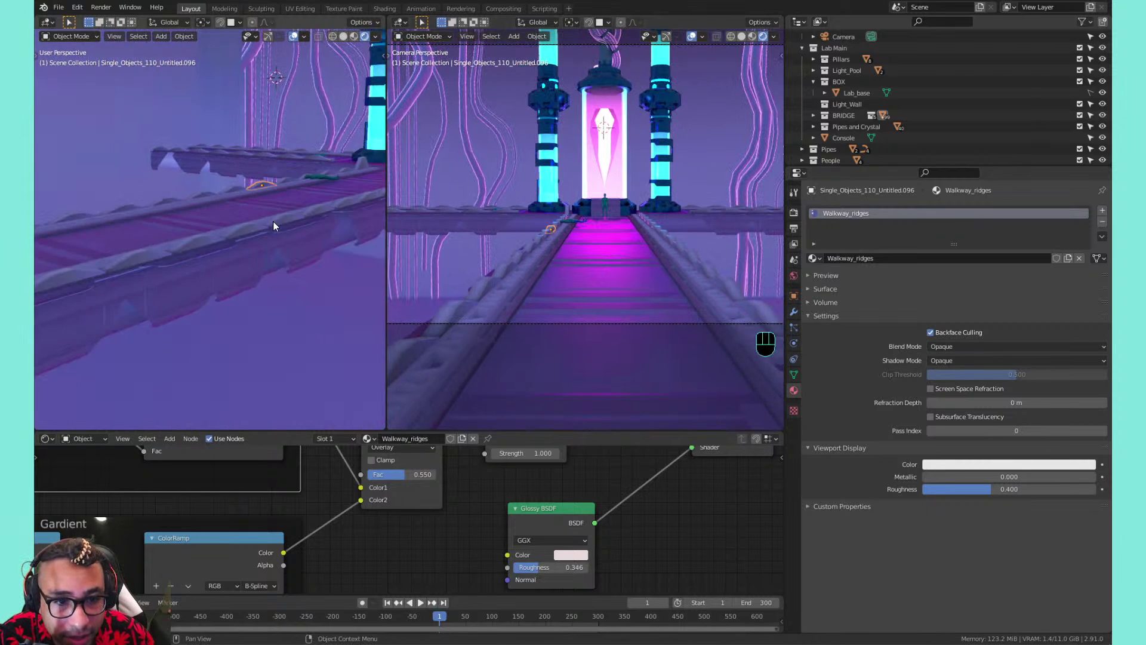
{"action": "middle_click_drag", "start_coordinate": [273, 220], "coordinate": [235, 252]}
{"action": "scroll", "coordinate": [236, 253], "scroll_direction": "down", "scroll_amount": 2}
{"action": "scroll", "coordinate": [238, 257], "scroll_direction": "up", "scroll_amount": 2}
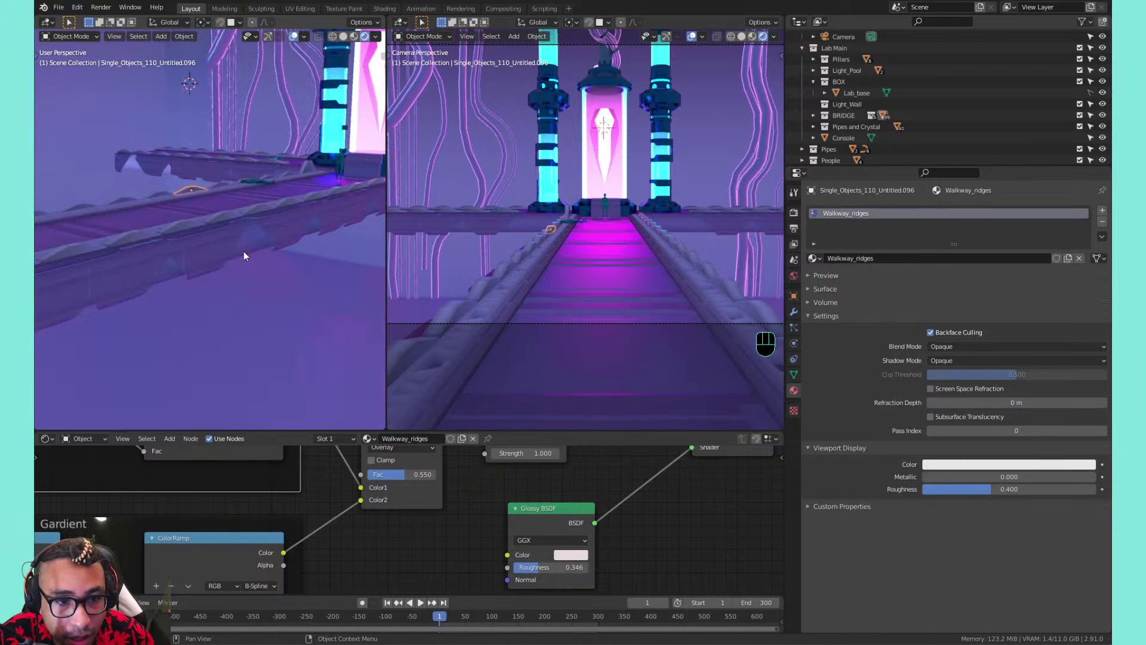
Give the walkway's outer side panel its own copy of the BASE material and name it Walkway_sides
{"action": "left_click", "coordinate": [239, 251]}
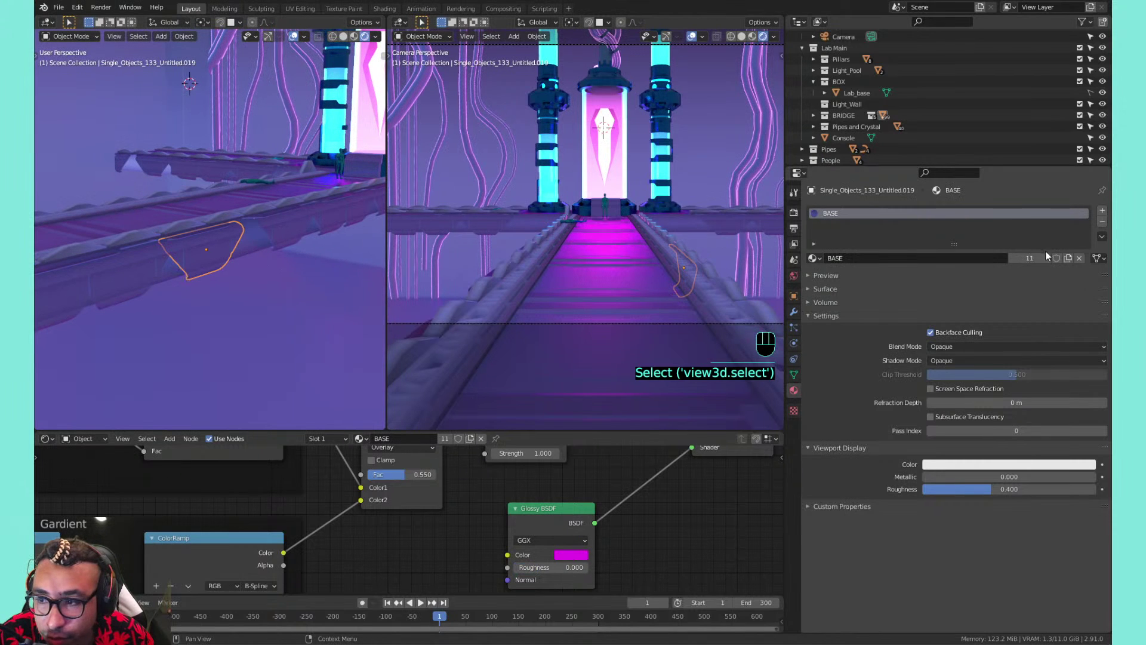
{"action": "left_click", "coordinate": [1067, 258]}
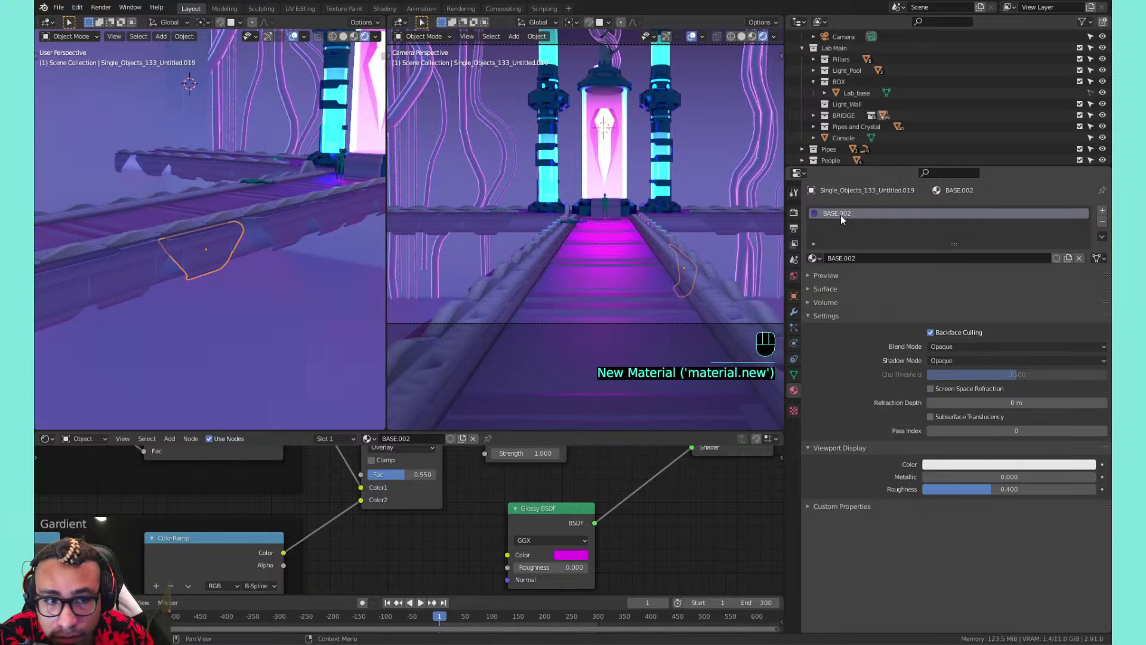
{"action": "double_click", "coordinate": [841, 215]}
{"action": "type", "text": "Walkway_middle"}
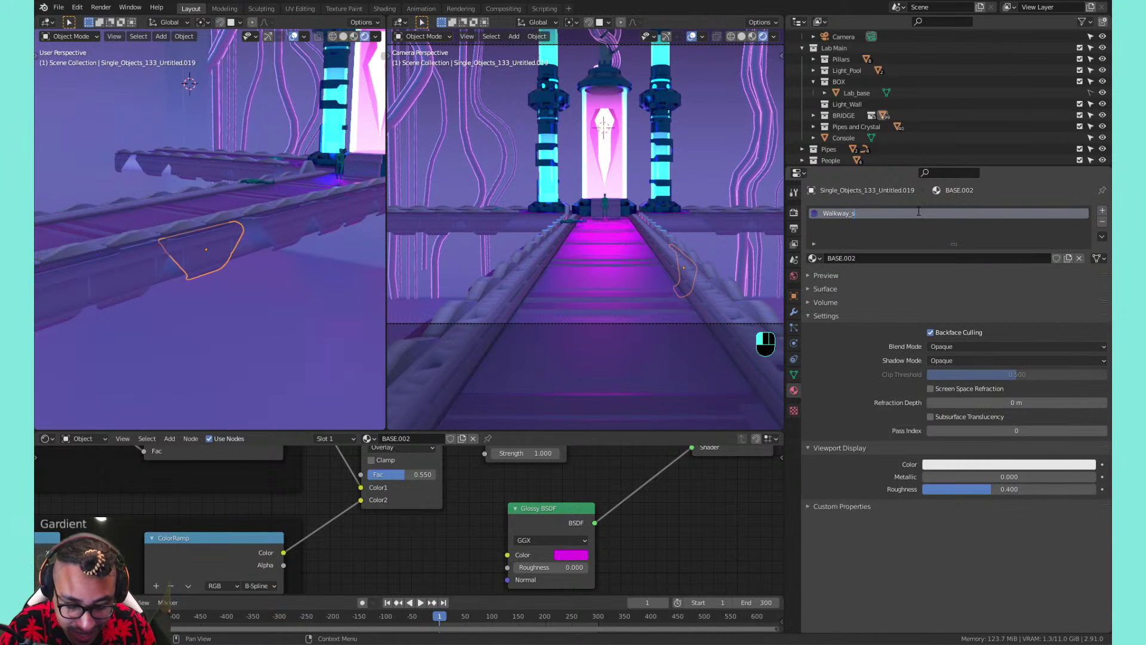
{"action": "key", "text": "Return"}
Set the interpolation of the Walkway_sides Cell Color ramp to B-Spline
{"action": "middle_click_drag", "start_coordinate": [305, 496], "coordinate": [528, 586]}
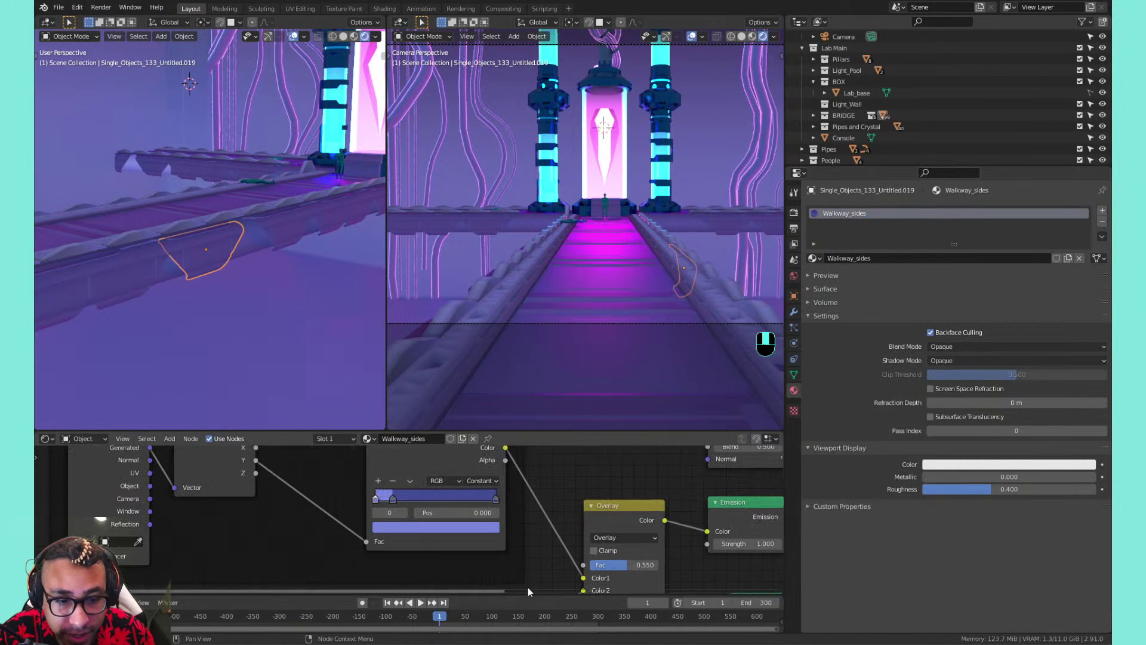
{"action": "left_click", "coordinate": [481, 481]}
{"action": "left_click", "coordinate": [489, 532]}
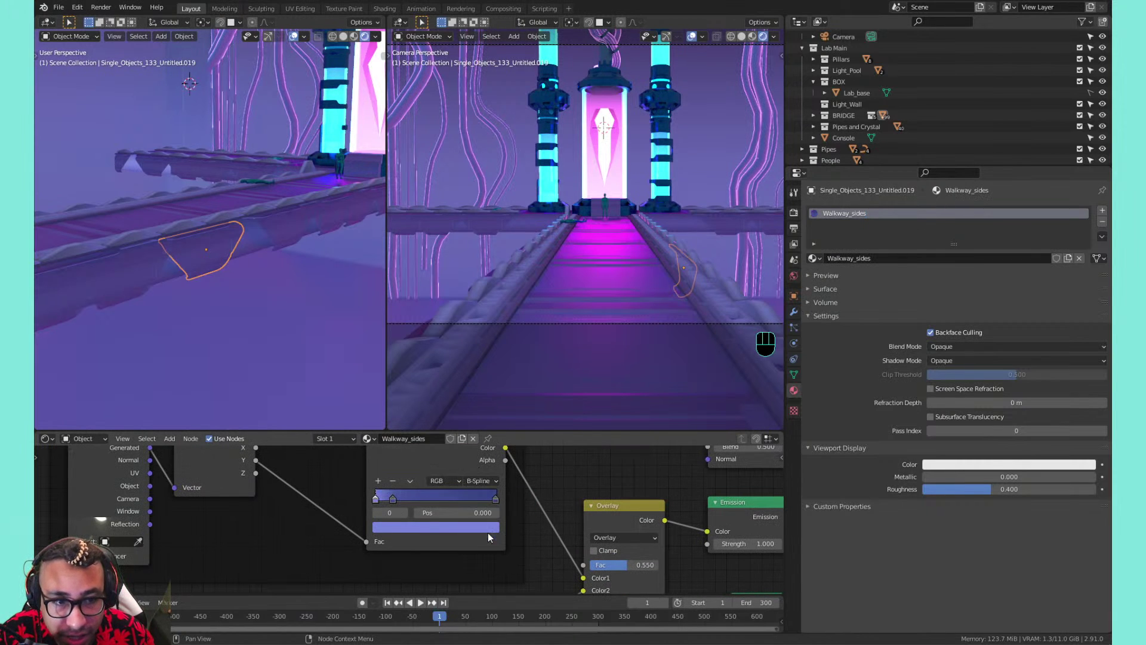
{"action": "scroll", "coordinate": [225, 283], "scroll_direction": "up", "scroll_amount": 3}
{"action": "middle_click_drag", "start_coordinate": [225, 285], "coordinate": [272, 265], "text": "shift"}
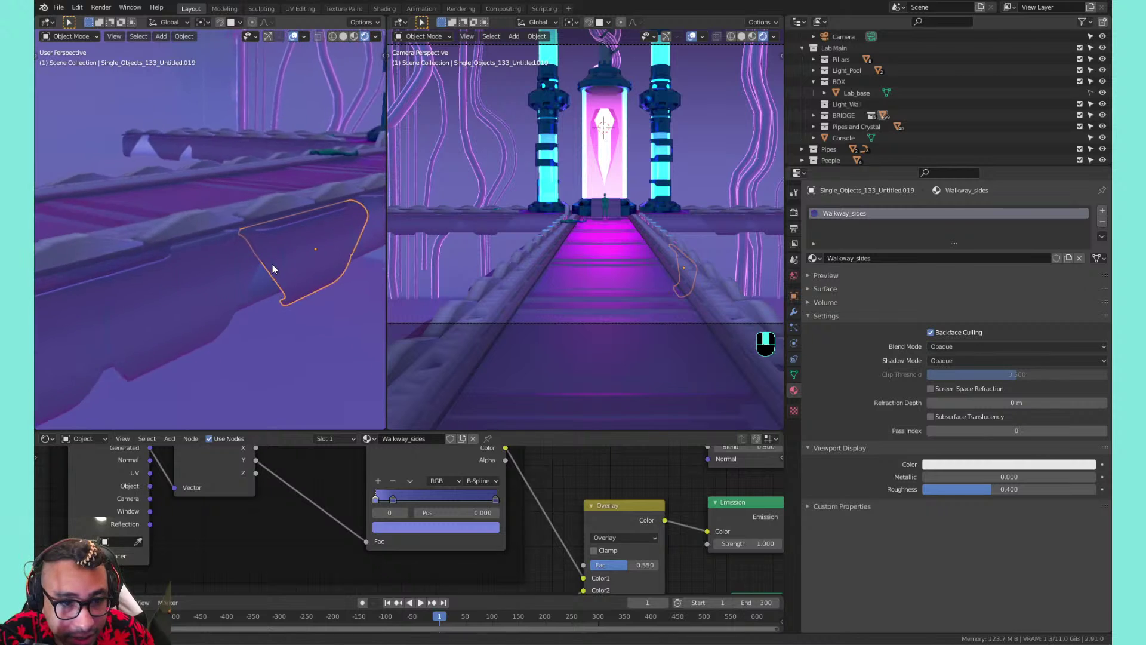
{"action": "scroll", "coordinate": [265, 272], "scroll_direction": "up", "scroll_amount": 2}
{"action": "scroll", "coordinate": [255, 282], "scroll_direction": "down", "scroll_amount": 2}
{"action": "middle_click_drag", "start_coordinate": [254, 477], "coordinate": [283, 518]}
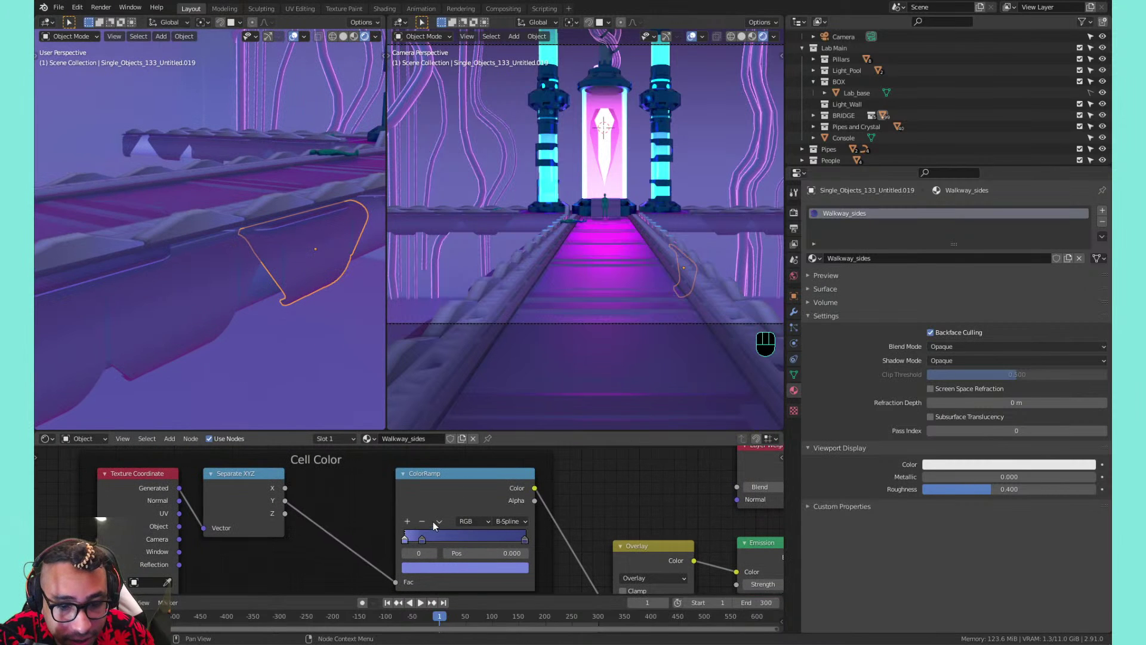
Flip the Walkway_sides Cell Color ramp and delete its middle stop
{"action": "mouse_move", "coordinate": [422, 540]}
{"action": "left_mouse_down"}
{"action": "mouse_move", "coordinate": [523, 532]}
{"action": "mouse_move", "coordinate": [507, 538]}
{"action": "mouse_move", "coordinate": [554, 520]}
{"action": "mouse_move", "coordinate": [541, 521]}
{"action": "left_mouse_up"}
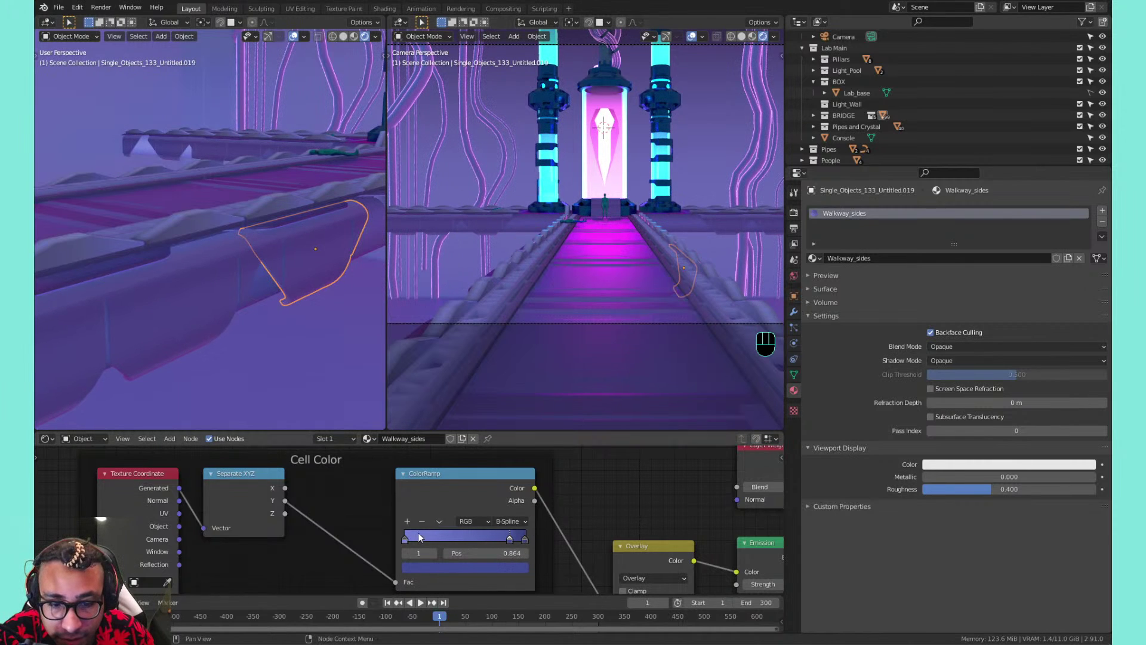
{"action": "mouse_move", "coordinate": [414, 537]}
{"action": "left_mouse_down"}
{"action": "mouse_move", "coordinate": [507, 522]}
{"action": "mouse_move", "coordinate": [353, 535]}
{"action": "left_mouse_up"}
{"action": "left_click", "coordinate": [438, 524]}
{"action": "left_click", "coordinate": [437, 533]}
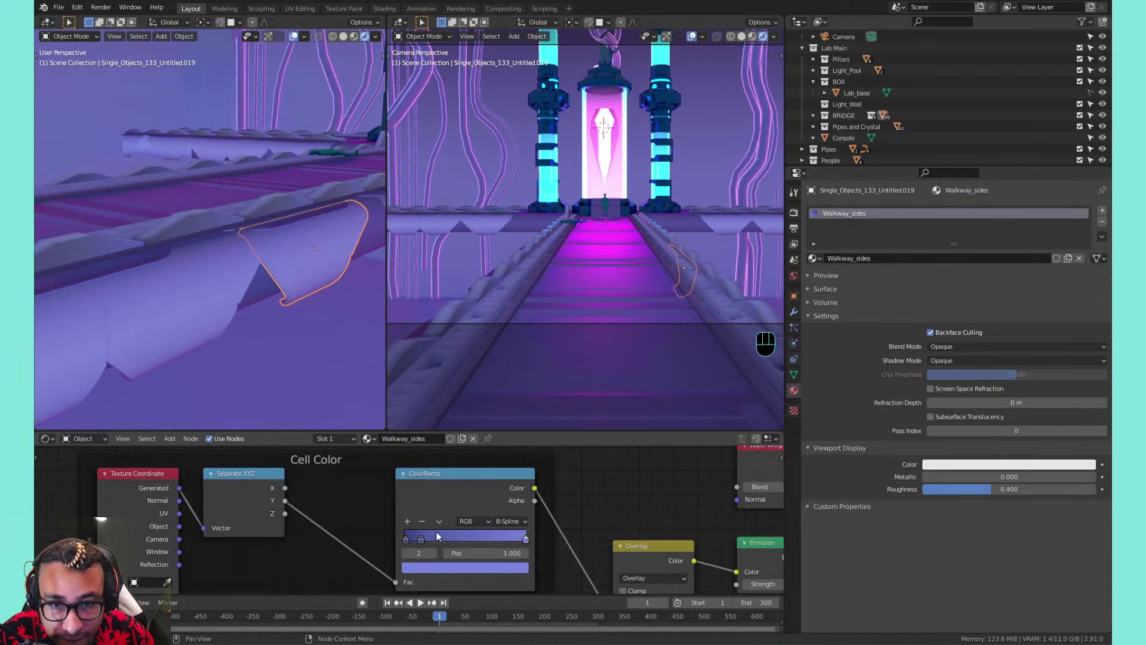
{"action": "mouse_move", "coordinate": [425, 535]}
{"action": "left_mouse_down"}
{"action": "mouse_move", "coordinate": [531, 528]}
{"action": "mouse_move", "coordinate": [511, 532]}
{"action": "left_mouse_up"}
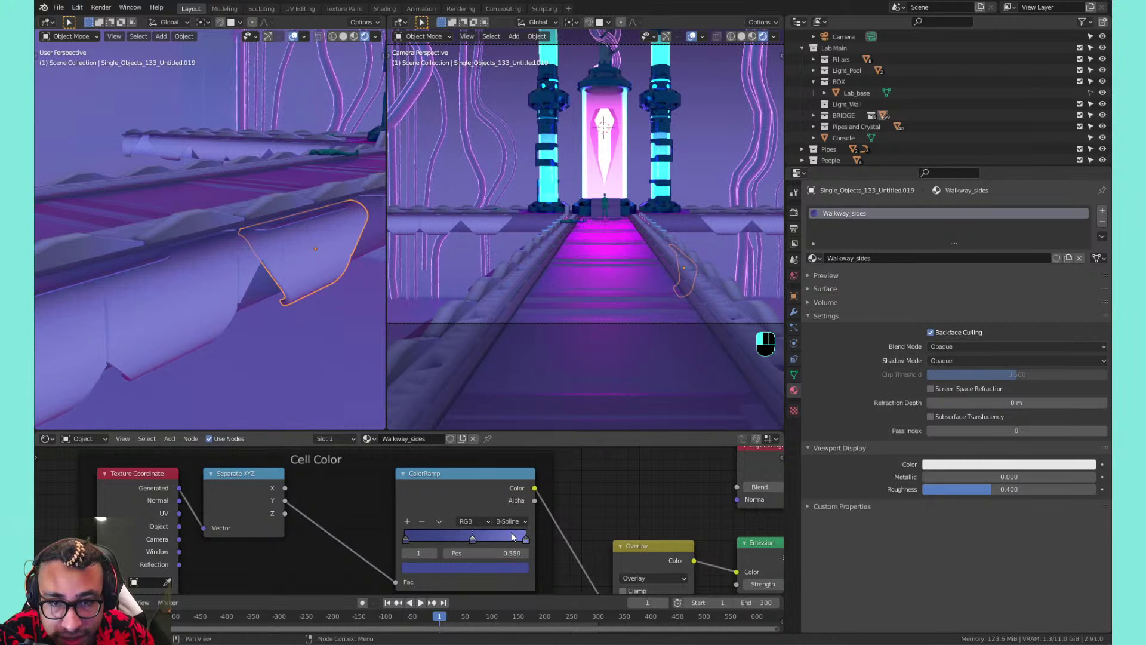
{"action": "left_click", "coordinate": [425, 524]}
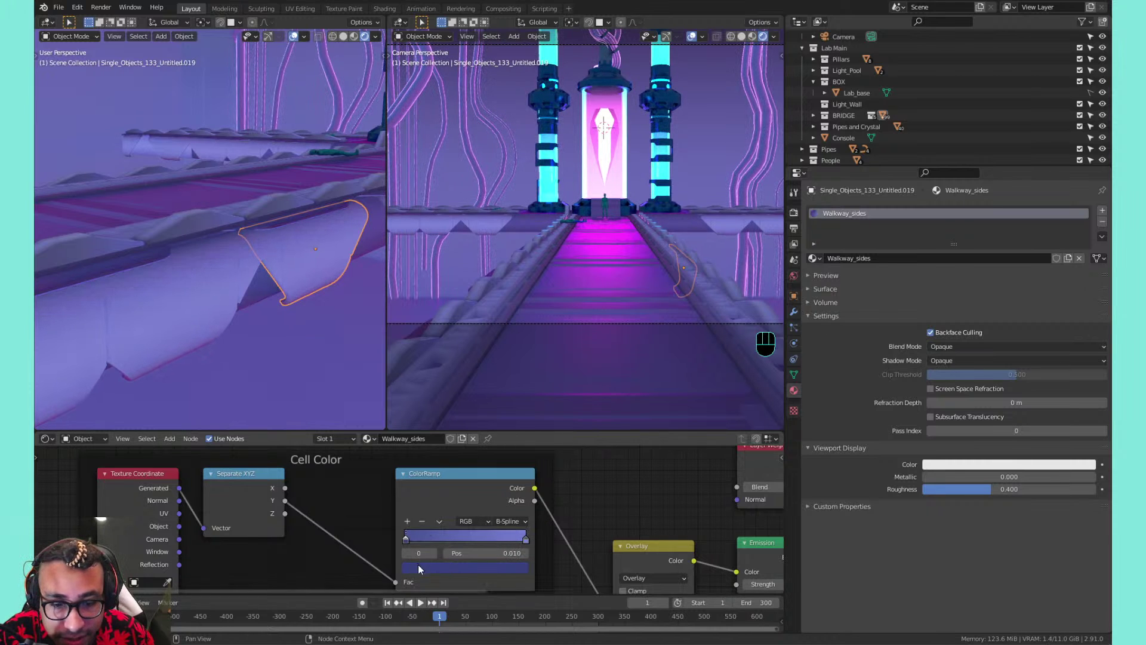
Set the factor of the Walkway_sides Overlay mix node to 1.000
{"action": "scroll", "coordinate": [422, 474], "scroll_direction": "down", "scroll_amount": 2}
{"action": "middle_click_drag", "start_coordinate": [478, 523], "coordinate": [454, 480]}
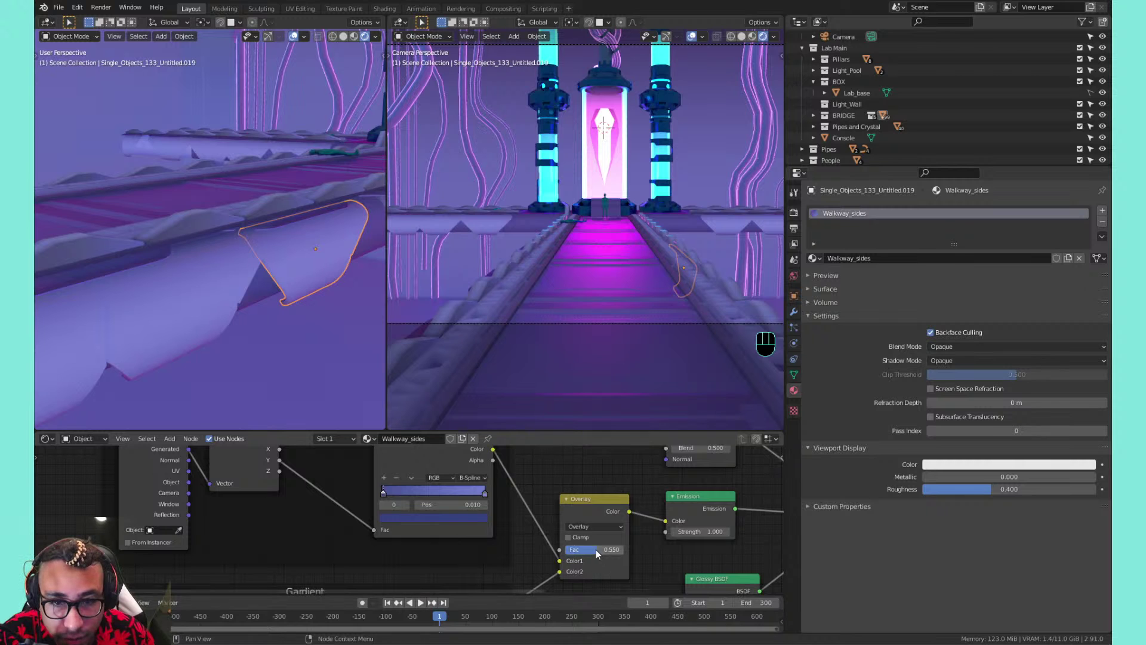
{"action": "left_click_drag", "start_coordinate": [595, 549], "coordinate": [624, 549]}
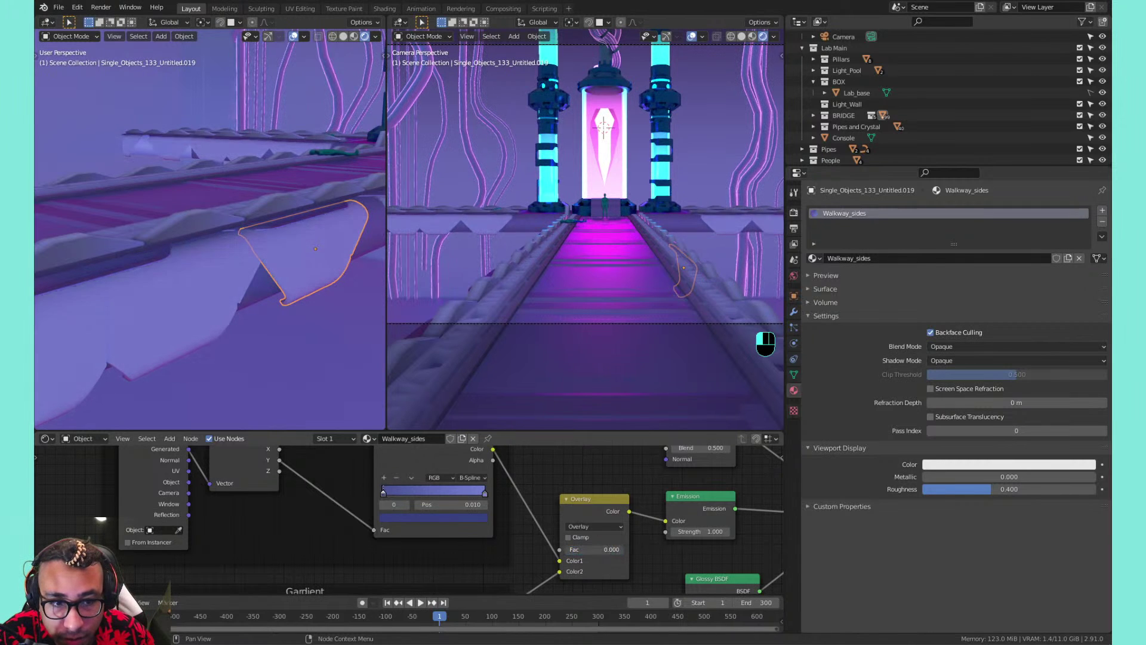
{"action": "middle_click_drag", "start_coordinate": [416, 518], "coordinate": [439, 540]}
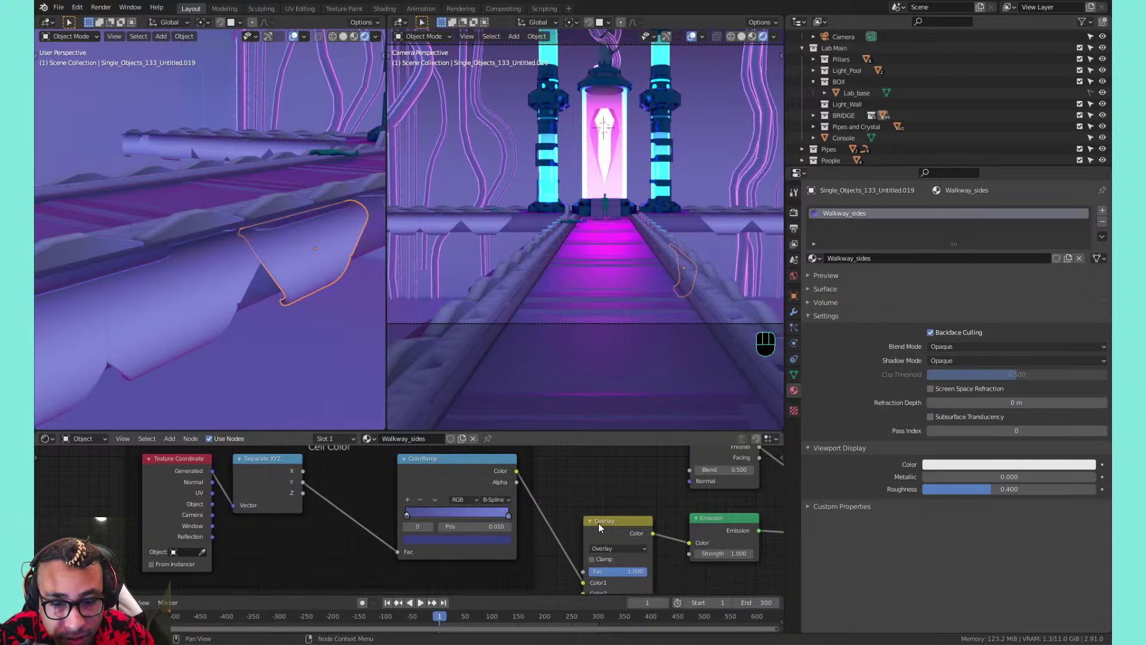
Set the Walkway_sides Glossy BSDF to a near-white color with roughness 0.654
{"action": "middle_click_drag", "start_coordinate": [599, 525], "coordinate": [508, 446]}
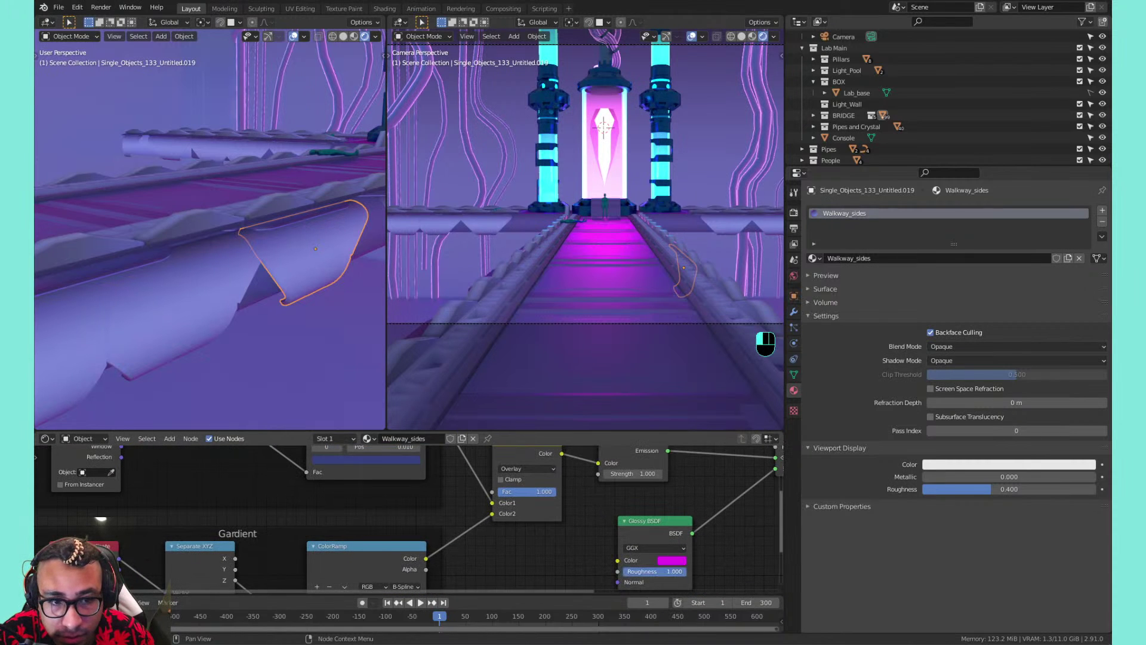
{"action": "left_click_drag", "start_coordinate": [651, 571], "coordinate": [659, 572]}
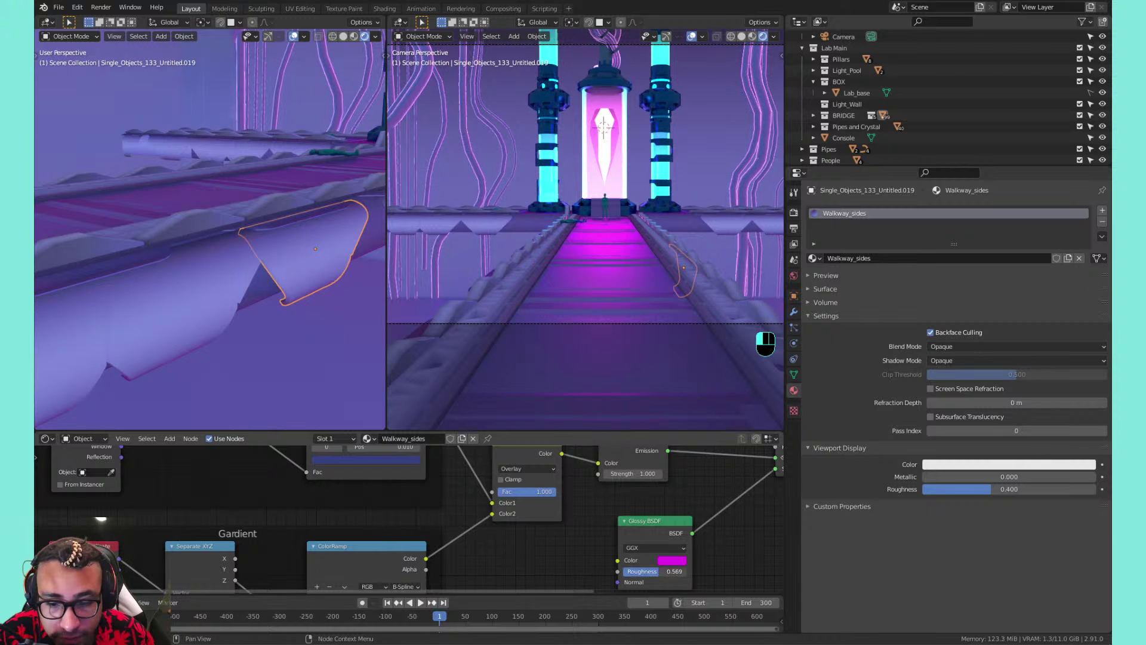
{"action": "left_click", "coordinate": [674, 563]}
{"action": "mouse_move", "coordinate": [705, 438]}
{"action": "left_mouse_down"}
{"action": "mouse_move", "coordinate": [710, 464]}
{"action": "mouse_move", "coordinate": [723, 462]}
{"action": "mouse_move", "coordinate": [706, 455]}
{"action": "left_mouse_up"}
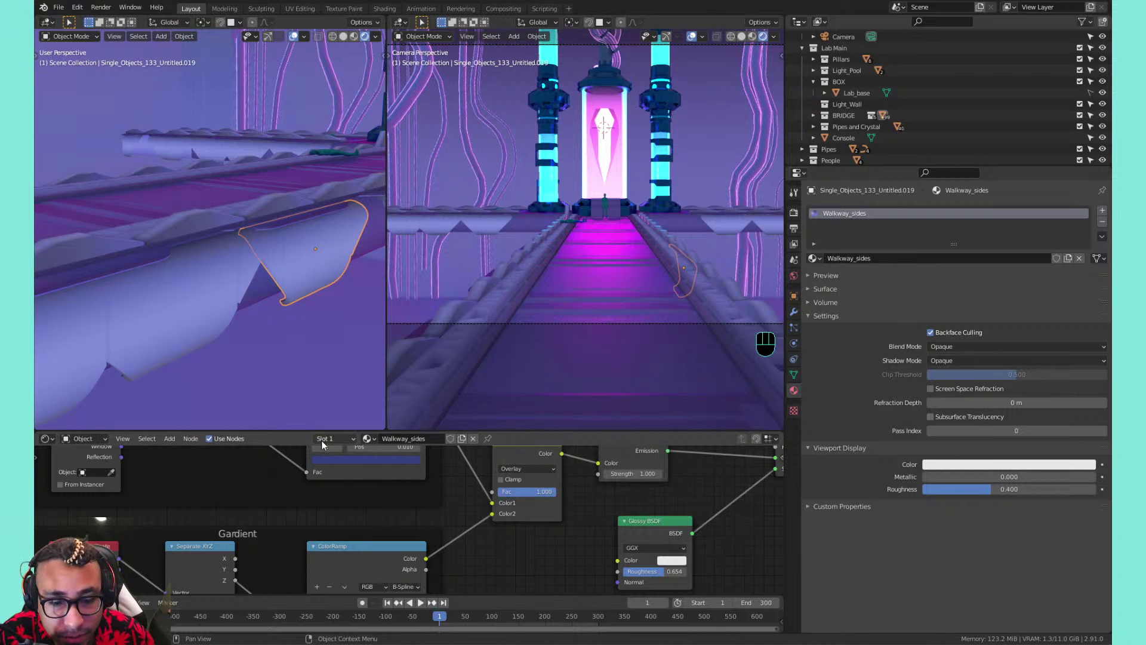
Move the Walkway_sides Cell Color ramp's first stop to 0.055 and darken the blue of its last stop
{"action": "middle_click_drag", "start_coordinate": [351, 517], "coordinate": [414, 521]}
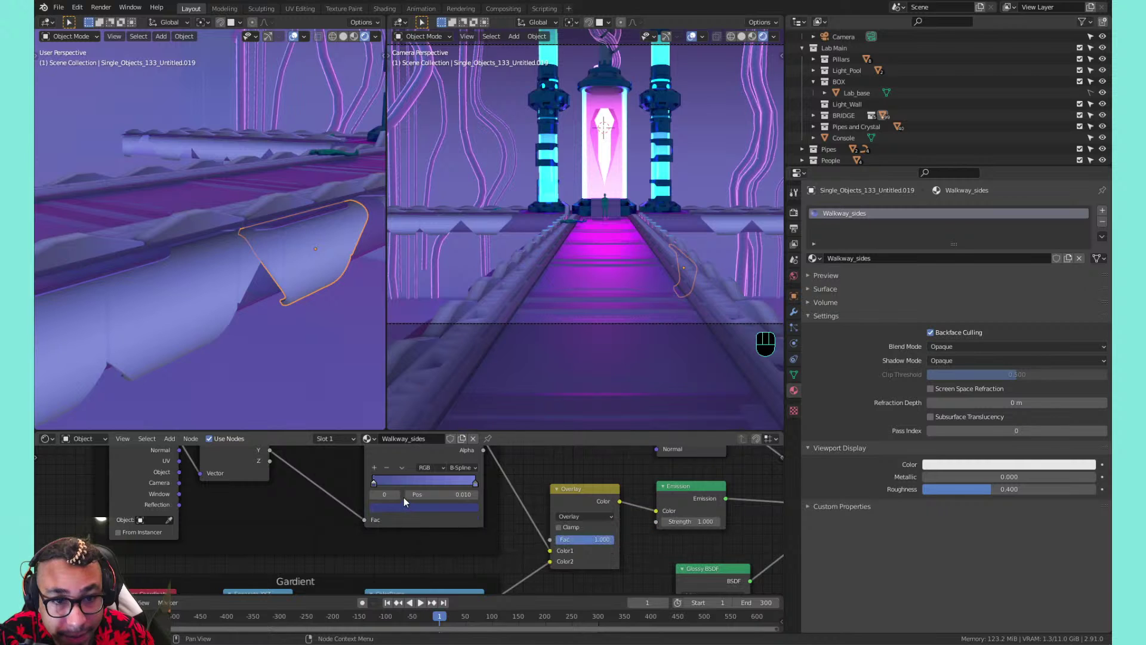
{"action": "mouse_move", "coordinate": [384, 480]}
{"action": "left_mouse_down"}
{"action": "mouse_move", "coordinate": [500, 466]}
{"action": "mouse_move", "coordinate": [384, 480]}
{"action": "left_mouse_up"}
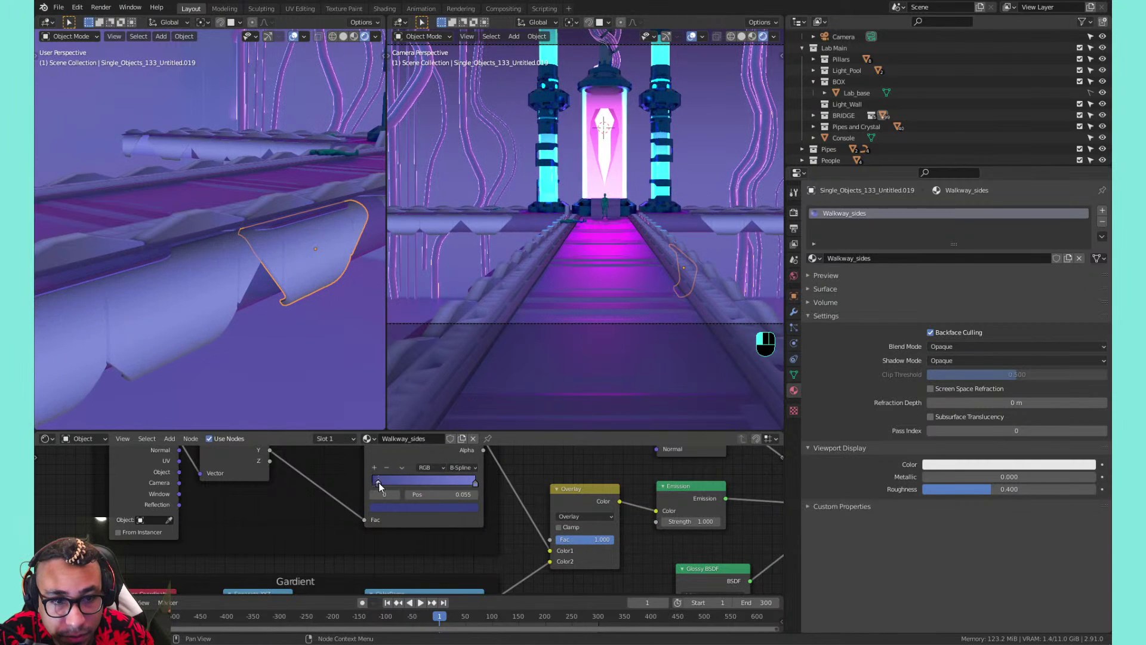
{"action": "left_click", "coordinate": [457, 507]}
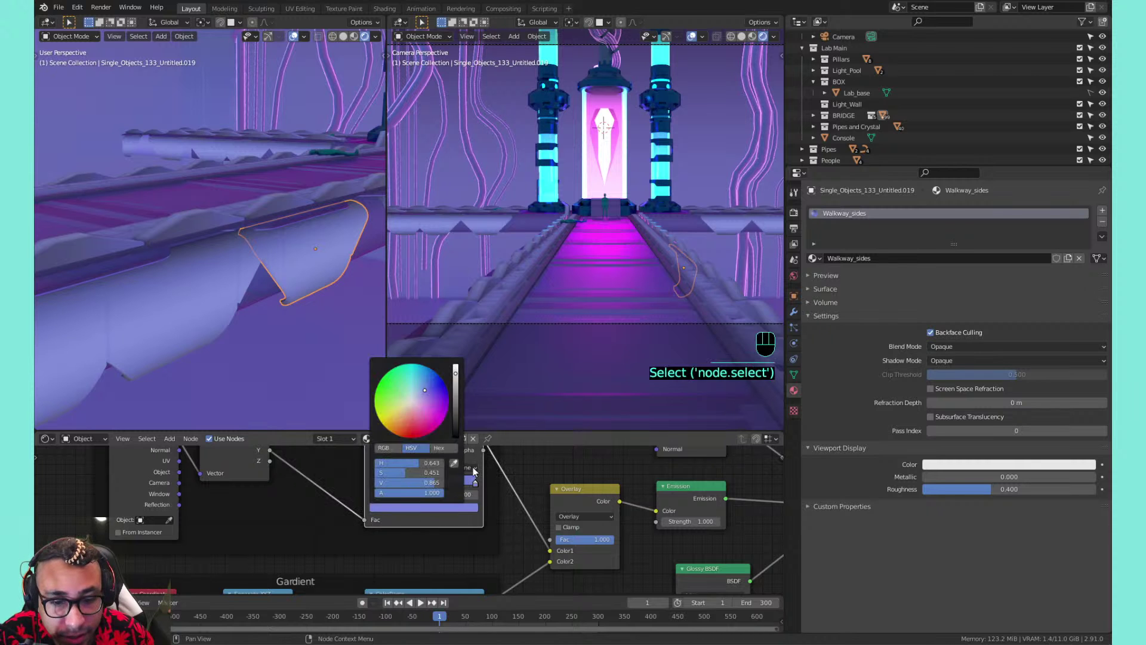
{"action": "mouse_move", "coordinate": [456, 386]}
{"action": "left_mouse_down"}
{"action": "mouse_move", "coordinate": [455, 410]}
{"action": "mouse_move", "coordinate": [456, 395]}
{"action": "mouse_move", "coordinate": [414, 390]}
{"action": "mouse_move", "coordinate": [418, 377]}
{"action": "mouse_move", "coordinate": [422, 402]}
{"action": "mouse_move", "coordinate": [403, 403]}
{"action": "left_mouse_up"}
Try a muted green (H 0.465, S 0.239, V 0.620) on the Cell Color ramp's last stop, and undo it
{"action": "left_click", "coordinate": [430, 506]}
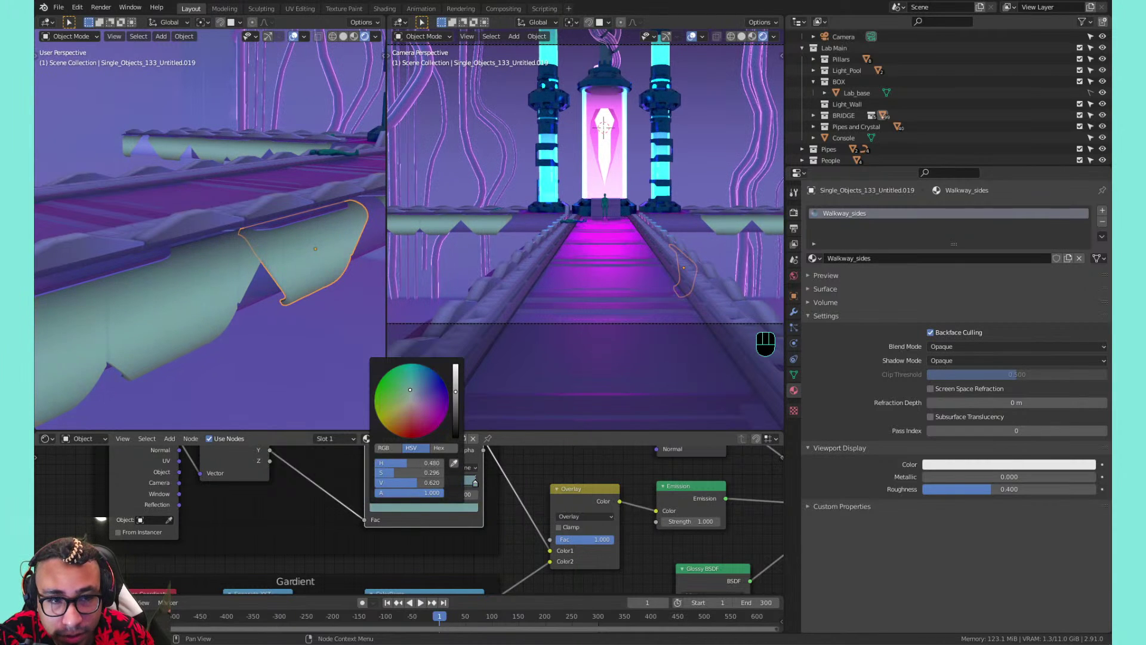
{"action": "mouse_move", "coordinate": [414, 387]}
{"action": "left_mouse_down"}
{"action": "mouse_move", "coordinate": [411, 374]}
{"action": "mouse_move", "coordinate": [402, 390]}
{"action": "mouse_move", "coordinate": [420, 391]}
{"action": "mouse_move", "coordinate": [408, 383]}
{"action": "left_mouse_up"}
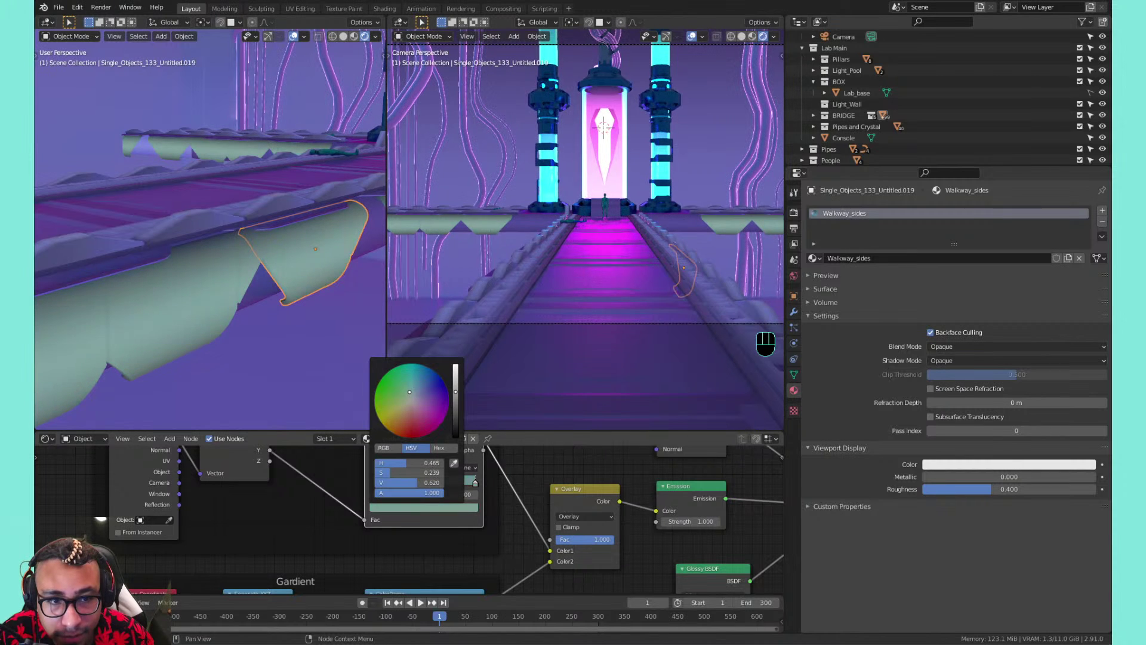
{"action": "key", "text": "ctrl+z"}
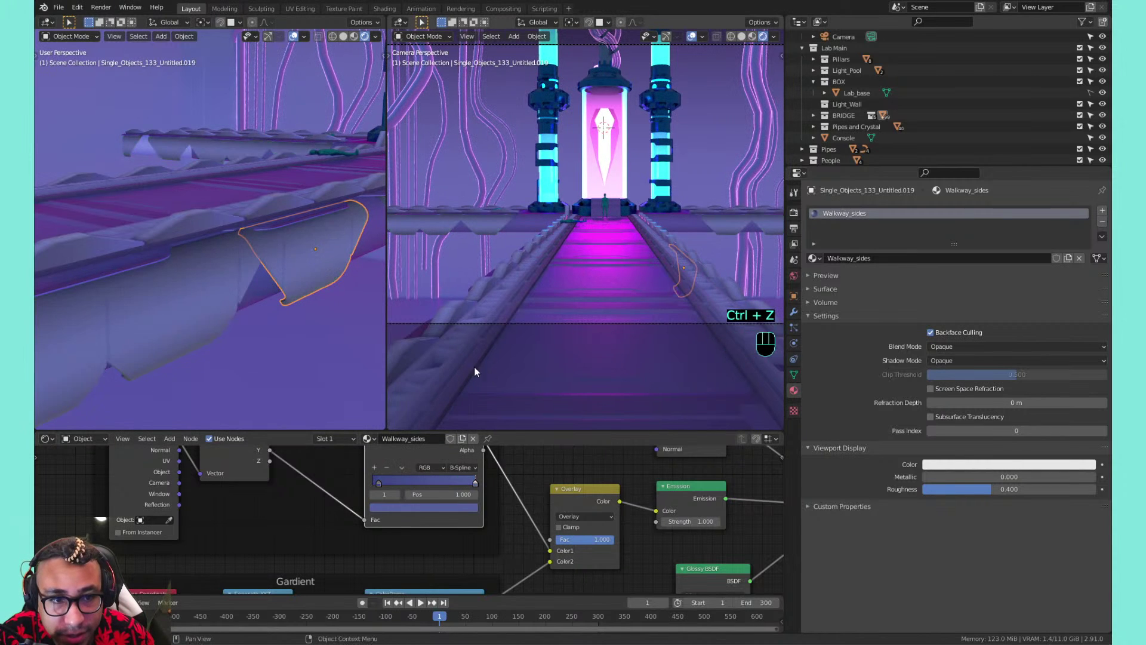
Examine the walkway's sides, ridges and rear crosswalk from several angles, checking which materials the parts use
{"action": "left_click", "coordinate": [166, 231]}
{"action": "middle_click_drag", "start_coordinate": [166, 231], "coordinate": [291, 229]}
{"action": "left_click", "coordinate": [128, 304]}
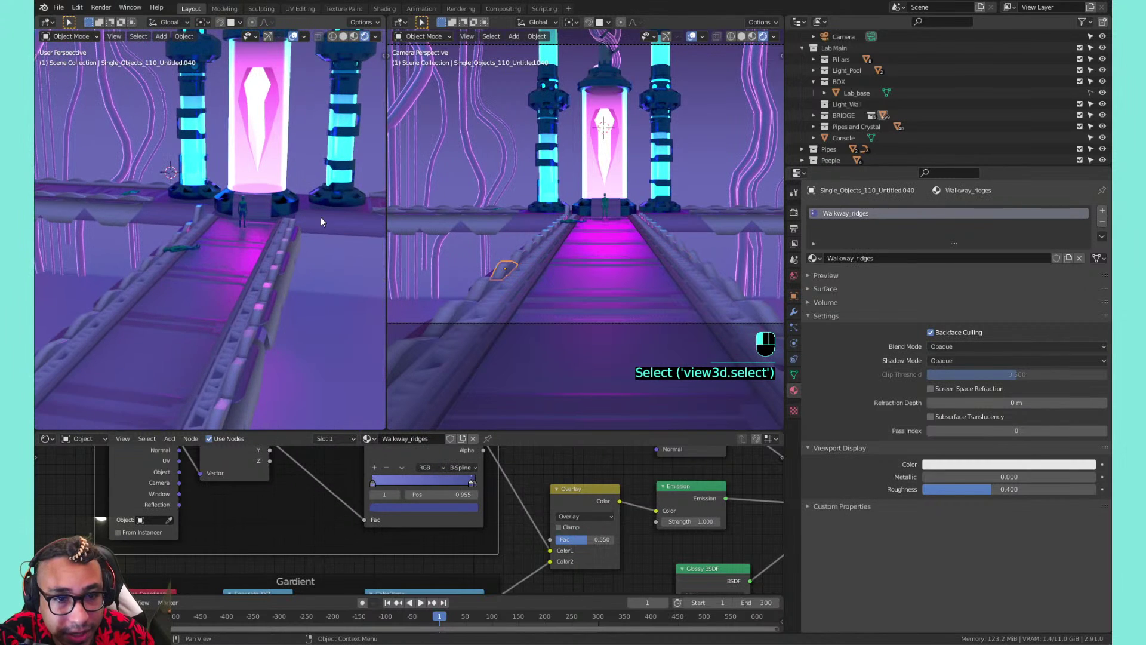
{"action": "left_click", "coordinate": [321, 222]}
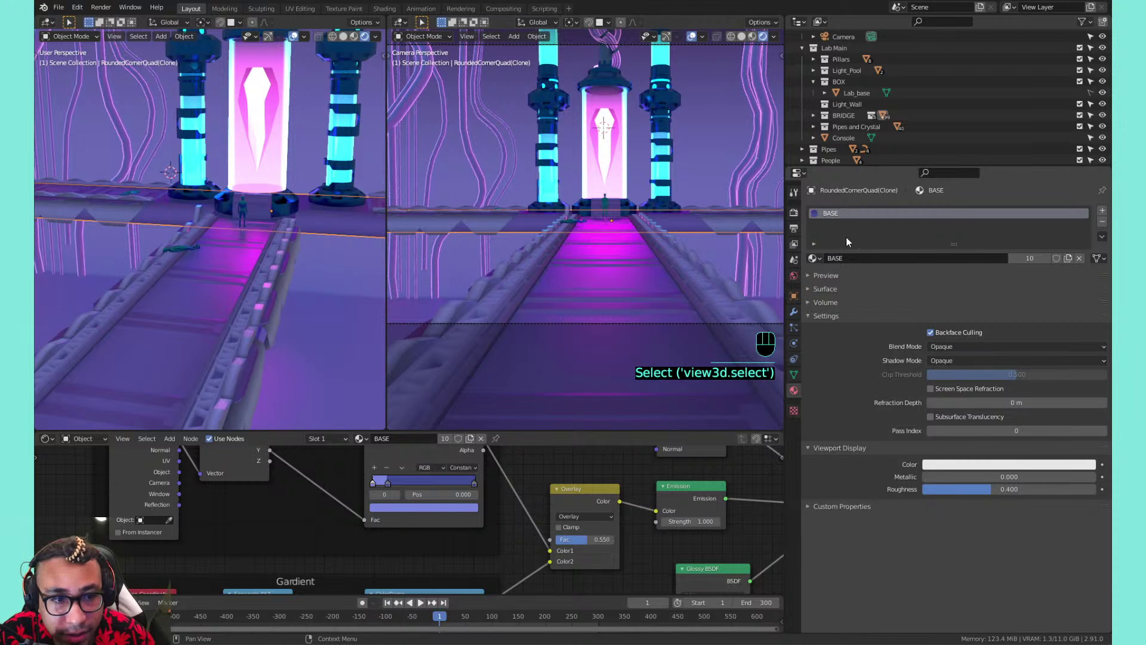
{"action": "scroll", "coordinate": [335, 285], "scroll_direction": "down", "scroll_amount": 2}
{"action": "scroll", "coordinate": [336, 285], "scroll_direction": "up", "scroll_amount": 3}
{"action": "scroll", "coordinate": [338, 285], "scroll_direction": "down", "scroll_amount": 1}
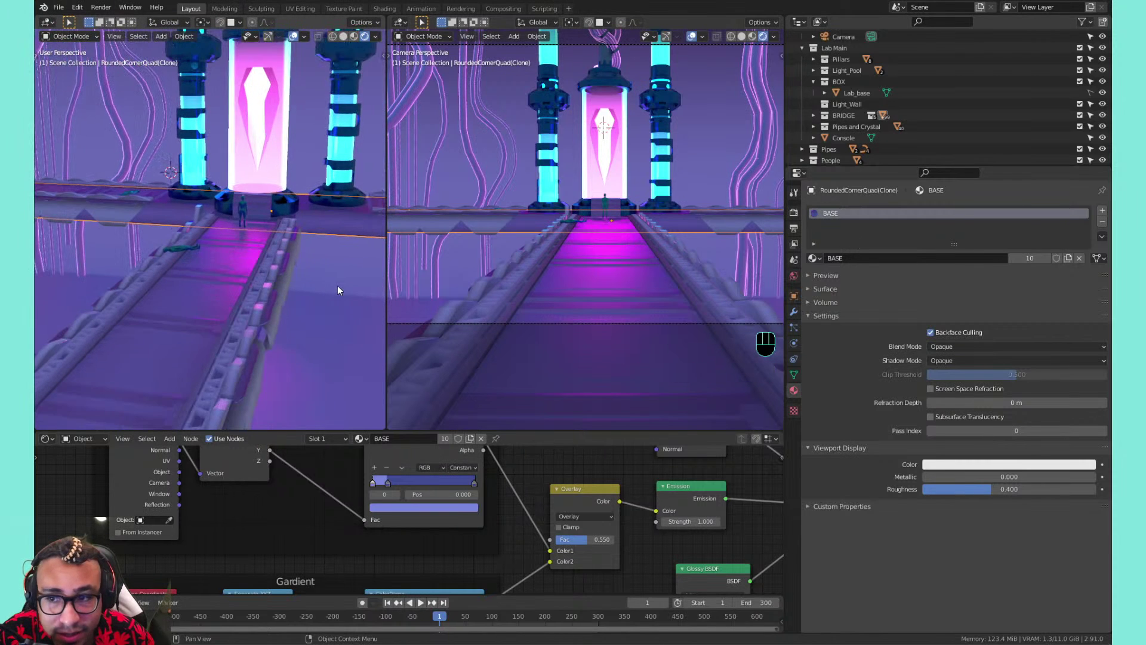
{"action": "middle_click_drag", "start_coordinate": [338, 285], "coordinate": [249, 280], "text": "shift"}
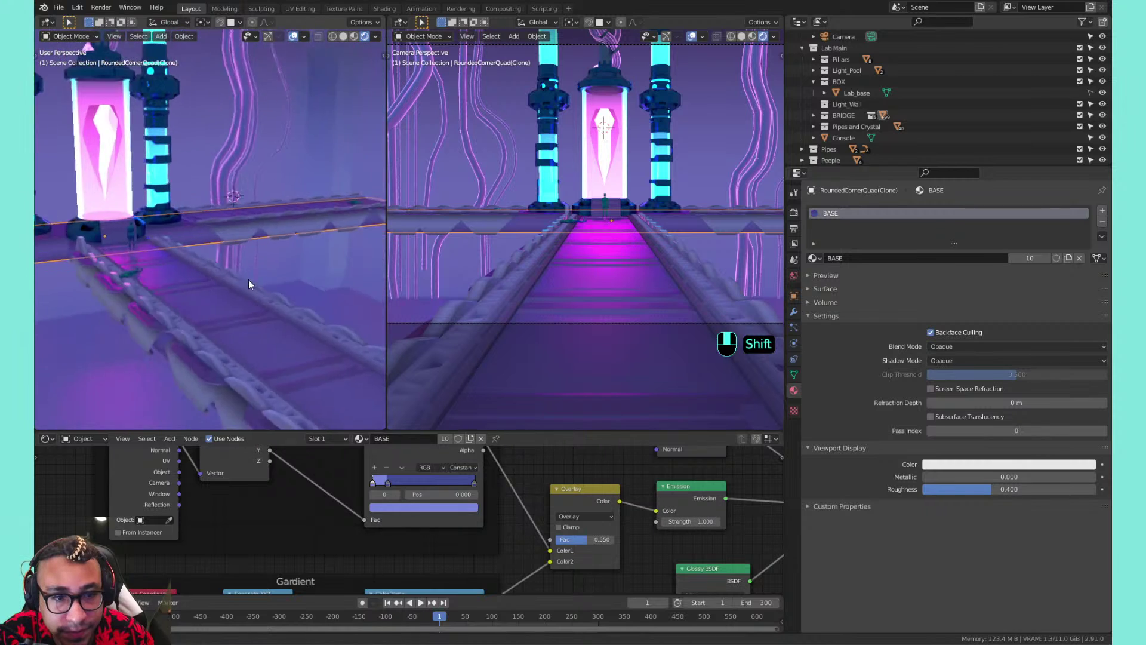
{"action": "scroll", "coordinate": [257, 275], "scroll_direction": "down", "scroll_amount": 2}
Rename the BASE.001 material on the pillar's bottom ring to Metal
{"action": "left_click", "coordinate": [158, 224]}
{"action": "scroll", "coordinate": [202, 220], "scroll_direction": "up", "scroll_amount": 4}
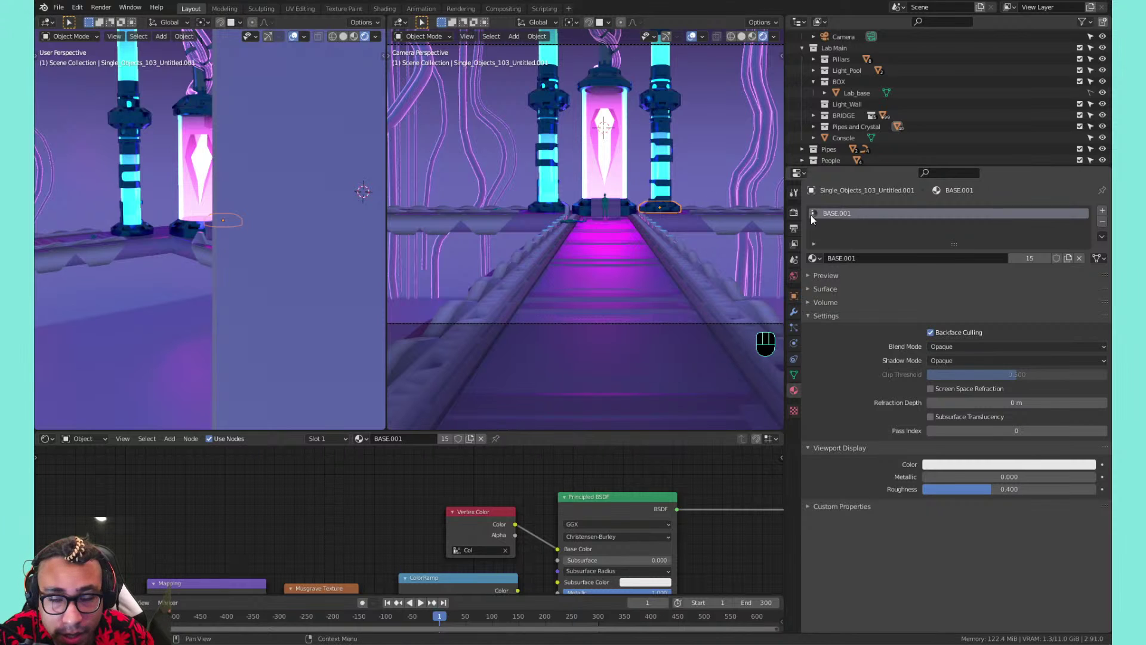
{"action": "type", "text": "Metal"}
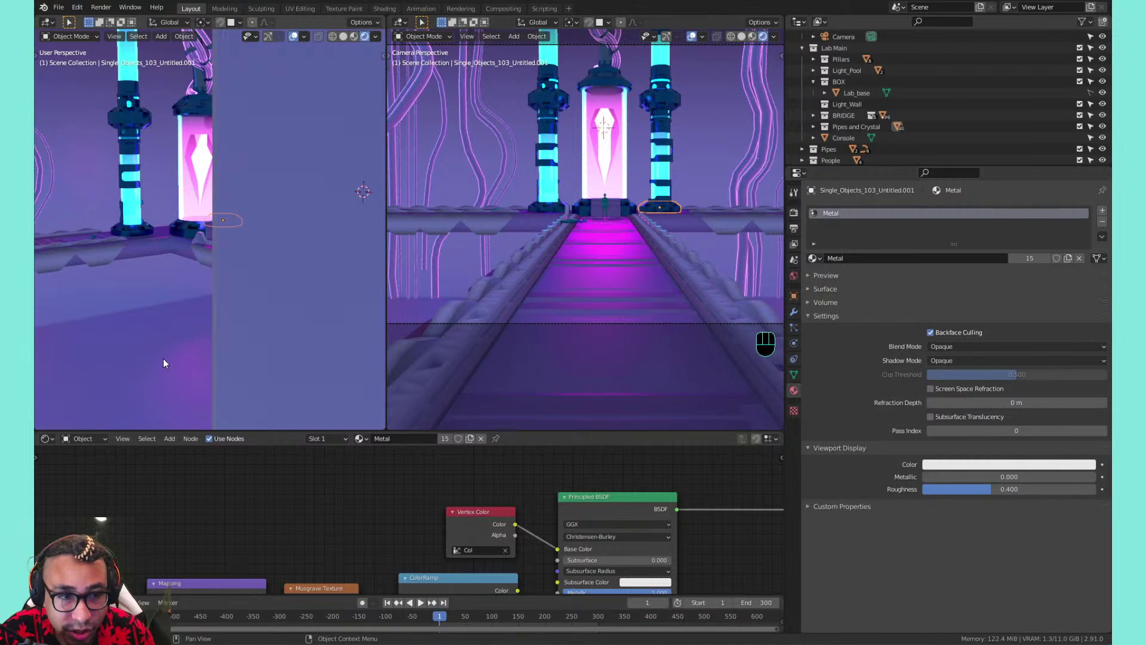
Insert a Hue Saturation Value node between Vertex Color and the Principled BSDF's Base Color in the Metal material
{"action": "middle_click_drag", "start_coordinate": [163, 358], "coordinate": [165, 328]}
{"action": "scroll", "coordinate": [257, 275], "scroll_direction": "up", "scroll_amount": 3}
{"action": "middle_click_drag", "start_coordinate": [239, 249], "coordinate": [228, 345], "text": "shift"}
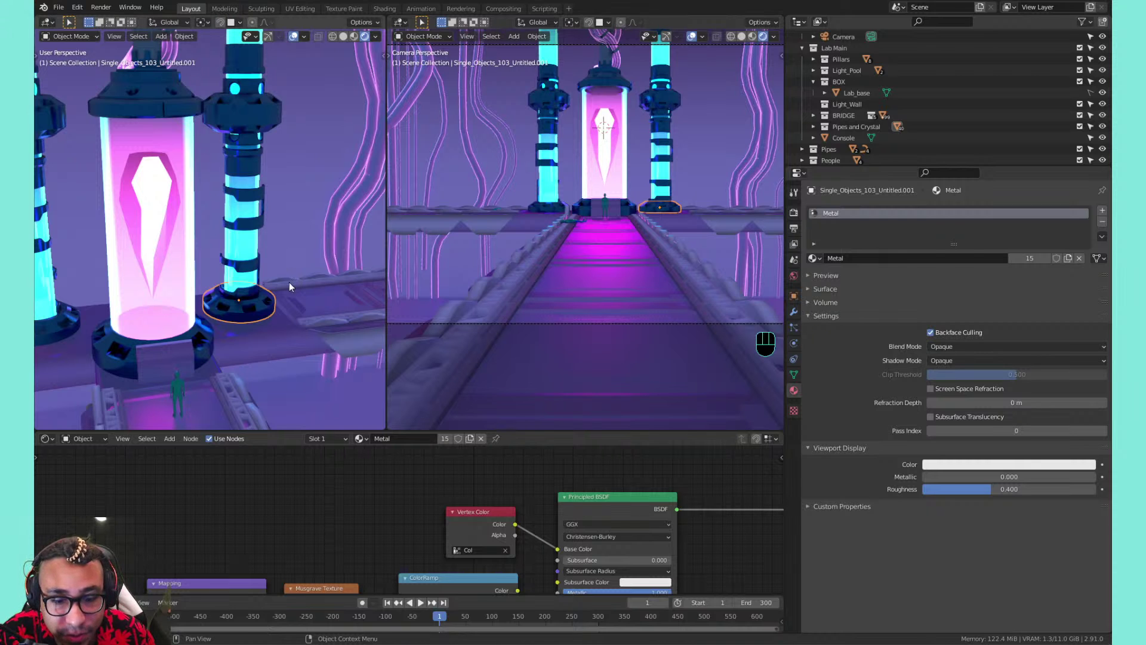
{"action": "scroll", "coordinate": [568, 525], "scroll_direction": "down", "scroll_amount": 4}
{"action": "middle_click_drag", "start_coordinate": [502, 537], "coordinate": [409, 464]}
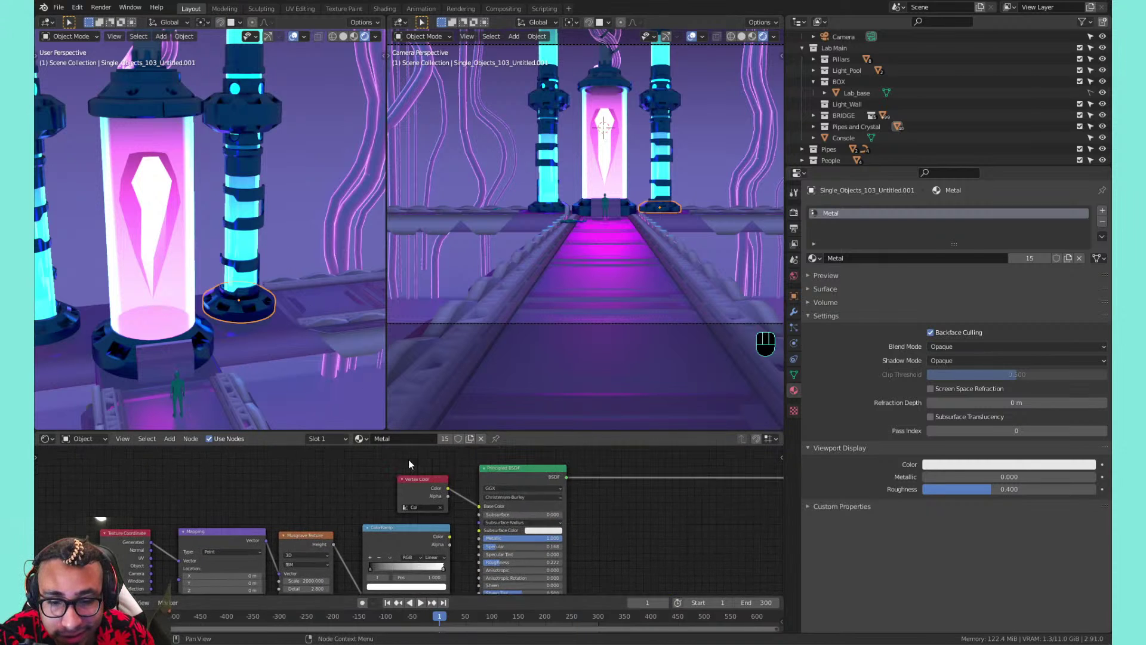
{"action": "middle_click_drag", "start_coordinate": [619, 519], "coordinate": [699, 529]}
{"action": "scroll", "coordinate": [644, 525], "scroll_direction": "up", "scroll_amount": 7}
{"action": "left_click_drag", "start_coordinate": [625, 493], "coordinate": [351, 488]}
{"action": "key", "text": "shift+a"}
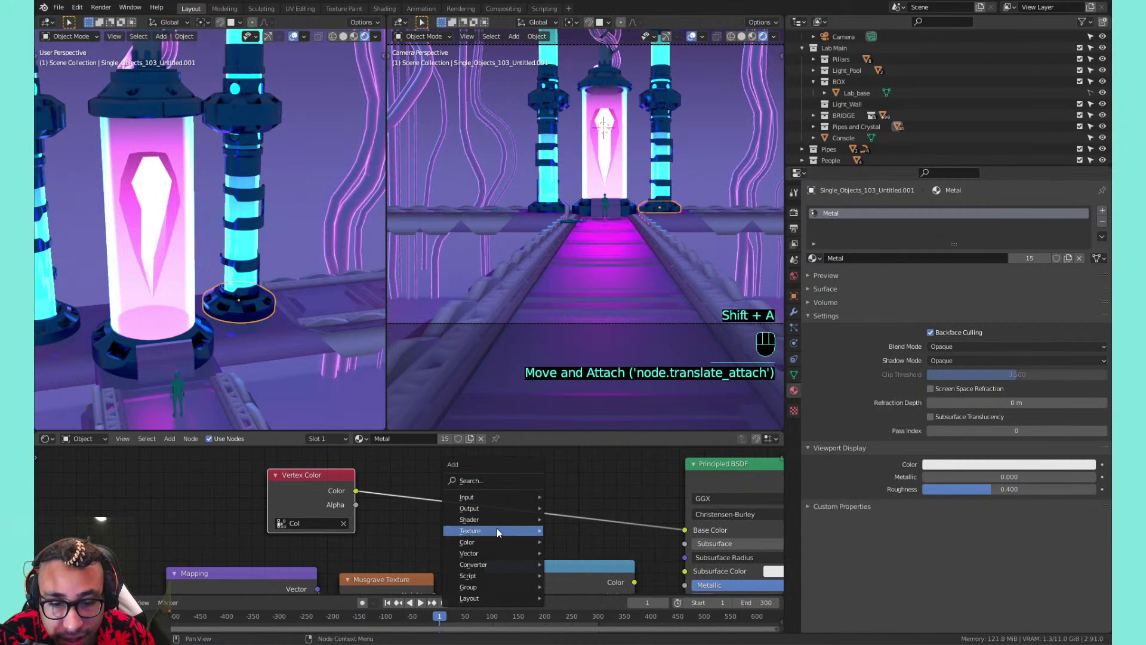
{"action": "mouse_move", "coordinate": [496, 553]}
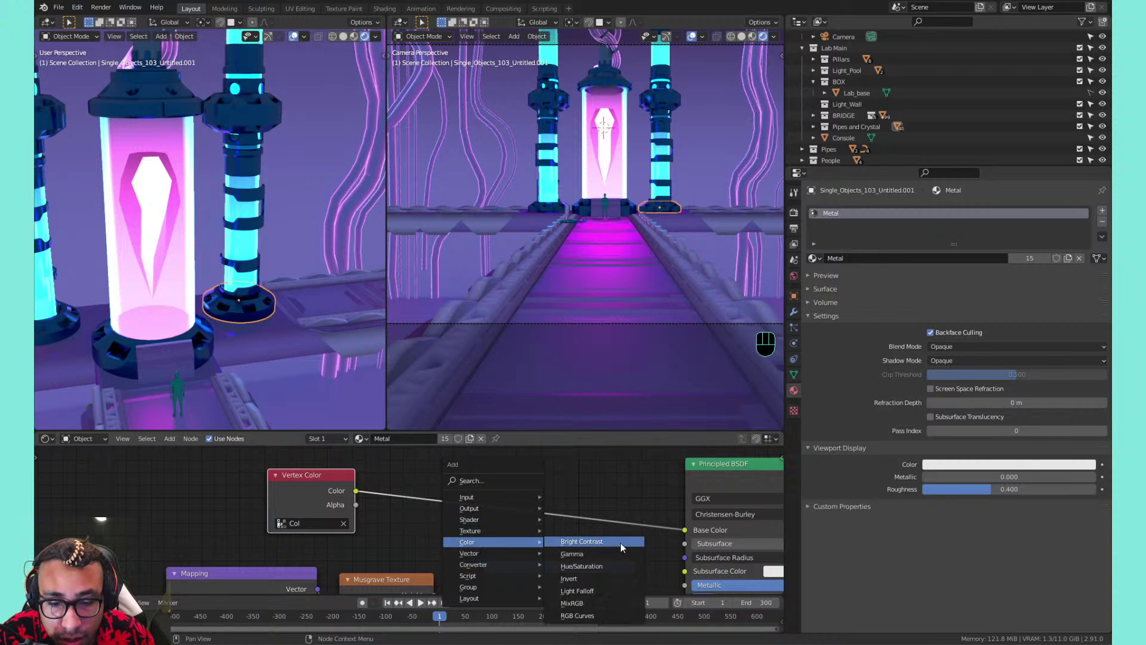
{"action": "left_click", "coordinate": [612, 565]}
{"action": "left_click", "coordinate": [405, 455]}
Shift the Metal color toward purple with Hue 0.590, Saturation 1.120 and Value 1.430, and check the pillars in the scene
{"action": "mouse_move", "coordinate": [449, 494]}
{"action": "left_mouse_down"}
{"action": "mouse_move", "coordinate": [382, 494]}
{"action": "mouse_move", "coordinate": [477, 494]}
{"action": "mouse_move", "coordinate": [461, 494]}
{"action": "mouse_move", "coordinate": [492, 507]}
{"action": "mouse_move", "coordinate": [452, 536]}
{"action": "mouse_move", "coordinate": [423, 507]}
{"action": "mouse_move", "coordinate": [442, 508]}
{"action": "left_mouse_up"}
{"action": "key", "text": "ctrl+z"}
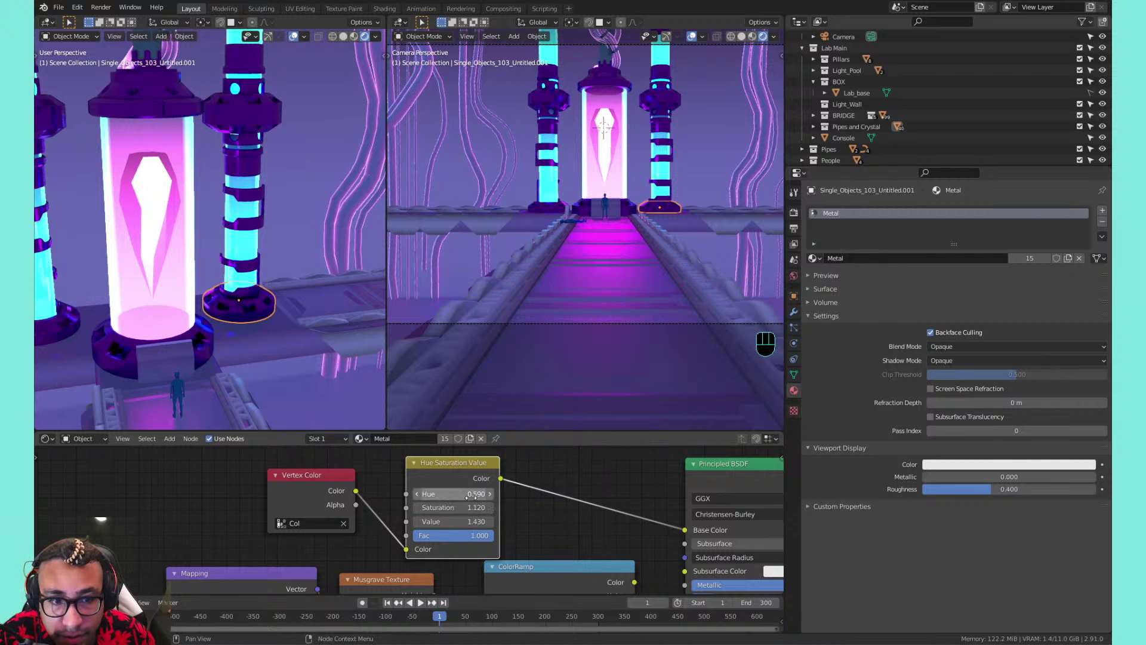
{"action": "scroll", "coordinate": [245, 283], "scroll_direction": "down", "scroll_amount": 2}
{"action": "middle_click_drag", "start_coordinate": [245, 283], "coordinate": [280, 227]}
{"action": "mouse_move", "coordinate": [280, 227]}
{"action": "middle_mouse_down", "text": "shift"}
{"action": "mouse_move", "coordinate": [263, 212]}
{"action": "mouse_move", "coordinate": [284, 206]}
{"action": "middle_mouse_up", "text": "shift"}
{"action": "scroll", "coordinate": [267, 210], "scroll_direction": "down", "scroll_amount": 2}
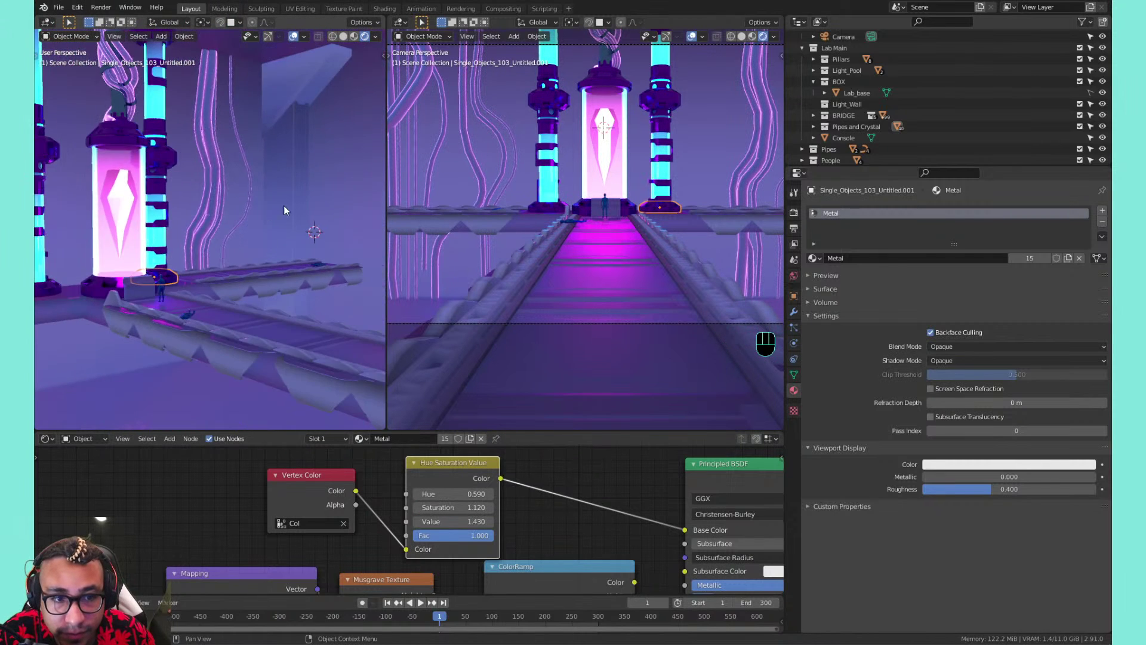
Look over the recolored pillars and the whole lab room from a distance, and save the file
{"action": "scroll", "coordinate": [283, 207], "scroll_direction": "down", "scroll_amount": 2}
{"action": "scroll", "coordinate": [221, 239], "scroll_direction": "up", "scroll_amount": 1}
{"action": "middle_click_drag", "start_coordinate": [206, 246], "coordinate": [240, 241]}
{"action": "middle_click_drag", "start_coordinate": [240, 241], "coordinate": [271, 278], "text": "shift"}
{"action": "scroll", "coordinate": [273, 280], "scroll_direction": "up", "scroll_amount": 1}
{"action": "scroll", "coordinate": [286, 312], "scroll_direction": "down", "scroll_amount": 1}
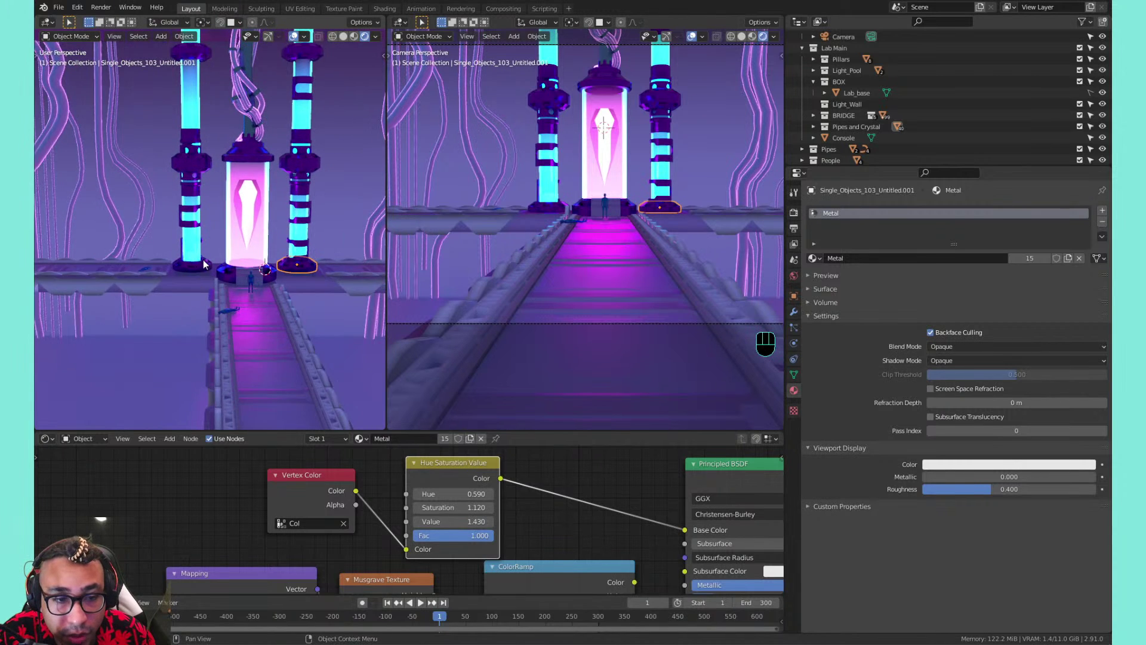
{"action": "scroll", "coordinate": [188, 260], "scroll_direction": "down", "scroll_amount": 1}
{"action": "middle_click_drag", "start_coordinate": [187, 260], "coordinate": [168, 269], "text": "shift"}
{"action": "scroll", "coordinate": [208, 251], "scroll_direction": "down", "scroll_amount": 1}
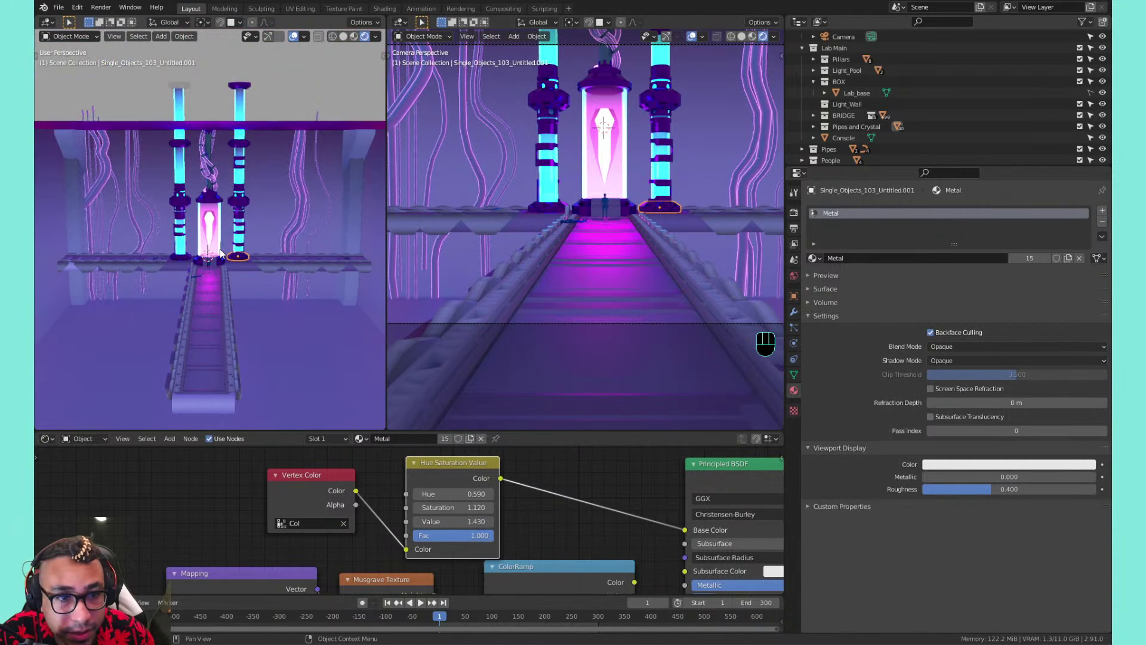
{"action": "key", "text": "ctrl+s"}
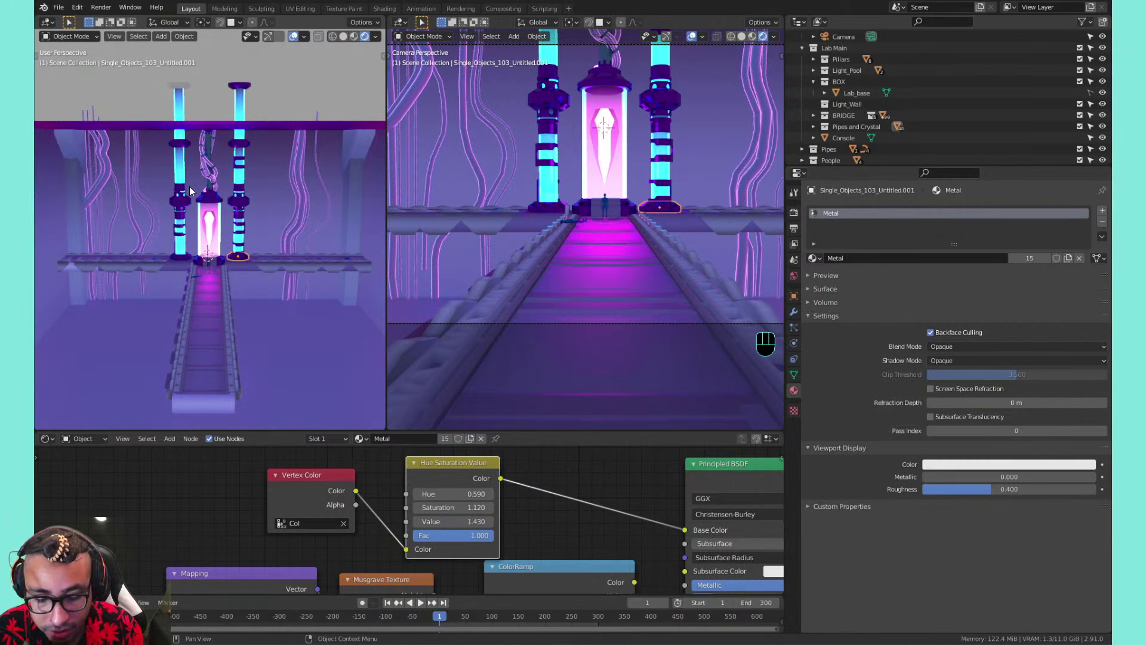
Try adjusting the color ramp of the BASE material on the inner tube below the front pillar's upper ring
{"action": "scroll", "coordinate": [210, 177], "scroll_direction": "up", "scroll_amount": 4}
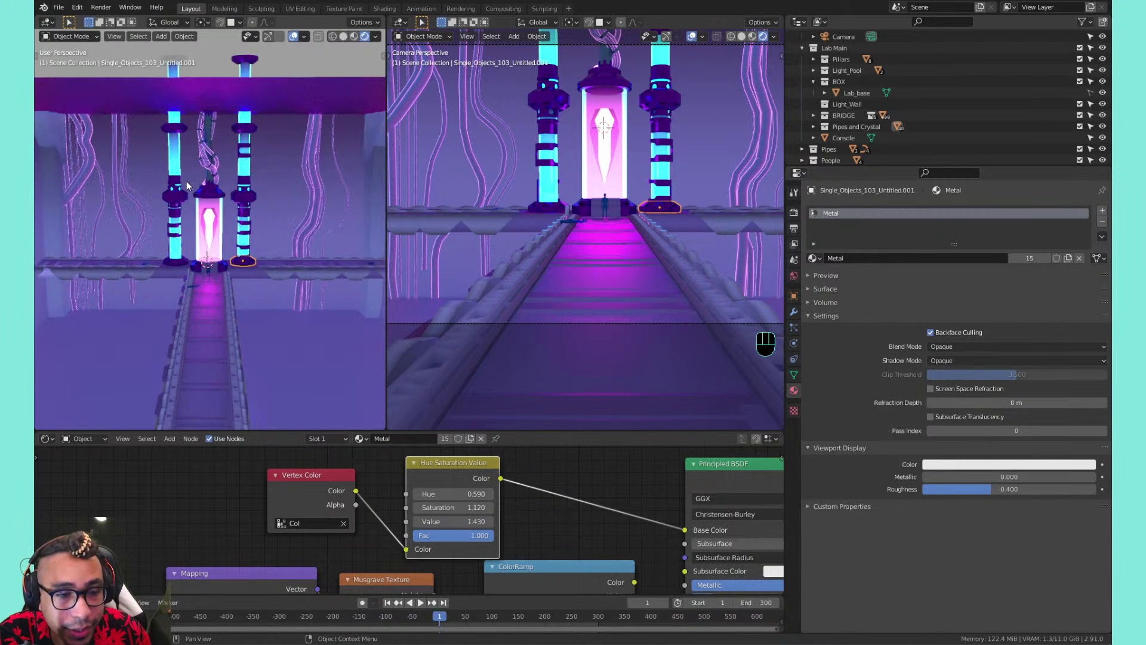
{"action": "mouse_move", "coordinate": [209, 173]}
{"action": "middle_mouse_down"}
{"action": "mouse_move", "coordinate": [207, 157]}
{"action": "mouse_move", "coordinate": [199, 196]}
{"action": "mouse_move", "coordinate": [239, 233]}
{"action": "mouse_move", "coordinate": [175, 205]}
{"action": "mouse_move", "coordinate": [356, 297]}
{"action": "middle_mouse_up"}
{"action": "left_click", "coordinate": [195, 209]}
{"action": "scroll", "coordinate": [238, 229], "scroll_direction": "up", "scroll_amount": 3}
{"action": "scroll", "coordinate": [242, 229], "scroll_direction": "down", "scroll_amount": 4}
{"action": "scroll", "coordinate": [241, 230], "scroll_direction": "up", "scroll_amount": 3}
{"action": "left_click", "coordinate": [144, 224]}
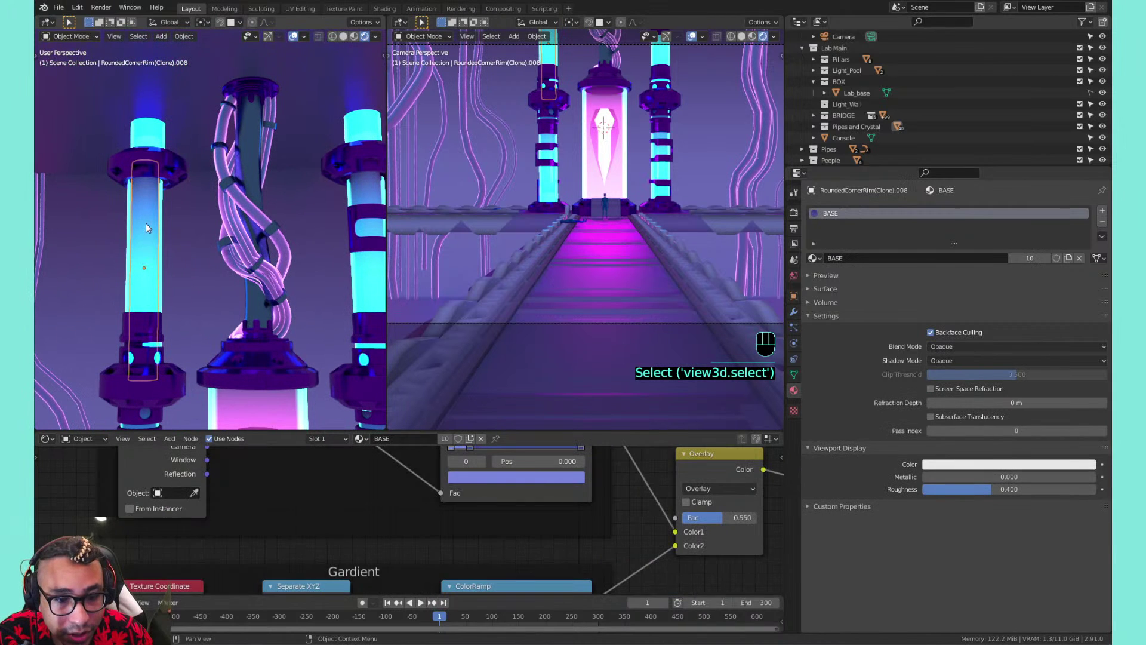
{"action": "middle_click_drag", "start_coordinate": [236, 276], "coordinate": [289, 295], "text": "shift"}
{"action": "scroll", "coordinate": [246, 270], "scroll_direction": "up", "scroll_amount": 2}
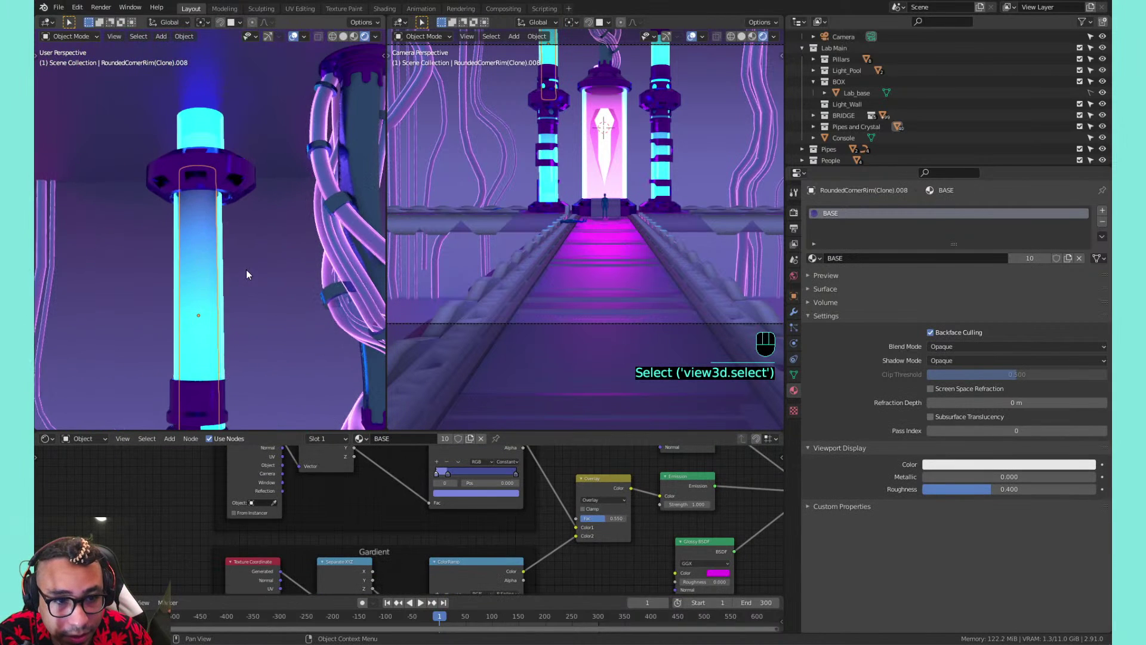
{"action": "left_click", "coordinate": [450, 472]}
{"action": "mouse_move", "coordinate": [454, 473]}
{"action": "left_mouse_down"}
{"action": "mouse_move", "coordinate": [491, 468]}
{"action": "mouse_move", "coordinate": [467, 468]}
{"action": "left_mouse_up"}
{"action": "key", "text": "ctrl+z"}
{"action": "scroll", "coordinate": [449, 464], "scroll_direction": "down", "scroll_amount": 5}
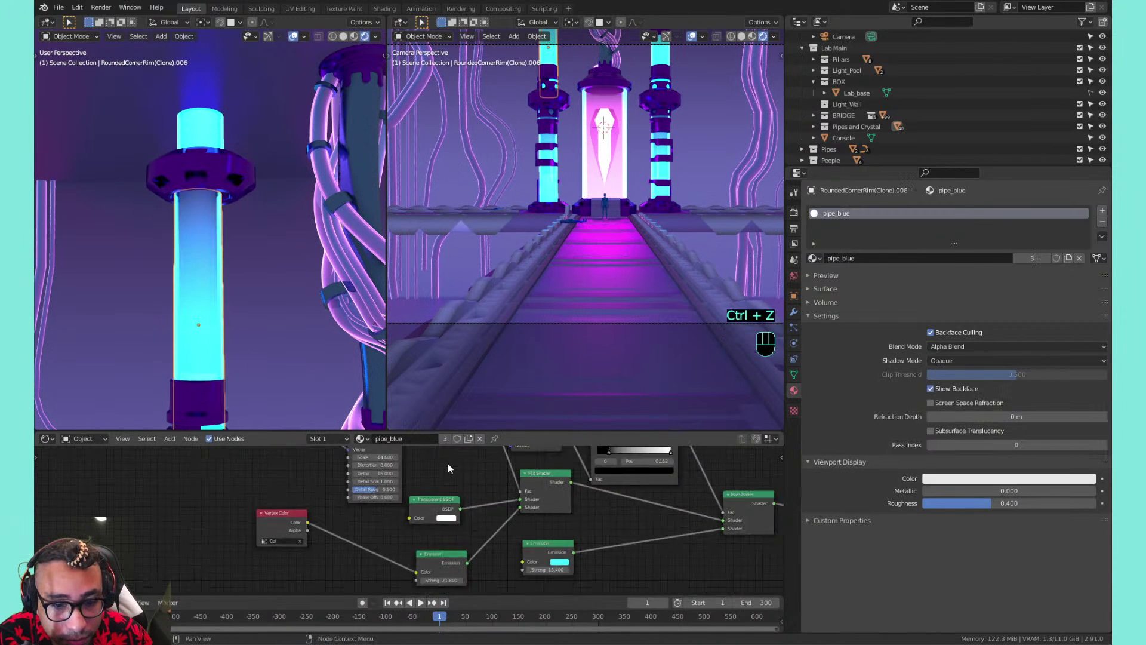
Try flipping the Cell Color ramp of the BASE material on the pillar's topmost inner tube
{"action": "left_click", "coordinate": [169, 180]}
{"action": "left_click", "coordinate": [198, 128]}
{"action": "middle_click_drag", "start_coordinate": [227, 229], "coordinate": [222, 309], "text": "shift"}
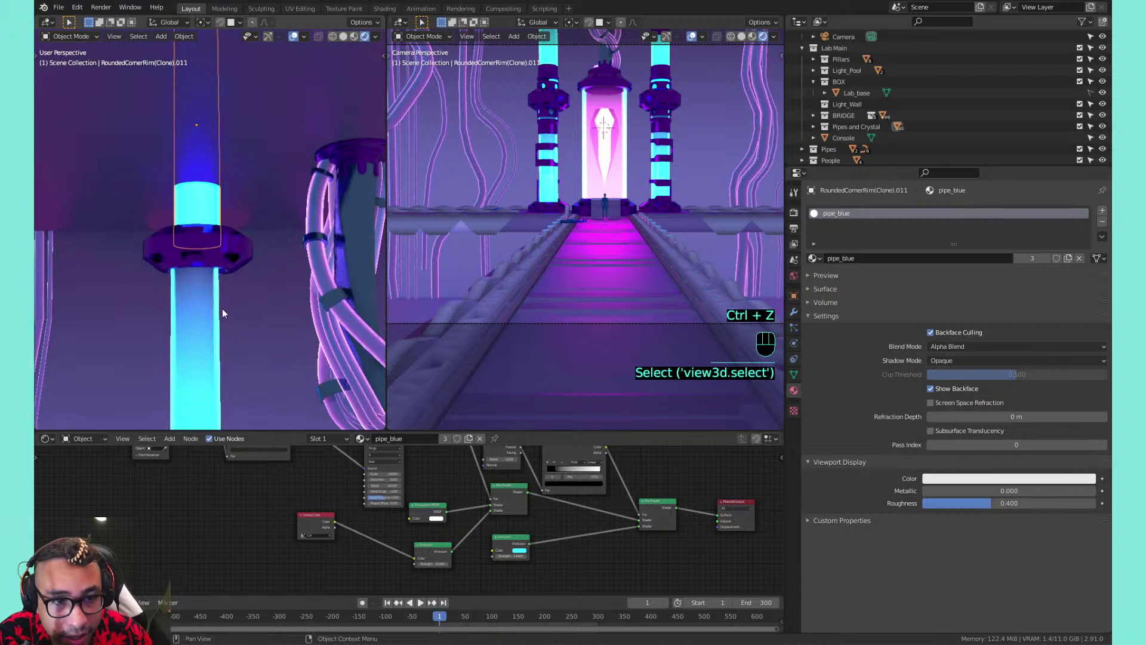
{"action": "mouse_move", "coordinate": [205, 207]}
{"action": "middle_mouse_down", "text": "shift"}
{"action": "mouse_move", "coordinate": [221, 224]}
{"action": "mouse_move", "coordinate": [192, 217]}
{"action": "mouse_move", "coordinate": [180, 191]}
{"action": "middle_mouse_up", "text": "shift"}
{"action": "scroll", "coordinate": [209, 217], "scroll_direction": "down", "scroll_amount": 6}
{"action": "scroll", "coordinate": [177, 185], "scroll_direction": "up", "scroll_amount": 4}
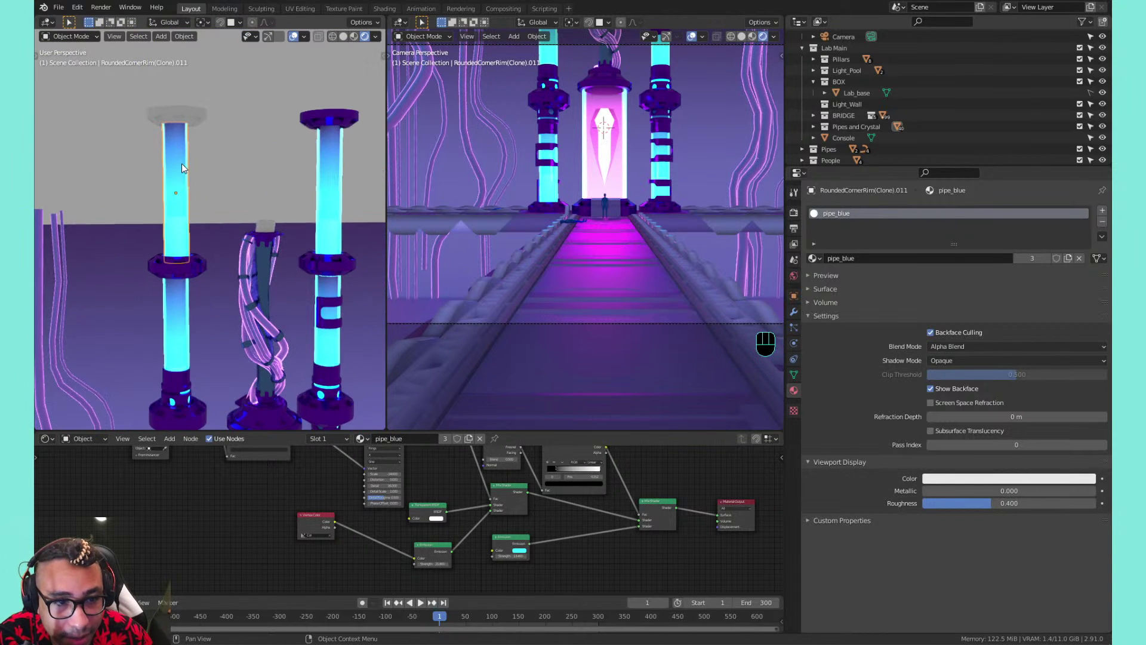
{"action": "left_click", "coordinate": [182, 163]}
{"action": "scroll", "coordinate": [446, 486], "scroll_direction": "up", "scroll_amount": 5}
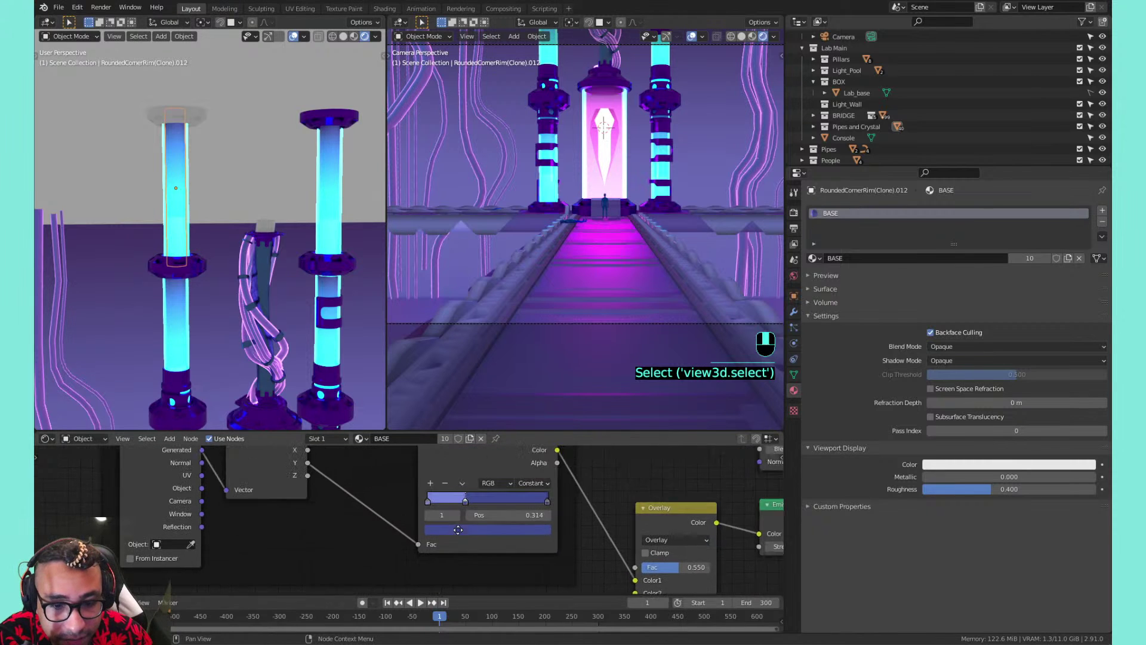
{"action": "left_click", "coordinate": [467, 480]}
{"action": "left_click", "coordinate": [479, 495]}
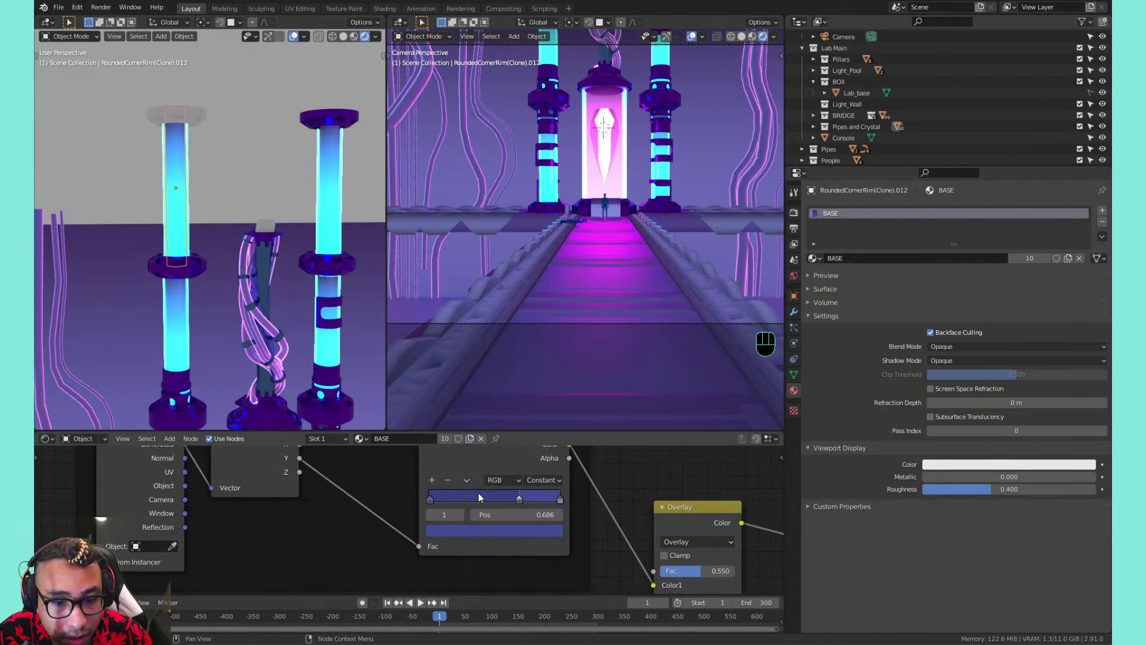
{"action": "key", "text": "ctrl+z"}
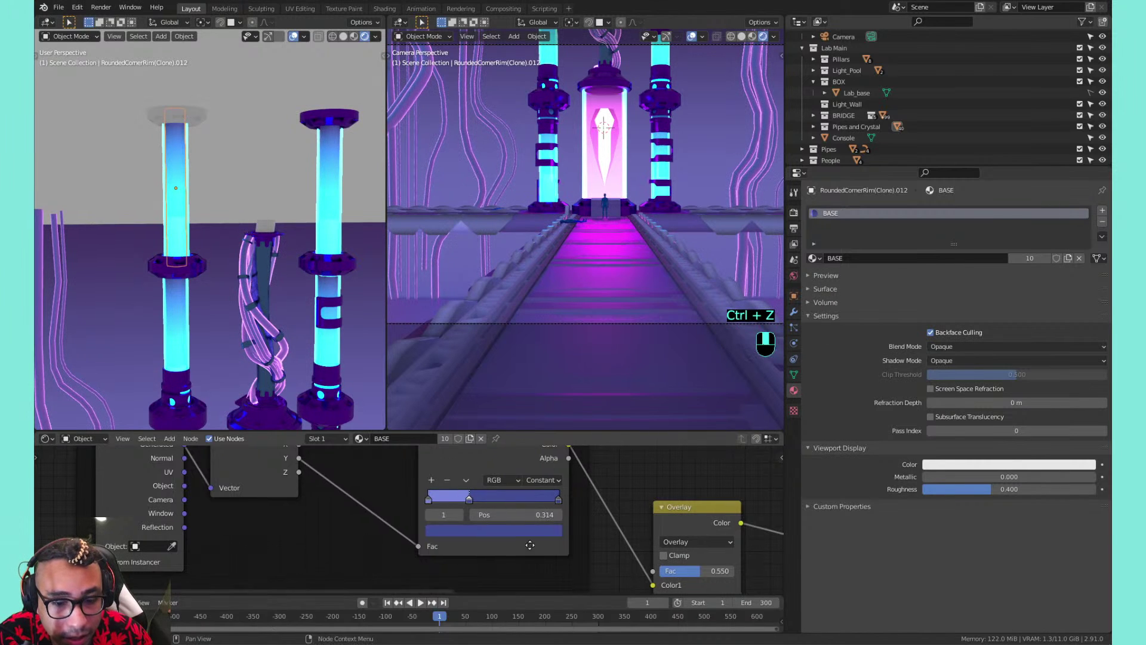
Go back to the pipe_blue material on the pillar's topmost outer tube, review its nodes and save the file
{"action": "middle_click_drag", "start_coordinate": [529, 542], "coordinate": [488, 420]}
{"action": "middle_click_drag", "start_coordinate": [462, 562], "coordinate": [463, 521]}
{"action": "left_click_drag", "start_coordinate": [456, 549], "coordinate": [420, 548]}
{"action": "key", "text": "ctrl+z"}
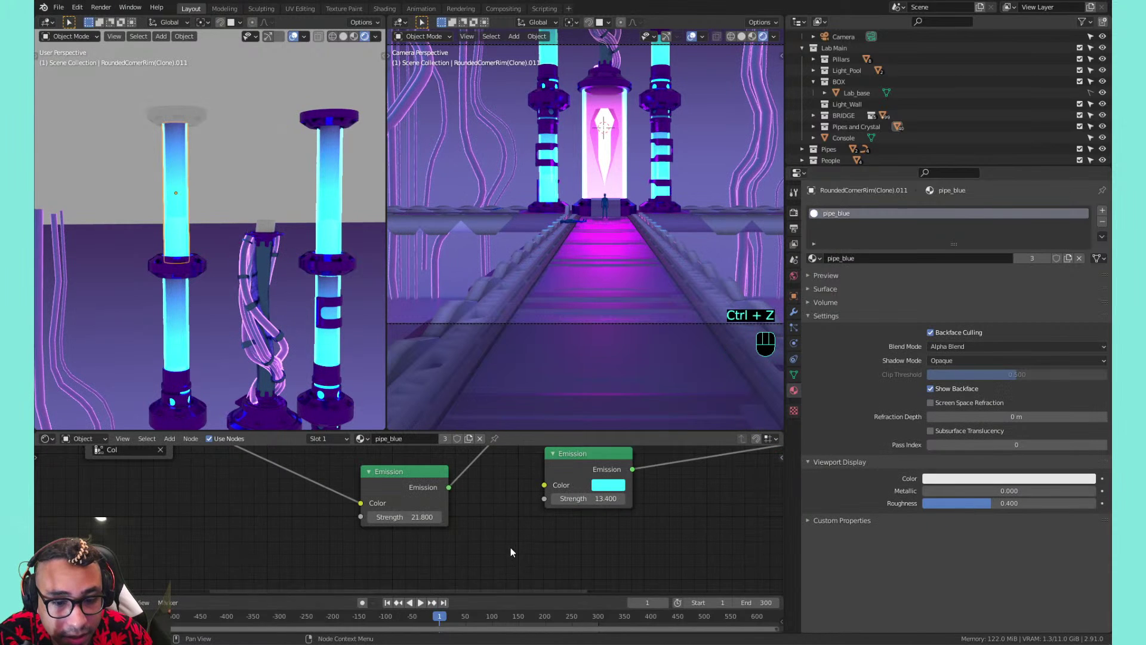
{"action": "middle_click_drag", "start_coordinate": [510, 547], "coordinate": [419, 466]}
{"action": "scroll", "coordinate": [420, 470], "scroll_direction": "up", "scroll_amount": 3}
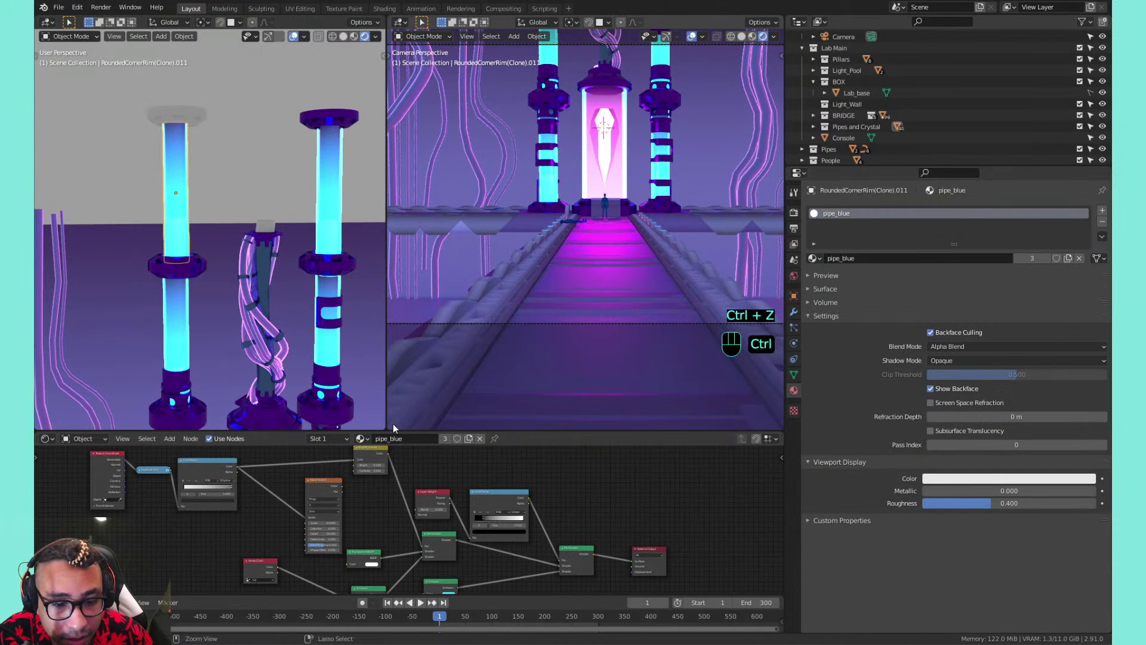
{"action": "key", "text": "ctrl+s"}
Try rotating the pillar's topmost inner tube freely to turn its gradient around
{"action": "scroll", "coordinate": [338, 304], "scroll_direction": "down", "scroll_amount": 4}
{"action": "middle_click_drag", "start_coordinate": [324, 318], "coordinate": [284, 201]}
{"action": "scroll", "coordinate": [233, 198], "scroll_direction": "up", "scroll_amount": 3}
{"action": "scroll", "coordinate": [195, 179], "scroll_direction": "up", "scroll_amount": 4}
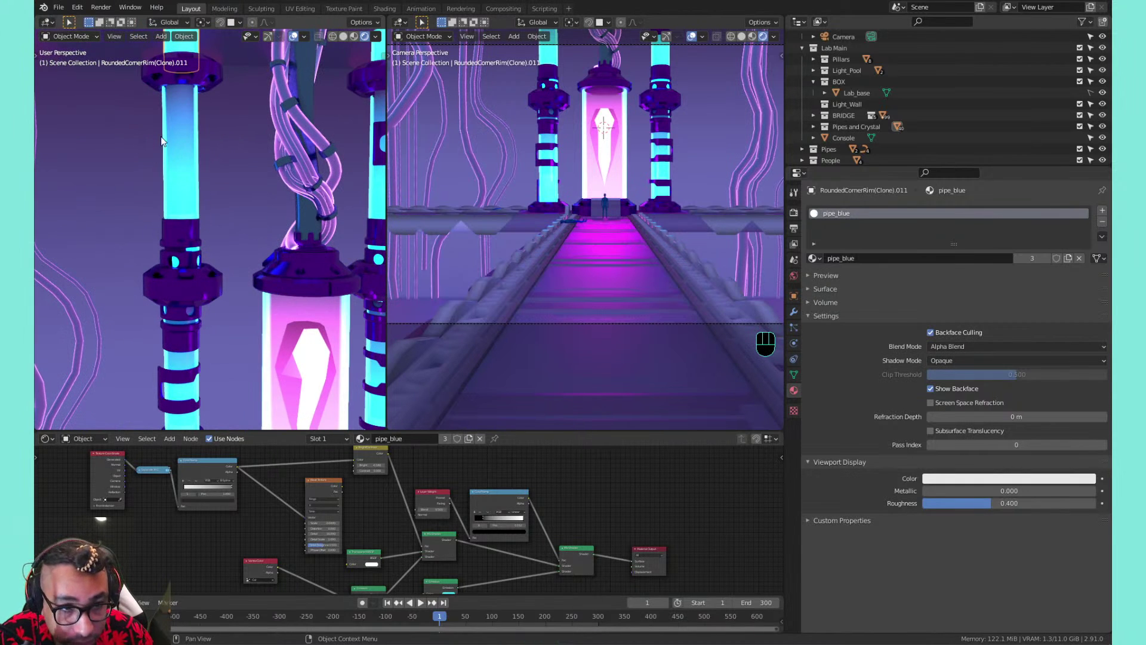
{"action": "left_click", "coordinate": [164, 137]}
{"action": "middle_click_drag", "start_coordinate": [177, 123], "coordinate": [218, 278]}
{"action": "left_click", "coordinate": [186, 174]}
{"action": "left_click", "coordinate": [192, 173]}
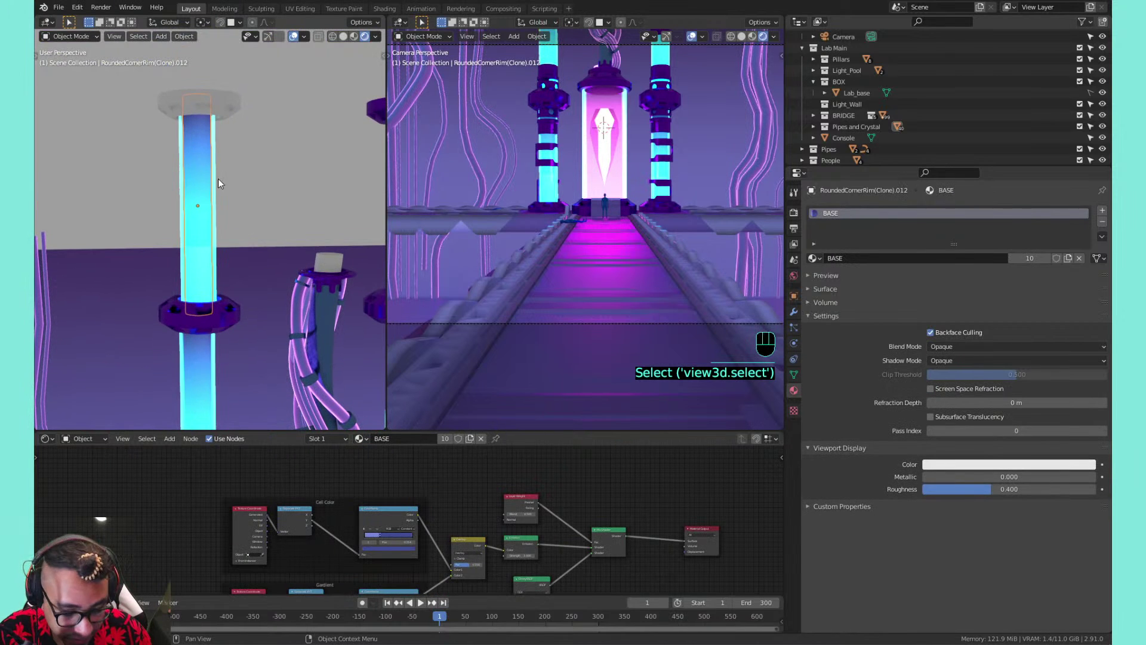
{"action": "key", "text": "r"}
{"action": "key", "text": "r"}
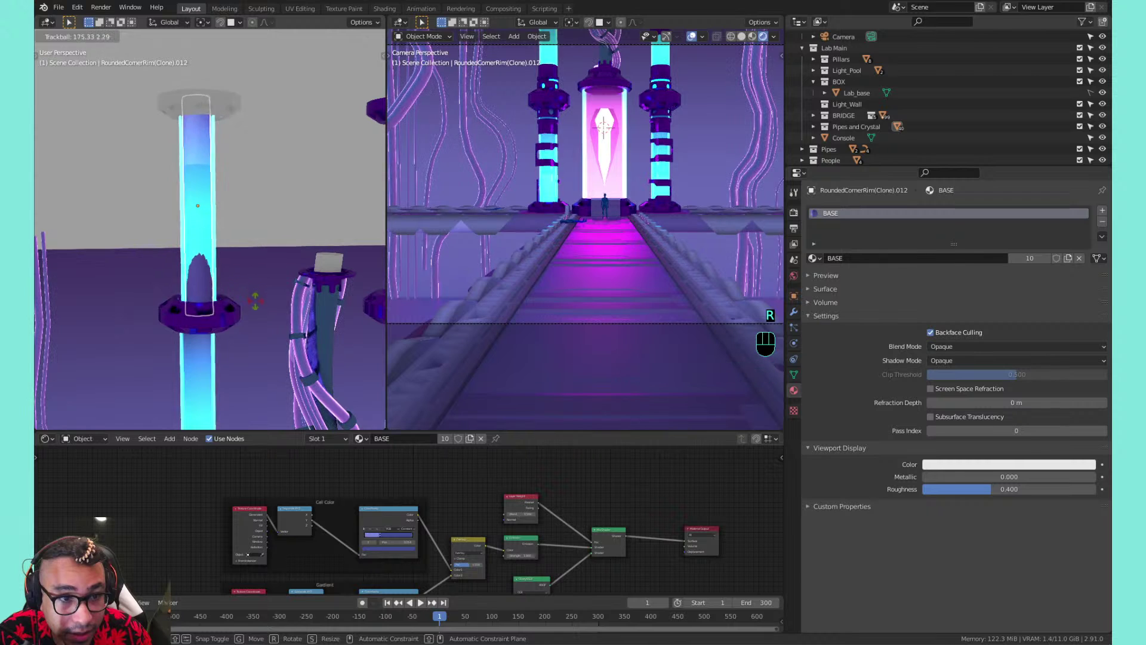
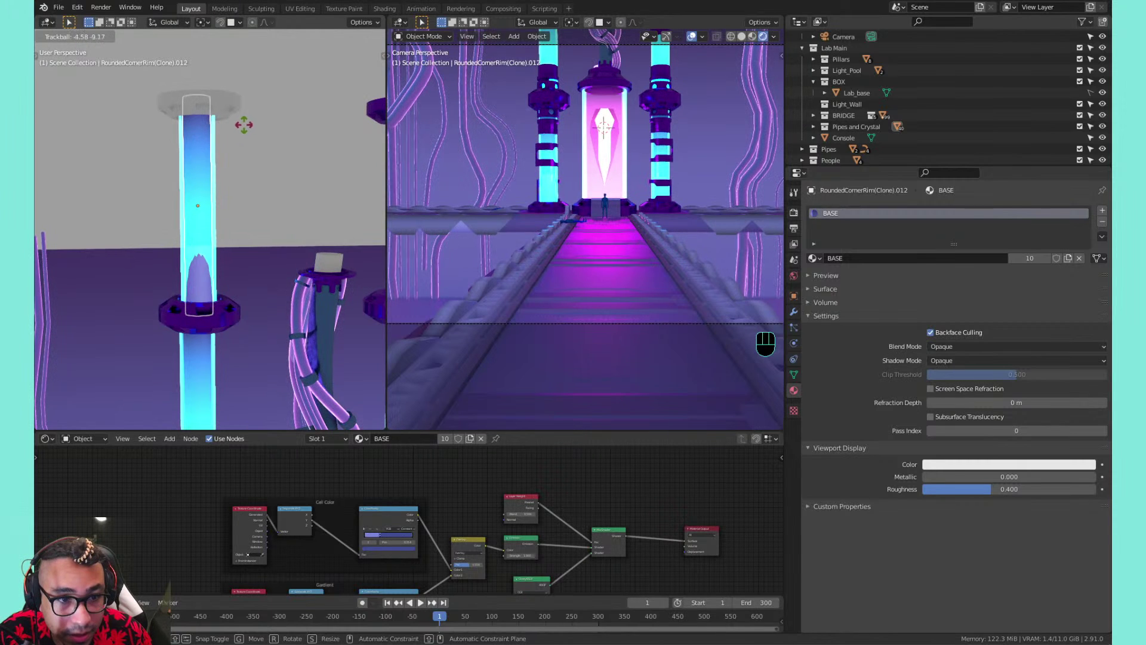
{"action": "right_click", "coordinate": [244, 125]}
Try flipping the color ramp in the pipe_blue material on the pillar's topmost outer tube
{"action": "left_click", "coordinate": [217, 156]}
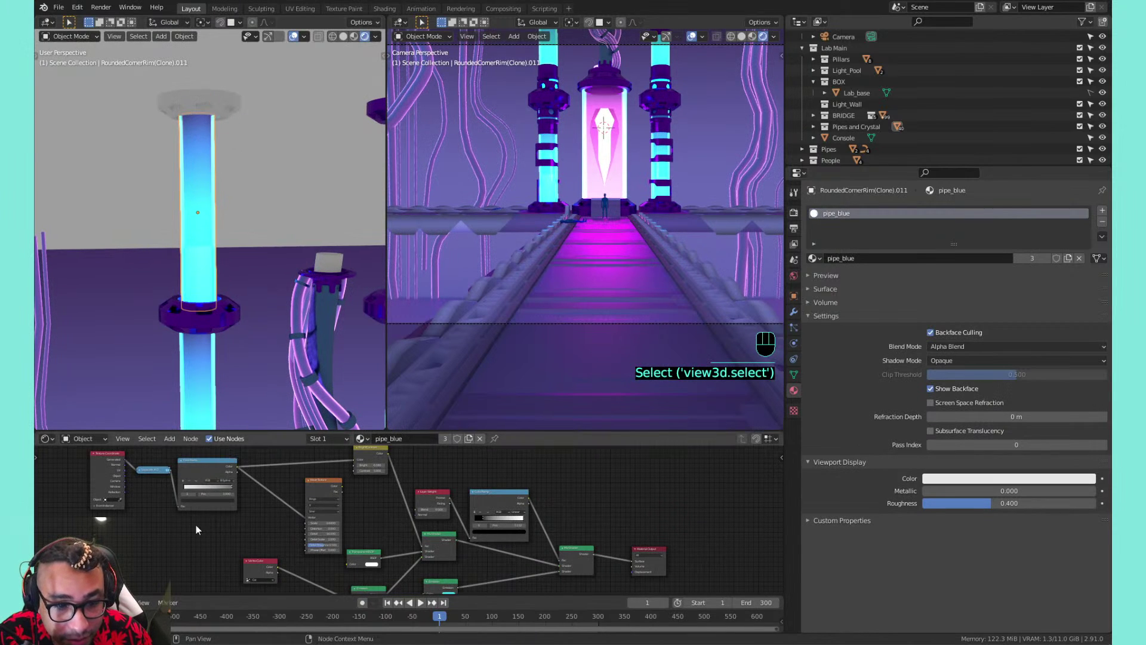
{"action": "scroll", "coordinate": [195, 526], "scroll_direction": "up", "scroll_amount": 3}
{"action": "middle_click_drag", "start_coordinate": [217, 506], "coordinate": [399, 502]}
{"action": "scroll", "coordinate": [299, 463], "scroll_direction": "up", "scroll_amount": 4}
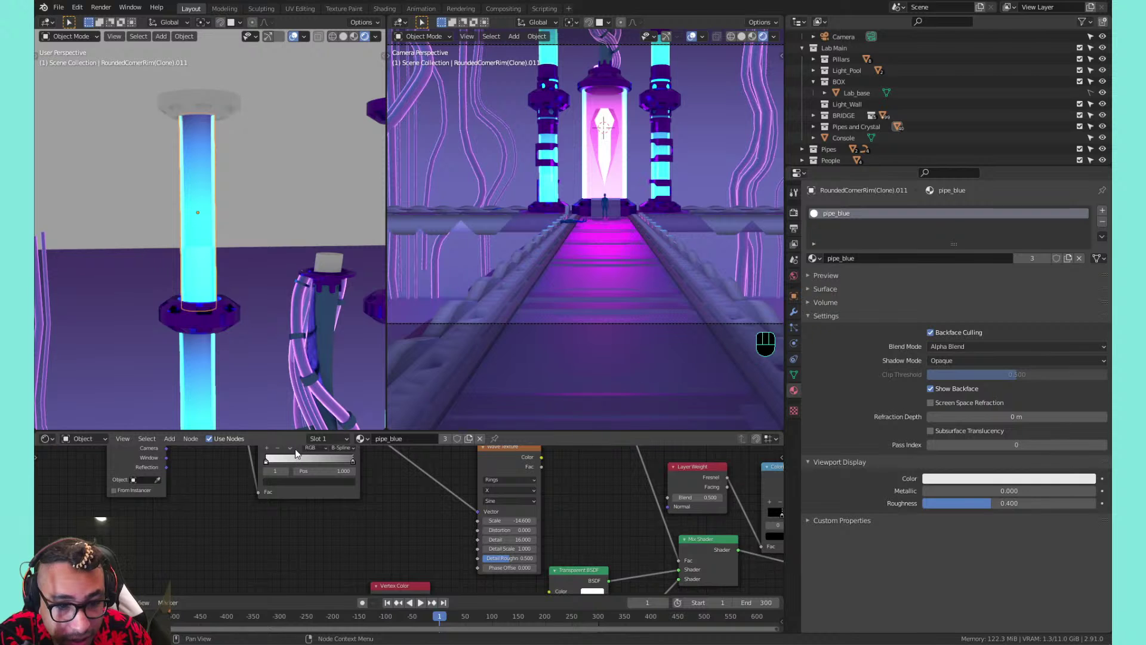
{"action": "left_click", "coordinate": [293, 449]}
{"action": "left_click", "coordinate": [300, 456]}
{"action": "scroll", "coordinate": [252, 317], "scroll_direction": "down", "scroll_amount": 2}
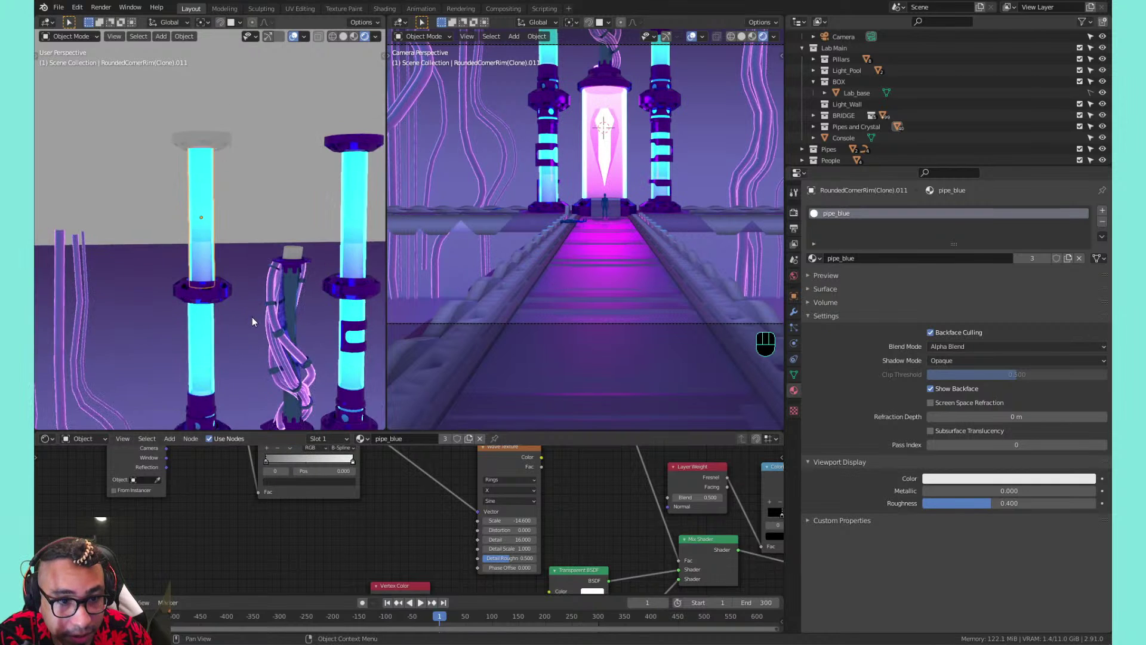
{"action": "key", "text": "ctrl+z"}
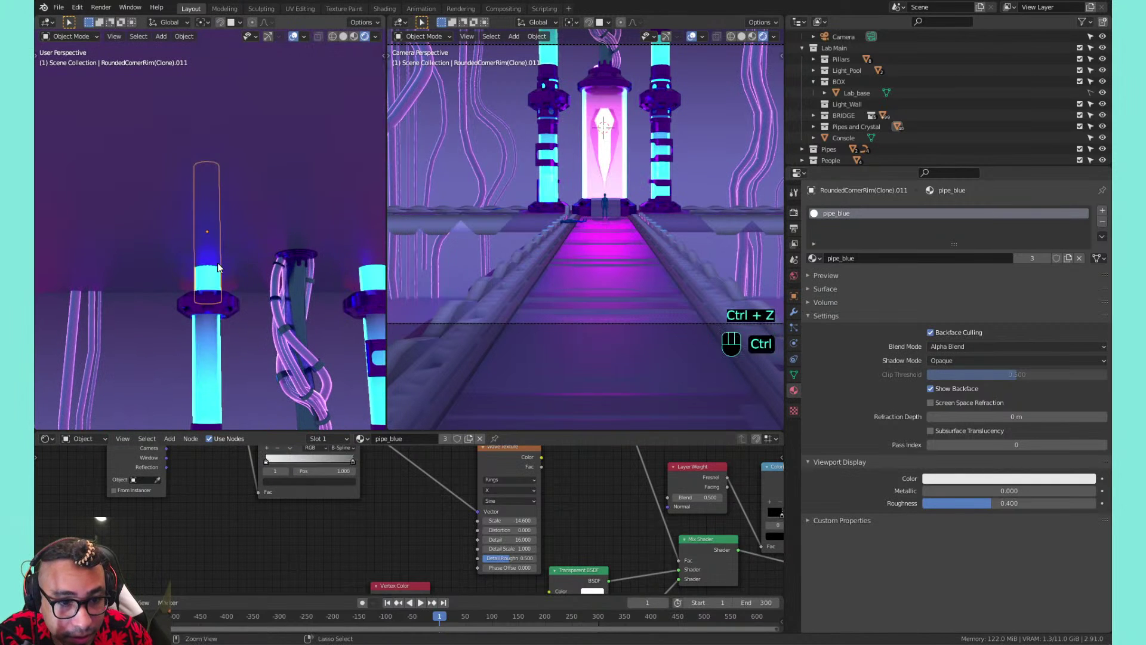
{"action": "middle_click_drag", "start_coordinate": [218, 264], "coordinate": [239, 347]}
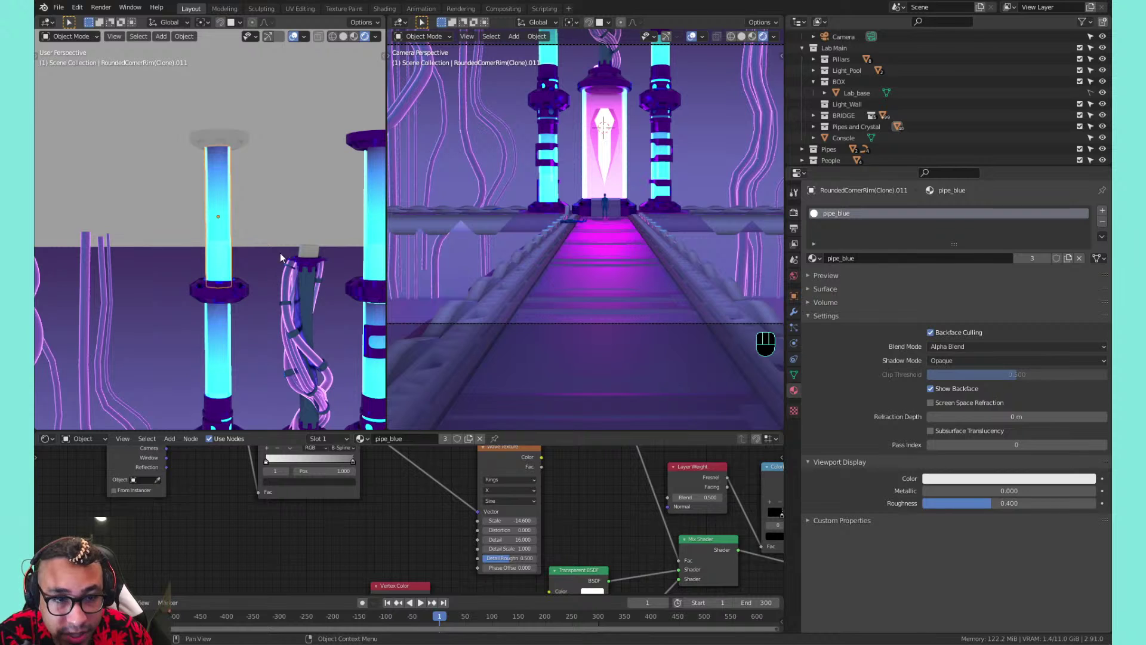
{"action": "middle_click_drag", "start_coordinate": [281, 253], "coordinate": [217, 249]}
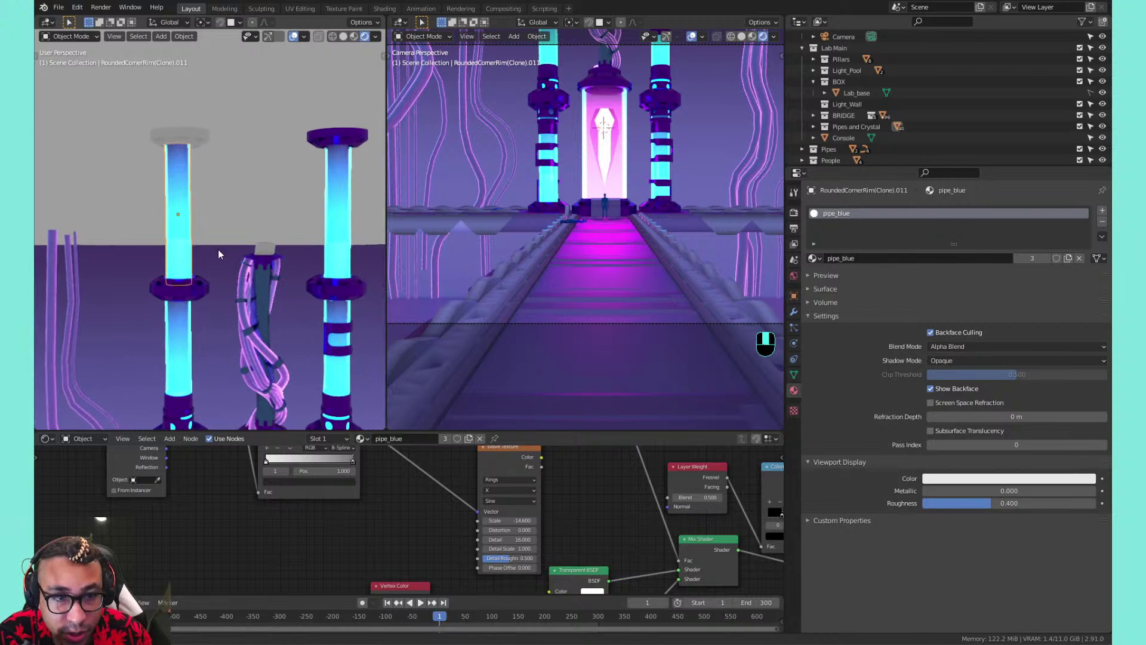
Rename the topmost outer tube's material pipe_blue.000 and duplicate it as a separate copy for this tube
{"action": "double_click", "coordinate": [833, 214]}
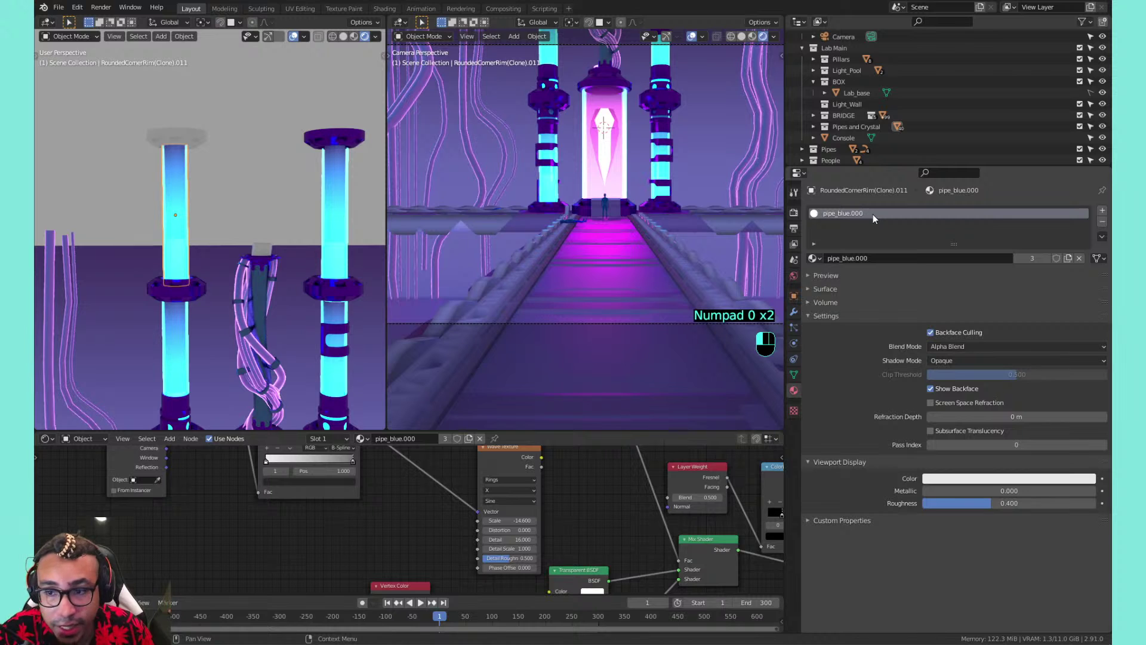
{"action": "left_click", "coordinate": [177, 314]}
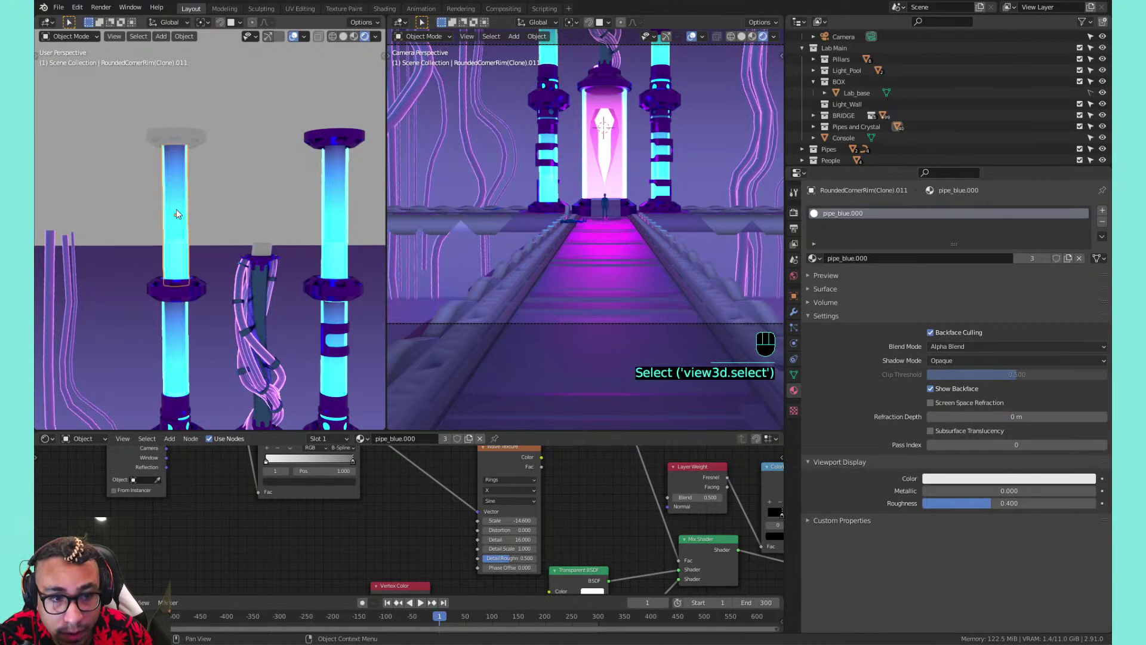
{"action": "key", "text": "g"}
{"action": "right_click", "coordinate": [286, 206]}
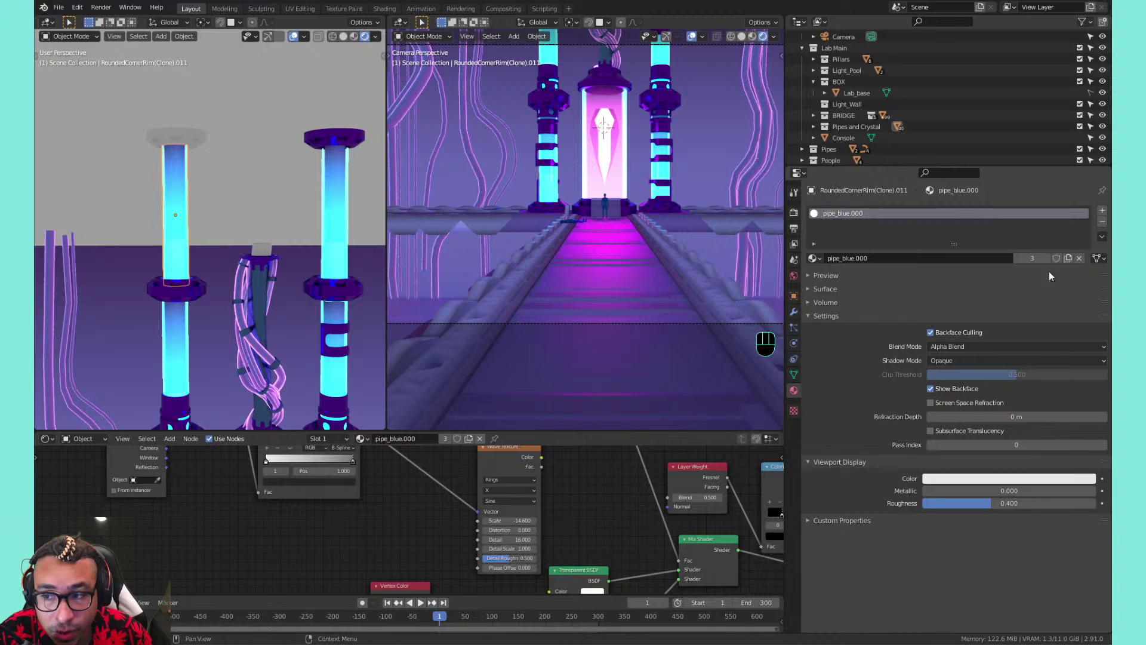
{"action": "left_click", "coordinate": [1067, 259]}
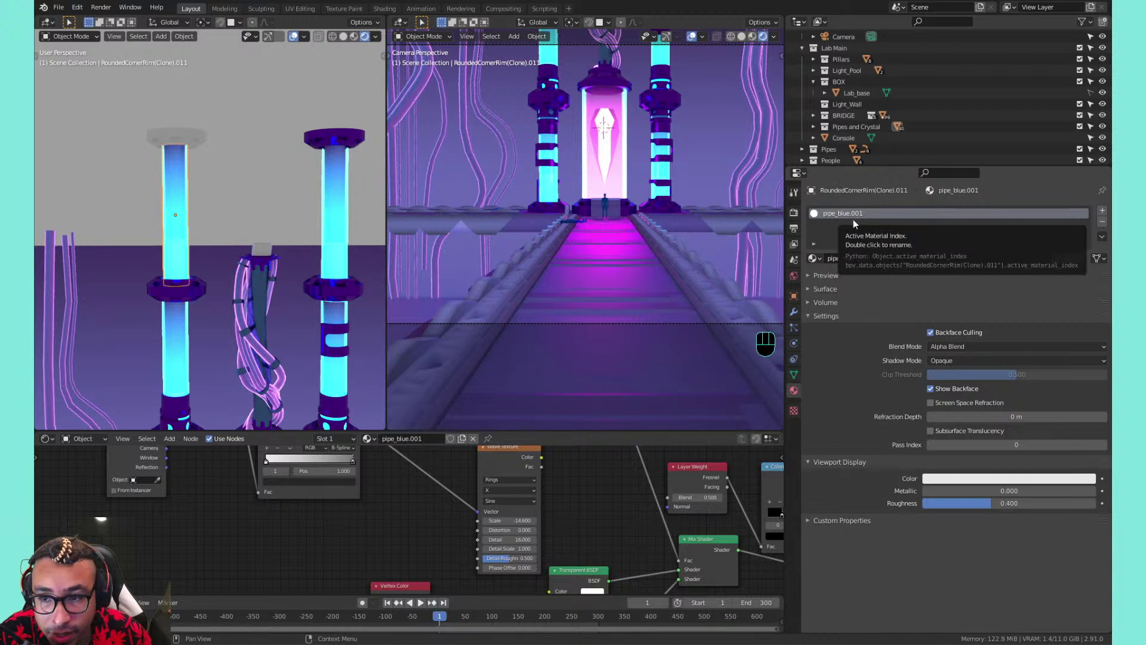
Try flipping the color ramp in the tube's pipe_blue.001 material copy
{"action": "middle_click_drag", "start_coordinate": [269, 490], "coordinate": [378, 537]}
{"action": "left_click", "coordinate": [401, 497]}
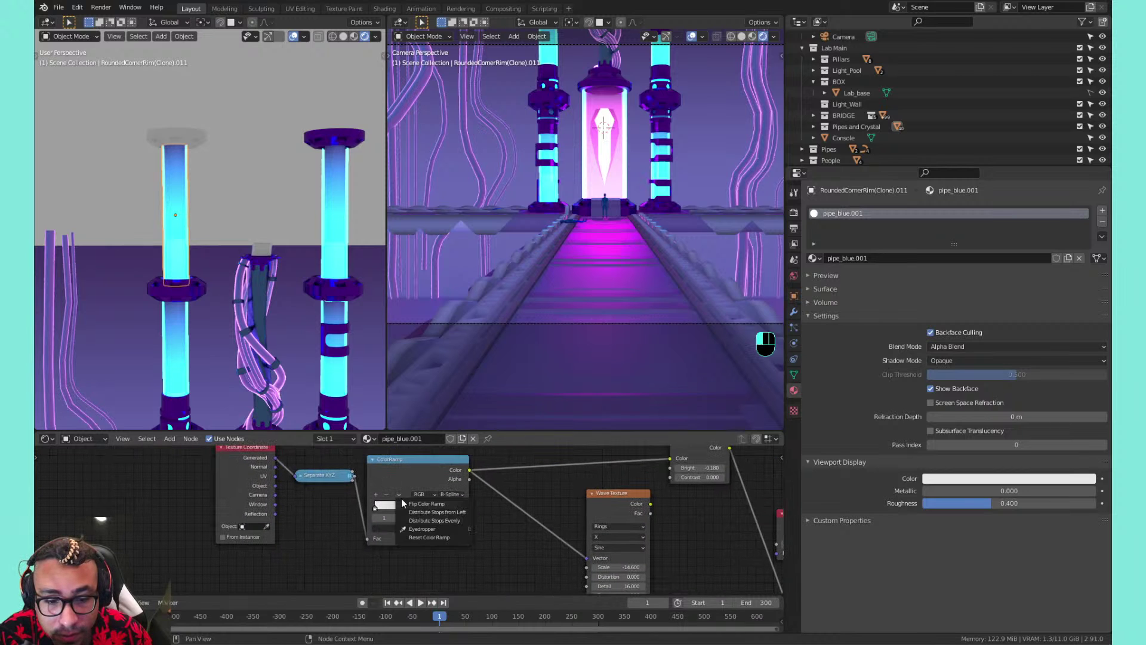
{"action": "left_click", "coordinate": [401, 506]}
{"action": "middle_click_drag", "start_coordinate": [253, 303], "coordinate": [259, 278], "text": "shift"}
{"action": "middle_click_drag", "start_coordinate": [259, 278], "coordinate": [281, 248], "text": "shift"}
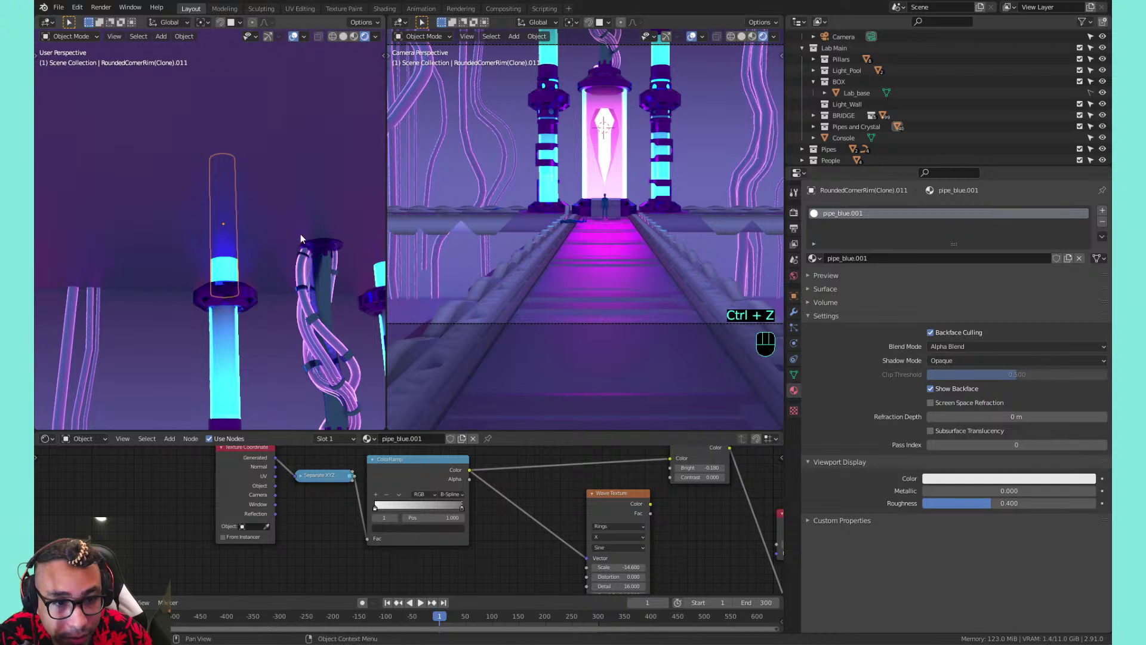
{"action": "middle_click_drag", "start_coordinate": [300, 234], "coordinate": [356, 221]}
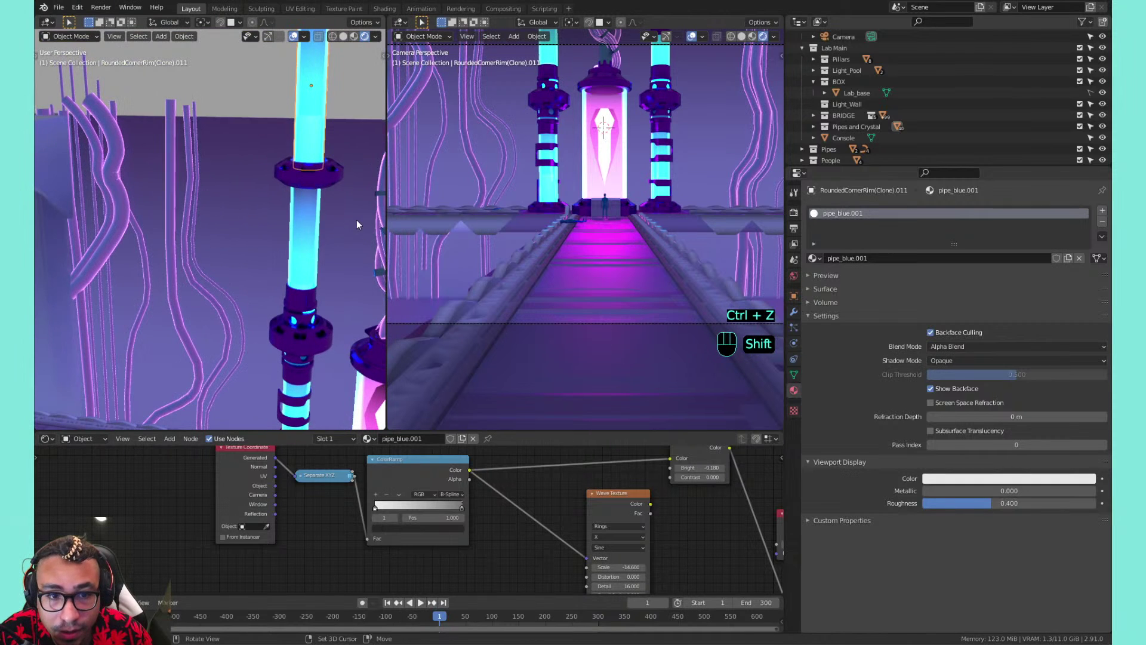
Compare the materials of the pillar's upper and lower tubes by selecting them one after another
{"action": "left_click", "coordinate": [299, 229]}
{"action": "left_click", "coordinate": [311, 221]}
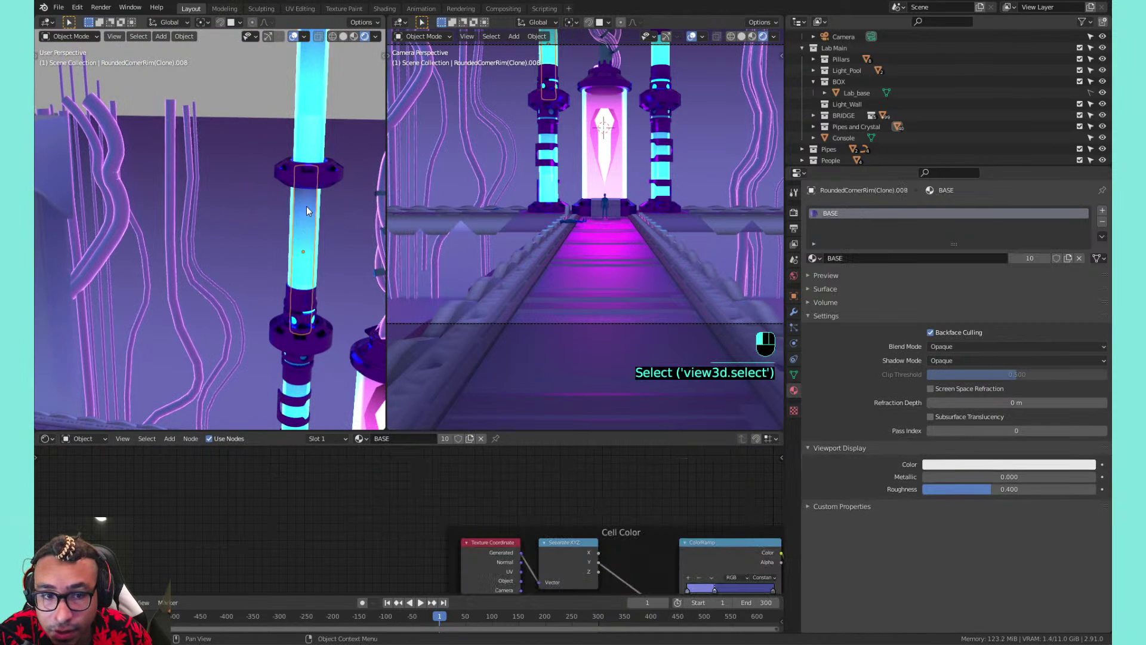
{"action": "left_click", "coordinate": [307, 206]}
{"action": "middle_click_drag", "start_coordinate": [320, 205], "coordinate": [243, 208], "text": "shift"}
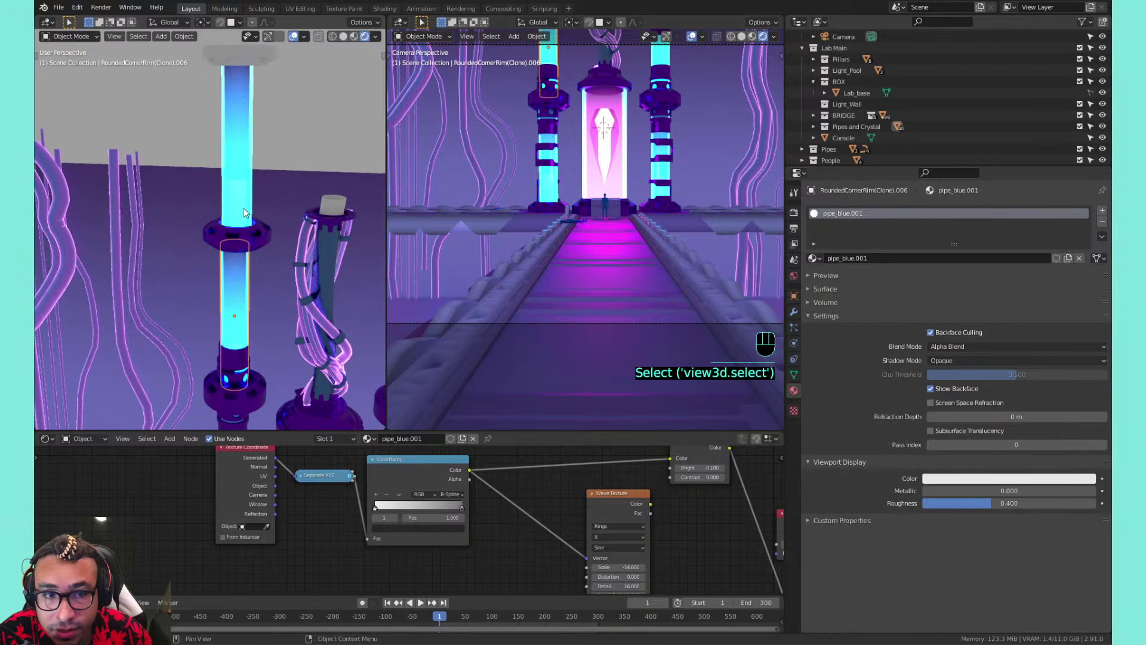
{"action": "left_click", "coordinate": [260, 109]}
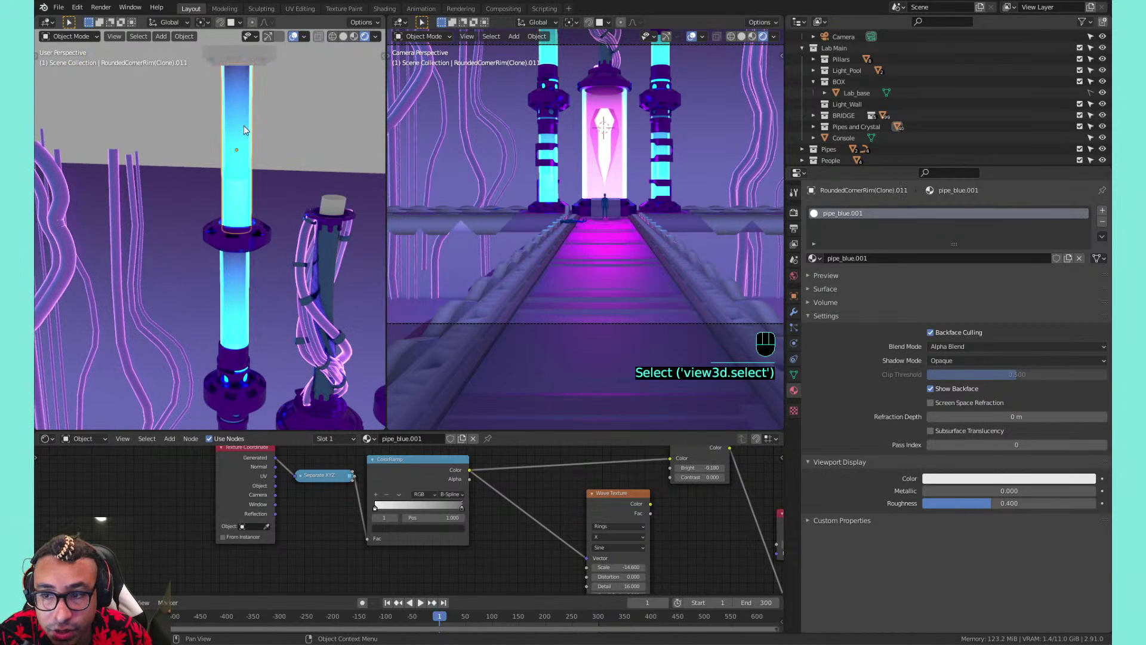
{"action": "left_click", "coordinate": [246, 263]}
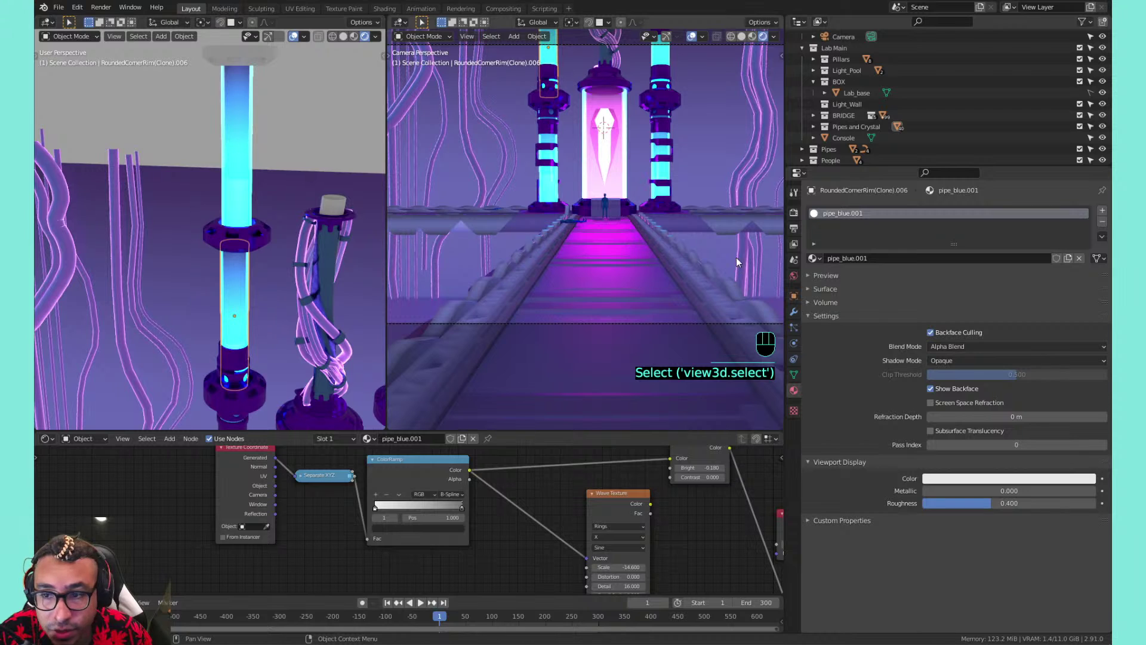
Assign the existing pipe_blue.000 material to the pillar's lower outer tube and compare it with the upper tube's material
{"action": "left_click", "coordinate": [814, 258]}
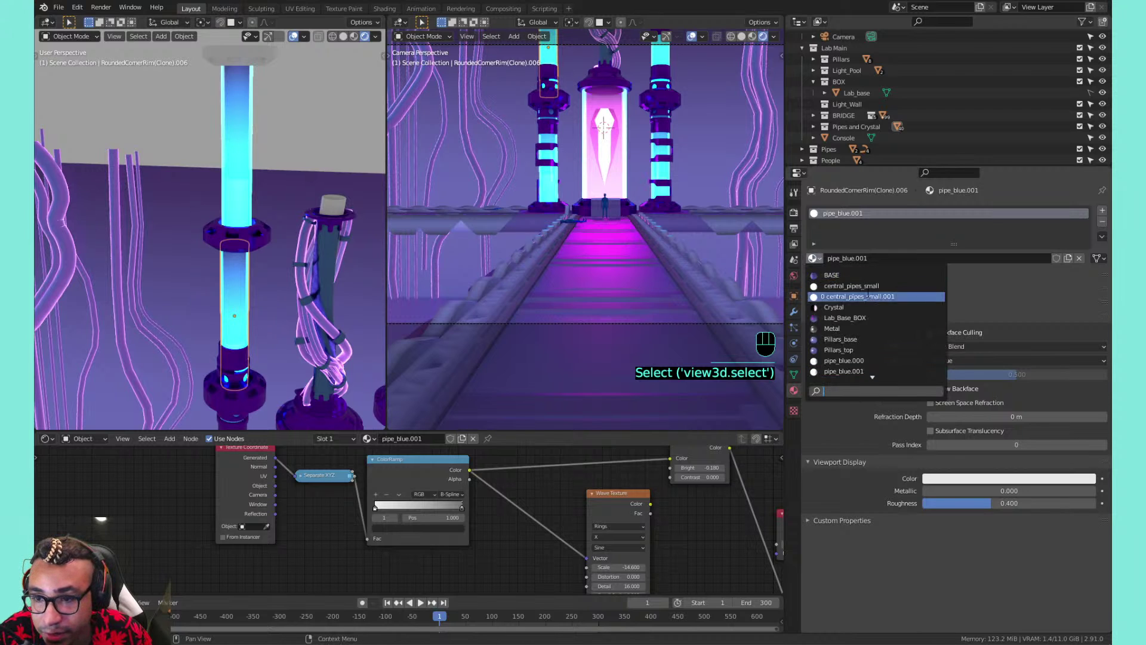
{"action": "left_click", "coordinate": [844, 361]}
{"action": "left_click", "coordinate": [234, 141]}
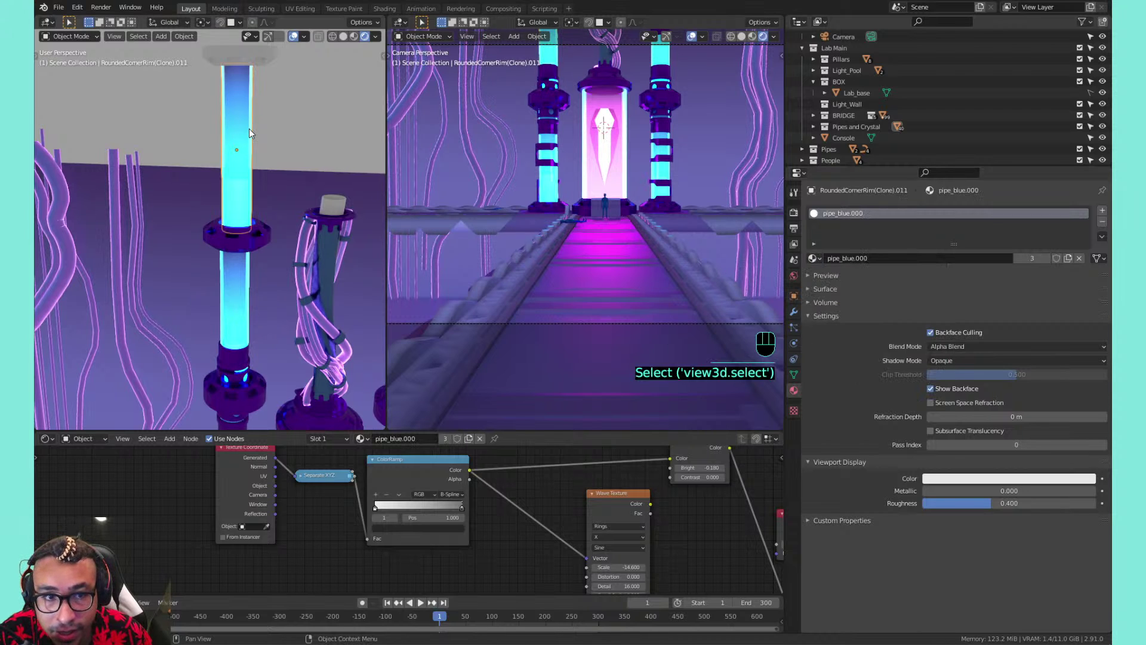
{"action": "left_click", "coordinate": [247, 282]}
{"action": "left_click", "coordinate": [235, 184]}
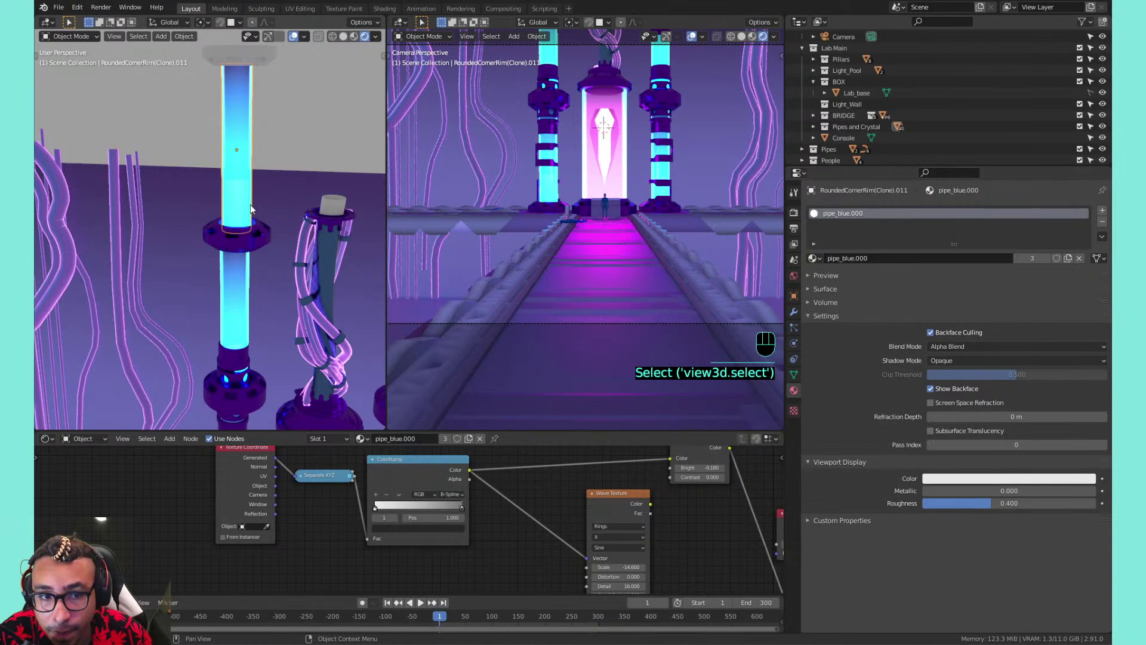
Make the mesh data of the pillar's topmost outer tube single-user and recheck the materials of both tubes
{"action": "mouse_move", "coordinate": [250, 204]}
{"action": "middle_mouse_down", "text": "shift"}
{"action": "mouse_move", "coordinate": [228, 263]}
{"action": "mouse_move", "coordinate": [282, 234]}
{"action": "mouse_move", "coordinate": [292, 214]}
{"action": "mouse_move", "coordinate": [288, 224]}
{"action": "middle_mouse_up", "text": "shift"}
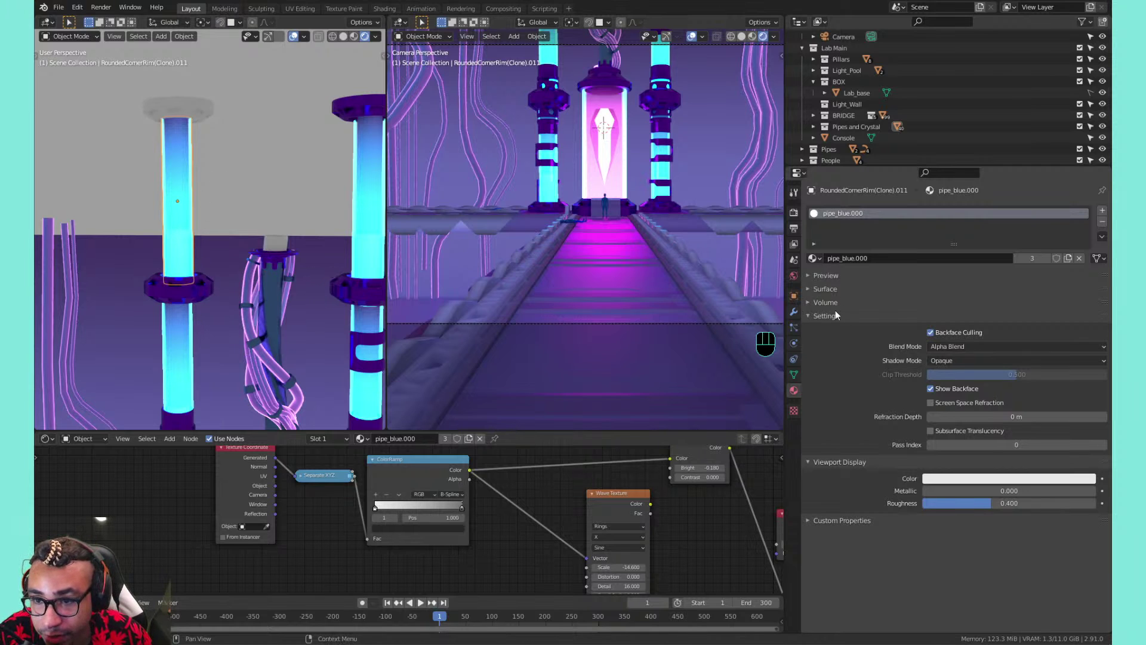
{"action": "left_click", "coordinate": [794, 296]}
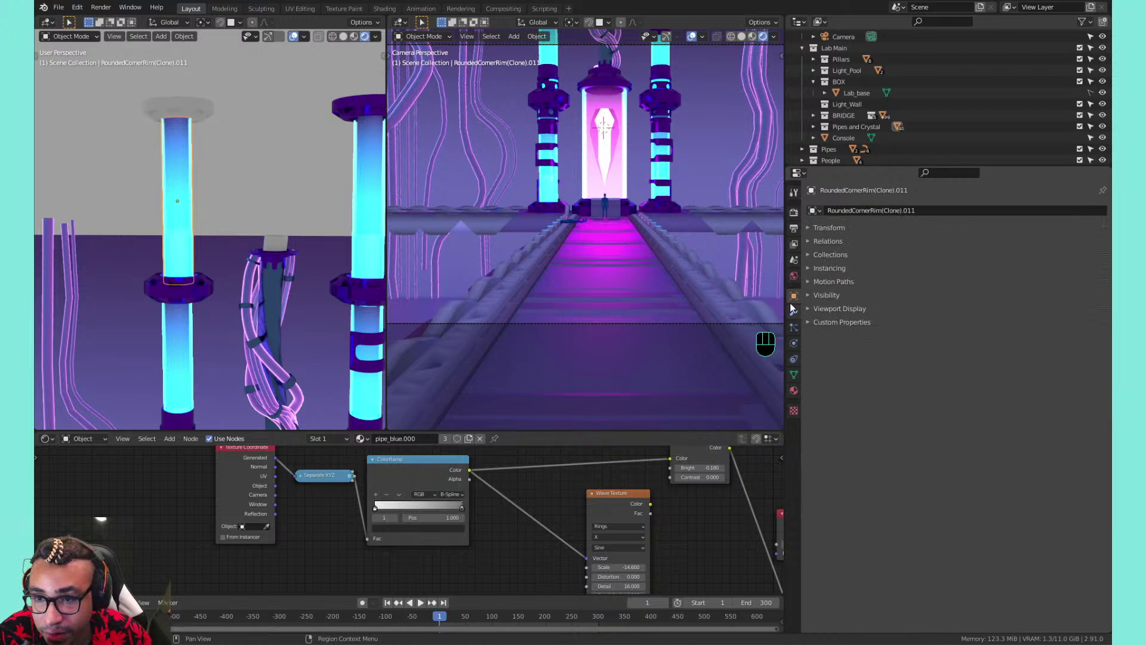
{"action": "left_click", "coordinate": [793, 374]}
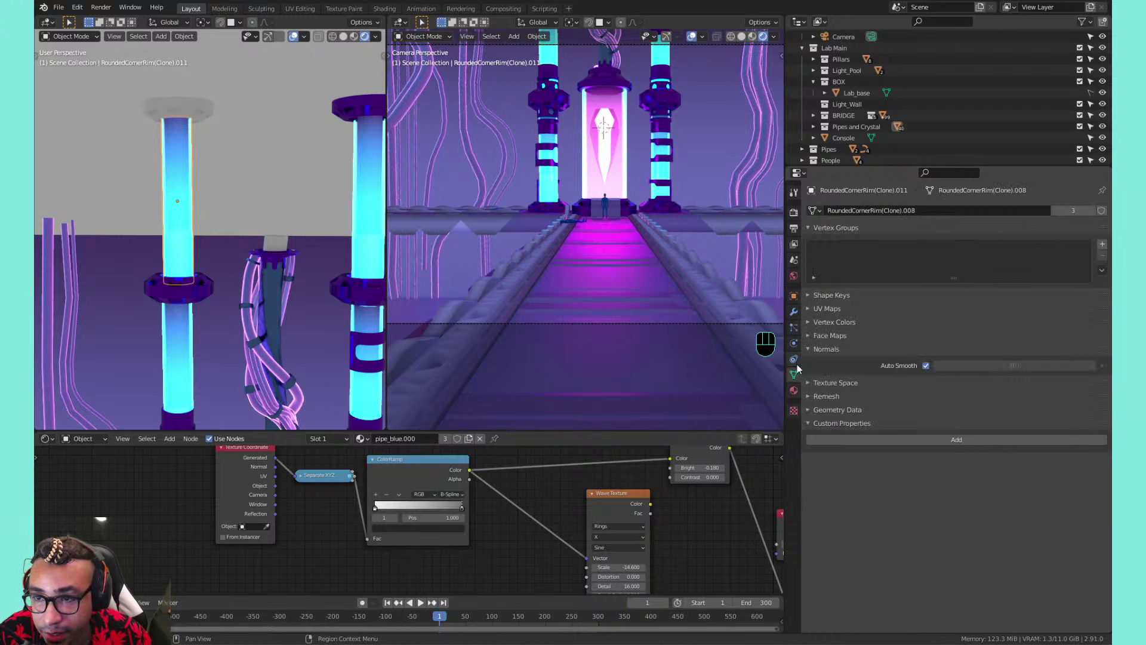
{"action": "left_click", "coordinate": [1073, 209]}
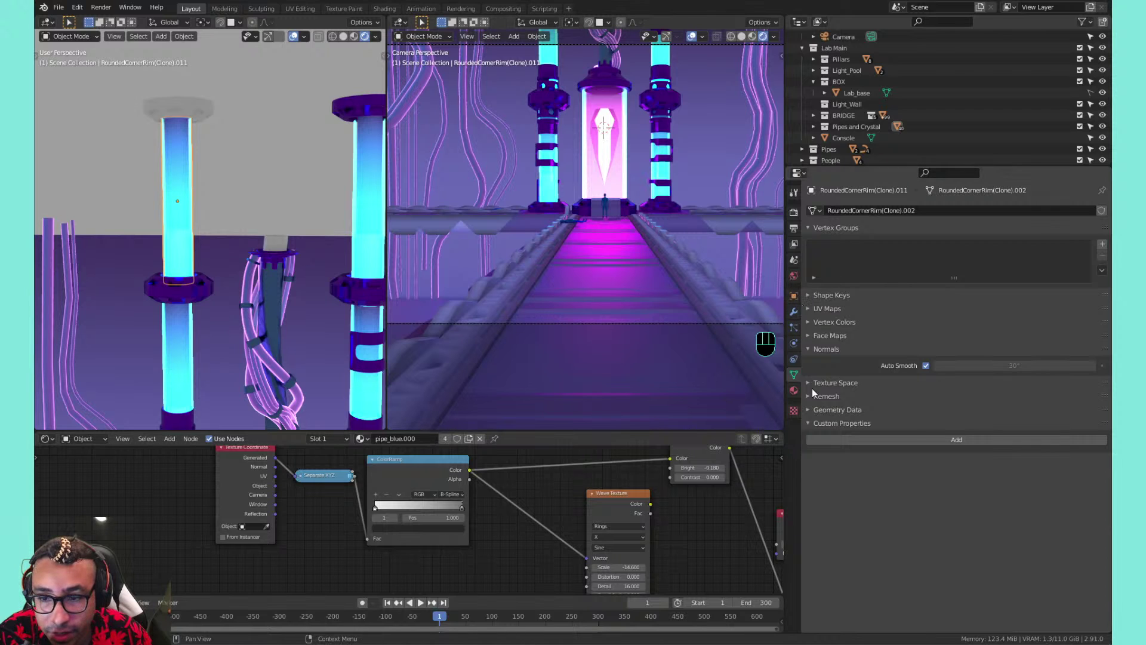
{"action": "left_click", "coordinate": [188, 349]}
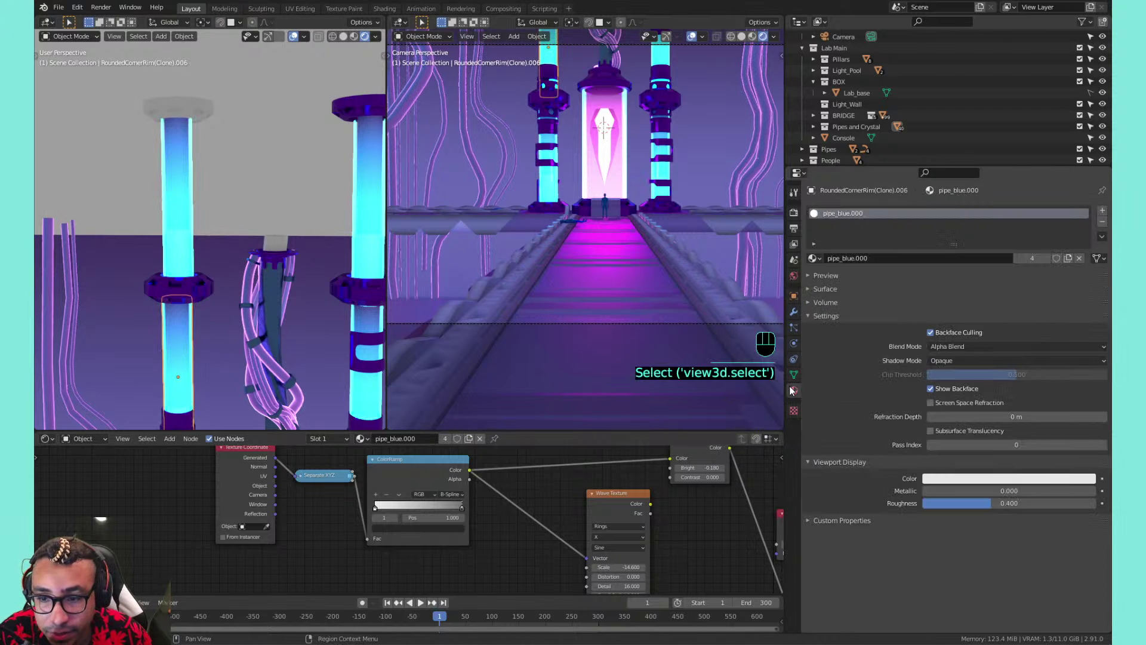
{"action": "left_click", "coordinate": [183, 224]}
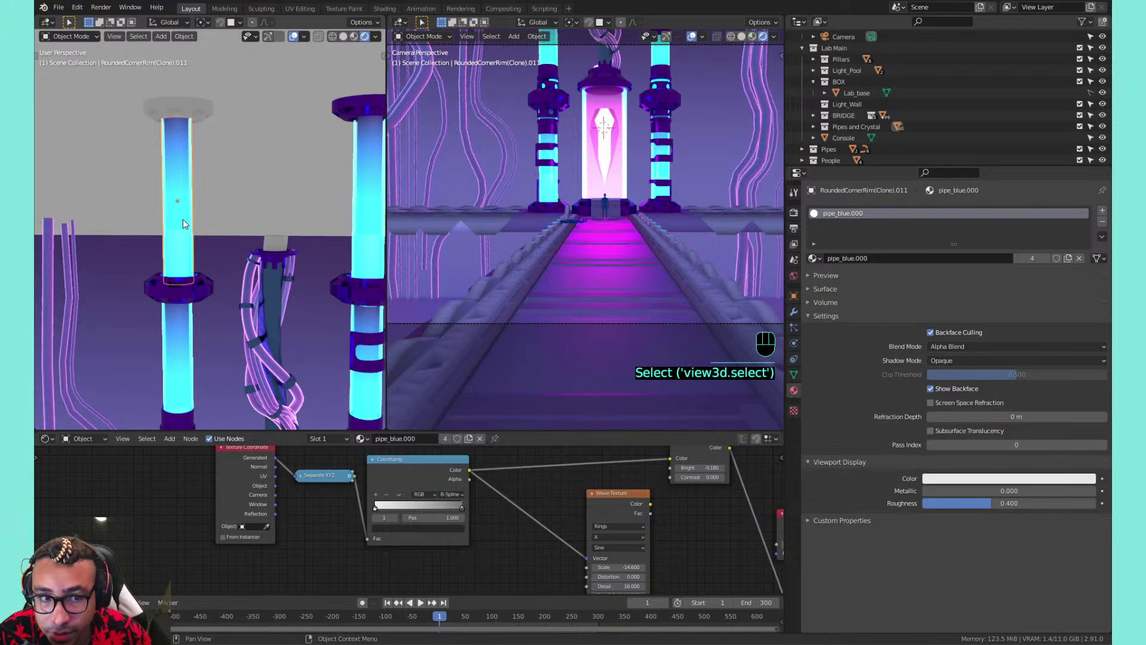
Assign the pipe_blue.001 material to the topmost outer tube and check it against the lower tube's material
{"action": "left_click", "coordinate": [813, 258]}
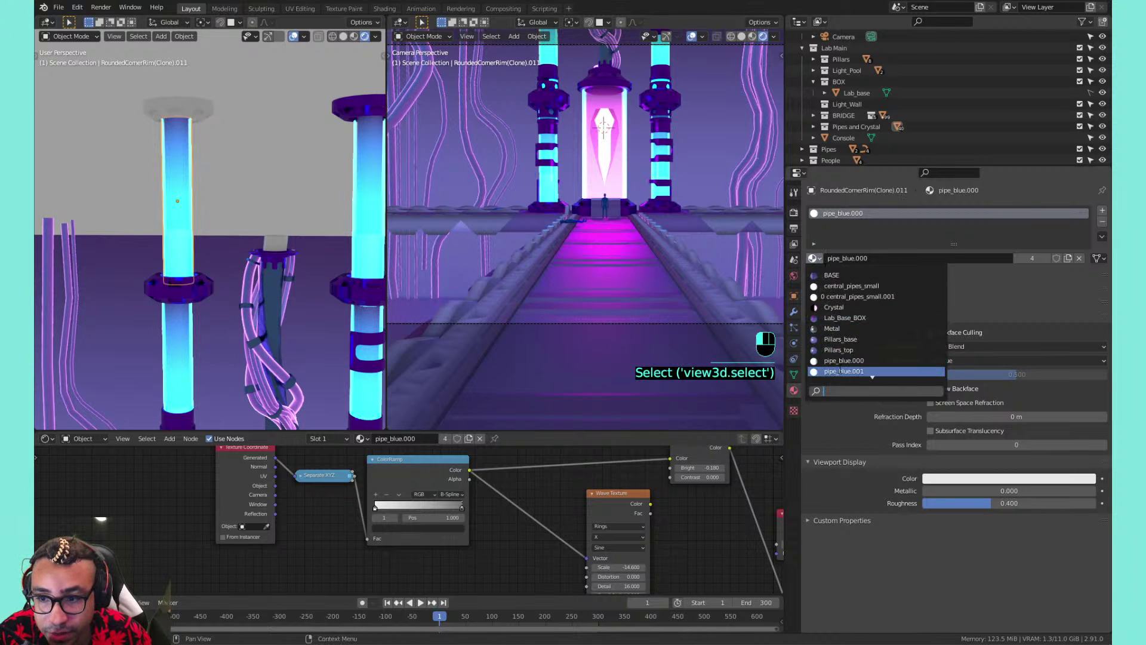
{"action": "left_click", "coordinate": [840, 371]}
{"action": "left_click", "coordinate": [184, 334]}
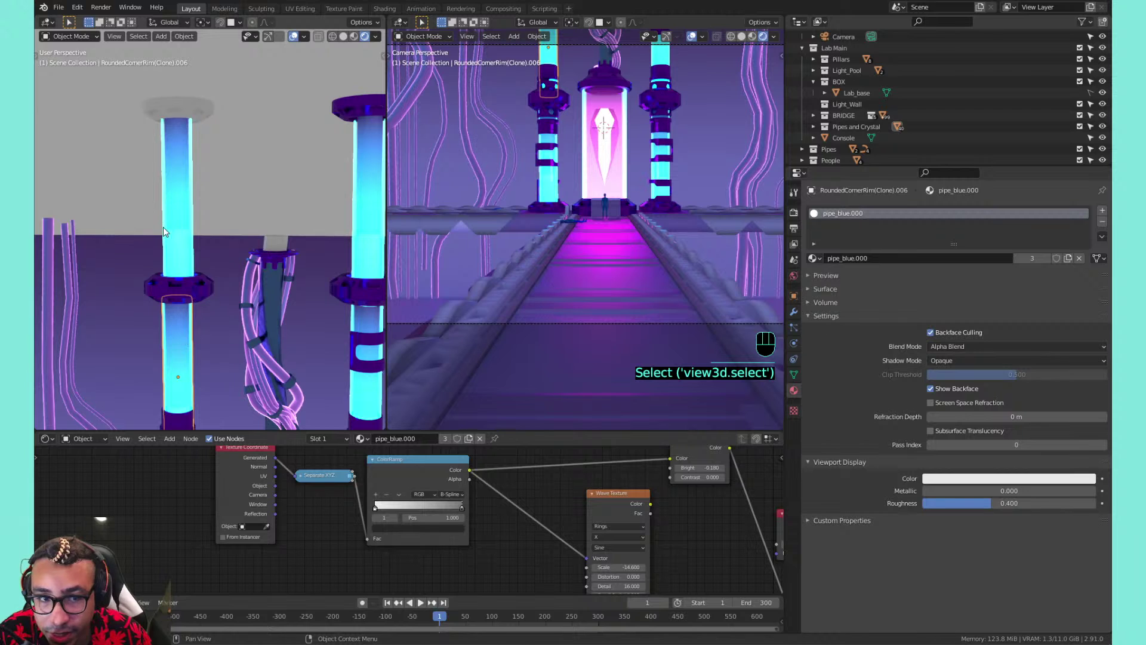
{"action": "left_click", "coordinate": [167, 194]}
{"action": "left_click", "coordinate": [192, 321]}
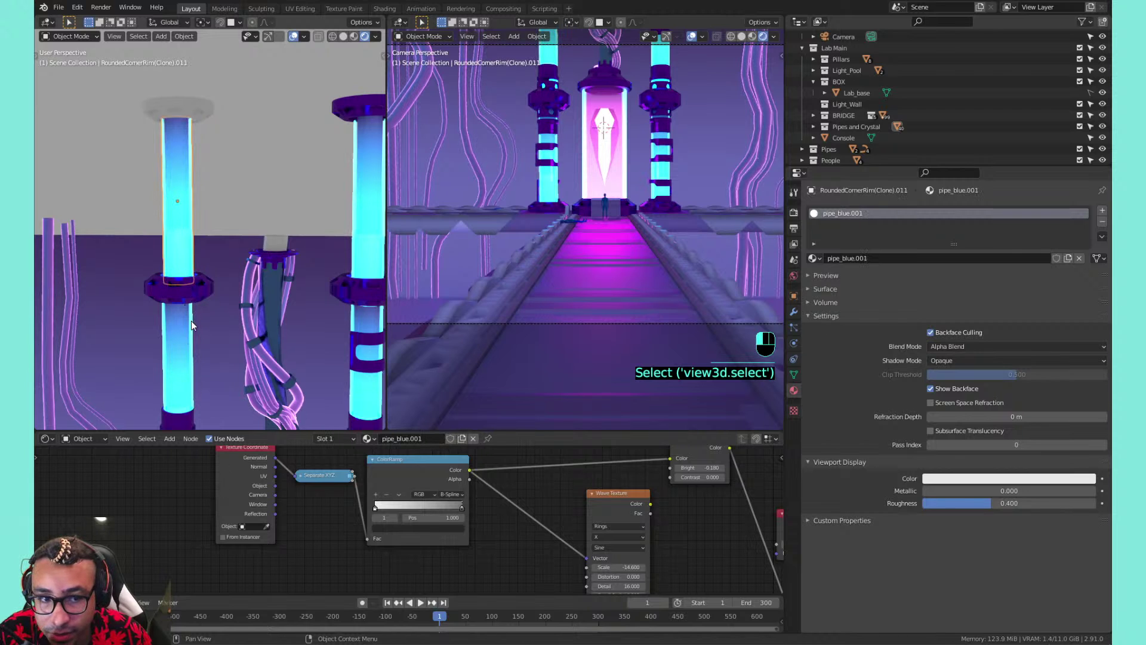
Flip the color ramp in the topmost tube's pipe_blue.001 material and inspect the gradient near the ring joint
{"action": "left_click", "coordinate": [181, 237]}
{"action": "left_click", "coordinate": [398, 494]}
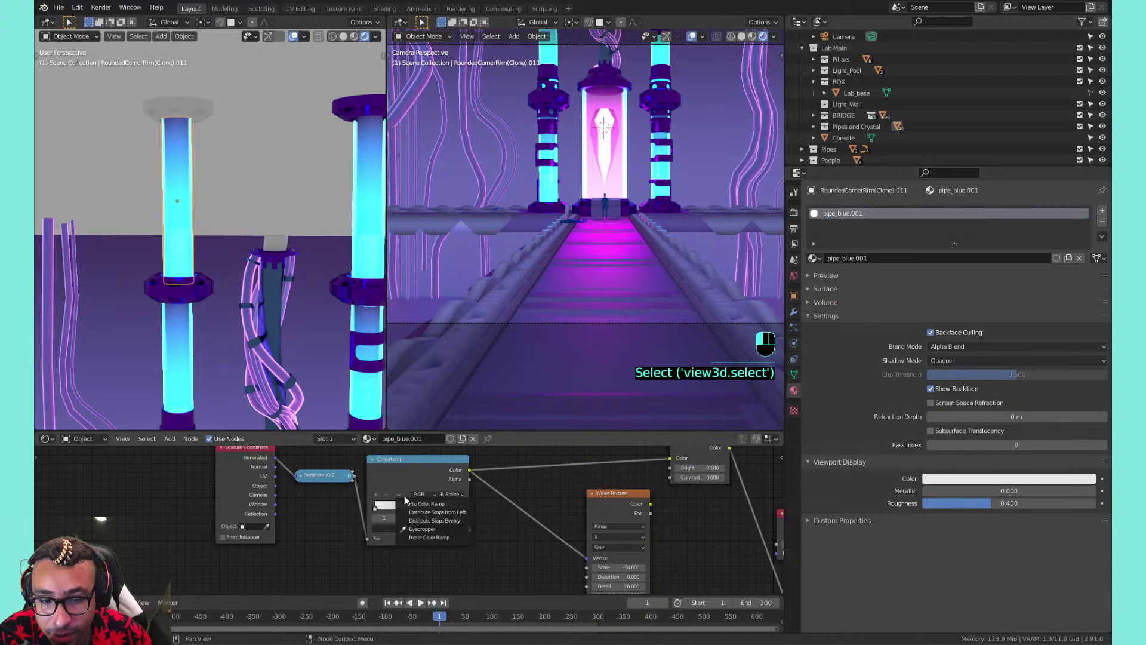
{"action": "left_click", "coordinate": [408, 501]}
{"action": "middle_click_drag", "start_coordinate": [329, 267], "coordinate": [231, 287], "text": "shift"}
{"action": "scroll", "coordinate": [187, 255], "scroll_direction": "up", "scroll_amount": 3}
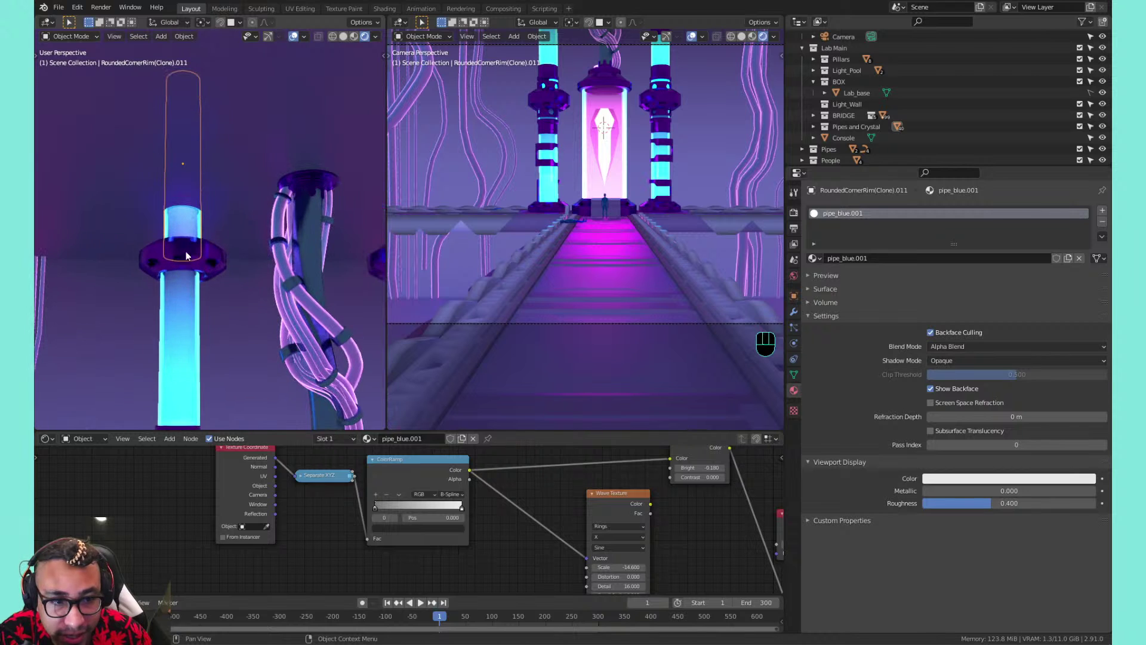
{"action": "middle_click_drag", "start_coordinate": [182, 259], "coordinate": [263, 235], "text": "shift"}
{"action": "scroll", "coordinate": [262, 235], "scroll_direction": "up", "scroll_amount": 2}
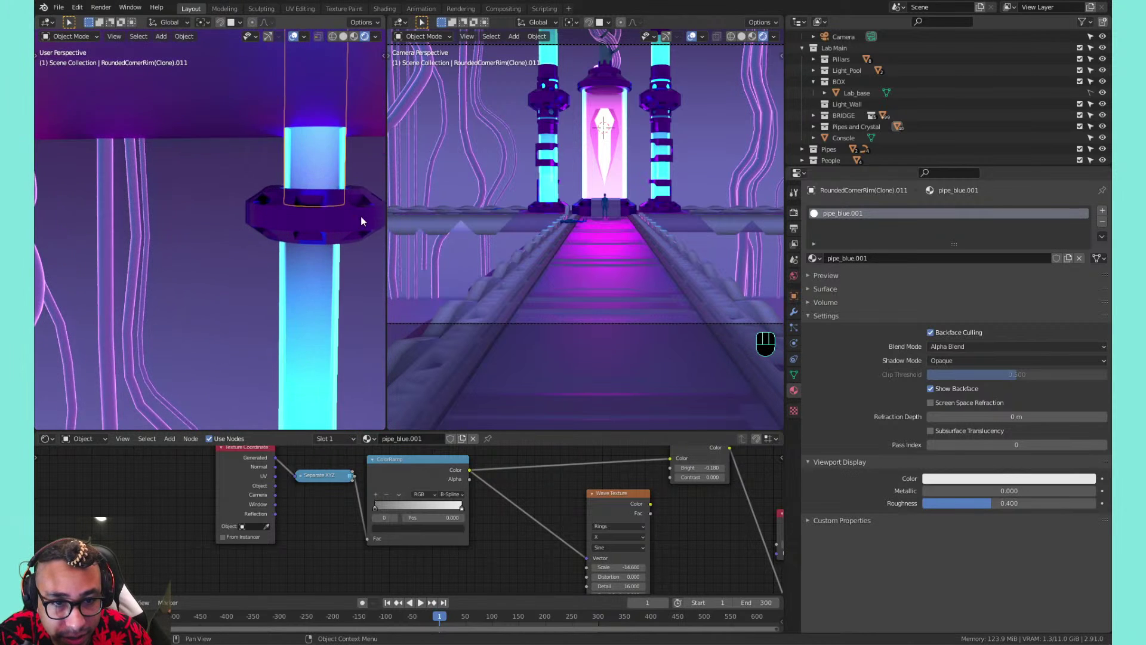
In front view, move the pillar's upper outer and inner tubes together about 0.08 m along the X axis
{"action": "middle_click_drag", "start_coordinate": [359, 216], "coordinate": [259, 202]}
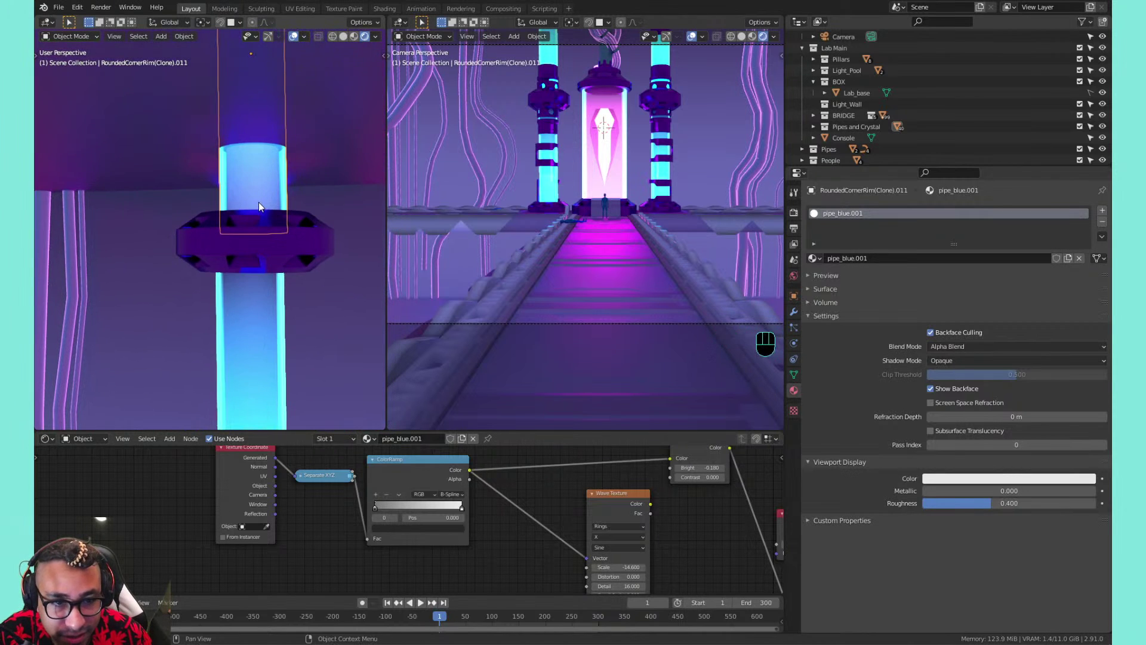
{"action": "scroll", "coordinate": [258, 202], "scroll_direction": "up", "scroll_amount": 3}
{"action": "key", "text": "KP_1"}
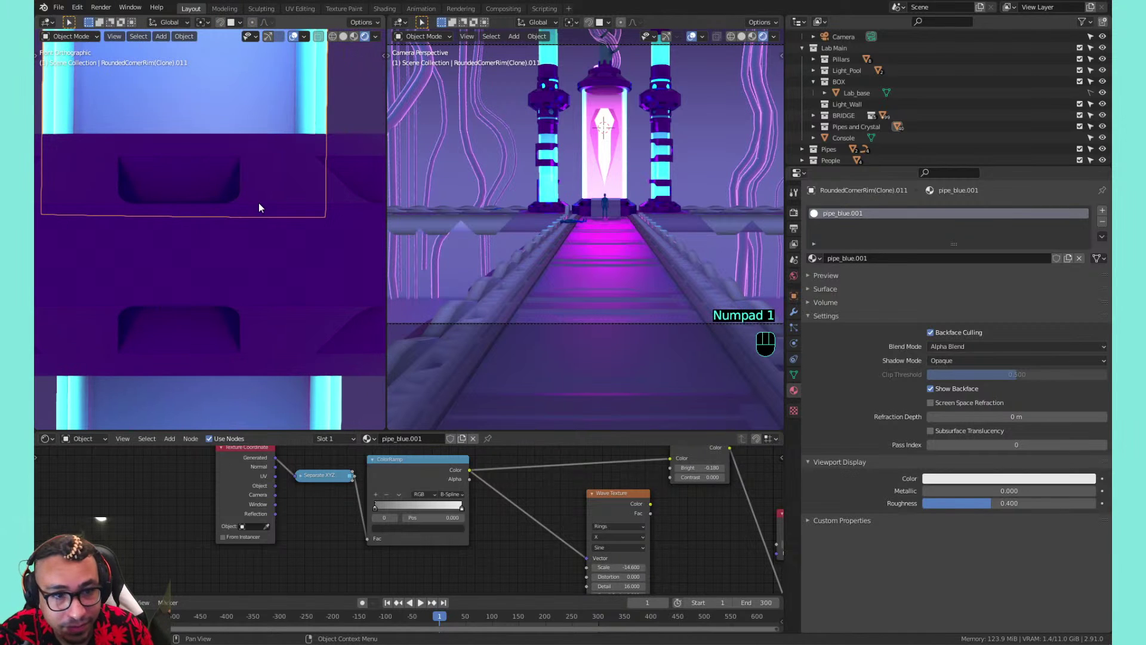
{"action": "scroll", "coordinate": [265, 140], "scroll_direction": "down", "scroll_amount": 9}
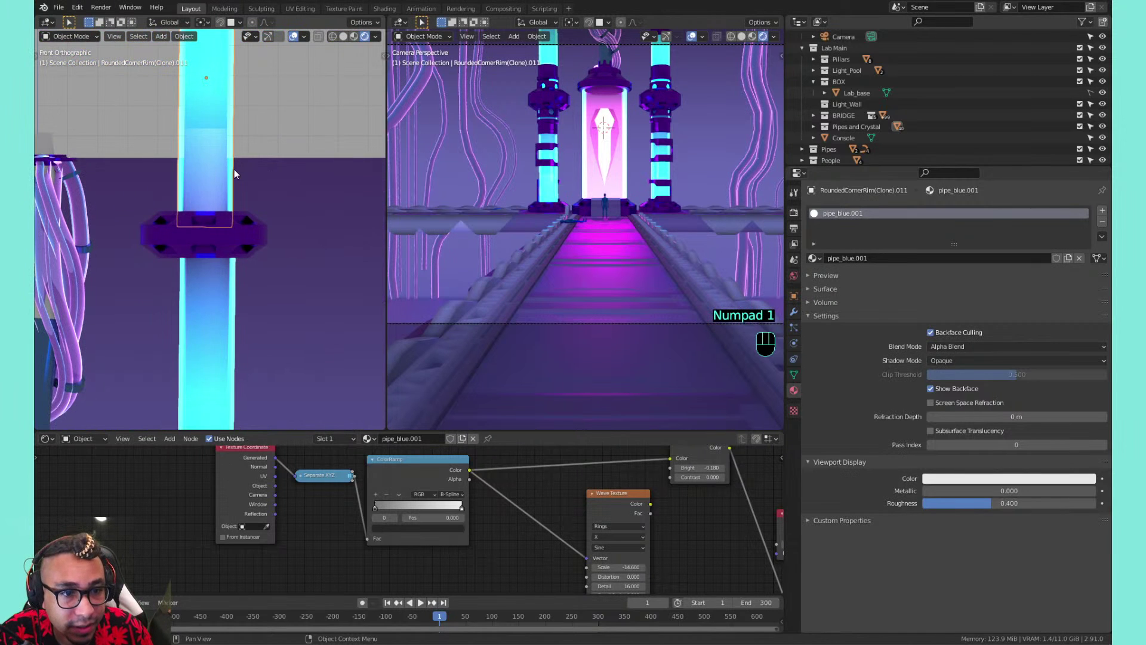
{"action": "scroll", "coordinate": [236, 168], "scroll_direction": "down", "scroll_amount": 2}
{"action": "scroll", "coordinate": [239, 168], "scroll_direction": "down", "scroll_amount": 3}
{"action": "scroll", "coordinate": [203, 184], "scroll_direction": "up", "scroll_amount": 6}
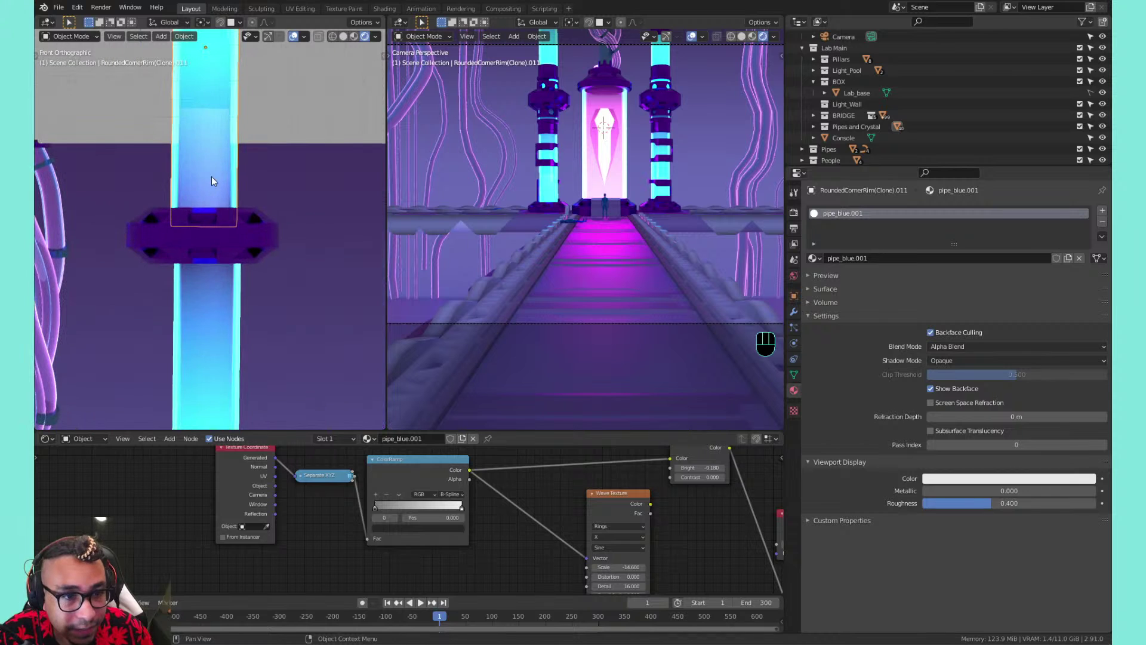
{"action": "left_click", "coordinate": [238, 157]}
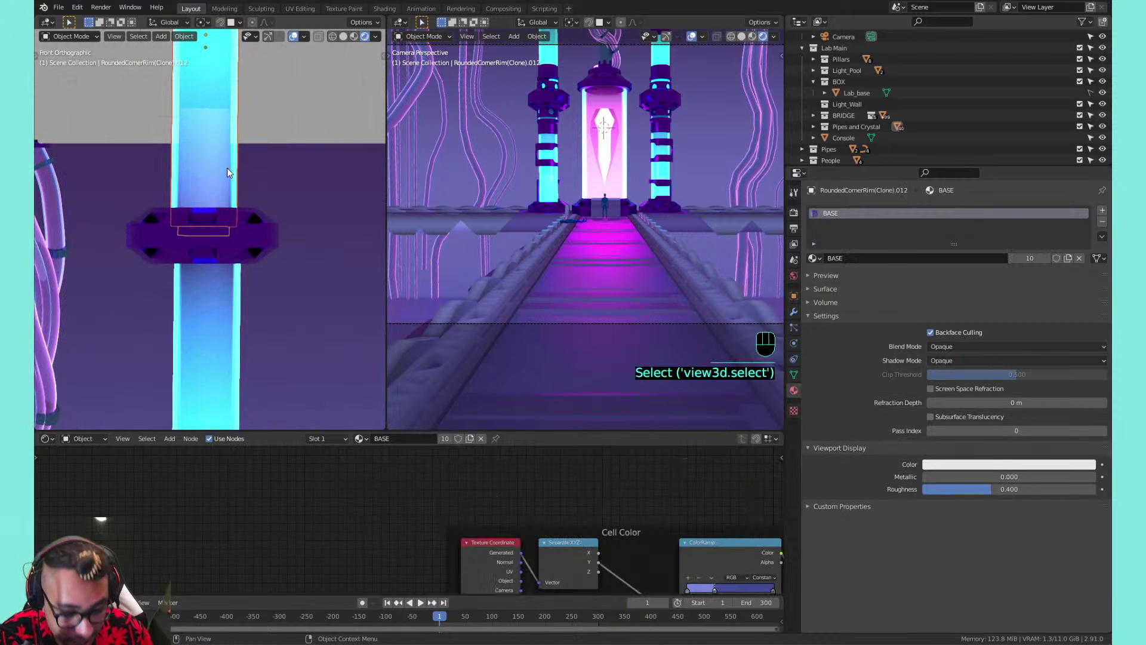
{"action": "key", "text": "g"}
{"action": "key", "text": "z"}
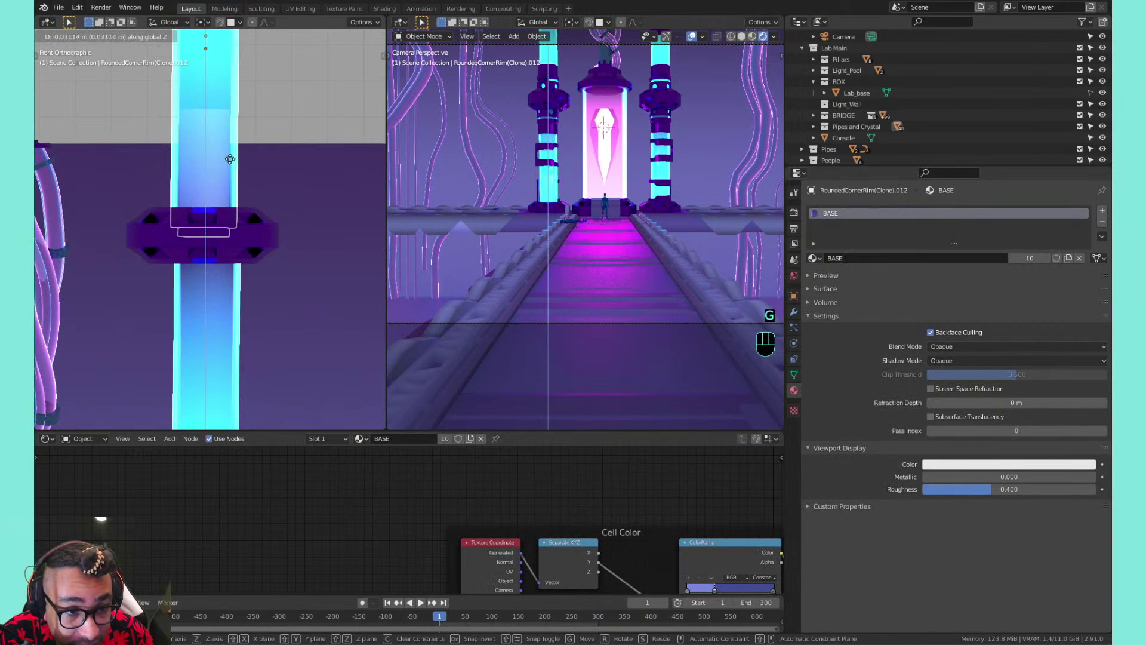
{"action": "key", "text": "x"}
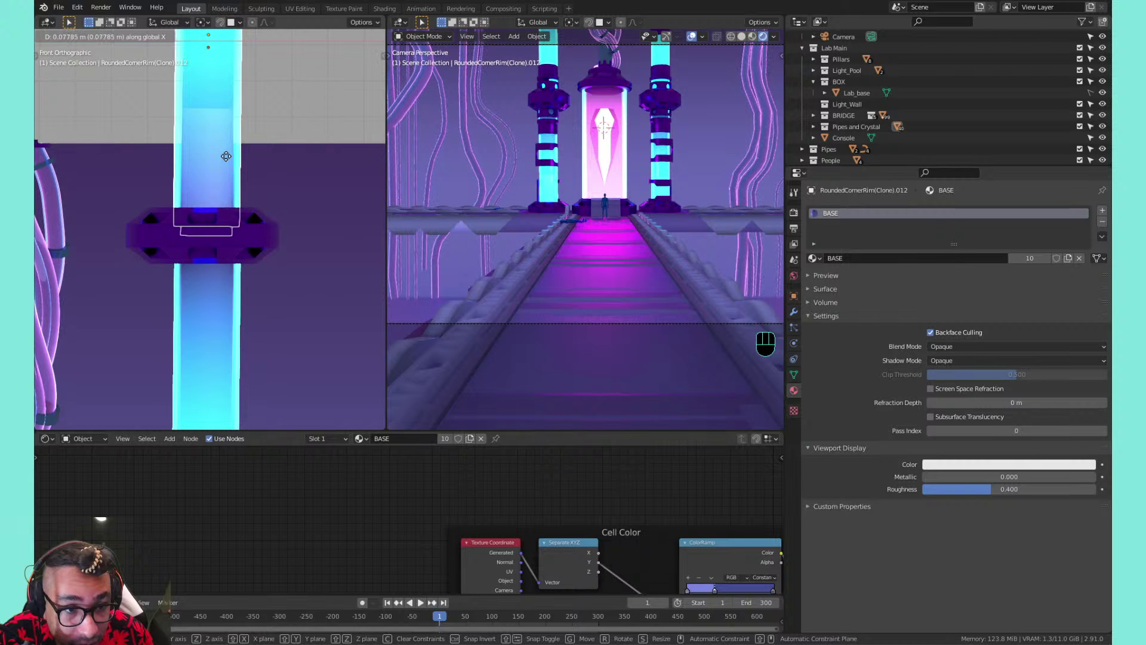
{"action": "left_click", "coordinate": [209, 215]}
Select the metal ring pieces joining the upper and lower tubes and move them about 0.2 m along the X axis
{"action": "left_click", "coordinate": [205, 222]}
{"action": "left_click", "coordinate": [197, 242], "text": "shift"}
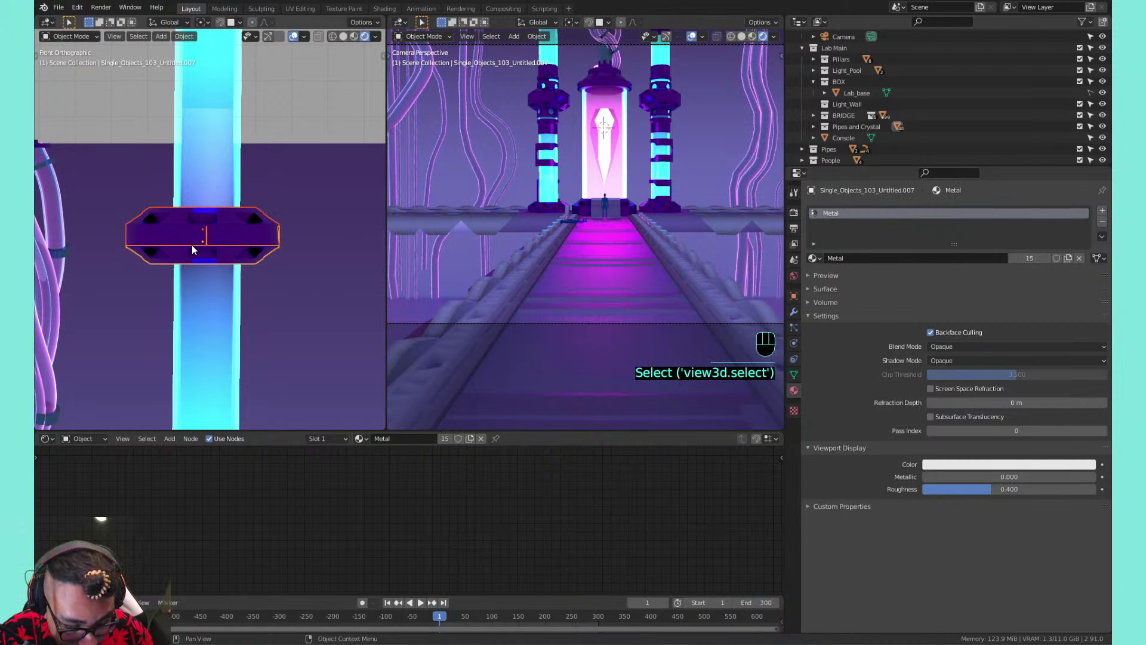
{"action": "key", "text": "g"}
{"action": "key", "text": "x"}
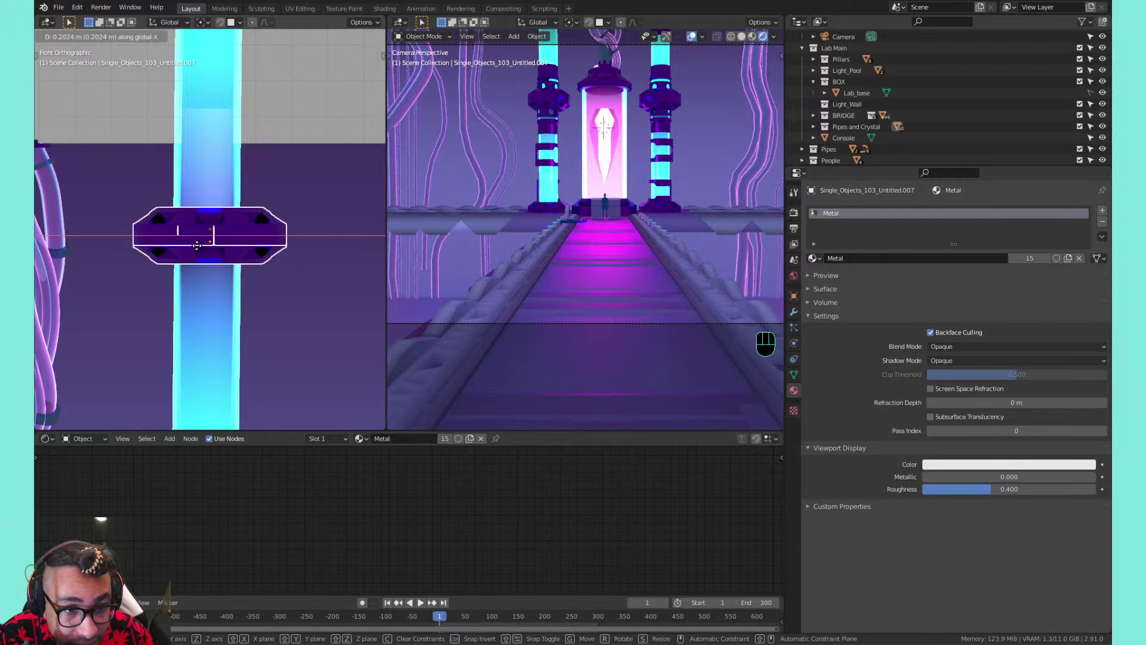
{"action": "left_click", "coordinate": [197, 246]}
{"action": "key", "text": "Tab"}
{"action": "key", "text": "Tab"}
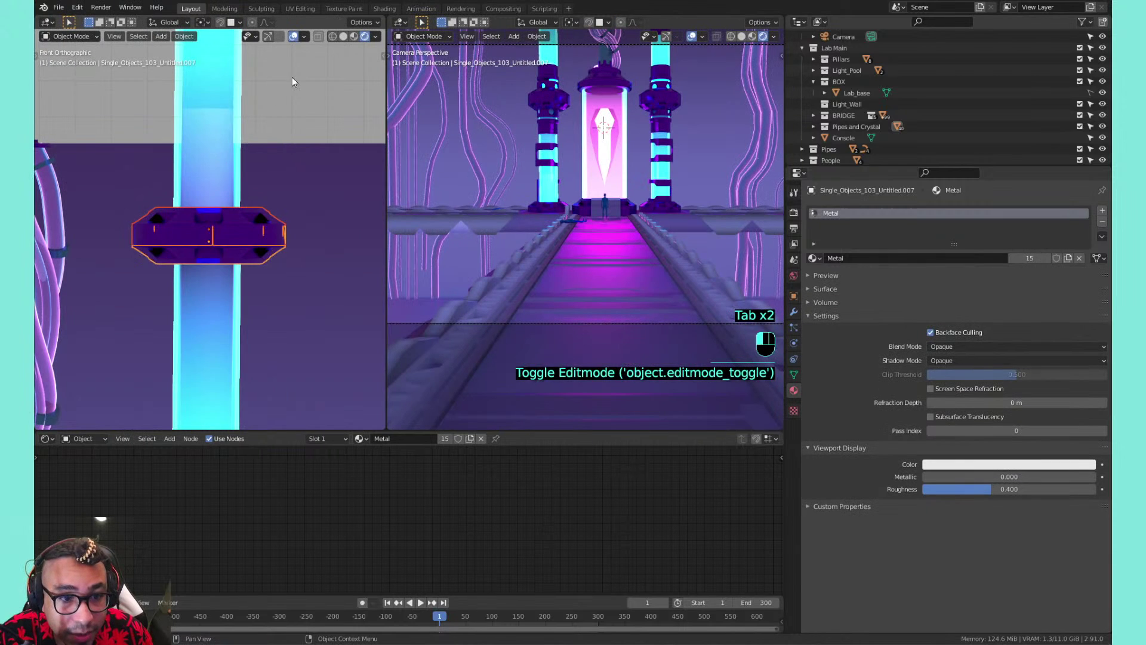
{"action": "left_click", "coordinate": [292, 77]}
Make the mesh data of the opposite pillar's topmost outer tube single-user
{"action": "middle_click_drag", "start_coordinate": [292, 78], "coordinate": [47, 145]}
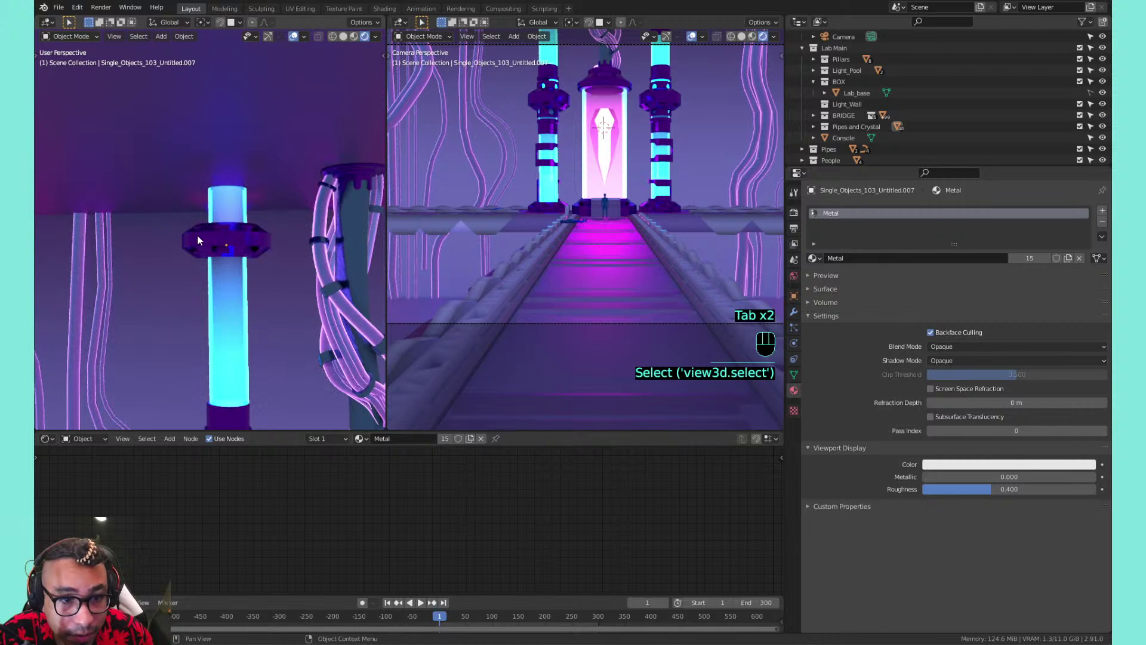
{"action": "middle_click_drag", "start_coordinate": [197, 236], "coordinate": [204, 249]}
{"action": "mouse_move", "coordinate": [204, 249]}
{"action": "middle_mouse_down", "text": "shift"}
{"action": "mouse_move", "coordinate": [152, 233]}
{"action": "mouse_move", "coordinate": [185, 235]}
{"action": "middle_mouse_up", "text": "shift"}
{"action": "mouse_move", "coordinate": [185, 235]}
{"action": "middle_mouse_down", "text": "shift"}
{"action": "mouse_move", "coordinate": [225, 222]}
{"action": "mouse_move", "coordinate": [266, 241]}
{"action": "middle_mouse_up", "text": "shift"}
{"action": "mouse_move", "coordinate": [266, 242]}
{"action": "middle_mouse_down", "text": "shift"}
{"action": "mouse_move", "coordinate": [281, 221]}
{"action": "mouse_move", "coordinate": [306, 231]}
{"action": "mouse_move", "coordinate": [286, 217]}
{"action": "mouse_move", "coordinate": [350, 188]}
{"action": "mouse_move", "coordinate": [328, 220]}
{"action": "mouse_move", "coordinate": [297, 198]}
{"action": "mouse_move", "coordinate": [101, 178]}
{"action": "middle_mouse_up", "text": "shift"}
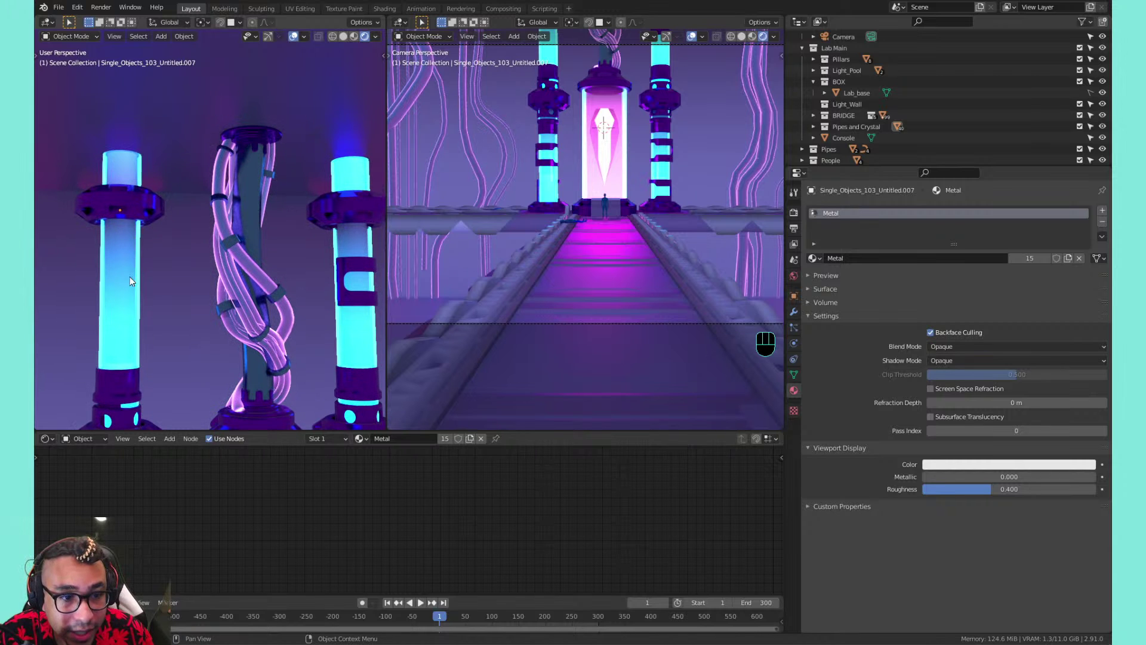
{"action": "mouse_move", "coordinate": [233, 281]}
{"action": "middle_mouse_down"}
{"action": "mouse_move", "coordinate": [168, 287]}
{"action": "mouse_move", "coordinate": [234, 222]}
{"action": "mouse_move", "coordinate": [234, 265]}
{"action": "mouse_move", "coordinate": [252, 193]}
{"action": "middle_mouse_up"}
{"action": "left_click", "coordinate": [233, 223]}
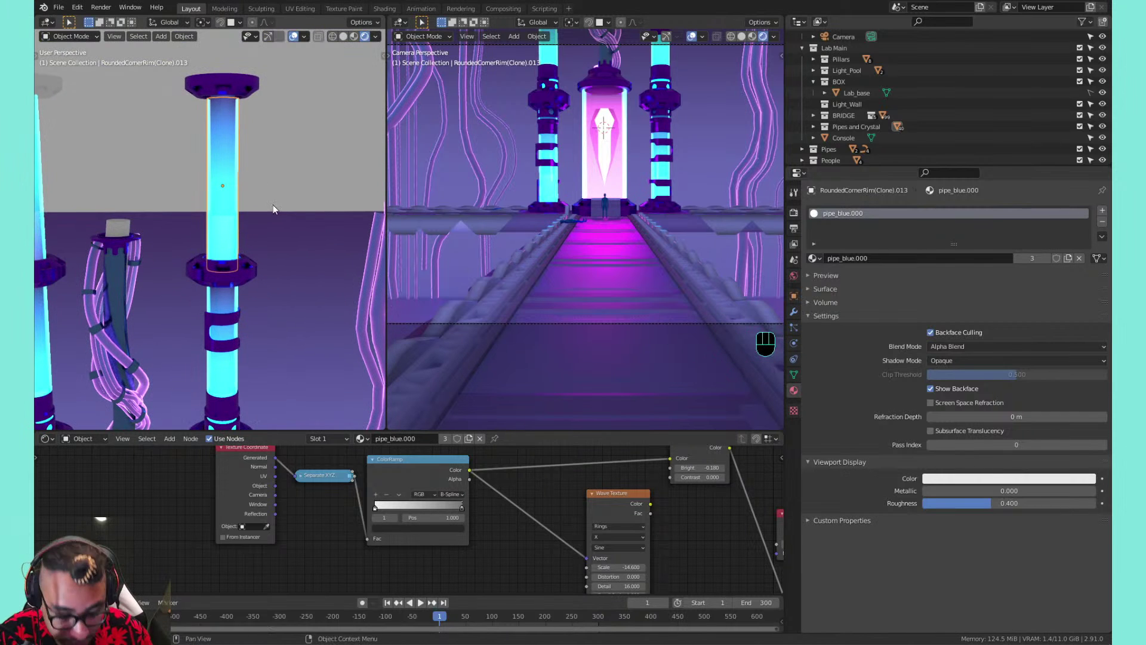
{"action": "key", "text": "g"}
{"action": "right_click", "coordinate": [336, 164]}
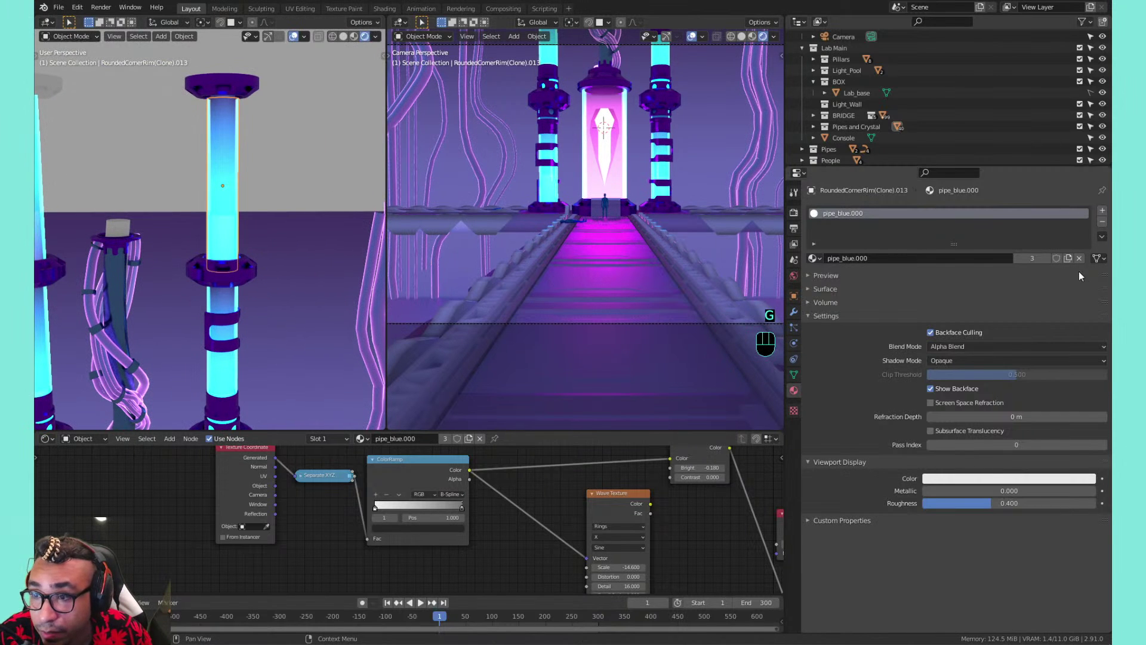
{"action": "left_click", "coordinate": [794, 295]}
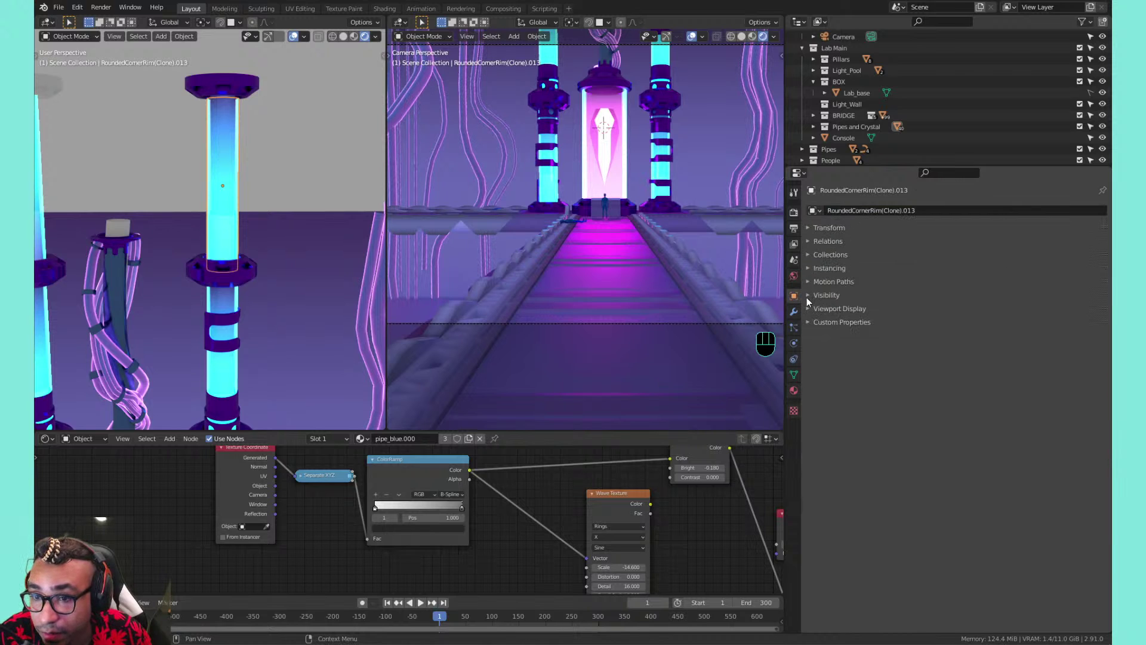
{"action": "left_click", "coordinate": [795, 374]}
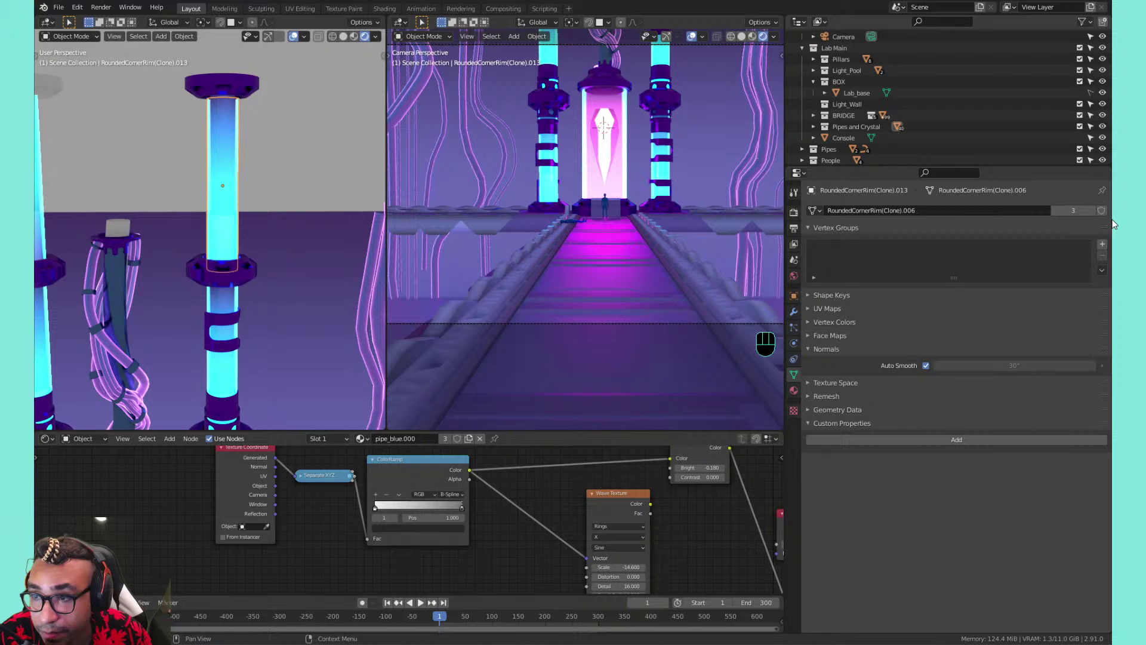
{"action": "left_click", "coordinate": [1069, 209]}
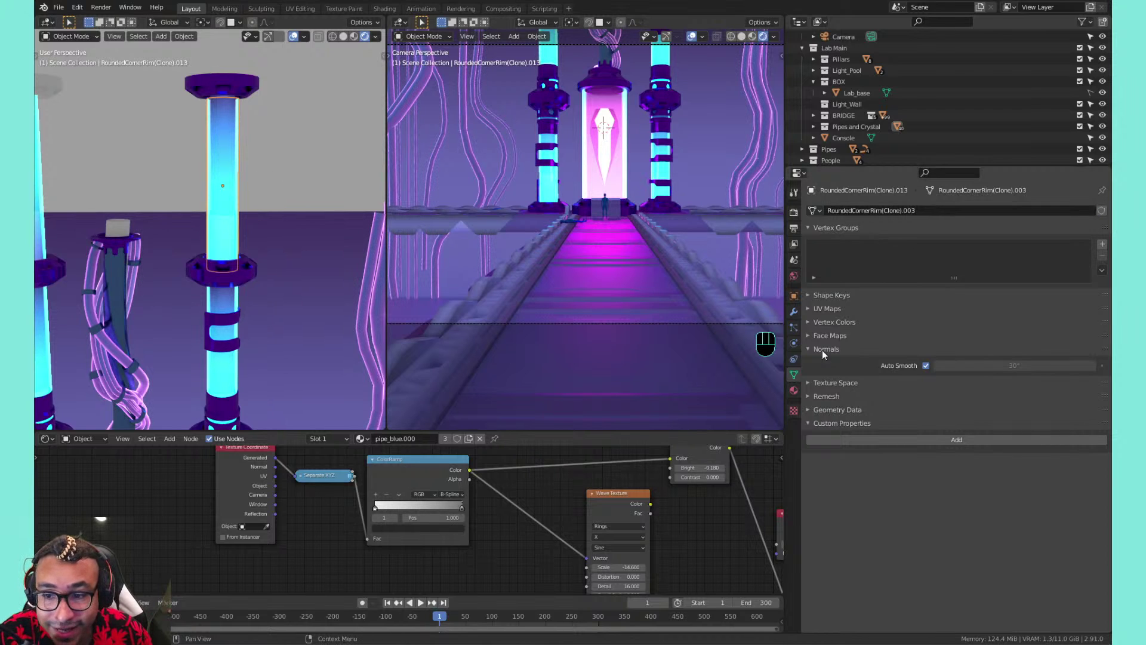
Compare the opposite pillar's tube materials and assign pipe_blue.001 to its topmost outer tube
{"action": "left_click", "coordinate": [794, 390]}
{"action": "left_click", "coordinate": [221, 375]}
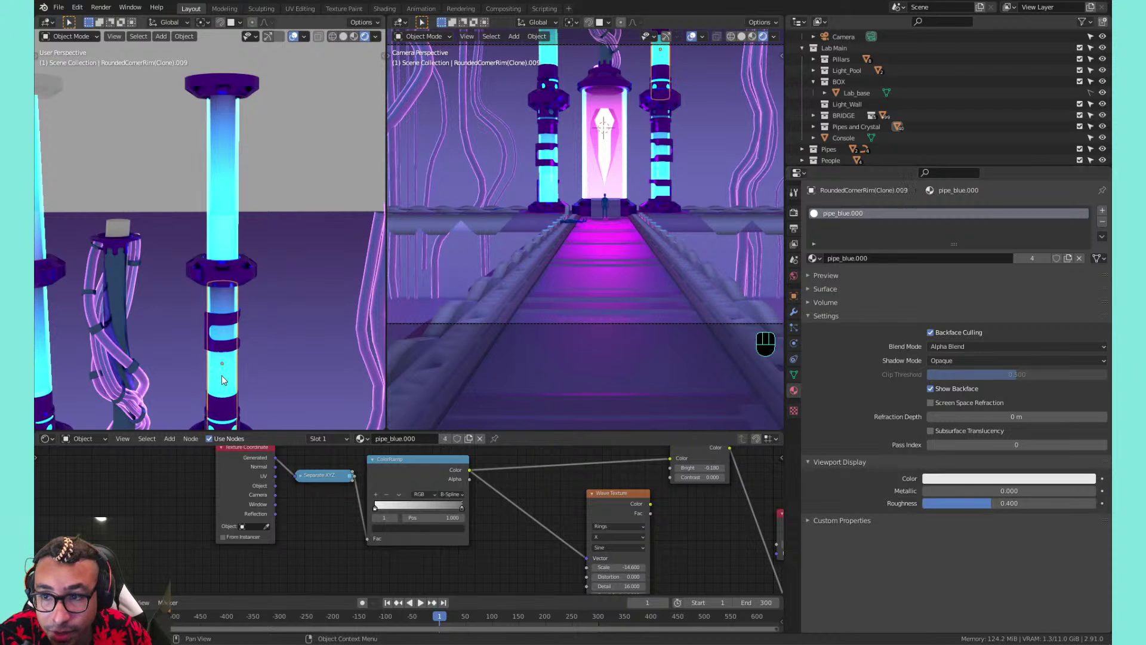
{"action": "left_click", "coordinate": [232, 131]}
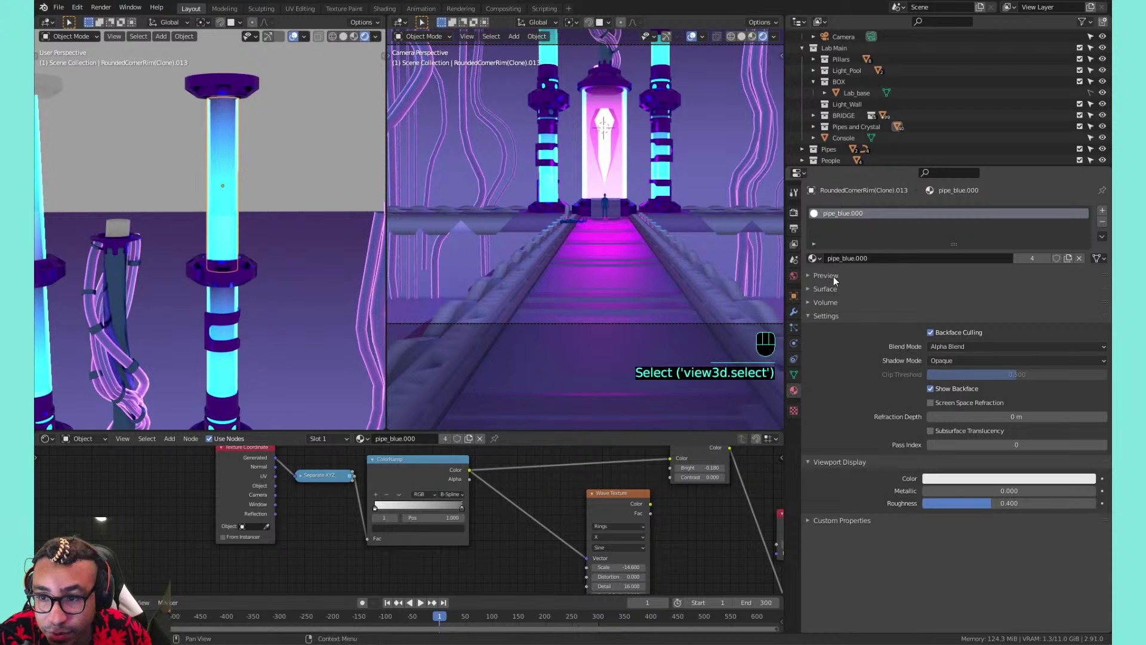
{"action": "left_click", "coordinate": [814, 260]}
{"action": "left_click", "coordinate": [835, 361]}
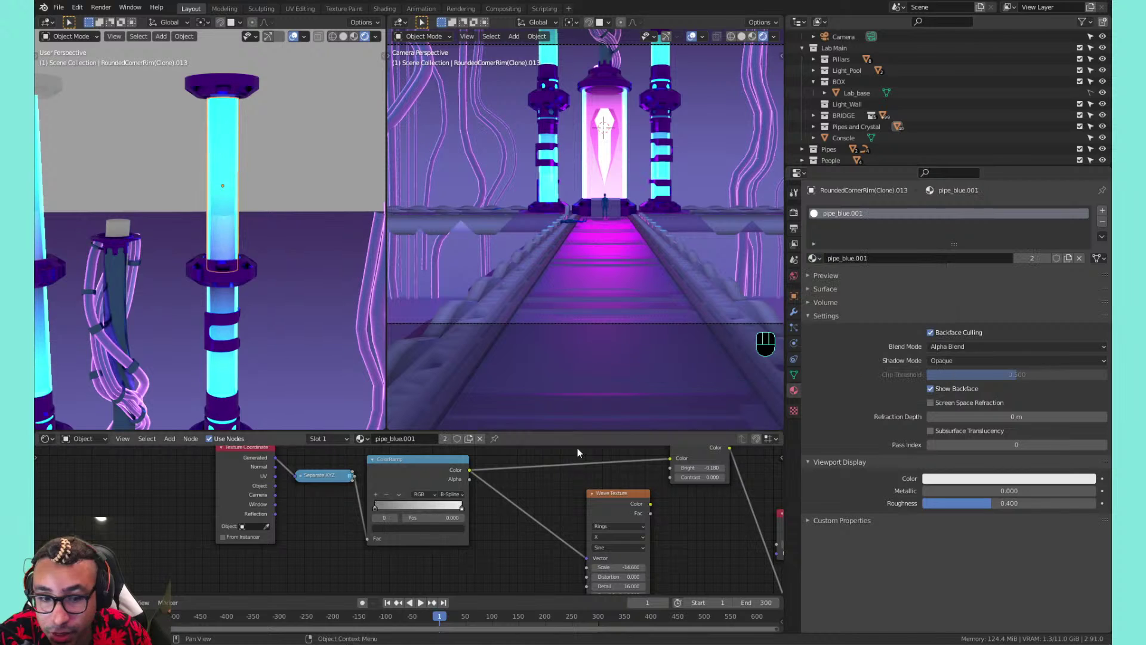
Try flipping the color ramp of the pipe_blue.001 material, then undo the flip
{"action": "left_click", "coordinate": [398, 494]}
{"action": "left_click", "coordinate": [403, 504]}
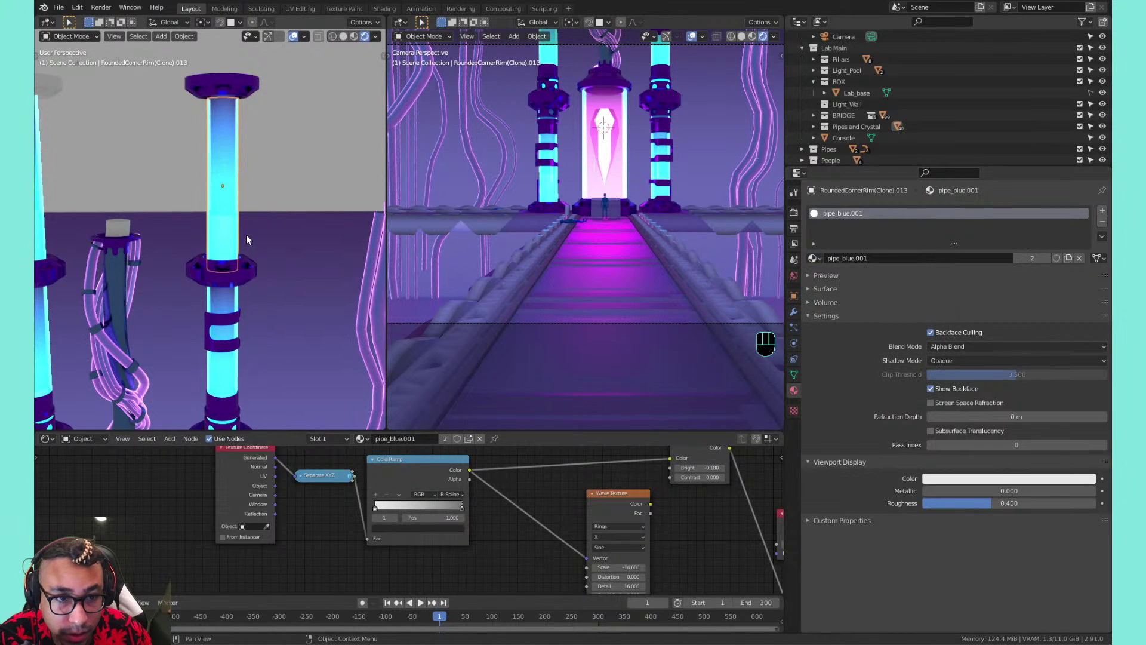
{"action": "key", "text": "ctrl+z"}
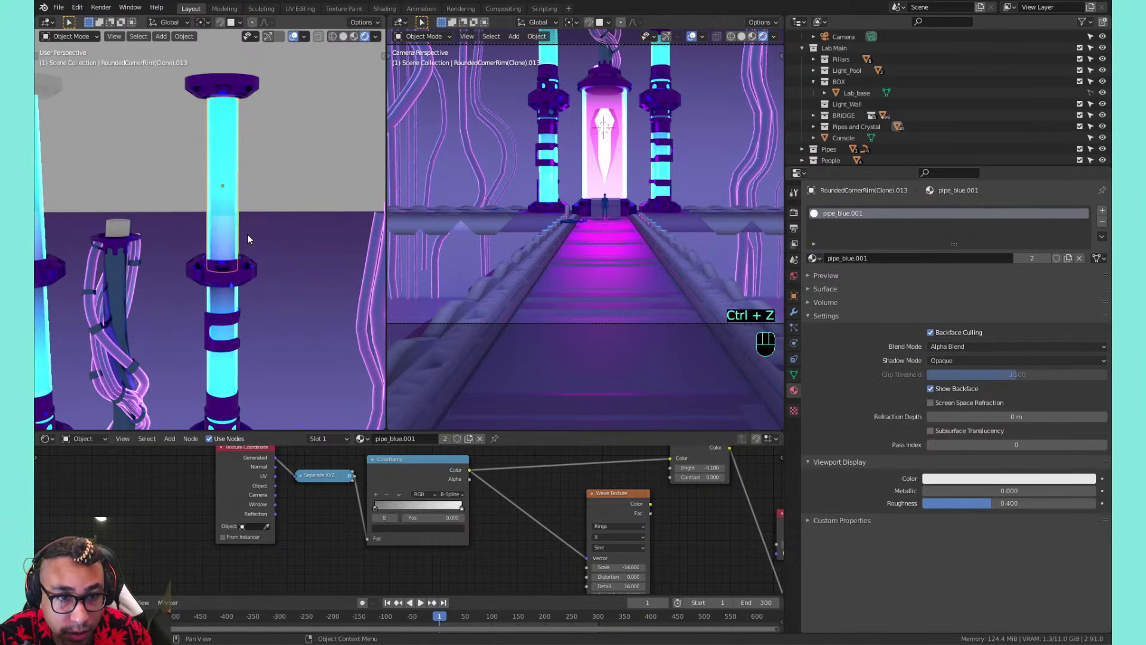
Examine the tube gradients on both pillars beside the central crystal chamber from a wider viewpoint
{"action": "scroll", "coordinate": [247, 234], "scroll_direction": "down", "scroll_amount": 2}
{"action": "middle_click_drag", "start_coordinate": [247, 234], "coordinate": [230, 220]}
{"action": "middle_click_drag", "start_coordinate": [230, 220], "coordinate": [235, 239], "text": "shift"}
{"action": "middle_click_drag", "start_coordinate": [202, 287], "coordinate": [226, 262]}
{"action": "middle_click_drag", "start_coordinate": [227, 263], "coordinate": [287, 262], "text": "shift"}
{"action": "left_click", "coordinate": [271, 252]}
{"action": "mouse_move", "coordinate": [286, 263]}
{"action": "middle_mouse_down", "text": "shift"}
{"action": "mouse_move", "coordinate": [297, 255]}
{"action": "mouse_move", "coordinate": [284, 262]}
{"action": "middle_mouse_up", "text": "shift"}
{"action": "scroll", "coordinate": [293, 263], "scroll_direction": "down", "scroll_amount": 2}
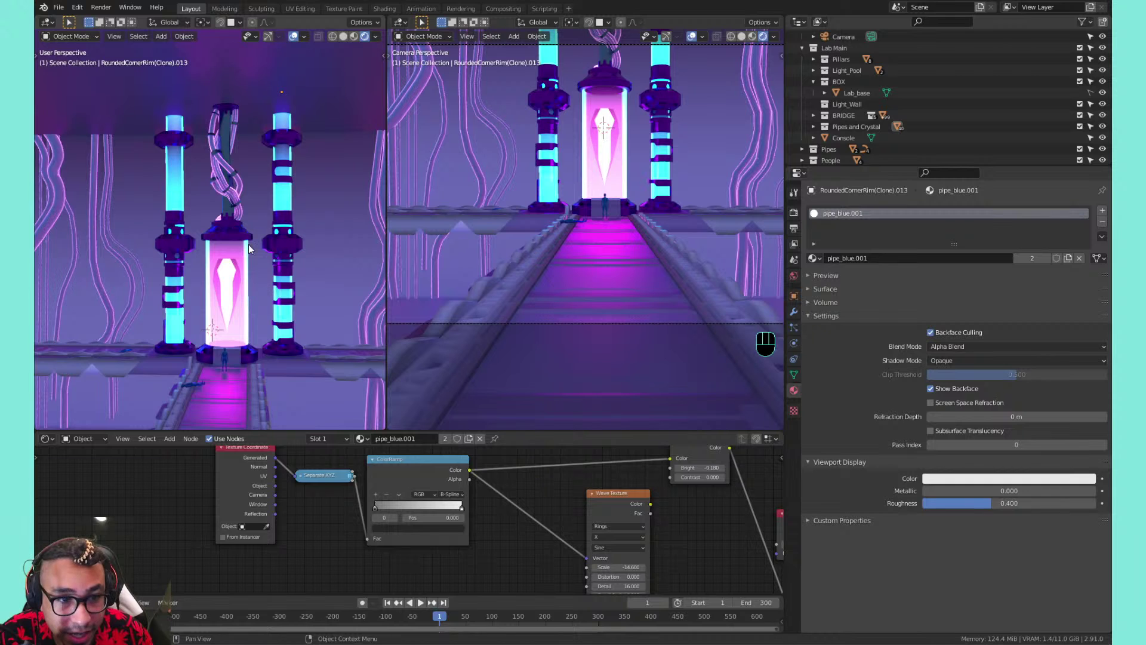
{"action": "scroll", "coordinate": [248, 244], "scroll_direction": "up", "scroll_amount": 2}
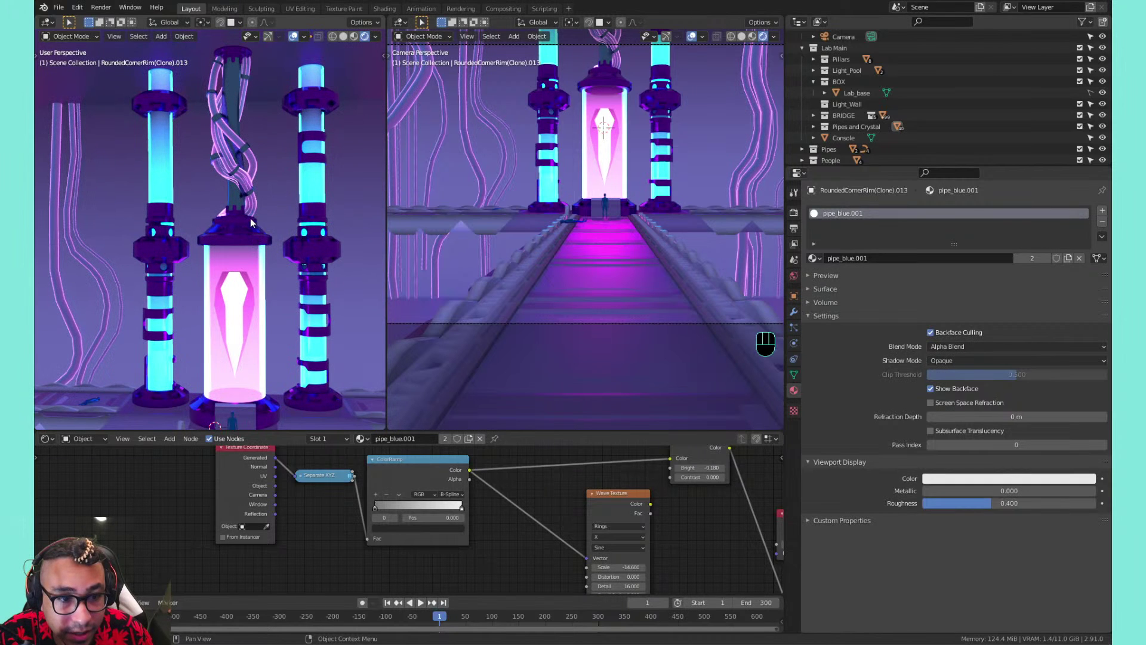
{"action": "middle_click_drag", "start_coordinate": [213, 305], "coordinate": [225, 263], "text": "shift"}
Try assigning pipe_blue.001 to the lower outer tubes of the left and right pillars
{"action": "left_click", "coordinate": [188, 321]}
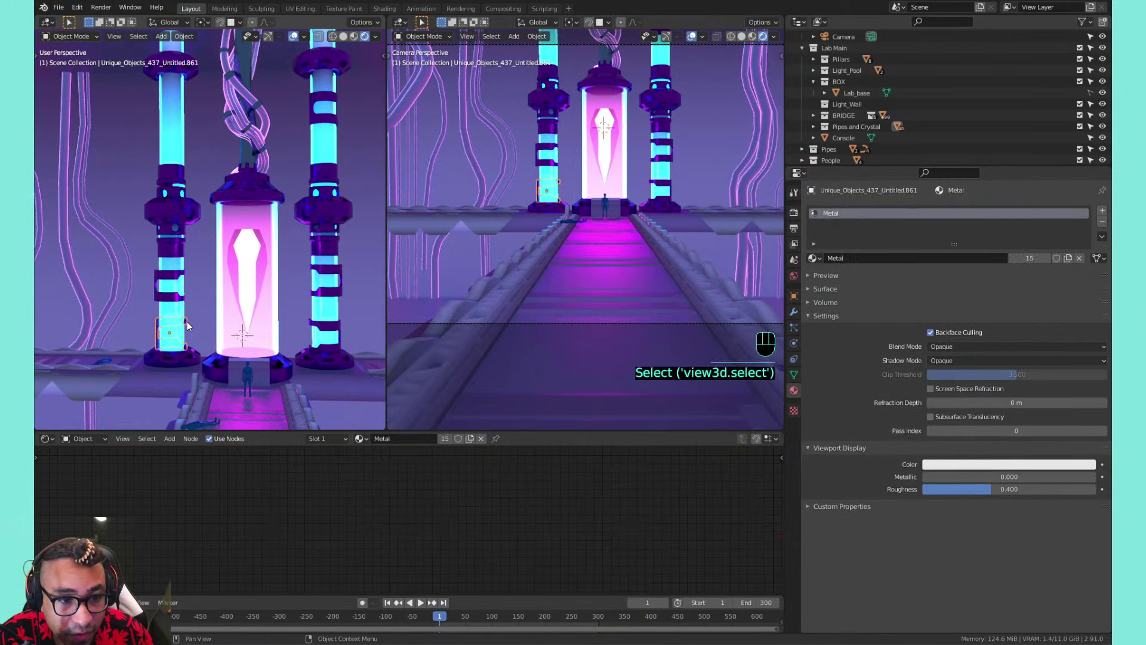
{"action": "left_click", "coordinate": [183, 311]}
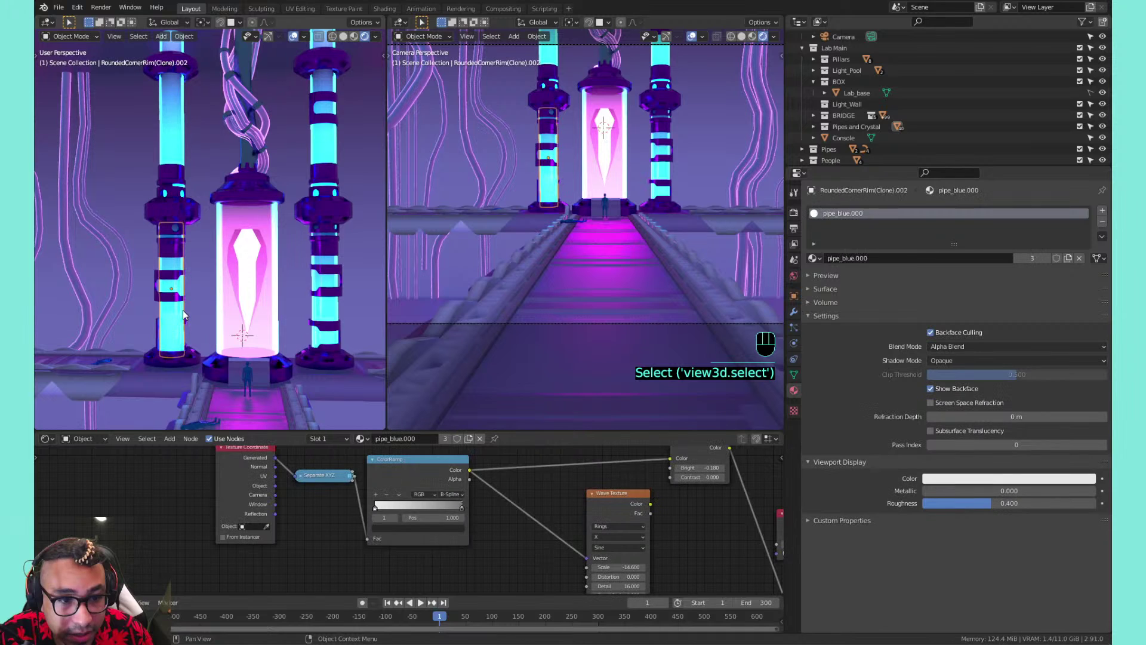
{"action": "left_click", "coordinate": [815, 259]}
{"action": "left_click", "coordinate": [865, 370]}
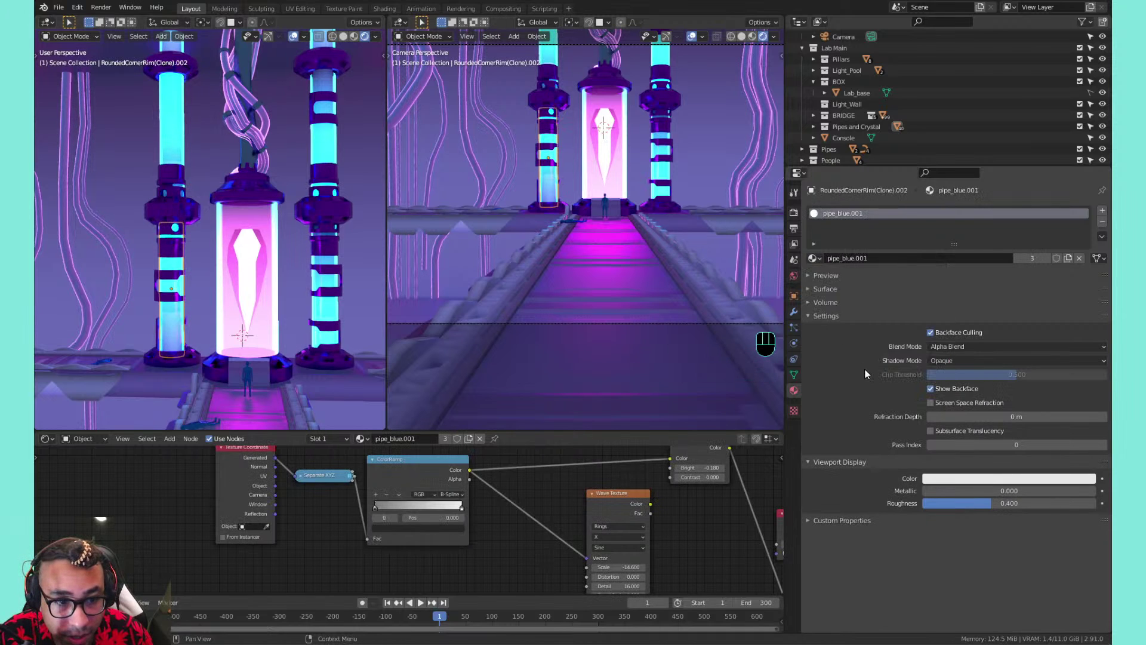
{"action": "left_click", "coordinate": [336, 312]}
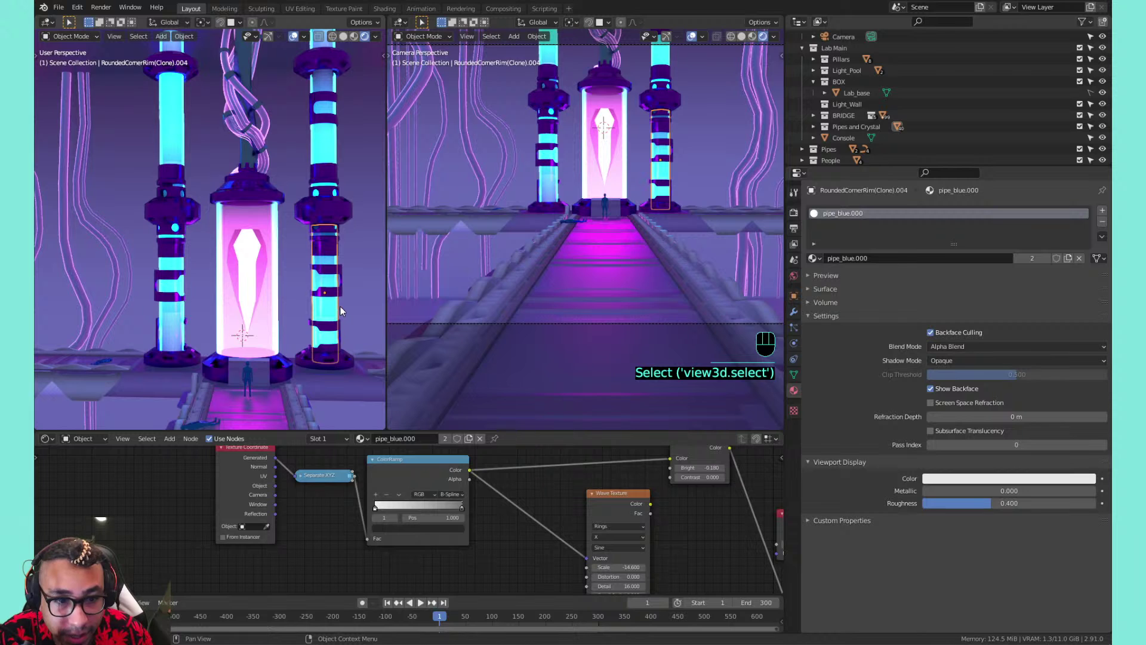
{"action": "left_click", "coordinate": [814, 258]}
{"action": "left_click", "coordinate": [859, 368]}
{"action": "left_click", "coordinate": [276, 119]}
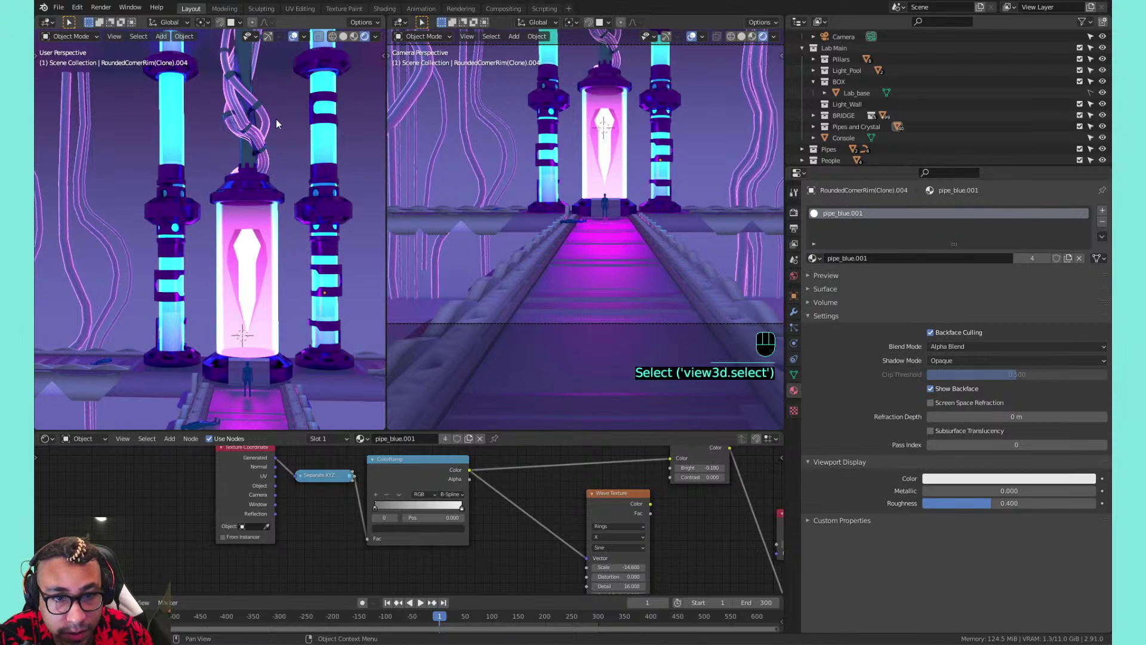
Undo the pipe_blue.001 assignments on both pillars' lower outer tubes
{"action": "middle_click_drag", "start_coordinate": [269, 135], "coordinate": [296, 221], "text": "shift"}
{"action": "key", "text": "ctrl+z"}
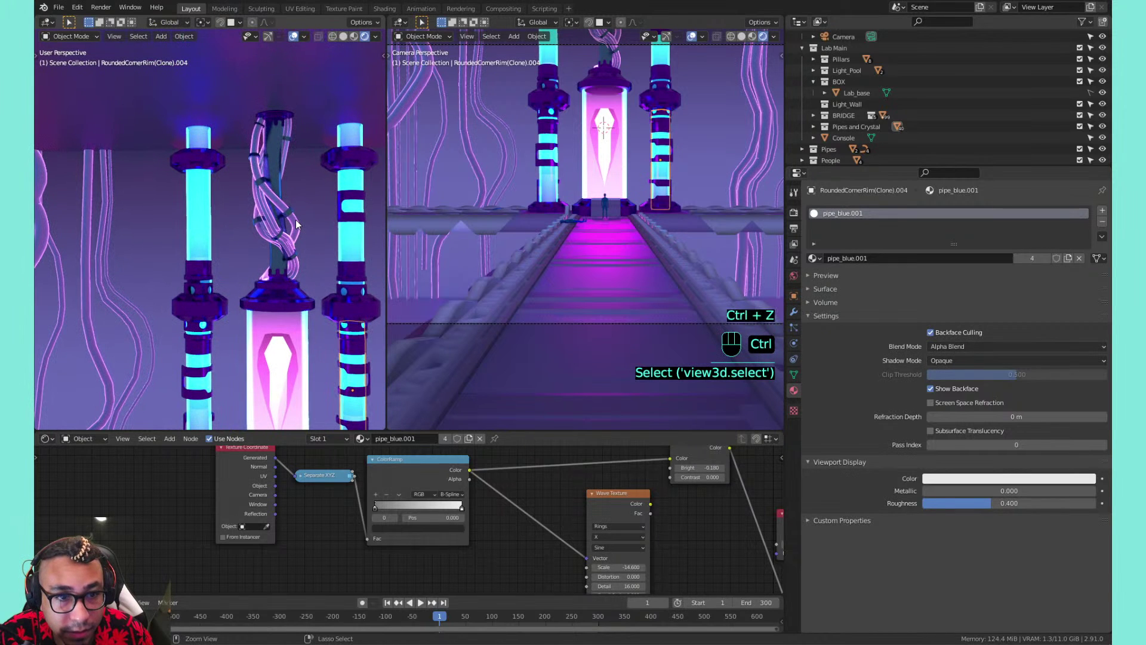
{"action": "key", "text": "ctrl+z"}
{"action": "key", "text": "ctrl+z"}
{"action": "key", "text": "ctrl+z"}
{"action": "key", "text": "ctrl+z"}
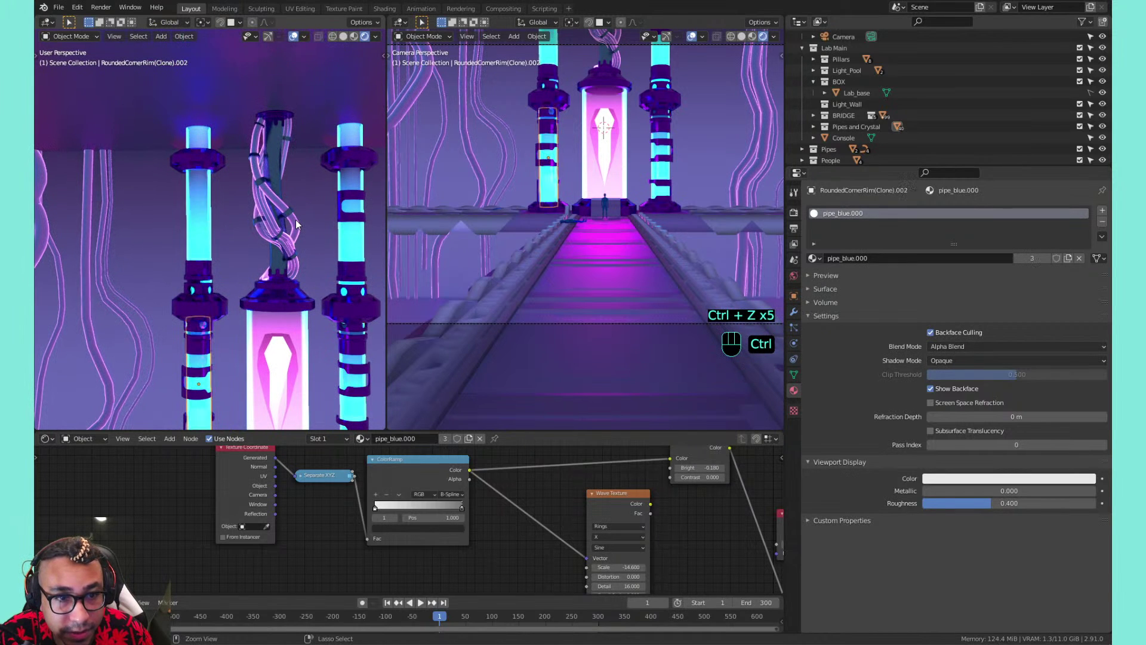
Make the mesh data of the left pillar's lower outer tube single-user and assign pipe_blue.001 to it
{"action": "middle_click_drag", "start_coordinate": [257, 253], "coordinate": [246, 166], "text": "shift"}
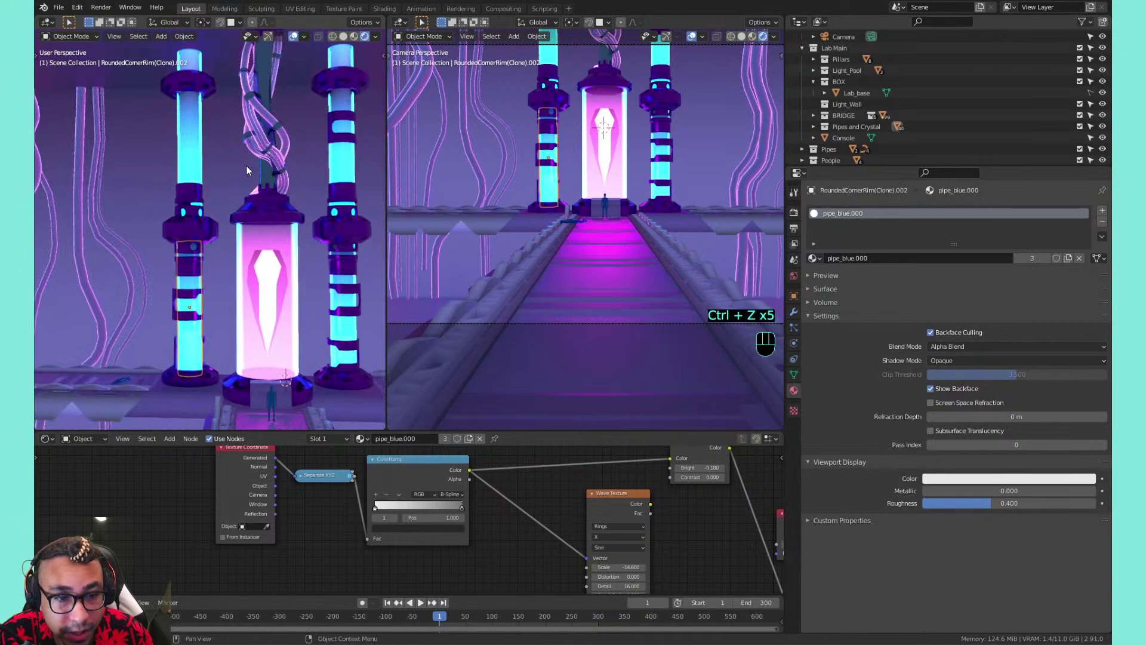
{"action": "left_click", "coordinate": [795, 374]}
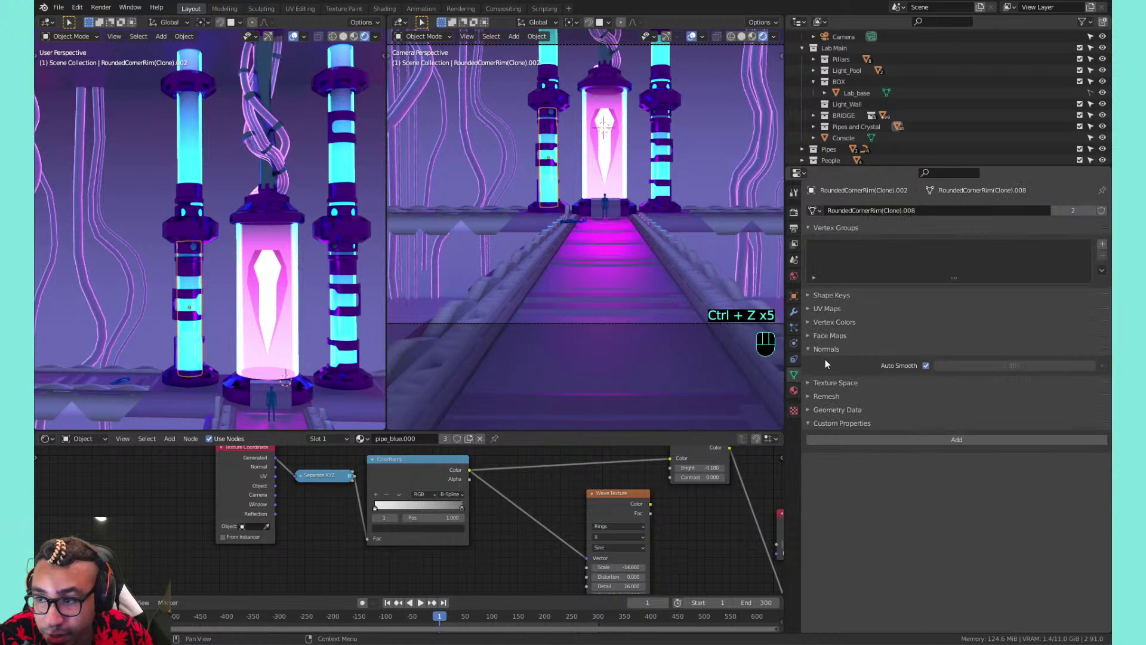
{"action": "left_click", "coordinate": [1084, 210]}
{"action": "left_click", "coordinate": [795, 390]}
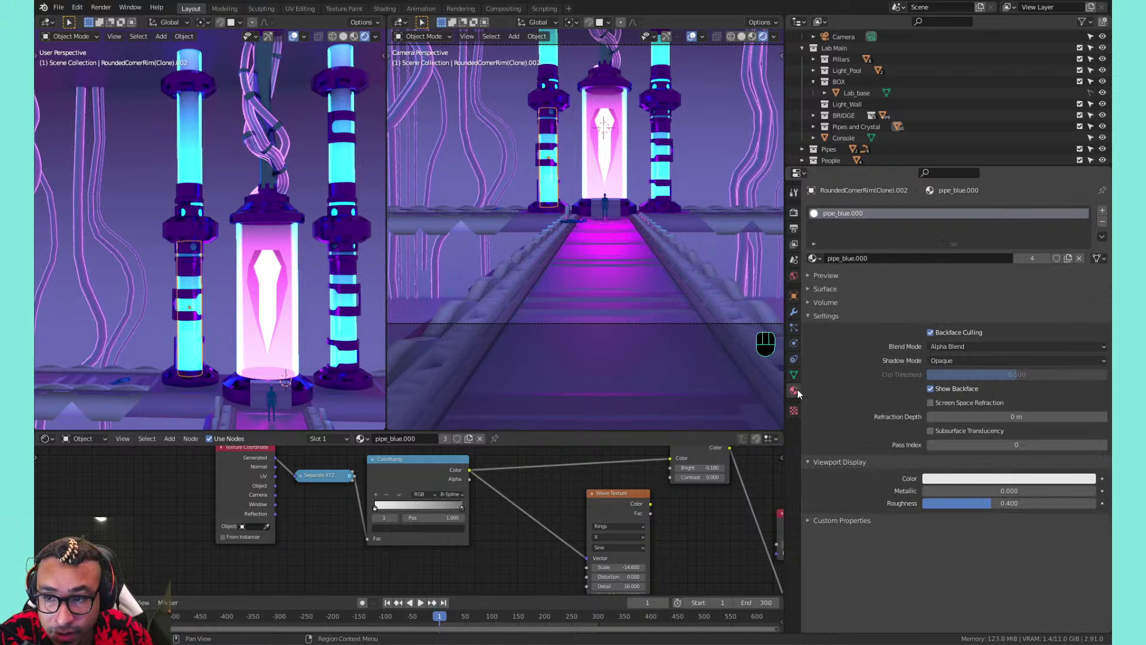
{"action": "left_click", "coordinate": [816, 258]}
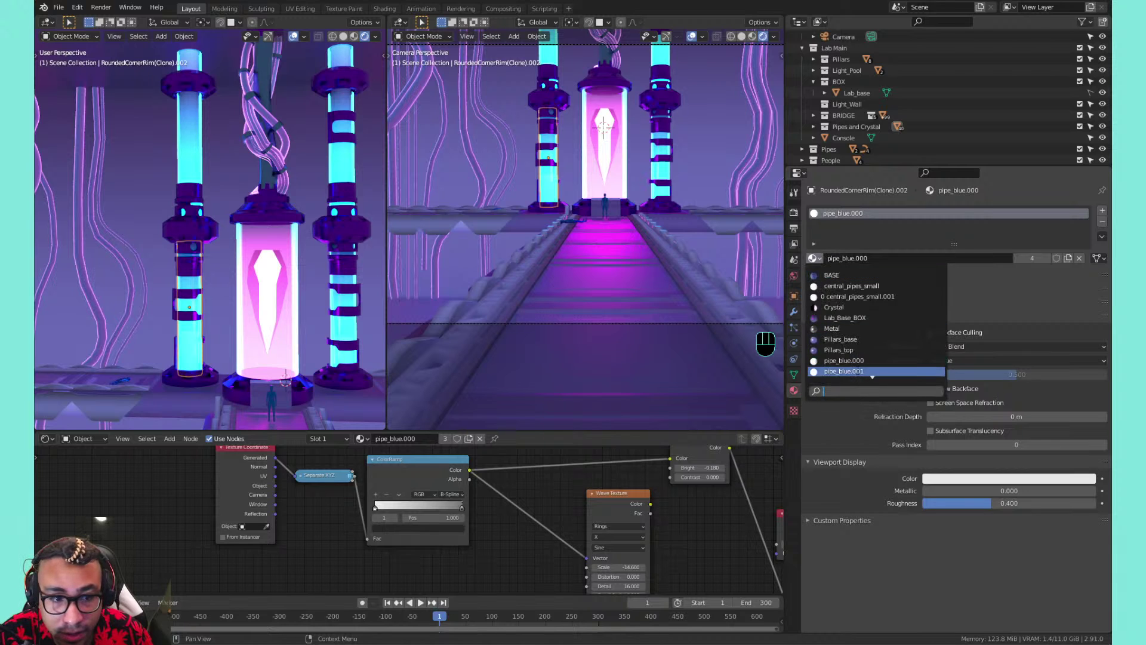
{"action": "left_click", "coordinate": [843, 371]}
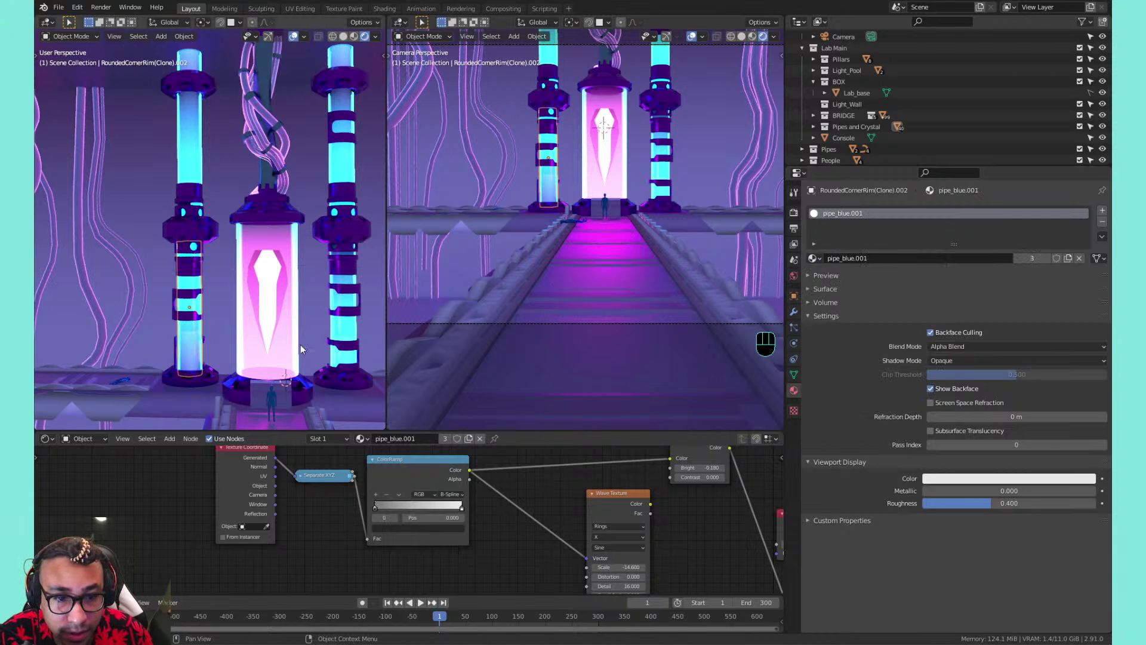
Select the right pillar's lower outer tube and open its mesh data properties
{"action": "left_click", "coordinate": [346, 319]}
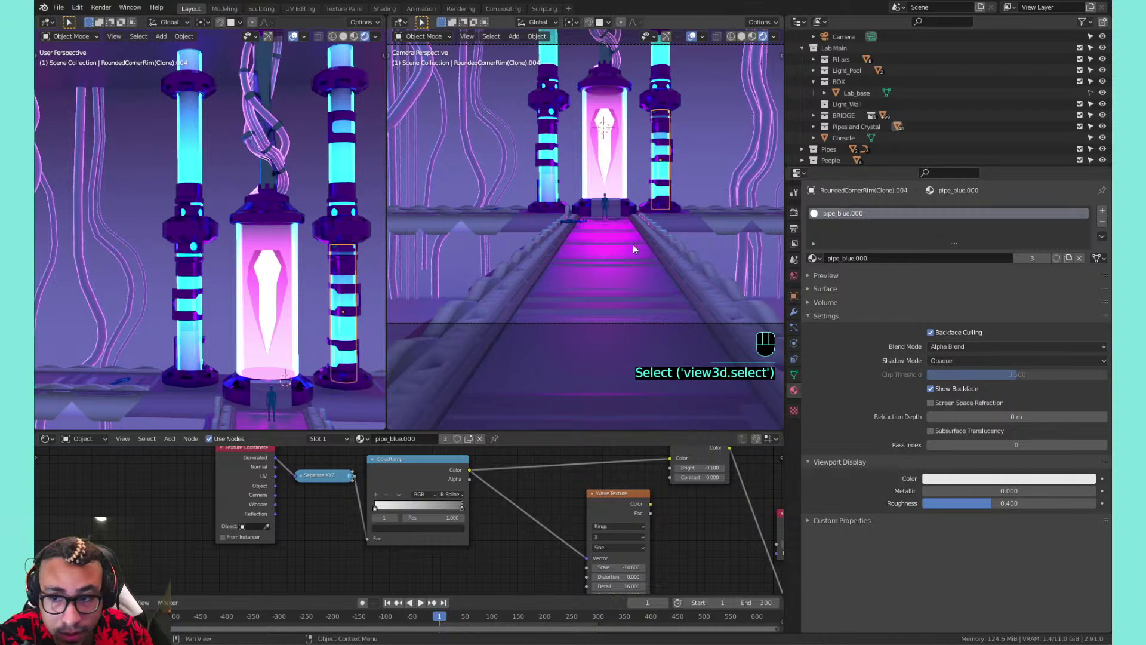
{"action": "left_click", "coordinate": [793, 375]}
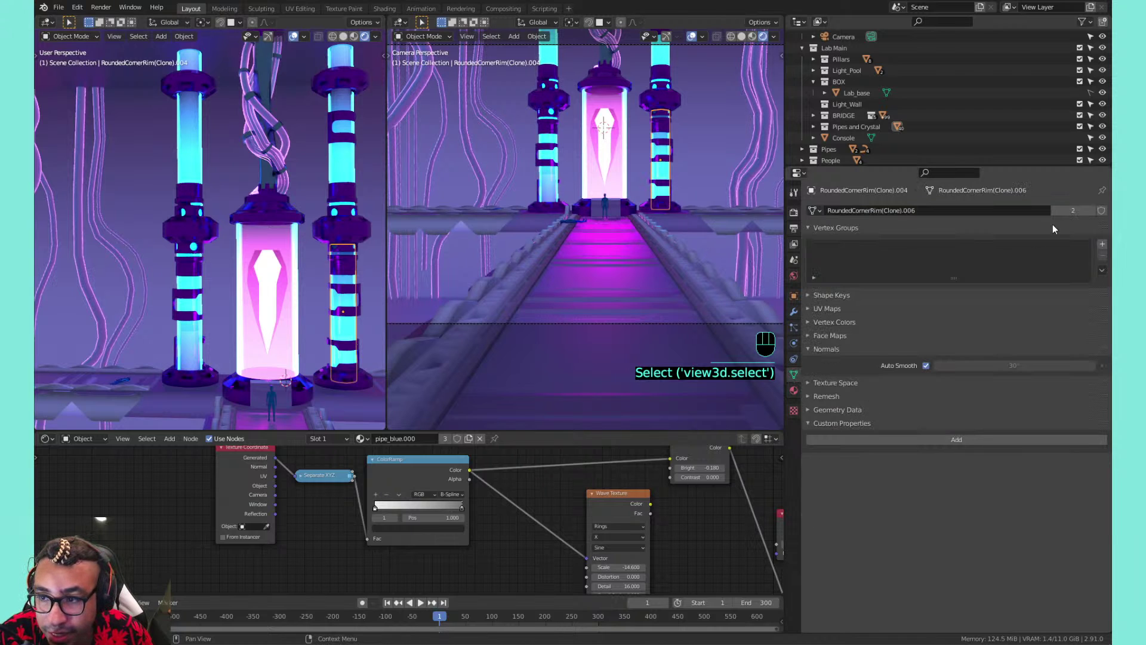
Assign the pipe_blue.001 material to the selected lower tube of the right pillar
{"action": "left_click", "coordinate": [798, 393]}
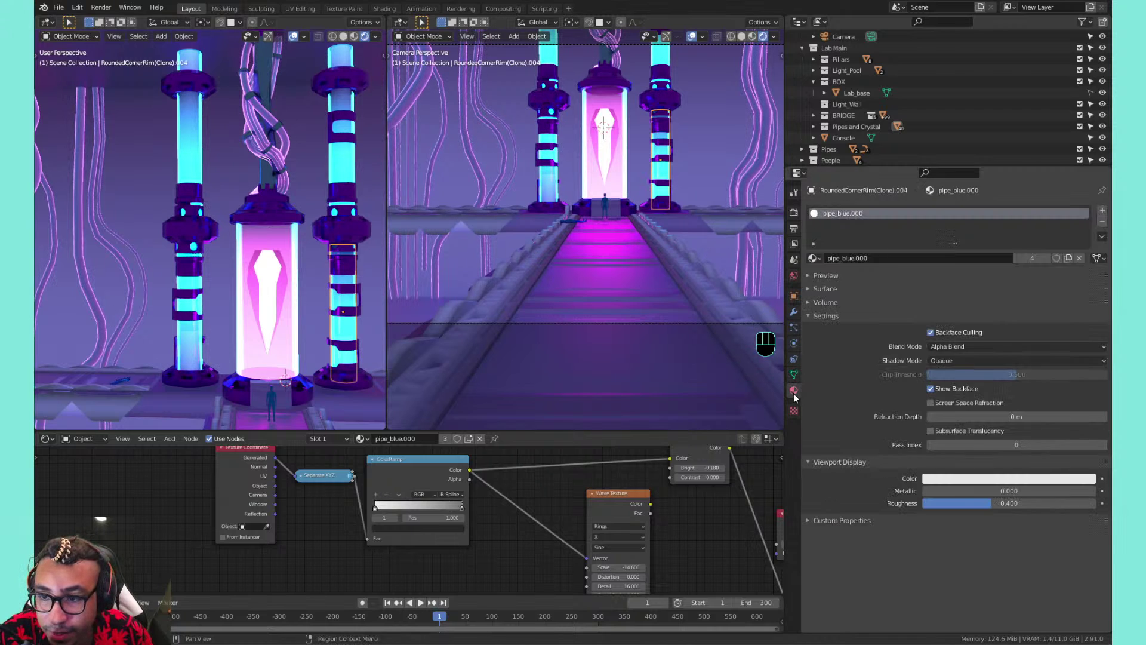
{"action": "left_click", "coordinate": [399, 495]}
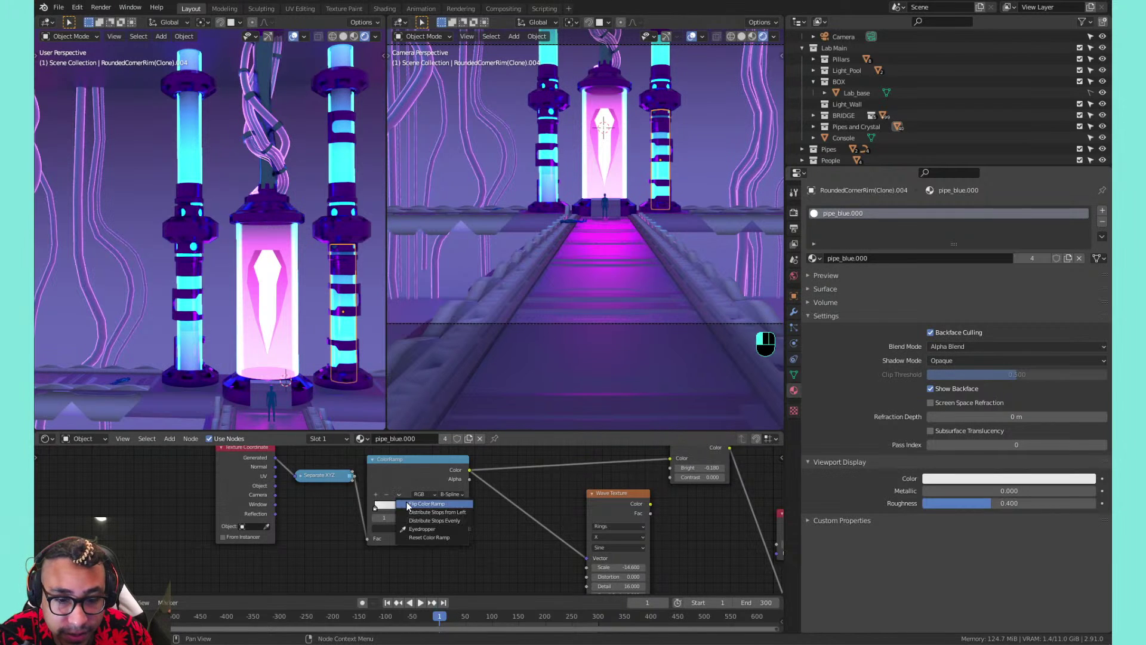
{"action": "left_click", "coordinate": [815, 258]}
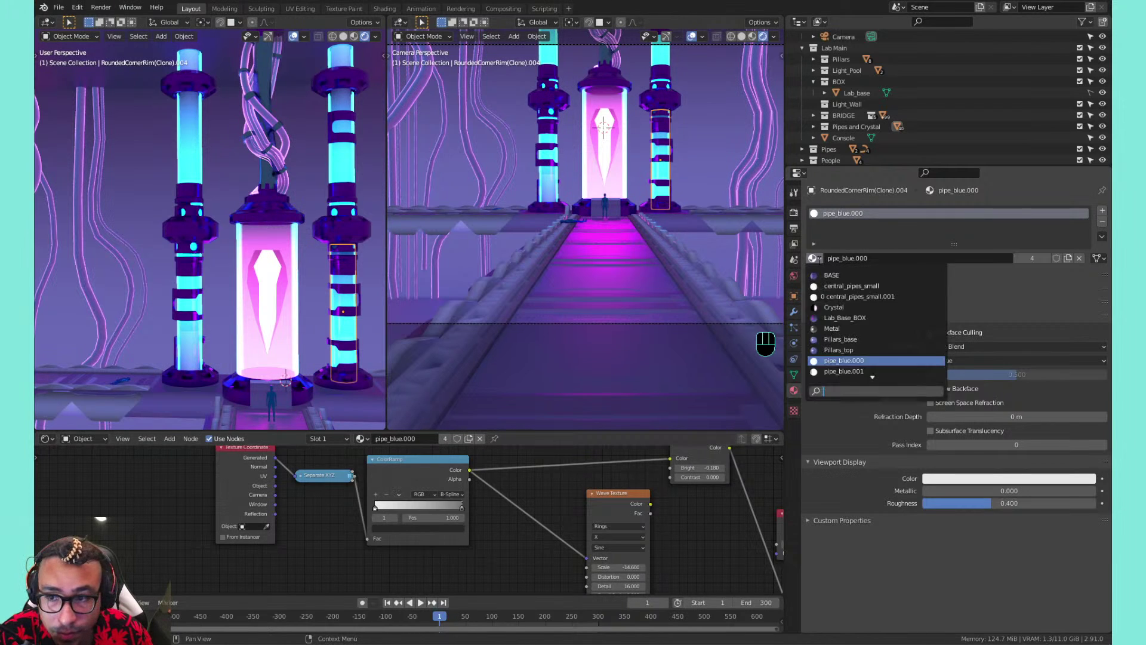
{"action": "left_click", "coordinate": [848, 371]}
Select the left pillar's lower inner tube with the BASE material and move its Cell Color ramp's middle stop to about 0.377
{"action": "left_click", "coordinate": [274, 243]}
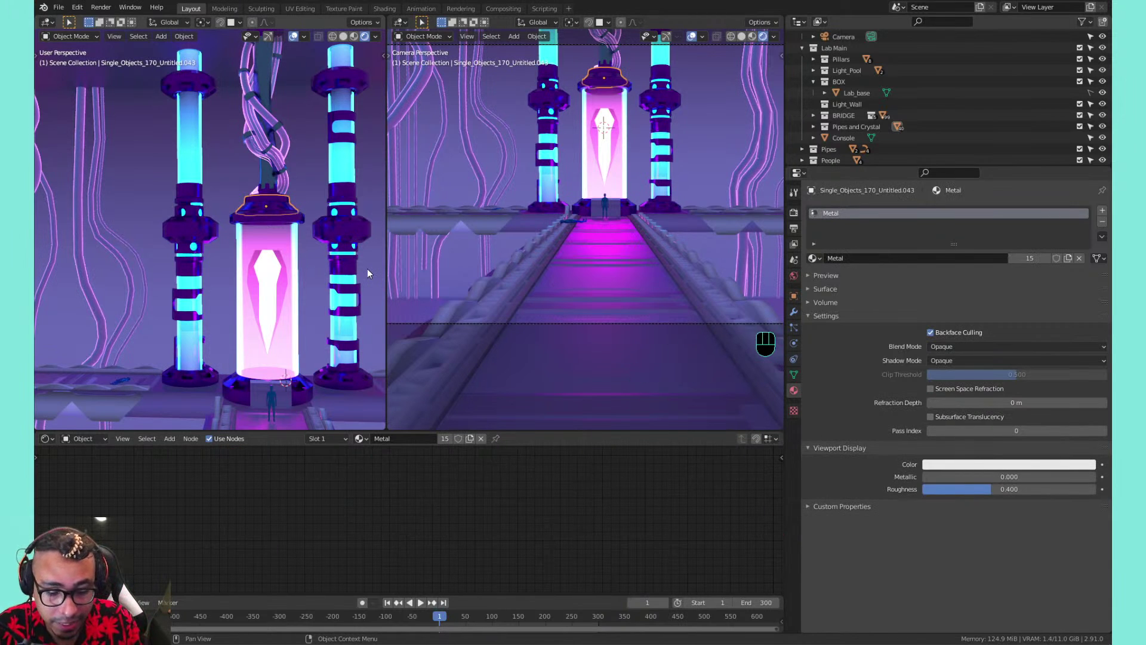
{"action": "scroll", "coordinate": [280, 257], "scroll_direction": "down", "scroll_amount": 3}
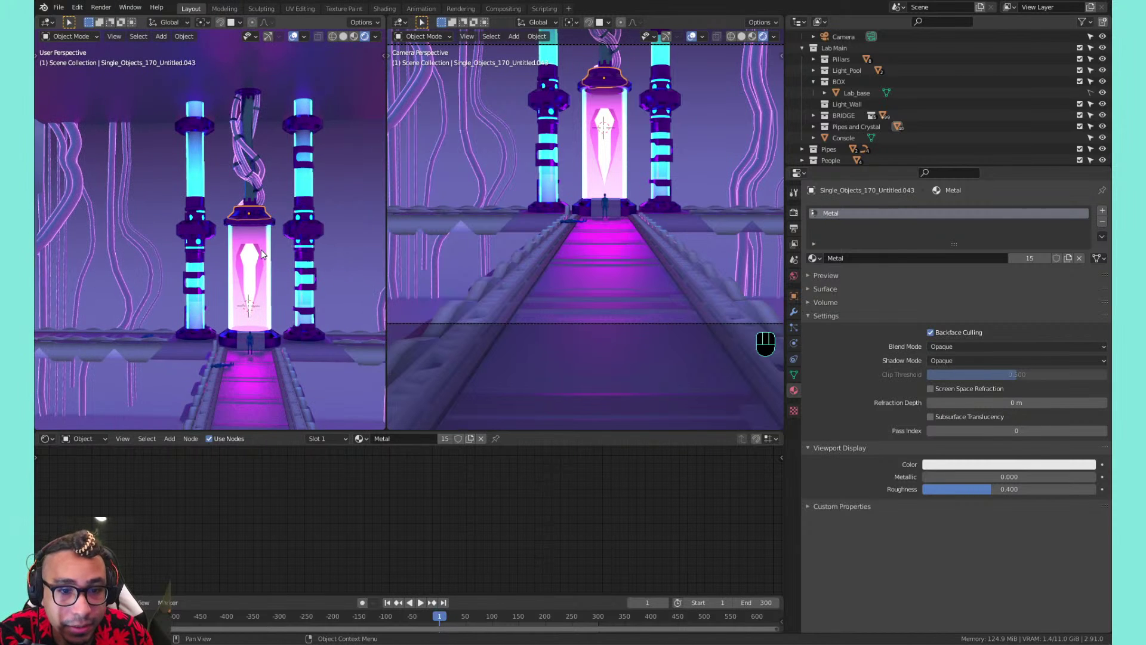
{"action": "middle_click_drag", "start_coordinate": [278, 250], "coordinate": [231, 235], "text": "shift"}
{"action": "scroll", "coordinate": [181, 292], "scroll_direction": "up", "scroll_amount": 3}
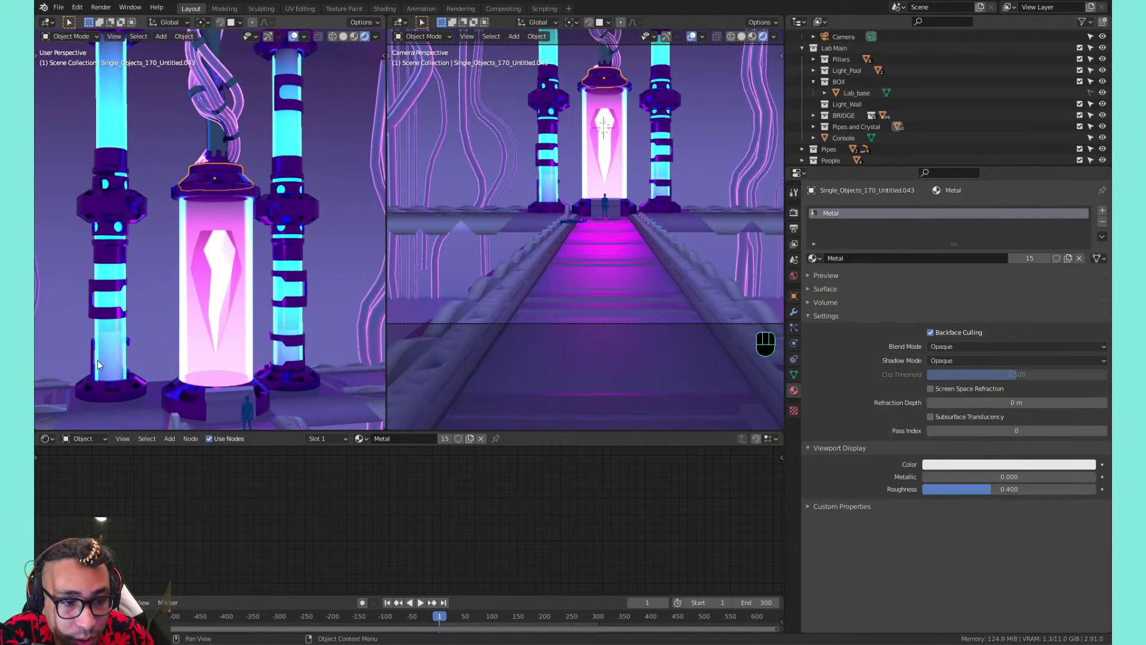
{"action": "left_click", "coordinate": [99, 359]}
{"action": "mouse_move", "coordinate": [123, 356]}
{"action": "middle_mouse_down", "text": "shift"}
{"action": "mouse_move", "coordinate": [193, 296]}
{"action": "mouse_move", "coordinate": [216, 315]}
{"action": "mouse_move", "coordinate": [202, 304]}
{"action": "middle_mouse_up", "text": "shift"}
{"action": "left_click", "coordinate": [190, 298]}
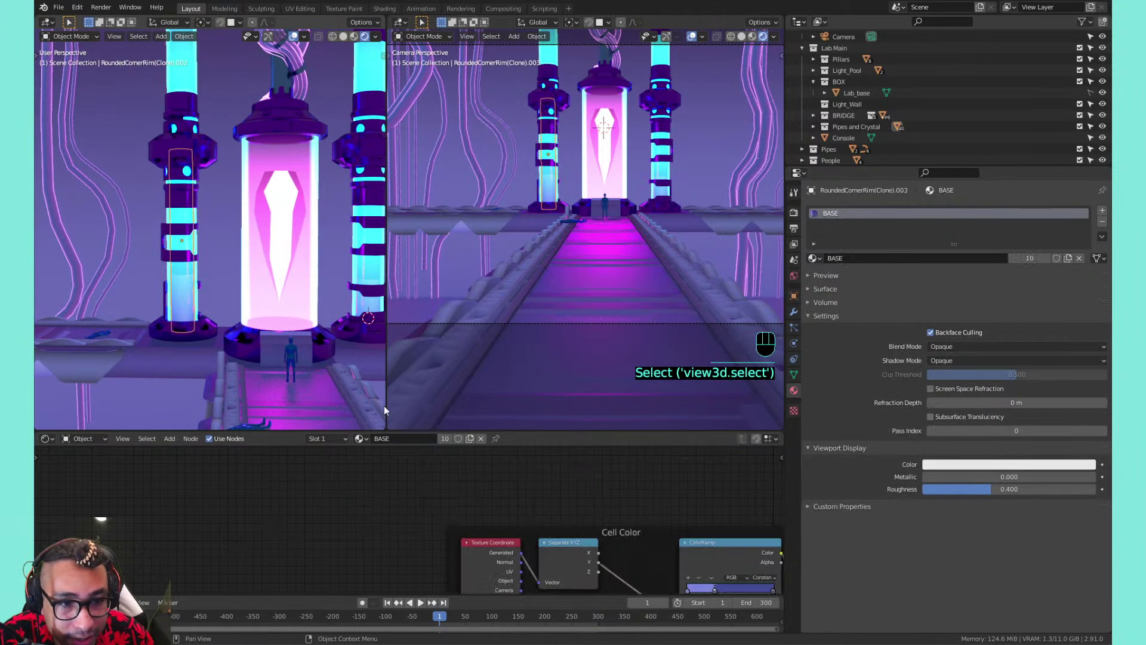
{"action": "middle_click_drag", "start_coordinate": [461, 499], "coordinate": [326, 438]}
{"action": "scroll", "coordinate": [586, 523], "scroll_direction": "down", "scroll_amount": 5}
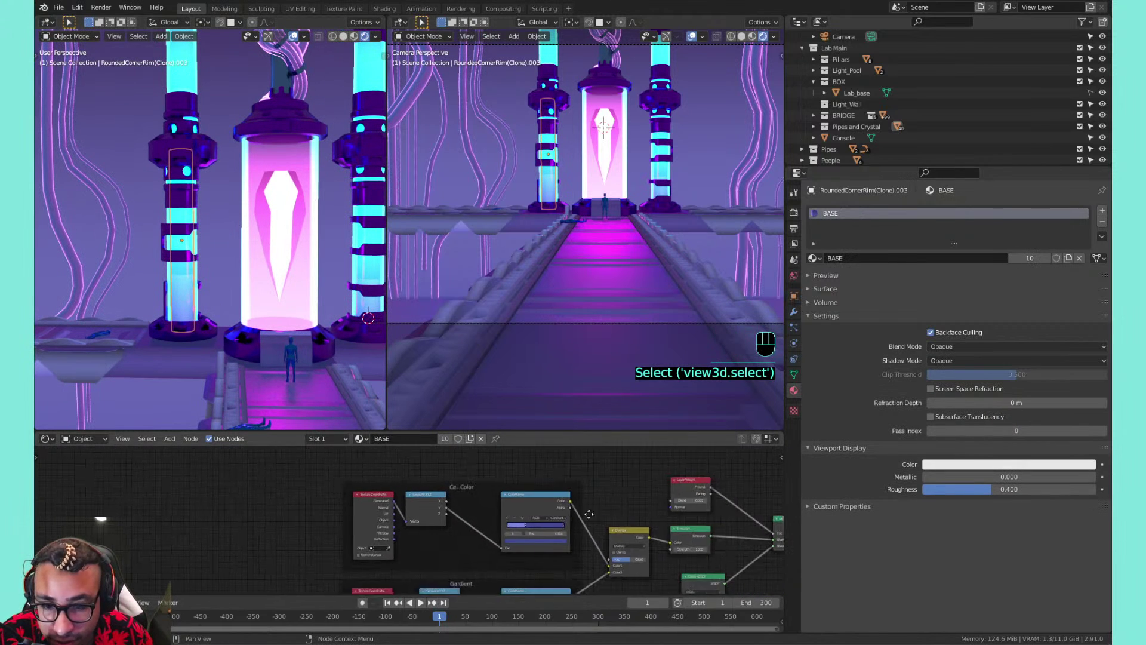
{"action": "scroll", "coordinate": [588, 514], "scroll_direction": "up", "scroll_amount": 3}
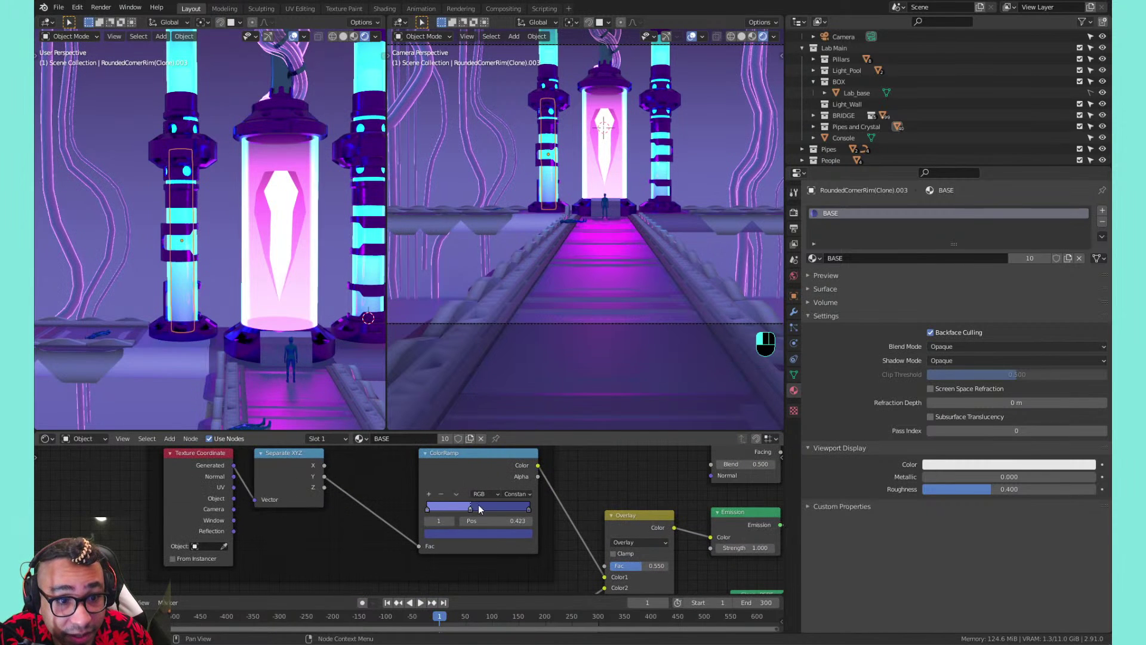
{"action": "mouse_move", "coordinate": [479, 508]}
{"action": "left_mouse_down"}
{"action": "mouse_move", "coordinate": [431, 507]}
{"action": "mouse_move", "coordinate": [475, 505]}
{"action": "left_mouse_up"}
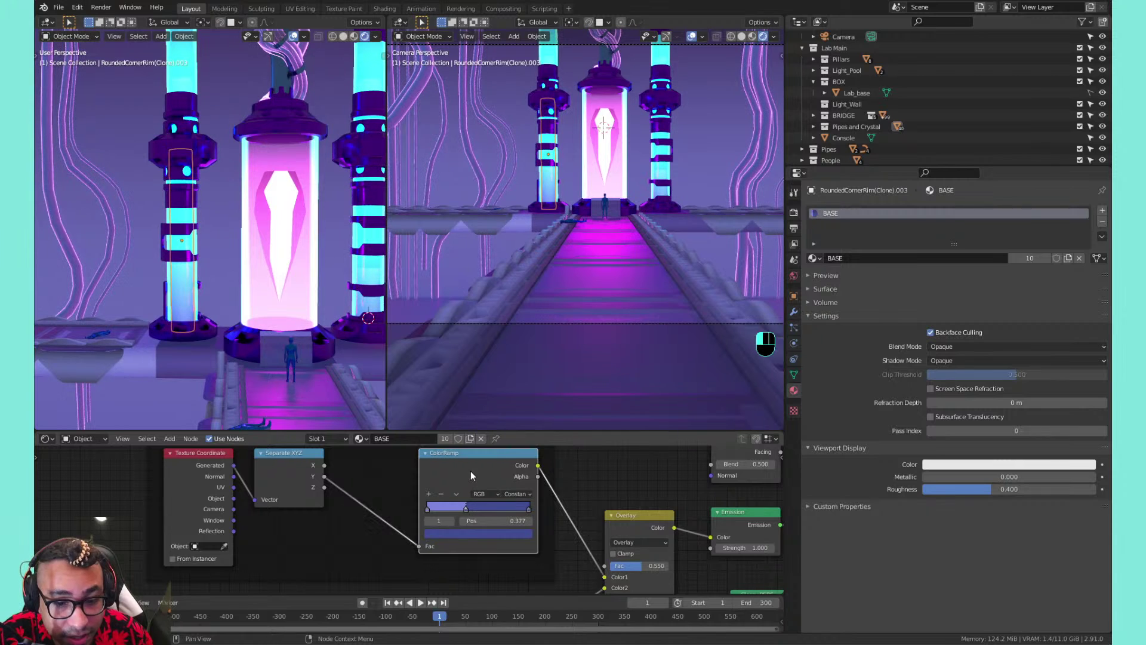
Mute and unmute the Cell Color ramp node to compare its effect on the scene
{"action": "left_click", "coordinate": [471, 473]}
{"action": "key", "text": "m"}
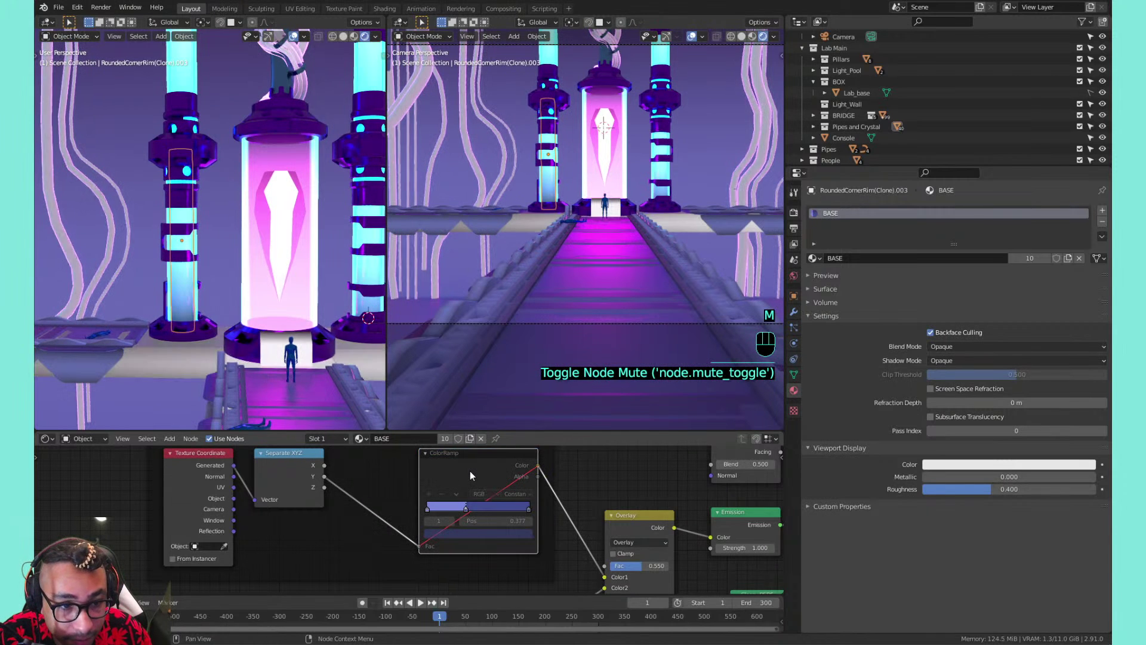
{"action": "key", "text": "m"}
Set the Cell Color ramp's interpolation to B-Spline and move its middle stop to about 0.491
{"action": "mouse_move", "coordinate": [465, 508]}
{"action": "left_mouse_down"}
{"action": "mouse_move", "coordinate": [489, 506]}
{"action": "mouse_move", "coordinate": [457, 505]}
{"action": "left_mouse_up"}
{"action": "left_click", "coordinate": [517, 493]}
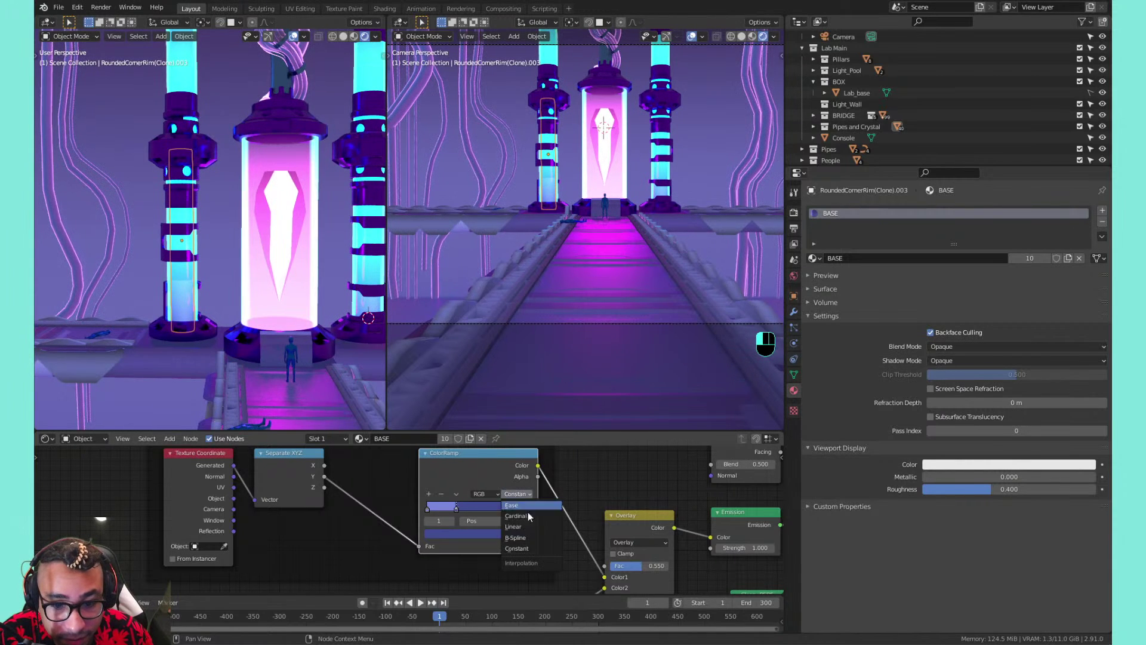
{"action": "left_click", "coordinate": [502, 544]}
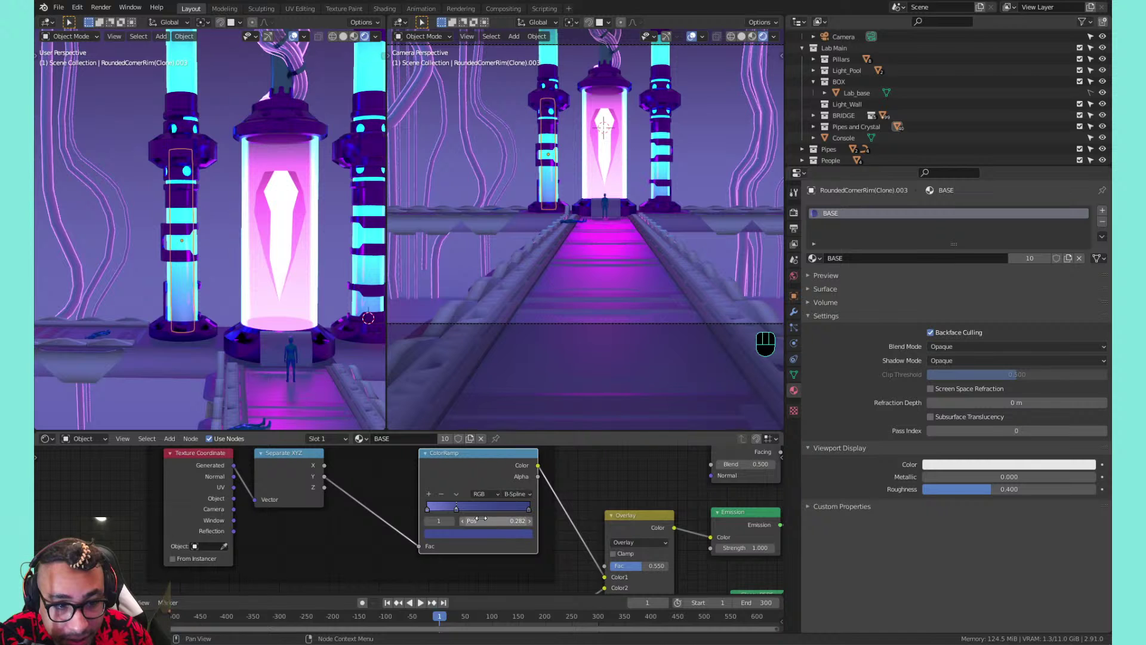
{"action": "mouse_move", "coordinate": [458, 508]}
{"action": "left_mouse_down"}
{"action": "mouse_move", "coordinate": [499, 505]}
{"action": "mouse_move", "coordinate": [436, 507]}
{"action": "mouse_move", "coordinate": [484, 508]}
{"action": "left_mouse_up"}
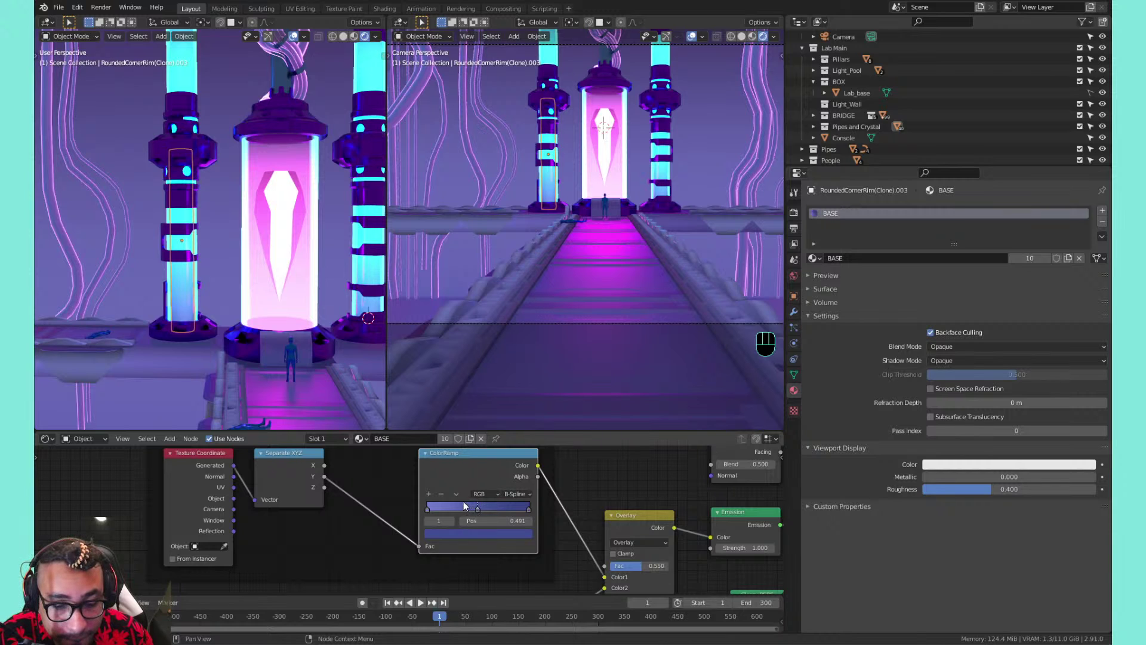
Delete the first and last stops from the Cell Color ramp, keeping only the middle stop
{"action": "left_click", "coordinate": [437, 506]}
{"action": "left_click", "coordinate": [442, 493]}
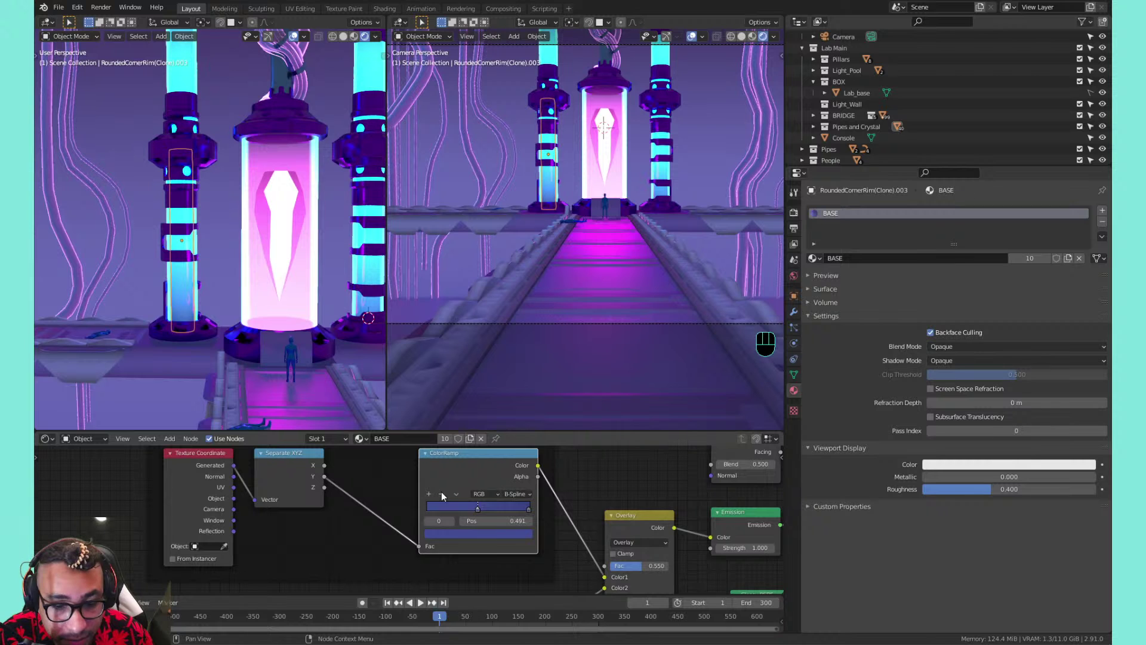
{"action": "left_click", "coordinate": [528, 509]}
{"action": "left_click", "coordinate": [442, 493]}
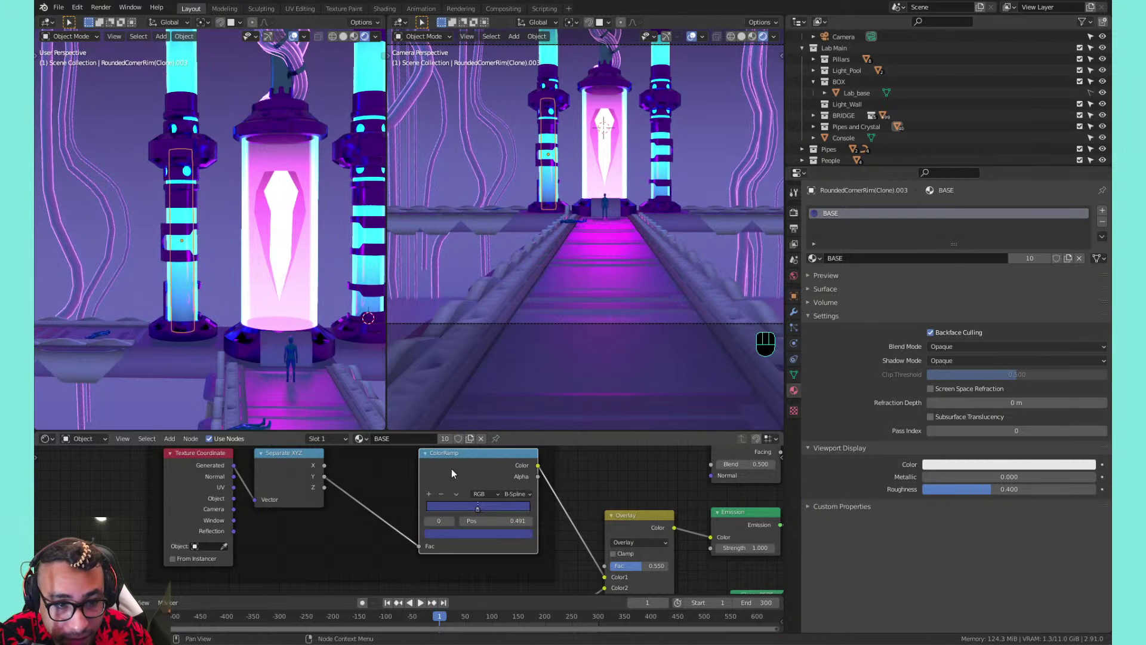
Examine the central crystal chamber and the two pillars in both the user and camera views
{"action": "left_click", "coordinate": [250, 146]}
{"action": "scroll", "coordinate": [250, 161], "scroll_direction": "down", "scroll_amount": 4}
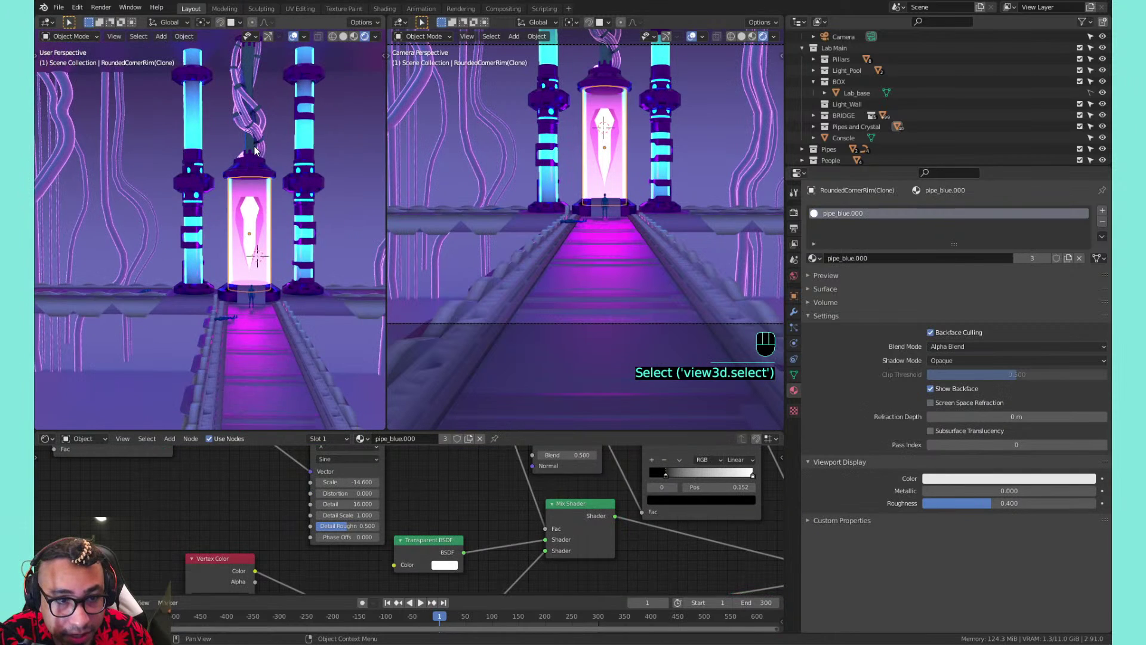
{"action": "left_click", "coordinate": [311, 144]}
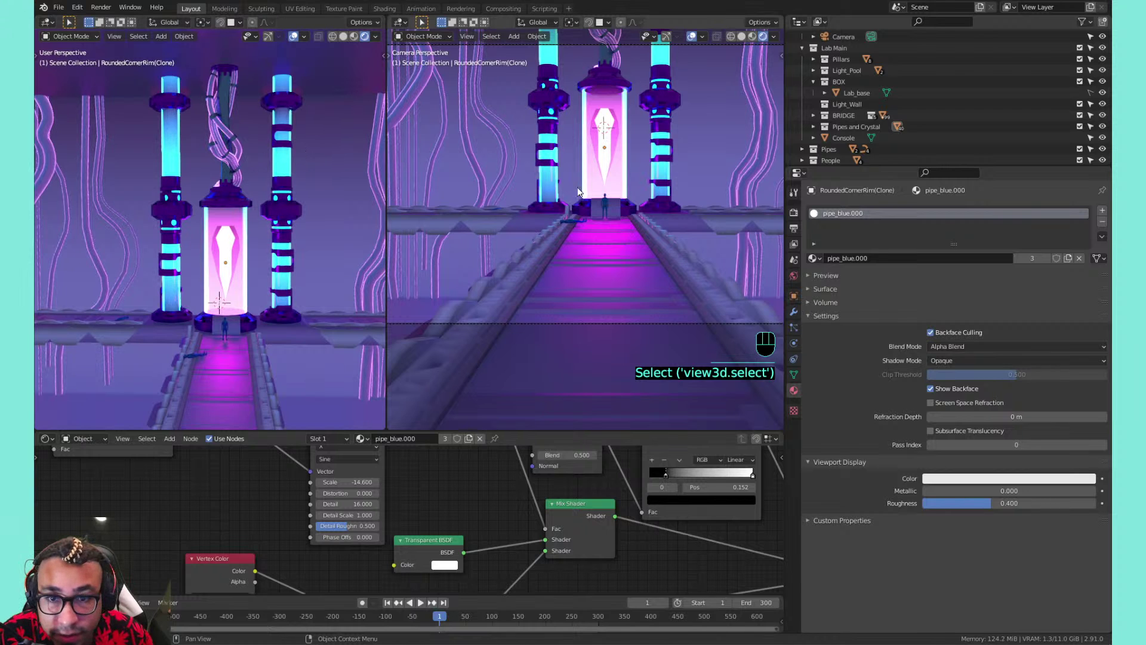
{"action": "middle_click_drag", "start_coordinate": [622, 205], "coordinate": [576, 281], "text": "shift"}
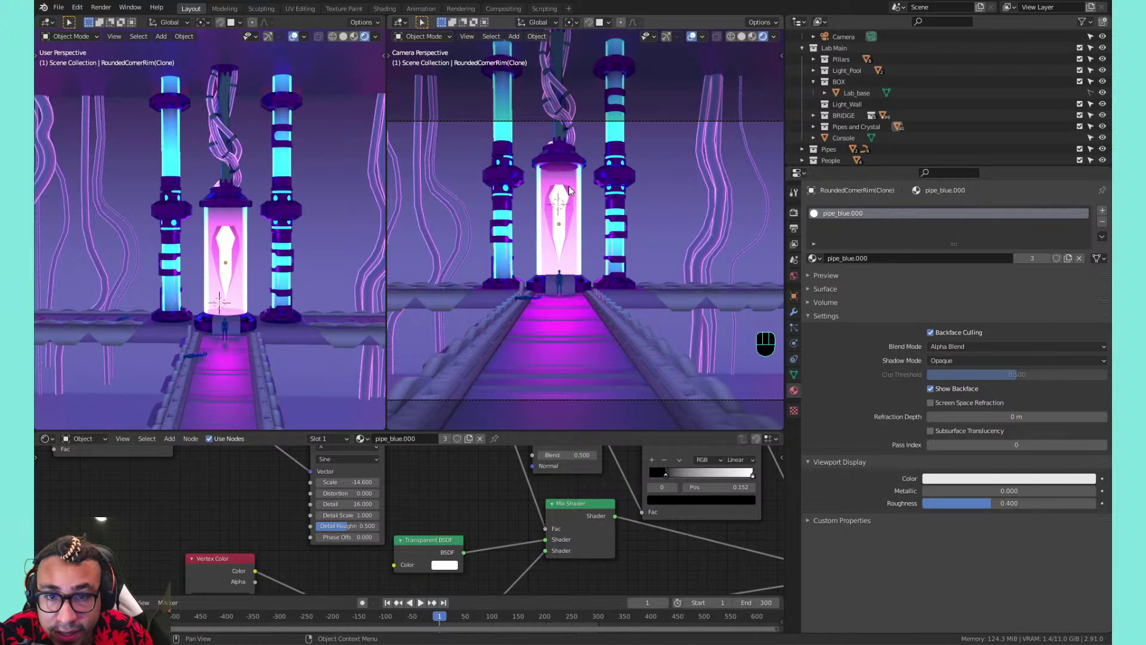
{"action": "scroll", "coordinate": [170, 122], "scroll_direction": "up", "scroll_amount": 5}
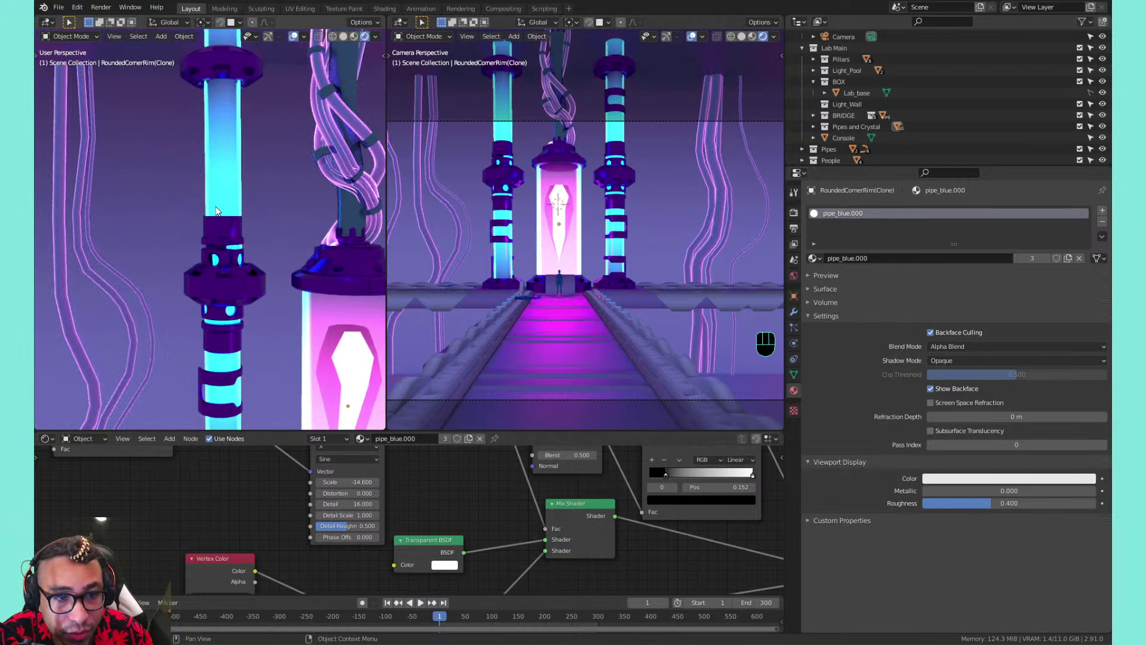
{"action": "scroll", "coordinate": [222, 195], "scroll_direction": "down", "scroll_amount": 3}
{"action": "left_click", "coordinate": [221, 192]}
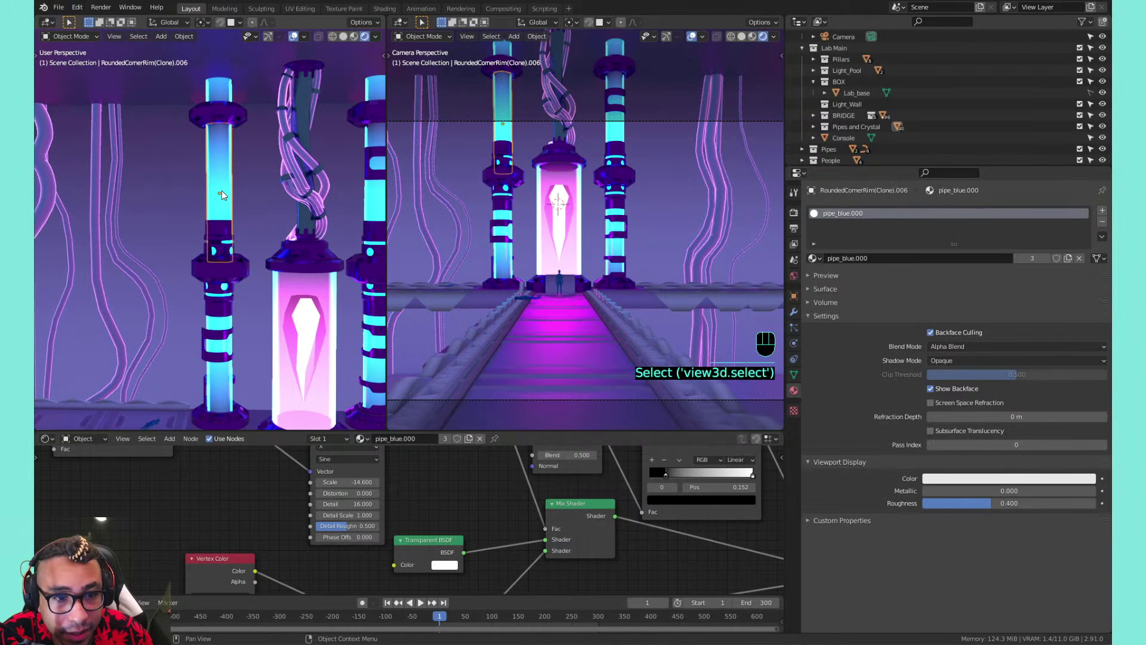
{"action": "left_click", "coordinate": [221, 184]}
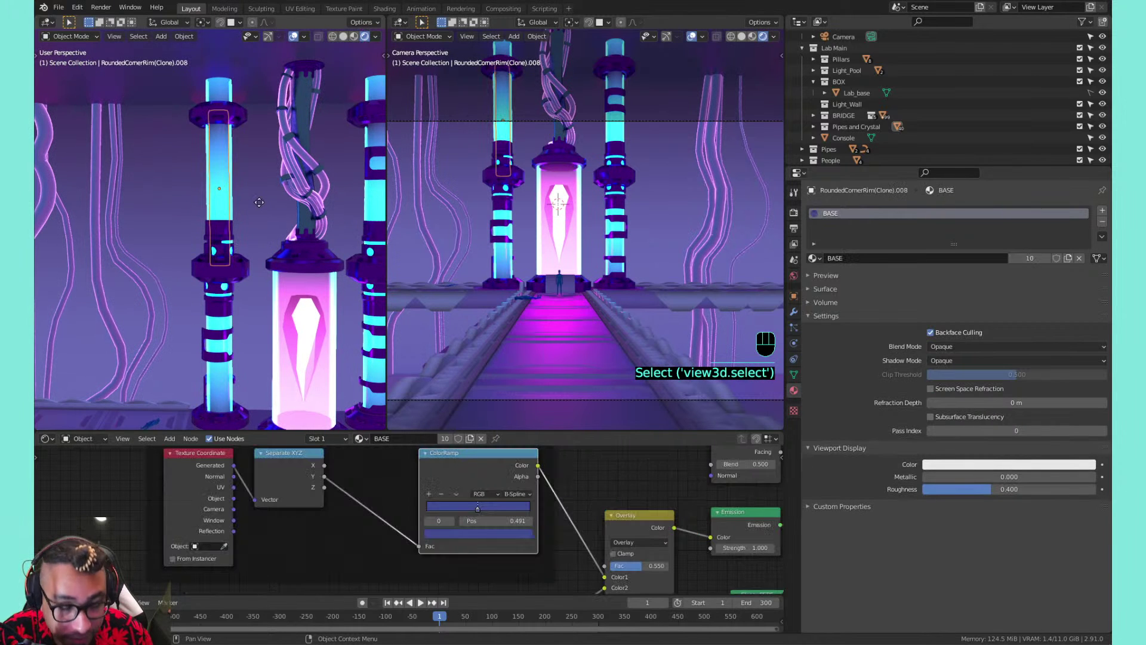
{"action": "key", "text": "g"}
{"action": "right_click", "coordinate": [209, 153]}
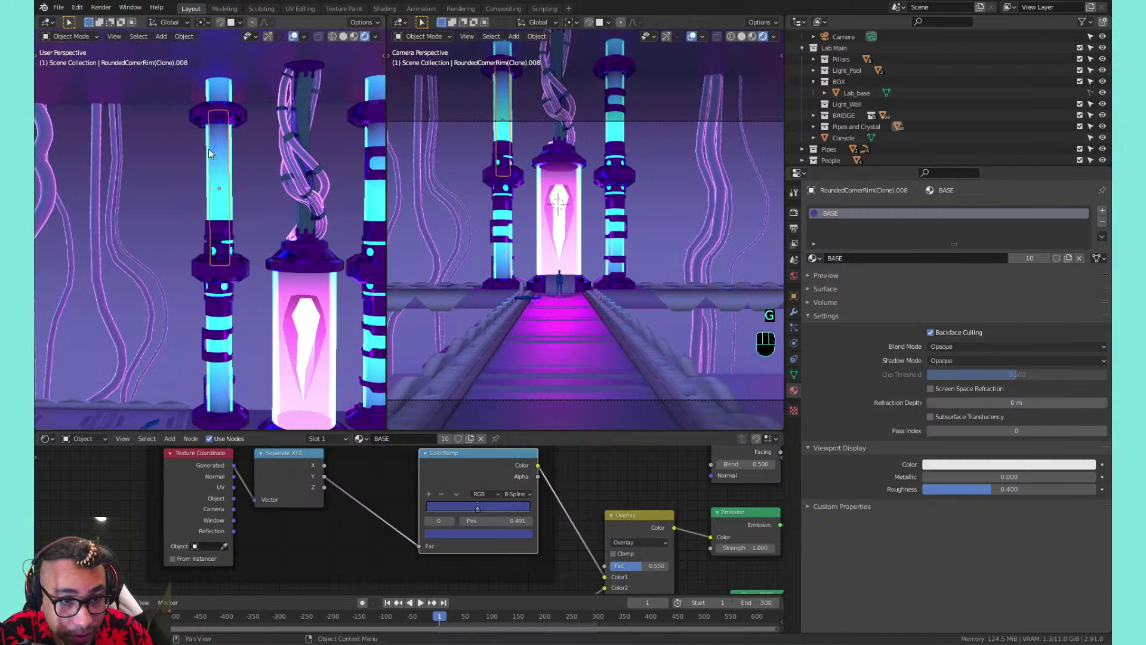
{"action": "left_click", "coordinate": [332, 217]}
Examine the left pillar's Metal collar up close and within the full camera framing
{"action": "middle_click_drag", "start_coordinate": [332, 218], "coordinate": [266, 214], "text": "shift"}
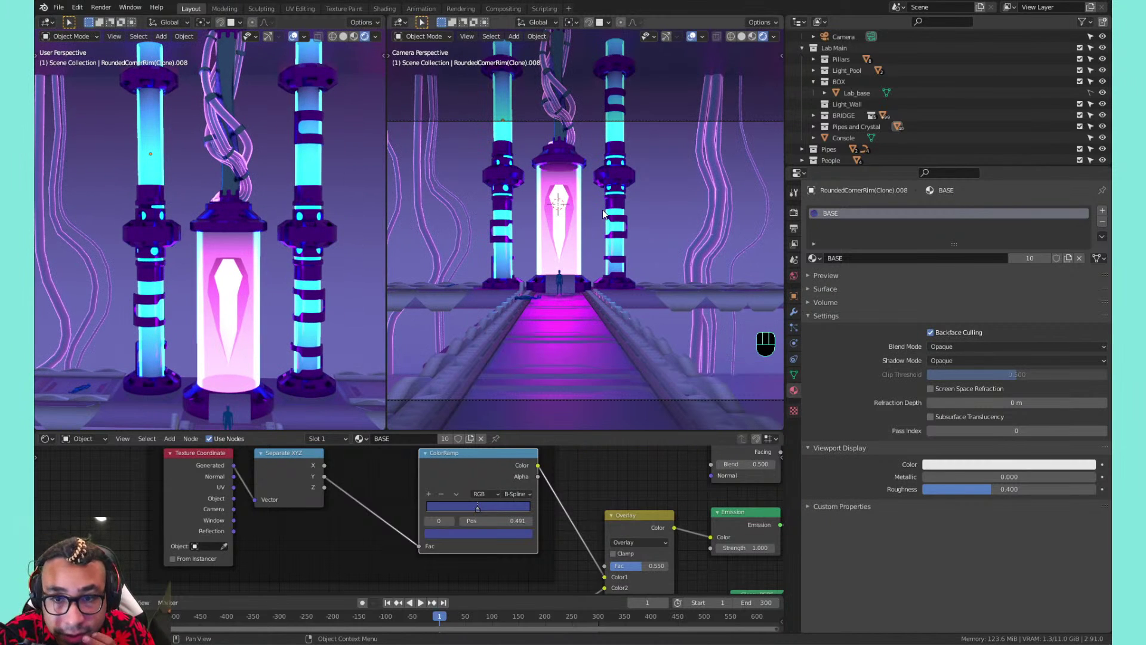
{"action": "left_click", "coordinate": [143, 236]}
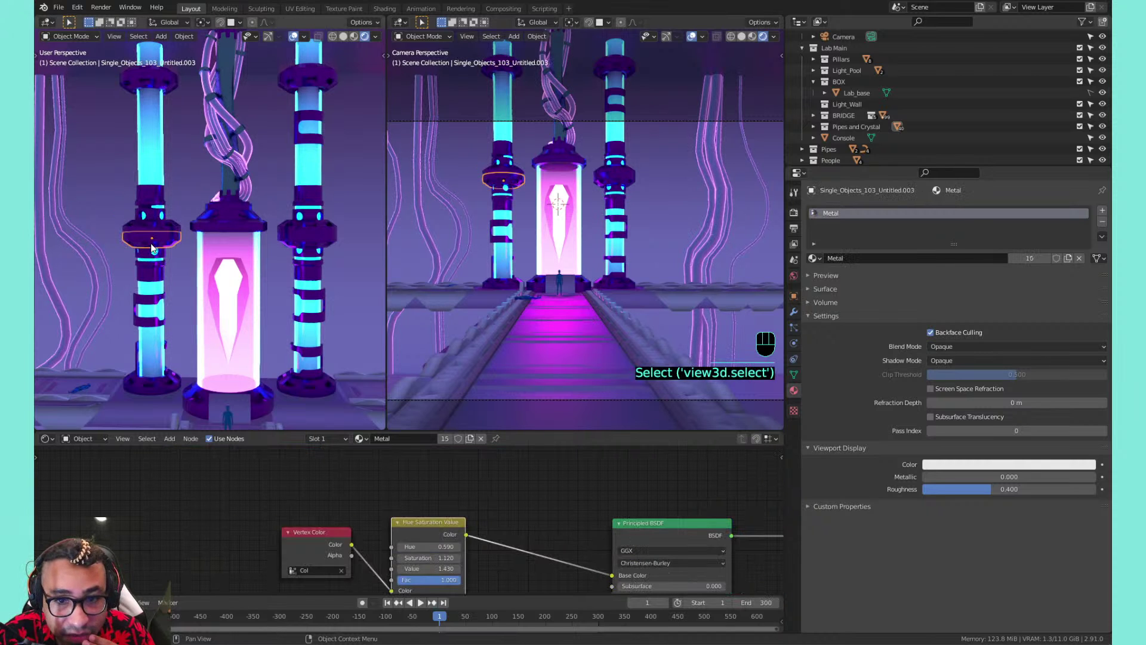
{"action": "scroll", "coordinate": [197, 239], "scroll_direction": "down", "scroll_amount": 4}
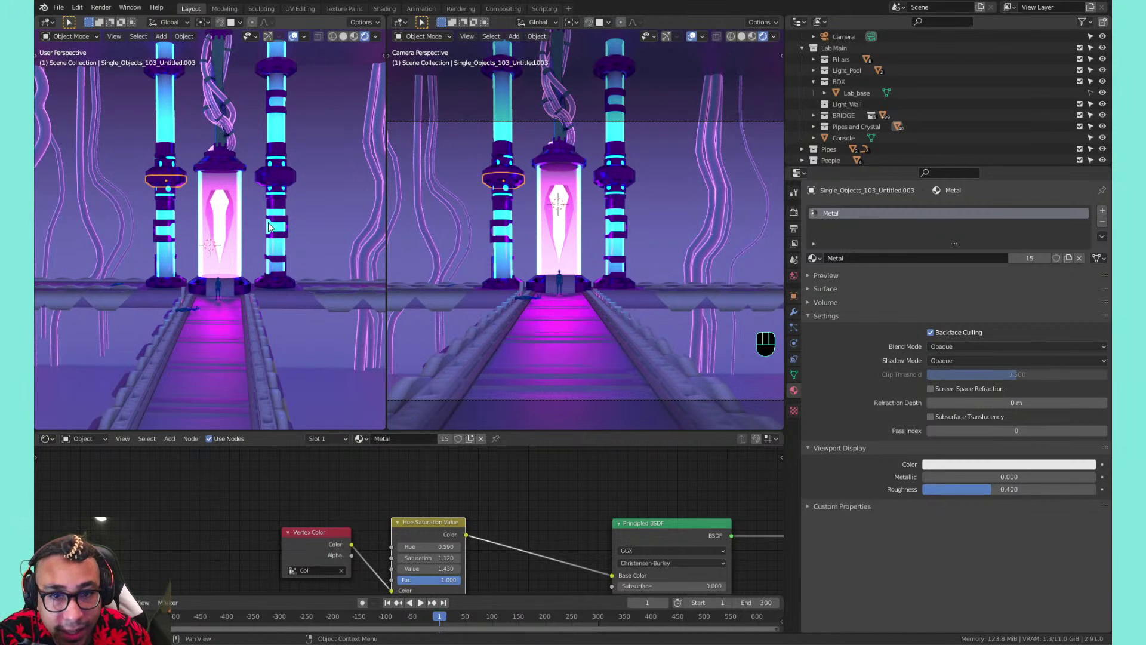
{"action": "scroll", "coordinate": [245, 203], "scroll_direction": "down", "scroll_amount": 1}
{"action": "scroll", "coordinate": [544, 219], "scroll_direction": "down", "scroll_amount": 3}
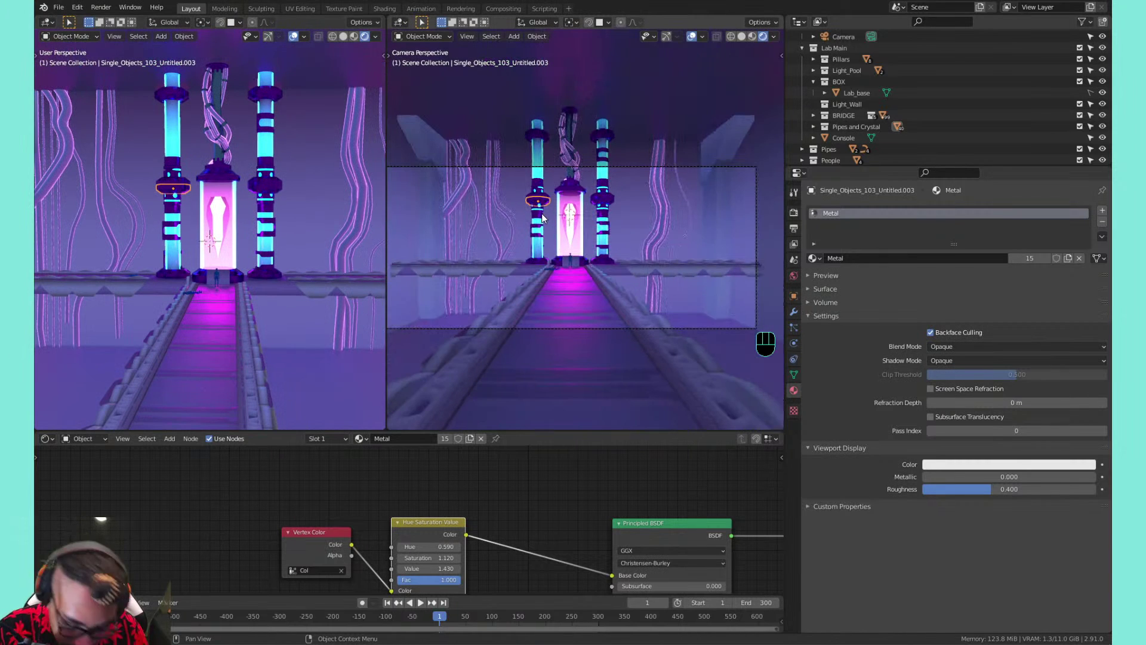
{"action": "key", "text": "Home"}
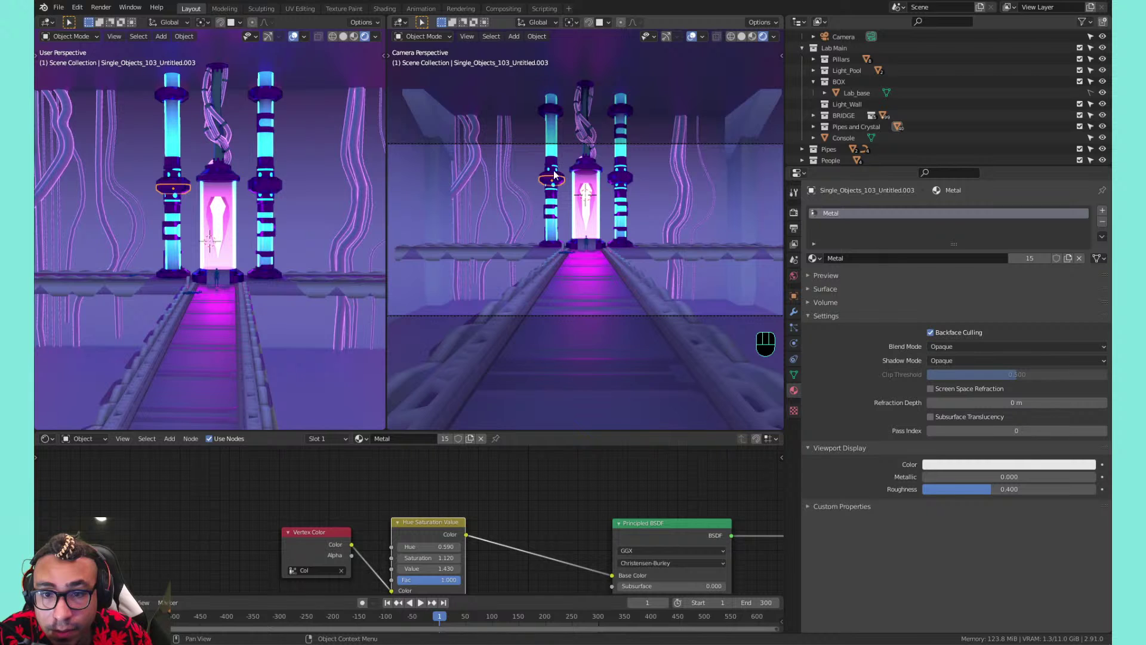
{"action": "scroll", "coordinate": [556, 173], "scroll_direction": "up", "scroll_amount": 5}
{"action": "middle_click_drag", "start_coordinate": [554, 183], "coordinate": [599, 333], "text": "shift"}
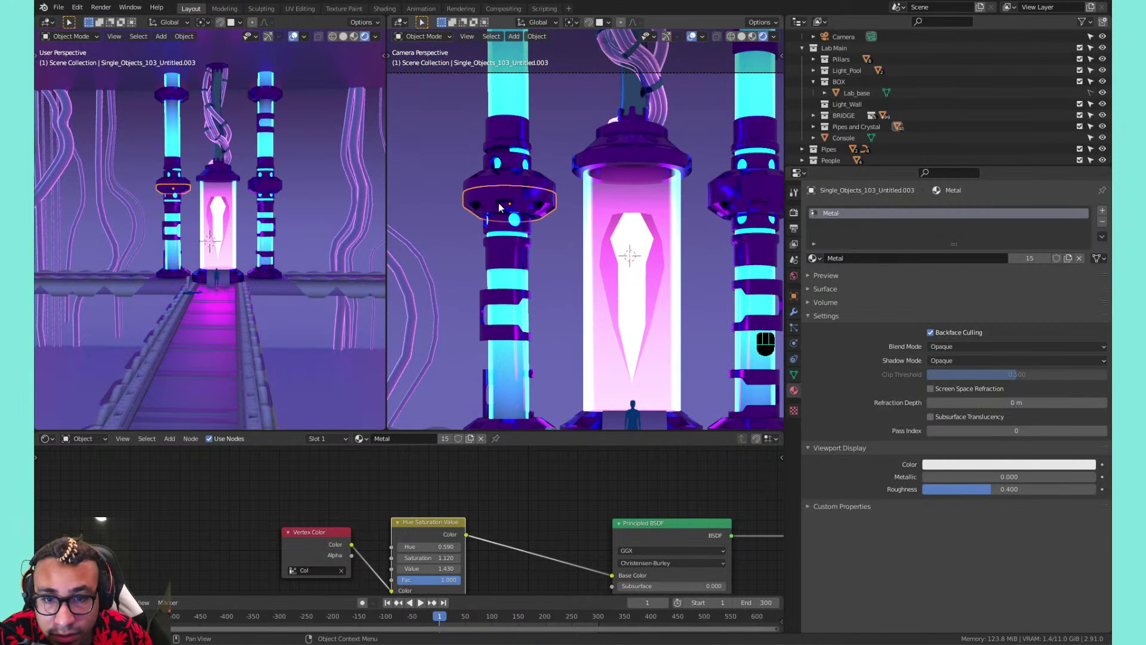
{"action": "scroll", "coordinate": [499, 203], "scroll_direction": "up", "scroll_amount": 8}
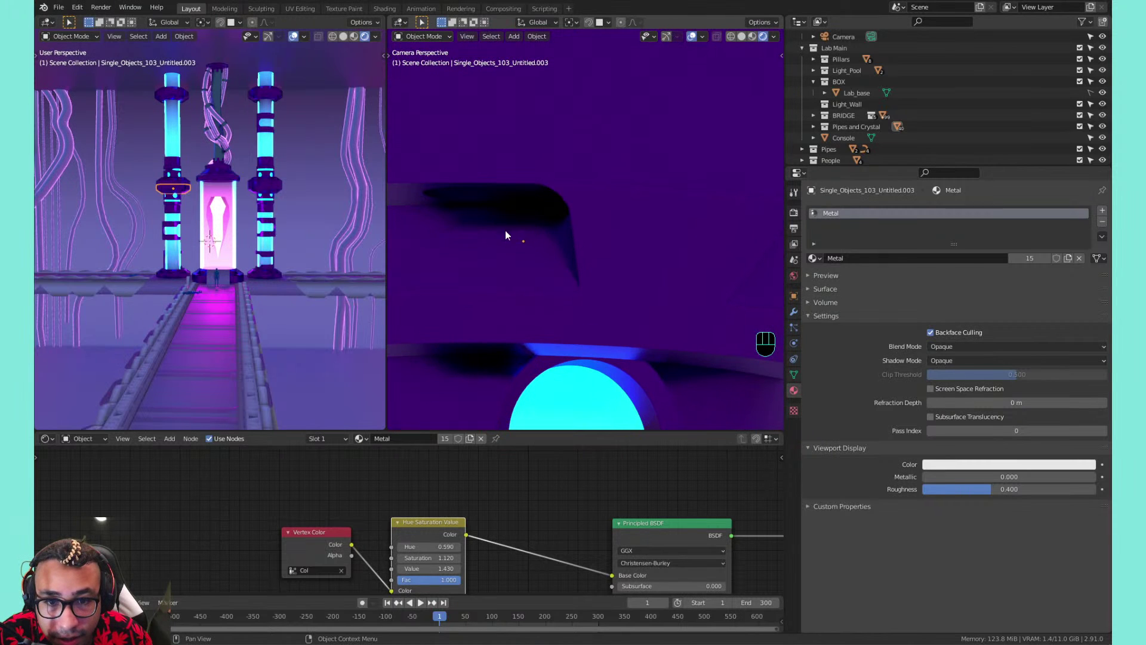
{"action": "scroll", "coordinate": [500, 227], "scroll_direction": "down", "scroll_amount": 4}
{"action": "scroll", "coordinate": [501, 227], "scroll_direction": "up", "scroll_amount": 4}
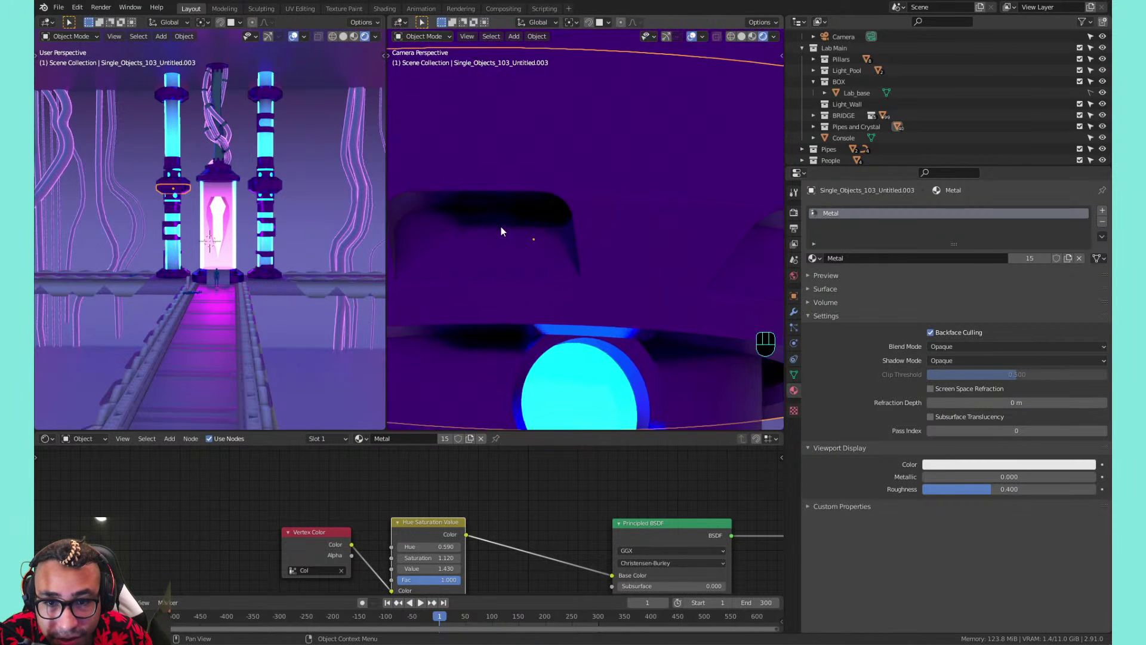
{"action": "scroll", "coordinate": [500, 227], "scroll_direction": "down", "scroll_amount": 10}
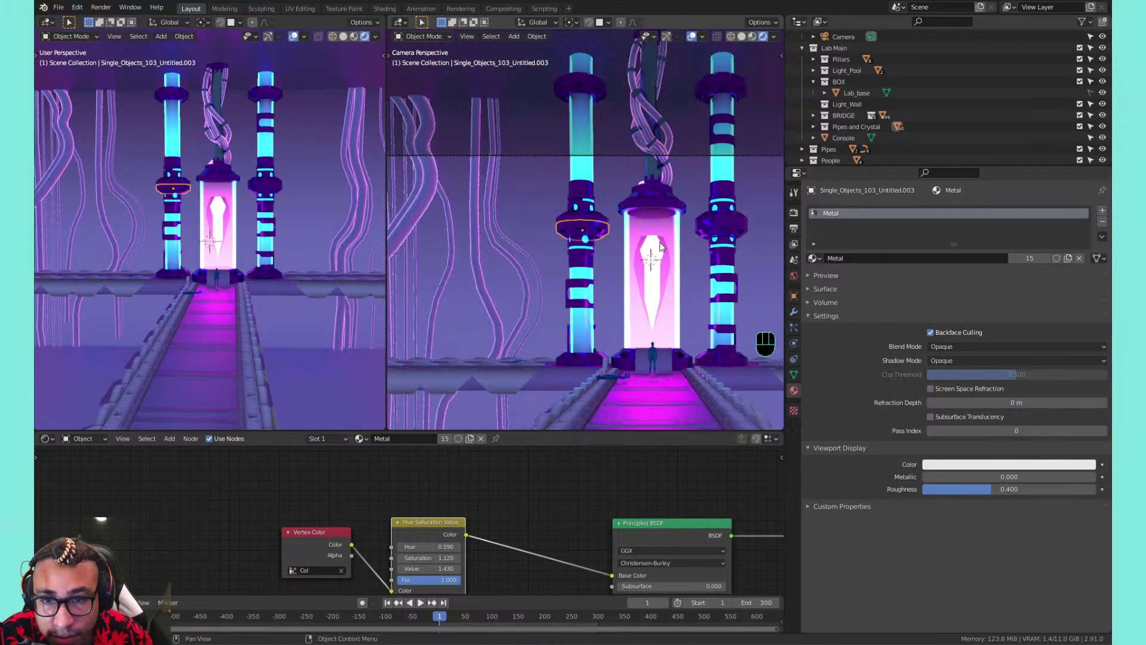
{"action": "middle_click_drag", "start_coordinate": [661, 246], "coordinate": [603, 224], "text": "shift"}
{"action": "scroll", "coordinate": [583, 202], "scroll_direction": "down", "scroll_amount": 2}
{"action": "scroll", "coordinate": [594, 209], "scroll_direction": "up", "scroll_amount": 1}
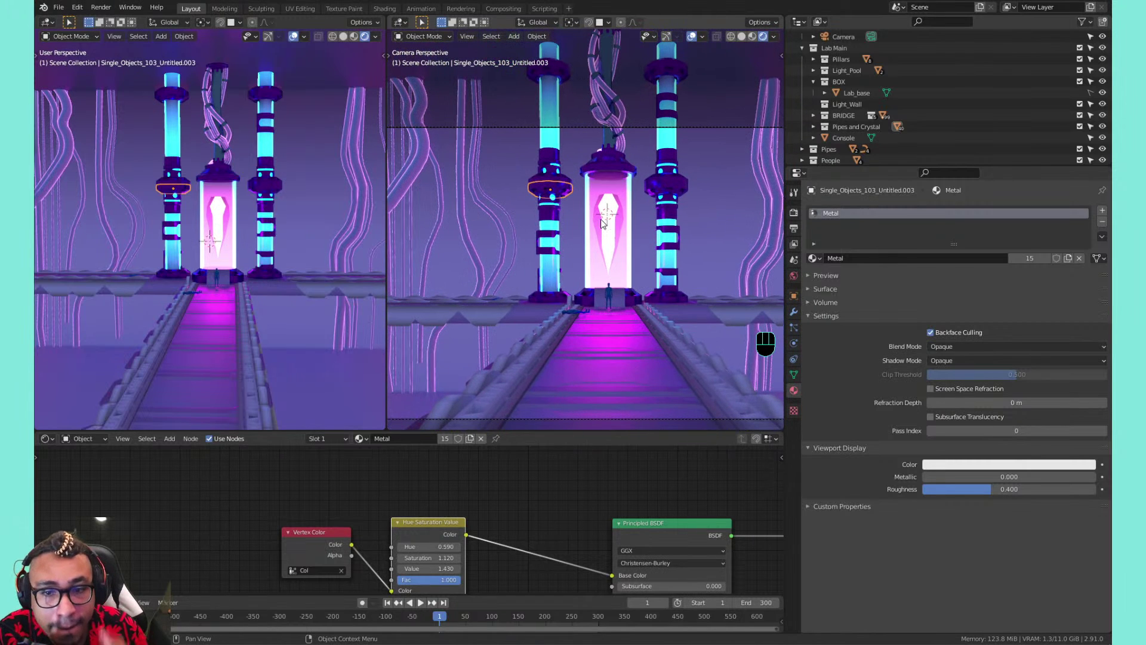
Select the left pillar's upper collar half and move its Metal material's Hue Saturation Value node closer to the Principled BSDF
{"action": "left_click", "coordinate": [542, 178]}
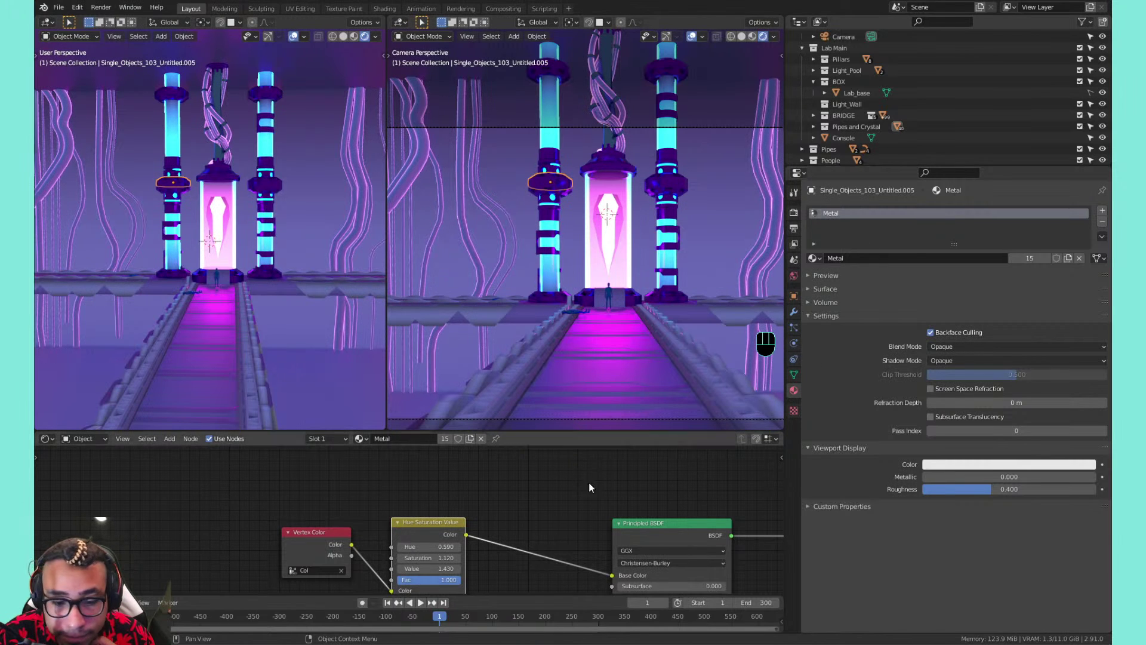
{"action": "scroll", "coordinate": [542, 529], "scroll_direction": "down", "scroll_amount": 5}
{"action": "middle_click_drag", "start_coordinate": [556, 523], "coordinate": [538, 443]}
{"action": "scroll", "coordinate": [496, 470], "scroll_direction": "up", "scroll_amount": 6}
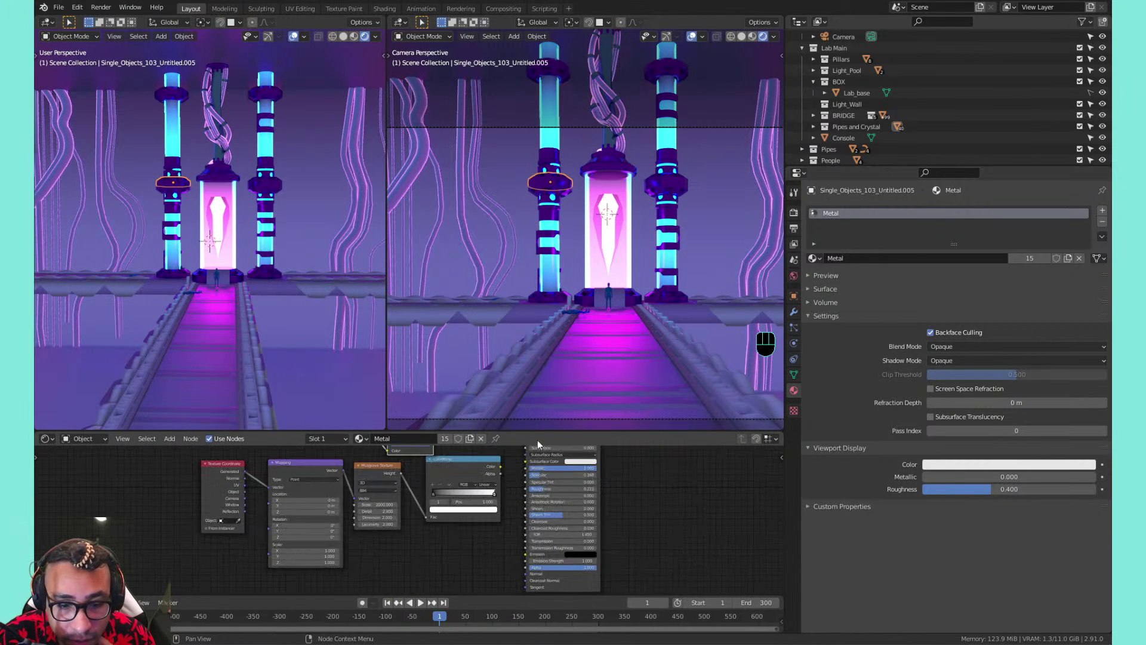
{"action": "middle_click_drag", "start_coordinate": [373, 452], "coordinate": [411, 505]}
{"action": "scroll", "coordinate": [409, 484], "scroll_direction": "up", "scroll_amount": 3}
{"action": "middle_click_drag", "start_coordinate": [537, 505], "coordinate": [489, 507]}
{"action": "scroll", "coordinate": [376, 485], "scroll_direction": "down", "scroll_amount": 1}
{"action": "left_click_drag", "start_coordinate": [336, 482], "coordinate": [303, 462]}
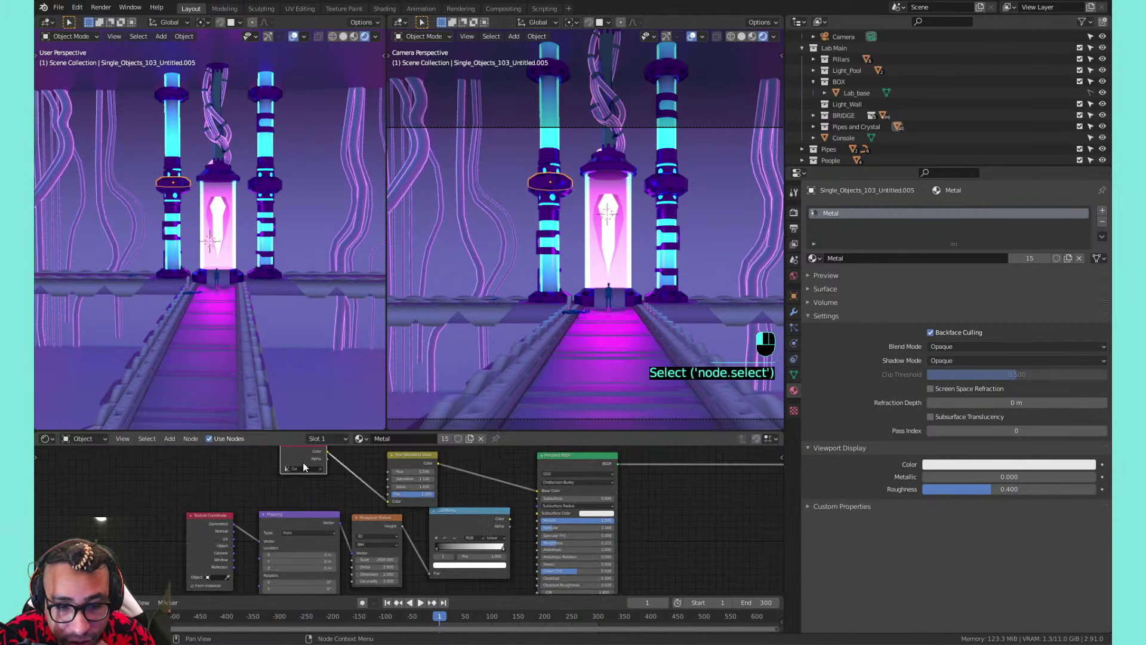
{"action": "left_click_drag", "start_coordinate": [398, 457], "coordinate": [466, 591]}
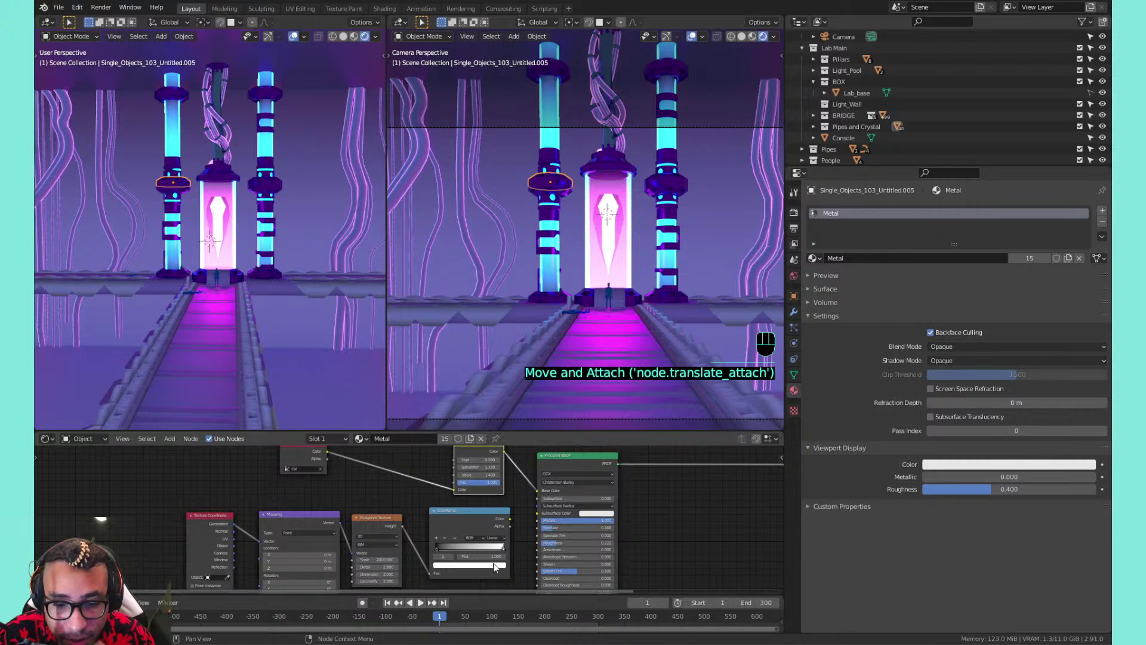
Arrange the Texture Coordinate, Mapping, Musgrave Texture and ColorRamp nodes in a tight, evenly spaced row
{"action": "scroll", "coordinate": [493, 525], "scroll_direction": "down", "scroll_amount": 1}
{"action": "left_click_drag", "start_coordinate": [463, 515], "coordinate": [461, 527]}
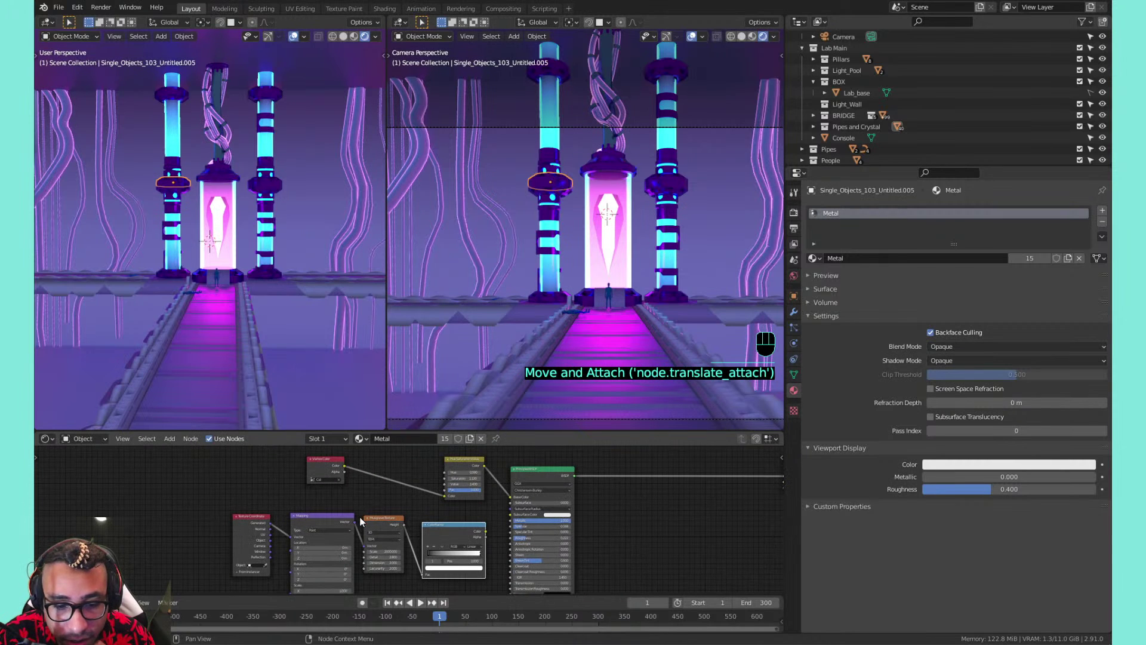
{"action": "left_click_drag", "start_coordinate": [381, 517], "coordinate": [344, 526]}
{"action": "left_click_drag", "start_coordinate": [245, 529], "coordinate": [281, 530]}
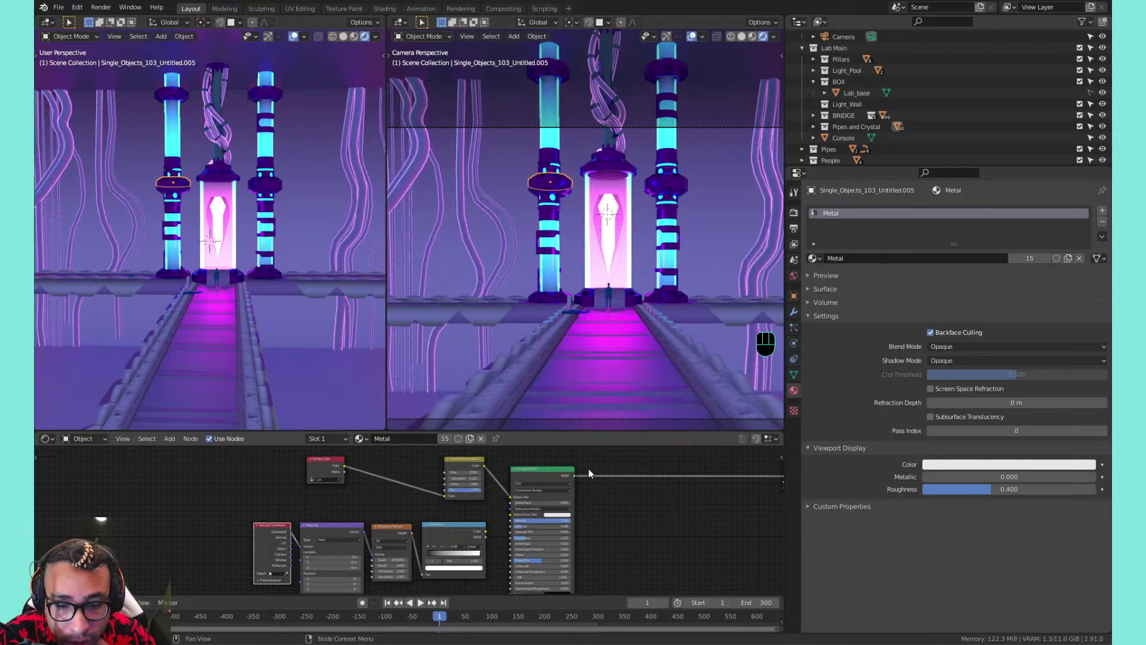
Set the Specular value of the Metal material's Principled BSDF to 1.000
{"action": "middle_click_drag", "start_coordinate": [626, 506], "coordinate": [579, 521]}
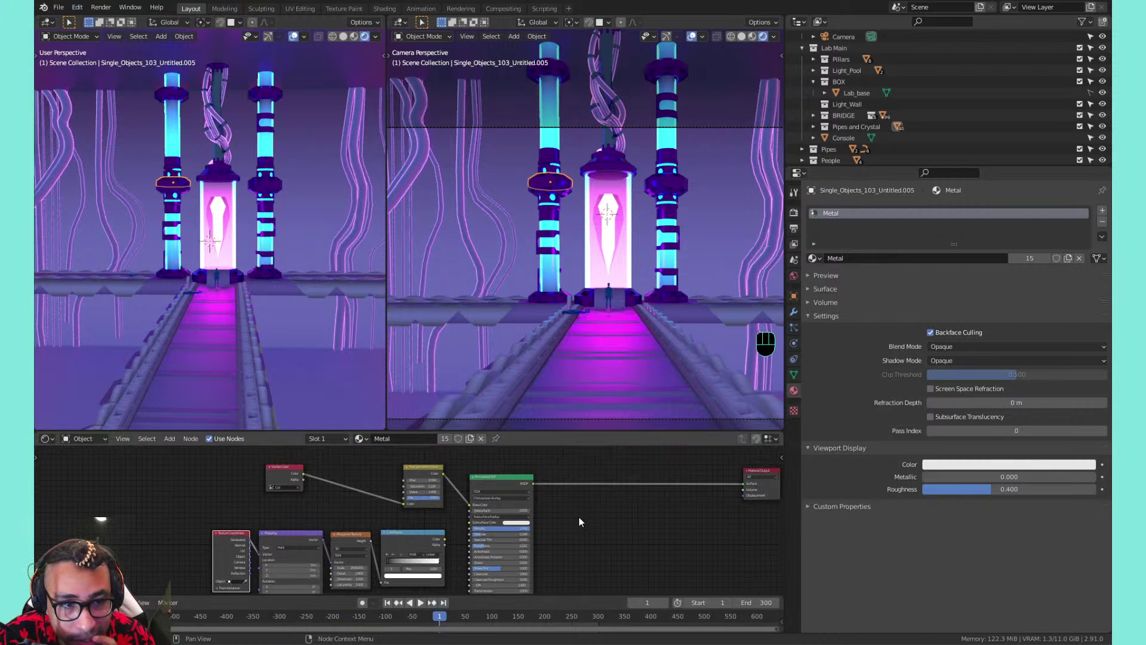
{"action": "scroll", "coordinate": [589, 517], "scroll_direction": "up", "scroll_amount": 4}
{"action": "middle_click_drag", "start_coordinate": [689, 527], "coordinate": [524, 496]}
{"action": "left_click_drag", "start_coordinate": [424, 525], "coordinate": [537, 525]}
{"action": "scroll", "coordinate": [514, 245], "scroll_direction": "up", "scroll_amount": 8}
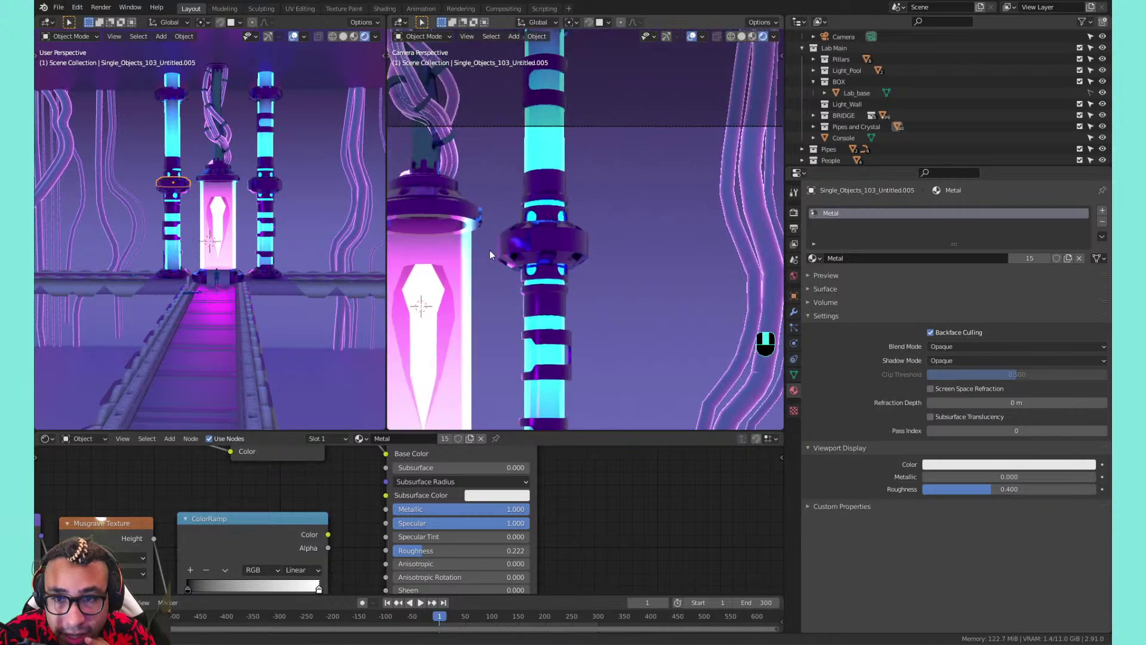
{"action": "scroll", "coordinate": [582, 261], "scroll_direction": "up", "scroll_amount": 2}
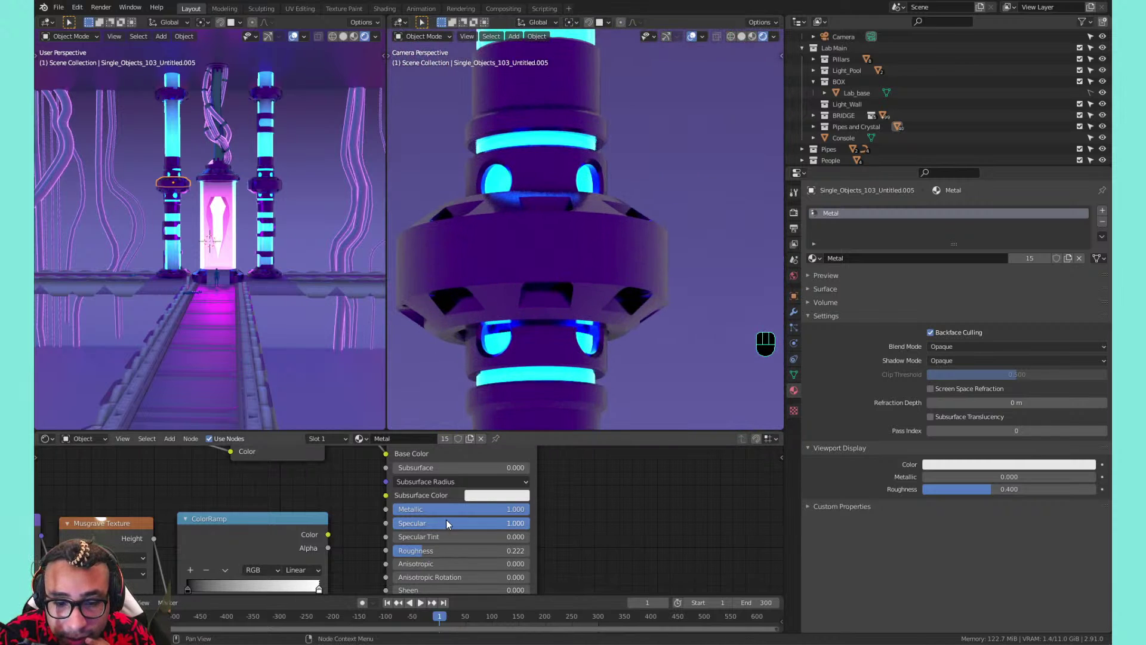
{"action": "left_click_drag", "start_coordinate": [446, 523], "coordinate": [530, 523]}
Try a violet Subsurface Color with hue 0.779 and saturation 1.000 on the Metal material, then undo it
{"action": "scroll", "coordinate": [536, 245], "scroll_direction": "down", "scroll_amount": 8}
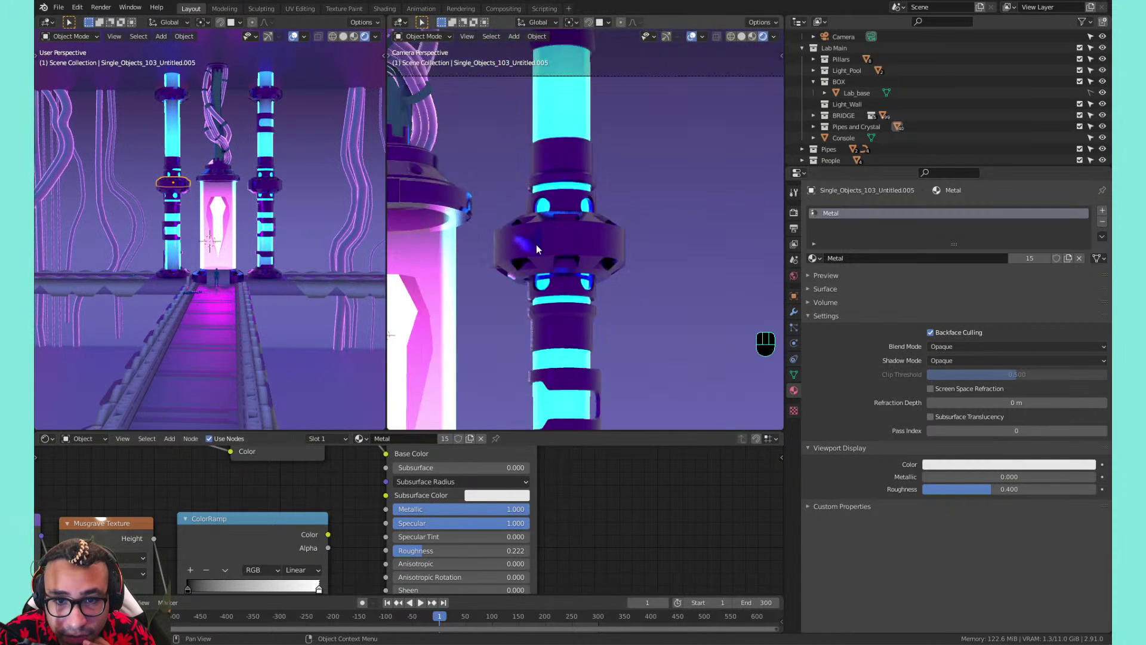
{"action": "scroll", "coordinate": [539, 248], "scroll_direction": "up", "scroll_amount": 5}
{"action": "scroll", "coordinate": [542, 249], "scroll_direction": "down", "scroll_amount": 1}
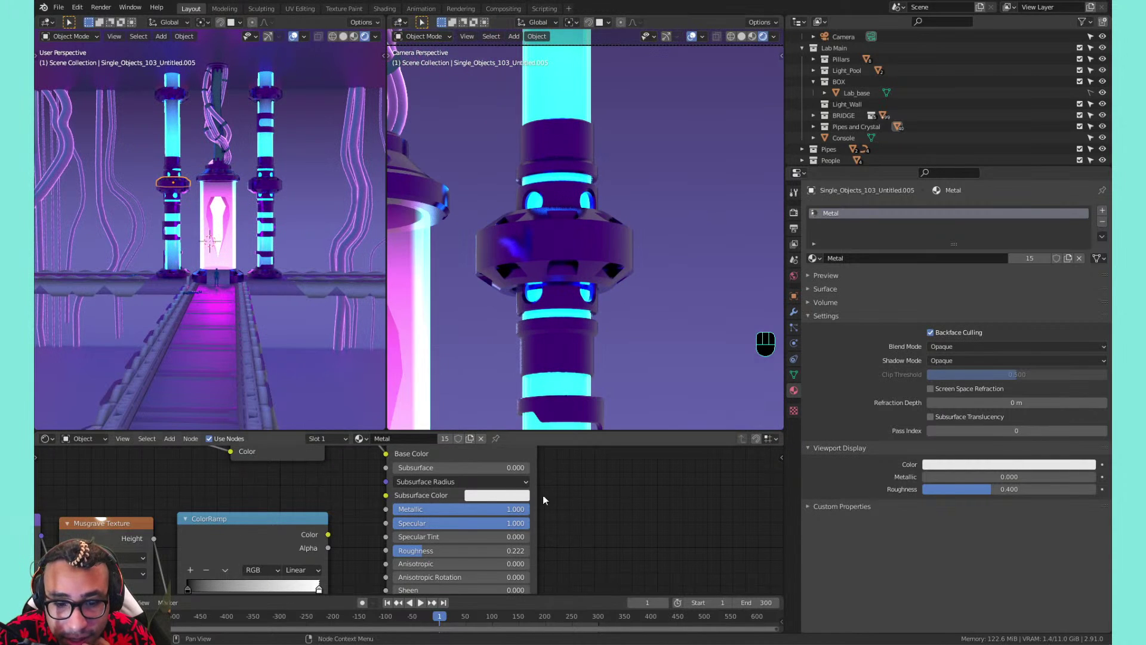
{"action": "left_click", "coordinate": [487, 500]}
{"action": "left_click_drag", "start_coordinate": [537, 359], "coordinate": [563, 368]}
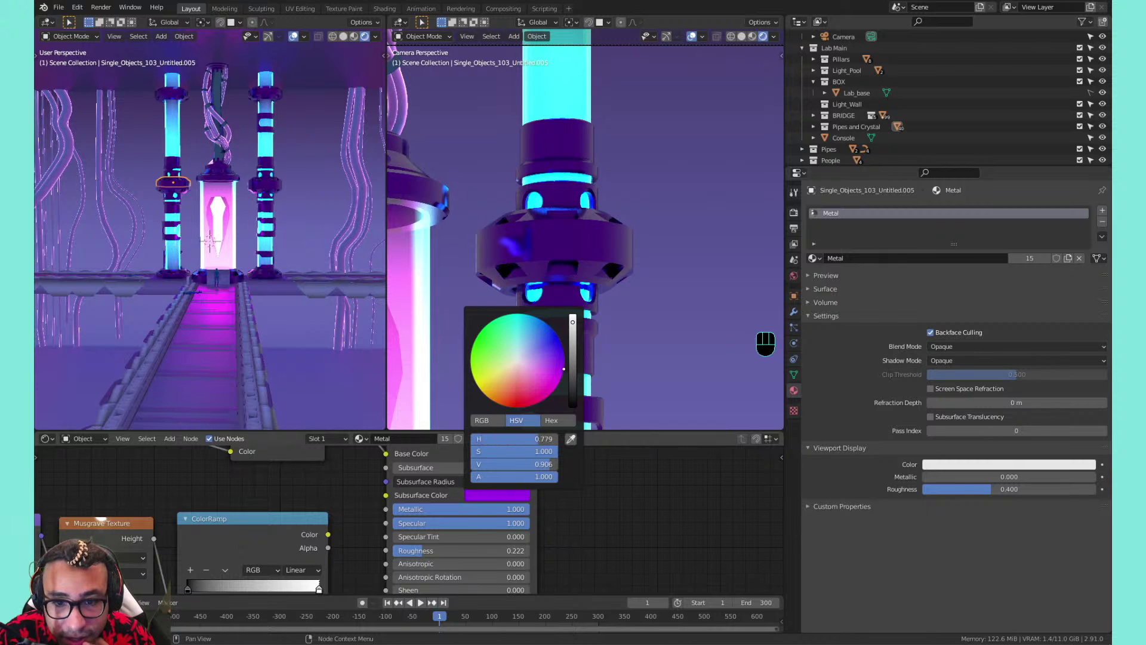
{"action": "key", "text": "ctrl+z"}
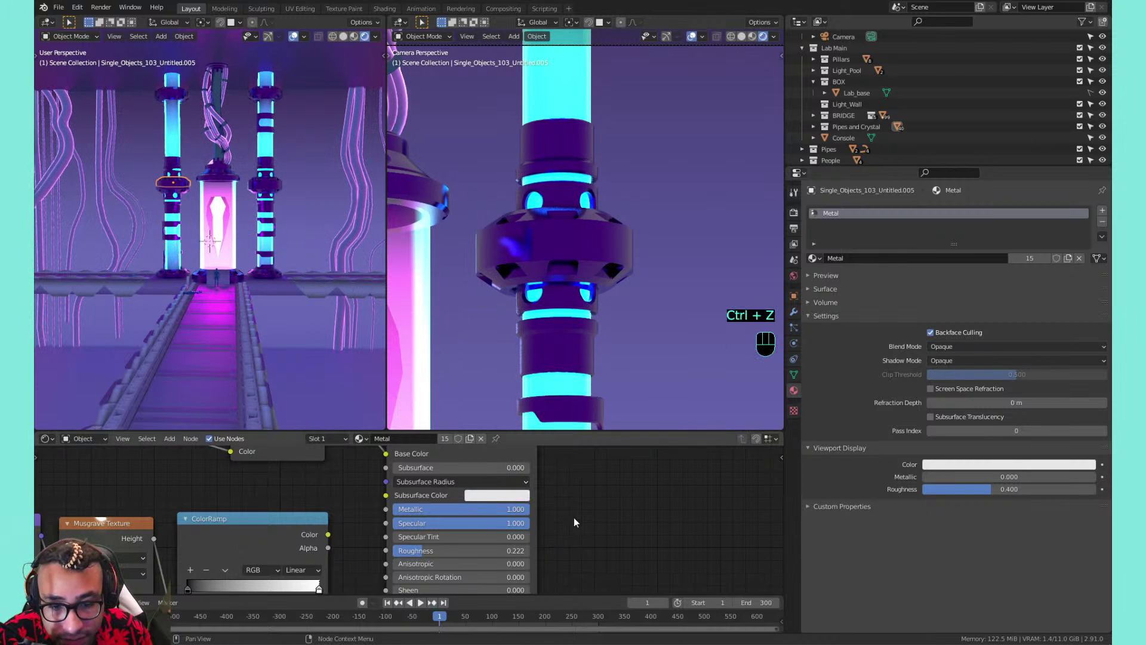
Set the Metal material's Roughness to 0.000 with Metallic at 1.000
{"action": "scroll", "coordinate": [574, 517], "scroll_direction": "down", "scroll_amount": 6}
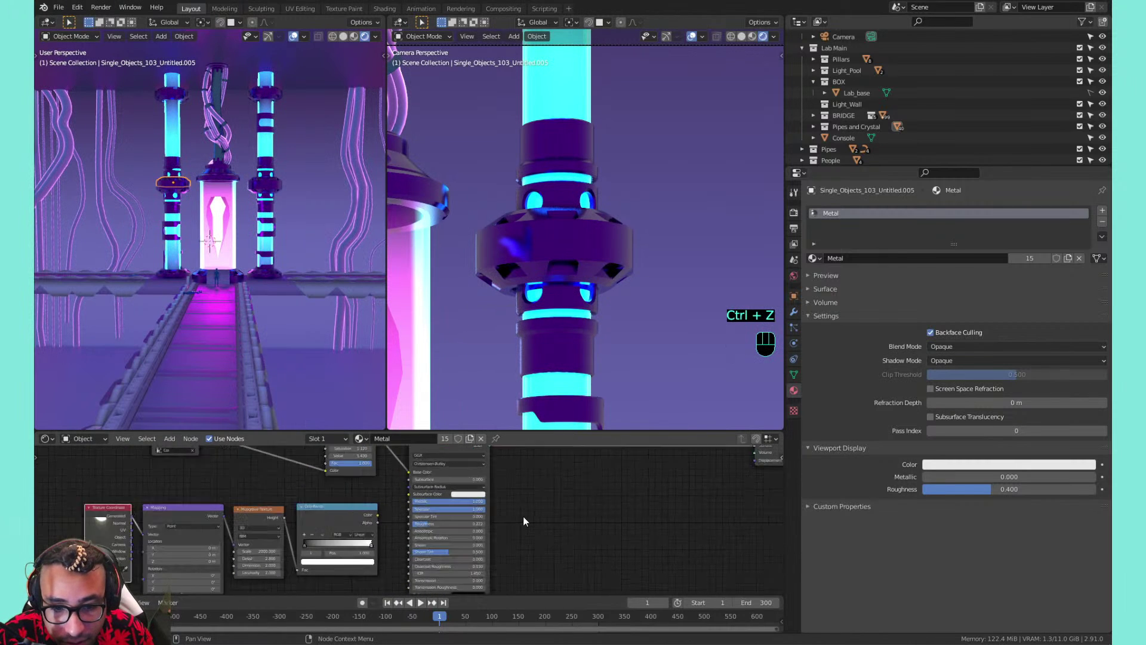
{"action": "scroll", "coordinate": [524, 516], "scroll_direction": "up", "scroll_amount": 8}
{"action": "mouse_move", "coordinate": [596, 493]}
{"action": "middle_mouse_down"}
{"action": "mouse_move", "coordinate": [602, 556]}
{"action": "mouse_move", "coordinate": [621, 568]}
{"action": "mouse_move", "coordinate": [612, 482]}
{"action": "middle_mouse_up"}
{"action": "scroll", "coordinate": [654, 207], "scroll_direction": "up", "scroll_amount": 2}
{"action": "mouse_move", "coordinate": [531, 486]}
{"action": "left_mouse_down"}
{"action": "mouse_move", "coordinate": [405, 486]}
{"action": "mouse_move", "coordinate": [533, 486]}
{"action": "left_mouse_up"}
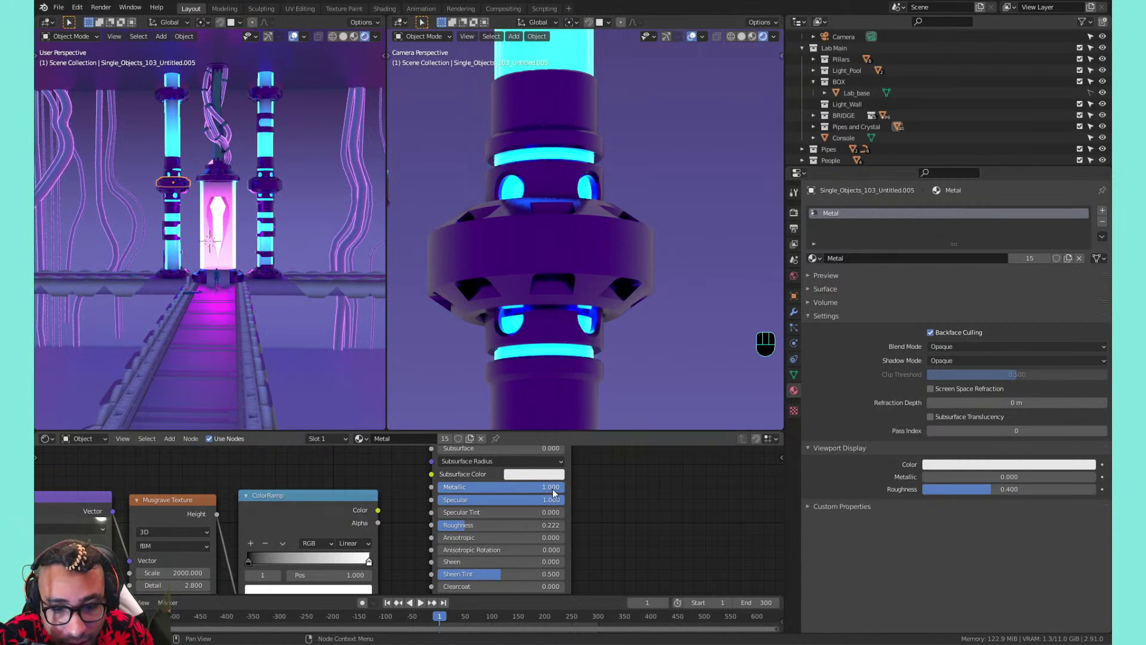
{"action": "left_click_drag", "start_coordinate": [513, 526], "coordinate": [405, 525]}
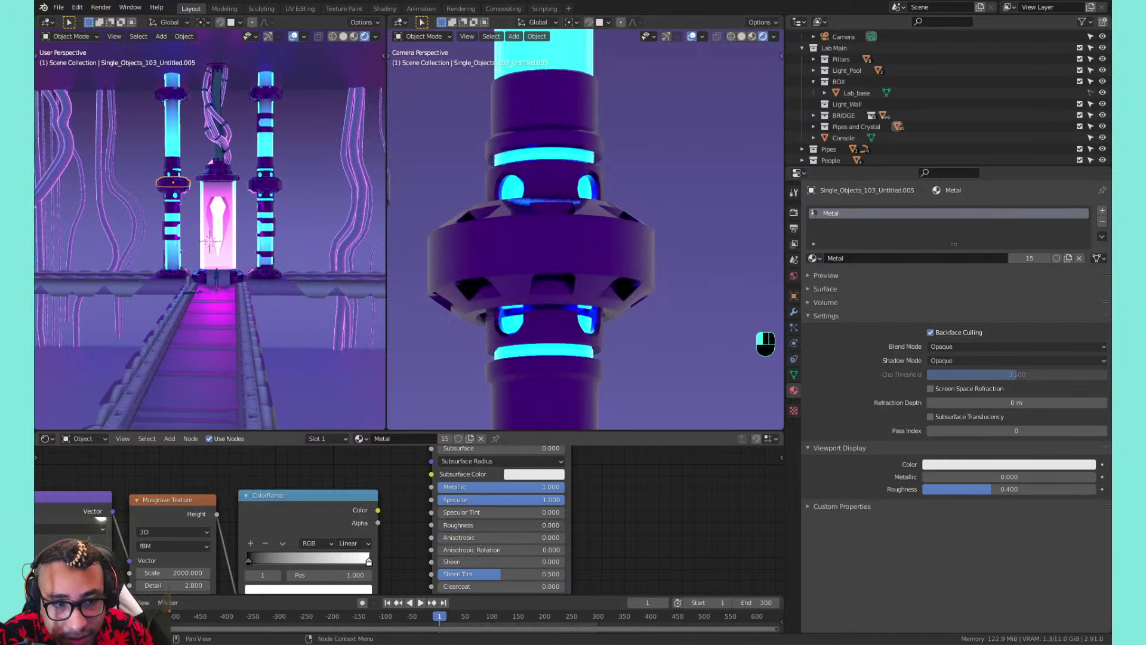
Inspect the reflections on the pillar collars up close and shift the Principled BSDF node slightly toward the ColorRamp
{"action": "scroll", "coordinate": [206, 148], "scroll_direction": "up", "scroll_amount": 6}
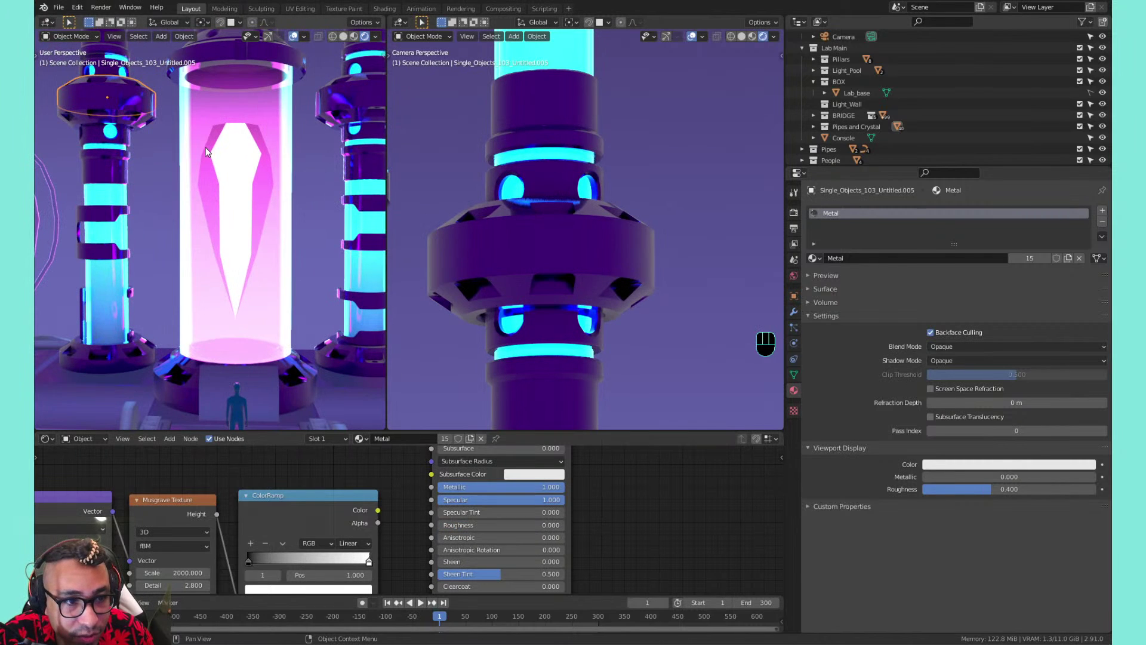
{"action": "scroll", "coordinate": [557, 221], "scroll_direction": "up", "scroll_amount": 9}
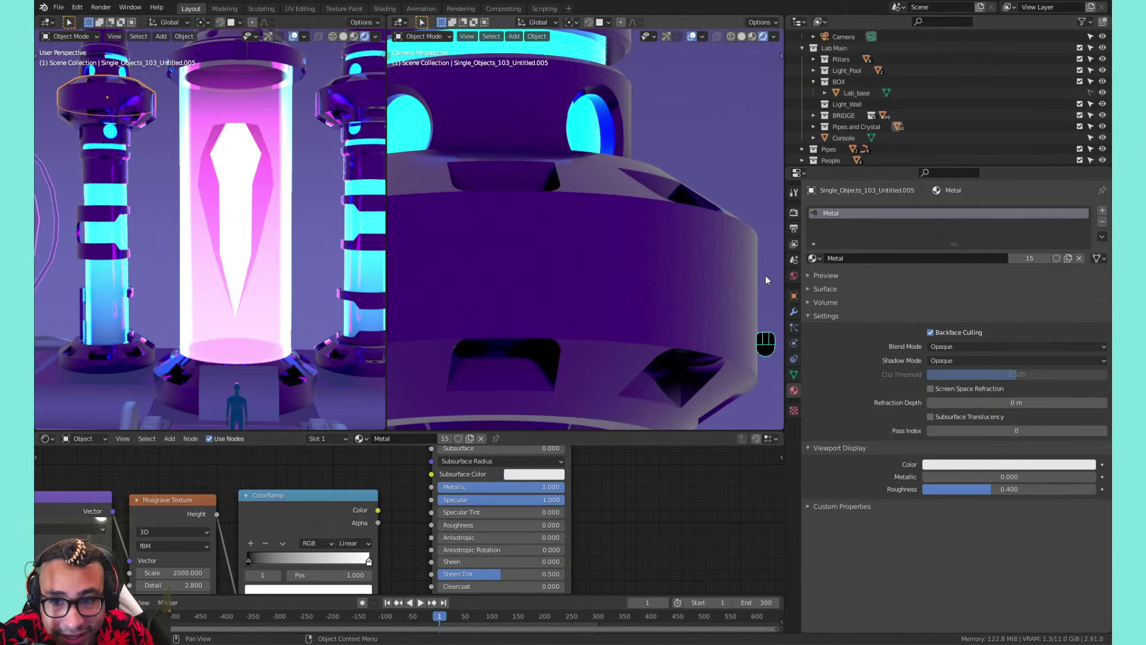
{"action": "scroll", "coordinate": [639, 272], "scroll_direction": "down", "scroll_amount": 3}
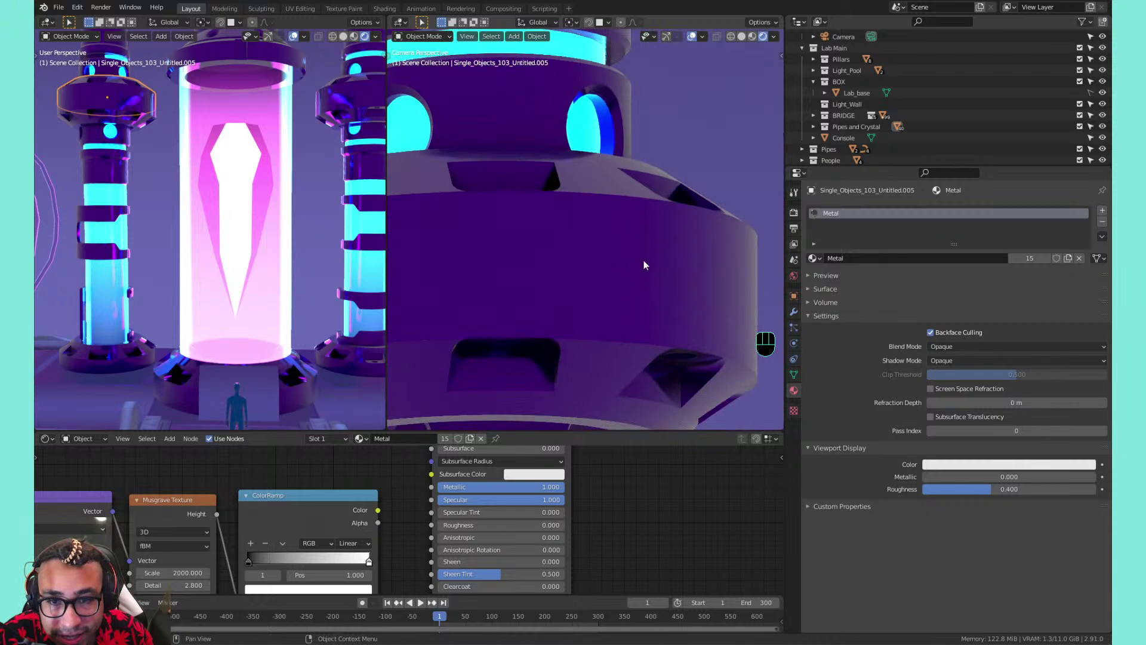
{"action": "scroll", "coordinate": [682, 236], "scroll_direction": "down", "scroll_amount": 6}
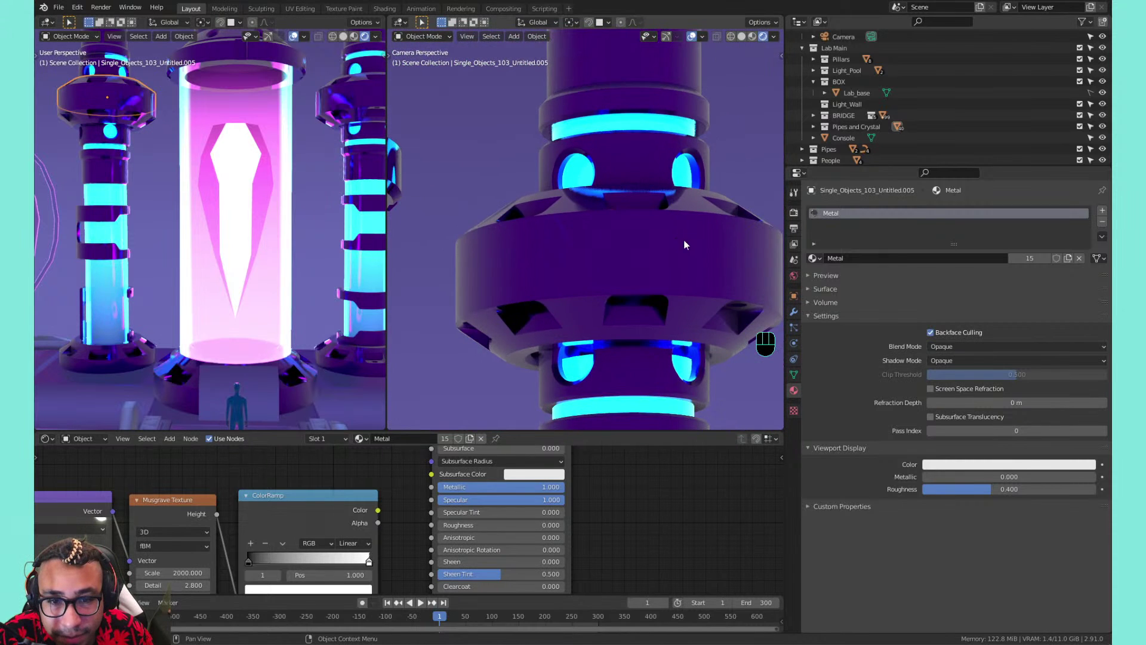
{"action": "scroll", "coordinate": [686, 244], "scroll_direction": "down", "scroll_amount": 3}
{"action": "scroll", "coordinate": [645, 225], "scroll_direction": "up", "scroll_amount": 4}
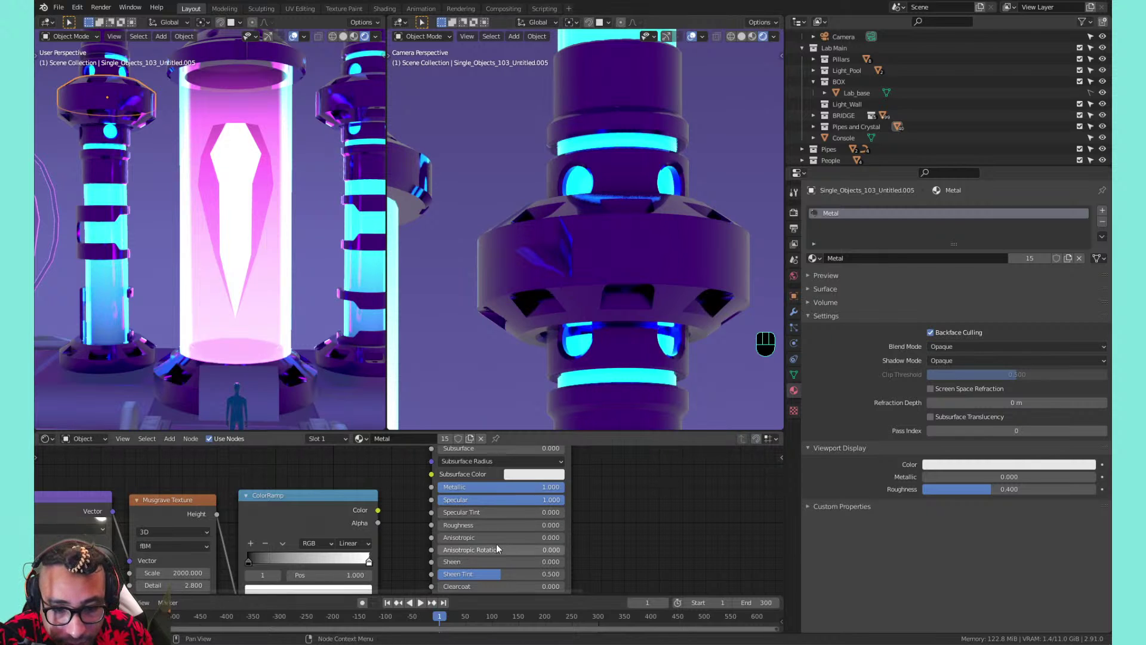
{"action": "mouse_move", "coordinate": [458, 543]}
{"action": "left_mouse_down"}
{"action": "mouse_move", "coordinate": [605, 541]}
{"action": "mouse_move", "coordinate": [440, 534]}
{"action": "left_mouse_up"}
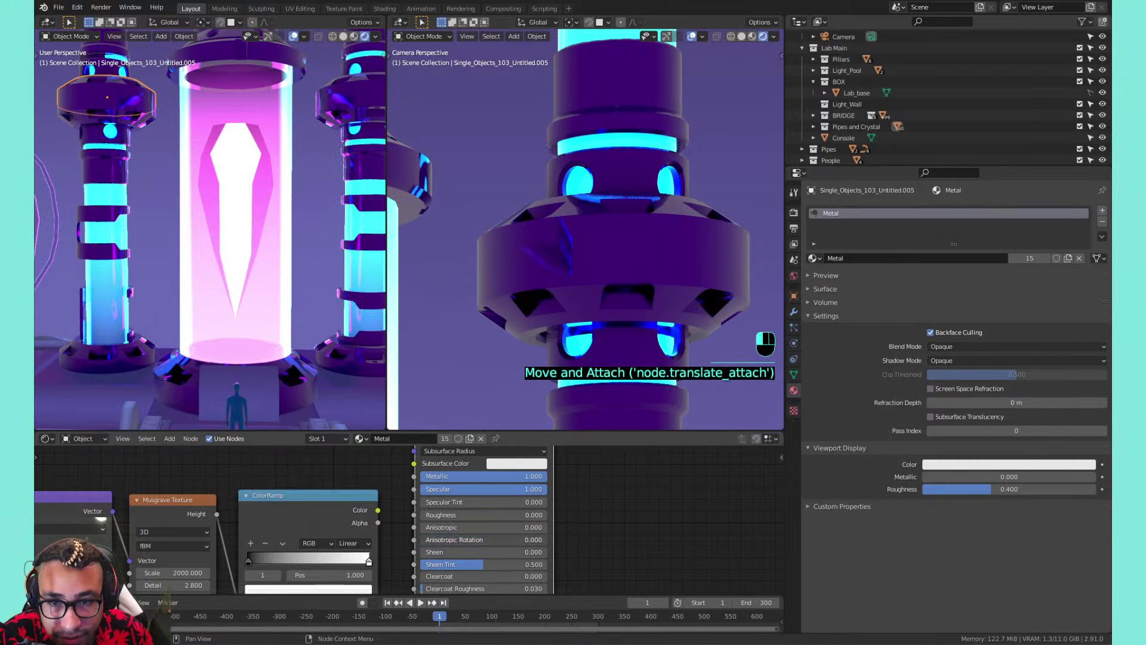
{"action": "scroll", "coordinate": [454, 519], "scroll_direction": "down", "scroll_amount": 7}
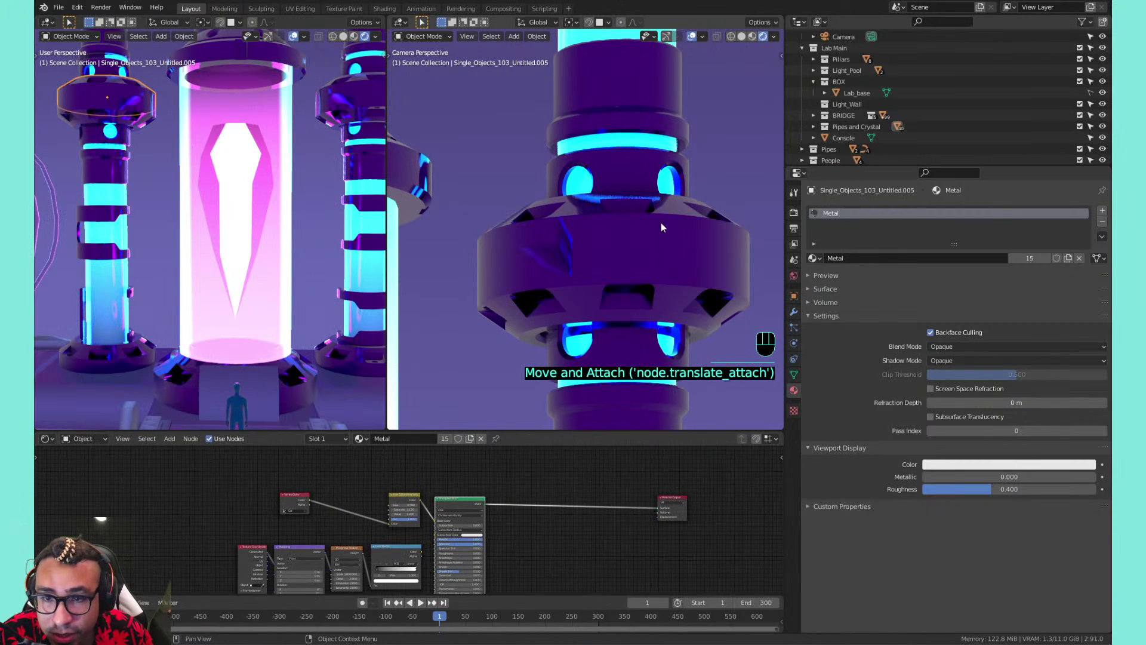
Select the right pillar's middle collar and replace its Metal material with BASE
{"action": "left_click", "coordinate": [628, 232]}
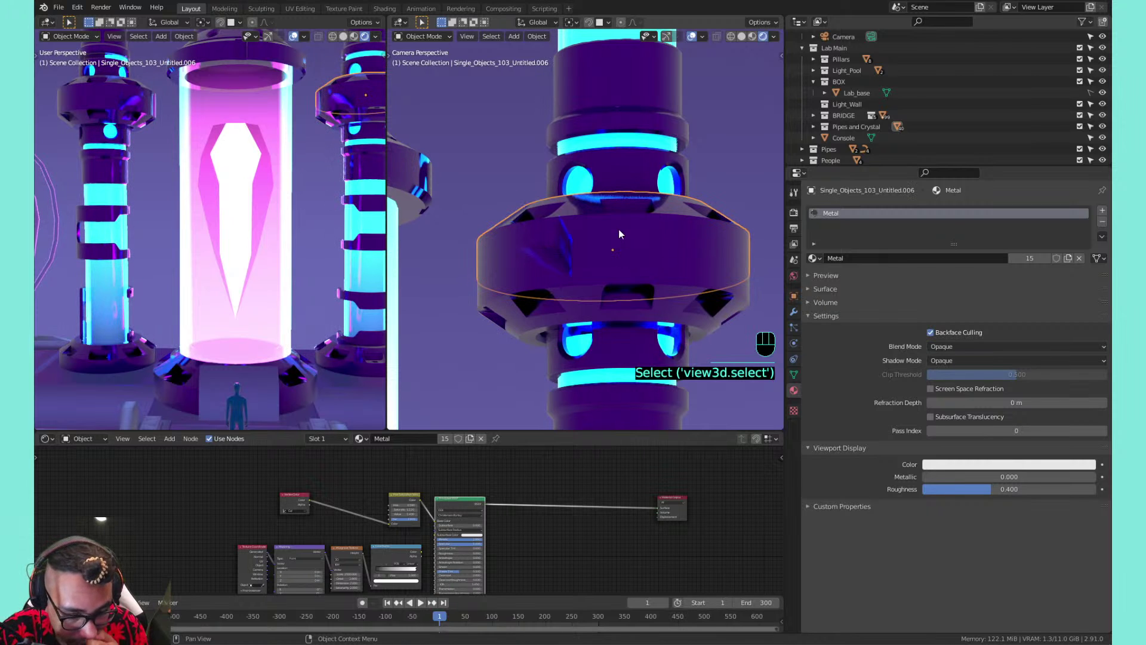
{"action": "left_click", "coordinate": [814, 258]}
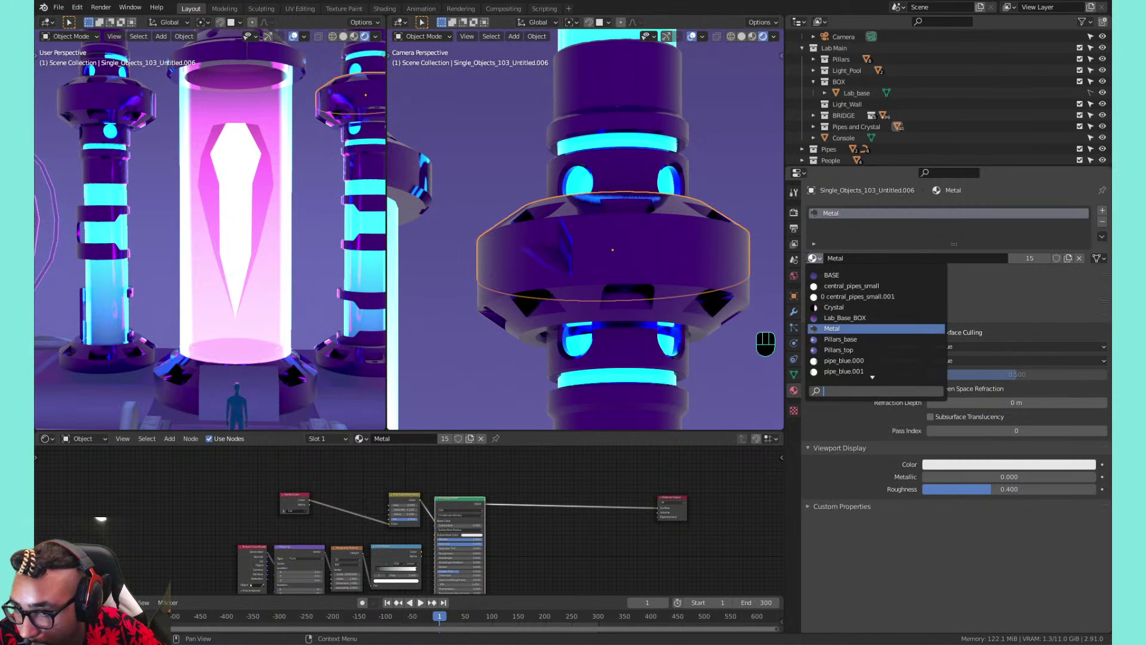
{"action": "left_click", "coordinate": [830, 275]}
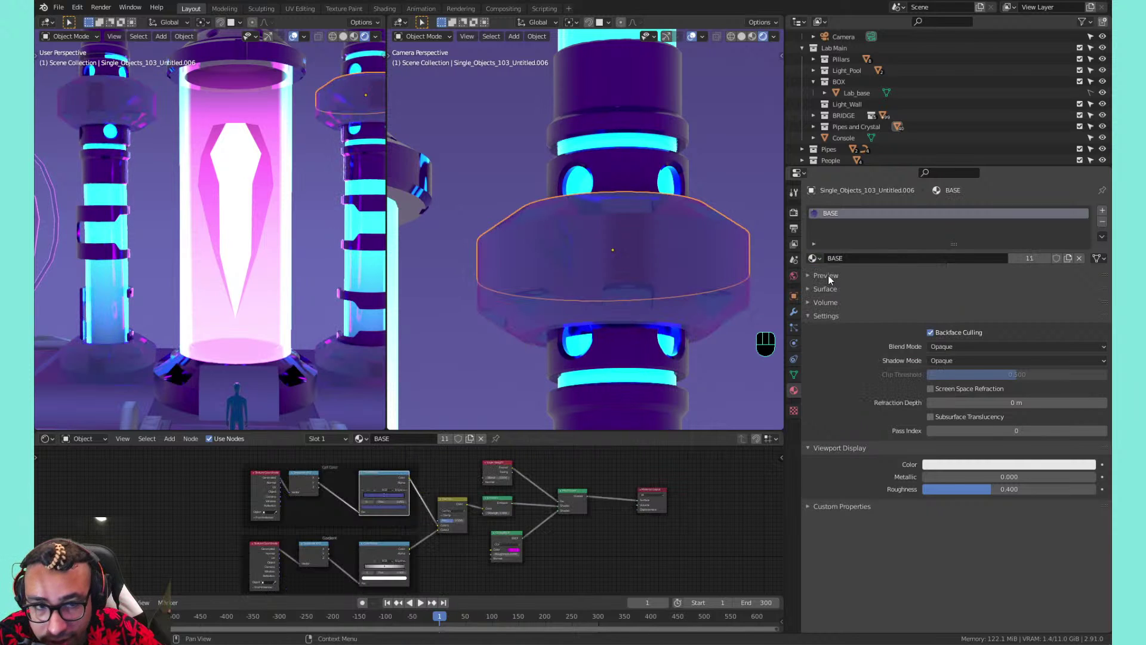
Try adjusting the Roughness of the BASE material's Glossy BSDF, then undo the change
{"action": "scroll", "coordinate": [582, 233], "scroll_direction": "up", "scroll_amount": 3}
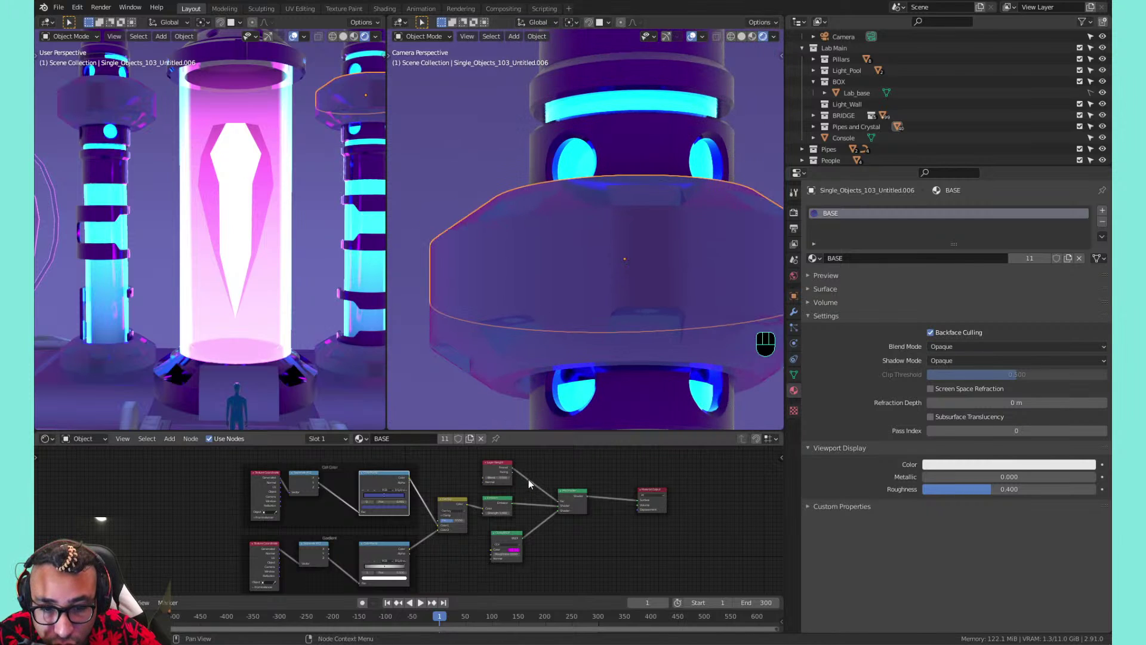
{"action": "scroll", "coordinate": [513, 531], "scroll_direction": "up", "scroll_amount": 6}
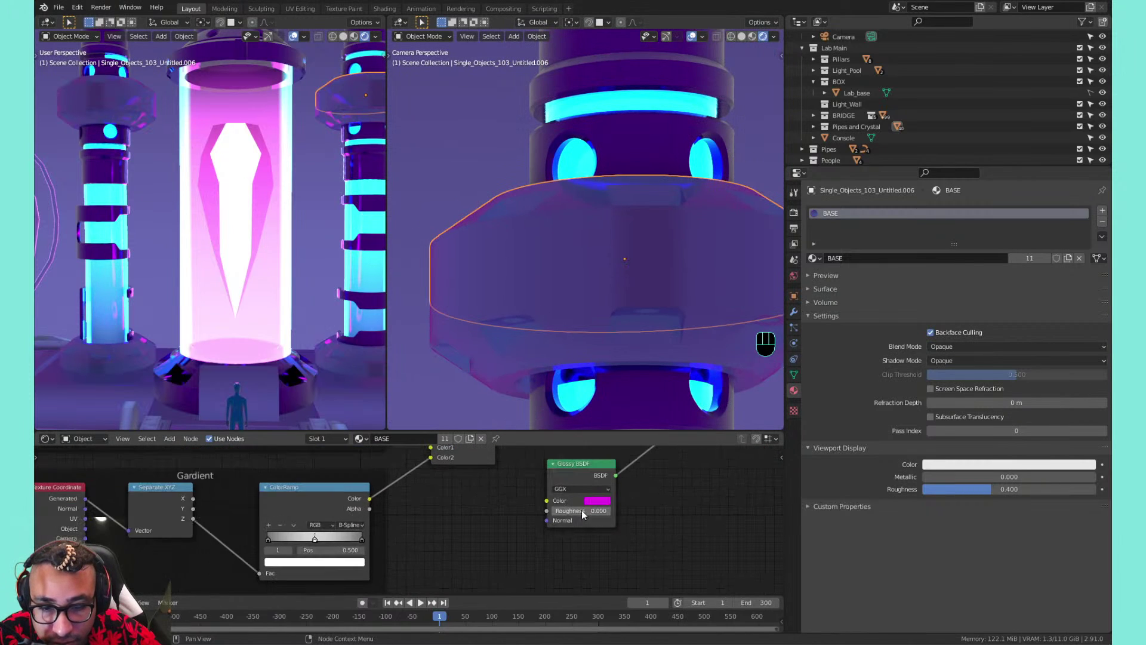
{"action": "mouse_move", "coordinate": [574, 515]}
{"action": "left_mouse_down"}
{"action": "mouse_move", "coordinate": [627, 514]}
{"action": "mouse_move", "coordinate": [567, 515]}
{"action": "left_mouse_up"}
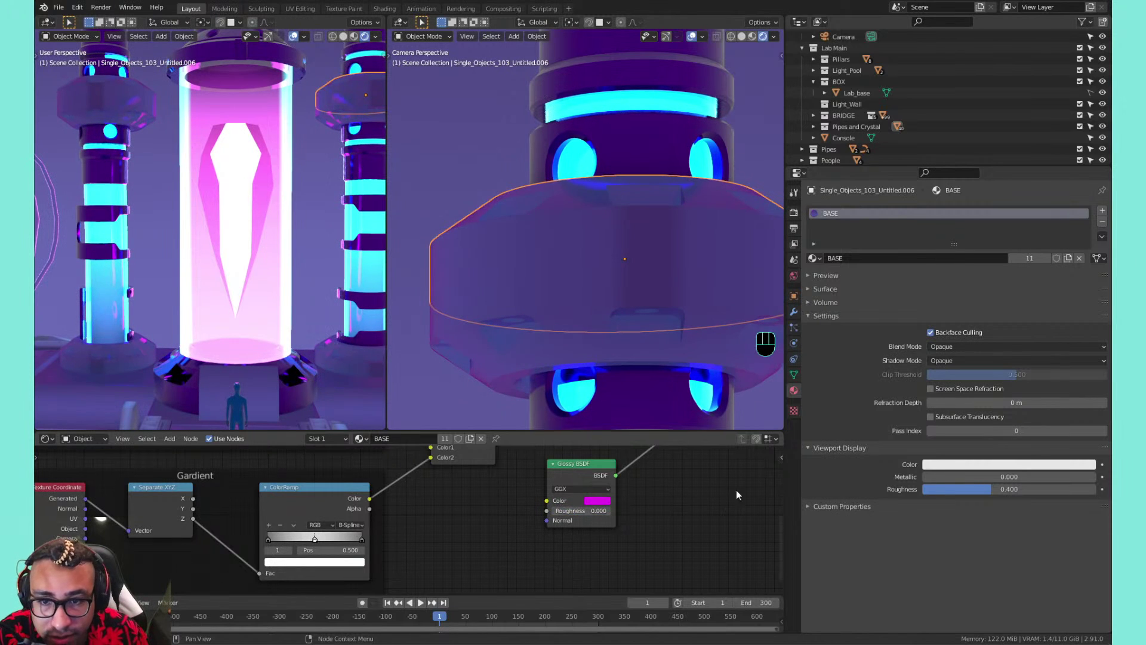
{"action": "key", "text": "ctrl+z"}
Try a violet Glossy BSDF color with hue 0.772 on the BASE material, then undo it
{"action": "middle_click_drag", "start_coordinate": [487, 518], "coordinate": [527, 542]}
{"action": "left_click", "coordinate": [637, 526]}
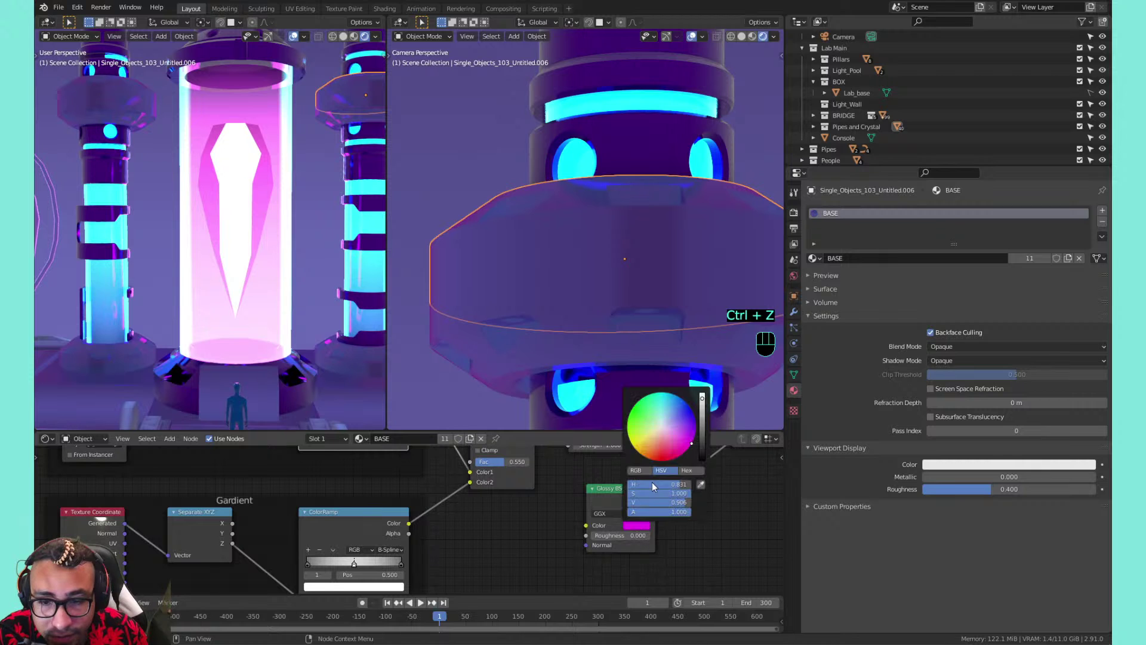
{"action": "left_click_drag", "start_coordinate": [662, 430], "coordinate": [693, 436]}
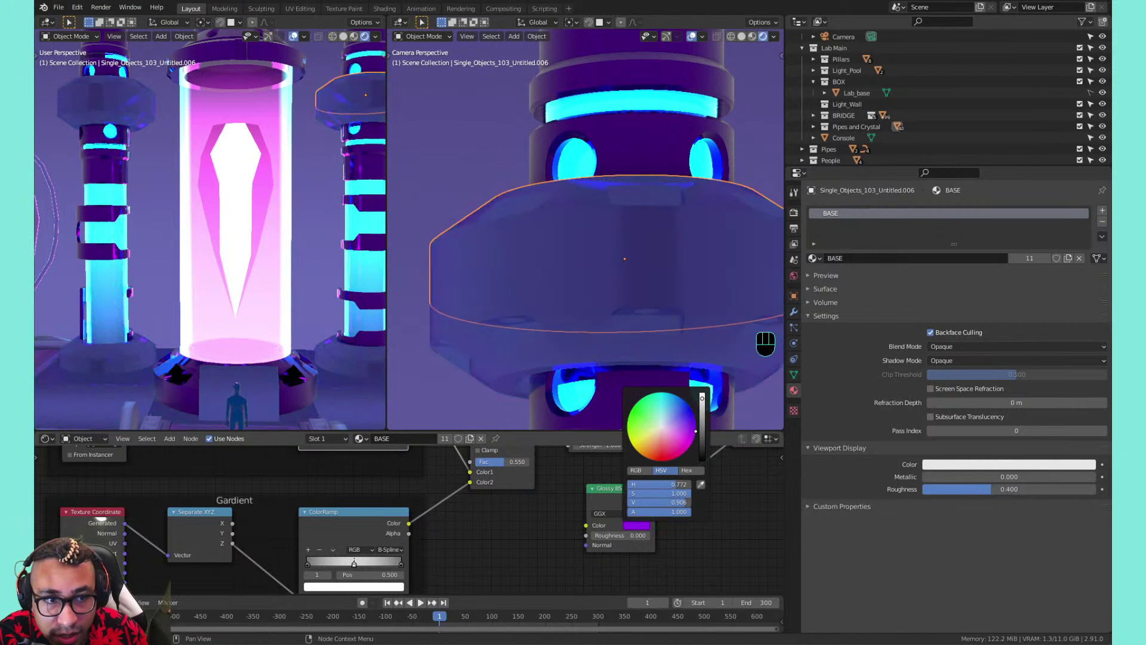
{"action": "key", "text": "ctrl+z"}
Try an Overlay factor of 1.000 in the BASE material, undo it, and review the collars in the wider scene
{"action": "mouse_move", "coordinate": [555, 515]}
{"action": "middle_mouse_down"}
{"action": "mouse_move", "coordinate": [553, 559]}
{"action": "mouse_move", "coordinate": [578, 572]}
{"action": "middle_mouse_up"}
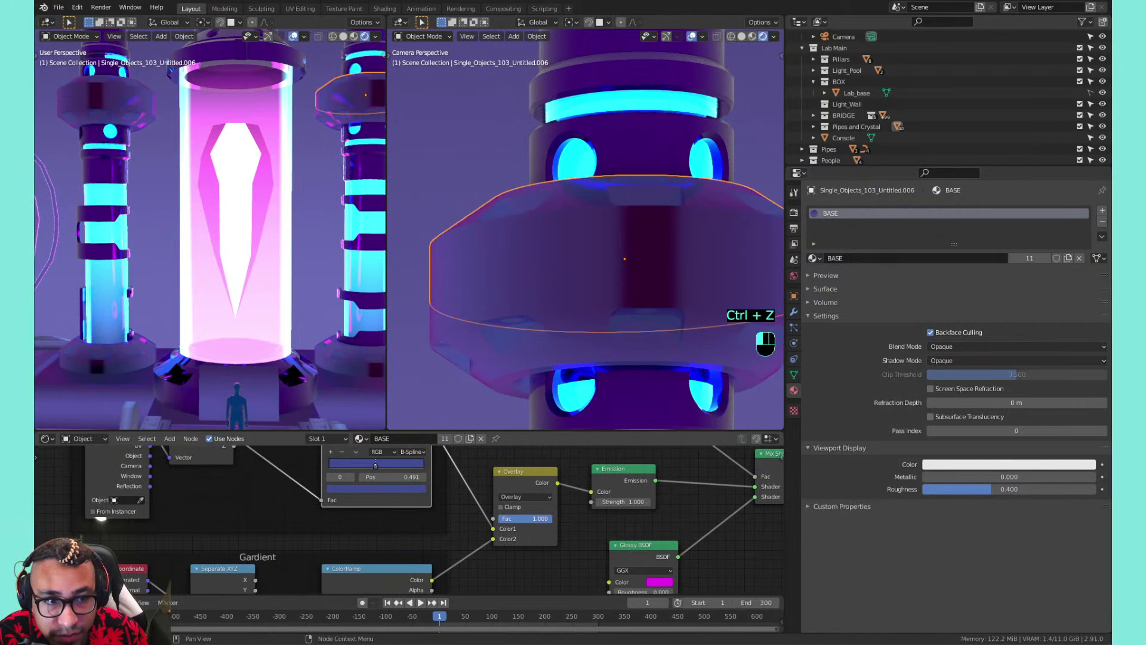
{"action": "mouse_move", "coordinate": [534, 519]}
{"action": "left_mouse_down"}
{"action": "mouse_move", "coordinate": [505, 519]}
{"action": "mouse_move", "coordinate": [530, 519]}
{"action": "left_mouse_up"}
{"action": "key", "text": "ctrl+z"}
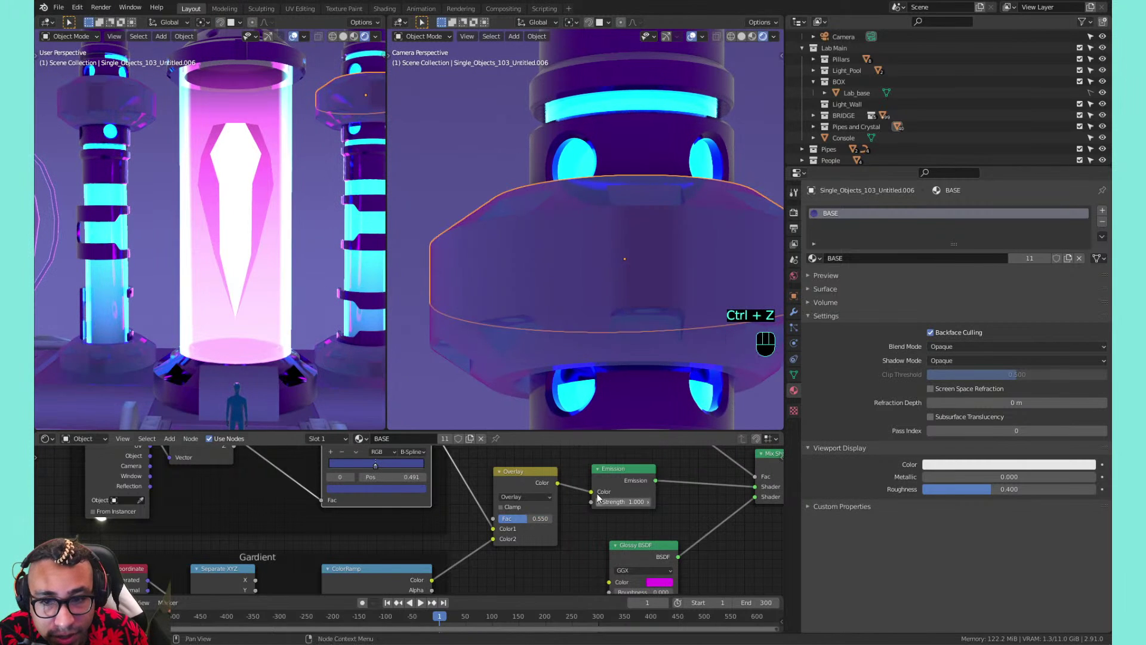
{"action": "scroll", "coordinate": [187, 217], "scroll_direction": "down", "scroll_amount": 5}
{"action": "scroll", "coordinate": [189, 213], "scroll_direction": "down", "scroll_amount": 2}
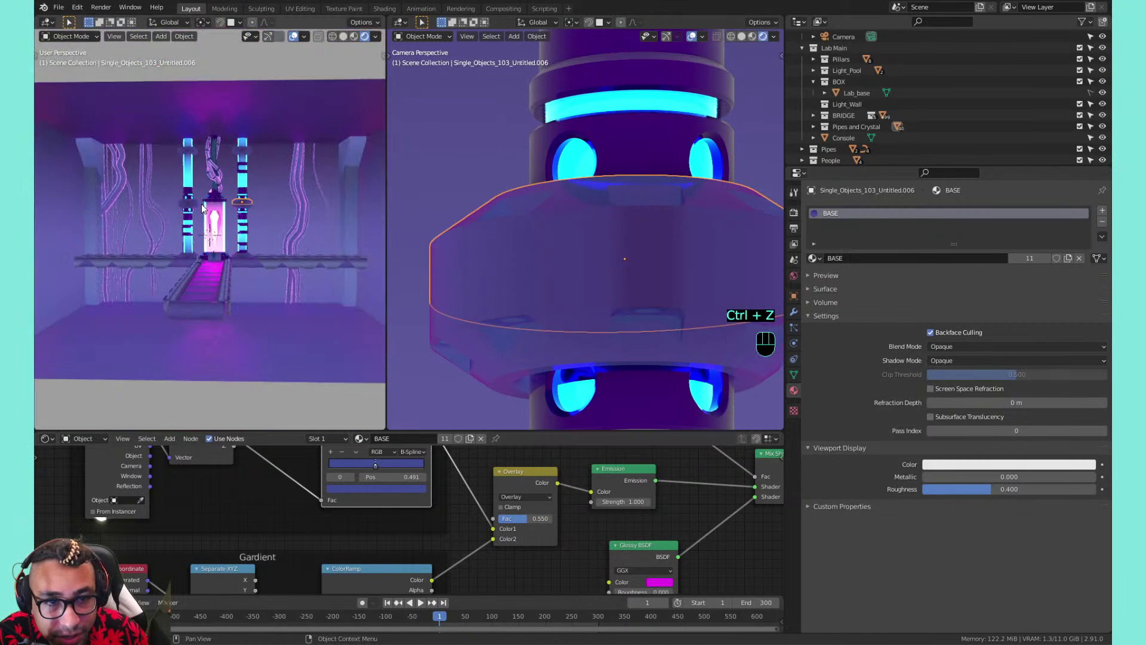
{"action": "scroll", "coordinate": [284, 219], "scroll_direction": "up", "scroll_amount": 2}
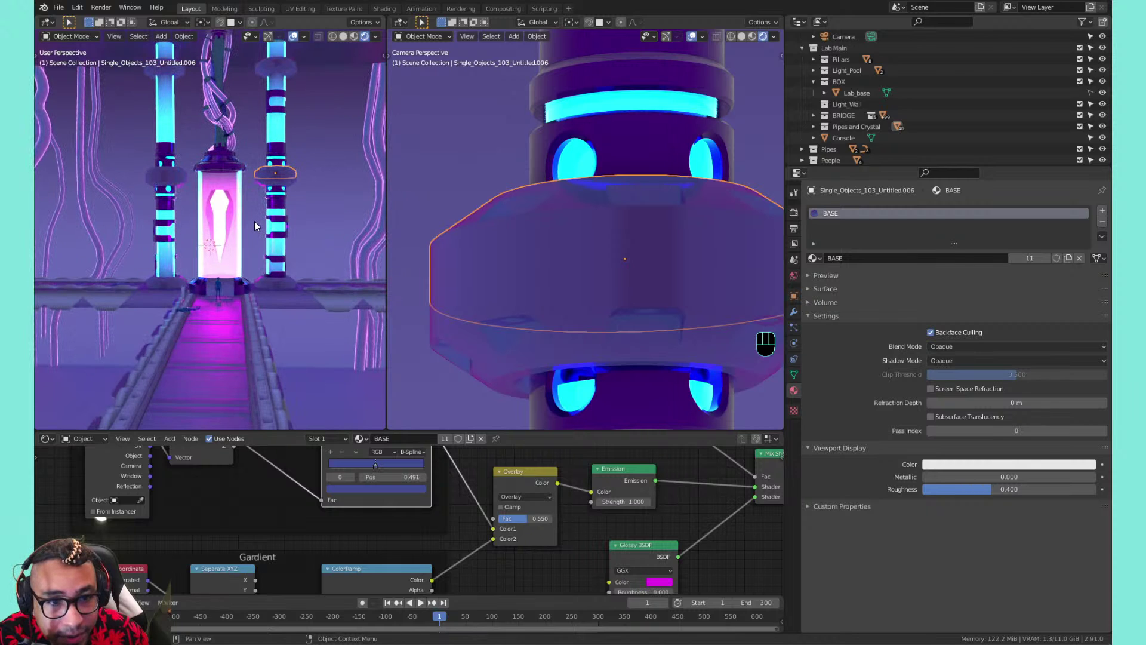
Make a single-user copy of the selected collar's BASE material and rename it Pipe_main_sides
{"action": "left_click", "coordinate": [1068, 257]}
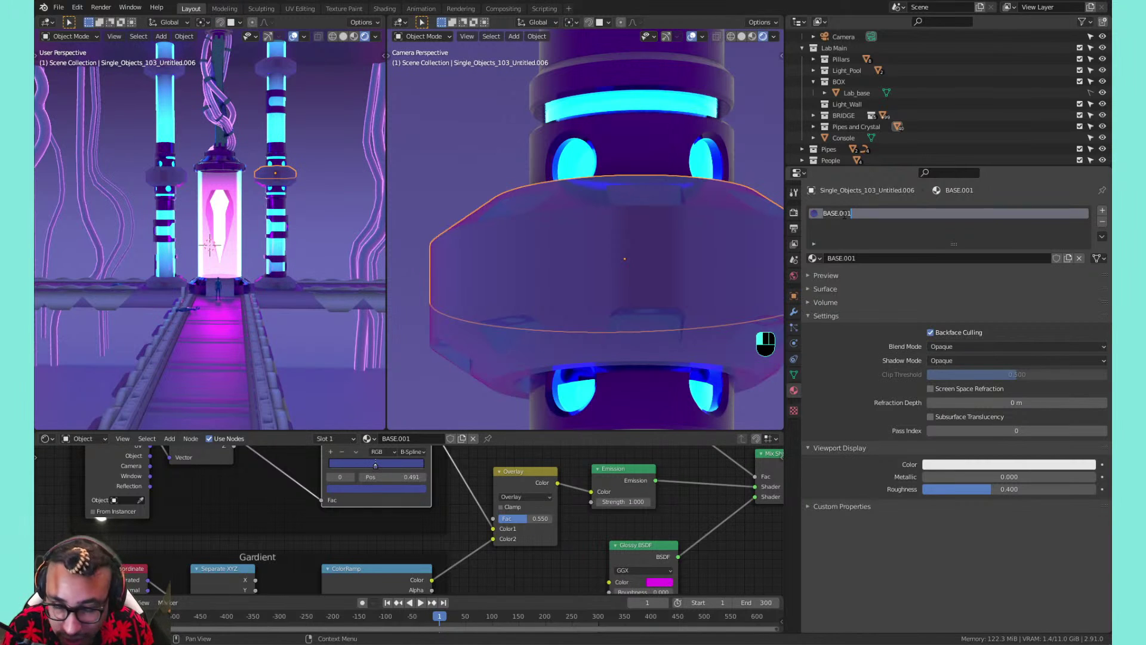
{"action": "type", "text": "Pupe"}
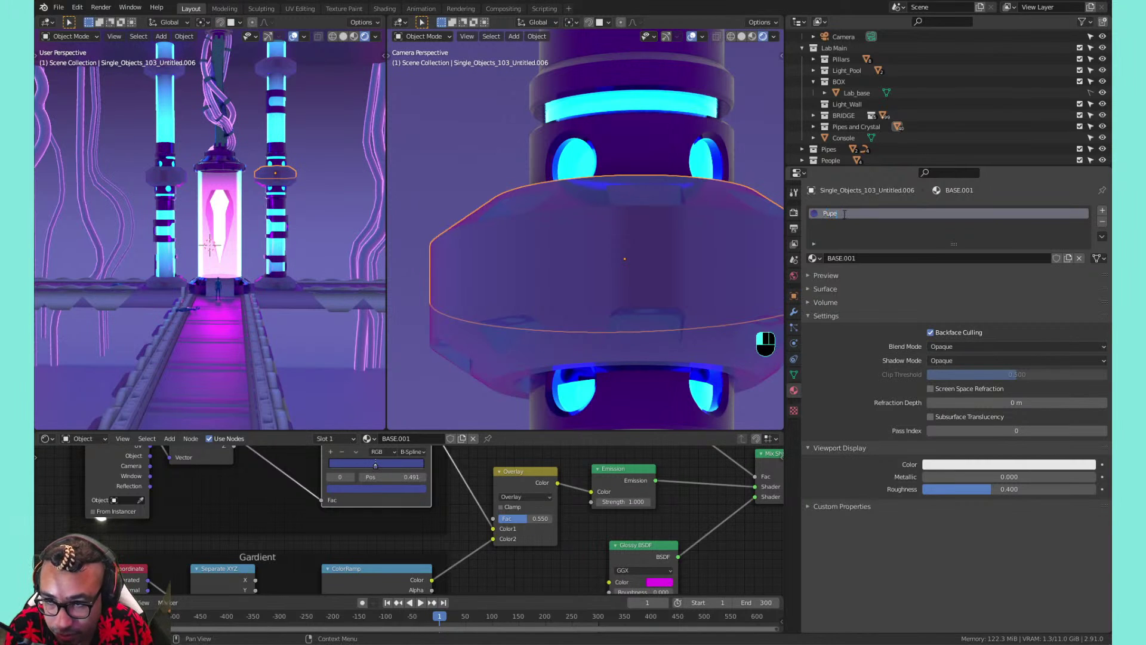
{"action": "key", "text": "BackSpace"}
{"action": "key", "text": "BackSpace"}
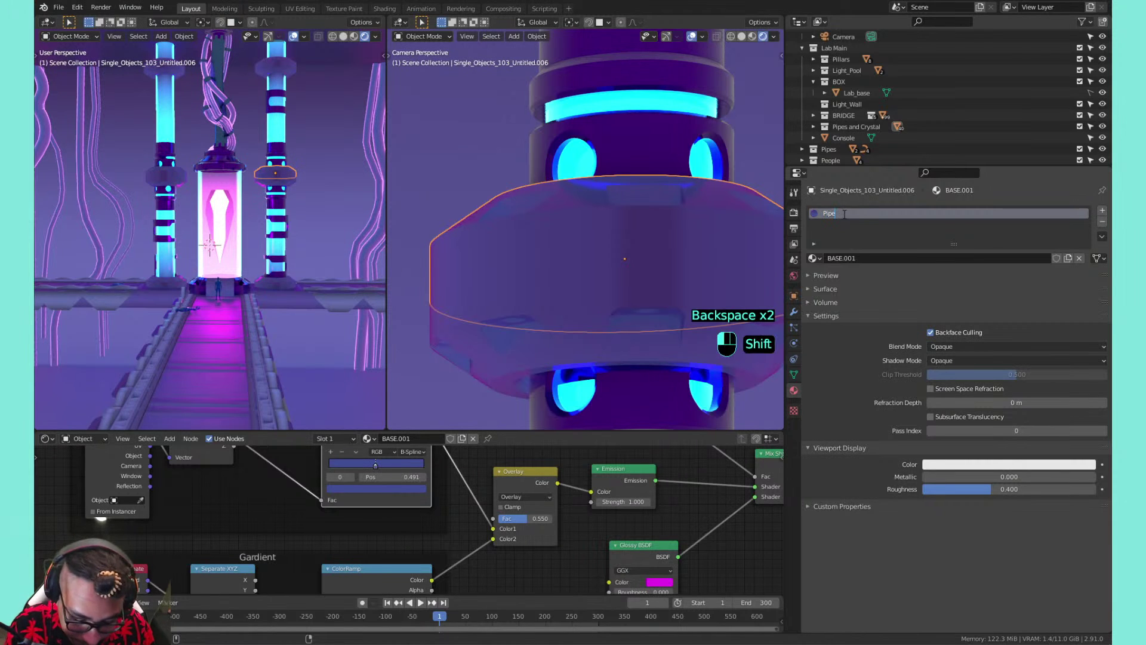
{"action": "type", "text": "_main"}
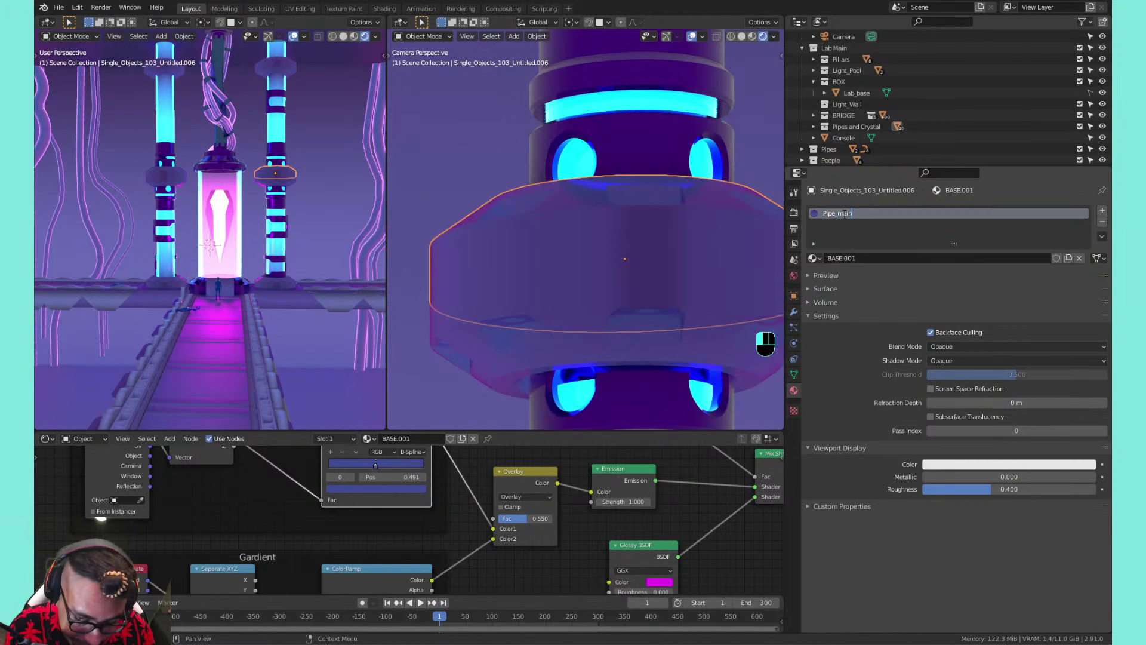
{"action": "type", "text": ")_"}
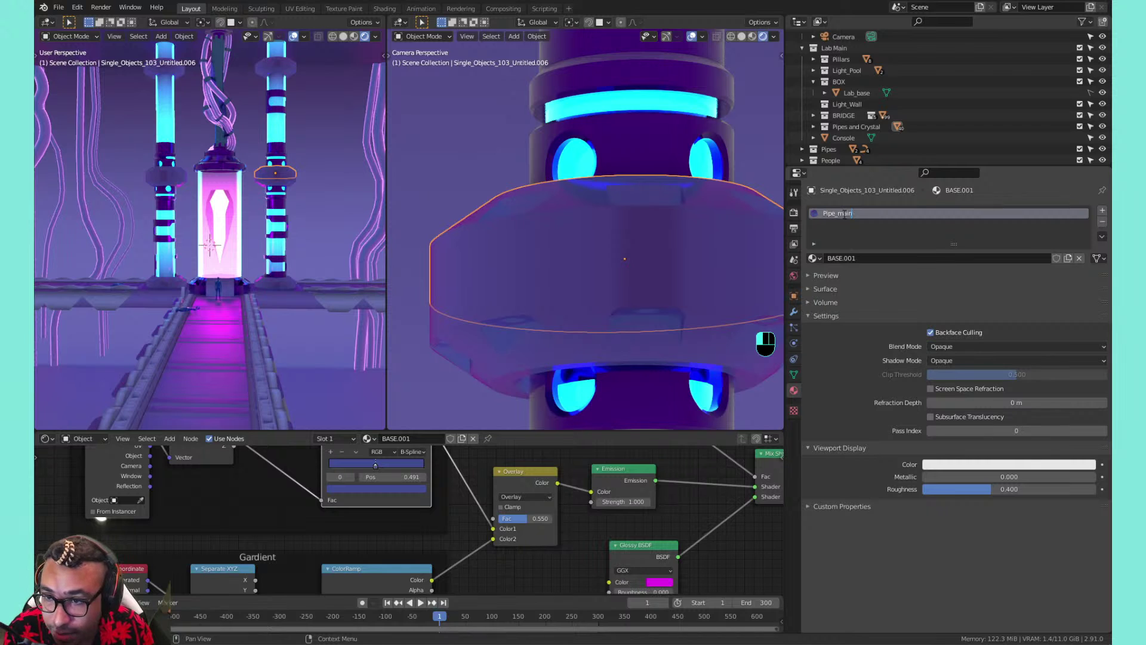
{"action": "type", "text": "_sides"}
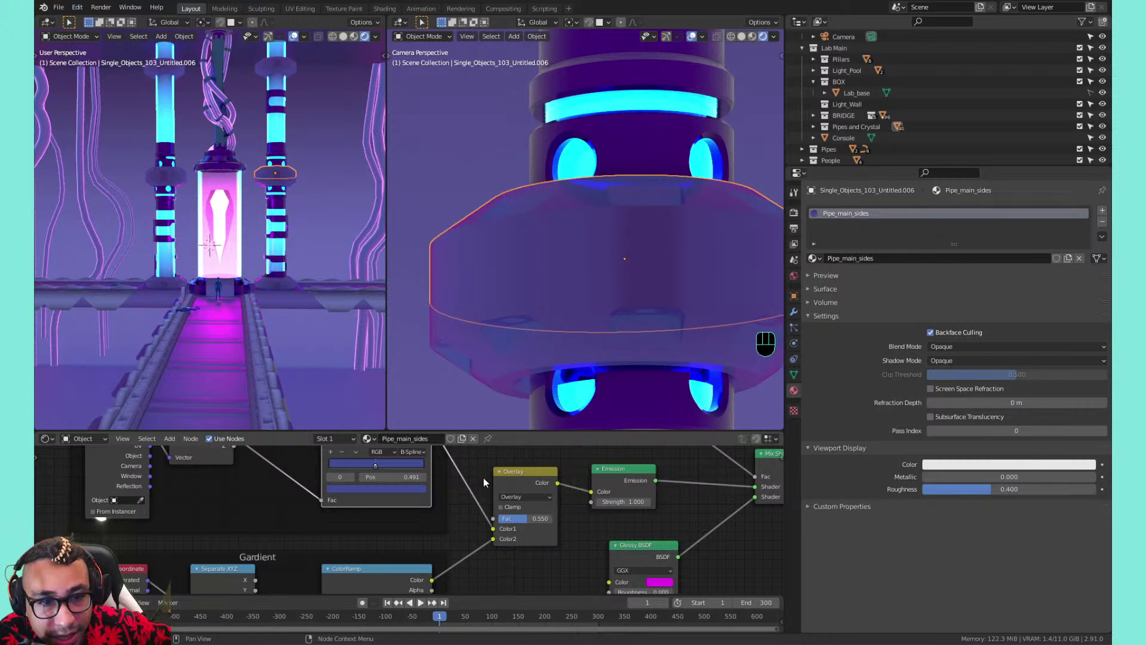
Try a factor of 0.733 on the Overlay node of the Pipe_main_sides material
{"action": "scroll", "coordinate": [265, 307], "scroll_direction": "down", "scroll_amount": 1}
{"action": "middle_click_drag", "start_coordinate": [454, 534], "coordinate": [553, 524]}
{"action": "scroll", "coordinate": [551, 519], "scroll_direction": "up", "scroll_amount": 2}
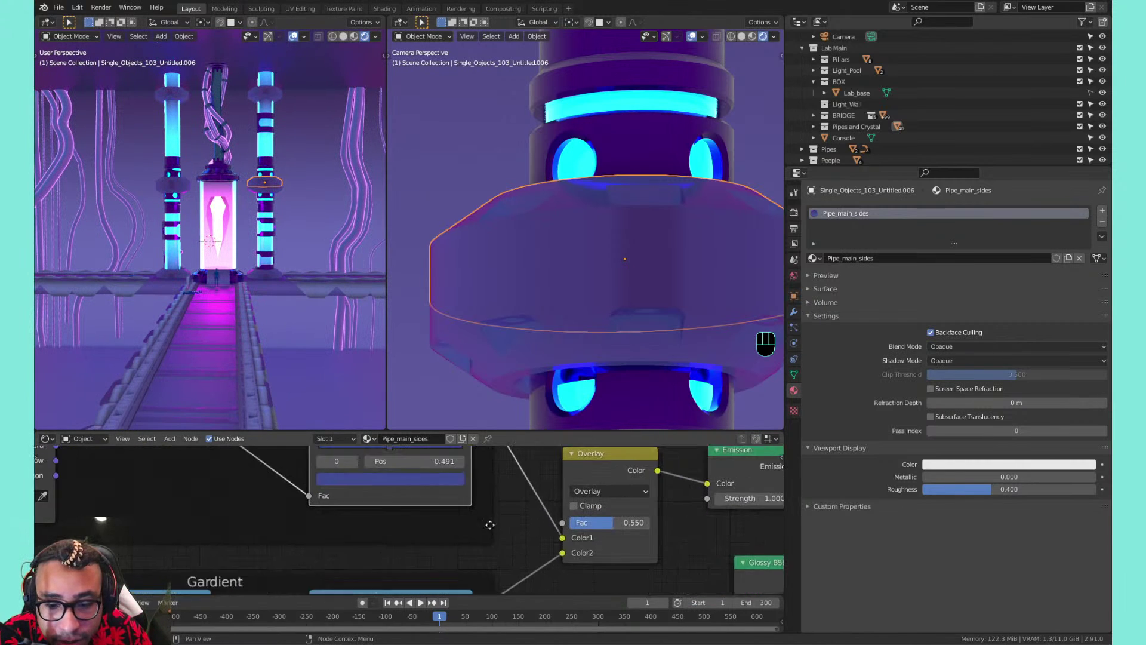
{"action": "mouse_move", "coordinate": [553, 534]}
{"action": "left_mouse_down"}
{"action": "mouse_move", "coordinate": [591, 534]}
{"action": "mouse_move", "coordinate": [564, 534]}
{"action": "left_mouse_up"}
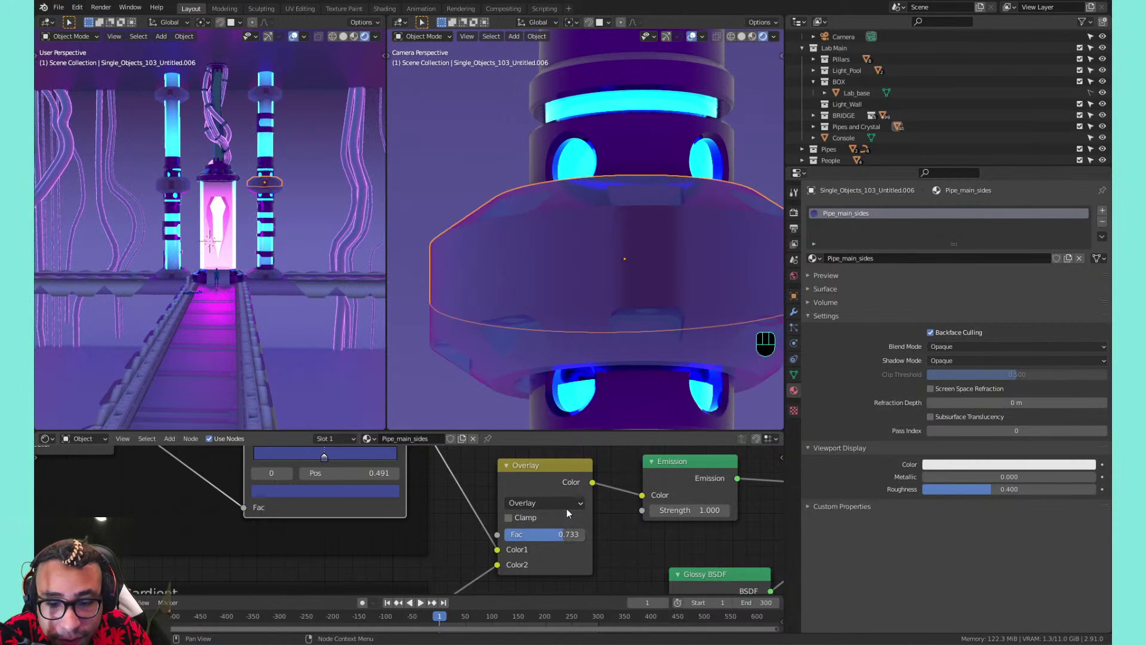
Try the Add, Color Dodge, Mix and Soft Light blending modes on the color mix node feeding the Emission
{"action": "left_click", "coordinate": [544, 503]}
{"action": "left_click", "coordinate": [527, 391]}
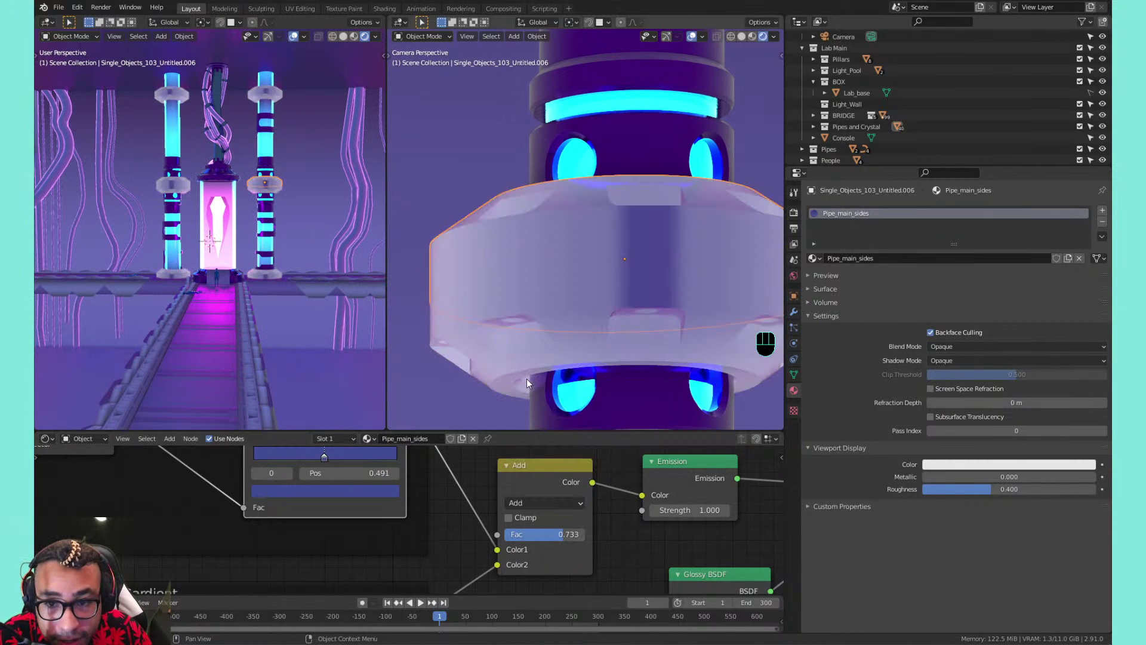
{"action": "left_click", "coordinate": [543, 494]}
{"action": "left_click", "coordinate": [544, 503]}
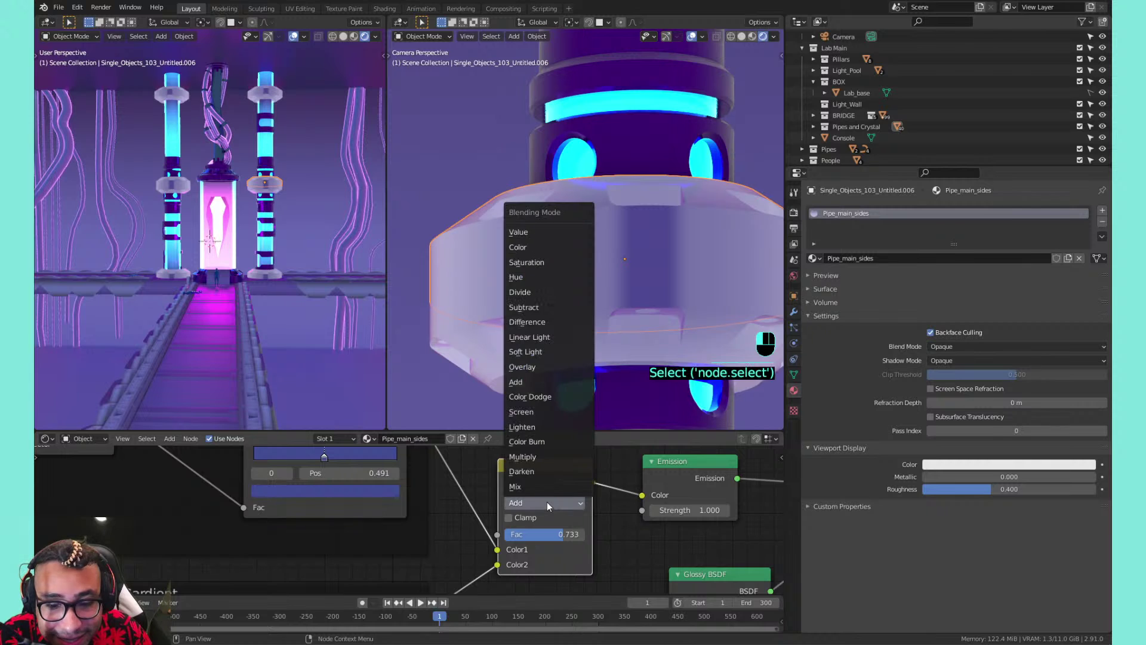
{"action": "left_click", "coordinate": [551, 398]}
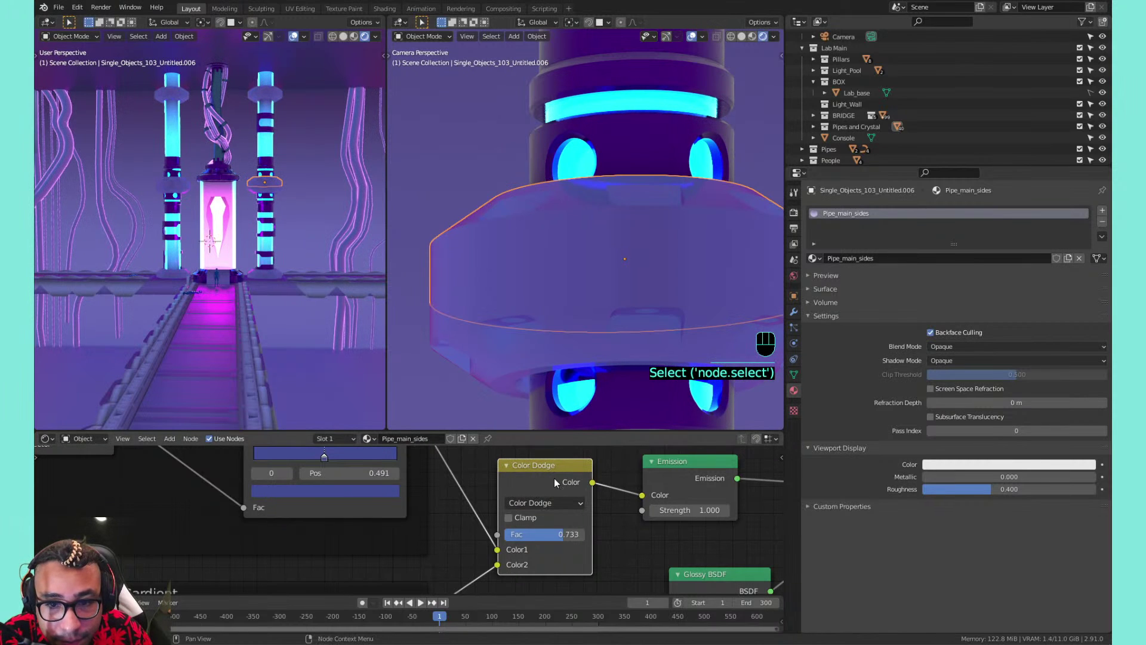
{"action": "left_click", "coordinate": [547, 502]}
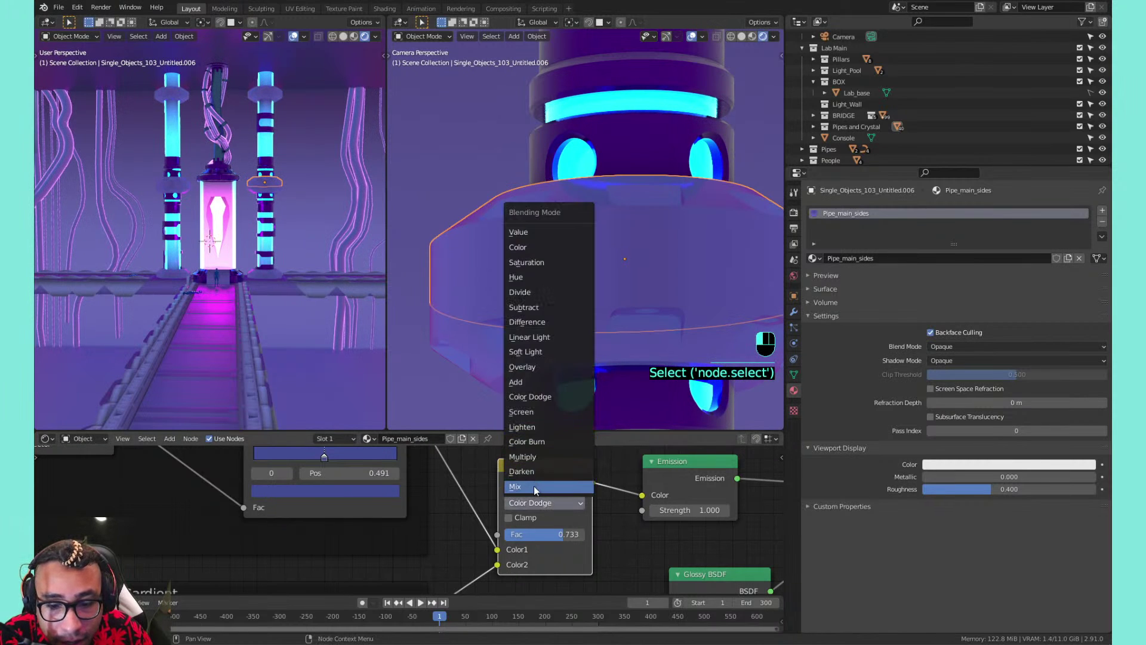
{"action": "left_click", "coordinate": [534, 487]}
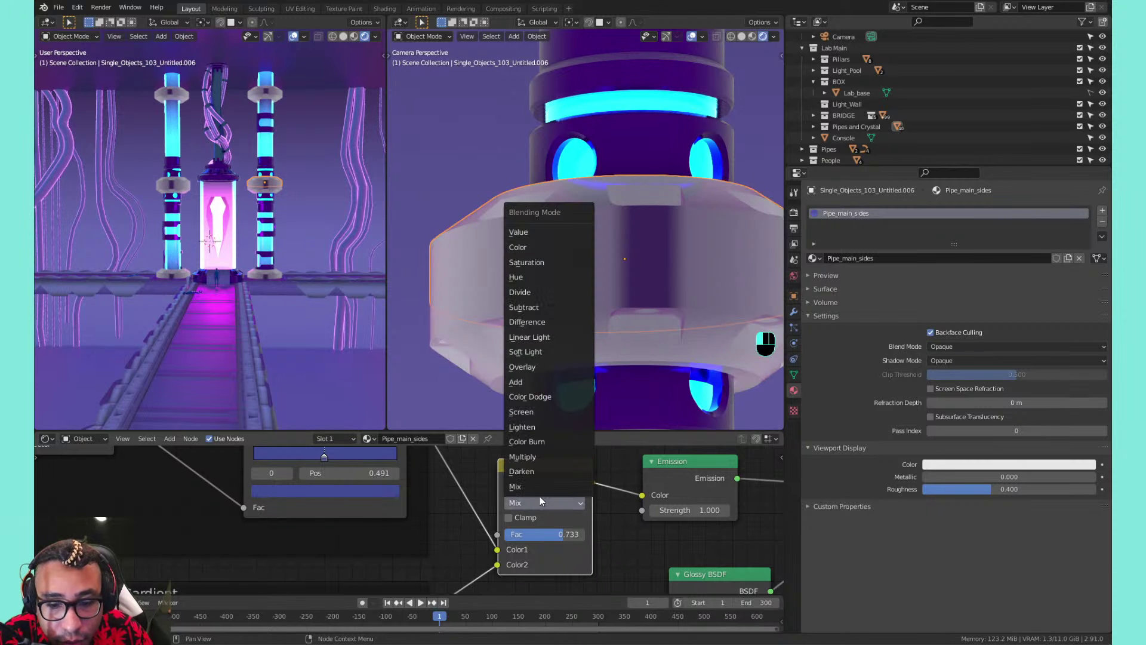
{"action": "left_click", "coordinate": [527, 352]}
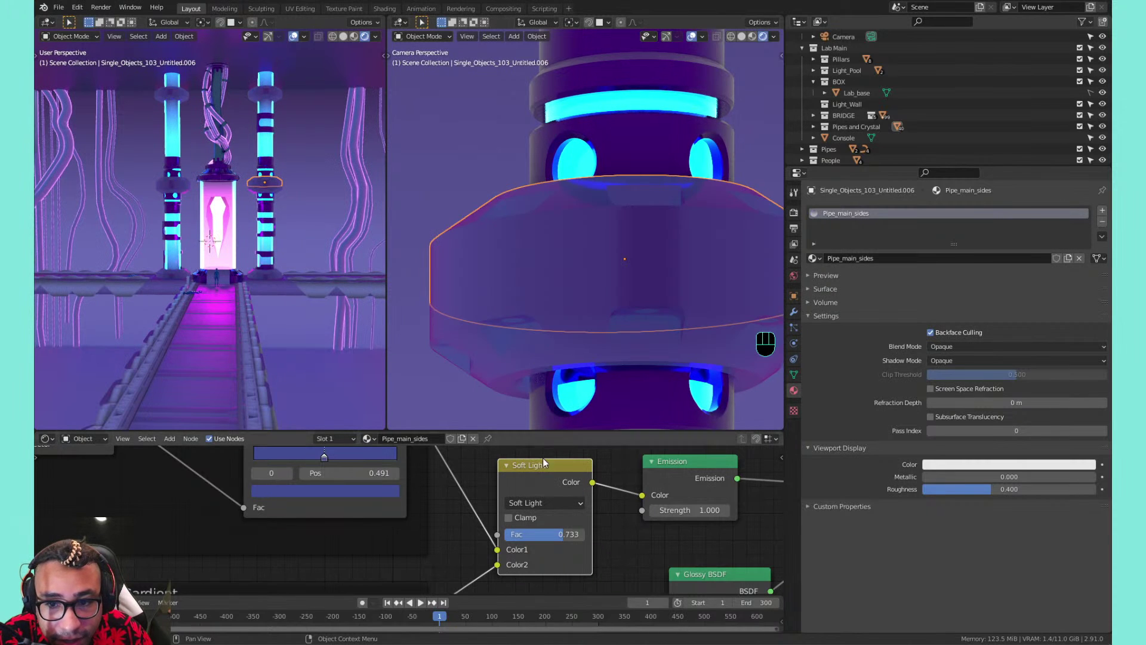
Raise the color mix node's factor to 1.000 and return its blending mode to Overlay
{"action": "left_click_drag", "start_coordinate": [564, 534], "coordinate": [582, 536]}
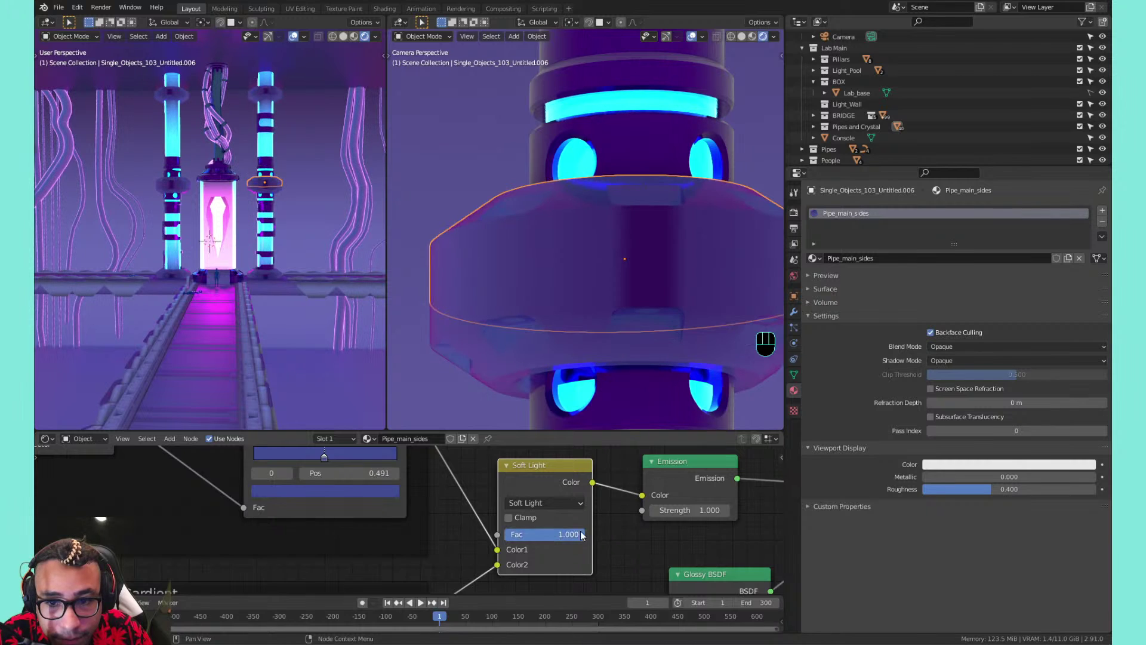
{"action": "left_click", "coordinate": [529, 517]}
{"action": "left_click", "coordinate": [530, 517]}
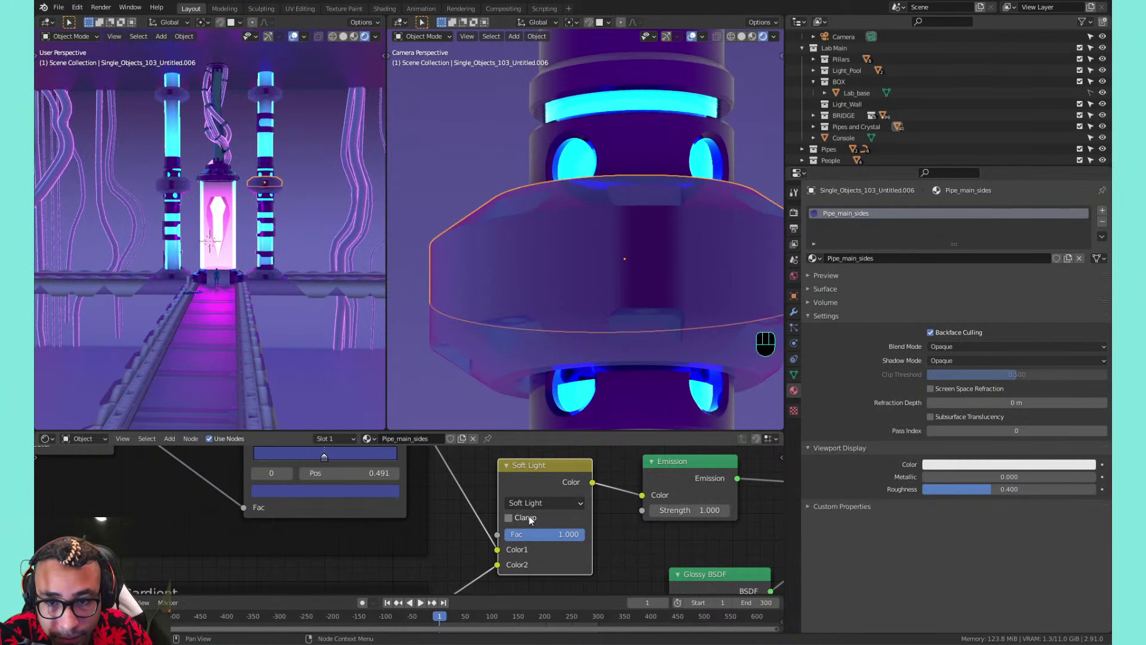
{"action": "scroll", "coordinate": [388, 531], "scroll_direction": "down", "scroll_amount": 1}
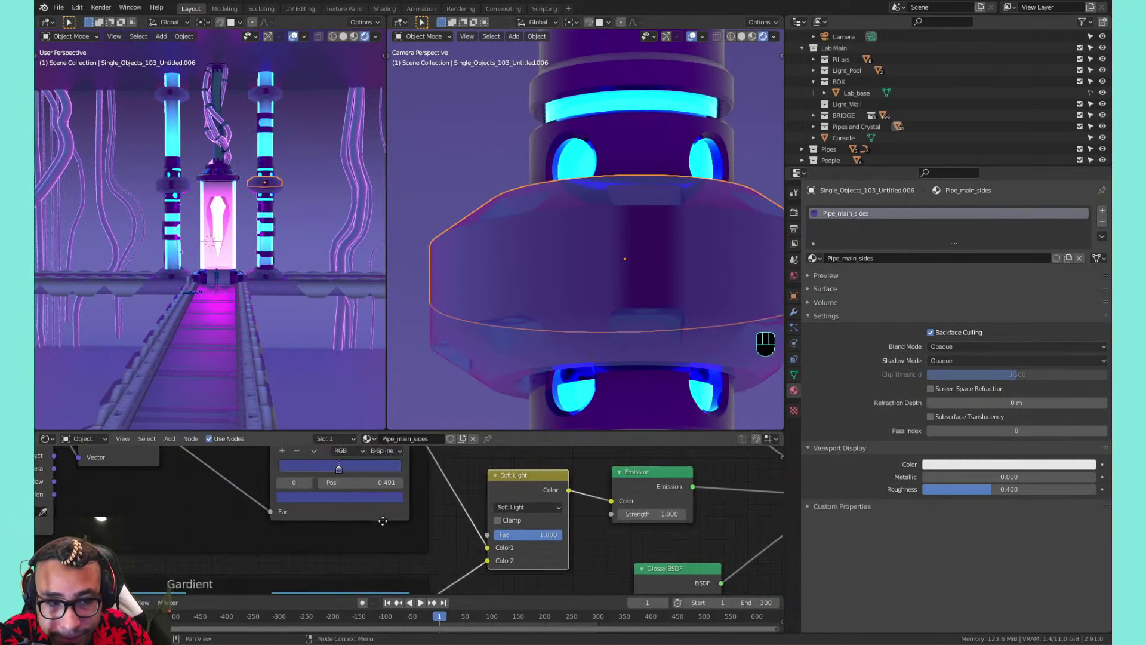
{"action": "middle_click_drag", "start_coordinate": [351, 488], "coordinate": [415, 501]}
{"action": "left_click", "coordinate": [590, 518]}
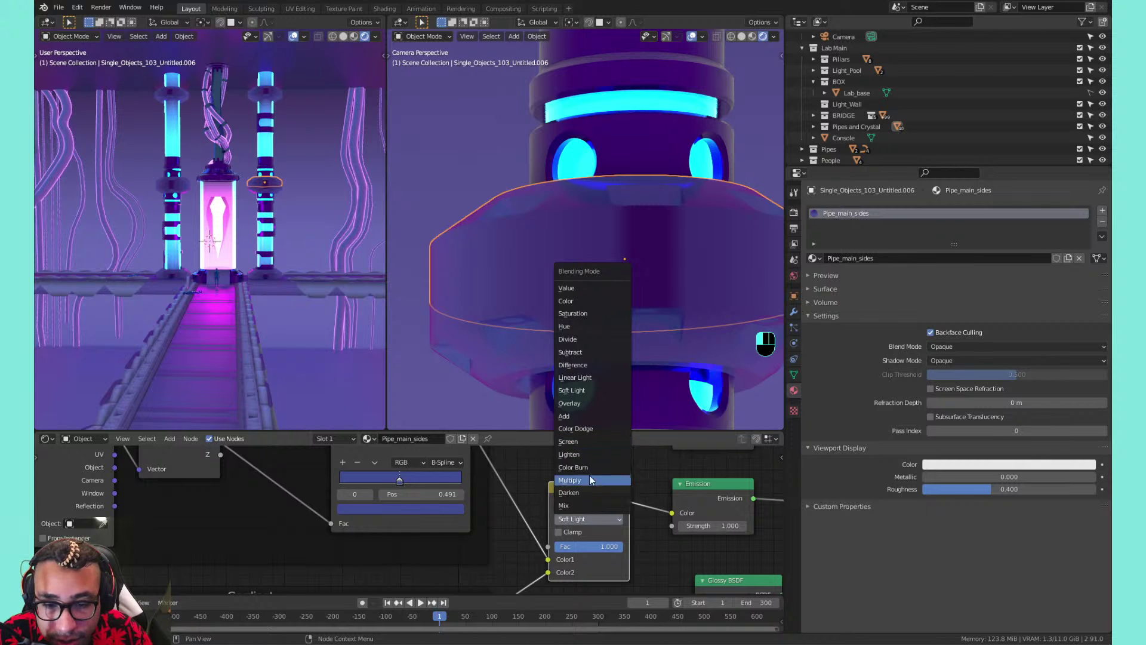
{"action": "left_click", "coordinate": [570, 403]}
Add a stop at position 1.000 to the Cell Color ColorRamp and raise its color value to 1.000
{"action": "middle_click_drag", "start_coordinate": [431, 529], "coordinate": [480, 562]}
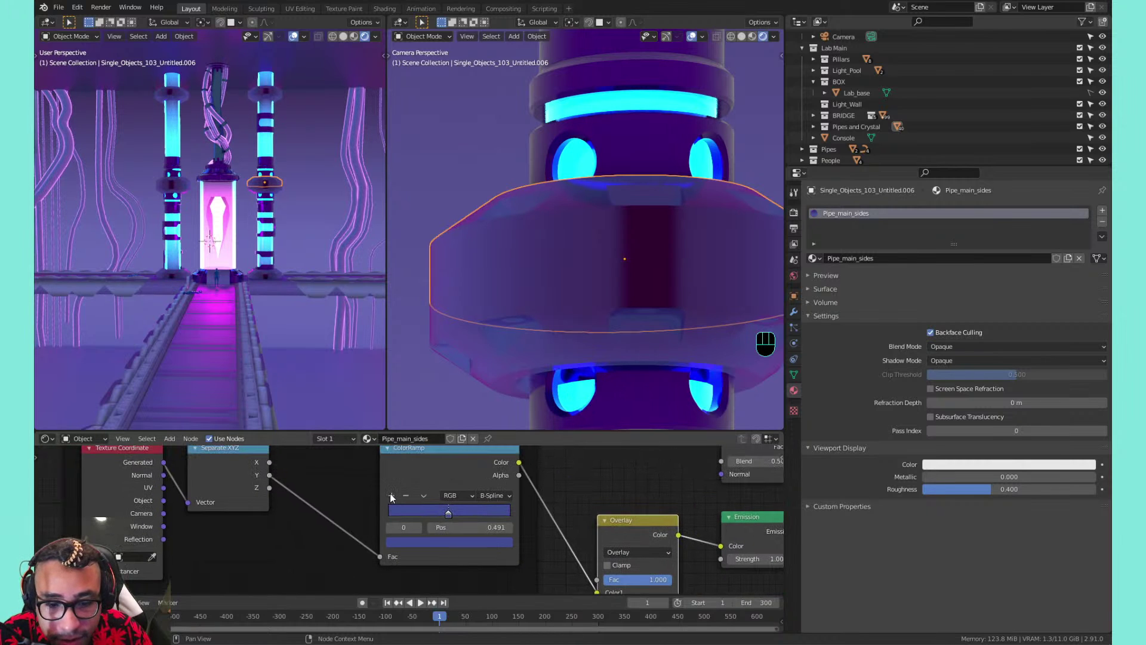
{"action": "left_click", "coordinate": [392, 495]}
{"action": "left_click_drag", "start_coordinate": [463, 522], "coordinate": [500, 528]}
{"action": "left_click", "coordinate": [489, 541]}
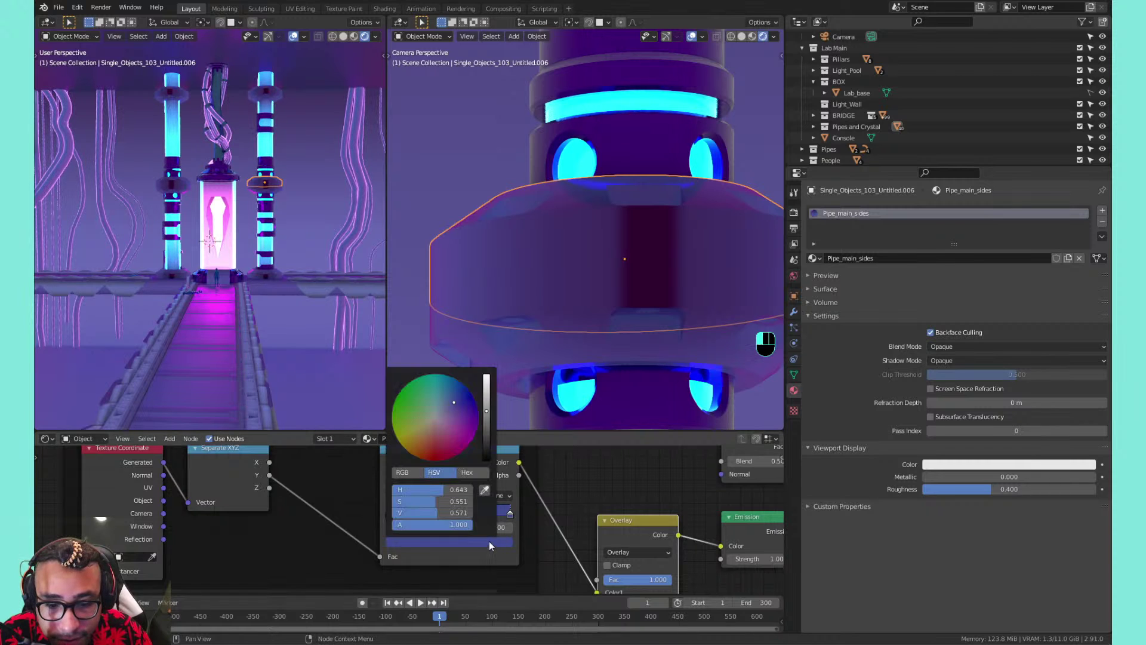
{"action": "left_click_drag", "start_coordinate": [491, 411], "coordinate": [486, 376]}
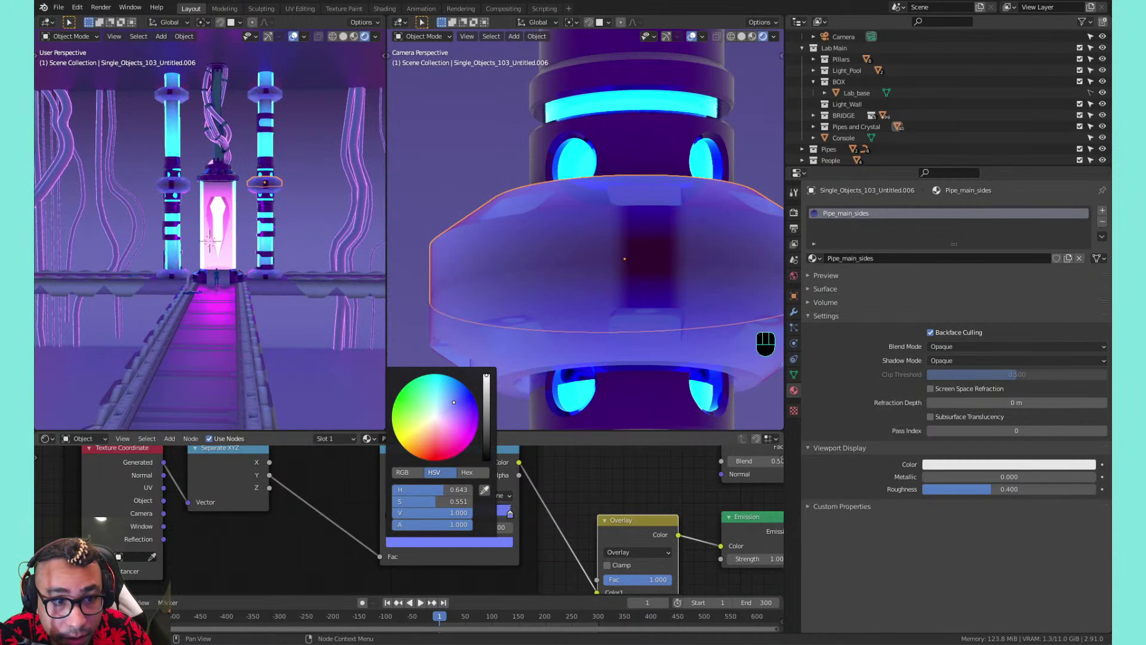
Check the gradient on the pillar collars and try driving the Cell Color ColorRamp with the Separate XYZ node's Z output
{"action": "scroll", "coordinate": [679, 245], "scroll_direction": "up", "scroll_amount": 3}
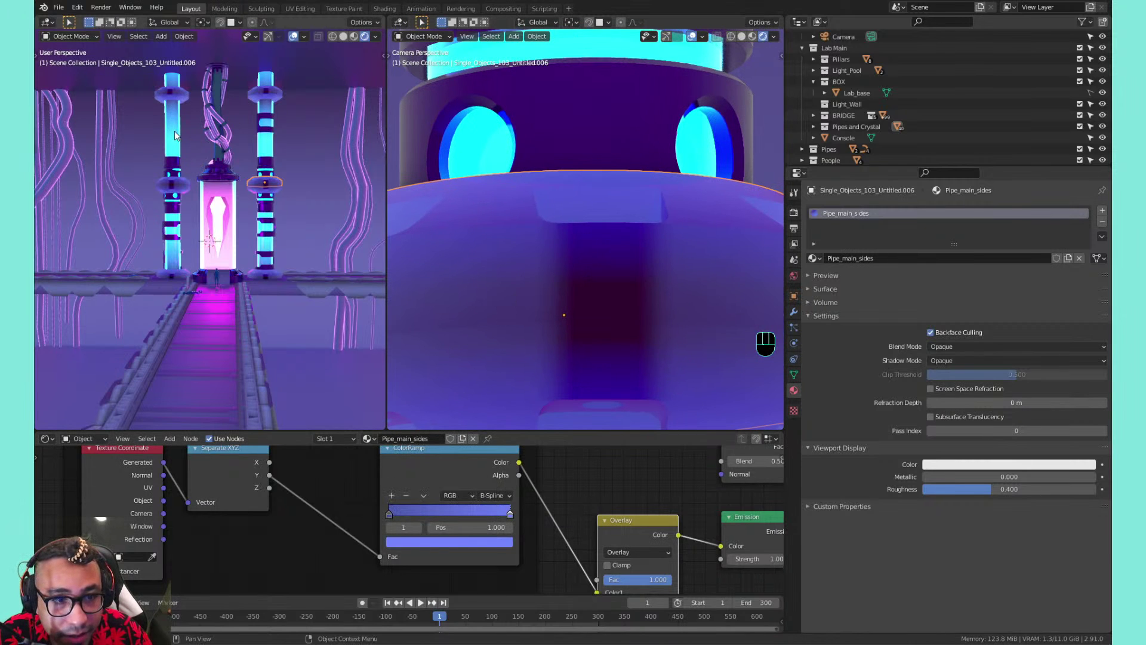
{"action": "scroll", "coordinate": [174, 133], "scroll_direction": "up", "scroll_amount": 9}
{"action": "middle_click_drag", "start_coordinate": [174, 133], "coordinate": [281, 233], "text": "shift"}
{"action": "middle_click_drag", "start_coordinate": [117, 131], "coordinate": [285, 160]}
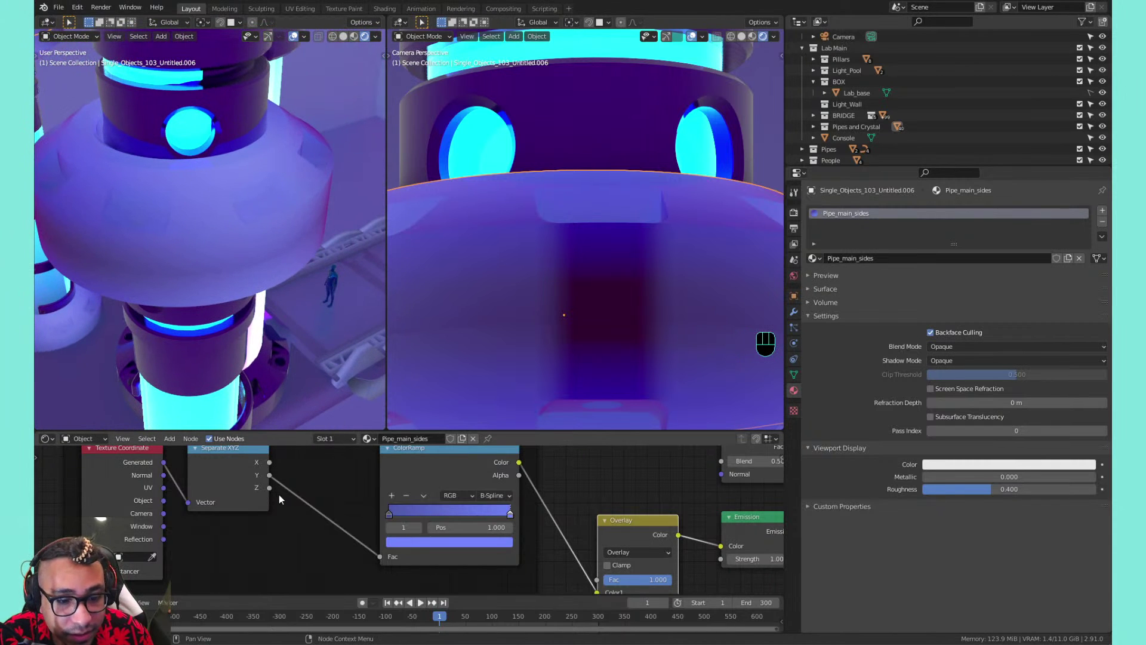
{"action": "left_click_drag", "start_coordinate": [273, 490], "coordinate": [306, 522]}
{"action": "left_click_drag", "start_coordinate": [376, 553], "coordinate": [377, 554]}
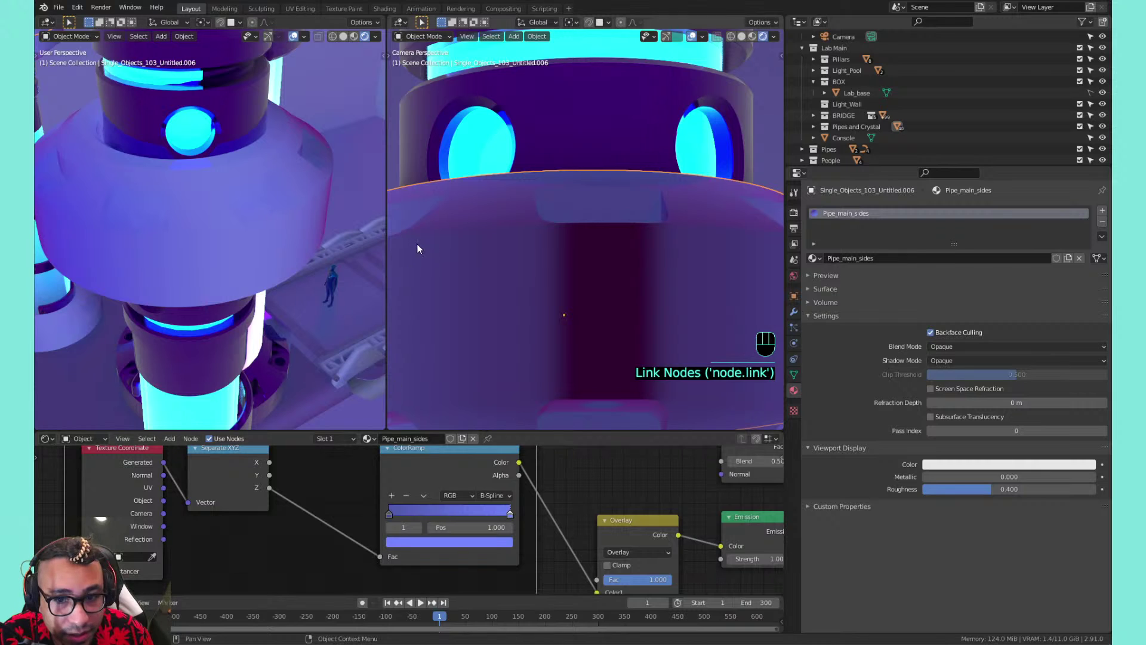
Connect the Separate XYZ node's X output to the Cell Color ColorRamp's Fac and check the pillar collars
{"action": "scroll", "coordinate": [417, 244], "scroll_direction": "down", "scroll_amount": 2}
{"action": "left_click_drag", "start_coordinate": [270, 462], "coordinate": [388, 548]}
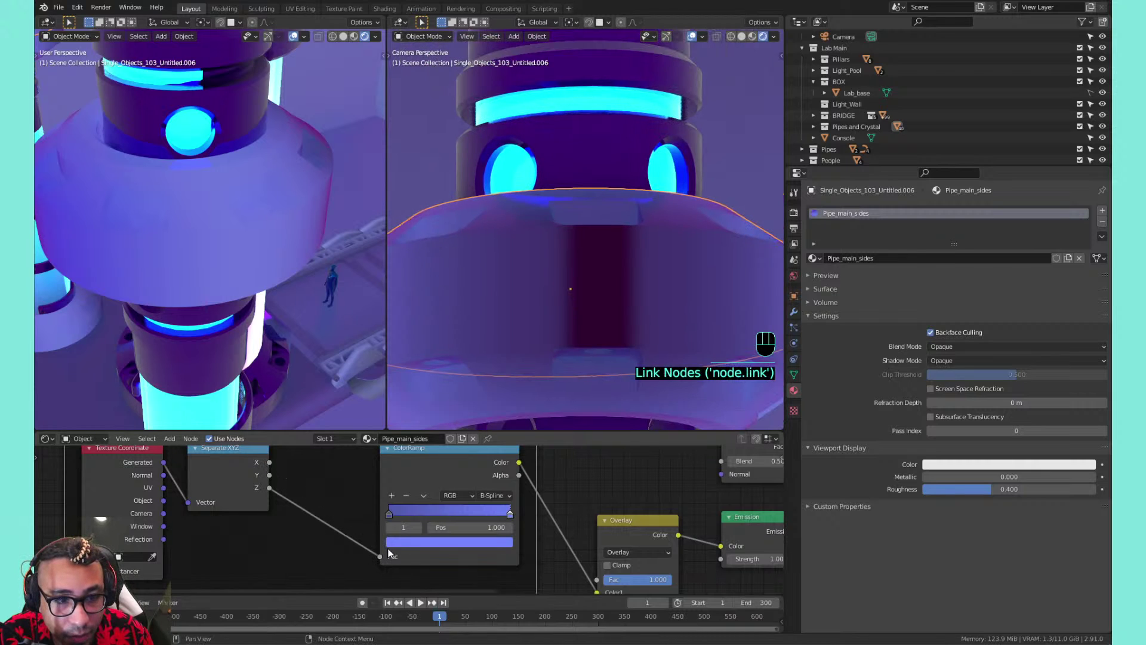
{"action": "left_click_drag", "start_coordinate": [270, 463], "coordinate": [381, 558]}
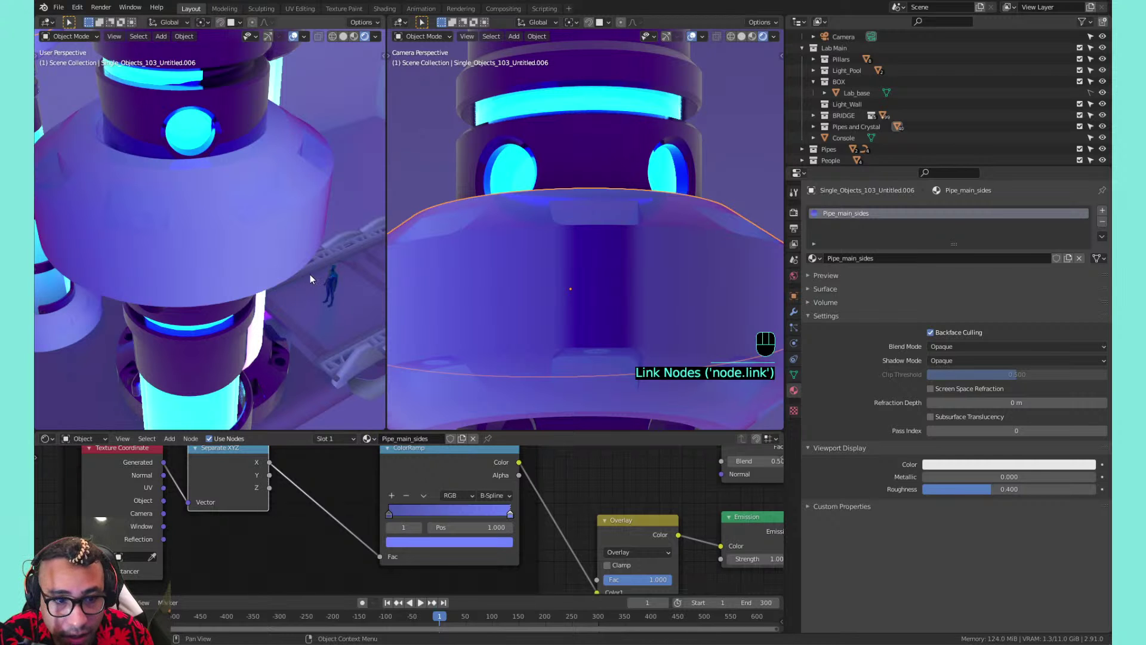
{"action": "middle_click_drag", "start_coordinate": [310, 274], "coordinate": [116, 228], "text": "shift"}
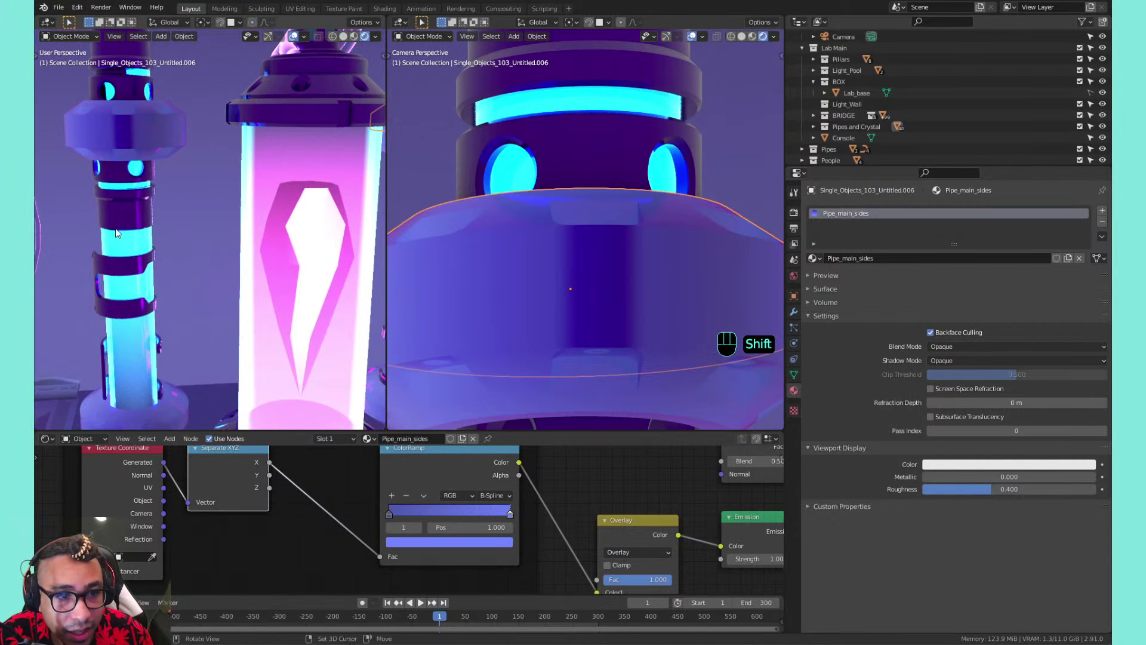
{"action": "scroll", "coordinate": [551, 210], "scroll_direction": "down", "scroll_amount": 3}
Select the lower half of the collar and link the Facing output to the Mix Shader's Fac in its material
{"action": "left_click", "coordinate": [590, 262]}
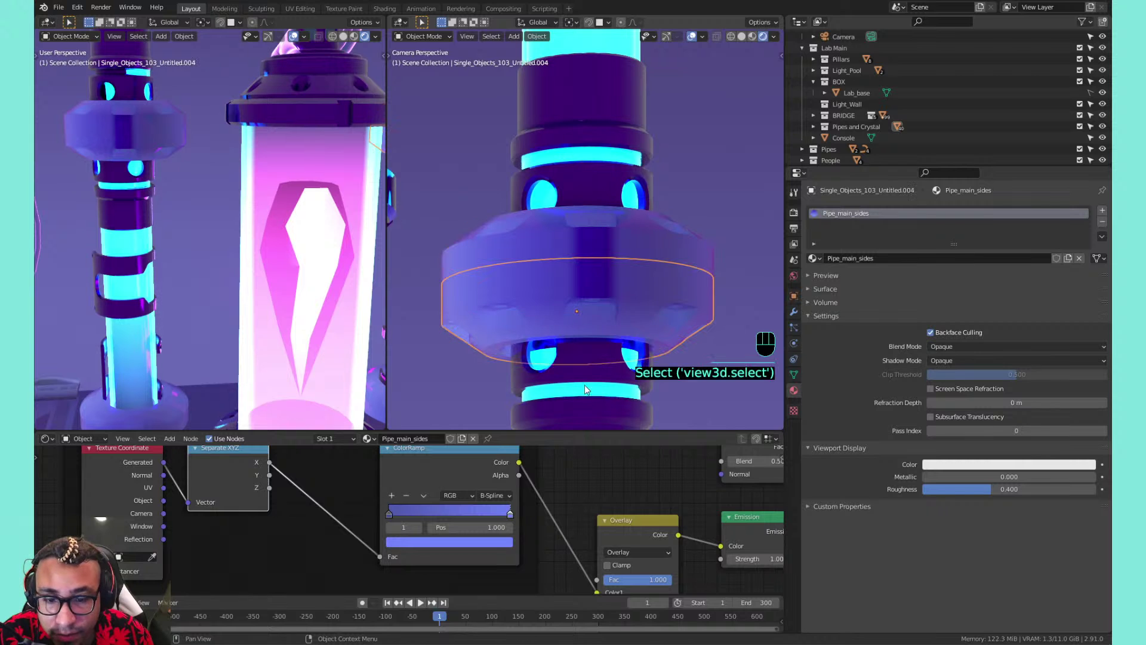
{"action": "scroll", "coordinate": [592, 486], "scroll_direction": "down", "scroll_amount": 3}
{"action": "scroll", "coordinate": [592, 485], "scroll_direction": "down", "scroll_amount": 4}
{"action": "scroll", "coordinate": [449, 508], "scroll_direction": "up", "scroll_amount": 4}
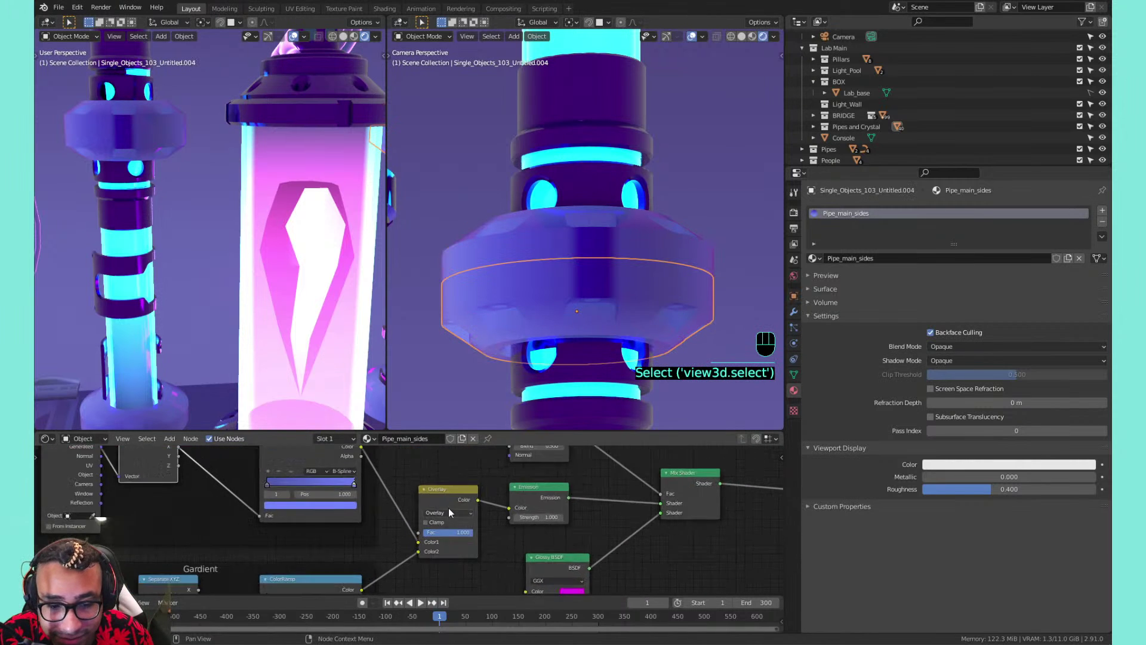
{"action": "scroll", "coordinate": [449, 508], "scroll_direction": "down", "scroll_amount": 1}
{"action": "middle_click_drag", "start_coordinate": [531, 539], "coordinate": [467, 482]}
{"action": "scroll", "coordinate": [477, 492], "scroll_direction": "up", "scroll_amount": 2}
{"action": "middle_click_drag", "start_coordinate": [510, 519], "coordinate": [477, 613]}
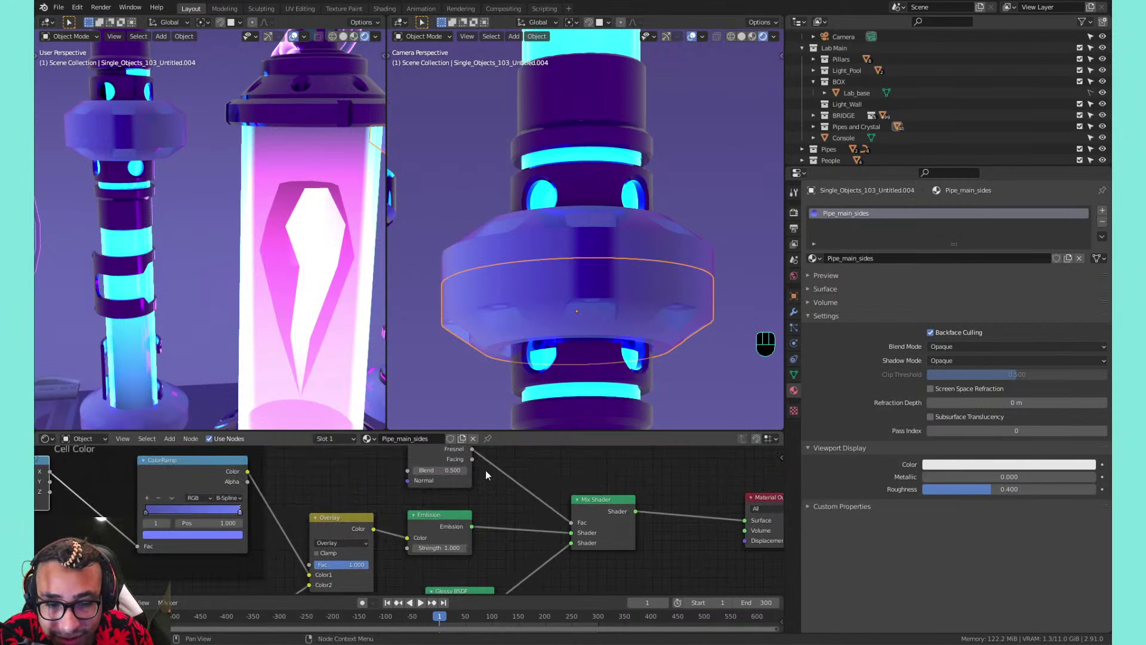
{"action": "left_click", "coordinate": [469, 459]}
{"action": "left_click_drag", "start_coordinate": [472, 458], "coordinate": [572, 523]}
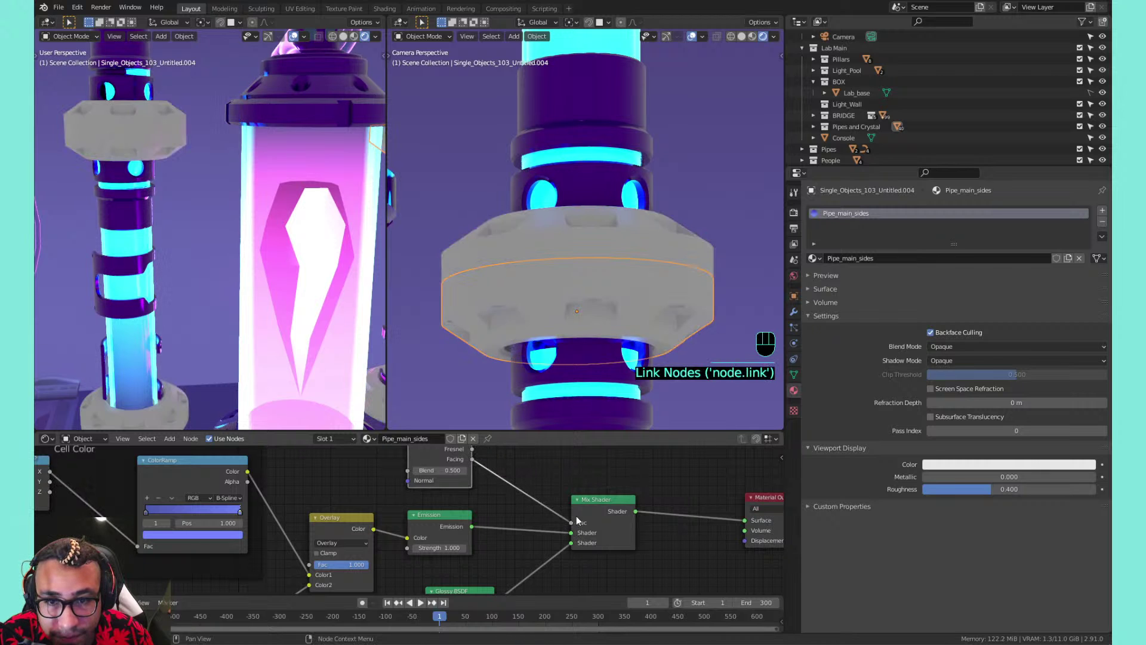
Examine the collar's shading from several angles and distances, along with the layout of its material nodes
{"action": "middle_click_drag", "start_coordinate": [520, 278], "coordinate": [664, 191]}
{"action": "scroll", "coordinate": [465, 239], "scroll_direction": "down", "scroll_amount": 5}
{"action": "scroll", "coordinate": [539, 230], "scroll_direction": "down", "scroll_amount": 2}
{"action": "scroll", "coordinate": [561, 167], "scroll_direction": "up", "scroll_amount": 5}
{"action": "key", "text": "KP_Decimal"}
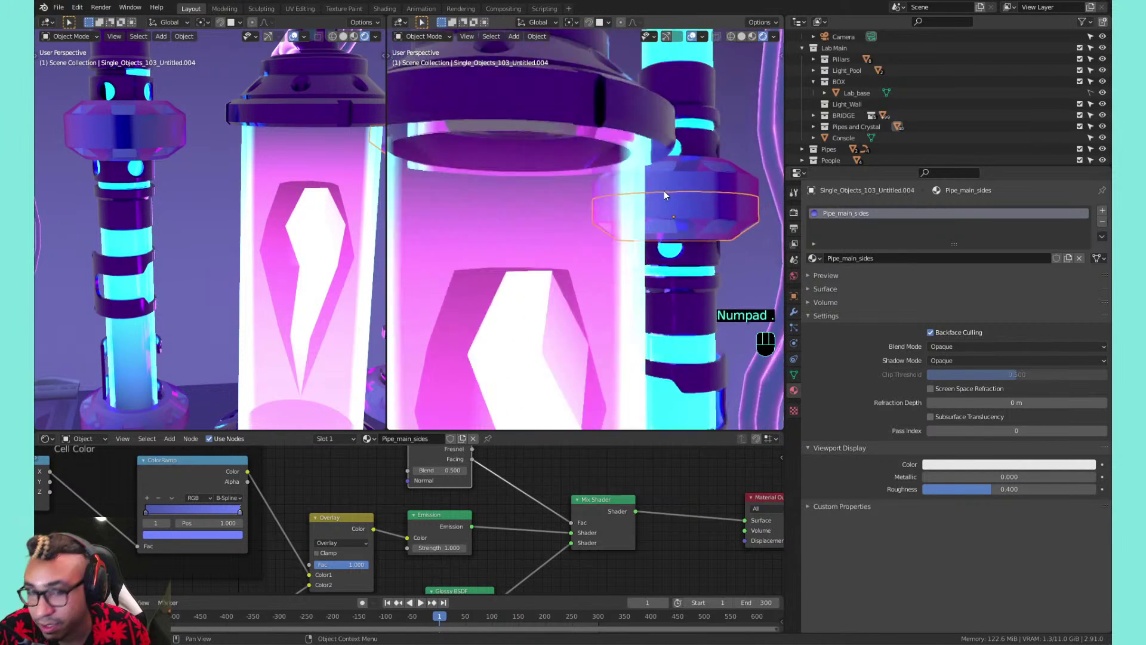
{"action": "scroll", "coordinate": [664, 191], "scroll_direction": "down", "scroll_amount": 5}
{"action": "middle_click_drag", "start_coordinate": [571, 178], "coordinate": [600, 207], "text": "shift"}
{"action": "scroll", "coordinate": [700, 251], "scroll_direction": "up", "scroll_amount": 4}
{"action": "middle_click_drag", "start_coordinate": [700, 252], "coordinate": [558, 288]}
{"action": "scroll", "coordinate": [558, 288], "scroll_direction": "up", "scroll_amount": 1}
{"action": "scroll", "coordinate": [556, 289], "scroll_direction": "down", "scroll_amount": 1}
{"action": "scroll", "coordinate": [493, 315], "scroll_direction": "down", "scroll_amount": 2}
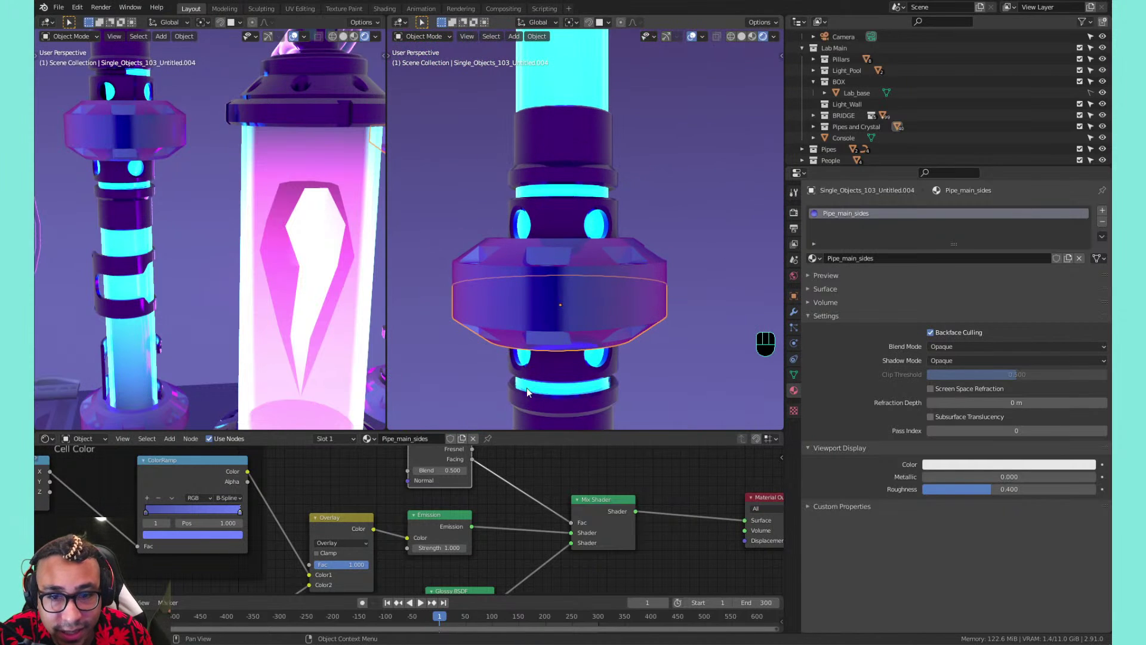
{"action": "middle_click_drag", "start_coordinate": [282, 526], "coordinate": [401, 488]}
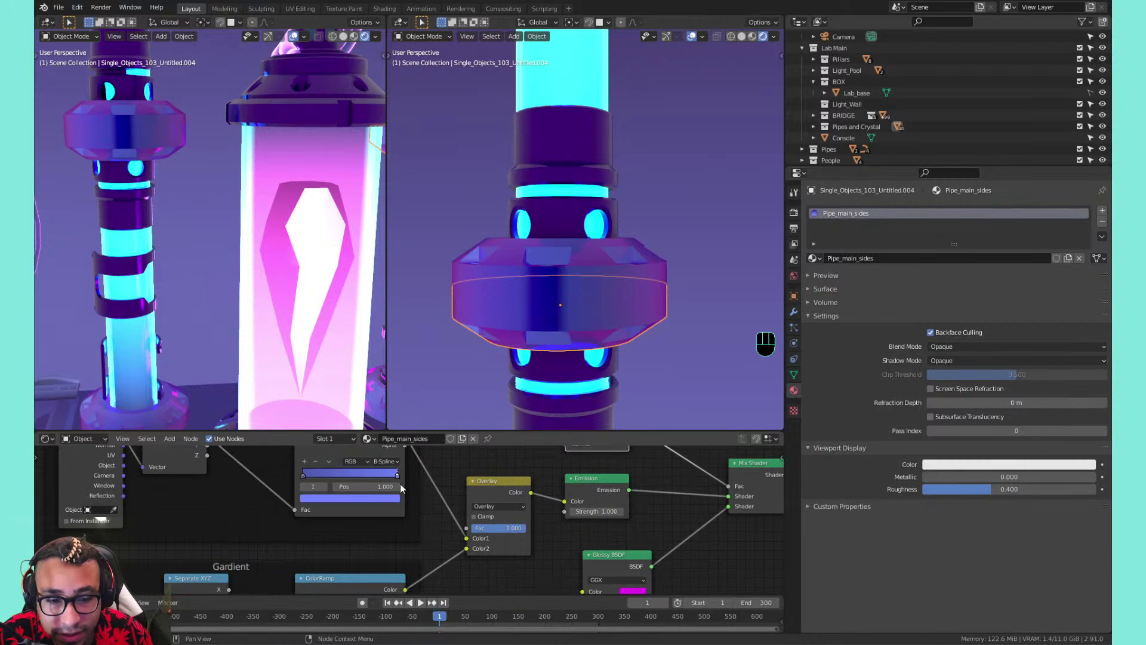
{"action": "scroll", "coordinate": [422, 479], "scroll_direction": "down", "scroll_amount": 2}
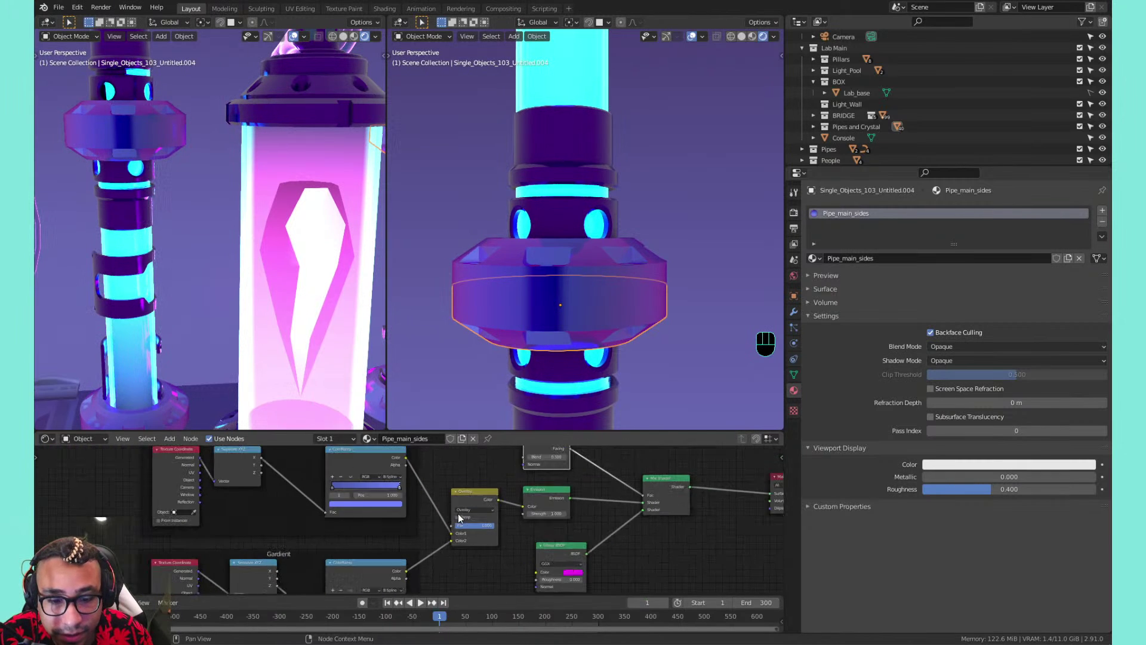
Move the light stop of the Gradient frame's ColorRamp back to about the middle of the ramp
{"action": "middle_click_drag", "start_coordinate": [458, 514], "coordinate": [458, 500]}
{"action": "scroll", "coordinate": [411, 518], "scroll_direction": "up", "scroll_amount": 4}
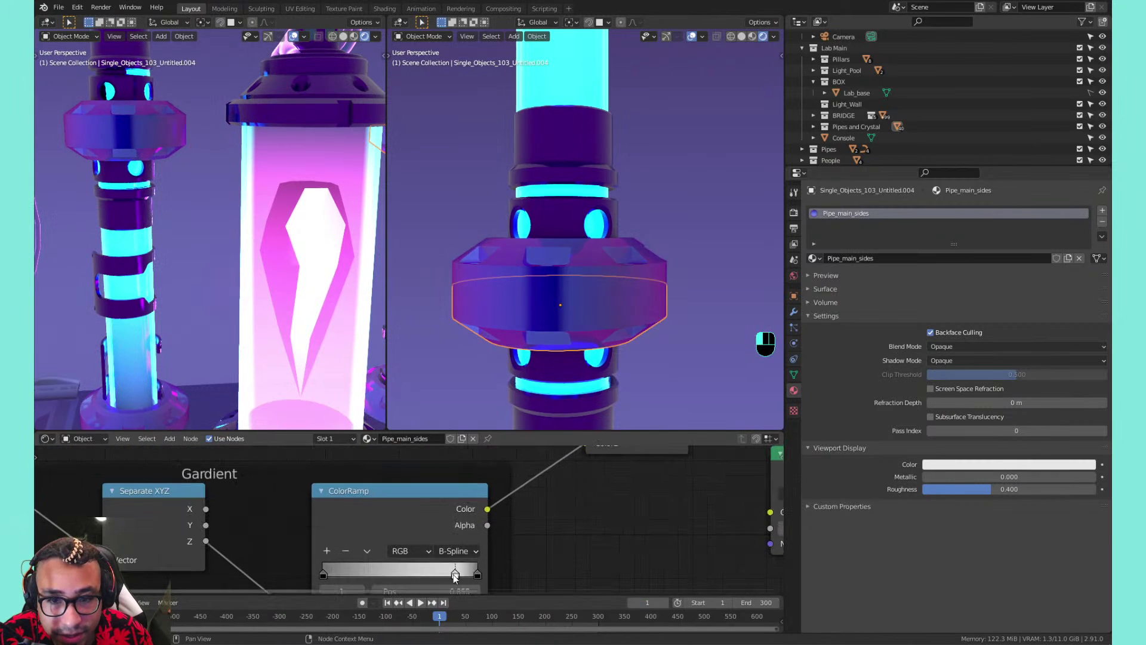
{"action": "left_click_drag", "start_coordinate": [400, 572], "coordinate": [395, 571]}
{"action": "middle_click_drag", "start_coordinate": [503, 560], "coordinate": [542, 482]}
{"action": "mouse_move", "coordinate": [514, 497]}
{"action": "left_mouse_down"}
{"action": "mouse_move", "coordinate": [409, 508]}
{"action": "mouse_move", "coordinate": [520, 502]}
{"action": "left_mouse_up"}
{"action": "mouse_move", "coordinate": [364, 499]}
{"action": "left_mouse_down"}
{"action": "mouse_move", "coordinate": [410, 497]}
{"action": "mouse_move", "coordinate": [356, 506]}
{"action": "left_mouse_up"}
{"action": "scroll", "coordinate": [282, 499], "scroll_direction": "down", "scroll_amount": 1}
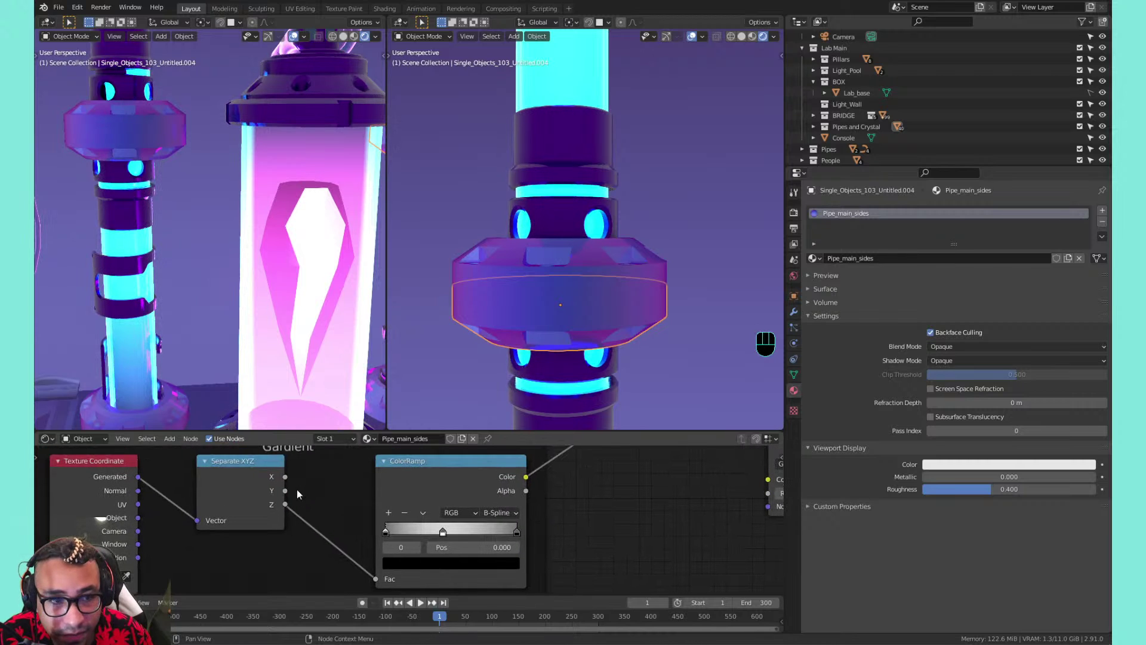
{"action": "left_click_drag", "start_coordinate": [384, 534], "coordinate": [368, 537]}
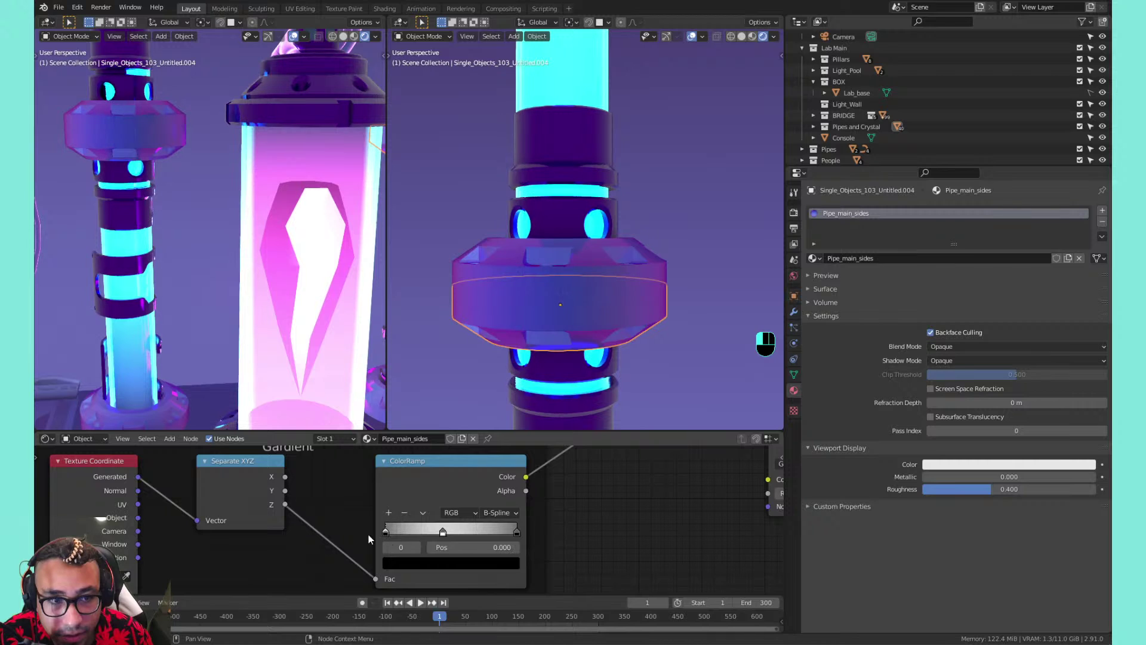
Try driving the Gradient ColorRamp's Fac with the Separate XYZ node's Y output and check the collar up close
{"action": "left_click_drag", "start_coordinate": [289, 489], "coordinate": [374, 580]}
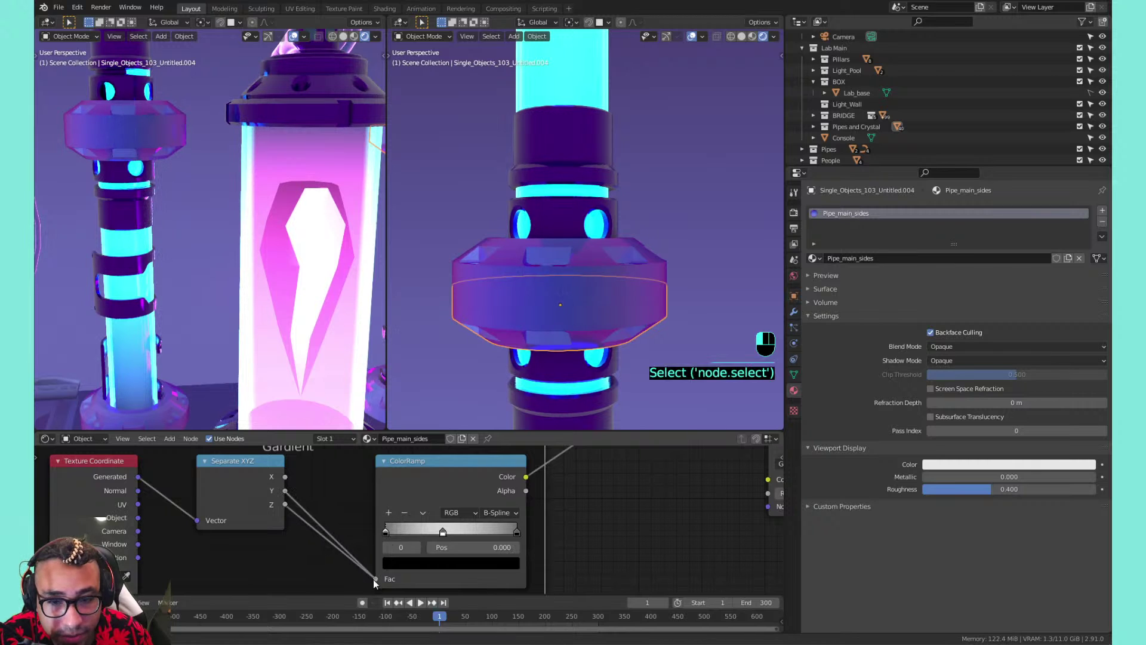
{"action": "scroll", "coordinate": [525, 300], "scroll_direction": "down", "scroll_amount": 2}
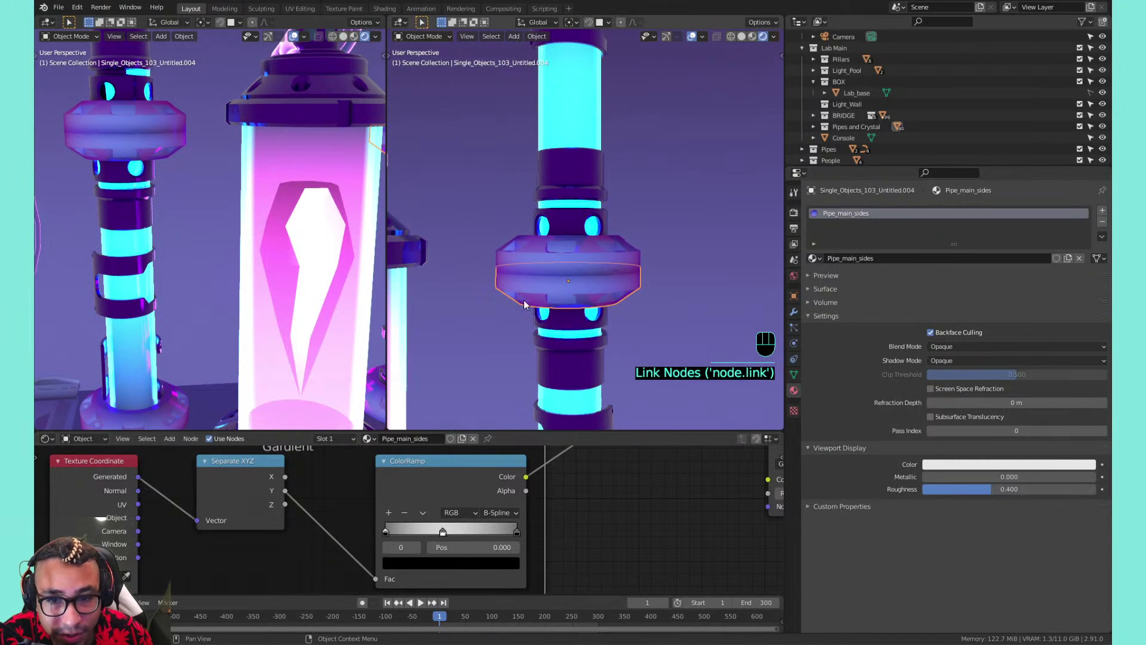
{"action": "scroll", "coordinate": [528, 298], "scroll_direction": "up", "scroll_amount": 3}
{"action": "middle_click_drag", "start_coordinate": [553, 293], "coordinate": [542, 299]}
{"action": "middle_click_drag", "start_coordinate": [546, 301], "coordinate": [540, 330], "text": "shift"}
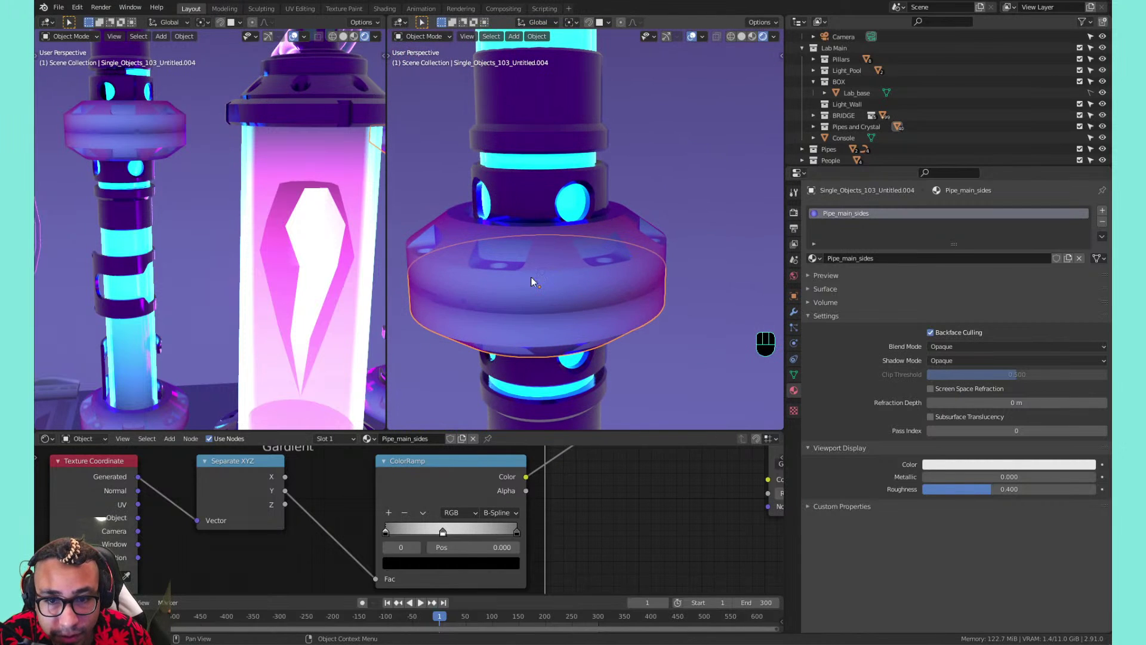
Try the Separate XYZ node's X output on the Gradient ColorRamp's Fac and inspect the collars through the scene camera
{"action": "left_click_drag", "start_coordinate": [285, 477], "coordinate": [375, 578]}
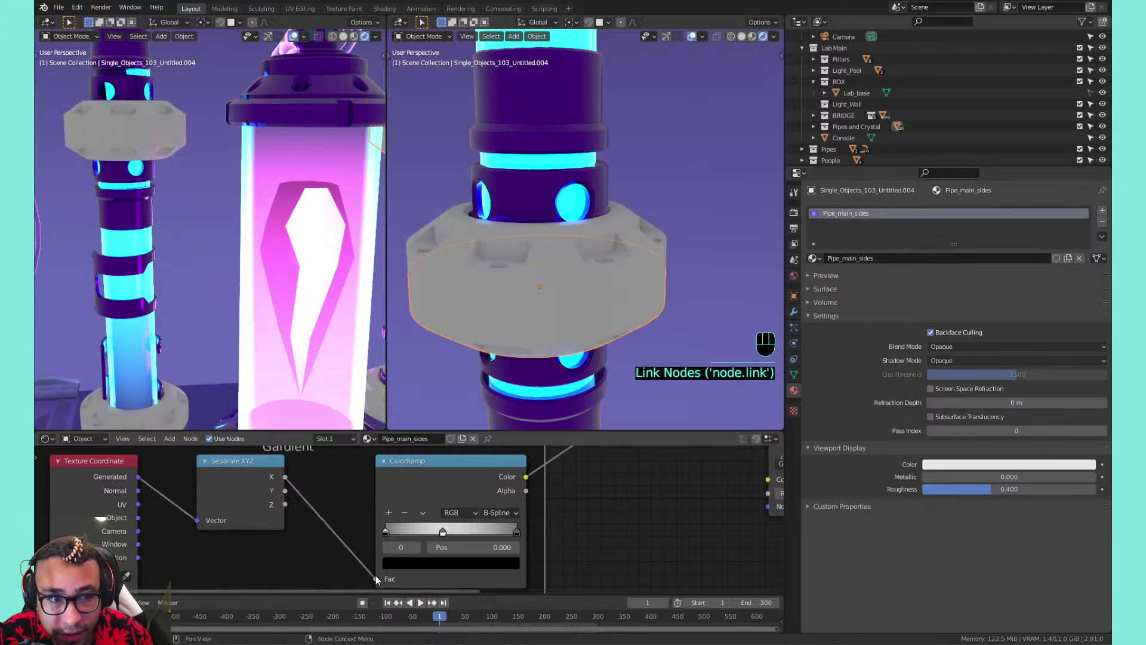
{"action": "scroll", "coordinate": [513, 183], "scroll_direction": "down", "scroll_amount": 5}
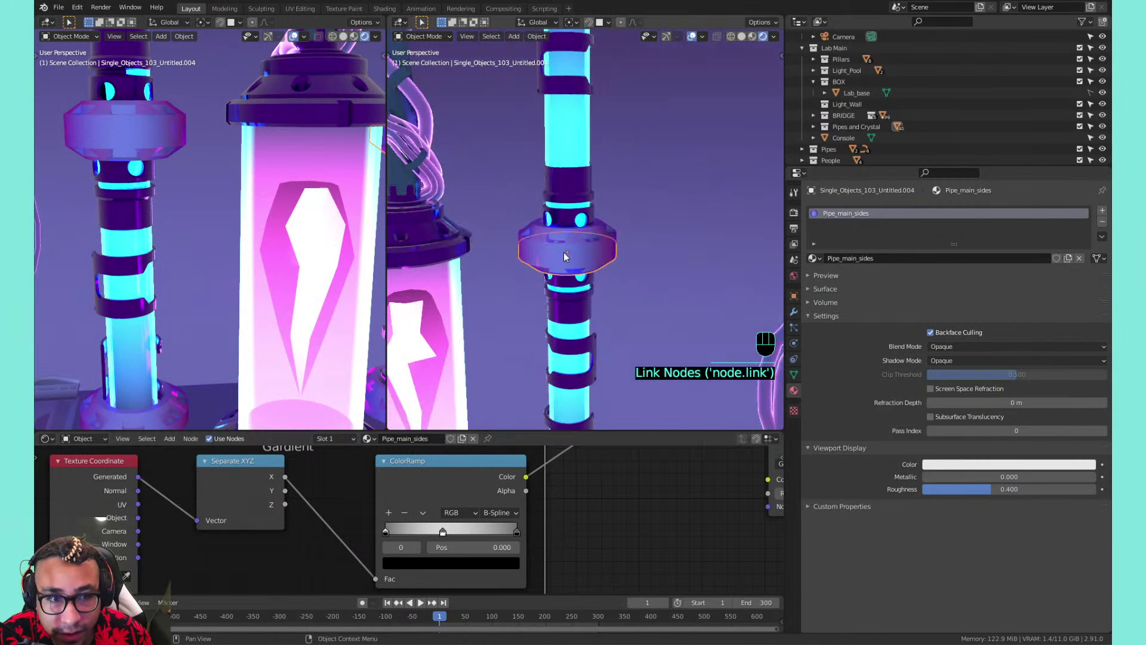
{"action": "middle_click_drag", "start_coordinate": [512, 317], "coordinate": [505, 289], "text": "shift"}
{"action": "key", "text": "KP_0"}
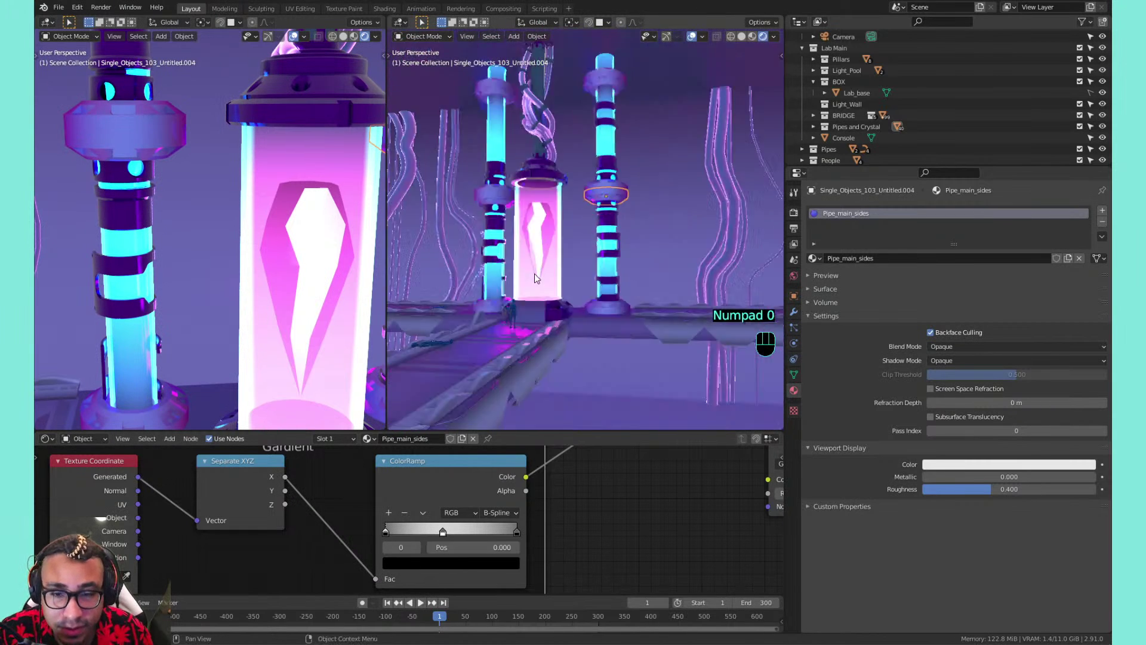
{"action": "key", "text": "Home"}
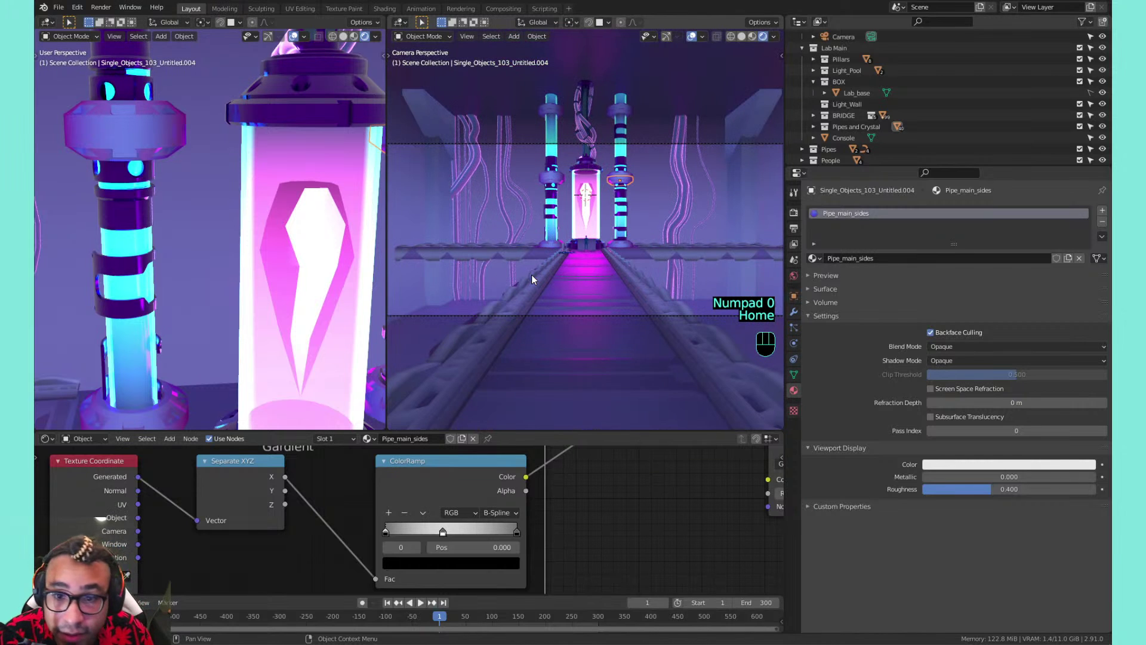
{"action": "scroll", "coordinate": [533, 276], "scroll_direction": "up", "scroll_amount": 4}
{"action": "scroll", "coordinate": [647, 161], "scroll_direction": "up", "scroll_amount": 6}
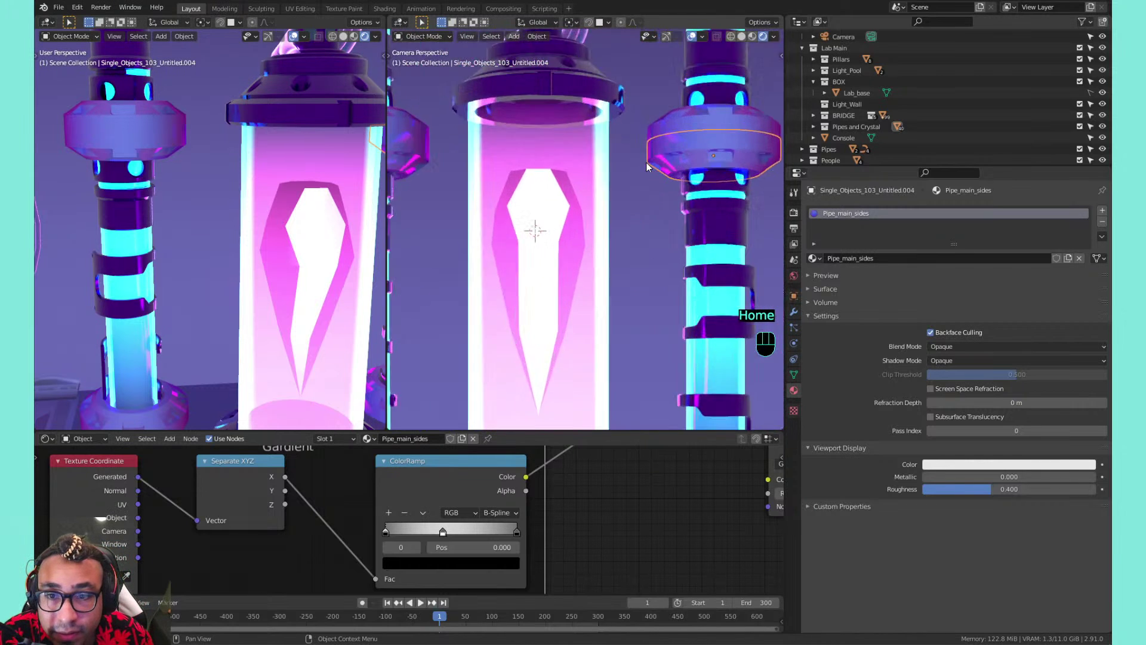
{"action": "middle_click_drag", "start_coordinate": [646, 163], "coordinate": [478, 273], "text": "shift"}
{"action": "scroll", "coordinate": [521, 251], "scroll_direction": "up", "scroll_amount": 1}
{"action": "scroll", "coordinate": [524, 251], "scroll_direction": "up", "scroll_amount": 2}
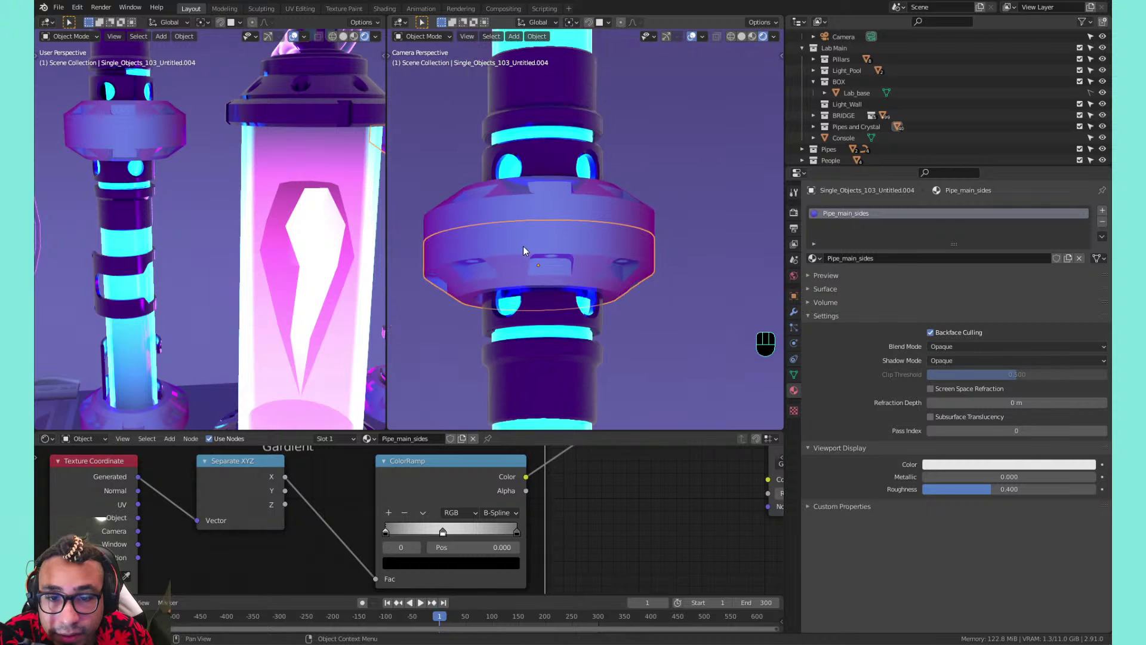
{"action": "scroll", "coordinate": [550, 341], "scroll_direction": "down", "scroll_amount": 5}
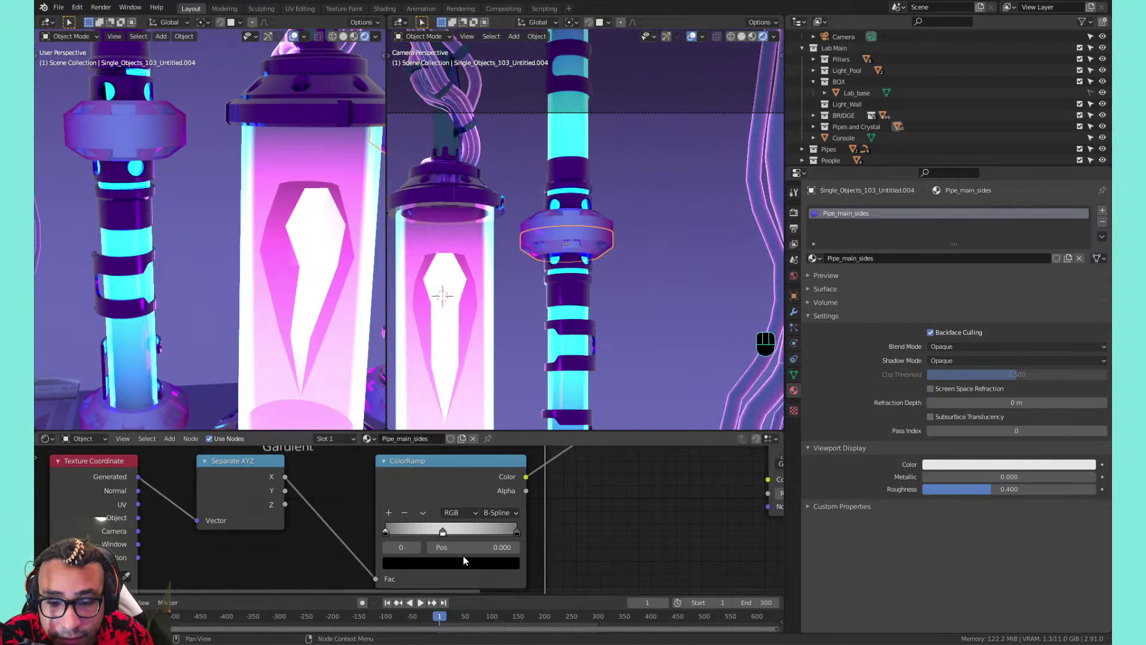
Try the Separate XYZ node's Y output and its Z output in turn on the Gradient ColorRamp's Fac
{"action": "scroll", "coordinate": [463, 557], "scroll_direction": "down", "scroll_amount": 2}
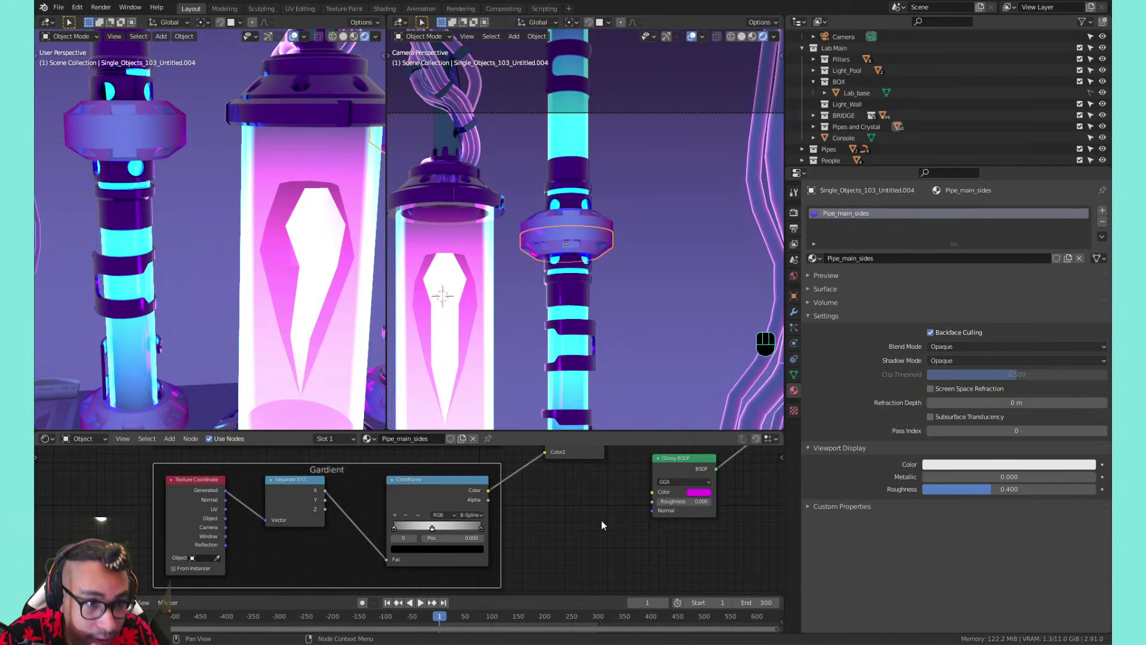
{"action": "middle_click_drag", "start_coordinate": [521, 530], "coordinate": [557, 553]}
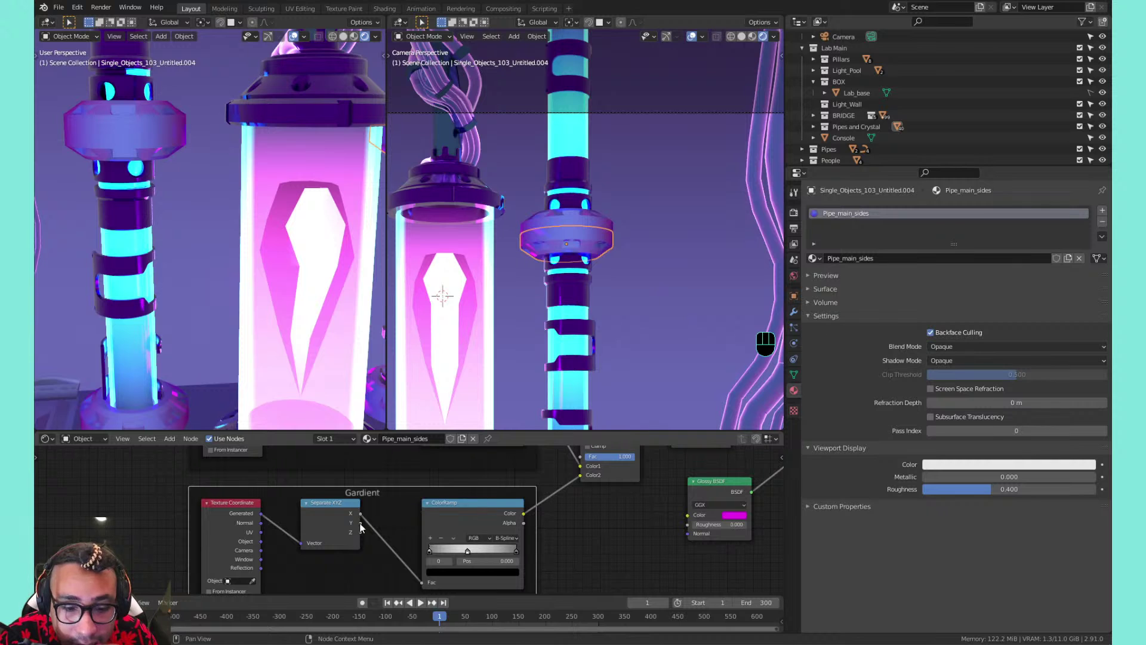
{"action": "left_click_drag", "start_coordinate": [360, 524], "coordinate": [425, 583]}
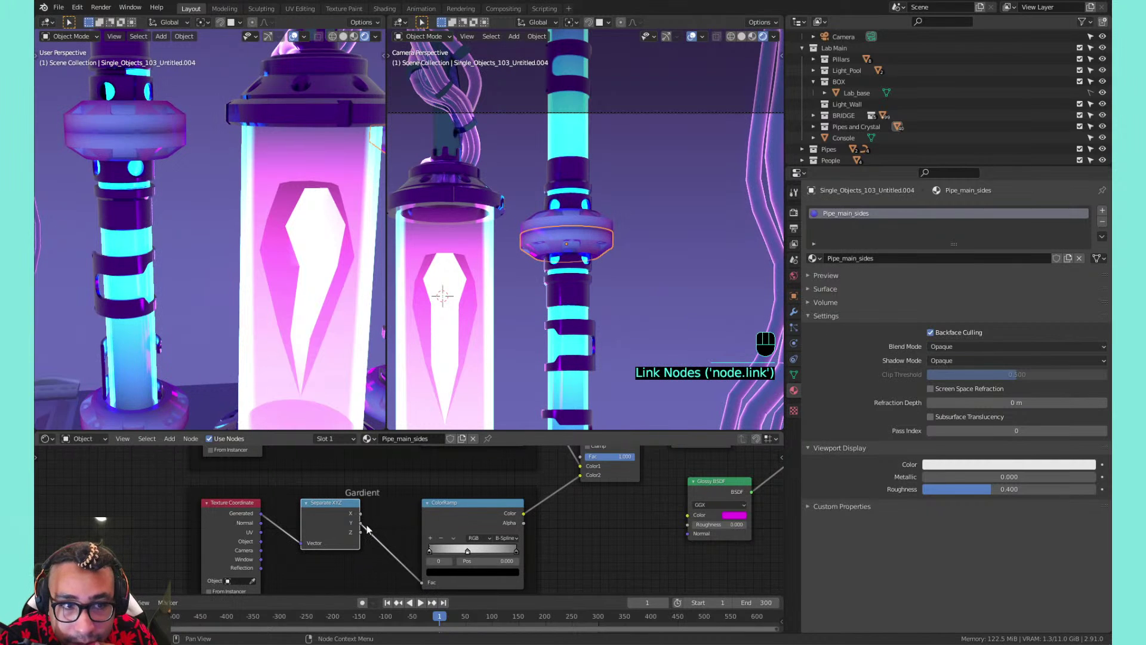
{"action": "left_click_drag", "start_coordinate": [361, 532], "coordinate": [428, 581]}
Link the Texture Coordinate's Reflection output to Separate XYZ's Vector, and its Y output to the Gradient ColorRamp's Fac
{"action": "mouse_move", "coordinate": [296, 547]}
{"action": "middle_mouse_down"}
{"action": "mouse_move", "coordinate": [382, 504]}
{"action": "mouse_move", "coordinate": [401, 474]}
{"action": "mouse_move", "coordinate": [390, 530]}
{"action": "middle_mouse_up"}
{"action": "scroll", "coordinate": [401, 475], "scroll_direction": "up", "scroll_amount": 3}
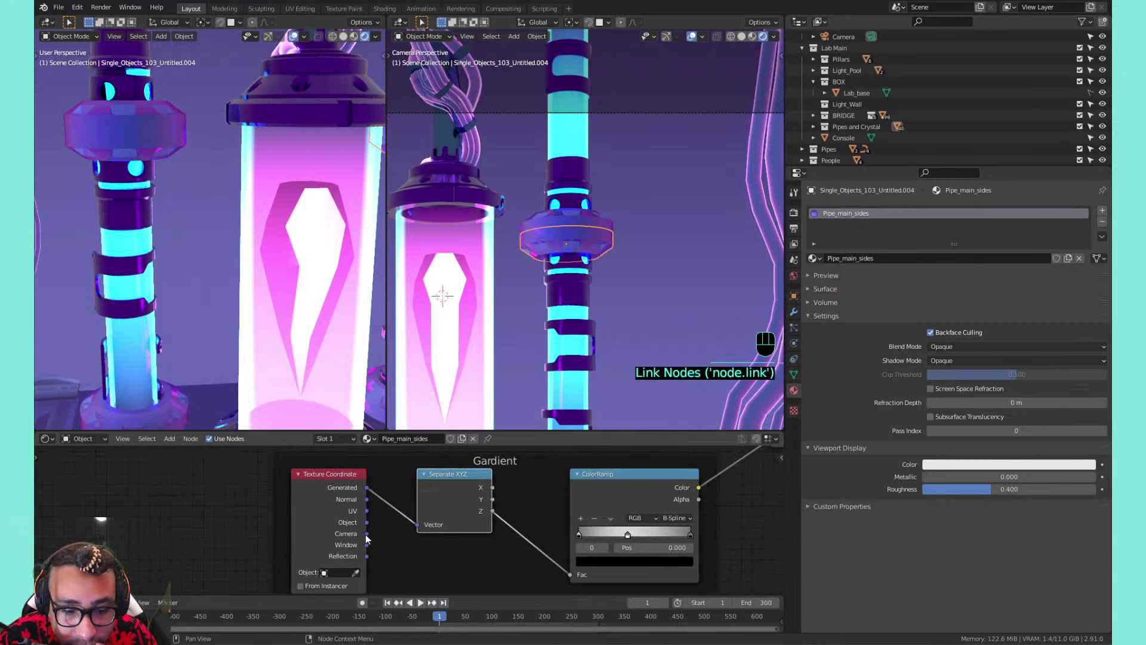
{"action": "left_click_drag", "start_coordinate": [365, 554], "coordinate": [422, 525]}
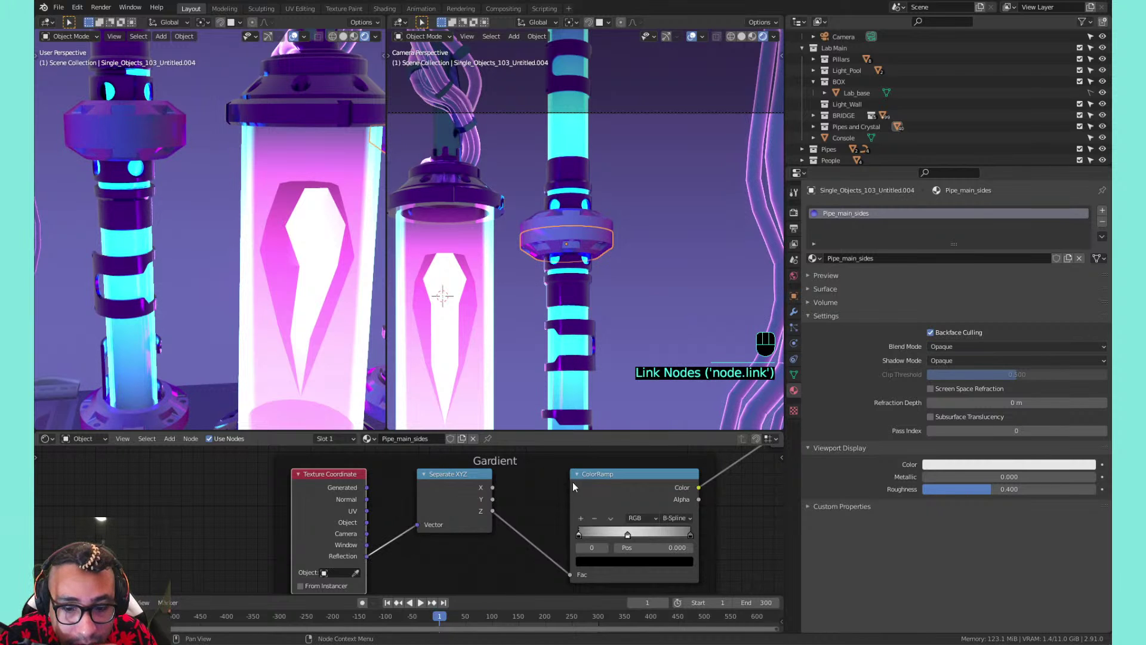
{"action": "middle_click_drag", "start_coordinate": [532, 497], "coordinate": [460, 484]}
{"action": "left_click_drag", "start_coordinate": [421, 486], "coordinate": [499, 562]}
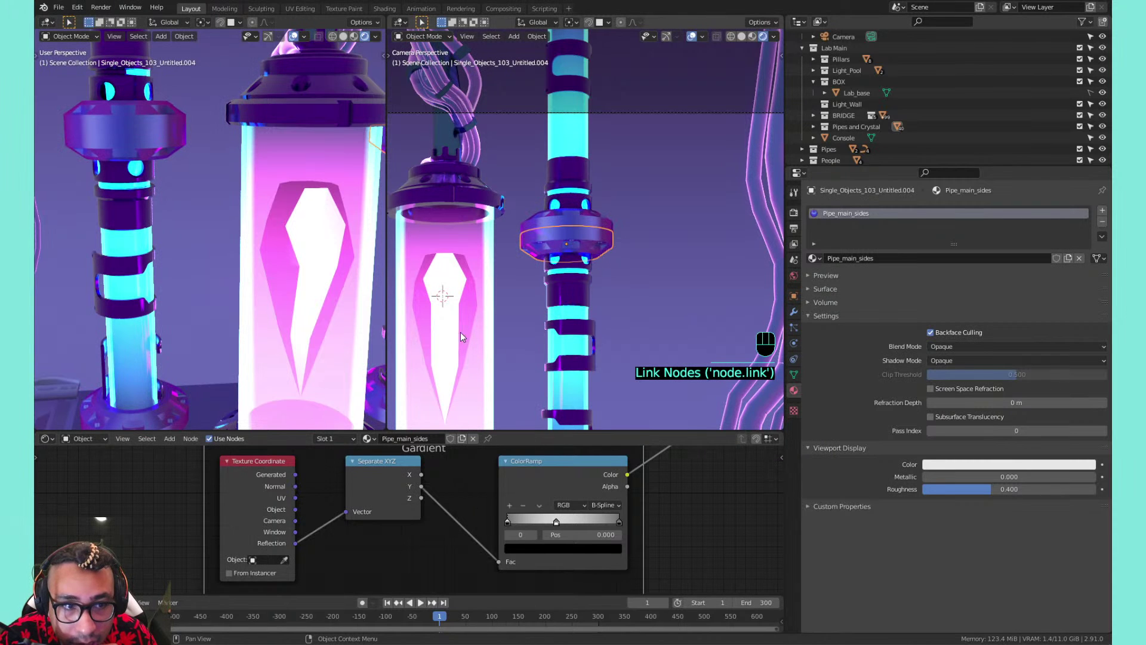
Check the collars from the scene camera, select the lower half of the left pillar's collar and save the file
{"action": "middle_click_drag", "start_coordinate": [474, 293], "coordinate": [671, 189]}
{"action": "scroll", "coordinate": [585, 245], "scroll_direction": "up", "scroll_amount": 5}
{"action": "key", "text": "KP_0"}
{"action": "scroll", "coordinate": [647, 223], "scroll_direction": "down", "scroll_amount": 4}
{"action": "middle_click_drag", "start_coordinate": [504, 267], "coordinate": [606, 242], "text": "shift"}
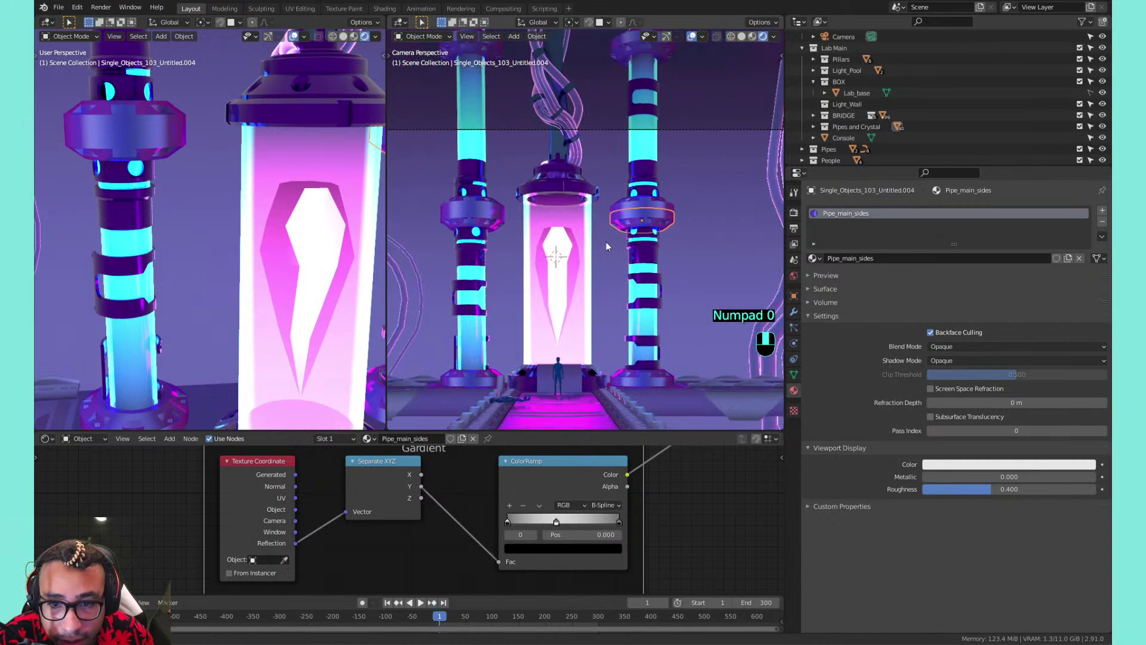
{"action": "scroll", "coordinate": [605, 242], "scroll_direction": "up", "scroll_amount": 2}
{"action": "left_click", "coordinate": [664, 219]}
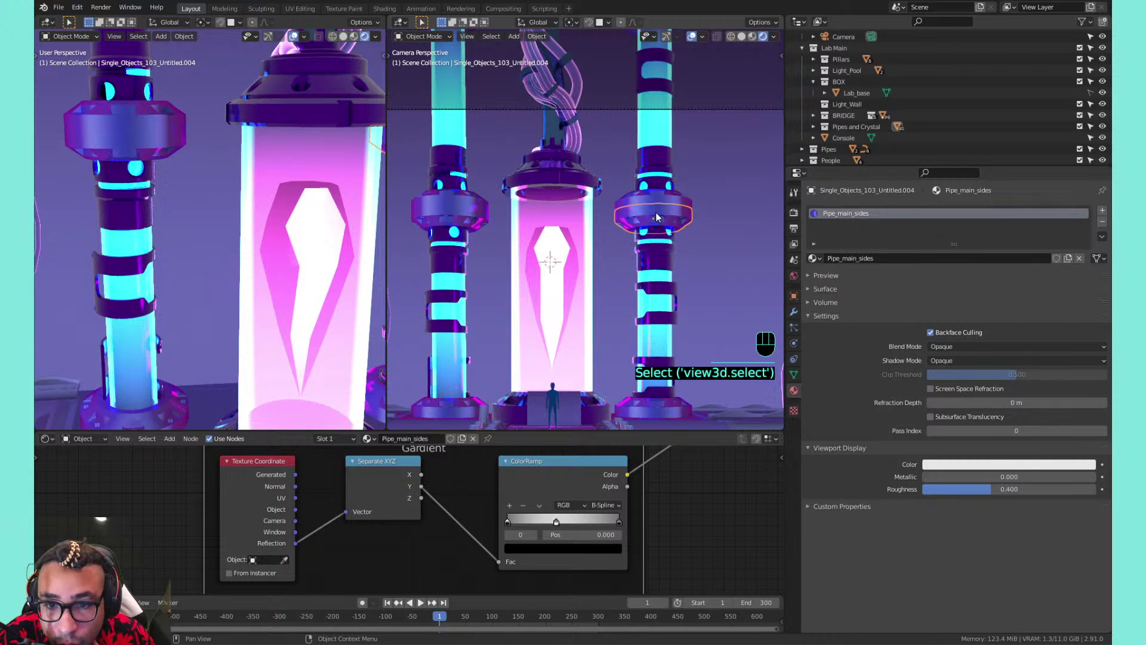
{"action": "left_click", "coordinate": [476, 216]}
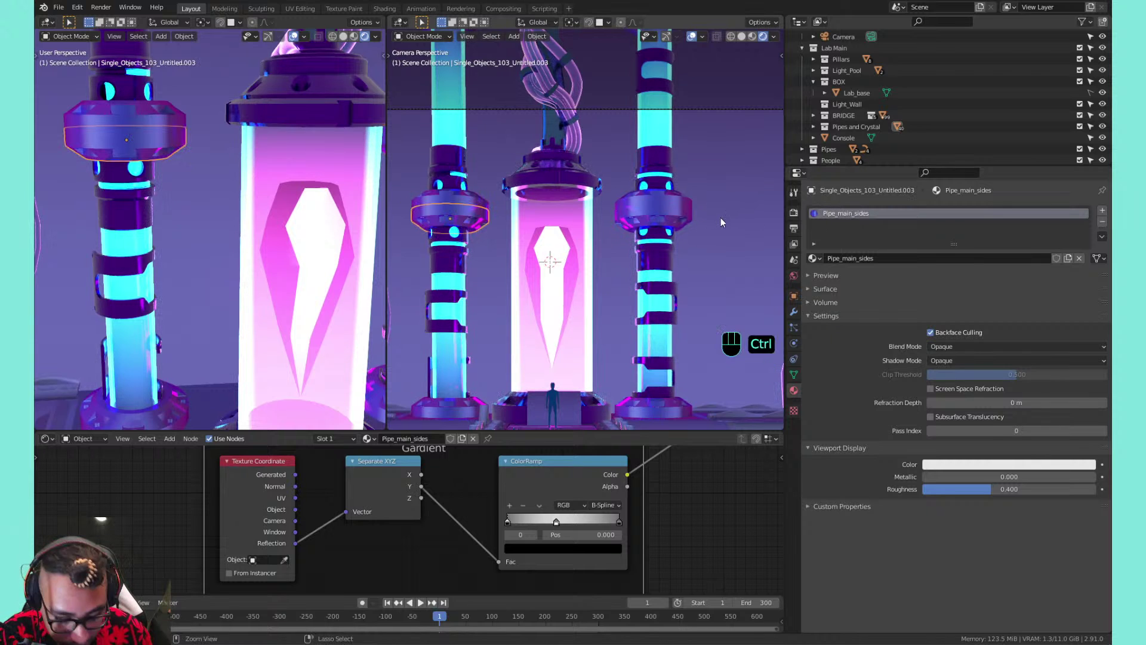
{"action": "key", "text": "ctrl+s"}
Assign the Metal material to the selected collar and inspect it up close for comparison
{"action": "left_click", "coordinate": [814, 258]}
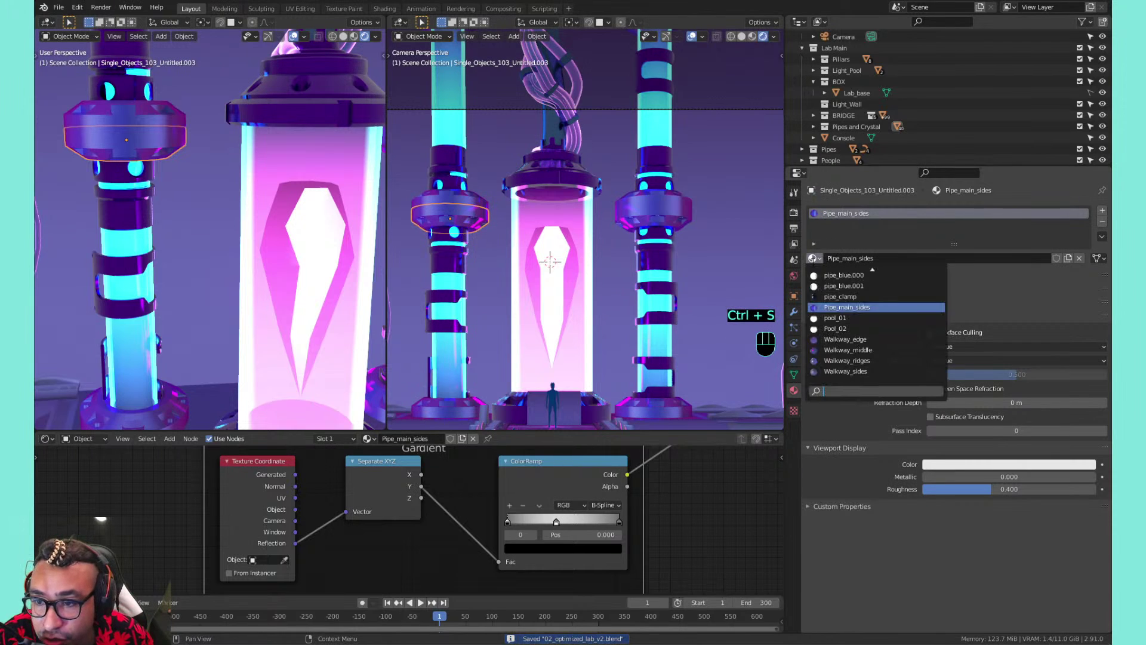
{"action": "scroll", "coordinate": [848, 308], "scroll_direction": "up", "scroll_amount": 8}
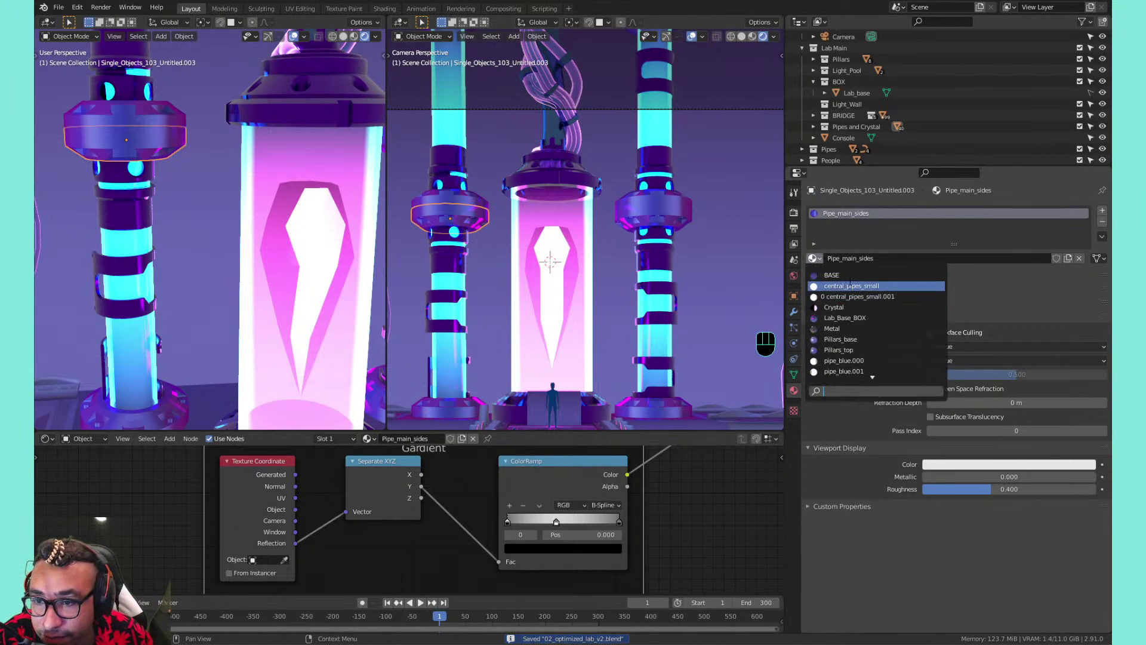
{"action": "left_click", "coordinate": [840, 329]}
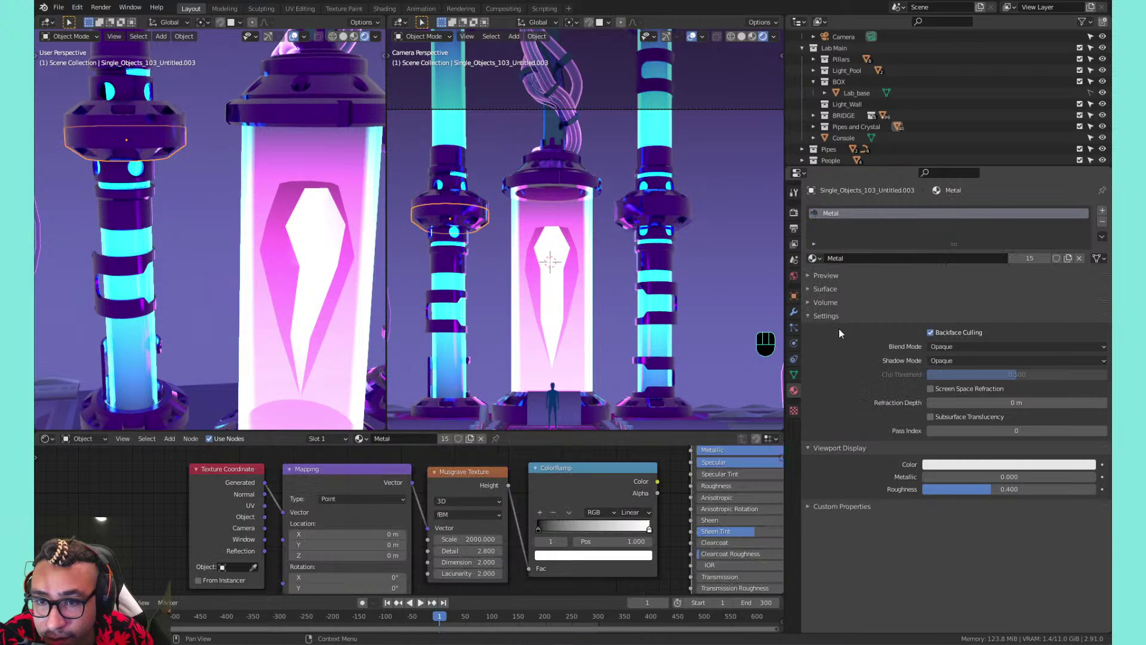
{"action": "scroll", "coordinate": [658, 207], "scroll_direction": "up", "scroll_amount": 5}
{"action": "scroll", "coordinate": [539, 267], "scroll_direction": "up", "scroll_amount": 6}
{"action": "middle_click_drag", "start_coordinate": [710, 166], "coordinate": [718, 192], "text": "shift"}
{"action": "scroll", "coordinate": [714, 191], "scroll_direction": "down", "scroll_amount": 4}
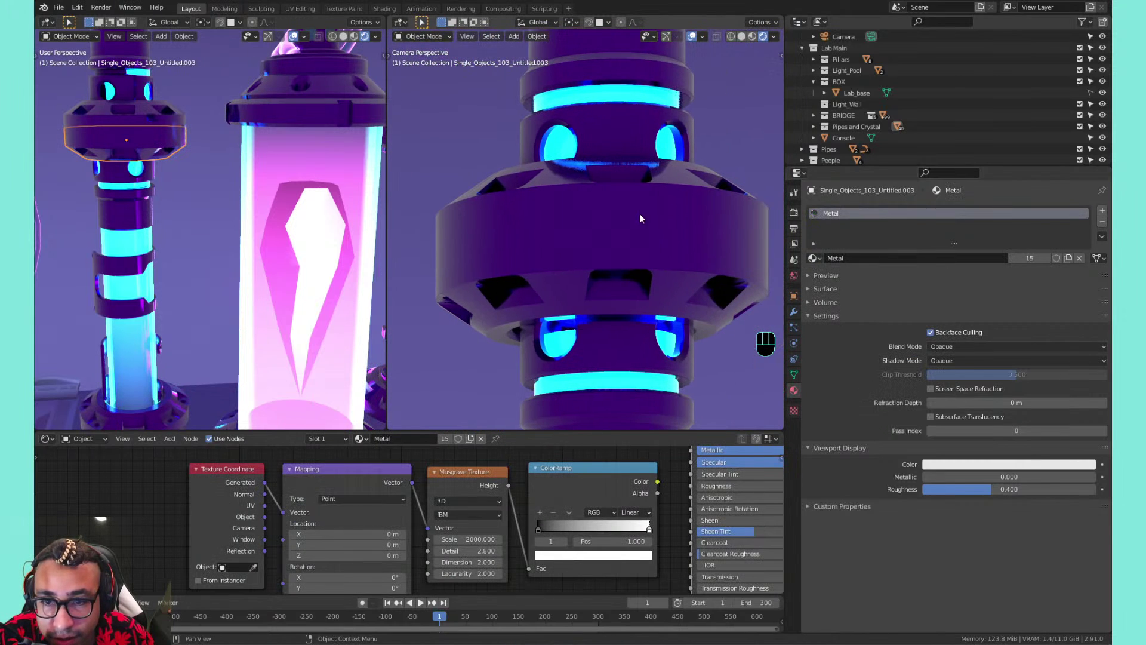
Reassign the Pipe_main_sides material to the selected collar
{"action": "left_click", "coordinate": [814, 258]}
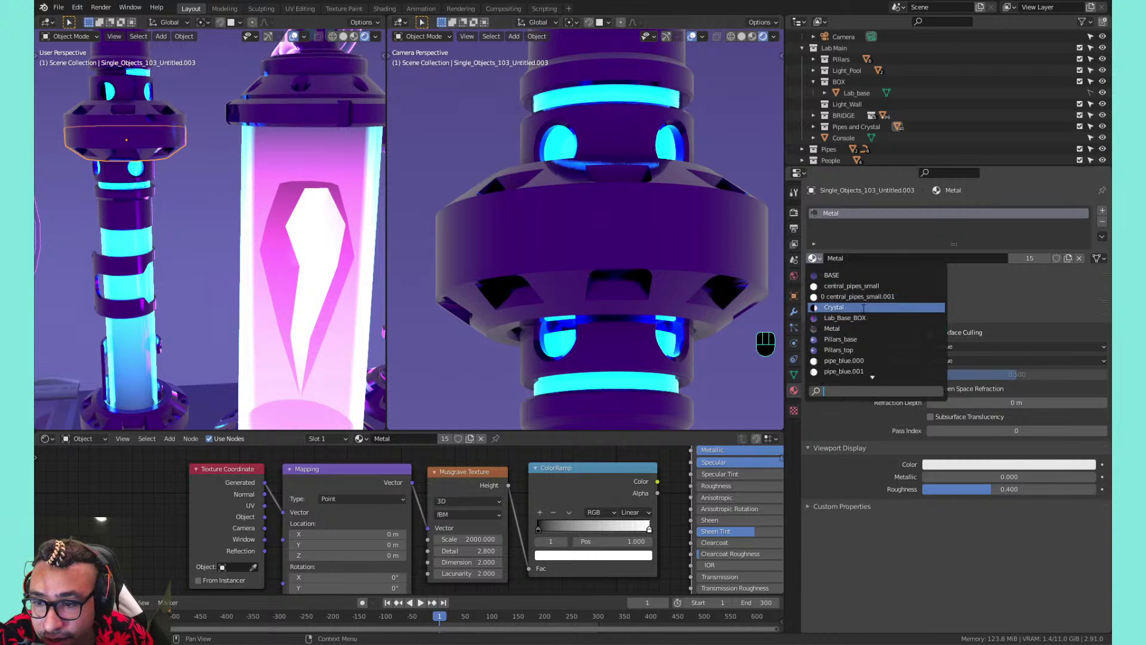
{"action": "scroll", "coordinate": [861, 350], "scroll_direction": "down", "scroll_amount": 6}
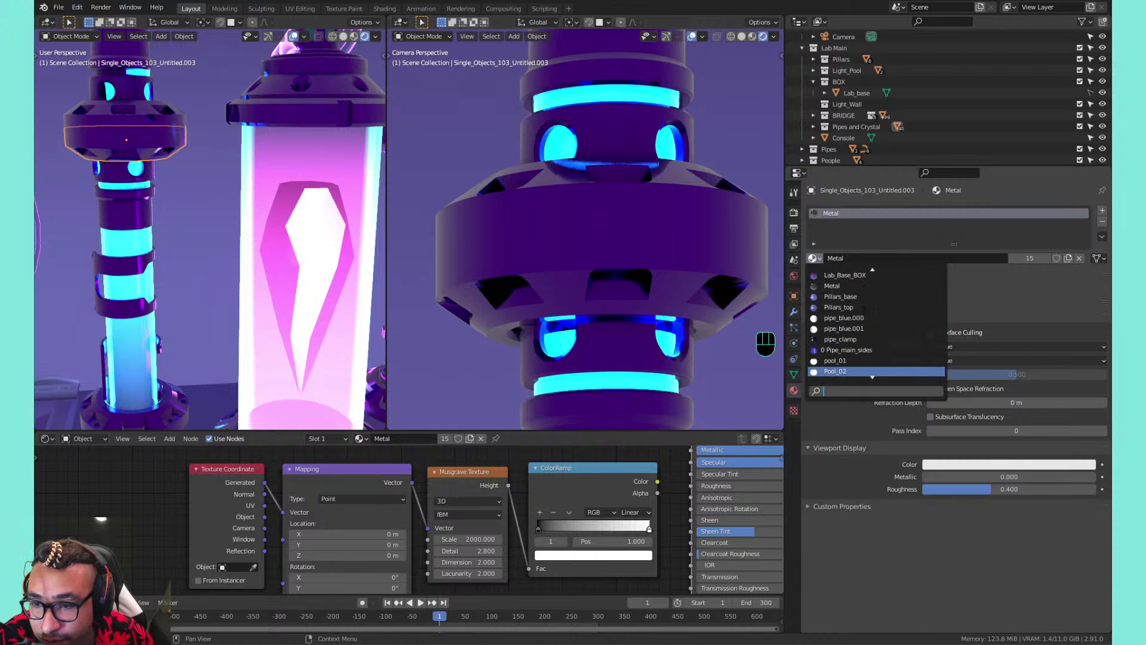
{"action": "left_click", "coordinate": [858, 353]}
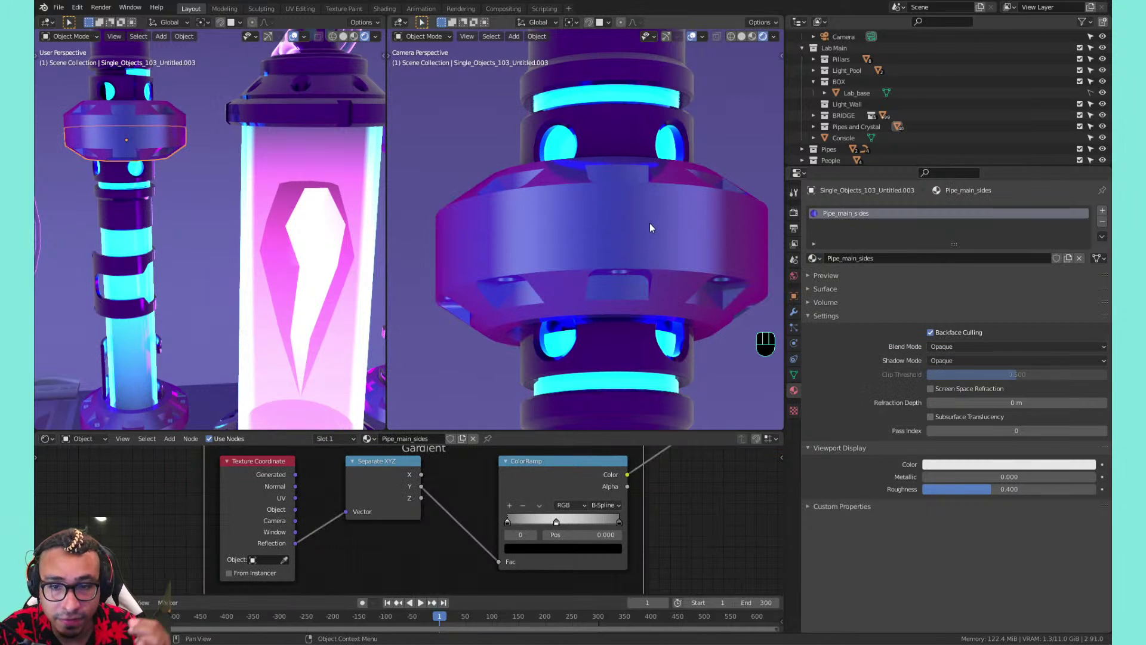
Try a Roughness of 0.600 on the collar material's Glossy BSDF and check the reflections up close
{"action": "scroll", "coordinate": [689, 507], "scroll_direction": "down", "scroll_amount": 4}
{"action": "middle_click_drag", "start_coordinate": [689, 507], "coordinate": [438, 562]}
{"action": "scroll", "coordinate": [443, 563], "scroll_direction": "up", "scroll_amount": 4}
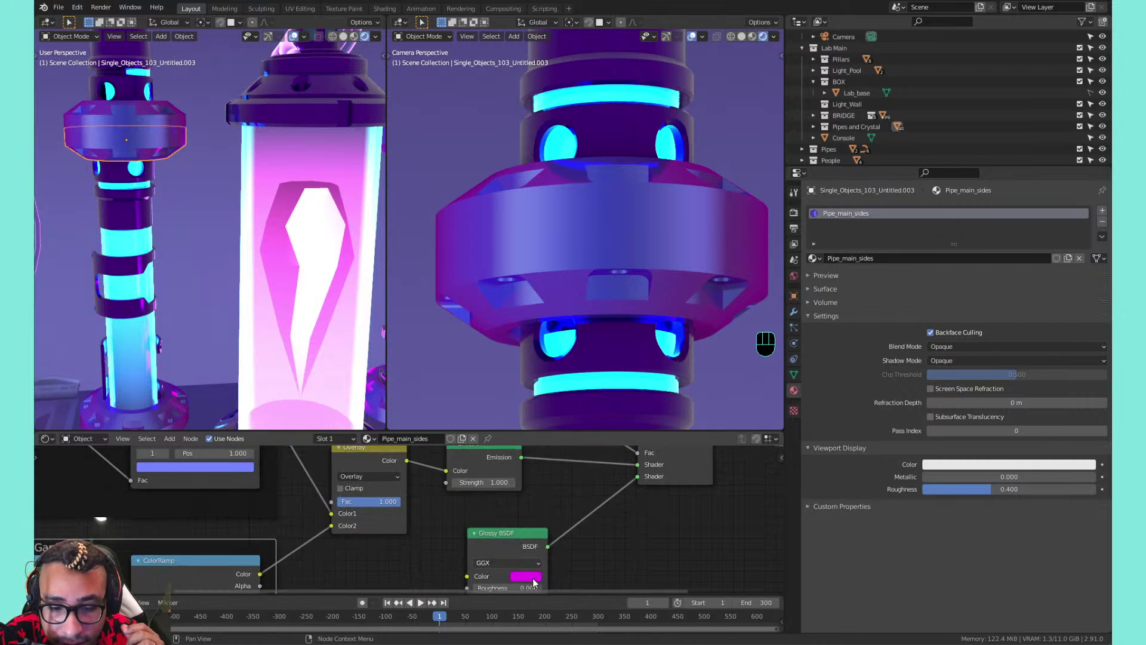
{"action": "middle_click_drag", "start_coordinate": [533, 579], "coordinate": [530, 490]}
{"action": "scroll", "coordinate": [530, 489], "scroll_direction": "up", "scroll_amount": 3}
{"action": "left_click_drag", "start_coordinate": [524, 503], "coordinate": [583, 503]}
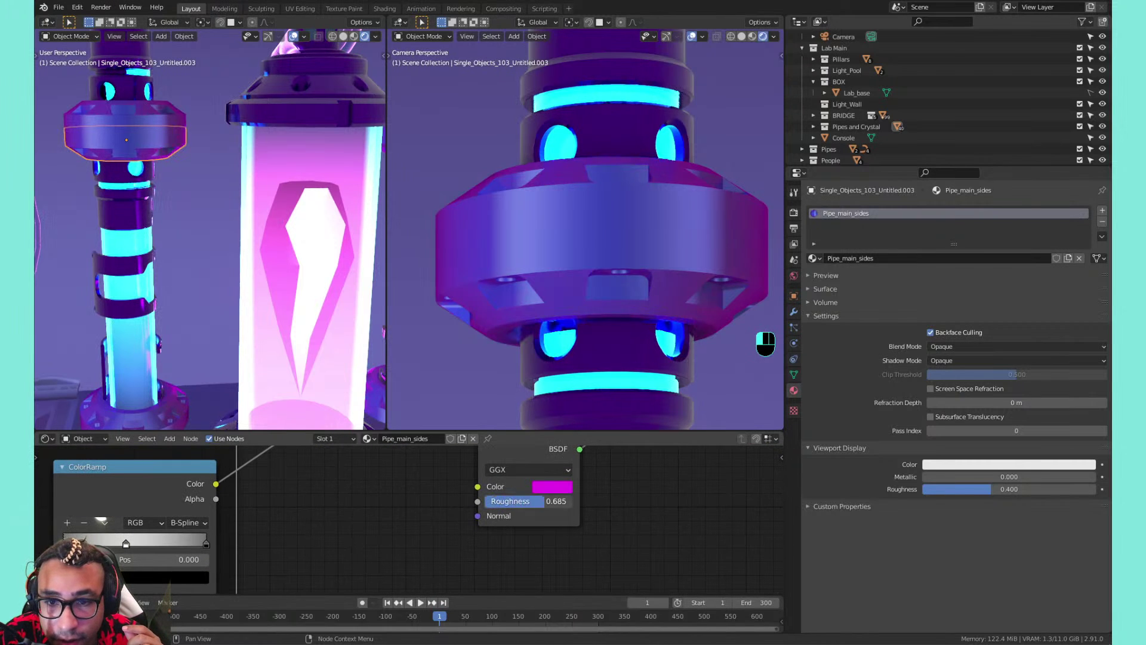
{"action": "scroll", "coordinate": [690, 158], "scroll_direction": "up", "scroll_amount": 3}
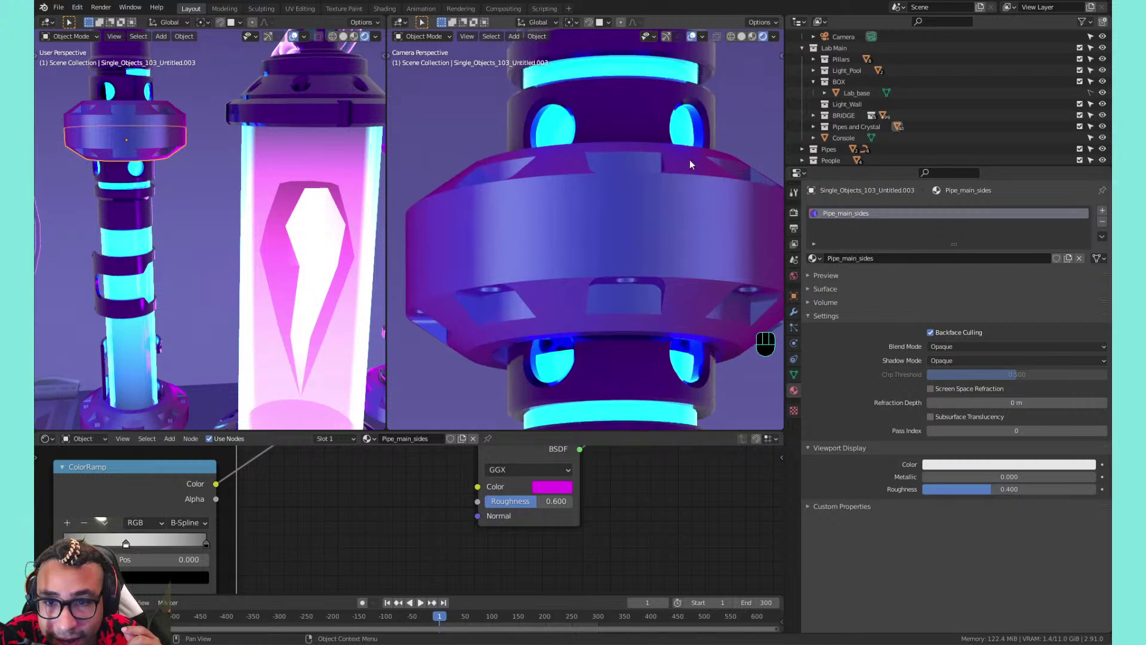
Set the Glossy BSDF's Roughness to 0.369 after trying 0.000, and check both pillar collars in the camera view
{"action": "left_click_drag", "start_coordinate": [538, 502], "coordinate": [481, 503]}
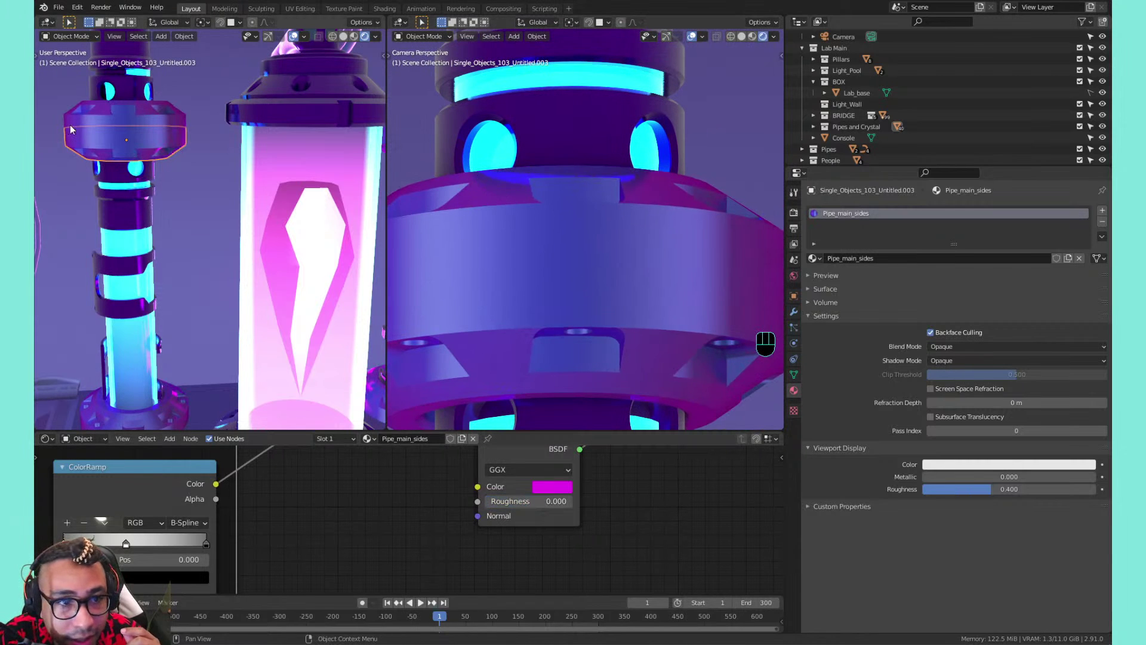
{"action": "left_click_drag", "start_coordinate": [499, 500], "coordinate": [524, 501]}
{"action": "scroll", "coordinate": [526, 205], "scroll_direction": "down", "scroll_amount": 5}
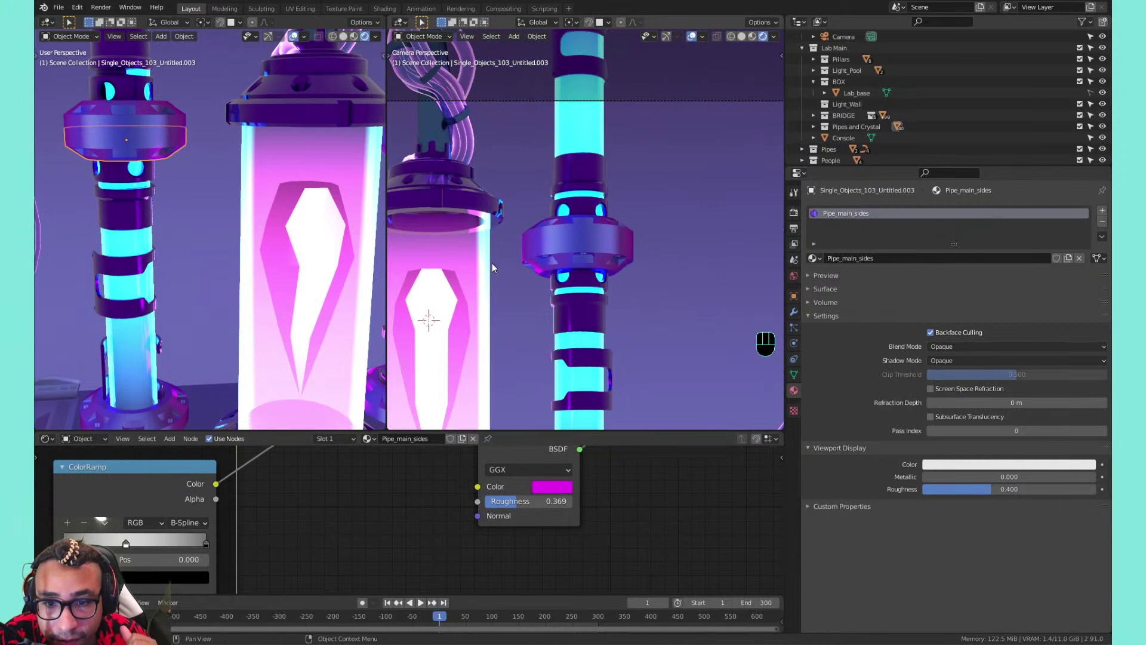
{"action": "middle_click_drag", "start_coordinate": [494, 262], "coordinate": [604, 244], "text": "shift"}
{"action": "scroll", "coordinate": [568, 260], "scroll_direction": "down", "scroll_amount": 2}
{"action": "scroll", "coordinate": [571, 264], "scroll_direction": "up", "scroll_amount": 1}
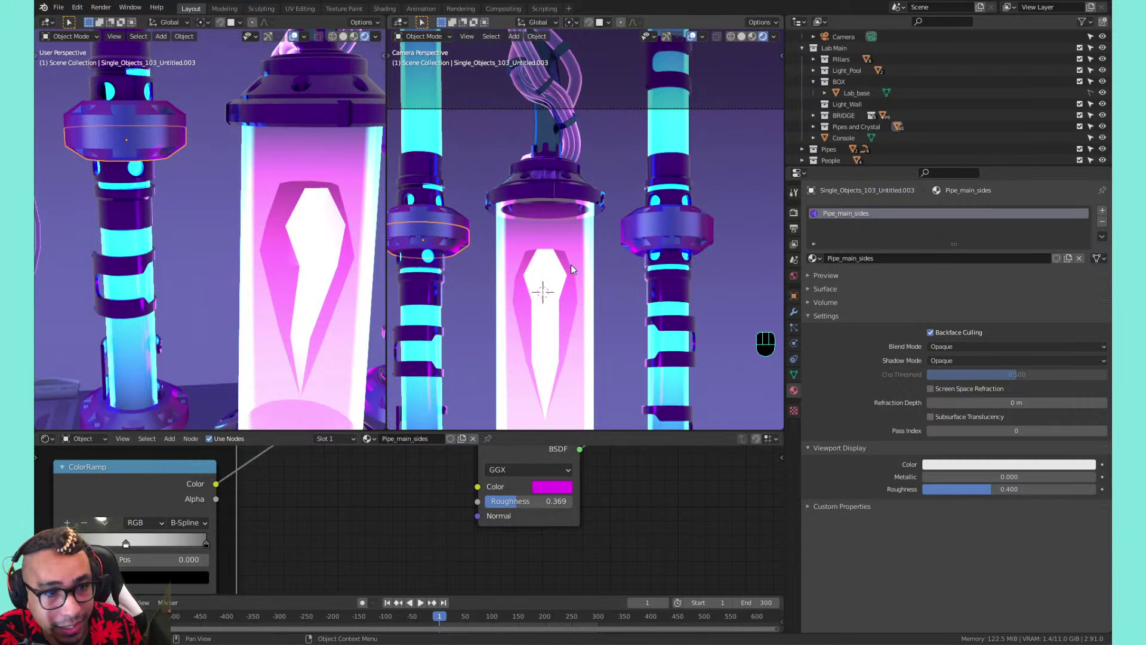
Save the file, select the collar on the right pillar to view its Gradient node group, and save again
{"action": "key", "text": "ctrl+s"}
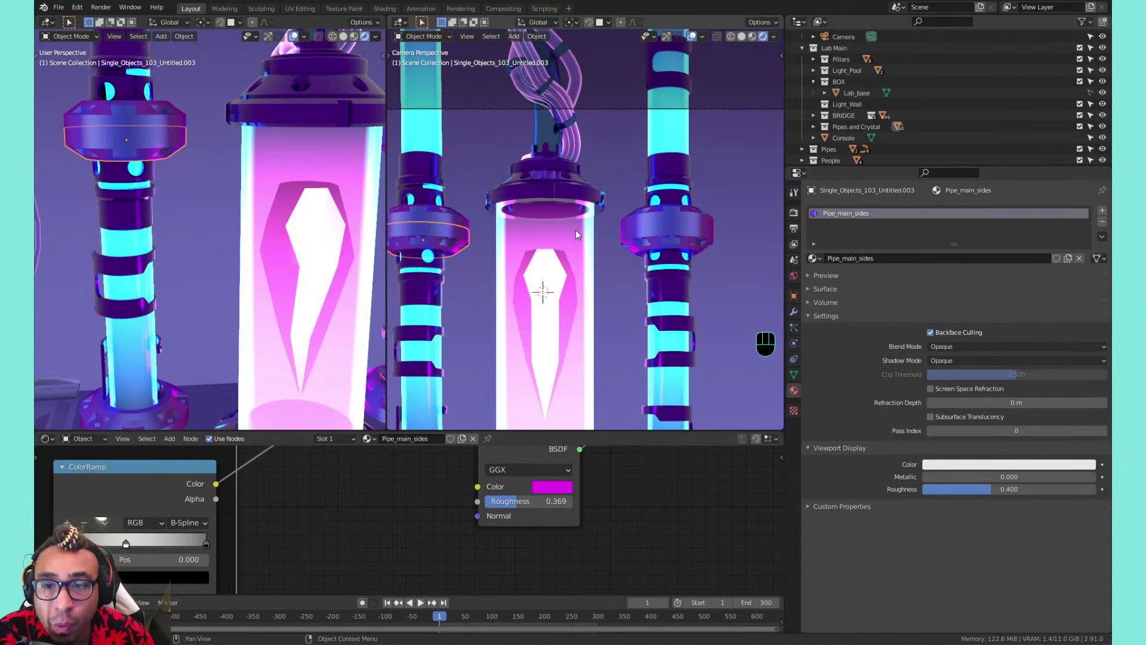
{"action": "left_click", "coordinate": [652, 222]}
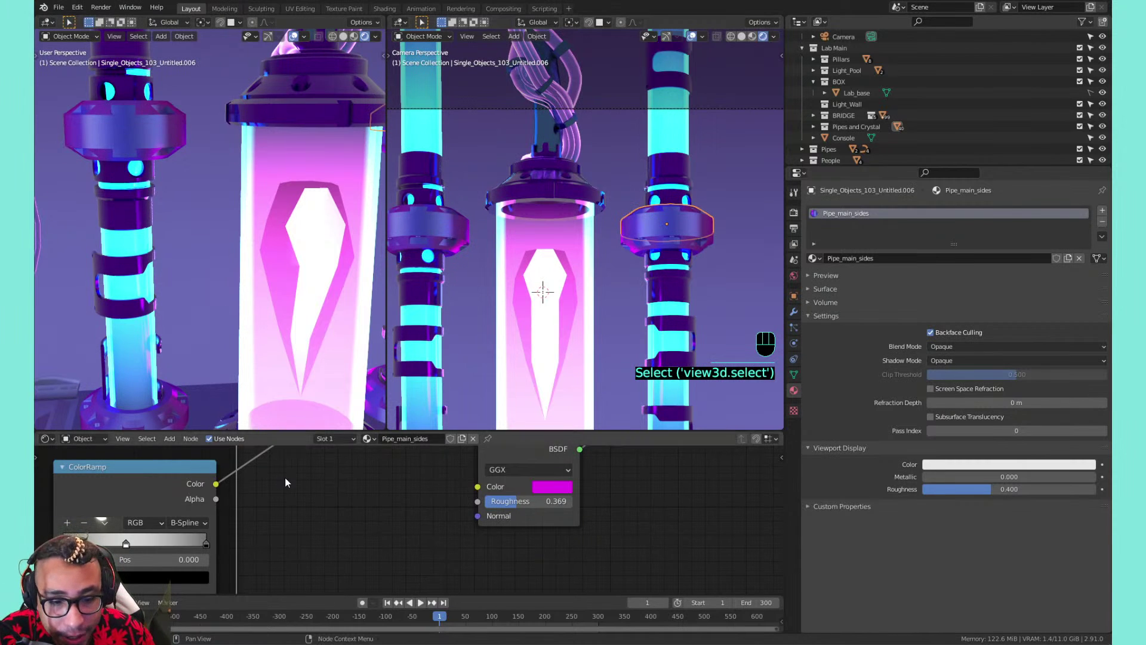
{"action": "scroll", "coordinate": [285, 484], "scroll_direction": "down", "scroll_amount": 3}
{"action": "middle_click_drag", "start_coordinate": [284, 486], "coordinate": [454, 493]}
{"action": "key", "text": "ctrl+s"}
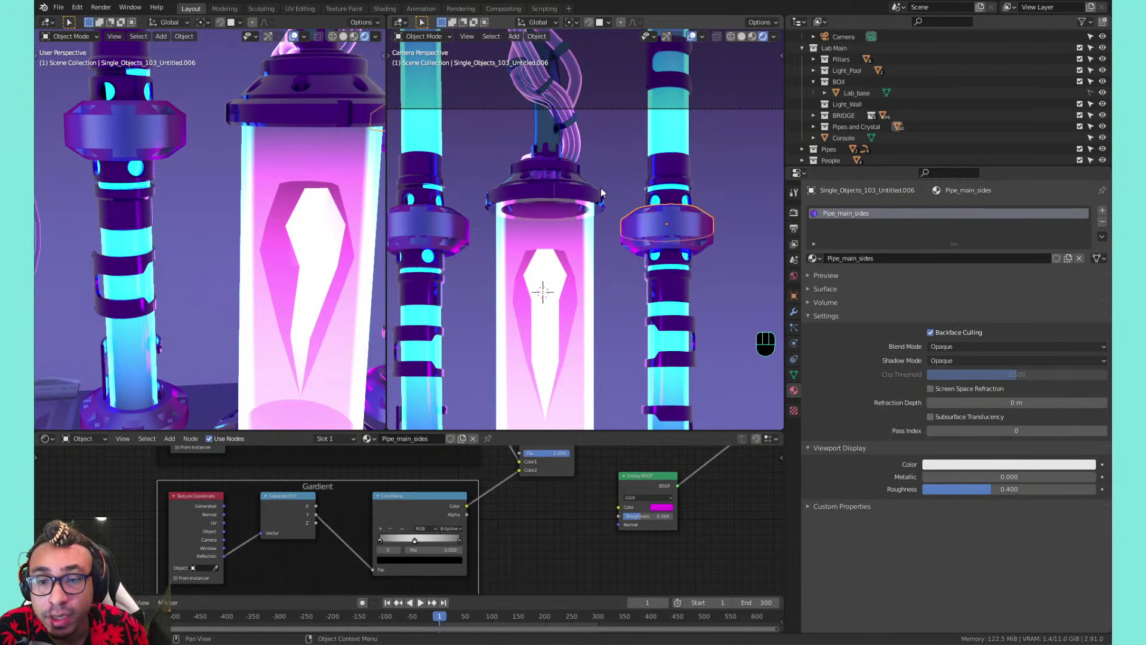
Assign the Pipe_main_sides material to the sleeve segment just below the left pillar's collar
{"action": "scroll", "coordinate": [600, 188], "scroll_direction": "up", "scroll_amount": 2}
{"action": "scroll", "coordinate": [588, 228], "scroll_direction": "down", "scroll_amount": 2, "text": "shift"}
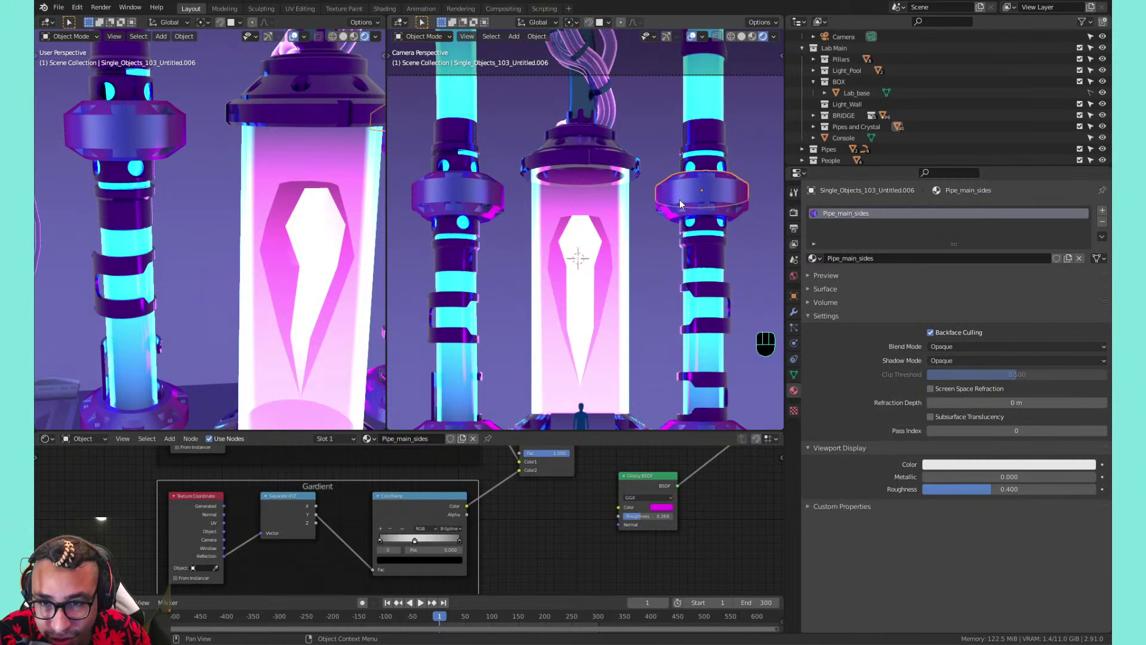
{"action": "scroll", "coordinate": [643, 192], "scroll_direction": "down", "scroll_amount": 5}
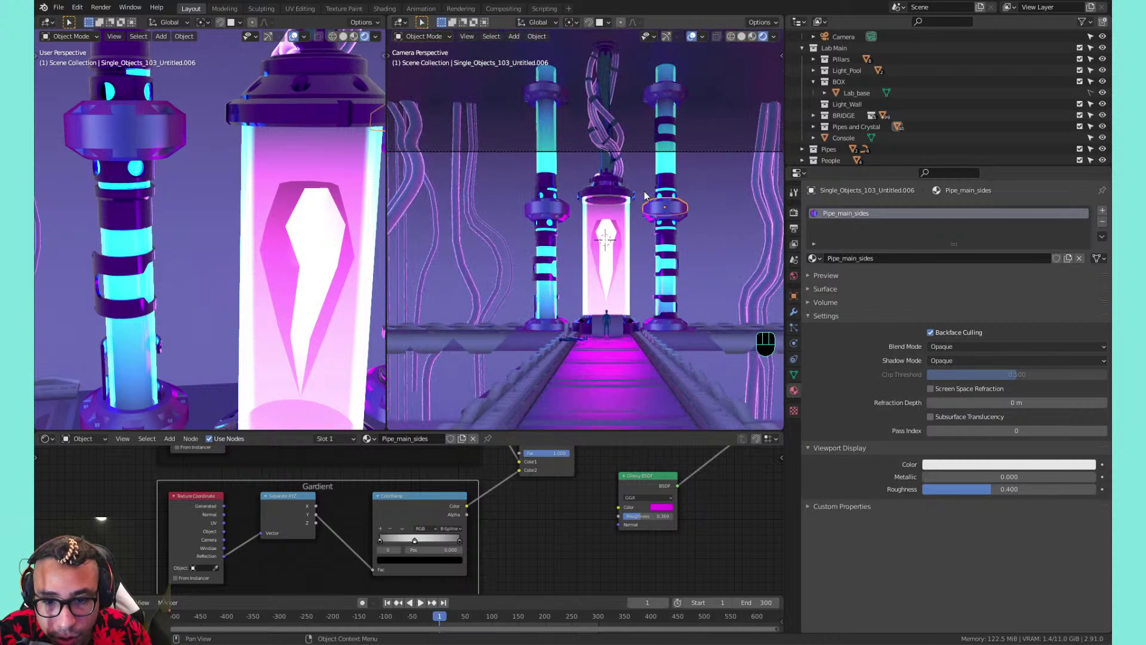
{"action": "scroll", "coordinate": [521, 220], "scroll_direction": "up", "scroll_amount": 5}
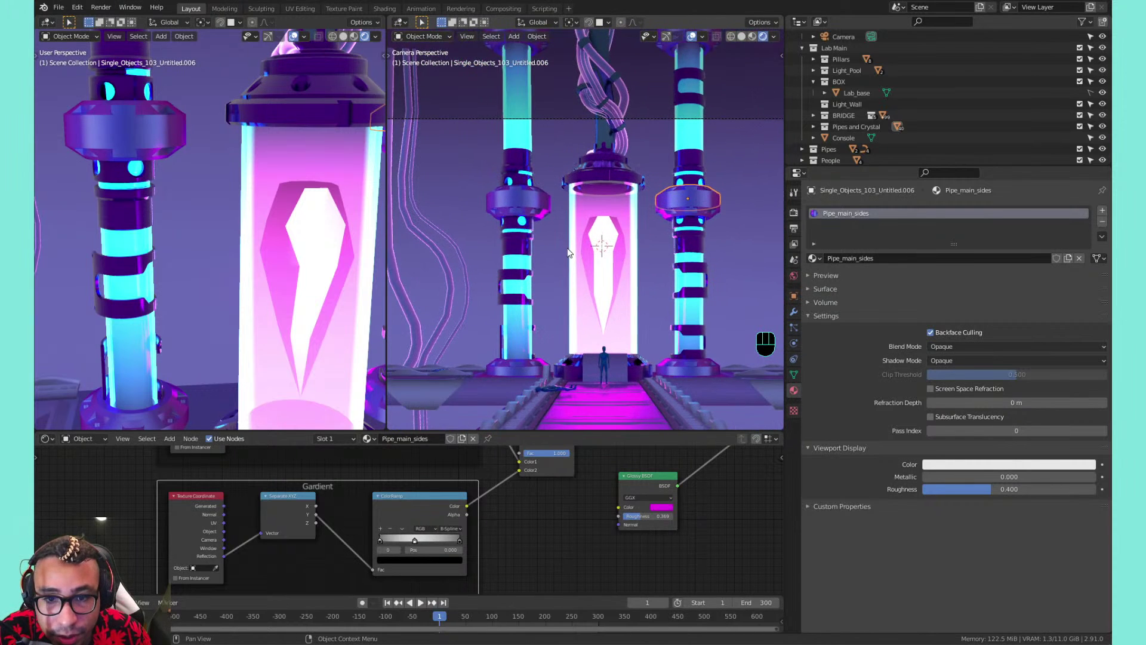
{"action": "left_click", "coordinate": [507, 252]}
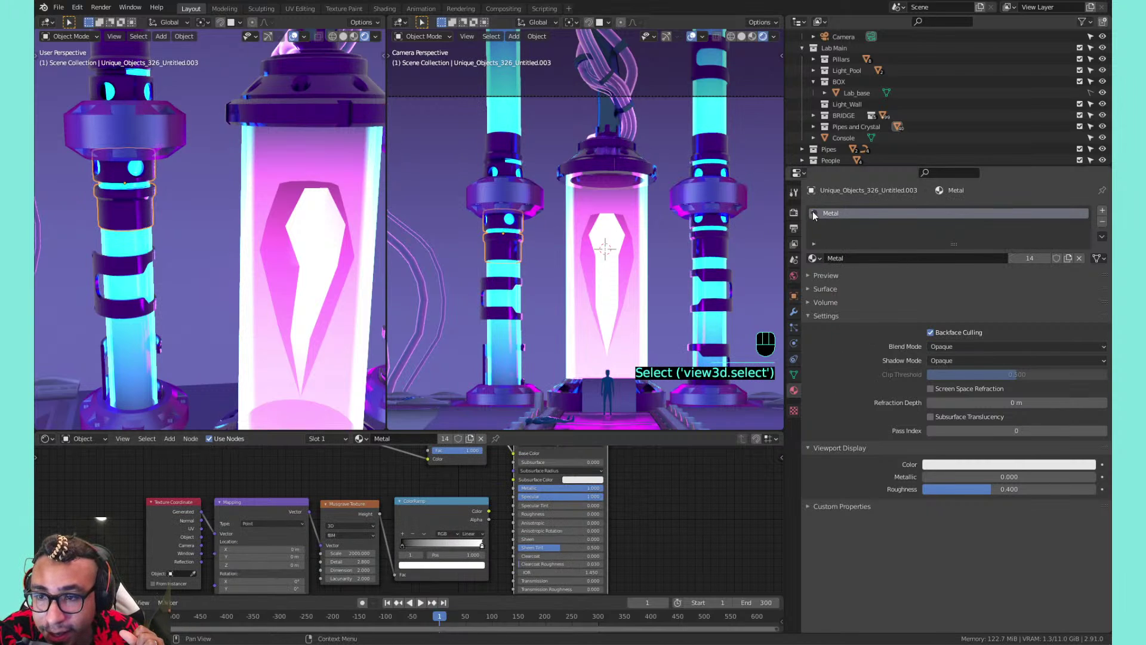
{"action": "left_click", "coordinate": [813, 259]}
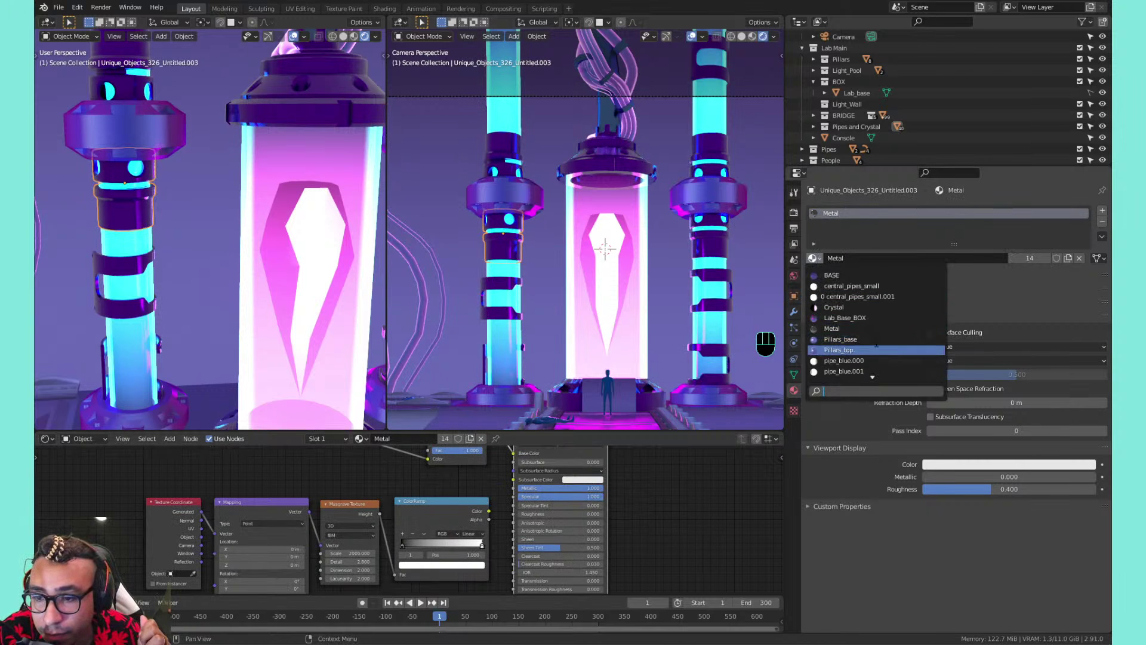
{"action": "scroll", "coordinate": [876, 342], "scroll_direction": "down", "scroll_amount": 2}
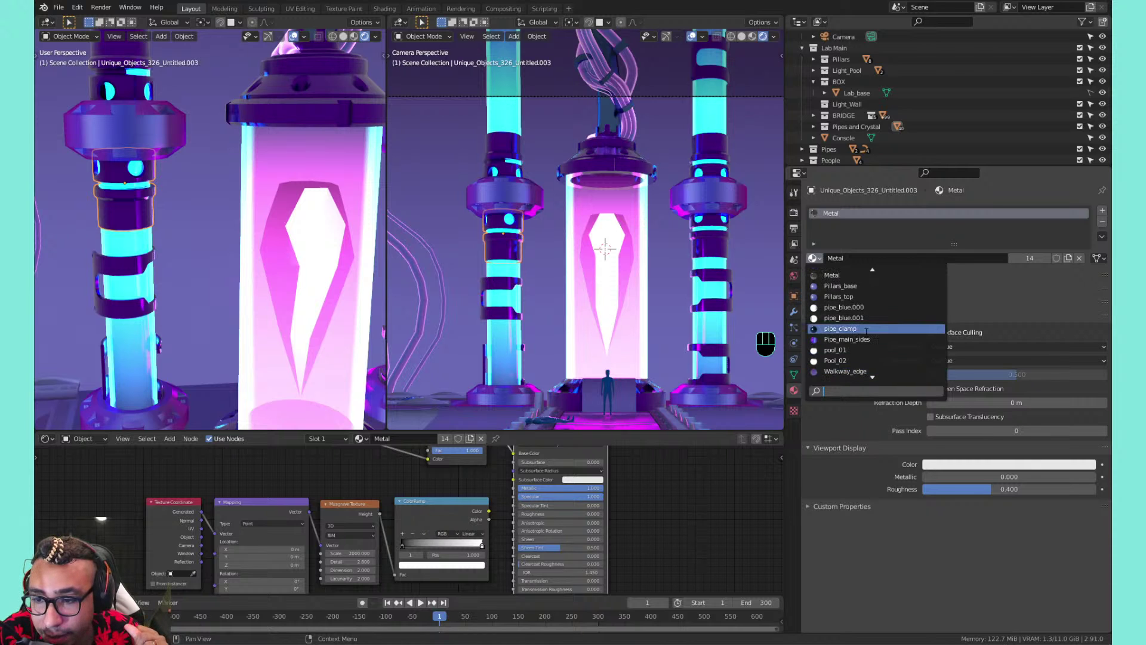
{"action": "left_click", "coordinate": [866, 340]}
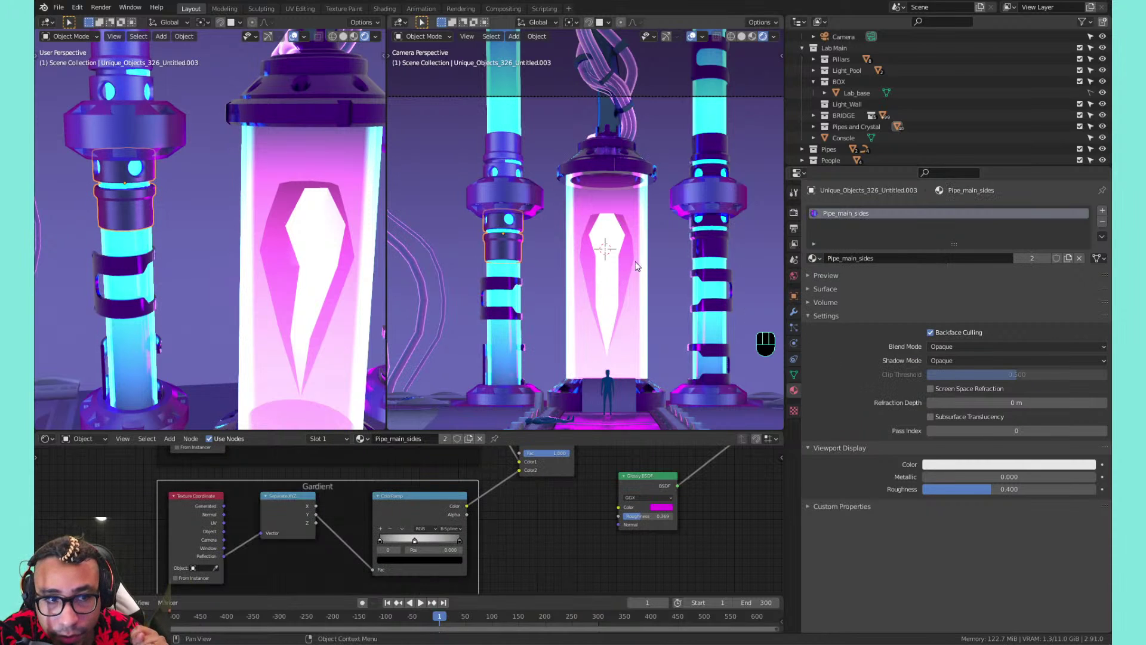
Assign the Pipe_main_sides material to the matching sleeve segment below the right pillar's collar
{"action": "left_click", "coordinate": [704, 243]}
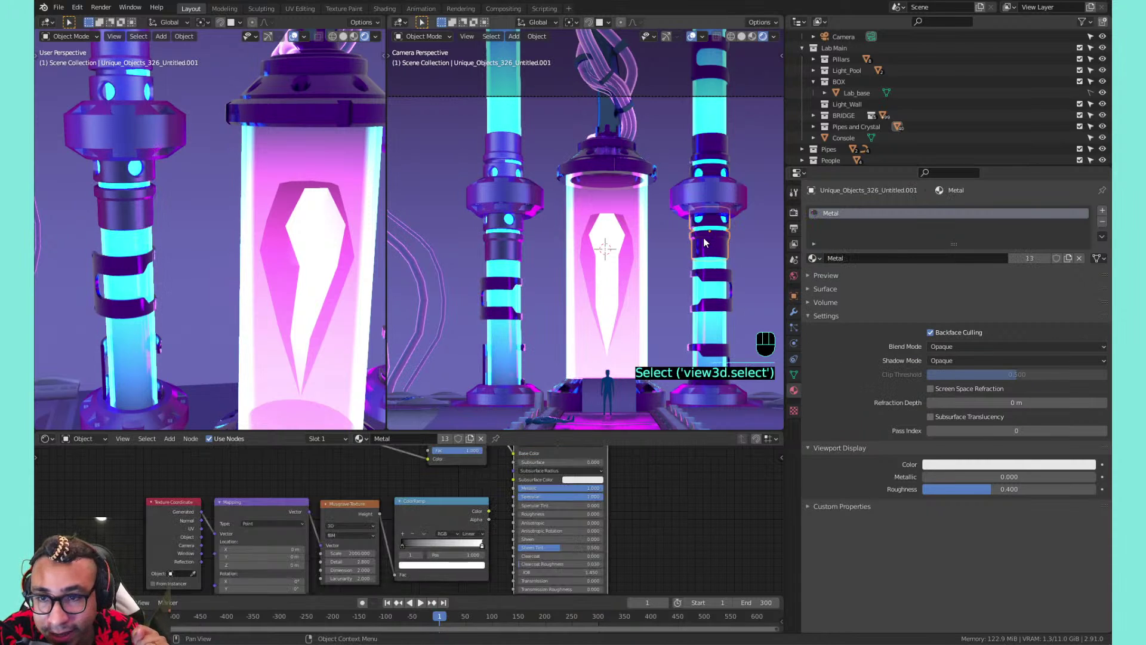
{"action": "left_click", "coordinate": [812, 259]}
{"action": "scroll", "coordinate": [888, 317], "scroll_direction": "down", "scroll_amount": 11}
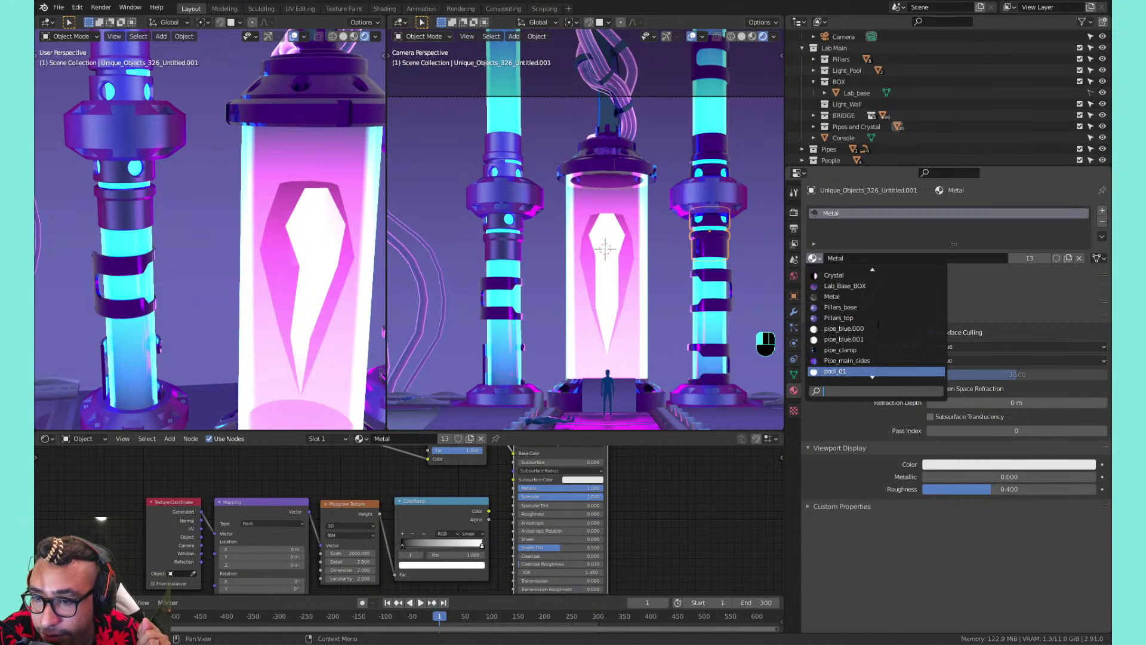
{"action": "scroll", "coordinate": [876, 322], "scroll_direction": "down", "scroll_amount": 2}
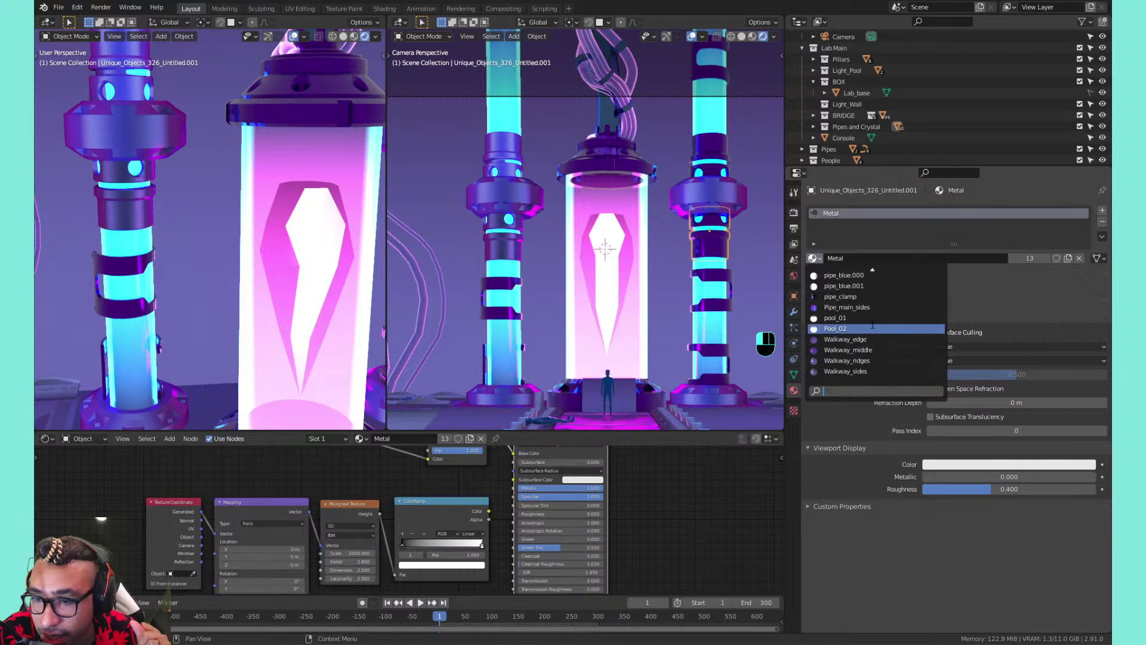
{"action": "left_click", "coordinate": [882, 307]}
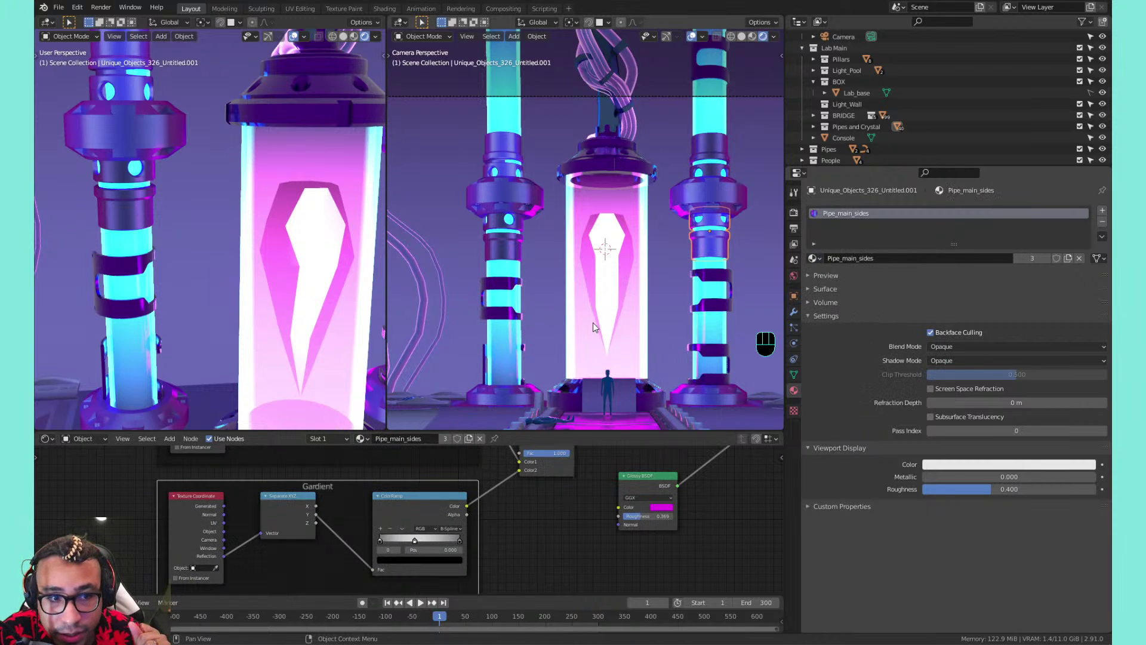
Compare the reflections on the left and right pillar sleeve segments up close from different angles
{"action": "left_click", "coordinate": [515, 257]}
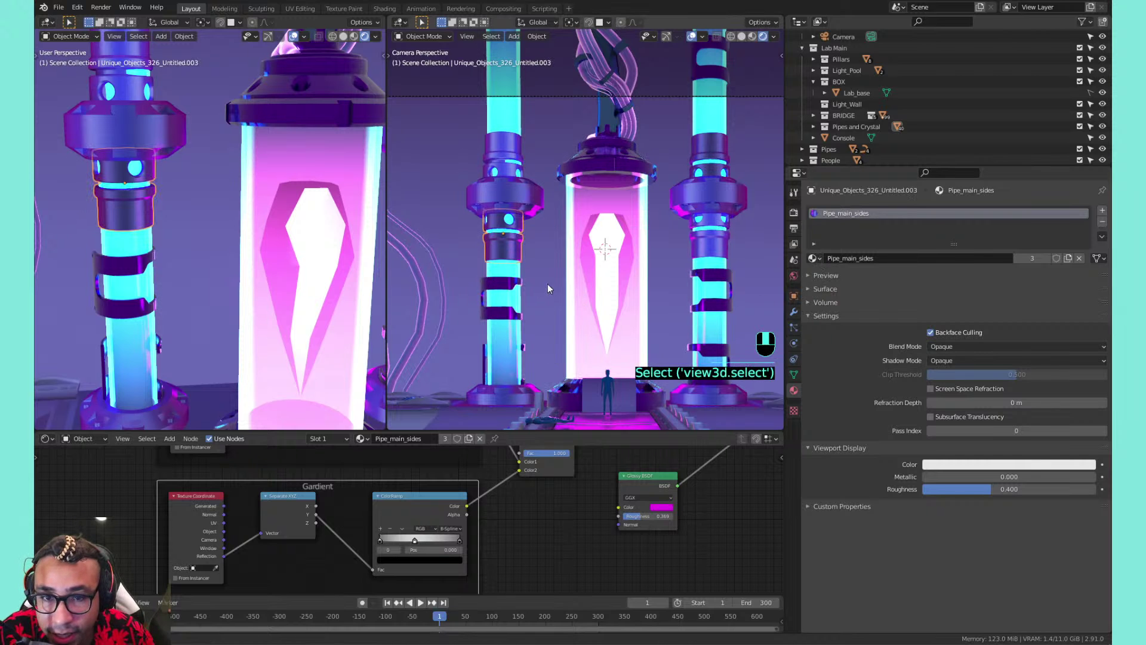
{"action": "middle_click_drag", "start_coordinate": [547, 284], "coordinate": [554, 309]}
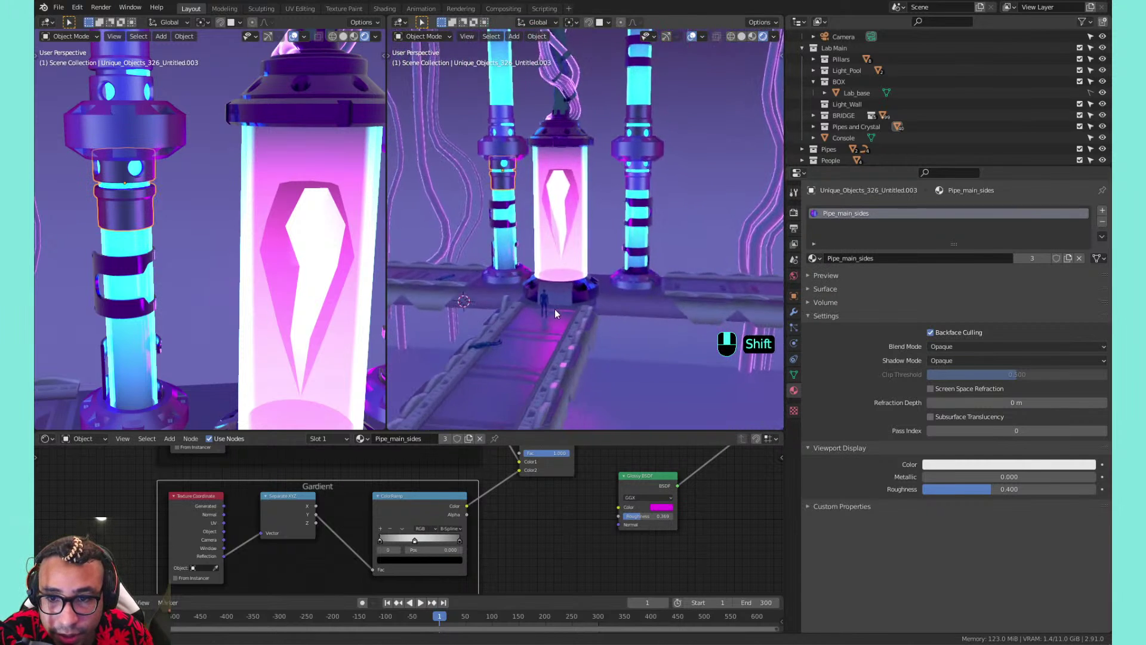
{"action": "scroll", "coordinate": [550, 188], "scroll_direction": "up", "scroll_amount": 5}
{"action": "middle_click_drag", "start_coordinate": [550, 189], "coordinate": [633, 287]}
{"action": "middle_click_drag", "start_coordinate": [561, 317], "coordinate": [624, 224], "text": "shift"}
{"action": "left_click", "coordinate": [699, 226]}
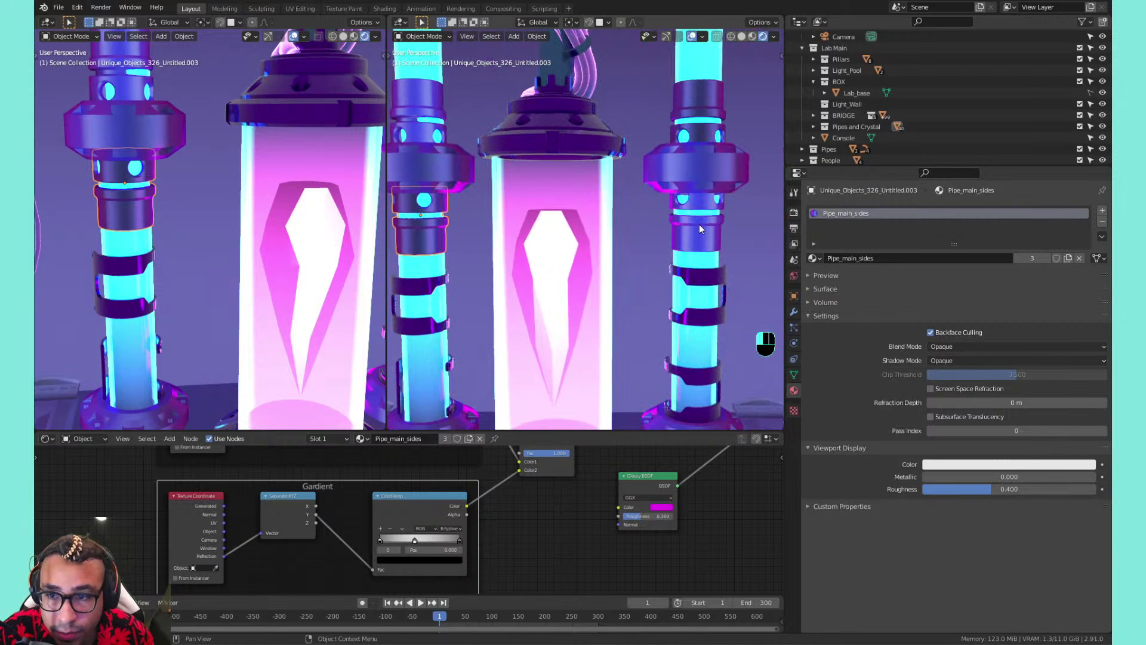
{"action": "left_click", "coordinate": [423, 233]}
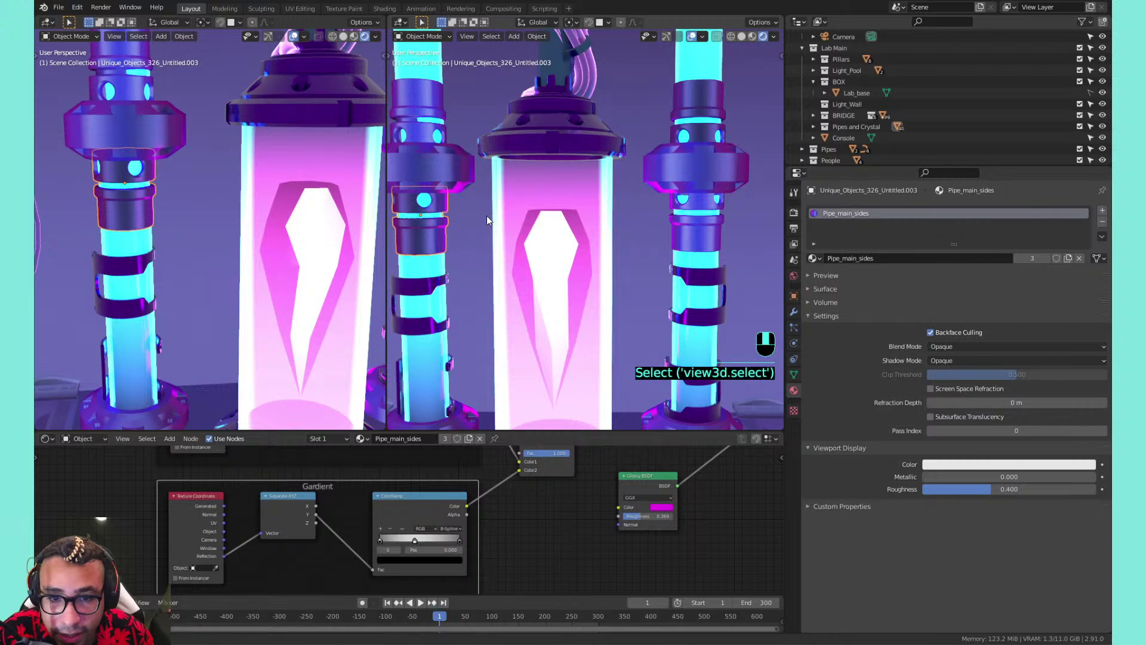
{"action": "mouse_move", "coordinate": [486, 216]}
{"action": "middle_mouse_down", "text": "shift"}
{"action": "mouse_move", "coordinate": [403, 232]}
{"action": "mouse_move", "coordinate": [492, 228]}
{"action": "mouse_move", "coordinate": [482, 199]}
{"action": "mouse_move", "coordinate": [490, 224]}
{"action": "mouse_move", "coordinate": [547, 237]}
{"action": "mouse_move", "coordinate": [468, 221]}
{"action": "mouse_move", "coordinate": [478, 224]}
{"action": "middle_mouse_up", "text": "shift"}
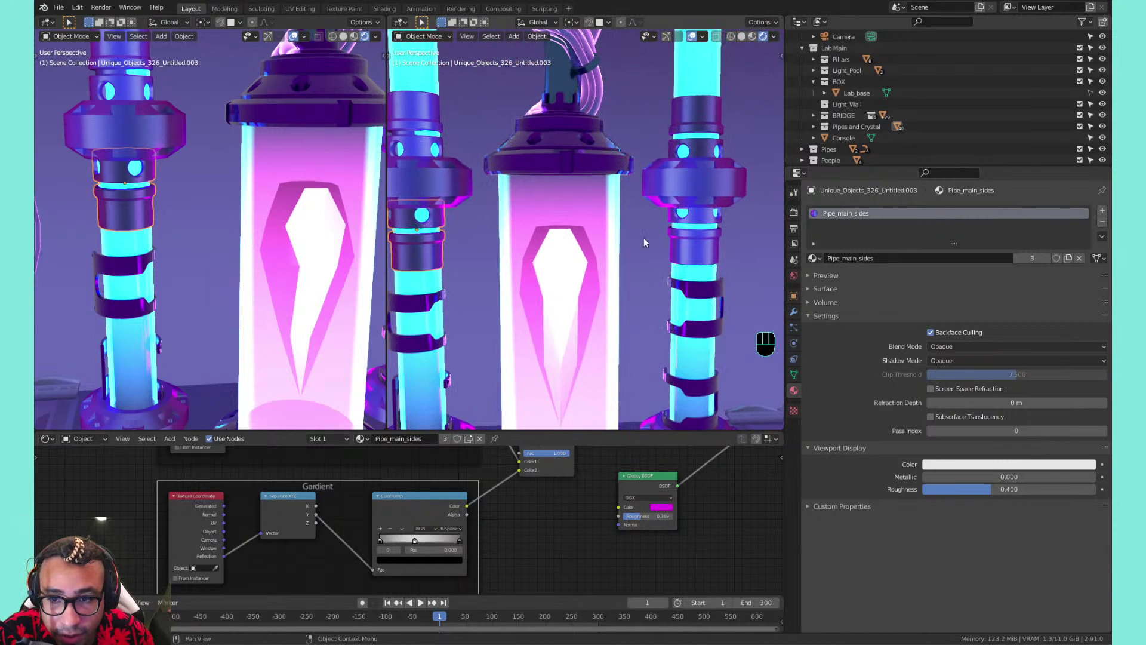
{"action": "left_click", "coordinate": [707, 239]}
Search the scene objects for "light", clear the search and select the Light_Wall collection
{"action": "scroll", "coordinate": [870, 50], "scroll_direction": "down", "scroll_amount": 1}
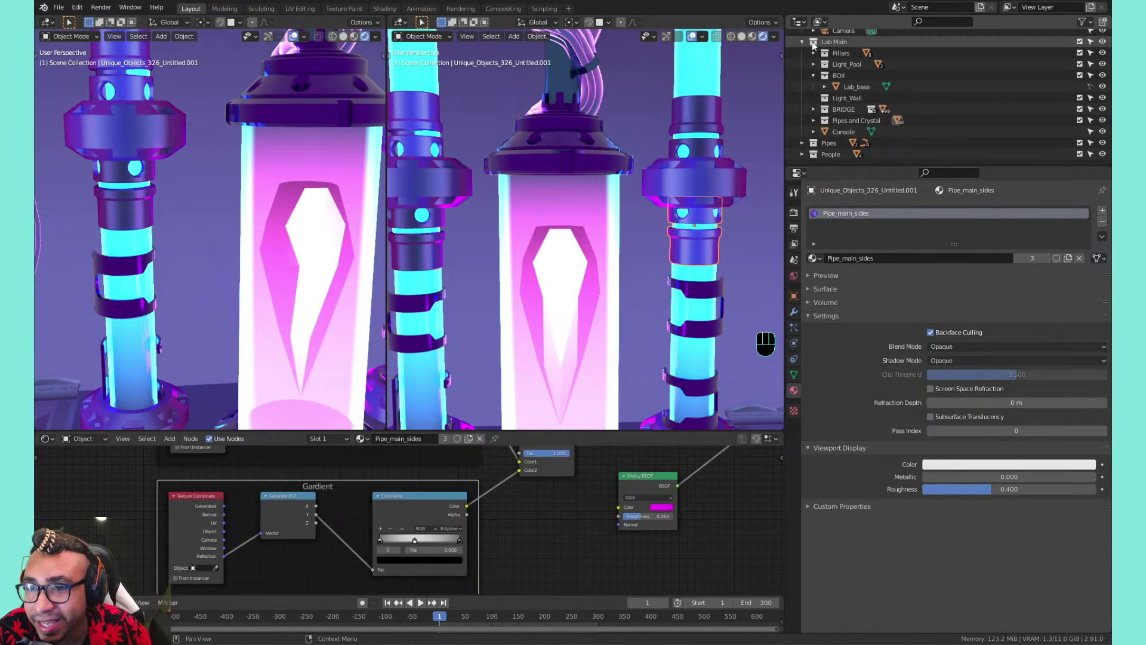
{"action": "left_click", "coordinate": [962, 20]}
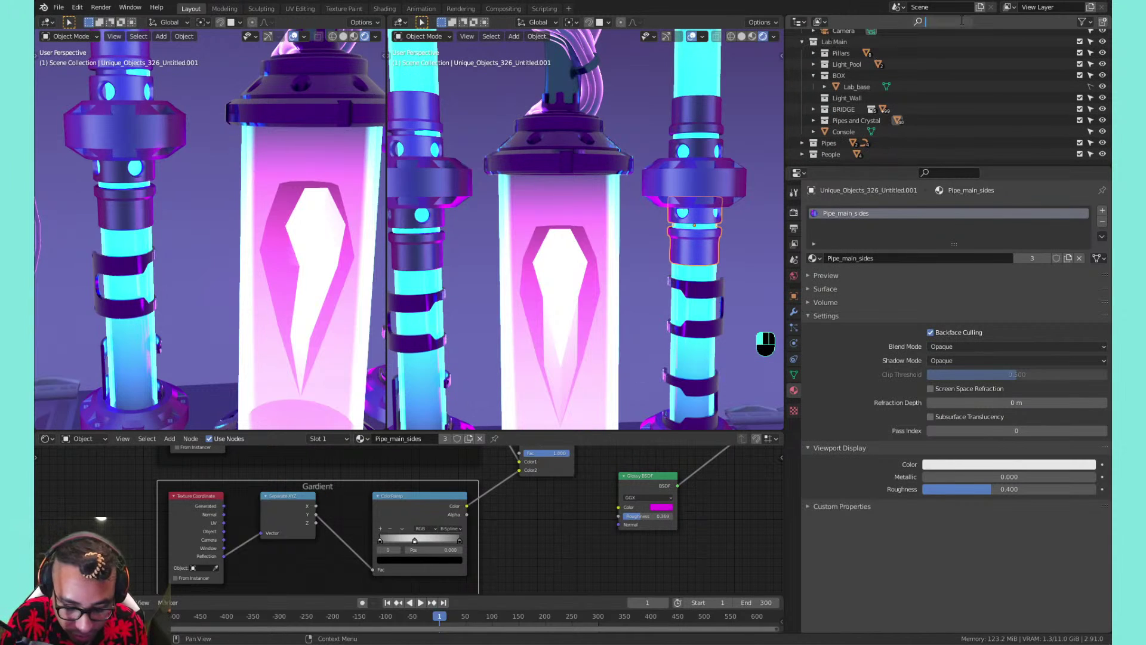
{"action": "type", "text": "light"}
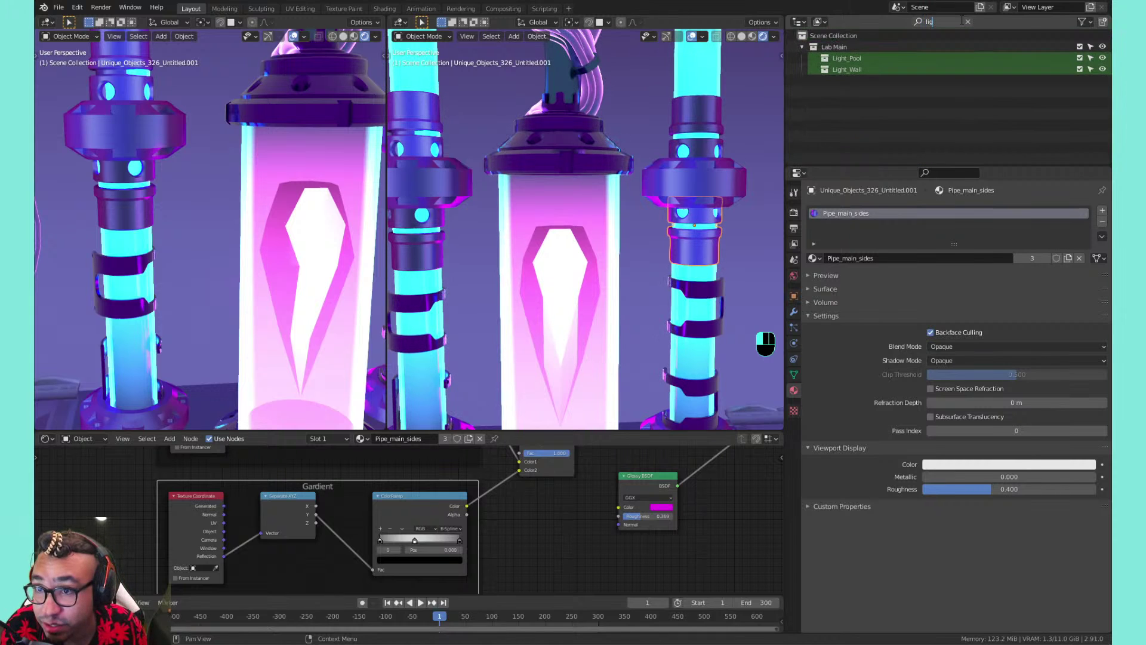
{"action": "key", "text": "BackSpace"}
{"action": "key", "text": "BackSpace"}
{"action": "key", "text": "BackSpace"}
{"action": "key", "text": "BackSpace"}
{"action": "key", "text": "BackSpace"}
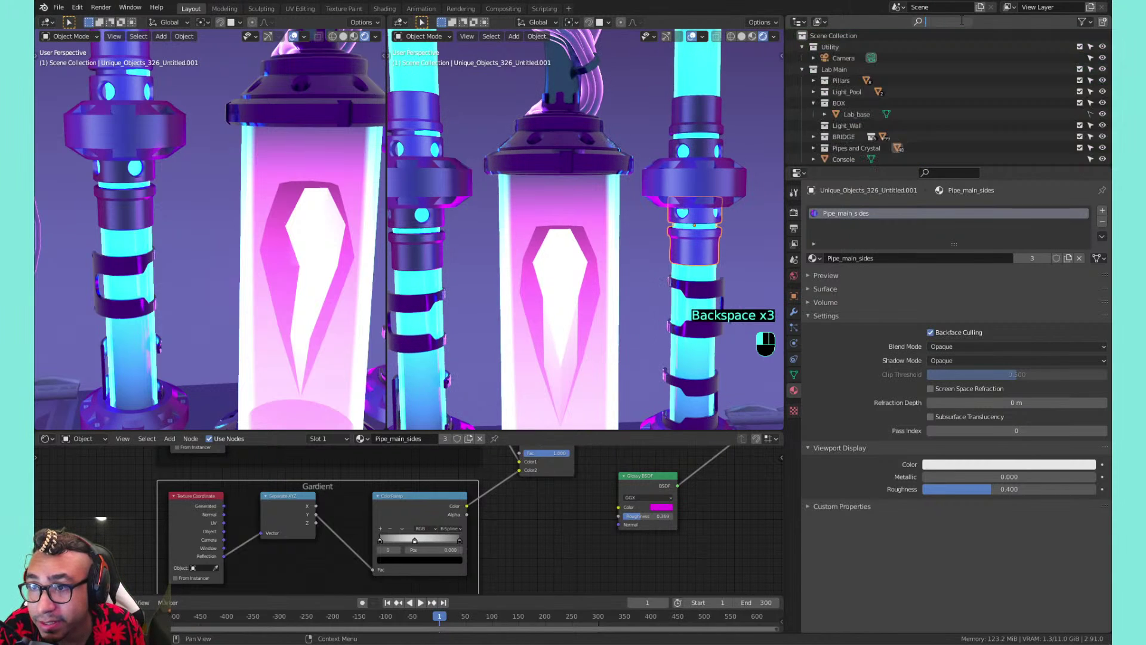
{"action": "left_click", "coordinate": [846, 125]}
{"action": "scroll", "coordinate": [848, 113], "scroll_direction": "down", "scroll_amount": 2}
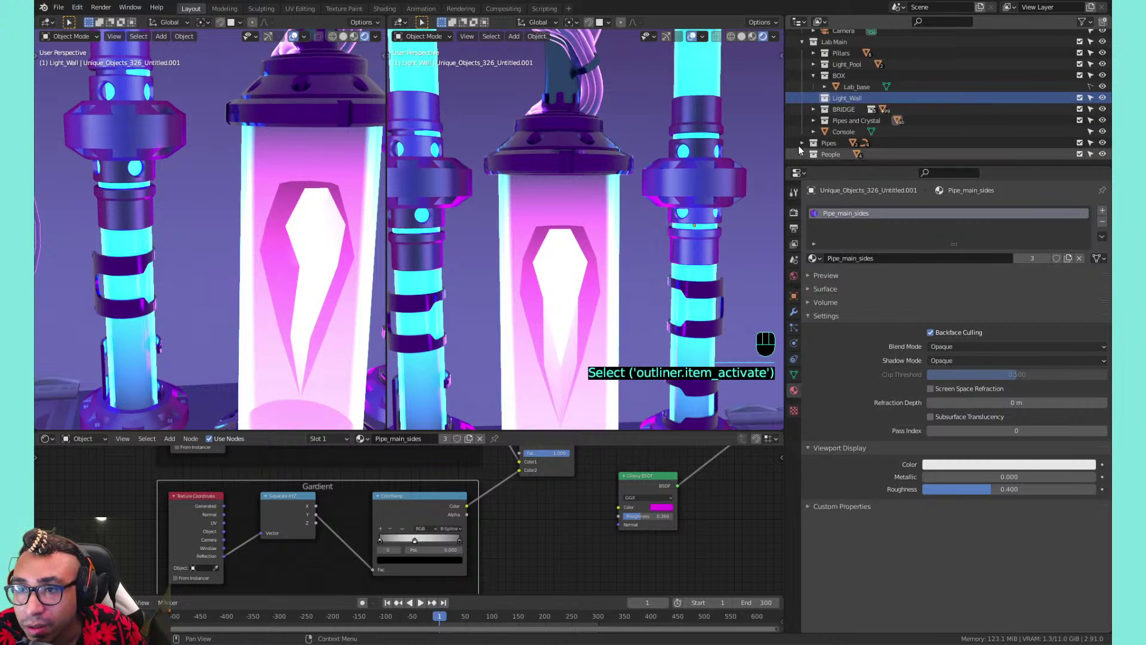
{"action": "scroll", "coordinate": [812, 63], "scroll_direction": "up", "scroll_amount": 2}
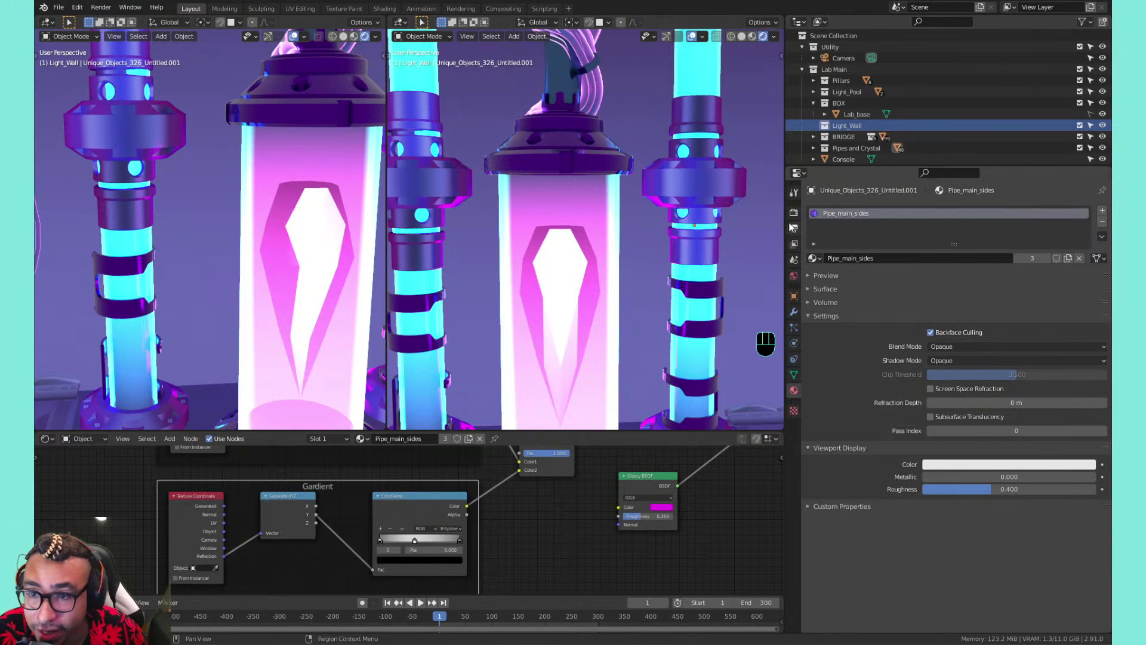
Try a World background Strength of 5.800 and check the lighting in the maximized camera view
{"action": "left_click", "coordinate": [794, 275]}
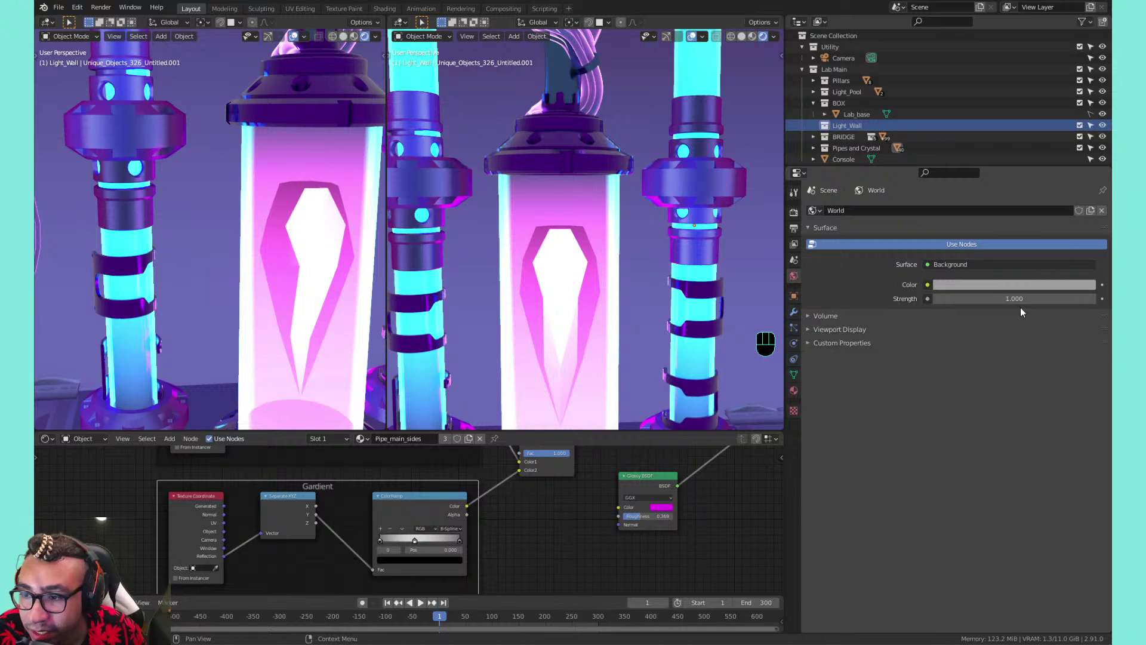
{"action": "mouse_move", "coordinate": [1019, 300]}
{"action": "left_mouse_down"}
{"action": "mouse_move", "coordinate": [1042, 300]}
{"action": "mouse_move", "coordinate": [985, 299]}
{"action": "mouse_move", "coordinate": [1030, 300]}
{"action": "left_mouse_up"}
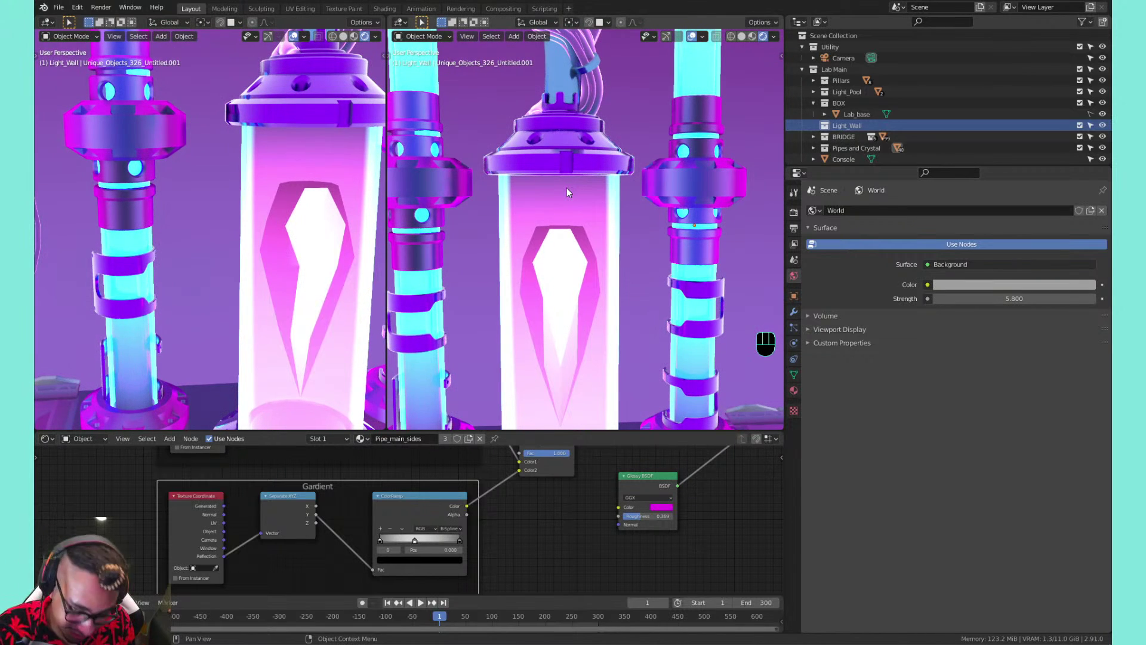
{"action": "key", "text": "KP_0"}
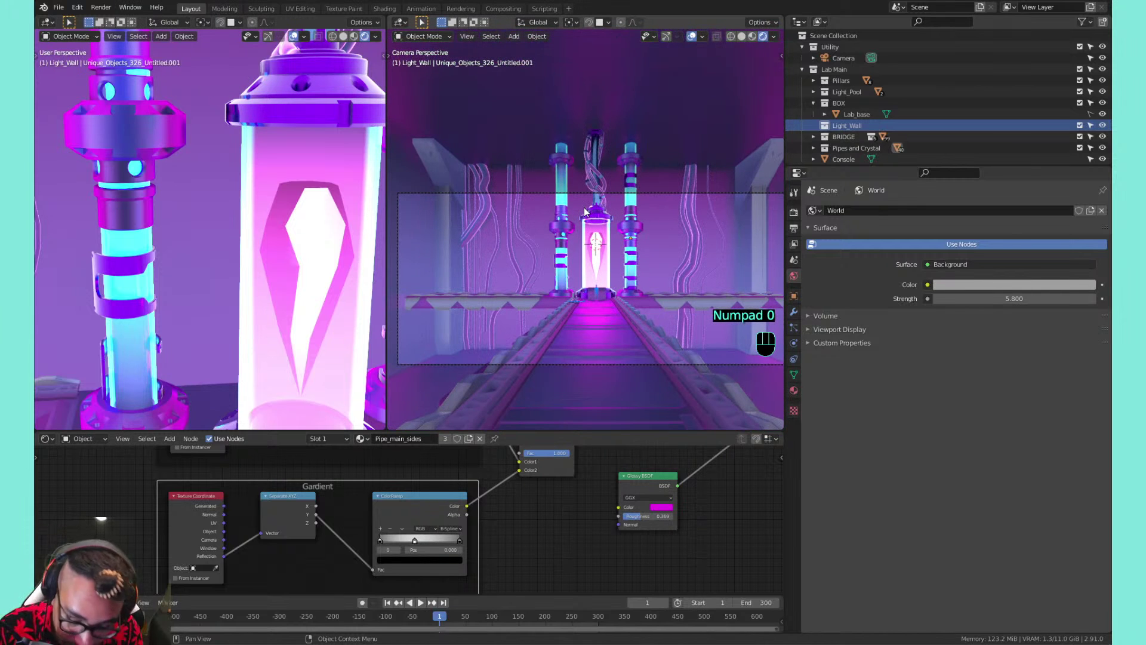
{"action": "key", "text": "Home"}
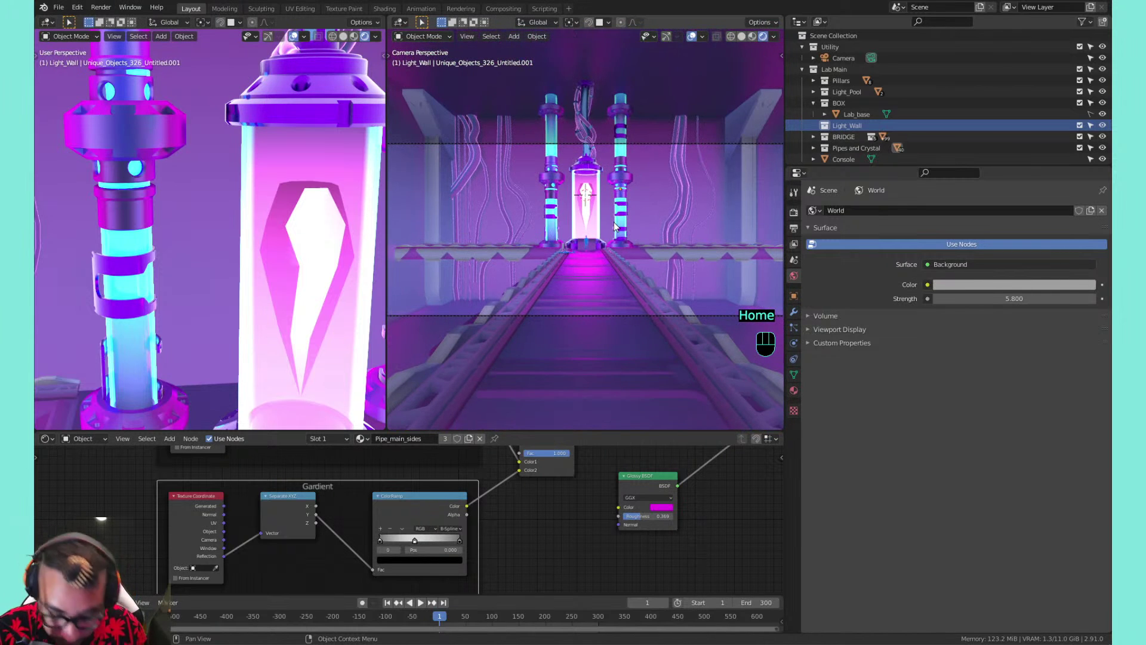
{"action": "key", "text": "Home"}
{"action": "key", "text": "ctrl+space"}
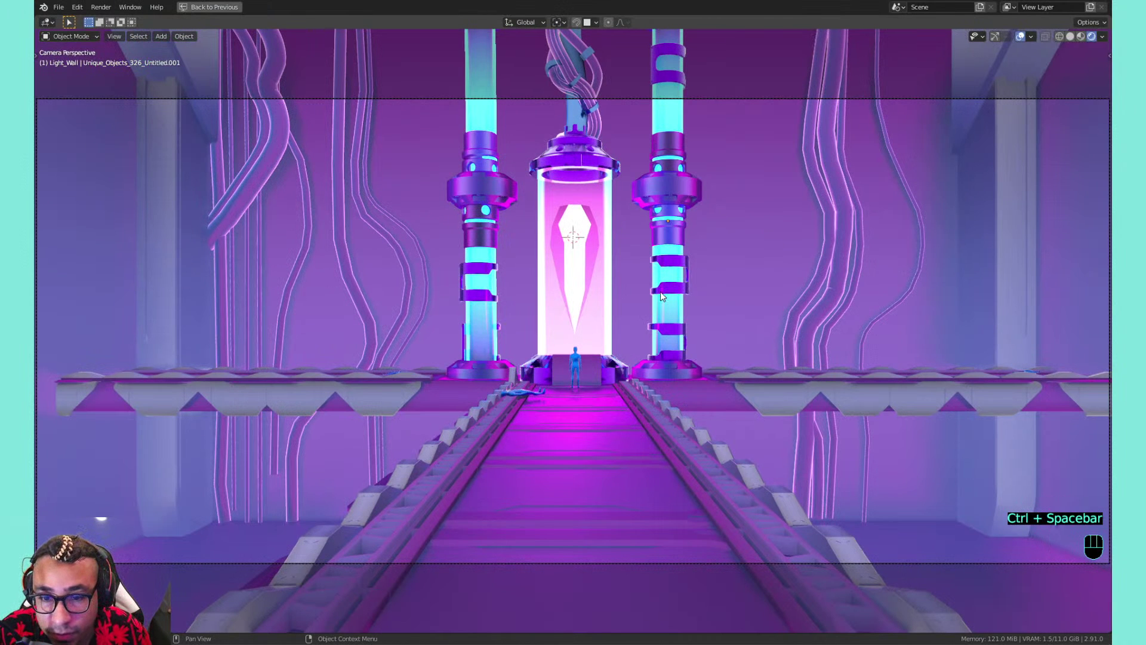
{"action": "key", "text": "ctrl+space"}
Try a World background Strength of 72.900 and inspect the lighting in both maximized viewports
{"action": "left_click_drag", "start_coordinate": [952, 303], "coordinate": [1003, 303]}
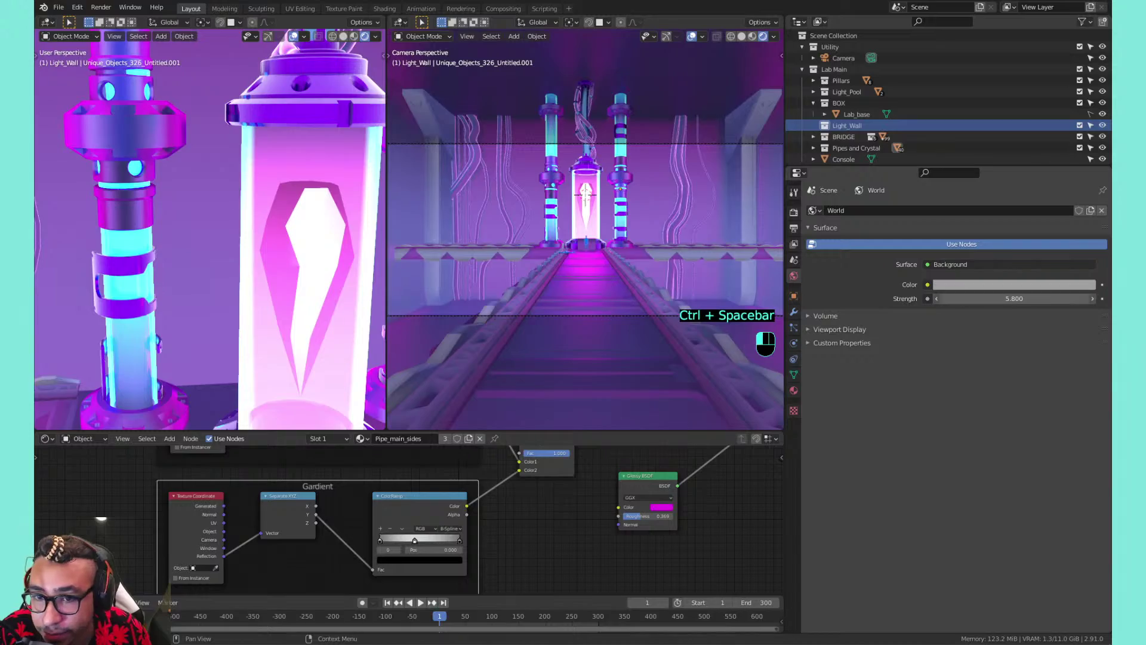
{"action": "key", "text": "ctrl+space"}
{"action": "scroll", "coordinate": [591, 265], "scroll_direction": "down", "scroll_amount": 12}
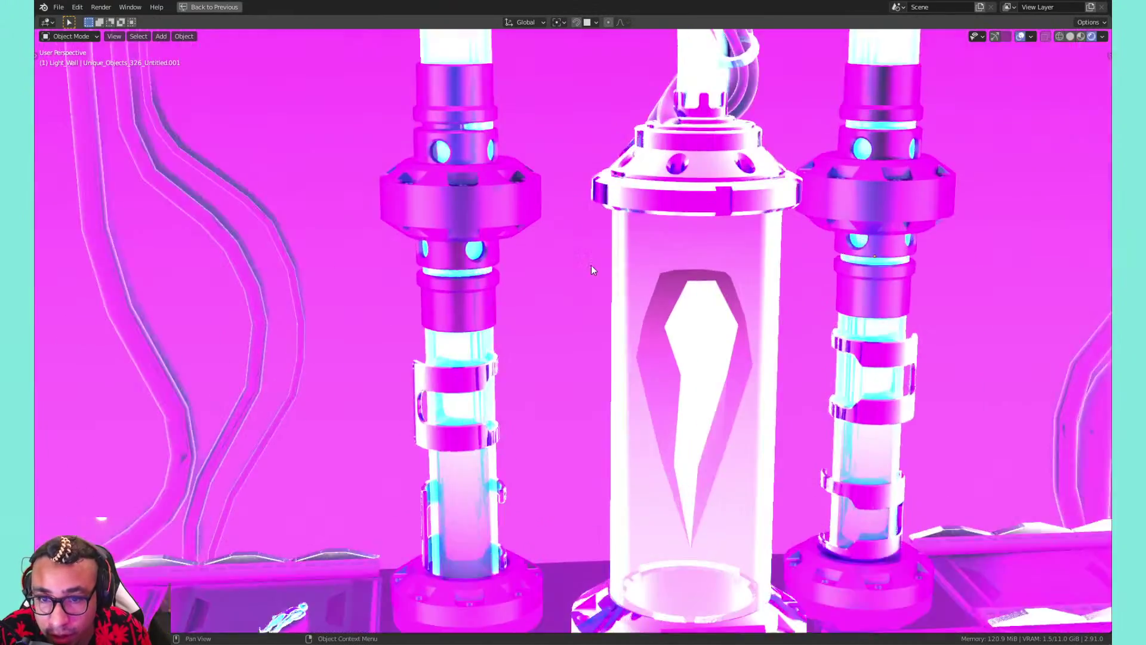
{"action": "scroll", "coordinate": [595, 265], "scroll_direction": "up", "scroll_amount": 4}
{"action": "key", "text": "ctrl+space"}
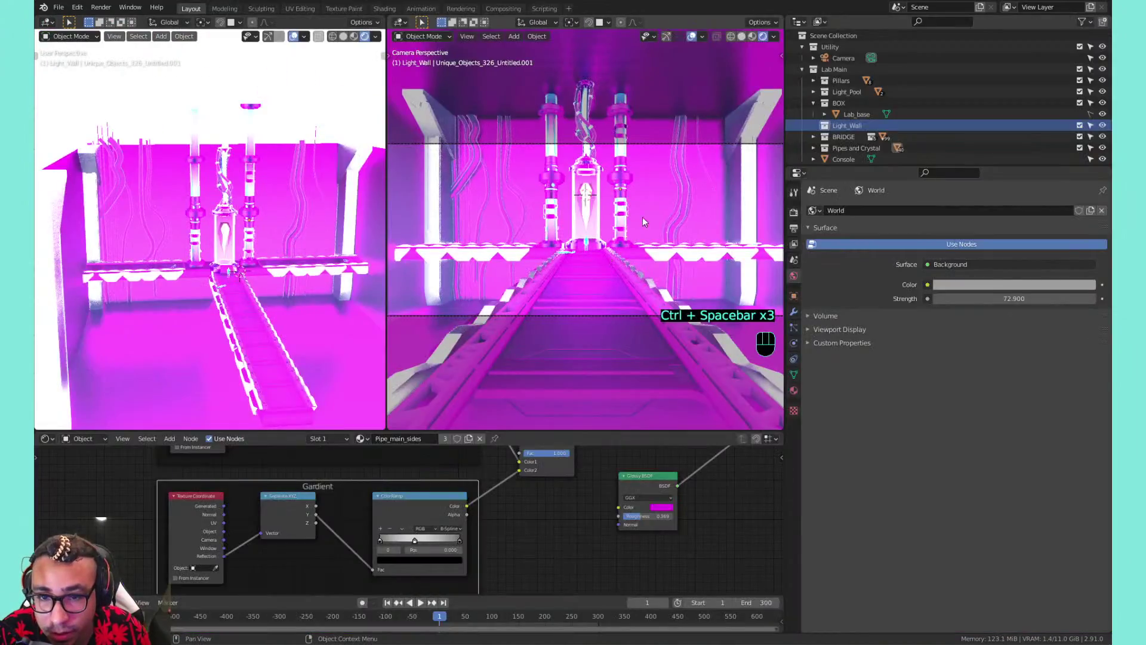
{"action": "key", "text": "ctrl+space"}
{"action": "key", "text": "ctrl+space"}
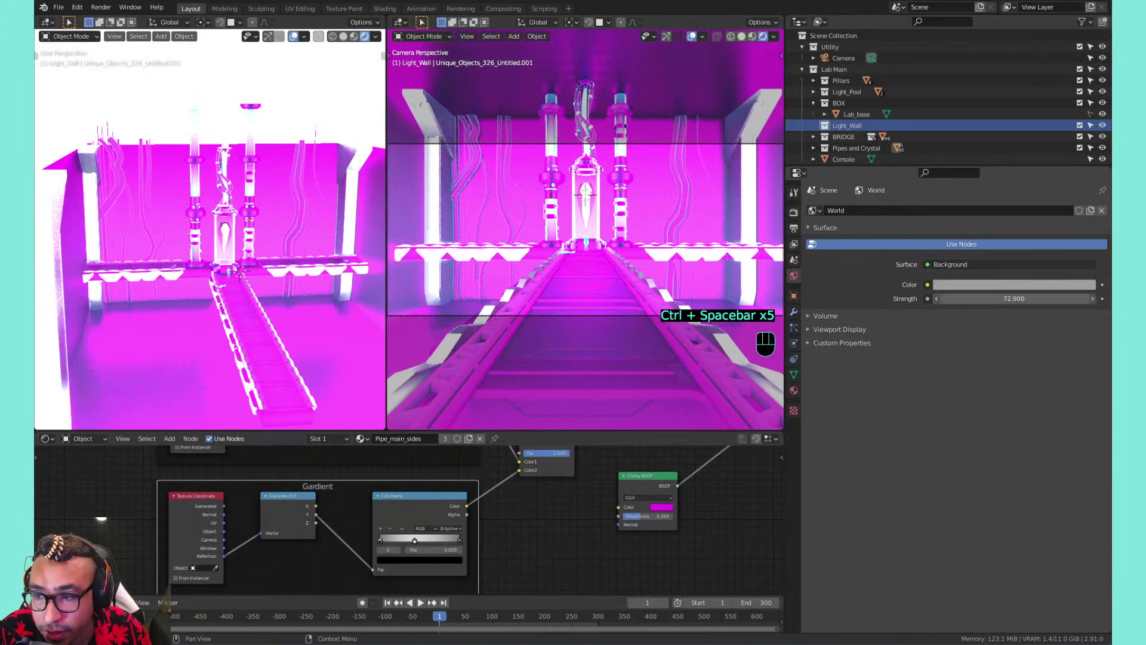
Set the World background Strength to 1 and its Color to black
{"action": "left_click_drag", "start_coordinate": [1015, 299], "coordinate": [944, 299]}
{"action": "left_click", "coordinate": [1028, 300]}
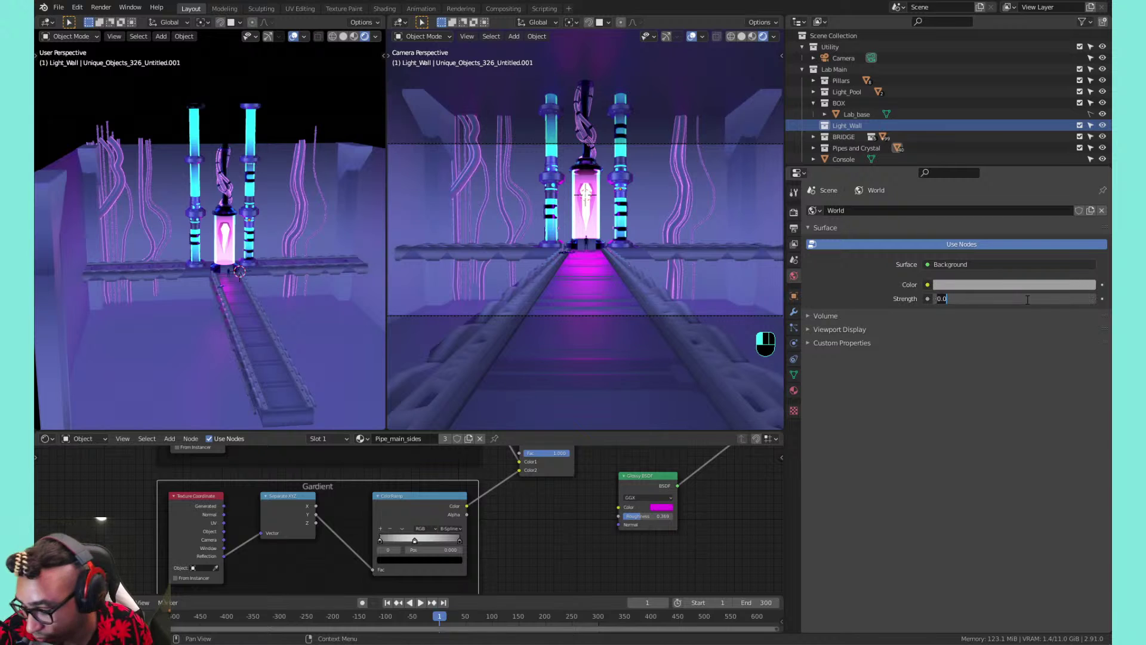
{"action": "type", "text": "1"}
{"action": "key", "text": "Return"}
{"action": "scroll", "coordinate": [681, 263], "scroll_direction": "up", "scroll_amount": 2}
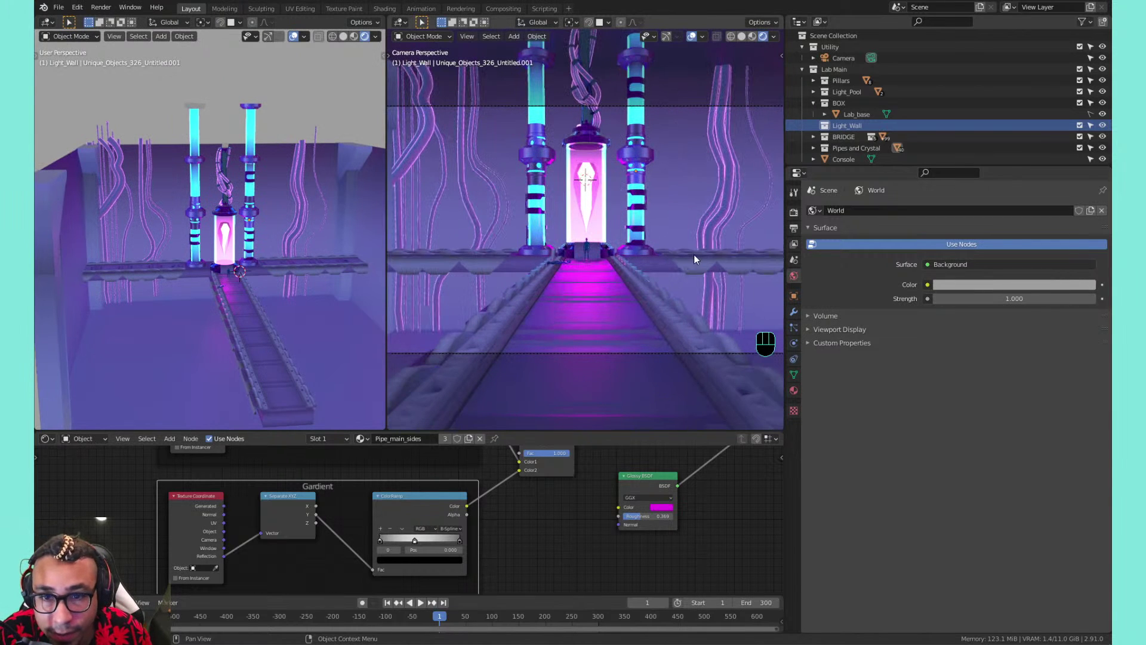
{"action": "left_click", "coordinate": [1001, 284]}
{"action": "left_click_drag", "start_coordinate": [1088, 157], "coordinate": [1087, 204]}
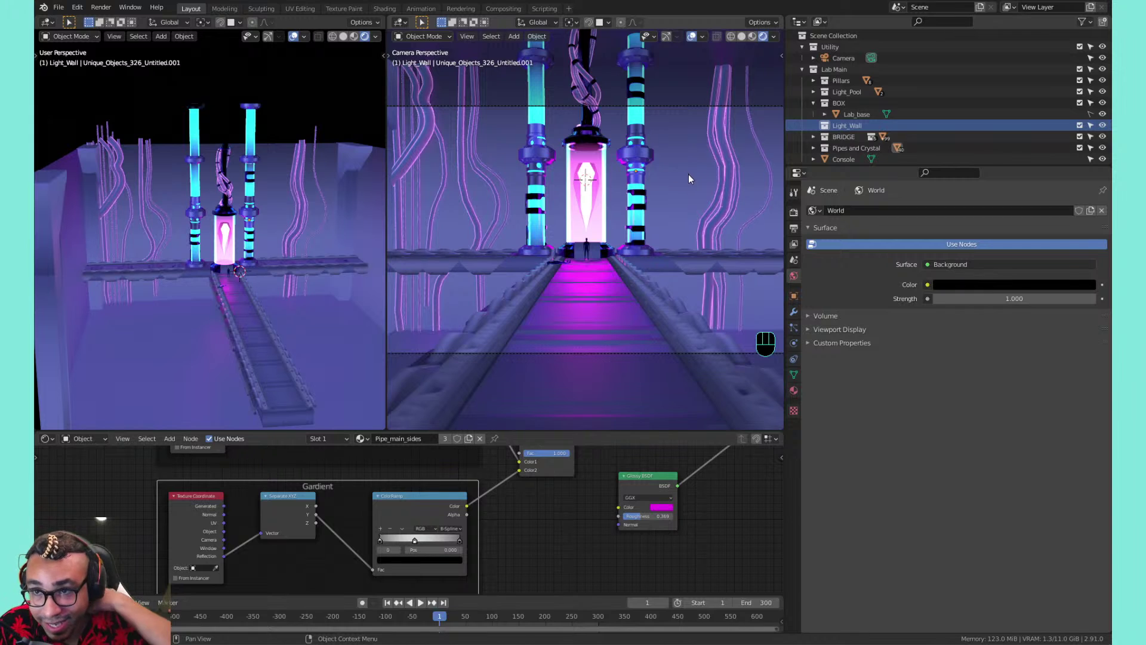
{"action": "scroll", "coordinate": [845, 65], "scroll_direction": "down", "scroll_amount": 2}
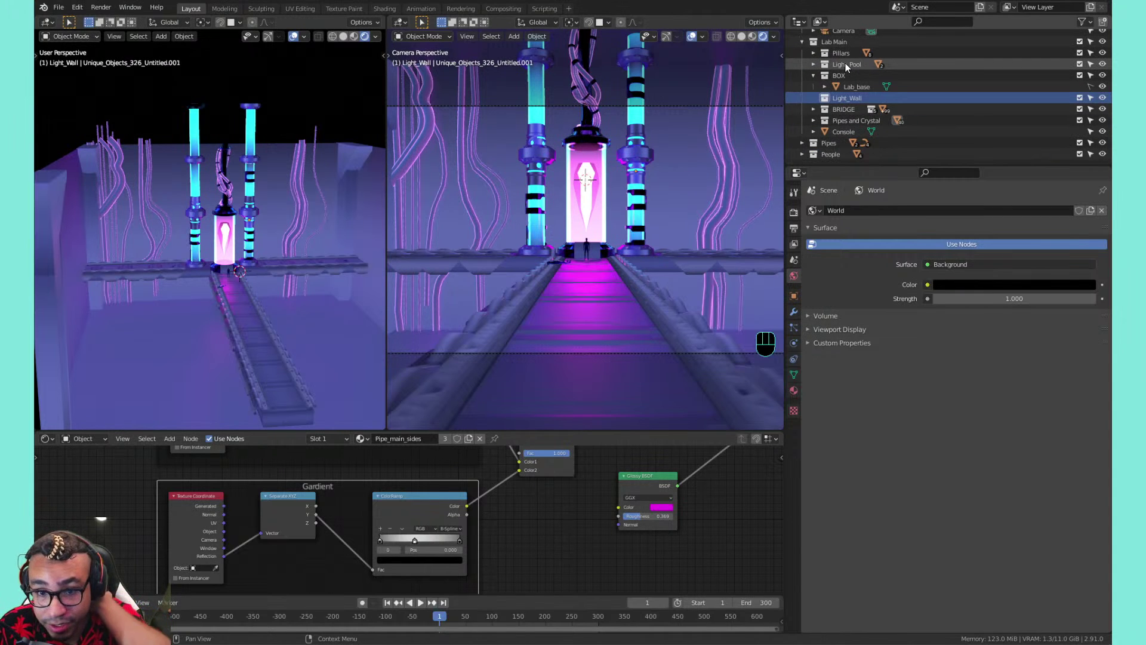
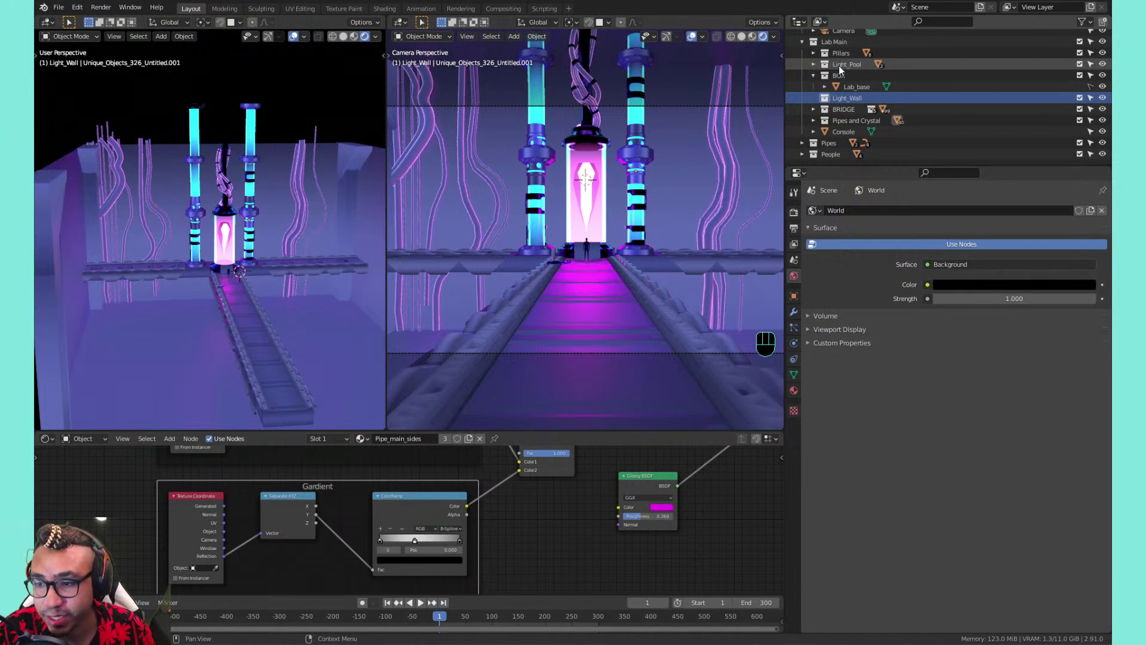
Replace the Metal material on the right pillar's upper dark sleeve segment with Pipe_main_sides
{"action": "scroll", "coordinate": [676, 112], "scroll_direction": "up", "scroll_amount": 4}
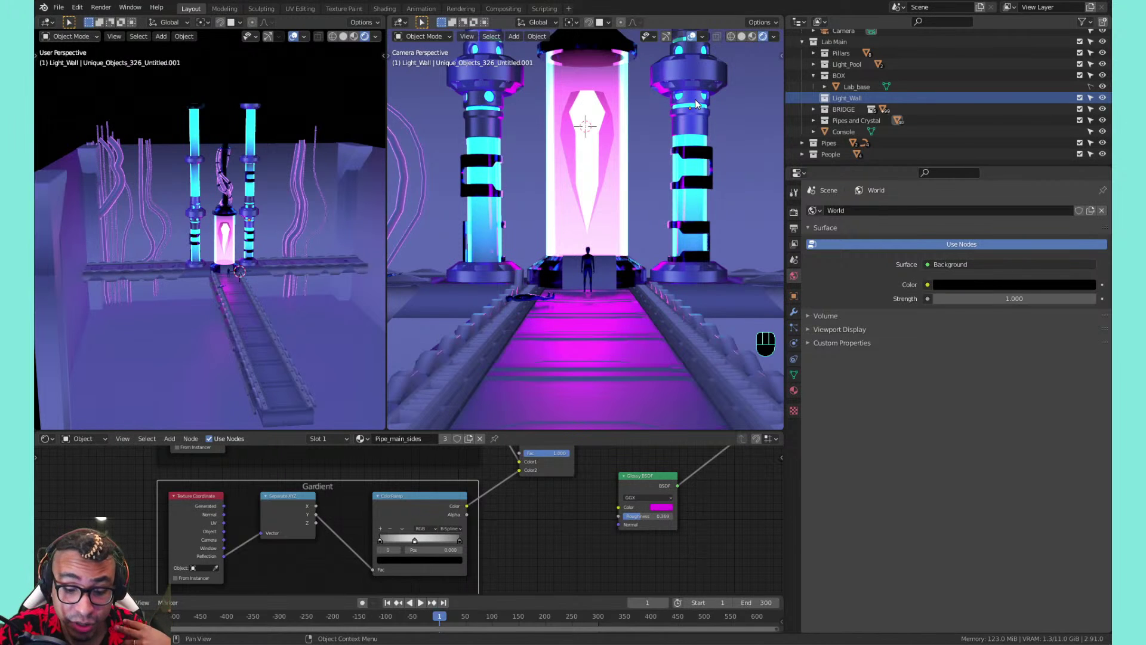
{"action": "scroll", "coordinate": [701, 102], "scroll_direction": "down", "scroll_amount": 2}
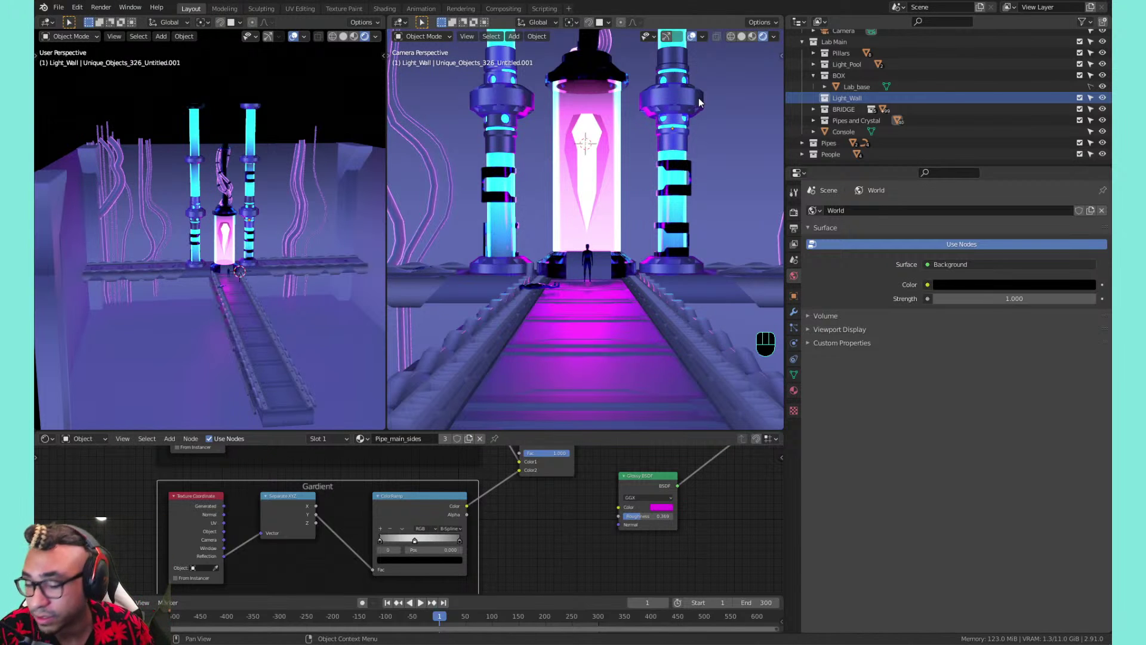
{"action": "scroll", "coordinate": [618, 136], "scroll_direction": "up", "scroll_amount": 2}
{"action": "scroll", "coordinate": [621, 138], "scroll_direction": "down", "scroll_amount": 6}
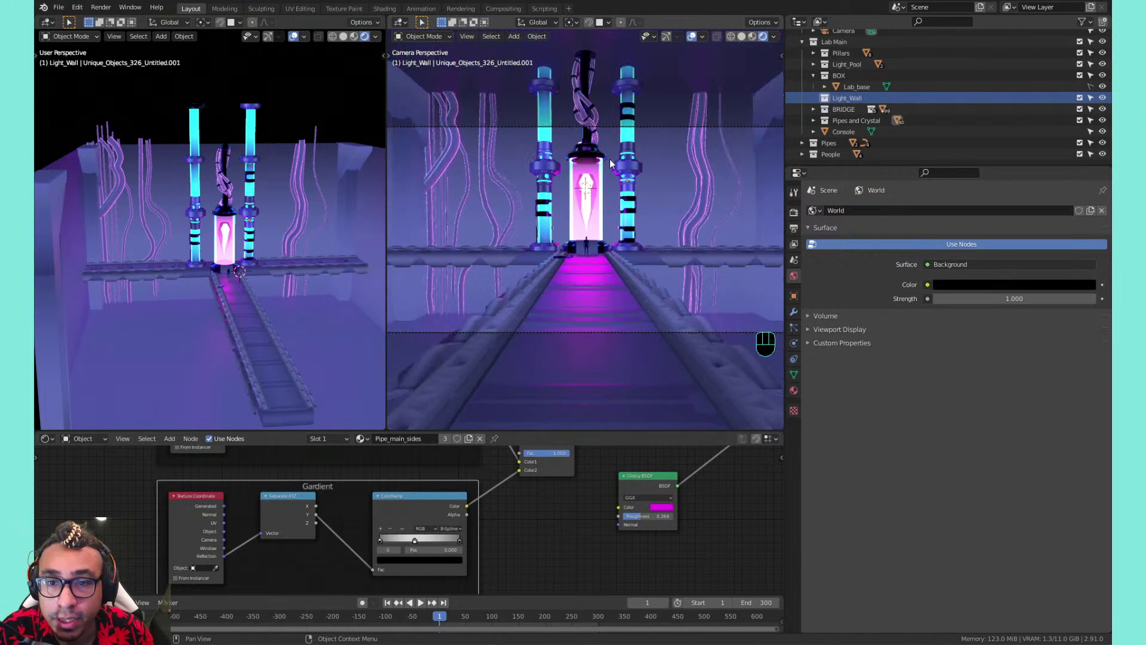
{"action": "scroll", "coordinate": [655, 144], "scroll_direction": "up", "scroll_amount": 2}
{"action": "scroll", "coordinate": [656, 146], "scroll_direction": "up", "scroll_amount": 3}
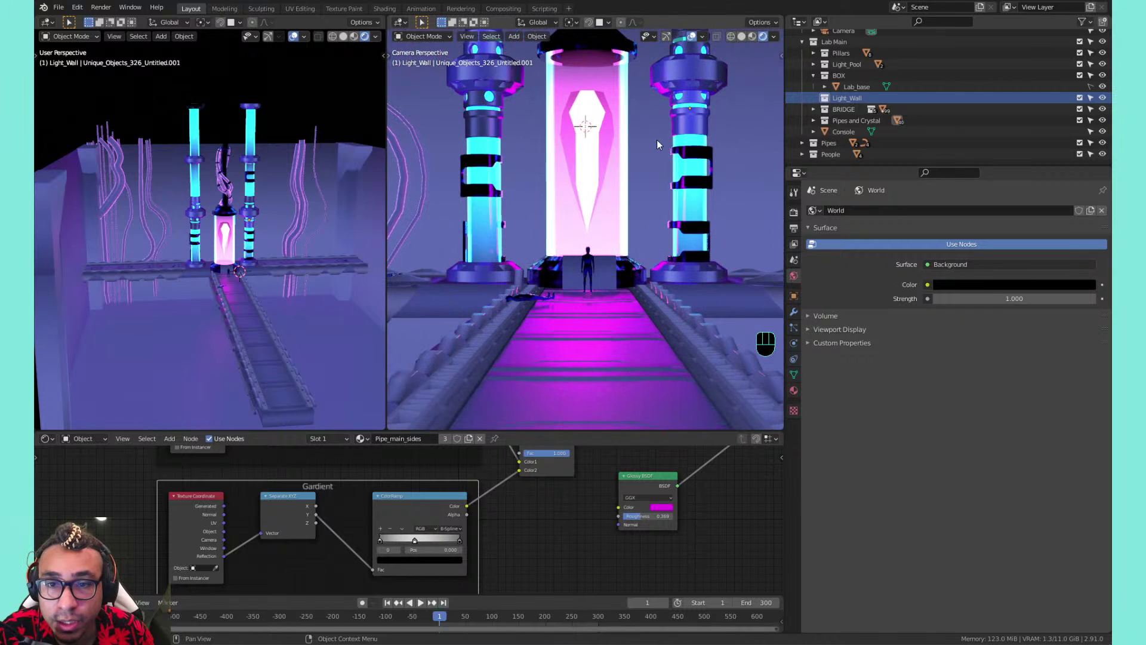
{"action": "left_click", "coordinate": [702, 154]}
{"action": "left_click", "coordinate": [794, 390]}
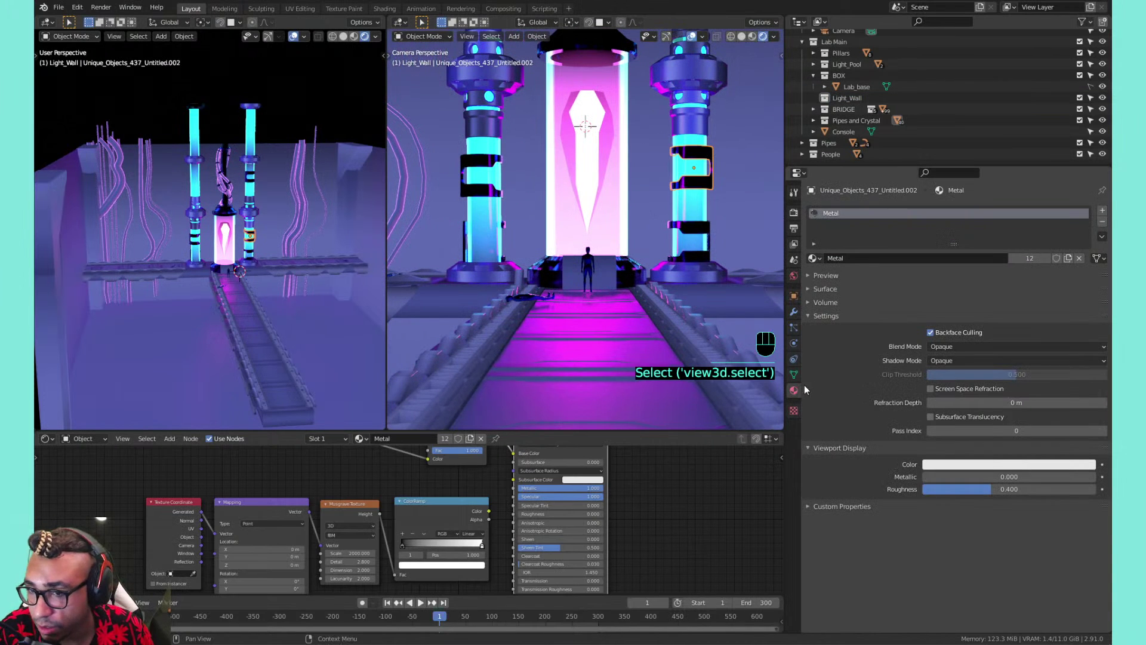
{"action": "left_click", "coordinate": [817, 261]}
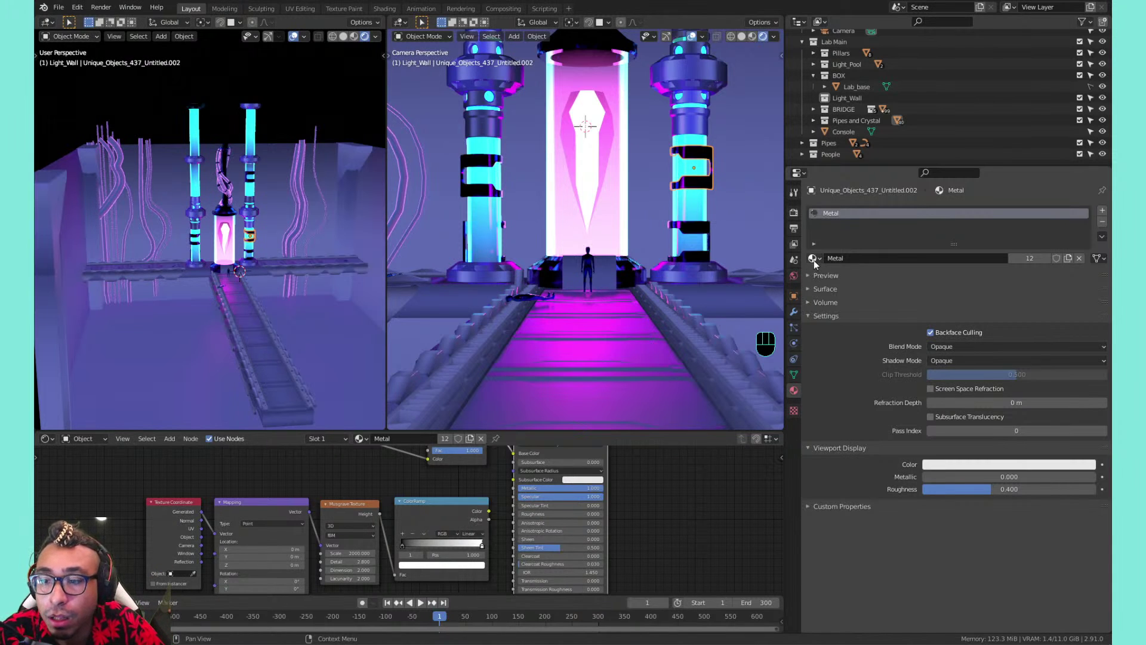
{"action": "left_click", "coordinate": [815, 261]}
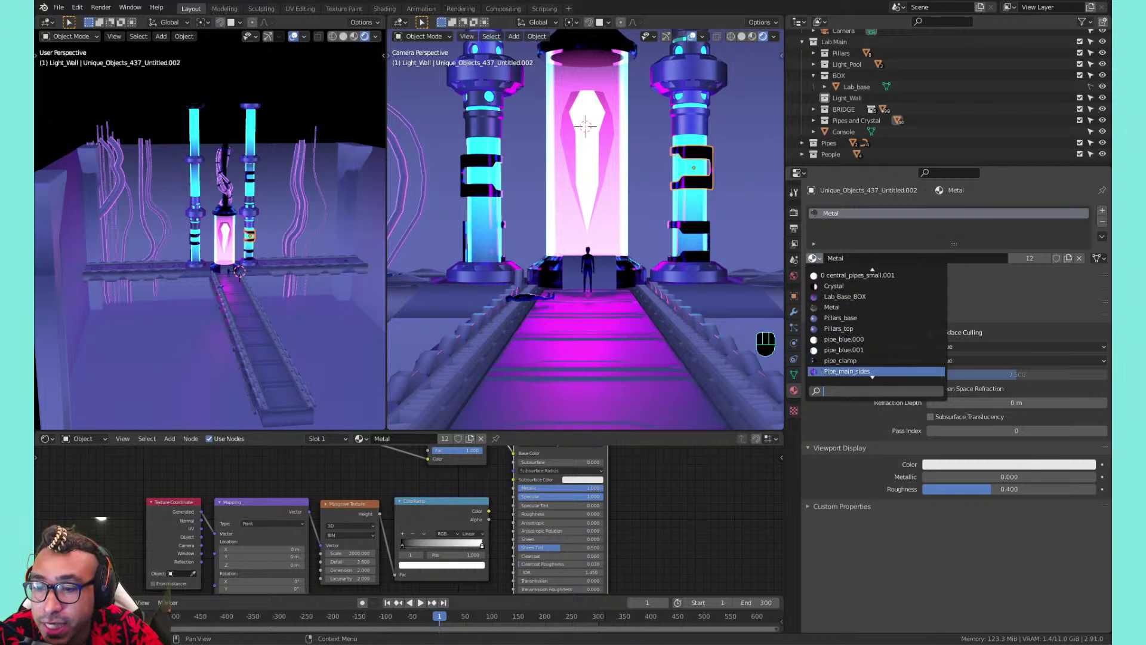
{"action": "key", "text": "Down"}
{"action": "key", "text": "Down"}
{"action": "key", "text": "Down"}
{"action": "key", "text": "Down"}
{"action": "key", "text": "Down"}
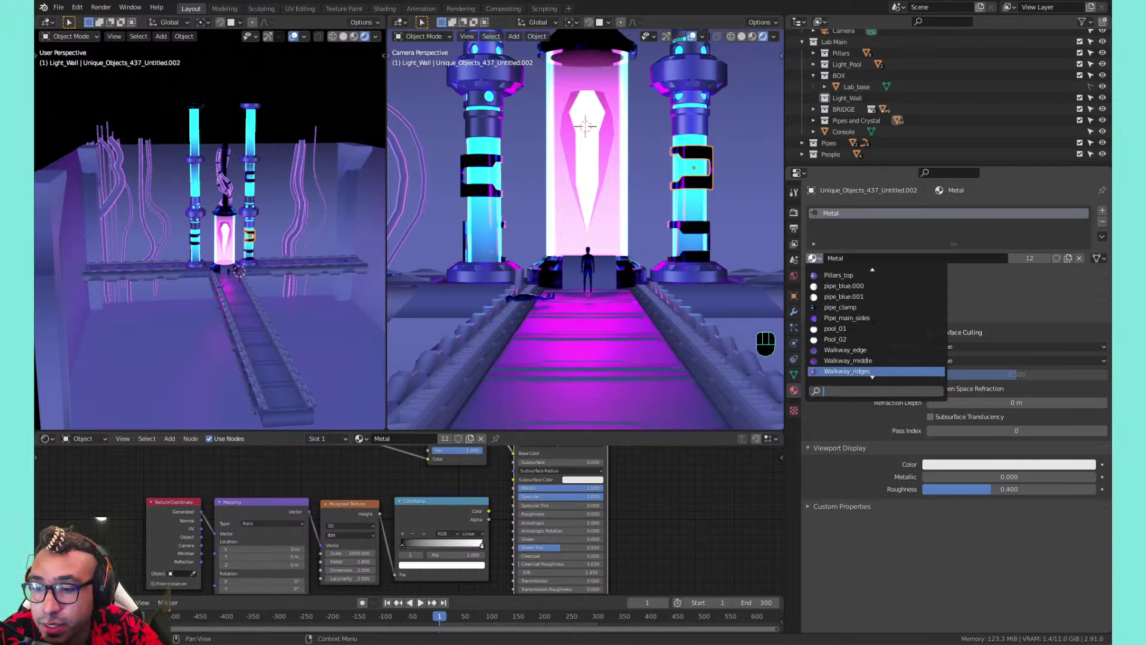
{"action": "left_click", "coordinate": [860, 318]}
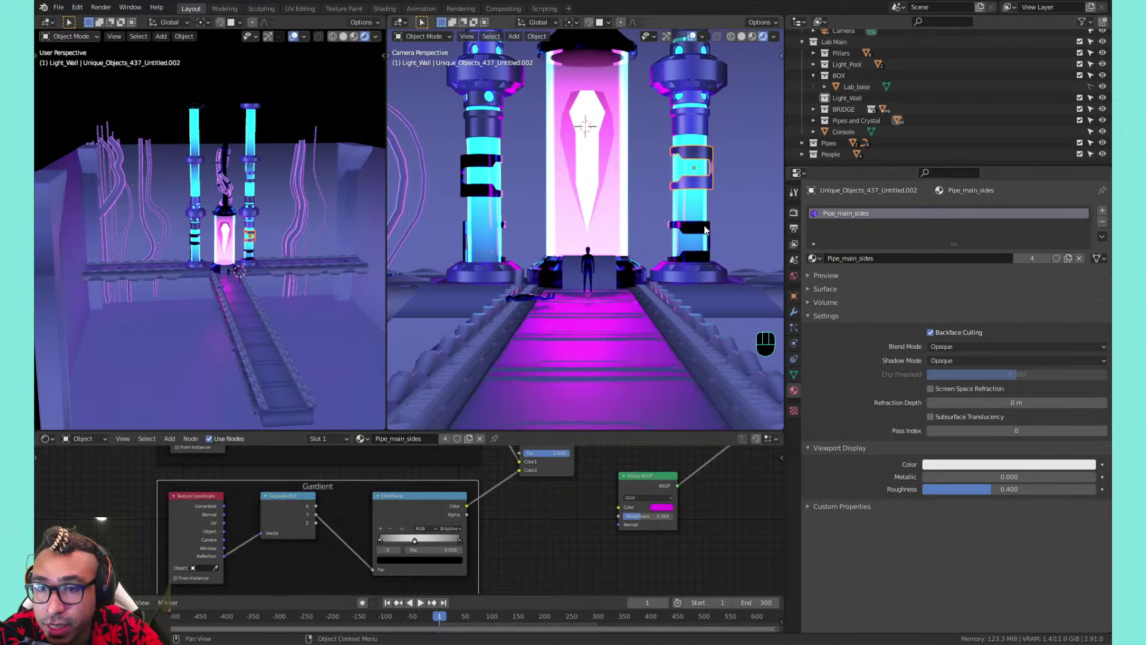
Assign the Pipe_main_sides material to the matching dark sleeve segment on the left pillar
{"action": "left_click", "coordinate": [497, 197]}
{"action": "left_click", "coordinate": [814, 257]}
{"action": "key", "text": "Down"}
{"action": "key", "text": "Down"}
{"action": "key", "text": "Down"}
{"action": "key", "text": "Down"}
{"action": "key", "text": "Down"}
{"action": "key", "text": "Down"}
{"action": "key", "text": "Down"}
{"action": "key", "text": "Down"}
{"action": "key", "text": "Down"}
{"action": "key", "text": "Down"}
{"action": "key", "text": "Down"}
{"action": "key", "text": "Down"}
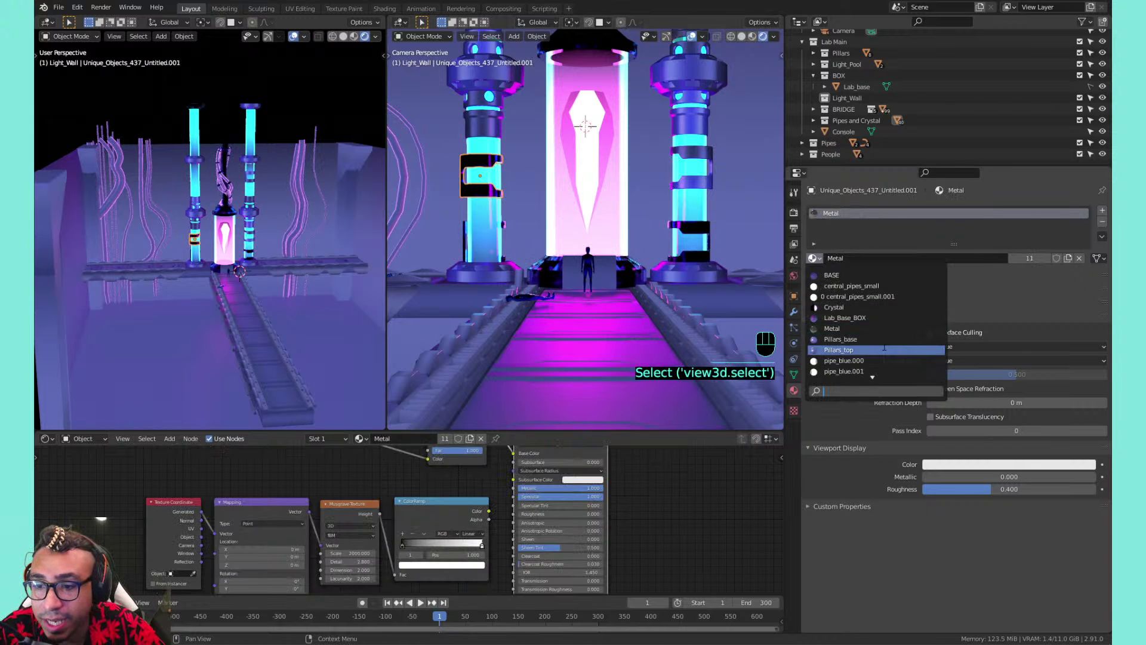
{"action": "key", "text": "Up"}
{"action": "key", "text": "Up"}
{"action": "key", "text": "Up"}
{"action": "key", "text": "Up"}
{"action": "key", "text": "Up"}
{"action": "key", "text": "Up"}
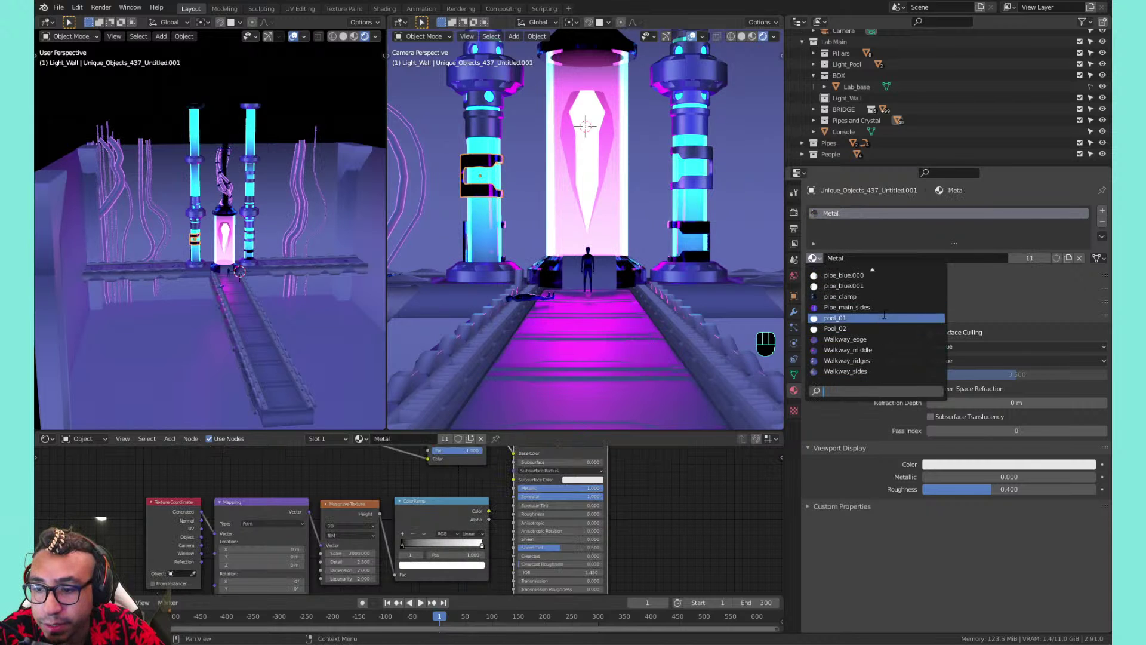
{"action": "key", "text": "Return"}
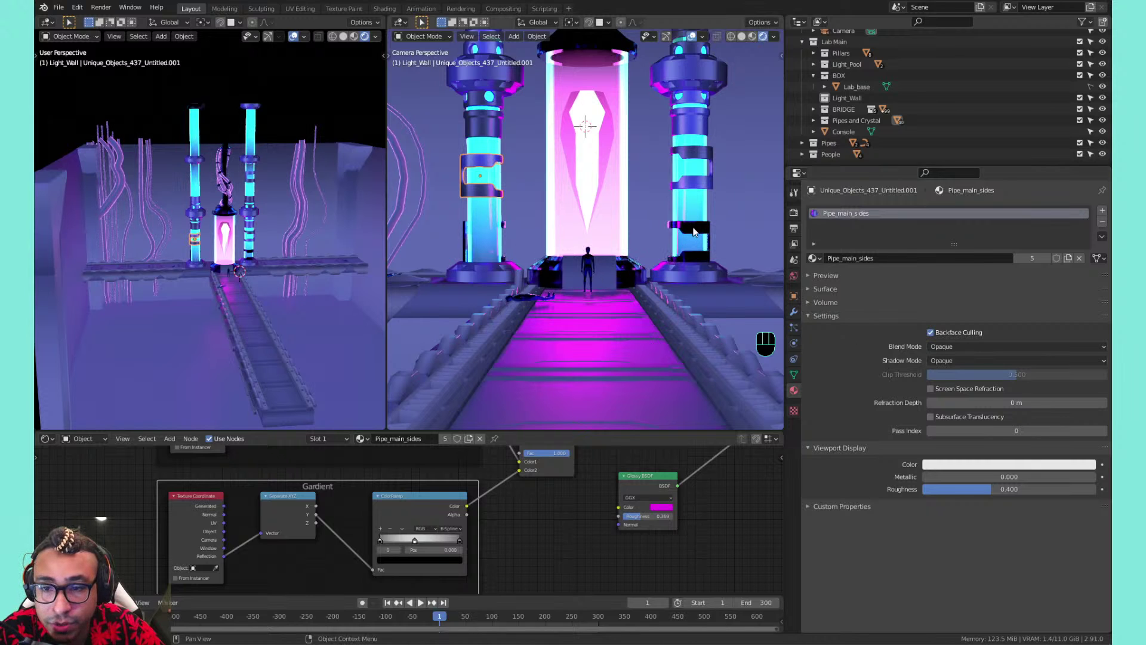
Assign Pipe_main_sides to the lower dark sleeve segment near the right pillar's base
{"action": "left_click", "coordinate": [693, 234]}
{"action": "left_click", "coordinate": [815, 259]}
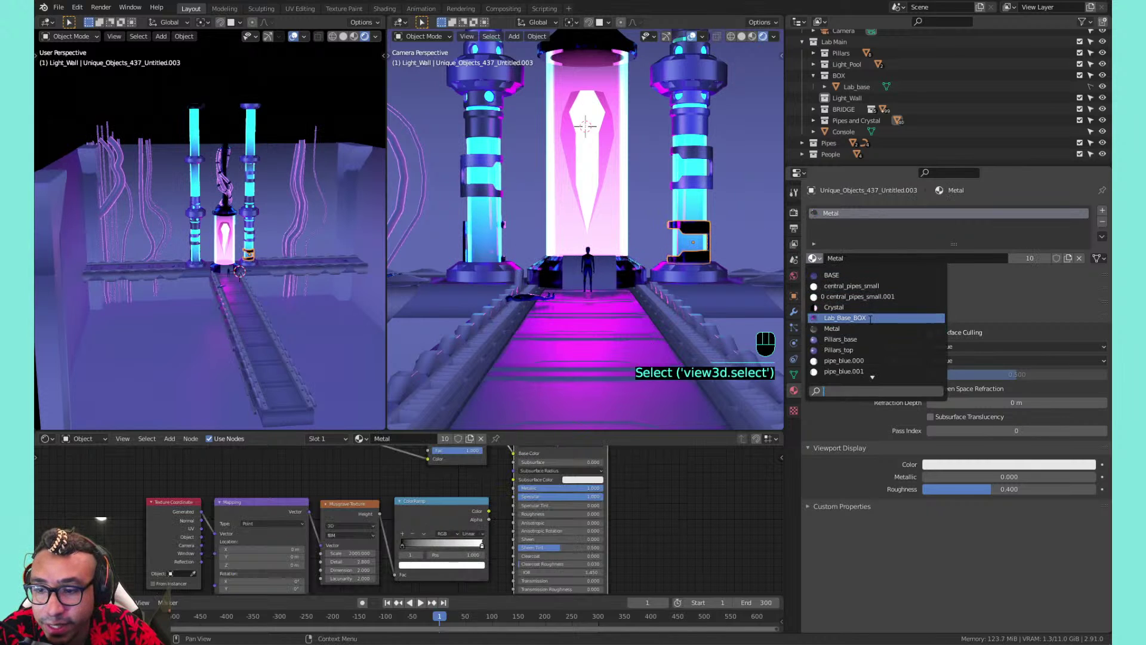
{"action": "scroll", "coordinate": [864, 319], "scroll_direction": "down", "scroll_amount": 13}
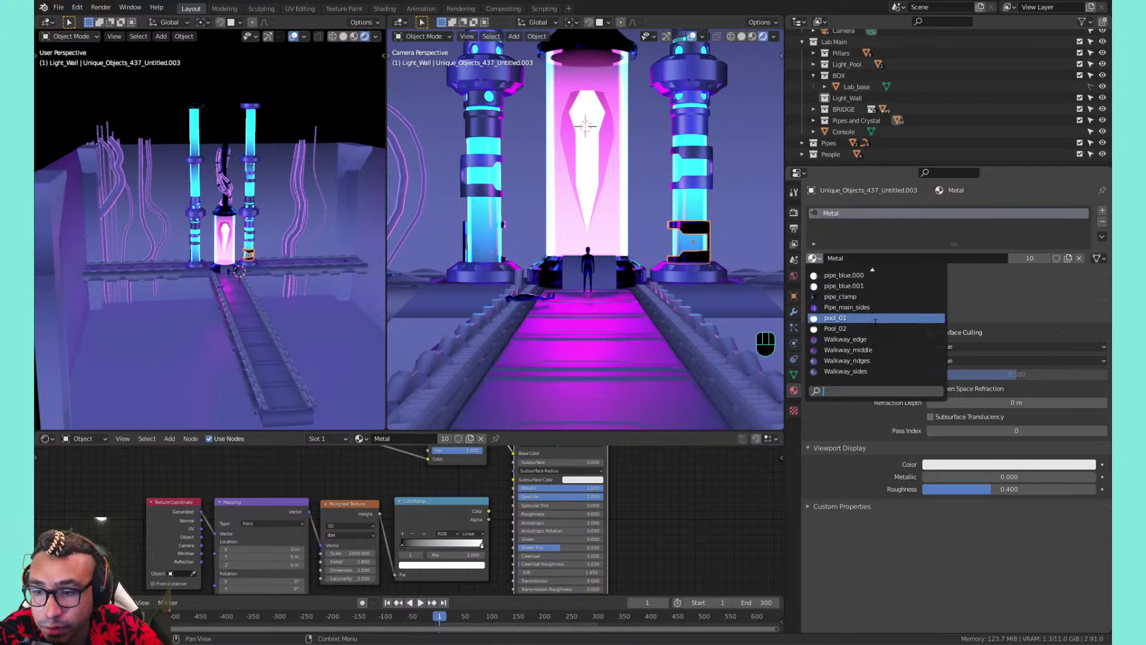
{"action": "left_click", "coordinate": [880, 308]}
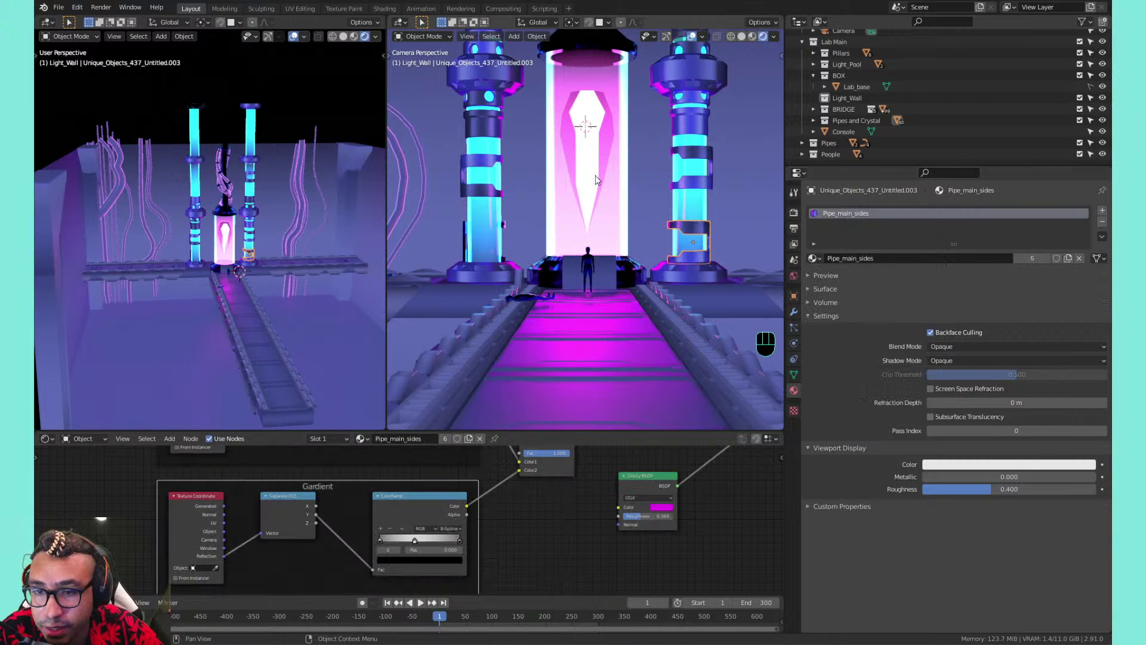
Assign Pipe_main_sides to the wide ring at the top of the central crystal tube
{"action": "scroll", "coordinate": [603, 167], "scroll_direction": "down", "scroll_amount": 2}
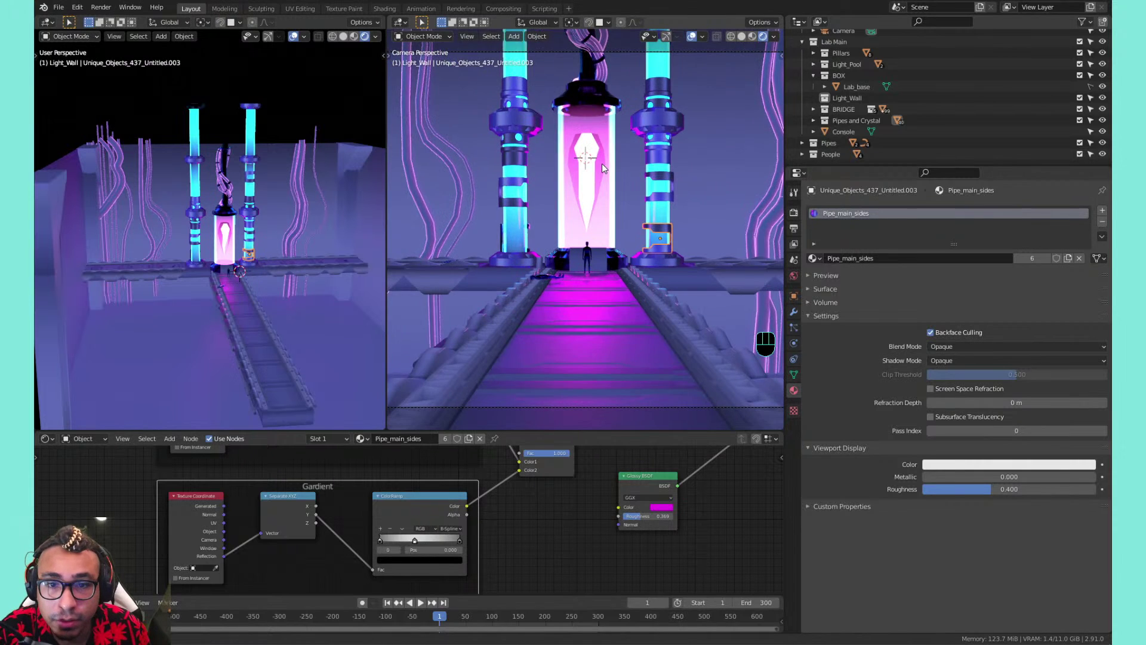
{"action": "scroll", "coordinate": [603, 167], "scroll_direction": "up", "scroll_amount": 4}
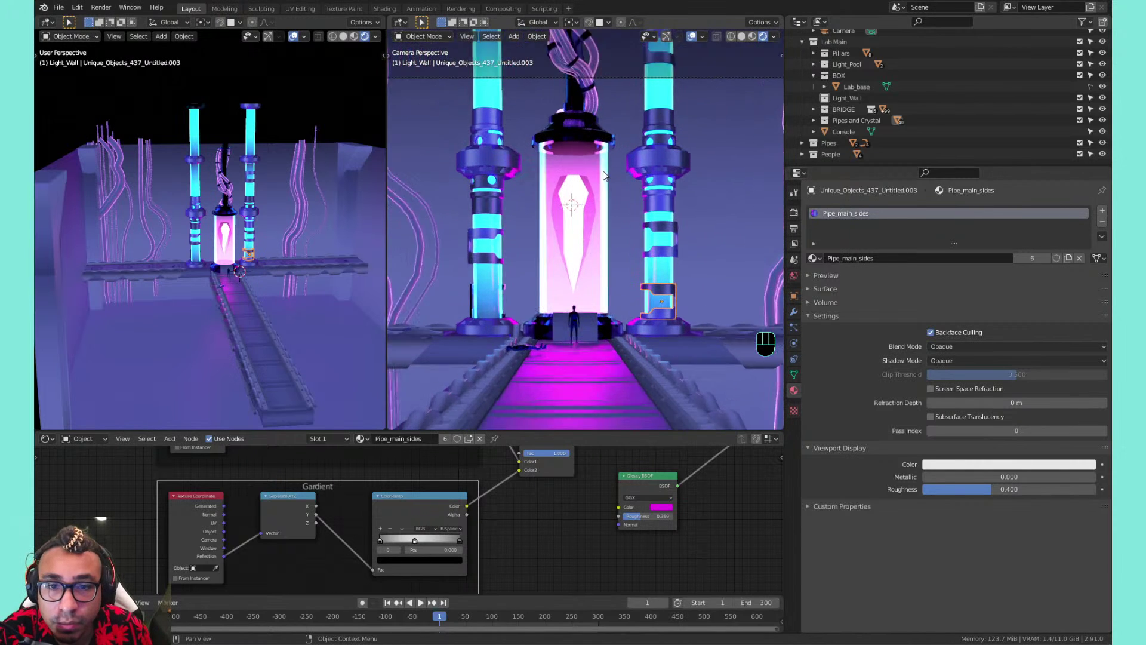
{"action": "left_click", "coordinate": [566, 136]}
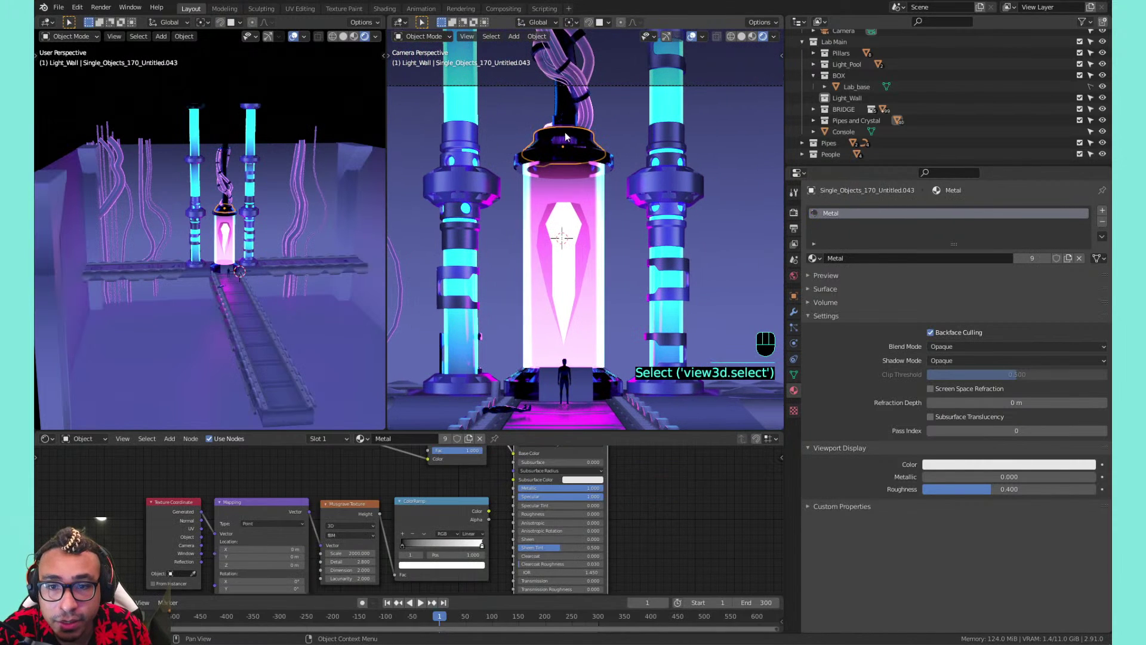
{"action": "left_click", "coordinate": [578, 153]}
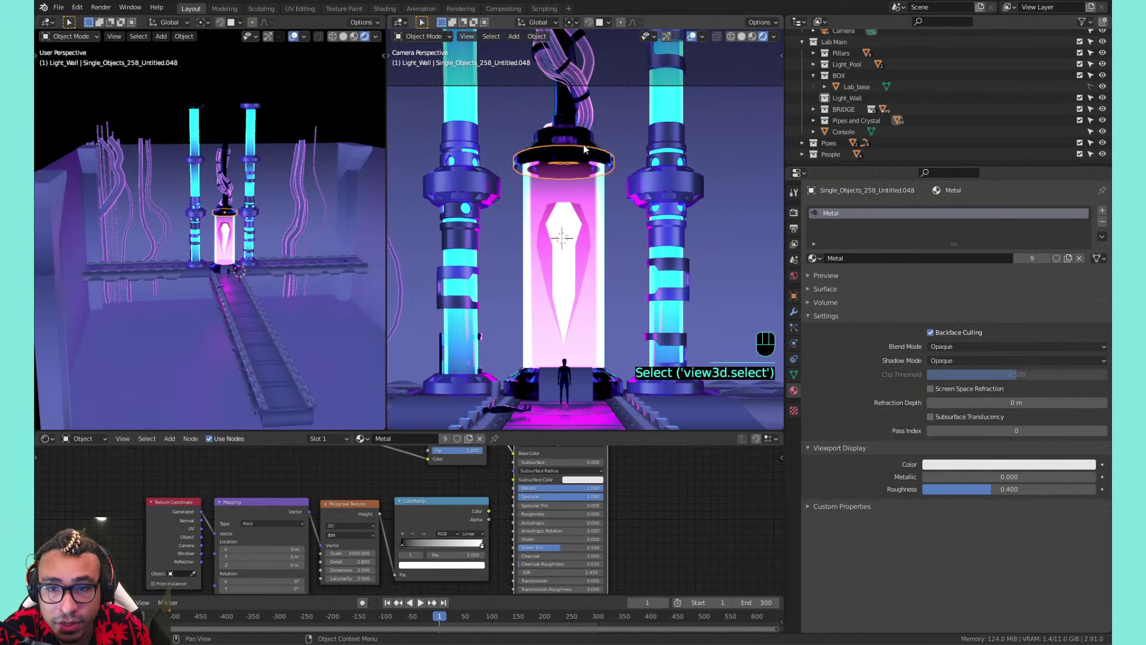
{"action": "left_click", "coordinate": [570, 129]}
{"action": "left_click", "coordinate": [566, 154]}
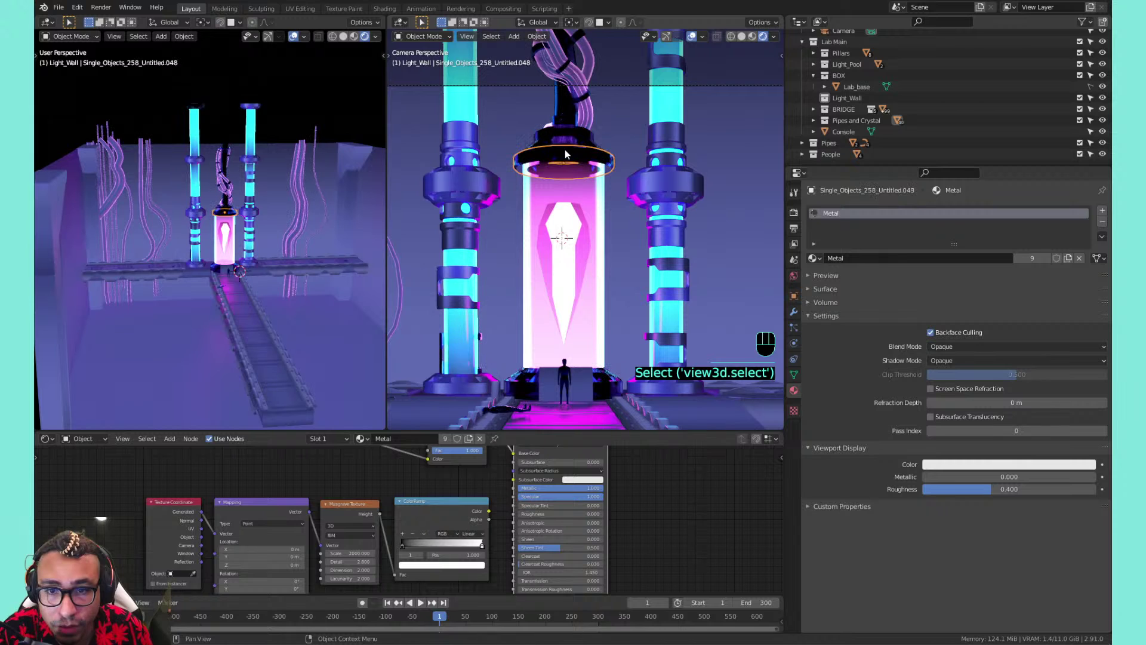
{"action": "left_click", "coordinate": [814, 258]}
{"action": "scroll", "coordinate": [867, 319], "scroll_direction": "down", "scroll_amount": 8}
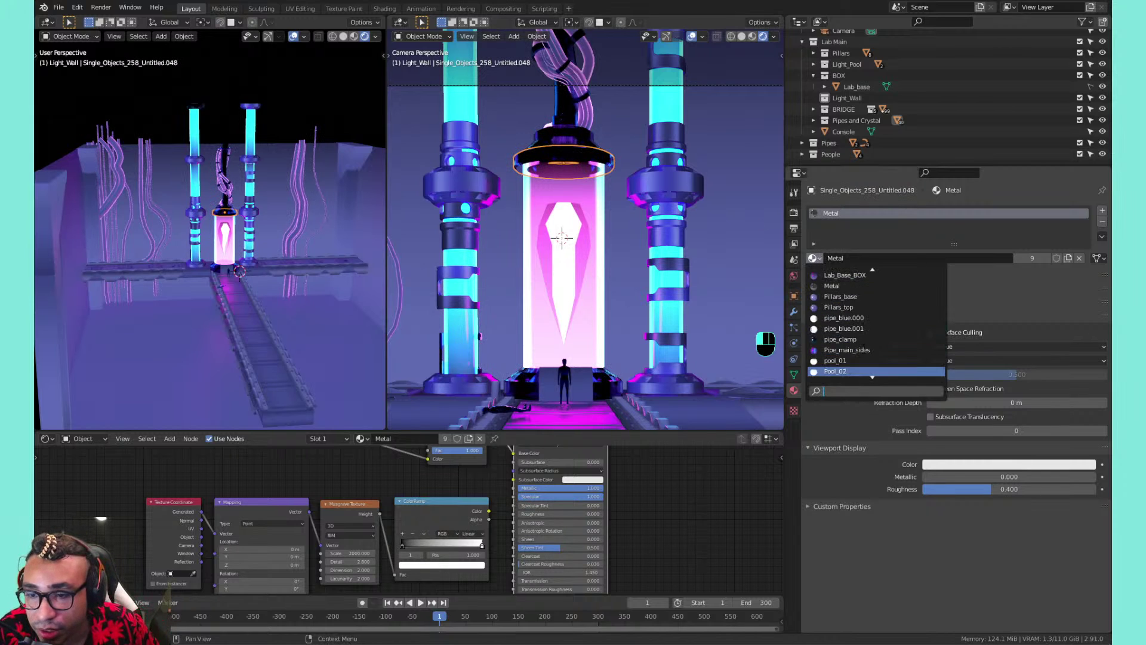
{"action": "left_click", "coordinate": [869, 308]}
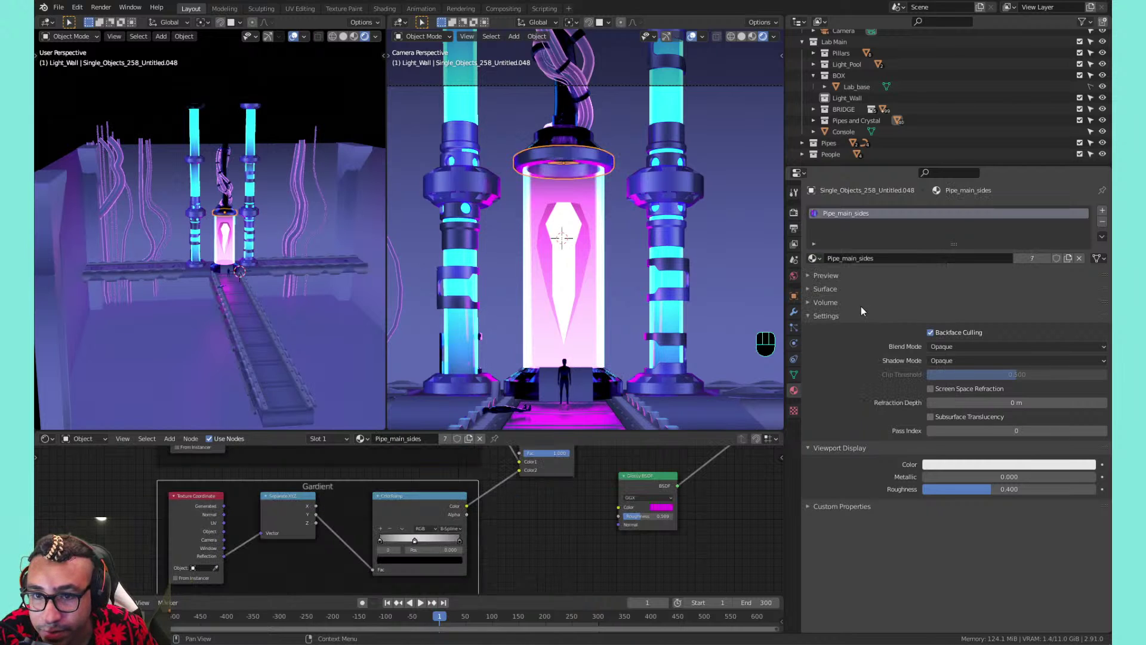
Assign Pipe_main_sides to the dark cap just above the crystal tube's wide top ring
{"action": "left_click", "coordinate": [561, 130]}
{"action": "left_click", "coordinate": [815, 264]}
{"action": "scroll", "coordinate": [861, 338], "scroll_direction": "down", "scroll_amount": 6}
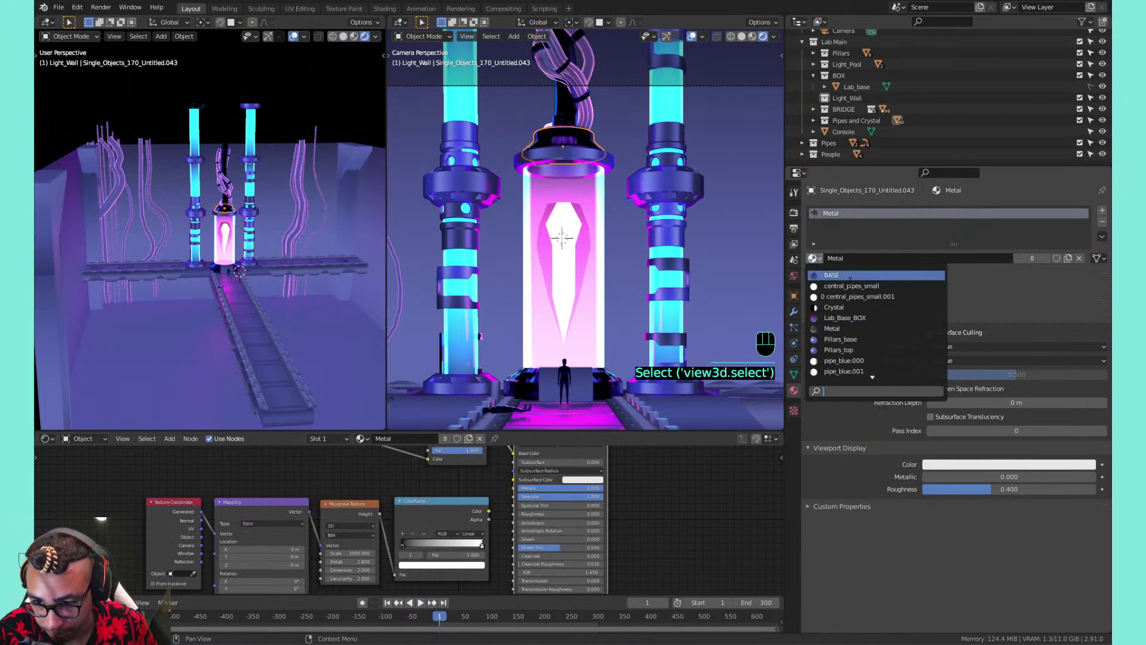
{"action": "scroll", "coordinate": [862, 338], "scroll_direction": "down", "scroll_amount": 7}
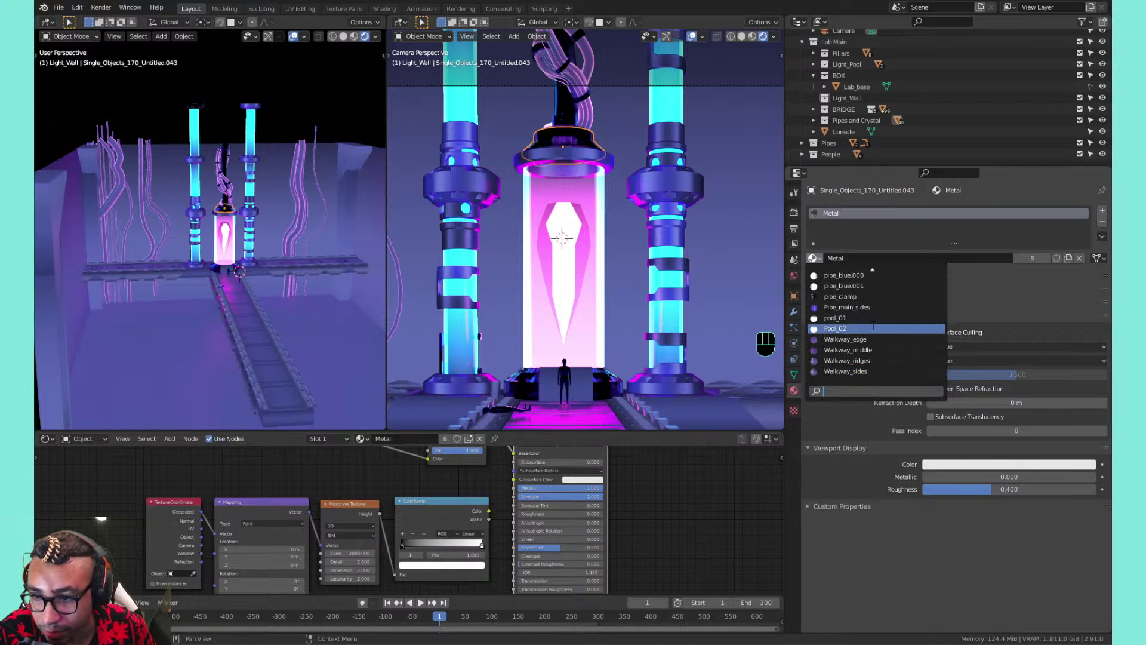
{"action": "scroll", "coordinate": [877, 352], "scroll_direction": "up", "scroll_amount": 12}
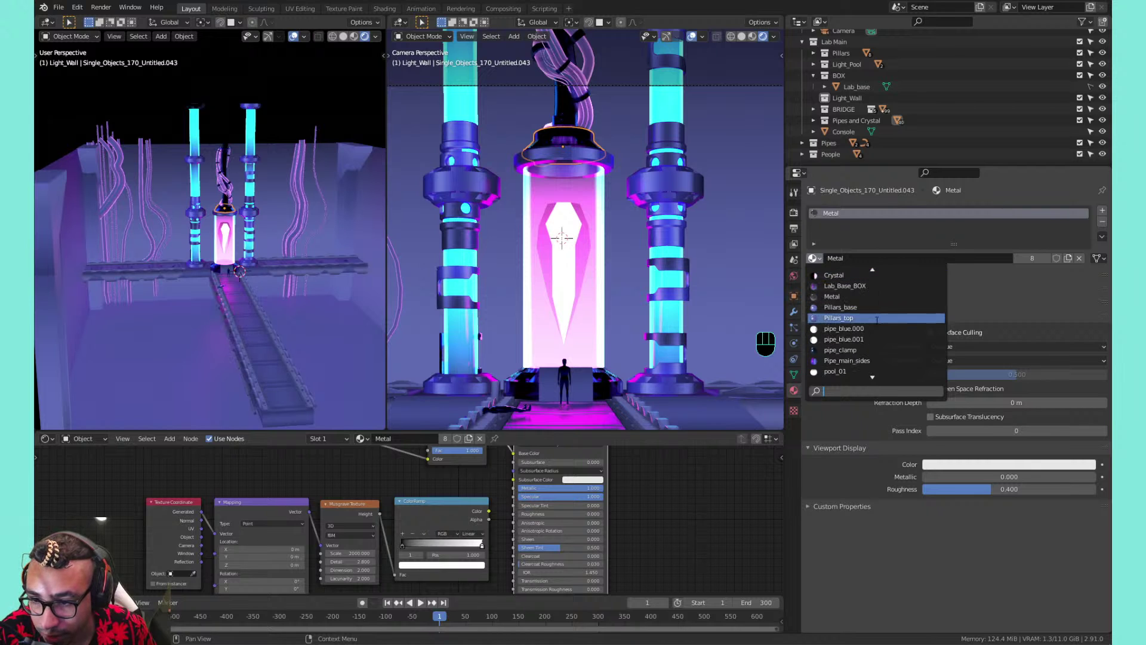
{"action": "left_click", "coordinate": [869, 360]}
Assign Pipe_main_sides to the small Metal collar between the crystal tube's cap and the central pipe
{"action": "left_click", "coordinate": [565, 123]}
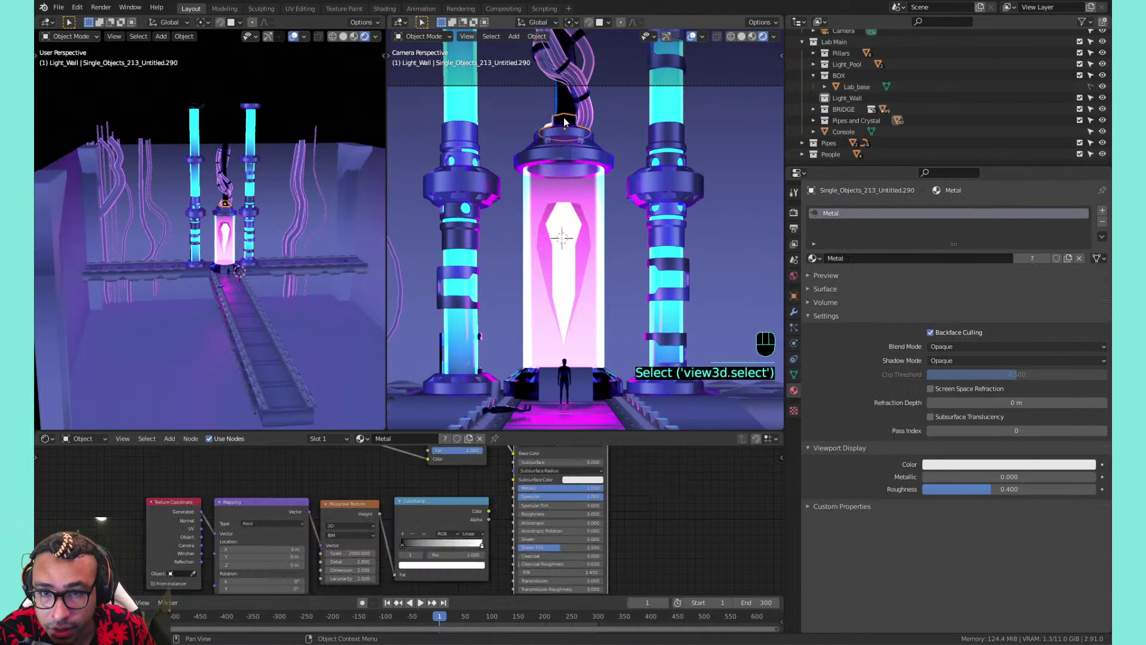
{"action": "left_click", "coordinate": [814, 258]}
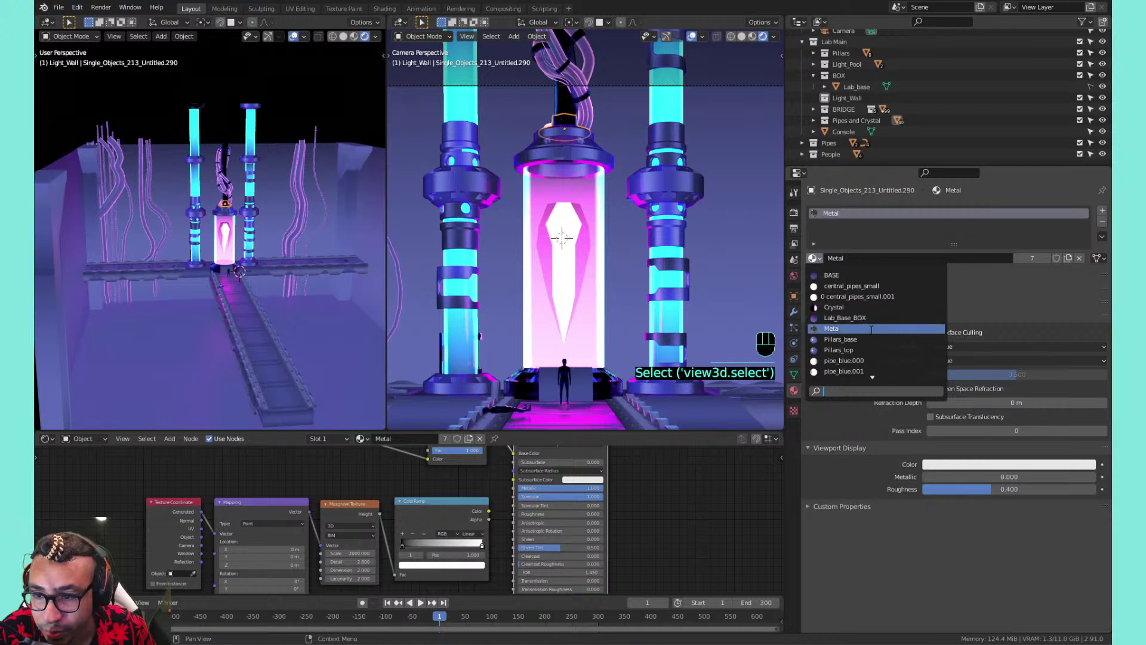
{"action": "scroll", "coordinate": [868, 330], "scroll_direction": "down", "scroll_amount": 3}
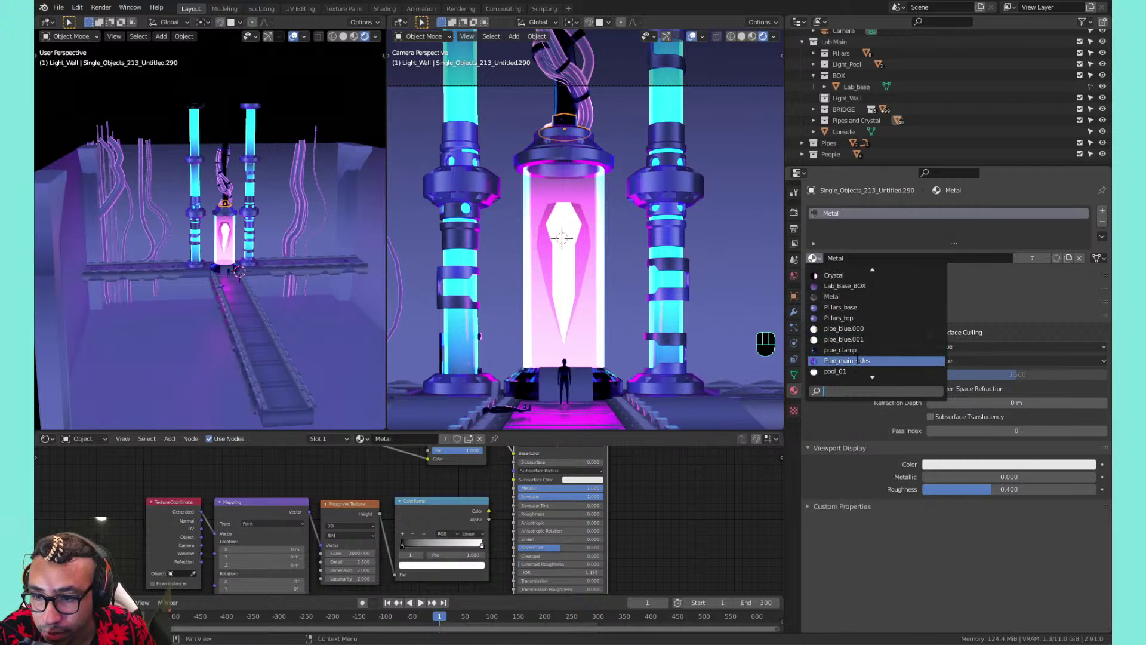
{"action": "left_click", "coordinate": [860, 360]}
Assign Pipe_main_sides to the dark central pipe above the crystal tube
{"action": "left_click", "coordinate": [555, 92]}
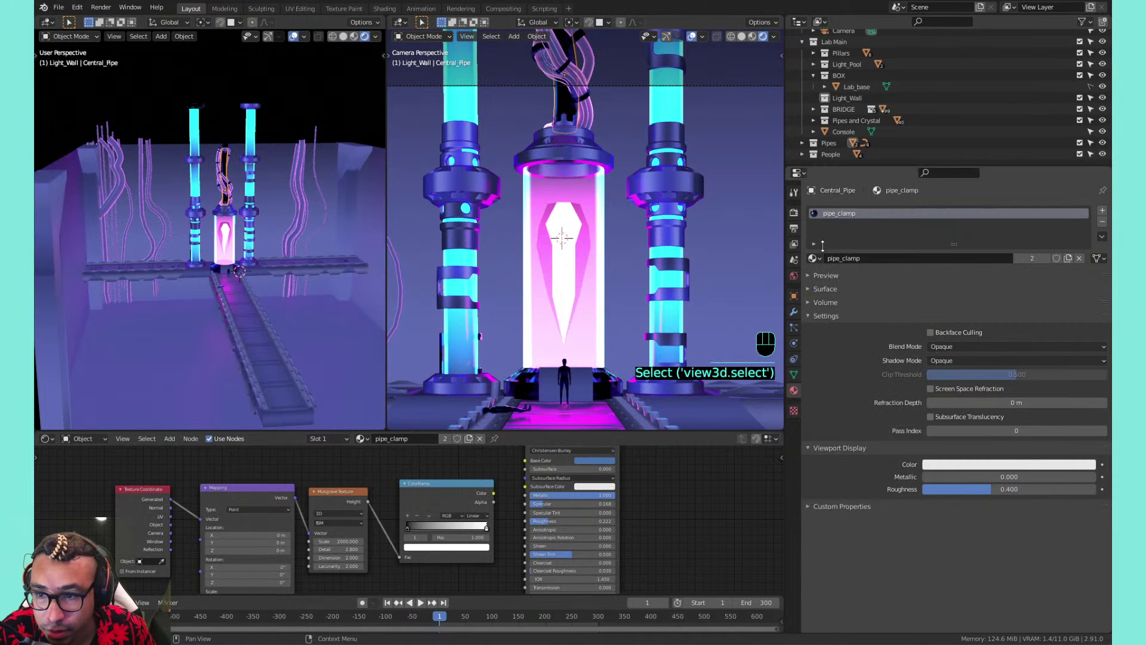
{"action": "left_click", "coordinate": [813, 258]}
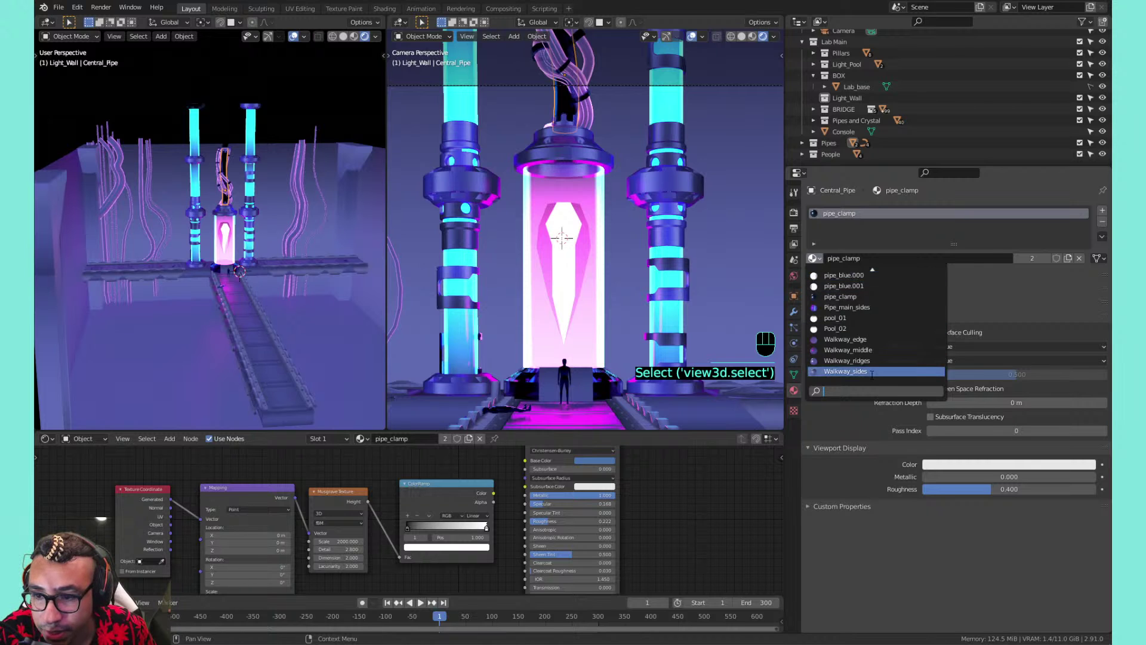
{"action": "left_click", "coordinate": [872, 306]}
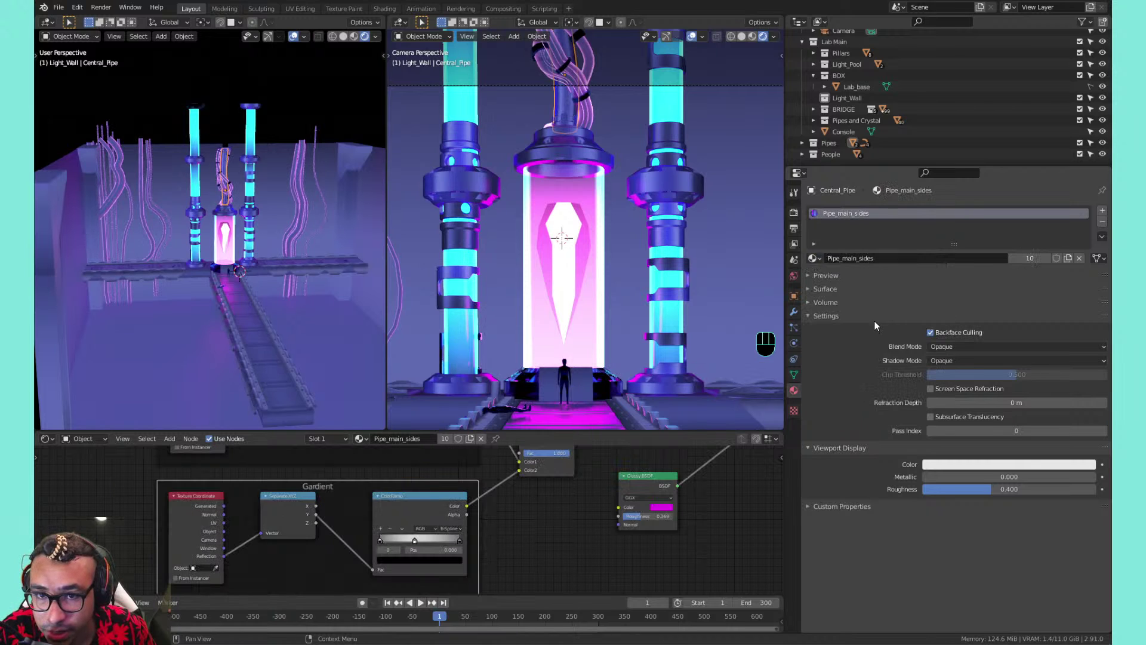
Assign Pipe_main_sides to the Metal base ring at the foot of the crystal tube
{"action": "scroll", "coordinate": [584, 143], "scroll_direction": "up", "scroll_amount": 3}
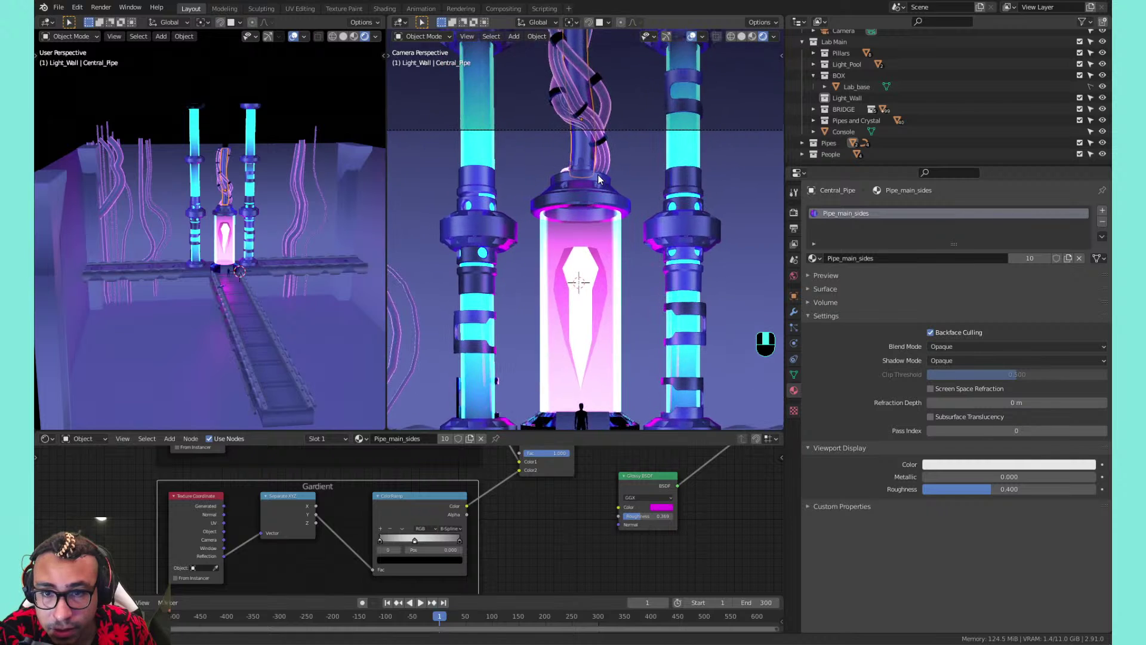
{"action": "left_click", "coordinate": [623, 378]}
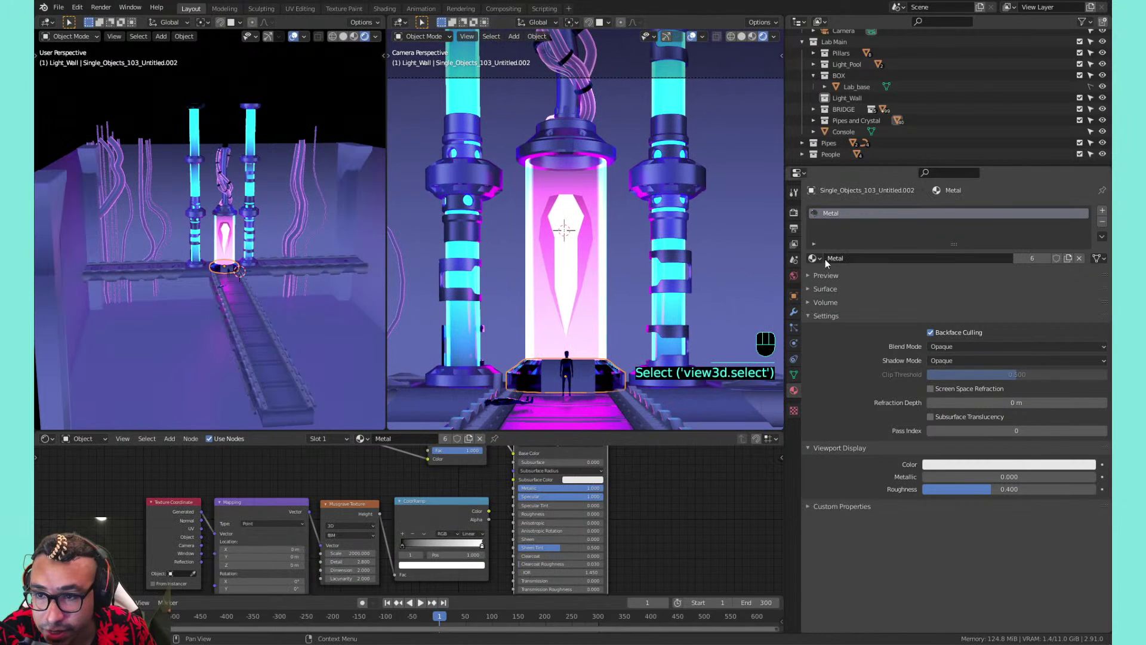
{"action": "left_click", "coordinate": [817, 258]}
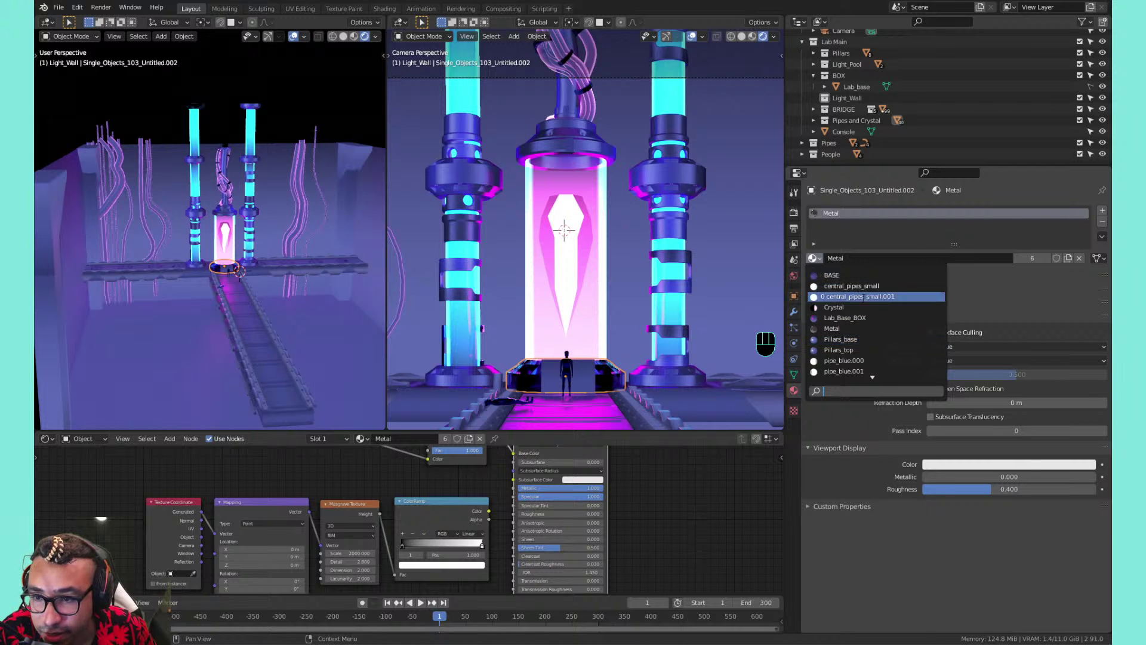
{"action": "scroll", "coordinate": [864, 297], "scroll_direction": "down", "scroll_amount": 10}
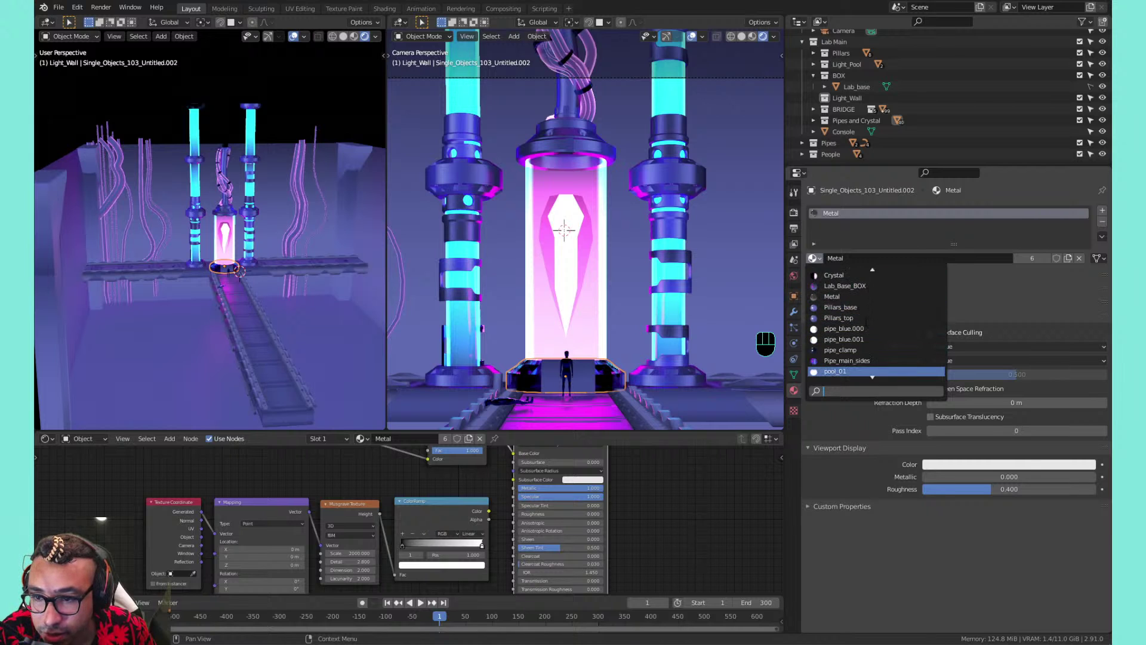
{"action": "left_click", "coordinate": [848, 350]}
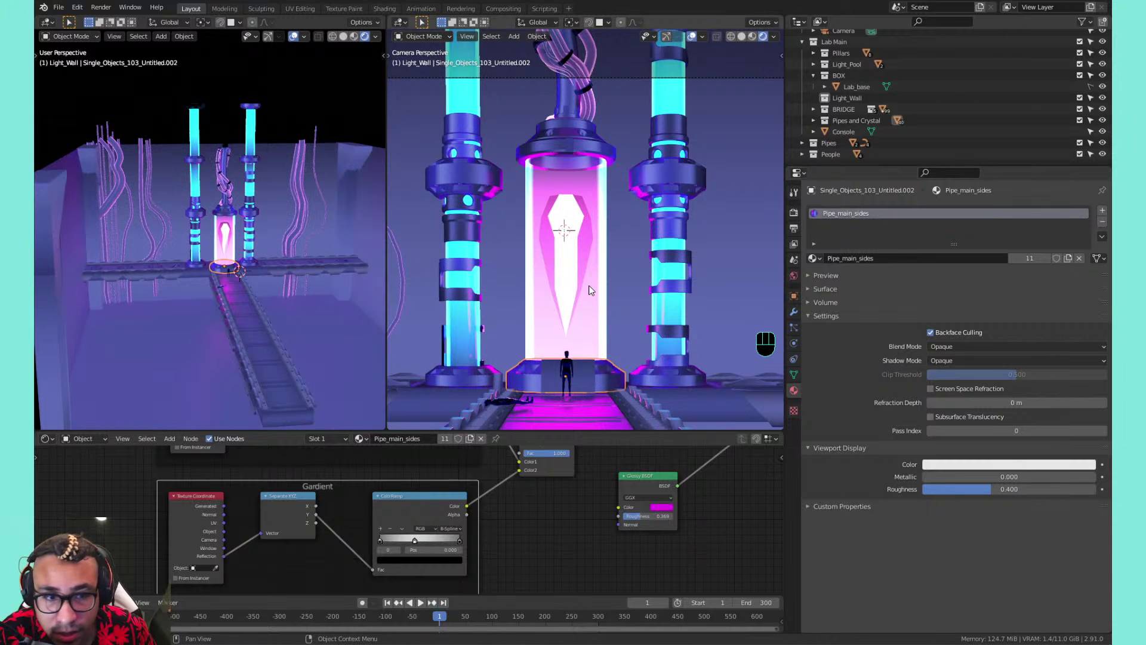
Examine the retextured crystal tube, pillars and walkway up close from a frontal angle in the perspective viewport
{"action": "middle_click_drag", "start_coordinate": [282, 253], "coordinate": [319, 247]}
{"action": "scroll", "coordinate": [261, 232], "scroll_direction": "down", "scroll_amount": 6}
{"action": "middle_click_drag", "start_coordinate": [320, 246], "coordinate": [237, 284]}
{"action": "middle_click_drag", "start_coordinate": [209, 284], "coordinate": [238, 289]}
{"action": "scroll", "coordinate": [239, 289], "scroll_direction": "up", "scroll_amount": 6}
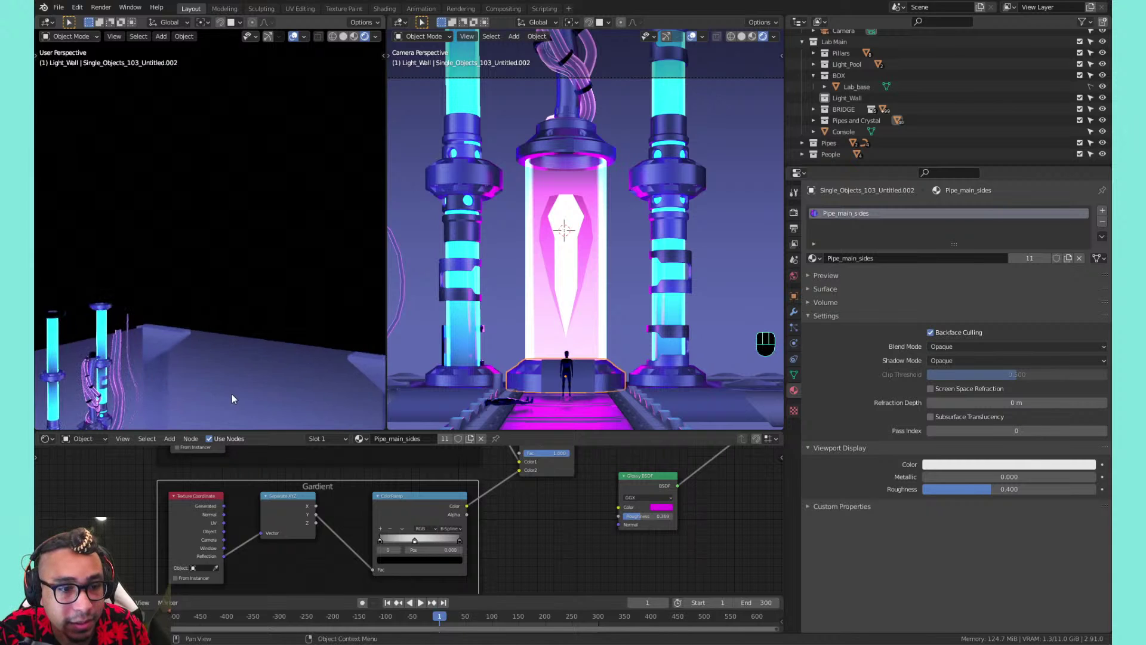
{"action": "middle_click_drag", "start_coordinate": [233, 399], "coordinate": [292, 147], "text": "shift"}
{"action": "mouse_move", "coordinate": [336, 188]}
{"action": "middle_mouse_down", "text": "shift"}
{"action": "mouse_move", "coordinate": [356, 159]}
{"action": "mouse_move", "coordinate": [319, 200]}
{"action": "middle_mouse_up", "text": "shift"}
{"action": "mouse_move", "coordinate": [319, 200]}
{"action": "middle_mouse_down", "text": "shift"}
{"action": "mouse_move", "coordinate": [300, 190]}
{"action": "mouse_move", "coordinate": [309, 200]}
{"action": "middle_mouse_up", "text": "shift"}
{"action": "middle_click_drag", "start_coordinate": [225, 184], "coordinate": [256, 208]}
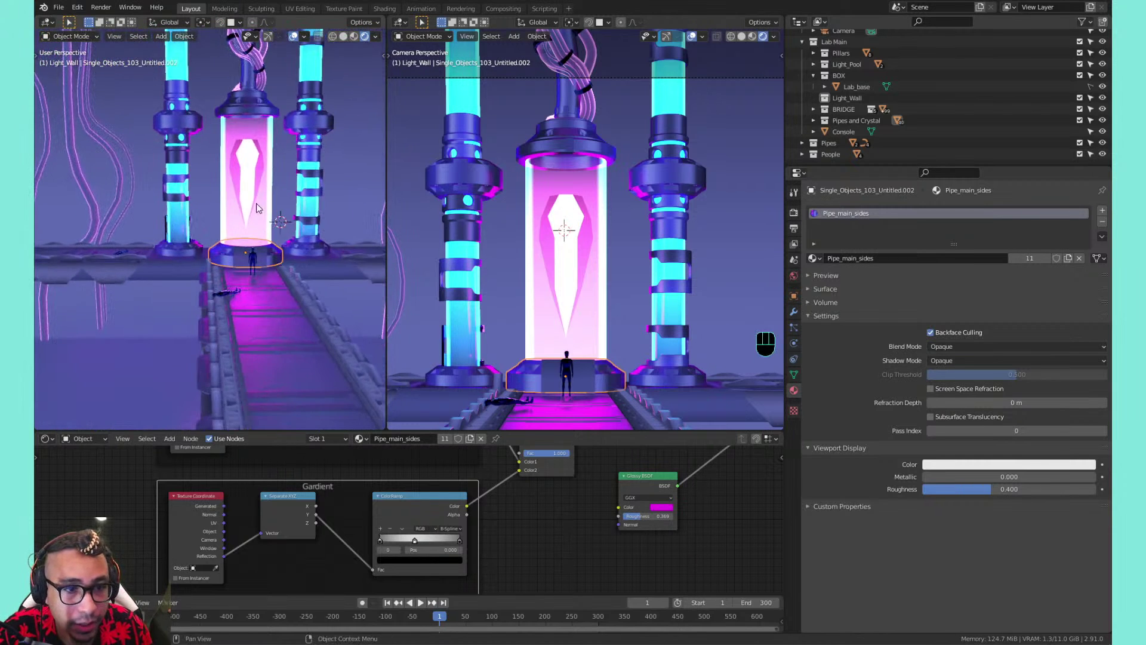
Select the left pillar's segment below the wide collar and move the grey Gardient ColorRamp's middle stop to 0.532 in Pipe_main_sides
{"action": "left_click", "coordinate": [184, 160]}
{"action": "scroll", "coordinate": [182, 155], "scroll_direction": "up", "scroll_amount": 5}
{"action": "middle_click_drag", "start_coordinate": [181, 154], "coordinate": [213, 276], "text": "shift"}
{"action": "scroll", "coordinate": [299, 319], "scroll_direction": "up", "scroll_amount": 3}
{"action": "scroll", "coordinate": [299, 319], "scroll_direction": "down", "scroll_amount": 5}
{"action": "left_click", "coordinate": [189, 247]}
{"action": "left_click", "coordinate": [181, 277]}
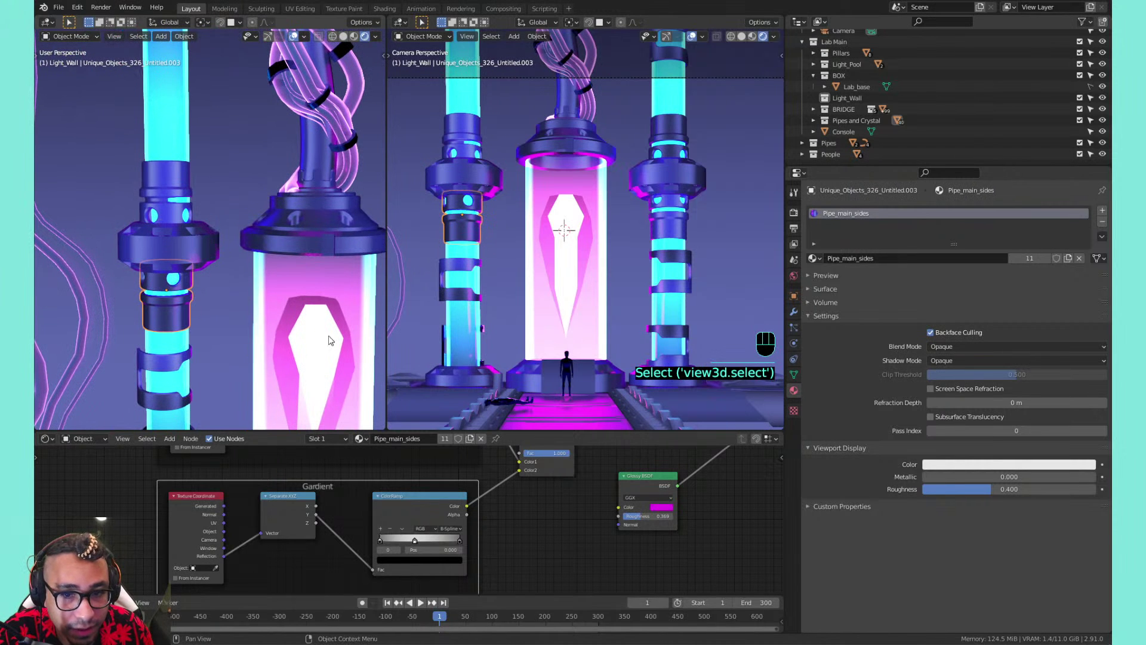
{"action": "scroll", "coordinate": [279, 509], "scroll_direction": "down", "scroll_amount": 6}
{"action": "middle_click_drag", "start_coordinate": [292, 504], "coordinate": [304, 530]}
{"action": "scroll", "coordinate": [418, 546], "scroll_direction": "up", "scroll_amount": 9}
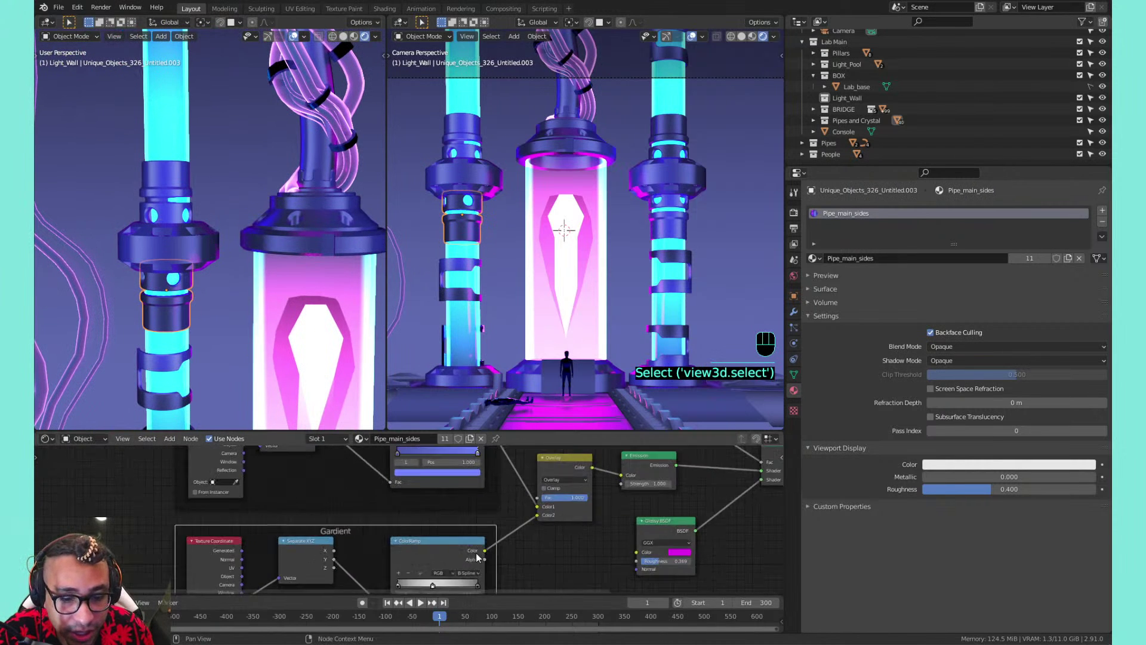
{"action": "middle_click_drag", "start_coordinate": [470, 534], "coordinate": [427, 450]}
{"action": "mouse_move", "coordinate": [398, 522]}
{"action": "left_mouse_down"}
{"action": "mouse_move", "coordinate": [419, 513]}
{"action": "mouse_move", "coordinate": [412, 505]}
{"action": "left_mouse_up"}
{"action": "left_click", "coordinate": [406, 522]}
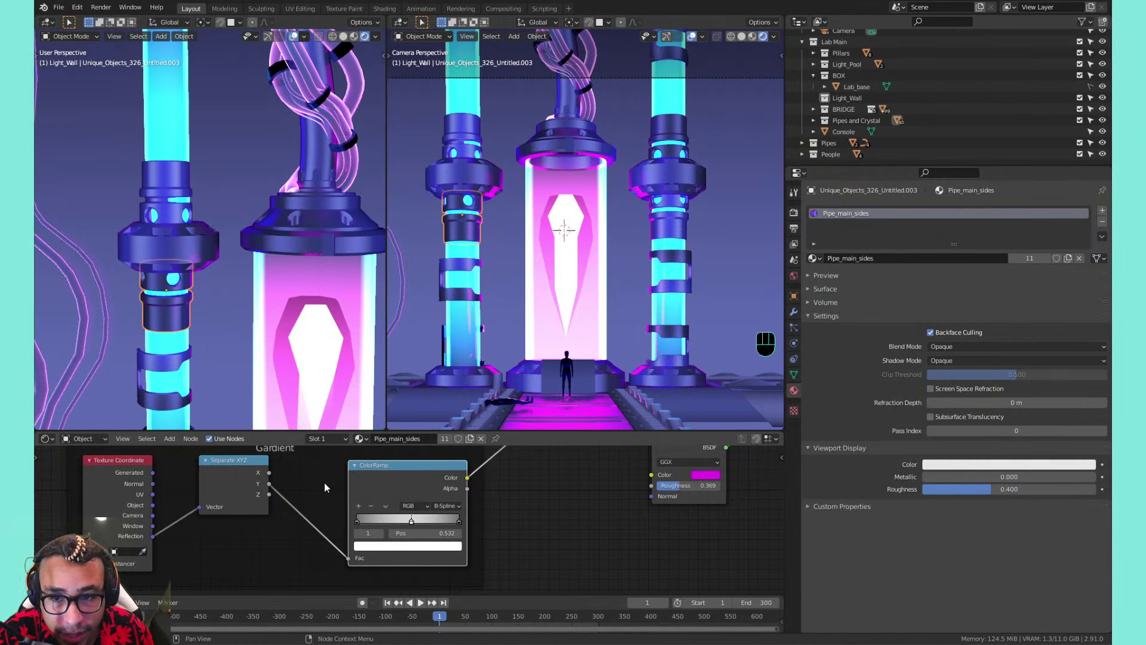
Set the blue ColorRamp's first stop to 0.527 in Pipe_main_sides, keeping Separate XYZ's Y output as its factor after trying Z
{"action": "scroll", "coordinate": [291, 487], "scroll_direction": "down", "scroll_amount": 5}
{"action": "middle_click_drag", "start_coordinate": [326, 465], "coordinate": [337, 519]}
{"action": "scroll", "coordinate": [358, 502], "scroll_direction": "up", "scroll_amount": 5}
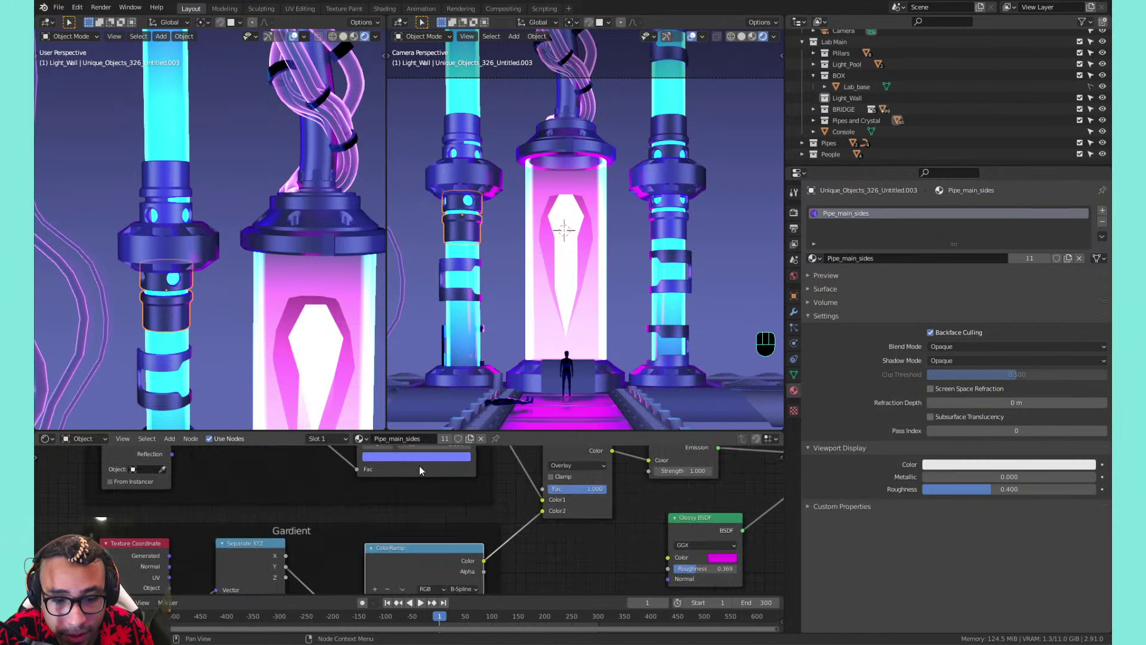
{"action": "middle_click_drag", "start_coordinate": [397, 455], "coordinate": [397, 510]}
{"action": "mouse_move", "coordinate": [365, 490]}
{"action": "left_mouse_down"}
{"action": "mouse_move", "coordinate": [438, 488]}
{"action": "mouse_move", "coordinate": [339, 491]}
{"action": "mouse_move", "coordinate": [399, 479]}
{"action": "mouse_move", "coordinate": [324, 495]}
{"action": "mouse_move", "coordinate": [439, 480]}
{"action": "mouse_move", "coordinate": [332, 495]}
{"action": "left_mouse_up"}
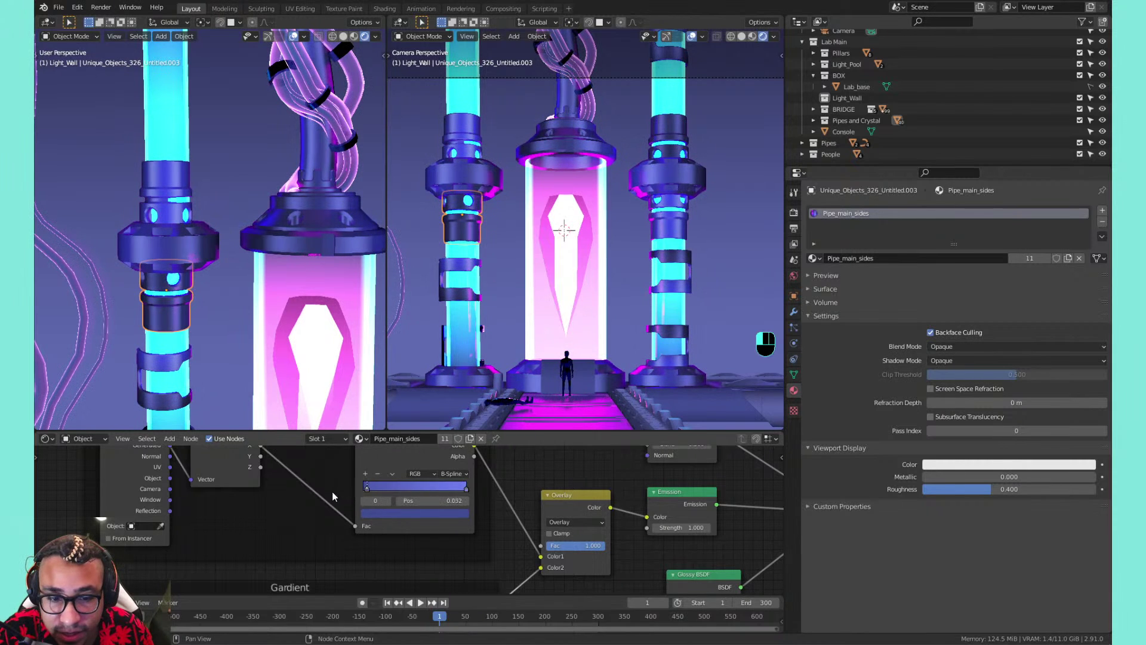
{"action": "middle_click_drag", "start_coordinate": [267, 480], "coordinate": [288, 504]}
{"action": "left_click_drag", "start_coordinate": [279, 491], "coordinate": [374, 553]}
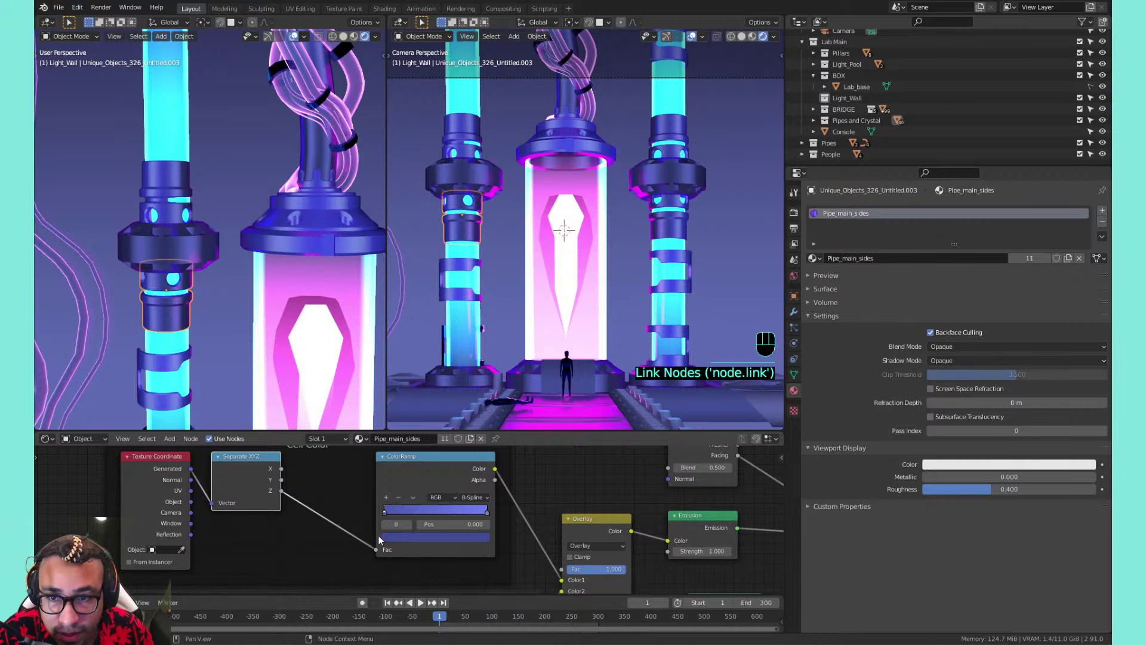
{"action": "mouse_move", "coordinate": [385, 511]}
{"action": "left_mouse_down"}
{"action": "mouse_move", "coordinate": [432, 511]}
{"action": "mouse_move", "coordinate": [384, 507]}
{"action": "left_mouse_up"}
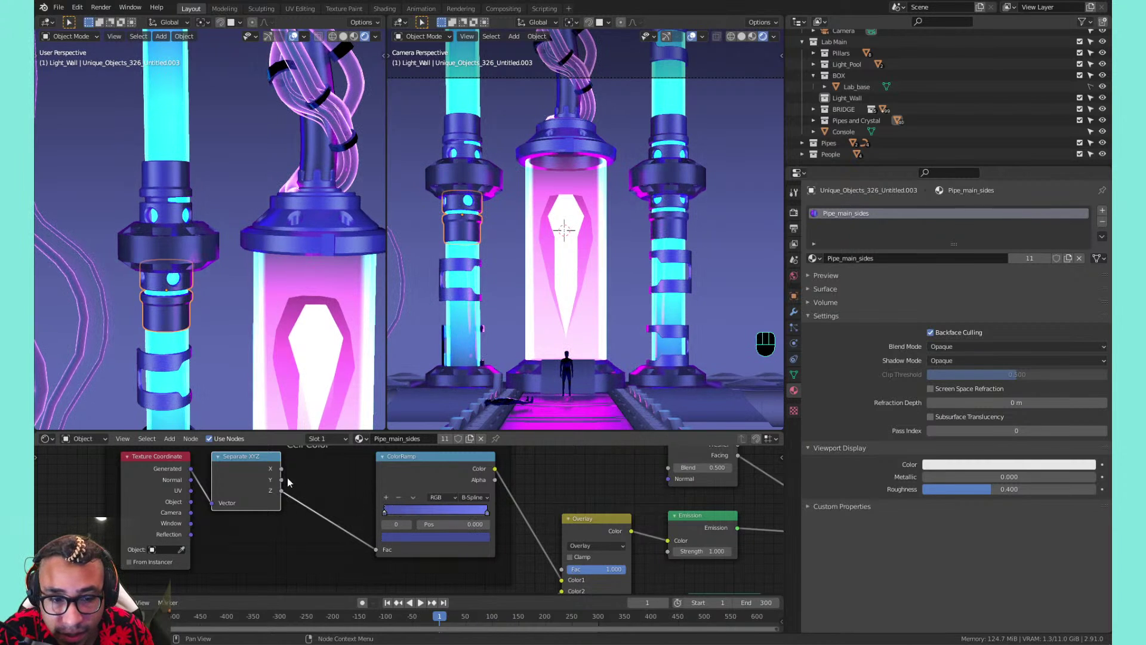
{"action": "mouse_move", "coordinate": [281, 480]}
{"action": "left_mouse_down"}
{"action": "mouse_move", "coordinate": [377, 548]}
{"action": "mouse_move", "coordinate": [414, 511]}
{"action": "mouse_move", "coordinate": [465, 508]}
{"action": "mouse_move", "coordinate": [445, 508]}
{"action": "left_mouse_up"}
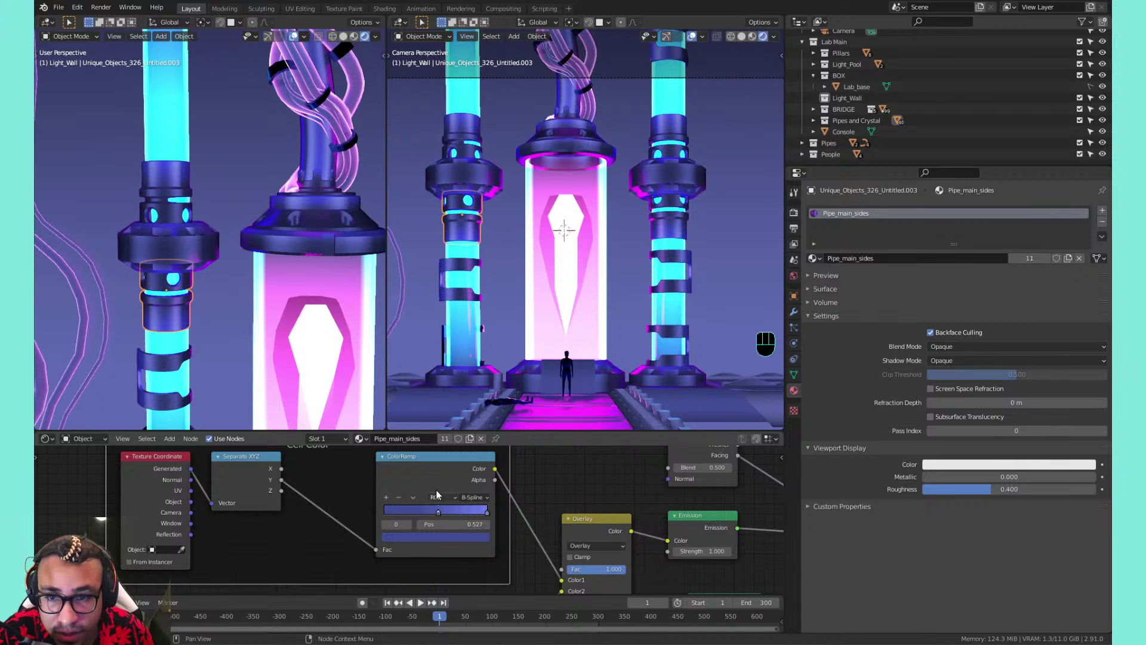
Examine the whole composition in the camera view and the Gardient nodes of the left pillar segment's material
{"action": "left_click", "coordinate": [543, 297]}
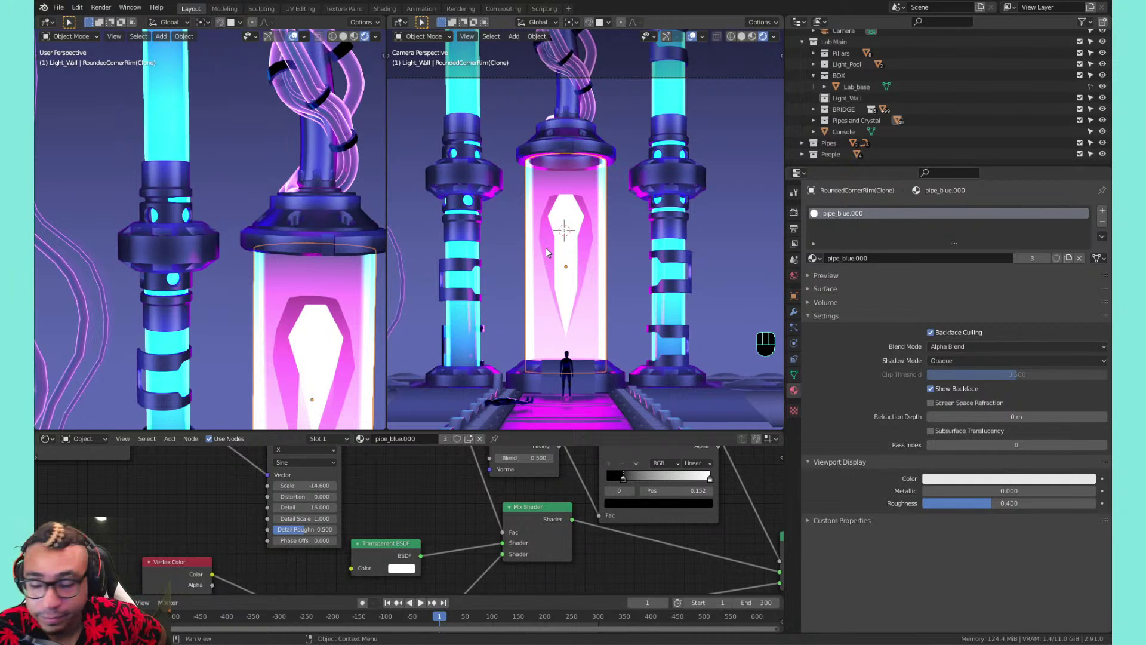
{"action": "scroll", "coordinate": [537, 252], "scroll_direction": "down", "scroll_amount": 3}
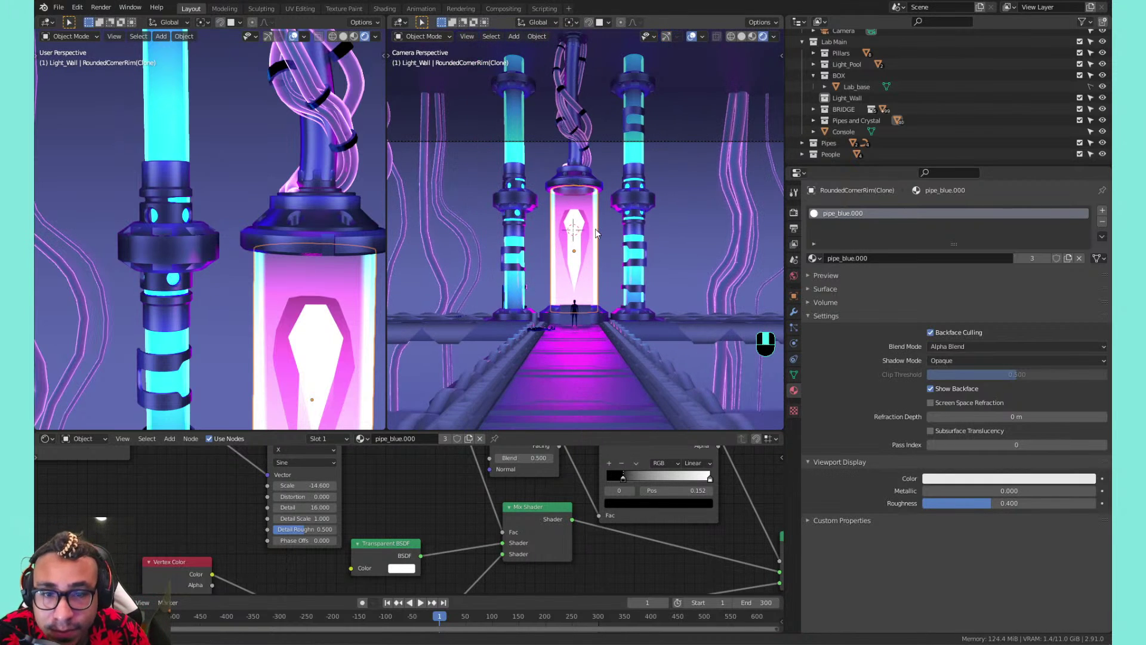
{"action": "middle_click_drag", "start_coordinate": [596, 228], "coordinate": [600, 158], "text": "shift"}
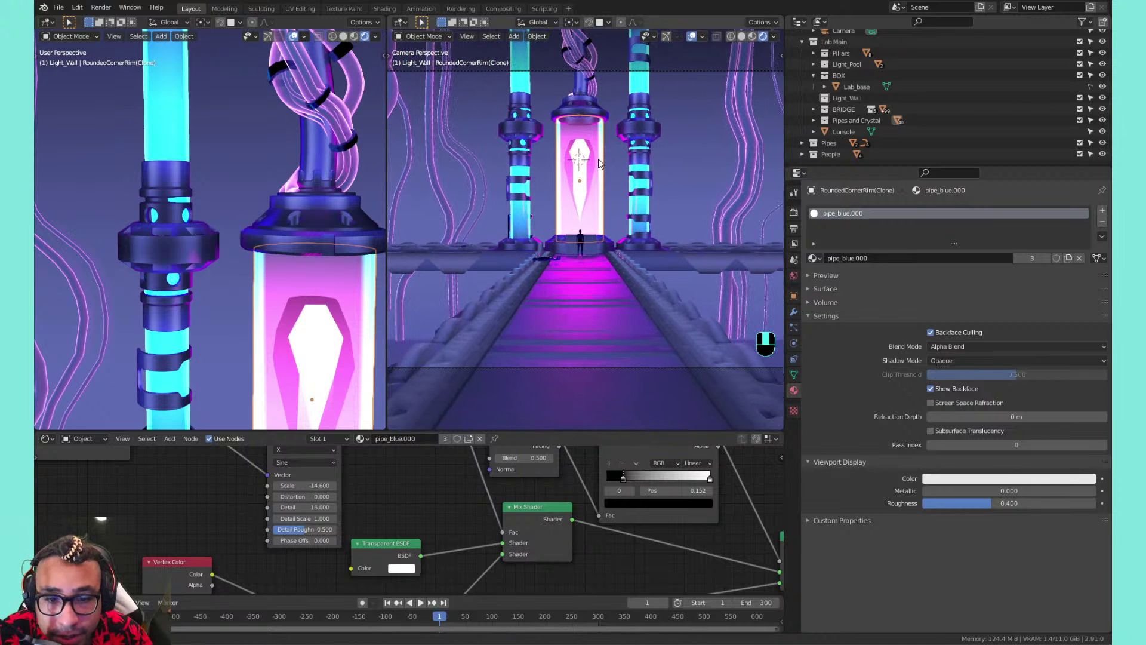
{"action": "scroll", "coordinate": [613, 158], "scroll_direction": "down", "scroll_amount": 1}
{"action": "scroll", "coordinate": [615, 162], "scroll_direction": "up", "scroll_amount": 1}
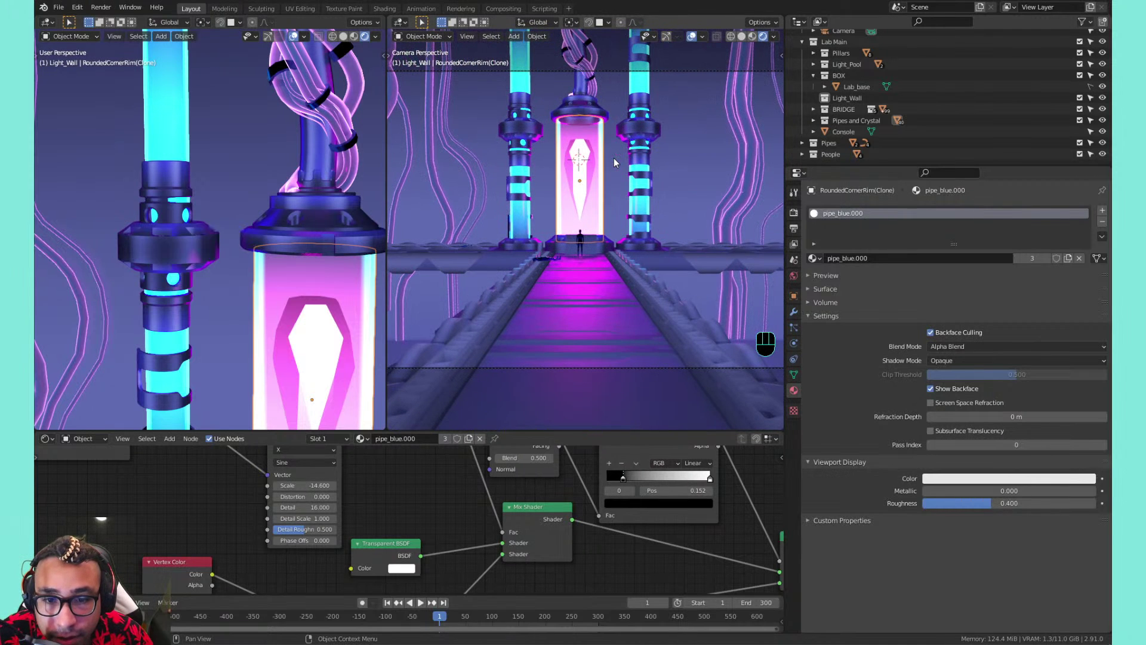
{"action": "left_click", "coordinate": [528, 160]}
{"action": "scroll", "coordinate": [310, 524], "scroll_direction": "left", "scroll_amount": 2, "text": "ctrl"}
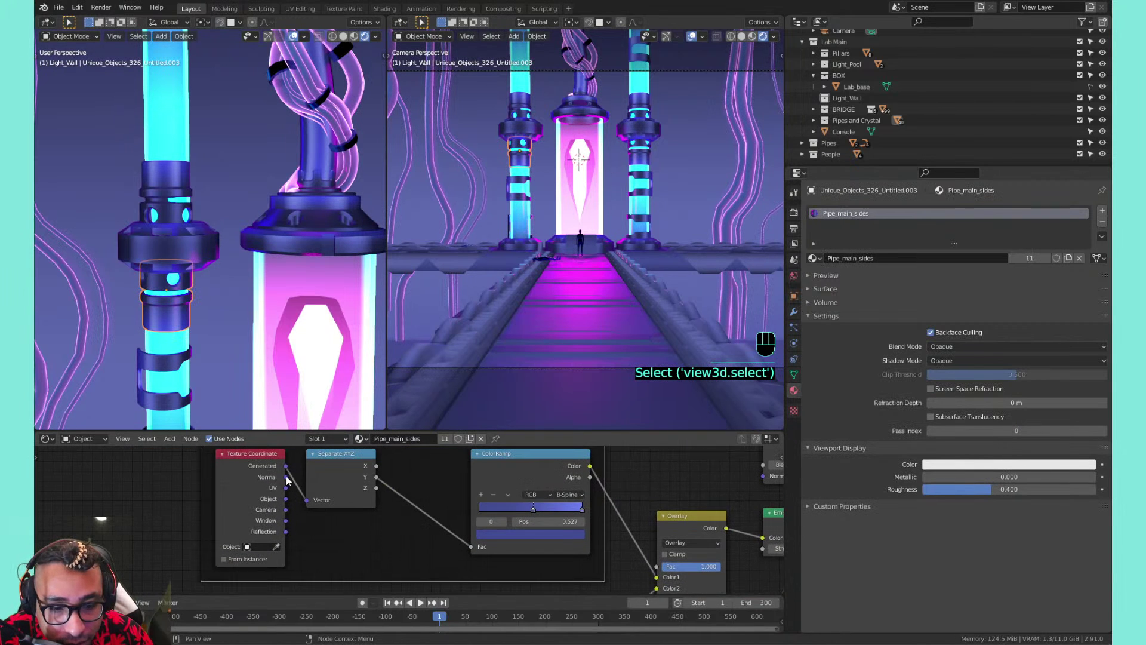
{"action": "scroll", "coordinate": [290, 475], "scroll_direction": "down", "scroll_amount": 5}
{"action": "middle_click_drag", "start_coordinate": [290, 474], "coordinate": [379, 459]}
{"action": "middle_click_drag", "start_coordinate": [399, 500], "coordinate": [387, 585]}
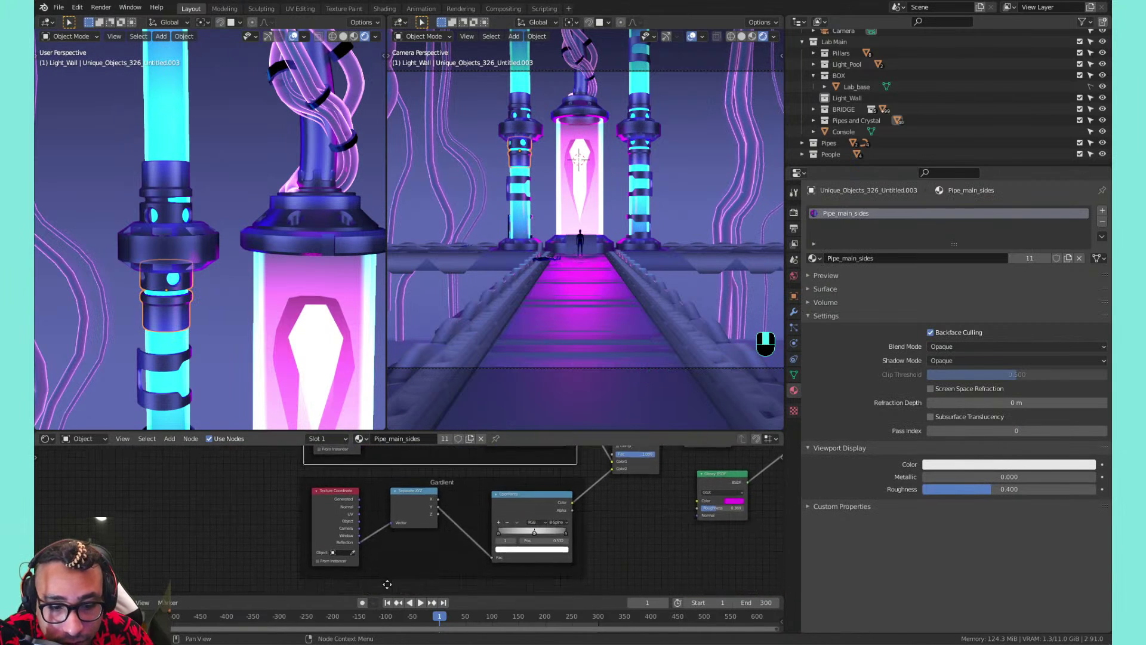
{"action": "scroll", "coordinate": [374, 549], "scroll_direction": "up", "scroll_amount": 3}
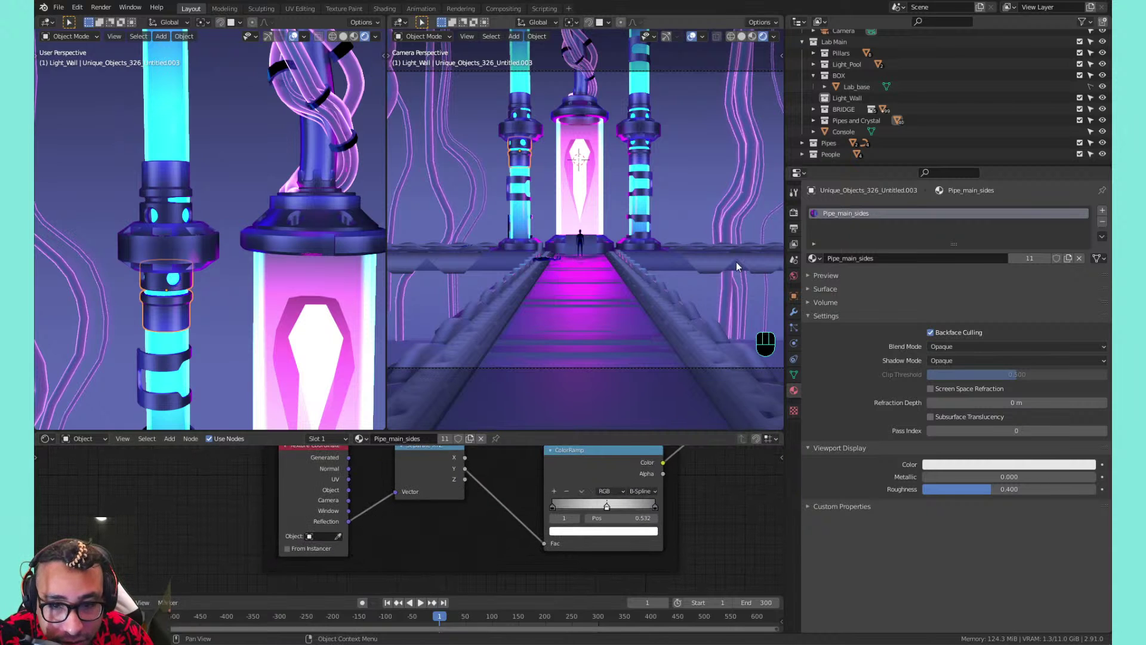
Connect the Texture Coordinate Reflection output to the Gardient Separate XYZ vector in the walkway's Walkway_middle material
{"action": "middle_click_drag", "start_coordinate": [676, 296], "coordinate": [598, 200], "text": "shift"}
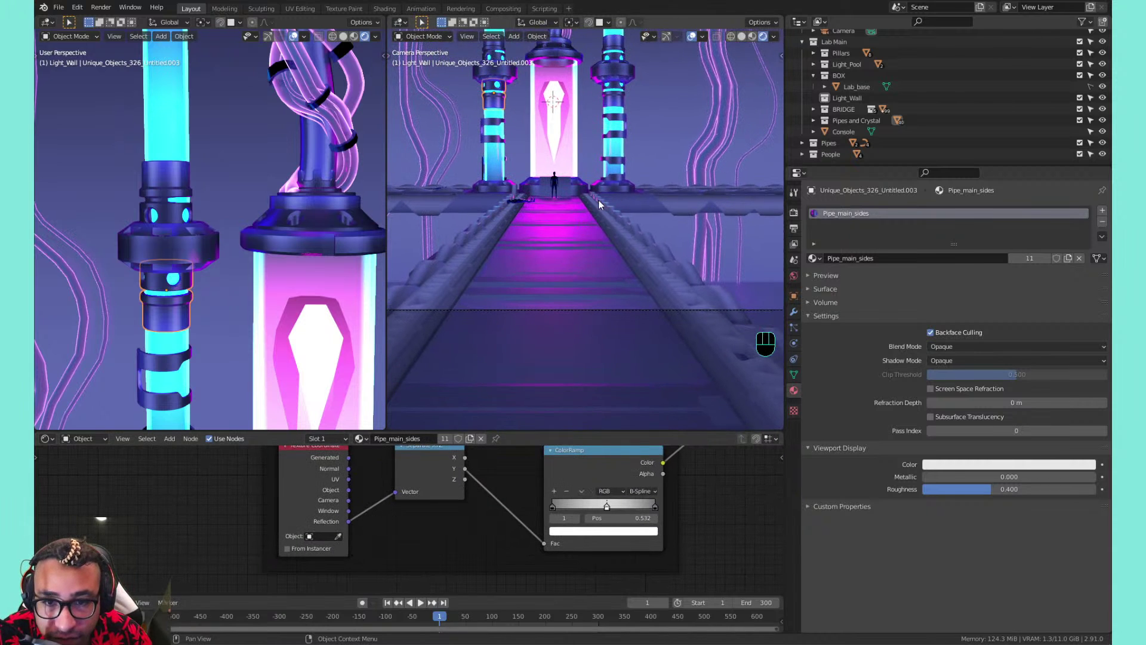
{"action": "left_click", "coordinate": [550, 228]}
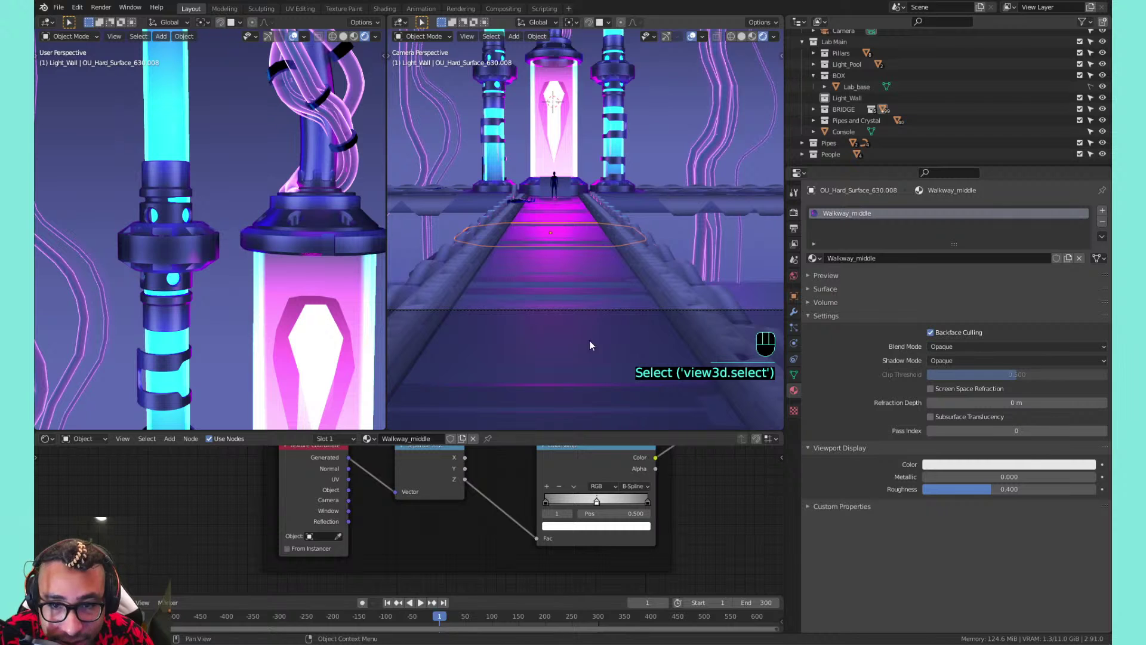
{"action": "scroll", "coordinate": [382, 518], "scroll_direction": "up", "scroll_amount": 1}
{"action": "left_click_drag", "start_coordinate": [338, 521], "coordinate": [392, 485]}
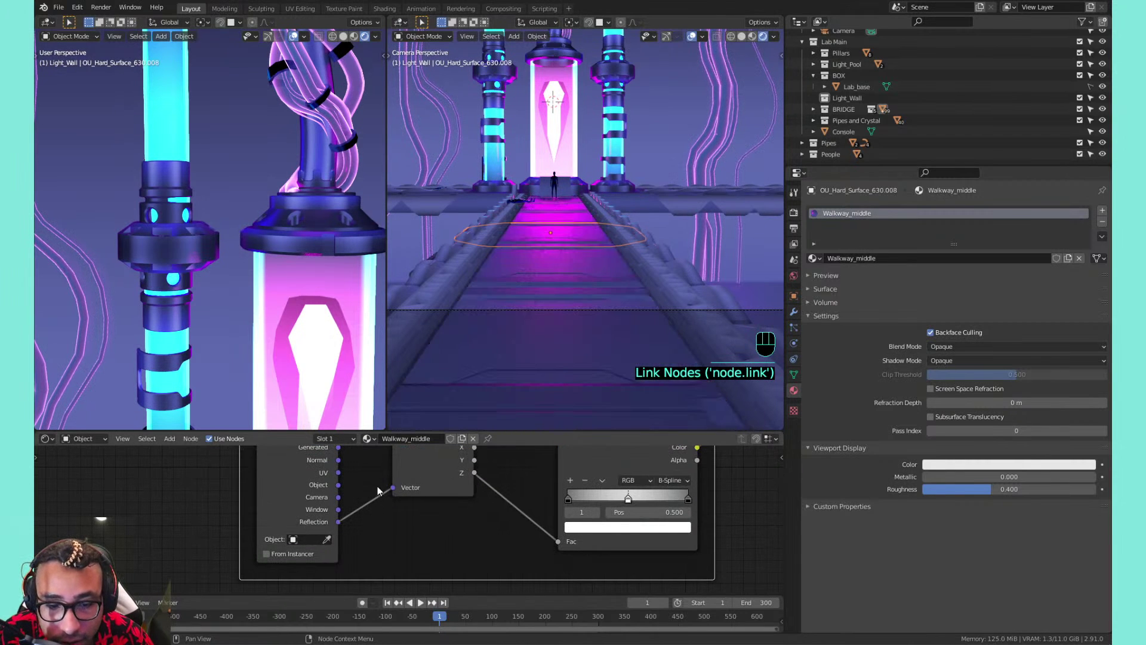
{"action": "left_click", "coordinate": [338, 440]}
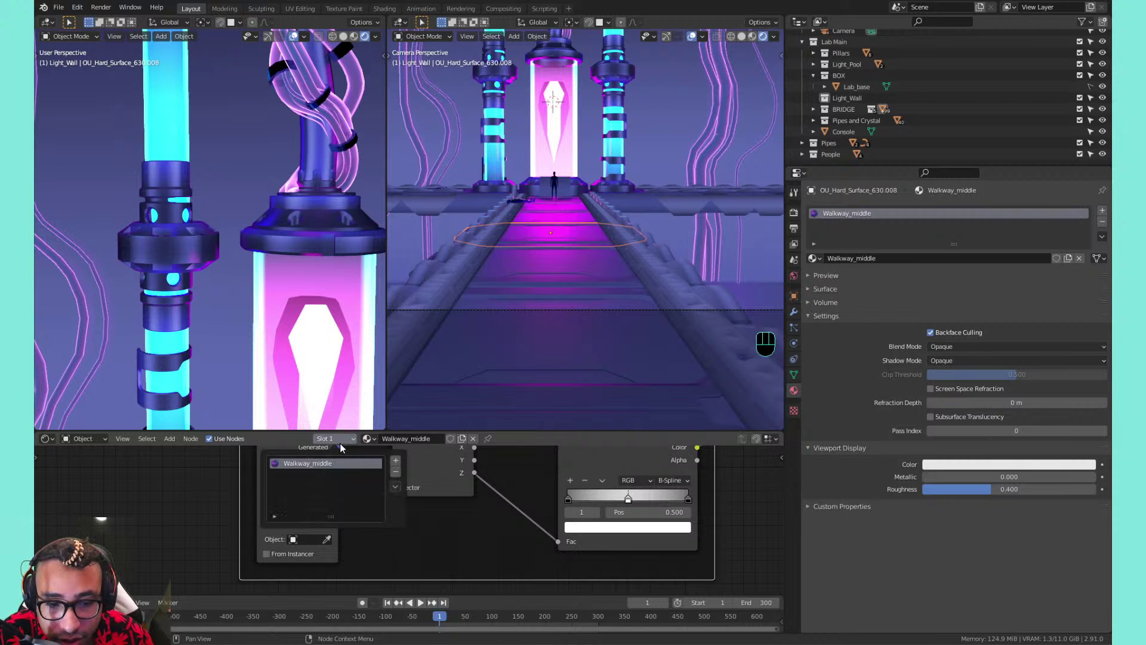
{"action": "middle_click_drag", "start_coordinate": [393, 507], "coordinate": [406, 524]}
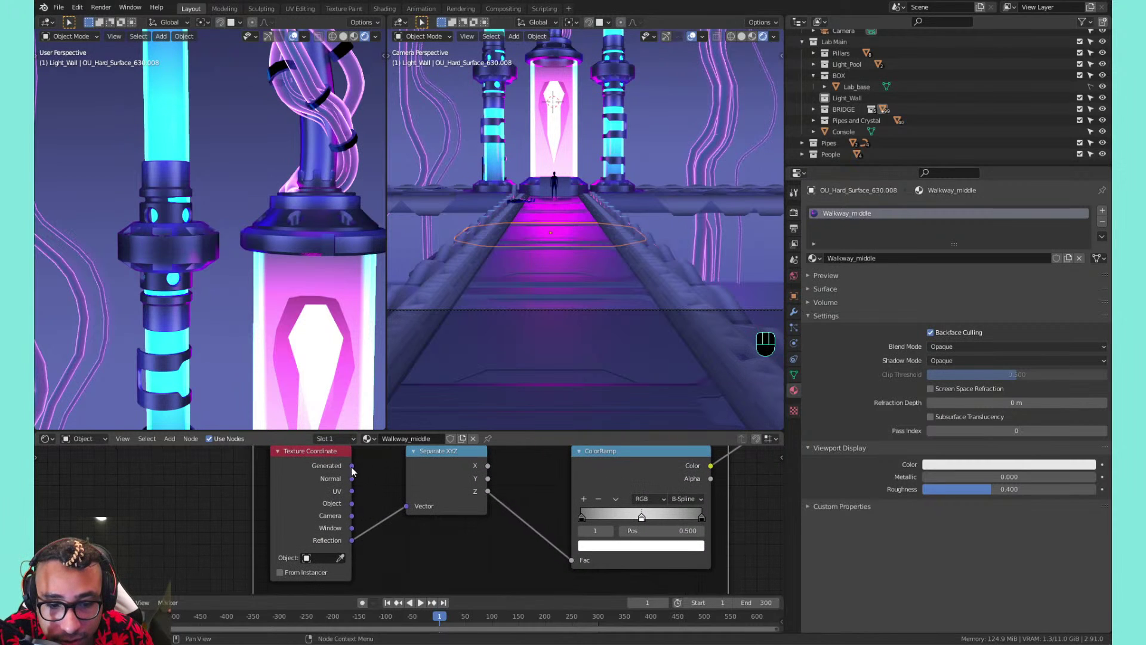
Compare Generated with Reflection coordinates on the Walkway_middle gradient, leaving Reflection connected to Separate XYZ
{"action": "left_click_drag", "start_coordinate": [352, 465], "coordinate": [408, 506]}
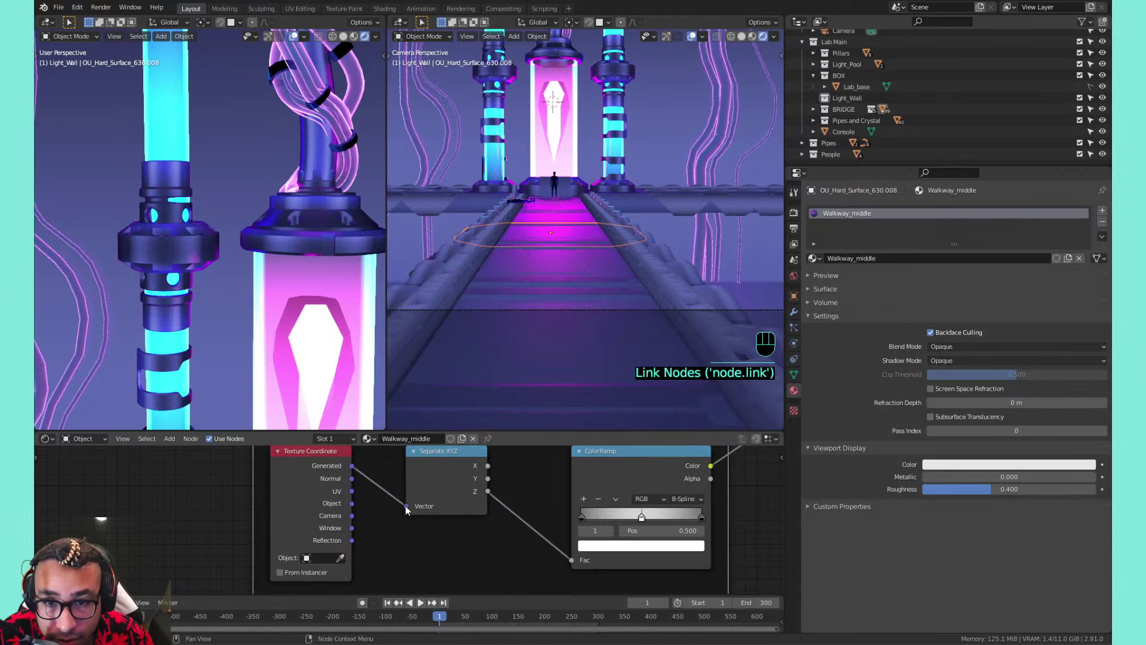
{"action": "left_click_drag", "start_coordinate": [352, 540], "coordinate": [404, 509]}
{"action": "left_click_drag", "start_coordinate": [352, 466], "coordinate": [410, 512]}
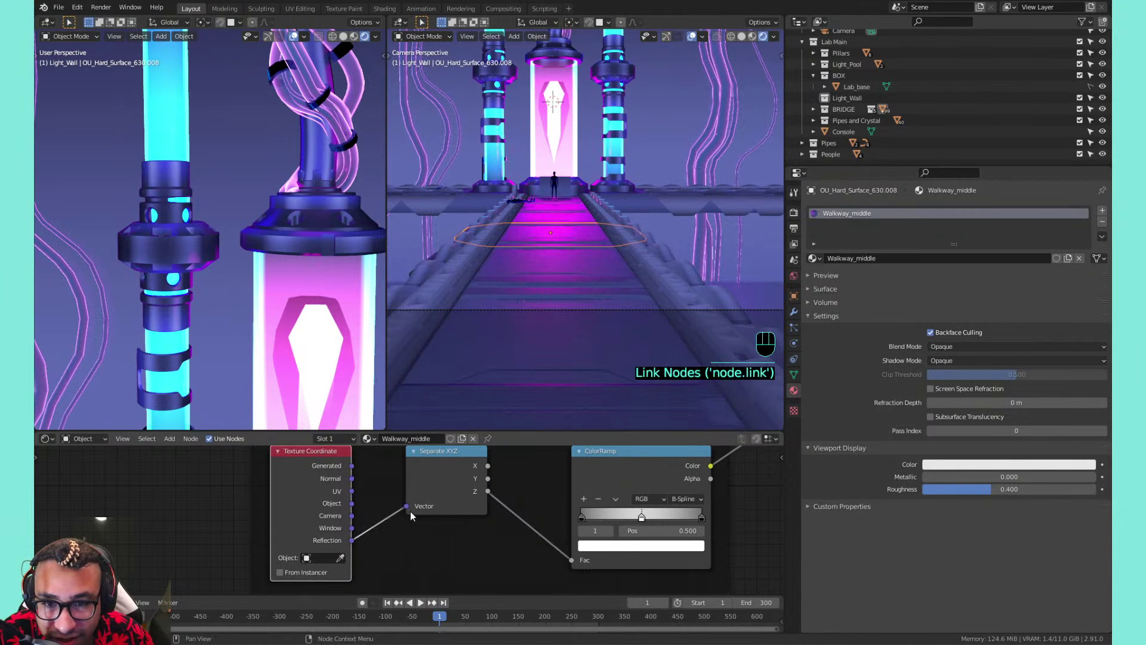
{"action": "left_click_drag", "start_coordinate": [352, 466], "coordinate": [405, 506]}
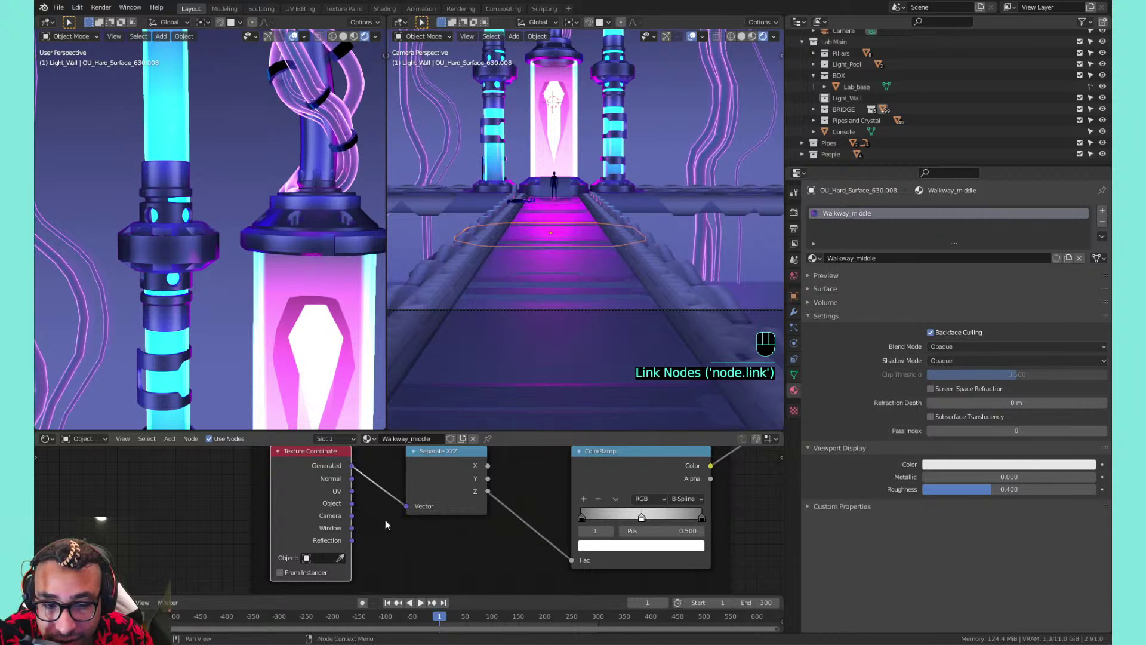
{"action": "left_click_drag", "start_coordinate": [352, 541], "coordinate": [406, 508]}
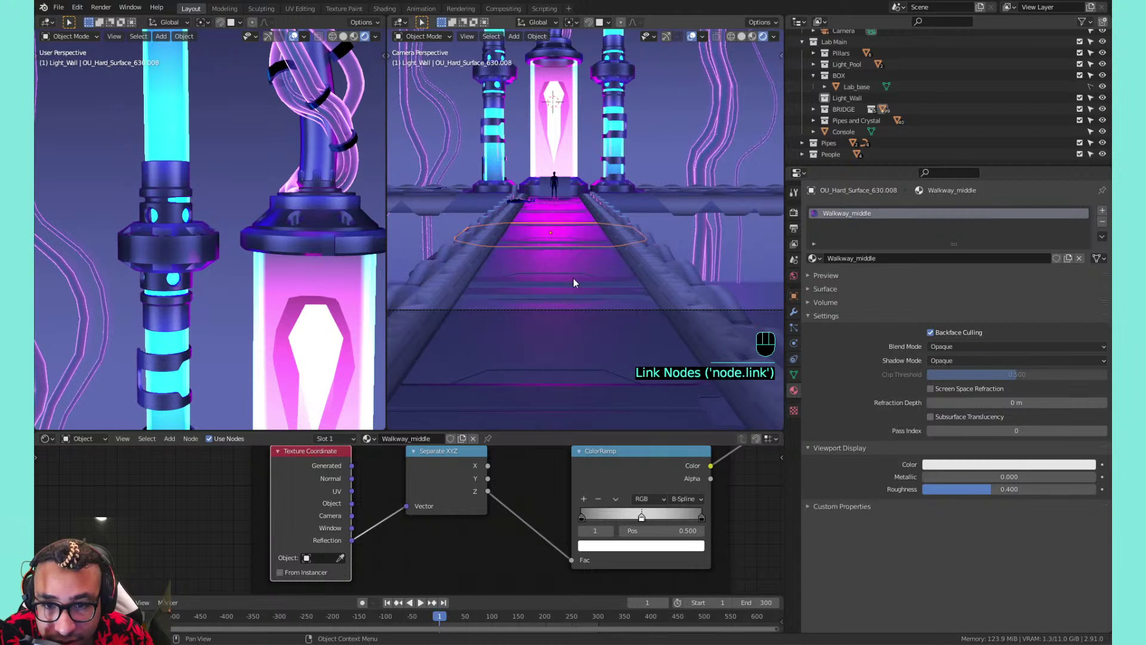
{"action": "middle_click_drag", "start_coordinate": [573, 278], "coordinate": [575, 253], "text": "shift"}
{"action": "scroll", "coordinate": [587, 269], "scroll_direction": "down", "scroll_amount": 2}
{"action": "scroll", "coordinate": [586, 274], "scroll_direction": "up", "scroll_amount": 5}
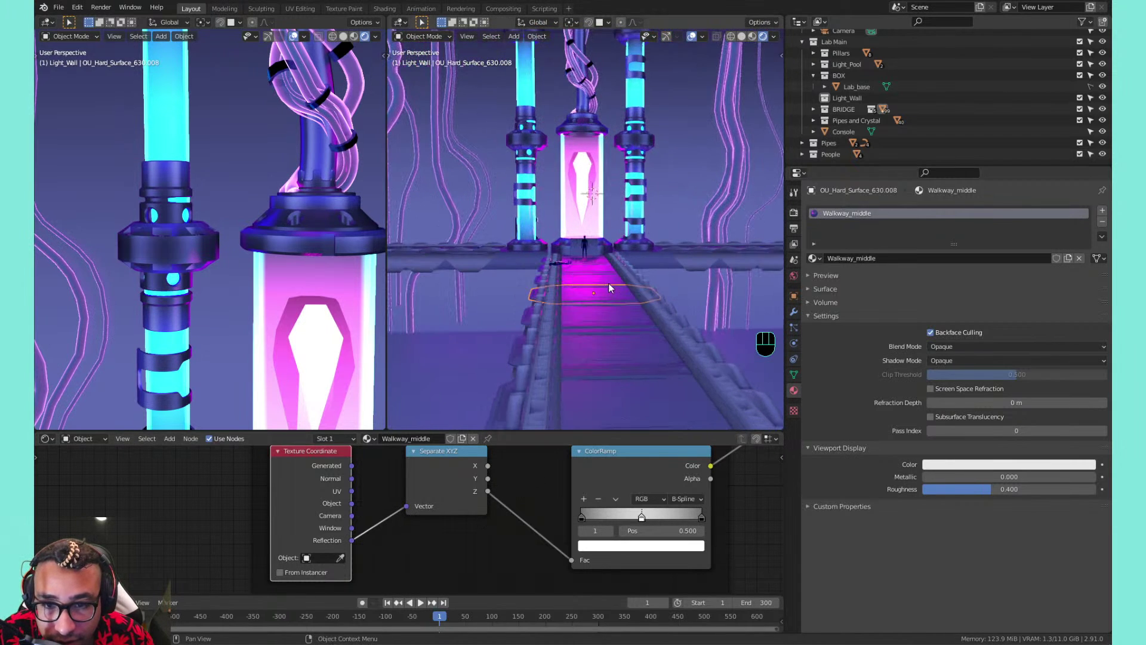
Undo the last coordinate changes in Walkway_middle's Gardient nodes, back to the Generated output feeding Separate XYZ
{"action": "mouse_move", "coordinate": [586, 272]}
{"action": "middle_mouse_down", "text": "shift"}
{"action": "mouse_move", "coordinate": [629, 193]}
{"action": "mouse_move", "coordinate": [588, 273]}
{"action": "middle_mouse_up", "text": "shift"}
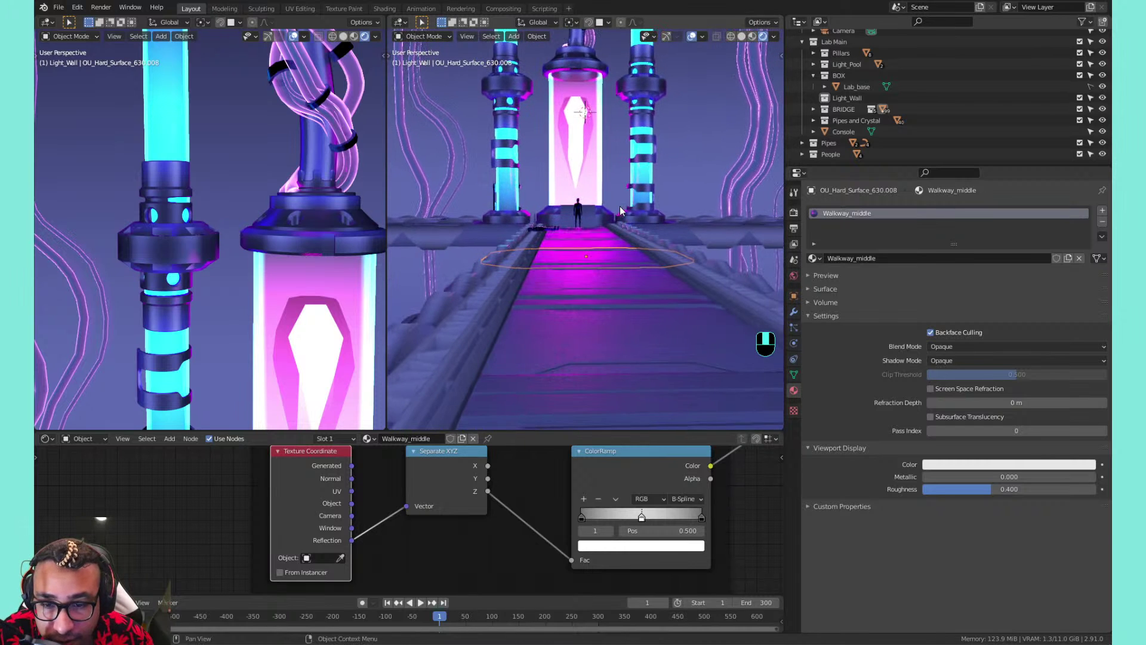
{"action": "left_click_drag", "start_coordinate": [646, 517], "coordinate": [640, 495]}
{"action": "key", "text": "ctrl+z"}
{"action": "key", "text": "ctrl+z"}
{"action": "middle_click_drag", "start_coordinate": [613, 359], "coordinate": [596, 318]}
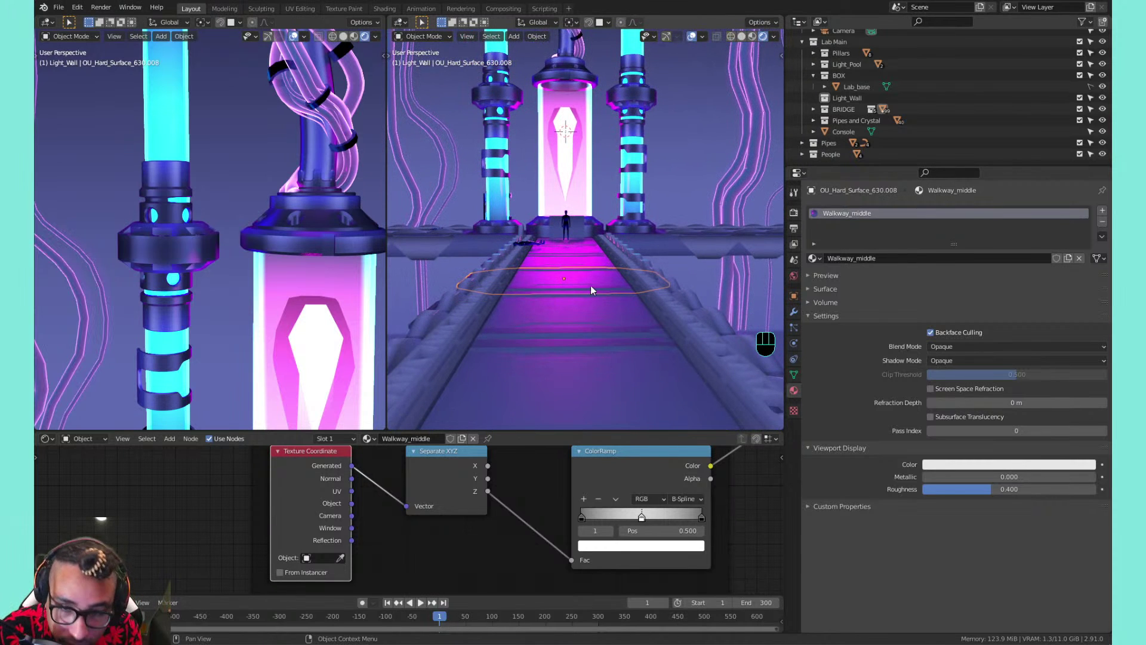
From the camera view, try Separate XYZ's Y output as the walkway ColorRamp factor, and reconnect Z
{"action": "key", "text": "KP_0"}
{"action": "key", "text": "Home"}
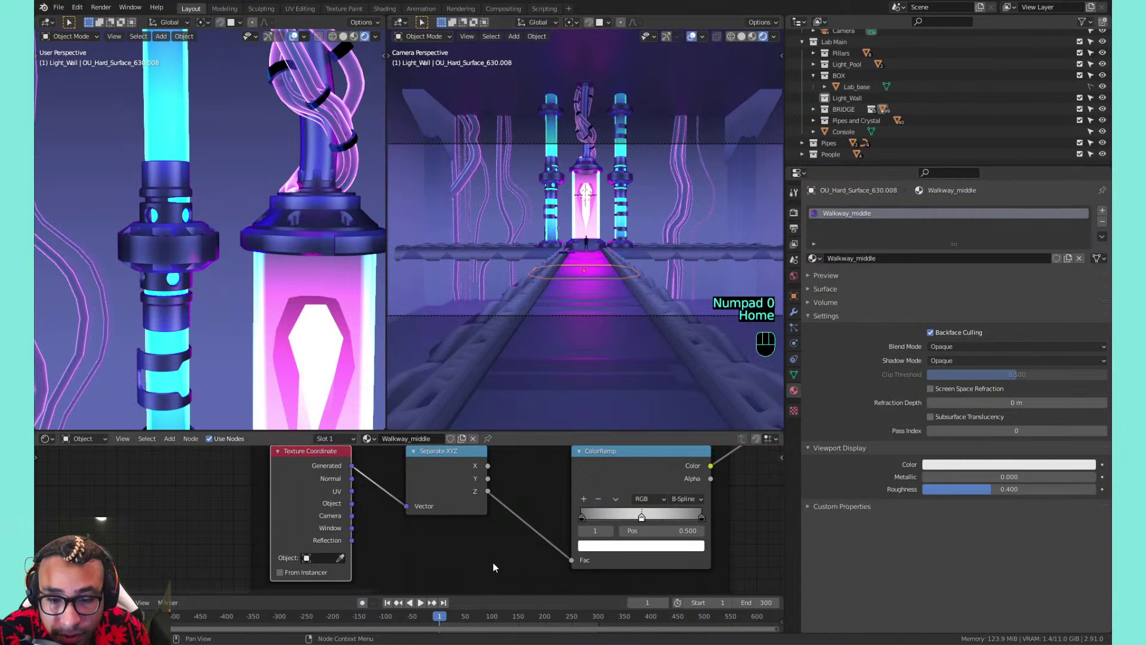
{"action": "scroll", "coordinate": [606, 273], "scroll_direction": "up", "scroll_amount": 4}
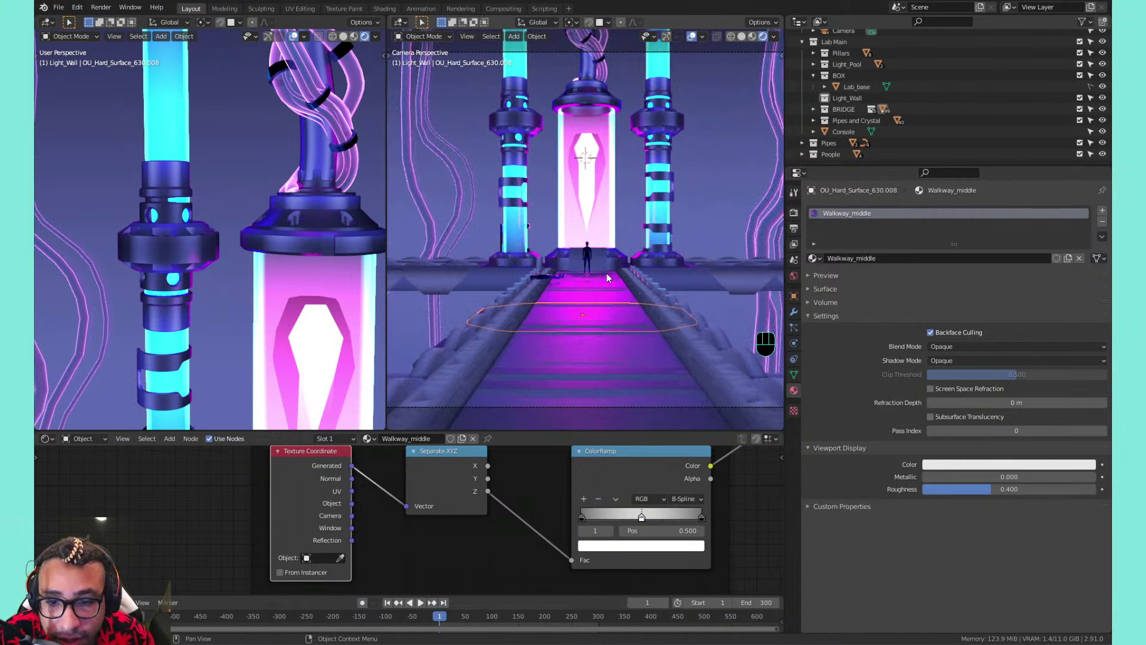
{"action": "middle_click_drag", "start_coordinate": [651, 360], "coordinate": [625, 289], "text": "shift"}
{"action": "scroll", "coordinate": [625, 289], "scroll_direction": "down", "scroll_amount": 1}
{"action": "left_click_drag", "start_coordinate": [489, 479], "coordinate": [571, 560]}
{"action": "left_click_drag", "start_coordinate": [488, 492], "coordinate": [571, 560]}
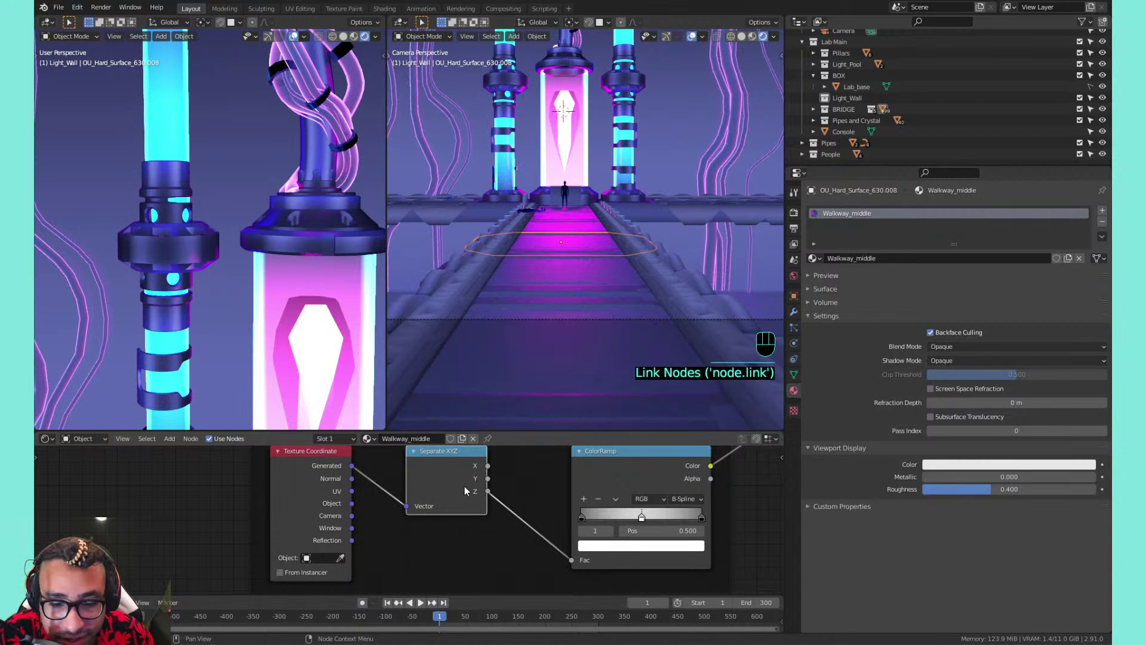
{"action": "left_click", "coordinate": [445, 482]}
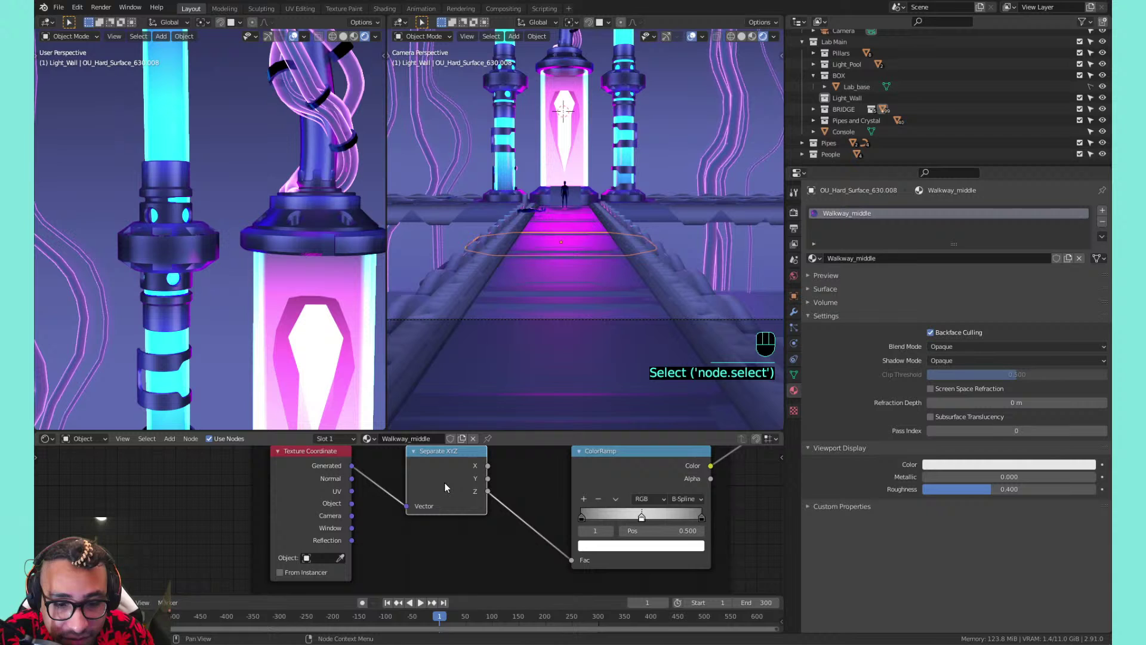
Open the add-on preferences, search for "node", and expand the Node Wrangler entry
{"action": "left_click", "coordinate": [63, 8]}
{"action": "left_click", "coordinate": [88, 8]}
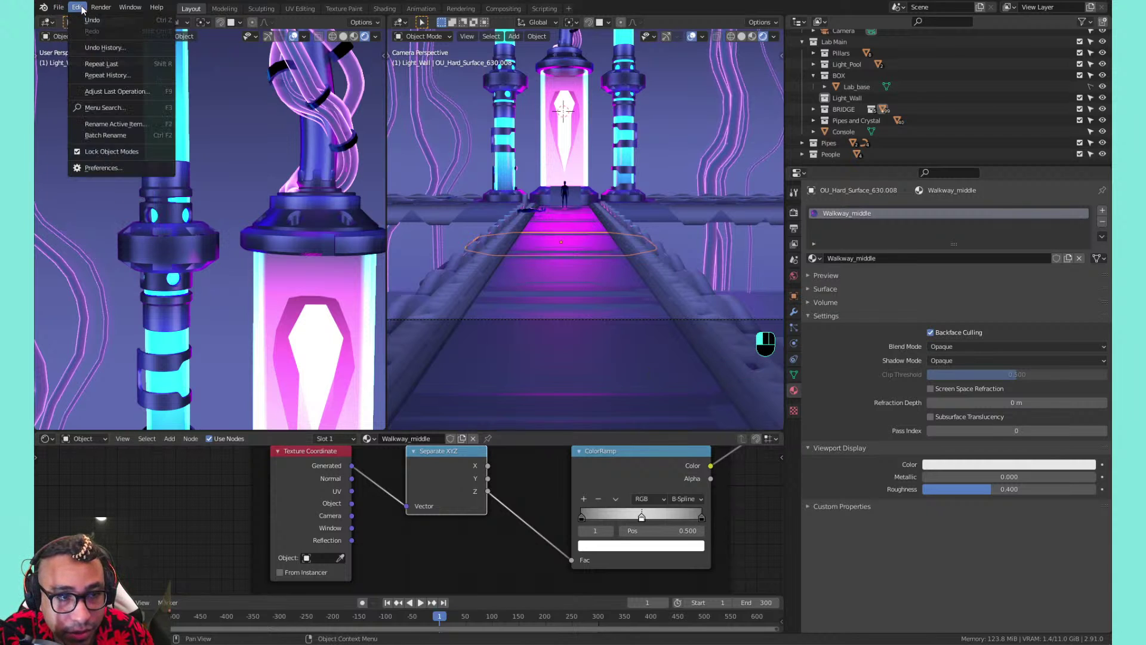
{"action": "left_click", "coordinate": [83, 168]}
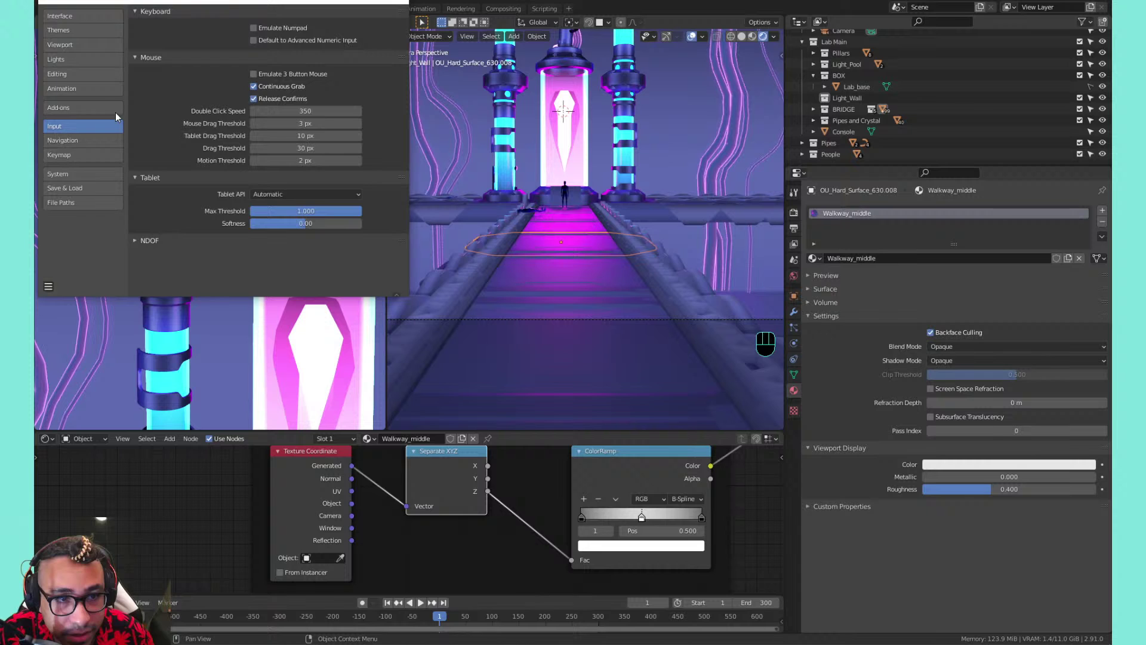
{"action": "left_click", "coordinate": [78, 108]}
{"action": "left_click", "coordinate": [358, 28]}
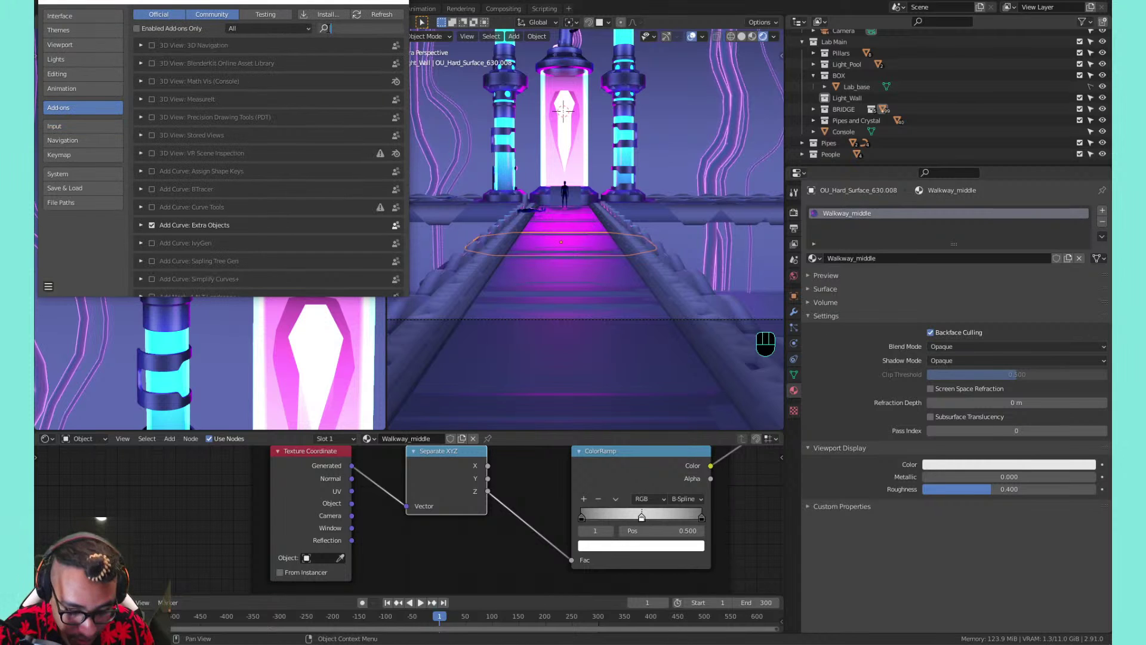
{"action": "type", "text": "node"}
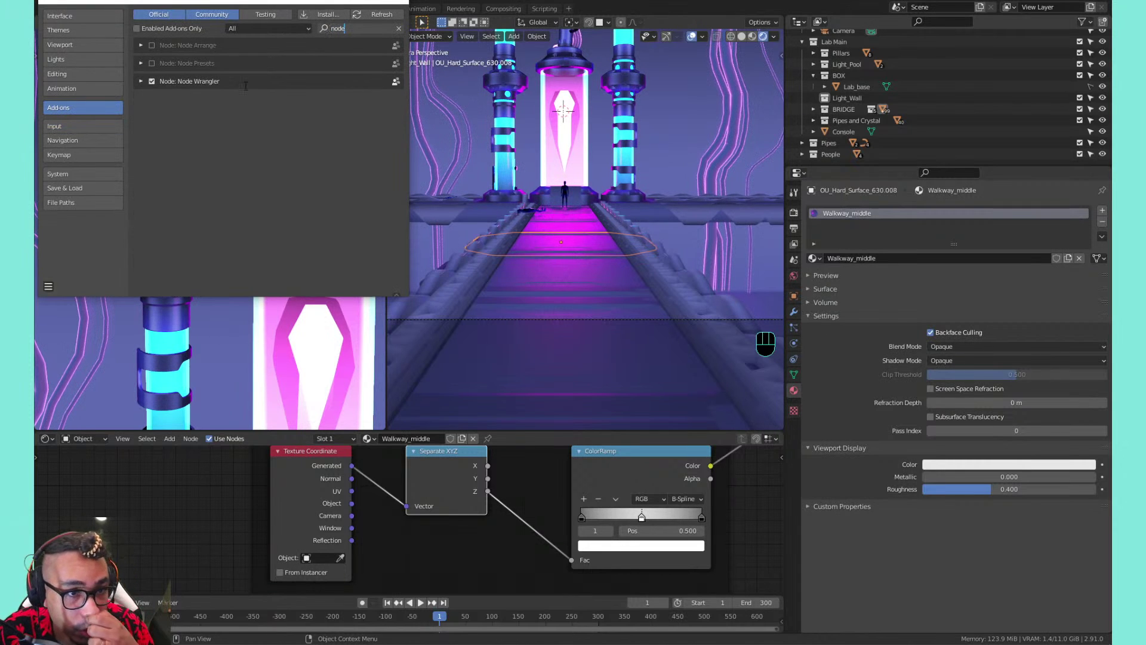
{"action": "key", "text": "Return"}
{"action": "left_click", "coordinate": [138, 82]}
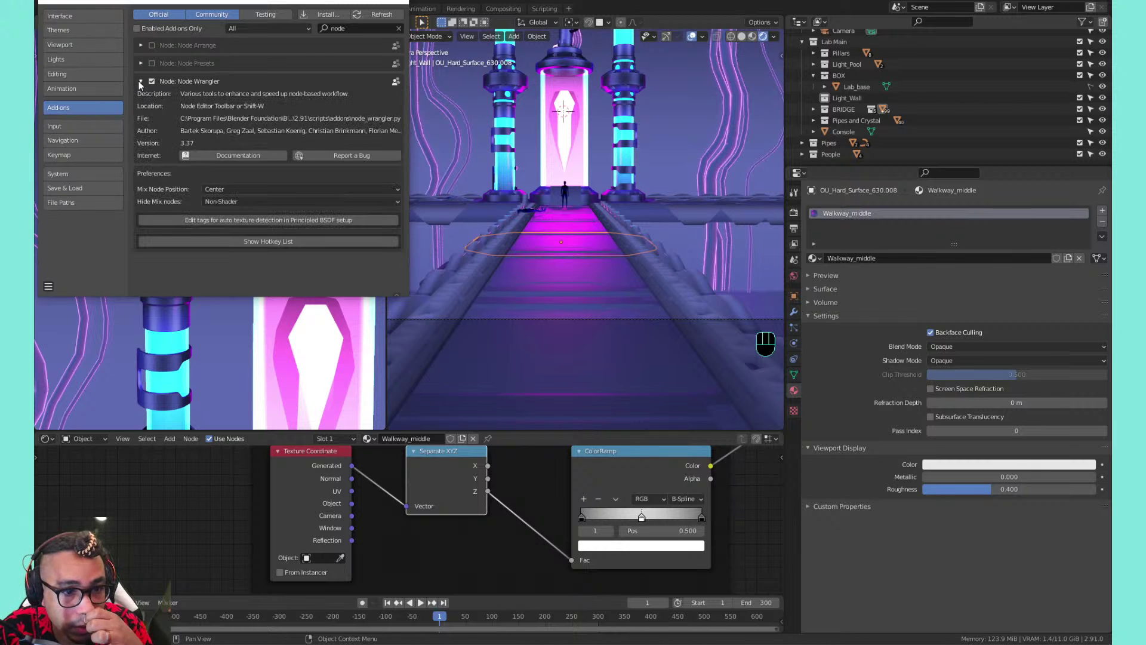
Show Node Wrangler's hotkey list and look through it for a shortcut that swaps a node's outputs
{"action": "left_click", "coordinate": [273, 240]}
{"action": "scroll", "coordinate": [293, 113], "scroll_direction": "down", "scroll_amount": 4}
{"action": "scroll", "coordinate": [292, 112], "scroll_direction": "down", "scroll_amount": 5}
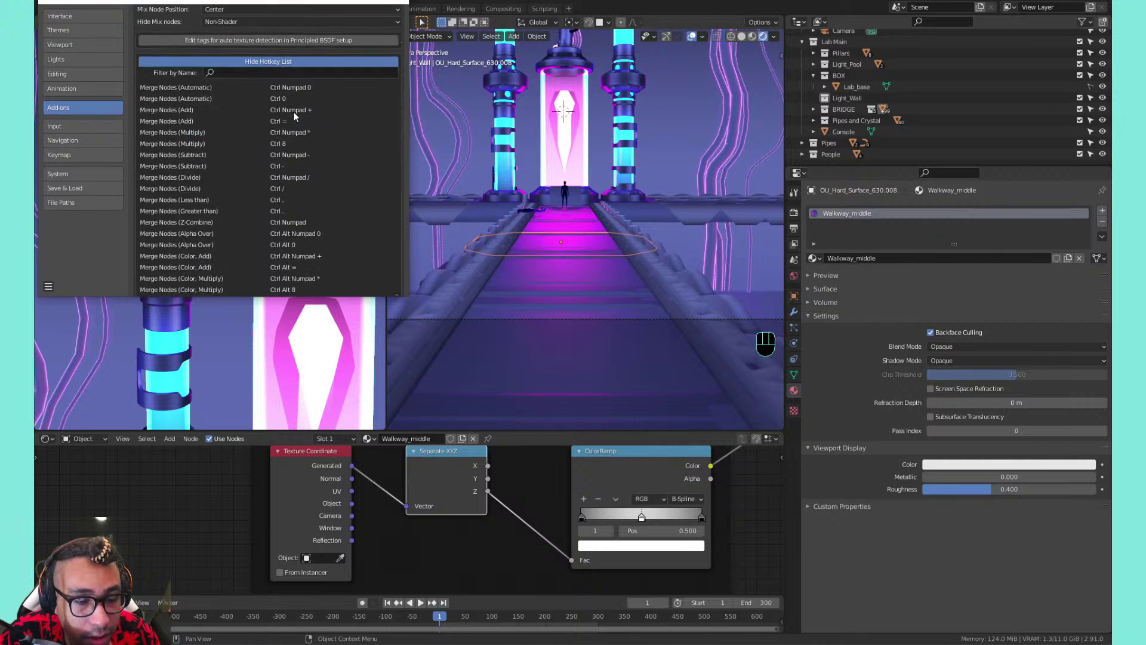
{"action": "scroll", "coordinate": [293, 112], "scroll_direction": "down", "scroll_amount": 12}
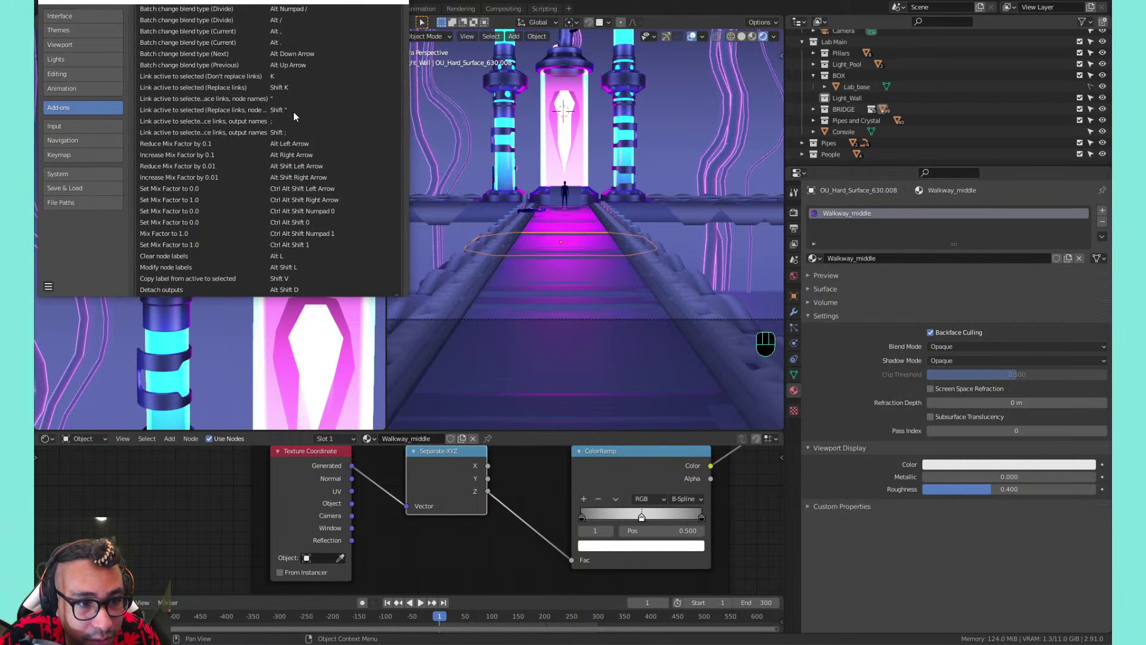
{"action": "scroll", "coordinate": [293, 112], "scroll_direction": "down", "scroll_amount": 1}
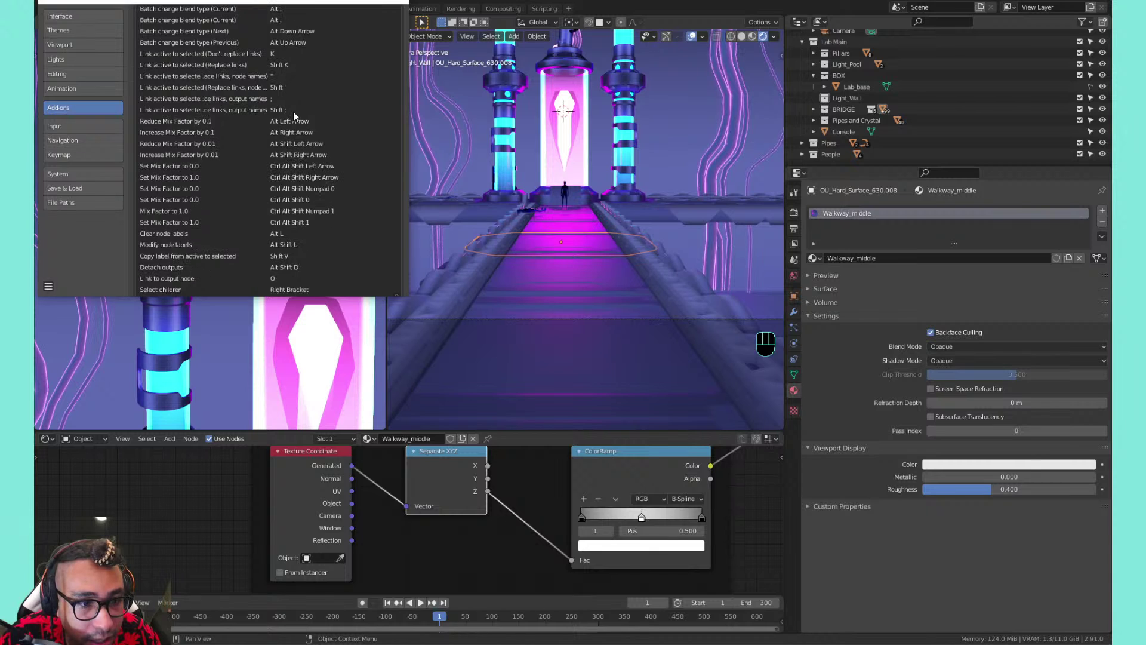
{"action": "scroll", "coordinate": [292, 113], "scroll_direction": "down", "scroll_amount": 2}
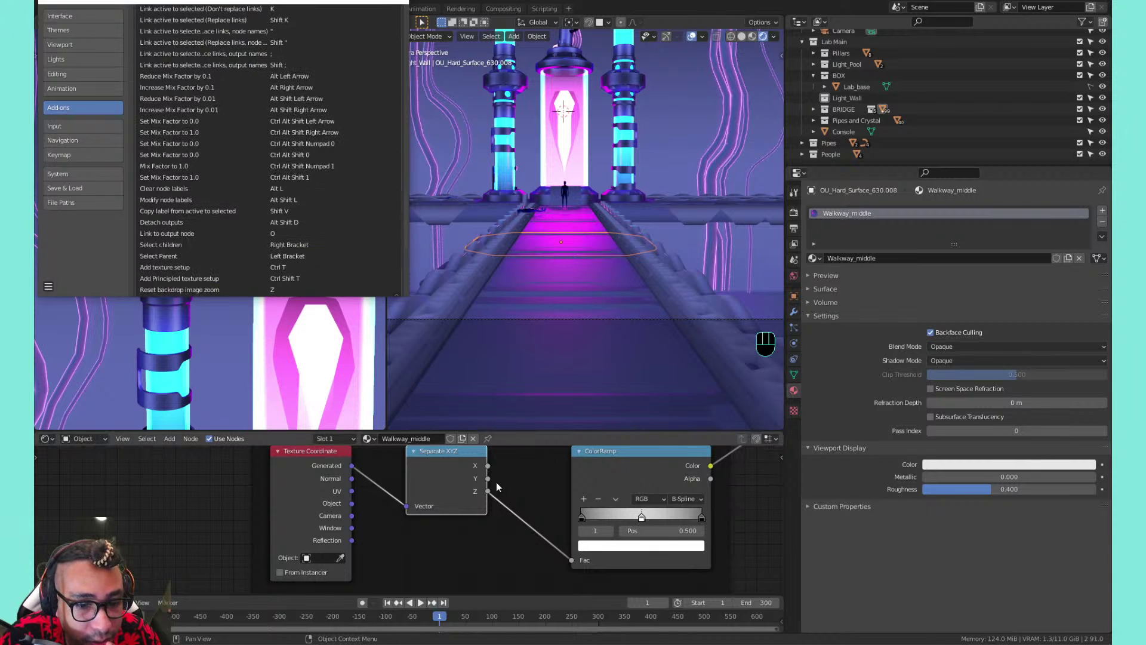
{"action": "scroll", "coordinate": [198, 76], "scroll_direction": "down", "scroll_amount": 3}
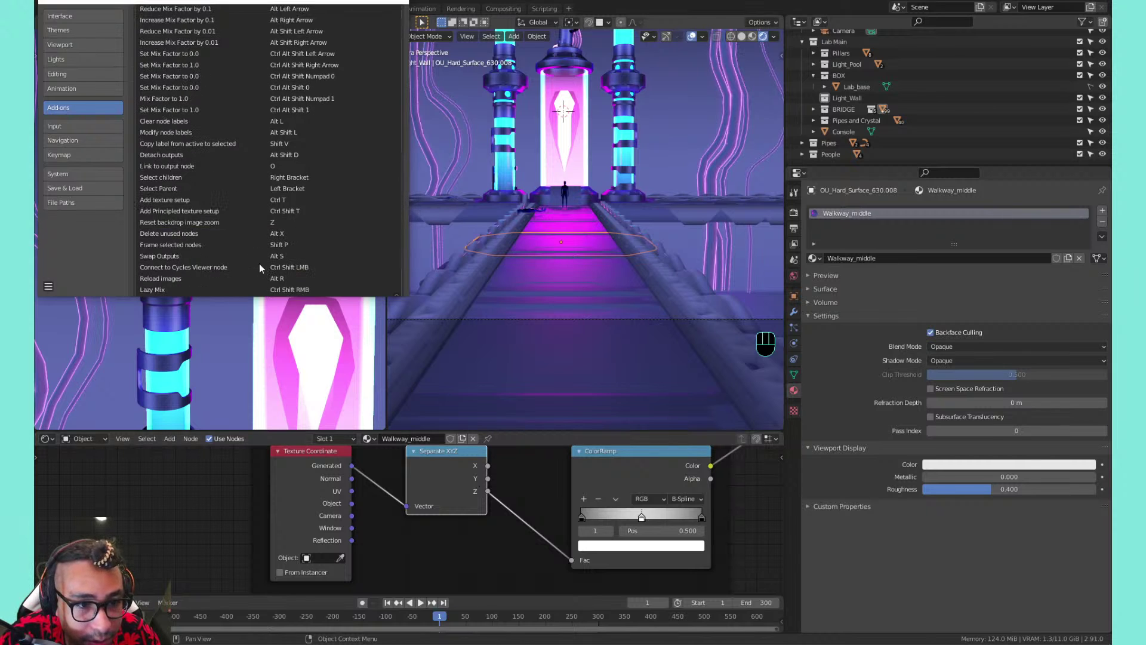
Try Node Wrangler's Swap Outputs command repeatedly on the Separate XYZ node of the Walkway_middle gradient
{"action": "left_click", "coordinate": [445, 482]}
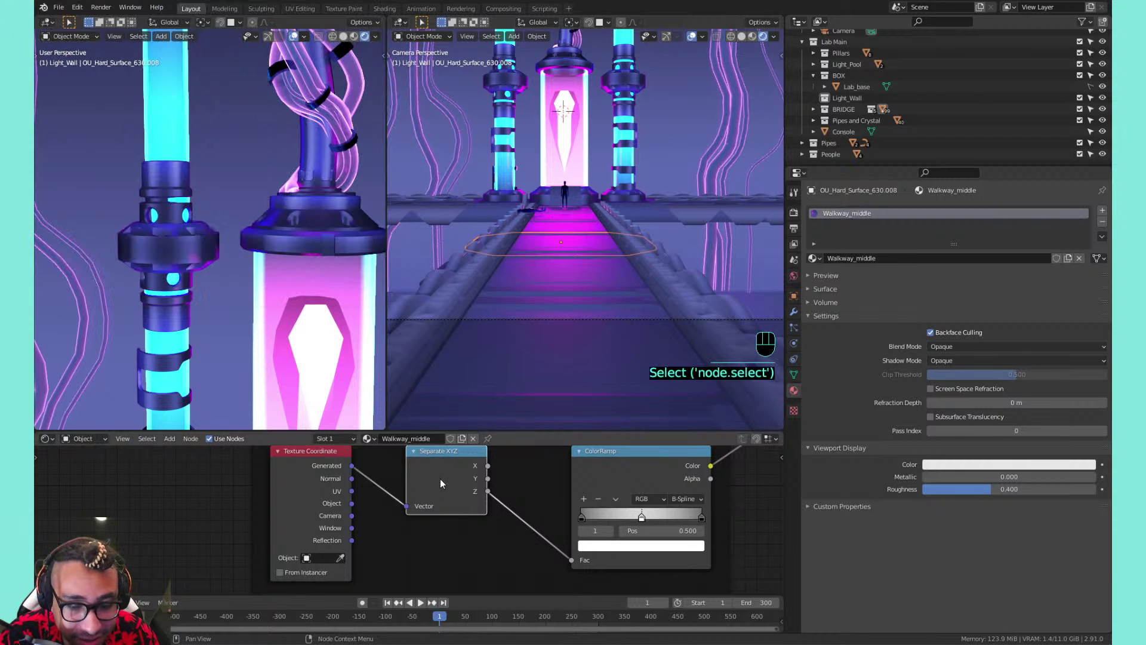
{"action": "key", "text": "alt+s"}
{"action": "key", "text": "alt+s"}
{"action": "key", "text": "alt+s"}
{"action": "key", "text": "alt+s"}
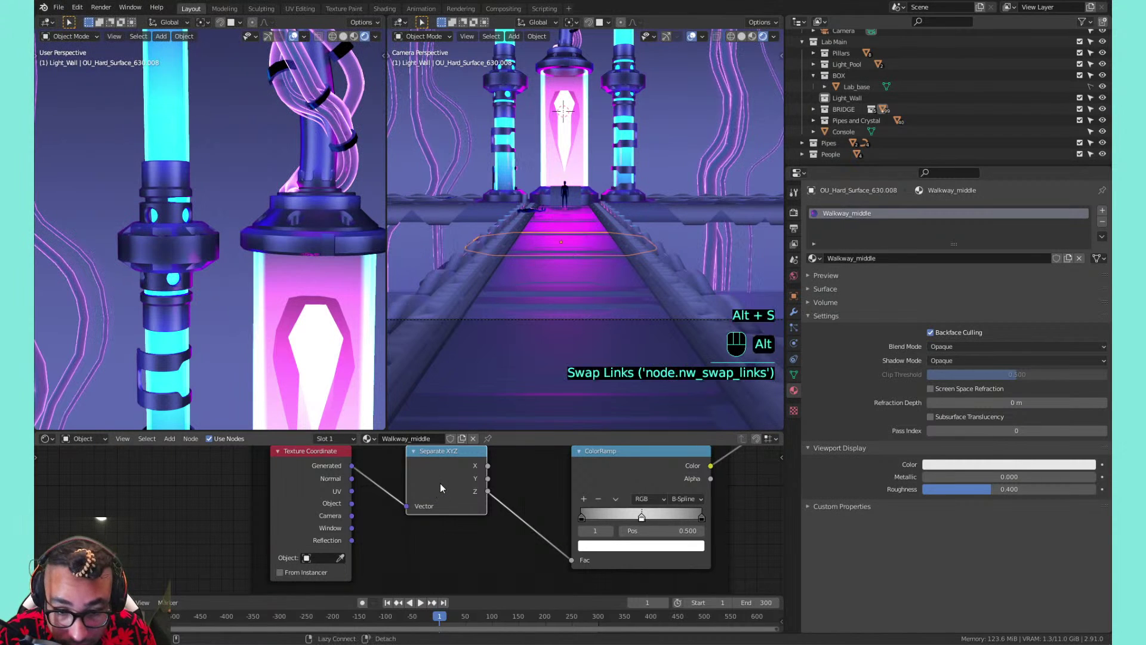
{"action": "key", "text": "alt+s"}
{"action": "key", "text": "alt+s"}
{"action": "key", "text": "alt+s"}
{"action": "key", "text": "alt+s"}
{"action": "key", "text": "alt+s"}
{"action": "key", "text": "alt+s"}
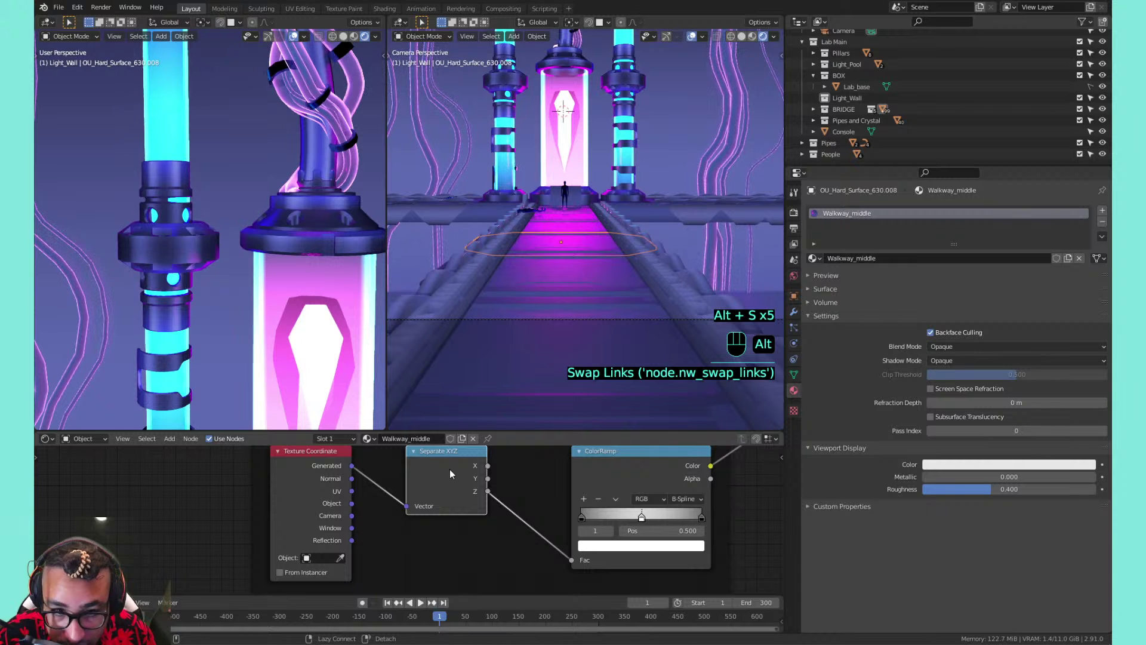
{"action": "scroll", "coordinate": [450, 473], "scroll_direction": "down", "scroll_amount": 5}
{"action": "key", "text": "alt+s"}
{"action": "key", "text": "alt+s"}
{"action": "key", "text": "alt+s"}
{"action": "key", "text": "alt+s"}
{"action": "key", "text": "alt+s"}
{"action": "key", "text": "alt+s"}
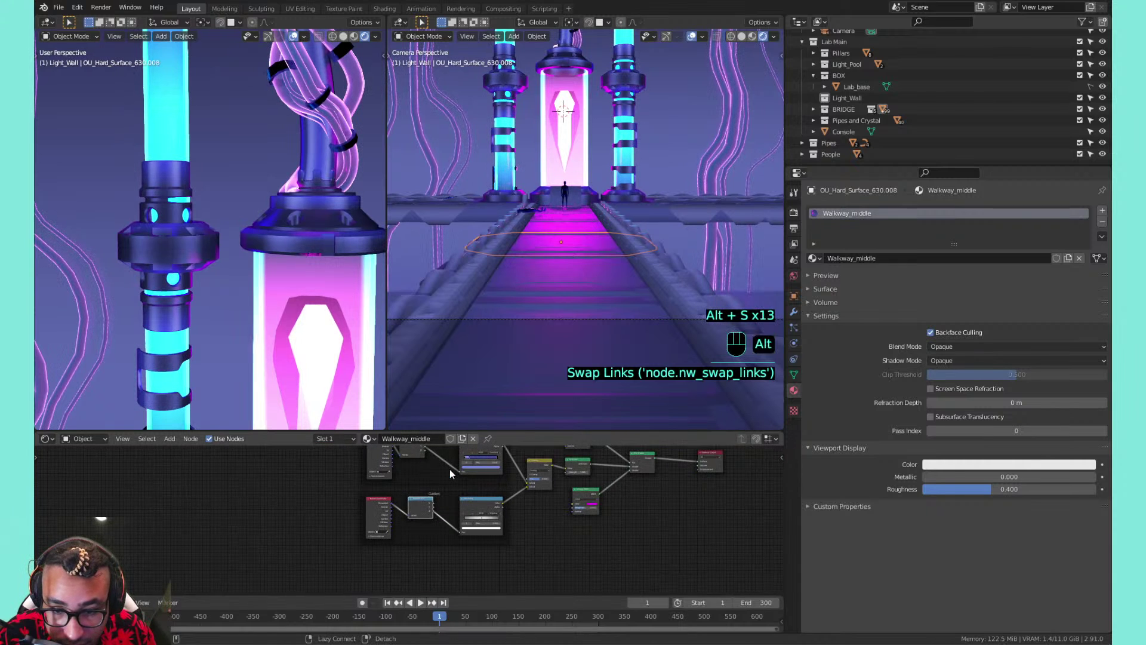
{"action": "scroll", "coordinate": [431, 507], "scroll_direction": "up", "scroll_amount": 5}
{"action": "key", "text": "alt+s"}
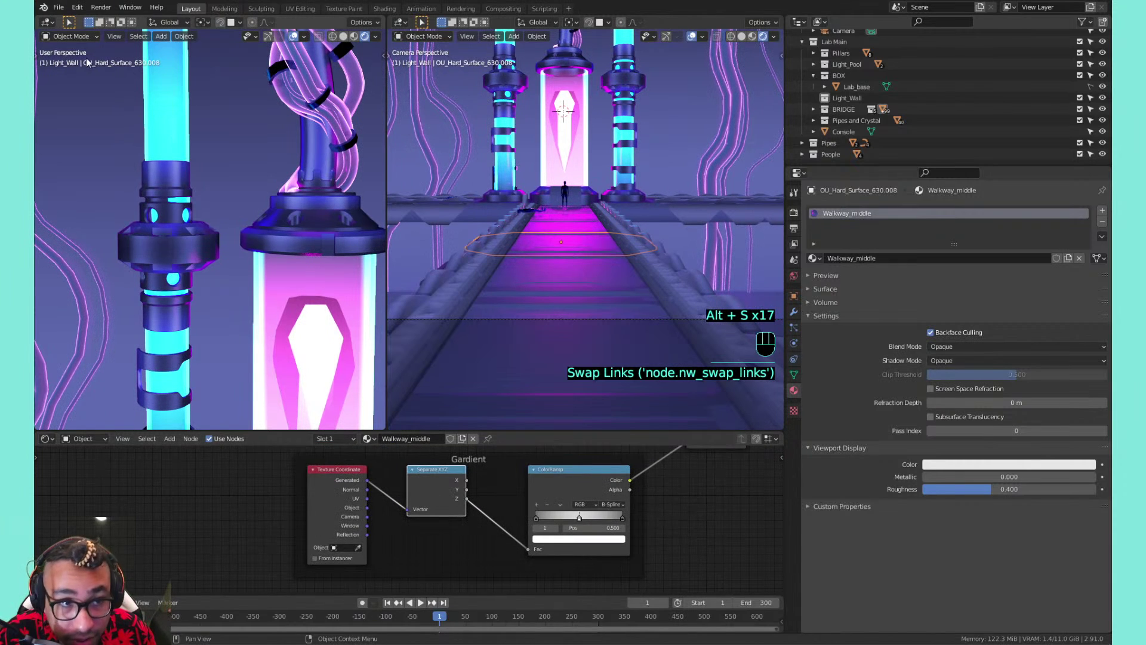
Reopen the preferences and examine the rest of Node Wrangler's hotkey list for an output-switching command
{"action": "left_click", "coordinate": [77, 7]}
{"action": "left_click", "coordinate": [105, 167]}
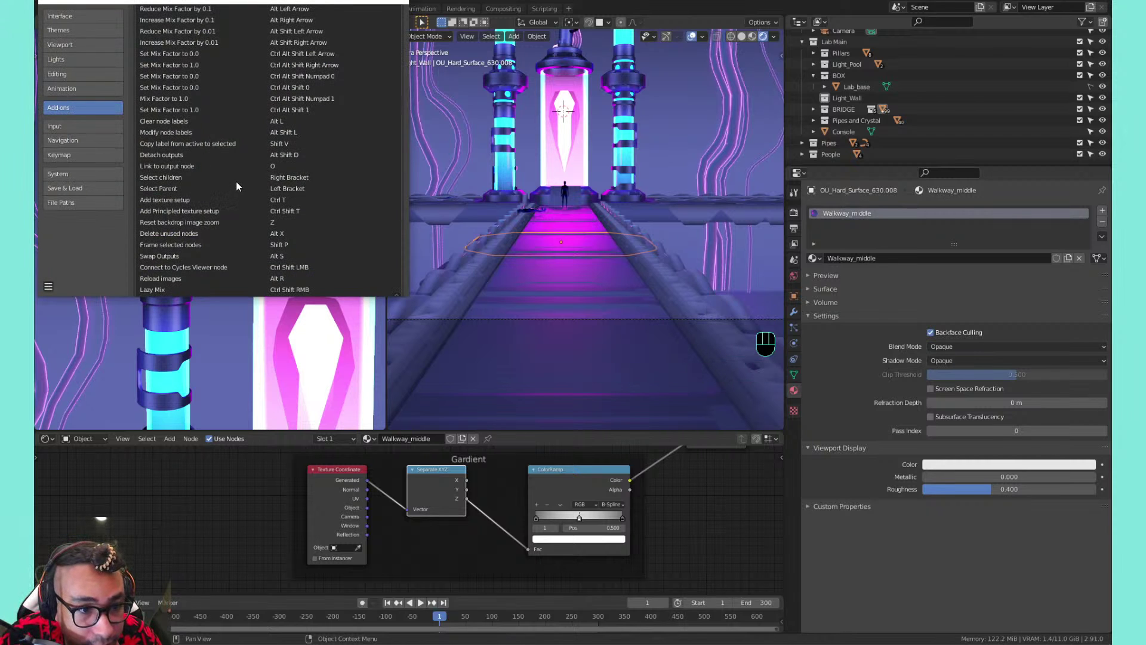
{"action": "scroll", "coordinate": [237, 186], "scroll_direction": "down", "scroll_amount": 2}
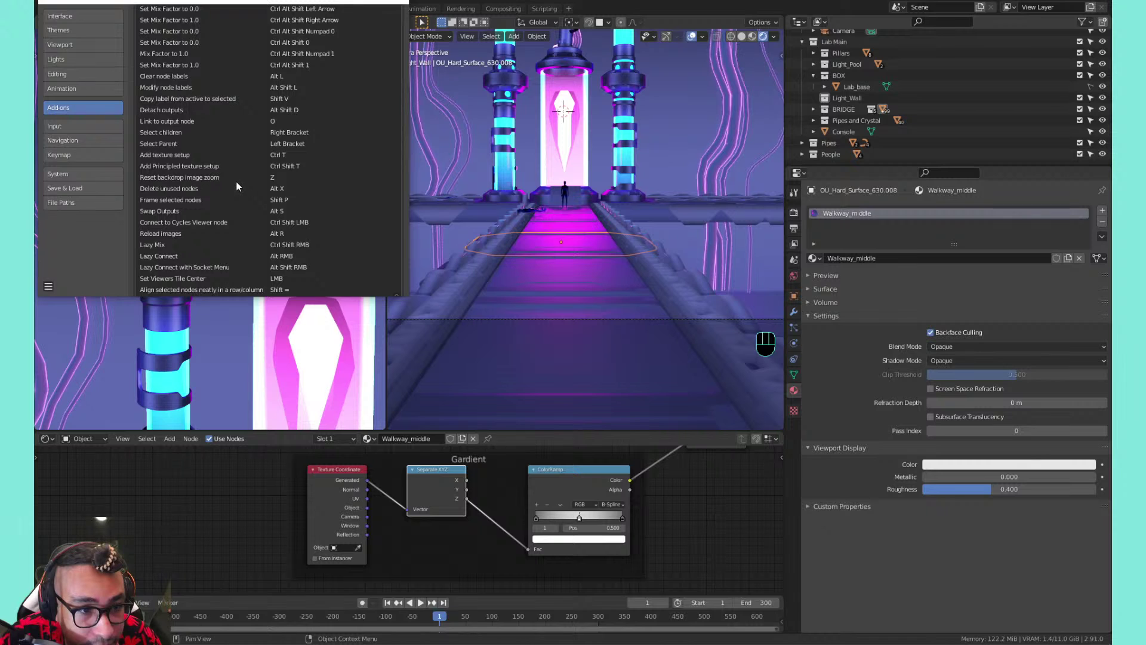
{"action": "scroll", "coordinate": [237, 186], "scroll_direction": "down", "scroll_amount": 1}
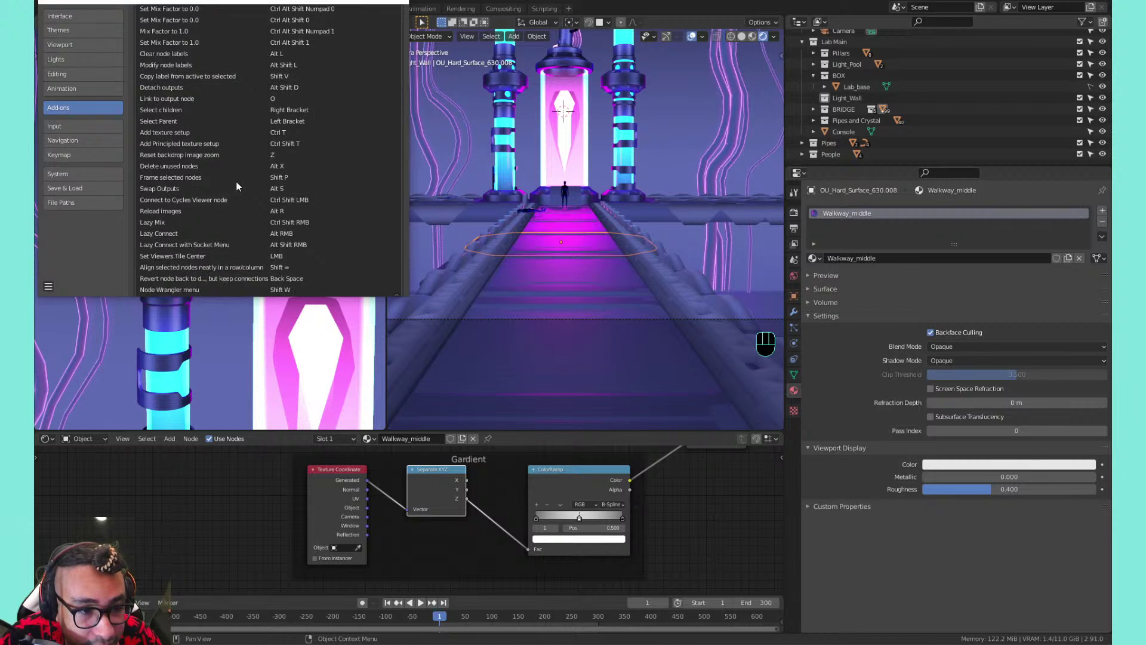
{"action": "scroll", "coordinate": [236, 186], "scroll_direction": "down", "scroll_amount": 1}
{"action": "scroll", "coordinate": [237, 187], "scroll_direction": "down", "scroll_amount": 1}
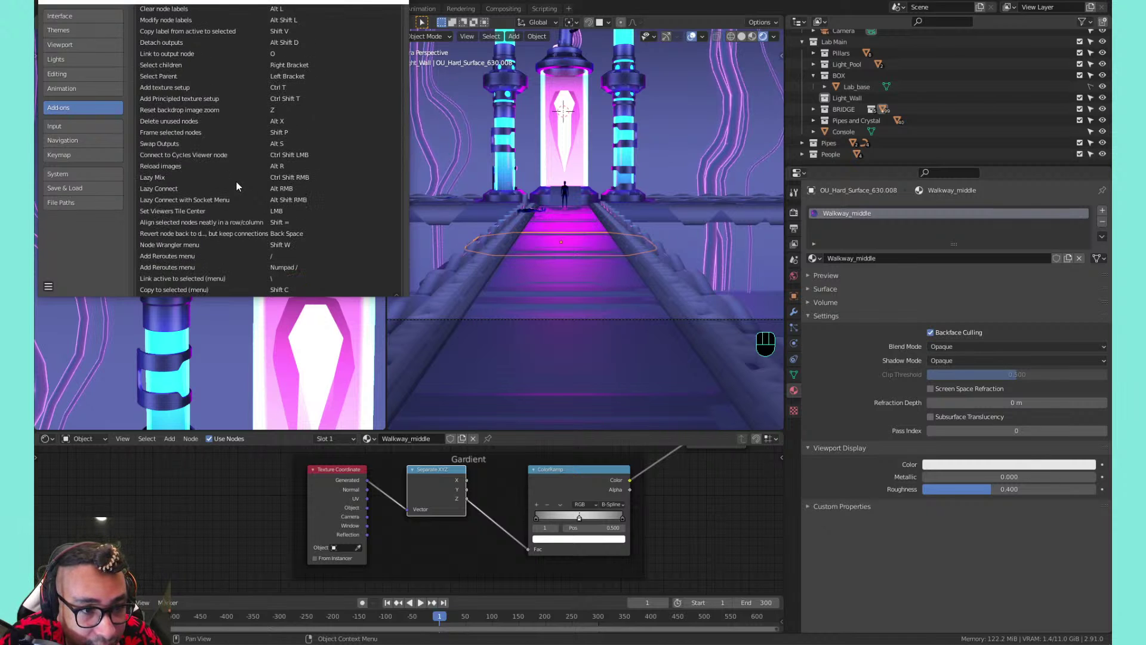
{"action": "scroll", "coordinate": [237, 186], "scroll_direction": "down", "scroll_amount": 1}
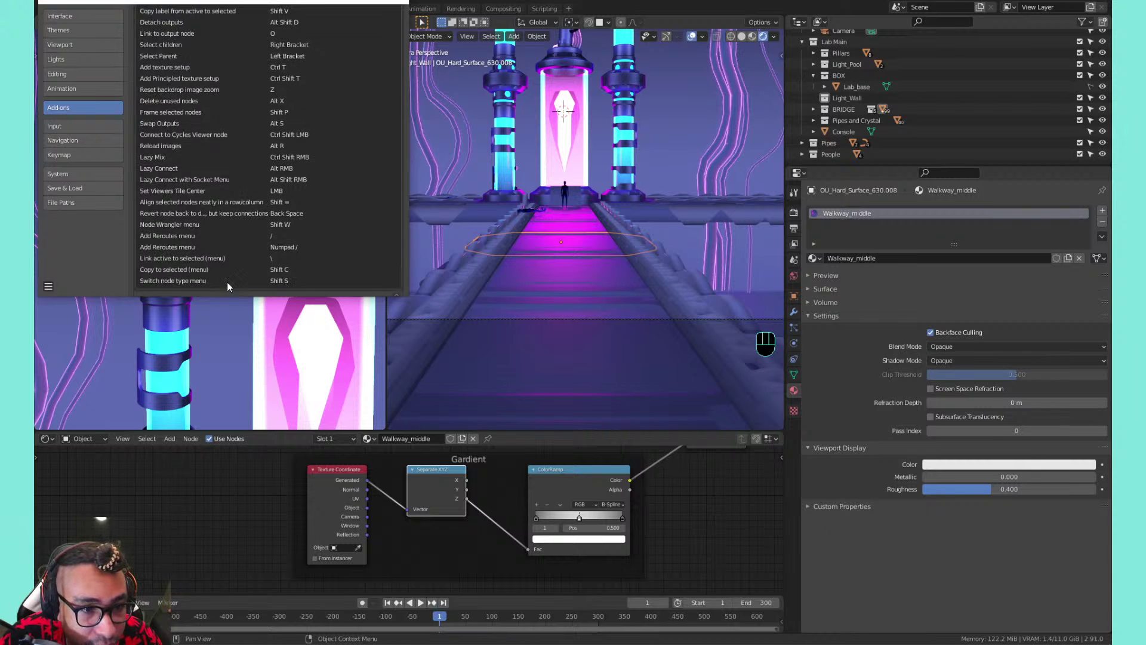
{"action": "scroll", "coordinate": [234, 216], "scroll_direction": "up", "scroll_amount": 5}
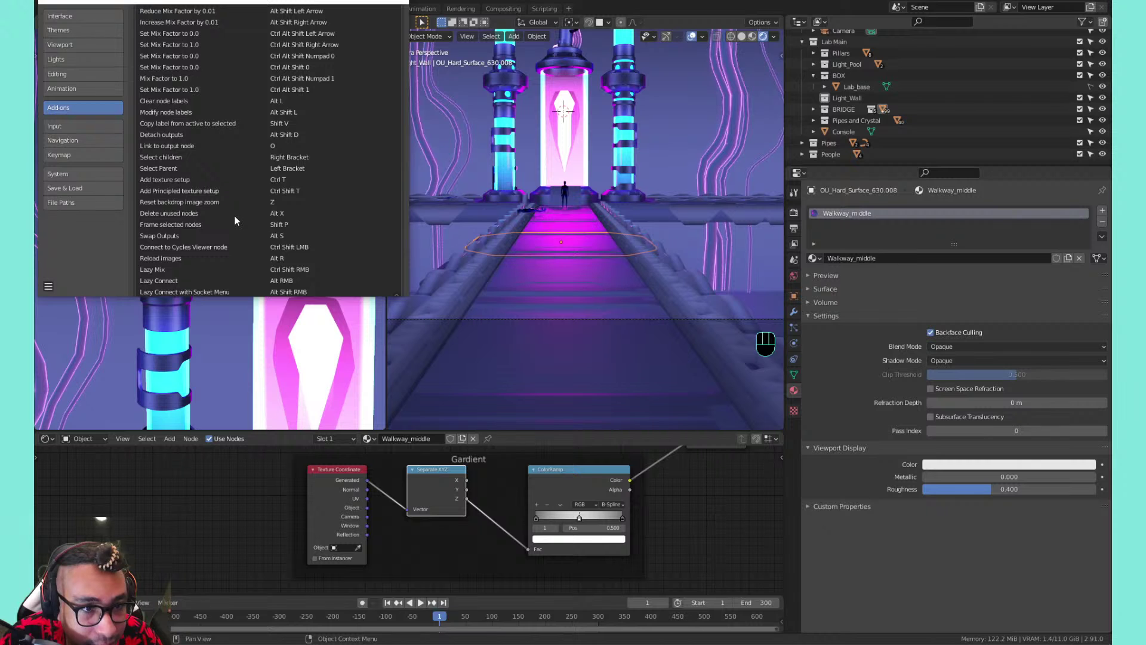
{"action": "scroll", "coordinate": [234, 220], "scroll_direction": "up", "scroll_amount": 2}
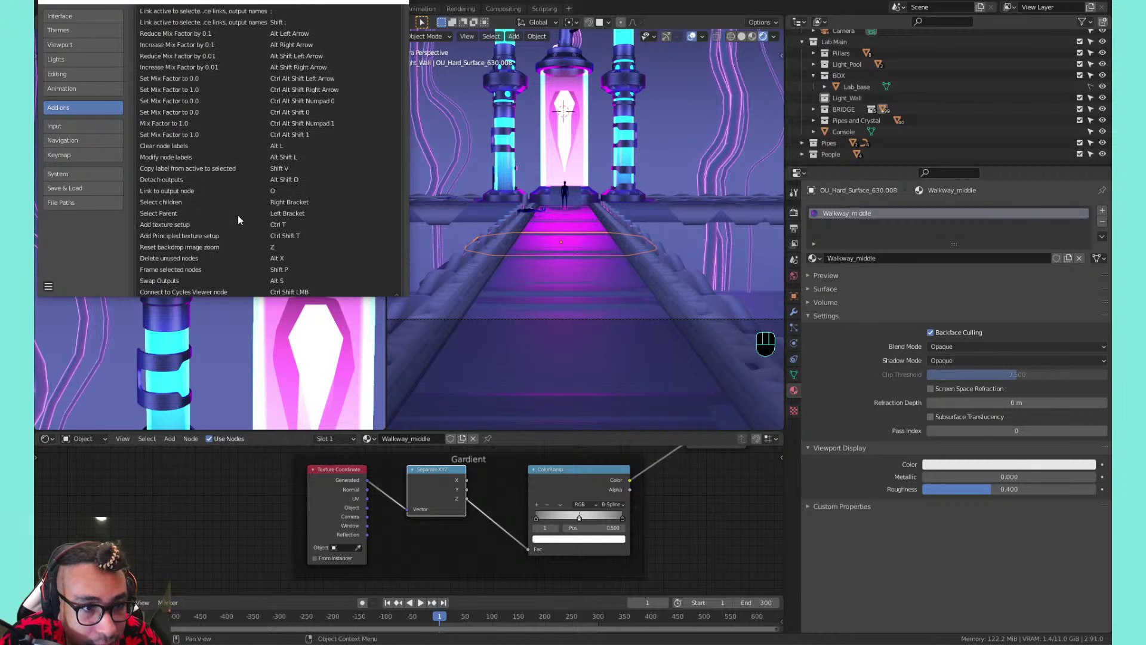
{"action": "scroll", "coordinate": [239, 214], "scroll_direction": "up", "scroll_amount": 15}
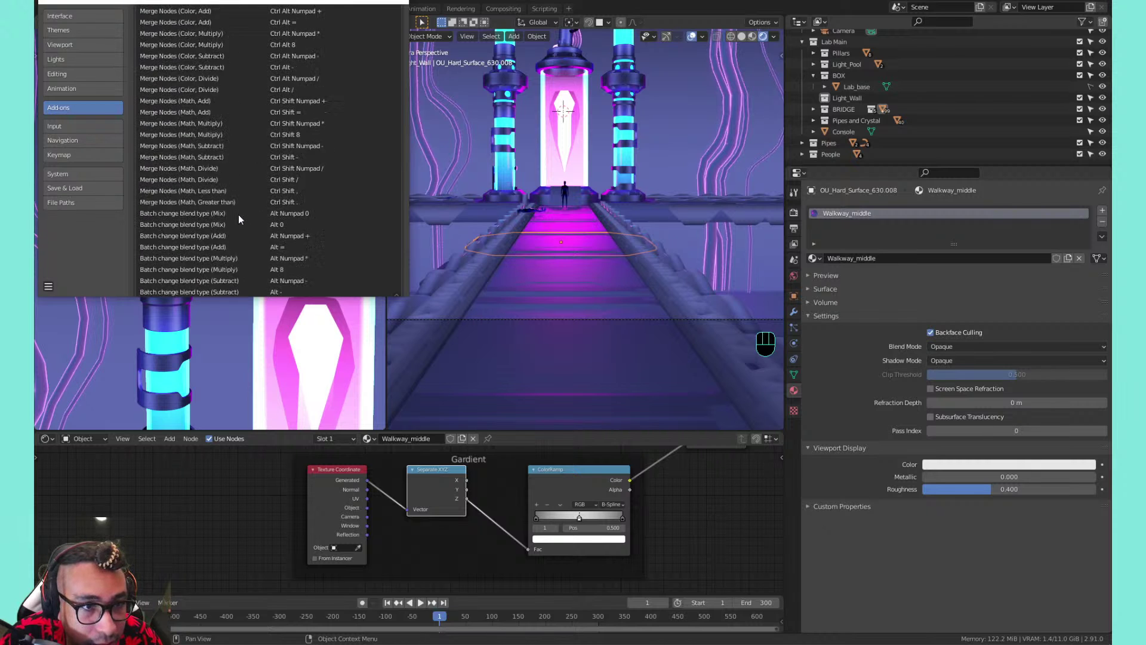
{"action": "scroll", "coordinate": [238, 214], "scroll_direction": "up", "scroll_amount": 10}
Filter the Node Wrangler hotkey list by "switch" and by "change", and look through the matching commands
{"action": "left_click", "coordinate": [245, 165]}
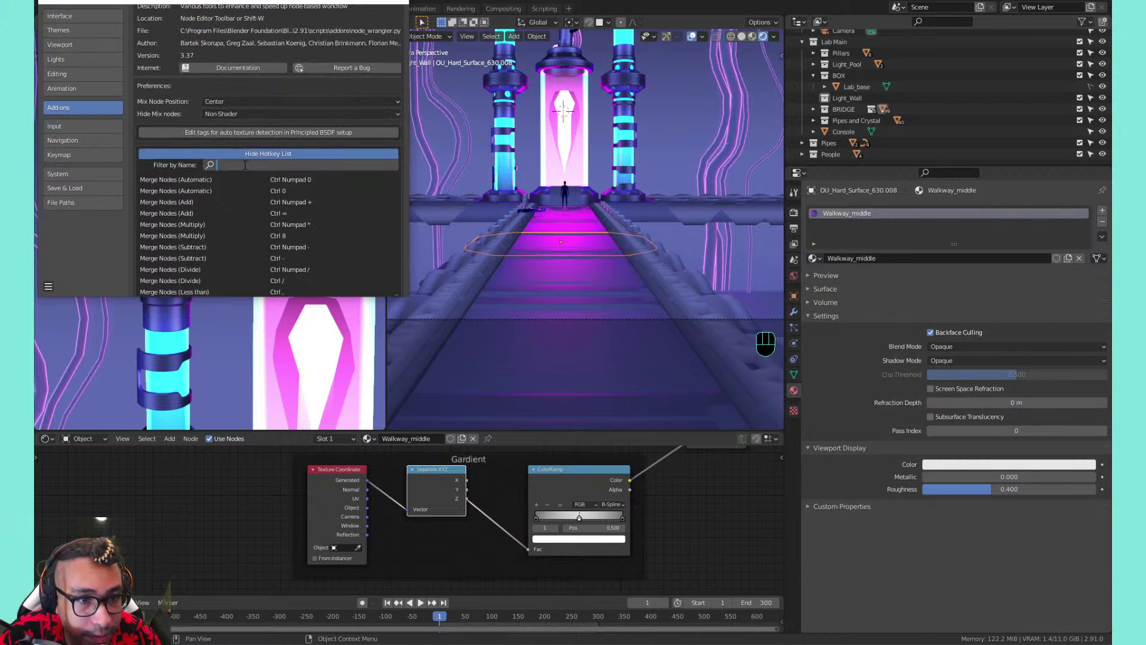
{"action": "type", "text": "switch"}
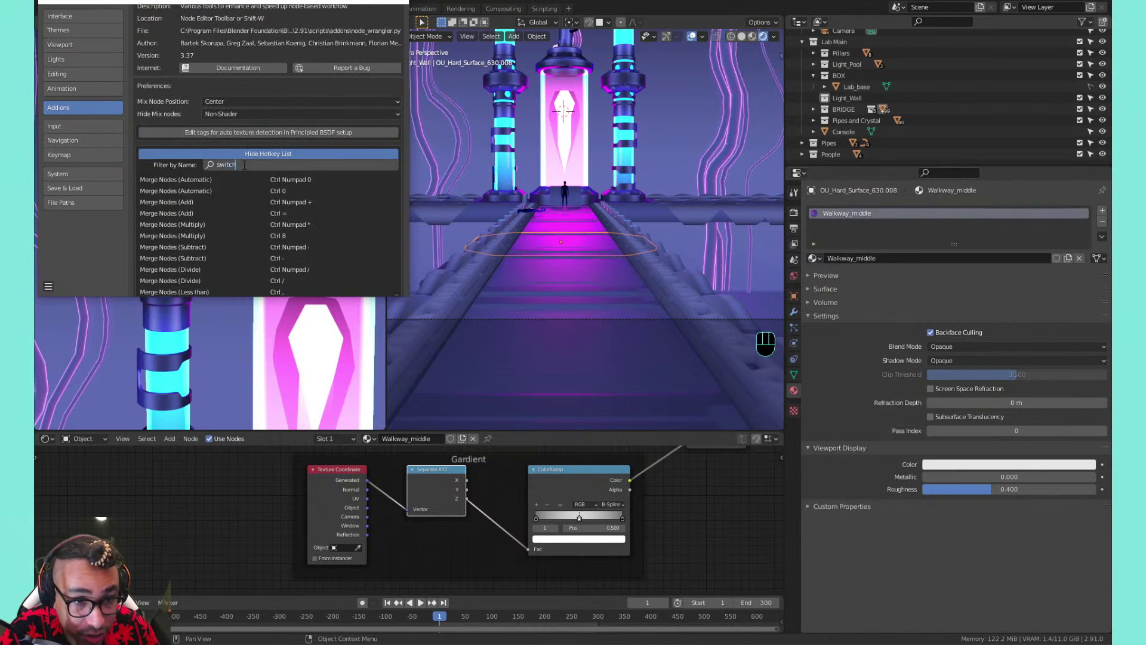
{"action": "key", "text": "Return"}
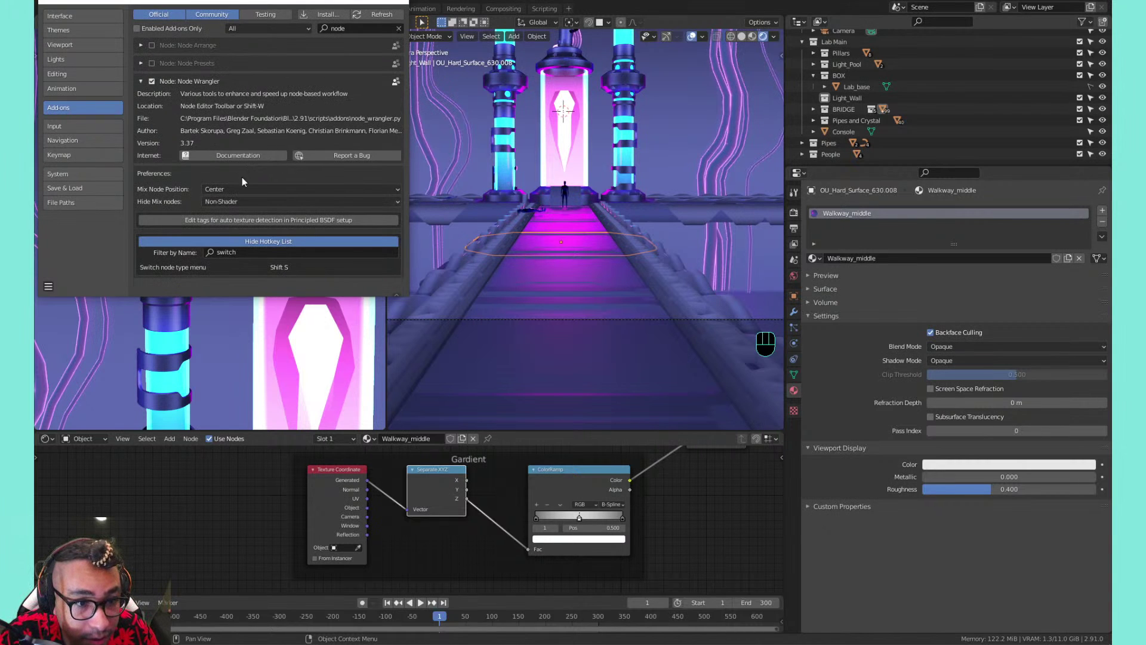
{"action": "left_click", "coordinate": [249, 252]}
{"action": "type", "text": "change"}
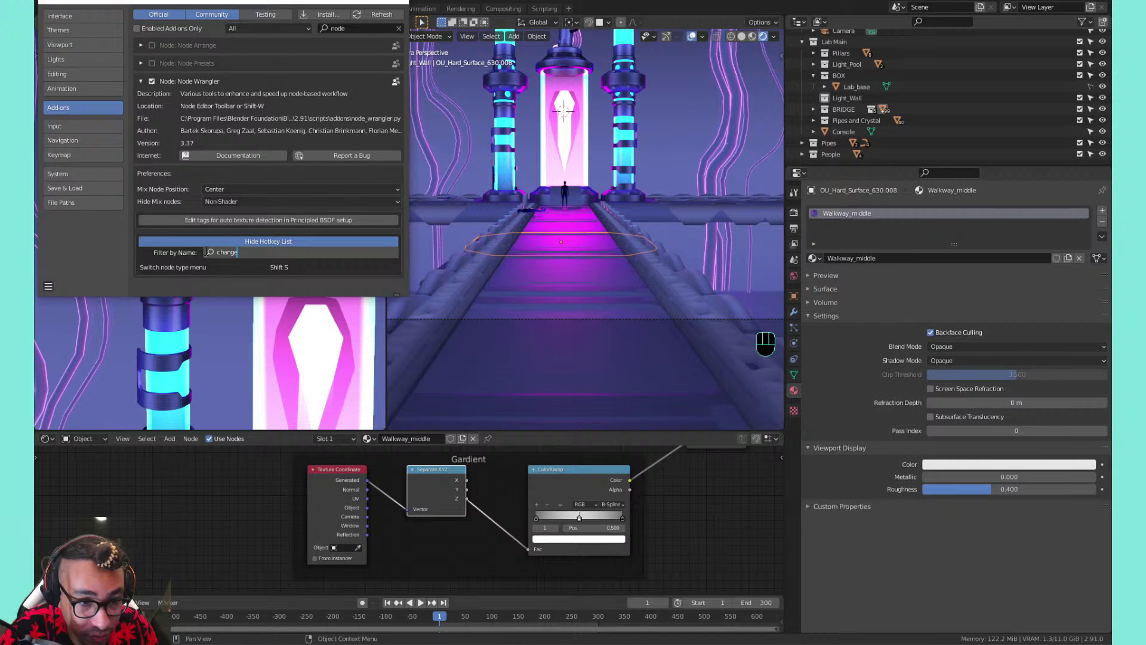
{"action": "key", "text": "Return"}
{"action": "scroll", "coordinate": [199, 67], "scroll_direction": "down", "scroll_amount": 6}
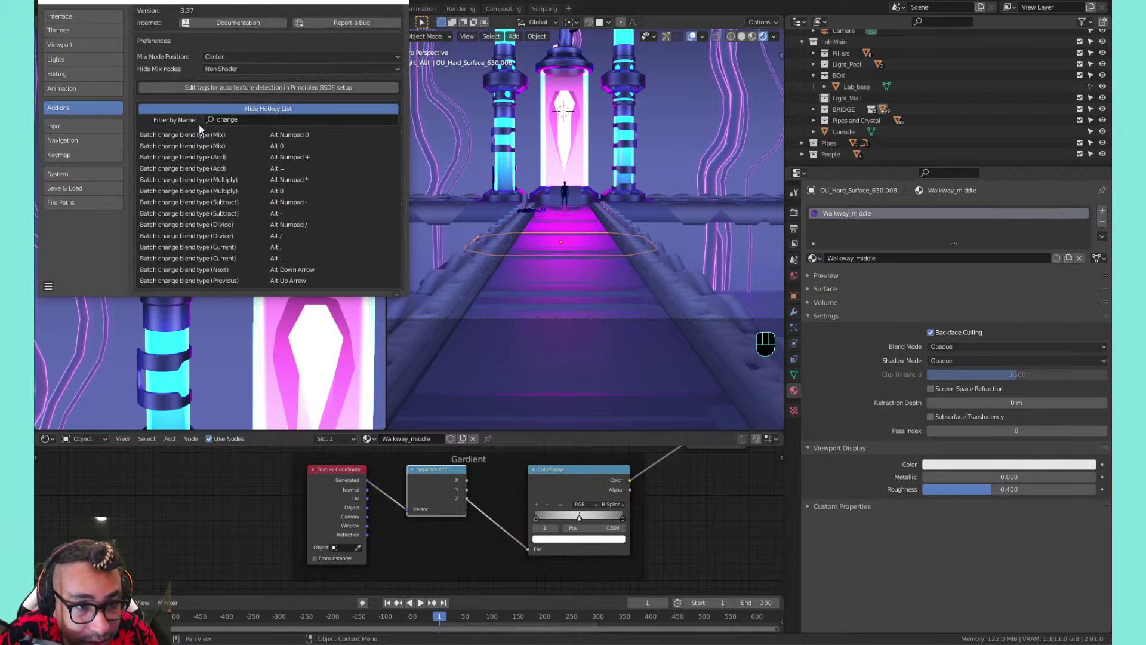
Clear the name filter of the Node Wrangler hotkey list
{"action": "left_click", "coordinate": [252, 121]}
{"action": "key", "text": "BackSpace"}
{"action": "key", "text": "Return"}
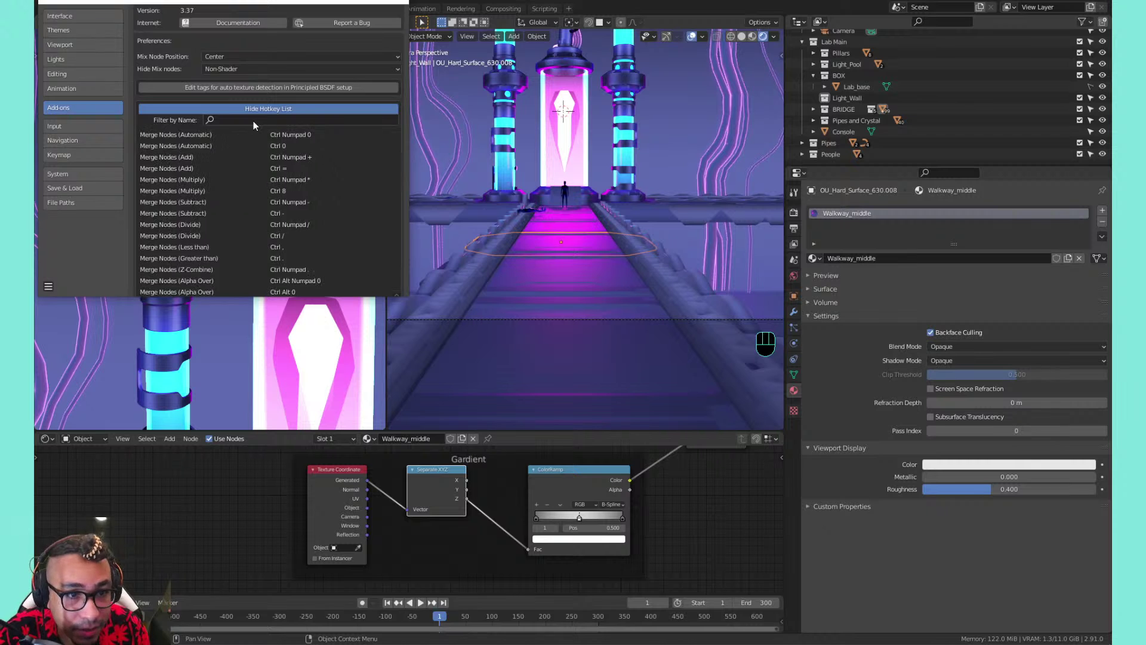
Examine the unfiltered Node Wrangler hotkey list, down to its menu commands at the end, for a shortcut that switches outputs
{"action": "scroll", "coordinate": [224, 169], "scroll_direction": "down", "scroll_amount": 20}
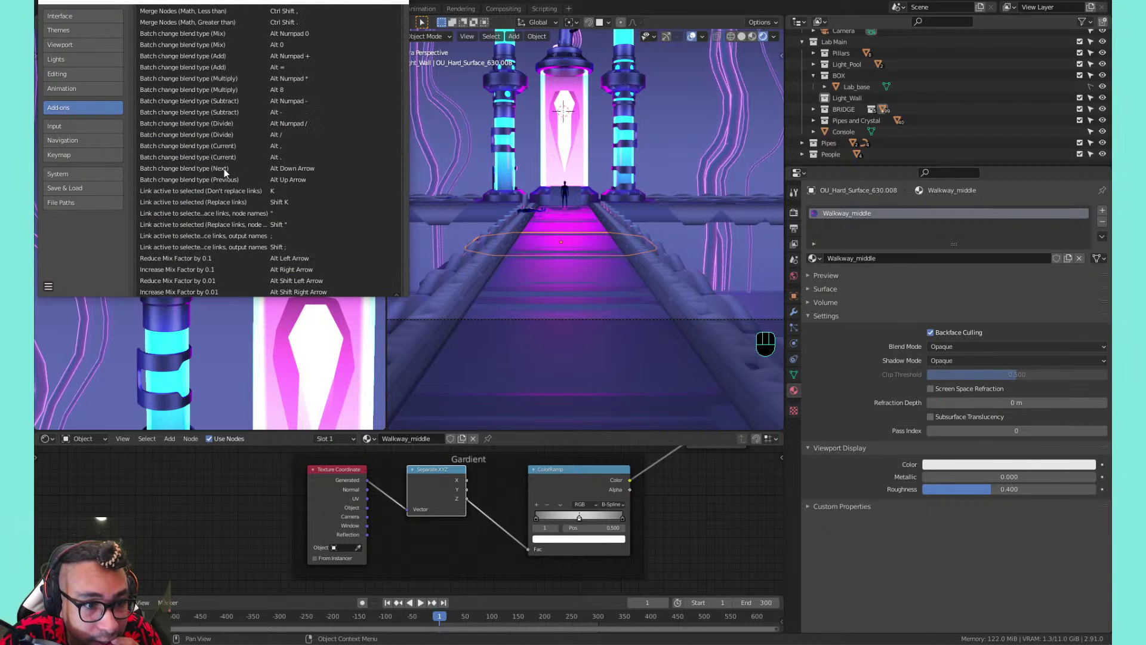
{"action": "scroll", "coordinate": [223, 169], "scroll_direction": "down", "scroll_amount": 7}
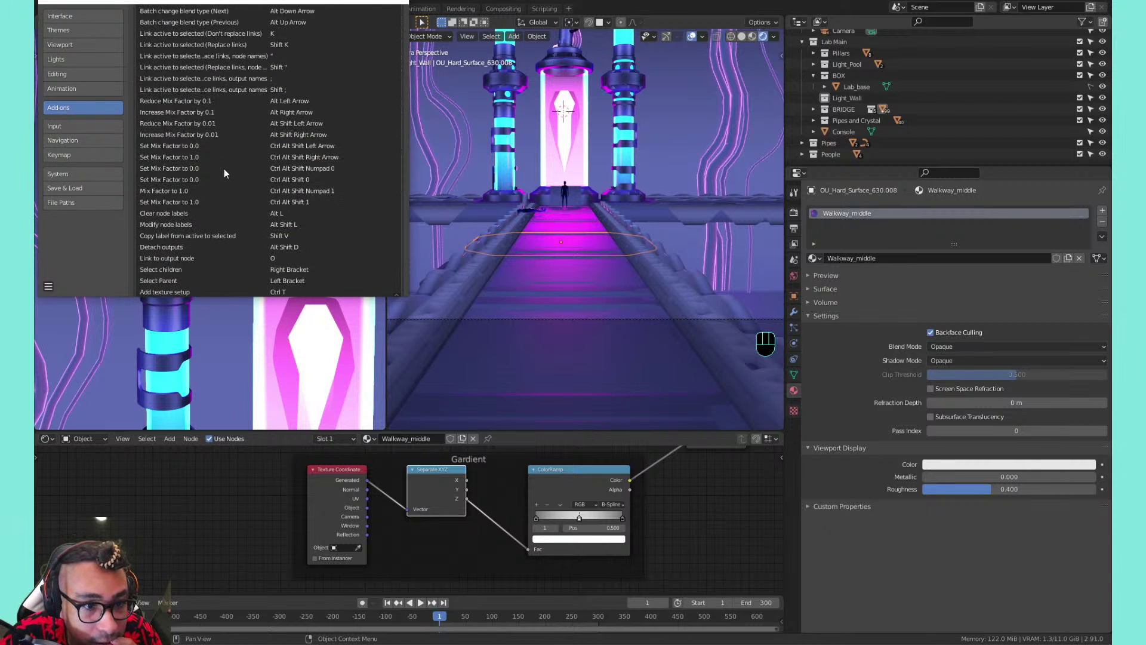
{"action": "scroll", "coordinate": [224, 168], "scroll_direction": "down", "scroll_amount": 3}
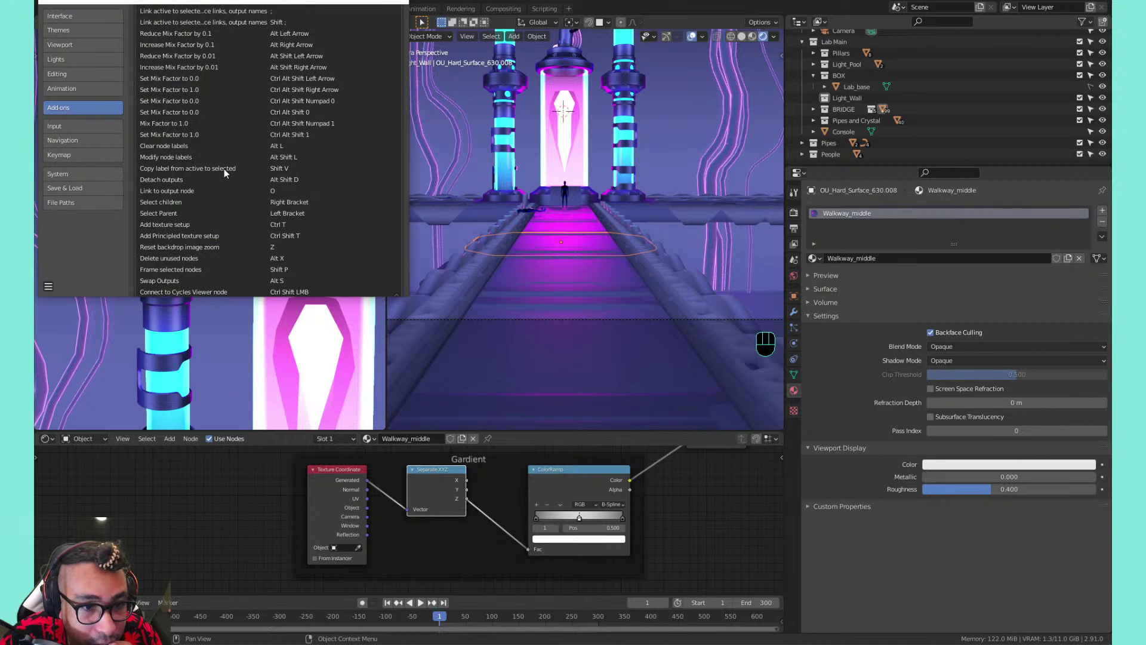
{"action": "scroll", "coordinate": [224, 169], "scroll_direction": "down", "scroll_amount": 1}
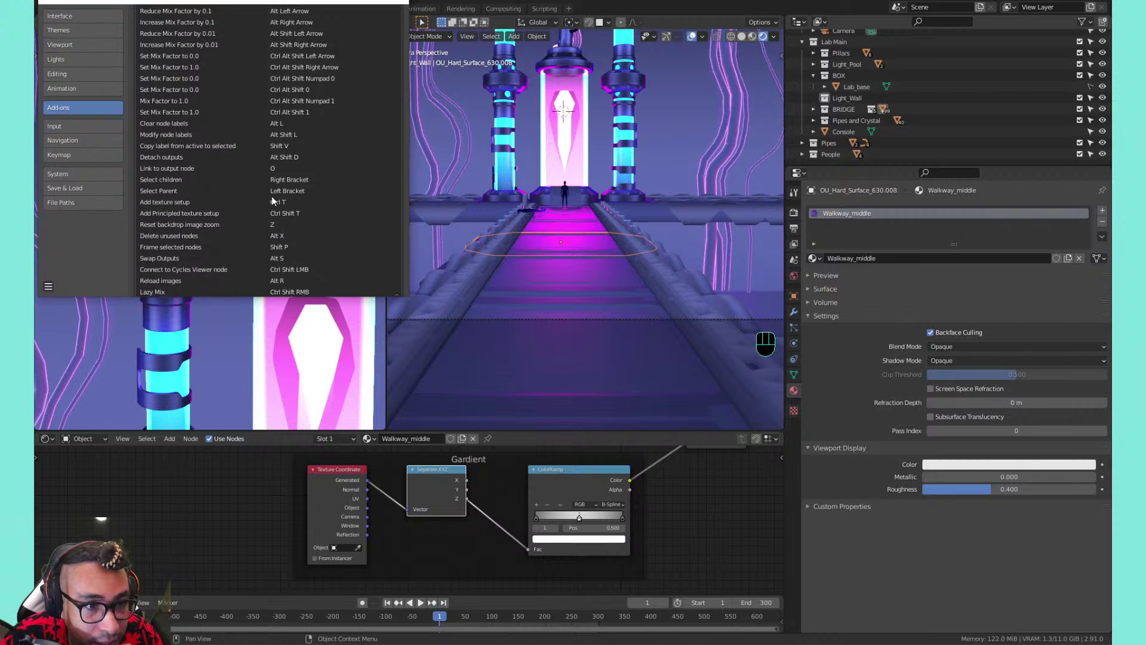
{"action": "scroll", "coordinate": [272, 197], "scroll_direction": "up", "scroll_amount": 8}
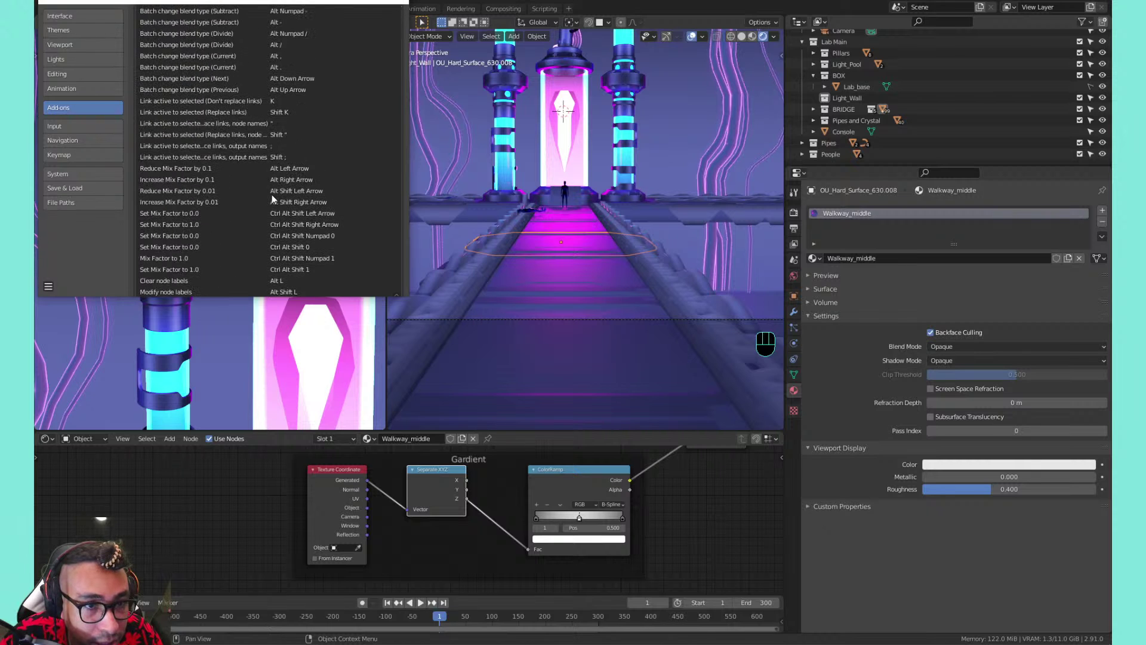
{"action": "scroll", "coordinate": [271, 195], "scroll_direction": "up", "scroll_amount": 5}
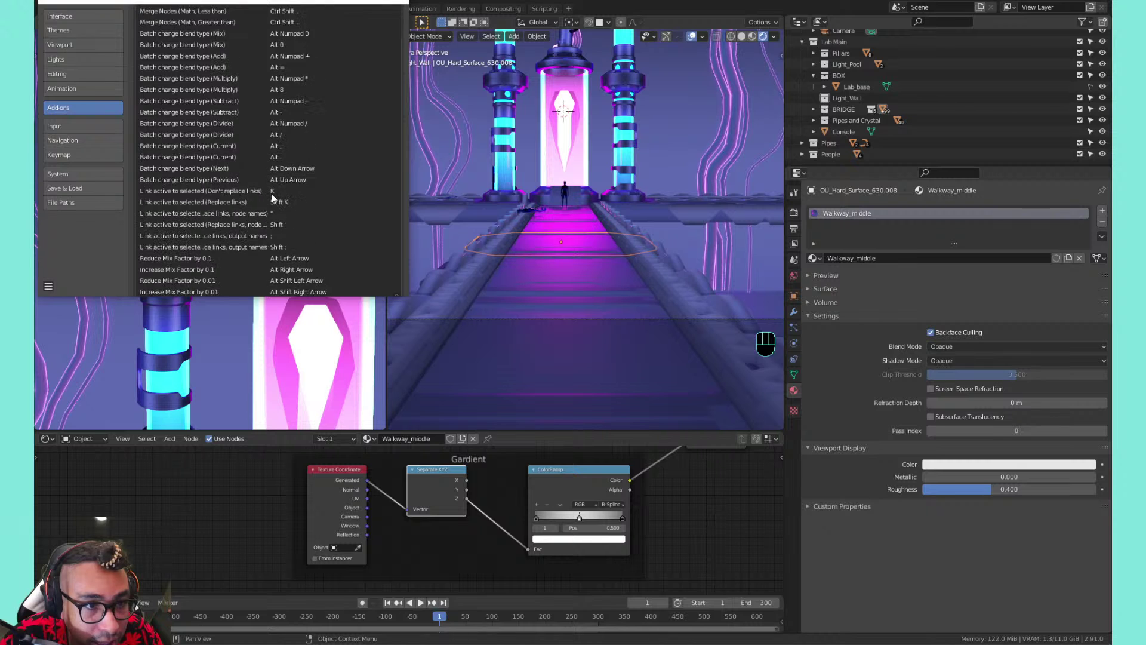
{"action": "scroll", "coordinate": [272, 194], "scroll_direction": "up", "scroll_amount": 14}
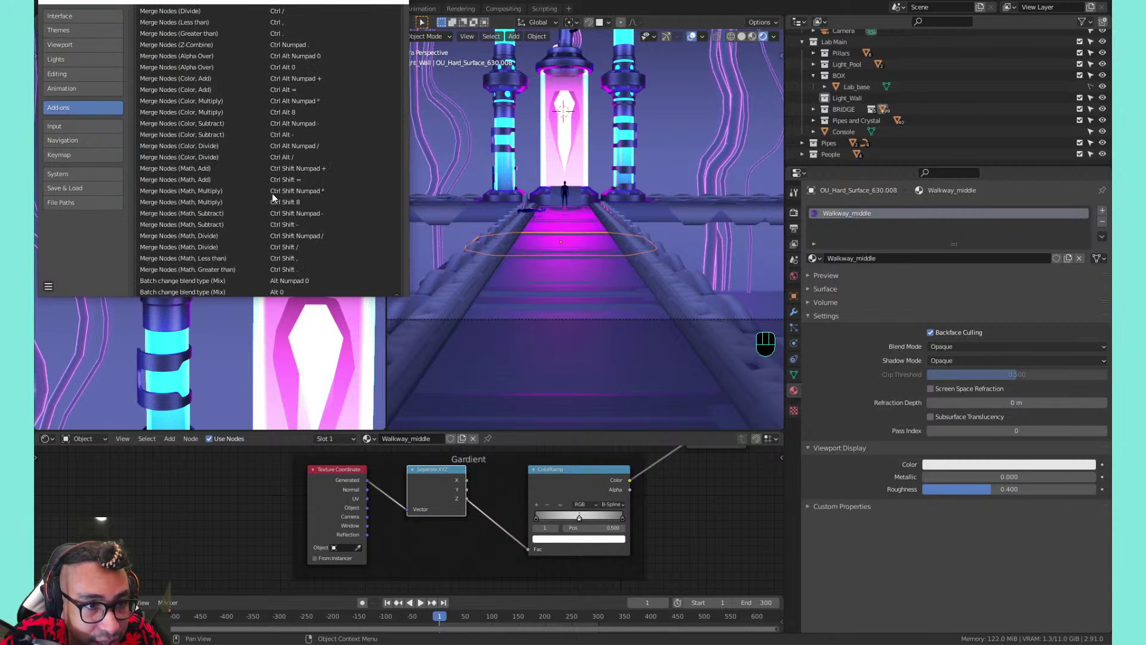
{"action": "scroll", "coordinate": [272, 194], "scroll_direction": "down", "scroll_amount": 18}
{"action": "scroll", "coordinate": [273, 194], "scroll_direction": "down", "scroll_amount": 3}
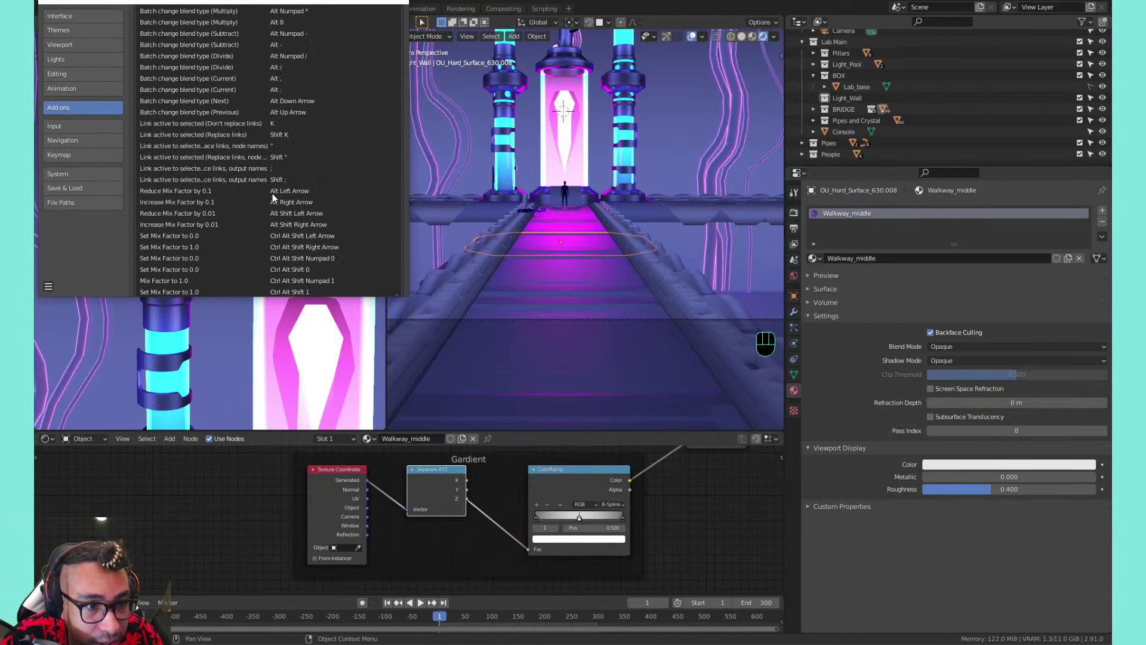
{"action": "scroll", "coordinate": [273, 194], "scroll_direction": "down", "scroll_amount": 2}
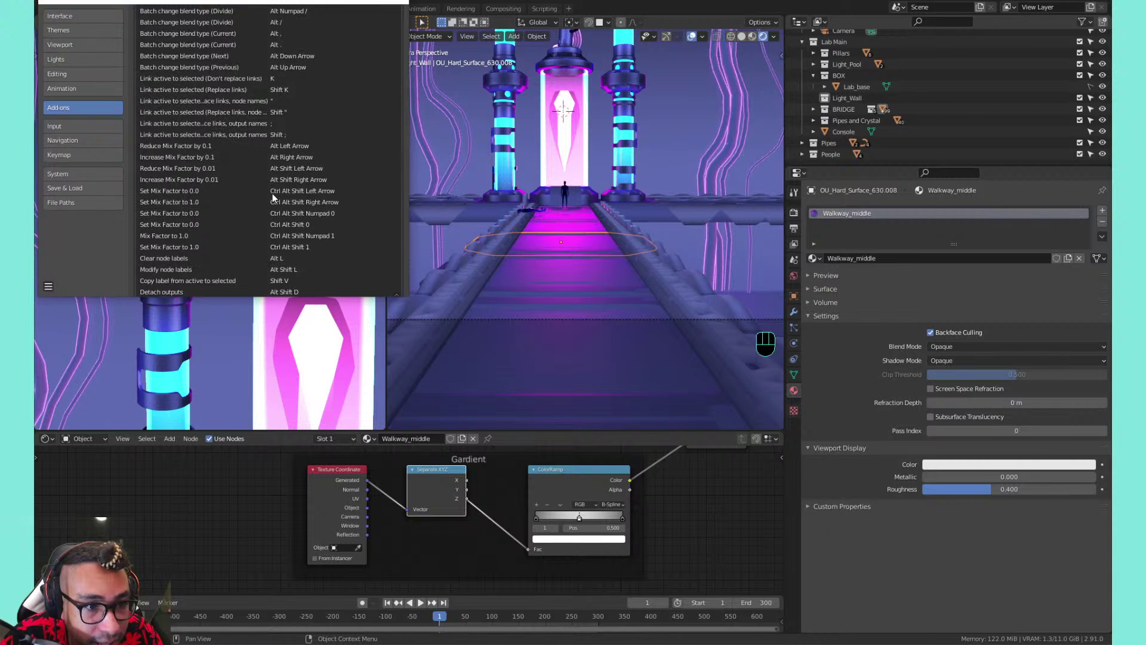
{"action": "scroll", "coordinate": [273, 193], "scroll_direction": "down", "scroll_amount": 1}
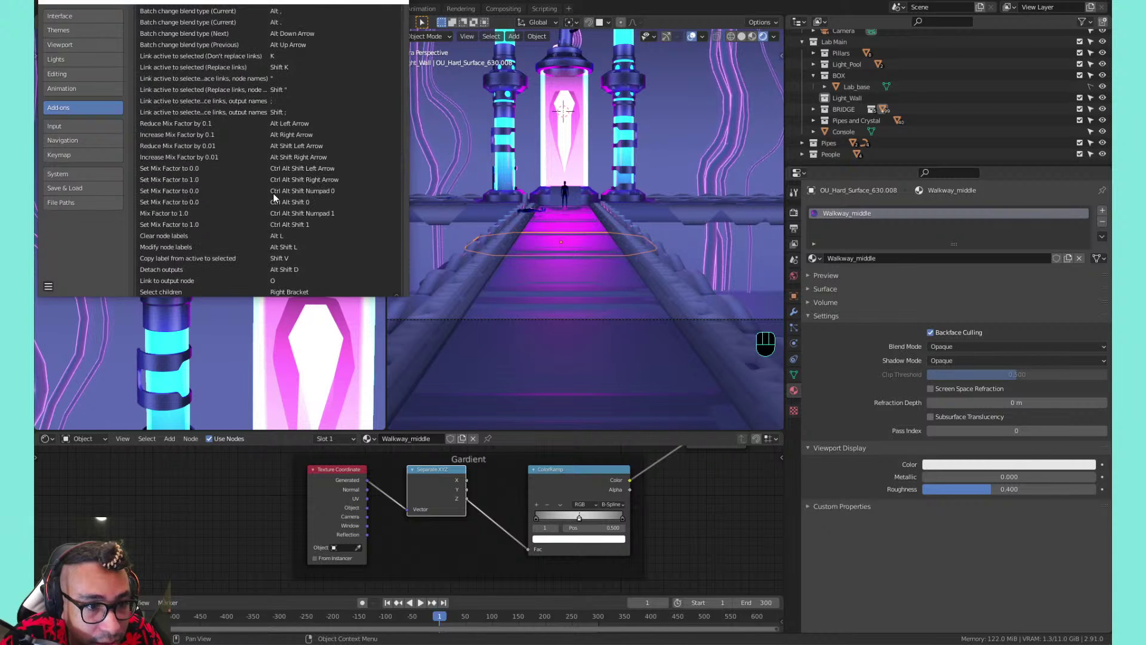
{"action": "scroll", "coordinate": [273, 195], "scroll_direction": "down", "scroll_amount": 1}
{"action": "scroll", "coordinate": [273, 197], "scroll_direction": "down", "scroll_amount": 1}
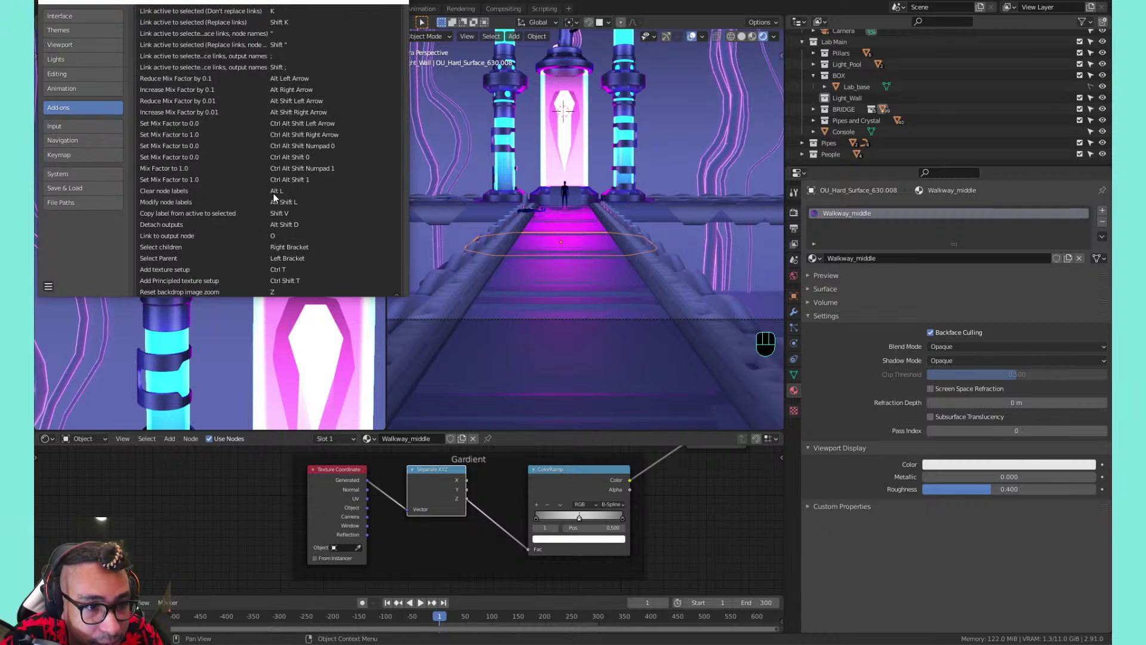
{"action": "scroll", "coordinate": [274, 197], "scroll_direction": "down", "scroll_amount": 1}
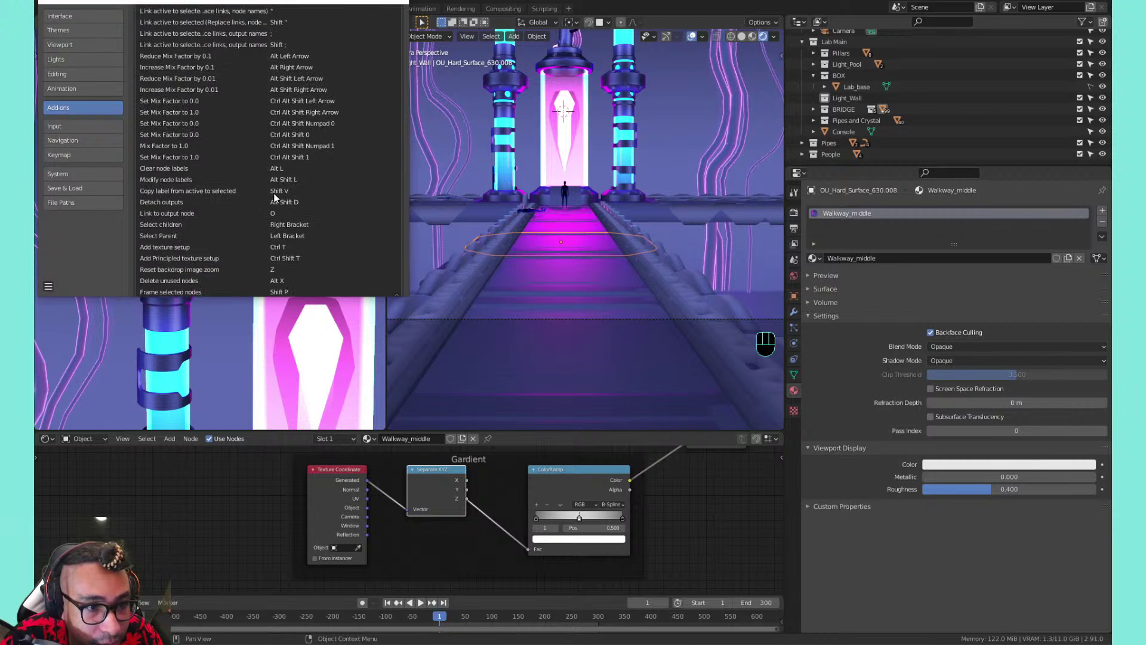
{"action": "scroll", "coordinate": [274, 192], "scroll_direction": "down", "scroll_amount": 1}
{"action": "scroll", "coordinate": [274, 192], "scroll_direction": "down", "scroll_amount": 1}
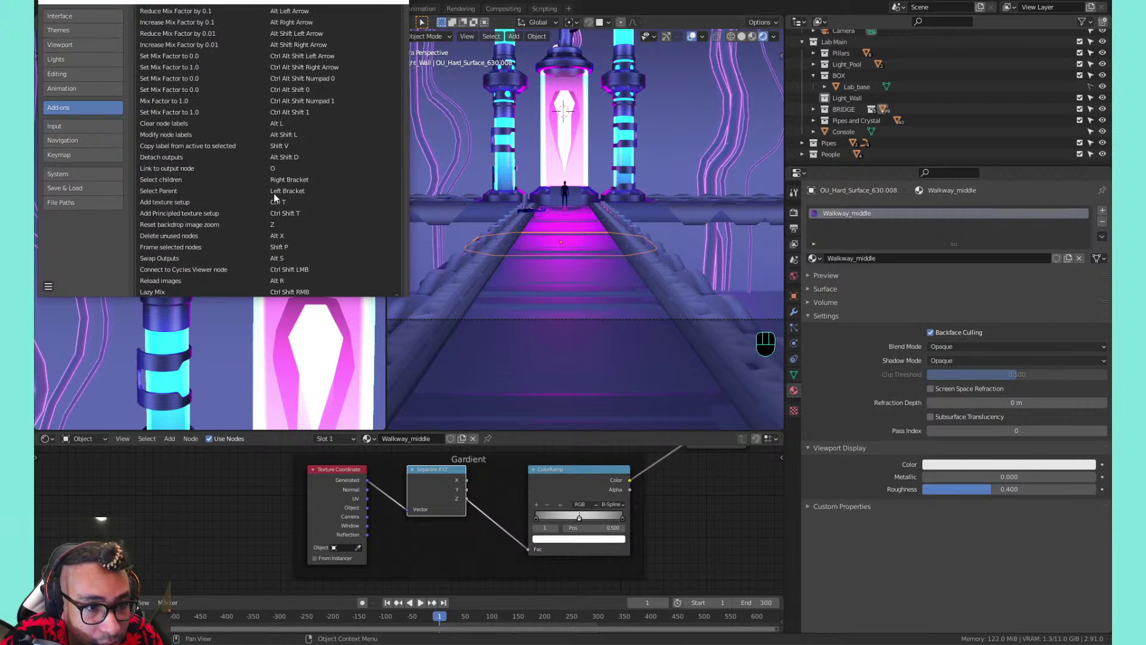
{"action": "scroll", "coordinate": [274, 193], "scroll_direction": "down", "scroll_amount": 1}
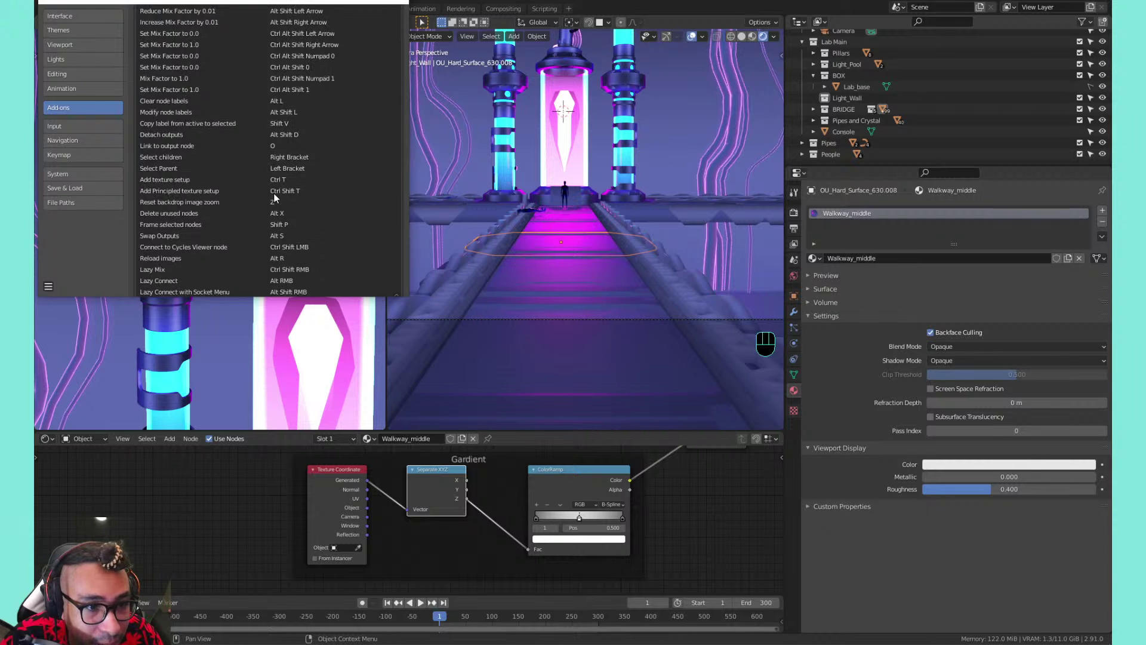
{"action": "scroll", "coordinate": [273, 193], "scroll_direction": "down", "scroll_amount": 1}
{"action": "scroll", "coordinate": [274, 192], "scroll_direction": "down", "scroll_amount": 1}
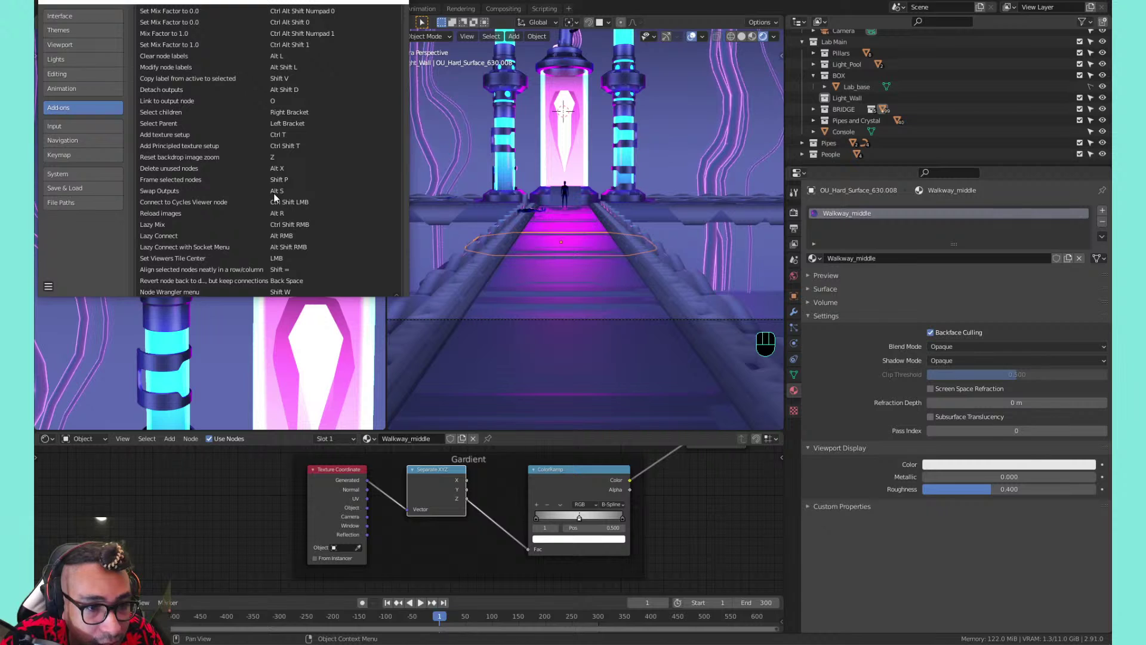
{"action": "scroll", "coordinate": [273, 193], "scroll_direction": "down", "scroll_amount": 1}
{"action": "scroll", "coordinate": [273, 193], "scroll_direction": "down", "scroll_amount": 2}
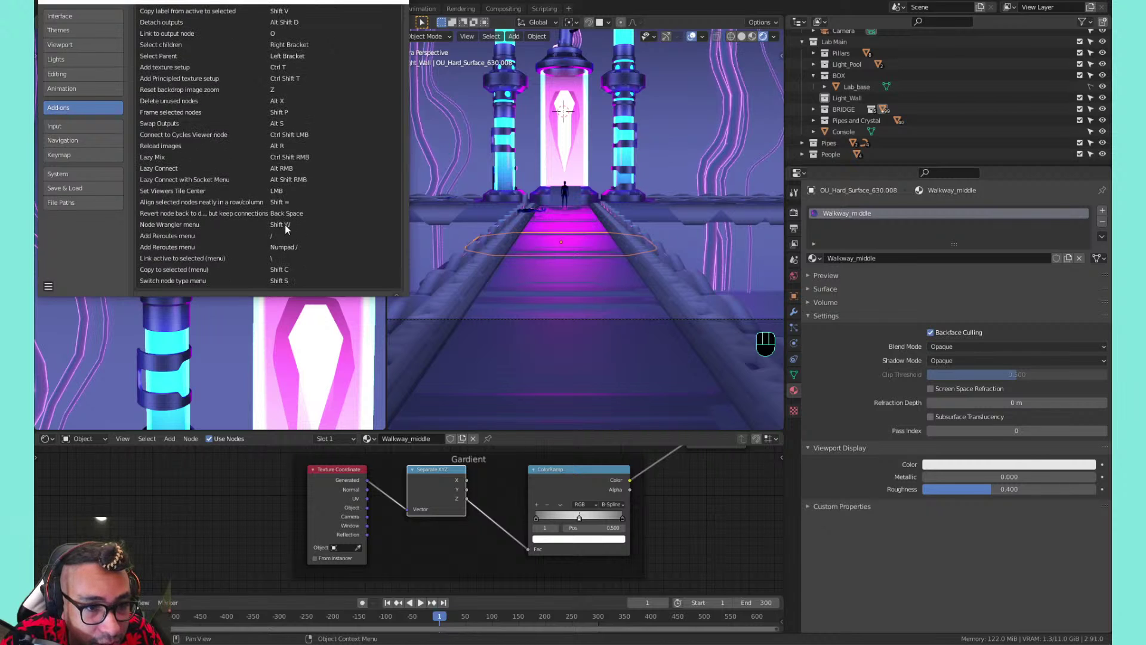
Try Node Wrangler's Swap Links command on the Separate XYZ node and on the Texture Coordinate node
{"action": "left_click", "coordinate": [443, 482]}
{"action": "key", "text": "shift+w"}
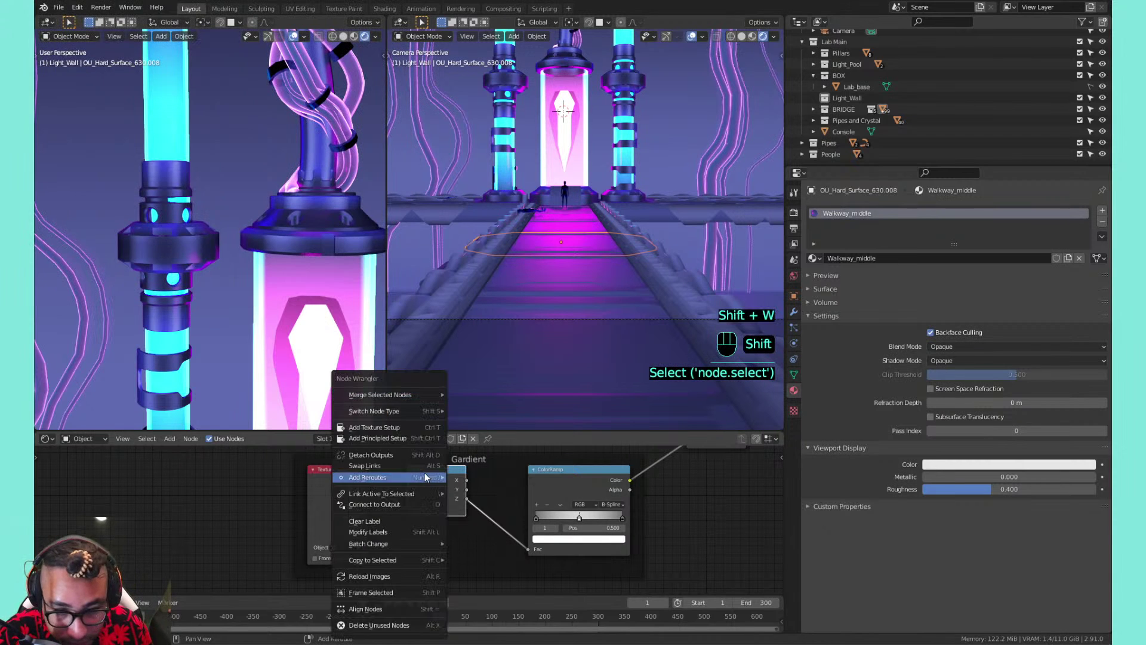
{"action": "mouse_move", "coordinate": [421, 479]}
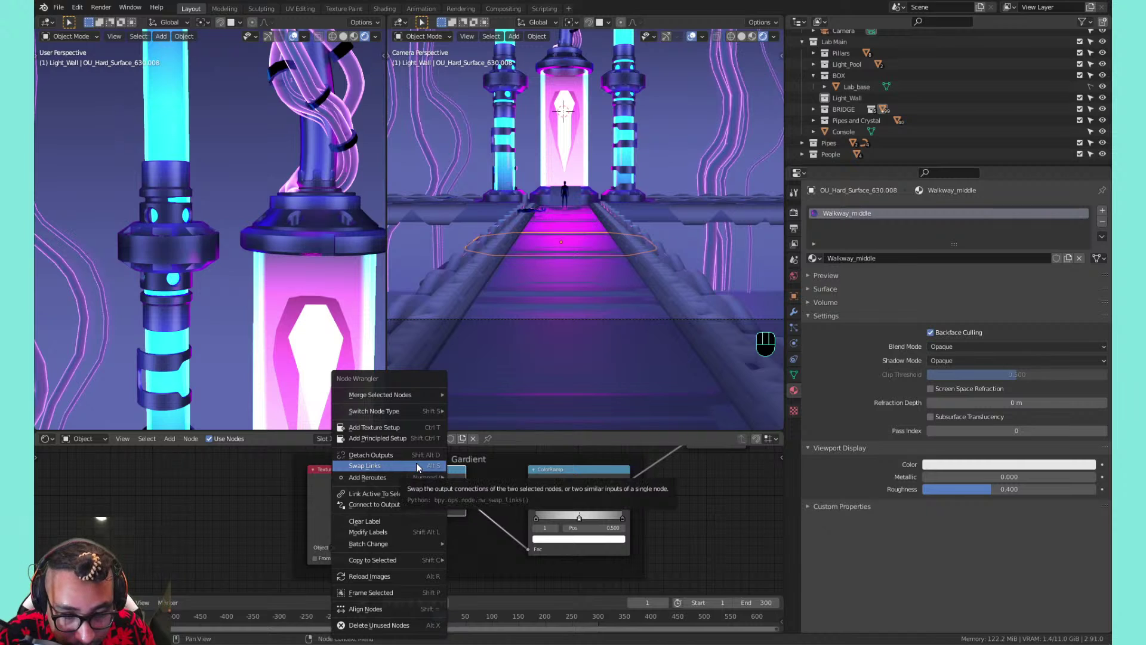
{"action": "left_click", "coordinate": [417, 464]}
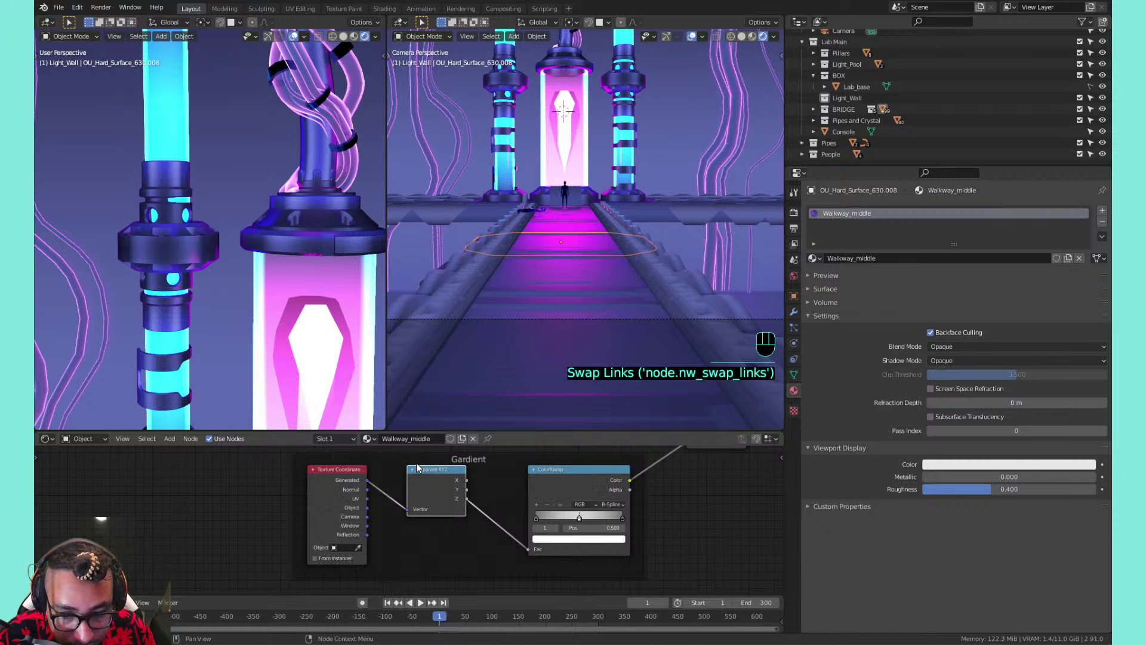
{"action": "left_click", "coordinate": [356, 475]}
{"action": "key", "text": "shift+w"}
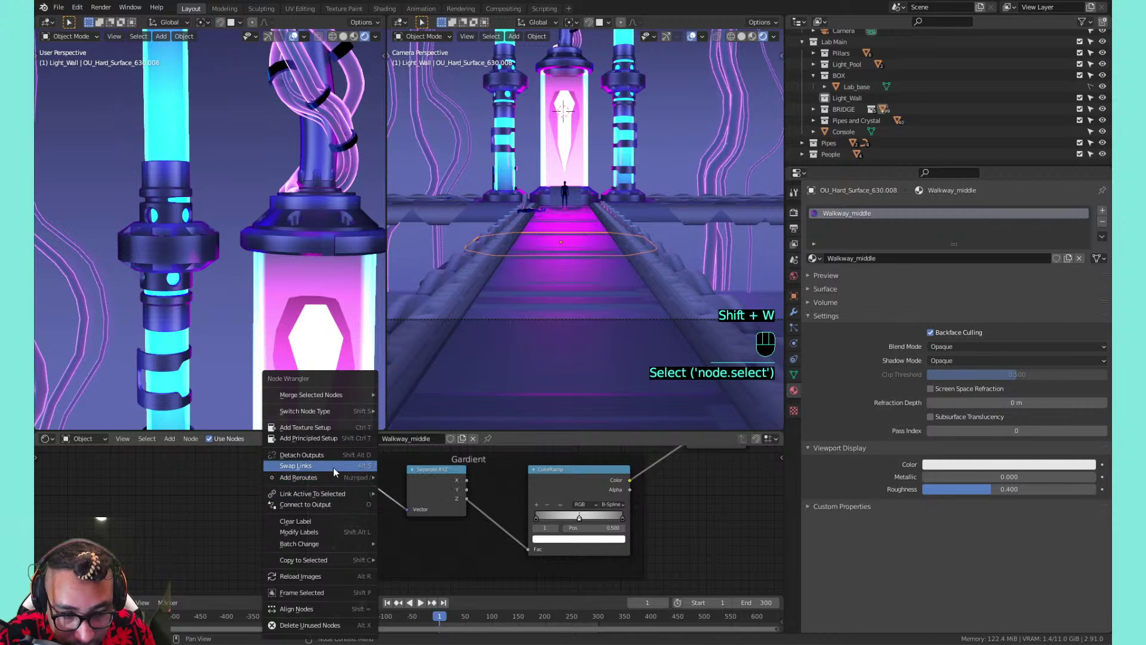
{"action": "left_click", "coordinate": [333, 467]}
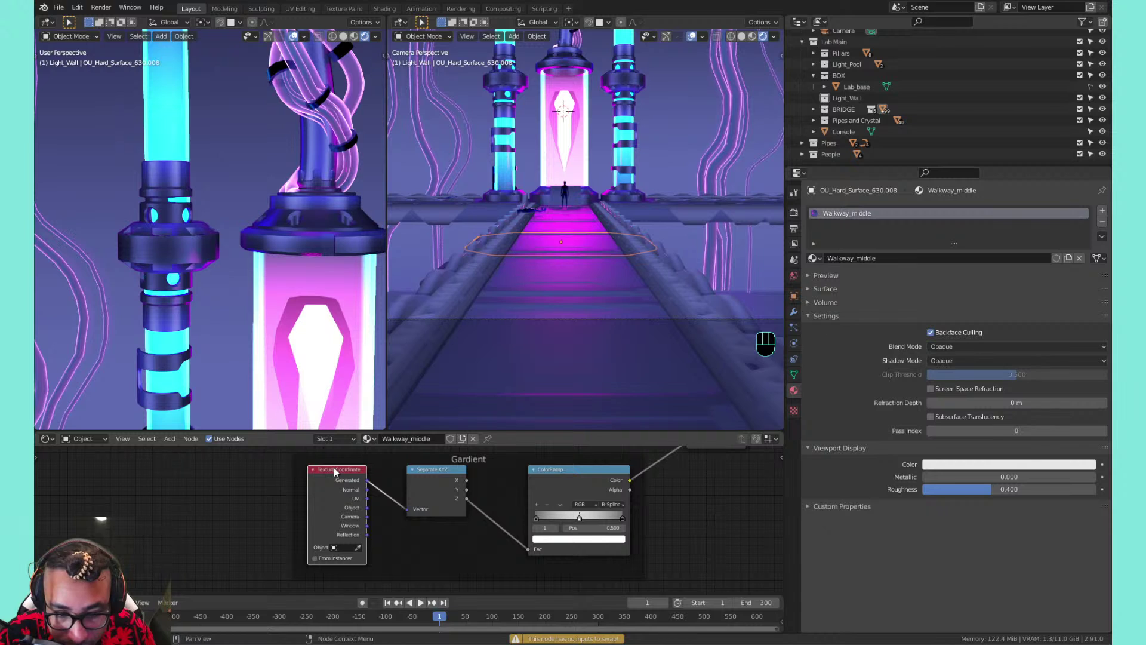
Look through the Node Wrangler commands available for the selected Separate XYZ node
{"action": "left_click", "coordinate": [425, 479]}
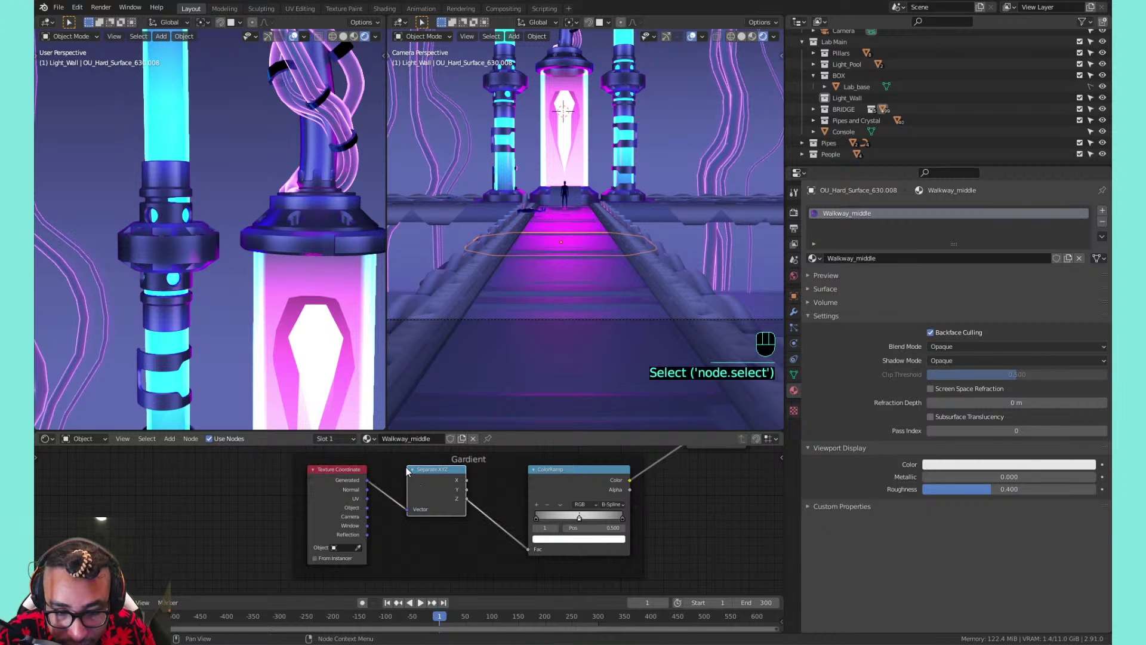
{"action": "key", "text": "shift+w"}
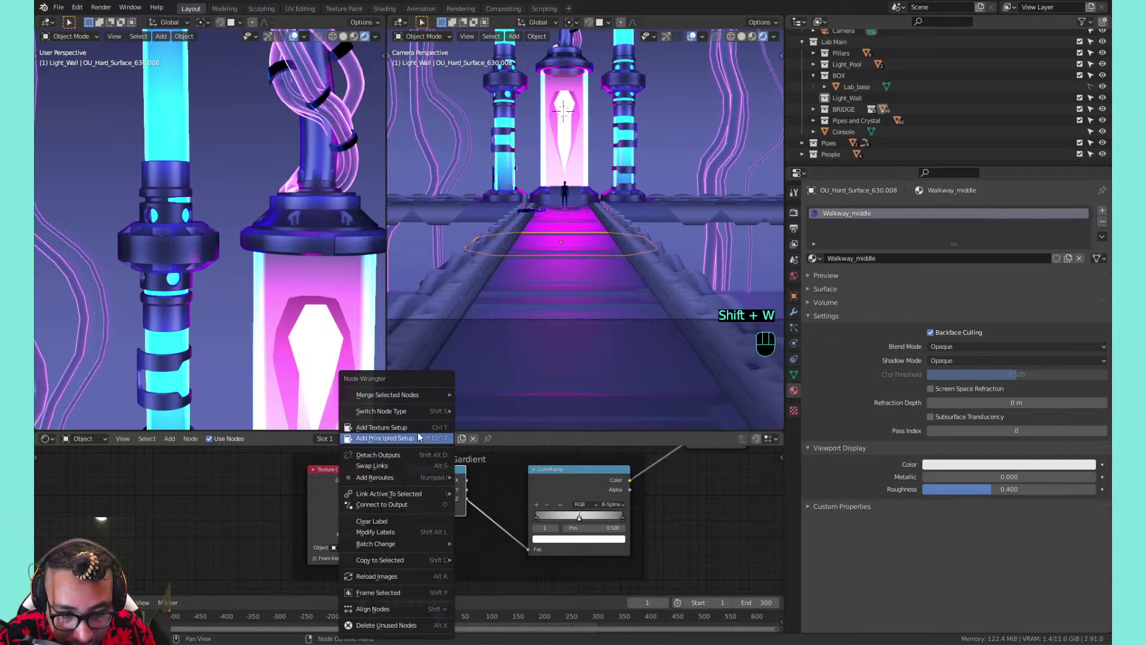
{"action": "mouse_move", "coordinate": [424, 395]}
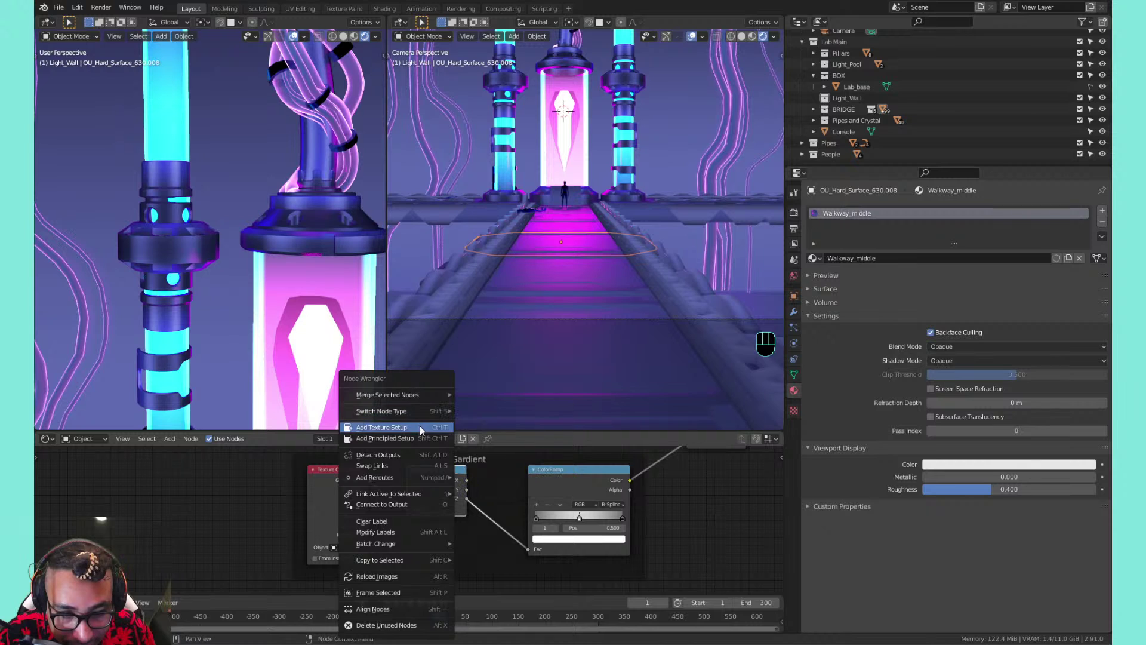
{"action": "mouse_move", "coordinate": [419, 482]}
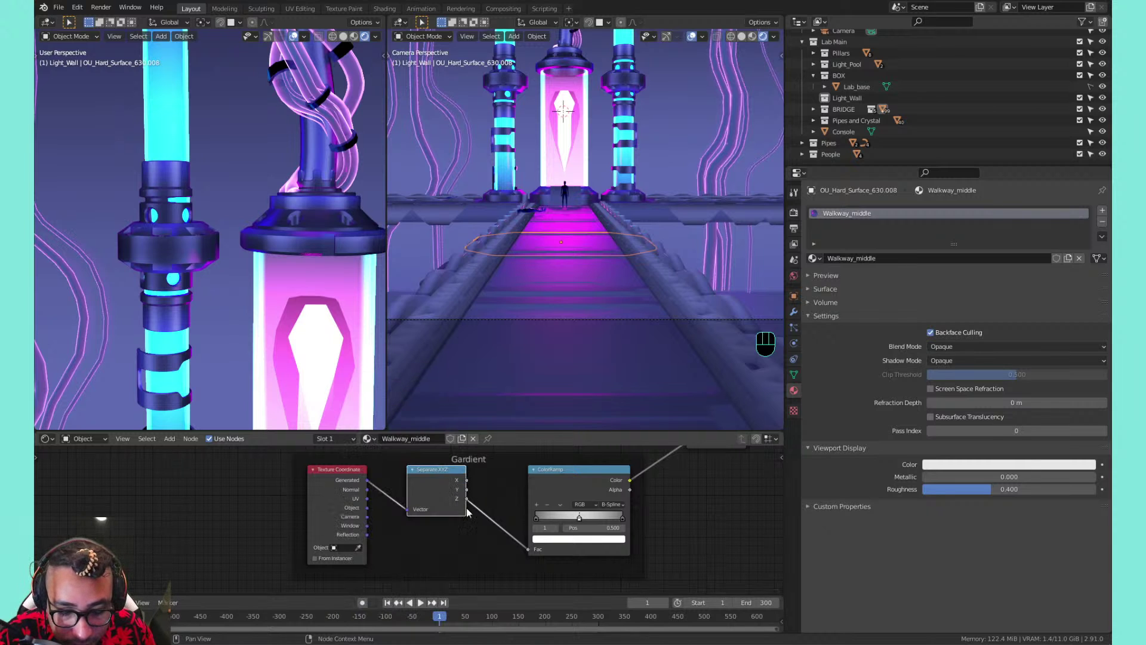
Try feeding the ColorRamp factor from the X, Y and Z outputs of Separate XYZ in turn
{"action": "scroll", "coordinate": [483, 529], "scroll_direction": "up", "scroll_amount": 2}
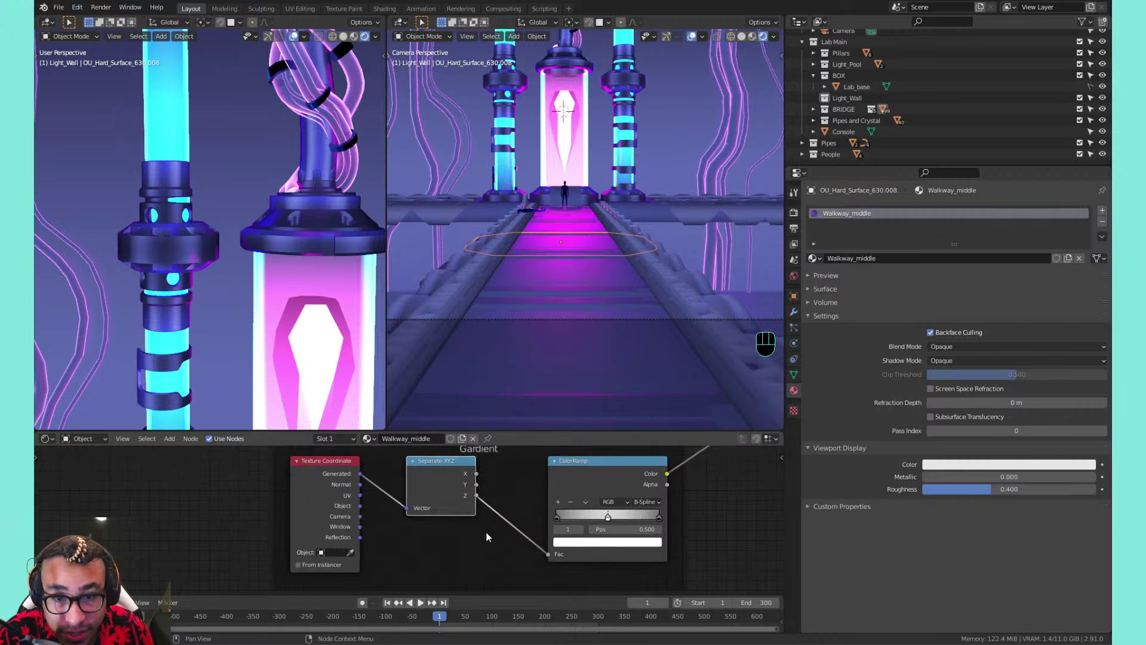
{"action": "middle_click_drag", "start_coordinate": [486, 532], "coordinate": [455, 525]}
{"action": "scroll", "coordinate": [452, 519], "scroll_direction": "down", "scroll_amount": 1}
{"action": "scroll", "coordinate": [446, 495], "scroll_direction": "up", "scroll_amount": 3}
{"action": "left_click", "coordinate": [468, 469]}
{"action": "left_click_drag", "start_coordinate": [451, 455], "coordinate": [533, 550]}
{"action": "middle_click_drag", "start_coordinate": [513, 509], "coordinate": [496, 510]}
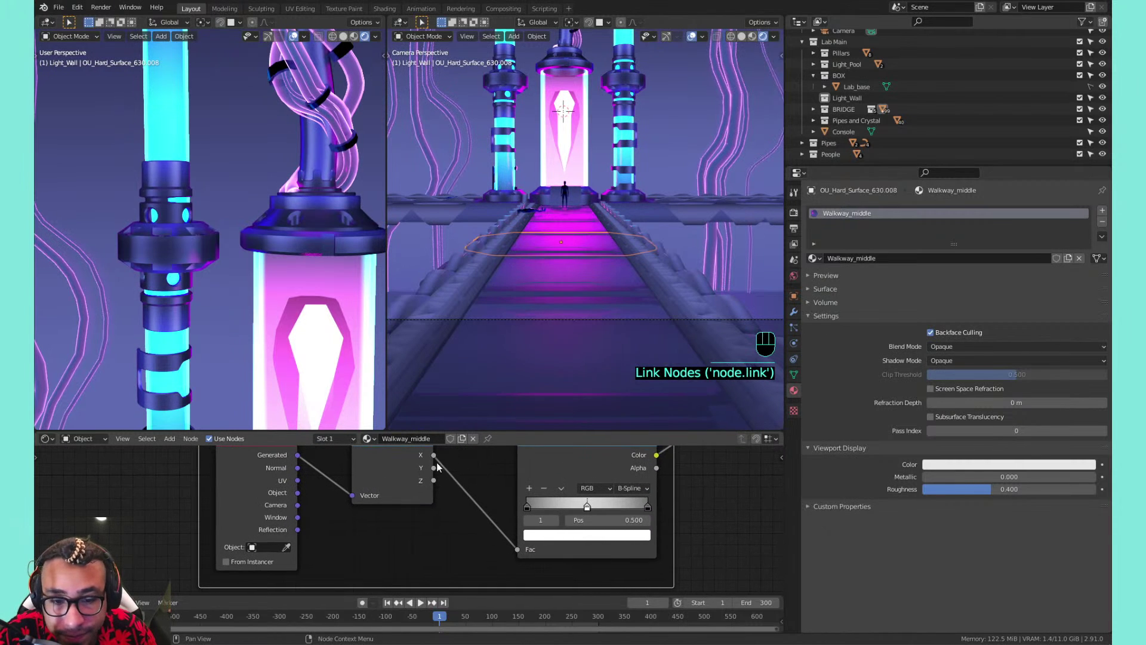
{"action": "left_click_drag", "start_coordinate": [435, 467], "coordinate": [517, 550]}
{"action": "left_click", "coordinate": [508, 544]}
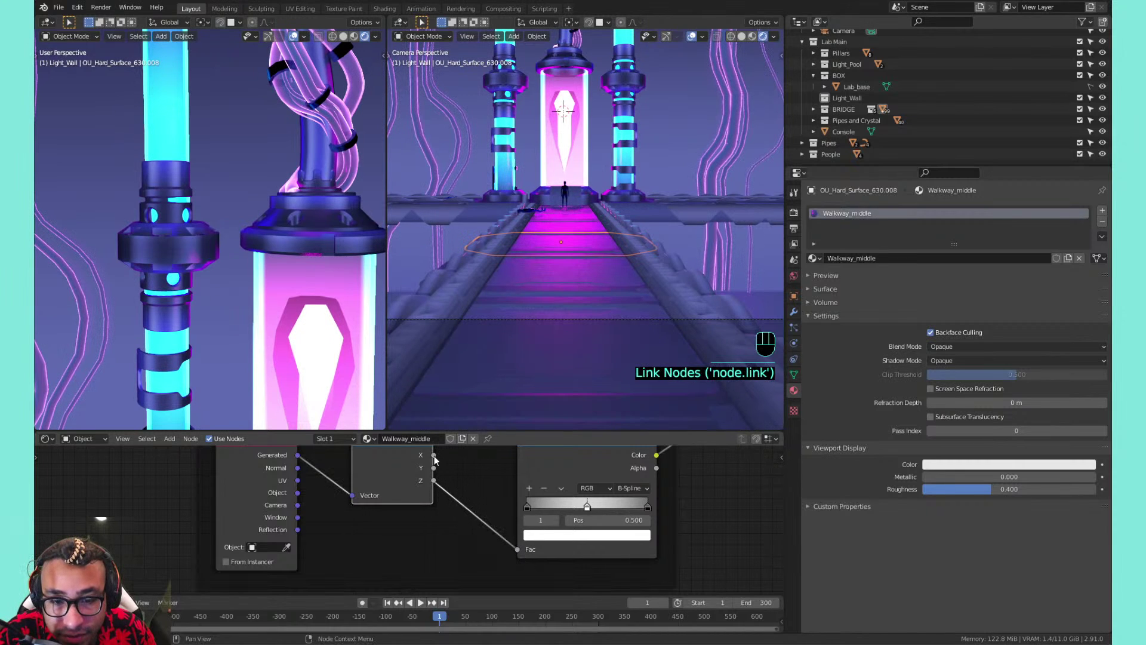
Link the X output of Separate XYZ to the ColorRamp factor and move the ramp's middle stop to 0.332
{"action": "left_click_drag", "start_coordinate": [434, 455], "coordinate": [518, 549]}
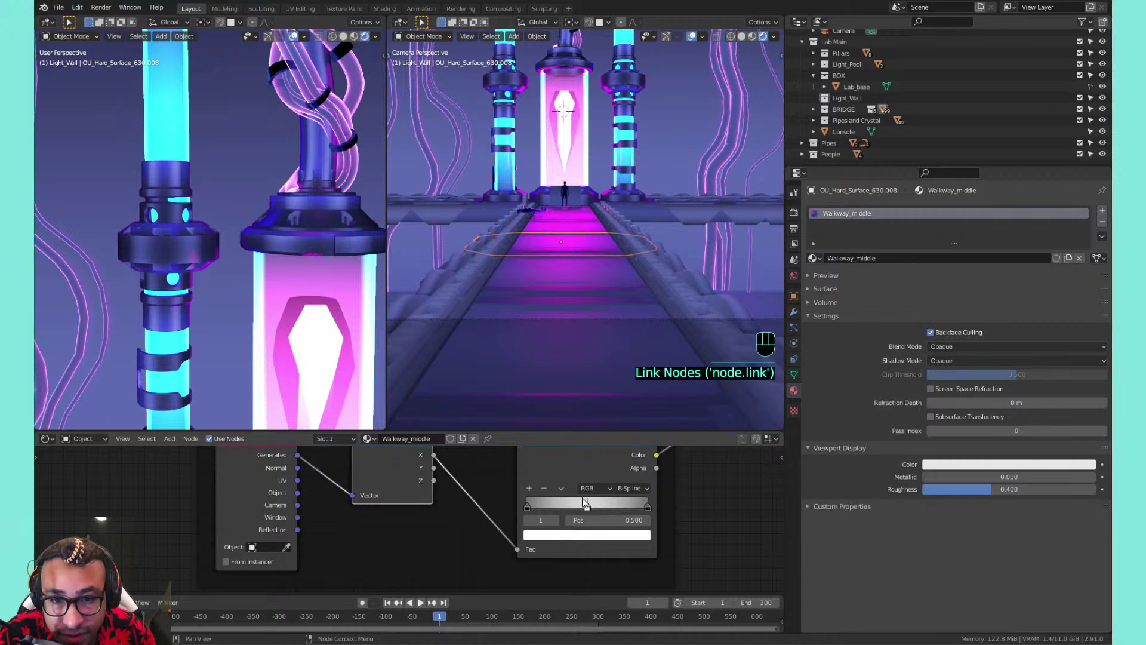
{"action": "left_click_drag", "start_coordinate": [588, 507], "coordinate": [546, 487]}
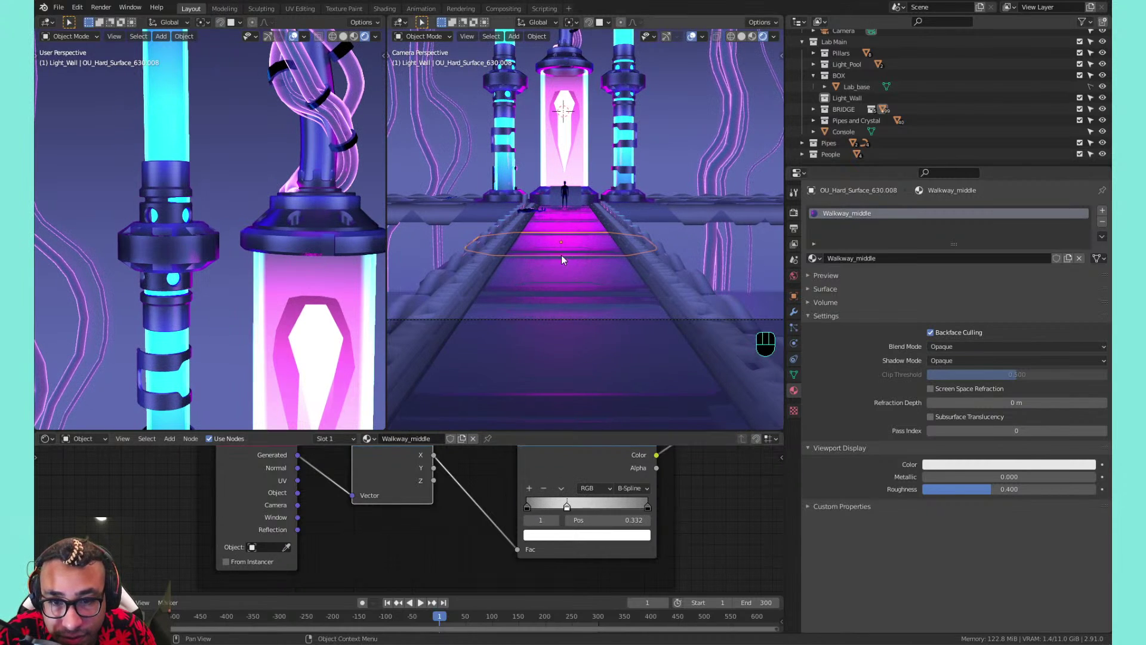
Link the Y output of Separate XYZ to the ColorRamp factor and move the ramp's middle stop to 0.423
{"action": "scroll", "coordinate": [306, 249], "scroll_direction": "down", "scroll_amount": 4}
{"action": "middle_click_drag", "start_coordinate": [306, 298], "coordinate": [251, 247], "text": "shift"}
{"action": "middle_click_drag", "start_coordinate": [251, 248], "coordinate": [150, 203]}
{"action": "middle_click_drag", "start_coordinate": [149, 203], "coordinate": [267, 294]}
{"action": "scroll", "coordinate": [220, 302], "scroll_direction": "up", "scroll_amount": 3}
{"action": "scroll", "coordinate": [228, 264], "scroll_direction": "down", "scroll_amount": 4}
{"action": "scroll", "coordinate": [252, 281], "scroll_direction": "down", "scroll_amount": 2}
{"action": "scroll", "coordinate": [252, 282], "scroll_direction": "up", "scroll_amount": 2}
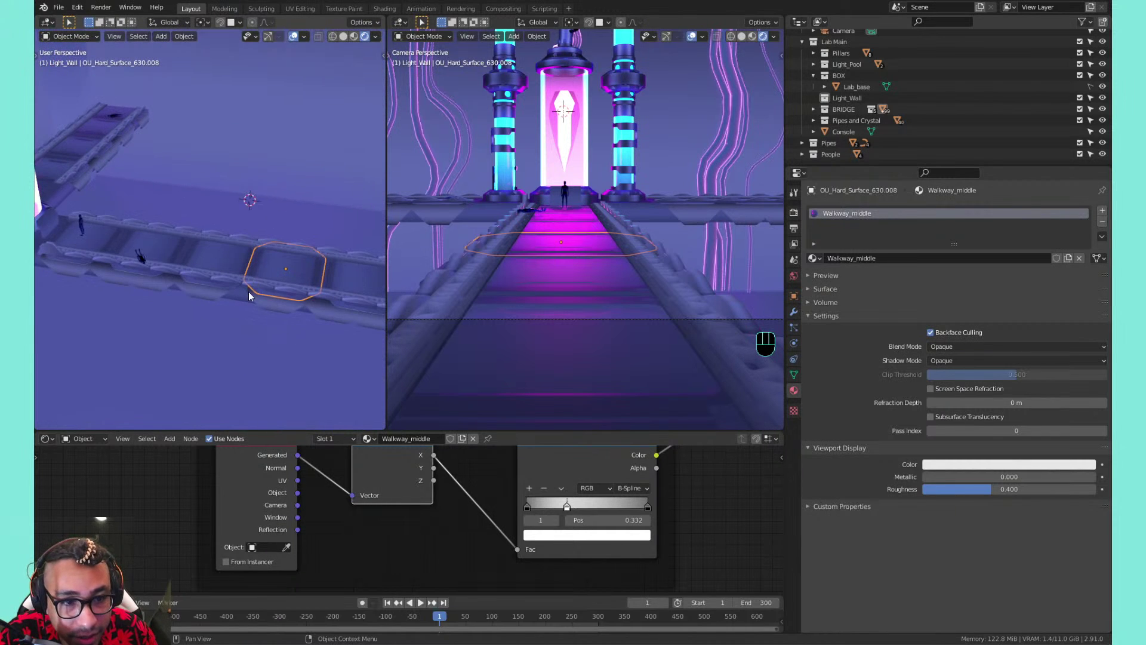
{"action": "mouse_move", "coordinate": [597, 509]}
{"action": "left_mouse_down"}
{"action": "mouse_move", "coordinate": [608, 508]}
{"action": "mouse_move", "coordinate": [546, 507]}
{"action": "mouse_move", "coordinate": [600, 508]}
{"action": "mouse_move", "coordinate": [584, 490]}
{"action": "mouse_move", "coordinate": [561, 503]}
{"action": "mouse_move", "coordinate": [603, 498]}
{"action": "mouse_move", "coordinate": [505, 509]}
{"action": "left_mouse_up"}
{"action": "left_click_drag", "start_coordinate": [435, 470], "coordinate": [526, 552]}
{"action": "mouse_move", "coordinate": [564, 510]}
{"action": "left_mouse_down"}
{"action": "mouse_move", "coordinate": [581, 511]}
{"action": "mouse_move", "coordinate": [535, 507]}
{"action": "mouse_move", "coordinate": [588, 507]}
{"action": "mouse_move", "coordinate": [511, 507]}
{"action": "mouse_move", "coordinate": [549, 503]}
{"action": "left_mouse_up"}
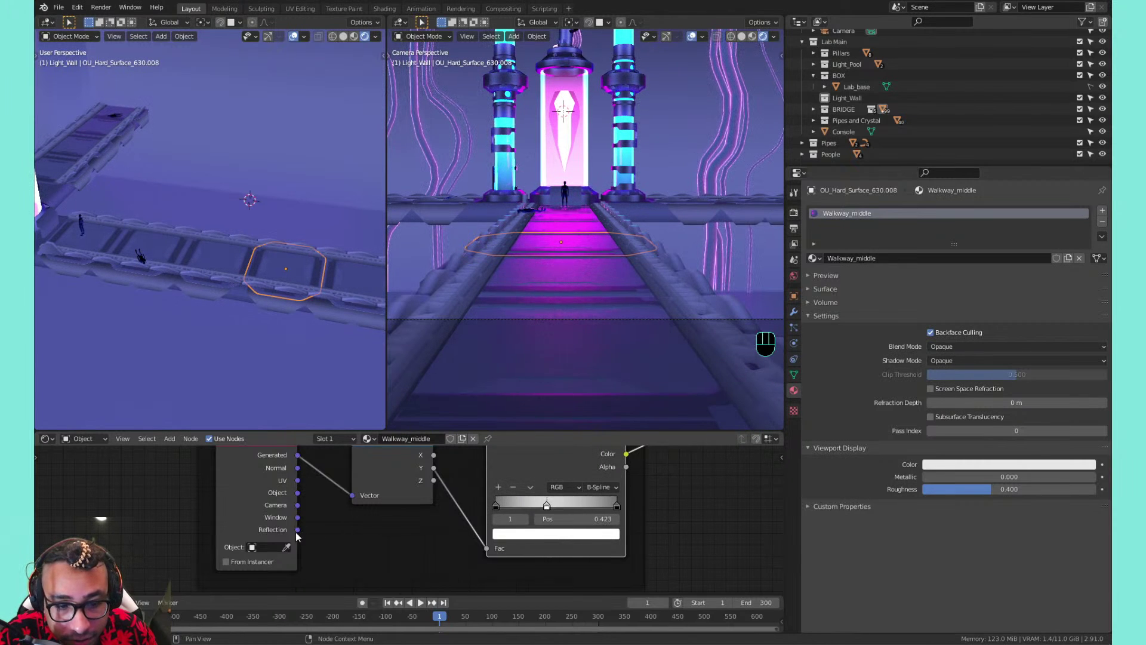
Link the Texture Coordinate node's Reflection output to the Separate XYZ vector input and check the walkway up close
{"action": "left_click_drag", "start_coordinate": [297, 530], "coordinate": [352, 496]}
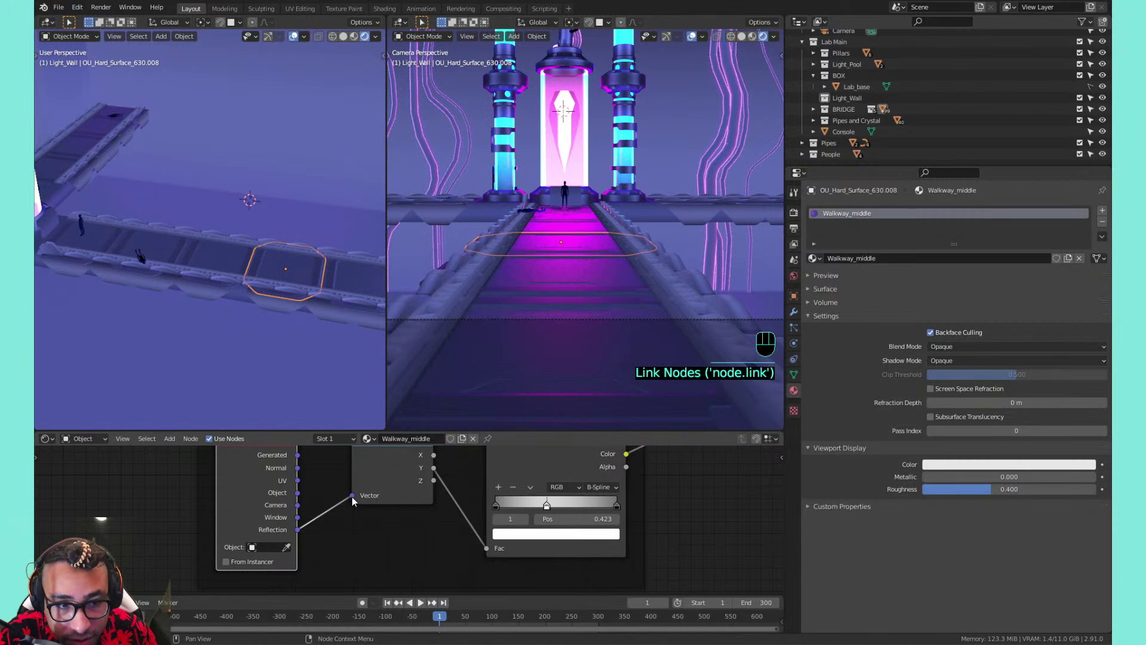
{"action": "scroll", "coordinate": [297, 327], "scroll_direction": "up", "scroll_amount": 5}
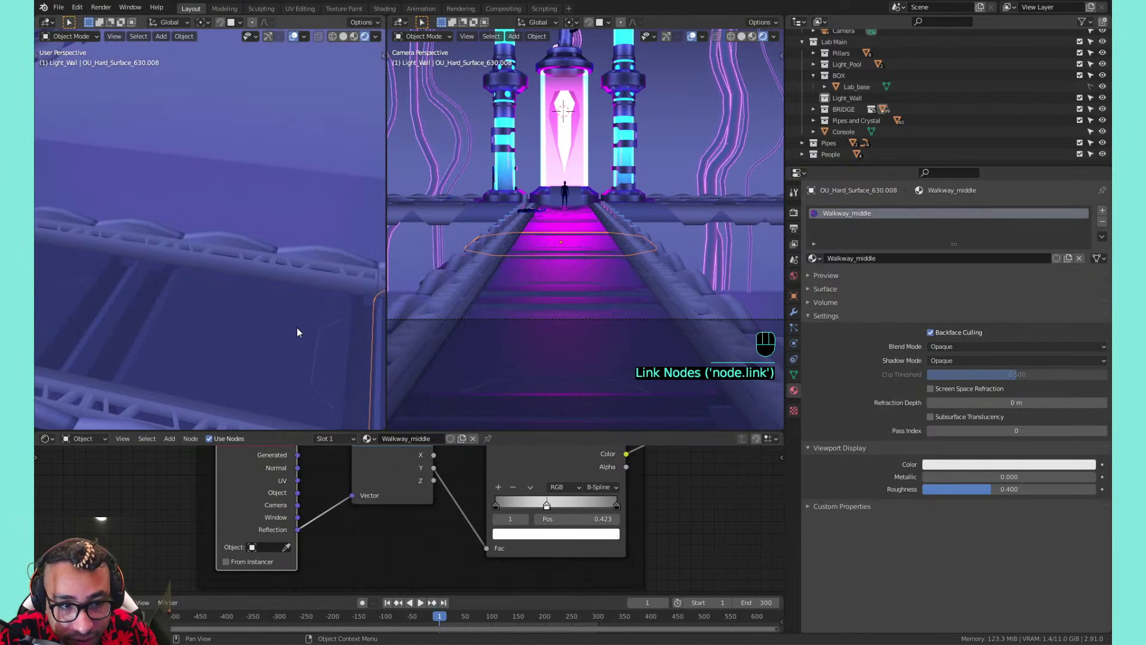
{"action": "scroll", "coordinate": [297, 333], "scroll_direction": "down", "scroll_amount": 4}
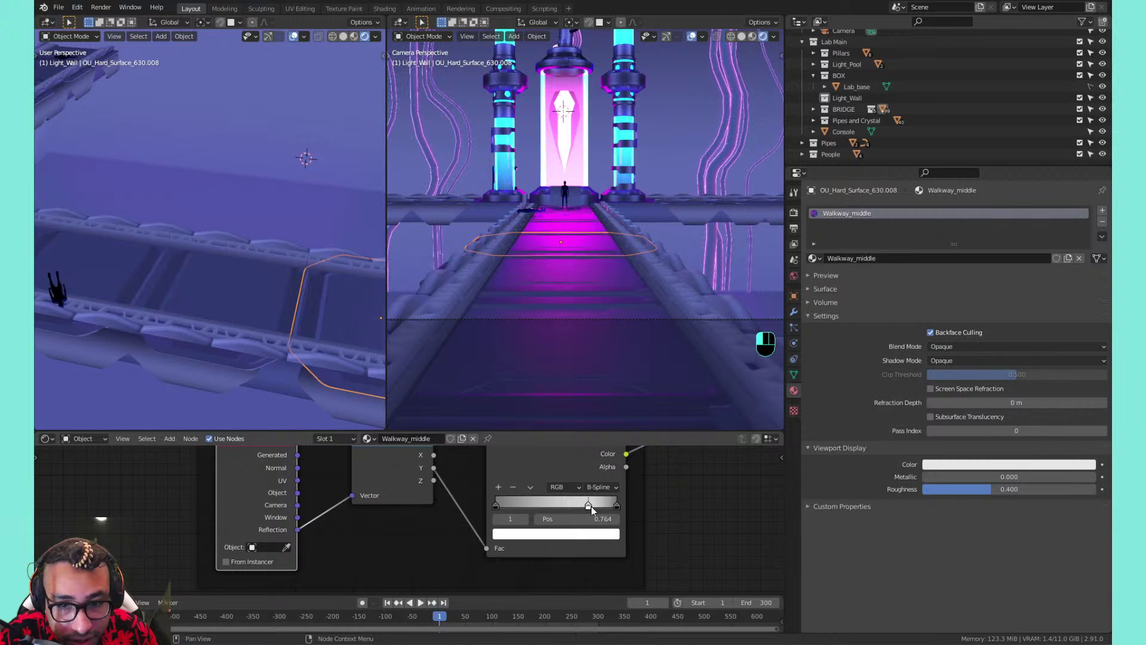
Try the Walkway_middle ColorRamp's middle stop at 0.059 and check the walkway from different angles
{"action": "left_click_drag", "start_coordinate": [591, 506], "coordinate": [493, 488]}
{"action": "scroll", "coordinate": [284, 284], "scroll_direction": "down", "scroll_amount": 5}
{"action": "middle_click_drag", "start_coordinate": [284, 284], "coordinate": [365, 280]}
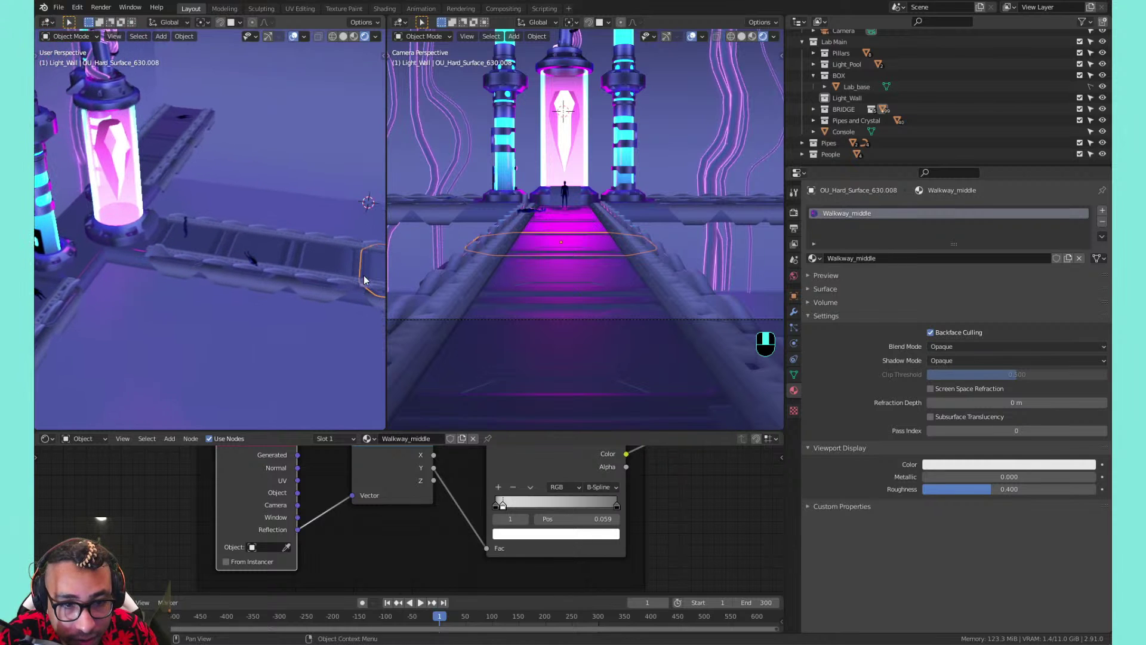
{"action": "middle_click_drag", "start_coordinate": [568, 263], "coordinate": [529, 285]}
Select a raised ridge on the walkway rail and link Reflection to the Separate XYZ vector in its Walkway_ridges material
{"action": "left_click", "coordinate": [320, 236]}
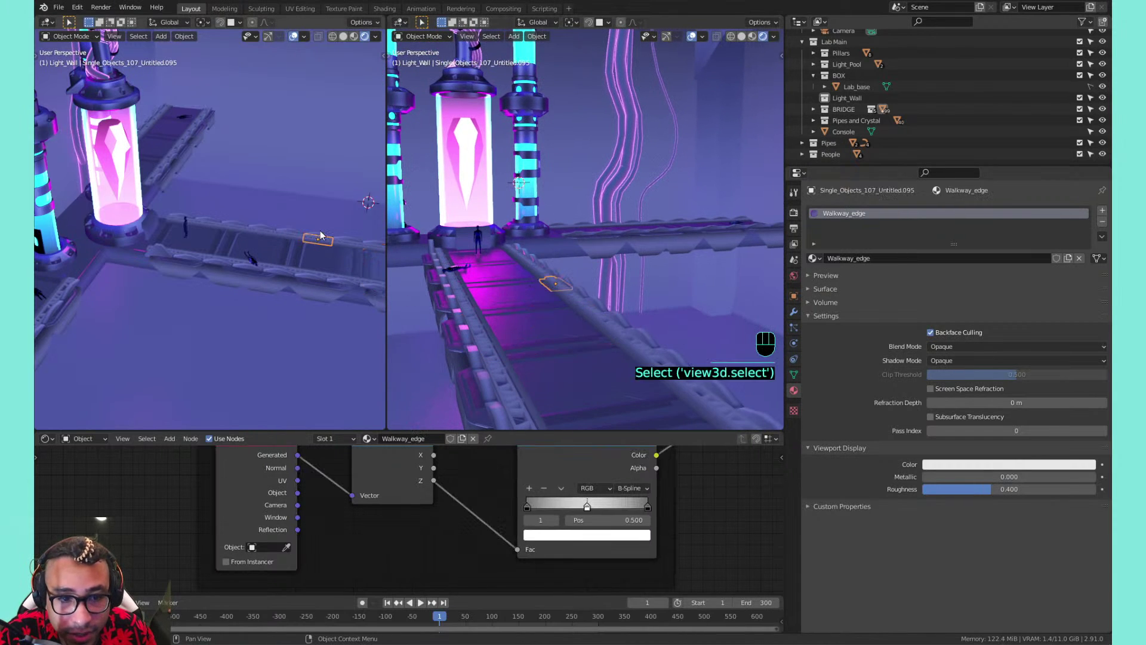
{"action": "left_click", "coordinate": [320, 236]}
{"action": "key", "text": "KP_Decimal"}
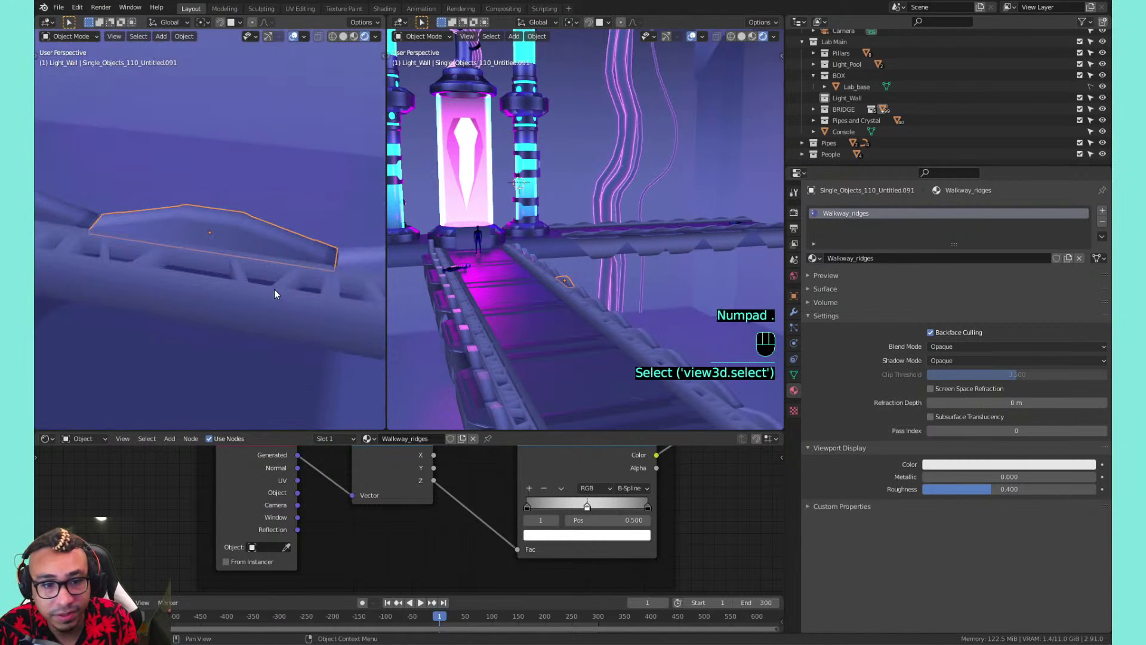
{"action": "middle_click_drag", "start_coordinate": [300, 262], "coordinate": [184, 298], "text": "shift"}
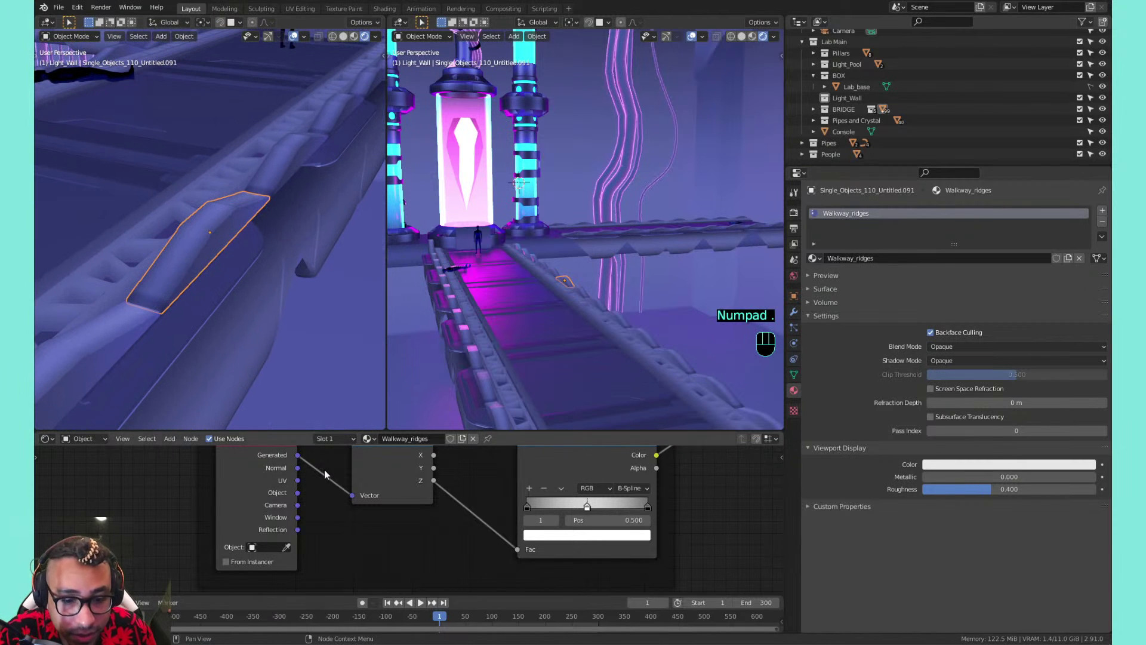
{"action": "left_click", "coordinate": [230, 225]}
{"action": "left_click", "coordinate": [228, 242]}
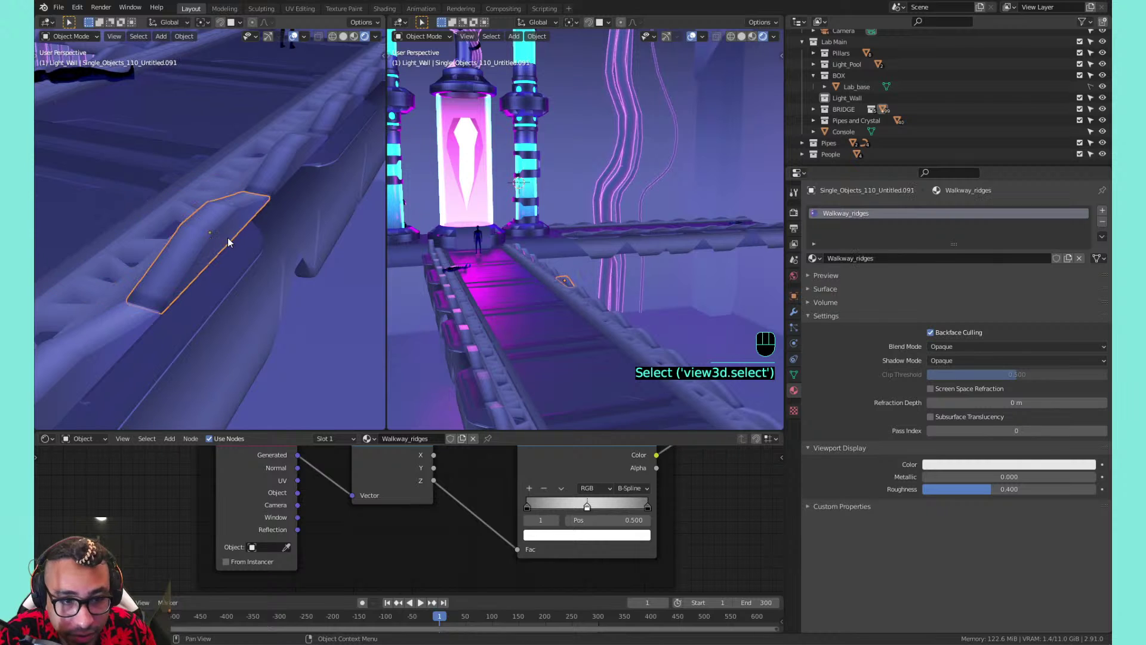
{"action": "left_click_drag", "start_coordinate": [297, 529], "coordinate": [353, 494]}
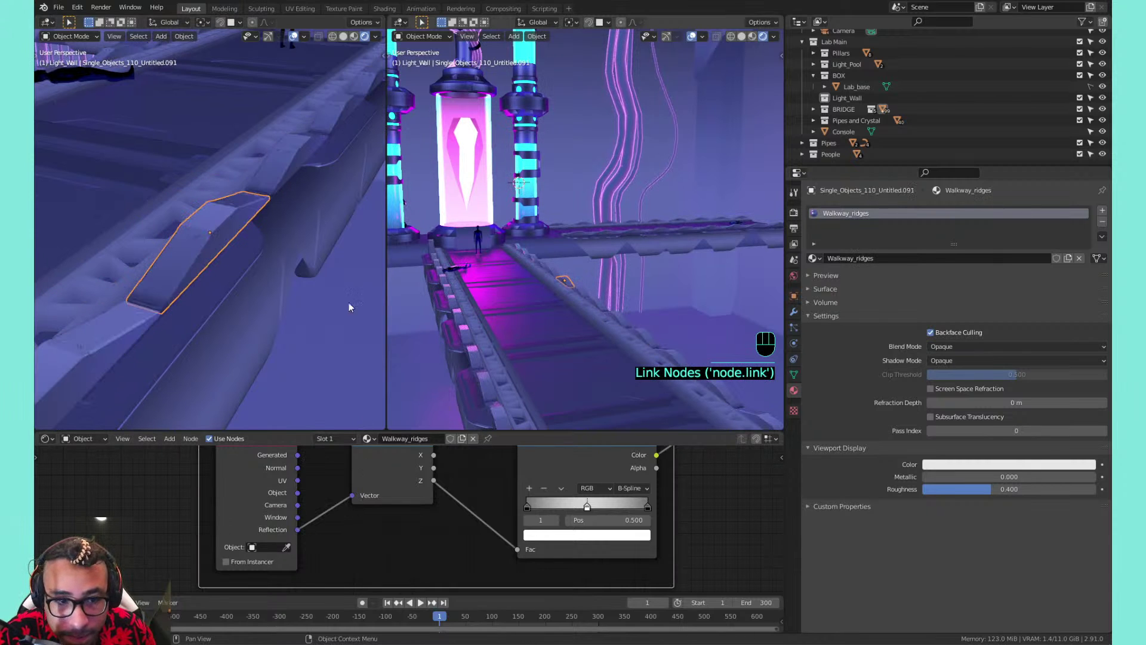
{"action": "scroll", "coordinate": [241, 292], "scroll_direction": "up", "scroll_amount": 4}
{"action": "scroll", "coordinate": [246, 289], "scroll_direction": "down", "scroll_amount": 2}
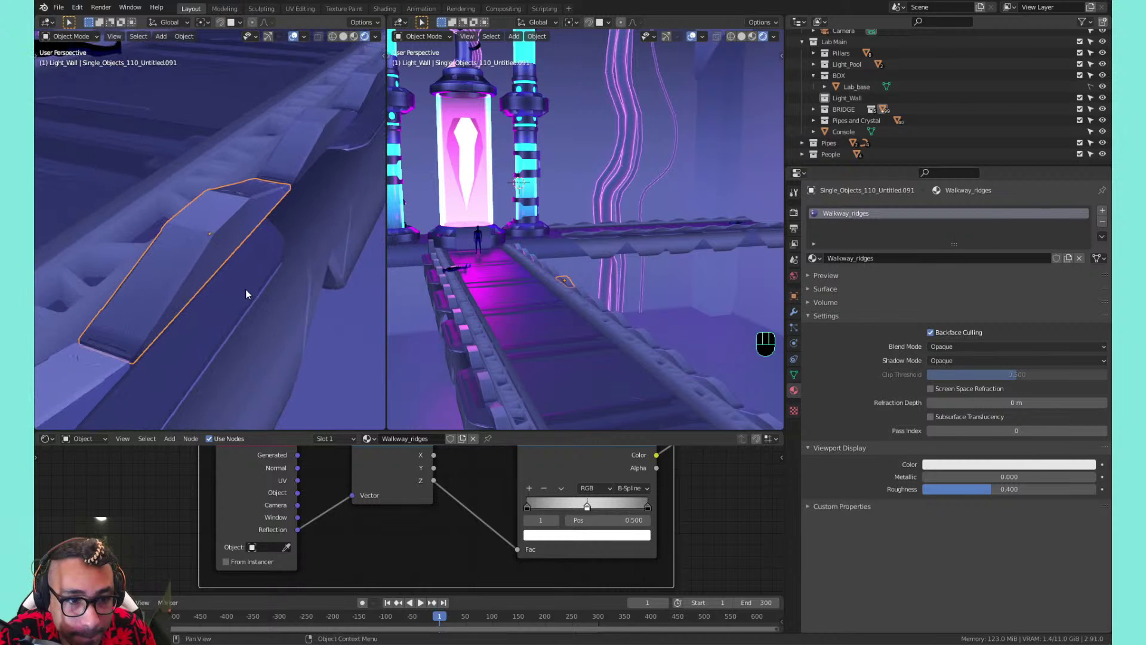
Select the walkway edge piece and link Reflection to the Separate XYZ vector in its Walkway_edge material
{"action": "left_click", "coordinate": [146, 246]}
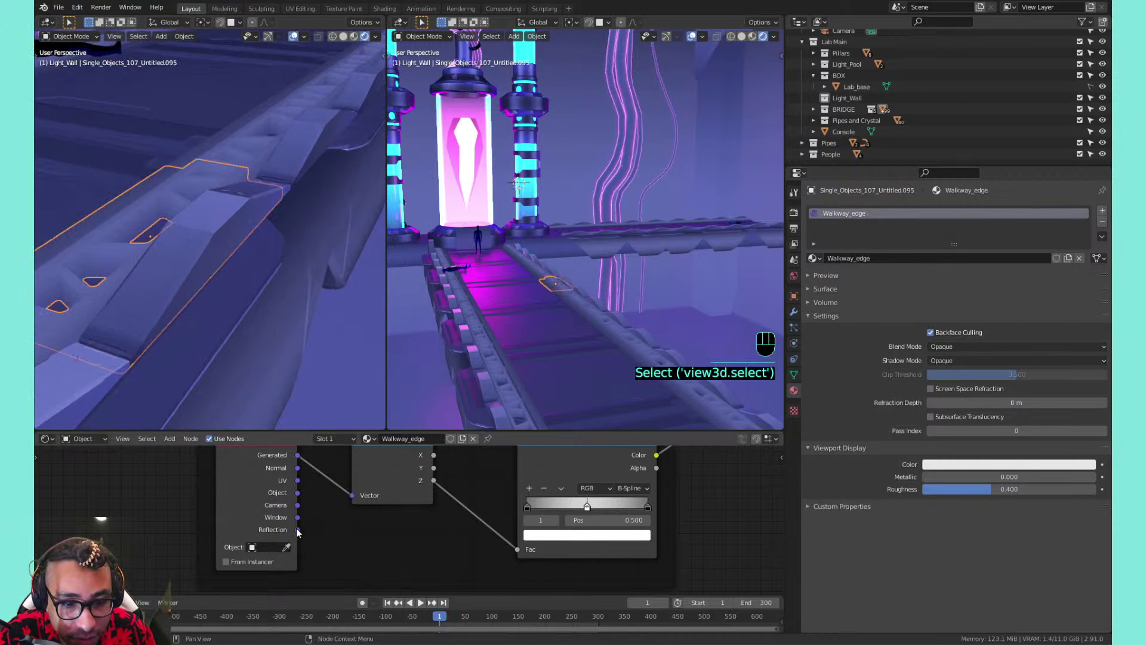
{"action": "left_click_drag", "start_coordinate": [299, 532], "coordinate": [353, 496]}
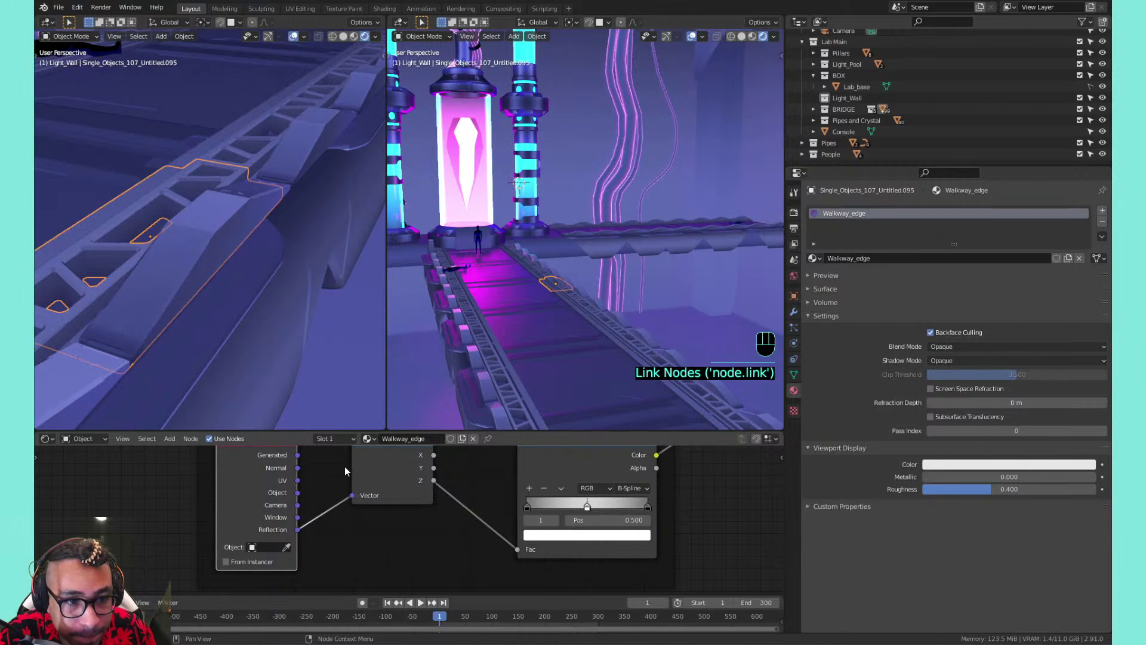
{"action": "middle_click_drag", "start_coordinate": [199, 263], "coordinate": [285, 255]}
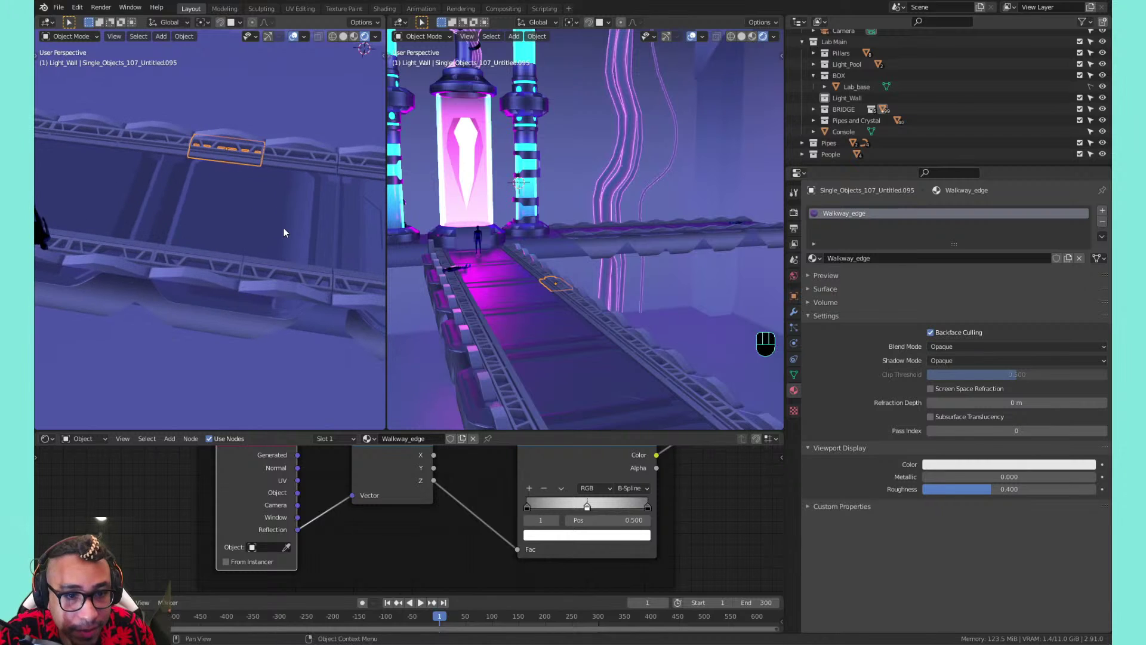
In Walkway_middle, link Normal to the Separate XYZ vector and Z to the ColorRamp factor, and move the ramp's middle stop near its centre
{"action": "left_click", "coordinate": [283, 228]}
{"action": "left_click_drag", "start_coordinate": [298, 455], "coordinate": [348, 495]}
{"action": "left_click_drag", "start_coordinate": [297, 469], "coordinate": [352, 497]}
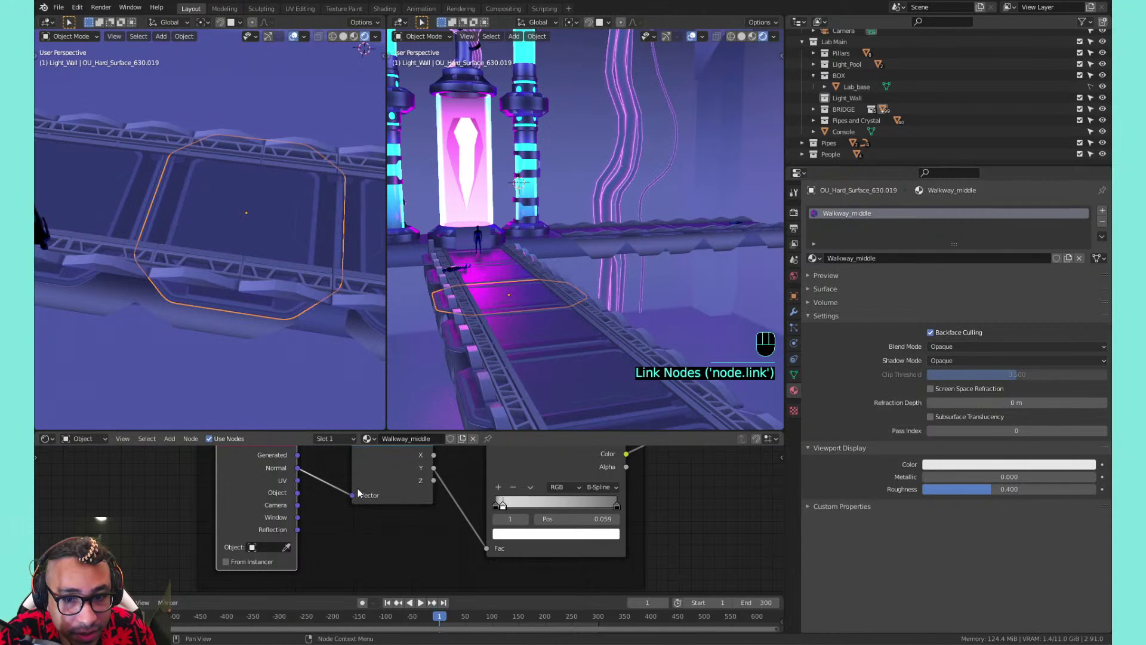
{"action": "left_click_drag", "start_coordinate": [434, 480], "coordinate": [487, 548]}
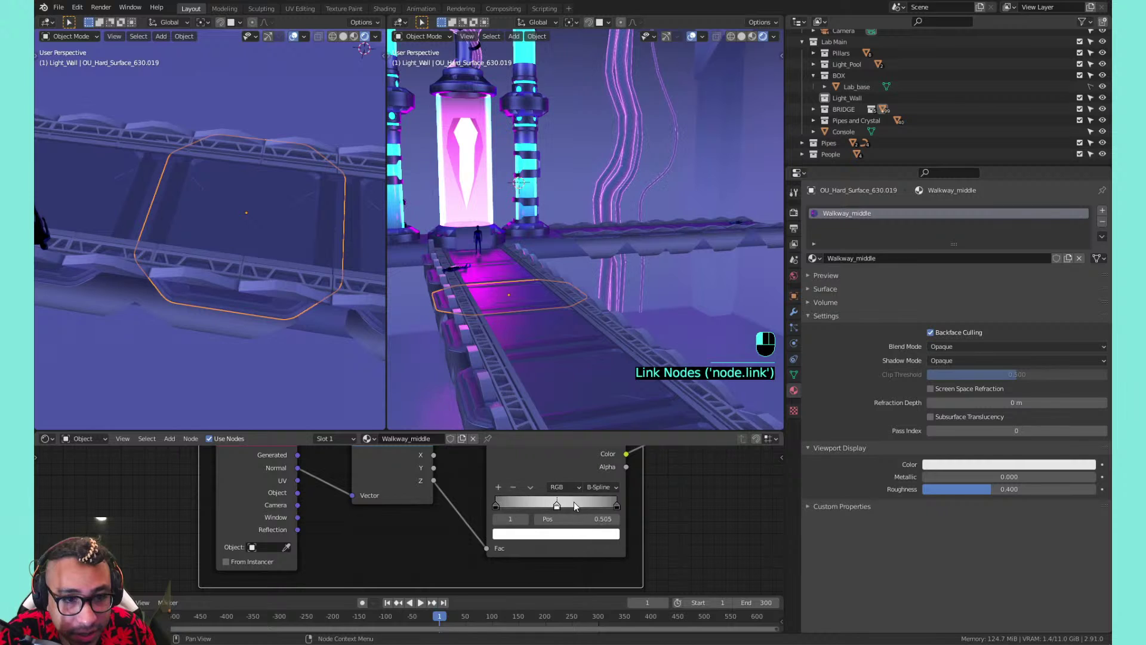
{"action": "left_click_drag", "start_coordinate": [574, 501], "coordinate": [602, 503]}
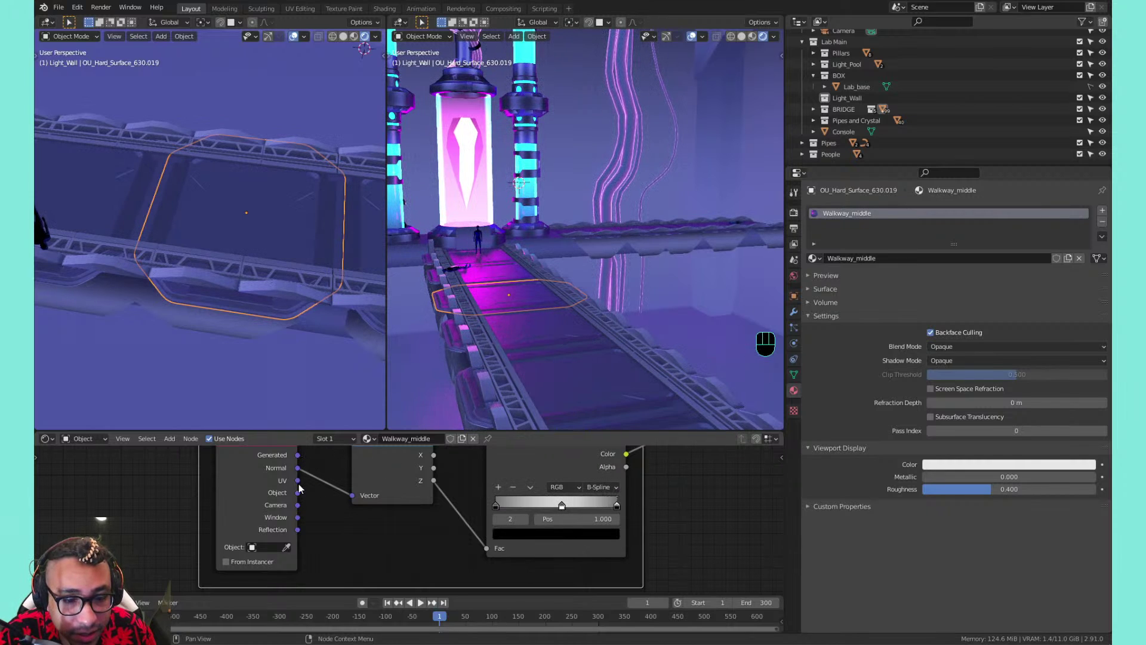
Try the Object output as the Separate XYZ vector in Walkway_middle, restore the Normal link and review the walkway
{"action": "left_click_drag", "start_coordinate": [297, 496], "coordinate": [357, 496]}
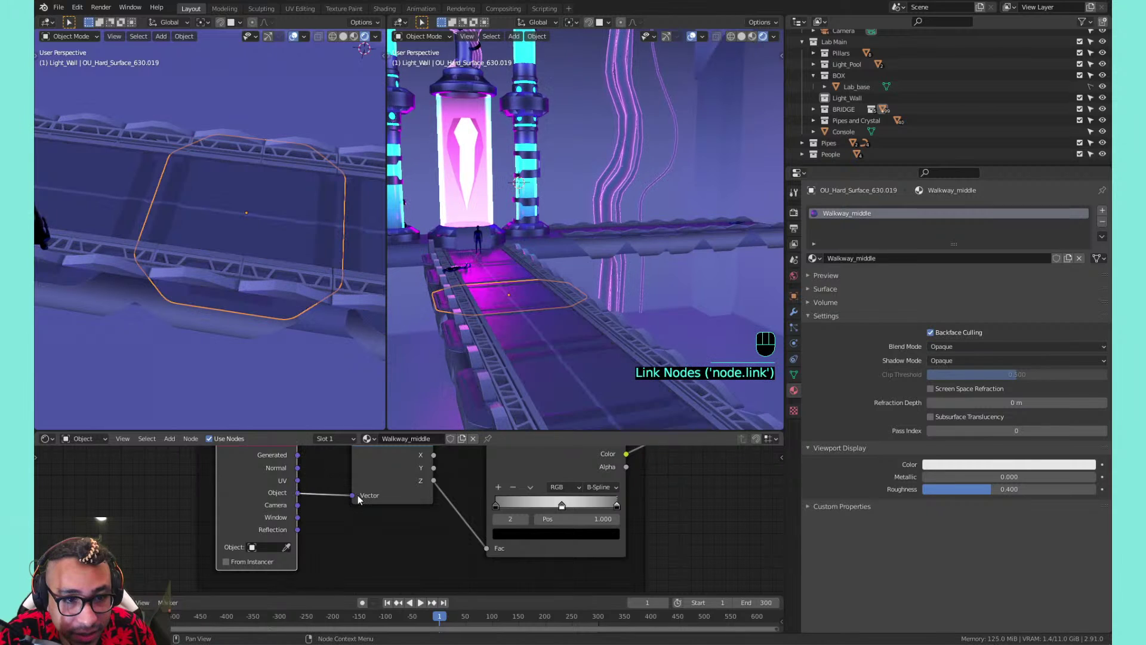
{"action": "left_click_drag", "start_coordinate": [297, 455], "coordinate": [306, 468]}
{"action": "left_click_drag", "start_coordinate": [301, 469], "coordinate": [350, 498]}
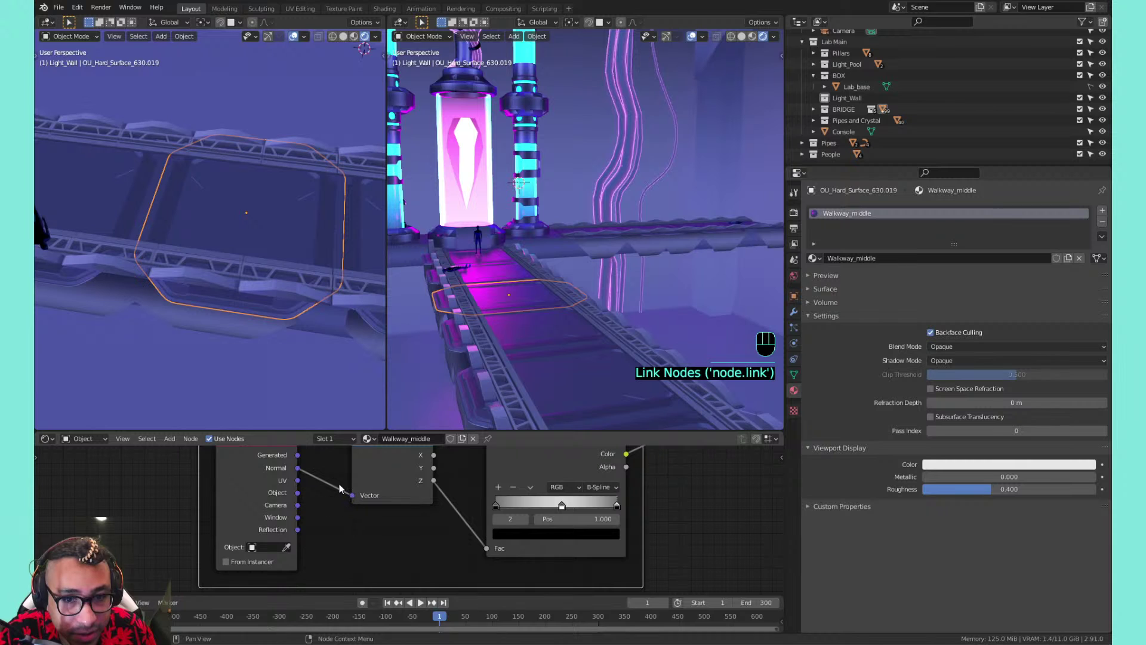
{"action": "middle_click_drag", "start_coordinate": [540, 278], "coordinate": [529, 285], "text": "shift"}
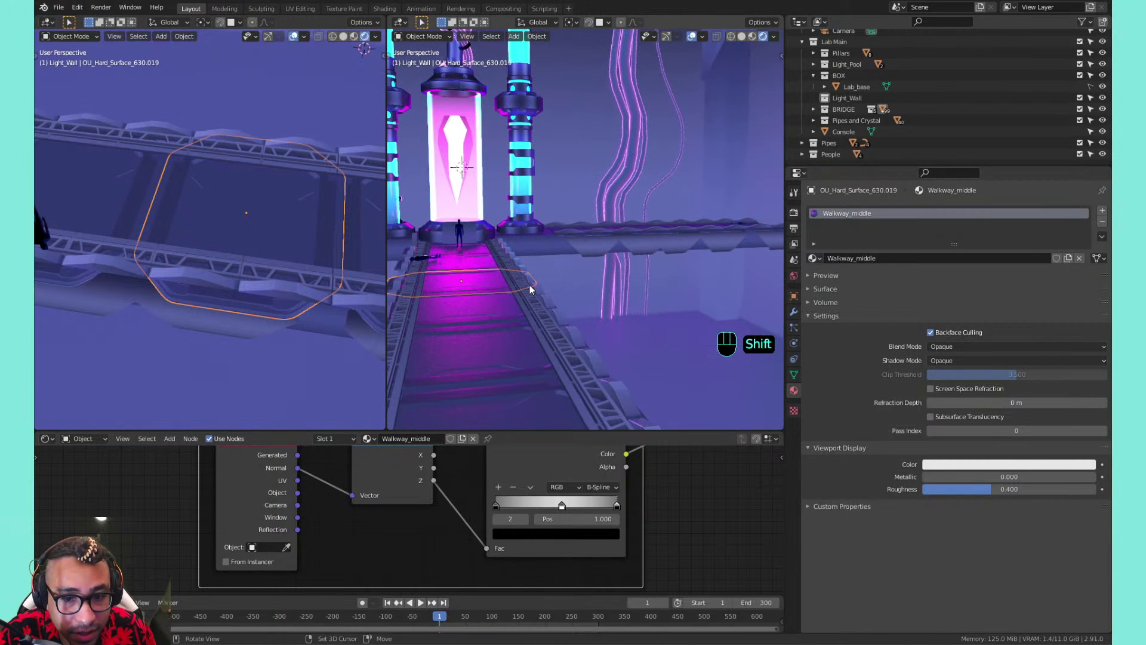
{"action": "scroll", "coordinate": [529, 285], "scroll_direction": "down", "scroll_amount": 2}
{"action": "scroll", "coordinate": [529, 284], "scroll_direction": "up", "scroll_amount": 1}
Select a side panel of the crossing walkway and link Reflection to the Separate XYZ vector in its Walkway_sides material
{"action": "left_click", "coordinate": [554, 251]}
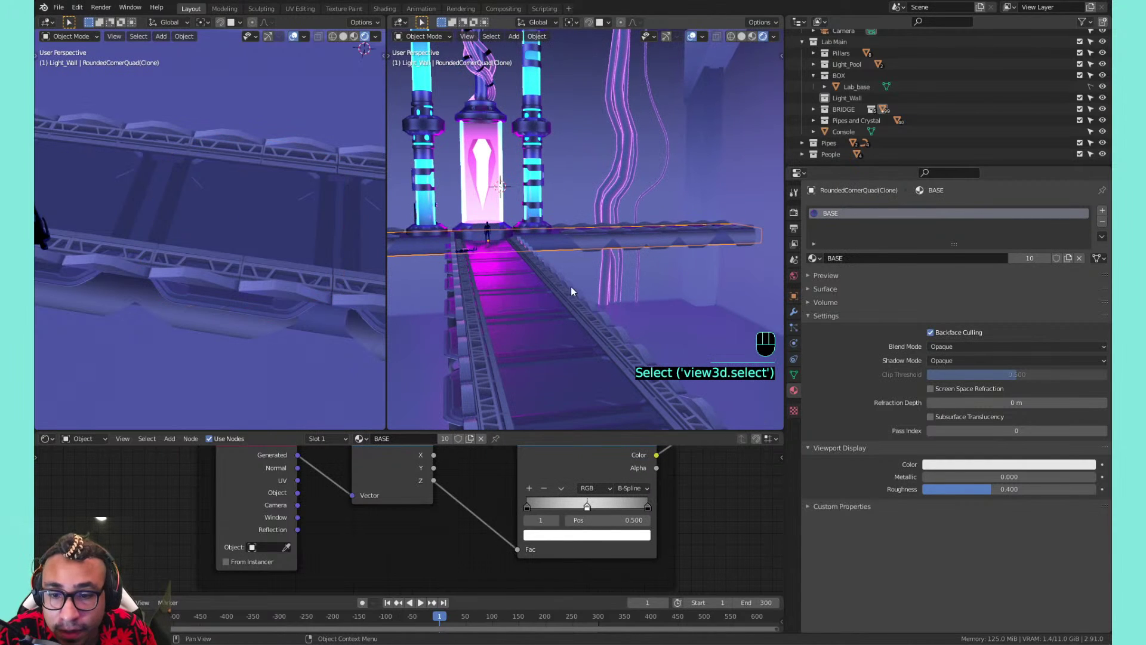
{"action": "left_click", "coordinate": [591, 244]}
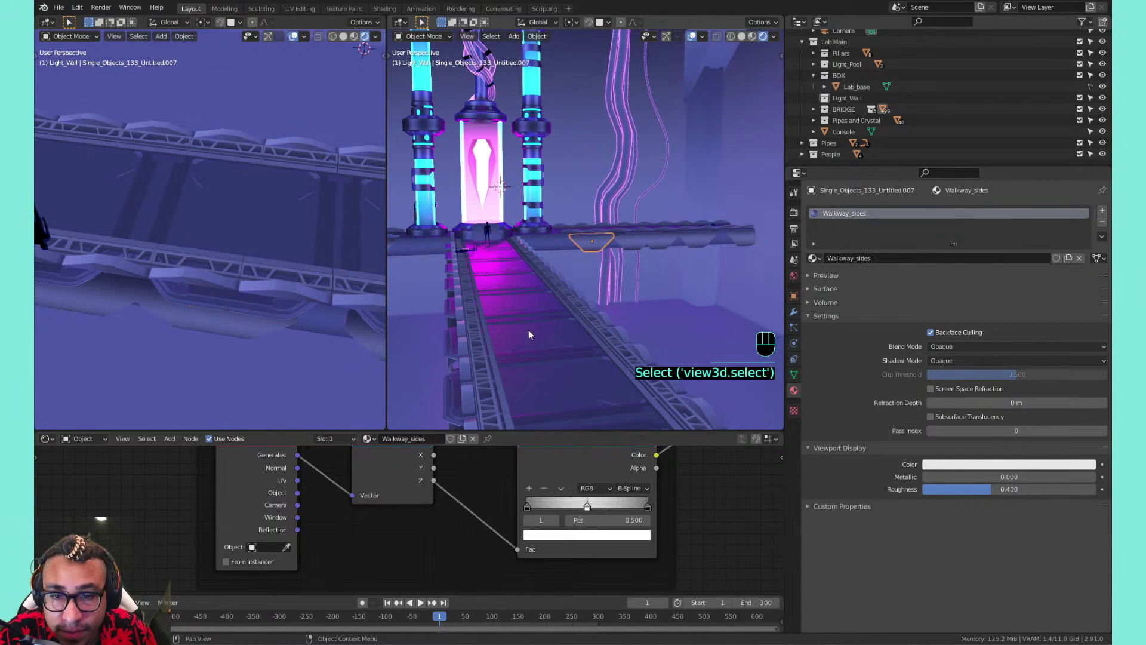
{"action": "left_click_drag", "start_coordinate": [298, 529], "coordinate": [355, 495]}
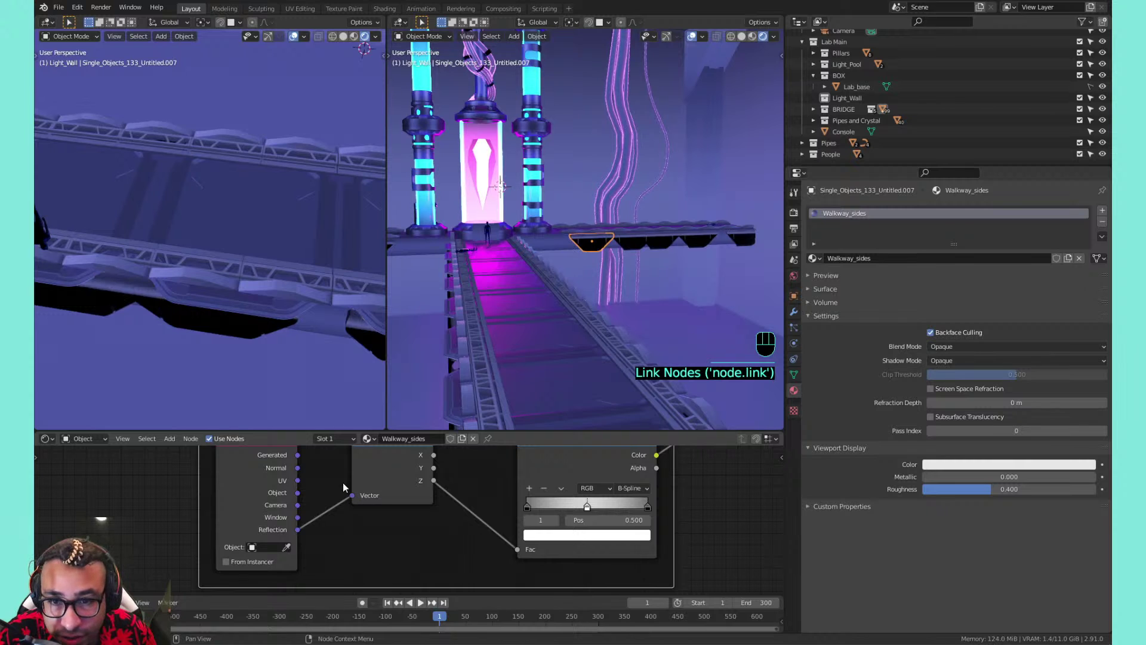
{"action": "scroll", "coordinate": [643, 287], "scroll_direction": "up", "scroll_amount": 5}
{"action": "scroll", "coordinate": [643, 286], "scroll_direction": "up", "scroll_amount": 2}
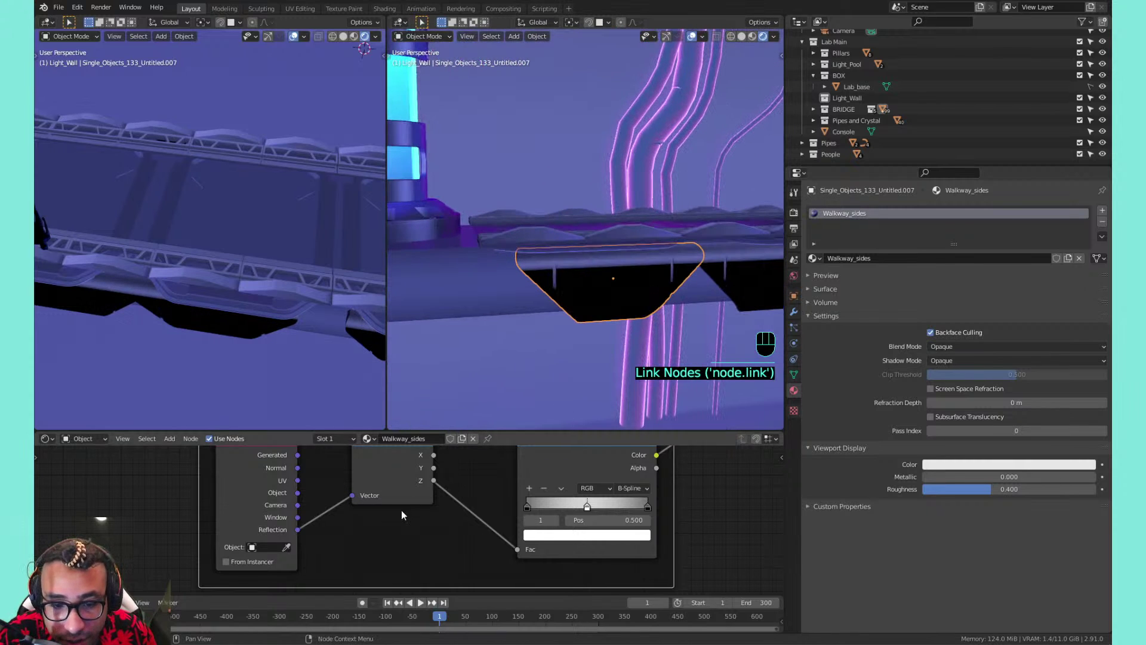
Try shifting the stops of the Gardient ColorRamp in Walkway_sides, with the white stop at position 0.000
{"action": "scroll", "coordinate": [412, 501], "scroll_direction": "down", "scroll_amount": 4}
{"action": "middle_click_drag", "start_coordinate": [426, 485], "coordinate": [440, 570]}
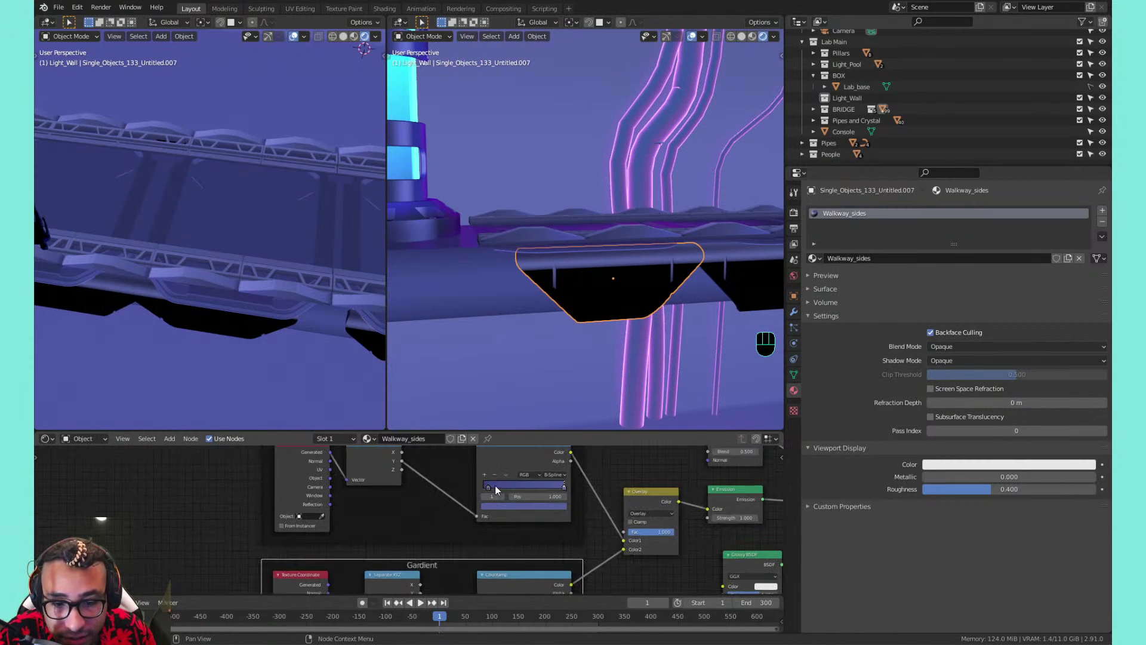
{"action": "left_click_drag", "start_coordinate": [556, 486], "coordinate": [510, 496]}
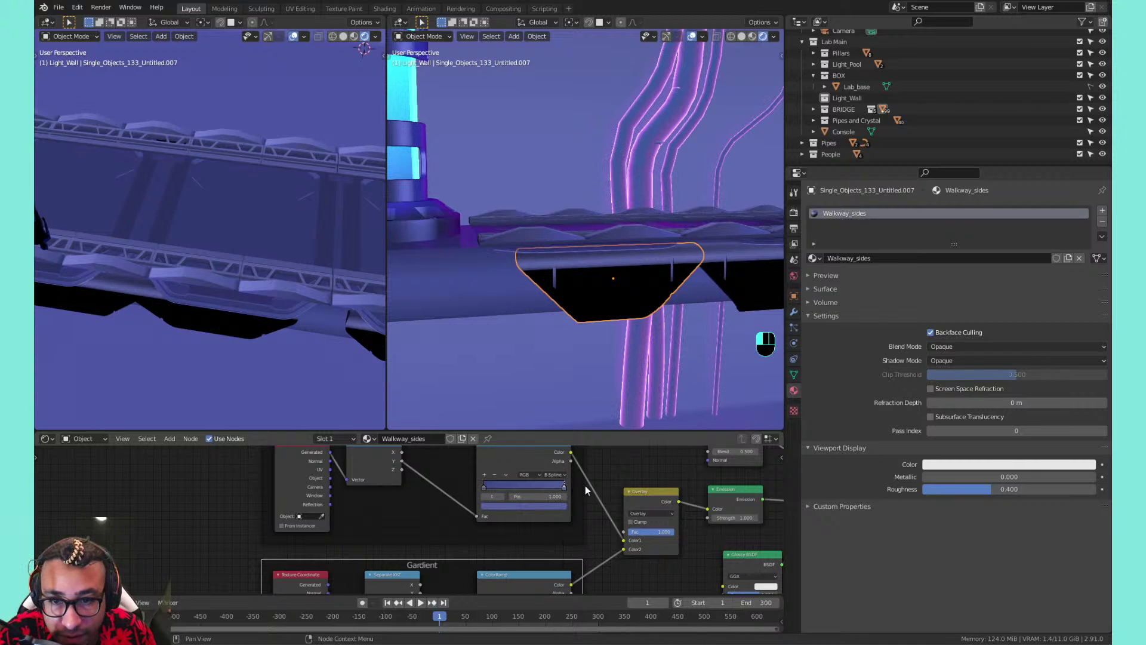
{"action": "middle_click_drag", "start_coordinate": [450, 536], "coordinate": [432, 465]}
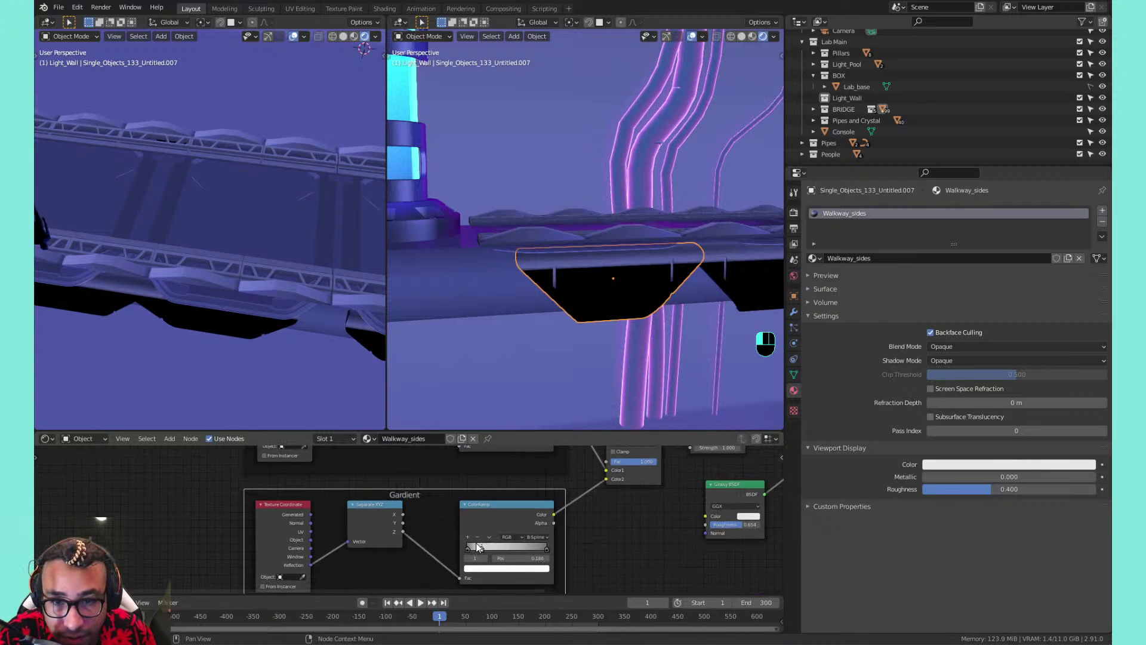
{"action": "left_click_drag", "start_coordinate": [507, 546], "coordinate": [397, 544]}
{"action": "scroll", "coordinate": [519, 323], "scroll_direction": "down", "scroll_amount": 2}
{"action": "scroll", "coordinate": [521, 320], "scroll_direction": "down", "scroll_amount": 5}
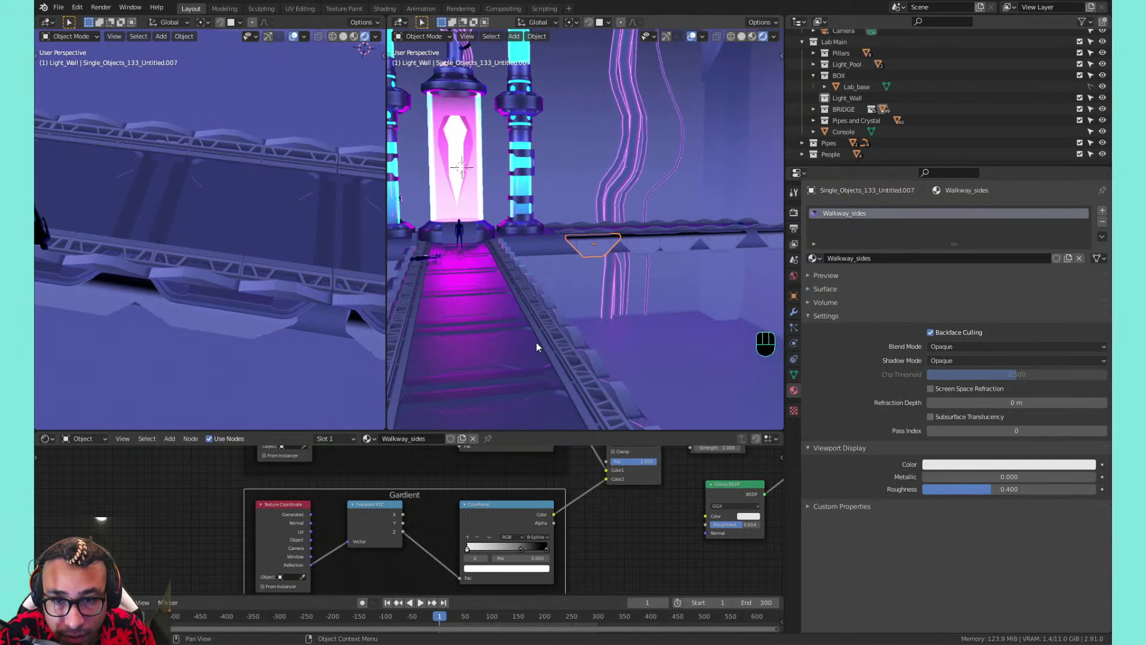
{"action": "left_click_drag", "start_coordinate": [545, 546], "coordinate": [461, 548]}
Delete two stops from the Walkway_sides gradient ramp and set the remaining stop's colour to white
{"action": "scroll", "coordinate": [531, 511], "scroll_direction": "up", "scroll_amount": 7}
{"action": "middle_click_drag", "start_coordinate": [520, 543], "coordinate": [479, 528]}
{"action": "left_click", "coordinate": [434, 529]}
{"action": "left_click", "coordinate": [410, 509]}
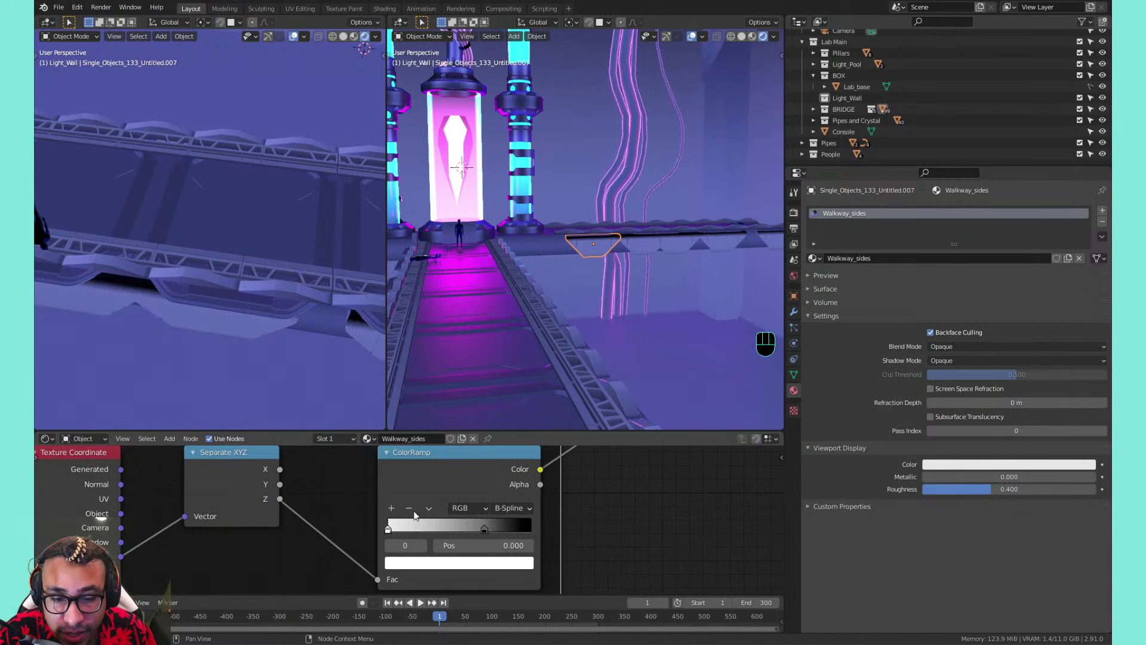
{"action": "left_click", "coordinate": [411, 509]}
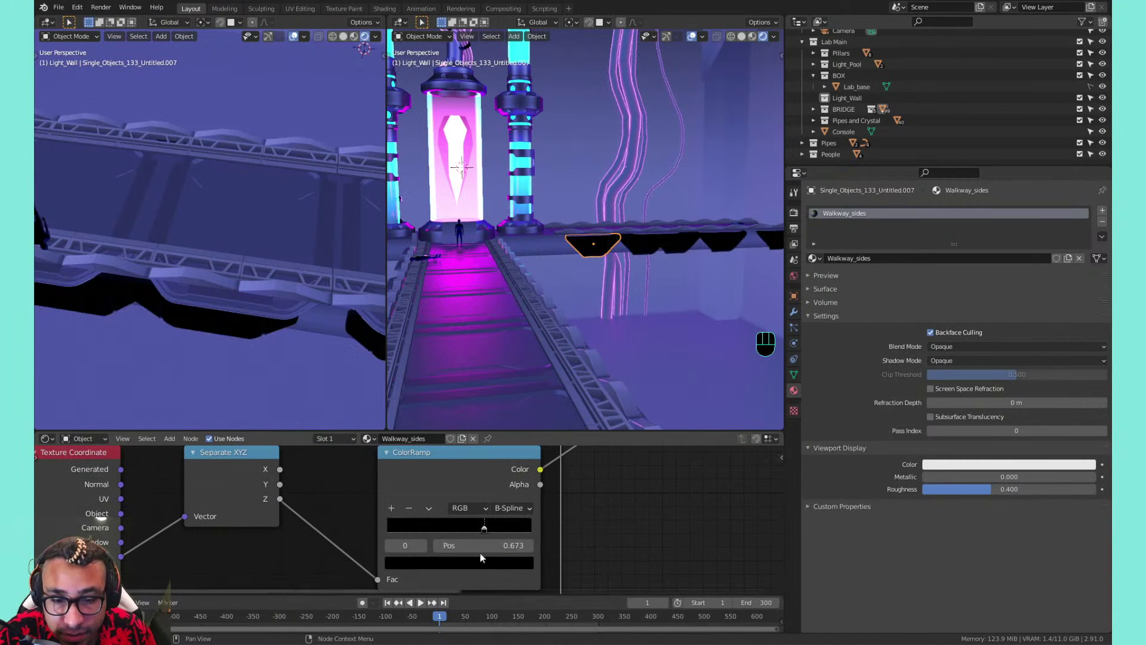
{"action": "left_click", "coordinate": [503, 562]}
{"action": "left_click_drag", "start_coordinate": [502, 413], "coordinate": [503, 361]}
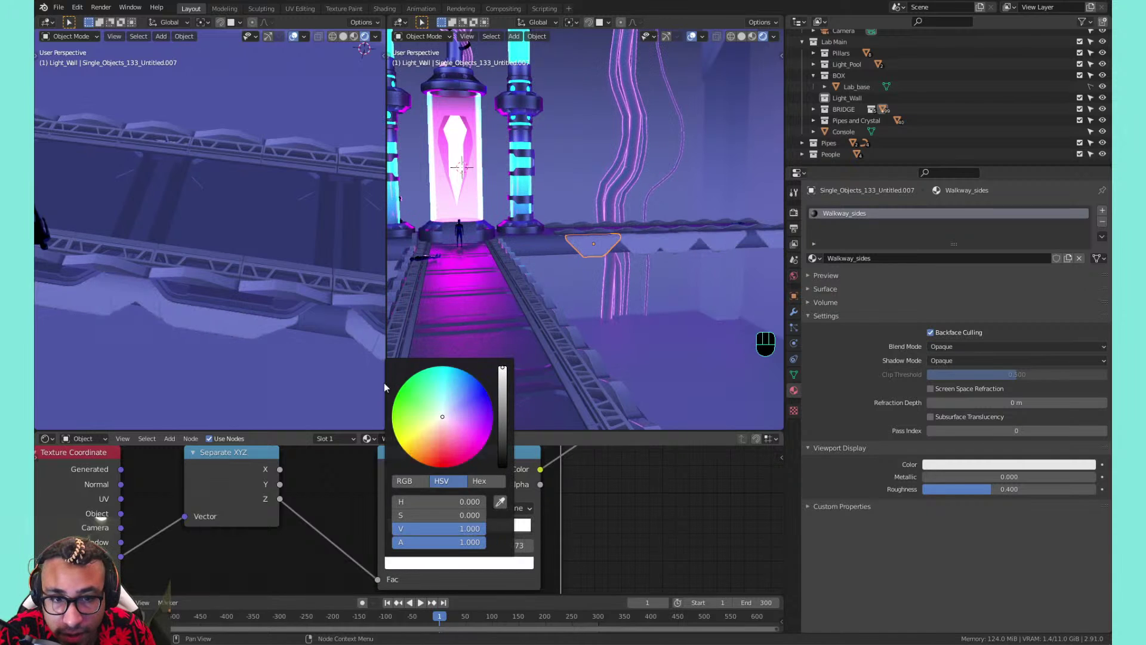
Complete the Walkway_sides gradient as a white-to-black ramp, with the black stop at position 1.000
{"action": "middle_click_drag", "start_coordinate": [545, 253], "coordinate": [539, 223], "text": "shift"}
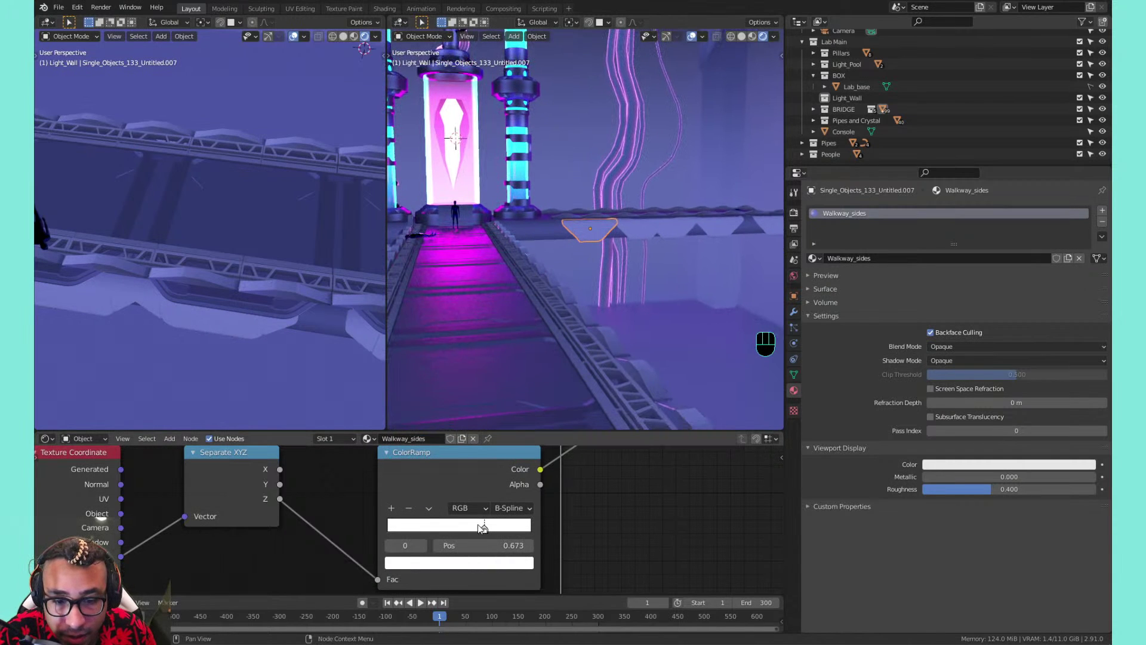
{"action": "left_click", "coordinate": [484, 566]}
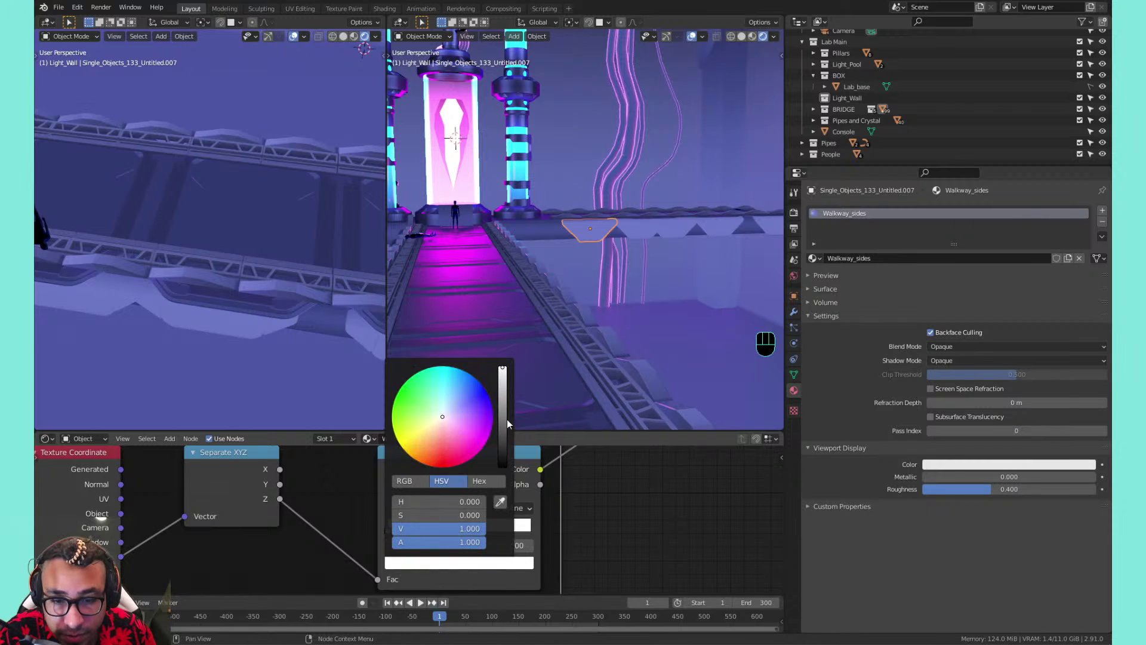
{"action": "left_click_drag", "start_coordinate": [507, 419], "coordinate": [367, 469]}
{"action": "left_click_drag", "start_coordinate": [460, 529], "coordinate": [558, 517]}
{"action": "middle_click_drag", "start_coordinate": [46, 319], "coordinate": [151, 262], "text": "shift"}
{"action": "scroll", "coordinate": [170, 532], "scroll_direction": "down", "scroll_amount": 2}
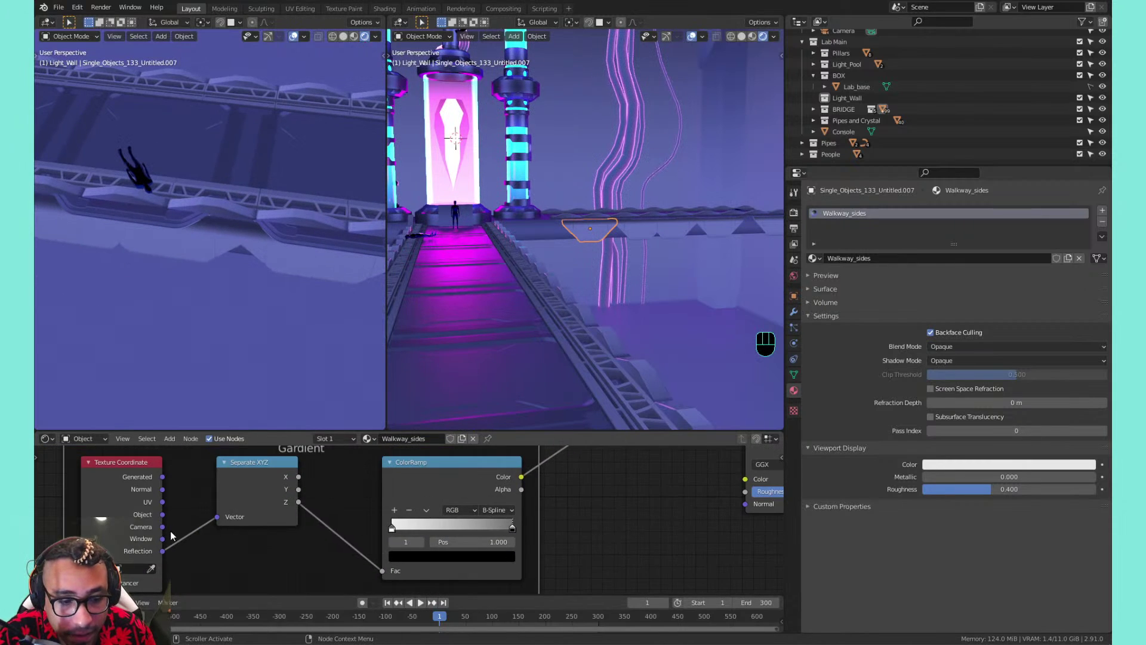
Try the Window output as the Separate XYZ vector in Walkway_sides, and link the Normal output instead
{"action": "scroll", "coordinate": [189, 529], "scroll_direction": "up", "scroll_amount": 3}
{"action": "middle_click_drag", "start_coordinate": [150, 535], "coordinate": [298, 531]}
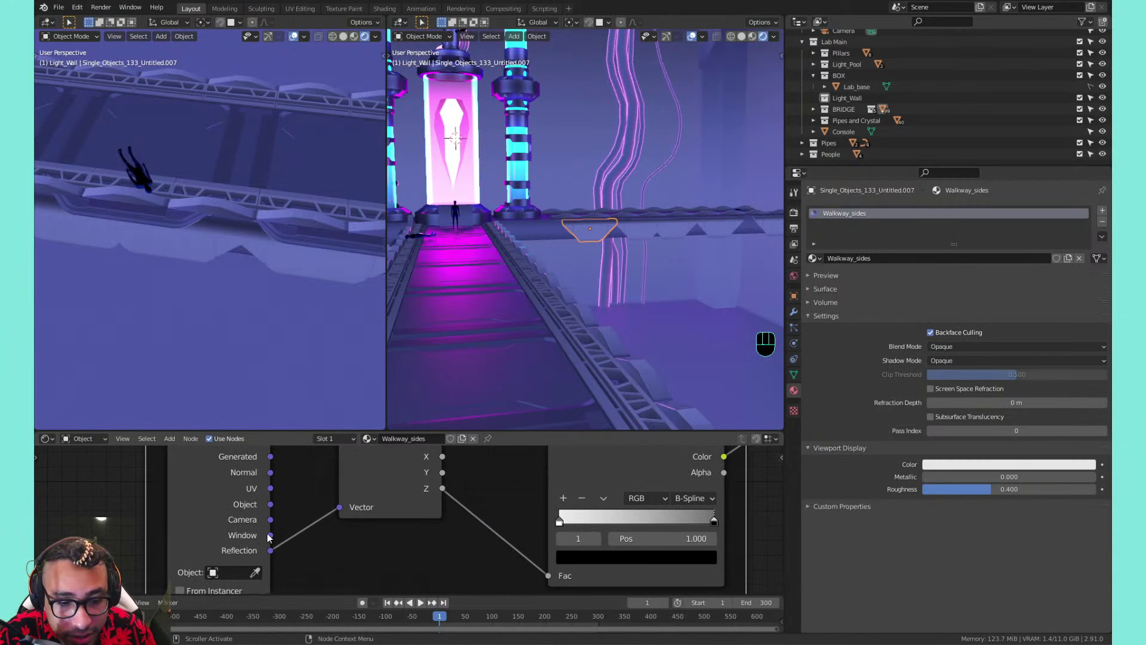
{"action": "left_click_drag", "start_coordinate": [270, 535], "coordinate": [356, 507]}
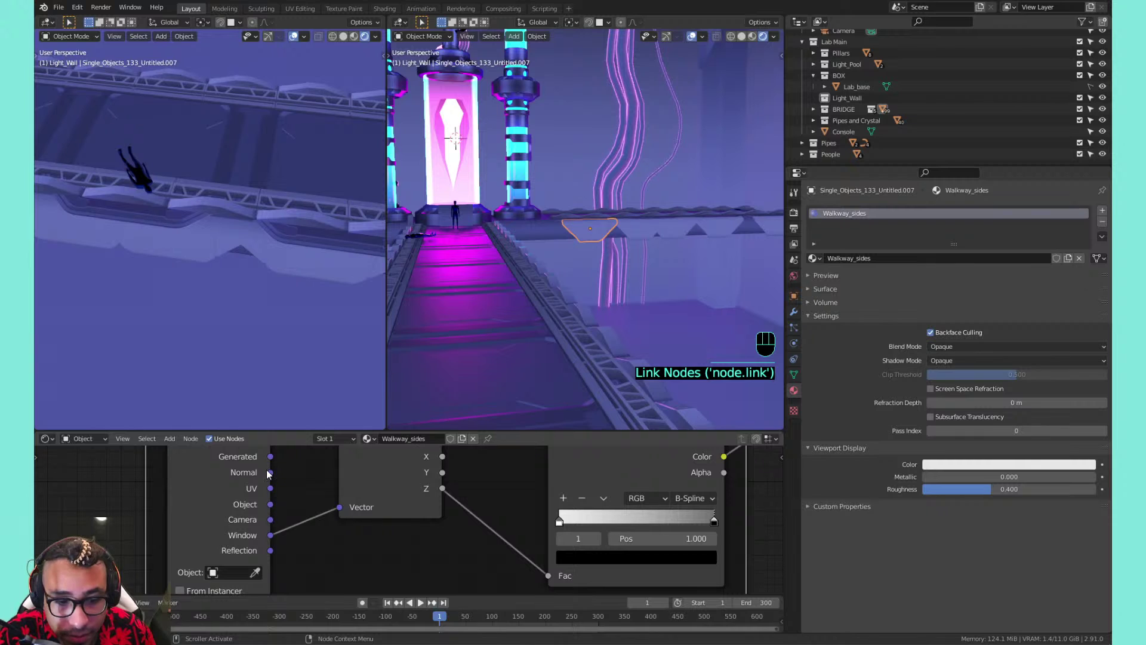
{"action": "left_click_drag", "start_coordinate": [270, 473], "coordinate": [339, 507]}
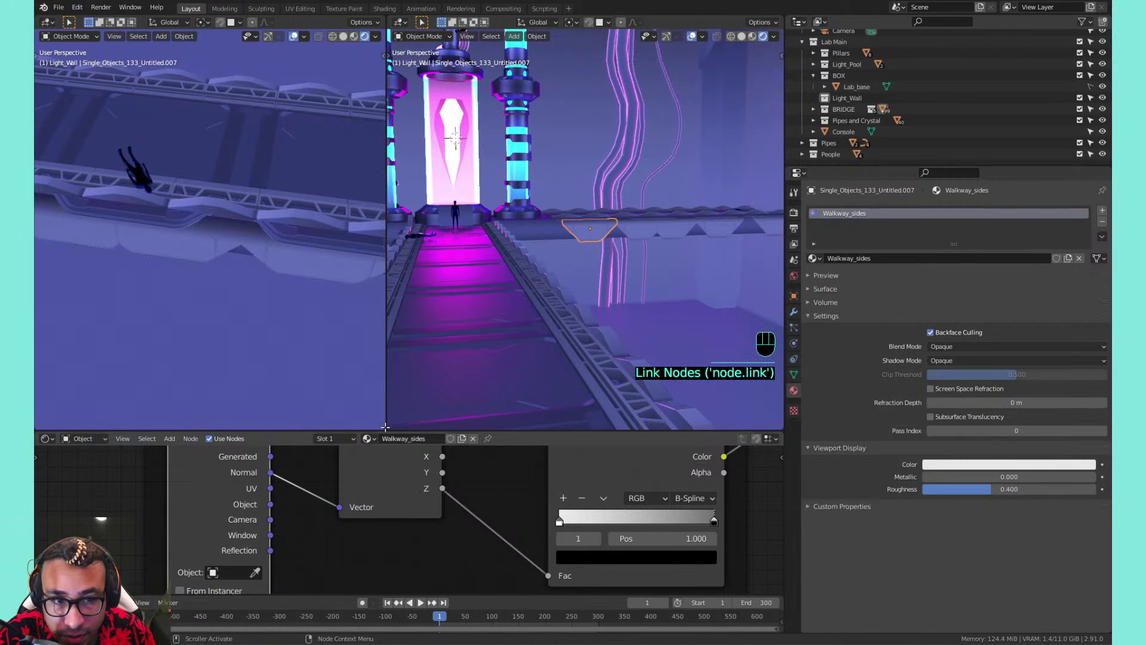
Space out the Gardient nodes in Walkway_sides and insert a Math node set to Add between Separate XYZ and the ColorRamp
{"action": "scroll", "coordinate": [491, 493], "scroll_direction": "down", "scroll_amount": 3}
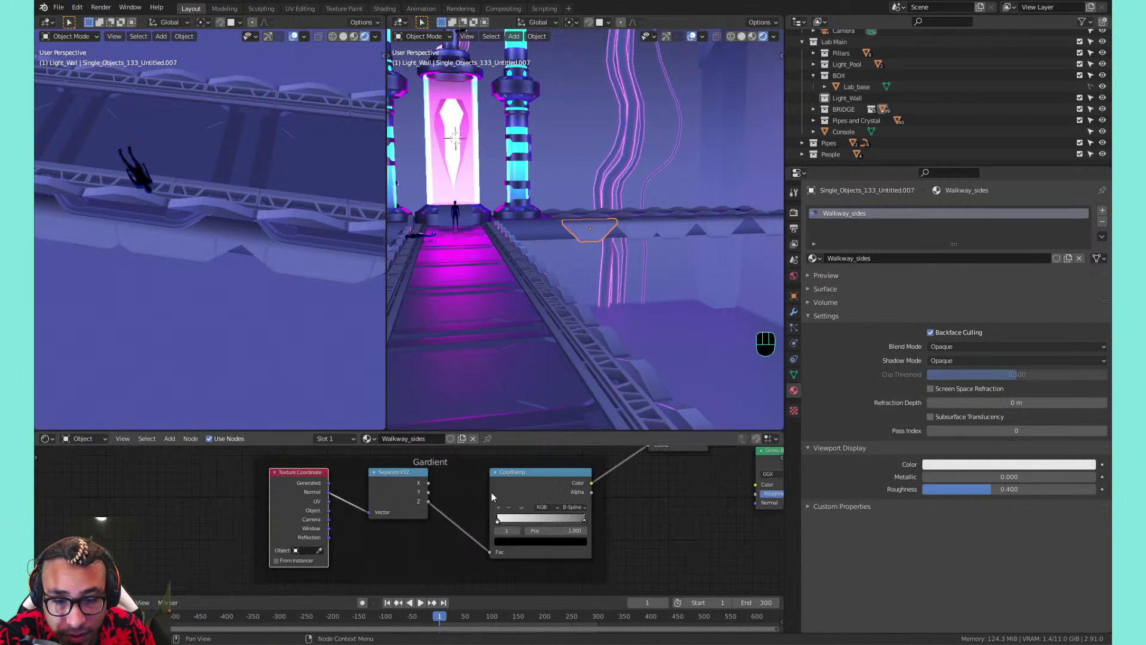
{"action": "middle_click_drag", "start_coordinate": [492, 492], "coordinate": [593, 490]}
{"action": "left_click_drag", "start_coordinate": [403, 494], "coordinate": [322, 497]}
{"action": "left_click_drag", "start_coordinate": [498, 470], "coordinate": [403, 479]}
{"action": "key", "text": "shift+a"}
{"action": "mouse_move", "coordinate": [501, 481]}
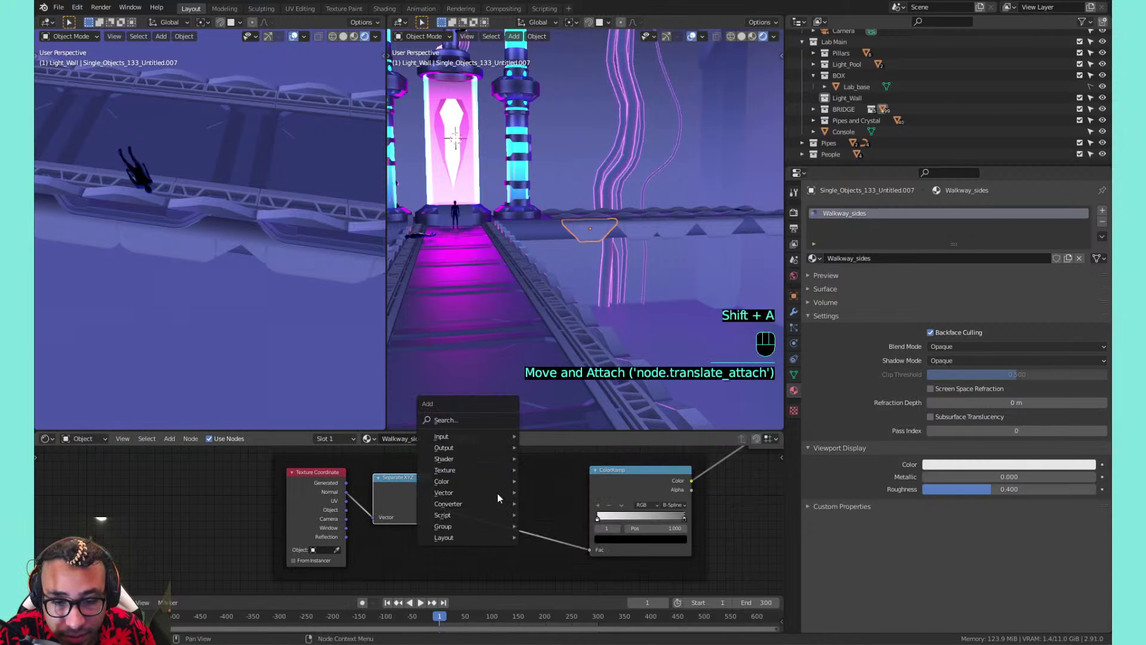
{"action": "mouse_move", "coordinate": [493, 504]}
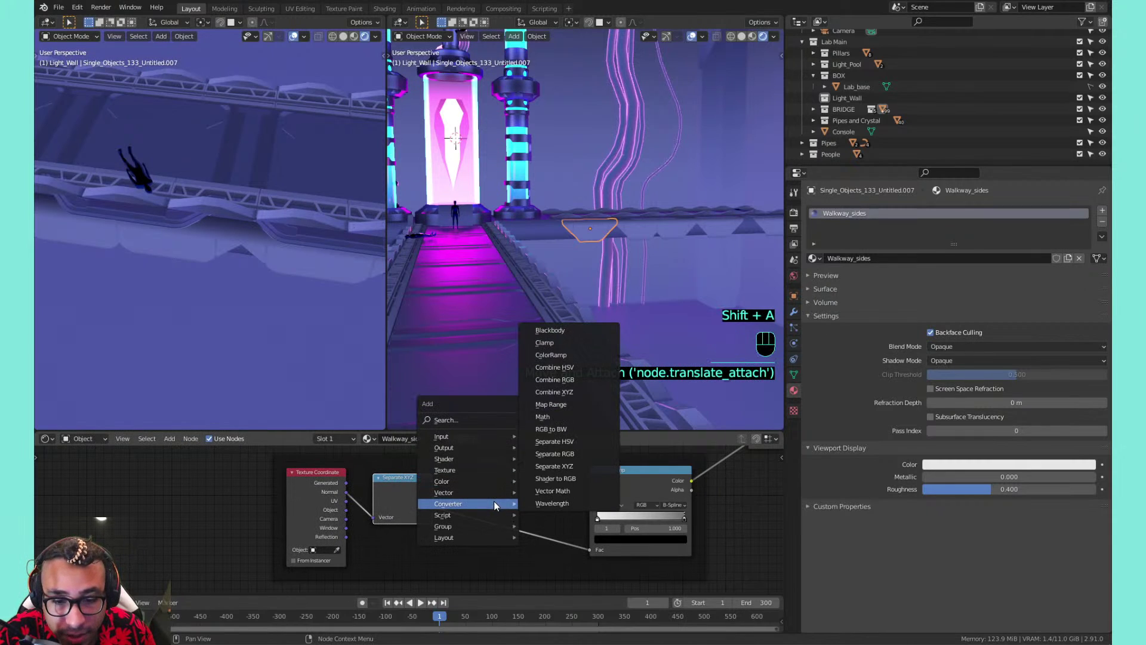
{"action": "left_click", "coordinate": [553, 416]}
{"action": "left_click", "coordinate": [485, 471]}
Set the Add node's value to 0.400 and check the shading on the selected walkway side panel
{"action": "scroll", "coordinate": [630, 257], "scroll_direction": "up", "scroll_amount": 7}
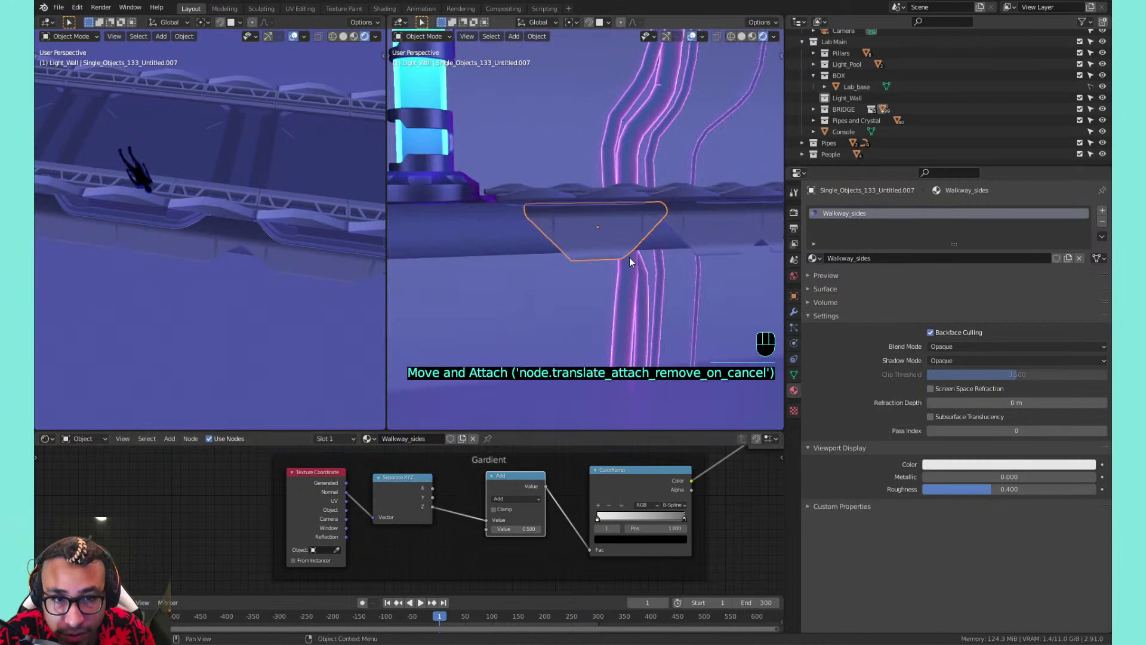
{"action": "left_click_drag", "start_coordinate": [508, 529], "coordinate": [496, 529]}
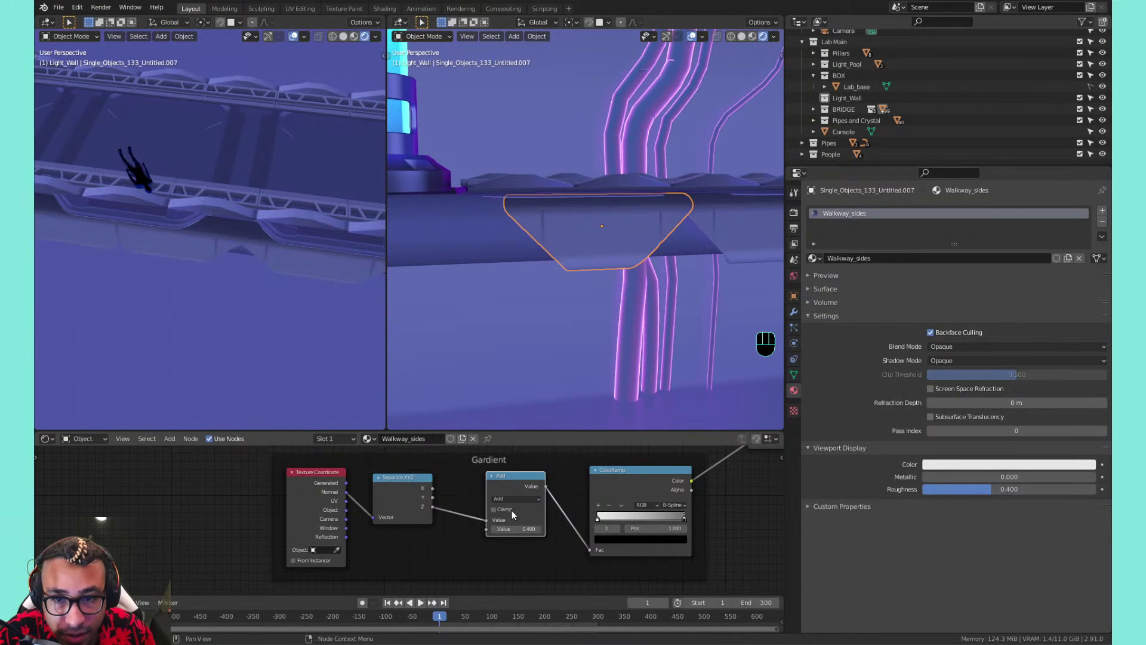
{"action": "scroll", "coordinate": [581, 259], "scroll_direction": "up", "scroll_amount": 3}
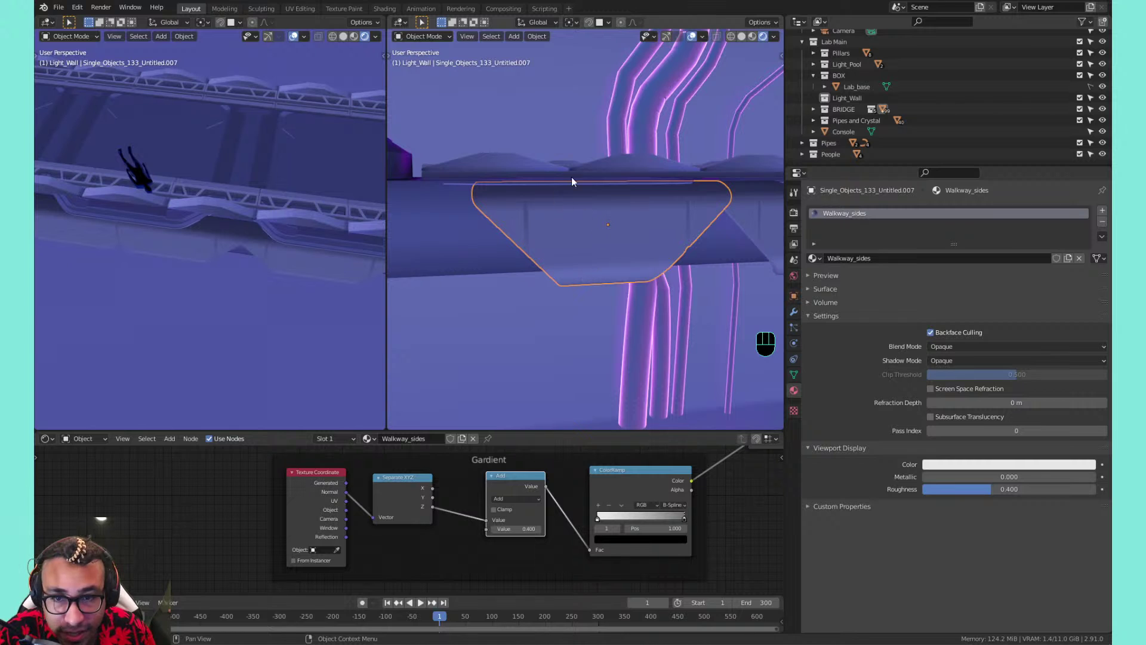
{"action": "scroll", "coordinate": [582, 215], "scroll_direction": "down", "scroll_amount": 4}
{"action": "middle_click_drag", "start_coordinate": [582, 215], "coordinate": [597, 300]}
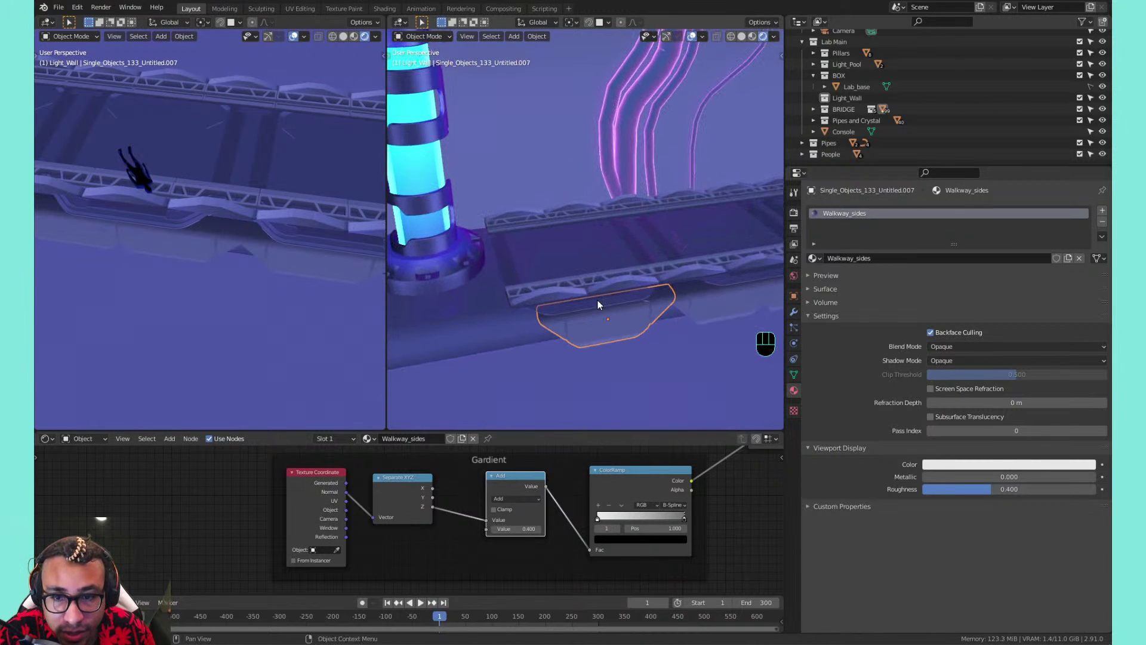
{"action": "scroll", "coordinate": [589, 318], "scroll_direction": "down", "scroll_amount": 2}
{"action": "scroll", "coordinate": [589, 318], "scroll_direction": "up", "scroll_amount": 4}
{"action": "scroll", "coordinate": [633, 534], "scroll_direction": "up", "scroll_amount": 4}
Add a third stop to the Walkway_sides gradient ramp and set the stop at position 0.000 to black
{"action": "middle_click_drag", "start_coordinate": [639, 519], "coordinate": [457, 465]}
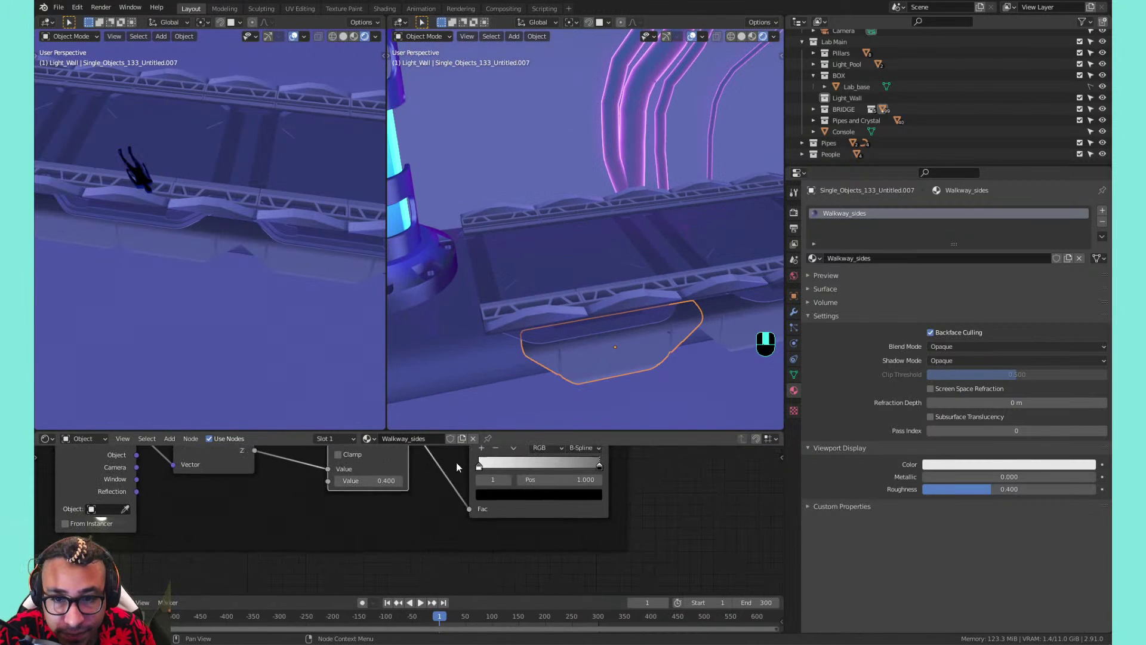
{"action": "mouse_move", "coordinate": [481, 466]}
{"action": "left_mouse_down"}
{"action": "mouse_move", "coordinate": [562, 454]}
{"action": "mouse_move", "coordinate": [466, 481]}
{"action": "left_mouse_up"}
{"action": "left_click", "coordinate": [482, 449]}
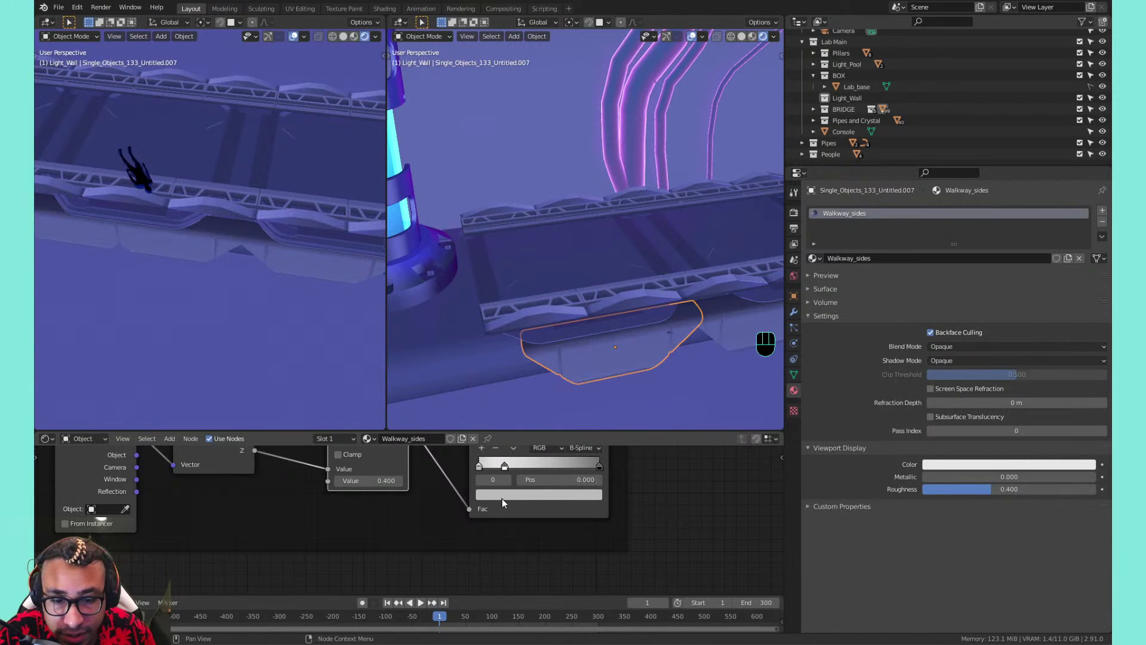
{"action": "left_click", "coordinate": [503, 499]}
{"action": "scroll", "coordinate": [529, 393], "scroll_direction": "down", "scroll_amount": 8}
{"action": "scroll", "coordinate": [603, 296], "scroll_direction": "up", "scroll_amount": 2}
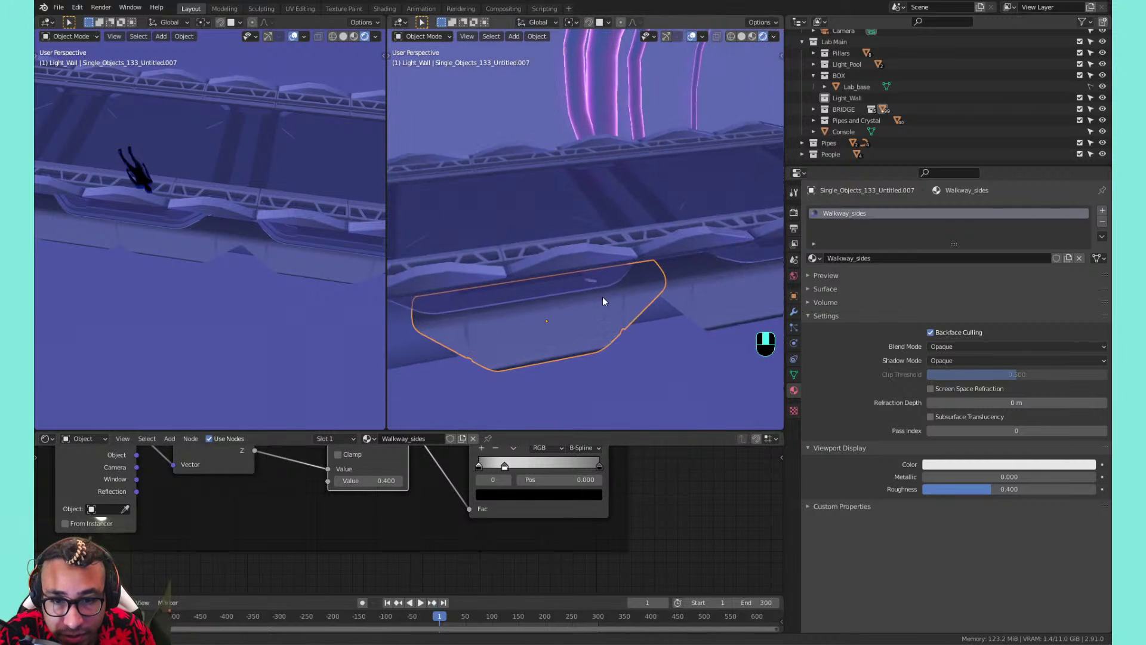
{"action": "middle_click_drag", "start_coordinate": [603, 297], "coordinate": [593, 251]}
{"action": "middle_click_drag", "start_coordinate": [592, 298], "coordinate": [589, 263], "text": "shift"}
Shift the white middle stop of the Walkway_sides ramp to position 0.468
{"action": "left_click_drag", "start_coordinate": [505, 467], "coordinate": [548, 459]}
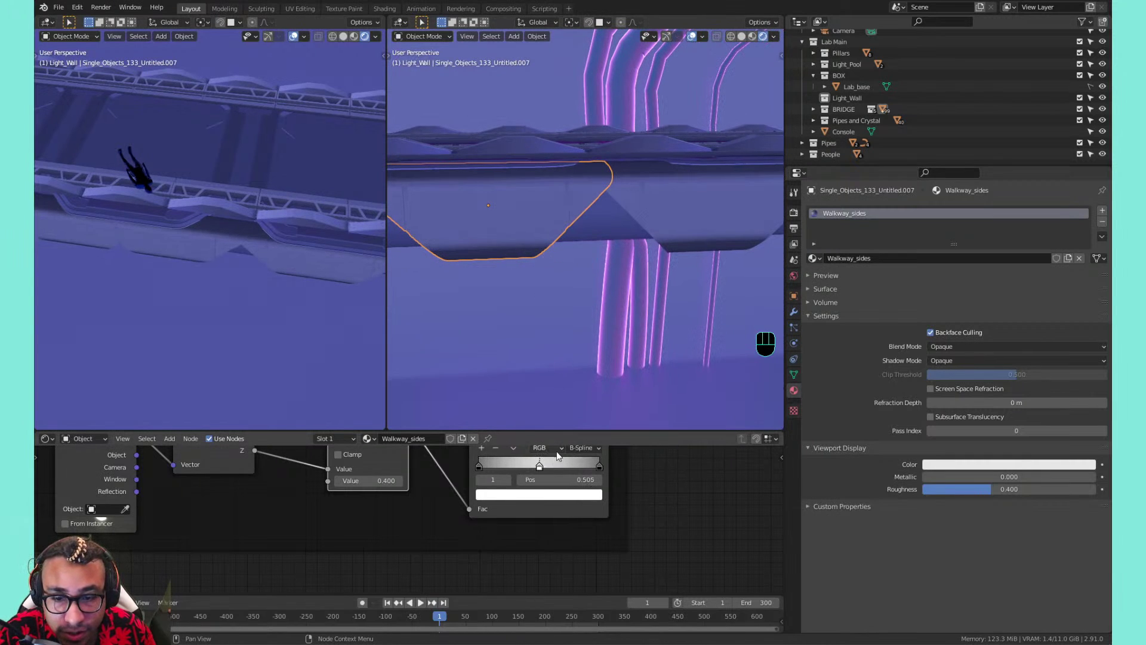
{"action": "left_click", "coordinate": [600, 467]}
{"action": "left_click_drag", "start_coordinate": [539, 465], "coordinate": [536, 464]}
Try a light grey colour for the Walkway_sides ramp's stop at position 0.000
{"action": "left_click", "coordinate": [485, 464]}
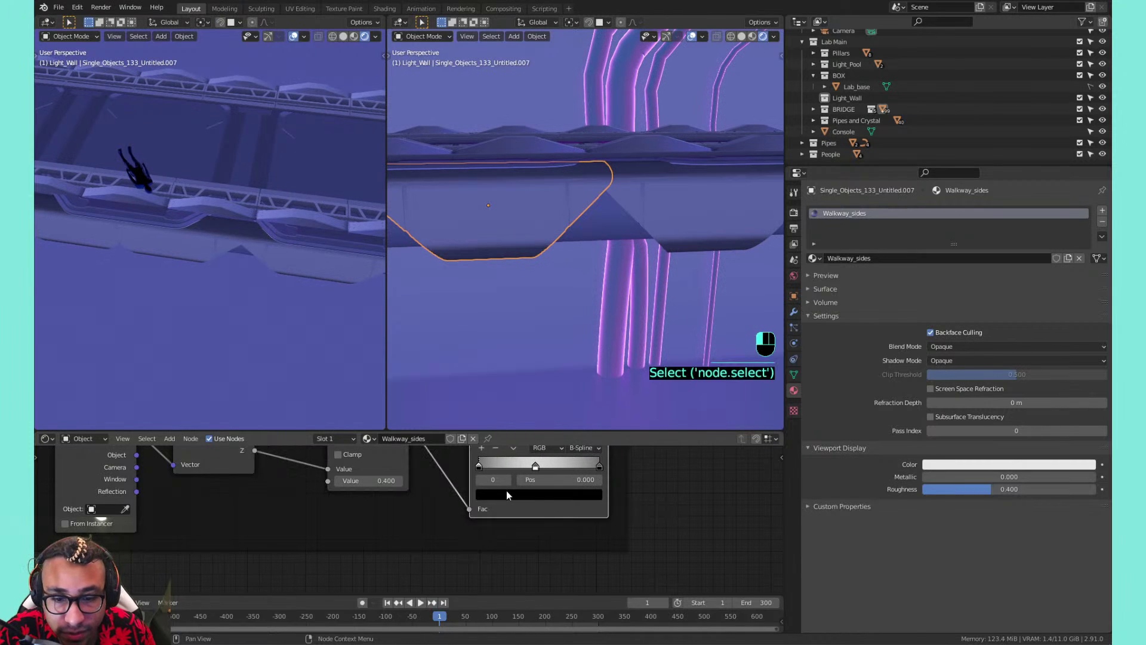
{"action": "left_click", "coordinate": [556, 495]}
{"action": "left_click_drag", "start_coordinate": [577, 375], "coordinate": [577, 358]}
{"action": "scroll", "coordinate": [451, 162], "scroll_direction": "down", "scroll_amount": 6}
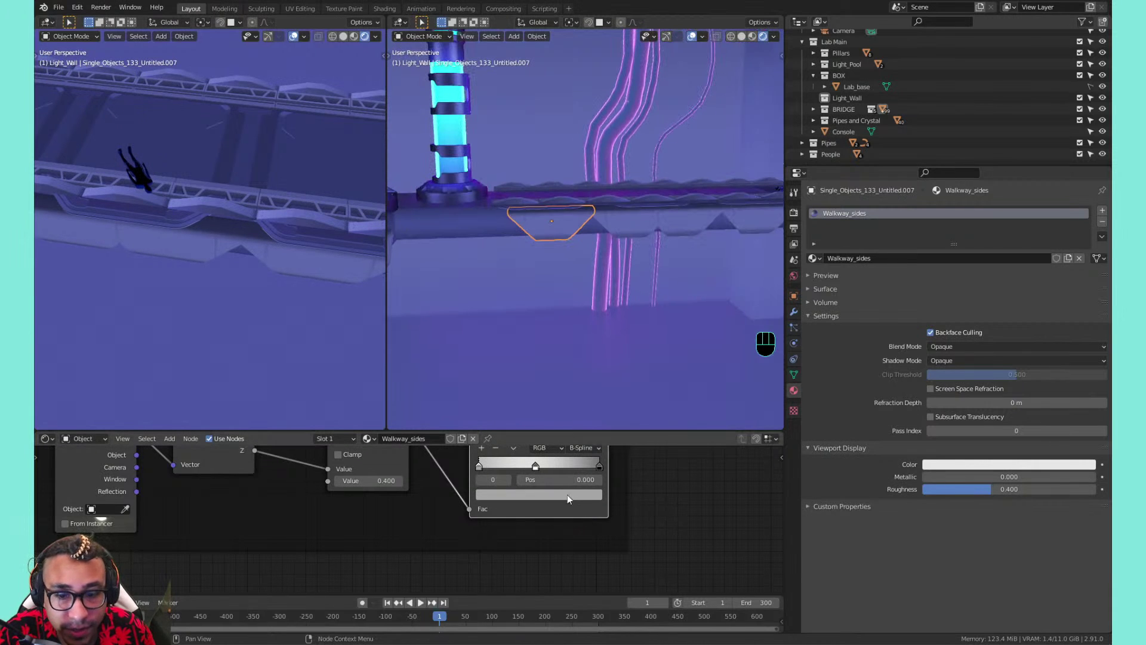
Set the Walkway_sides ramp's first stop to white and its middle stop to light grey
{"action": "left_click", "coordinate": [536, 469]}
{"action": "left_click", "coordinate": [541, 495]}
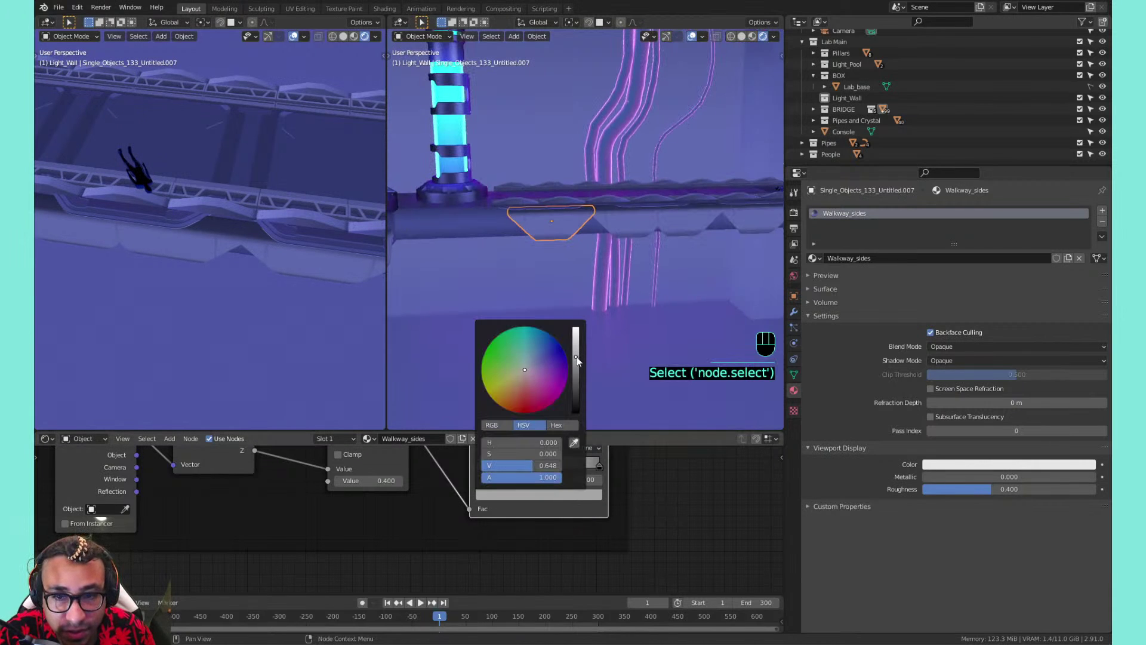
{"action": "mouse_move", "coordinate": [577, 359]}
{"action": "left_mouse_down"}
{"action": "mouse_move", "coordinate": [577, 412]}
{"action": "mouse_move", "coordinate": [577, 328]}
{"action": "mouse_move", "coordinate": [576, 382]}
{"action": "mouse_move", "coordinate": [577, 357]}
{"action": "left_mouse_up"}
{"action": "left_click", "coordinate": [541, 464]}
{"action": "left_click", "coordinate": [551, 495]}
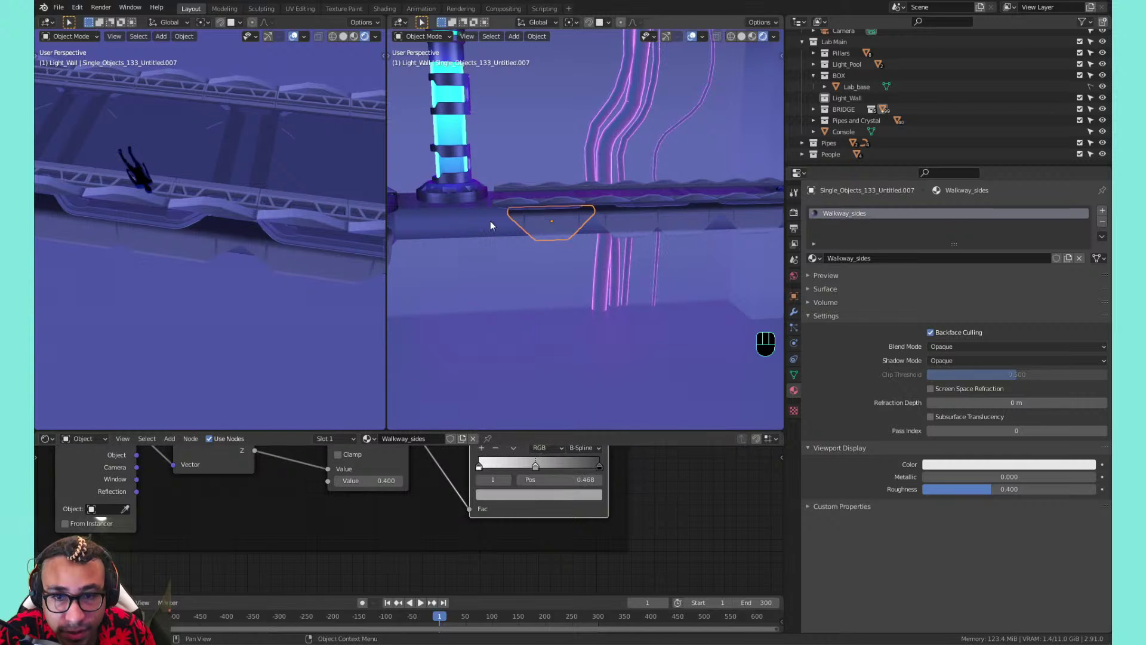
Set the Walkway_sides ramp's stop at position 1.000 to mid grey with brightness value 0.481, and check the walkway sides
{"action": "scroll", "coordinate": [491, 221], "scroll_direction": "down", "scroll_amount": 4}
{"action": "middle_click_drag", "start_coordinate": [493, 222], "coordinate": [540, 218]}
{"action": "middle_click_drag", "start_coordinate": [540, 218], "coordinate": [541, 249], "text": "shift"}
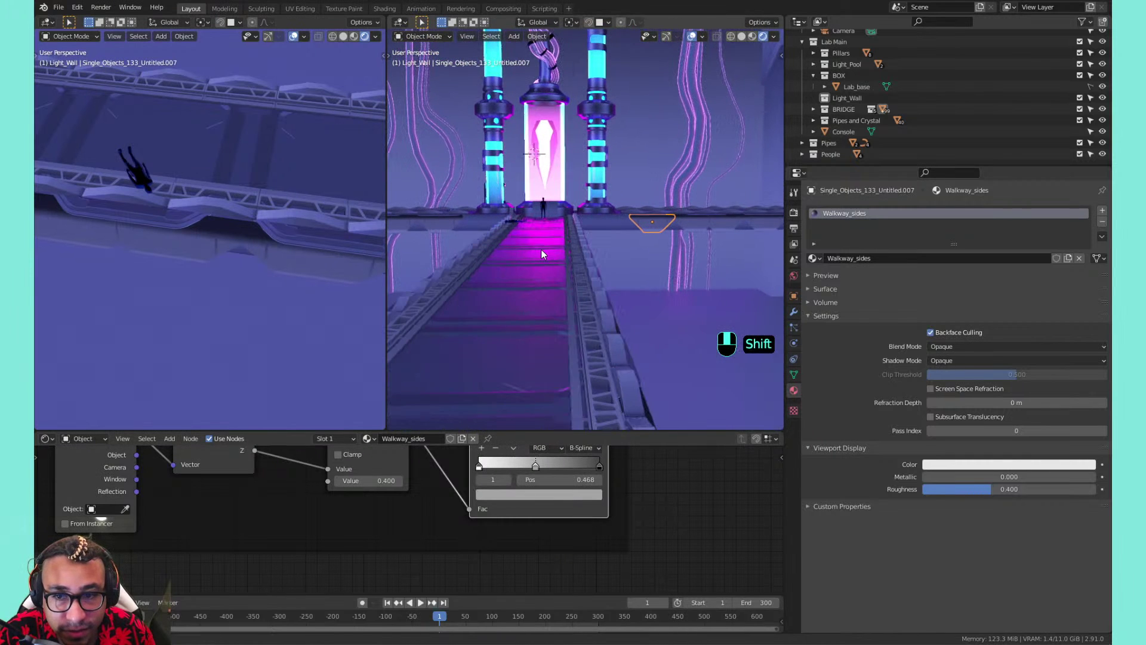
{"action": "left_click", "coordinate": [599, 465]}
{"action": "left_click", "coordinate": [586, 495]}
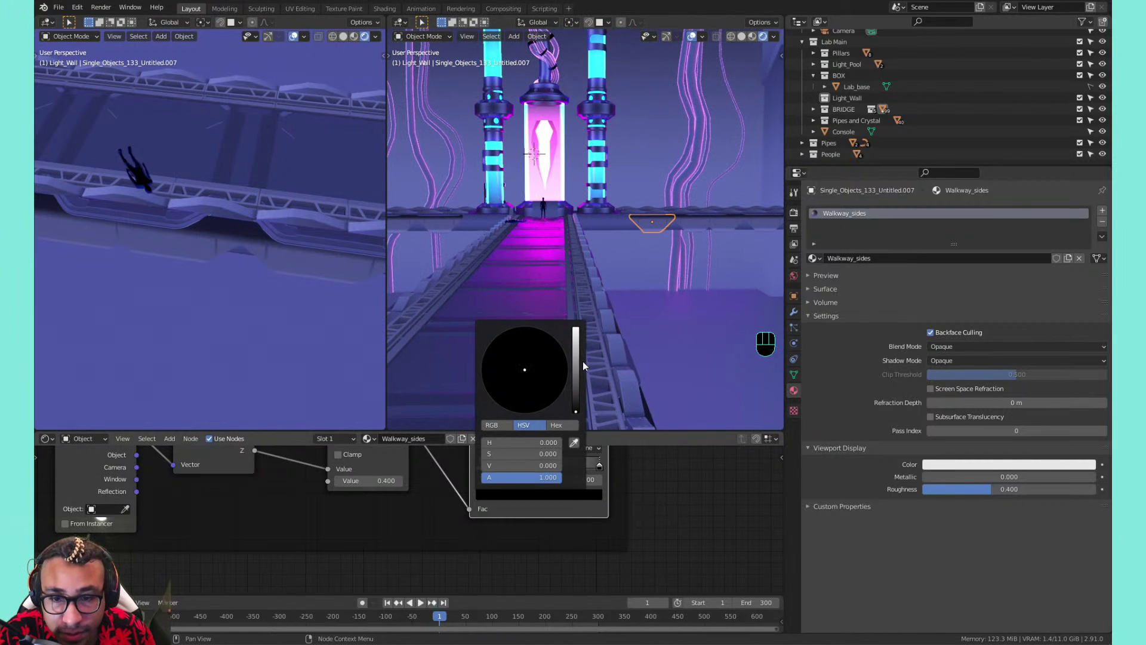
{"action": "left_click_drag", "start_coordinate": [576, 382], "coordinate": [577, 363]}
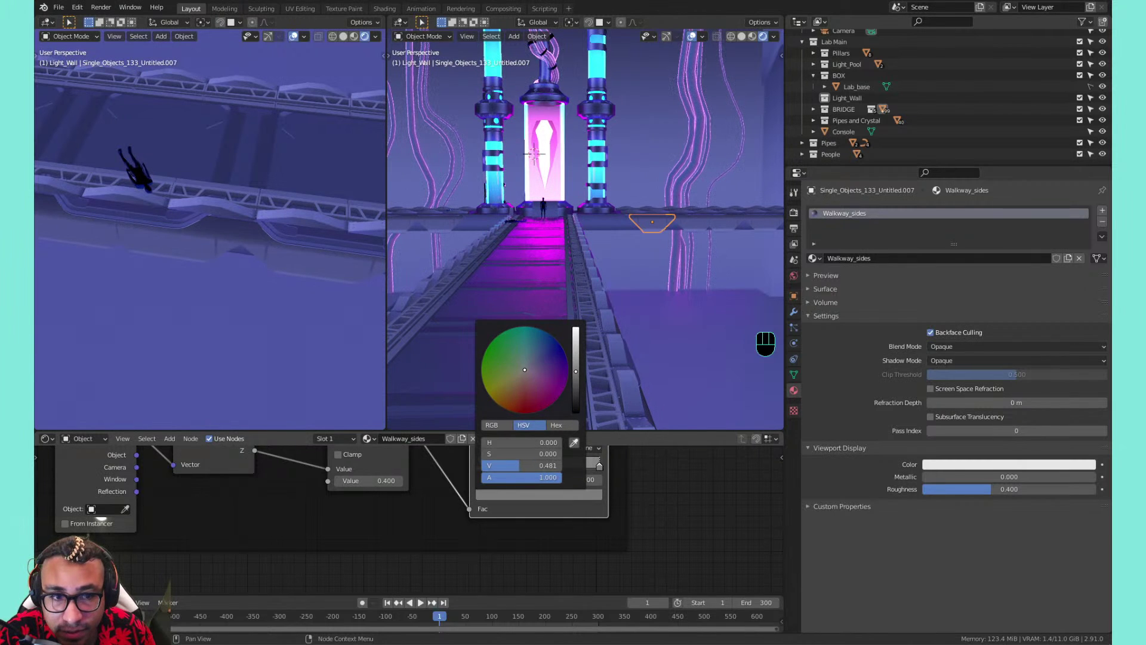
{"action": "scroll", "coordinate": [553, 260], "scroll_direction": "up", "scroll_amount": 3}
{"action": "middle_click_drag", "start_coordinate": [554, 262], "coordinate": [582, 281], "text": "shift"}
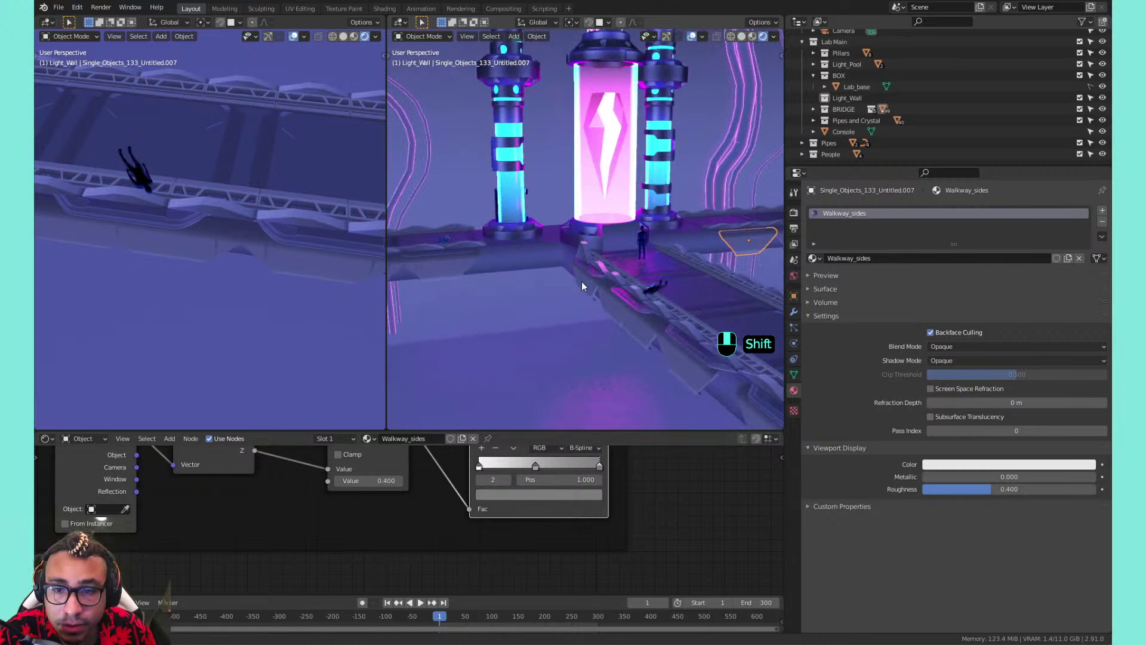
Save the file and look up Node Wrangler hotkeys by filtering the add-on's hotkey list for "output"
{"action": "key", "text": "ctrl+s"}
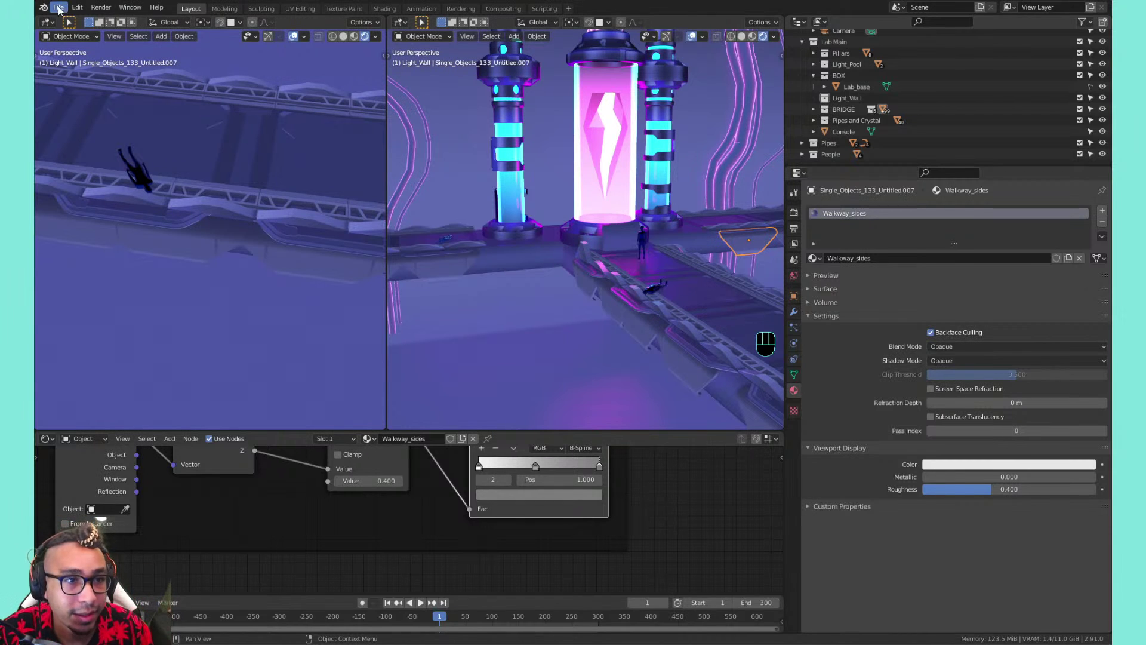
{"action": "left_click", "coordinate": [77, 7]}
{"action": "left_click", "coordinate": [119, 167]}
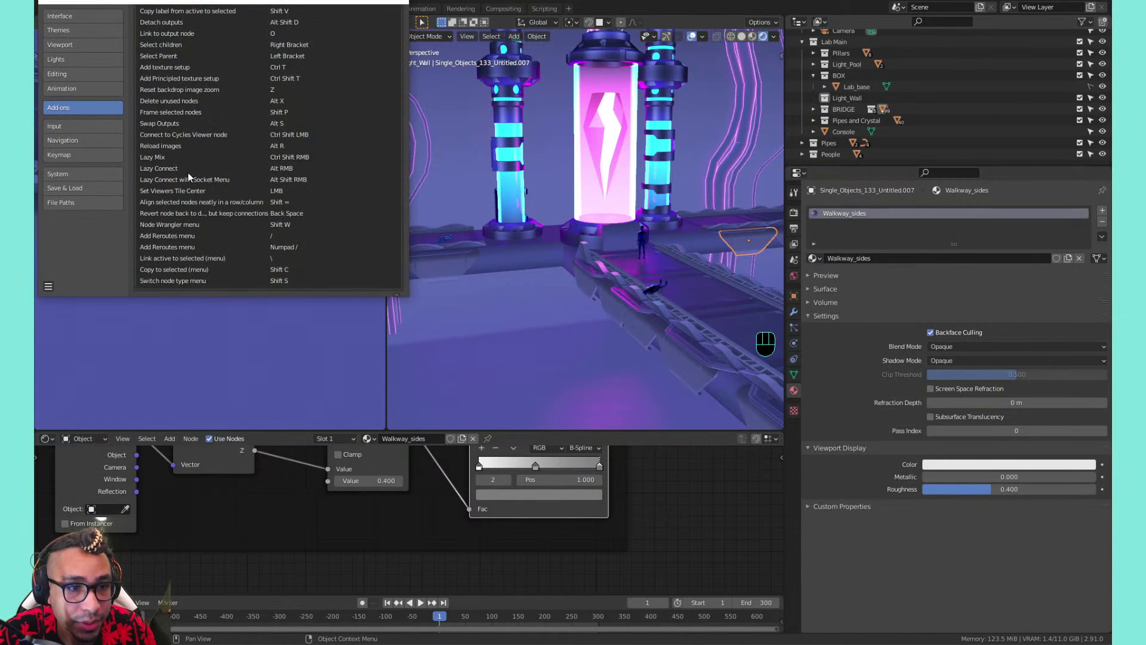
{"action": "scroll", "coordinate": [244, 119], "scroll_direction": "down", "scroll_amount": 10}
{"action": "scroll", "coordinate": [242, 120], "scroll_direction": "up", "scroll_amount": 8}
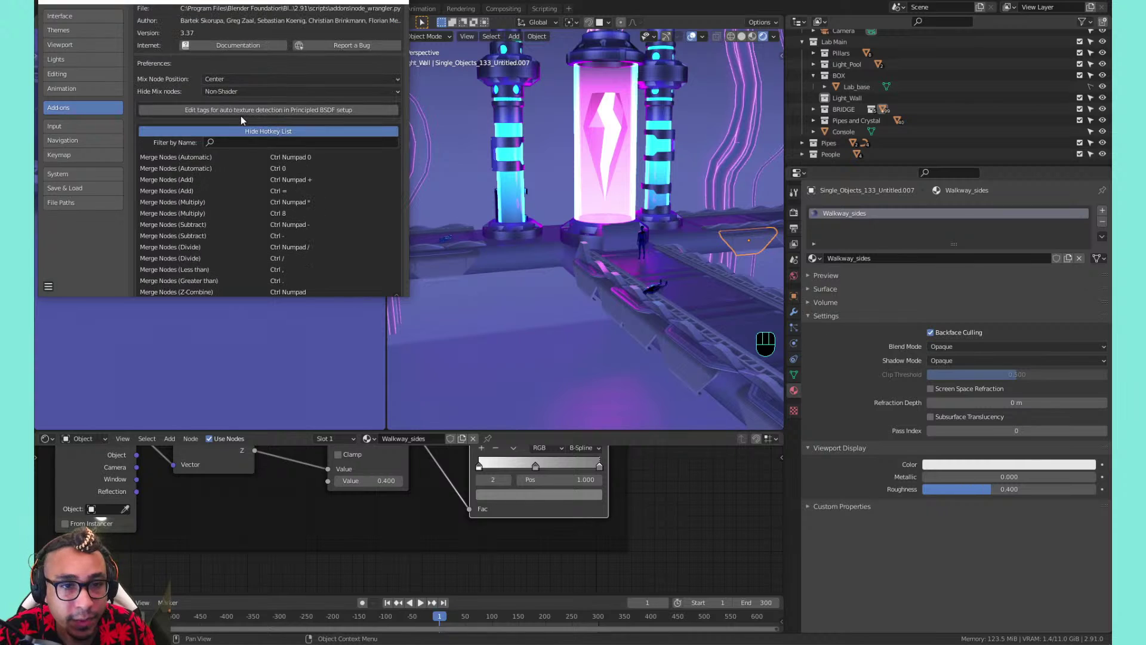
{"action": "left_click", "coordinate": [227, 142]}
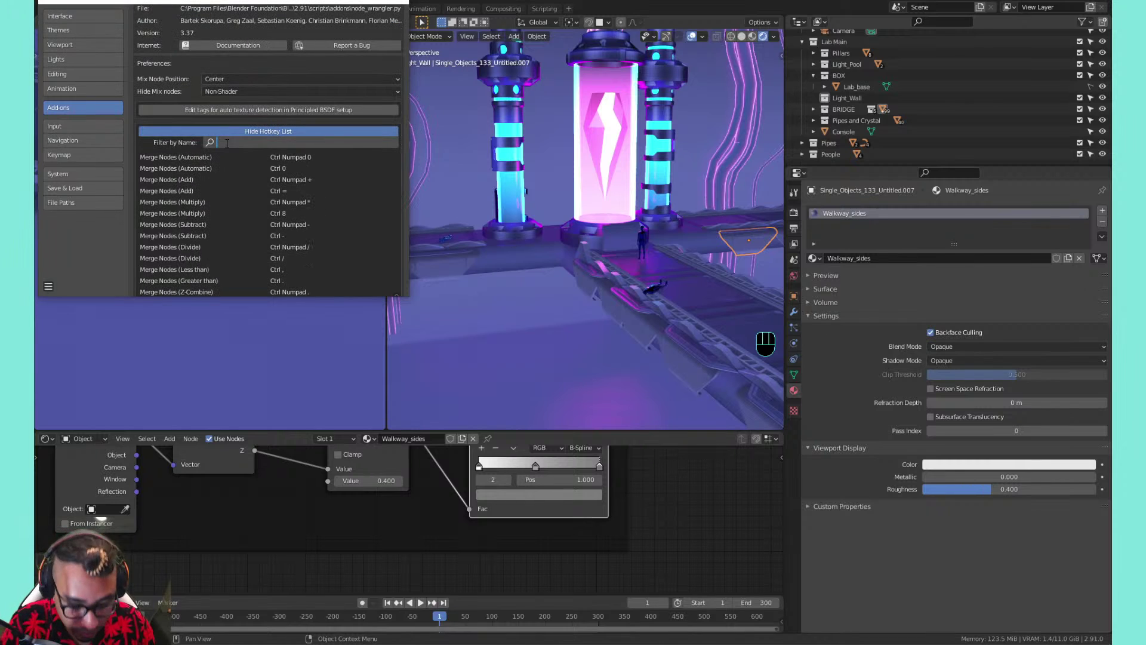
{"action": "key", "text": "Return"}
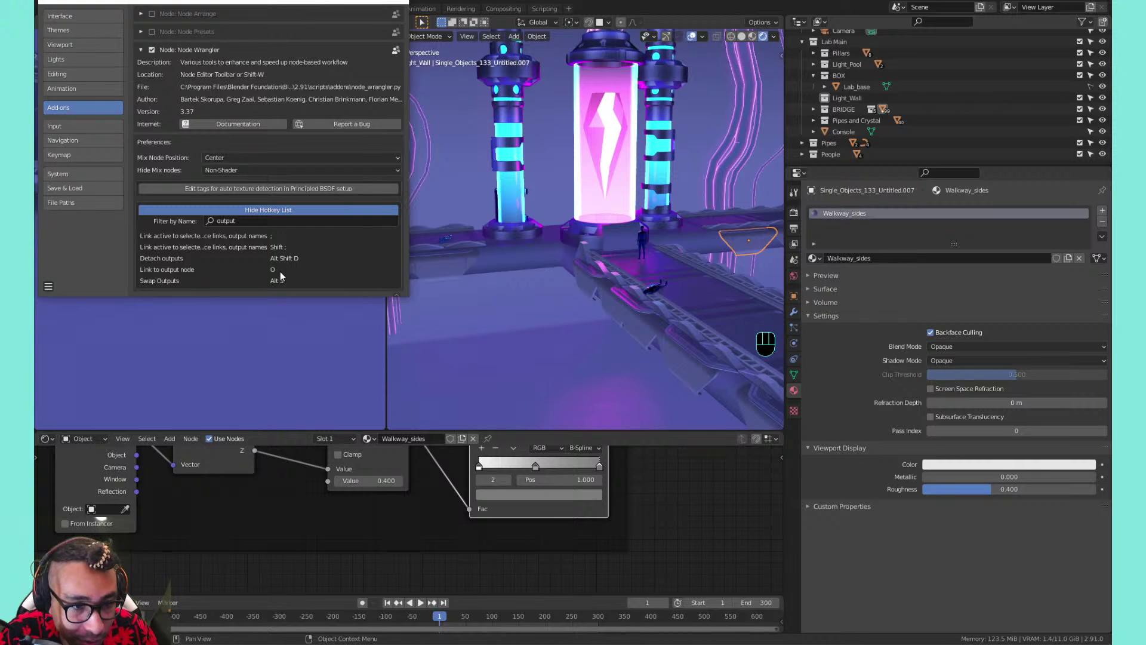
{"action": "left_click", "coordinate": [300, 220]}
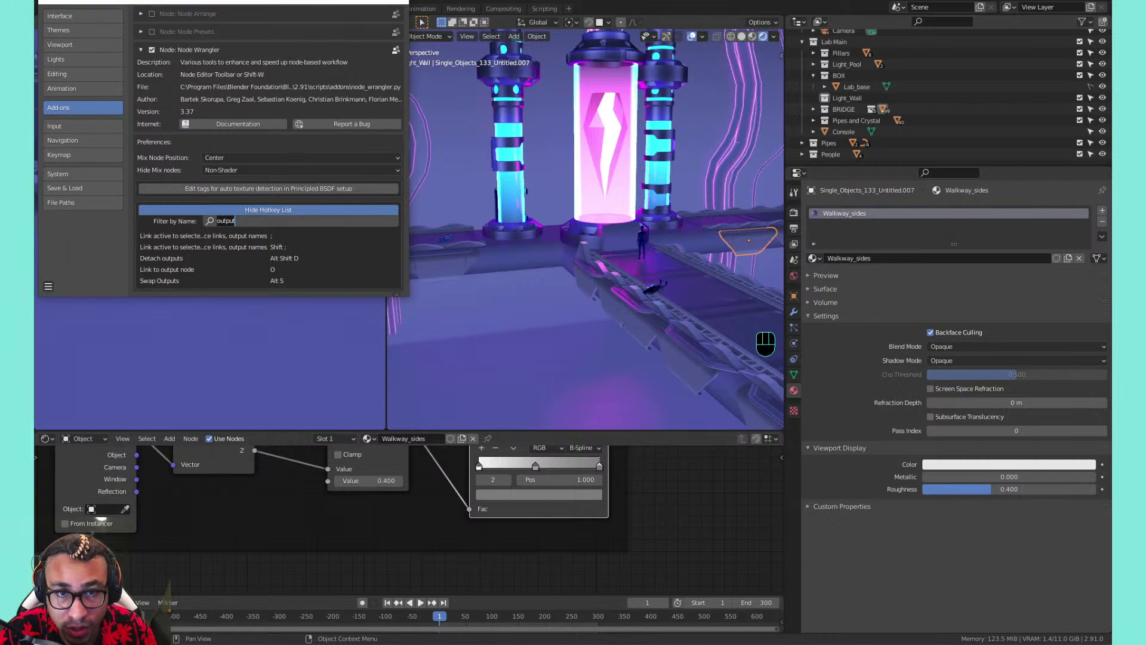
{"action": "left_click", "coordinate": [397, 2]}
Save the file, assign the Lab_Base_BOX material to the crosswise walkway's base, and make a separate copy of that material
{"action": "scroll", "coordinate": [562, 257], "scroll_direction": "down", "scroll_amount": 3}
{"action": "scroll", "coordinate": [562, 257], "scroll_direction": "up", "scroll_amount": 3}
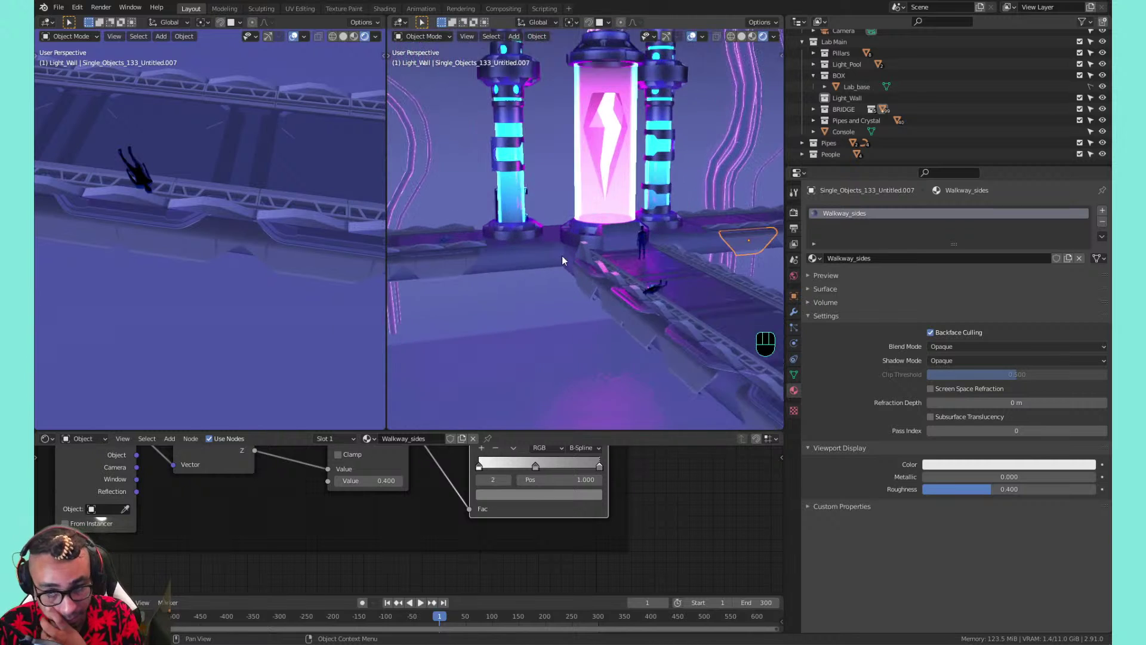
{"action": "scroll", "coordinate": [588, 265], "scroll_direction": "down", "scroll_amount": 2}
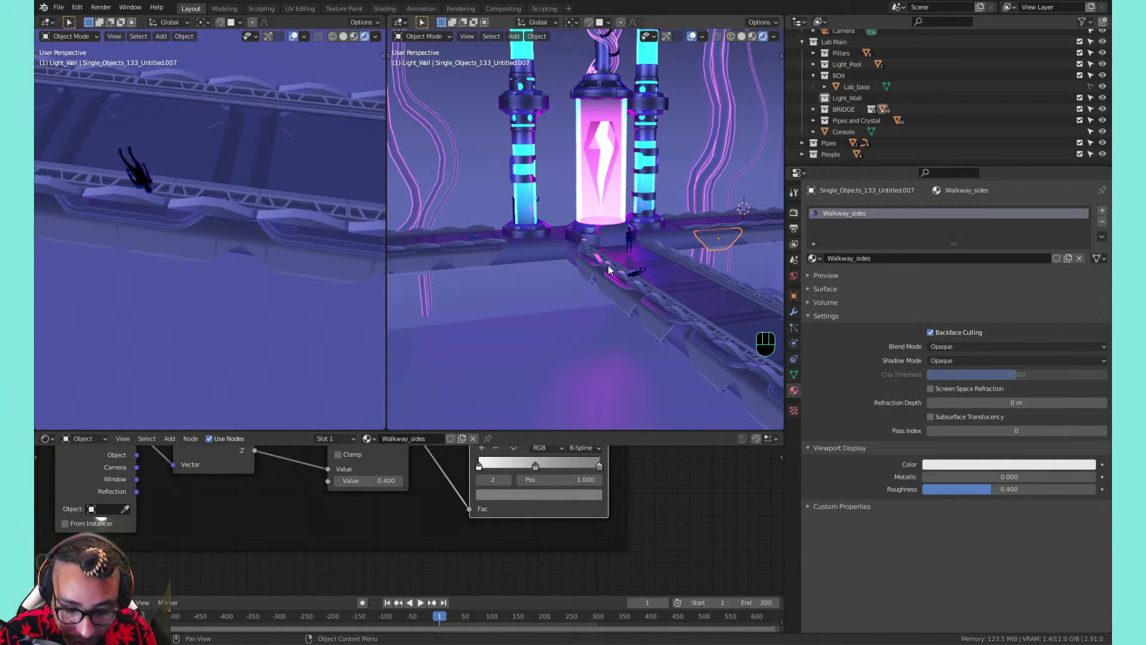
{"action": "mouse_move", "coordinate": [610, 276]}
{"action": "middle_mouse_down"}
{"action": "mouse_move", "coordinate": [532, 256]}
{"action": "mouse_move", "coordinate": [546, 244]}
{"action": "mouse_move", "coordinate": [617, 275]}
{"action": "mouse_move", "coordinate": [601, 281]}
{"action": "mouse_move", "coordinate": [565, 239]}
{"action": "mouse_move", "coordinate": [563, 323]}
{"action": "mouse_move", "coordinate": [597, 284]}
{"action": "mouse_move", "coordinate": [591, 317]}
{"action": "mouse_move", "coordinate": [561, 263]}
{"action": "mouse_move", "coordinate": [588, 285]}
{"action": "mouse_move", "coordinate": [582, 308]}
{"action": "mouse_move", "coordinate": [555, 266]}
{"action": "mouse_move", "coordinate": [506, 242]}
{"action": "mouse_move", "coordinate": [469, 282]}
{"action": "middle_mouse_up"}
{"action": "key", "text": "ctrl+s"}
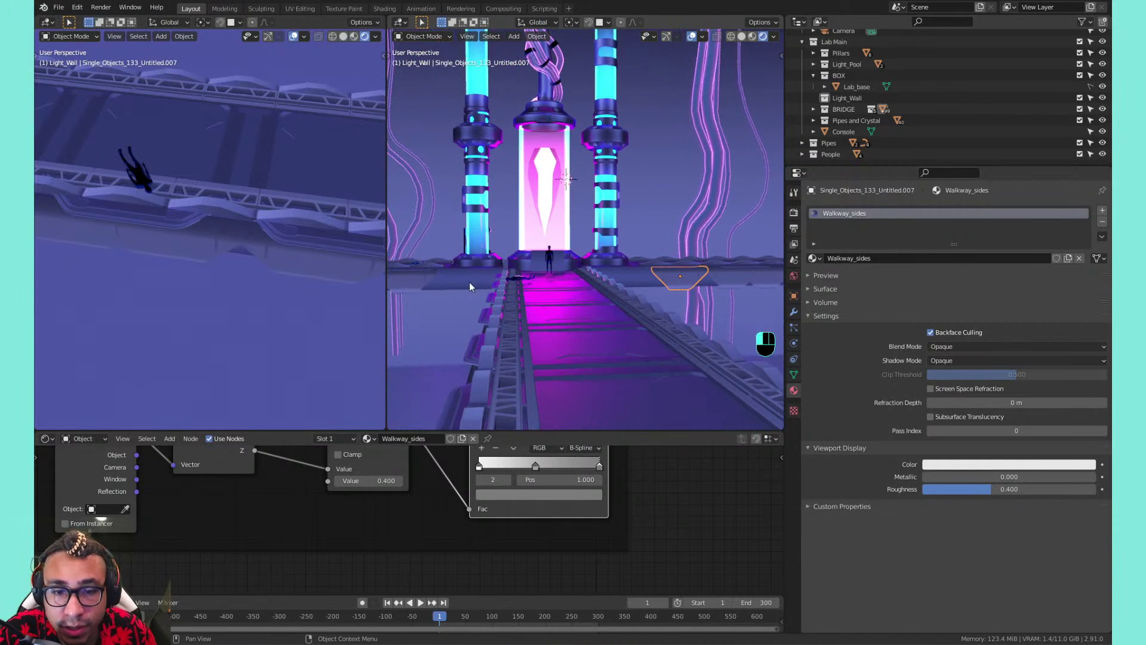
{"action": "left_click", "coordinate": [469, 282]}
{"action": "left_click", "coordinate": [814, 258]}
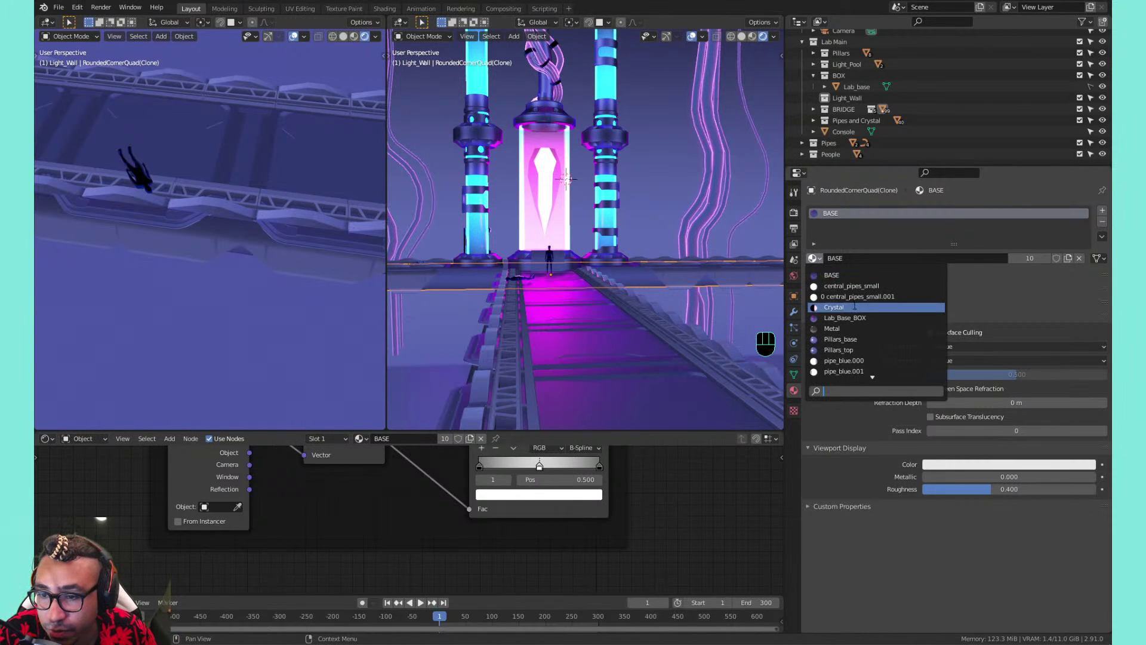
{"action": "left_click", "coordinate": [856, 316]}
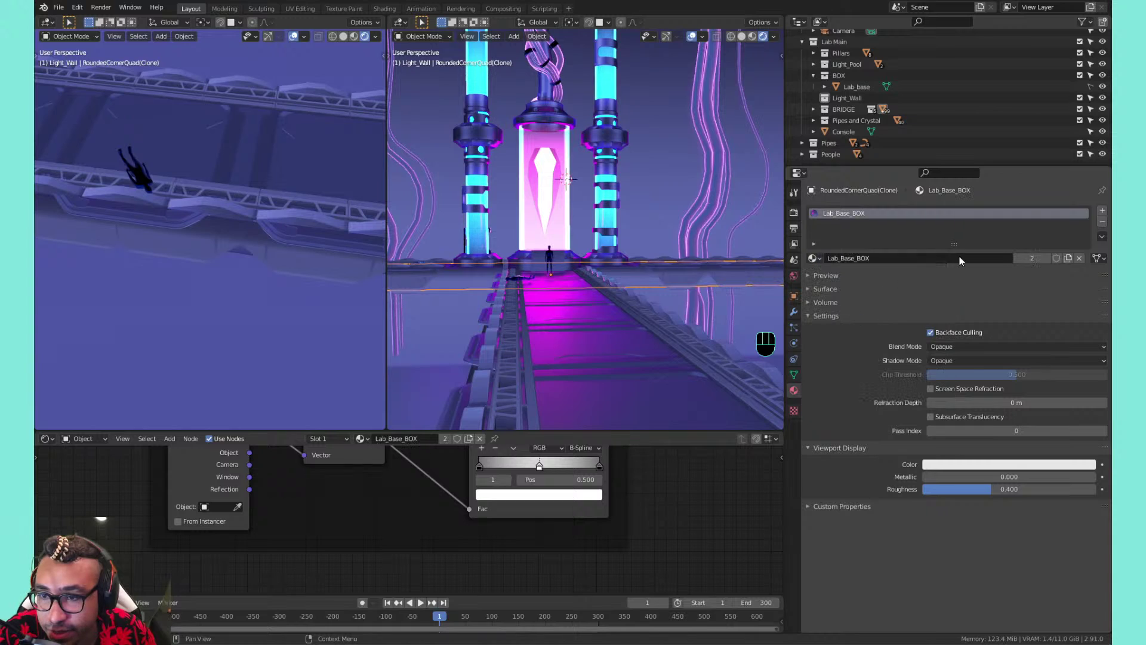
{"action": "left_click", "coordinate": [1067, 259]}
Rename the copied material on the crosswise walkway's base as Walkway_base
{"action": "double_click", "coordinate": [849, 214]}
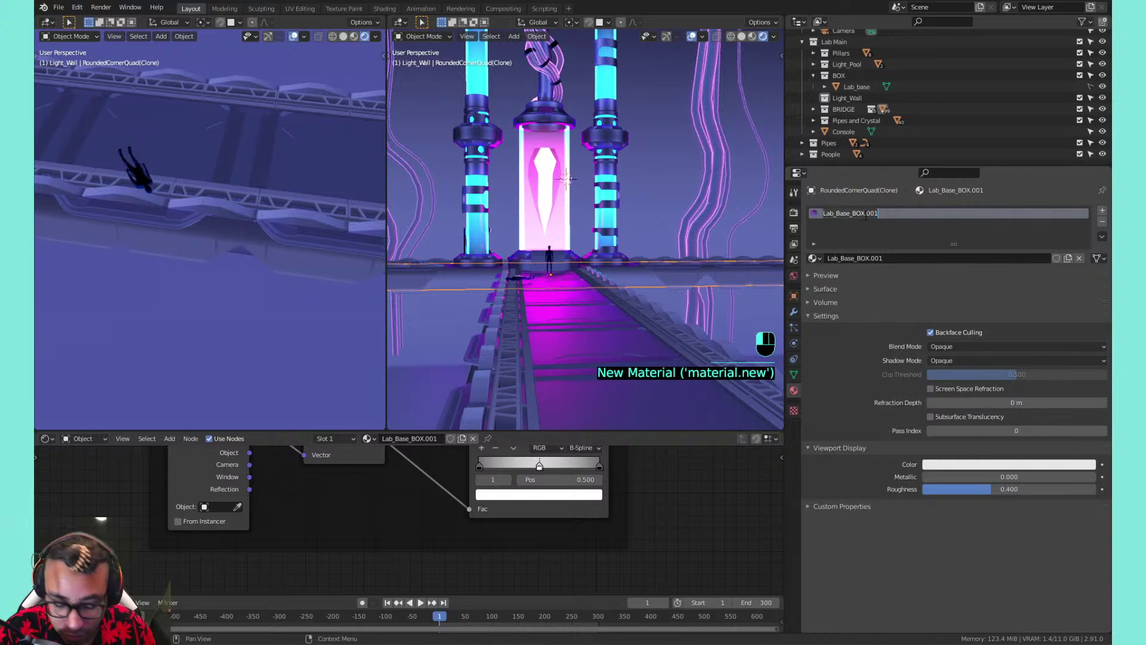
{"action": "type", "text": "Walkway_middle"}
{"action": "left_click_drag", "start_coordinate": [854, 213], "coordinate": [898, 211]}
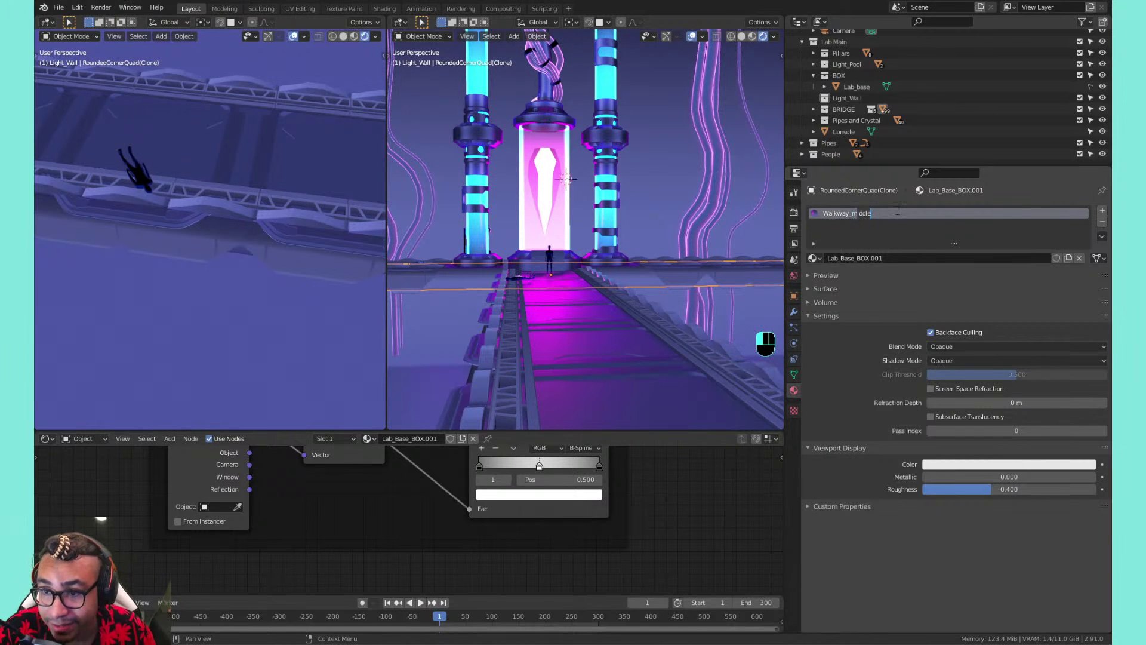
{"action": "key", "text": "BackSpace"}
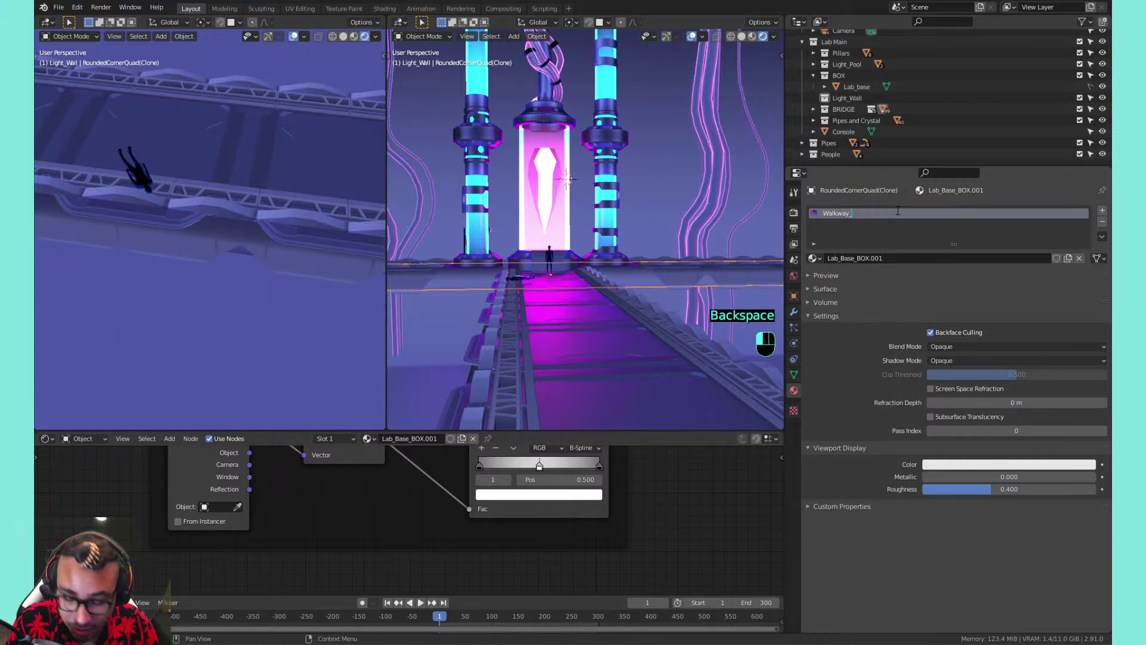
{"action": "key", "text": "Return"}
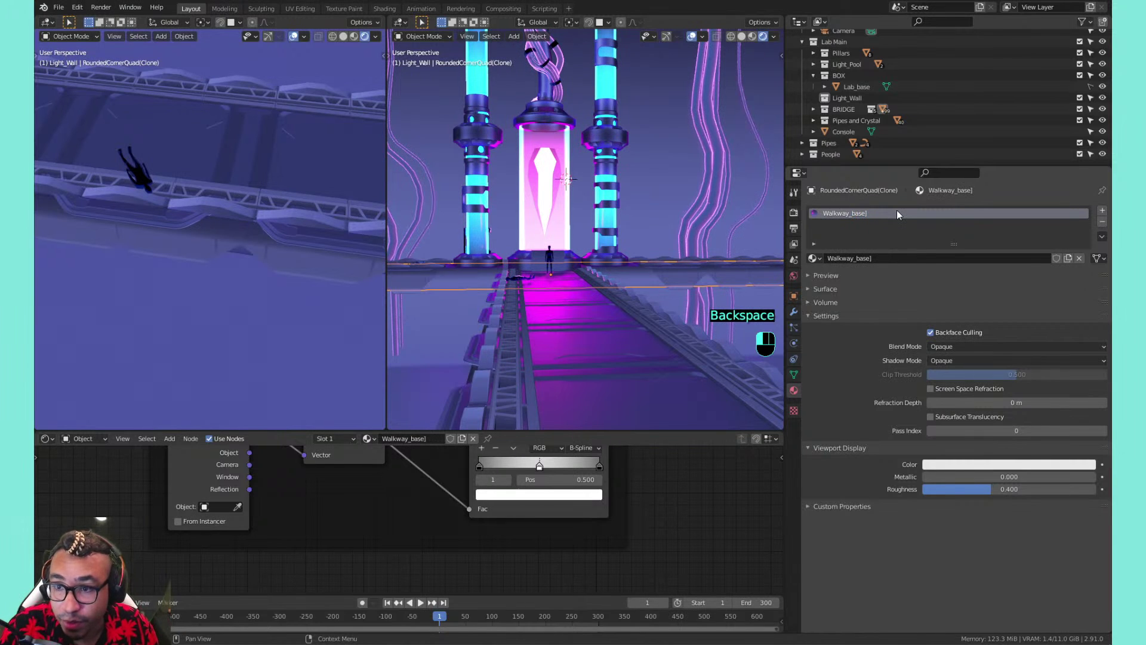
{"action": "double_click", "coordinate": [898, 214]}
{"action": "left_click", "coordinate": [876, 216]}
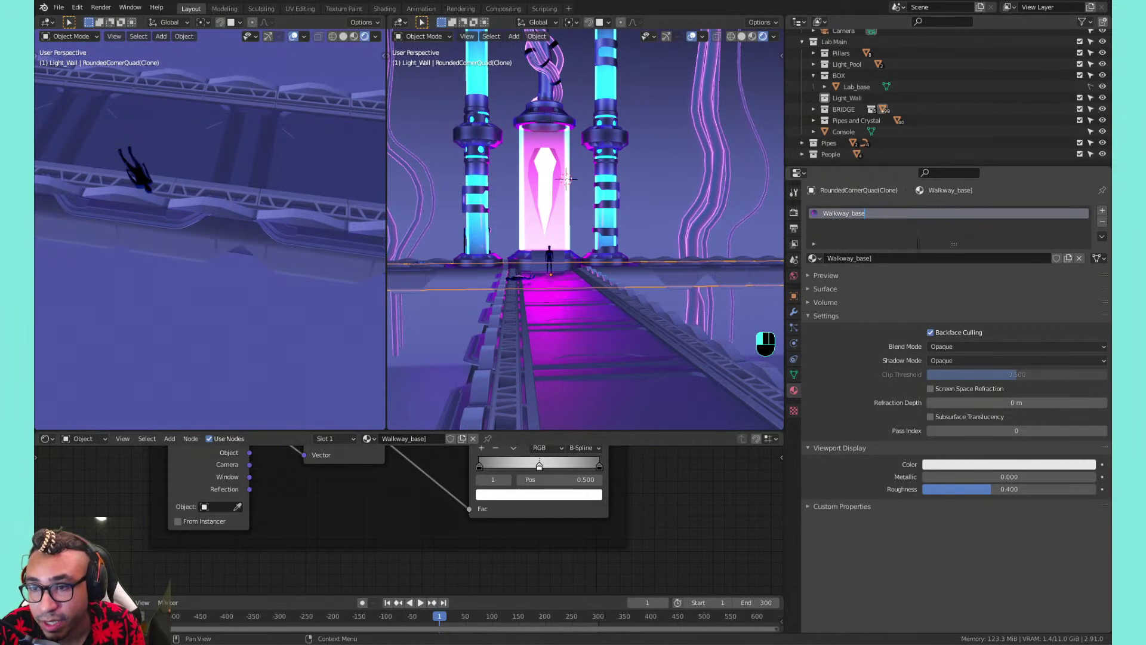
{"action": "key", "text": "Return"}
Link the Reflection texture coordinate to the Separate XYZ vector in the Walkway_base gradient, and save the file
{"action": "scroll", "coordinate": [333, 516], "scroll_direction": "up", "scroll_amount": 1}
{"action": "middle_click_drag", "start_coordinate": [332, 516], "coordinate": [357, 570]}
{"action": "left_click_drag", "start_coordinate": [271, 542], "coordinate": [327, 503]}
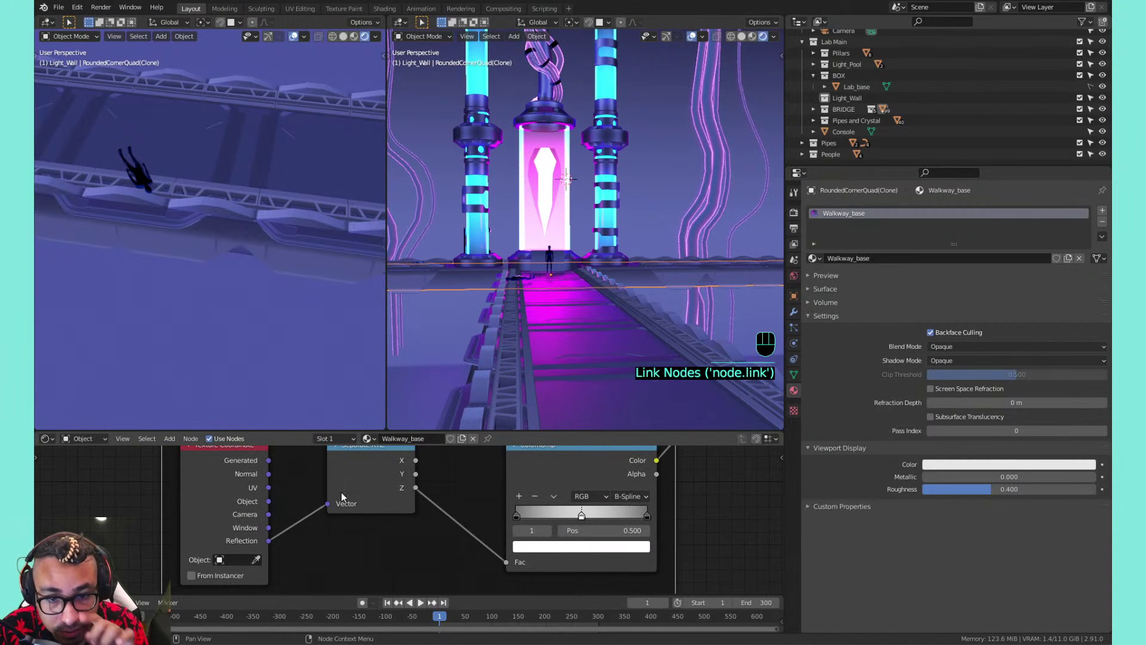
{"action": "scroll", "coordinate": [615, 259], "scroll_direction": "up", "scroll_amount": 5}
{"action": "middle_click_drag", "start_coordinate": [628, 302], "coordinate": [636, 345], "text": "shift"}
{"action": "scroll", "coordinate": [592, 276], "scroll_direction": "down", "scroll_amount": 5}
{"action": "key", "text": "ctrl+s"}
Assign the Walkway_base material to the base of the long bridge and save the file
{"action": "left_click", "coordinate": [622, 352]}
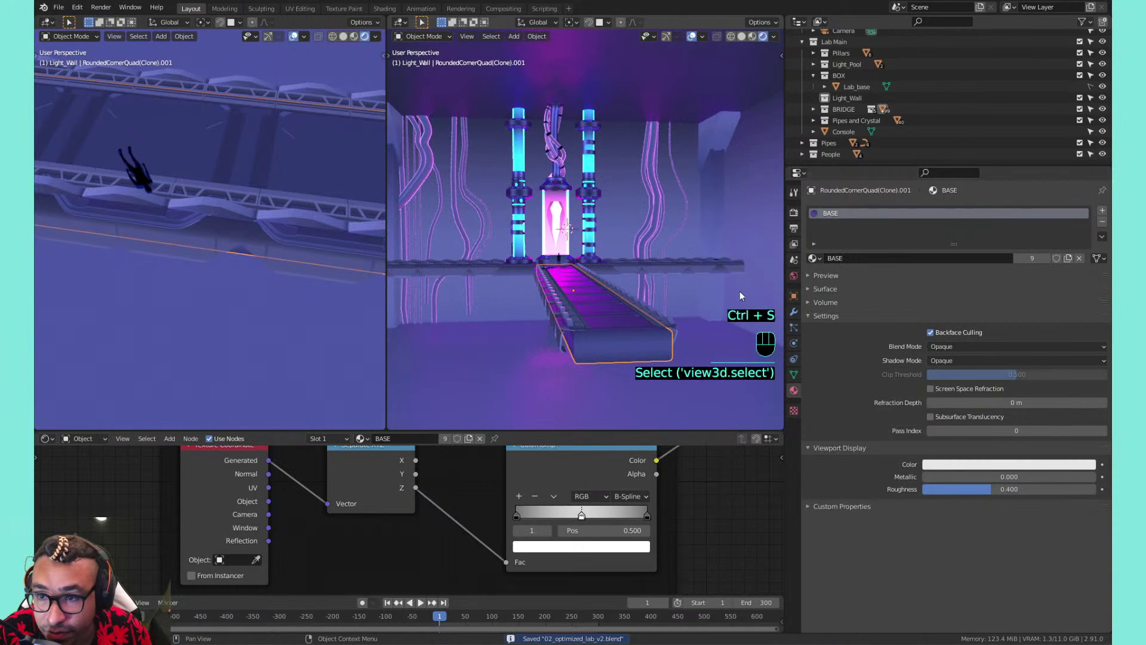
{"action": "left_click", "coordinate": [813, 258]}
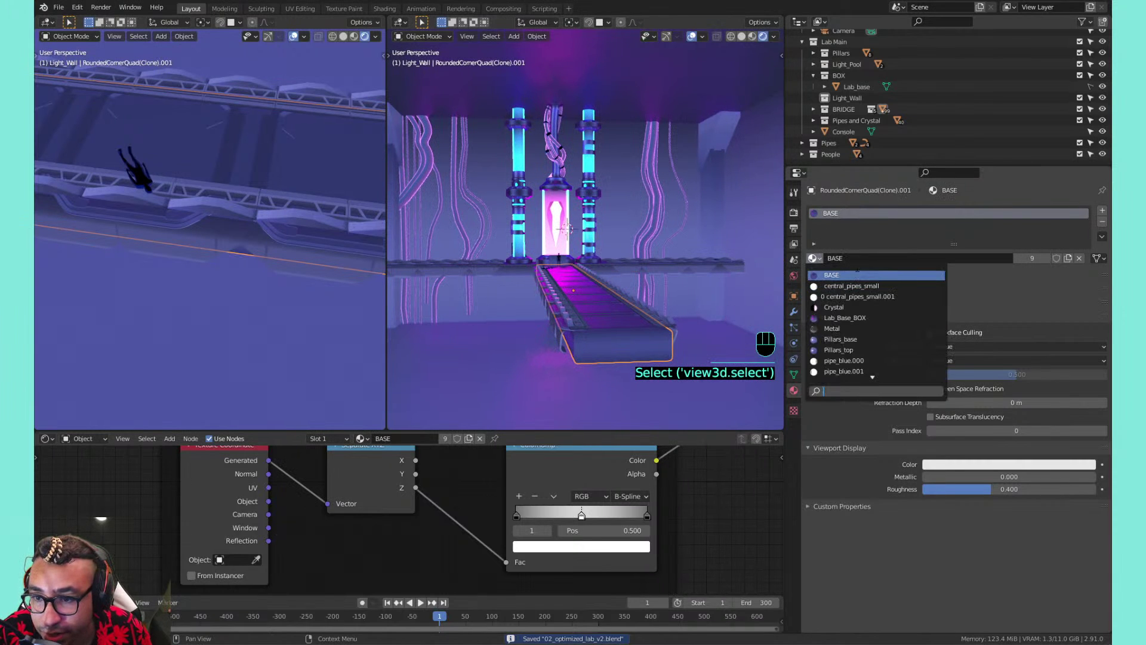
{"action": "scroll", "coordinate": [872, 375], "scroll_direction": "down", "scroll_amount": 9}
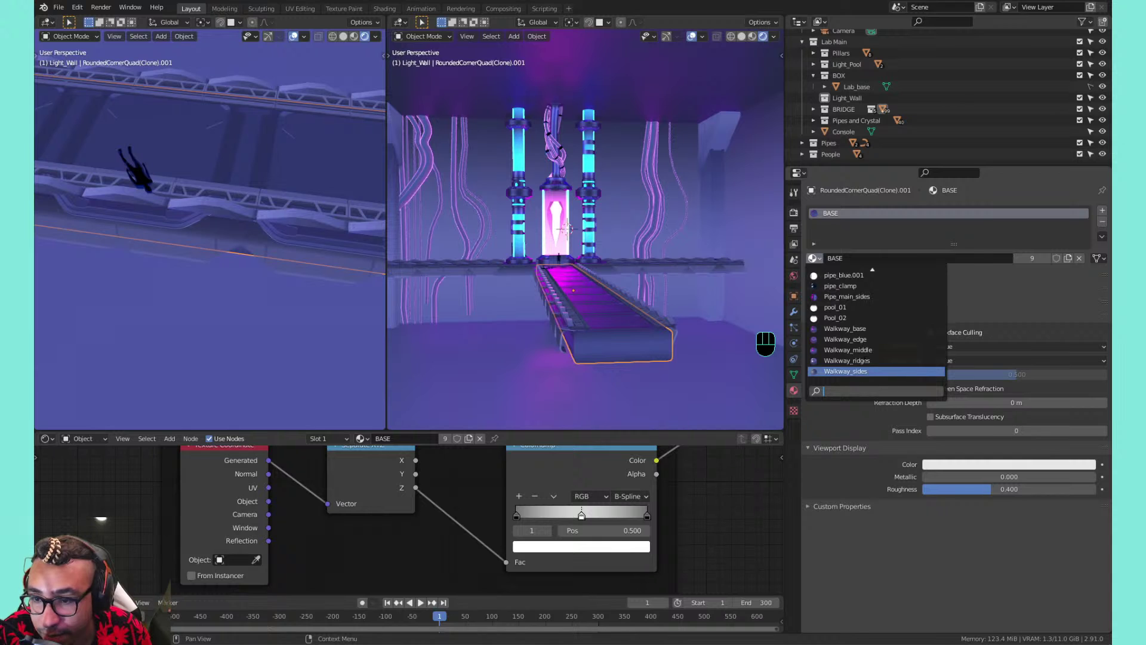
{"action": "left_click", "coordinate": [876, 329]}
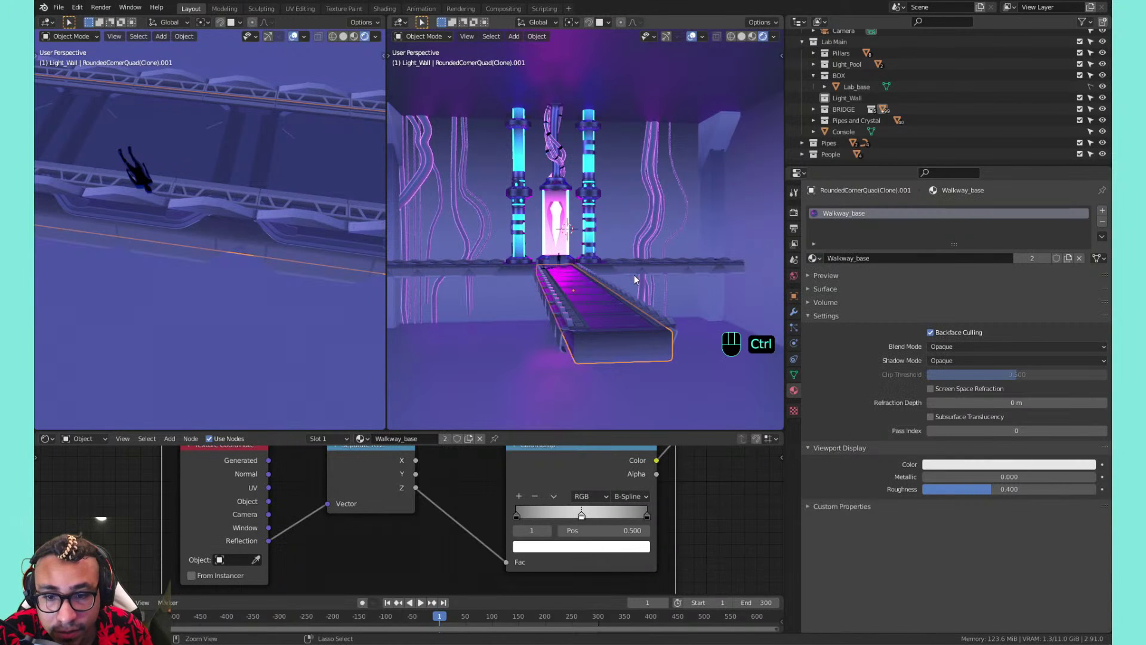
{"action": "key", "text": "ctrl+s"}
Assign the Lab_Base_BOX material to the figure standing before the crystal tube, and make a separate copy of that material
{"action": "scroll", "coordinate": [593, 279], "scroll_direction": "up", "scroll_amount": 5}
{"action": "middle_click_drag", "start_coordinate": [593, 278], "coordinate": [604, 299]}
{"action": "middle_click_drag", "start_coordinate": [604, 299], "coordinate": [598, 303], "text": "shift"}
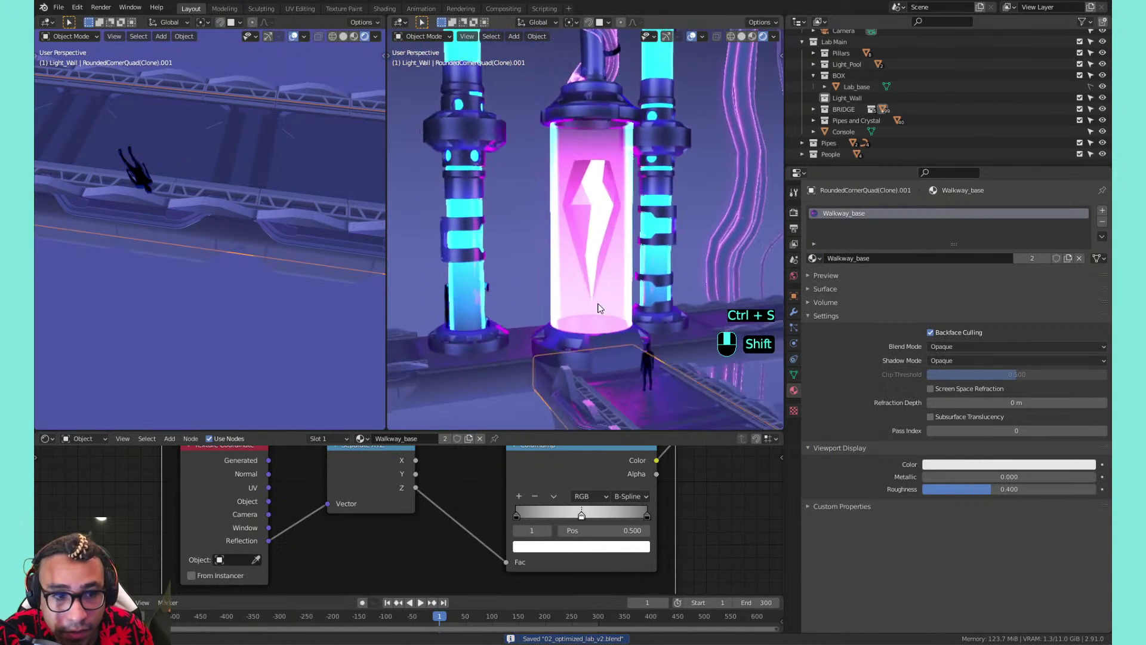
{"action": "scroll", "coordinate": [599, 308], "scroll_direction": "down", "scroll_amount": 5}
{"action": "scroll", "coordinate": [589, 280], "scroll_direction": "down", "scroll_amount": 2}
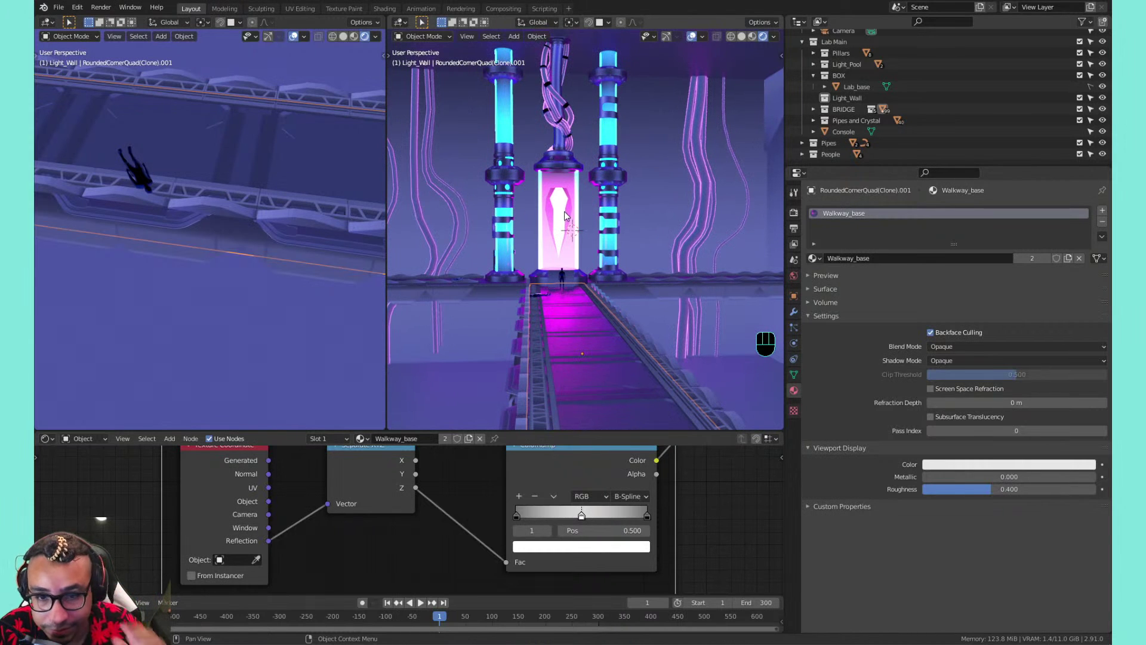
{"action": "scroll", "coordinate": [552, 244], "scroll_direction": "up", "scroll_amount": 8}
{"action": "scroll", "coordinate": [565, 224], "scroll_direction": "down", "scroll_amount": 1}
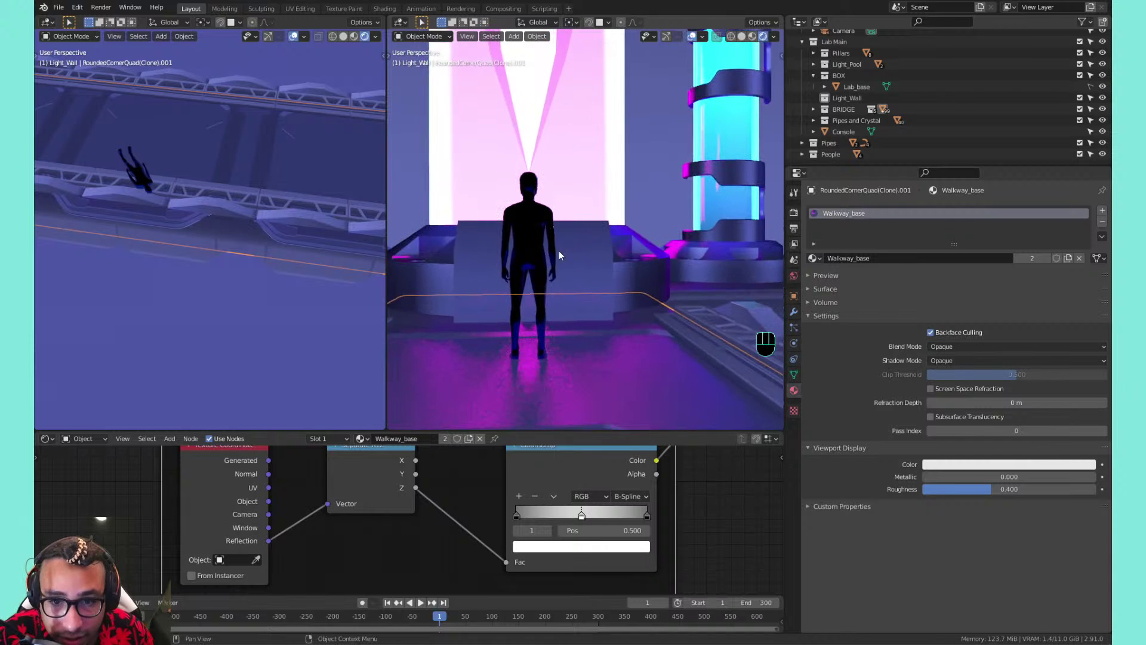
{"action": "left_click", "coordinate": [547, 245]}
{"action": "middle_click_drag", "start_coordinate": [583, 245], "coordinate": [603, 263], "text": "shift"}
{"action": "middle_click_drag", "start_coordinate": [603, 263], "coordinate": [529, 265], "text": "shift"}
{"action": "scroll", "coordinate": [615, 264], "scroll_direction": "down", "scroll_amount": 6}
{"action": "scroll", "coordinate": [614, 264], "scroll_direction": "up", "scroll_amount": 4}
{"action": "key", "text": "KP_Decimal"}
{"action": "middle_click_drag", "start_coordinate": [528, 266], "coordinate": [579, 238], "text": "shift"}
{"action": "middle_click_drag", "start_coordinate": [579, 239], "coordinate": [630, 235], "text": "shift"}
{"action": "left_click", "coordinate": [814, 258]}
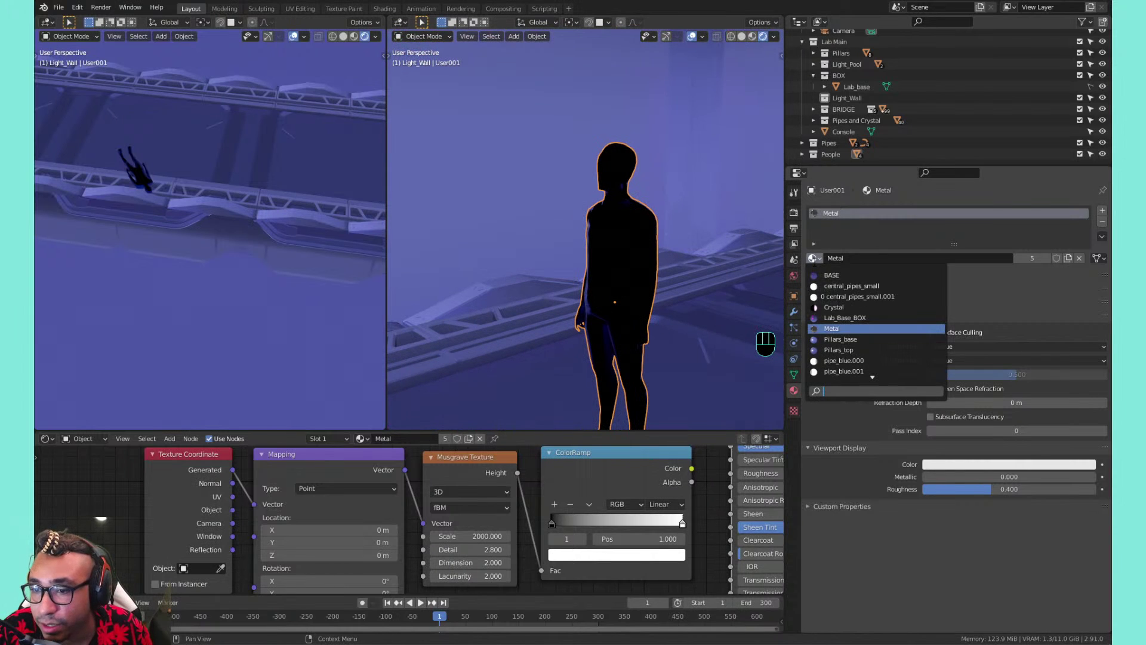
{"action": "left_click", "coordinate": [856, 318]}
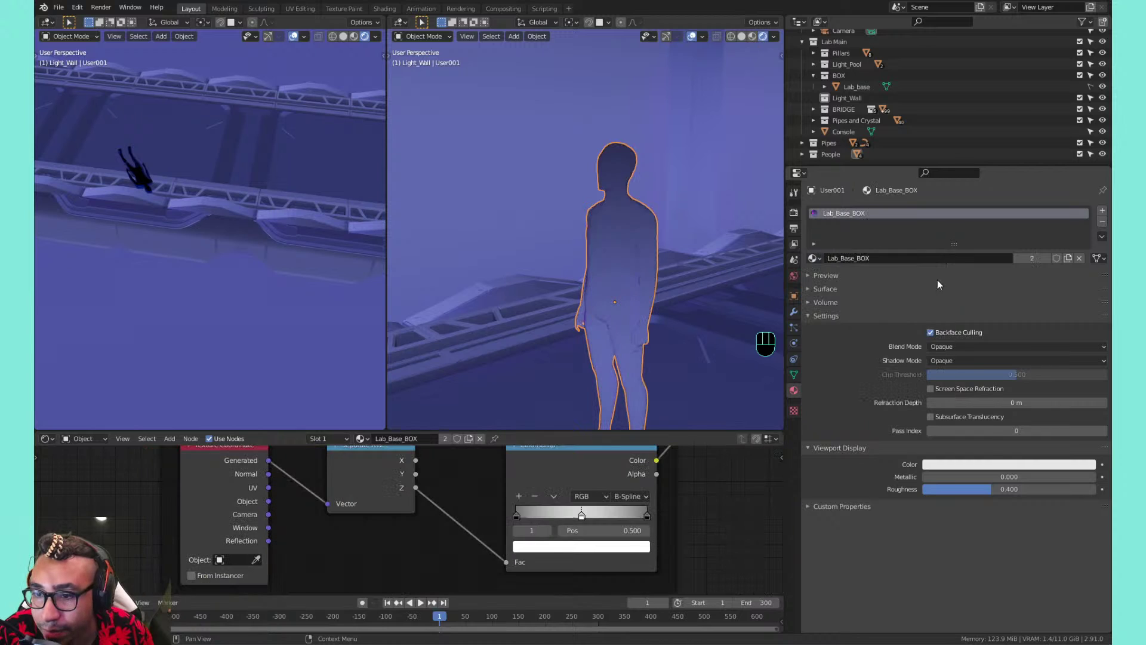
{"action": "left_click", "coordinate": [1068, 258]}
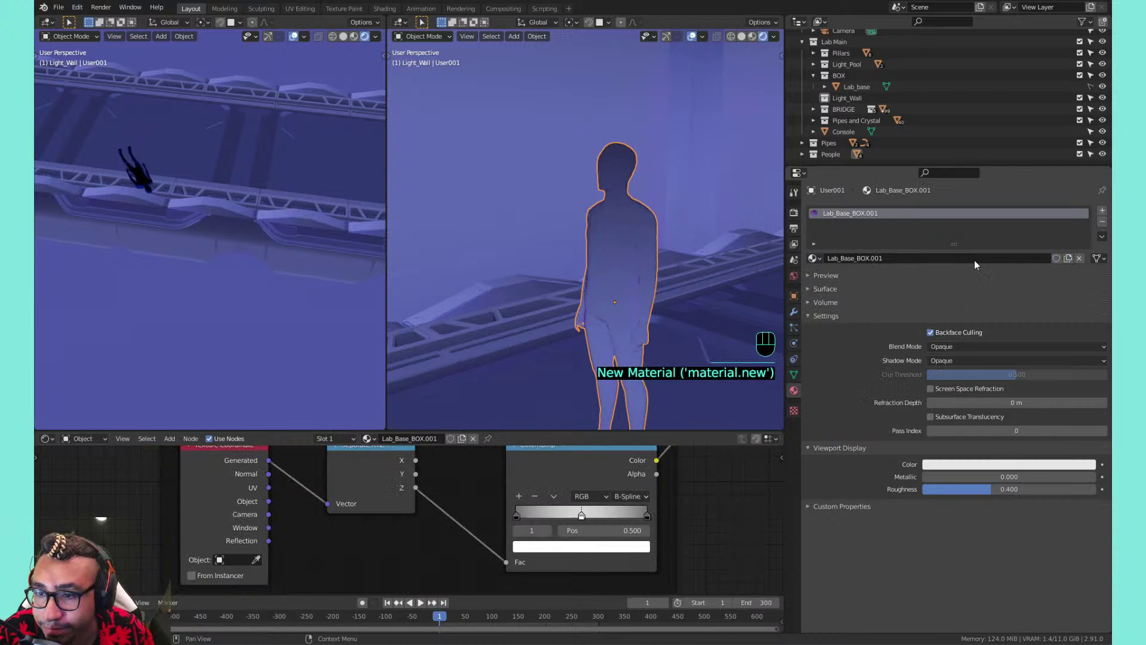
Rename the standing figure's copied material as Hero and save the file
{"action": "double_click", "coordinate": [863, 216]}
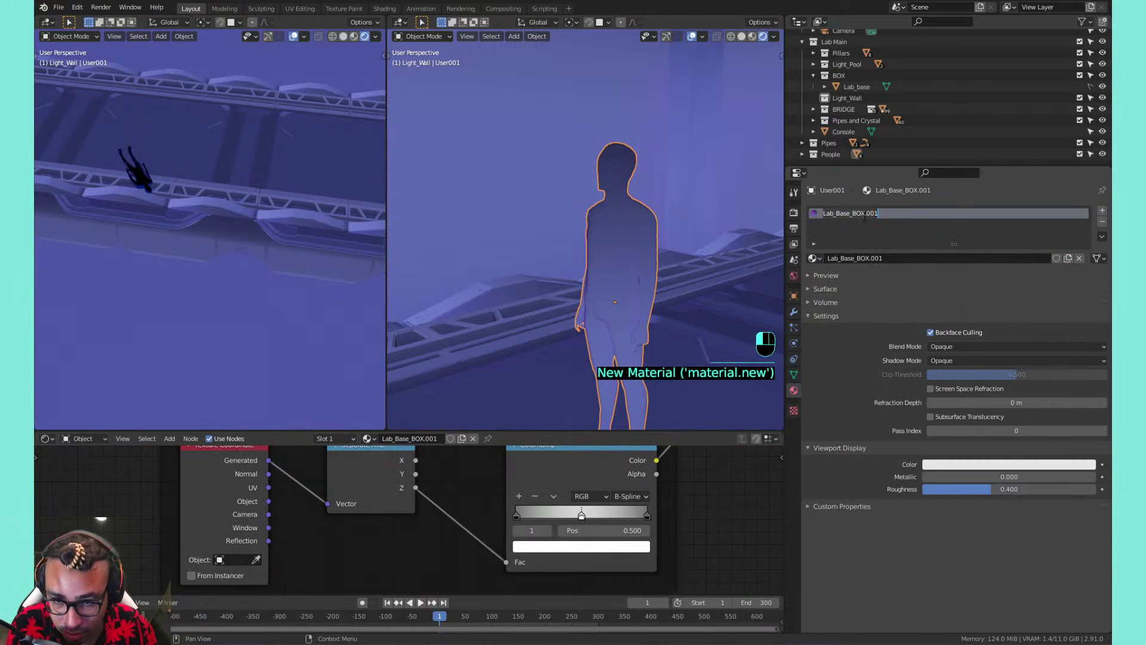
{"action": "type", "text": "Hero"}
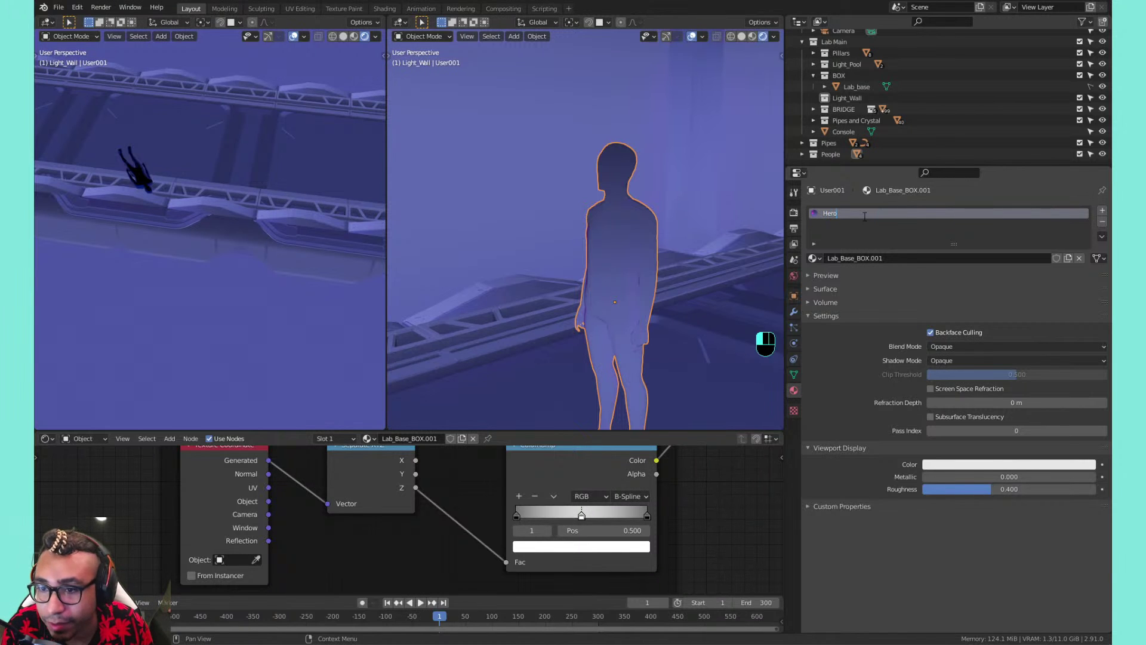
{"action": "key", "text": "Return"}
{"action": "scroll", "coordinate": [686, 187], "scroll_direction": "down", "scroll_amount": 5}
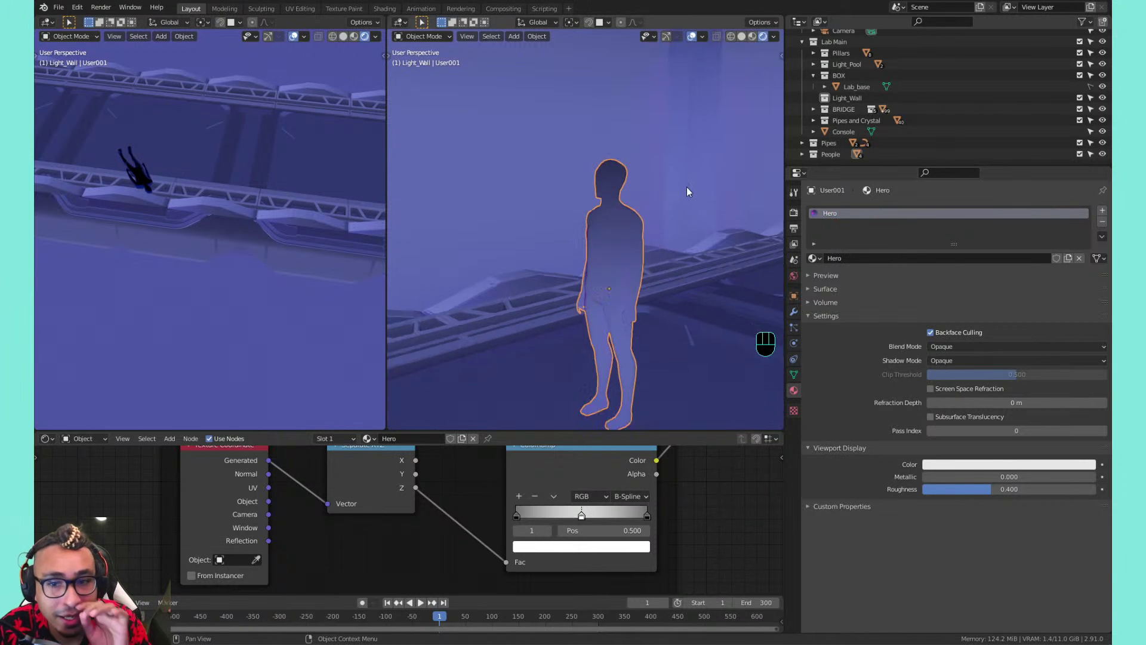
{"action": "middle_click_drag", "start_coordinate": [650, 235], "coordinate": [620, 266]}
{"action": "scroll", "coordinate": [531, 241], "scroll_direction": "up", "scroll_amount": 4}
{"action": "key", "text": "ctrl+s"}
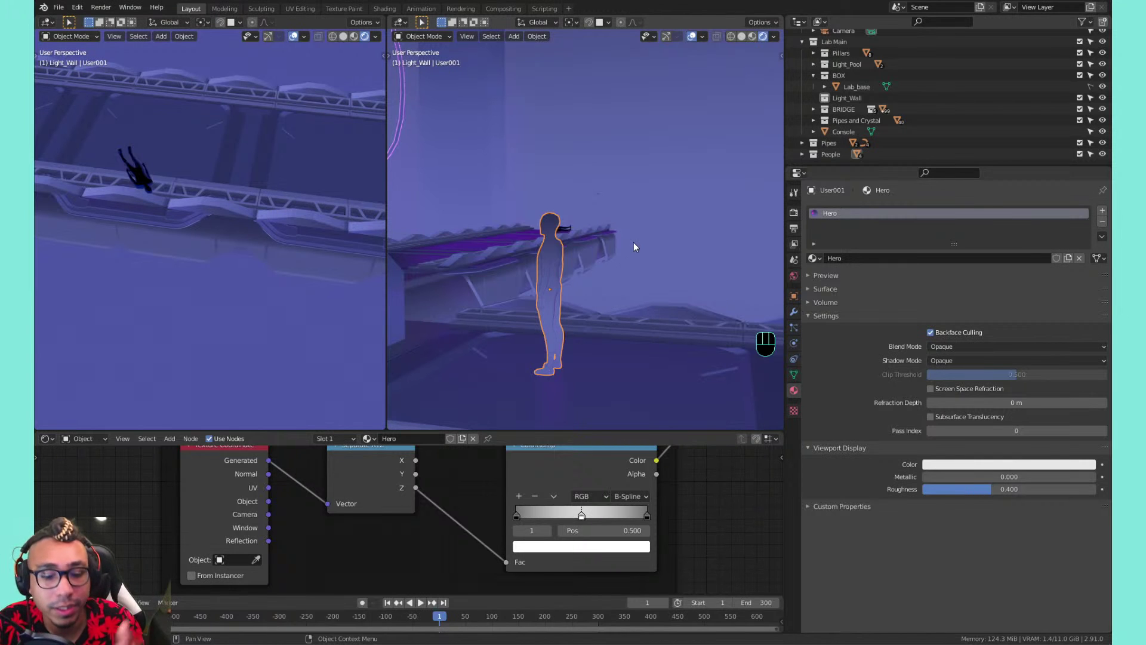
Link the Reflection texture coordinate to the Separate XYZ vector in the gradient frame of the Hero material
{"action": "scroll", "coordinate": [542, 134], "scroll_direction": "down", "scroll_amount": 6}
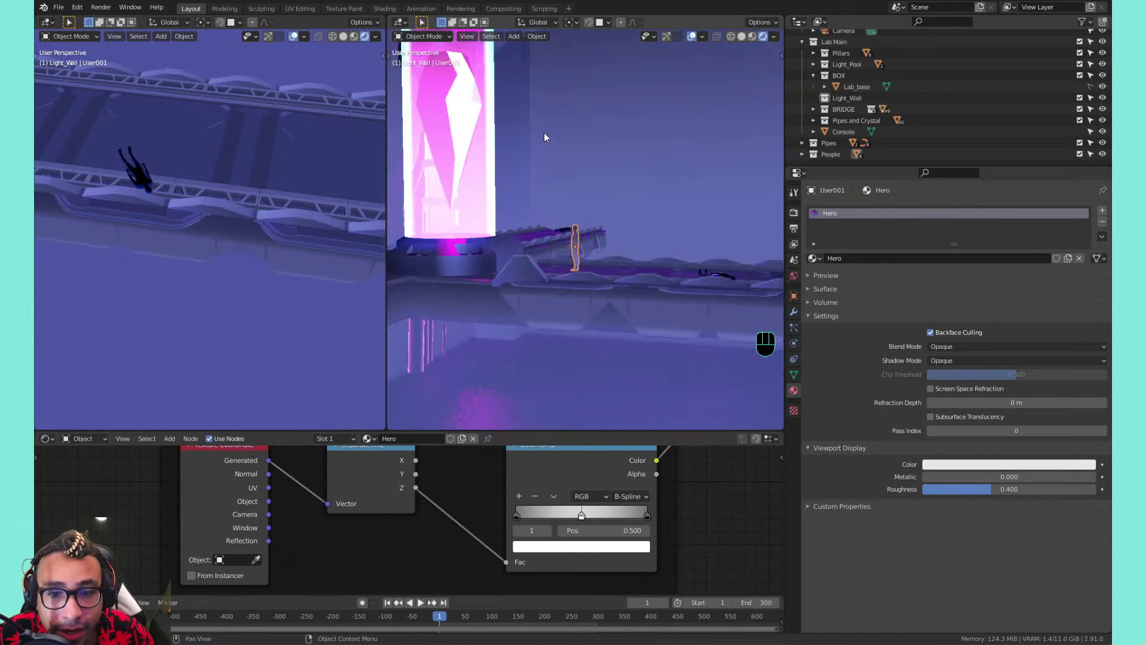
{"action": "middle_click_drag", "start_coordinate": [618, 220], "coordinate": [532, 240]}
{"action": "scroll", "coordinate": [532, 240], "scroll_direction": "up", "scroll_amount": 6}
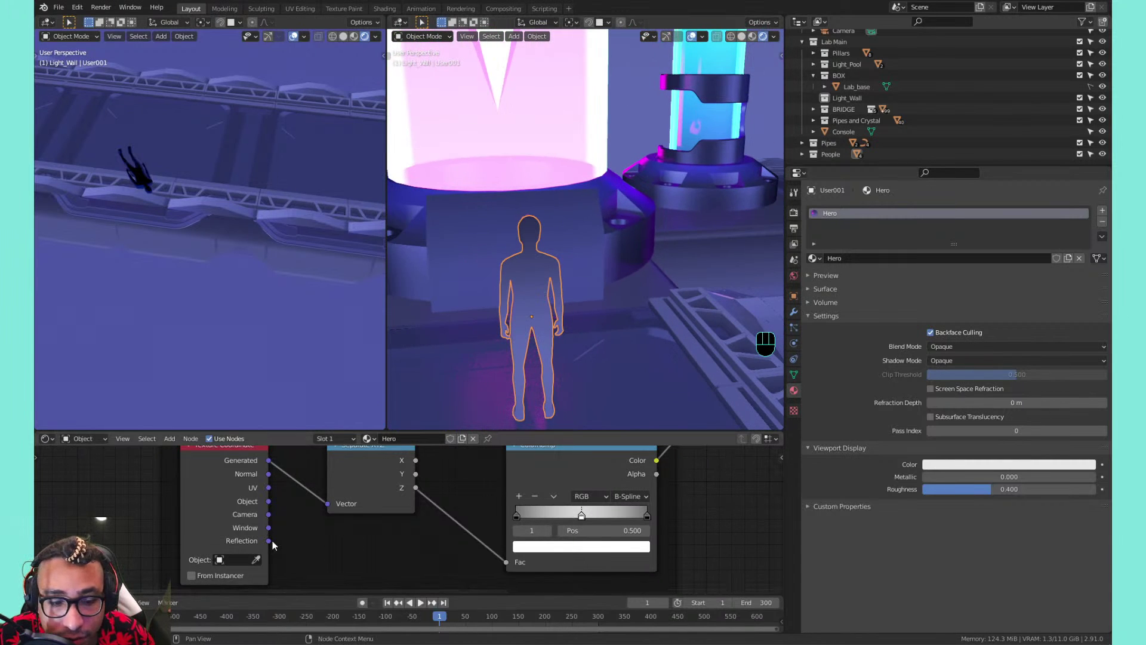
{"action": "left_click_drag", "start_coordinate": [268, 540], "coordinate": [328, 507]}
{"action": "mouse_move", "coordinate": [604, 275]}
{"action": "middle_mouse_down"}
{"action": "mouse_move", "coordinate": [592, 281]}
{"action": "mouse_move", "coordinate": [679, 245]}
{"action": "mouse_move", "coordinate": [725, 259]}
{"action": "mouse_move", "coordinate": [603, 262]}
{"action": "middle_mouse_up"}
{"action": "scroll", "coordinate": [471, 484], "scroll_direction": "down", "scroll_amount": 3}
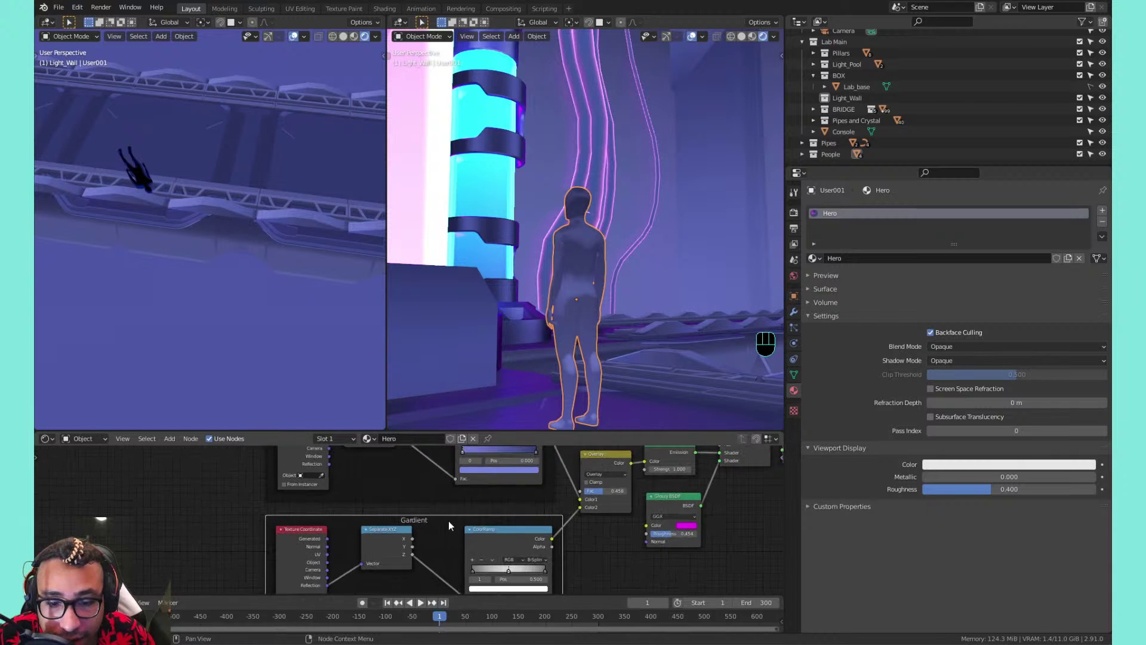
{"action": "middle_click_drag", "start_coordinate": [449, 521], "coordinate": [445, 534]}
{"action": "scroll", "coordinate": [444, 533], "scroll_direction": "up", "scroll_amount": 2}
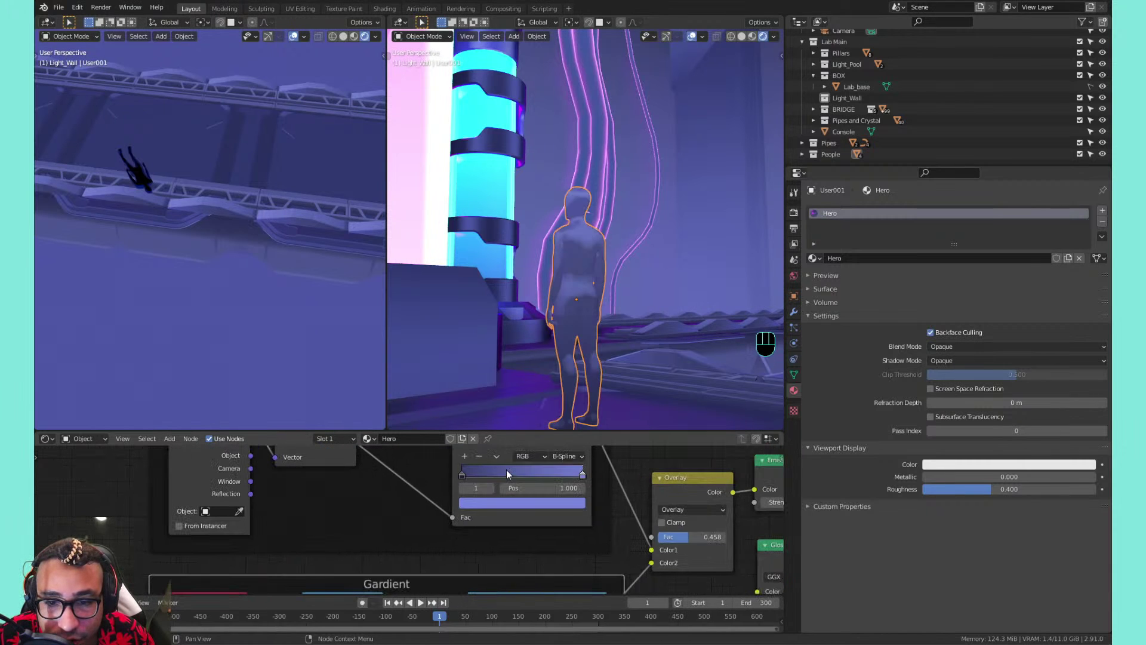
Change the ColorRamp's end colour in the Hero material to teal green with hue 0.470 and saturation 0.729
{"action": "left_click", "coordinate": [536, 476]}
{"action": "scroll", "coordinate": [603, 191], "scroll_direction": "down", "scroll_amount": 2}
{"action": "middle_click_drag", "start_coordinate": [603, 191], "coordinate": [555, 358]}
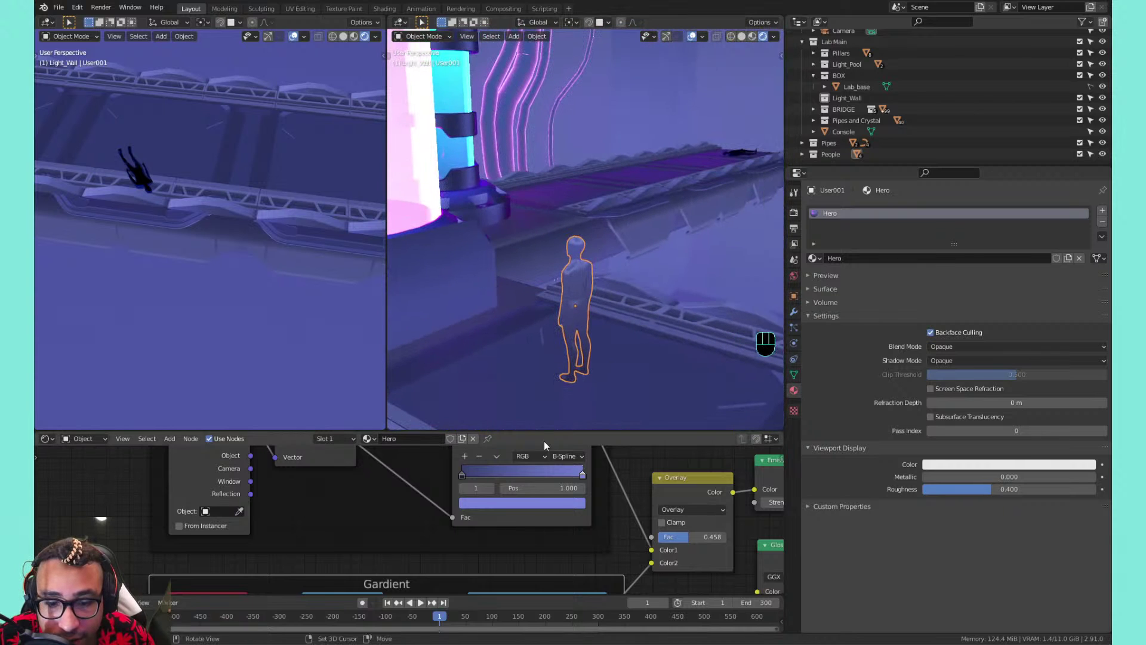
{"action": "left_click", "coordinate": [575, 476]}
{"action": "left_click", "coordinate": [561, 503]}
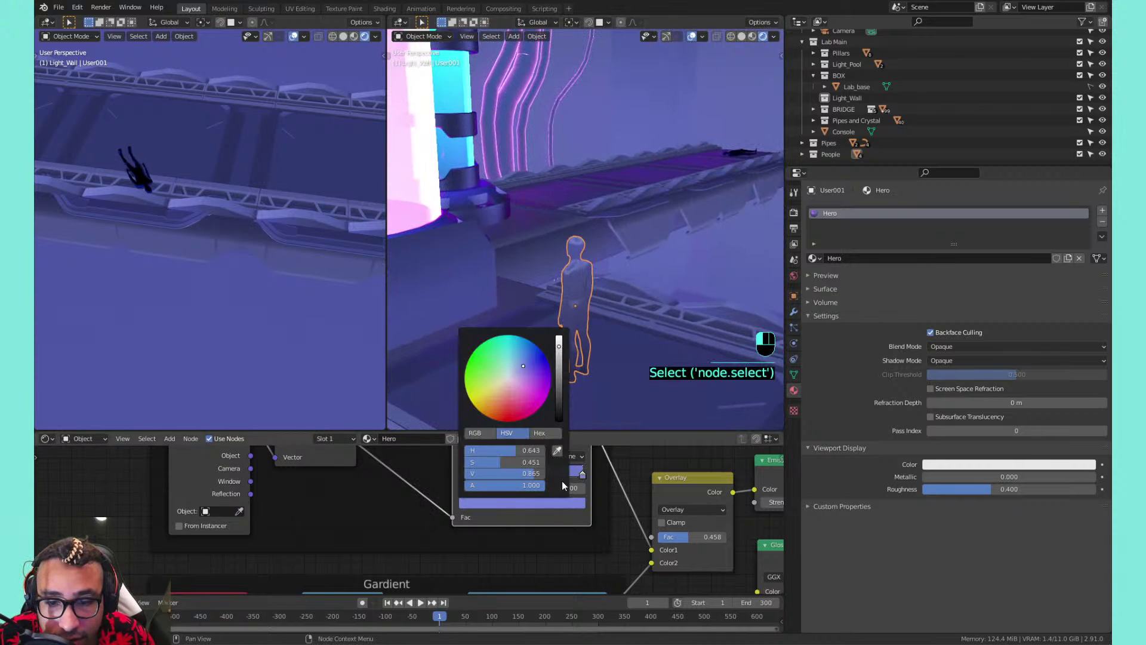
{"action": "mouse_move", "coordinate": [529, 357]}
{"action": "left_mouse_down"}
{"action": "mouse_move", "coordinate": [501, 343]}
{"action": "mouse_move", "coordinate": [508, 353]}
{"action": "mouse_move", "coordinate": [503, 336]}
{"action": "mouse_move", "coordinate": [529, 406]}
{"action": "mouse_move", "coordinate": [490, 409]}
{"action": "mouse_move", "coordinate": [505, 412]}
{"action": "mouse_move", "coordinate": [506, 350]}
{"action": "left_mouse_up"}
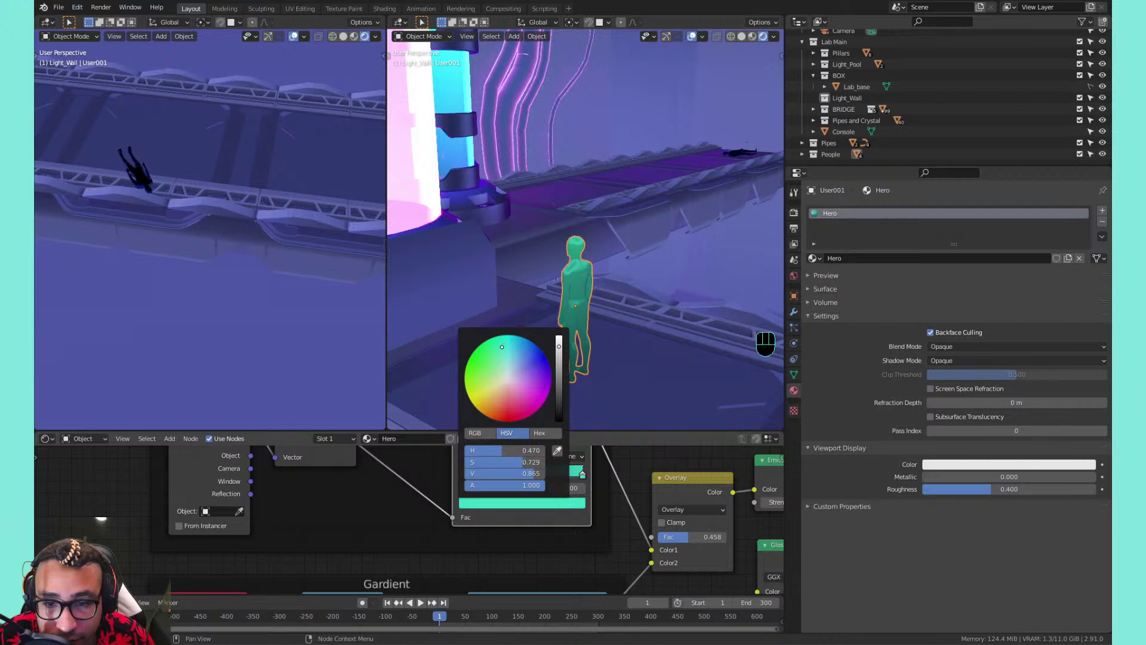
Assign the Hero material to the User001.001 figure in the People collection
{"action": "scroll", "coordinate": [597, 224], "scroll_direction": "down", "scroll_amount": 5}
{"action": "left_click", "coordinate": [650, 277]}
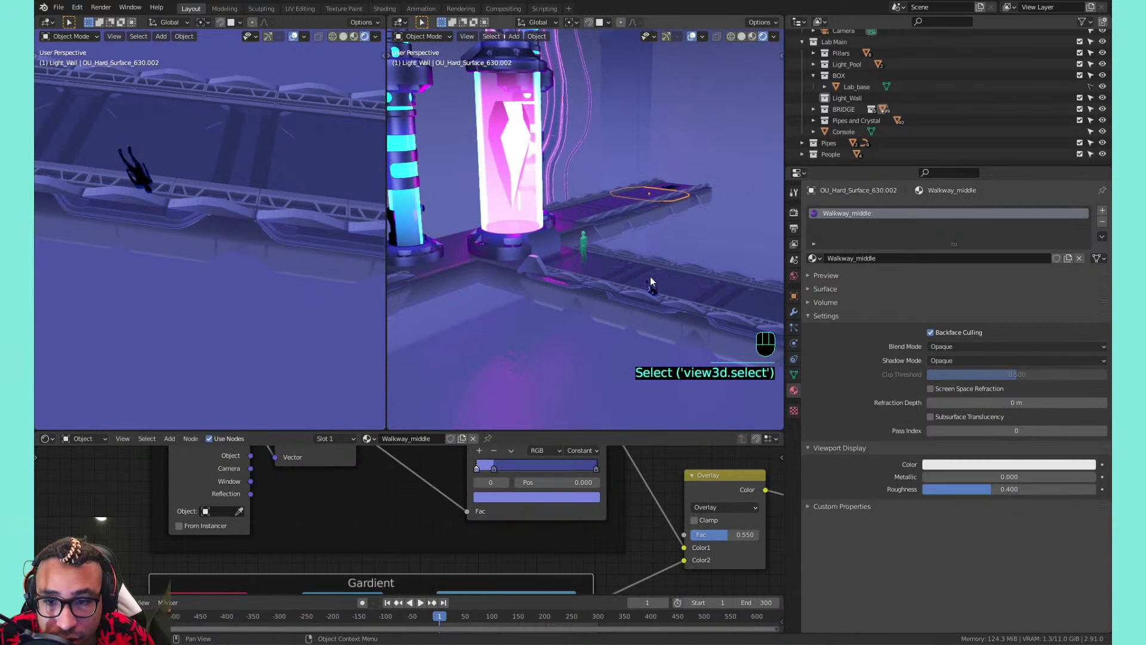
{"action": "left_click", "coordinate": [652, 297]}
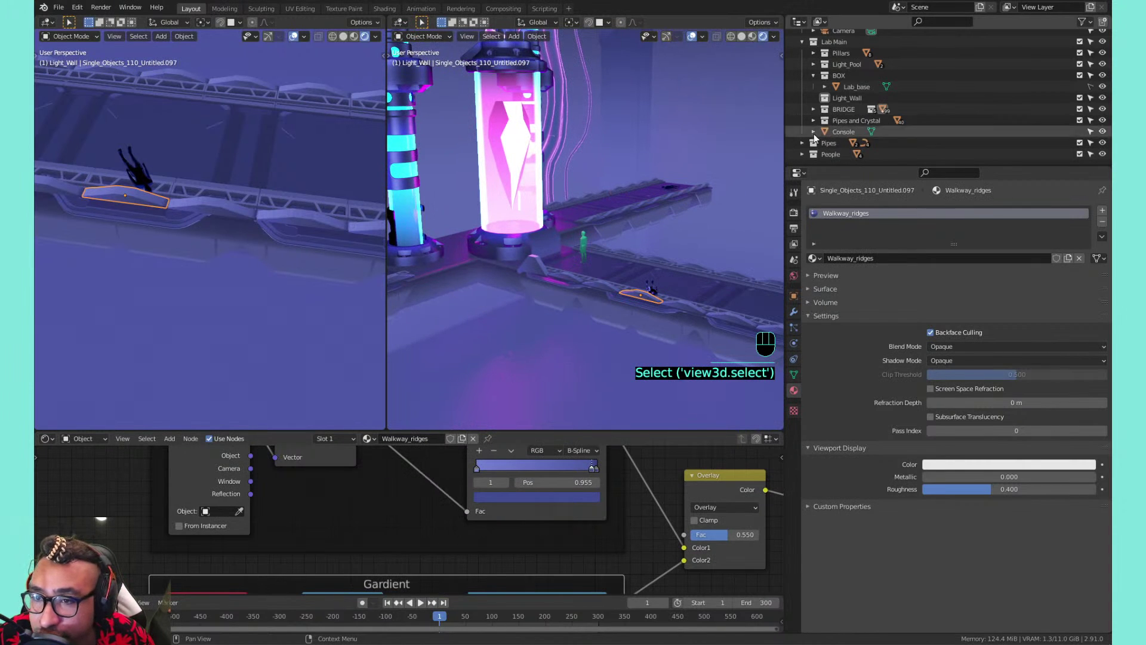
{"action": "left_click", "coordinate": [803, 153]}
{"action": "scroll", "coordinate": [833, 120], "scroll_direction": "down", "scroll_amount": 2}
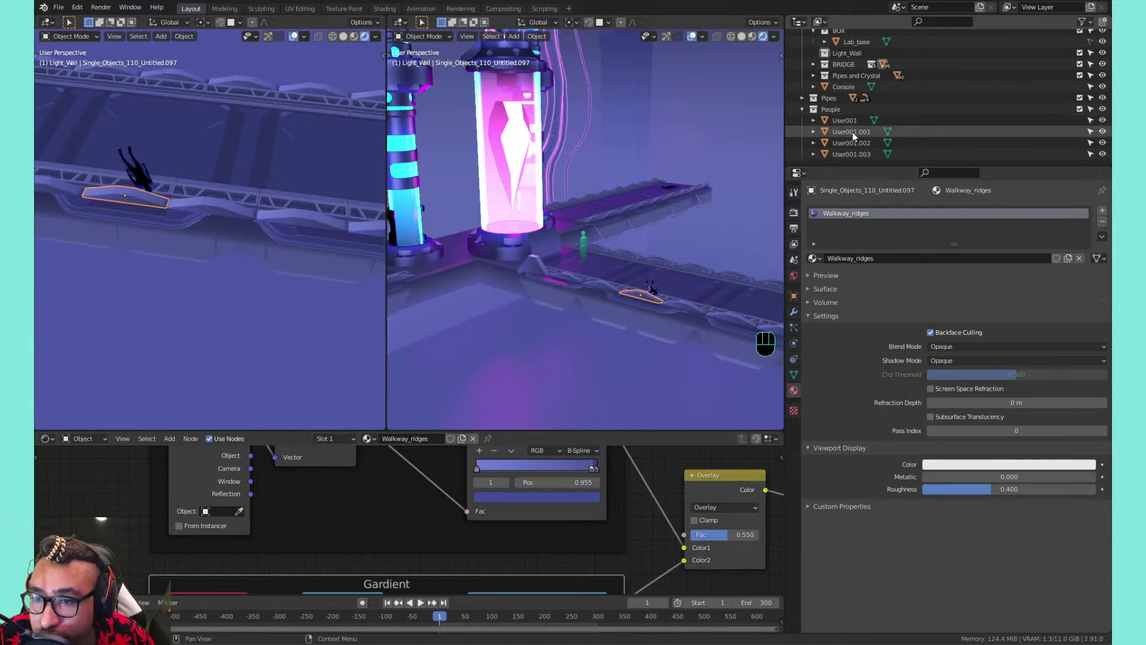
{"action": "left_click", "coordinate": [582, 246]}
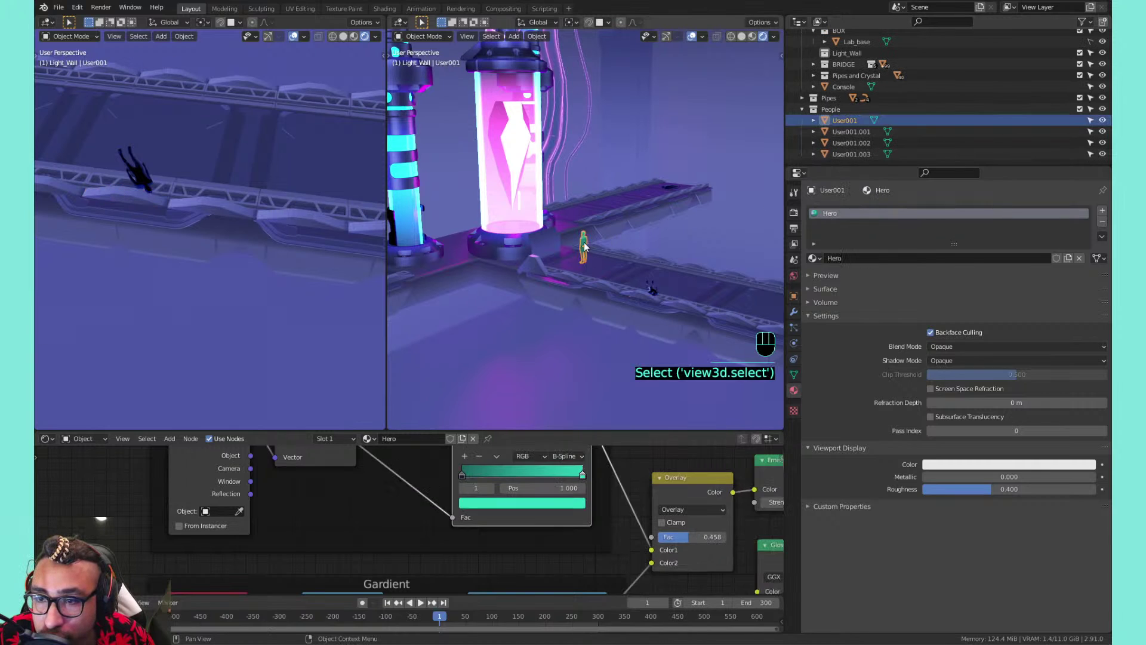
{"action": "left_click", "coordinate": [847, 133]}
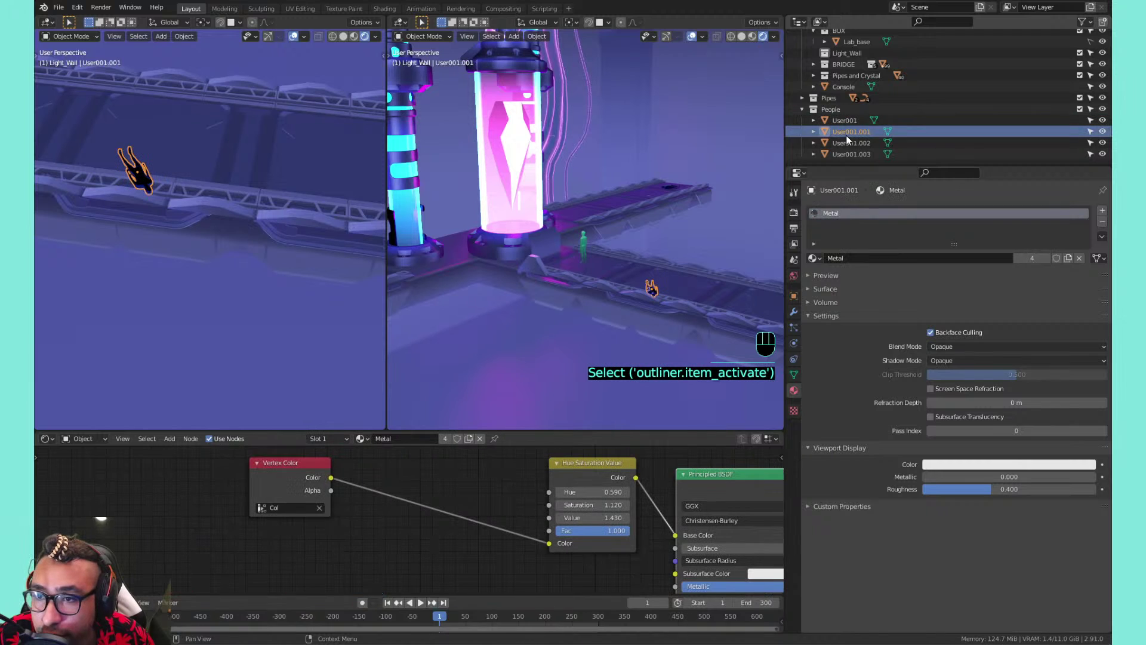
{"action": "left_click", "coordinate": [814, 258]}
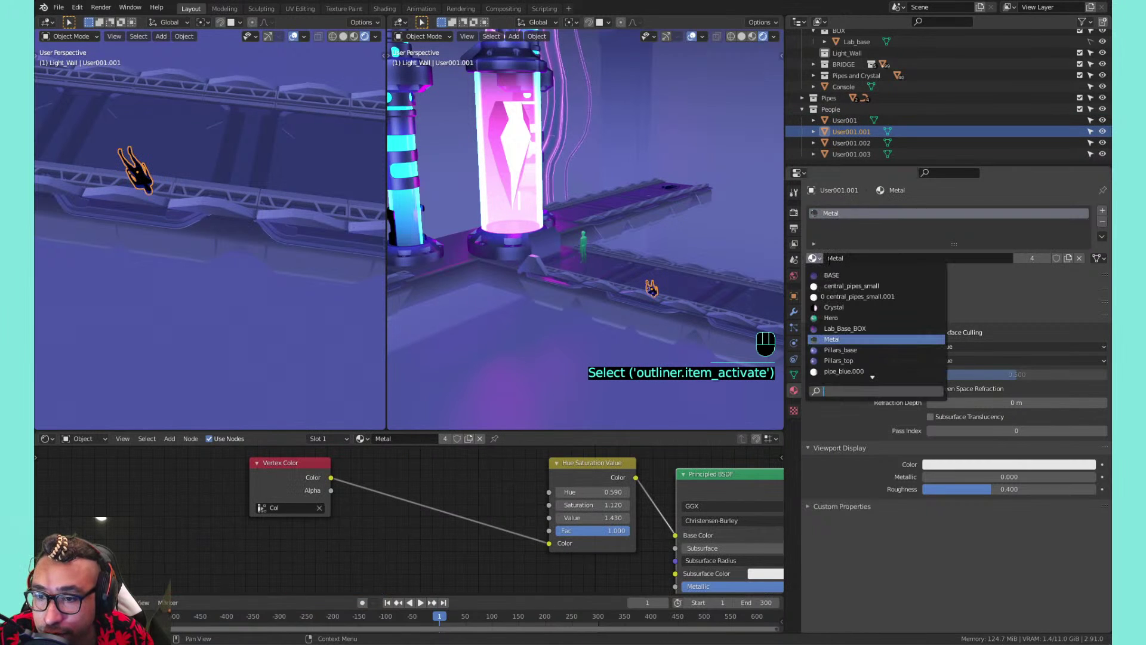
{"action": "left_click", "coordinate": [832, 318]}
Assign the Hero material to the User001.002 and User001.003 figures and save the file
{"action": "left_click", "coordinate": [842, 143]}
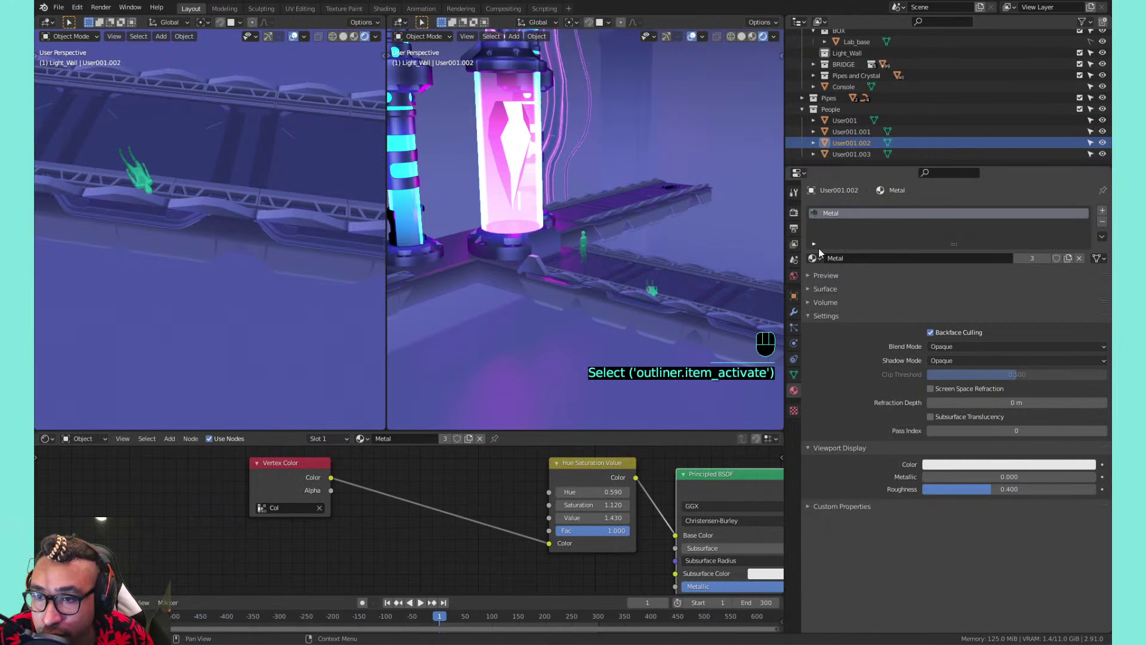
{"action": "left_click", "coordinate": [813, 258]}
{"action": "left_click", "coordinate": [832, 317]}
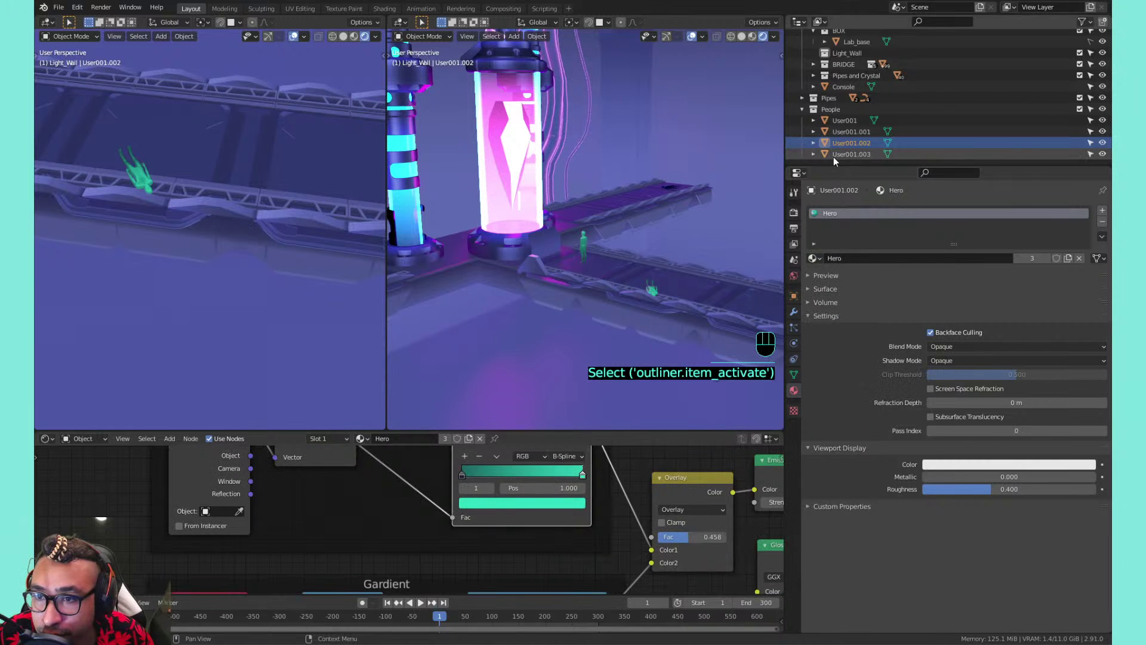
{"action": "left_click", "coordinate": [833, 154]}
{"action": "left_click", "coordinate": [814, 259]}
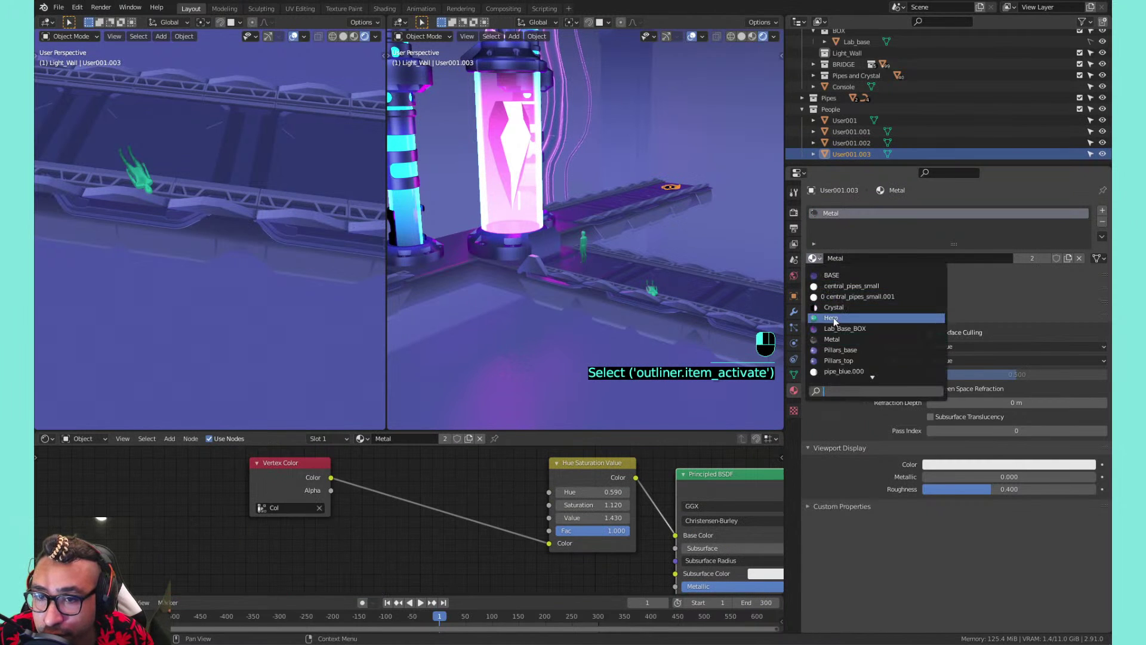
{"action": "left_click", "coordinate": [682, 192]}
{"action": "scroll", "coordinate": [689, 195], "scroll_direction": "down", "scroll_amount": 3}
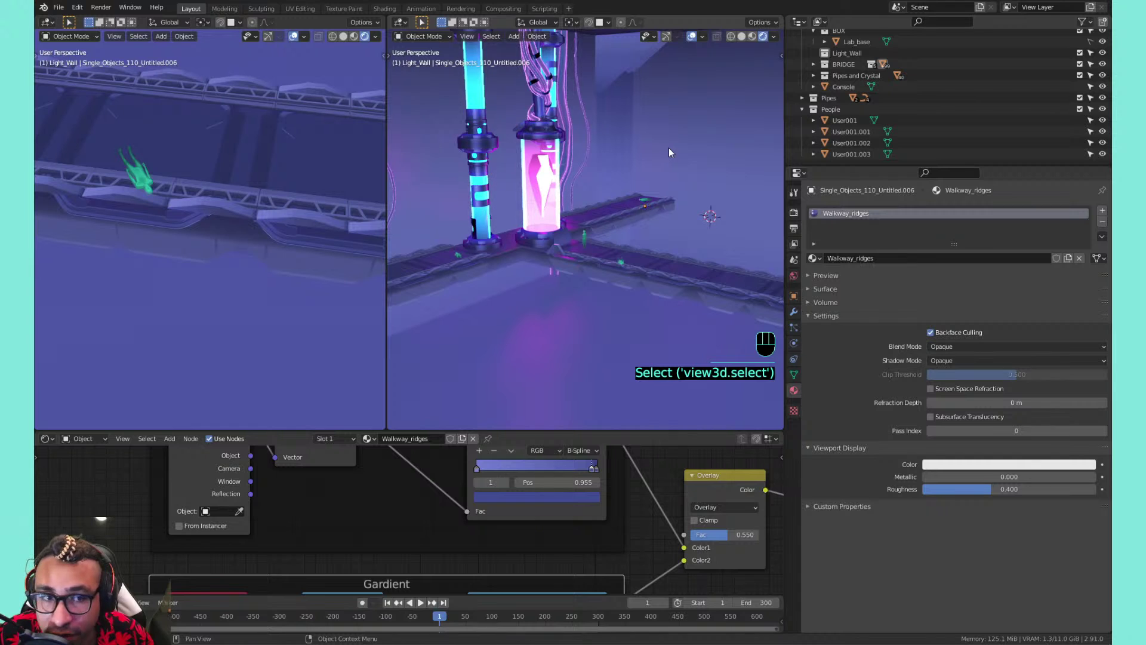
{"action": "scroll", "coordinate": [656, 199], "scroll_direction": "down", "scroll_amount": 4}
{"action": "middle_click_drag", "start_coordinate": [665, 199], "coordinate": [631, 238]}
{"action": "scroll", "coordinate": [632, 244], "scroll_direction": "up", "scroll_amount": 4}
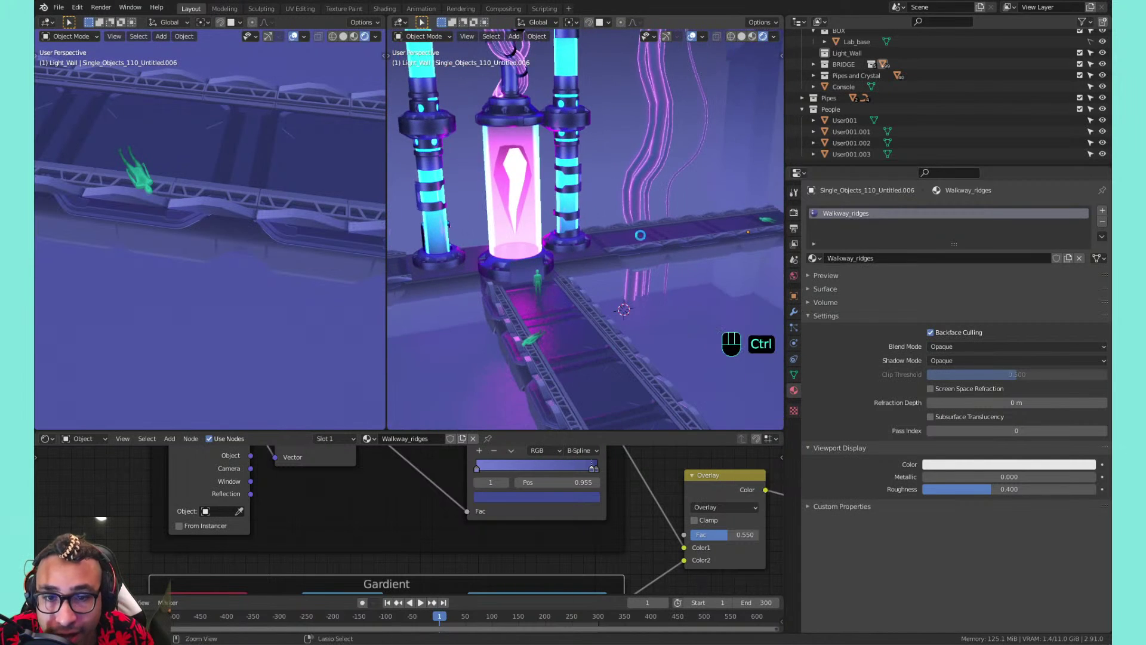
{"action": "key", "text": "ctrl+s"}
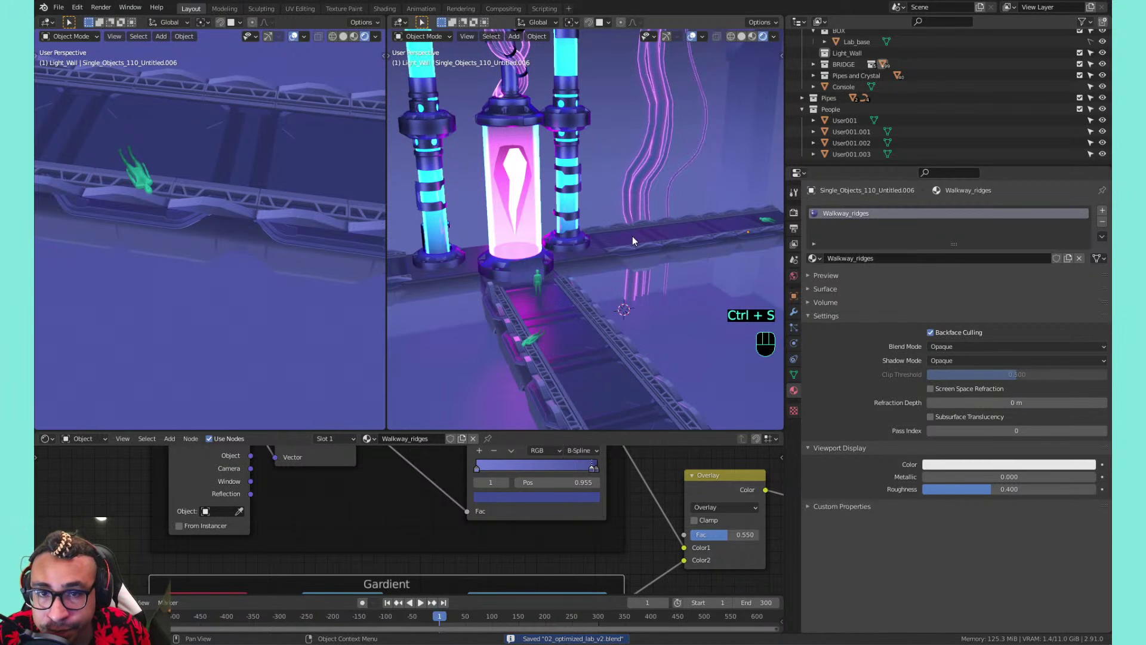
Move the glowing blue cylinder of the pillar beside the crystal tube out of its frame into the open space next to it
{"action": "scroll", "coordinate": [633, 237], "scroll_direction": "down", "scroll_amount": 3}
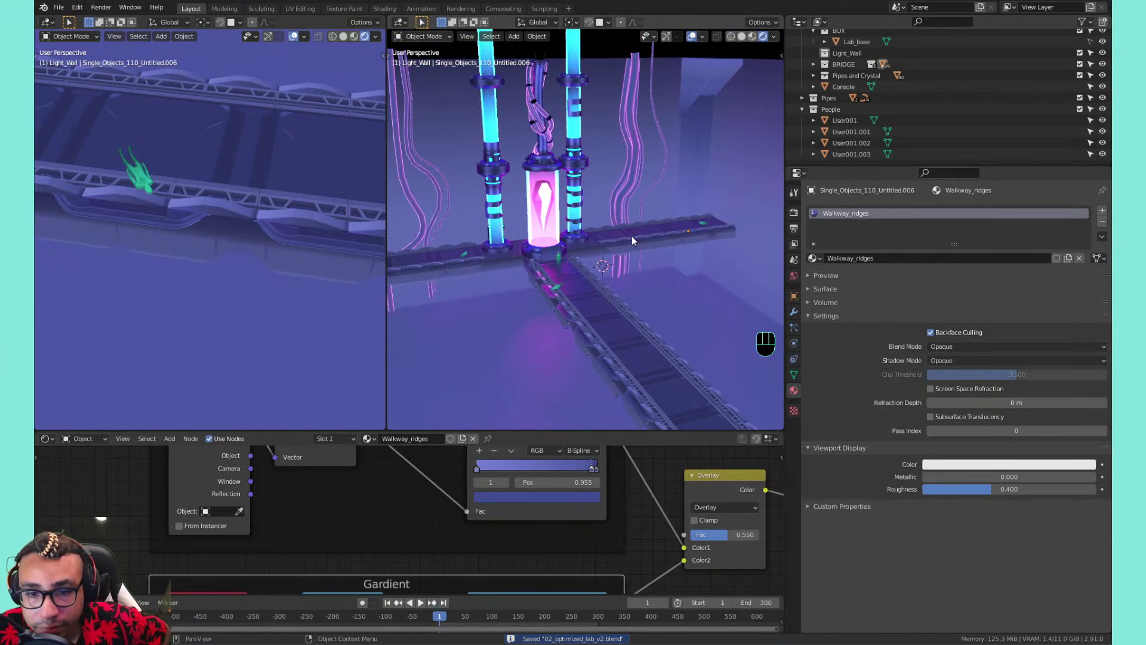
{"action": "middle_click_drag", "start_coordinate": [633, 237], "coordinate": [571, 281]}
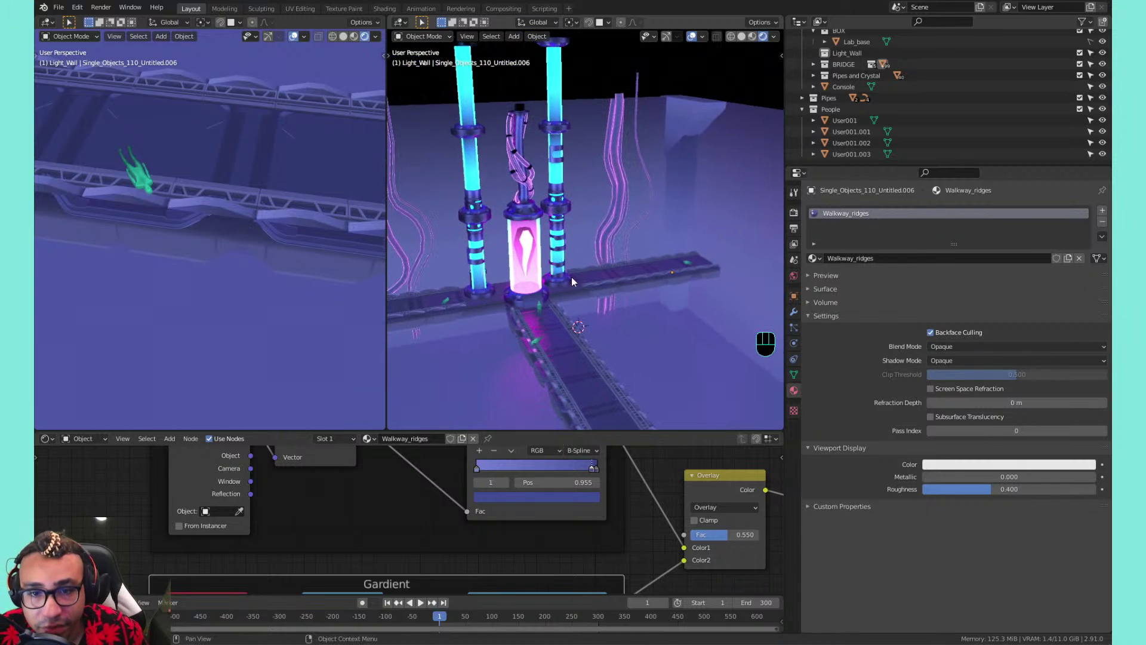
{"action": "left_click", "coordinate": [562, 169]}
{"action": "key", "text": "g"}
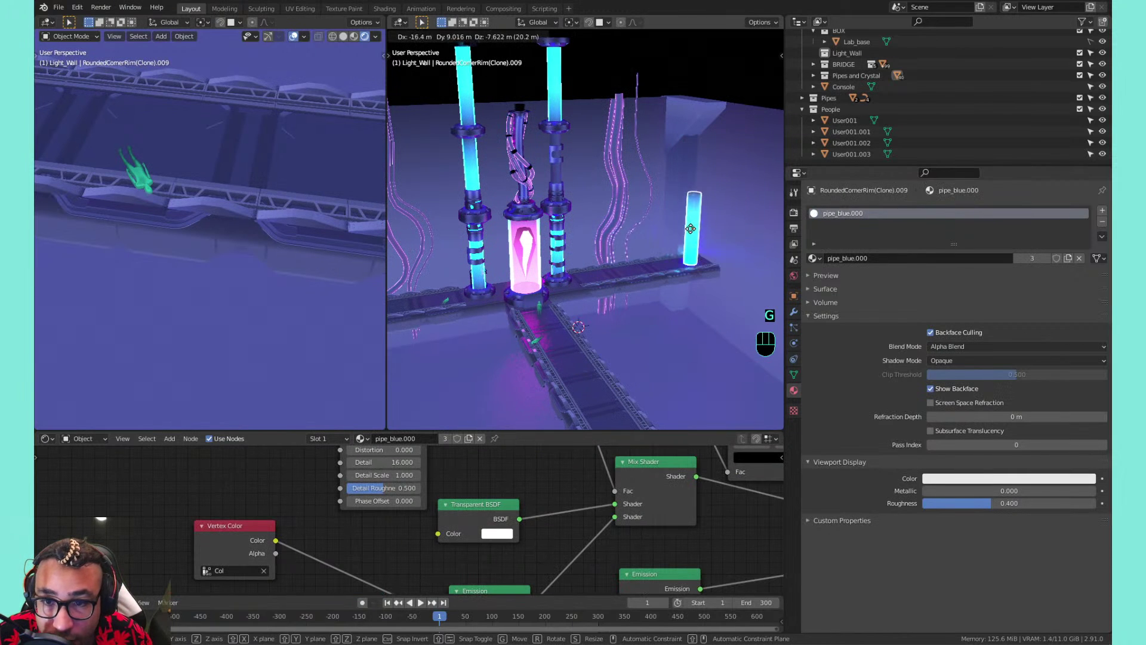
{"action": "right_click", "coordinate": [591, 177]}
{"action": "key", "text": "KP_Decimal"}
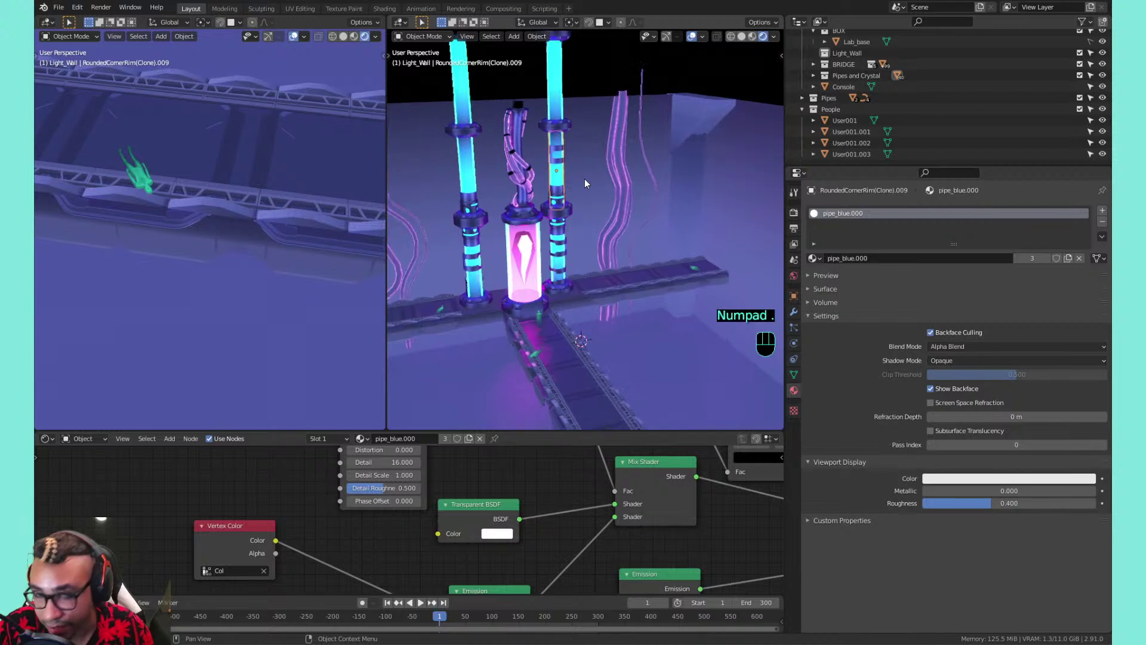
{"action": "middle_click_drag", "start_coordinate": [585, 177], "coordinate": [585, 220], "text": "shift"}
{"action": "key", "text": "g"}
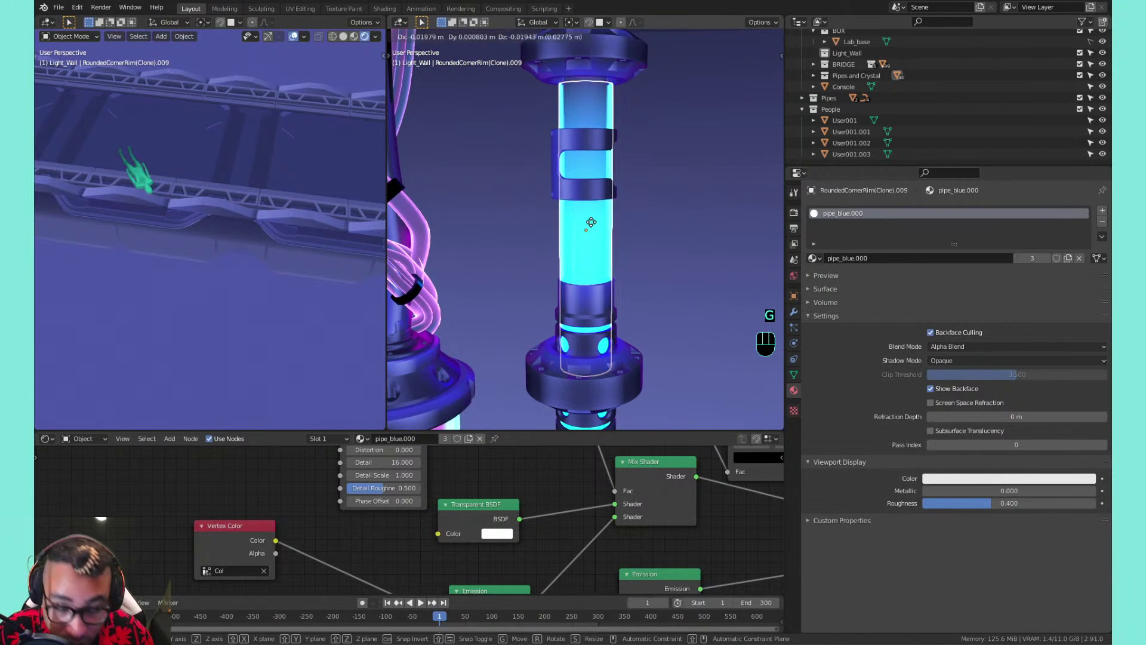
{"action": "left_click", "coordinate": [727, 95]}
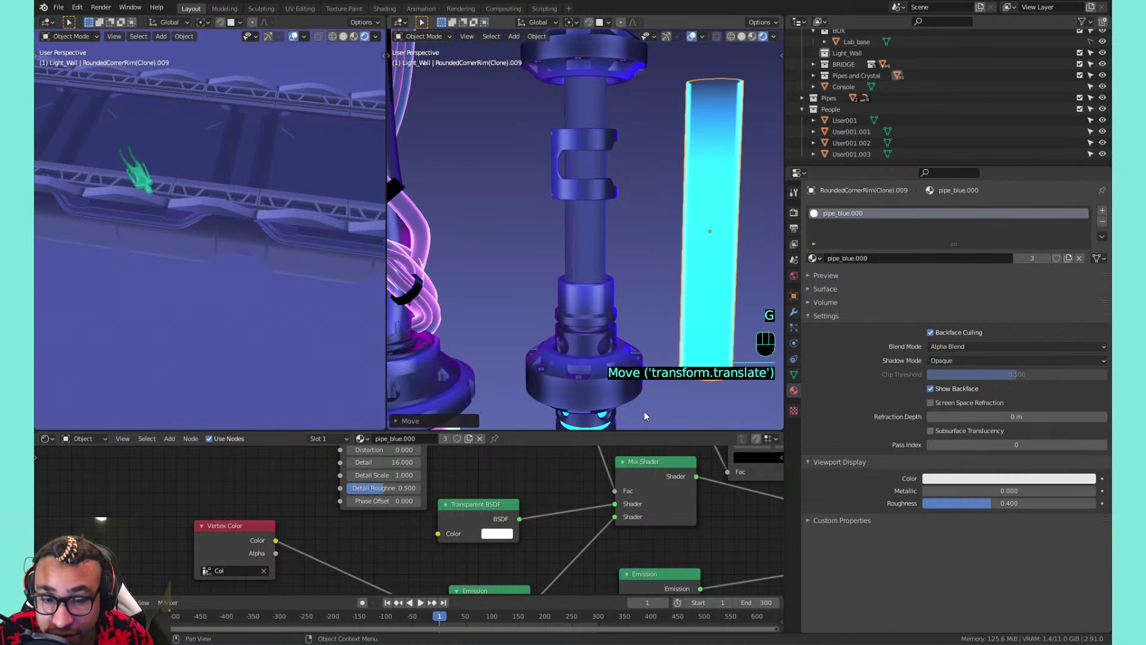
Expand the collapsed Separate XYZ node in the pipe_blue.000 material
{"action": "scroll", "coordinate": [497, 557], "scroll_direction": "down", "scroll_amount": 6}
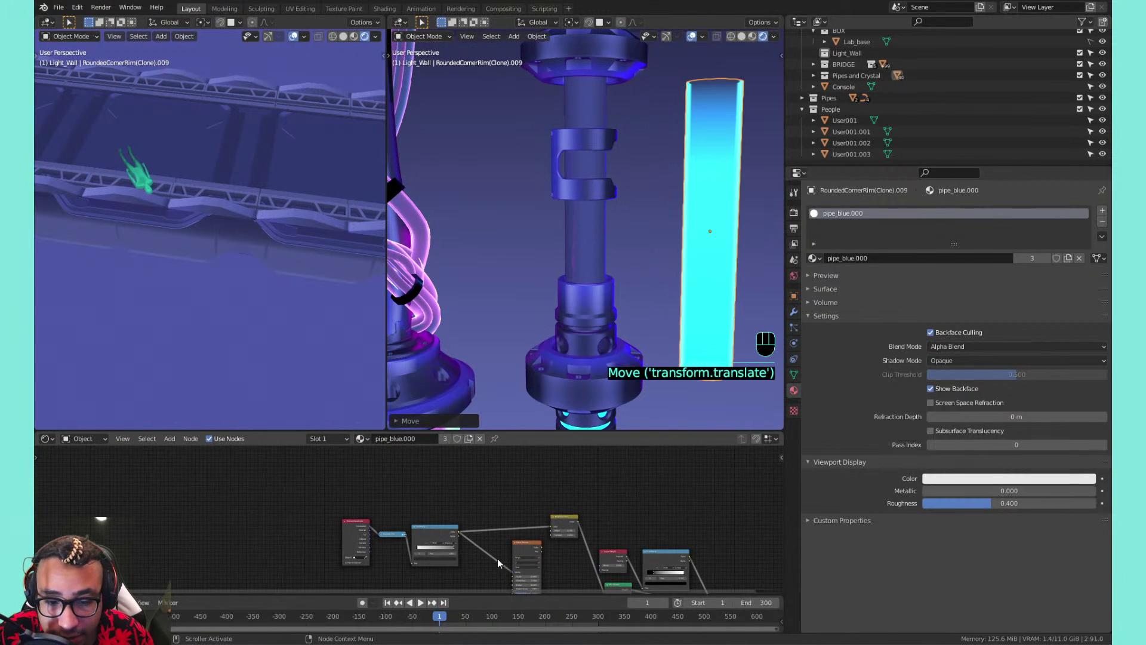
{"action": "scroll", "coordinate": [501, 547], "scroll_direction": "up", "scroll_amount": 4}
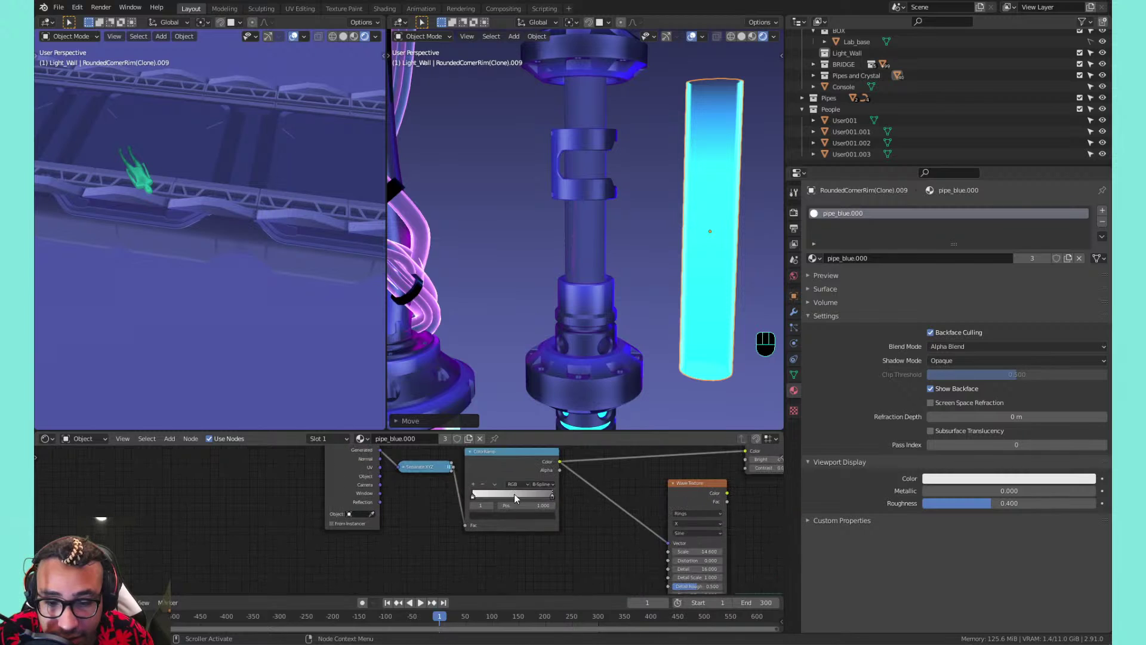
{"action": "mouse_move", "coordinate": [550, 499]}
{"action": "left_mouse_down"}
{"action": "mouse_move", "coordinate": [530, 492]}
{"action": "mouse_move", "coordinate": [571, 493]}
{"action": "left_mouse_up"}
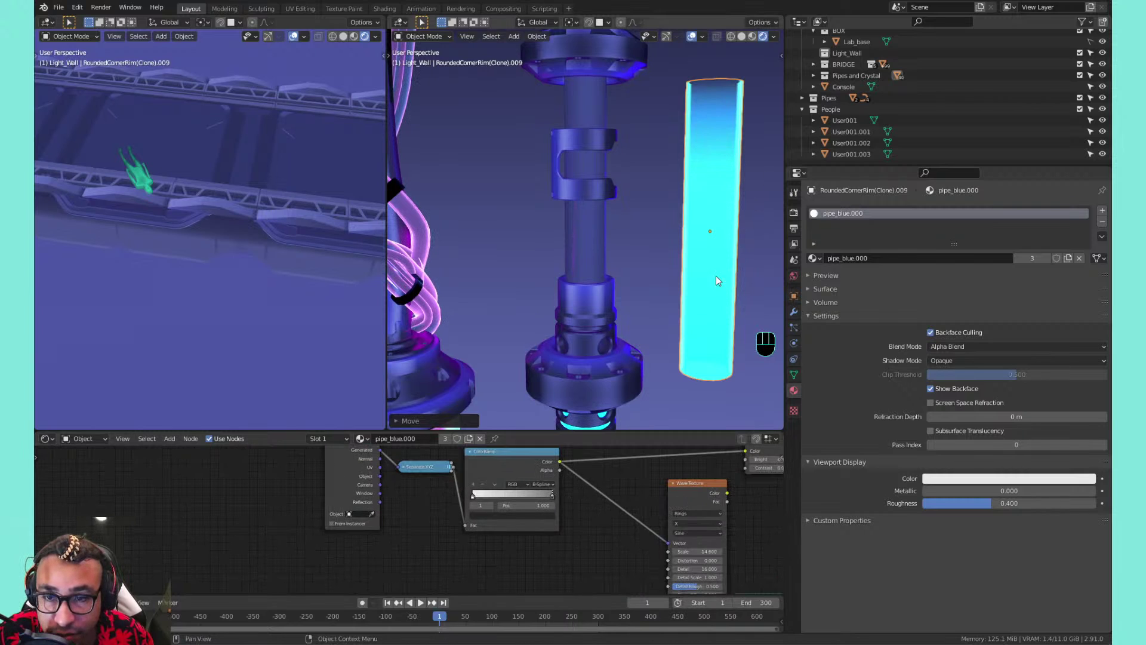
{"action": "middle_click_drag", "start_coordinate": [497, 514], "coordinate": [439, 555]}
{"action": "key", "text": "h"}
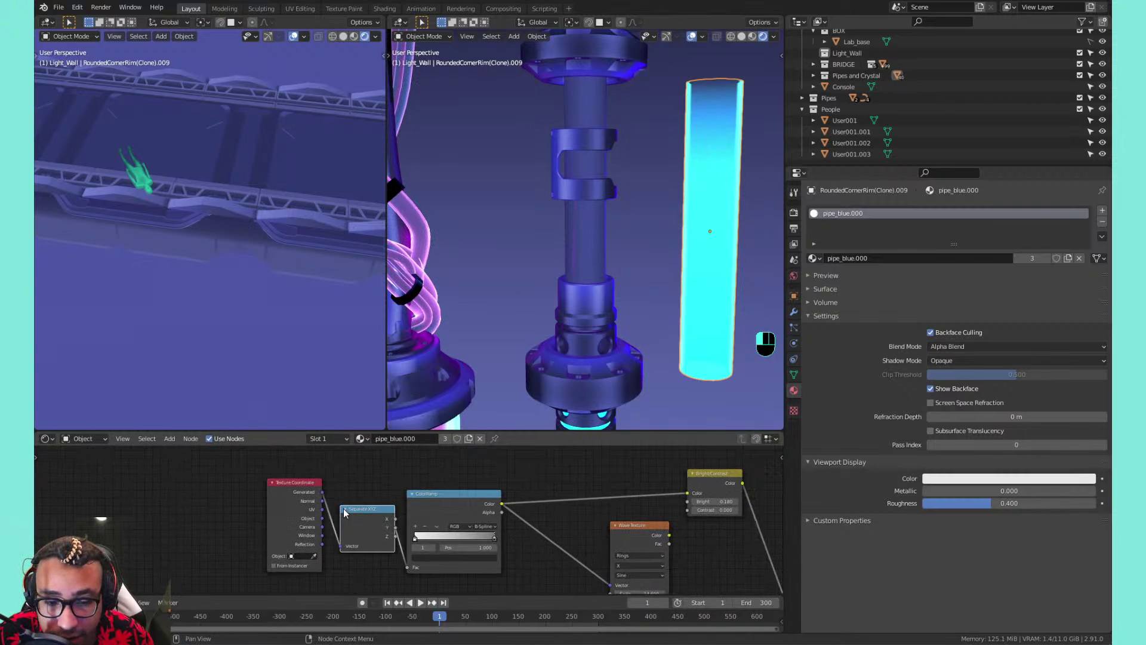
Examine how the ColorRamp's dark end stop shapes the cylinder's fade, and inspect that stop's colour
{"action": "middle_click_drag", "start_coordinate": [662, 260], "coordinate": [640, 239], "text": "shift"}
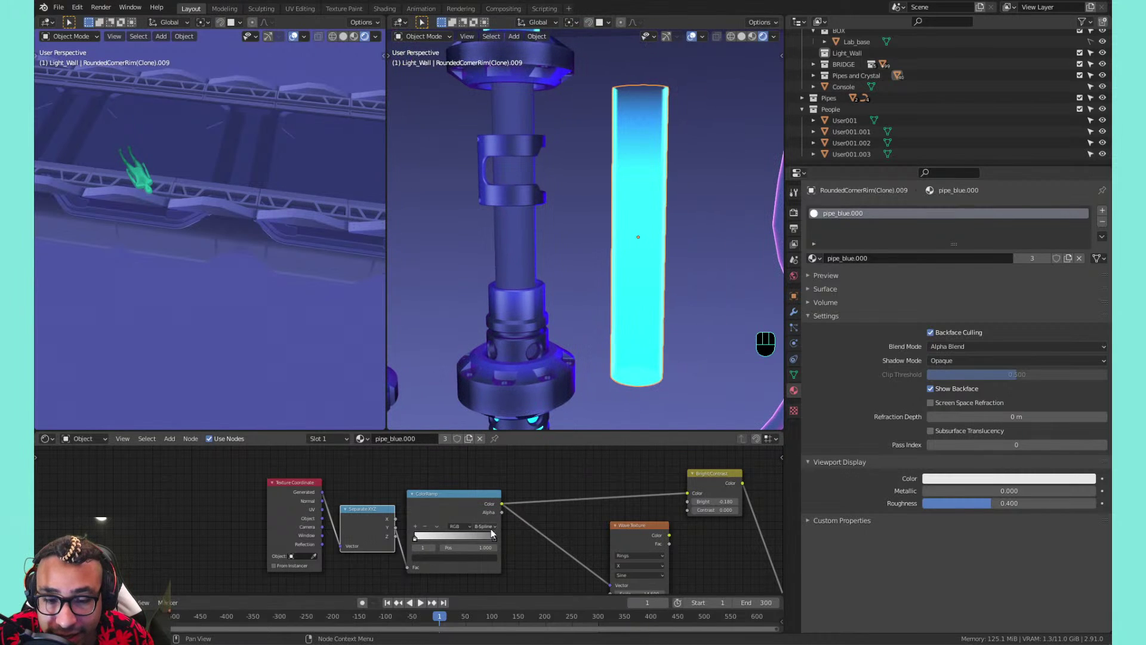
{"action": "left_click_drag", "start_coordinate": [494, 536], "coordinate": [491, 537]}
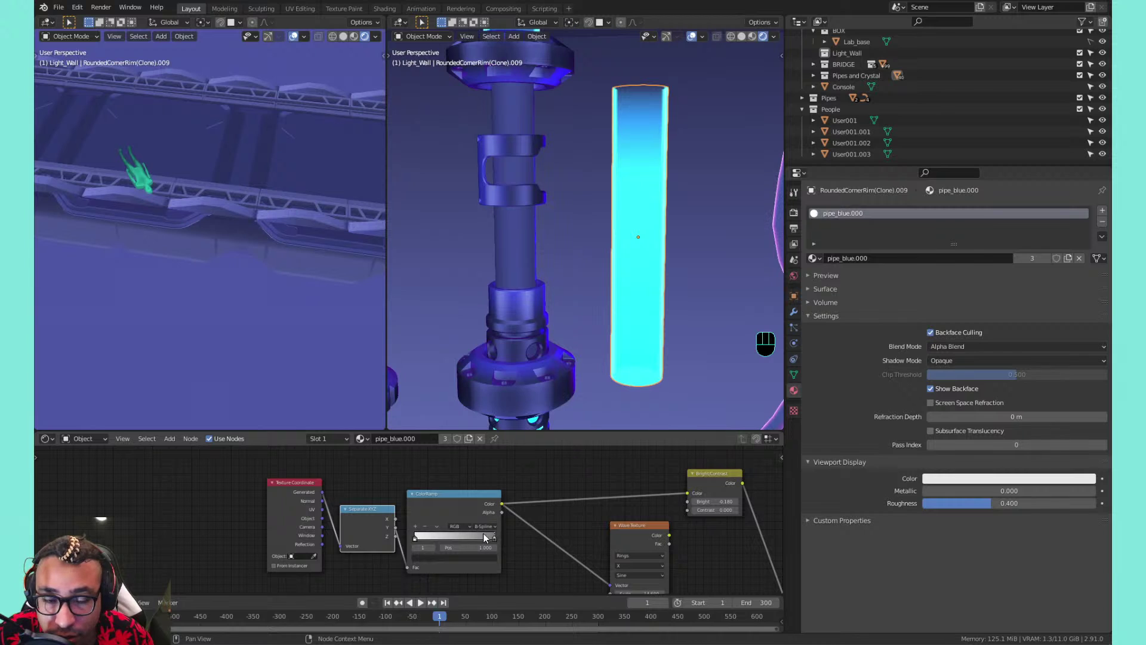
{"action": "middle_click_drag", "start_coordinate": [667, 179], "coordinate": [619, 196], "text": "shift"}
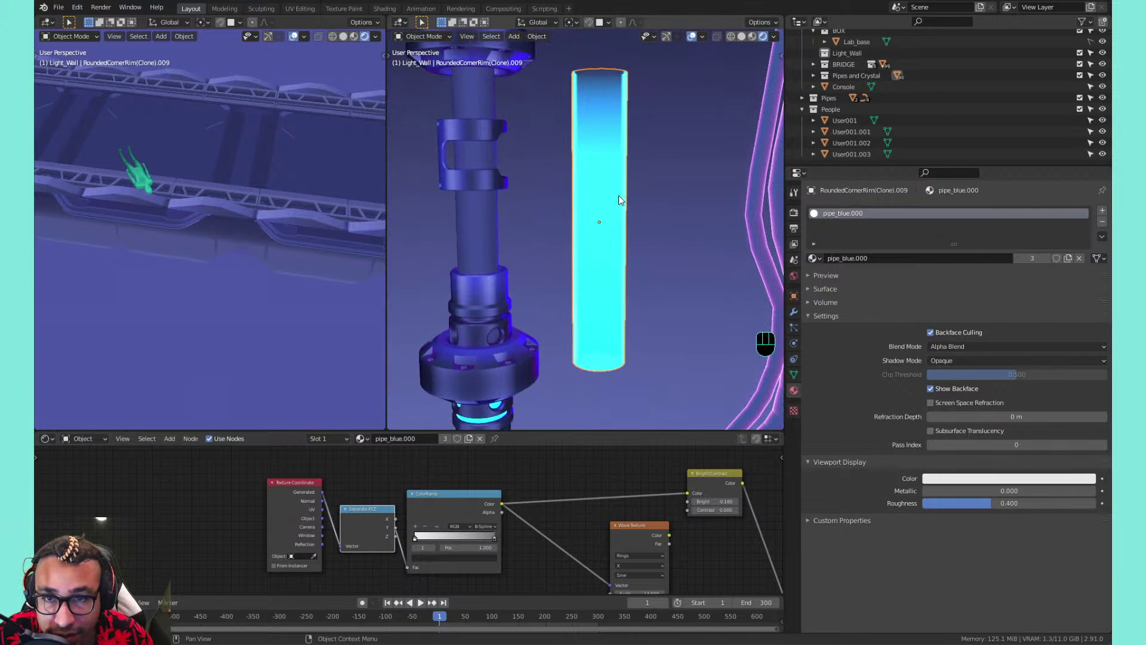
{"action": "scroll", "coordinate": [430, 525], "scroll_direction": "up", "scroll_amount": 2}
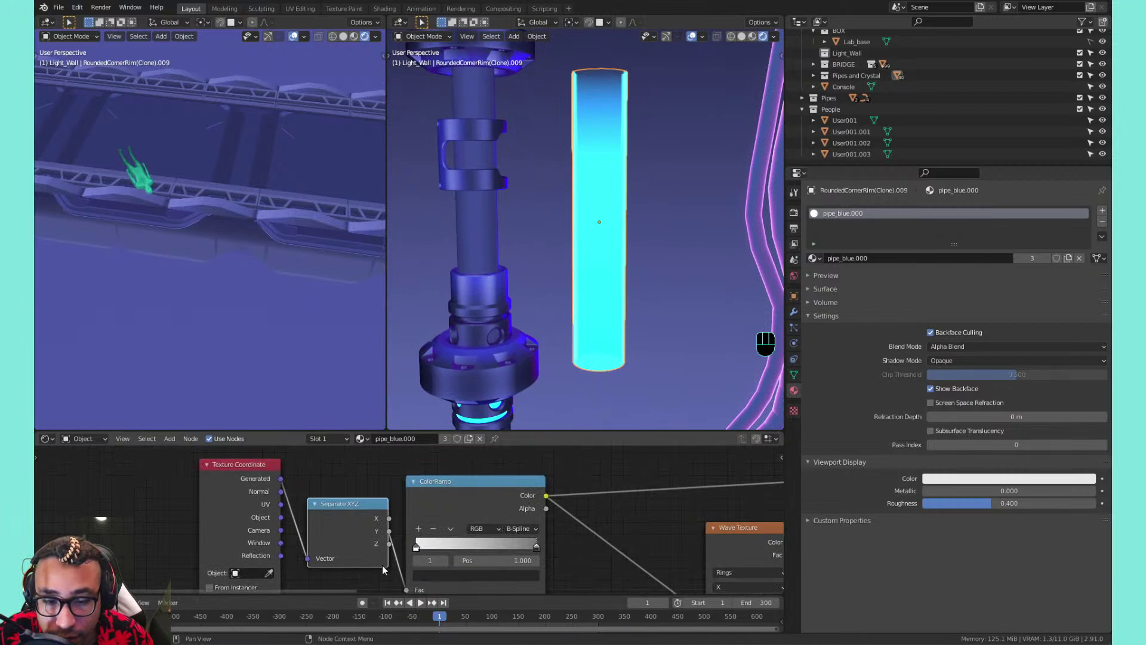
{"action": "left_click", "coordinate": [472, 576]}
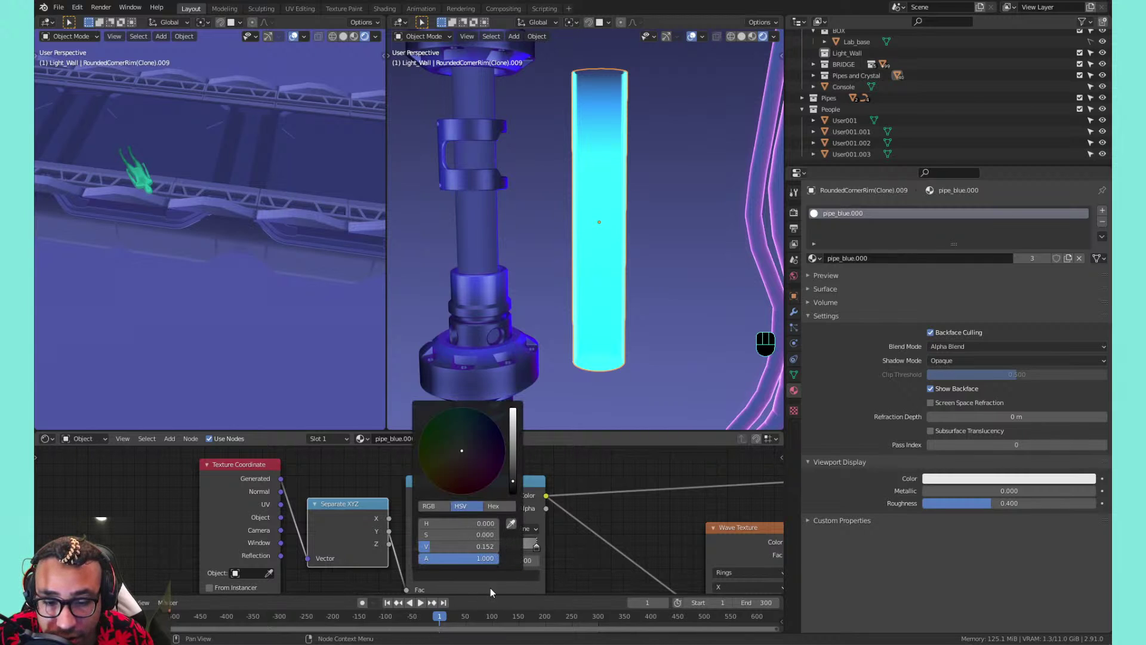
{"action": "left_click_drag", "start_coordinate": [592, 562], "coordinate": [572, 554]}
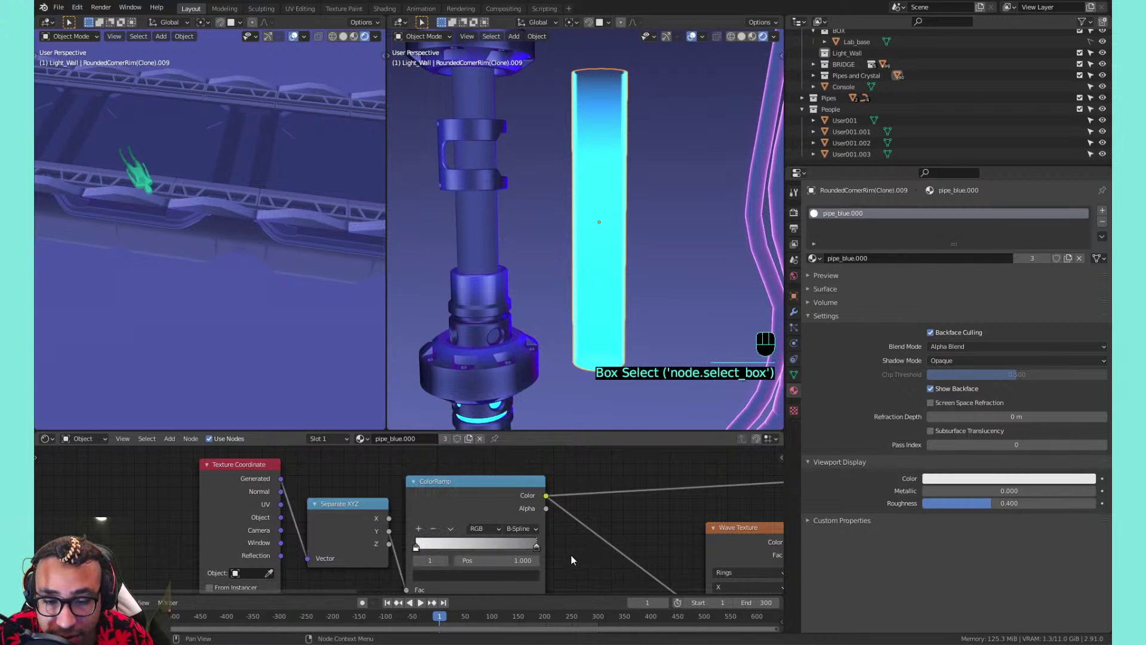
Add a light stop to the pipe_blue.000 ColorRamp and place it near the middle
{"action": "left_click", "coordinate": [421, 529]}
{"action": "mouse_move", "coordinate": [416, 547]}
{"action": "left_mouse_down"}
{"action": "mouse_move", "coordinate": [489, 547]}
{"action": "mouse_move", "coordinate": [418, 546]}
{"action": "left_mouse_up"}
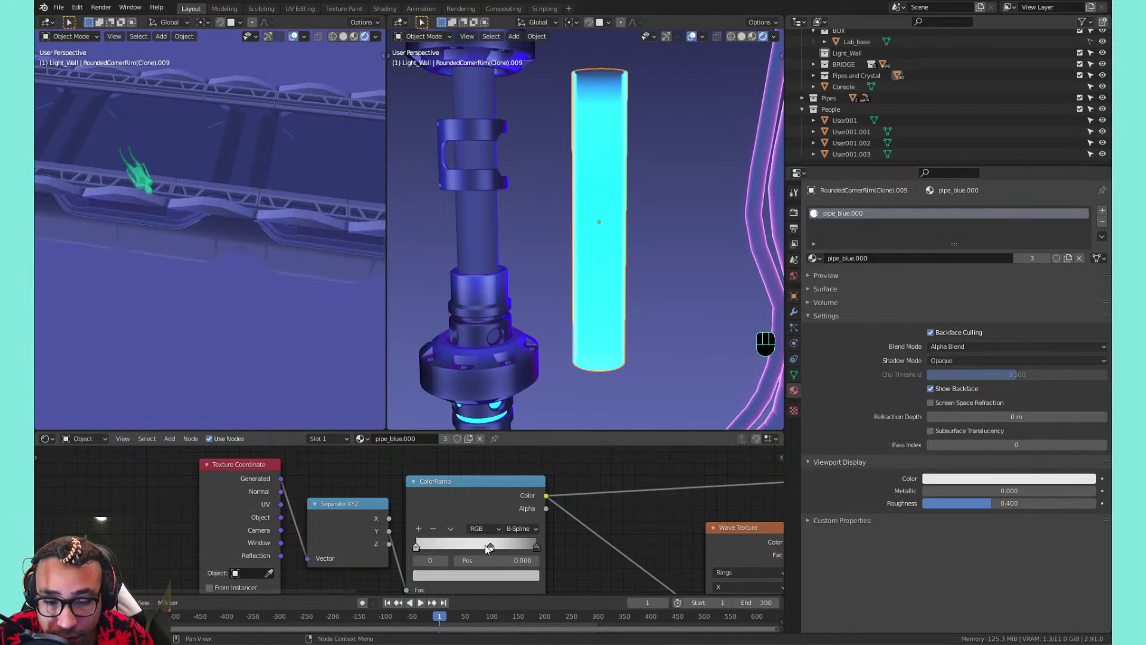
{"action": "left_click_drag", "start_coordinate": [487, 548], "coordinate": [472, 546]}
Copy the dark colour of the ColorRamp's end stop onto its first stop at position 0.000
{"action": "left_click", "coordinate": [536, 546]}
{"action": "middle_click_drag", "start_coordinate": [535, 543], "coordinate": [576, 499]}
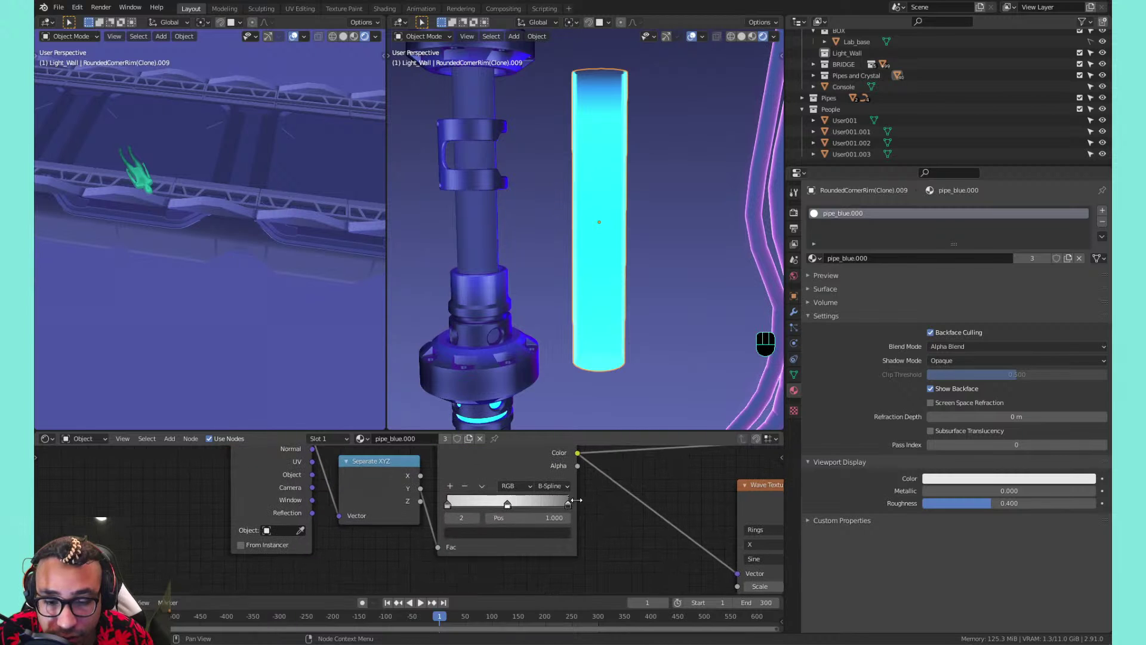
{"action": "key", "text": "ctrl+c"}
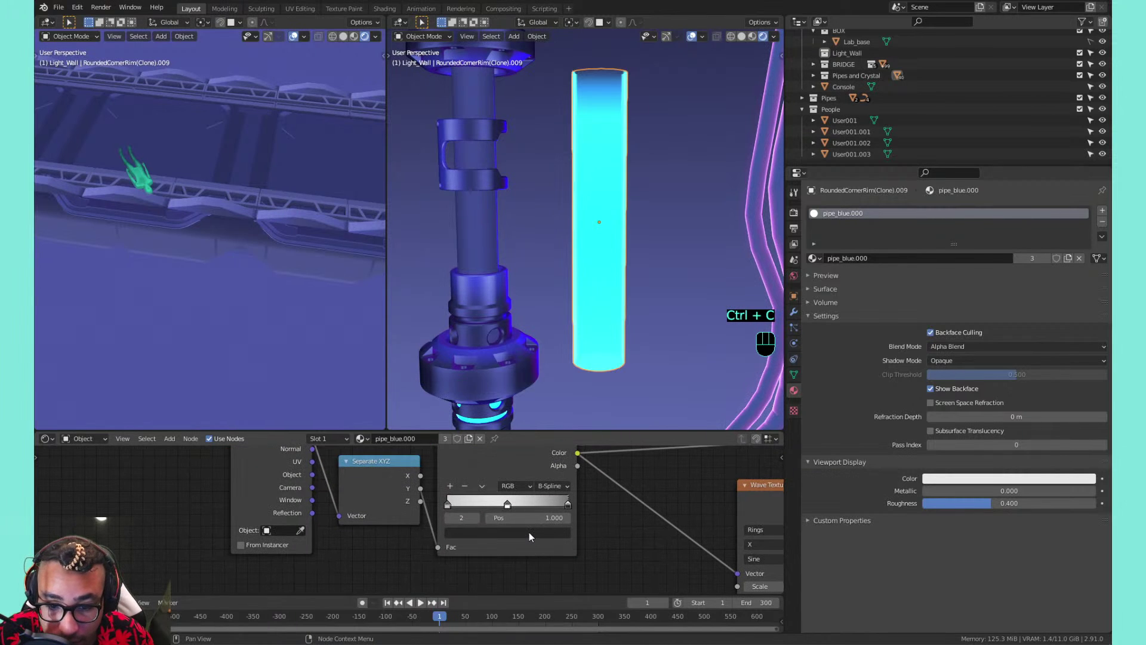
{"action": "left_click", "coordinate": [448, 505]}
{"action": "key", "text": "ctrl+v"}
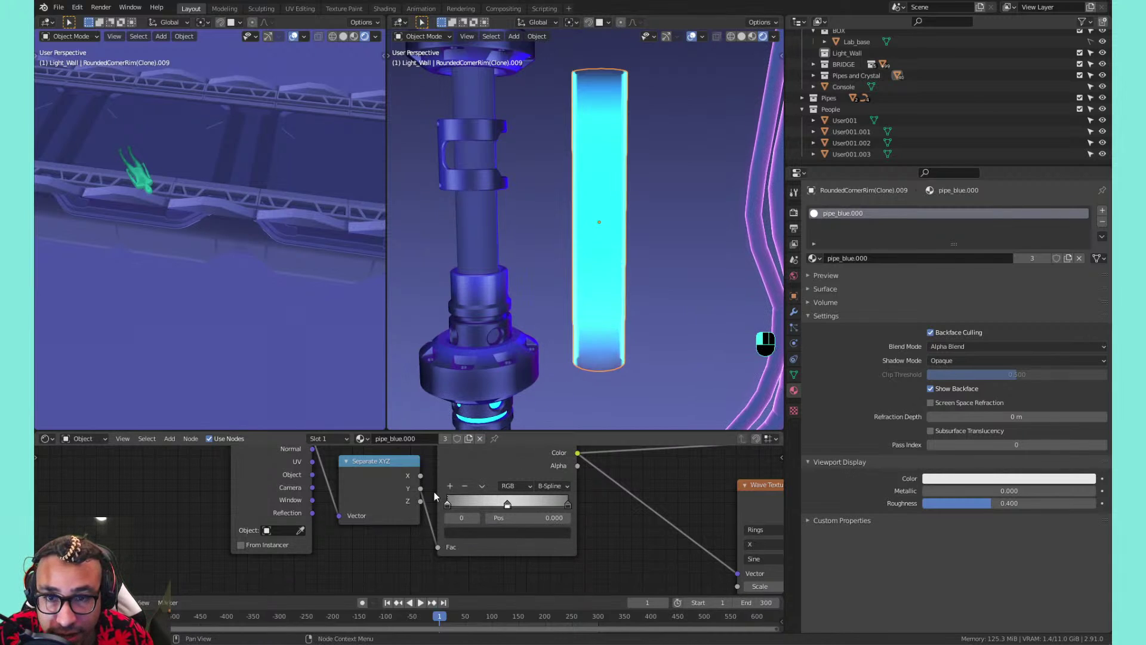
Try Ease, Linear and Constant interpolation on the pipe_blue.000 ColorRamp, then return it to B-Spline
{"action": "left_click", "coordinate": [508, 503]}
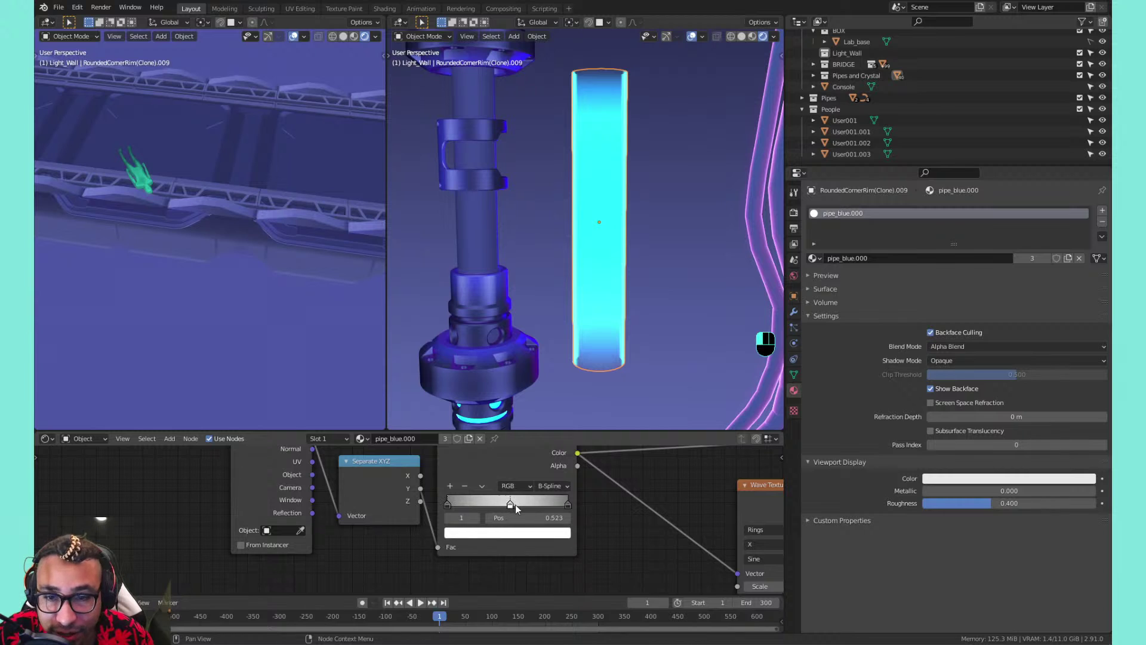
{"action": "left_click", "coordinate": [551, 486]}
{"action": "left_click", "coordinate": [553, 500]}
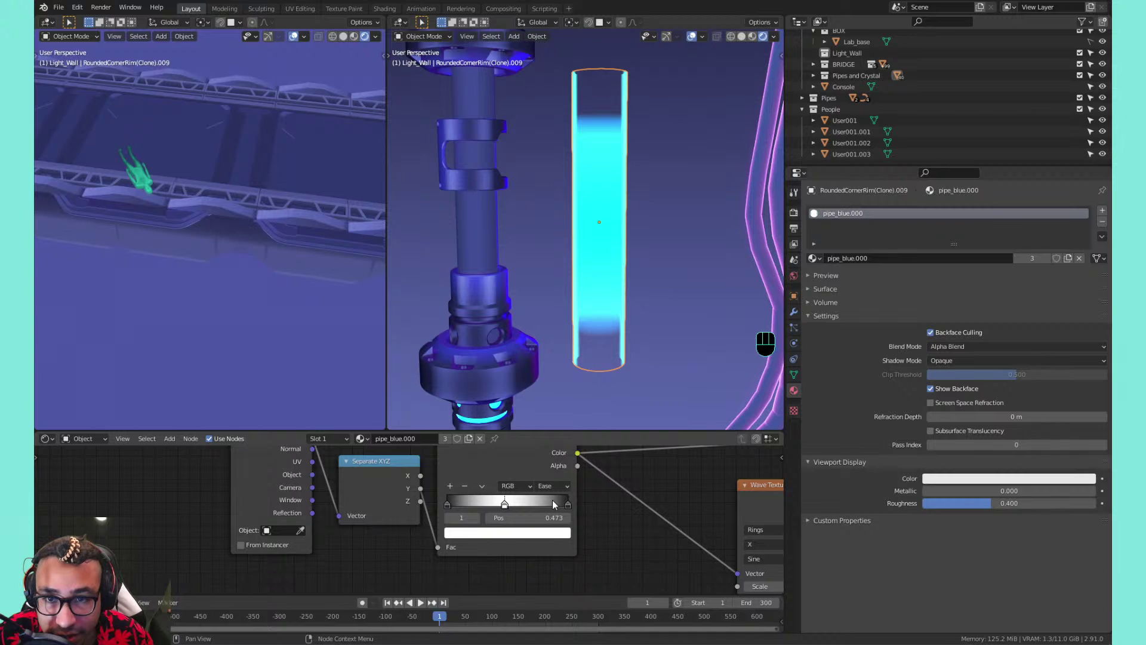
{"action": "left_click", "coordinate": [552, 486]}
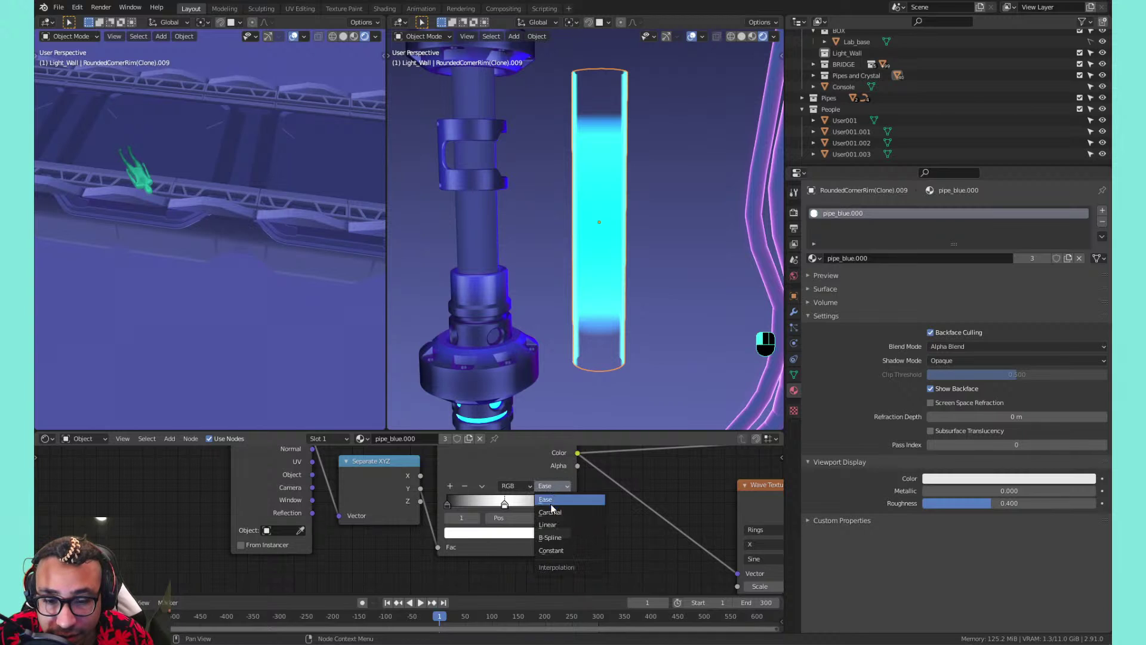
{"action": "left_click", "coordinate": [549, 525]}
{"action": "left_click", "coordinate": [548, 487]}
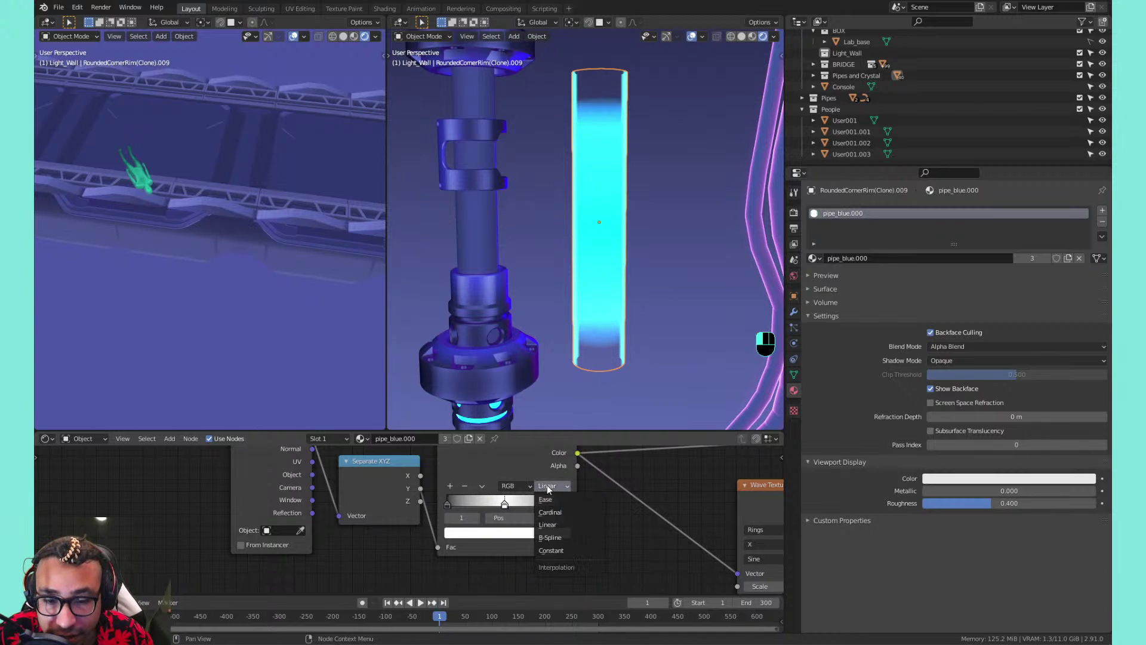
{"action": "left_click", "coordinate": [561, 551]}
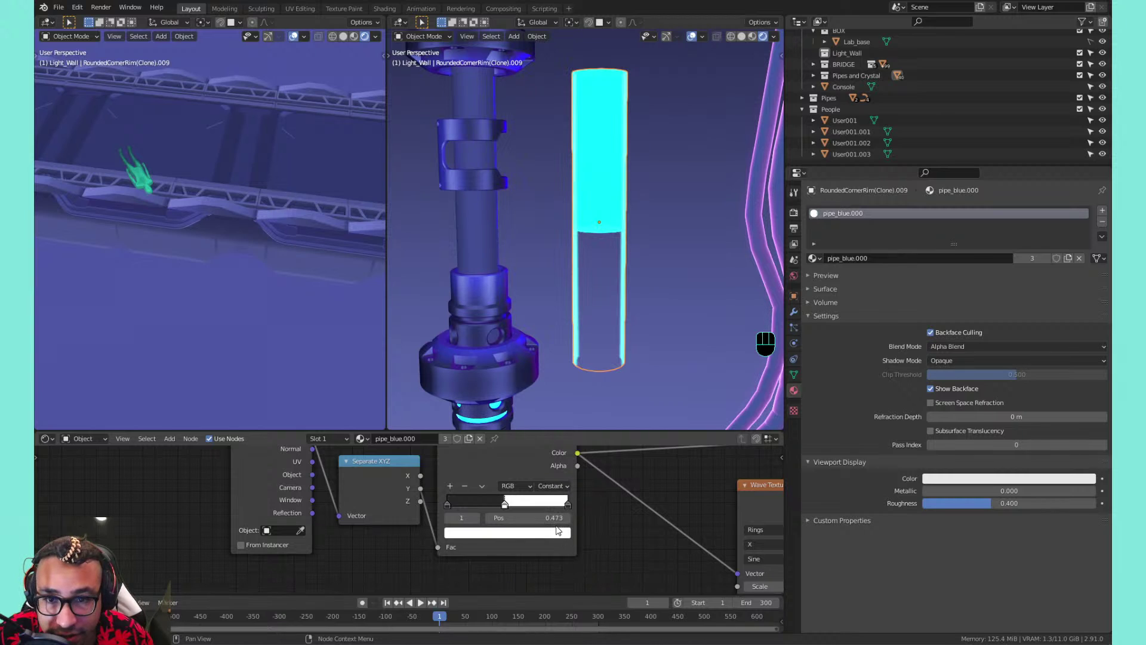
{"action": "mouse_move", "coordinate": [501, 506]}
{"action": "left_mouse_down"}
{"action": "mouse_move", "coordinate": [471, 504]}
{"action": "mouse_move", "coordinate": [510, 504]}
{"action": "left_mouse_up"}
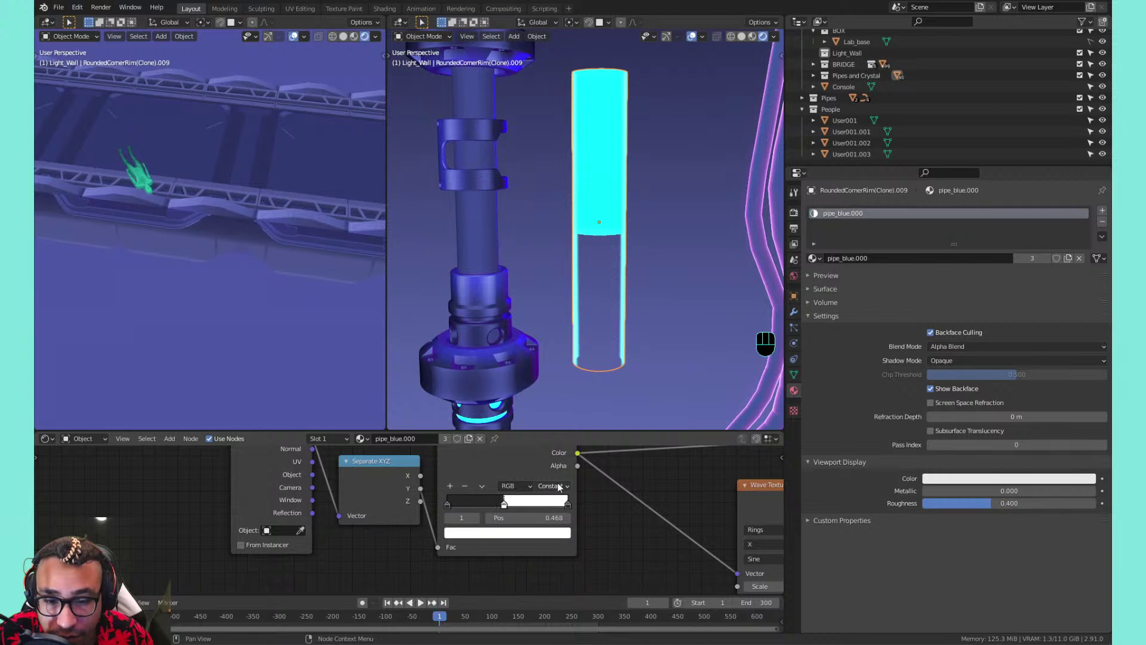
{"action": "left_click", "coordinate": [556, 487]}
{"action": "left_click", "coordinate": [552, 538]}
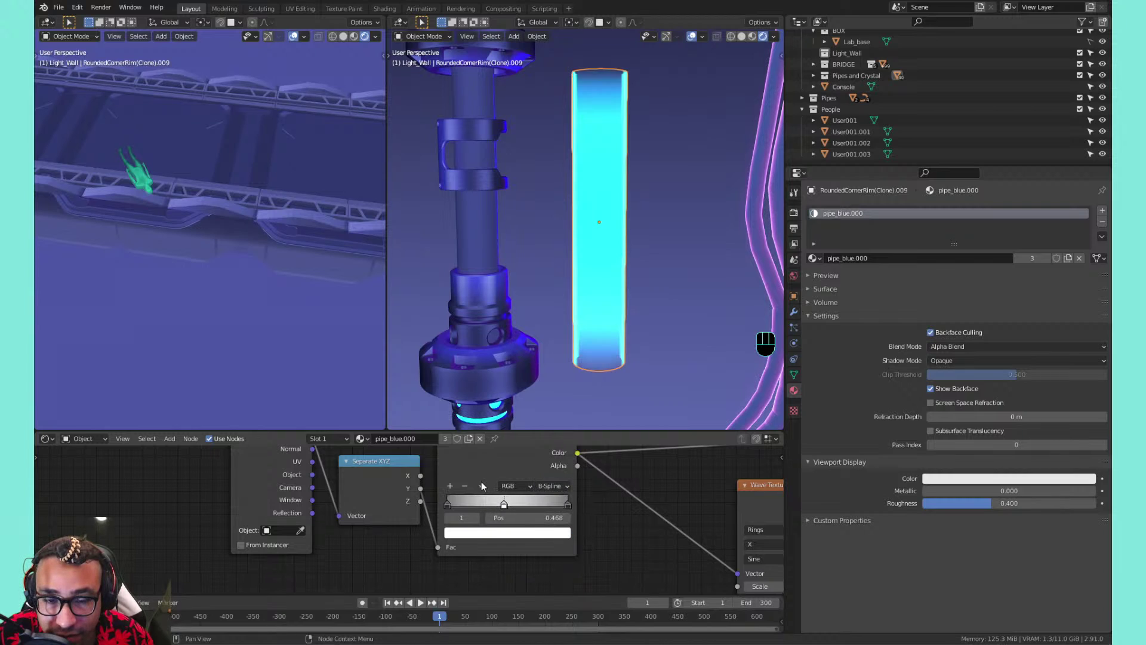
Try an extra dark stop between the ColorRamp's first and middle stops, then remove that stop
{"action": "left_click_drag", "start_coordinate": [509, 504], "coordinate": [506, 504]}
{"action": "left_click", "coordinate": [450, 485]}
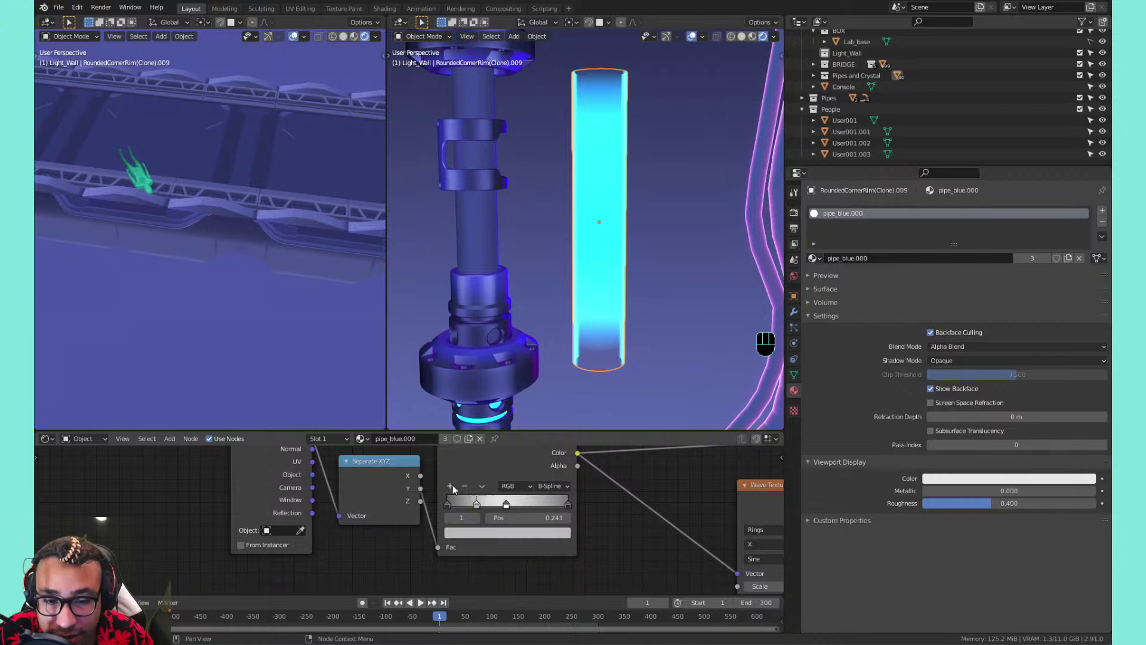
{"action": "left_click", "coordinate": [486, 532]}
{"action": "key", "text": "ctrl+v"}
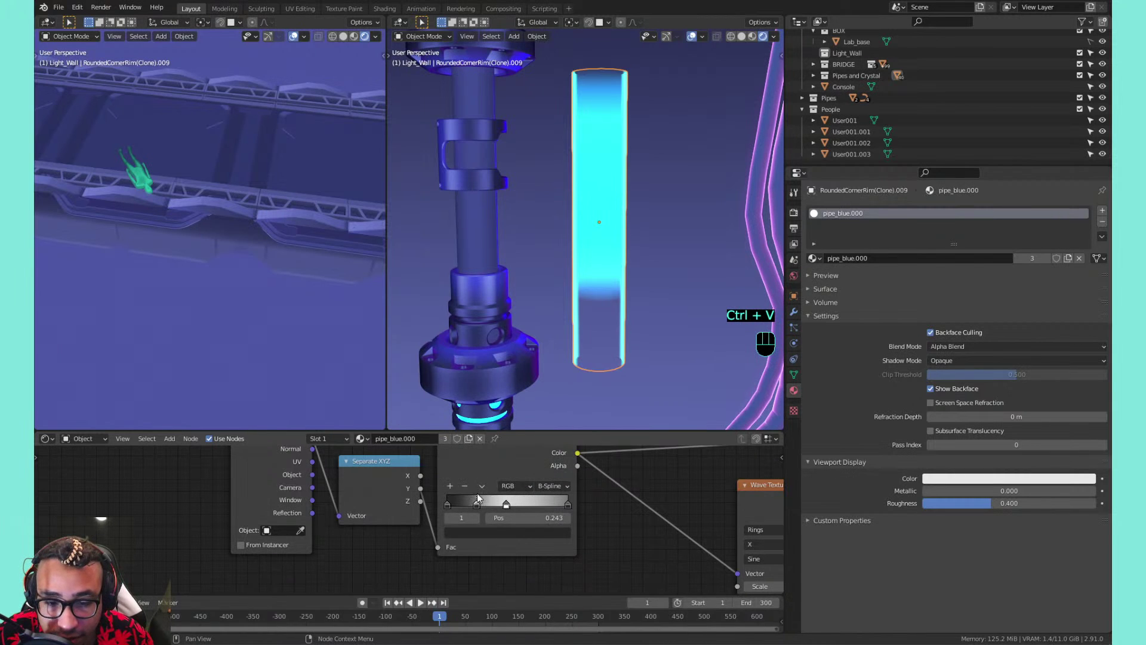
{"action": "mouse_move", "coordinate": [477, 495]}
{"action": "left_mouse_down"}
{"action": "mouse_move", "coordinate": [499, 505]}
{"action": "mouse_move", "coordinate": [487, 503]}
{"action": "left_mouse_up"}
{"action": "left_click", "coordinate": [497, 535]}
{"action": "left_click_drag", "start_coordinate": [545, 426], "coordinate": [545, 378]}
{"action": "left_click", "coordinate": [466, 487]}
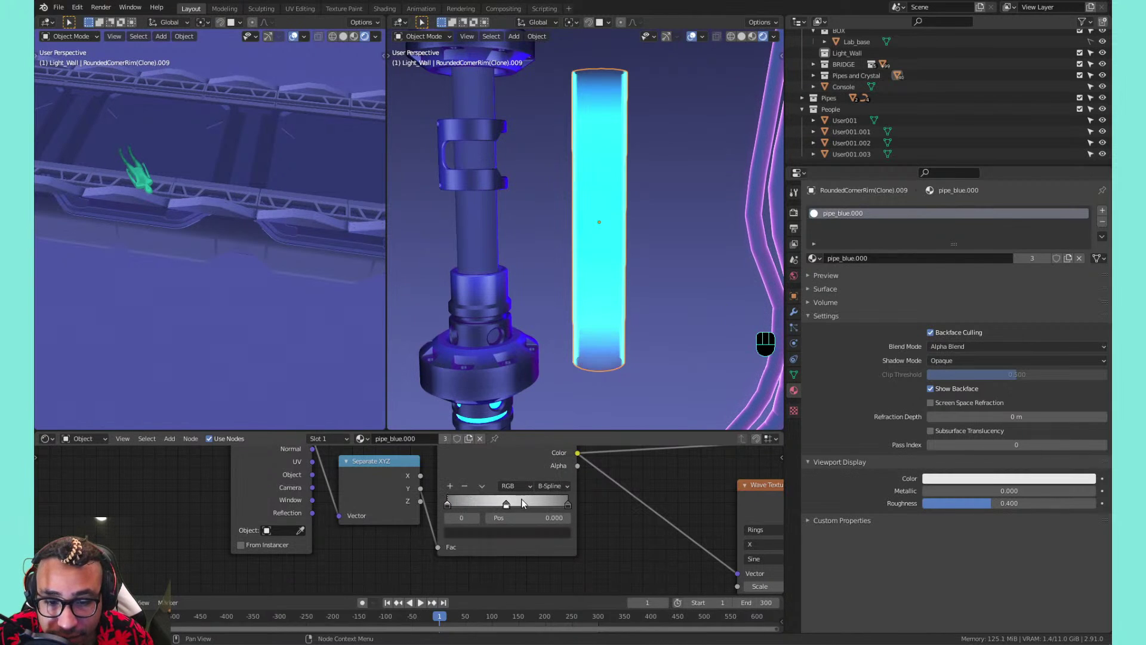
Move the ColorRamp's light middle stop to position 0.527 and compare the tube's fade in the viewports
{"action": "left_click_drag", "start_coordinate": [505, 505], "coordinate": [504, 508]}
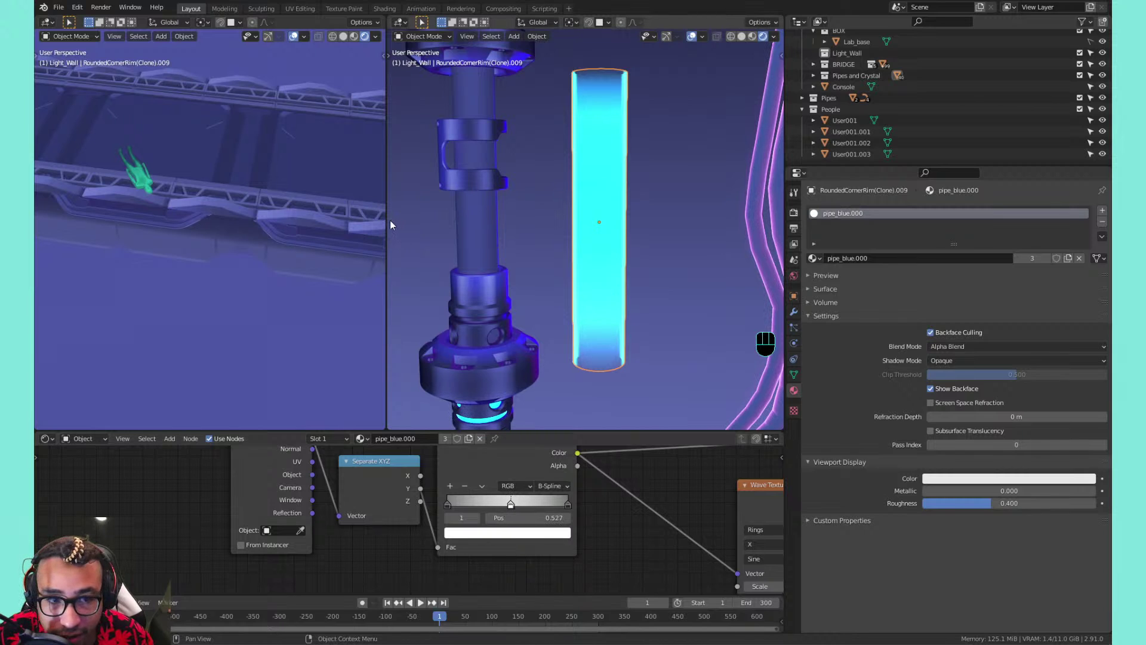
{"action": "scroll", "coordinate": [389, 220], "scroll_direction": "down", "scroll_amount": 1}
{"action": "scroll", "coordinate": [302, 201], "scroll_direction": "down", "scroll_amount": 10}
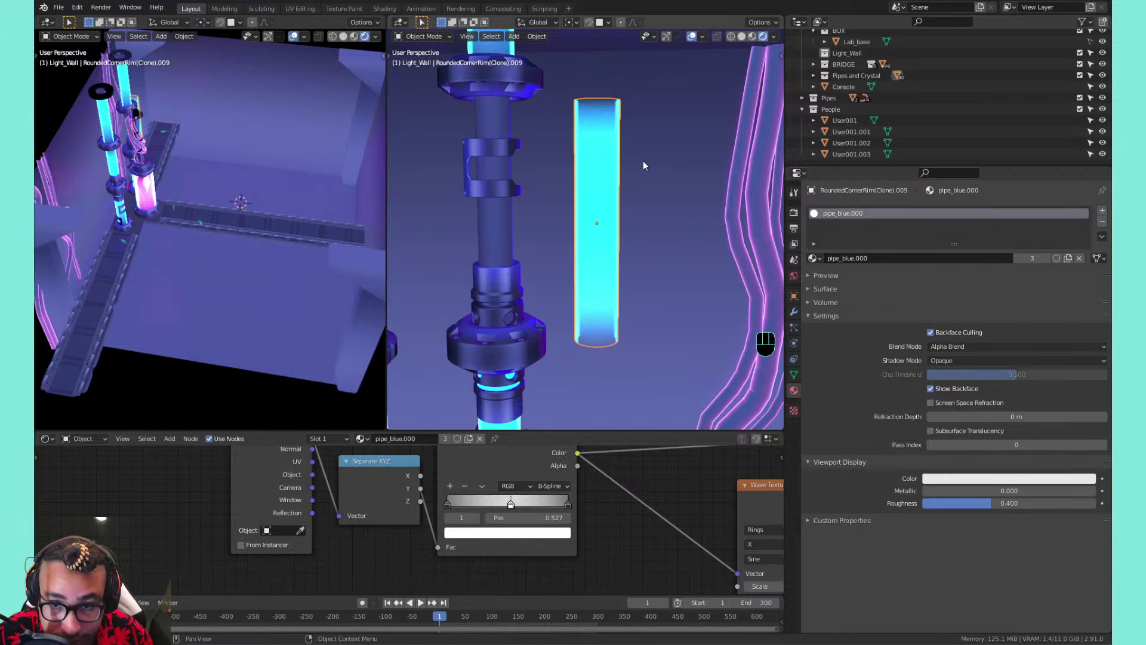
{"action": "scroll", "coordinate": [640, 165], "scroll_direction": "up", "scroll_amount": 2}
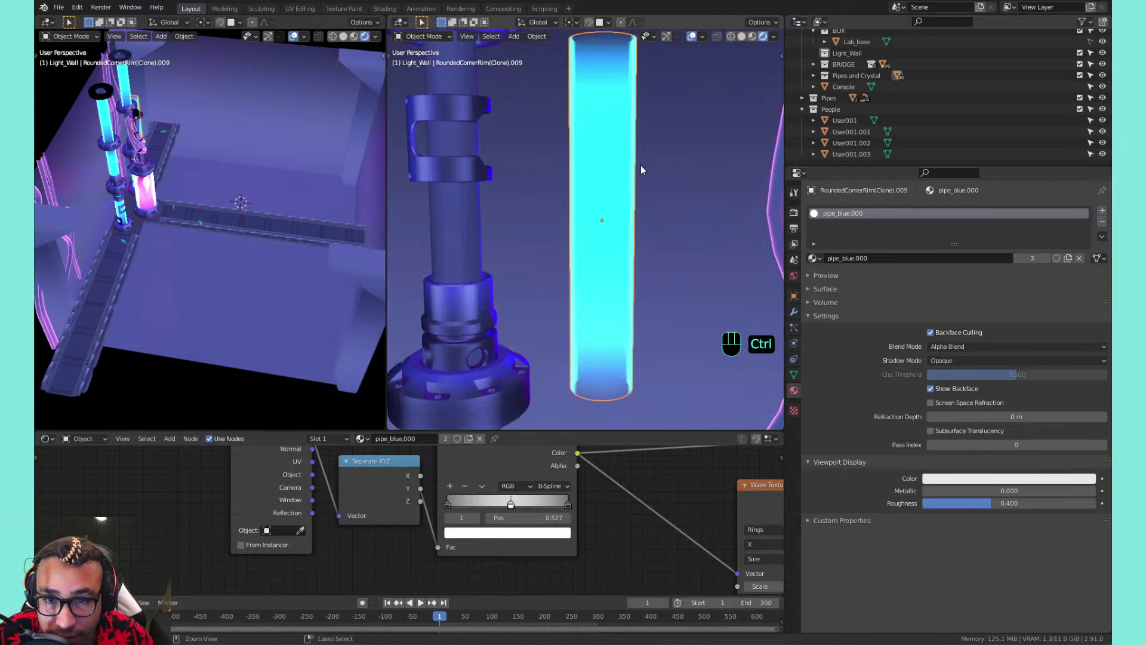
Undo the ColorRamp edits back to its two original stops, and the tube's move out of the pillar
{"action": "key", "text": "ctrl+z"}
{"action": "key", "text": "ctrl+z"}
{"action": "key", "text": "ctrl+z"}
{"action": "key", "text": "ctrl+z"}
{"action": "key", "text": "ctrl+z"}
{"action": "key", "text": "ctrl+z"}
{"action": "key", "text": "ctrl+z"}
{"action": "key", "text": "ctrl+z"}
{"action": "key", "text": "ctrl+z"}
{"action": "key", "text": "ctrl+z"}
{"action": "key", "text": "ctrl+z"}
{"action": "key", "text": "ctrl+z"}
{"action": "key", "text": "ctrl+z"}
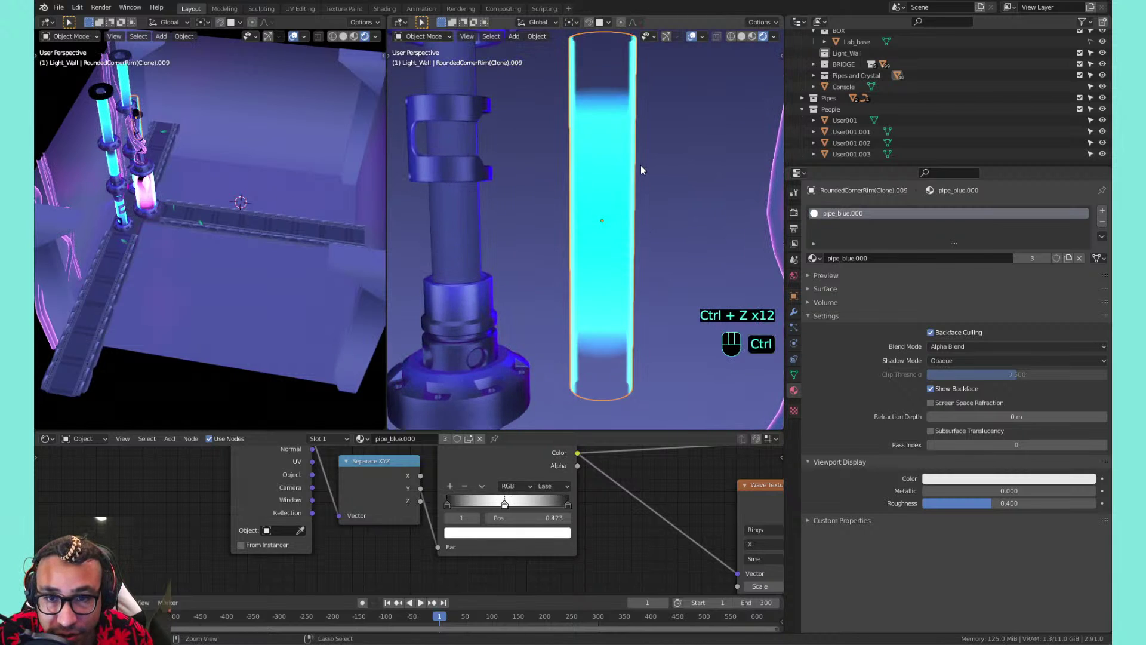
{"action": "key", "text": "ctrl+z"}
{"action": "key", "text": "ctrl+z"}
{"action": "key", "text": "ctrl+z"}
{"action": "key", "text": "ctrl+z"}
{"action": "key", "text": "ctrl+z"}
{"action": "key", "text": "ctrl+z"}
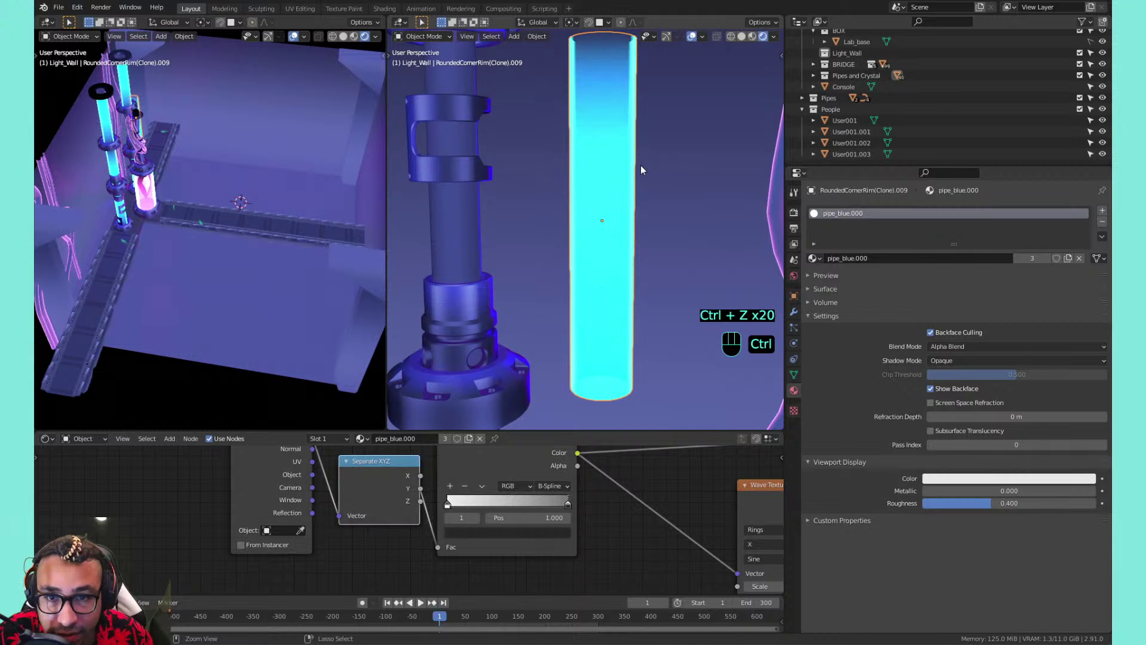
{"action": "key", "text": "ctrl+z"}
{"action": "key", "text": "ctrl+z"}
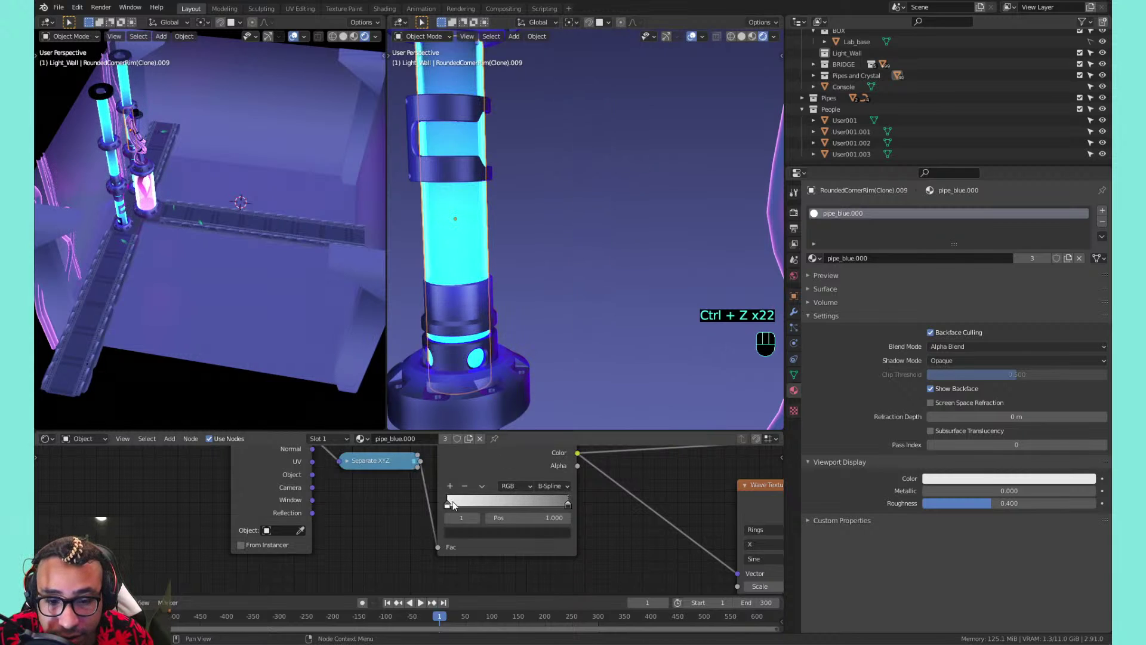
Move pipe_blue.000's light stop near the middle and add a stop at 0.268 with the end stop's dark colour
{"action": "left_click_drag", "start_coordinate": [454, 506], "coordinate": [517, 500]}
{"action": "left_click", "coordinate": [567, 505]}
{"action": "key", "text": "ctrl+c"}
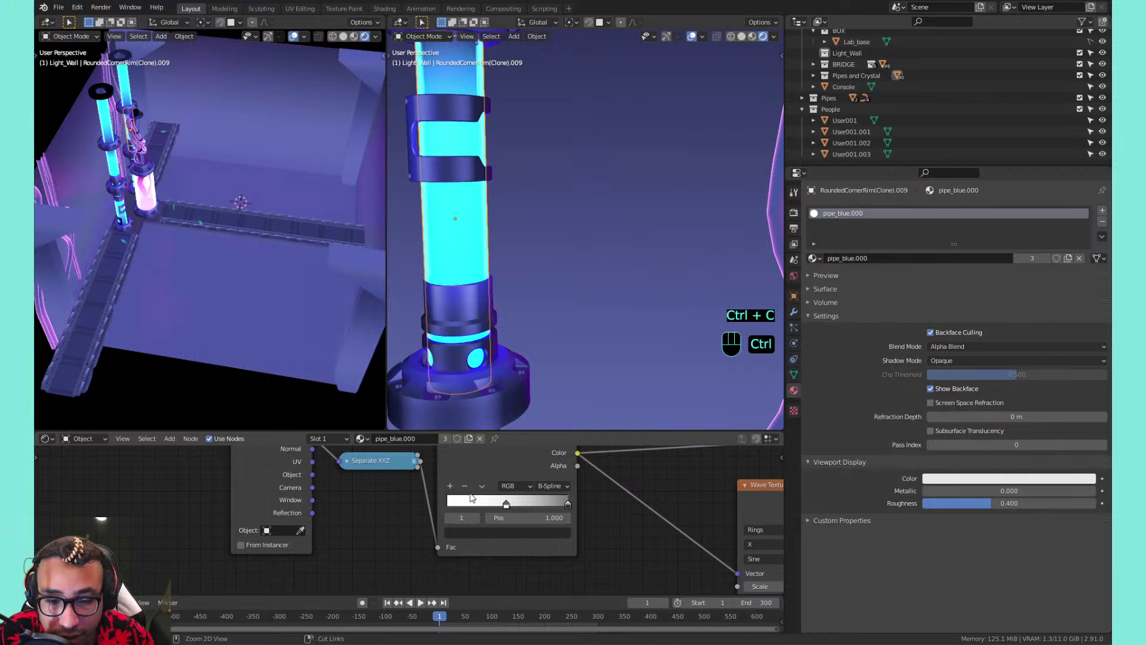
{"action": "left_click", "coordinate": [450, 487]}
{"action": "mouse_move", "coordinate": [537, 504]}
{"action": "left_mouse_down"}
{"action": "mouse_move", "coordinate": [444, 504]}
{"action": "mouse_move", "coordinate": [499, 496]}
{"action": "mouse_move", "coordinate": [488, 499]}
{"action": "left_mouse_up"}
{"action": "key", "text": "ctrl+v"}
{"action": "scroll", "coordinate": [500, 208], "scroll_direction": "down", "scroll_amount": 1}
{"action": "scroll", "coordinate": [479, 236], "scroll_direction": "down", "scroll_amount": 3}
{"action": "middle_click_drag", "start_coordinate": [479, 237], "coordinate": [582, 195], "text": "shift"}
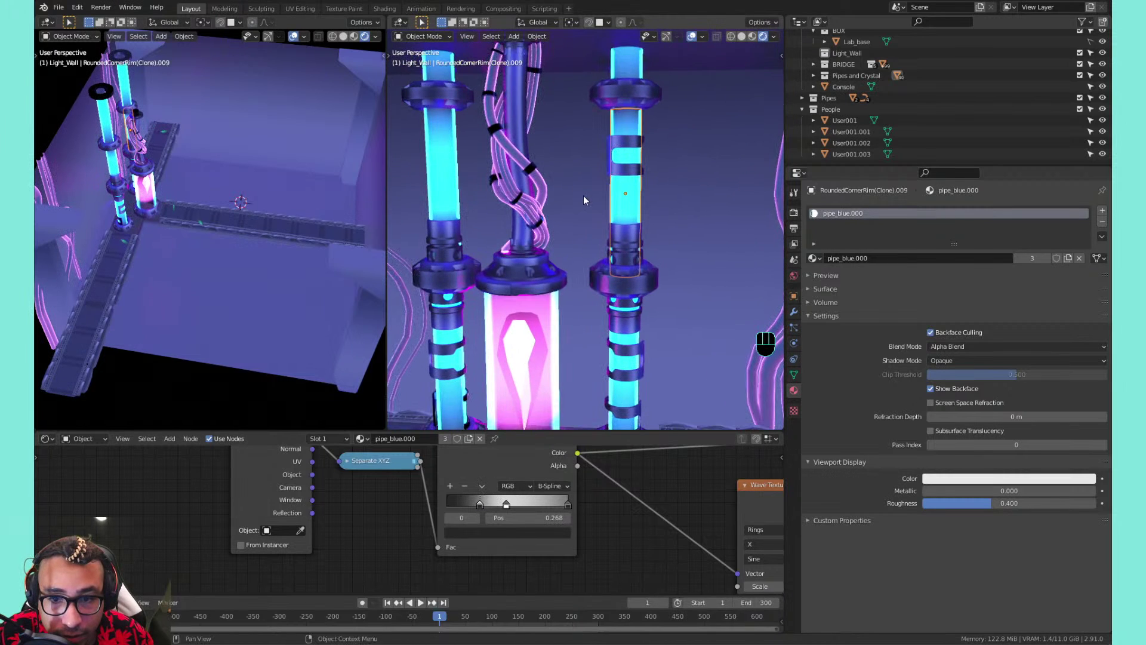
On the lower pillar tube's pipe_blue.001 ColorRamp, move the light stop near the middle and add a dark stop at 1.000
{"action": "middle_click_drag", "start_coordinate": [503, 237], "coordinate": [538, 215]}
{"action": "middle_click_drag", "start_coordinate": [496, 275], "coordinate": [512, 233], "text": "shift"}
{"action": "scroll", "coordinate": [513, 233], "scroll_direction": "up", "scroll_amount": 2}
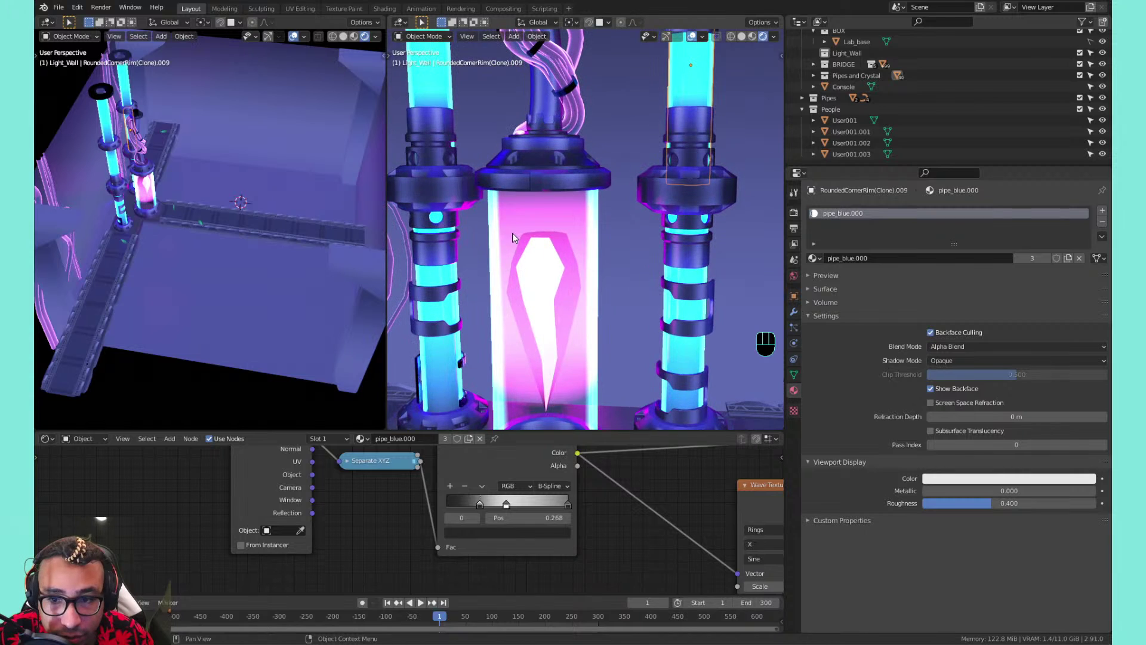
{"action": "left_click", "coordinate": [683, 280]}
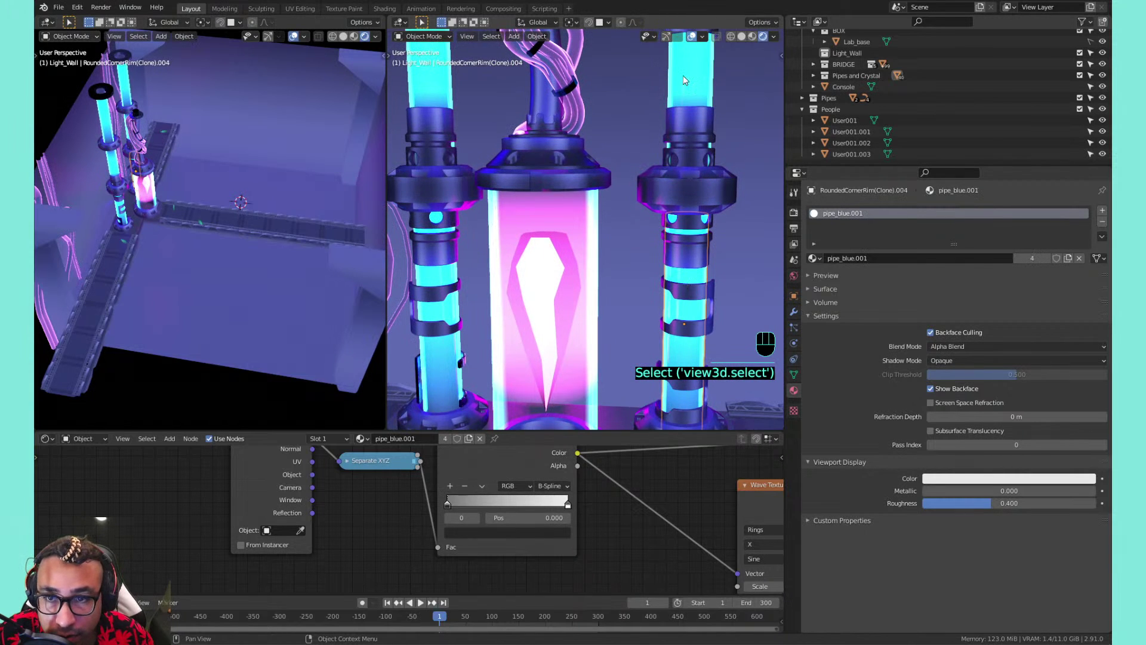
{"action": "left_click", "coordinate": [683, 75]}
{"action": "left_click", "coordinate": [689, 267]}
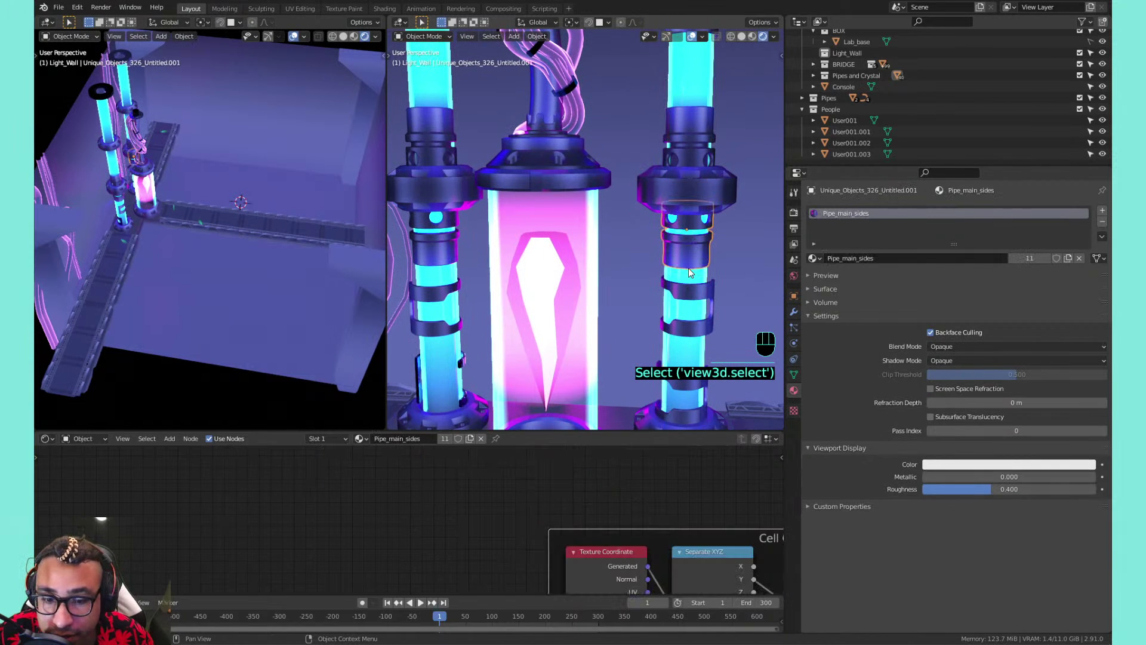
{"action": "left_click", "coordinate": [688, 277]}
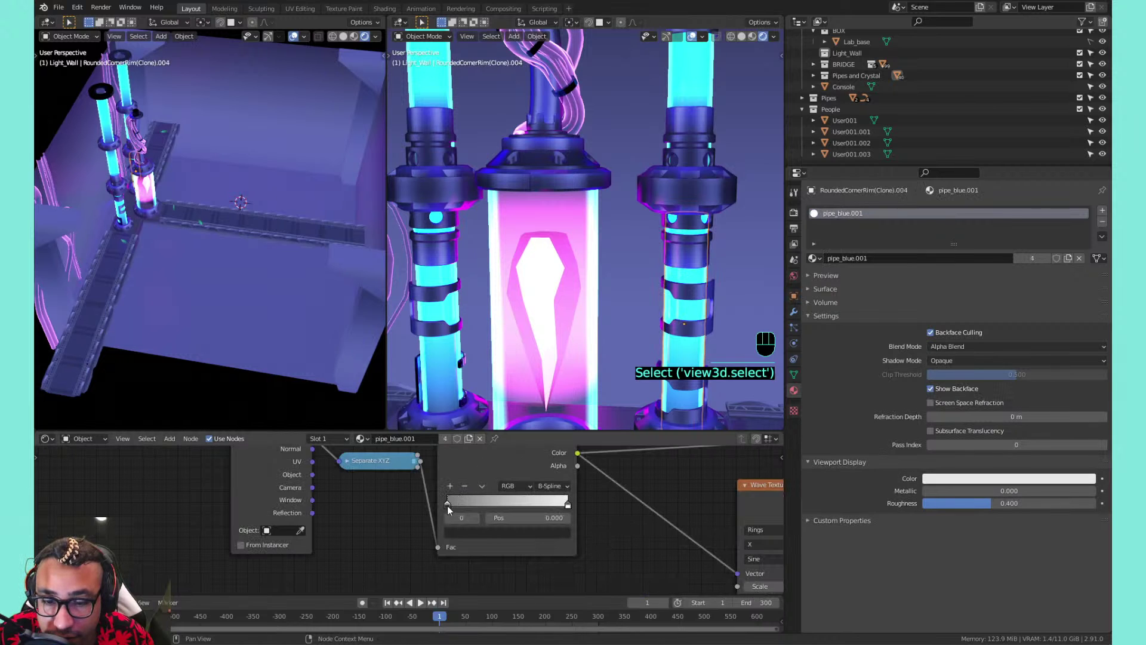
{"action": "mouse_move", "coordinate": [447, 504]}
{"action": "left_mouse_down"}
{"action": "mouse_move", "coordinate": [489, 501]}
{"action": "mouse_move", "coordinate": [443, 496]}
{"action": "left_mouse_up"}
{"action": "left_click_drag", "start_coordinate": [566, 504], "coordinate": [500, 506]}
{"action": "left_click", "coordinate": [450, 485]}
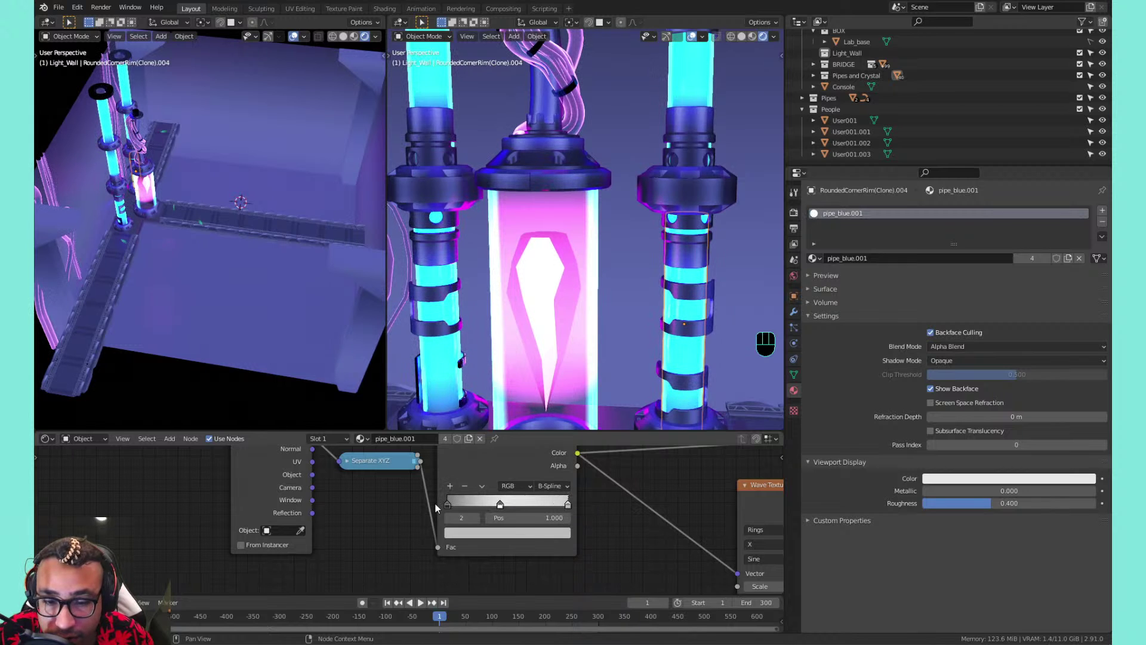
{"action": "key", "text": "ctrl+c"}
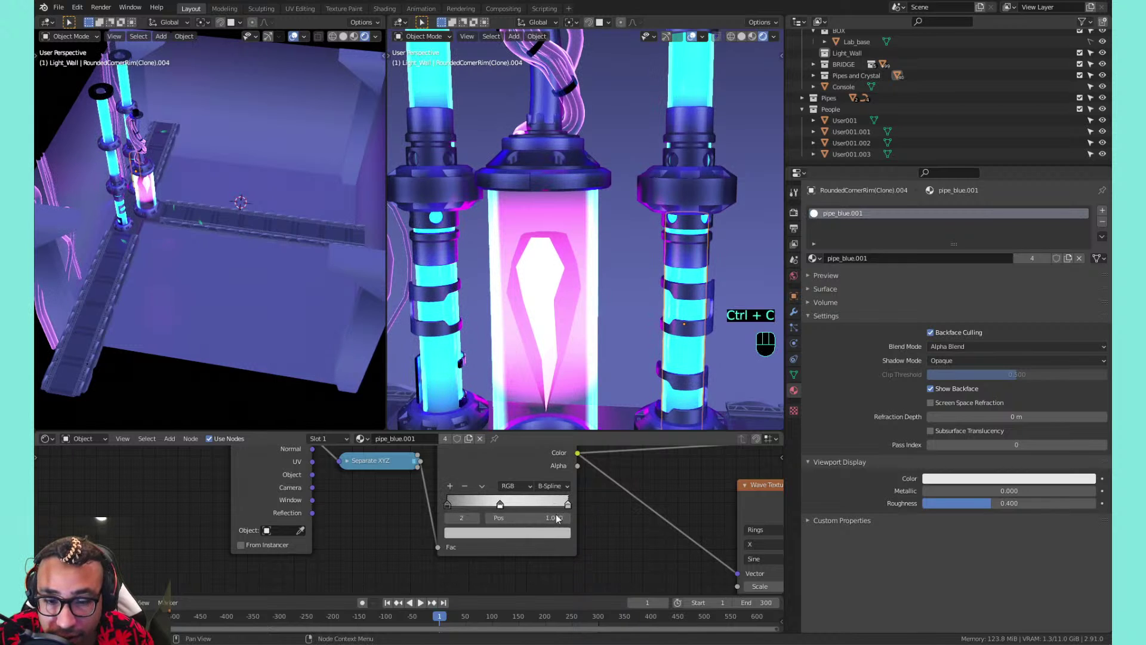
{"action": "key", "text": "ctrl+v"}
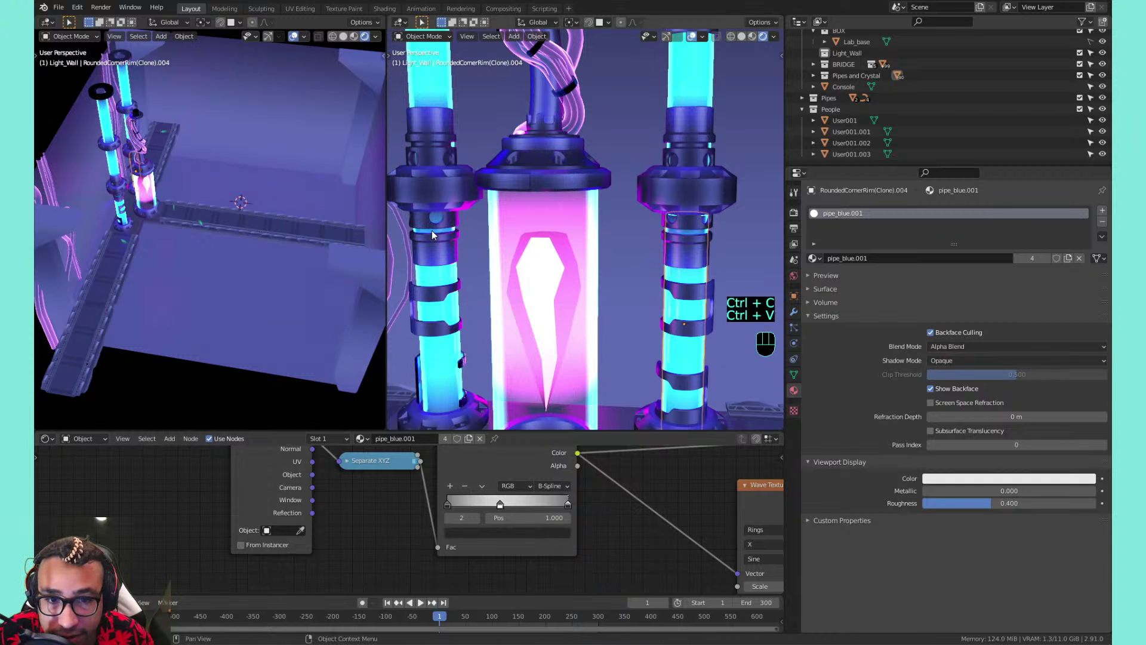
Tune the pipe_blue.001 ColorRamp by nudging its light stop near the middle and moving its dark end stop to 0.795
{"action": "middle_click_drag", "start_coordinate": [661, 185], "coordinate": [664, 210], "text": "shift"}
{"action": "scroll", "coordinate": [664, 211], "scroll_direction": "down", "scroll_amount": 5}
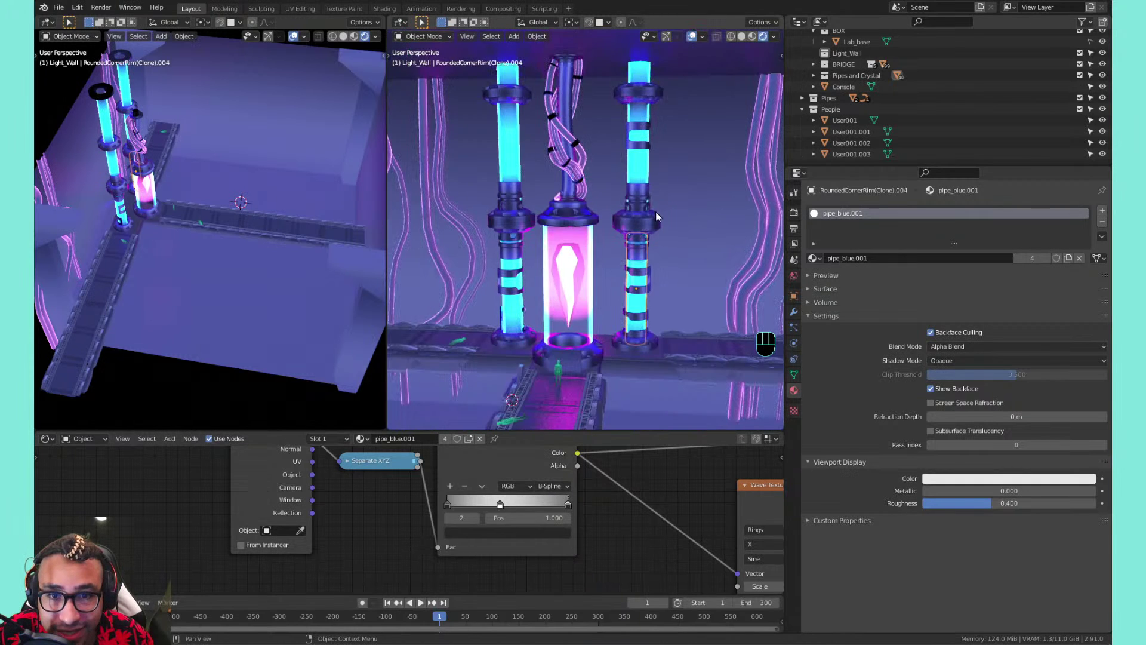
{"action": "left_click", "coordinate": [523, 507]}
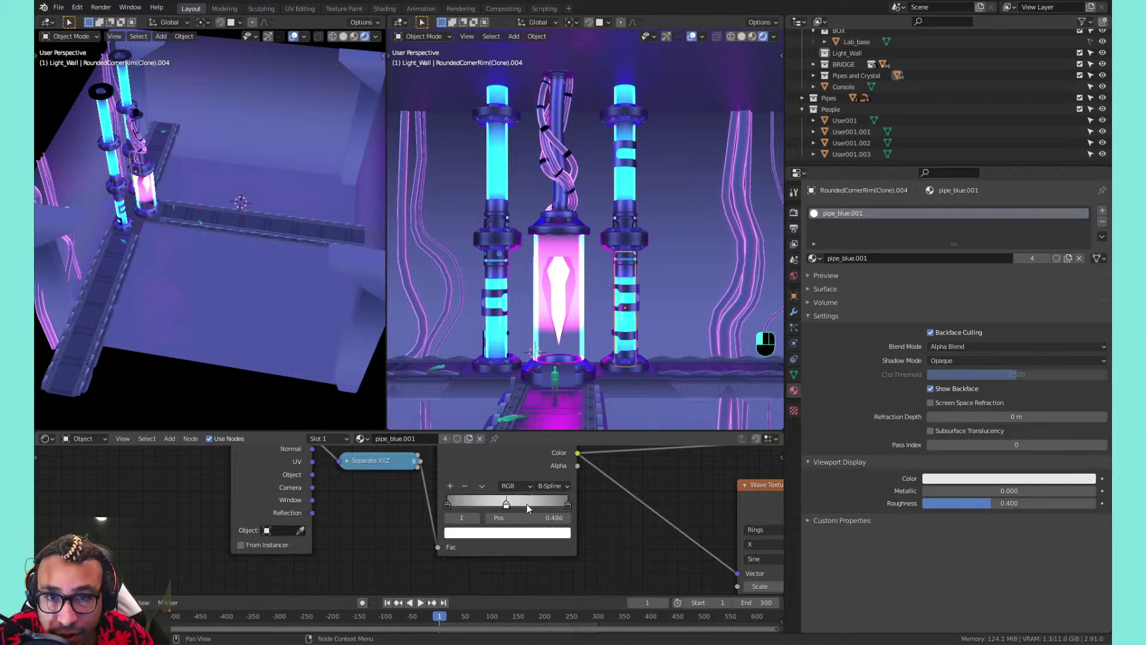
{"action": "left_click_drag", "start_coordinate": [500, 499], "coordinate": [544, 500]}
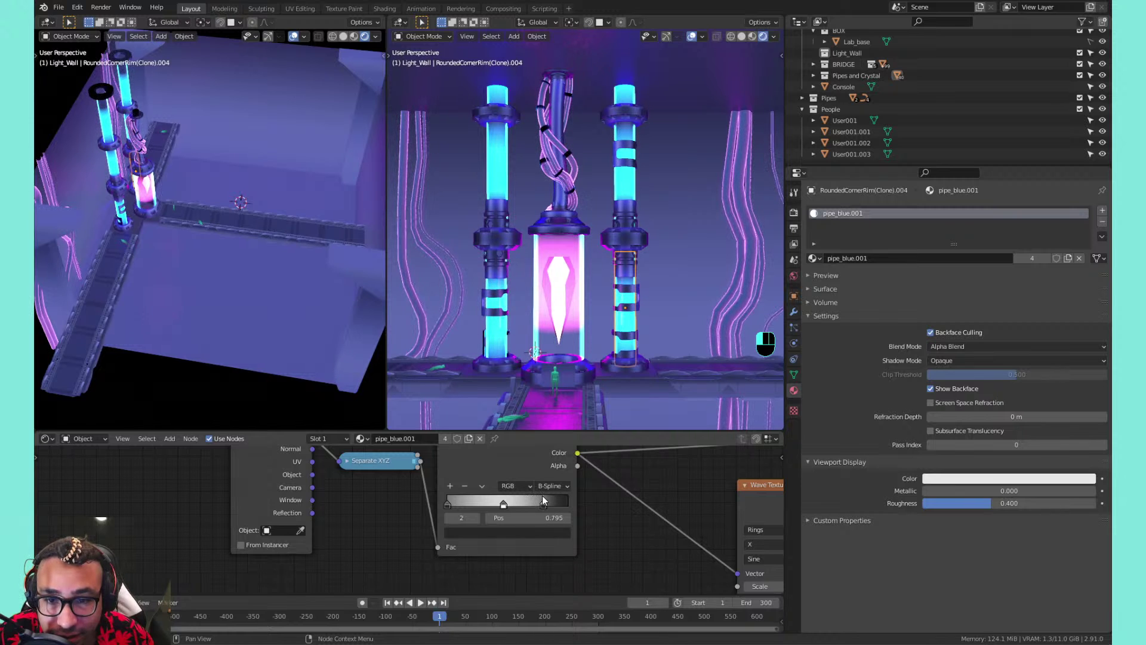
{"action": "scroll", "coordinate": [525, 297], "scroll_direction": "up", "scroll_amount": 4}
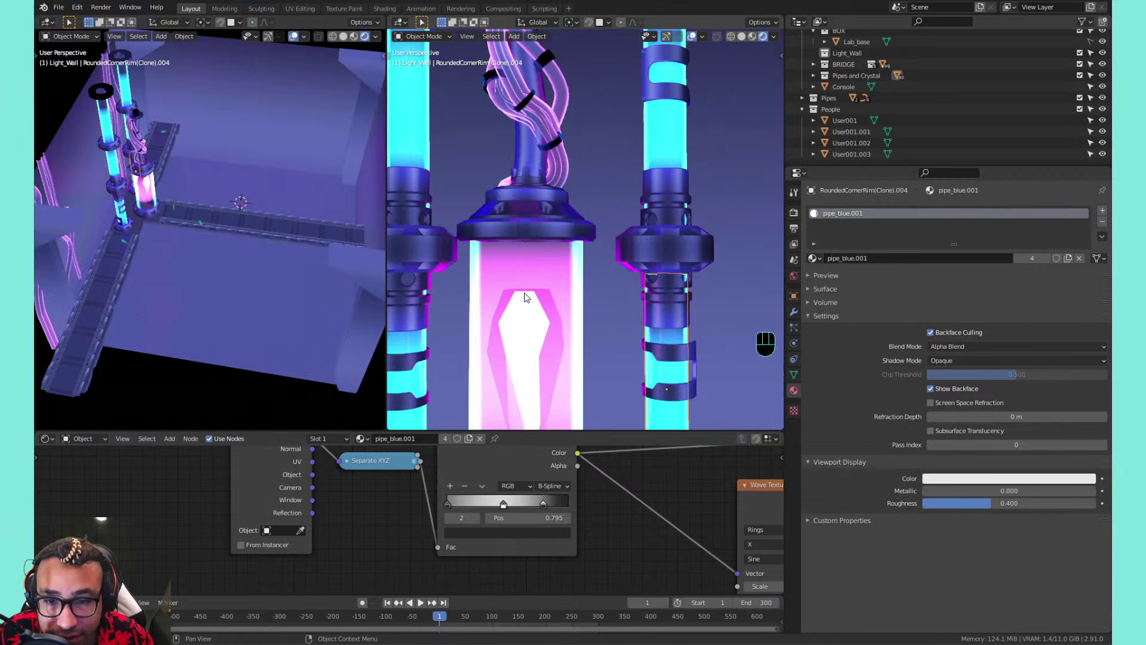
{"action": "scroll", "coordinate": [525, 297], "scroll_direction": "down", "scroll_amount": 1}
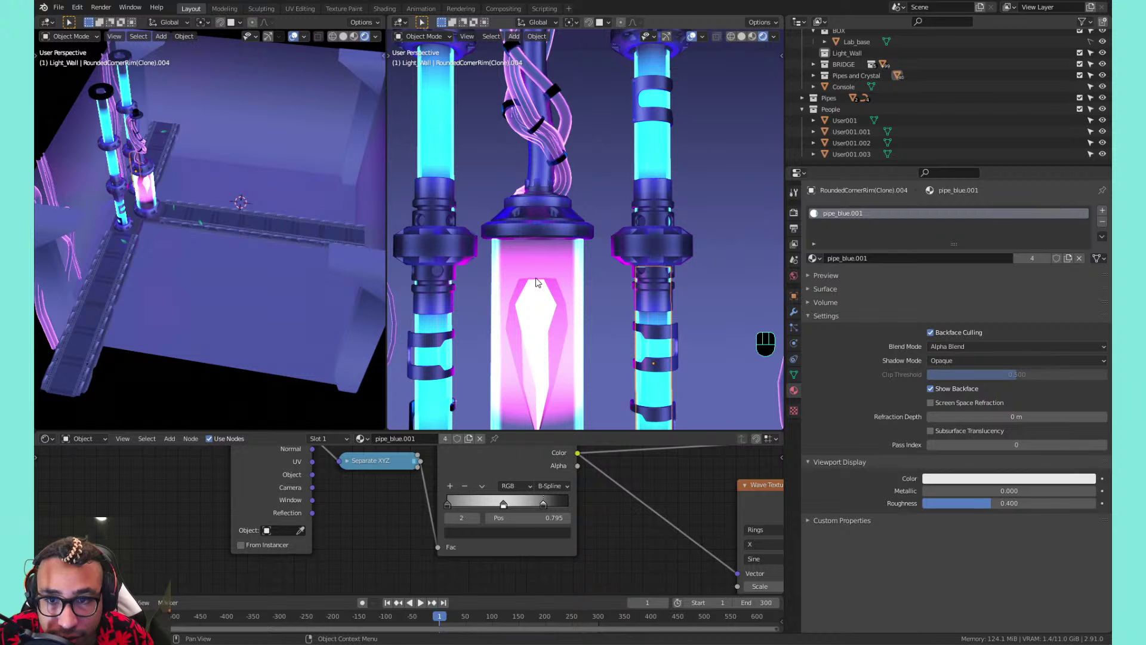
On an upper pillar tube's pipe_blue.000 ColorRamp, test the light stop's brightness, leave it white and position it at 0.618
{"action": "left_click", "coordinate": [439, 162]}
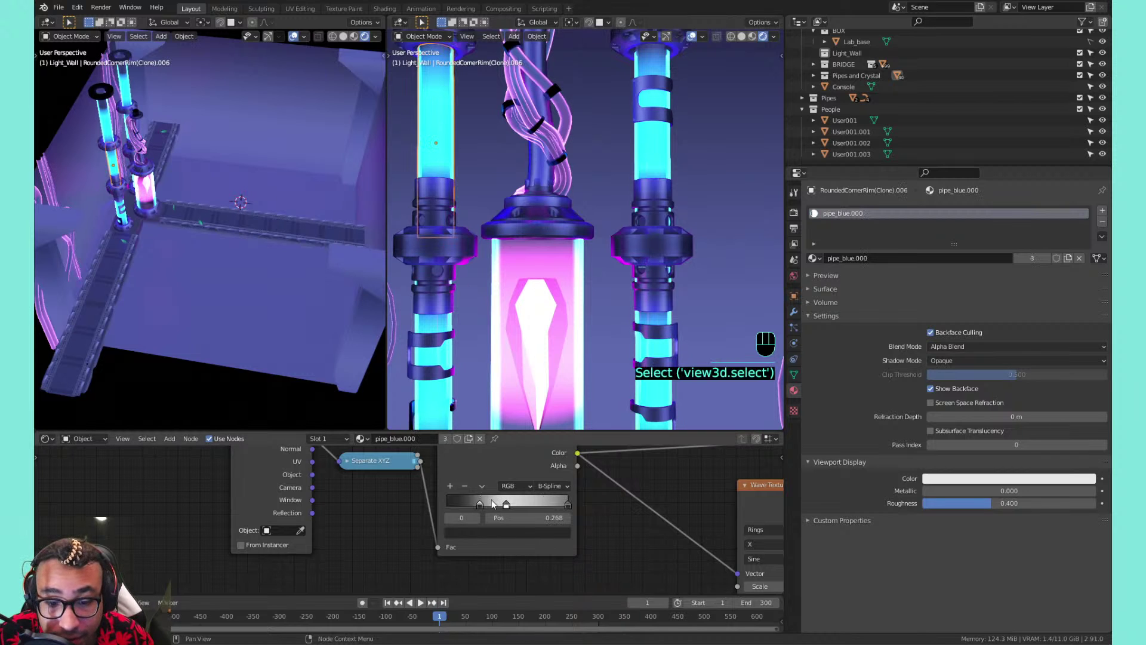
{"action": "mouse_move", "coordinate": [479, 504]}
{"action": "left_mouse_down"}
{"action": "mouse_move", "coordinate": [529, 506]}
{"action": "mouse_move", "coordinate": [498, 503]}
{"action": "left_mouse_up"}
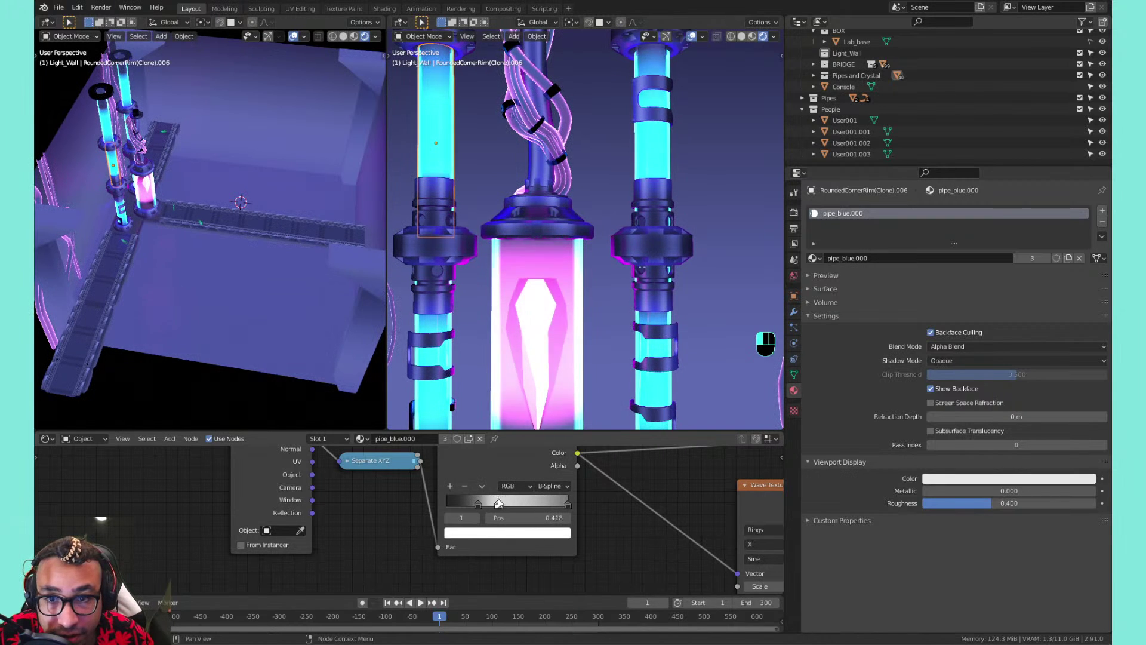
{"action": "left_click", "coordinate": [517, 532]}
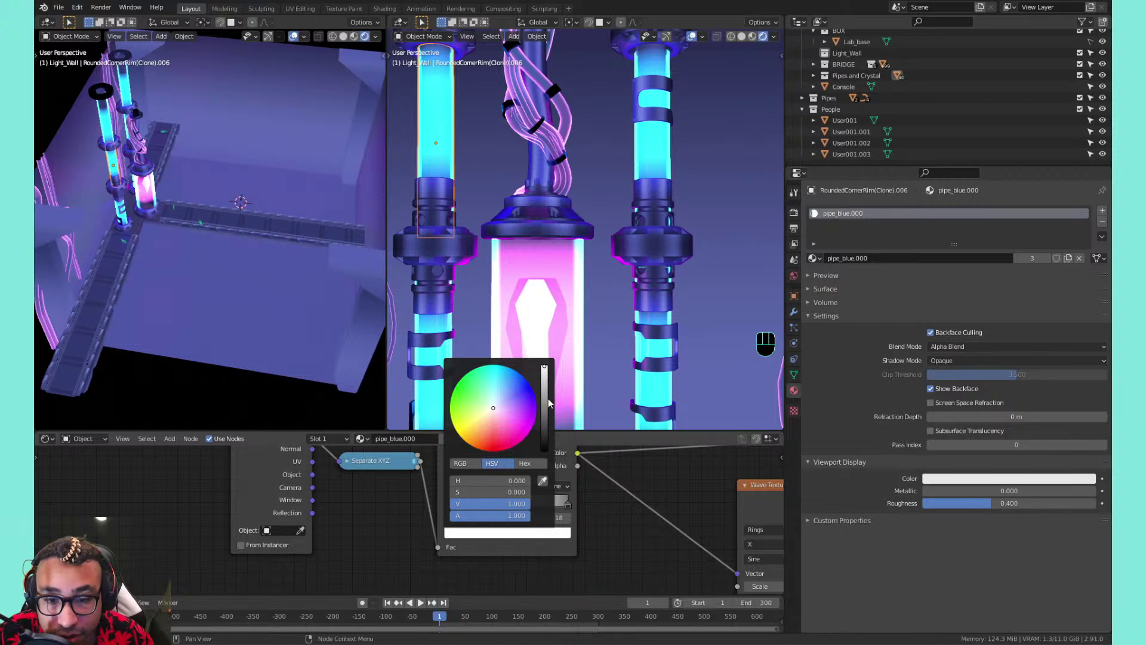
{"action": "left_click_drag", "start_coordinate": [548, 399], "coordinate": [544, 366]}
{"action": "scroll", "coordinate": [578, 259], "scroll_direction": "down", "scroll_amount": 4}
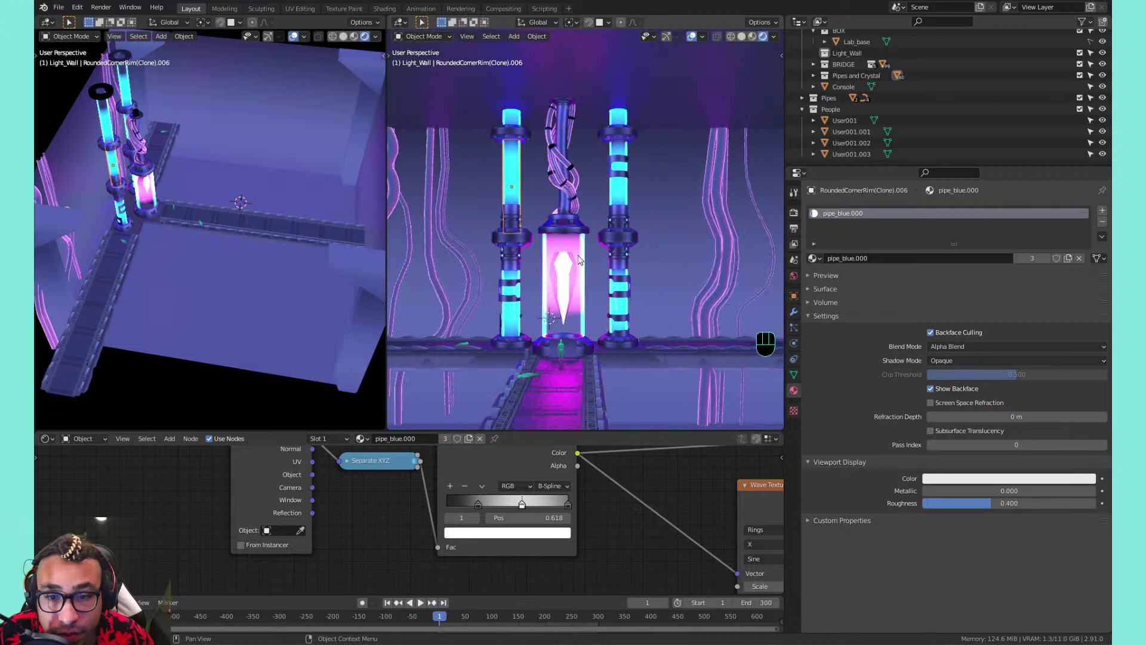
Inspect the faded pillar tubes up close and through the scene camera
{"action": "left_click", "coordinate": [646, 186]}
{"action": "scroll", "coordinate": [664, 288], "scroll_direction": "up", "scroll_amount": 3}
{"action": "middle_click_drag", "start_coordinate": [665, 288], "coordinate": [622, 203], "text": "shift"}
{"action": "key", "text": "KP_0"}
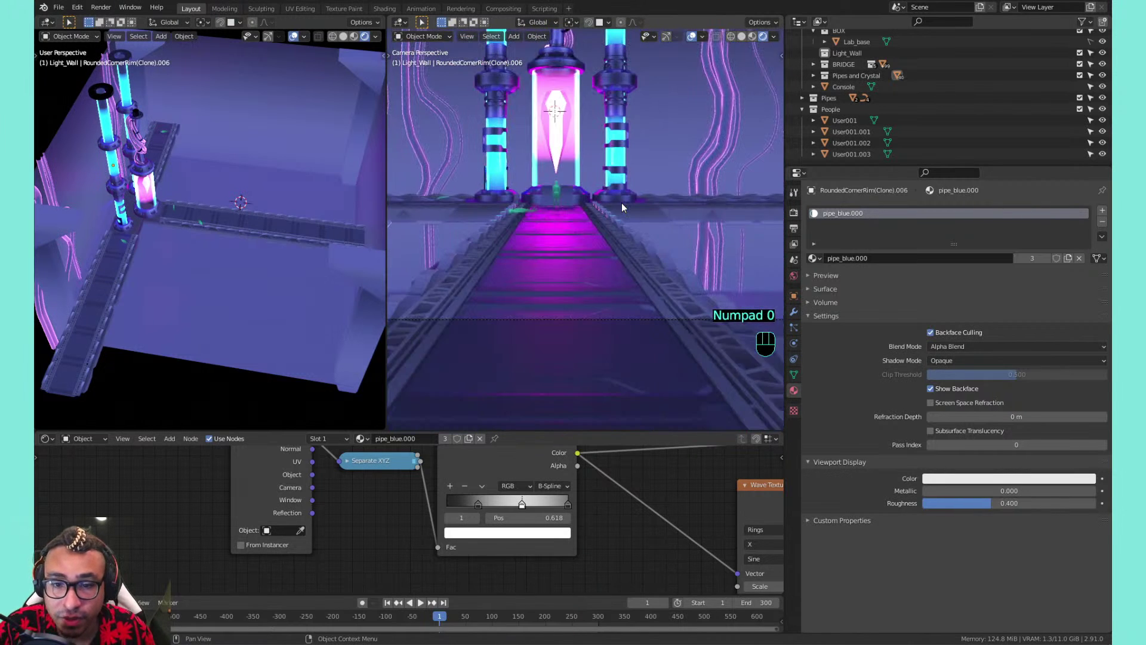
Select the glass tube around the central crystal, briefly hiding and restoring it to identify it
{"action": "scroll", "coordinate": [621, 202], "scroll_direction": "up", "scroll_amount": 2}
{"action": "scroll", "coordinate": [560, 131], "scroll_direction": "up", "scroll_amount": 4}
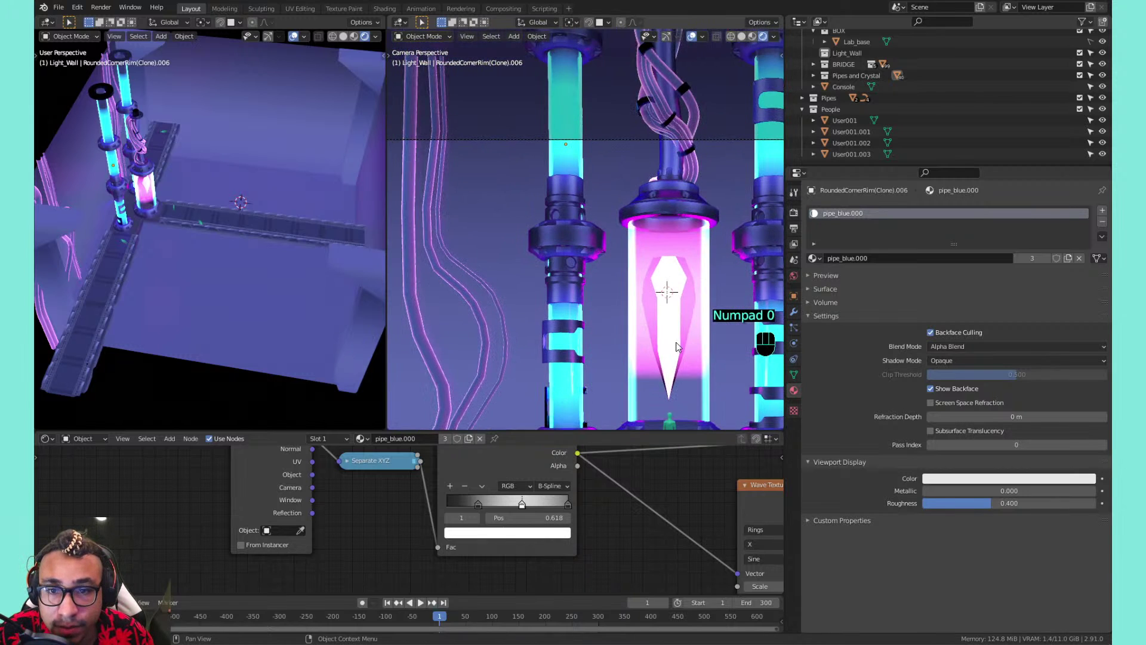
{"action": "middle_click_drag", "start_coordinate": [670, 330], "coordinate": [592, 260], "text": "shift"}
{"action": "left_click", "coordinate": [622, 255]}
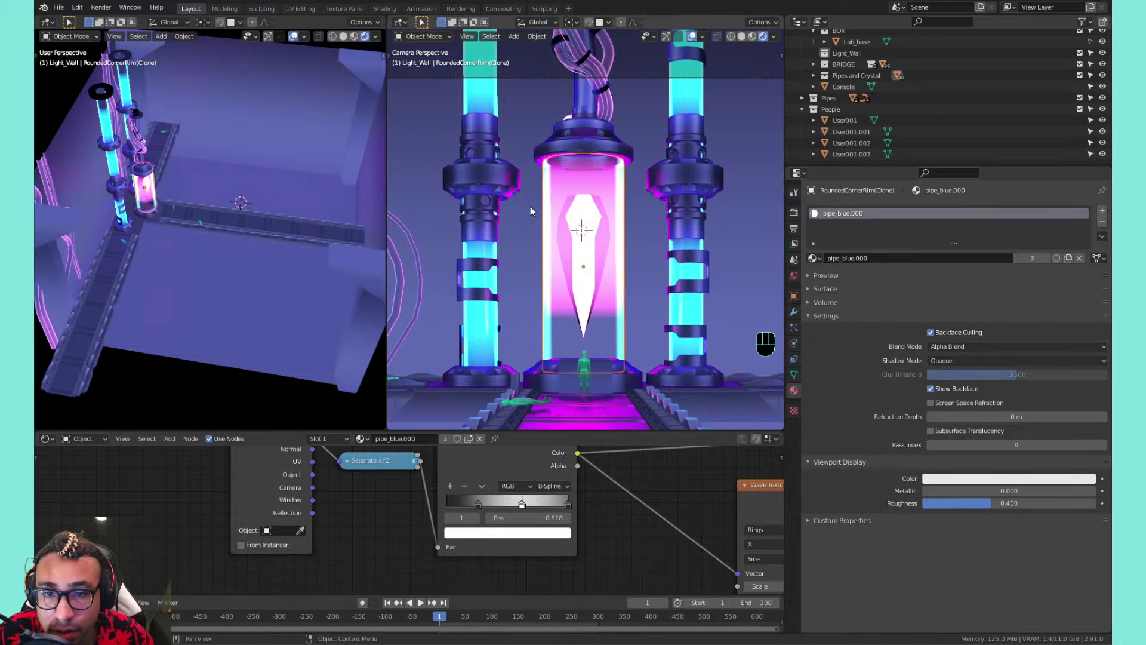
{"action": "left_click", "coordinate": [539, 169]}
{"action": "left_click", "coordinate": [582, 174]}
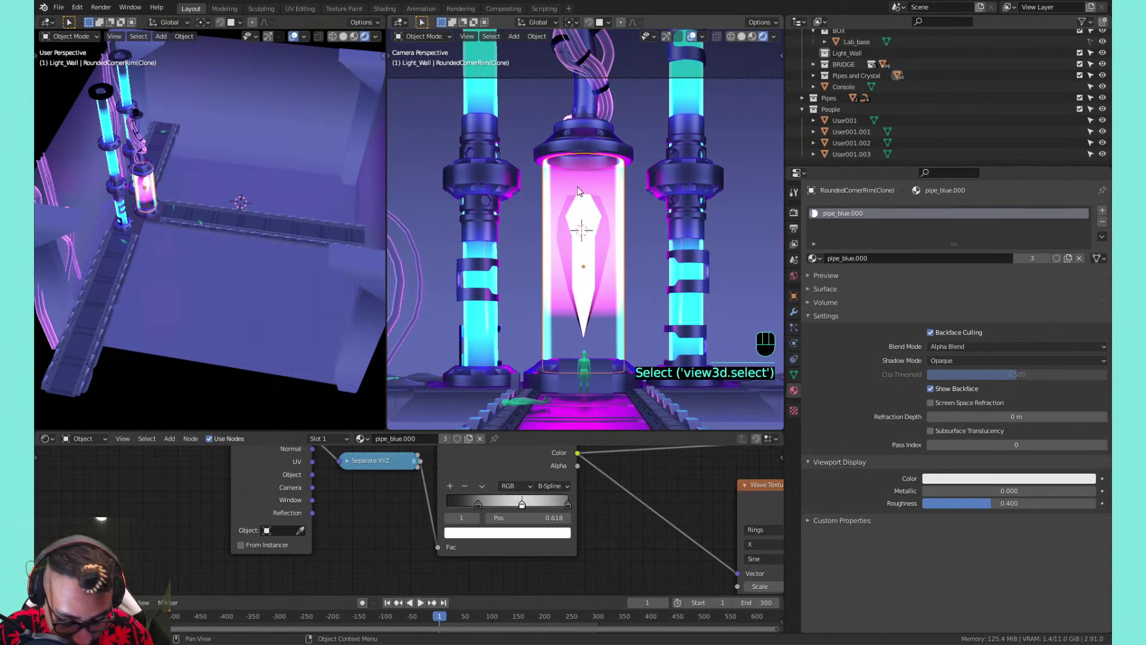
{"action": "key", "text": "h"}
{"action": "key", "text": "ctrl+z"}
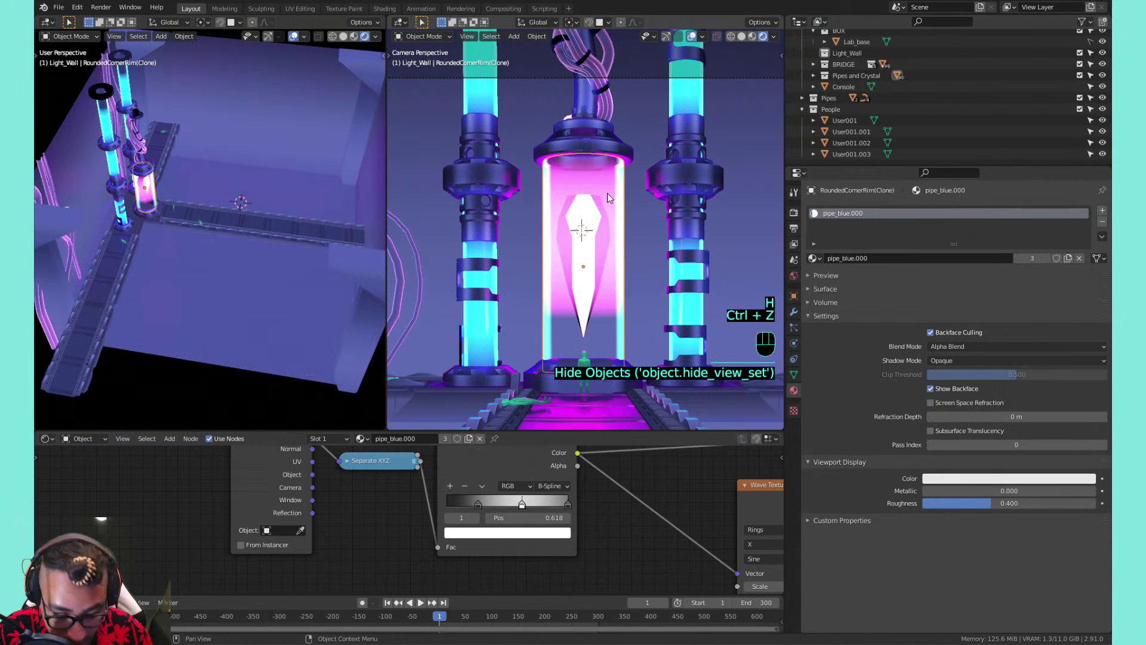
{"action": "key", "text": "g"}
{"action": "left_click", "coordinate": [613, 153]}
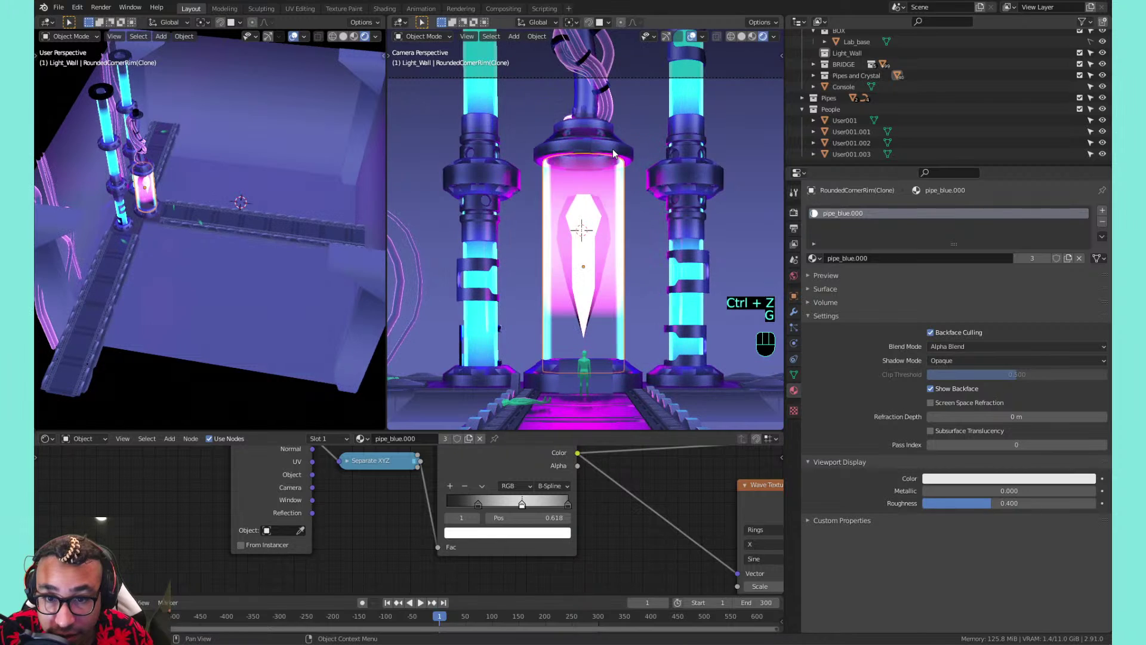
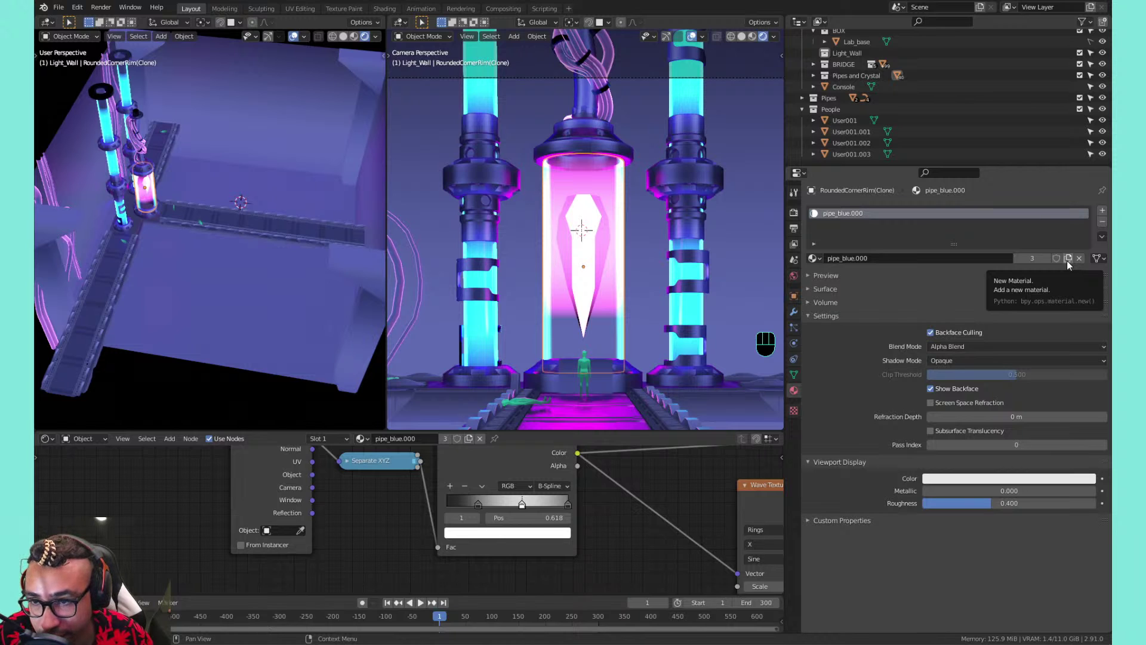
Give the central glass tube its own copy of the material, rename it pipe_main and save the file
{"action": "left_click", "coordinate": [1068, 259]}
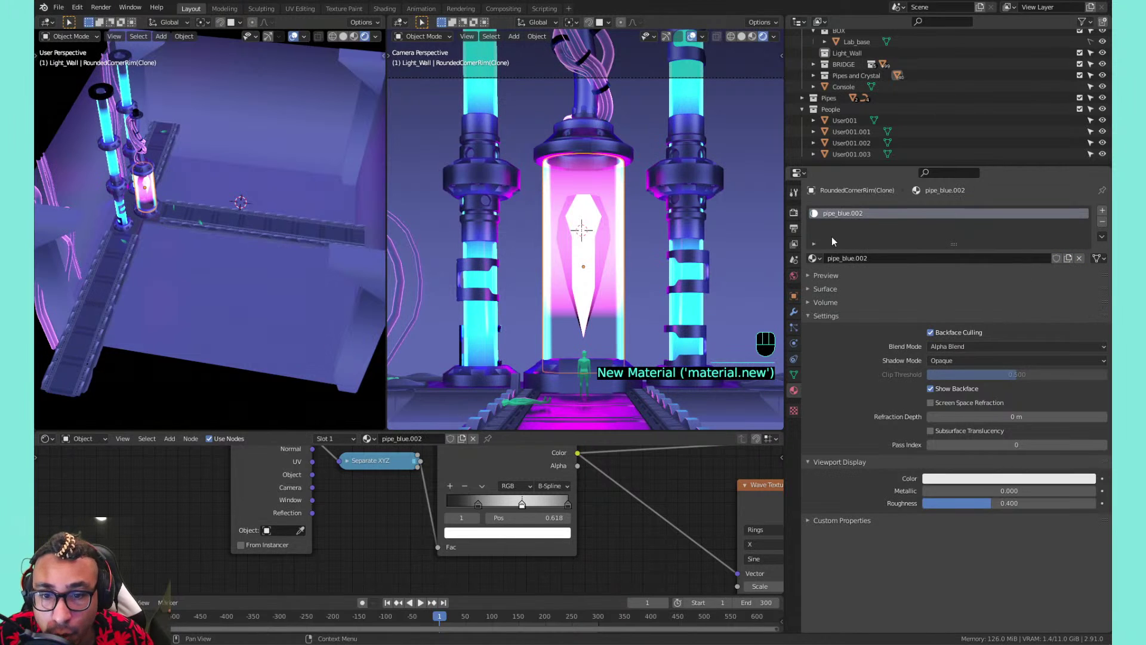
{"action": "left_click", "coordinate": [866, 258]}
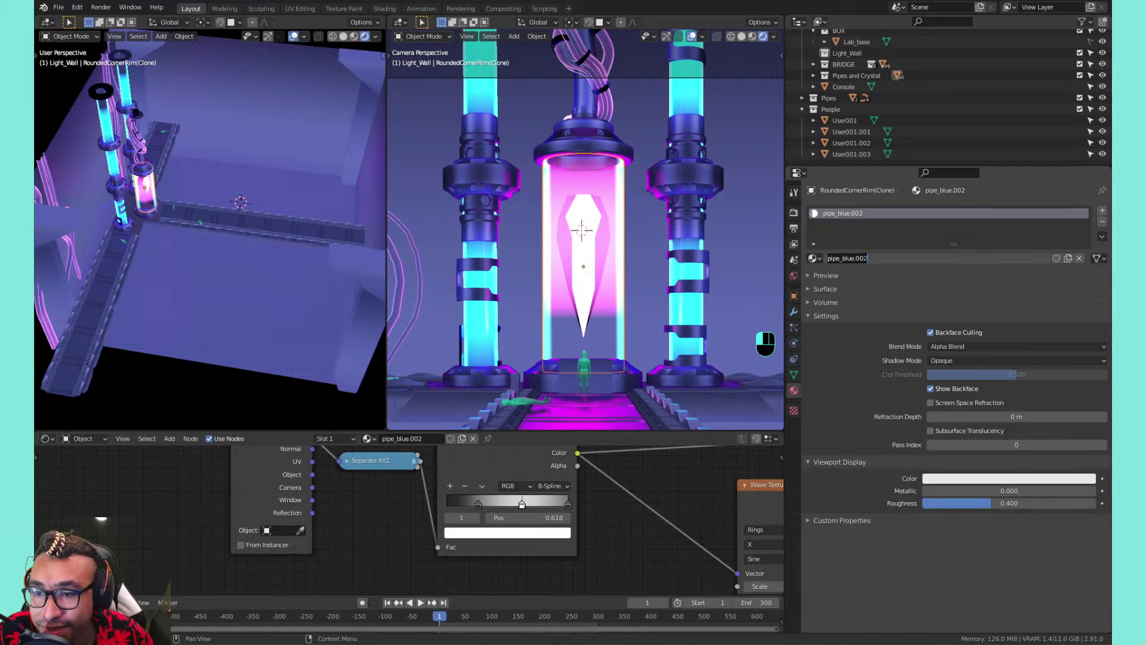
{"action": "left_click", "coordinate": [866, 258]}
{"action": "key", "text": "BackSpace"}
{"action": "key", "text": "BackSpace"}
{"action": "key", "text": "BackSpace"}
{"action": "key", "text": "BackSpace"}
{"action": "key", "text": "BackSpace"}
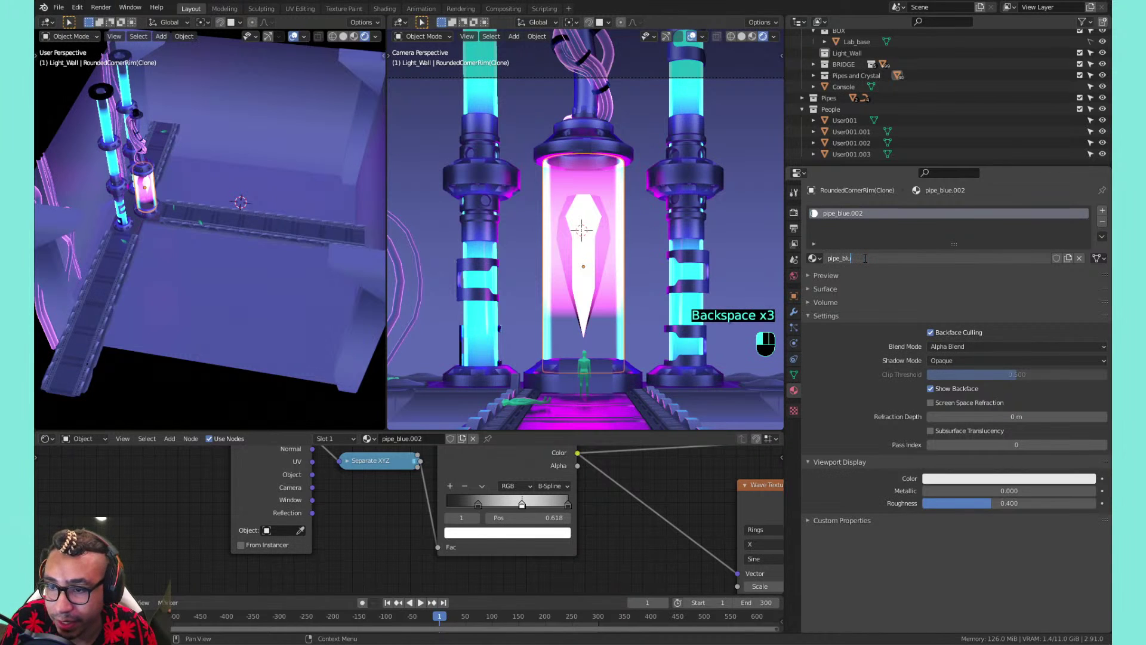
{"action": "type", "text": "main"}
{"action": "key", "text": "Return"}
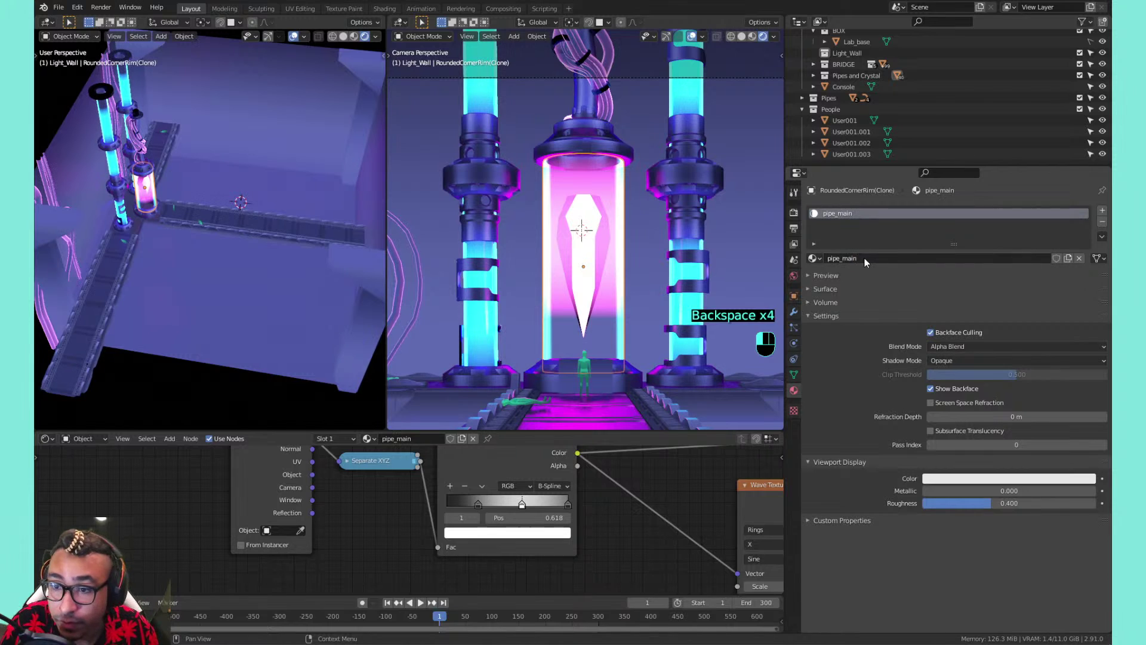
{"action": "key", "text": "ctrl+s"}
On the central tube's pipe_main gradient ColorRamp, move the dark stop to the ramp's start and the light stop to 0.409
{"action": "left_click", "coordinate": [685, 112]}
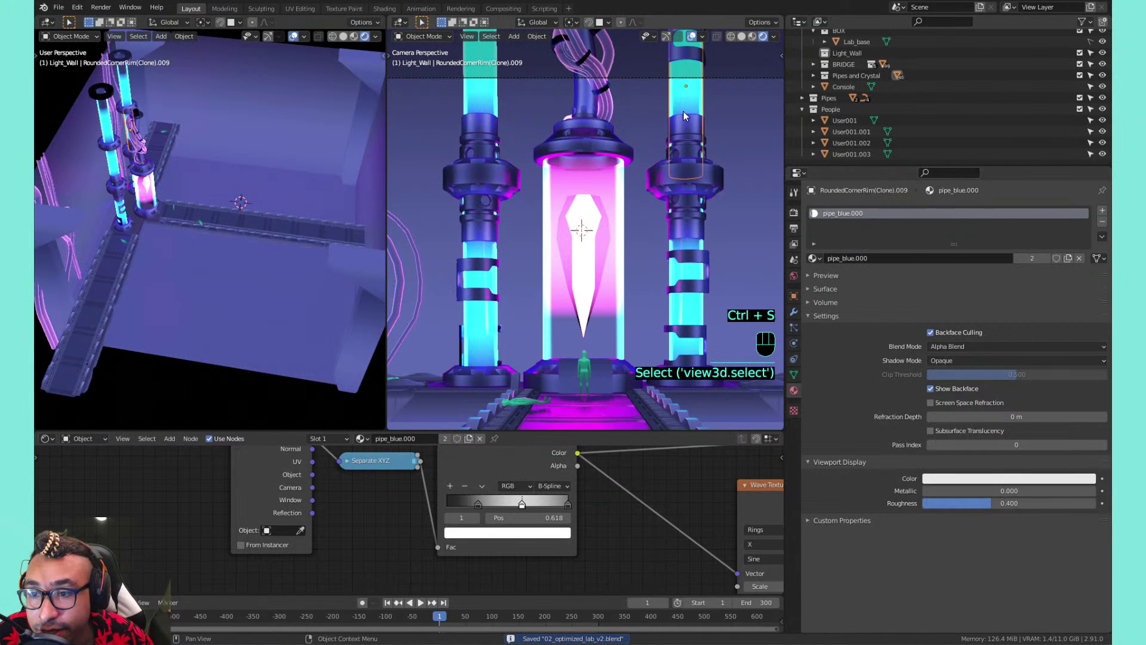
{"action": "left_click", "coordinate": [486, 112]}
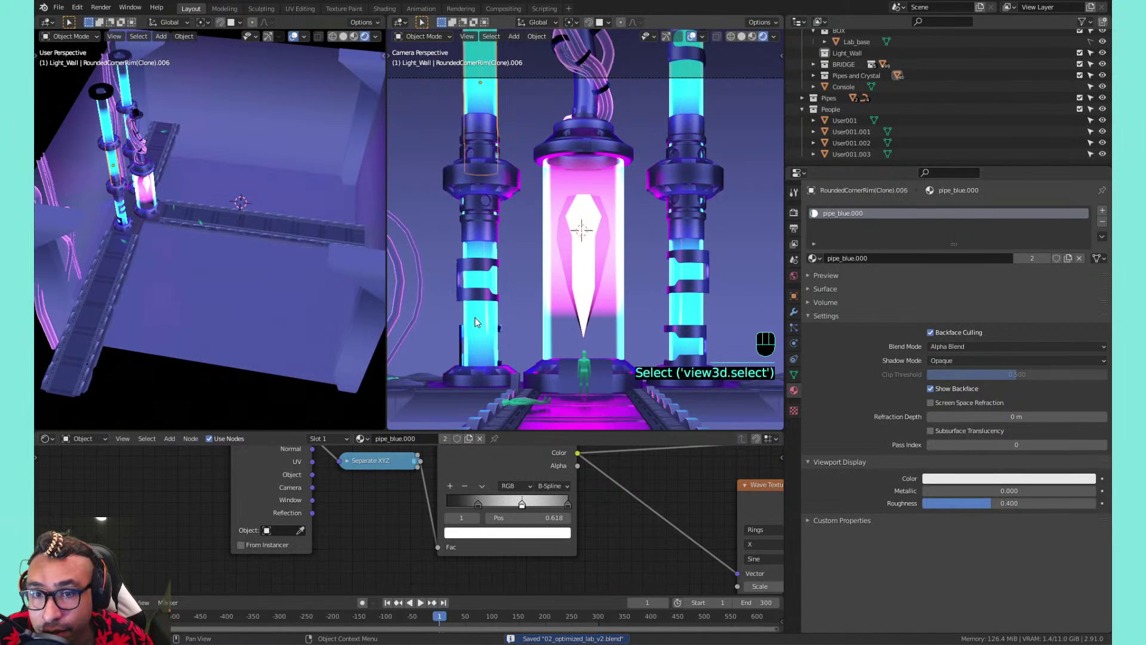
{"action": "left_click", "coordinate": [624, 253]}
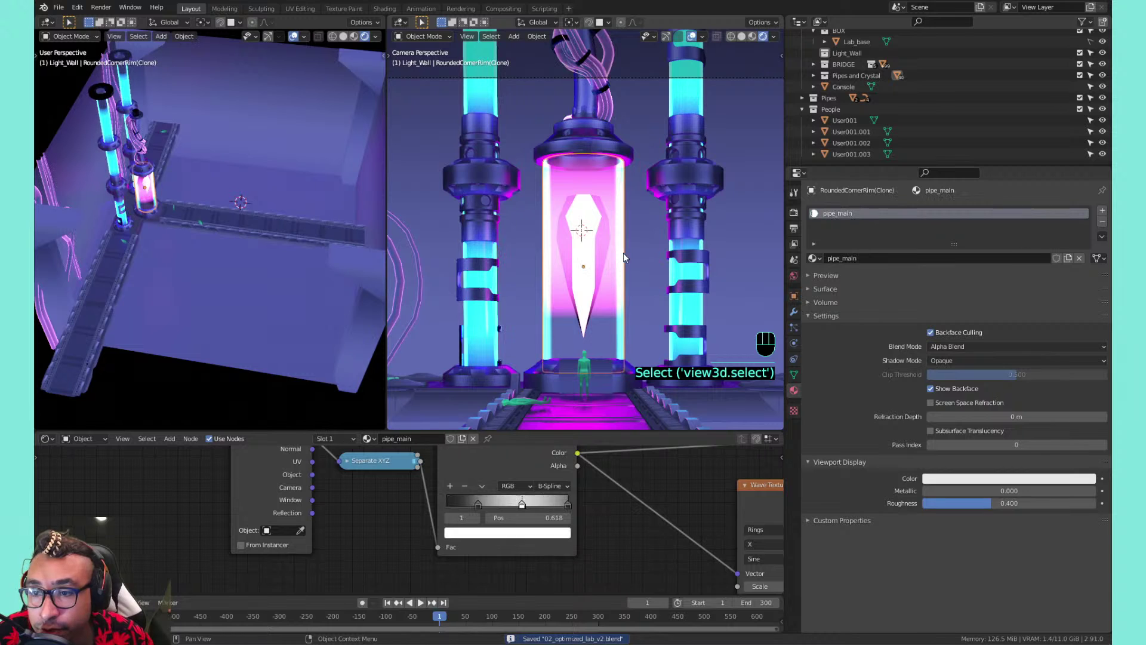
{"action": "left_click", "coordinate": [473, 503]}
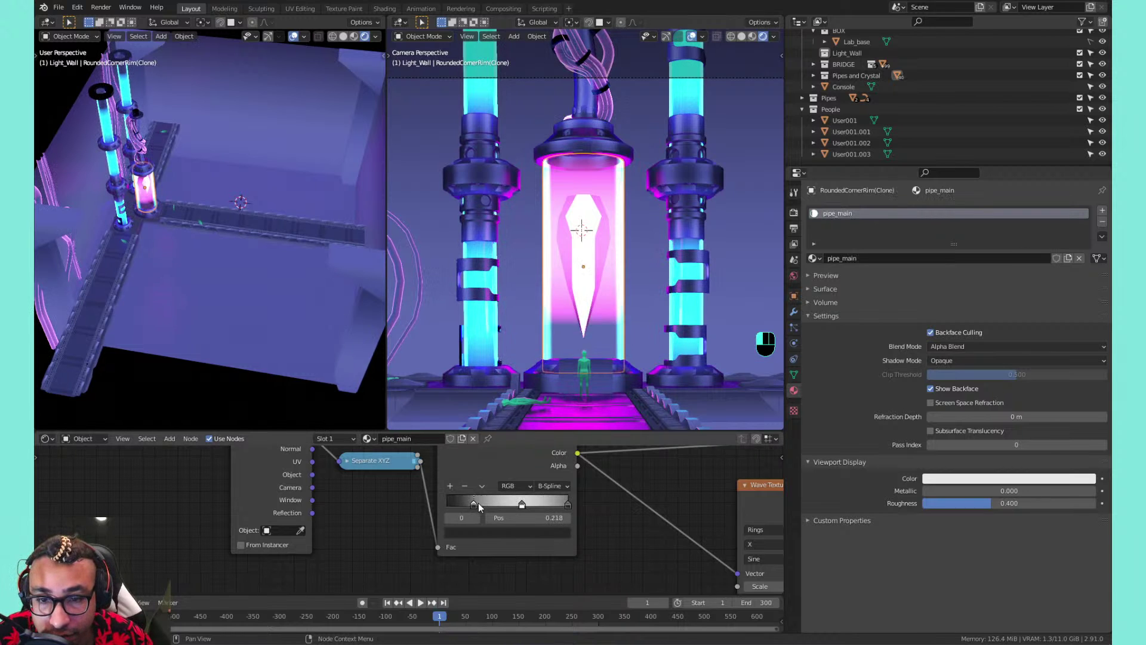
{"action": "left_click_drag", "start_coordinate": [478, 503], "coordinate": [449, 504]}
{"action": "left_click_drag", "start_coordinate": [521, 503], "coordinate": [475, 505]}
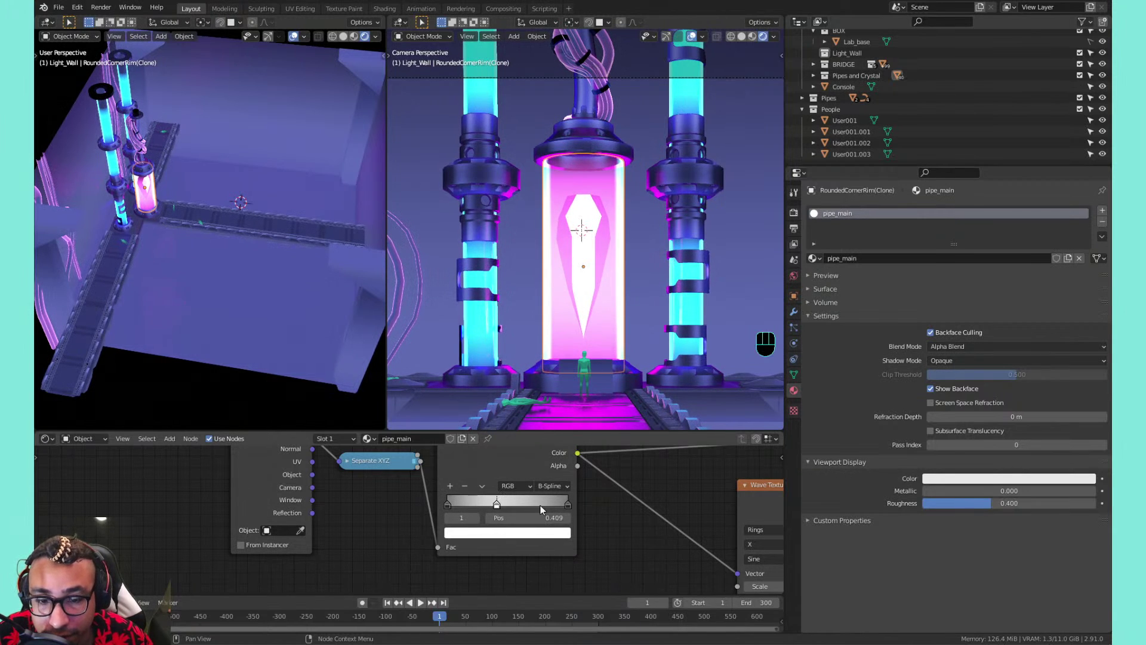
Try a different strength on the cyan Emission node of pipe_main, and undo the change
{"action": "scroll", "coordinate": [539, 505], "scroll_direction": "down", "scroll_amount": 5}
{"action": "scroll", "coordinate": [571, 536], "scroll_direction": "down", "scroll_amount": 2}
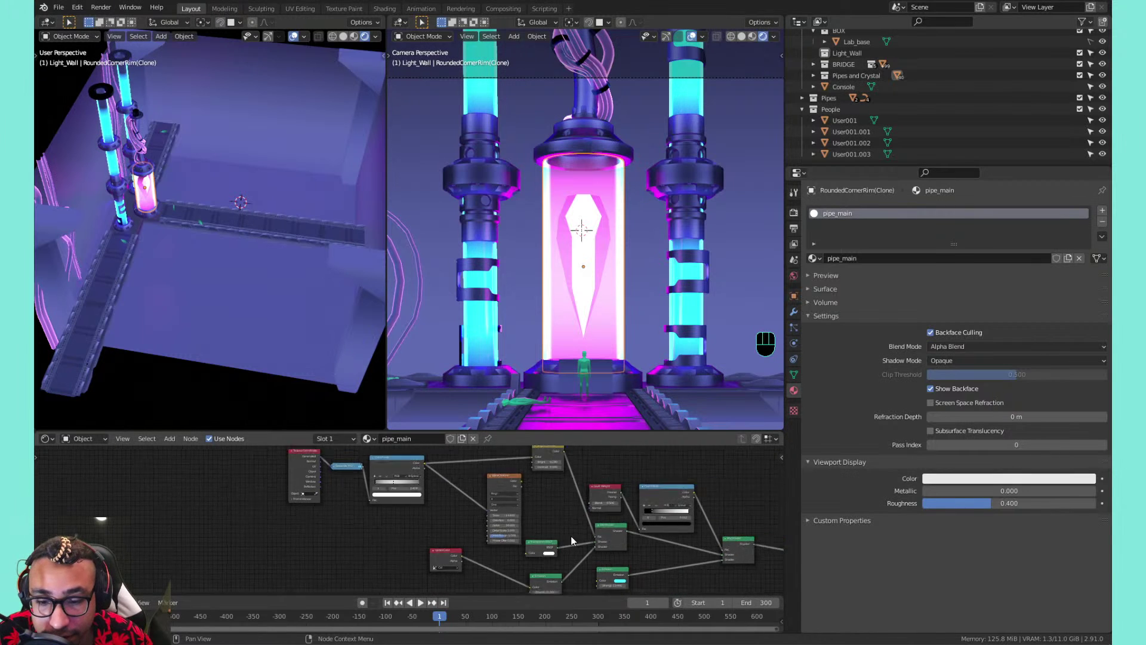
{"action": "middle_click_drag", "start_coordinate": [639, 532], "coordinate": [550, 493]}
{"action": "scroll", "coordinate": [519, 500], "scroll_direction": "up", "scroll_amount": 4}
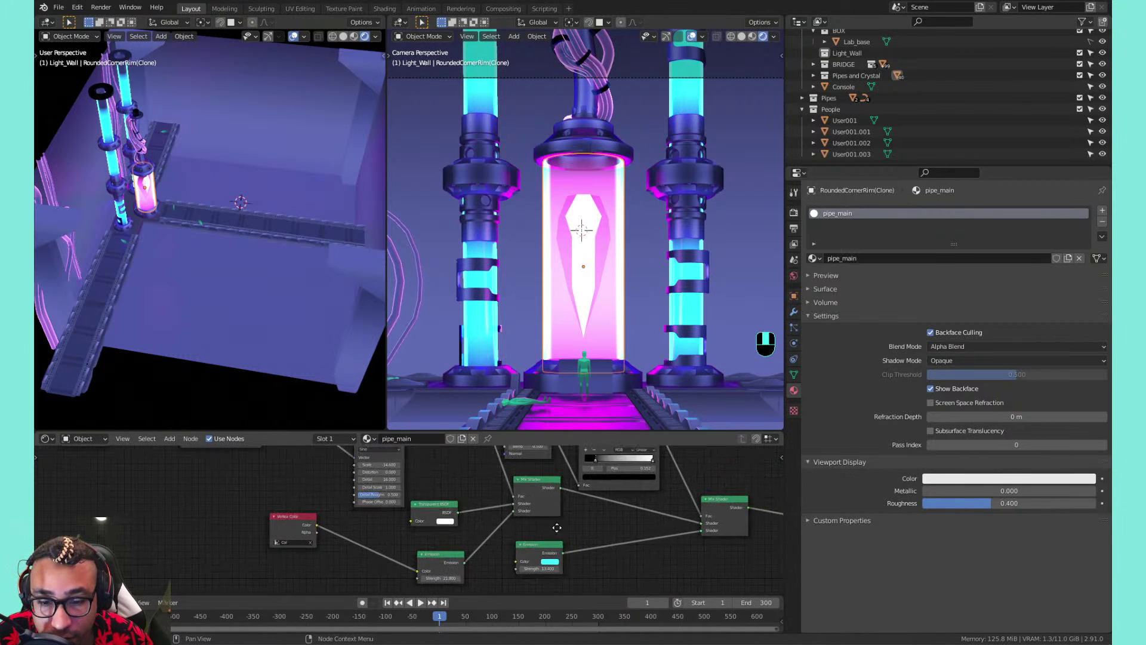
{"action": "middle_click_drag", "start_coordinate": [628, 535], "coordinate": [560, 486]}
{"action": "left_click_drag", "start_coordinate": [518, 541], "coordinate": [471, 541]}
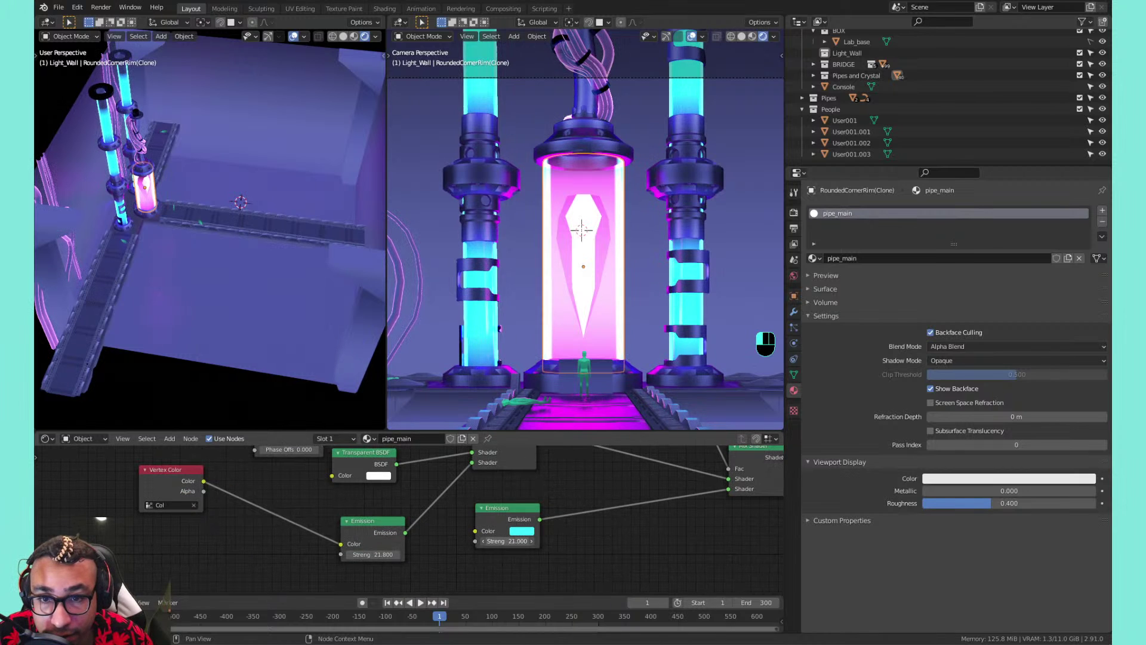
{"action": "key", "text": "ctrl+z"}
Look over the pipe_main node tree and move the Material Output node closer to the final Mix Shader
{"action": "scroll", "coordinate": [461, 468], "scroll_direction": "down", "scroll_amount": 1}
{"action": "middle_click_drag", "start_coordinate": [362, 456], "coordinate": [409, 498]}
{"action": "left_click_drag", "start_coordinate": [384, 456], "coordinate": [300, 472]}
{"action": "scroll", "coordinate": [409, 513], "scroll_direction": "down", "scroll_amount": 6}
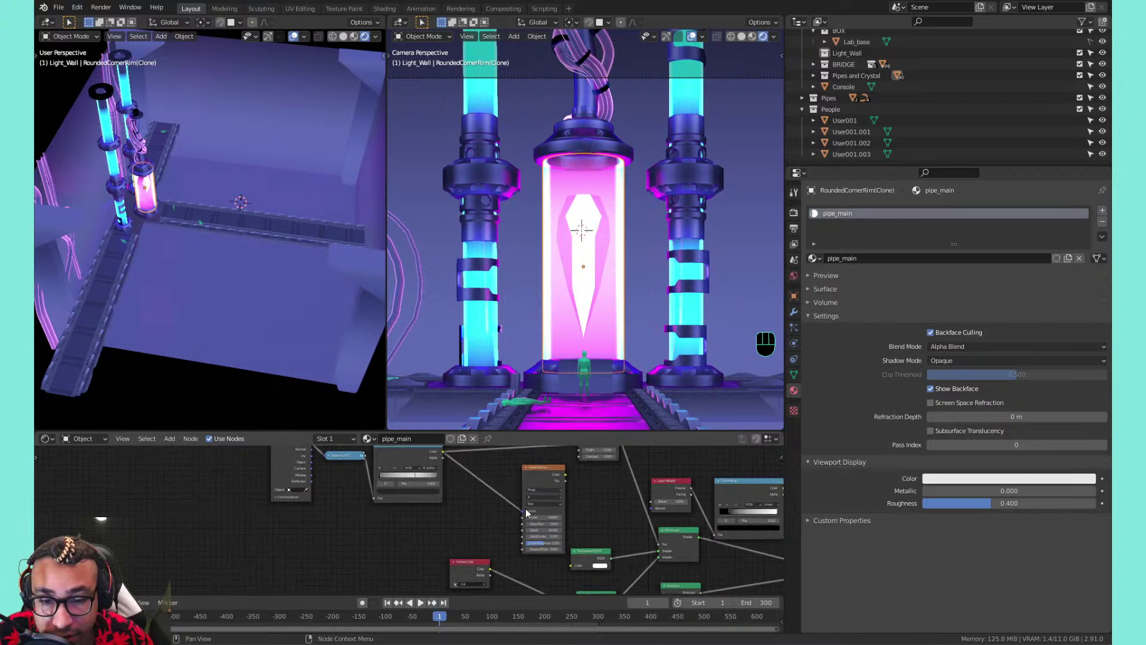
{"action": "middle_click_drag", "start_coordinate": [625, 524], "coordinate": [434, 501]}
{"action": "scroll", "coordinate": [508, 521], "scroll_direction": "up", "scroll_amount": 5}
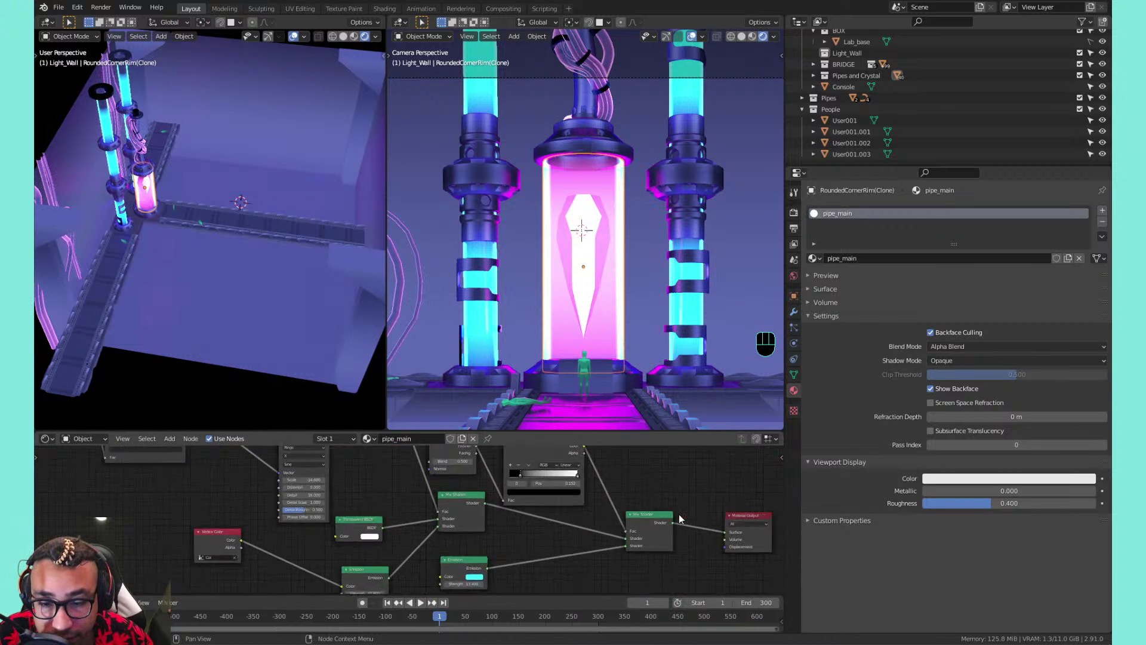
{"action": "middle_click_drag", "start_coordinate": [597, 518], "coordinate": [399, 505]}
{"action": "left_click_drag", "start_coordinate": [588, 500], "coordinate": [547, 493]}
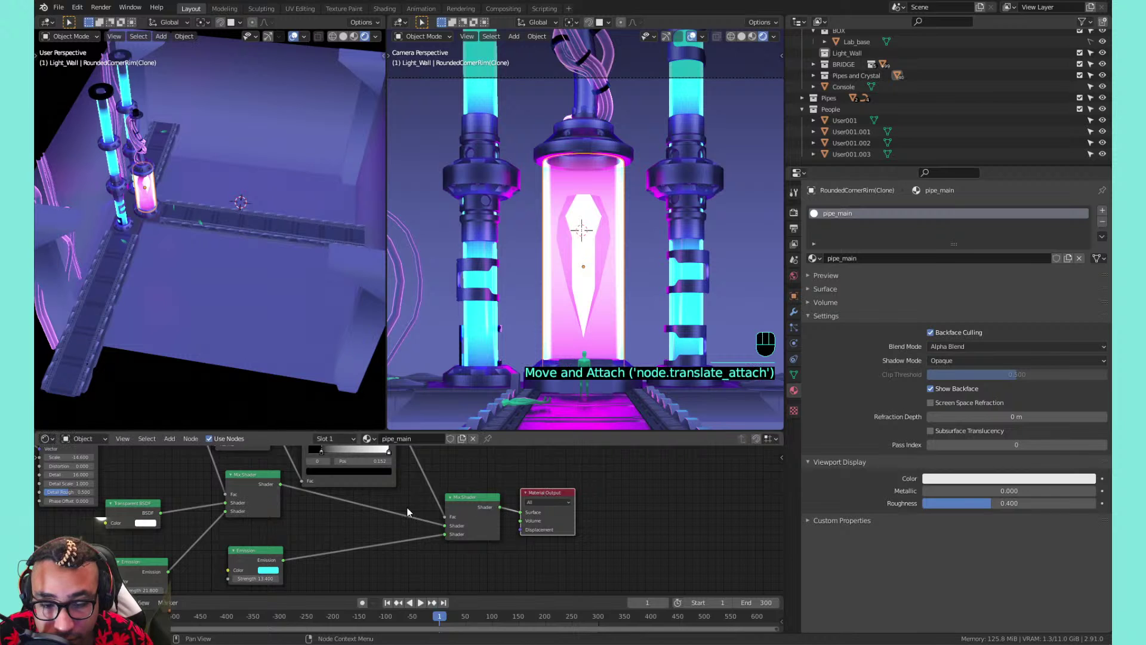
Try moving the dark stop on the ColorRamp fed by Layer Weight, undo the move and save the file
{"action": "scroll", "coordinate": [525, 534], "scroll_direction": "up", "scroll_amount": 3}
{"action": "middle_click_drag", "start_coordinate": [407, 510], "coordinate": [503, 546]}
{"action": "middle_click_drag", "start_coordinate": [453, 471], "coordinate": [524, 519]}
{"action": "mouse_move", "coordinate": [524, 519]}
{"action": "left_mouse_down"}
{"action": "mouse_move", "coordinate": [569, 517]}
{"action": "mouse_move", "coordinate": [493, 511]}
{"action": "mouse_move", "coordinate": [510, 510]}
{"action": "left_mouse_up"}
{"action": "key", "text": "ctrl+z"}
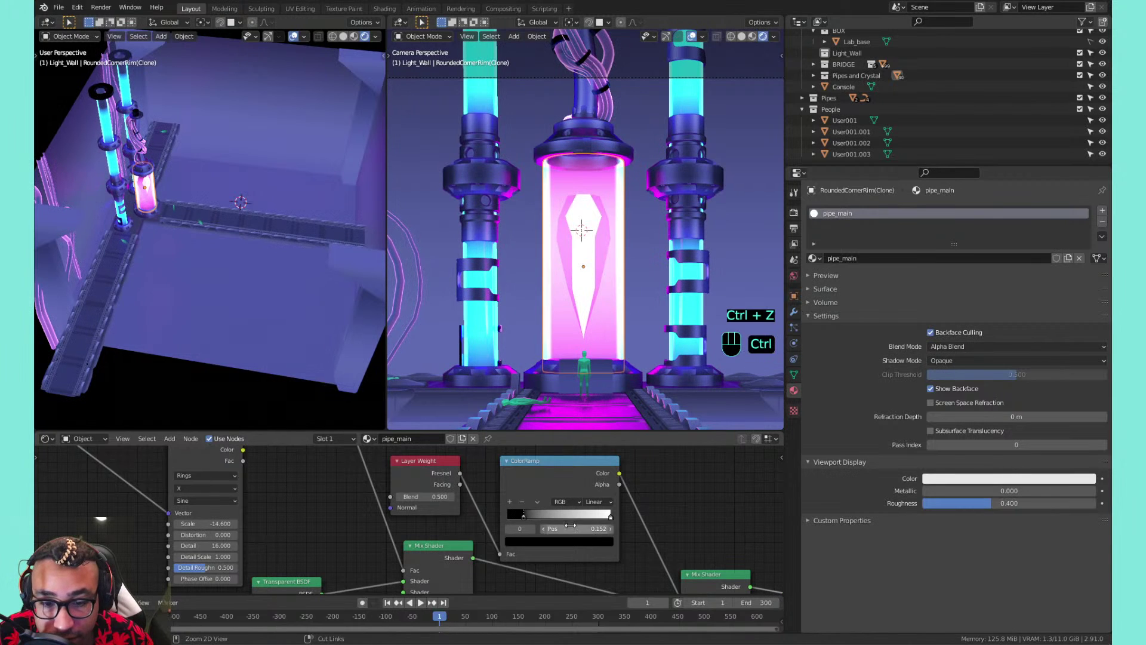
{"action": "key", "text": "ctrl+s"}
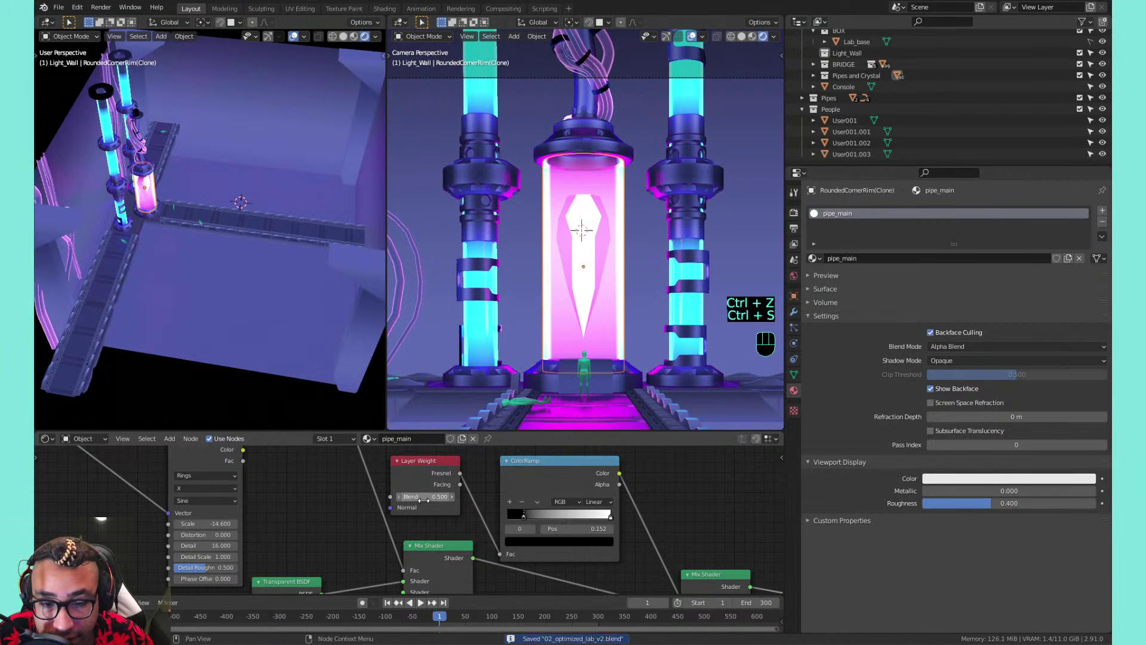
Move the Vertex Color node aside and insert a Hue Saturation Value node between it and its Emission node
{"action": "middle_click_drag", "start_coordinate": [465, 521], "coordinate": [517, 438]}
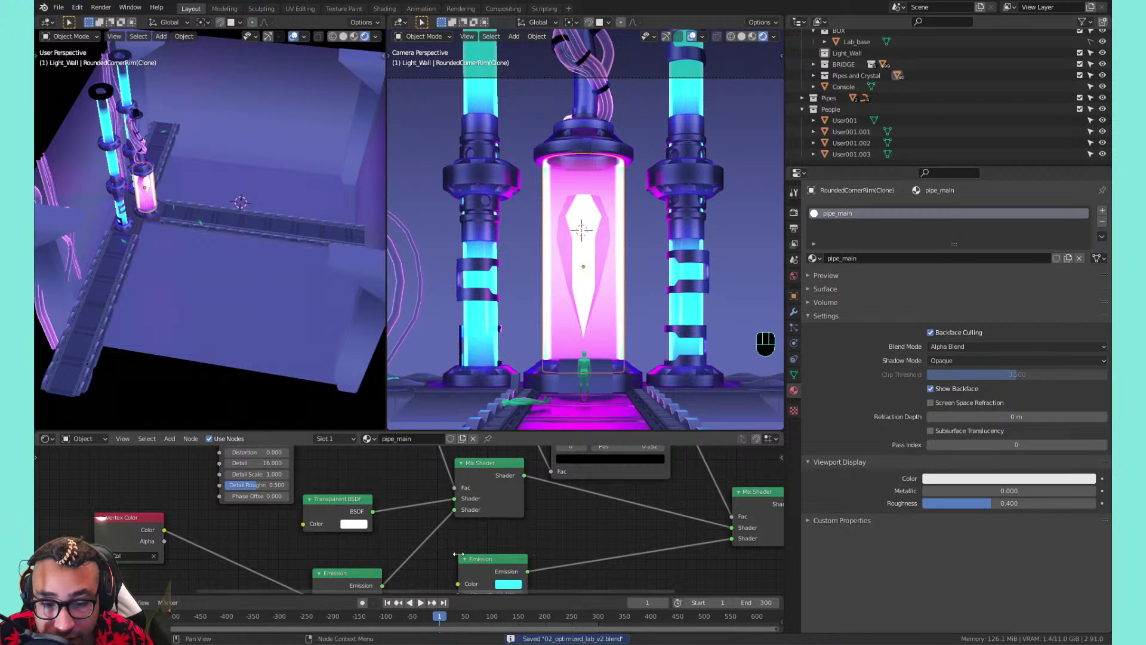
{"action": "middle_click_drag", "start_coordinate": [487, 537], "coordinate": [596, 494]}
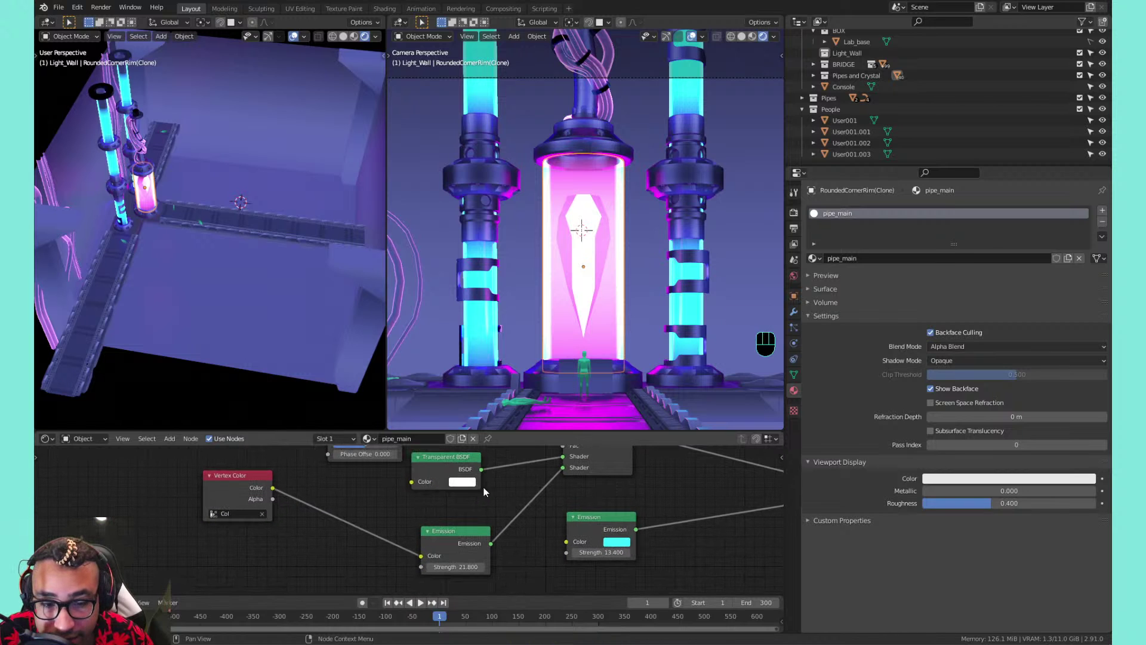
{"action": "middle_click_drag", "start_coordinate": [288, 526], "coordinate": [450, 537]}
{"action": "left_click_drag", "start_coordinate": [396, 489], "coordinate": [289, 515]}
{"action": "key", "text": "shift+a"}
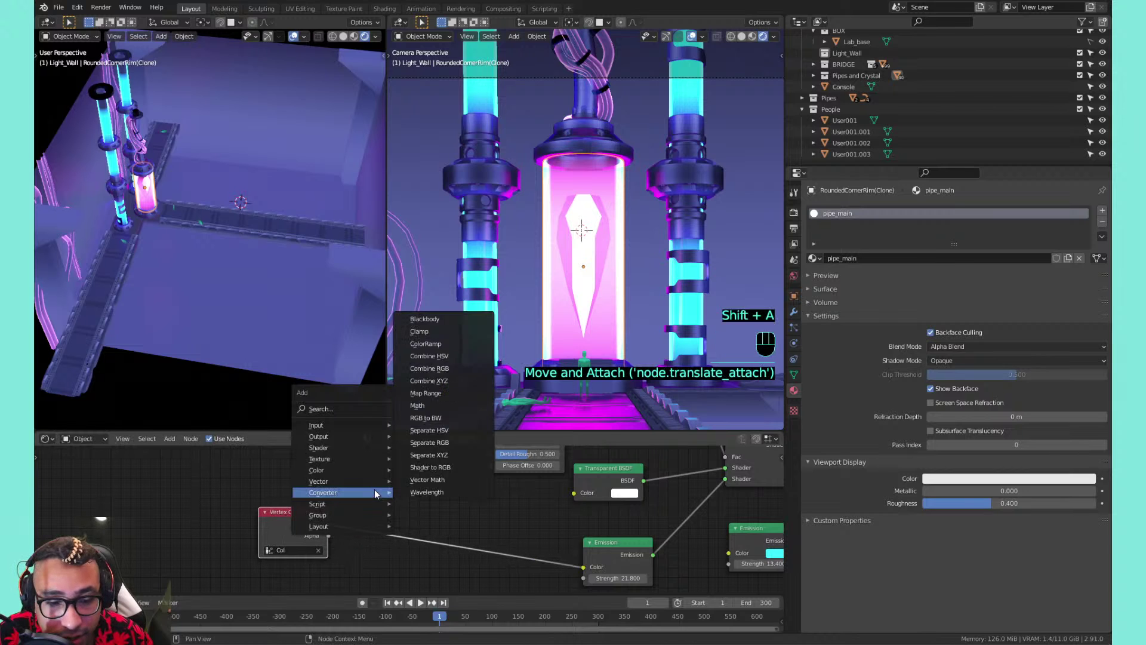
{"action": "mouse_move", "coordinate": [359, 470]}
{"action": "left_click", "coordinate": [421, 495]}
{"action": "left_click", "coordinate": [418, 504]}
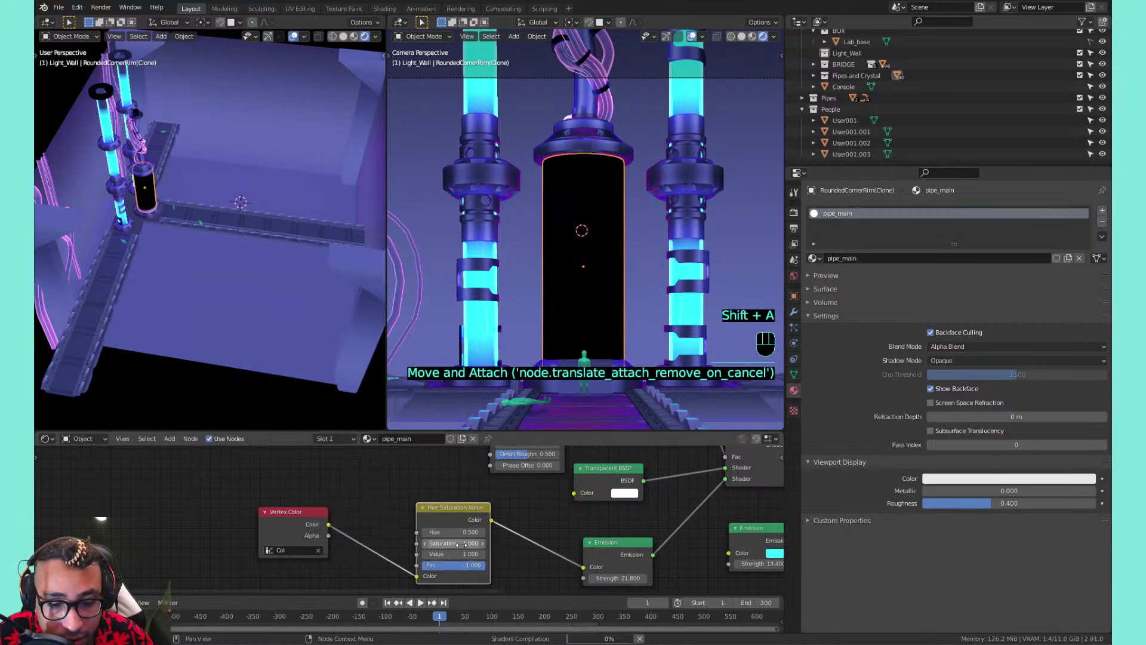
Test adjusting the Hue Saturation Value node's settings, and undo back to the node's insertion
{"action": "mouse_move", "coordinate": [454, 532]}
{"action": "left_mouse_down", "text": "shift"}
{"action": "mouse_move", "coordinate": [468, 532]}
{"action": "mouse_move", "coordinate": [429, 532]}
{"action": "mouse_move", "coordinate": [448, 532]}
{"action": "mouse_move", "coordinate": [449, 555]}
{"action": "mouse_move", "coordinate": [461, 554]}
{"action": "mouse_move", "coordinate": [395, 554]}
{"action": "mouse_move", "coordinate": [479, 543]}
{"action": "mouse_move", "coordinate": [456, 544]}
{"action": "left_mouse_up", "text": "shift"}
{"action": "key", "text": "ctrl+z"}
{"action": "key", "text": "ctrl+z"}
{"action": "key", "text": "ctrl+z"}
{"action": "key", "text": "ctrl+z"}
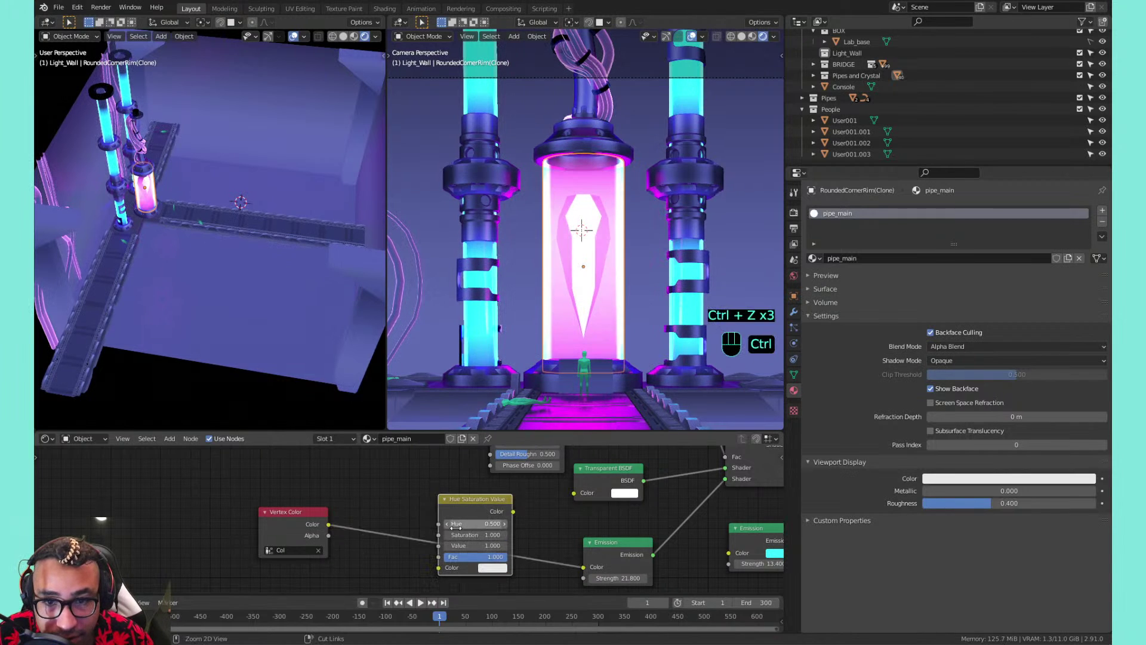
Delete the Hue Saturation Value node, move the Vertex Color node back near its Emission node and save the file
{"action": "left_click", "coordinate": [463, 511]}
{"action": "key", "text": "x"}
{"action": "left_click_drag", "start_coordinate": [298, 517], "coordinate": [440, 520]}
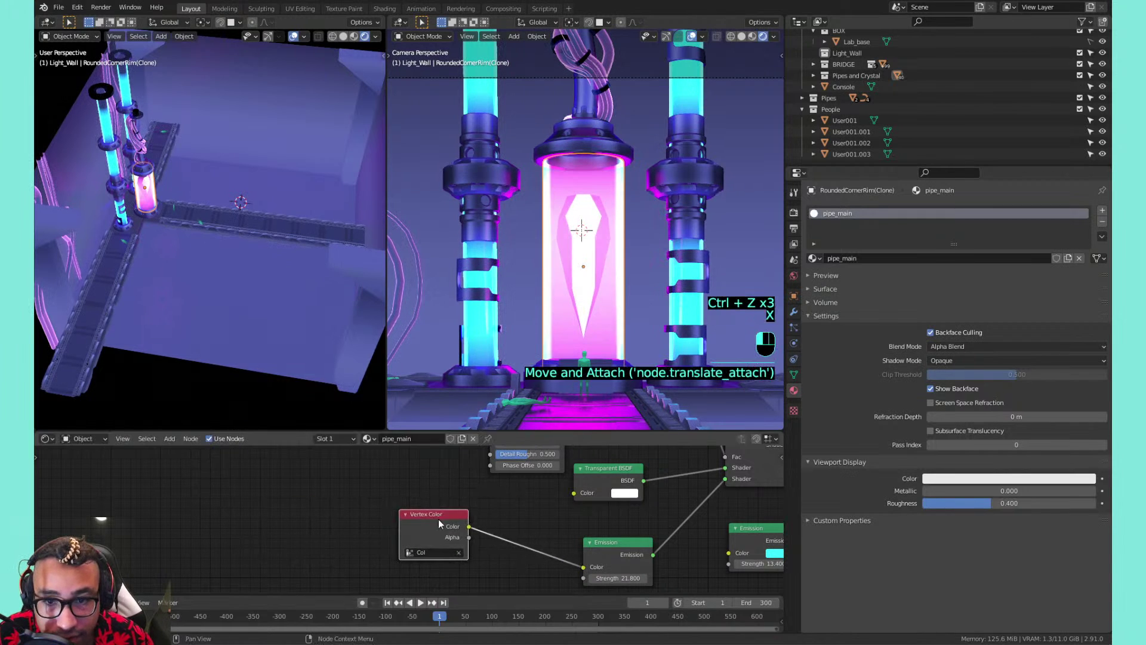
{"action": "key", "text": "ctrl+s"}
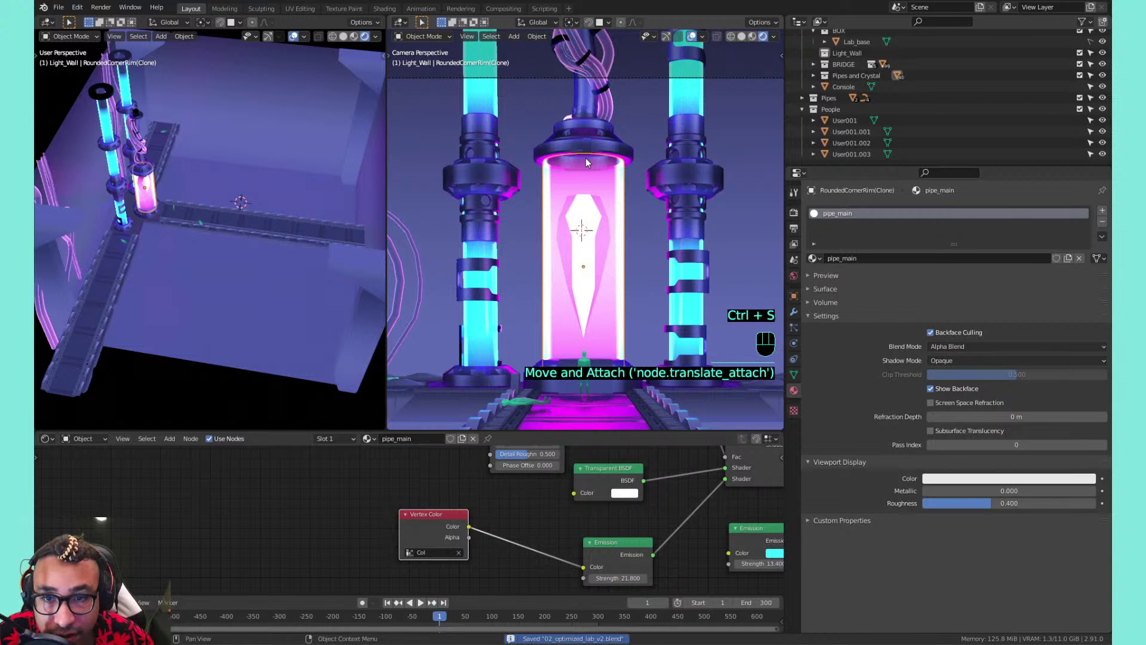
Inspect the central crystal tube up close and within the whole camera view
{"action": "scroll", "coordinate": [596, 99], "scroll_direction": "up", "scroll_amount": 3}
{"action": "middle_click_drag", "start_coordinate": [597, 99], "coordinate": [580, 177], "text": "shift"}
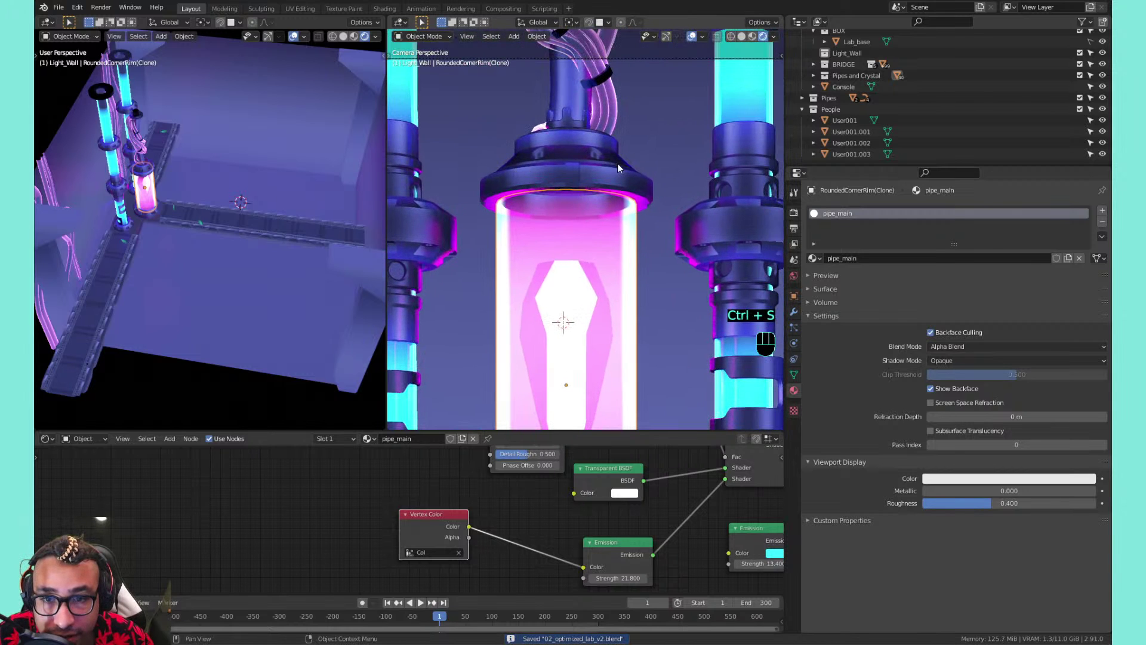
{"action": "scroll", "coordinate": [618, 163], "scroll_direction": "down", "scroll_amount": 6}
{"action": "middle_click_drag", "start_coordinate": [597, 251], "coordinate": [574, 194], "text": "shift"}
{"action": "scroll", "coordinate": [574, 195], "scroll_direction": "down", "scroll_amount": 2}
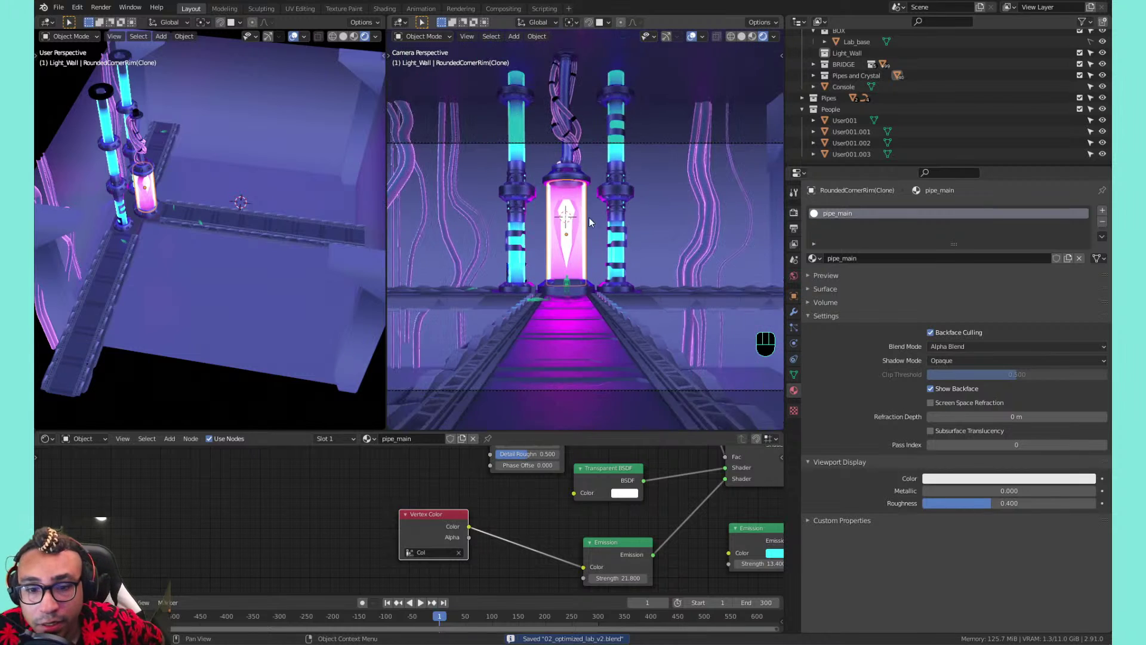
{"action": "middle_click_drag", "start_coordinate": [595, 299], "coordinate": [594, 247], "text": "shift"}
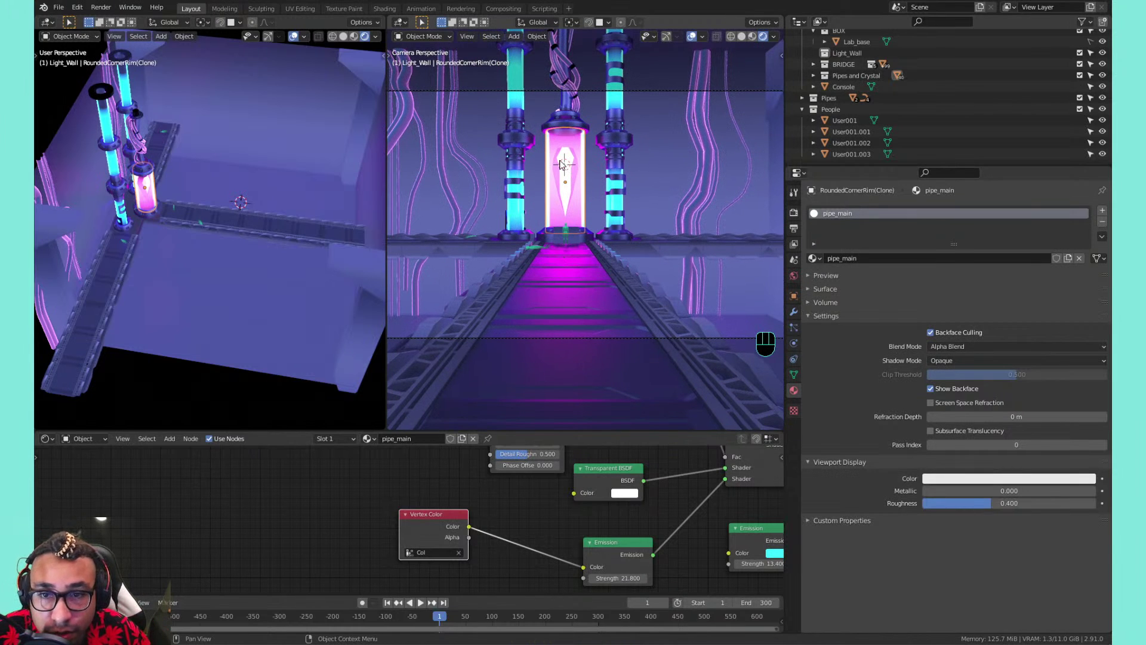
{"action": "middle_click_drag", "start_coordinate": [561, 165], "coordinate": [591, 250], "text": "shift"}
Try the Pipe_main_sides material on the back wall pipes and undo the assignment
{"action": "left_click", "coordinate": [731, 211]}
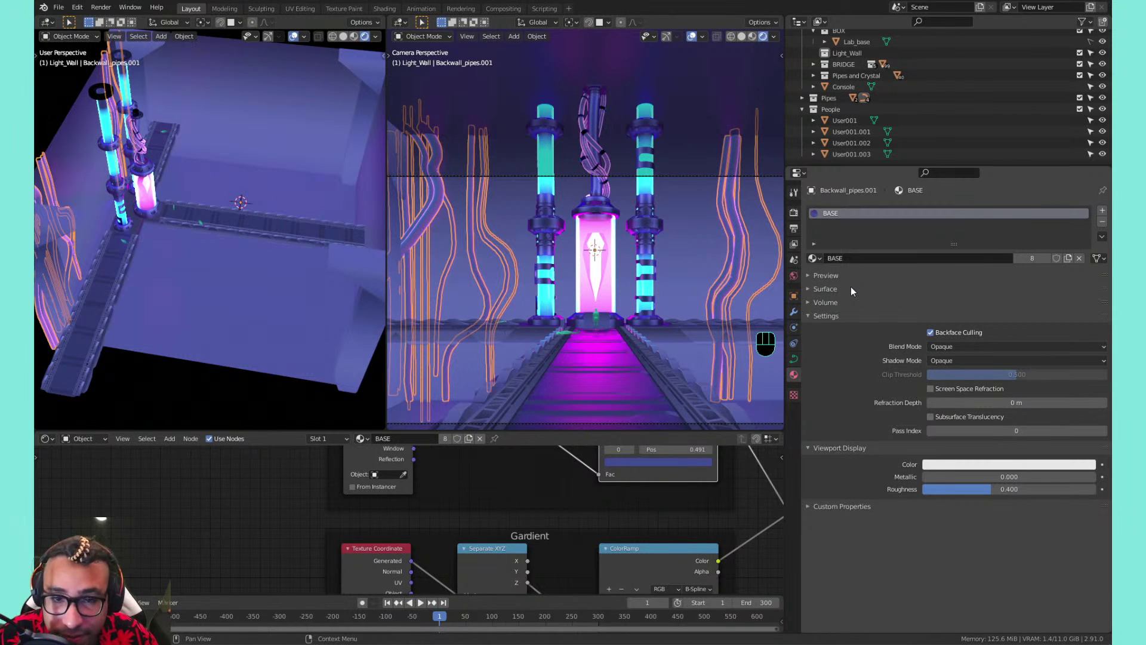
{"action": "left_click", "coordinate": [820, 259]}
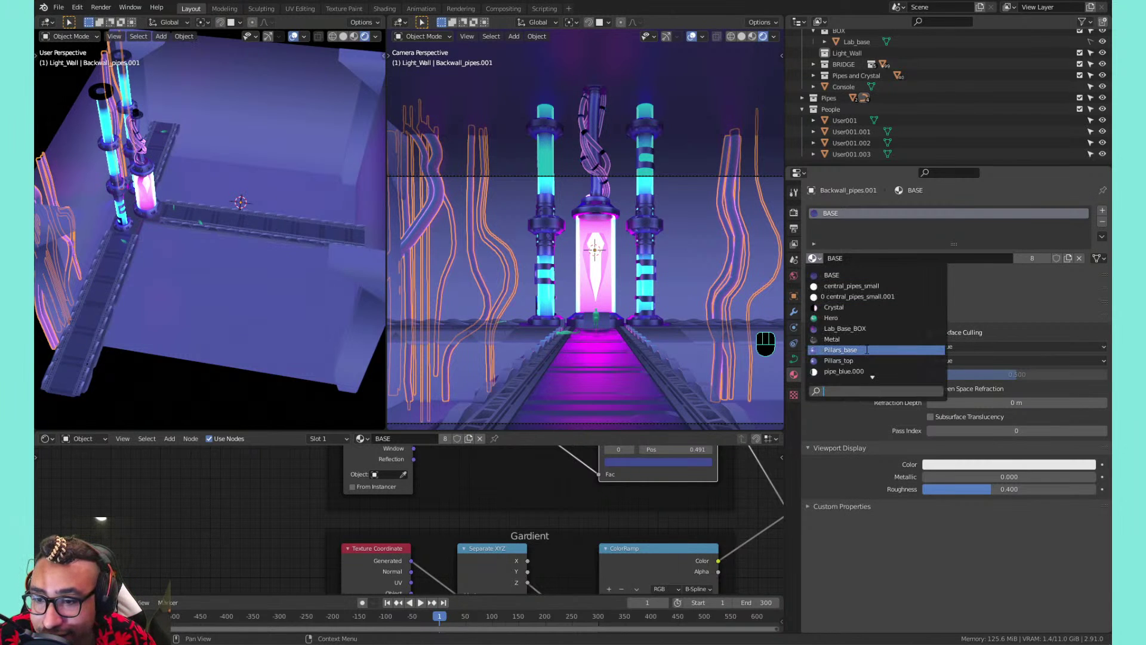
{"action": "scroll", "coordinate": [867, 348], "scroll_direction": "down", "scroll_amount": 10}
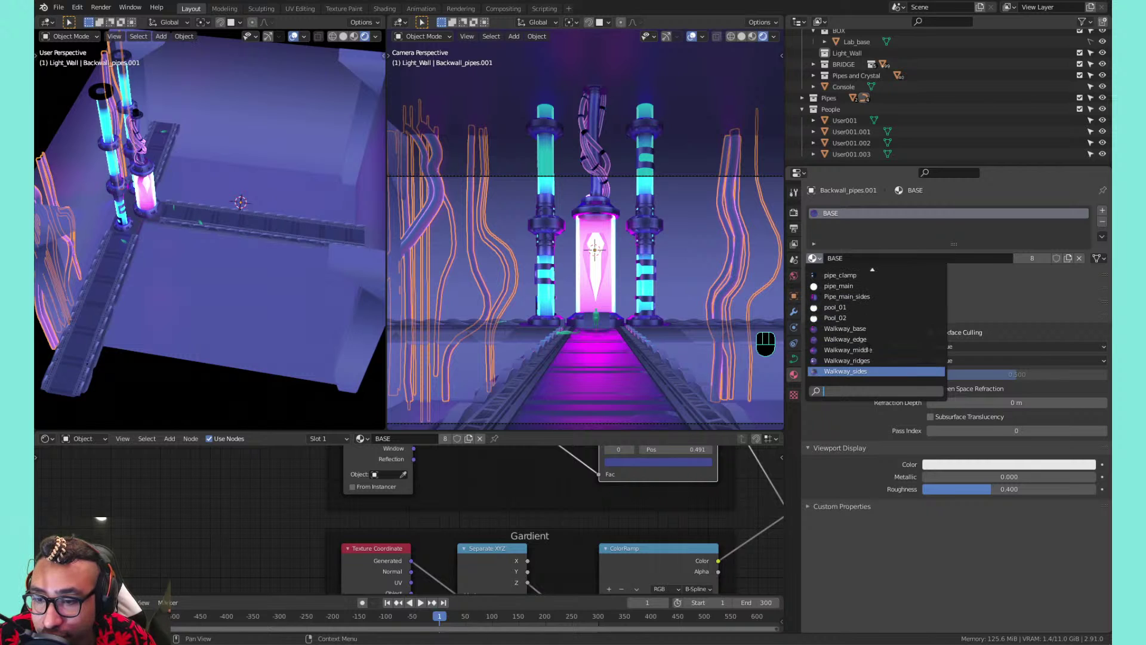
{"action": "left_click", "coordinate": [873, 297]}
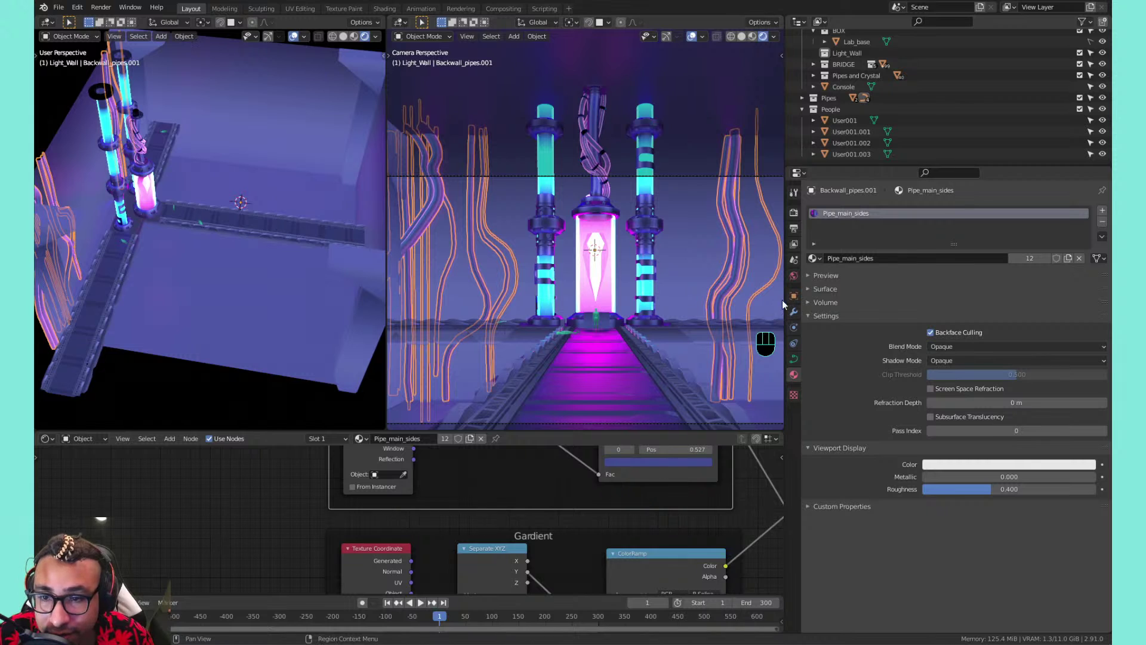
{"action": "key", "text": "ctrl+z"}
Assign the existing Lab_Base_BOX material to the back wall pipes and check how they blend with the wall
{"action": "left_click", "coordinate": [812, 258]}
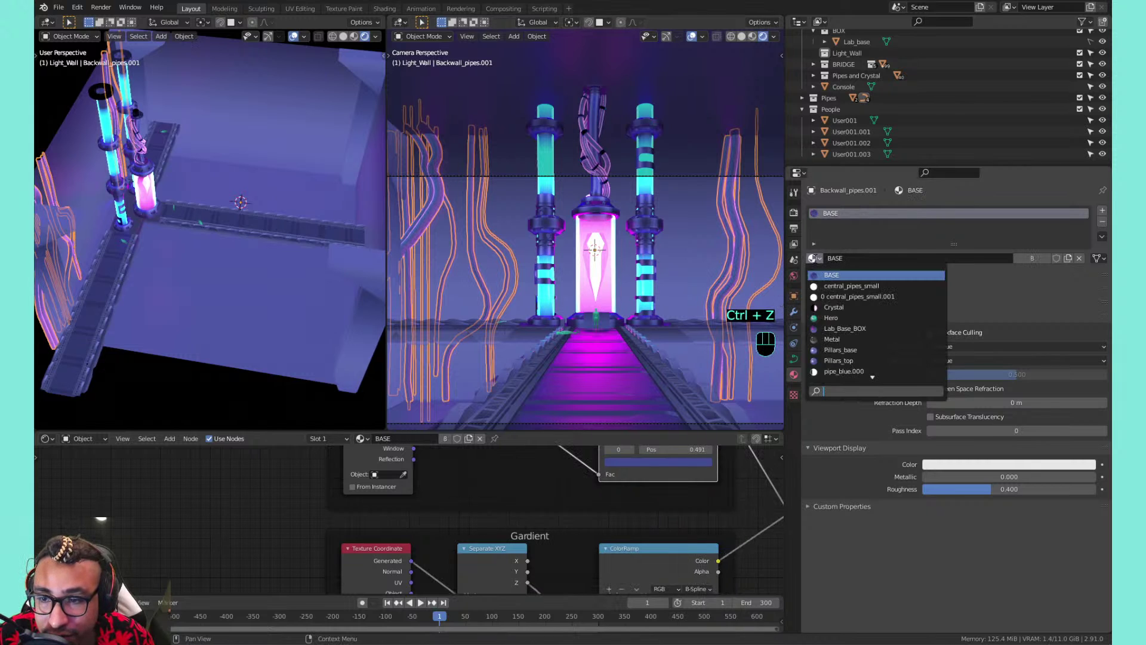
{"action": "left_click", "coordinate": [841, 329]}
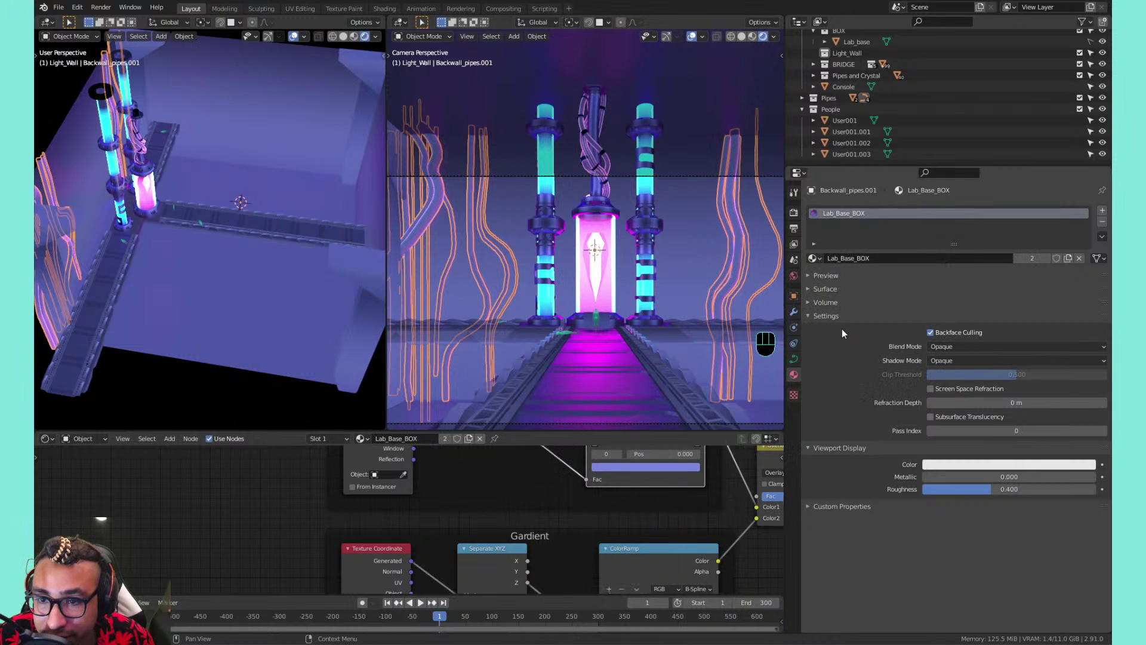
{"action": "left_click", "coordinate": [672, 229]}
{"action": "left_click", "coordinate": [737, 230]}
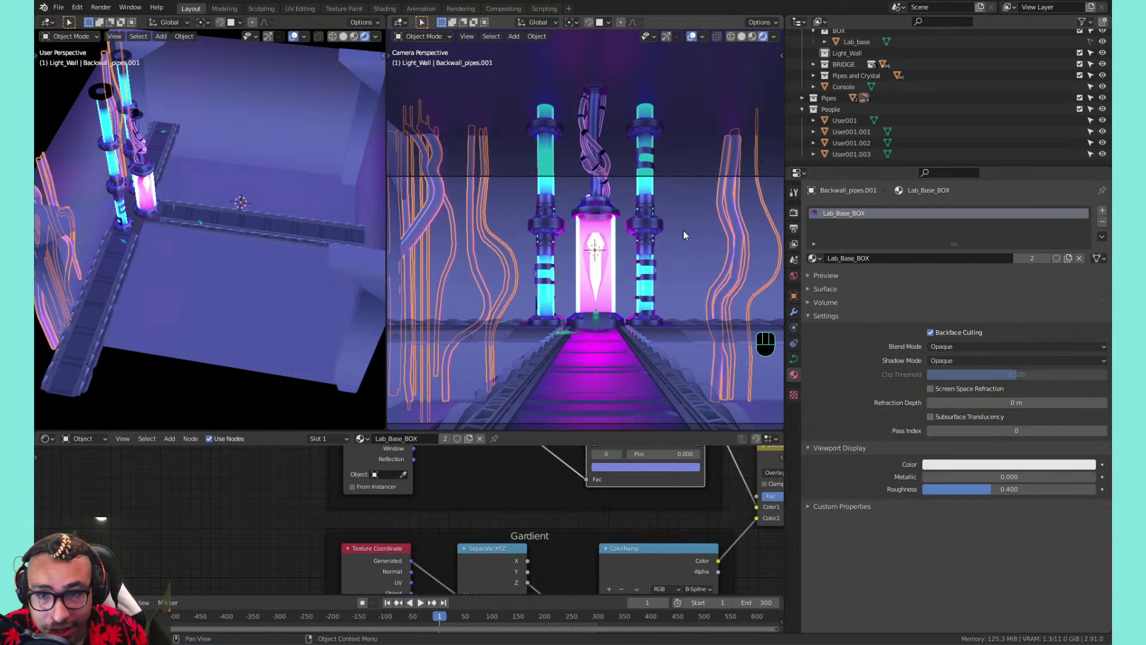
Check which material the pillar rings use and assign Pipe_main_sides to the clamps on the small pipes above the central tube
{"action": "left_click", "coordinate": [627, 229]}
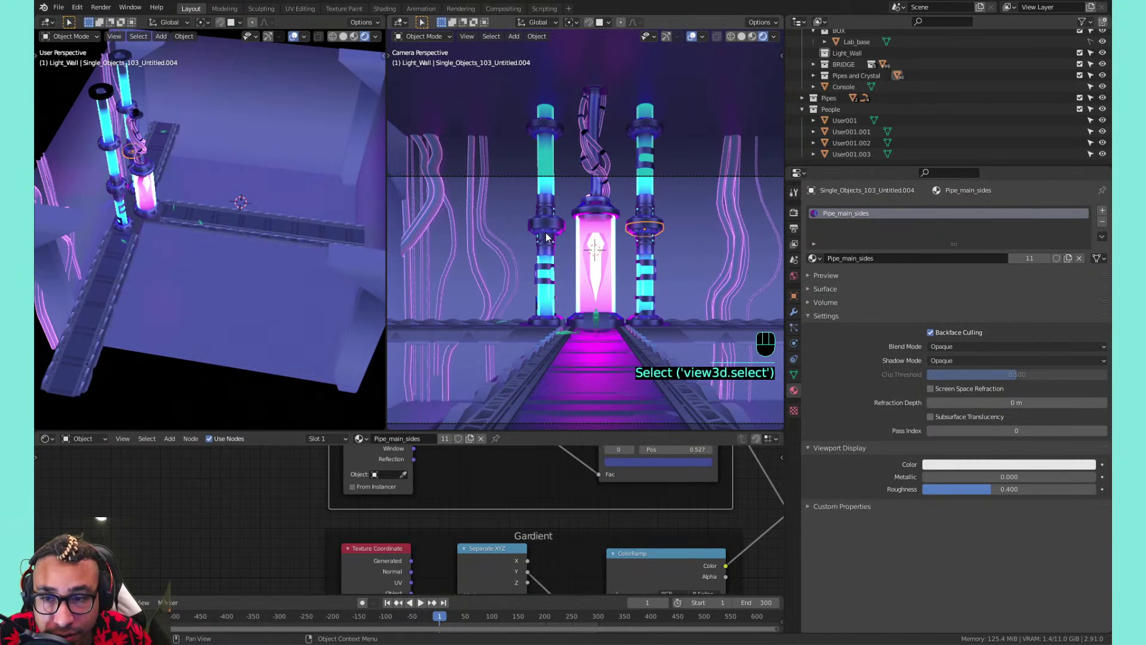
{"action": "middle_click_drag", "start_coordinate": [545, 222], "coordinate": [541, 421], "text": "shift"}
{"action": "scroll", "coordinate": [535, 239], "scroll_direction": "up", "scroll_amount": 2}
{"action": "scroll", "coordinate": [549, 299], "scroll_direction": "up", "scroll_amount": 4}
{"action": "scroll", "coordinate": [552, 257], "scroll_direction": "down", "scroll_amount": 4}
{"action": "middle_click_drag", "start_coordinate": [554, 240], "coordinate": [548, 193]}
{"action": "scroll", "coordinate": [549, 193], "scroll_direction": "up", "scroll_amount": 4}
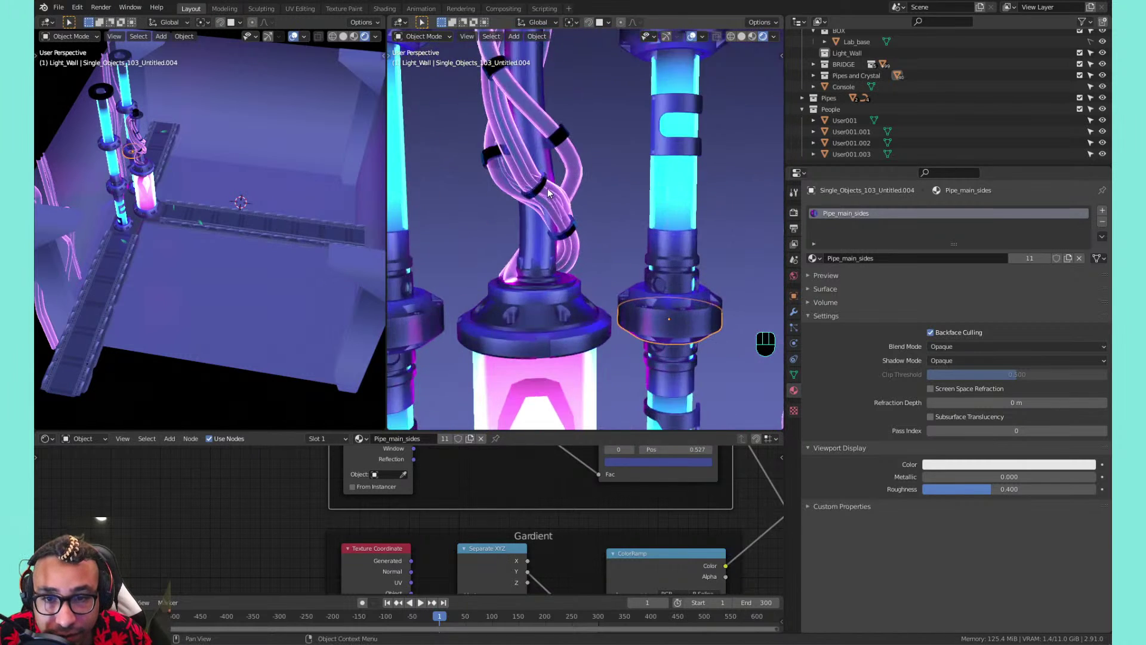
{"action": "scroll", "coordinate": [548, 193], "scroll_direction": "down", "scroll_amount": 3}
{"action": "left_click", "coordinate": [627, 281]}
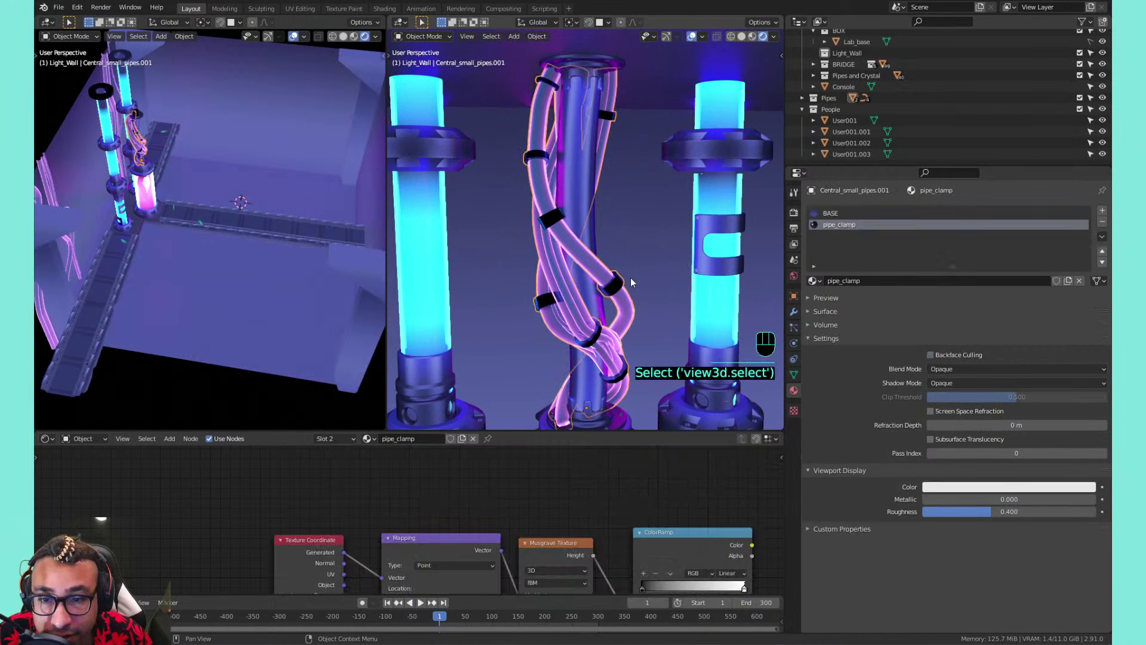
{"action": "left_click", "coordinate": [815, 281]}
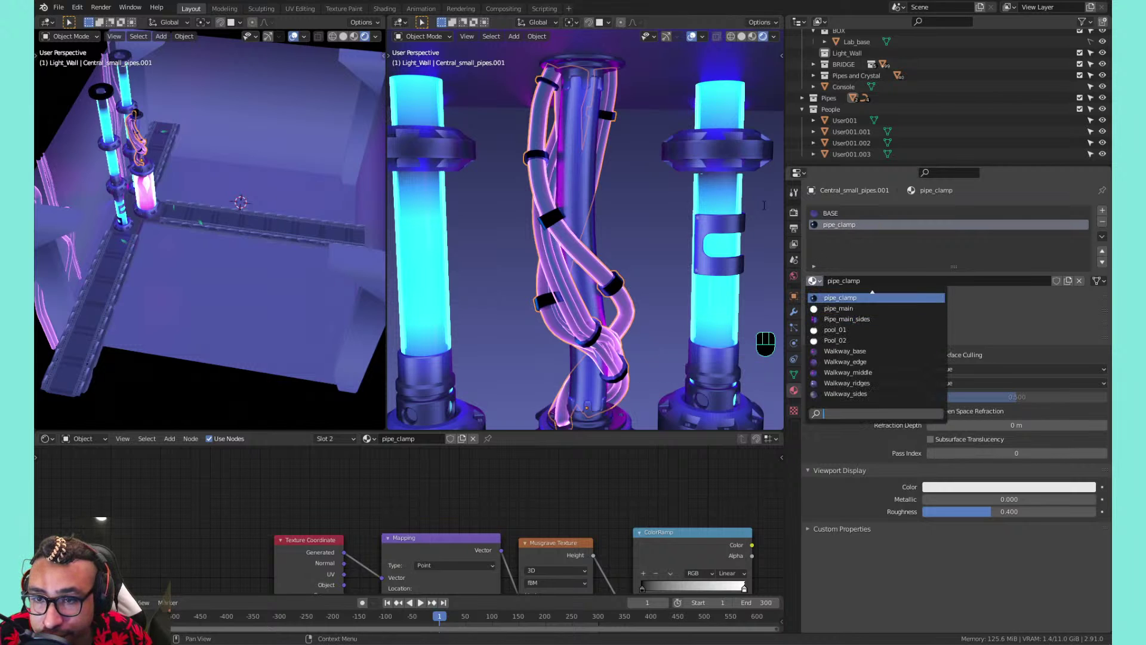
{"action": "left_click", "coordinate": [712, 146]}
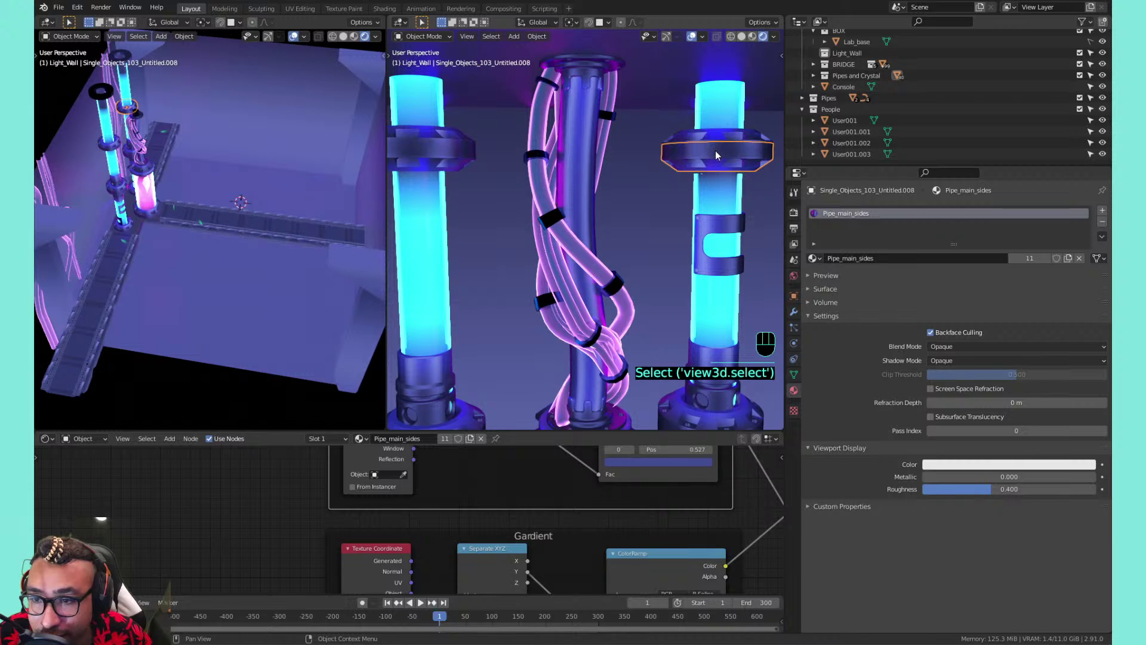
{"action": "left_click", "coordinate": [619, 289]}
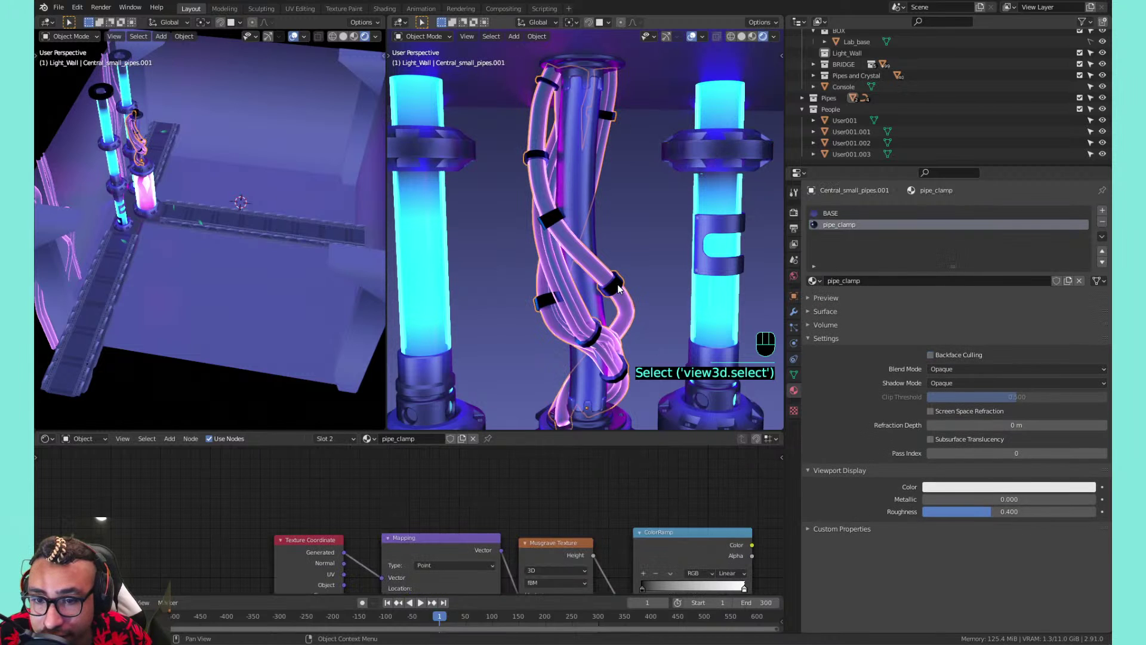
{"action": "left_click", "coordinate": [815, 281]}
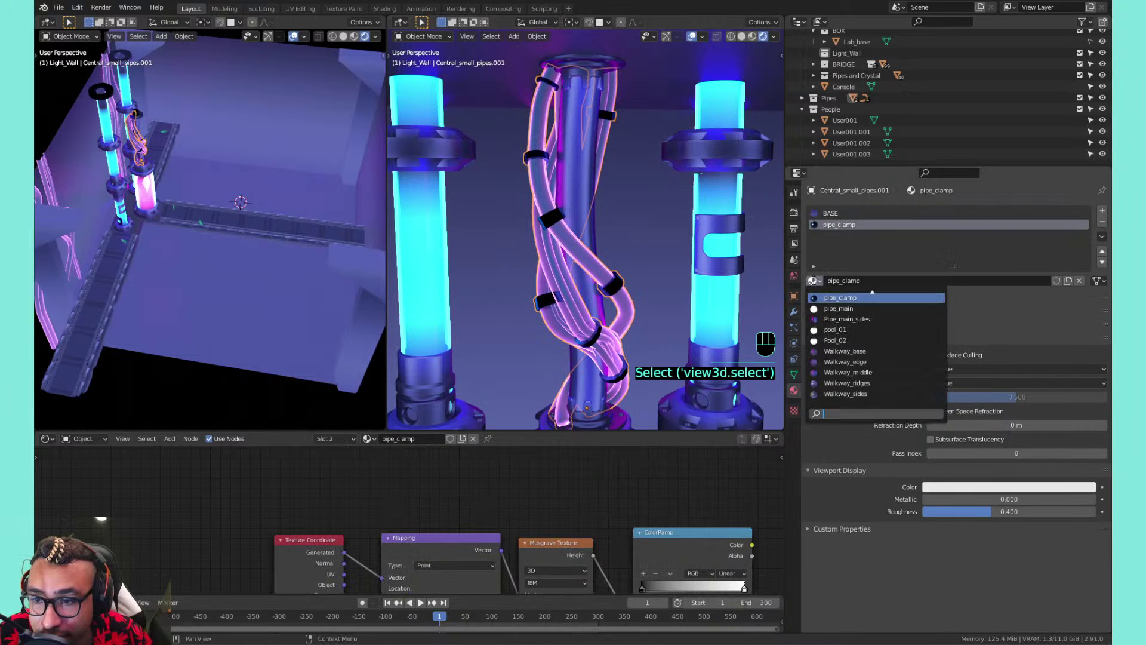
{"action": "left_click", "coordinate": [871, 319]}
Isolate the central small pipes, turn off Backface Culling for the Pipe_main_sides material, and return to the full scene
{"action": "scroll", "coordinate": [565, 298], "scroll_direction": "up", "scroll_amount": 5}
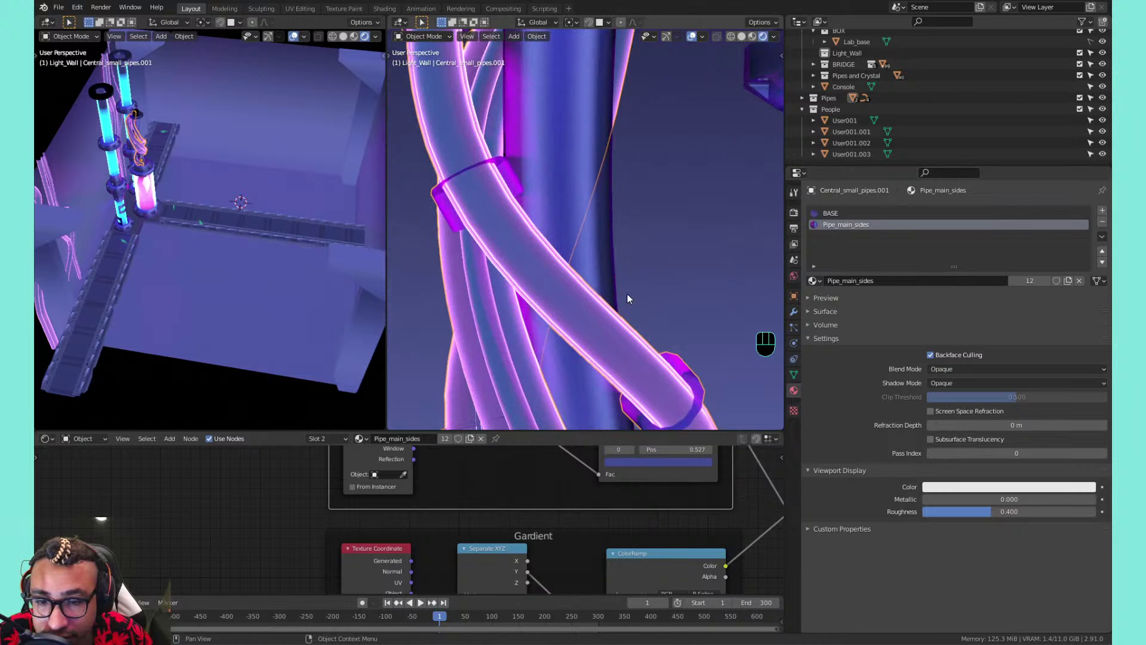
{"action": "scroll", "coordinate": [678, 307], "scroll_direction": "down", "scroll_amount": 1}
{"action": "middle_click_drag", "start_coordinate": [679, 307], "coordinate": [657, 248], "text": "shift"}
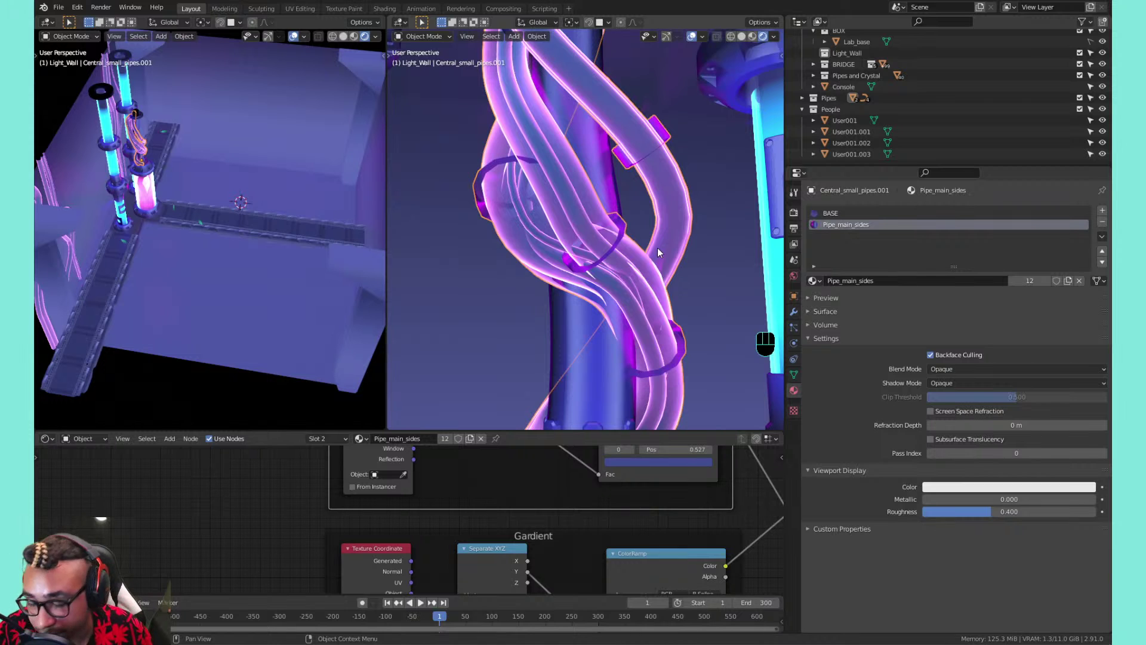
{"action": "key", "text": "KP_Decimal"}
{"action": "scroll", "coordinate": [657, 248], "scroll_direction": "up", "scroll_amount": 6}
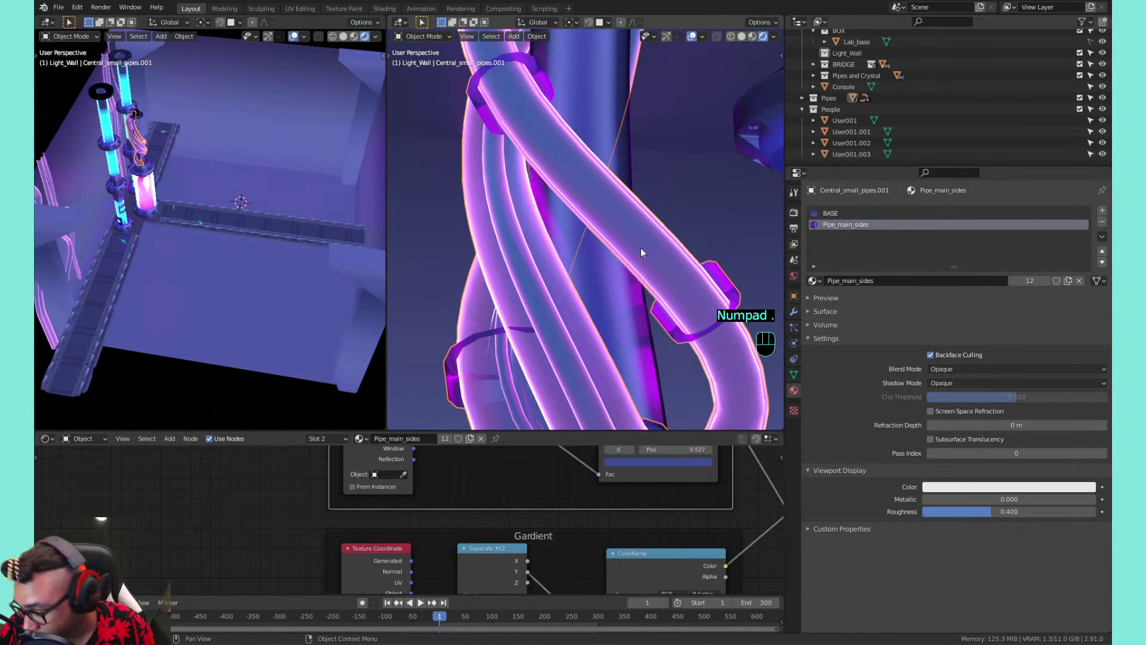
{"action": "key", "text": "KP_Divide"}
{"action": "scroll", "coordinate": [642, 252], "scroll_direction": "up", "scroll_amount": 6}
{"action": "scroll", "coordinate": [640, 248], "scroll_direction": "up", "scroll_amount": 2}
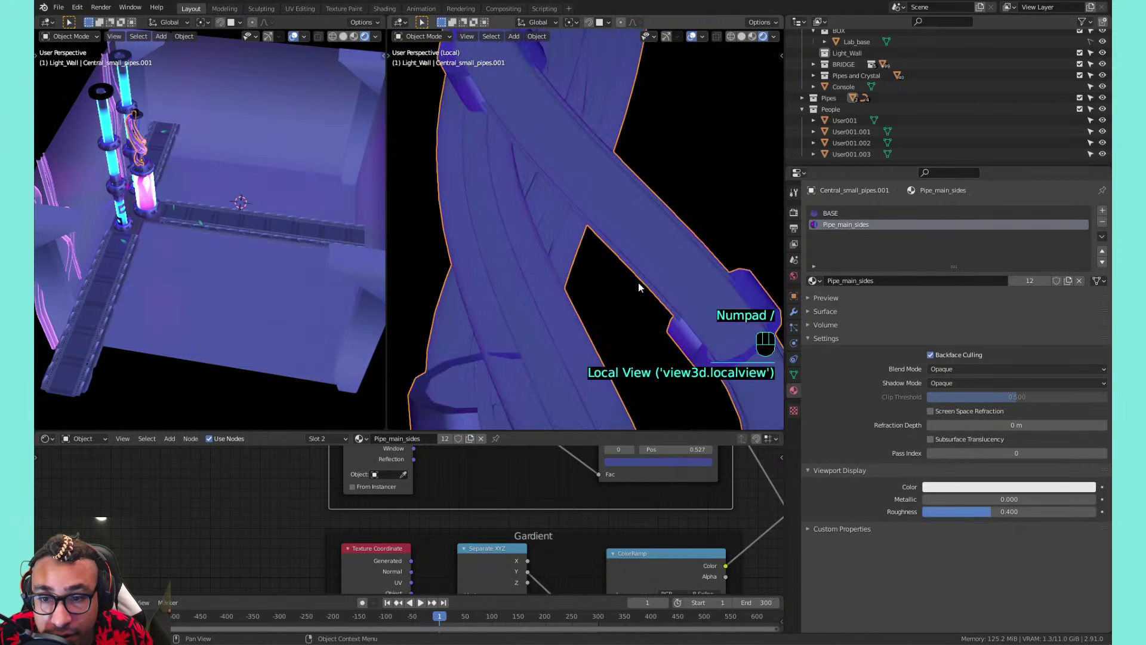
{"action": "mouse_move", "coordinate": [638, 282]}
{"action": "middle_mouse_down", "text": "shift"}
{"action": "mouse_move", "coordinate": [658, 274]}
{"action": "mouse_move", "coordinate": [578, 227]}
{"action": "mouse_move", "coordinate": [582, 270]}
{"action": "mouse_move", "coordinate": [665, 284]}
{"action": "mouse_move", "coordinate": [638, 279]}
{"action": "mouse_move", "coordinate": [650, 287]}
{"action": "middle_mouse_up", "text": "shift"}
{"action": "left_click", "coordinate": [930, 355]}
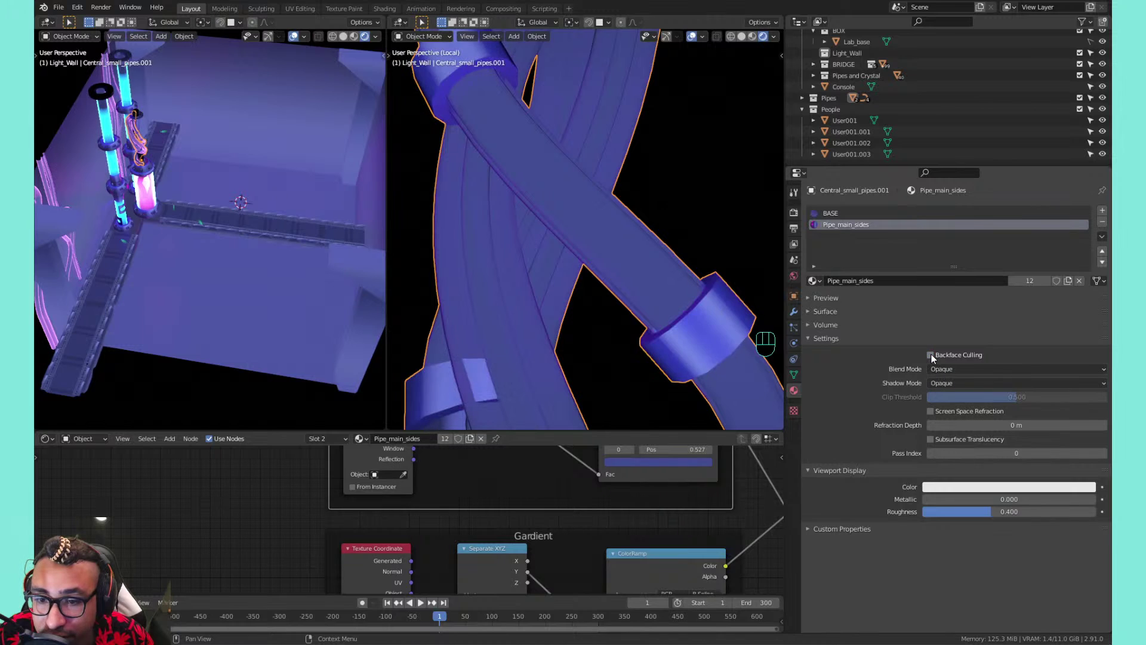
{"action": "left_click", "coordinate": [931, 355]}
{"action": "left_click", "coordinate": [930, 355]}
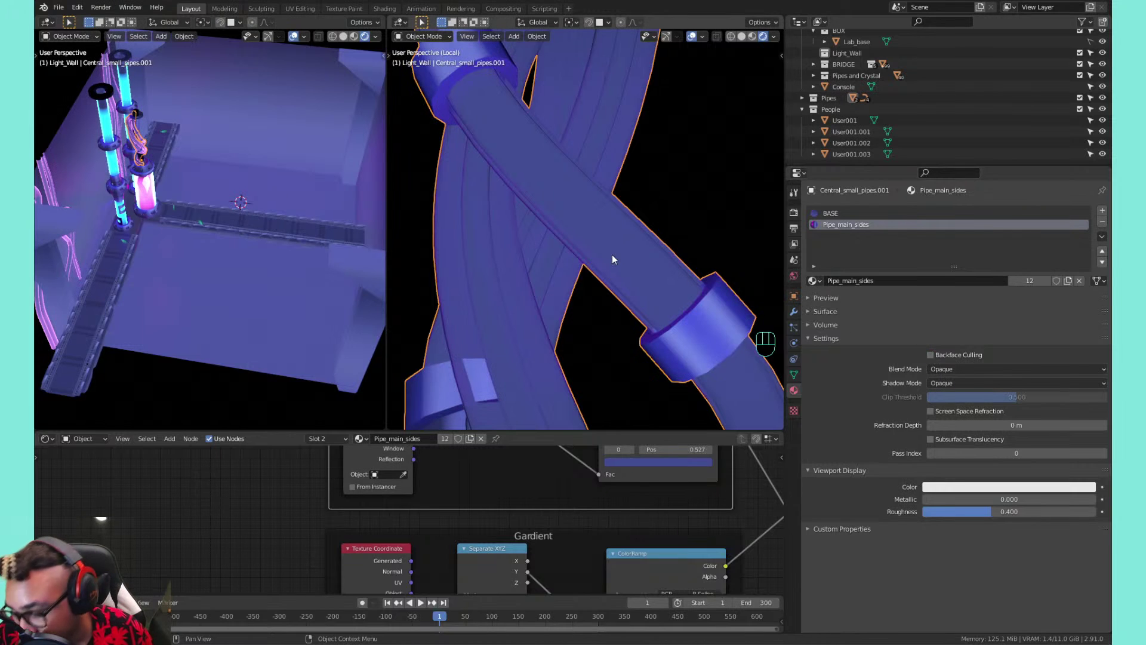
{"action": "key", "text": "KP_Divide"}
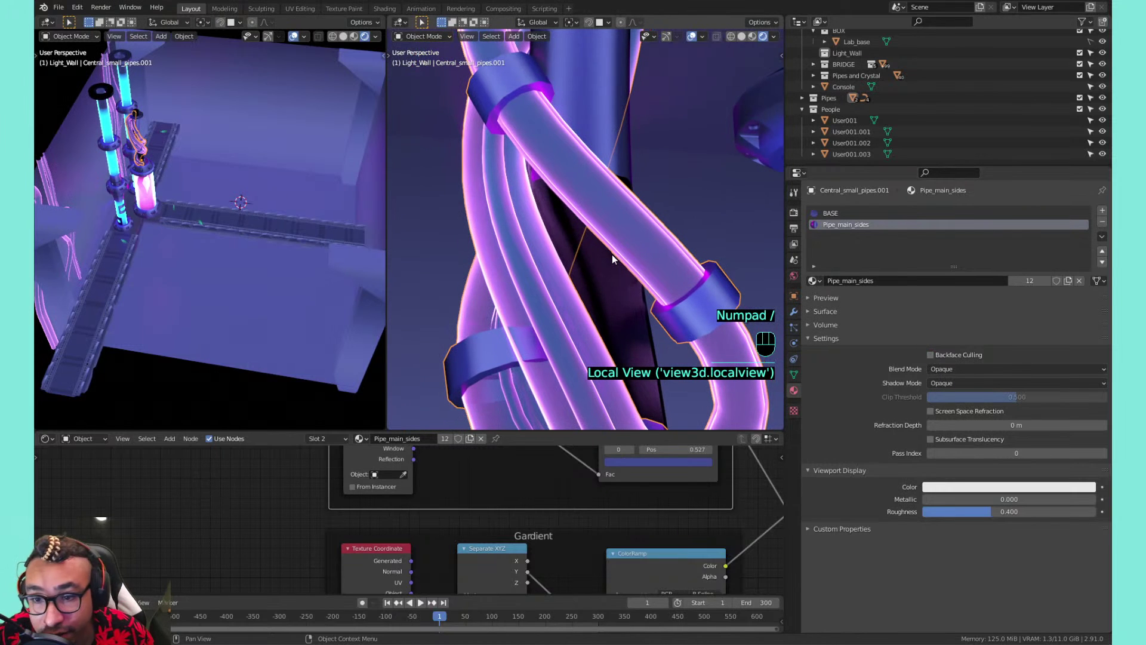
Compare the clamps and central column with Backface Culling on and off, leaving it off
{"action": "left_click", "coordinate": [930, 355]}
{"action": "left_click", "coordinate": [931, 355]}
{"action": "left_click", "coordinate": [930, 354]}
{"action": "left_click", "coordinate": [930, 354]}
{"action": "left_click", "coordinate": [931, 355]}
{"action": "left_click", "coordinate": [931, 354]}
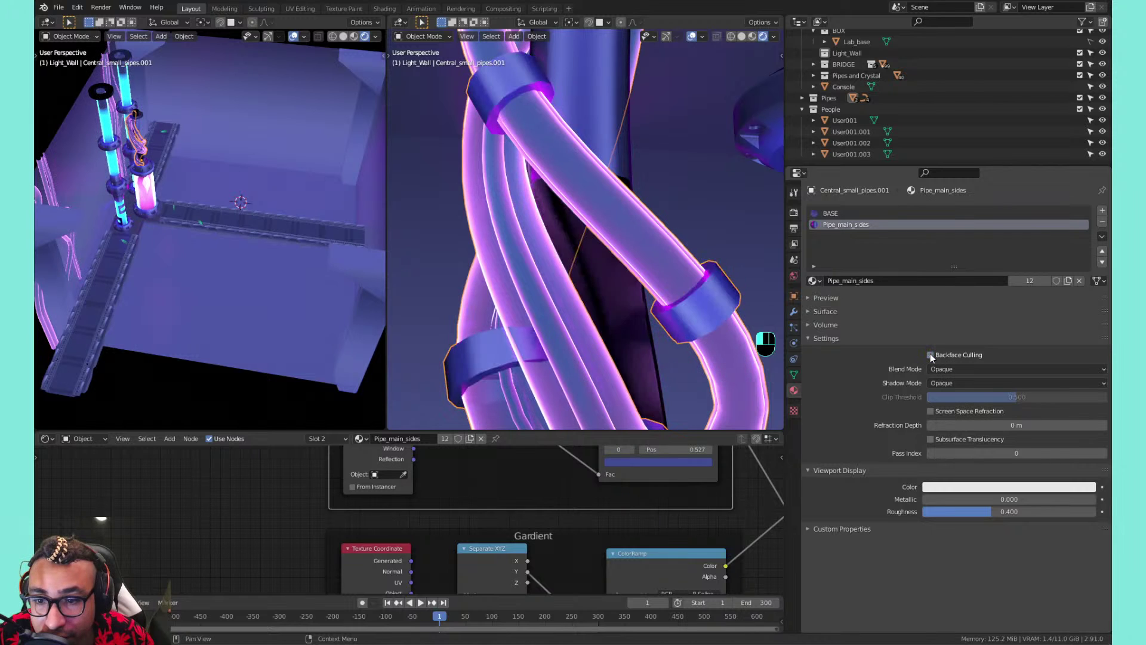
{"action": "left_click", "coordinate": [931, 355]}
{"action": "left_click", "coordinate": [931, 354]}
Deselect the central small pipes and save the file
{"action": "scroll", "coordinate": [627, 263], "scroll_direction": "down", "scroll_amount": 4}
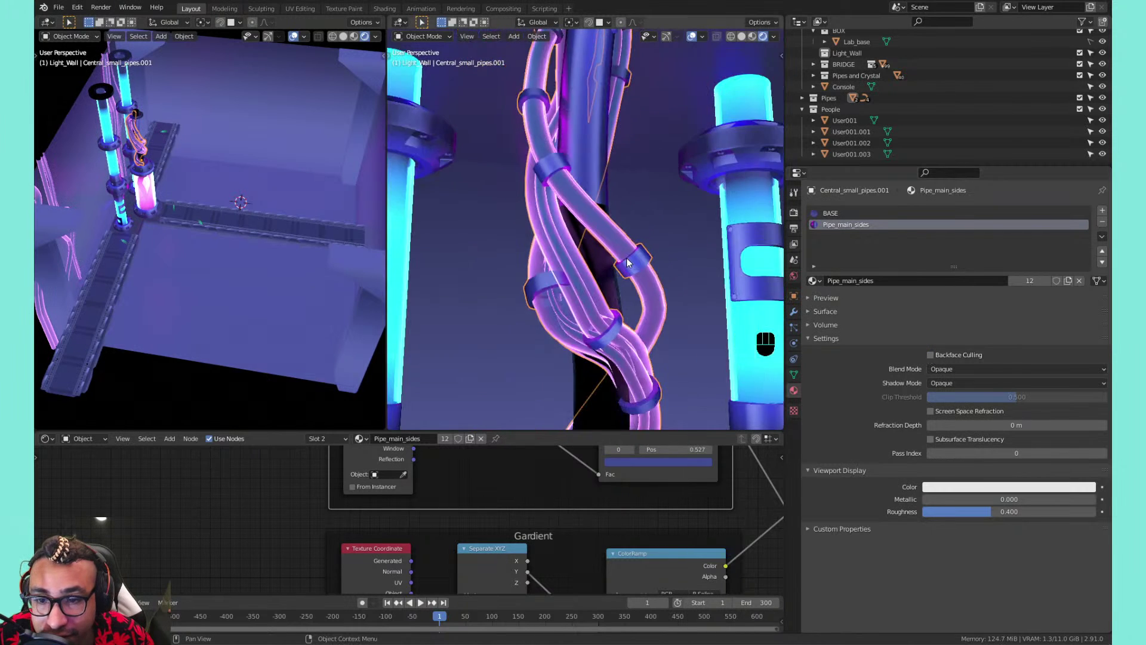
{"action": "scroll", "coordinate": [629, 257], "scroll_direction": "down", "scroll_amount": 5}
{"action": "left_click", "coordinate": [668, 223]}
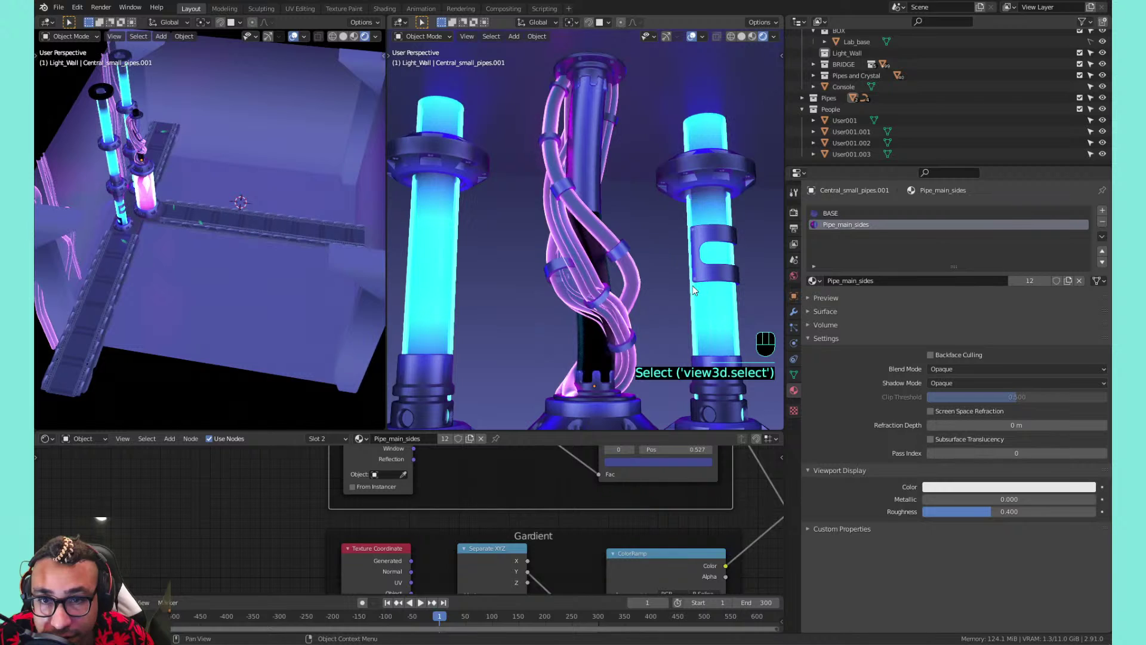
{"action": "middle_click_drag", "start_coordinate": [693, 286], "coordinate": [574, 284], "text": "shift"}
{"action": "scroll", "coordinate": [632, 191], "scroll_direction": "up", "scroll_amount": 2}
{"action": "key", "text": "ctrl+s"}
Add a Bezier curve to the Light_Wall collection near the lab's empty side wall
{"action": "scroll", "coordinate": [588, 289], "scroll_direction": "down", "scroll_amount": 3}
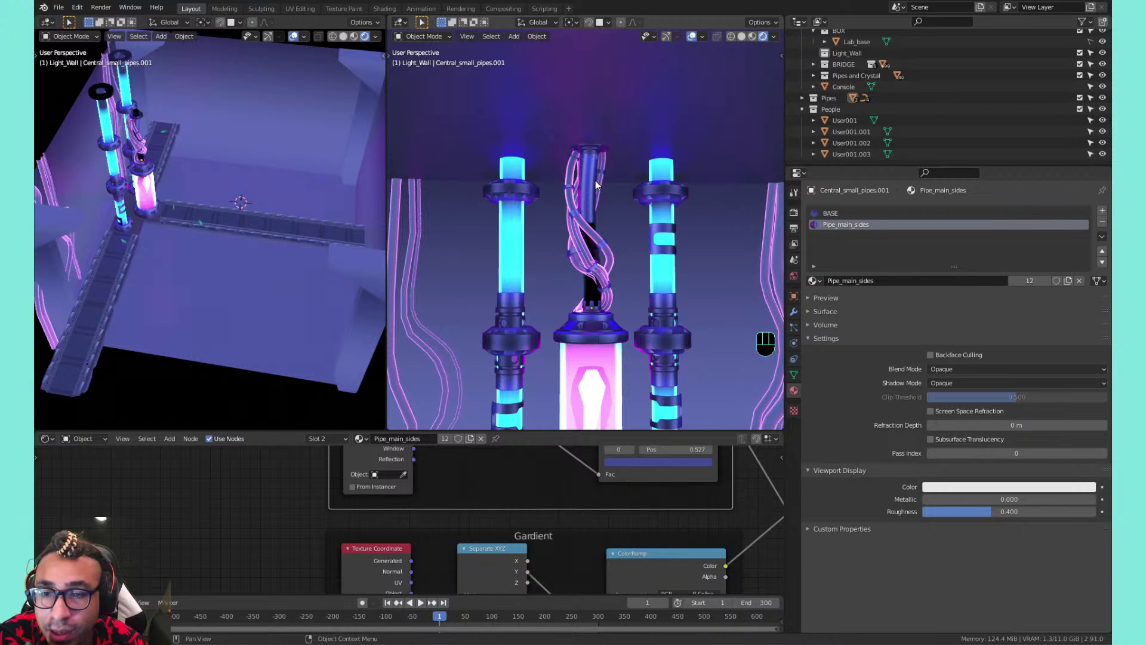
{"action": "scroll", "coordinate": [596, 180], "scroll_direction": "down", "scroll_amount": 1}
{"action": "scroll", "coordinate": [596, 180], "scroll_direction": "down", "scroll_amount": 1}
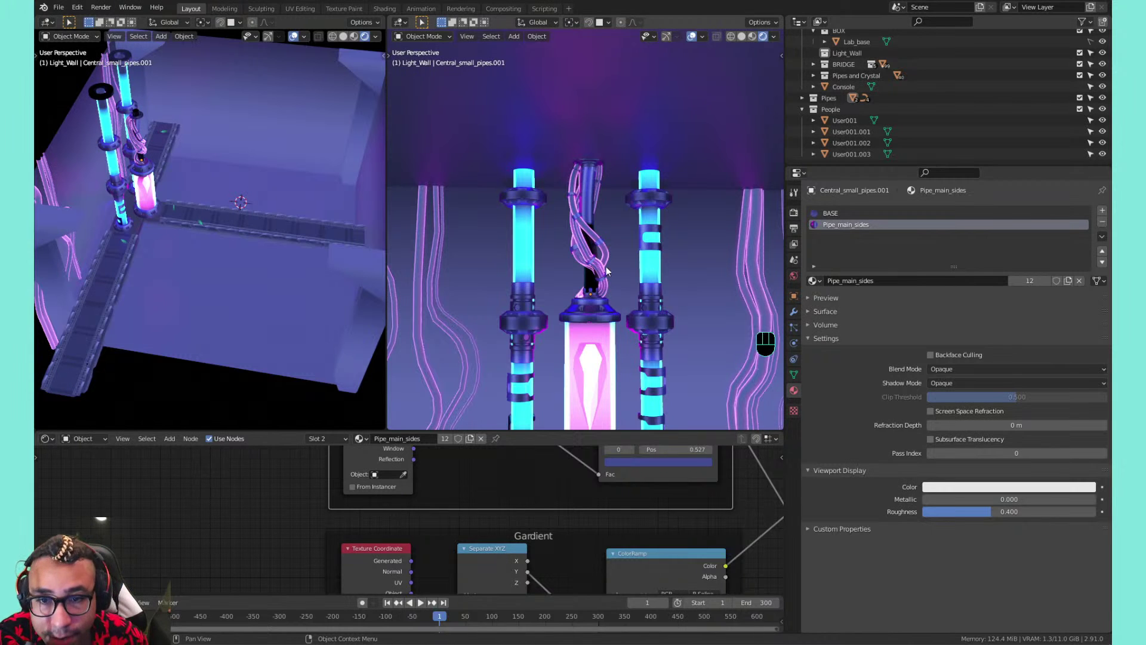
{"action": "middle_click_drag", "start_coordinate": [605, 262], "coordinate": [656, 241]}
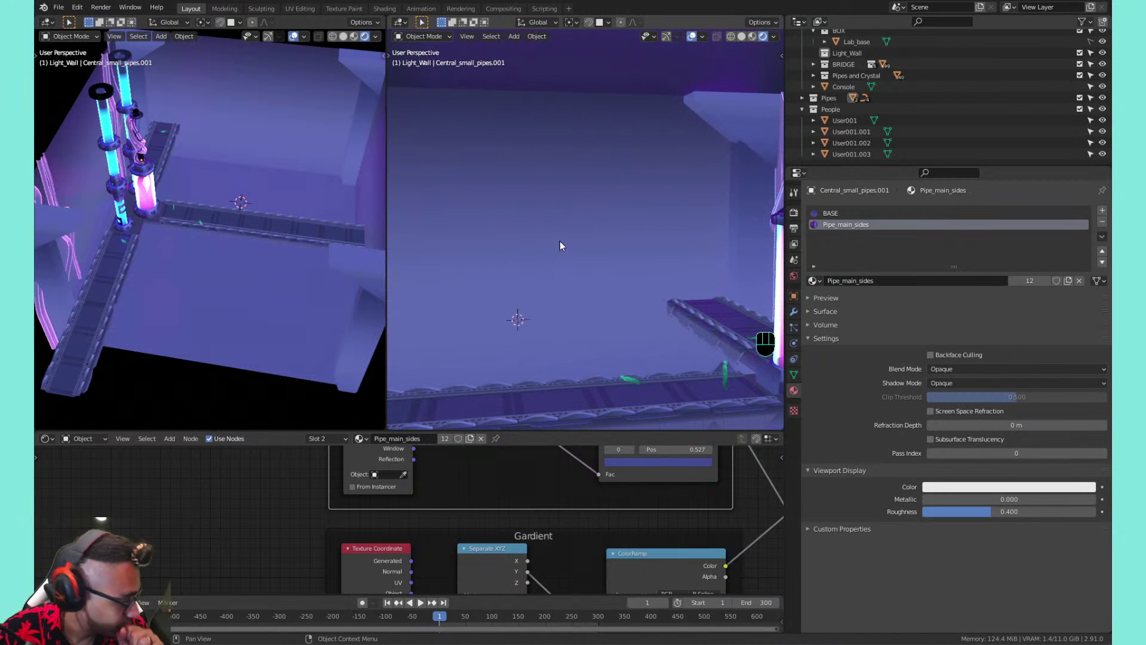
{"action": "middle_click_drag", "start_coordinate": [513, 224], "coordinate": [532, 210], "text": "shift"}
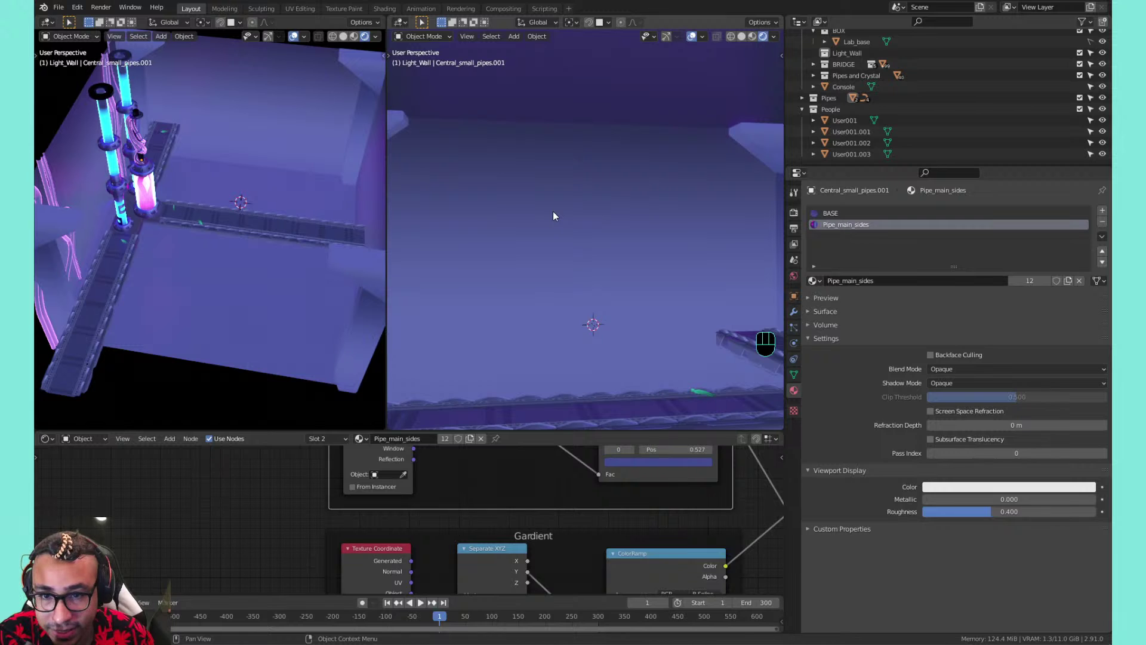
{"action": "middle_click_drag", "start_coordinate": [565, 205], "coordinate": [591, 206], "text": "shift"}
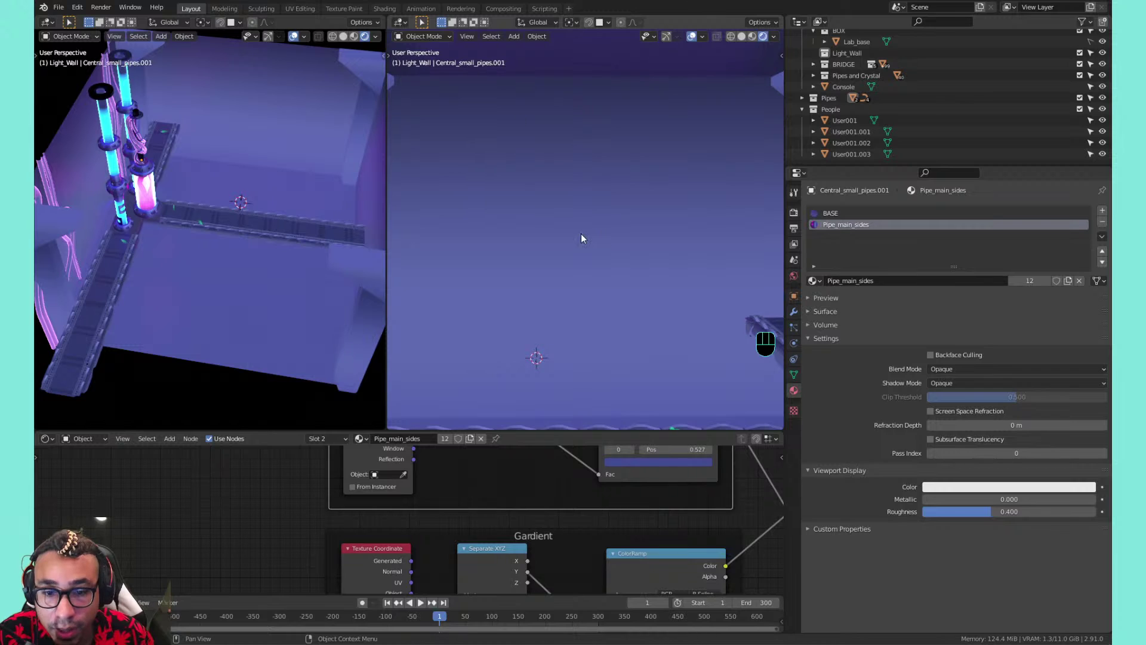
{"action": "key", "text": "shift+a"}
{"action": "mouse_move", "coordinate": [543, 235]}
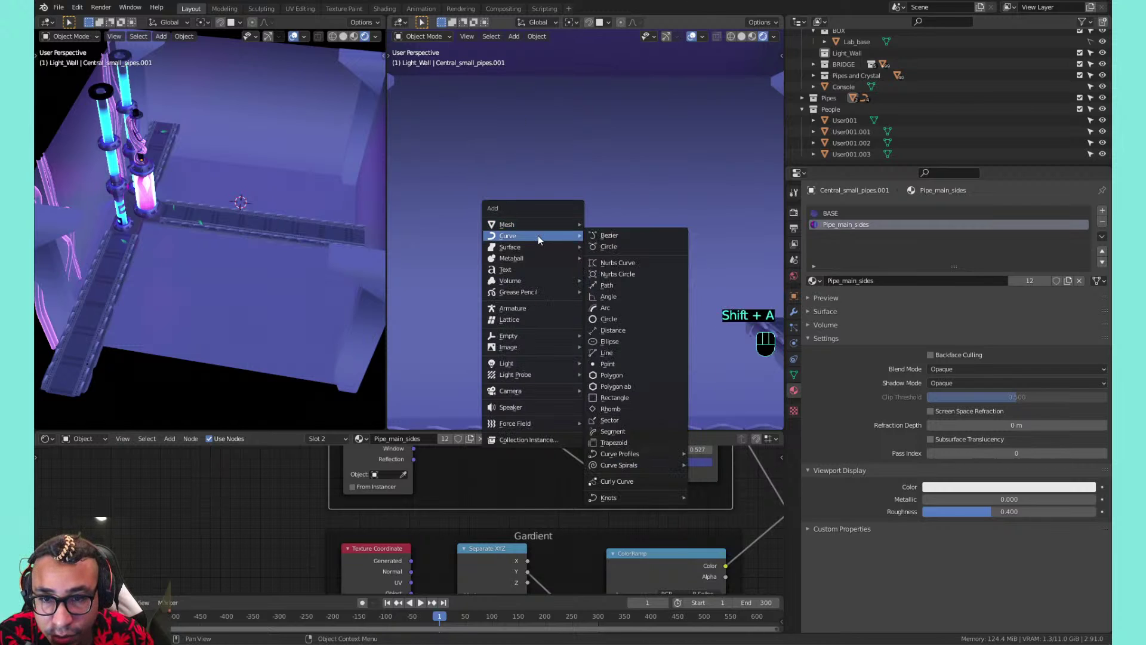
{"action": "left_click", "coordinate": [619, 236]}
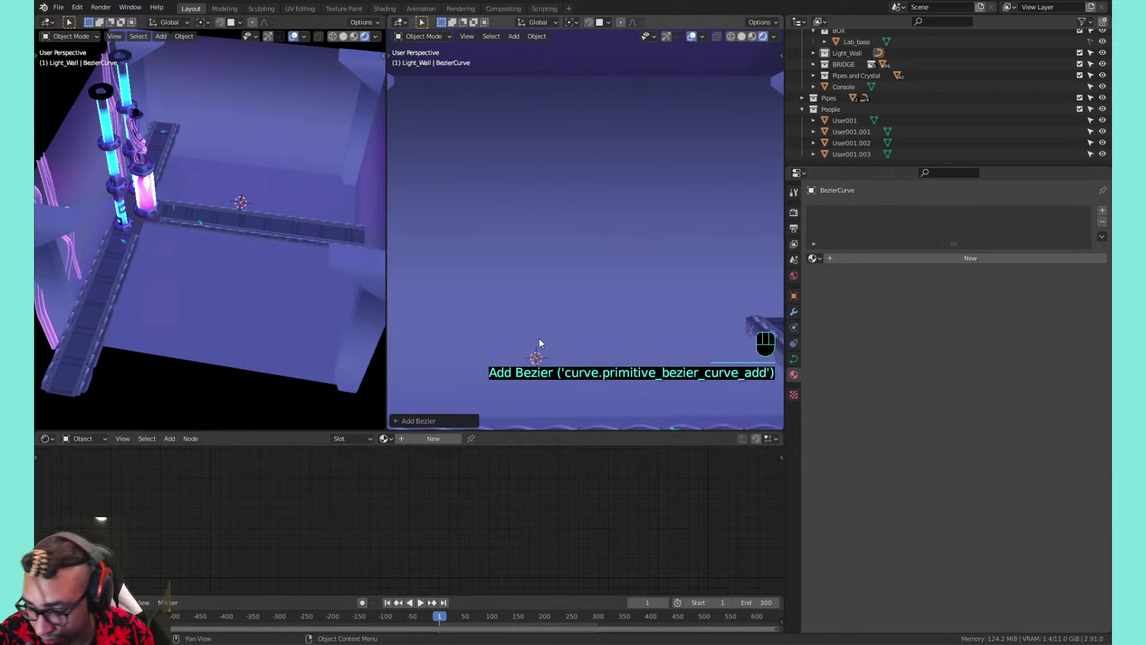
Delete all vertices of the new Bezier curve and stay in Edit Mode facing the side wall
{"action": "key", "text": "KP_Decimal"}
{"action": "middle_click_drag", "start_coordinate": [540, 338], "coordinate": [574, 249], "text": "shift"}
{"action": "key", "text": "Tab"}
{"action": "key", "text": "x"}
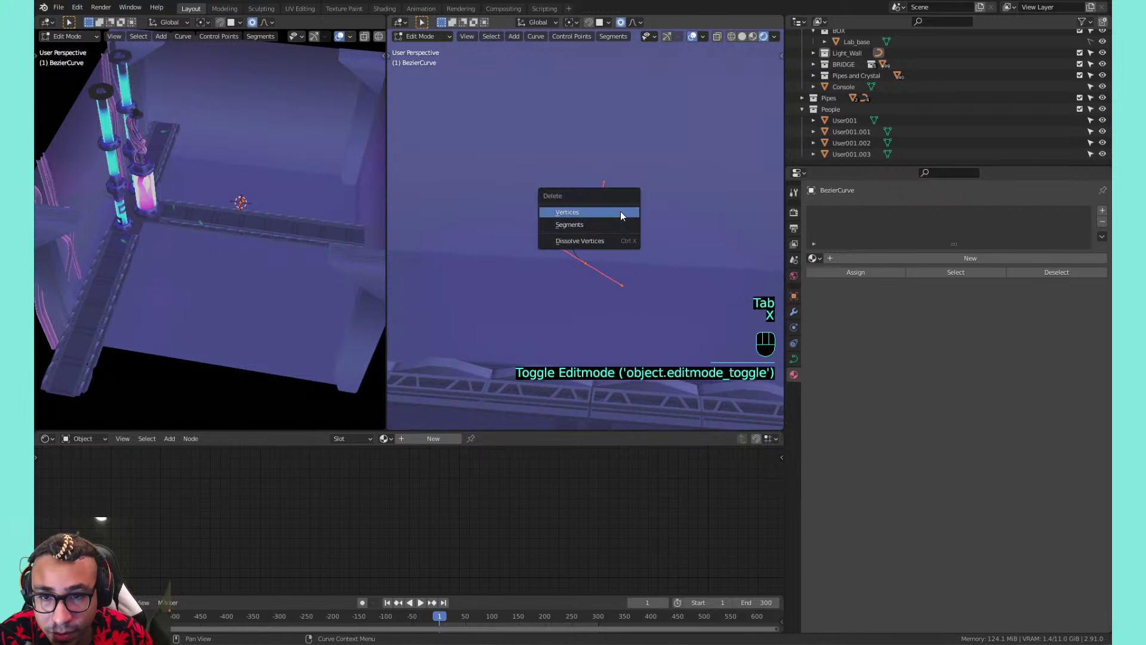
{"action": "left_click", "coordinate": [621, 212]}
{"action": "key", "text": "Tab"}
{"action": "middle_click_drag", "start_coordinate": [672, 116], "coordinate": [626, 210], "text": "shift"}
{"action": "key", "text": "Tab"}
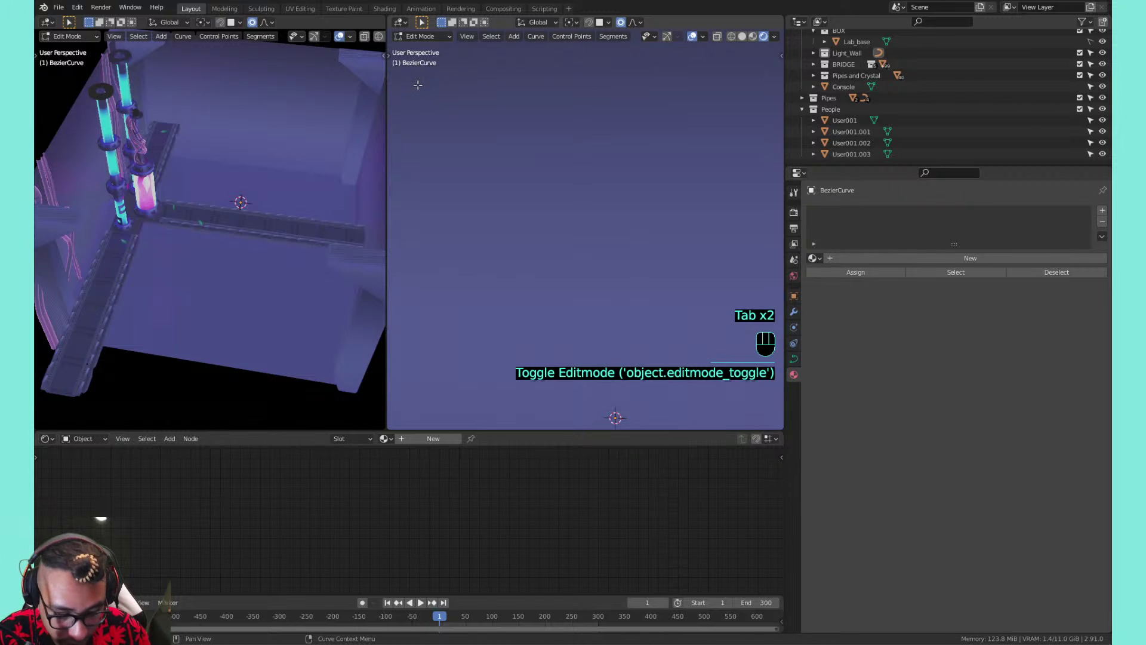
Activate the Draw tool for the empty Bezier curve in Light_Wall
{"action": "key", "text": "t"}
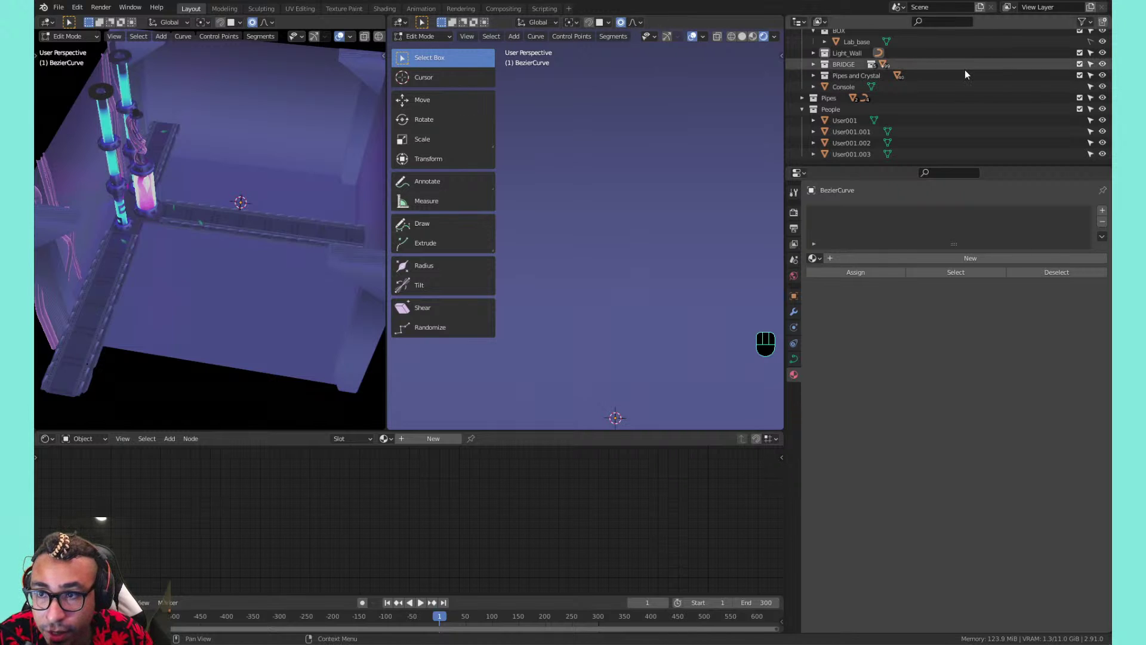
{"action": "key", "text": "KP_Decimal"}
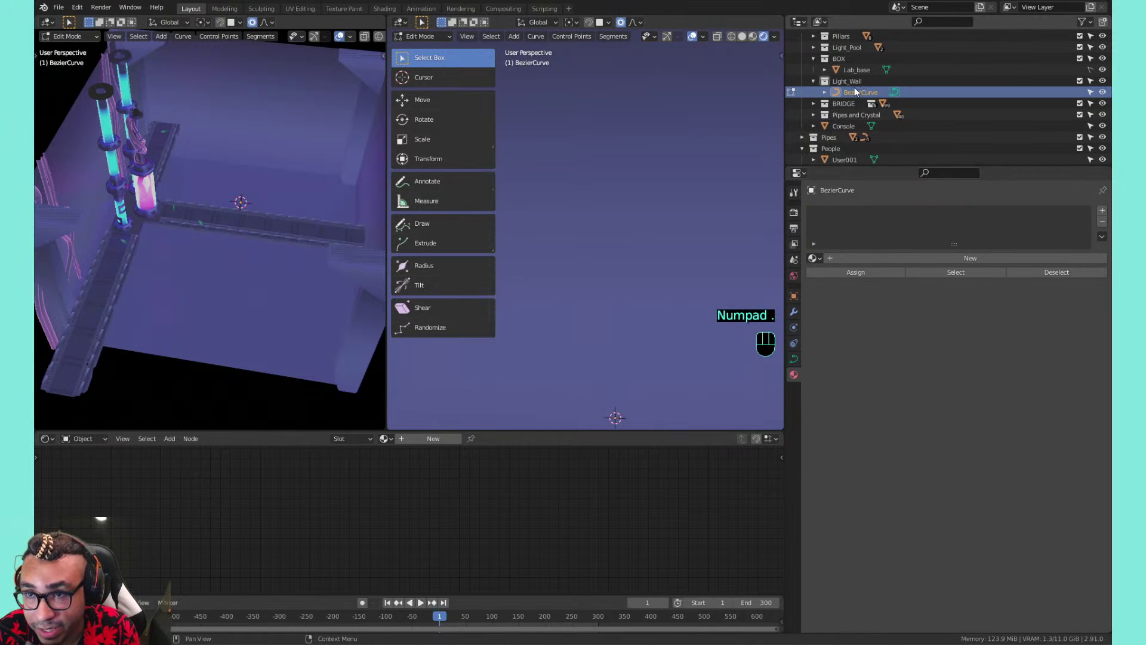
{"action": "left_click", "coordinate": [425, 223]}
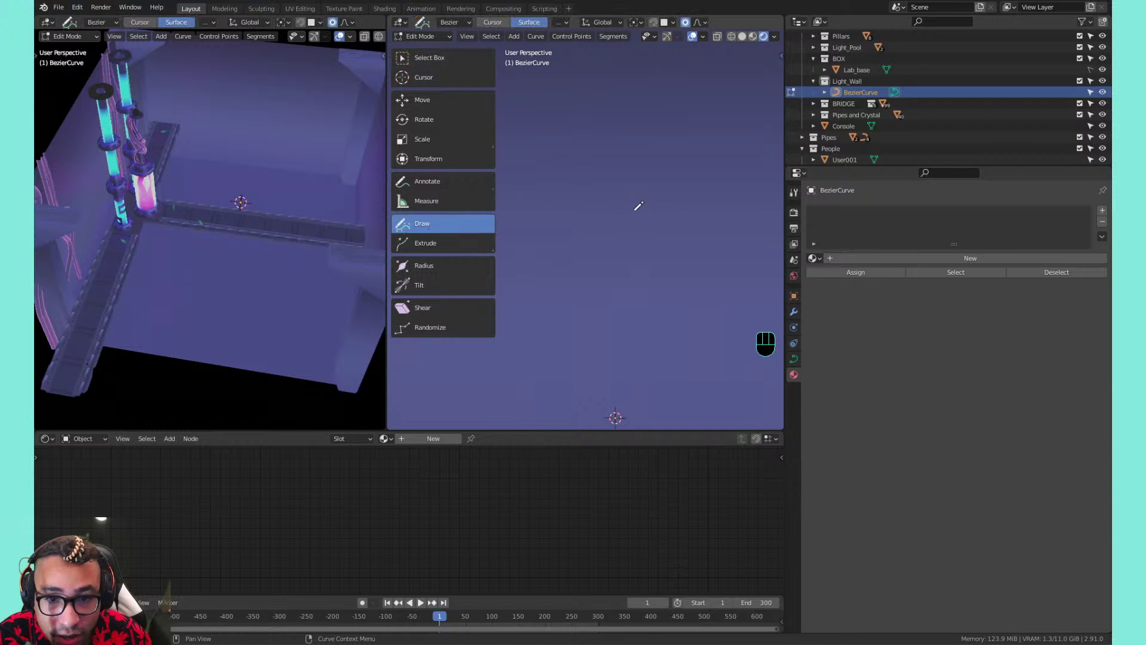
Try several freehand Bezier strokes on the side wall and undo each one
{"action": "mouse_move", "coordinate": [621, 97]}
{"action": "left_mouse_down"}
{"action": "mouse_move", "coordinate": [573, 289]}
{"action": "mouse_move", "coordinate": [545, 353]}
{"action": "left_mouse_up"}
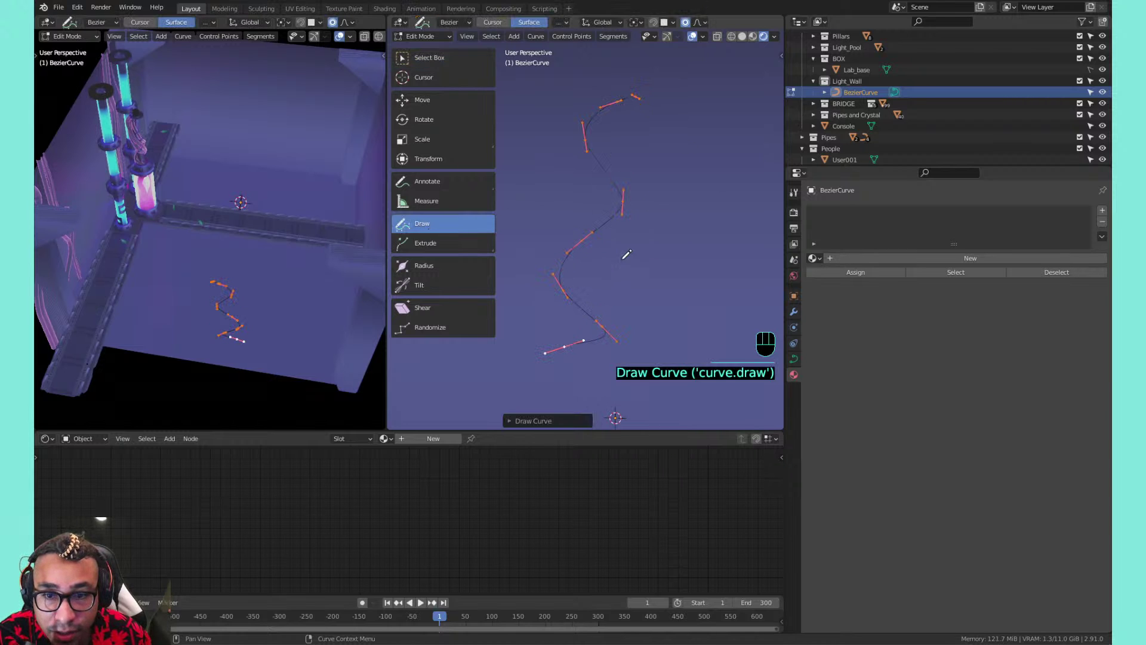
{"action": "key", "text": "ctrl+z"}
{"action": "scroll", "coordinate": [652, 224], "scroll_direction": "down", "scroll_amount": 4}
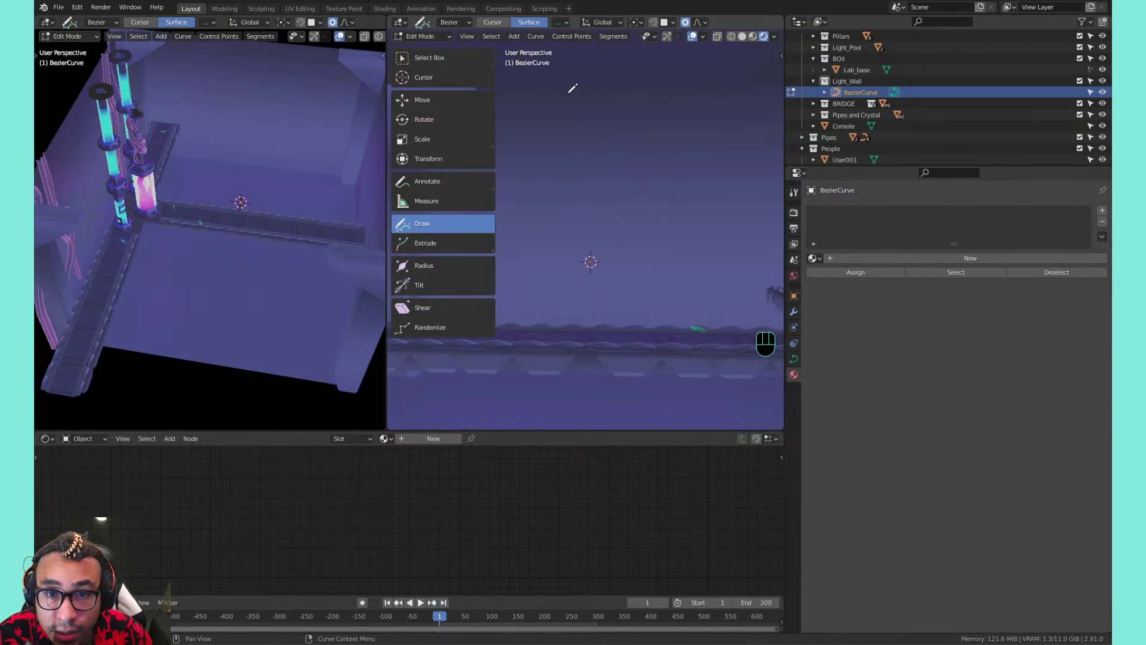
{"action": "left_click_drag", "start_coordinate": [569, 121], "coordinate": [570, 152]}
{"action": "key", "text": "ctrl+z"}
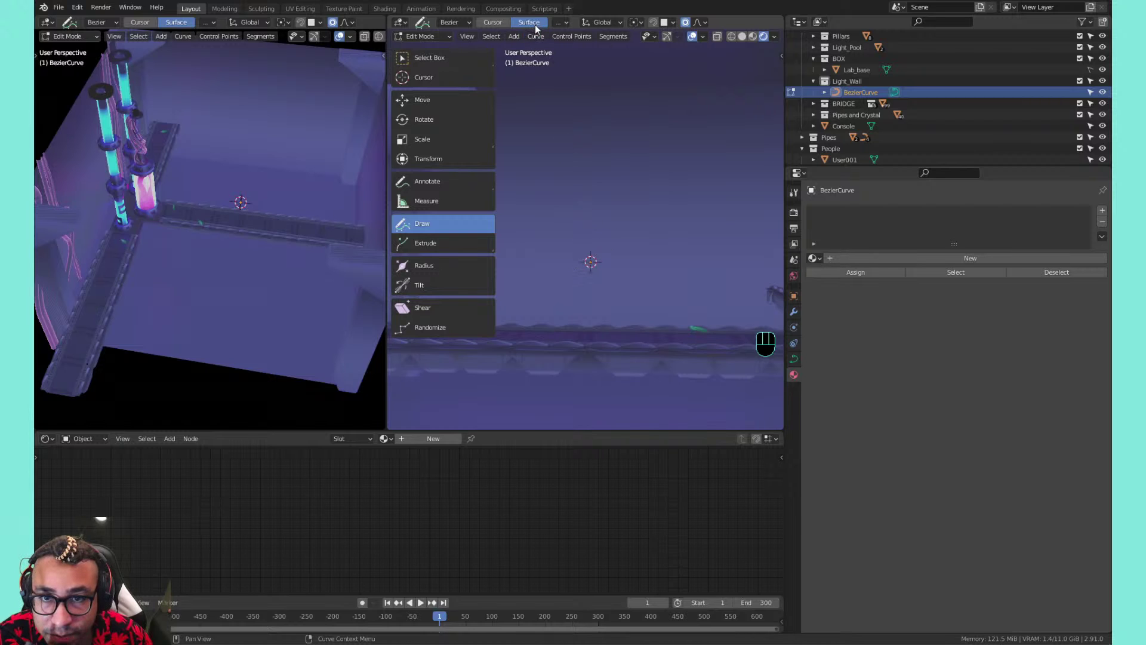
{"action": "left_click", "coordinate": [556, 22]}
{"action": "left_click", "coordinate": [555, 22]}
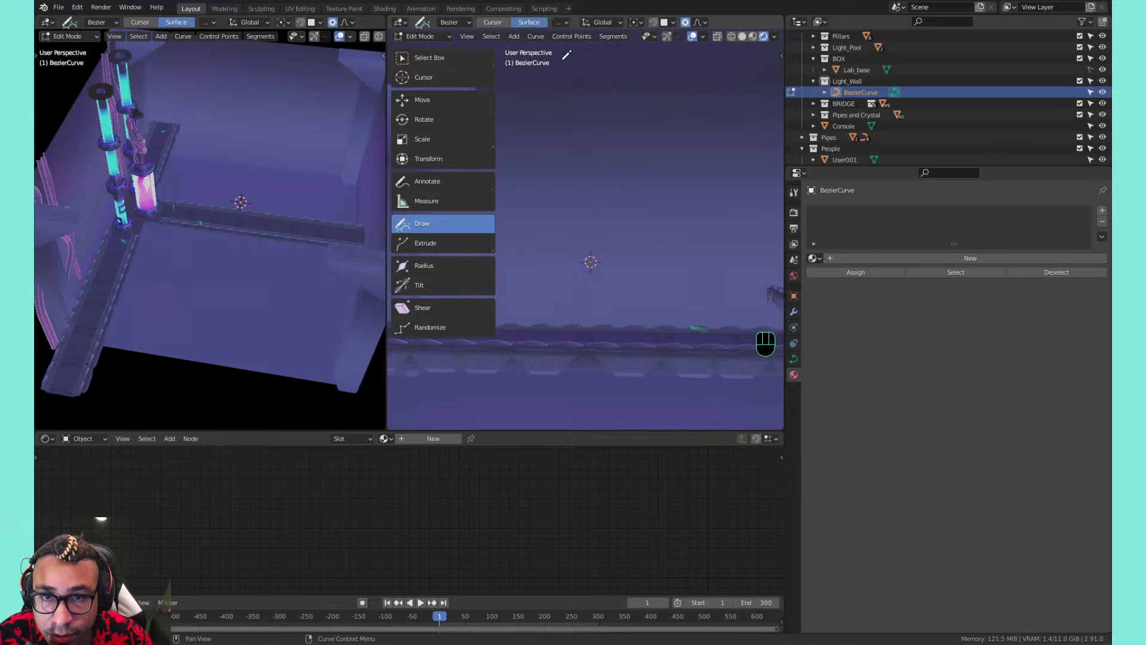
{"action": "mouse_move", "coordinate": [603, 90]}
{"action": "left_mouse_down"}
{"action": "mouse_move", "coordinate": [586, 144]}
{"action": "mouse_move", "coordinate": [681, 283]}
{"action": "left_mouse_up"}
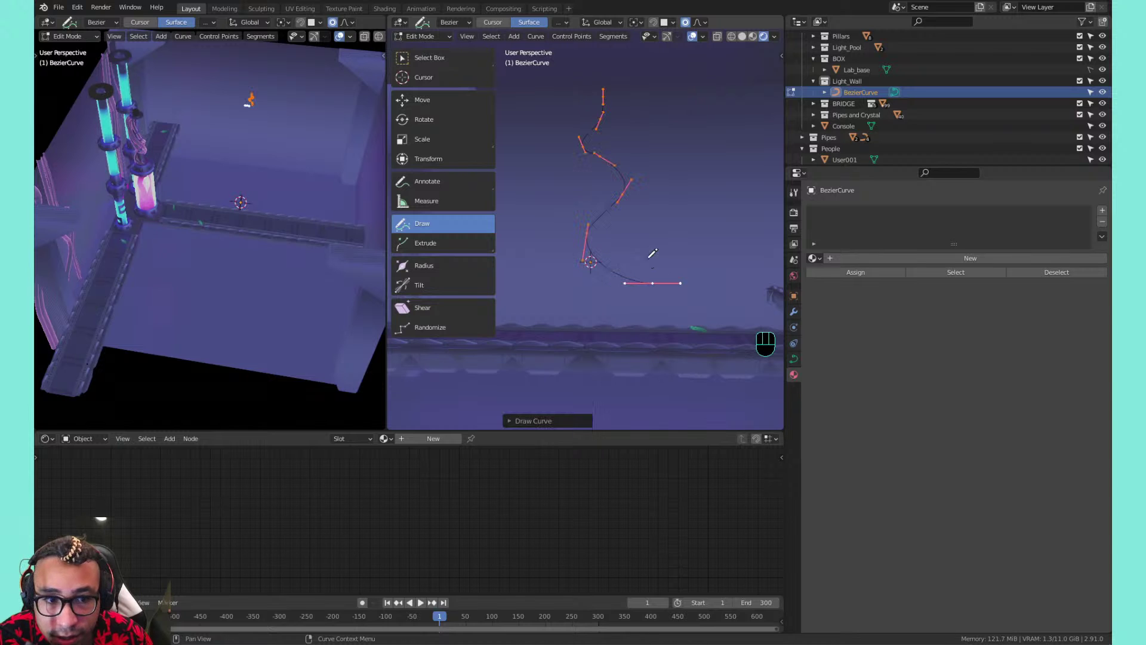
{"action": "middle_click_drag", "start_coordinate": [254, 91], "coordinate": [198, 156]}
{"action": "scroll", "coordinate": [276, 243], "scroll_direction": "up", "scroll_amount": 3}
{"action": "scroll", "coordinate": [296, 239], "scroll_direction": "up", "scroll_amount": 3}
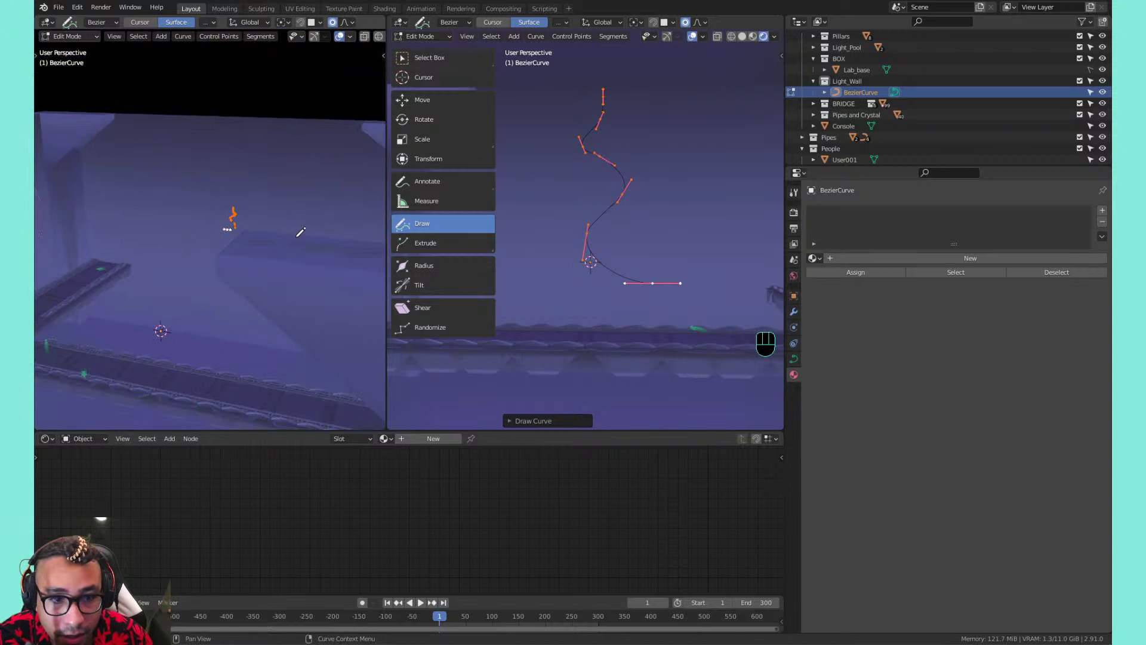
{"action": "key", "text": "ctrl+z"}
Draw a short curved stroke on the side wall's surface and set the curve's bevel depth to 0.3 m
{"action": "middle_click_drag", "start_coordinate": [624, 157], "coordinate": [607, 116]}
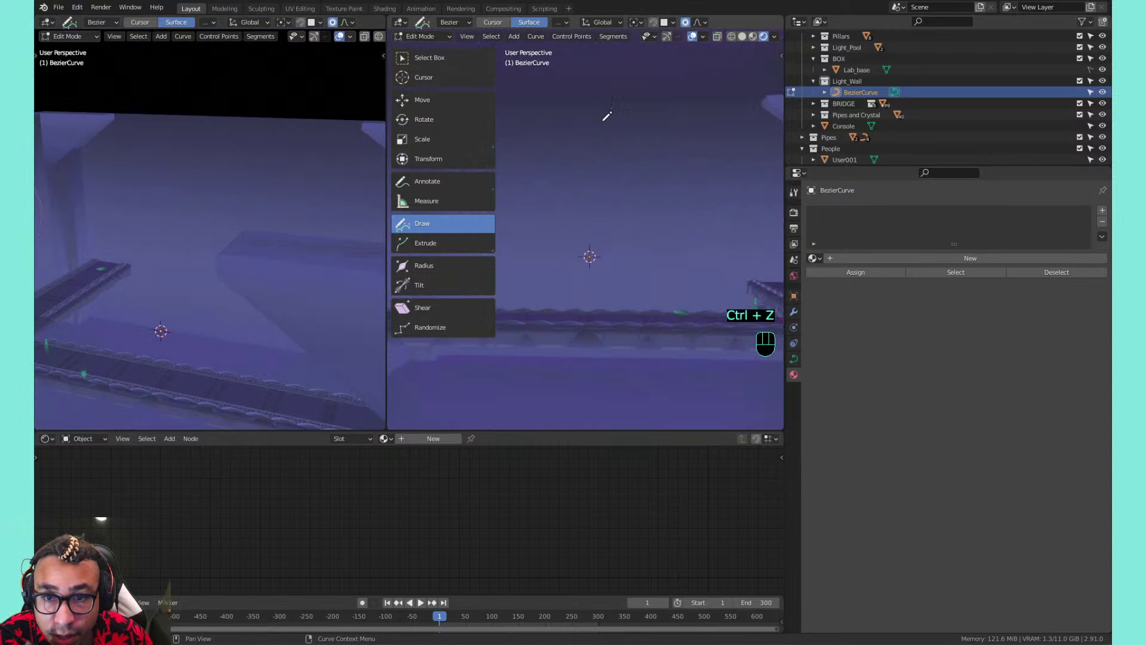
{"action": "left_click_drag", "start_coordinate": [555, 250], "coordinate": [657, 261]}
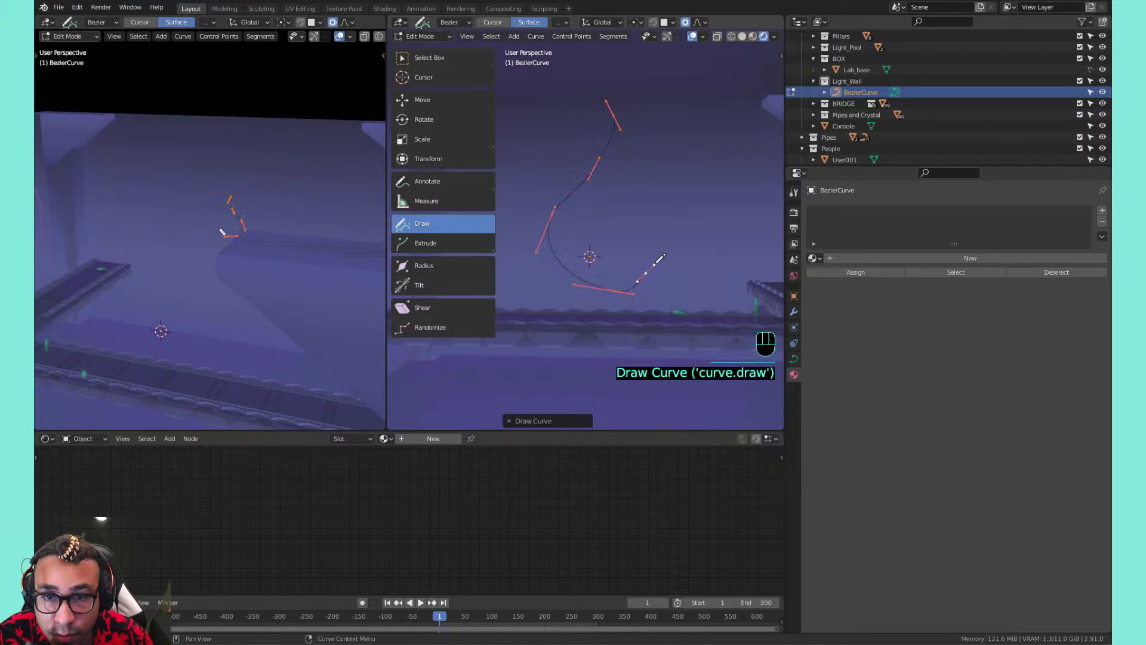
{"action": "left_click", "coordinate": [794, 359]}
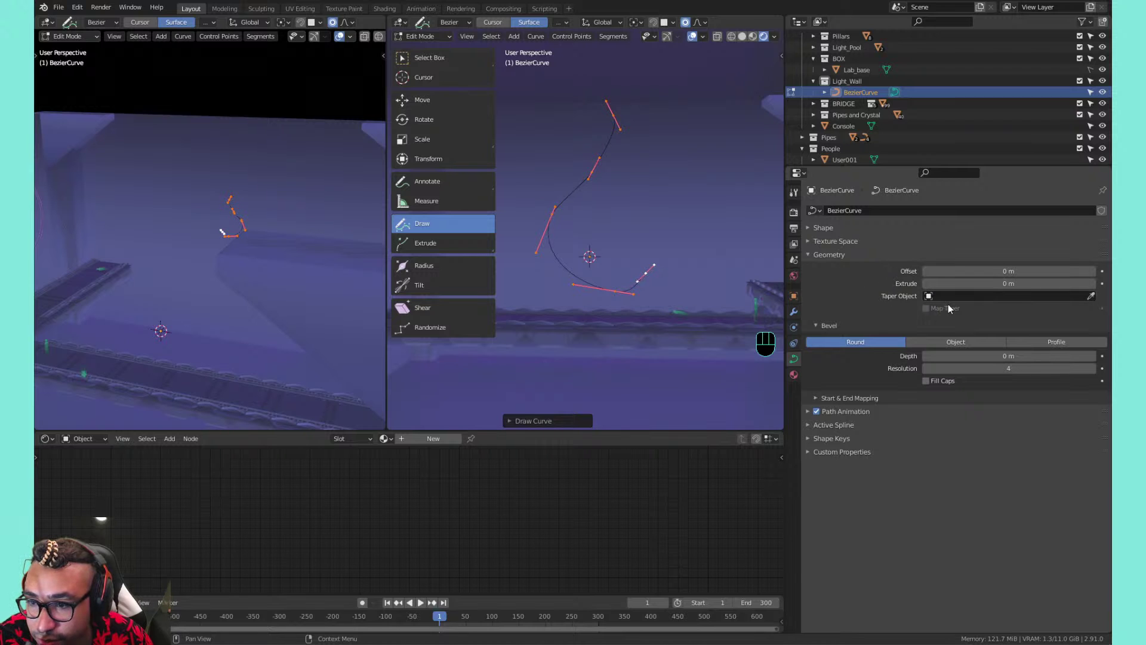
{"action": "left_click_drag", "start_coordinate": [952, 356], "coordinate": [977, 356]}
{"action": "scroll", "coordinate": [660, 198], "scroll_direction": "up", "scroll_amount": 5}
{"action": "scroll", "coordinate": [644, 188], "scroll_direction": "down", "scroll_amount": 2}
{"action": "middle_click_drag", "start_coordinate": [657, 190], "coordinate": [568, 327], "text": "shift"}
{"action": "key", "text": "KP_Decimal"}
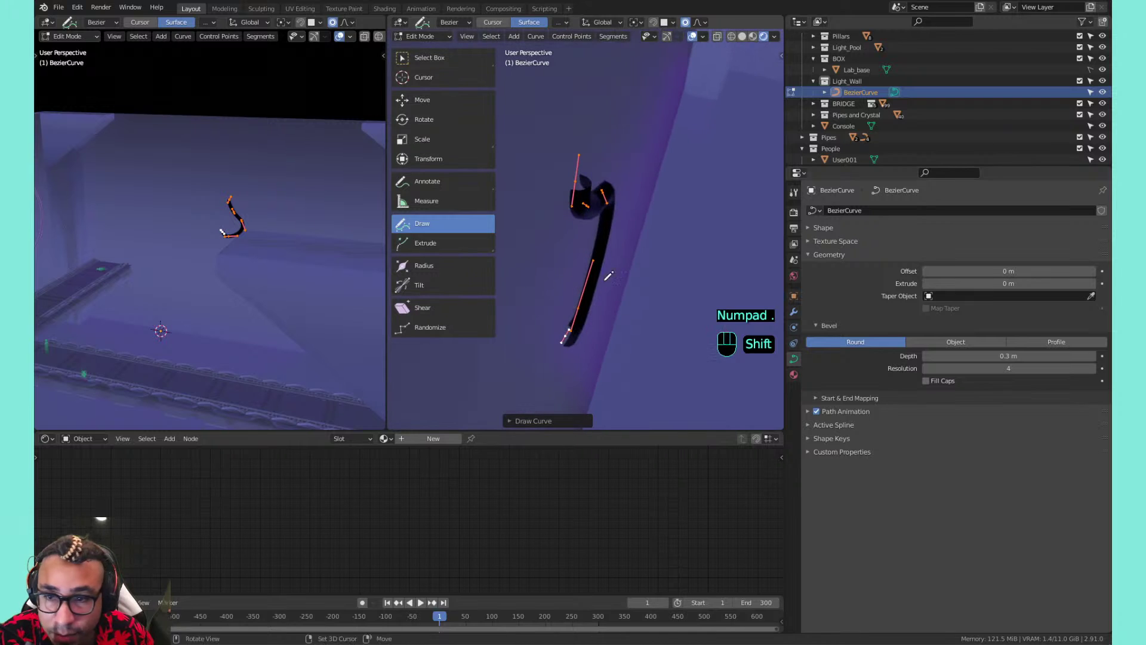
Assign the existing BASE material to the Bezier curve
{"action": "left_click", "coordinate": [794, 374]}
{"action": "left_click", "coordinate": [813, 257]}
{"action": "left_click", "coordinate": [836, 276]}
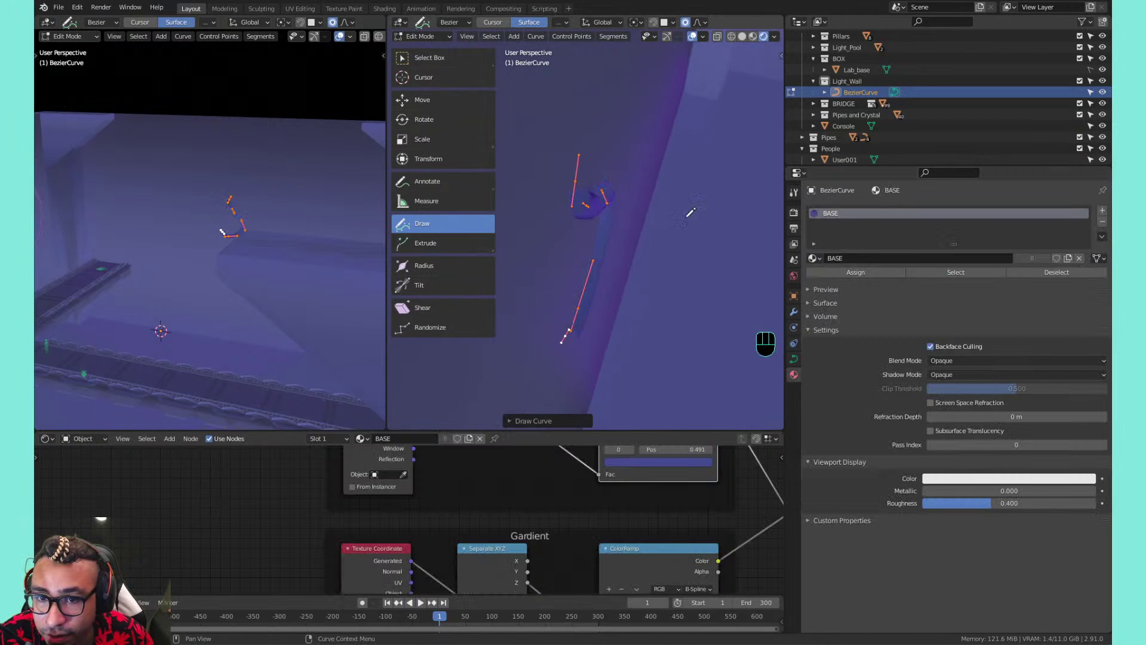
{"action": "mouse_move", "coordinate": [688, 213]}
{"action": "middle_mouse_down", "text": "shift"}
{"action": "mouse_move", "coordinate": [655, 238]}
{"action": "mouse_move", "coordinate": [530, 177]}
{"action": "mouse_move", "coordinate": [559, 182]}
{"action": "middle_mouse_up", "text": "shift"}
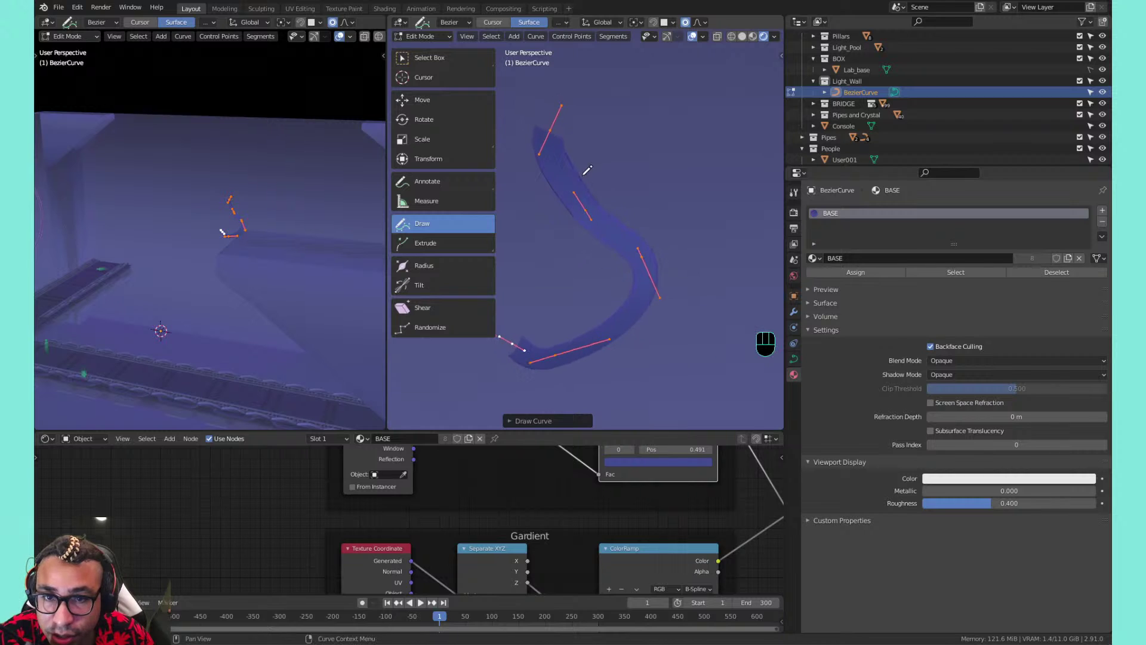
Draw three longer wavy strokes on the wall around the first short stroke, within the same Bezier curve
{"action": "scroll", "coordinate": [597, 184], "scroll_direction": "down", "scroll_amount": 6}
{"action": "left_click_drag", "start_coordinate": [655, 140], "coordinate": [681, 332]}
{"action": "mouse_move", "coordinate": [709, 281]}
{"action": "middle_mouse_down"}
{"action": "mouse_move", "coordinate": [635, 174]}
{"action": "mouse_move", "coordinate": [664, 111]}
{"action": "middle_mouse_up"}
{"action": "key", "text": "ctrl+z"}
{"action": "middle_click_drag", "start_coordinate": [619, 166], "coordinate": [656, 171], "text": "shift"}
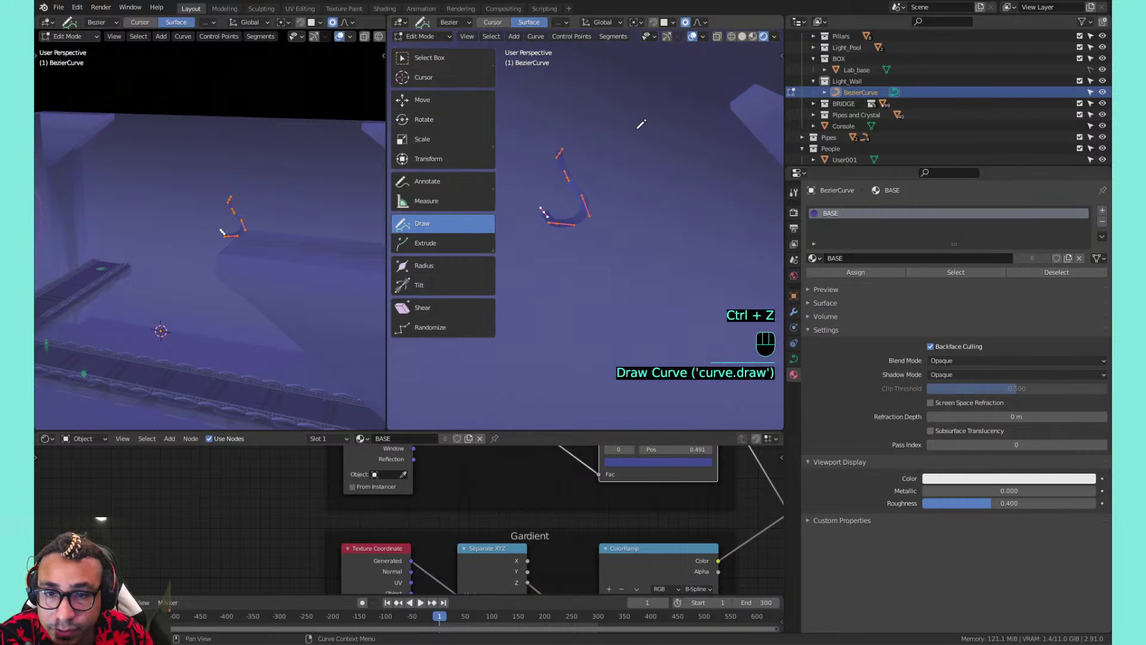
{"action": "left_click_drag", "start_coordinate": [624, 135], "coordinate": [665, 312]}
{"action": "mouse_move", "coordinate": [674, 154]}
{"action": "left_mouse_down"}
{"action": "mouse_move", "coordinate": [720, 259]}
{"action": "mouse_move", "coordinate": [689, 360]}
{"action": "left_mouse_up"}
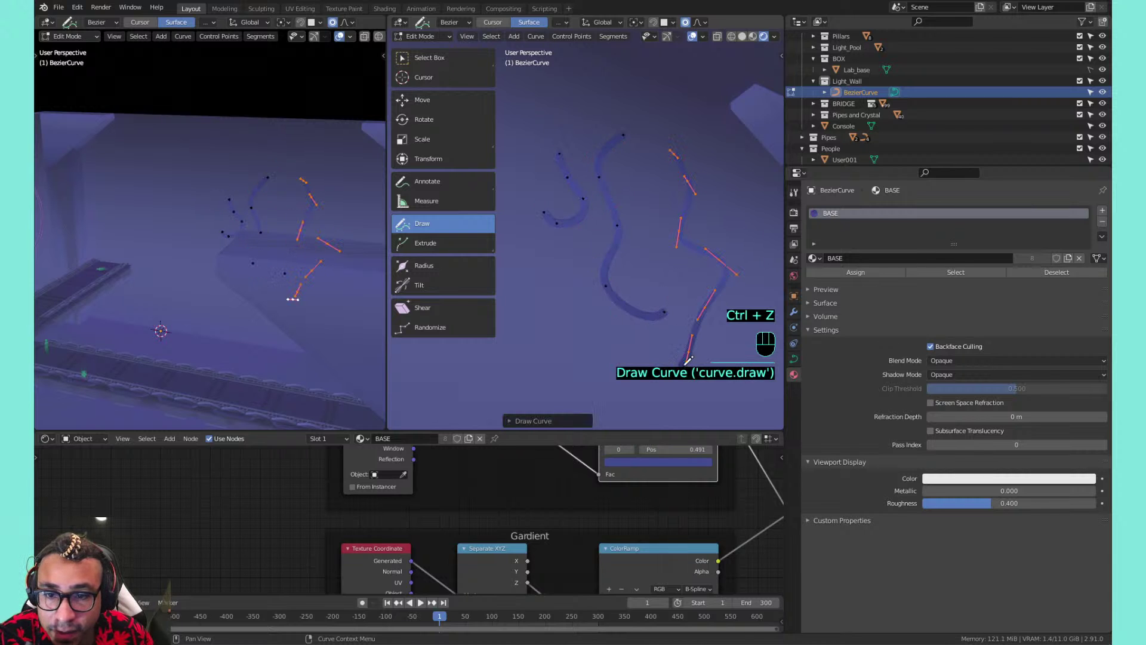
{"action": "mouse_move", "coordinate": [591, 96]}
{"action": "left_mouse_down"}
{"action": "mouse_move", "coordinate": [512, 192]}
{"action": "mouse_move", "coordinate": [598, 330]}
{"action": "left_mouse_up"}
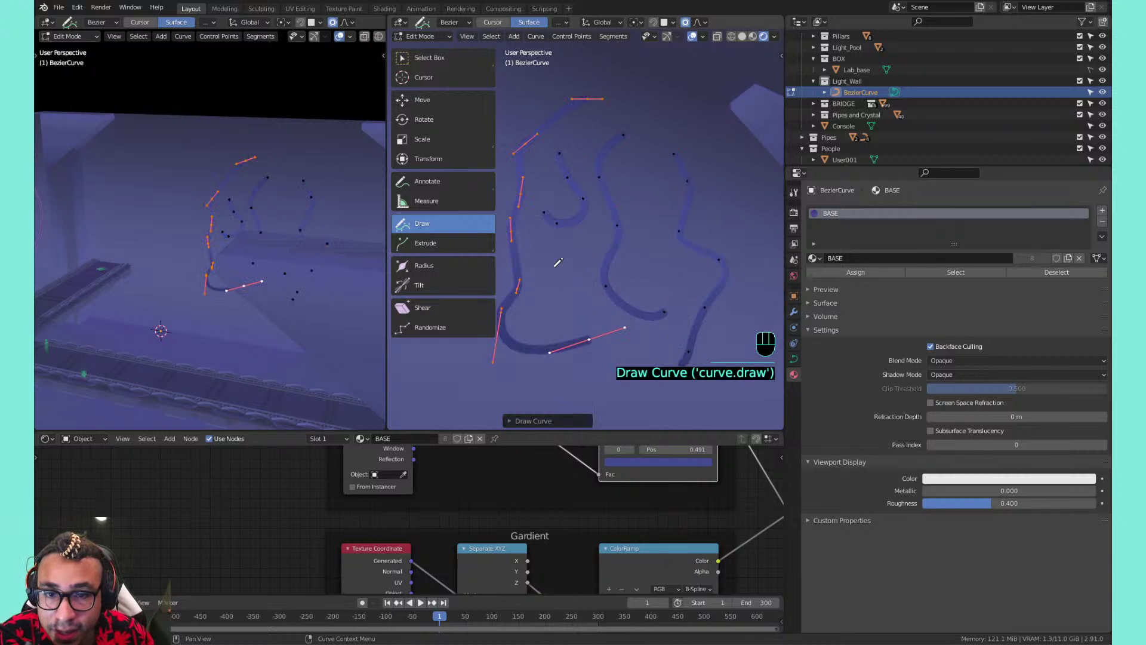
{"action": "middle_click_drag", "start_coordinate": [557, 263], "coordinate": [579, 273], "text": "shift"}
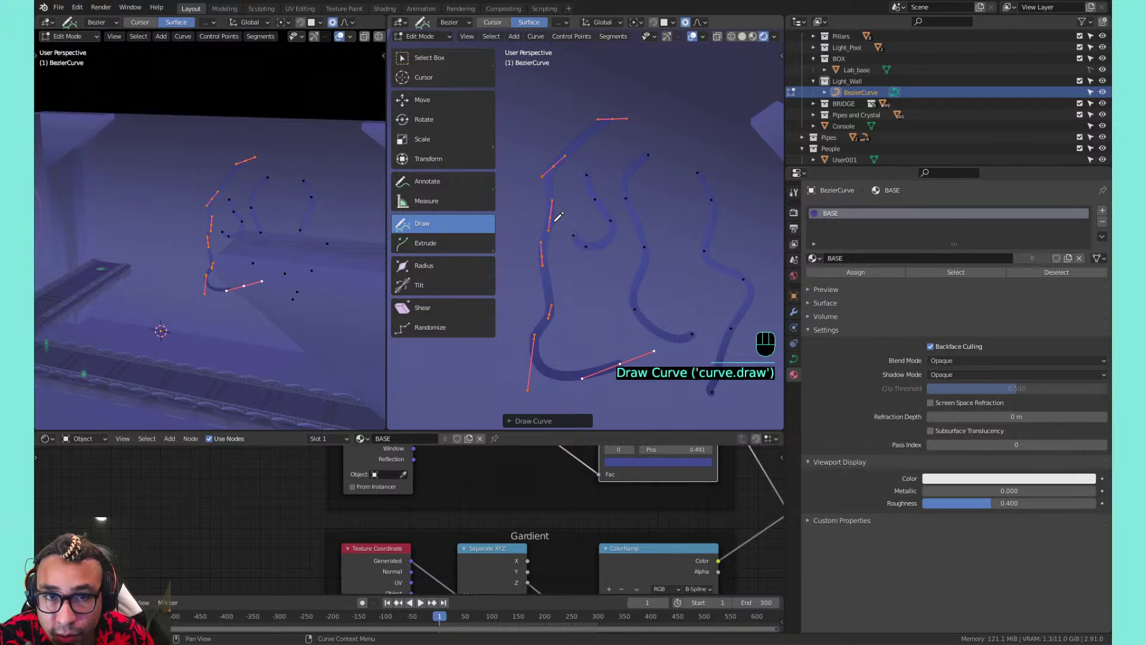
Move and trackball-rotate a middle control point of the outermost long stroke to bend it inward
{"action": "left_click", "coordinate": [460, 64]}
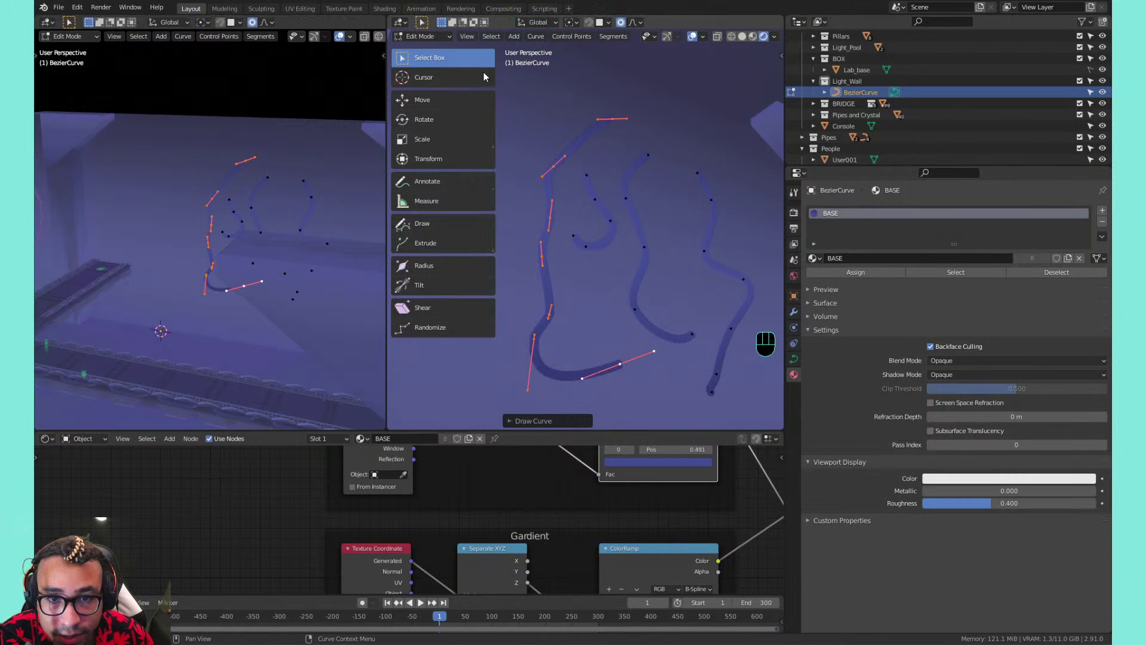
{"action": "left_click", "coordinate": [552, 218]}
{"action": "middle_click_drag", "start_coordinate": [566, 242], "coordinate": [606, 290], "text": "shift"}
{"action": "key", "text": "g"}
{"action": "left_click", "coordinate": [603, 215]}
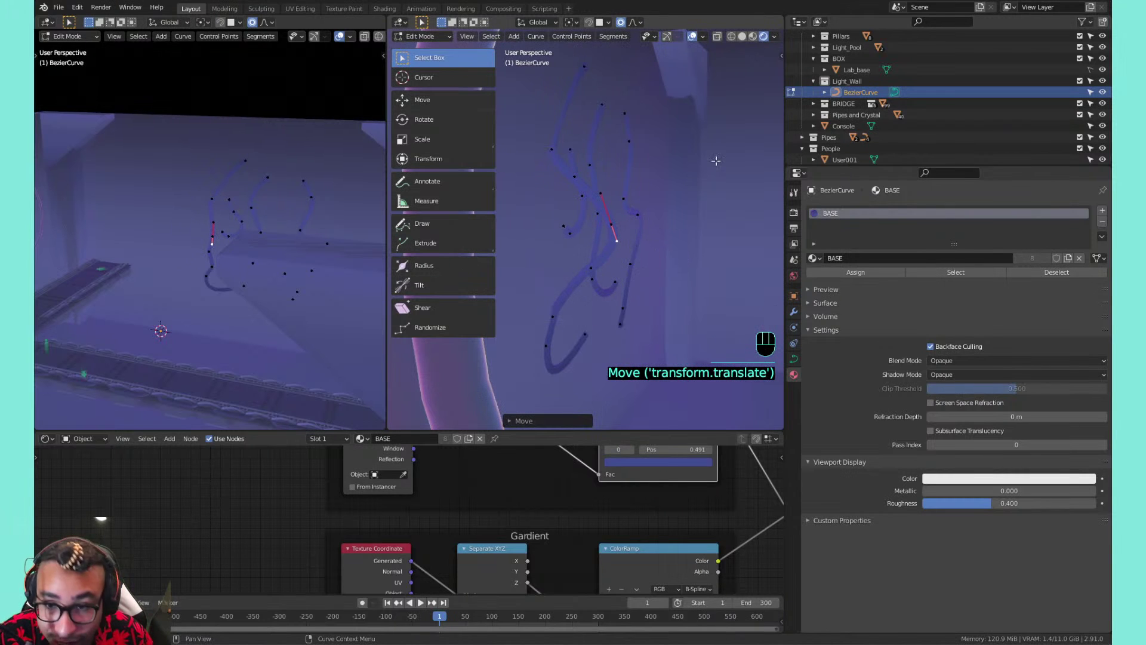
{"action": "key", "text": "r"}
{"action": "key", "text": "r"}
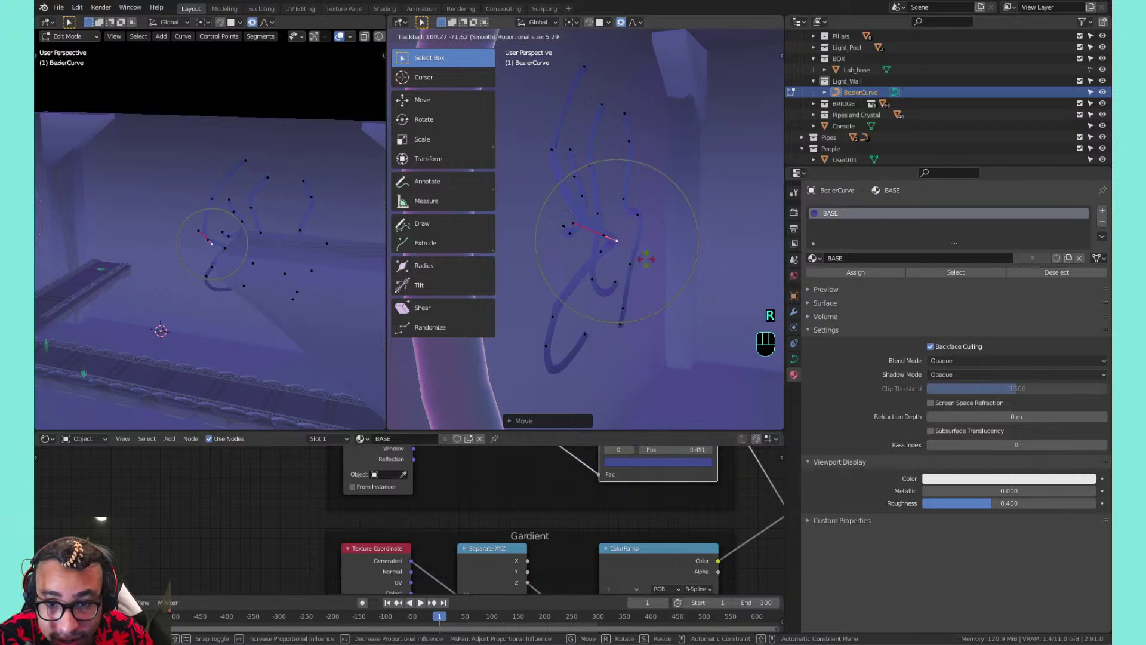
{"action": "left_click", "coordinate": [647, 221]}
Rotate the short stroke's lower control point and move it across the neighbouring long stroke
{"action": "middle_click_drag", "start_coordinate": [650, 216], "coordinate": [500, 246], "text": "shift"}
{"action": "left_click", "coordinate": [610, 246]}
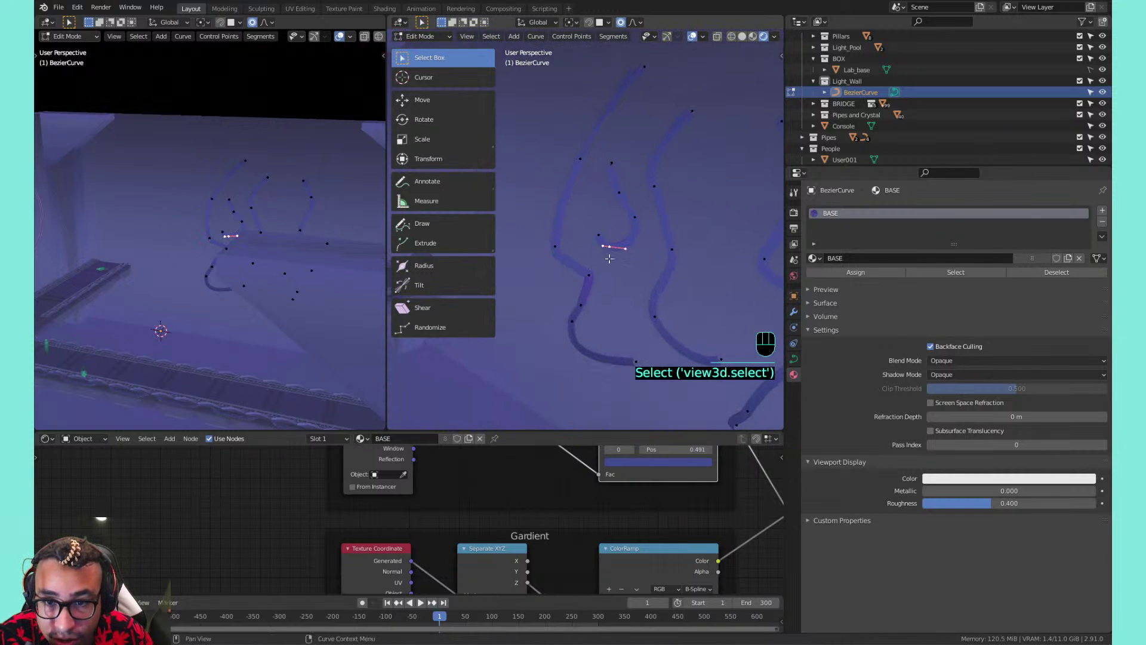
{"action": "key", "text": "r"}
{"action": "key", "text": "r"}
{"action": "left_click", "coordinate": [597, 253]}
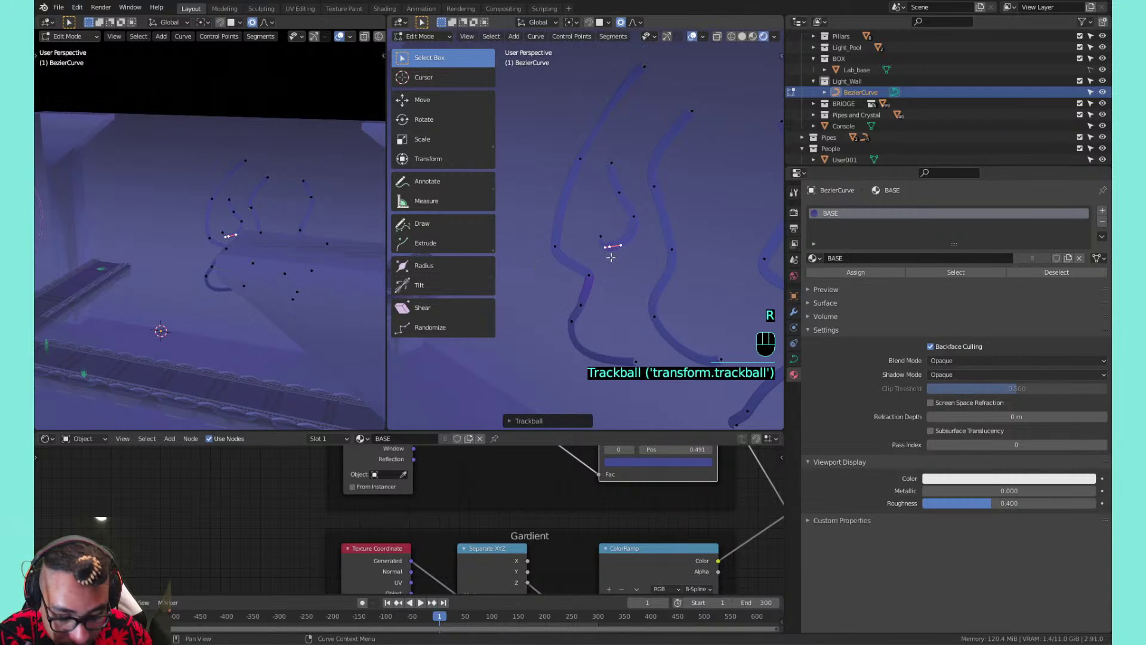
{"action": "key", "text": "g"}
{"action": "left_click", "coordinate": [536, 255]}
Reposition the short stroke's two upper control points so it branches off beside the long stroke
{"action": "left_click", "coordinate": [614, 194]}
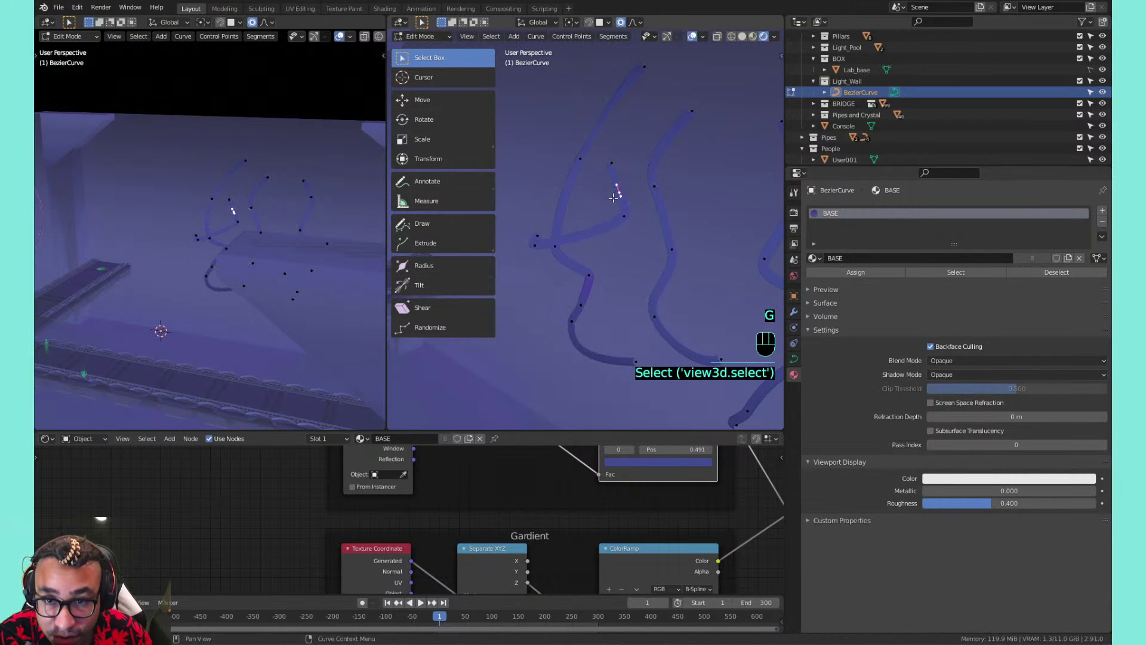
{"action": "key", "text": "g"}
{"action": "left_click", "coordinate": [542, 231]}
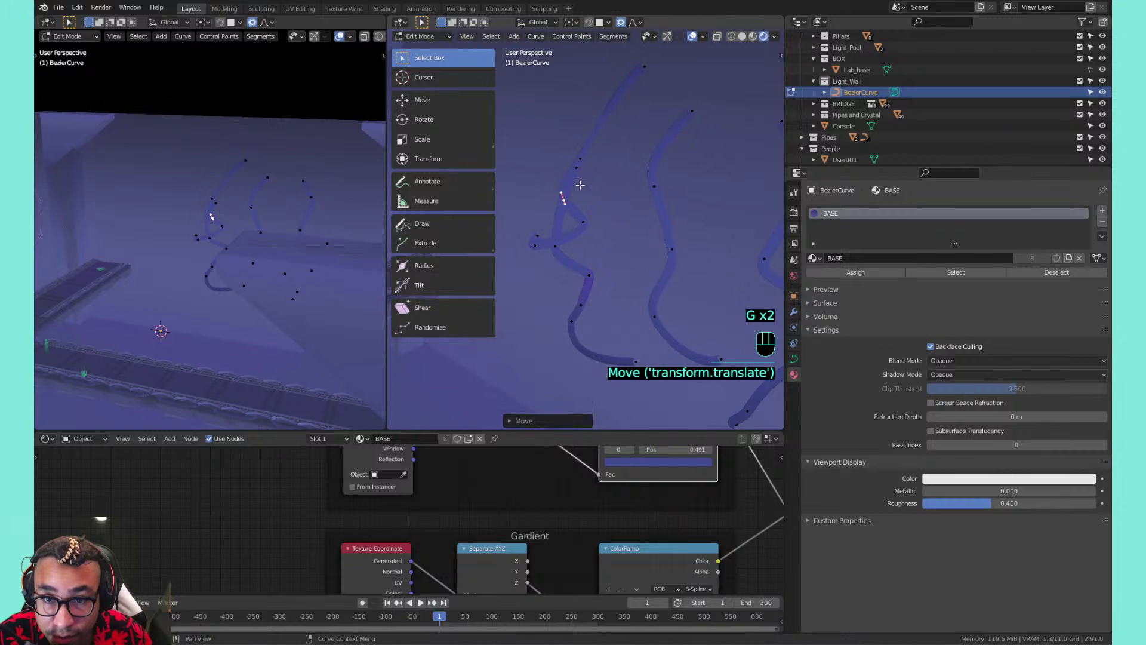
{"action": "left_click", "coordinate": [575, 173]}
{"action": "key", "text": "g"}
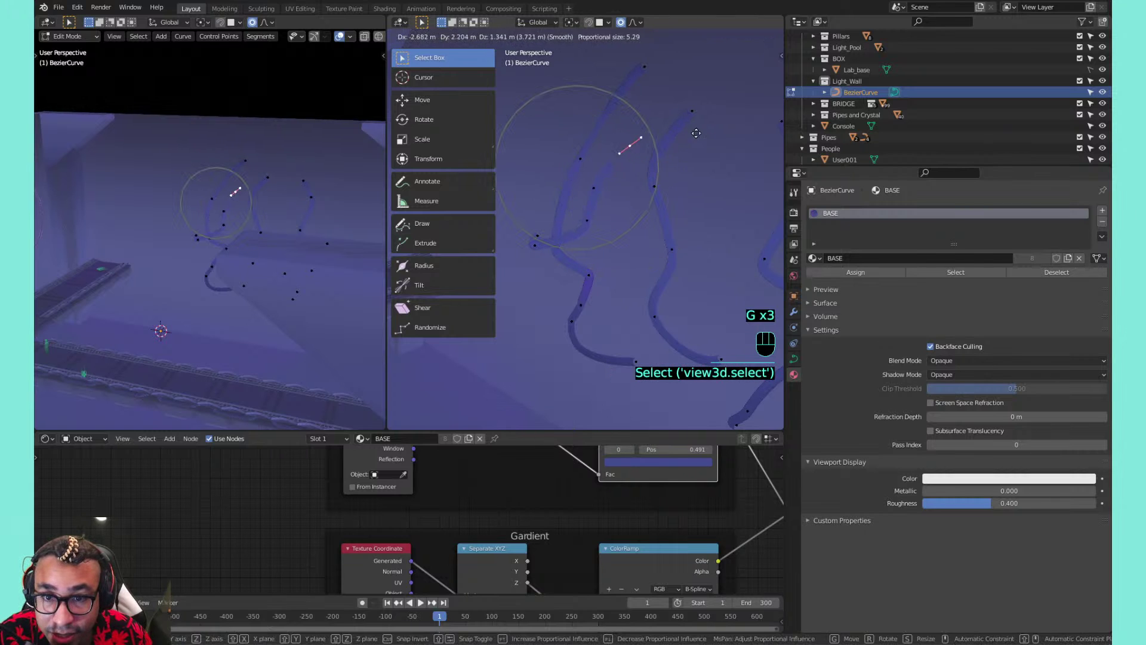
{"action": "left_click", "coordinate": [677, 157]}
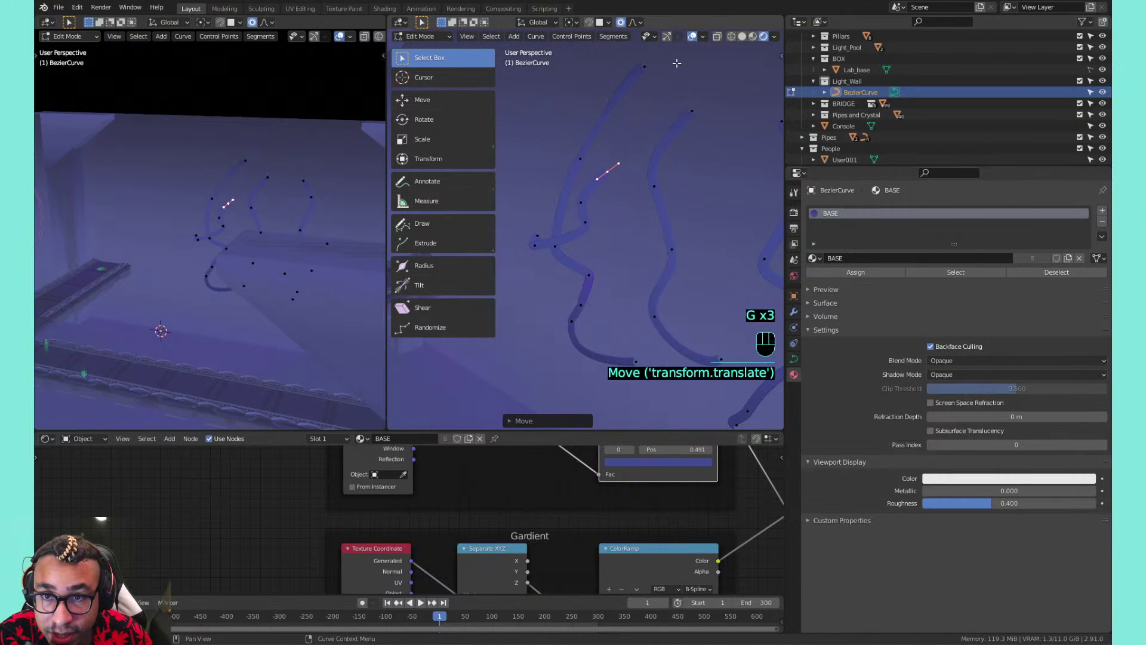
Move the short stroke's lower end outward with connected proportional editing at size 4.37, trackball-rotate it, and return to Object Mode
{"action": "left_click", "coordinate": [634, 22]}
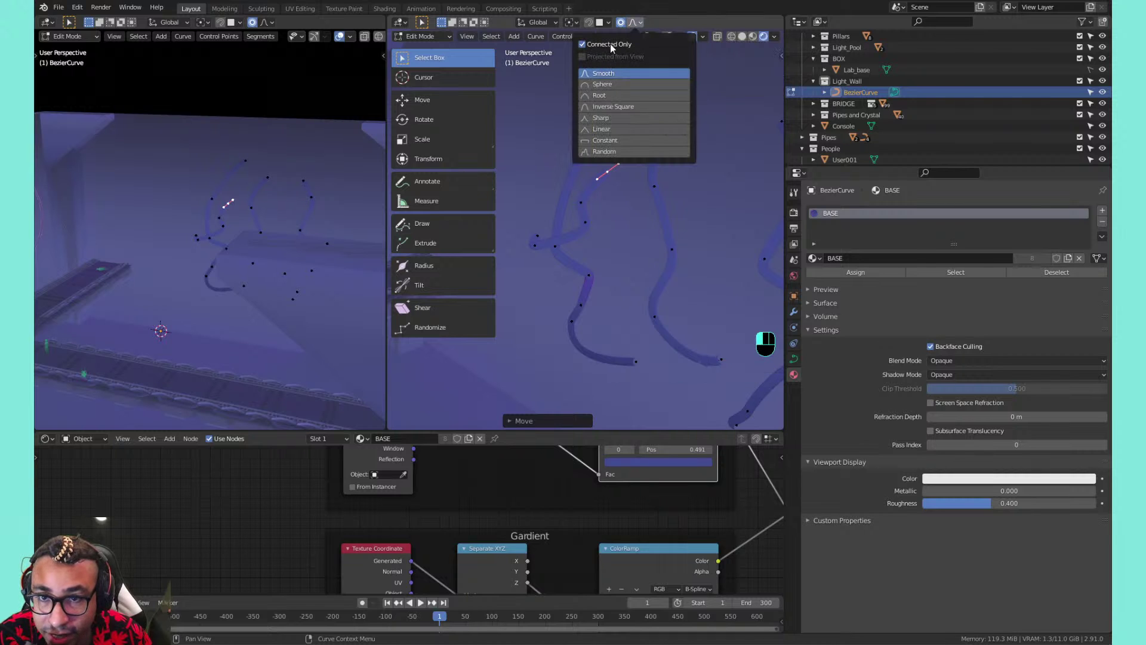
{"action": "left_click", "coordinate": [540, 251]}
{"action": "key", "text": "g"}
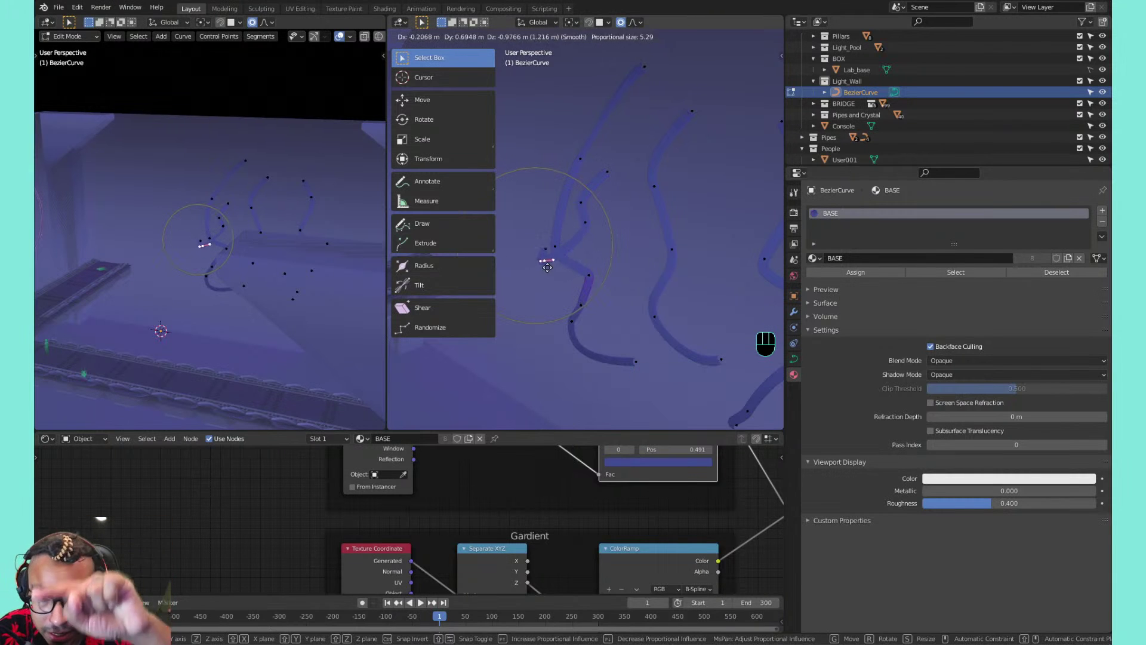
{"action": "scroll", "coordinate": [550, 262], "scroll_direction": "up", "scroll_amount": 4}
{"action": "scroll", "coordinate": [553, 256], "scroll_direction": "down", "scroll_amount": 18}
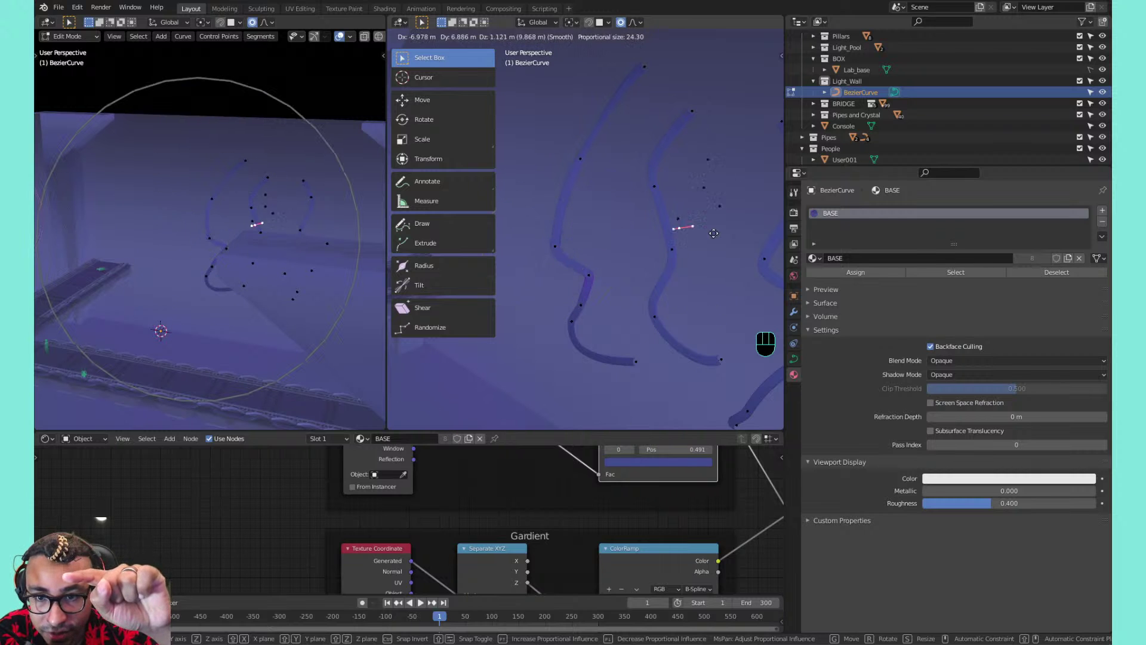
{"action": "scroll", "coordinate": [541, 224], "scroll_direction": "up", "scroll_amount": 2}
{"action": "scroll", "coordinate": [541, 224], "scroll_direction": "up", "scroll_amount": 16}
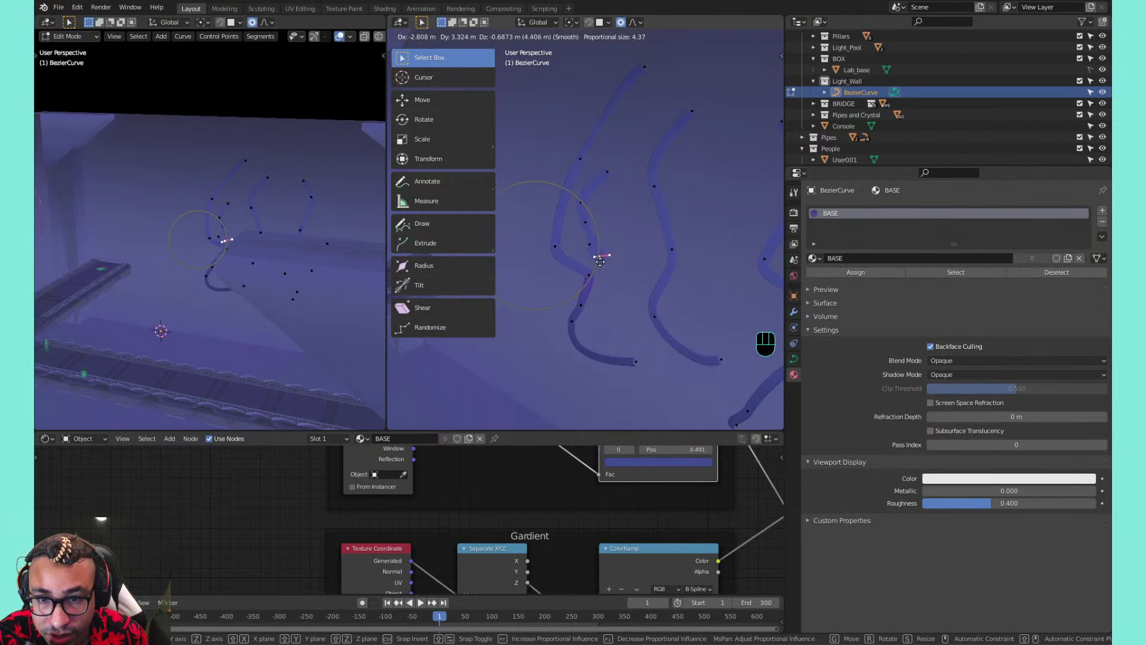
{"action": "left_click", "coordinate": [528, 280]}
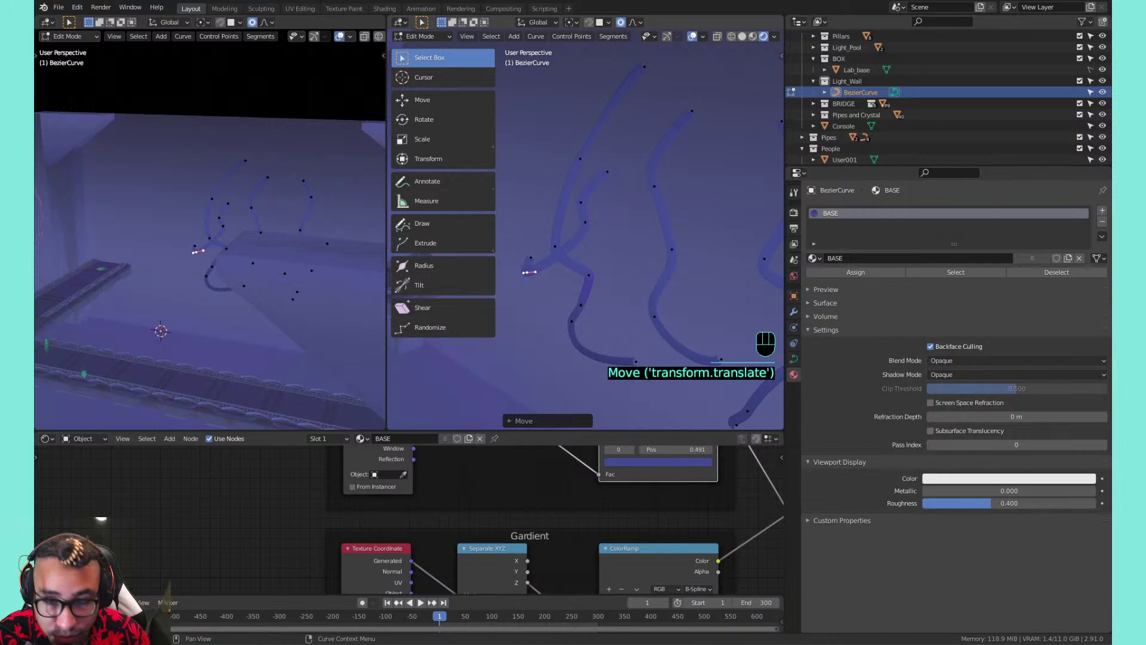
{"action": "key", "text": "r"}
{"action": "key", "text": "r"}
{"action": "left_click", "coordinate": [601, 187]}
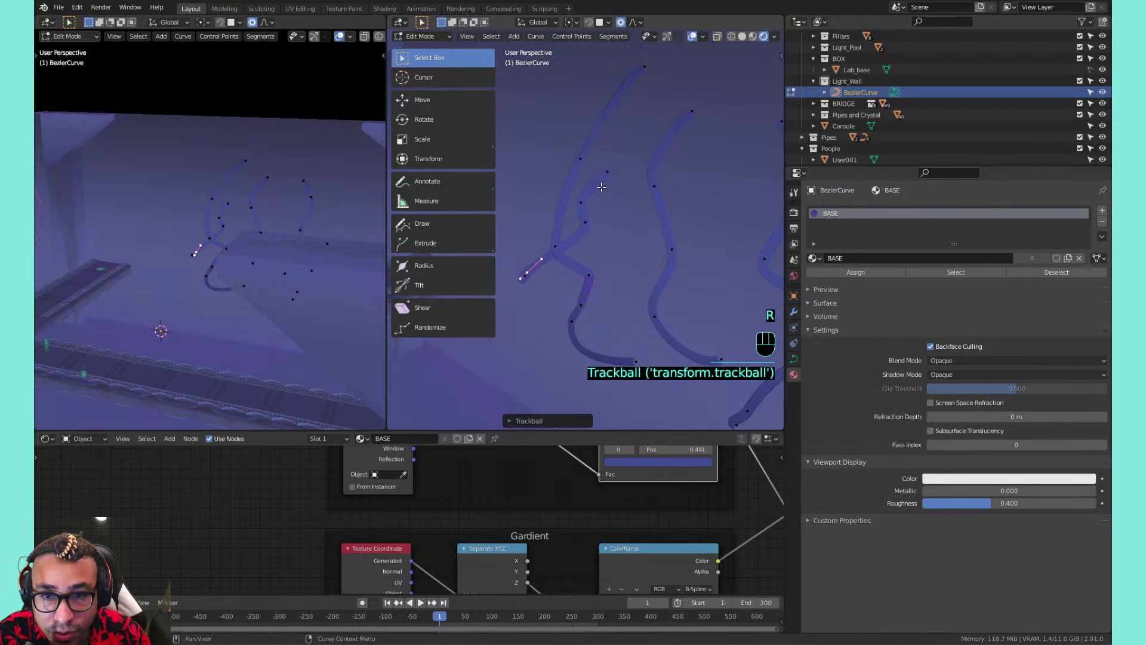
{"action": "key", "text": "Tab"}
{"action": "scroll", "coordinate": [626, 186], "scroll_direction": "down", "scroll_amount": 6}
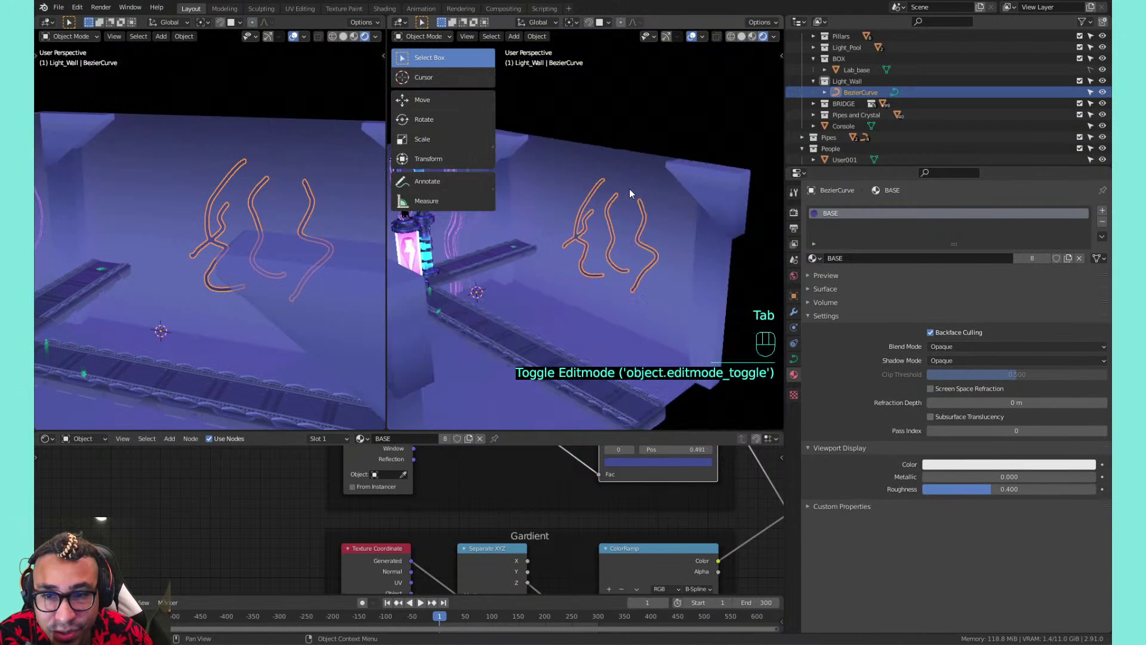
Delete the BezierCurve strands from the Light_Wall collection
{"action": "key", "text": "x"}
{"action": "left_click", "coordinate": [615, 204]}
{"action": "middle_click_drag", "start_coordinate": [611, 226], "coordinate": [717, 266]}
{"action": "middle_click_drag", "start_coordinate": [717, 267], "coordinate": [616, 255], "text": "shift"}
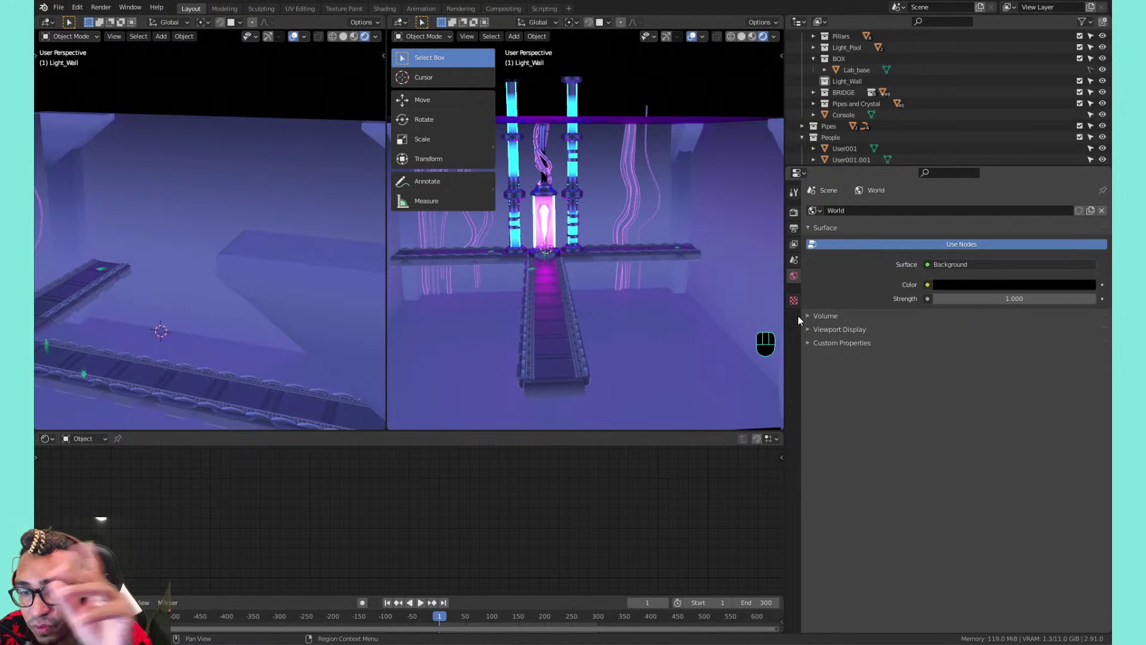
Select the straight central pipe inside the pink cables above the crystal chamber and hide the viewport's tool list
{"action": "scroll", "coordinate": [586, 234], "scroll_direction": "up", "scroll_amount": 3}
{"action": "middle_click_drag", "start_coordinate": [586, 235], "coordinate": [661, 246]}
{"action": "scroll", "coordinate": [661, 246], "scroll_direction": "up", "scroll_amount": 4}
{"action": "middle_click_drag", "start_coordinate": [626, 144], "coordinate": [500, 343], "text": "shift"}
{"action": "left_click", "coordinate": [486, 353]}
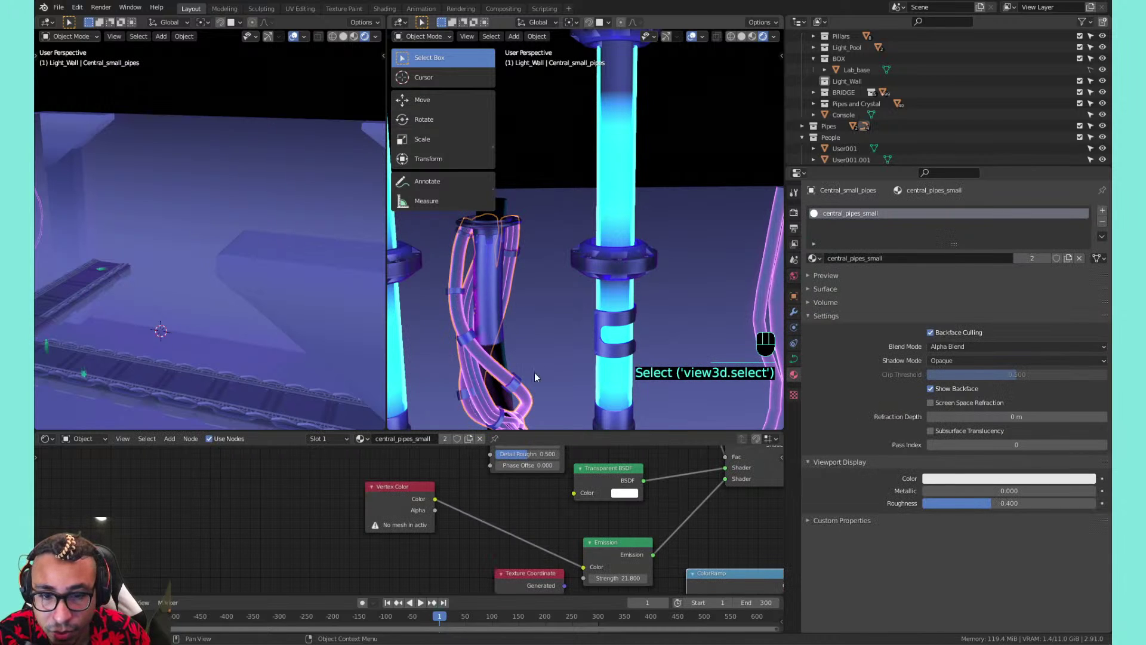
{"action": "middle_click_drag", "start_coordinate": [546, 361], "coordinate": [628, 230], "text": "shift"}
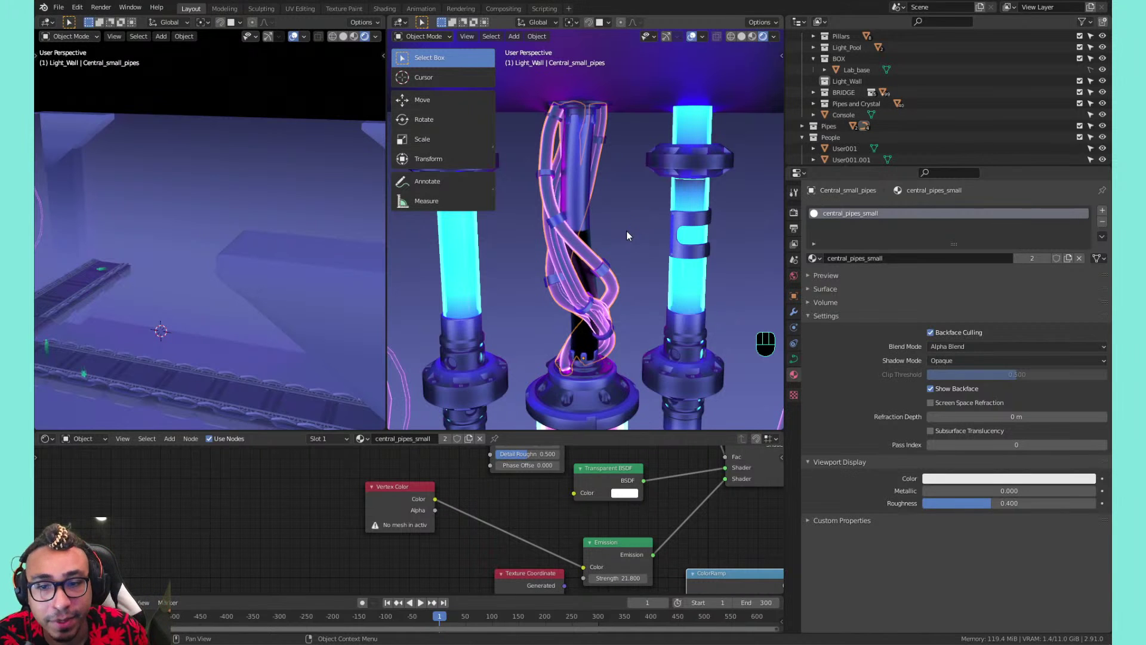
{"action": "left_click", "coordinate": [577, 187]}
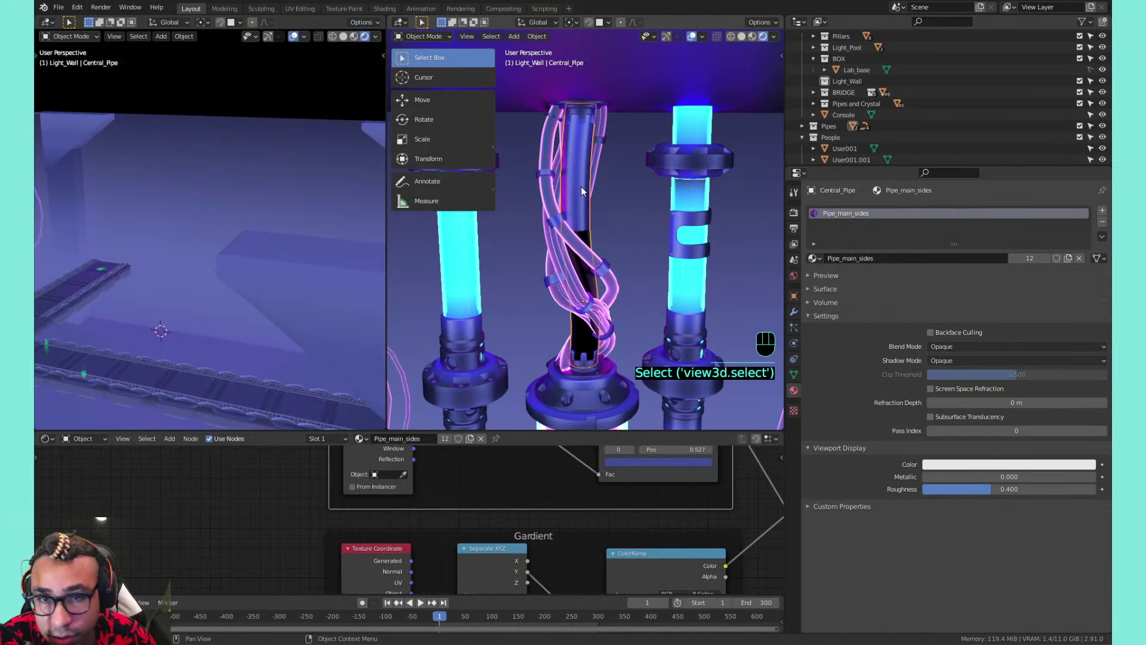
{"action": "scroll", "coordinate": [561, 482], "scroll_direction": "down", "scroll_amount": 2}
{"action": "scroll", "coordinate": [589, 476], "scroll_direction": "down", "scroll_amount": 1}
{"action": "scroll", "coordinate": [635, 213], "scroll_direction": "up", "scroll_amount": 4}
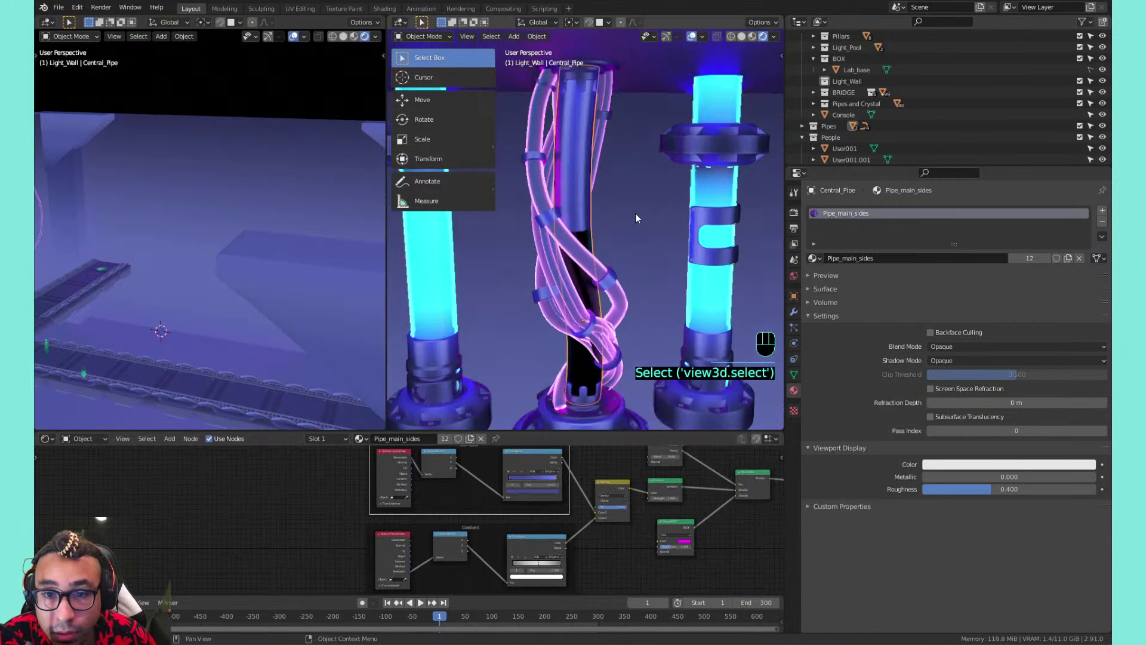
{"action": "scroll", "coordinate": [634, 213], "scroll_direction": "down", "scroll_amount": 6}
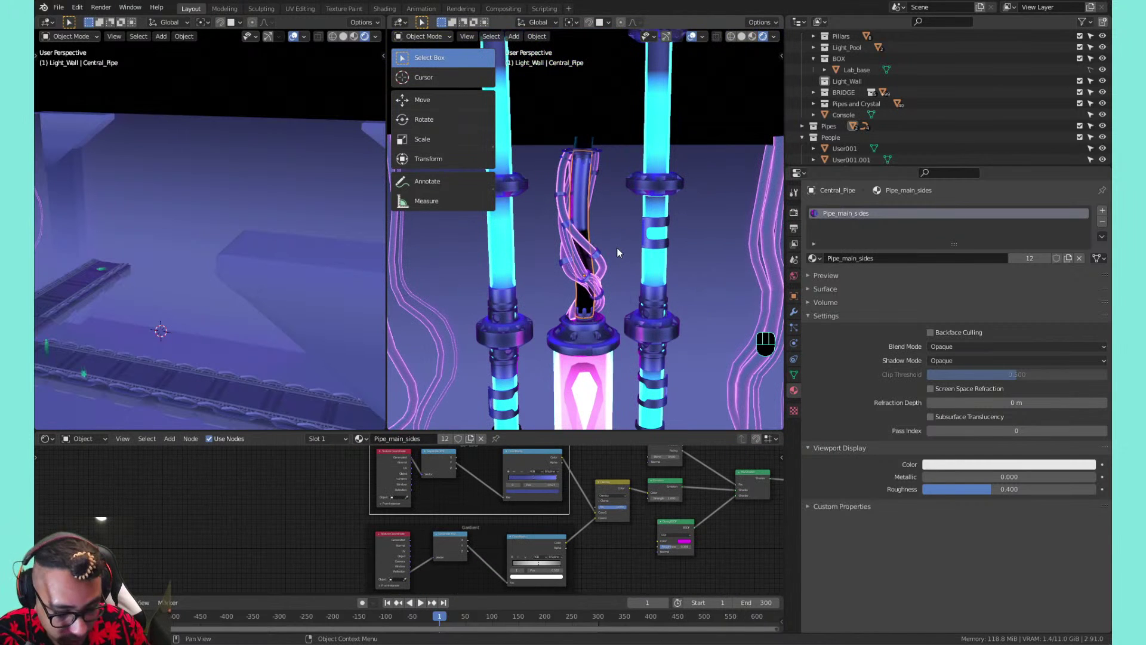
{"action": "key", "text": "t"}
{"action": "mouse_move", "coordinate": [618, 247]}
{"action": "middle_mouse_down", "text": "shift"}
{"action": "mouse_move", "coordinate": [631, 279]}
{"action": "mouse_move", "coordinate": [616, 264]}
{"action": "middle_mouse_up", "text": "shift"}
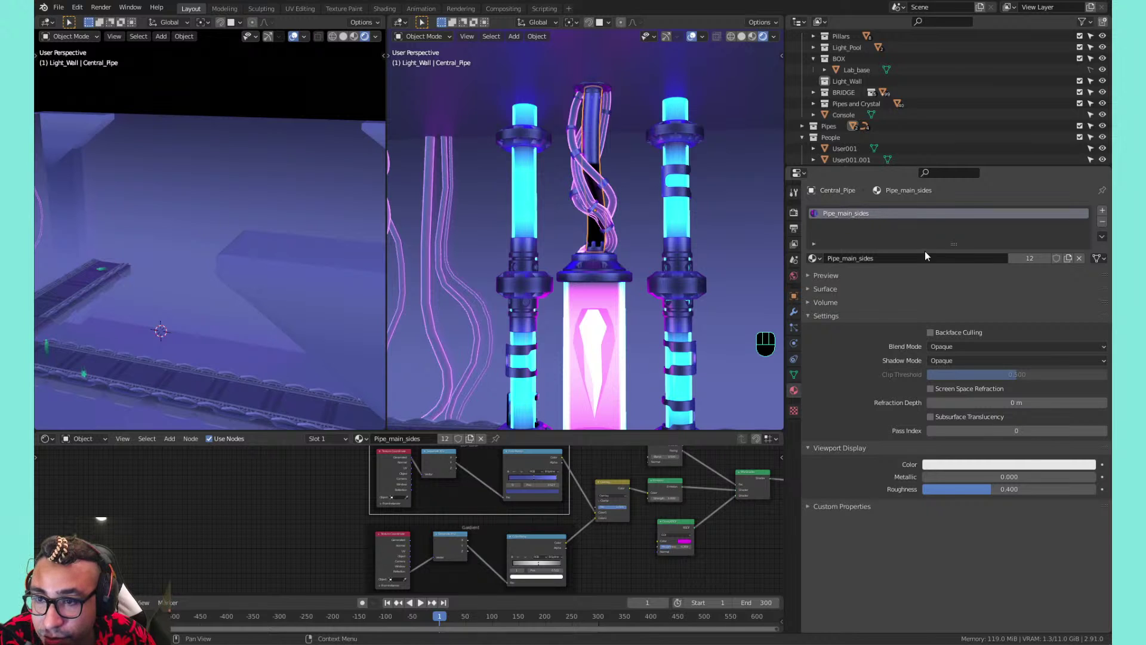
Give the central pipe its own copy of the Pipe_main_sides material and rename it Pipe_main
{"action": "left_click", "coordinate": [1068, 259]}
{"action": "double_click", "coordinate": [862, 214]}
{"action": "left_click_drag", "start_coordinate": [856, 213], "coordinate": [903, 213]}
{"action": "key", "text": "BackSpace"}
{"action": "left_click", "coordinate": [974, 197]}
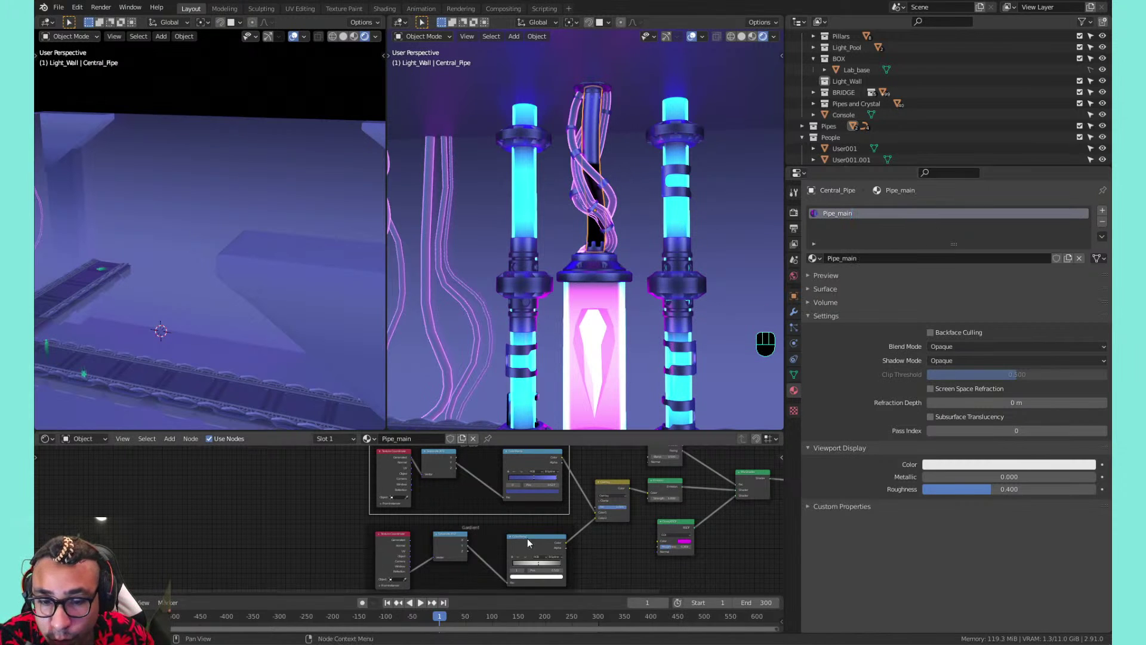
Move the Cell Color ramp's first stop to position 0.009 and shift the ColorRamp node in the Gradient frame
{"action": "scroll", "coordinate": [528, 538], "scroll_direction": "up", "scroll_amount": 5}
{"action": "left_click_drag", "start_coordinate": [568, 477], "coordinate": [519, 484]}
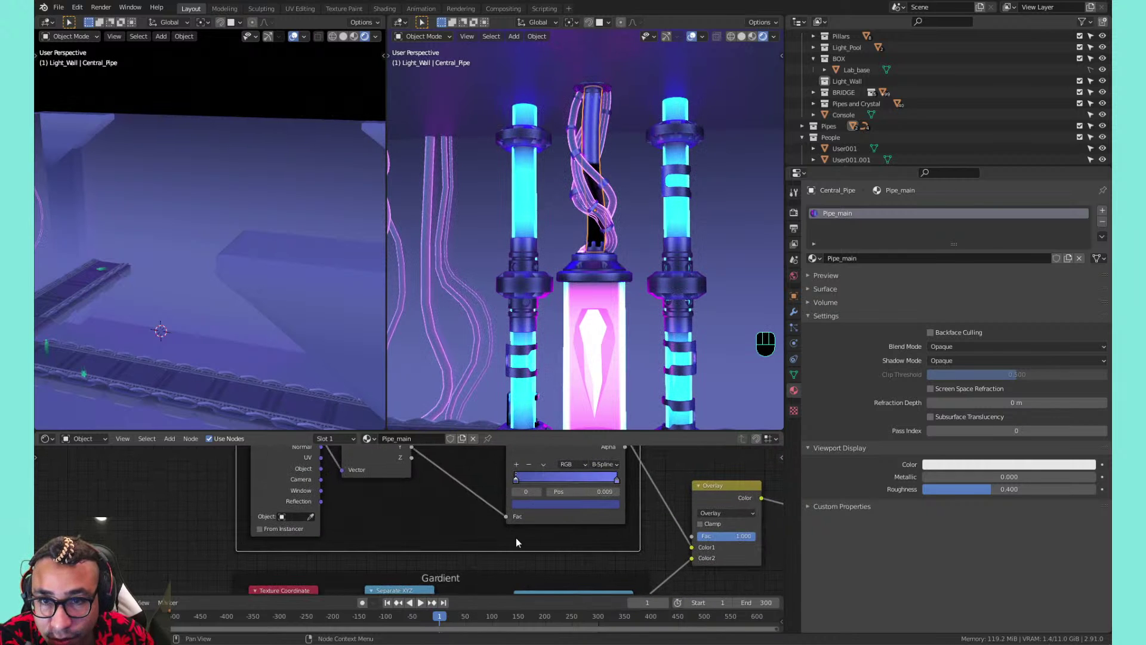
{"action": "scroll", "coordinate": [518, 541], "scroll_direction": "down", "scroll_amount": 1}
{"action": "middle_click_drag", "start_coordinate": [521, 552], "coordinate": [506, 484]}
{"action": "left_click_drag", "start_coordinate": [551, 574], "coordinate": [583, 576]}
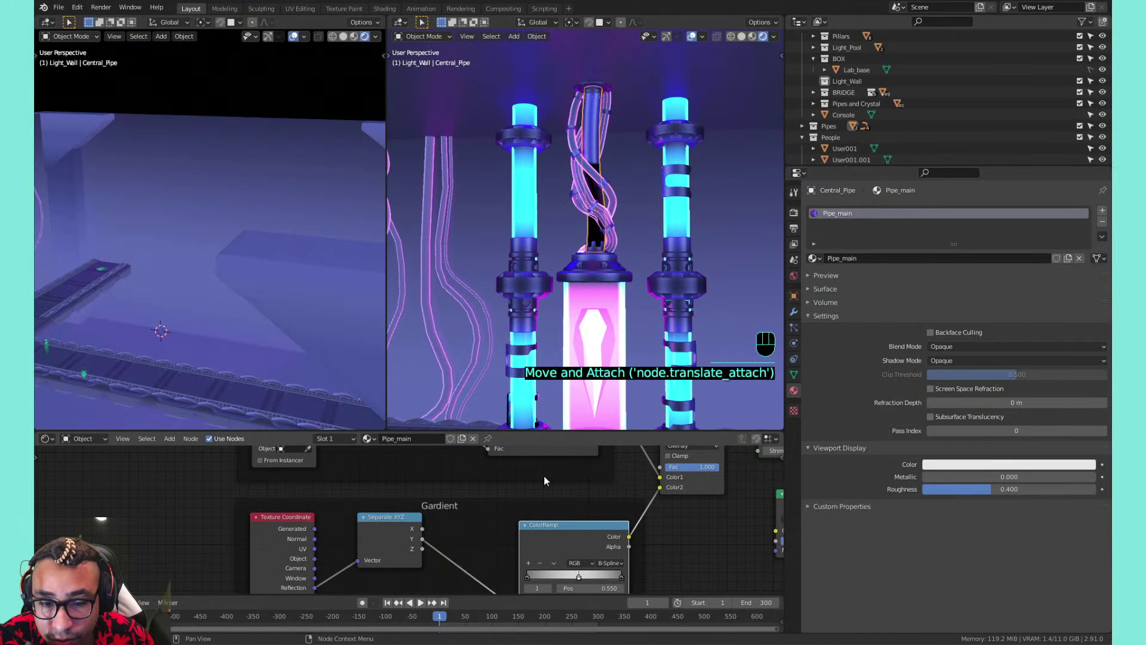
{"action": "scroll", "coordinate": [545, 476], "scroll_direction": "down", "scroll_amount": 1}
{"action": "middle_click_drag", "start_coordinate": [556, 469], "coordinate": [497, 550]}
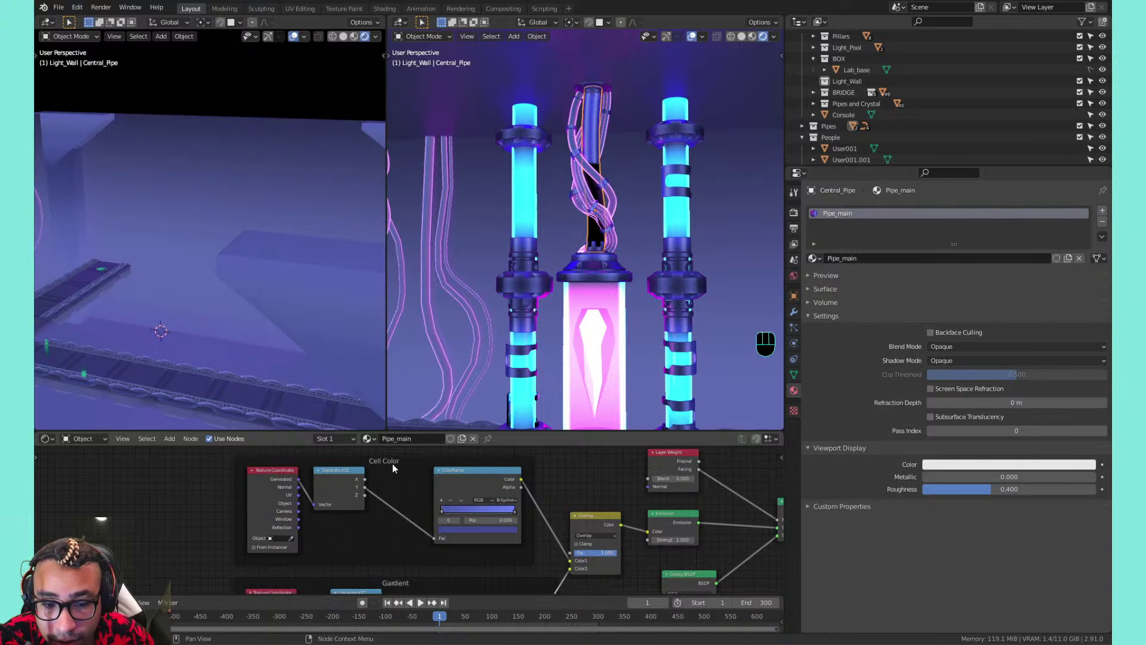
Connect the Z output of Separate XYZ to the Fac input of the Cell Color ramp
{"action": "left_click_drag", "start_coordinate": [364, 495], "coordinate": [436, 540]}
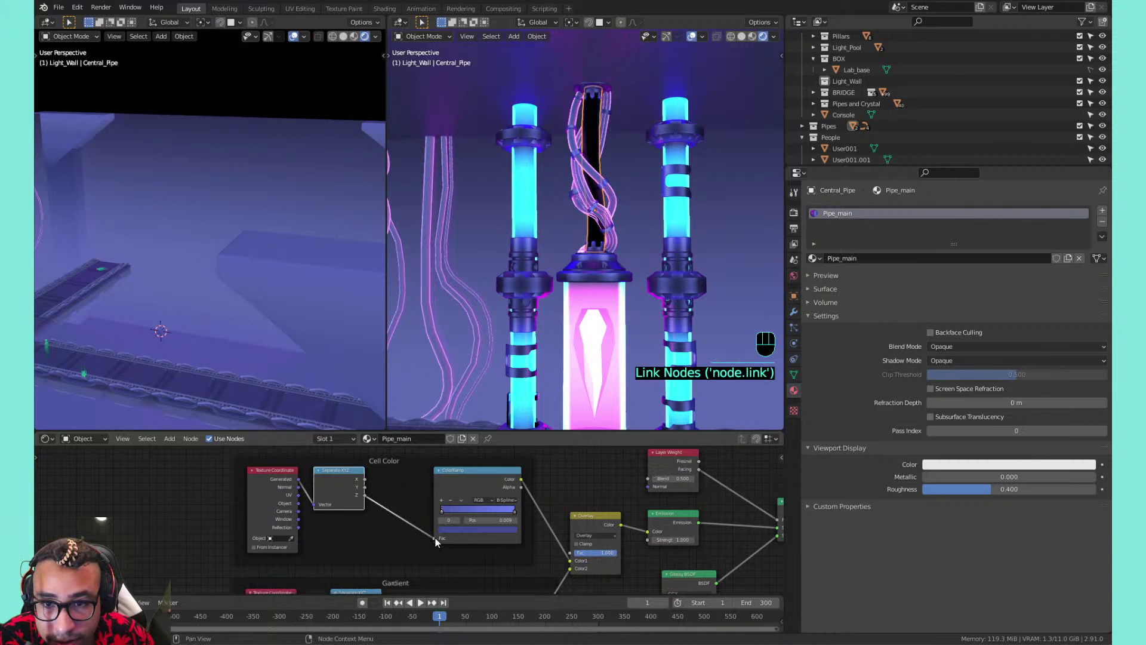
{"action": "scroll", "coordinate": [640, 144], "scroll_direction": "up", "scroll_amount": 4}
{"action": "middle_click_drag", "start_coordinate": [642, 145], "coordinate": [628, 176], "text": "shift"}
{"action": "scroll", "coordinate": [628, 179], "scroll_direction": "down", "scroll_amount": 3}
{"action": "scroll", "coordinate": [623, 178], "scroll_direction": "up", "scroll_amount": 4}
{"action": "scroll", "coordinate": [628, 179], "scroll_direction": "down", "scroll_amount": 5}
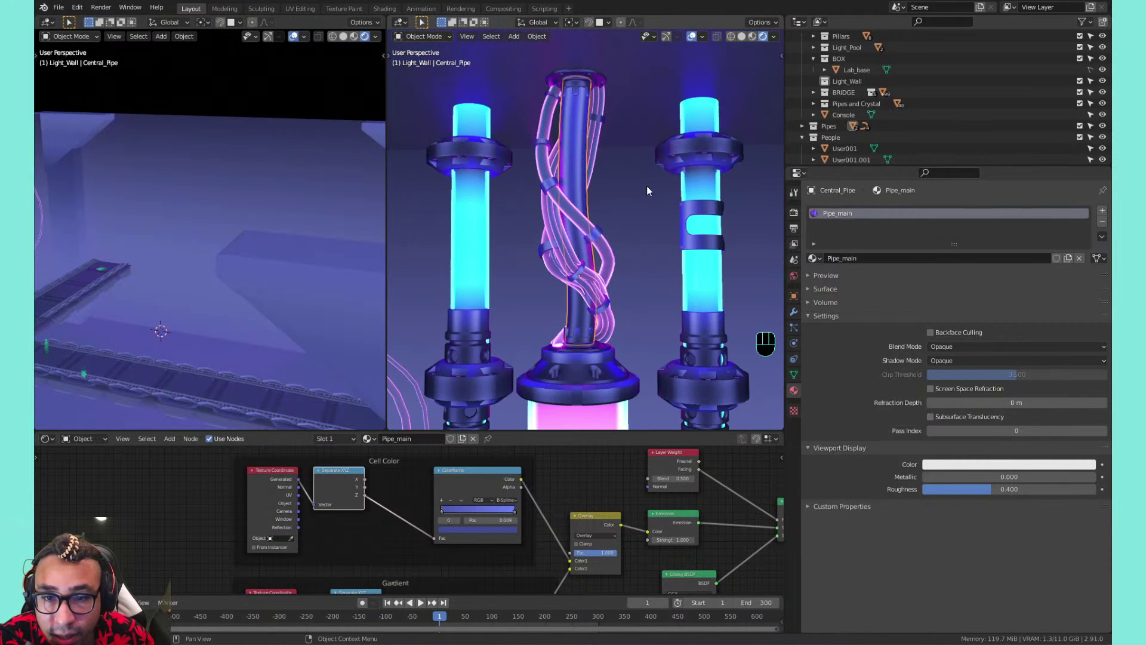
{"action": "left_click", "coordinate": [653, 181]}
{"action": "middle_click_drag", "start_coordinate": [654, 249], "coordinate": [634, 198], "text": "shift"}
{"action": "scroll", "coordinate": [644, 204], "scroll_direction": "down", "scroll_amount": 3}
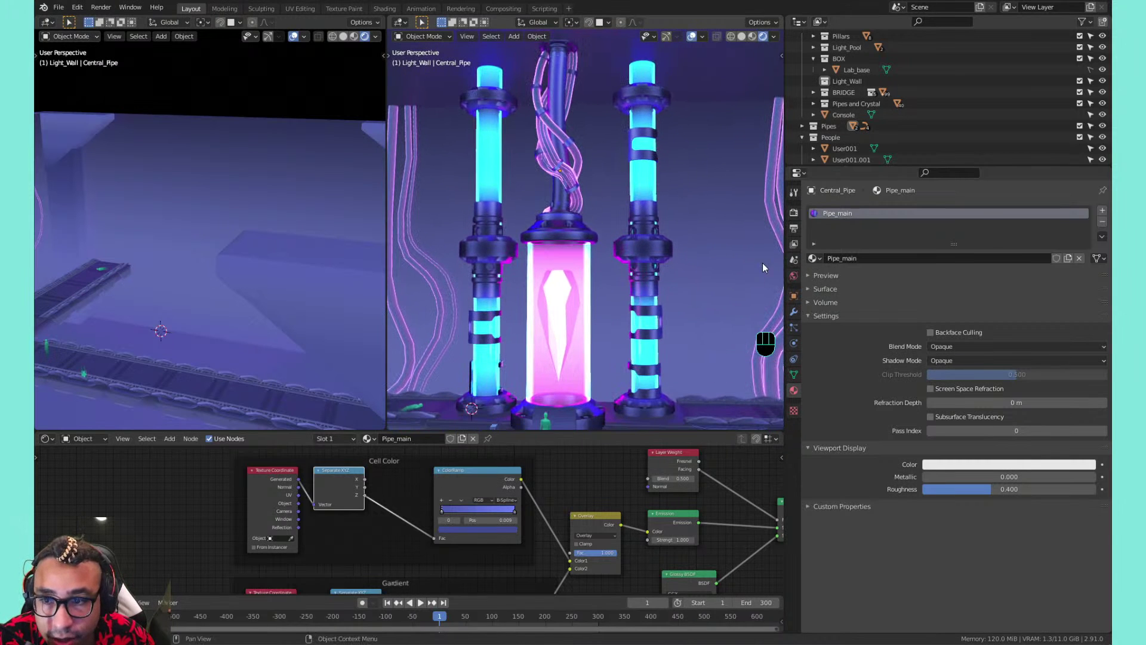
Recolor the first stop of Pipe_main's Cell Color ramp to bright pink
{"action": "middle_click_drag", "start_coordinate": [466, 521], "coordinate": [519, 502]}
{"action": "middle_click_drag", "start_coordinate": [546, 494], "coordinate": [524, 481]}
{"action": "scroll", "coordinate": [550, 485], "scroll_direction": "up", "scroll_amount": 4}
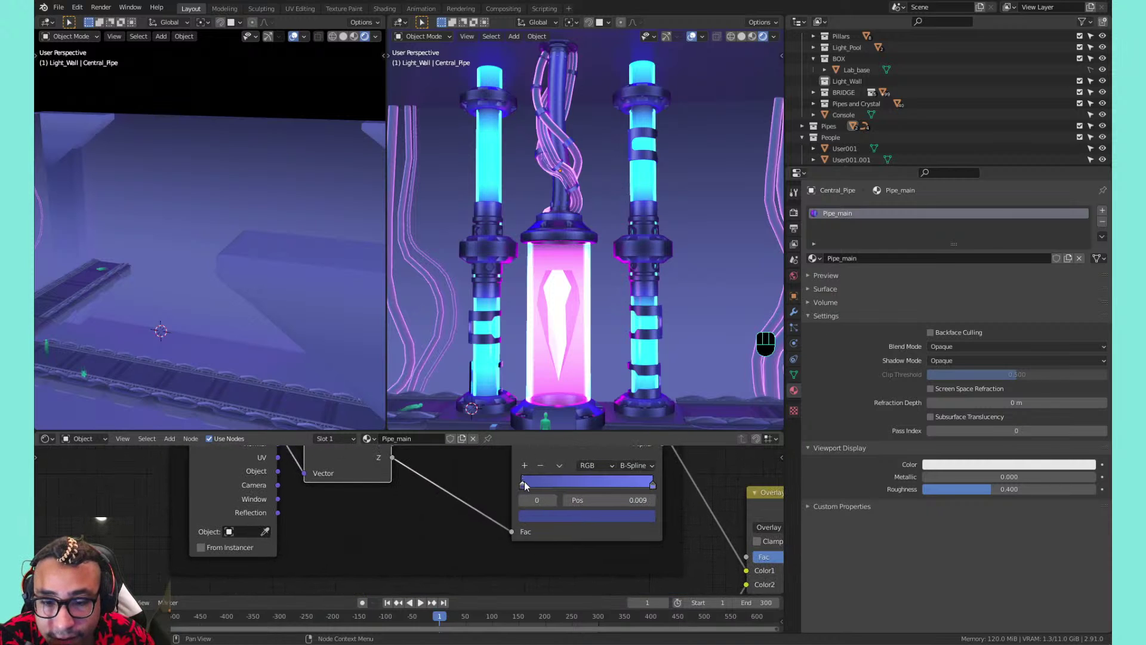
{"action": "left_click", "coordinate": [550, 518]}
{"action": "left_click_drag", "start_coordinate": [583, 383], "coordinate": [626, 339]}
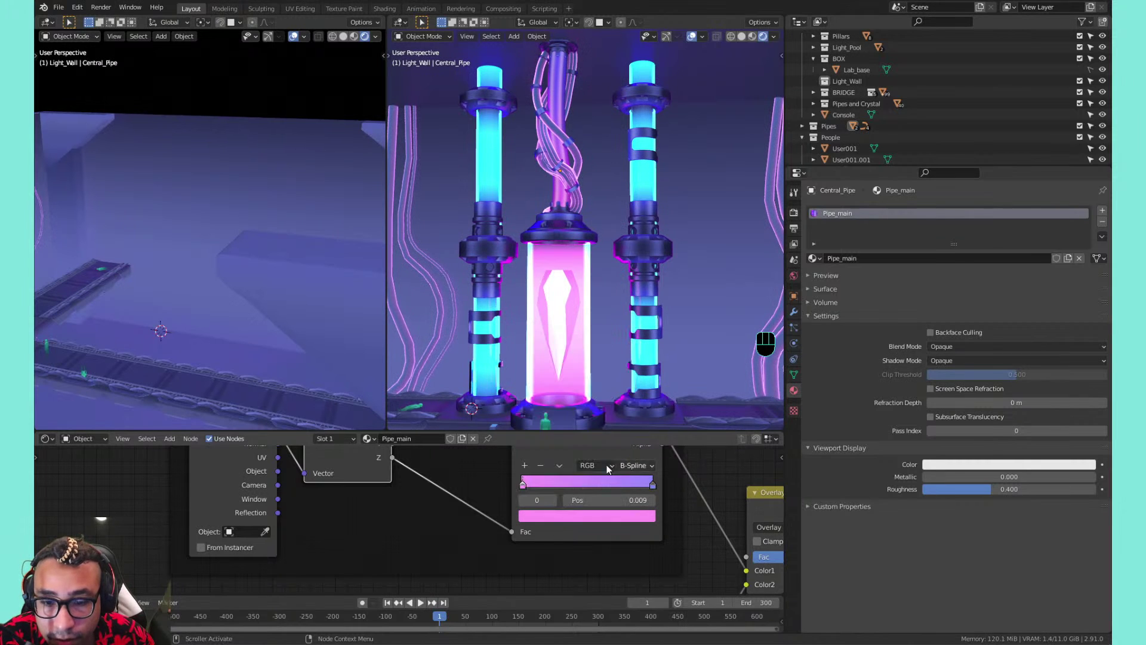
Recolor the Cell Color ramp's end stop to light blue with hue 0.574, saturation 0.479 and value 0.827
{"action": "left_click", "coordinate": [636, 481]}
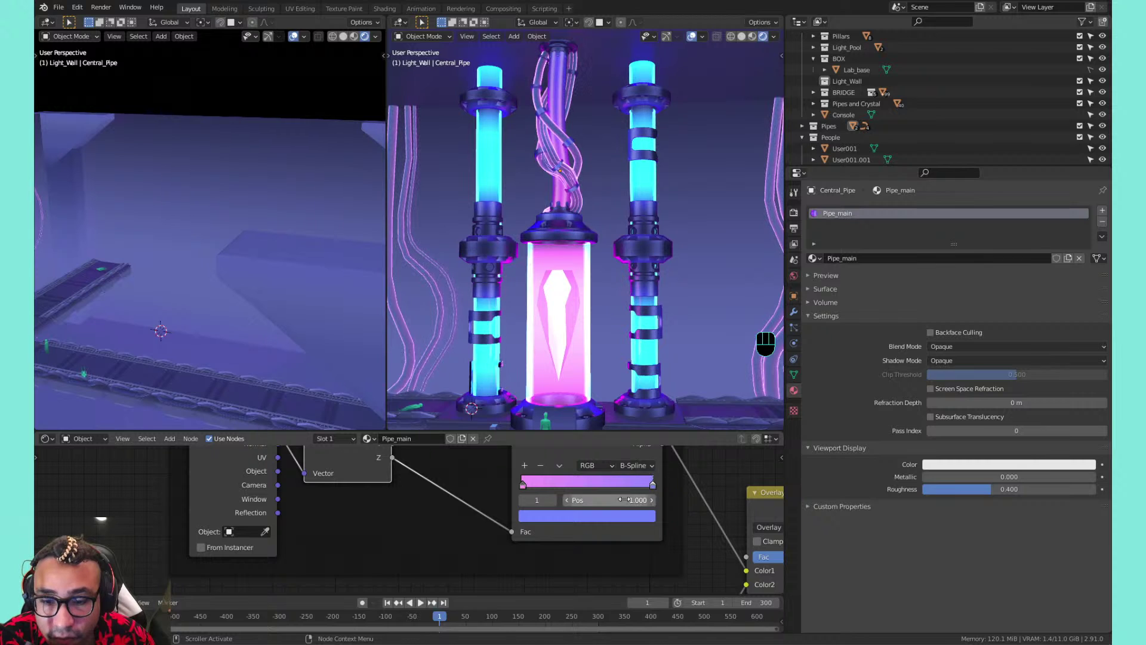
{"action": "left_click", "coordinate": [628, 515]}
{"action": "left_click_drag", "start_coordinate": [591, 365], "coordinate": [597, 378]}
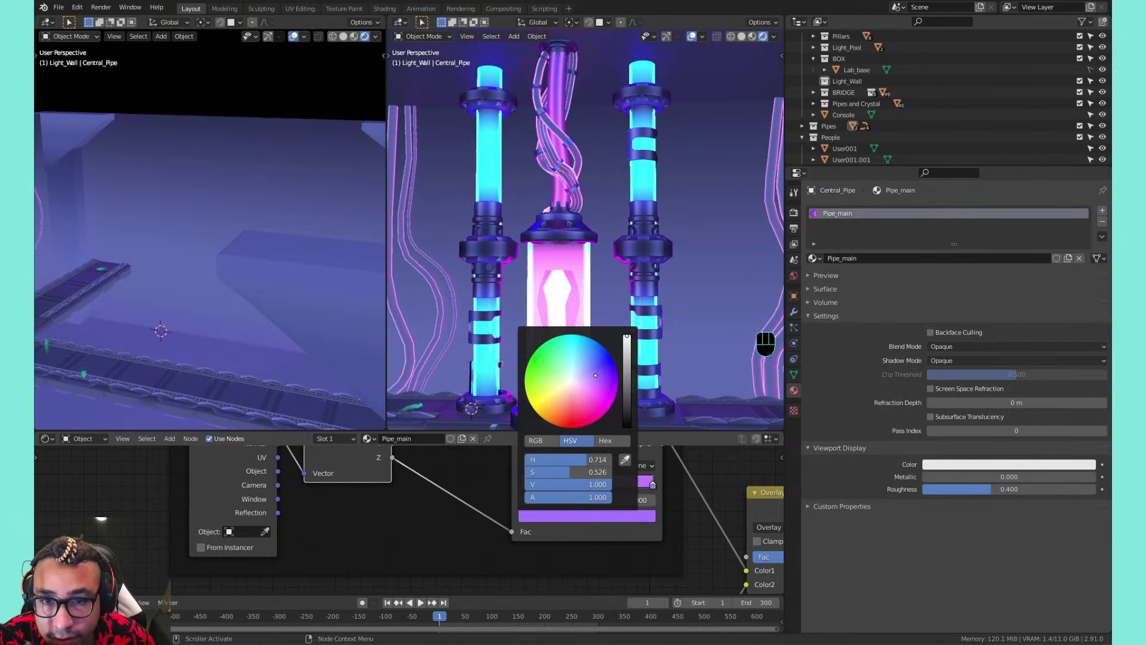
{"action": "left_click", "coordinate": [642, 515]}
{"action": "left_click_drag", "start_coordinate": [627, 389], "coordinate": [627, 339]}
{"action": "left_click", "coordinate": [579, 360]}
{"action": "left_click", "coordinate": [582, 360]}
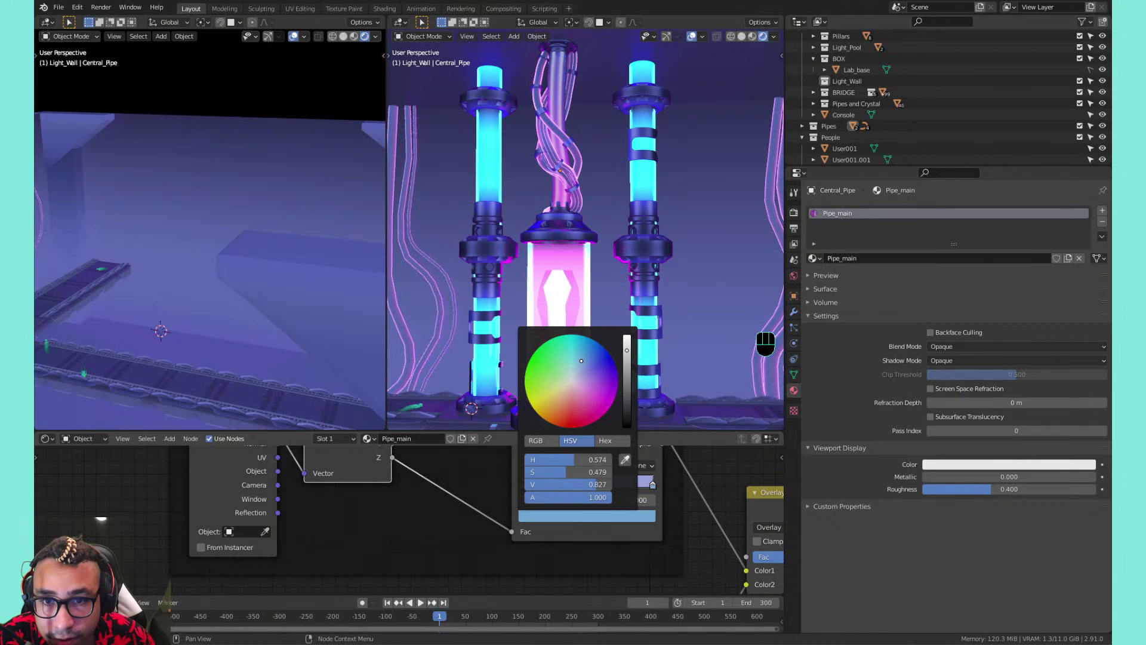
Try flipping the Cell Color ramp's direction and flip it back
{"action": "left_click", "coordinate": [559, 465]}
{"action": "left_click", "coordinate": [569, 479]}
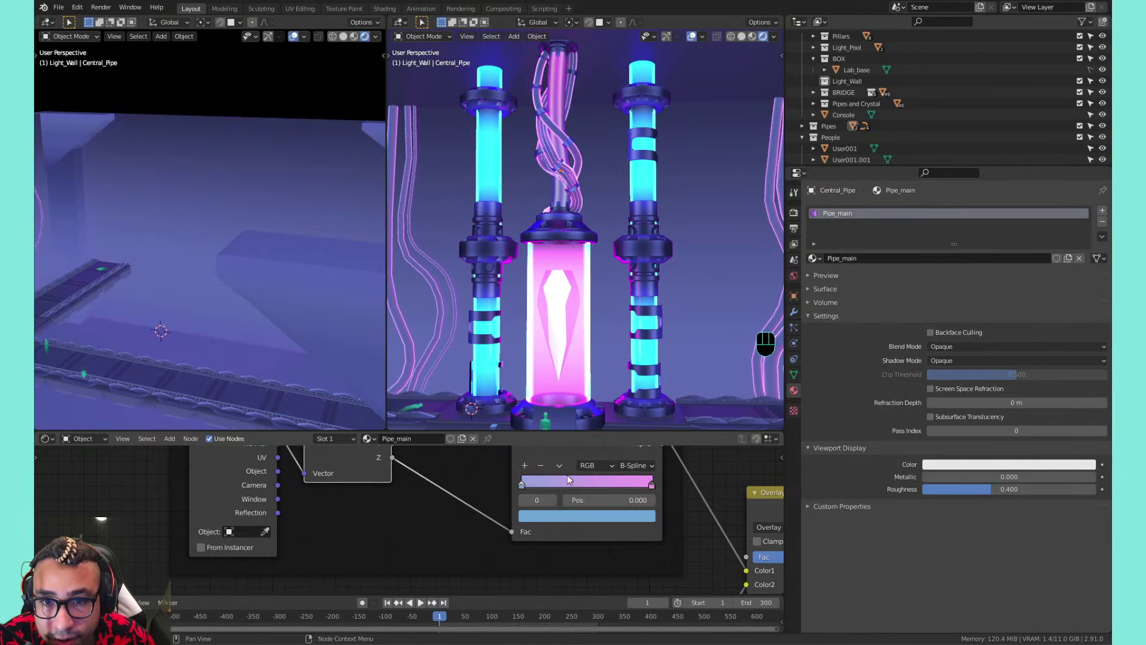
{"action": "left_click", "coordinate": [560, 465]}
{"action": "left_click", "coordinate": [565, 478]}
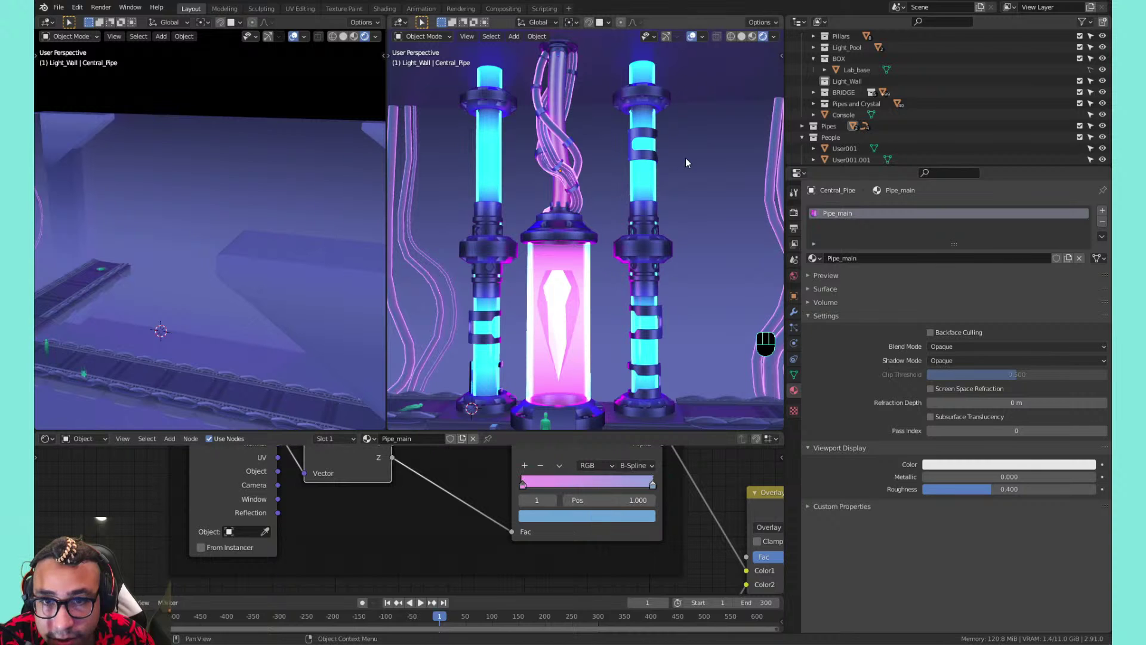
Save the file and view the lab through the scene camera
{"action": "key", "text": "ctrl+s"}
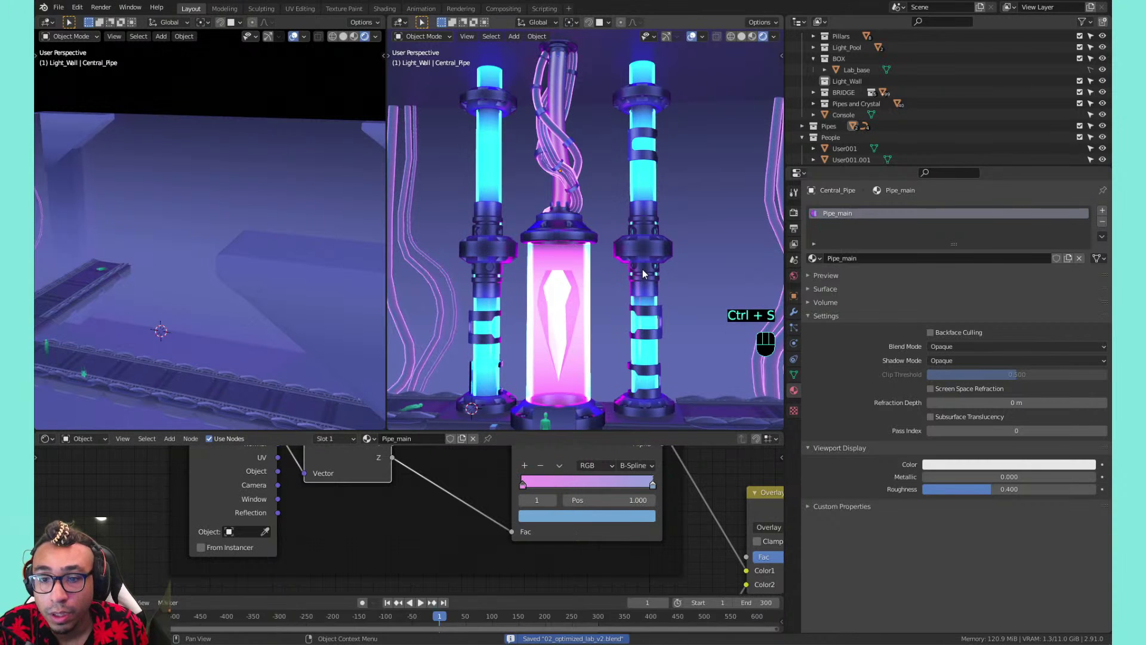
{"action": "key", "text": "KP_0"}
{"action": "key", "text": "Home"}
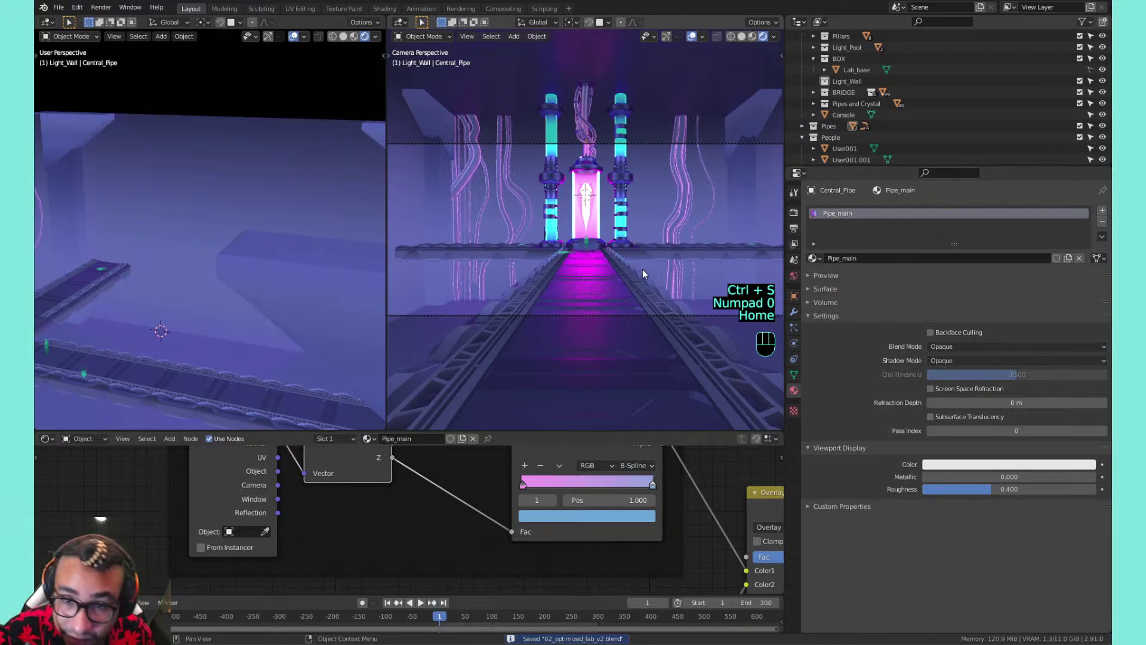
{"action": "scroll", "coordinate": [699, 207], "scroll_direction": "up", "scroll_amount": 2}
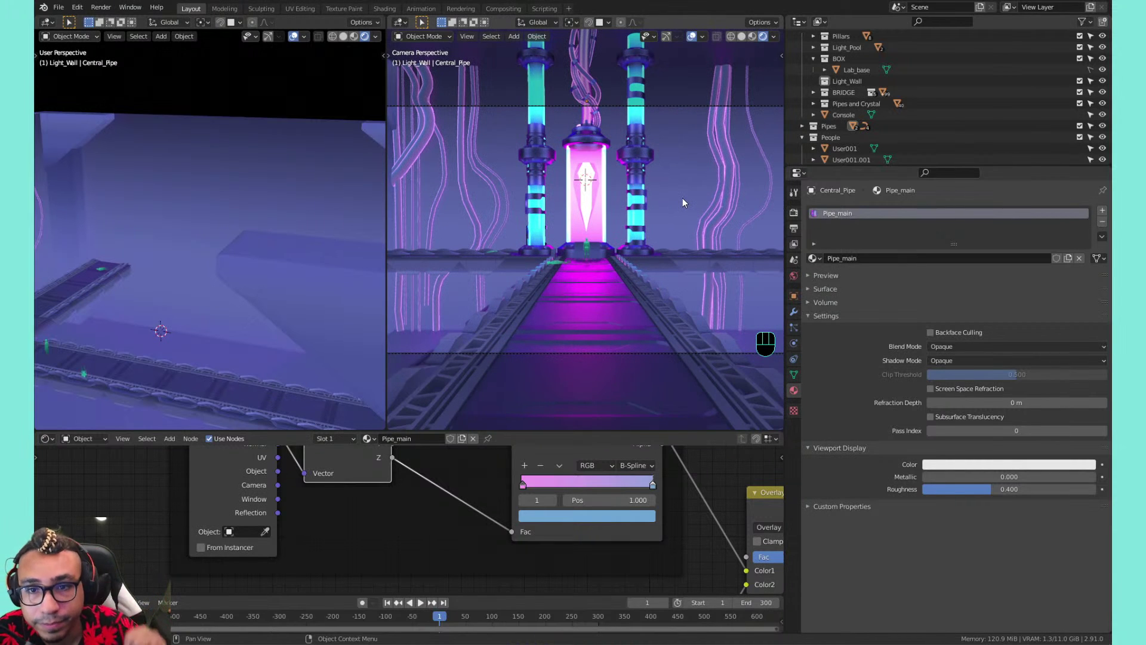
Try hiding the Backwall_pipes.001 curve on the back wall and undo the hide
{"action": "left_click", "coordinate": [726, 163]}
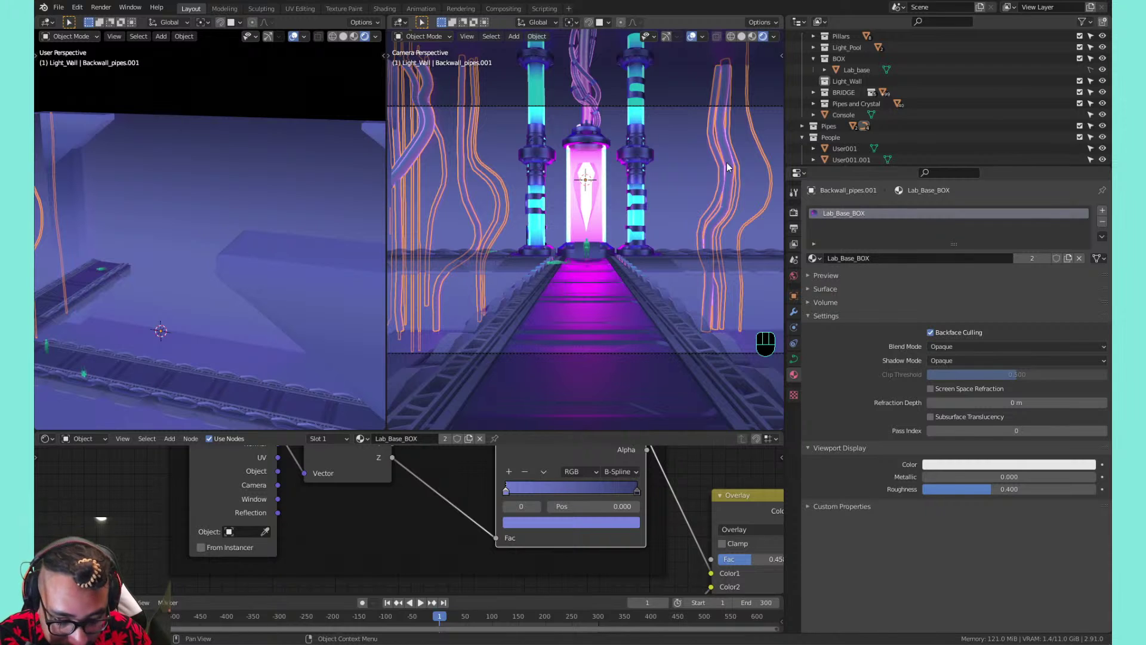
{"action": "key", "text": "h"}
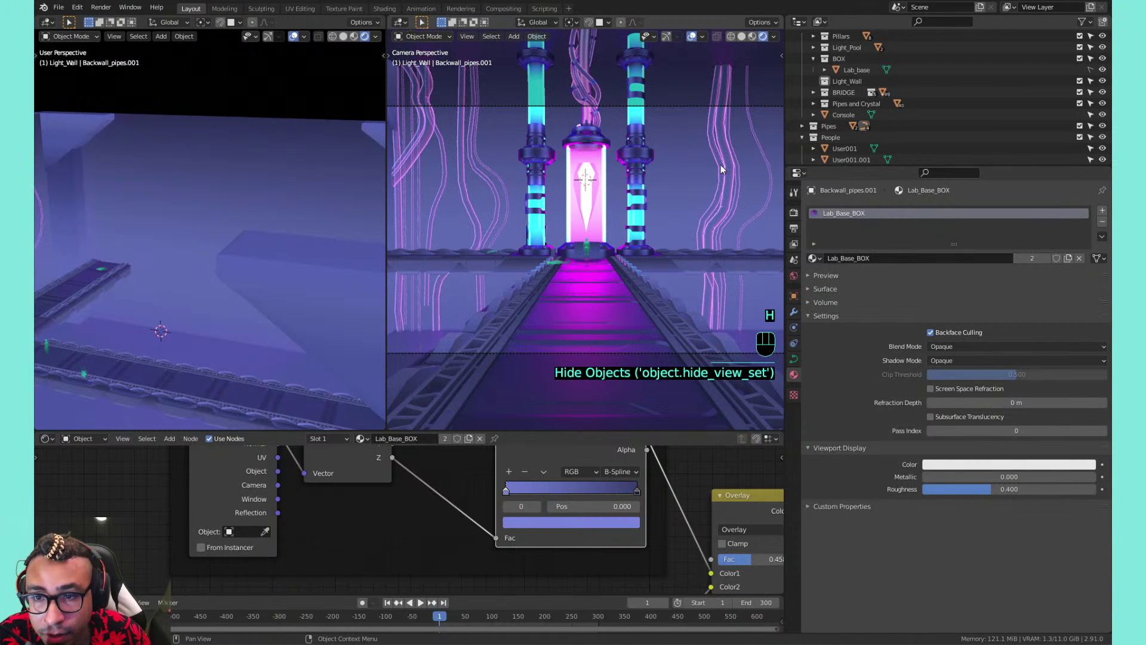
{"action": "left_click", "coordinate": [728, 162]}
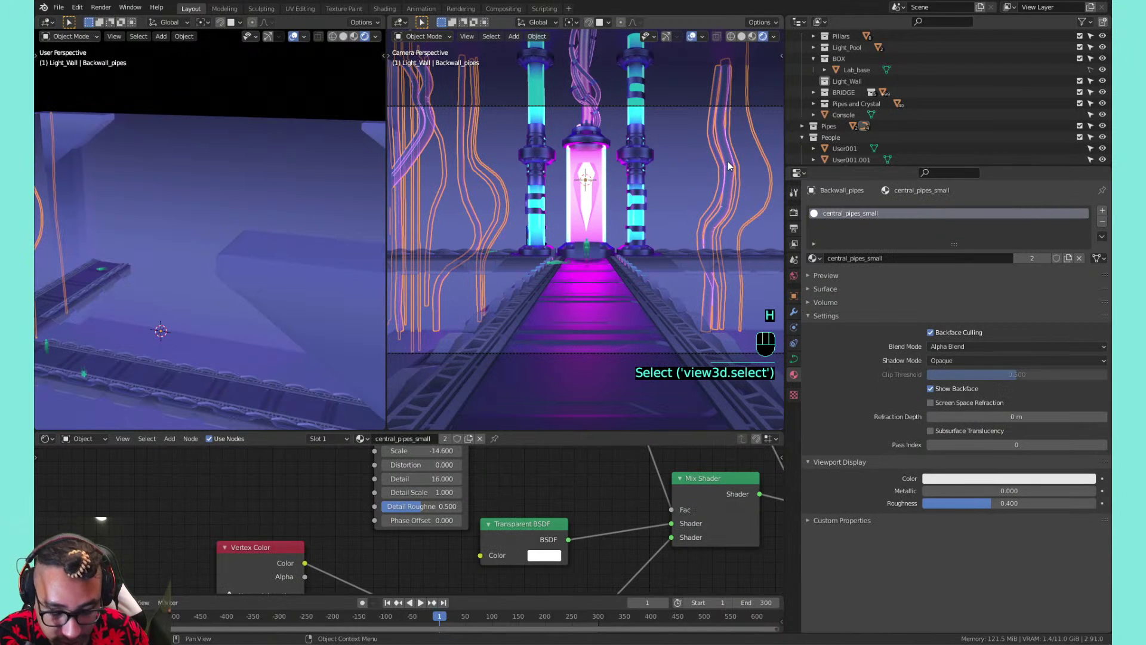
{"action": "key", "text": "ctrl+z"}
{"action": "left_click", "coordinate": [726, 163]}
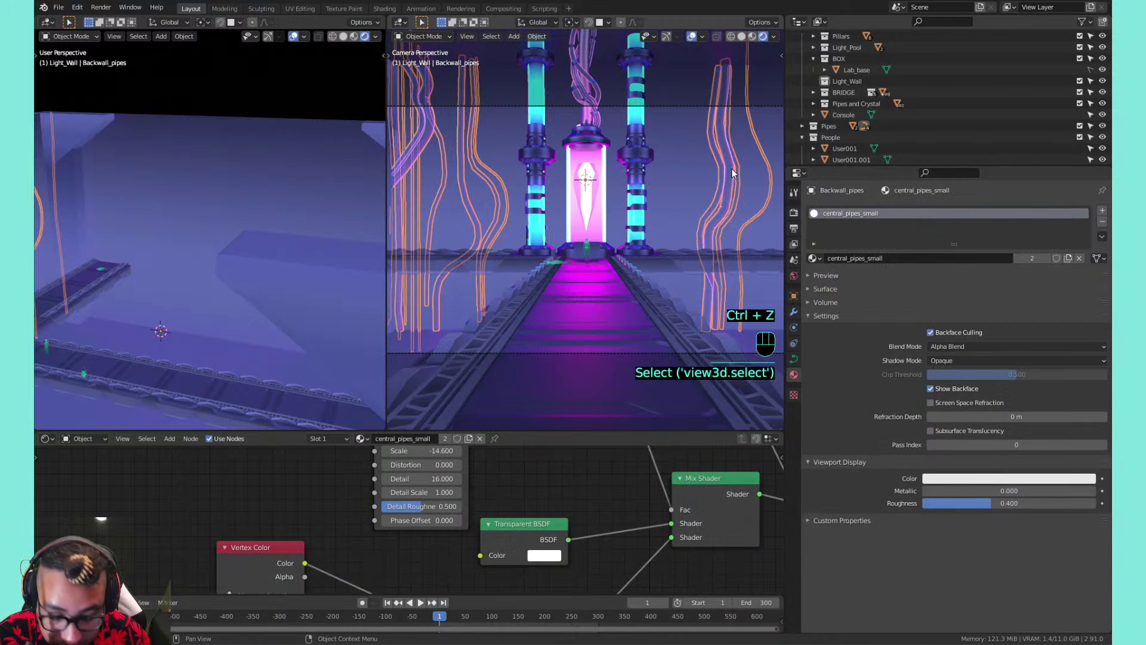
{"action": "key", "text": "ctrl+z"}
{"action": "key", "text": "ctrl+z"}
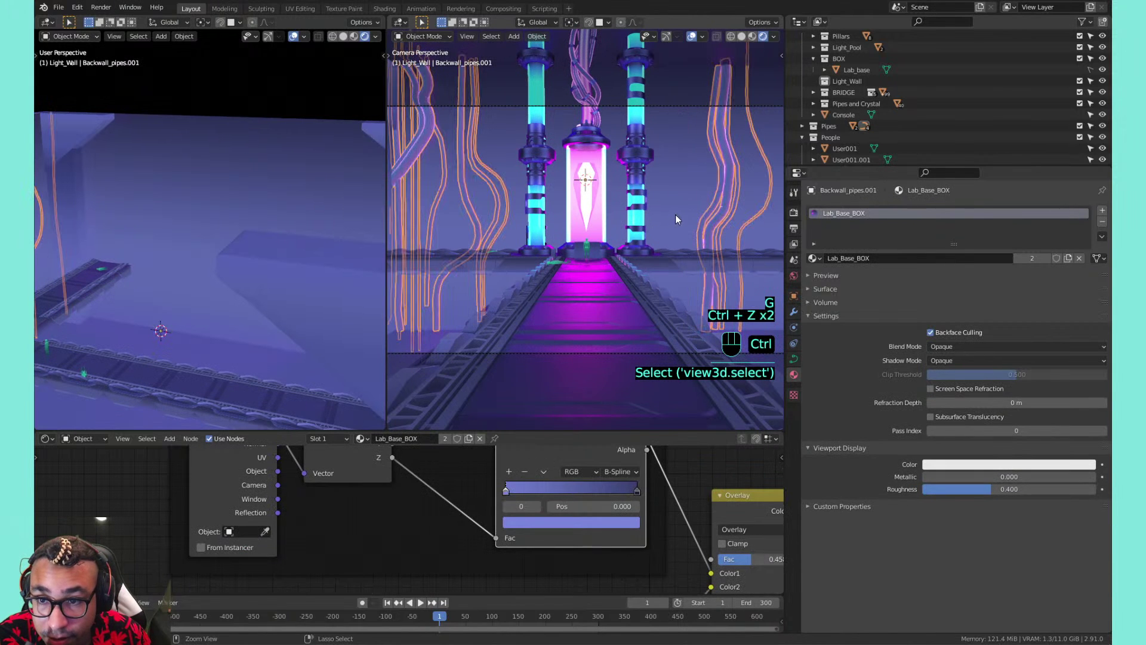
Delete the duplicate back-wall curve Backwall_pipes.001
{"action": "key", "text": "g"}
{"action": "left_click", "coordinate": [655, 180]}
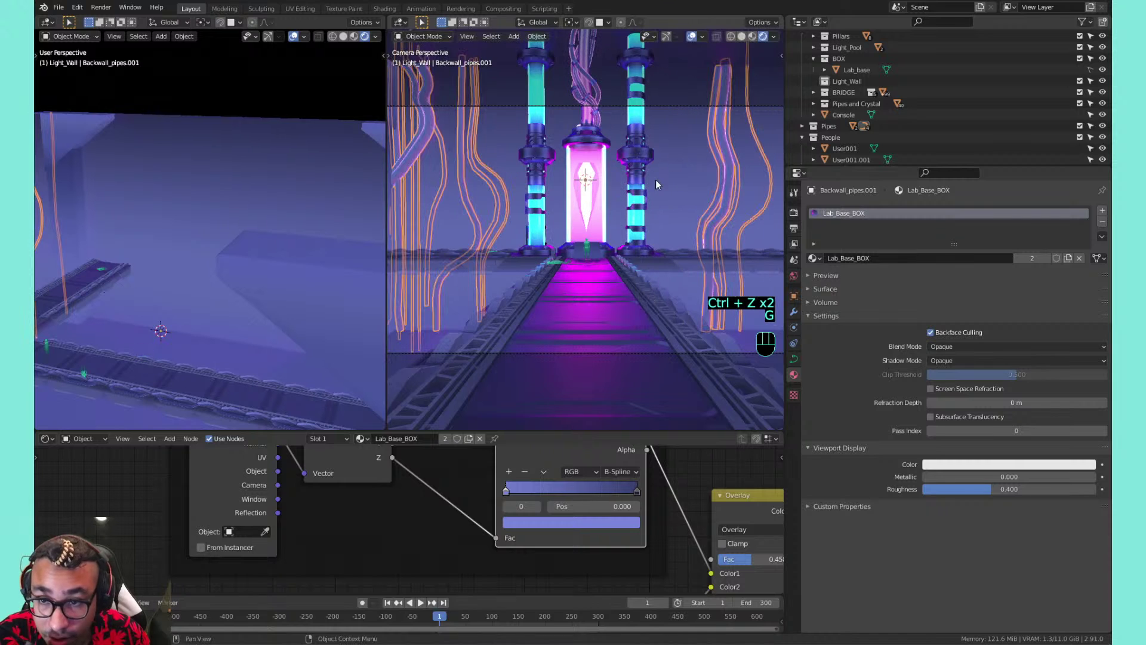
{"action": "key", "text": "x"}
{"action": "left_click", "coordinate": [666, 175]}
Hide the remaining Backwall_pipes curve on the back wall and save the file
{"action": "left_click", "coordinate": [724, 152]}
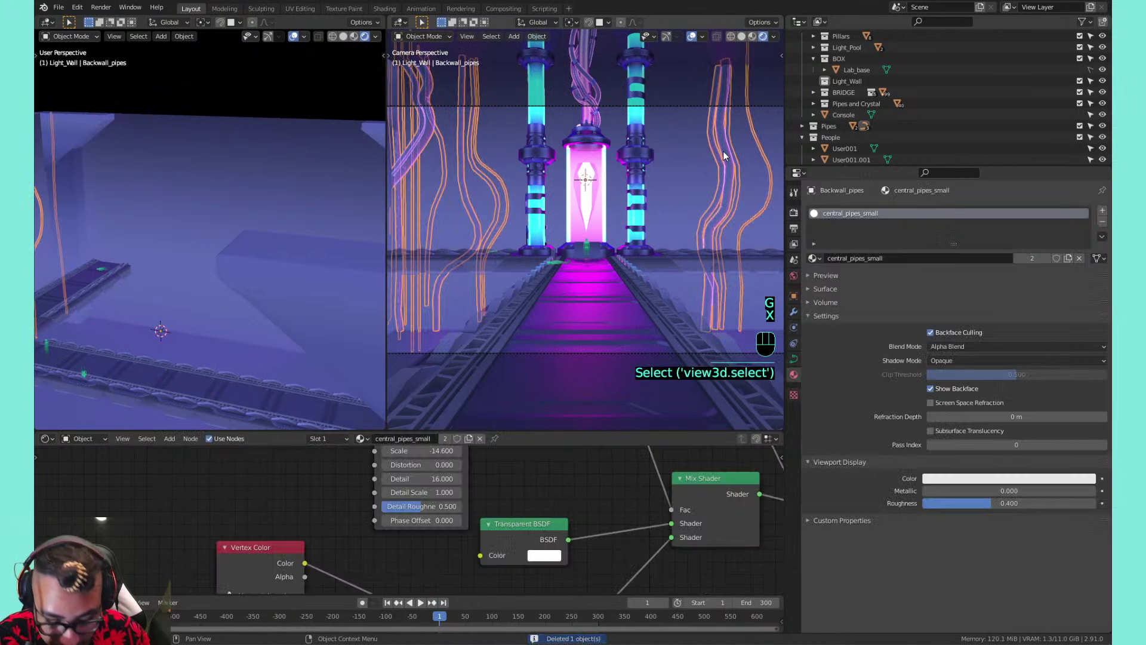
{"action": "key", "text": "h"}
{"action": "key", "text": "ctrl+a"}
{"action": "key", "text": "ctrl+a"}
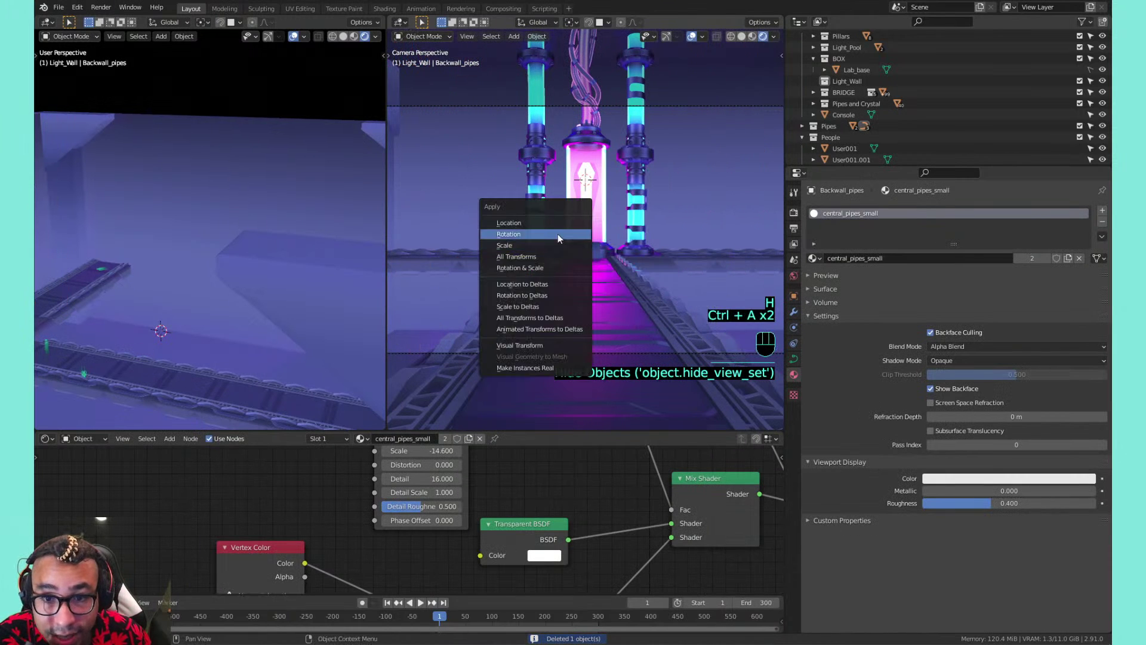
{"action": "key", "text": "ctrl+s"}
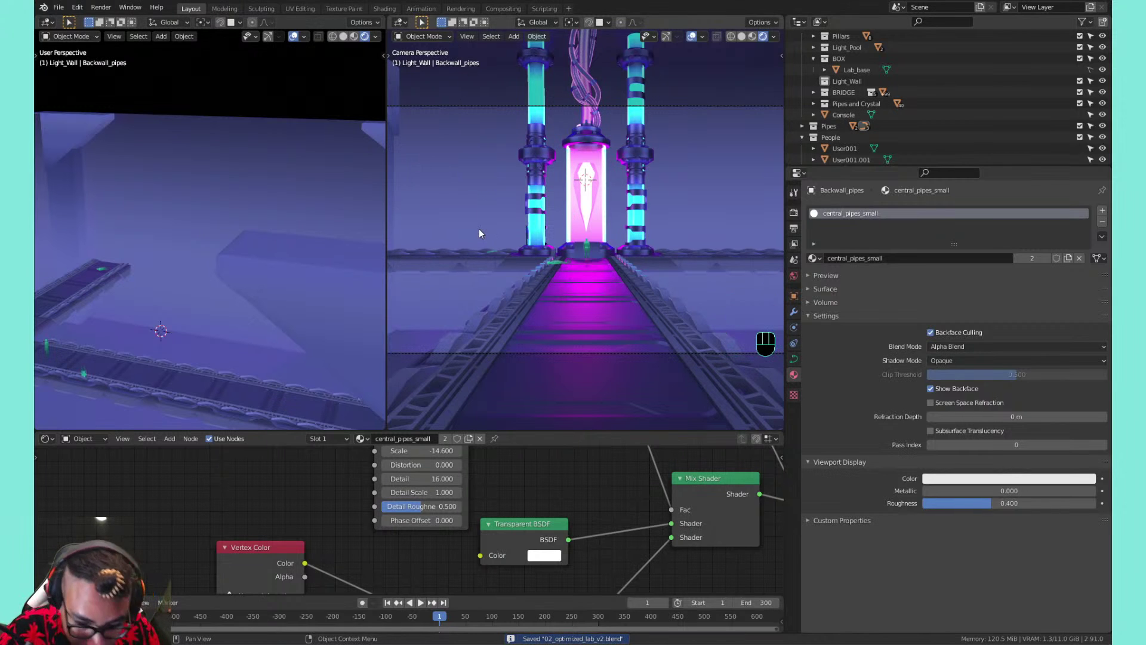
{"action": "middle_click_drag", "start_coordinate": [557, 264], "coordinate": [613, 274]}
{"action": "scroll", "coordinate": [512, 262], "scroll_direction": "up", "scroll_amount": 4}
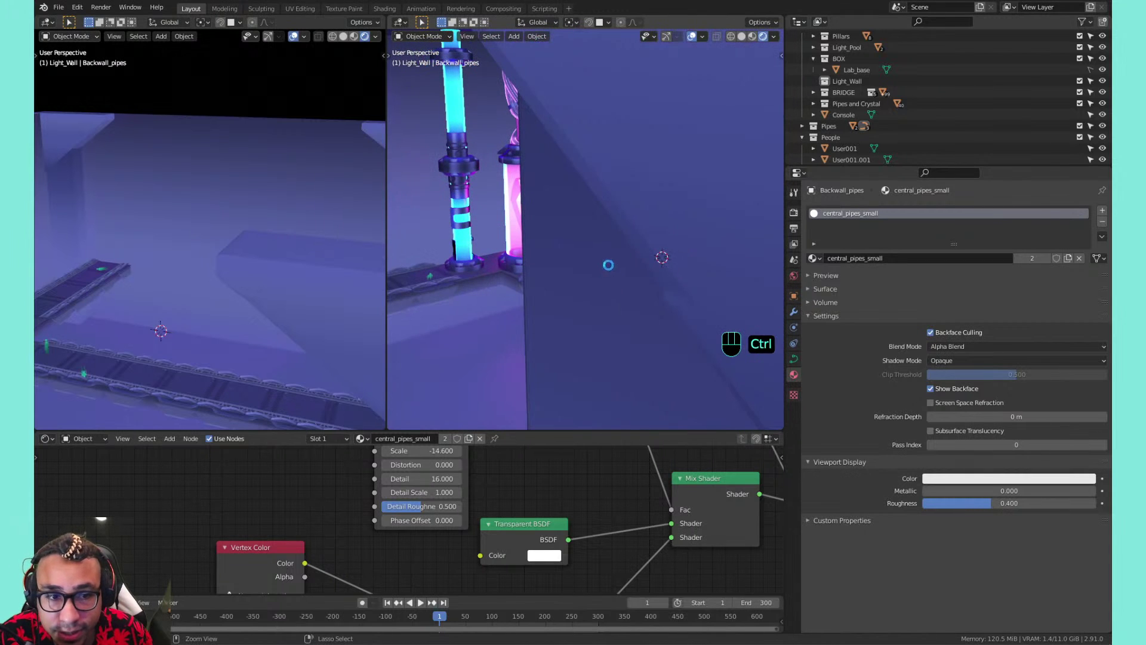
{"action": "key", "text": "ctrl+s"}
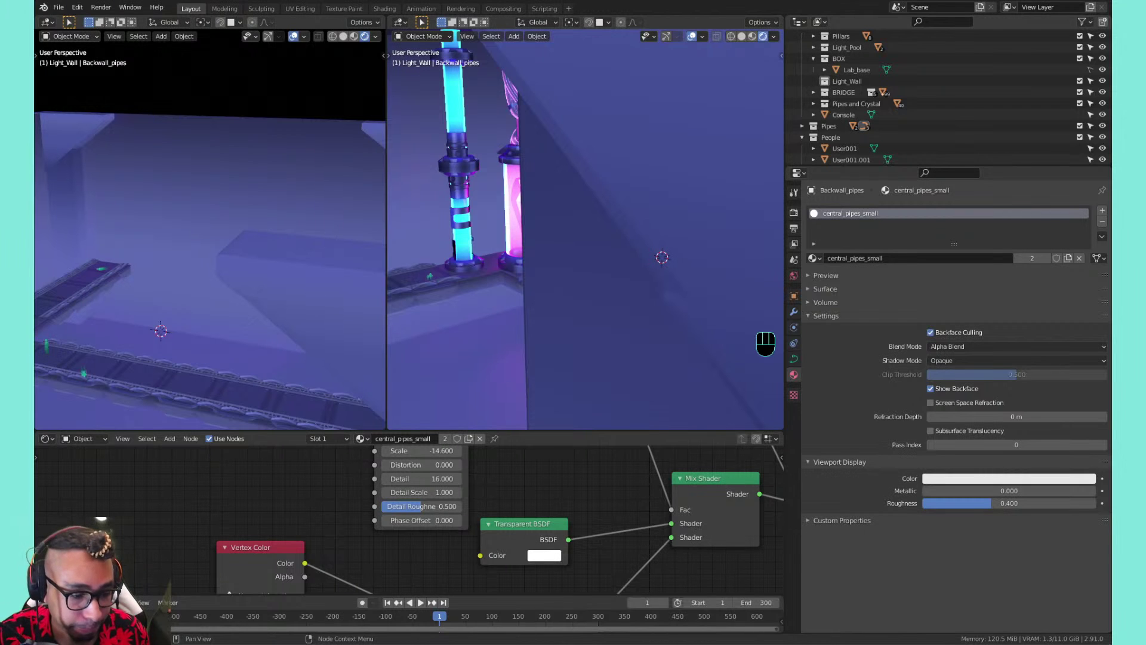
Switch to the Workflowy outline in the browser, read the remaining to-do items, and return to the lab scene in Blender
{"action": "left_click", "coordinate": [209, 643]}
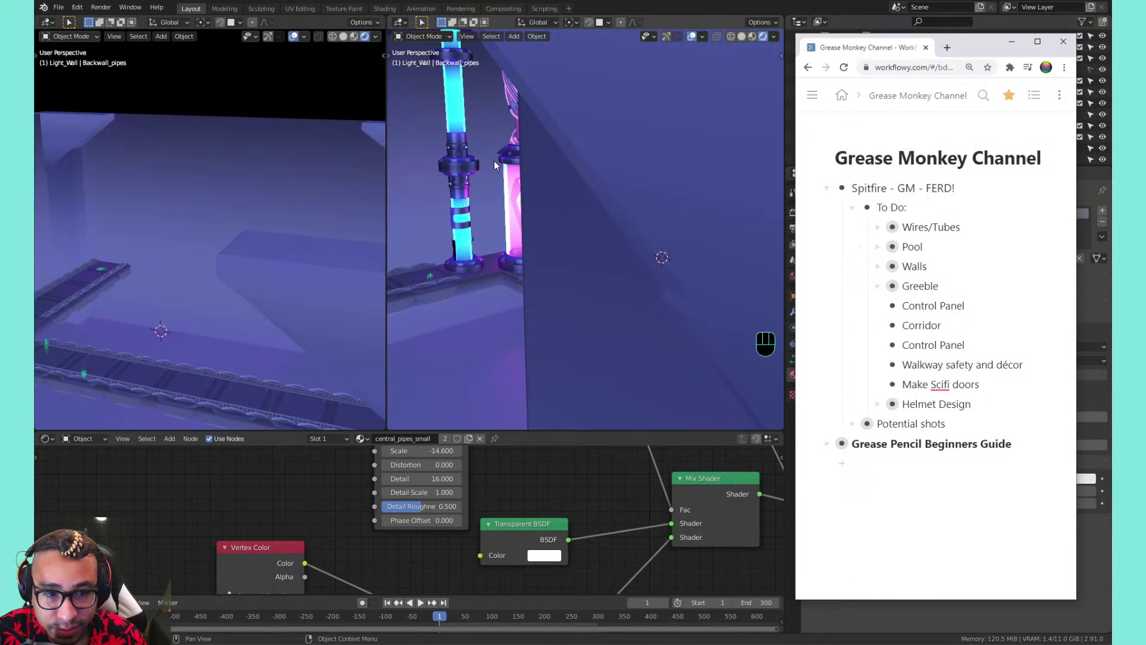
{"action": "scroll", "coordinate": [512, 176], "scroll_direction": "down", "scroll_amount": 4}
{"action": "scroll", "coordinate": [545, 178], "scroll_direction": "up", "scroll_amount": 2}
{"action": "mouse_move", "coordinate": [592, 209]}
{"action": "middle_mouse_down", "text": "shift"}
{"action": "mouse_move", "coordinate": [661, 203]}
{"action": "mouse_move", "coordinate": [600, 202]}
{"action": "middle_mouse_up", "text": "shift"}
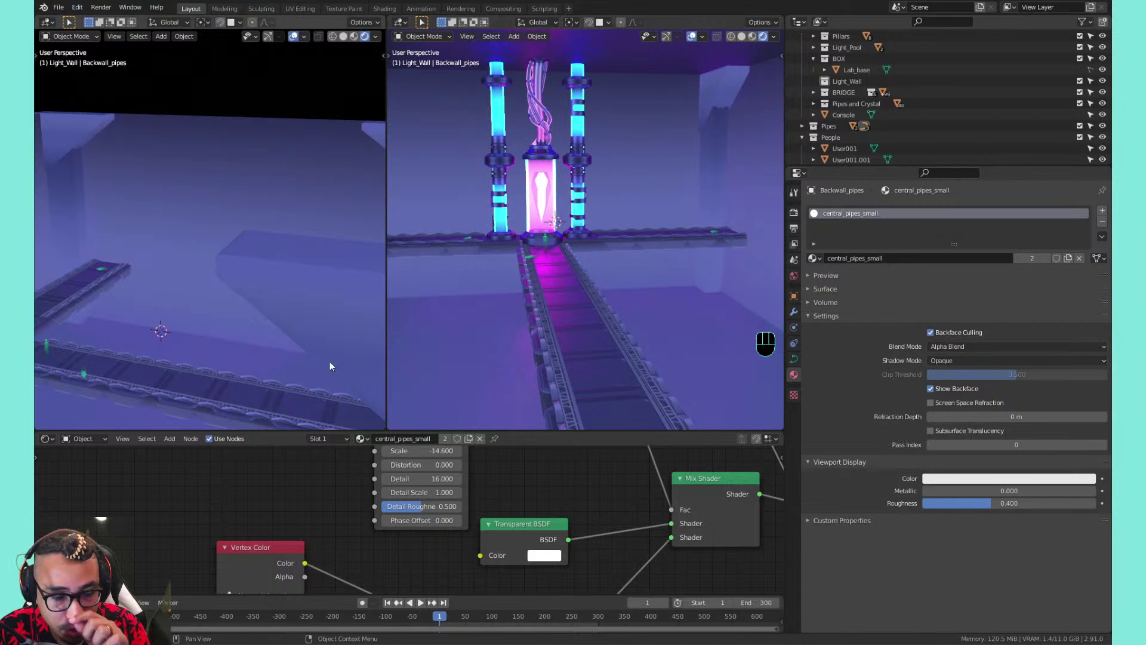
{"action": "left_click", "coordinate": [218, 642]}
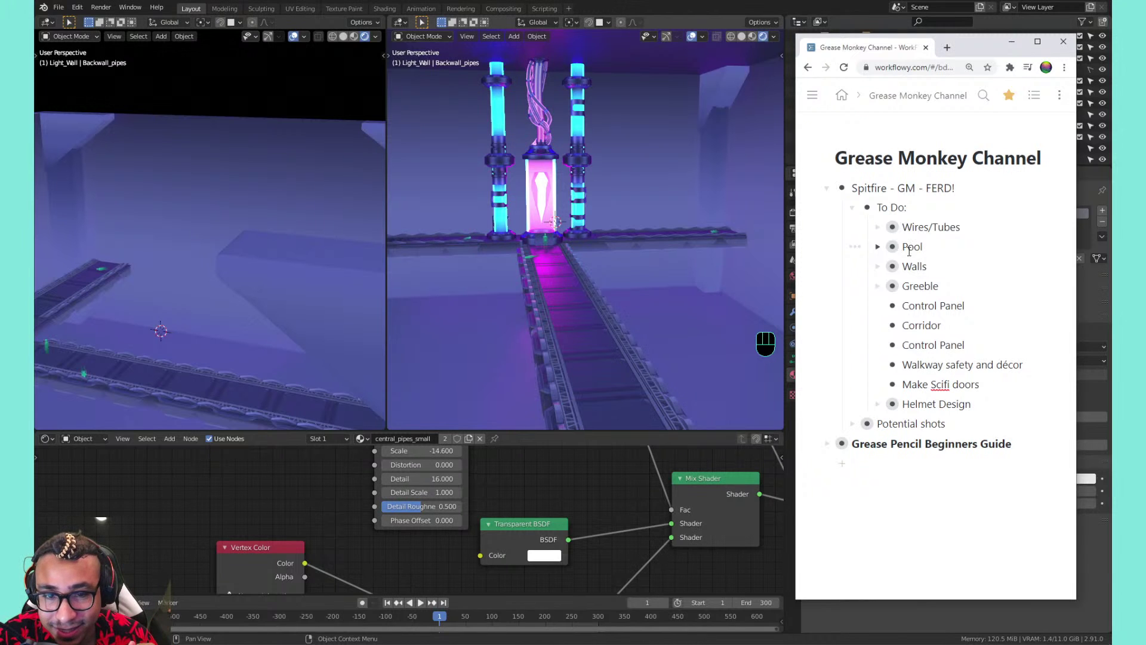
{"action": "left_click", "coordinate": [628, 160]}
Save the file and examine the pool area beneath the walkways from outside the lab
{"action": "key", "text": "ctrl+s"}
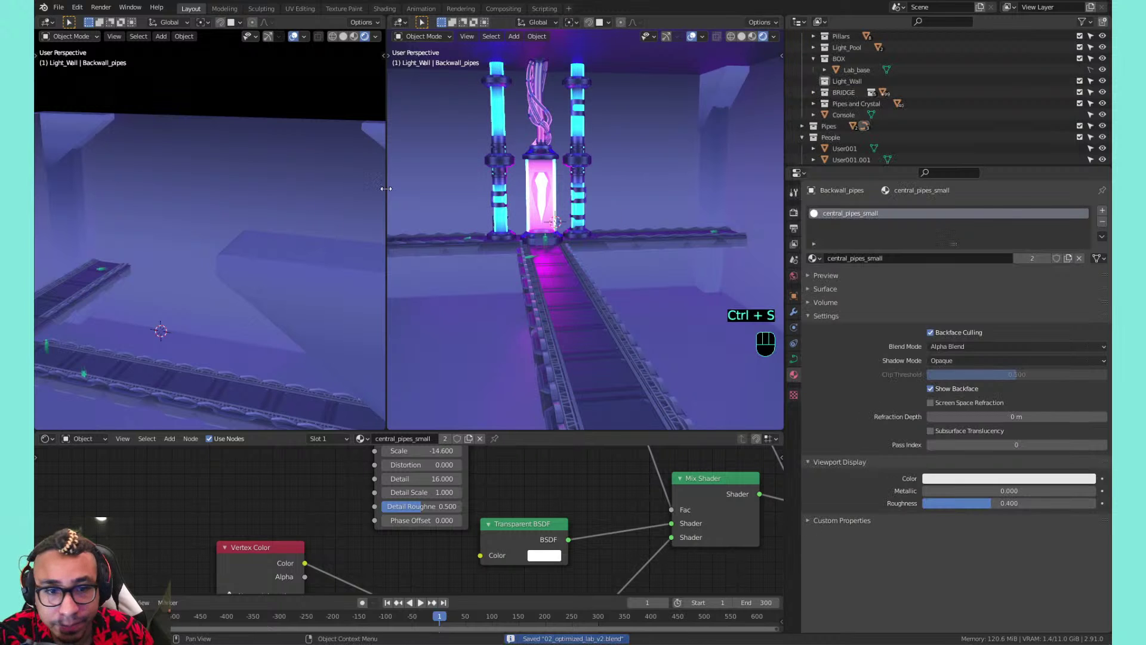
{"action": "scroll", "coordinate": [208, 238], "scroll_direction": "down", "scroll_amount": 3}
{"action": "middle_click_drag", "start_coordinate": [208, 239], "coordinate": [231, 236], "text": "shift"}
{"action": "middle_click_drag", "start_coordinate": [605, 303], "coordinate": [580, 270]}
{"action": "middle_click_drag", "start_coordinate": [581, 270], "coordinate": [622, 246], "text": "shift"}
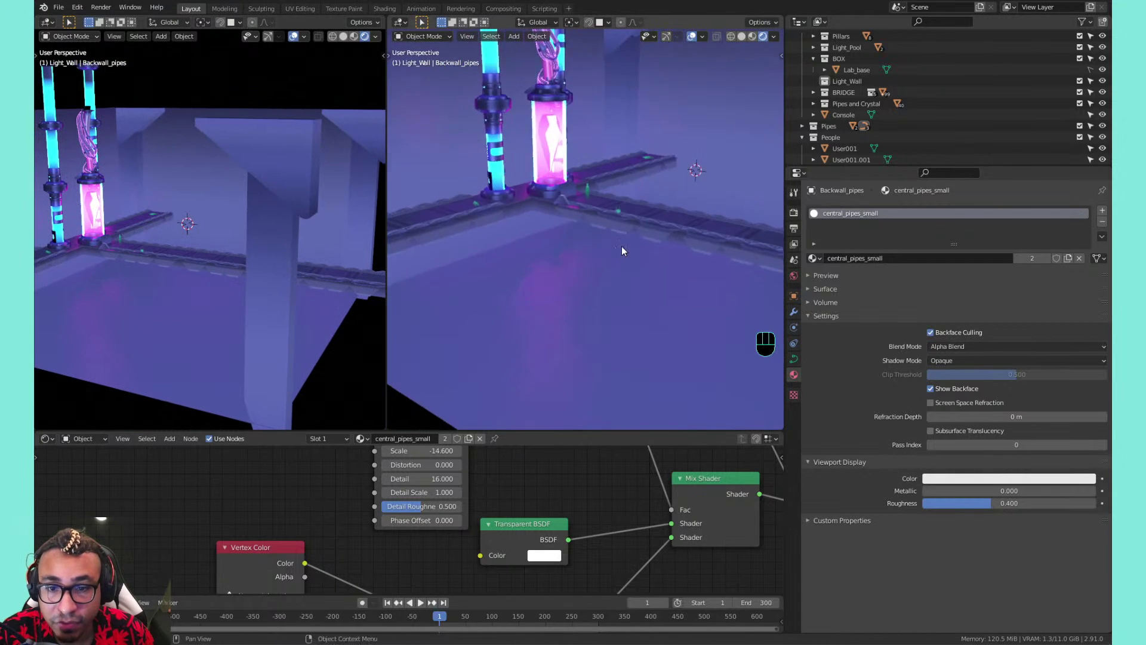
{"action": "scroll", "coordinate": [630, 238], "scroll_direction": "down", "scroll_amount": 6}
{"action": "scroll", "coordinate": [634, 238], "scroll_direction": "up", "scroll_amount": 2}
{"action": "key", "text": "ctrl+s"}
Collapse the Lab Main, People and Utility collections in the outliner
{"action": "scroll", "coordinate": [904, 104], "scroll_direction": "up", "scroll_amount": 3}
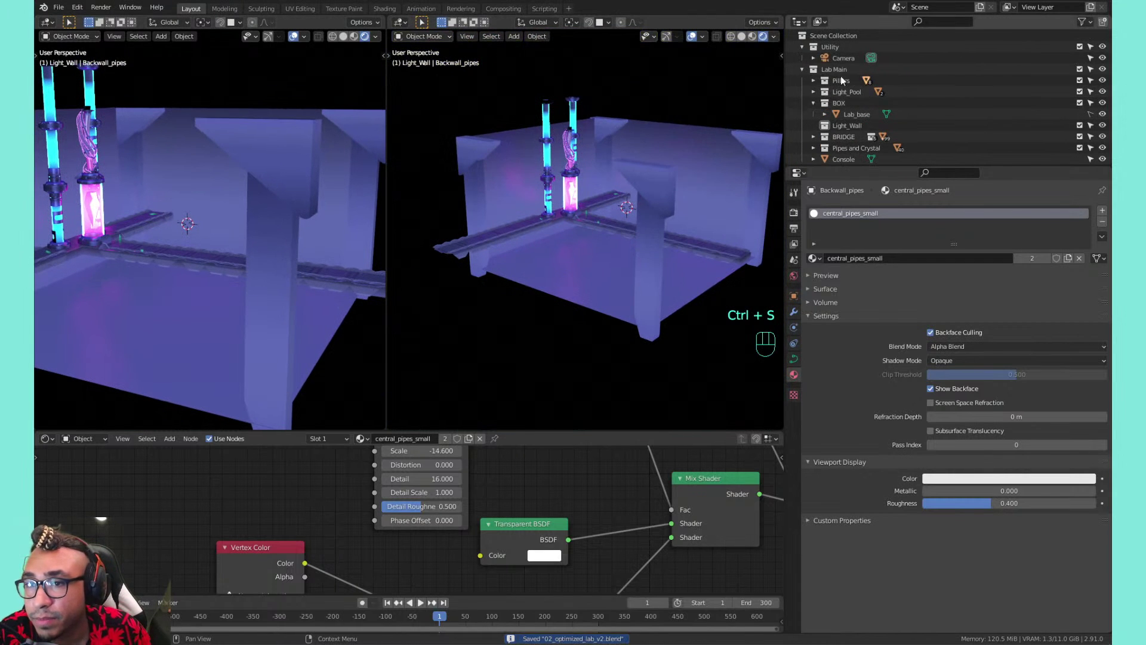
{"action": "left_click", "coordinate": [805, 69]}
{"action": "left_click", "coordinate": [805, 90]}
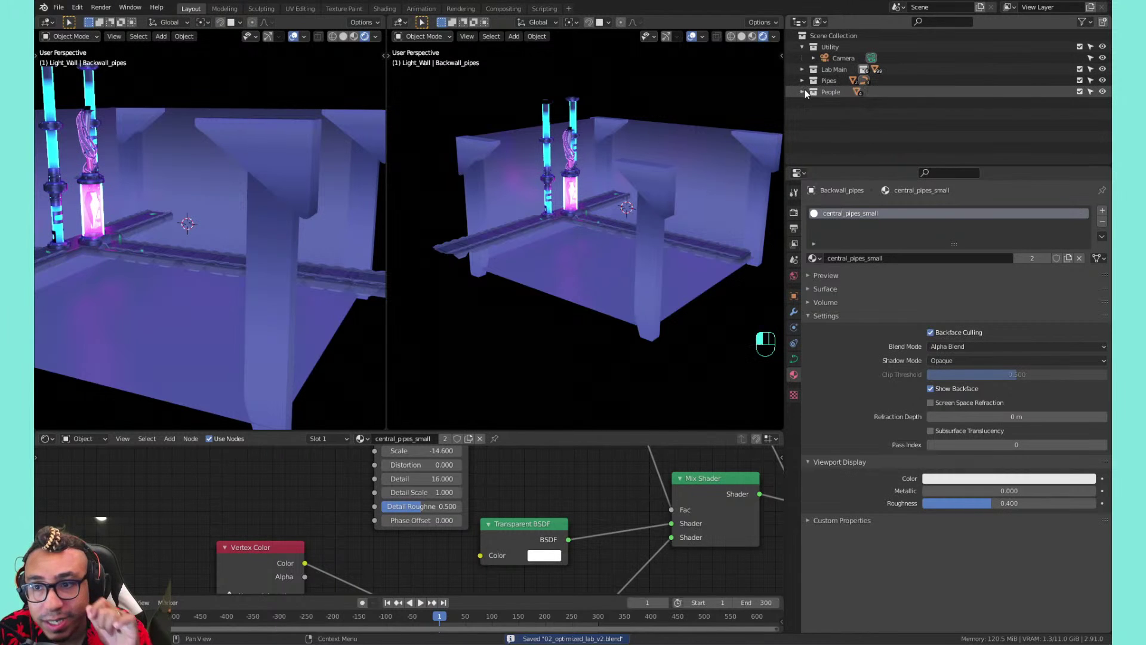
{"action": "left_click", "coordinate": [802, 48]}
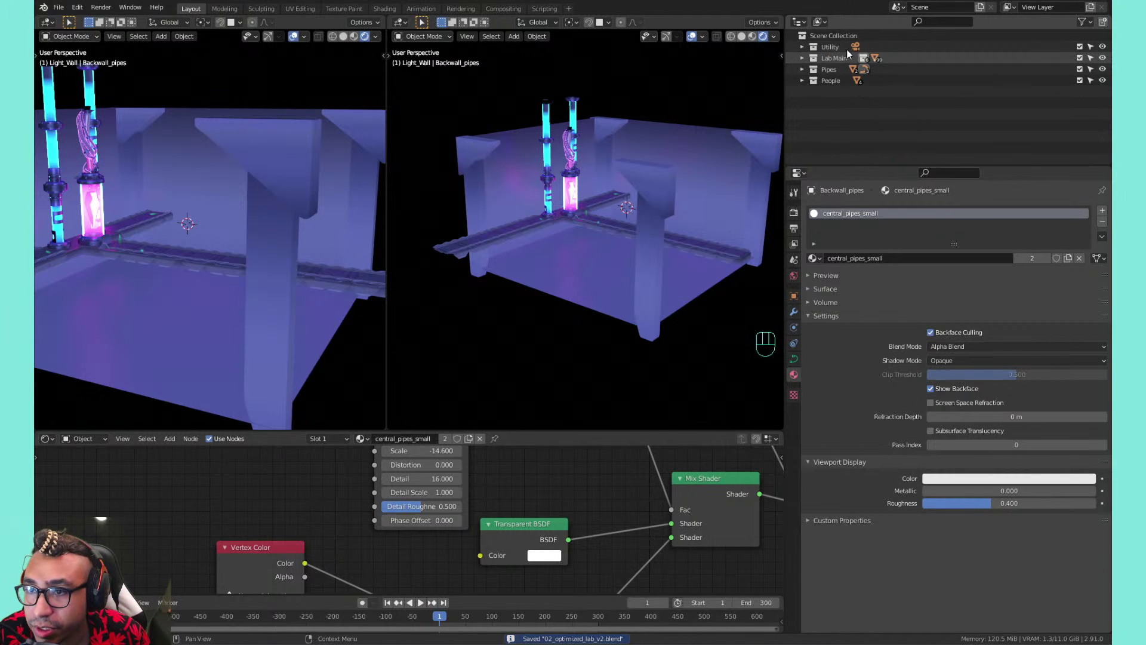
Create a new scene collection named Liquid/Pool and save the file
{"action": "left_click", "coordinate": [1103, 21]}
{"action": "double_click", "coordinate": [833, 91]}
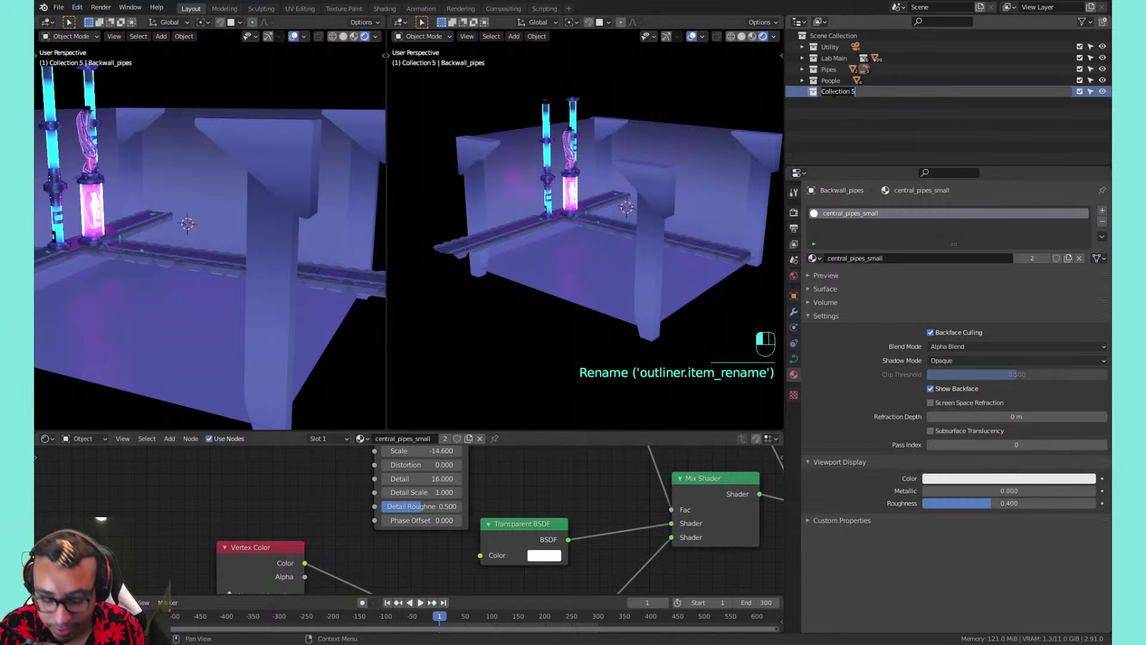
{"action": "type", "text": "Liq"}
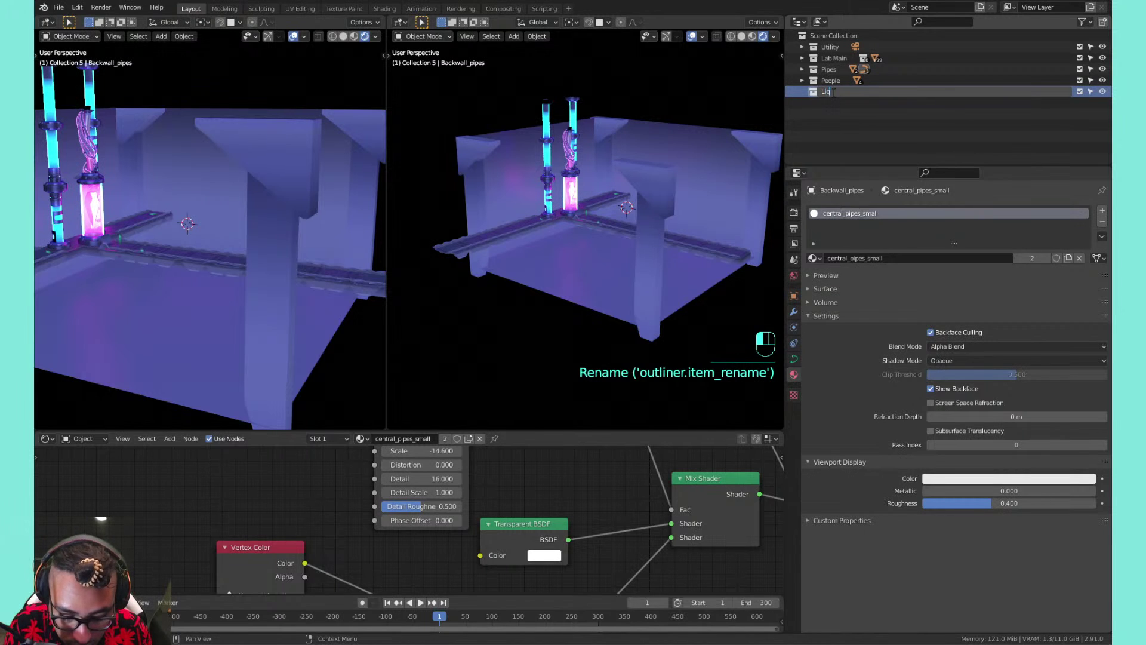
{"action": "type", "text": "uid/Pool"}
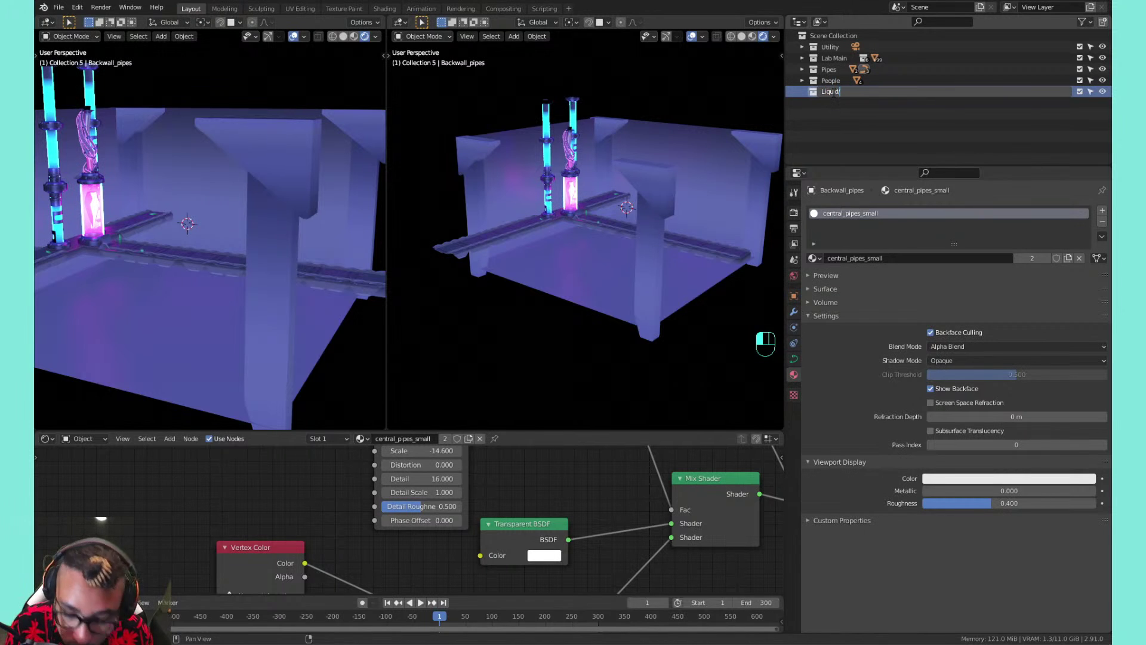
{"action": "key", "text": "Return"}
{"action": "key", "text": "ctrl+s"}
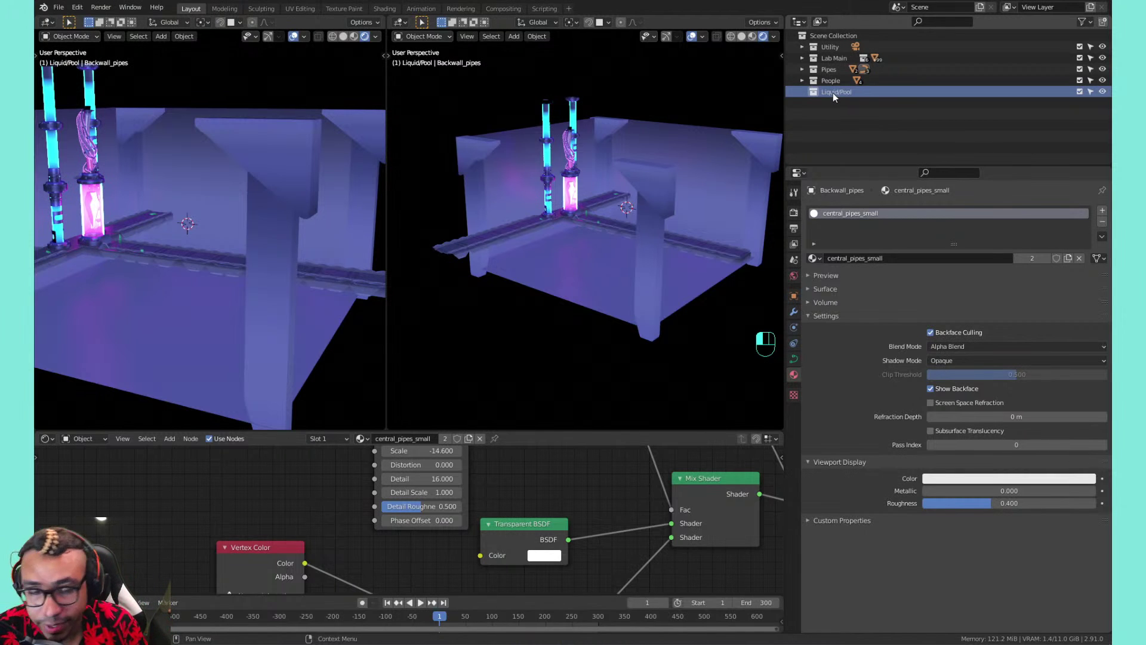
Add a cube metaball at the 3D cursor above the pool, inside the Liquid/Pool collection
{"action": "scroll", "coordinate": [747, 163], "scroll_direction": "up", "scroll_amount": 5}
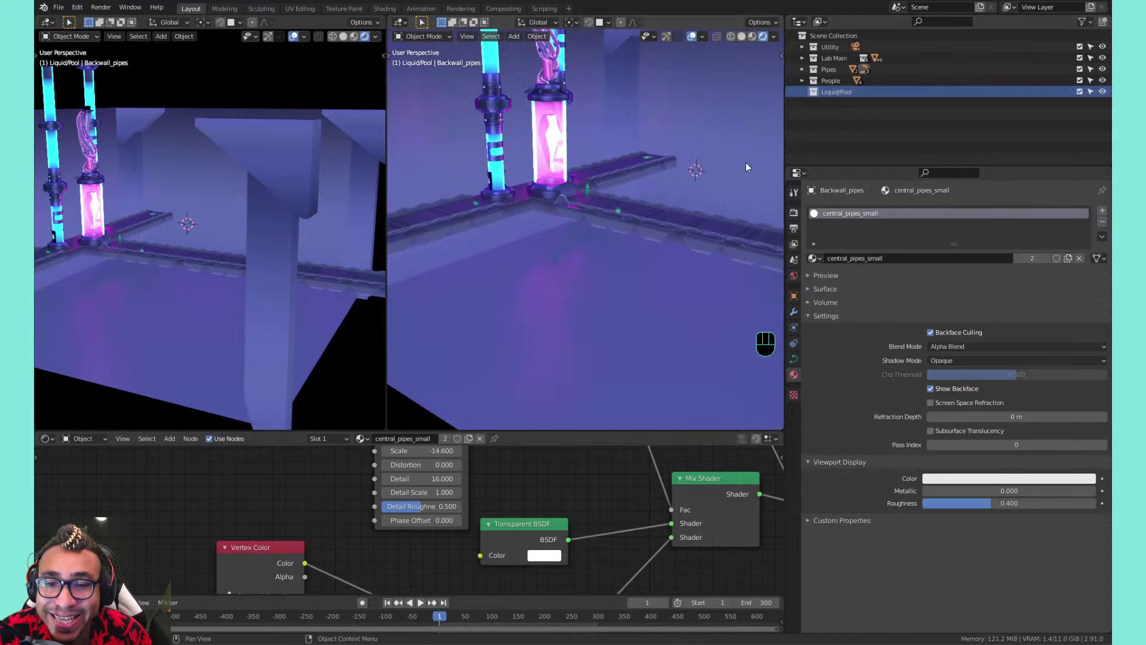
{"action": "scroll", "coordinate": [663, 146], "scroll_direction": "down", "scroll_amount": 4}
{"action": "middle_click_drag", "start_coordinate": [662, 146], "coordinate": [584, 182]}
{"action": "scroll", "coordinate": [575, 169], "scroll_direction": "up", "scroll_amount": 4}
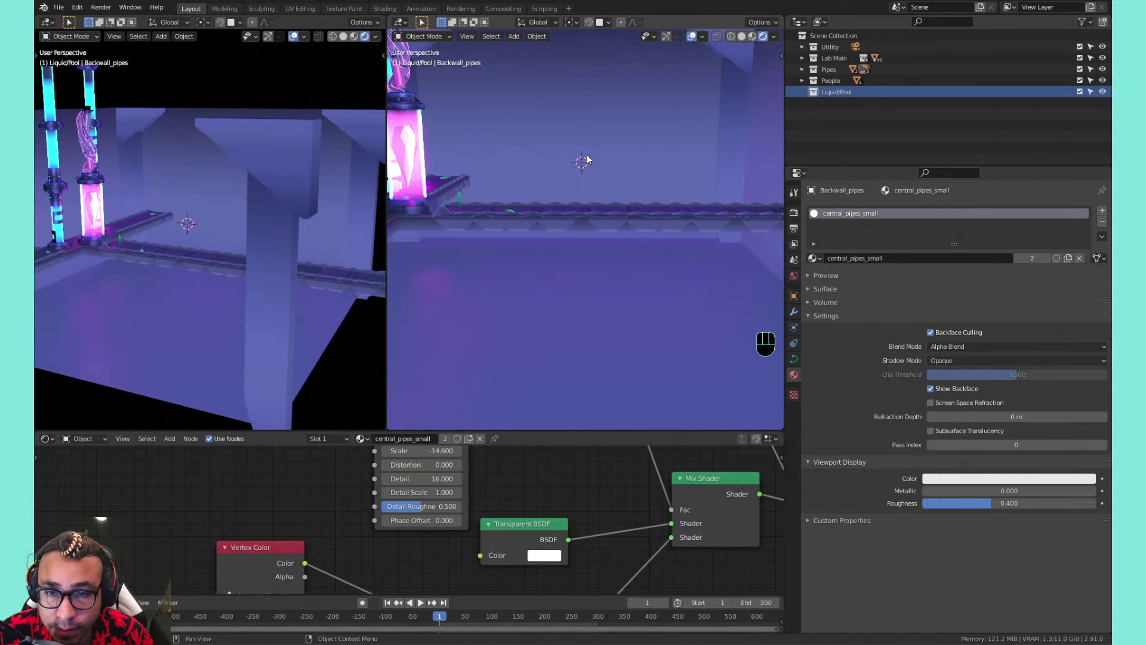
{"action": "scroll", "coordinate": [586, 155], "scroll_direction": "down", "scroll_amount": 2}
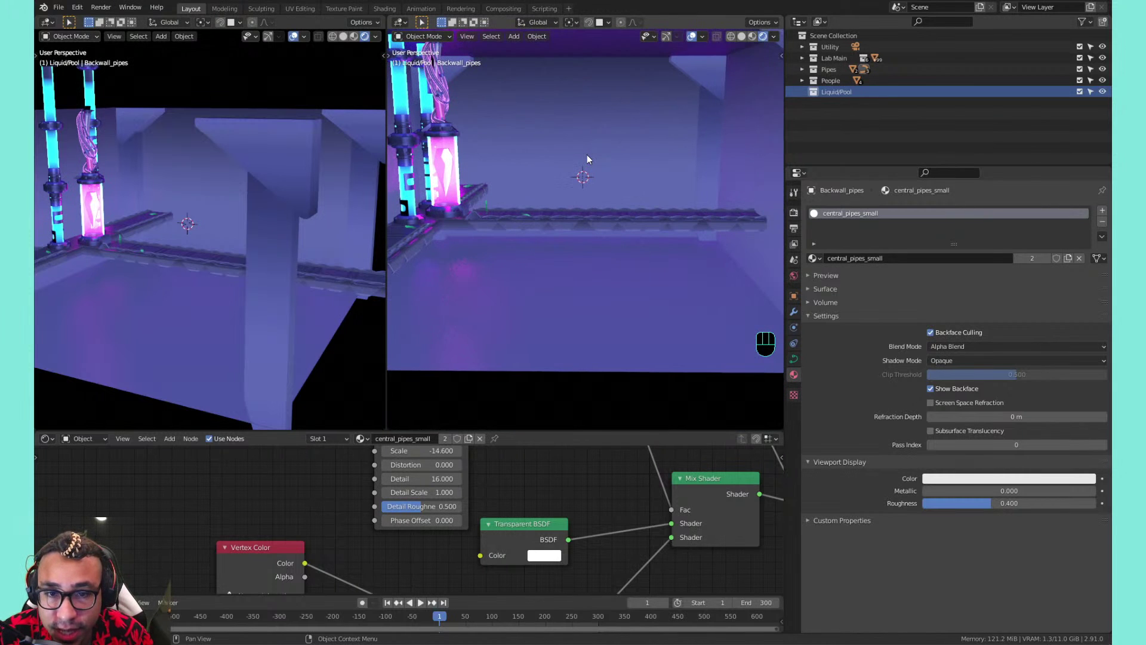
{"action": "scroll", "coordinate": [587, 157], "scroll_direction": "down", "scroll_amount": 2}
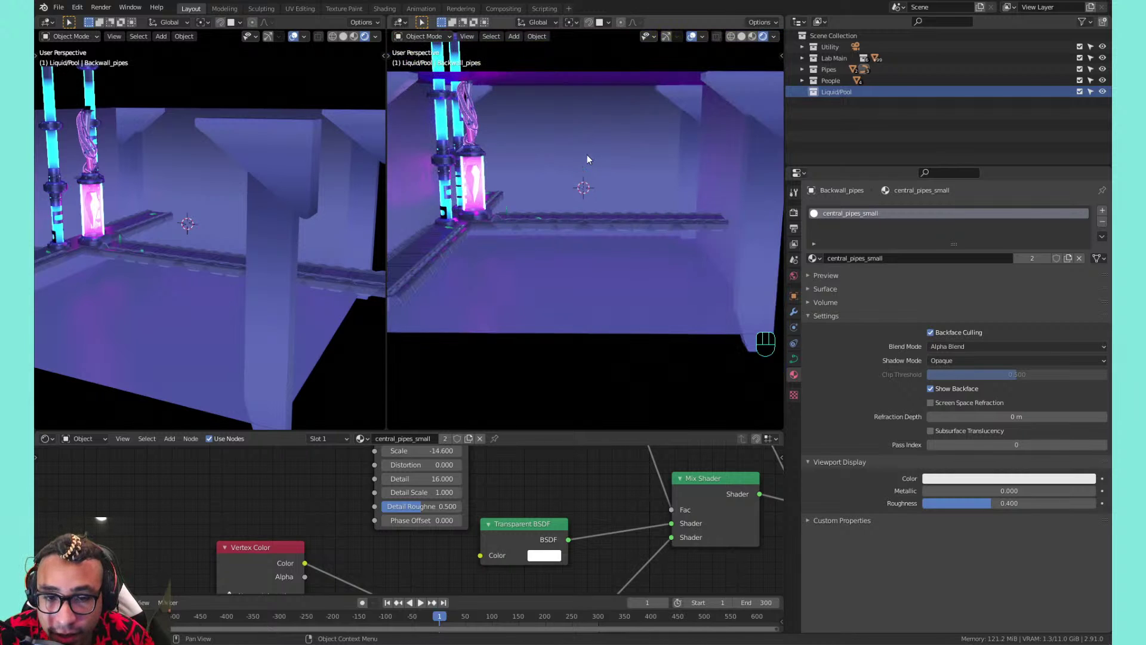
{"action": "key", "text": "shift+a"}
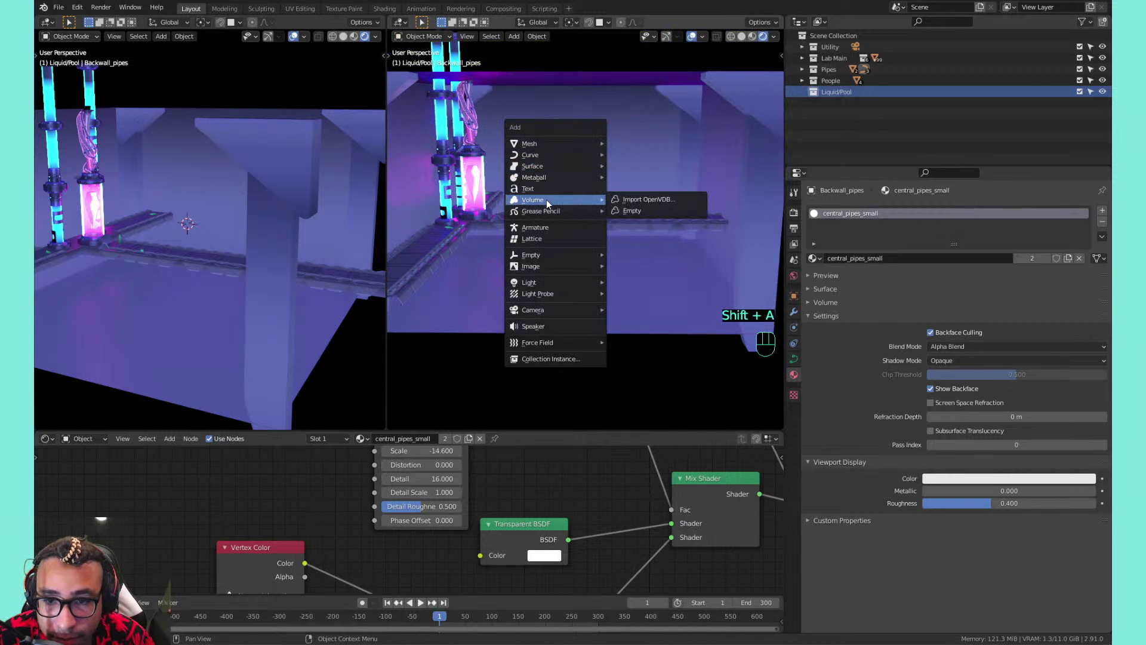
{"action": "mouse_move", "coordinate": [554, 180]}
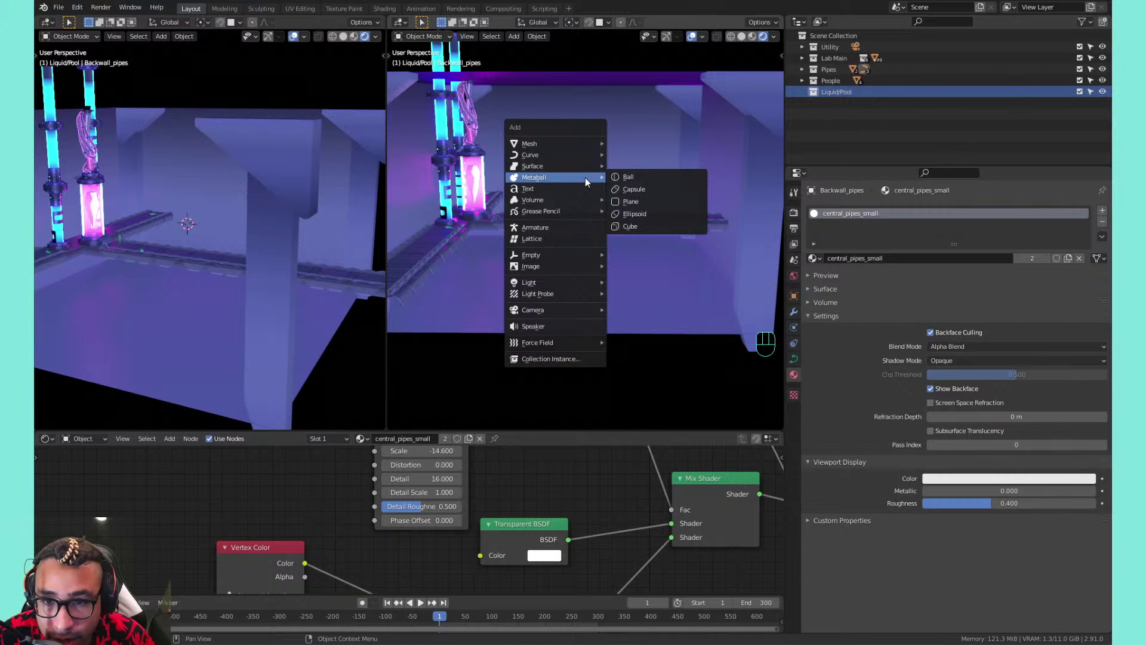
{"action": "left_click", "coordinate": [629, 226]}
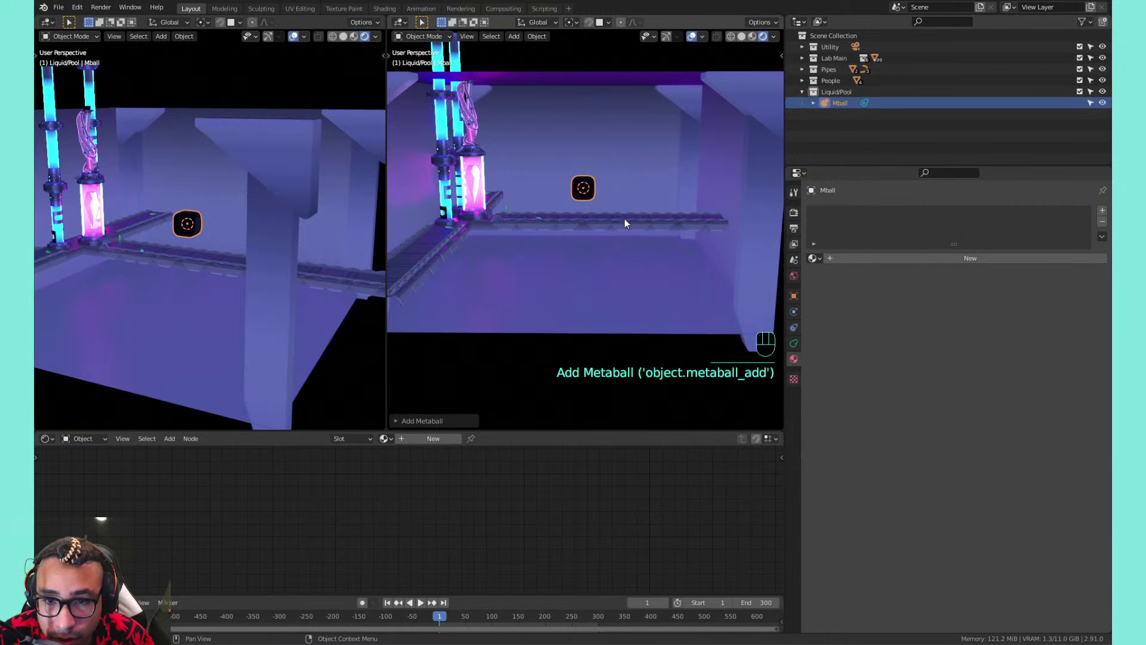
Assign the existing Lab_Base_BOX material to the cube metaball
{"action": "middle_click_drag", "start_coordinate": [638, 170], "coordinate": [553, 185]}
{"action": "left_click", "coordinate": [814, 257]}
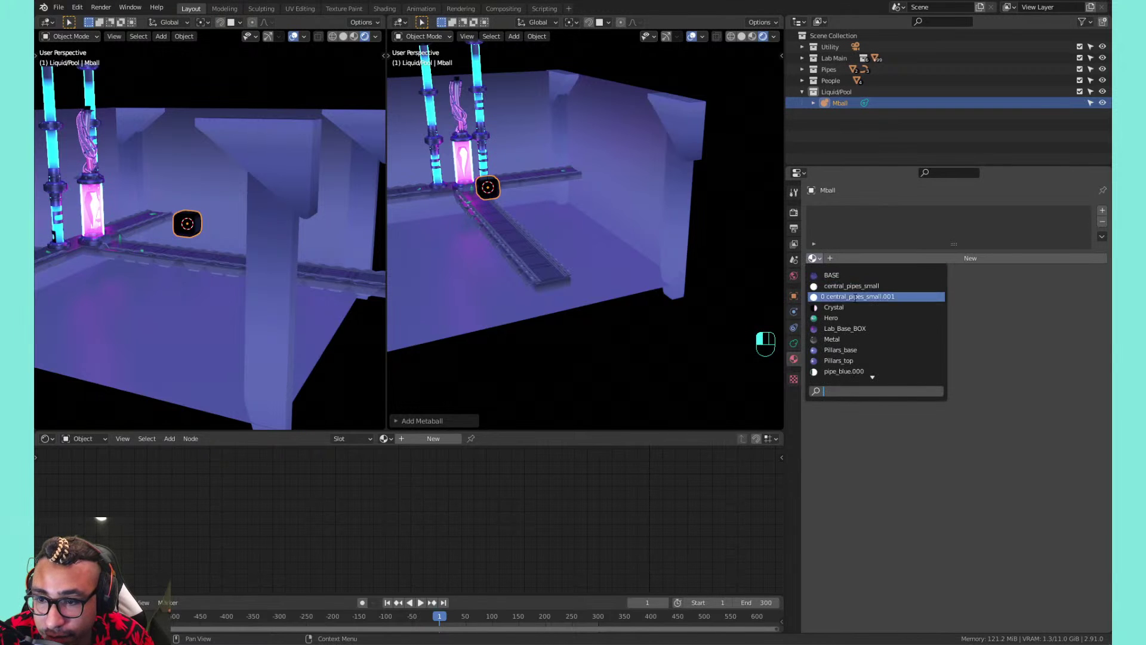
{"action": "left_click", "coordinate": [844, 329]}
{"action": "scroll", "coordinate": [491, 193], "scroll_direction": "up", "scroll_amount": 5}
{"action": "scroll", "coordinate": [491, 193], "scroll_direction": "down", "scroll_amount": 4}
{"action": "middle_click_drag", "start_coordinate": [491, 194], "coordinate": [568, 202], "text": "shift"}
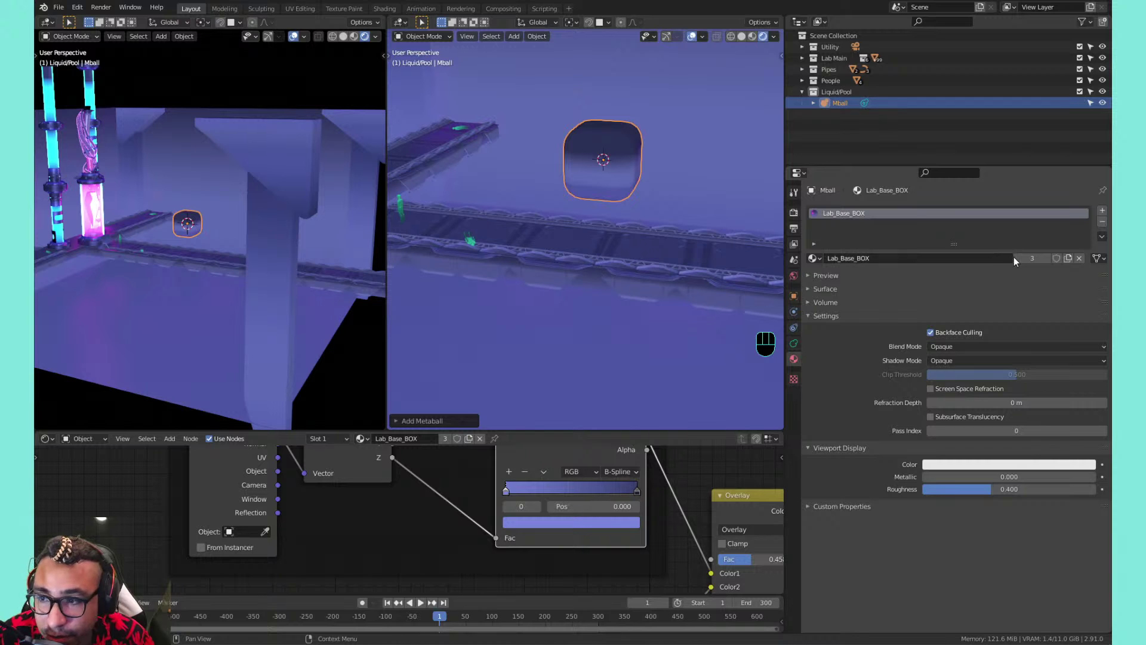
Make the metaball's material an independent copy and rename it Liquid
{"action": "left_click", "coordinate": [1068, 258]}
{"action": "double_click", "coordinate": [875, 214]}
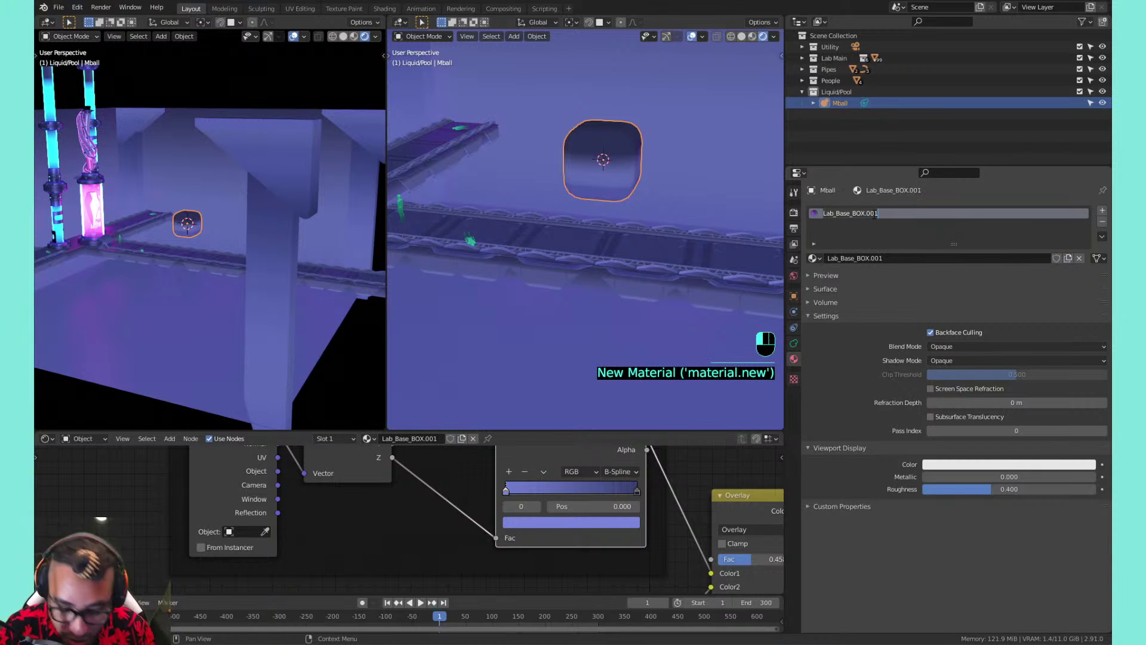
{"action": "type", "text": "Liquid"}
{"action": "key", "text": "Return"}
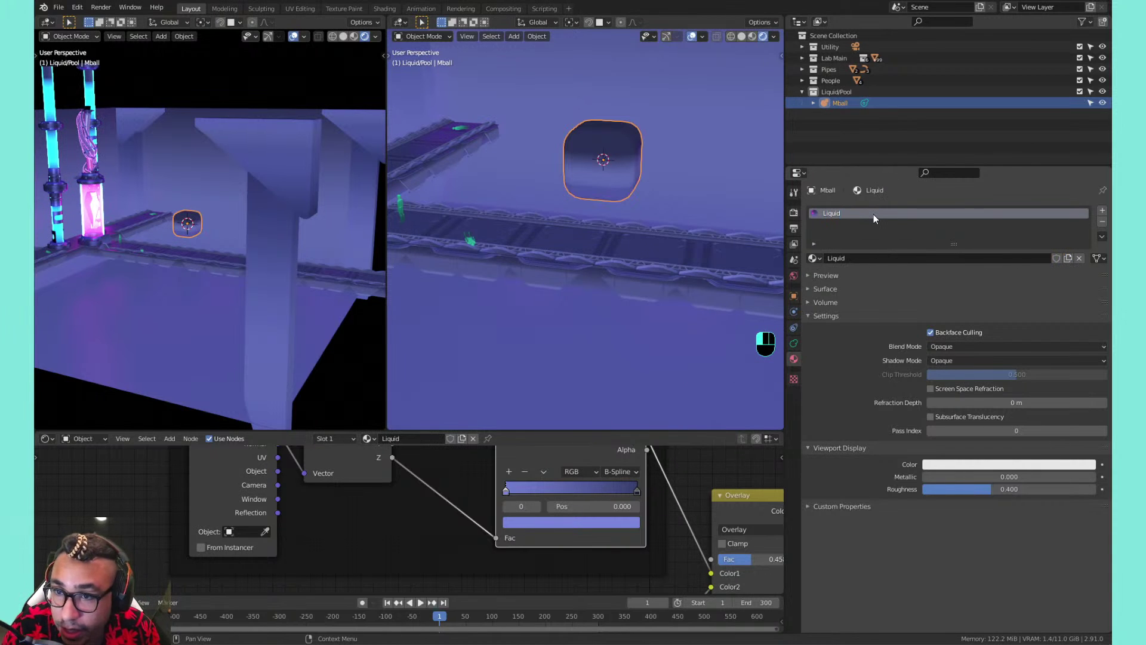
Flip the Liquid material's upper color ramp and leave the first stop of the Gardient frame's color ramp at position 0
{"action": "scroll", "coordinate": [483, 516], "scroll_direction": "down", "scroll_amount": 5}
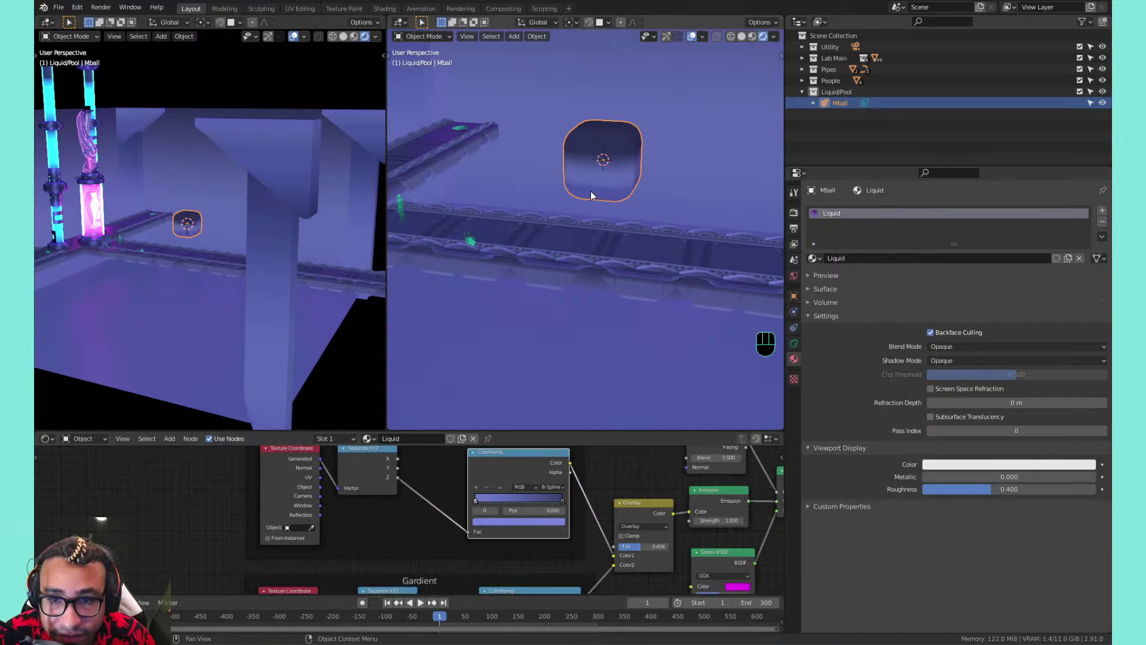
{"action": "left_click", "coordinate": [498, 489]}
{"action": "left_click", "coordinate": [510, 500]}
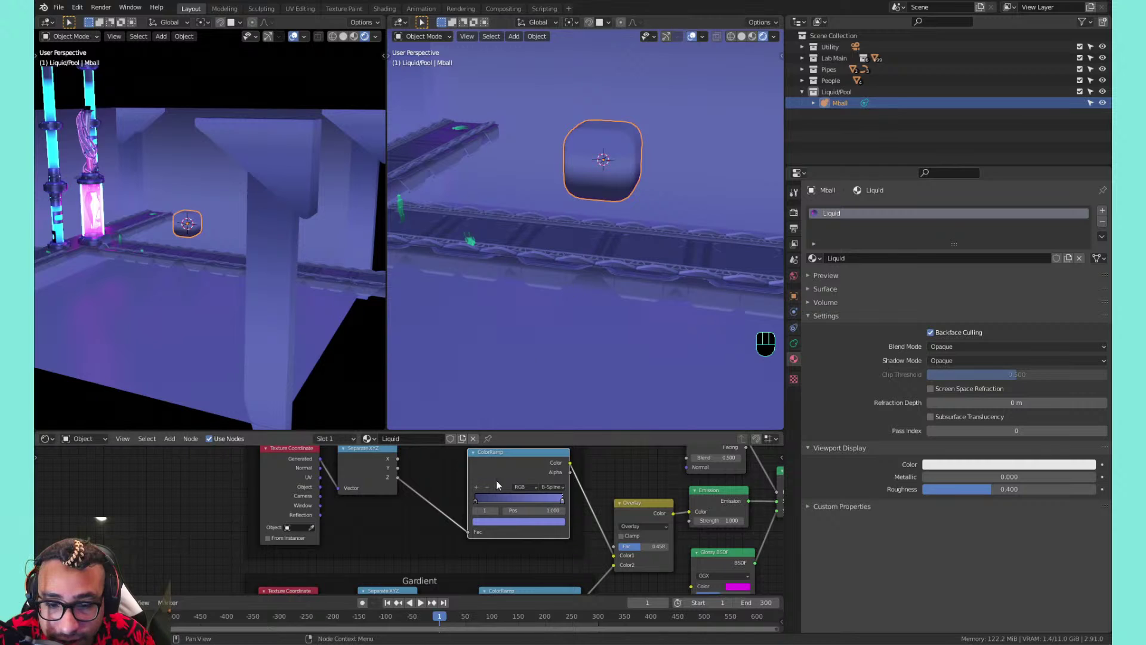
{"action": "middle_click_drag", "start_coordinate": [579, 526], "coordinate": [567, 477]}
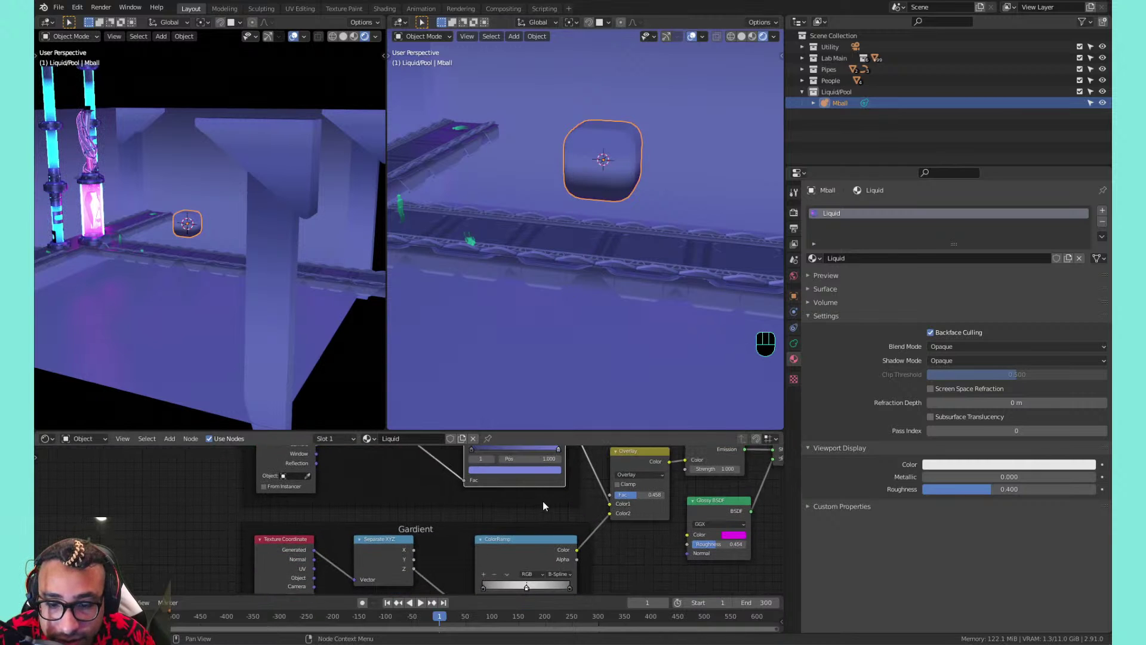
{"action": "scroll", "coordinate": [541, 507], "scroll_direction": "down", "scroll_amount": 1}
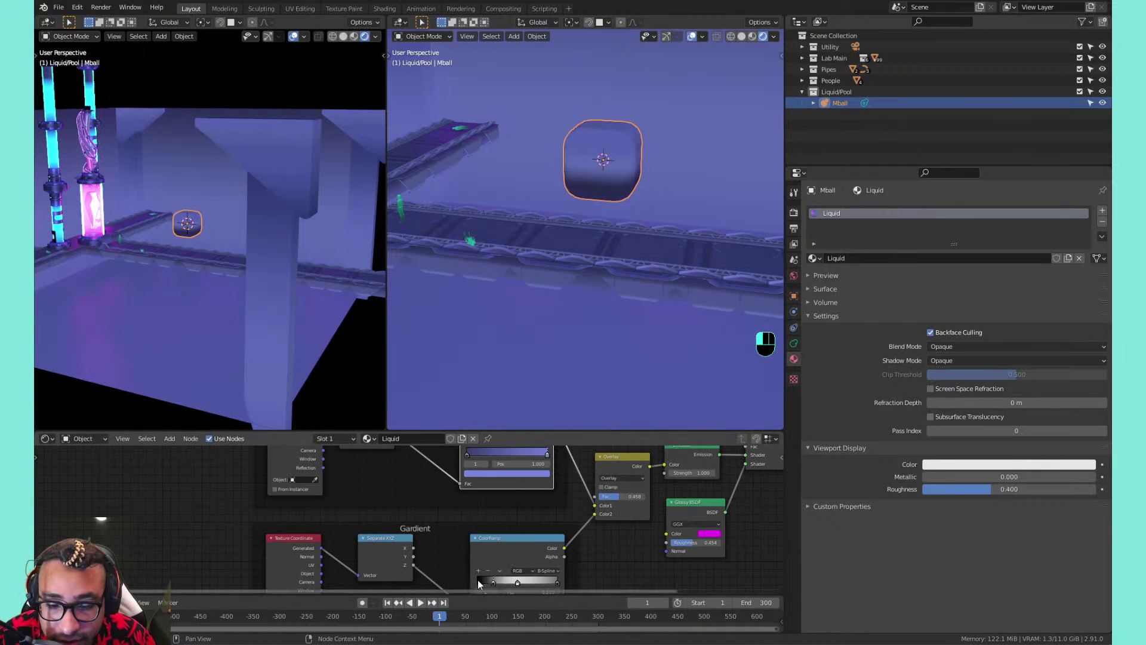
{"action": "left_click_drag", "start_coordinate": [477, 580], "coordinate": [473, 579]}
{"action": "middle_click_drag", "start_coordinate": [514, 251], "coordinate": [529, 239]}
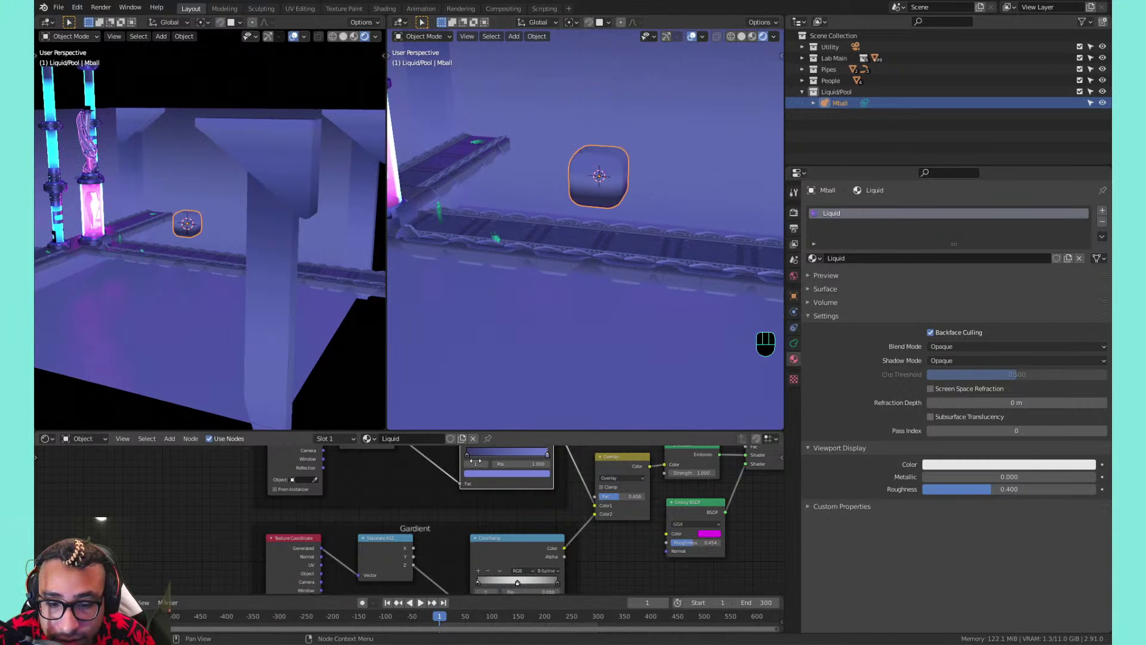
In Edit Mode, stretch the metaball along X by a factor of about 27.6 to span the pool's width in top view
{"action": "key", "text": "Tab"}
{"action": "key", "text": "Tab"}
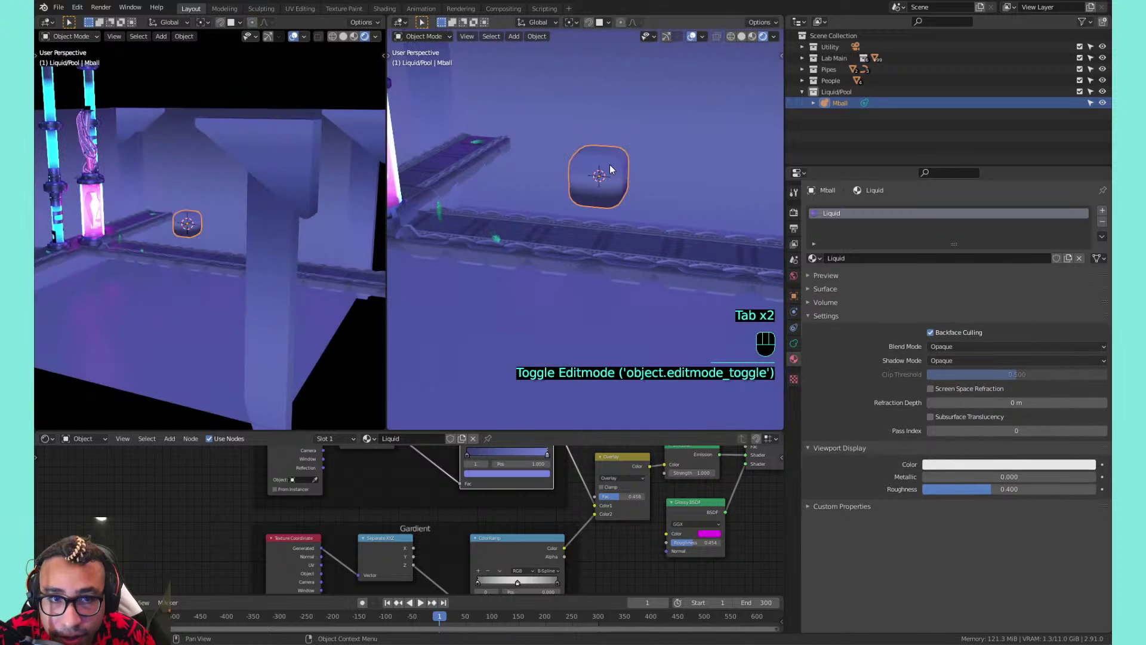
{"action": "key", "text": "Tab"}
{"action": "key", "text": "s"}
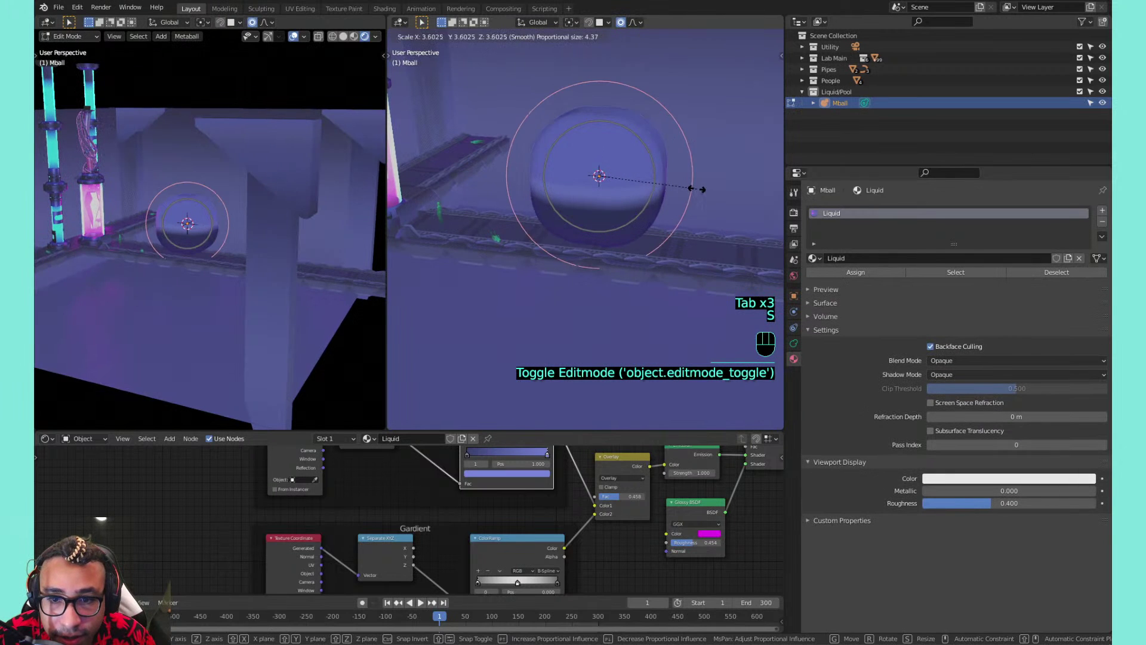
{"action": "right_click", "coordinate": [675, 182]}
{"action": "middle_click_drag", "start_coordinate": [675, 181], "coordinate": [517, 222], "text": "shift"}
{"action": "key", "text": "KP_7"}
{"action": "scroll", "coordinate": [653, 193], "scroll_direction": "down", "scroll_amount": 1}
{"action": "key", "text": "s"}
{"action": "key", "text": "x"}
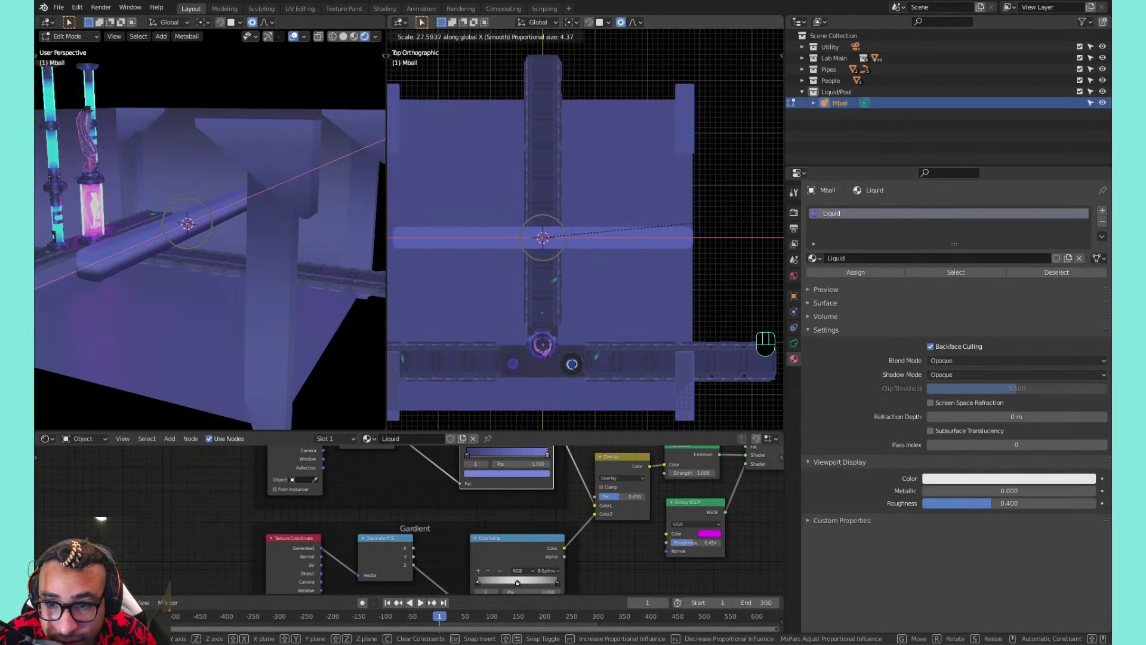
{"action": "left_click", "coordinate": [692, 225]}
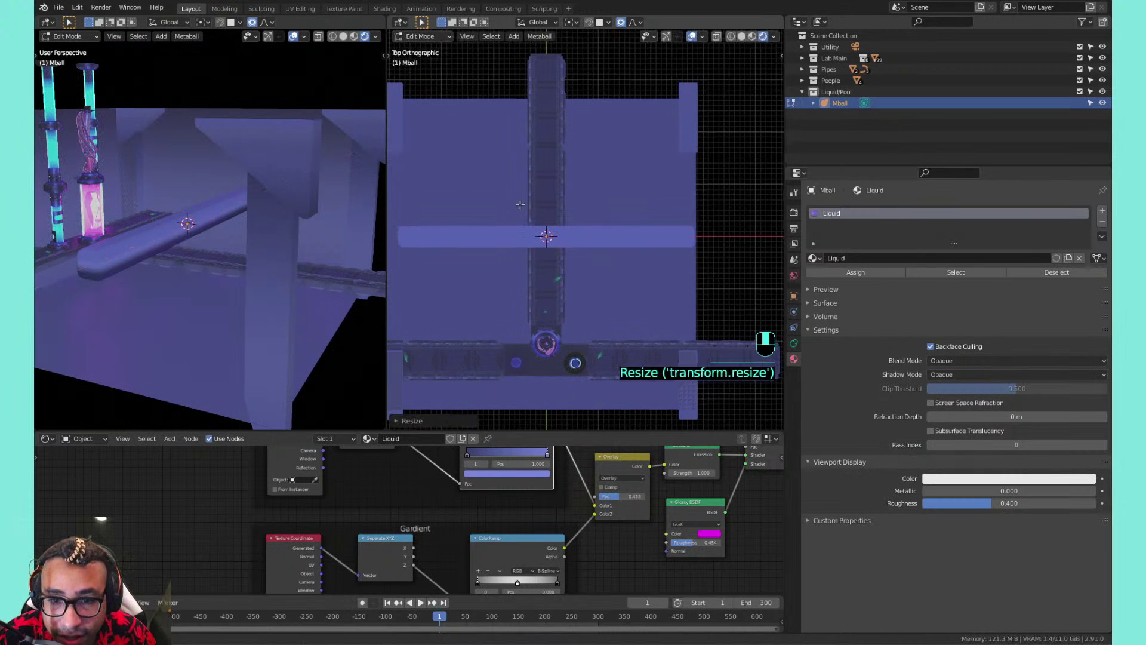
In Edit Mode, stretch the metaball along Y in top view until it covers the pool's full depth
{"action": "middle_click_drag", "start_coordinate": [503, 209], "coordinate": [550, 195], "text": "shift"}
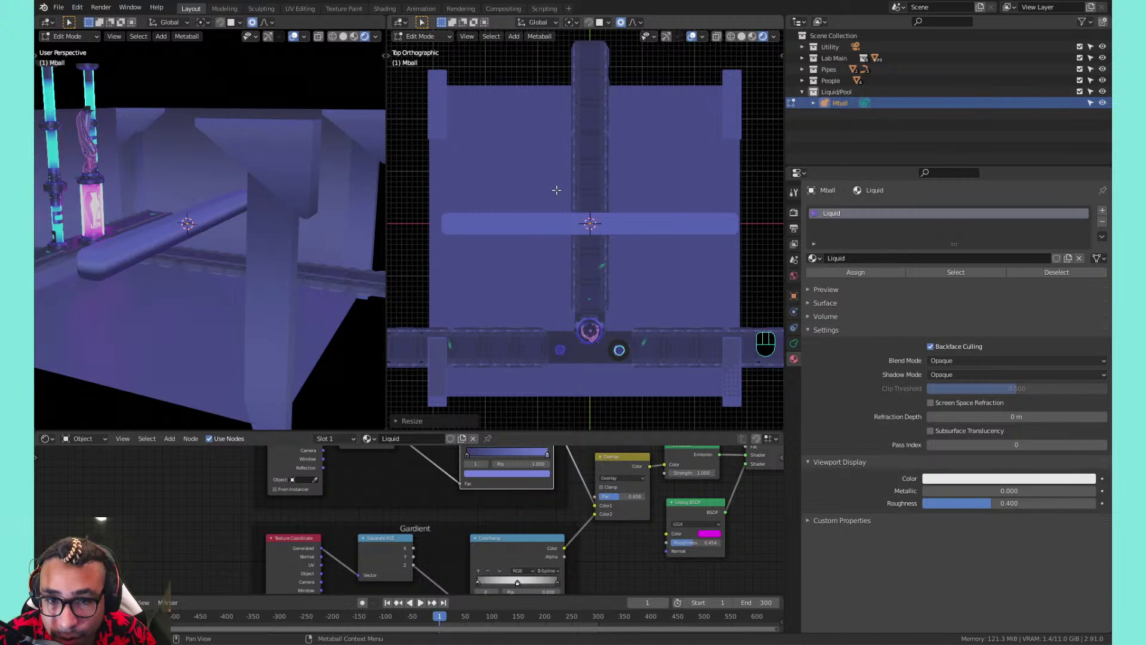
{"action": "key", "text": "Tab"}
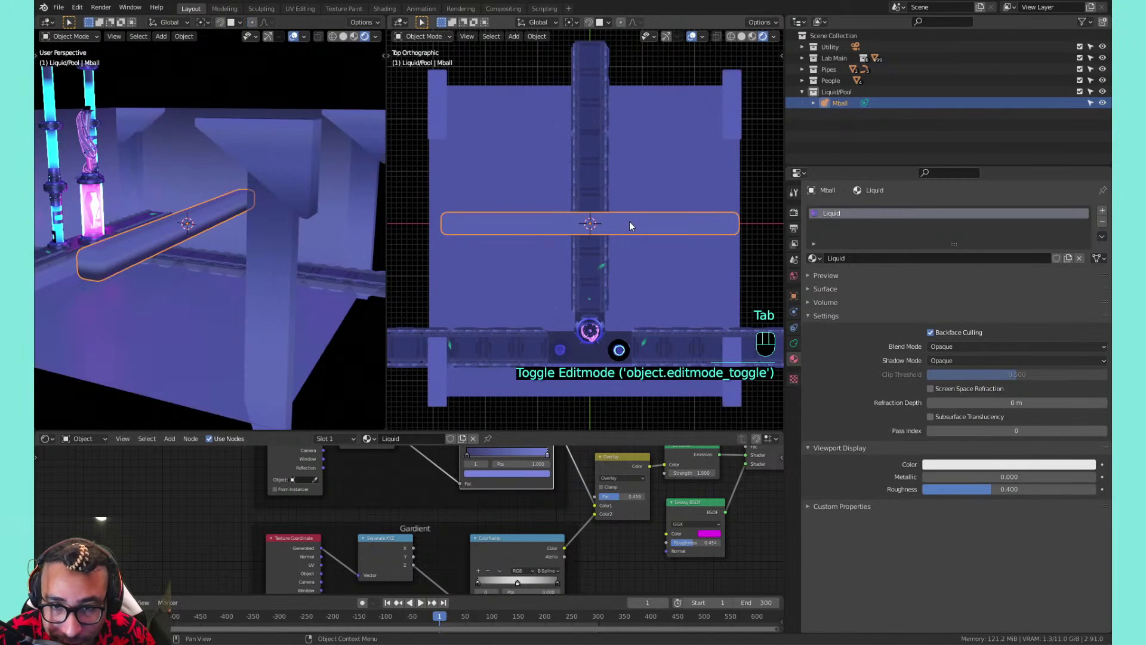
{"action": "key", "text": "Tab"}
{"action": "key", "text": "s"}
{"action": "key", "text": "x"}
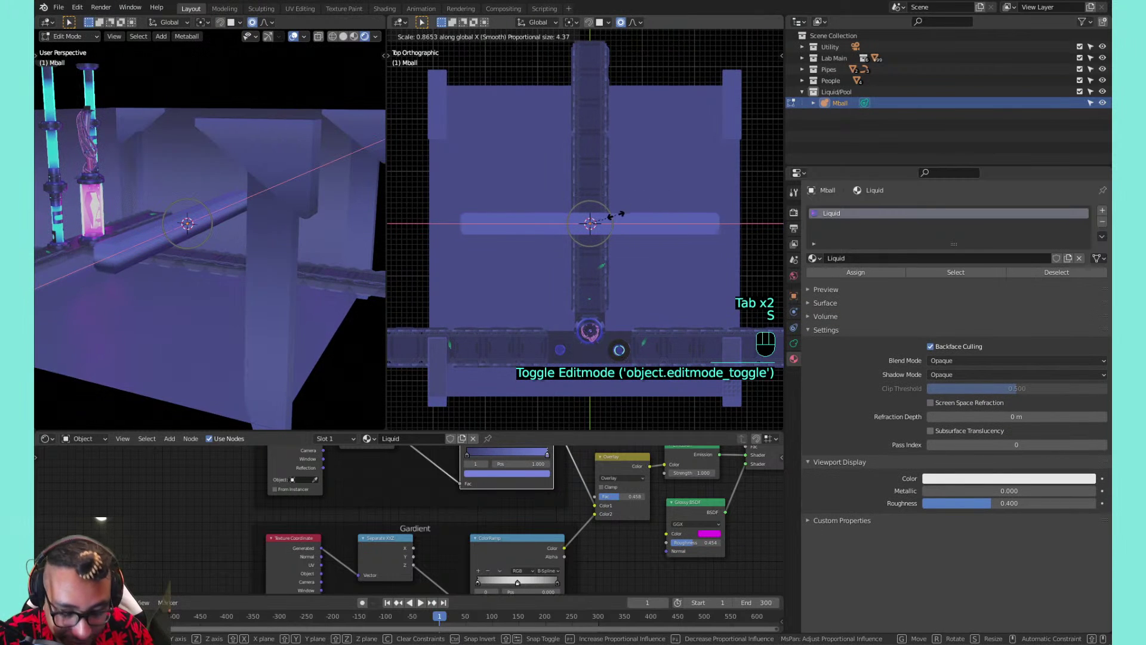
{"action": "key", "text": "y"}
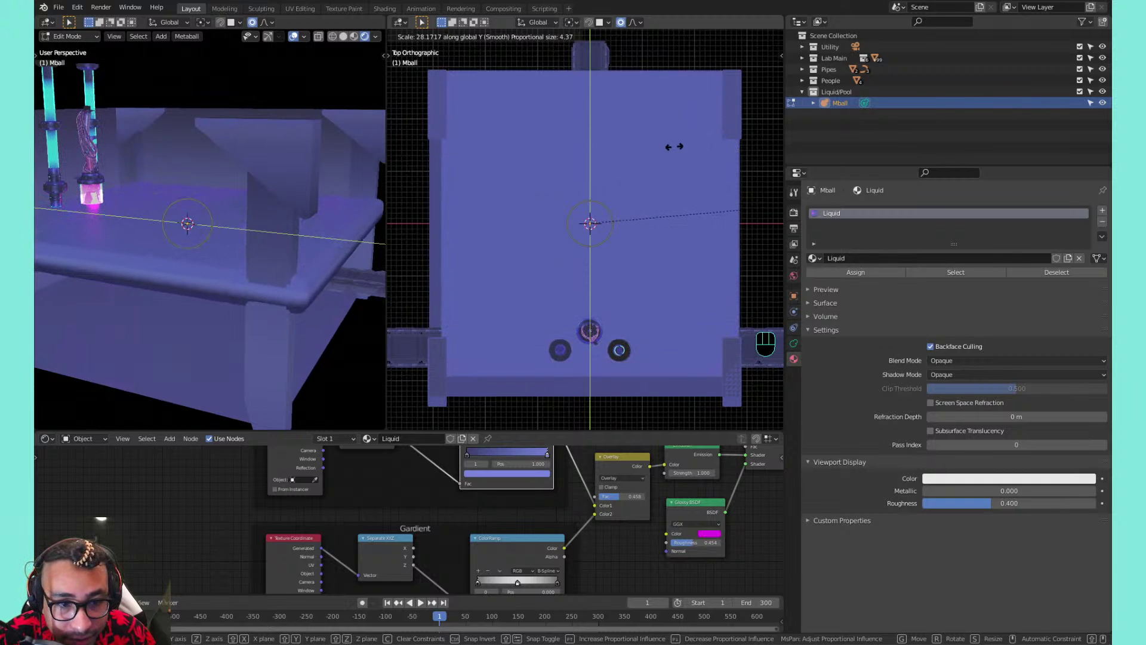
{"action": "left_click", "coordinate": [573, 155]}
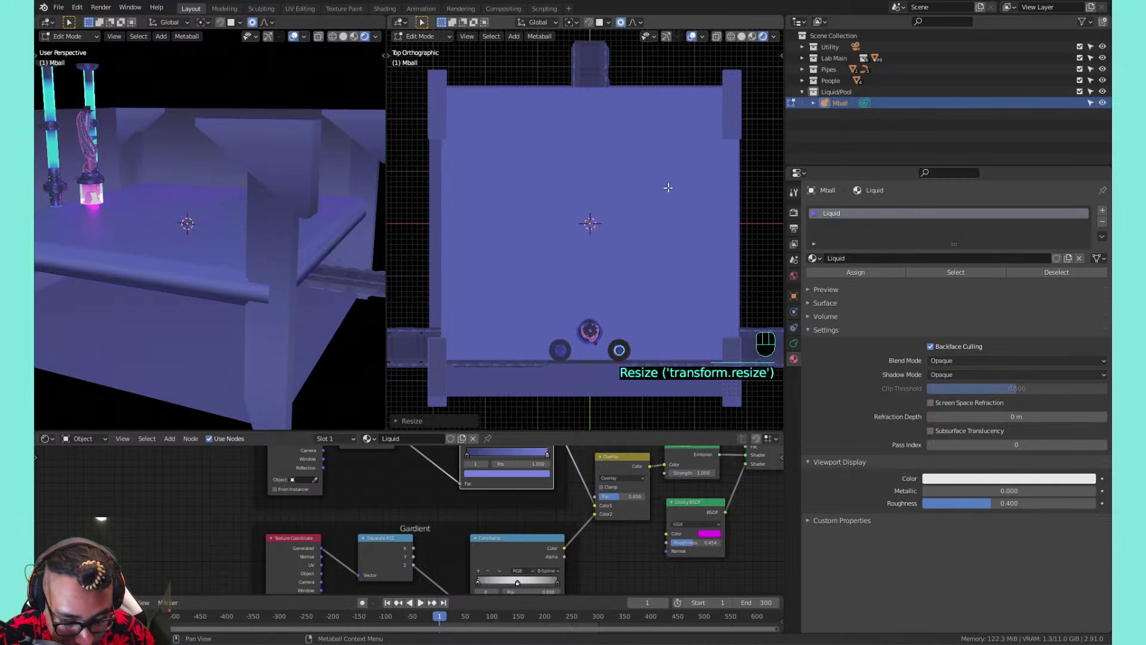
Move the metaball about 0.75 m in the negative X direction to center it between the pool walls
{"action": "key", "text": "g"}
{"action": "key", "text": "x"}
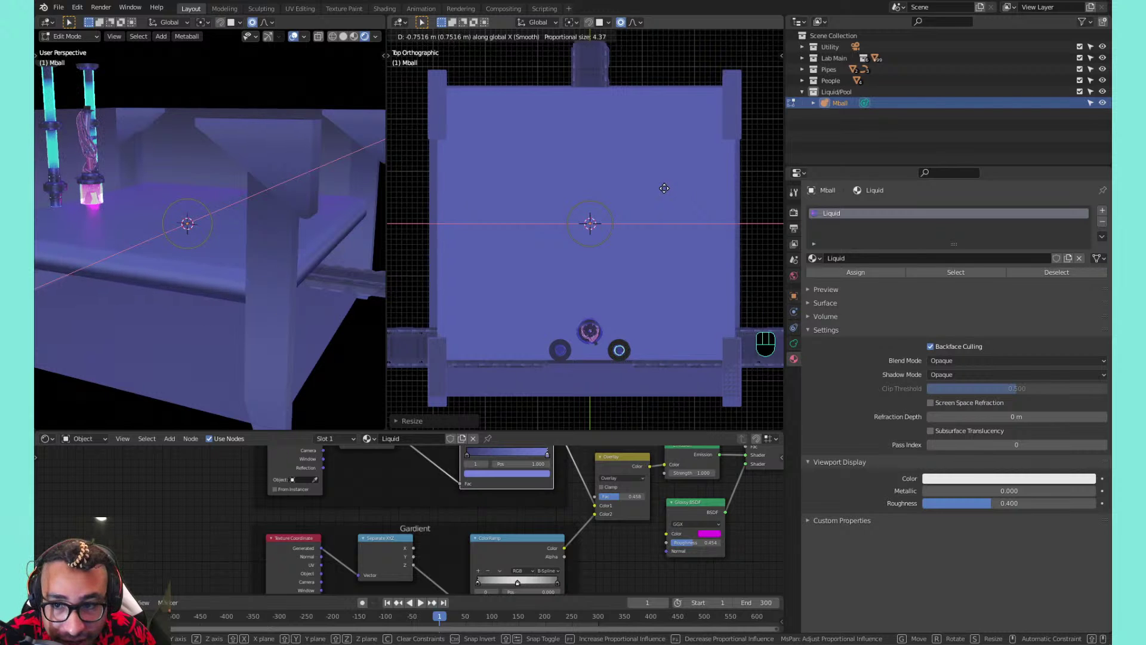
{"action": "left_click", "coordinate": [664, 188]}
{"action": "middle_click_drag", "start_coordinate": [251, 197], "coordinate": [270, 179]}
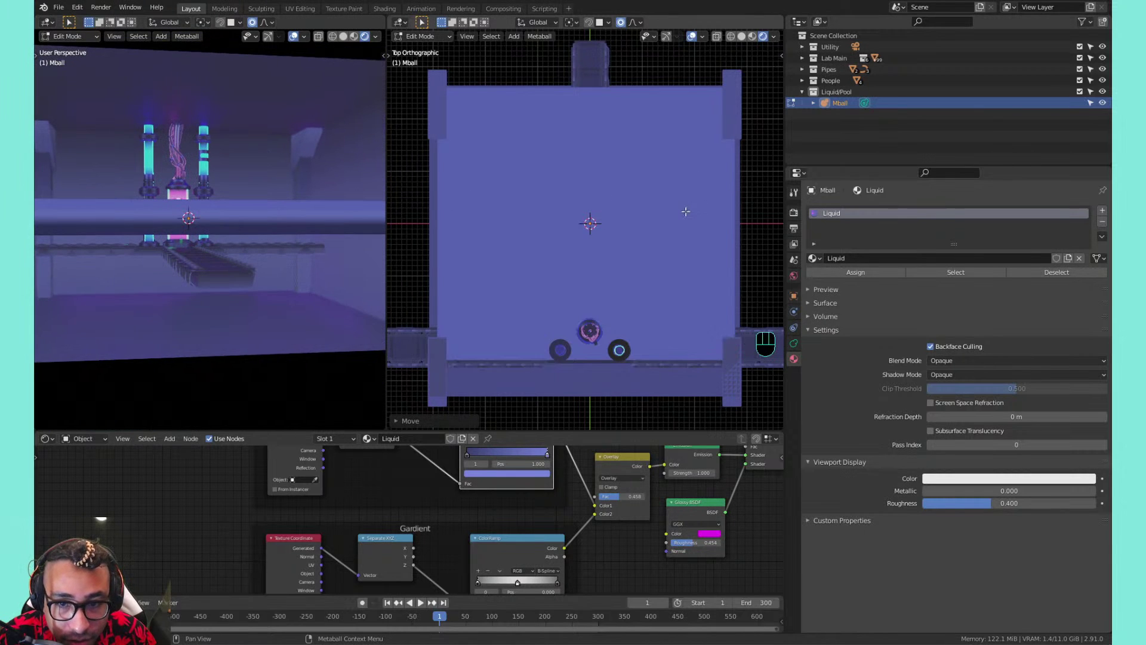
In right view, lower the metaball along Z below the walkway and thicken it along Z by a factor of about 4
{"action": "key", "text": "KP_3"}
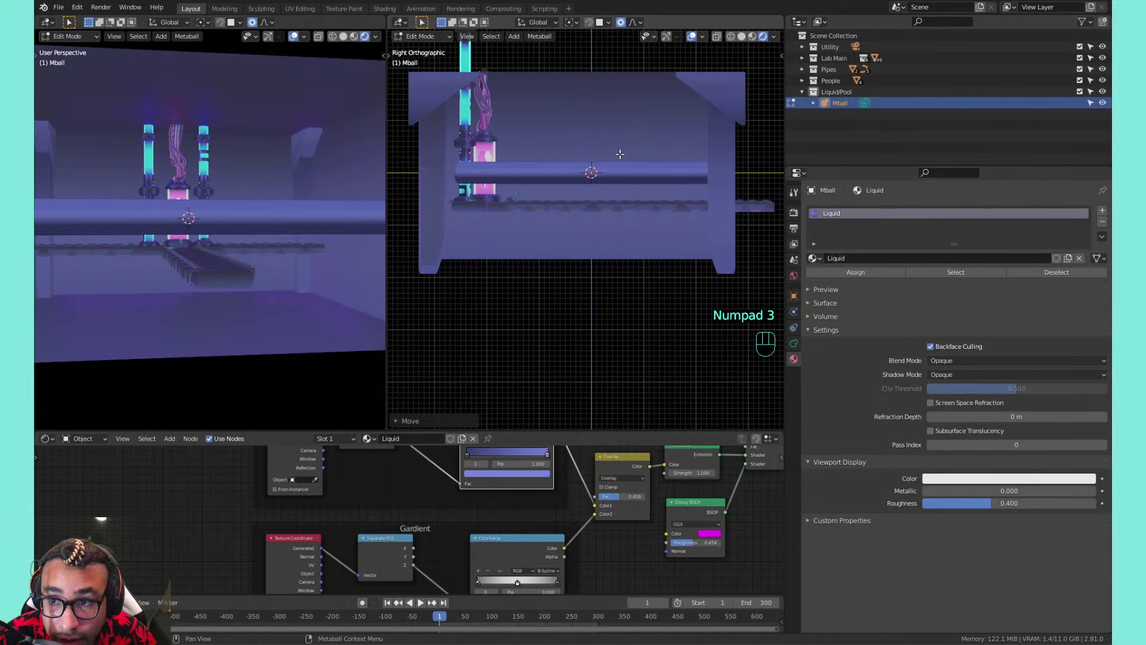
{"action": "key", "text": "g"}
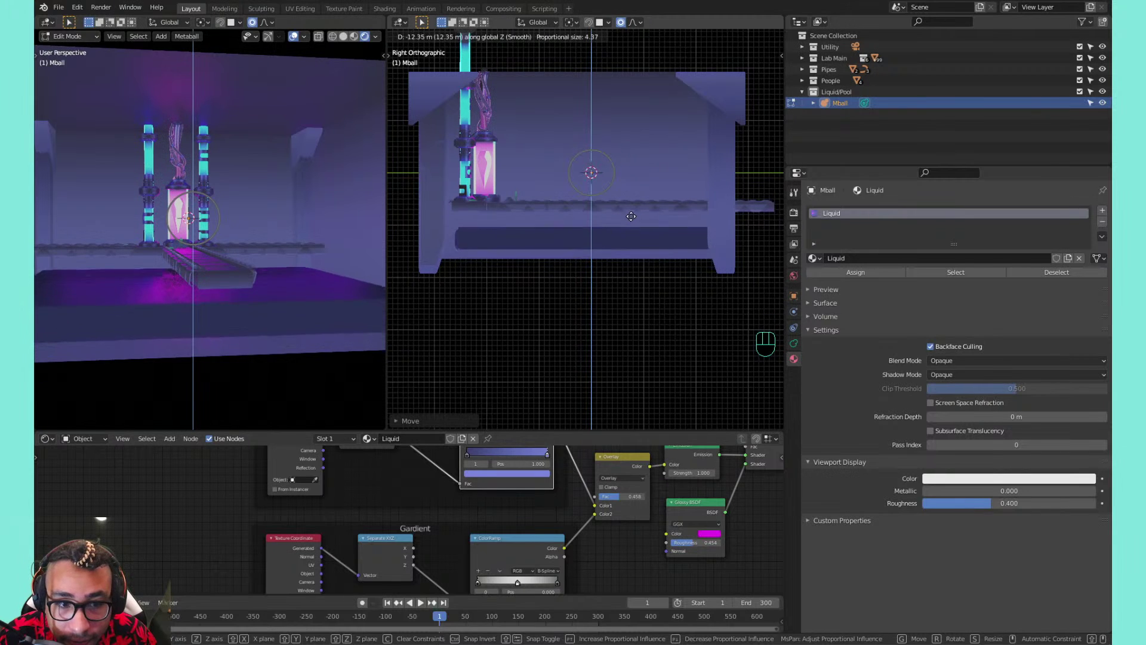
{"action": "left_click", "coordinate": [631, 200]}
{"action": "key", "text": "s"}
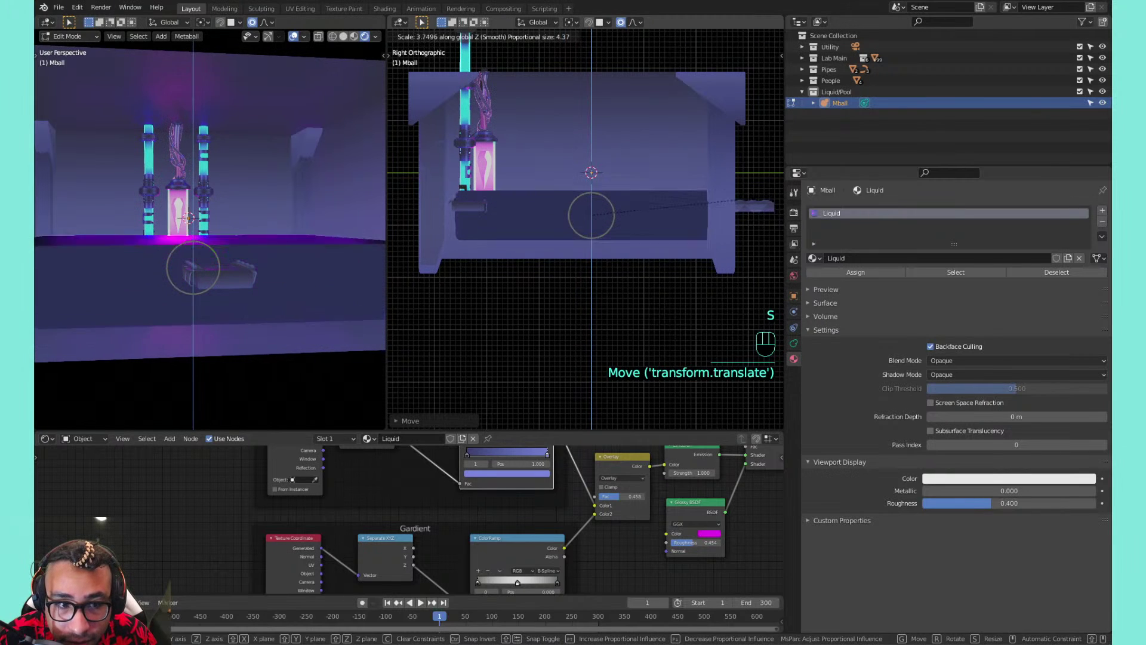
{"action": "left_click", "coordinate": [765, 199]}
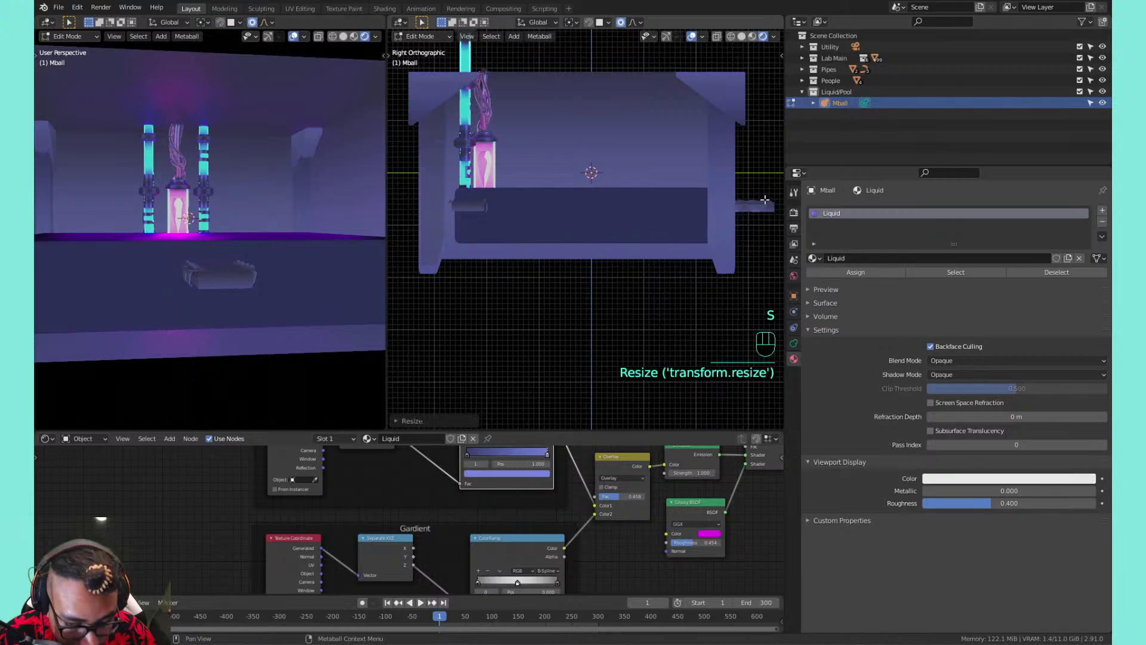
Lower the thickened metaball another 4 m or so along Z so its top sits just beneath the walkway
{"action": "key", "text": "g"}
{"action": "key", "text": "z"}
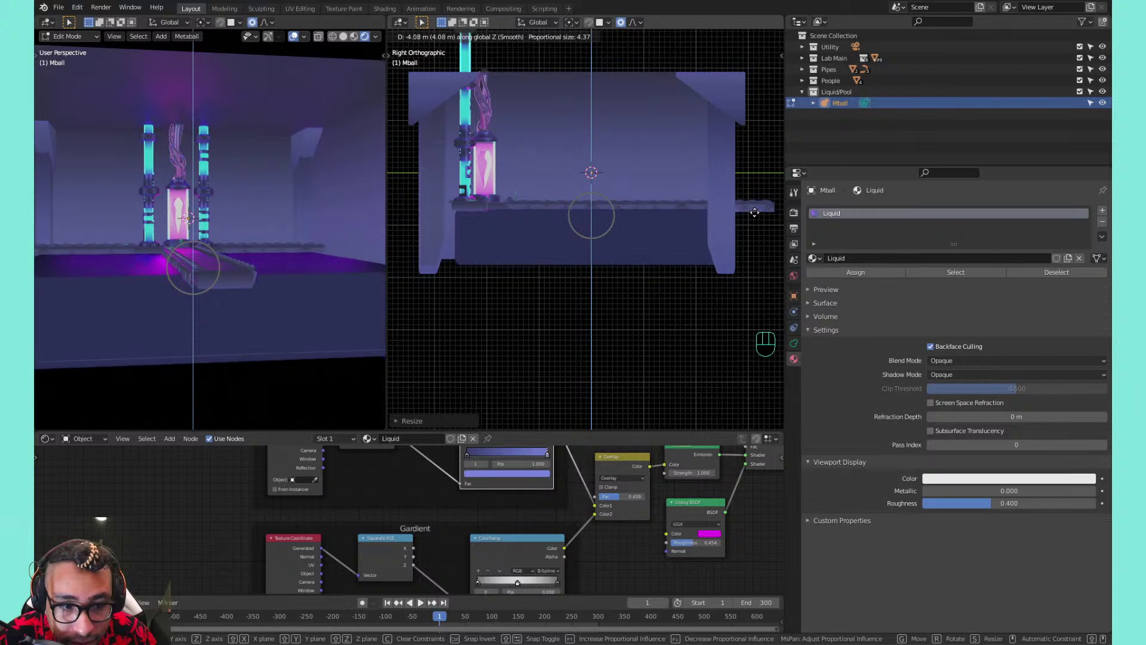
{"action": "left_click", "coordinate": [756, 212]}
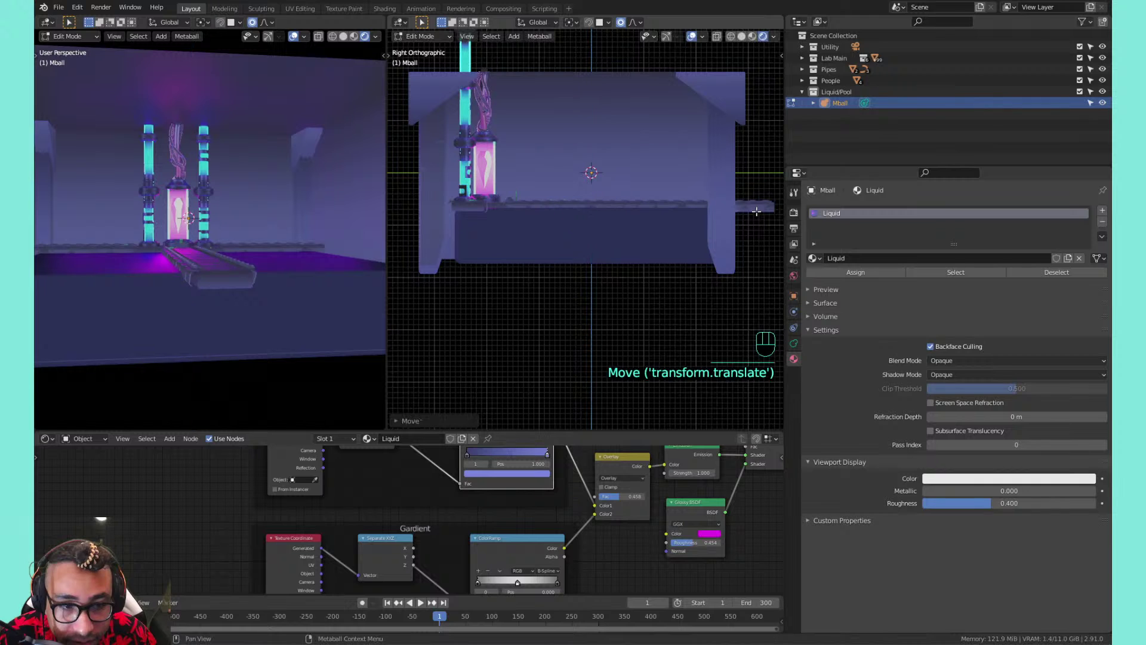
Inspect the liquid's level around the walkways and glowing container, and save the file
{"action": "middle_click_drag", "start_coordinate": [629, 229], "coordinate": [636, 254]}
{"action": "middle_click_drag", "start_coordinate": [637, 254], "coordinate": [645, 266], "text": "shift"}
{"action": "scroll", "coordinate": [663, 254], "scroll_direction": "up", "scroll_amount": 3}
{"action": "scroll", "coordinate": [664, 255], "scroll_direction": "up", "scroll_amount": 3}
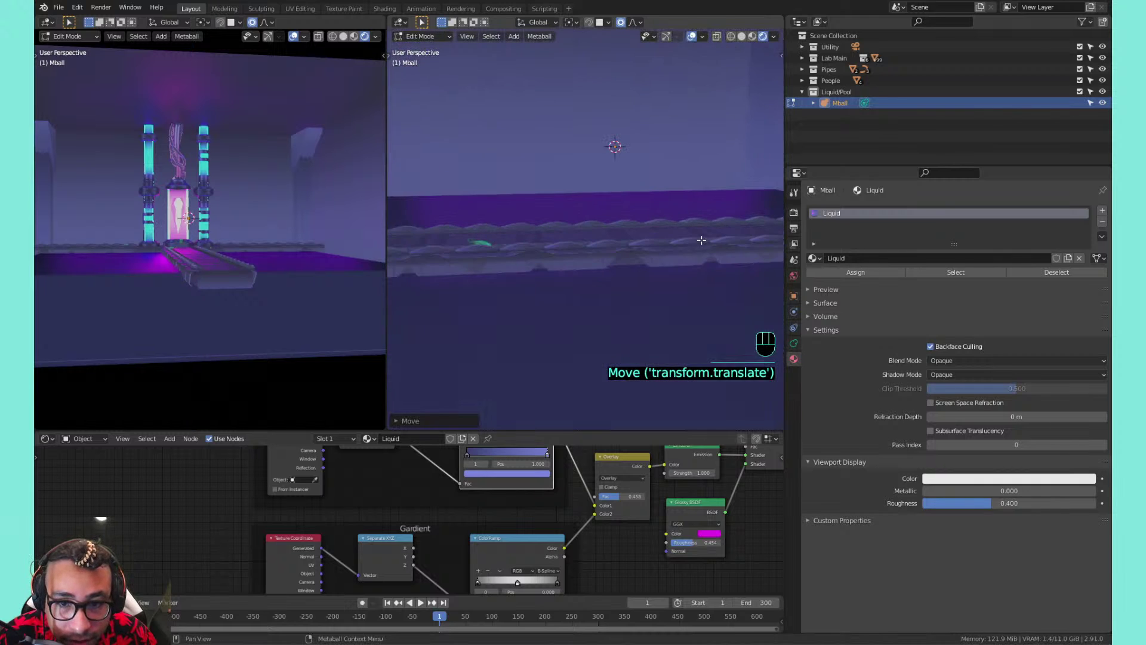
{"action": "middle_click_drag", "start_coordinate": [702, 240], "coordinate": [576, 234]}
{"action": "middle_click_drag", "start_coordinate": [576, 234], "coordinate": [584, 249], "text": "shift"}
{"action": "middle_click_drag", "start_coordinate": [584, 249], "coordinate": [538, 260], "text": "shift"}
{"action": "scroll", "coordinate": [578, 245], "scroll_direction": "down", "scroll_amount": 3}
{"action": "mouse_move", "coordinate": [537, 260]}
{"action": "middle_mouse_down", "text": "shift"}
{"action": "mouse_move", "coordinate": [525, 266]}
{"action": "mouse_move", "coordinate": [537, 244]}
{"action": "middle_mouse_up", "text": "shift"}
{"action": "middle_click_drag", "start_coordinate": [537, 244], "coordinate": [536, 256], "text": "shift"}
{"action": "middle_click_drag", "start_coordinate": [535, 256], "coordinate": [532, 253], "text": "shift"}
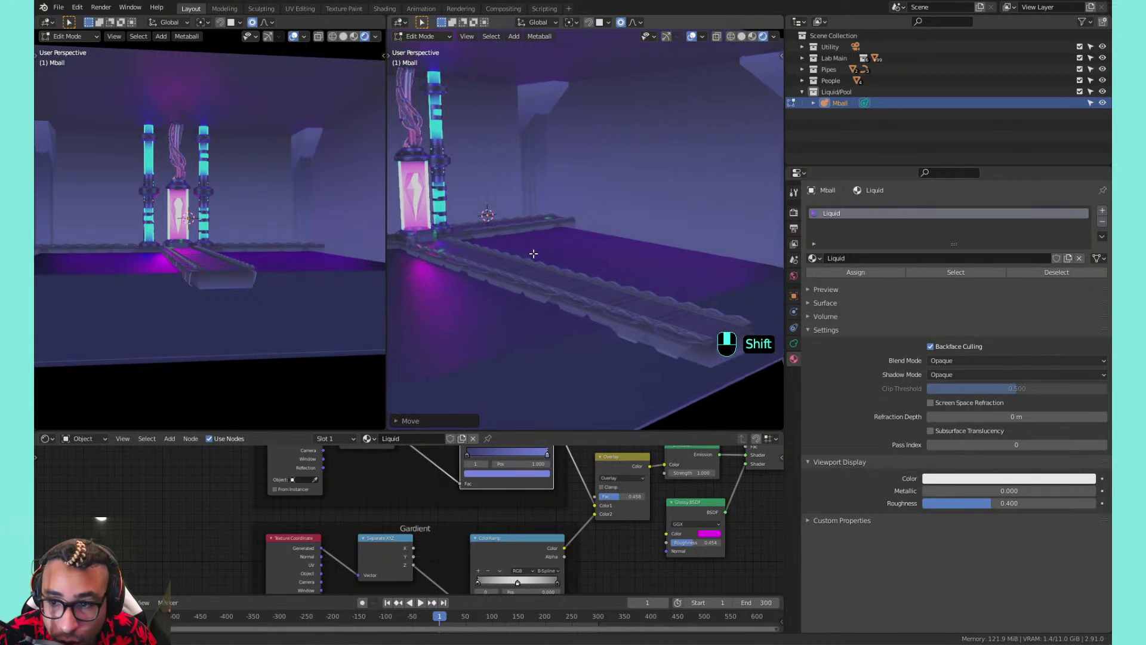
{"action": "key", "text": "ctrl+s"}
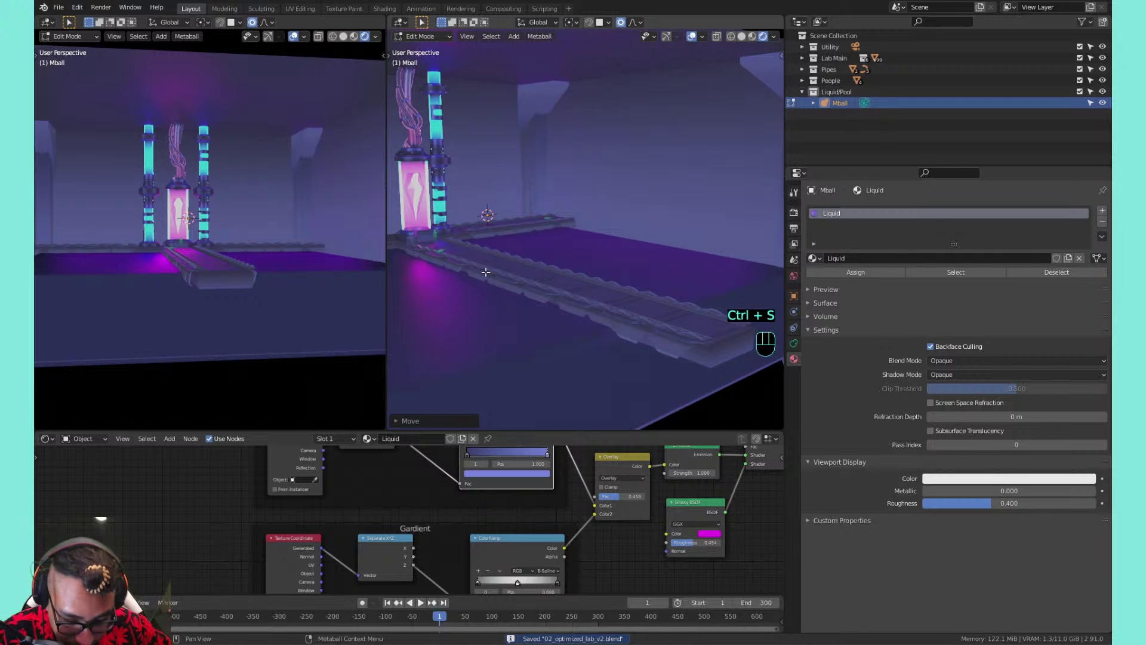
Return to Object Mode with the liquid metaball selected, viewing its surface near the glowing container
{"action": "middle_click_drag", "start_coordinate": [516, 267], "coordinate": [554, 260]}
{"action": "middle_click_drag", "start_coordinate": [554, 260], "coordinate": [618, 274], "text": "shift"}
{"action": "middle_click_drag", "start_coordinate": [619, 275], "coordinate": [557, 266], "text": "shift"}
{"action": "middle_click_drag", "start_coordinate": [556, 266], "coordinate": [532, 276], "text": "shift"}
{"action": "middle_click_drag", "start_coordinate": [531, 276], "coordinate": [532, 267], "text": "shift"}
{"action": "middle_click_drag", "start_coordinate": [532, 268], "coordinate": [518, 251], "text": "shift"}
{"action": "middle_click_drag", "start_coordinate": [518, 251], "coordinate": [522, 281], "text": "shift"}
{"action": "scroll", "coordinate": [522, 280], "scroll_direction": "up", "scroll_amount": 2}
{"action": "key", "text": "Tab"}
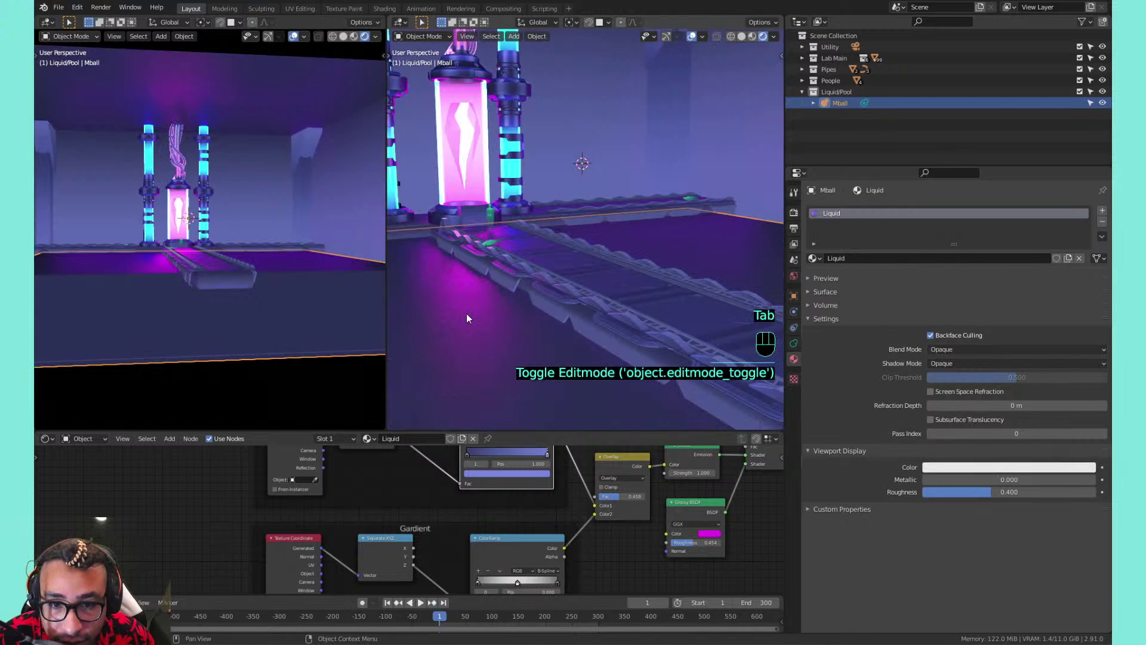
{"action": "left_click", "coordinate": [466, 314]}
Set the roughness of the Liquid material's Glossy BSDF node to 0.162
{"action": "scroll", "coordinate": [561, 522], "scroll_direction": "down", "scroll_amount": 1}
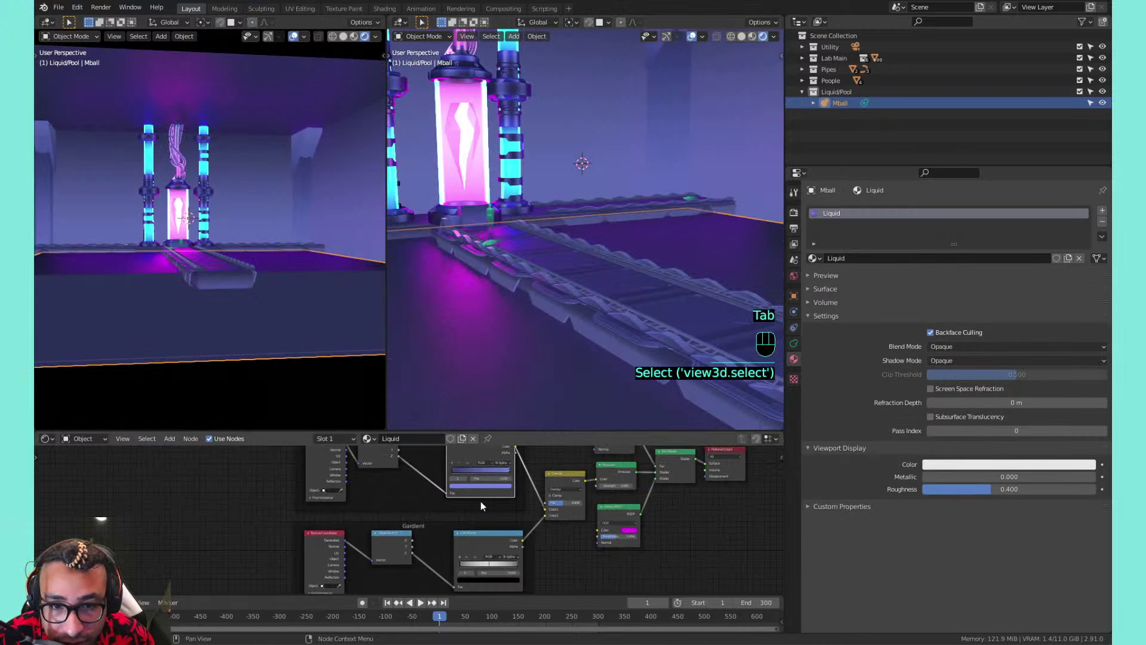
{"action": "scroll", "coordinate": [543, 231], "scroll_direction": "down", "scroll_amount": 2}
{"action": "scroll", "coordinate": [600, 242], "scroll_direction": "down", "scroll_amount": 2}
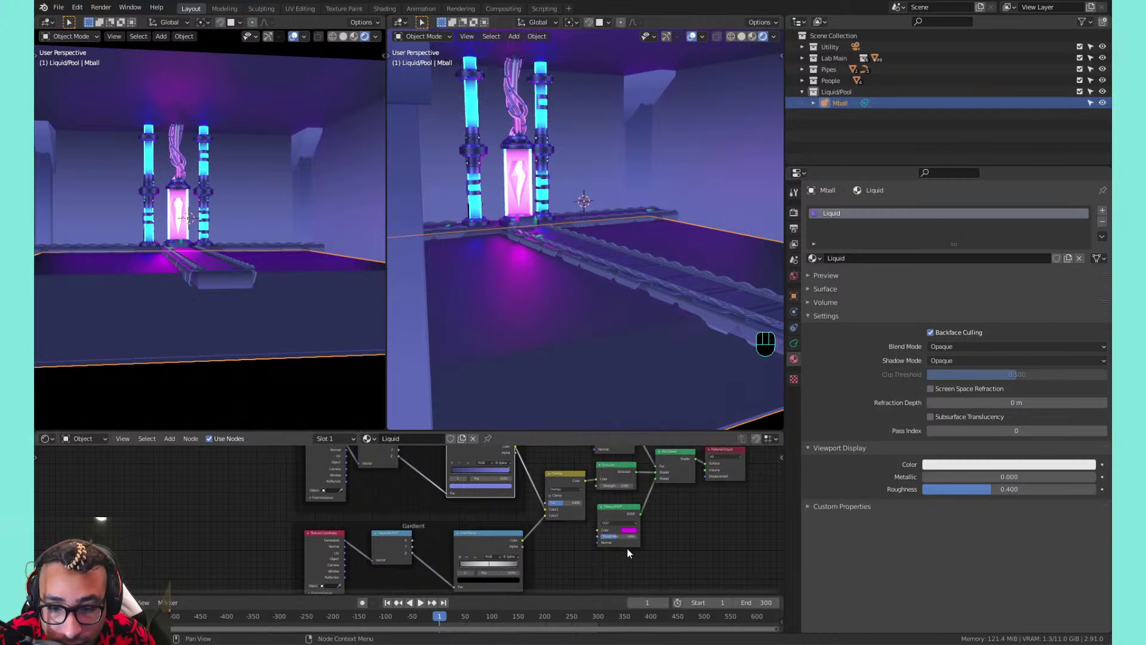
{"action": "scroll", "coordinate": [631, 544], "scroll_direction": "up", "scroll_amount": 2}
{"action": "middle_click_drag", "start_coordinate": [652, 523], "coordinate": [663, 510]}
{"action": "left_click_drag", "start_coordinate": [638, 523], "coordinate": [615, 524]}
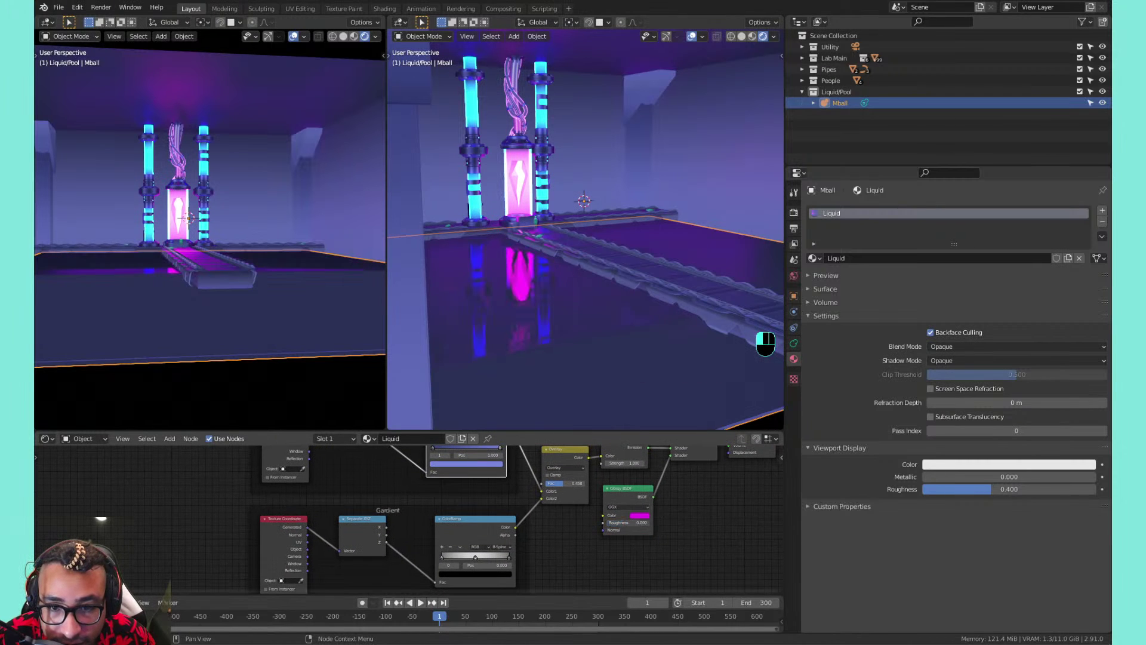
{"action": "scroll", "coordinate": [607, 522], "scroll_direction": "up", "scroll_amount": 3}
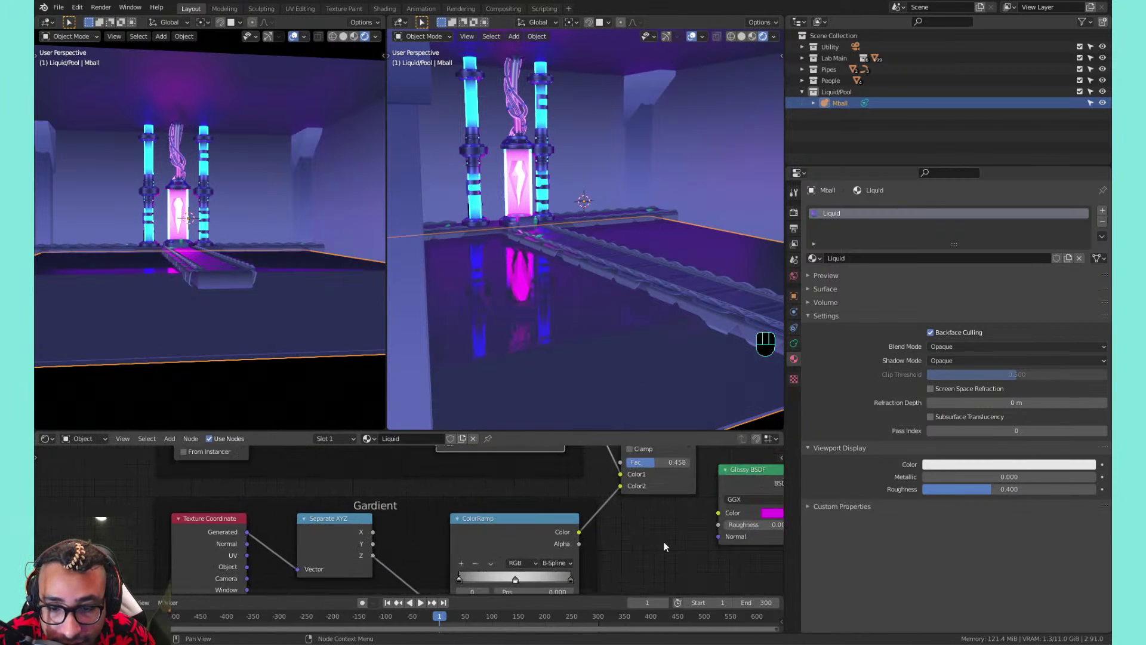
{"action": "left_click_drag", "start_coordinate": [573, 550], "coordinate": [597, 551]}
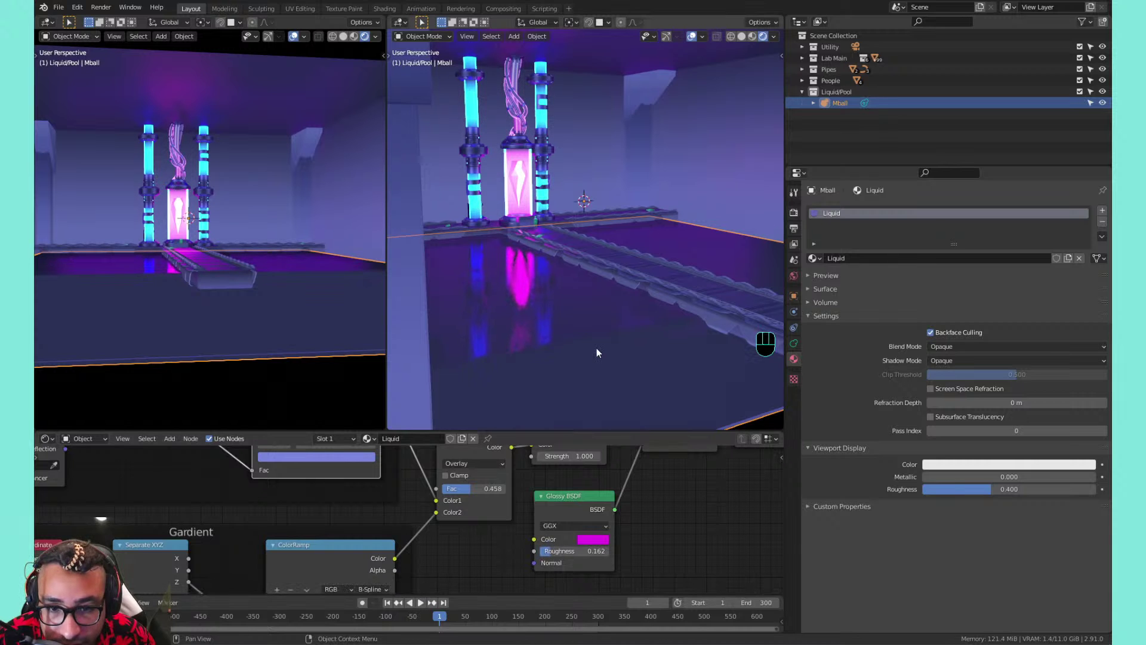
Set the Overlay node's factor to 0.542 in the Liquid material
{"action": "middle_click_drag", "start_coordinate": [571, 323], "coordinate": [664, 205]}
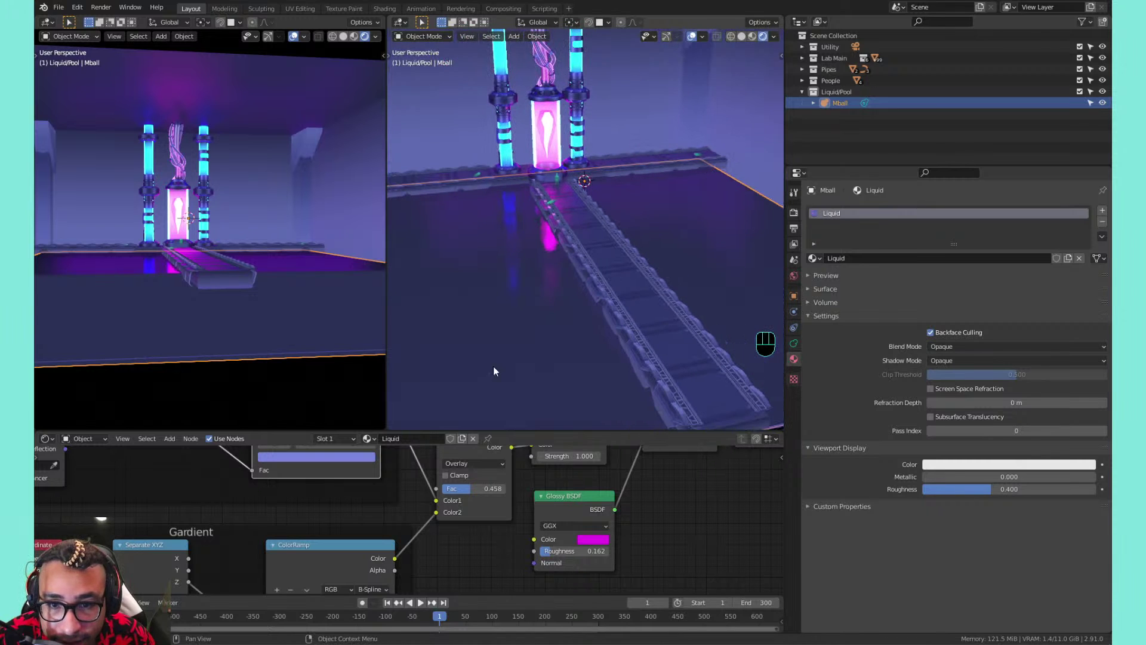
{"action": "mouse_move", "coordinate": [632, 254]}
{"action": "middle_mouse_down"}
{"action": "mouse_move", "coordinate": [610, 259]}
{"action": "mouse_move", "coordinate": [633, 255]}
{"action": "middle_mouse_up"}
{"action": "middle_click_drag", "start_coordinate": [633, 255], "coordinate": [636, 229], "text": "shift"}
{"action": "mouse_move", "coordinate": [461, 491]}
{"action": "left_mouse_down"}
{"action": "mouse_move", "coordinate": [496, 491]}
{"action": "mouse_move", "coordinate": [459, 490]}
{"action": "left_mouse_up"}
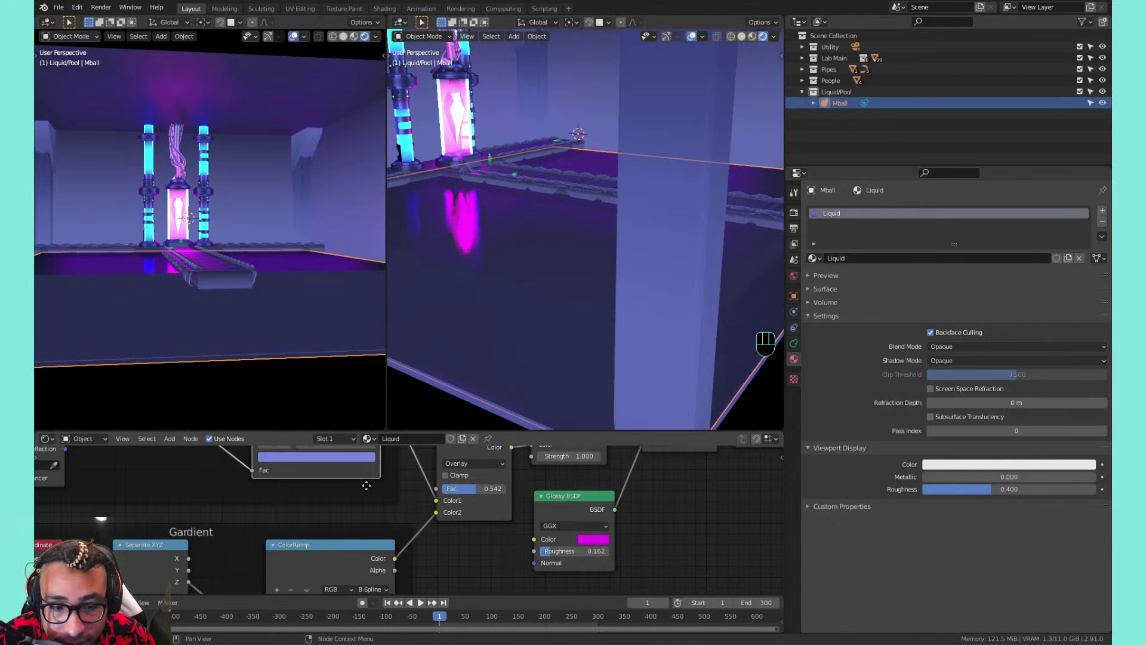
Flip the Liquid material's upper color ramp so the lighter blue sits at its first stop
{"action": "middle_click_drag", "start_coordinate": [366, 485], "coordinate": [432, 531]}
{"action": "mouse_move", "coordinate": [377, 471]}
{"action": "left_mouse_down"}
{"action": "mouse_move", "coordinate": [413, 481]}
{"action": "mouse_move", "coordinate": [335, 483]}
{"action": "left_mouse_up"}
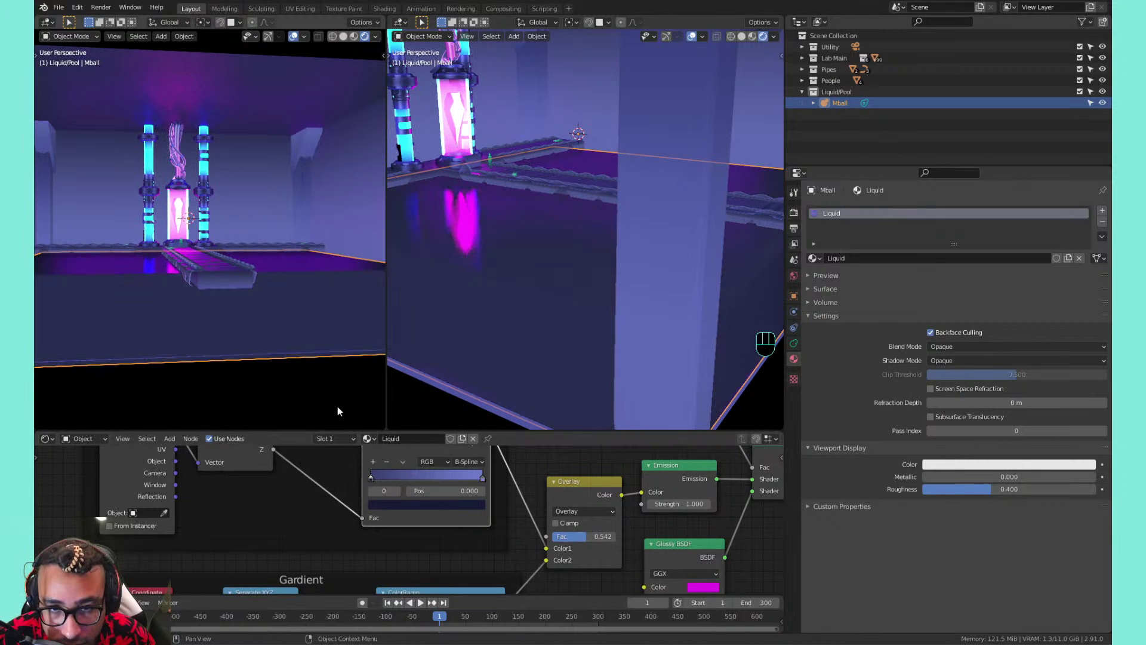
{"action": "left_click", "coordinate": [402, 462]}
{"action": "left_click", "coordinate": [409, 472]}
Recolor the upper color ramp's first stop with bright cyan sampled from the glowing tube
{"action": "left_click", "coordinate": [372, 477]}
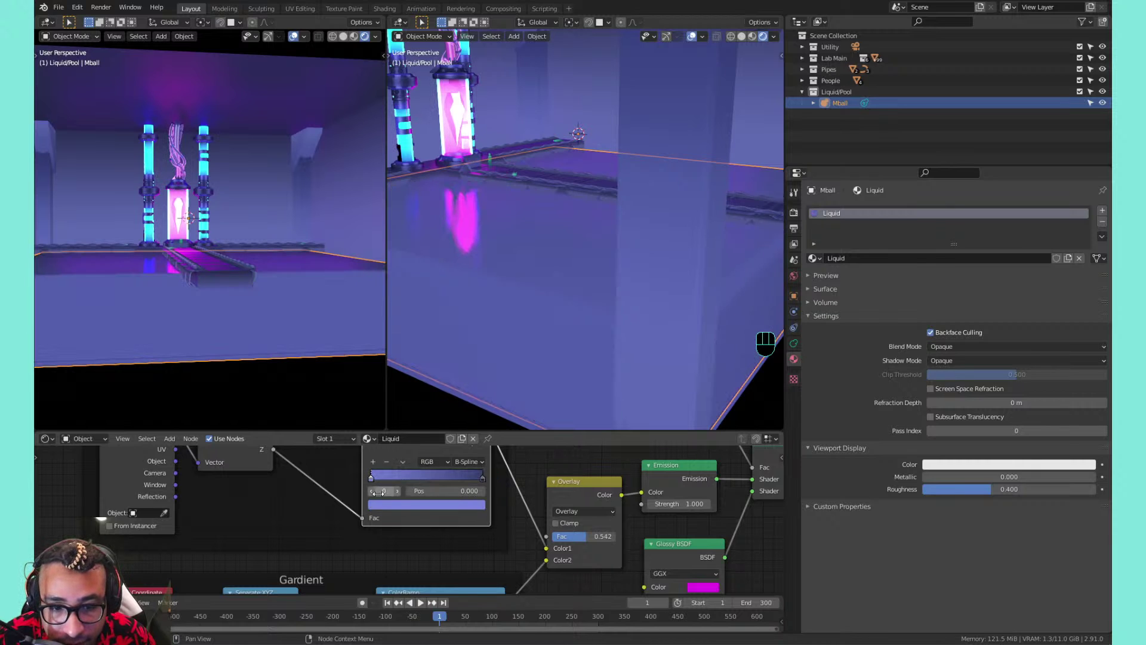
{"action": "left_click", "coordinate": [410, 505]}
{"action": "mouse_move", "coordinate": [420, 385]}
{"action": "left_mouse_down"}
{"action": "mouse_move", "coordinate": [430, 359]}
{"action": "mouse_move", "coordinate": [415, 348]}
{"action": "left_mouse_up"}
{"action": "scroll", "coordinate": [151, 260], "scroll_direction": "up", "scroll_amount": 5}
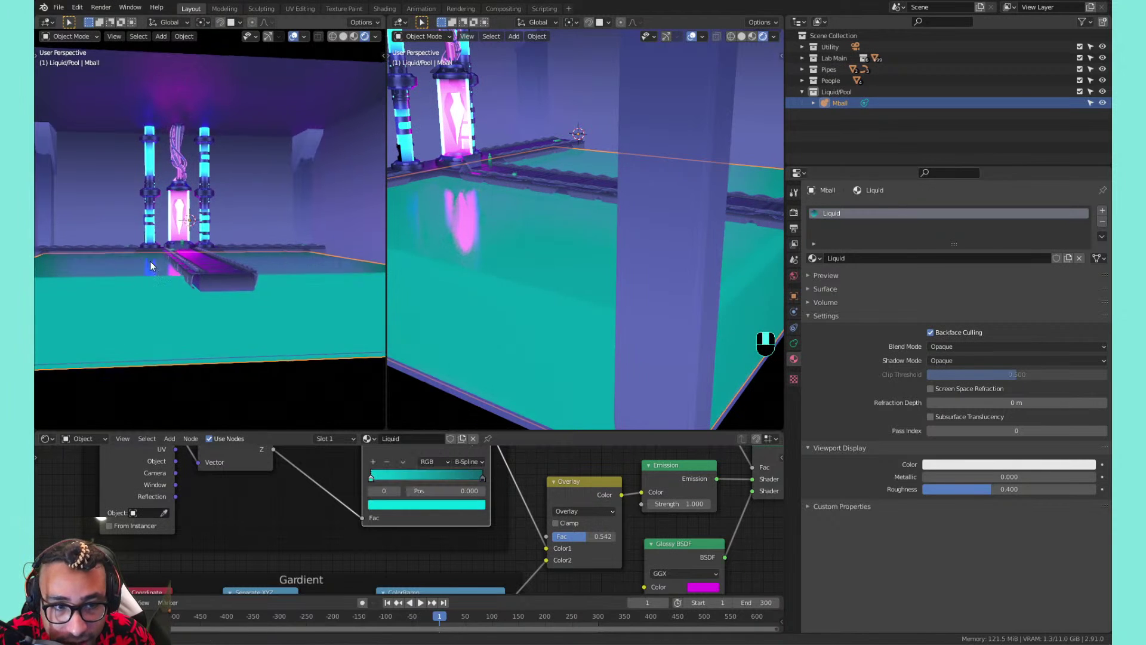
{"action": "middle_click_drag", "start_coordinate": [151, 261], "coordinate": [275, 337], "text": "shift"}
{"action": "left_click", "coordinate": [397, 504]}
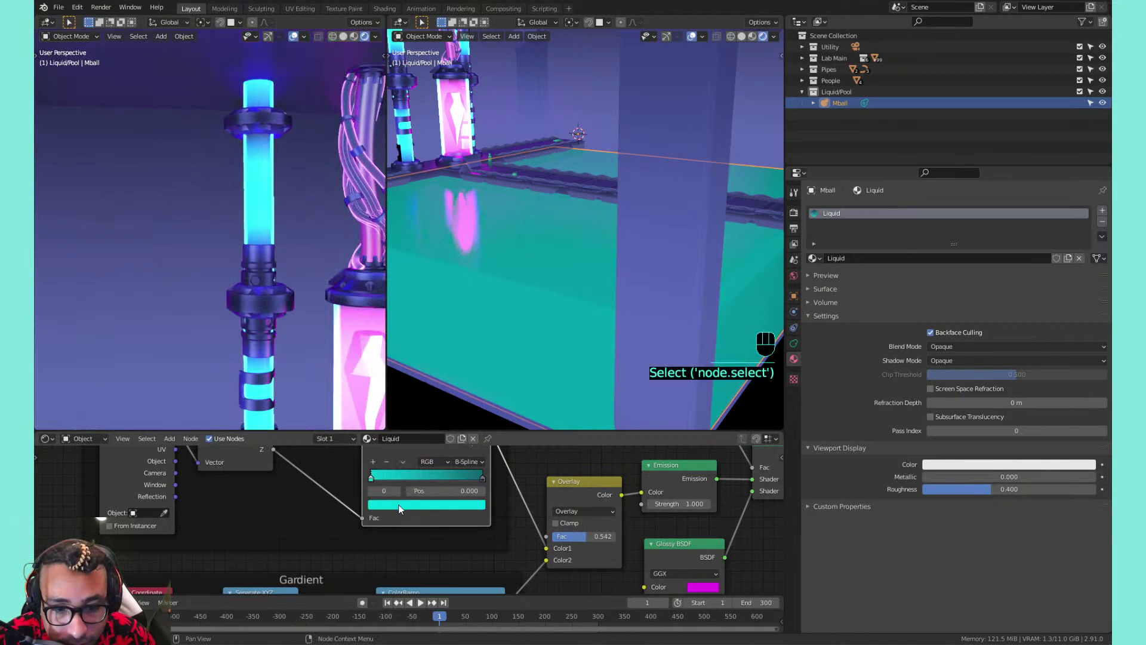
{"action": "left_click", "coordinate": [463, 457]}
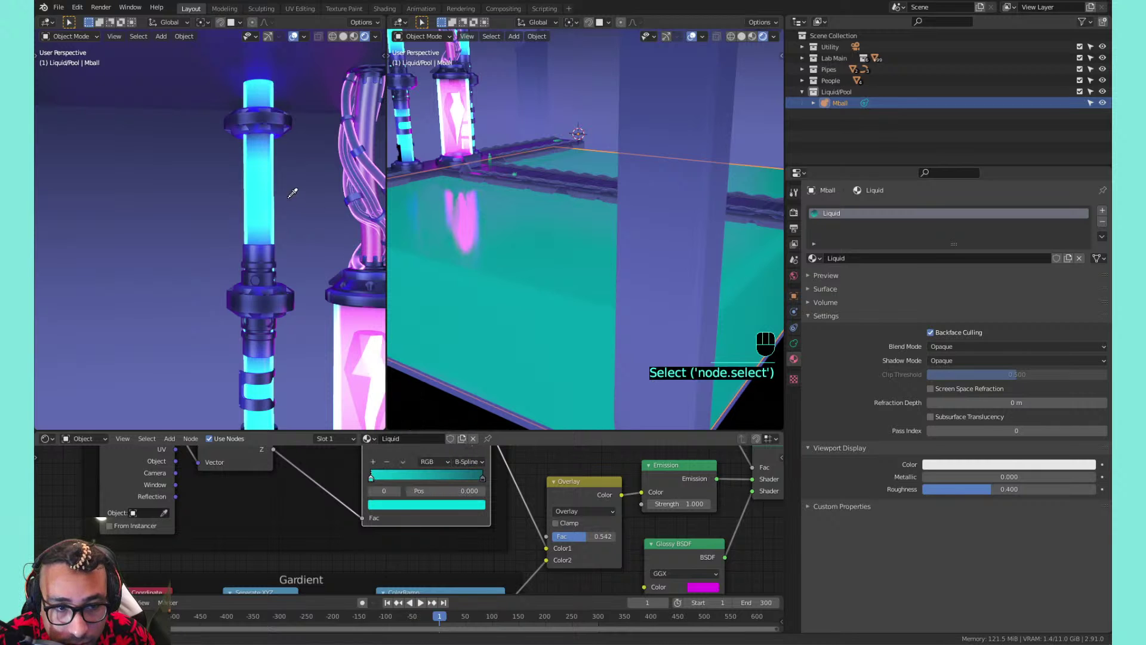
{"action": "left_click", "coordinate": [267, 203]}
Recolor the upper color ramp's last stop with the darker blue sampled from the tube's upper end, keeping it at position 1.000
{"action": "scroll", "coordinate": [541, 239], "scroll_direction": "down", "scroll_amount": 3}
{"action": "middle_click_drag", "start_coordinate": [553, 236], "coordinate": [526, 253], "text": "shift"}
{"action": "left_click", "coordinate": [481, 475]}
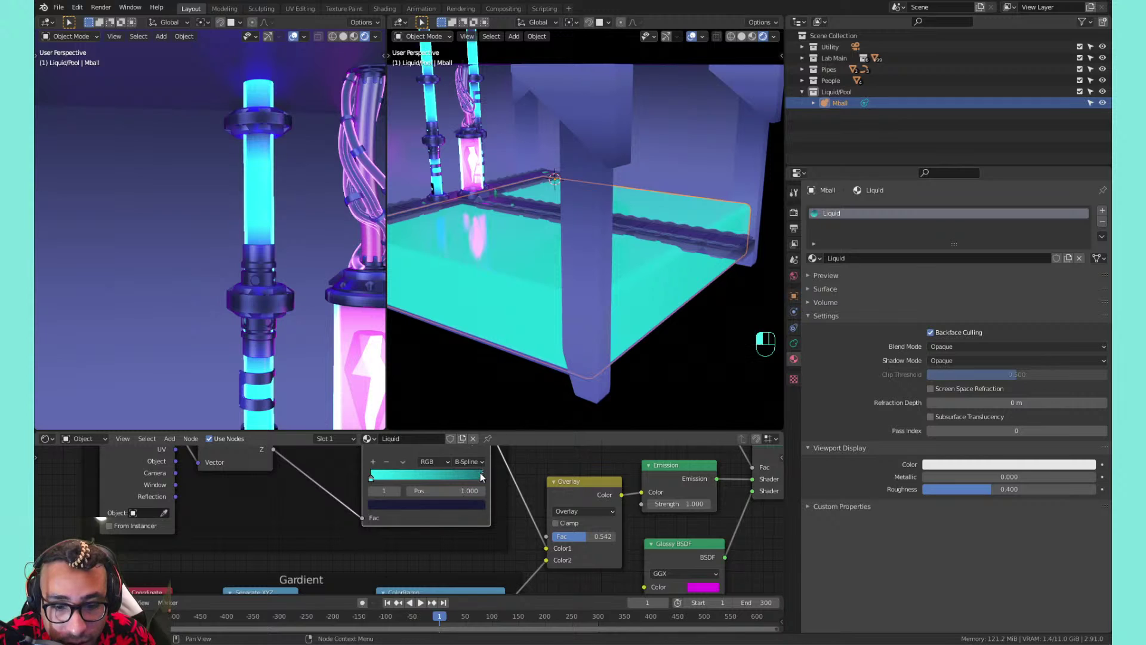
{"action": "left_click", "coordinate": [474, 504]}
{"action": "left_click", "coordinate": [461, 457]}
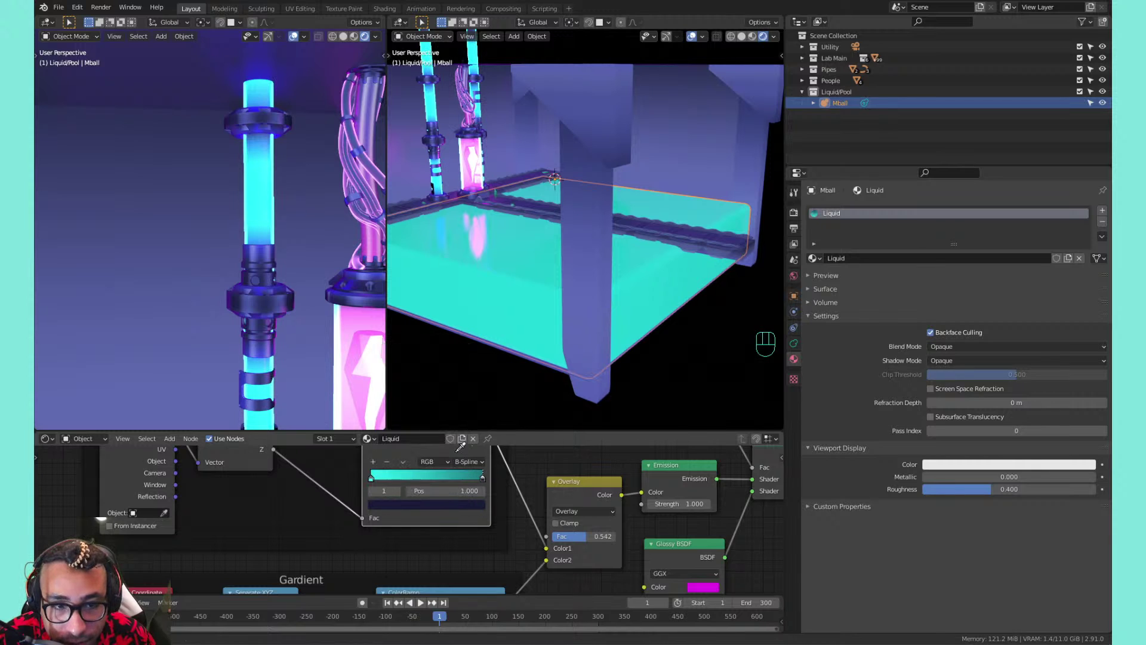
{"action": "left_click", "coordinate": [254, 133]}
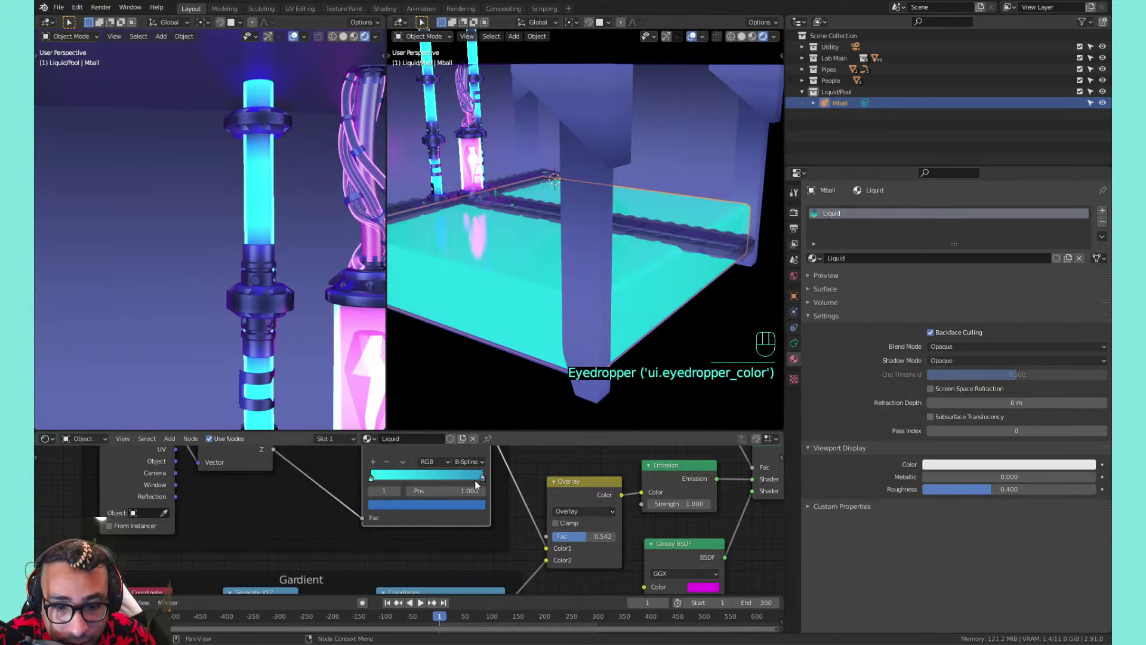
{"action": "left_click_drag", "start_coordinate": [443, 472], "coordinate": [487, 473]}
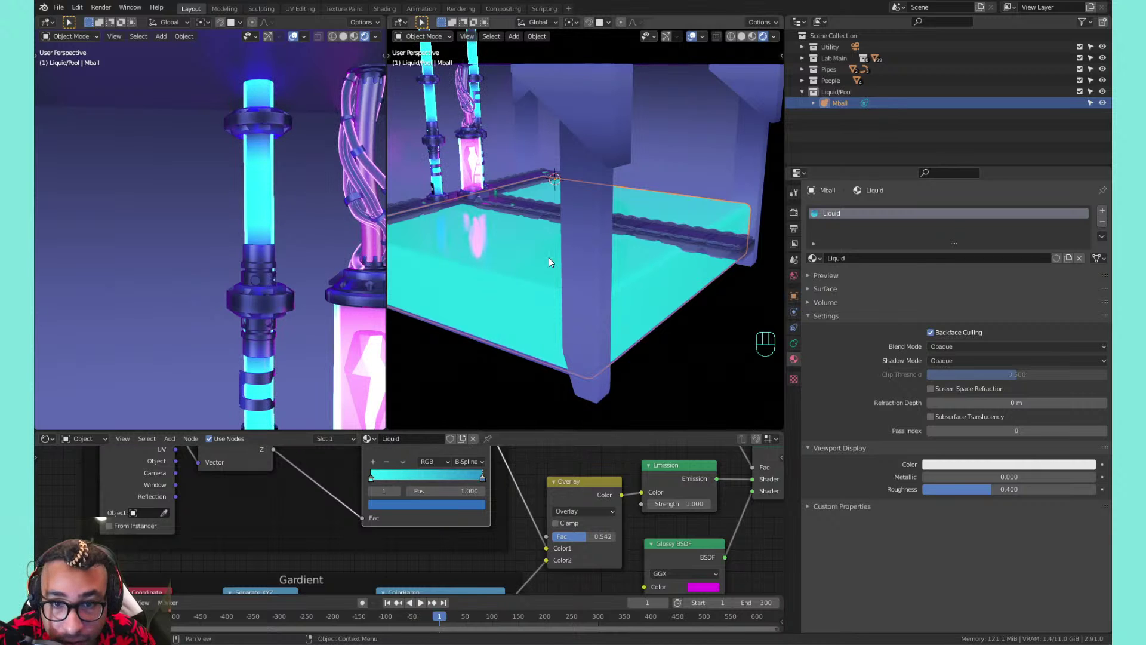
Review the pool metaball's data settings, including its Update on Edit option, and save the file
{"action": "middle_click_drag", "start_coordinate": [550, 257], "coordinate": [525, 292]}
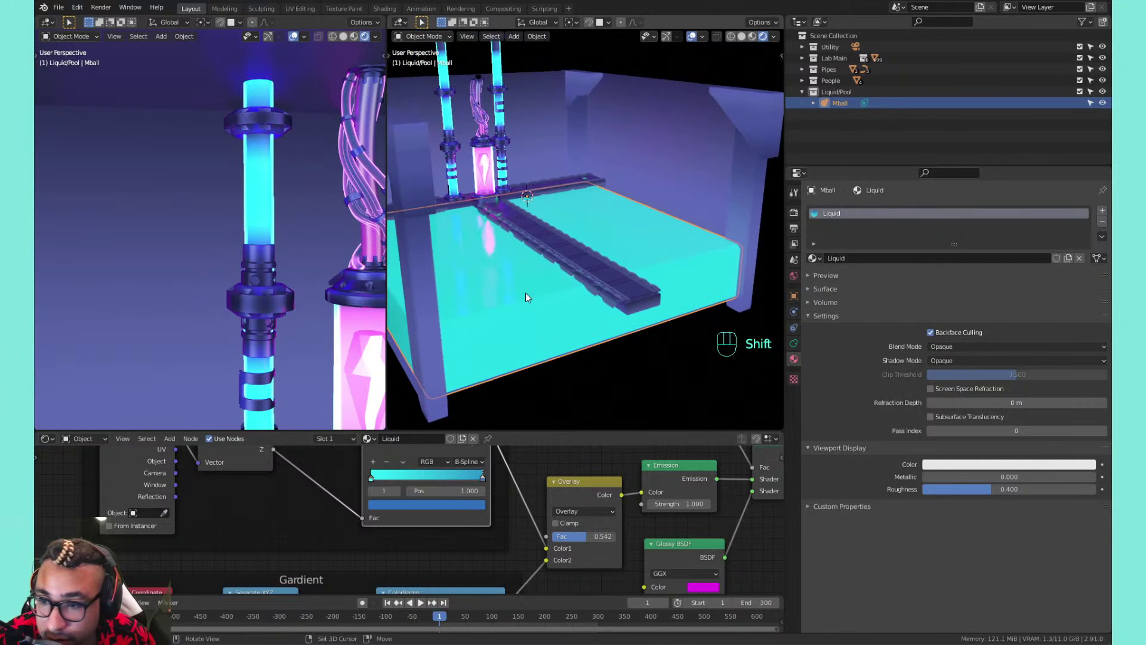
{"action": "left_click", "coordinate": [794, 343]}
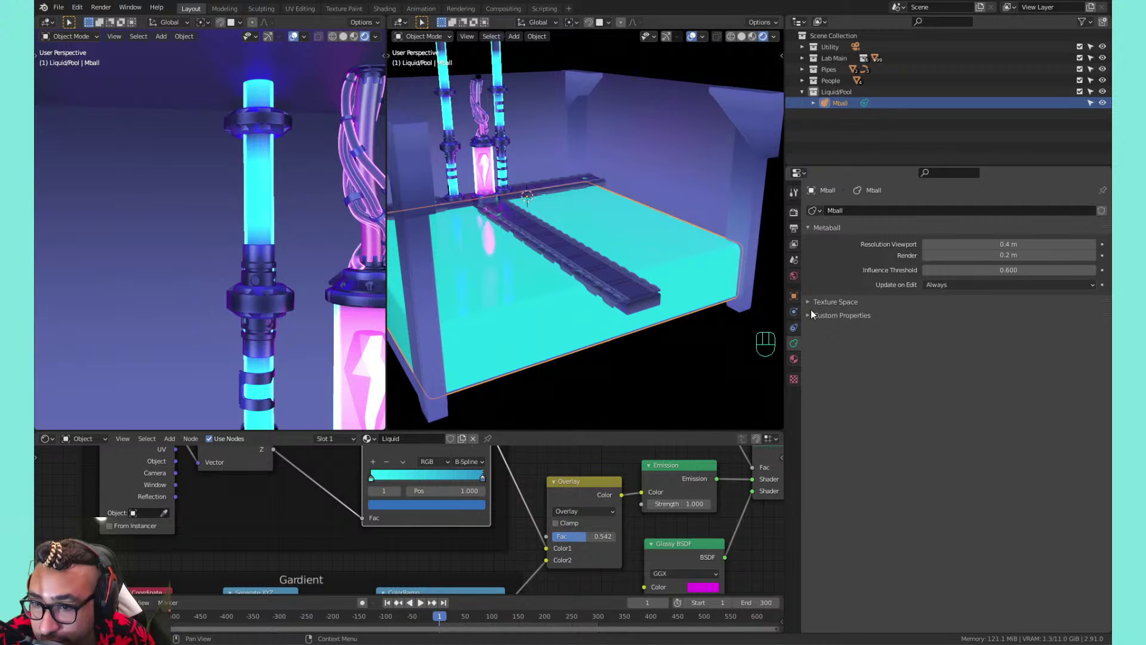
{"action": "left_click", "coordinate": [991, 285]}
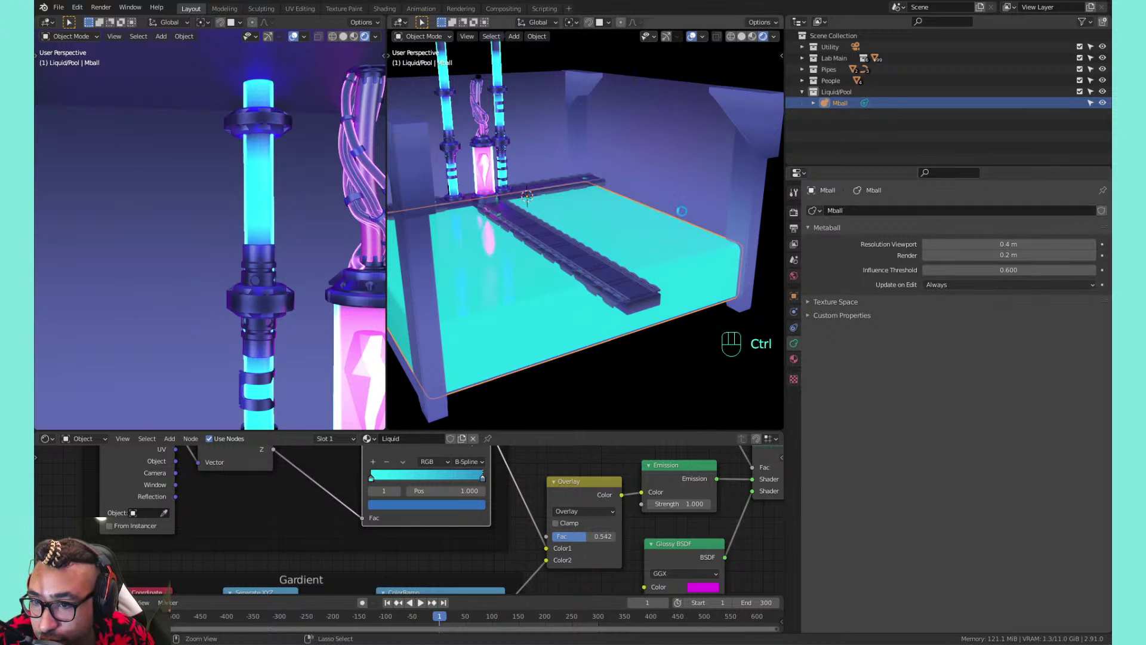
{"action": "key", "text": "ctrl+s"}
{"action": "left_click", "coordinate": [835, 302]}
{"action": "left_click", "coordinate": [844, 302]}
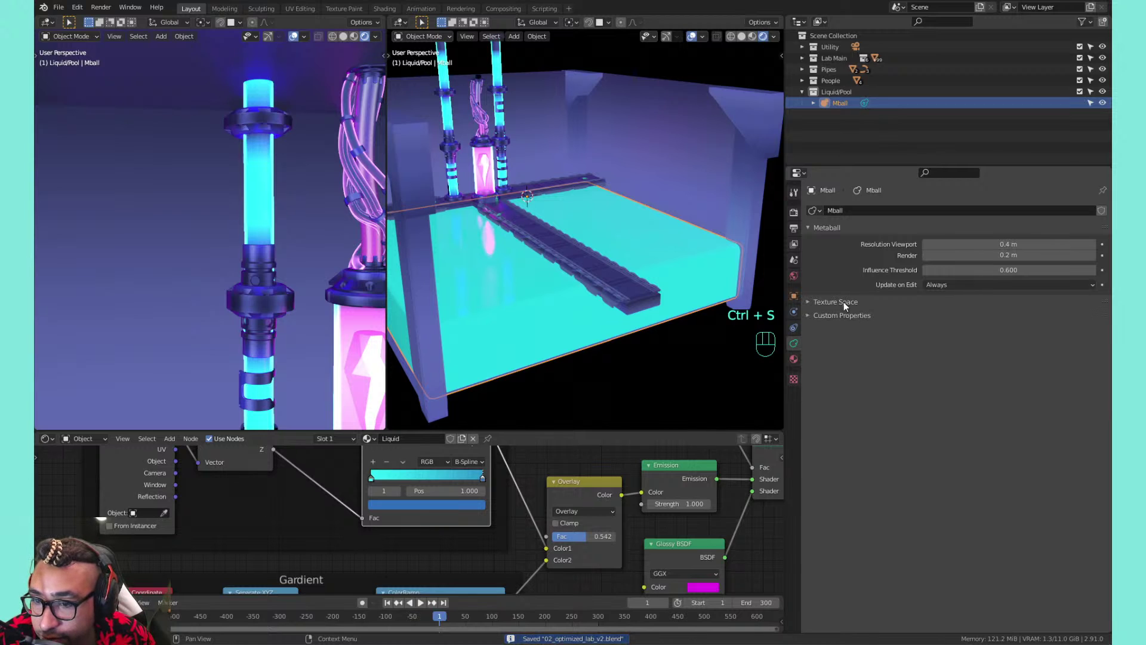
{"action": "left_click", "coordinate": [846, 318]}
{"action": "left_click", "coordinate": [847, 318]}
Show the Liquid material's preview and switch its preview shape to the fluid splash
{"action": "left_click", "coordinate": [792, 363]}
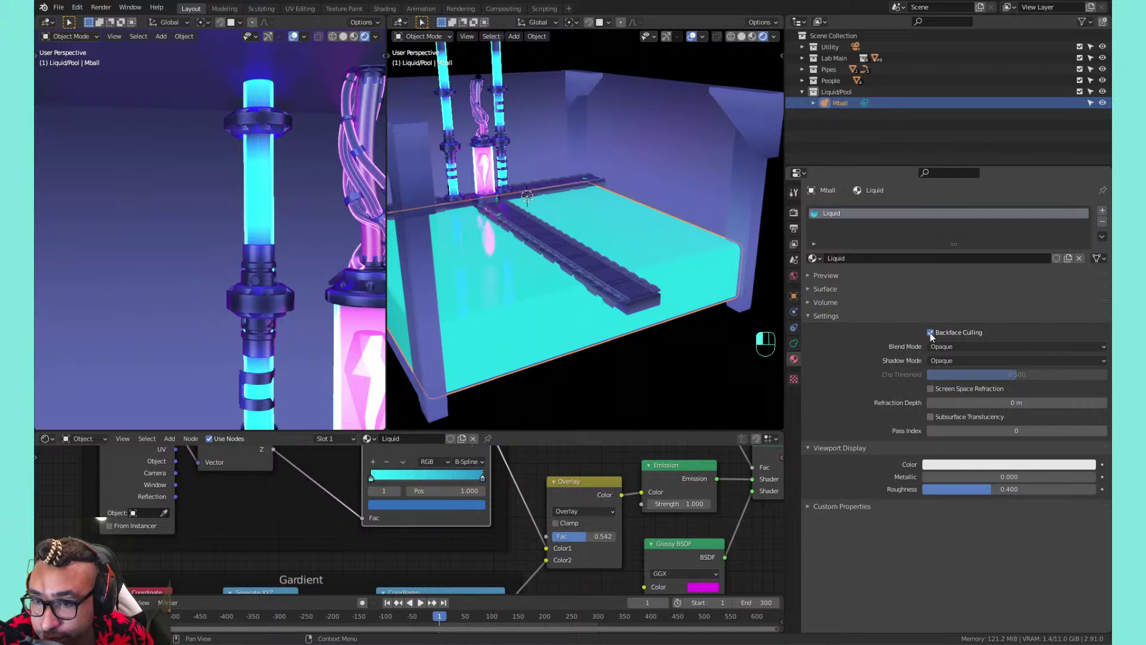
{"action": "left_click", "coordinate": [828, 317]}
{"action": "left_click", "coordinate": [825, 279]}
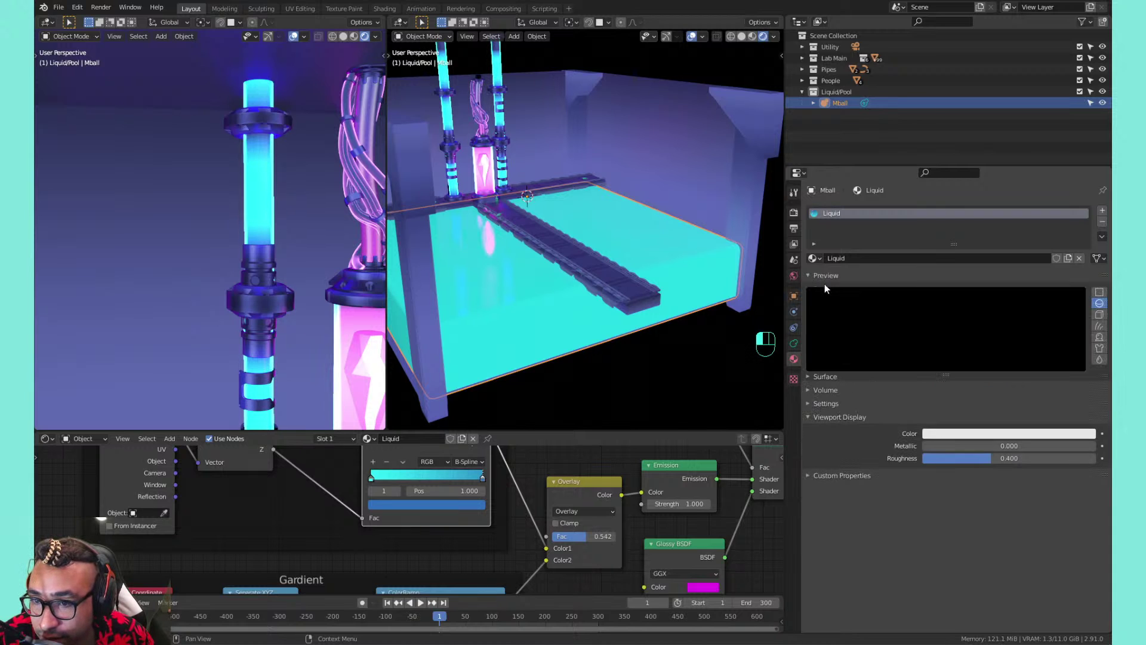
{"action": "left_click", "coordinate": [829, 279]}
{"action": "left_click", "coordinate": [850, 275]}
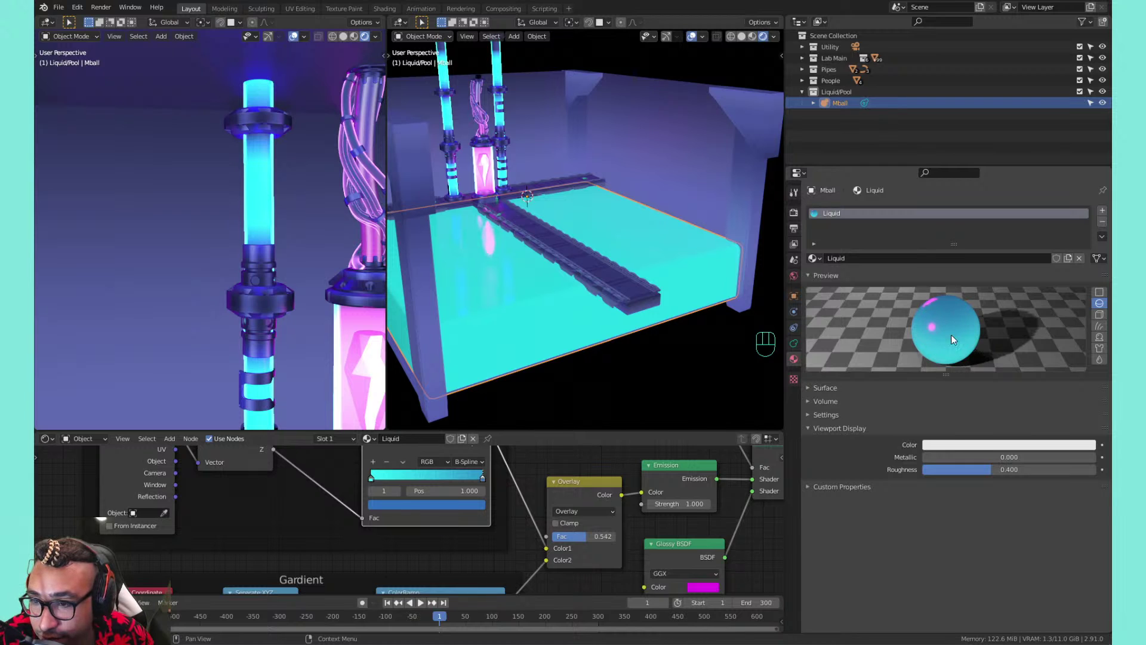
{"action": "left_click", "coordinate": [847, 275]}
{"action": "left_click", "coordinate": [854, 275]}
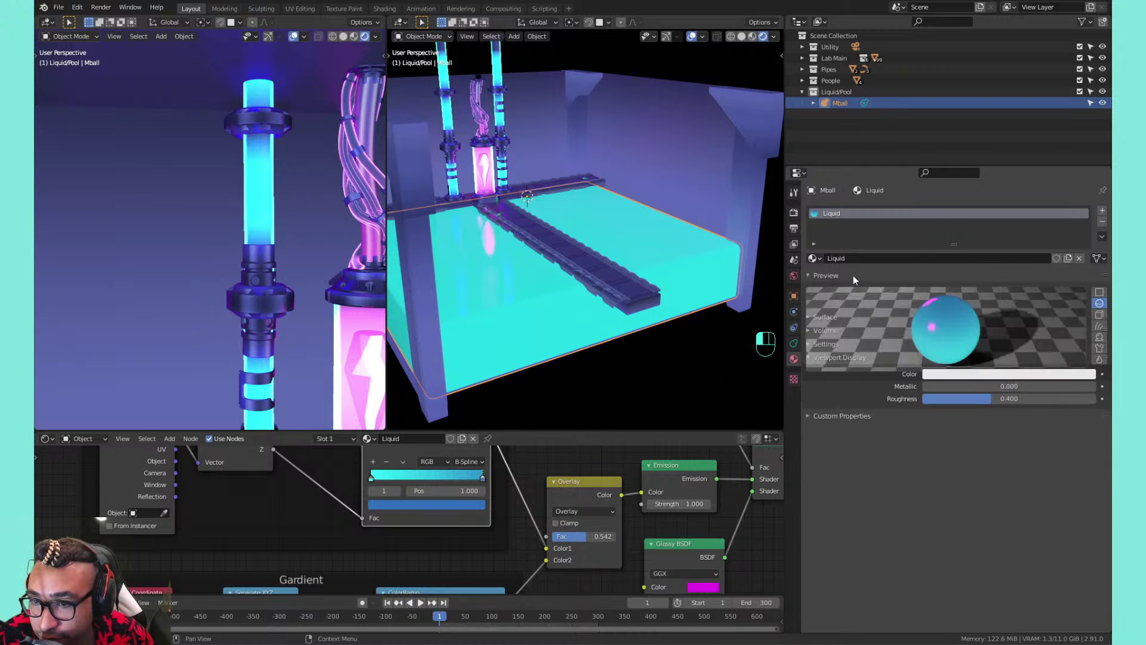
{"action": "left_click", "coordinate": [1099, 293]}
{"action": "left_click", "coordinate": [1100, 315]}
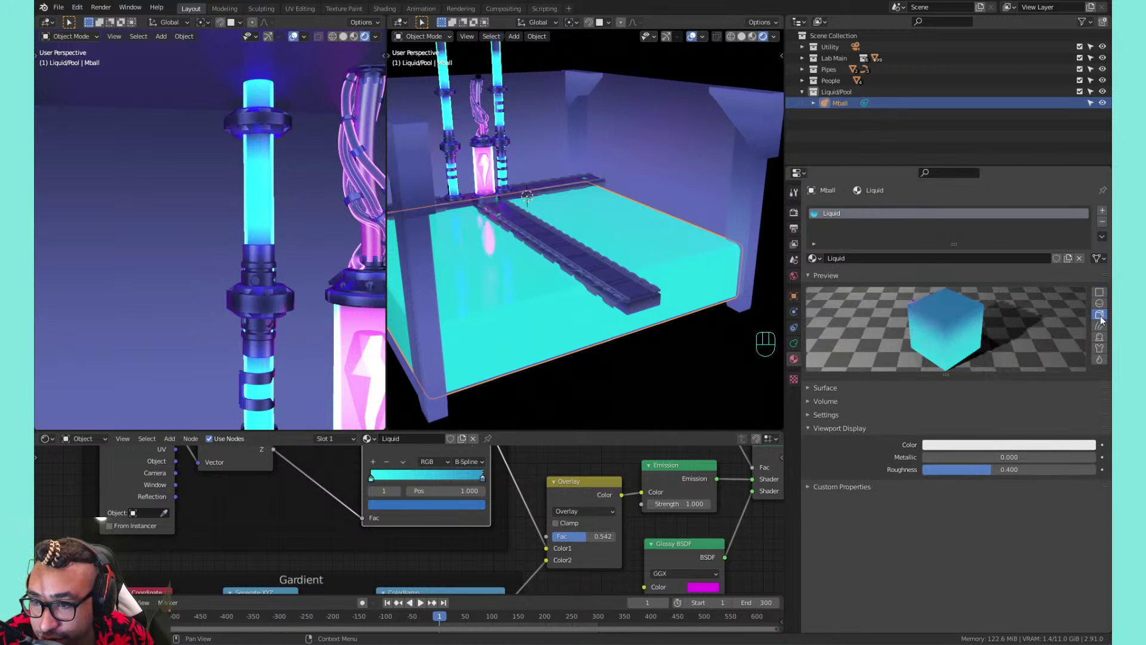
{"action": "left_click", "coordinate": [1100, 348]}
{"action": "left_click", "coordinate": [1100, 359]}
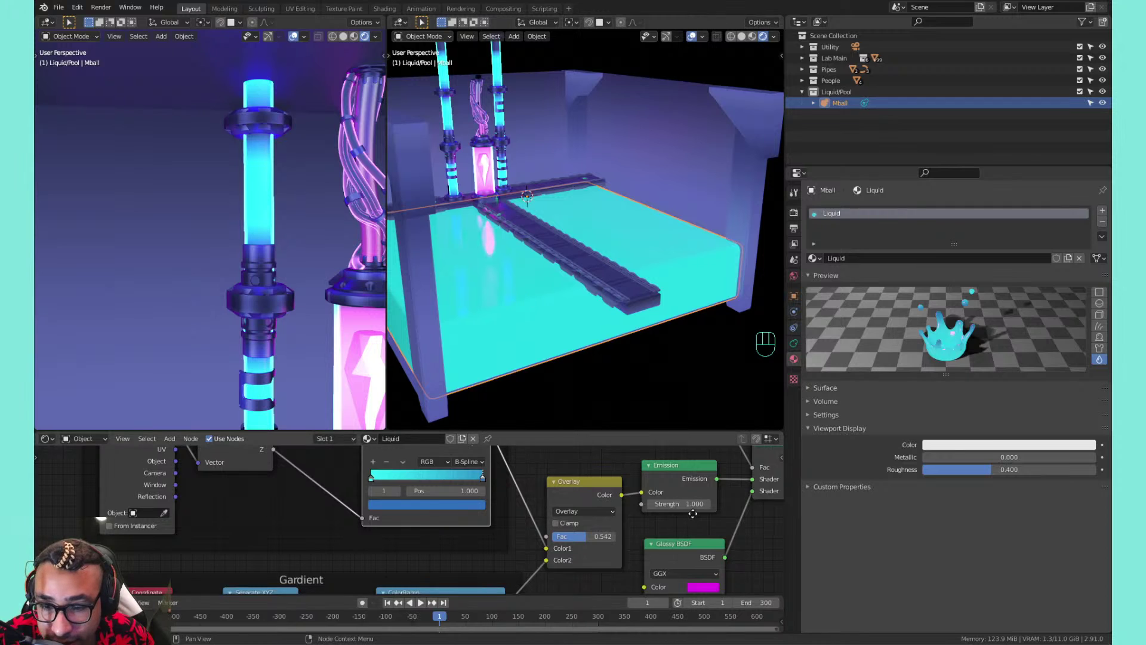
Change the Glossy BSDF color in the Liquid material to near-white
{"action": "middle_click_drag", "start_coordinate": [706, 563], "coordinate": [633, 502]}
{"action": "left_click", "coordinate": [627, 527]}
{"action": "key", "text": "ctrl+v"}
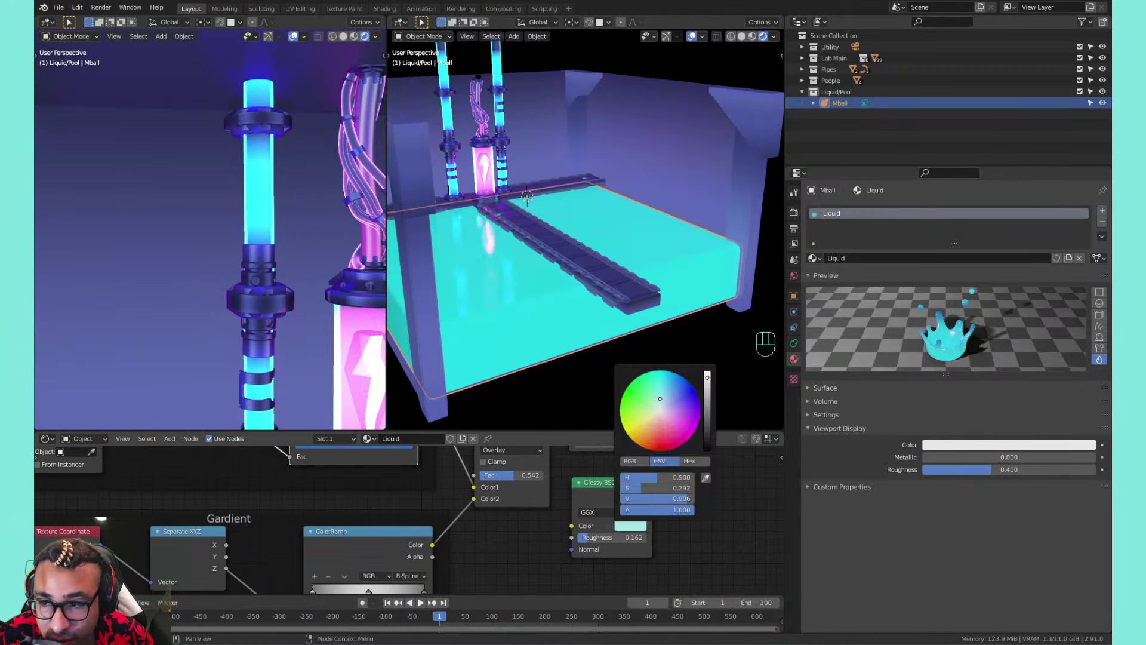
{"action": "left_click_drag", "start_coordinate": [655, 406], "coordinate": [694, 430]}
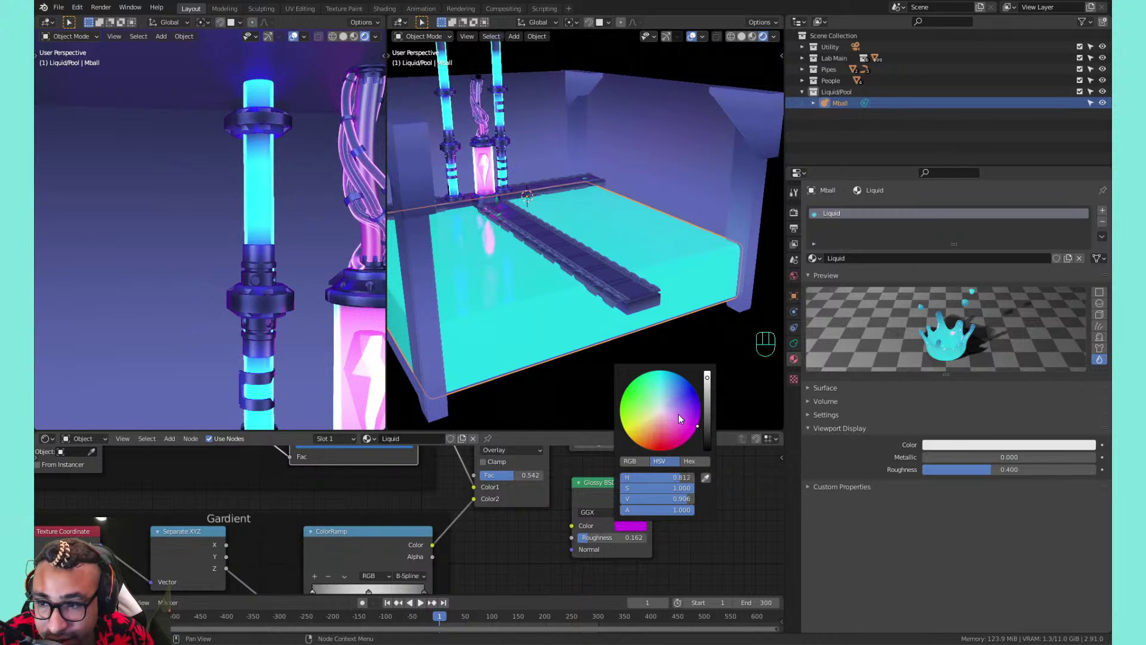
{"action": "mouse_move", "coordinate": [671, 415]}
{"action": "left_mouse_down"}
{"action": "mouse_move", "coordinate": [663, 445]}
{"action": "mouse_move", "coordinate": [680, 419]}
{"action": "mouse_move", "coordinate": [692, 435]}
{"action": "mouse_move", "coordinate": [660, 409]}
{"action": "left_mouse_up"}
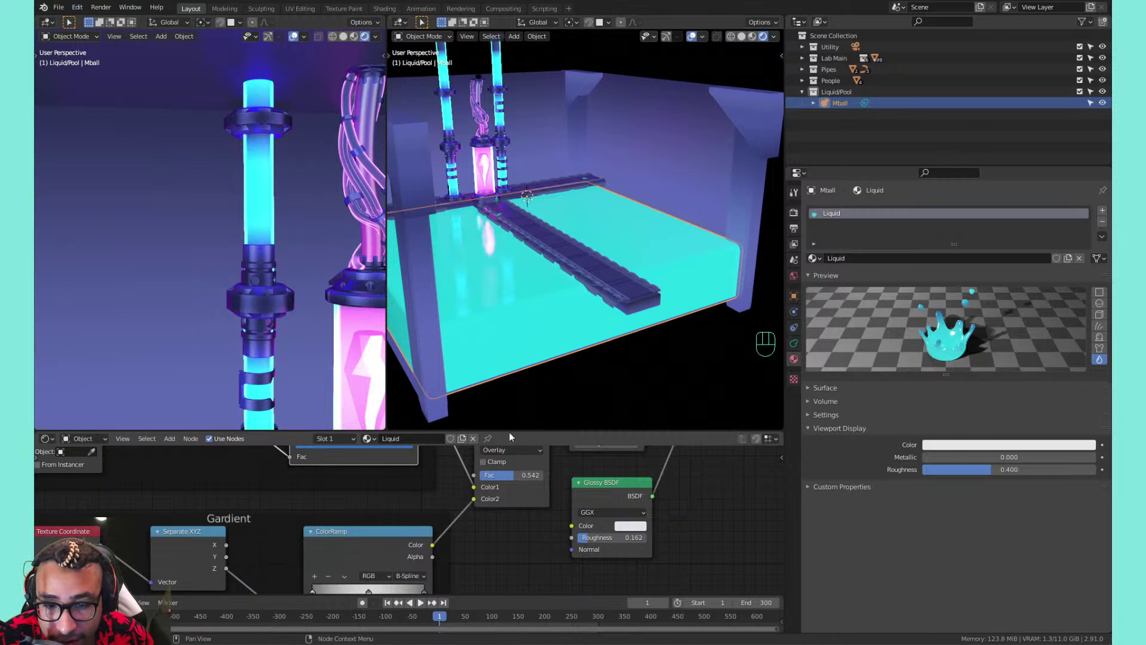
Try a higher Emission strength in the Liquid material, then undo the change
{"action": "middle_click_drag", "start_coordinate": [533, 481], "coordinate": [520, 547]}
{"action": "left_click_drag", "start_coordinate": [597, 508], "coordinate": [656, 508]}
{"action": "key", "text": "ctrl+z"}
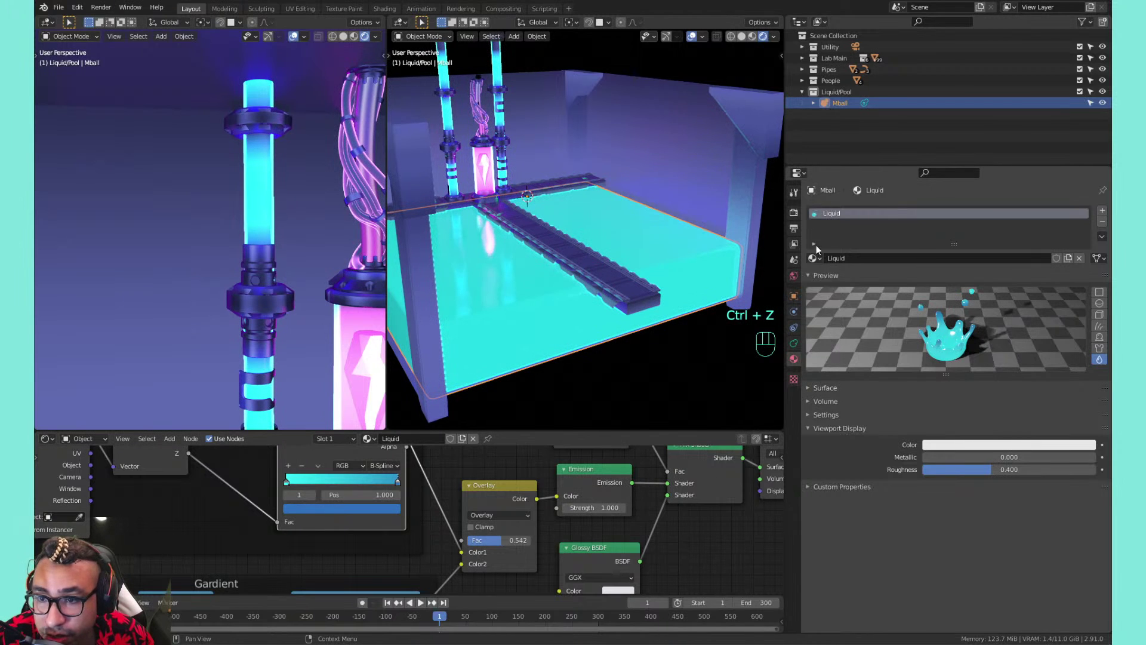
Save the file and enable Bloom in the Eevee render settings
{"action": "key", "text": "ctrl+s"}
{"action": "left_click", "coordinate": [794, 213]}
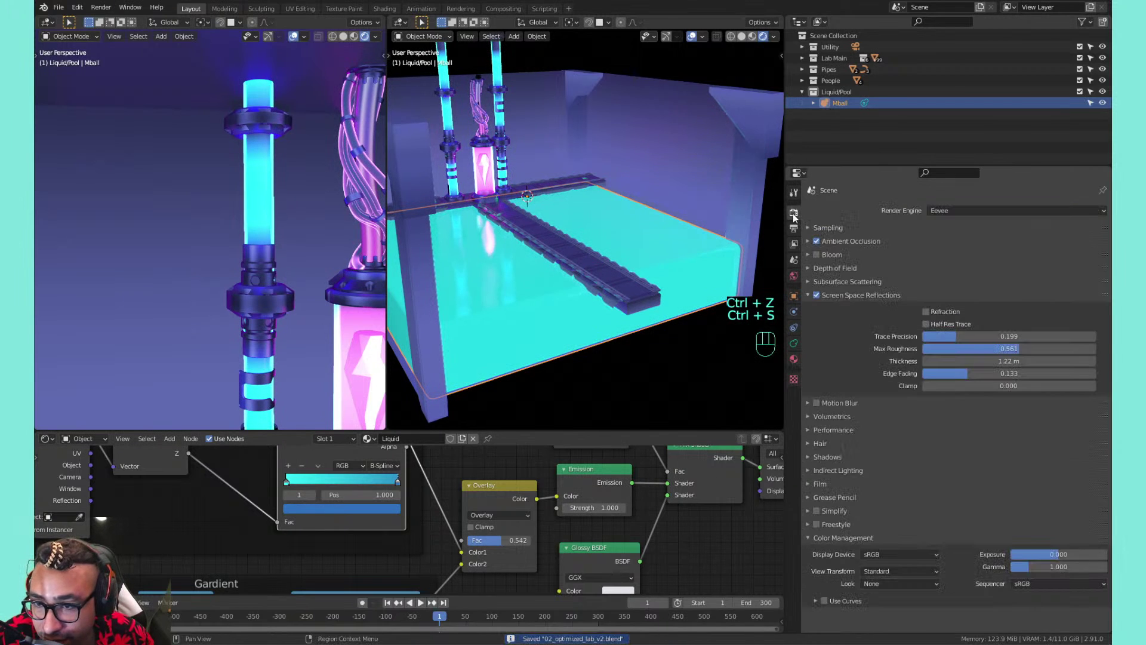
{"action": "left_click", "coordinate": [816, 255]}
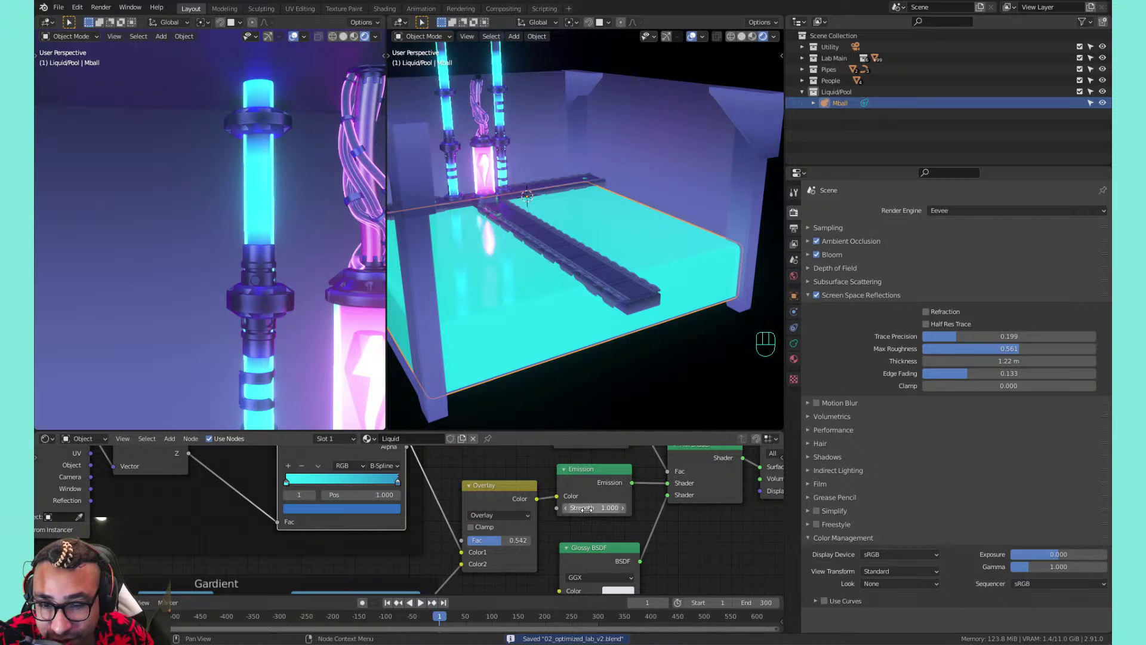
Try another Emission strength and the Add blending mode on the Overlay node, undo both changes, and save
{"action": "mouse_move", "coordinate": [587, 509]}
{"action": "left_mouse_down"}
{"action": "mouse_move", "coordinate": [678, 509]}
{"action": "mouse_move", "coordinate": [587, 509]}
{"action": "left_mouse_up"}
{"action": "key", "text": "ctrl+z"}
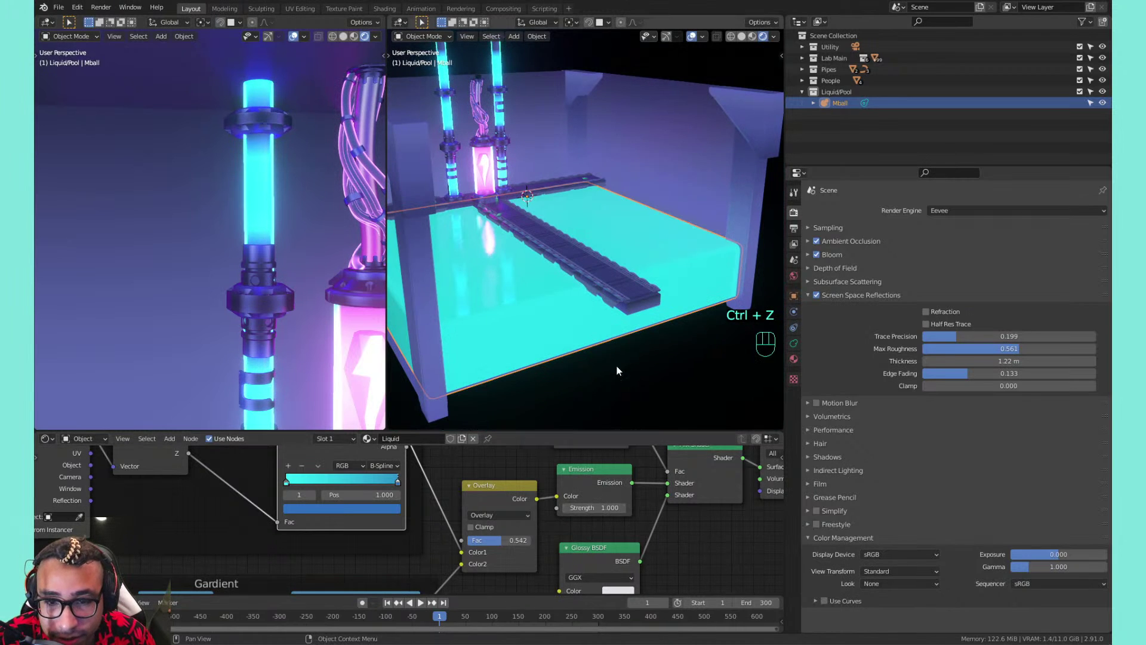
{"action": "key", "text": "ctrl+s"}
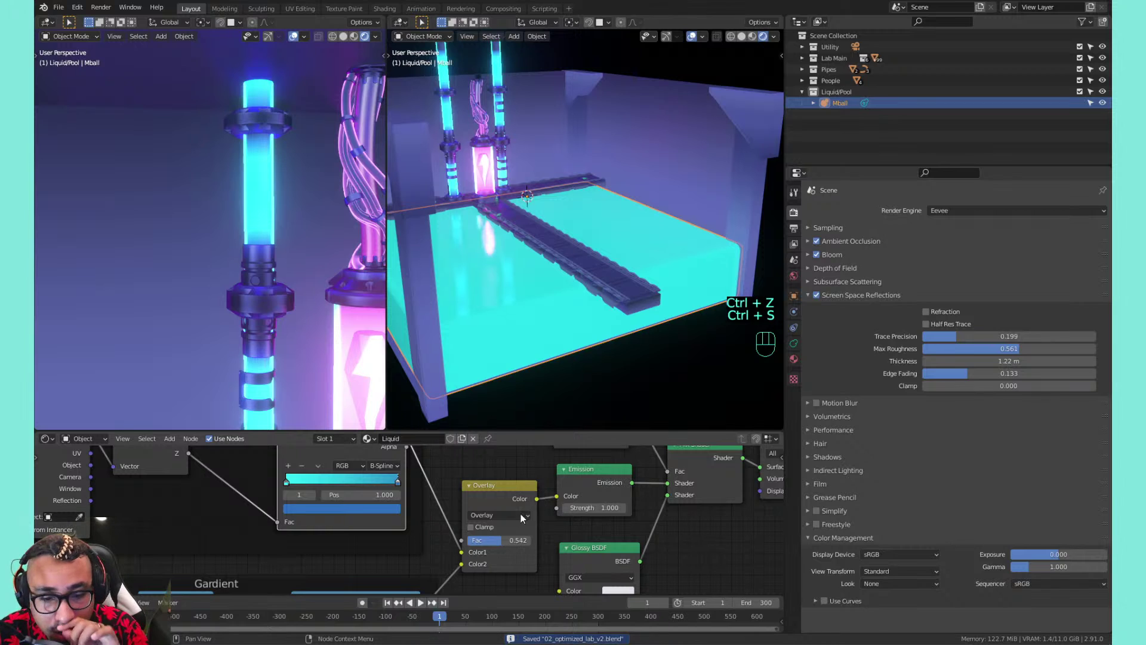
{"action": "left_click", "coordinate": [504, 515]}
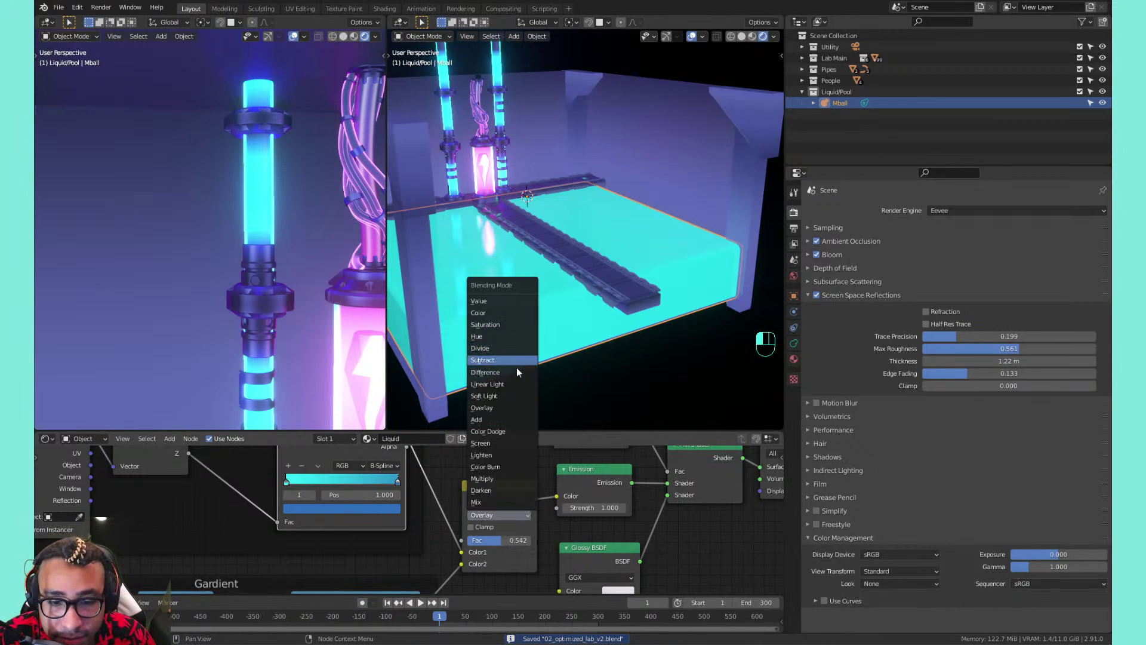
{"action": "left_click", "coordinate": [499, 421]}
{"action": "key", "text": "ctrl+z"}
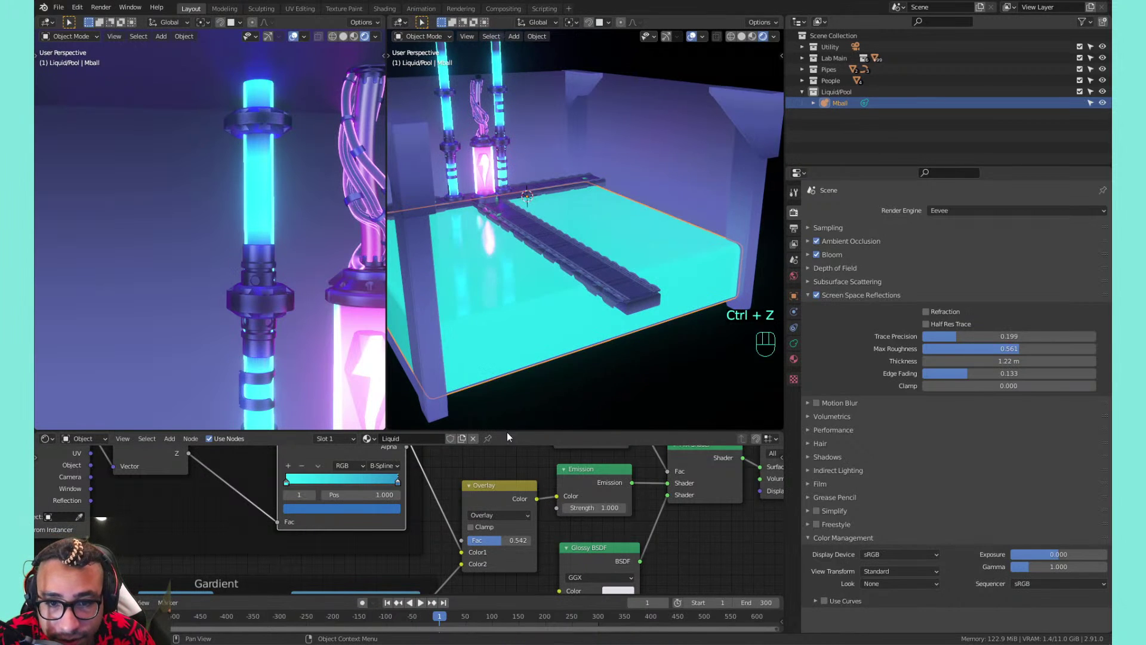
{"action": "key", "text": "ctrl+s"}
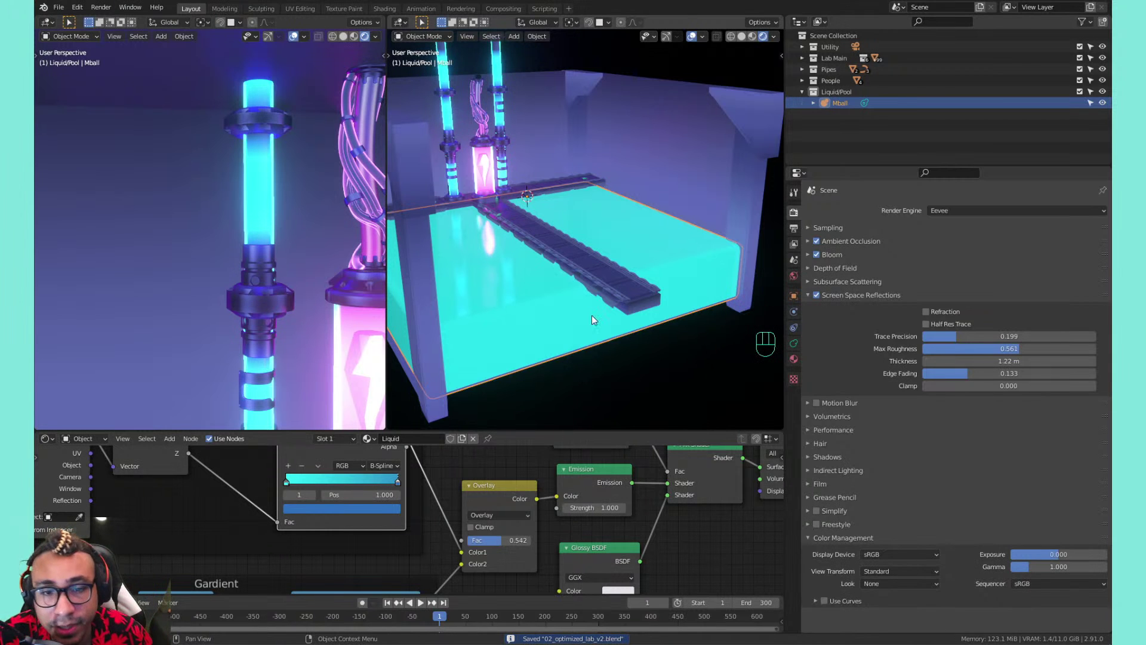
Rename the Mball object in the Liquid/Pool collection as Base
{"action": "scroll", "coordinate": [593, 315], "scroll_direction": "up", "scroll_amount": 3}
{"action": "middle_click_drag", "start_coordinate": [517, 325], "coordinate": [560, 332]}
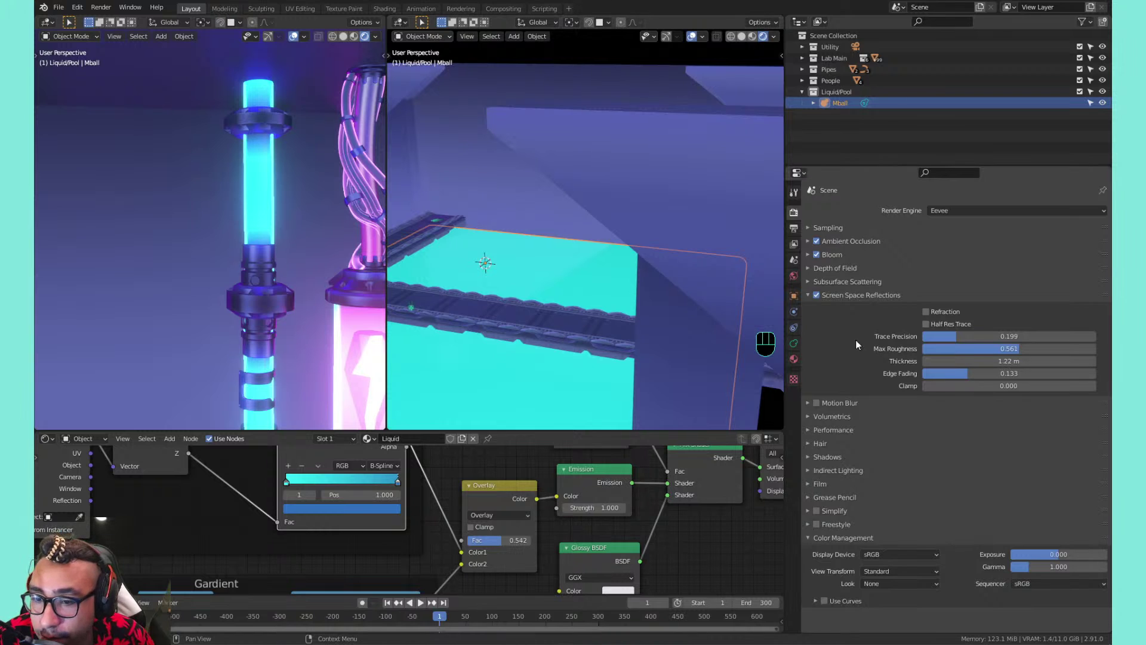
{"action": "middle_click_drag", "start_coordinate": [479, 195], "coordinate": [654, 187]}
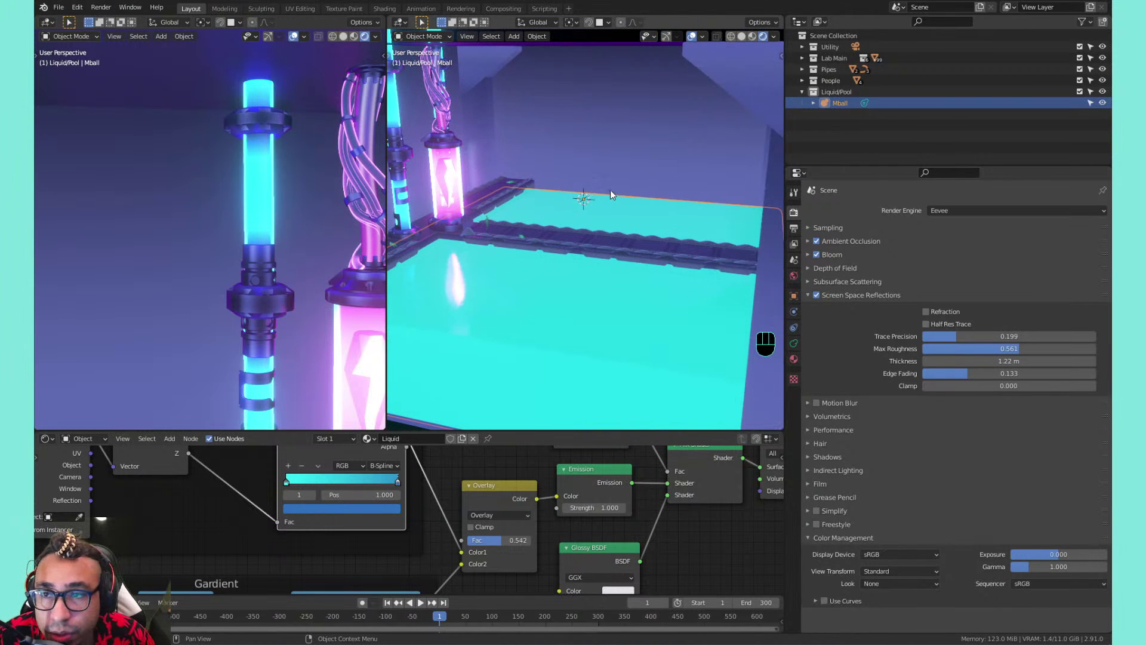
{"action": "left_click", "coordinate": [836, 94]}
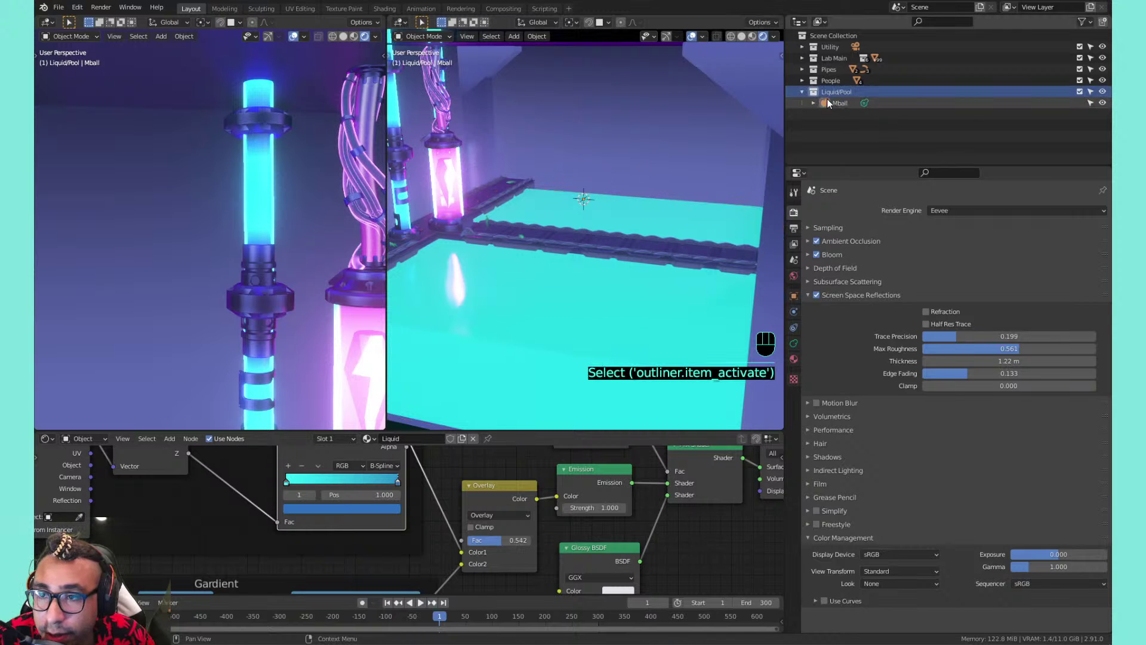
{"action": "left_click", "coordinate": [833, 101]}
{"action": "double_click", "coordinate": [837, 102]}
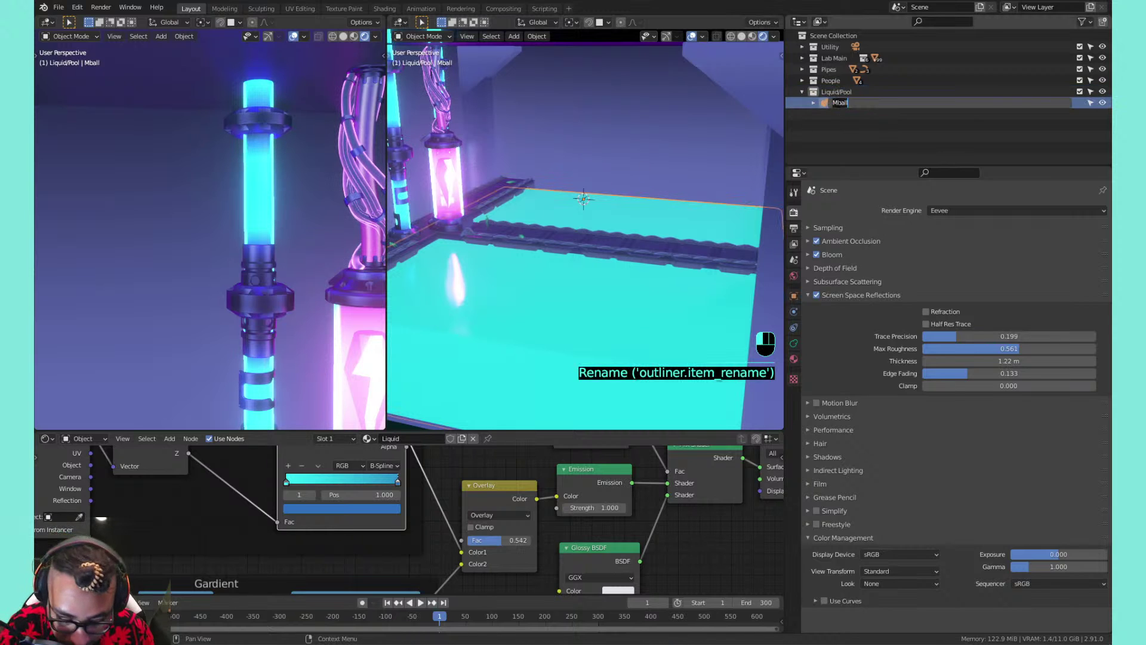
{"action": "type", "text": "Base"}
{"action": "key", "text": "Return"}
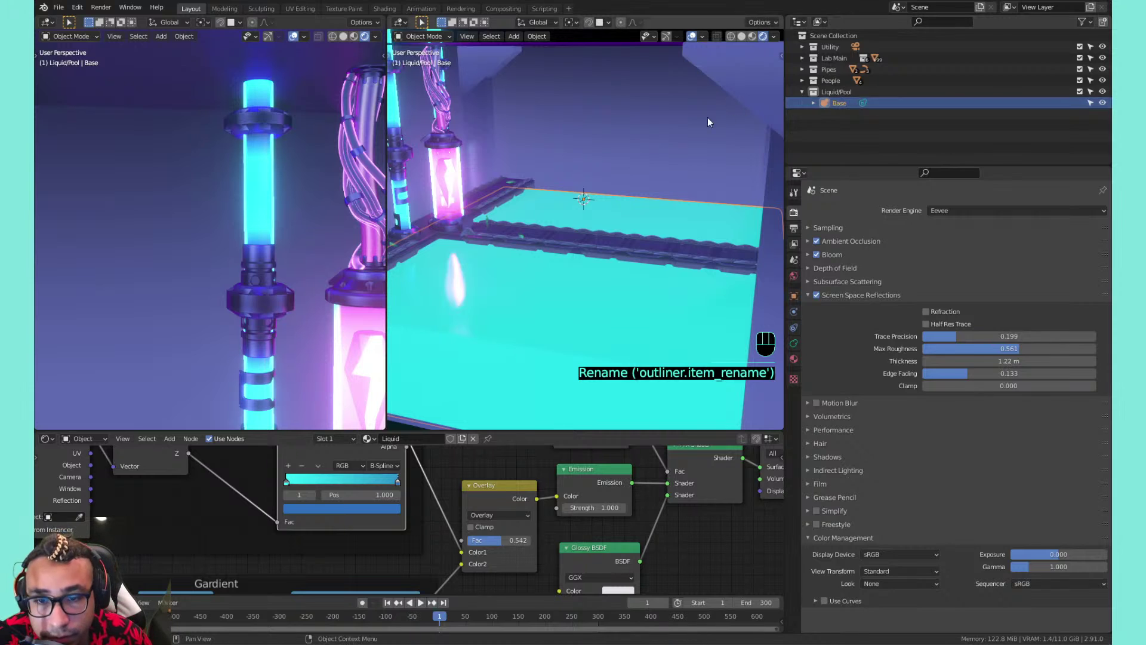
Add a new ball-type metaball at the 3D cursor in the Liquid/Pool collection
{"action": "key", "text": "shift+a"}
{"action": "mouse_move", "coordinate": [525, 224]}
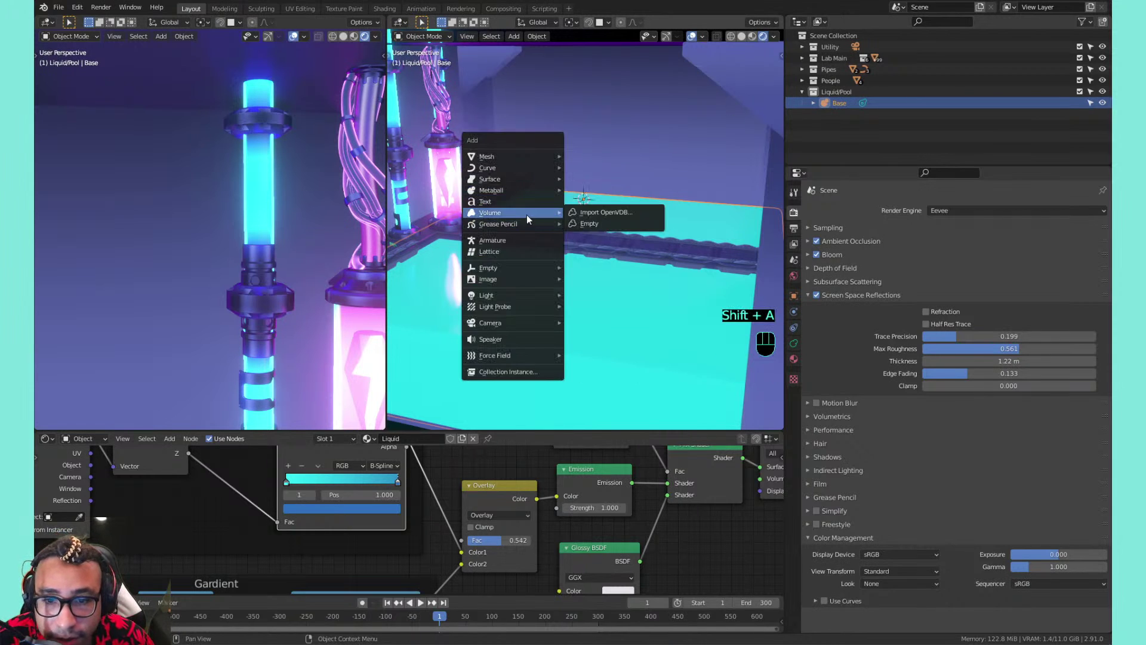
{"action": "mouse_move", "coordinate": [519, 194]}
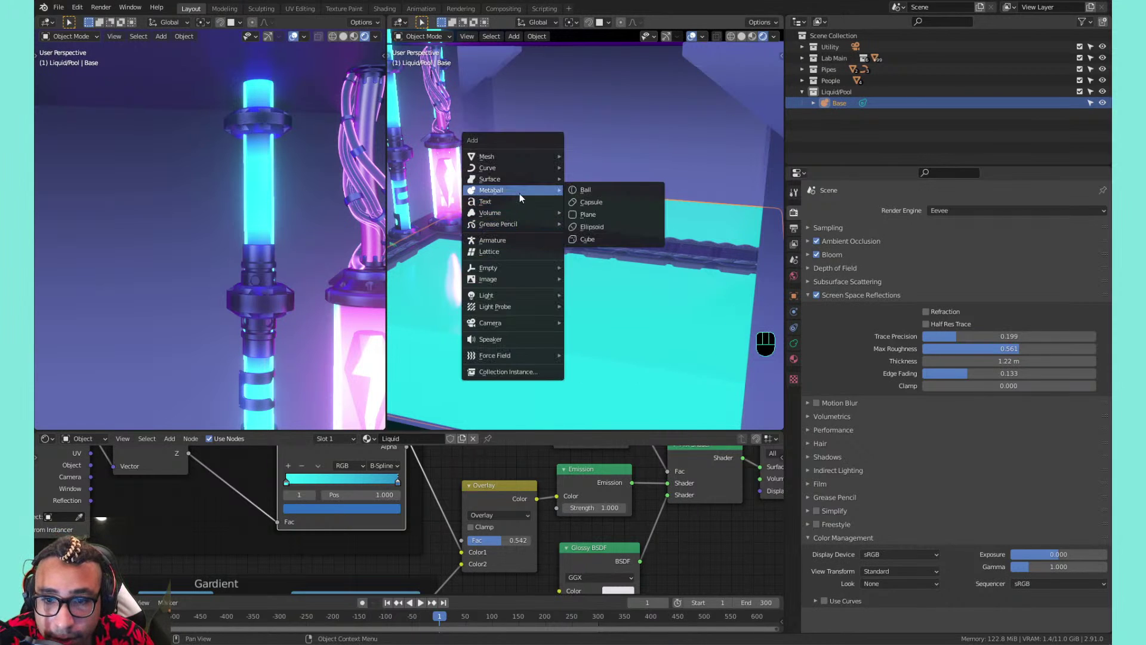
{"action": "left_click", "coordinate": [621, 189]}
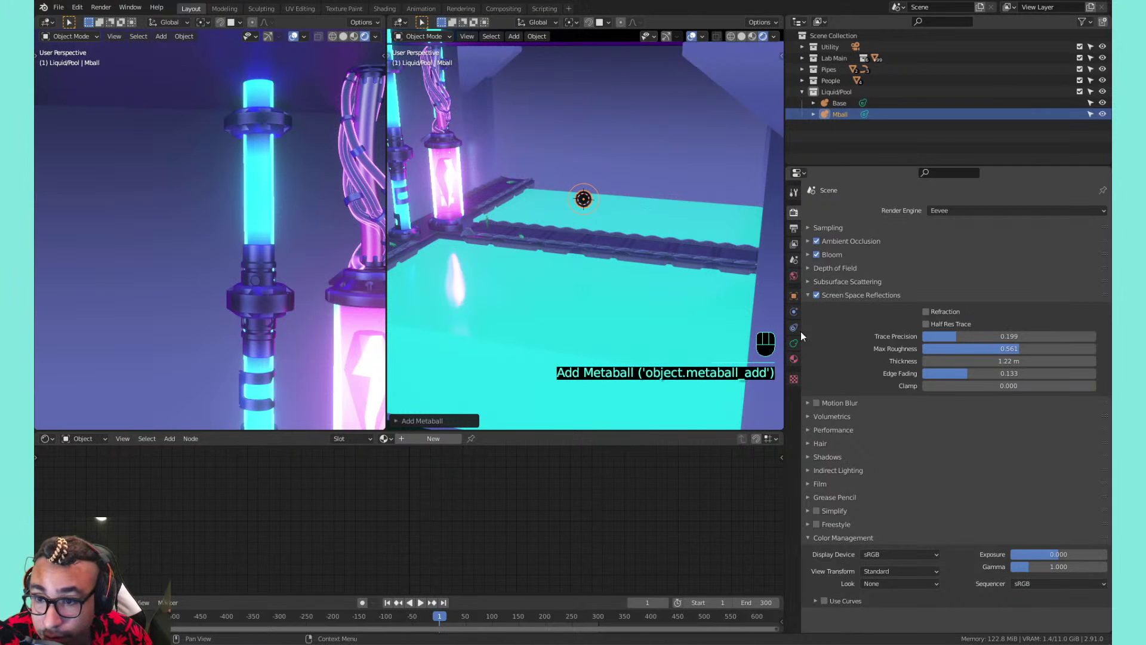
Assign the existing Liquid material to the new metaball and save the file
{"action": "left_click", "coordinate": [794, 359]}
{"action": "left_click", "coordinate": [816, 258]}
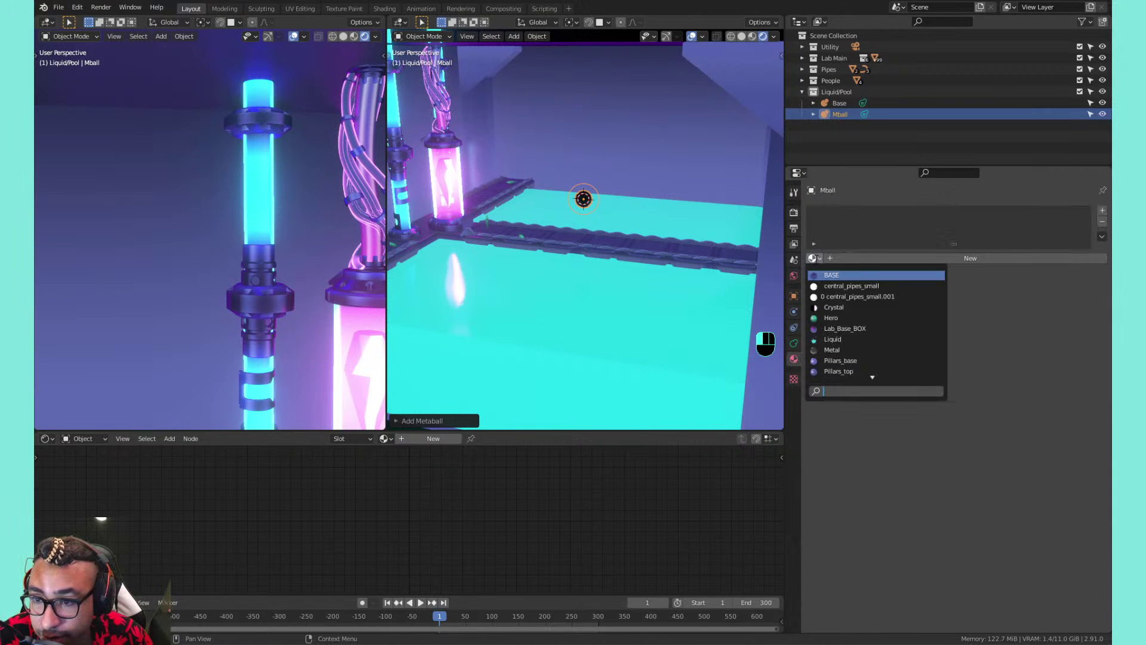
{"action": "left_click", "coordinate": [845, 338]}
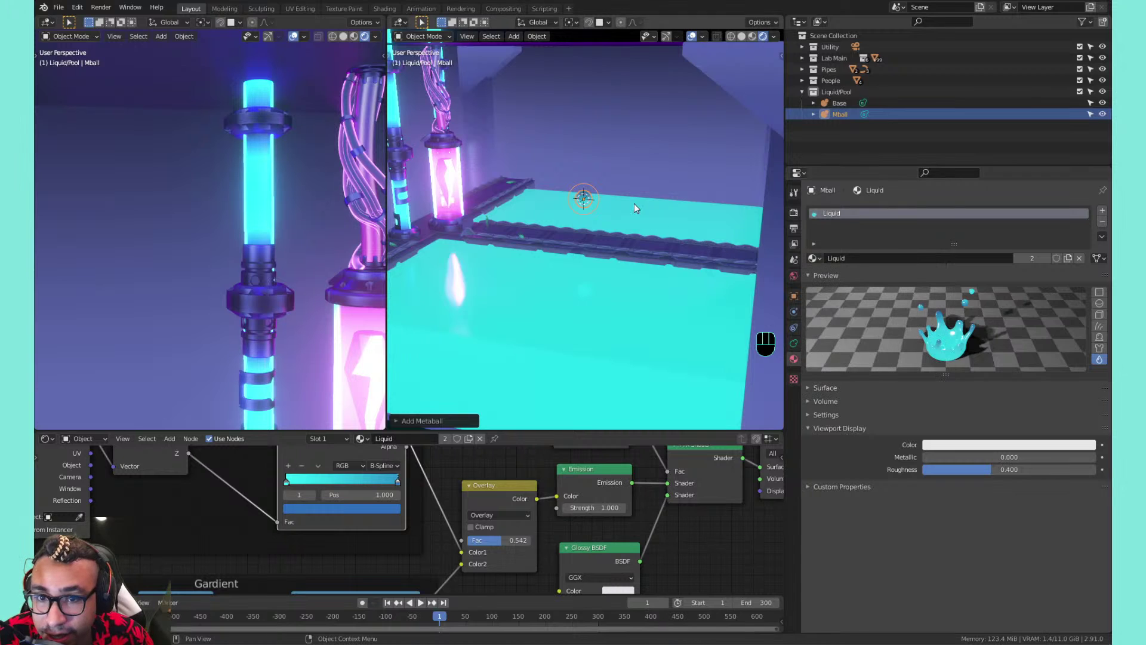
{"action": "scroll", "coordinate": [641, 204], "scroll_direction": "up", "scroll_amount": 6}
{"action": "key", "text": "ctrl+s"}
{"action": "scroll", "coordinate": [659, 241], "scroll_direction": "down", "scroll_amount": 6}
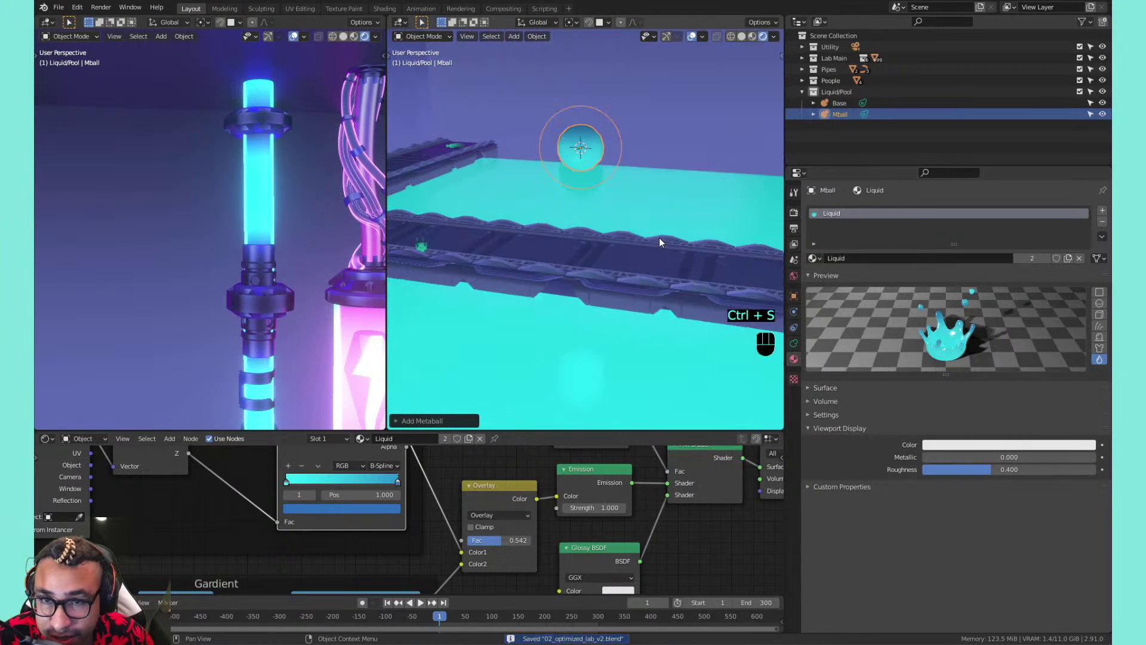
{"action": "scroll", "coordinate": [621, 218], "scroll_direction": "down", "scroll_amount": 3}
{"action": "scroll", "coordinate": [608, 222], "scroll_direction": "up", "scroll_amount": 1}
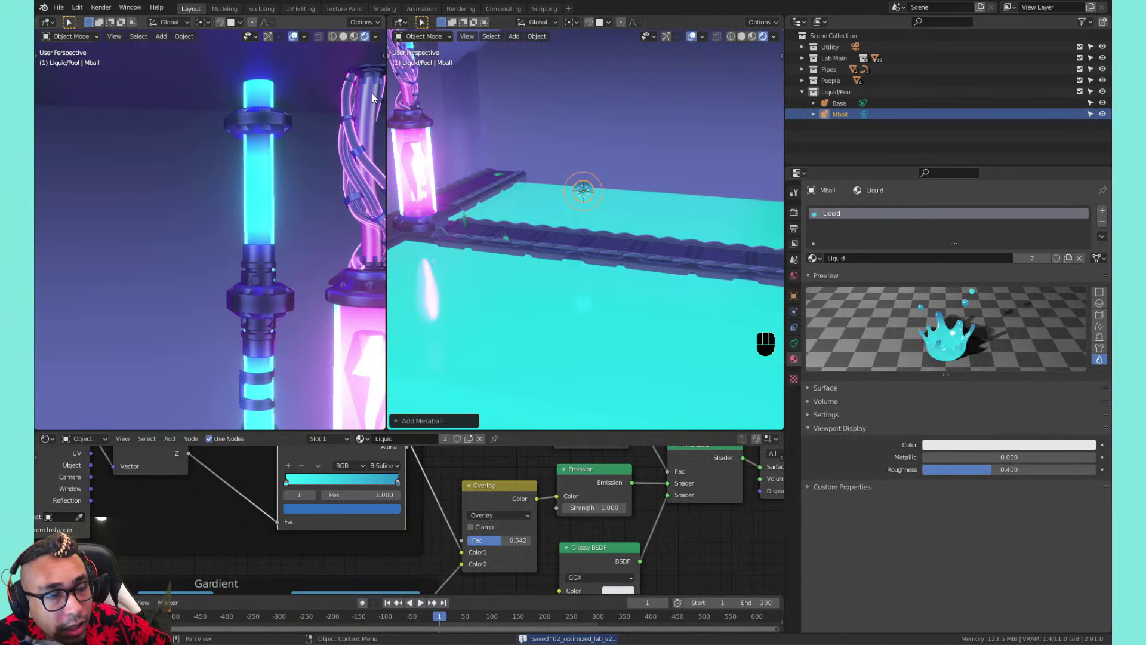
Purge all unused data-blocks from the file and save it
{"action": "left_click", "coordinate": [58, 8]}
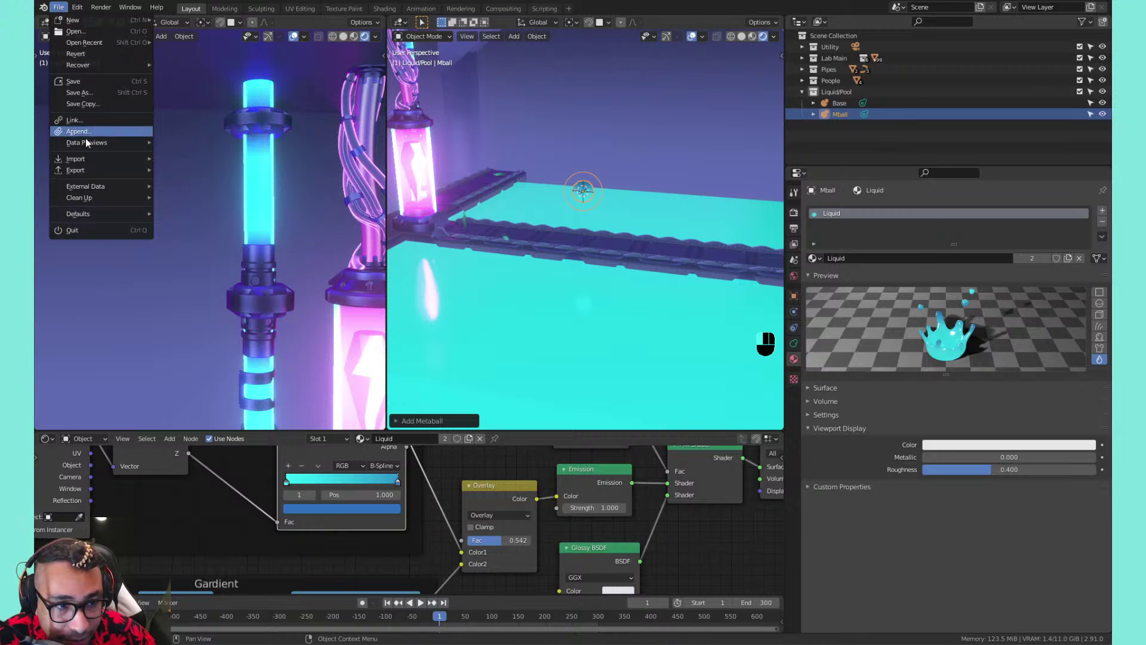
{"action": "mouse_move", "coordinate": [97, 200]}
{"action": "left_click", "coordinate": [175, 197]}
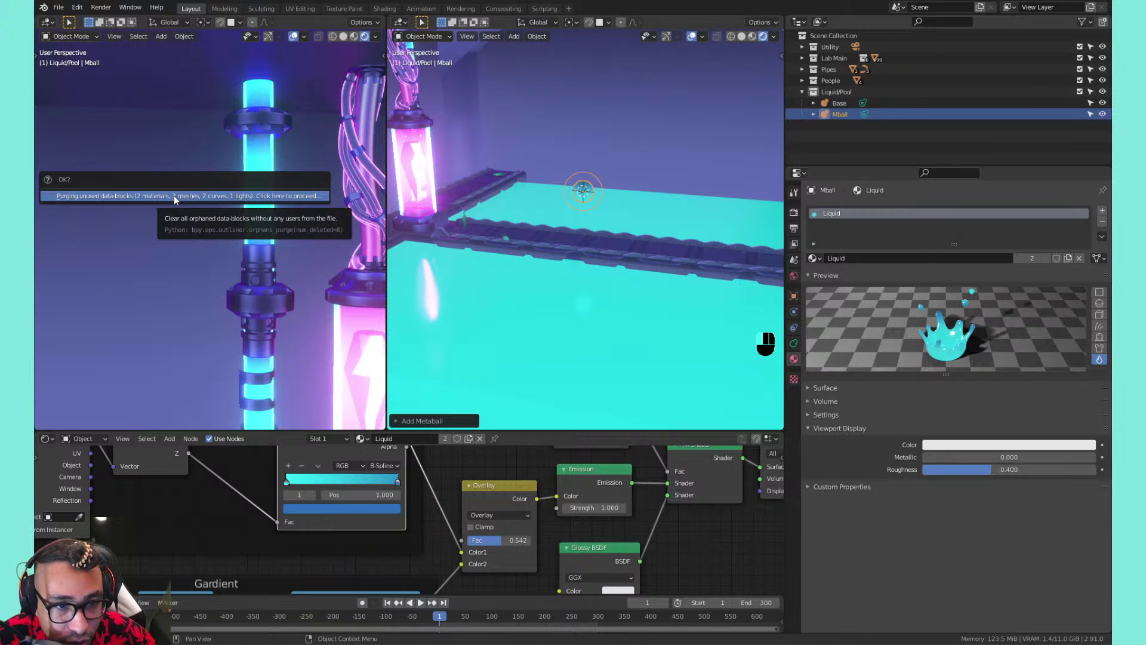
{"action": "left_click", "coordinate": [175, 197]}
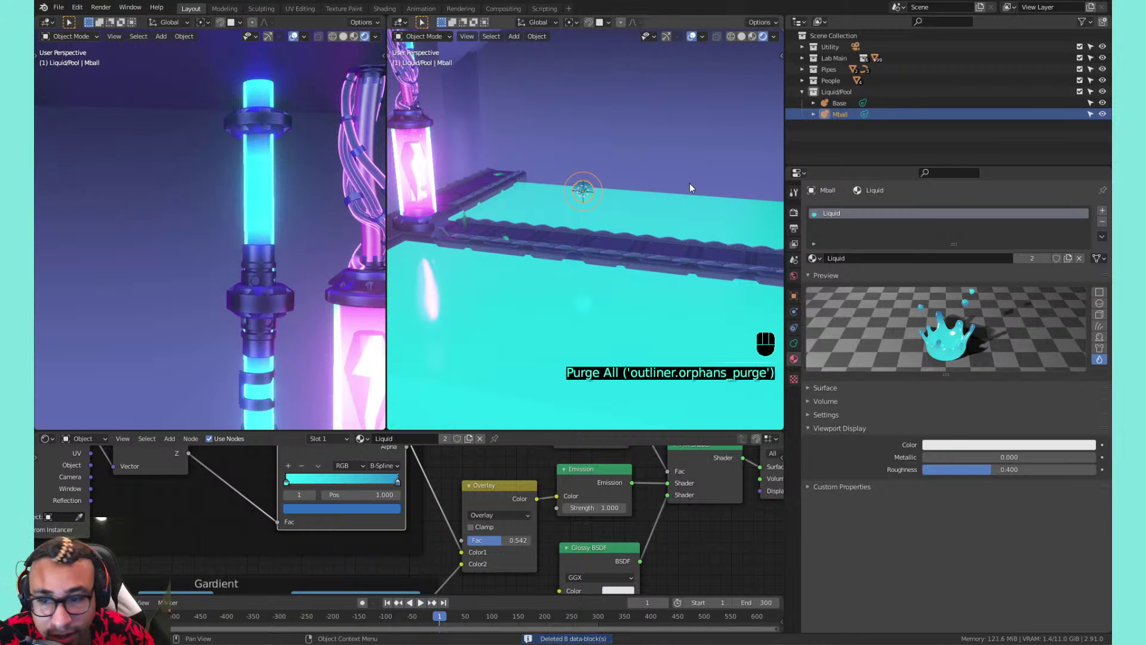
{"action": "key", "text": "ctrl+s"}
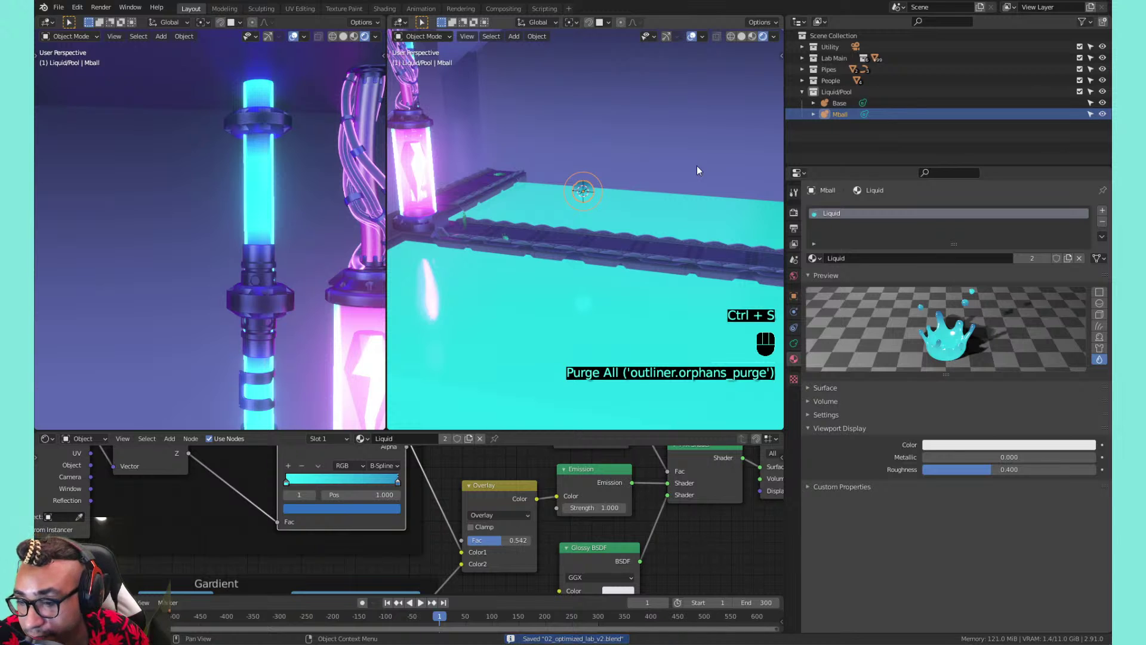
Browse the existing materials available to the new metaball, leaving its Liquid material assigned
{"action": "scroll", "coordinate": [582, 136], "scroll_direction": "down", "scroll_amount": 5}
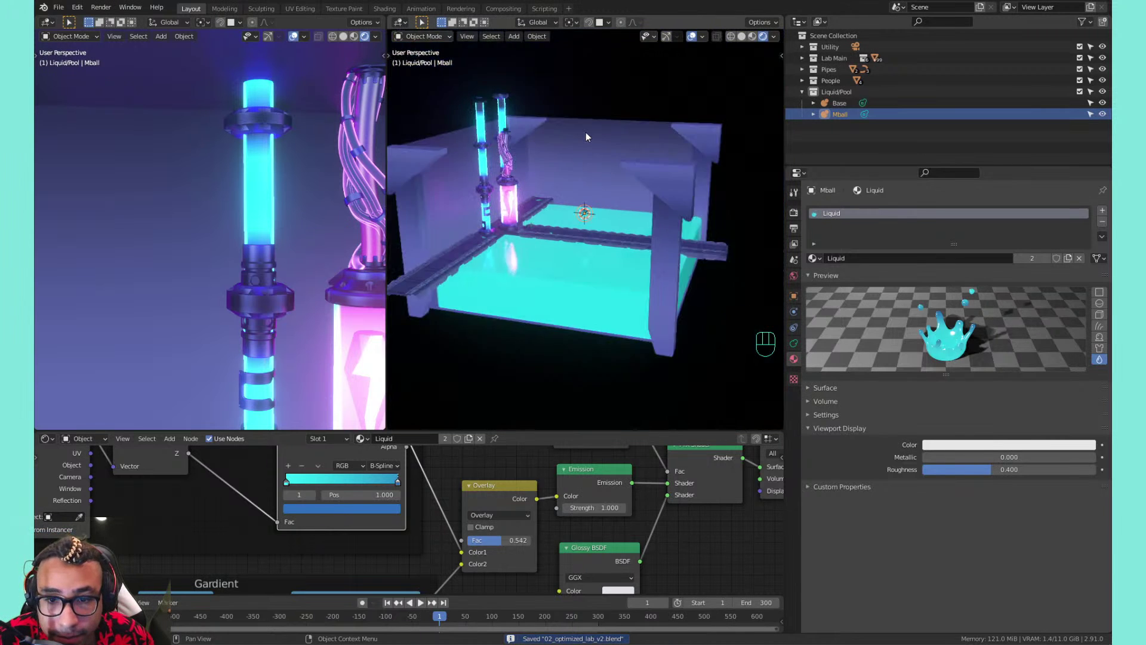
{"action": "scroll", "coordinate": [586, 136], "scroll_direction": "up", "scroll_amount": 4}
{"action": "middle_click_drag", "start_coordinate": [619, 185], "coordinate": [597, 192]}
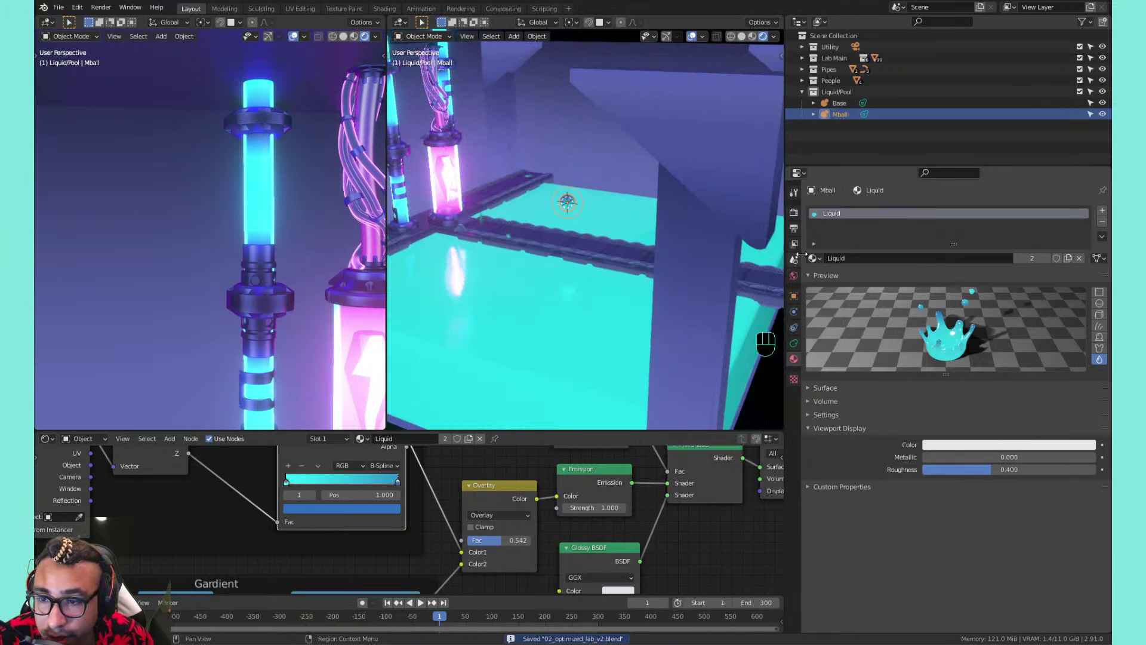
{"action": "left_click", "coordinate": [815, 258]}
{"action": "scroll", "coordinate": [842, 371], "scroll_direction": "down", "scroll_amount": 12}
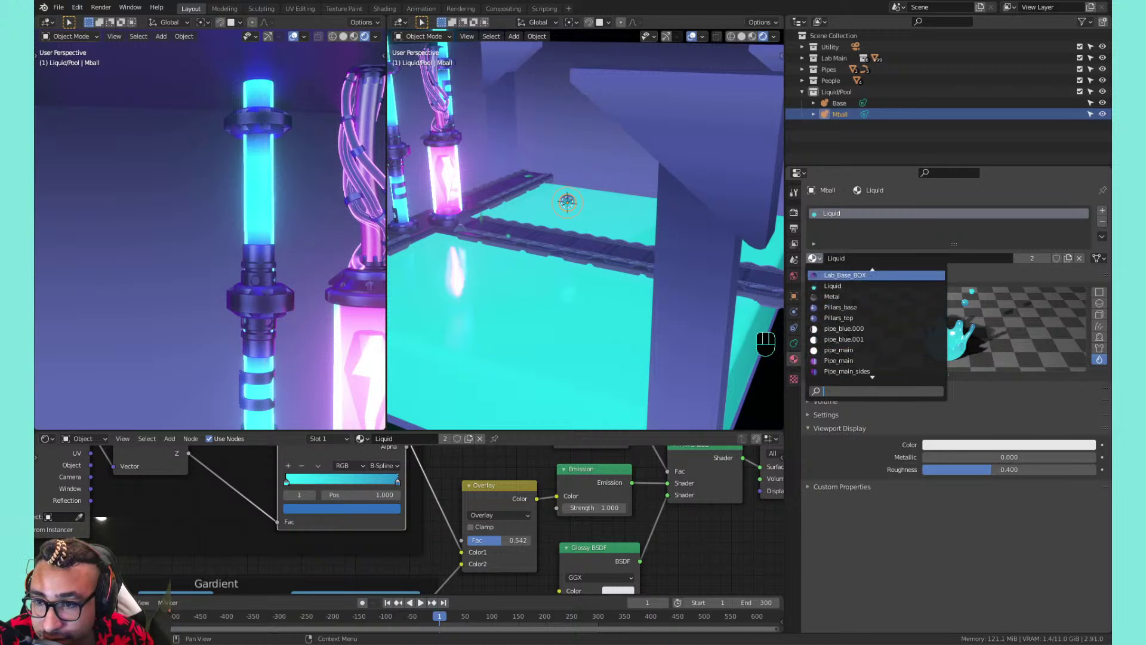
{"action": "scroll", "coordinate": [846, 277], "scroll_direction": "up", "scroll_amount": 12}
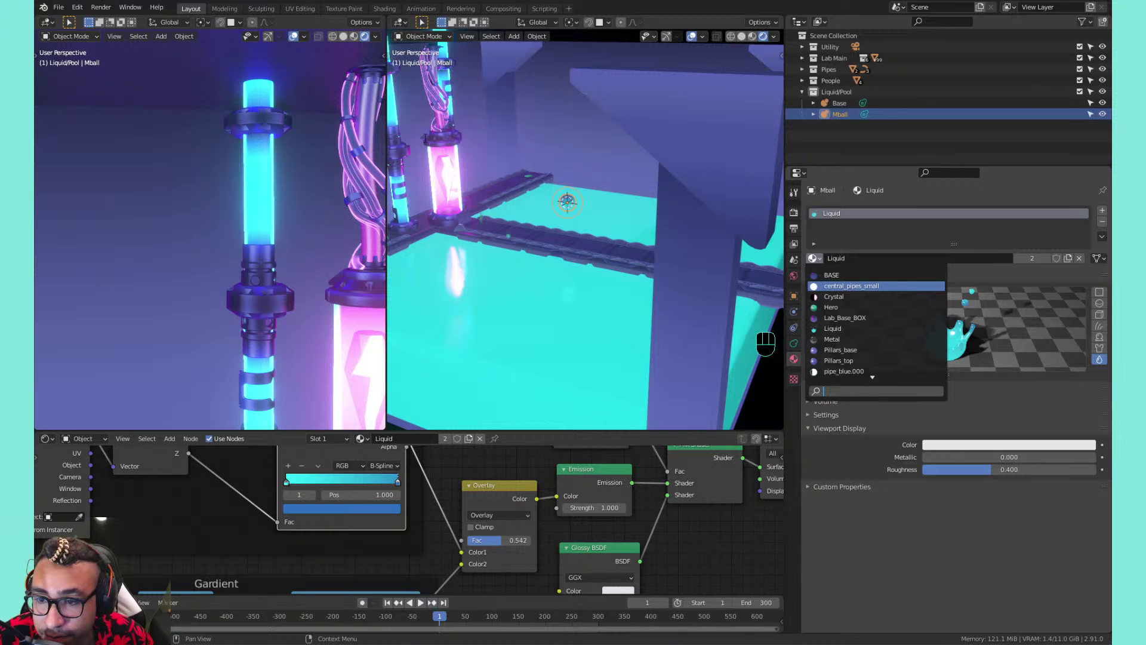
{"action": "left_click", "coordinate": [538, 194]}
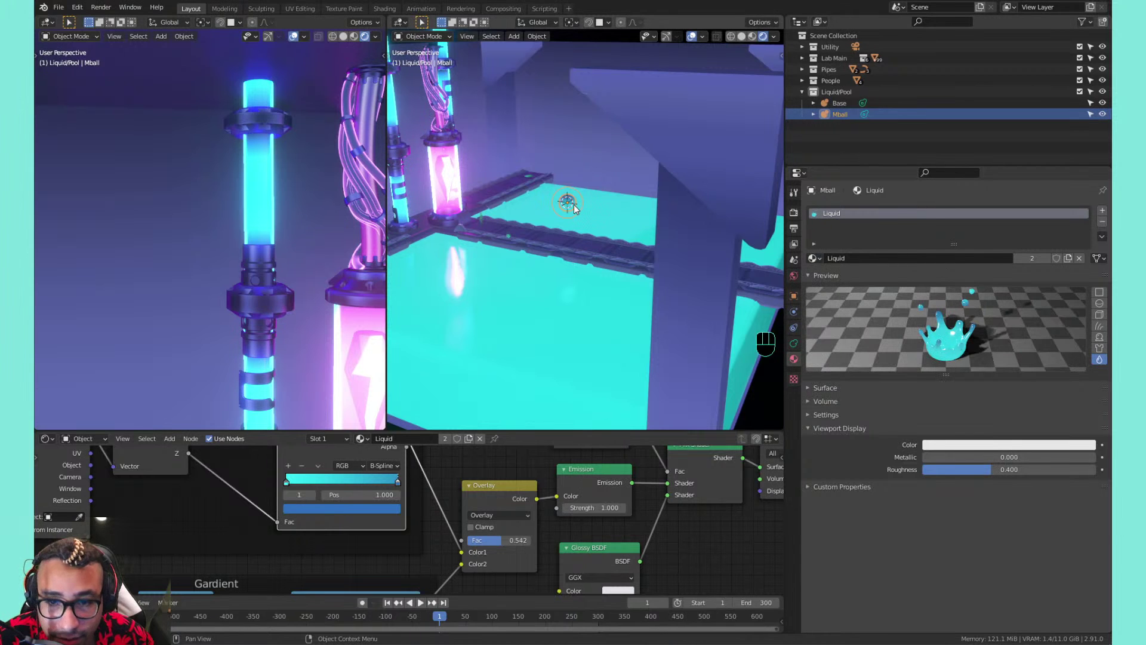
{"action": "left_click", "coordinate": [574, 208]}
{"action": "left_click", "coordinate": [569, 207]}
{"action": "key", "text": "s"}
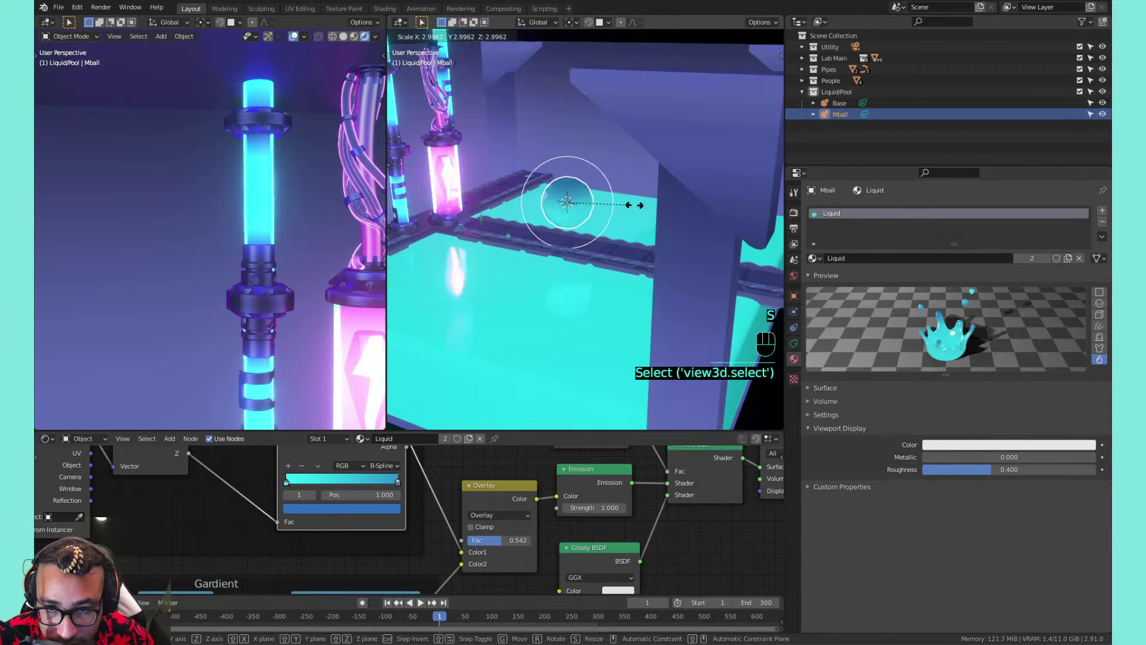
{"action": "left_click", "coordinate": [679, 210], "text": "shift"}
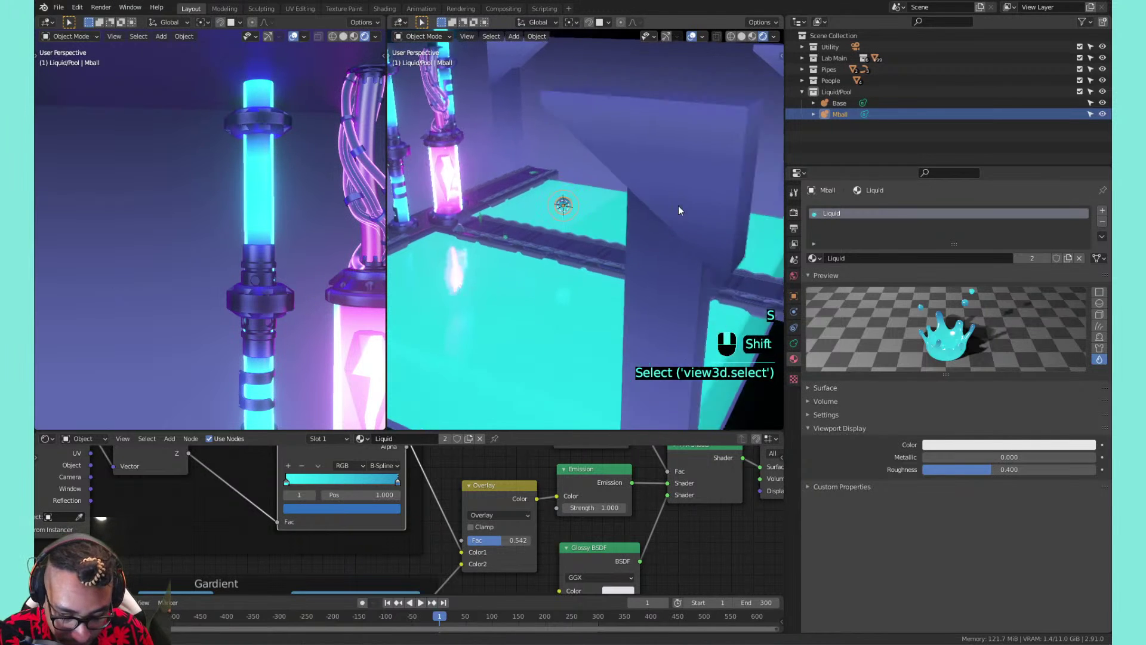
Select the Base metaball and show its transform values in the 3D viewport
{"action": "middle_click_drag", "start_coordinate": [679, 210], "coordinate": [640, 192], "text": "shift"}
{"action": "key", "text": "n"}
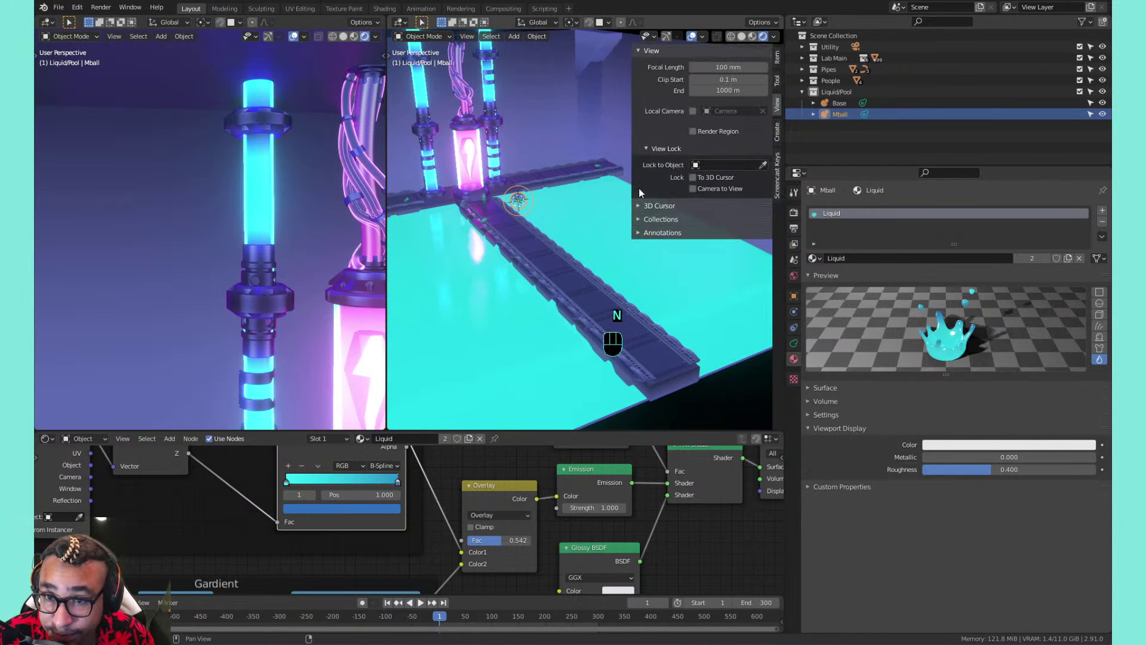
{"action": "key", "text": "n"}
{"action": "left_click", "coordinate": [640, 192]}
{"action": "key", "text": "n"}
{"action": "left_click", "coordinate": [699, 50]}
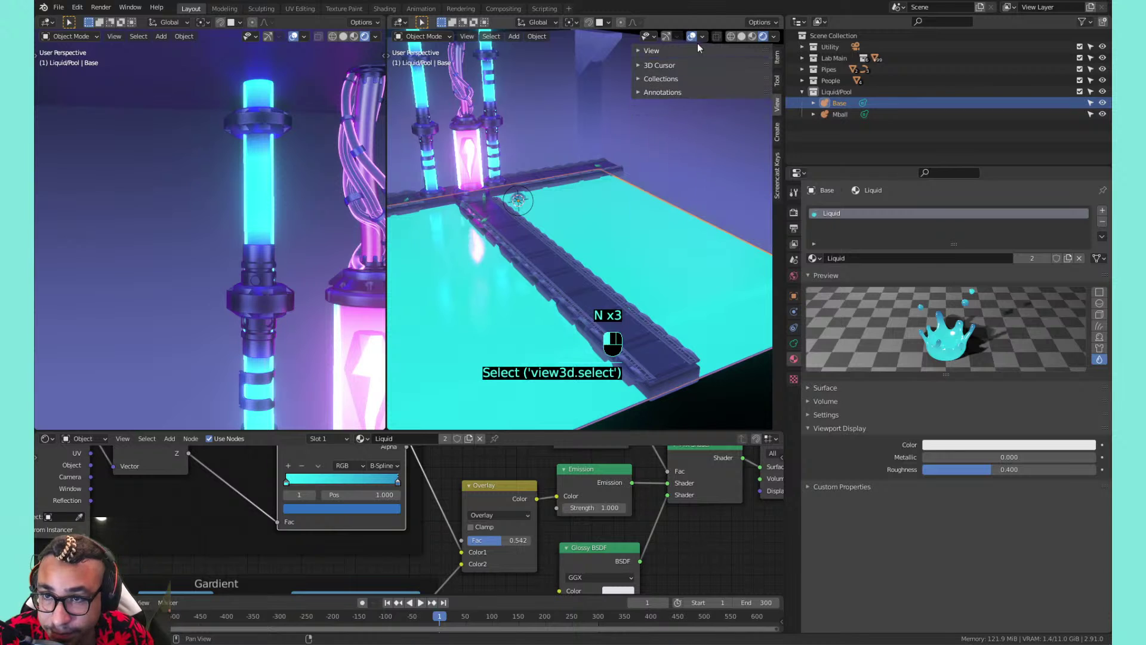
{"action": "left_click", "coordinate": [777, 57]}
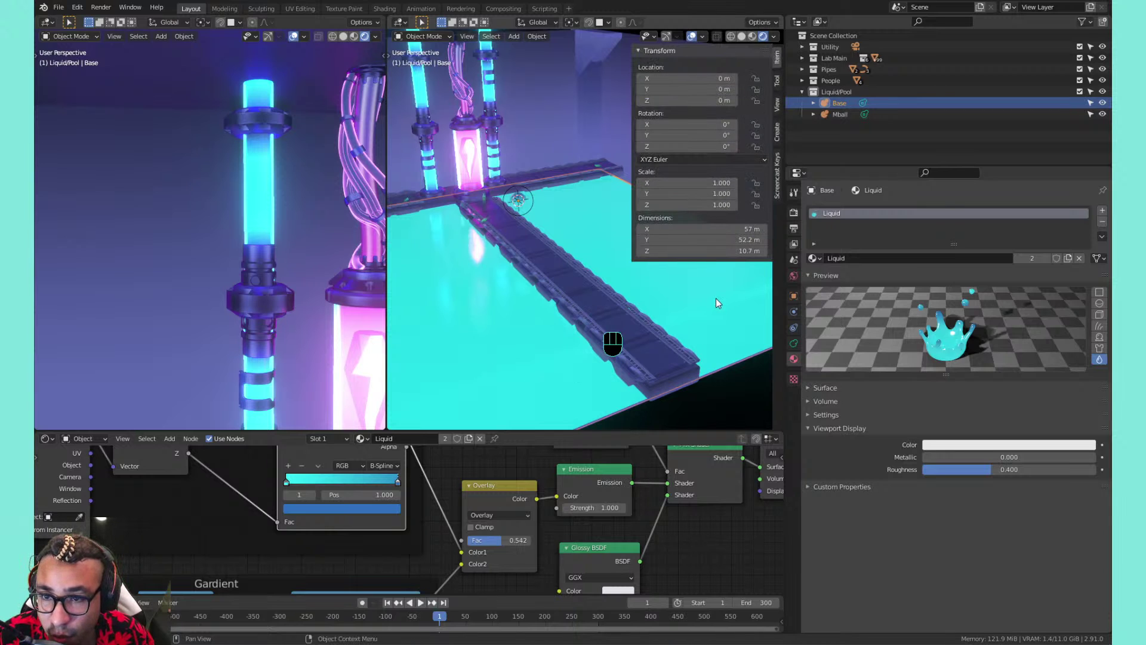
{"action": "left_click", "coordinate": [517, 202]}
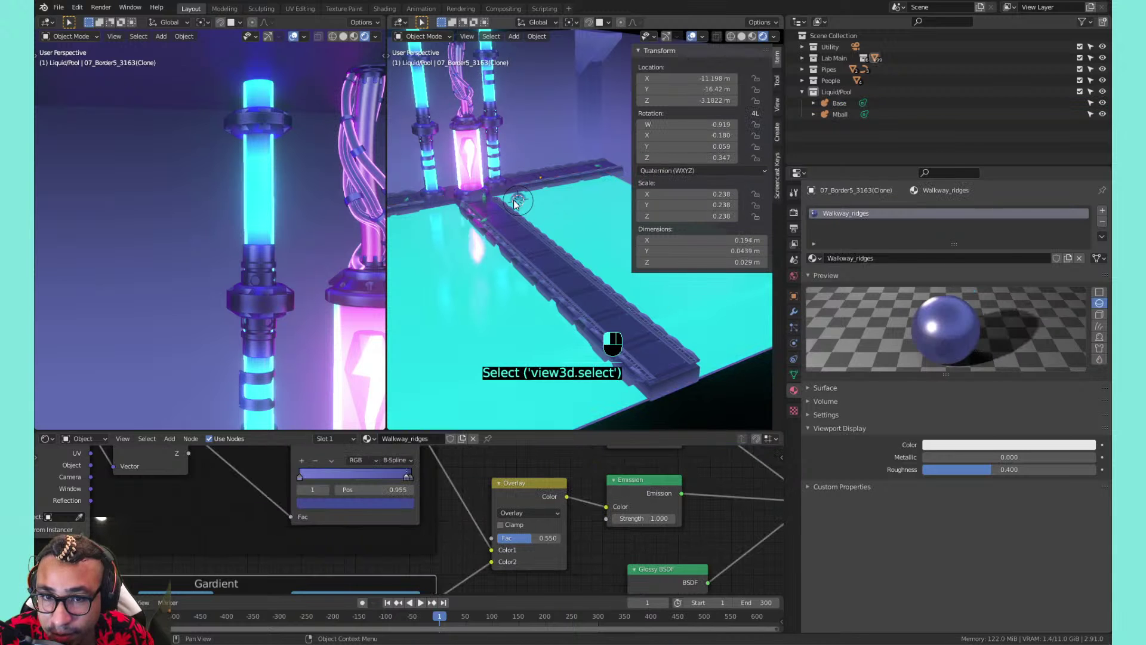
{"action": "key", "text": "s"}
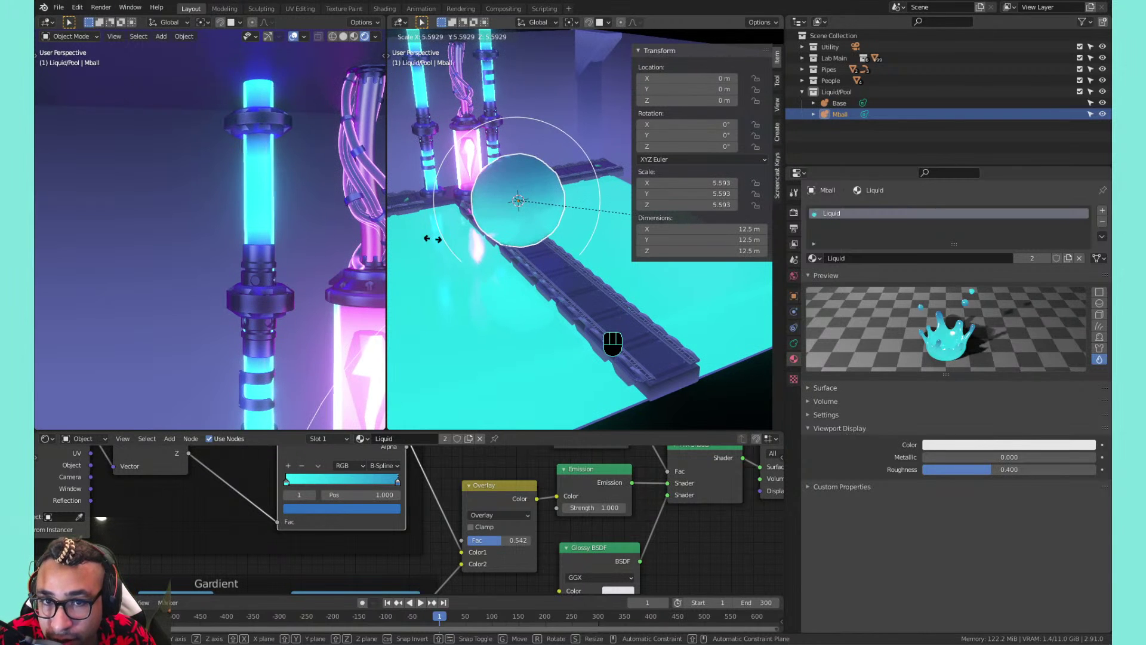
{"action": "key", "text": "Escape"}
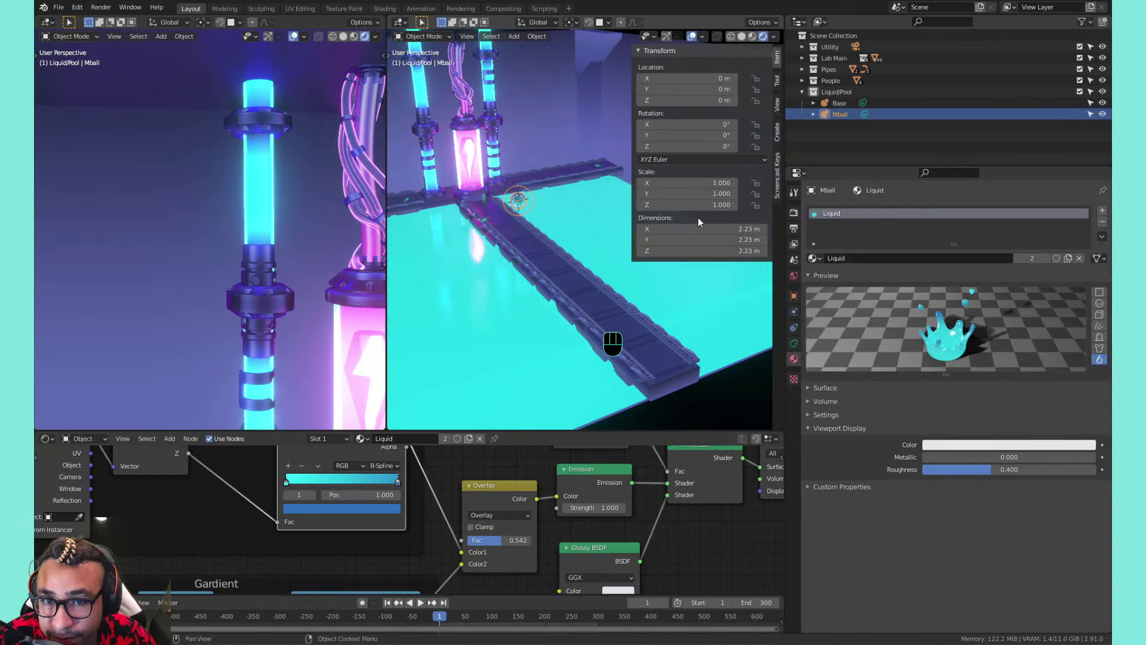
Move the new metaball to the pool's liquid surface beside the walkway, at about X 10.98 m, Y -2.48 m, Z -6.27 m
{"action": "key", "text": "g"}
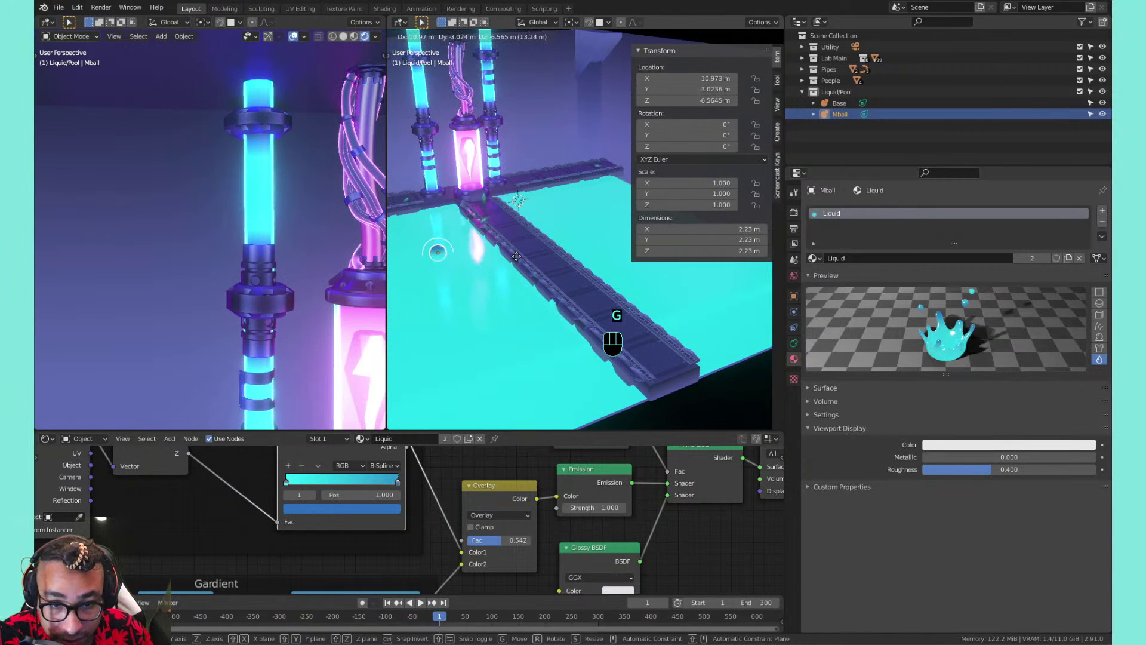
{"action": "left_click", "coordinate": [516, 252]}
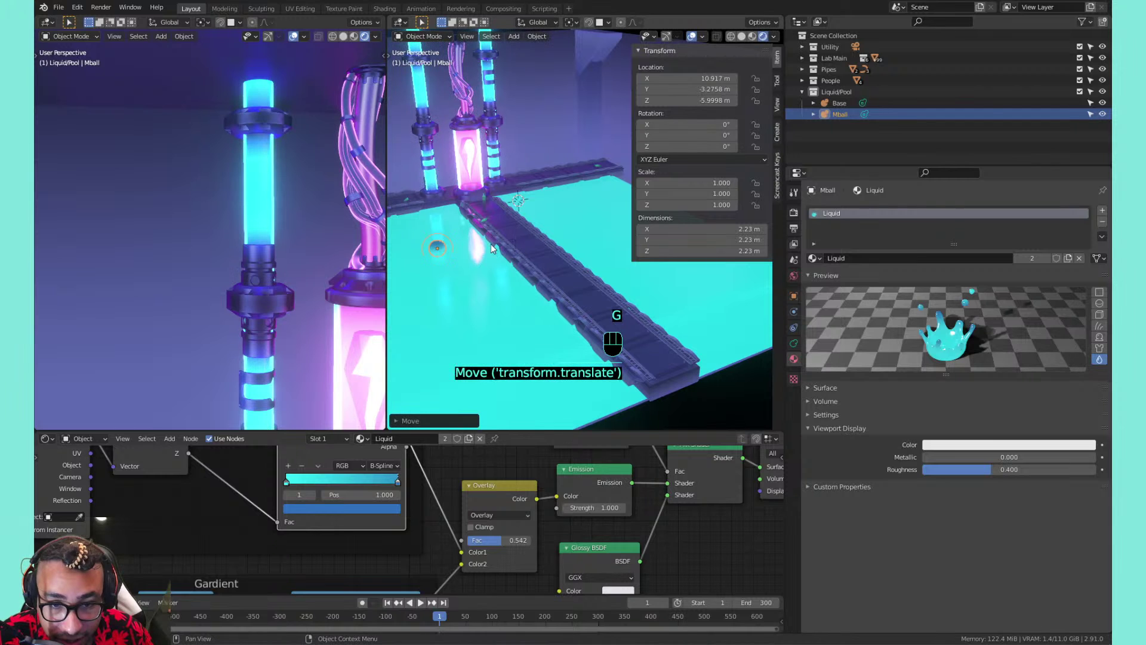
{"action": "key", "text": "KP_Decimal"}
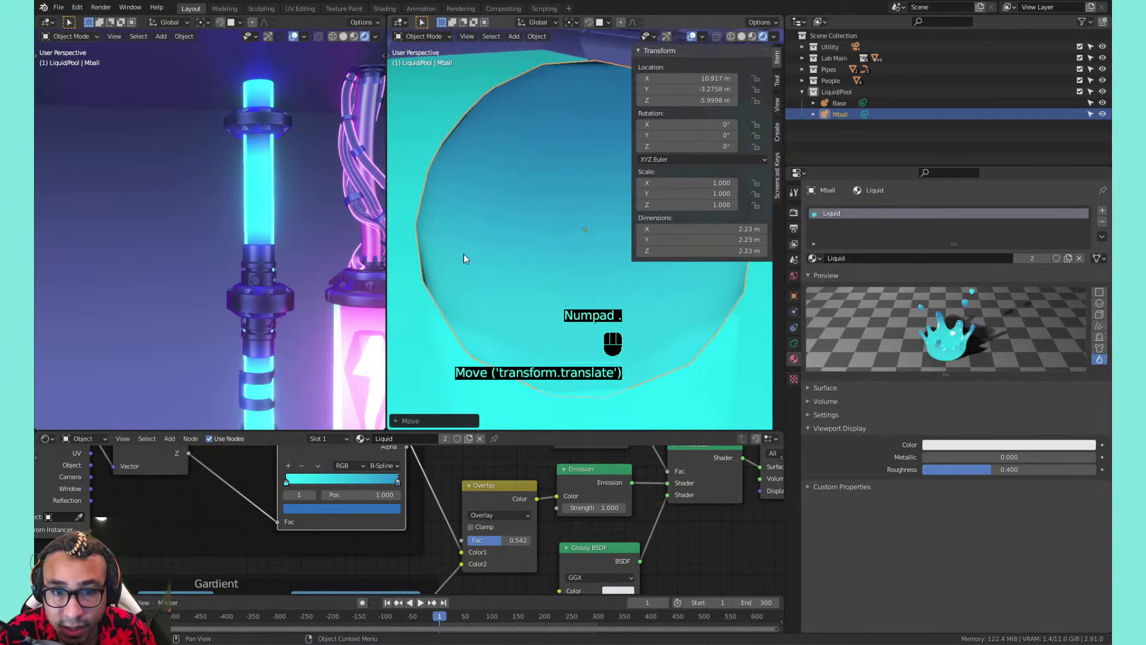
{"action": "scroll", "coordinate": [465, 255], "scroll_direction": "down", "scroll_amount": 6}
{"action": "middle_click_drag", "start_coordinate": [538, 233], "coordinate": [479, 248], "text": "shift"}
{"action": "scroll", "coordinate": [608, 200], "scroll_direction": "down", "scroll_amount": 2}
{"action": "key", "text": "g"}
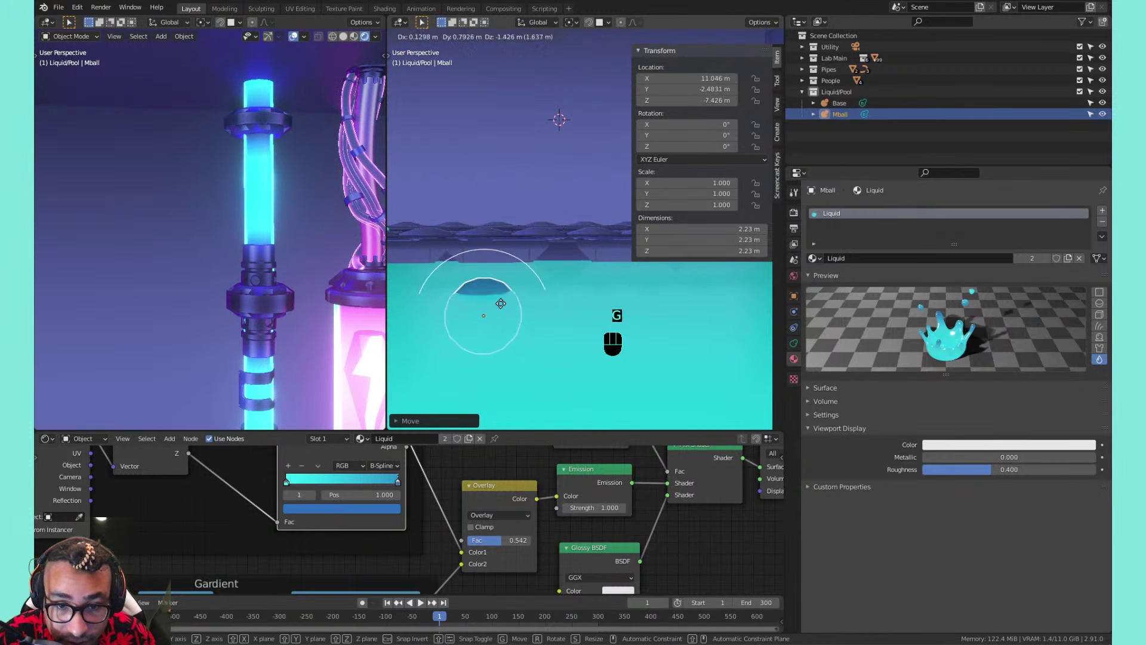
{"action": "left_click", "coordinate": [500, 269]}
Scale the new metaball up uniformly to about 3.28 so it bulges out of the liquid, then select Base
{"action": "key", "text": "s"}
{"action": "left_click", "coordinate": [614, 281]}
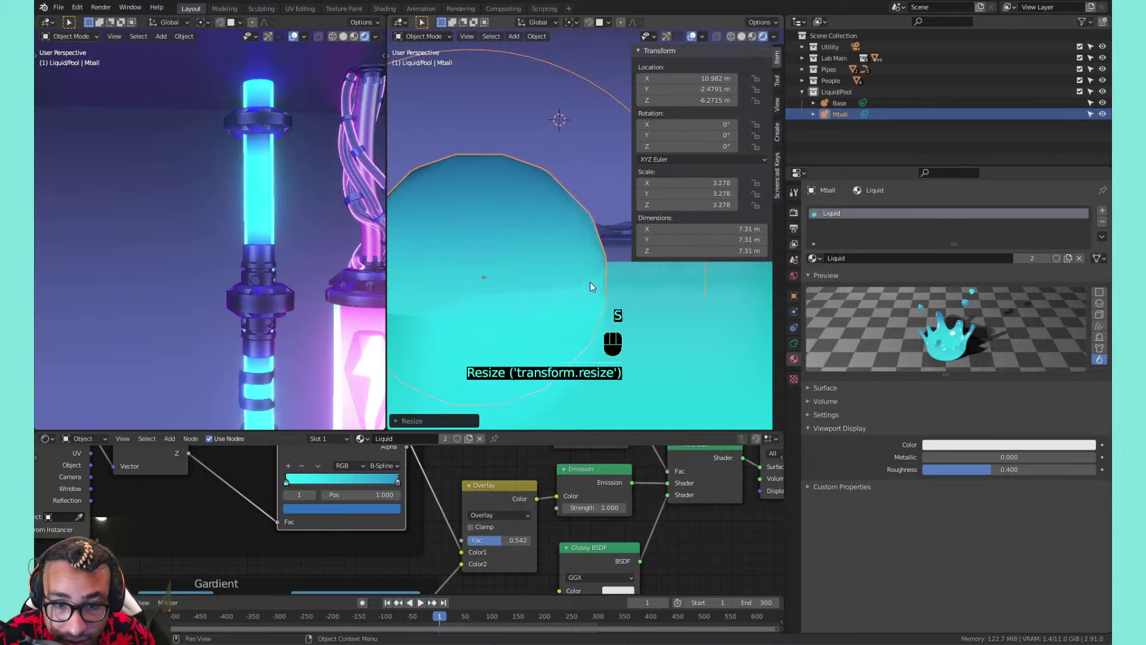
{"action": "scroll", "coordinate": [582, 283], "scroll_direction": "down", "scroll_amount": 5}
{"action": "middle_click_drag", "start_coordinate": [542, 256], "coordinate": [532, 303]}
{"action": "left_click", "coordinate": [578, 292]}
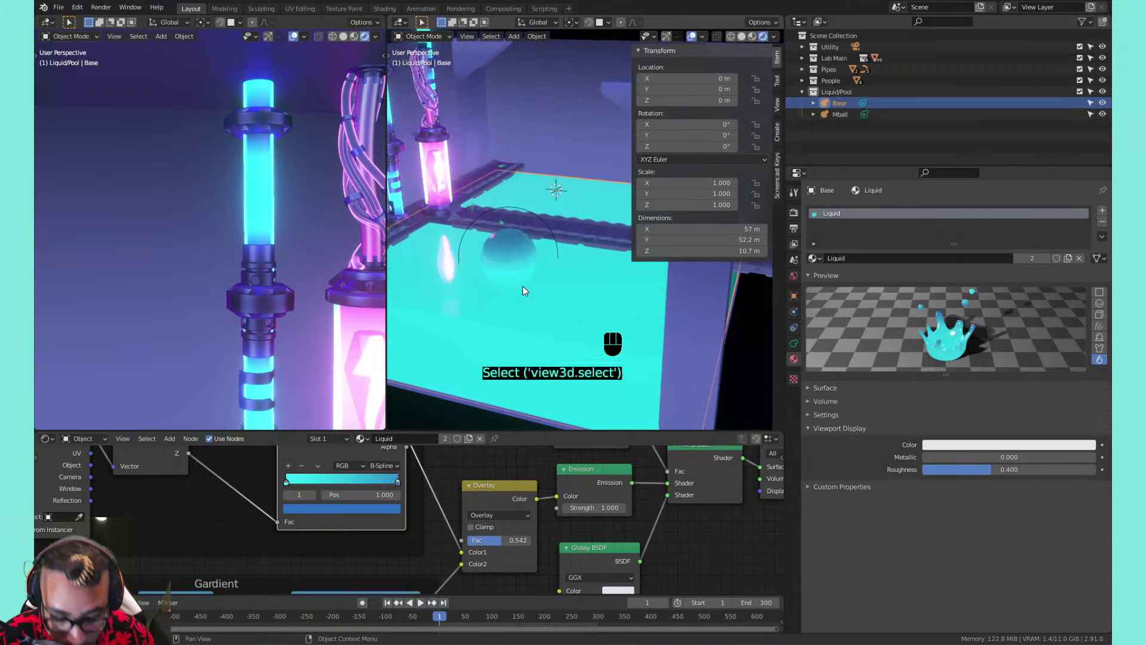
Scale the Mball's ball element up to a radius of about 6.66 m in Edit Mode and raise it above the pool
{"action": "key", "text": "g"}
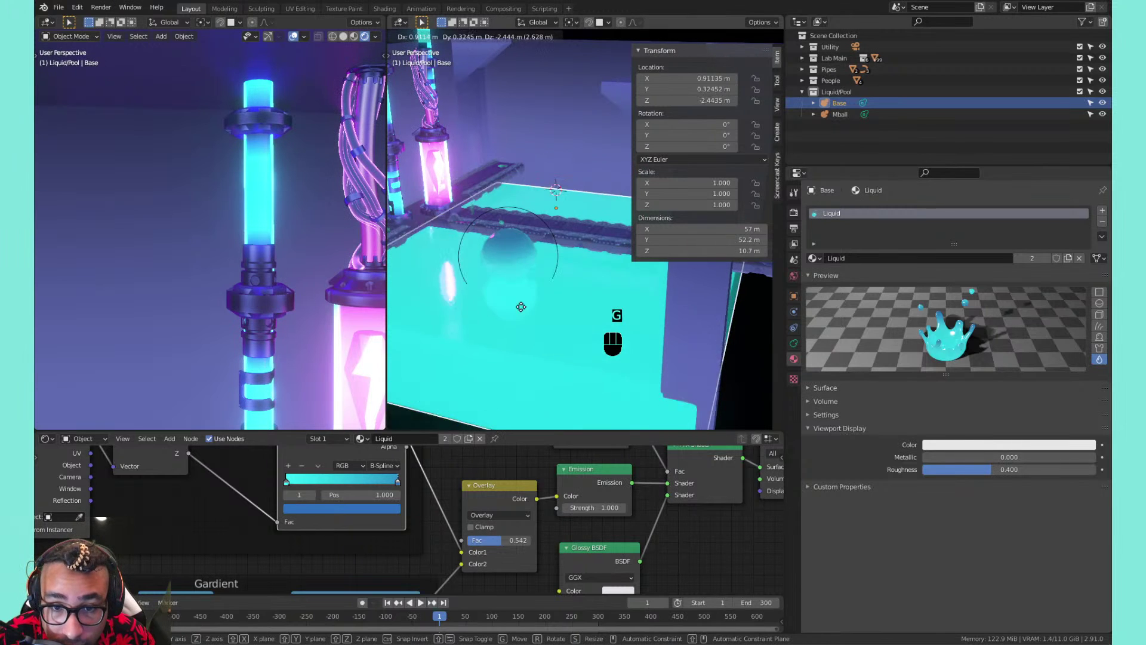
{"action": "right_click", "coordinate": [526, 296]}
{"action": "left_click", "coordinate": [514, 276]}
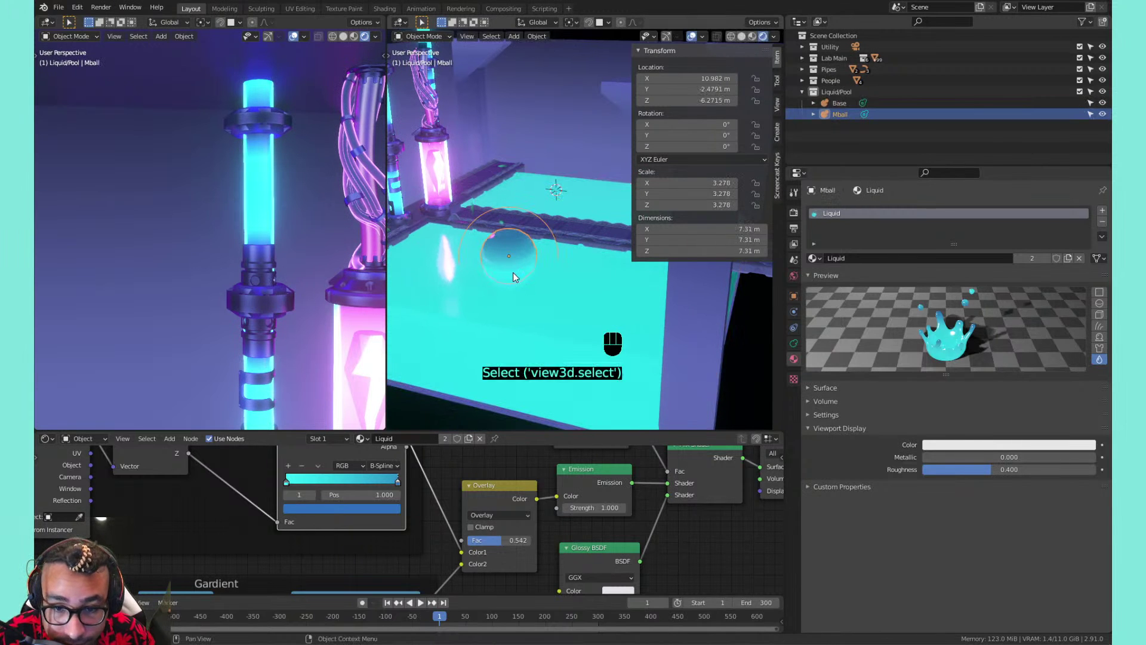
{"action": "left_click", "coordinate": [542, 322]}
{"action": "left_click", "coordinate": [512, 237]}
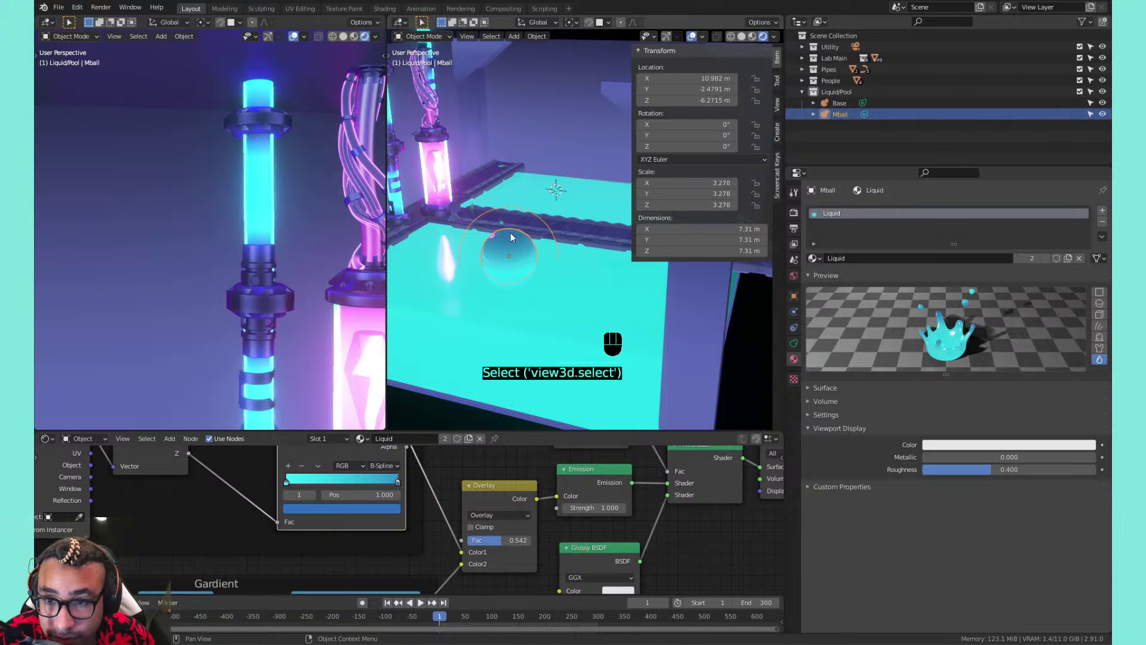
{"action": "key", "text": "Tab"}
{"action": "key", "text": "a"}
{"action": "key", "text": "s"}
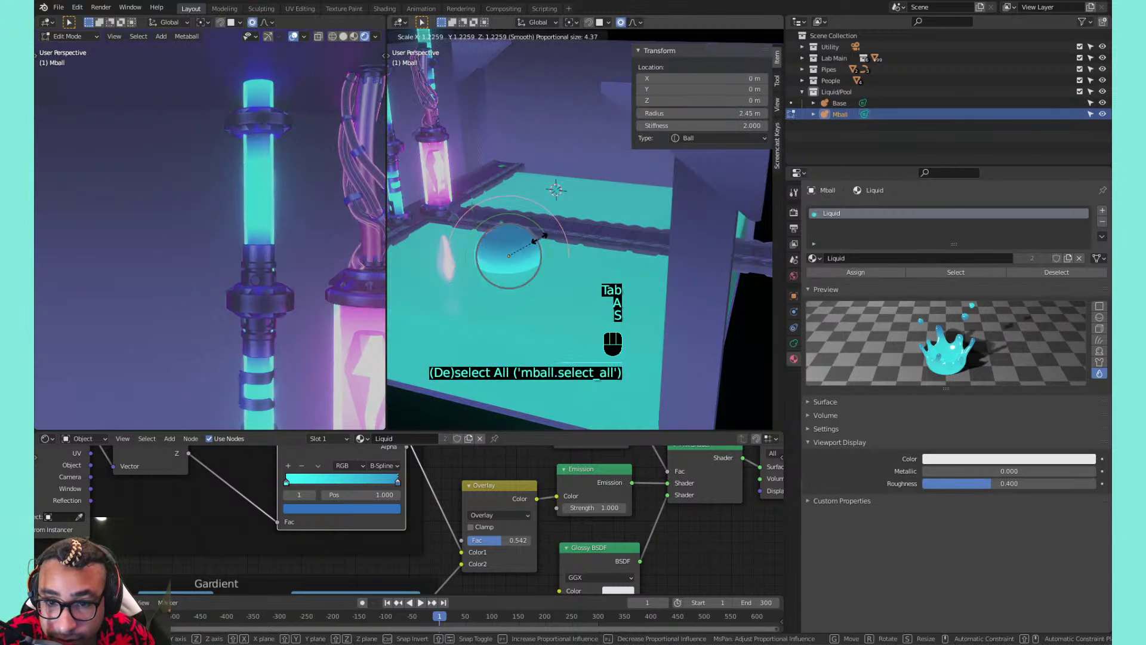
{"action": "left_click", "coordinate": [598, 244]}
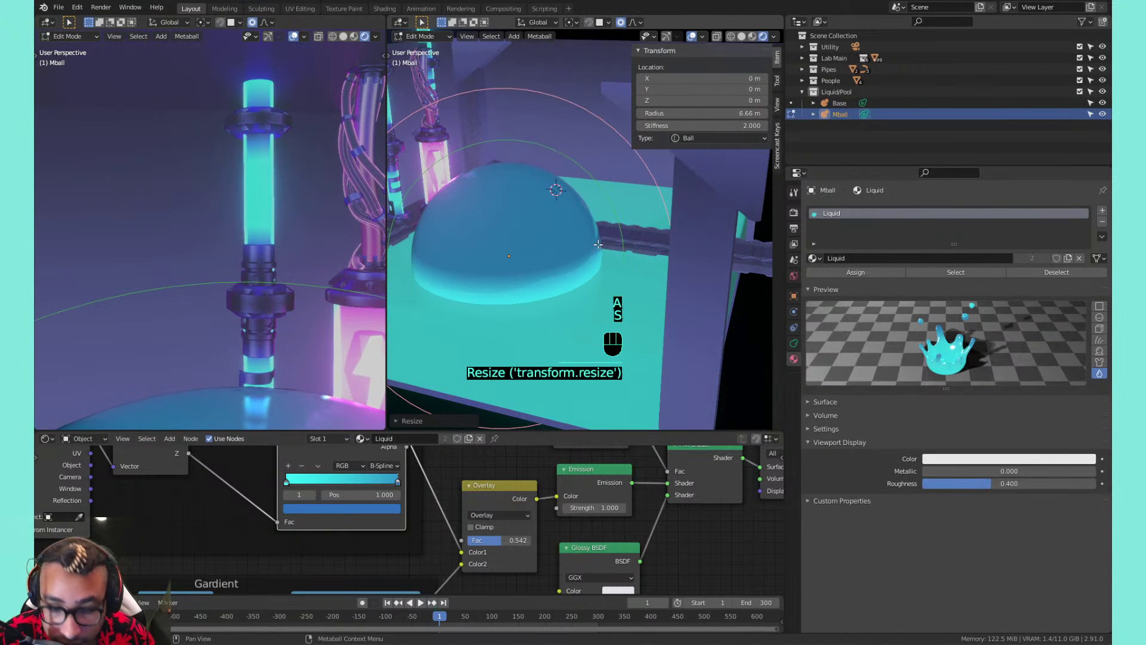
{"action": "key", "text": "g"}
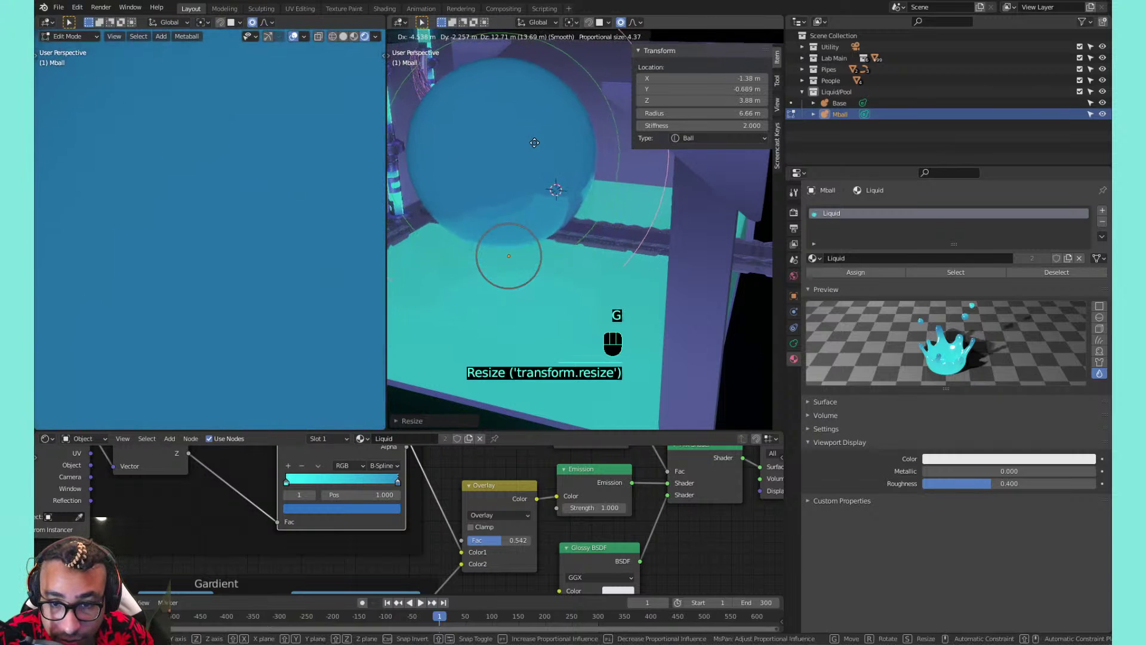
{"action": "left_click", "coordinate": [530, 185]}
{"action": "key", "text": "Tab"}
Isolate the Base and the enlarged Mball in the second viewport's local view and hide the sidebar there
{"action": "mouse_move", "coordinate": [529, 198]}
{"action": "middle_mouse_down"}
{"action": "mouse_move", "coordinate": [502, 201]}
{"action": "mouse_move", "coordinate": [526, 193]}
{"action": "middle_mouse_up"}
{"action": "middle_click_drag", "start_coordinate": [525, 192], "coordinate": [535, 186], "text": "shift"}
{"action": "left_click", "coordinate": [530, 326], "text": "shift"}
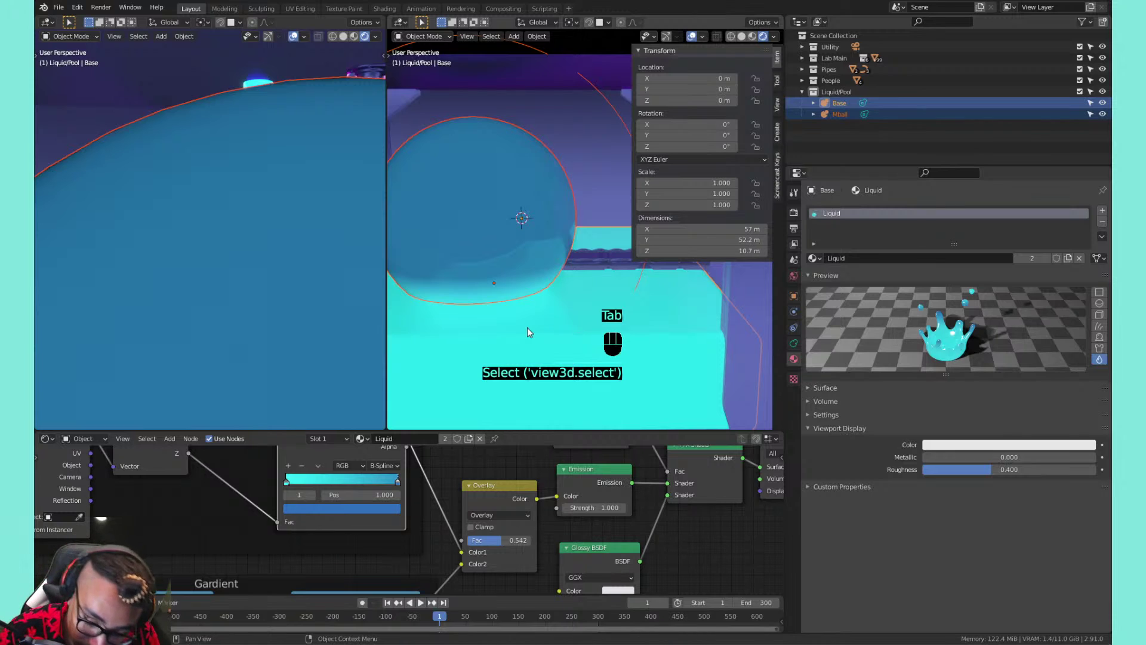
{"action": "key", "text": "KP_Divide"}
{"action": "scroll", "coordinate": [527, 327], "scroll_direction": "down", "scroll_amount": 4}
{"action": "scroll", "coordinate": [487, 266], "scroll_direction": "down", "scroll_amount": 3}
{"action": "middle_click_drag", "start_coordinate": [577, 269], "coordinate": [499, 257], "text": "shift"}
{"action": "scroll", "coordinate": [290, 221], "scroll_direction": "down", "scroll_amount": 5}
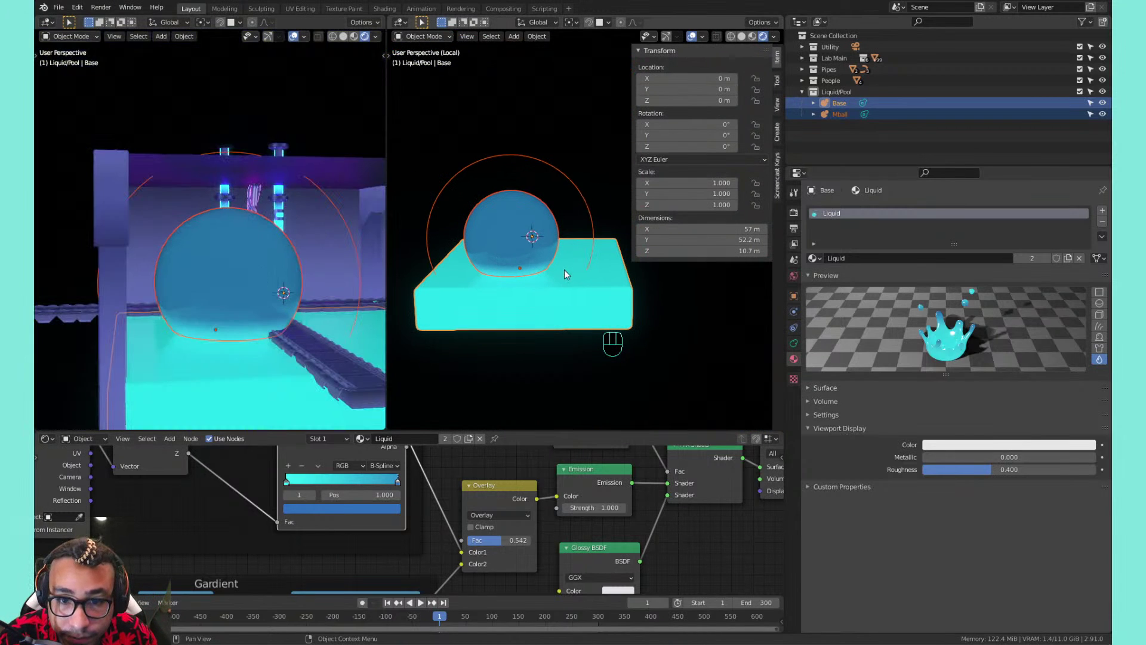
{"action": "middle_click_drag", "start_coordinate": [564, 270], "coordinate": [625, 302]}
{"action": "key", "text": "n"}
{"action": "scroll", "coordinate": [552, 286], "scroll_direction": "up", "scroll_amount": 2}
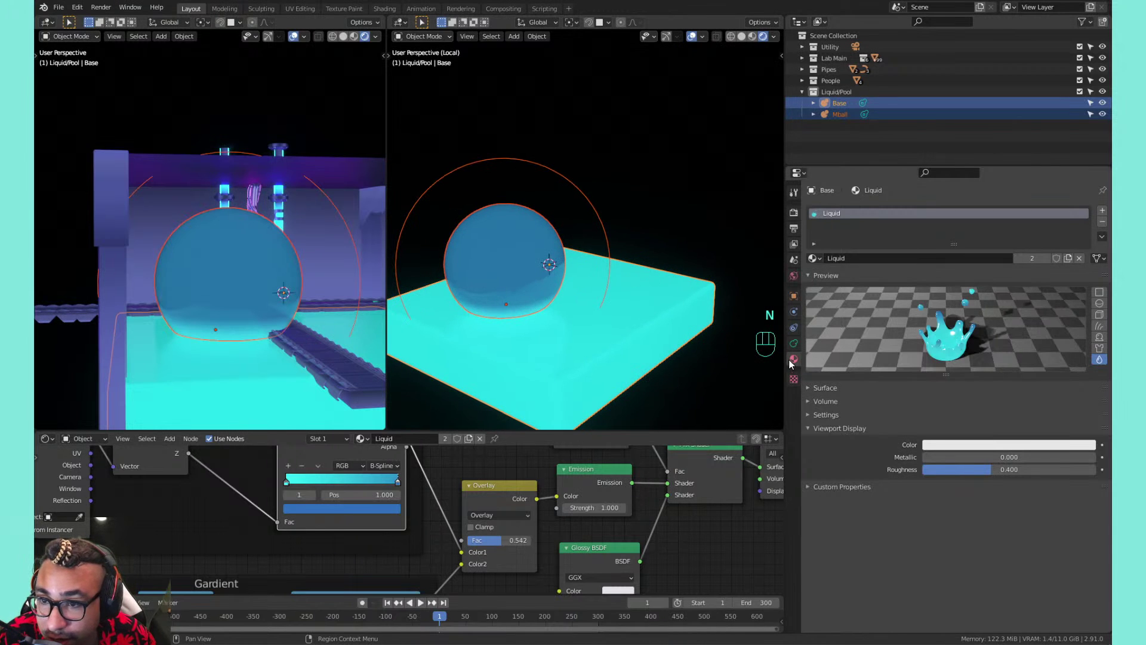
In the Base metaball's settings, keep Update on Edit at Always, undo an Influence Threshold trial, and set the viewport resolution to about 0.24 m
{"action": "left_click", "coordinate": [794, 344]}
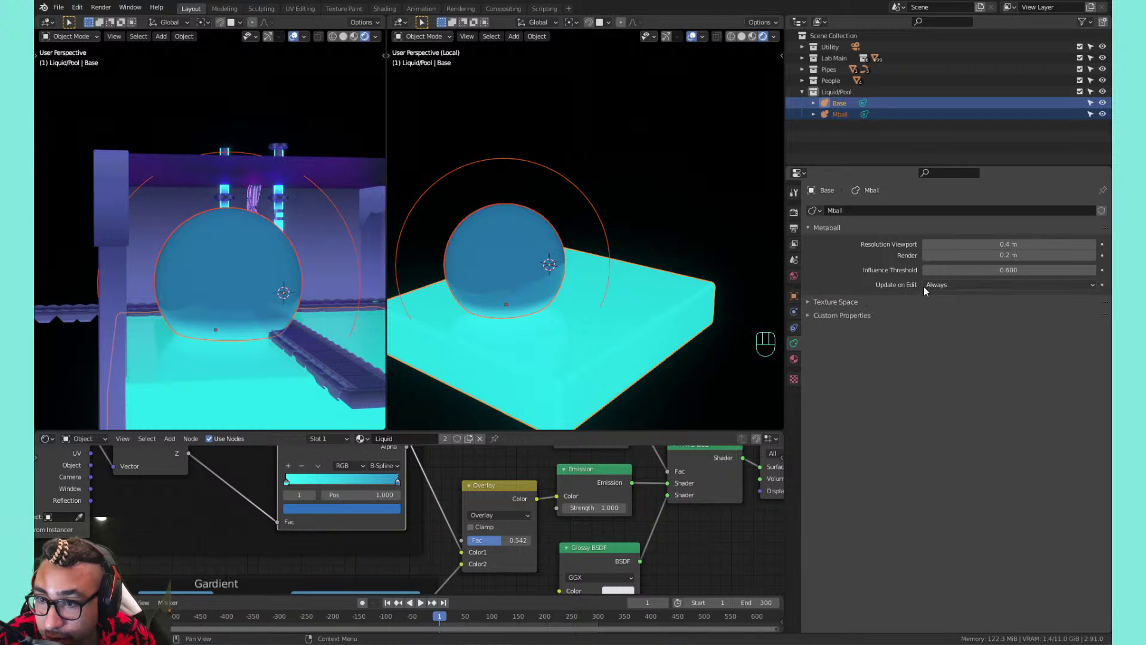
{"action": "left_click", "coordinate": [625, 193]}
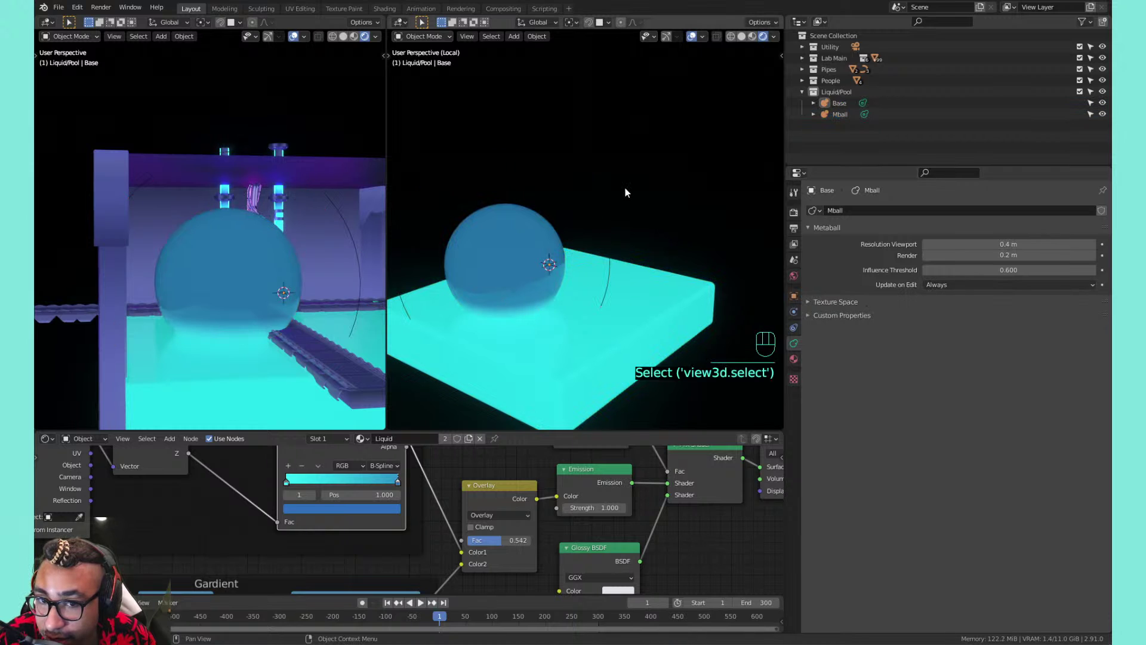
{"action": "left_click", "coordinate": [930, 285]}
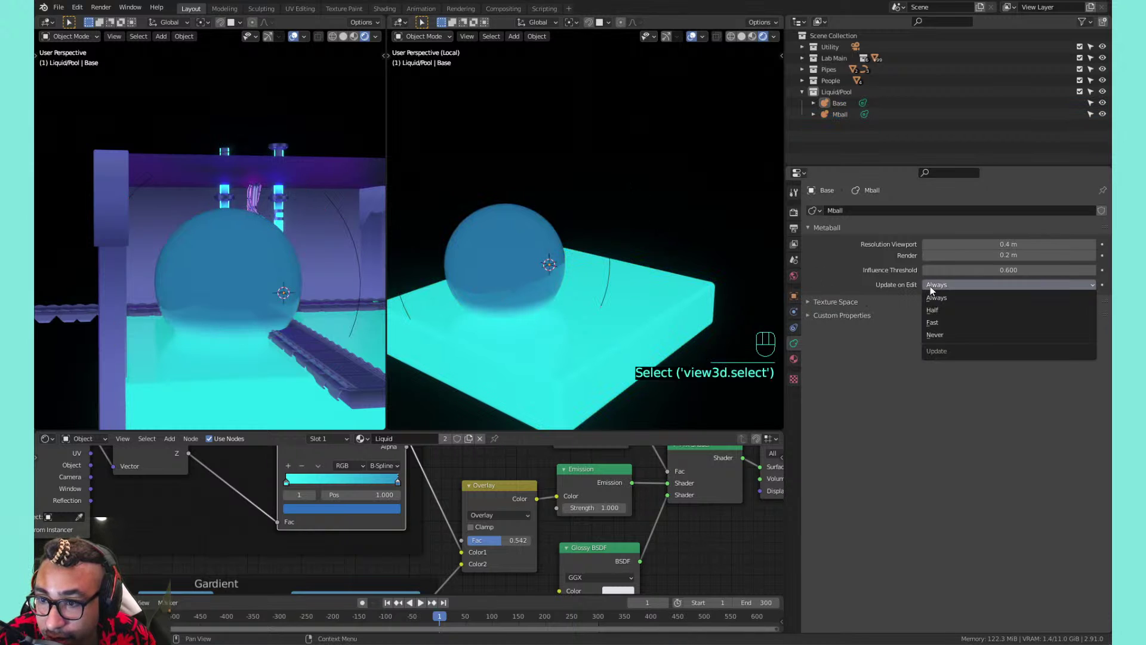
{"action": "left_click", "coordinate": [956, 301]}
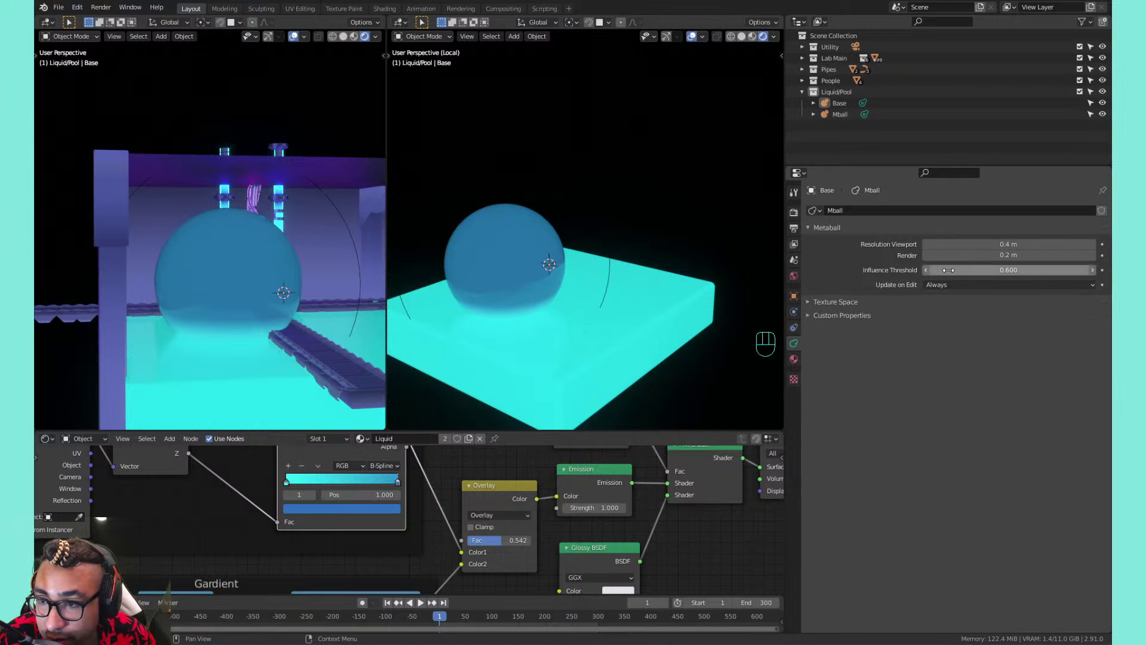
{"action": "left_click_drag", "start_coordinate": [996, 271], "coordinate": [1015, 243]}
{"action": "key", "text": "ctrl+z"}
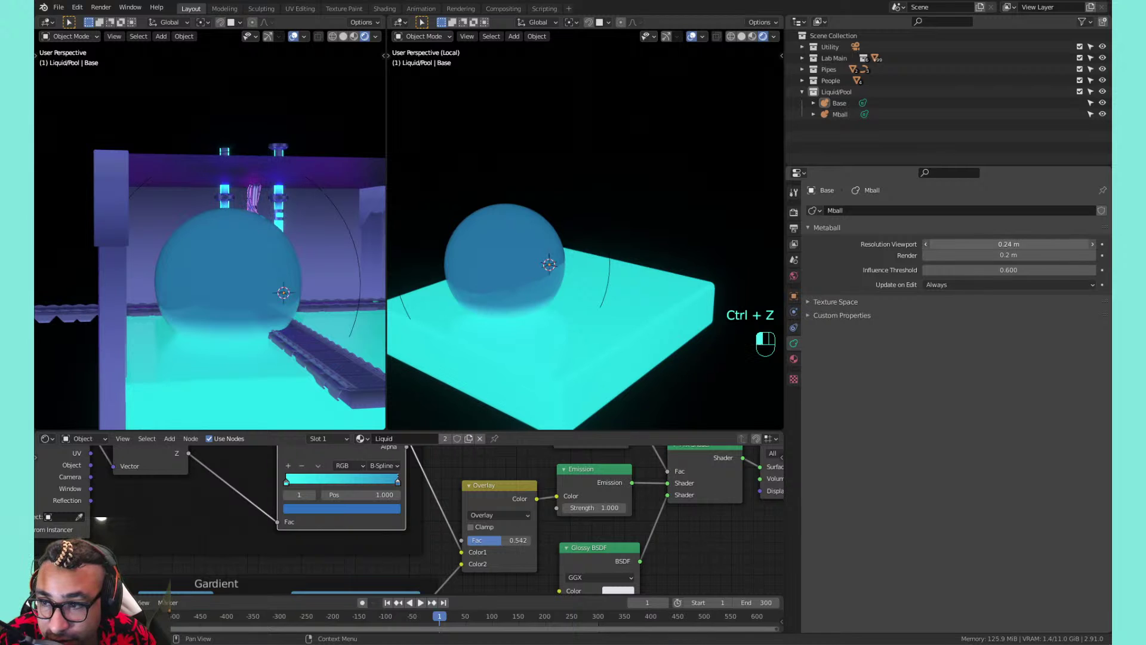
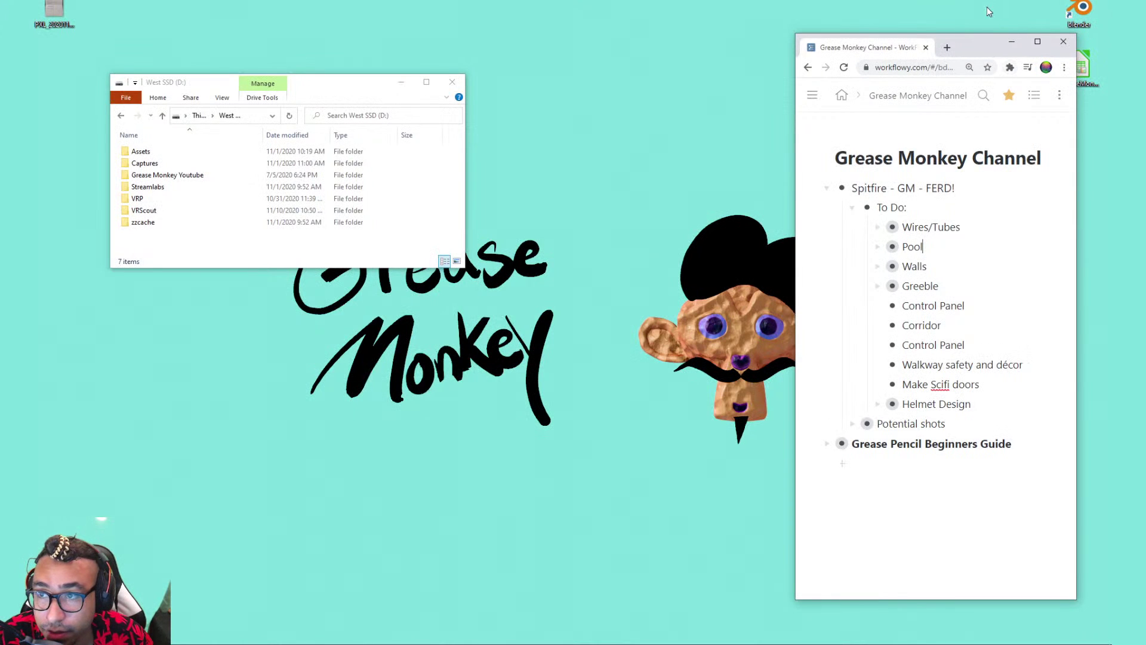
Relaunch Blender from the desktop and open the recent file 02_optimized_lab.blend
{"action": "left_click_drag", "start_coordinate": [978, 41], "coordinate": [930, 40]}
{"action": "double_click", "coordinate": [1080, 10]}
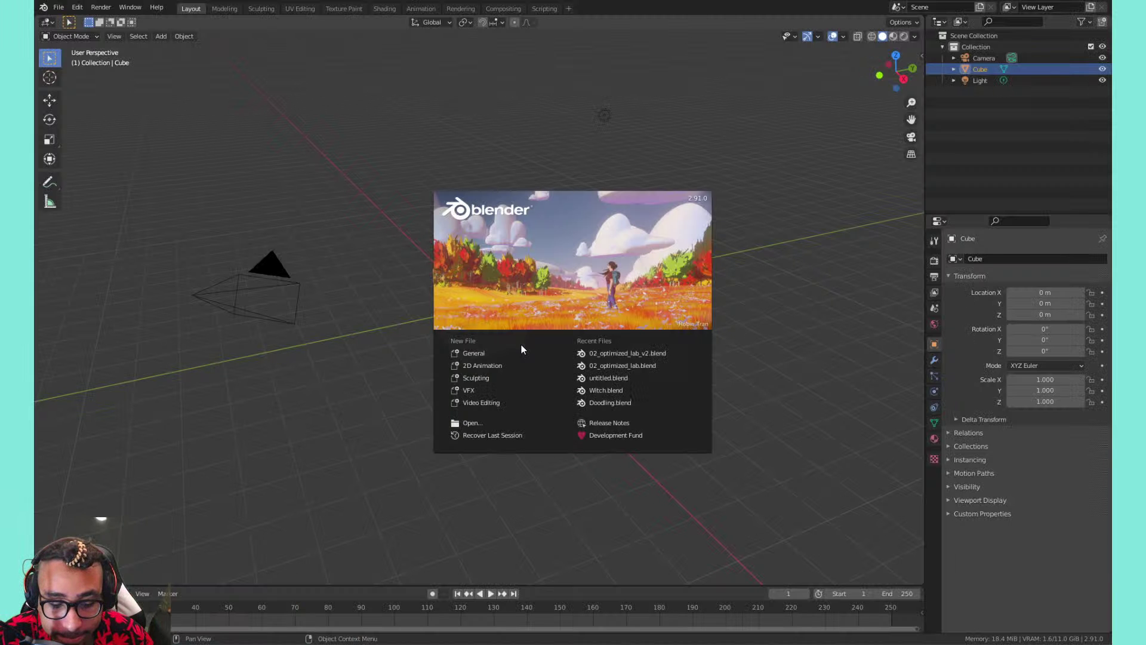
{"action": "left_click", "coordinate": [599, 367]}
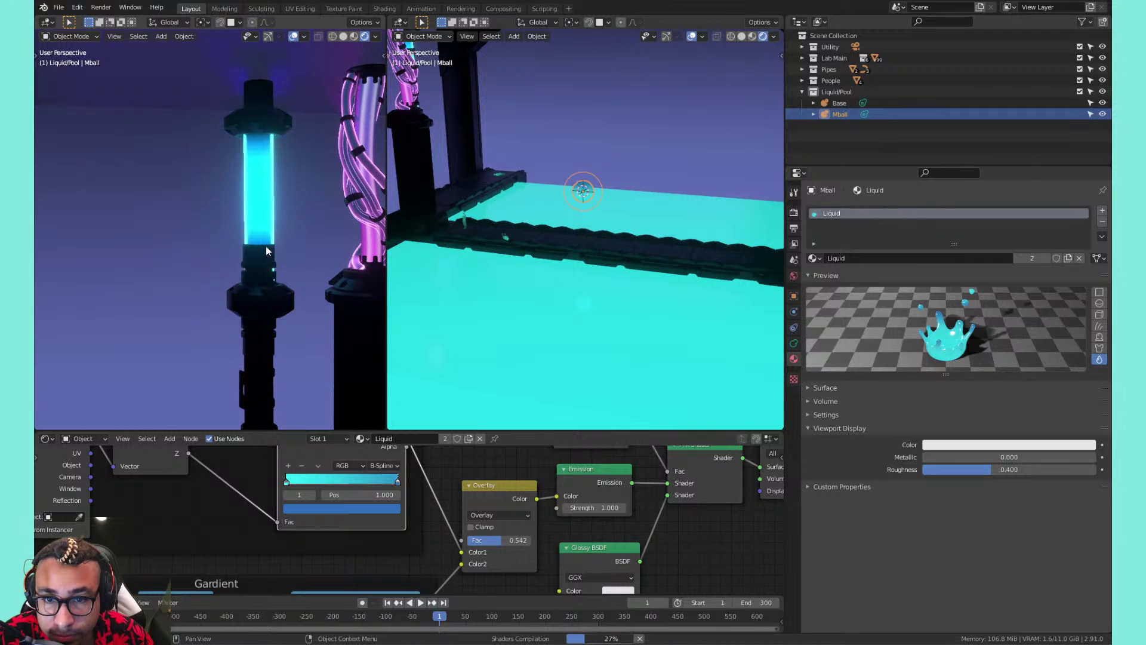
Isolate the Base and Mball metaballs in local view in the second viewport, with both selected
{"action": "scroll", "coordinate": [306, 273], "scroll_direction": "down", "scroll_amount": 8}
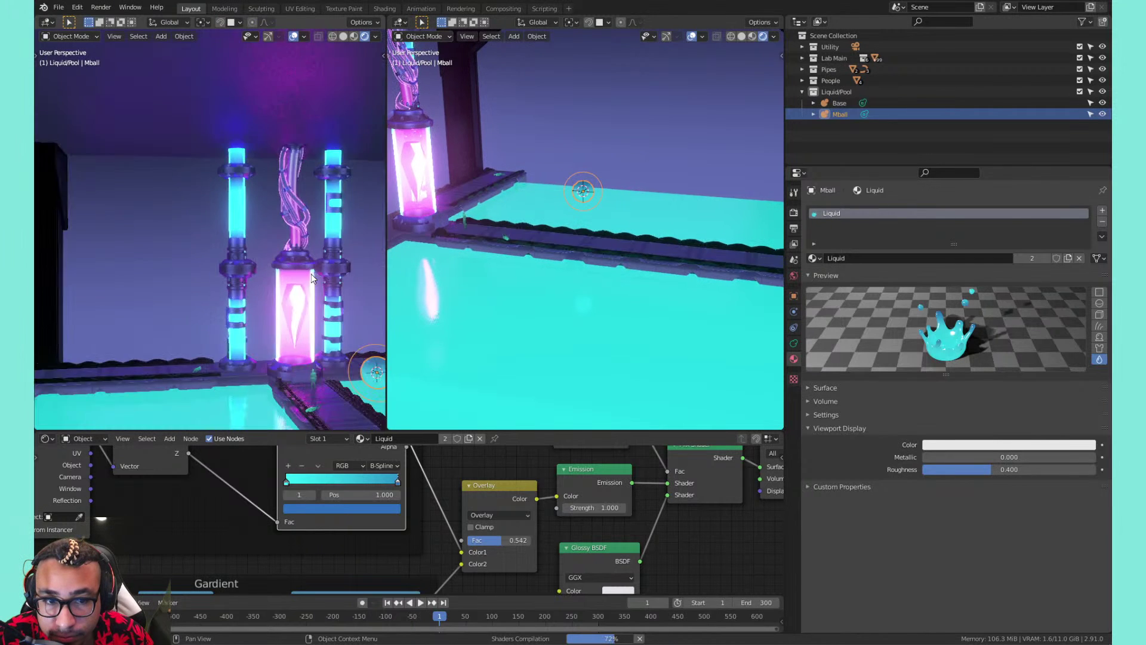
{"action": "scroll", "coordinate": [312, 278], "scroll_direction": "up", "scroll_amount": 3}
{"action": "middle_click_drag", "start_coordinate": [311, 275], "coordinate": [286, 277]}
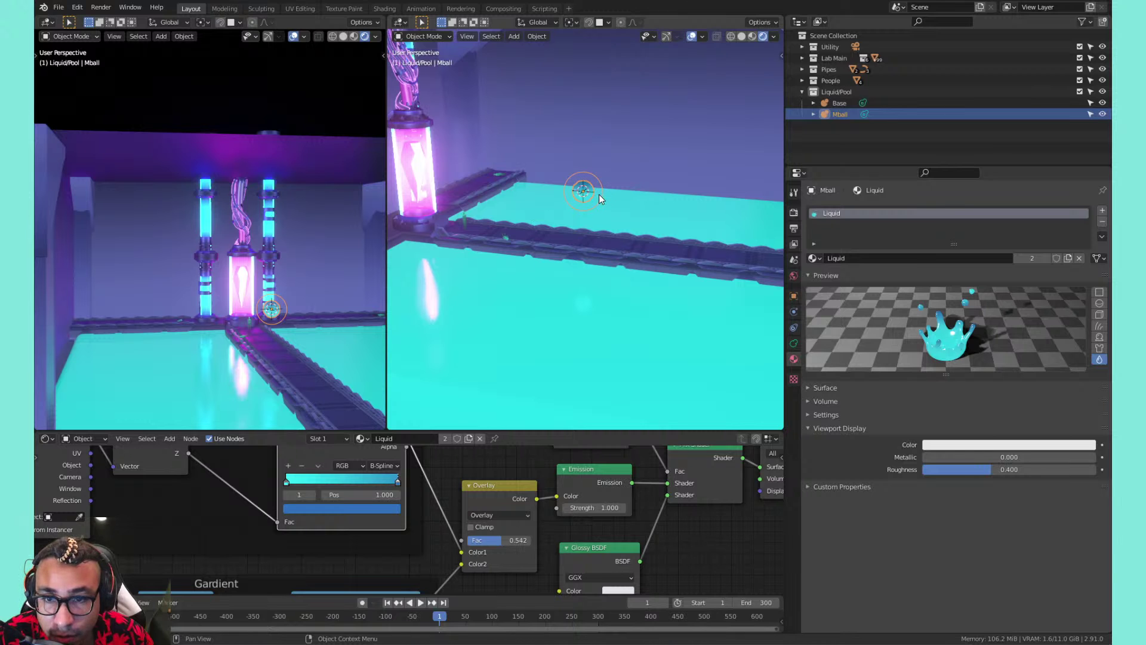
{"action": "left_click", "coordinate": [601, 285], "text": "shift"}
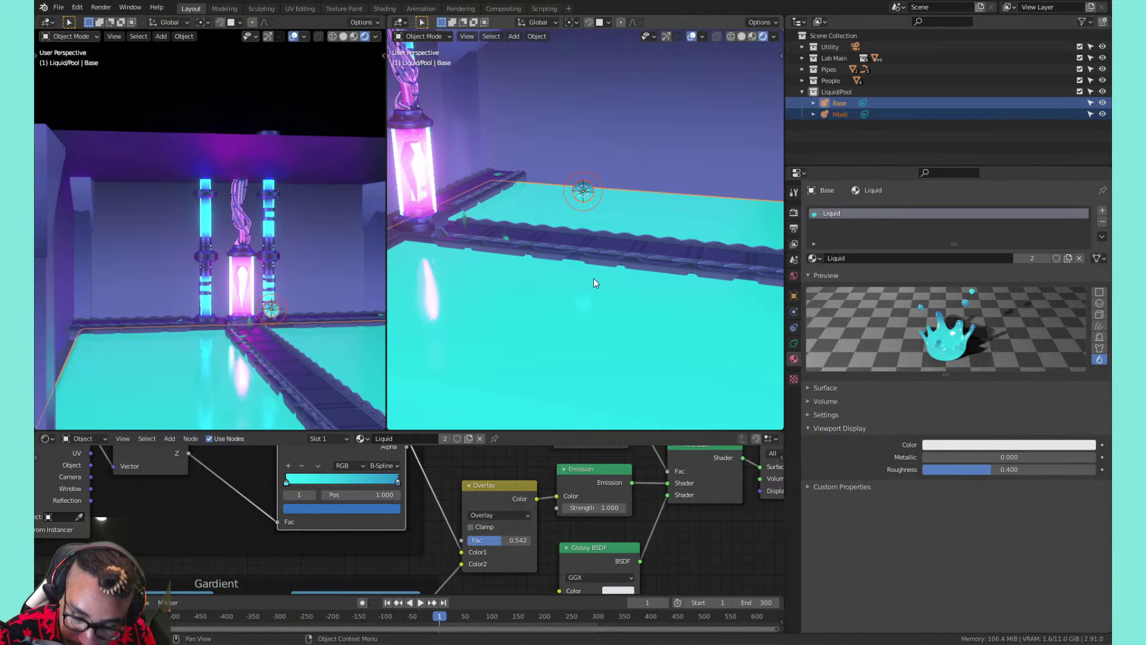
{"action": "key", "text": "KP_Divide"}
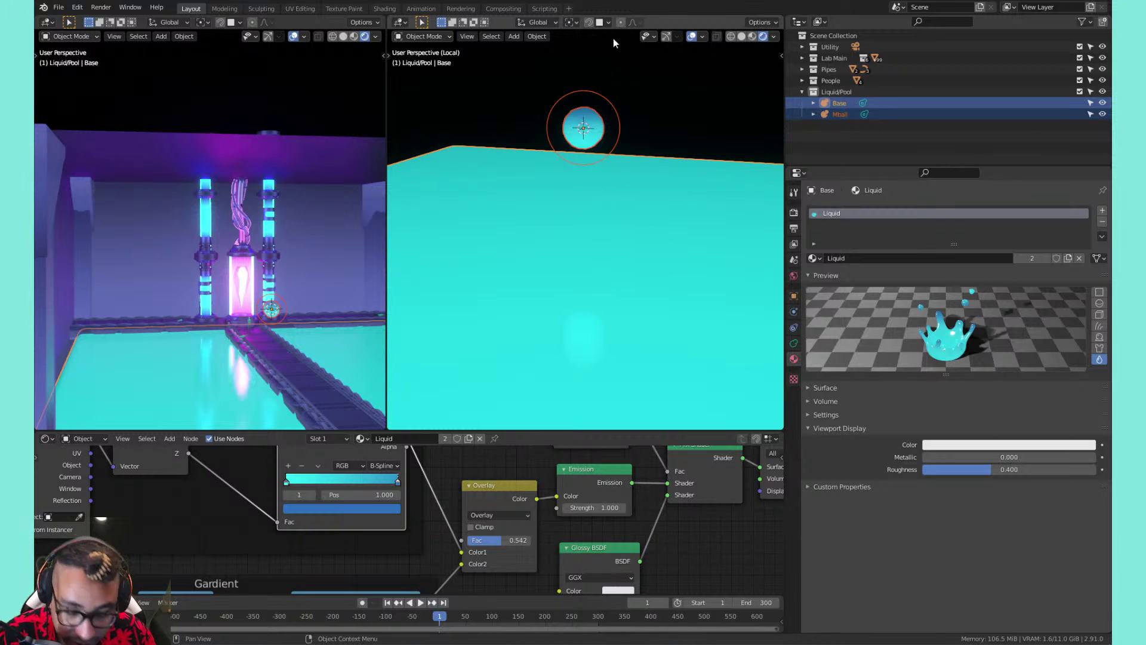
{"action": "right_click", "coordinate": [615, 43]}
{"action": "left_click", "coordinate": [836, 114]}
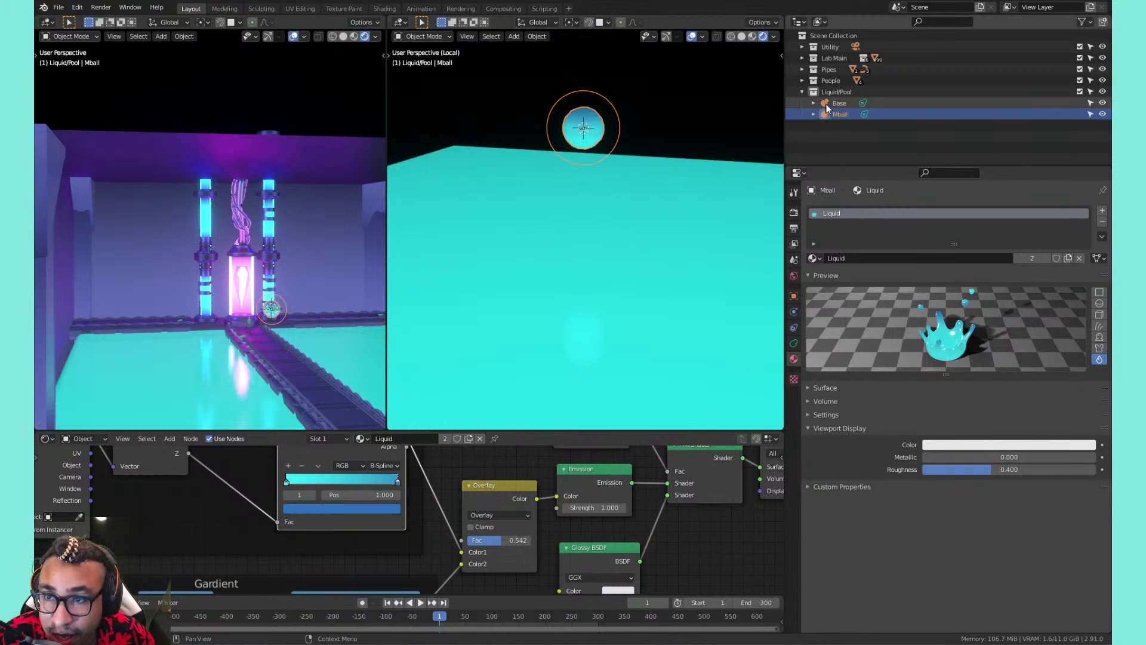
{"action": "left_click", "coordinate": [829, 103], "text": "ctrl"}
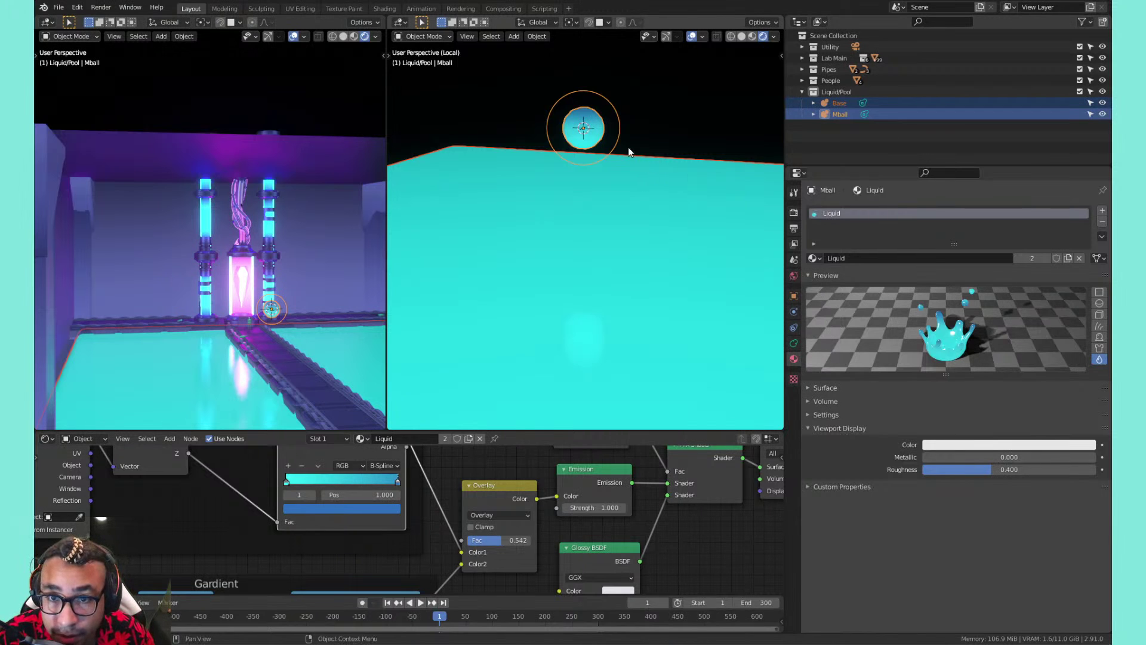
Duplicate the Mball and place the copy diagonally above it so the two metaballs blend
{"action": "left_click", "coordinate": [604, 133]}
{"action": "key", "text": "shift+d"}
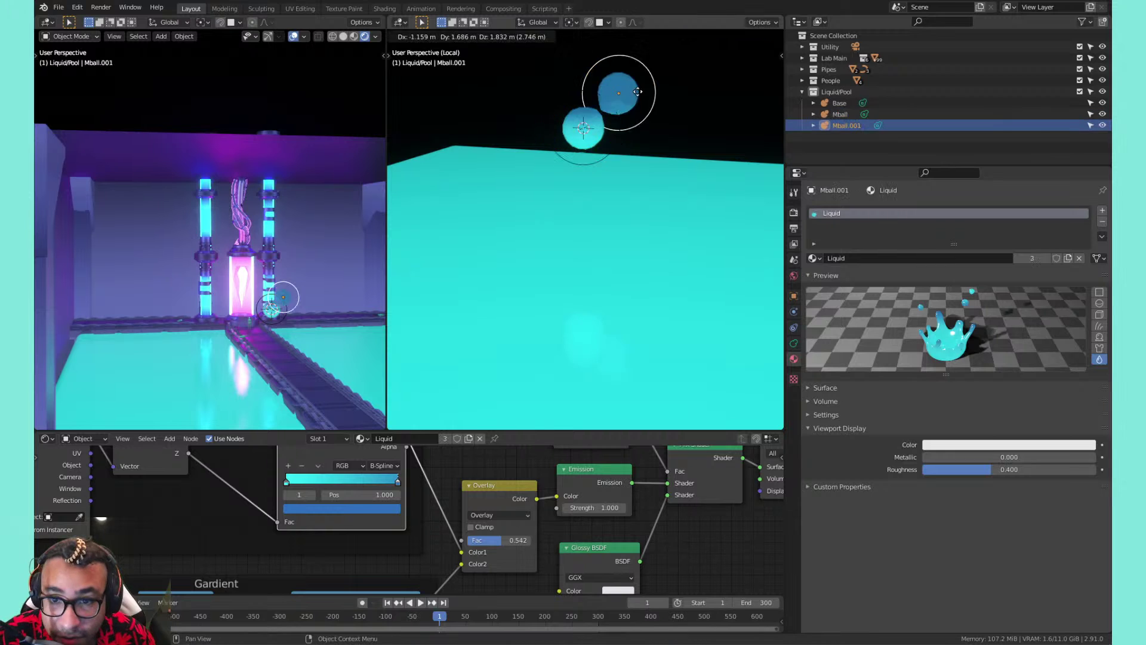
{"action": "left_click", "coordinate": [639, 103]}
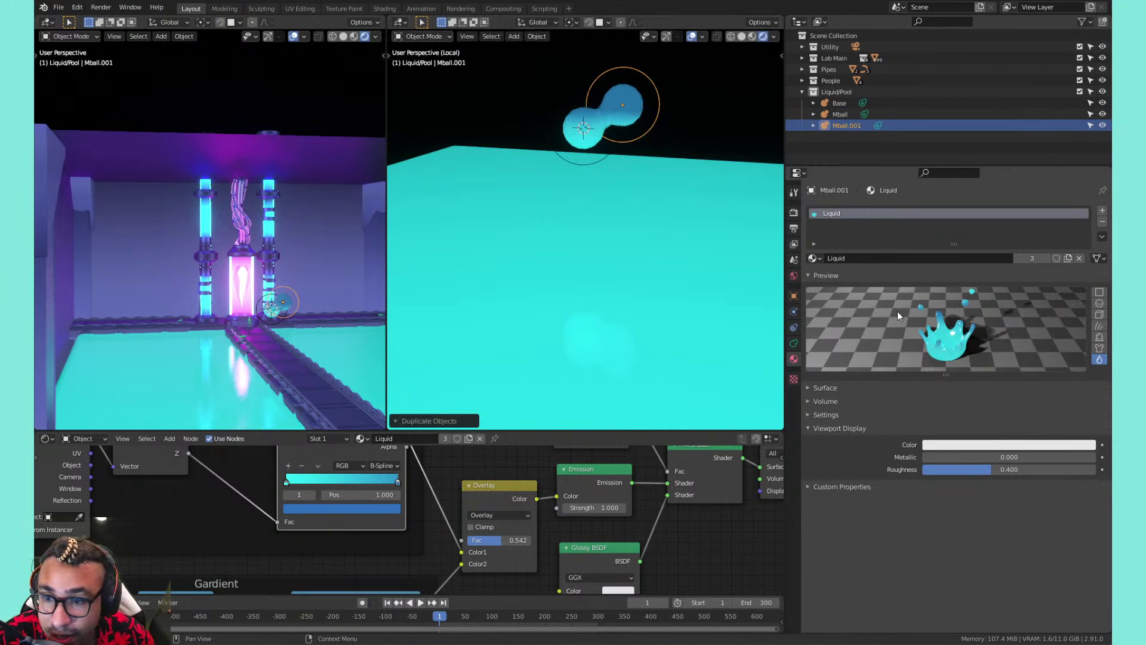
Try an Influence Threshold of 0.1 on the duplicated metaball, nudge the ball slightly, and set its threshold to 0.8
{"action": "left_click", "coordinate": [793, 343]}
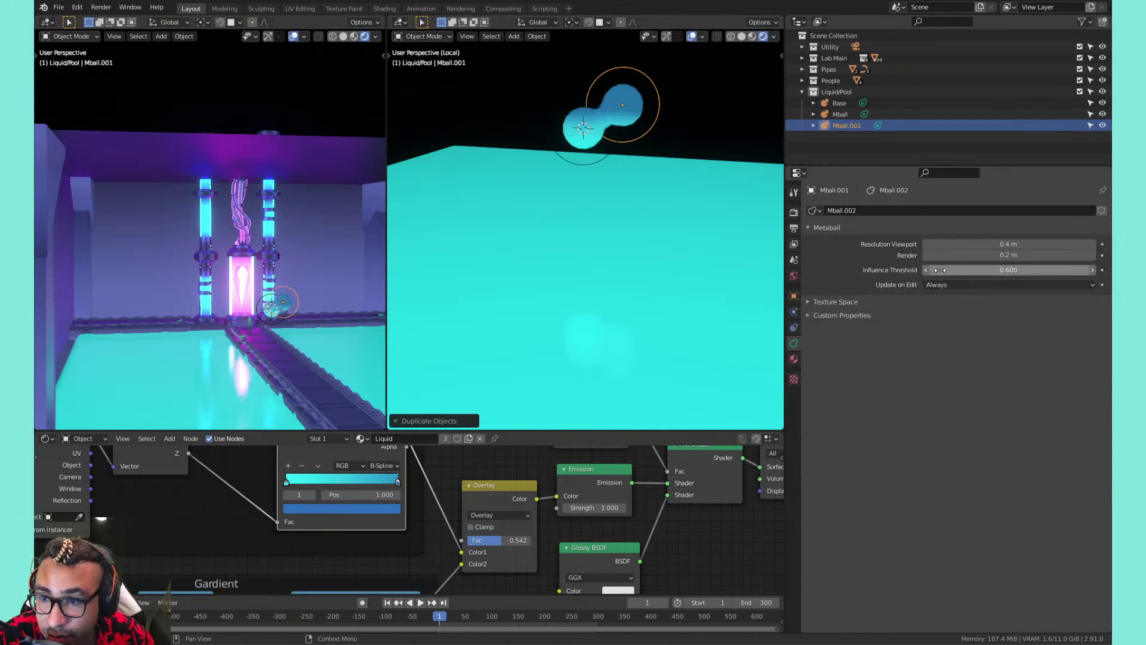
{"action": "left_click_drag", "start_coordinate": [1010, 270], "coordinate": [980, 270]}
{"action": "key", "text": "g"}
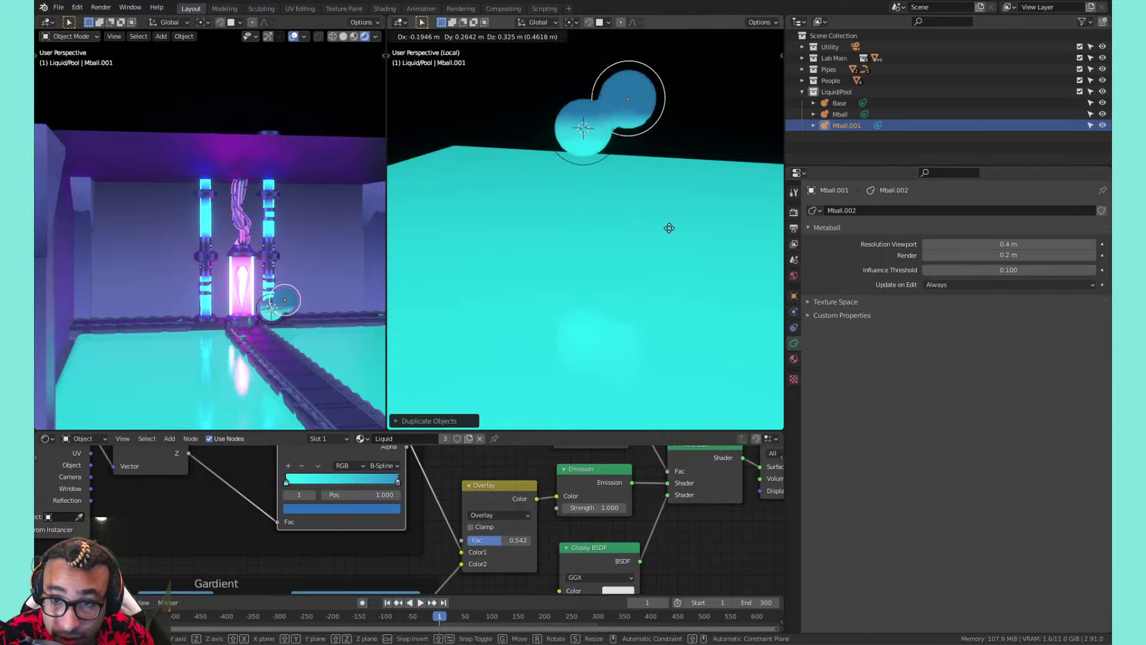
{"action": "left_click", "coordinate": [666, 233]}
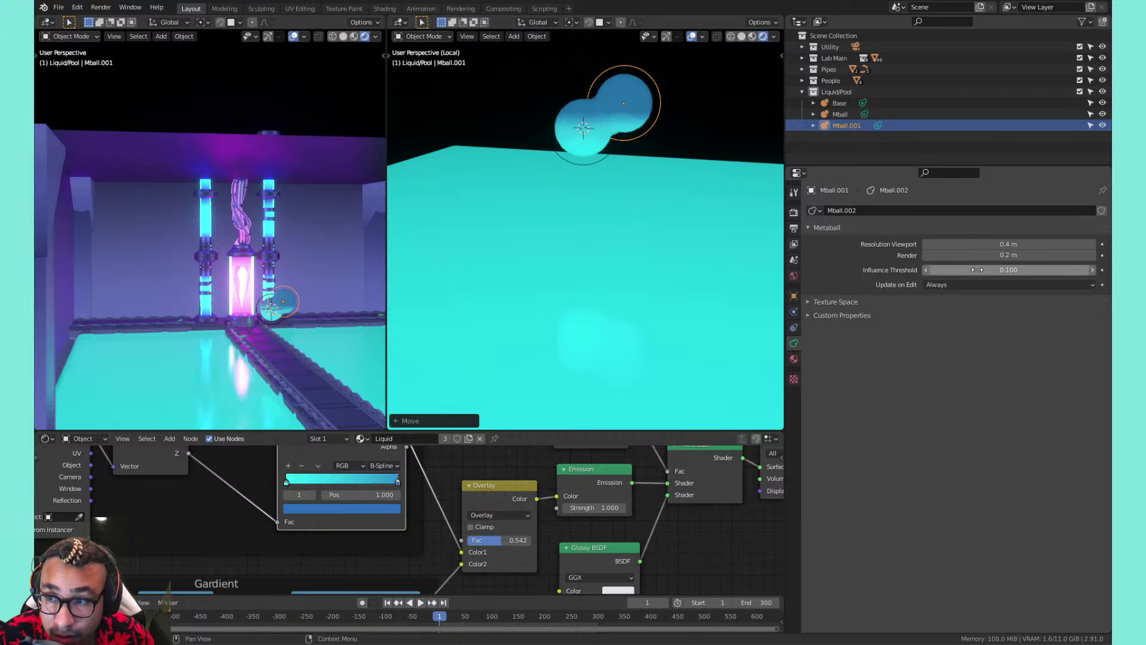
{"action": "left_click_drag", "start_coordinate": [976, 270], "coordinate": [1017, 270]}
Scale the duplicate's ball element to a radius of about 3.69 m in Edit Mode and move it away from the original ball
{"action": "key", "text": "Tab"}
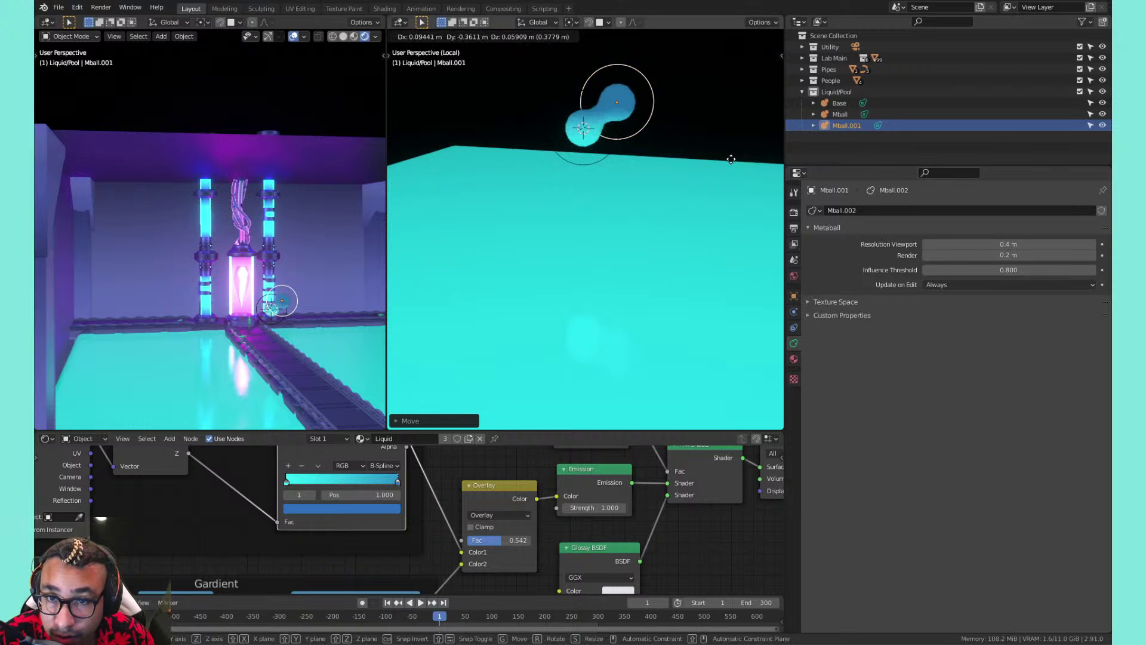
{"action": "key", "text": "s"}
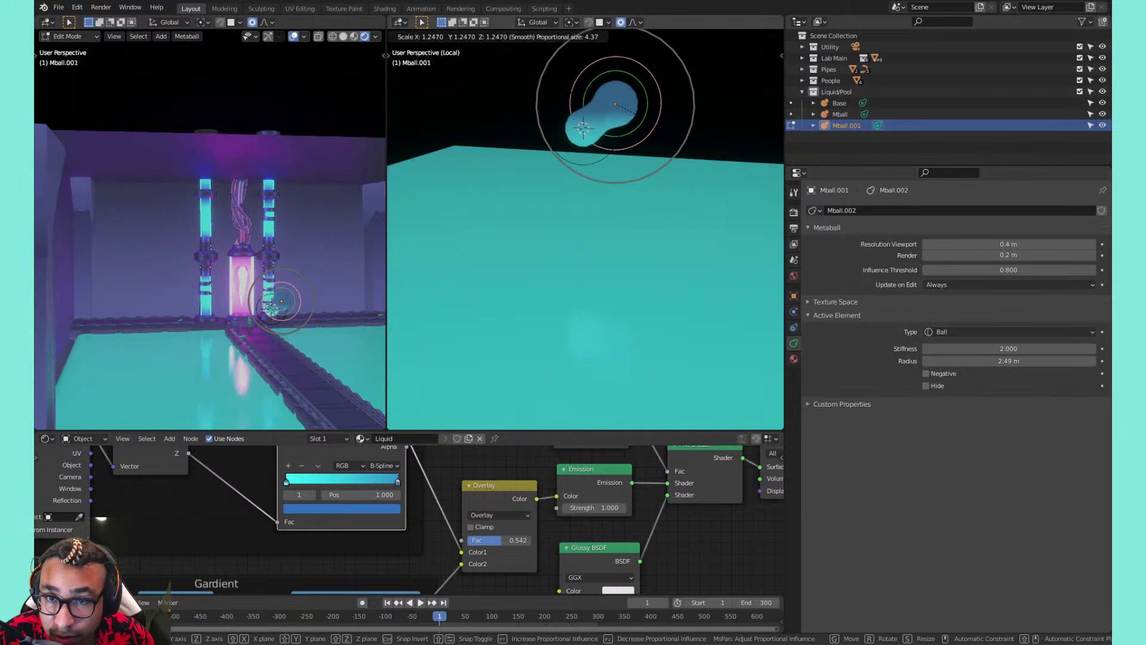
{"action": "left_click", "coordinate": [680, 173]}
{"action": "key", "text": "g"}
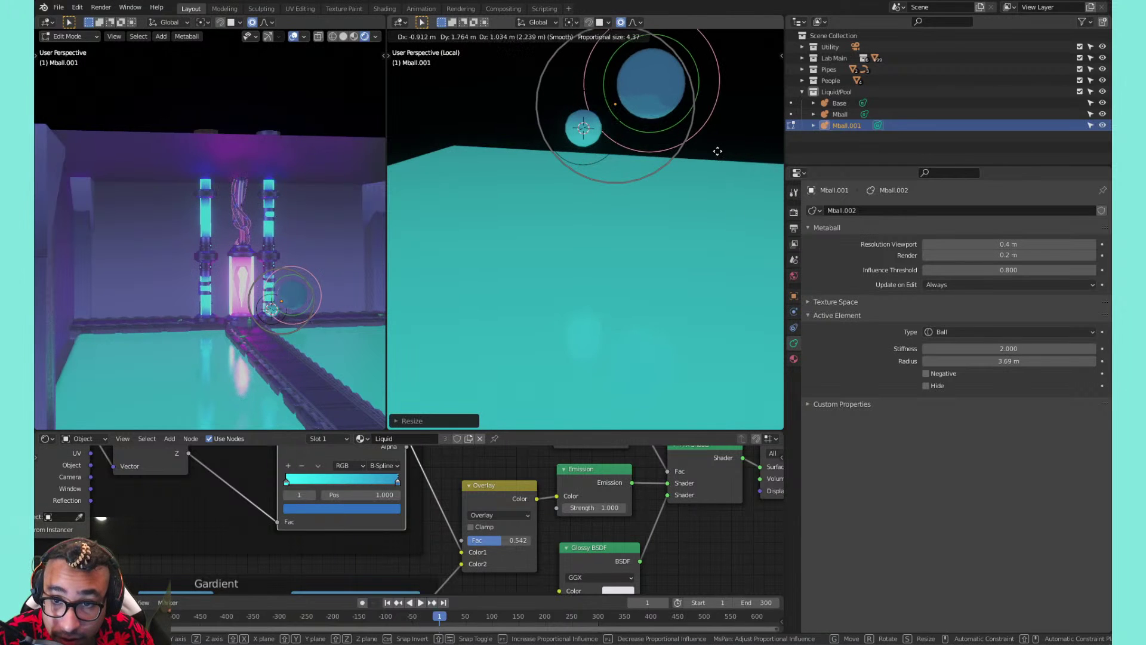
{"action": "left_click", "coordinate": [705, 156]}
{"action": "key", "text": "Tab"}
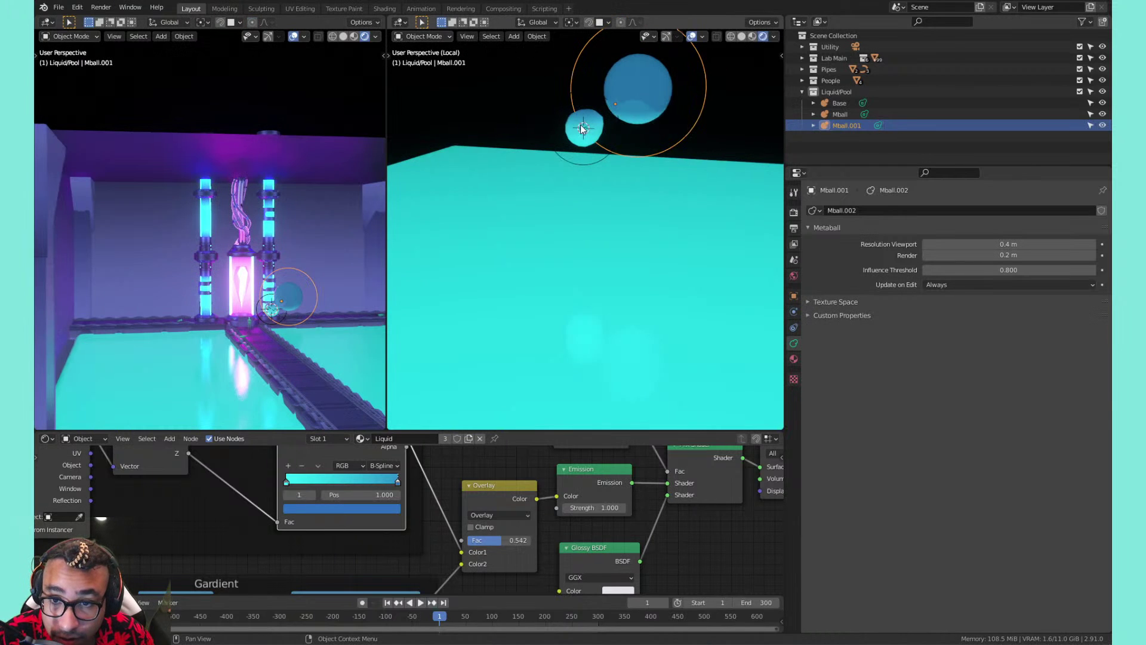
Enlarge the original Mball in Object Mode until it merges with the duplicate, and move it slightly down toward the pool
{"action": "left_click", "coordinate": [584, 125]}
{"action": "key", "text": "s"}
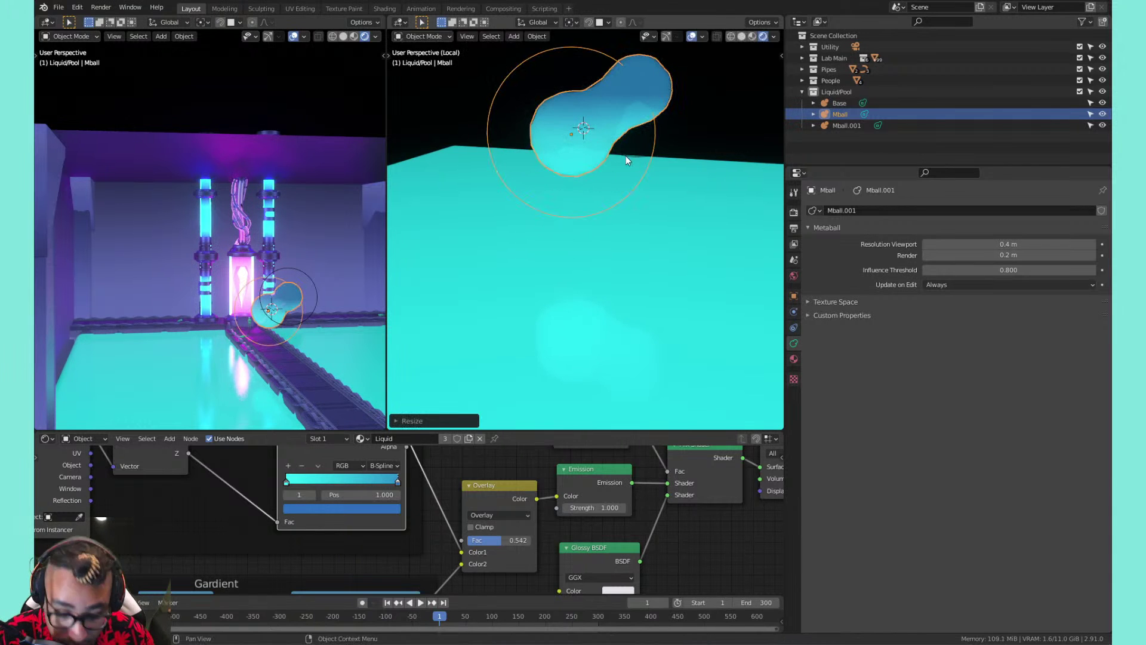
{"action": "left_click", "coordinate": [626, 155]}
{"action": "key", "text": "g"}
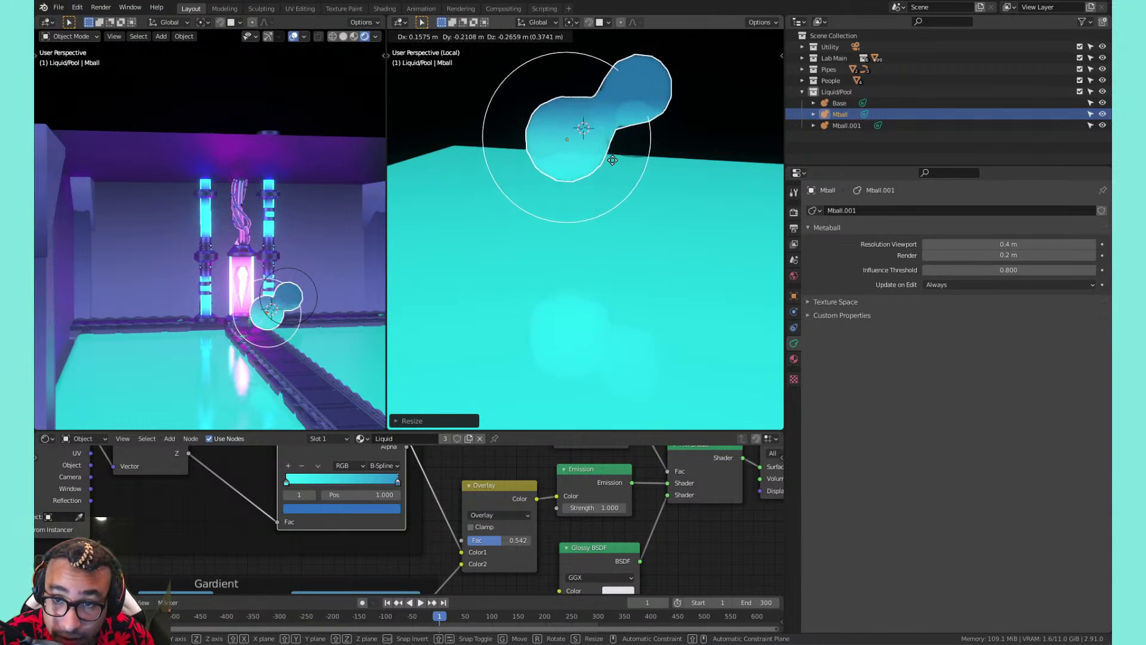
{"action": "left_click", "coordinate": [611, 162]}
Duplicate the enlarged Mball twice, placing one copy below it at the pool surface and the second beside that copy so they all merge
{"action": "key", "text": "Tab"}
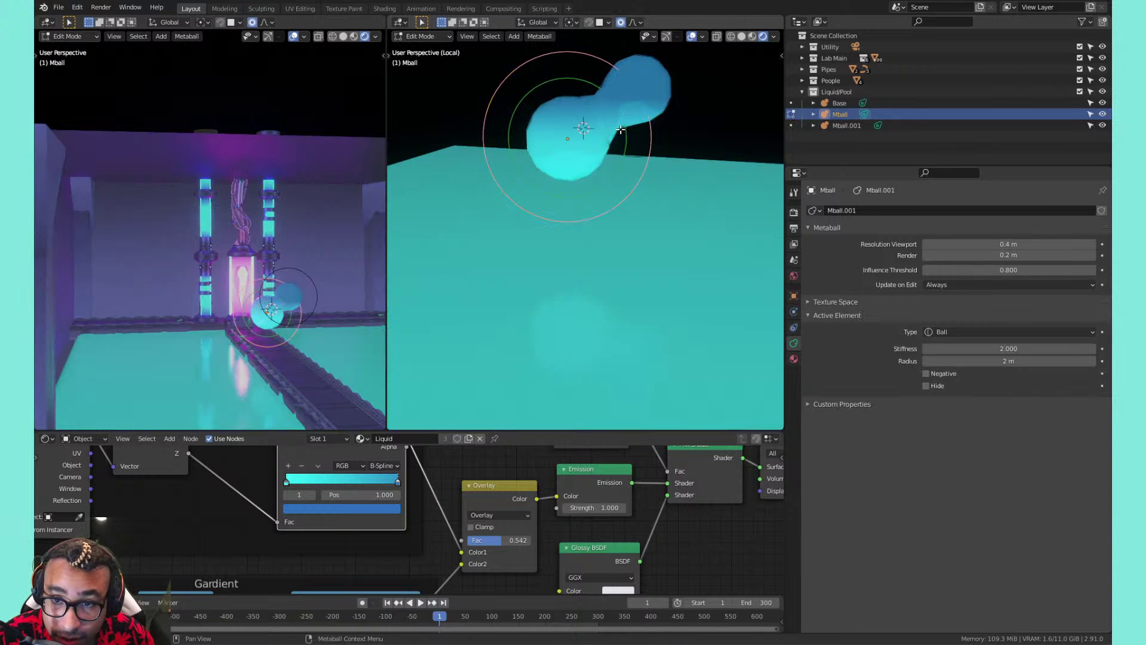
{"action": "key", "text": "Tab"}
{"action": "key", "text": "shift+d"}
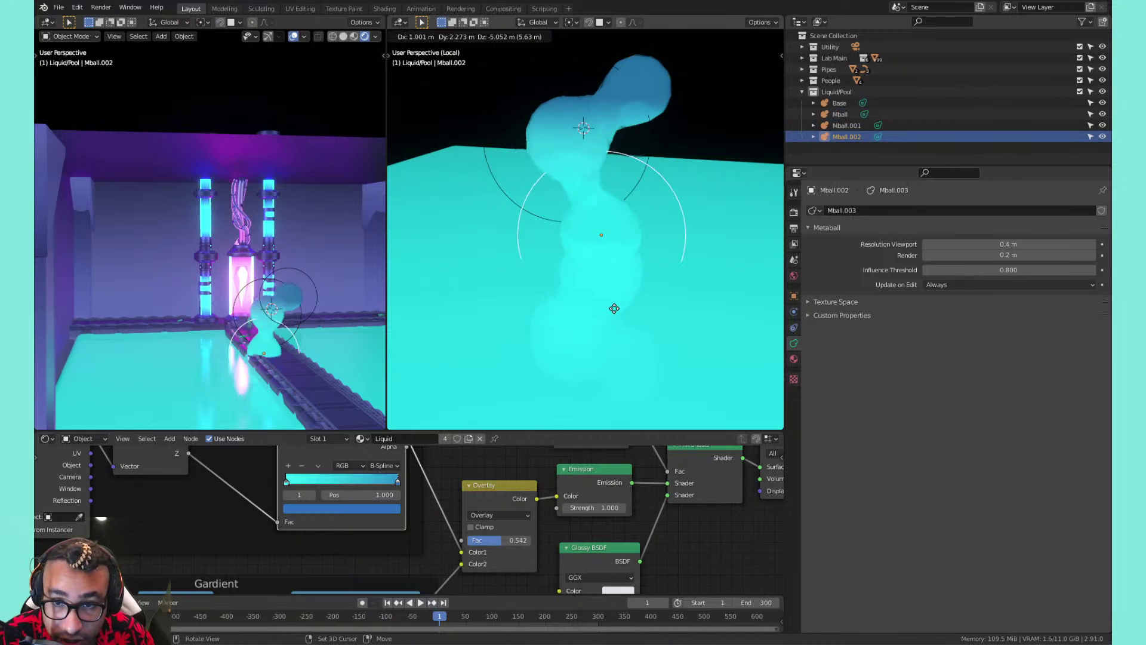
{"action": "left_click", "coordinate": [615, 305]}
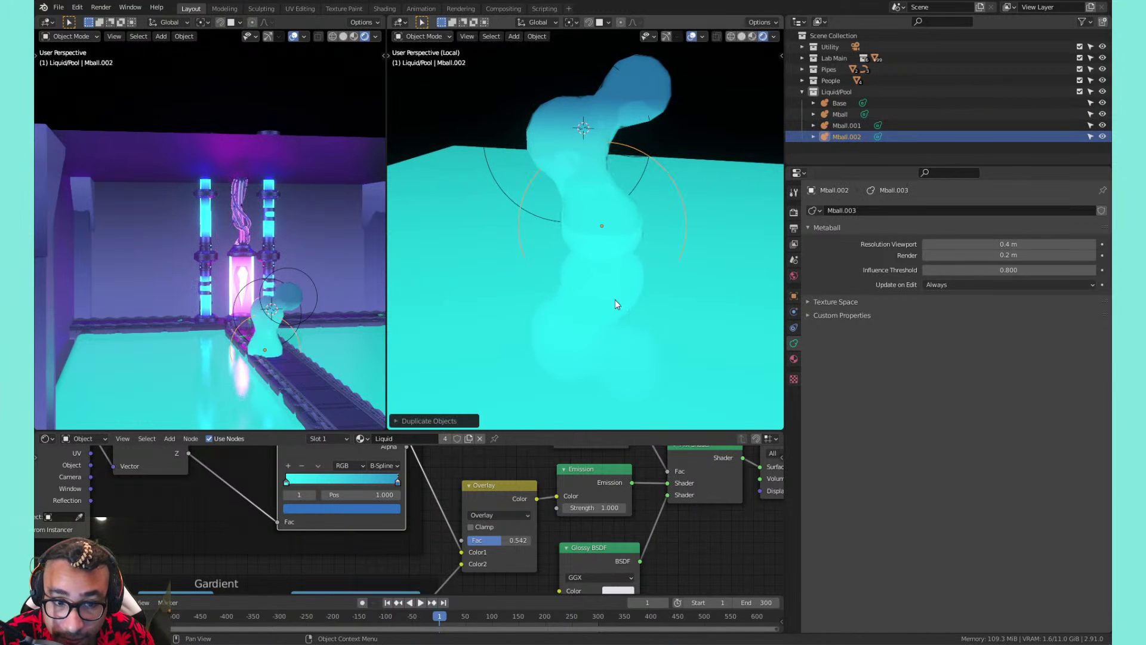
{"action": "key", "text": "shift+d"}
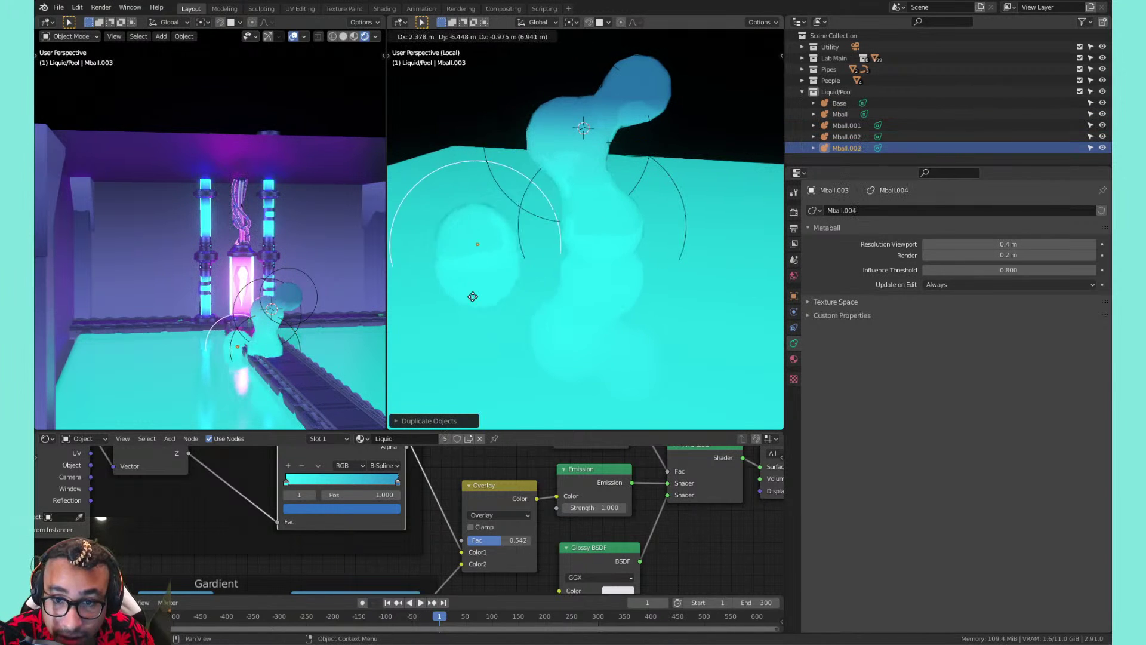
{"action": "left_click", "coordinate": [498, 297]}
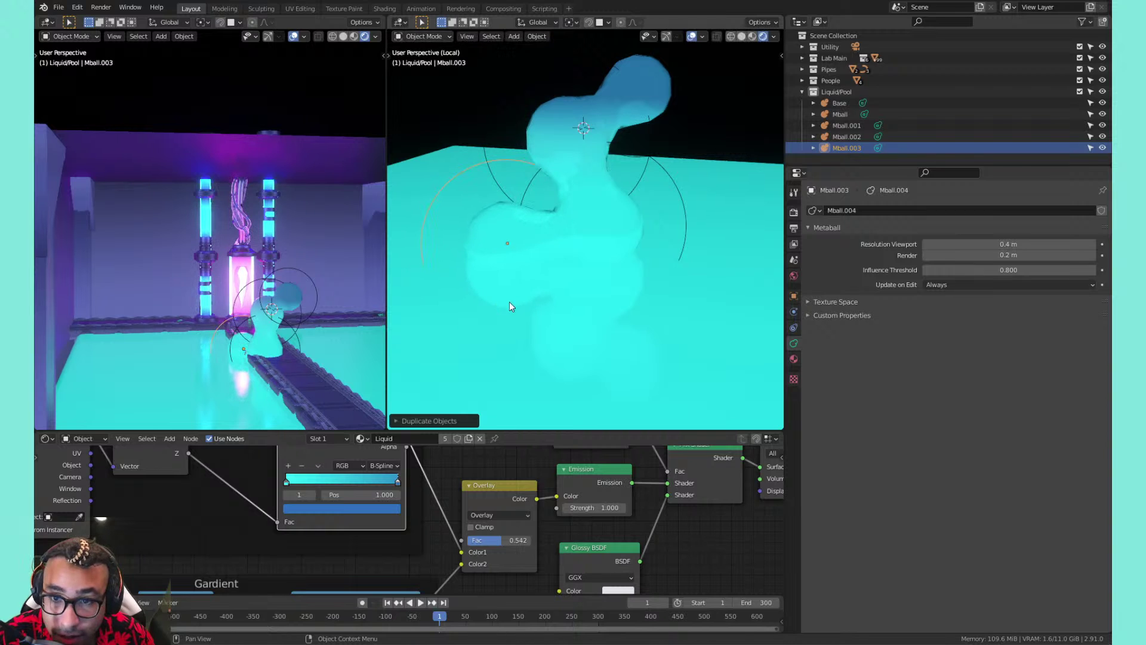
Try deleting the original Mball and undo the deletion
{"action": "left_click", "coordinate": [599, 144]}
{"action": "key", "text": "x"}
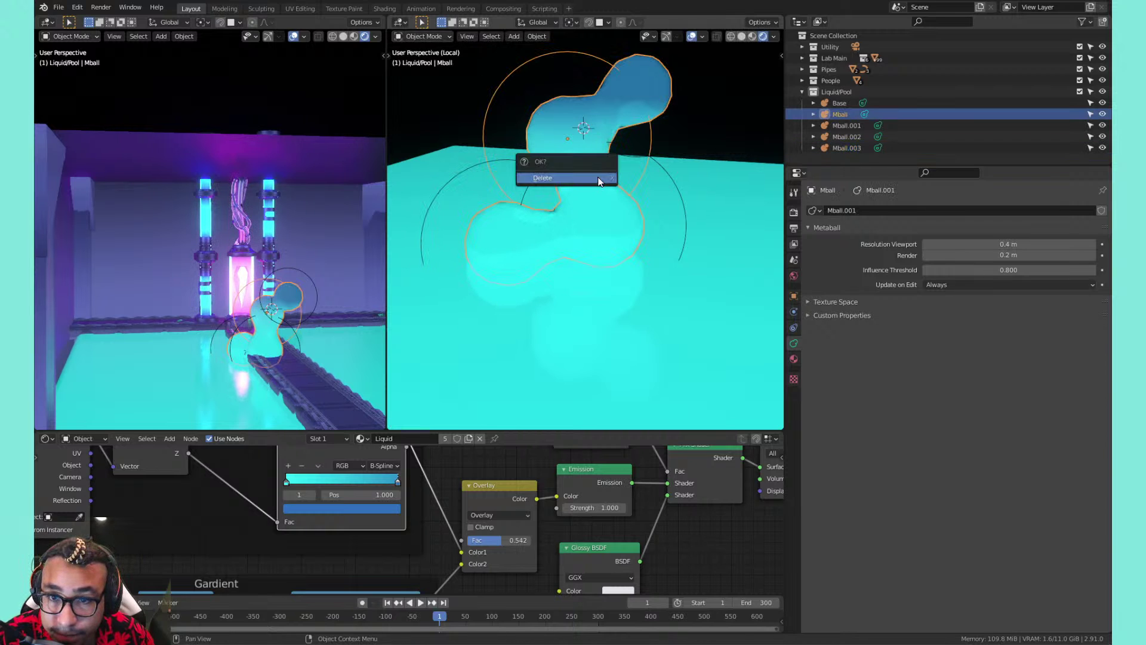
{"action": "left_click", "coordinate": [599, 178]}
{"action": "key", "text": "ctrl+z"}
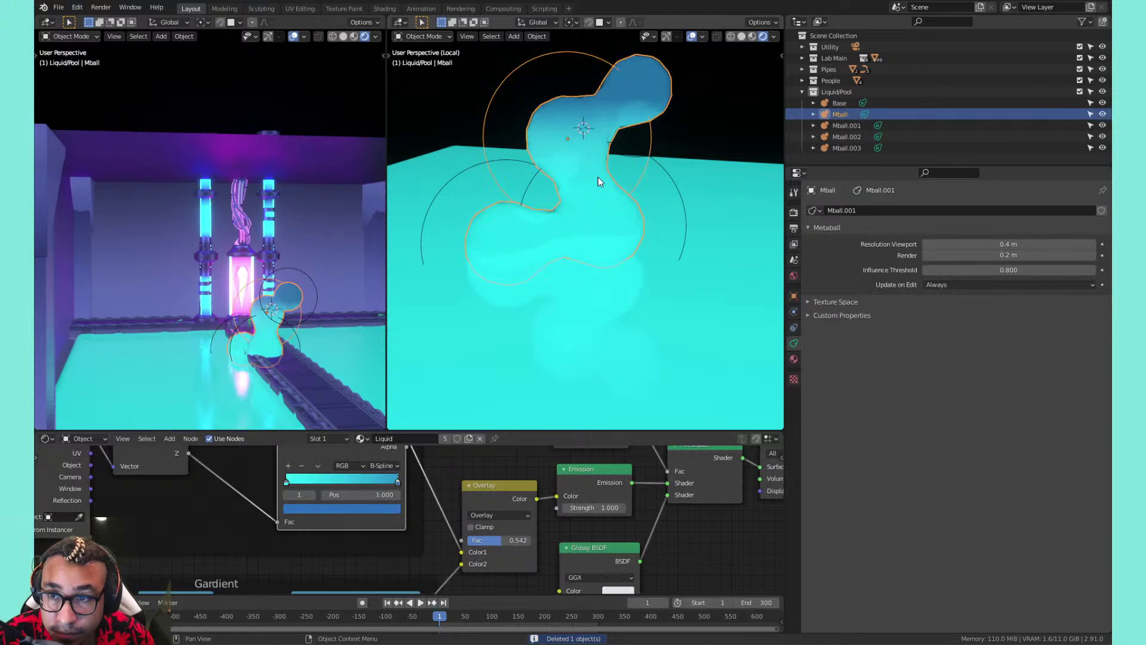
Delete the original Mball and its three remaining copies, Mball.001, Mball.002 and Mball.003
{"action": "left_click", "coordinate": [583, 124]}
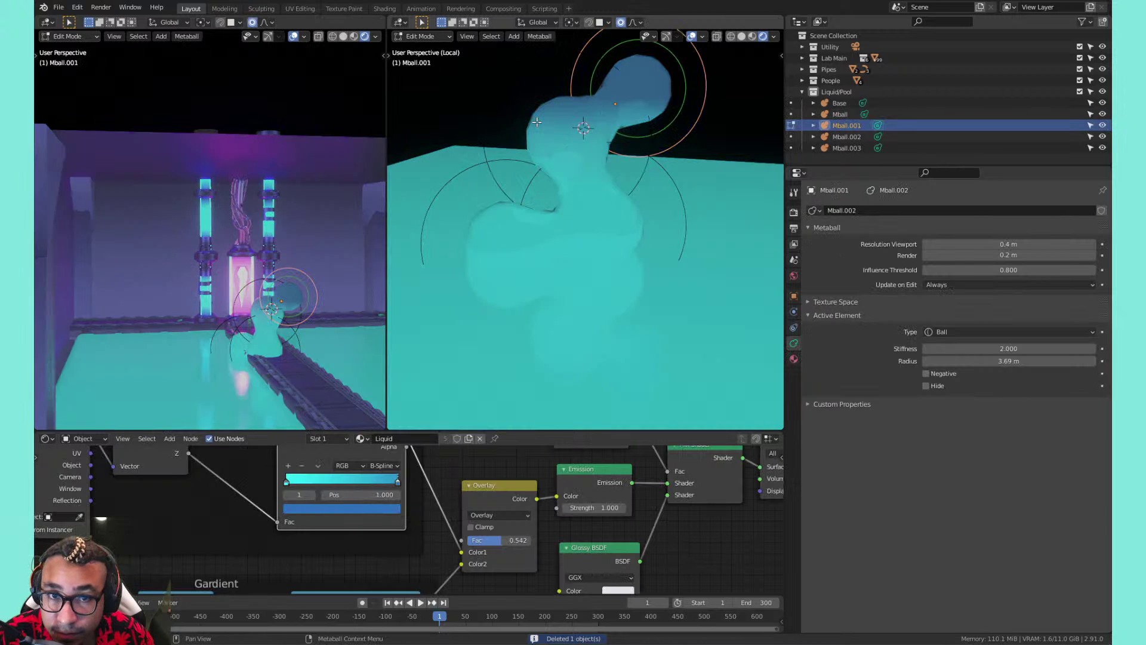
{"action": "left_click", "coordinate": [576, 108]}
{"action": "key", "text": "x"}
{"action": "left_click", "coordinate": [576, 109]}
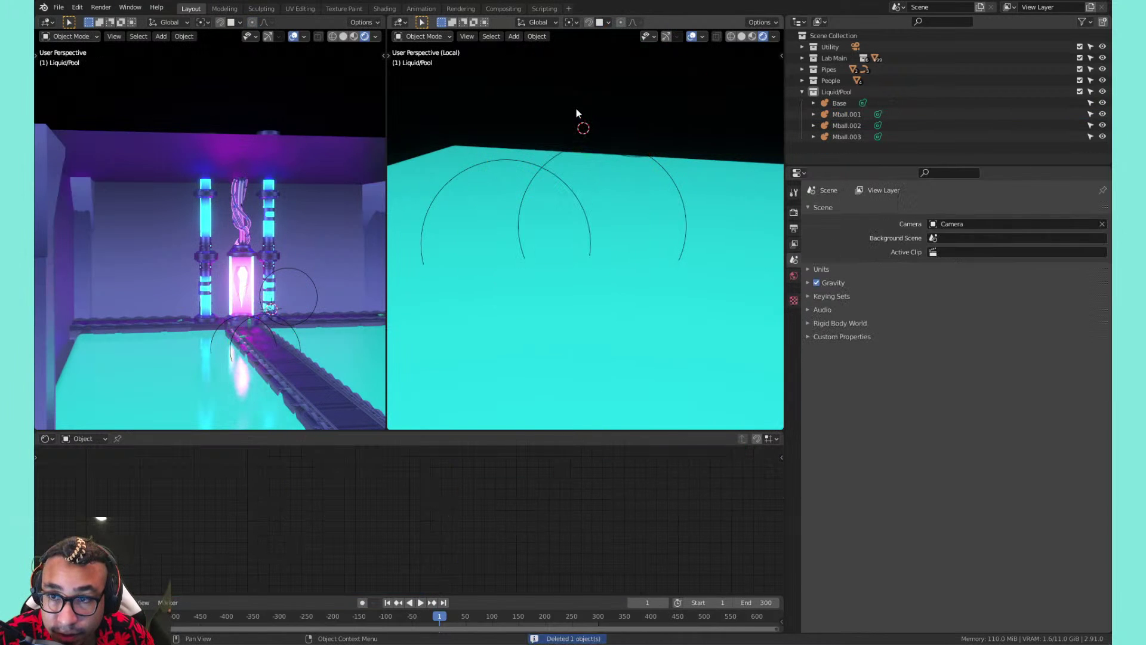
{"action": "left_click", "coordinate": [853, 113]}
{"action": "left_click", "coordinate": [845, 126], "text": "shift"}
{"action": "left_click", "coordinate": [843, 137], "text": "shift"}
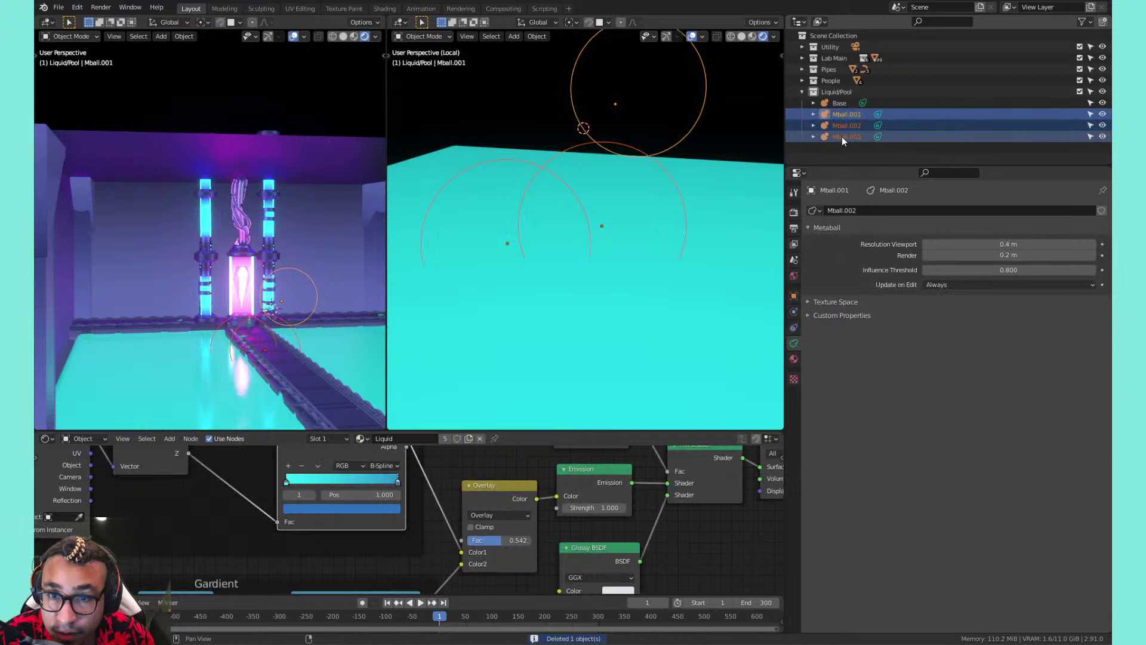
{"action": "key", "text": "x"}
{"action": "left_click", "coordinate": [598, 155]}
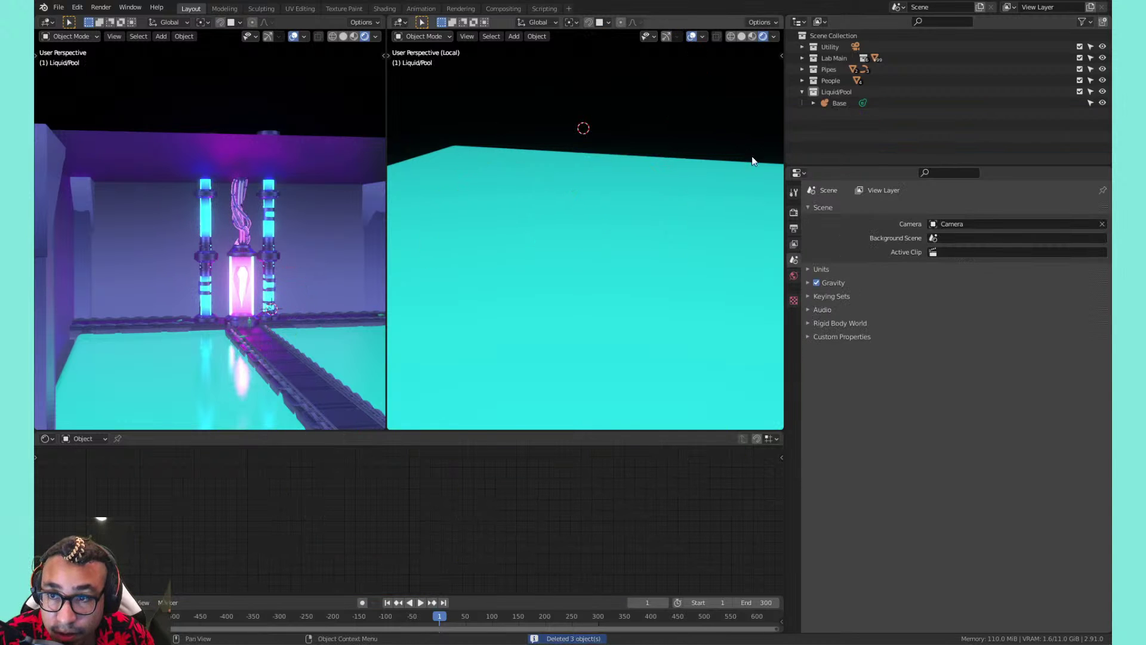
Try duplicating the Base metaball, cancel the copy's move, and delete the copy
{"action": "left_click", "coordinate": [674, 230]}
{"action": "key", "text": "shift+d"}
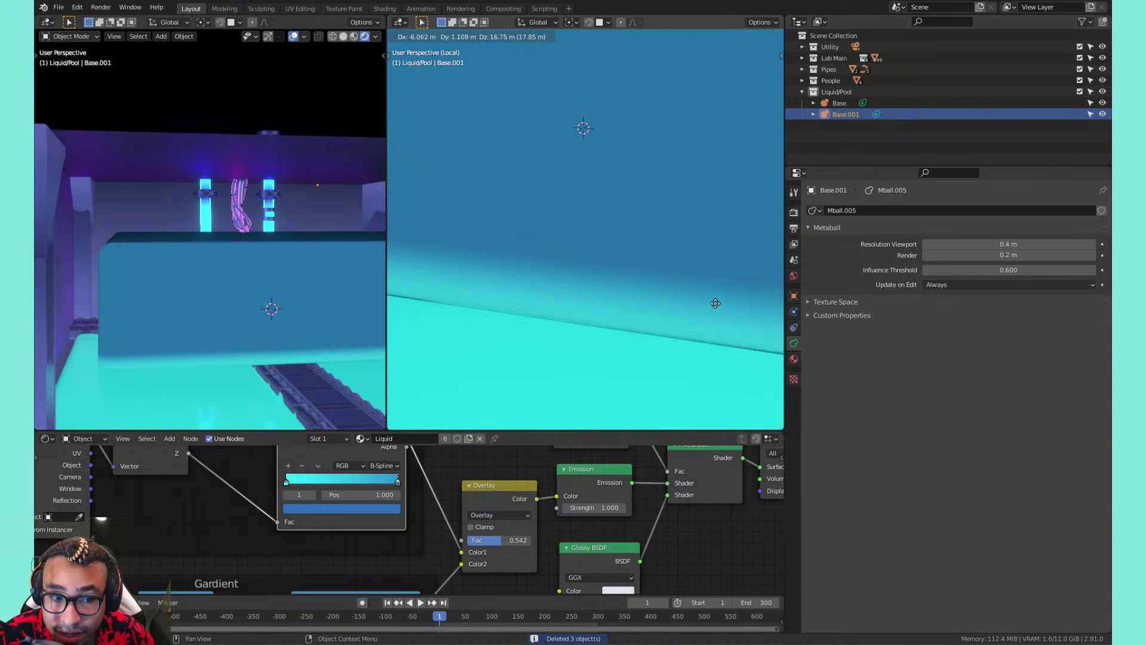
{"action": "right_click", "coordinate": [698, 315]}
{"action": "key", "text": "x"}
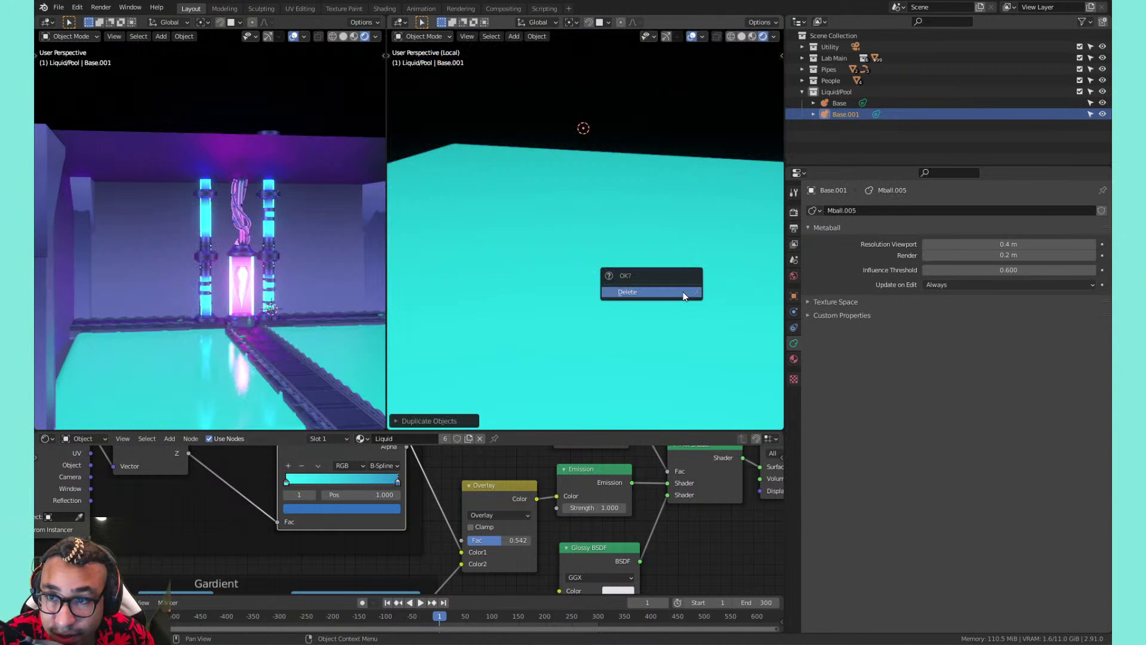
{"action": "left_click", "coordinate": [687, 294]}
Try deleting the Base metaball and undo the deletion
{"action": "scroll", "coordinate": [676, 248], "scroll_direction": "down", "scroll_amount": 5}
{"action": "scroll", "coordinate": [677, 247], "scroll_direction": "up", "scroll_amount": 4}
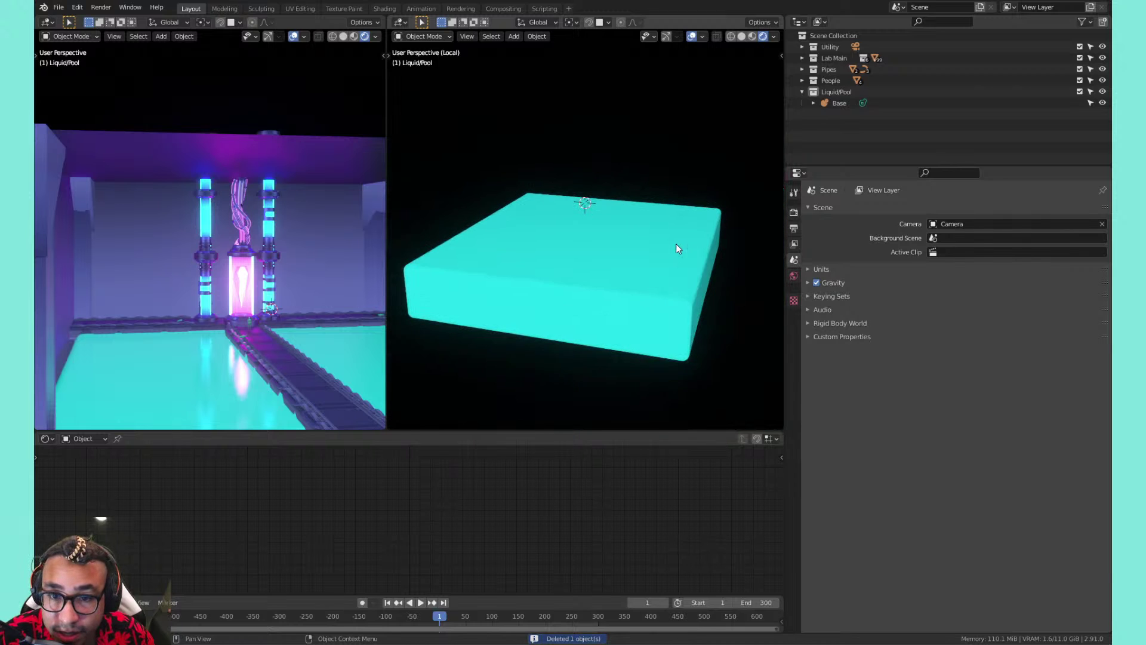
{"action": "left_click", "coordinate": [591, 244]}
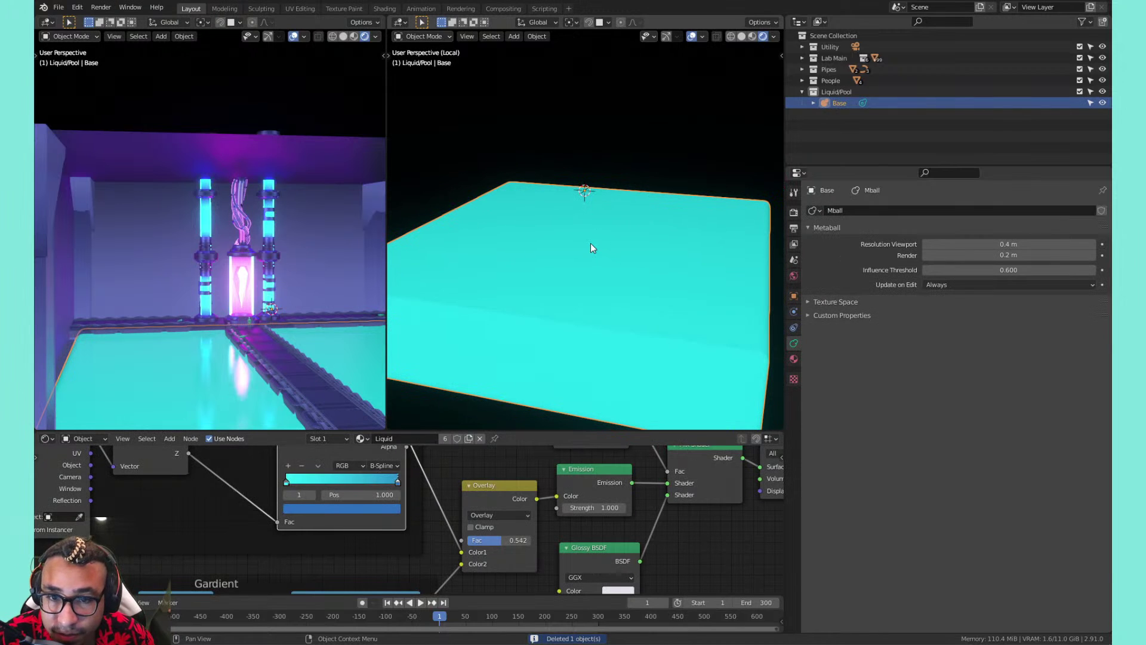
{"action": "key", "text": "x"}
{"action": "left_click", "coordinate": [590, 242]}
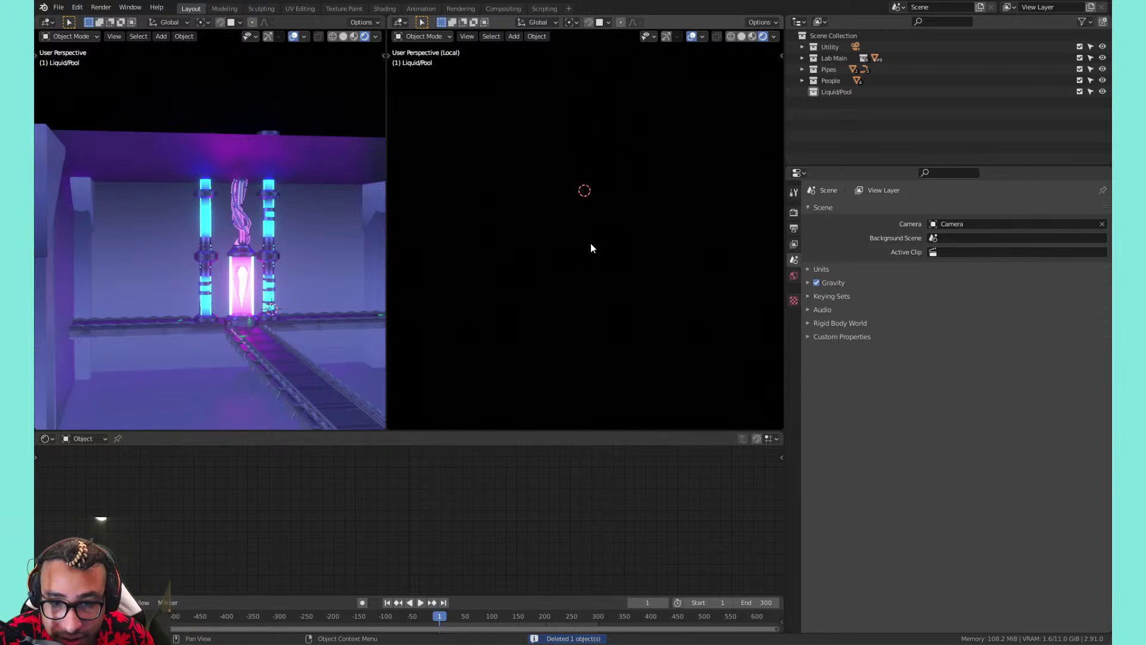
{"action": "key", "text": "ctrl+z"}
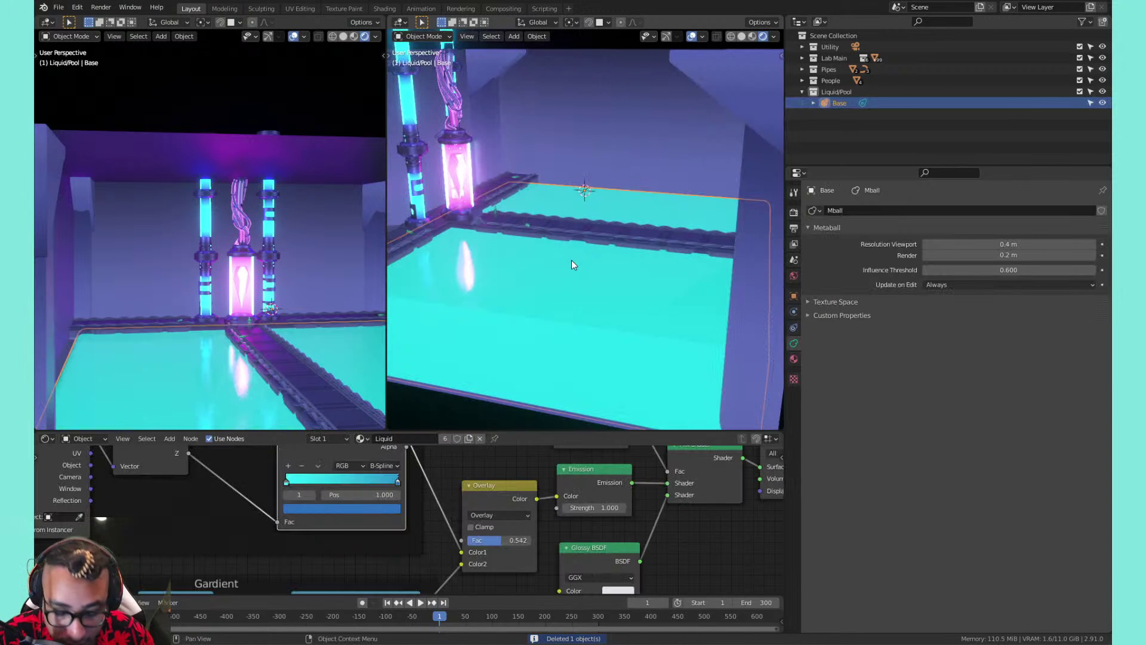
Hide the Base metaball and add a Cube metaball at the 3D cursor
{"action": "key", "text": "h"}
{"action": "middle_click_drag", "start_coordinate": [585, 234], "coordinate": [604, 196]}
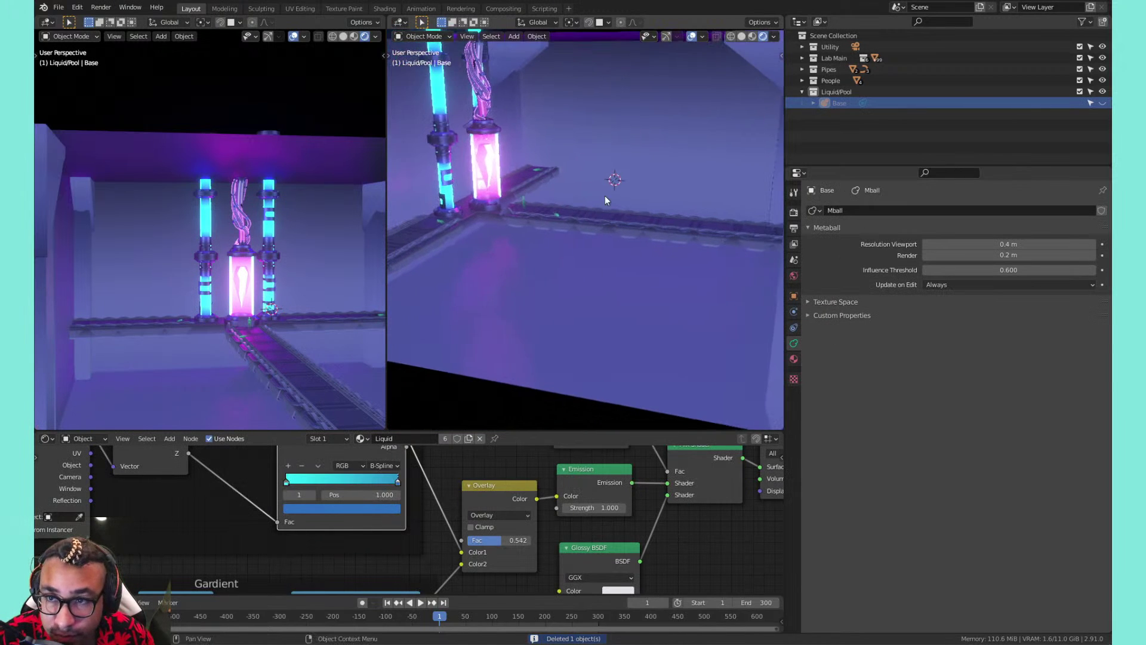
{"action": "key", "text": "shift+a"}
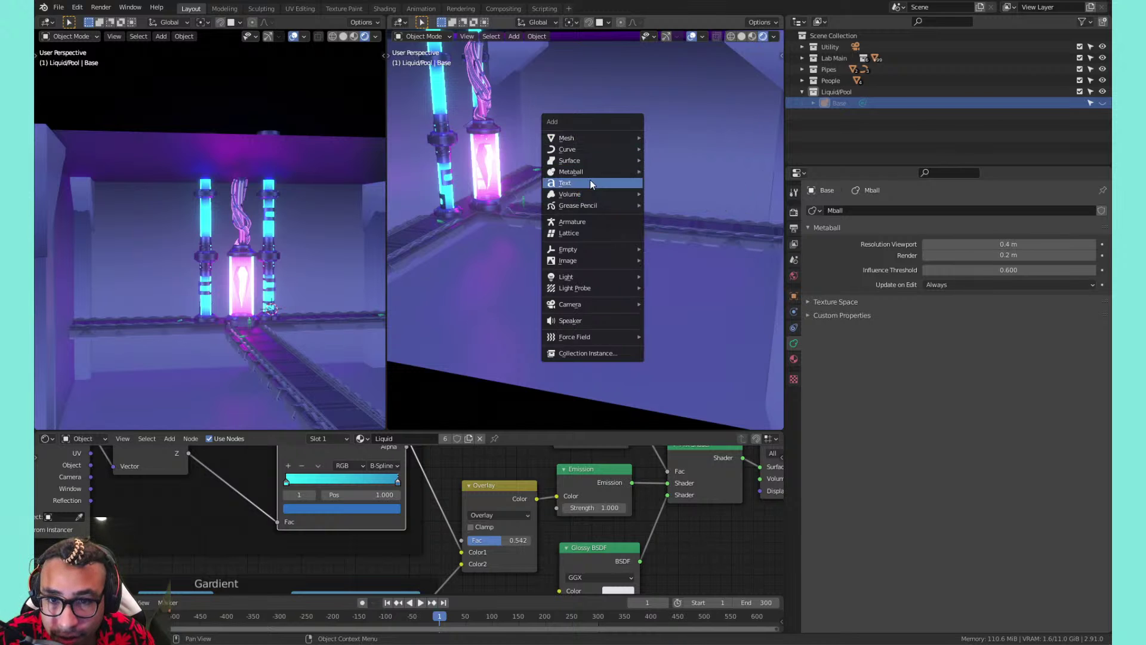
{"action": "mouse_move", "coordinate": [599, 172]}
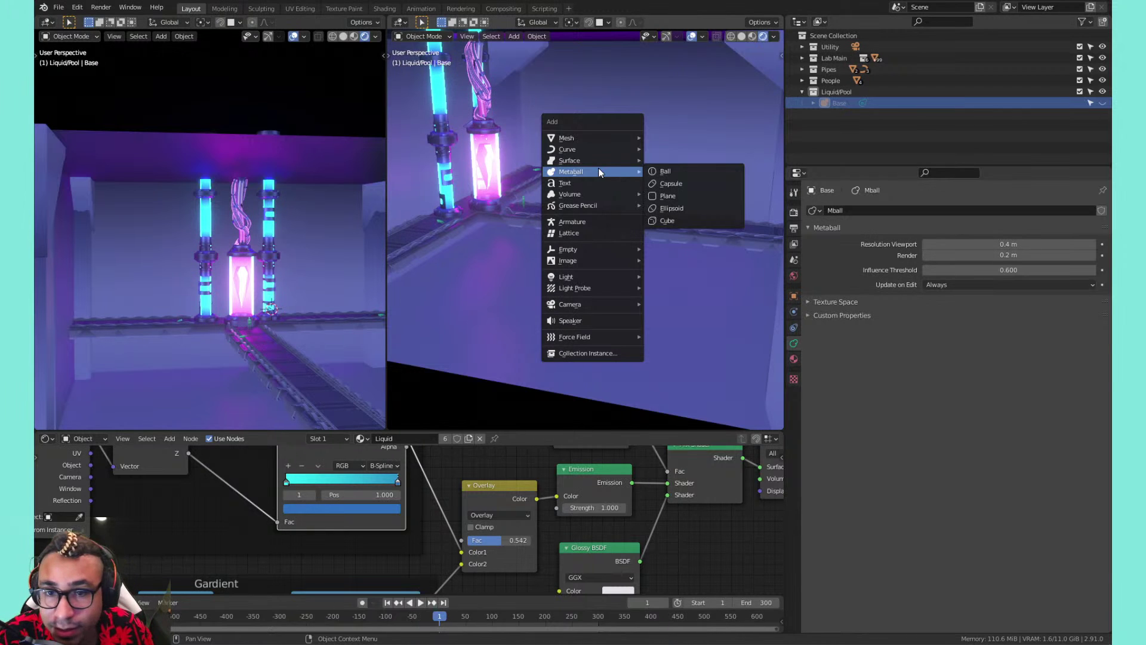
{"action": "mouse_move", "coordinate": [636, 210]}
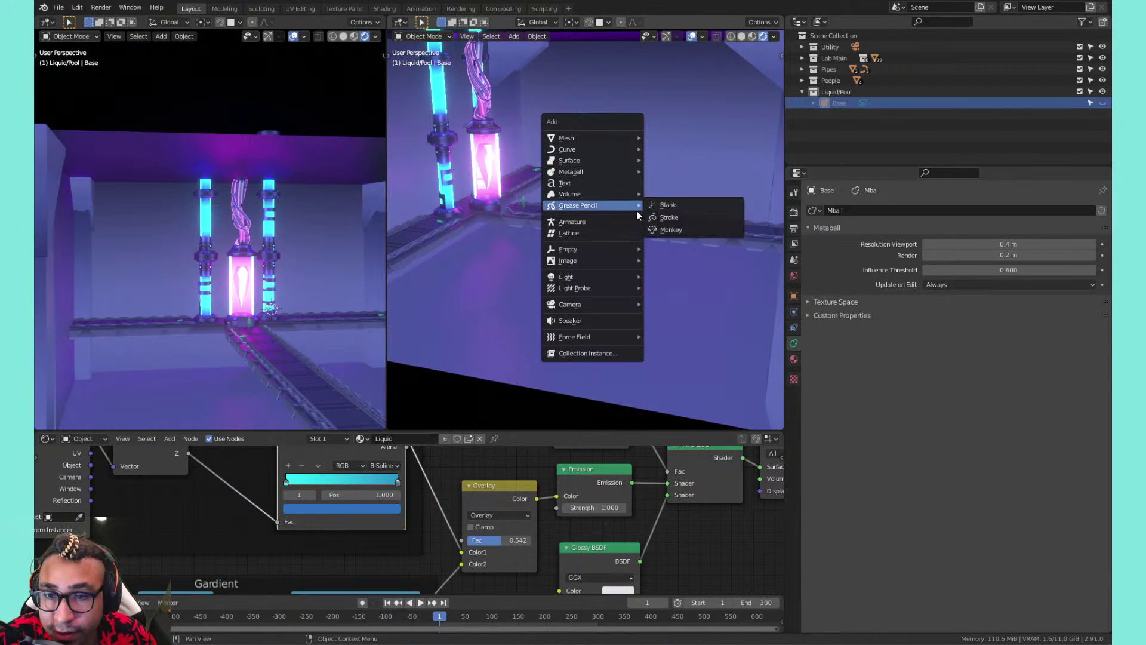
{"action": "mouse_move", "coordinate": [614, 195]}
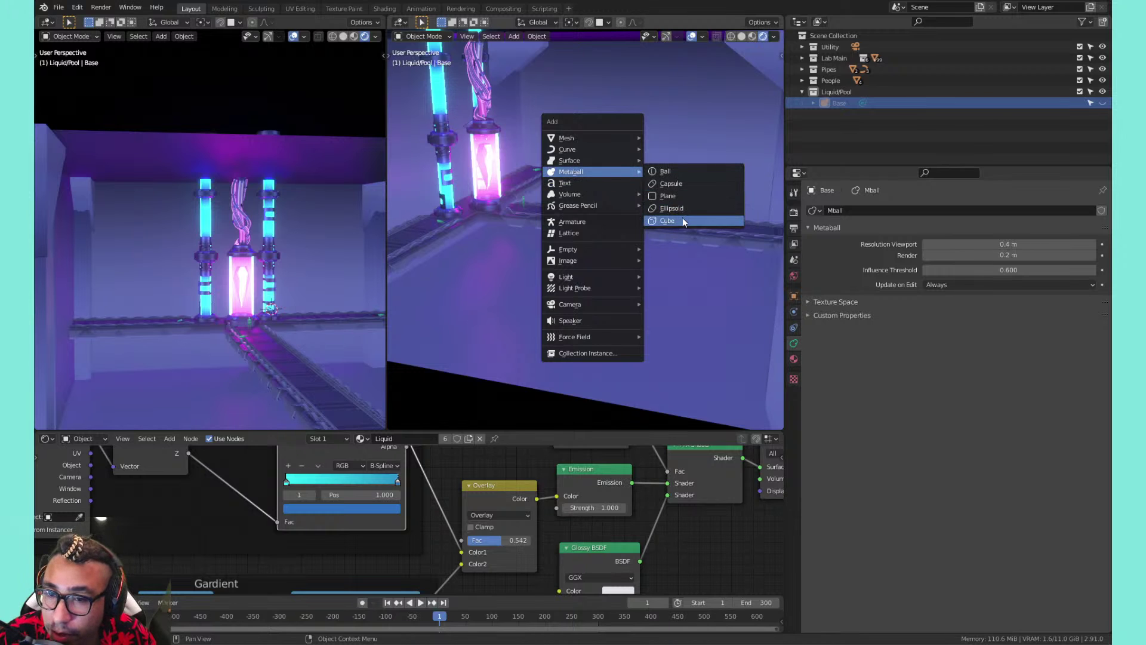
{"action": "left_click", "coordinate": [683, 218]}
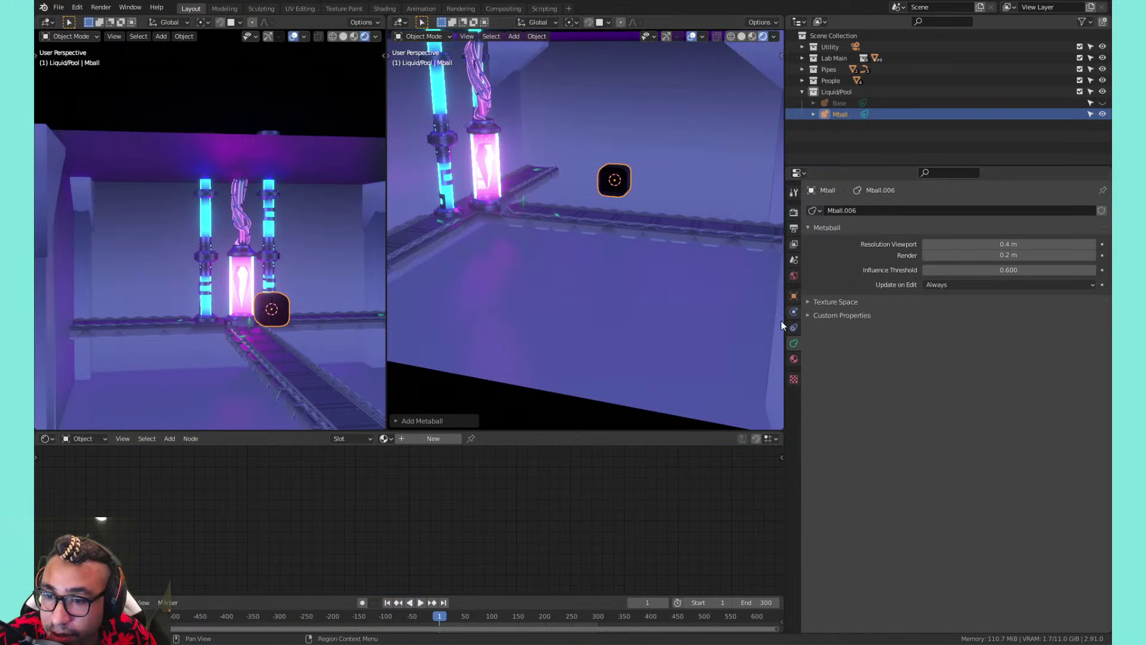
Assign the existing Liquid material to the new cube metaball
{"action": "left_click", "coordinate": [793, 359]}
{"action": "left_click", "coordinate": [816, 258]}
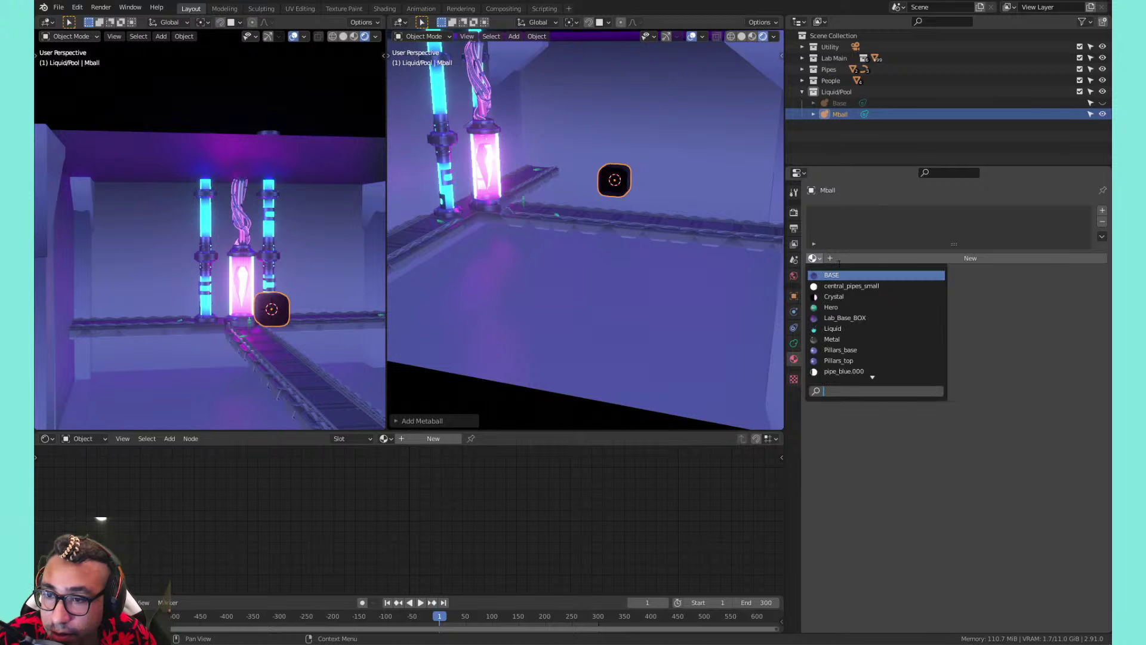
{"action": "left_click", "coordinate": [859, 329]}
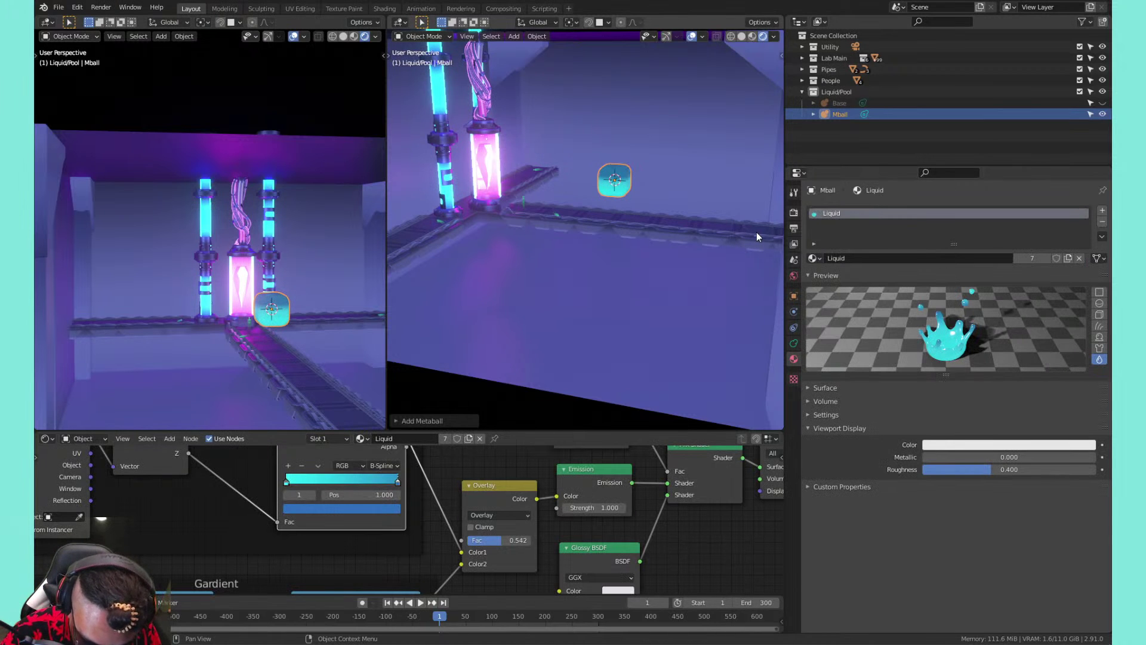
{"action": "scroll", "coordinate": [648, 168], "scroll_direction": "up", "scroll_amount": 4}
{"action": "middle_click_drag", "start_coordinate": [678, 156], "coordinate": [619, 199], "text": "shift"}
{"action": "right_click", "coordinate": [607, 174]}
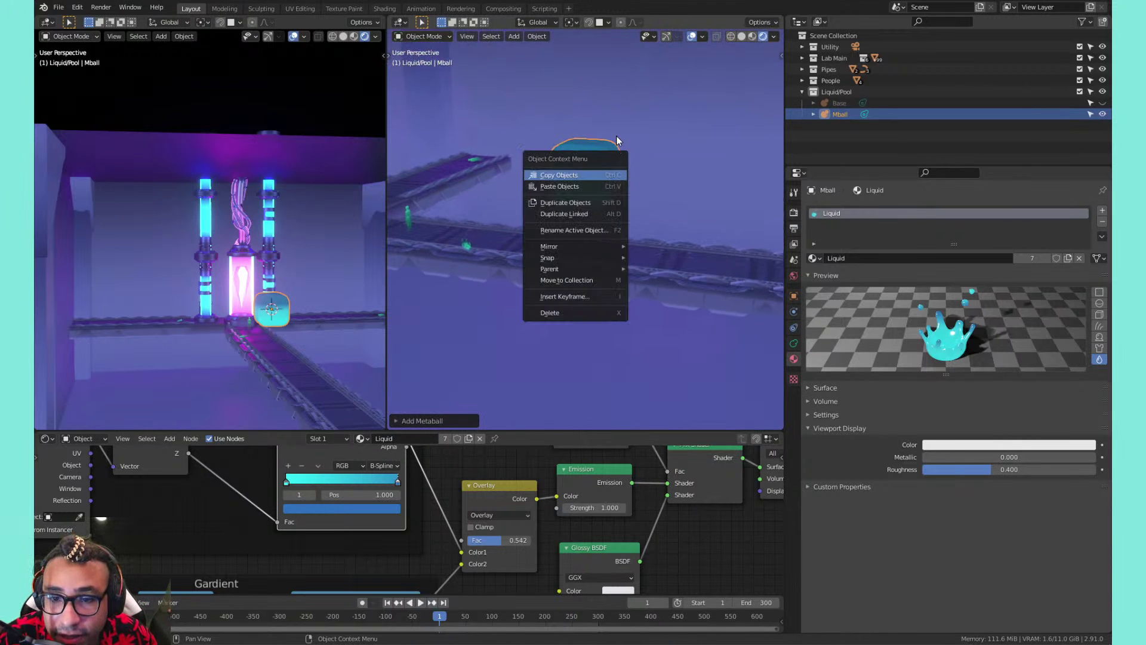
{"action": "key", "text": "Escape"}
{"action": "key", "text": "Tab"}
{"action": "right_click", "coordinate": [604, 154]}
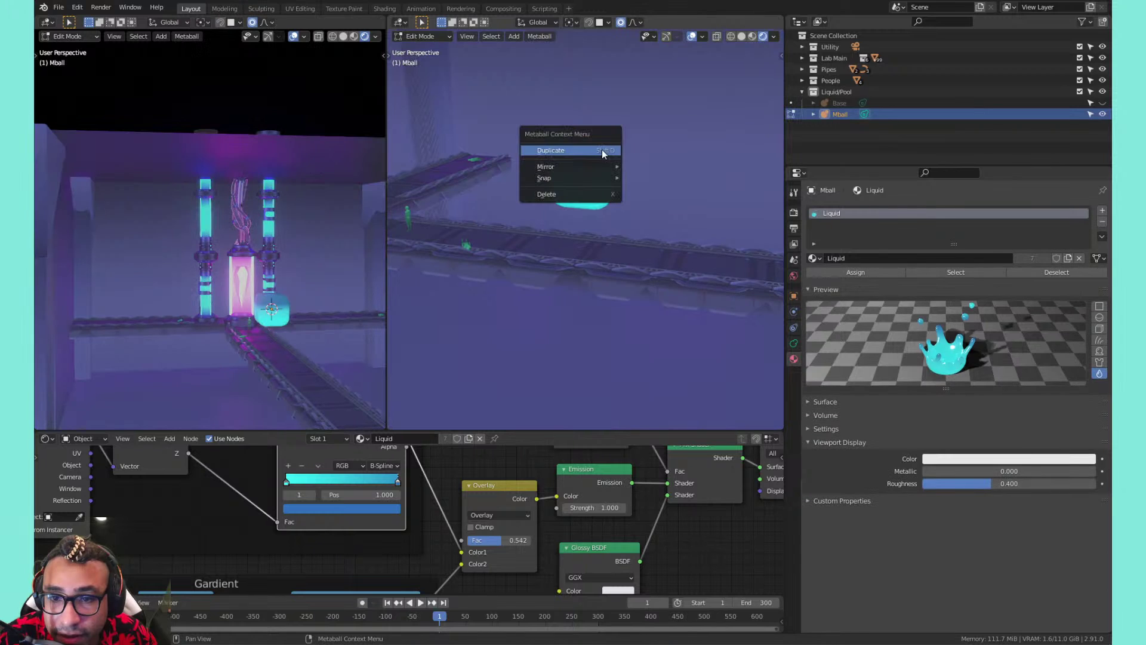
{"action": "key", "text": "Escape"}
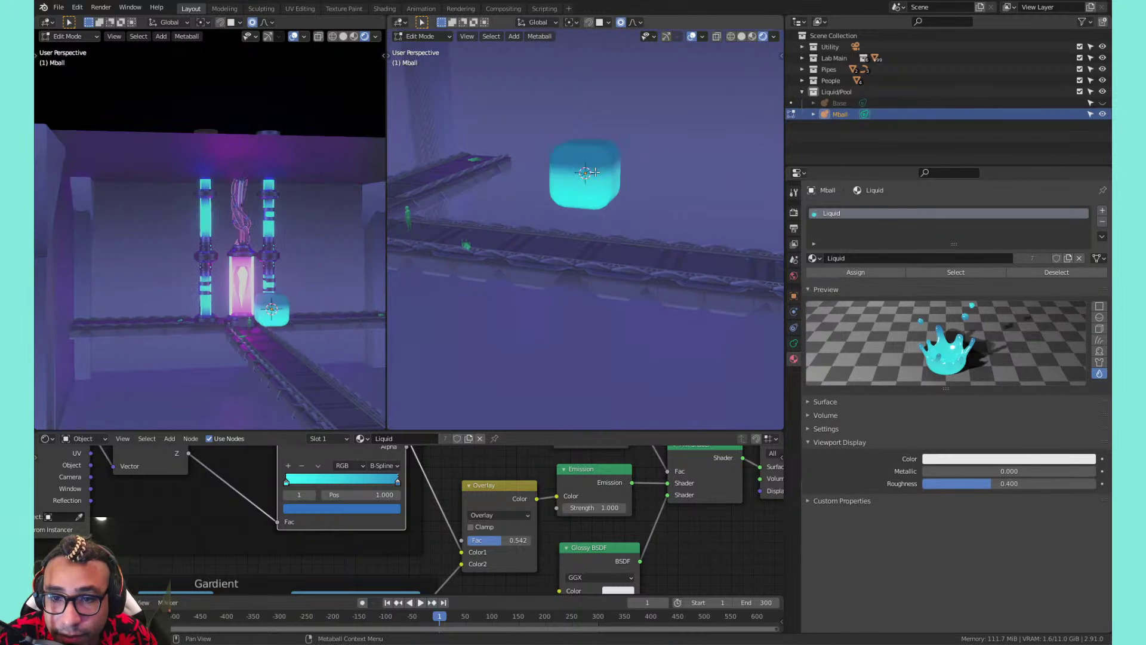
{"action": "key", "text": "Tab"}
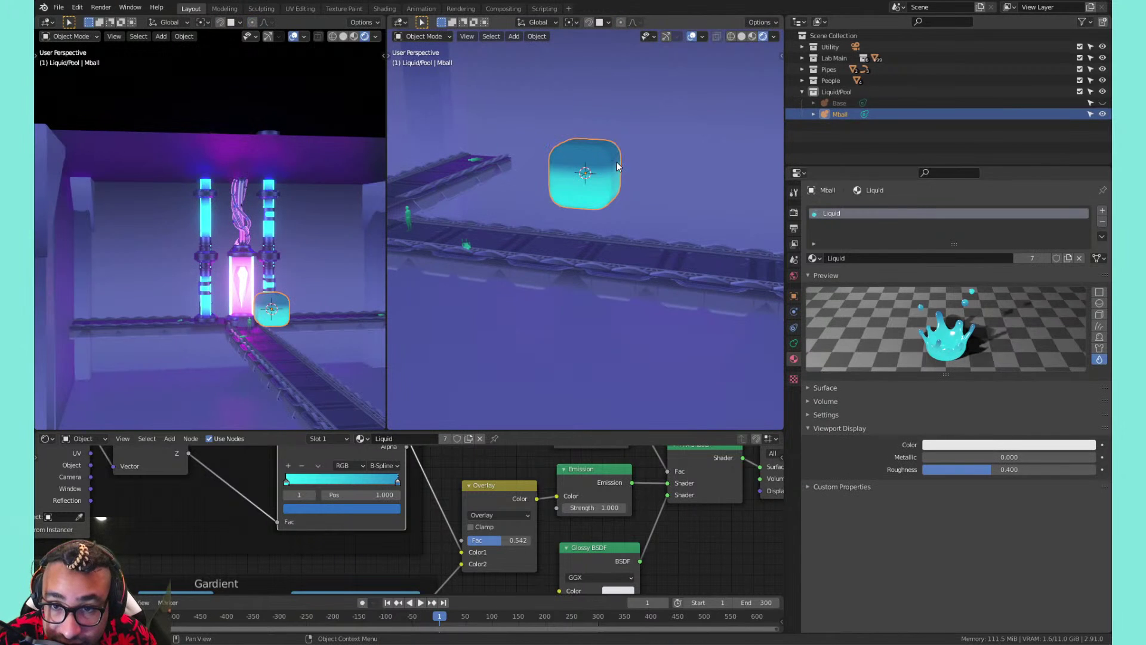
Duplicate the cube metaball and place the copy diagonally above it so the two start to merge
{"action": "key", "text": "shift+d"}
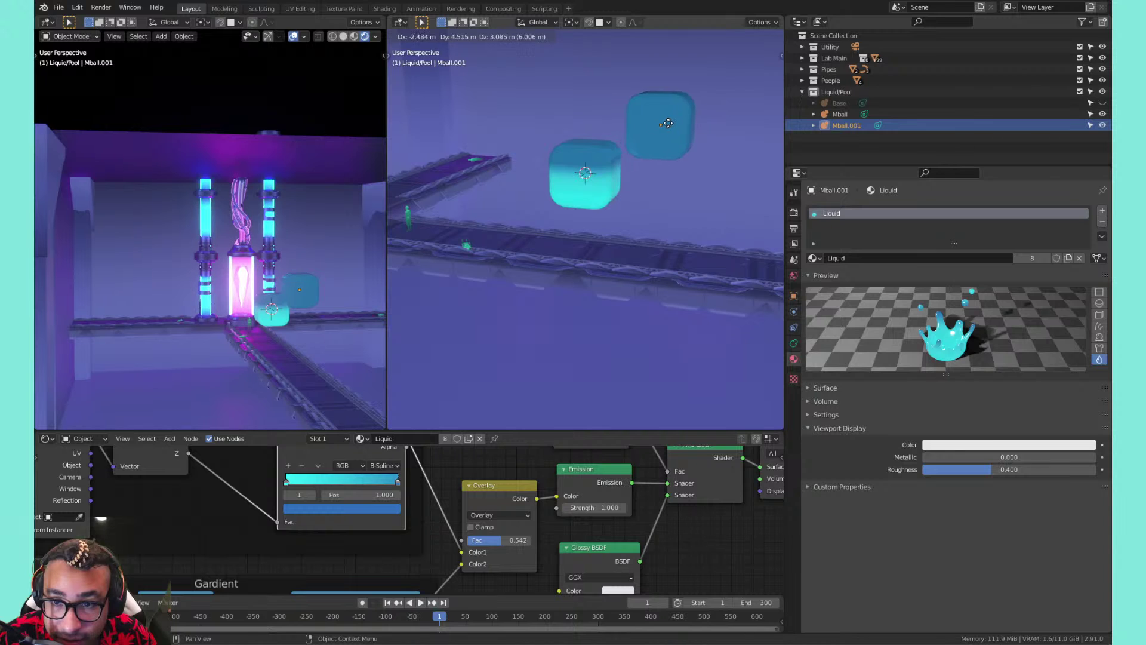
{"action": "left_click", "coordinate": [665, 125]}
Try an Influence Threshold of 2.3 on the metaball copy, move it closer to the original, and set its threshold to 1.3
{"action": "left_click", "coordinate": [794, 344]}
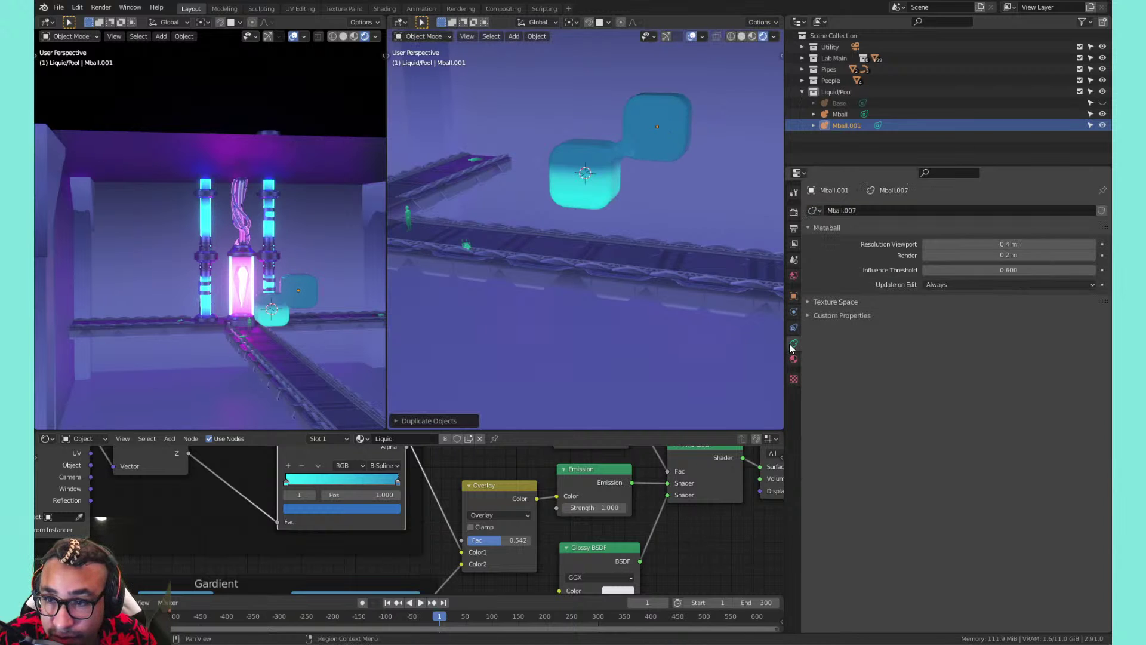
{"action": "left_click_drag", "start_coordinate": [950, 269], "coordinate": [1039, 270]}
{"action": "key", "text": "g"}
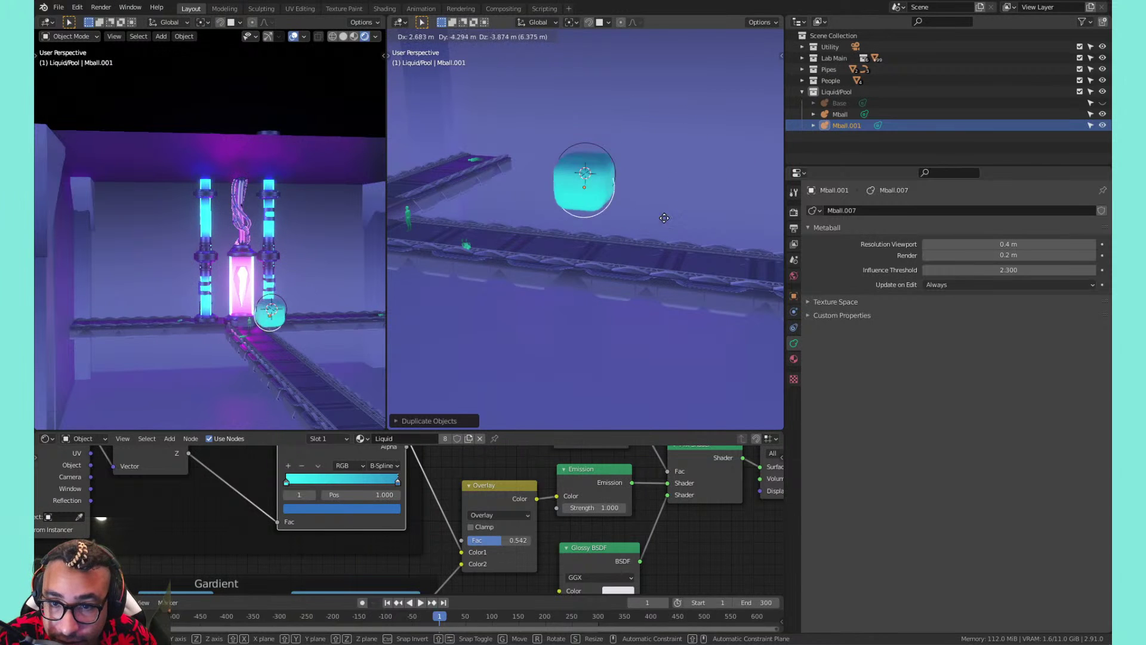
{"action": "left_click", "coordinate": [709, 183]}
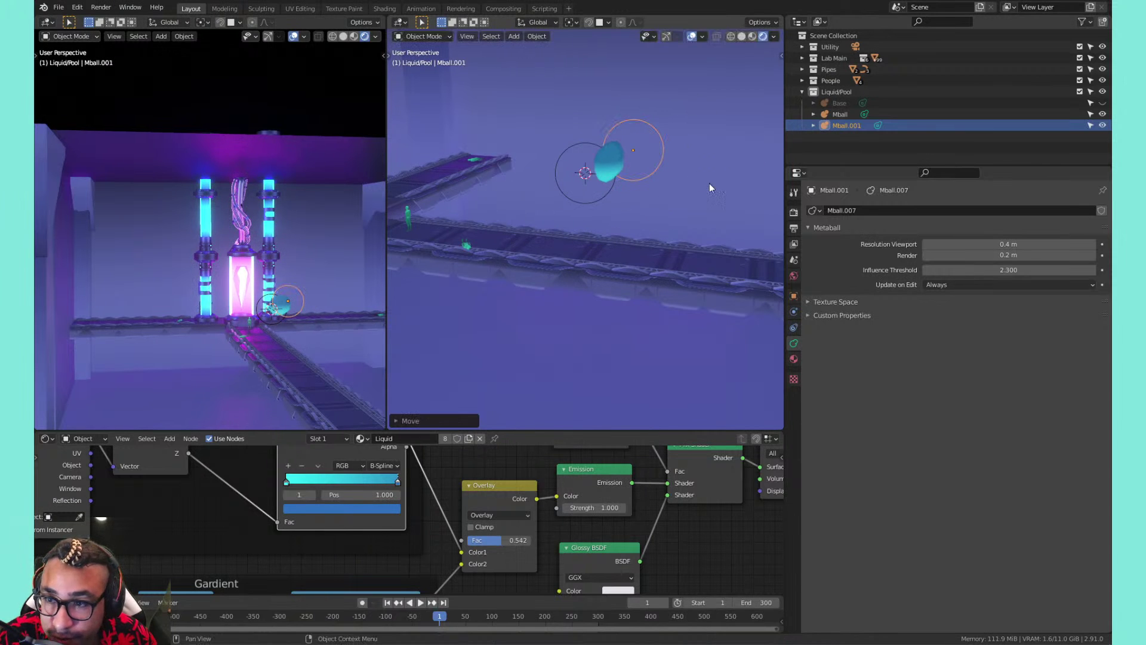
{"action": "mouse_move", "coordinate": [991, 270]}
{"action": "left_mouse_down"}
{"action": "mouse_move", "coordinate": [938, 270]}
{"action": "mouse_move", "coordinate": [985, 269]}
{"action": "left_mouse_up"}
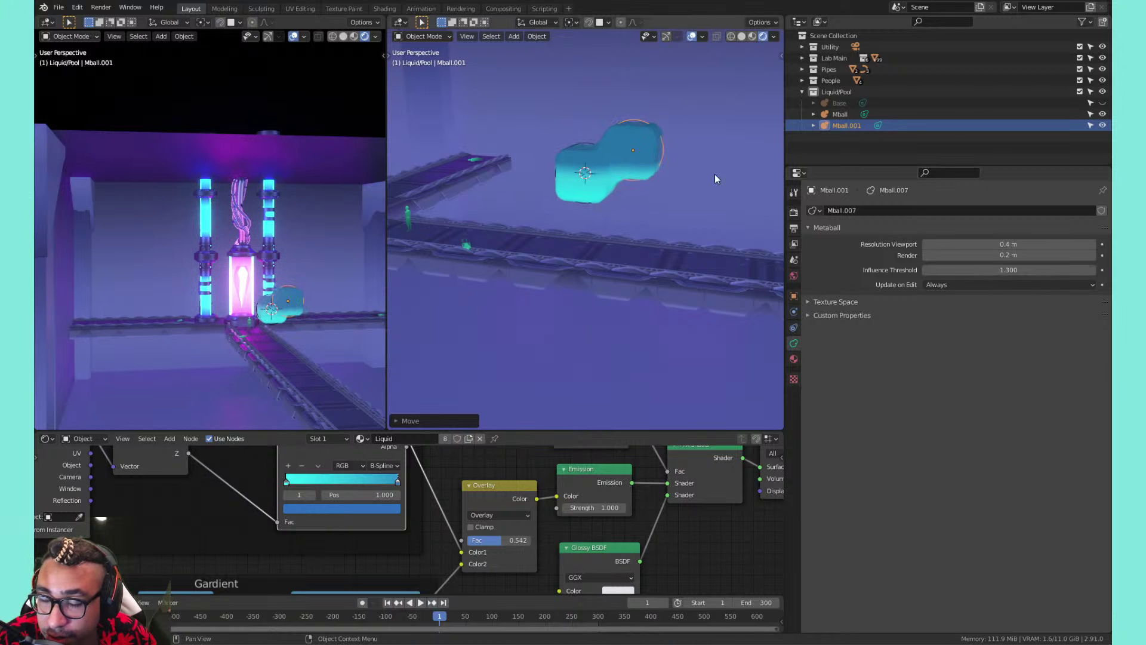
Try scaling the upper cube metaball and delete both cube metaballs from the scene
{"action": "key", "text": "s"}
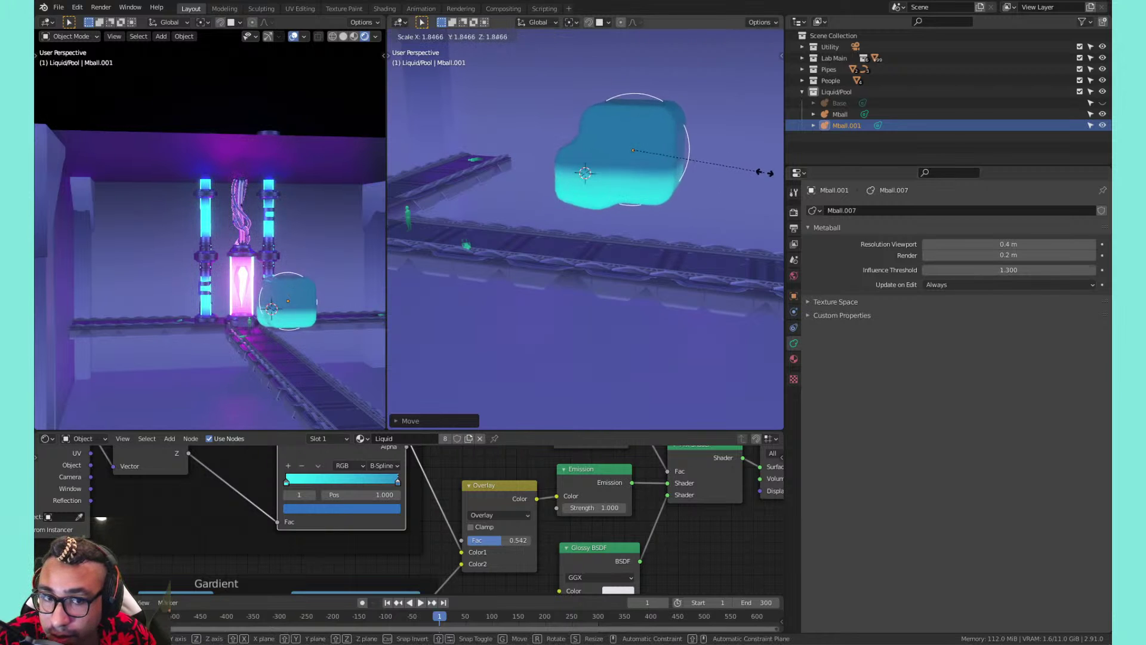
{"action": "left_click", "coordinate": [695, 174]}
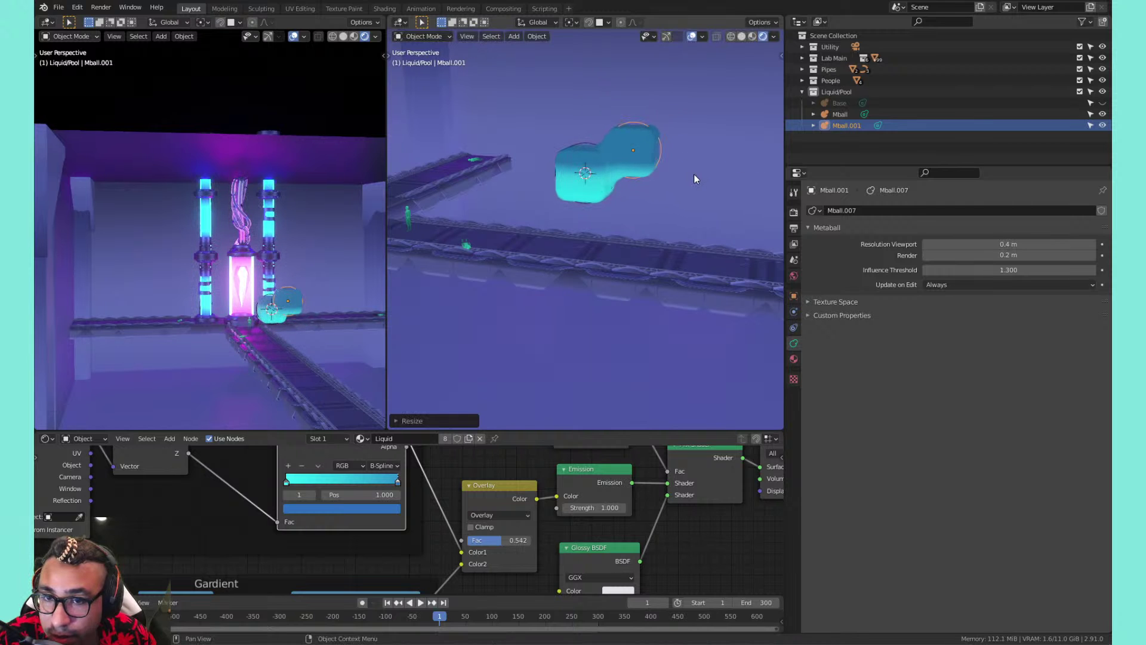
{"action": "key", "text": "x"}
{"action": "left_click", "coordinate": [650, 156]}
{"action": "left_click", "coordinate": [600, 164]}
{"action": "key", "text": "x"}
{"action": "left_click", "coordinate": [601, 164]}
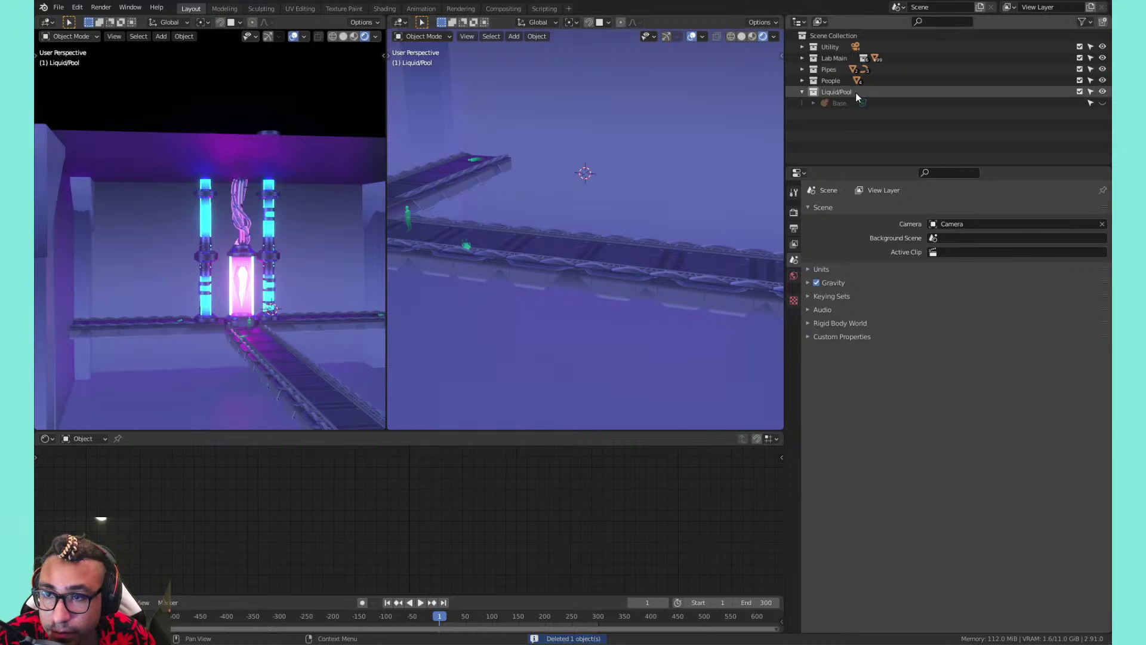
Show the Base metaball to examine the full pool surface, and hide it again
{"action": "left_click", "coordinate": [839, 104]}
{"action": "left_click", "coordinate": [1103, 103]}
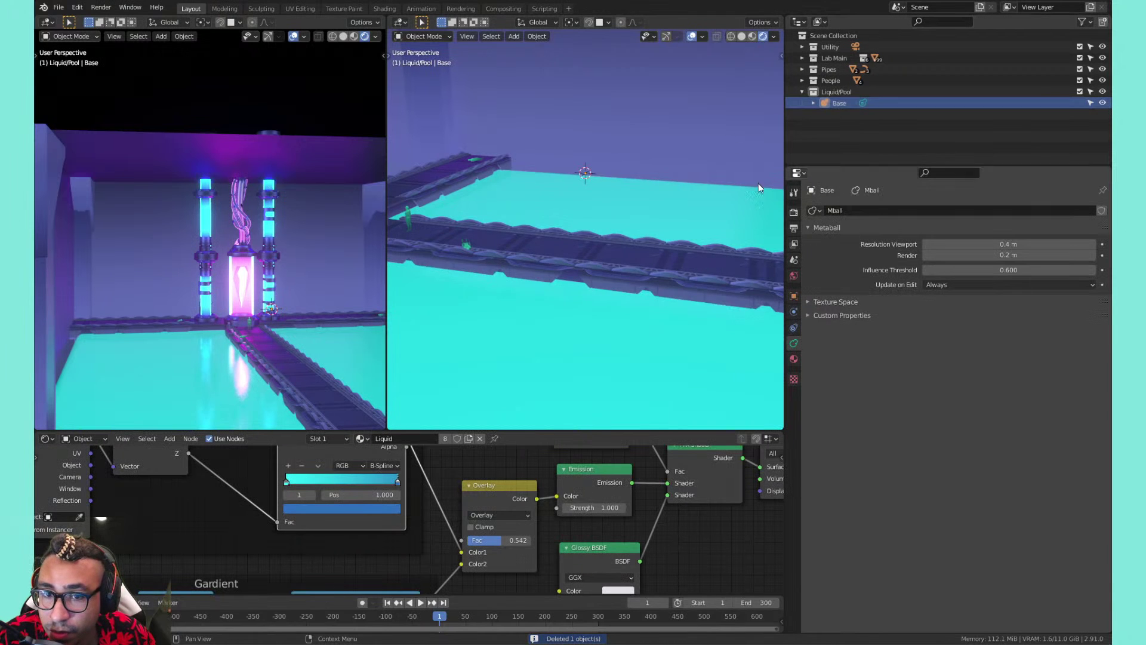
{"action": "scroll", "coordinate": [704, 202], "scroll_direction": "down", "scroll_amount": 6}
{"action": "scroll", "coordinate": [581, 235], "scroll_direction": "up", "scroll_amount": 4}
{"action": "scroll", "coordinate": [583, 235], "scroll_direction": "down", "scroll_amount": 3}
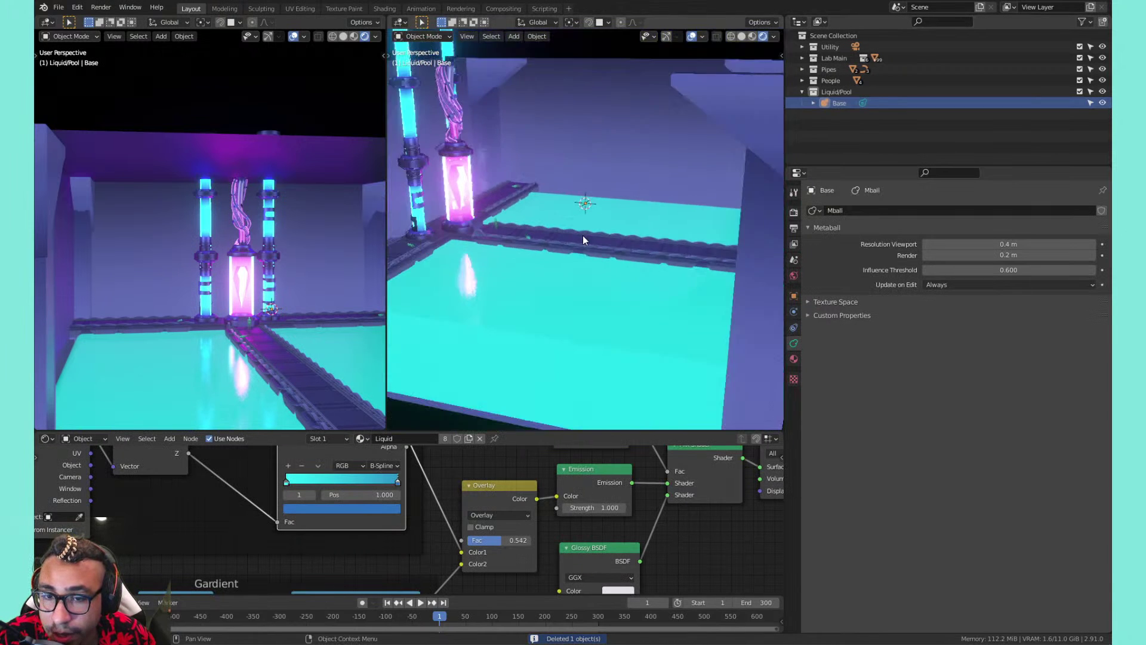
{"action": "left_click", "coordinate": [575, 268]}
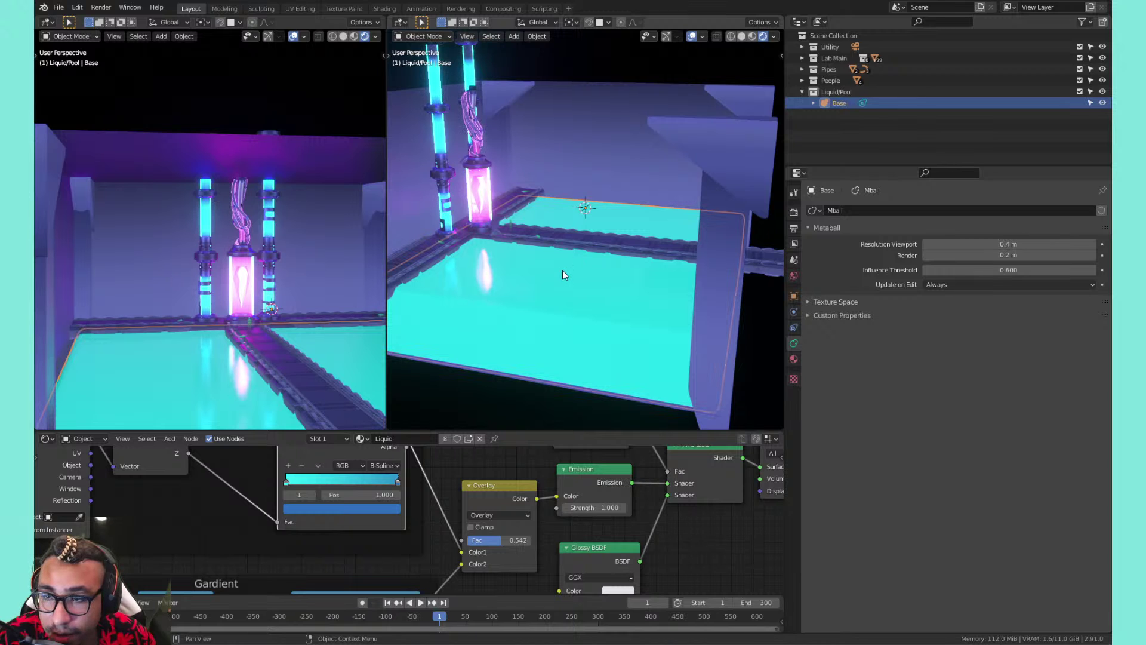
{"action": "left_click", "coordinate": [1103, 103]}
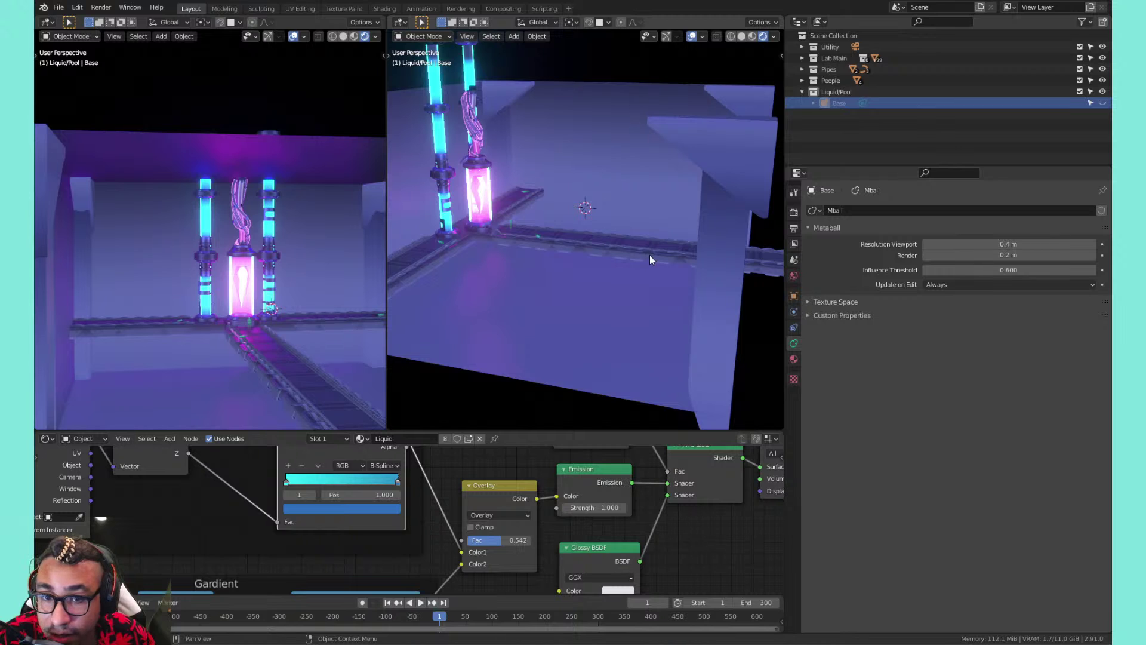
Display the viewport and render restriction toggles in the outliner
{"action": "left_click", "coordinate": [1085, 23]}
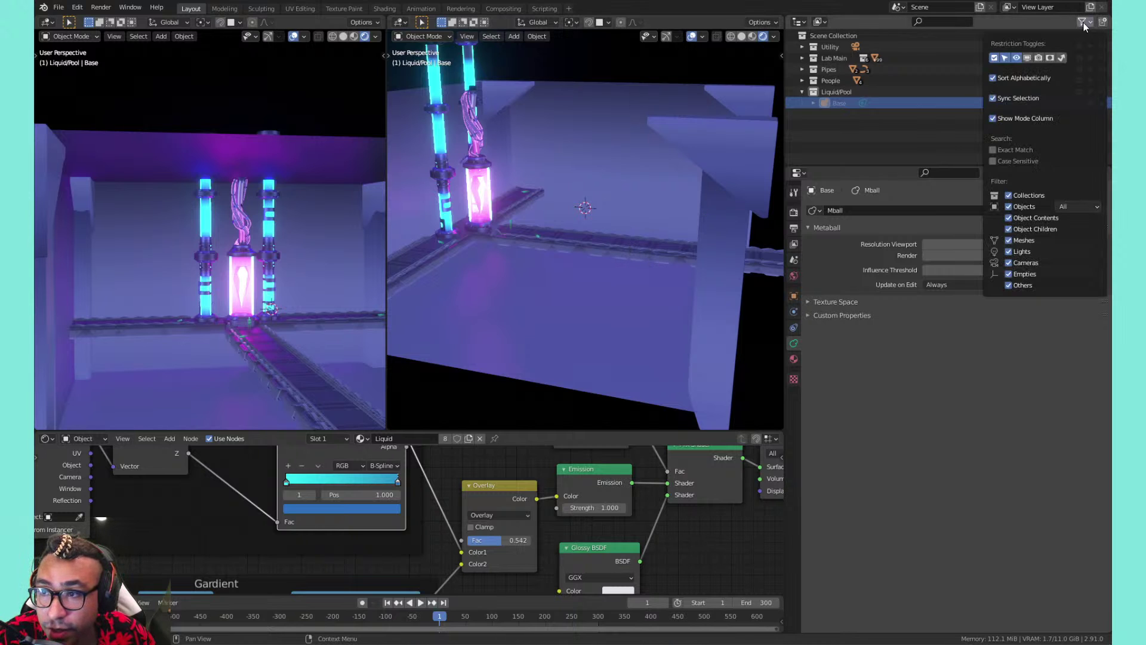
{"action": "left_click", "coordinate": [1028, 58]}
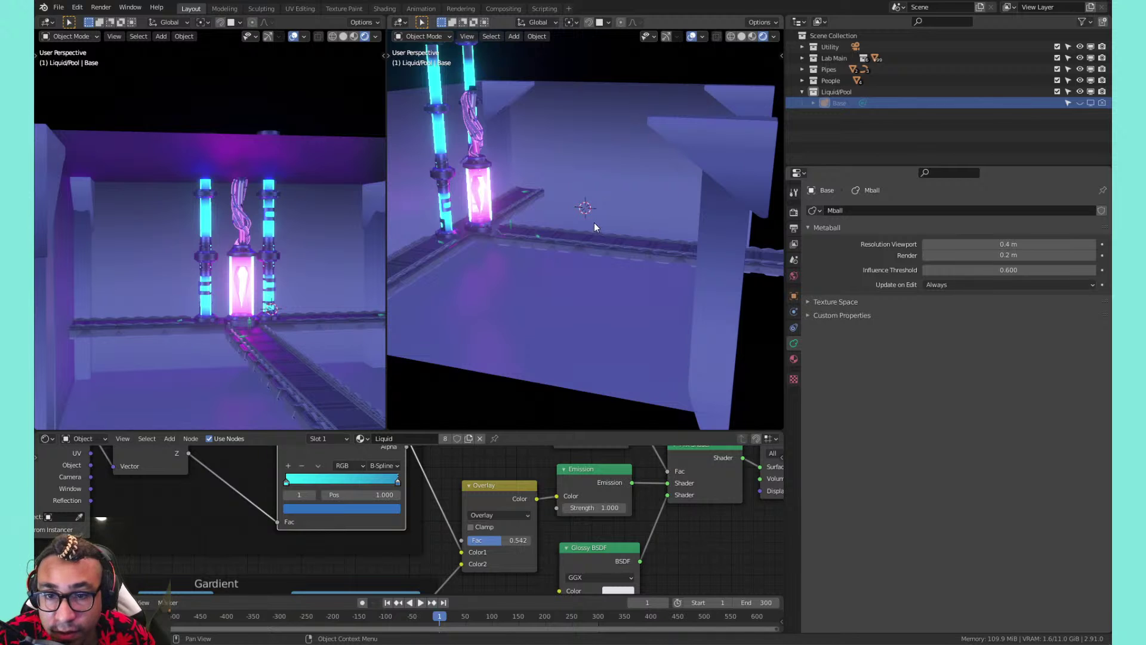
Add a Plane metaball at the 3D cursor
{"action": "key", "text": "shift+a"}
{"action": "mouse_move", "coordinate": [589, 200]}
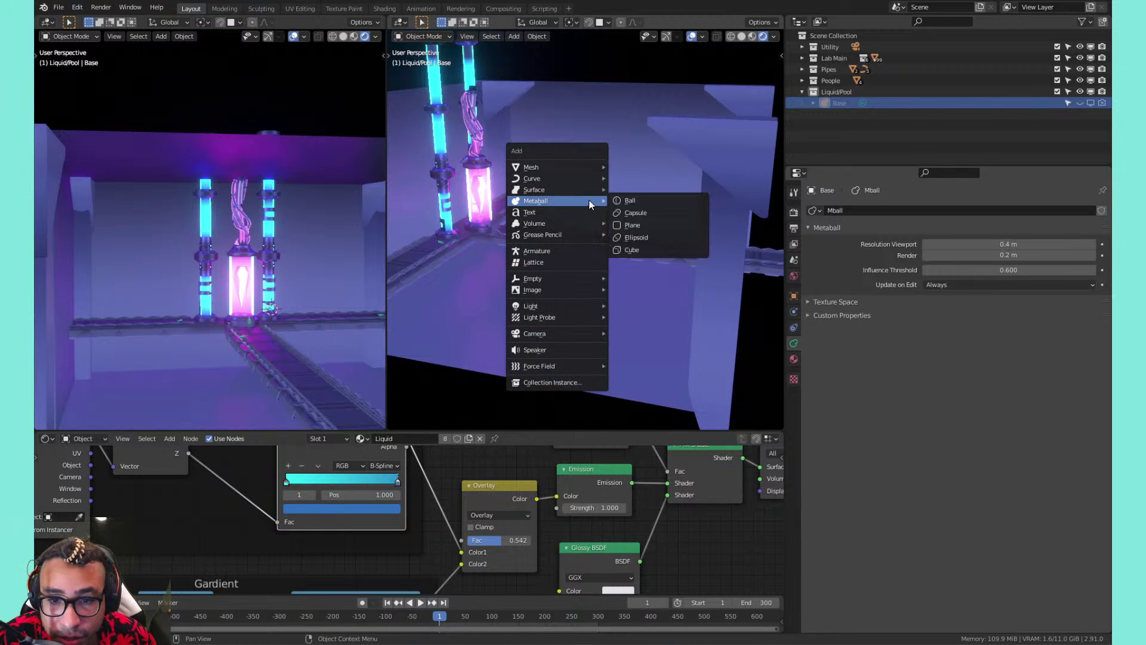
{"action": "left_click", "coordinate": [650, 213]}
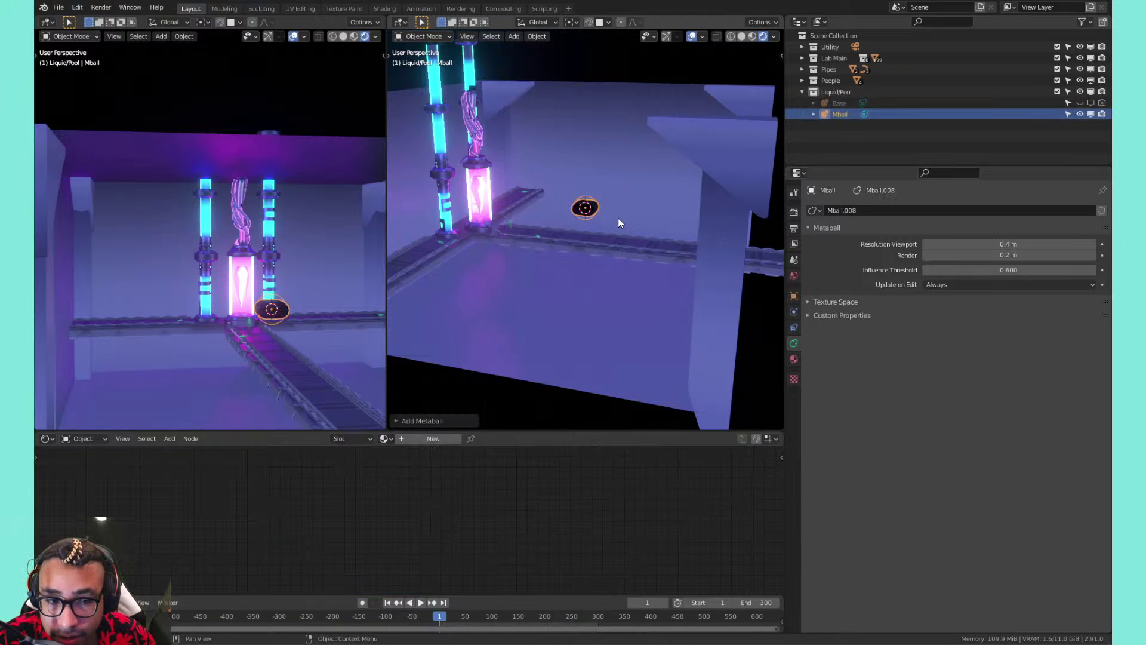
{"action": "key", "text": "Tab"}
{"action": "key", "text": "o"}
{"action": "key", "text": "s"}
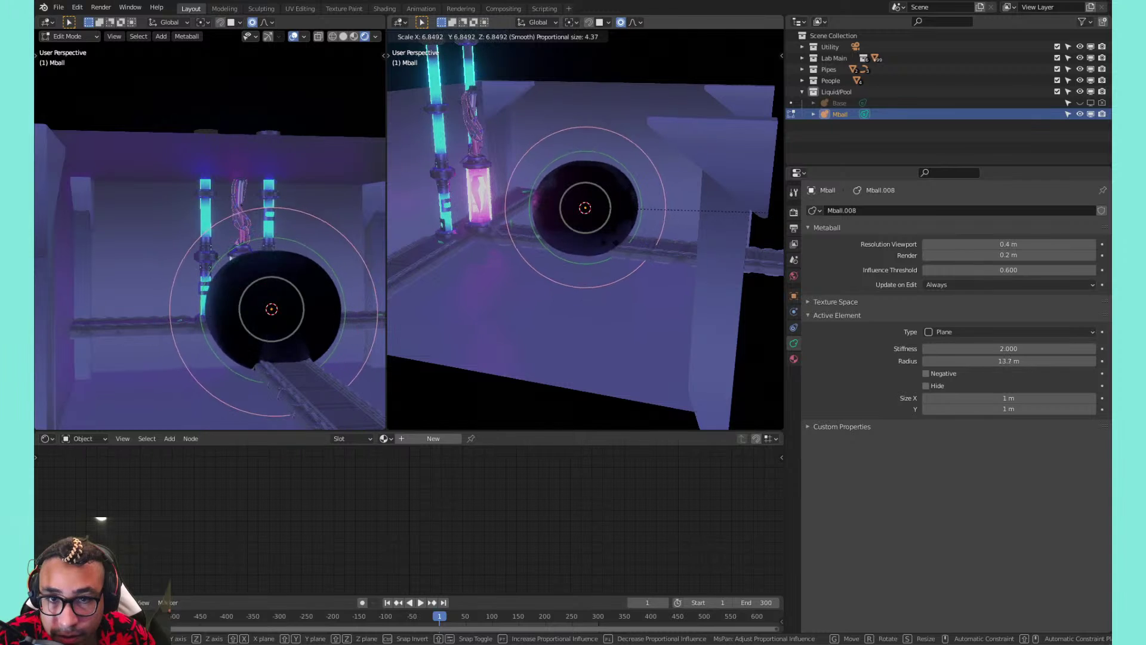
{"action": "key", "text": "Escape"}
{"action": "key", "text": "Tab"}
{"action": "key", "text": "s"}
{"action": "key", "text": "Escape"}
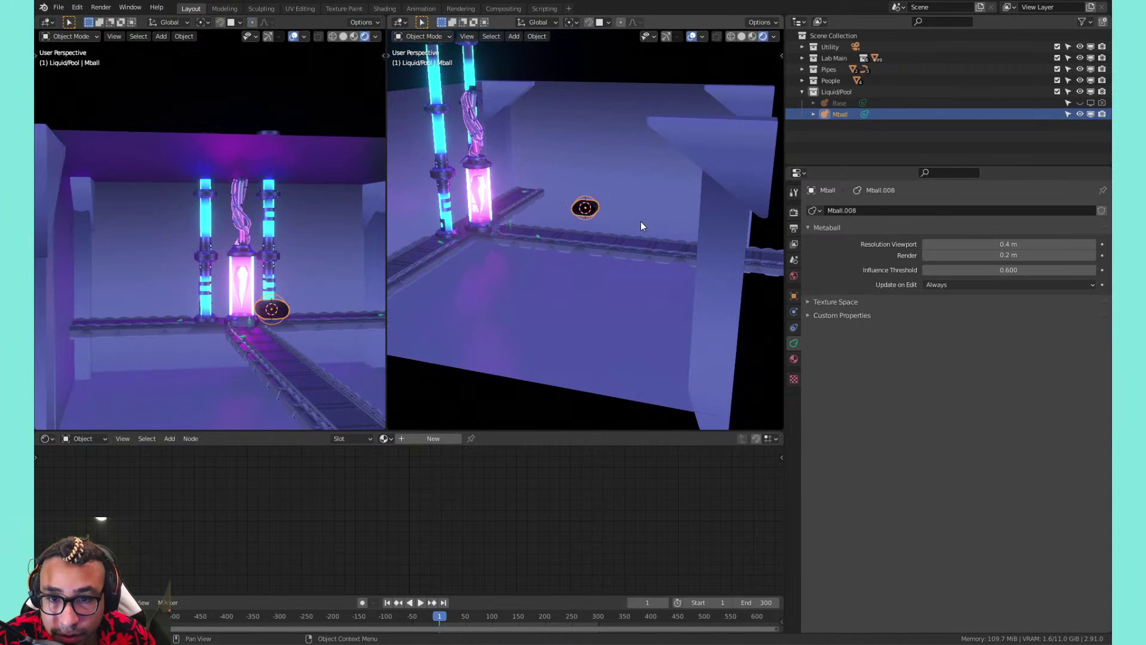
Scale the plane metaball up to roughly the width of the room and lower it along Z below the walkways
{"action": "key", "text": "s"}
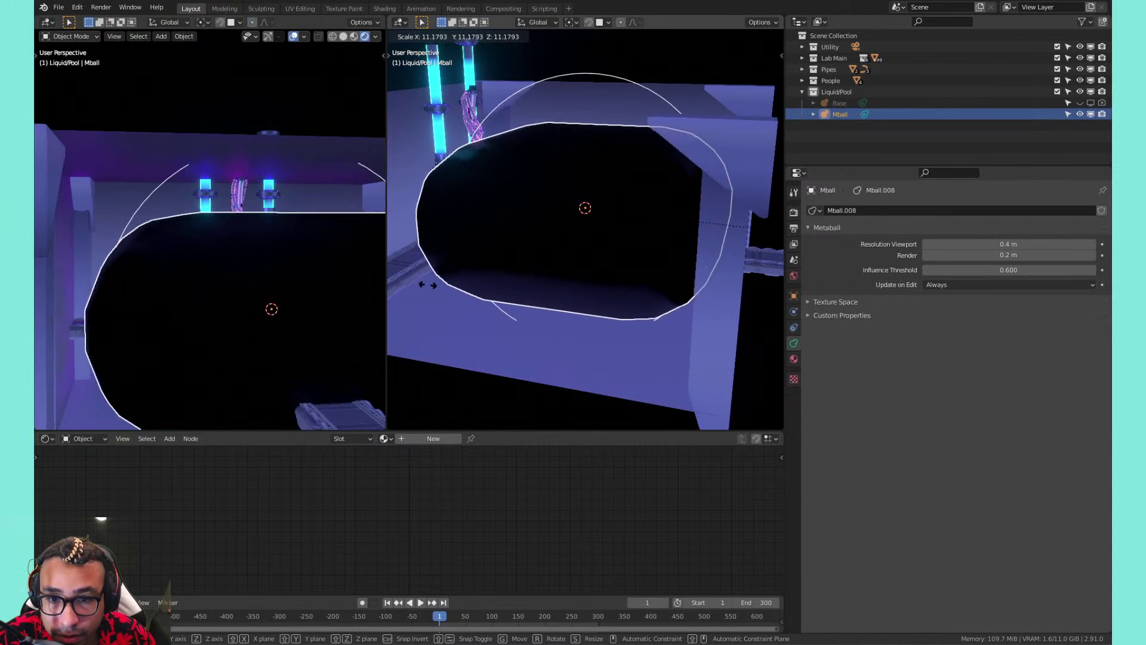
{"action": "left_click", "coordinate": [607, 288]}
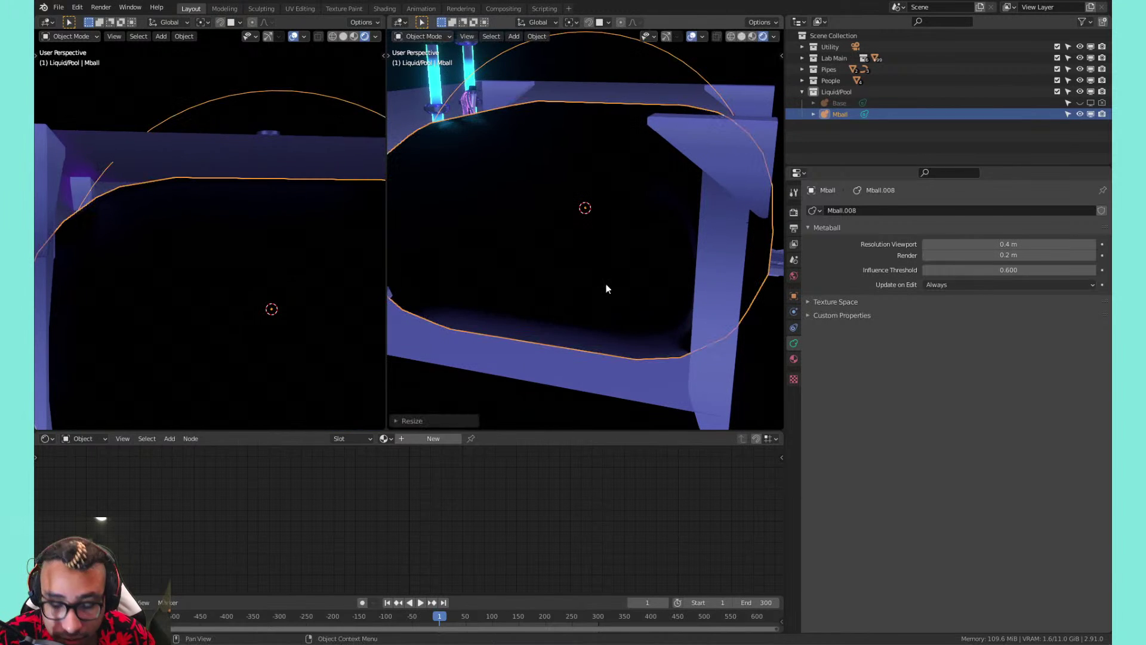
{"action": "key", "text": "g"}
{"action": "key", "text": "z"}
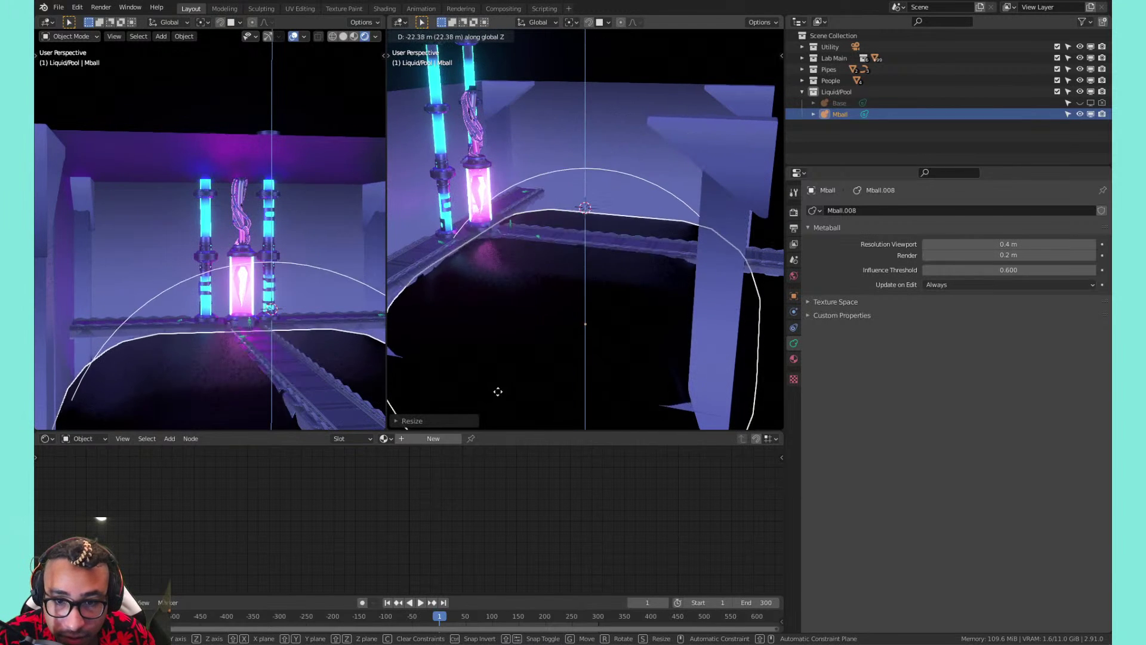
{"action": "left_click", "coordinate": [499, 406]}
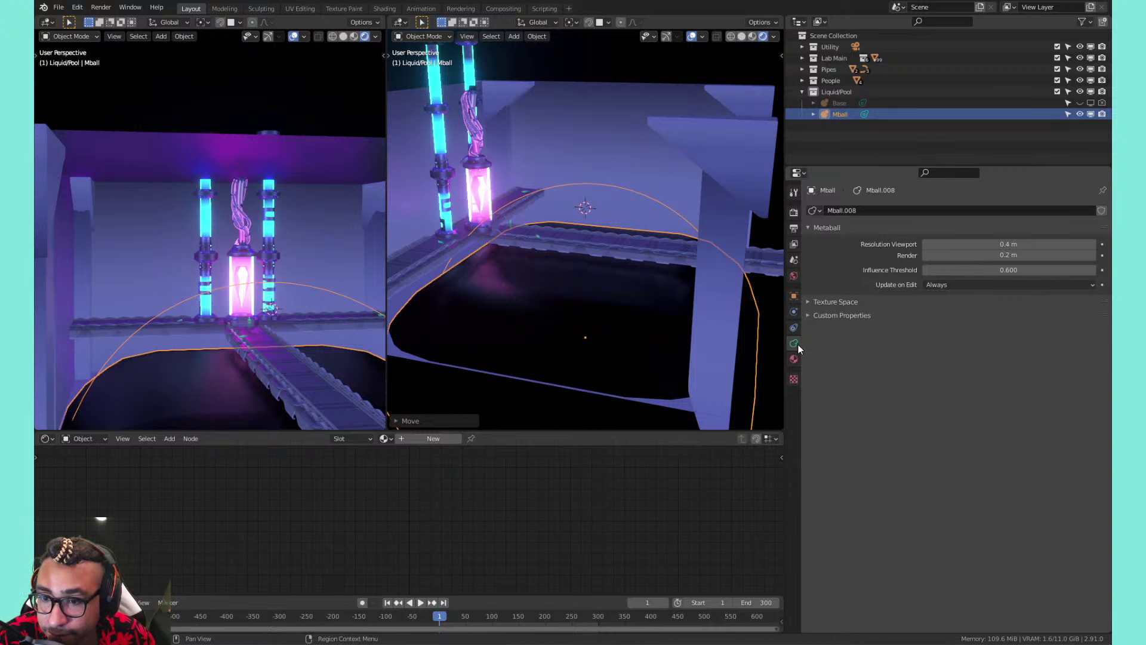
Assign the existing Liquid material to the large plane metaball
{"action": "left_click", "coordinate": [793, 359]}
{"action": "left_click", "coordinate": [813, 258]}
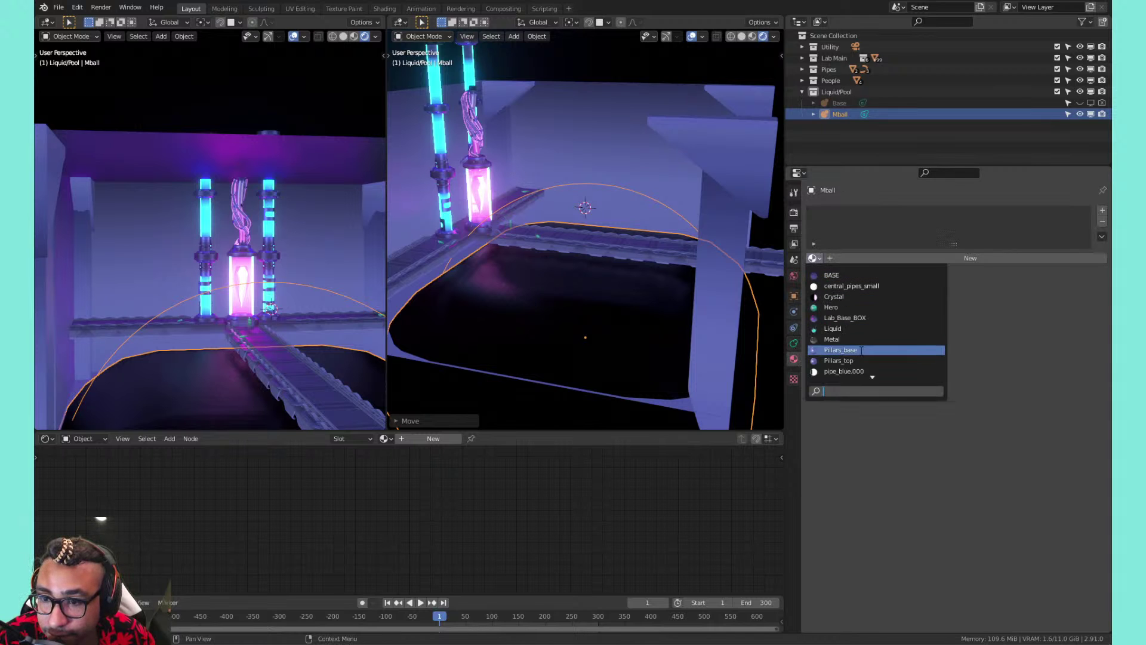
{"action": "left_click", "coordinate": [843, 330]}
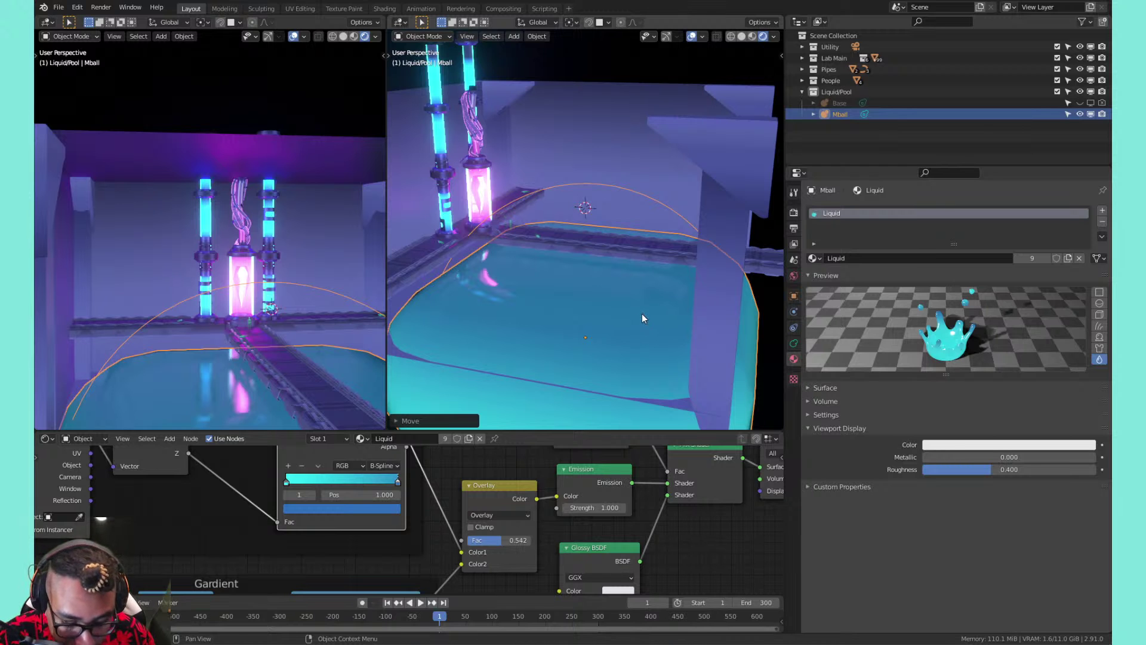
{"action": "key", "text": "g"}
{"action": "right_click", "coordinate": [615, 263]}
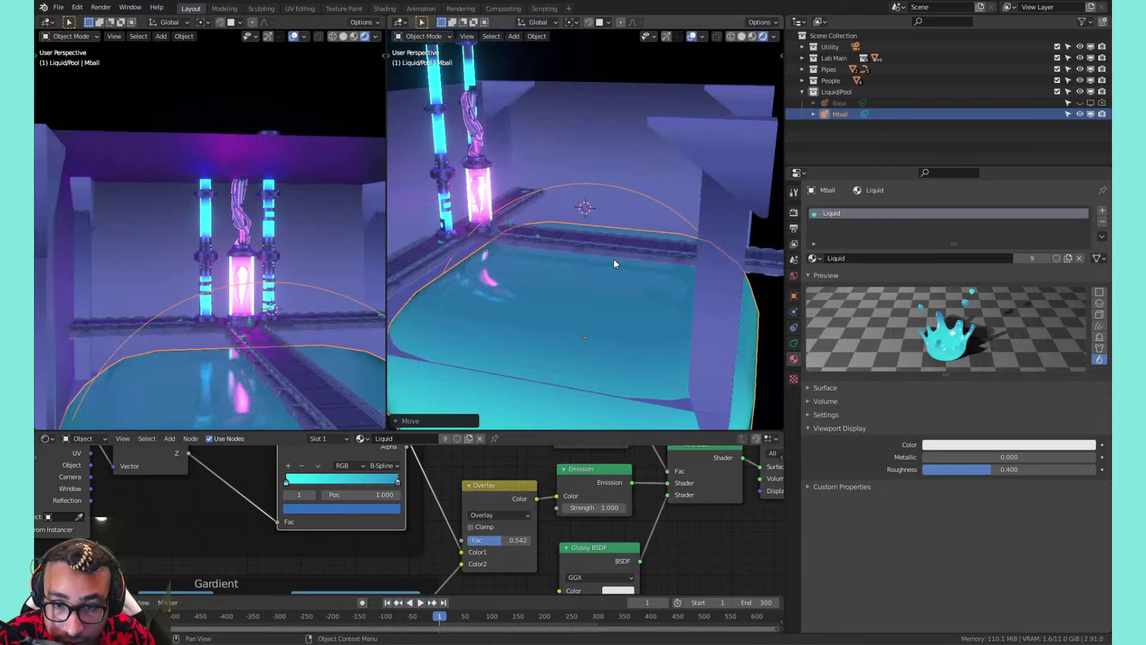
{"action": "key", "text": "shift+a"}
{"action": "mouse_move", "coordinate": [597, 238]}
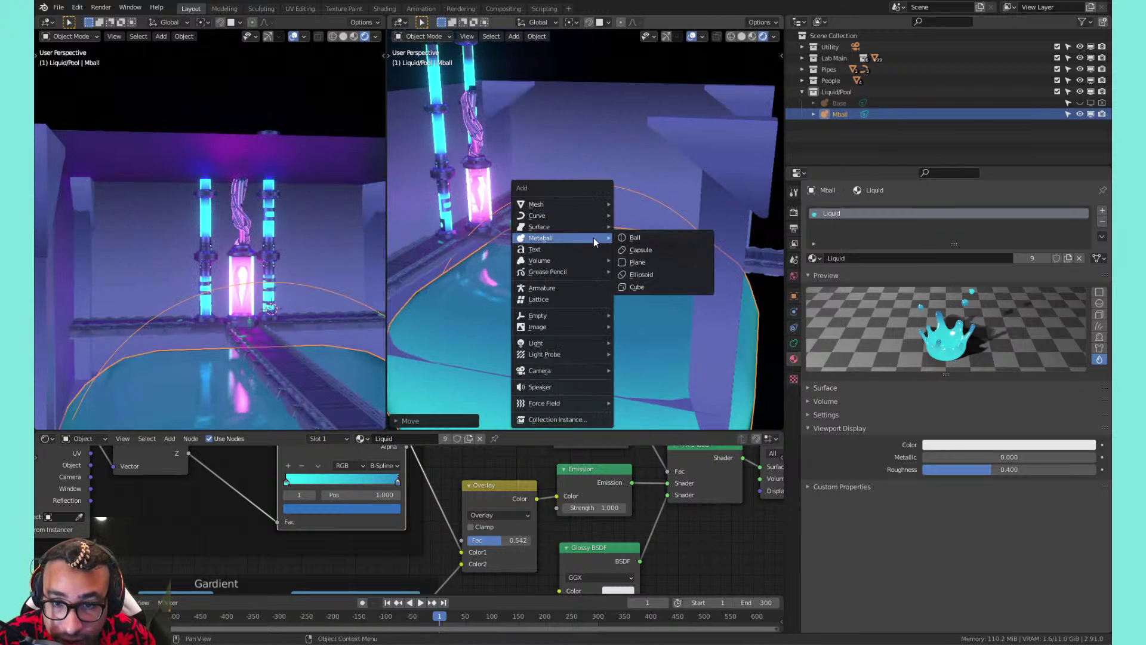
{"action": "left_click", "coordinate": [650, 239]}
{"action": "scroll", "coordinate": [602, 241], "scroll_direction": "up", "scroll_amount": 6}
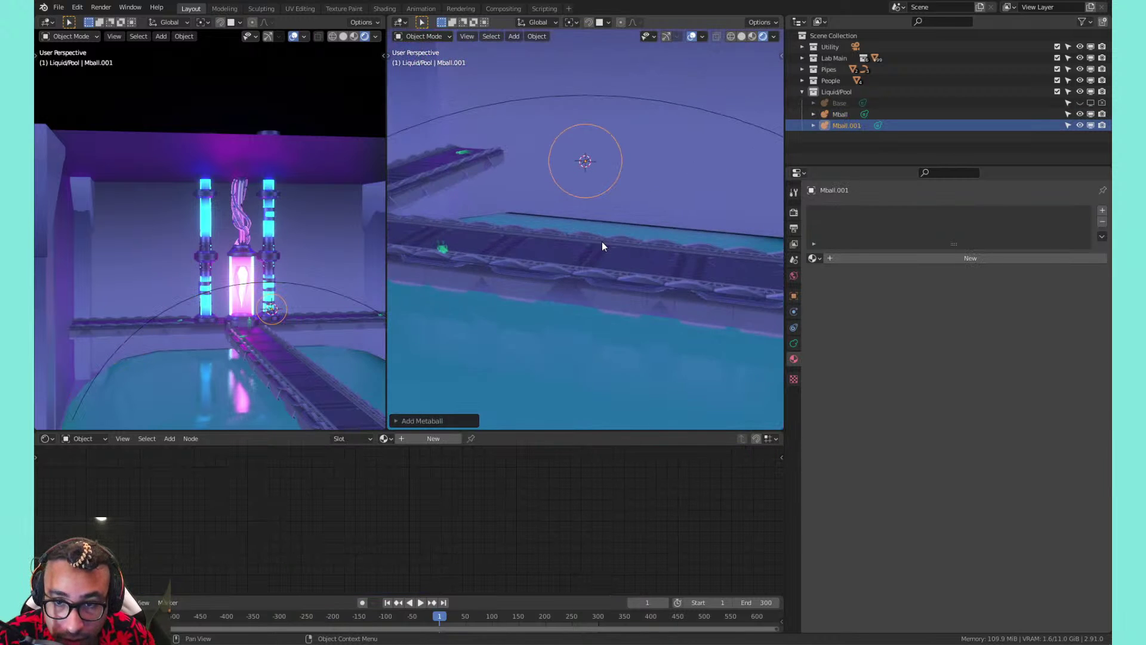
{"action": "scroll", "coordinate": [605, 233], "scroll_direction": "down", "scroll_amount": 5}
{"action": "key", "text": "ctrl+z"}
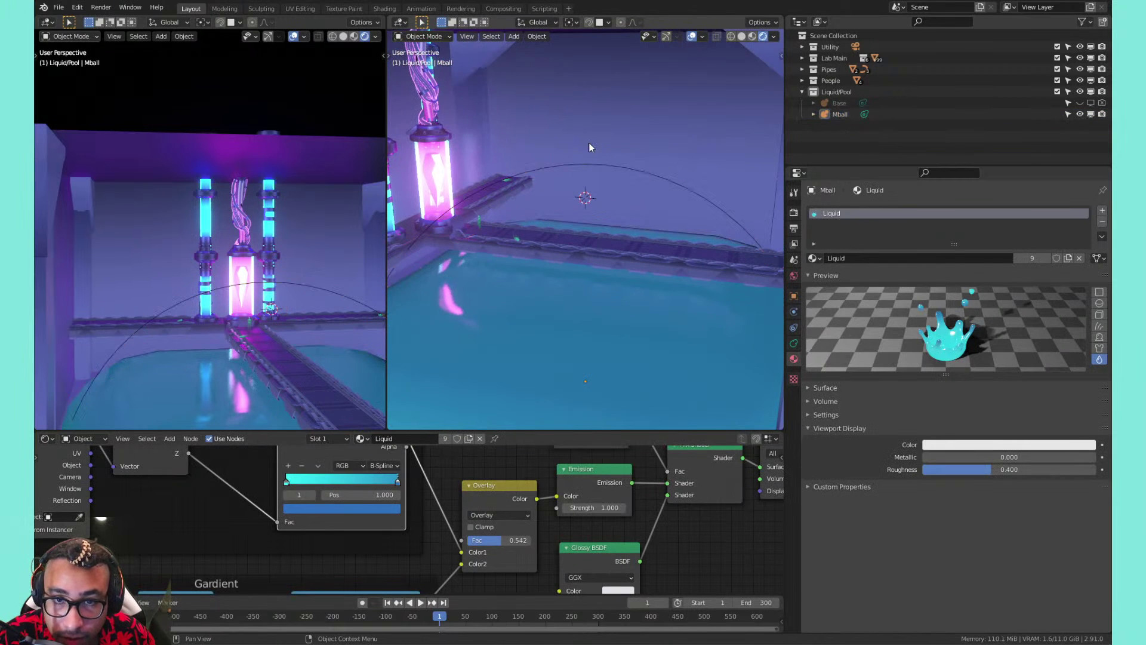
Add a Ball metaball at the 3D cursor above the pool and assign the Liquid material to it
{"action": "key", "text": "shift+a"}
{"action": "mouse_move", "coordinate": [588, 145]}
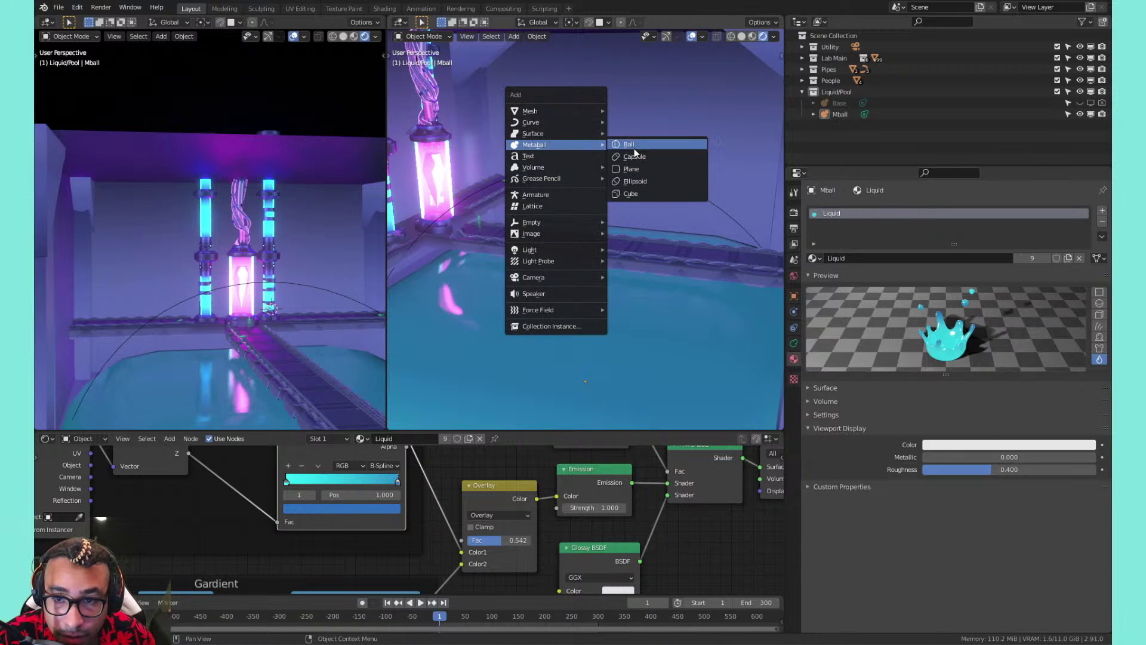
{"action": "left_click", "coordinate": [630, 145]}
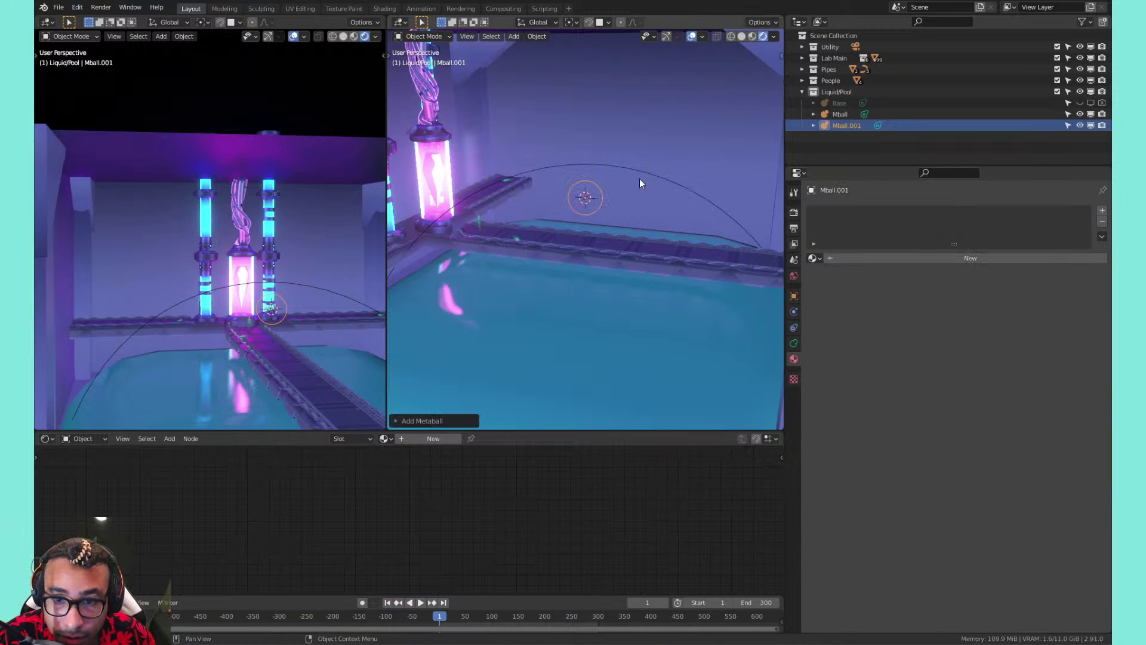
{"action": "key", "text": "KP_Decimal"}
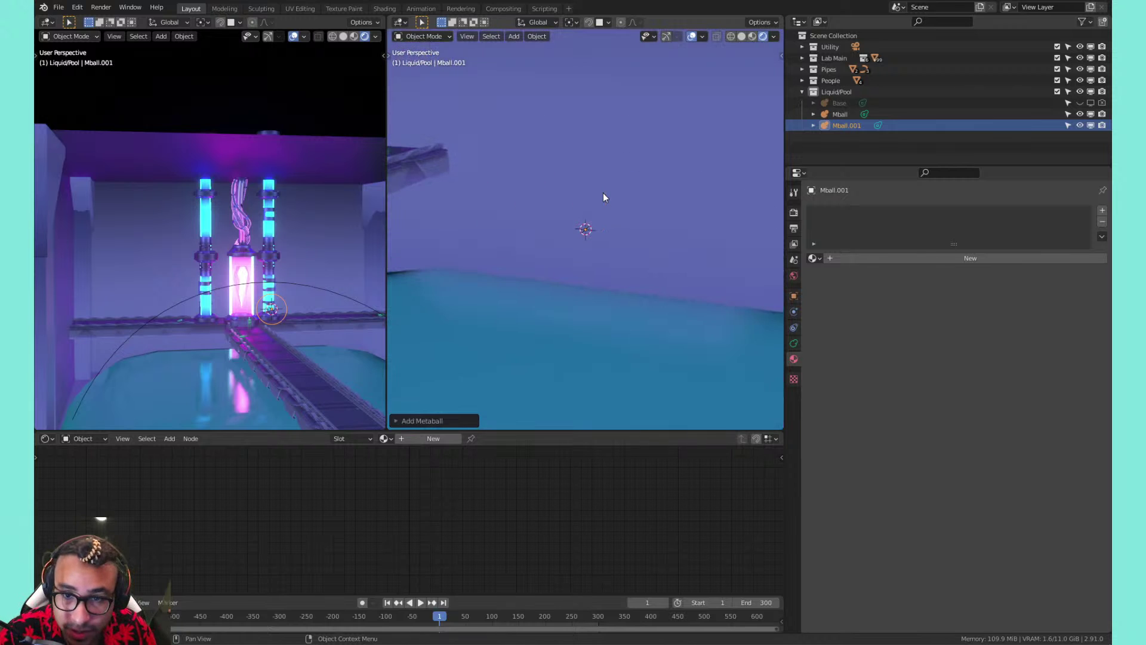
{"action": "scroll", "coordinate": [603, 197], "scroll_direction": "down", "scroll_amount": 10}
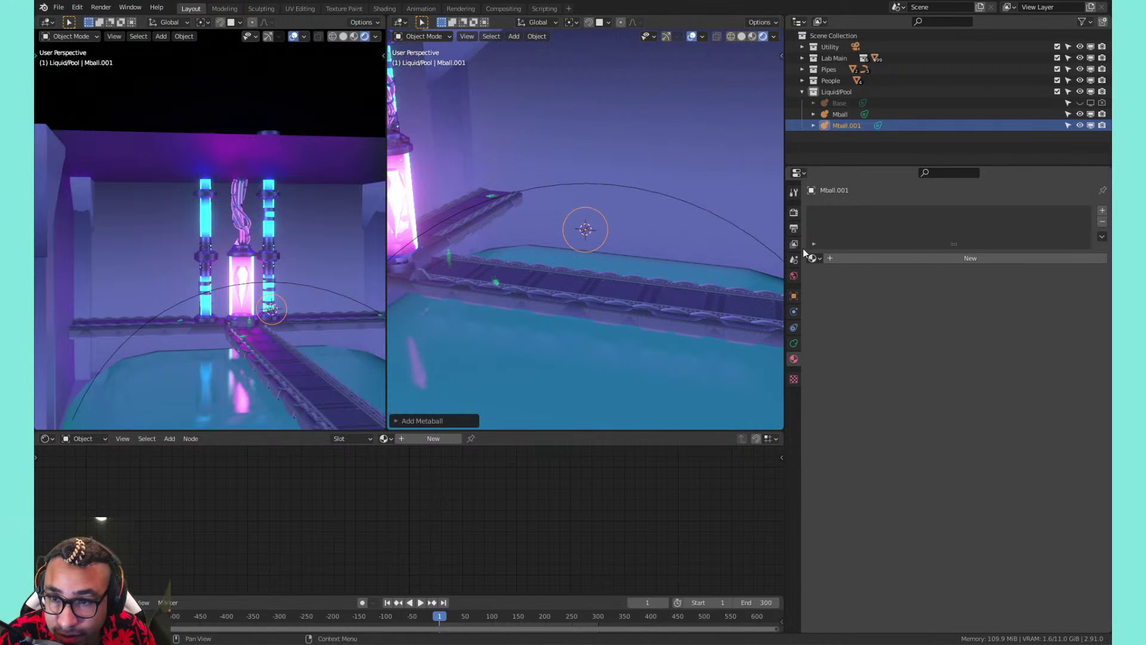
{"action": "left_click", "coordinate": [814, 258]}
{"action": "left_click", "coordinate": [832, 328]}
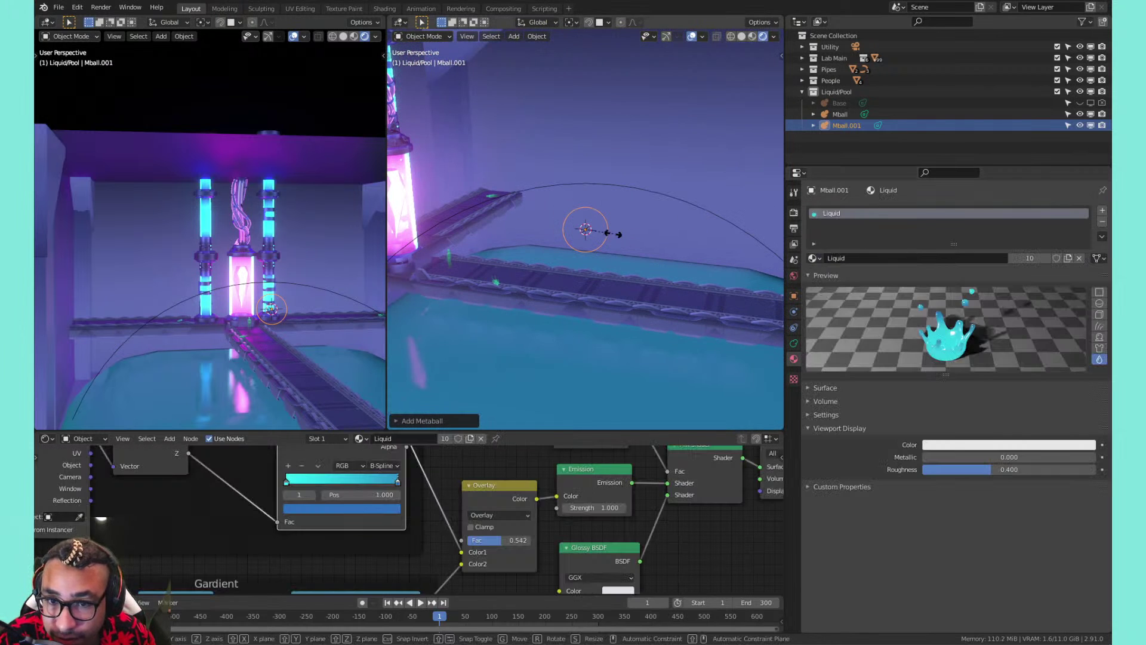
Enlarge the ball metaball, move it about 11.9 m across to the other side of the walkway, and shrink it by a factor of about 0.56
{"action": "key", "text": "s"}
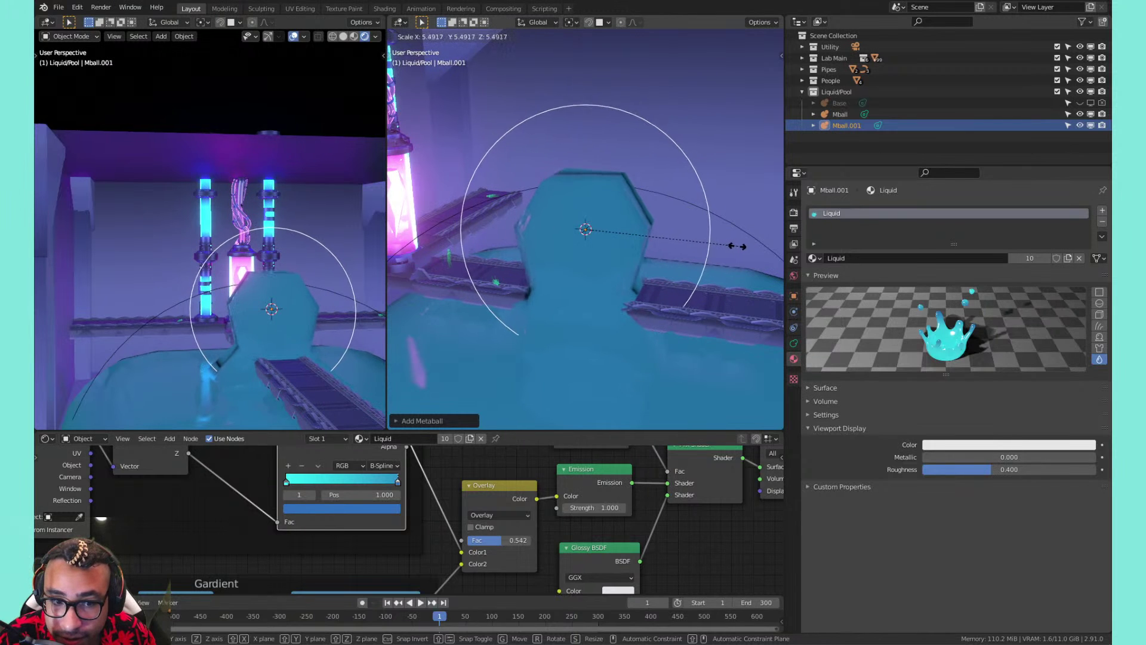
{"action": "left_click", "coordinate": [716, 251]}
{"action": "middle_click_drag", "start_coordinate": [707, 254], "coordinate": [585, 253]}
{"action": "key", "text": "g"}
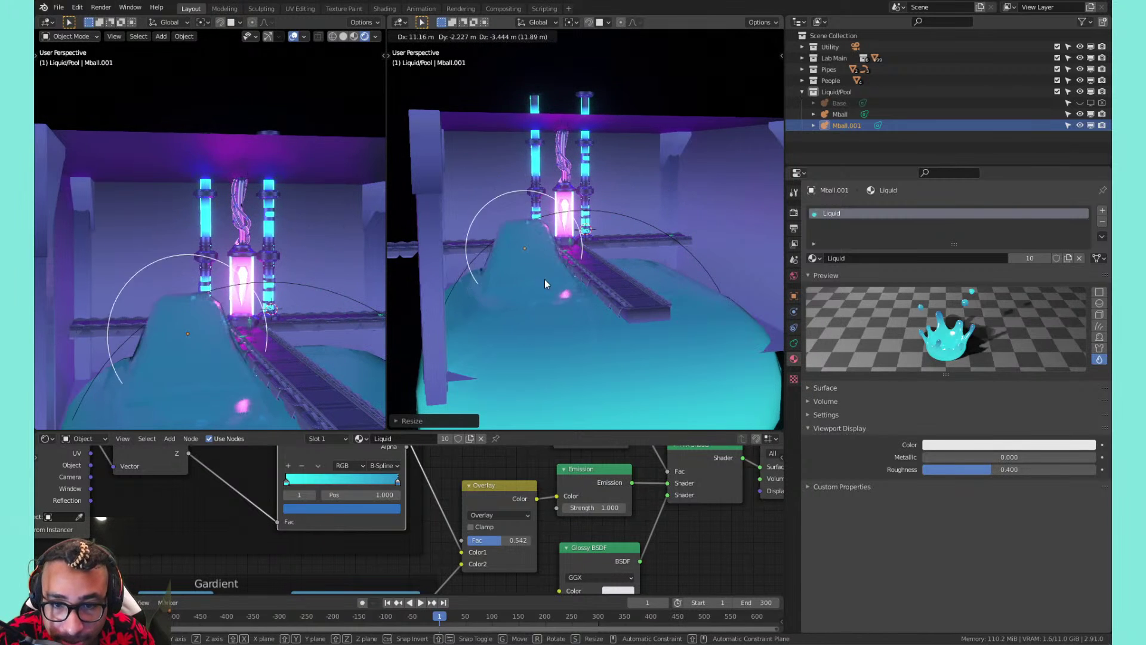
{"action": "left_click", "coordinate": [546, 284]}
{"action": "key", "text": "s"}
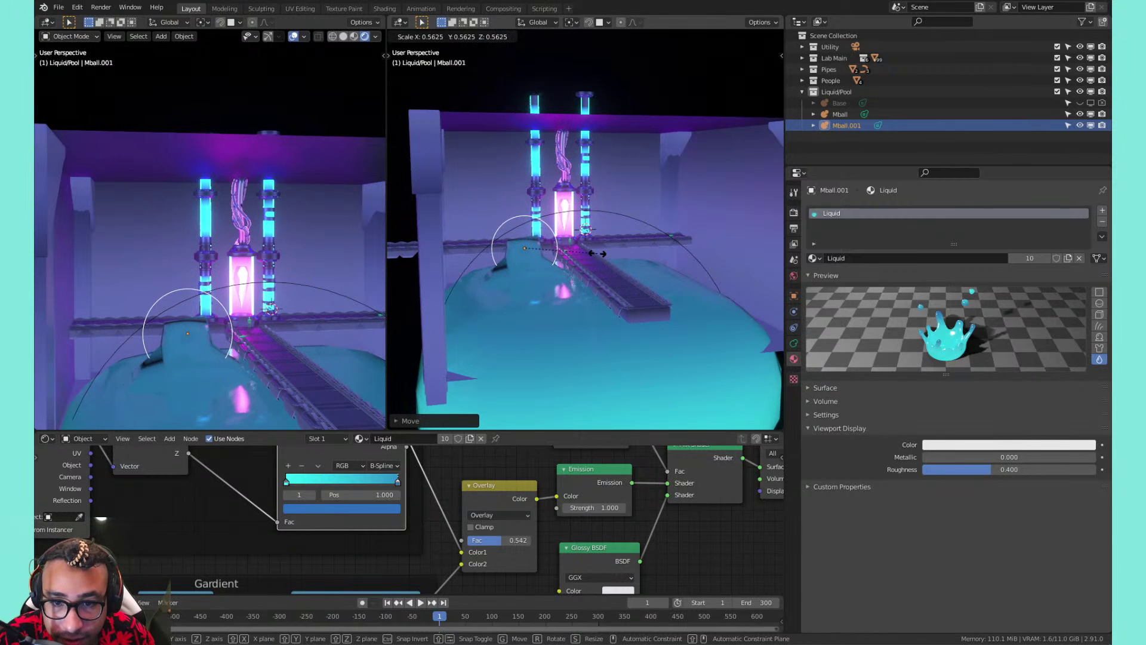
{"action": "left_click", "coordinate": [600, 256]}
Set the viewport resolution of the large pool metaball to 0.2 m
{"action": "left_click", "coordinate": [561, 340]}
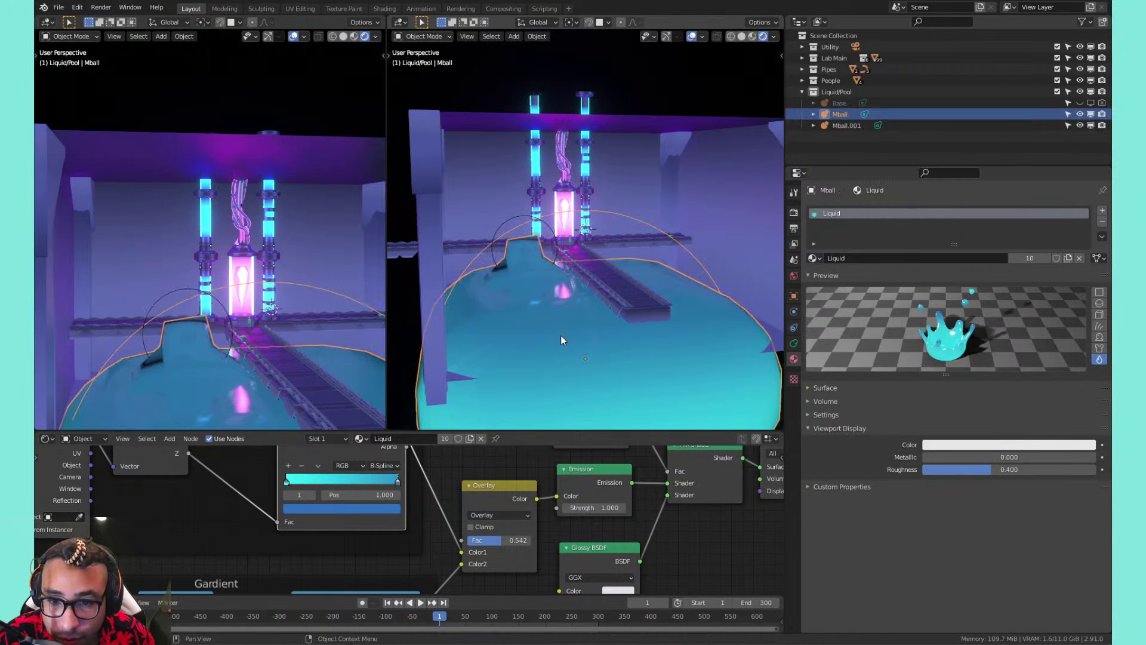
{"action": "left_click", "coordinate": [794, 344]}
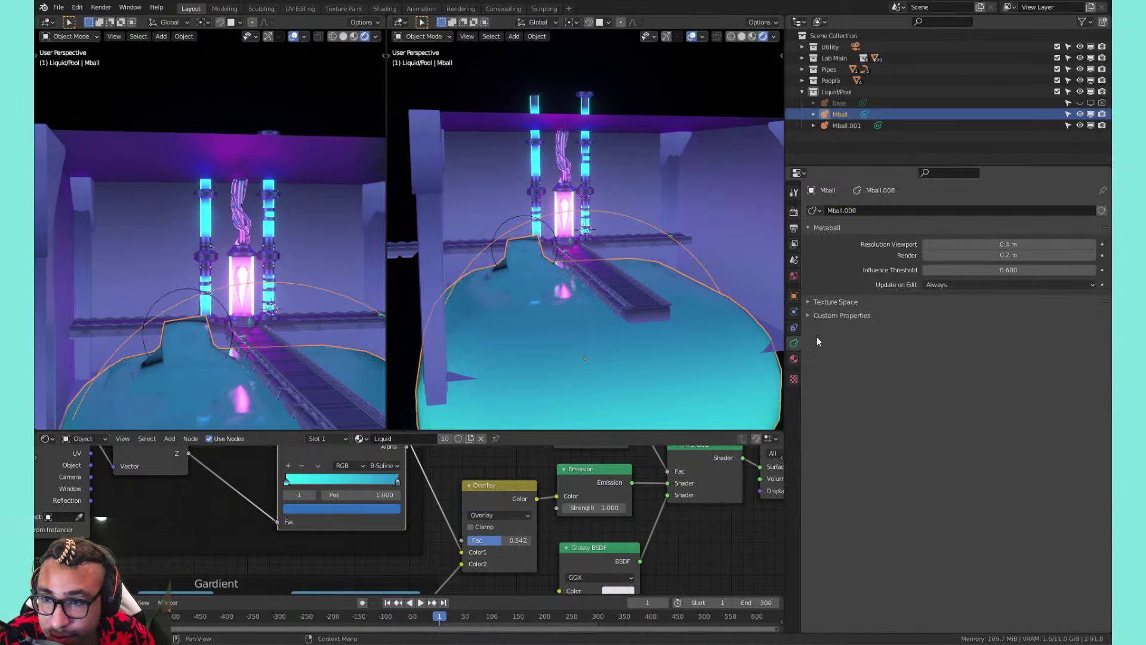
{"action": "double_click", "coordinate": [934, 246]}
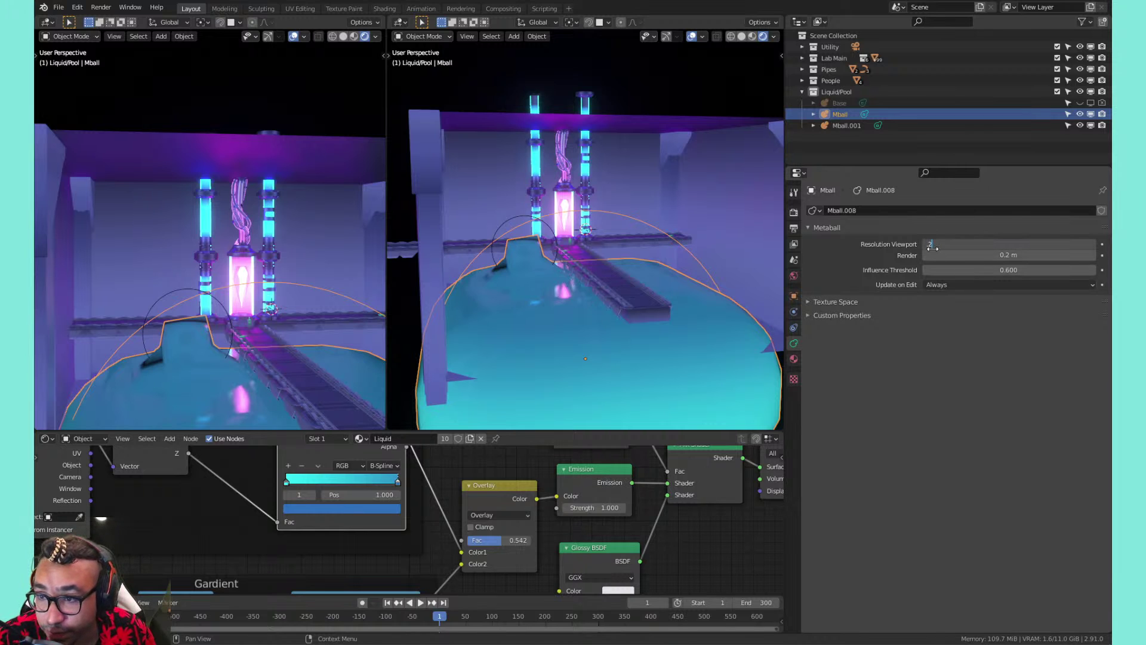
{"action": "type", "text": ".2"}
{"action": "key", "text": "Return"}
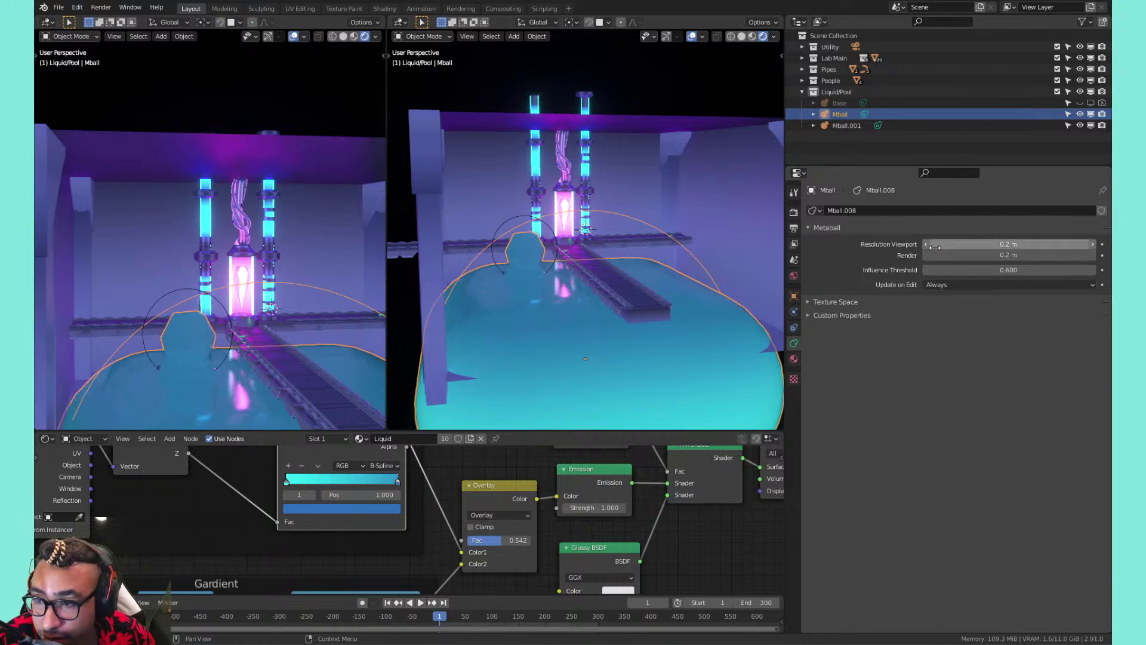
Set the viewport resolution of the large pool metaball to 0.1 m and check the ball metaball's settings
{"action": "double_click", "coordinate": [954, 246]}
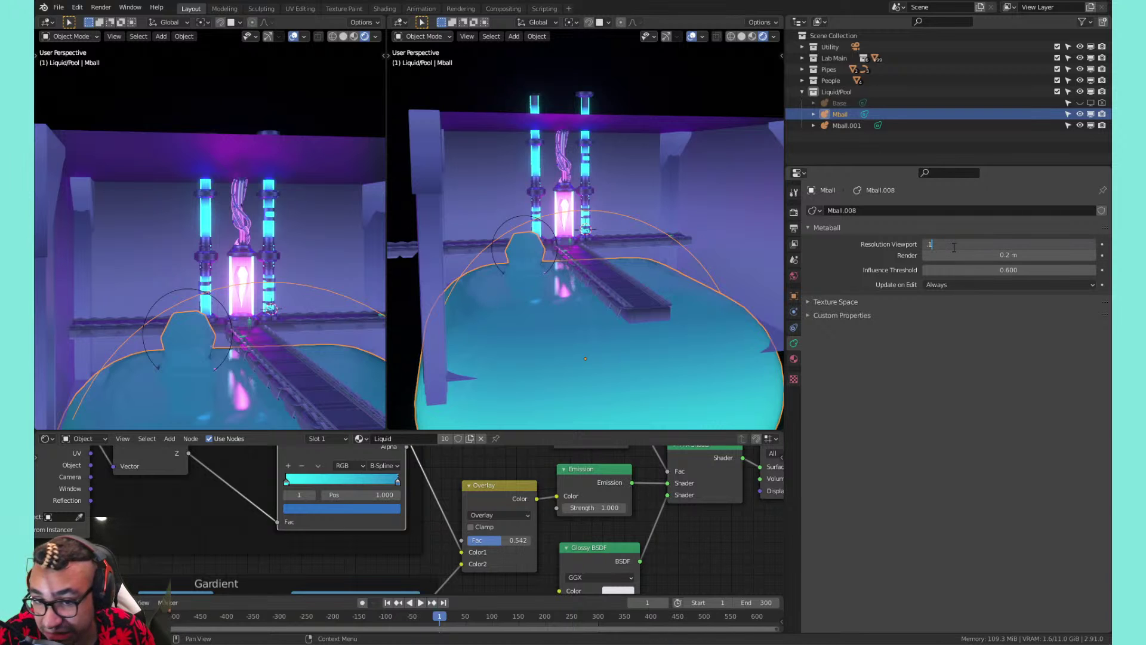
{"action": "type", "text": ".1"}
{"action": "key", "text": "Return"}
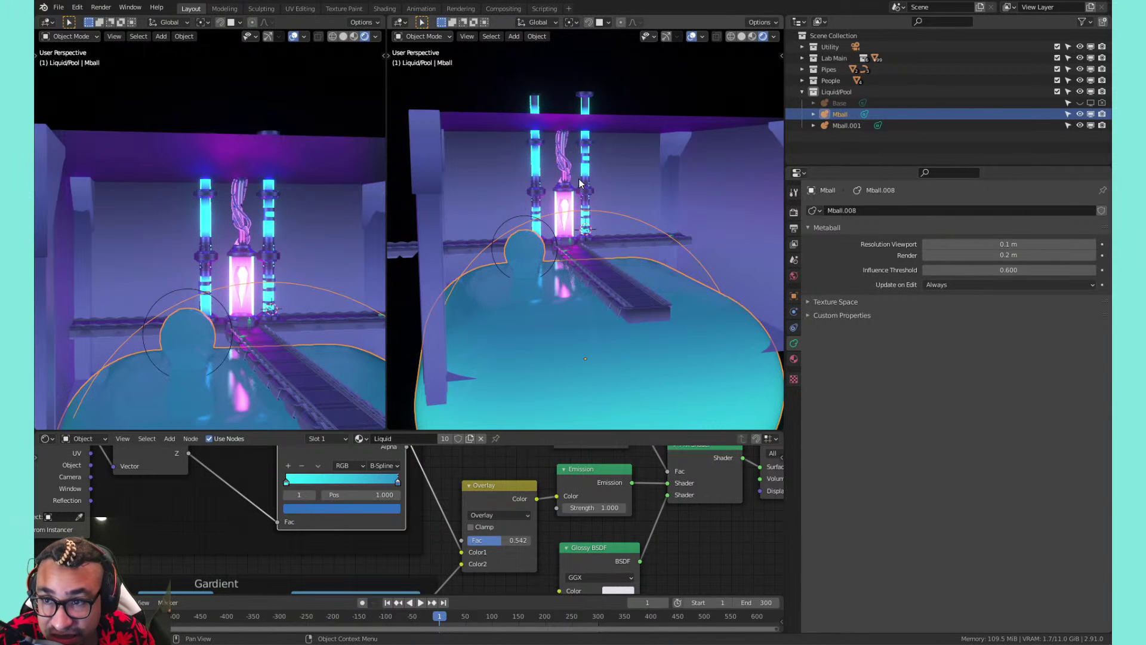
{"action": "left_click", "coordinate": [840, 123]}
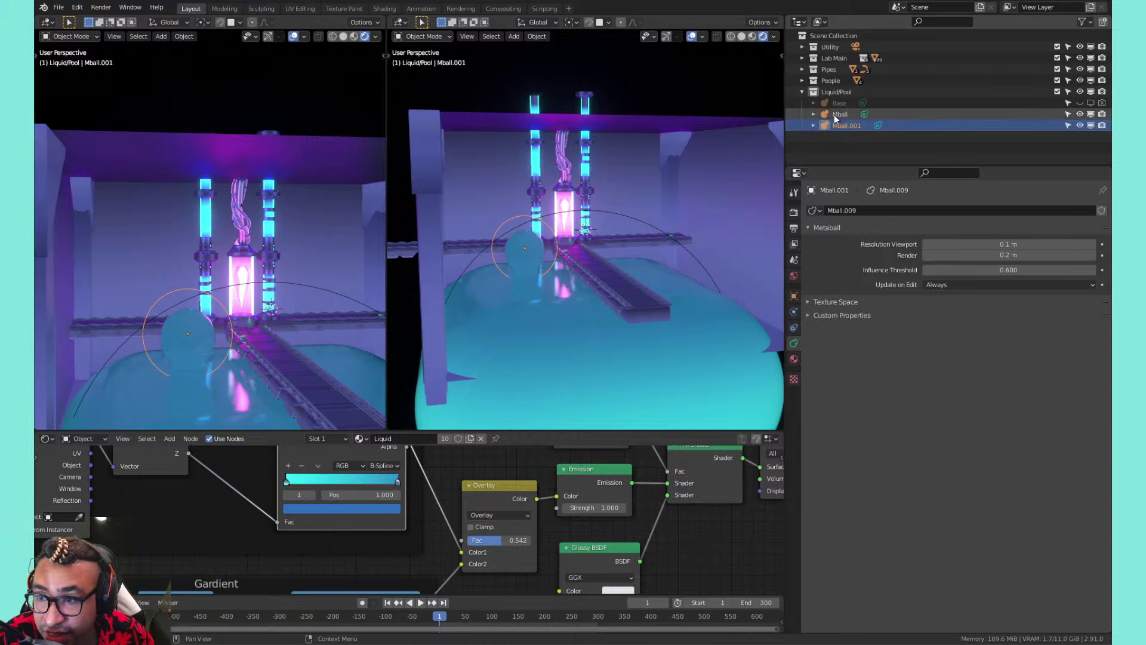
{"action": "left_click", "coordinate": [837, 113]}
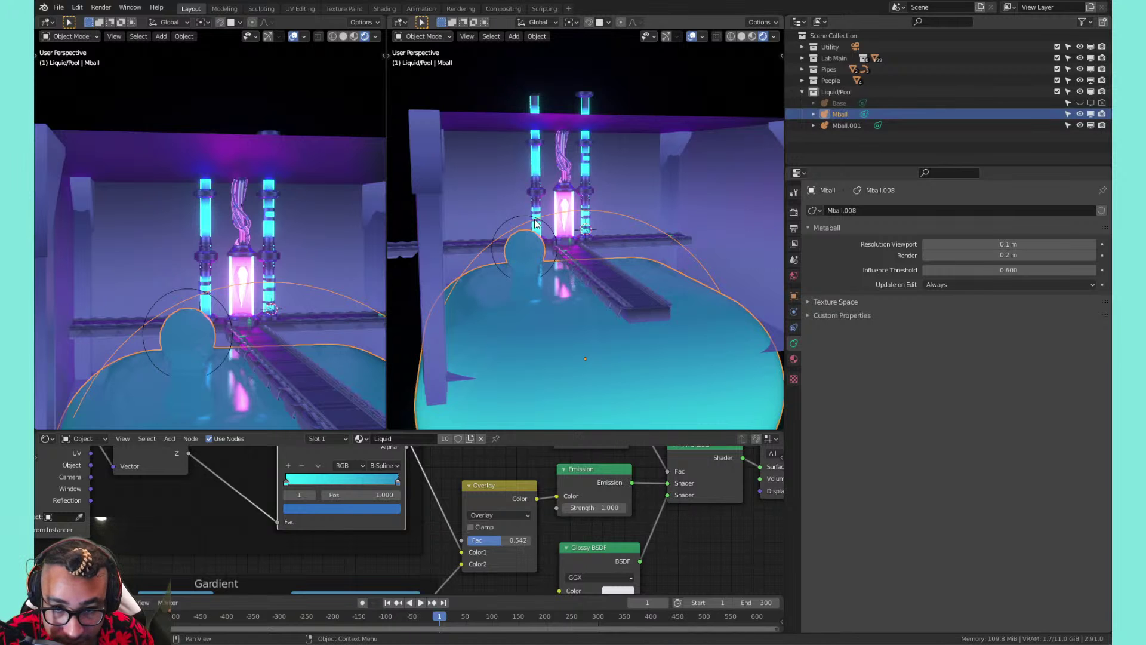
Move the ball metaball about 8 m along Y and down into the pool, and reposition it above the surface
{"action": "left_click", "coordinate": [534, 241]}
{"action": "left_click", "coordinate": [540, 234]}
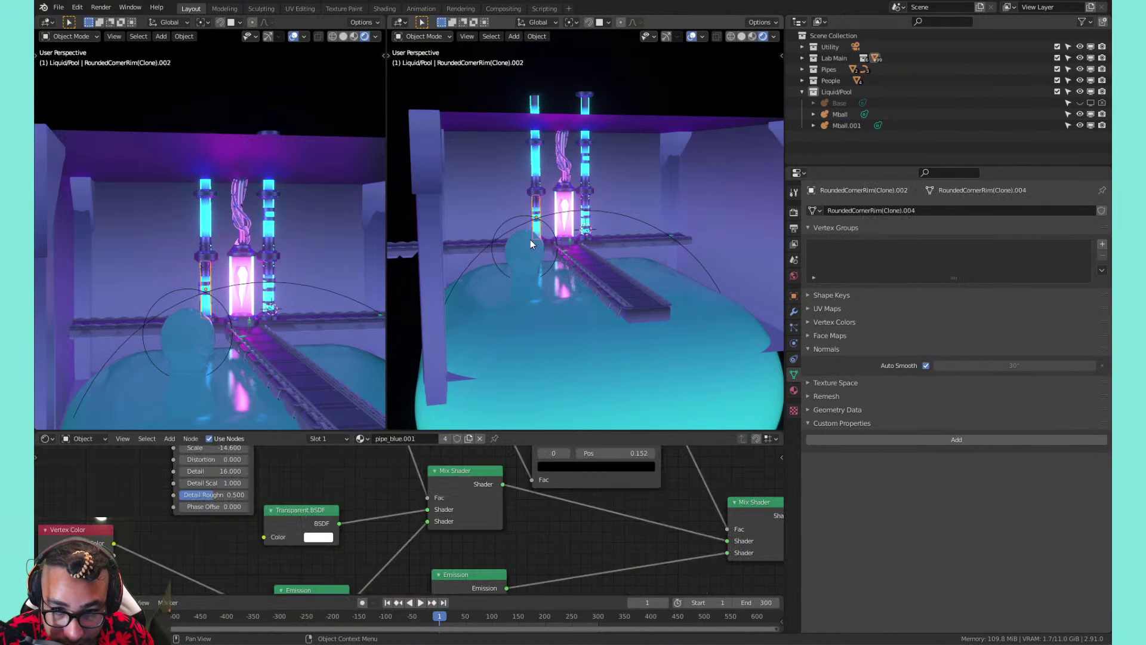
{"action": "left_click", "coordinate": [528, 242]}
{"action": "left_click", "coordinate": [521, 253]}
{"action": "middle_click_drag", "start_coordinate": [523, 245], "coordinate": [554, 273]}
{"action": "left_click", "coordinate": [577, 241]}
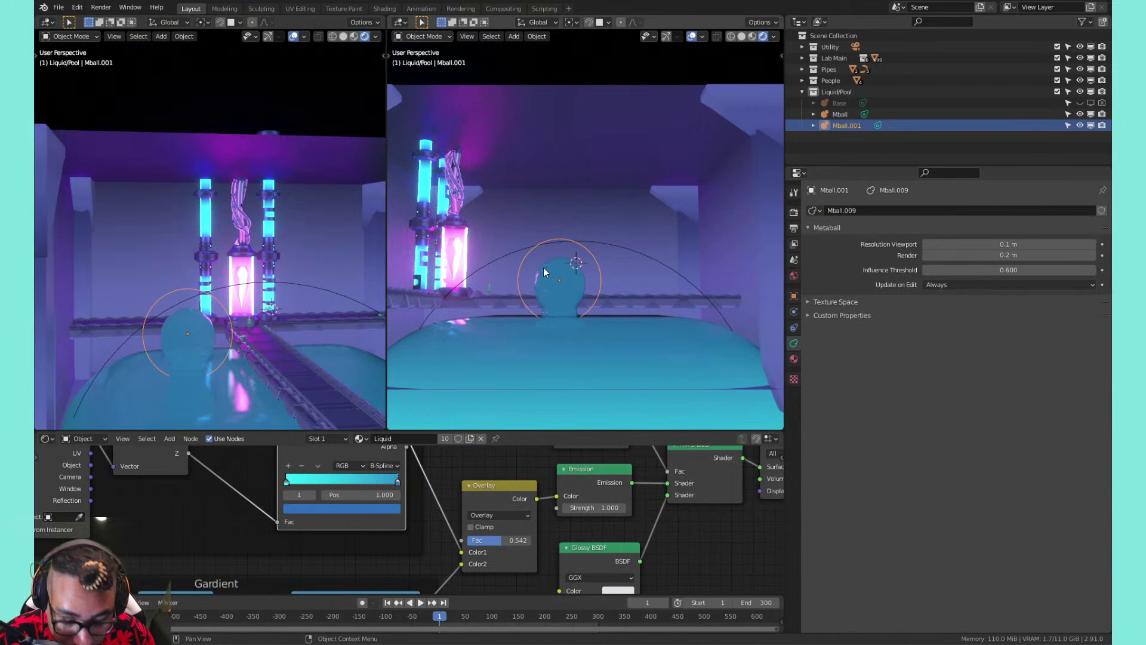
{"action": "key", "text": "g"}
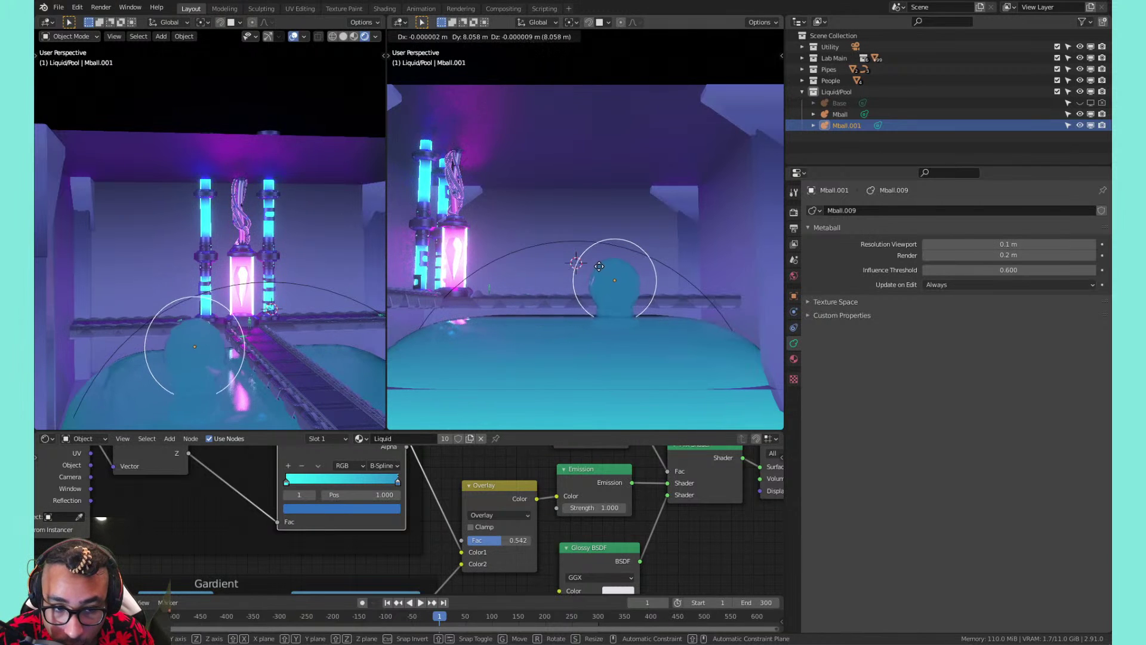
{"action": "left_click", "coordinate": [598, 282]}
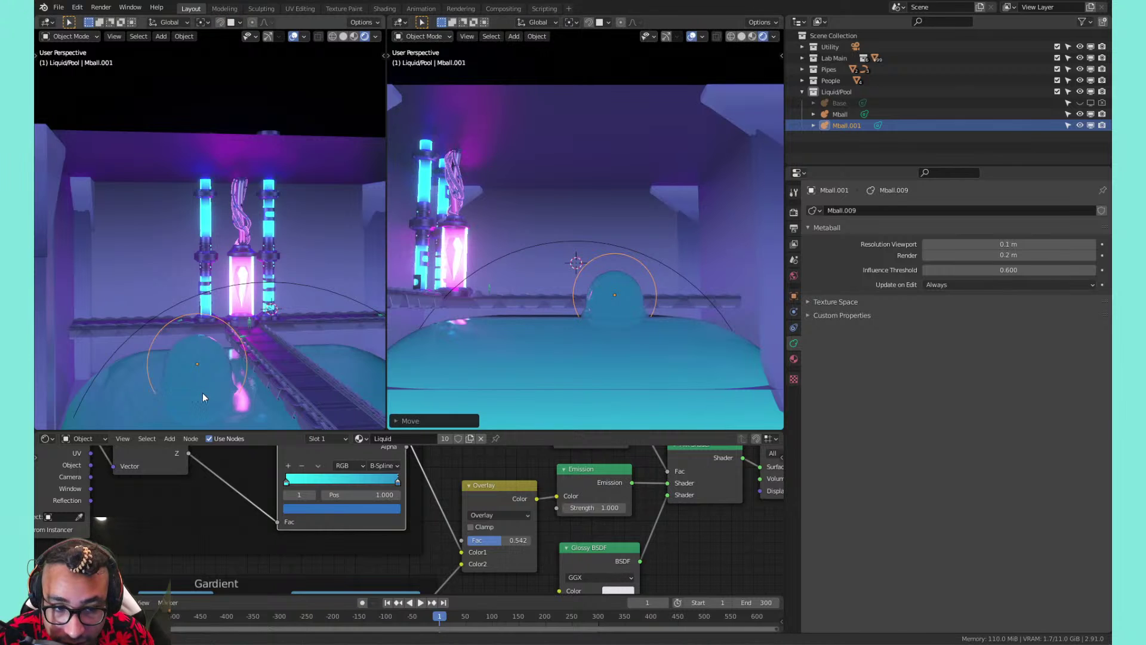
{"action": "scroll", "coordinate": [258, 310], "scroll_direction": "up", "scroll_amount": 8}
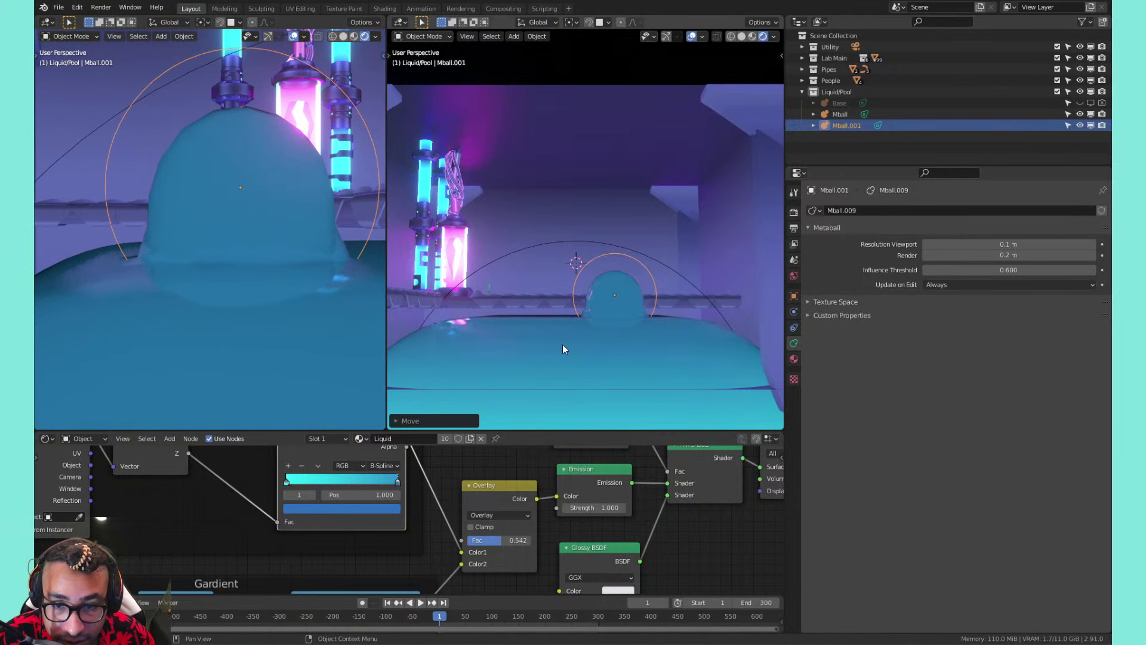
{"action": "key", "text": "g"}
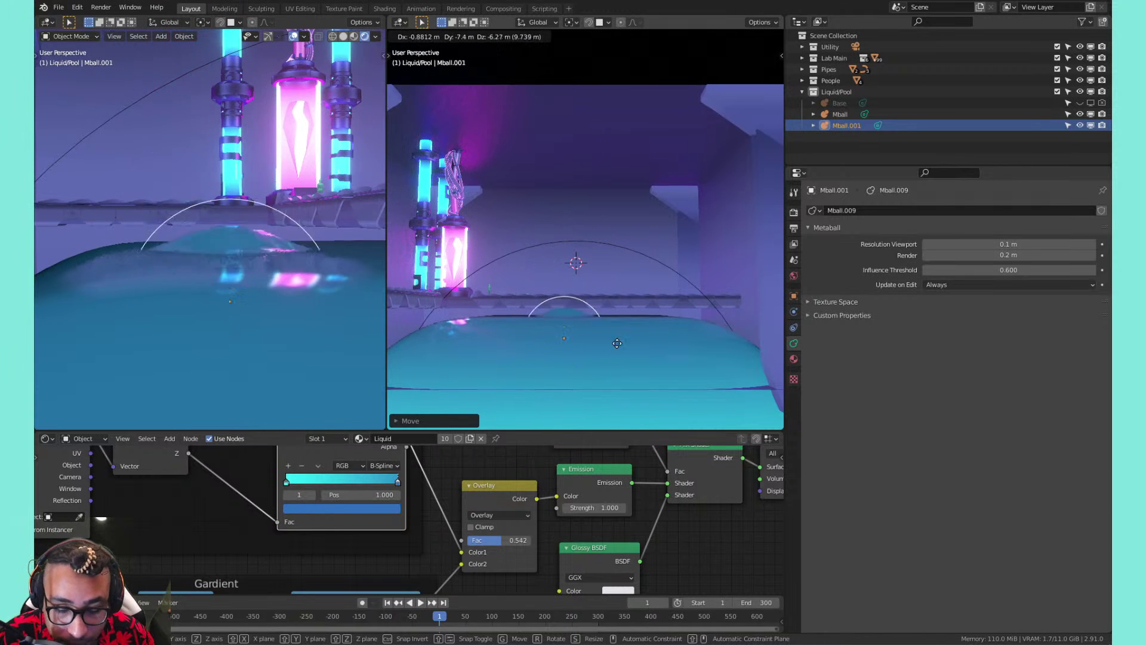
{"action": "left_click", "coordinate": [616, 292]}
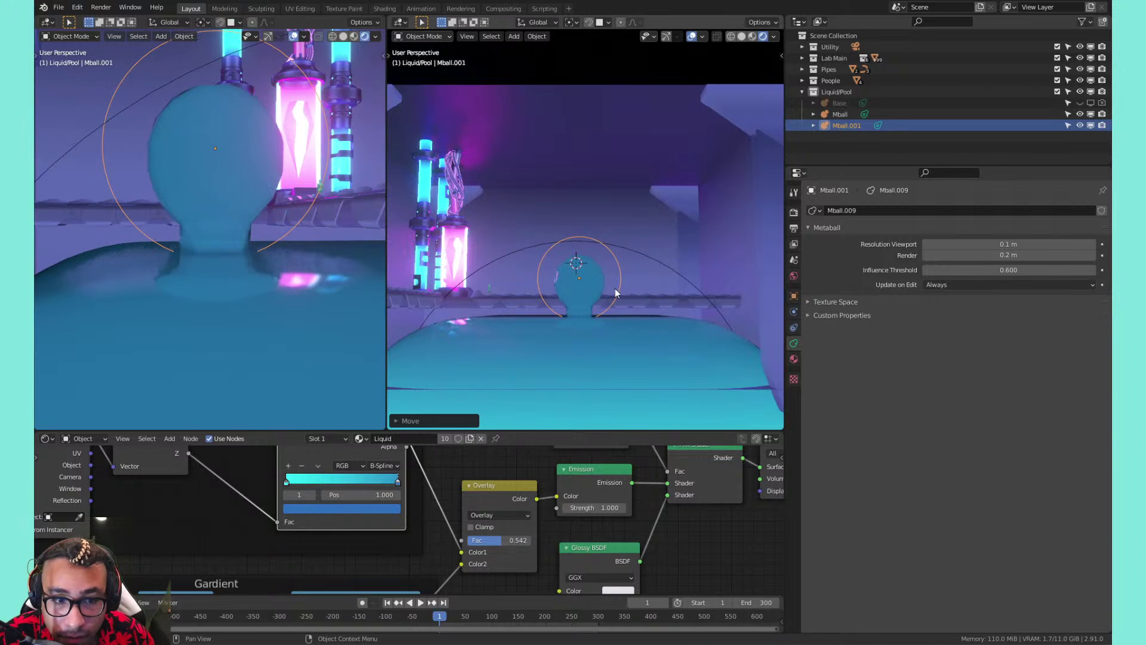
Enlarge the pool's plane metaball element to a radius of about 3.75 m with proportional editing, and try scaling it along Z
{"action": "scroll", "coordinate": [545, 232], "scroll_direction": "down", "scroll_amount": 3}
{"action": "middle_click_drag", "start_coordinate": [544, 230], "coordinate": [565, 276]}
{"action": "left_click", "coordinate": [550, 336]}
{"action": "key", "text": "Tab"}
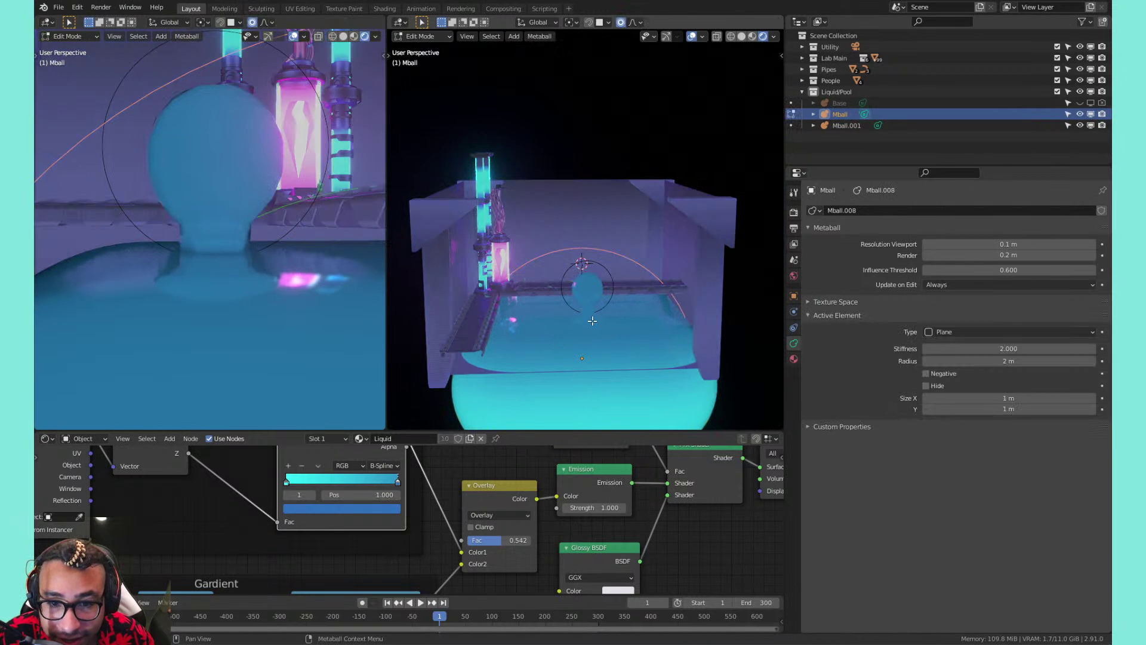
{"action": "key", "text": "o"}
{"action": "key", "text": "s"}
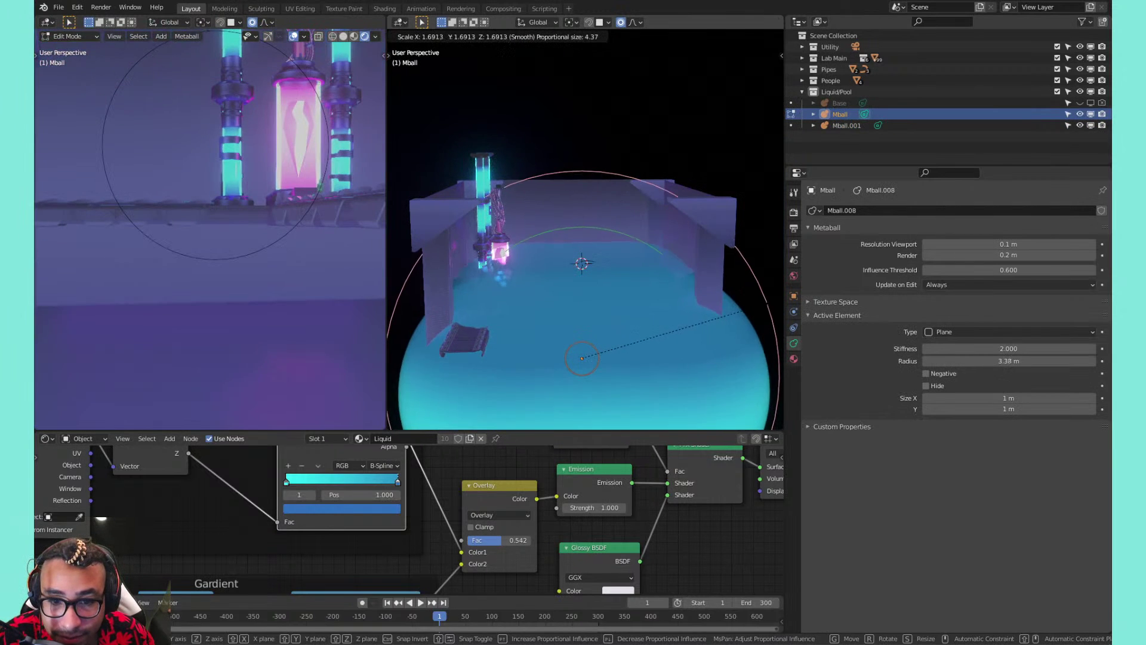
{"action": "left_click", "coordinate": [376, 305]}
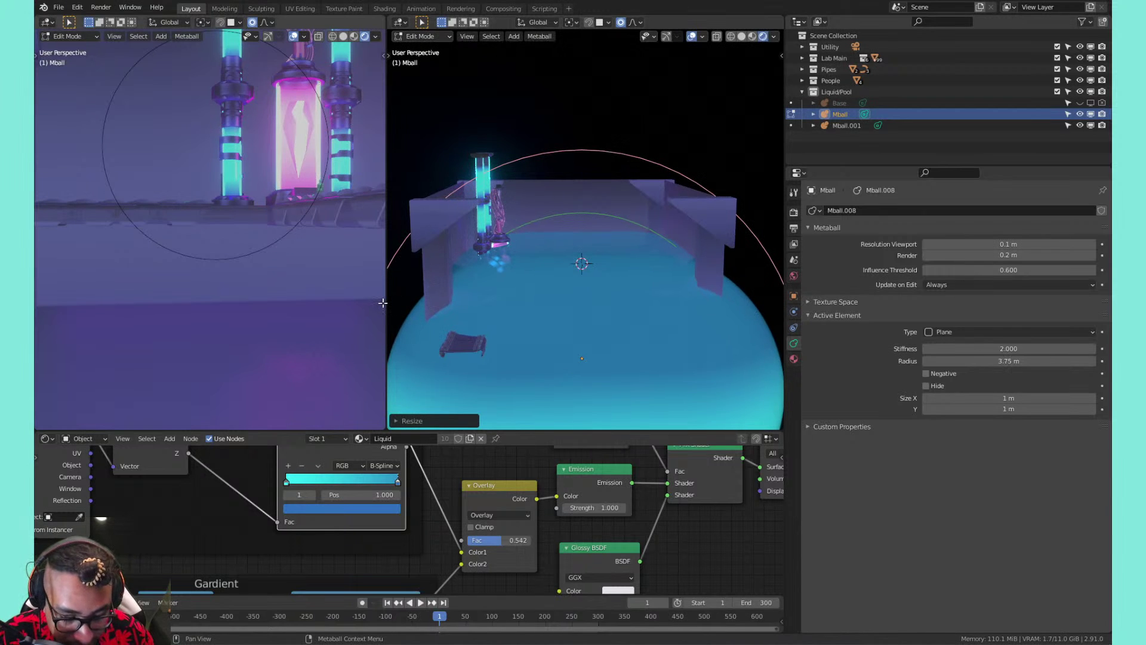
{"action": "key", "text": "s"}
{"action": "key", "text": "z"}
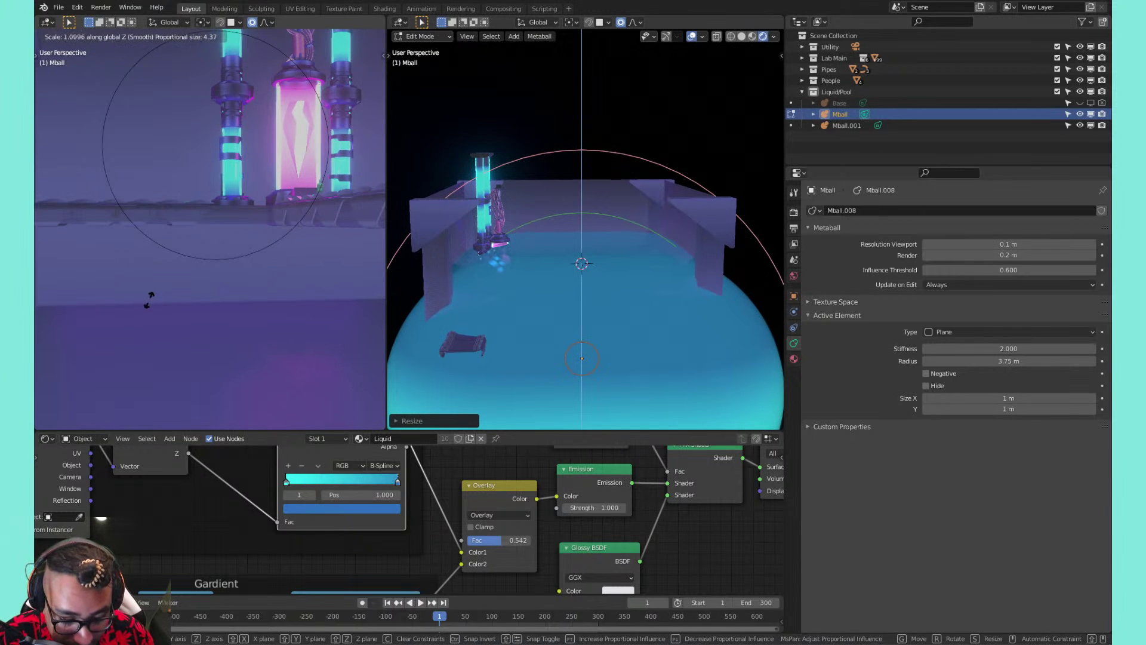
{"action": "left_click", "coordinate": [149, 302]}
Undo the hiding of the plane metaball element and lower it along Z beneath the ball metaball
{"action": "key", "text": "h"}
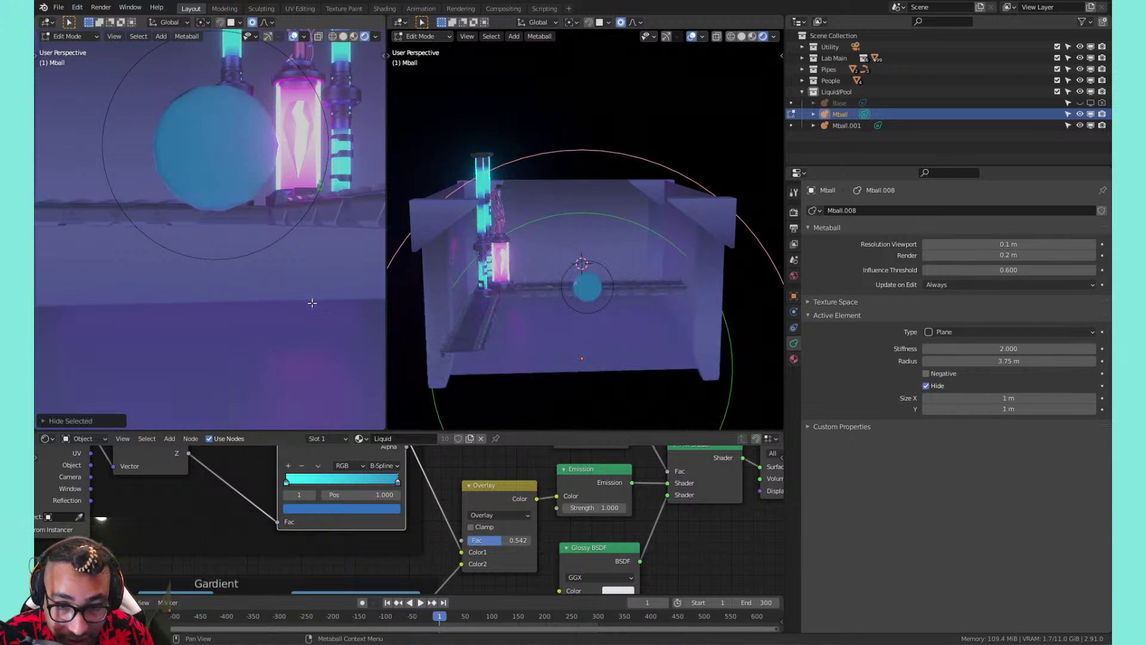
{"action": "key", "text": "ctrl+z"}
{"action": "key", "text": "g"}
{"action": "key", "text": "z"}
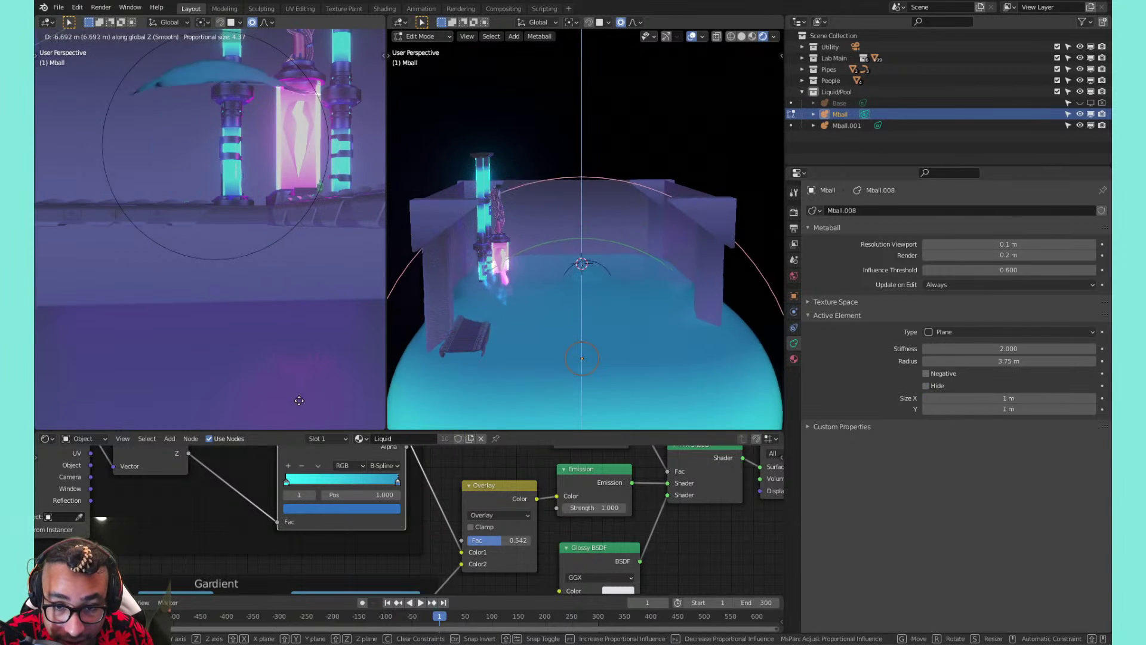
{"action": "left_click", "coordinate": [355, 136]}
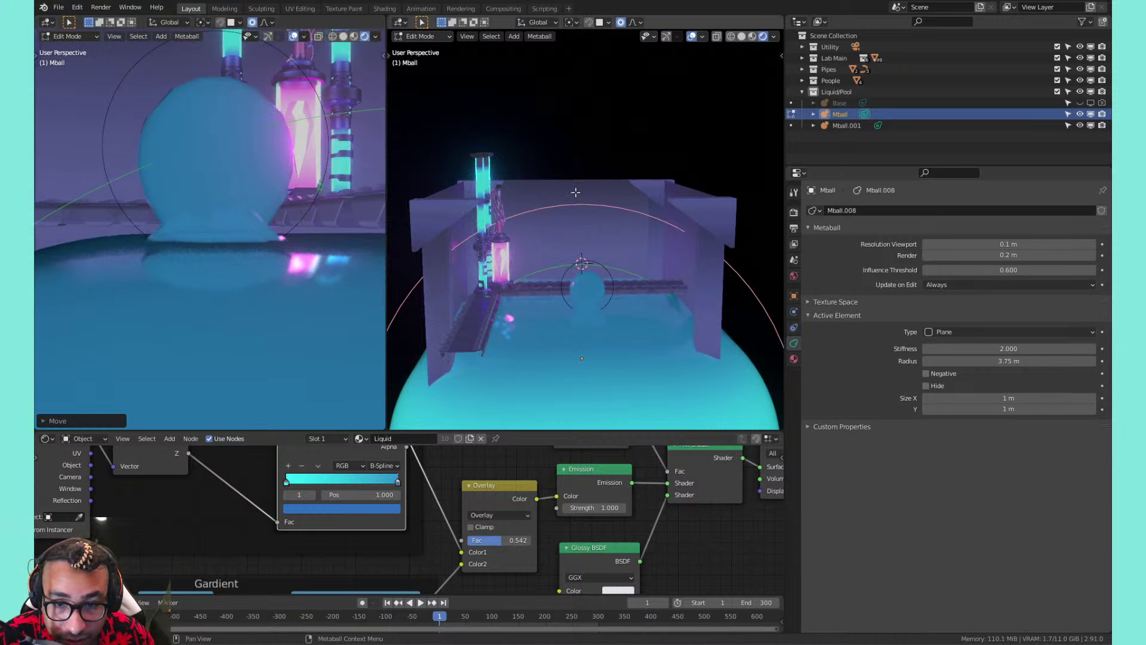
Delete the large pool metaball and the ball metaball from the Liquid/Pool collection
{"action": "middle_click_drag", "start_coordinate": [579, 264], "coordinate": [546, 175], "text": "shift"}
{"action": "middle_click_drag", "start_coordinate": [546, 175], "coordinate": [574, 233]}
{"action": "left_click", "coordinate": [536, 287]}
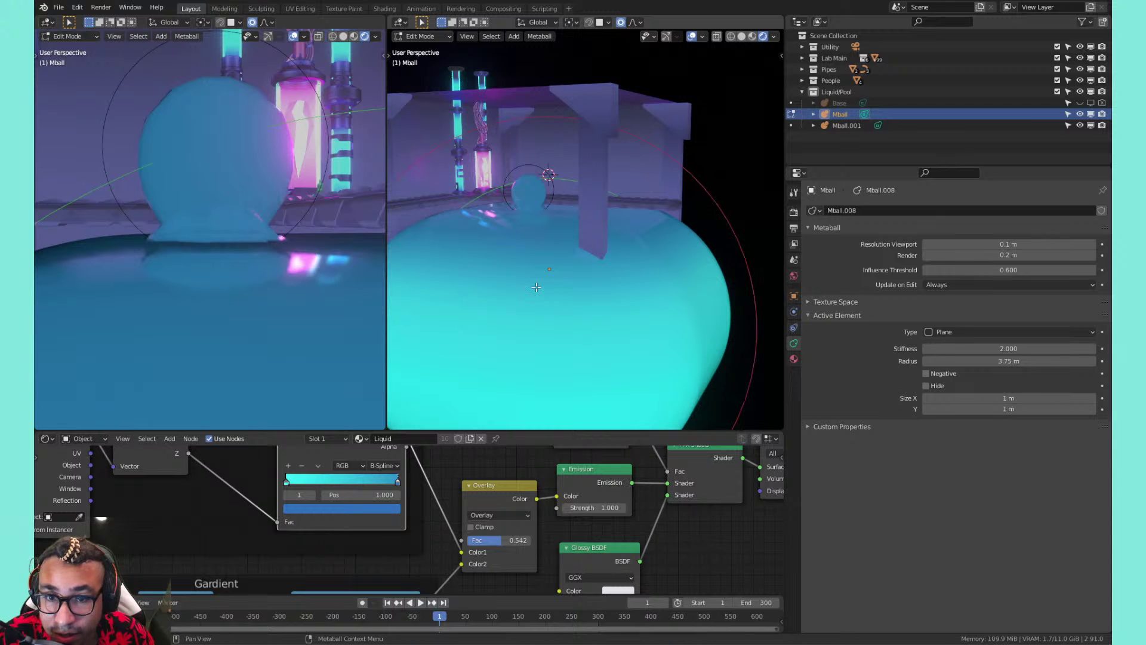
{"action": "key", "text": "x"}
{"action": "left_click", "coordinate": [538, 279]}
{"action": "key", "text": "Tab"}
{"action": "key", "text": "x"}
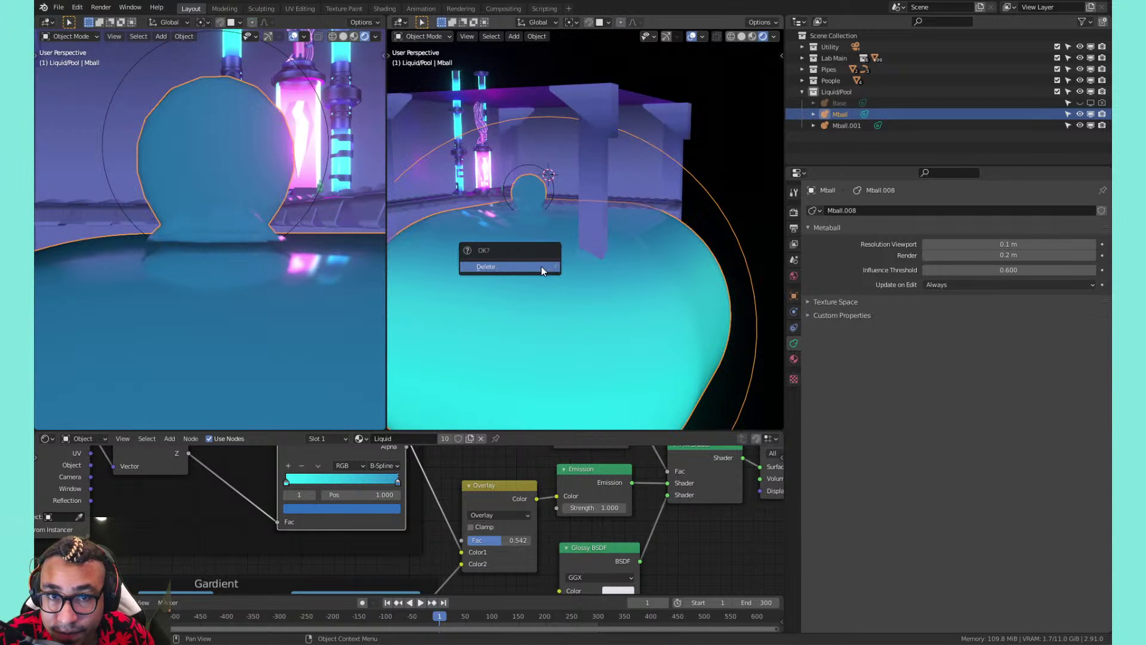
{"action": "left_click", "coordinate": [542, 266]}
{"action": "left_click", "coordinate": [847, 113]}
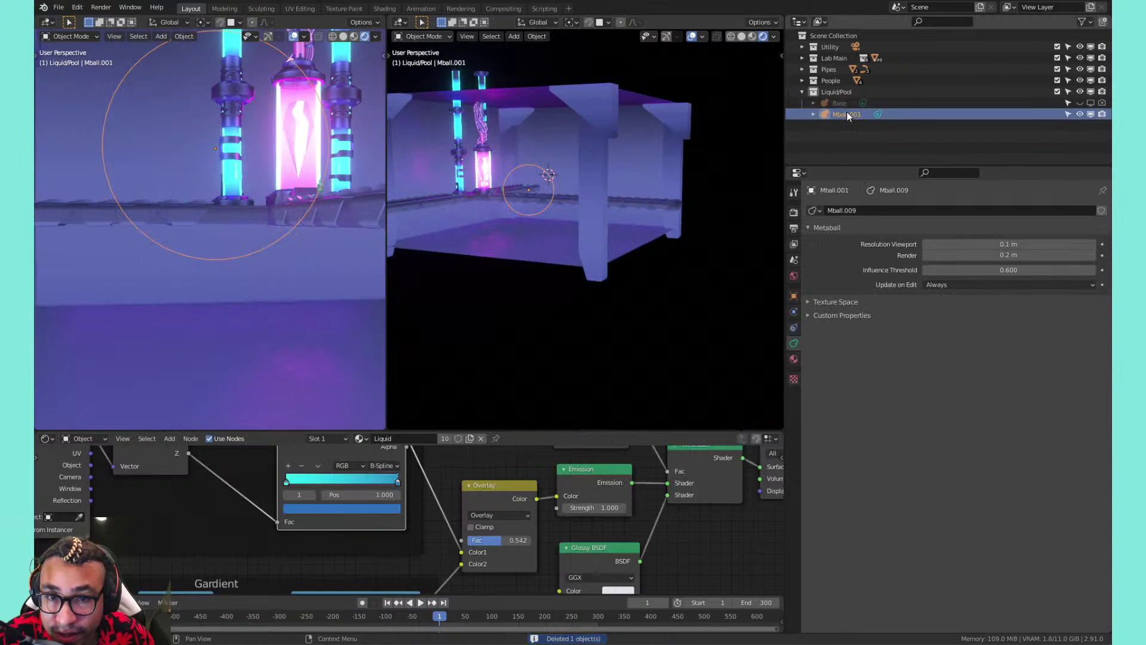
{"action": "key", "text": "x"}
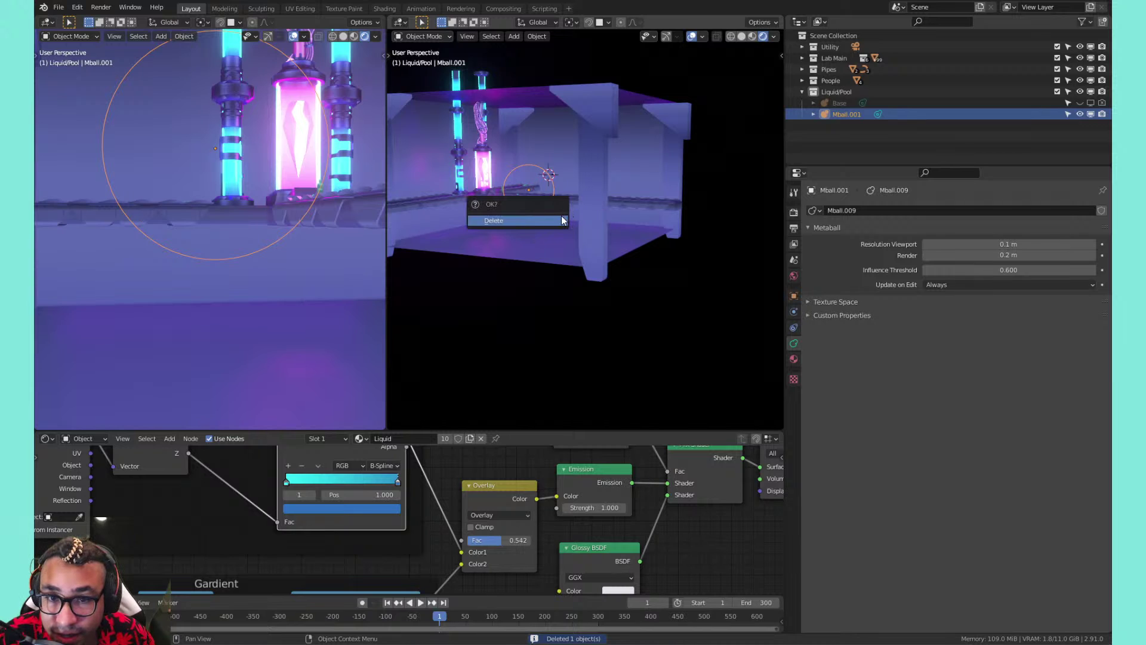
{"action": "left_click", "coordinate": [561, 216]}
Make the hidden Base metaball visible and set its viewport and render resolution to 0.1 m
{"action": "left_click", "coordinate": [1080, 103]}
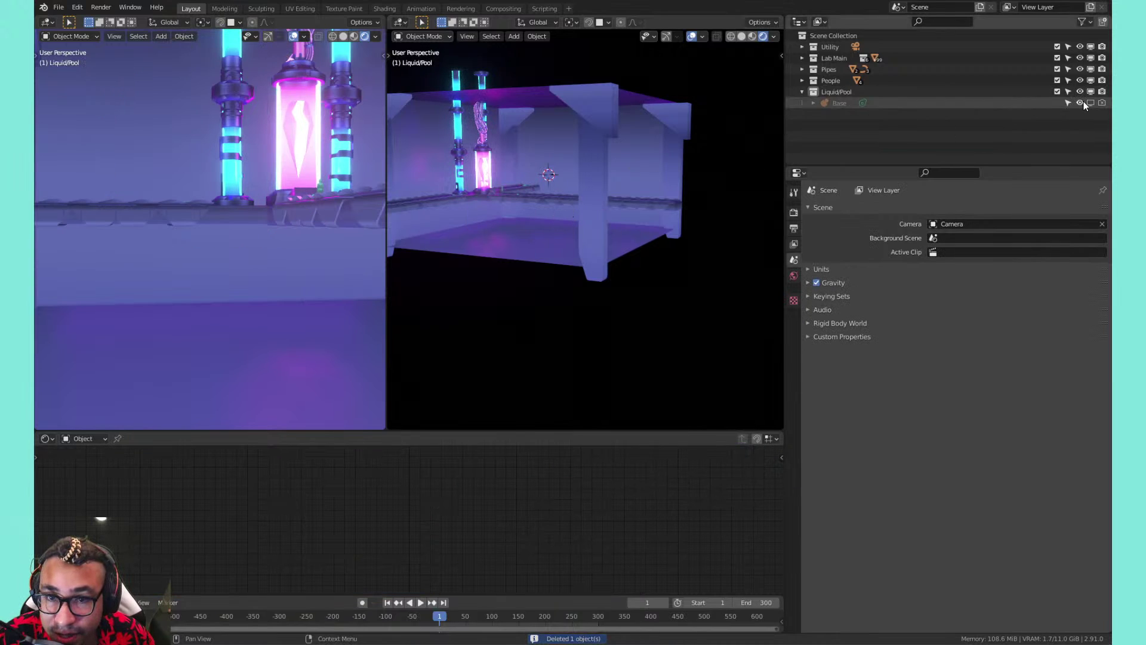
{"action": "left_click", "coordinate": [1091, 102]}
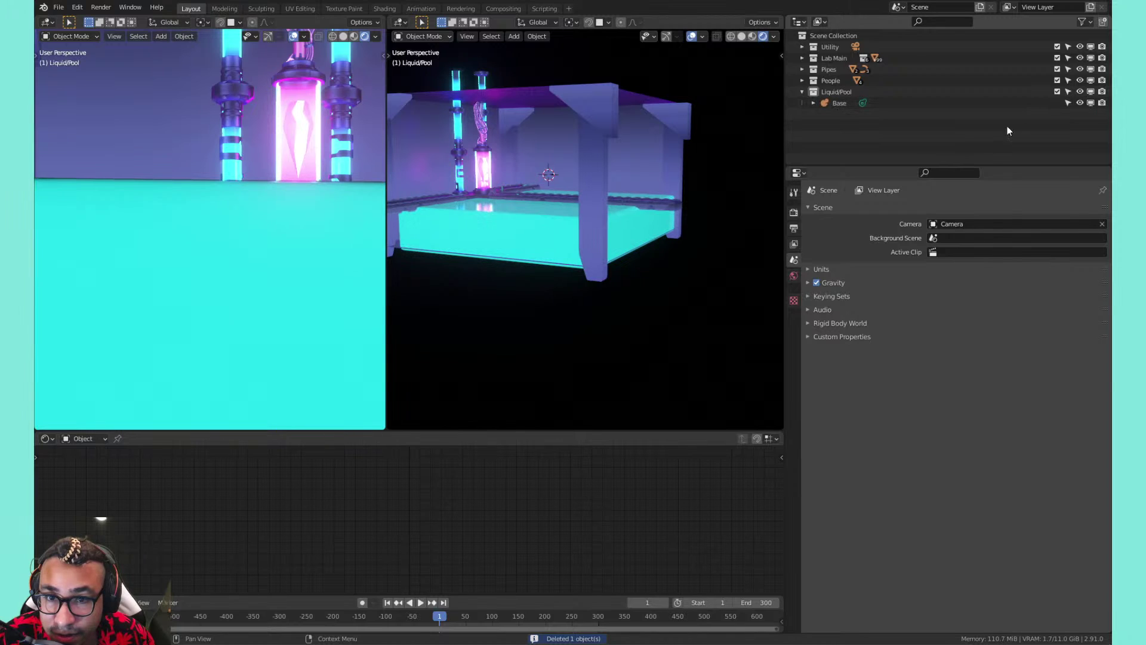
{"action": "left_click", "coordinate": [545, 230]}
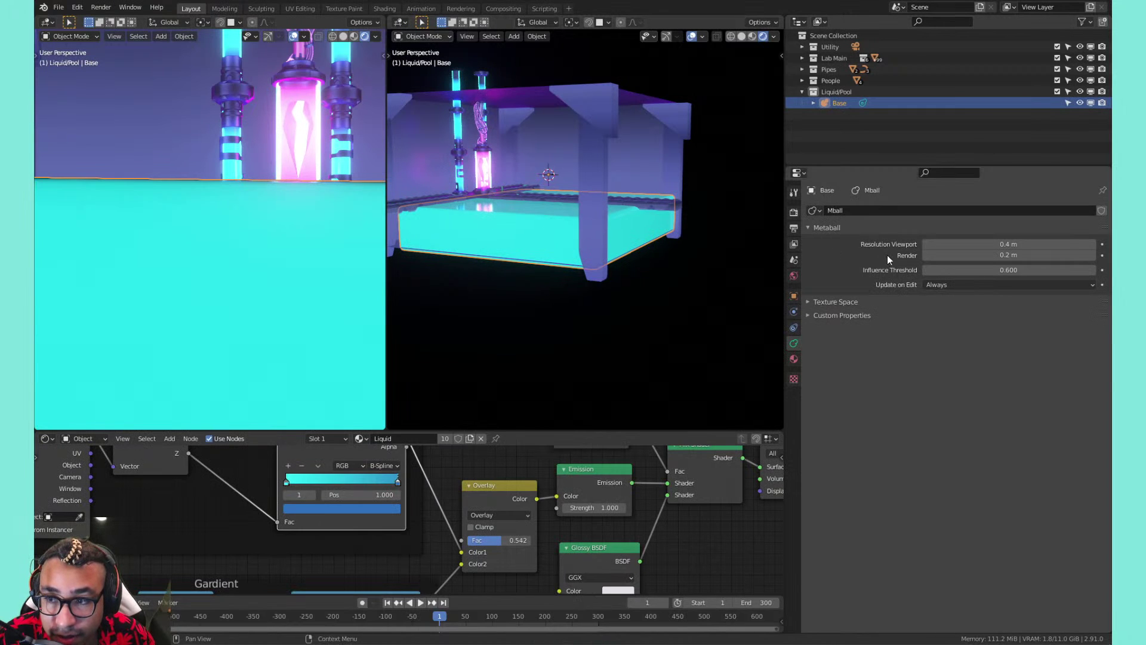
{"action": "left_click", "coordinate": [978, 243]}
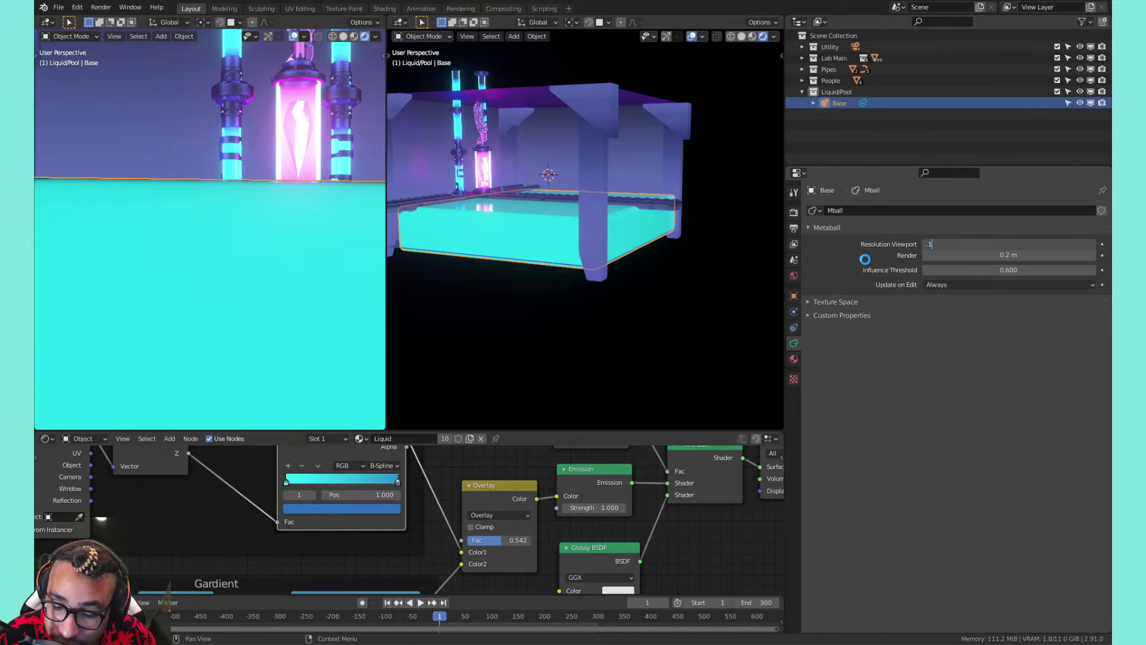
{"action": "key", "text": "Return"}
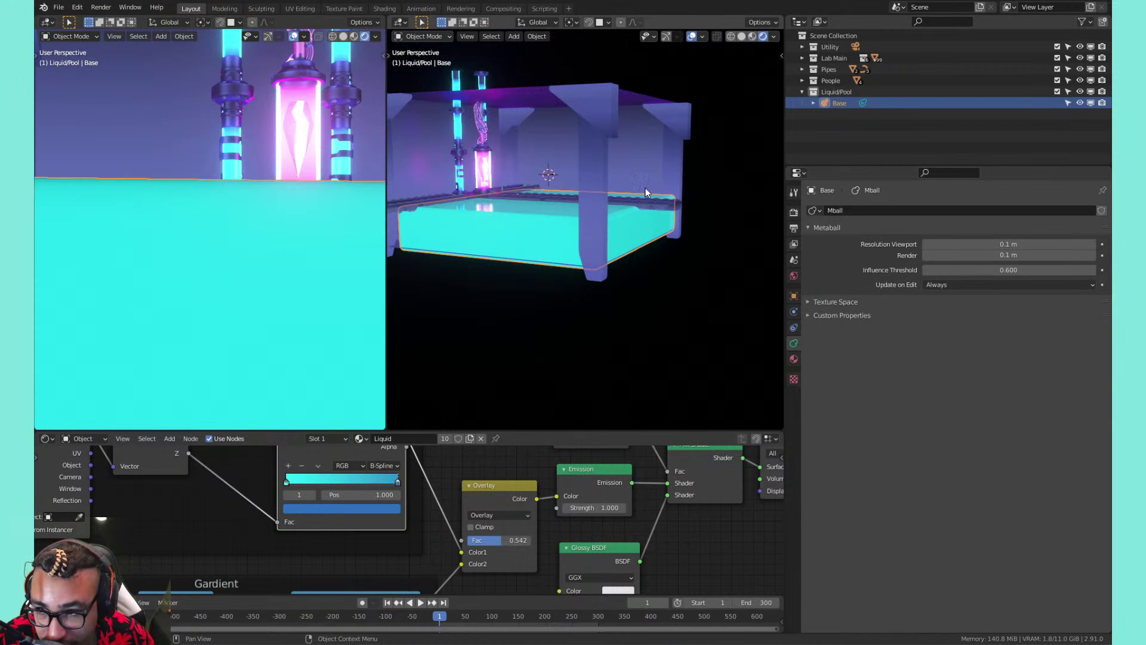
Delete the Base metaball from the Liquid/Pool collection
{"action": "left_click", "coordinate": [637, 211]}
{"action": "left_click", "coordinate": [636, 212]}
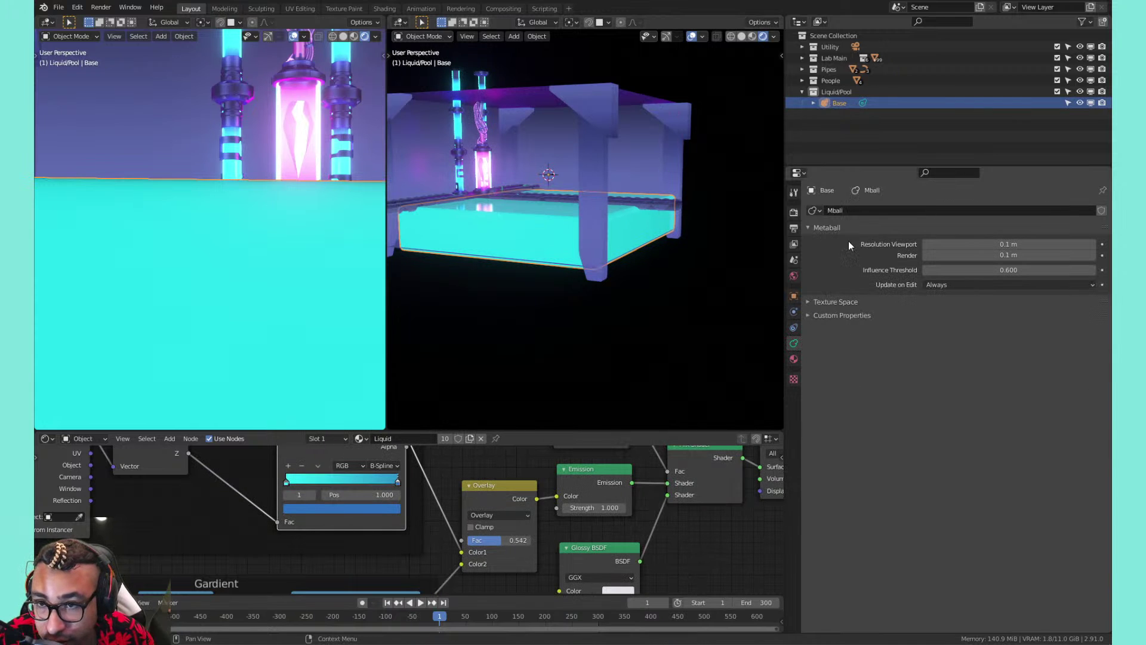
{"action": "key", "text": "Delete"}
Select the Lab_base object in the BOX collection under Lab Main and frame it in the viewport
{"action": "mouse_move", "coordinate": [635, 177]}
{"action": "middle_mouse_down"}
{"action": "mouse_move", "coordinate": [617, 170]}
{"action": "mouse_move", "coordinate": [502, 205]}
{"action": "mouse_move", "coordinate": [538, 177]}
{"action": "mouse_move", "coordinate": [616, 170]}
{"action": "middle_mouse_up"}
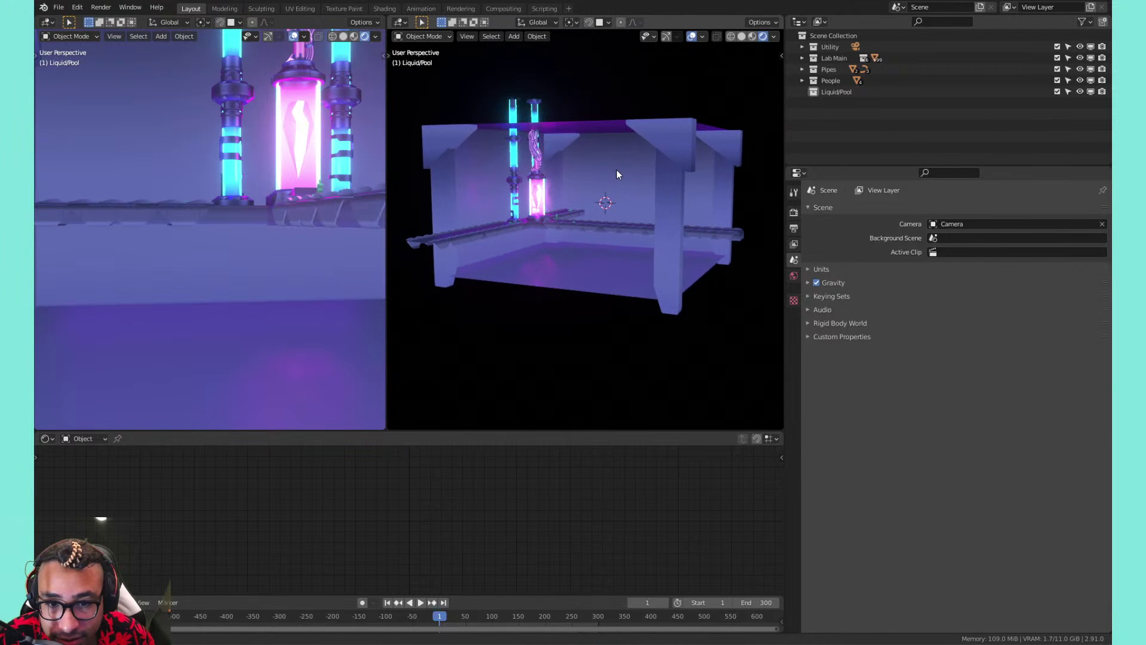
{"action": "scroll", "coordinate": [559, 301], "scroll_direction": "up", "scroll_amount": 3}
{"action": "scroll", "coordinate": [559, 305], "scroll_direction": "up", "scroll_amount": 2}
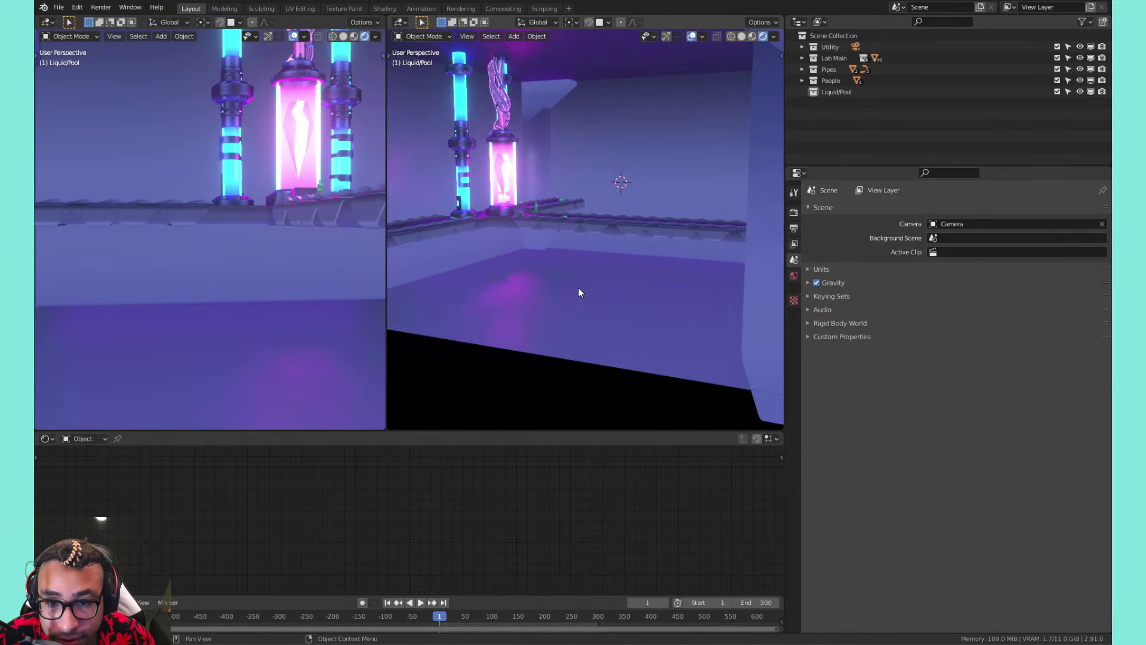
{"action": "left_click", "coordinate": [572, 236]}
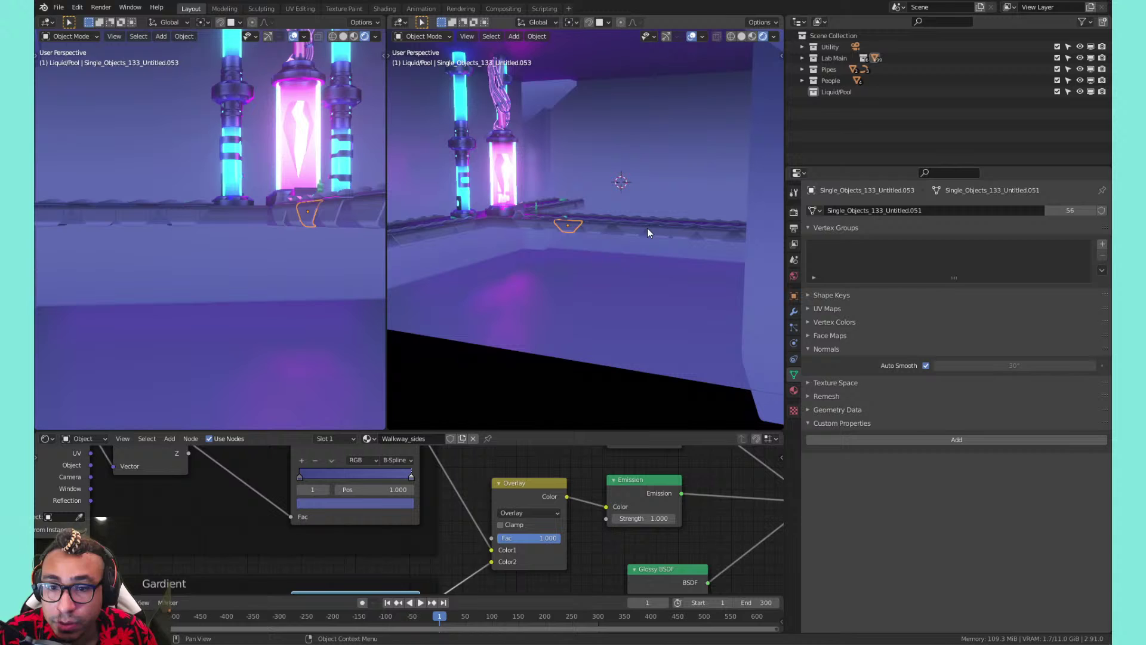
{"action": "left_click", "coordinate": [802, 58]}
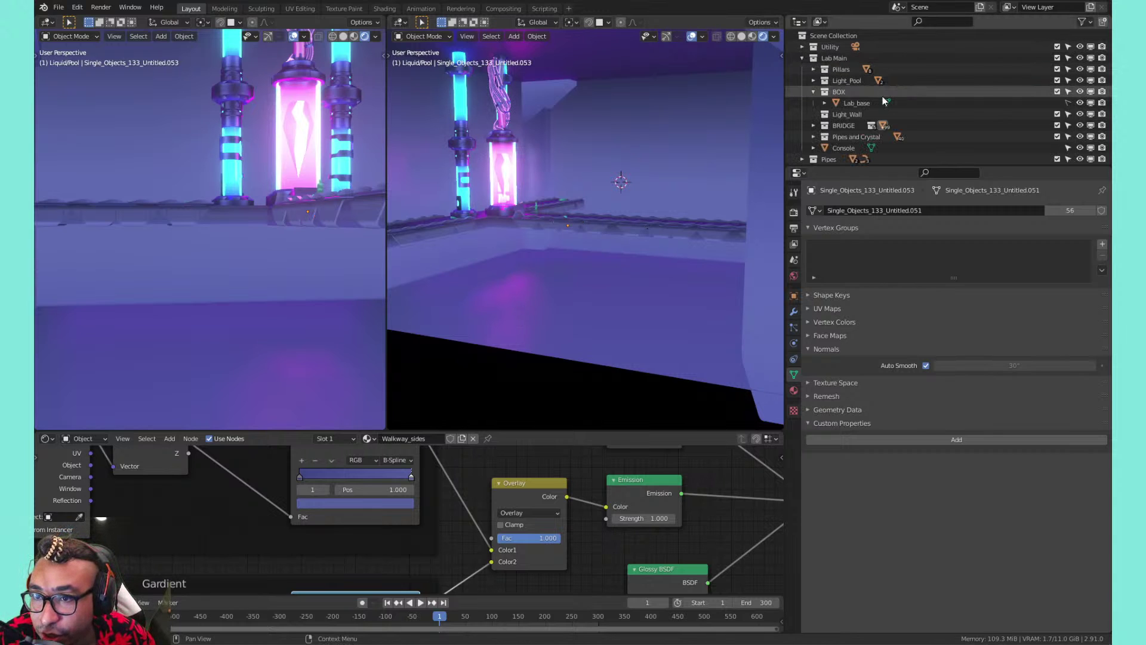
{"action": "scroll", "coordinate": [883, 96], "scroll_direction": "down", "scroll_amount": 2}
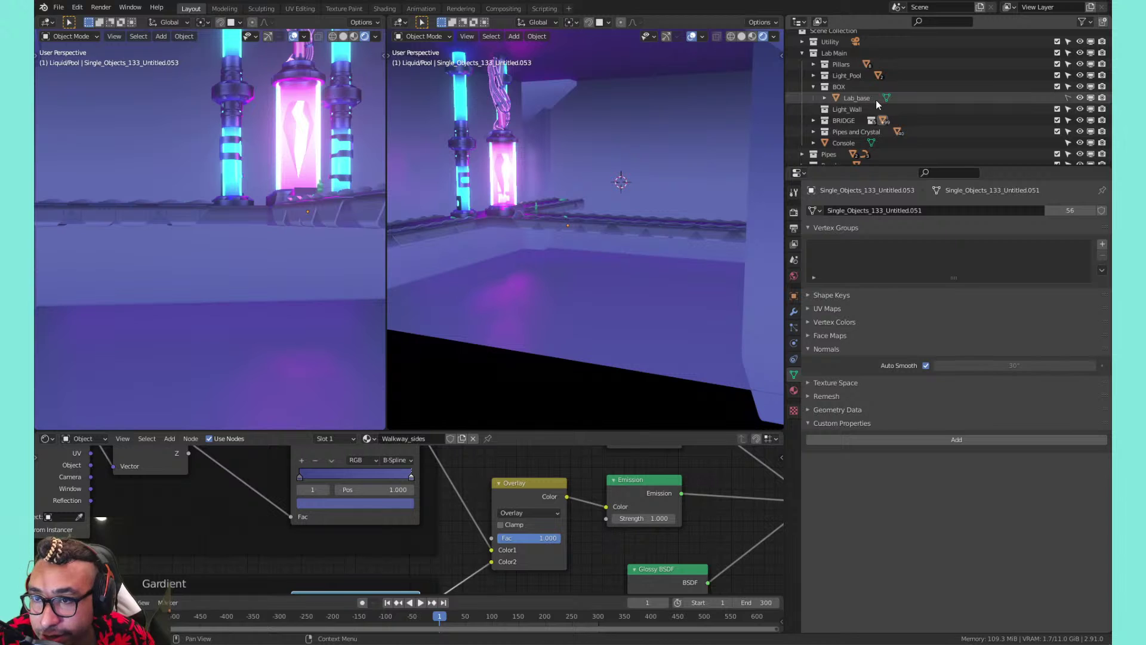
{"action": "left_click", "coordinate": [862, 99]}
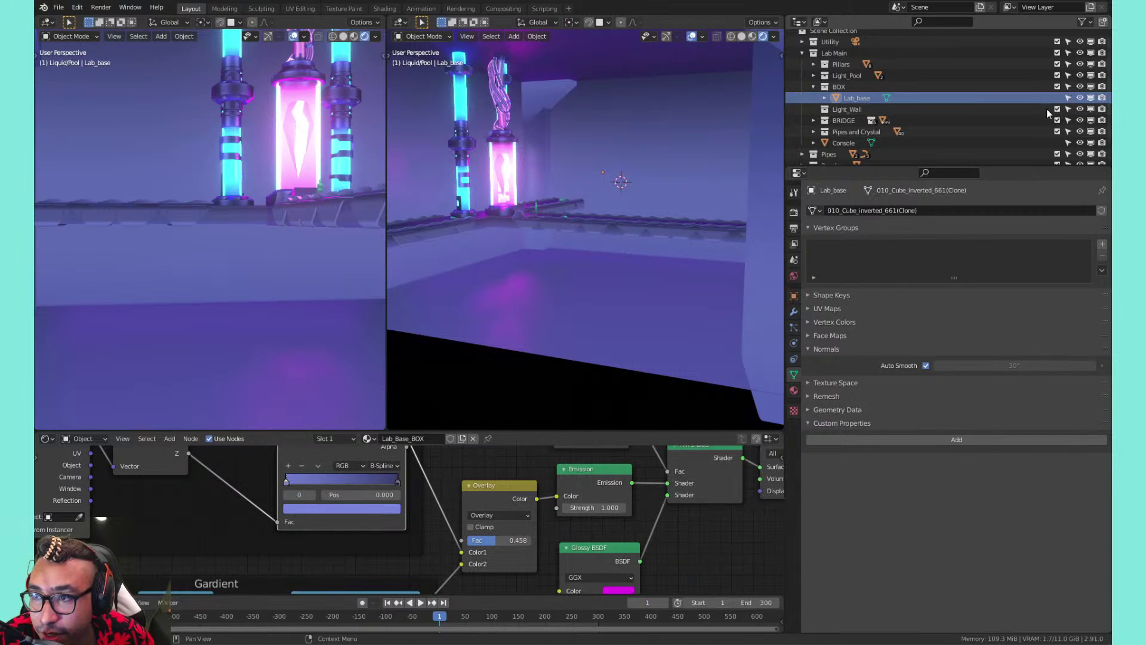
{"action": "key", "text": "KP_Decimal"}
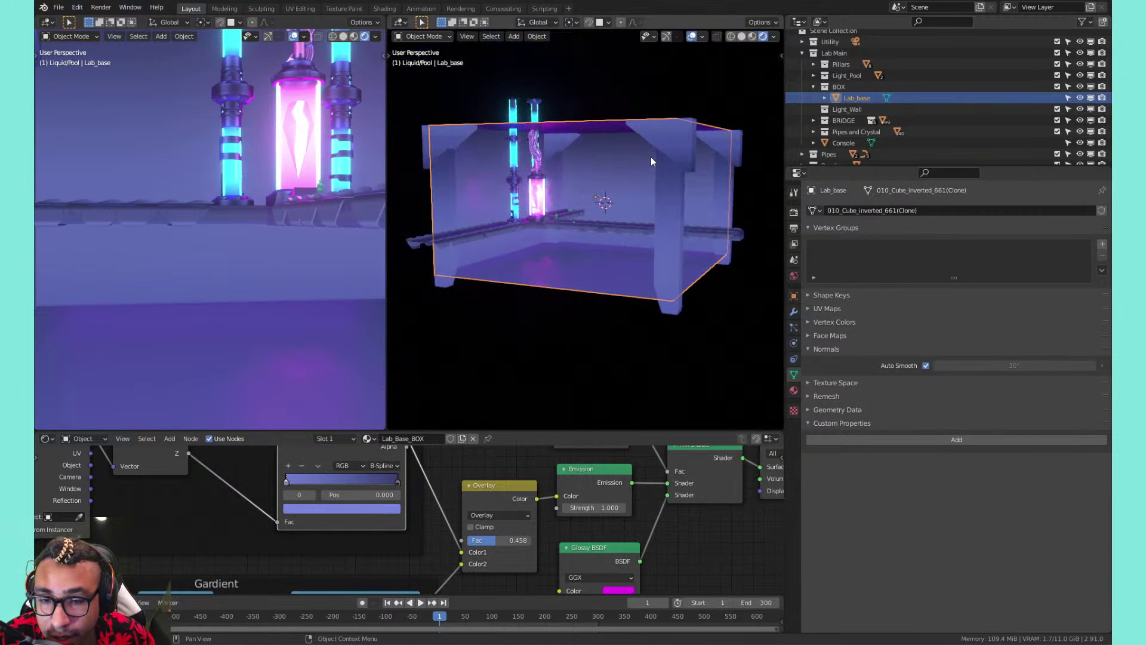
Duplicate the two triangular floor faces of Lab_base in place and separate the selection into its own object
{"action": "key", "text": "Tab"}
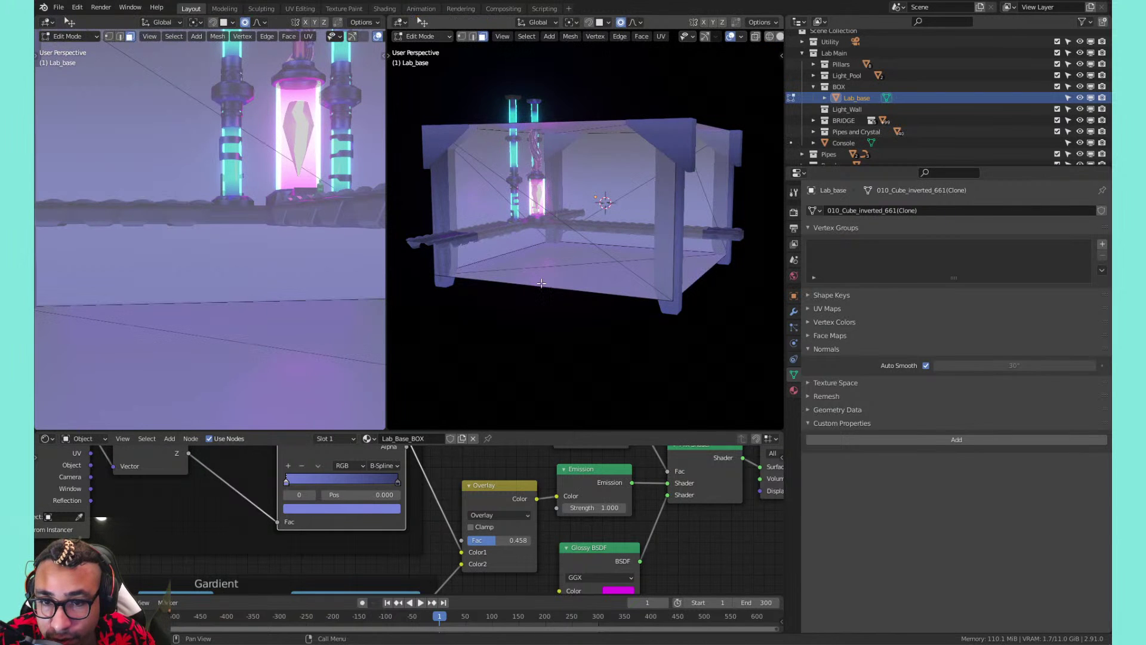
{"action": "left_click", "coordinate": [542, 283]}
{"action": "middle_click_drag", "start_coordinate": [591, 276], "coordinate": [623, 239]}
{"action": "left_click", "coordinate": [597, 242]}
{"action": "left_click", "coordinate": [588, 285], "text": "shift"}
{"action": "key", "text": "g"}
{"action": "key", "text": "z"}
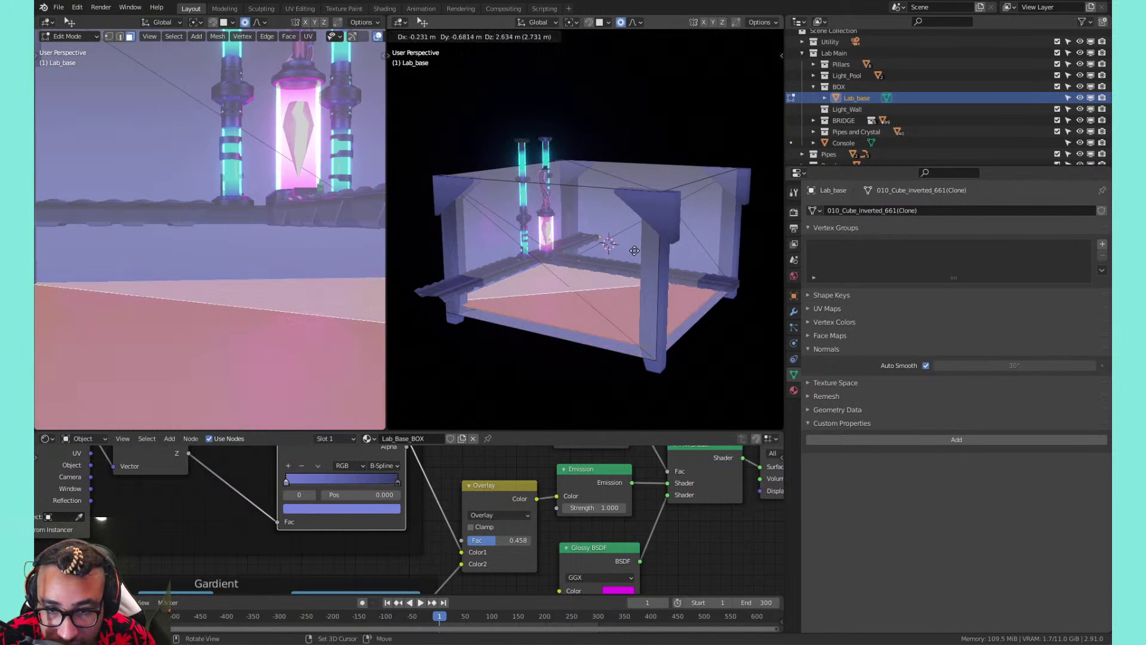
{"action": "key", "text": "Escape"}
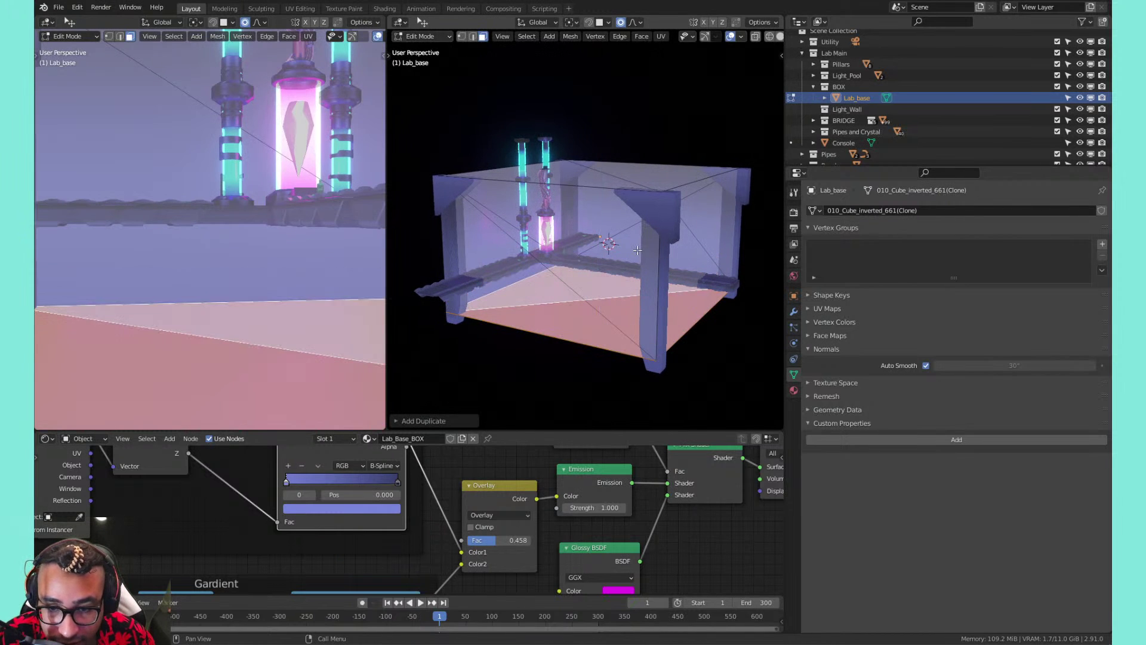
{"action": "key", "text": "p"}
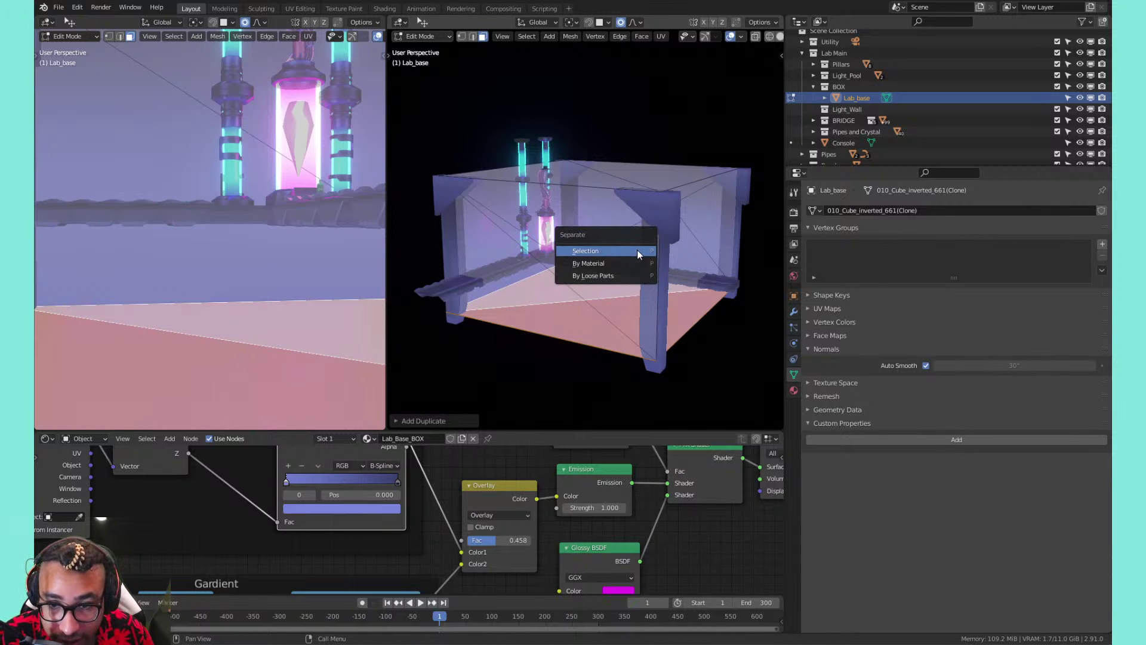
{"action": "left_click", "coordinate": [636, 250]}
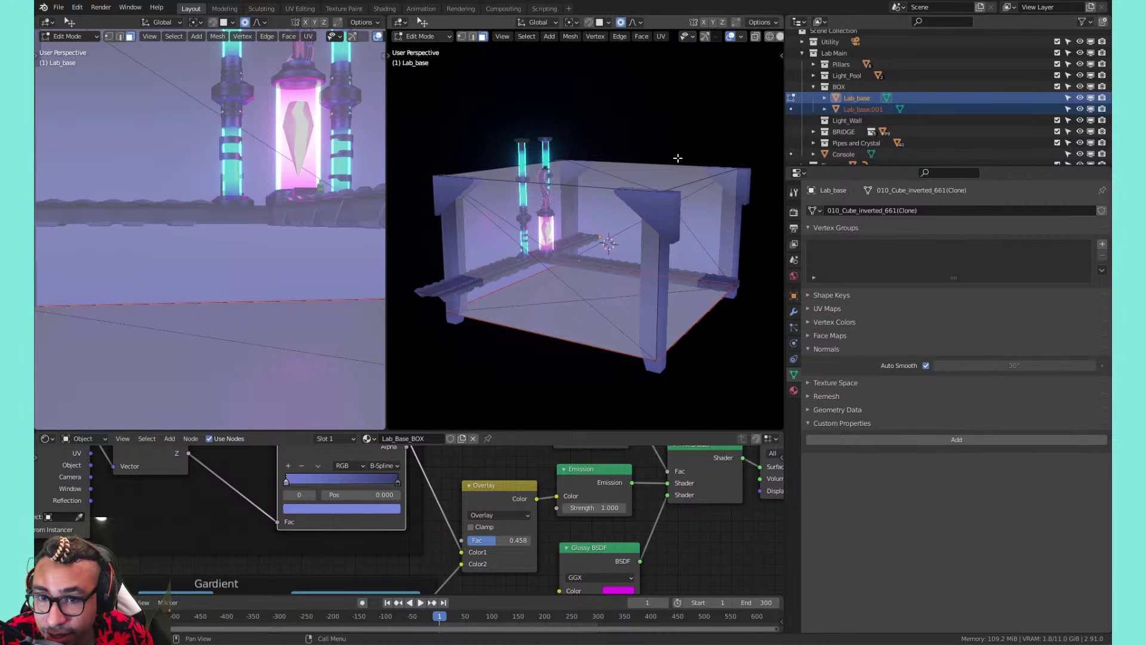
{"action": "key", "text": "Tab"}
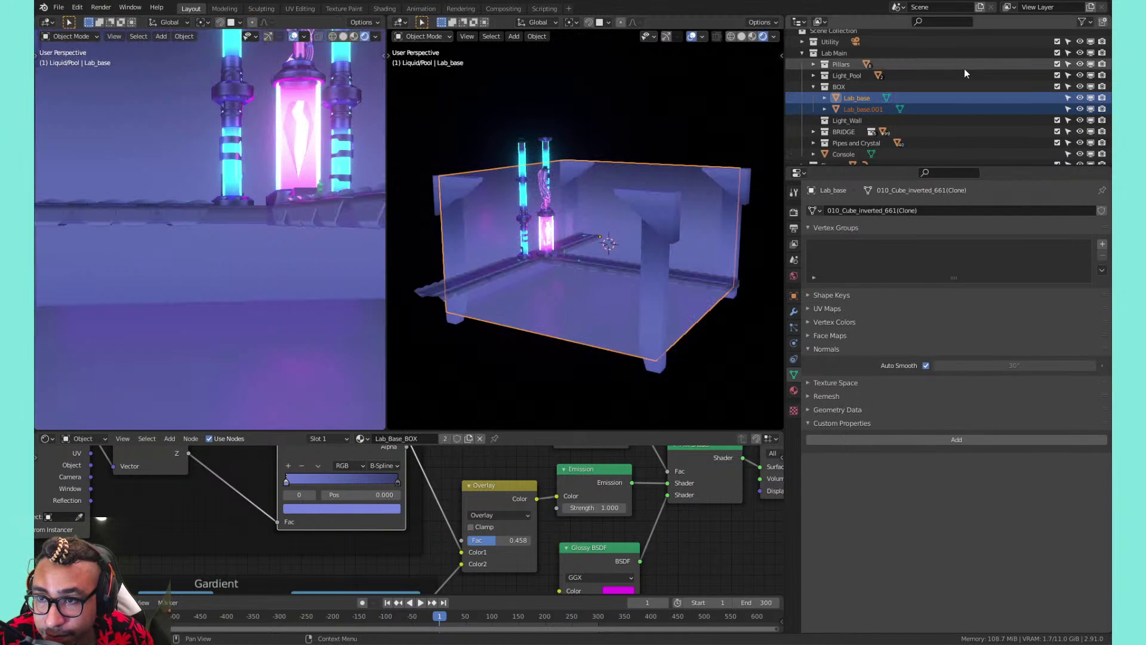
Hide Lab_base and toggle the visibility of the separated floor object to check it on its own
{"action": "left_click", "coordinate": [1078, 97]}
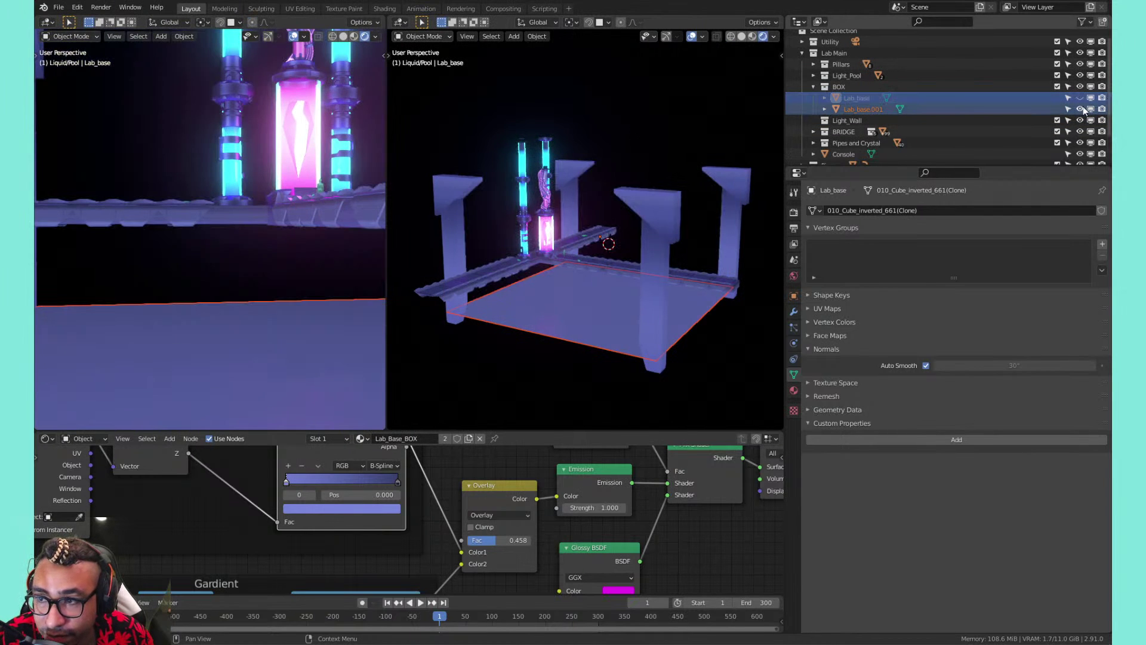
{"action": "left_click", "coordinate": [1081, 109]}
{"action": "left_click", "coordinate": [1081, 109]}
{"action": "left_click", "coordinate": [1080, 109]}
{"action": "left_click", "coordinate": [1081, 109]}
Rename the separated floor object to pool_base
{"action": "double_click", "coordinate": [864, 109]}
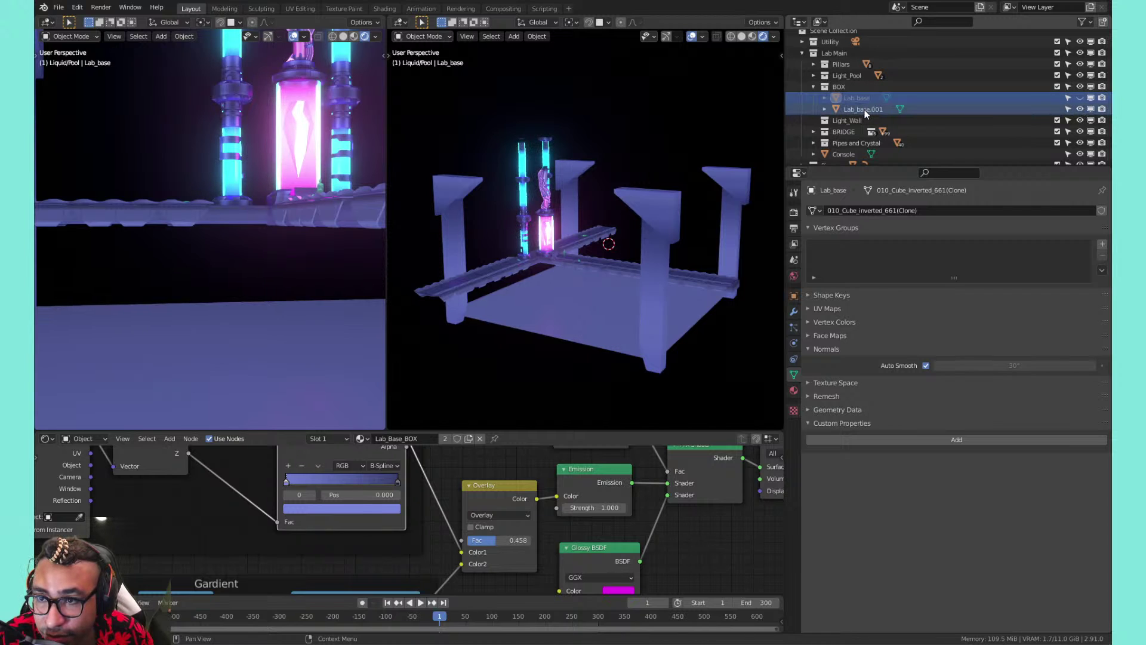
{"action": "scroll", "coordinate": [865, 96], "scroll_direction": "down", "scroll_amount": 1}
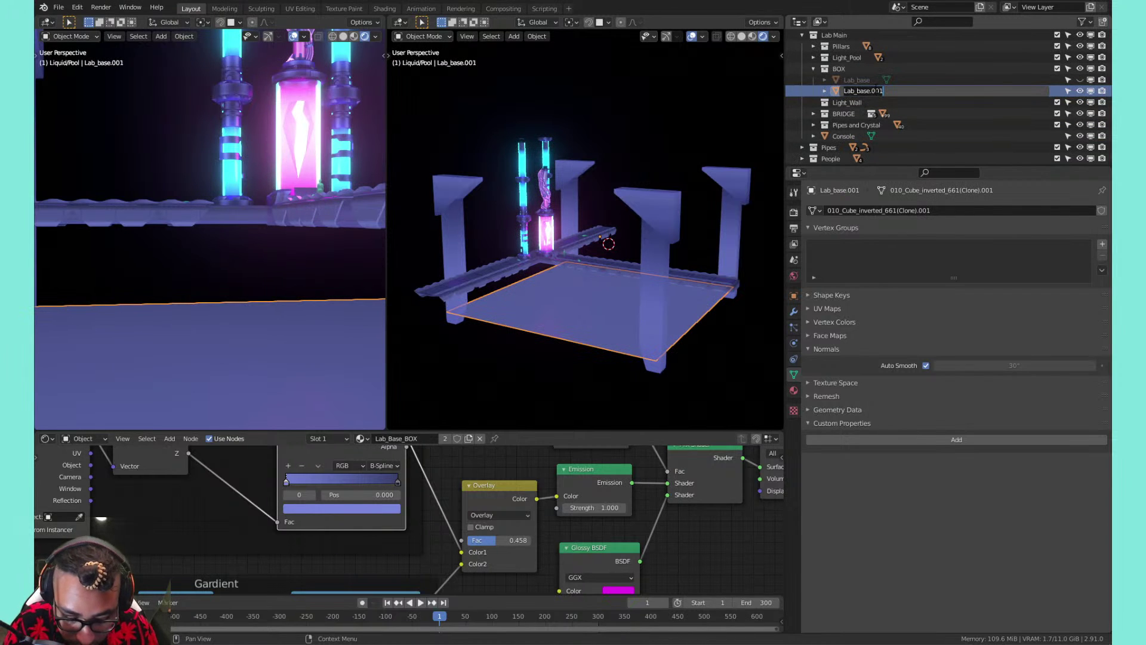
{"action": "type", "text": "Poo"}
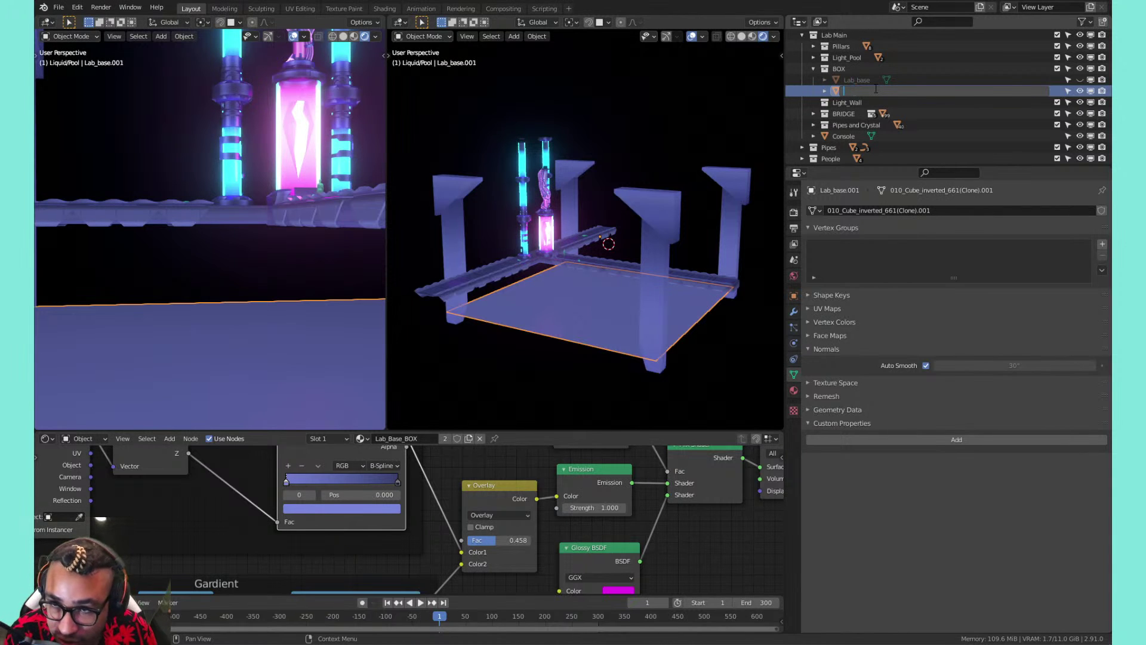
{"action": "type", "text": "l"}
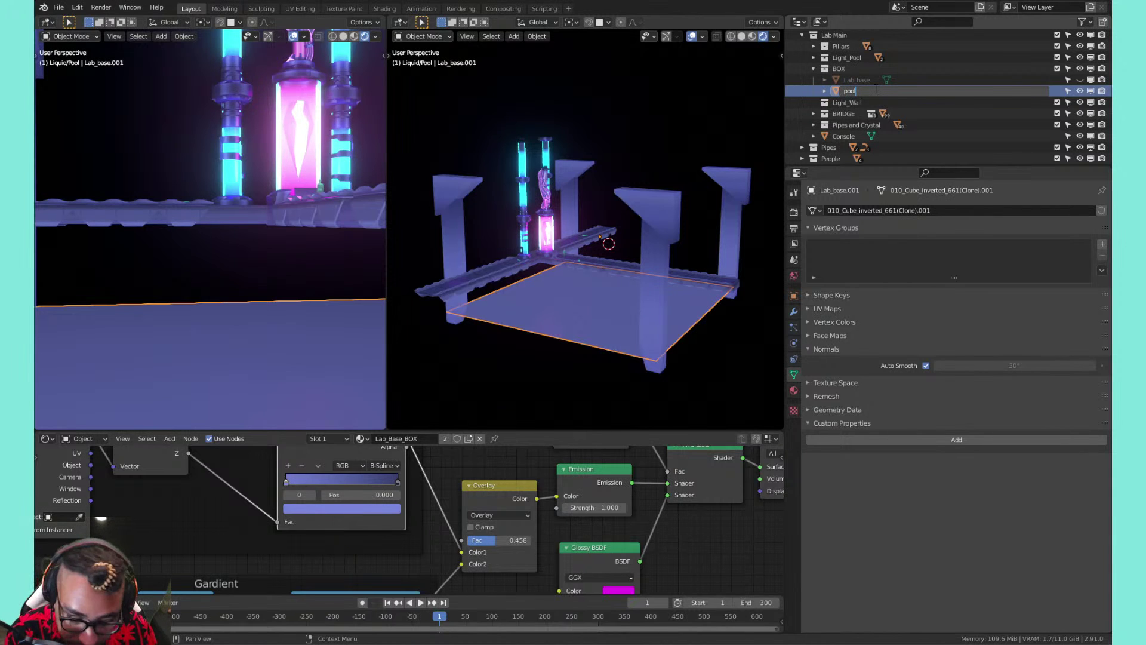
{"action": "type", "text": "_"}
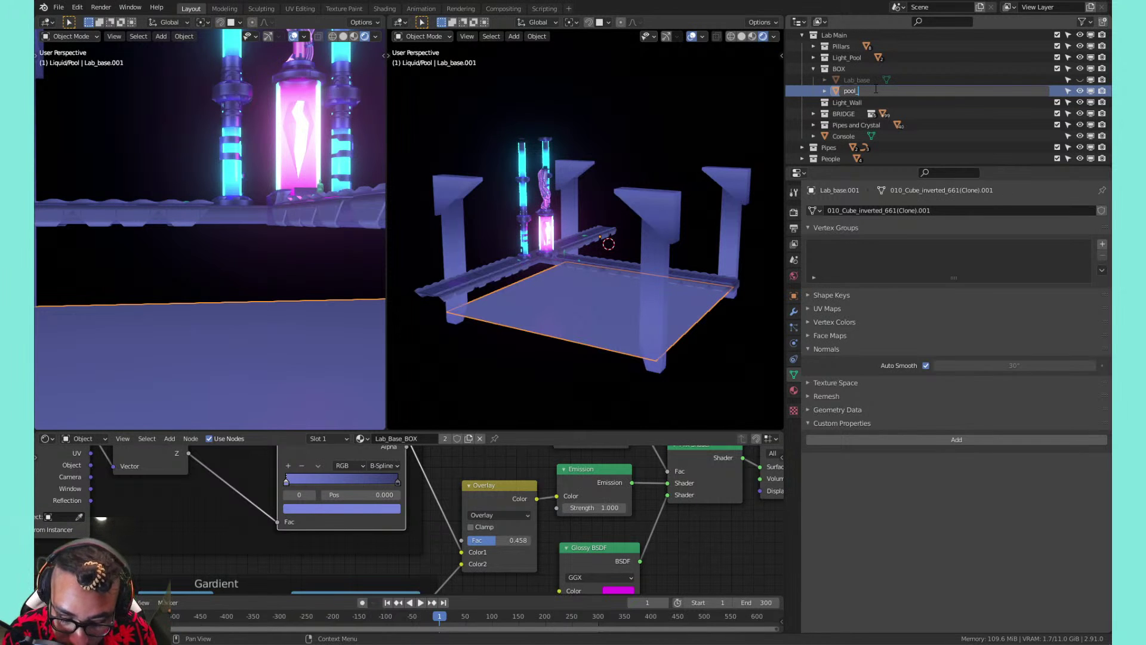
{"action": "type", "text": "base"}
{"action": "key", "text": "Return"}
Move pool_base from the BOX collection into the Liquid/Pool collection
{"action": "scroll", "coordinate": [873, 87], "scroll_direction": "down", "scroll_amount": 1}
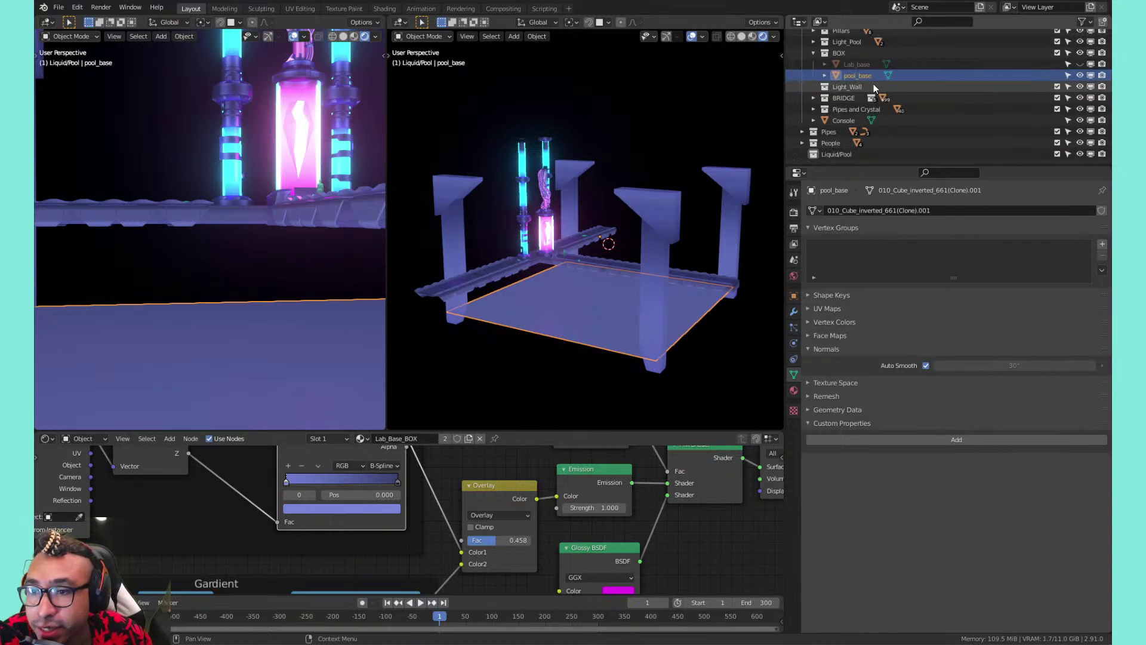
{"action": "left_click_drag", "start_coordinate": [848, 77], "coordinate": [829, 152]}
{"action": "scroll", "coordinate": [809, 96], "scroll_direction": "up", "scroll_amount": 3}
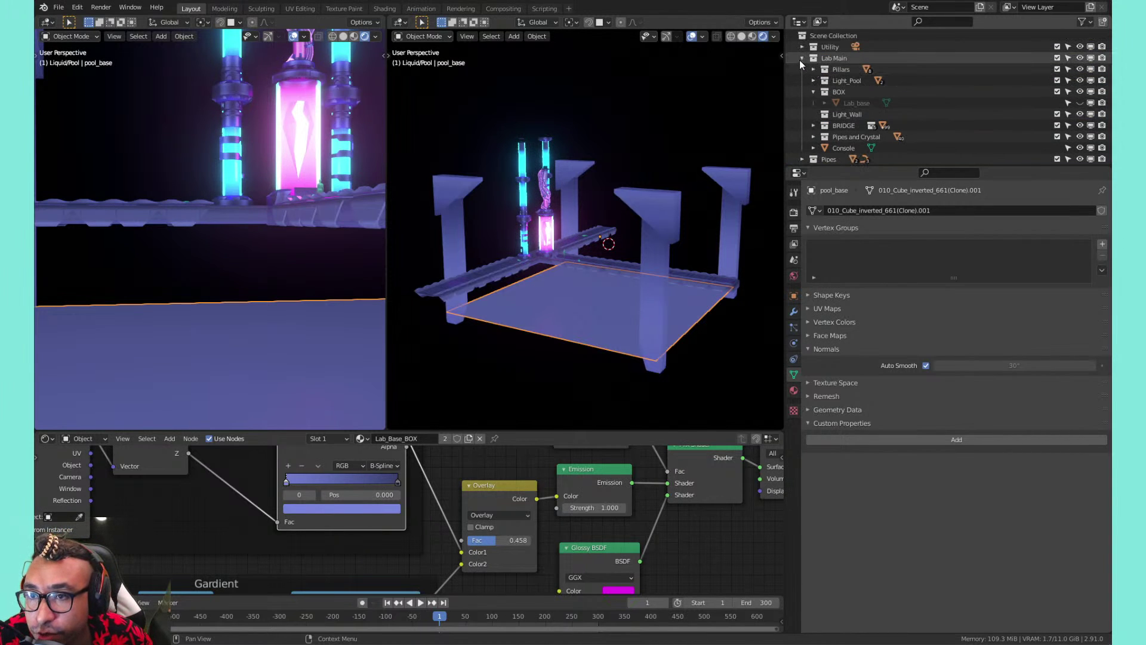
Make Lab_base visible again and collapse the BOX collection
{"action": "left_click", "coordinate": [802, 58]}
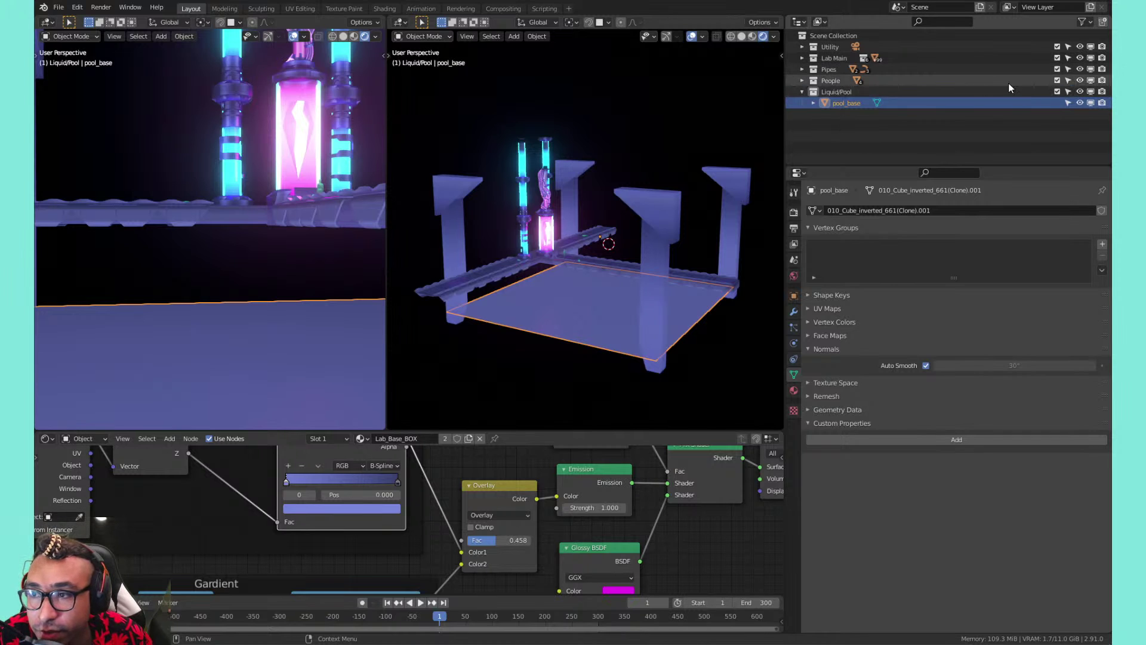
{"action": "left_click", "coordinate": [801, 58]}
{"action": "left_click", "coordinate": [1079, 102]}
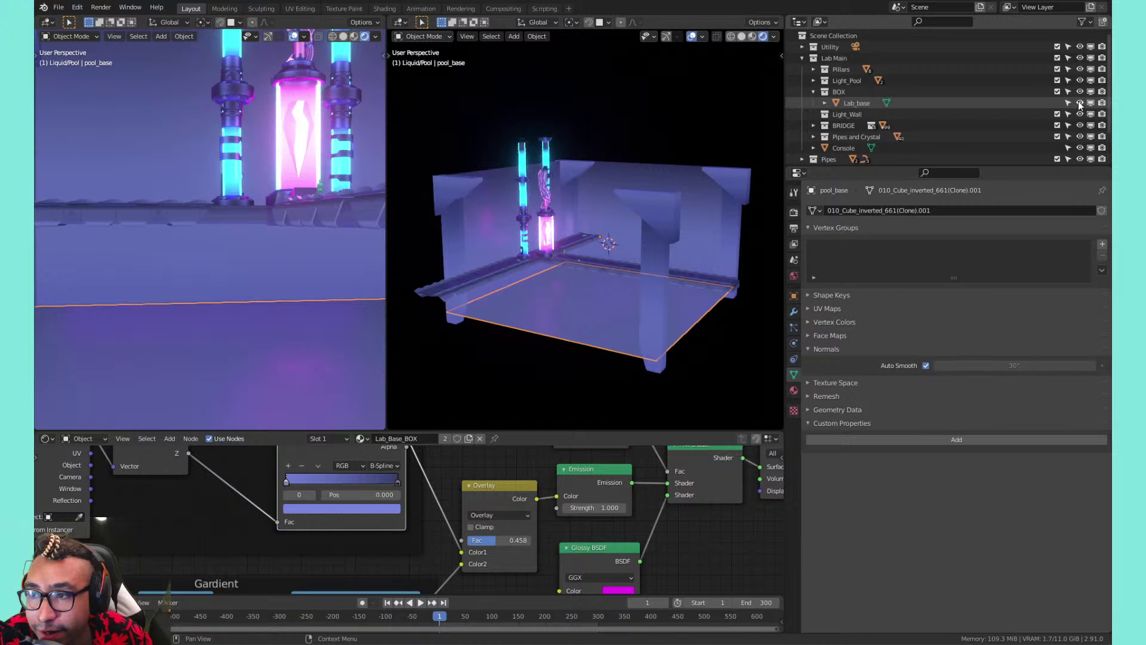
{"action": "left_click", "coordinate": [814, 92]}
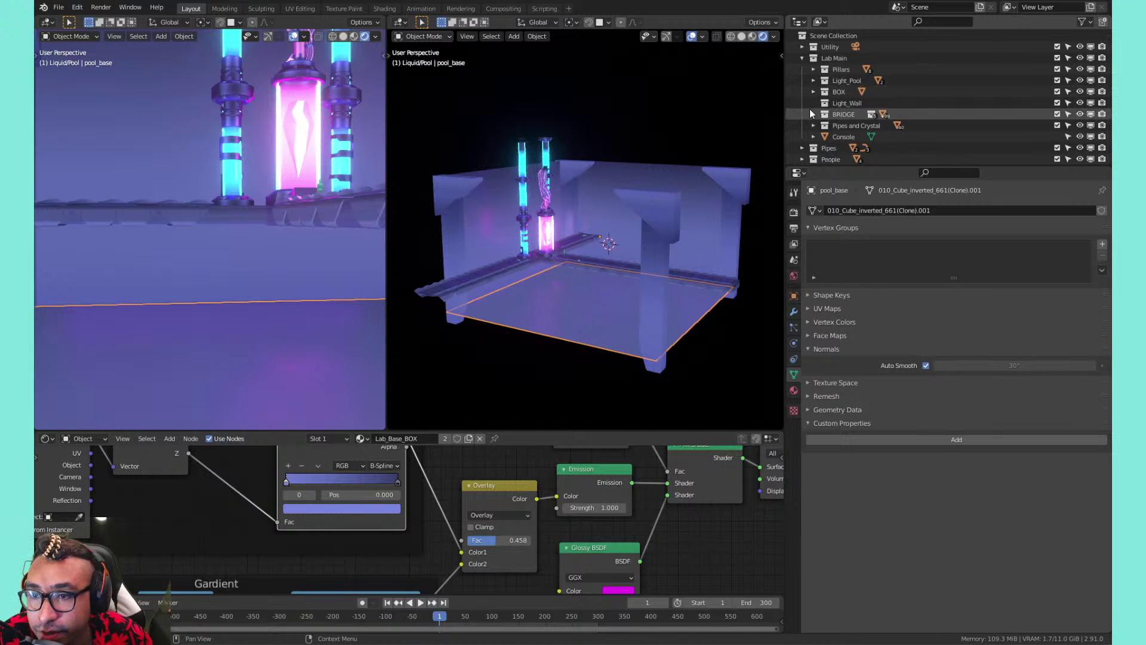
{"action": "scroll", "coordinate": [810, 110], "scroll_direction": "down", "scroll_amount": 2}
Raise the pool_base plane along Z slightly above the floor of the box
{"action": "scroll", "coordinate": [607, 311], "scroll_direction": "up", "scroll_amount": 5}
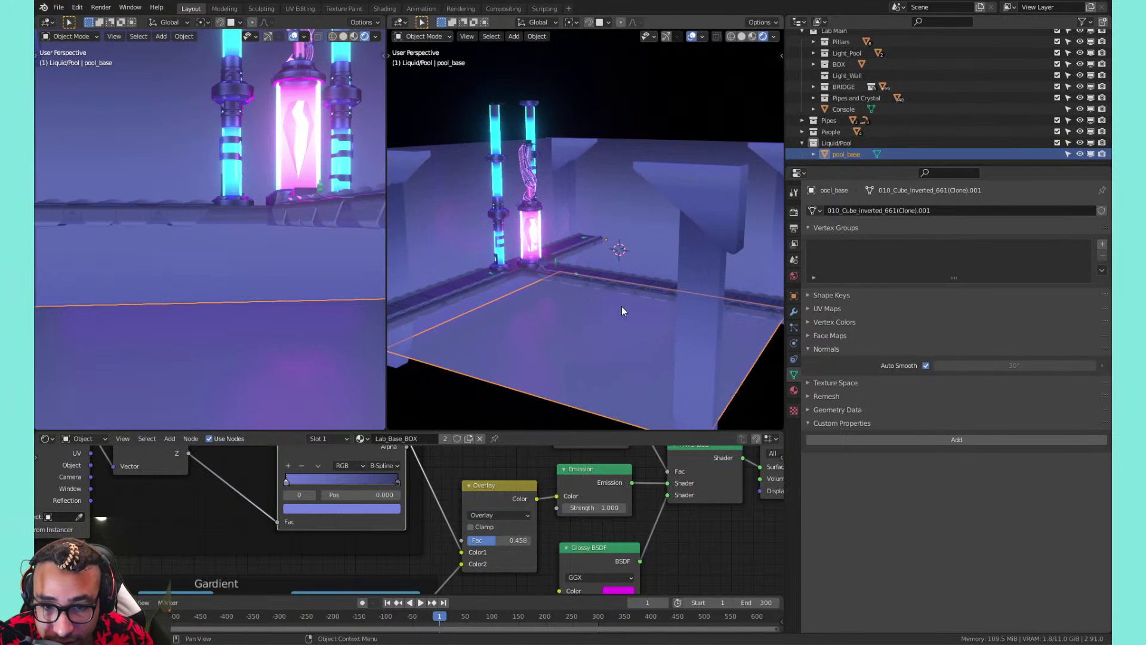
{"action": "key", "text": "g"}
{"action": "key", "text": "z"}
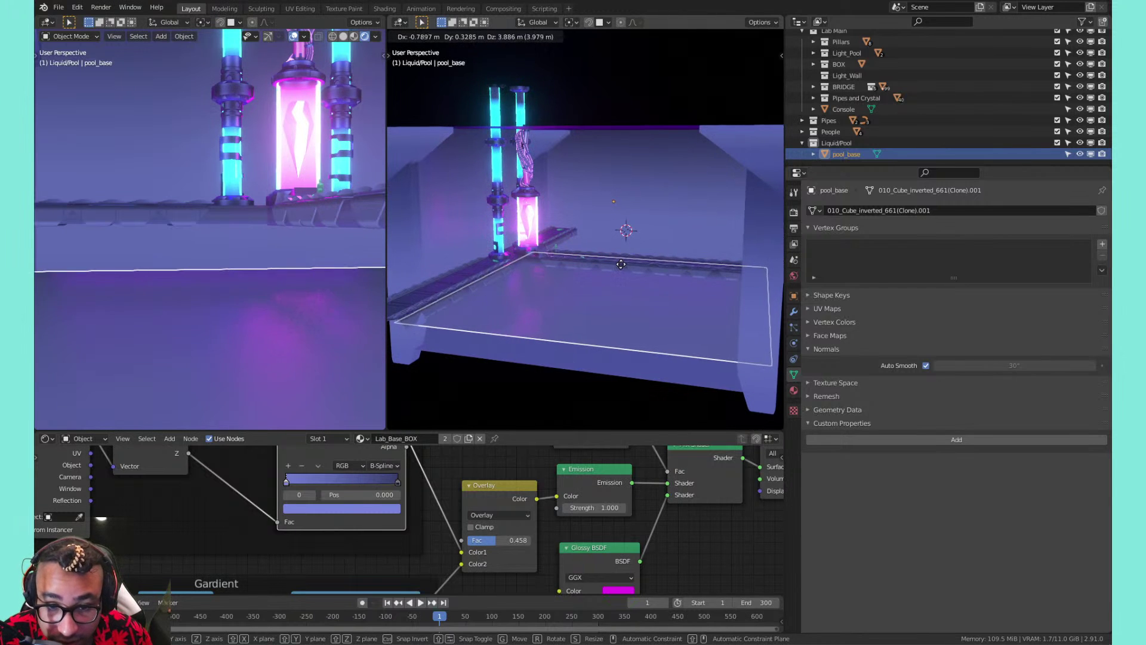
{"action": "left_click", "coordinate": [618, 282]}
Try to dissolve the diagonal edge across the pool_base plane, and undo it
{"action": "key", "text": "Tab"}
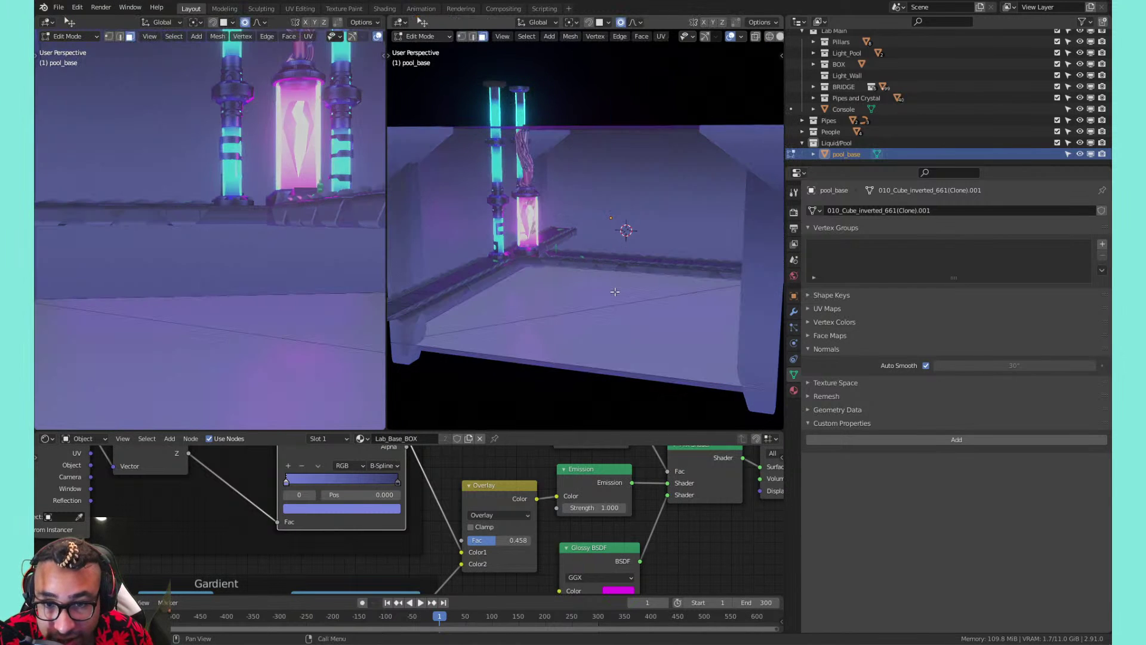
{"action": "left_click", "coordinate": [589, 300]}
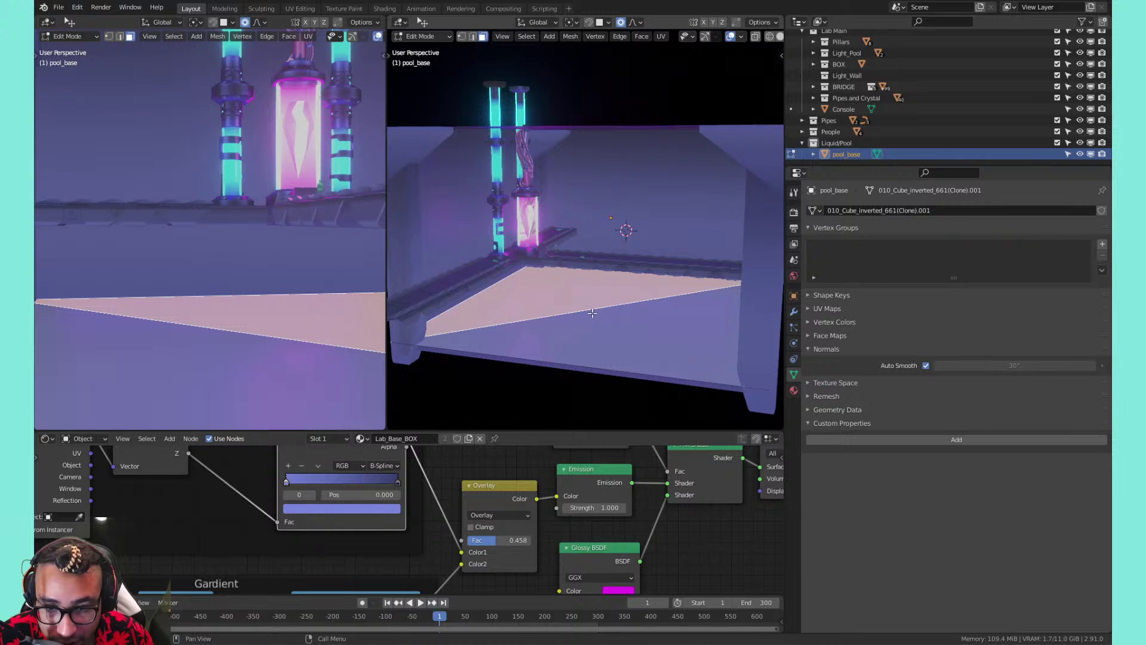
{"action": "left_click", "coordinate": [592, 315], "text": "shift"}
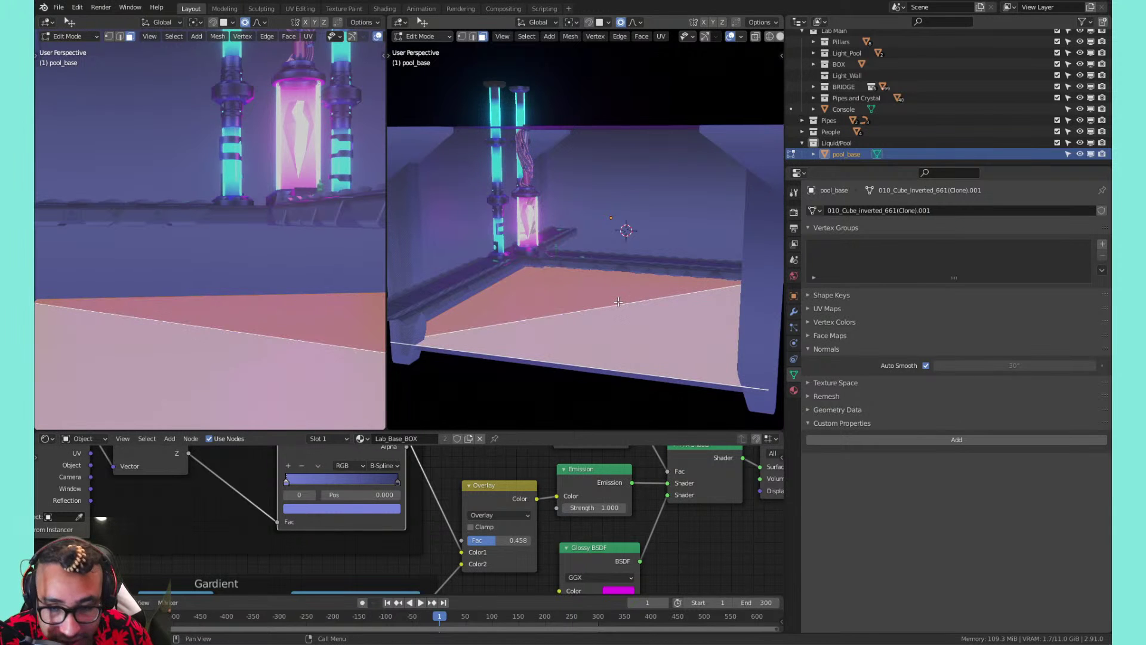
{"action": "key", "text": "2"}
{"action": "left_click", "coordinate": [605, 306]}
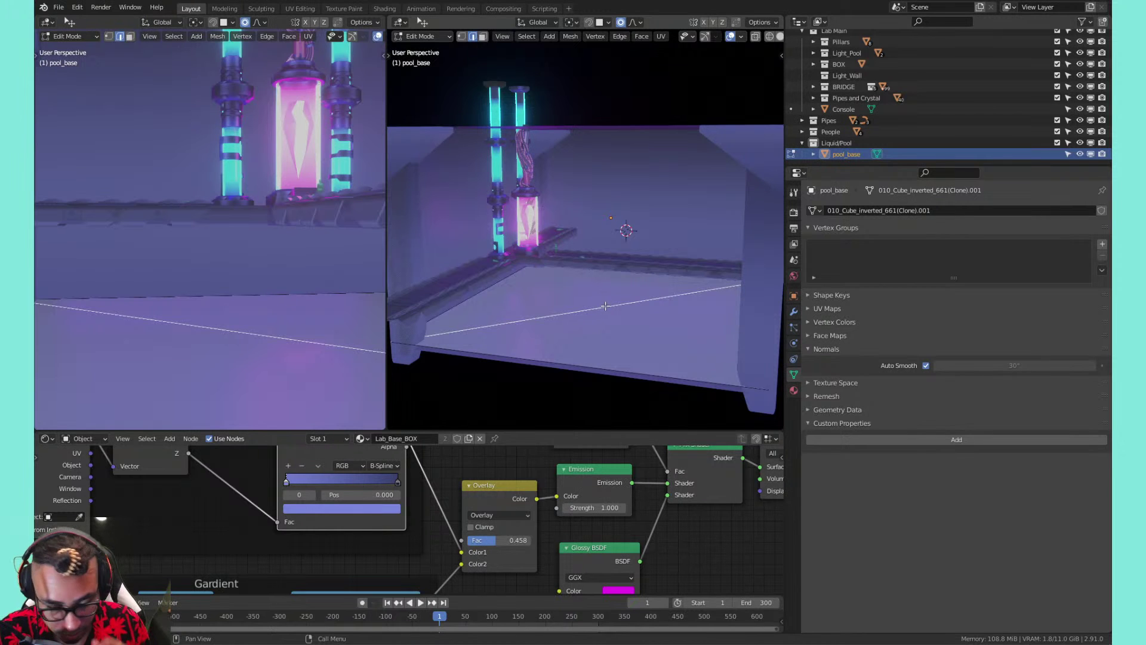
{"action": "key", "text": "x"}
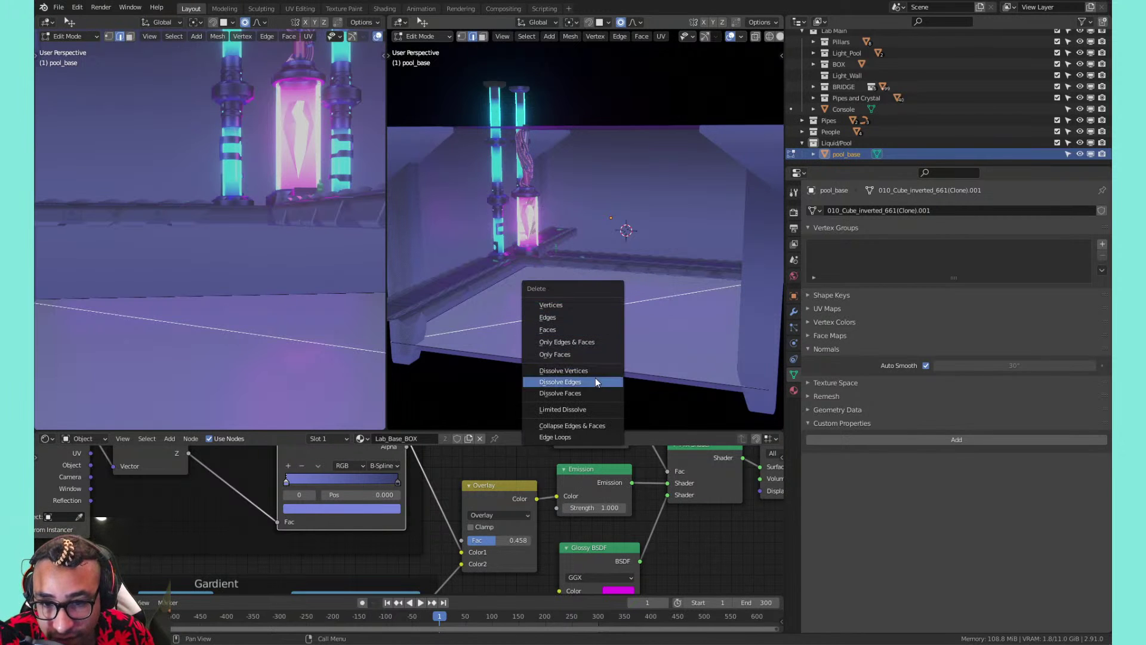
{"action": "left_click", "coordinate": [596, 381]}
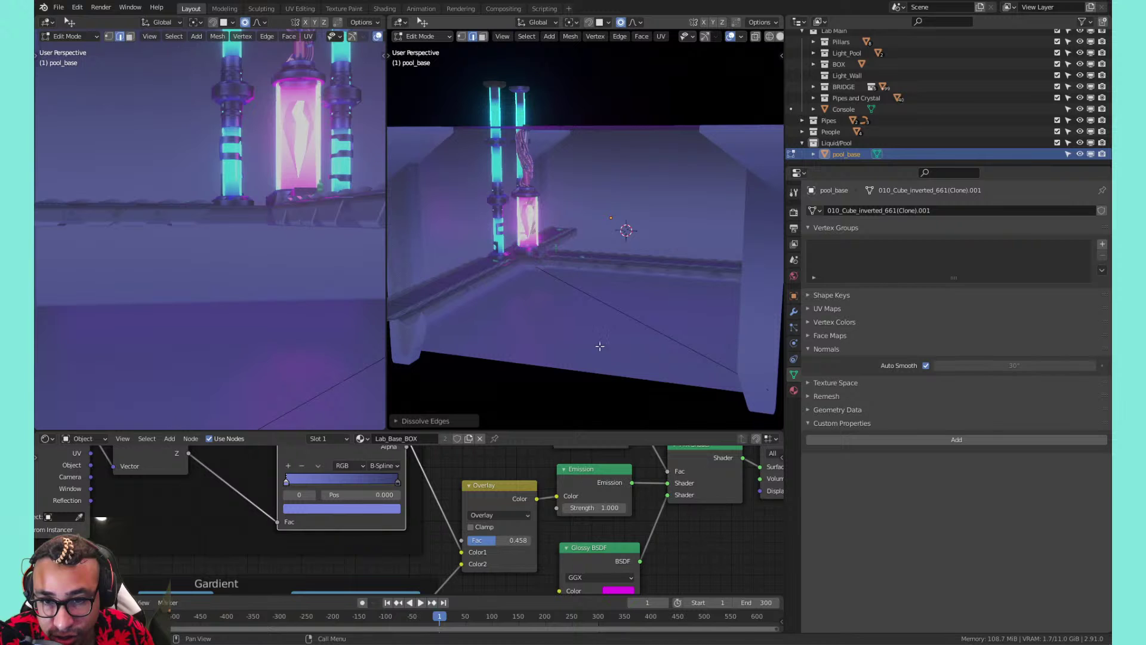
{"action": "key", "text": "ctrl+z"}
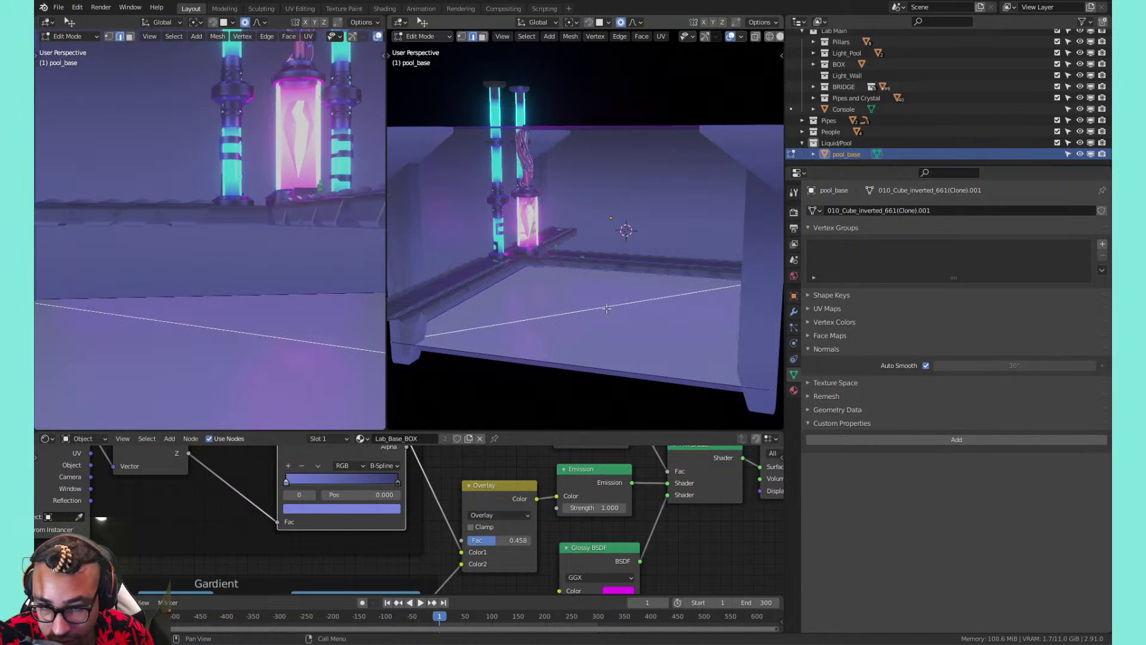
Try Dissolve Faces and Dissolve Edges on the pool_base diagonal, and undo both attempts
{"action": "key", "text": "x"}
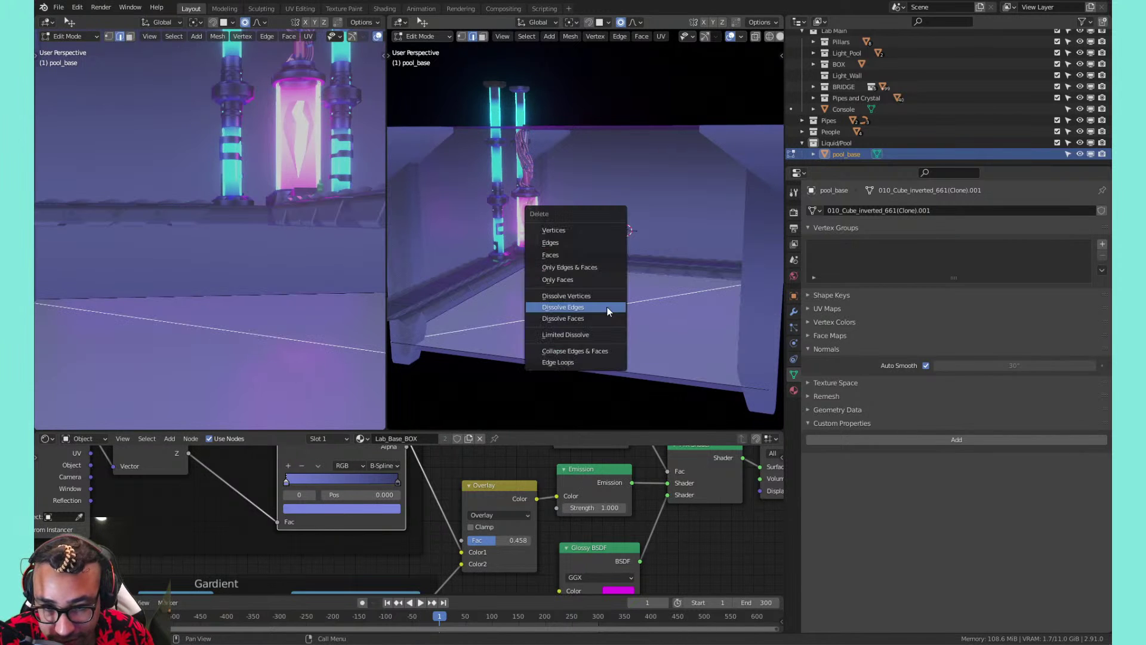
{"action": "left_click", "coordinate": [605, 316]}
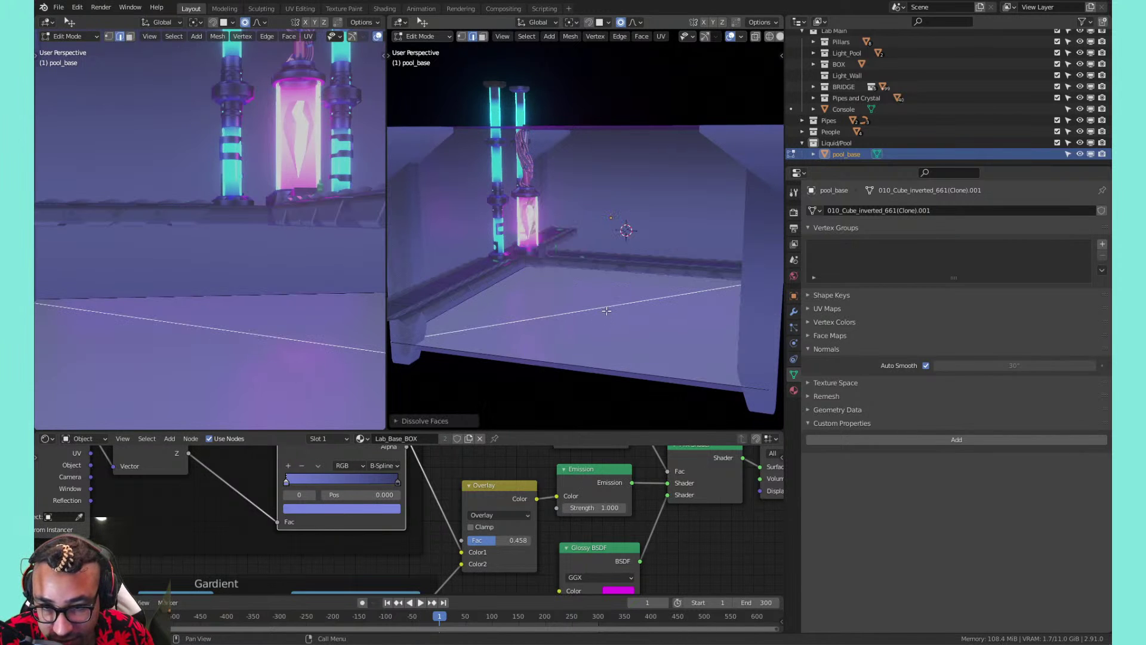
{"action": "key", "text": "x"}
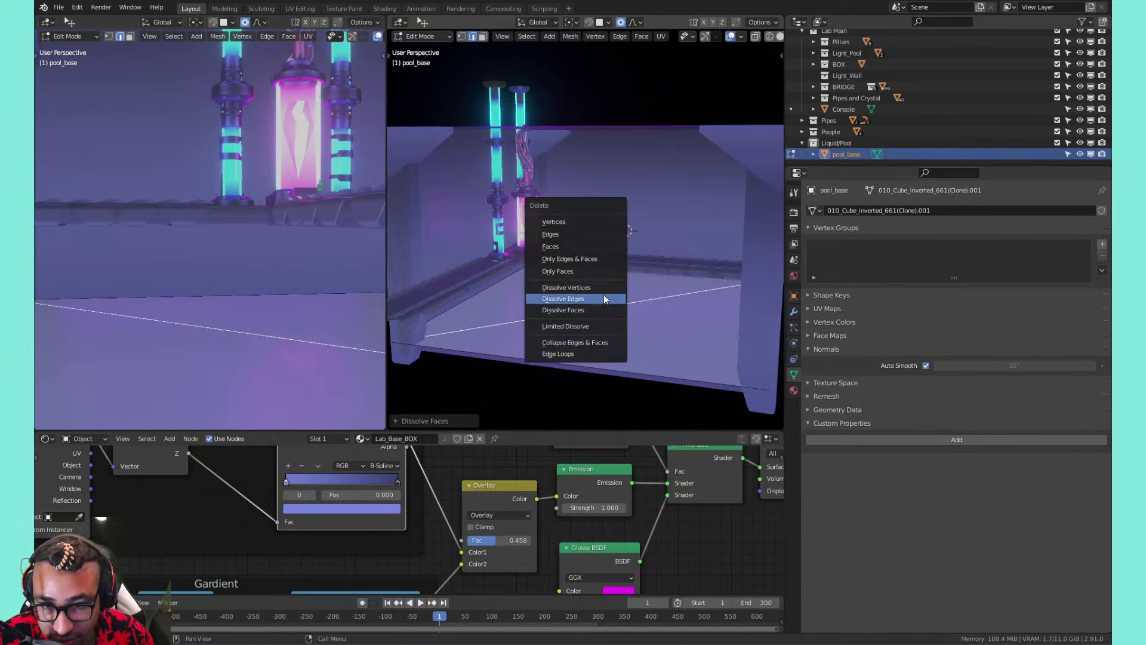
{"action": "left_click", "coordinate": [604, 297]}
{"action": "key", "text": "ctrl+z"}
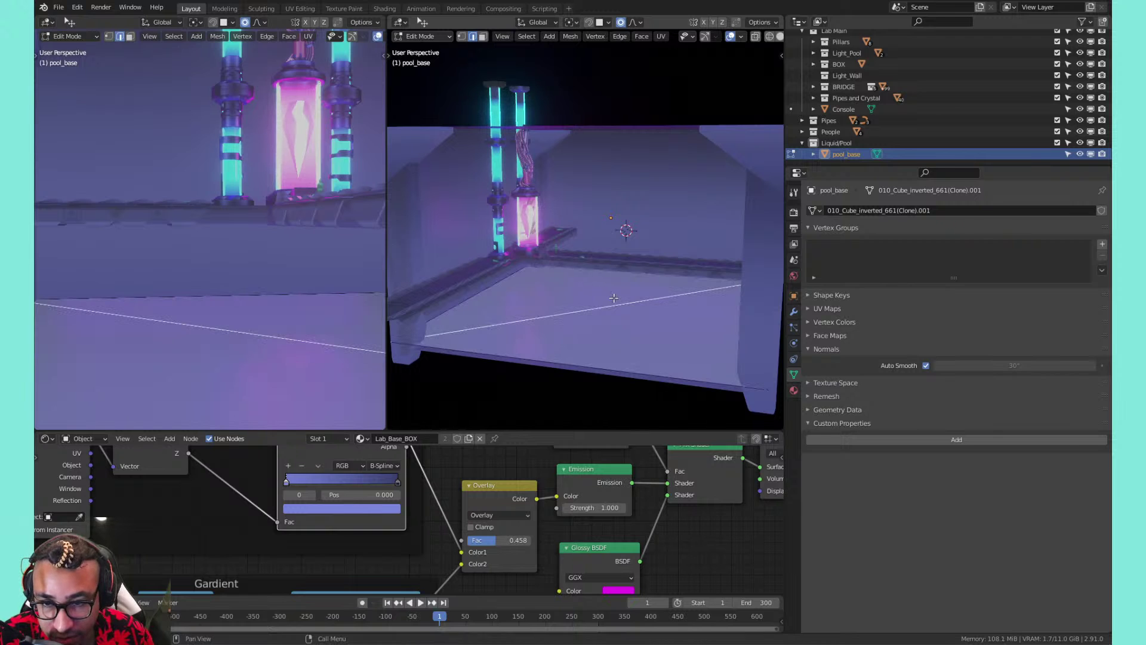
{"action": "key", "text": "ctrl+z"}
{"action": "key", "text": "ctrl+z"}
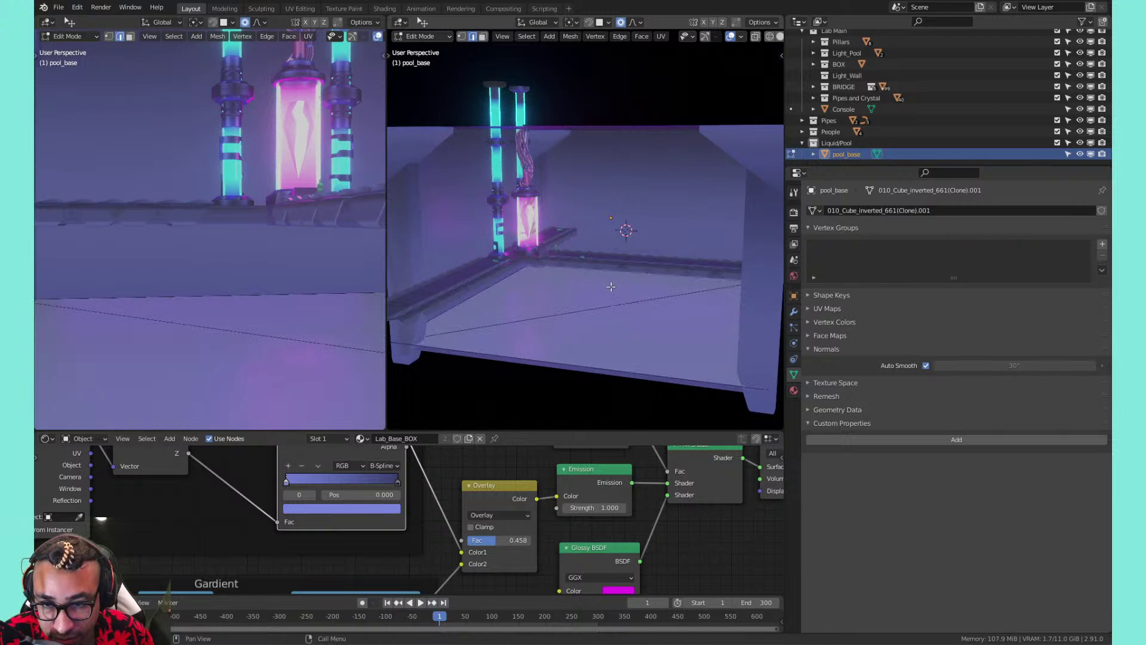
Try Dissolve Edges with both triangular faces of pool_base selected, and undo it
{"action": "left_click", "coordinate": [568, 297]}
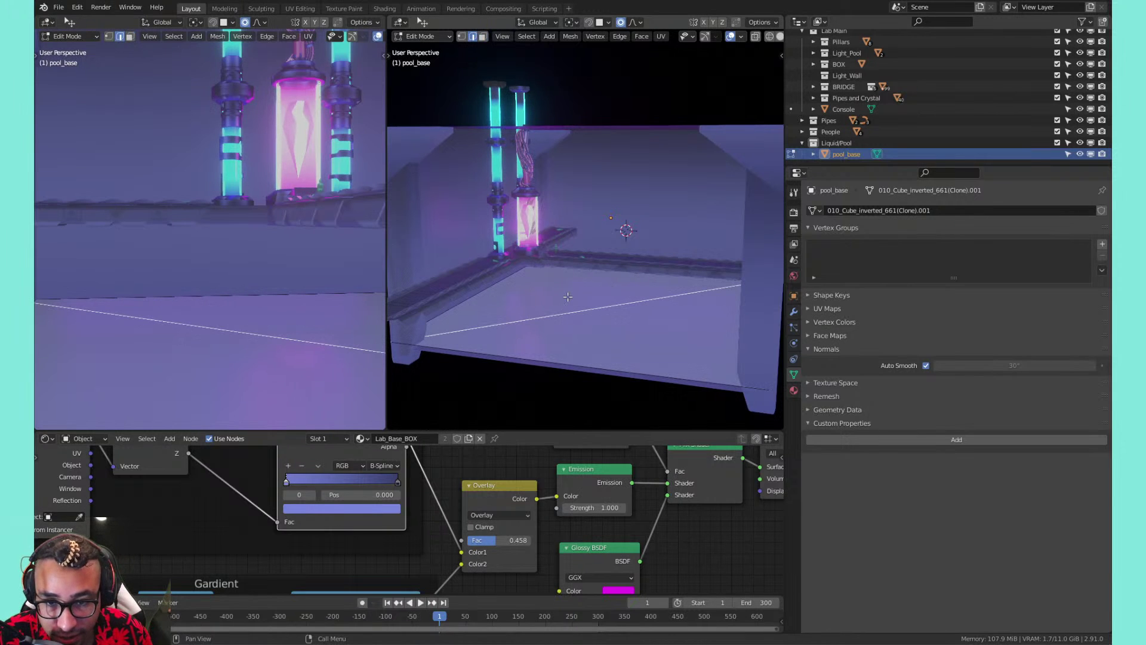
{"action": "key", "text": "3"}
{"action": "left_click", "coordinate": [570, 297]}
{"action": "left_click", "coordinate": [609, 320], "text": "shift"}
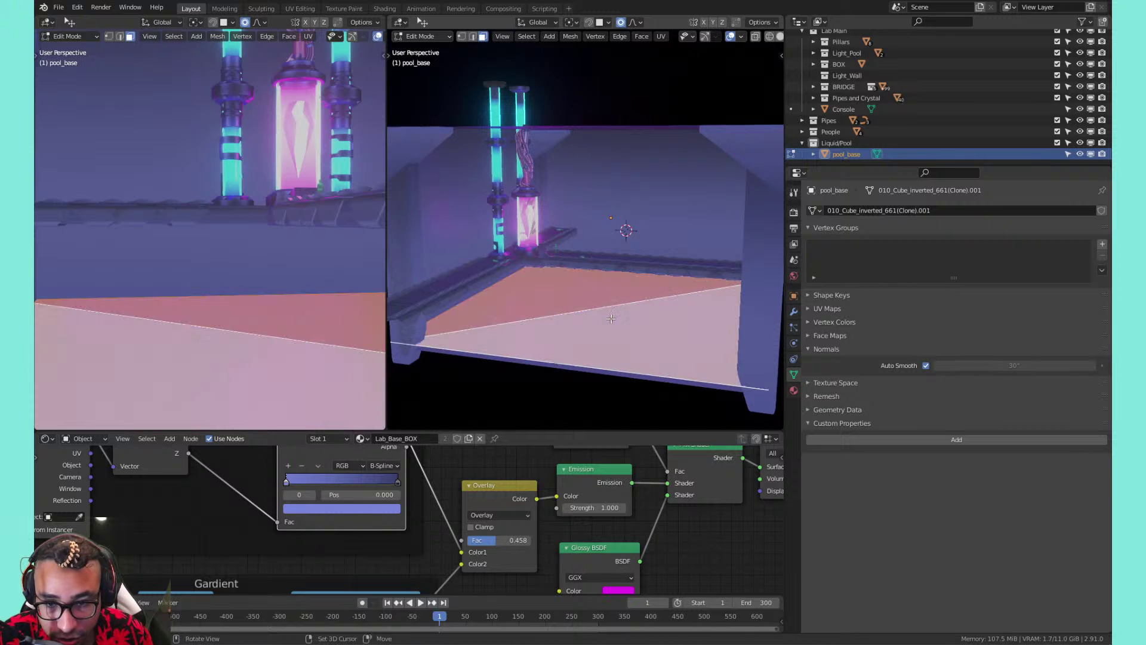
{"action": "key", "text": "z"}
{"action": "key", "text": "Escape"}
{"action": "key", "text": "x"}
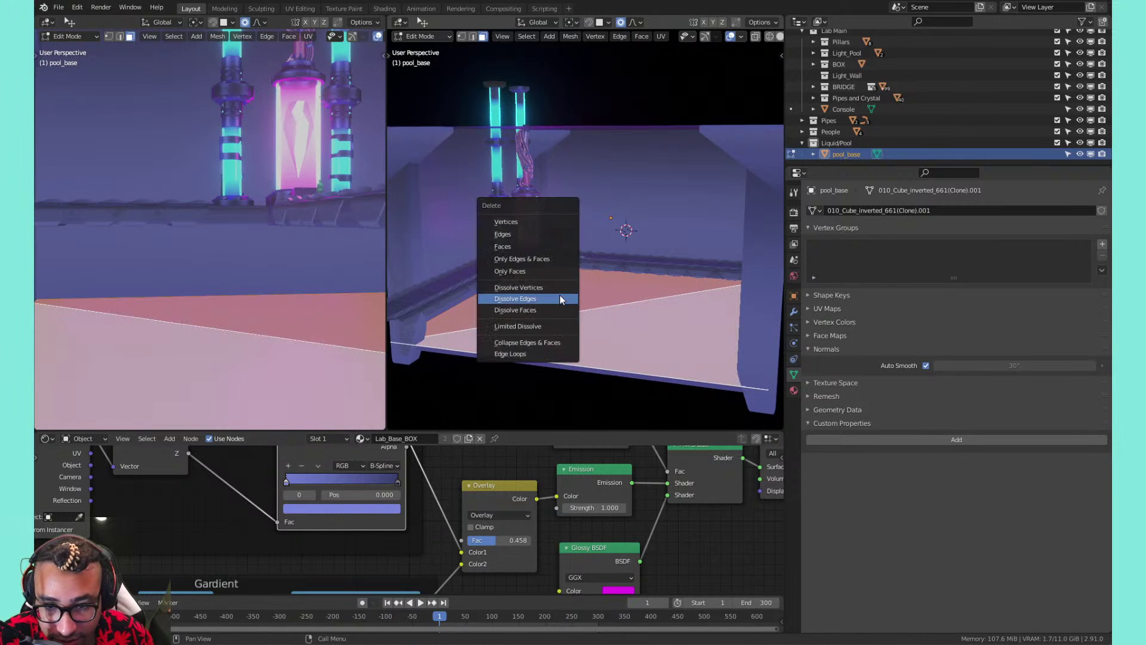
{"action": "left_click", "coordinate": [560, 295]}
{"action": "key", "text": "ctrl+z"}
{"action": "key", "text": "ctrl+z"}
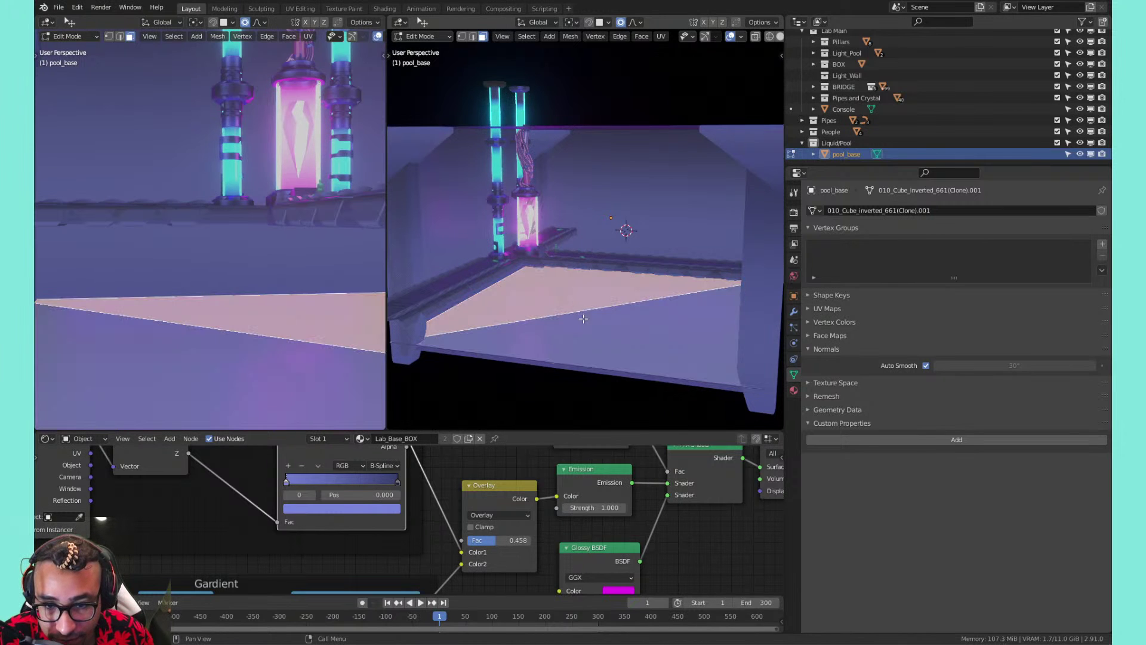
Remove the diagonal edge across the pool_base plane using Limited Dissolve
{"action": "left_click", "coordinate": [587, 318], "text": "shift"}
{"action": "left_click", "coordinate": [596, 310]}
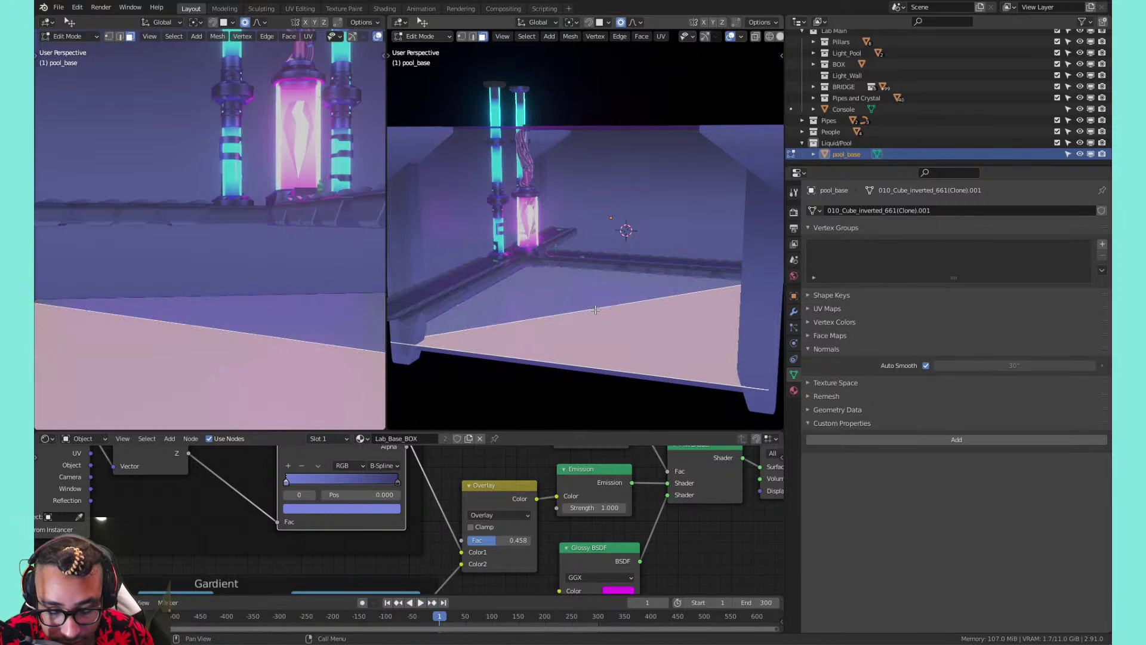
{"action": "key", "text": "2"}
{"action": "left_click", "coordinate": [596, 309]}
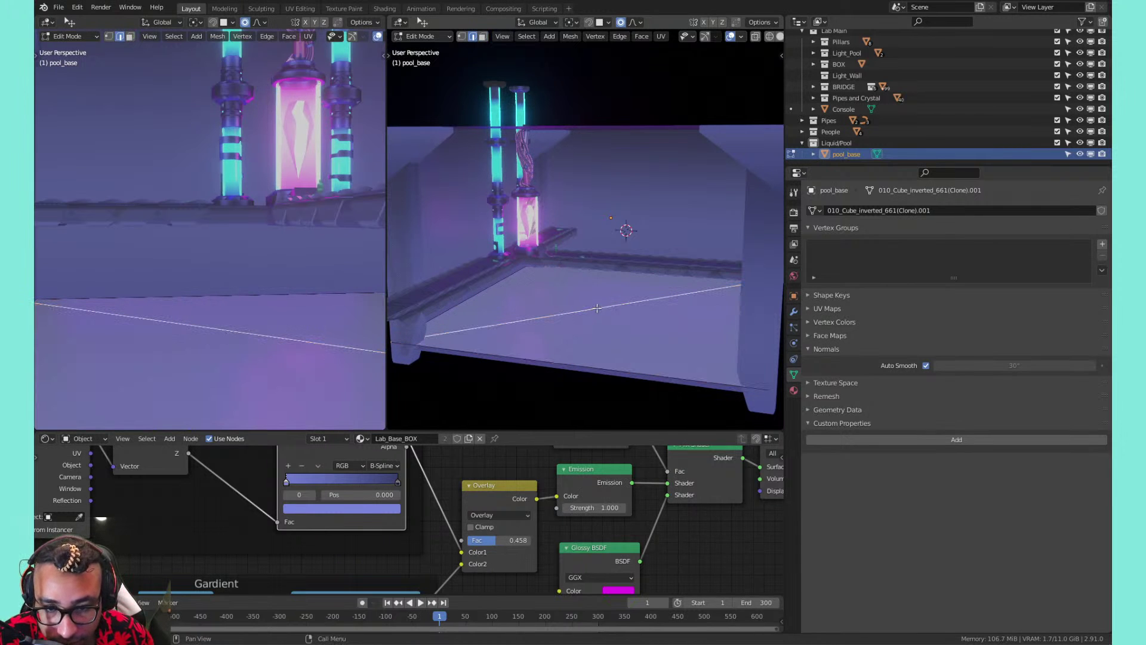
{"action": "key", "text": "x"}
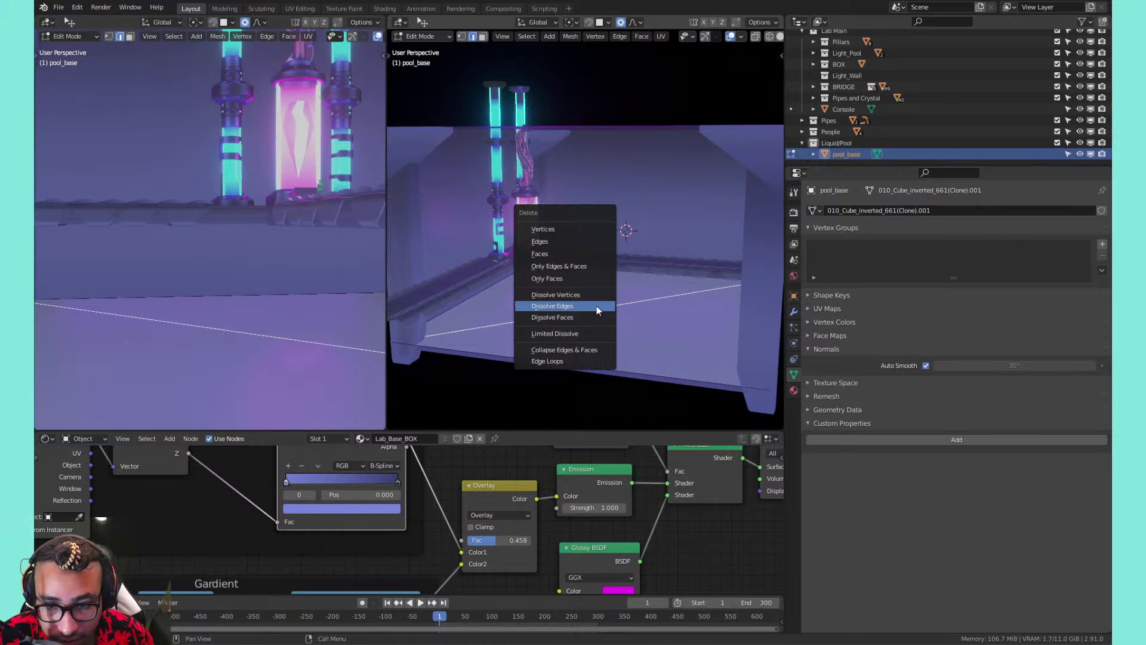
{"action": "left_click", "coordinate": [579, 333]}
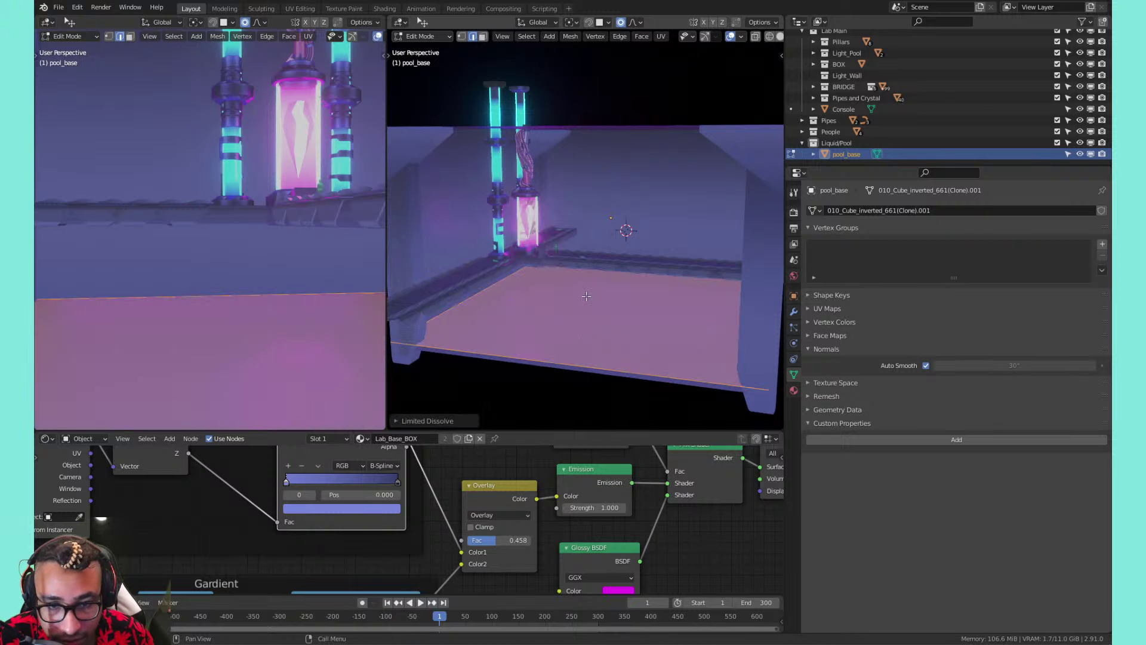
{"action": "scroll", "coordinate": [599, 281], "scroll_direction": "down", "scroll_amount": 3}
{"action": "scroll", "coordinate": [599, 281], "scroll_direction": "up", "scroll_amount": 3}
{"action": "key", "text": "Tab"}
{"action": "key", "text": "Tab"}
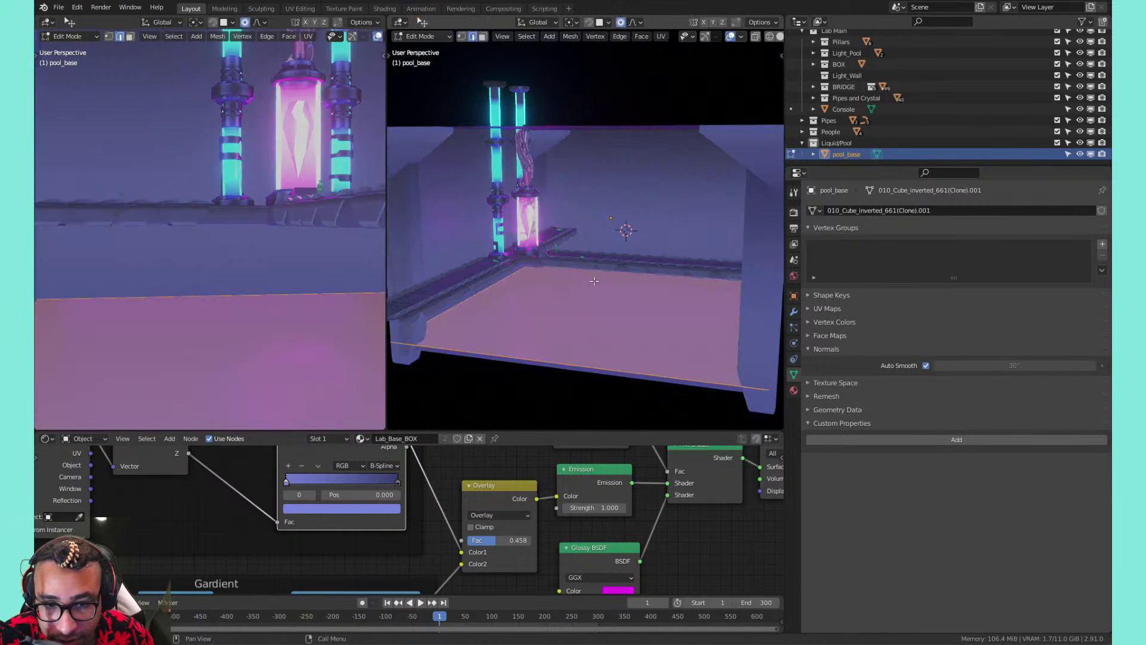
{"action": "key", "text": "Tab"}
Extrude the pool_base face upward about 8.4 m to form a solid block in the box
{"action": "middle_click_drag", "start_coordinate": [594, 281], "coordinate": [553, 288]}
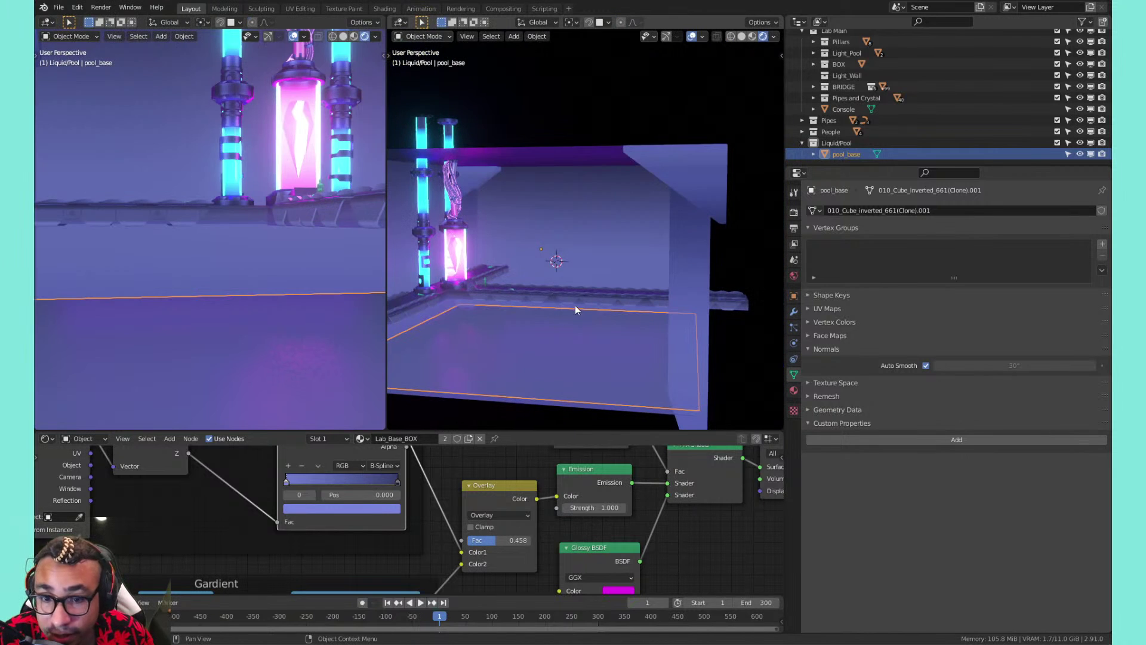
{"action": "key", "text": "Tab"}
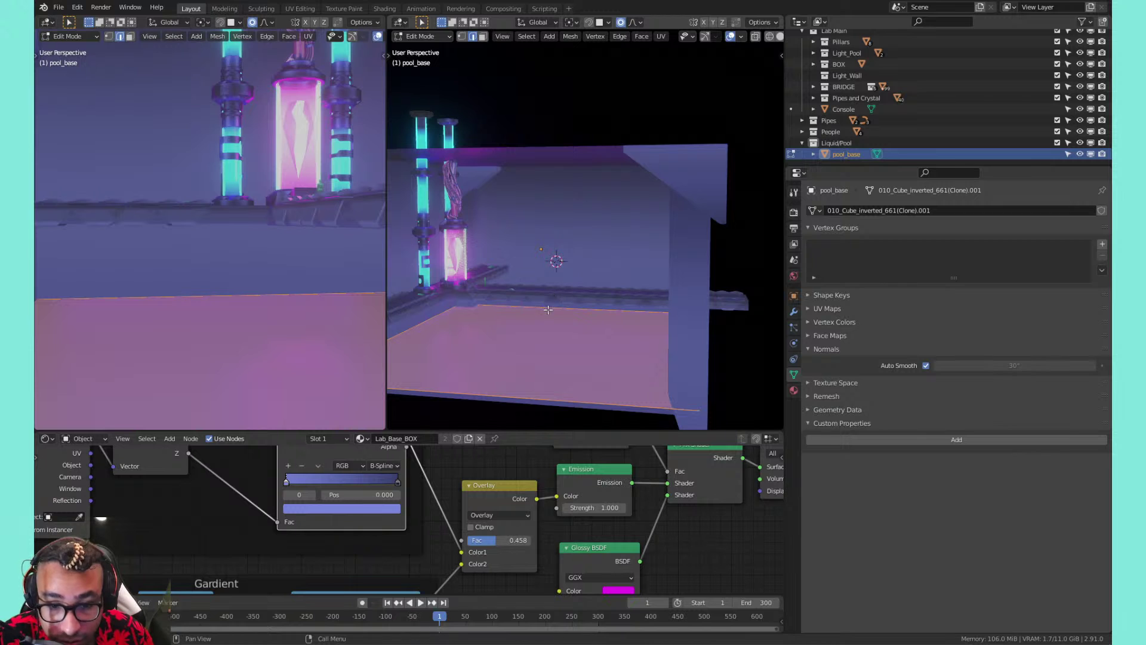
{"action": "key", "text": "e"}
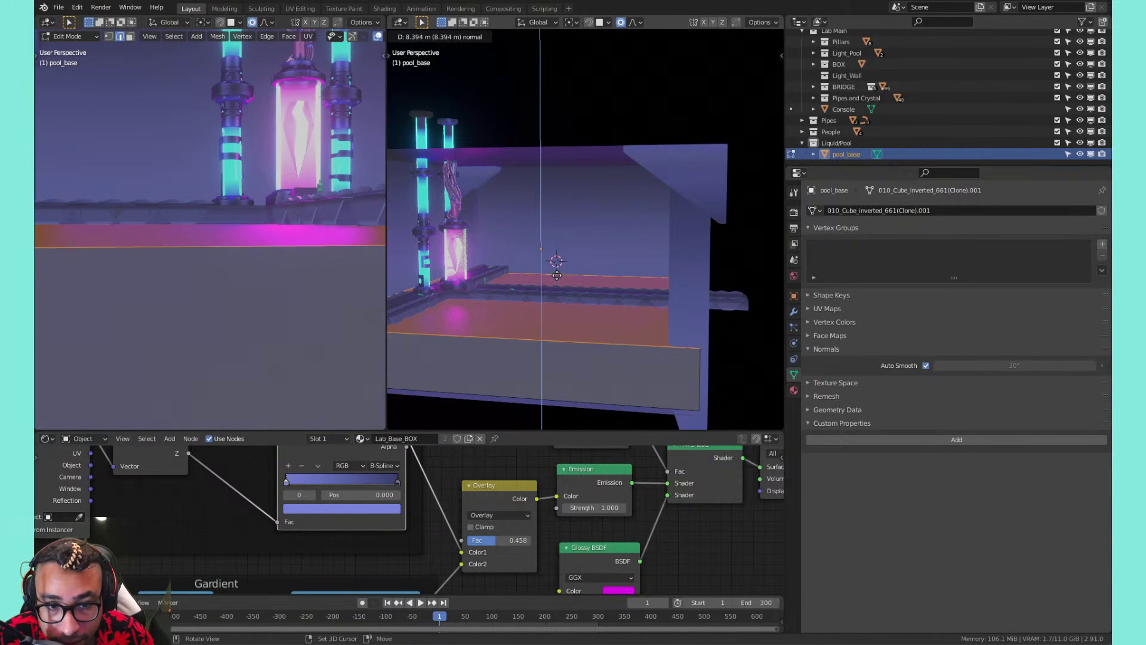
{"action": "left_click", "coordinate": [557, 275]}
{"action": "middle_click_drag", "start_coordinate": [559, 275], "coordinate": [561, 220]}
{"action": "key", "text": "Tab"}
{"action": "scroll", "coordinate": [627, 291], "scroll_direction": "up", "scroll_amount": 5}
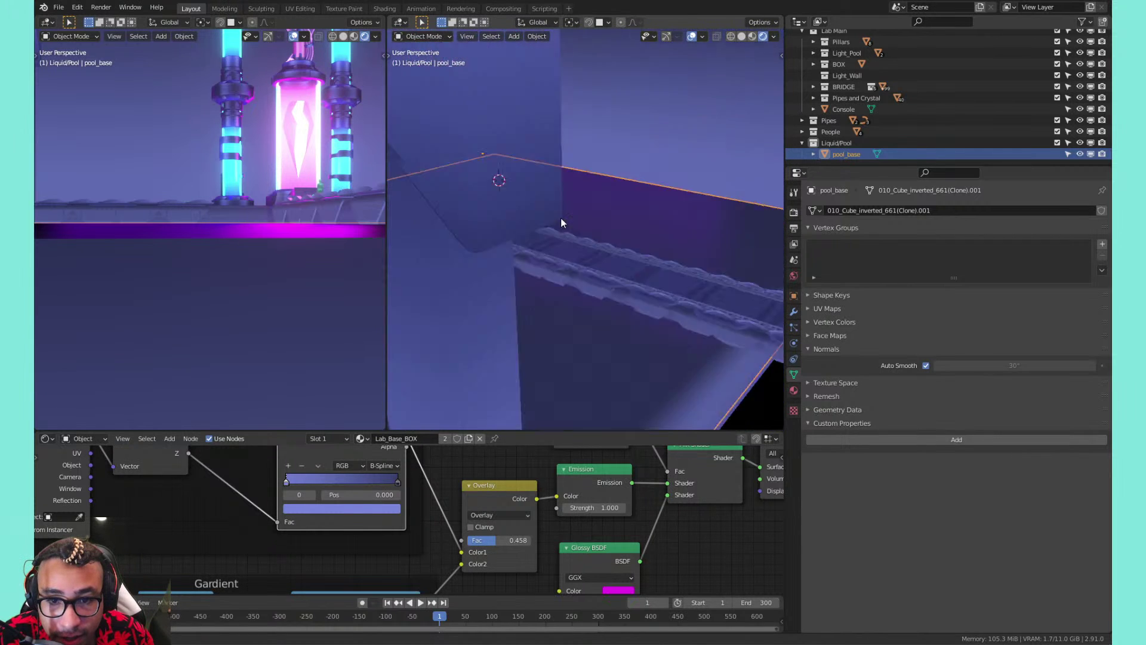
{"action": "scroll", "coordinate": [550, 222], "scroll_direction": "down", "scroll_amount": 4}
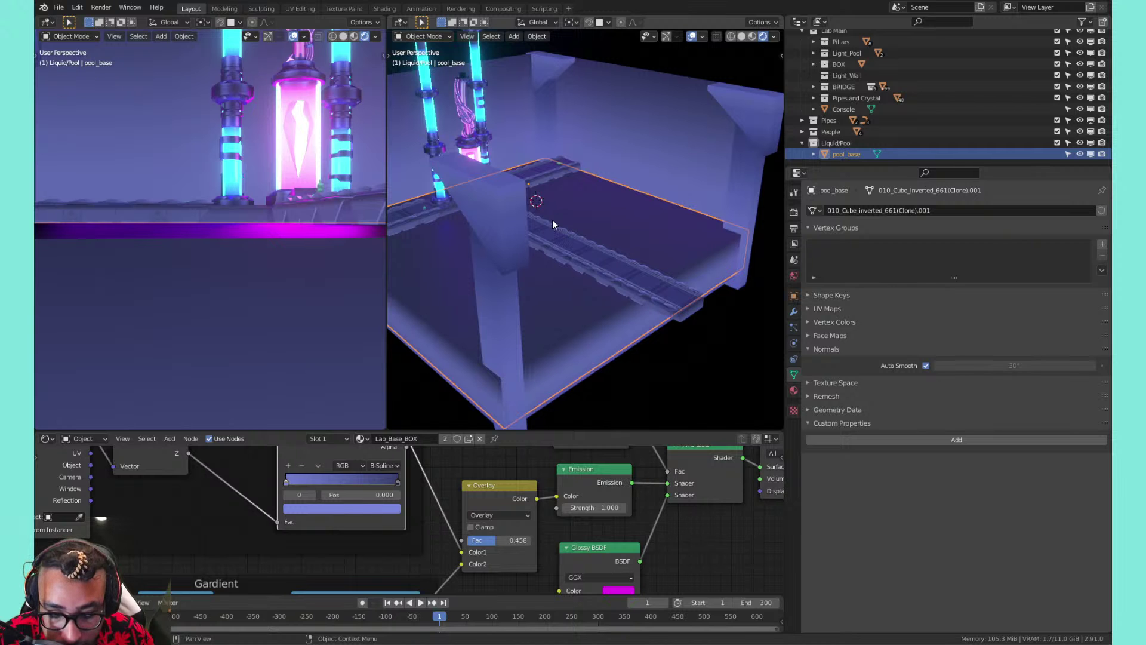
Subdivide the top face of the extruded pool_base with 100 cuts
{"action": "middle_click_drag", "start_coordinate": [553, 221], "coordinate": [612, 212]}
{"action": "key", "text": "Tab"}
{"action": "right_click", "coordinate": [610, 211]}
{"action": "left_click", "coordinate": [611, 216]}
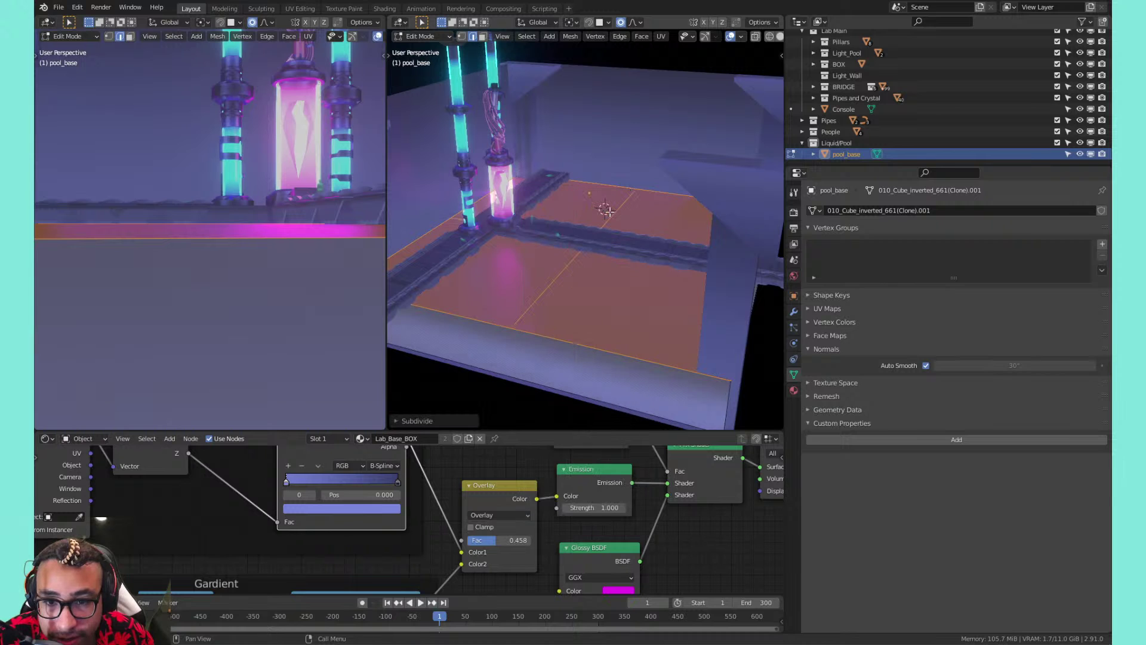
{"action": "left_click", "coordinate": [447, 420]}
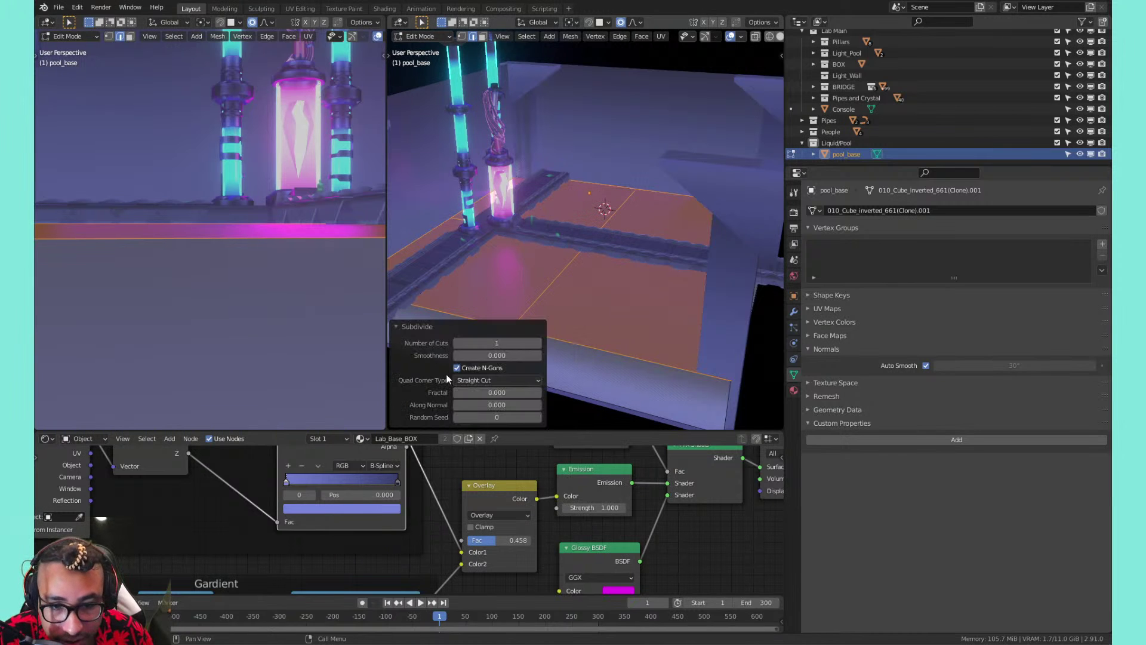
{"action": "left_click", "coordinate": [497, 344]}
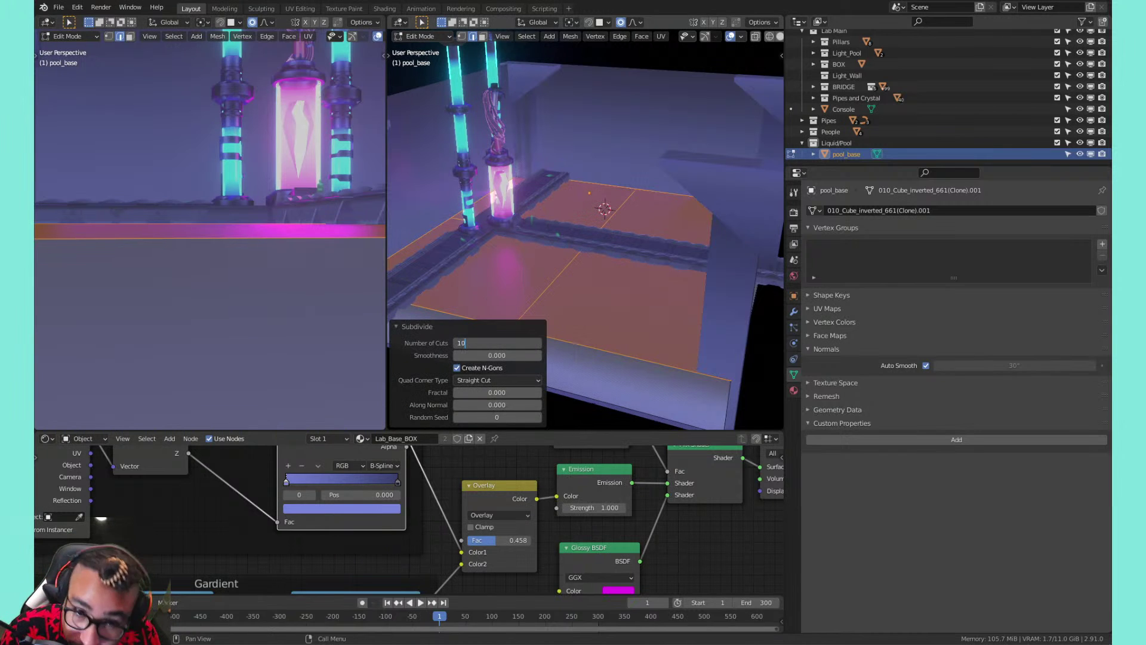
{"action": "type", "text": "100"}
{"action": "key", "text": "Return"}
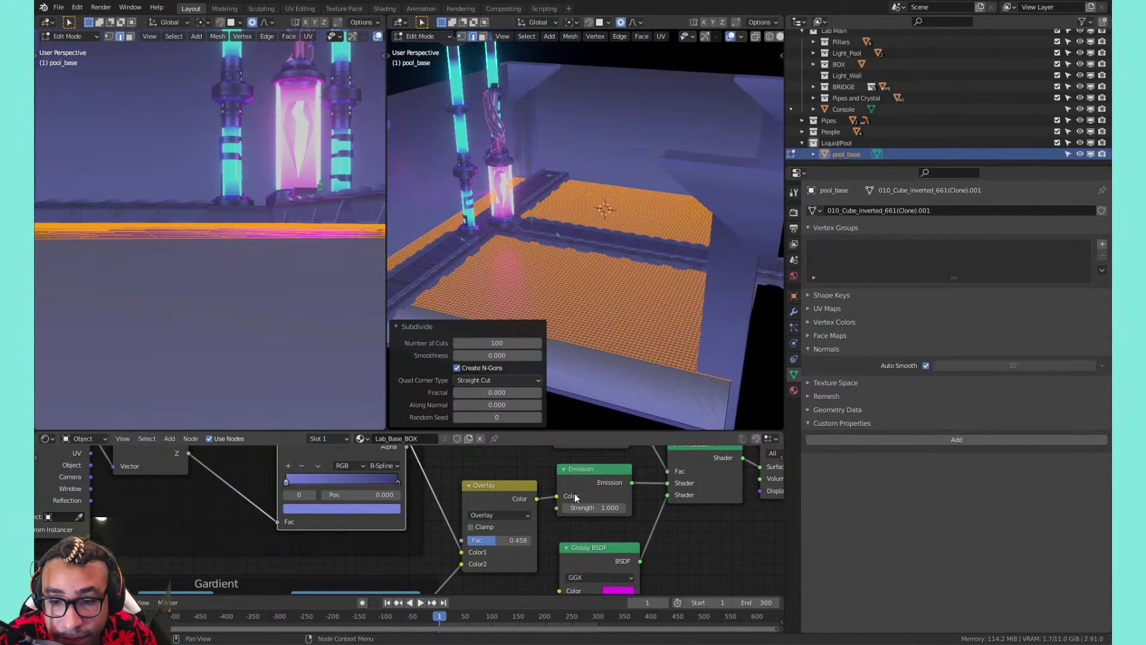
Try selecting the whole pool_base mesh, and undo that selection and the 100-cut subdivision
{"action": "right_click", "coordinate": [604, 286]}
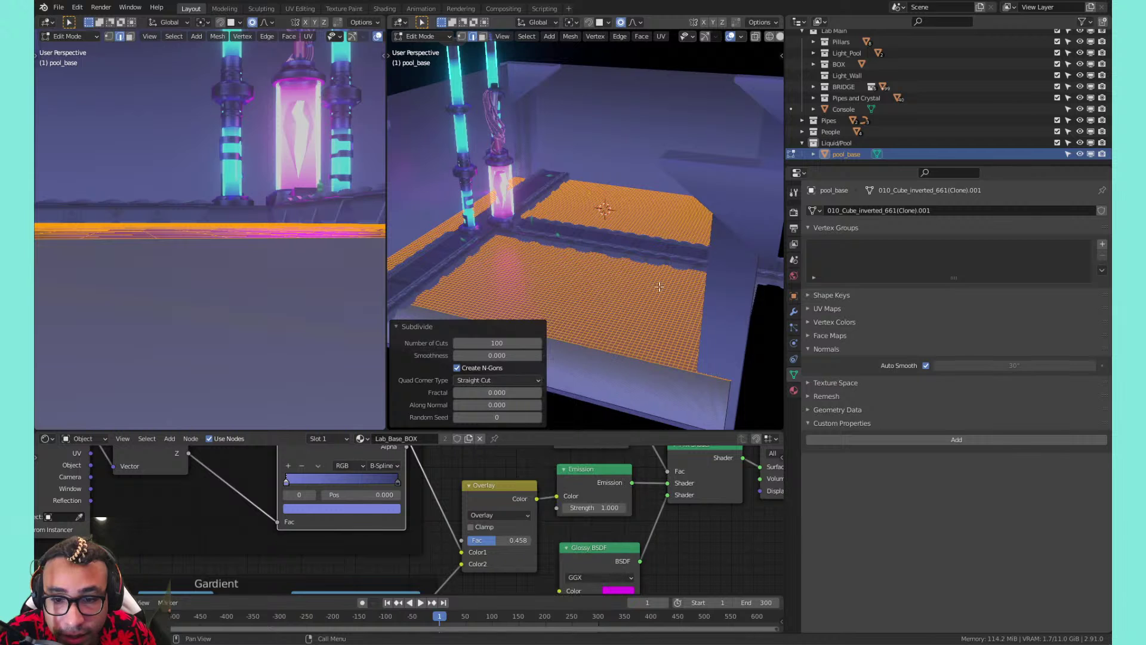
{"action": "key", "text": "Tab"}
{"action": "key", "text": "Tab"}
{"action": "key", "text": "a"}
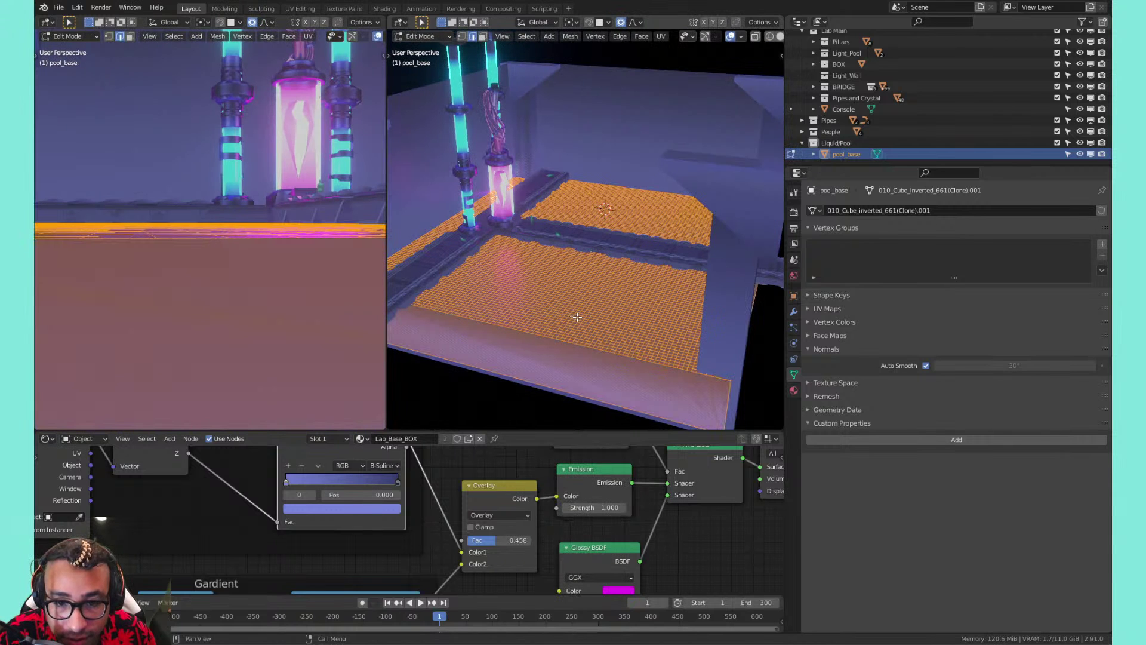
{"action": "key", "text": "ctrl+z"}
{"action": "mouse_move", "coordinate": [585, 315]}
{"action": "middle_mouse_down"}
{"action": "mouse_move", "coordinate": [588, 326]}
{"action": "mouse_move", "coordinate": [597, 255]}
{"action": "mouse_move", "coordinate": [586, 321]}
{"action": "middle_mouse_up"}
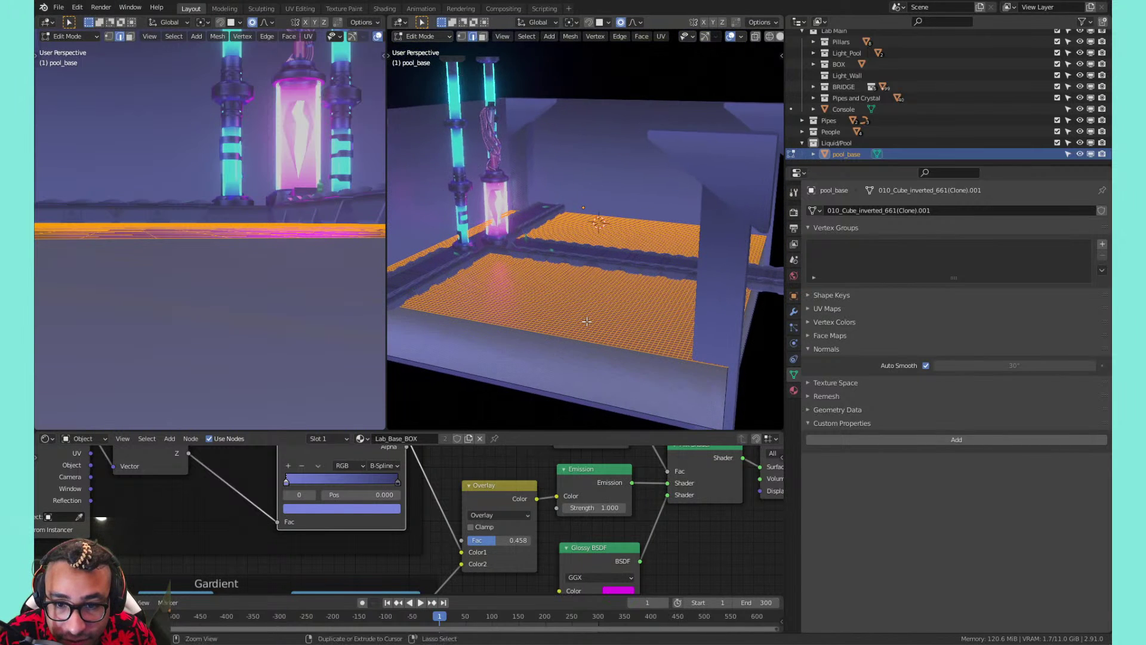
{"action": "key", "text": "Tab"}
{"action": "key", "text": "ctrl+z"}
{"action": "key", "text": "ctrl+z"}
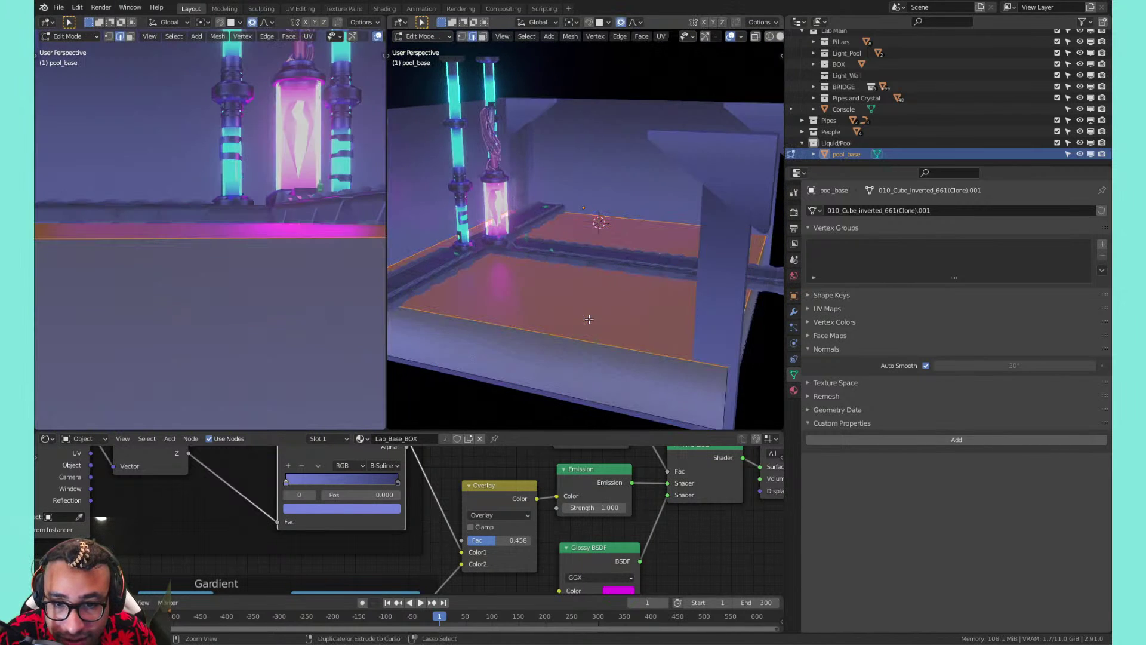
Select all faces of the extruded pool_base and subdivide them with one cut
{"action": "key", "text": "Tab"}
{"action": "key", "text": "Tab"}
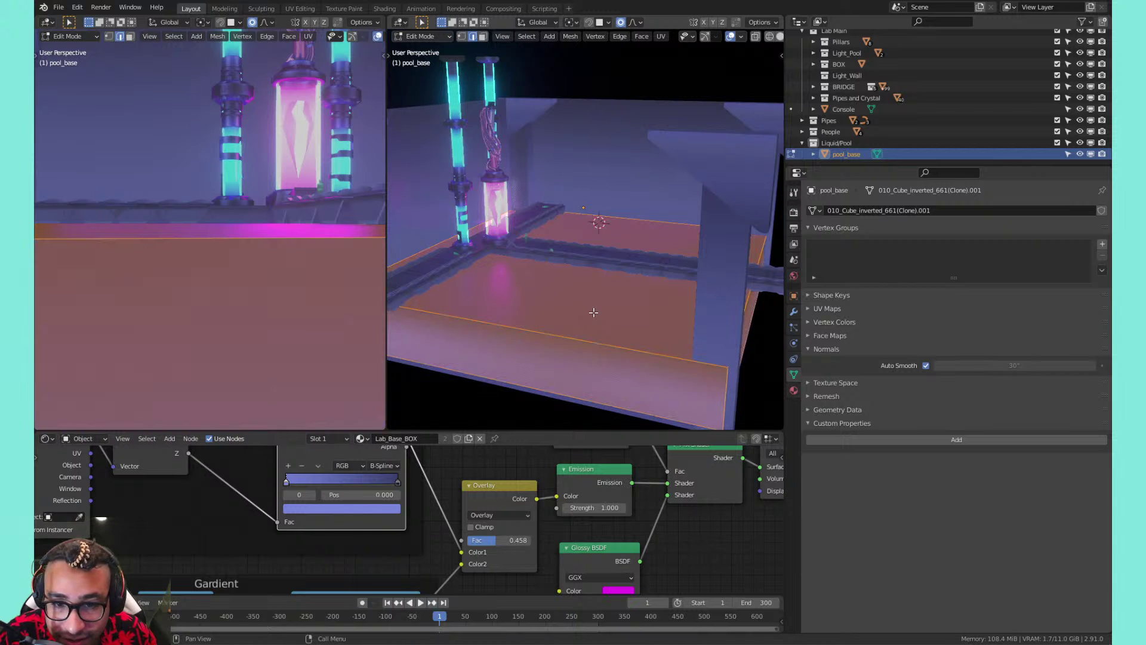
{"action": "right_click", "coordinate": [594, 313]}
{"action": "left_click", "coordinate": [594, 313]}
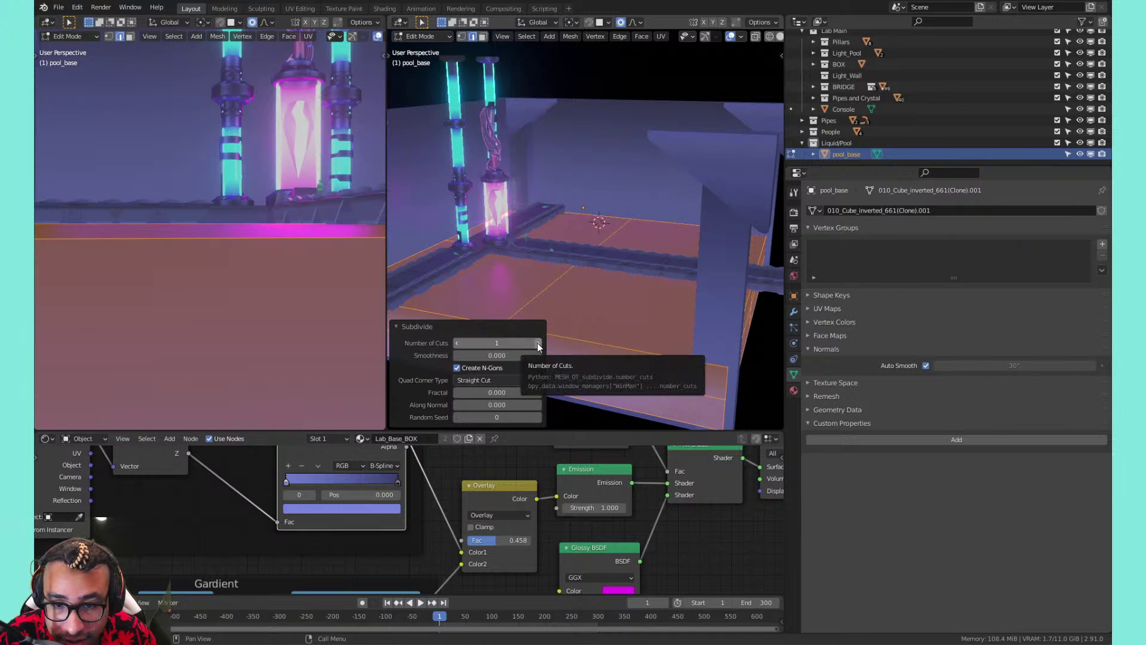
{"action": "right_click", "coordinate": [589, 256]}
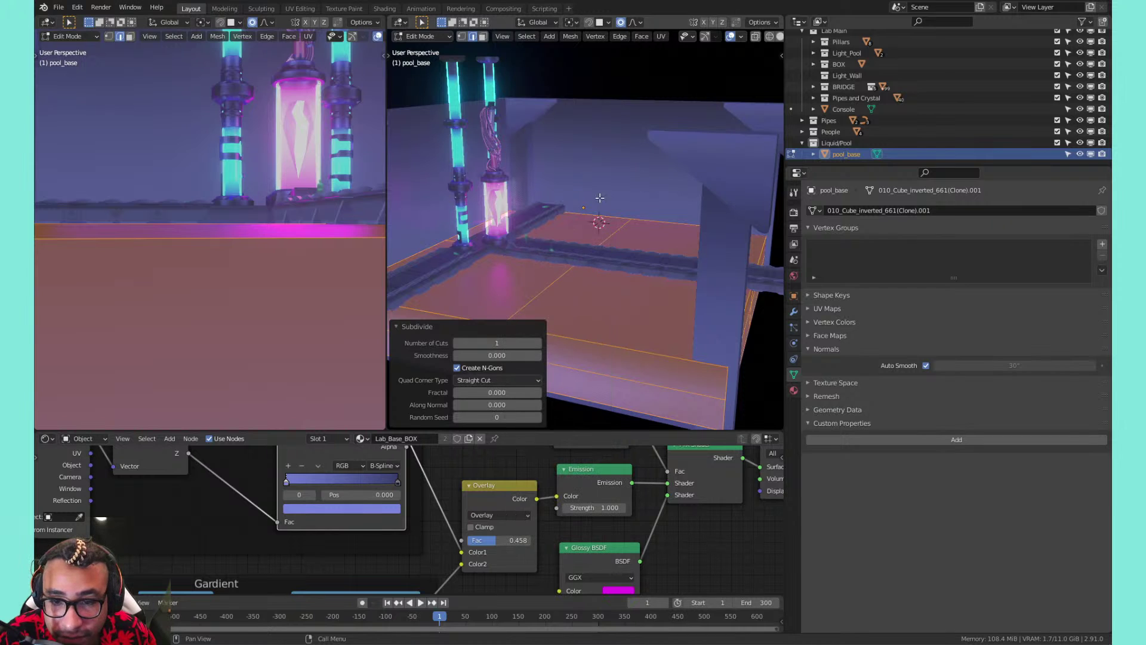
Undo the one-cut subdivision and the extrusion so that pool_base is a flat plane again
{"action": "key", "text": "Tab"}
{"action": "key", "text": "Tab"}
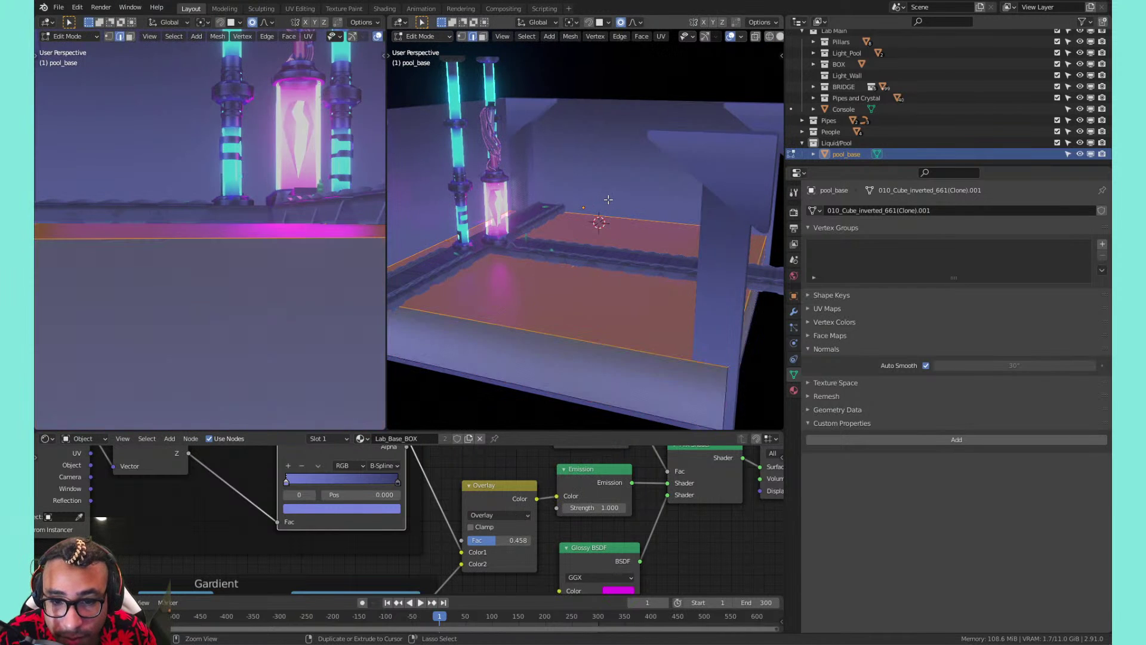
{"action": "key", "text": "Tab"}
{"action": "key", "text": "Tab"}
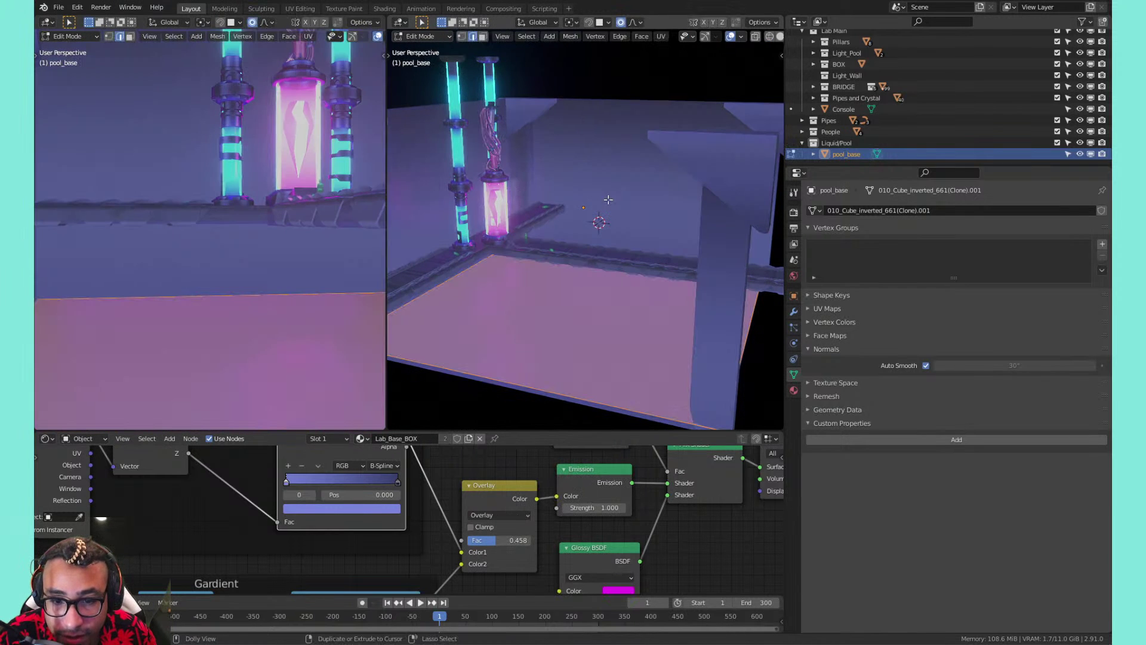
{"action": "key", "text": "Tab"}
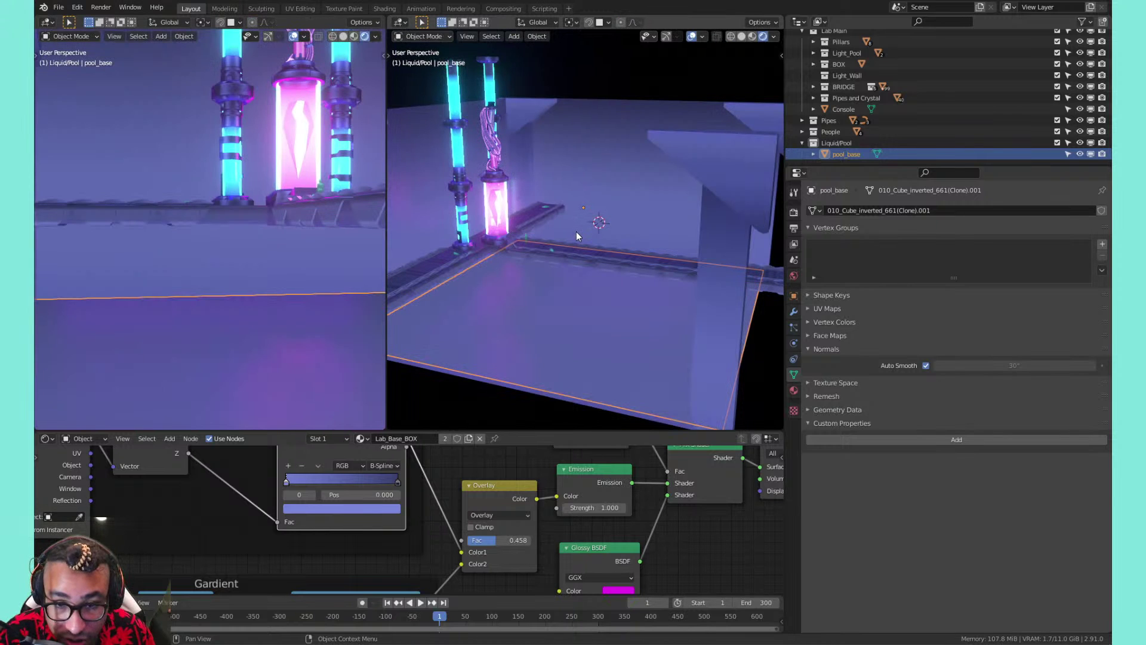
{"action": "key", "text": "Tab"}
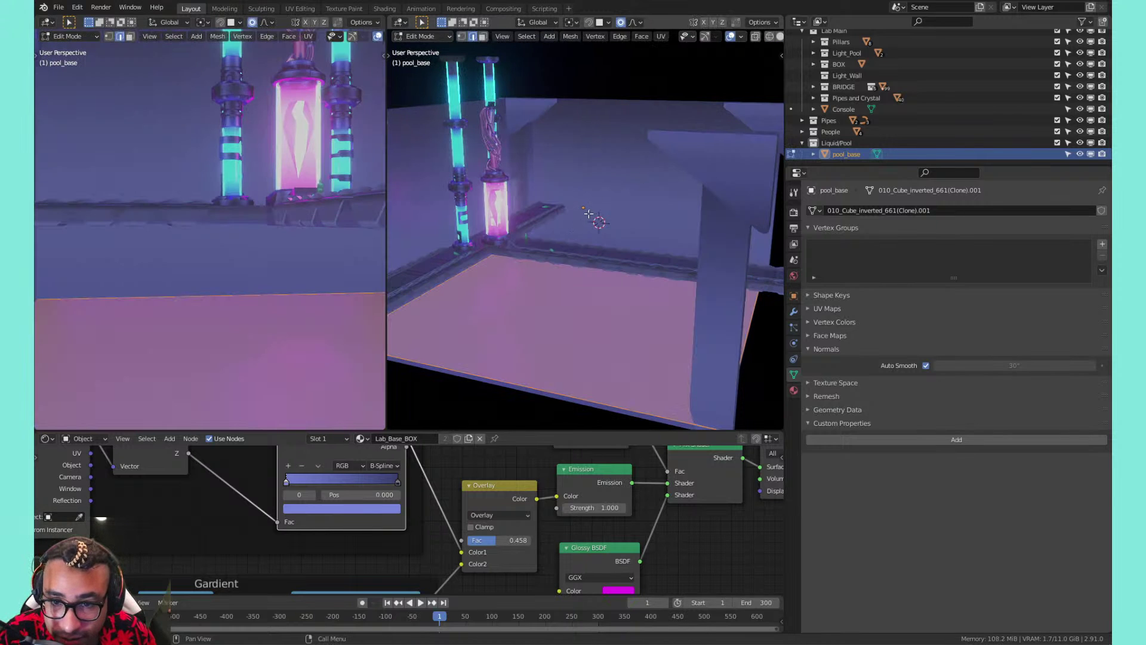
{"action": "middle_click_drag", "start_coordinate": [589, 214], "coordinate": [550, 221]}
{"action": "key", "text": "shift+s"}
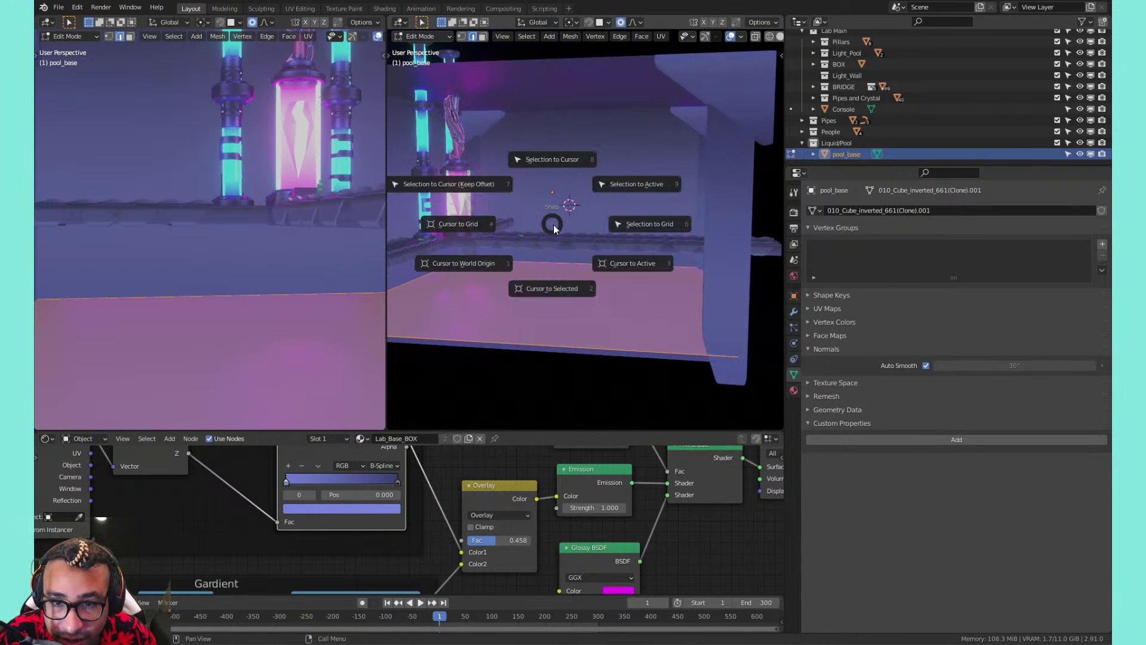
{"action": "key", "text": "Escape"}
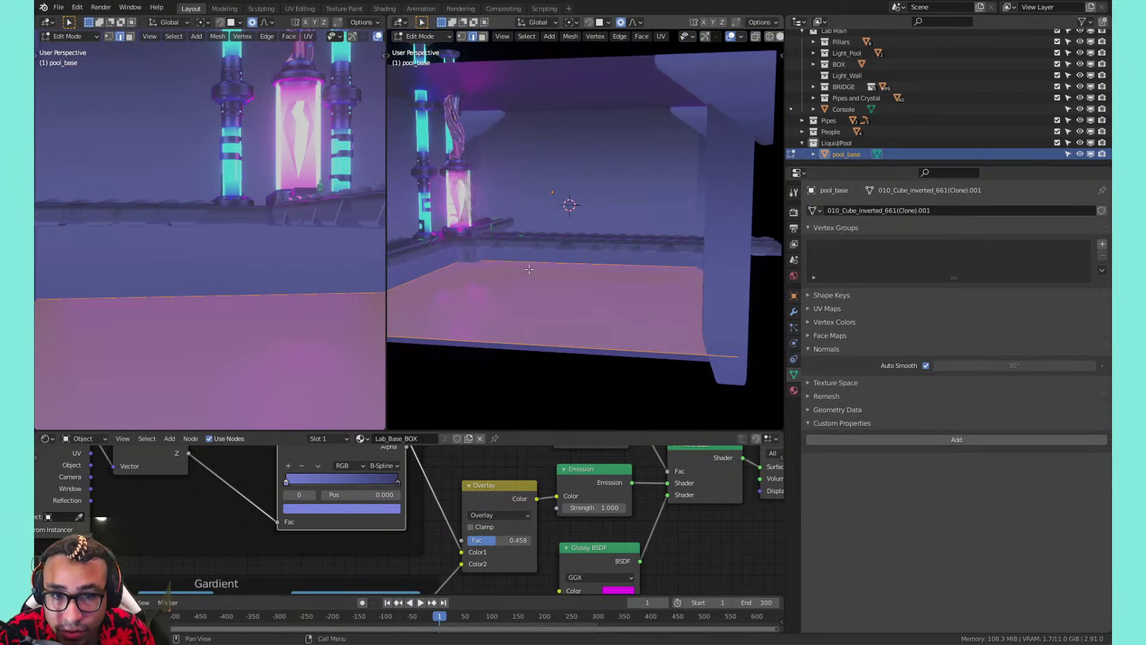
{"action": "right_click", "coordinate": [529, 269]}
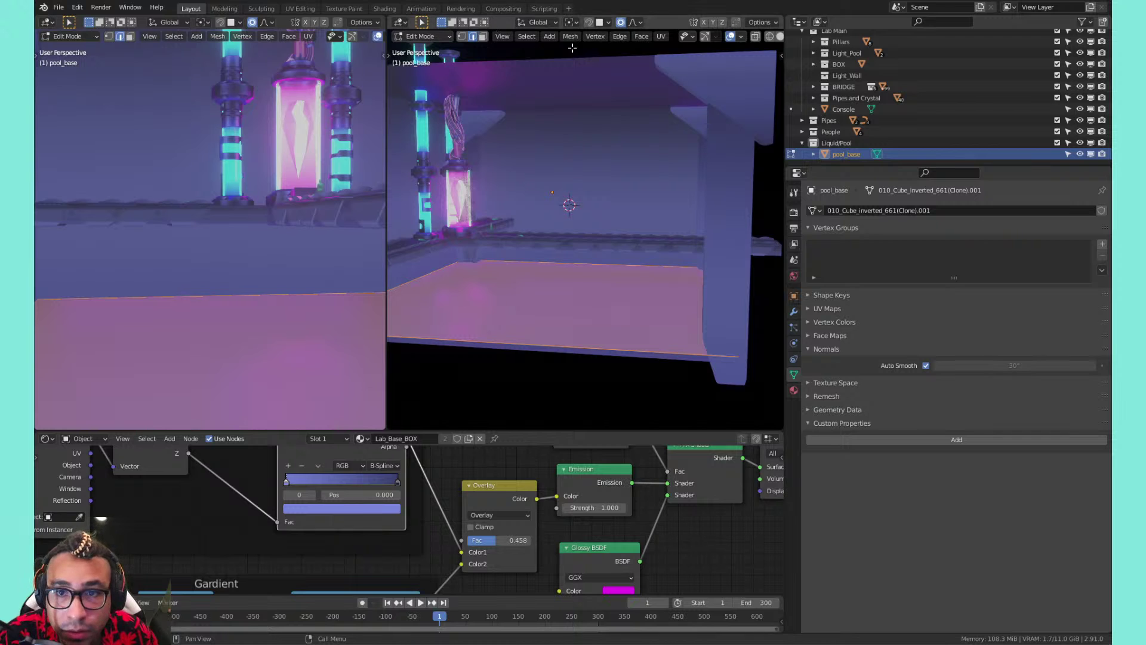
Set the origin of pool_base to its Center of Mass (Surface) in Object Mode
{"action": "key", "text": "Tab"}
{"action": "left_click", "coordinate": [535, 37]}
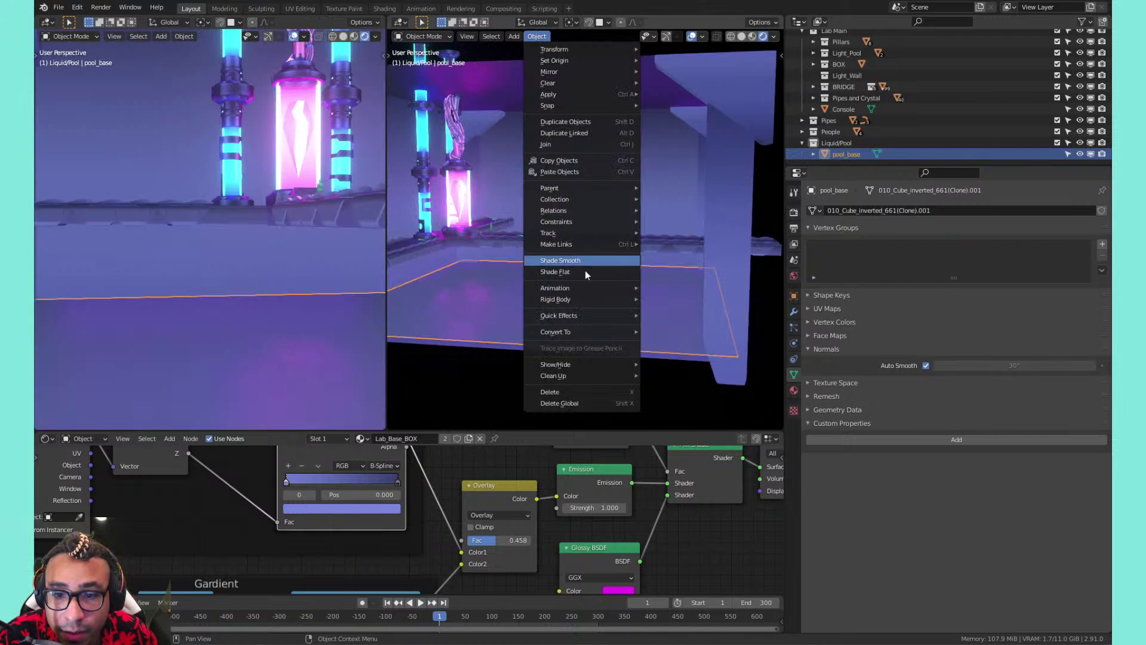
{"action": "right_click", "coordinate": [482, 310]}
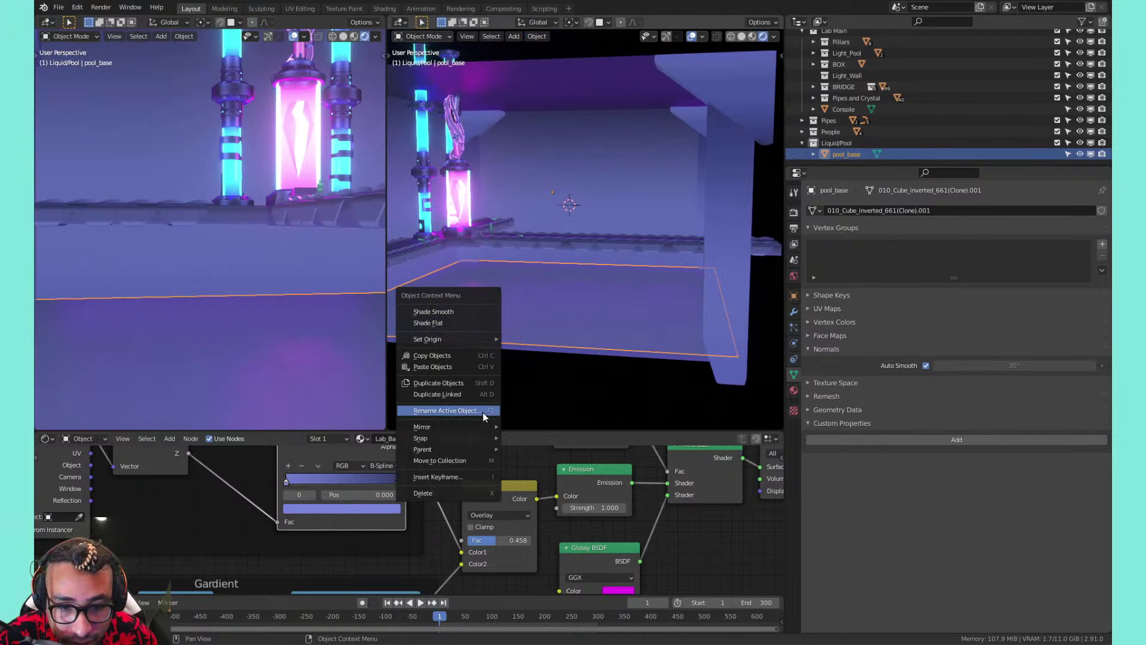
{"action": "mouse_move", "coordinate": [501, 339]}
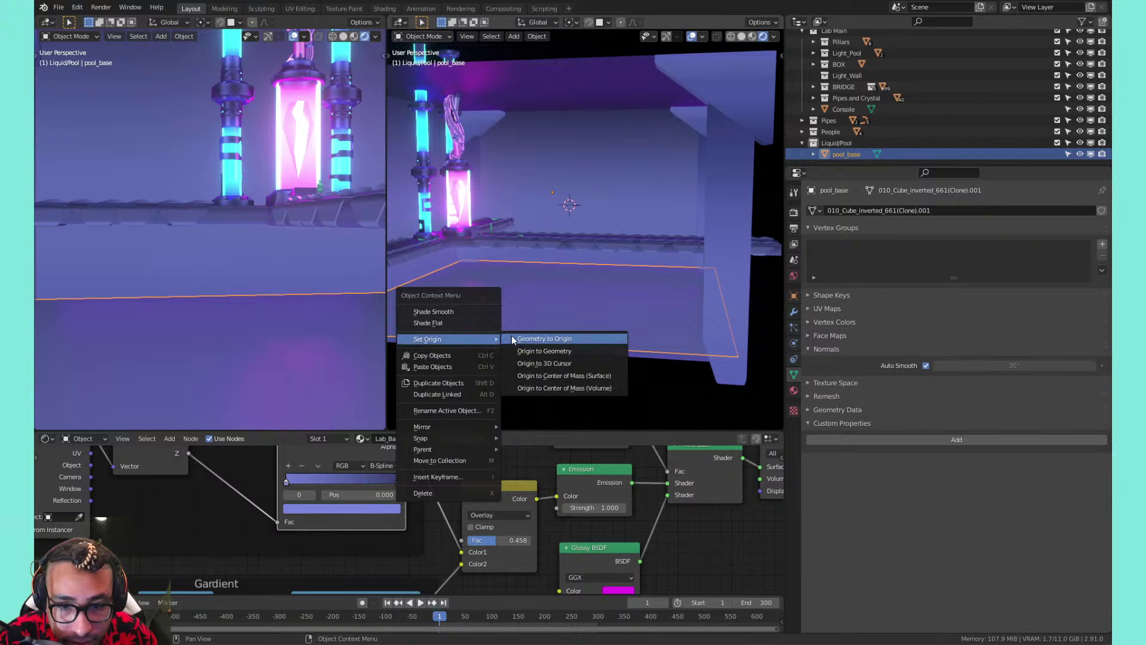
{"action": "left_click", "coordinate": [575, 375]}
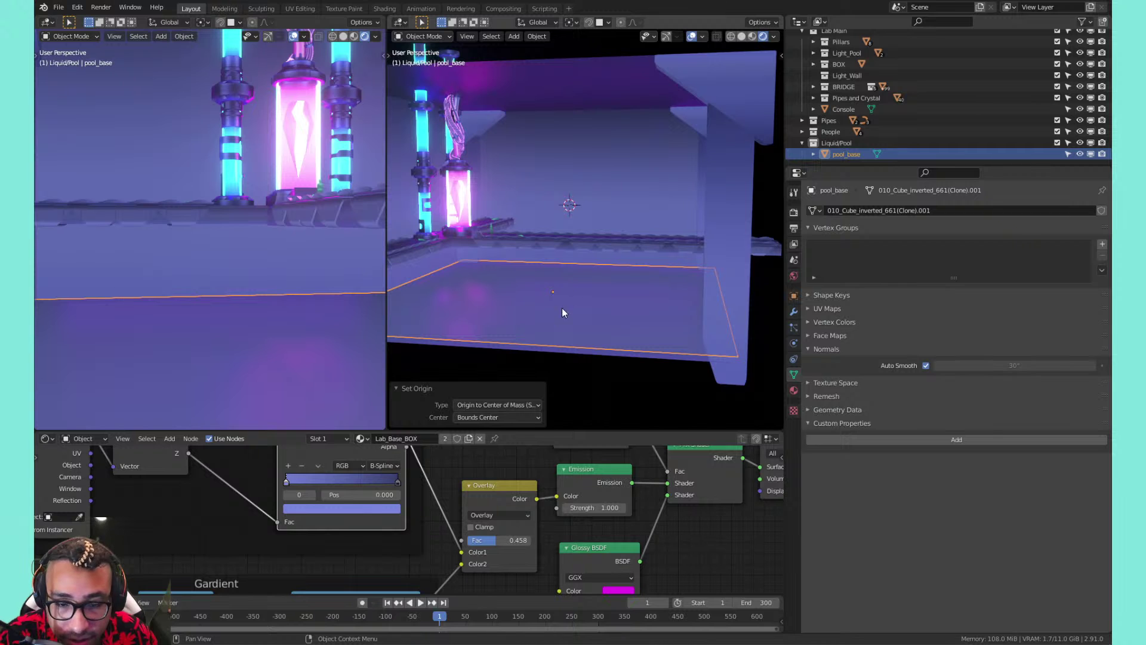
{"action": "key", "text": "r"}
{"action": "key", "text": "r"}
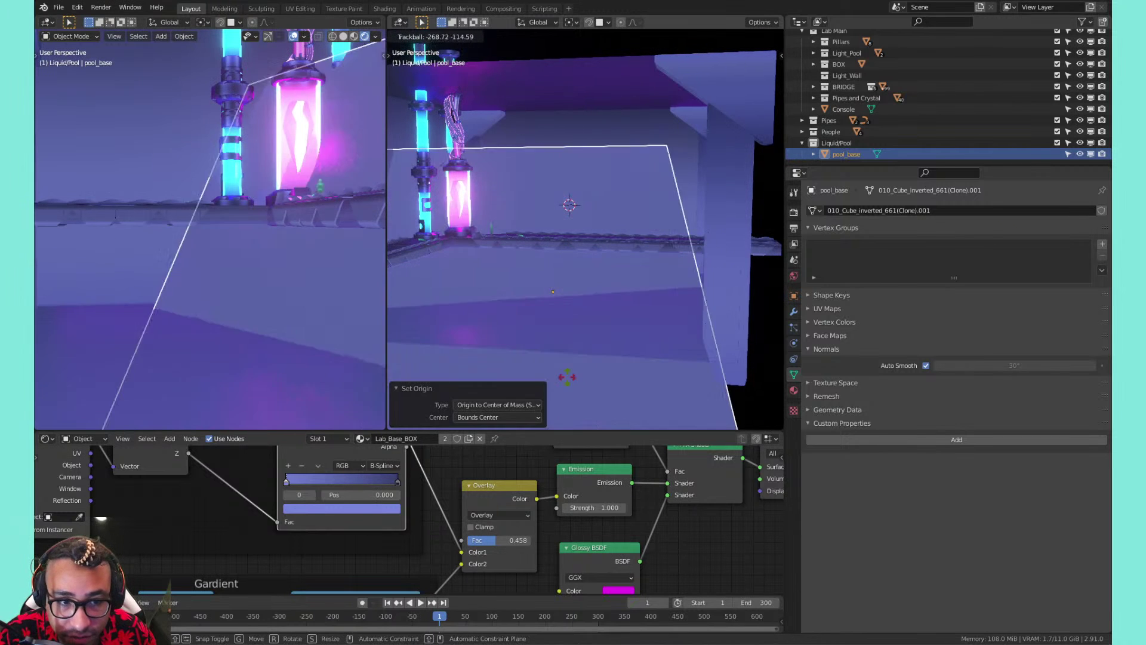
{"action": "right_click", "coordinate": [657, 317]}
Raise pool_base about 8.8 m along the global Z axis to the level of the walkways
{"action": "key", "text": "g"}
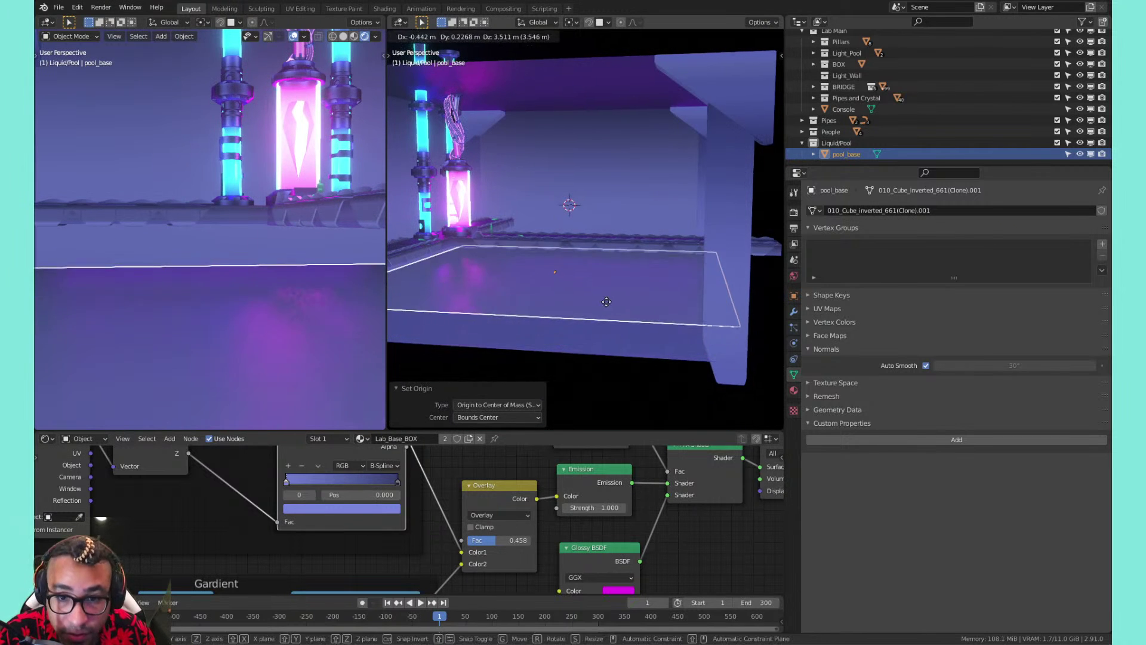
{"action": "key", "text": "z"}
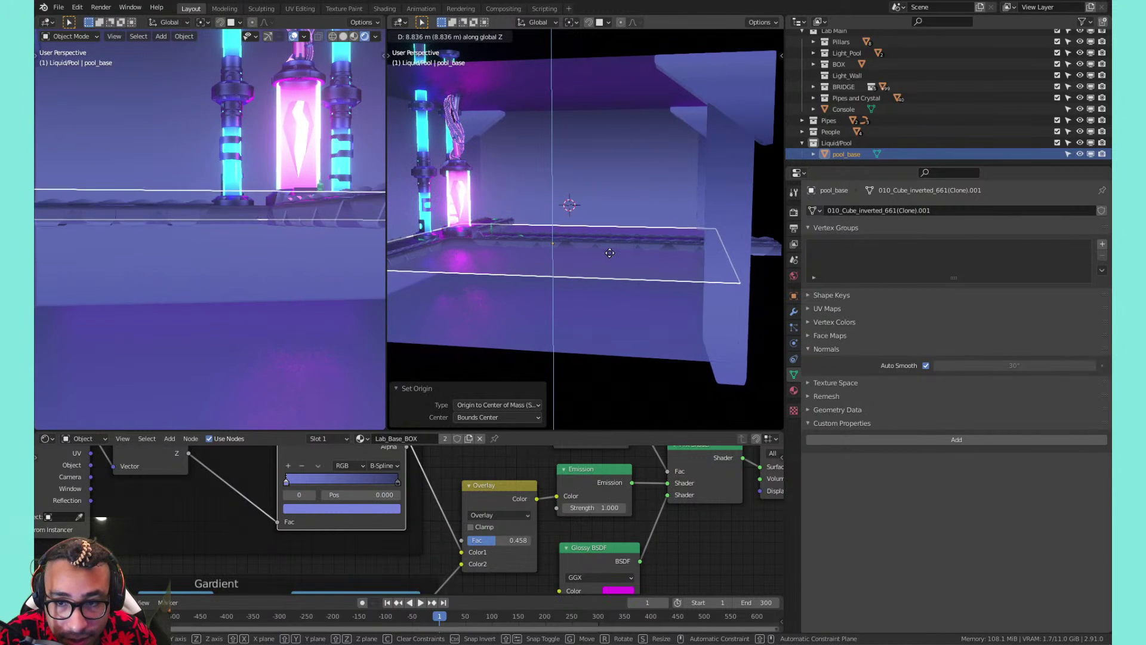
{"action": "left_click", "coordinate": [609, 252]}
{"action": "middle_click_drag", "start_coordinate": [608, 253], "coordinate": [503, 261]}
{"action": "scroll", "coordinate": [503, 261], "scroll_direction": "up", "scroll_amount": 4}
{"action": "key", "text": "Tab"}
{"action": "key", "text": "Tab"}
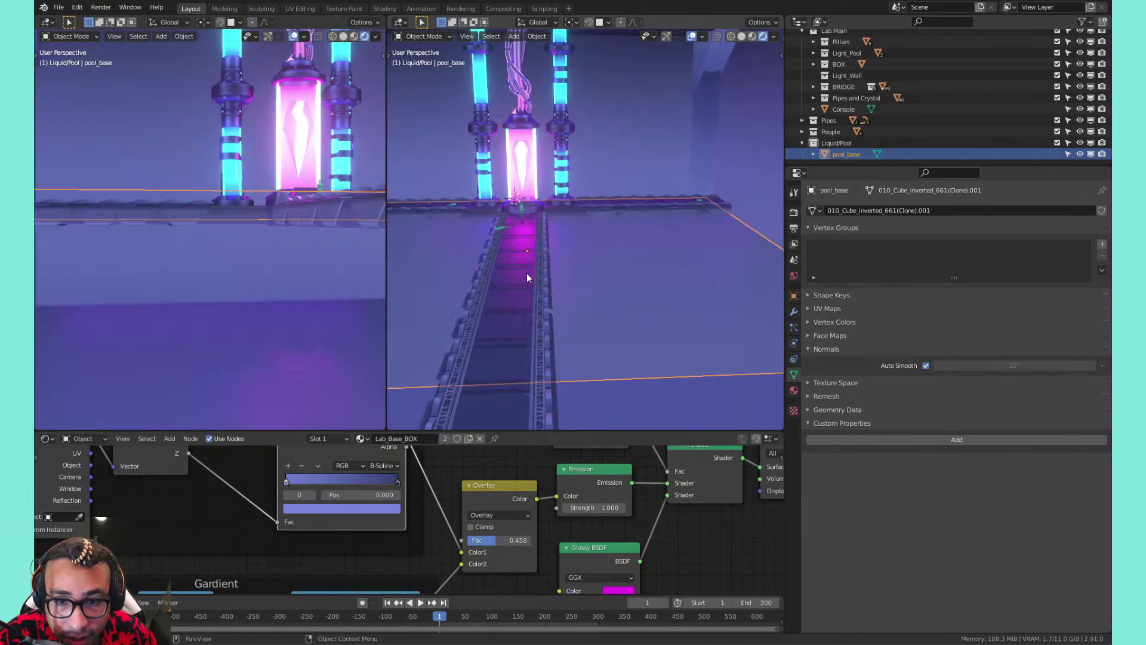
{"action": "left_click", "coordinate": [482, 201]}
{"action": "left_click", "coordinate": [501, 310]}
{"action": "middle_click_drag", "start_coordinate": [501, 311], "coordinate": [529, 300]}
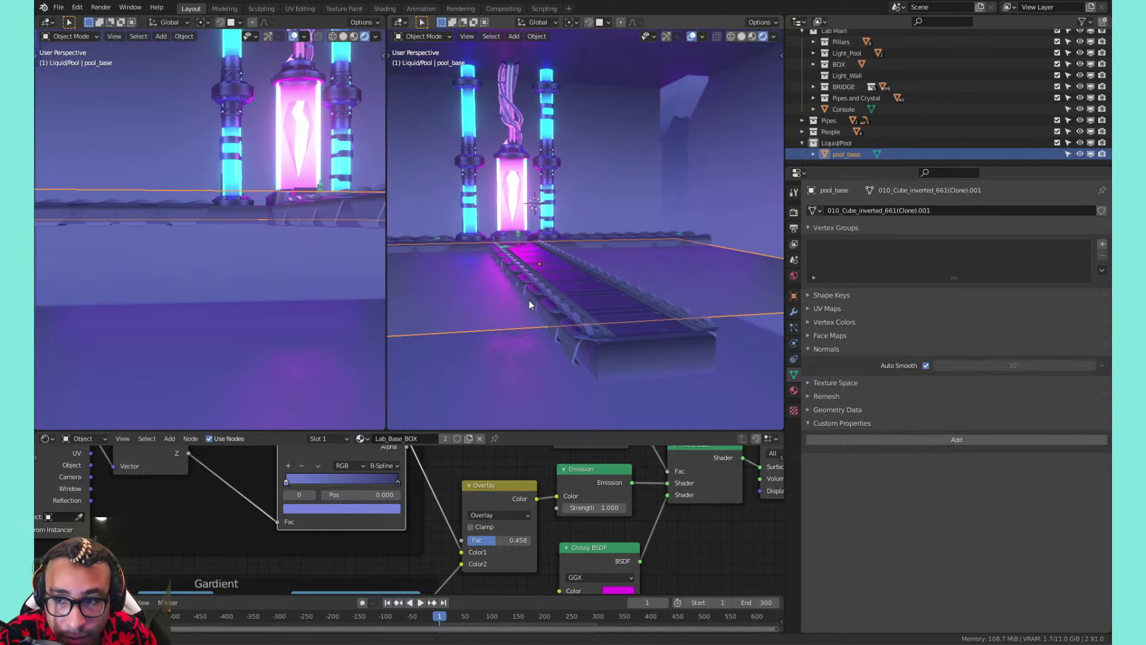
Try giving pool_base its own single-user copy of the Lab_Base_BOX material, and undo it
{"action": "left_click", "coordinate": [794, 389]}
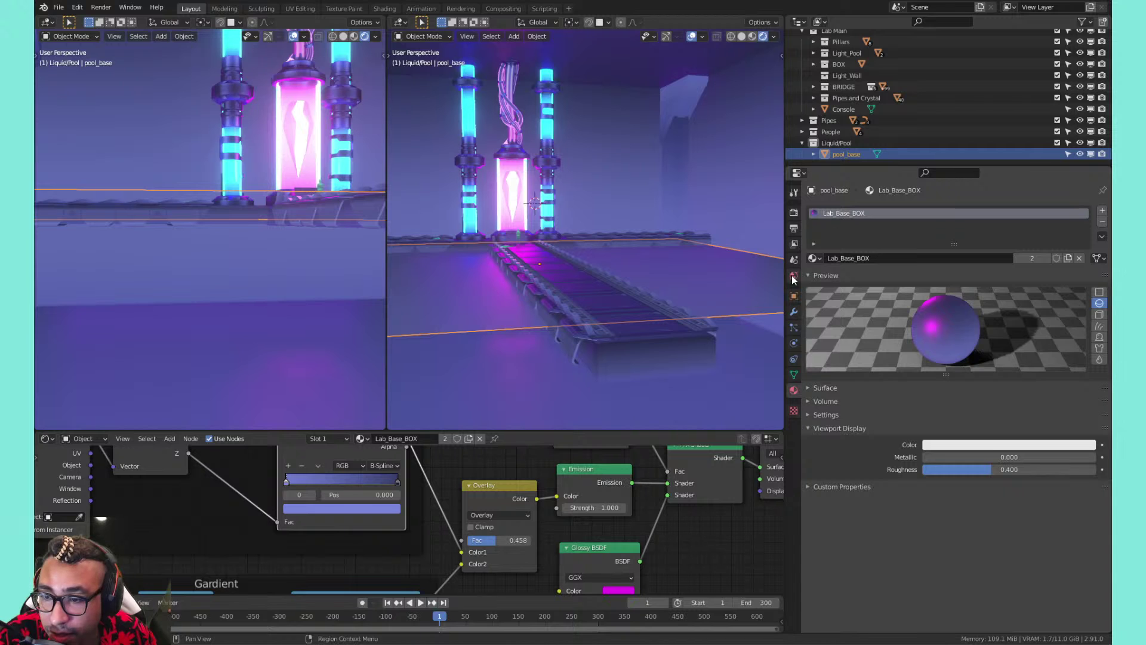
{"action": "middle_click_drag", "start_coordinate": [630, 272], "coordinate": [686, 270]}
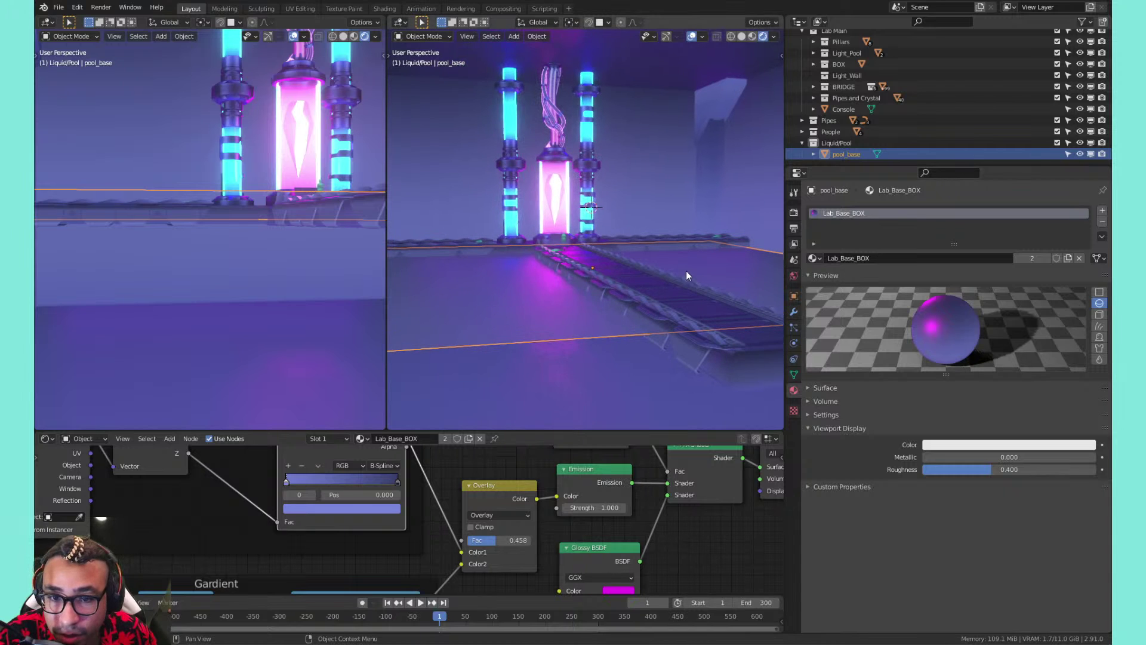
{"action": "left_click", "coordinate": [1069, 258]}
{"action": "double_click", "coordinate": [873, 213]}
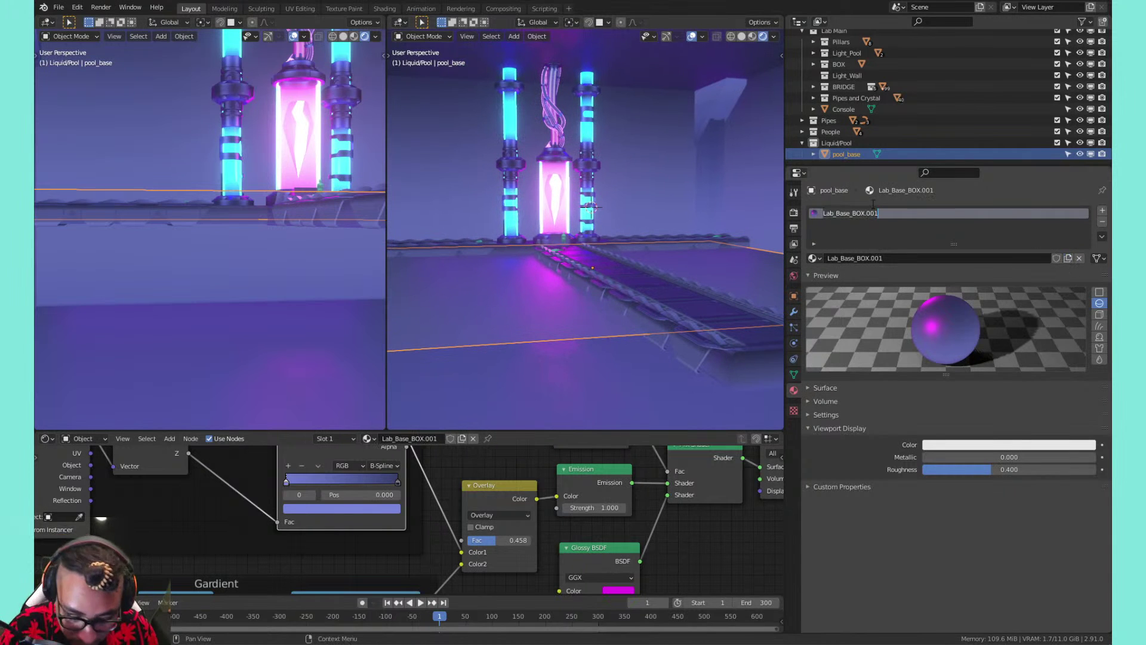
{"action": "left_click", "coordinate": [896, 239]}
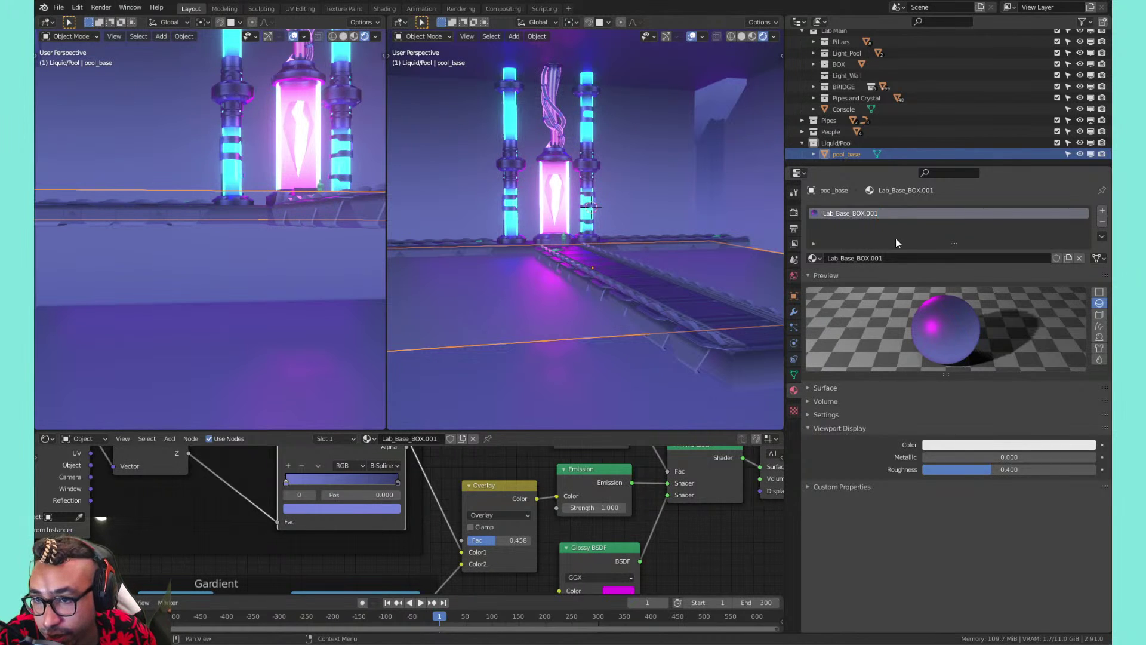
{"action": "key", "text": "ctrl+z"}
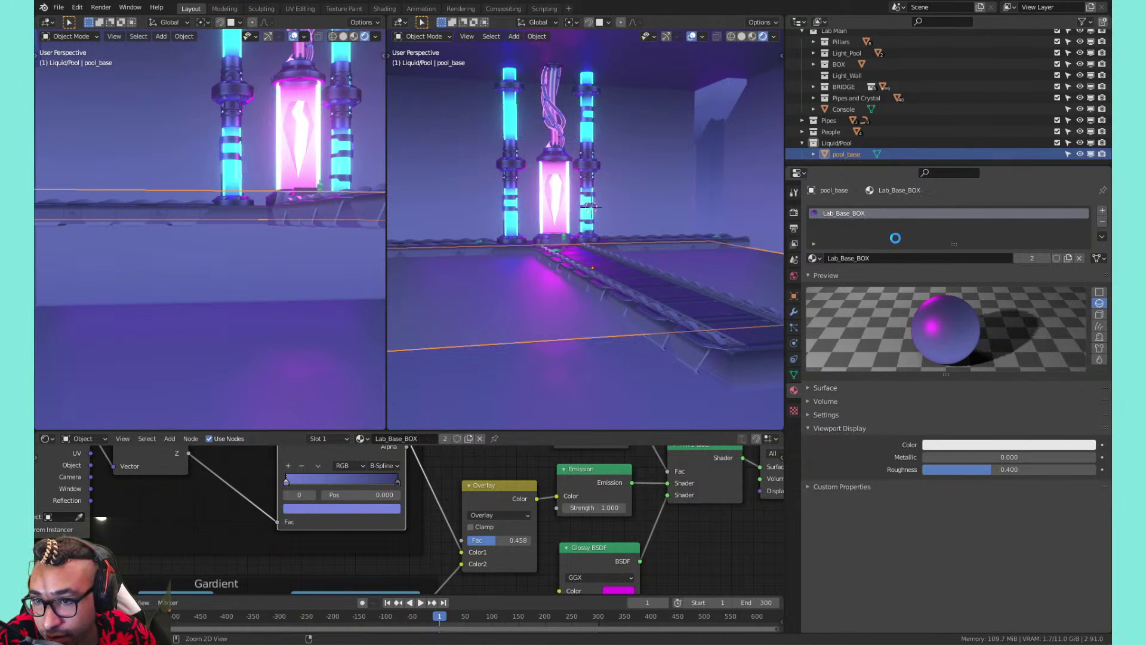
Save the file and assign the existing Liquid material to pool_base
{"action": "key", "text": "ctrl+s"}
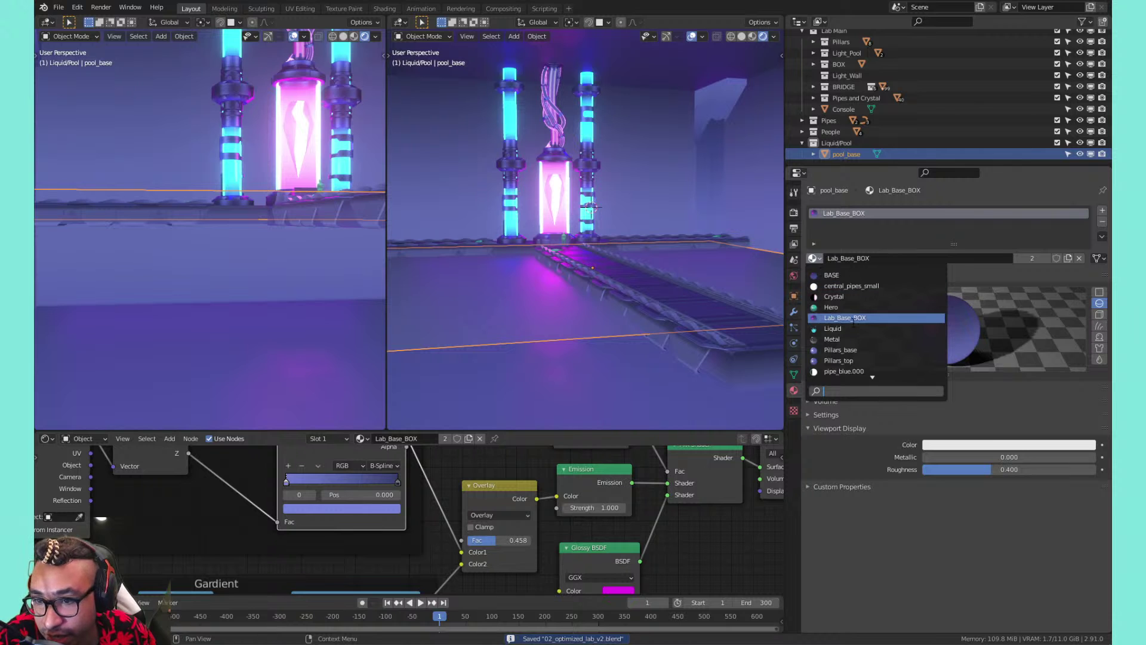
{"action": "left_click", "coordinate": [850, 328]}
{"action": "middle_click_drag", "start_coordinate": [553, 243], "coordinate": [534, 262]}
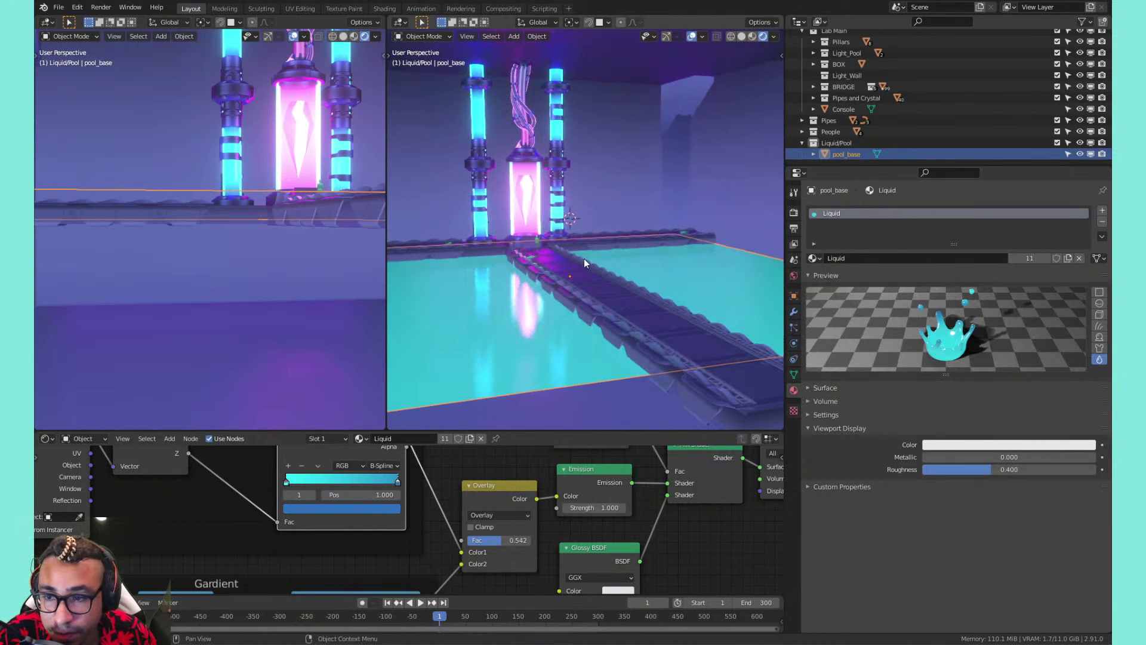
Try raising the Emission strength of the Liquid material to about 172, and undo the change
{"action": "middle_click_drag", "start_coordinate": [597, 573], "coordinate": [573, 509]}
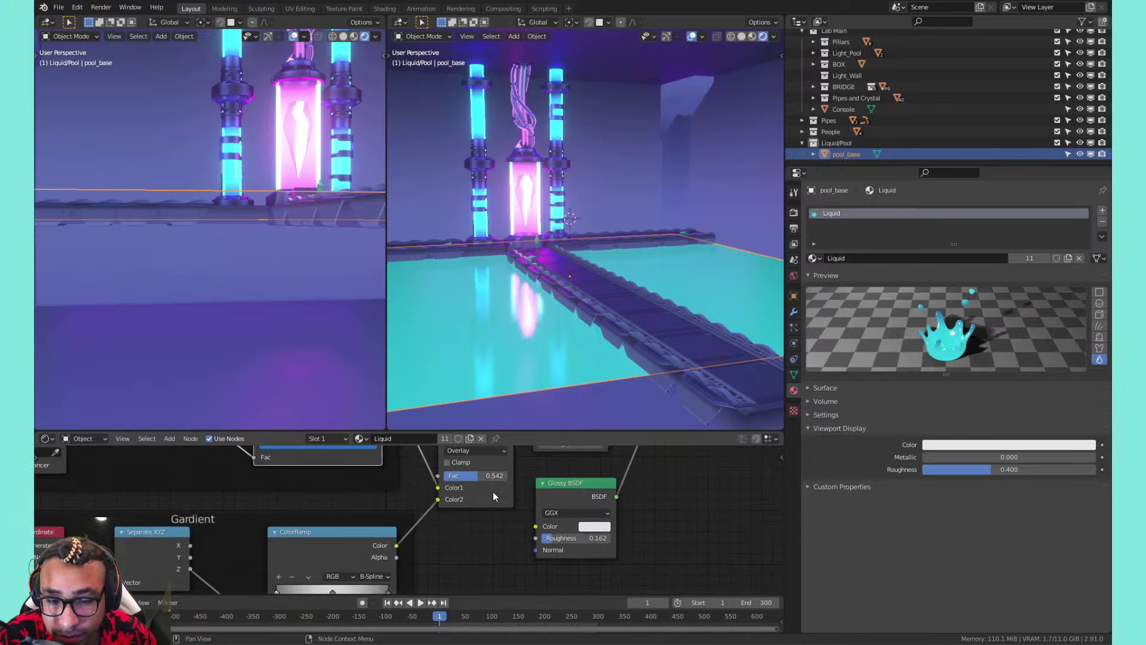
{"action": "middle_click_drag", "start_coordinate": [495, 497], "coordinate": [512, 552]}
{"action": "left_click_drag", "start_coordinate": [577, 498], "coordinate": [618, 498]}
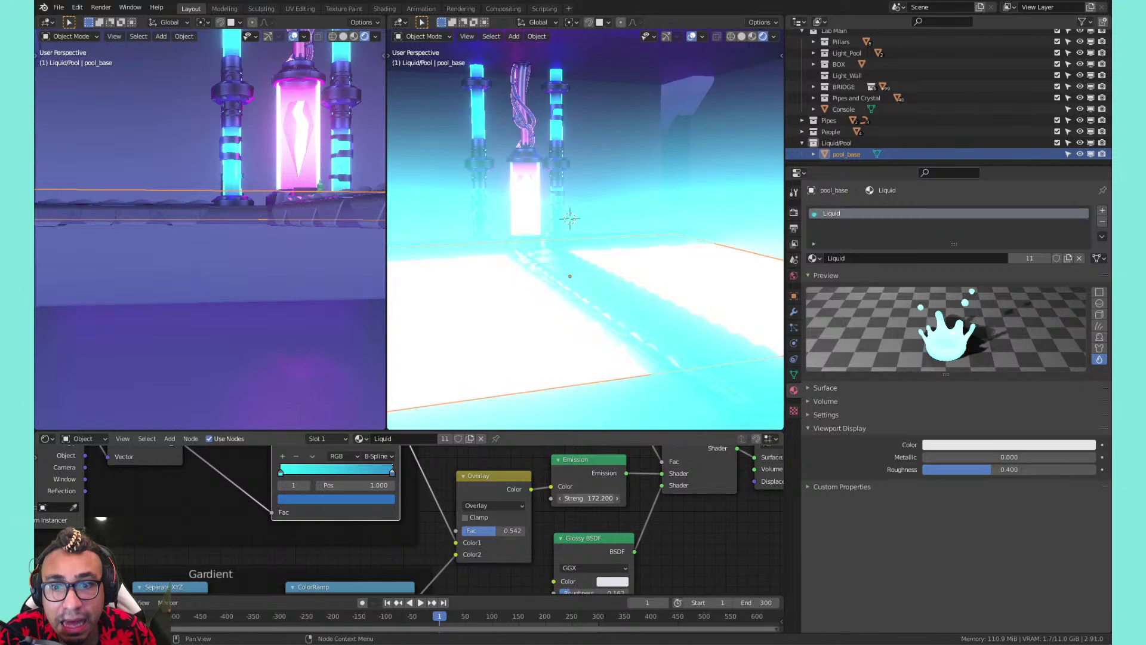
{"action": "key", "text": "ctrl+z"}
Subdivide the selected pool_base plane in Edit Mode
{"action": "middle_click_drag", "start_coordinate": [457, 281], "coordinate": [622, 237]}
{"action": "key", "text": "Tab"}
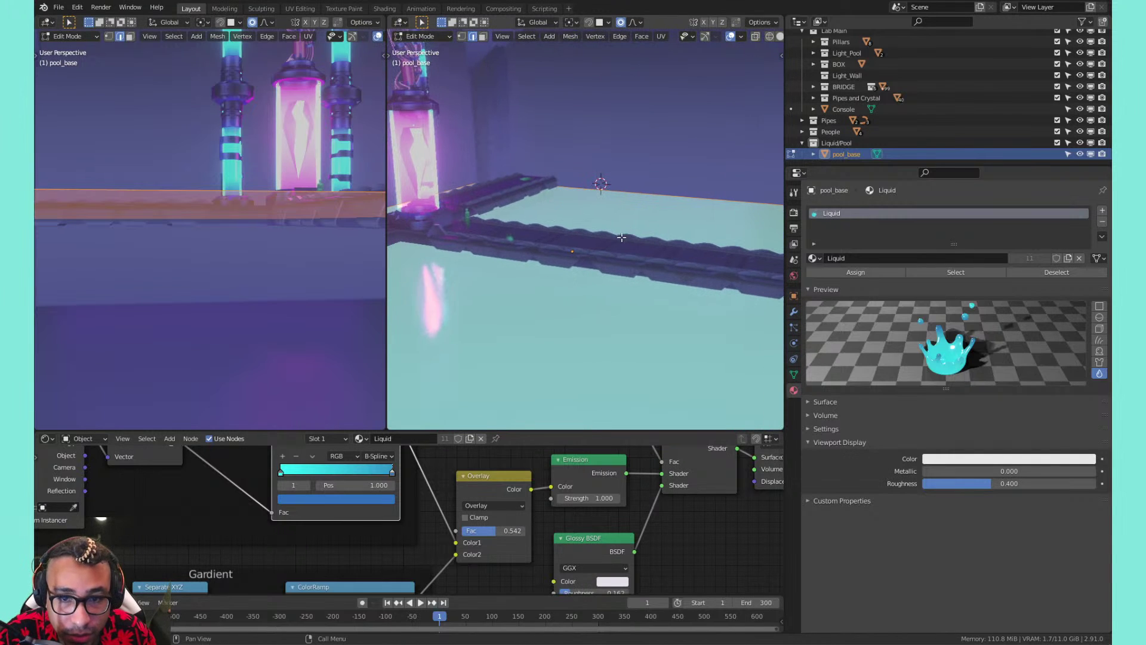
{"action": "key", "text": "w"}
{"action": "right_click", "coordinate": [599, 229]}
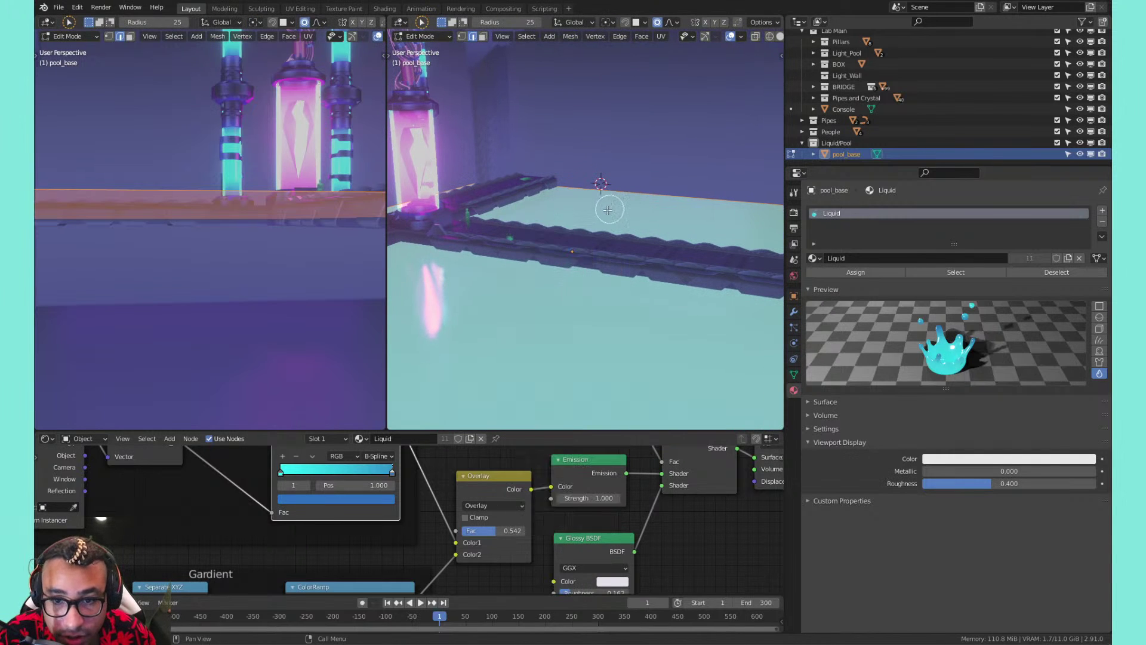
{"action": "right_click", "coordinate": [575, 214]}
{"action": "left_click", "coordinate": [575, 211]}
Set the pool_base subdivision's Number of Cuts to 100
{"action": "scroll", "coordinate": [305, 222], "scroll_direction": "down", "scroll_amount": 3}
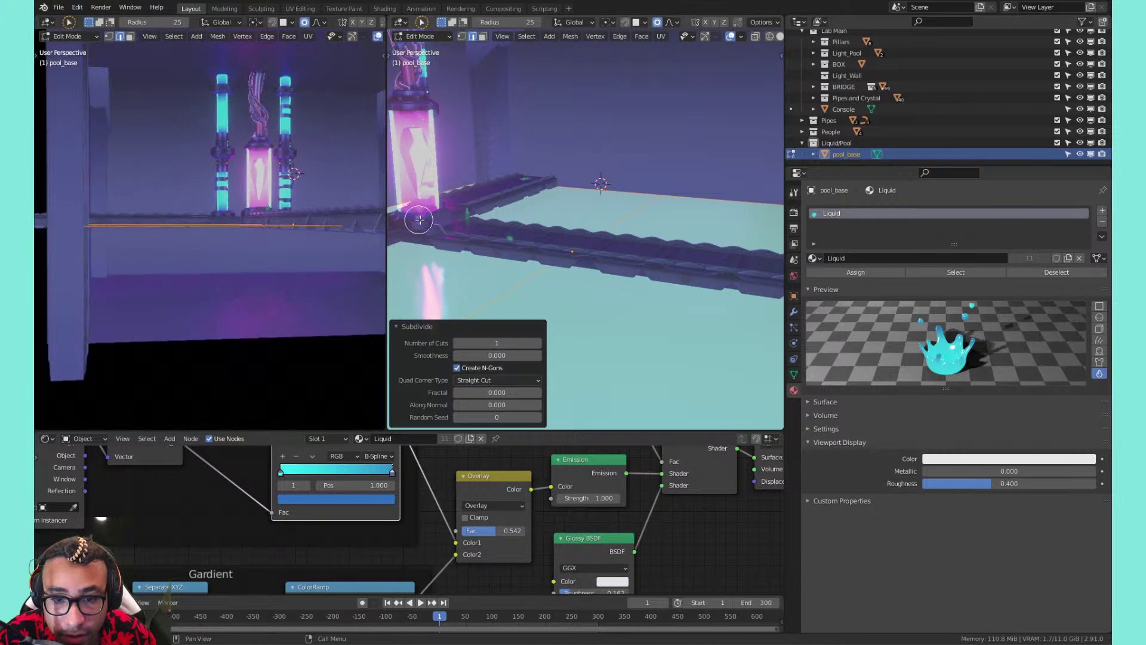
{"action": "scroll", "coordinate": [423, 221], "scroll_direction": "down", "scroll_amount": 2}
{"action": "middle_click_drag", "start_coordinate": [492, 200], "coordinate": [576, 215], "text": "shift"}
{"action": "scroll", "coordinate": [576, 215], "scroll_direction": "down", "scroll_amount": 1}
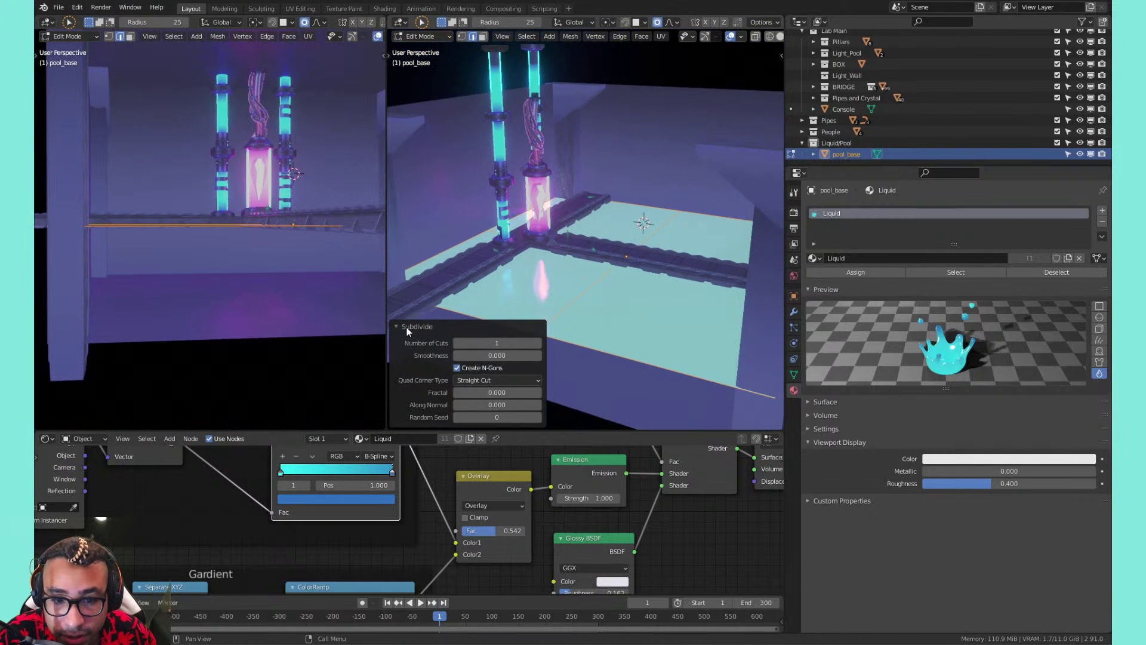
{"action": "middle_click_drag", "start_coordinate": [615, 285], "coordinate": [571, 293]}
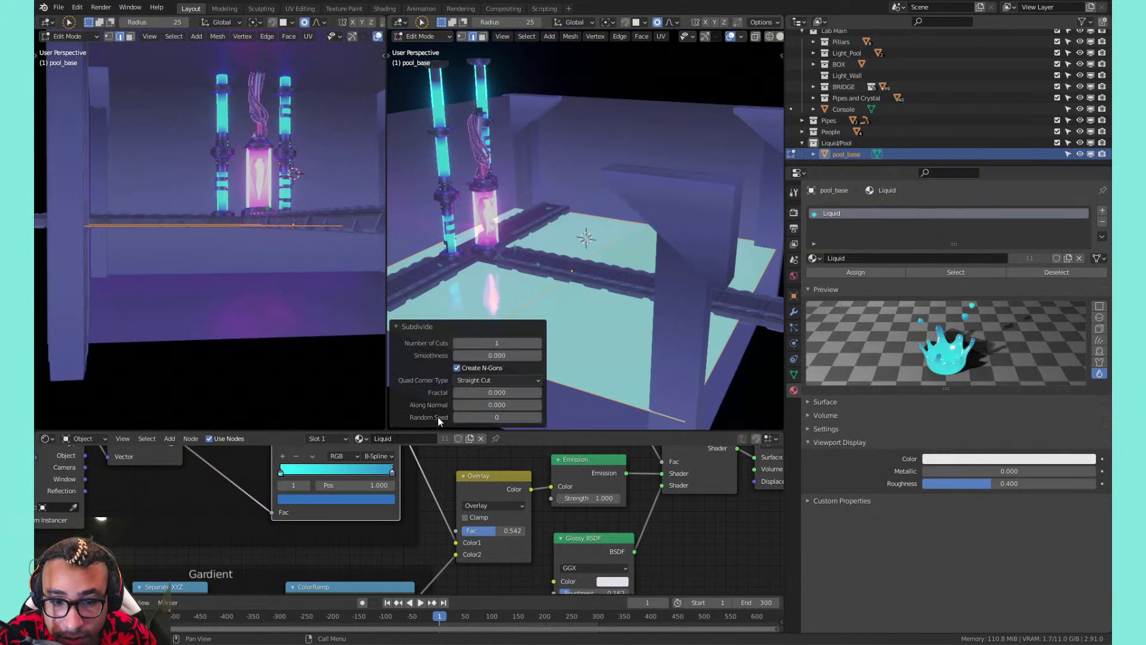
{"action": "left_click", "coordinate": [497, 343]}
{"action": "type", "text": "10"}
{"action": "key", "text": "Return"}
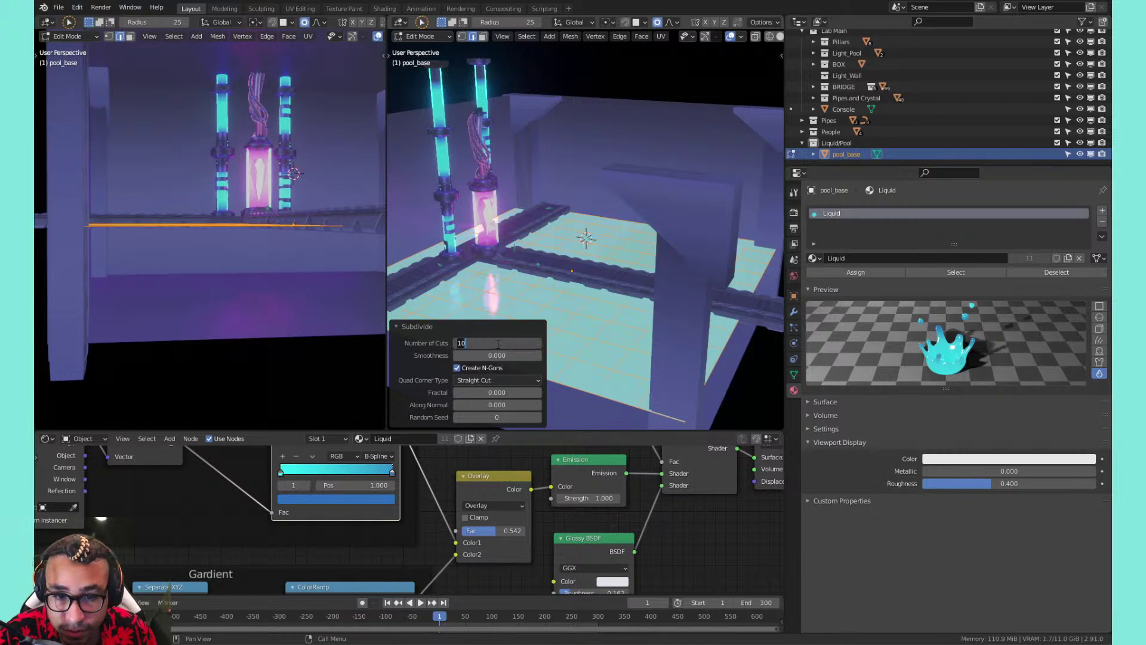
{"action": "type", "text": "0"}
{"action": "key", "text": "Return"}
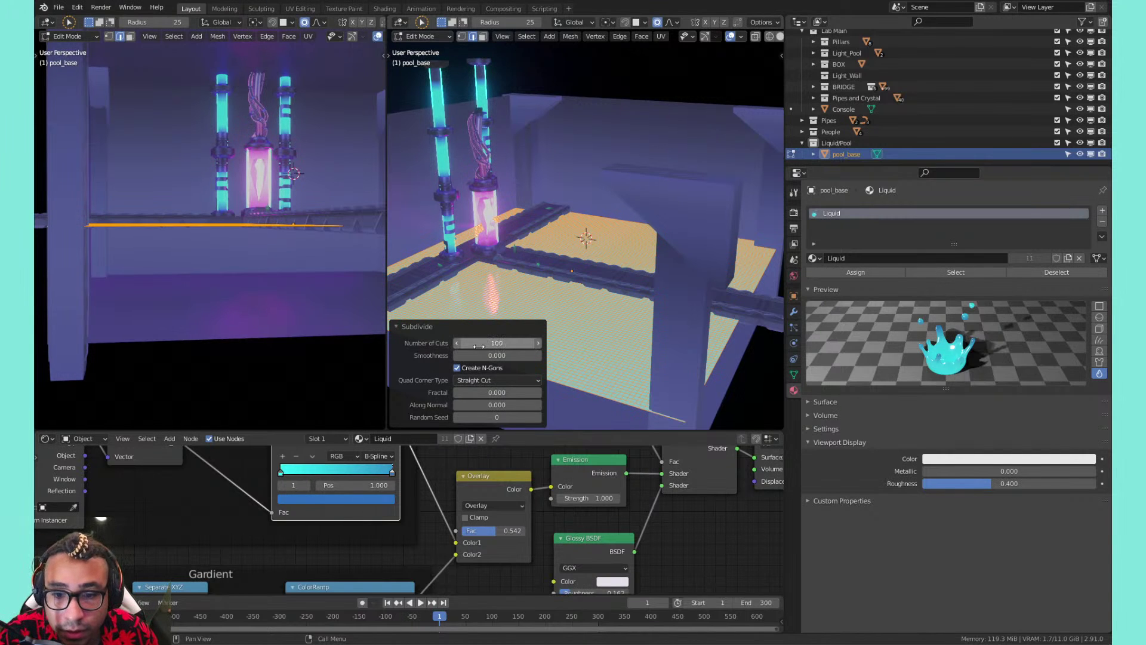
Return to Object Mode and shade pool_base smooth
{"action": "key", "text": "Tab"}
{"action": "right_click", "coordinate": [542, 307]}
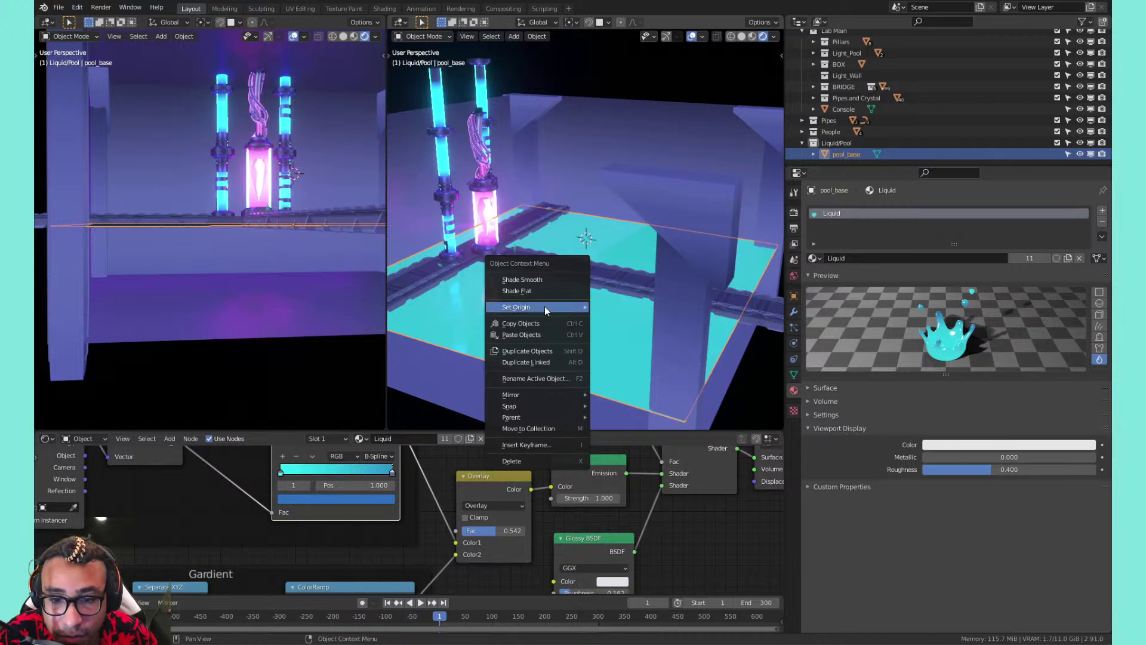
{"action": "left_click", "coordinate": [542, 280]}
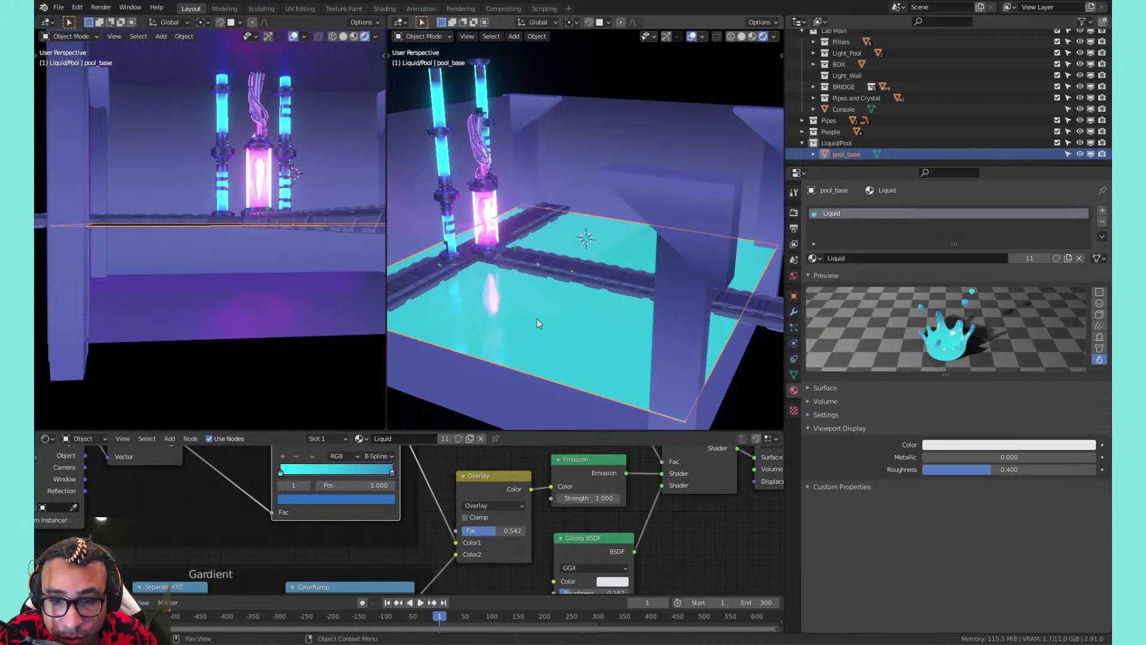
Add a Displace modifier to pool_base, create a new texture for it and open that texture's settings
{"action": "left_click", "coordinate": [794, 312]}
{"action": "left_click", "coordinate": [862, 209]}
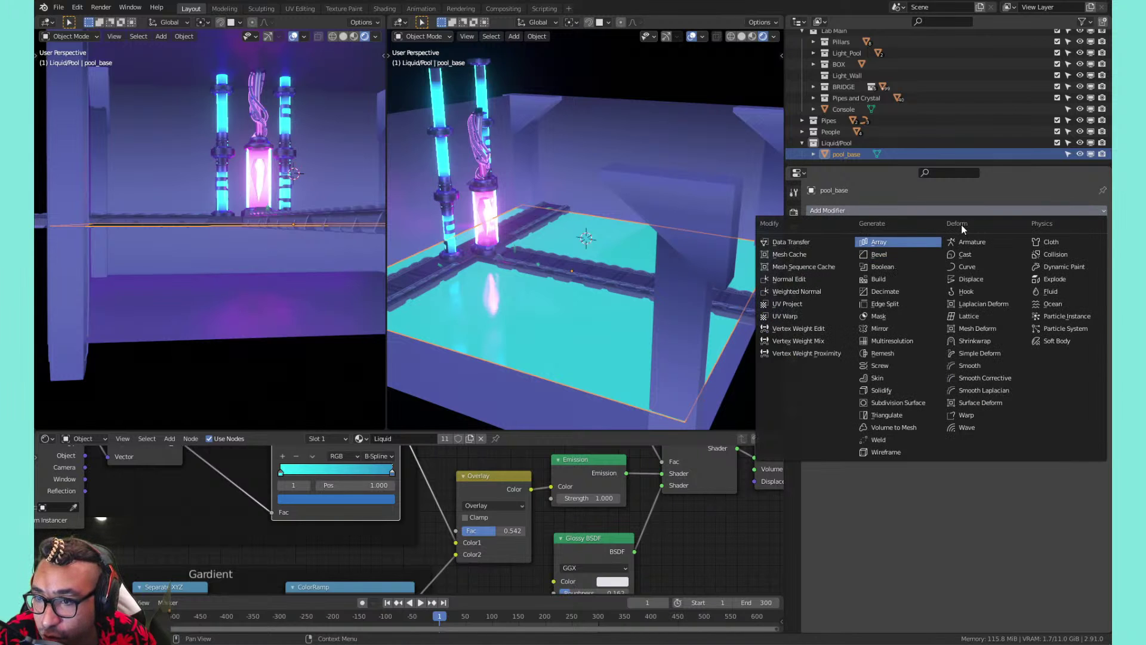
{"action": "left_click", "coordinate": [969, 279]}
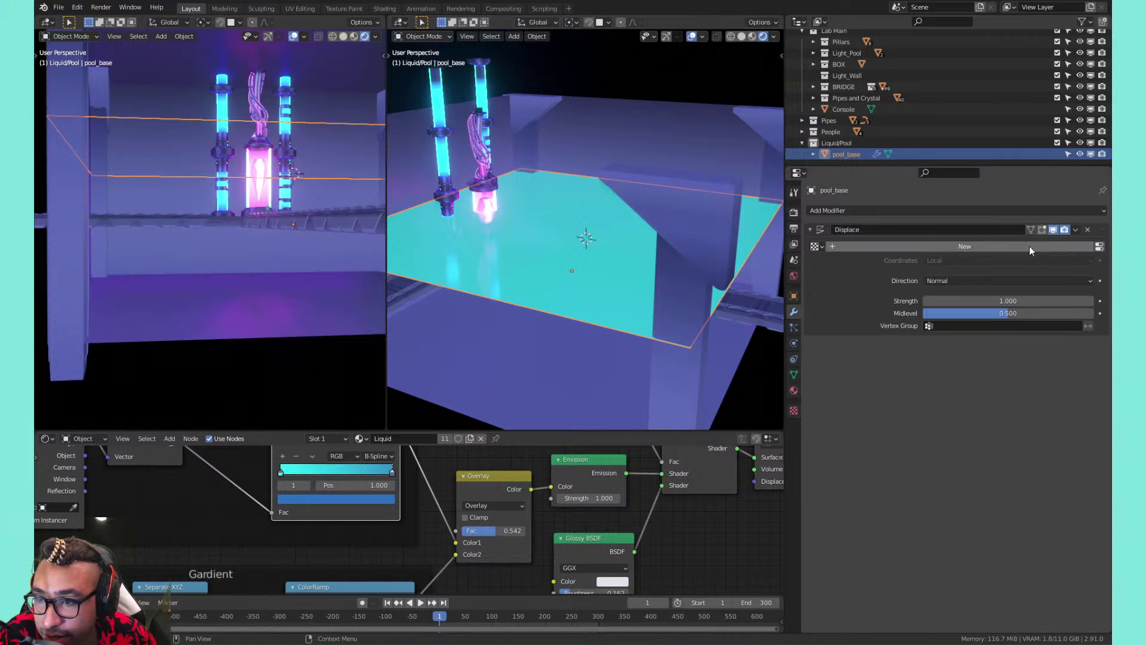
{"action": "left_click", "coordinate": [818, 246]}
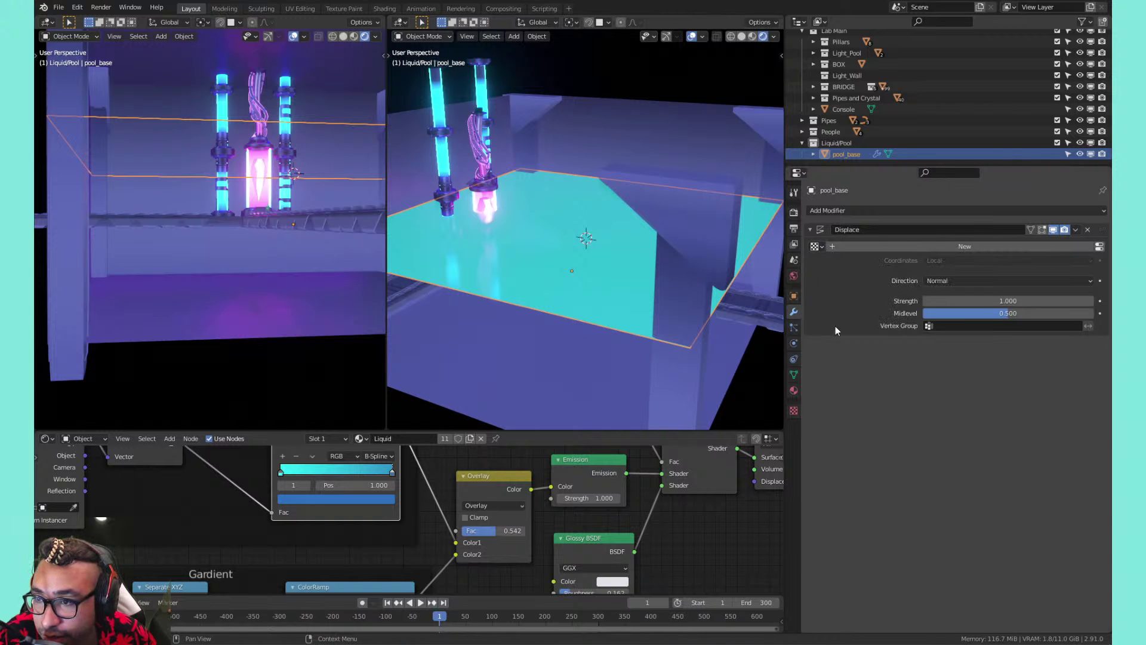
{"action": "left_click", "coordinate": [915, 245]}
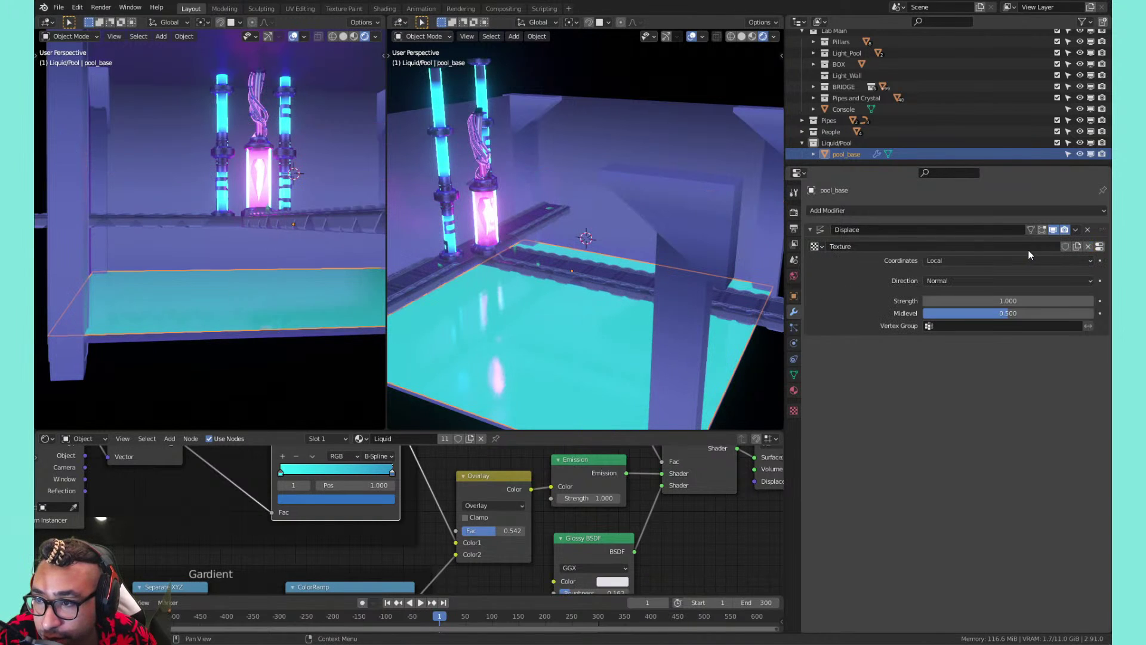
{"action": "middle_click_drag", "start_coordinate": [503, 322], "coordinate": [510, 292]}
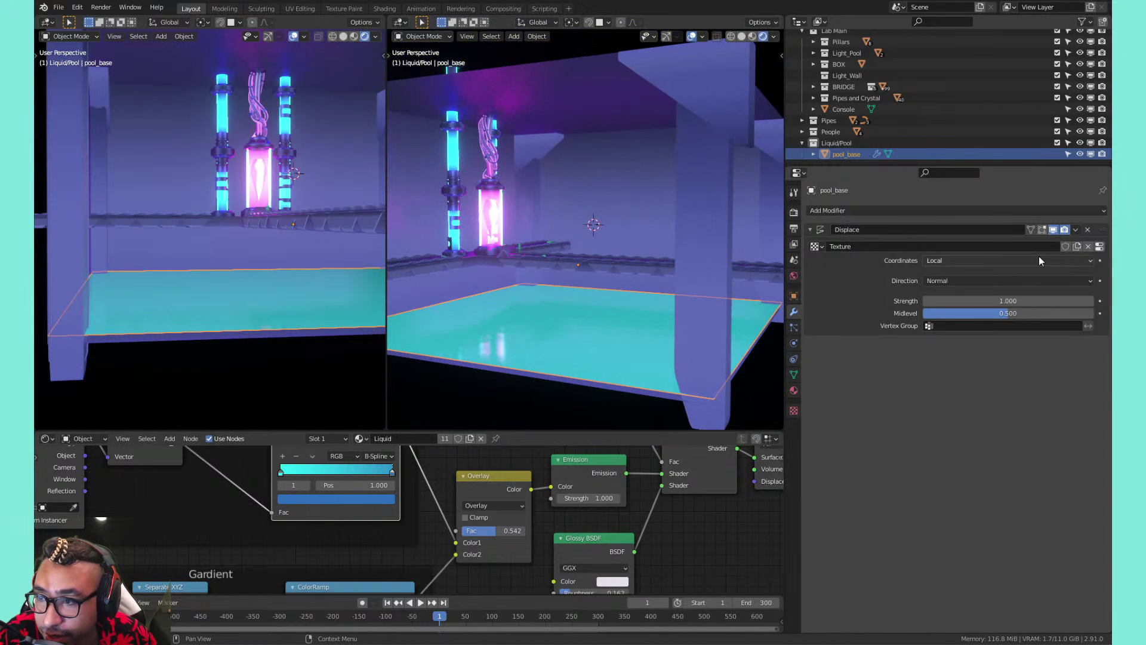
{"action": "left_click", "coordinate": [1100, 246]}
Try the Clouds, Marble and Noise types in turn for the Displace texture of pool_base
{"action": "left_click", "coordinate": [933, 245]}
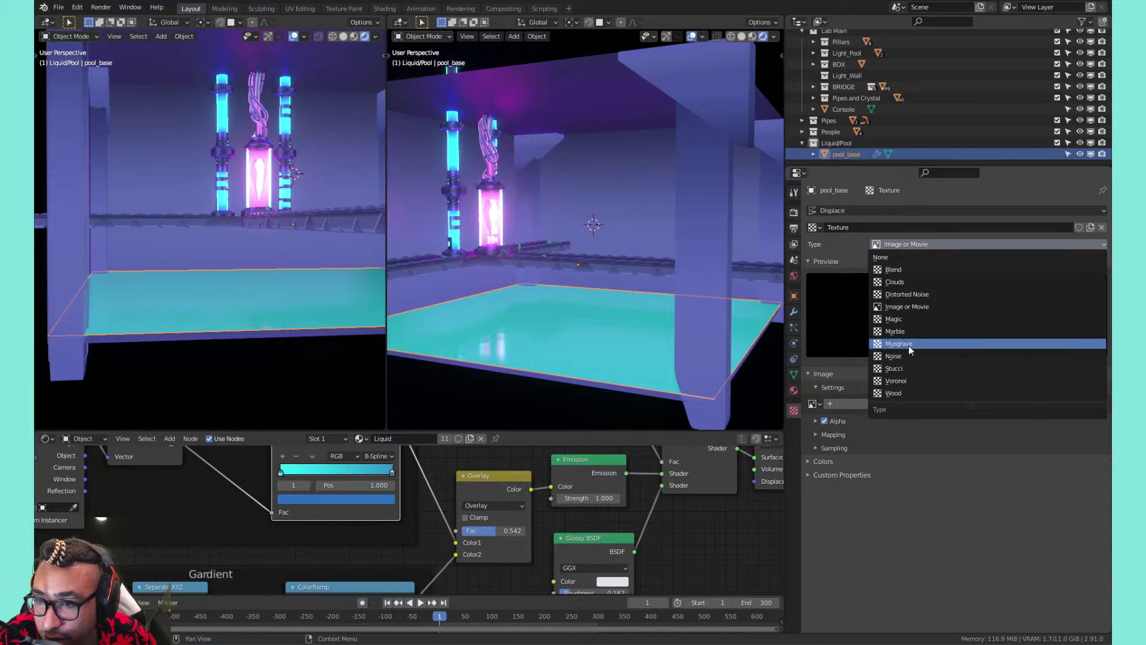
{"action": "left_click", "coordinate": [930, 282]}
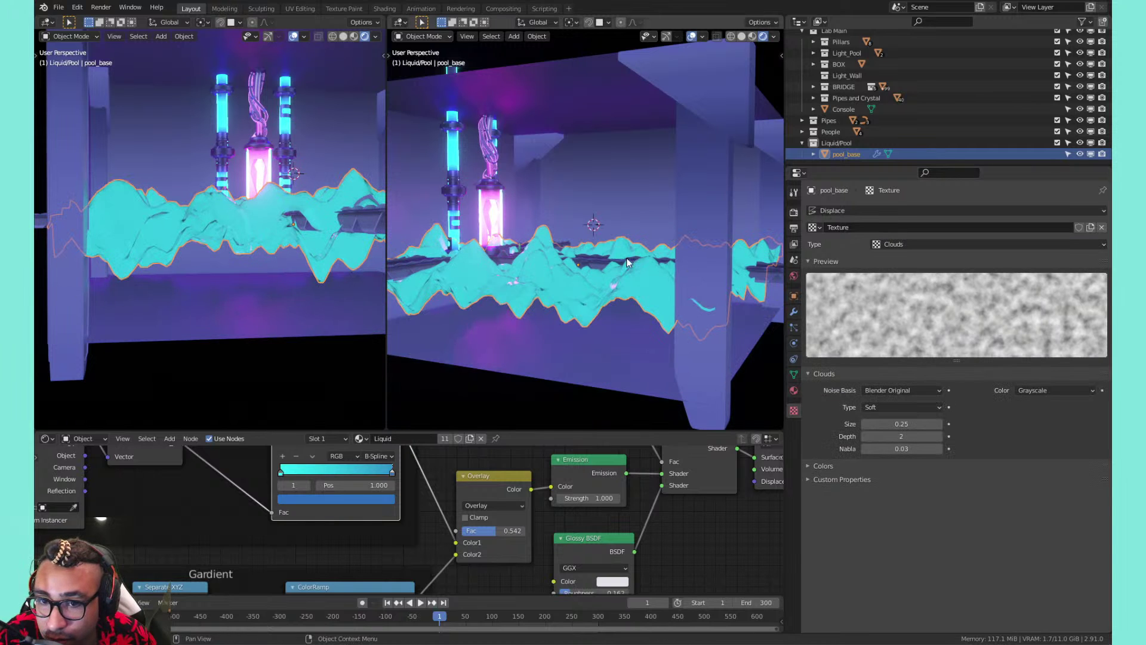
{"action": "middle_click_drag", "start_coordinate": [615, 266], "coordinate": [633, 196]}
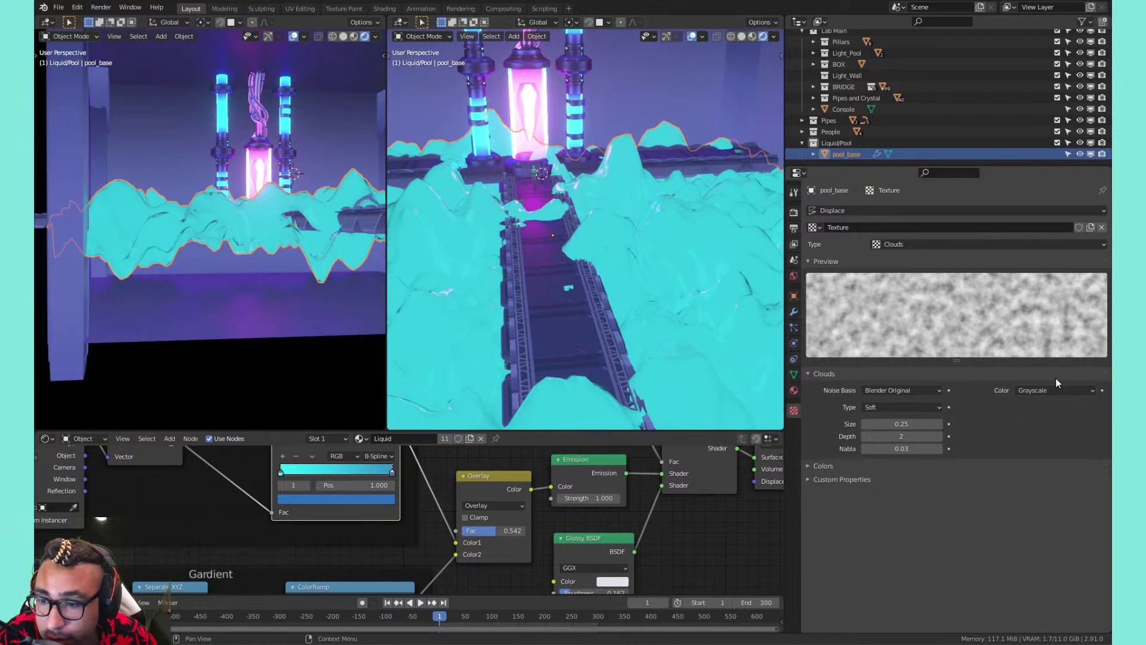
{"action": "left_click", "coordinate": [902, 243]}
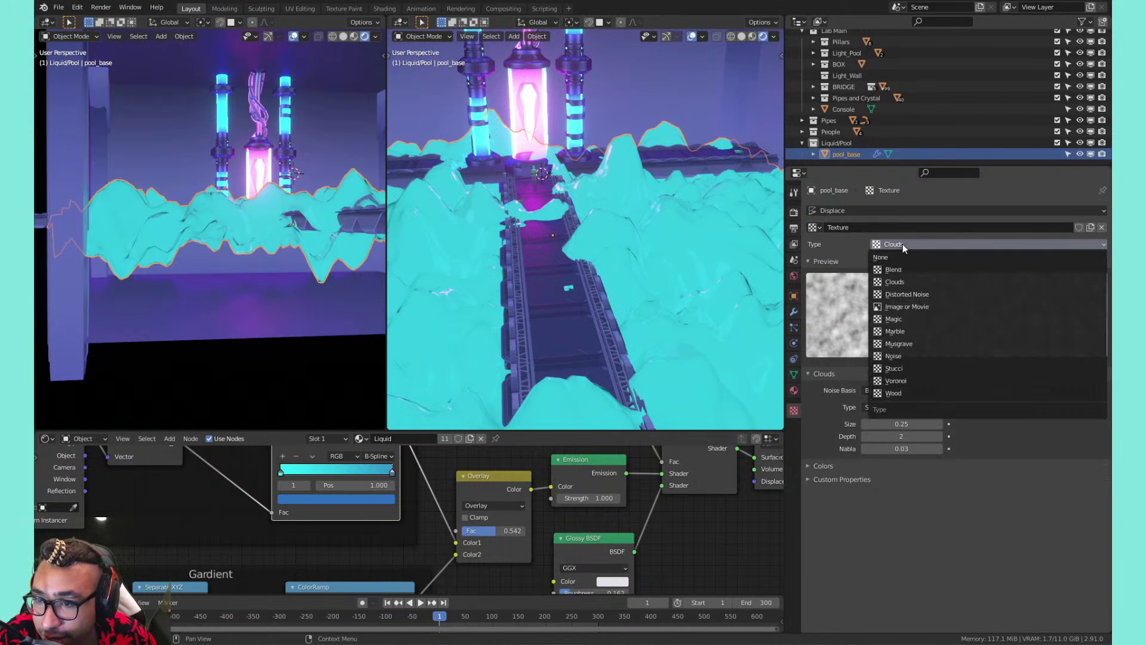
{"action": "left_click", "coordinate": [902, 332]}
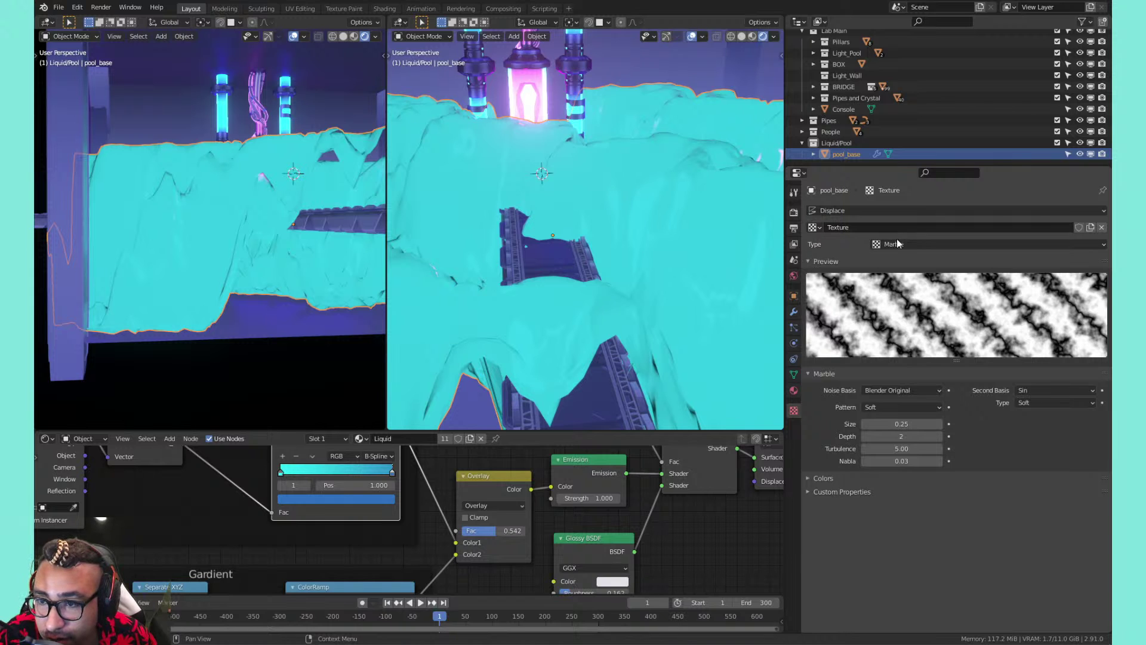
{"action": "left_click", "coordinate": [898, 240]}
{"action": "left_click", "coordinate": [908, 358]}
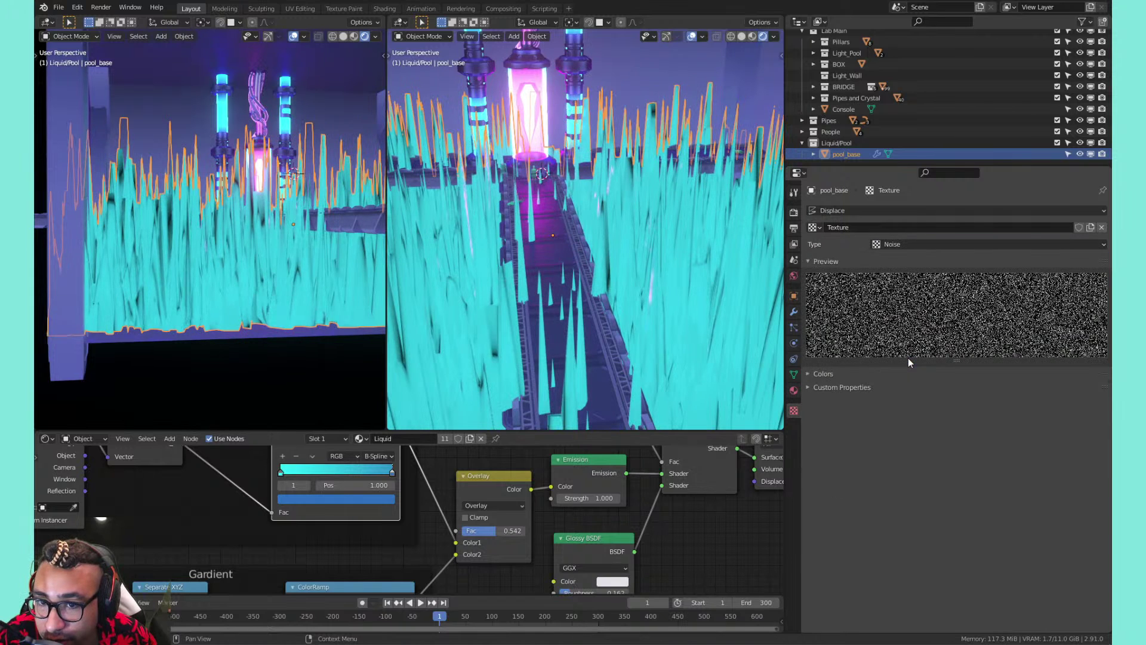
Set the Displace texture's type to Stucci
{"action": "left_click", "coordinate": [933, 245]}
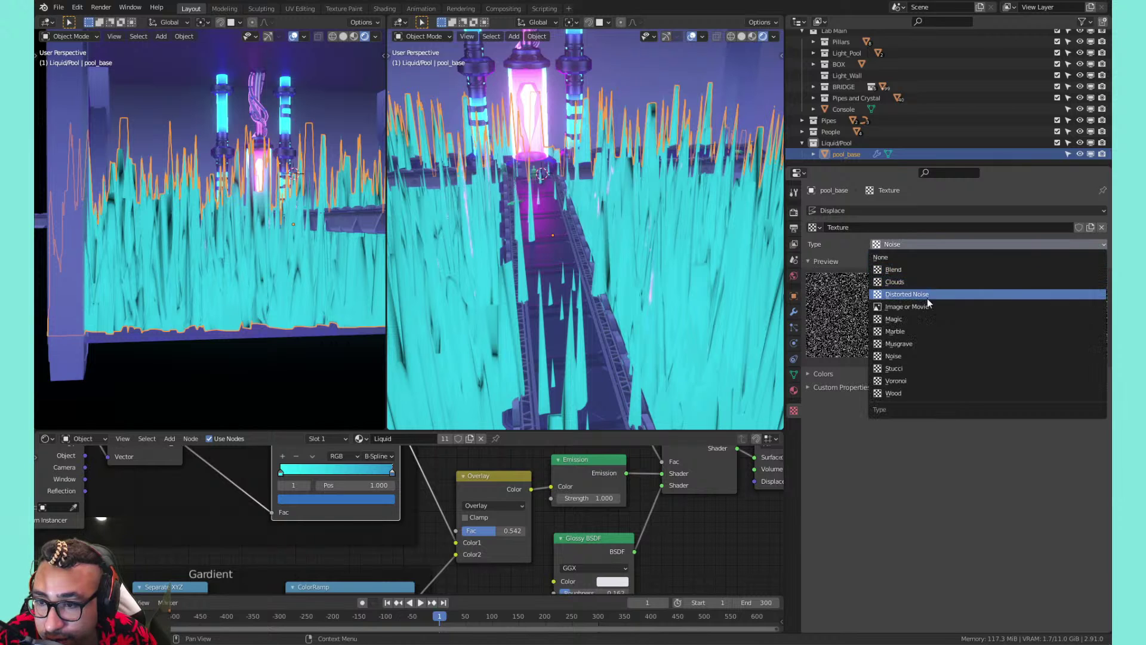
{"action": "left_click", "coordinate": [910, 367]}
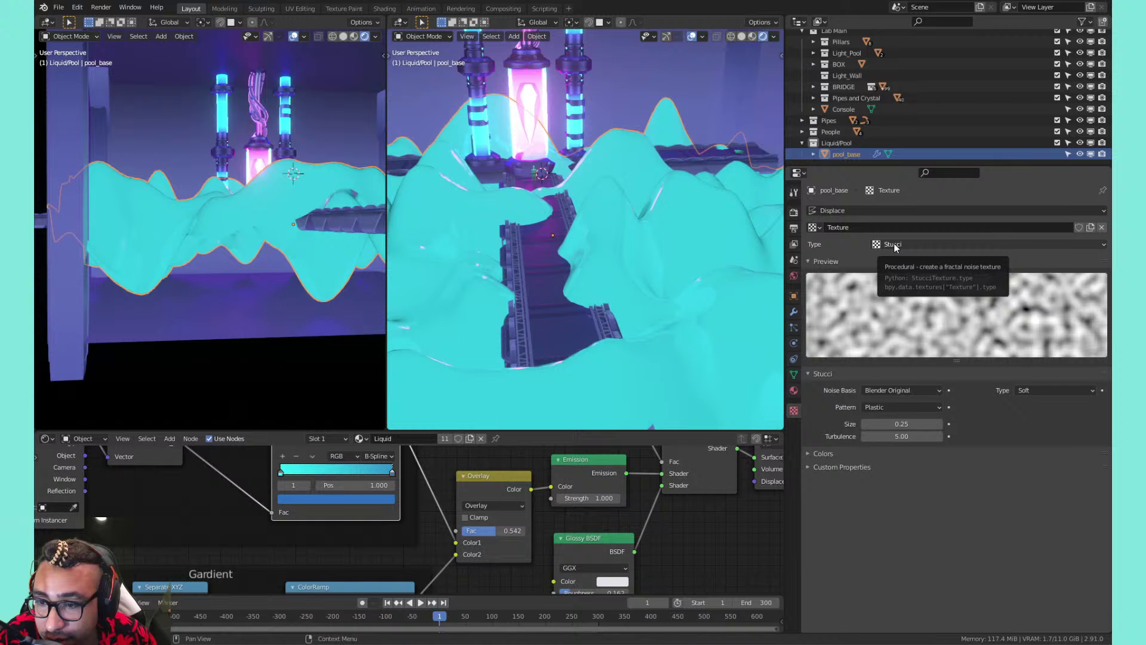
Try the Voronoi and Wood types for the Displace texture of pool_base and return it to Stucci
{"action": "left_click", "coordinate": [895, 246]}
{"action": "left_click", "coordinate": [919, 365]}
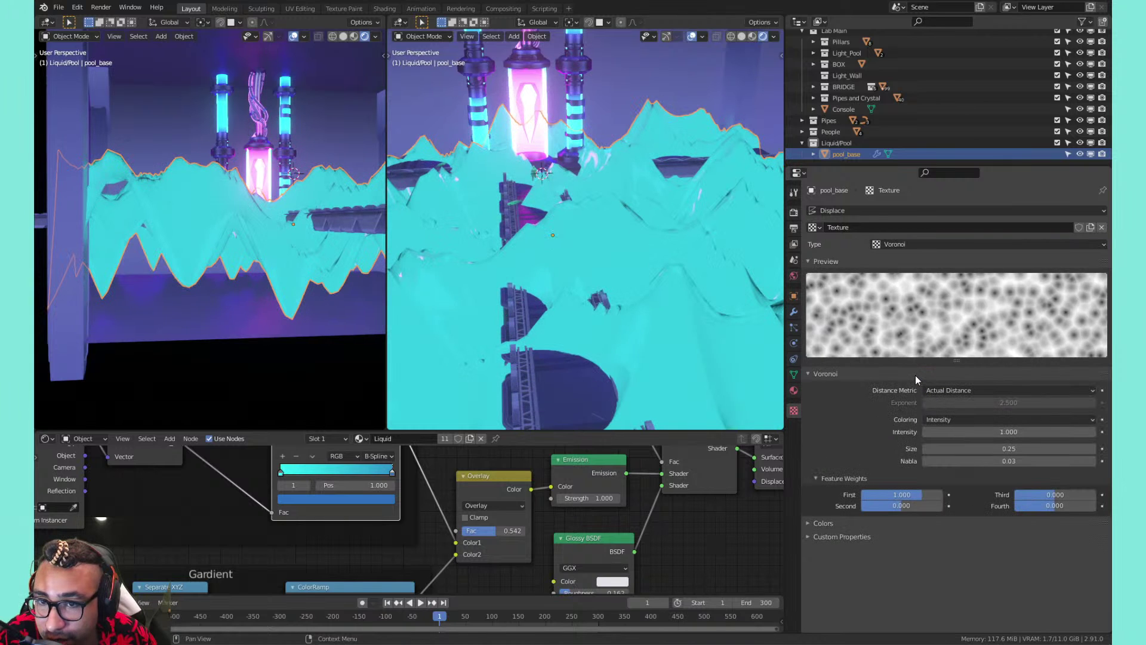
{"action": "left_click", "coordinate": [919, 246]}
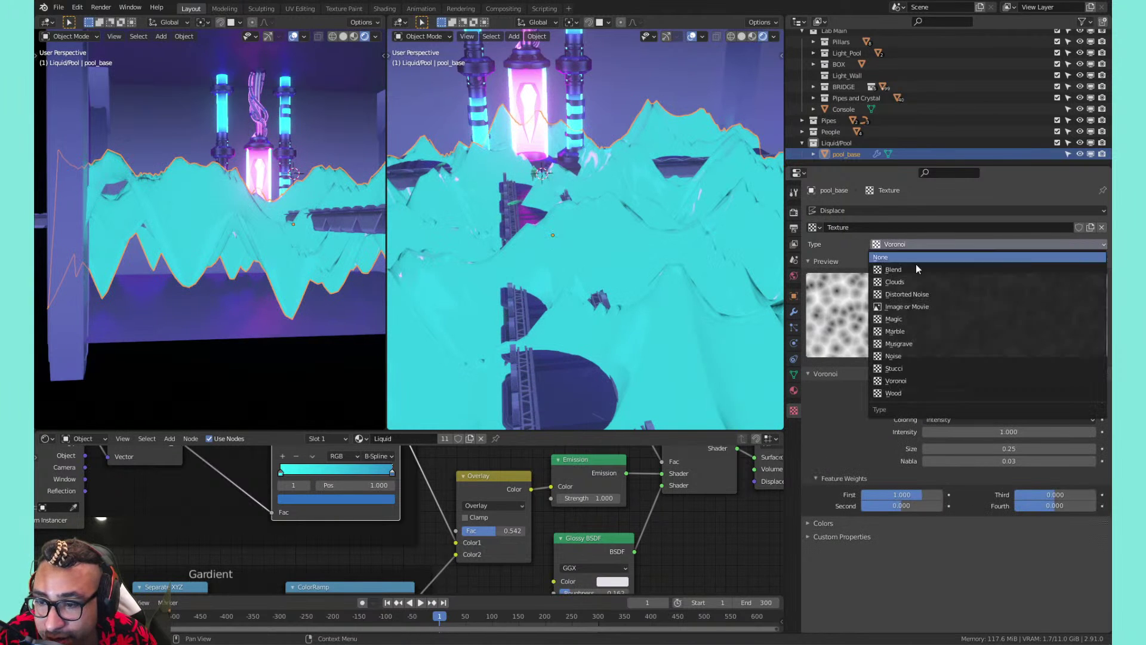
{"action": "left_click", "coordinate": [909, 396]}
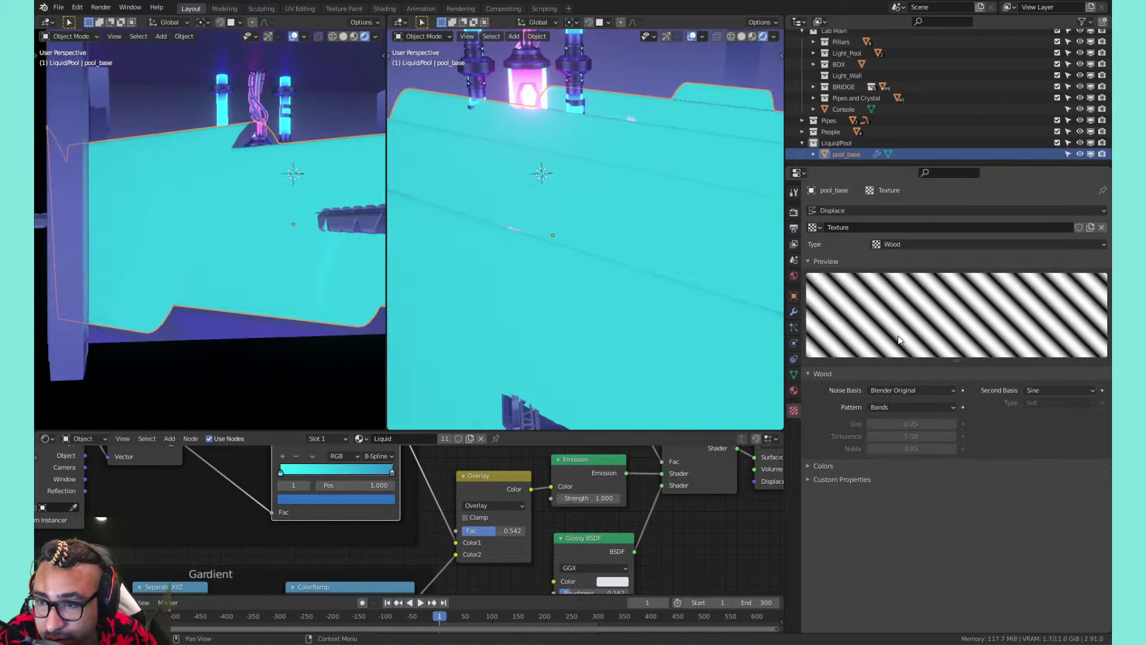
{"action": "left_click", "coordinate": [903, 251]}
{"action": "left_click", "coordinate": [925, 366]}
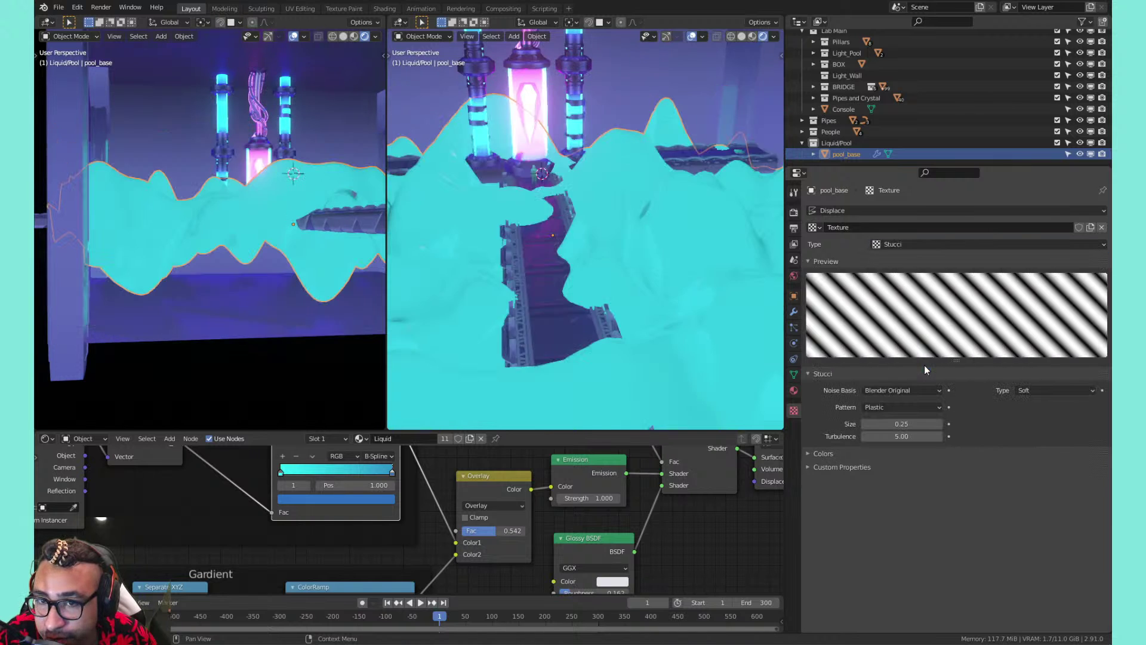
Set the size of the Stucci texture to 1.15
{"action": "scroll", "coordinate": [706, 272], "scroll_direction": "down", "scroll_amount": 3}
{"action": "left_click_drag", "start_coordinate": [902, 423], "coordinate": [961, 436]}
{"action": "key", "text": "ctrl+z"}
Try the Hard noise type on the Stucci texture and return it to Soft
{"action": "left_click", "coordinate": [1035, 391]}
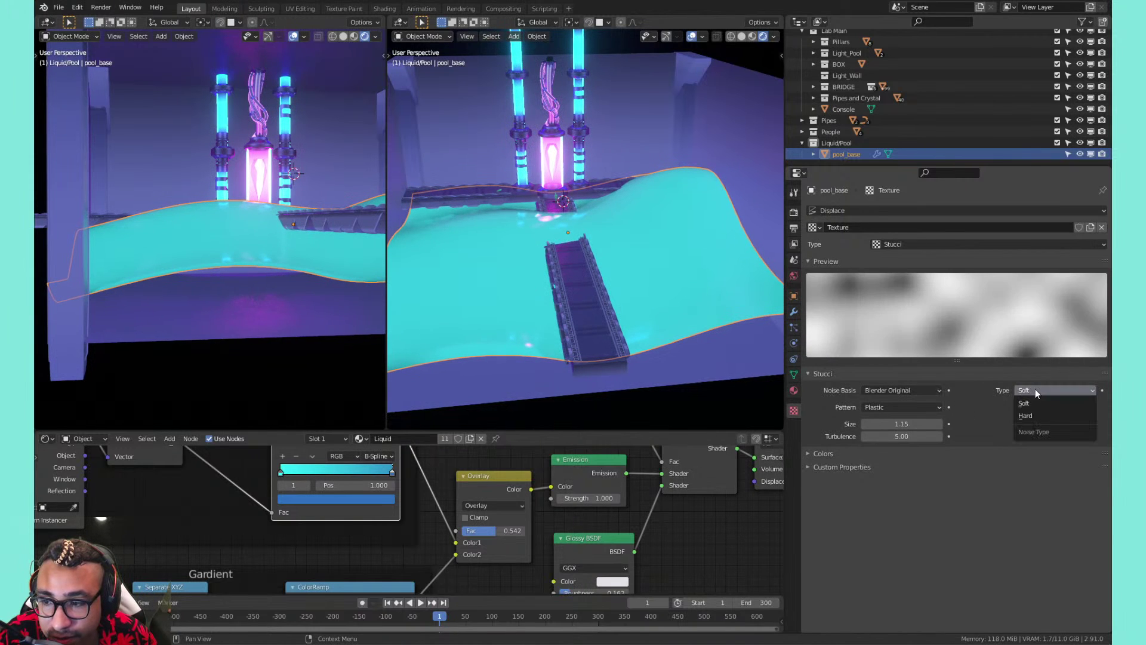
{"action": "left_click", "coordinate": [1039, 416]}
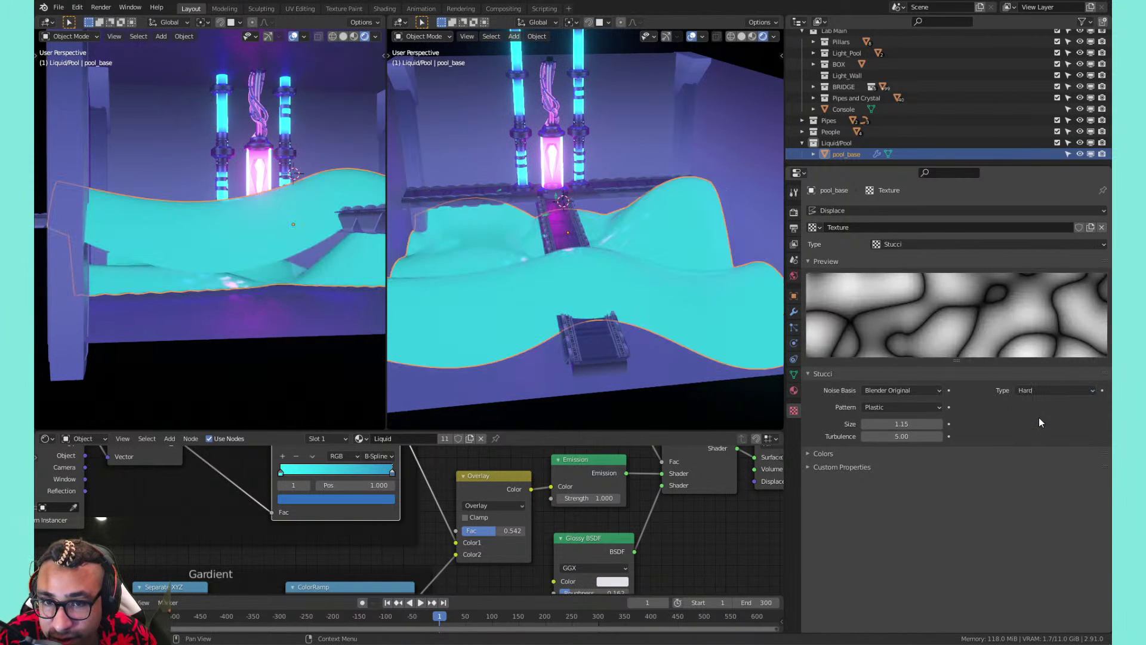
{"action": "left_click", "coordinate": [1051, 390]}
{"action": "left_click", "coordinate": [1045, 405]}
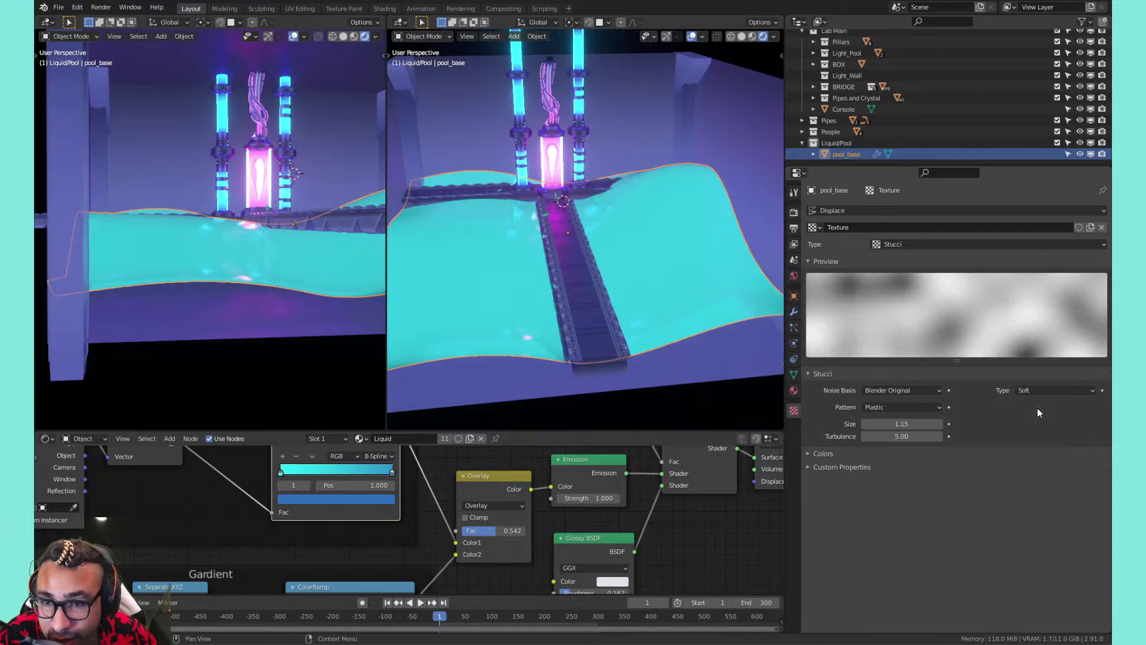
Try a strength of -0.4 and a midlevel of about 0.746 for the Displace modifier on pool_base
{"action": "left_click", "coordinate": [794, 313]}
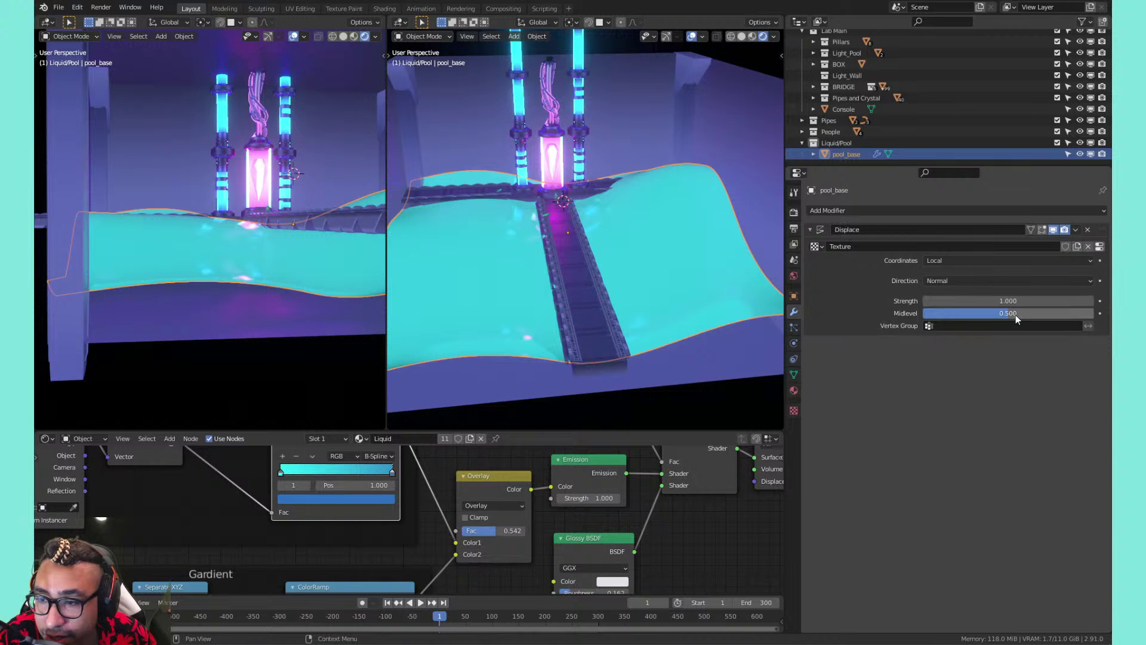
{"action": "left_click_drag", "start_coordinate": [1029, 303], "coordinate": [948, 303]}
{"action": "left_click", "coordinate": [1030, 303]}
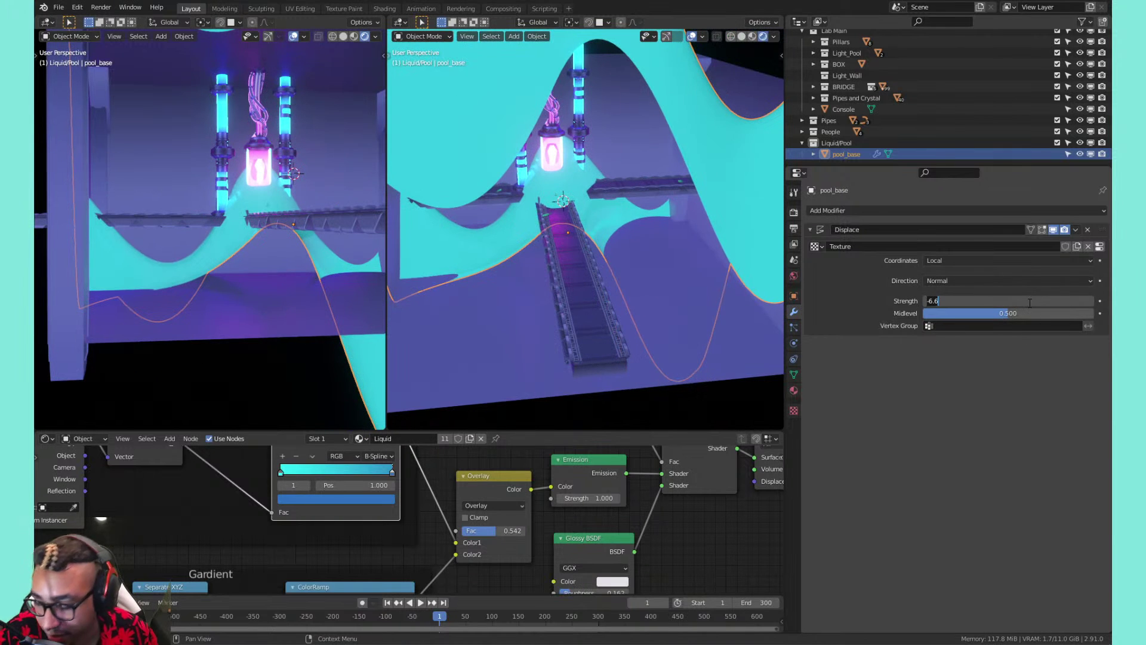
{"action": "type", "text": "0"}
{"action": "key", "text": "Return"}
{"action": "mouse_move", "coordinate": [1033, 303]}
{"action": "left_mouse_down"}
{"action": "mouse_move", "coordinate": [1051, 303]}
{"action": "mouse_move", "coordinate": [1020, 313]}
{"action": "mouse_move", "coordinate": [1054, 313]}
{"action": "mouse_move", "coordinate": [999, 303]}
{"action": "left_mouse_up"}
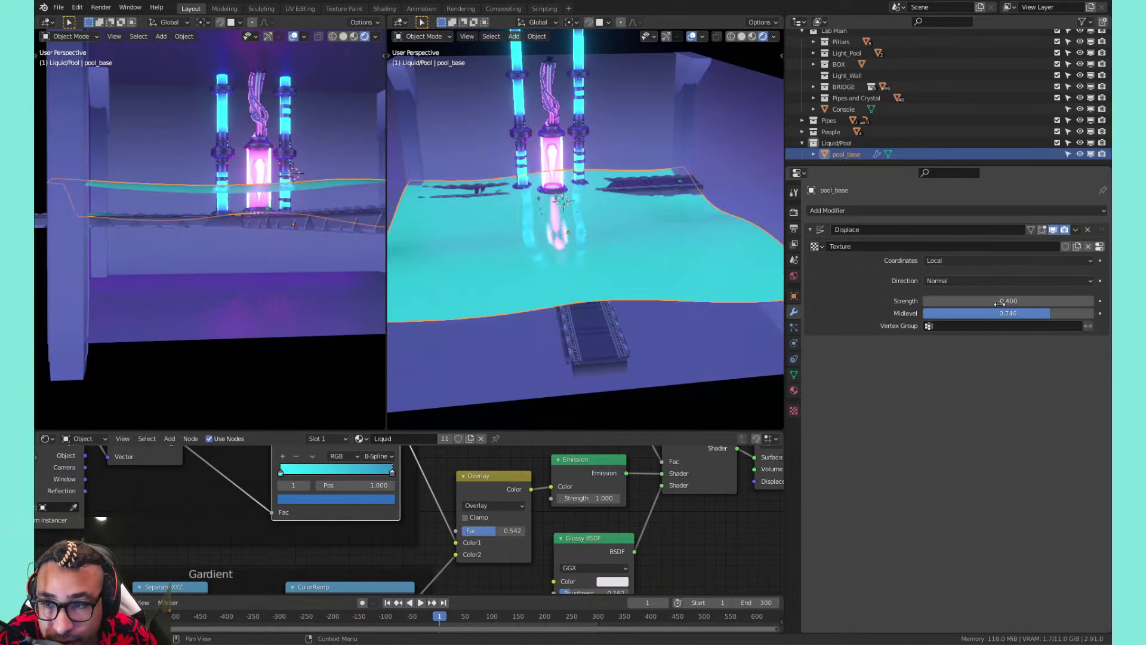
{"action": "scroll", "coordinate": [575, 238], "scroll_direction": "up", "scroll_amount": 8}
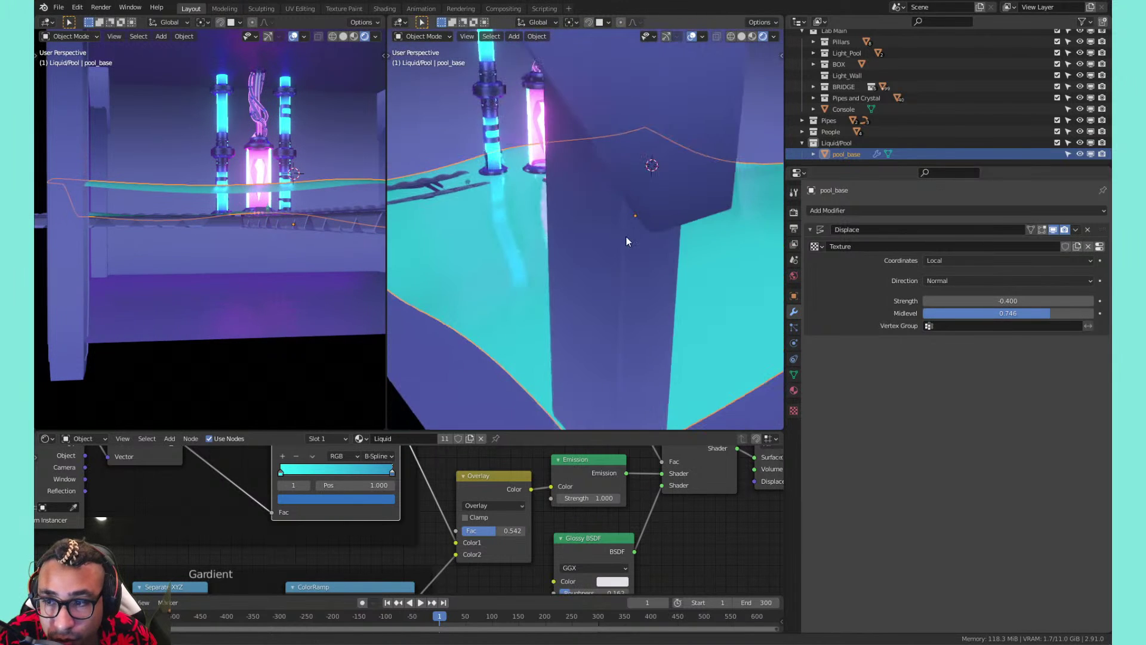
{"action": "scroll", "coordinate": [520, 275], "scroll_direction": "down", "scroll_amount": 5}
Set the Displace modifier's midlevel to 0.5 and its strength to -0.16 on pool_base
{"action": "left_click", "coordinate": [997, 313]}
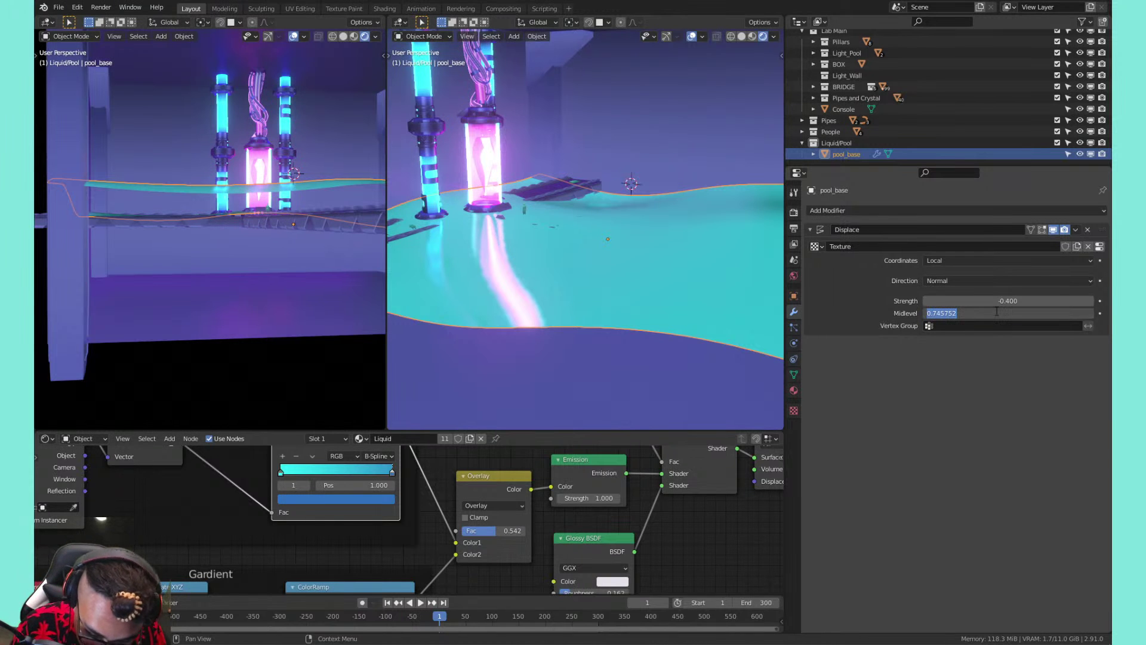
{"action": "type", "text": ".5"}
{"action": "key", "text": "Return"}
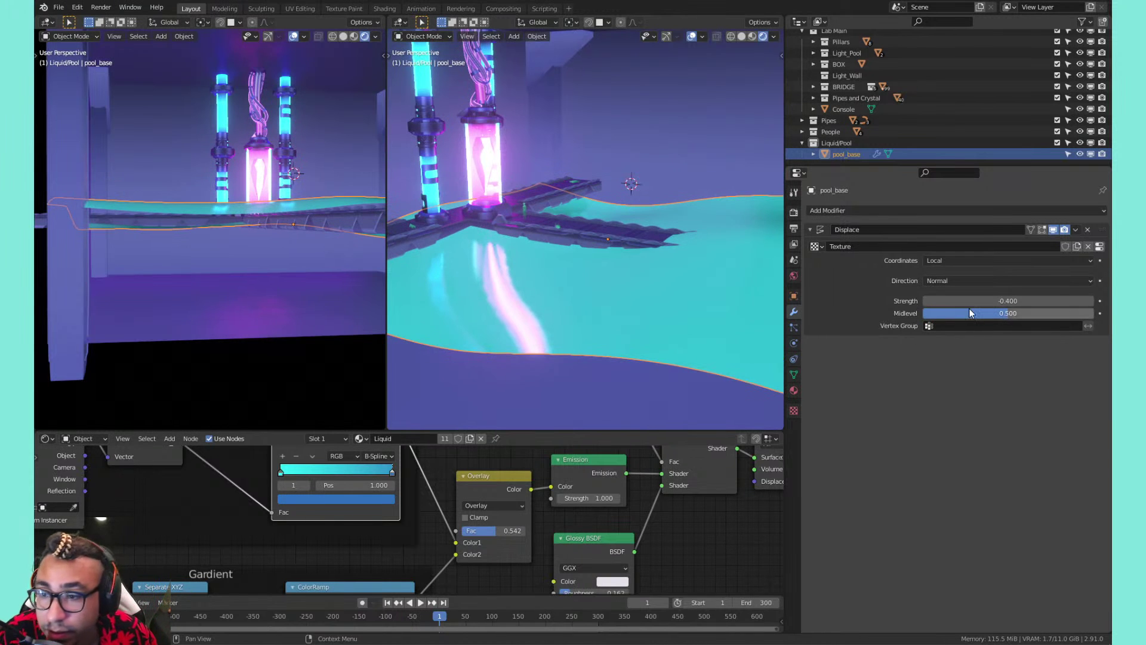
{"action": "left_click_drag", "start_coordinate": [1007, 302], "coordinate": [983, 301]}
{"action": "middle_click_drag", "start_coordinate": [737, 242], "coordinate": [569, 242], "text": "shift"}
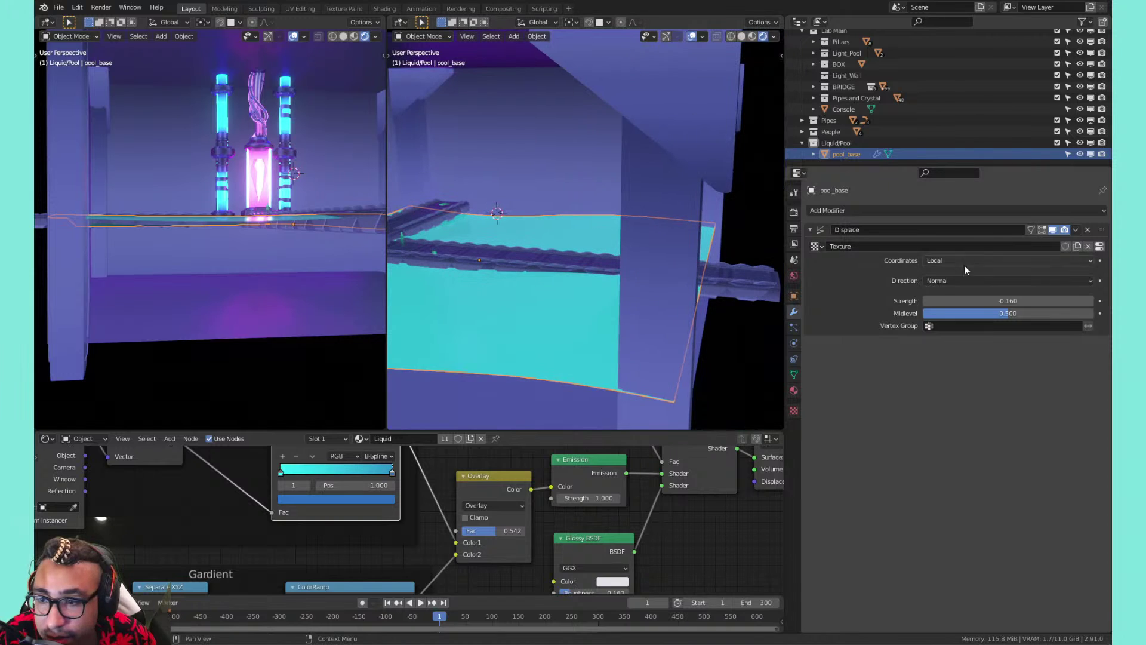
Try Custom Normal as the Displace direction for pool_base and undo the change
{"action": "left_click", "coordinate": [959, 280]}
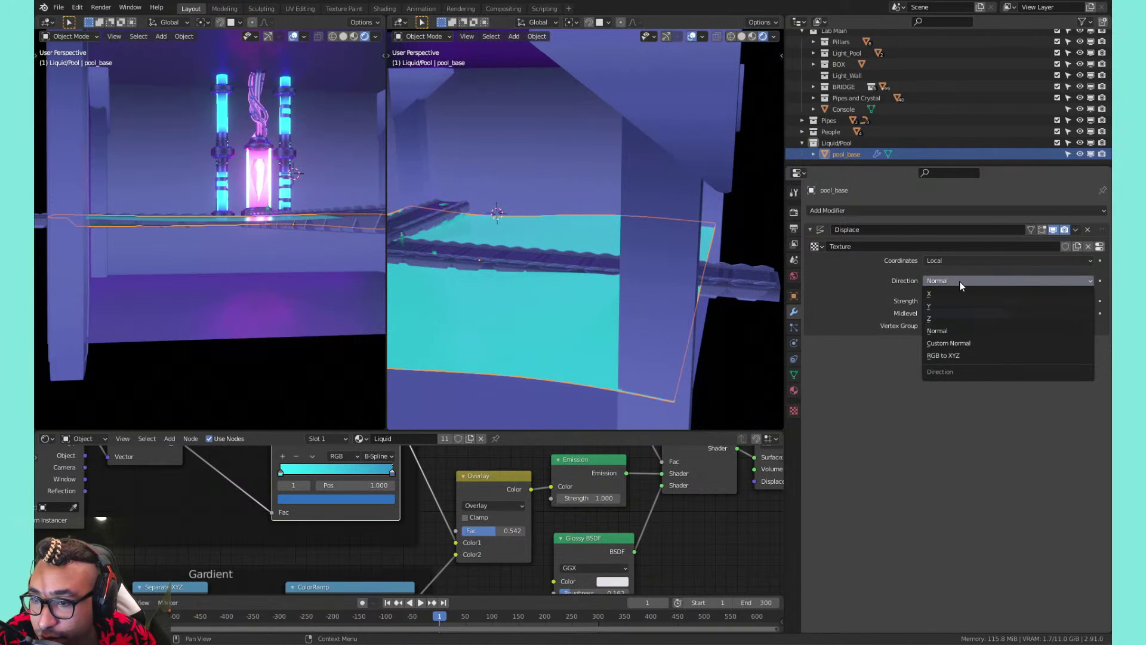
{"action": "left_click", "coordinate": [961, 344]}
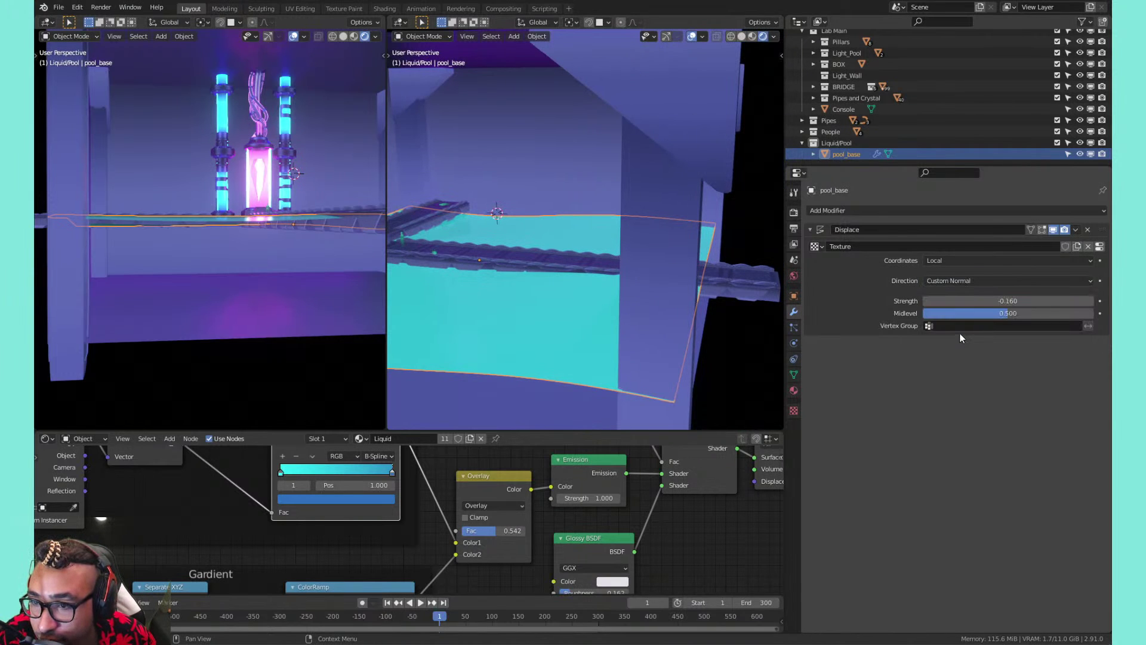
{"action": "left_click", "coordinate": [953, 281]}
{"action": "key", "text": "ctrl+z"}
Save the file and set the Displace modifier's texture coordinates to Object
{"action": "key", "text": "ctrl+s"}
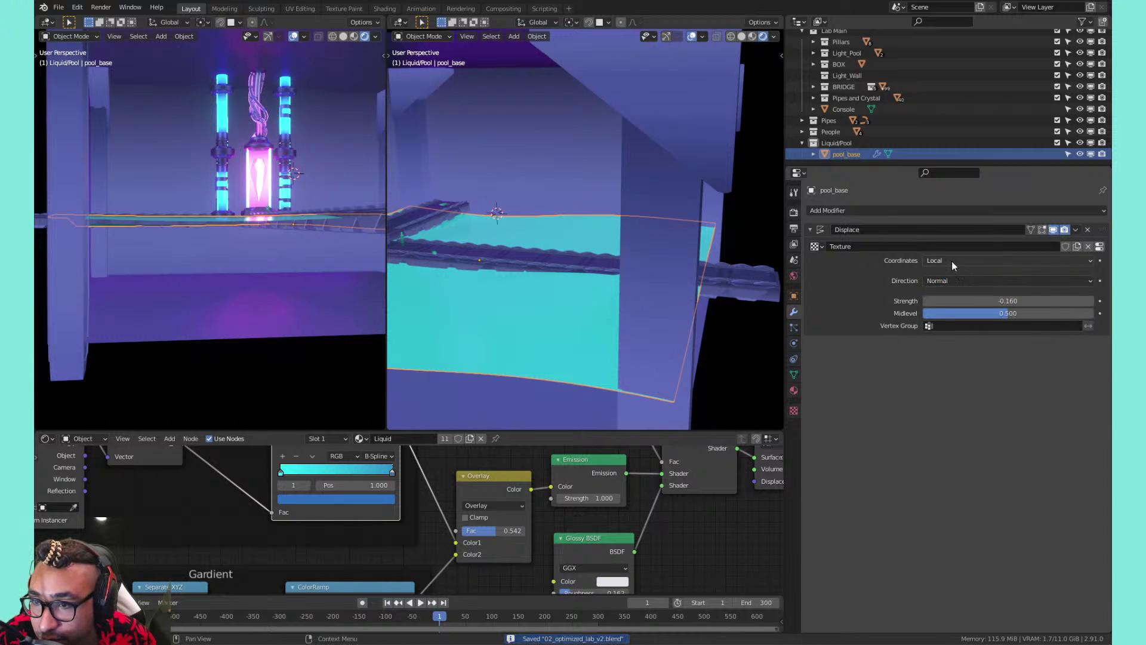
{"action": "left_click", "coordinate": [951, 260]}
{"action": "left_click", "coordinate": [954, 297]}
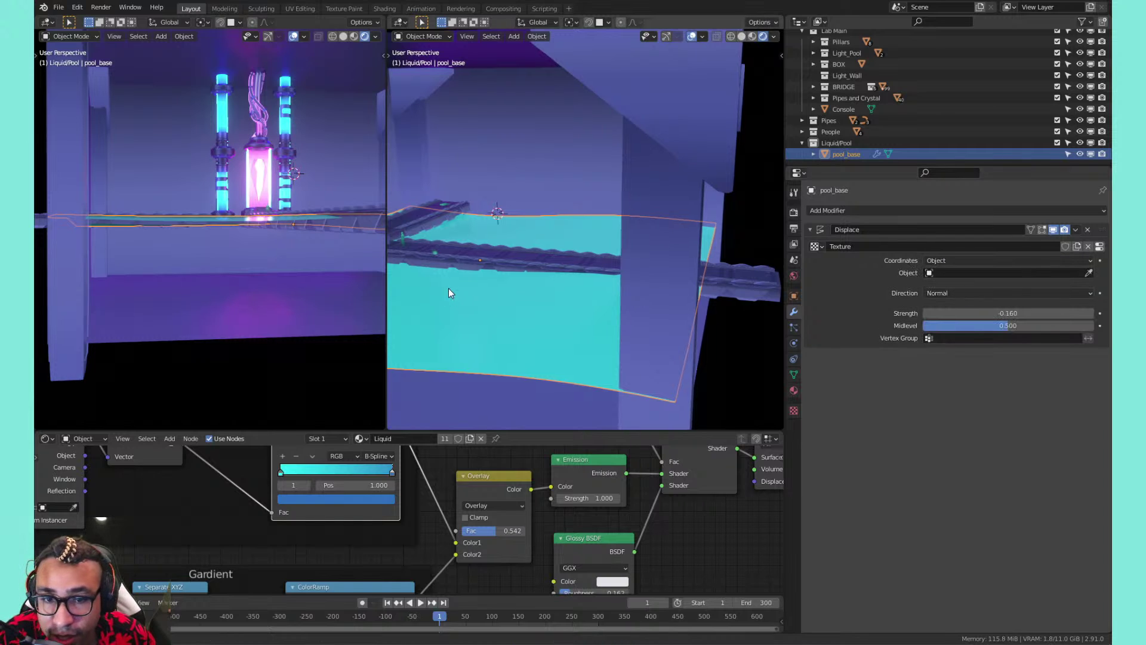
Add a cube-shaped empty at the world origin in the Liquid/Pool collection
{"action": "middle_click_drag", "start_coordinate": [463, 266], "coordinate": [658, 267], "text": "shift"}
{"action": "key", "text": "shift+a"}
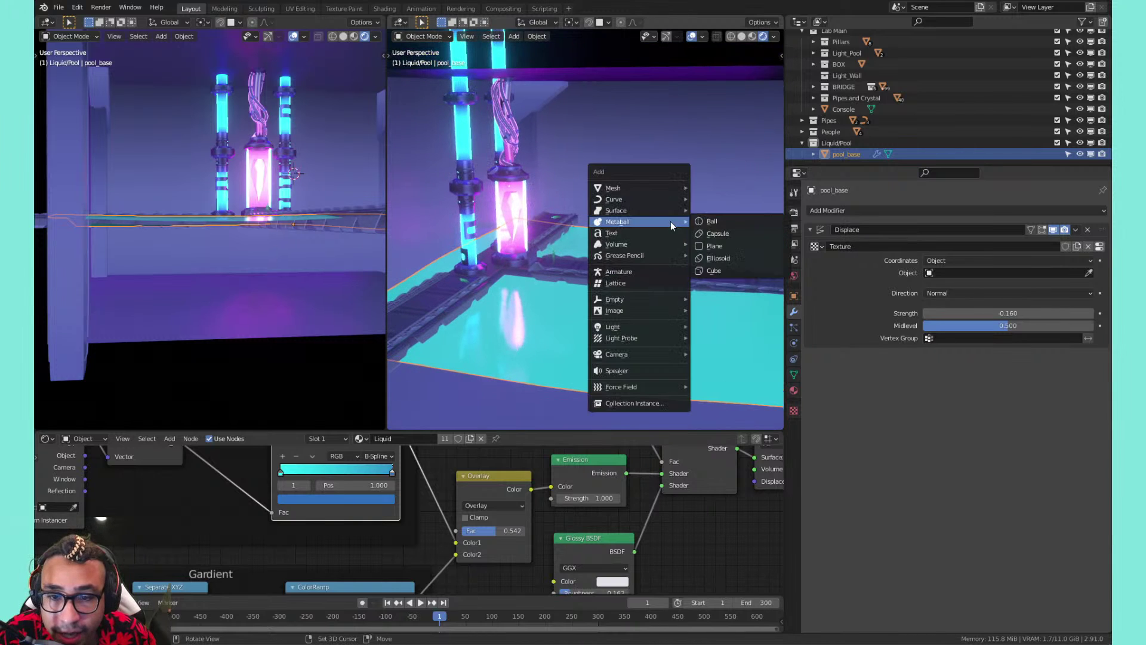
{"action": "mouse_move", "coordinate": [638, 300]}
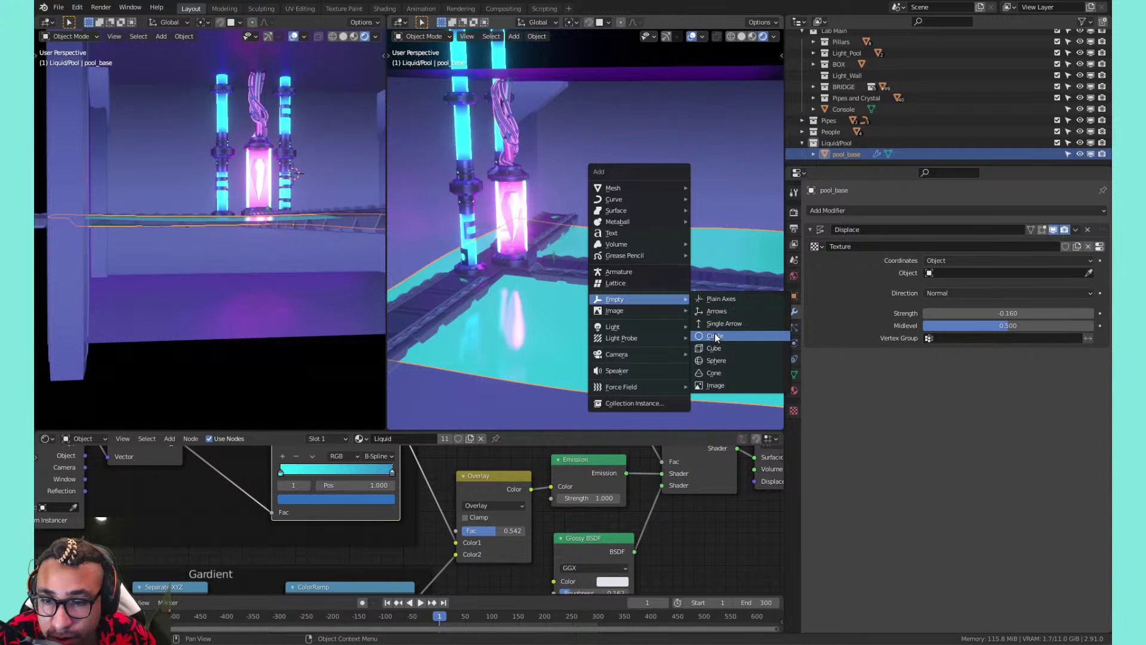
{"action": "left_click", "coordinate": [711, 349]}
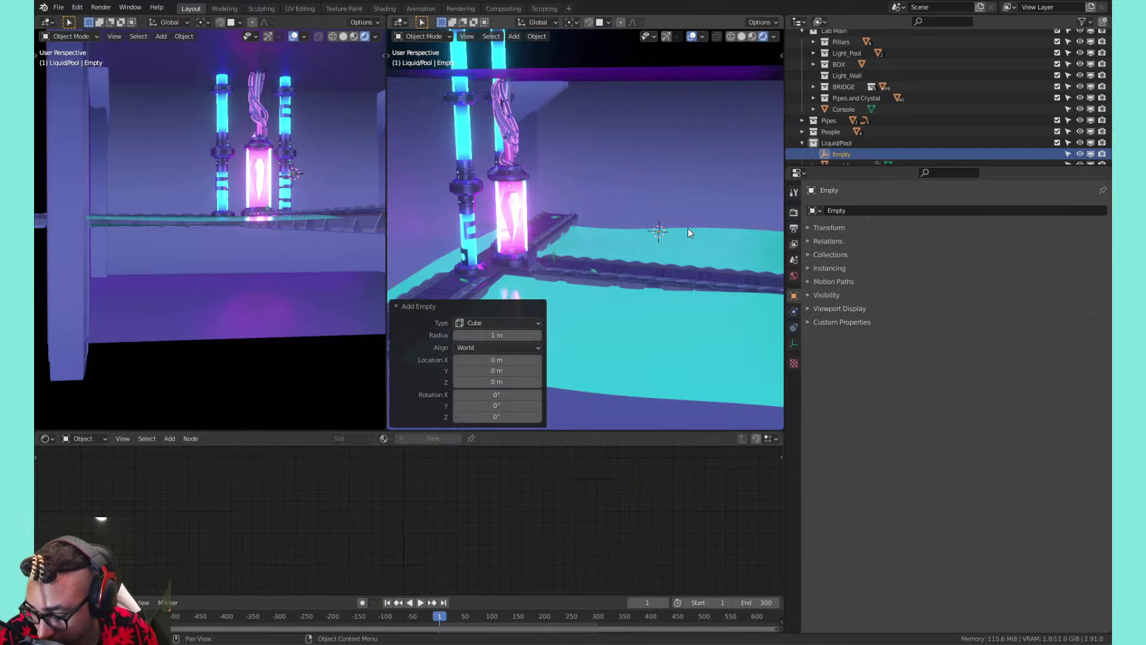
{"action": "key", "text": "KP_Decimal"}
{"action": "scroll", "coordinate": [688, 228], "scroll_direction": "up", "scroll_amount": 5}
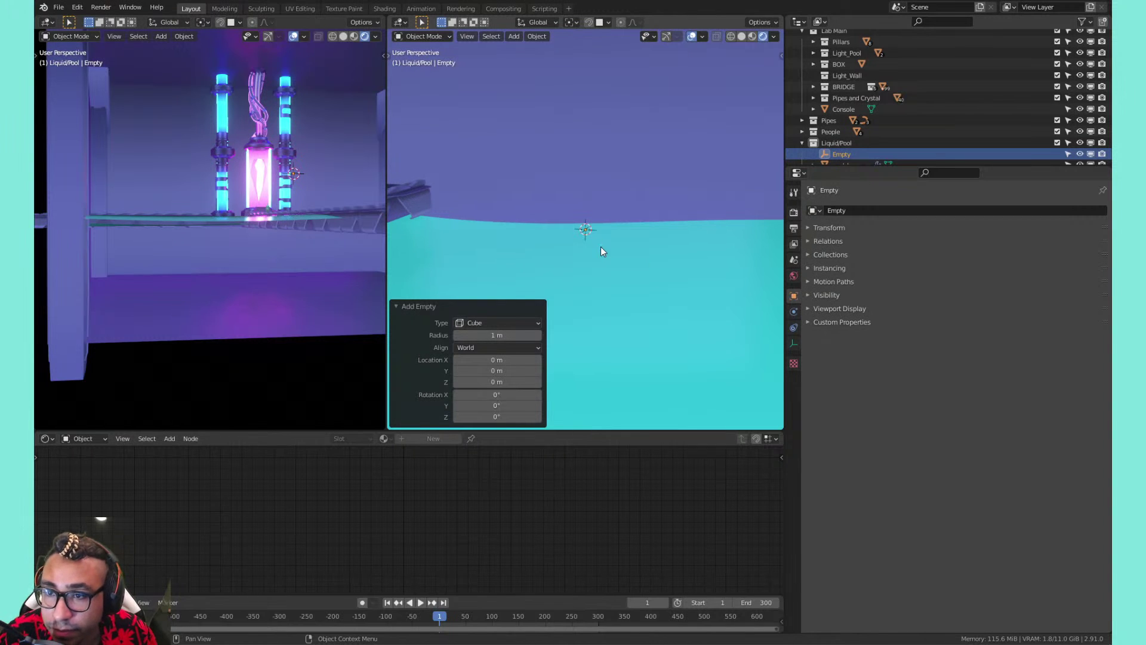
{"action": "scroll", "coordinate": [517, 291], "scroll_direction": "down", "scroll_amount": 2}
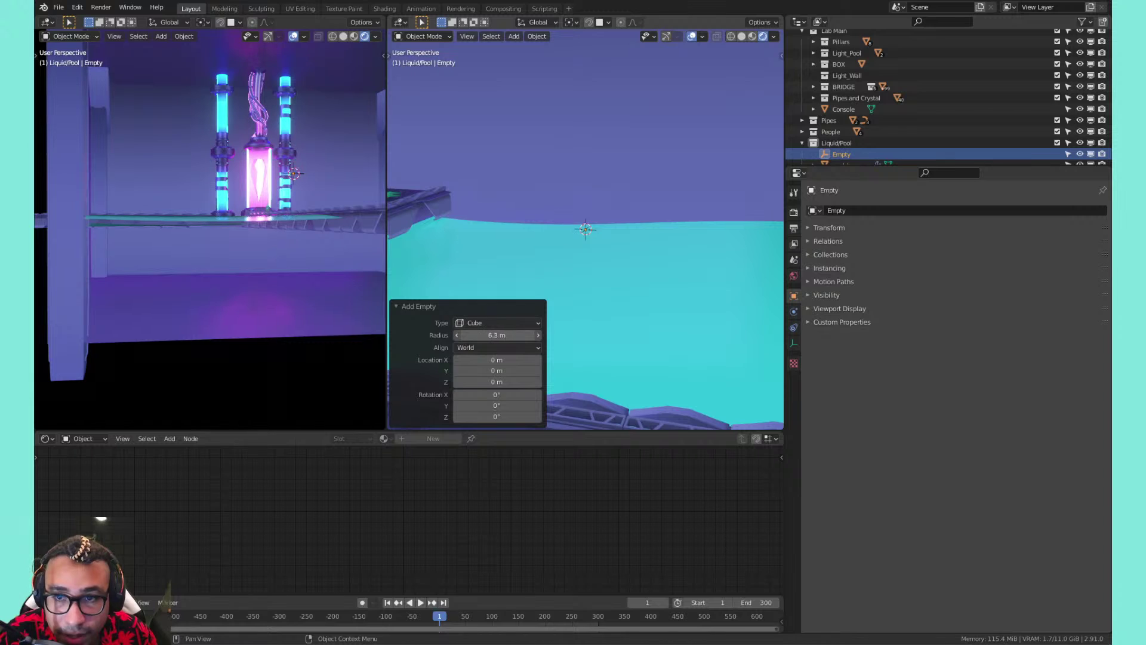
Enable the Extras overlay in the larger 3D viewport to show the empty
{"action": "left_click", "coordinate": [666, 37]}
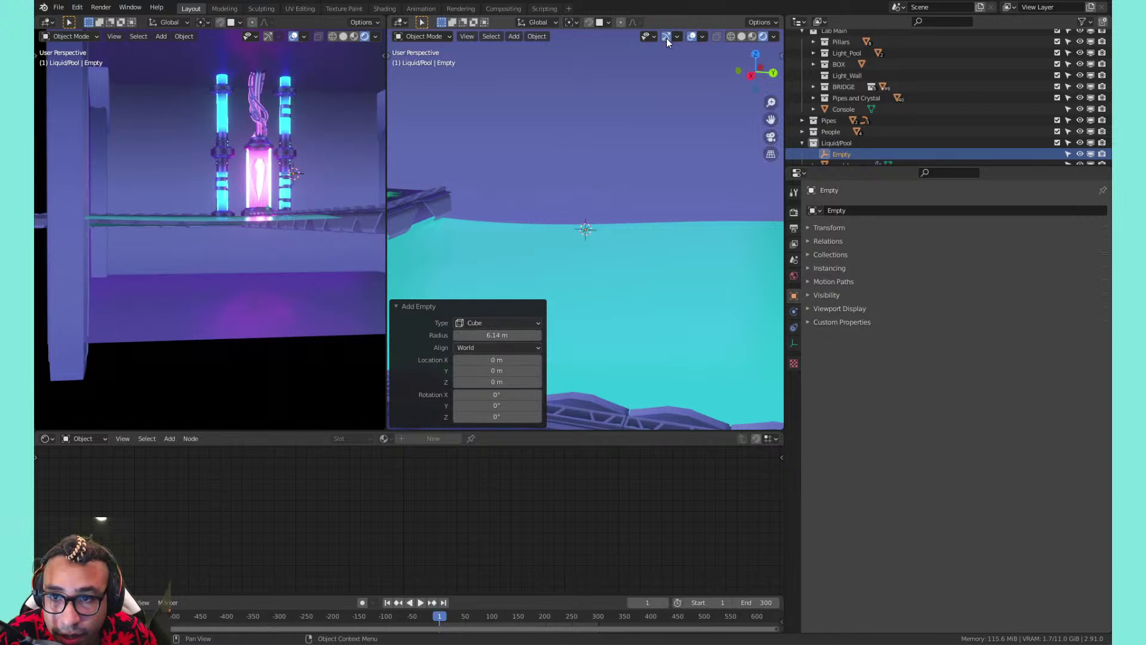
{"action": "left_click", "coordinate": [667, 38]}
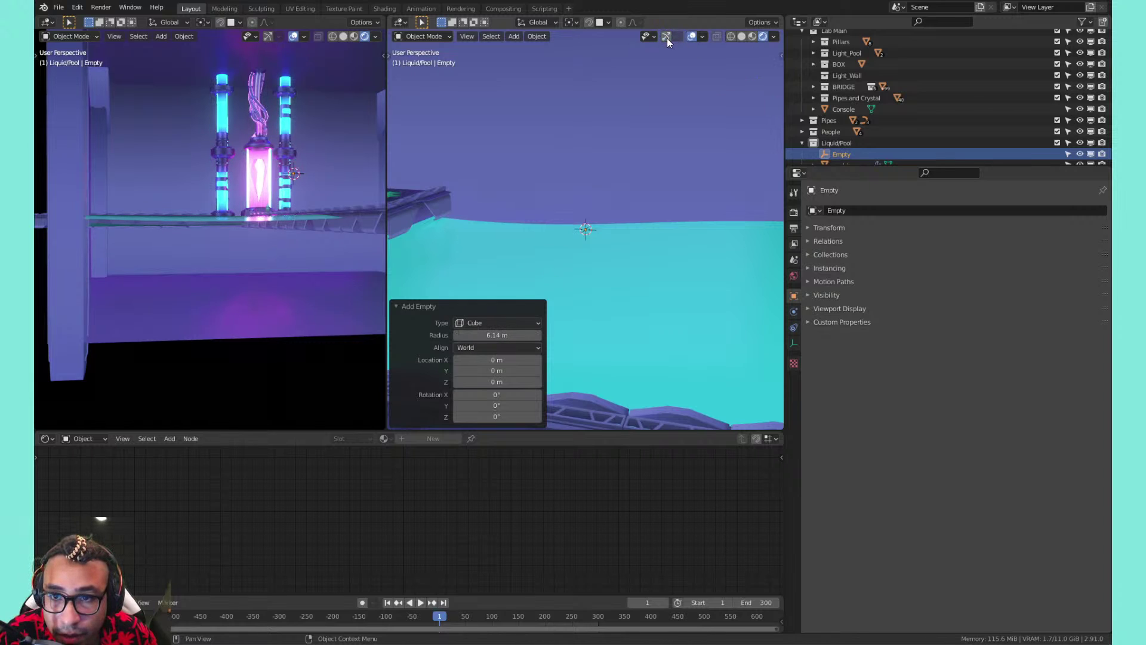
{"action": "left_click", "coordinate": [703, 37]}
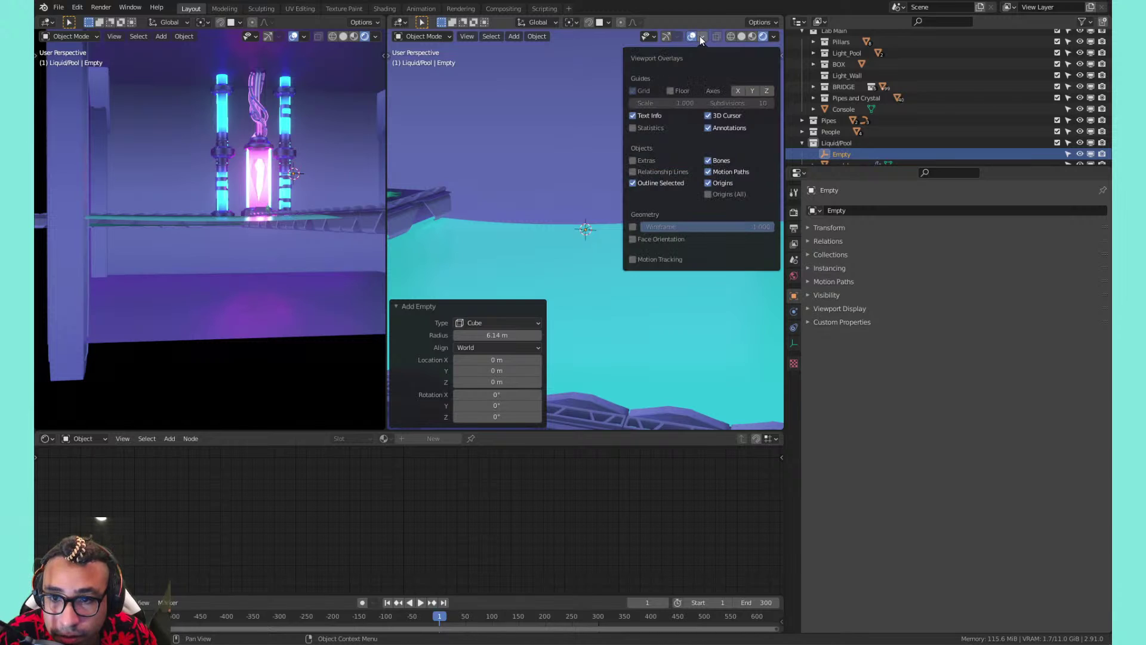
{"action": "scroll", "coordinate": [505, 167], "scroll_direction": "down", "scroll_amount": 10}
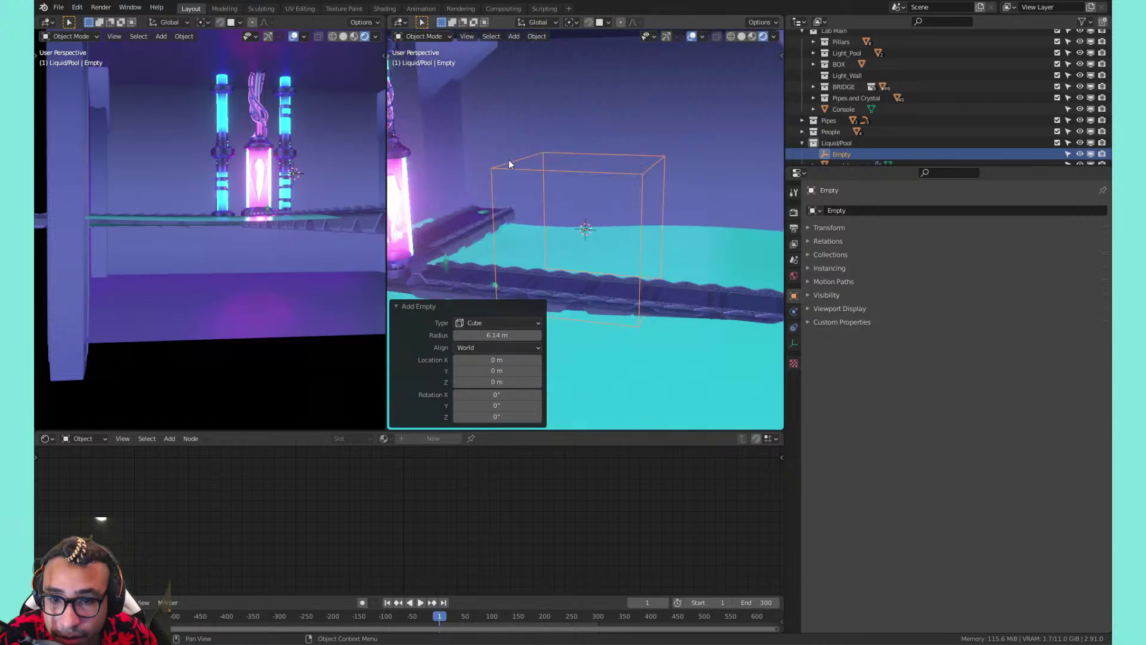
Reduce the empty's radius to 1.25 m and rename it pool_base_disp
{"action": "left_click_drag", "start_coordinate": [506, 335], "coordinate": [429, 335]}
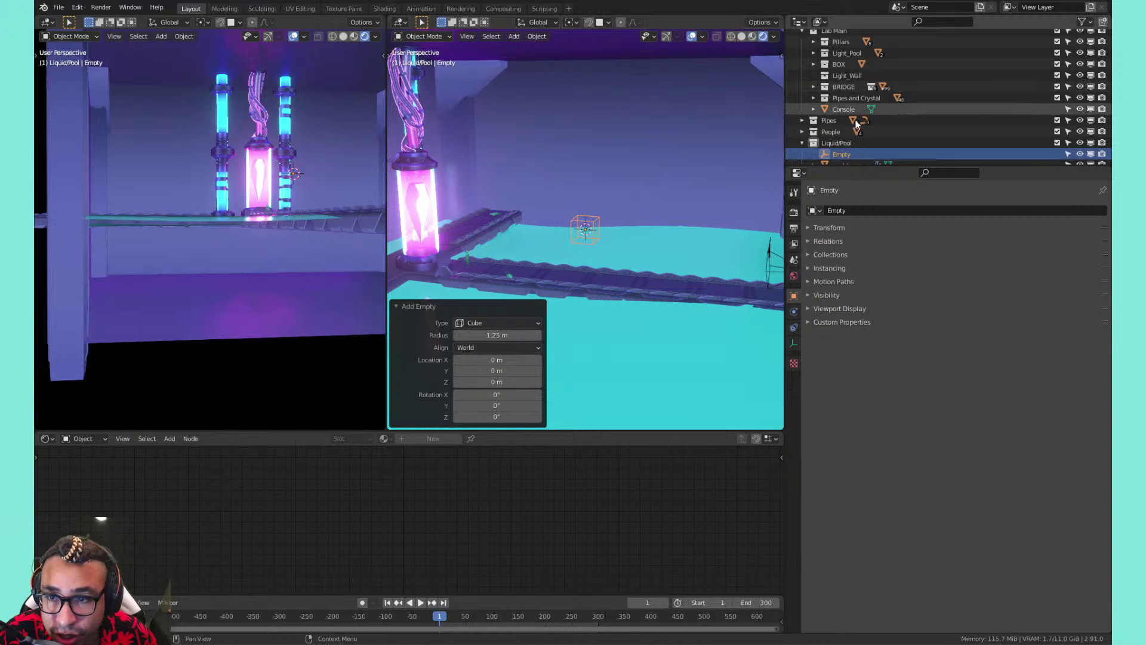
{"action": "double_click", "coordinate": [842, 153]}
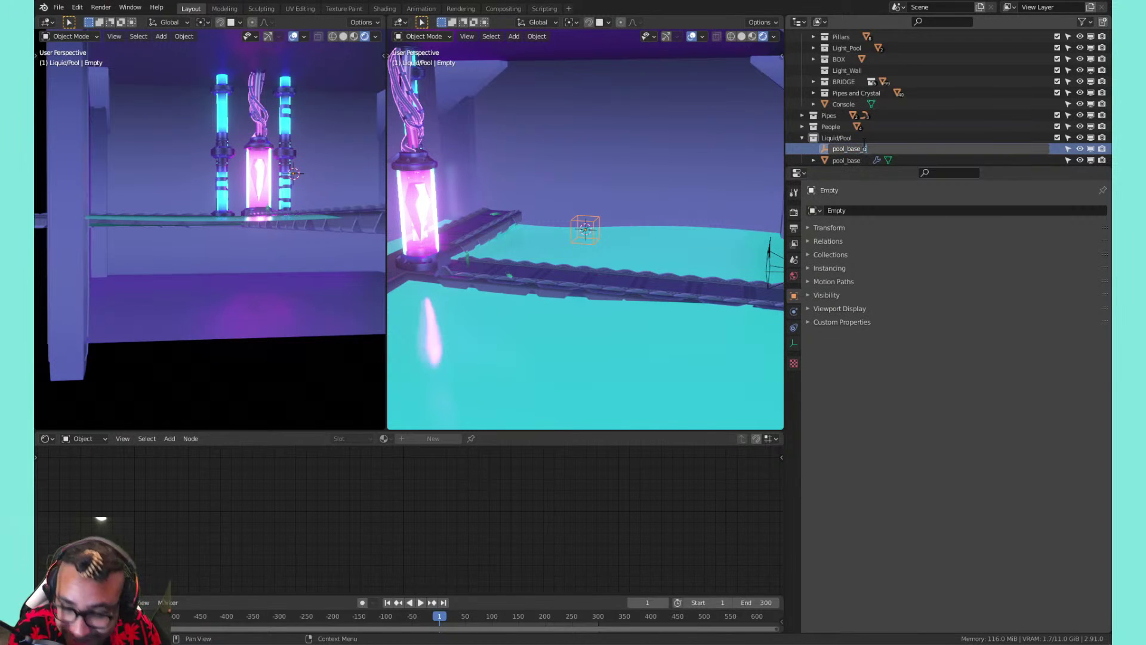
{"action": "type", "text": "pool_base_disp"}
{"action": "key", "text": "Return"}
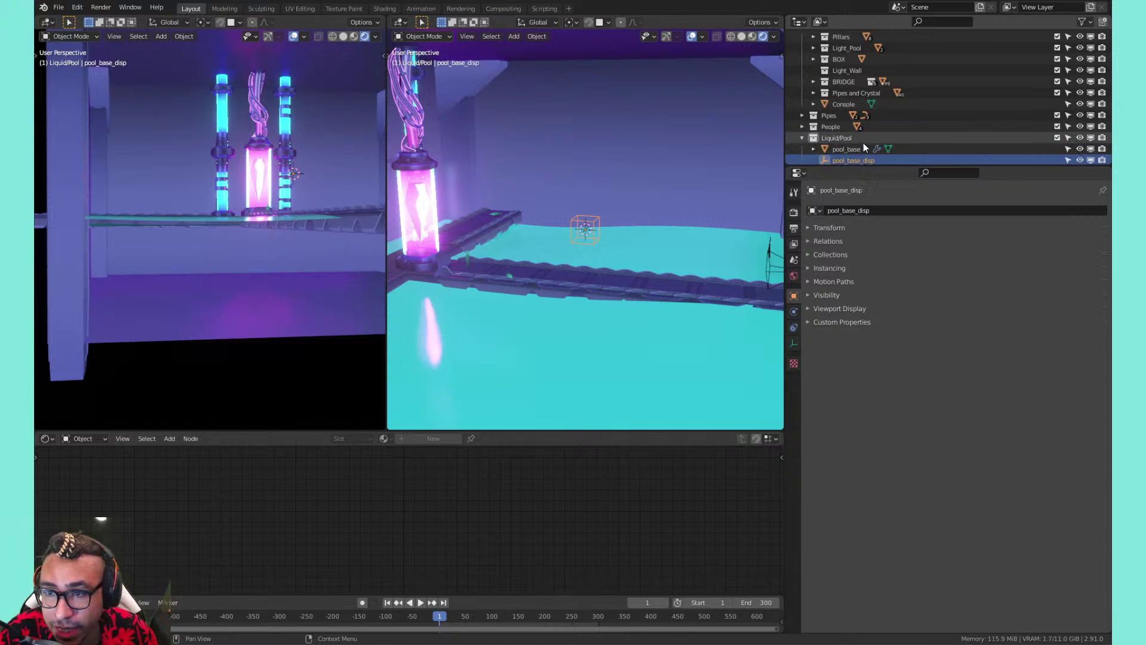
Select pool_base and assign pool_base_disp as the coordinate object of its Displace modifier
{"action": "middle_click_drag", "start_coordinate": [560, 253], "coordinate": [569, 221]}
{"action": "left_click", "coordinate": [726, 227]}
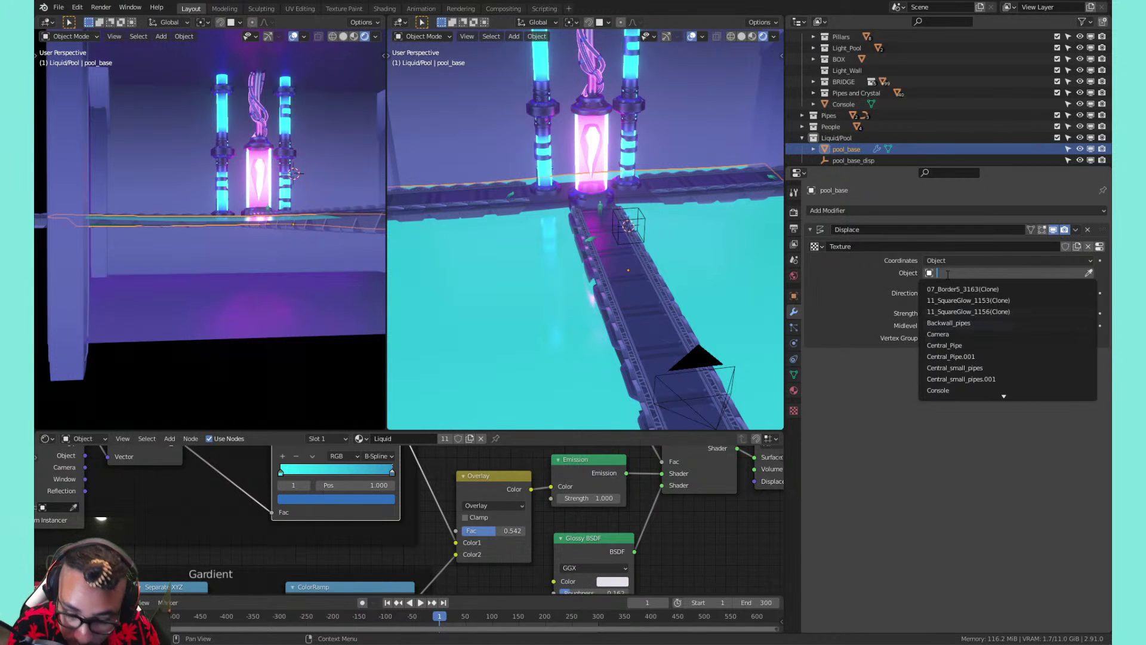
{"action": "left_click", "coordinate": [939, 289]}
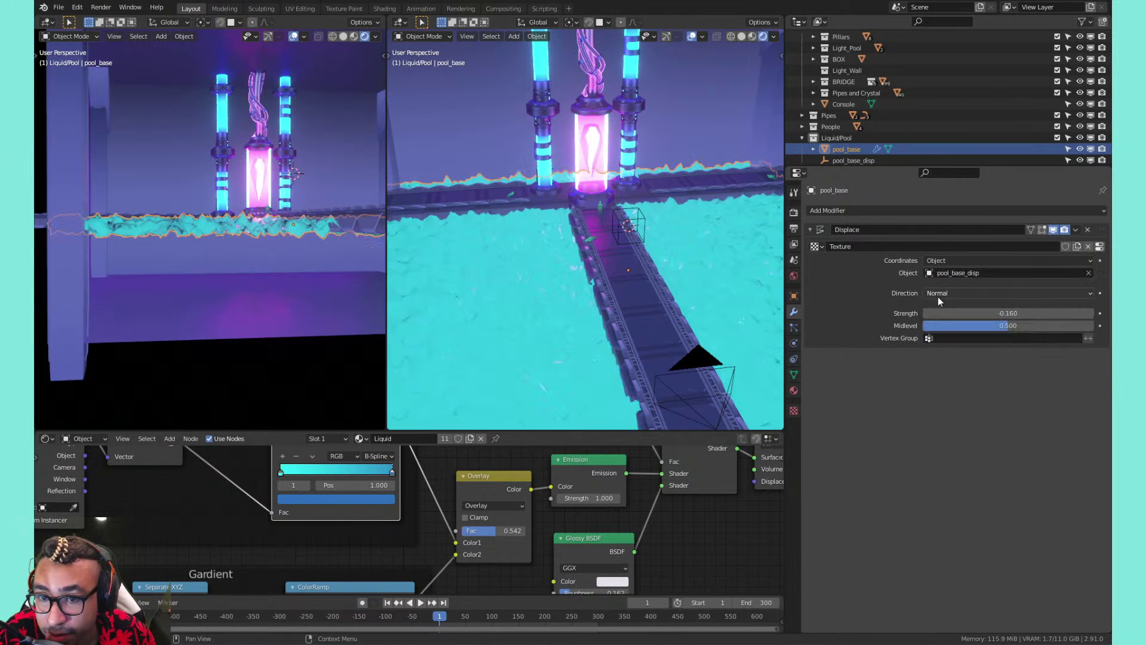
Select the pool_base_disp empty and scale it up uniformly by a factor of about 12.557
{"action": "scroll", "coordinate": [666, 243], "scroll_direction": "up", "scroll_amount": 1}
{"action": "scroll", "coordinate": [665, 242], "scroll_direction": "up", "scroll_amount": 3}
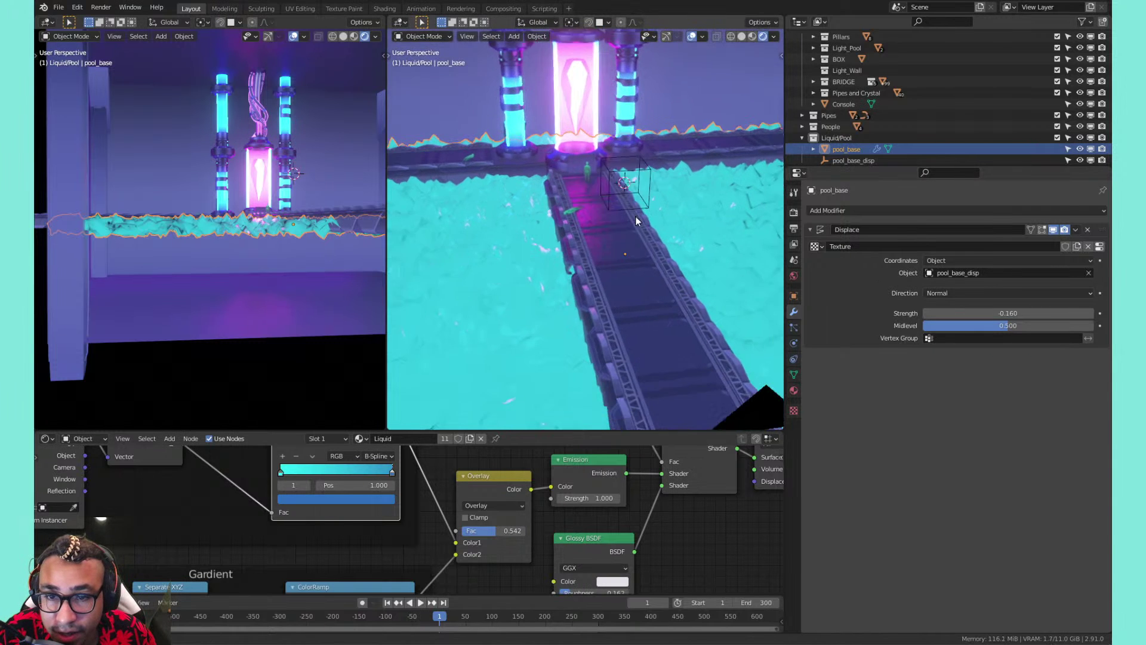
{"action": "middle_click_drag", "start_coordinate": [604, 305], "coordinate": [625, 254]}
{"action": "scroll", "coordinate": [603, 216], "scroll_direction": "up", "scroll_amount": 3}
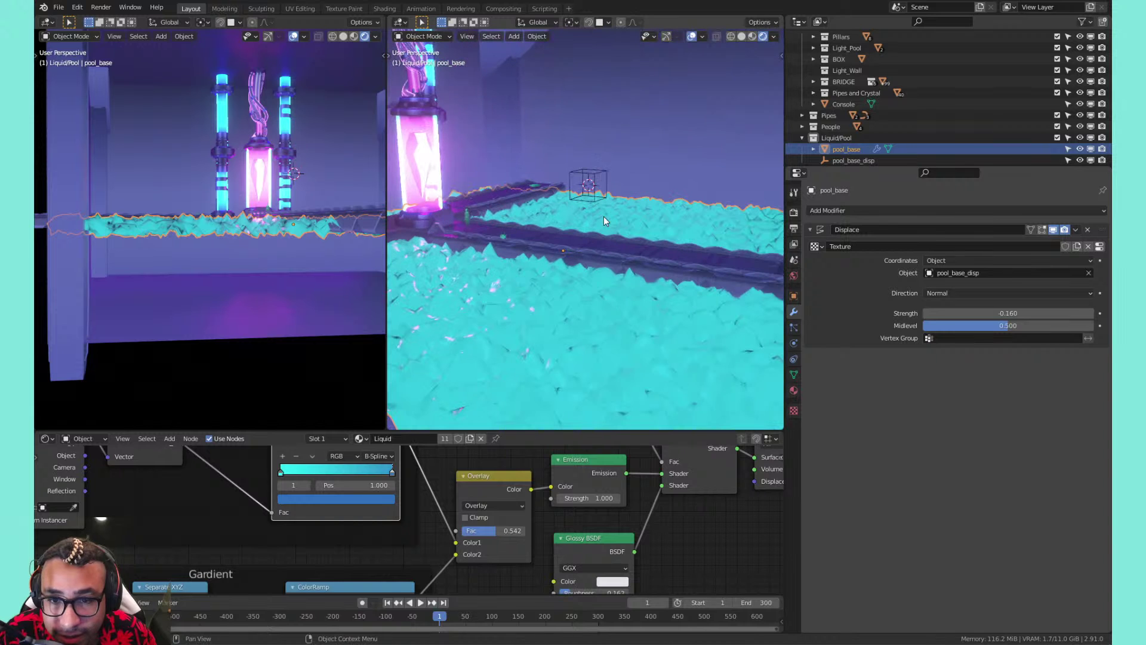
{"action": "left_click", "coordinate": [605, 195]}
{"action": "key", "text": "s"}
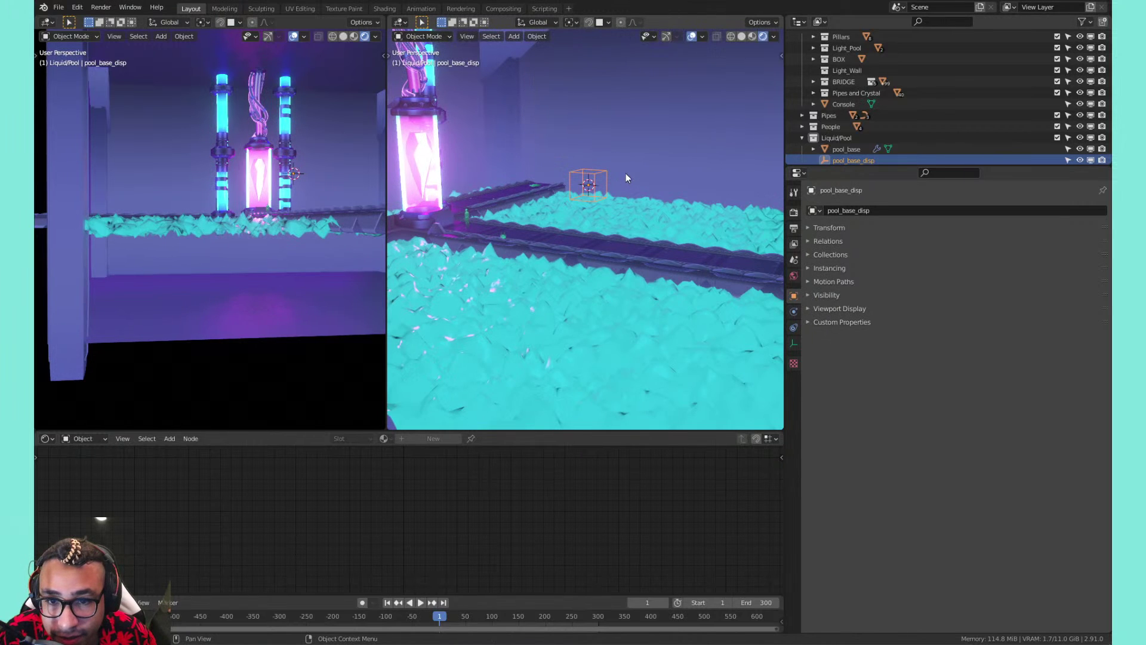
{"action": "left_click", "coordinate": [644, 248]}
{"action": "middle_click_drag", "start_coordinate": [644, 247], "coordinate": [600, 227]}
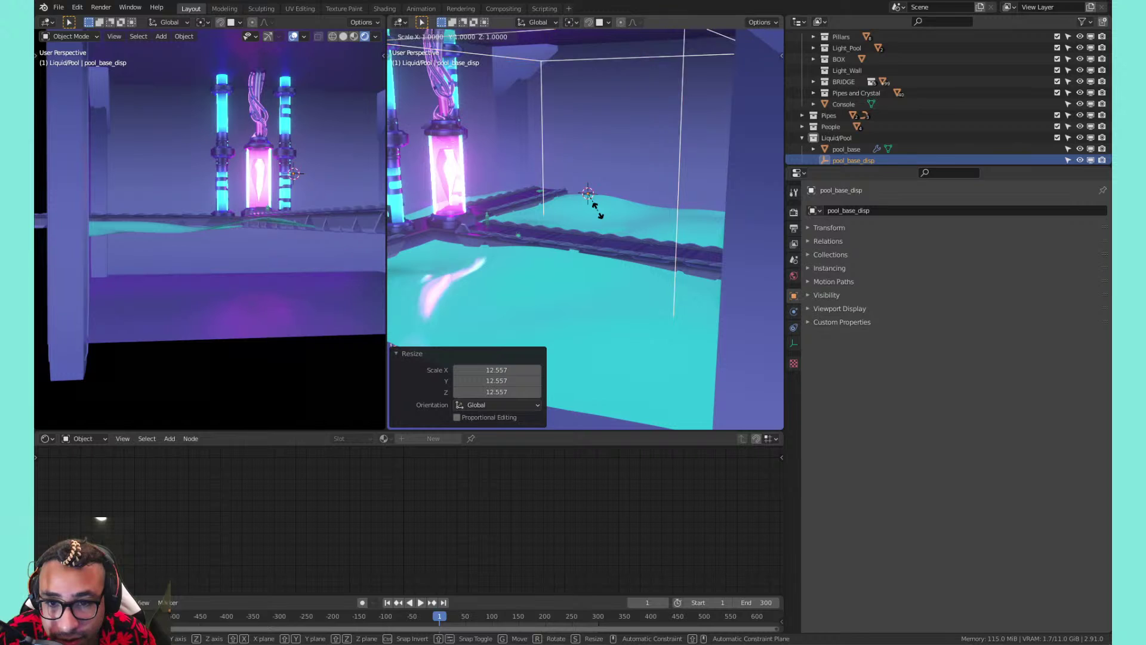
{"action": "key", "text": "Escape"}
Save the file and apply the scale of the pool_base_disp empty
{"action": "key", "text": "ctrl+s"}
{"action": "key", "text": "ctrl+a"}
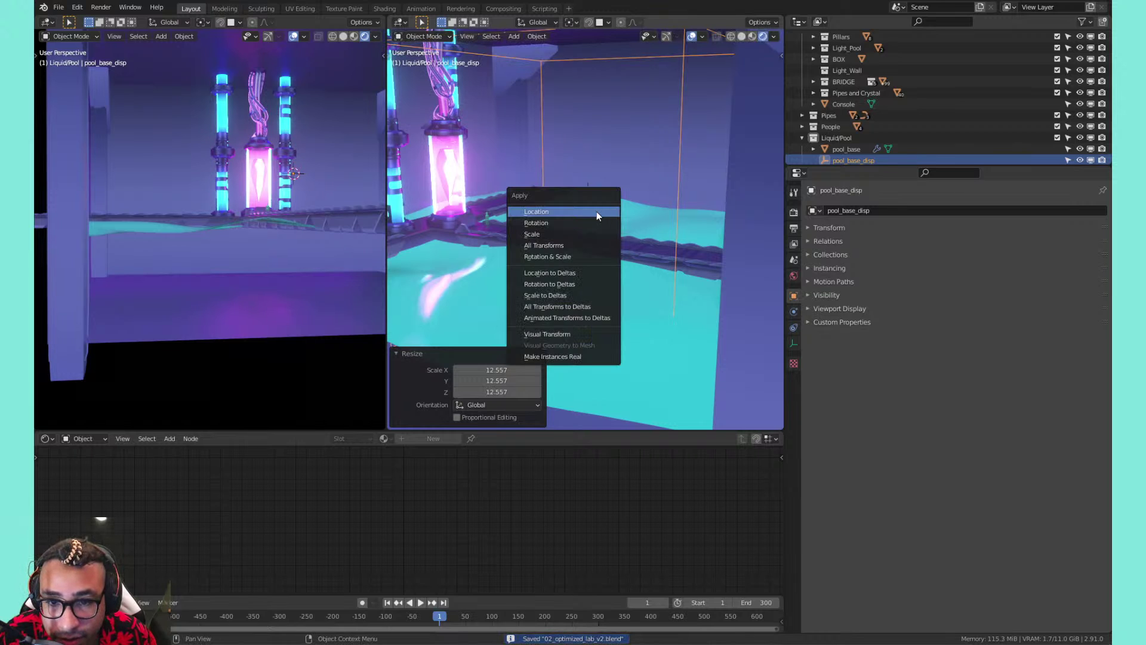
{"action": "left_click", "coordinate": [579, 232]}
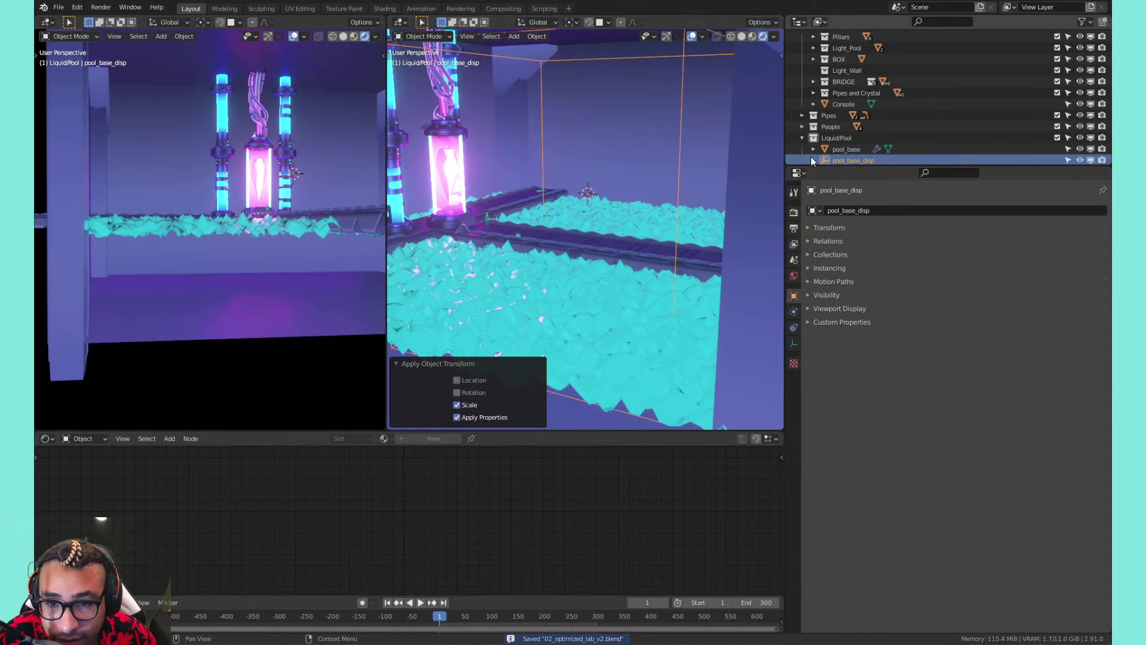
Shrink the pool_base_disp empty uniformly to about 0.02 of its size and apply its scale
{"action": "key", "text": "s"}
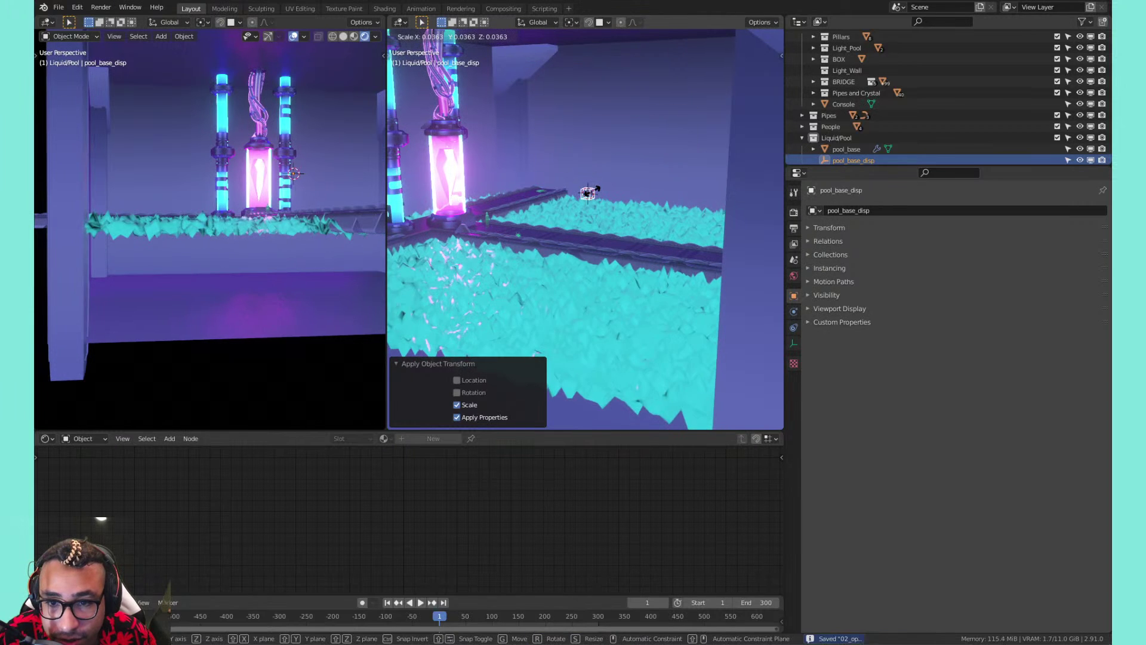
{"action": "left_click", "coordinate": [589, 193]}
{"action": "key", "text": "ctrl+a"}
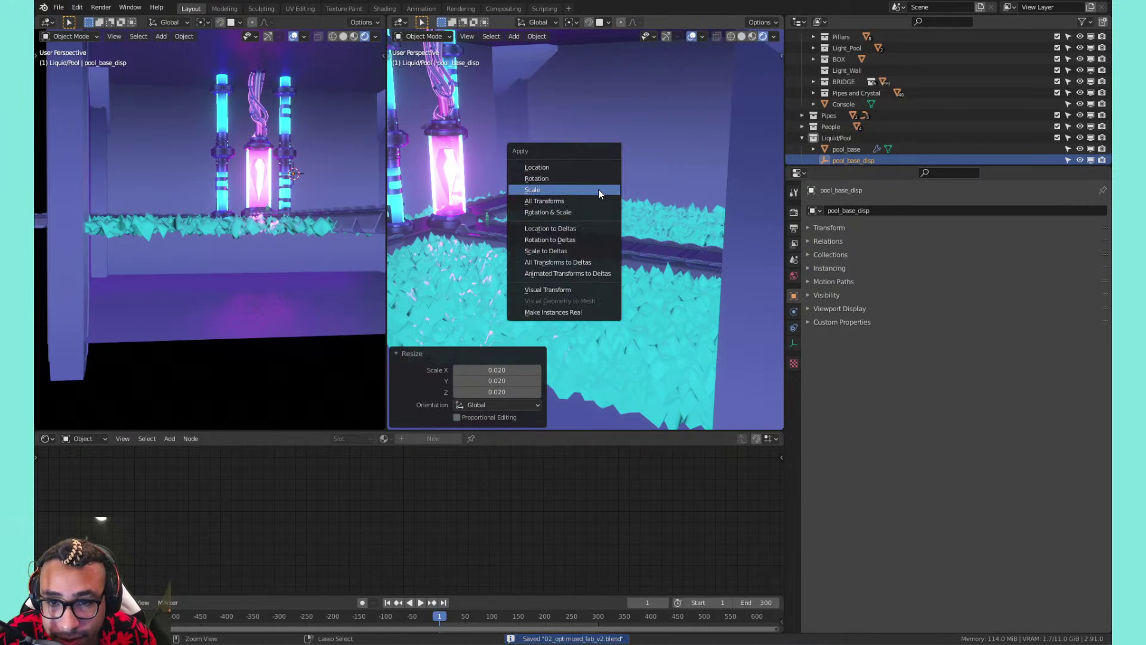
{"action": "left_click", "coordinate": [598, 188]}
Scale the pool_base_disp empty down by a factor of about 0.133 and apply the scale
{"action": "key", "text": "s"}
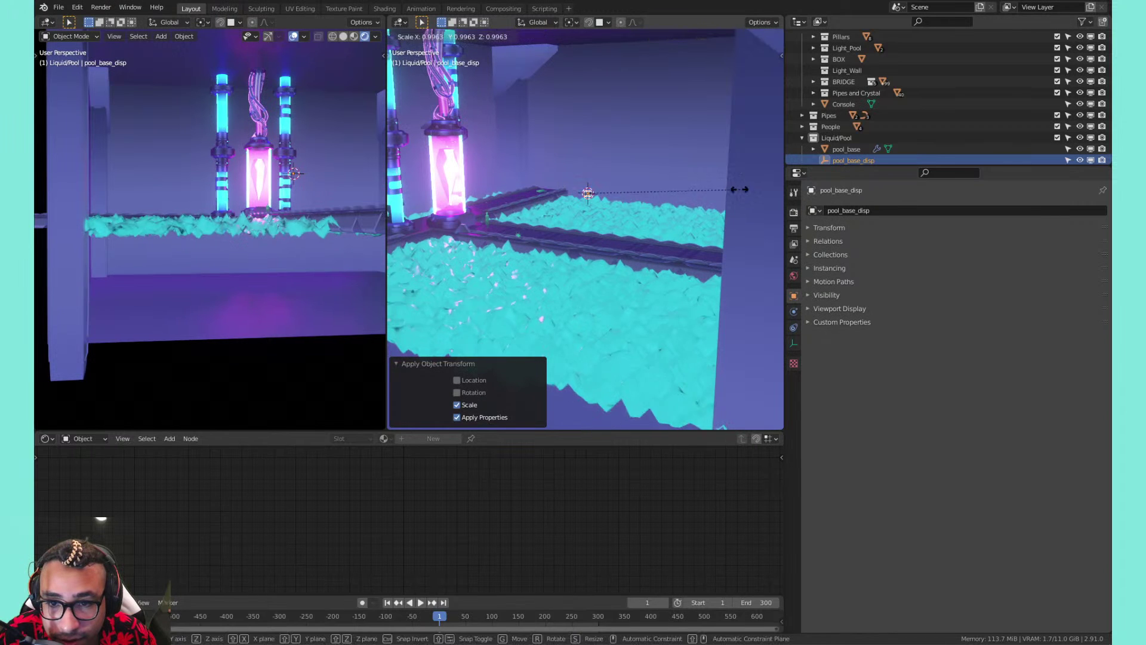
{"action": "left_click", "coordinate": [608, 196]}
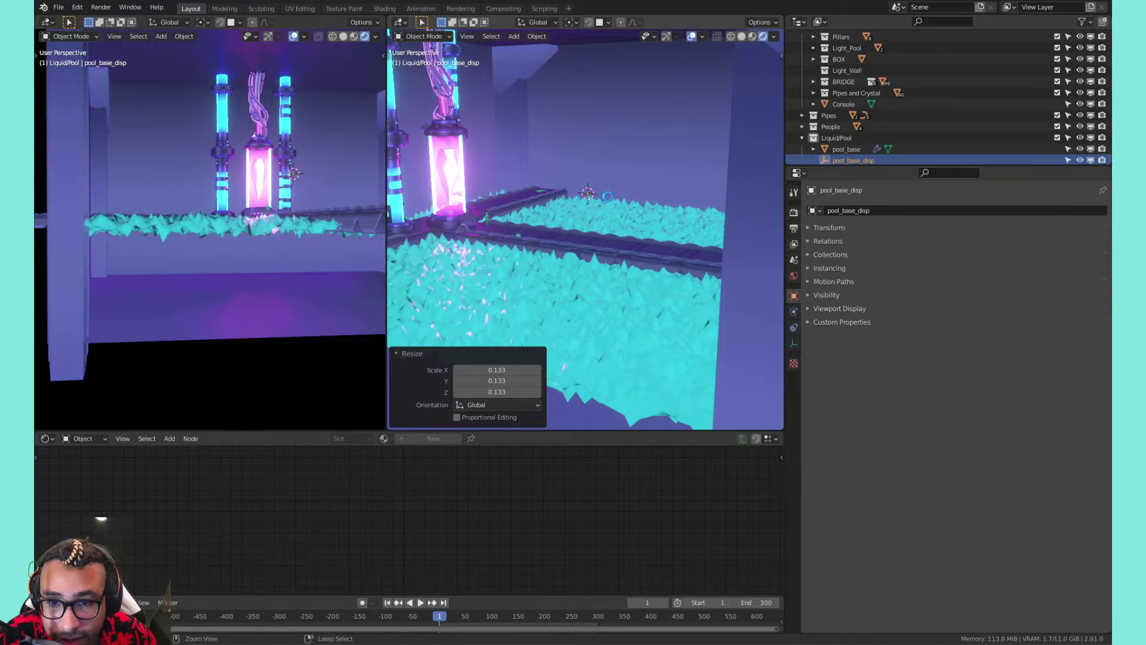
{"action": "key", "text": "ctrl+a"}
{"action": "left_click", "coordinate": [608, 196]}
Save the file and enlarge the pool_base_disp empty uniformly by a factor of about 14.26
{"action": "key", "text": "ctrl+s"}
{"action": "key", "text": "s"}
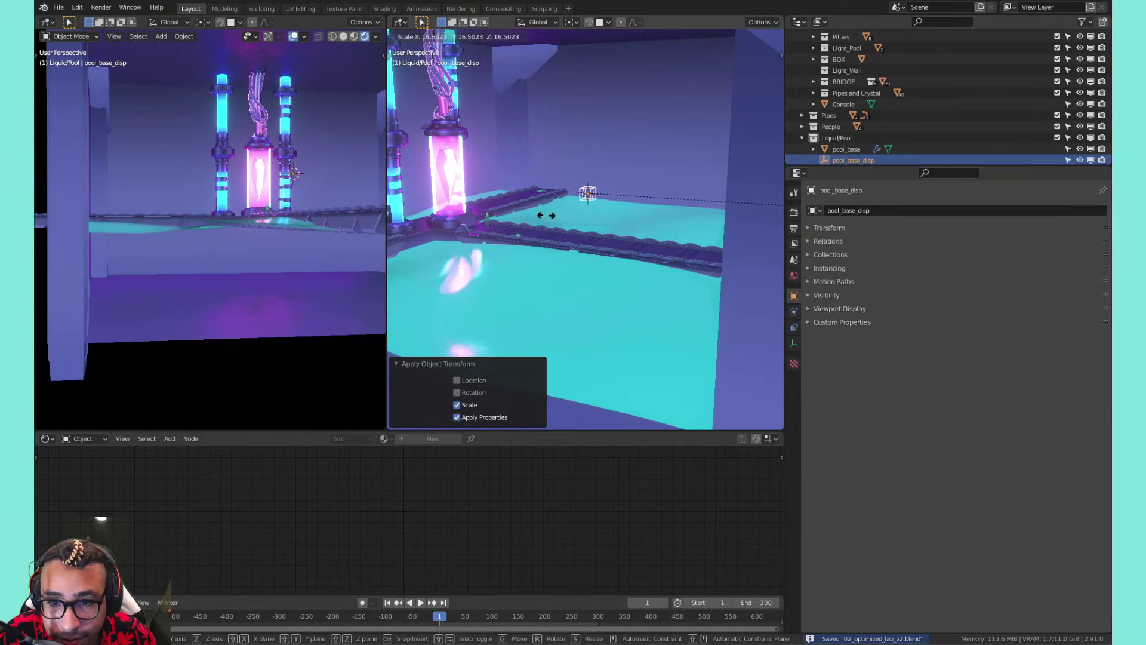
{"action": "left_click", "coordinate": [504, 226]}
Try rotating the pool_base_disp empty freely to preview how the pool waves move
{"action": "scroll", "coordinate": [592, 191], "scroll_direction": "up", "scroll_amount": 3}
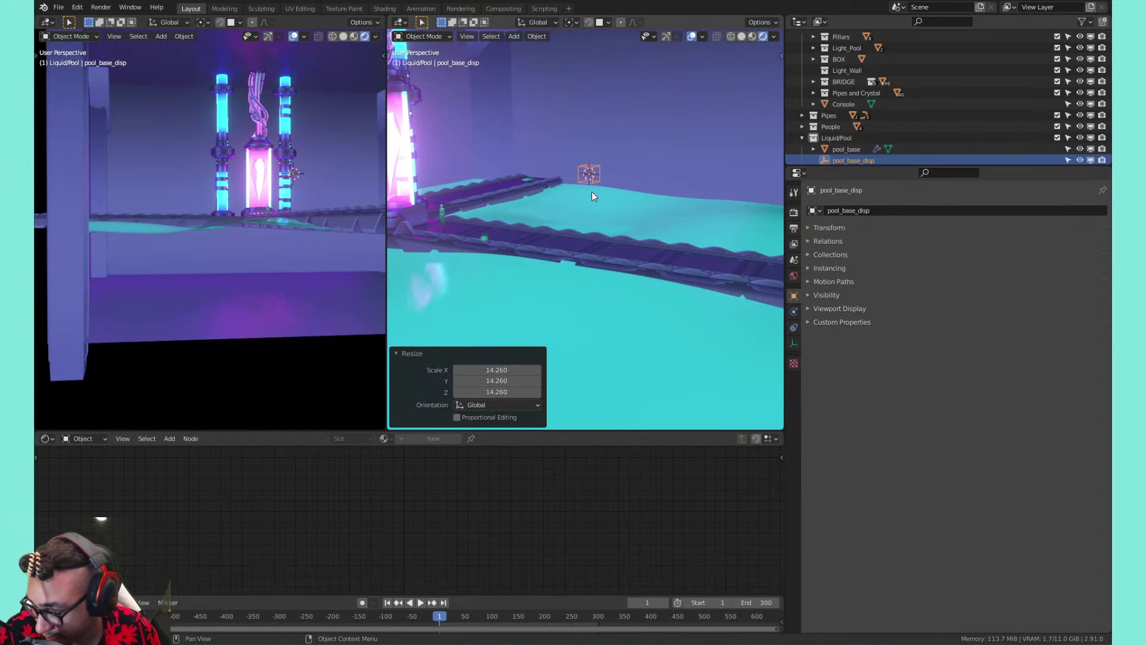
{"action": "key", "text": "KP_Decimal"}
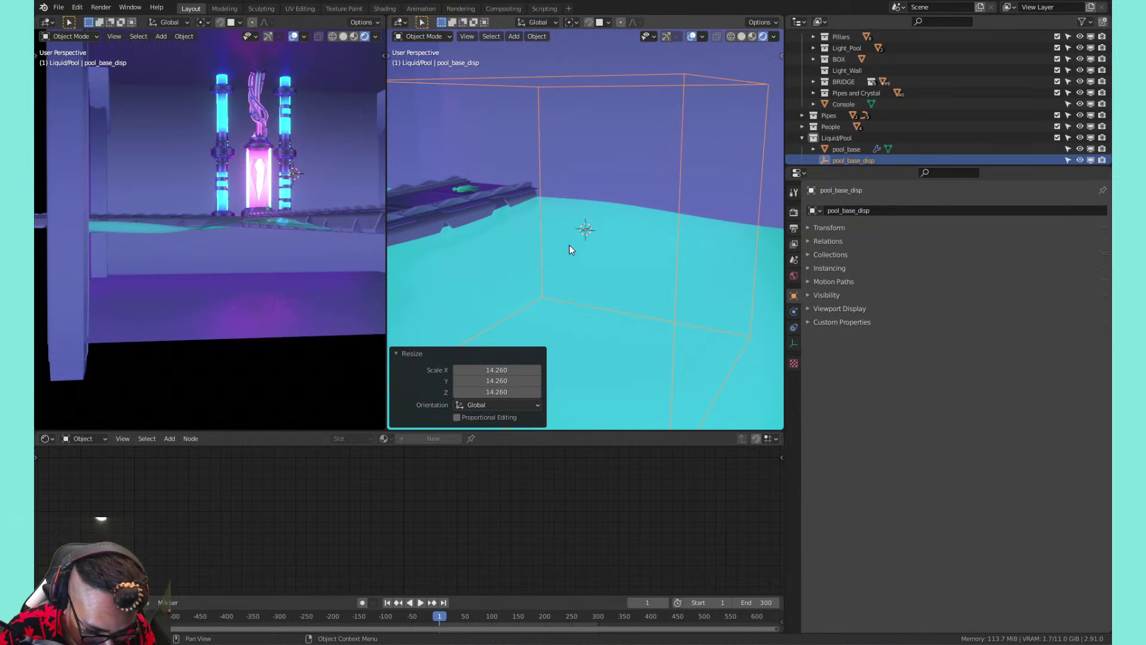
{"action": "scroll", "coordinate": [604, 247], "scroll_direction": "down", "scroll_amount": 5}
{"action": "middle_click_drag", "start_coordinate": [621, 245], "coordinate": [561, 253]}
{"action": "key", "text": "r"}
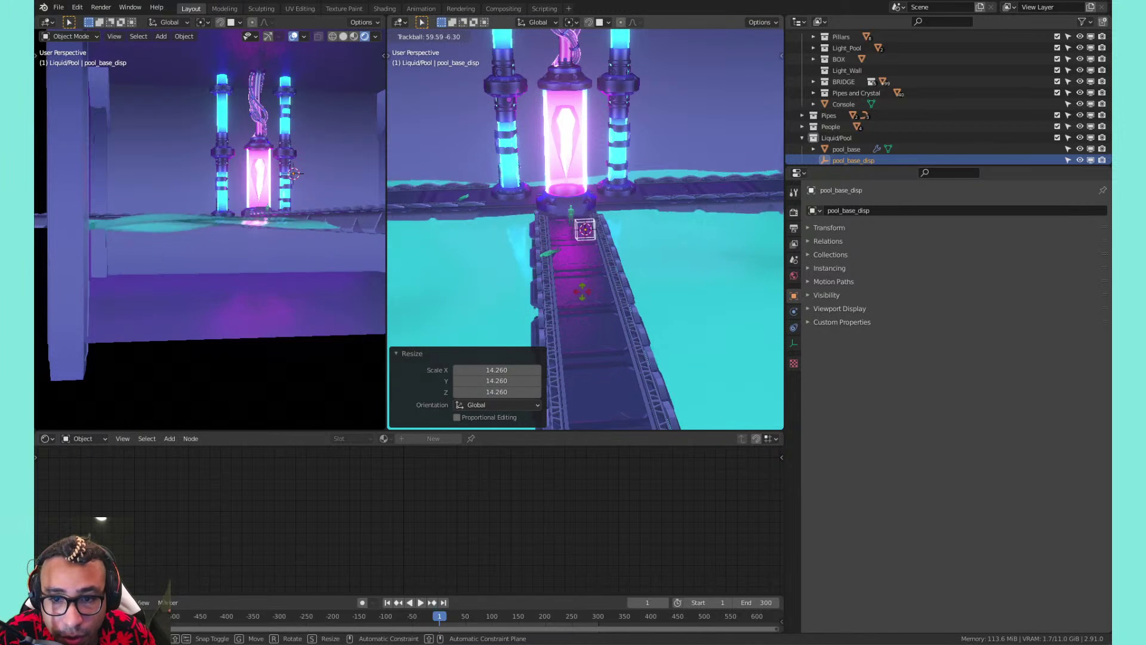
{"action": "right_click", "coordinate": [598, 262]}
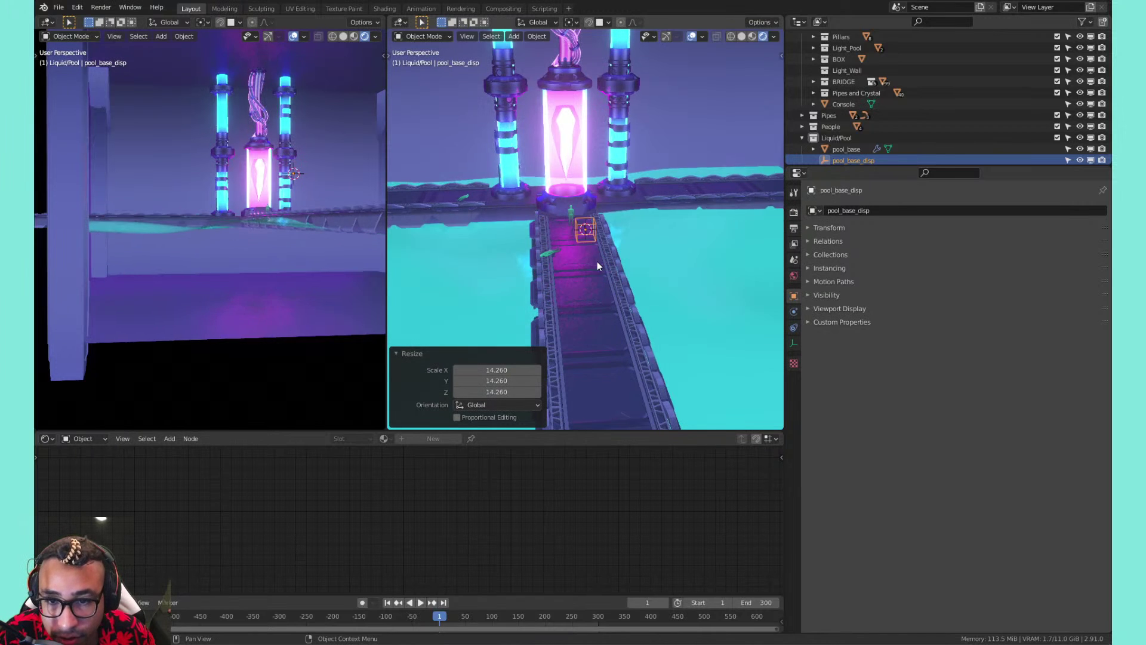
{"action": "scroll", "coordinate": [610, 264], "scroll_direction": "down", "scroll_amount": 3}
{"action": "mouse_move", "coordinate": [614, 264]}
{"action": "middle_mouse_down", "text": "shift"}
{"action": "mouse_move", "coordinate": [561, 249]}
{"action": "mouse_move", "coordinate": [625, 249]}
{"action": "middle_mouse_up", "text": "shift"}
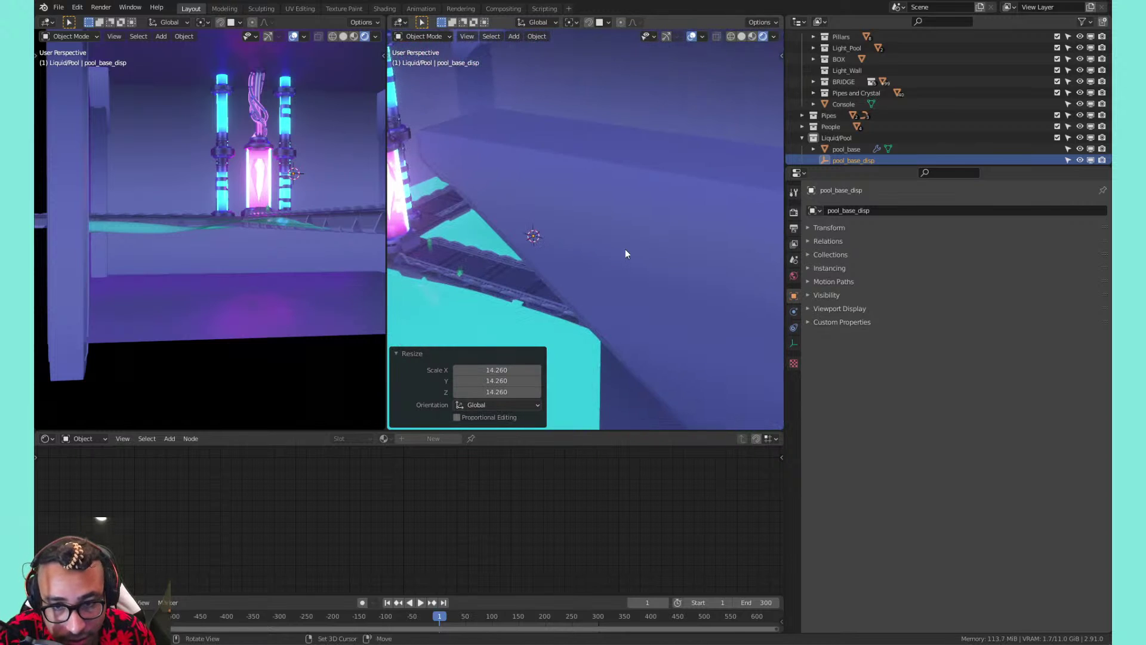
{"action": "middle_click_drag", "start_coordinate": [514, 264], "coordinate": [561, 233]}
{"action": "key", "text": "r"}
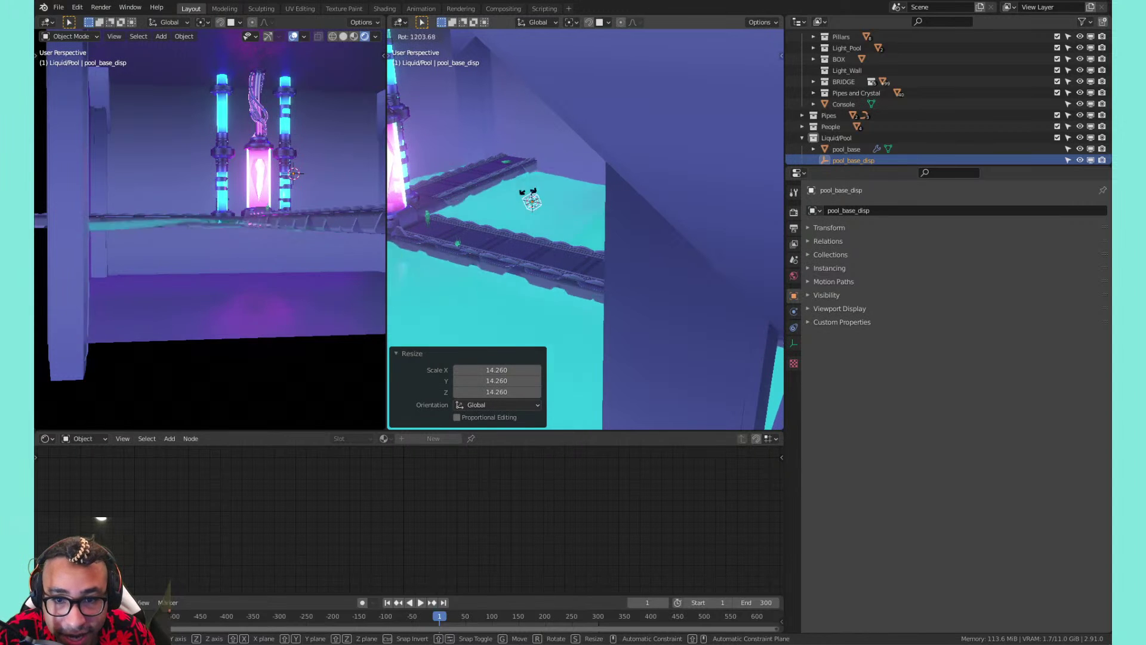
{"action": "right_click", "coordinate": [500, 220]}
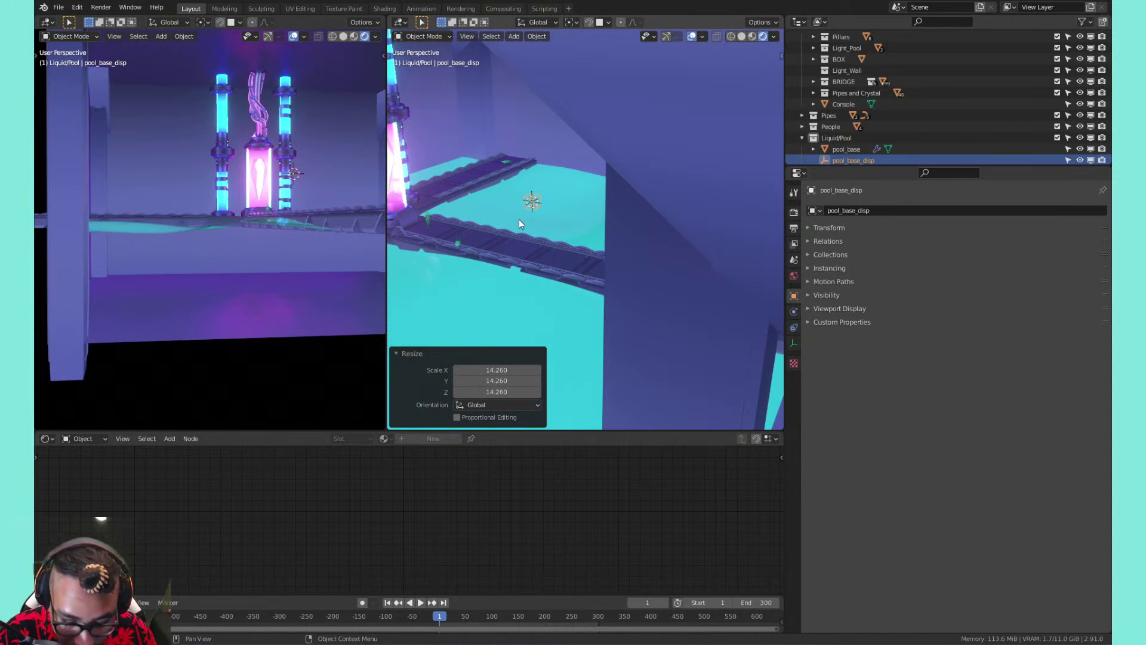
Show the empty's transform values, drive its X rotation with #frame, and play the animation
{"action": "key", "text": "n"}
{"action": "left_click", "coordinate": [686, 51]}
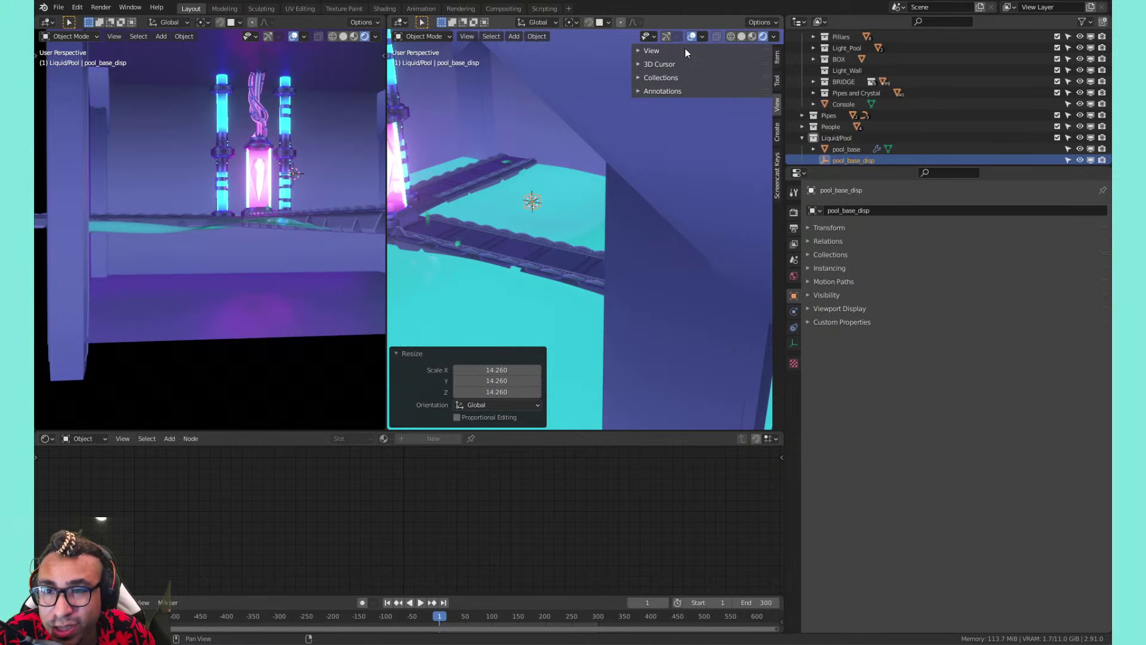
{"action": "left_click", "coordinate": [777, 63]}
{"action": "middle_click_drag", "start_coordinate": [546, 128], "coordinate": [606, 228]}
{"action": "scroll", "coordinate": [550, 196], "scroll_direction": "up", "scroll_amount": 4}
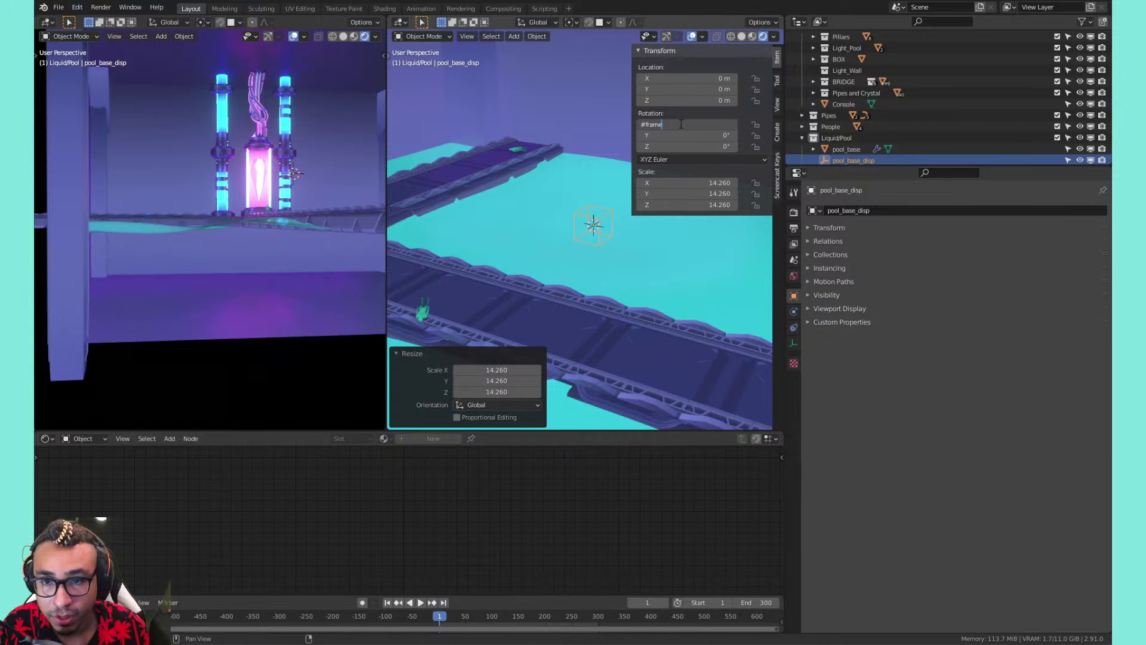
{"action": "key", "text": "Return"}
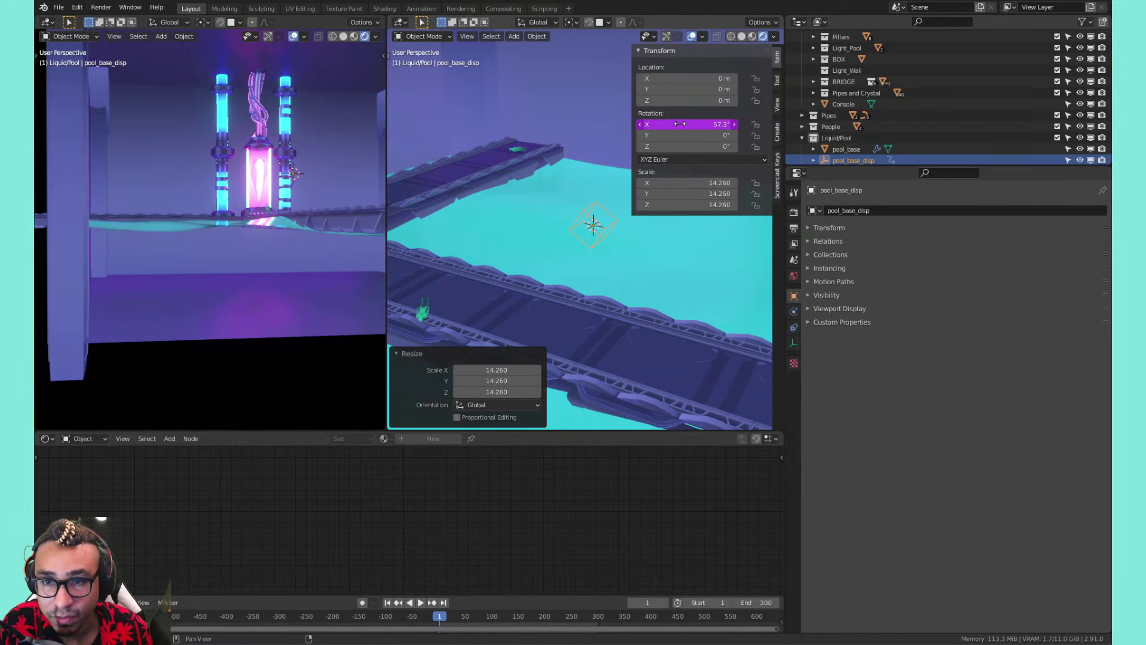
{"action": "key", "text": "space"}
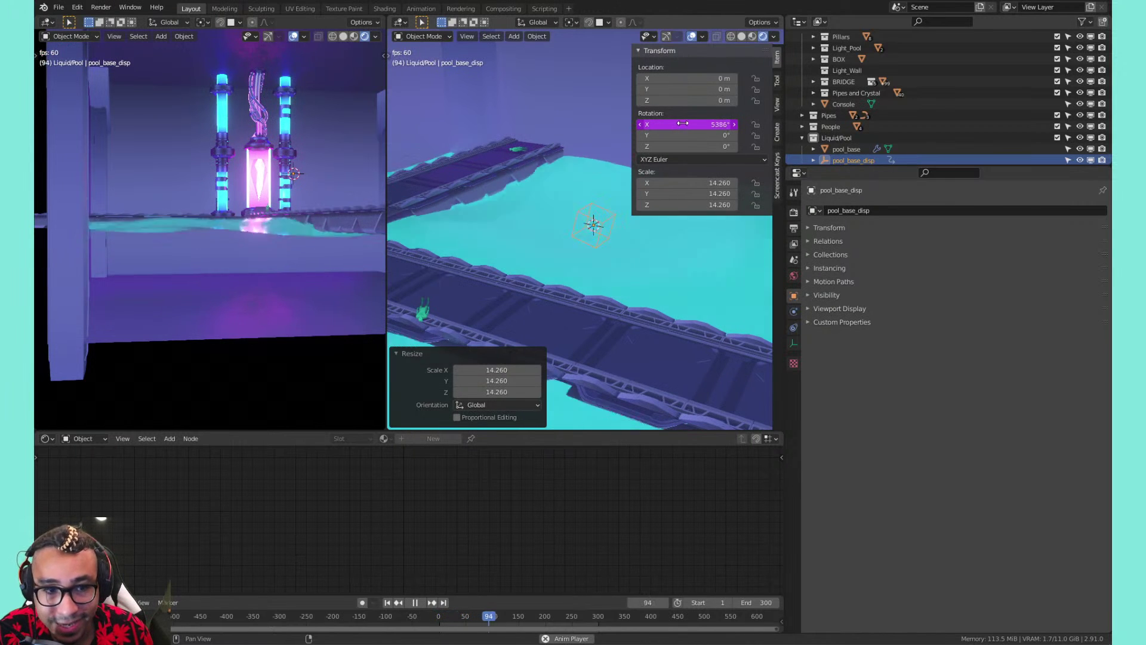
Reset the empty's X rotation to 0, drive it with #frame/1000, and replay the animation
{"action": "double_click", "coordinate": [702, 125]}
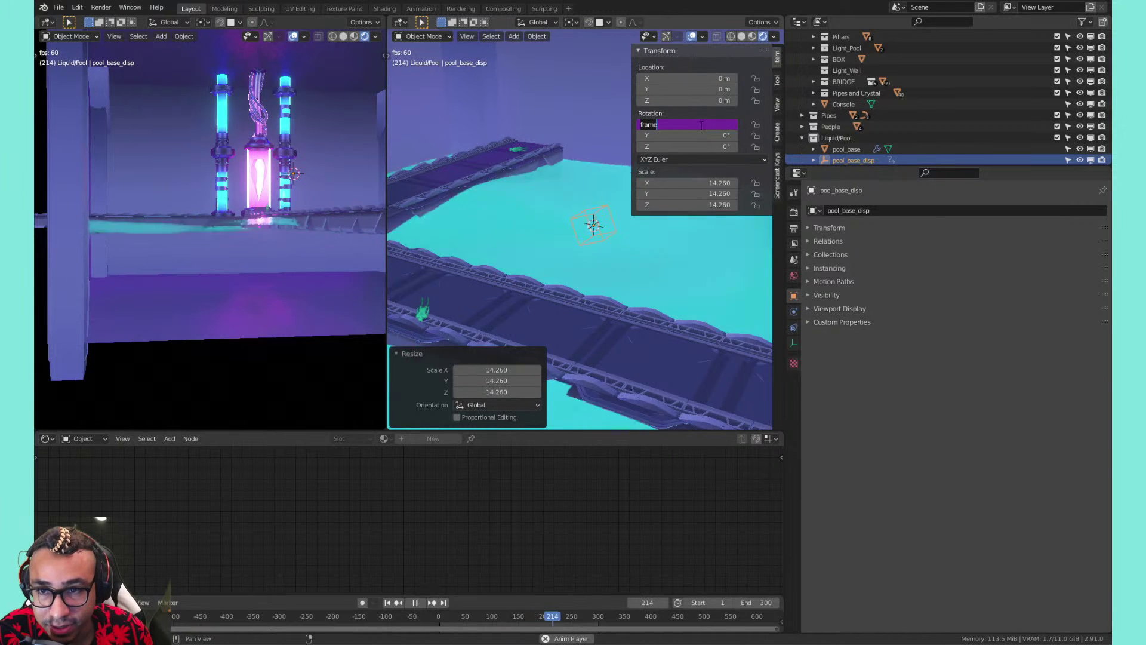
{"action": "type", "text": "0"}
{"action": "key", "text": "Return"}
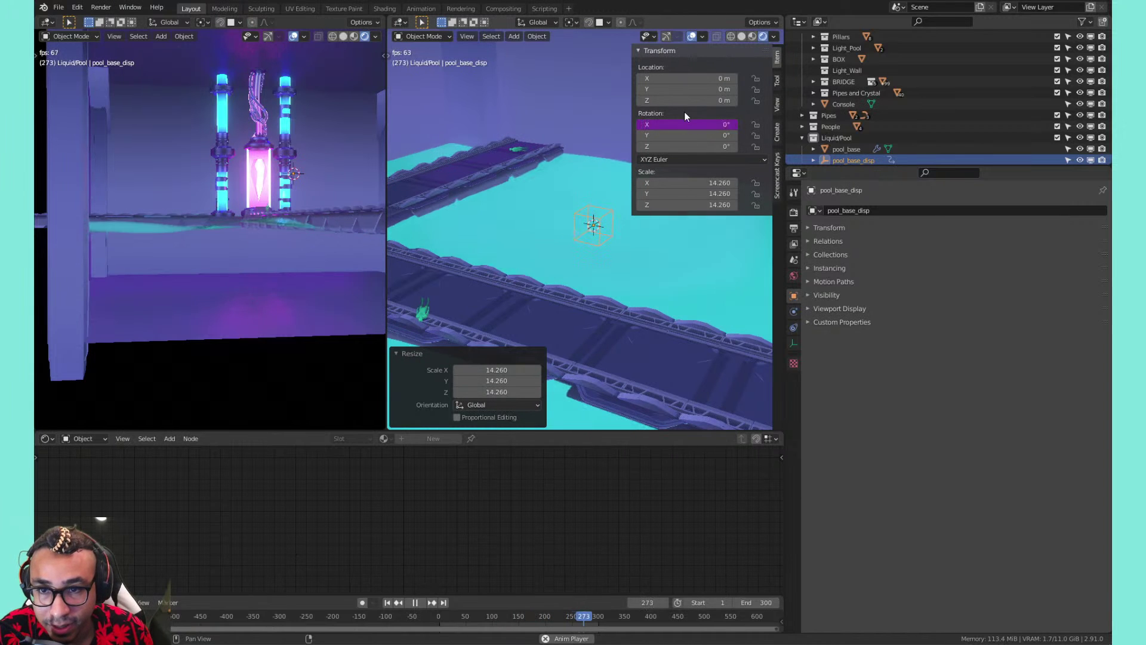
{"action": "left_click", "coordinate": [415, 603]}
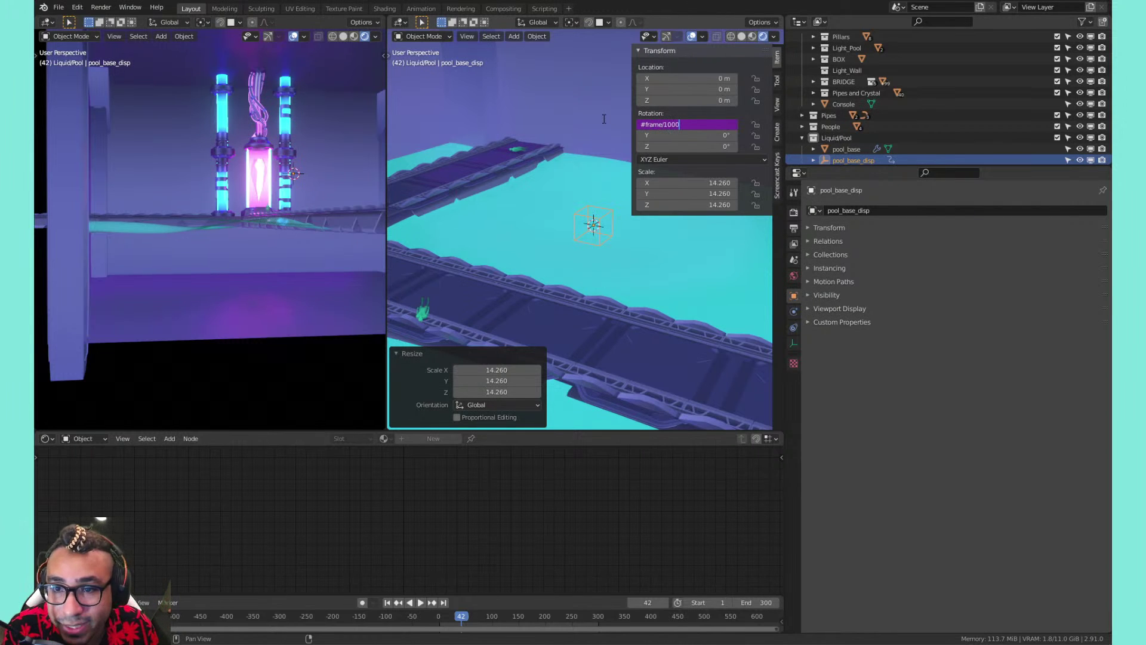
{"action": "key", "text": "space"}
{"action": "left_click", "coordinate": [700, 124]}
{"action": "type", "text": "#frame/1000"}
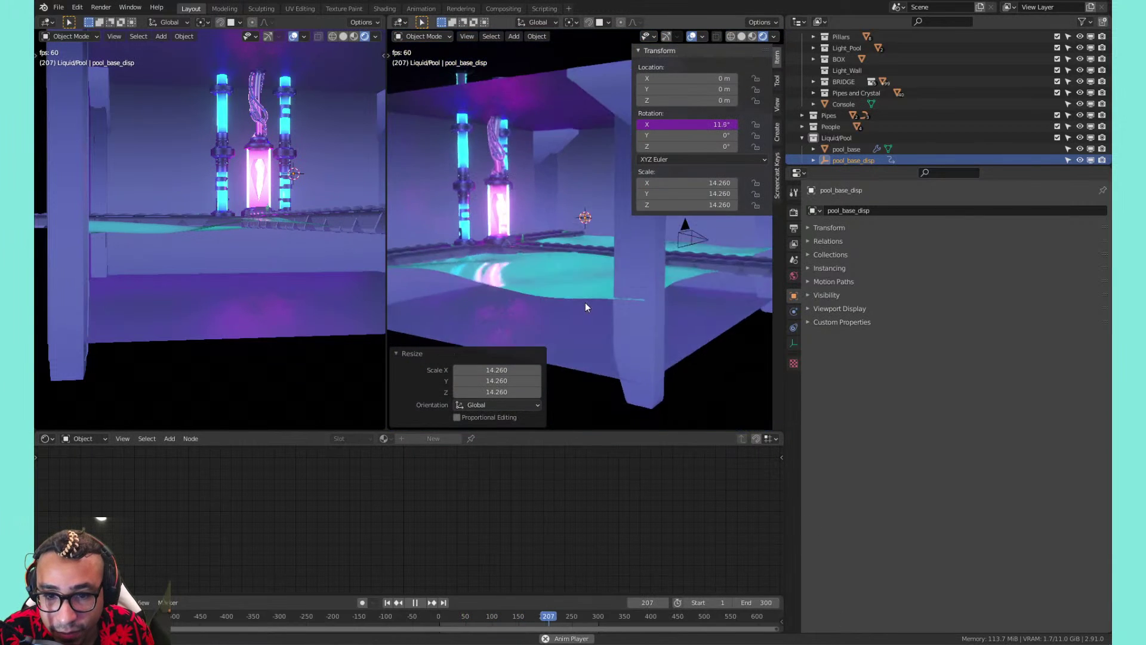
Change the X rotation driver expression of pool_base_disp to frame/100
{"action": "left_click", "coordinate": [690, 125]}
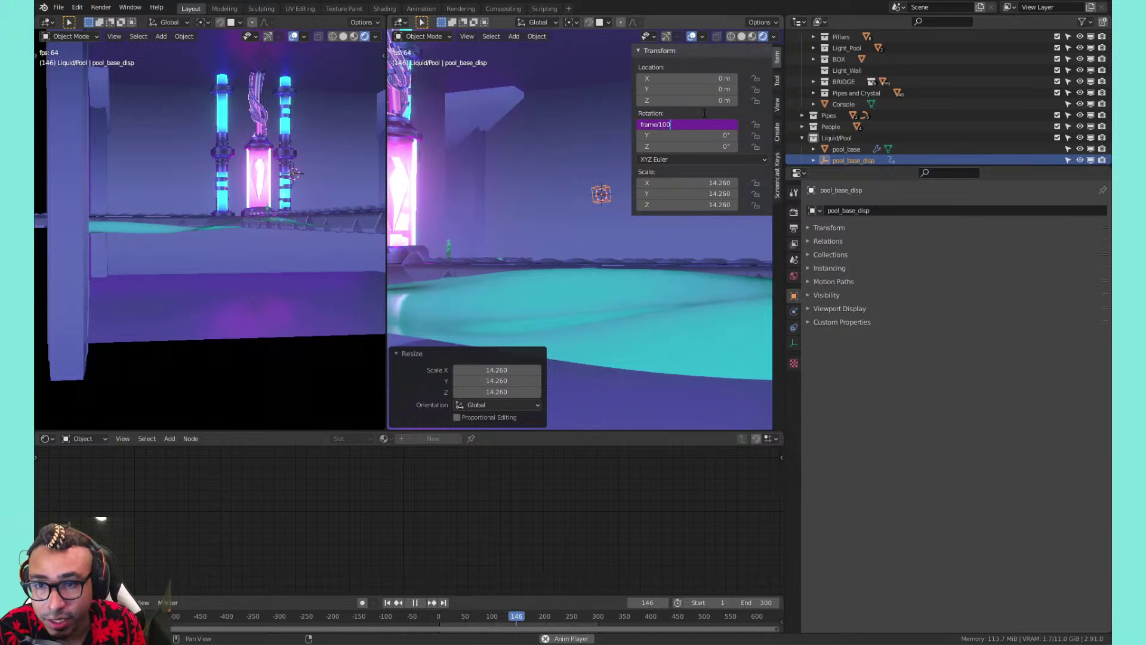
{"action": "key", "text": "Return"}
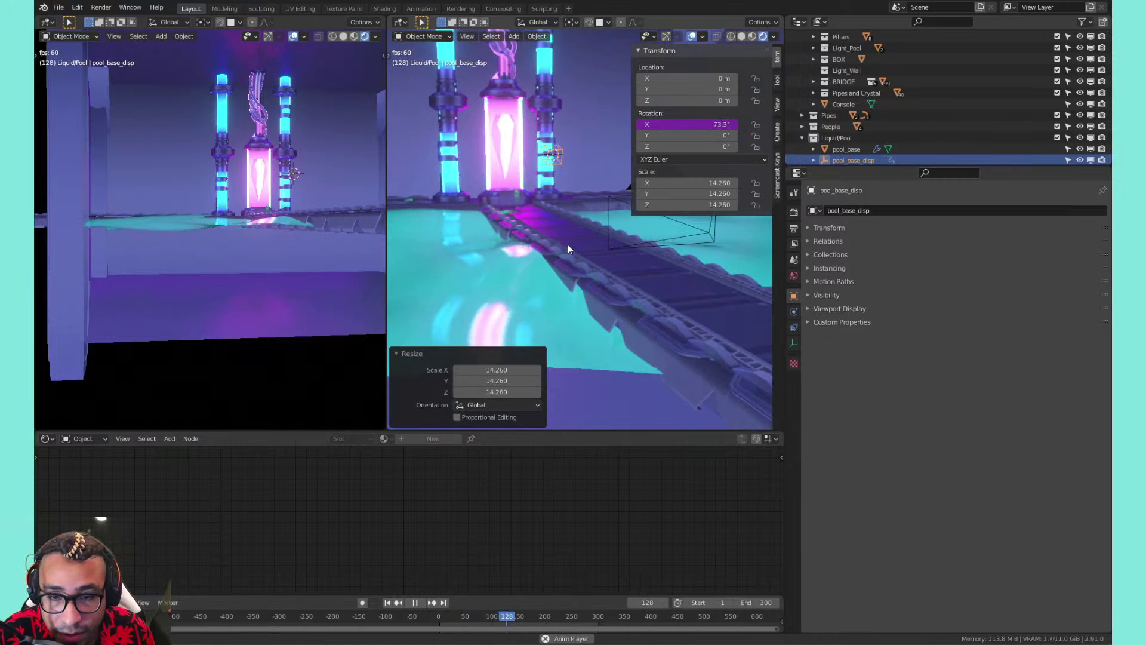
{"action": "left_click", "coordinate": [687, 126]}
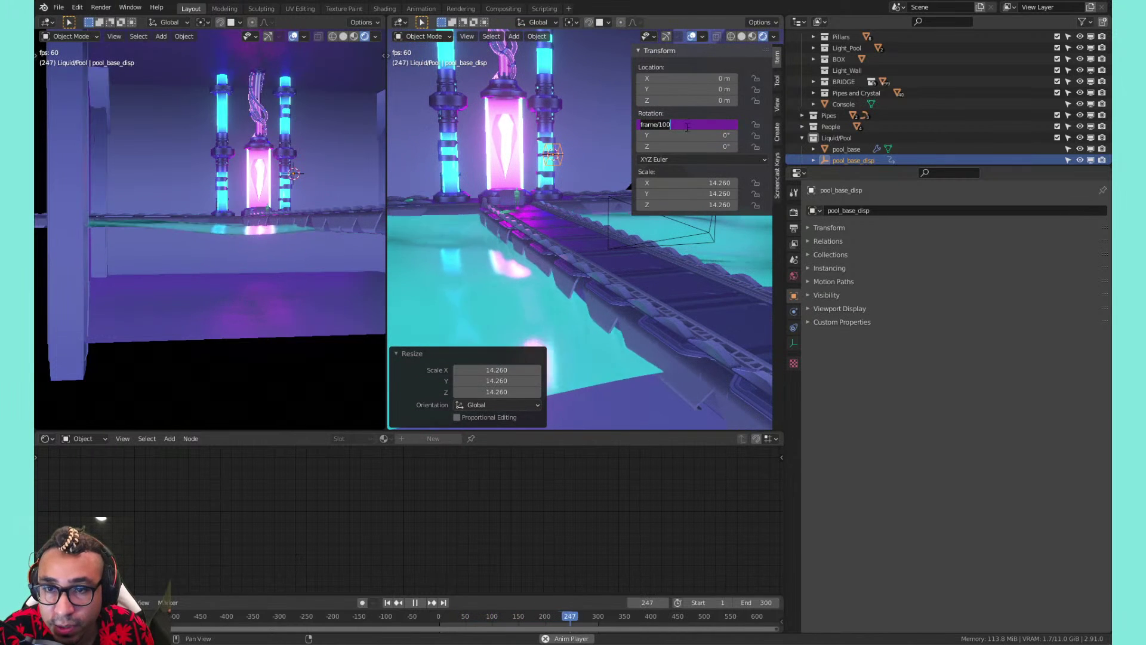
{"action": "key", "text": "Return"}
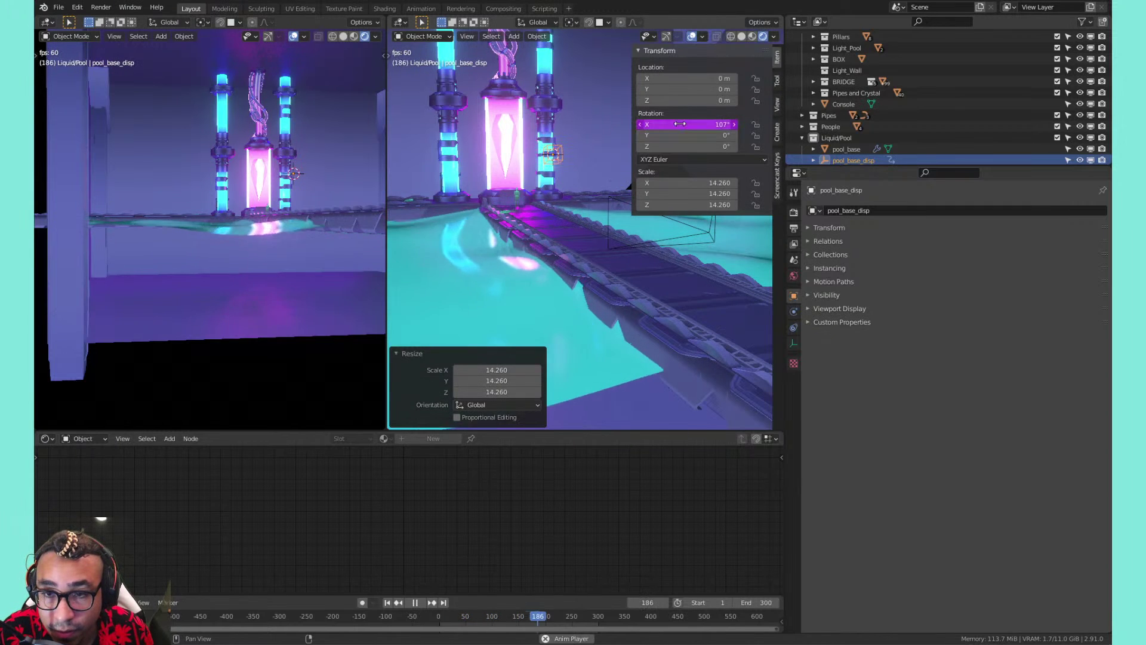
Drive the Y and Z rotations of pool_base_disp with #frame/100 as well
{"action": "left_click", "coordinate": [676, 136]}
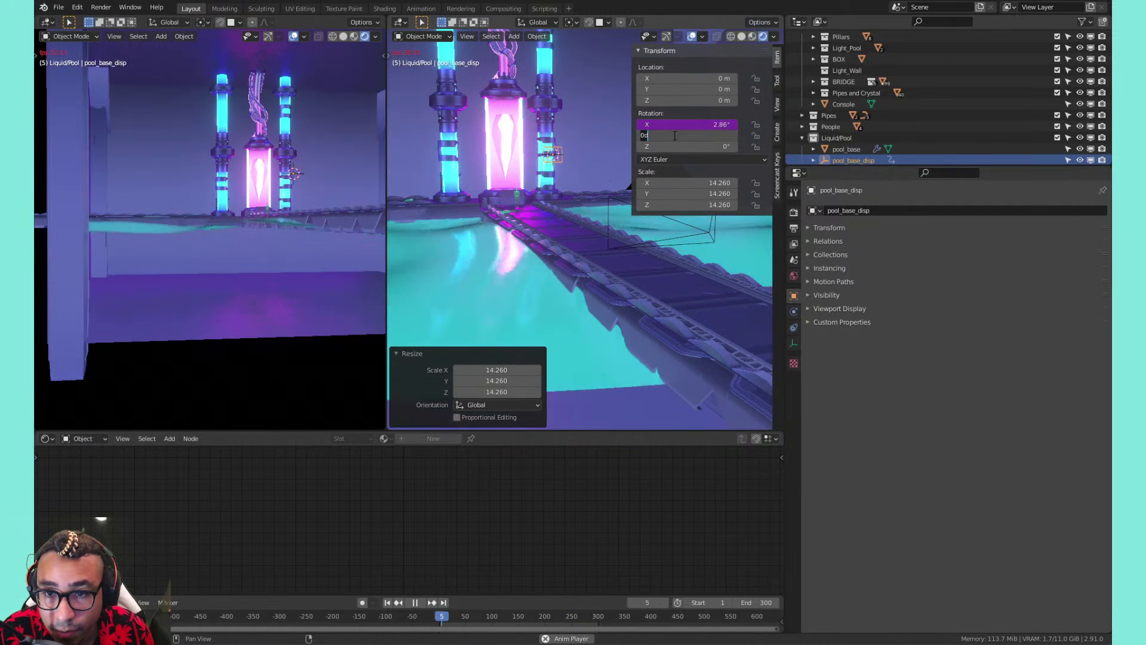
{"action": "type", "text": "#frame/100"}
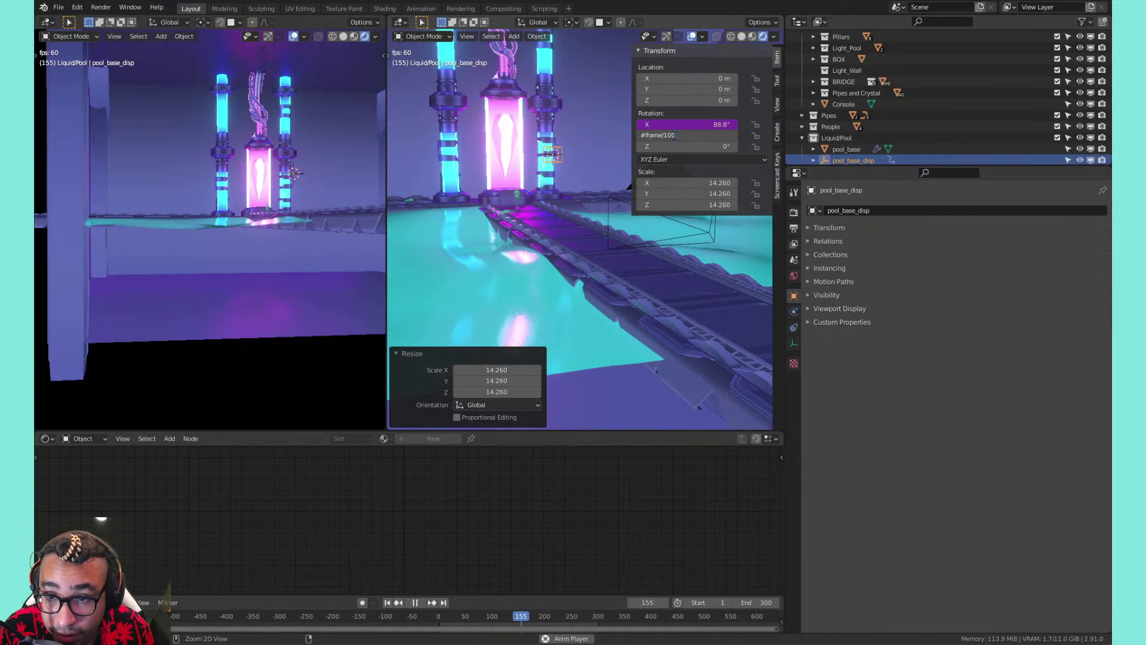
{"action": "key", "text": "Return"}
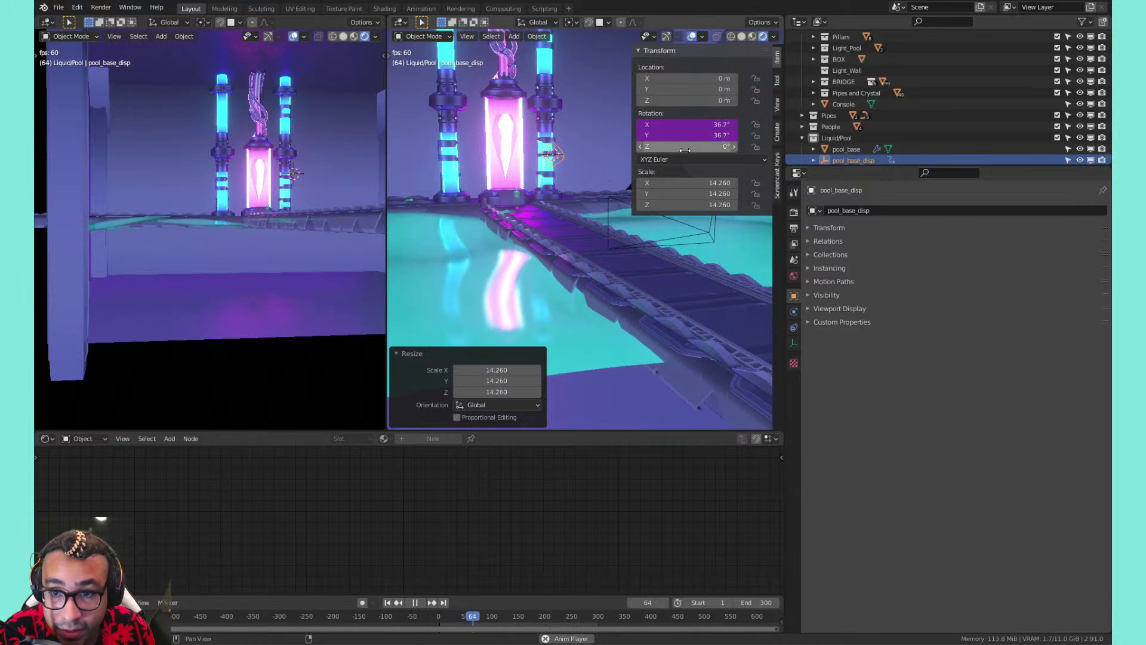
{"action": "left_click", "coordinate": [686, 146]}
{"action": "type", "text": "#frame/100"}
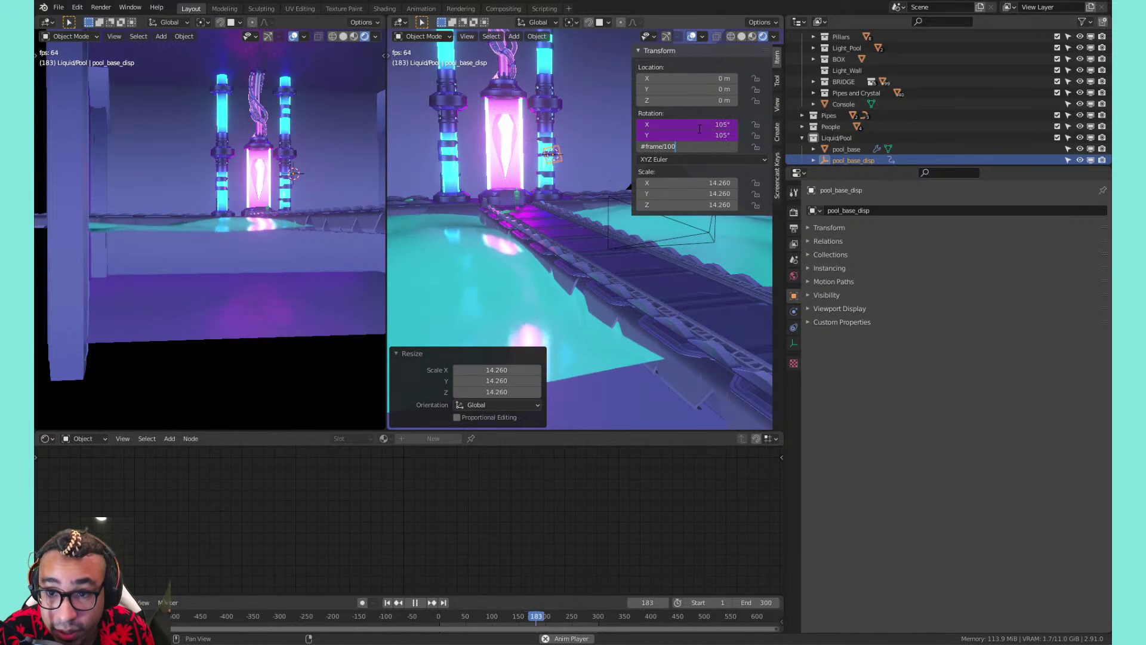
{"action": "key", "text": "Return"}
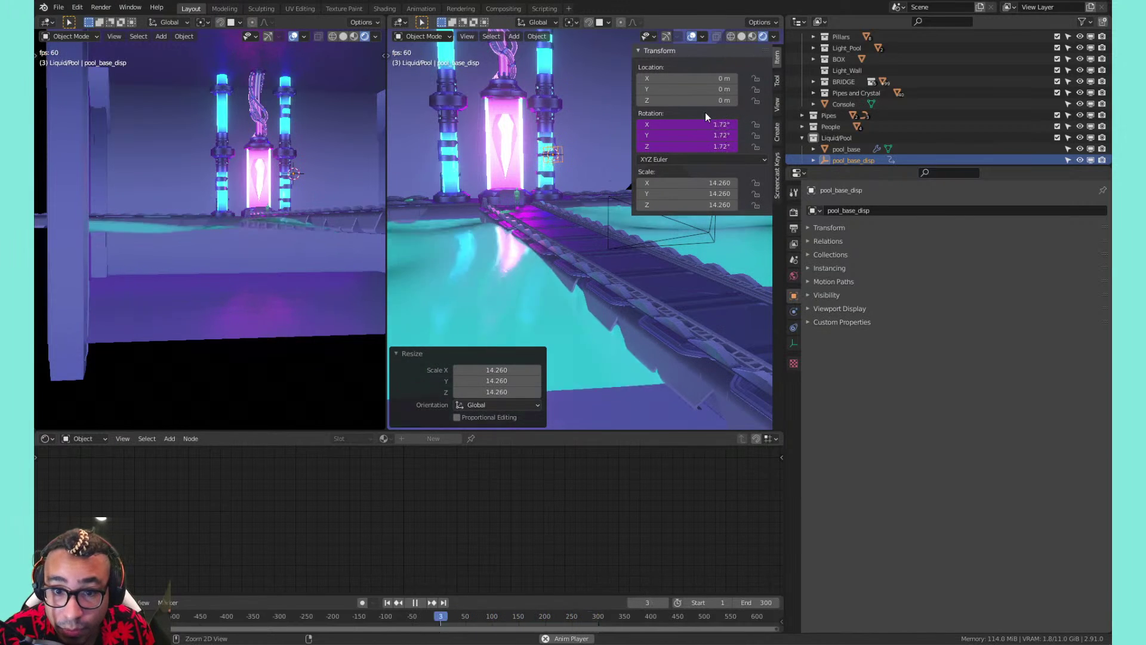
Save the file and examine the animated pool waves from closer angles in both viewports
{"action": "key", "text": "ctrl+s"}
{"action": "scroll", "coordinate": [554, 239], "scroll_direction": "down", "scroll_amount": 3}
{"action": "middle_click_drag", "start_coordinate": [554, 239], "coordinate": [511, 218]}
{"action": "scroll", "coordinate": [549, 242], "scroll_direction": "up", "scroll_amount": 3}
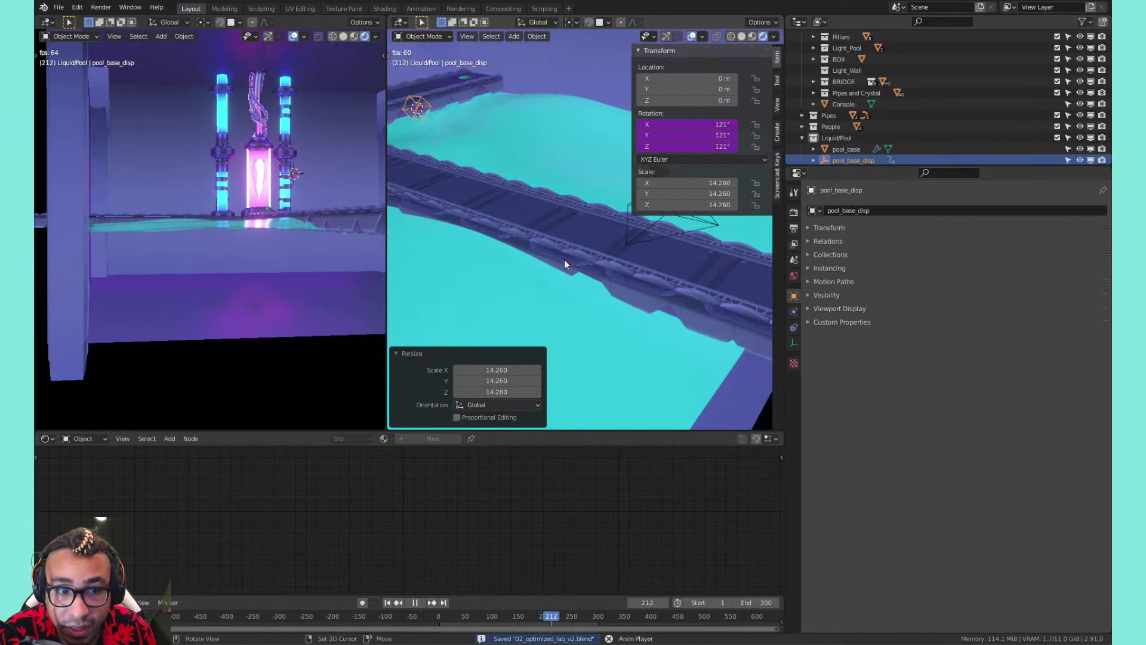
{"action": "mouse_move", "coordinate": [564, 260]}
{"action": "middle_mouse_down"}
{"action": "mouse_move", "coordinate": [540, 242]}
{"action": "mouse_move", "coordinate": [554, 267]}
{"action": "middle_mouse_up"}
{"action": "scroll", "coordinate": [182, 242], "scroll_direction": "down", "scroll_amount": 5}
{"action": "mouse_move", "coordinate": [195, 249]}
{"action": "middle_mouse_down"}
{"action": "mouse_move", "coordinate": [274, 268]}
{"action": "mouse_move", "coordinate": [181, 260]}
{"action": "mouse_move", "coordinate": [195, 263]}
{"action": "middle_mouse_up"}
{"action": "scroll", "coordinate": [274, 267], "scroll_direction": "up", "scroll_amount": 5}
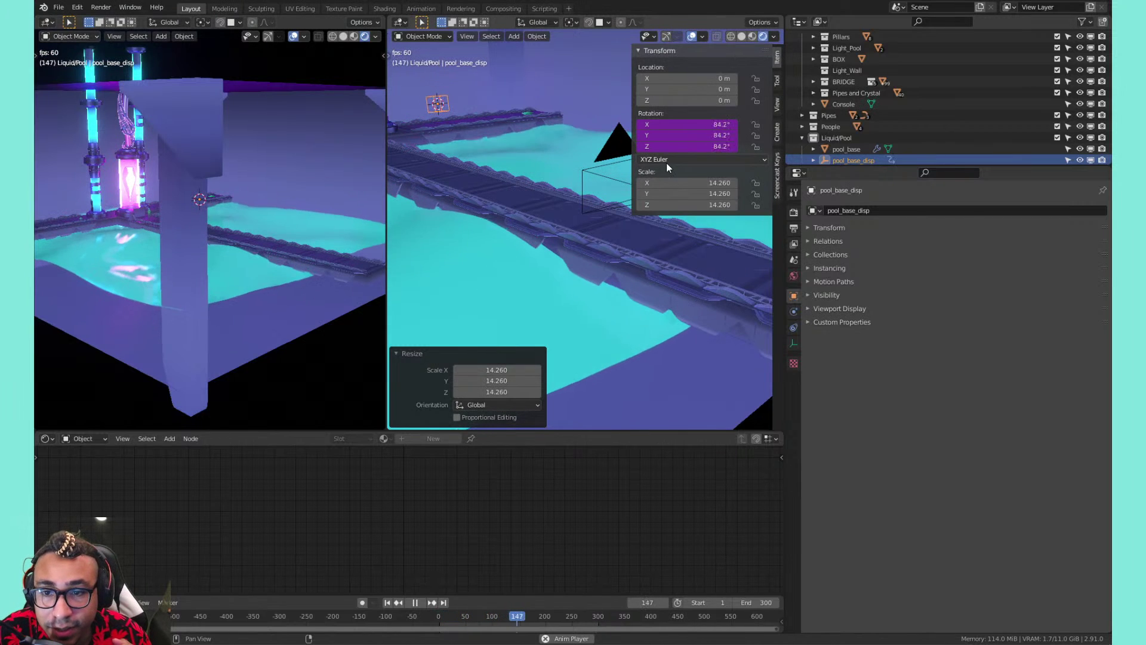
Scale the pool_base_disp empty down by a factor of 0.367 to make the pool waves finer
{"action": "key", "text": "s"}
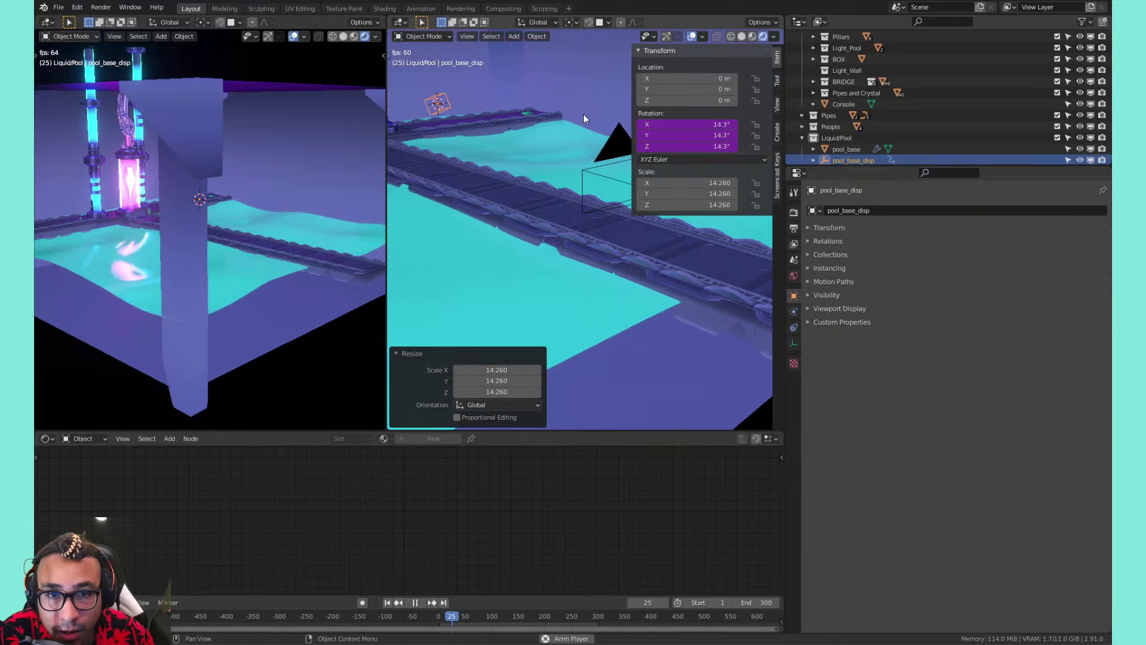
{"action": "key", "text": "s"}
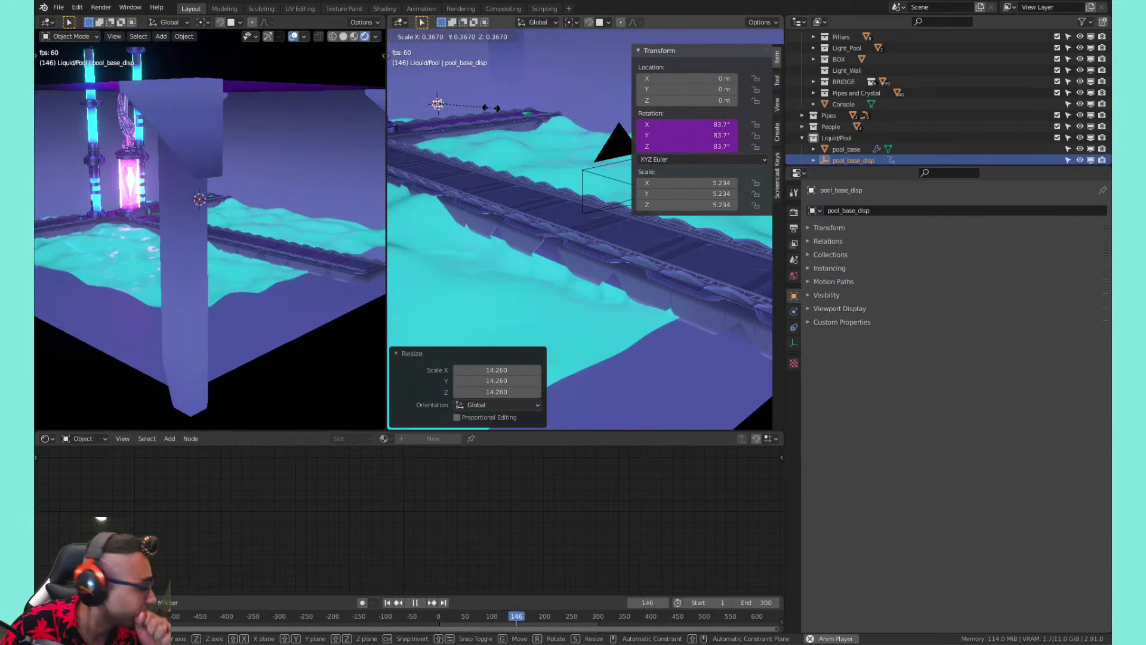
{"action": "left_click", "coordinate": [492, 108]}
{"action": "middle_click_drag", "start_coordinate": [552, 127], "coordinate": [528, 200]}
{"action": "scroll", "coordinate": [529, 199], "scroll_direction": "down", "scroll_amount": 4}
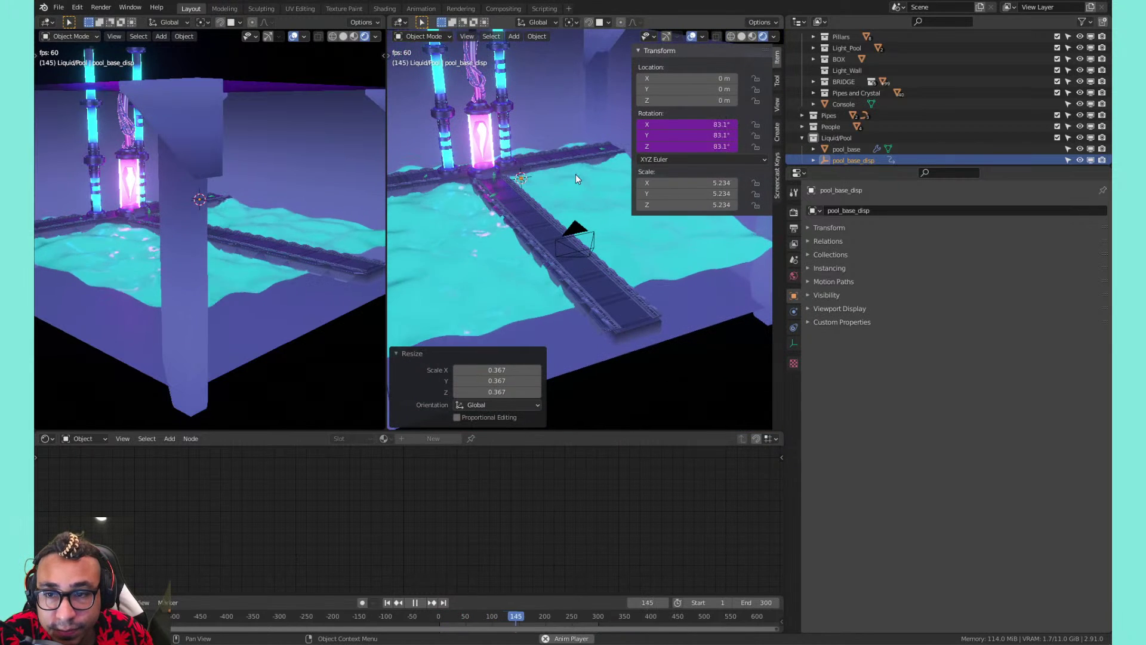
Select pool_base, enlarge the node editor showing its Liquid material, and hide the object's transform values
{"action": "left_click", "coordinate": [494, 248]}
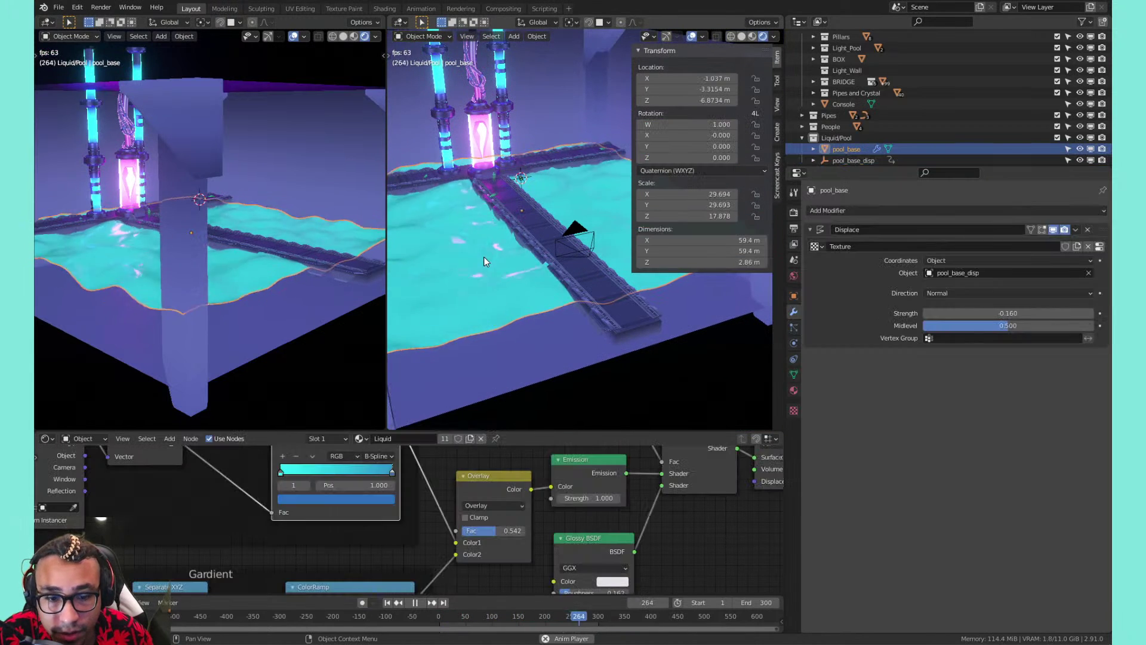
{"action": "left_click_drag", "start_coordinate": [521, 432], "coordinate": [515, 364]}
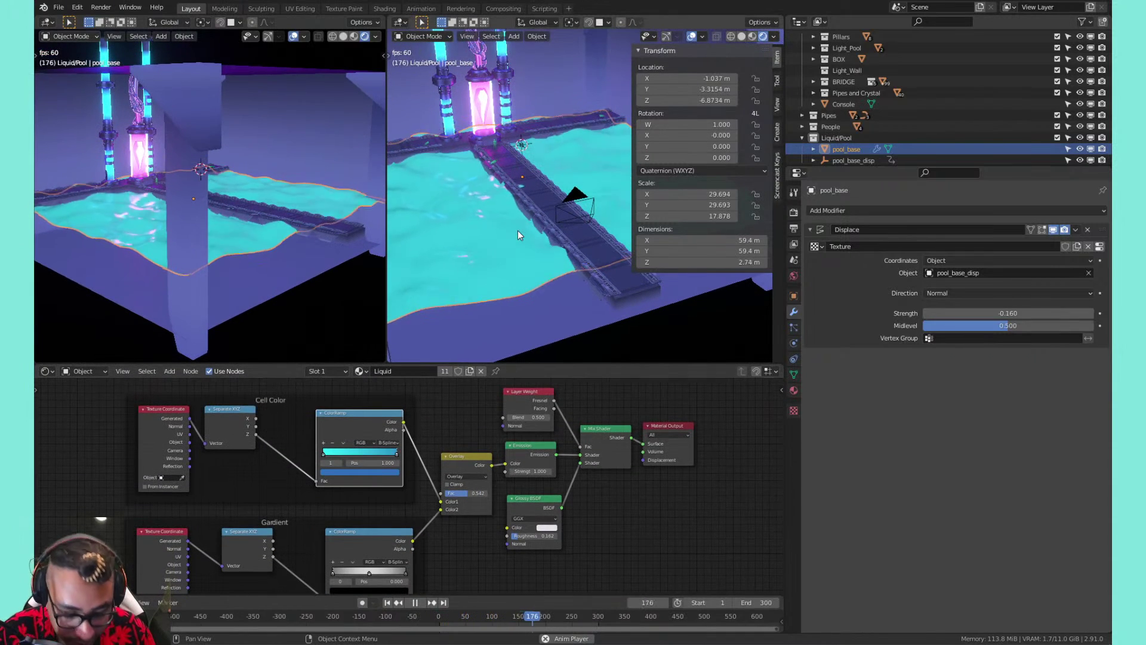
{"action": "key", "text": "n"}
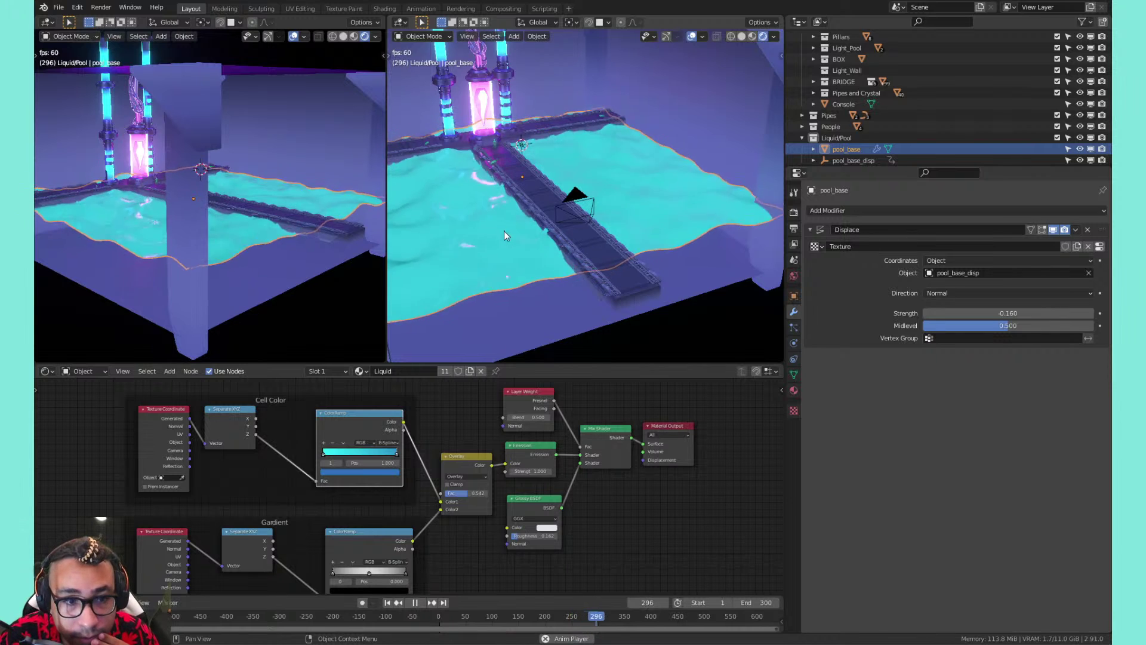
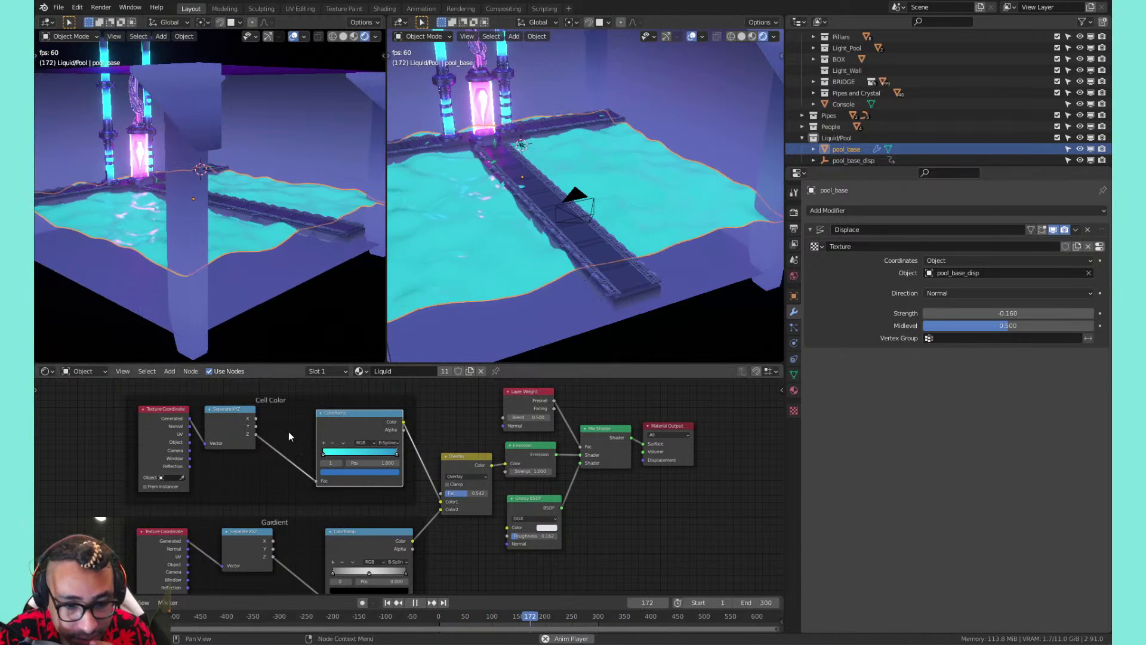
Shift the Cell Color ramp's blue stop to 0.964 and keep its cyan stop at 0
{"action": "scroll", "coordinate": [382, 488], "scroll_direction": "up", "scroll_amount": 2}
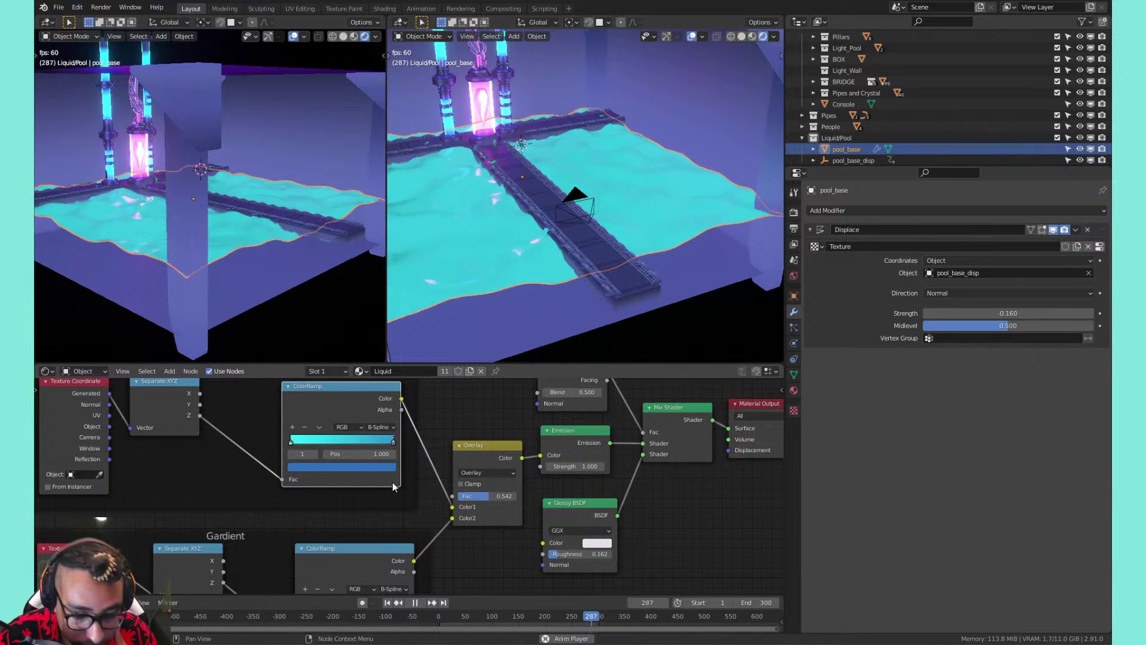
{"action": "scroll", "coordinate": [386, 481], "scroll_direction": "up", "scroll_amount": 1}
{"action": "middle_click_drag", "start_coordinate": [370, 486], "coordinate": [430, 525]}
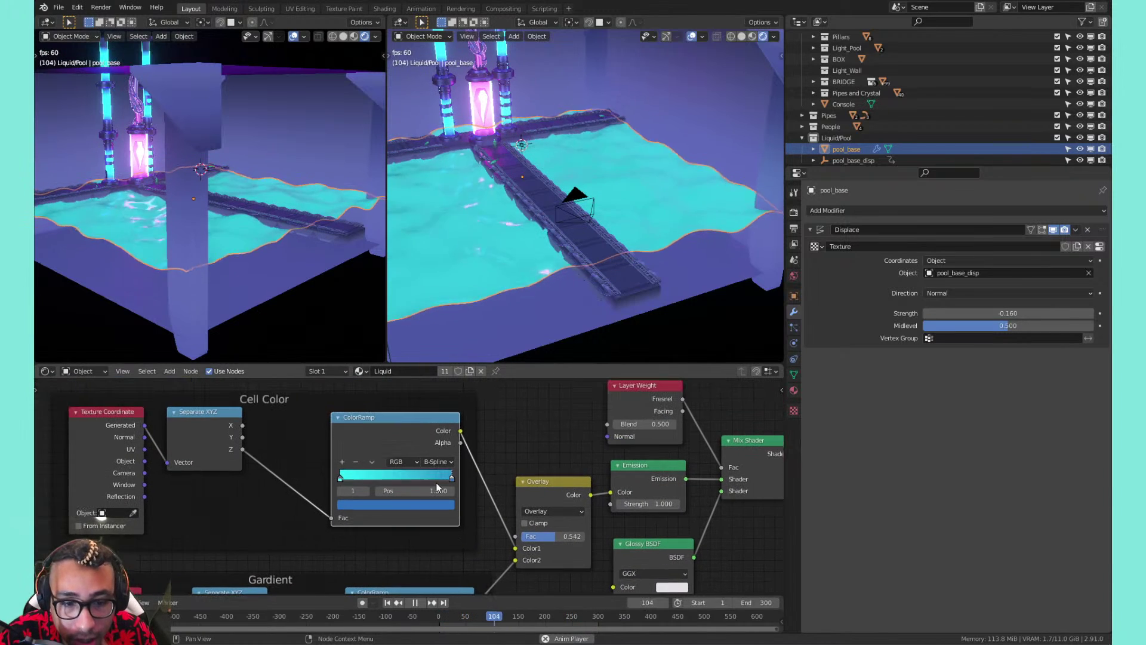
{"action": "mouse_move", "coordinate": [452, 478]}
{"action": "left_mouse_down"}
{"action": "mouse_move", "coordinate": [416, 477]}
{"action": "mouse_move", "coordinate": [440, 476]}
{"action": "left_mouse_up"}
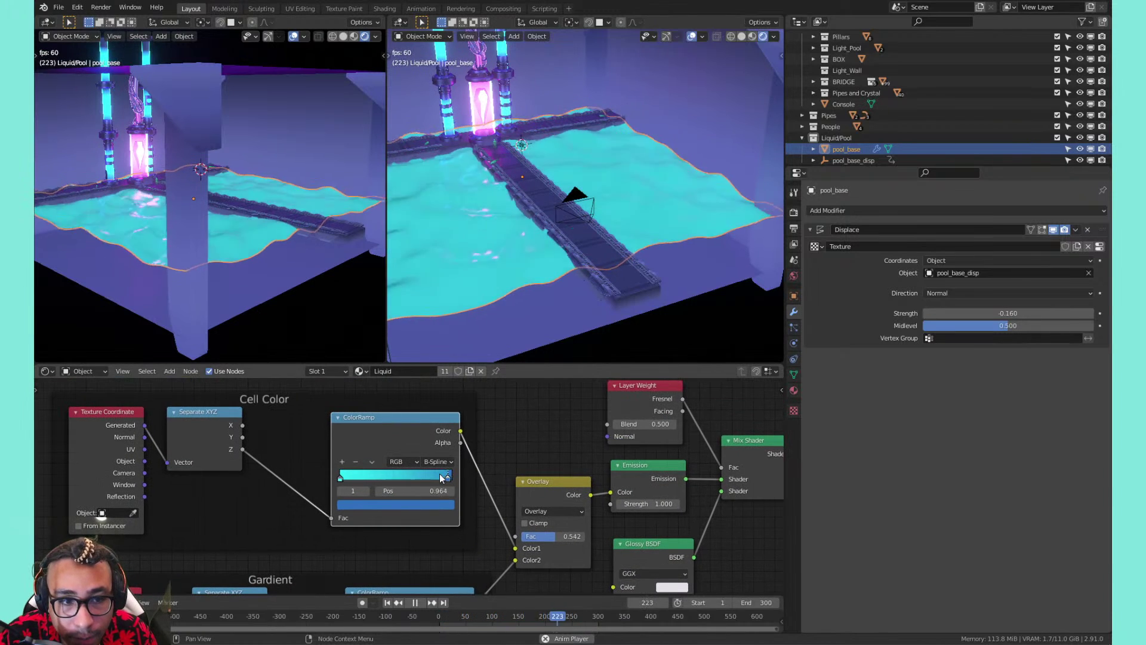
{"action": "left_click_drag", "start_coordinate": [341, 477], "coordinate": [310, 474]}
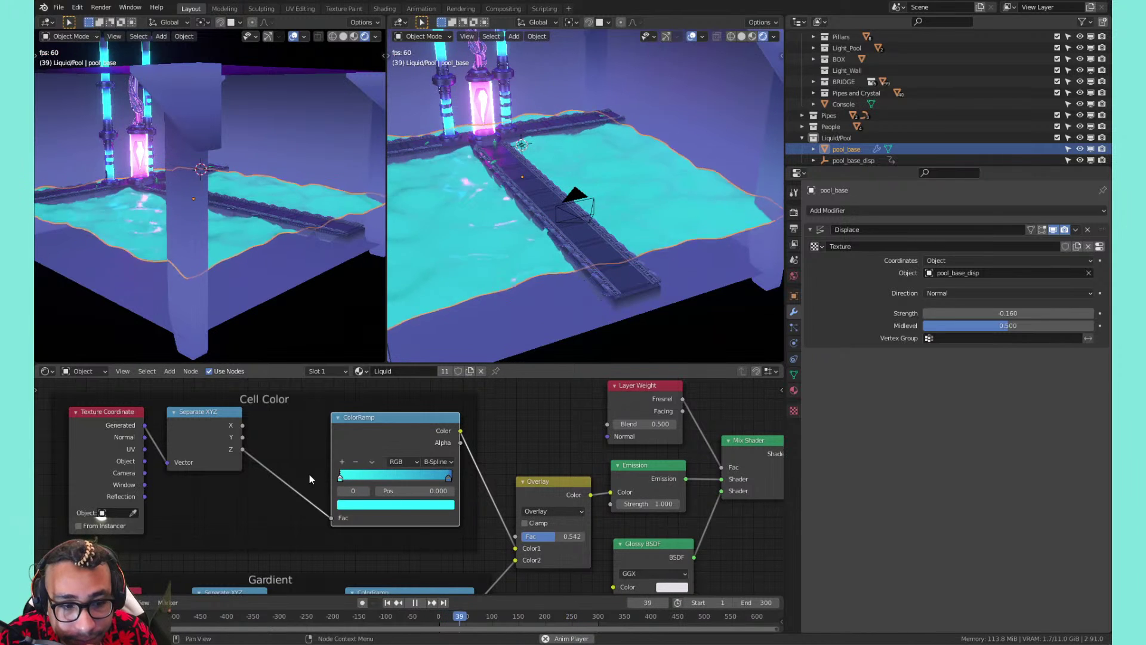
Feed the Cell Color ramp's factor from the Y output of Separate XYZ and stop the animation playback
{"action": "left_click_drag", "start_coordinate": [242, 440], "coordinate": [332, 517]}
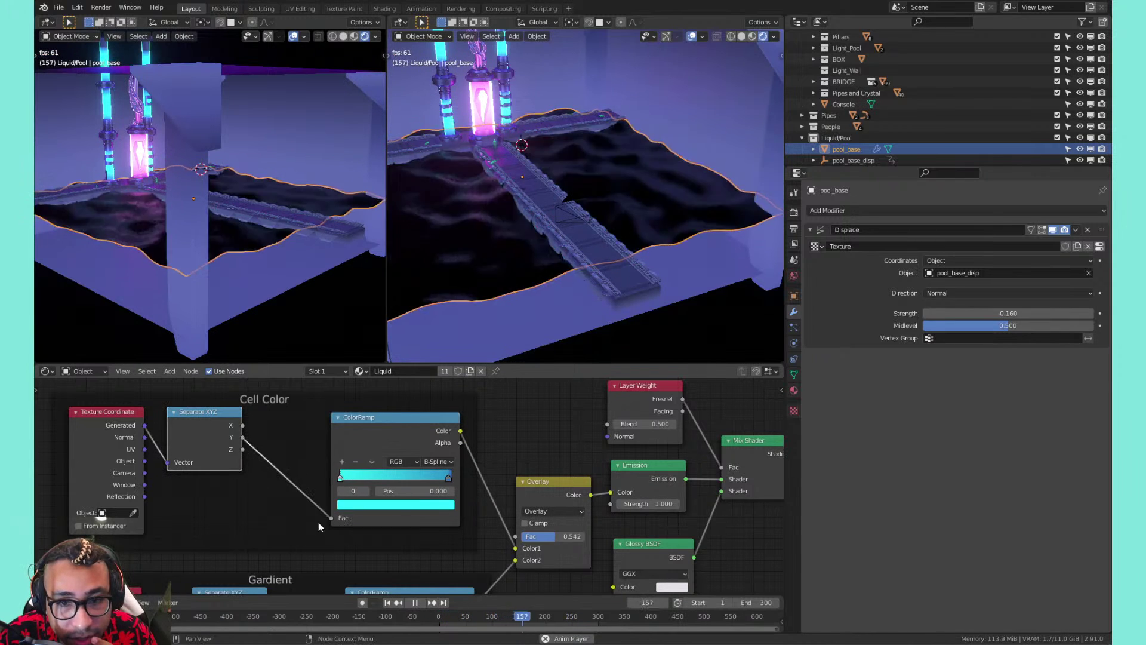
{"action": "key", "text": "space"}
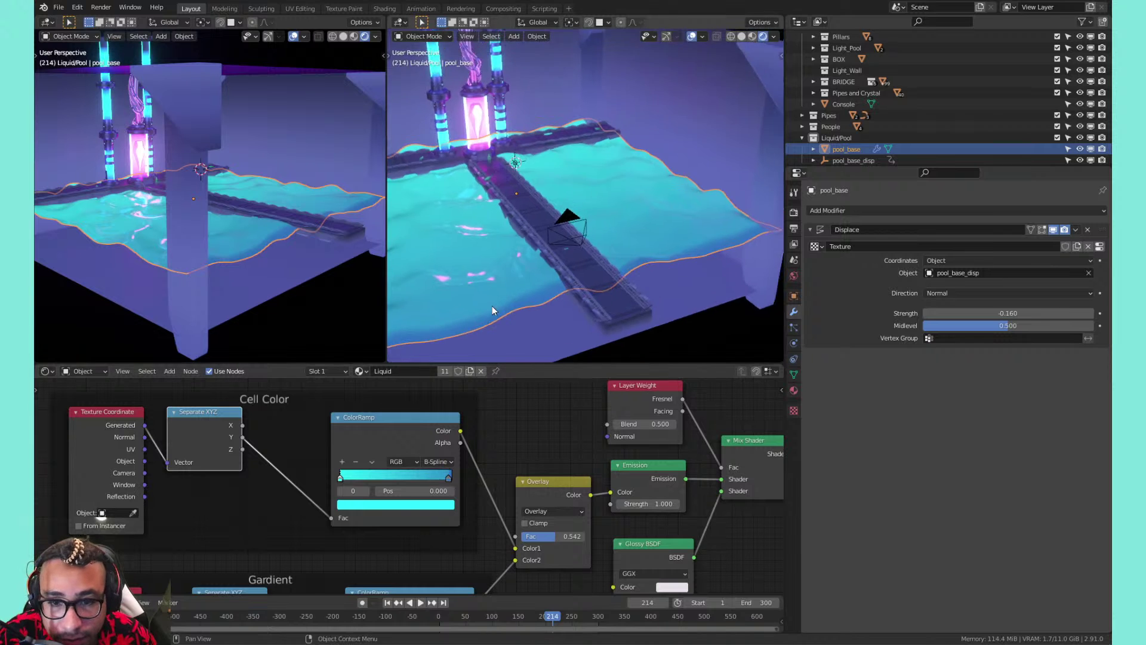
{"action": "middle_click_drag", "start_coordinate": [492, 306], "coordinate": [564, 278]}
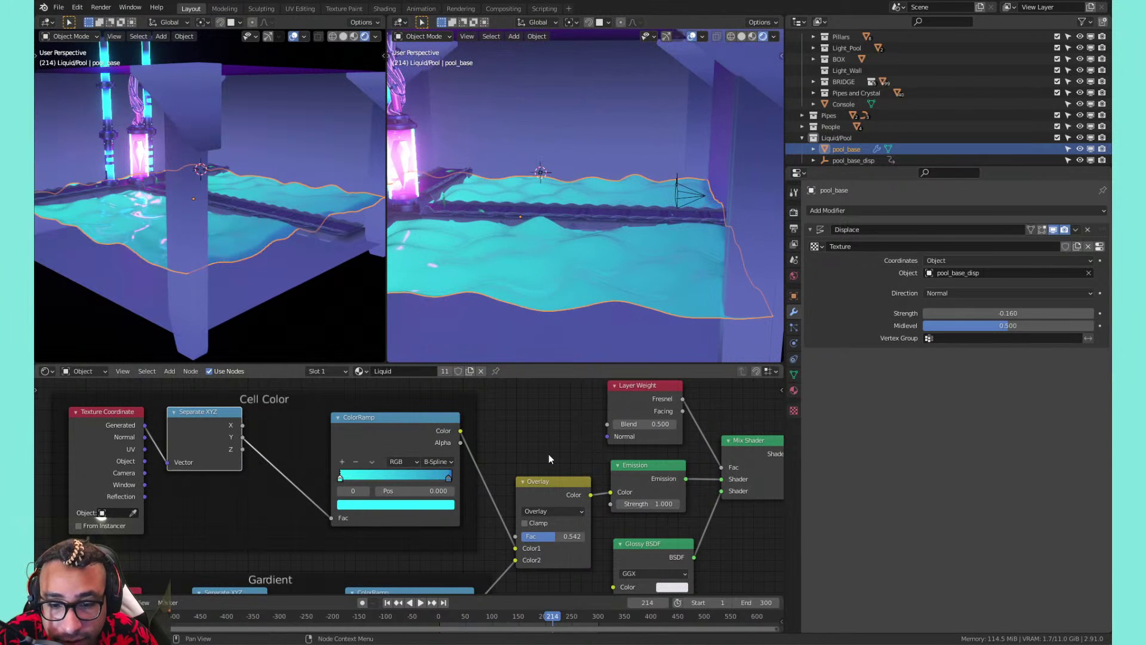
Try the X and Z outputs as the Cell Color ramp's factor and bring its stops together, with the blue one at 0.532
{"action": "left_click_drag", "start_coordinate": [427, 474], "coordinate": [479, 464]}
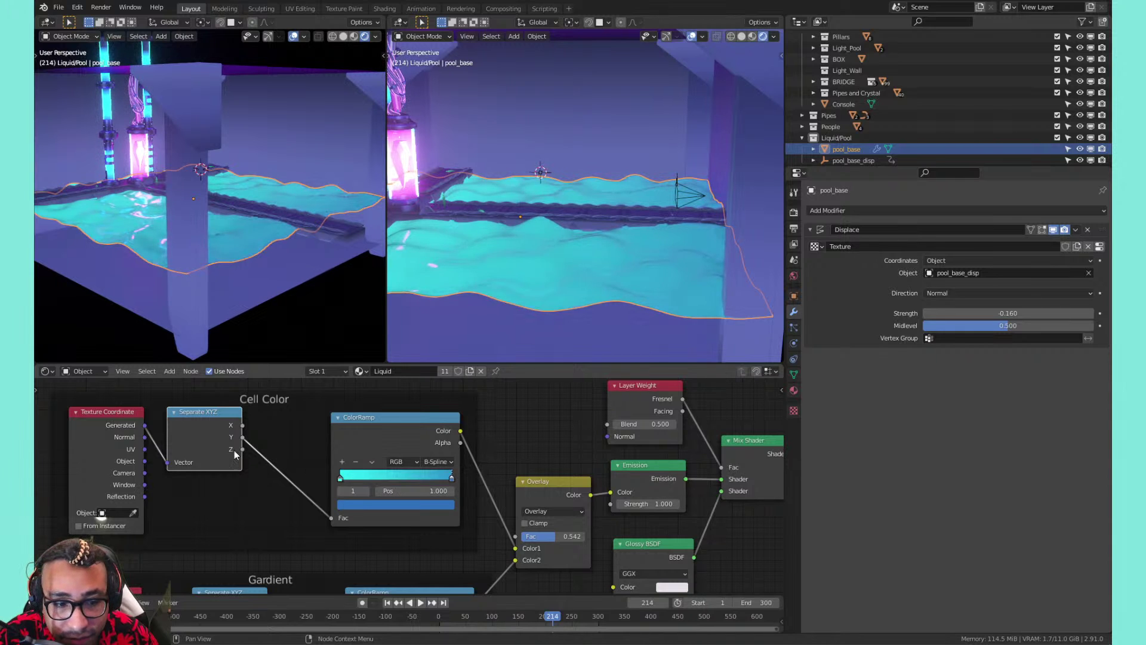
{"action": "left_click_drag", "start_coordinate": [330, 515], "coordinate": [332, 517]}
{"action": "mouse_move", "coordinate": [451, 478]}
{"action": "left_mouse_down"}
{"action": "mouse_move", "coordinate": [400, 474]}
{"action": "mouse_move", "coordinate": [467, 472]}
{"action": "left_mouse_up"}
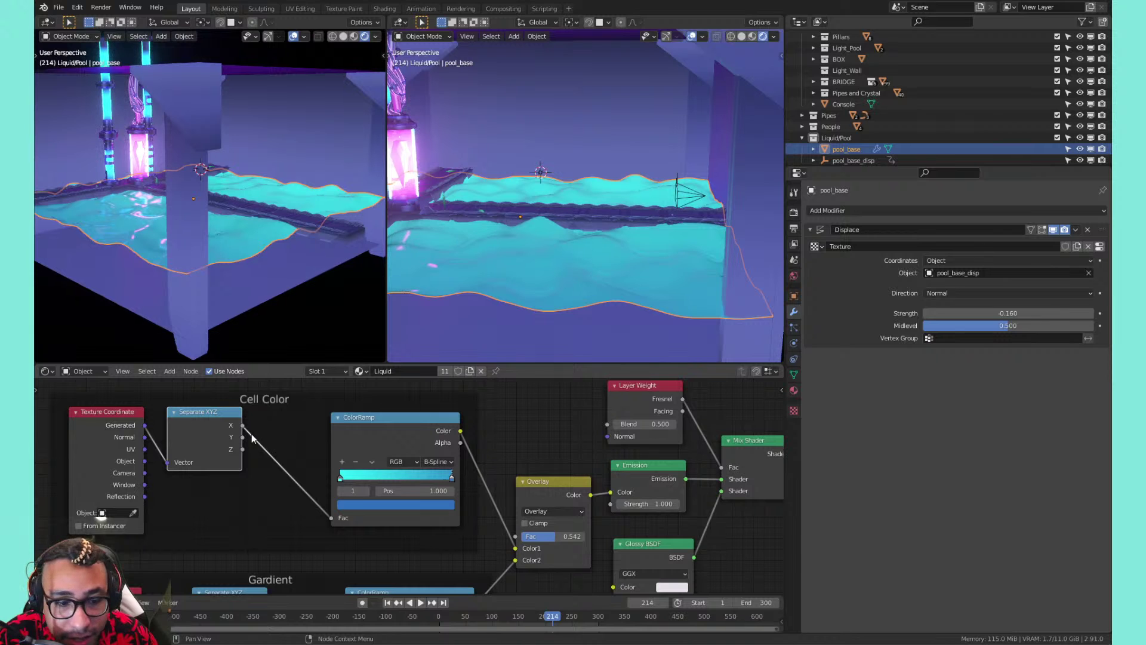
{"action": "left_click_drag", "start_coordinate": [243, 449], "coordinate": [363, 477]}
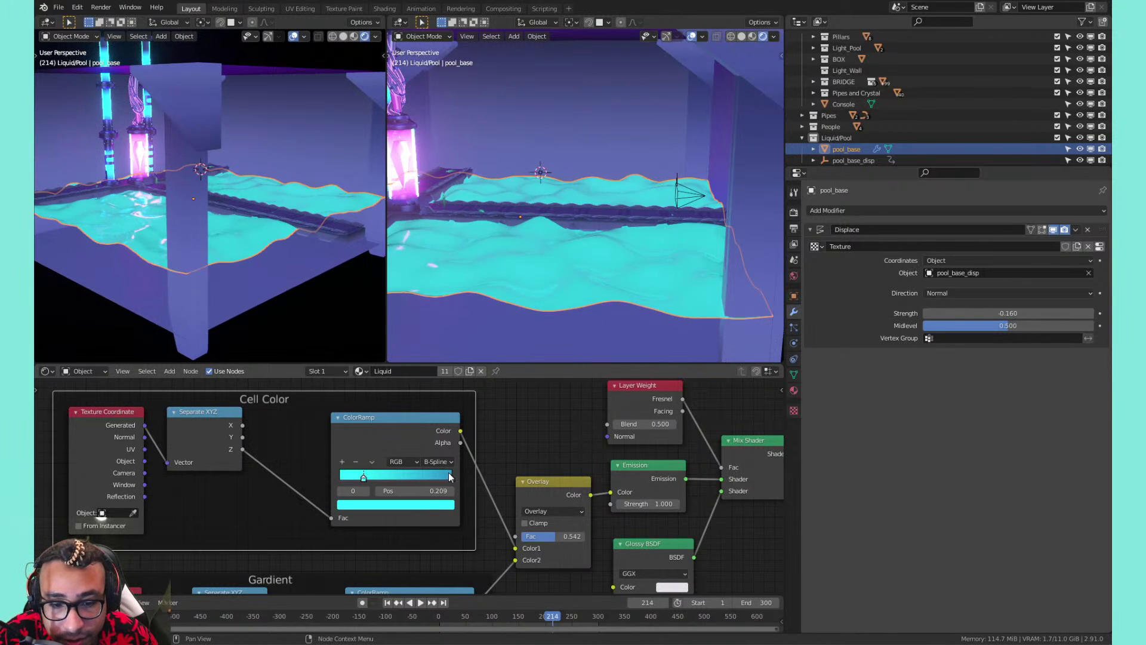
{"action": "left_click_drag", "start_coordinate": [449, 475], "coordinate": [403, 479]}
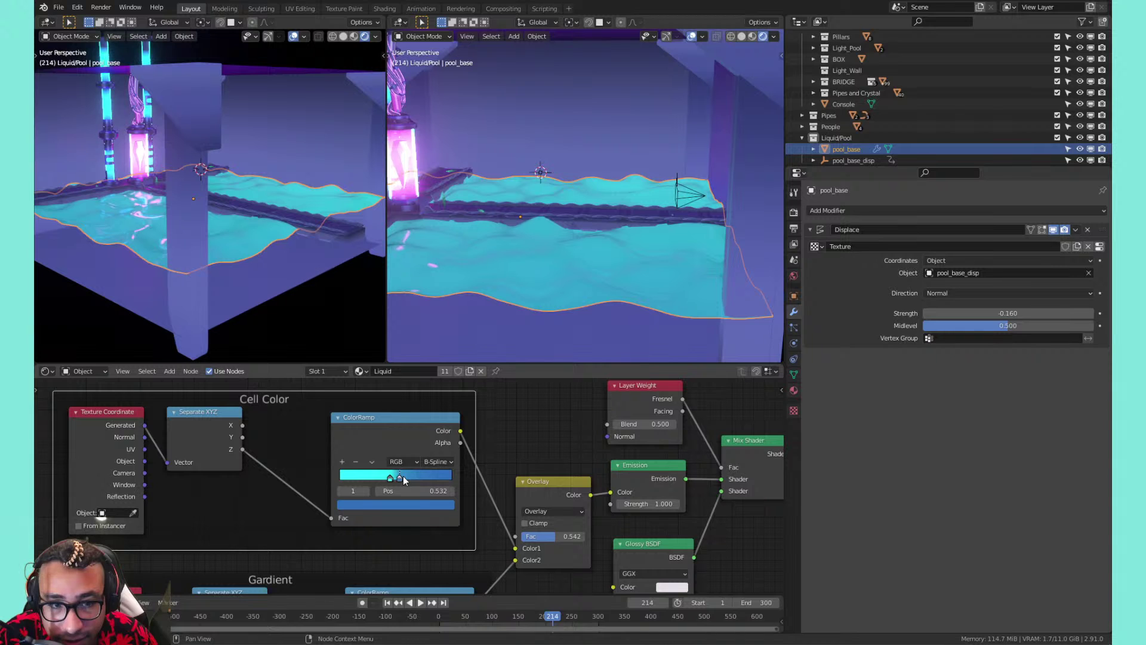
Set the Cell Color ramp's interpolation to Constant, with the cyan stop at 0 and the blue stop at 0.509
{"action": "scroll", "coordinate": [391, 482], "scroll_direction": "up", "scroll_amount": 3}
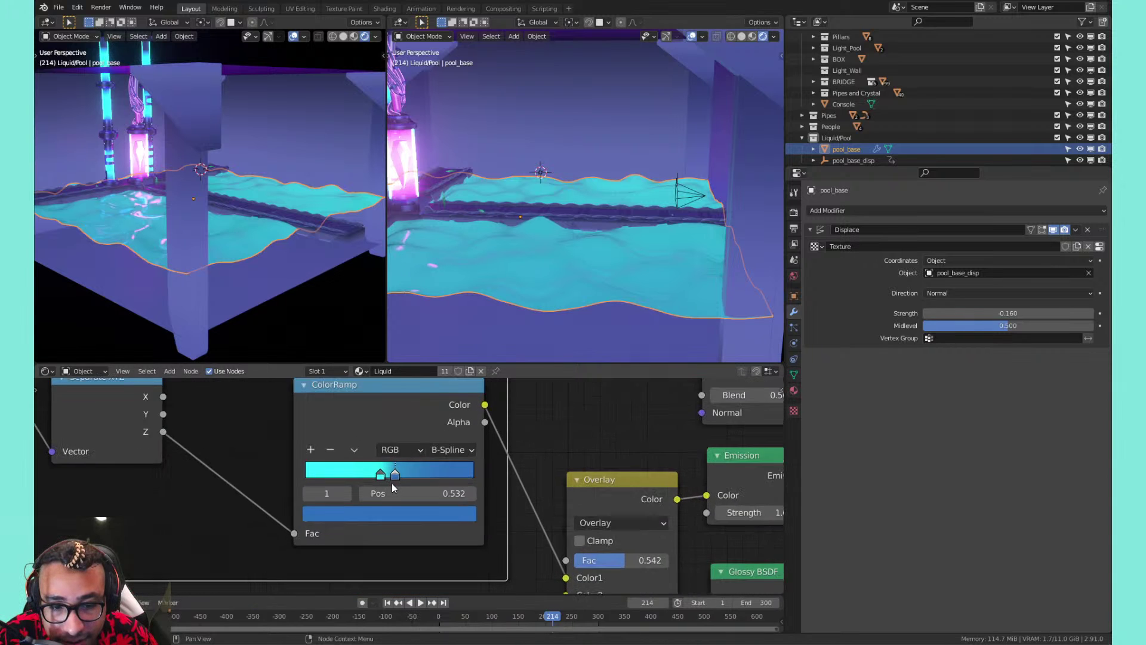
{"action": "left_click", "coordinate": [466, 440]}
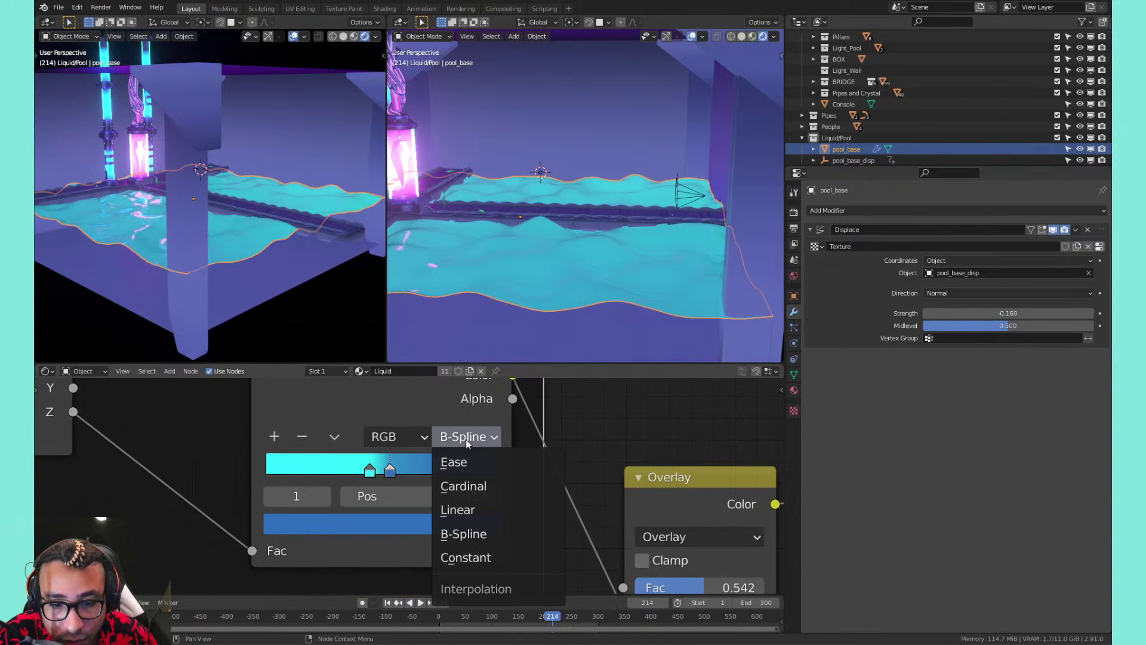
{"action": "left_click", "coordinate": [466, 557]}
{"action": "left_click_drag", "start_coordinate": [371, 472], "coordinate": [269, 469]}
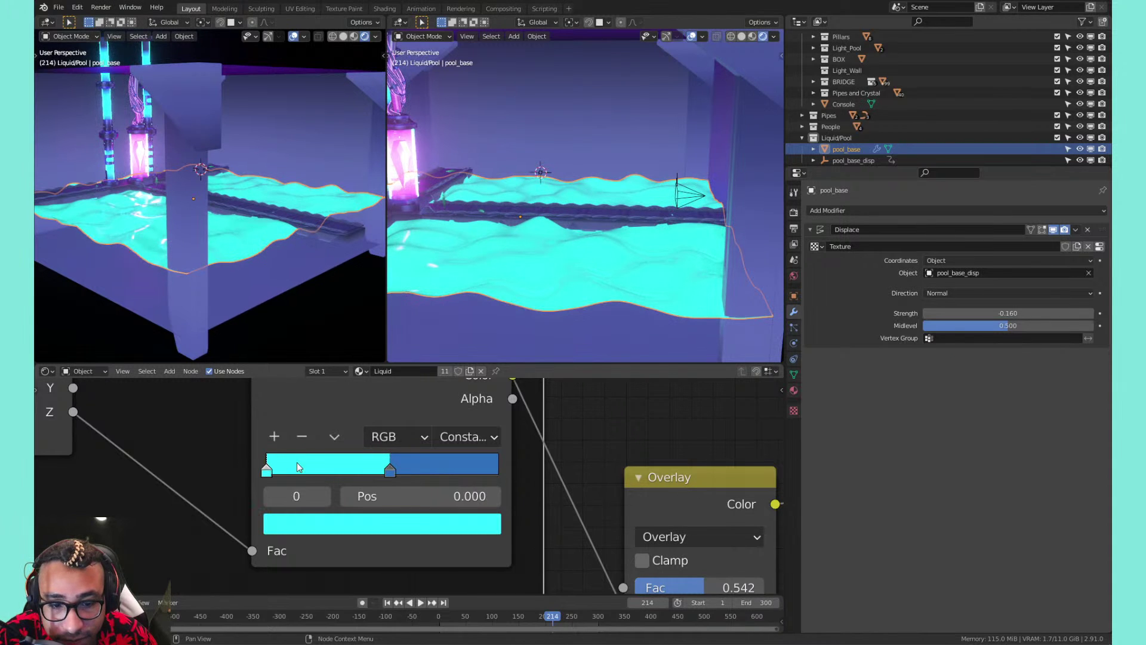
{"action": "mouse_move", "coordinate": [389, 468]}
{"action": "left_mouse_down"}
{"action": "mouse_move", "coordinate": [370, 464]}
{"action": "mouse_move", "coordinate": [386, 468]}
{"action": "left_mouse_up"}
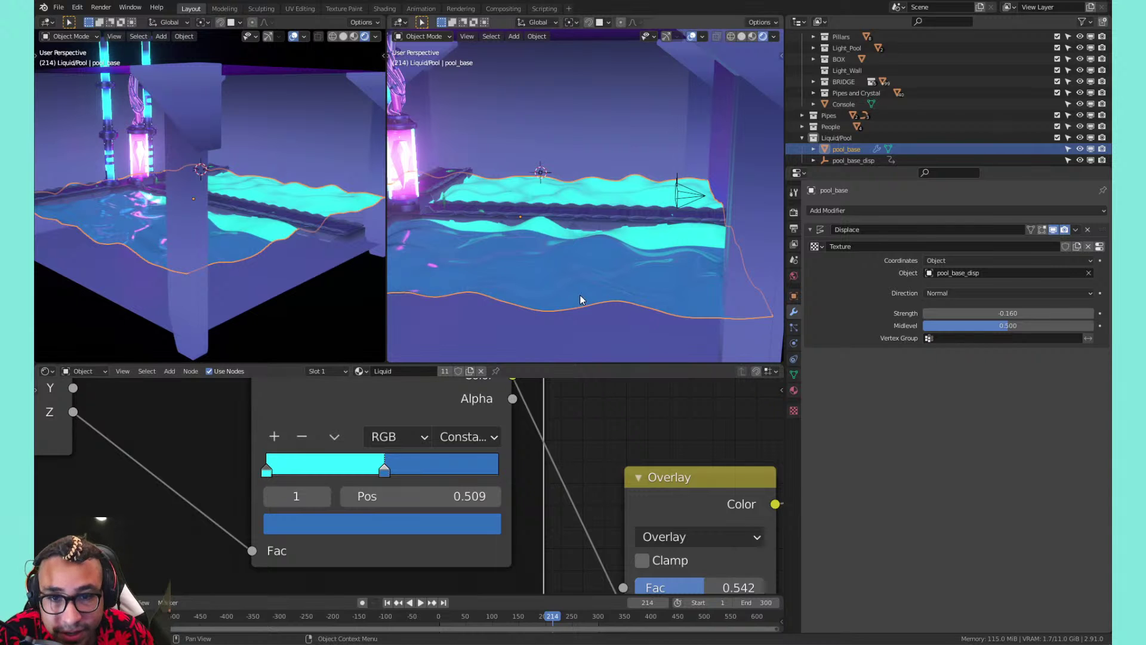
Compare the Y and X outputs as the Constant ramp's factor, placing the blue stop at 0.450 for Y and 0.627 for X
{"action": "middle_click_drag", "start_coordinate": [632, 231], "coordinate": [512, 263]}
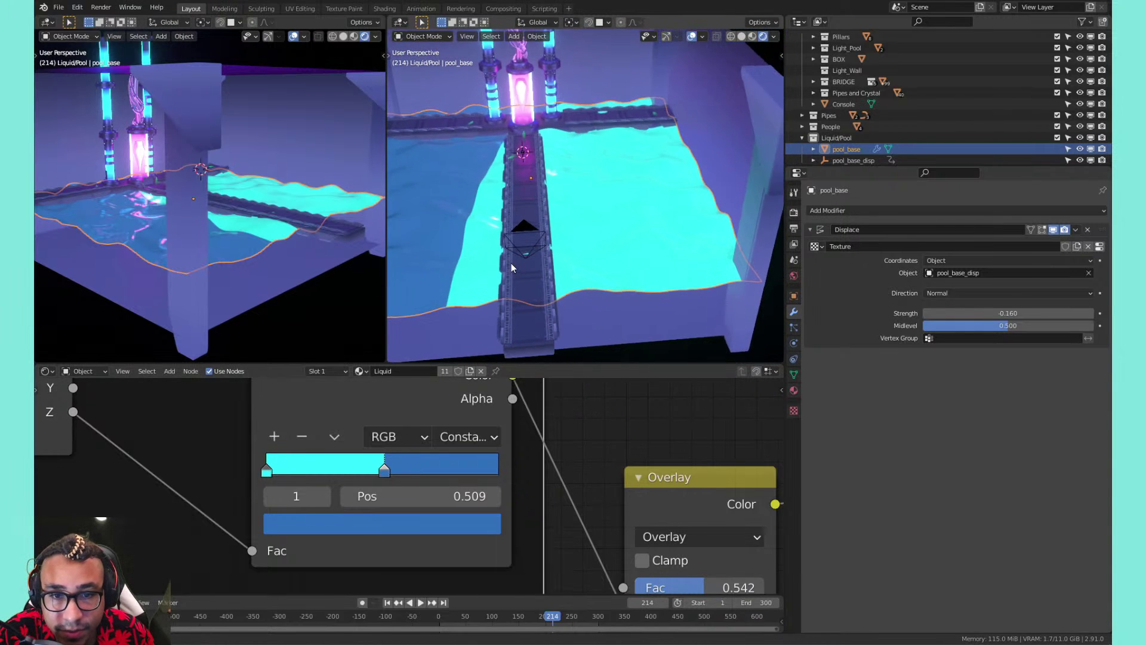
{"action": "middle_click_drag", "start_coordinate": [522, 214], "coordinate": [591, 218], "text": "shift"}
{"action": "scroll", "coordinate": [126, 457], "scroll_direction": "down", "scroll_amount": 3}
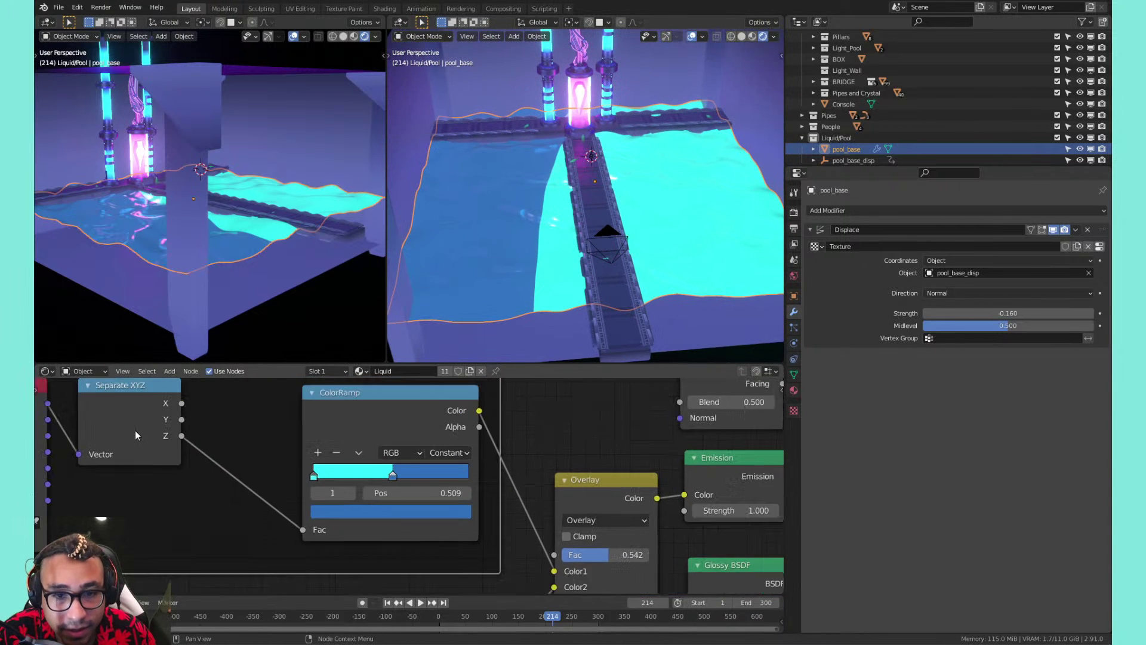
{"action": "middle_click_drag", "start_coordinate": [141, 429], "coordinate": [228, 444]}
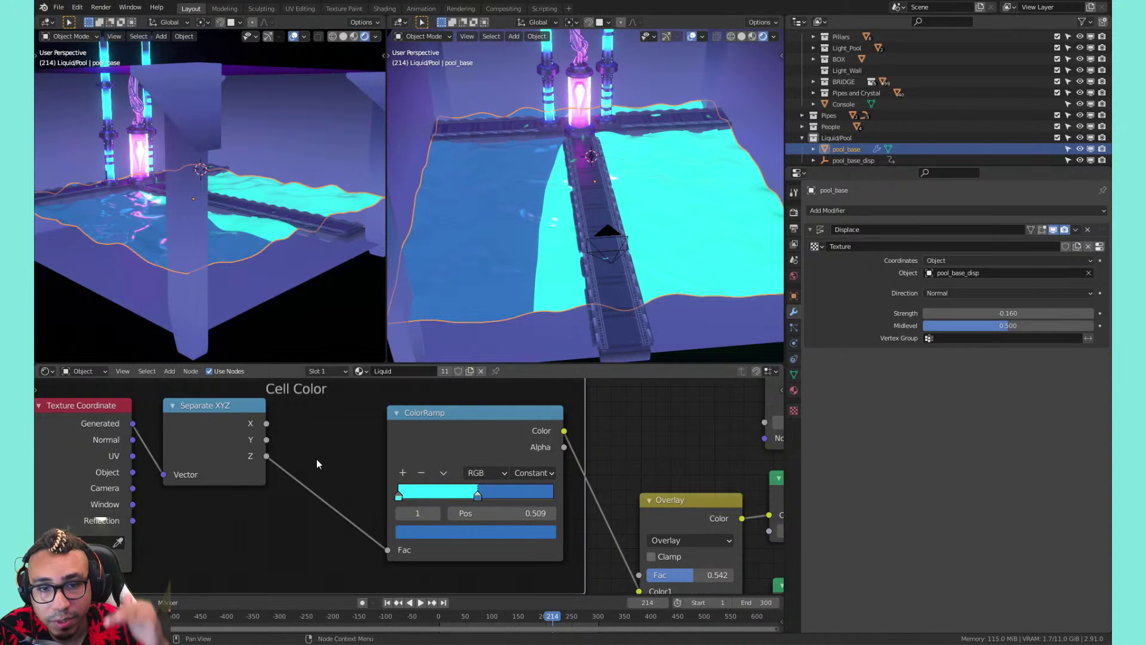
{"action": "left_click_drag", "start_coordinate": [480, 489], "coordinate": [478, 488]}
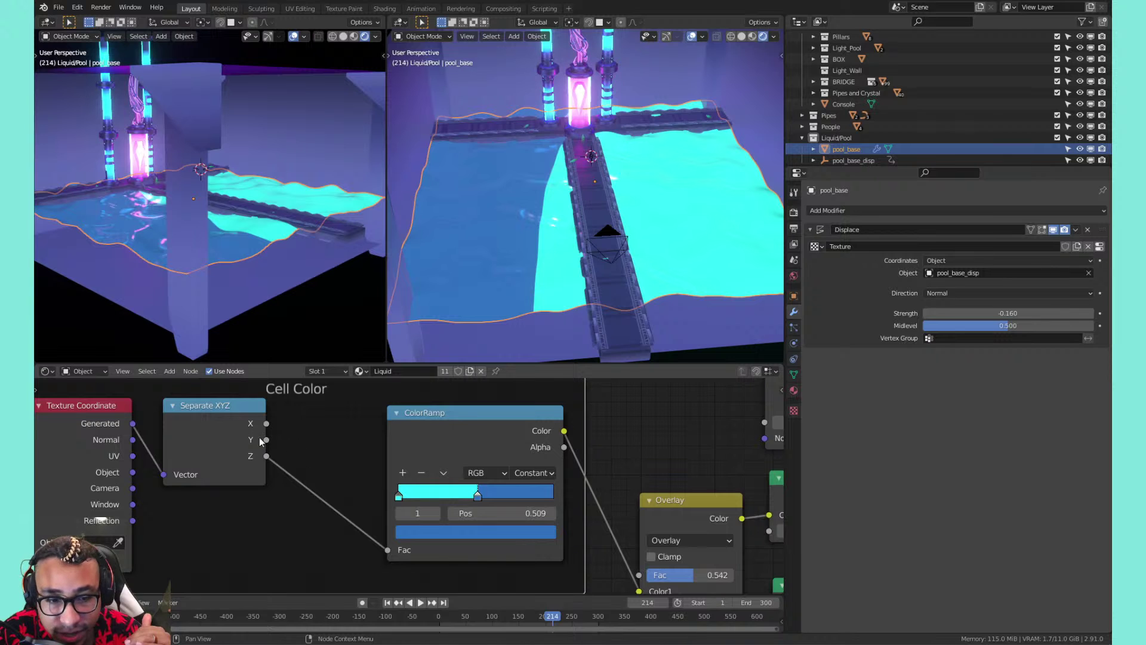
{"action": "left_click_drag", "start_coordinate": [388, 550], "coordinate": [388, 550]}
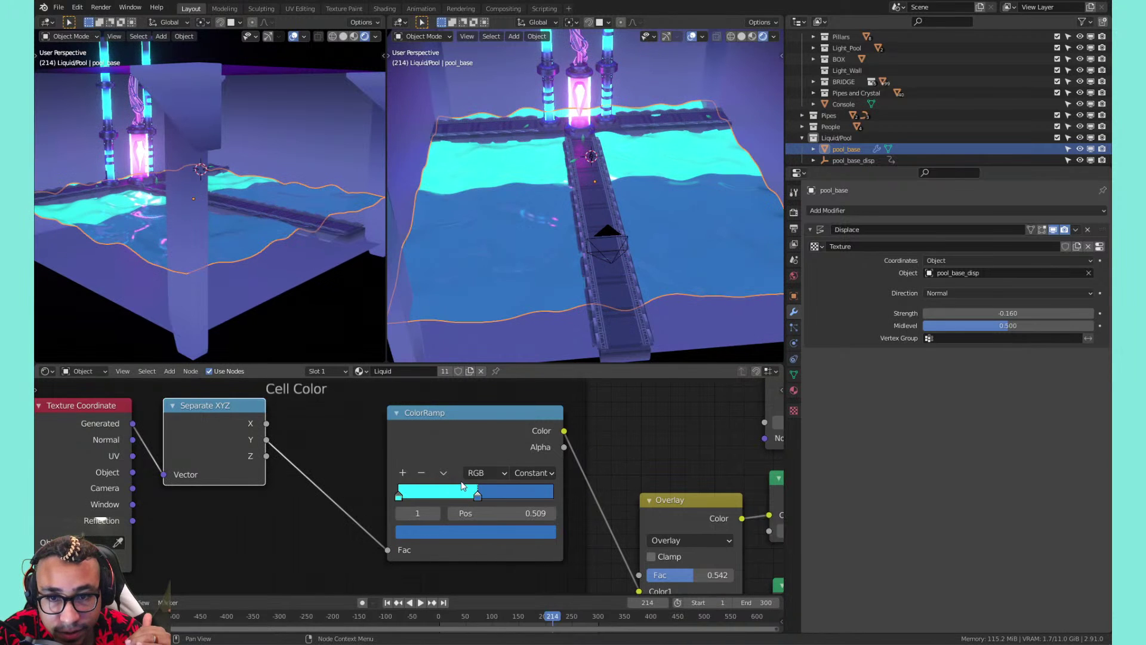
{"action": "left_click_drag", "start_coordinate": [478, 497], "coordinate": [468, 496]}
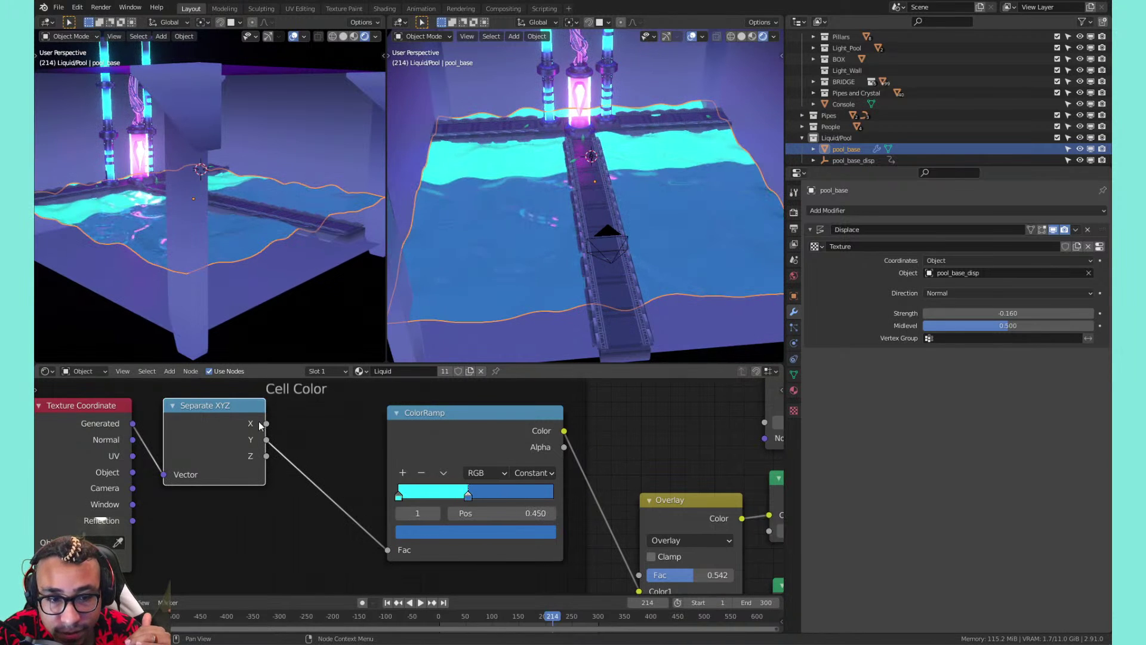
{"action": "left_click_drag", "start_coordinate": [394, 556], "coordinate": [389, 549]}
{"action": "left_click_drag", "start_coordinate": [467, 495], "coordinate": [493, 489]}
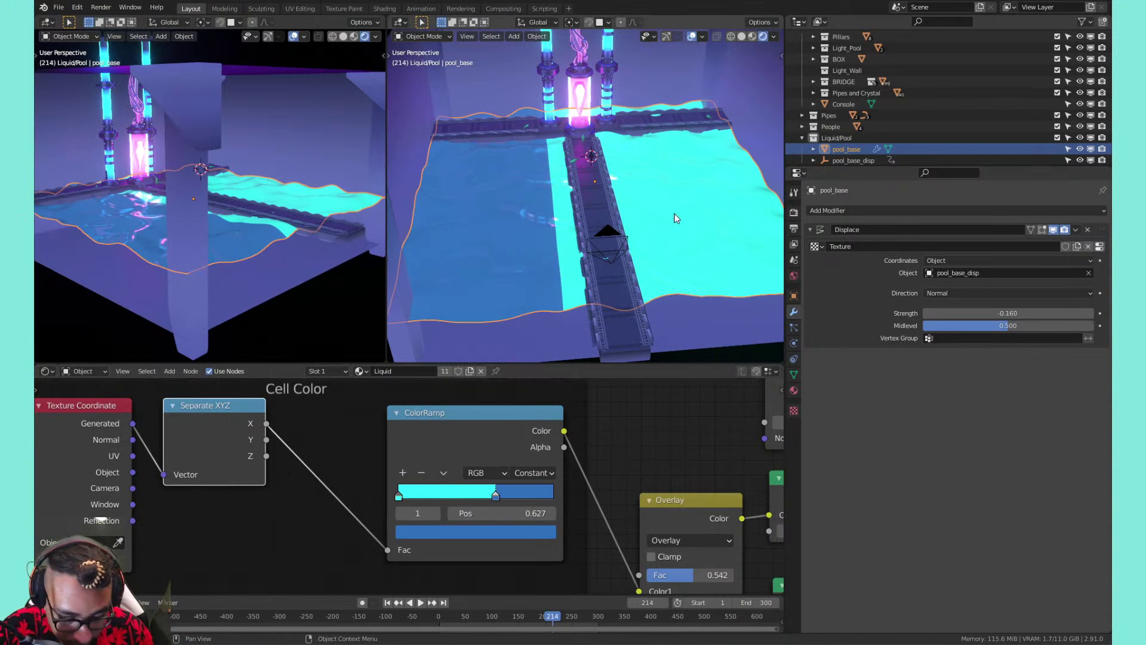
Check pool_base's transform values, try applying its scale, and undo the attempt
{"action": "key", "text": "n"}
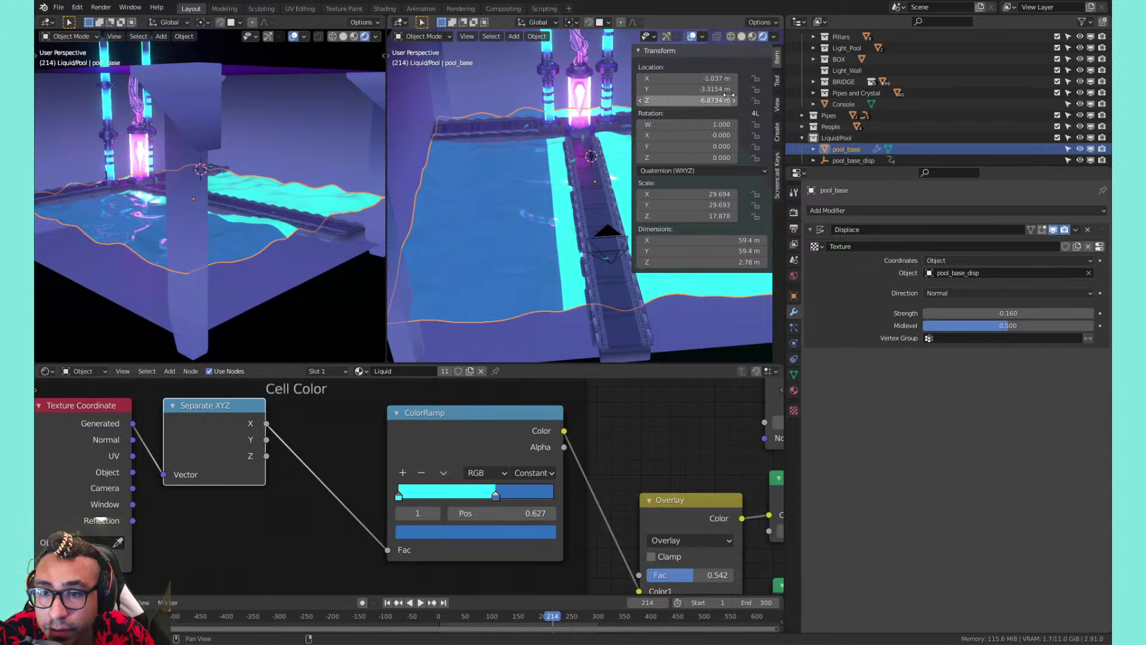
{"action": "key", "text": "n"}
{"action": "key", "text": "ctrl+a"}
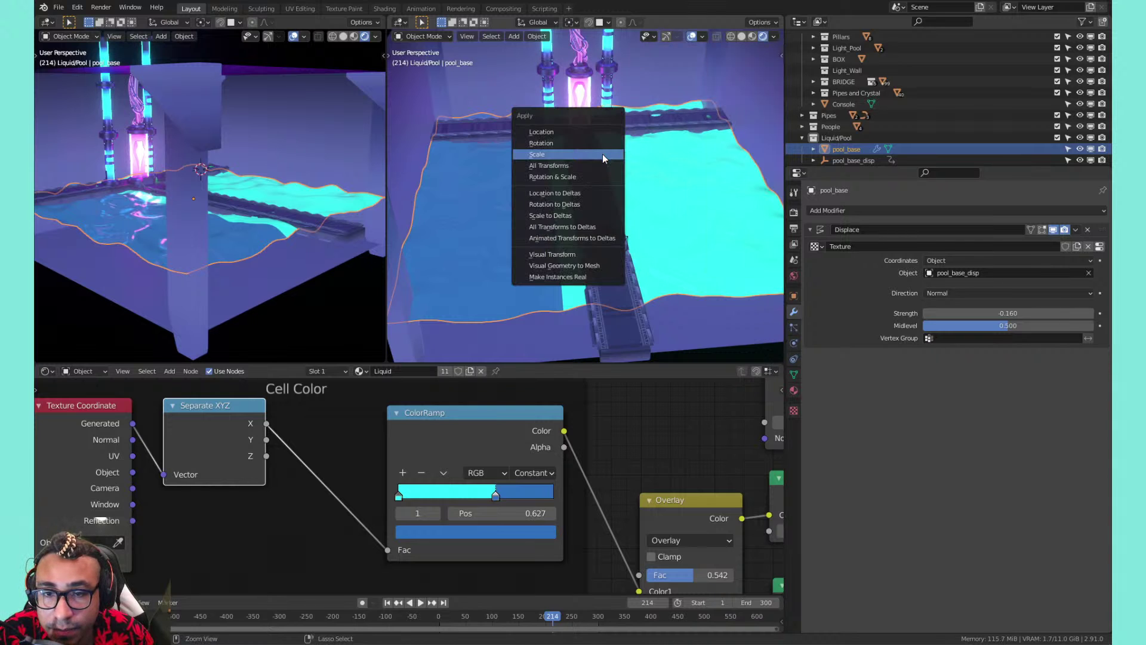
{"action": "left_click", "coordinate": [604, 158]}
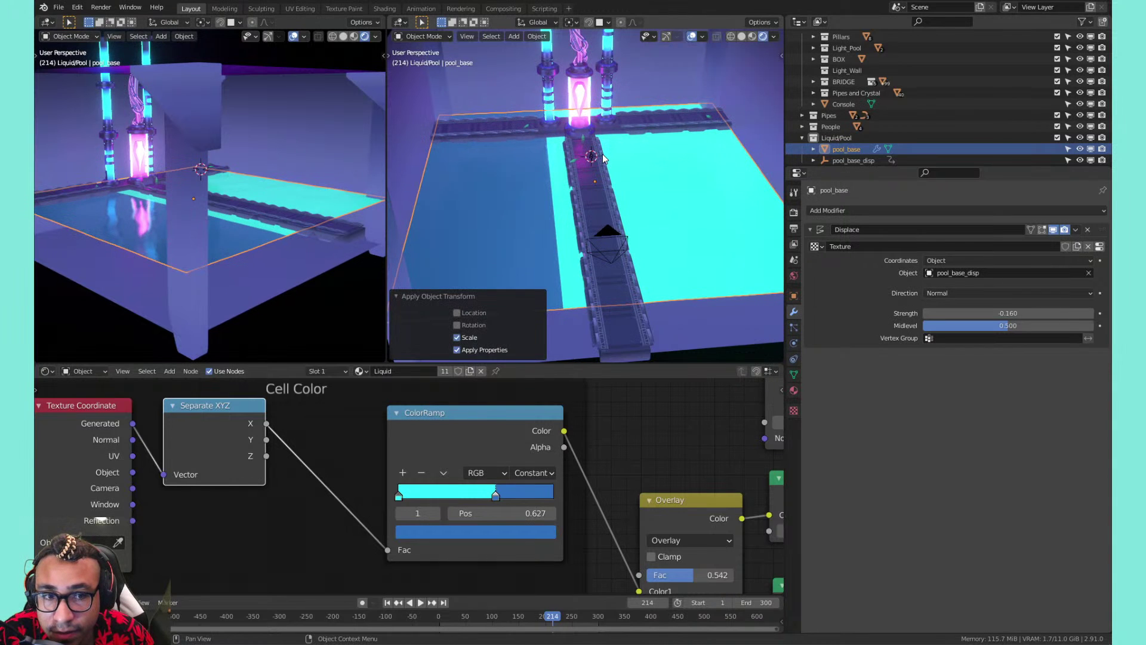
{"action": "key", "text": "ctrl+z"}
{"action": "key", "text": "ctrl+z"}
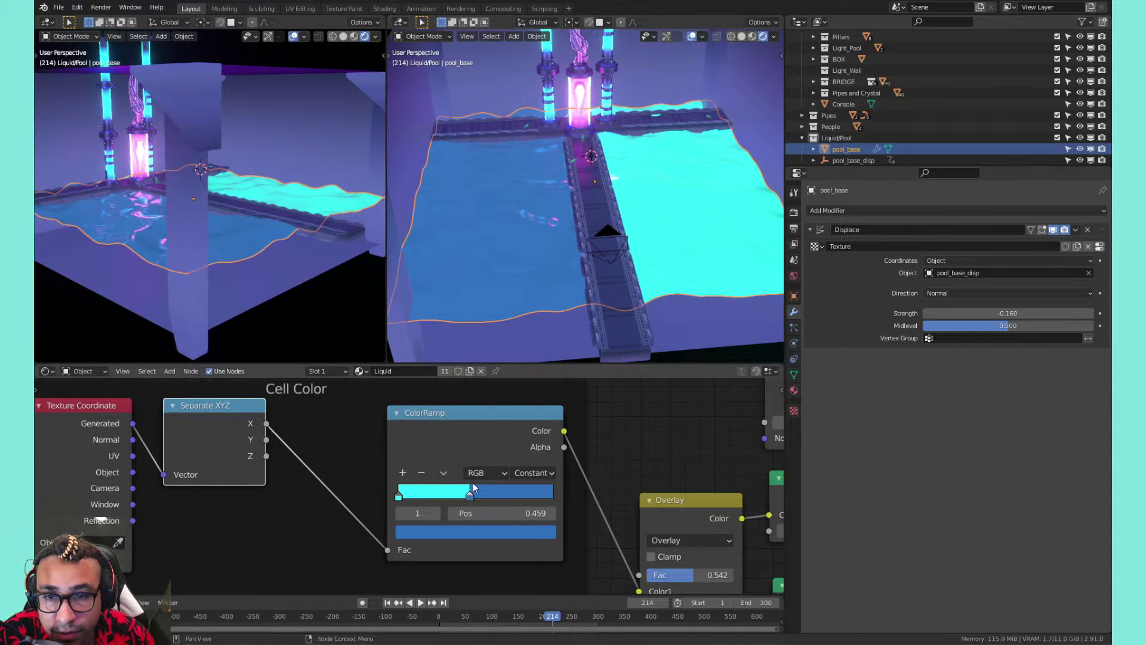
Move the Cell Color ramp's blue stop to 0.614, and drive the ramp's factor with the Z component of the Reflection coordinates
{"action": "left_click_drag", "start_coordinate": [473, 484], "coordinate": [496, 485]}
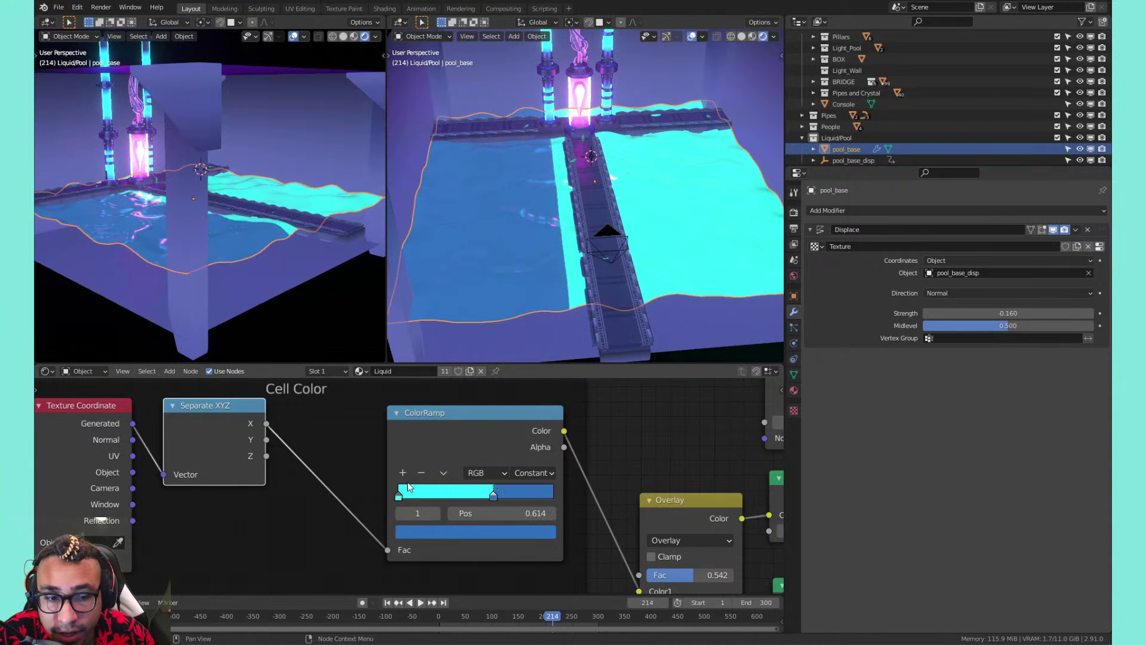
{"action": "middle_click_drag", "start_coordinate": [192, 483], "coordinate": [252, 460]}
{"action": "left_click", "coordinate": [227, 509]}
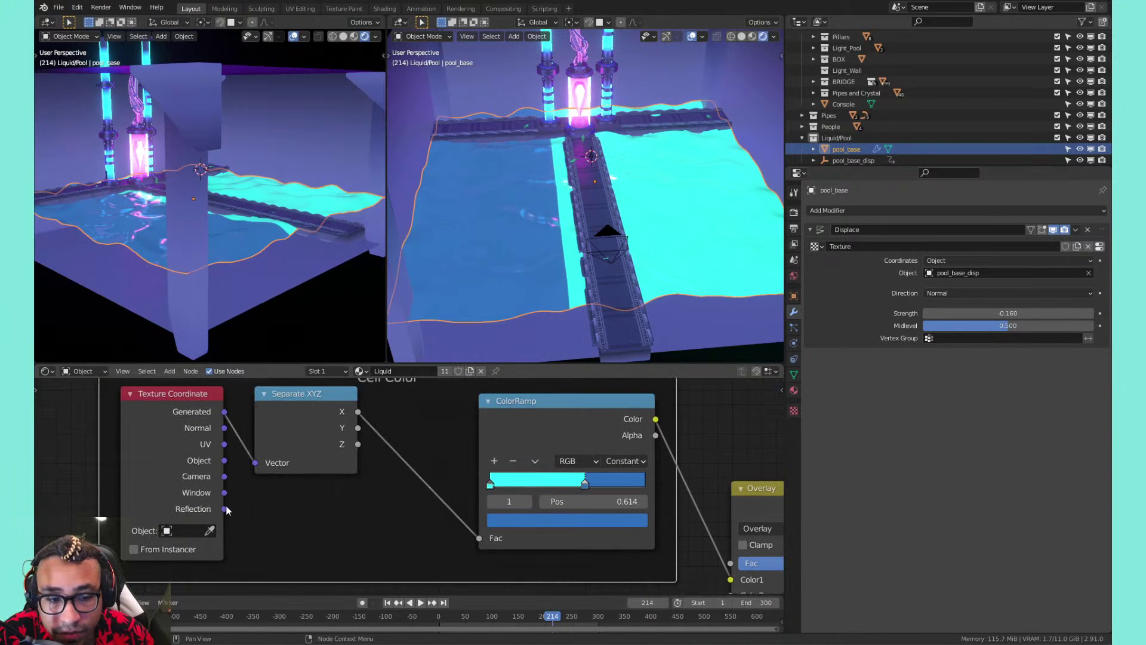
{"action": "left_click_drag", "start_coordinate": [466, 527], "coordinate": [184, 471]}
{"action": "left_click_drag", "start_coordinate": [264, 456], "coordinate": [268, 455]}
{"action": "left_click_drag", "start_coordinate": [357, 444], "coordinate": [483, 541]}
{"action": "left_click_drag", "start_coordinate": [225, 510], "coordinate": [257, 465]}
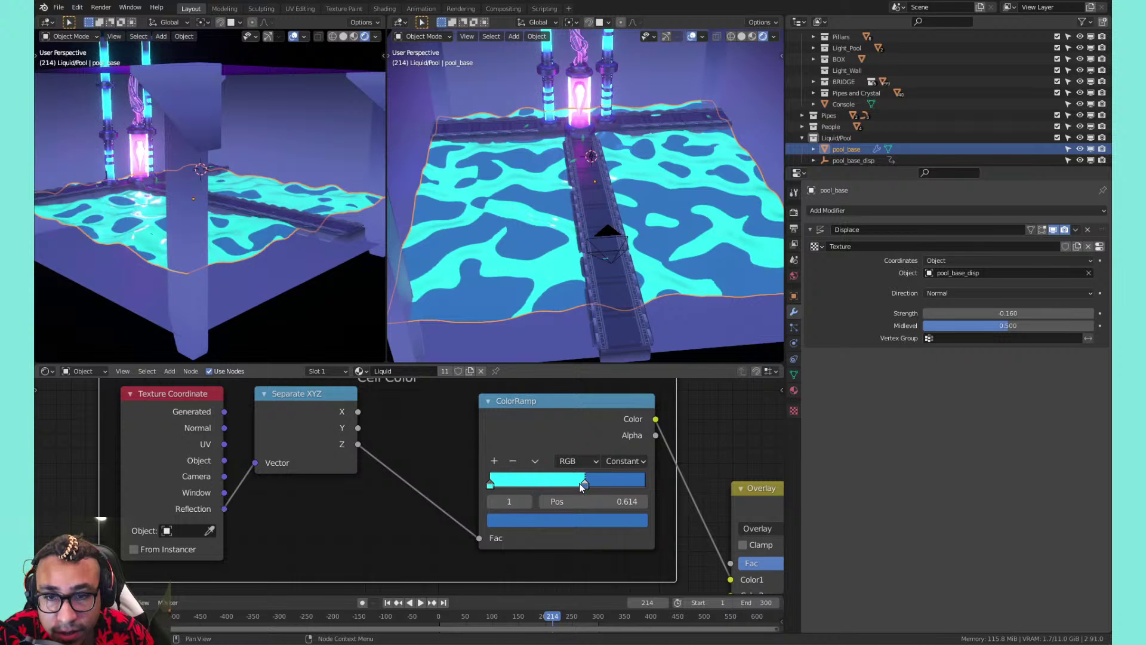
Try the Cell Color ramp's blue stop at 0.364 and 0.586, and settle it at 0.514
{"action": "left_click_drag", "start_coordinate": [581, 484], "coordinate": [602, 456]}
{"action": "scroll", "coordinate": [556, 233], "scroll_direction": "up", "scroll_amount": 2}
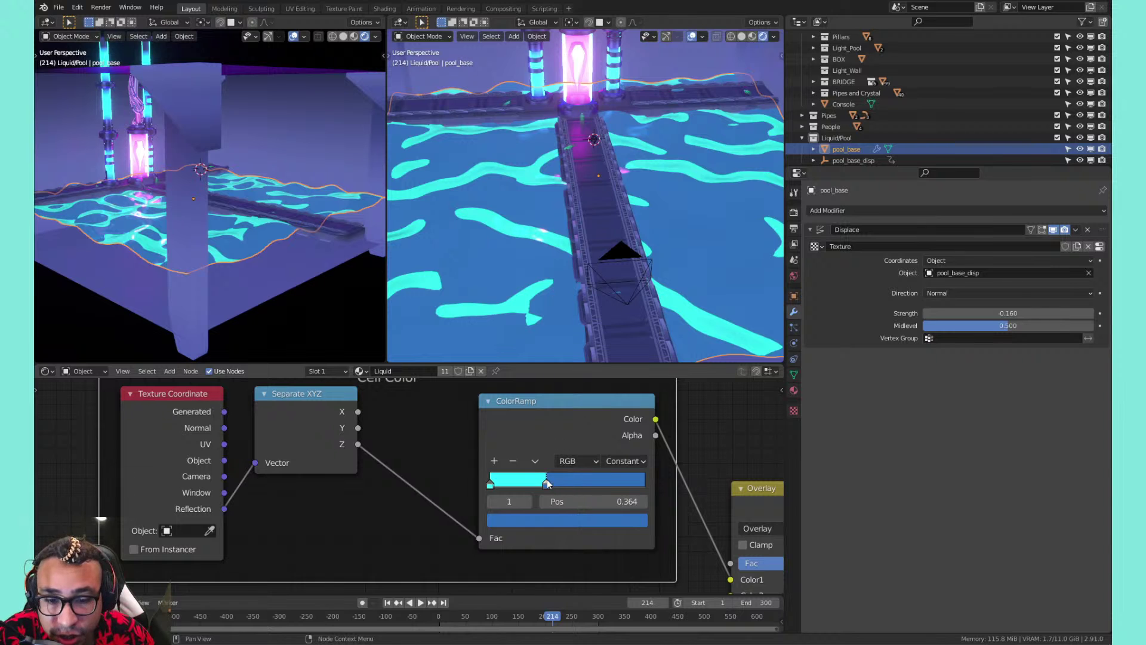
{"action": "left_click_drag", "start_coordinate": [548, 483], "coordinate": [582, 464]}
{"action": "middle_click_drag", "start_coordinate": [533, 273], "coordinate": [546, 220]}
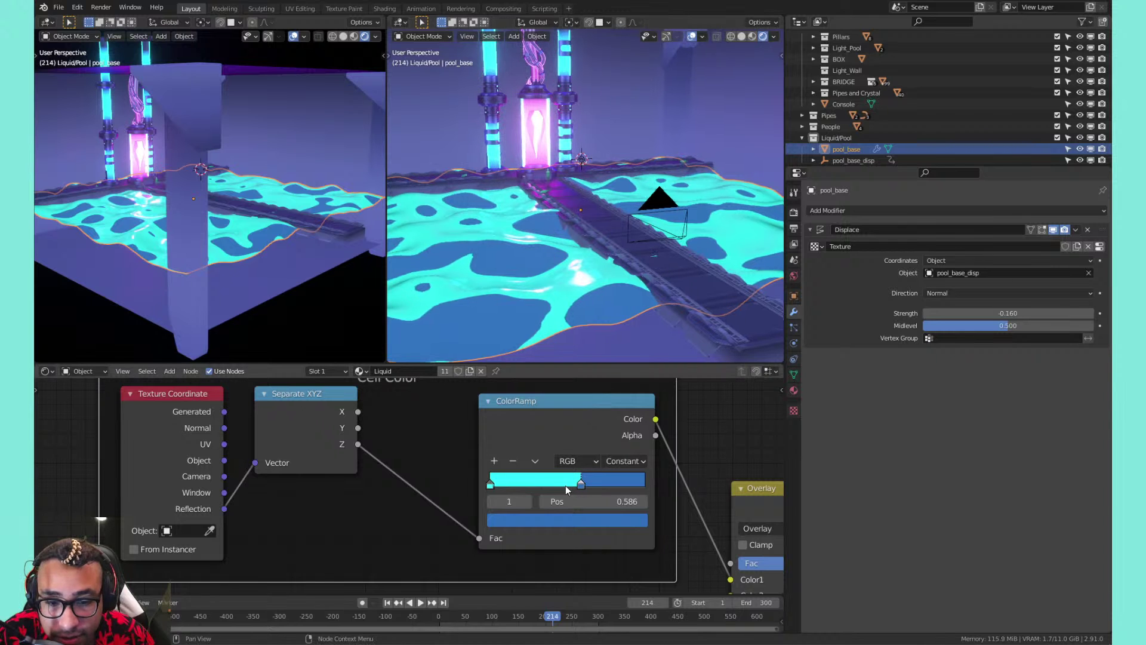
{"action": "left_click_drag", "start_coordinate": [566, 487], "coordinate": [555, 485]}
{"action": "middle_click_drag", "start_coordinate": [583, 231], "coordinate": [586, 258]}
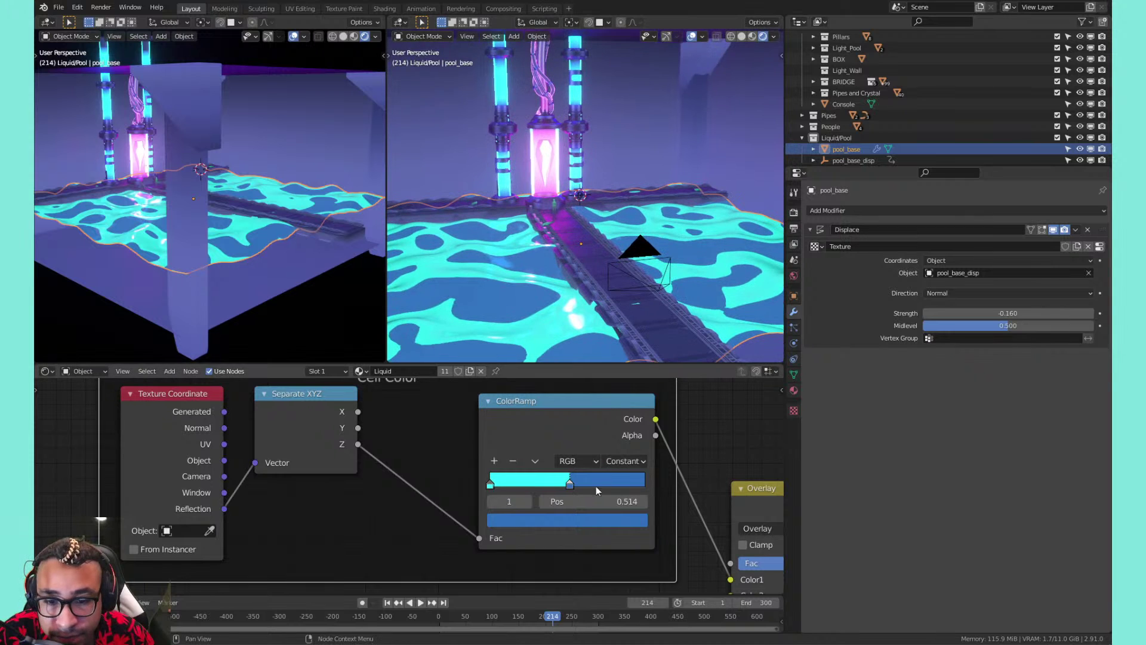
Set the Cell Color ramp's interpolation to B-Spline and inspect the blended reflections on the pool
{"action": "left_click", "coordinate": [624, 461]}
{"action": "left_click", "coordinate": [630, 526]}
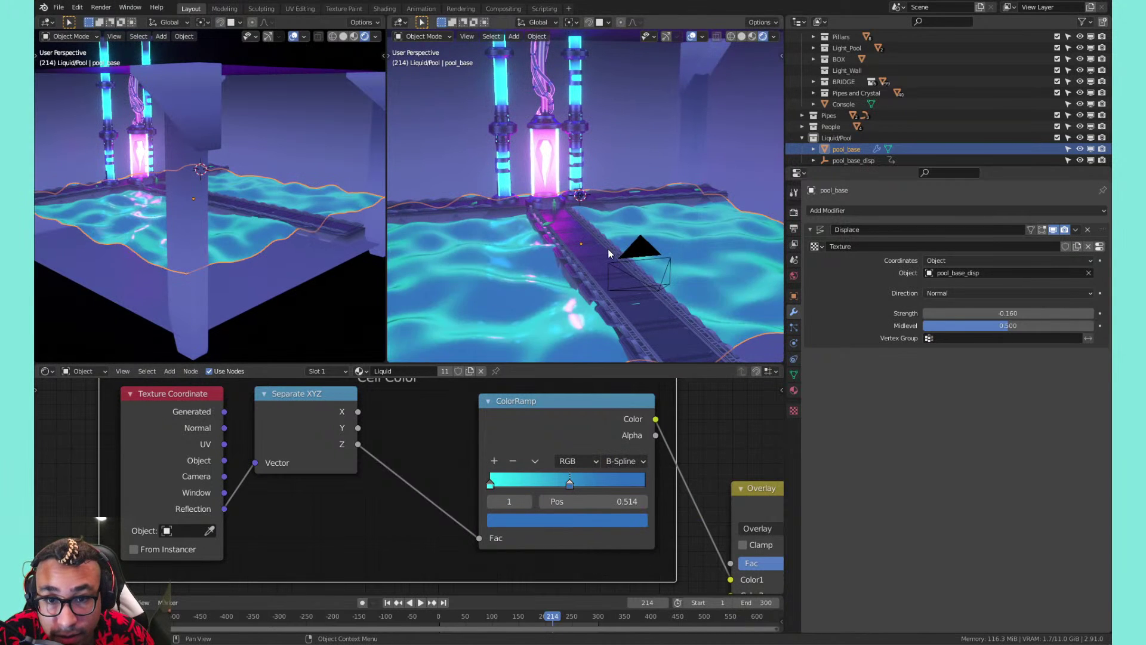
{"action": "scroll", "coordinate": [605, 238], "scroll_direction": "down", "scroll_amount": 4}
{"action": "scroll", "coordinate": [603, 239], "scroll_direction": "up", "scroll_amount": 3}
{"action": "middle_click_drag", "start_coordinate": [561, 248], "coordinate": [621, 259]}
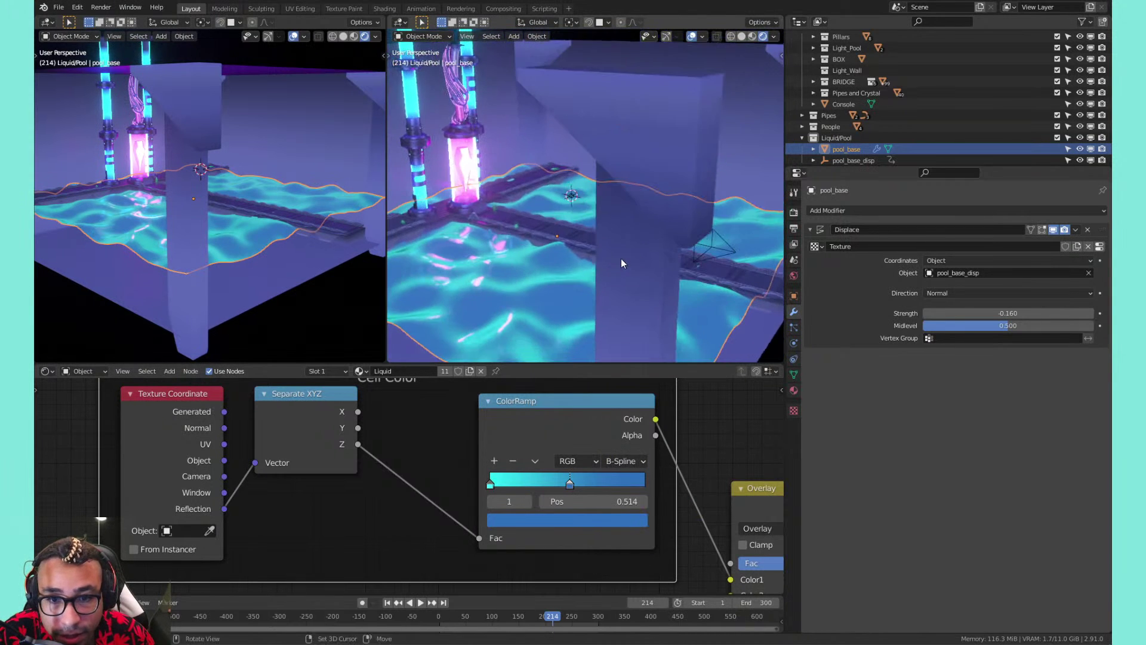
Raise the Liquid material's Emission strength to 2.900 and play the animation to check the glowing waves
{"action": "middle_click_drag", "start_coordinate": [723, 525], "coordinate": [582, 451]}
{"action": "middle_click_drag", "start_coordinate": [645, 471], "coordinate": [498, 482]}
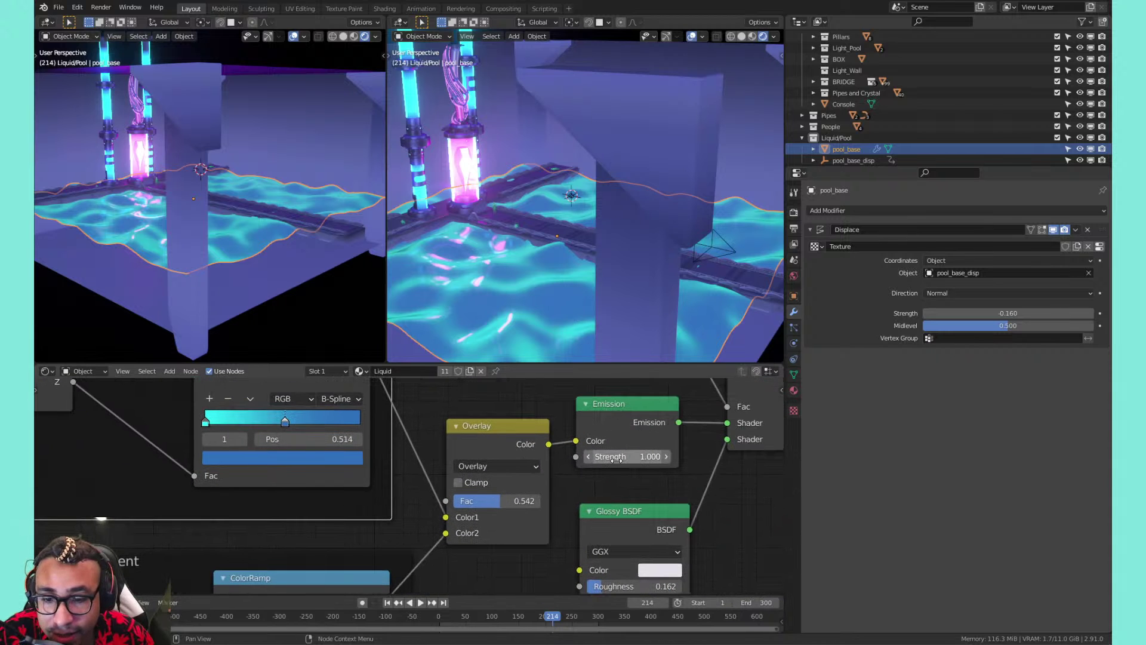
{"action": "left_click_drag", "start_coordinate": [627, 457], "coordinate": [666, 457]}
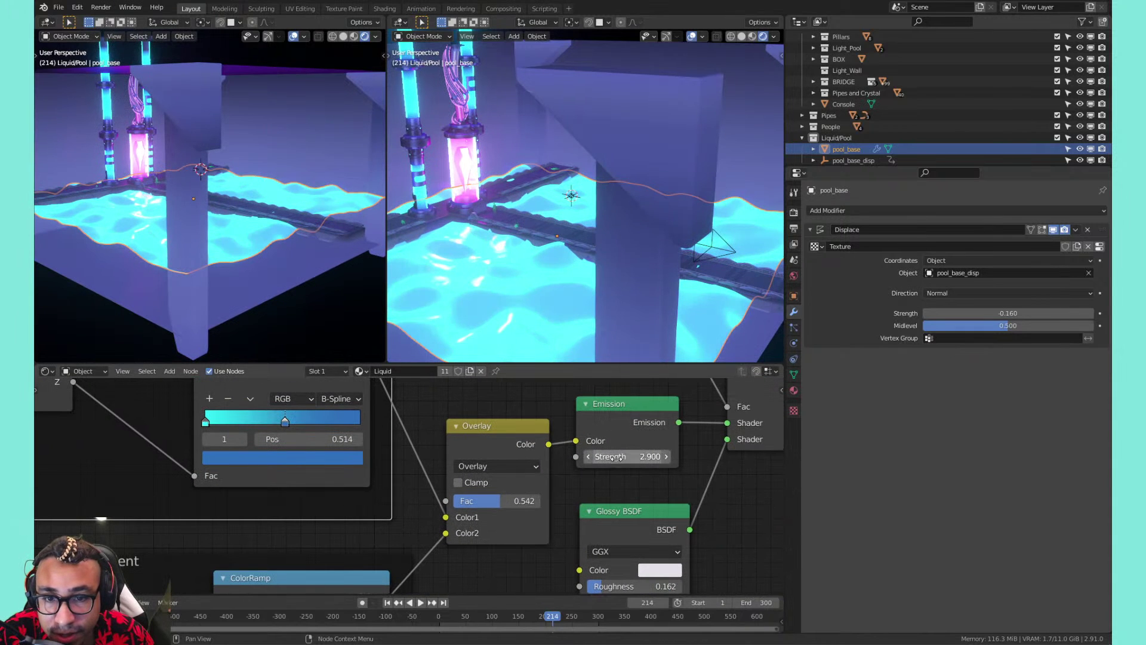
{"action": "key", "text": "space"}
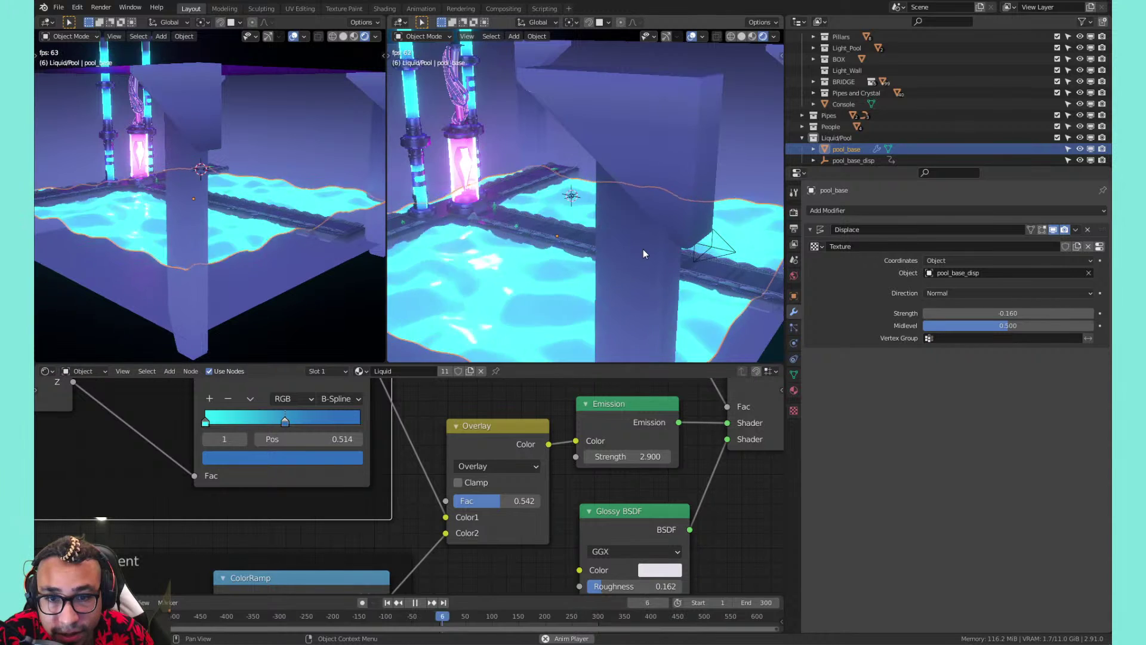
{"action": "scroll", "coordinate": [643, 249], "scroll_direction": "down", "scroll_amount": 3}
{"action": "scroll", "coordinate": [645, 241], "scroll_direction": "up", "scroll_amount": 5}
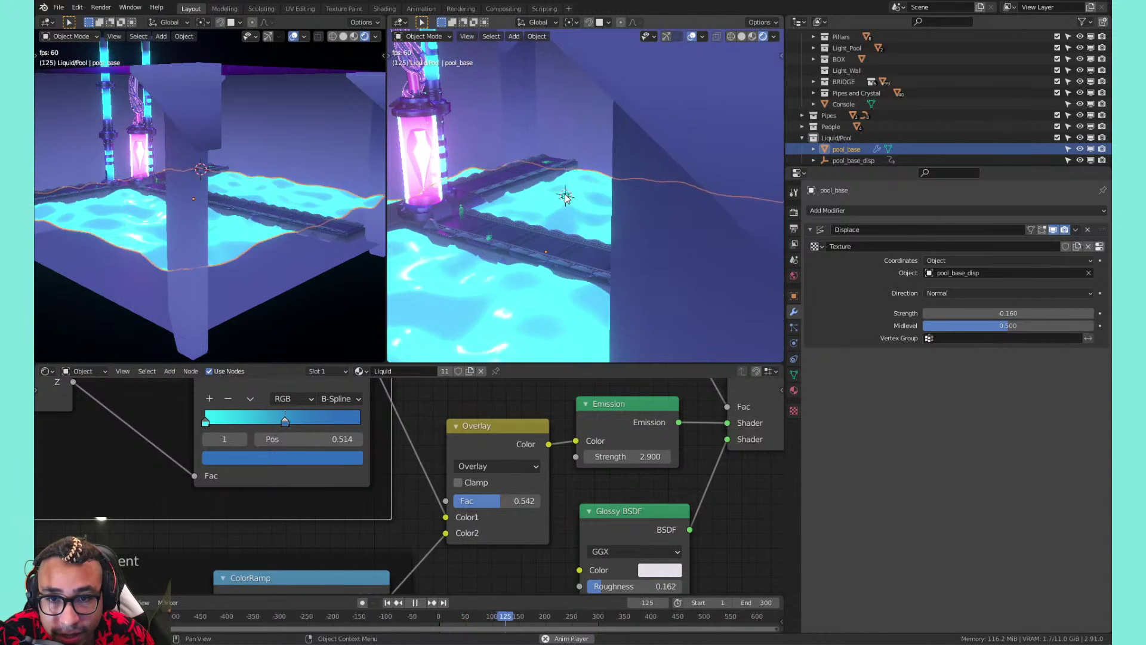
Scale the pool_base_disp empty uniformly by 1.745 to enlarge the displacement waves while the animation plays
{"action": "left_click", "coordinate": [565, 197]}
{"action": "key", "text": "s"}
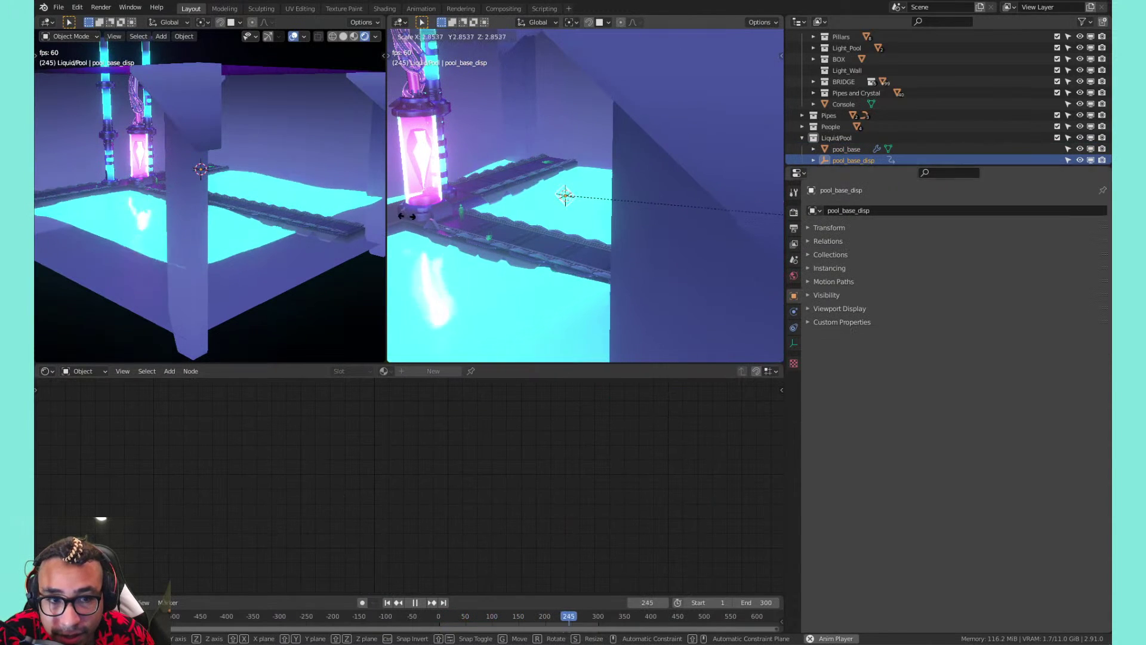
{"action": "left_click", "coordinate": [709, 211]}
{"action": "middle_click_drag", "start_coordinate": [620, 227], "coordinate": [622, 190]}
{"action": "scroll", "coordinate": [600, 216], "scroll_direction": "up", "scroll_amount": 4}
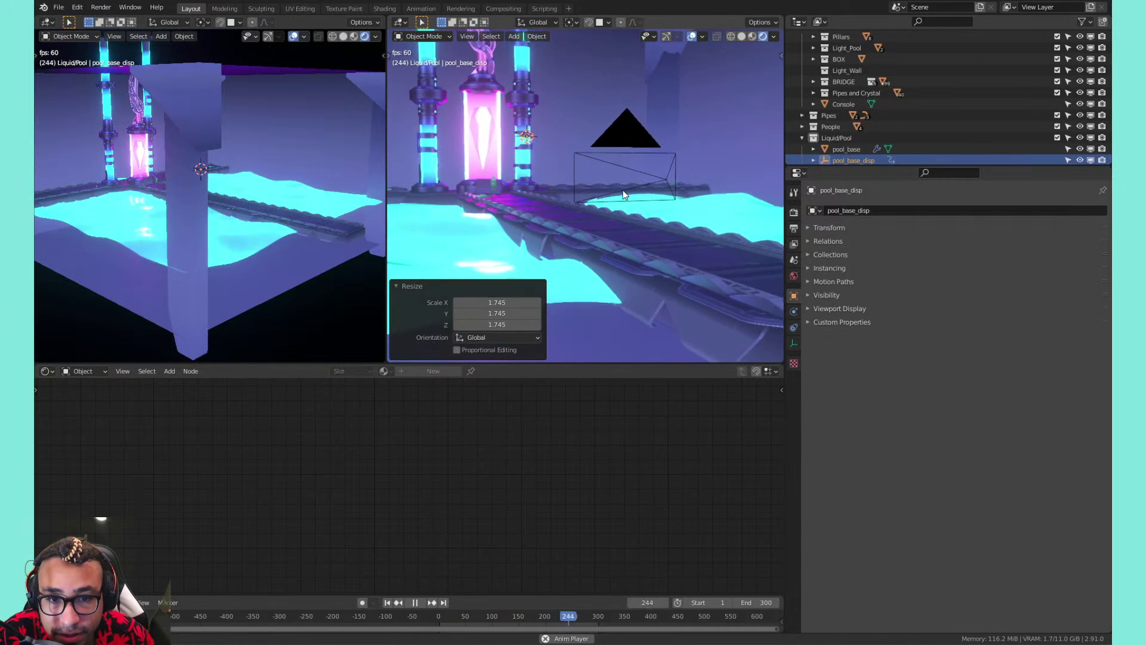
Set pool_base's Glossy BSDF roughness to 0.000 and its color to a fully saturated blue
{"action": "left_click", "coordinate": [421, 269]}
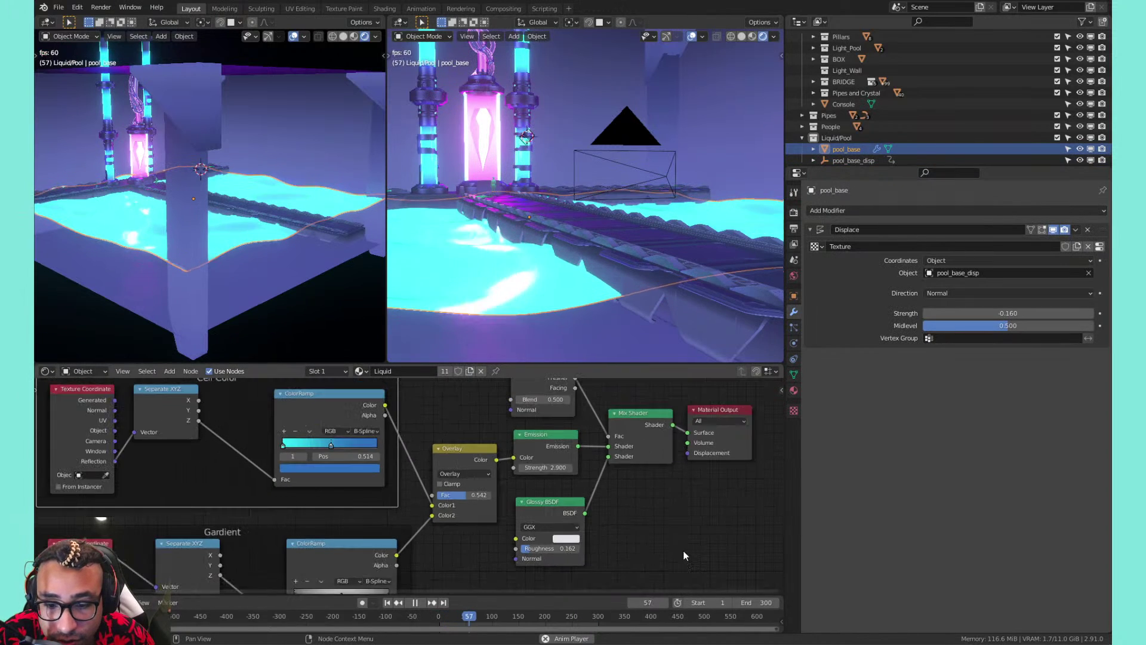
{"action": "scroll", "coordinate": [627, 537], "scroll_direction": "up", "scroll_amount": 2}
{"action": "left_click_drag", "start_coordinate": [564, 507], "coordinate": [517, 507]}
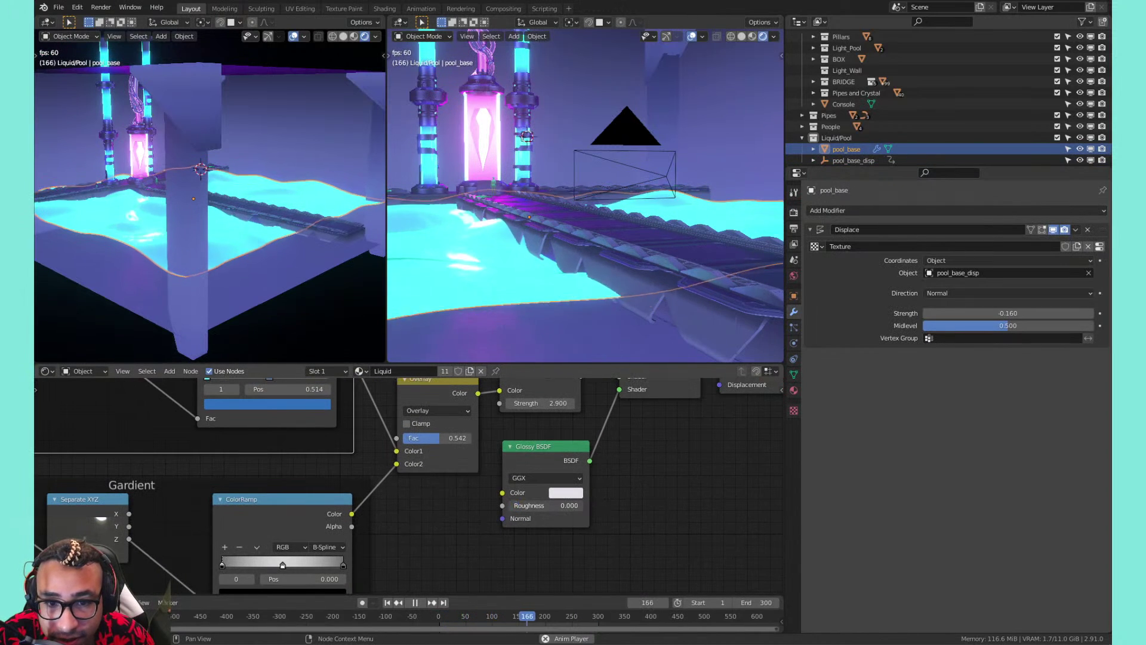
{"action": "left_click", "coordinate": [564, 494]}
{"action": "left_click_drag", "start_coordinate": [599, 388], "coordinate": [647, 363]}
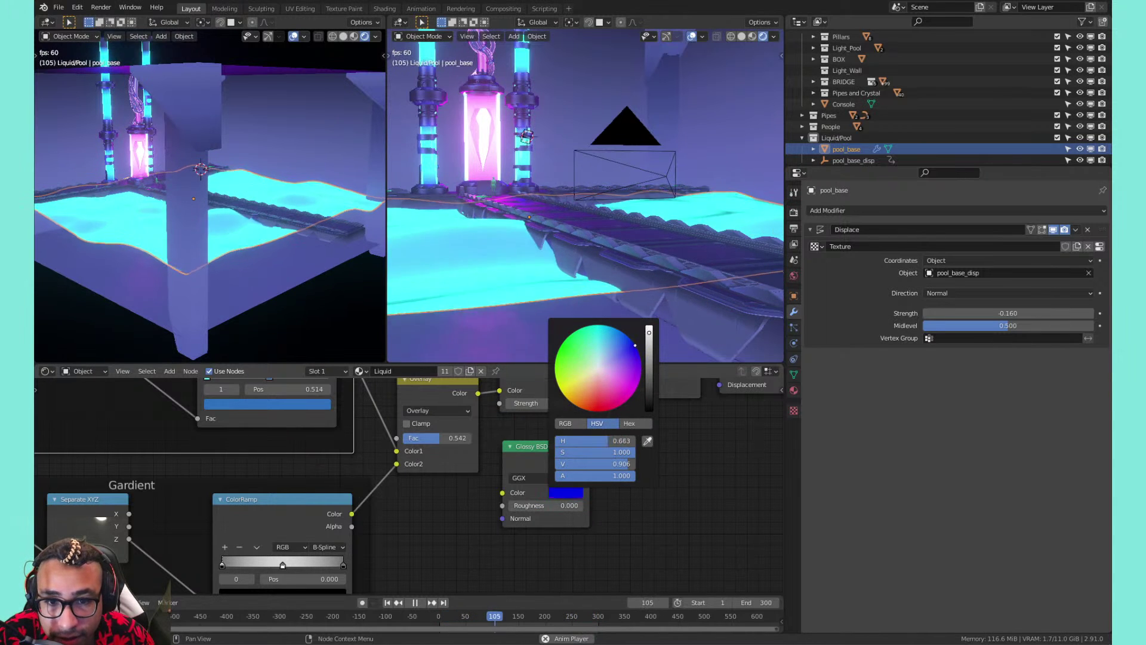
Move the Cell Color ramp's cyan stop past the blue one to position 1.000
{"action": "middle_click_drag", "start_coordinate": [352, 492], "coordinate": [465, 544]}
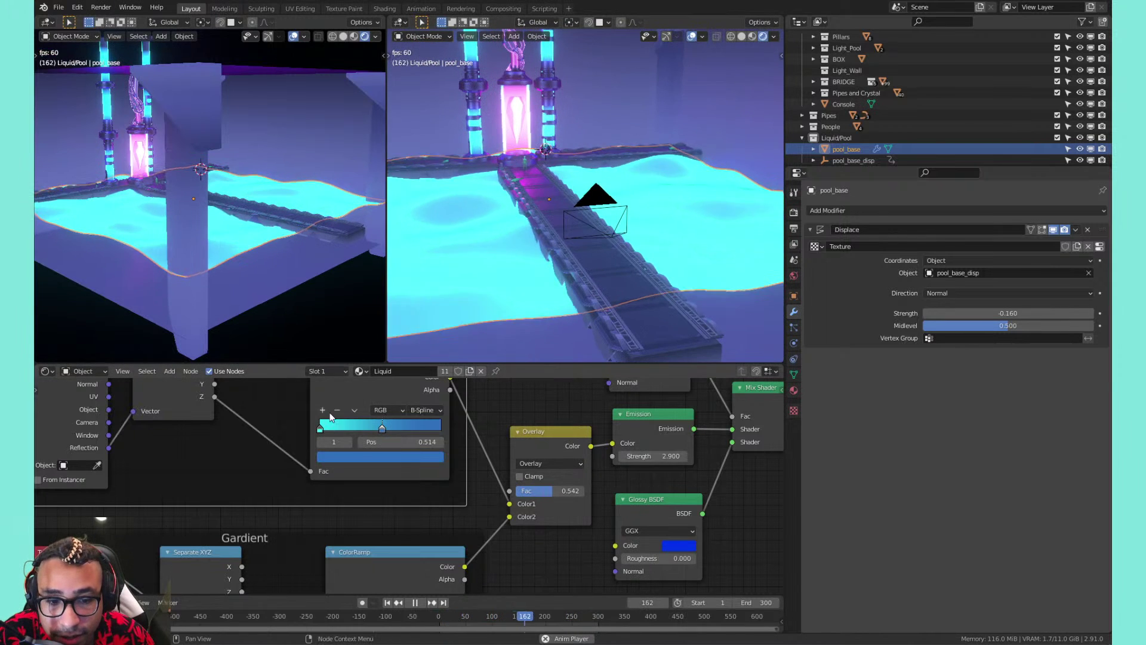
{"action": "left_click_drag", "start_coordinate": [321, 429], "coordinate": [459, 421]}
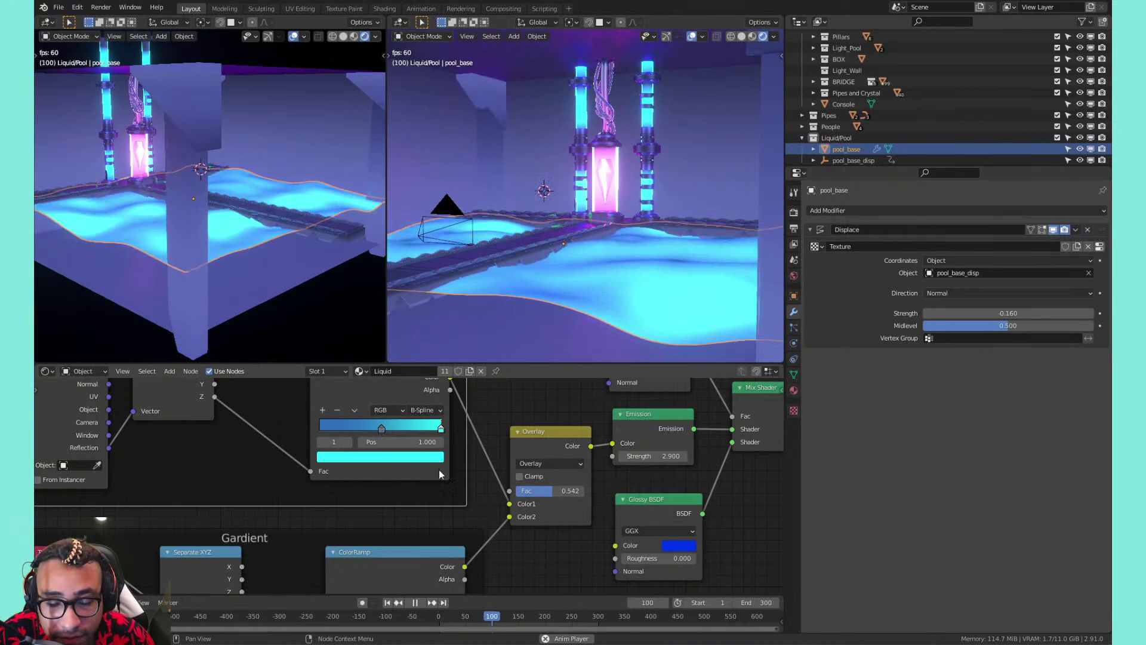
Insert a Hue/Saturation node between the Cell Color ColorRamp's colour output and the Overlay node's Color1 input
{"action": "scroll", "coordinate": [432, 470], "scroll_direction": "down", "scroll_amount": 1}
{"action": "scroll", "coordinate": [432, 469], "scroll_direction": "down", "scroll_amount": 1}
{"action": "left_click_drag", "start_coordinate": [382, 422], "coordinate": [334, 422]}
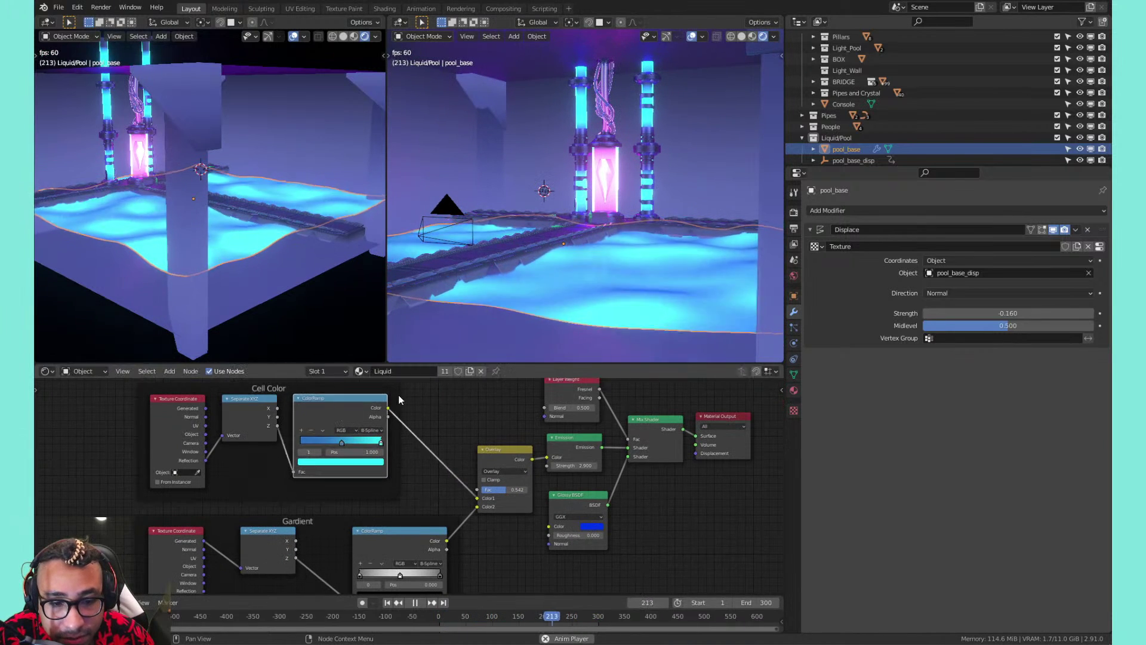
{"action": "key", "text": "shift+a"}
{"action": "mouse_move", "coordinate": [406, 460]}
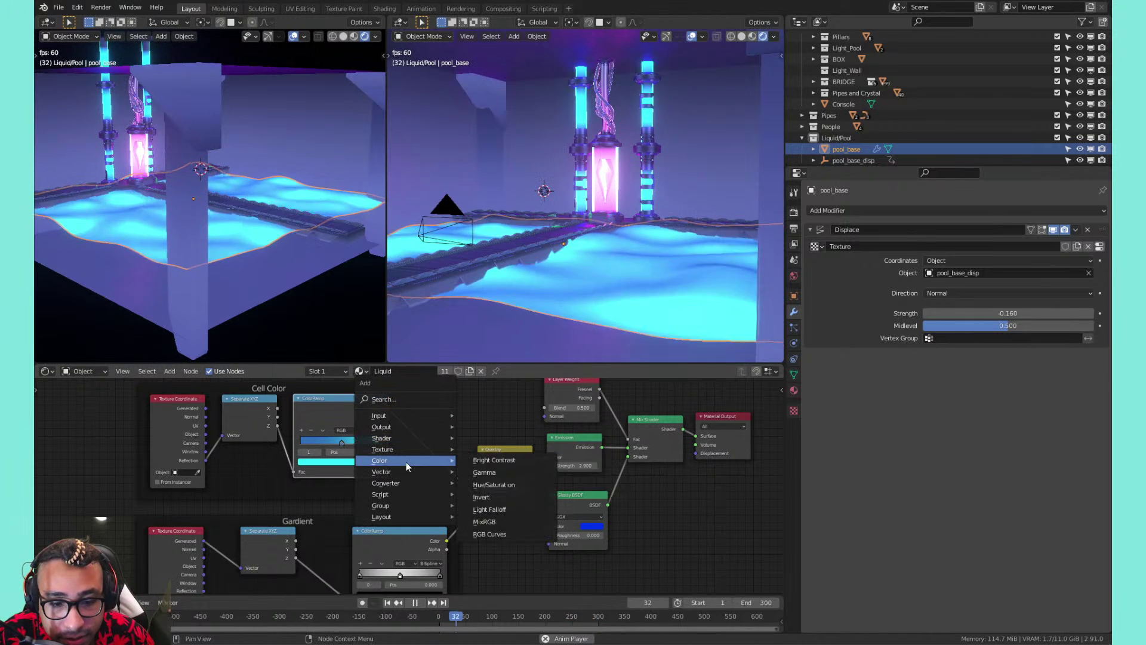
{"action": "left_click", "coordinate": [493, 484]}
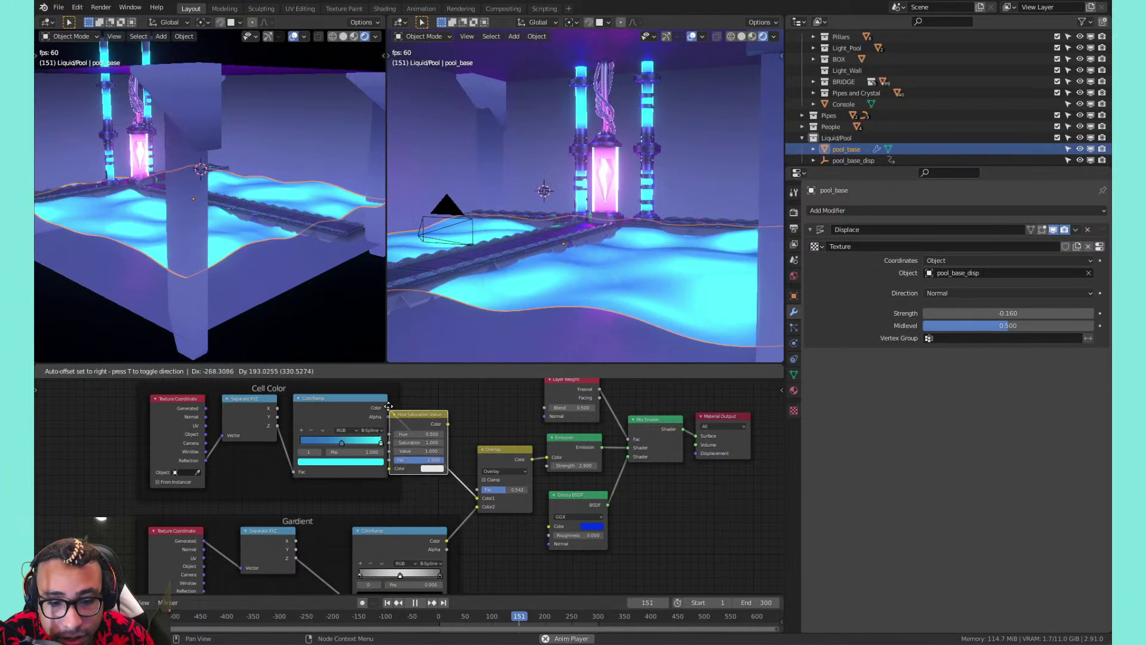
{"action": "left_click", "coordinate": [432, 418]}
Set the Glossy BSDF colour in the Liquid material to fully bright white with zero saturation
{"action": "scroll", "coordinate": [531, 314], "scroll_direction": "up", "scroll_amount": 2}
{"action": "middle_click_drag", "start_coordinate": [588, 239], "coordinate": [594, 189]}
{"action": "scroll", "coordinate": [593, 189], "scroll_direction": "down", "scroll_amount": 4}
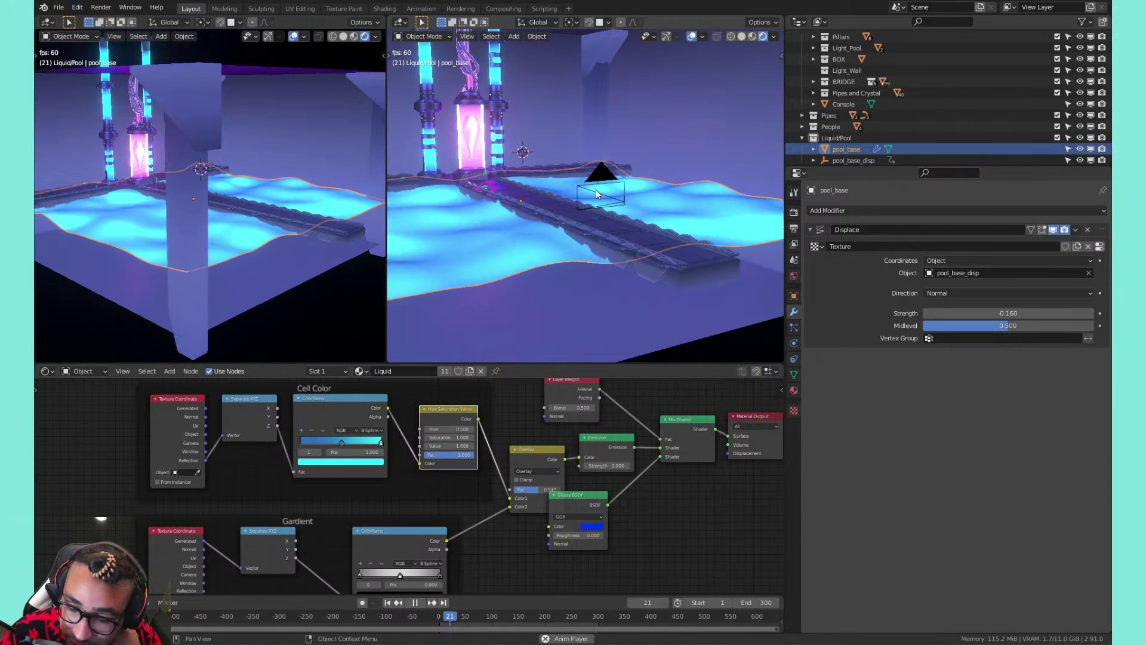
{"action": "middle_click_drag", "start_coordinate": [611, 175], "coordinate": [653, 195], "text": "shift"}
{"action": "scroll", "coordinate": [565, 202], "scroll_direction": "up", "scroll_amount": 4}
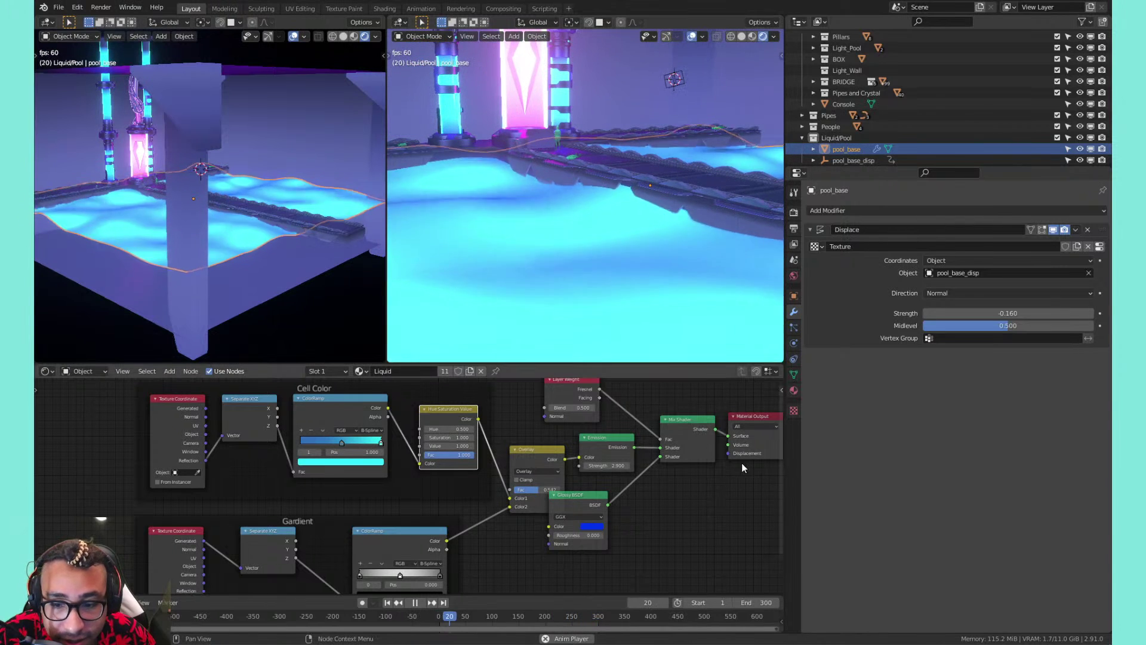
{"action": "left_click", "coordinate": [587, 527]}
{"action": "mouse_move", "coordinate": [619, 446]}
{"action": "left_mouse_down"}
{"action": "mouse_move", "coordinate": [589, 458]}
{"action": "mouse_move", "coordinate": [613, 441]}
{"action": "left_mouse_up"}
{"action": "left_click_drag", "start_coordinate": [597, 498], "coordinate": [638, 514]}
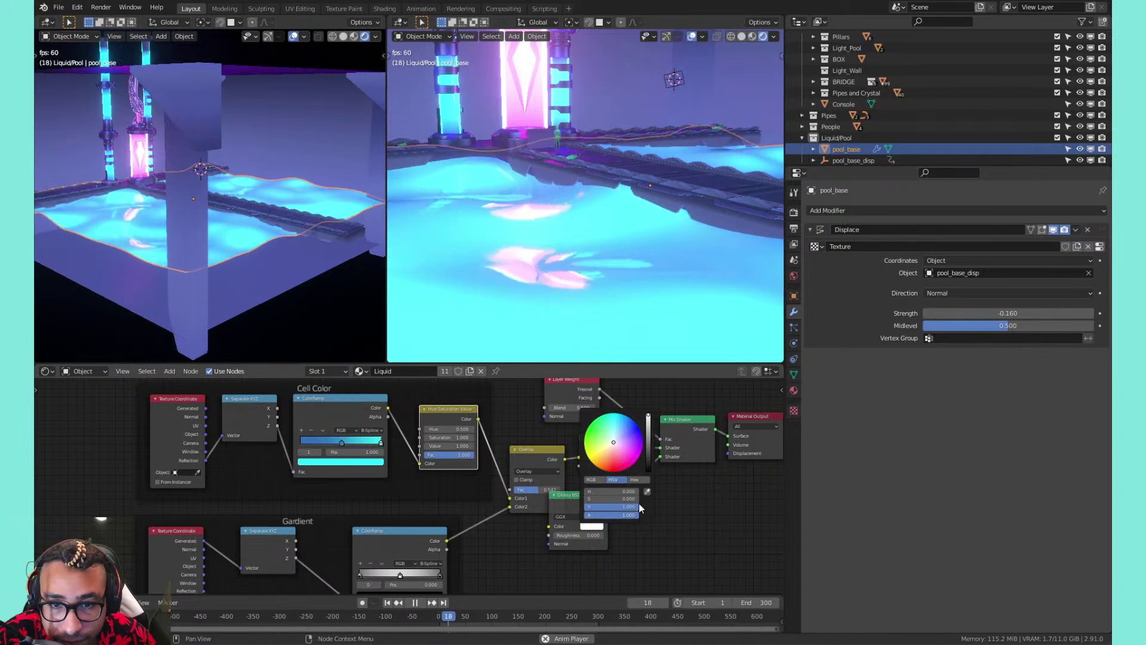
Select the pool_base_disp empty, stop playback and delete the individual drivers on its Y and Z rotation
{"action": "scroll", "coordinate": [577, 223], "scroll_direction": "down", "scroll_amount": 4}
{"action": "mouse_move", "coordinate": [577, 221]}
{"action": "middle_mouse_down"}
{"action": "mouse_move", "coordinate": [528, 250]}
{"action": "mouse_move", "coordinate": [595, 207]}
{"action": "mouse_move", "coordinate": [521, 232]}
{"action": "mouse_move", "coordinate": [545, 246]}
{"action": "mouse_move", "coordinate": [563, 223]}
{"action": "middle_mouse_up"}
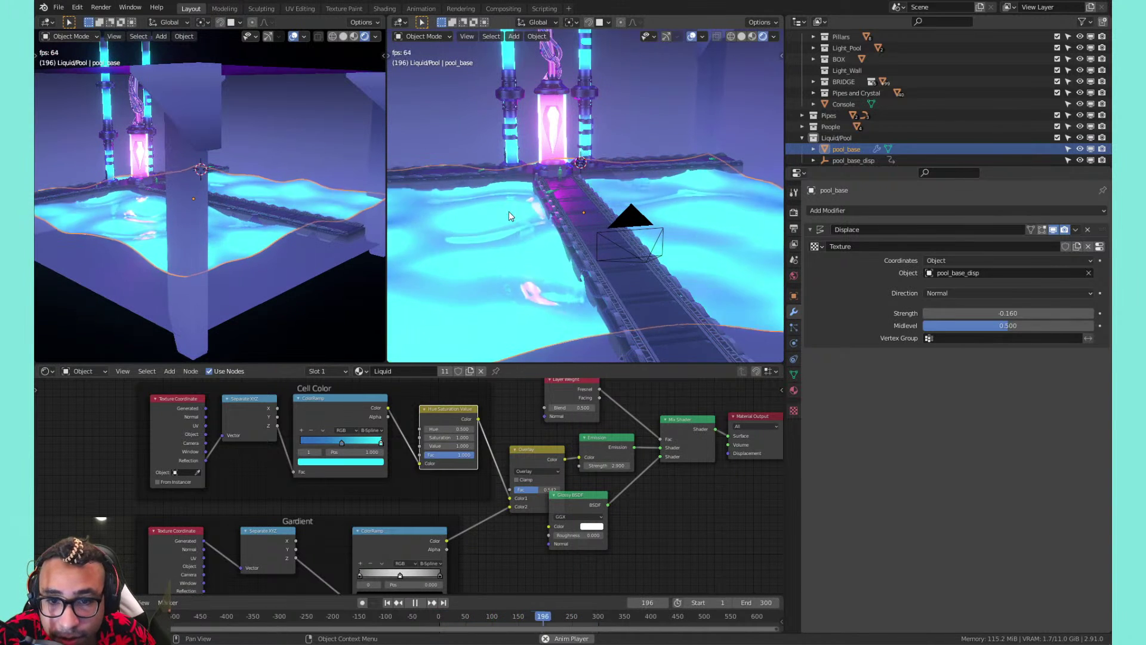
{"action": "key", "text": "n"}
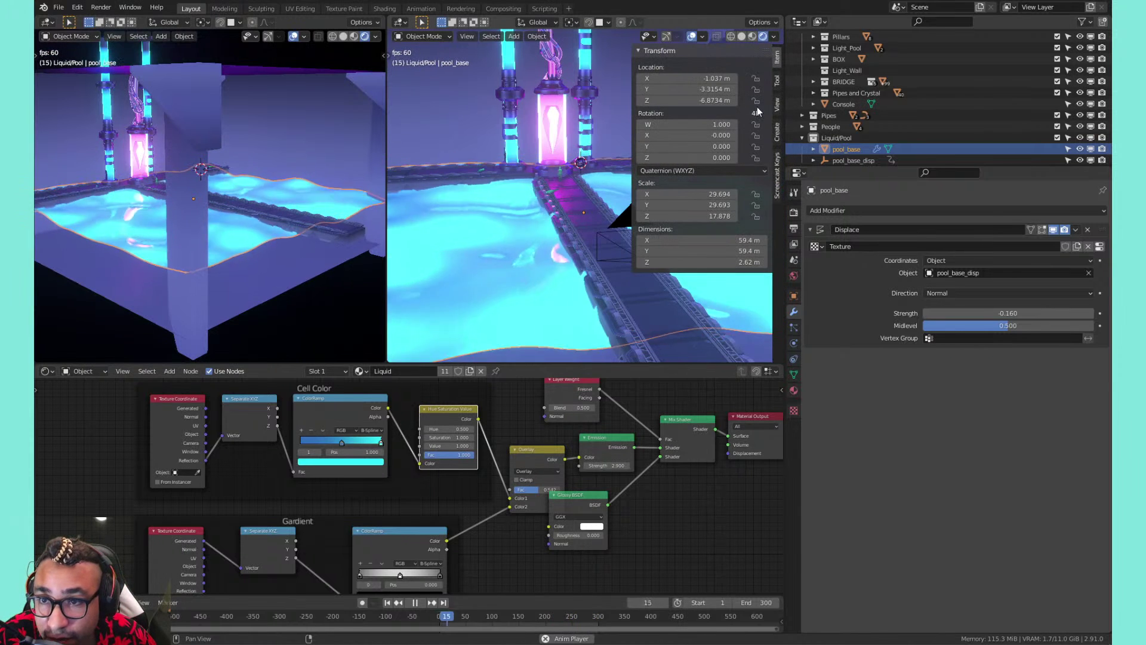
{"action": "left_click", "coordinate": [583, 165]}
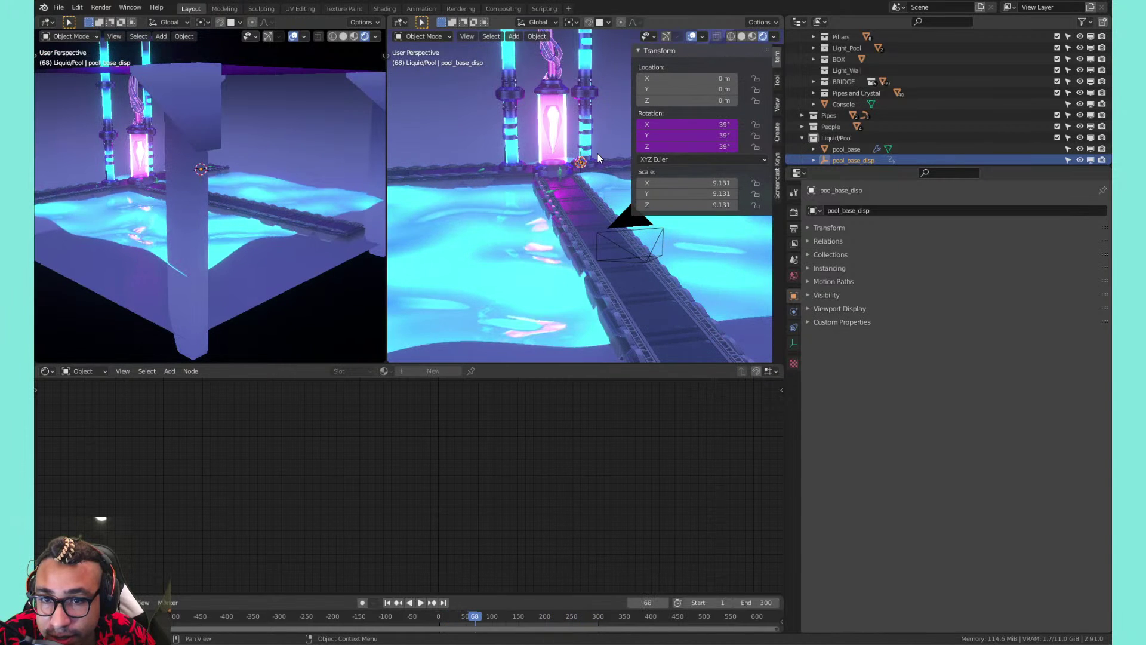
{"action": "key", "text": "space"}
{"action": "right_click", "coordinate": [669, 137]}
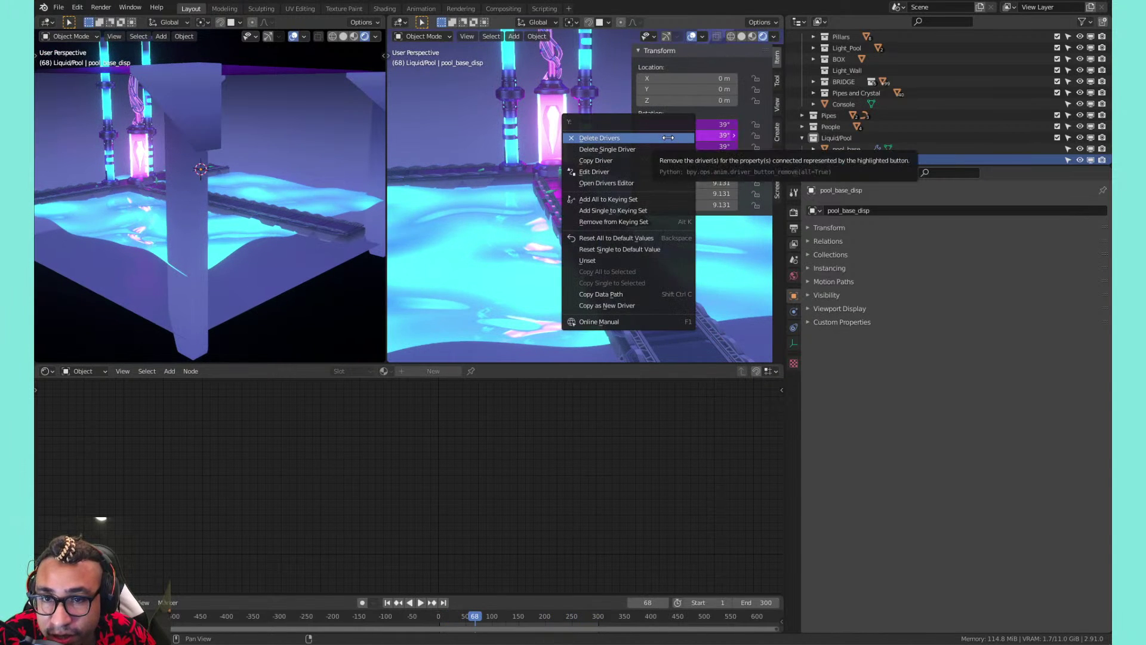
{"action": "left_click", "coordinate": [665, 141]}
{"action": "right_click", "coordinate": [679, 146]}
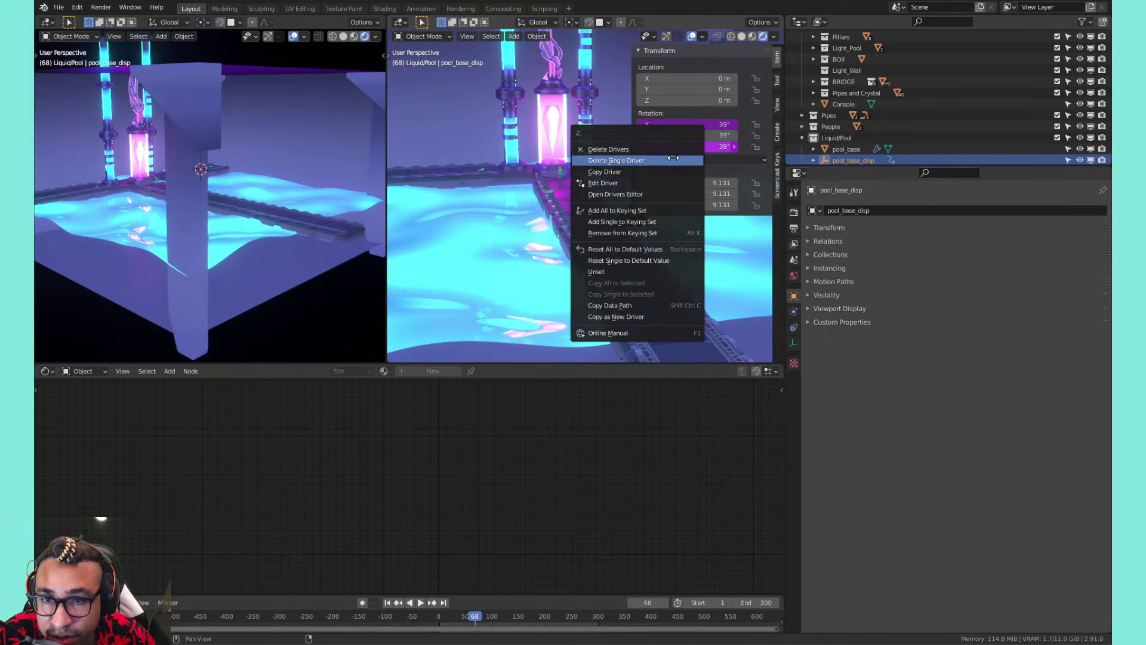
{"action": "left_click", "coordinate": [673, 160]}
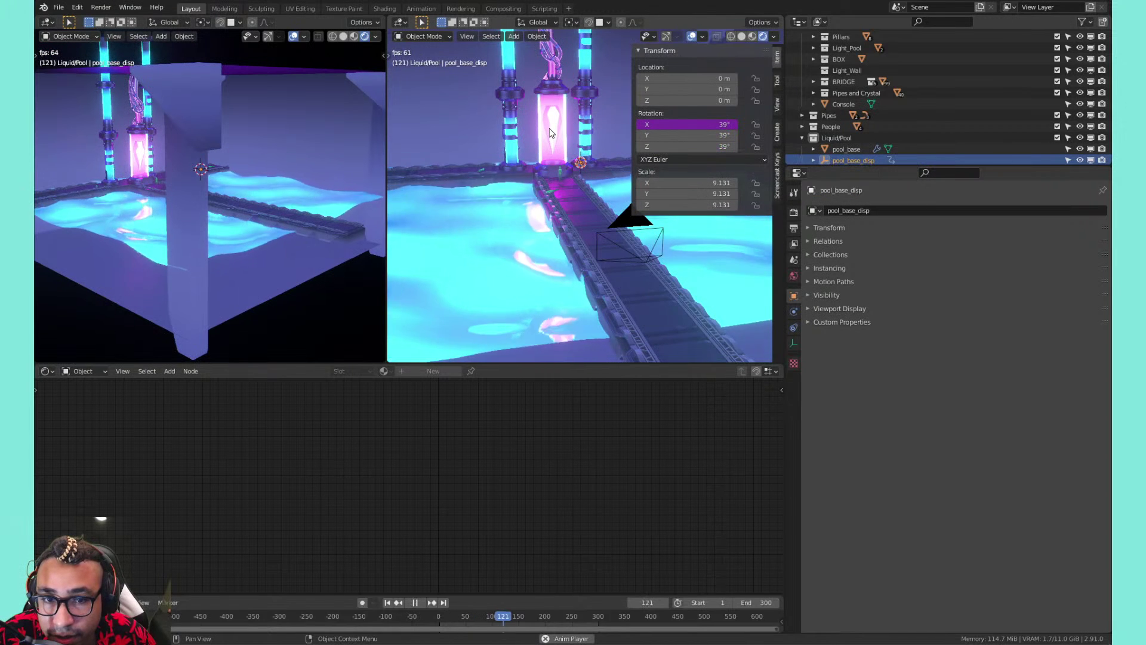
Delete the X rotation driver of pool_base_disp and reset its X, Y and Z rotation to 0
{"action": "scroll", "coordinate": [545, 138], "scroll_direction": "down", "scroll_amount": 3}
{"action": "middle_click_drag", "start_coordinate": [537, 156], "coordinate": [619, 163]}
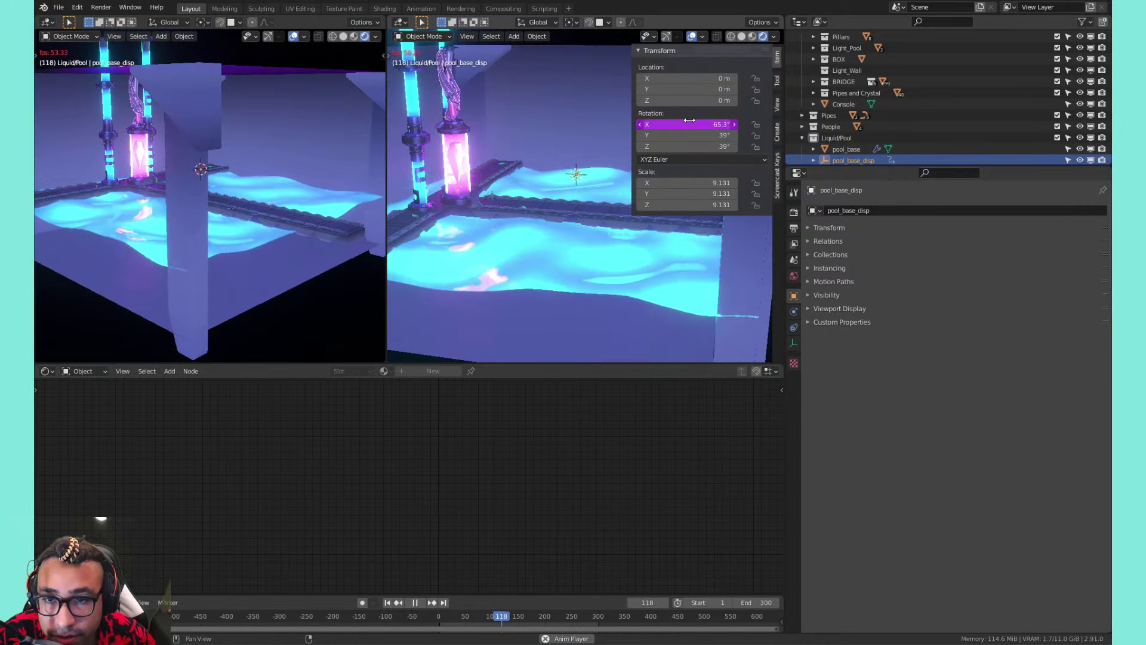
{"action": "right_click", "coordinate": [690, 120]}
{"action": "left_click", "coordinate": [680, 133]}
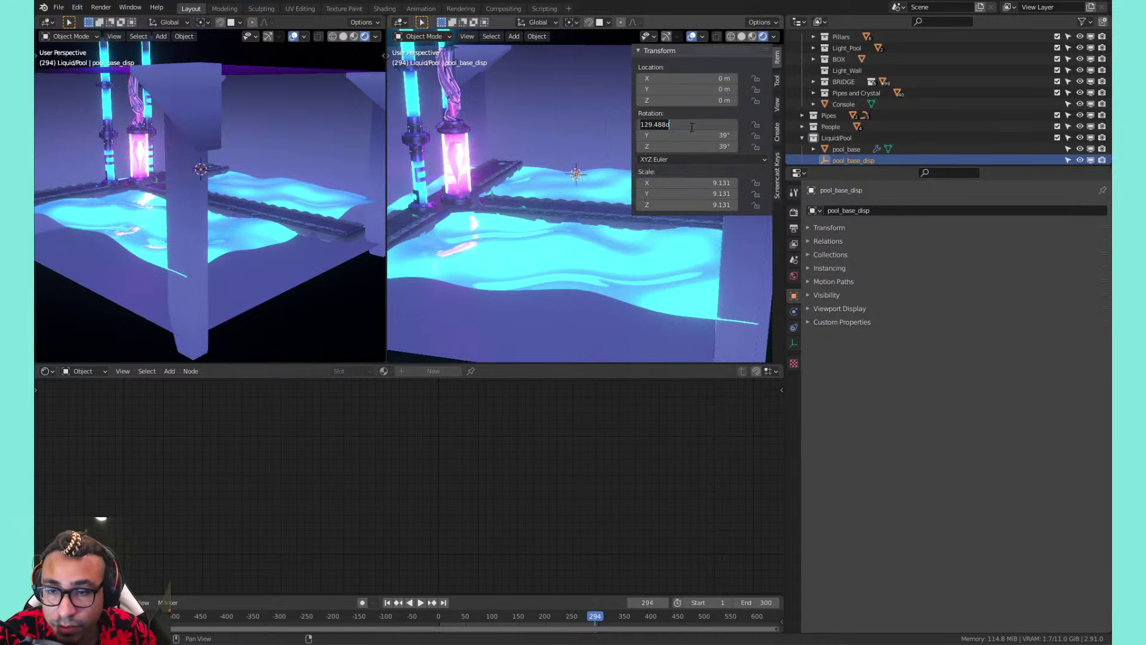
{"action": "type", "text": "0"}
{"action": "key", "text": "Tab"}
{"action": "type", "text": "0"}
{"action": "key", "text": "Tab"}
{"action": "type", "text": "0"}
{"action": "key", "text": "Return"}
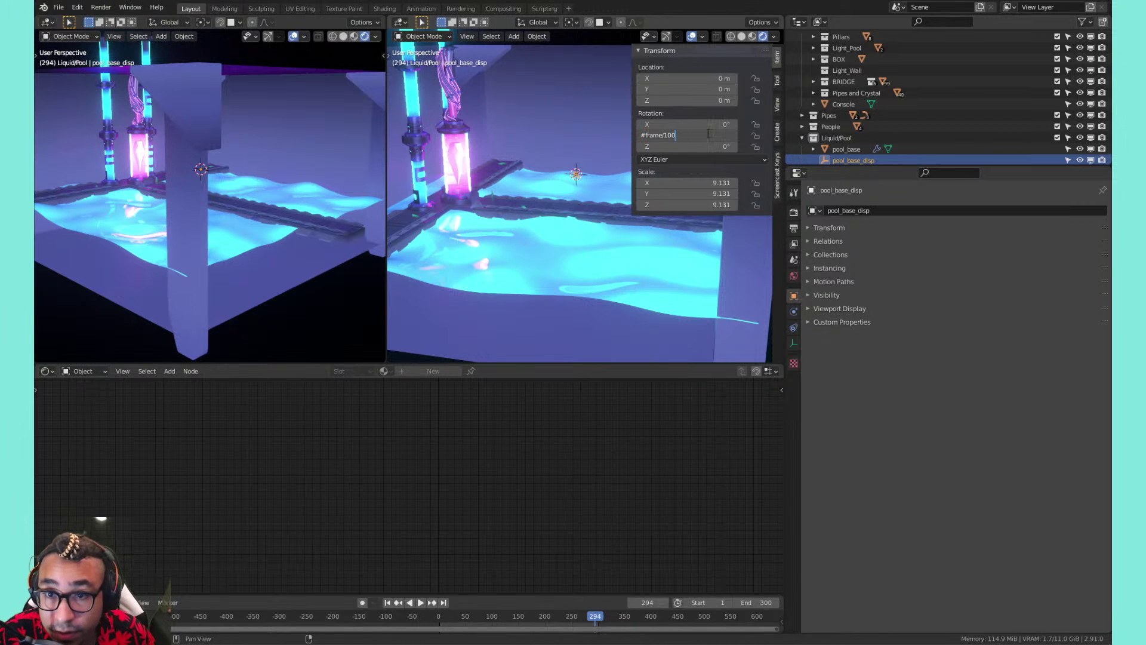
Drive the Y rotation of pool_base_disp with #frame/100 and play the animation to check the waves
{"action": "key", "text": "Return"}
{"action": "key", "text": "space"}
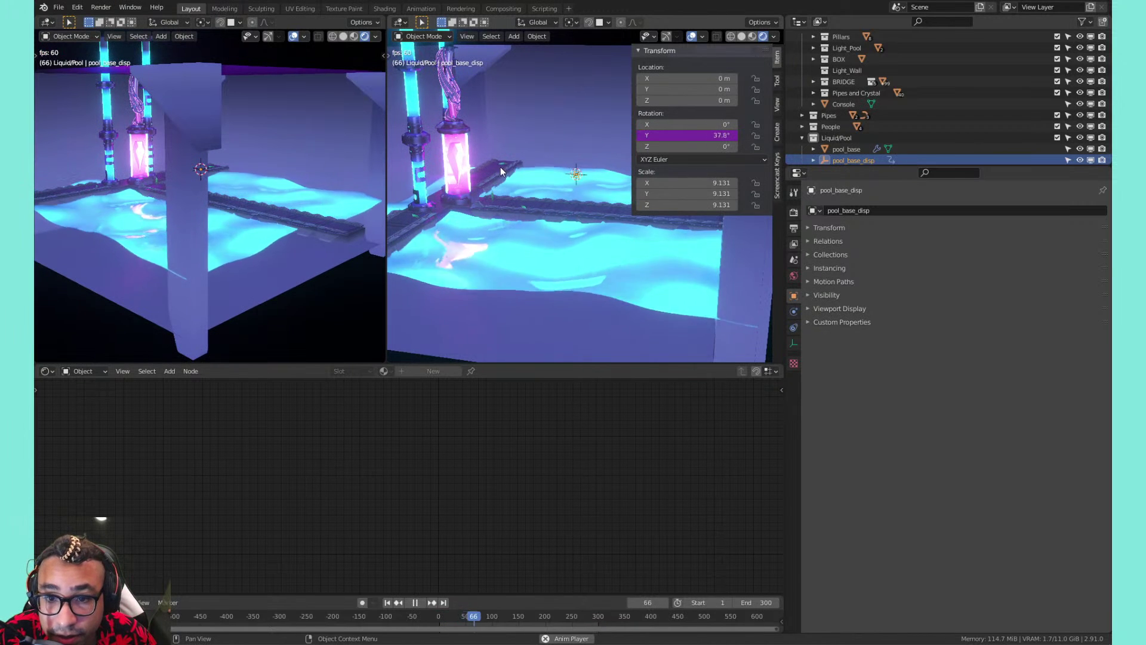
{"action": "middle_click_drag", "start_coordinate": [500, 166], "coordinate": [400, 198]}
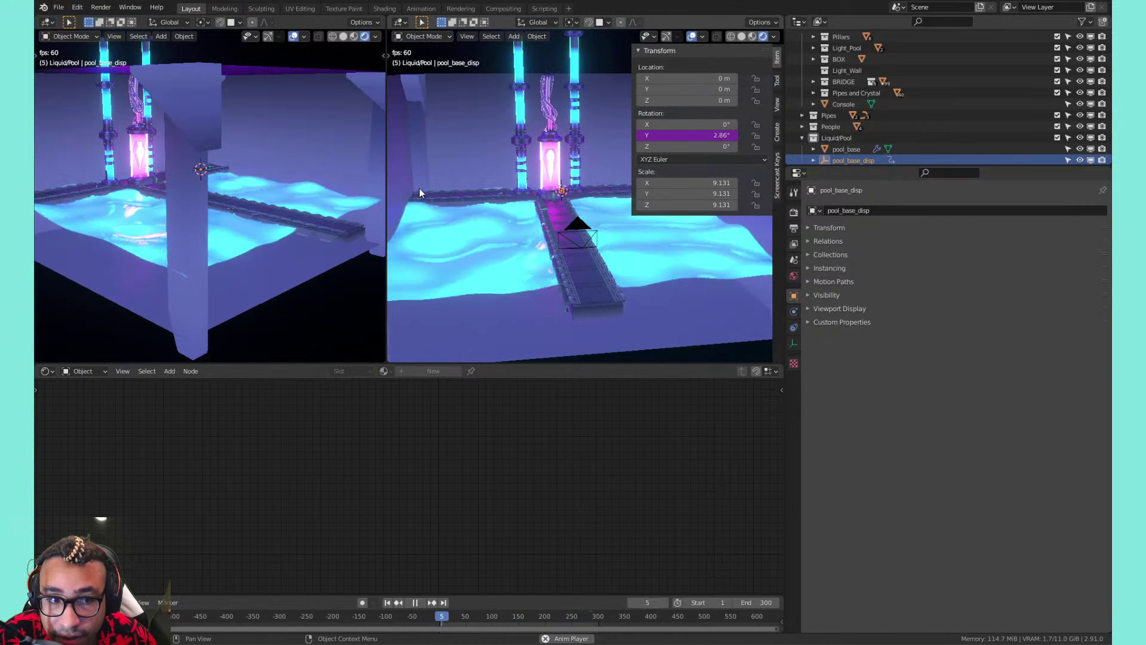
Try the frame/100 driver on the Z rotation of pool_base_disp instead of Y, and put it back on Y
{"action": "key", "text": "space"}
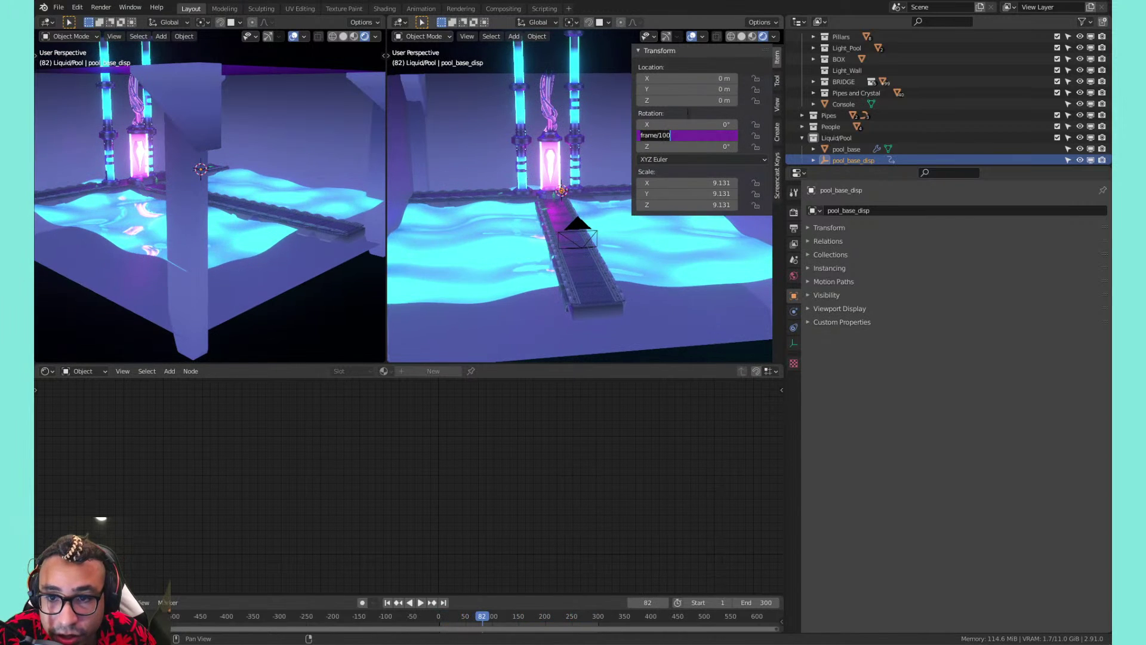
{"action": "right_click", "coordinate": [673, 133]}
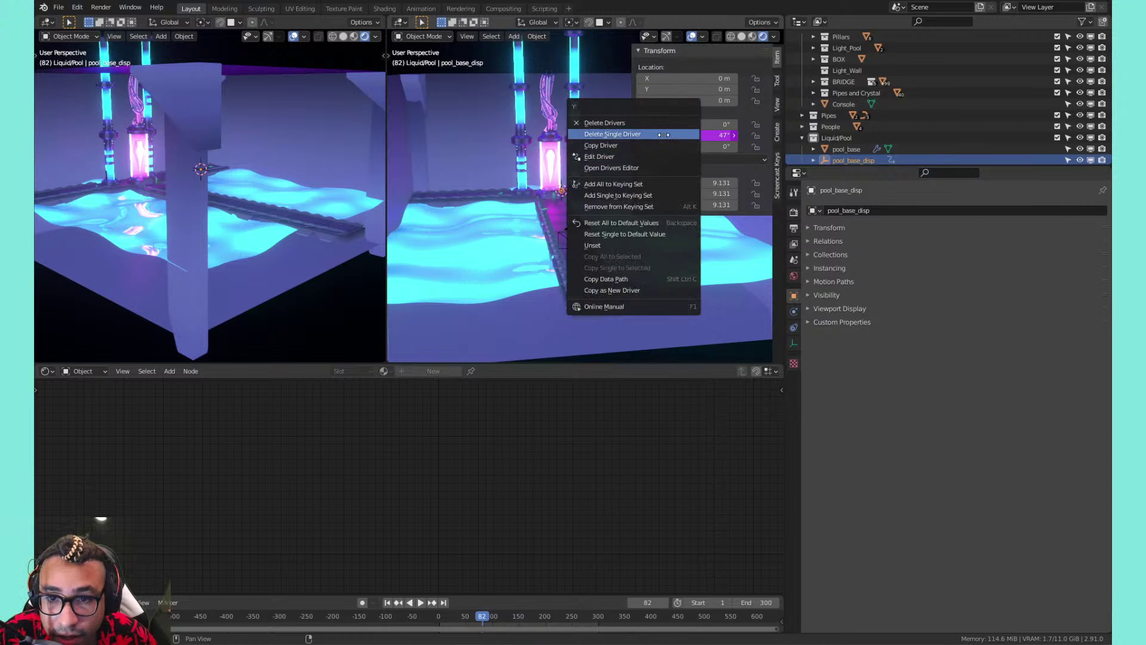
{"action": "left_click", "coordinate": [664, 135]}
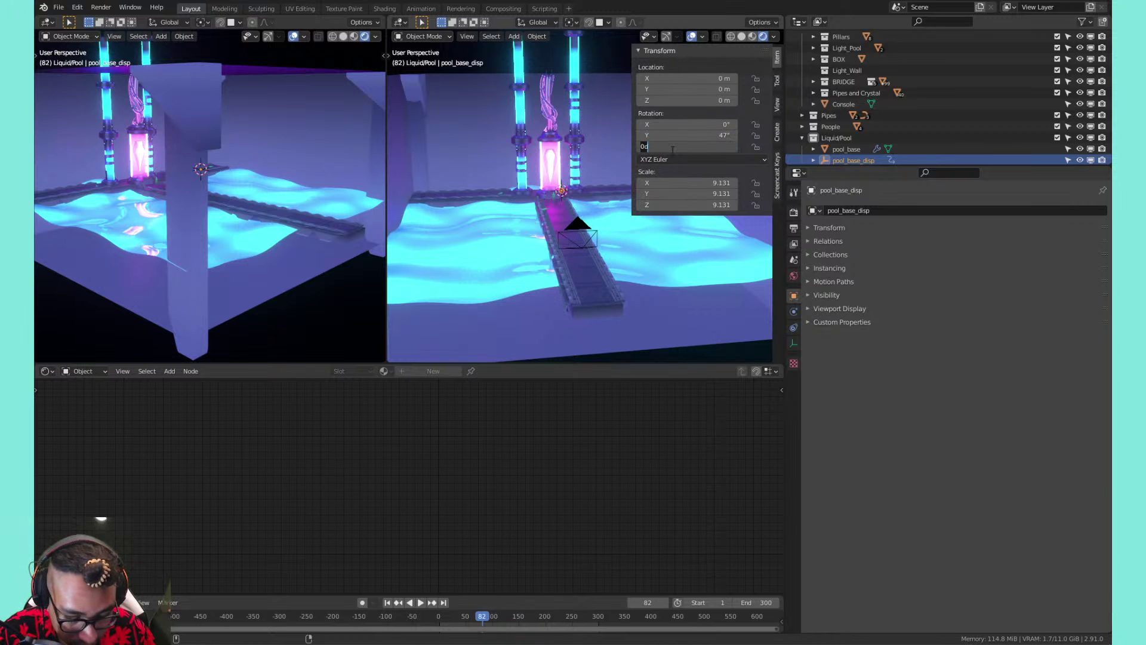
{"action": "key", "text": "Return"}
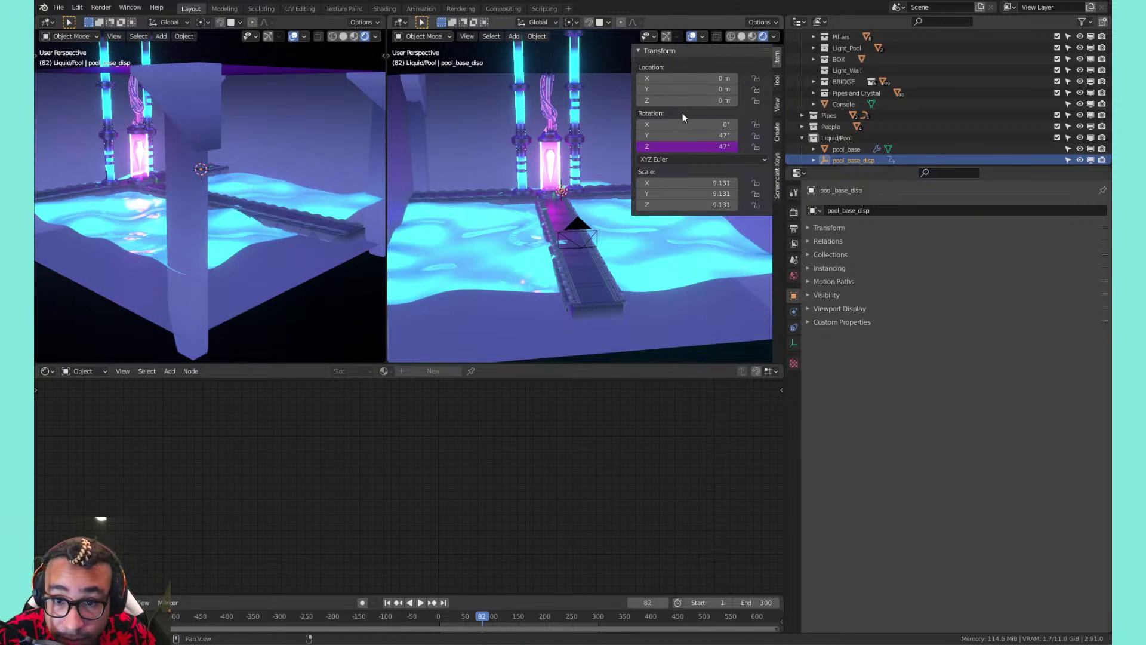
{"action": "key", "text": "space"}
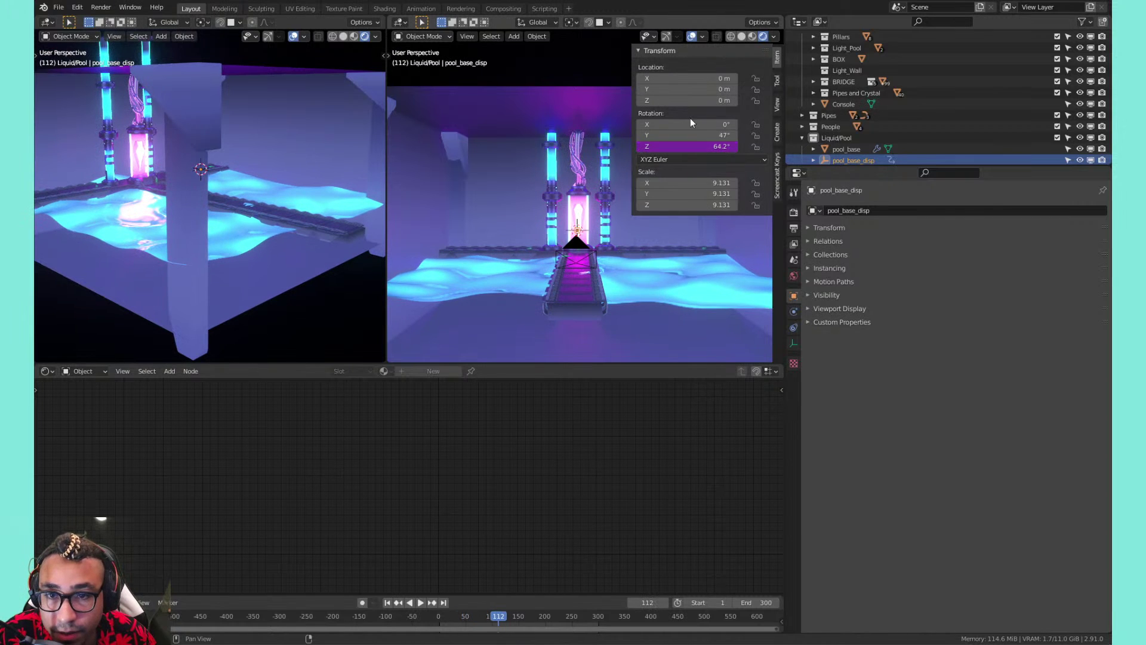
{"action": "right_click", "coordinate": [681, 149]}
{"action": "left_click", "coordinate": [676, 151]}
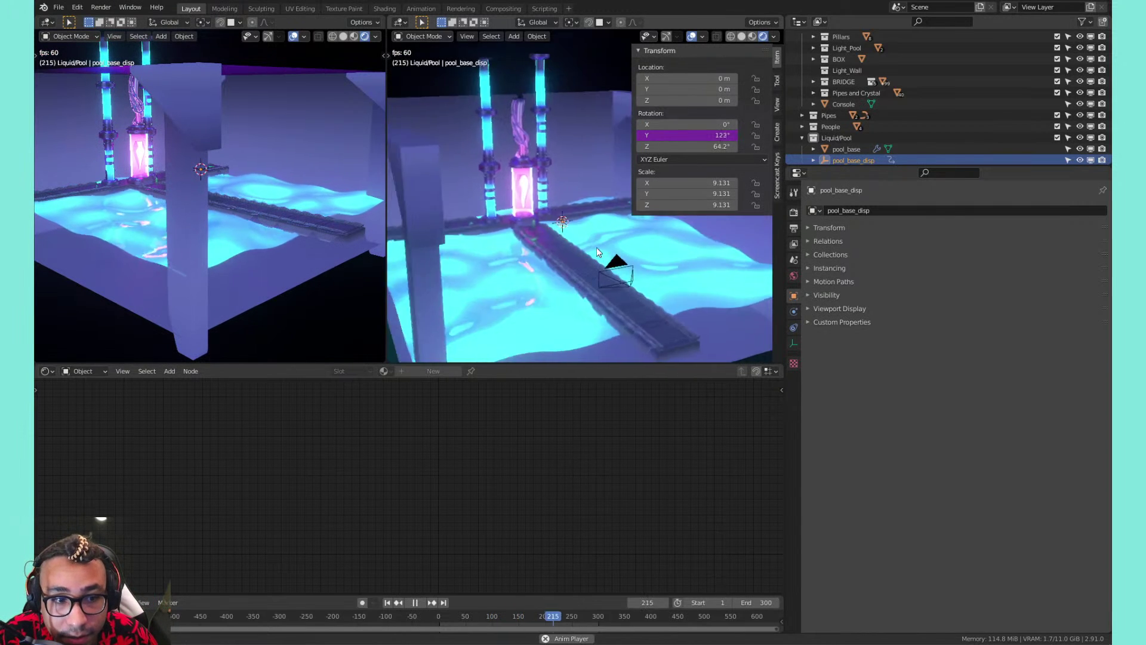
Inspect the moving liquid around the bridge and save the file
{"action": "scroll", "coordinate": [547, 198], "scroll_direction": "up", "scroll_amount": 3}
{"action": "middle_click_drag", "start_coordinate": [547, 198], "coordinate": [504, 201]}
{"action": "scroll", "coordinate": [510, 170], "scroll_direction": "down", "scroll_amount": 4}
{"action": "scroll", "coordinate": [510, 171], "scroll_direction": "up", "scroll_amount": 1}
{"action": "key", "text": "ctrl+s"}
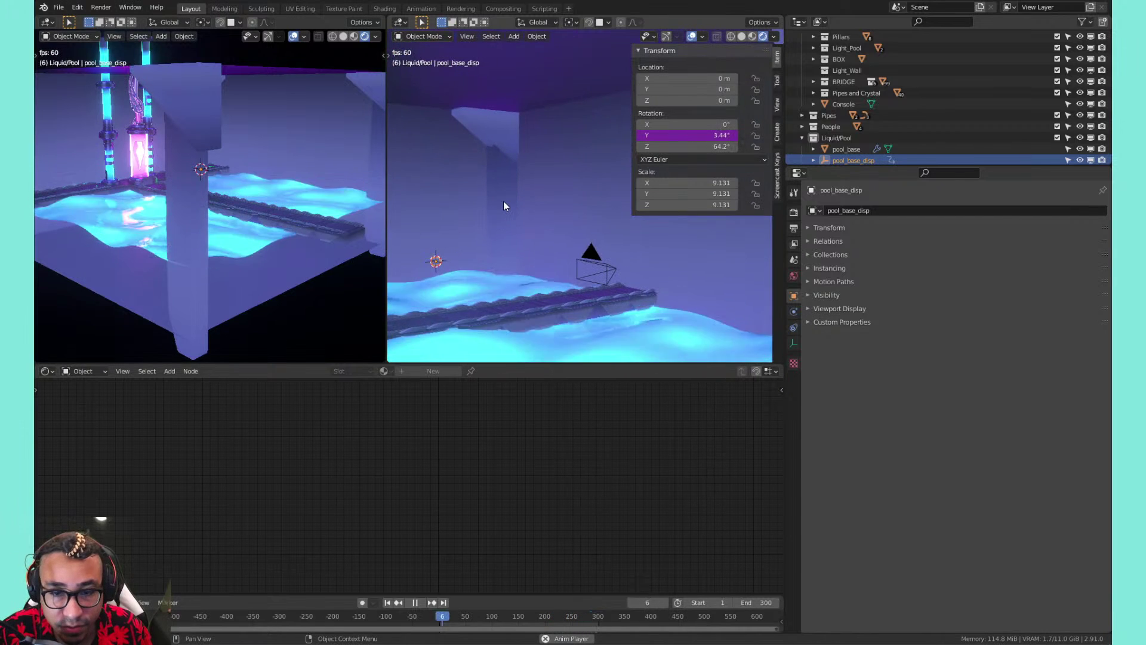
Watch the liquid animation through the scene camera in a maximized viewport, stop playback and restore the layout
{"action": "key", "text": "KP_0"}
{"action": "scroll", "coordinate": [525, 202], "scroll_direction": "down", "scroll_amount": 4}
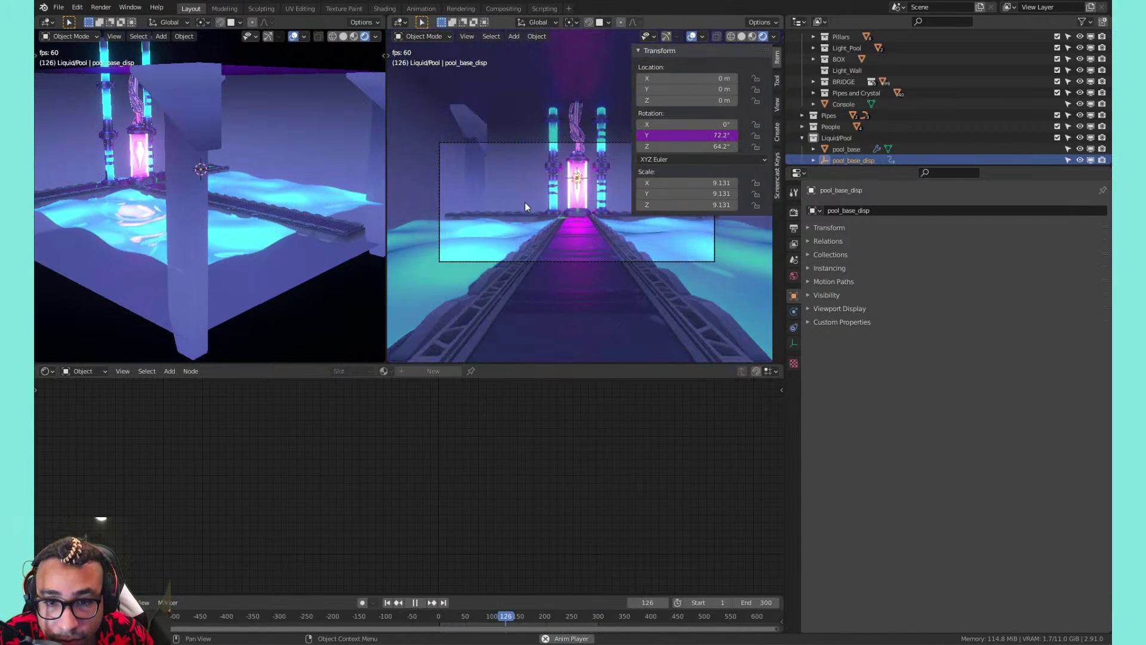
{"action": "scroll", "coordinate": [528, 201], "scroll_direction": "up", "scroll_amount": 1}
{"action": "key", "text": "n"}
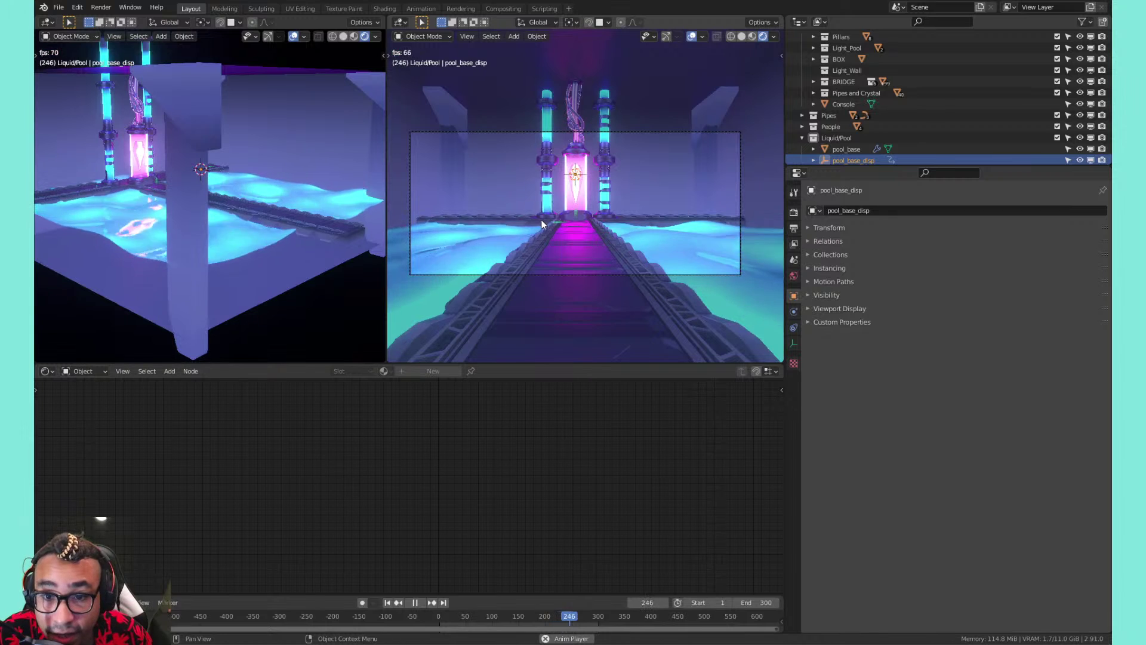
{"action": "key", "text": "shift+space"}
{"action": "key", "text": "ctrl+space"}
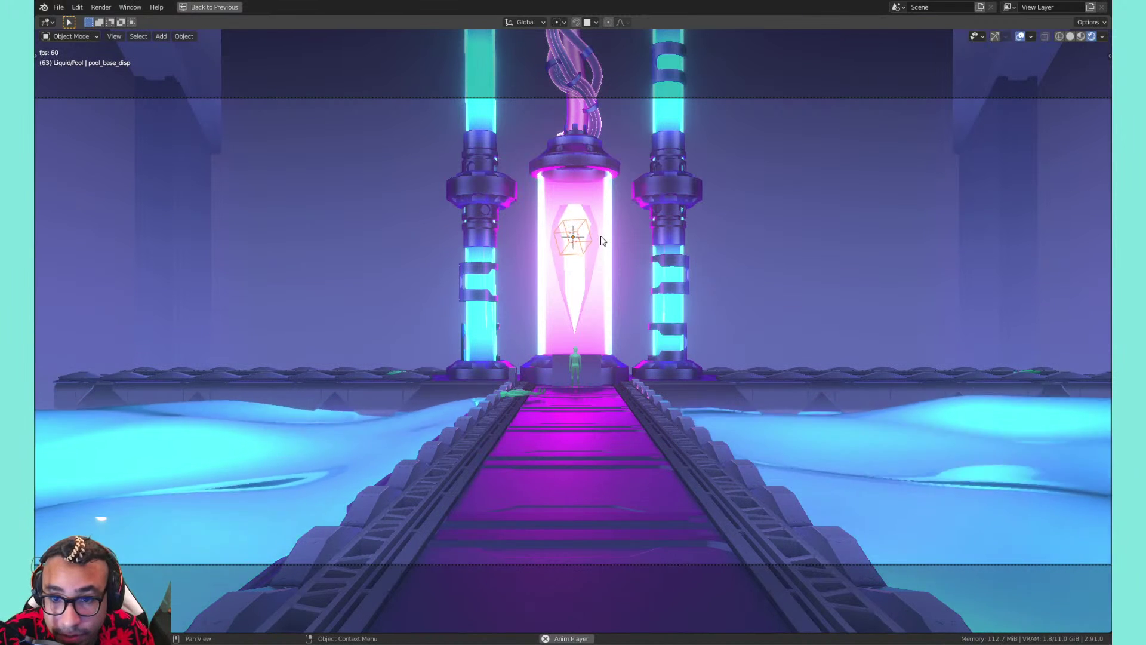
{"action": "key", "text": "space"}
{"action": "key", "text": "ctrl+space"}
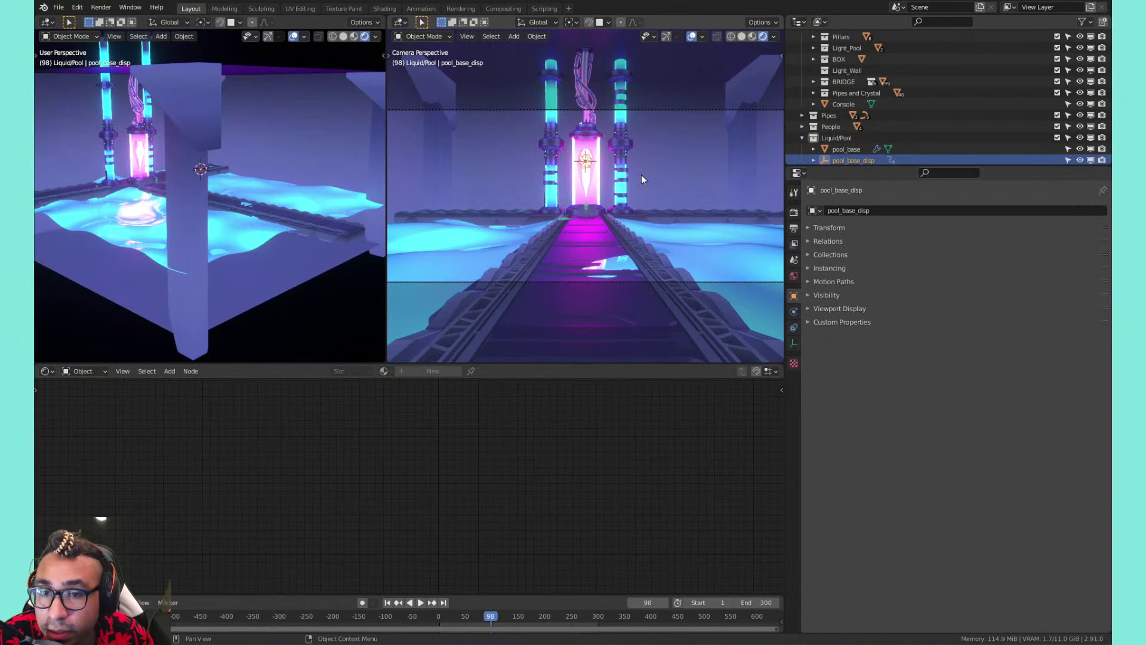
Set the Z rotation of pool_base_disp to 0 and save the file
{"action": "left_click", "coordinate": [587, 169]}
{"action": "left_click", "coordinate": [587, 162]}
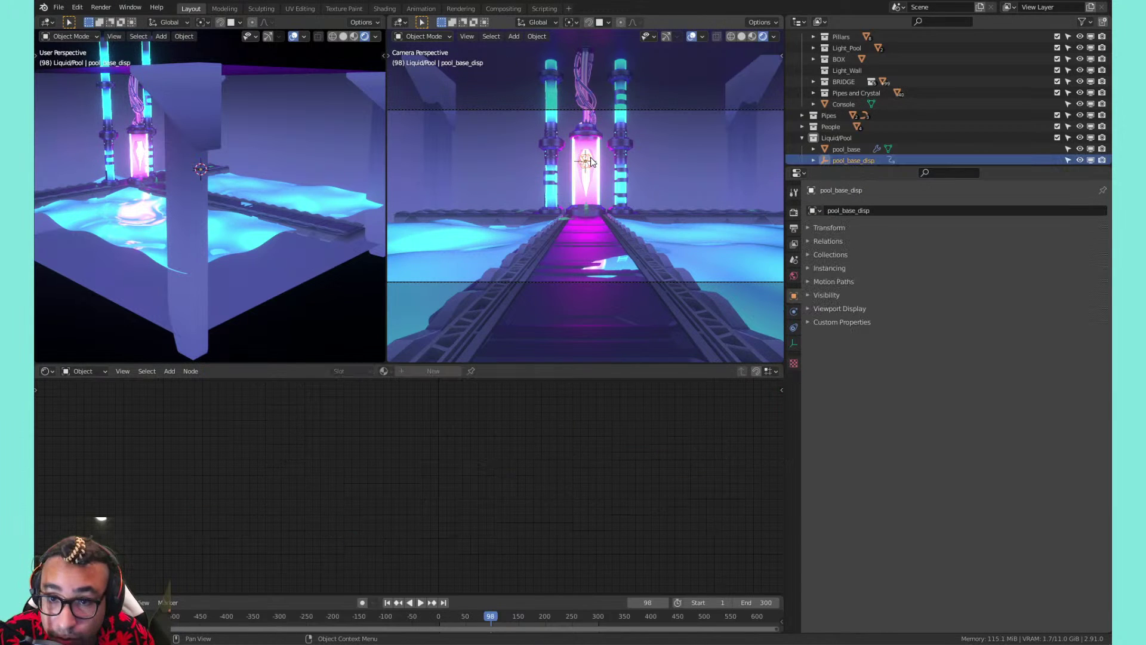
{"action": "key", "text": "n"}
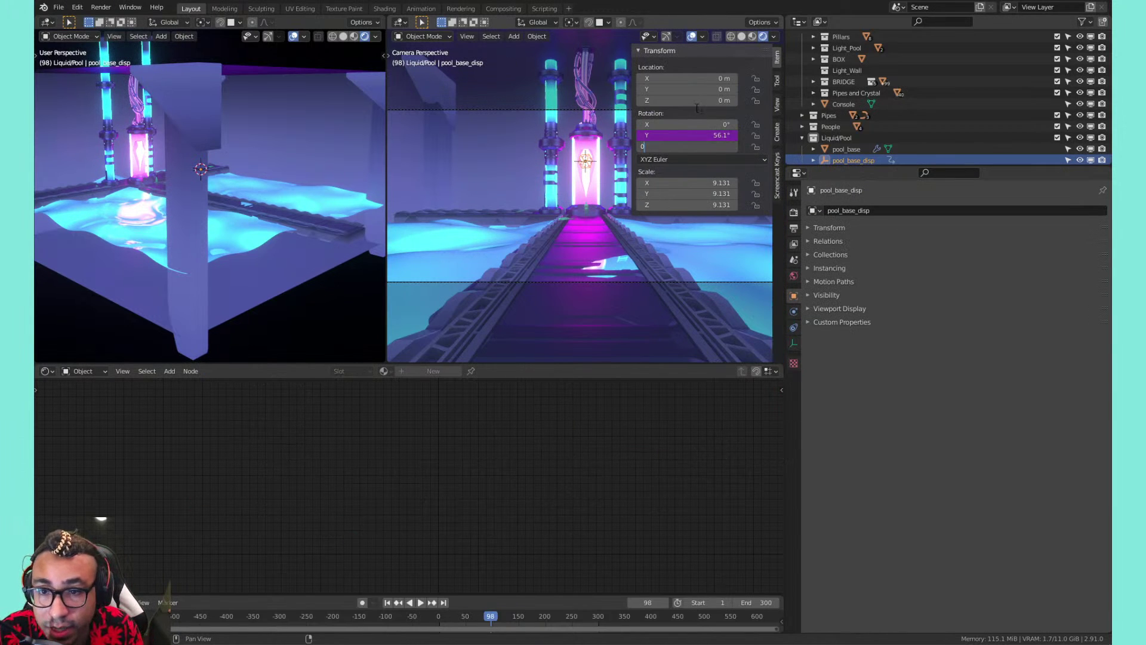
{"action": "key", "text": "Return"}
{"action": "key", "text": "ctrl+s"}
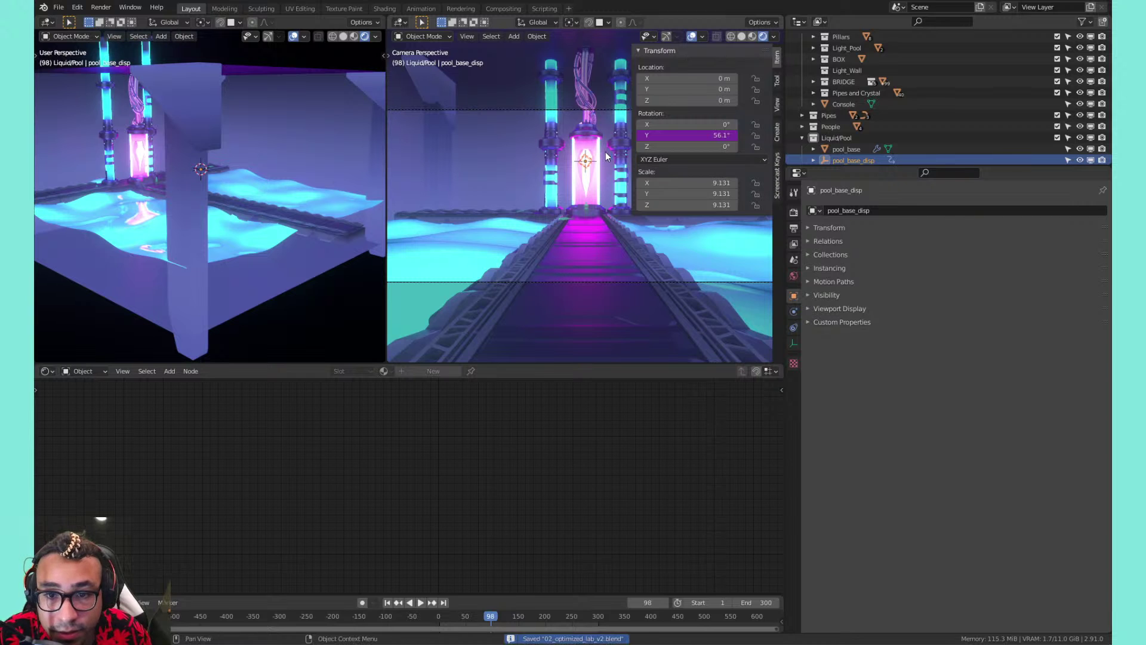
Resume playback, select pool_base and move the Glossy BSDF node clear of the Overlay node
{"action": "key", "text": "space"}
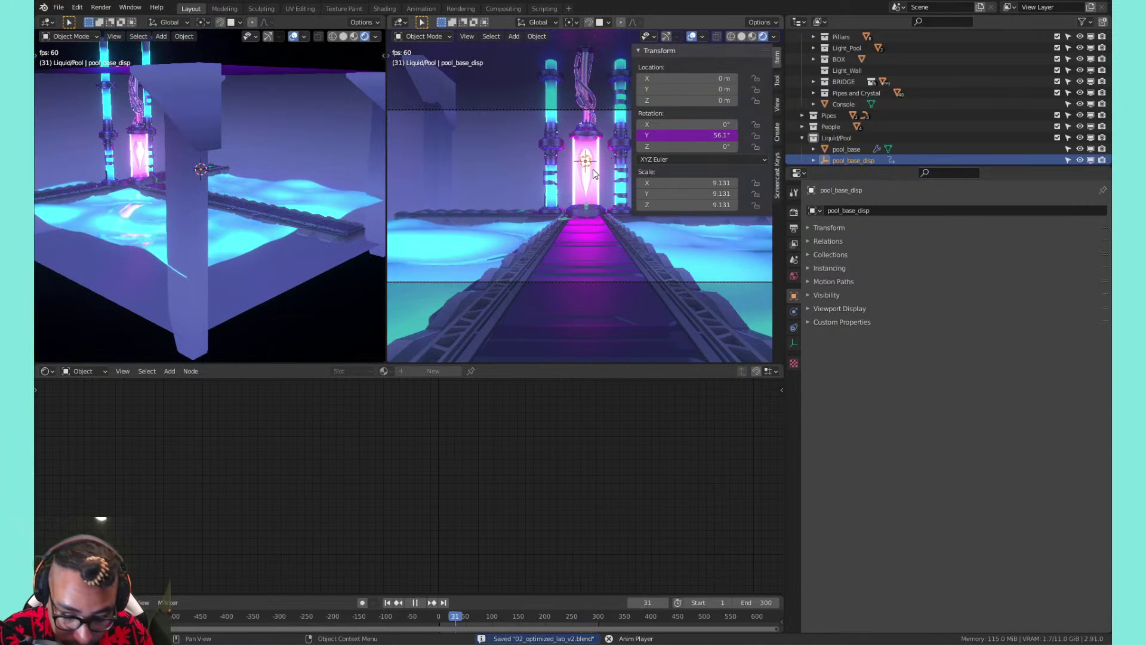
{"action": "key", "text": "n"}
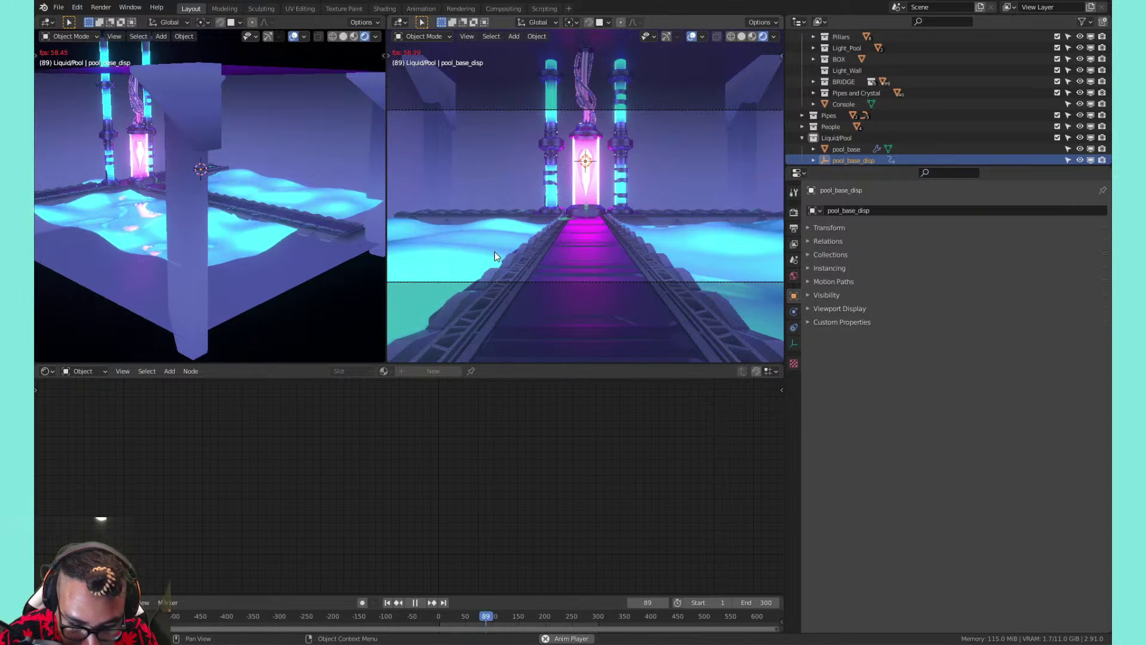
{"action": "left_click", "coordinate": [476, 249]}
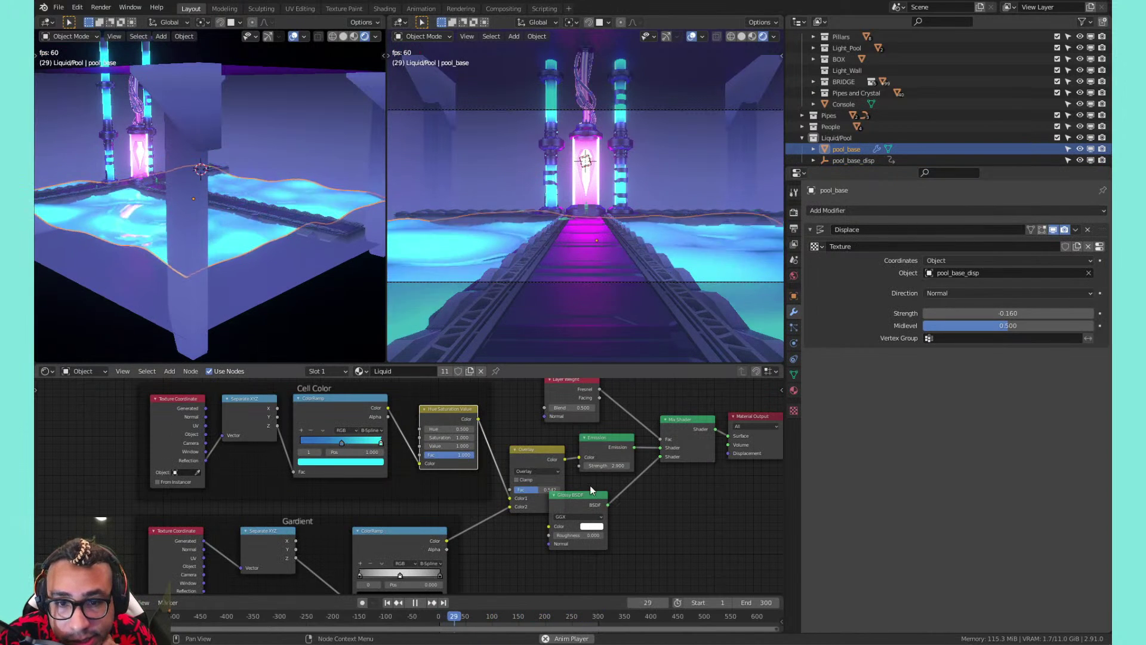
{"action": "left_click_drag", "start_coordinate": [591, 493], "coordinate": [624, 493]}
Set the Emission node's strength in the Liquid material to 0
{"action": "scroll", "coordinate": [632, 514], "scroll_direction": "up", "scroll_amount": 5}
{"action": "middle_click_drag", "start_coordinate": [616, 538], "coordinate": [509, 533]}
{"action": "left_click_drag", "start_coordinate": [558, 465], "coordinate": [520, 466]}
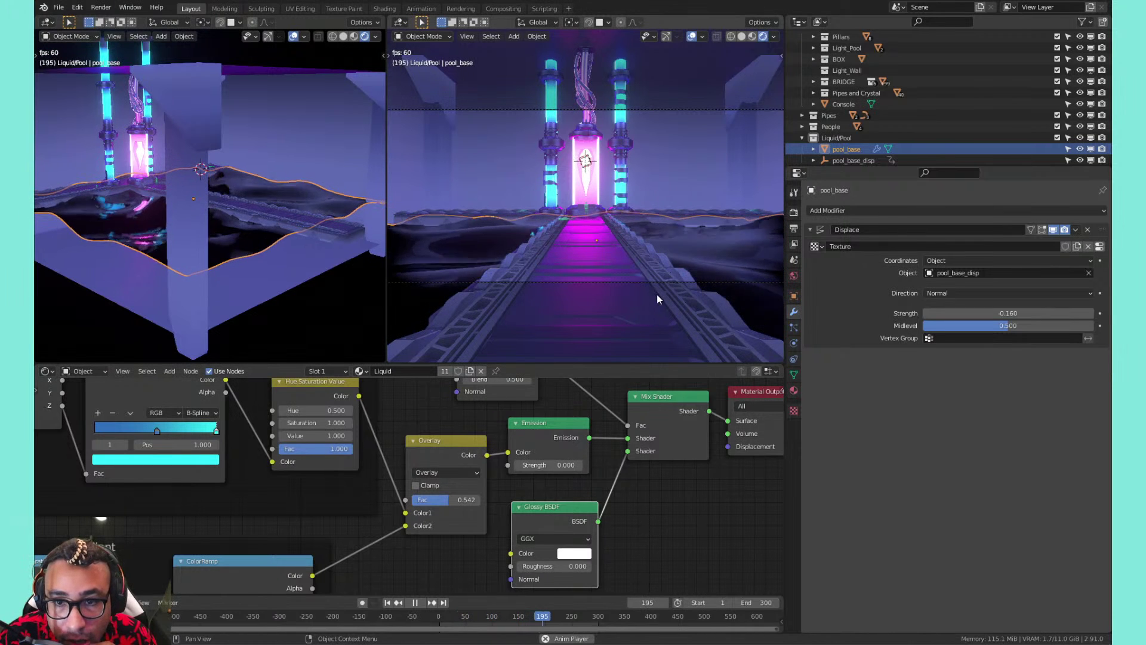
Undo the last Emission strength change in the Liquid material and try strengths of 0 and 2.5
{"action": "middle_click_drag", "start_coordinate": [656, 295], "coordinate": [642, 254], "text": "shift"}
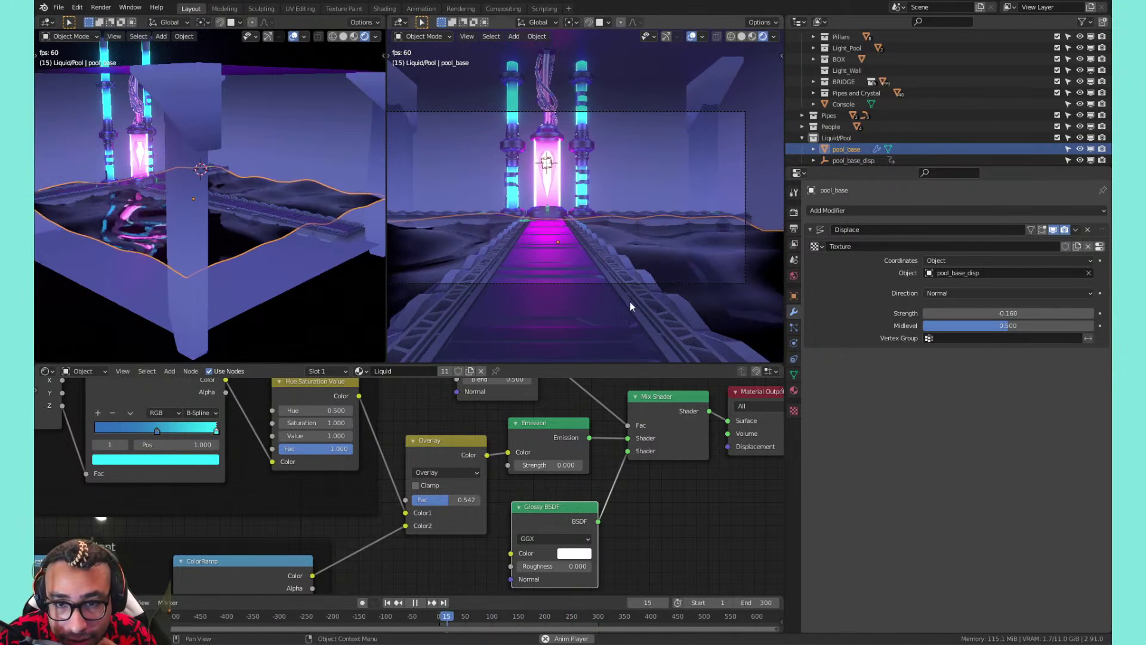
{"action": "key", "text": "ctrl+z"}
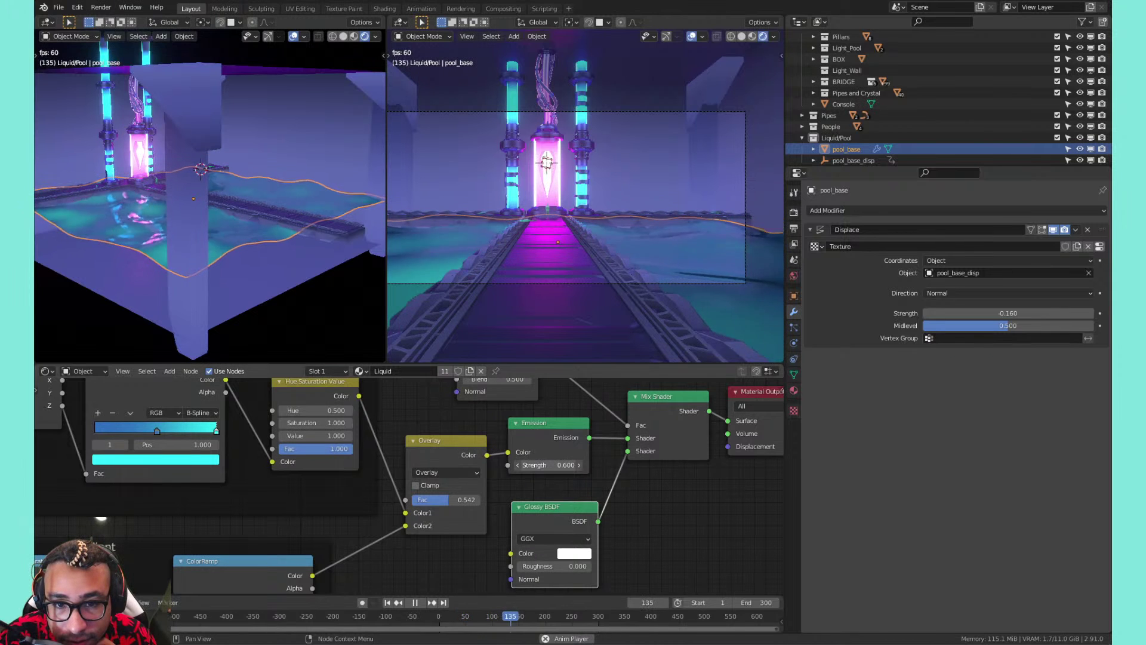
{"action": "left_click_drag", "start_coordinate": [544, 465], "coordinate": [513, 465]}
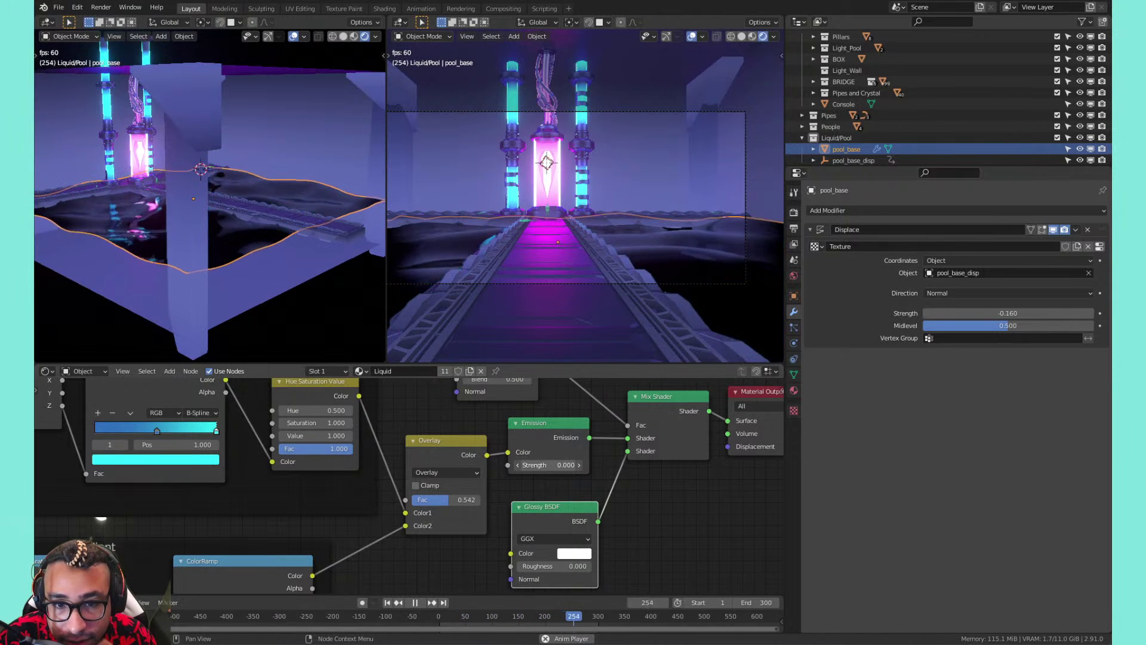
{"action": "left_click", "coordinate": [555, 465]}
{"action": "type", "text": "2.5"}
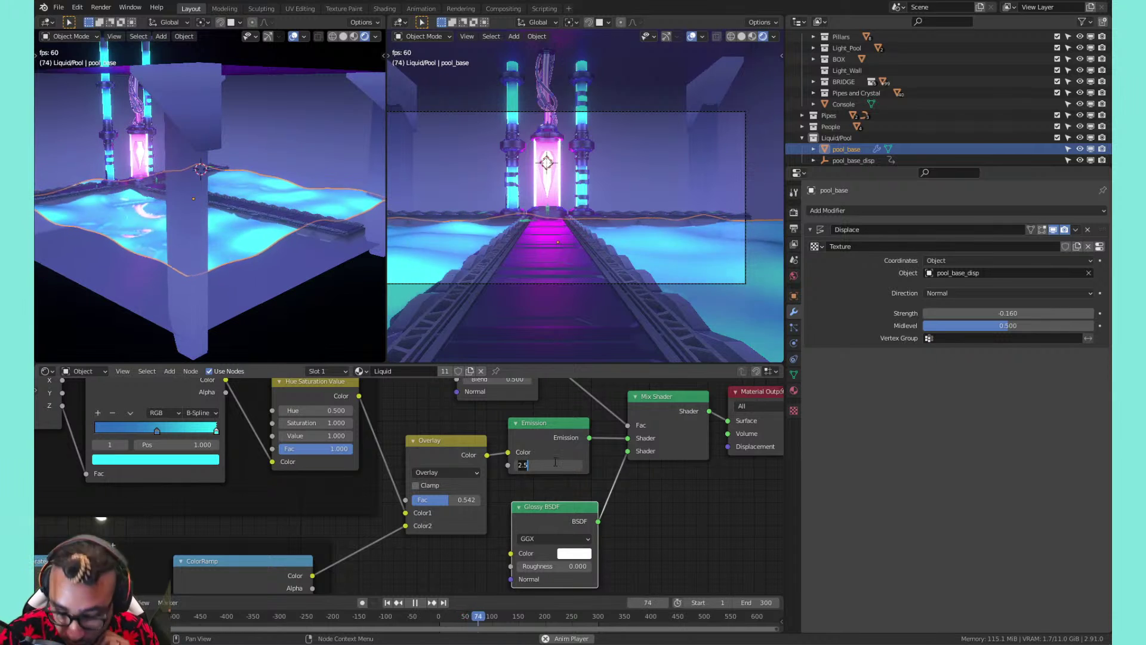
{"action": "key", "text": "Escape"}
Try black for the blue stop of the Liquid material's reflection colour ramp, and undo the colour change
{"action": "middle_click_drag", "start_coordinate": [153, 394], "coordinate": [359, 401]}
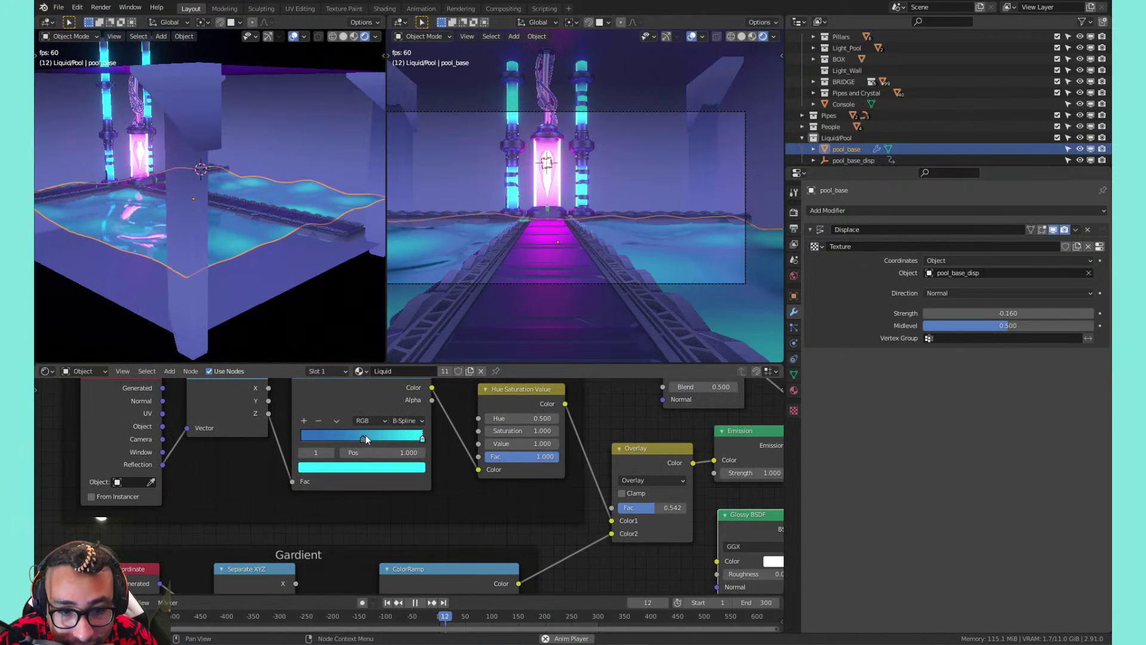
{"action": "left_click", "coordinate": [364, 439]}
{"action": "left_click", "coordinate": [357, 467]}
{"action": "left_click_drag", "start_coordinate": [358, 438], "coordinate": [316, 437]}
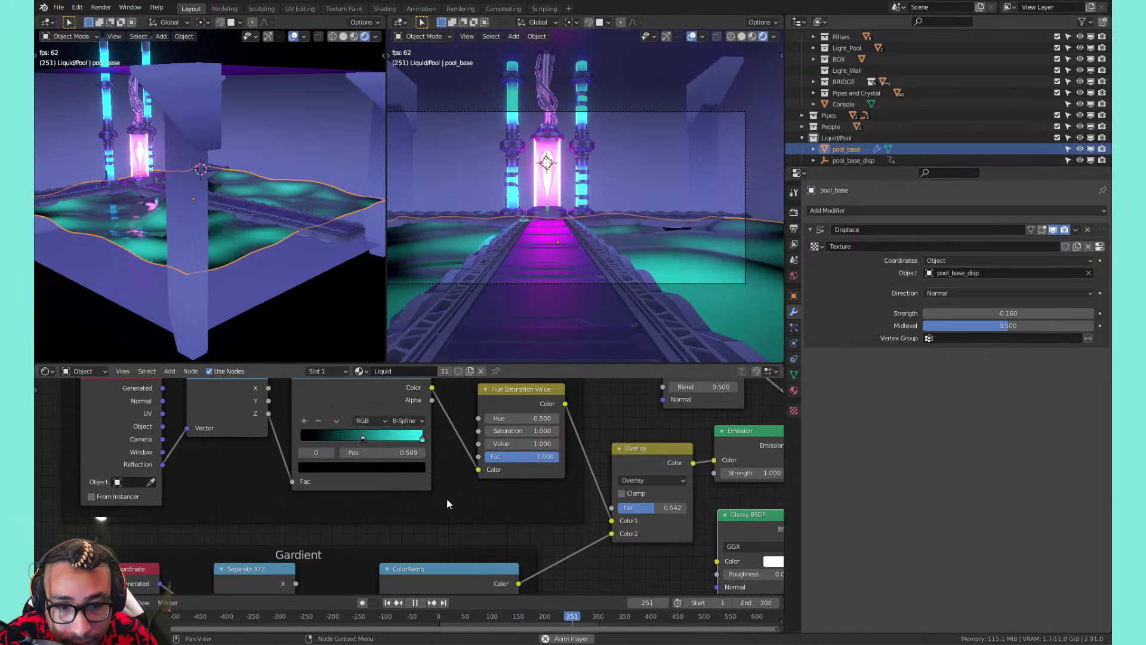
{"action": "key", "text": "ctrl+z"}
{"action": "key", "text": "ctrl+z"}
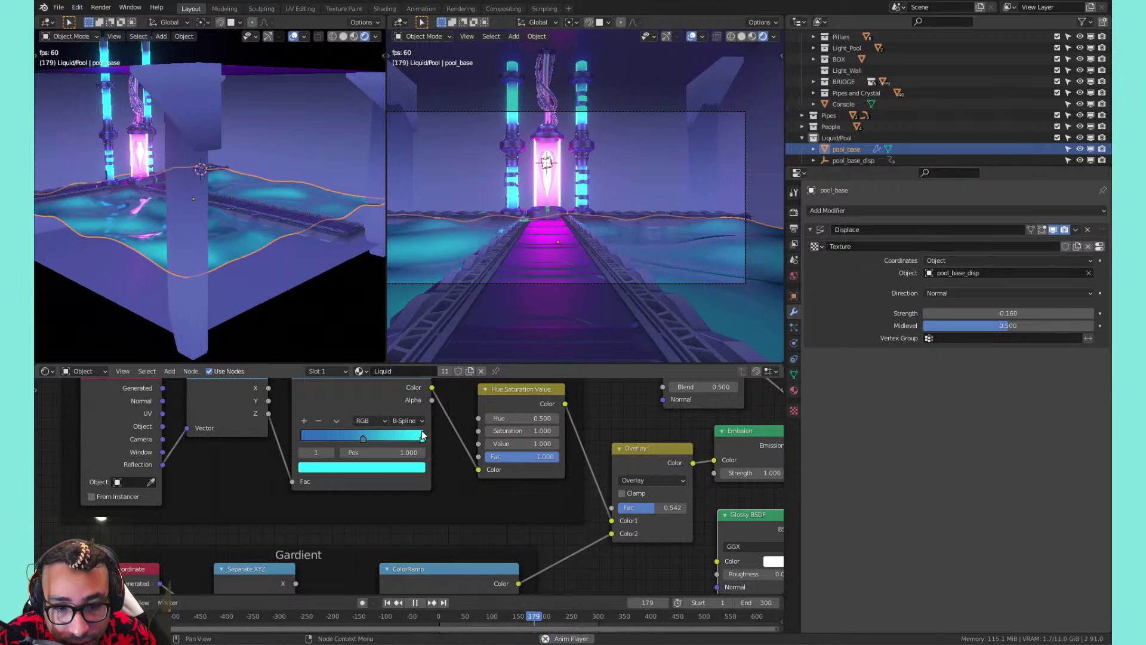
Darken the reflection colour ramp's cyan end stop to black and raise the Emission strength to 5.9
{"action": "left_click", "coordinate": [418, 469]}
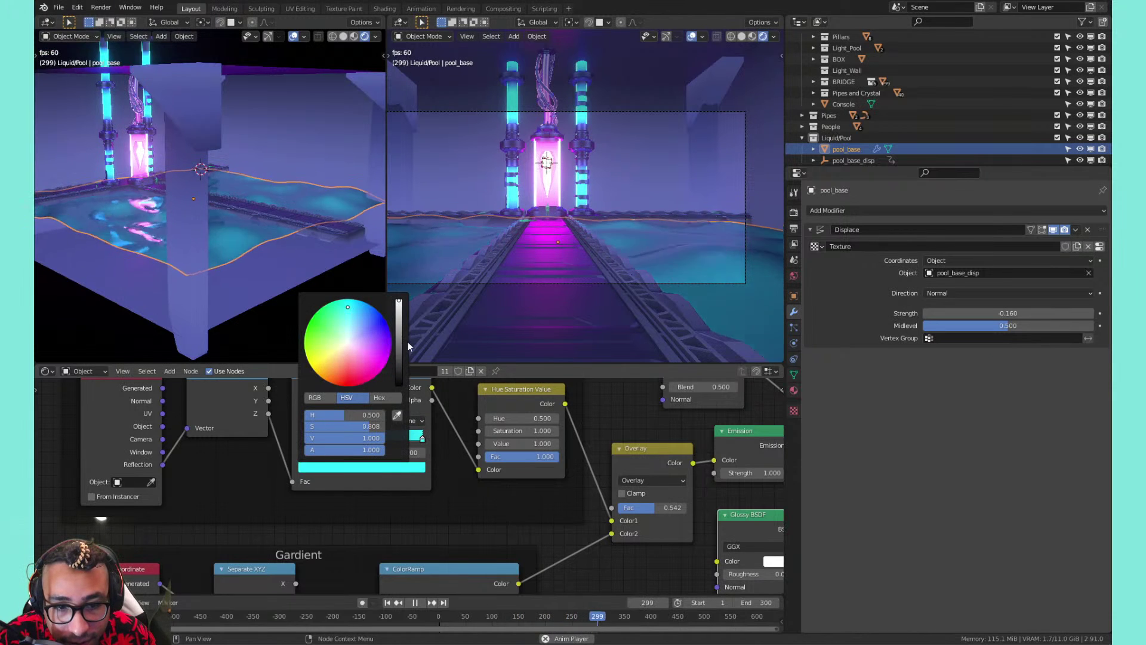
{"action": "left_click_drag", "start_coordinate": [399, 301], "coordinate": [399, 385]}
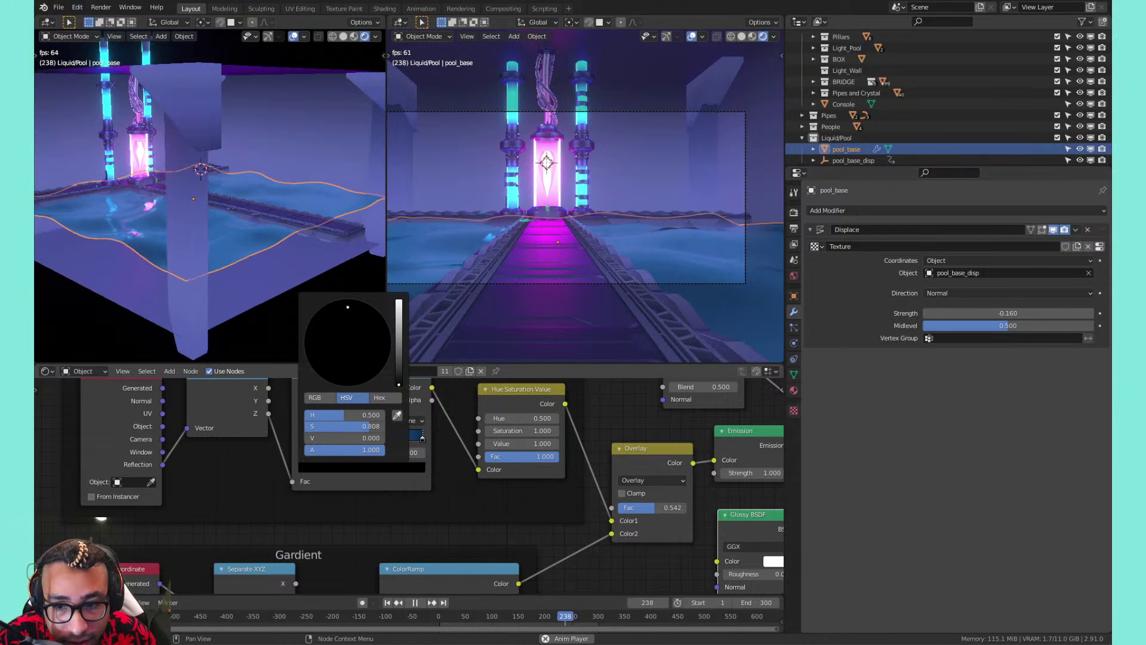
{"action": "left_click_drag", "start_coordinate": [751, 474], "coordinate": [809, 474]}
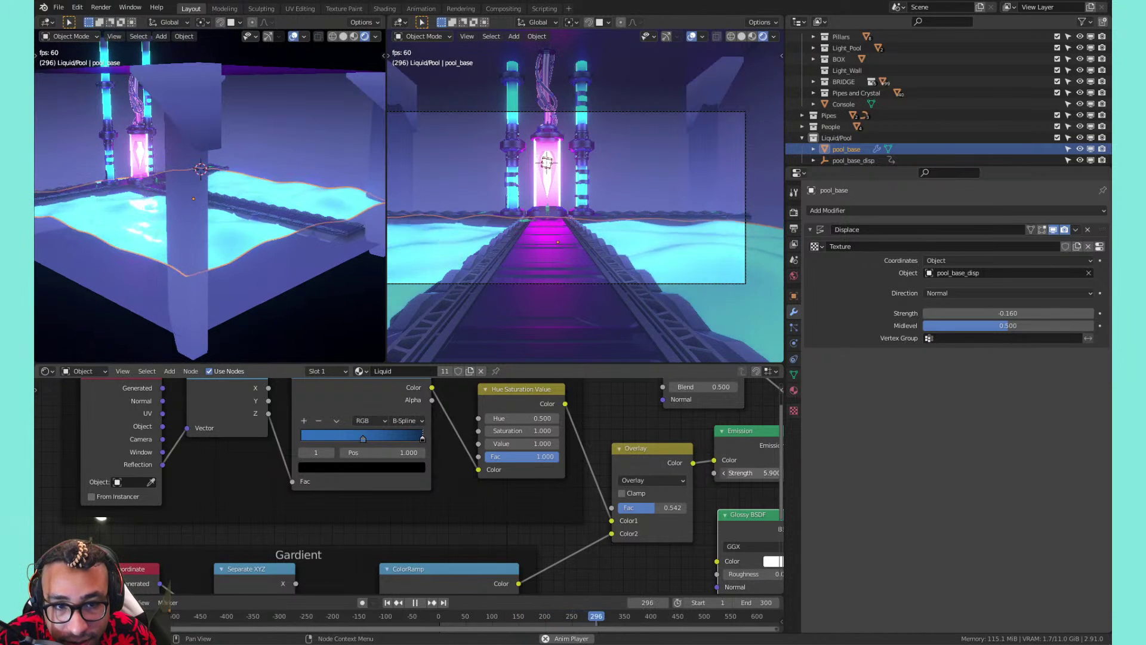
Lower the Emission strength to 4.9, reposition the ramp's blue and black stops at 0.082 and 0.568, and save the file
{"action": "left_click_drag", "start_coordinate": [750, 473], "coordinate": [314, 435]}
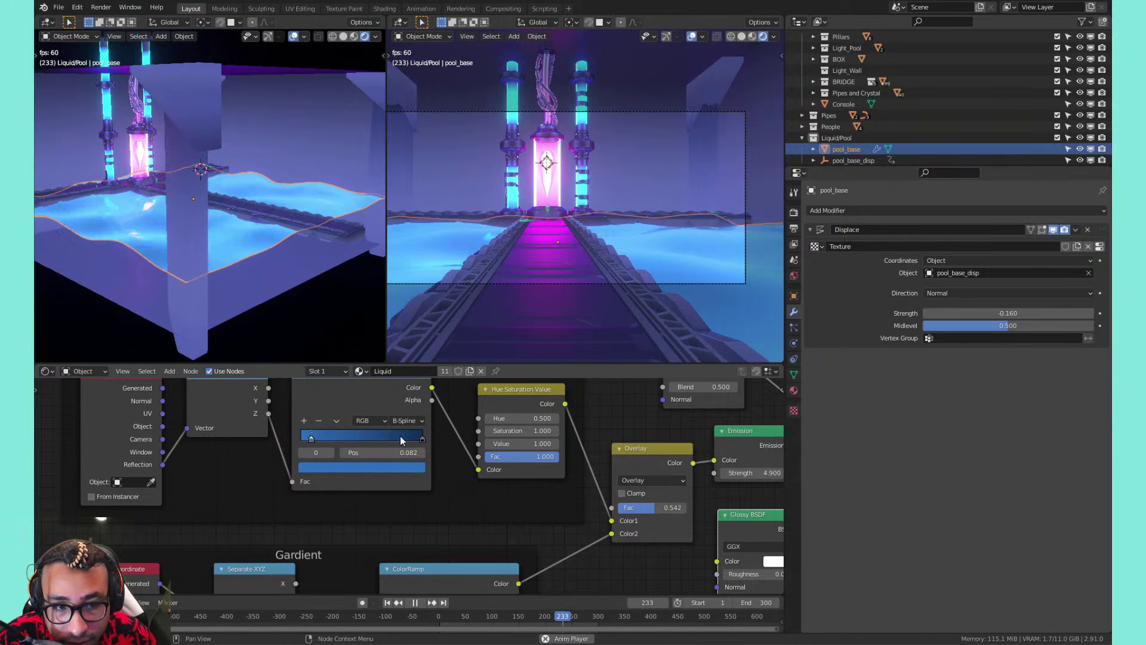
{"action": "left_click_drag", "start_coordinate": [411, 437], "coordinate": [355, 436]}
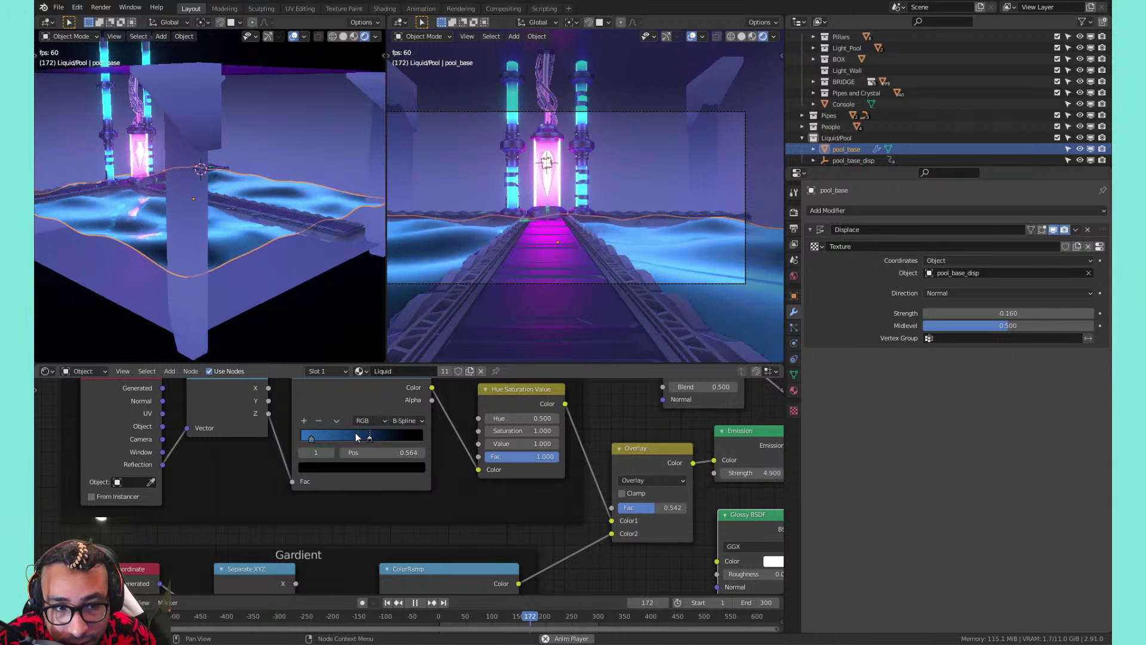
{"action": "middle_click_drag", "start_coordinate": [477, 269], "coordinate": [574, 235]}
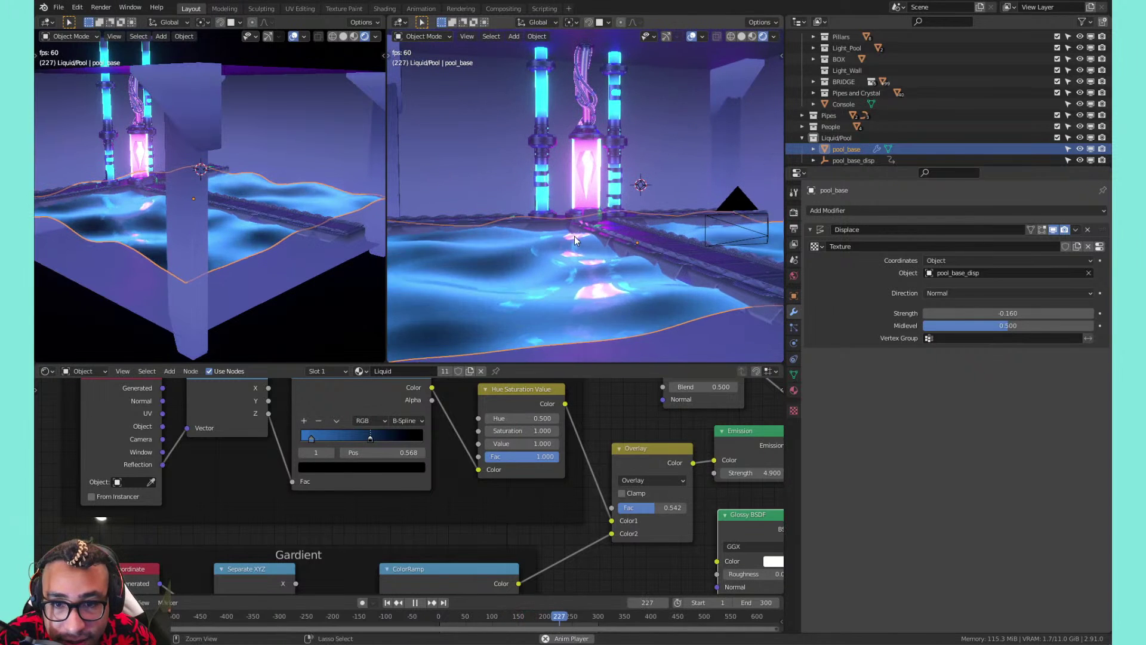
{"action": "key", "text": "ctrl+s"}
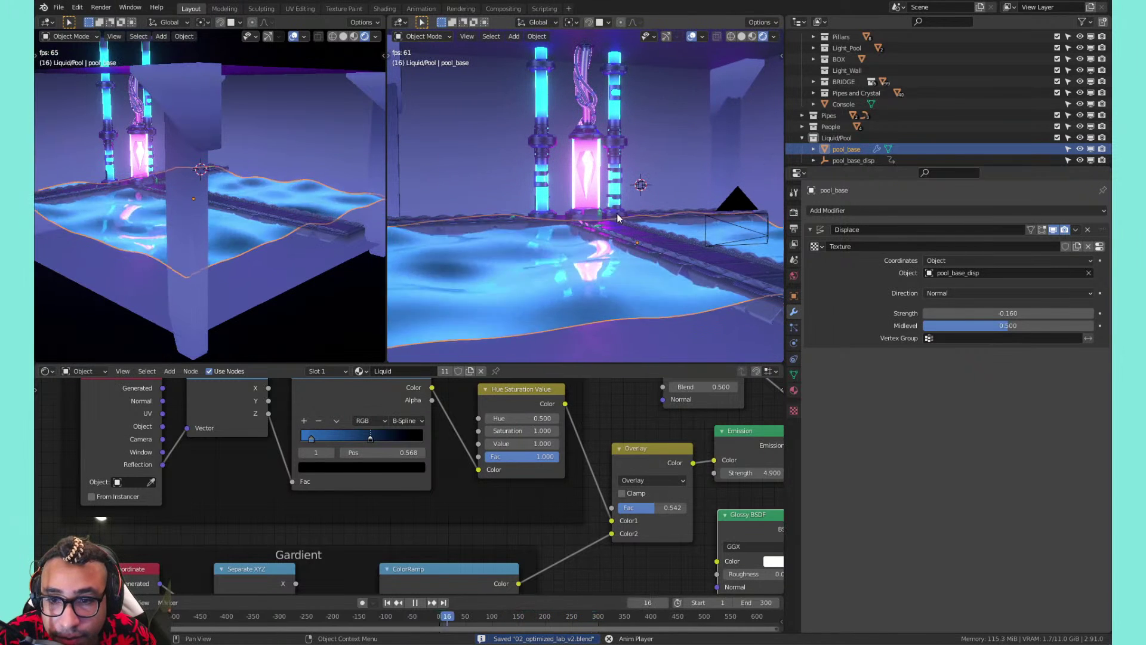
Select the pool_base_disp empty, check its transform values and scale it up uniformly by about 1.68
{"action": "left_click", "coordinate": [643, 187]}
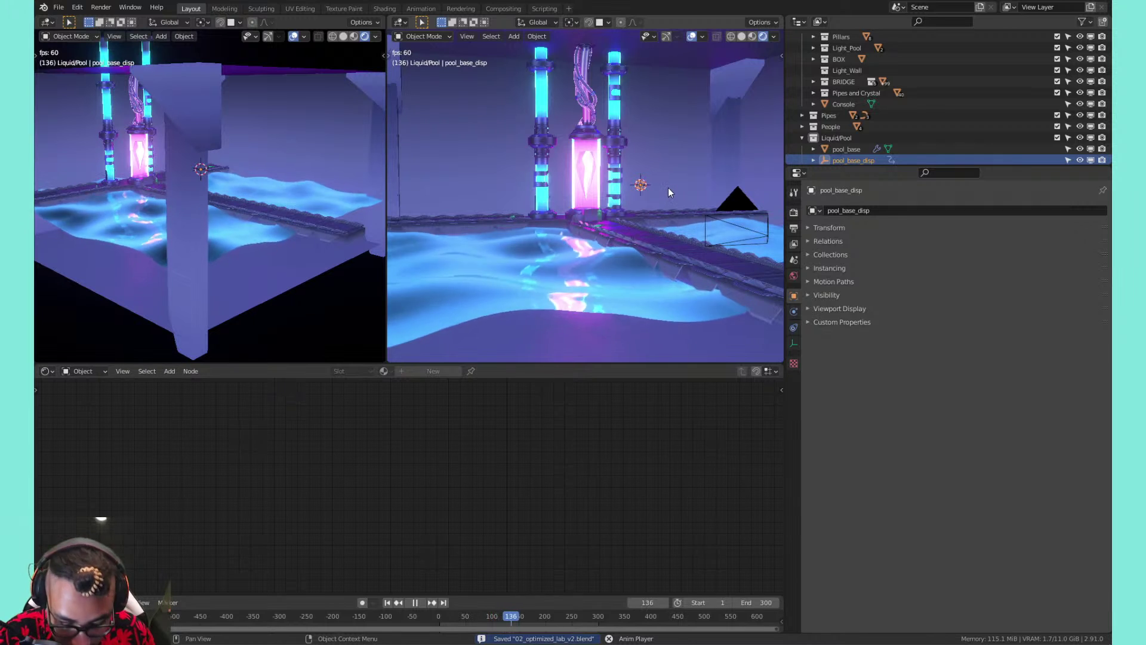
{"action": "key", "text": "n"}
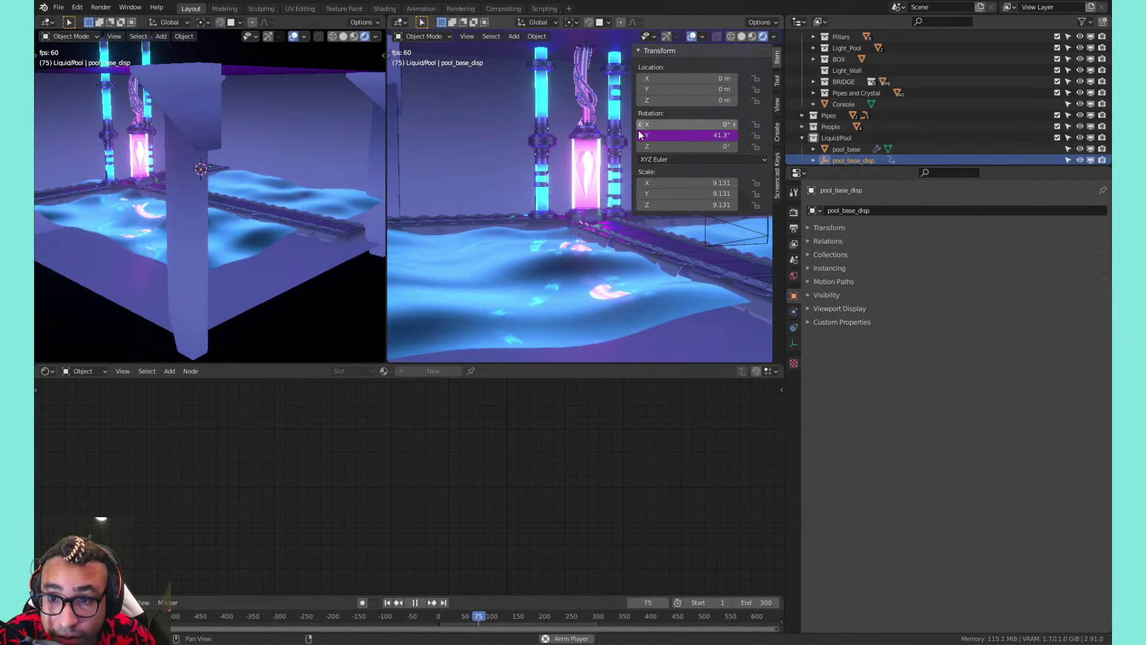
{"action": "key", "text": "n"}
{"action": "key", "text": "s"}
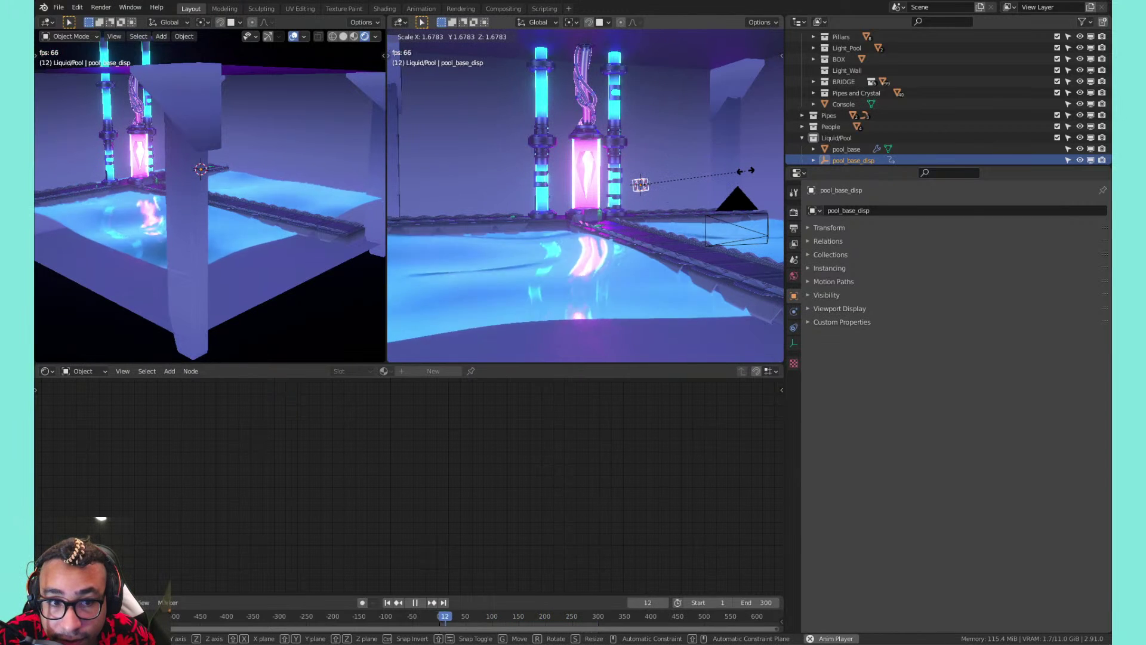
{"action": "left_click", "coordinate": [744, 170]}
Select the pool_base liquid surface and raise its material's Emission strength to 7.6
{"action": "middle_click_drag", "start_coordinate": [702, 196], "coordinate": [590, 187]}
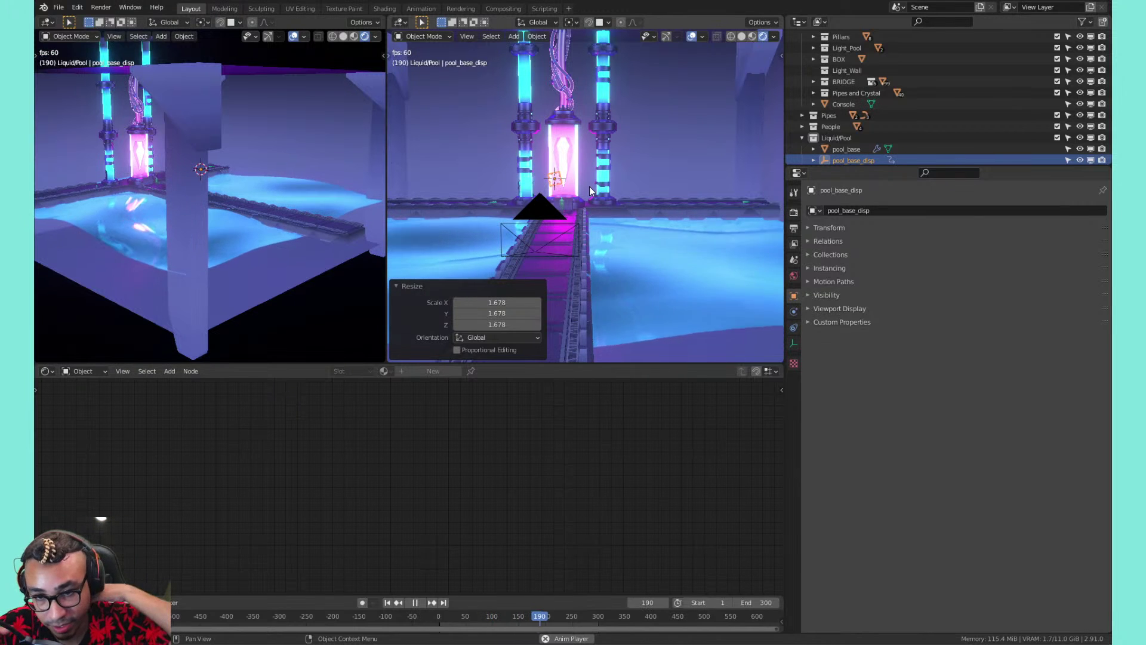
{"action": "left_click", "coordinate": [682, 264]}
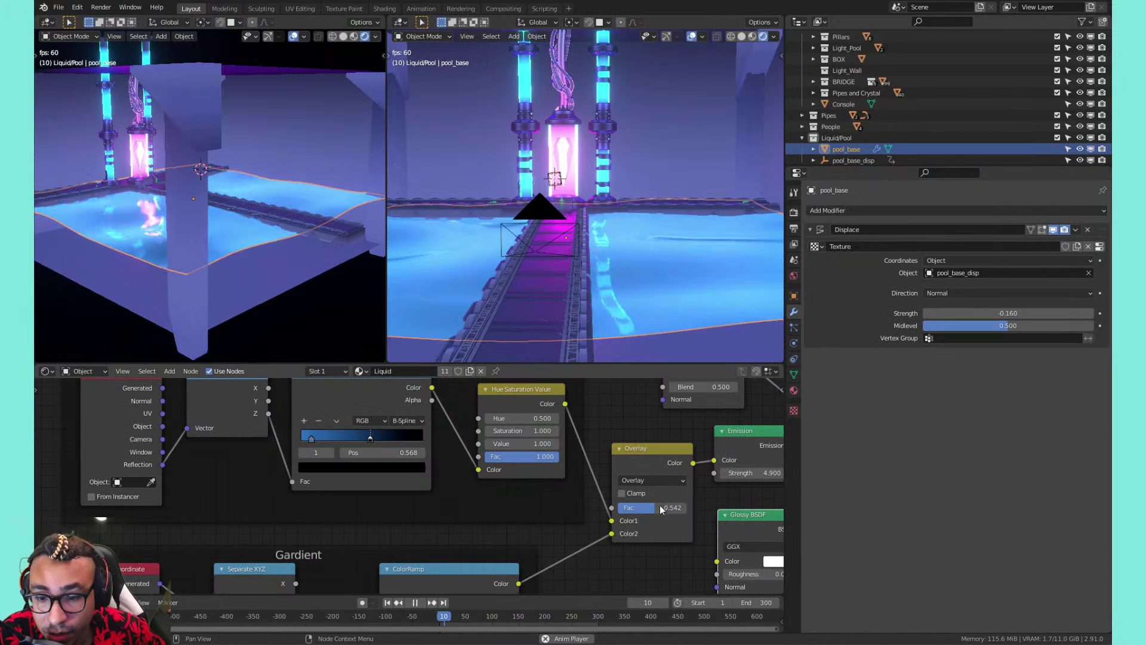
{"action": "mouse_move", "coordinate": [744, 472]}
{"action": "left_mouse_down"}
{"action": "mouse_move", "coordinate": [788, 473]}
{"action": "mouse_move", "coordinate": [737, 473]}
{"action": "mouse_move", "coordinate": [755, 472]}
{"action": "left_mouse_up"}
{"action": "scroll", "coordinate": [590, 240], "scroll_direction": "down", "scroll_amount": 3}
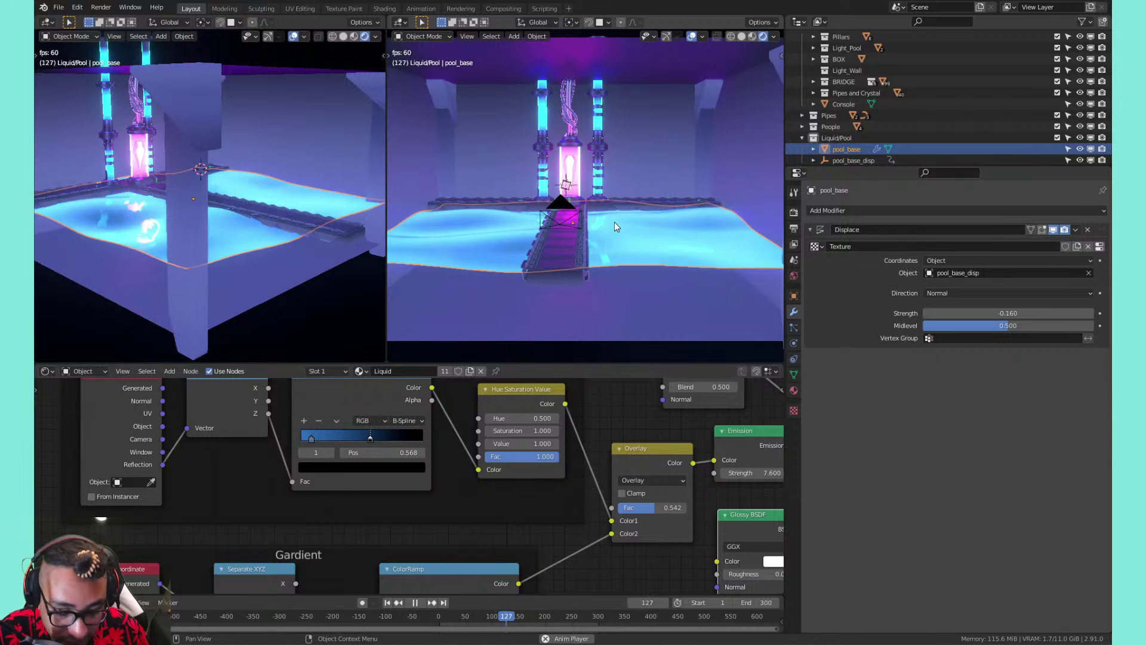
Lower pool_base by about 1.28 m along the Z axis and check the liquid level through the scene camera
{"action": "key", "text": "n"}
{"action": "key", "text": "n"}
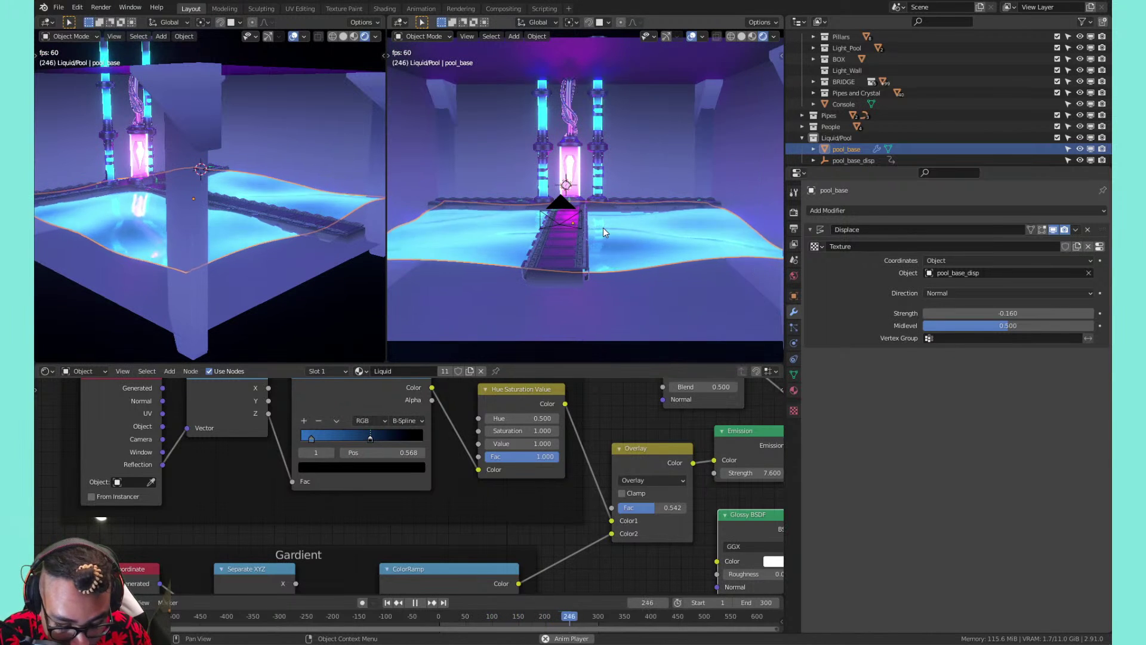
{"action": "key", "text": "g"}
{"action": "key", "text": "z"}
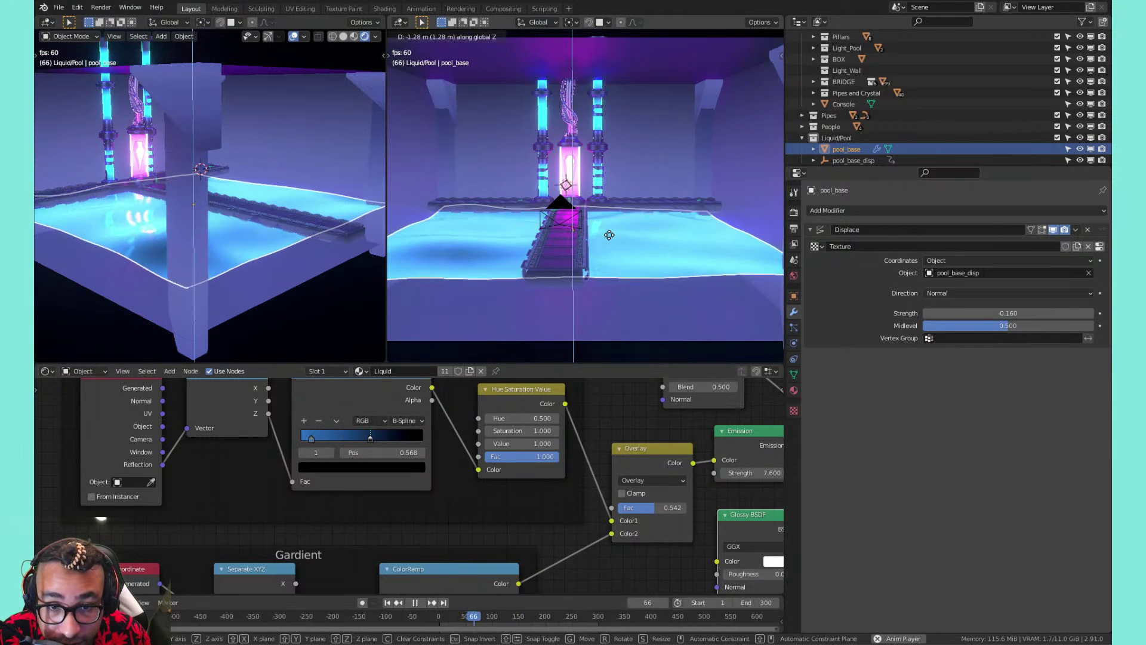
{"action": "left_click", "coordinate": [609, 234]}
{"action": "scroll", "coordinate": [588, 224], "scroll_direction": "up", "scroll_amount": 3}
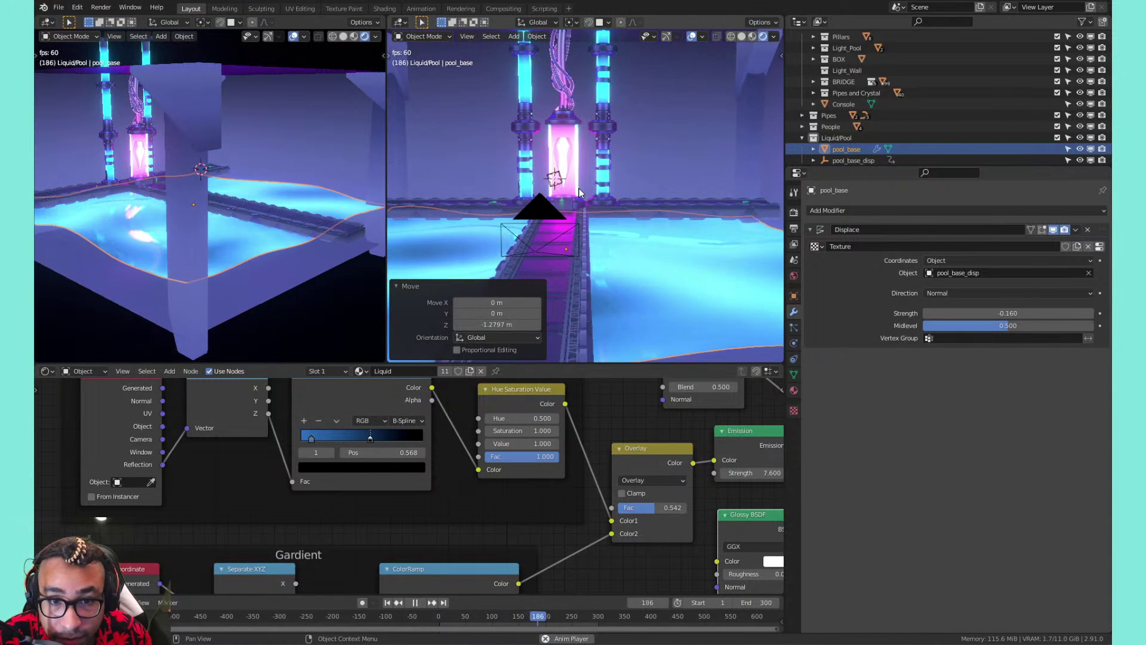
{"action": "scroll", "coordinate": [579, 188], "scroll_direction": "up", "scroll_amount": 3}
{"action": "key", "text": "Home"}
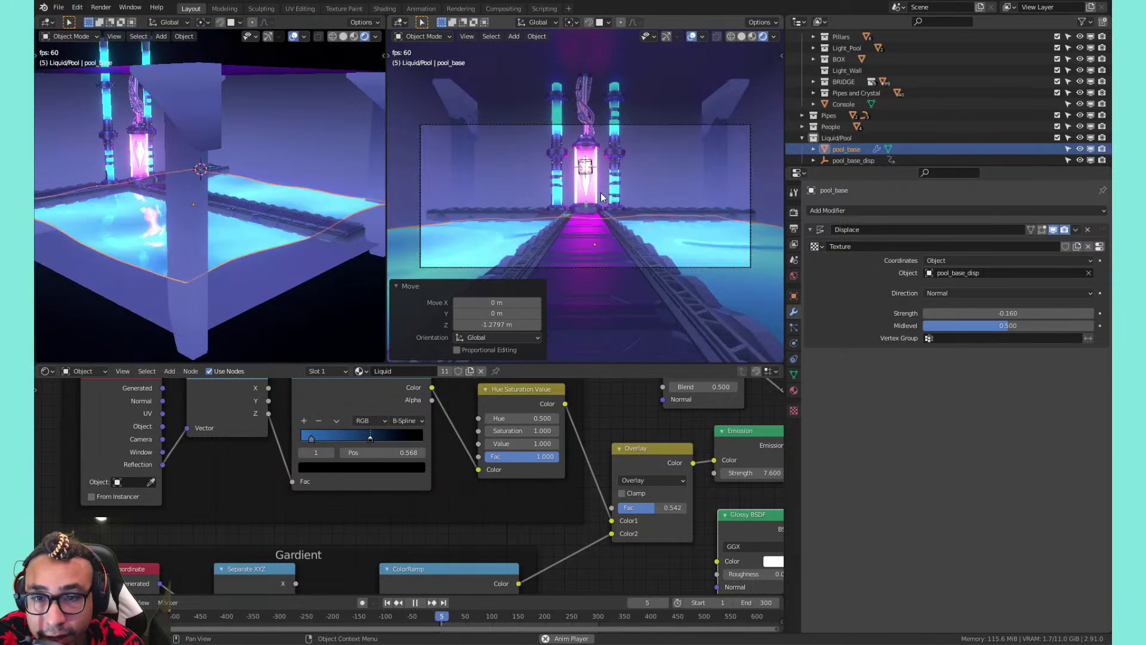
Hide the pool_base_disp empty in the viewport and watch the liquid animation in a maximized camera view
{"action": "left_click", "coordinate": [590, 162]}
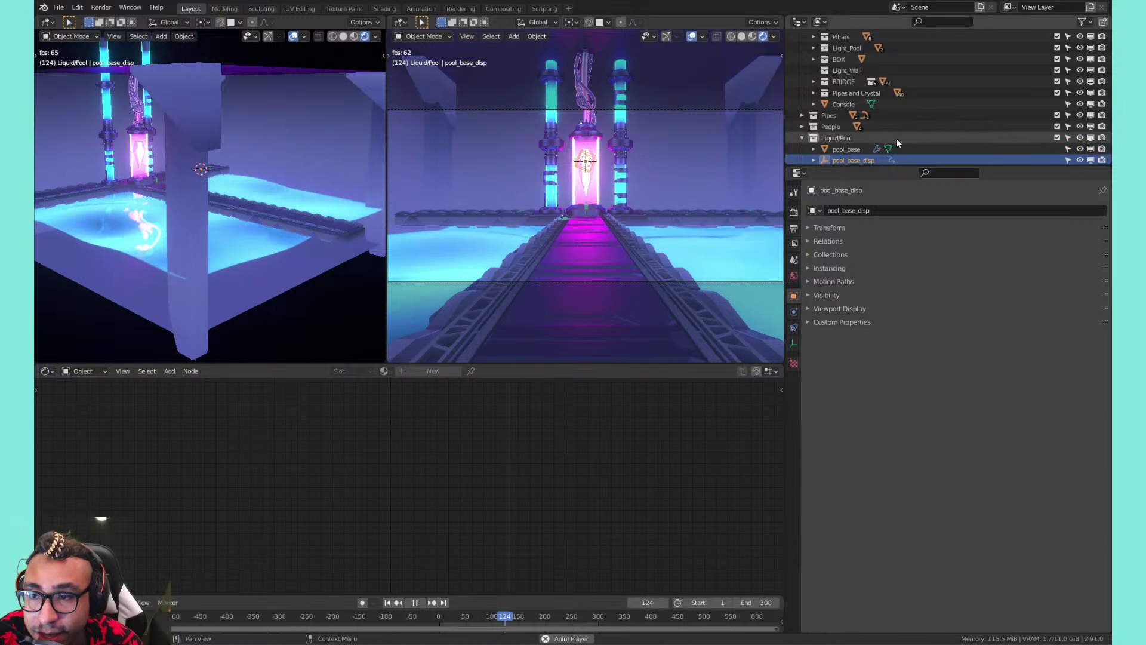
{"action": "left_click", "coordinate": [1079, 160]}
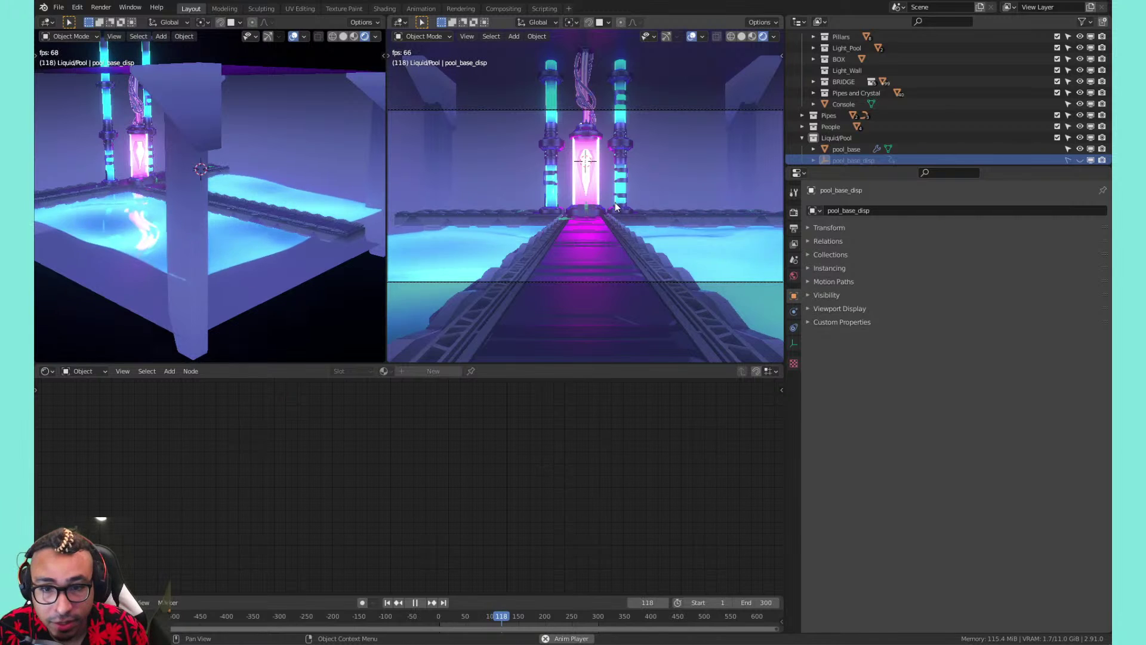
{"action": "key", "text": "ctrl+space"}
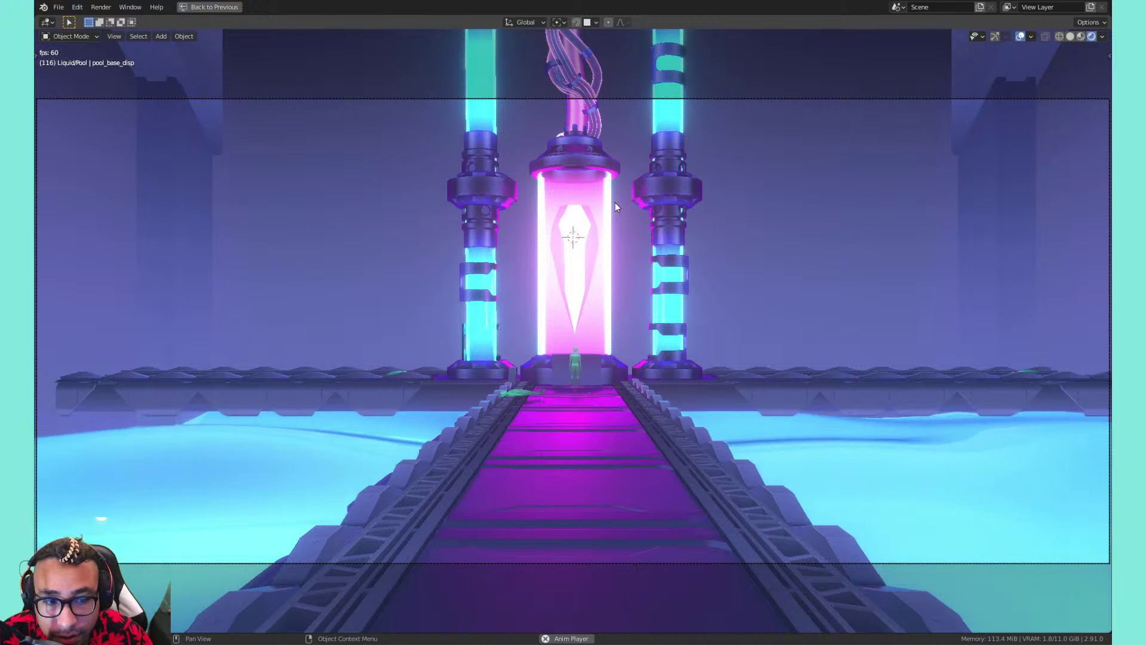
{"action": "scroll", "coordinate": [615, 202], "scroll_direction": "down", "scroll_amount": 3}
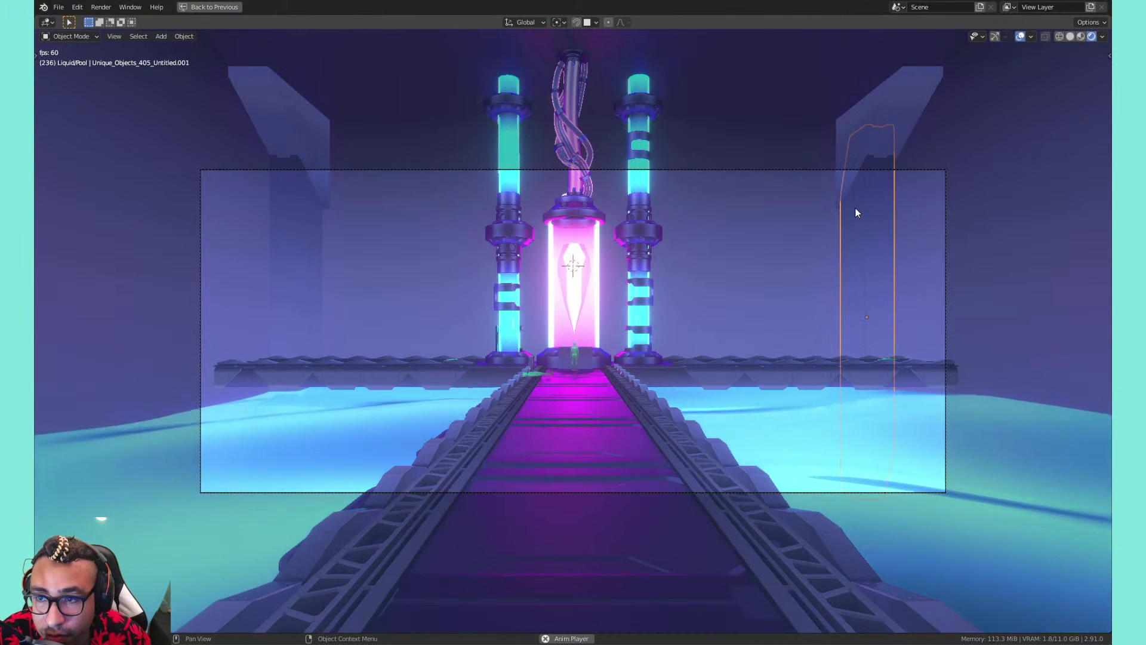
Select all four corner pillars of the lab box together with their angled top pieces
{"action": "left_click", "coordinate": [878, 111]}
{"action": "left_click", "coordinate": [300, 122], "text": "shift"}
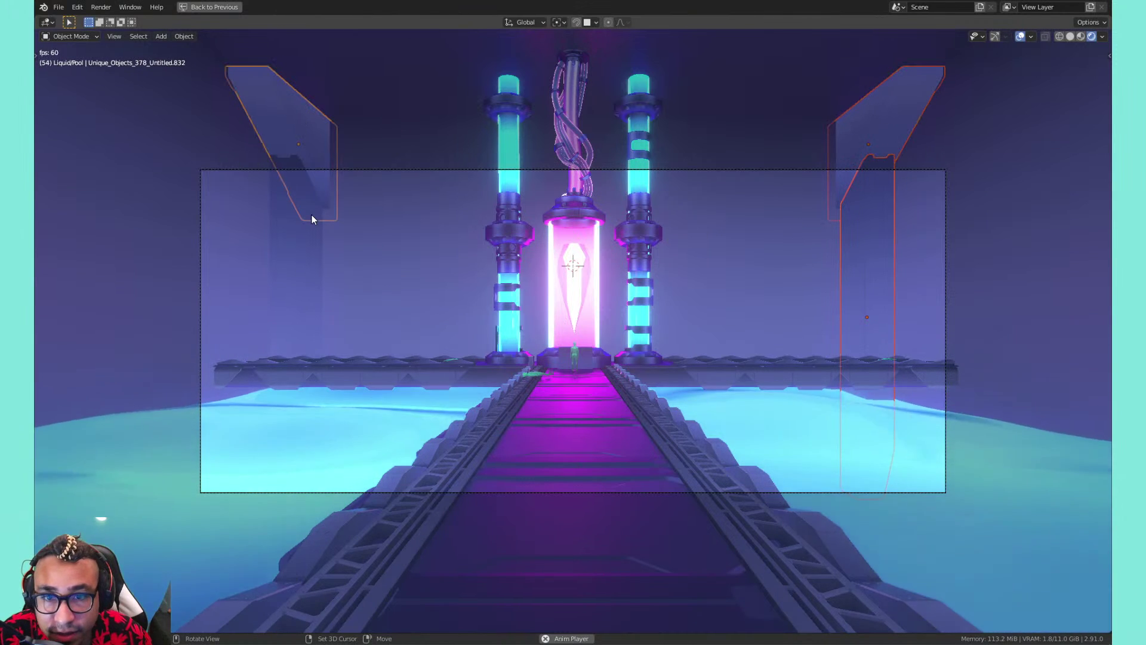
{"action": "left_click", "coordinate": [311, 214], "text": "shift"}
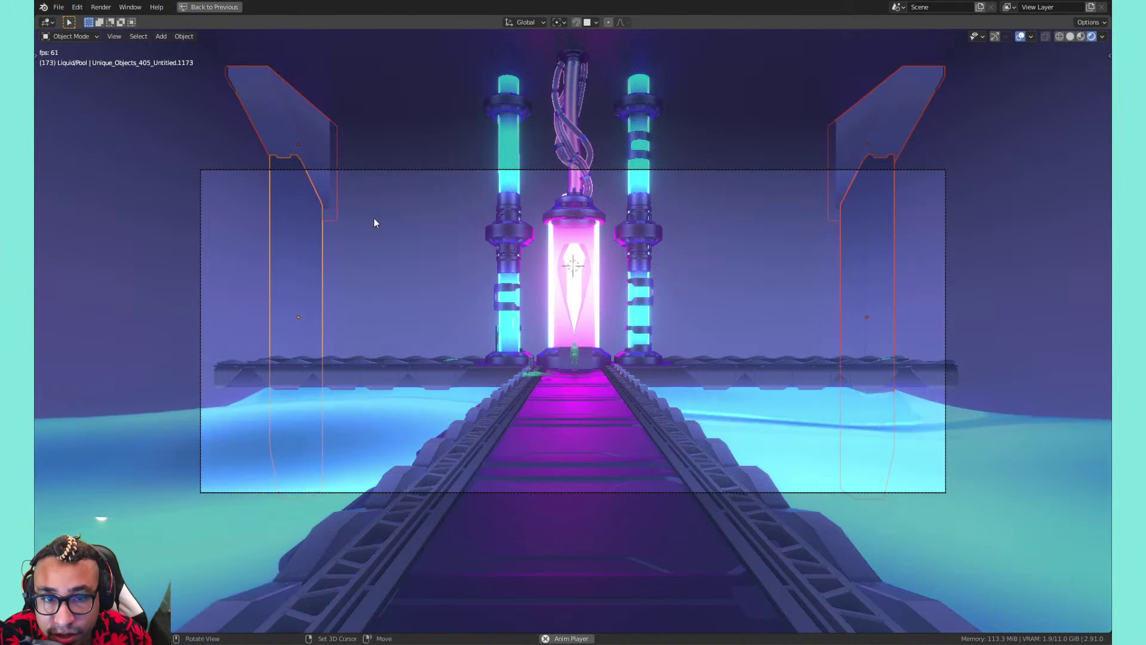
{"action": "middle_click_drag", "start_coordinate": [392, 213], "coordinate": [455, 277]}
{"action": "scroll", "coordinate": [456, 274], "scroll_direction": "down", "scroll_amount": 14}
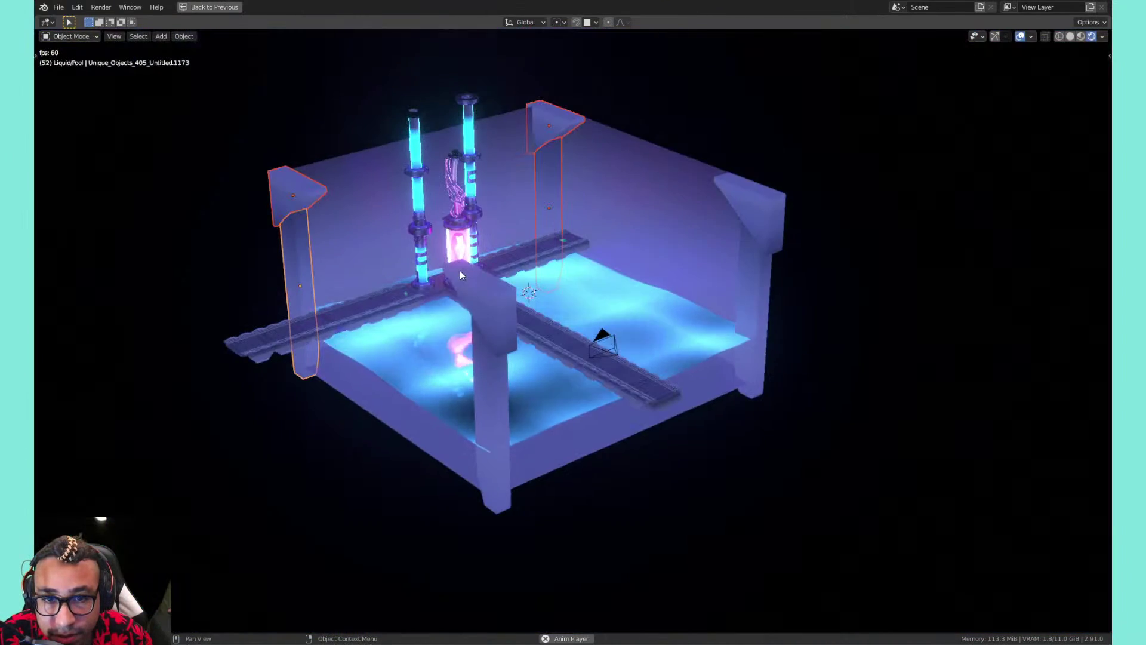
{"action": "left_click", "coordinate": [481, 297], "text": "shift"}
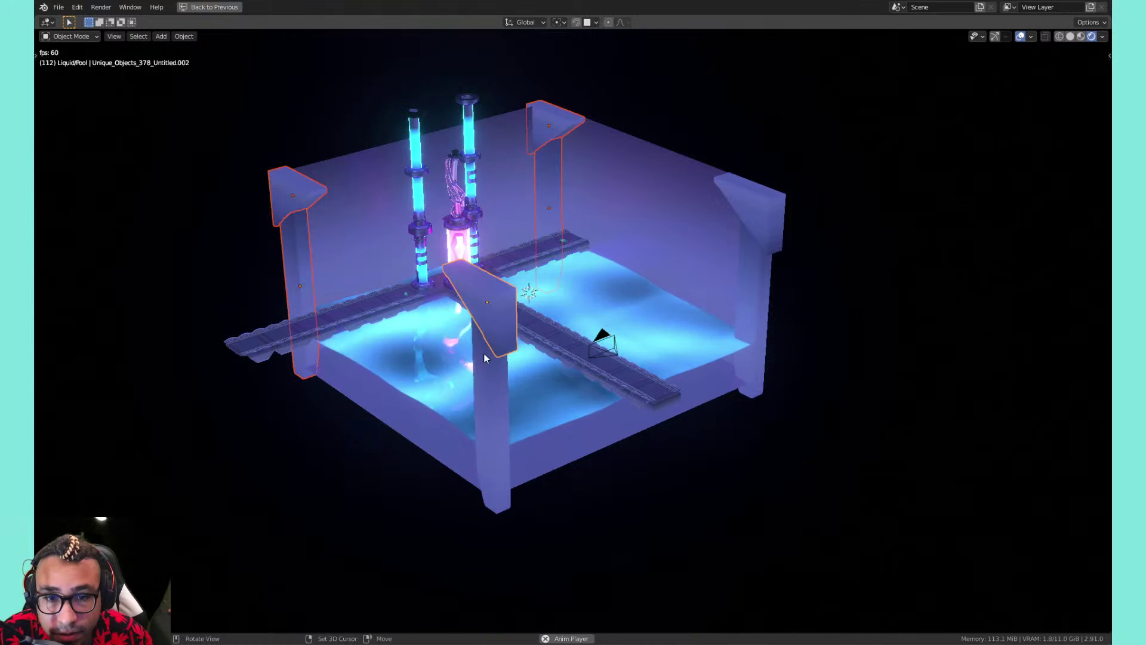
{"action": "left_click", "coordinate": [488, 365], "text": "shift"}
{"action": "left_click", "coordinate": [754, 213], "text": "shift"}
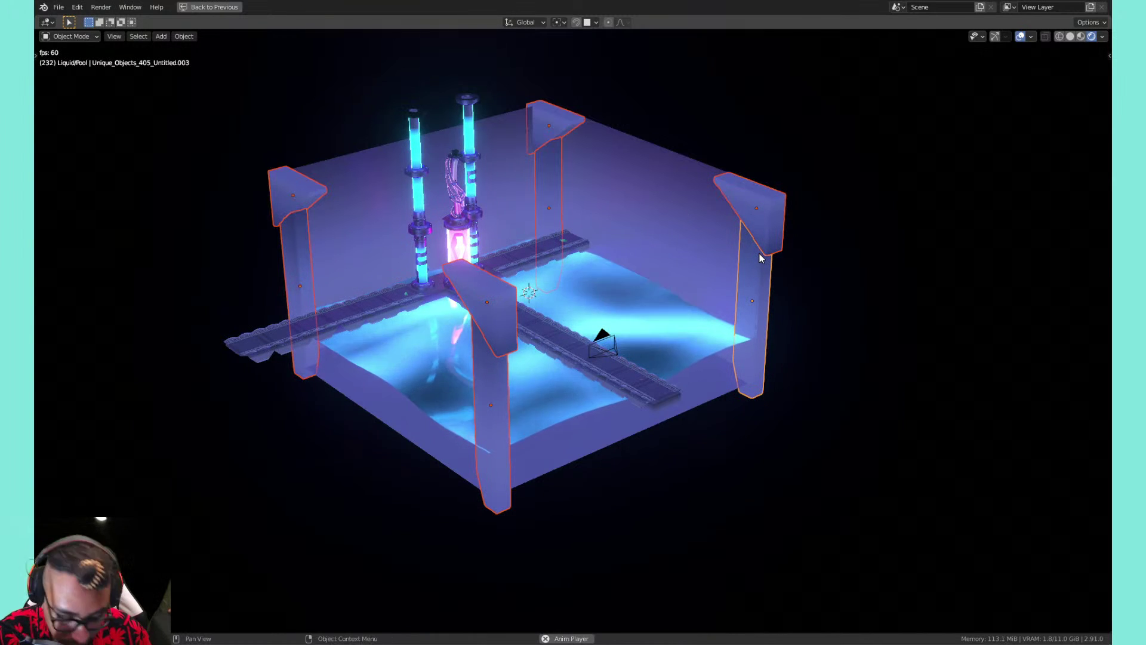
Restore the full layout, expand the BOX collection and make Lab_base unselectable
{"action": "key", "text": "ctrl+space"}
{"action": "scroll", "coordinate": [810, 120], "scroll_direction": "up", "scroll_amount": 2}
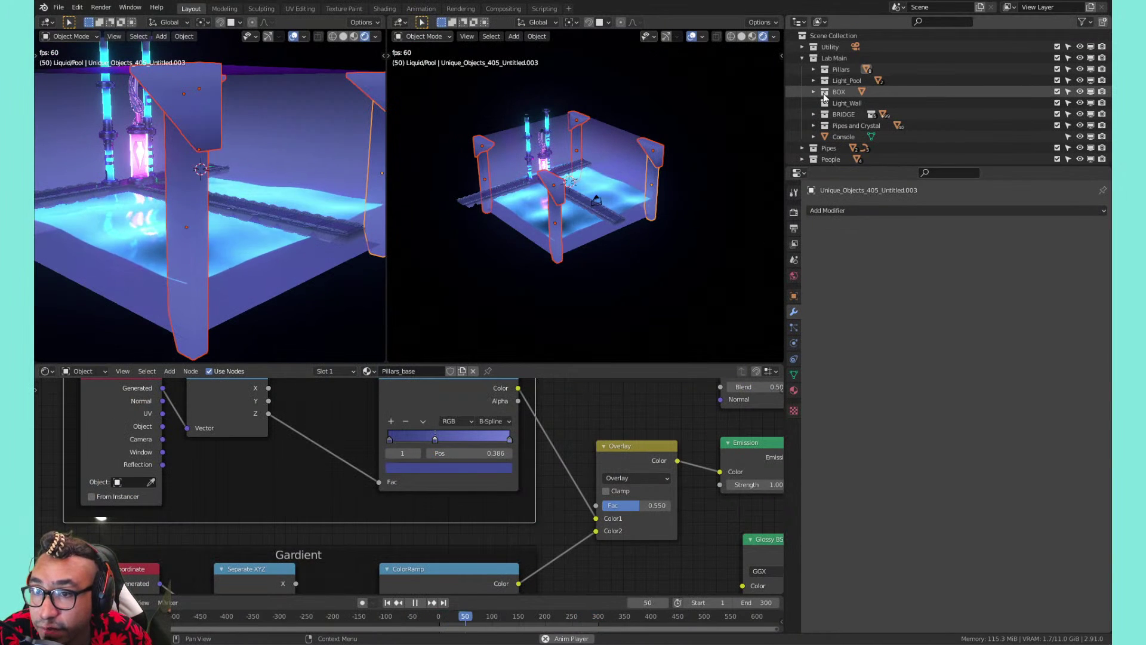
{"action": "left_click", "coordinate": [814, 92]}
{"action": "left_click", "coordinate": [1069, 103]}
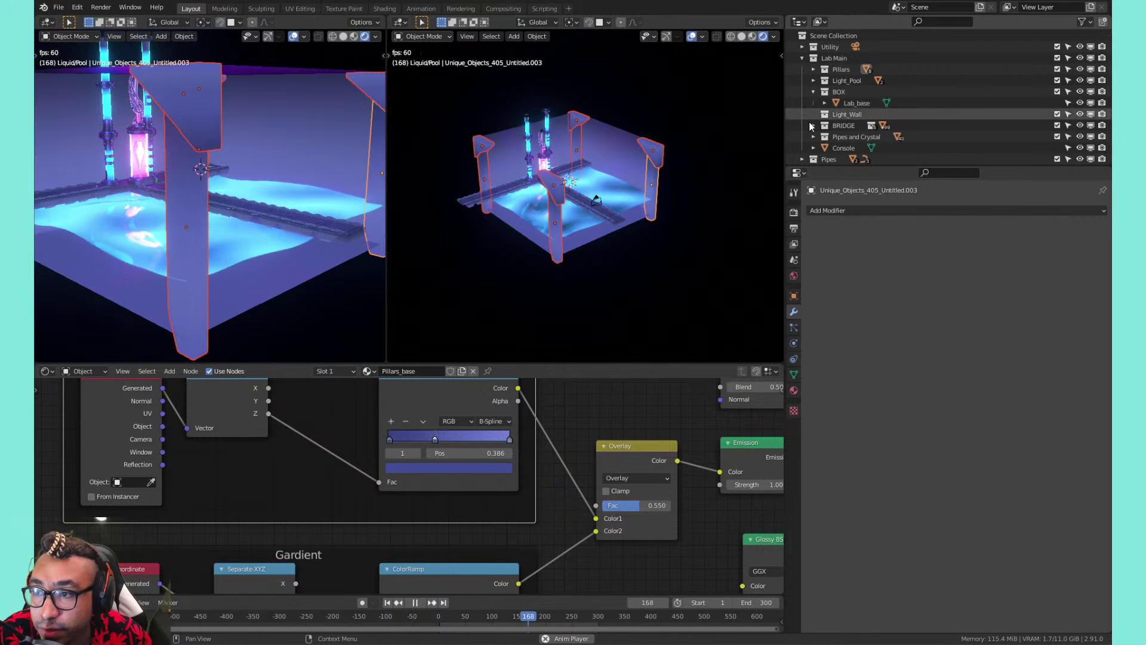
Add Lab_base to the selected pillars and look at the scene through the camera
{"action": "left_click", "coordinate": [346, 109]}
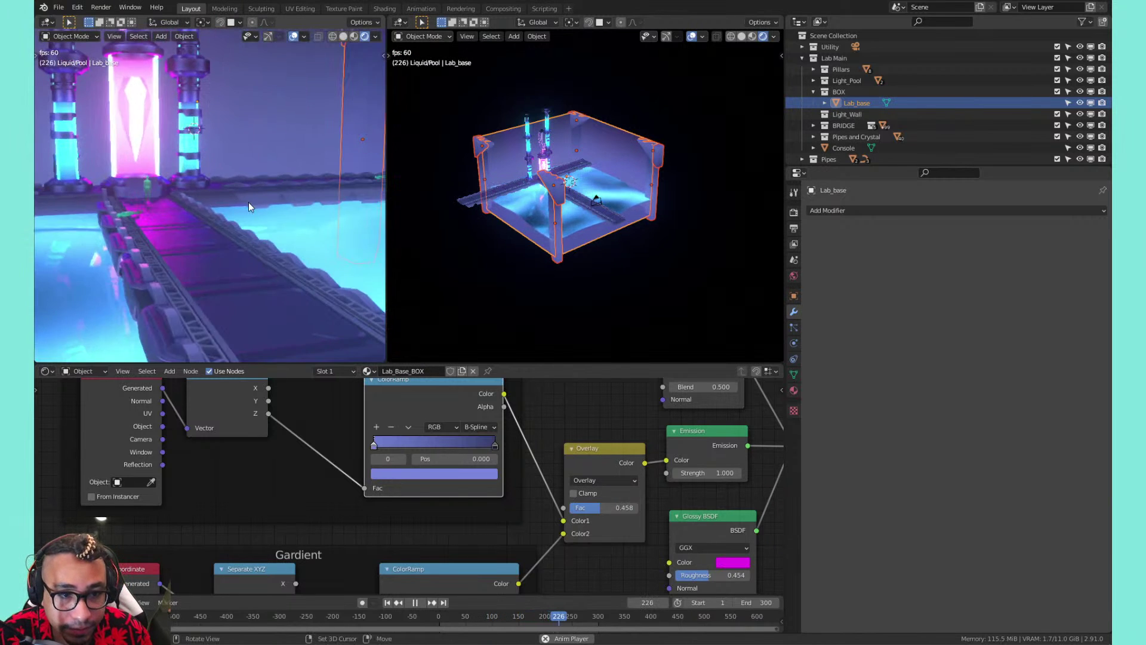
{"action": "scroll", "coordinate": [531, 189], "scroll_direction": "up", "scroll_amount": 2}
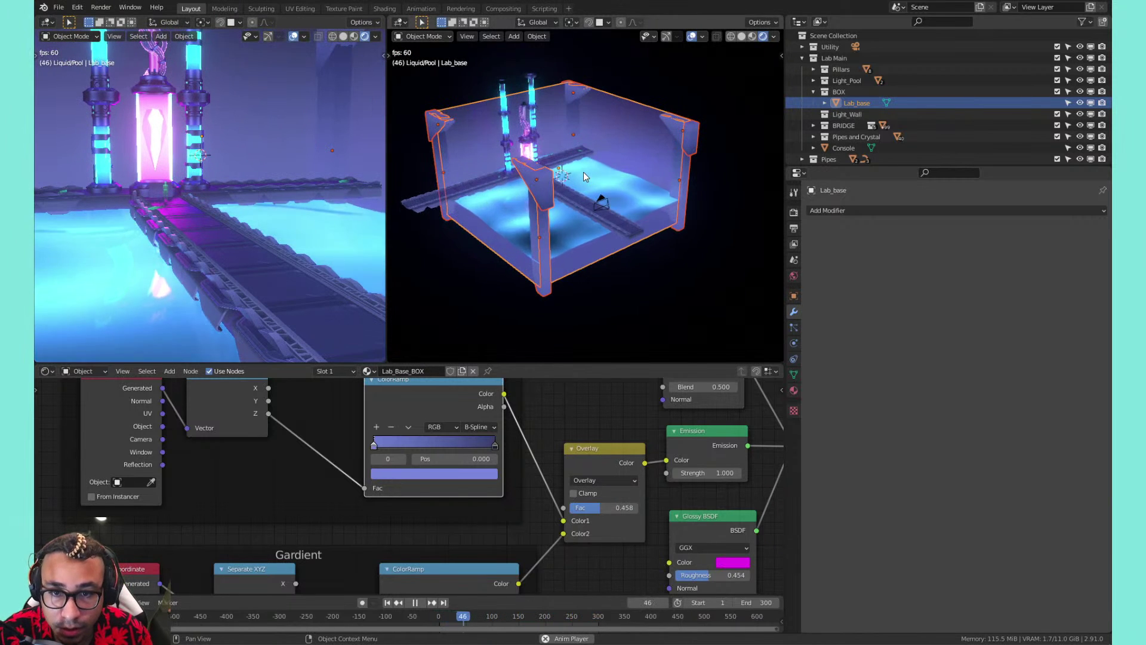
{"action": "key", "text": "KP_0"}
{"action": "scroll", "coordinate": [584, 176], "scroll_direction": "up", "scroll_amount": 3}
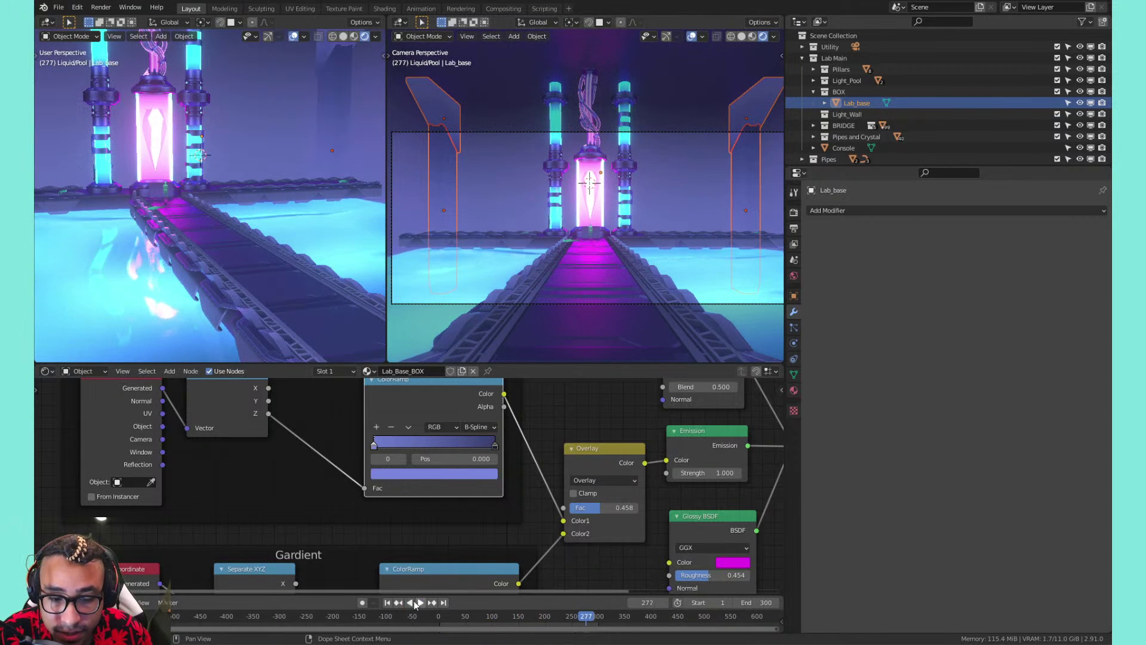
Return the animation to frame 1 and inspect the shot's framing in a maximized camera view
{"action": "left_click", "coordinate": [388, 602]}
{"action": "key", "text": "ctrl+space"}
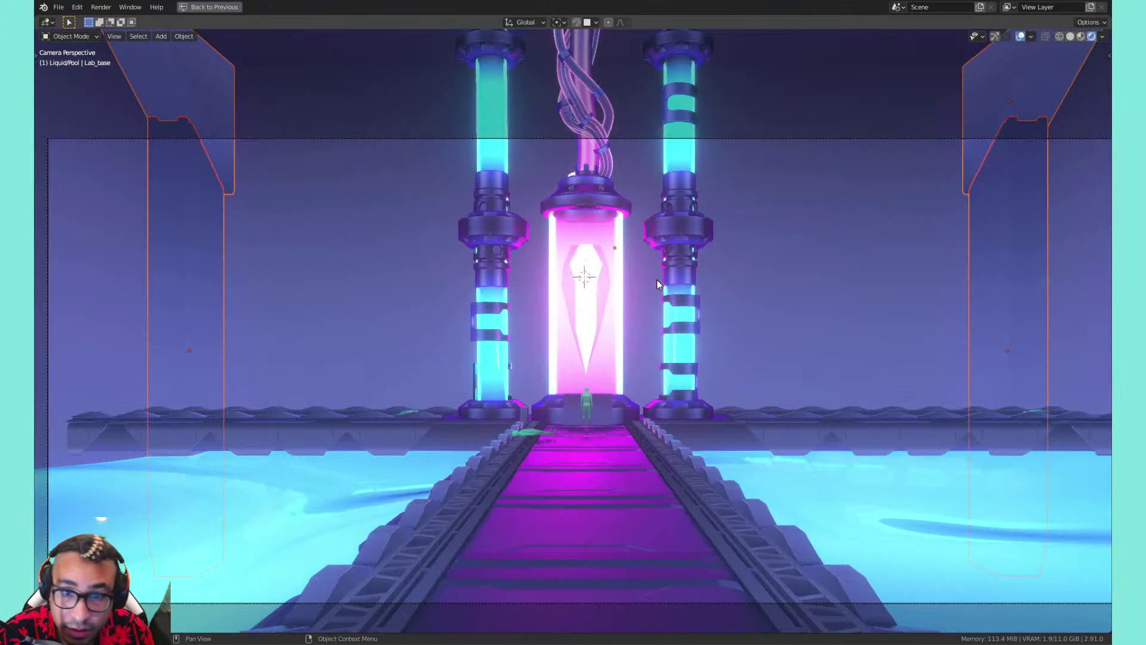
{"action": "scroll", "coordinate": [637, 284], "scroll_direction": "down", "scroll_amount": 3}
{"action": "middle_click_drag", "start_coordinate": [700, 337], "coordinate": [692, 297], "text": "shift"}
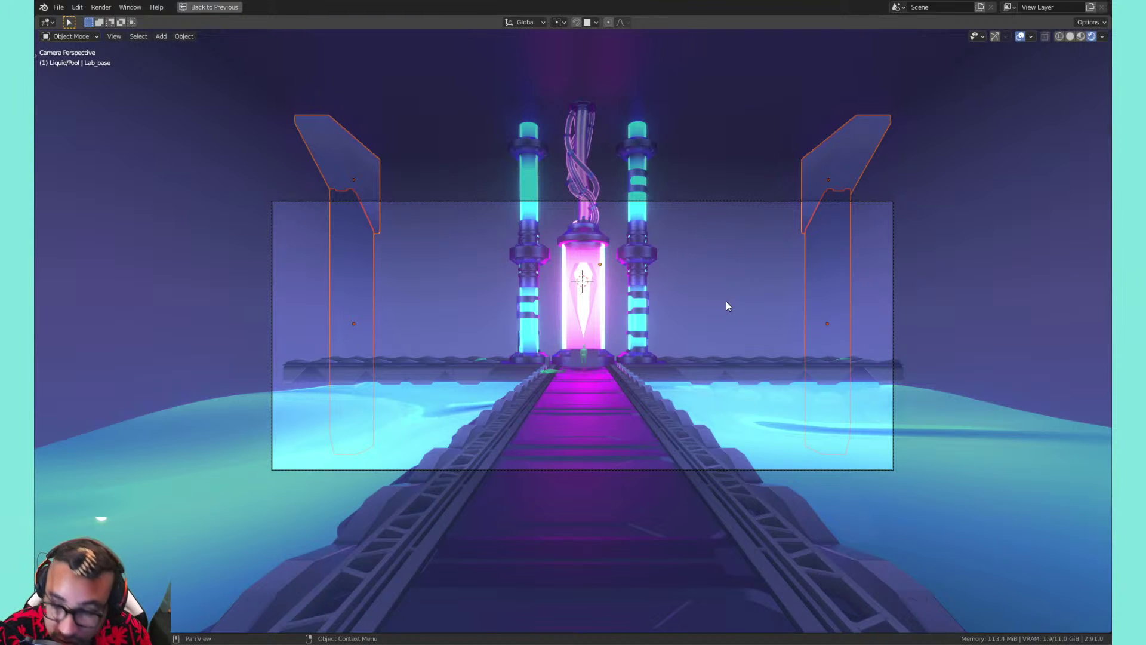
{"action": "key", "text": "n"}
{"action": "key", "text": "n"}
{"action": "key", "text": "ctrl+space"}
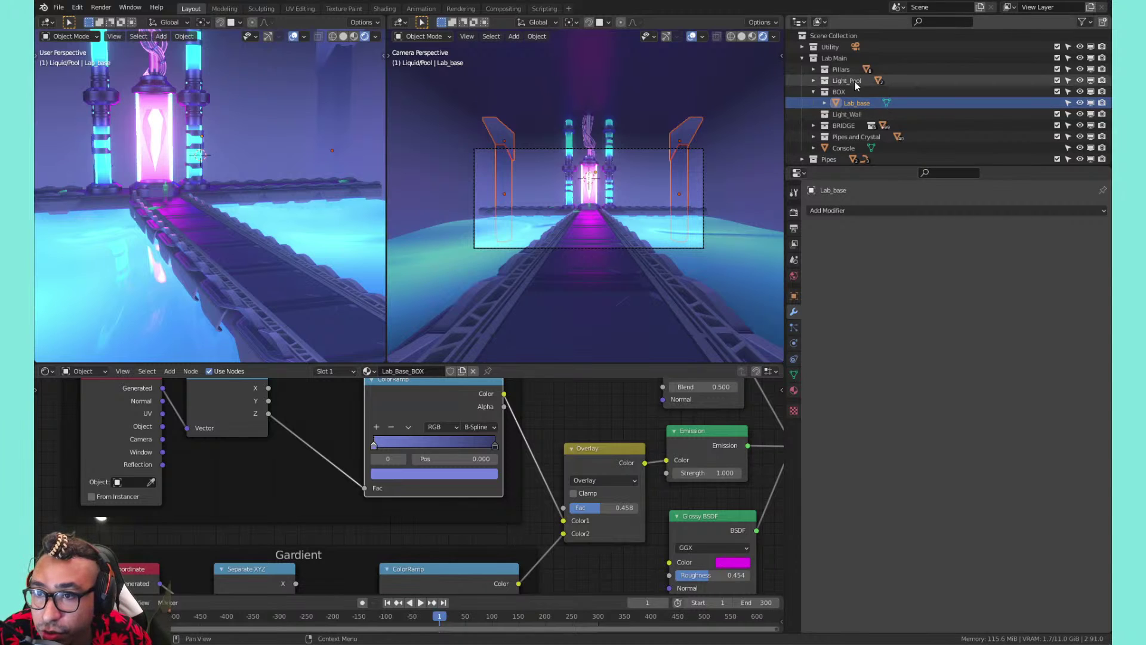
Expand the Utility collection, select Camera and open its lens and camera data settings
{"action": "left_click", "coordinate": [808, 47]}
{"action": "left_click", "coordinate": [800, 48]}
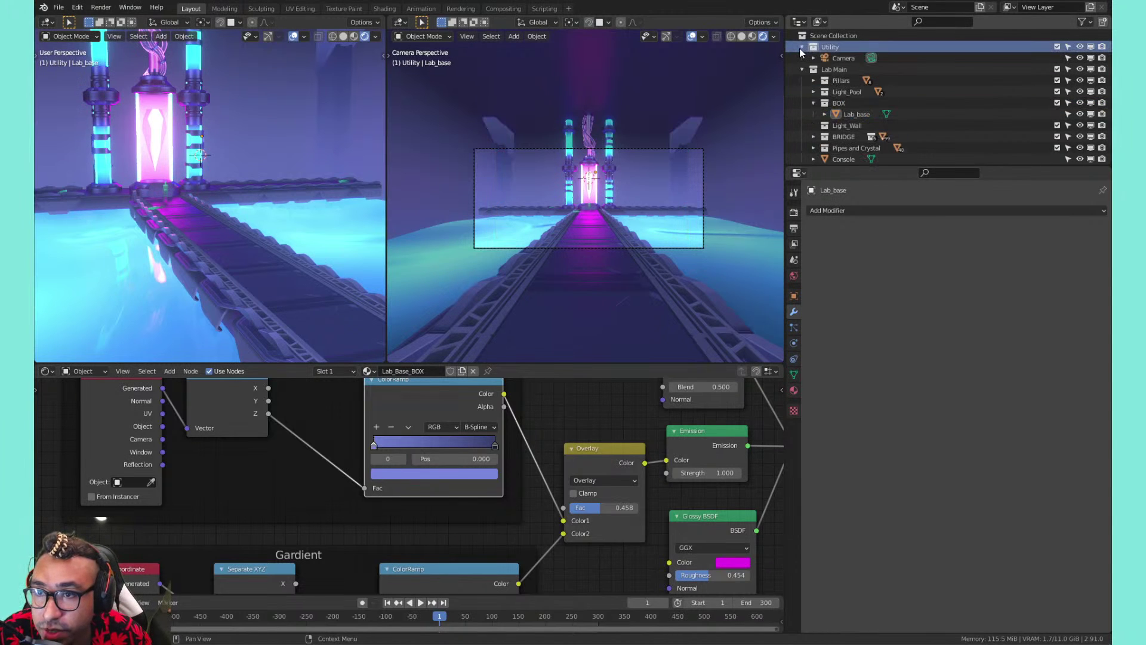
{"action": "left_click", "coordinate": [843, 58]}
{"action": "left_click", "coordinate": [829, 308]}
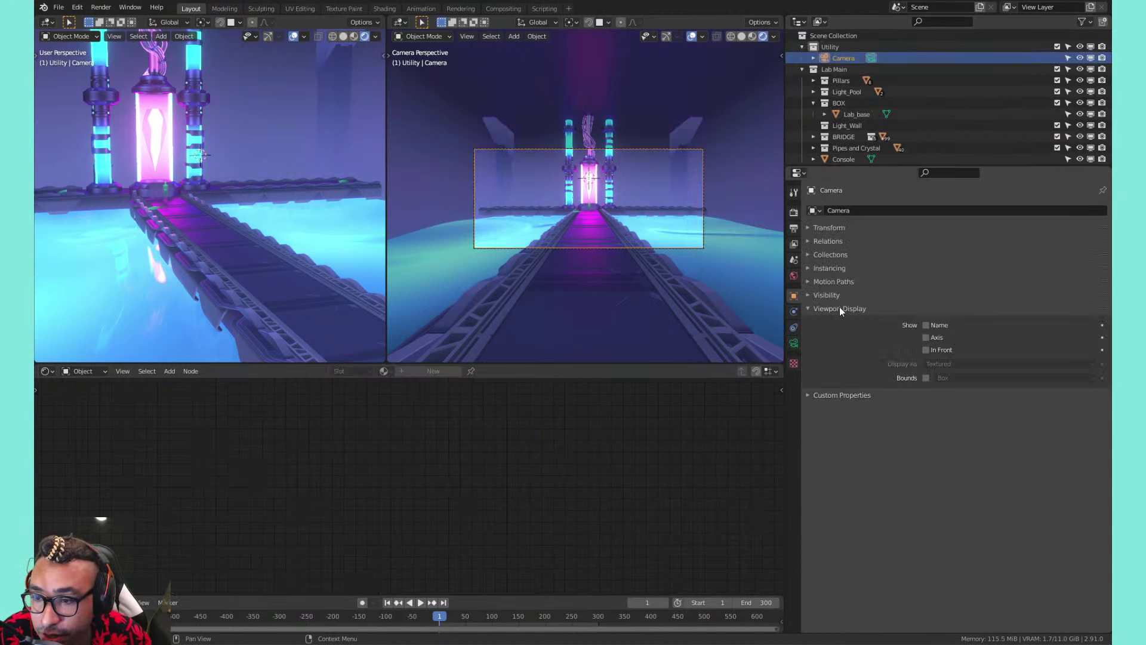
{"action": "left_click", "coordinate": [840, 308]}
{"action": "left_click", "coordinate": [794, 344]}
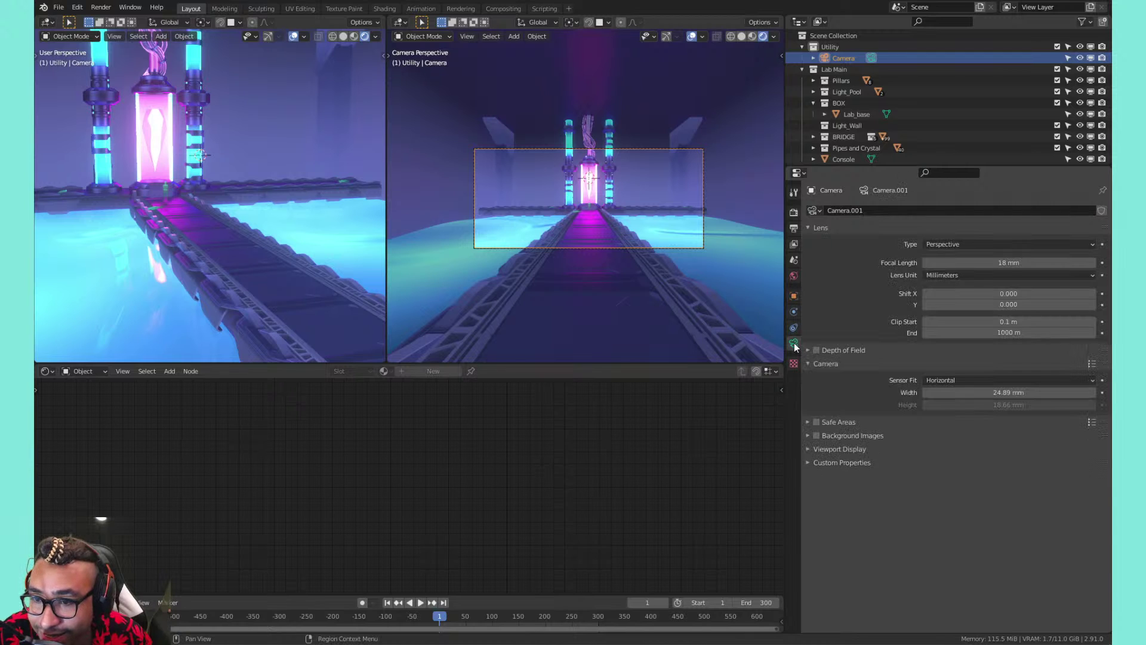
Look through the camera's Safe Areas, Background Images, Viewport Display, Depth of Field and Custom Properties settings for framing guides
{"action": "left_click", "coordinate": [865, 424]}
{"action": "left_click", "coordinate": [865, 422]}
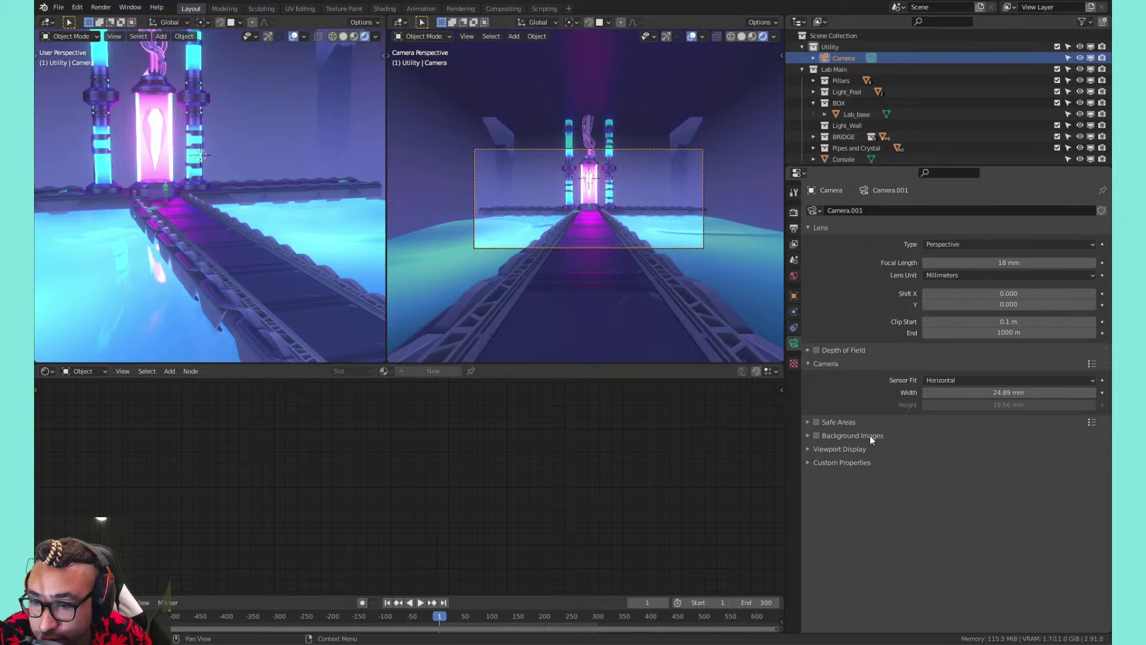
{"action": "left_click", "coordinate": [867, 450]}
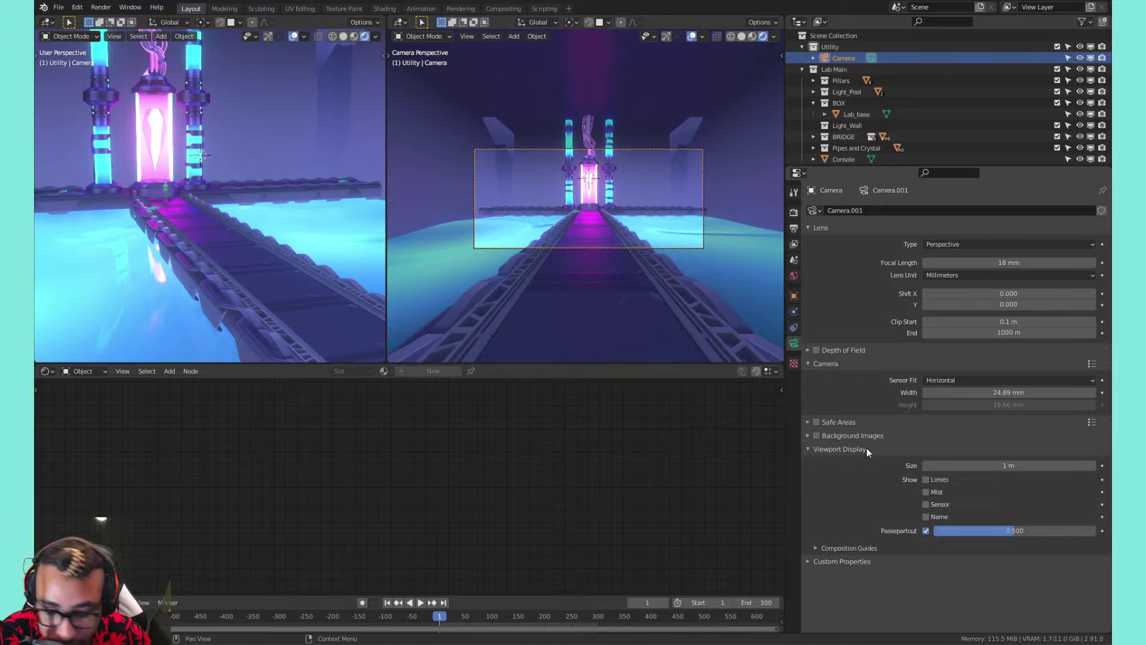
{"action": "left_click", "coordinate": [866, 449]}
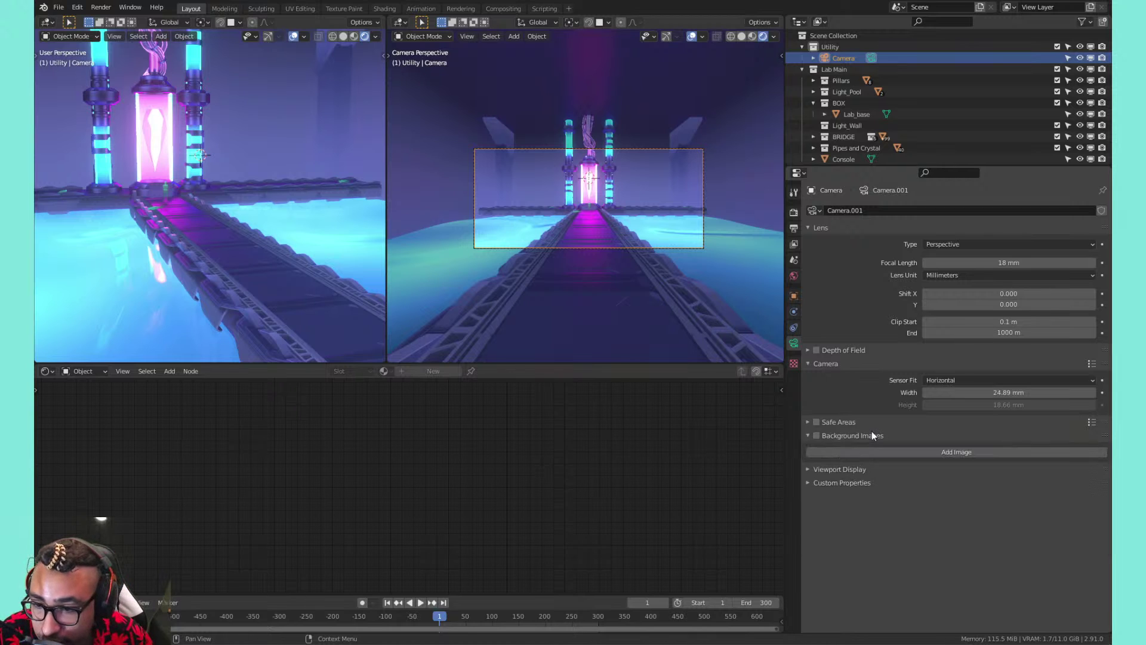
{"action": "left_click", "coordinate": [870, 422]}
{"action": "left_click", "coordinate": [859, 490]}
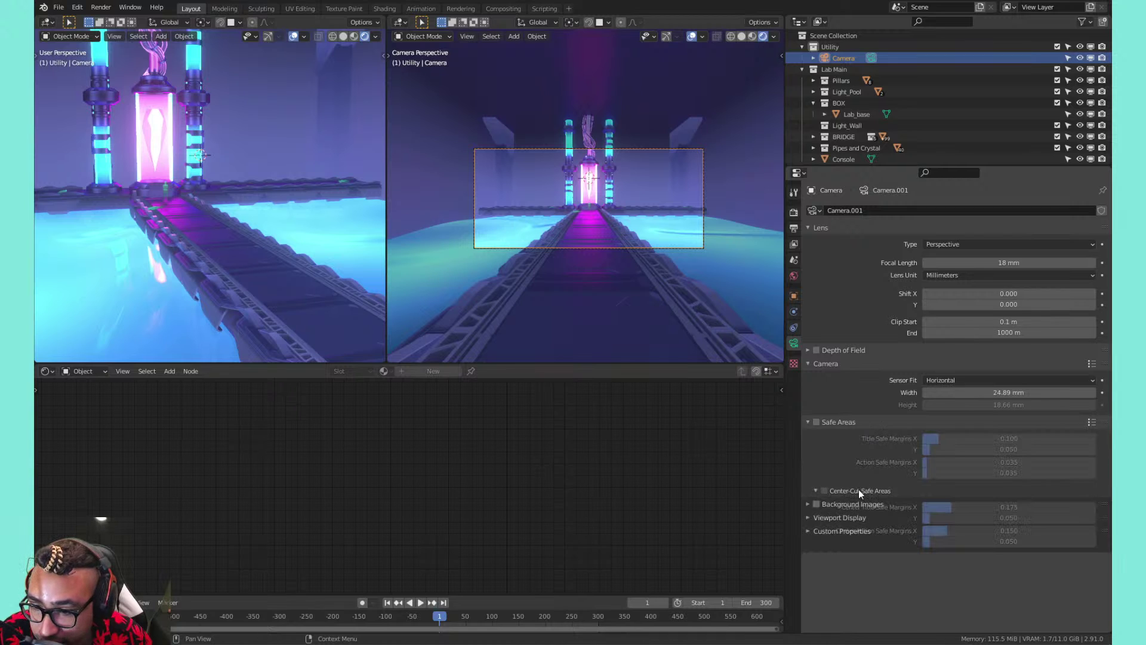
{"action": "left_click", "coordinate": [857, 423]}
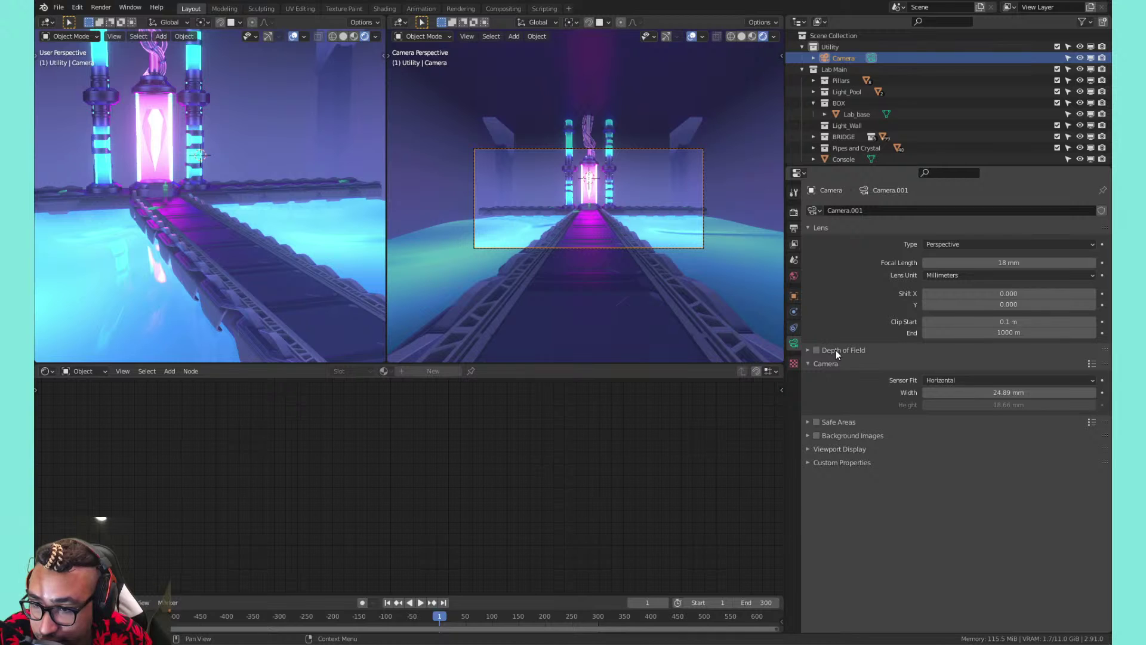
{"action": "left_click", "coordinate": [836, 350]}
{"action": "left_click", "coordinate": [843, 392]}
{"action": "left_click", "coordinate": [847, 351]}
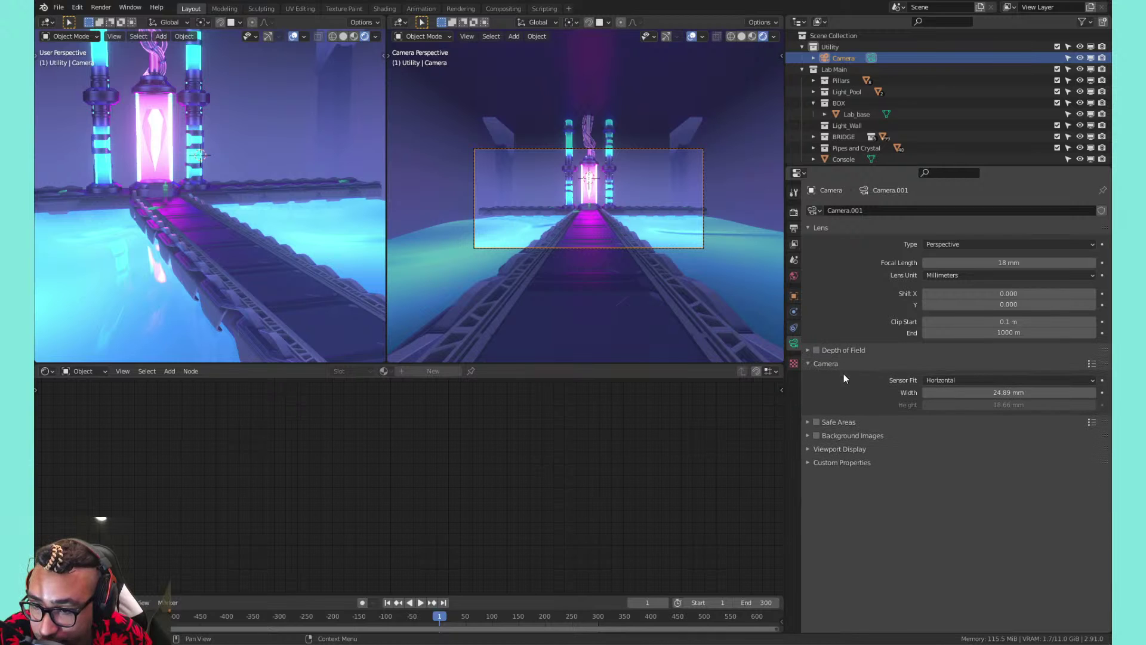
{"action": "left_click", "coordinate": [858, 465]}
{"action": "left_click", "coordinate": [858, 465]}
{"action": "left_click", "coordinate": [858, 437]}
{"action": "left_click", "coordinate": [858, 437]}
Enable the Thirds and Center composition guides in the camera's viewport display settings
{"action": "left_click", "coordinate": [856, 450]}
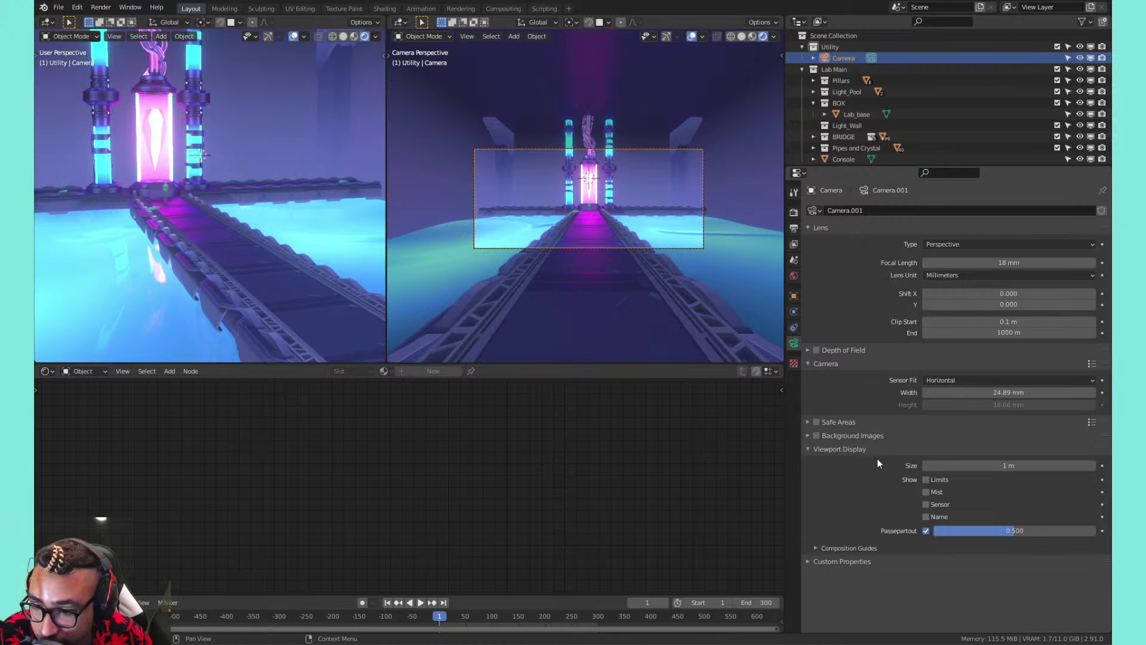
{"action": "left_click", "coordinate": [851, 547]}
{"action": "scroll", "coordinate": [862, 503], "scroll_direction": "down", "scroll_amount": 2}
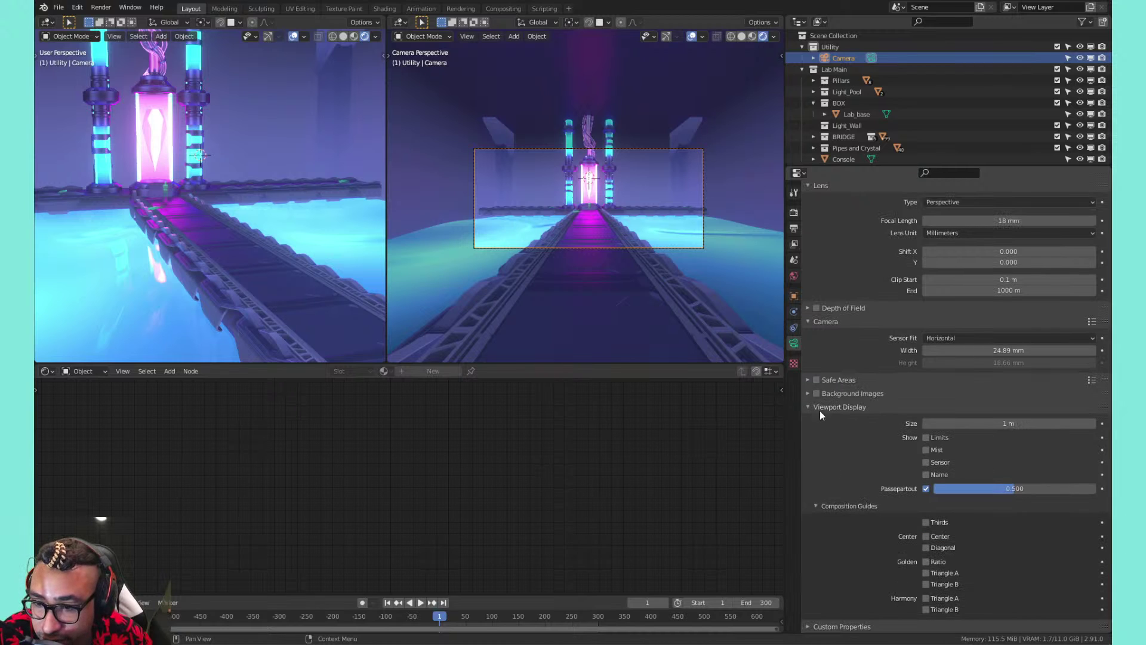
{"action": "left_click", "coordinate": [926, 537]}
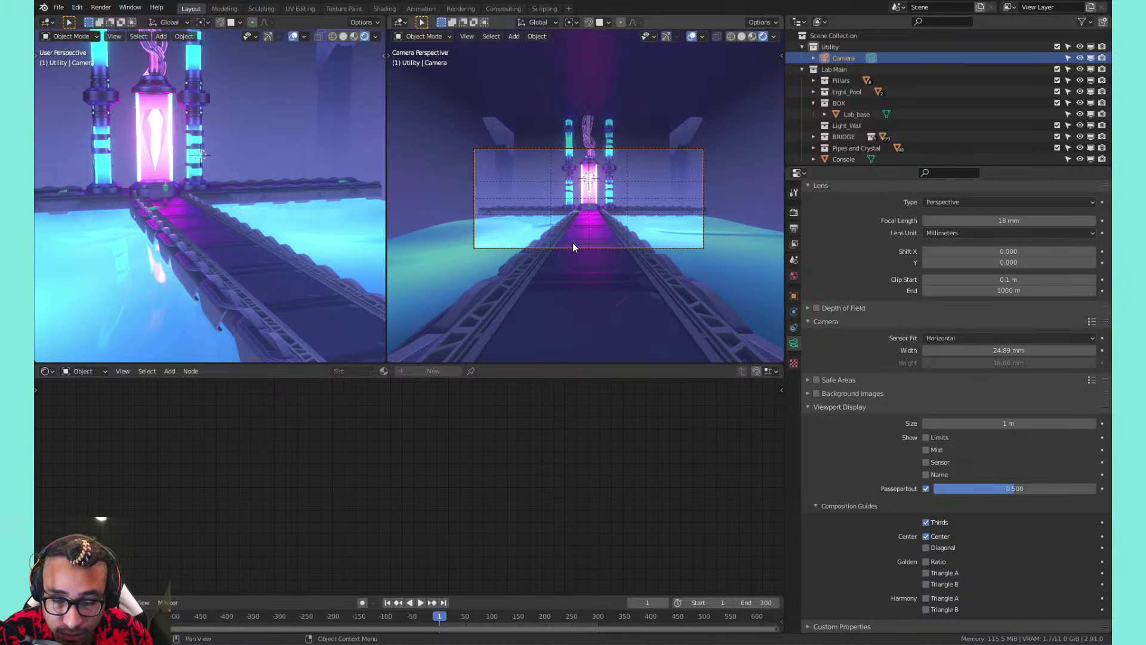
Select Lab_base together with its corner pillars and angled top pieces in a maximized view
{"action": "key", "text": "ctrl+space"}
{"action": "scroll", "coordinate": [655, 338], "scroll_direction": "up", "scroll_amount": 1}
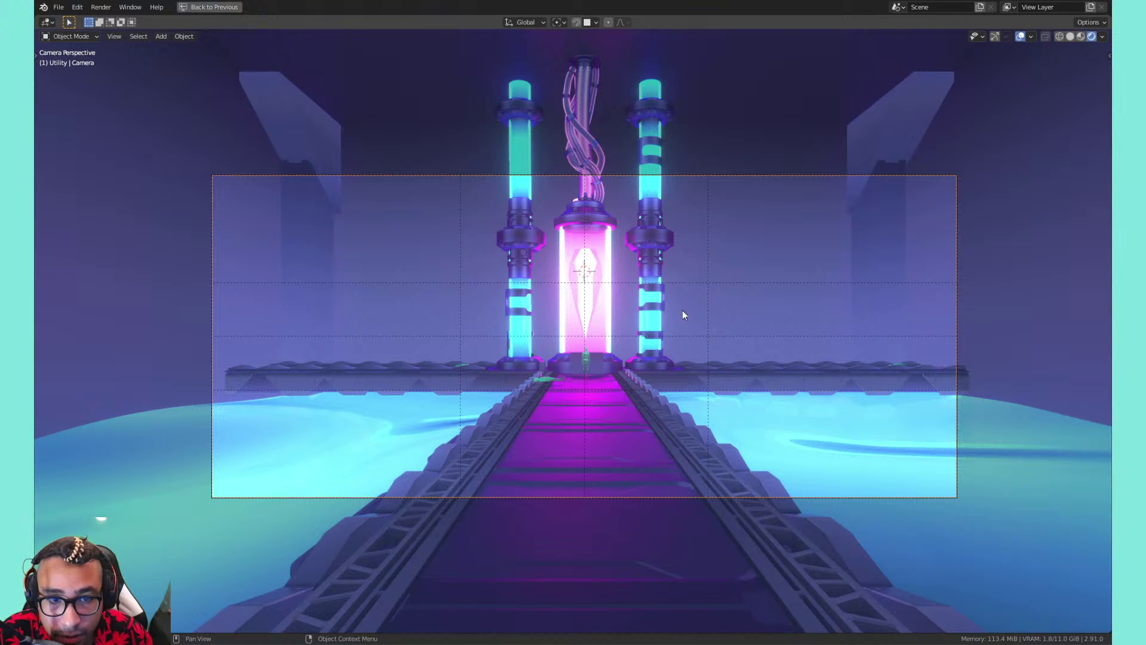
{"action": "left_click", "coordinate": [863, 160]}
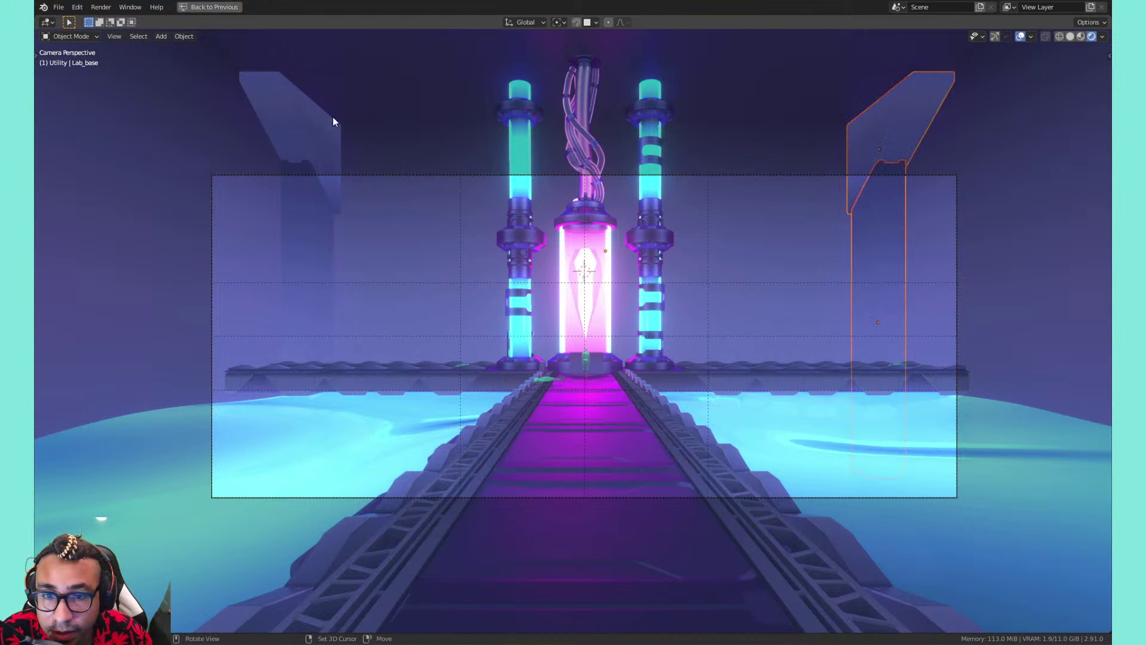
{"action": "left_click", "coordinate": [297, 109], "text": "shift"}
{"action": "left_click", "coordinate": [296, 278], "text": "shift"}
{"action": "middle_click_drag", "start_coordinate": [432, 238], "coordinate": [499, 281]}
{"action": "left_click", "coordinate": [499, 281]}
{"action": "key", "text": "KP_Decimal"}
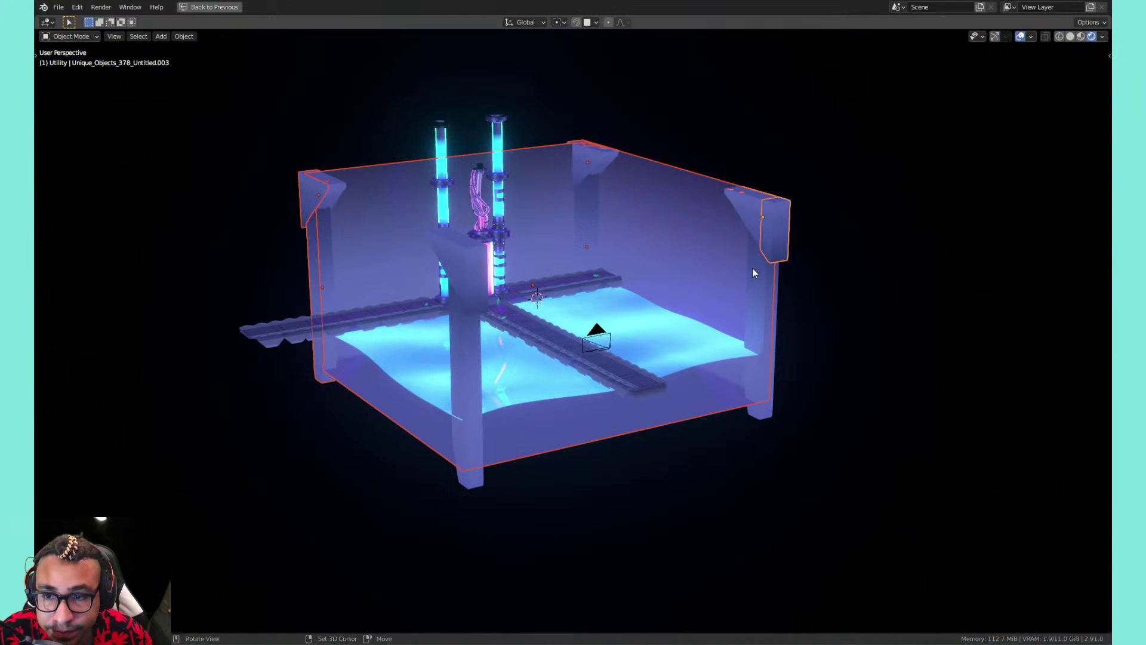
{"action": "left_click", "coordinate": [470, 299], "text": "shift"}
{"action": "left_click", "coordinate": [461, 338], "text": "shift"}
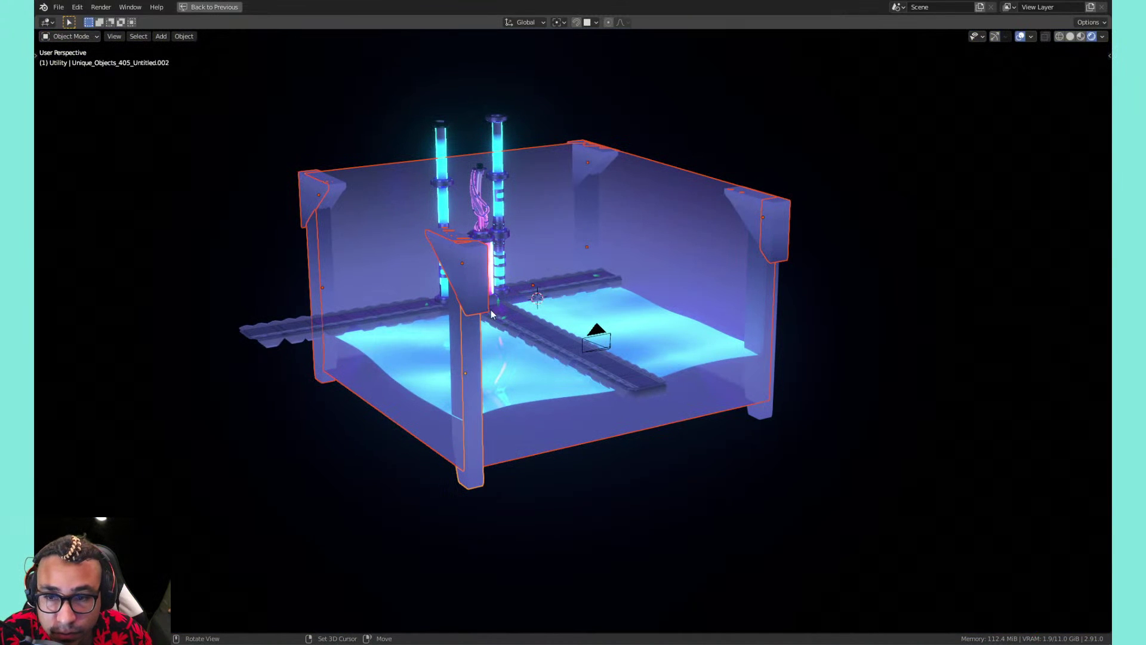
{"action": "left_click", "coordinate": [755, 299], "text": "shift"}
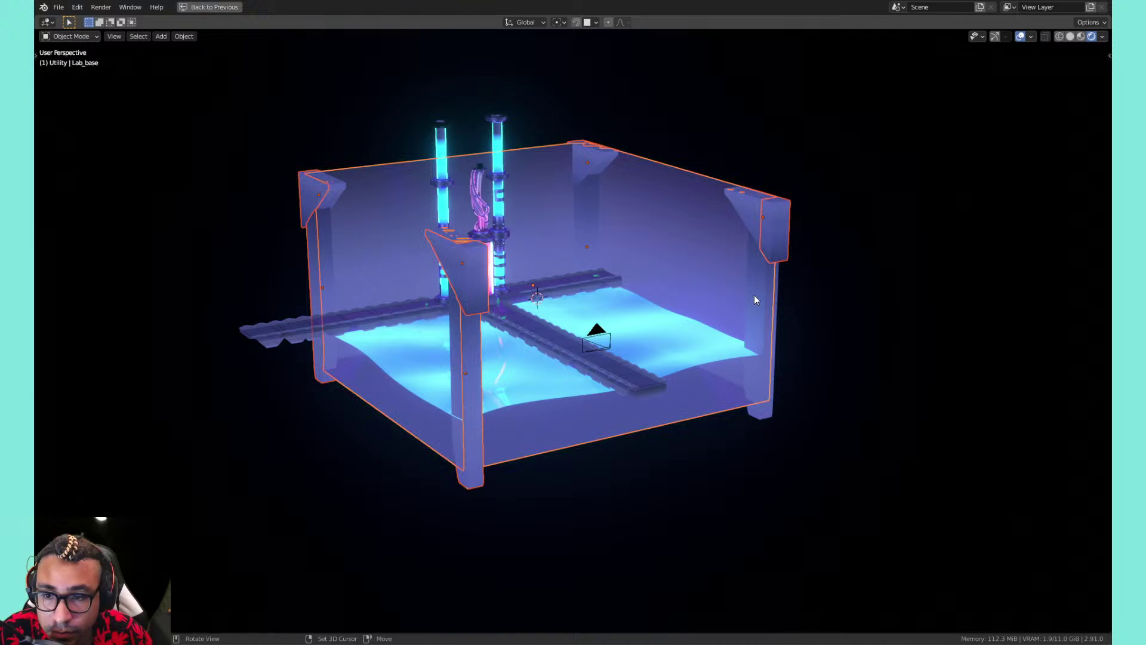
Add the remaining corner pillar to the box selection, check it with trial moves and go back to the camera view
{"action": "key", "text": "g"}
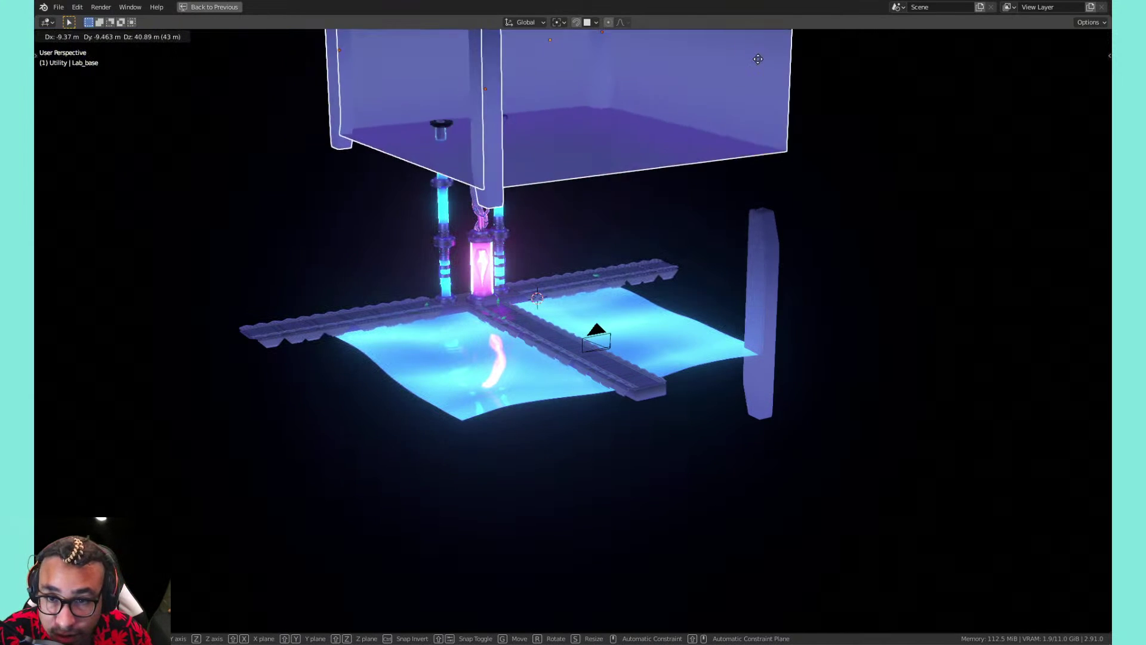
{"action": "key", "text": "Escape"}
{"action": "left_click", "coordinate": [759, 311], "text": "shift"}
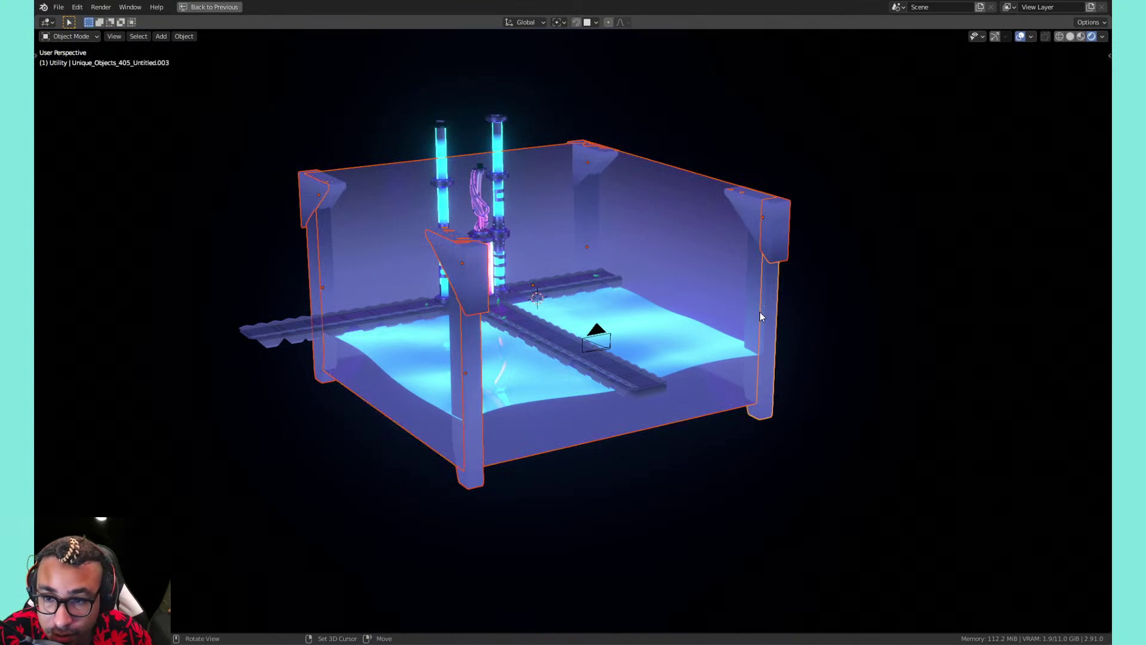
{"action": "key", "text": "g"}
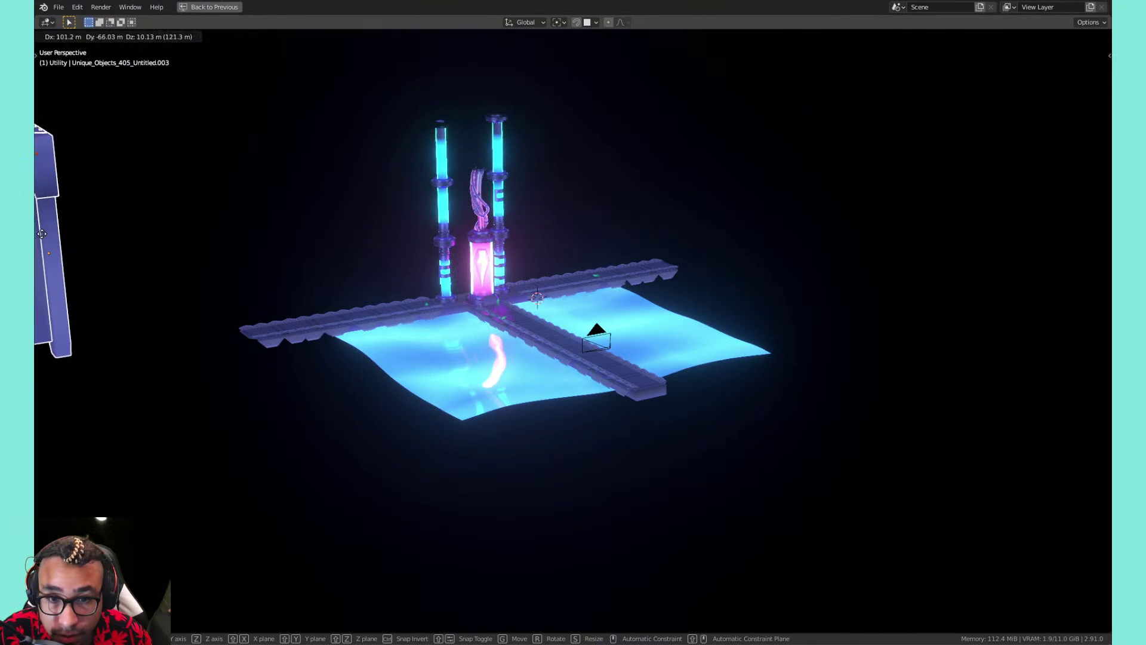
{"action": "key", "text": "Escape"}
{"action": "key", "text": "KP_0"}
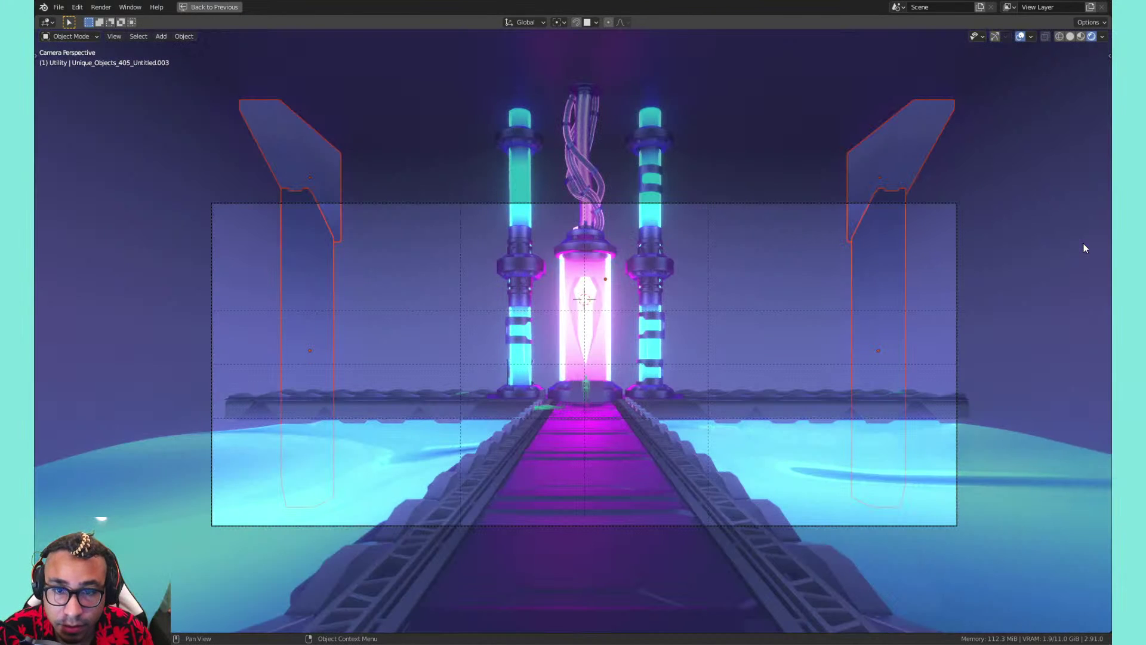
Move the lab box and its pillars about 0.997 m along global X to centre them on the guides, and save the file
{"action": "key", "text": "g"}
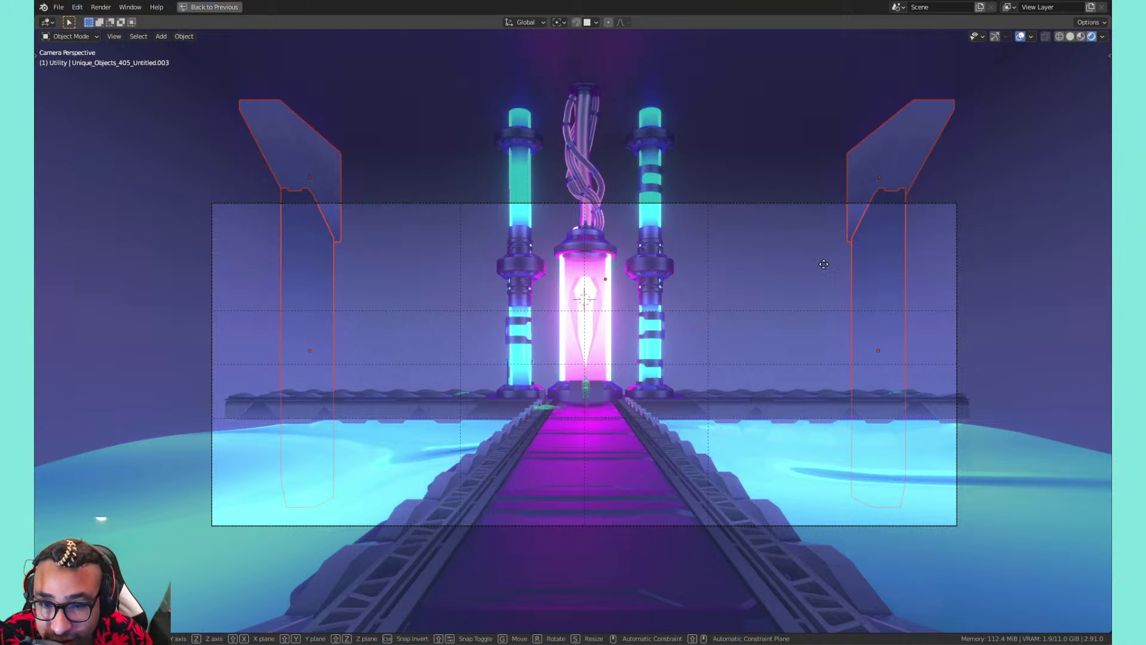
{"action": "key", "text": "x"}
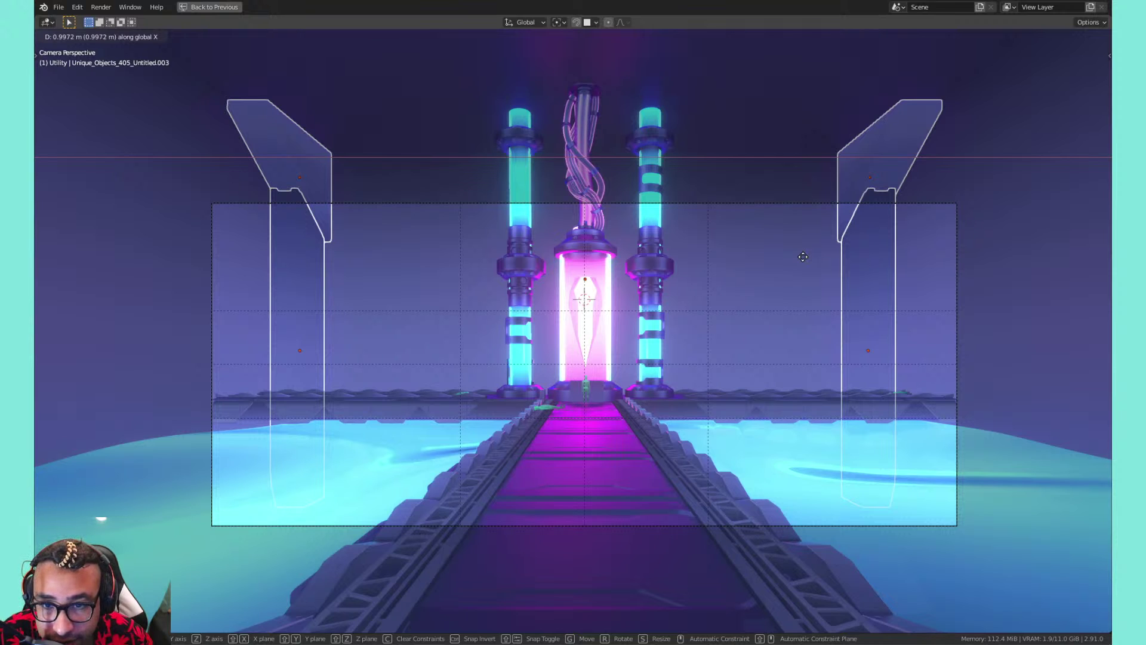
{"action": "left_click", "coordinate": [803, 257]}
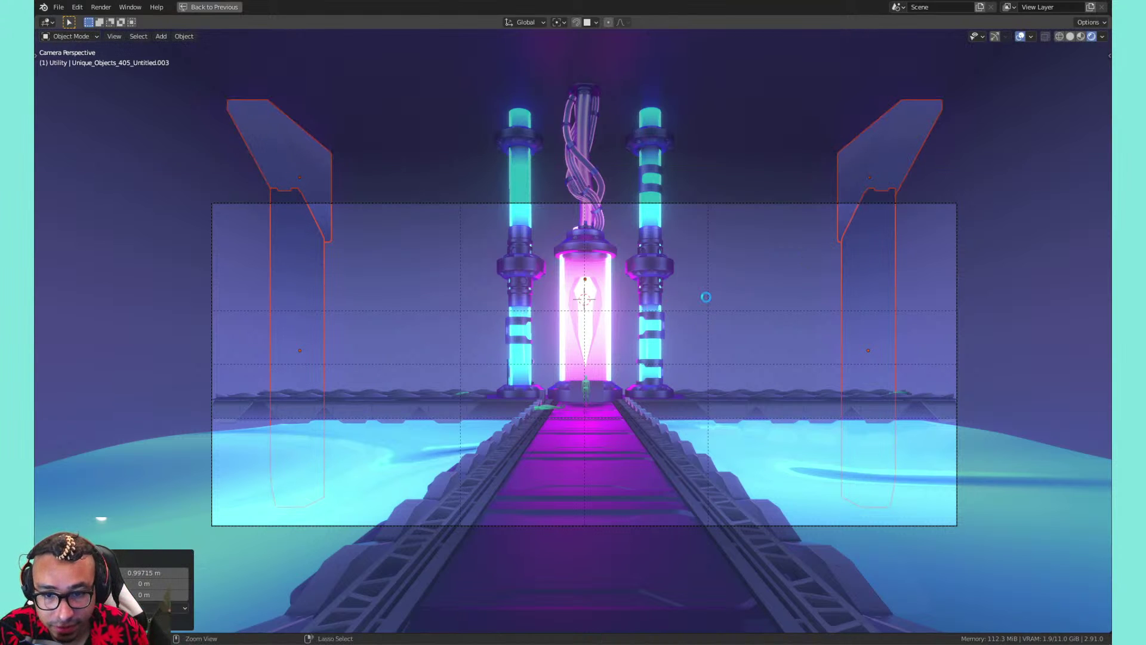
{"action": "key", "text": "ctrl+s"}
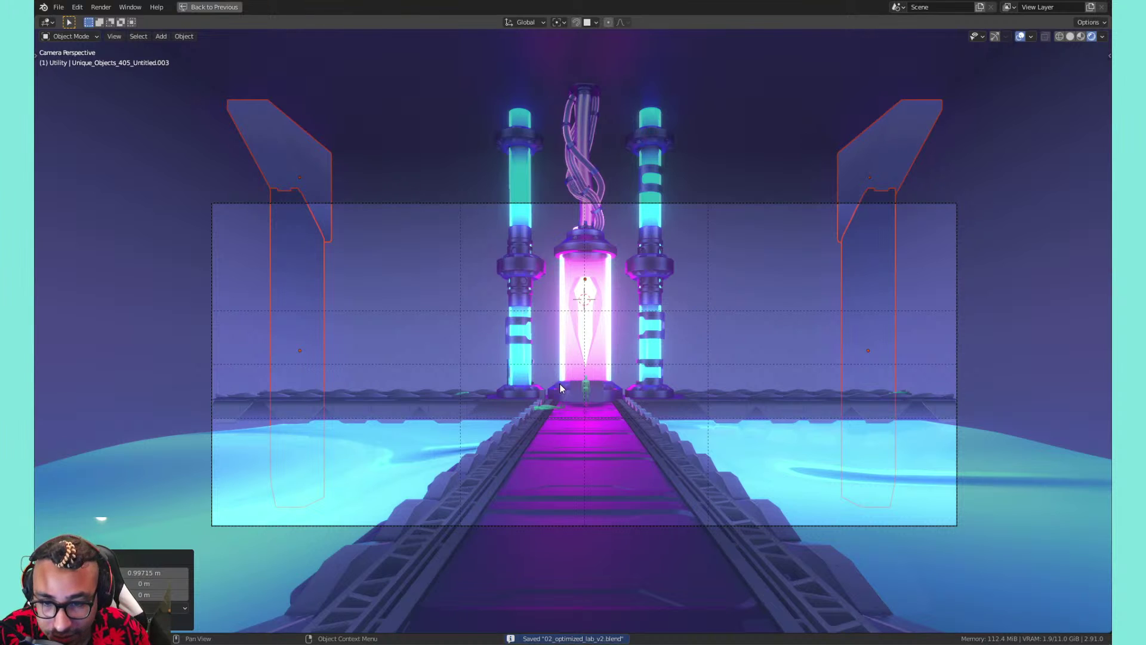
Restore the full layout, turn off the camera's Thirds and Center composition guides and collapse their settings
{"action": "left_click", "coordinate": [586, 388]}
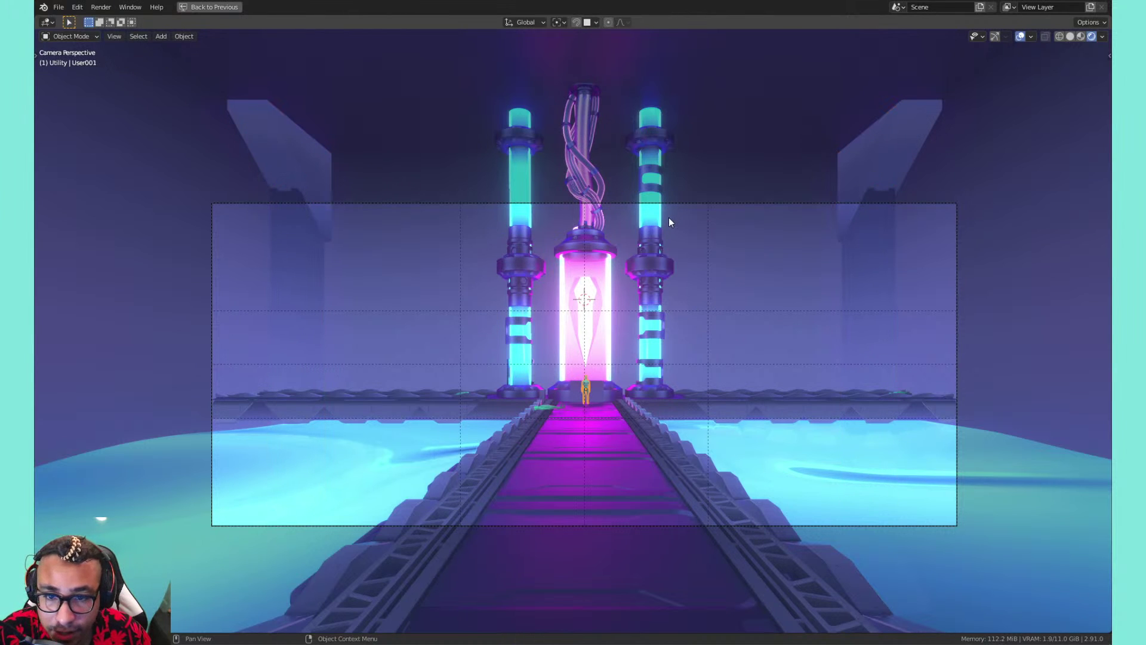
{"action": "key", "text": "ctrl+space"}
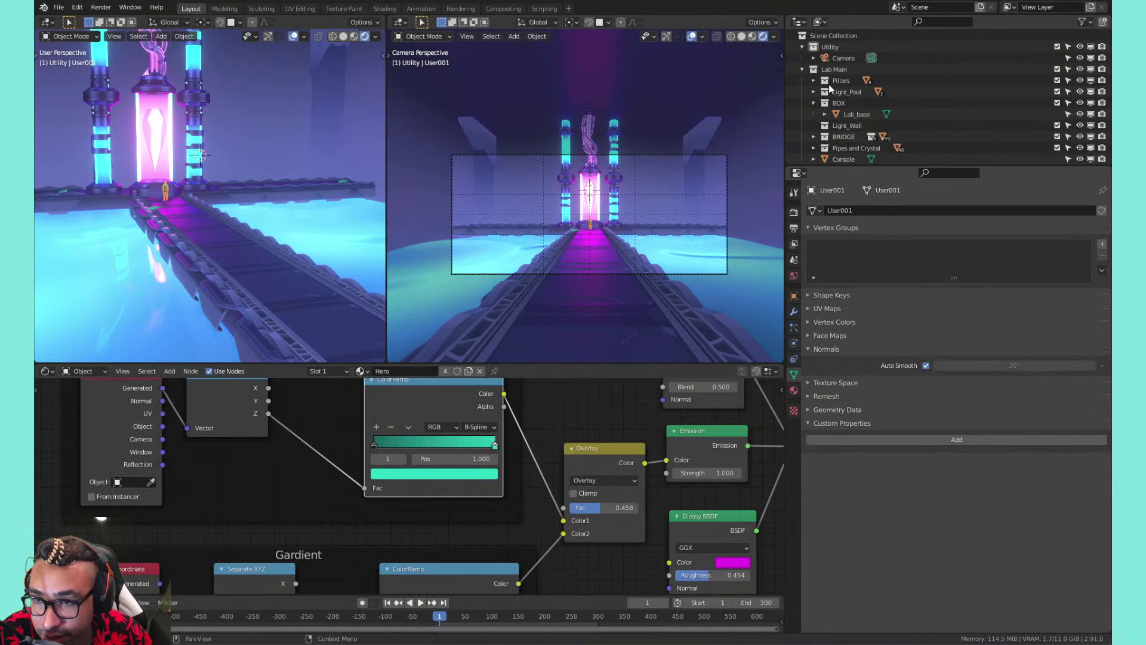
{"action": "left_click", "coordinate": [842, 58]}
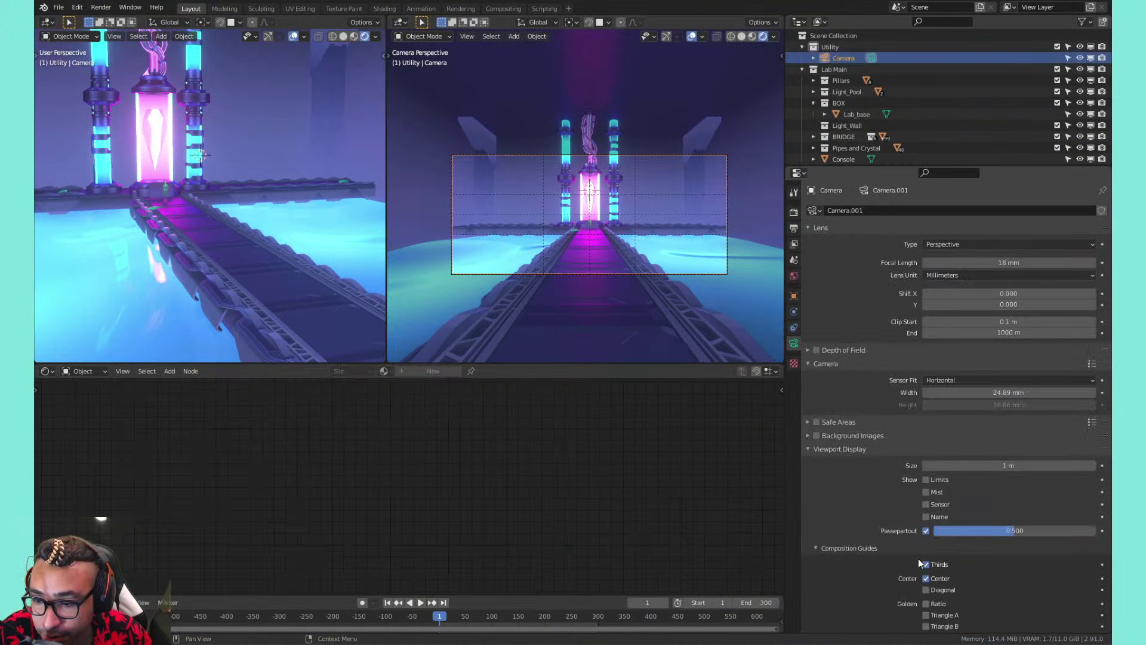
{"action": "left_click_drag", "start_coordinate": [922, 563], "coordinate": [925, 578]}
{"action": "left_click", "coordinate": [847, 548]}
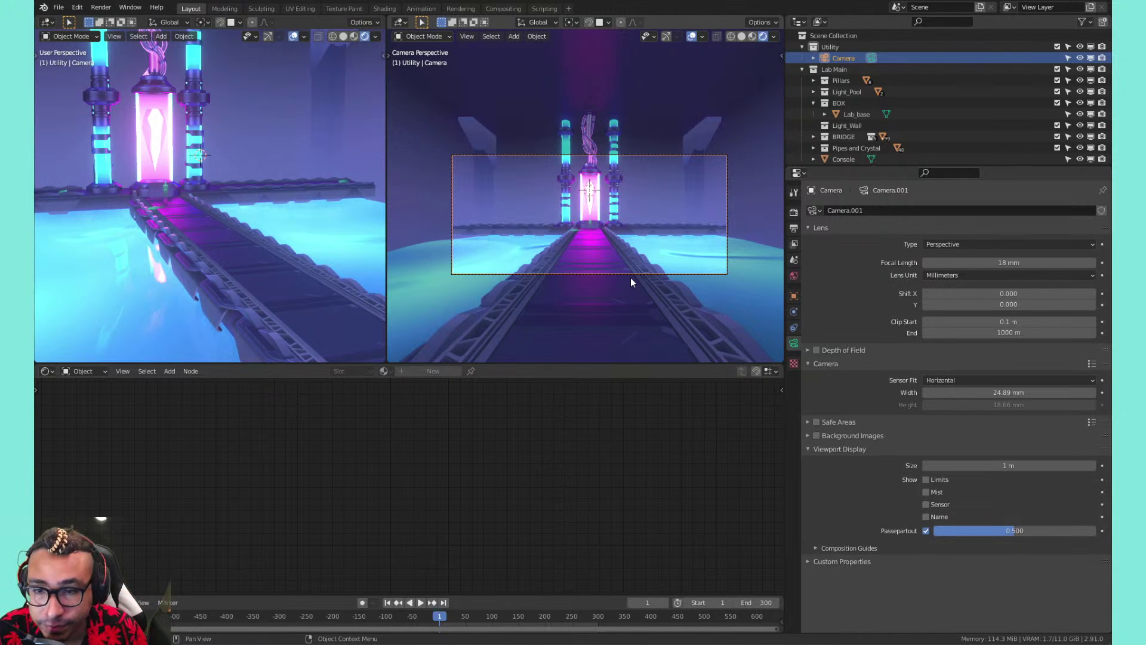
Play back the animation with the camera frame fitted to the viewport, stop playback and save the file
{"action": "key", "text": "space"}
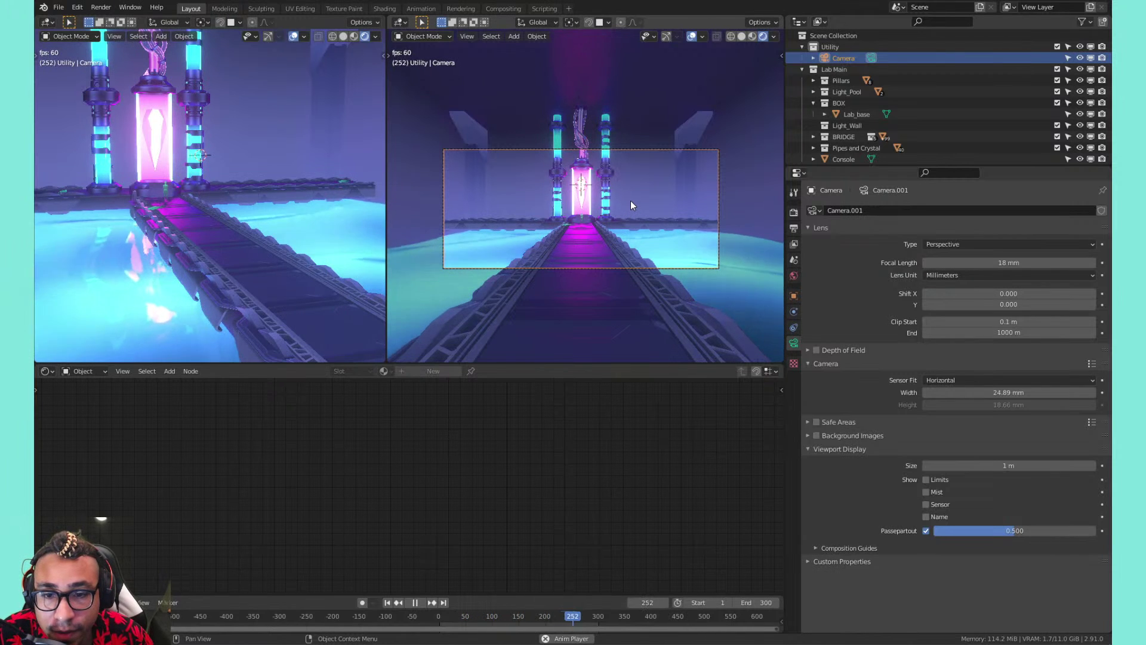
{"action": "key", "text": "Home"}
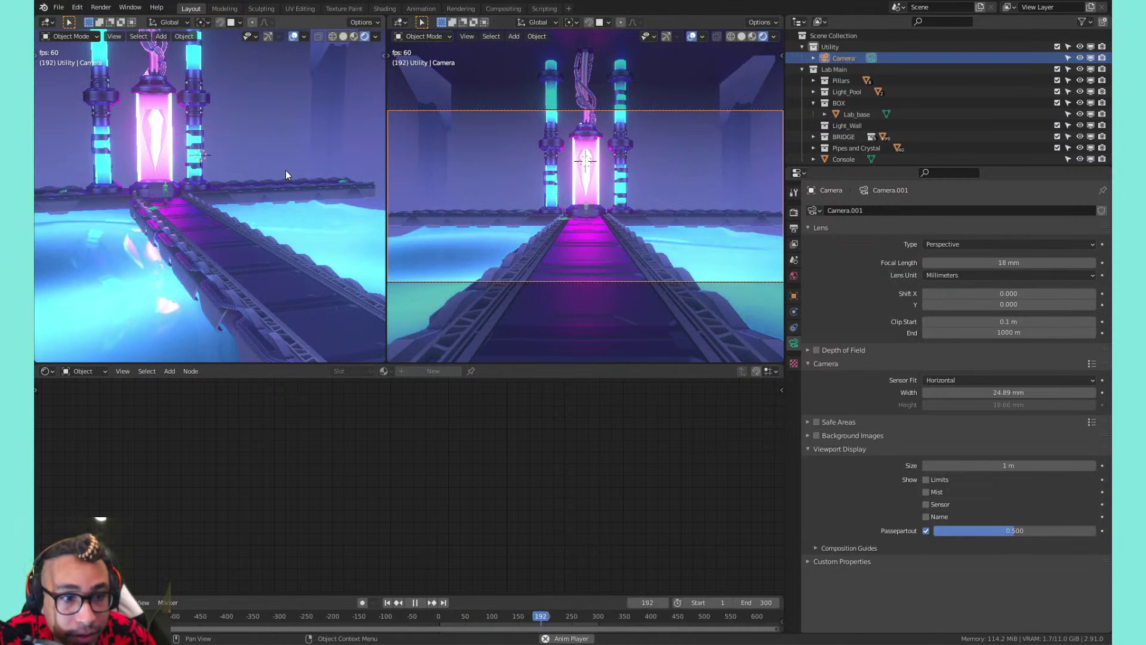
{"action": "key", "text": "space"}
{"action": "key", "text": "ctrl+s"}
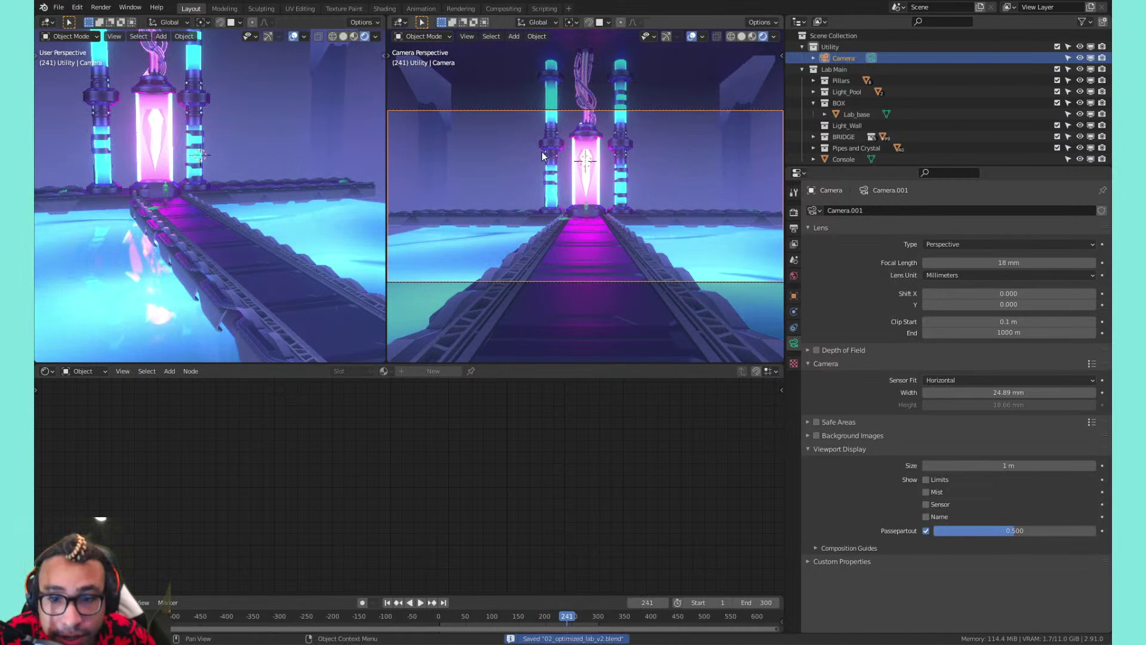
Compare the materials of the corner pillars, their angled top piece, the lab box and the dark collar on the blue pipe
{"action": "left_click", "coordinate": [443, 142]}
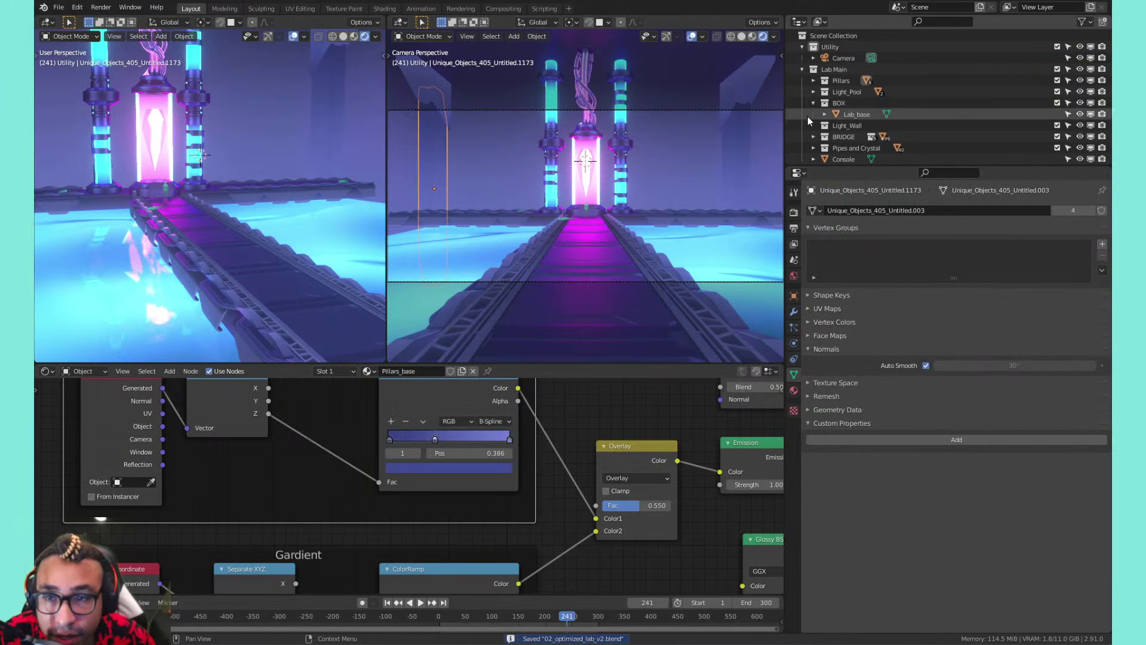
{"action": "left_click", "coordinate": [732, 117]}
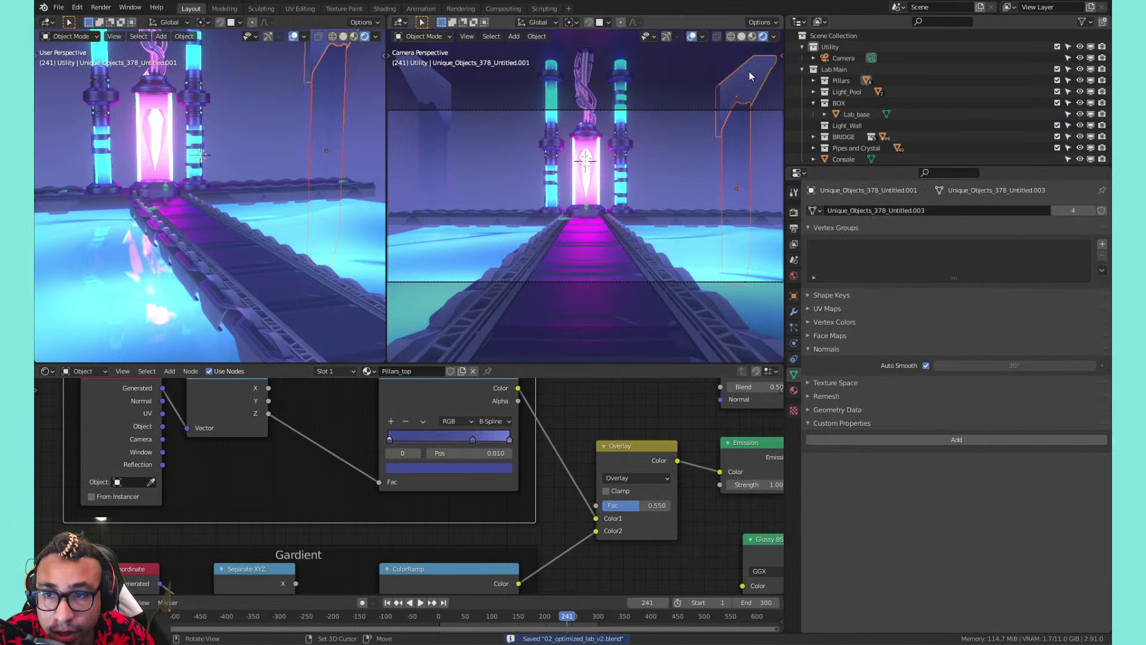
{"action": "left_click", "coordinate": [435, 140], "text": "shift"}
{"action": "left_click", "coordinate": [740, 149], "text": "shift"}
{"action": "left_click", "coordinate": [764, 161], "text": "shift"}
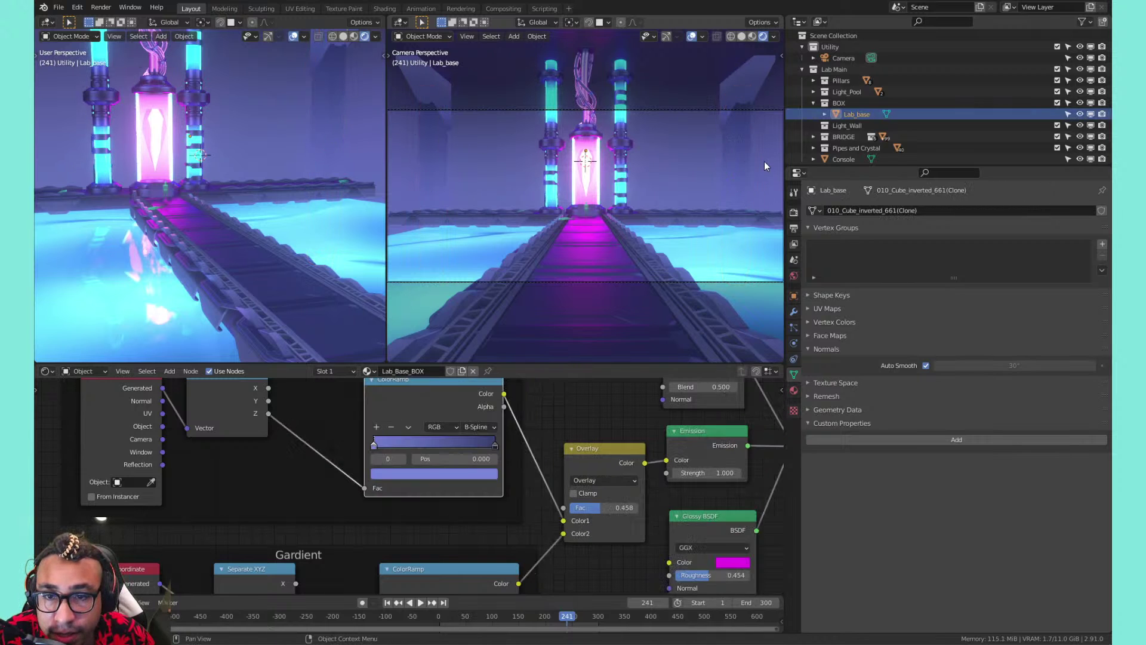
{"action": "left_click", "coordinate": [748, 165]}
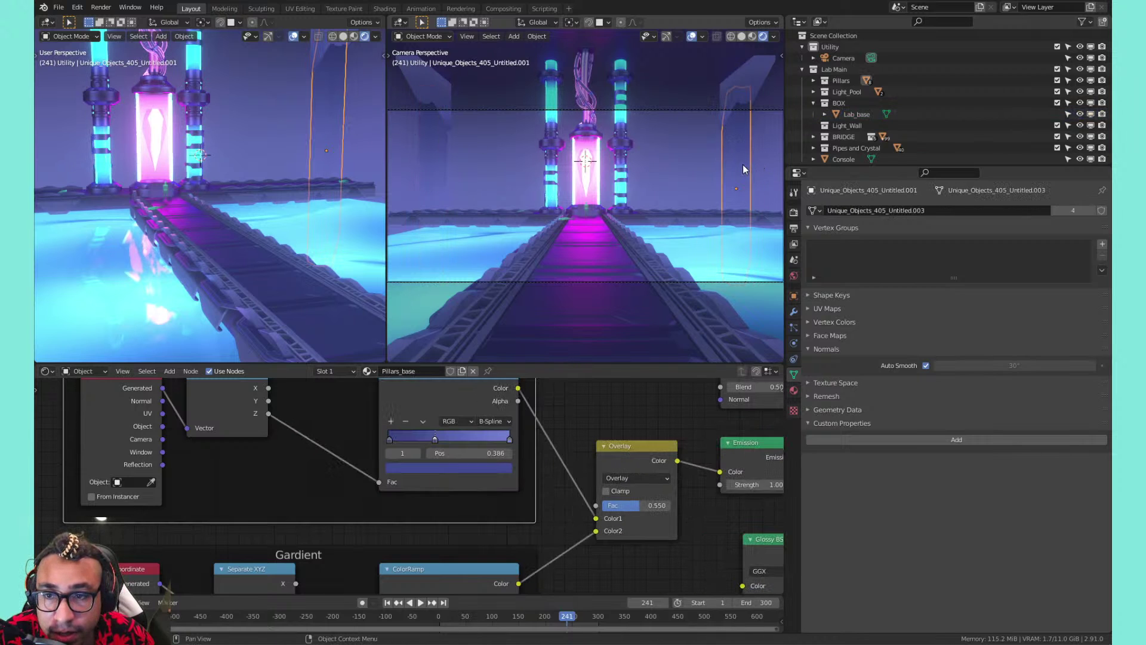
{"action": "left_click", "coordinate": [448, 153]}
{"action": "left_click", "coordinate": [550, 141]}
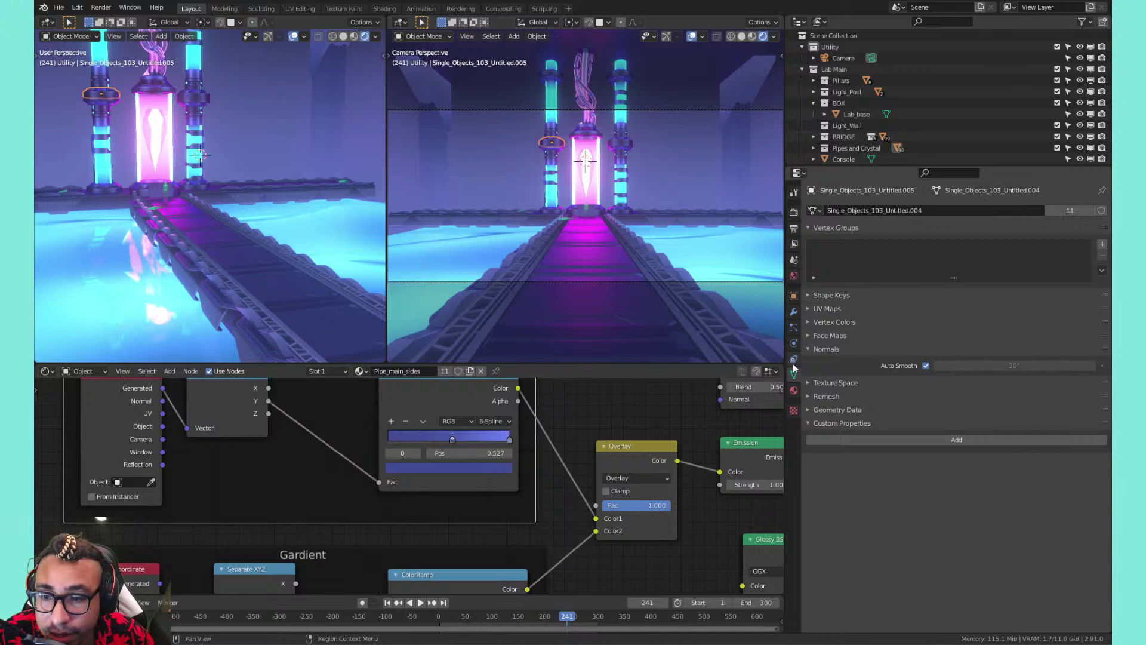
{"action": "left_click", "coordinate": [793, 390]}
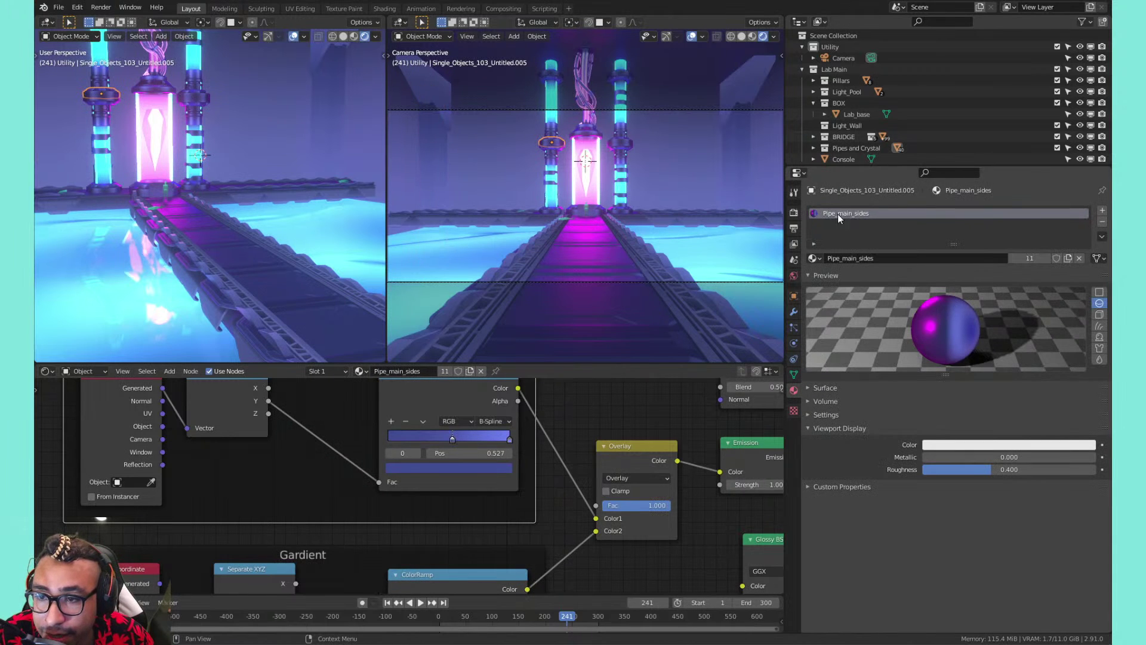
Assign the existing Pipe_main_sides material to the base of the right-hand corner pillar
{"action": "left_click", "coordinate": [738, 163]}
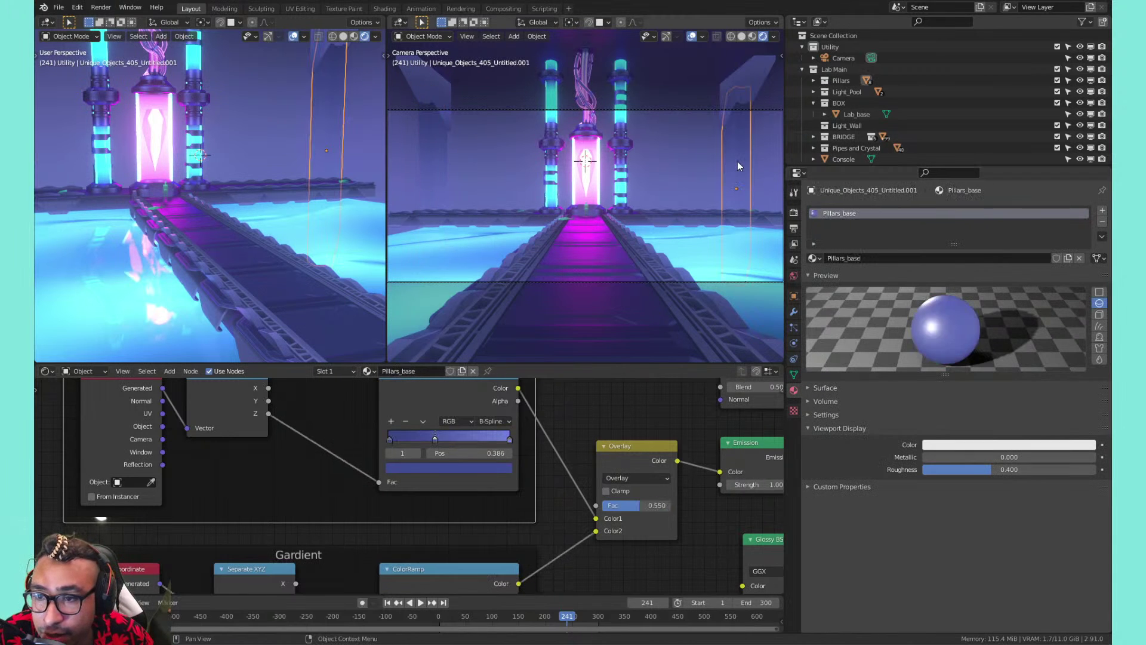
{"action": "left_click", "coordinate": [813, 259]}
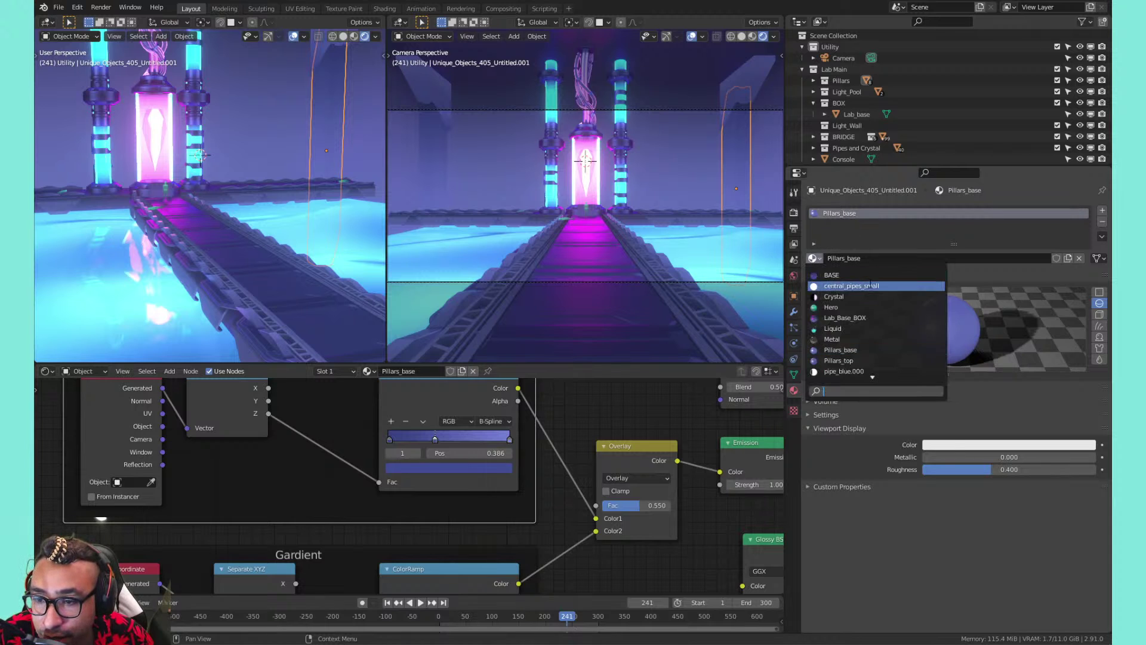
{"action": "scroll", "coordinate": [872, 317], "scroll_direction": "down", "scroll_amount": 12}
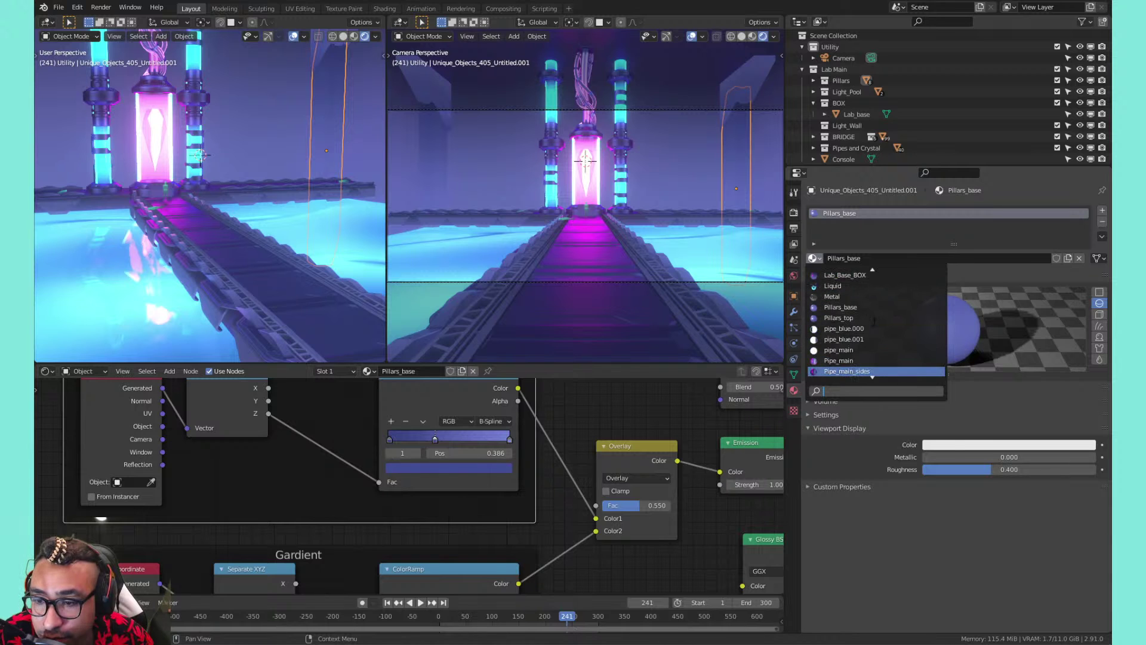
{"action": "left_click", "coordinate": [867, 371]}
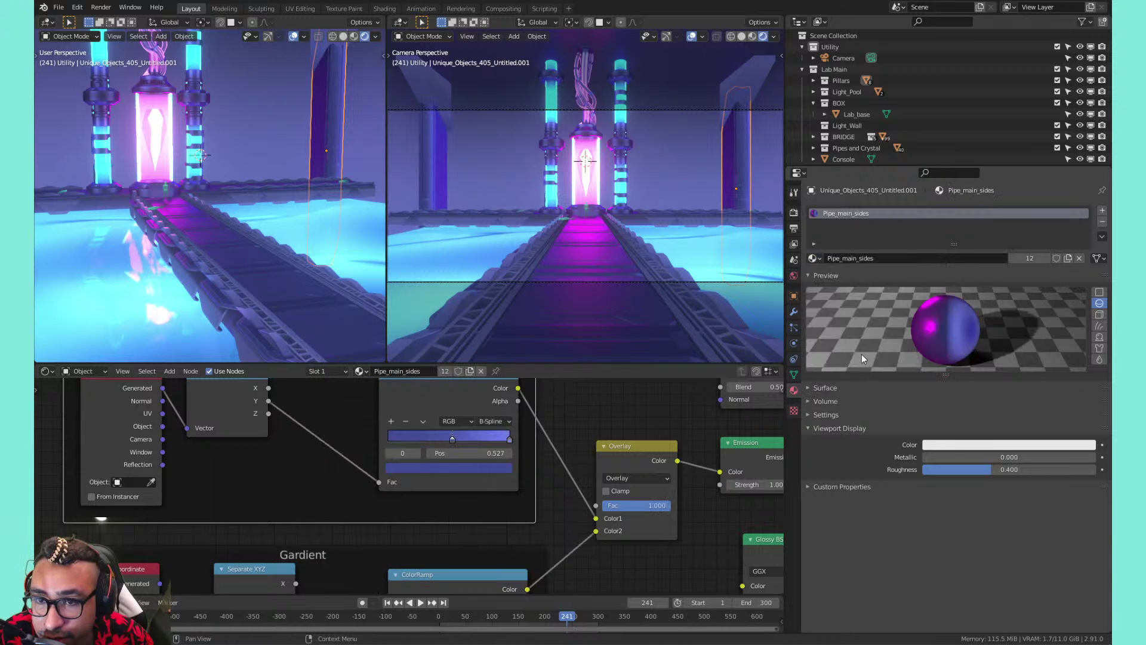
Assign the existing Pipe_main_sides material to the angled top piece of the right-hand pillar
{"action": "scroll", "coordinate": [462, 158], "scroll_direction": "up", "scroll_amount": 5}
{"action": "middle_click_drag", "start_coordinate": [442, 149], "coordinate": [765, 299], "text": "shift"}
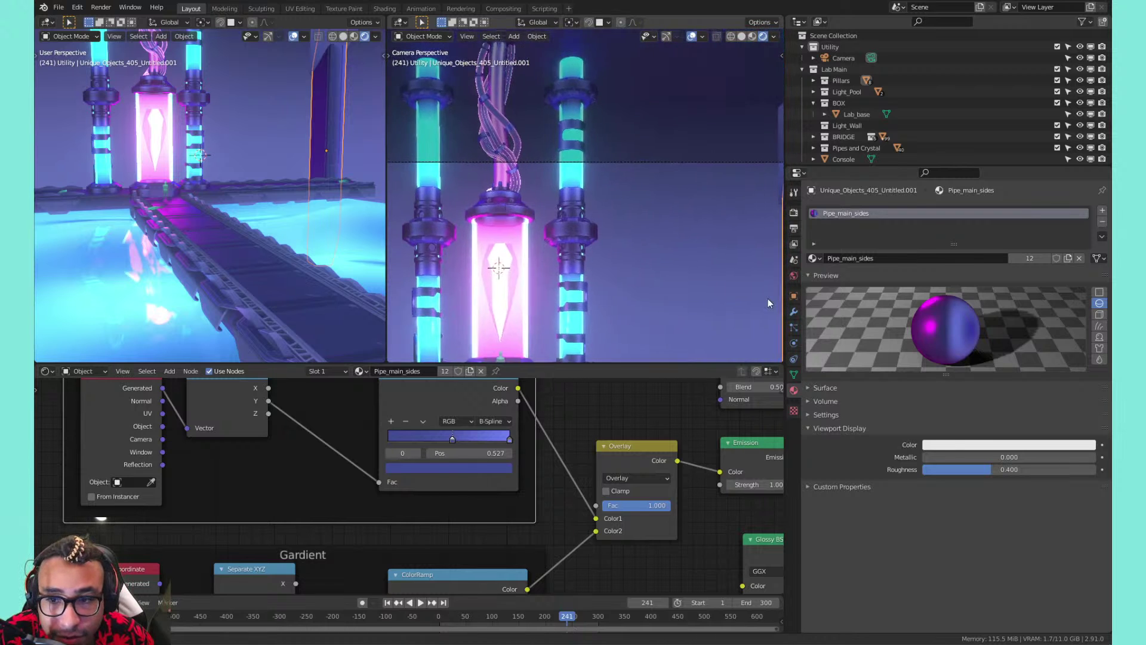
{"action": "scroll", "coordinate": [743, 262], "scroll_direction": "down", "scroll_amount": 3}
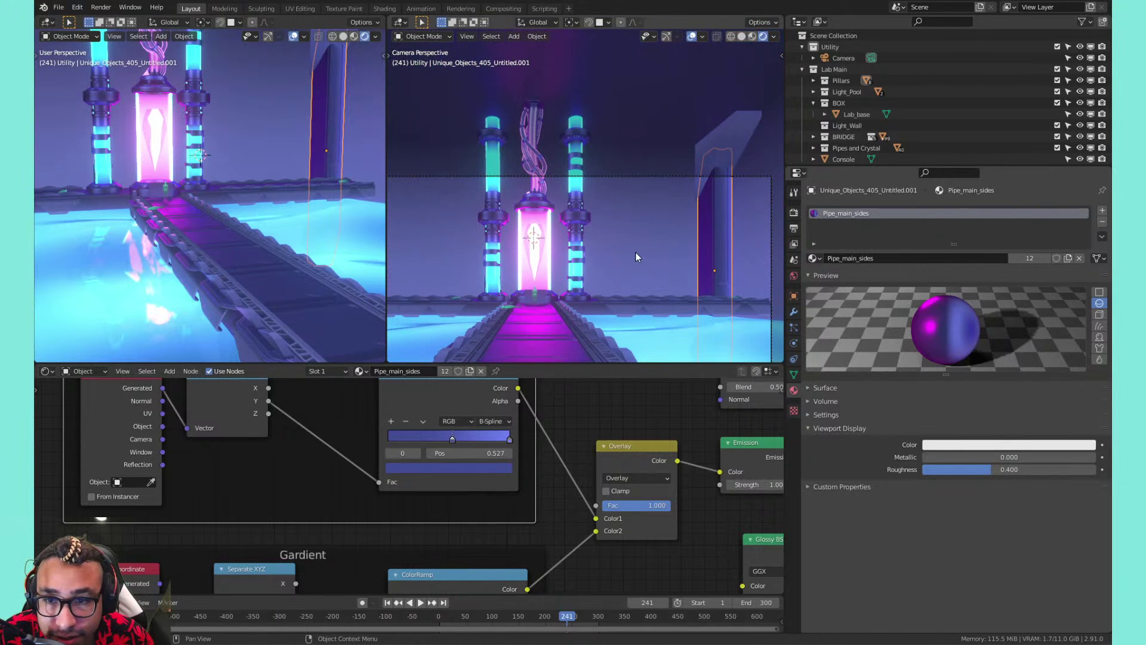
{"action": "left_click", "coordinate": [738, 138]}
{"action": "left_click", "coordinate": [815, 258]}
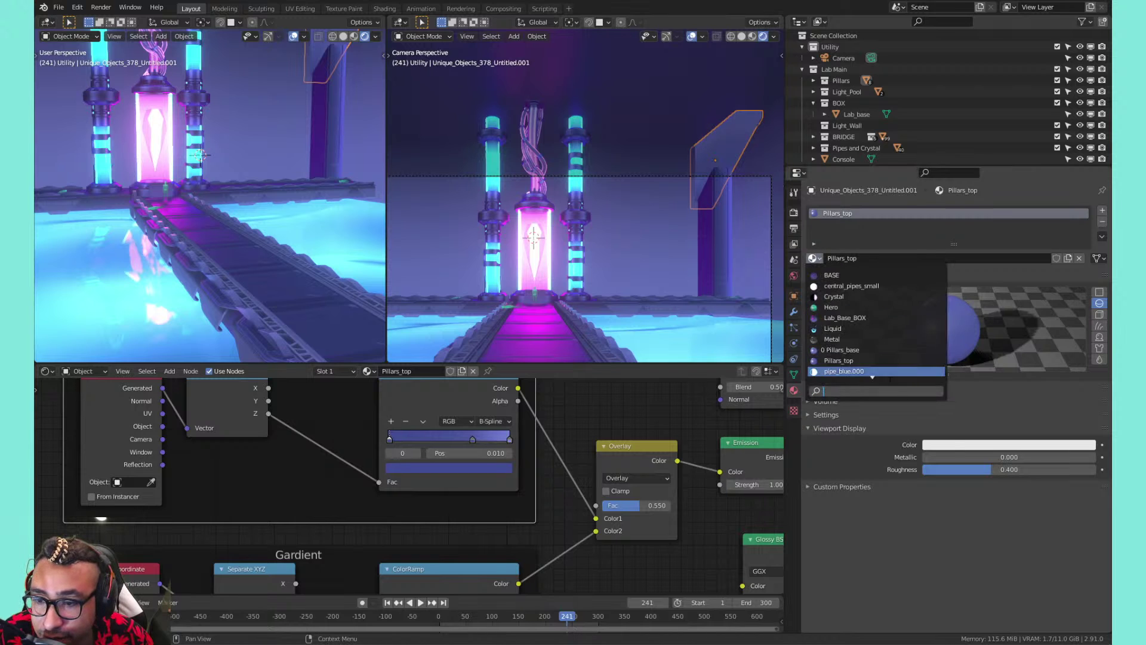
{"action": "scroll", "coordinate": [881, 357], "scroll_direction": "down", "scroll_amount": 3}
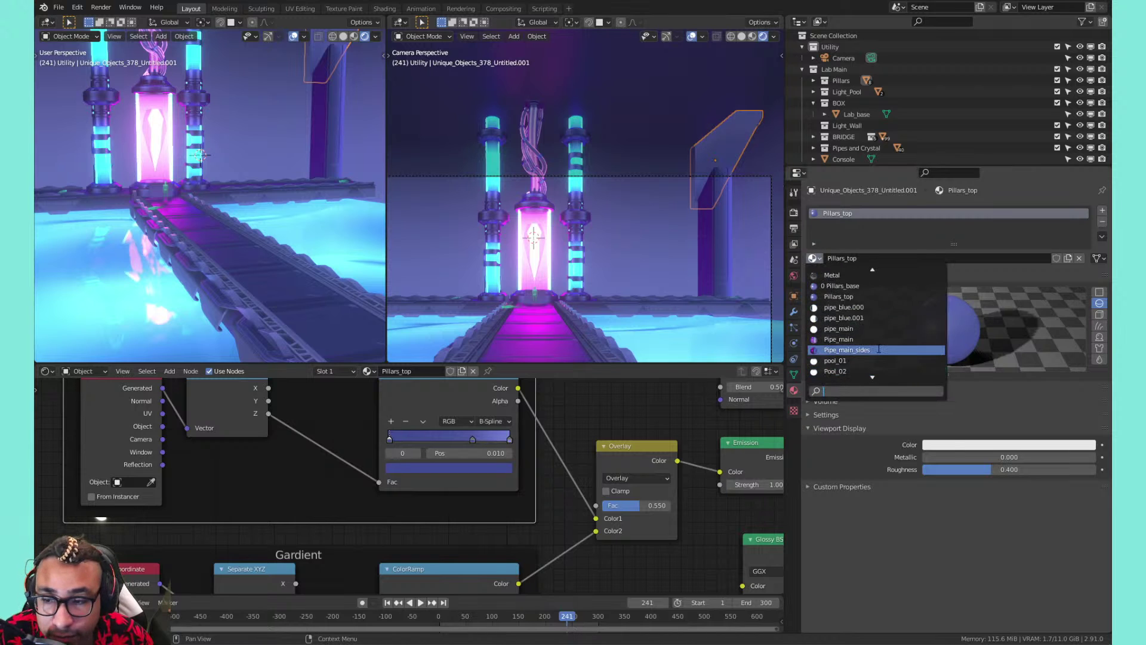
{"action": "left_click", "coordinate": [848, 350]}
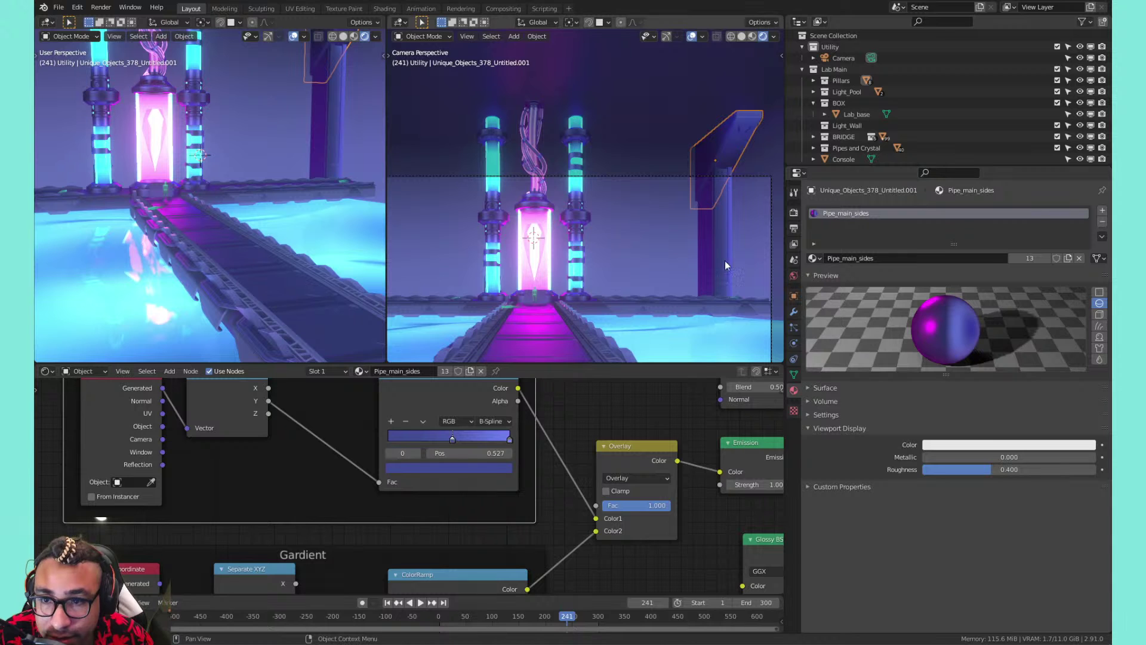
Save the file, review the recoloured pillars from a free perspective and return to the camera view
{"action": "scroll", "coordinate": [650, 239], "scroll_direction": "down", "scroll_amount": 4}
{"action": "scroll", "coordinate": [651, 239], "scroll_direction": "up", "scroll_amount": 2}
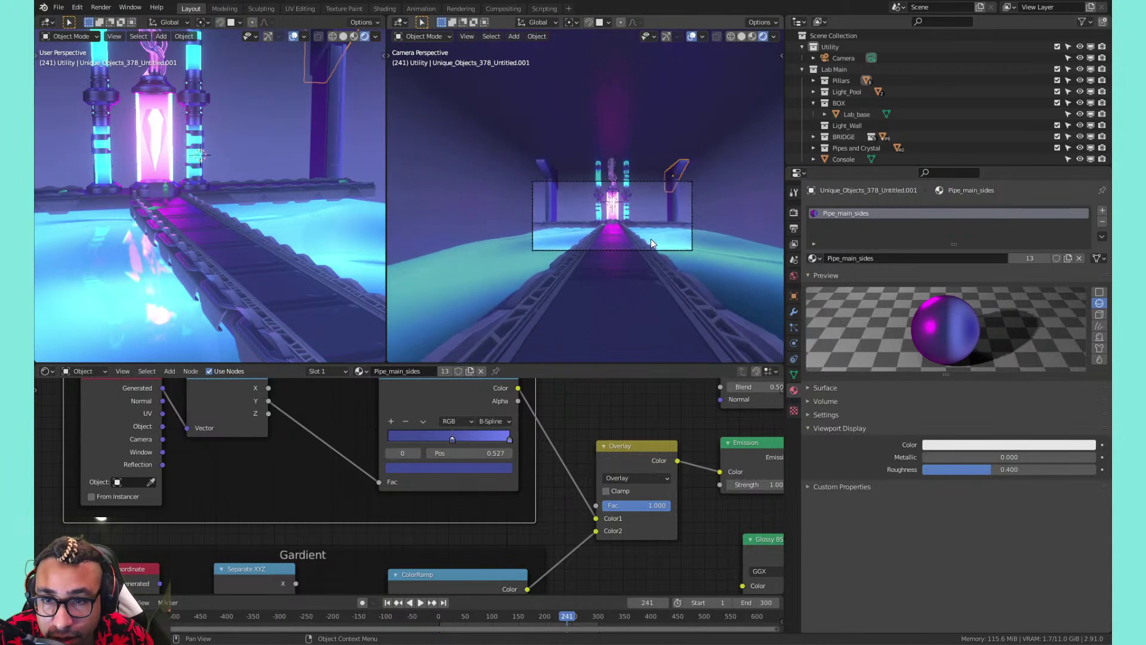
{"action": "middle_click_drag", "start_coordinate": [652, 240], "coordinate": [483, 245], "text": "shift"}
{"action": "key", "text": "ctrl+s"}
{"action": "scroll", "coordinate": [618, 206], "scroll_direction": "down", "scroll_amount": 5}
{"action": "scroll", "coordinate": [591, 238], "scroll_direction": "up", "scroll_amount": 1}
{"action": "scroll", "coordinate": [561, 232], "scroll_direction": "up", "scroll_amount": 5}
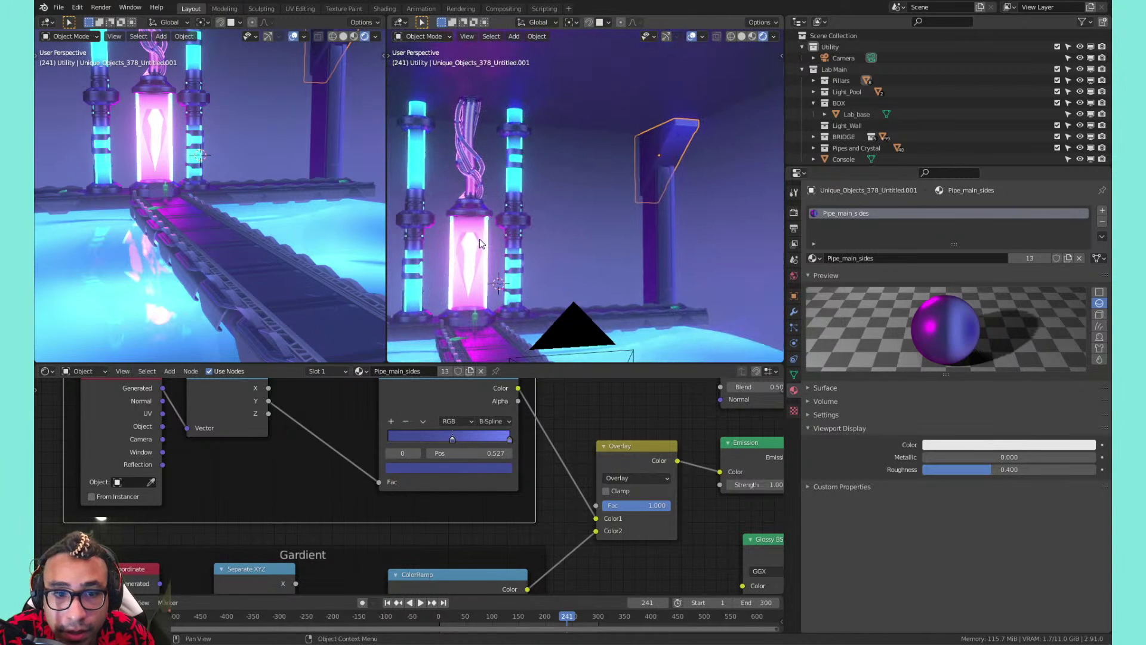
{"action": "key", "text": "KP_0"}
{"action": "right_click", "coordinate": [537, 218]}
{"action": "key", "text": "Escape"}
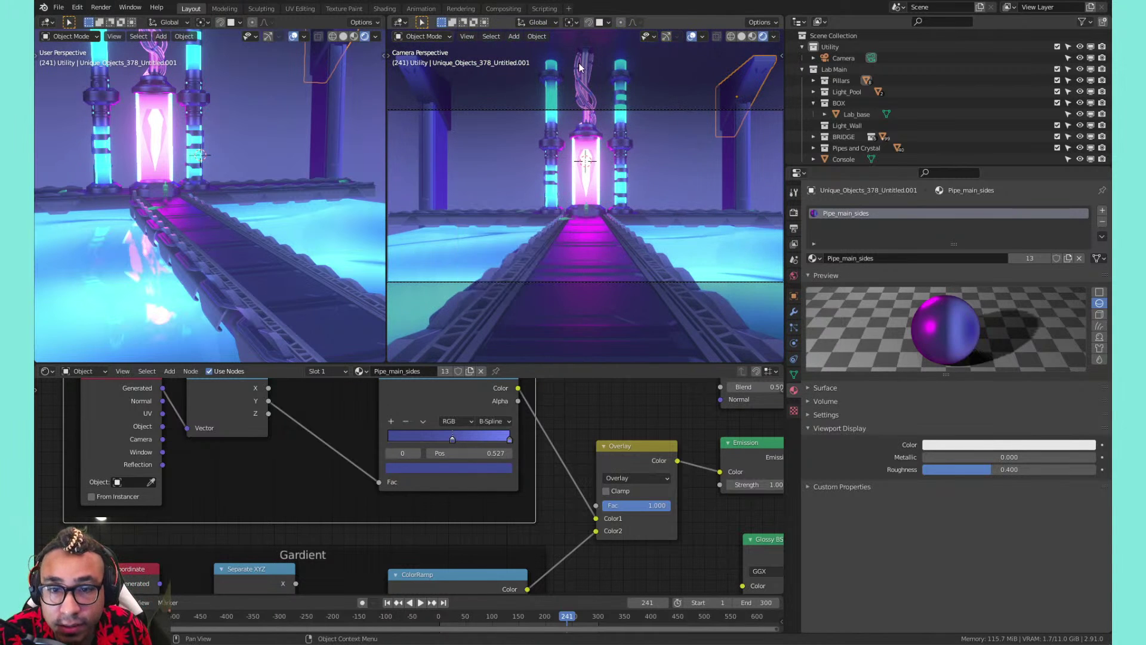
In a maximized camera view, duplicate the right pipe's upper clamp and move the copy 11.197 m along global X onto the left pipe
{"action": "key", "text": "ctrl+space"}
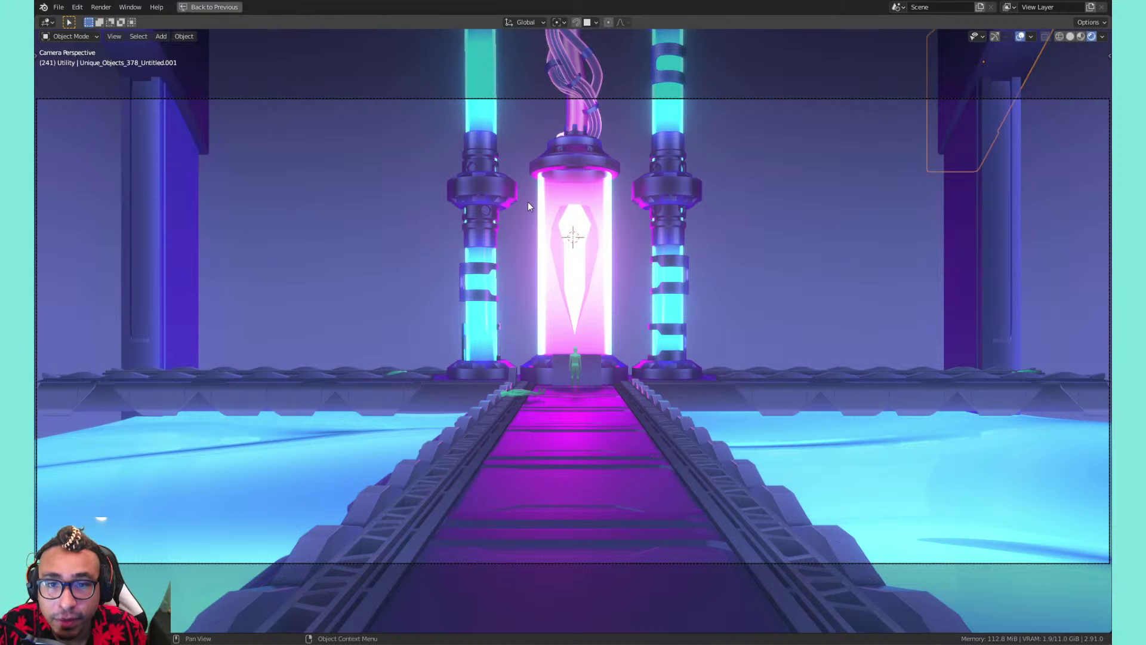
{"action": "middle_click_drag", "start_coordinate": [483, 172], "coordinate": [484, 241], "text": "shift"}
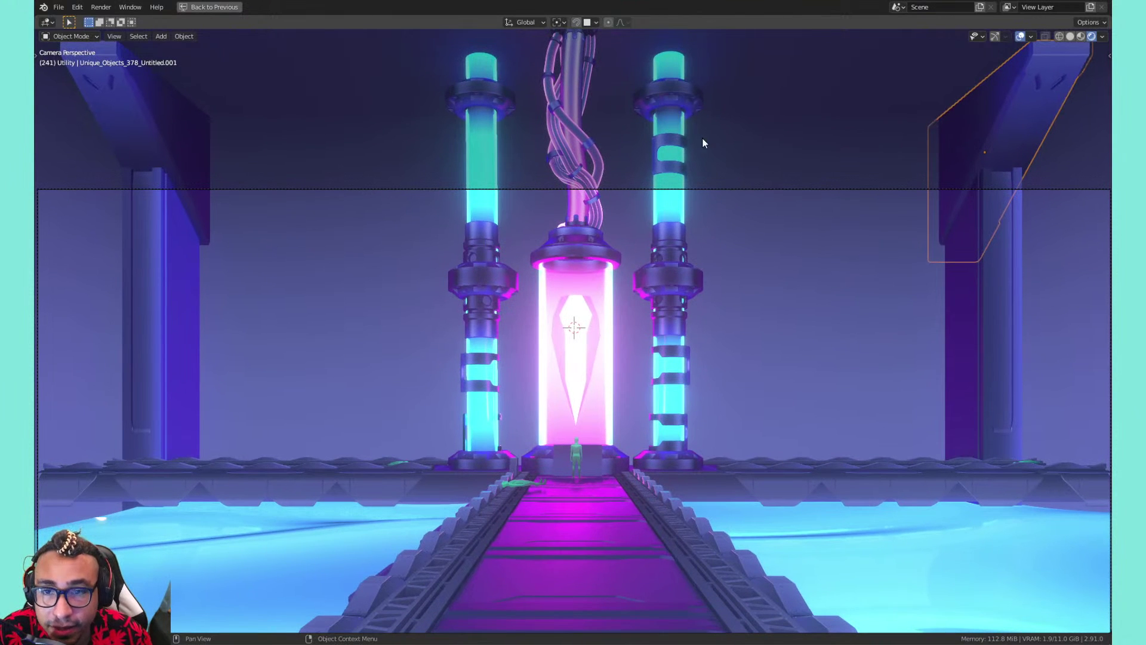
{"action": "left_click", "coordinate": [668, 145]}
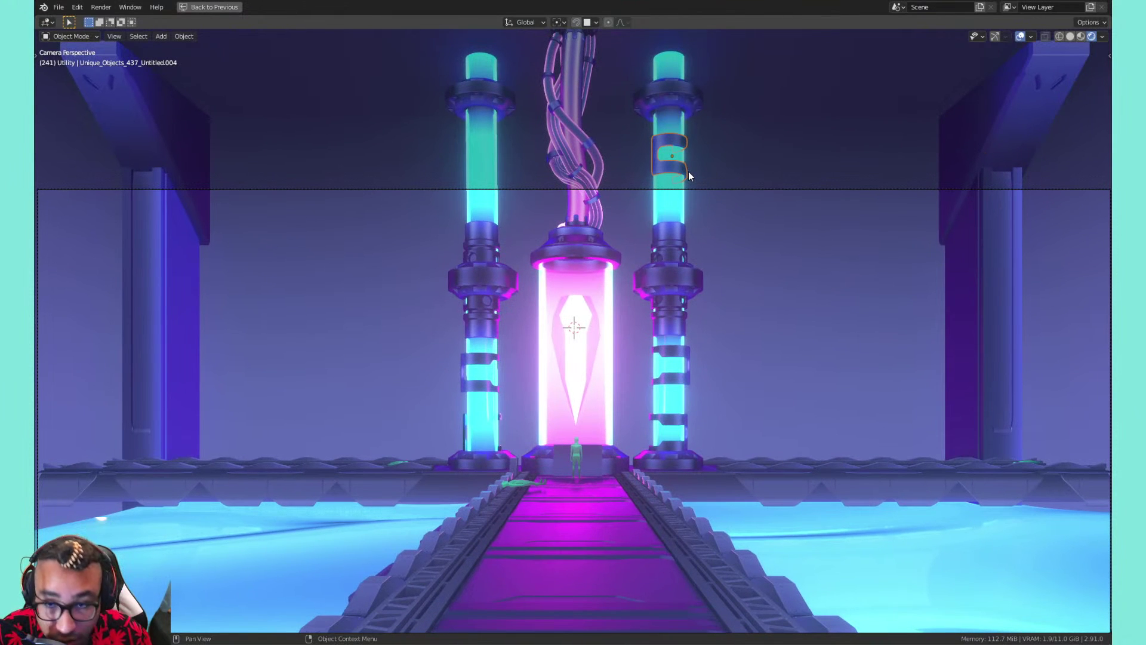
{"action": "key", "text": "shift+d"}
{"action": "key", "text": "x"}
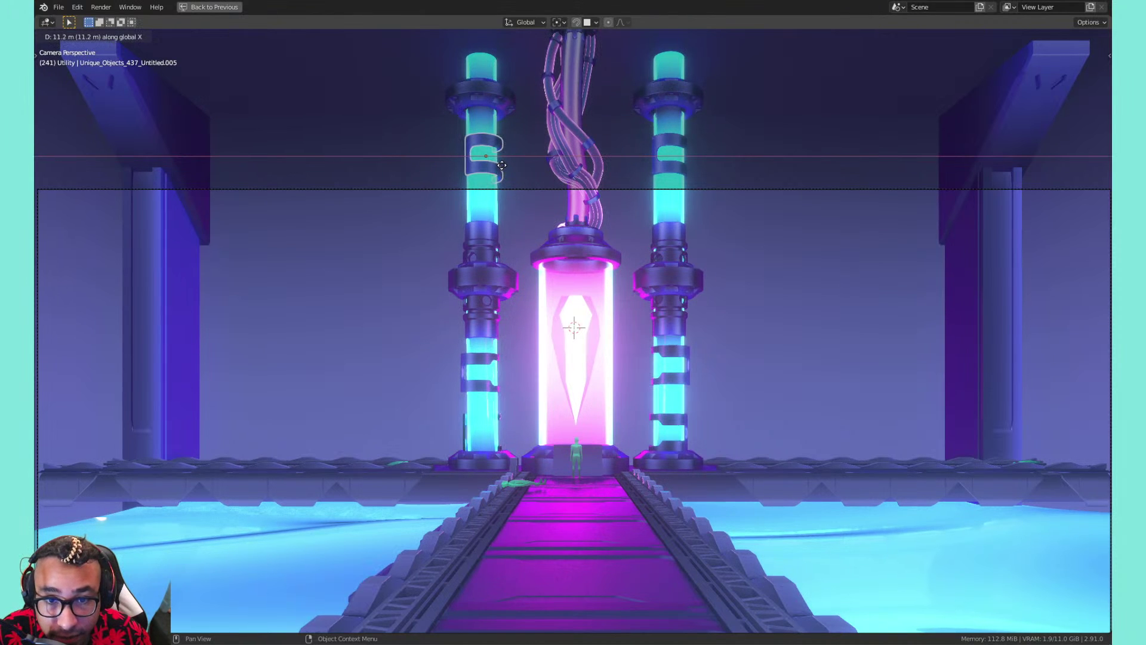
{"action": "left_click", "coordinate": [500, 167]}
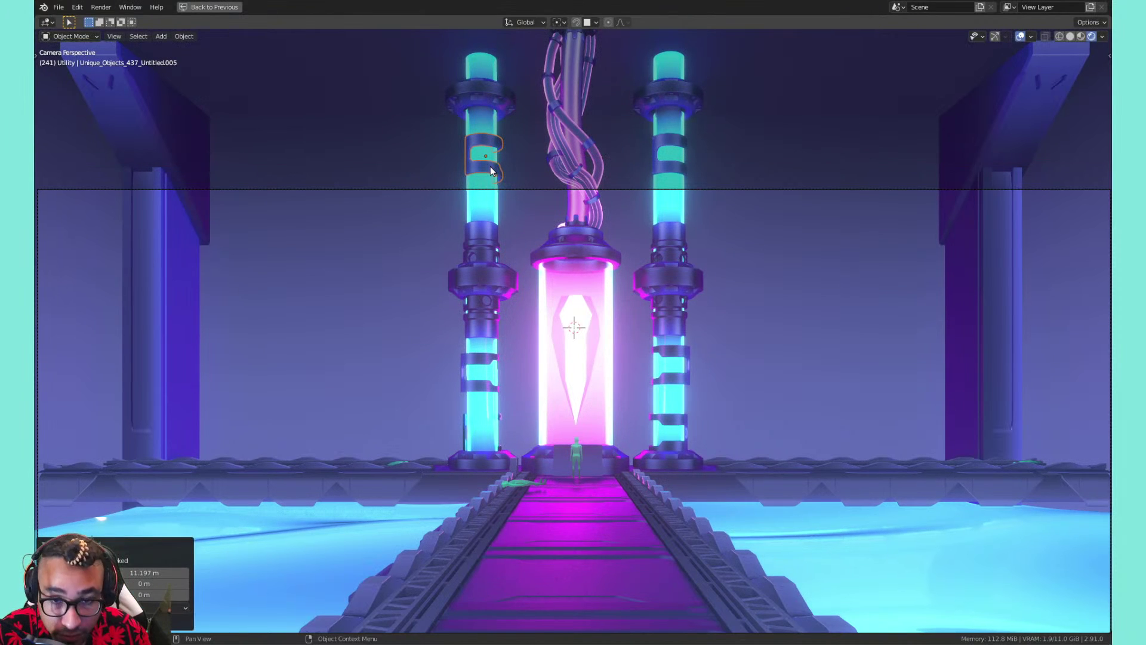
Lower the copied clamp on the left pipe about 1.53 m along global Z
{"action": "key", "text": "g"}
{"action": "key", "text": "z"}
{"action": "key", "text": "z"}
{"action": "key", "text": "z"}
{"action": "key", "text": "z"}
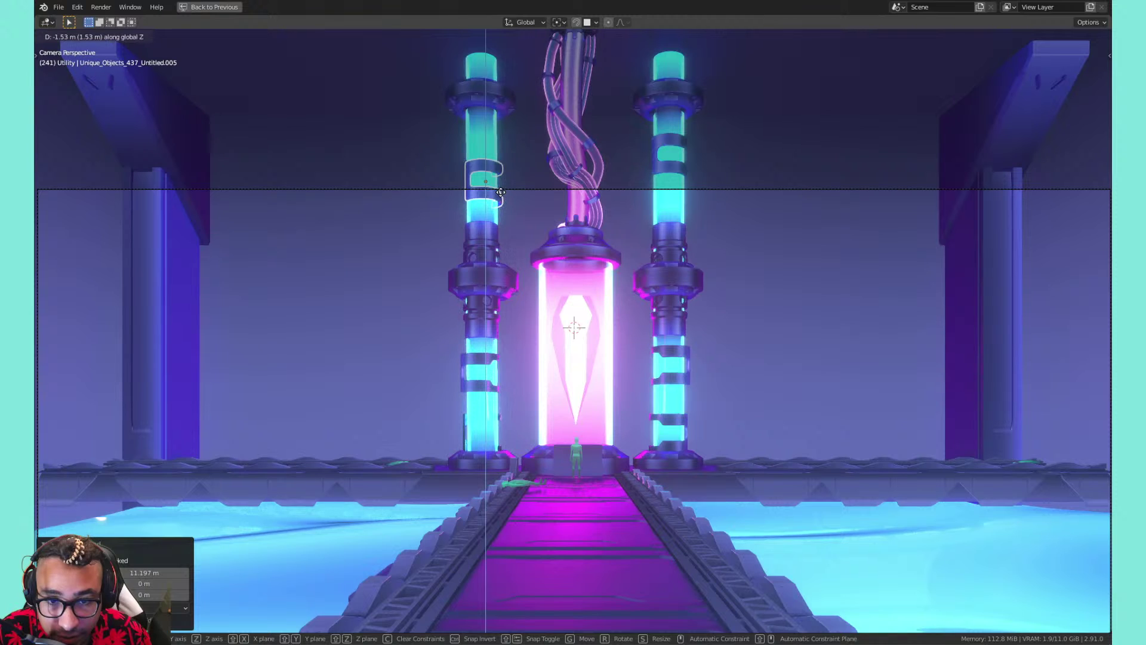
{"action": "left_click", "coordinate": [500, 193]}
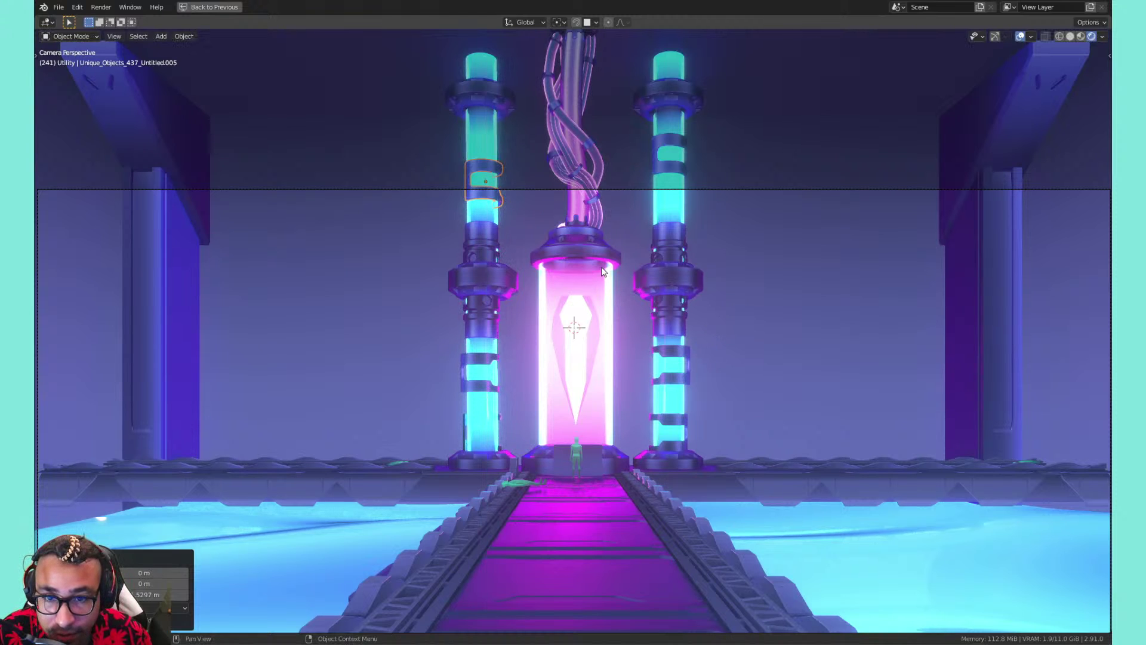
Rotate the right pipe's lowest clamp 62° about global Z and move it about -0.372 m along global X
{"action": "left_click", "coordinate": [671, 417]}
{"action": "key", "text": "r"}
{"action": "key", "text": "z"}
{"action": "key", "text": "z"}
{"action": "key", "text": "z"}
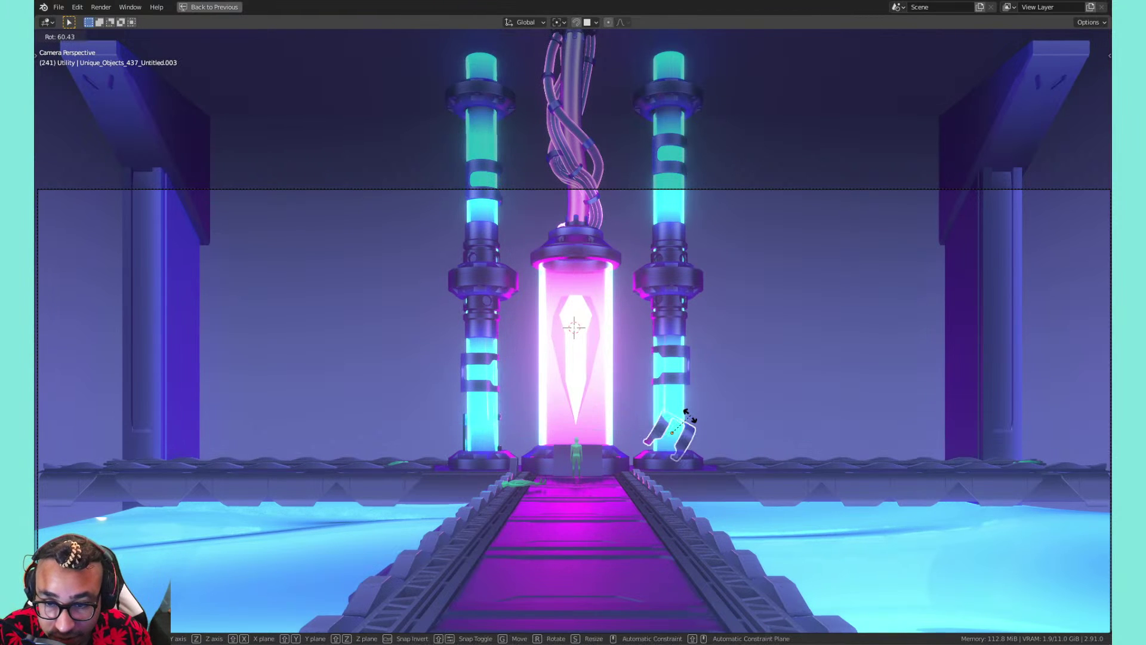
{"action": "key", "text": "z"}
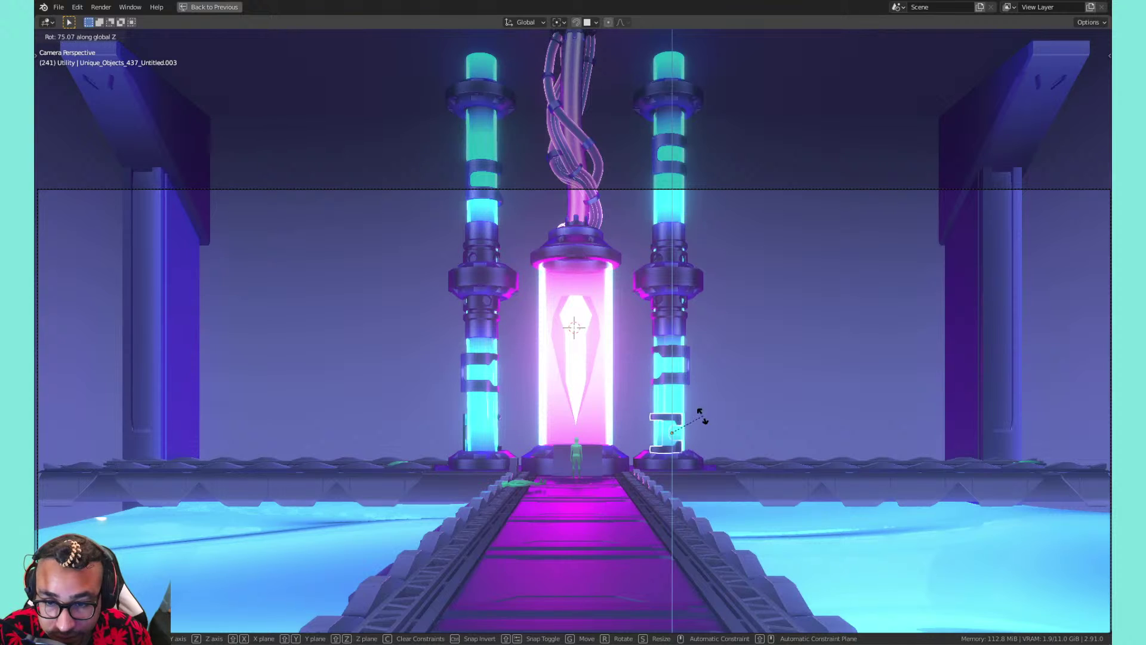
{"action": "left_click", "coordinate": [686, 420]}
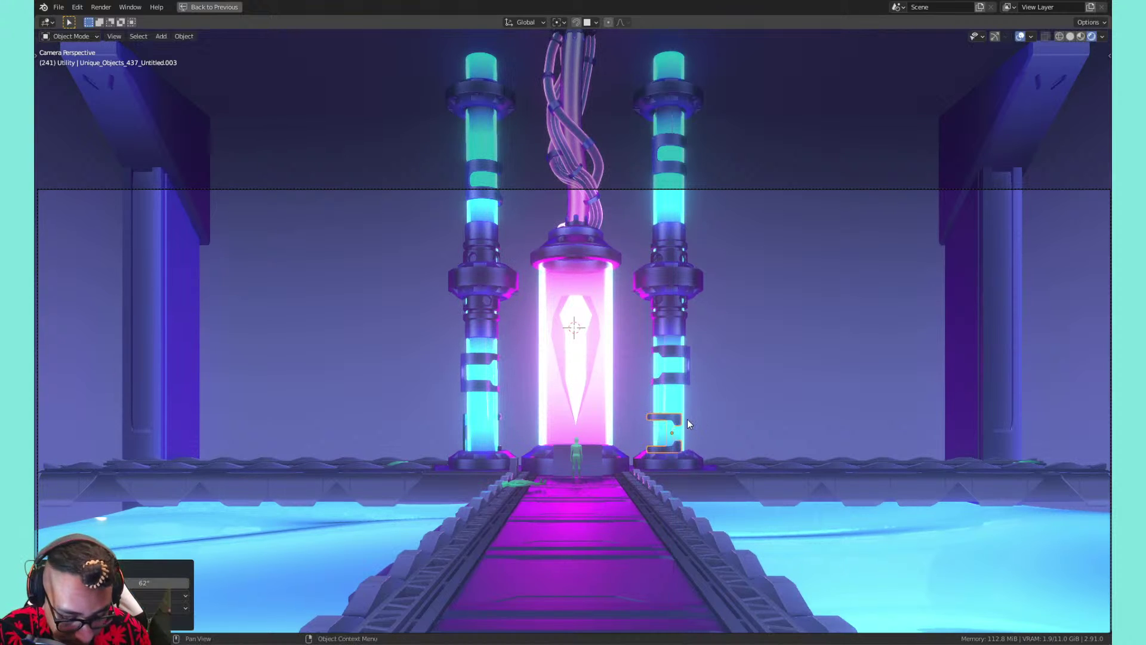
{"action": "key", "text": "g"}
{"action": "key", "text": "x"}
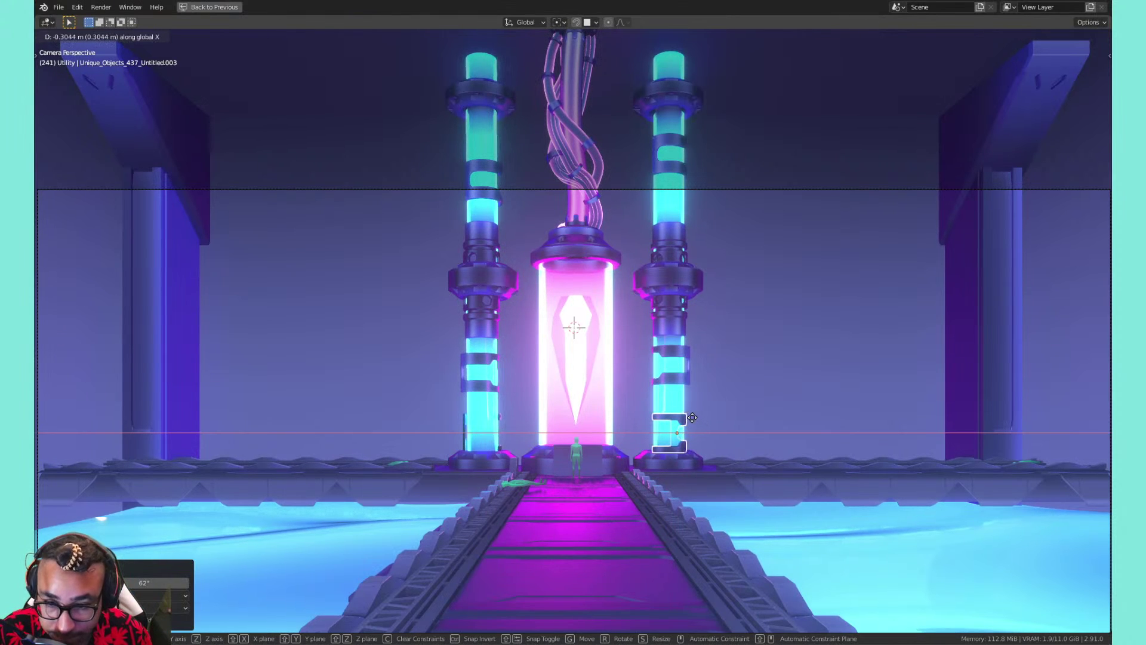
{"action": "left_click", "coordinate": [695, 423]}
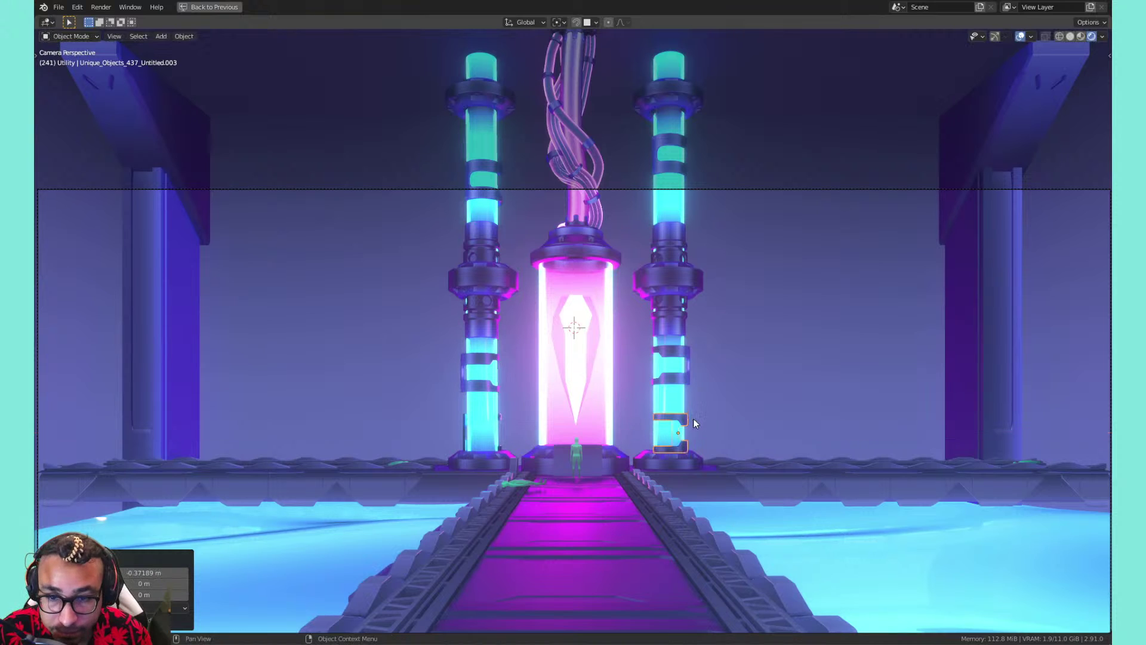
Rotate the right pipe's second-lowest clamp -17.3° about global Z and move it about 0.339 m along global X
{"action": "left_click", "coordinate": [682, 356]}
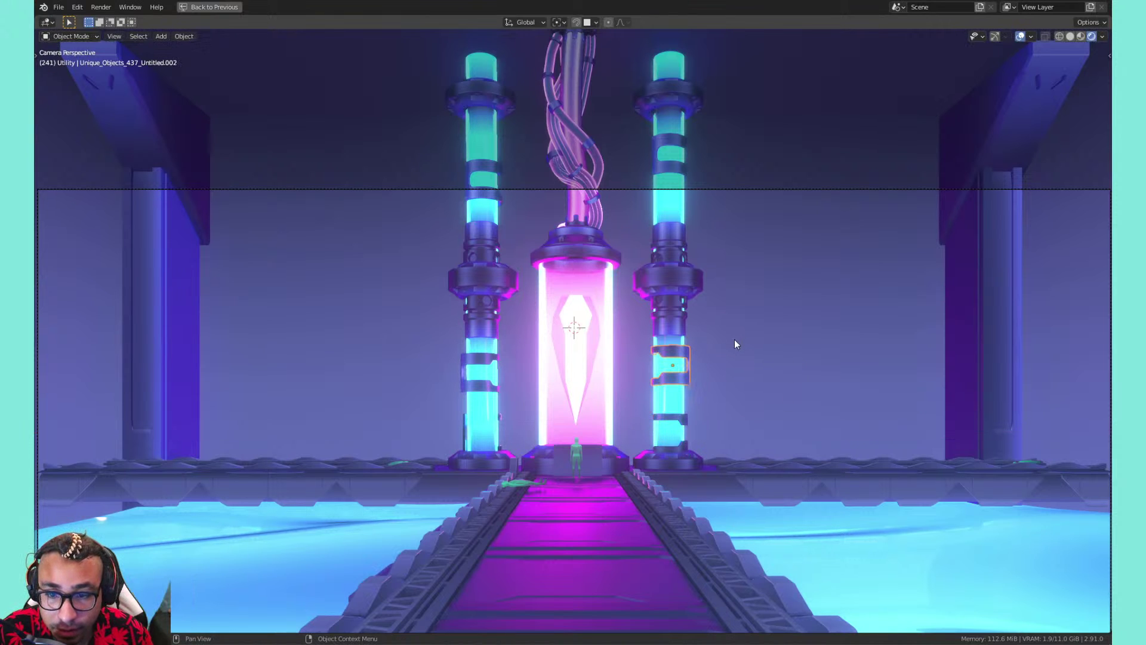
{"action": "key", "text": "r"}
{"action": "key", "text": "z"}
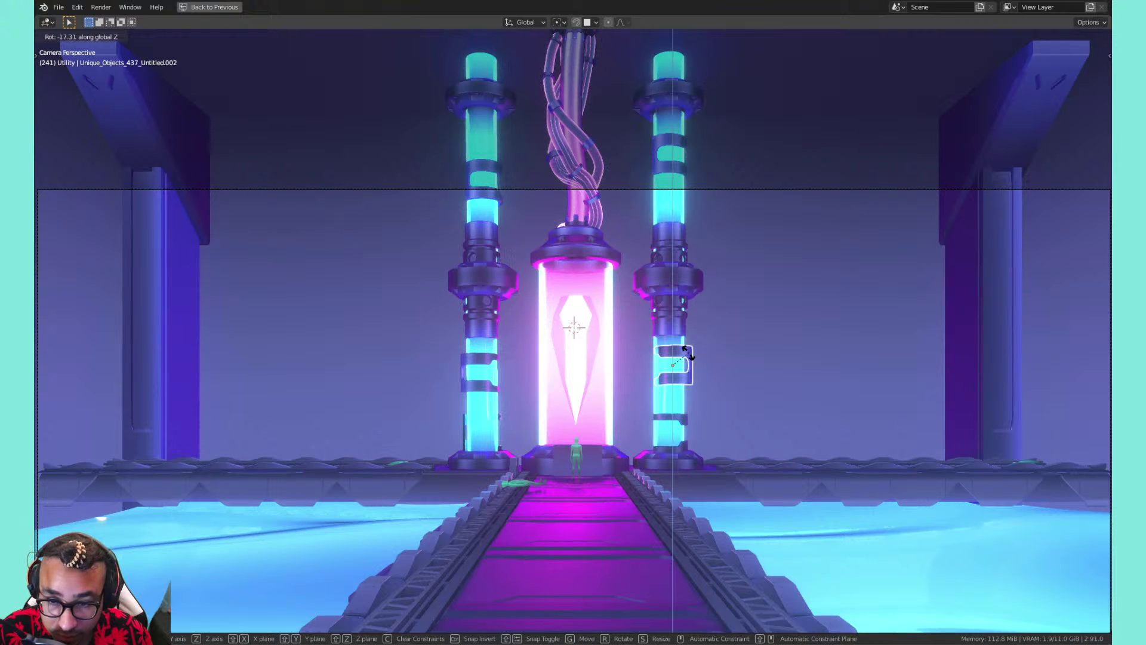
{"action": "left_click", "coordinate": [689, 352]}
{"action": "key", "text": "g"}
{"action": "key", "text": "x"}
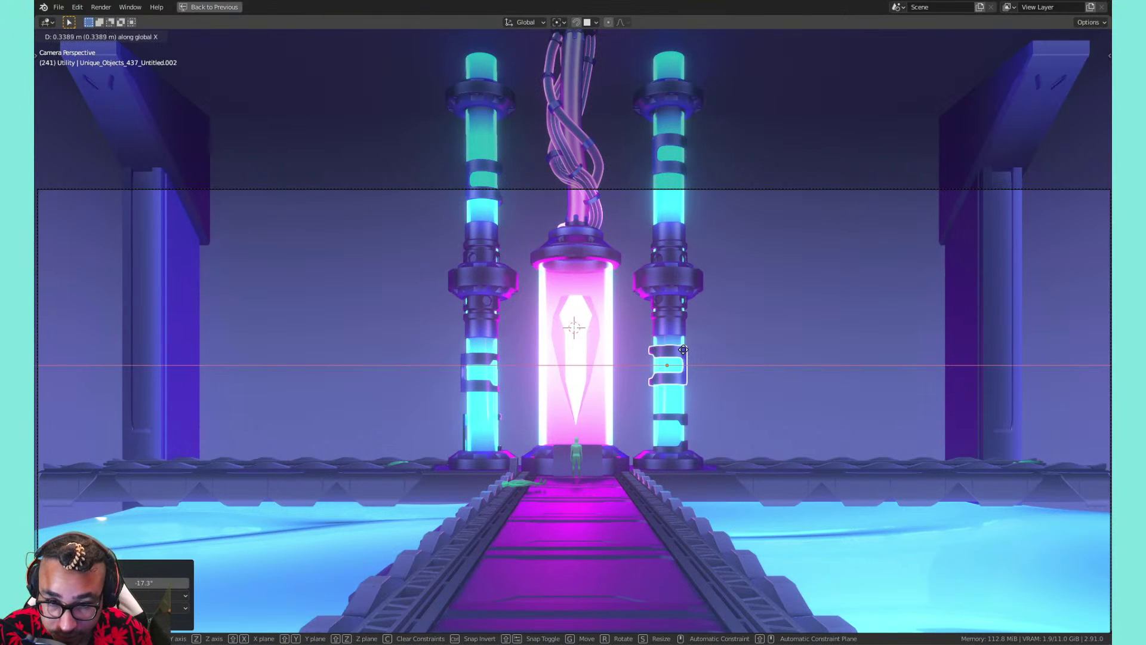
{"action": "left_click", "coordinate": [682, 350]}
{"action": "left_click", "coordinate": [802, 269]}
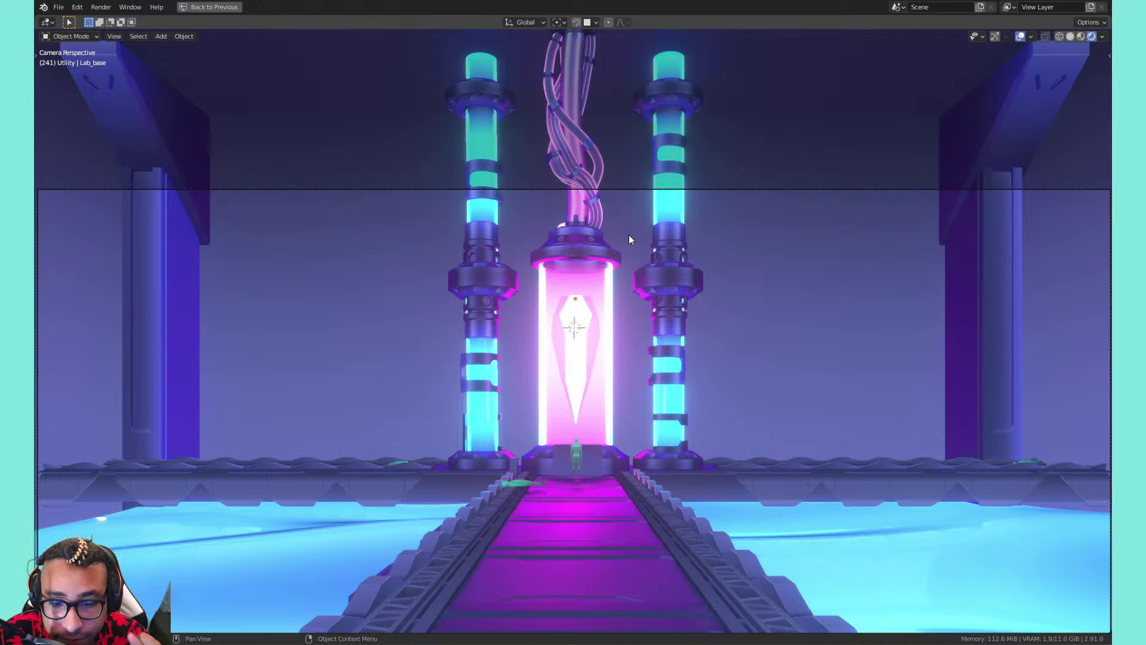
Switch to the WorkFlowy to-do list, delete the first Control Panel entry above Corridor and return to Blender
{"action": "middle_click_drag", "start_coordinate": [689, 308], "coordinate": [661, 313], "text": "shift"}
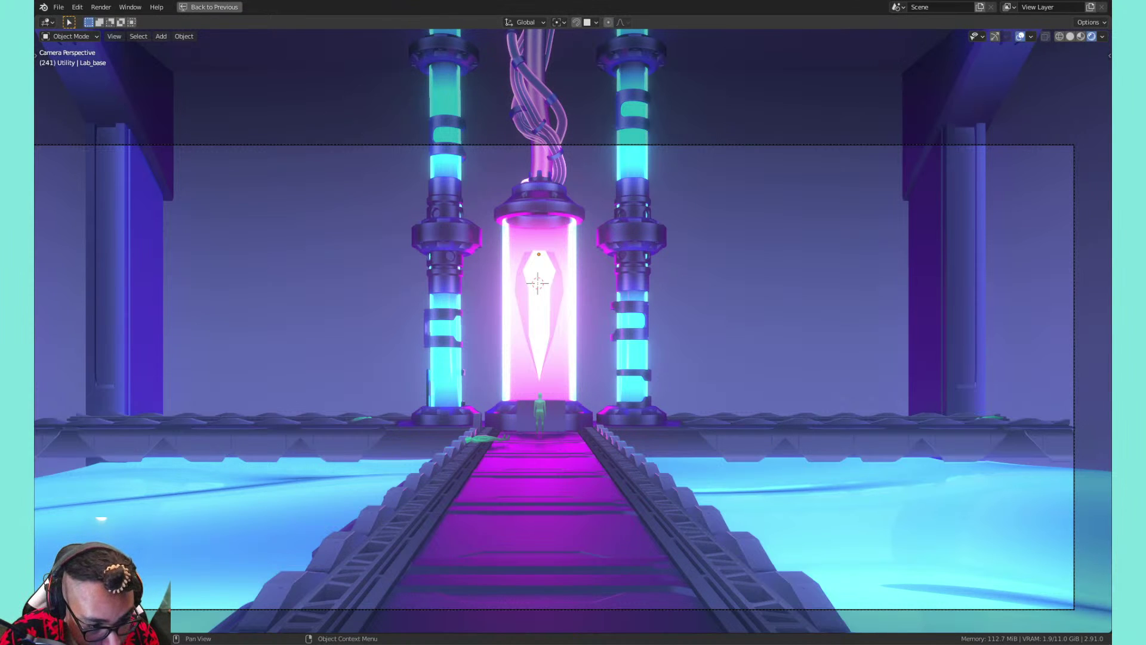
{"action": "key", "text": "alt+Tab"}
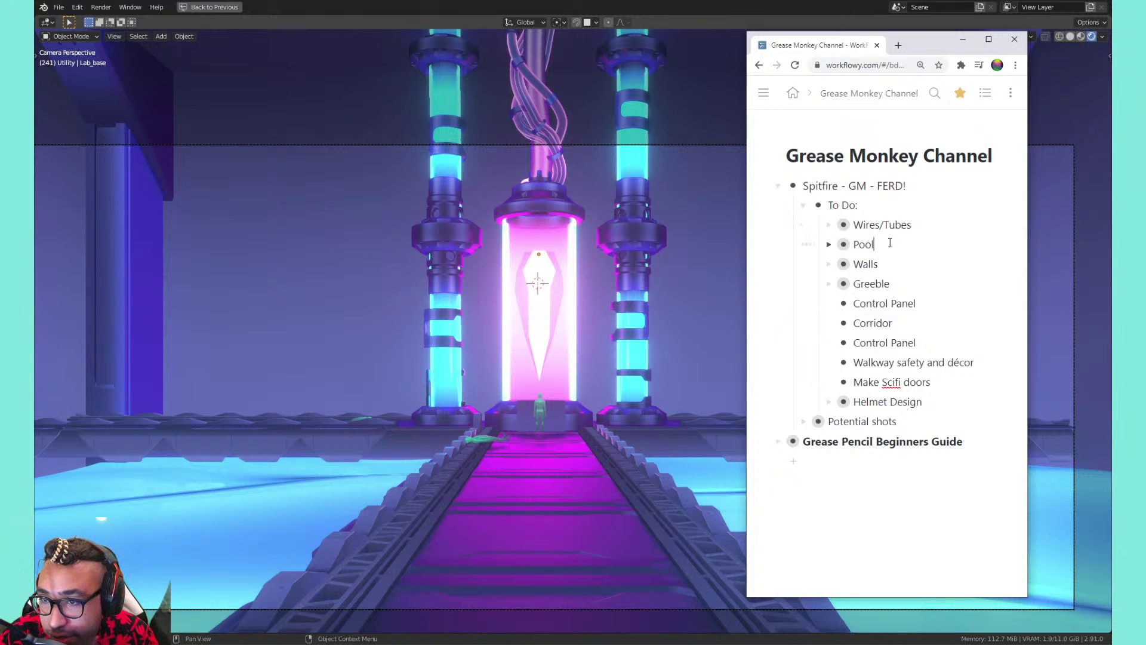
{"action": "left_click", "coordinate": [908, 224]}
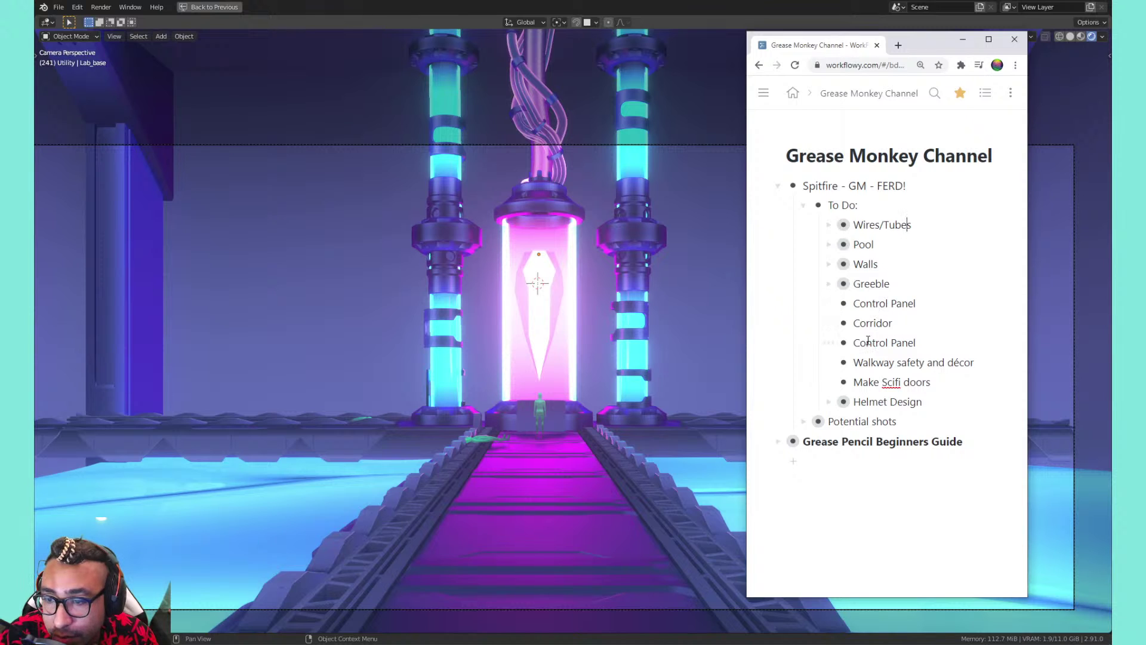
{"action": "left_click", "coordinate": [829, 303]}
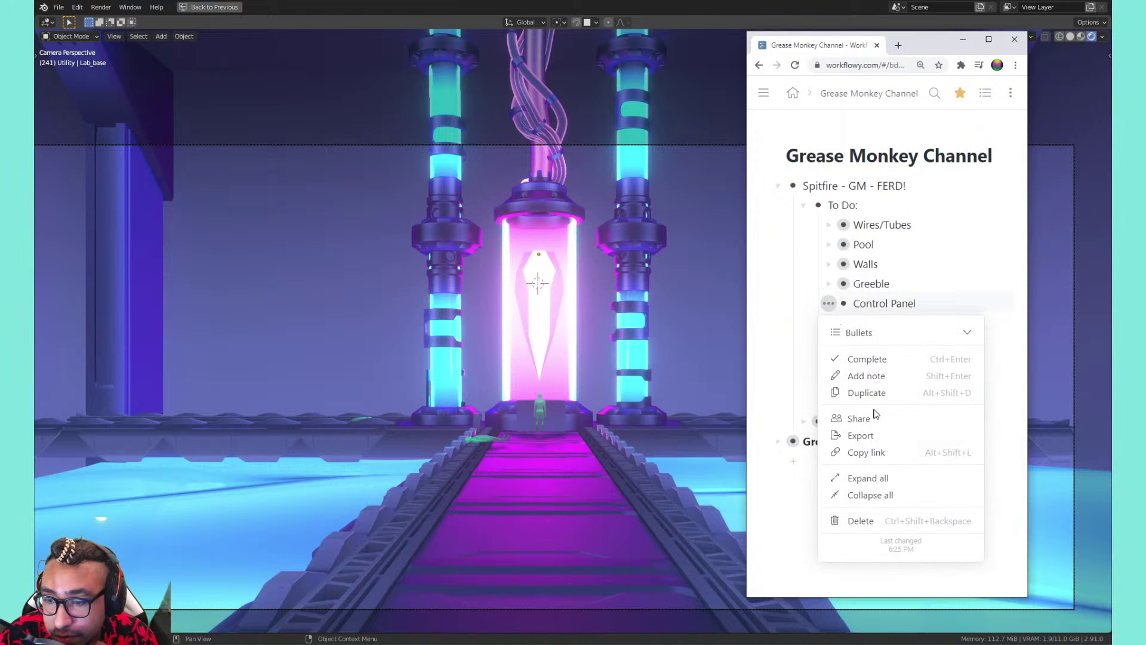
{"action": "left_click", "coordinate": [886, 517]}
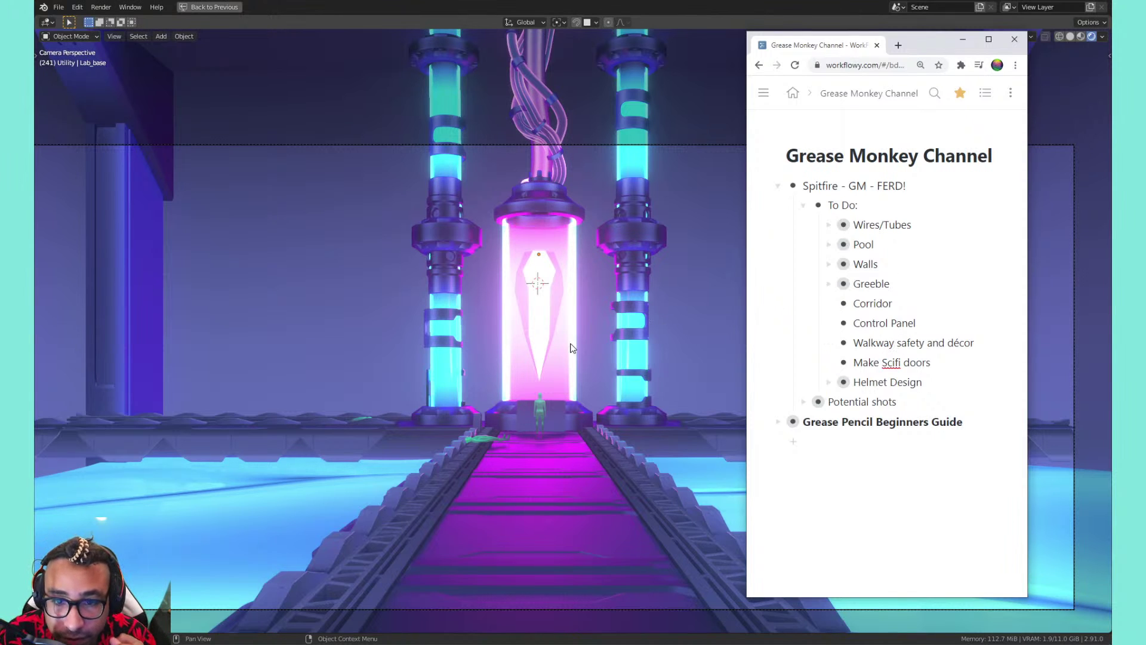
{"action": "left_click", "coordinate": [491, 280]}
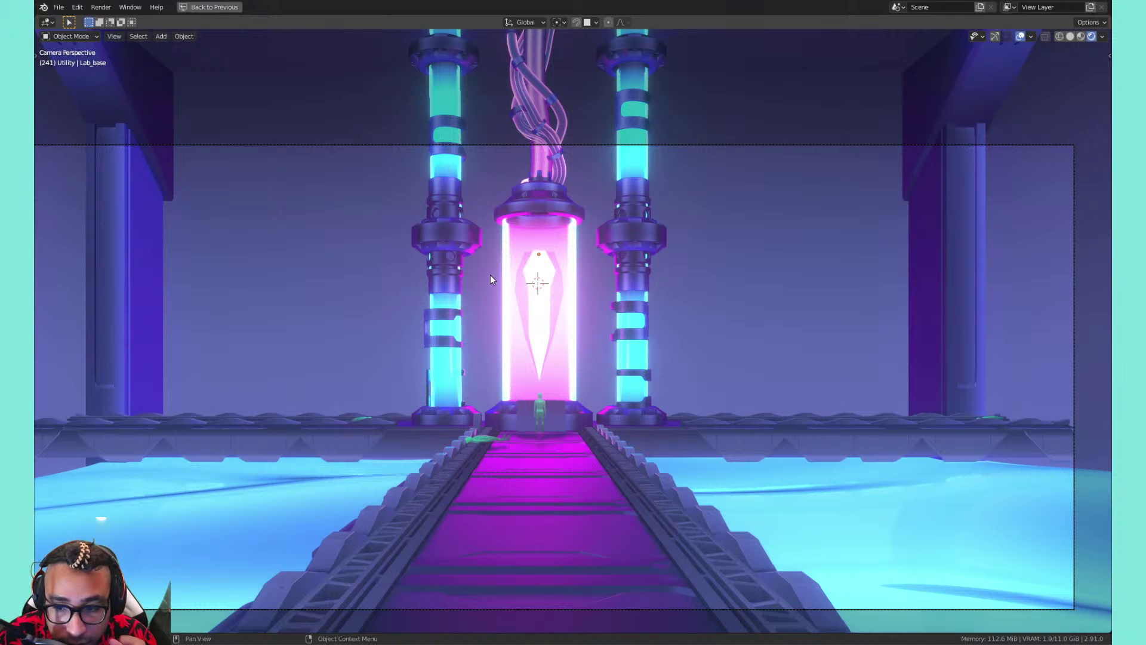
Play back the scene animation in the camera view, stop it and save the file
{"action": "key", "text": "space"}
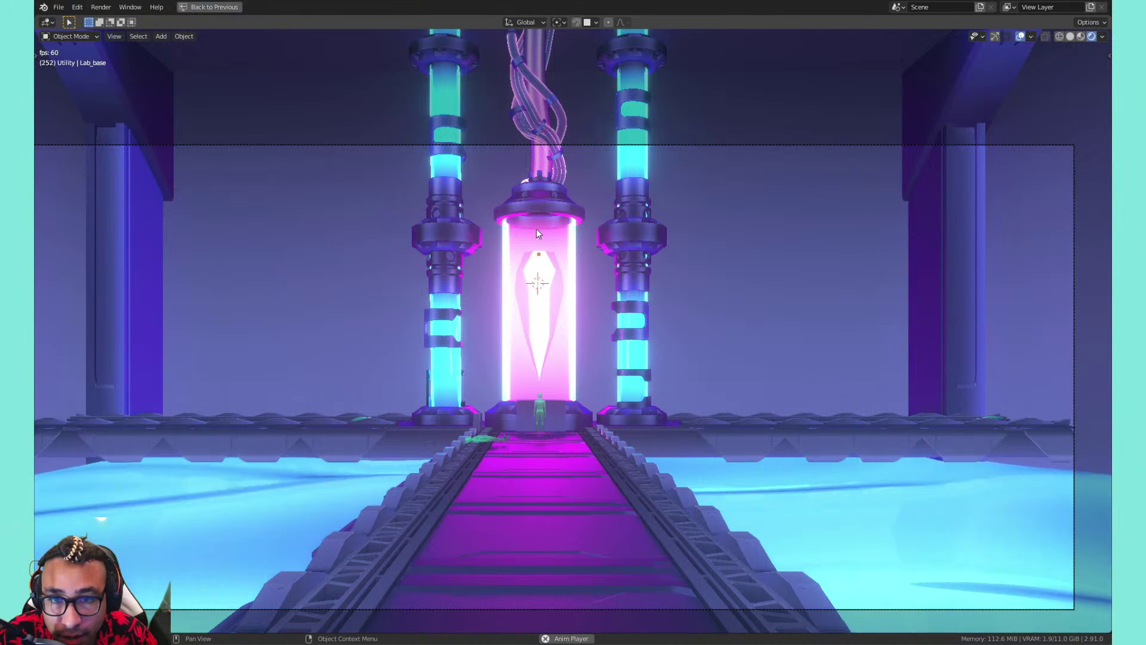
{"action": "left_click", "coordinate": [564, 172]}
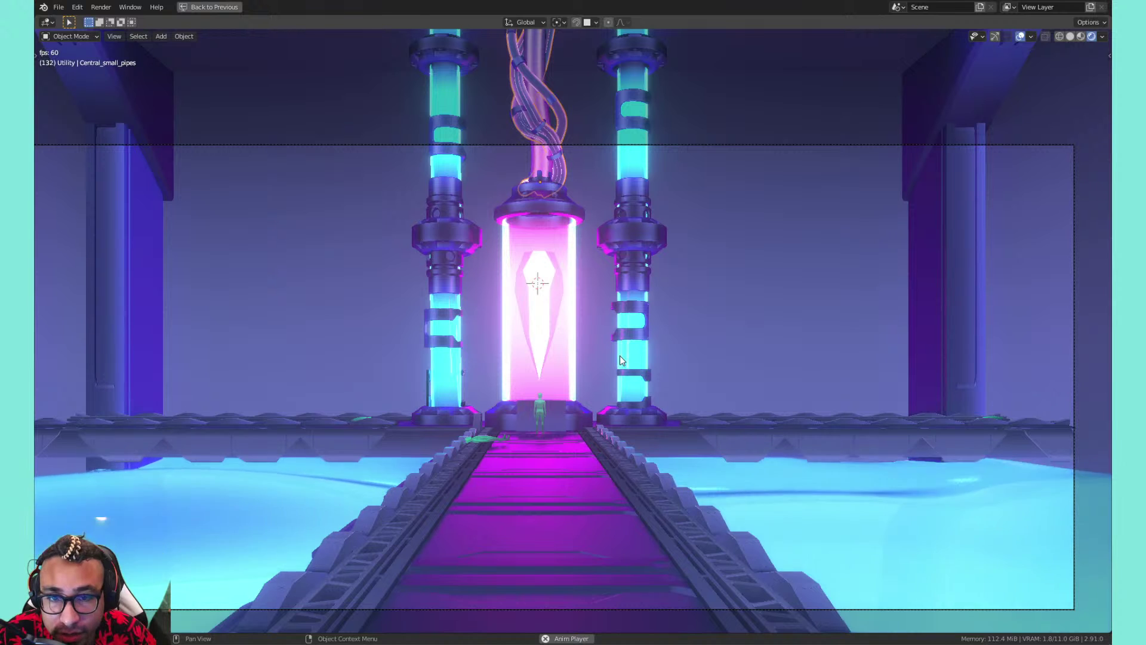
{"action": "key", "text": "space"}
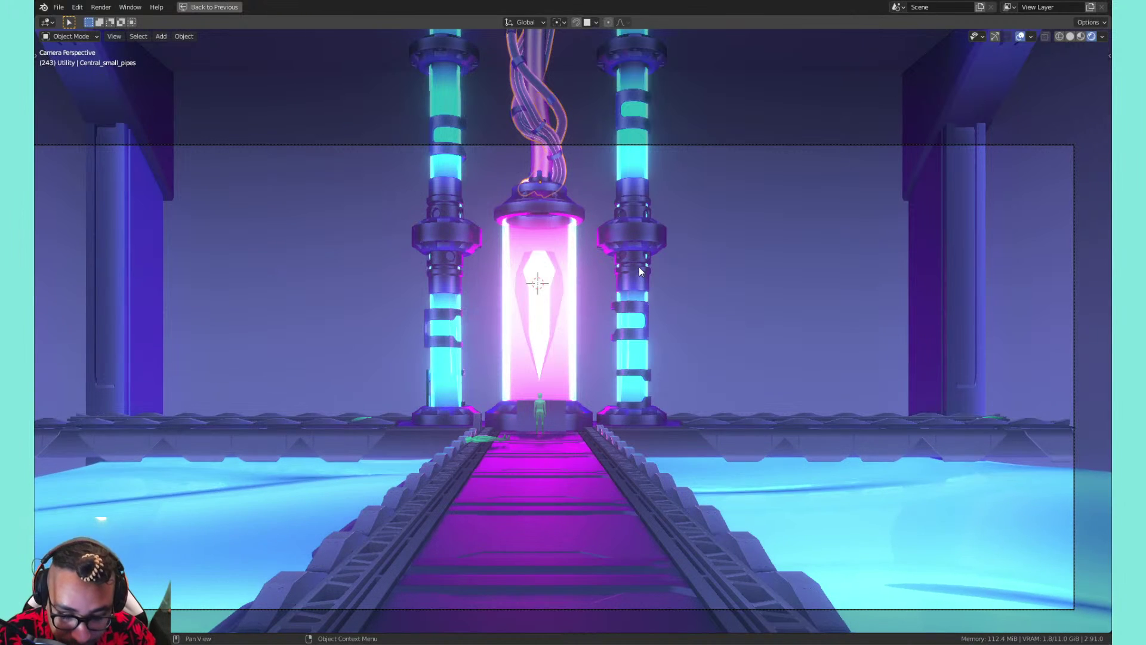
{"action": "key", "text": "ctrl+s"}
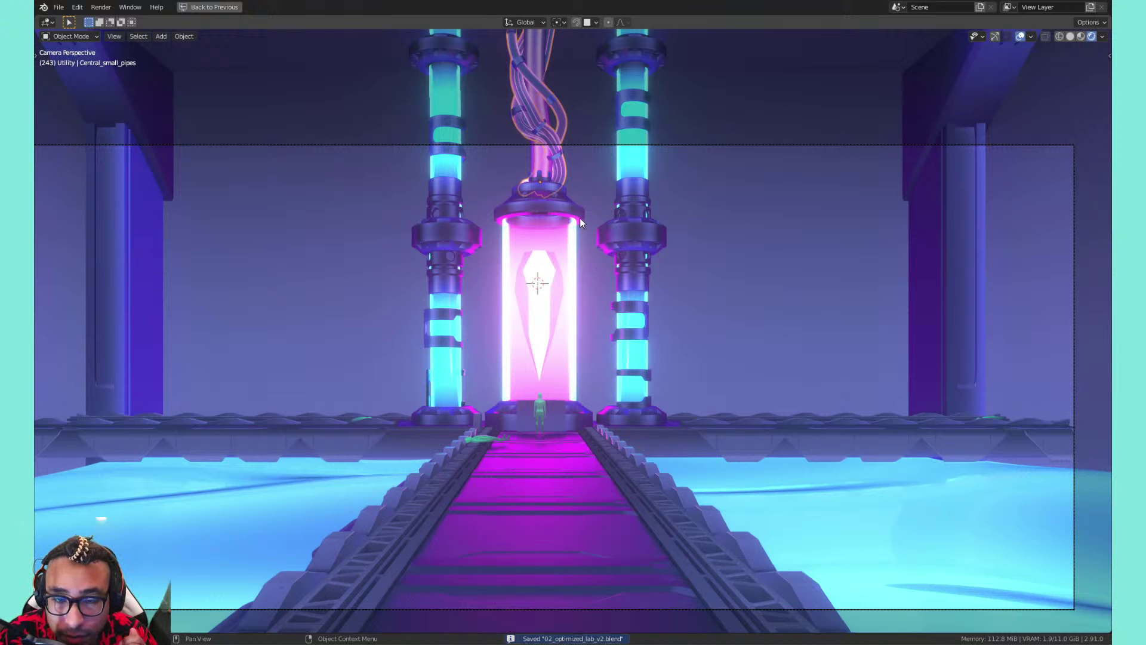
Restore the multi-editor layout, examine the twisted central cables and glowing pipes up close in the free perspective, and save the file
{"action": "key", "text": "ctrl+space"}
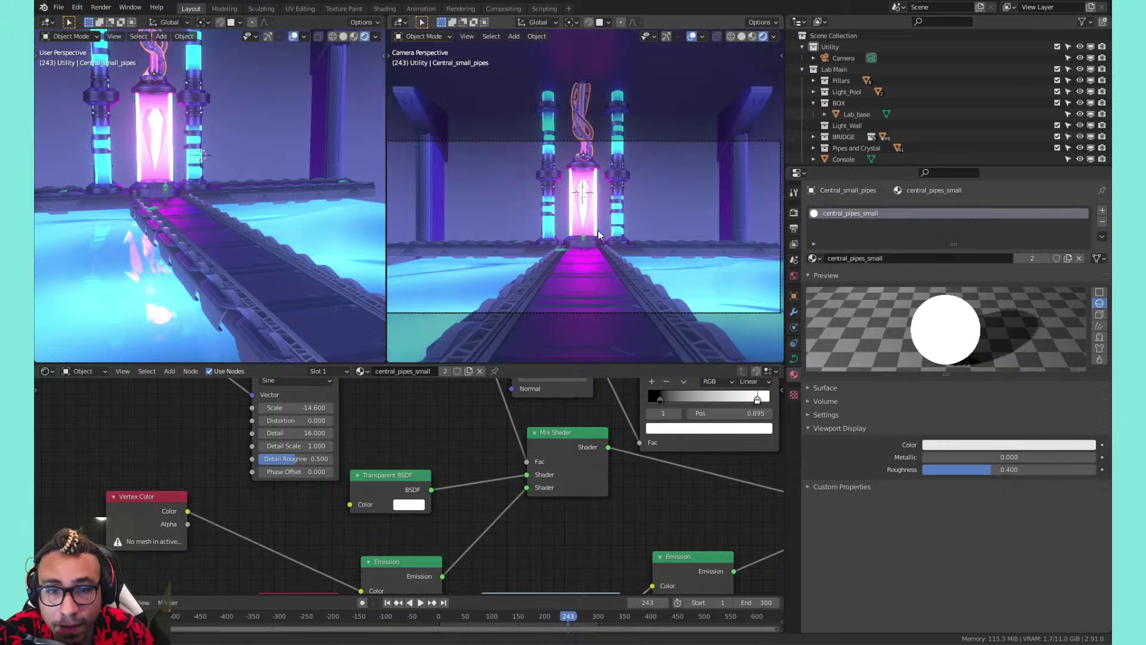
{"action": "middle_click_drag", "start_coordinate": [599, 235], "coordinate": [687, 256], "text": "shift"}
{"action": "middle_click_drag", "start_coordinate": [169, 54], "coordinate": [211, 235], "text": "shift"}
{"action": "scroll", "coordinate": [212, 121], "scroll_direction": "up", "scroll_amount": 4}
{"action": "scroll", "coordinate": [238, 234], "scroll_direction": "up", "scroll_amount": 1}
{"action": "middle_click_drag", "start_coordinate": [303, 230], "coordinate": [257, 219], "text": "shift"}
{"action": "left_click", "coordinate": [291, 208]}
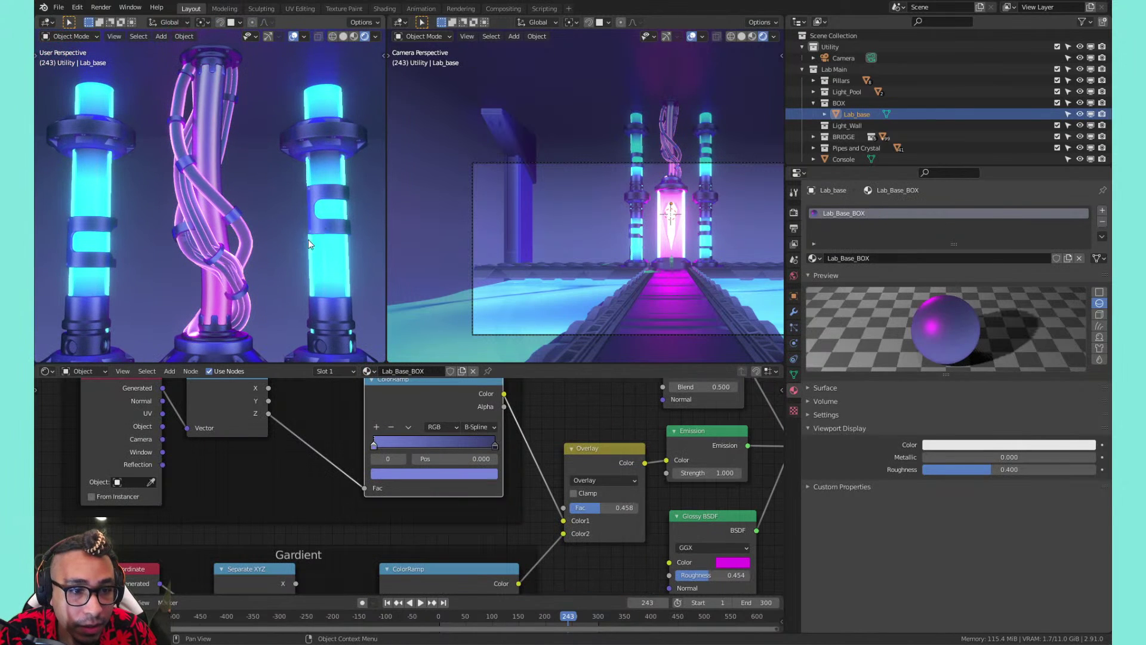
{"action": "scroll", "coordinate": [284, 244], "scroll_direction": "down", "scroll_amount": 2}
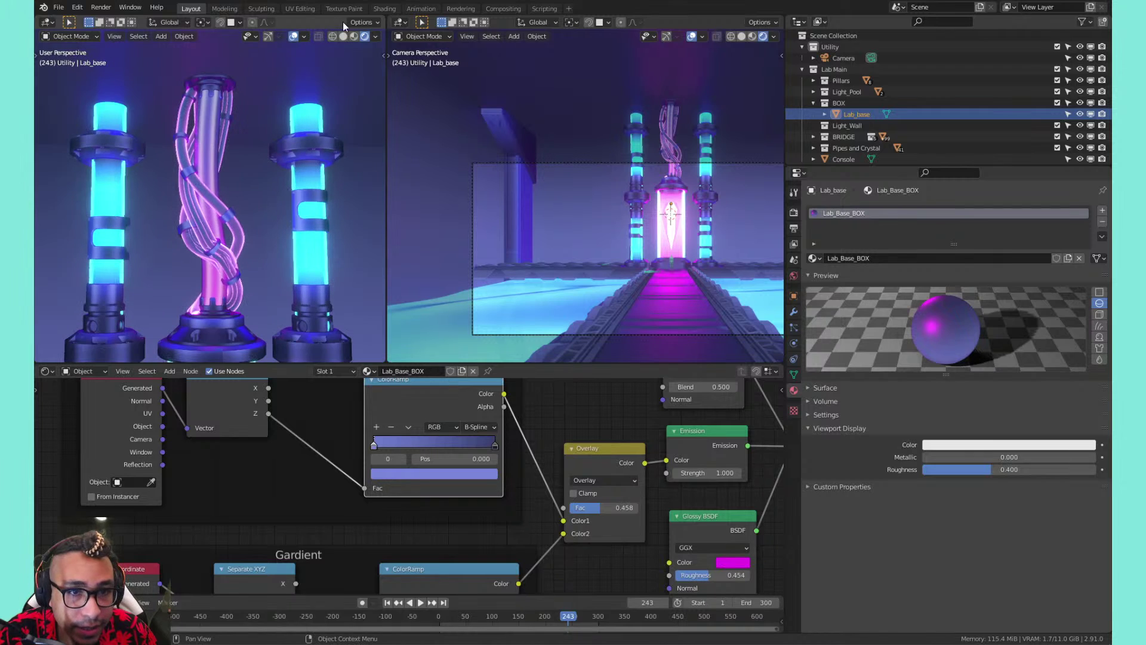
{"action": "scroll", "coordinate": [290, 175], "scroll_direction": "up", "scroll_amount": 2}
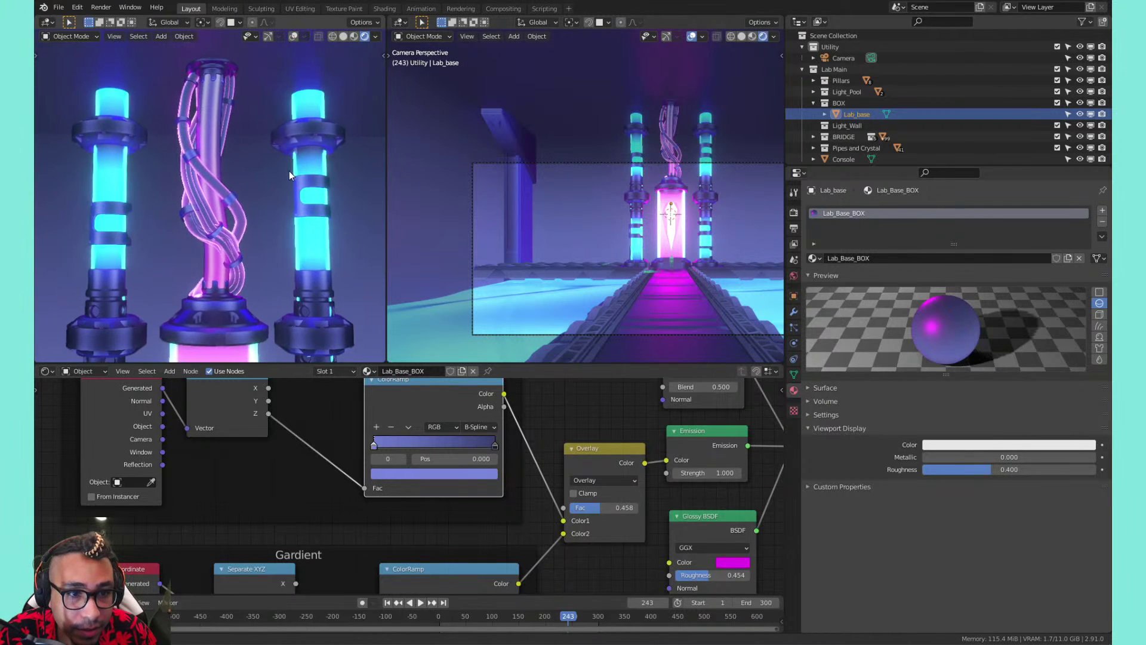
{"action": "scroll", "coordinate": [290, 175], "scroll_direction": "up", "scroll_amount": 1}
{"action": "scroll", "coordinate": [290, 175], "scroll_direction": "down", "scroll_amount": 1}
{"action": "key", "text": "ctrl+s"}
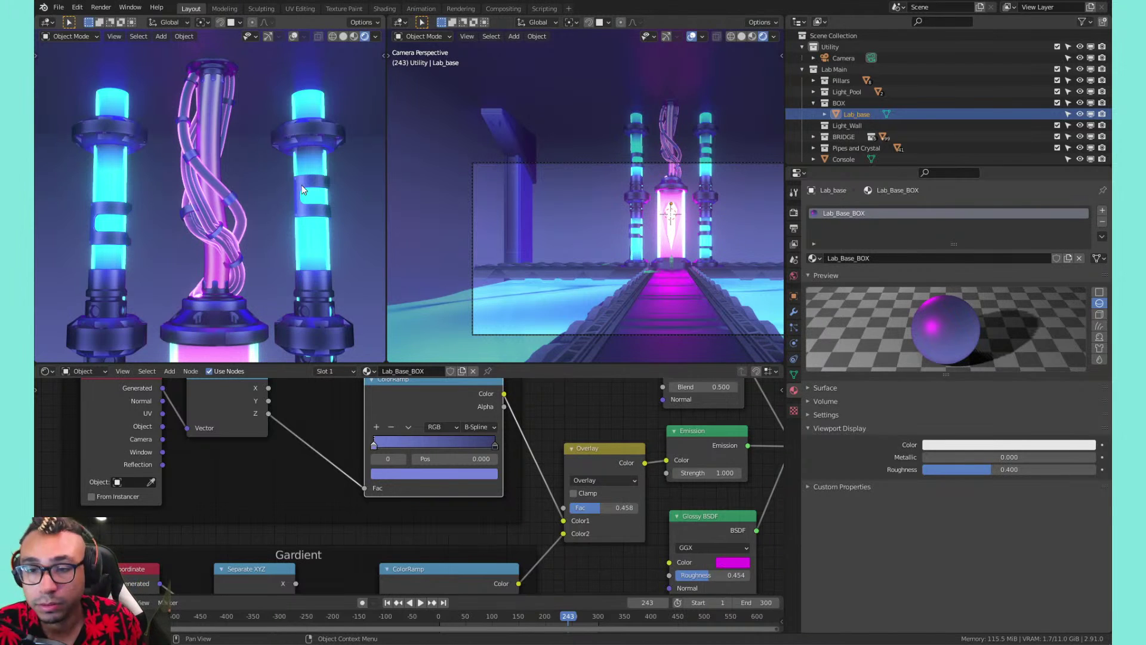
Identify the objects around the central column by trial-moving the clamped casing, the main pipe and the glowing strands, cancelling each move
{"action": "left_click", "coordinate": [209, 184]}
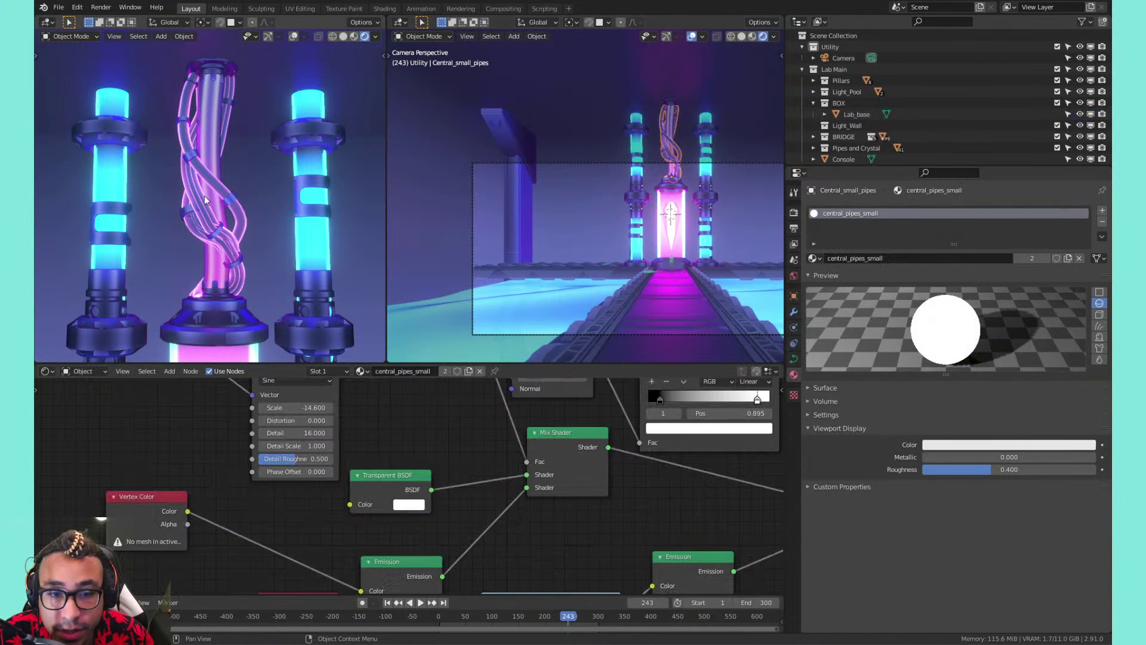
{"action": "key", "text": "Home"}
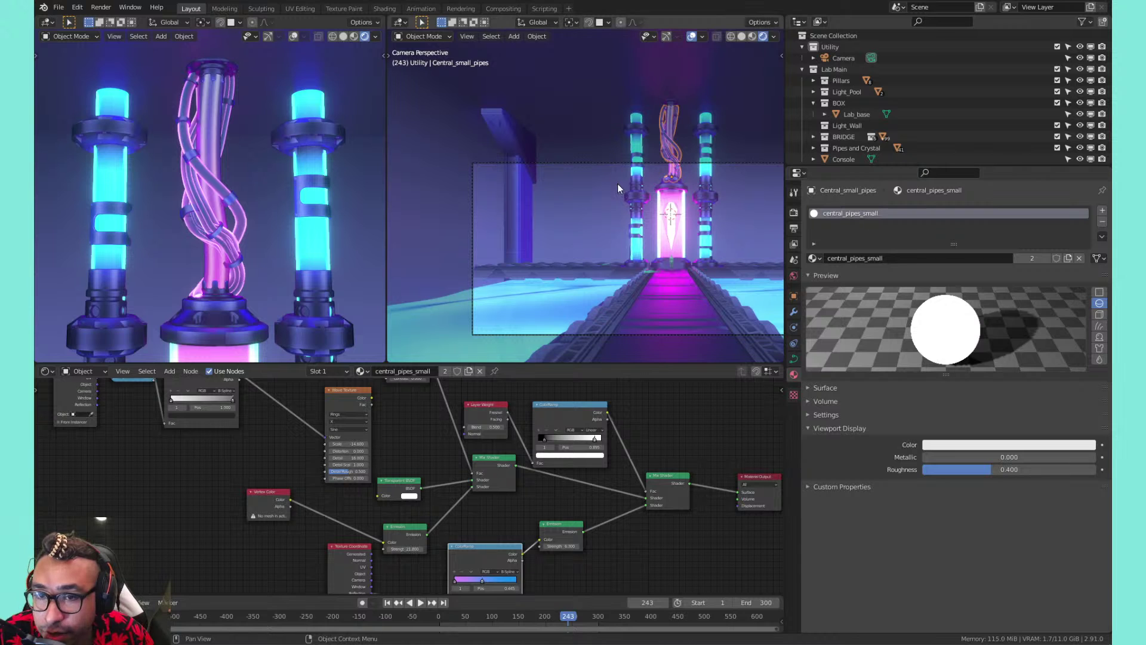
{"action": "scroll", "coordinate": [195, 163], "scroll_direction": "up", "scroll_amount": 5}
{"action": "left_click", "coordinate": [203, 159]}
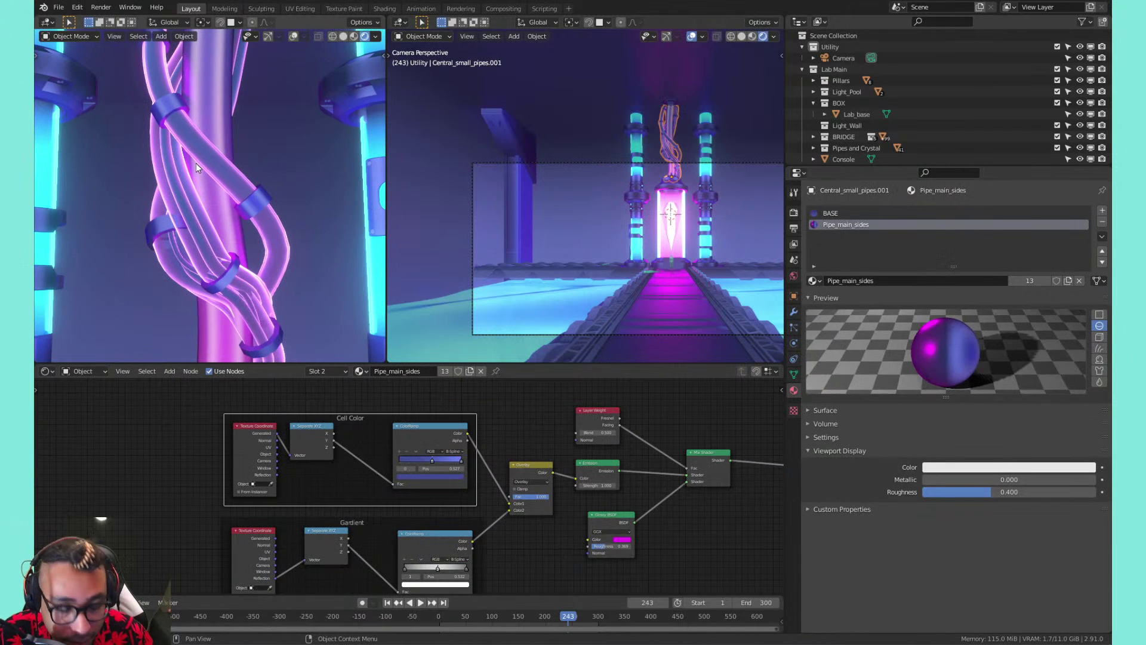
{"action": "key", "text": "g"}
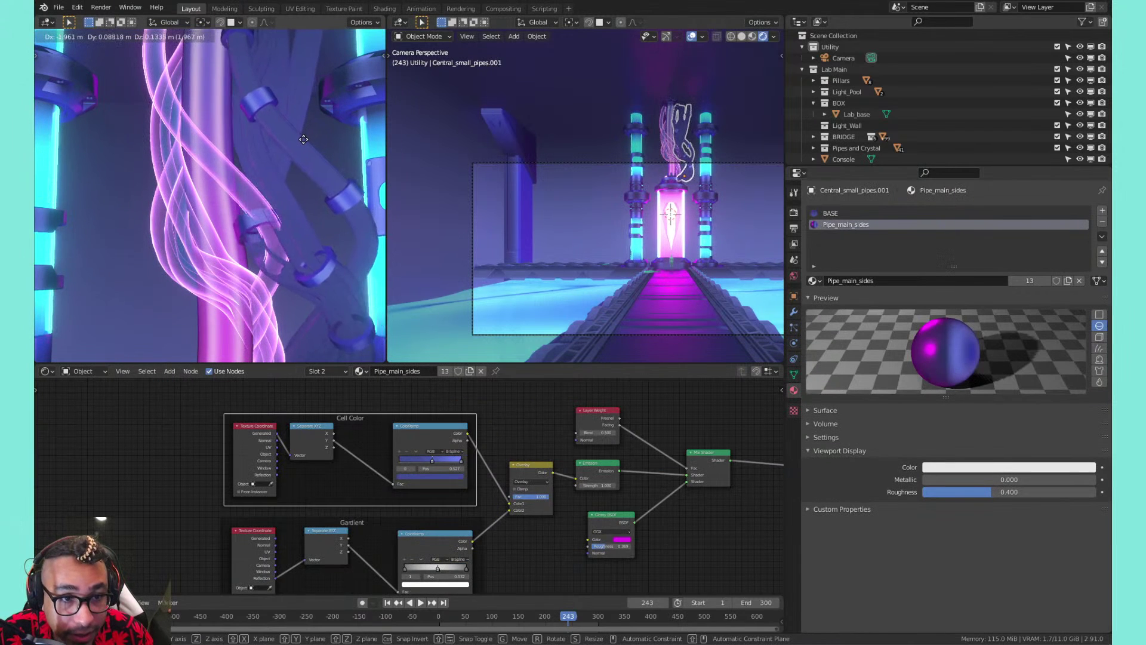
{"action": "key", "text": "Escape"}
{"action": "left_click", "coordinate": [234, 156]}
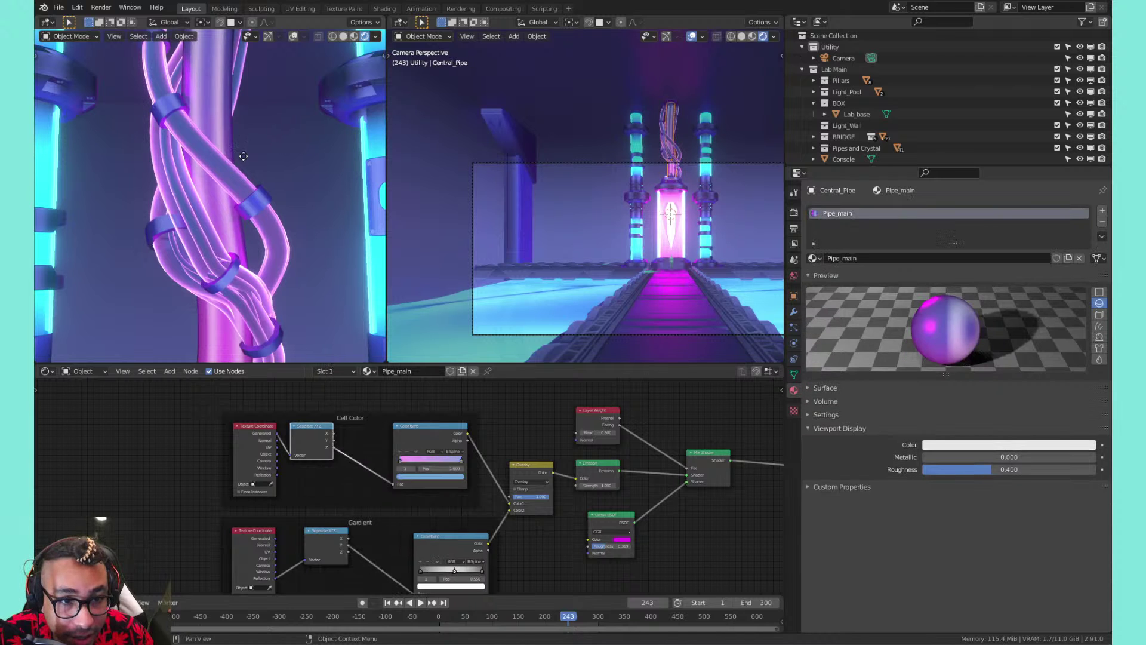
{"action": "key", "text": "g"}
{"action": "key", "text": "Escape"}
{"action": "left_click", "coordinate": [239, 167]}
{"action": "key", "text": "g"}
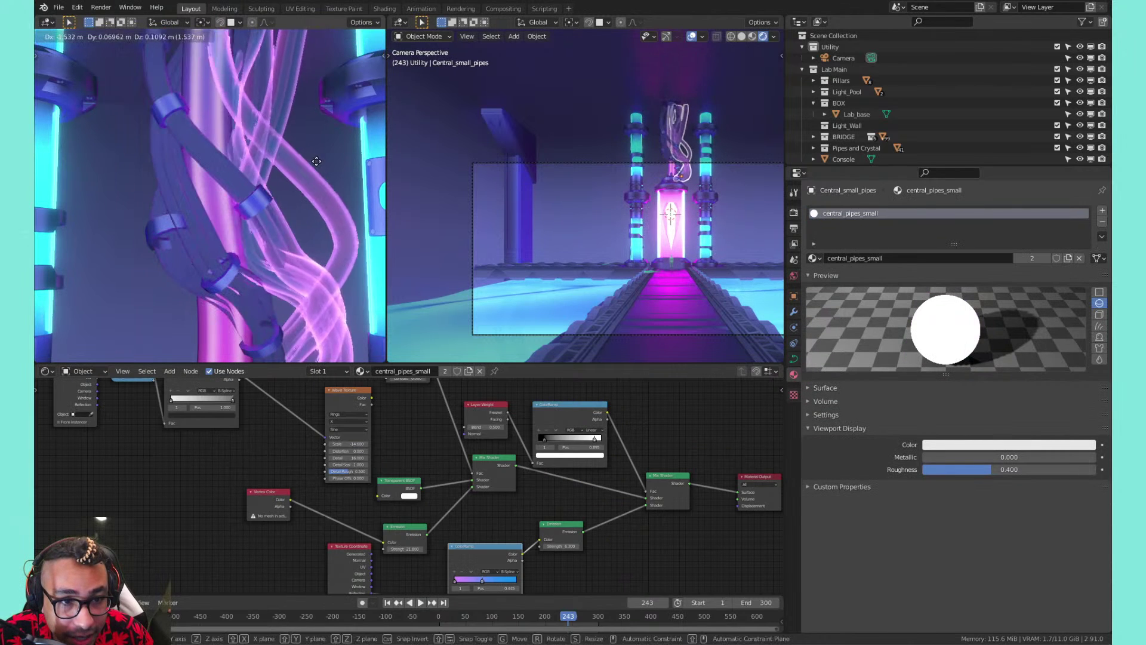
{"action": "key", "text": "Escape"}
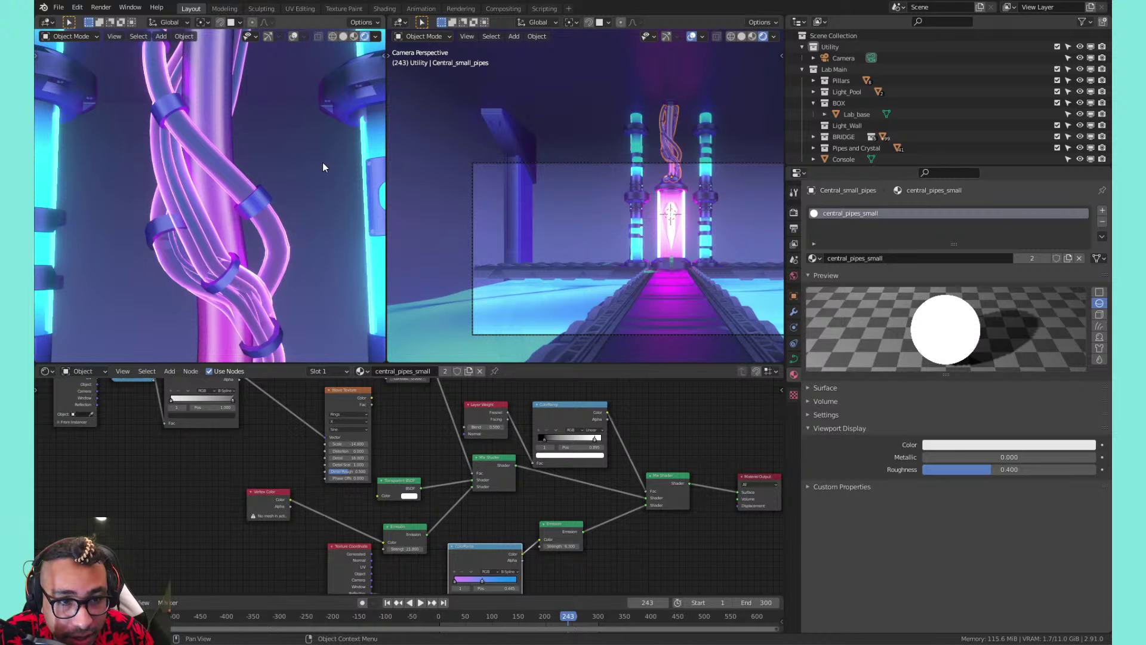
{"action": "key", "text": "g"}
{"action": "right_click", "coordinate": [305, 152]}
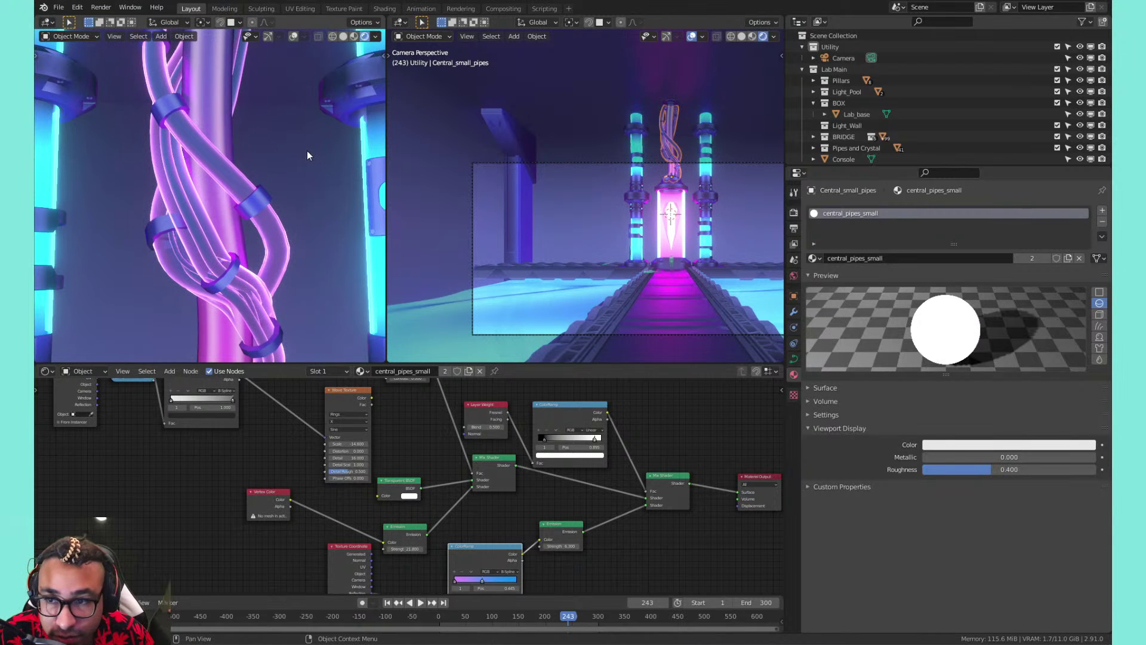
Recheck how the glowing strands separate from the clamped outer casing by trial-moving each object and cancelling the moves
{"action": "left_click", "coordinate": [218, 163]}
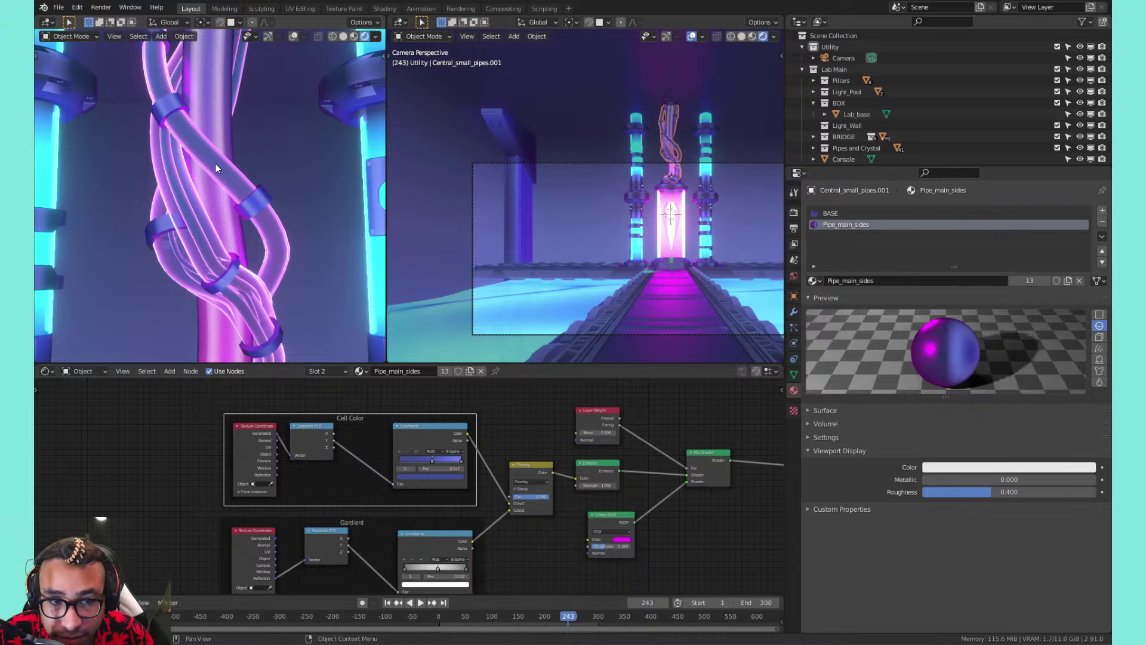
{"action": "left_click", "coordinate": [216, 164]}
{"action": "key", "text": "g"}
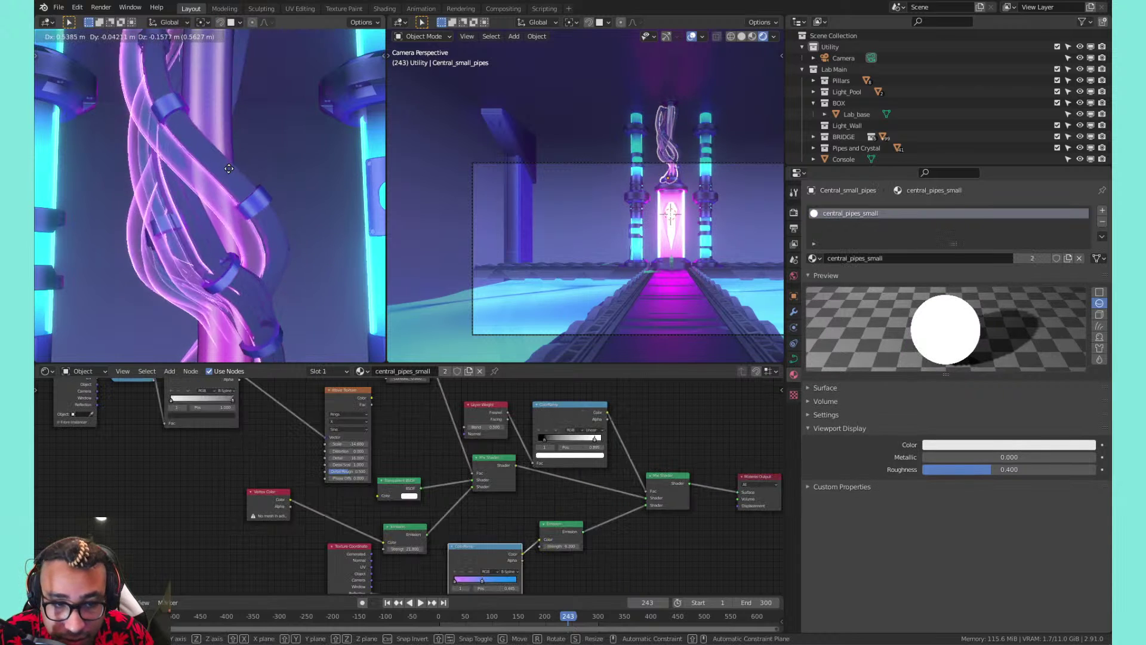
{"action": "left_click", "coordinate": [227, 160]}
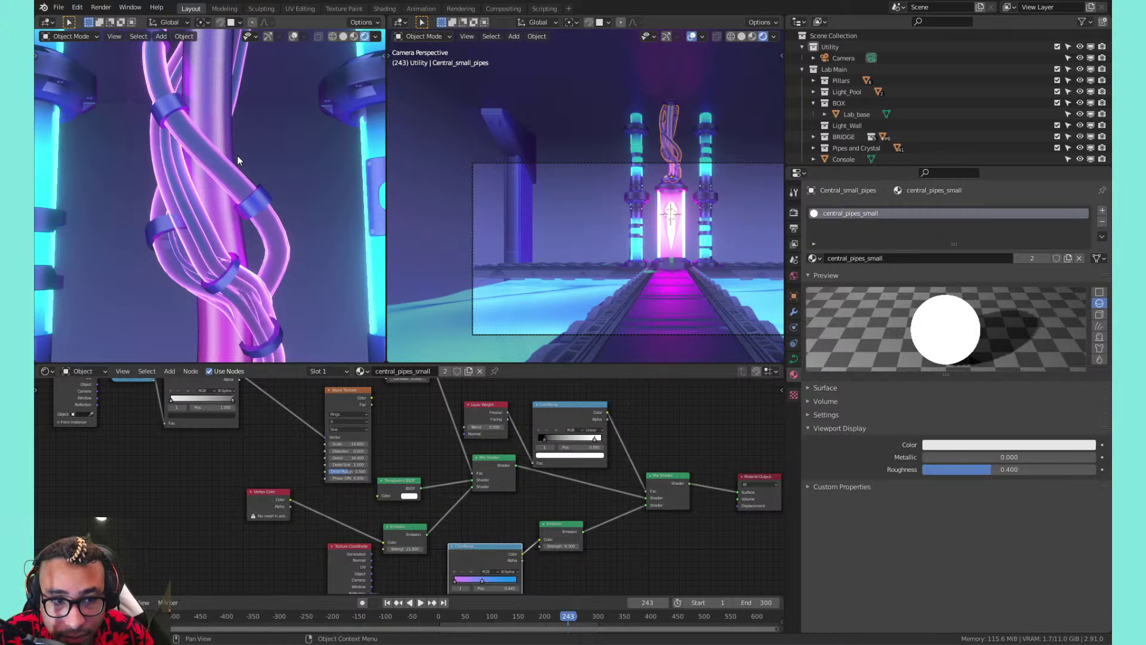
{"action": "key", "text": "g"}
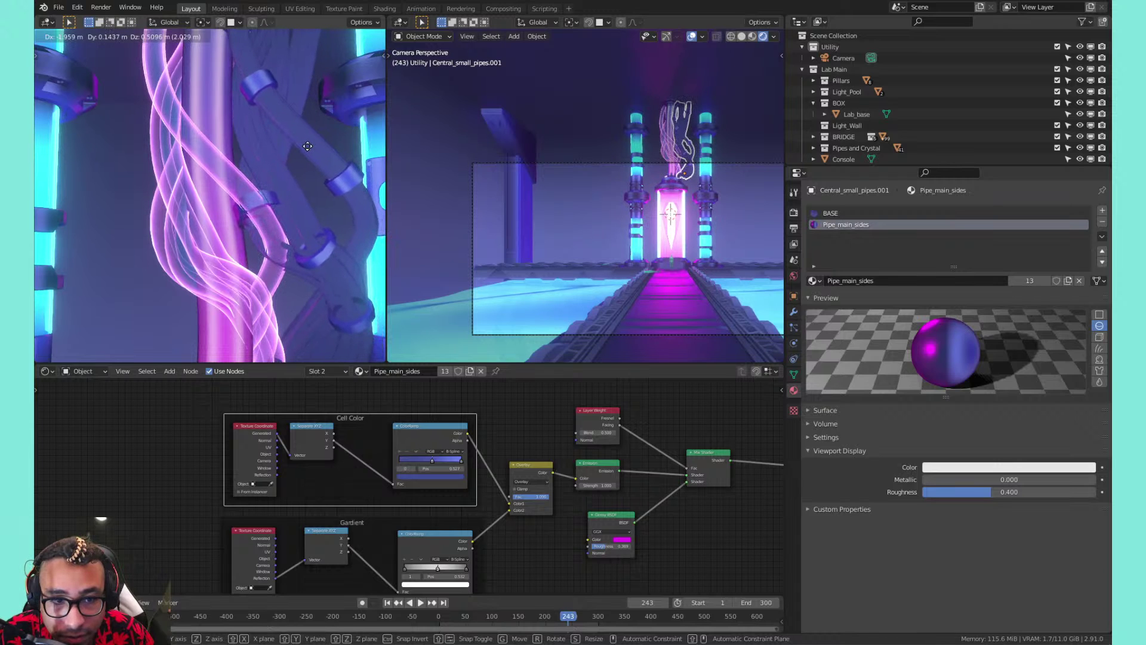
{"action": "left_click", "coordinate": [307, 146]}
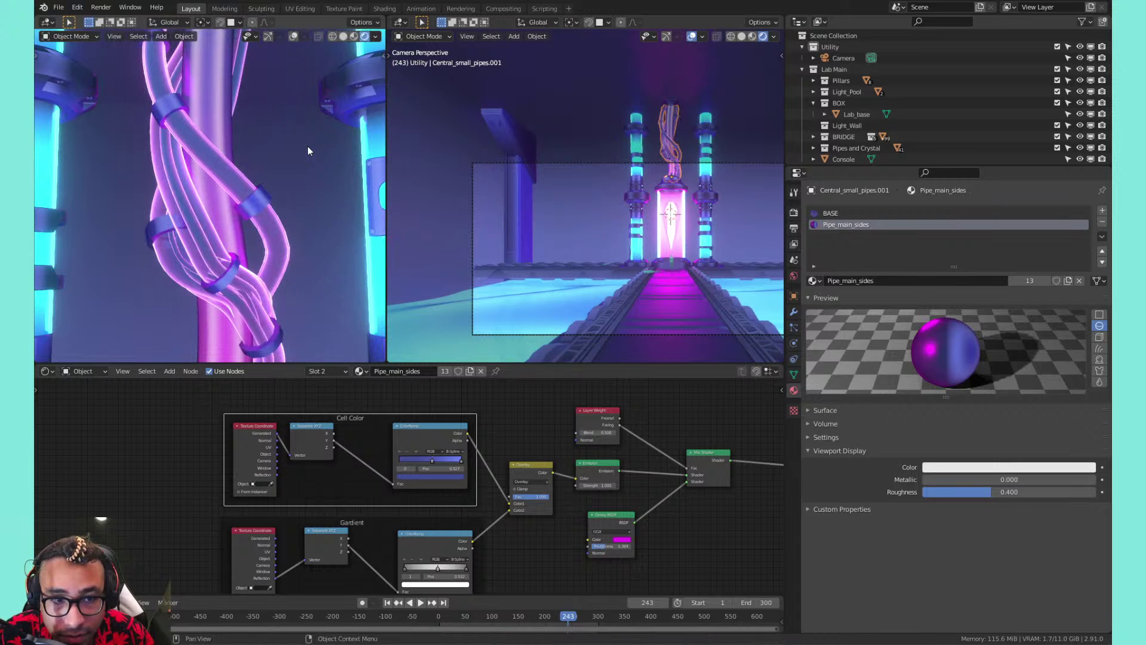
Browse the materials available for the casing's BASE slot, and compare the material slots of the glowing strands and the casing
{"action": "left_click", "coordinate": [829, 213]}
{"action": "left_click", "coordinate": [814, 280]}
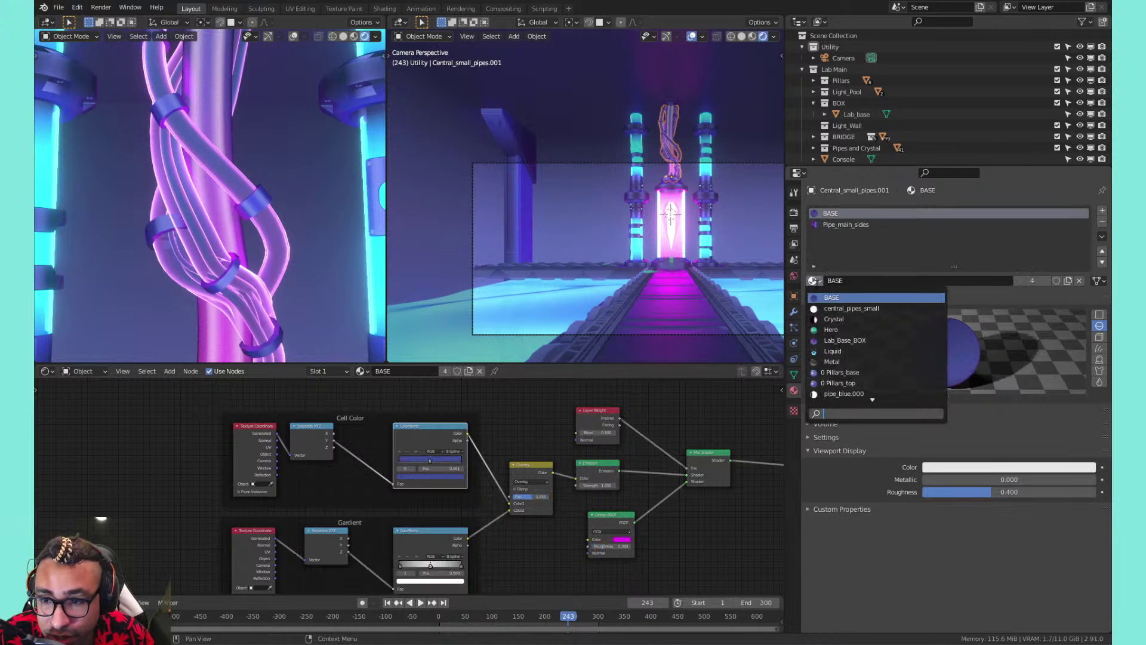
{"action": "left_click", "coordinate": [878, 308]}
{"action": "left_click", "coordinate": [274, 239]}
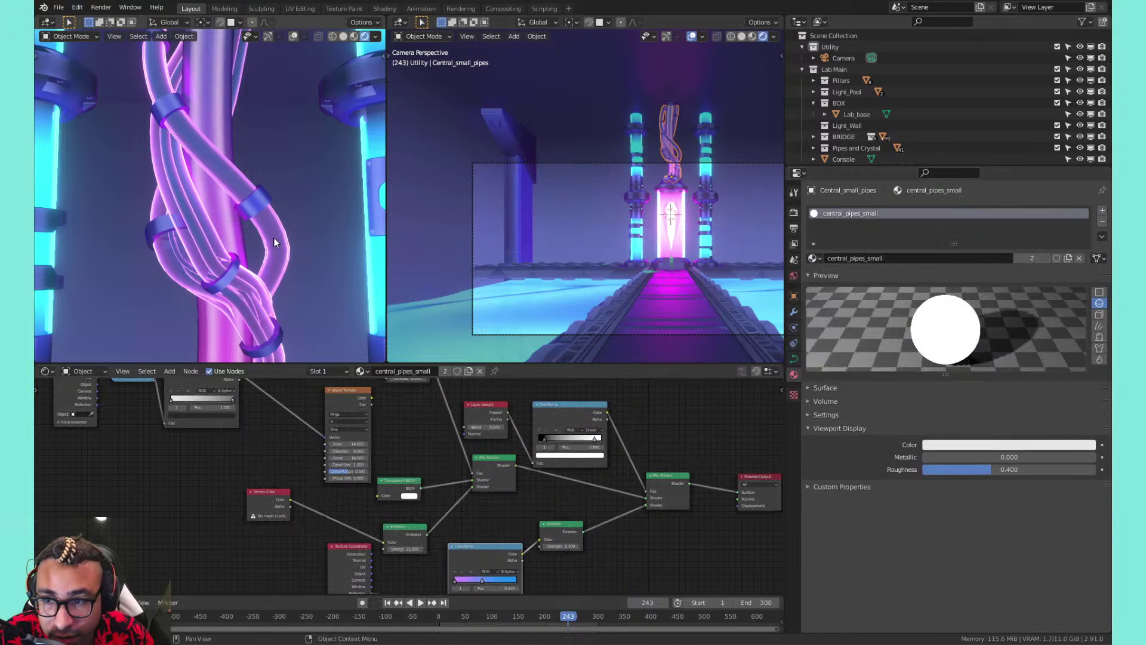
{"action": "left_click", "coordinate": [204, 146]}
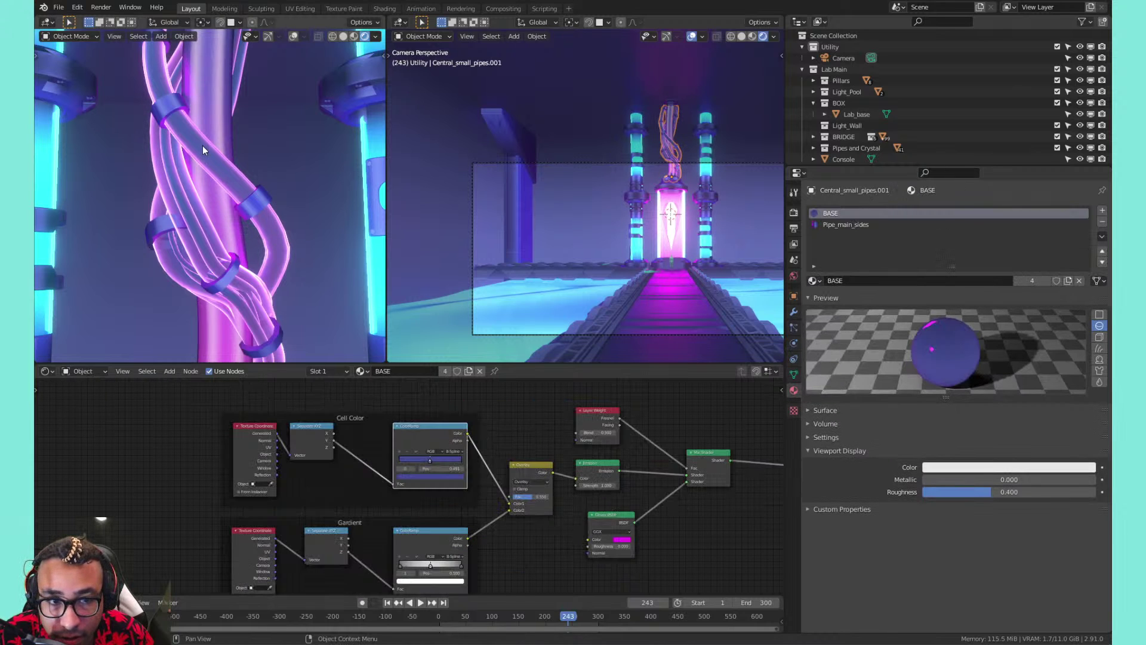
Swap the cable materials: put central_pipes_small in the casing's BASE slot and give the inner strands the BASE material
{"action": "left_click", "coordinate": [814, 280]}
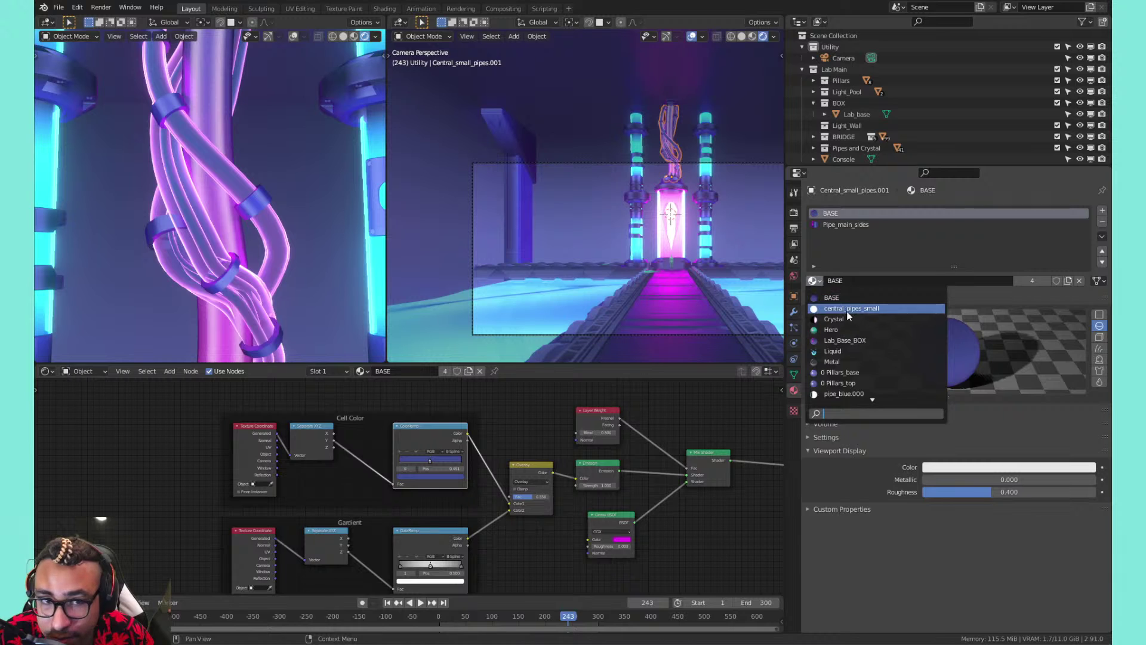
{"action": "left_click", "coordinate": [847, 310]}
{"action": "left_click", "coordinate": [238, 170]}
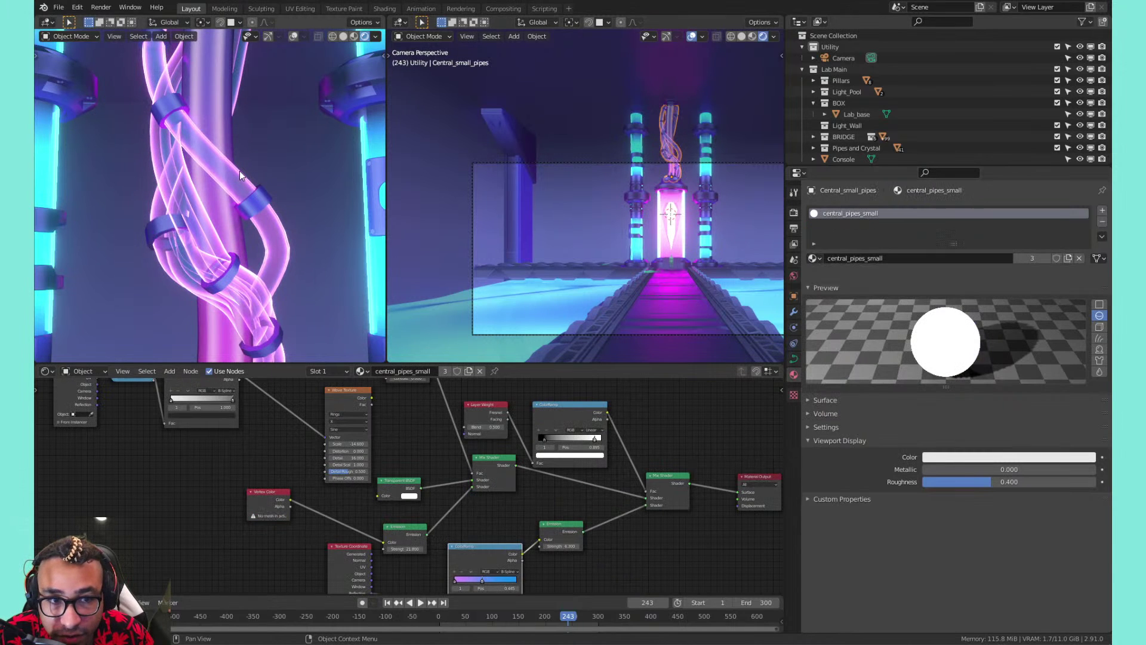
{"action": "left_click", "coordinate": [237, 175]}
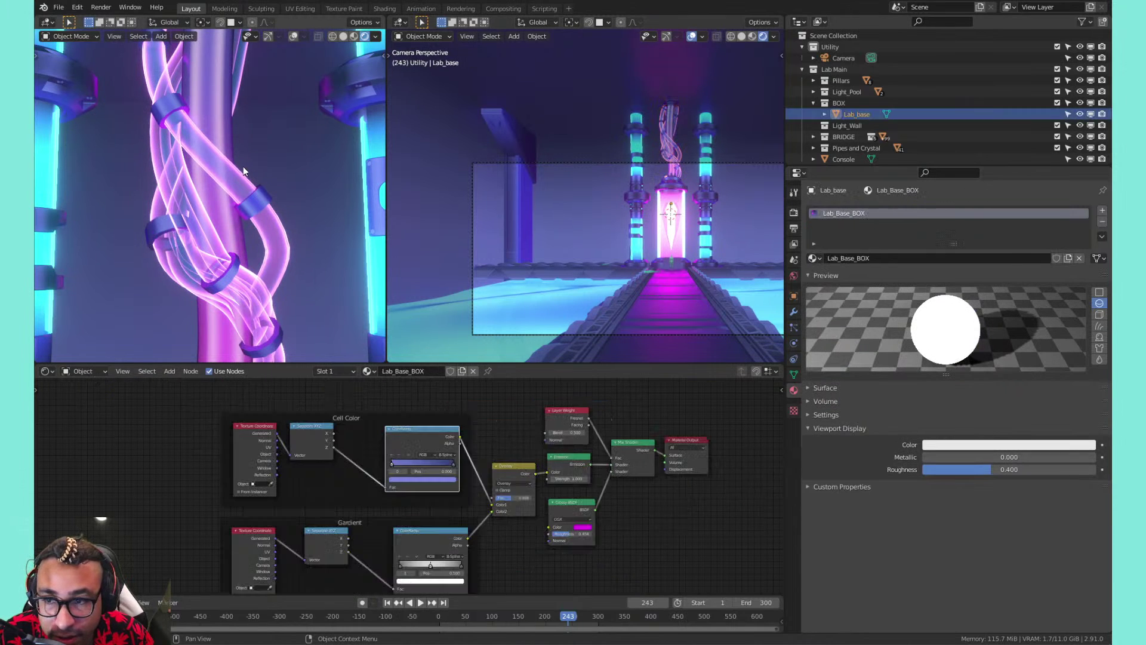
{"action": "left_click", "coordinate": [236, 176]}
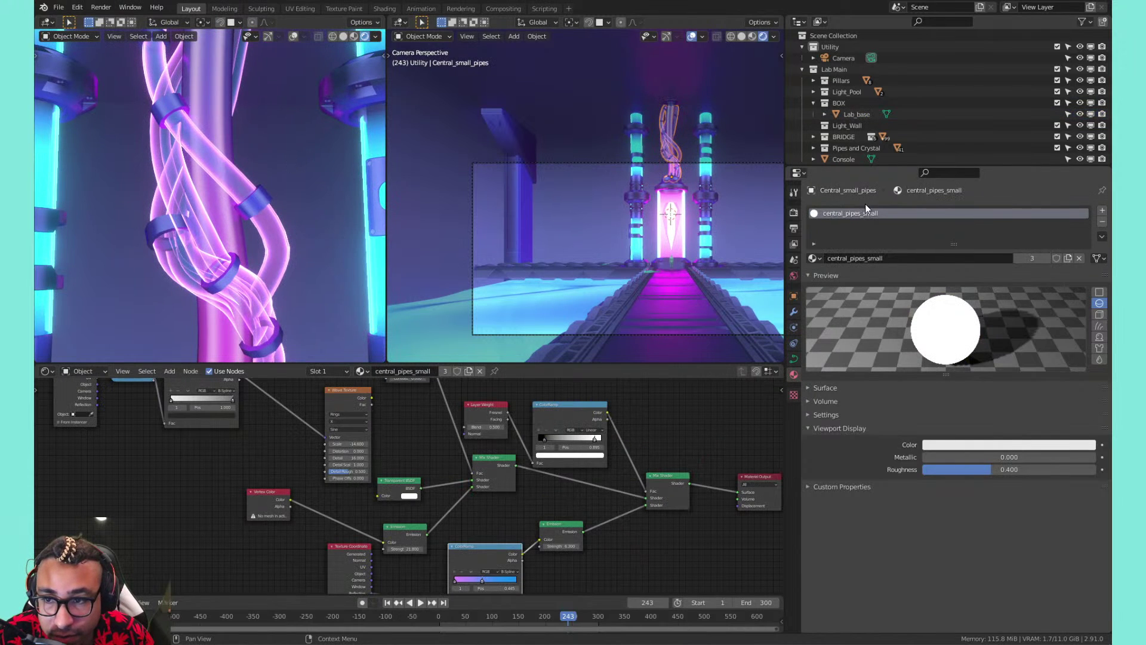
{"action": "left_click", "coordinate": [813, 258]}
{"action": "left_click", "coordinate": [836, 281]}
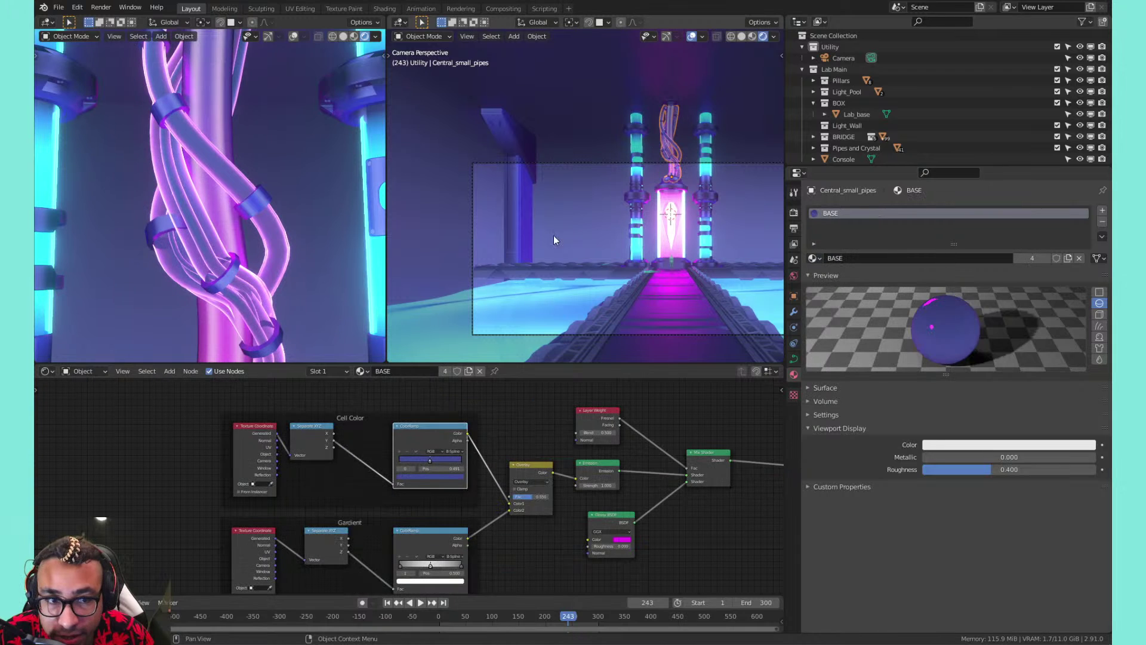
Trial-move the clamped casing to check how its material separates from the inner strands, and cancel the move
{"action": "left_click", "coordinate": [256, 181]}
{"action": "key", "text": "g"}
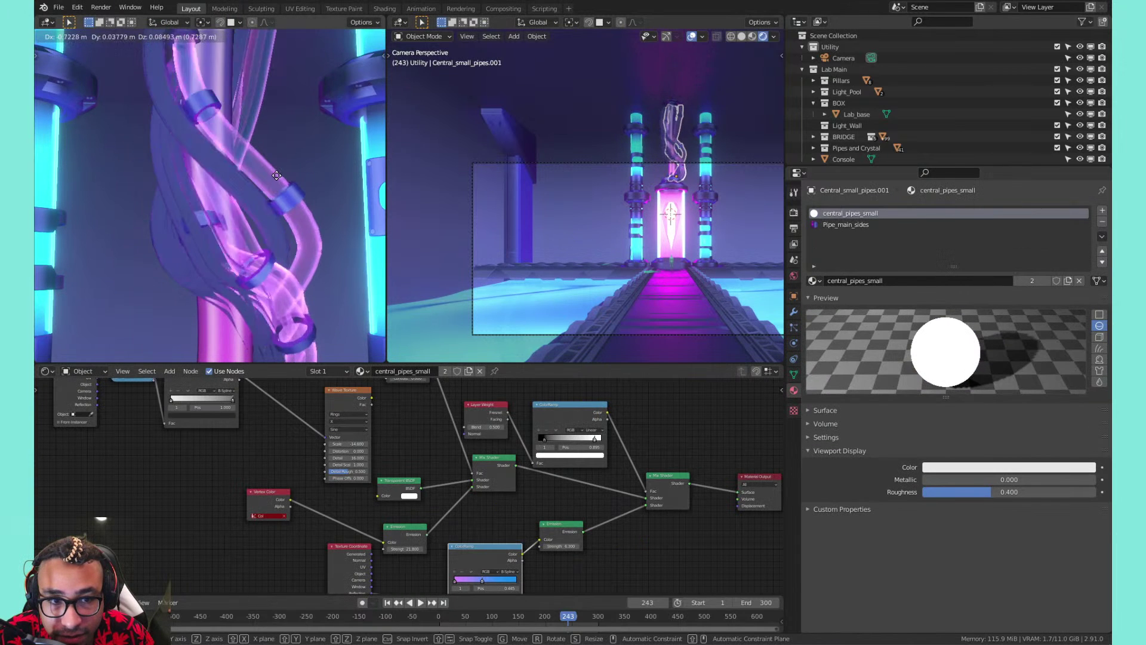
{"action": "left_click", "coordinate": [244, 188]}
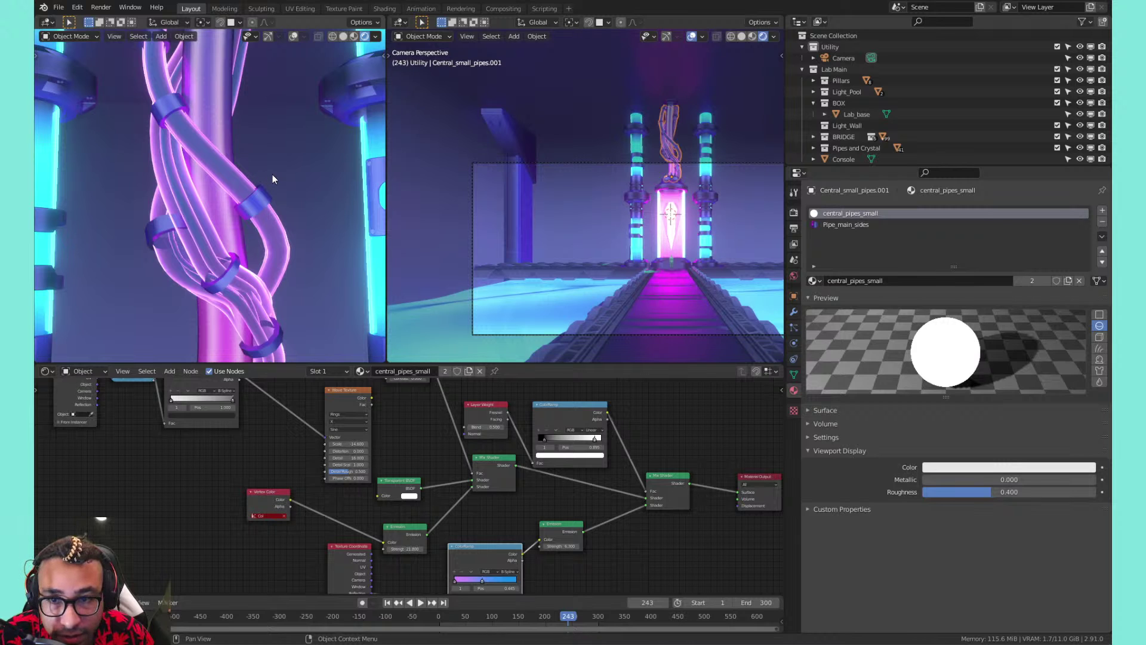
{"action": "scroll", "coordinate": [204, 160], "scroll_direction": "up", "scroll_amount": 2}
{"action": "scroll", "coordinate": [207, 161], "scroll_direction": "down", "scroll_amount": 2}
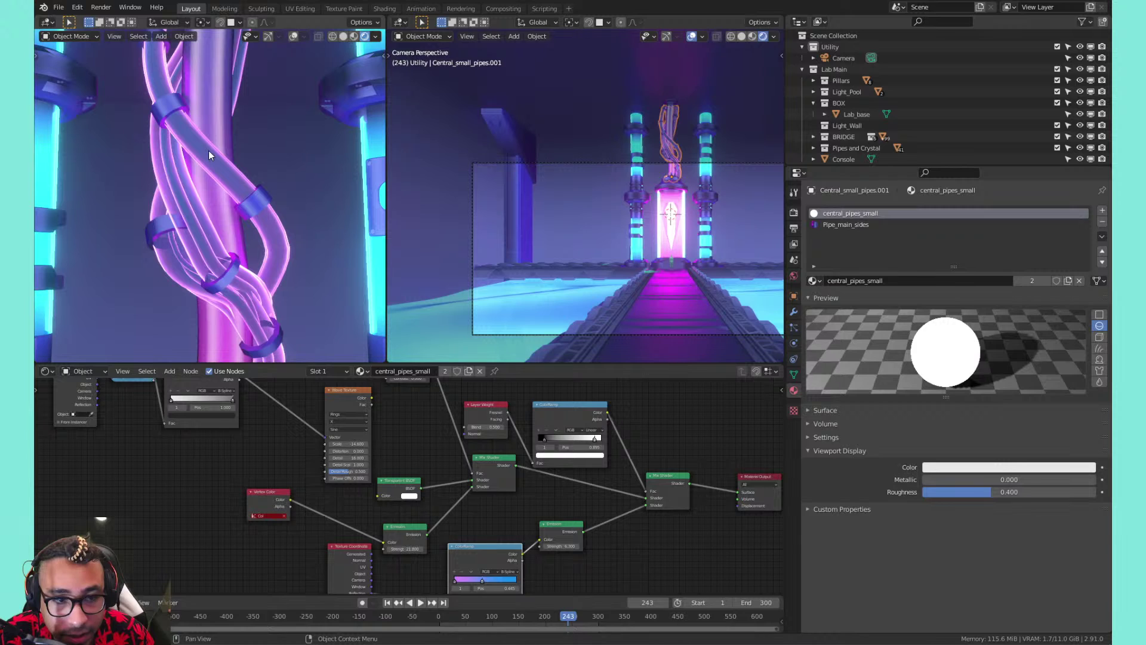
Examine the inner strands and the clamped casing up close in the free perspective to compare their surfaces around a clamp
{"action": "left_click", "coordinate": [181, 123]}
{"action": "scroll", "coordinate": [702, 178], "scroll_direction": "up", "scroll_amount": 4}
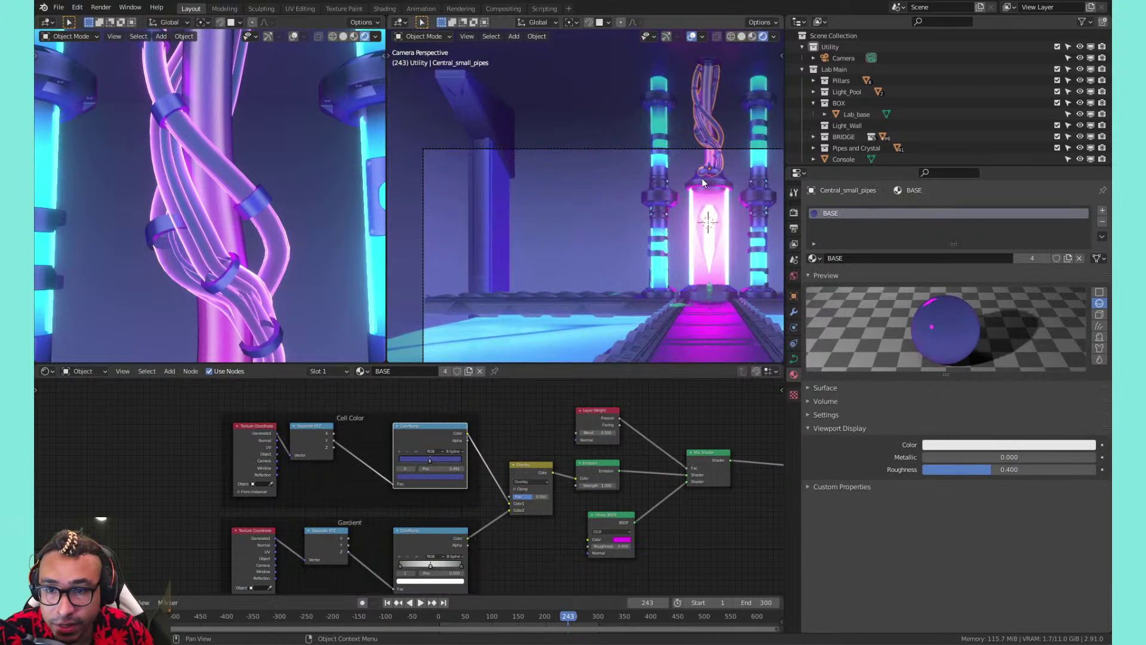
{"action": "middle_click_drag", "start_coordinate": [584, 164], "coordinate": [538, 111]}
{"action": "scroll", "coordinate": [660, 194], "scroll_direction": "down", "scroll_amount": 3}
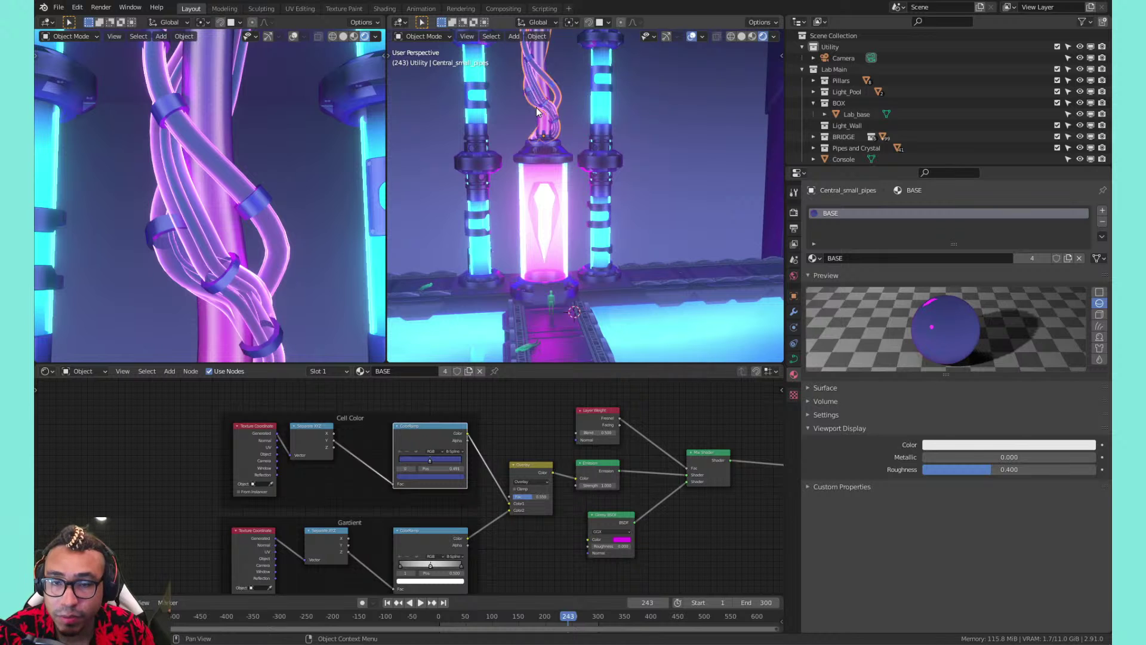
{"action": "scroll", "coordinate": [537, 111], "scroll_direction": "down", "scroll_amount": 1}
{"action": "scroll", "coordinate": [536, 111], "scroll_direction": "up", "scroll_amount": 7}
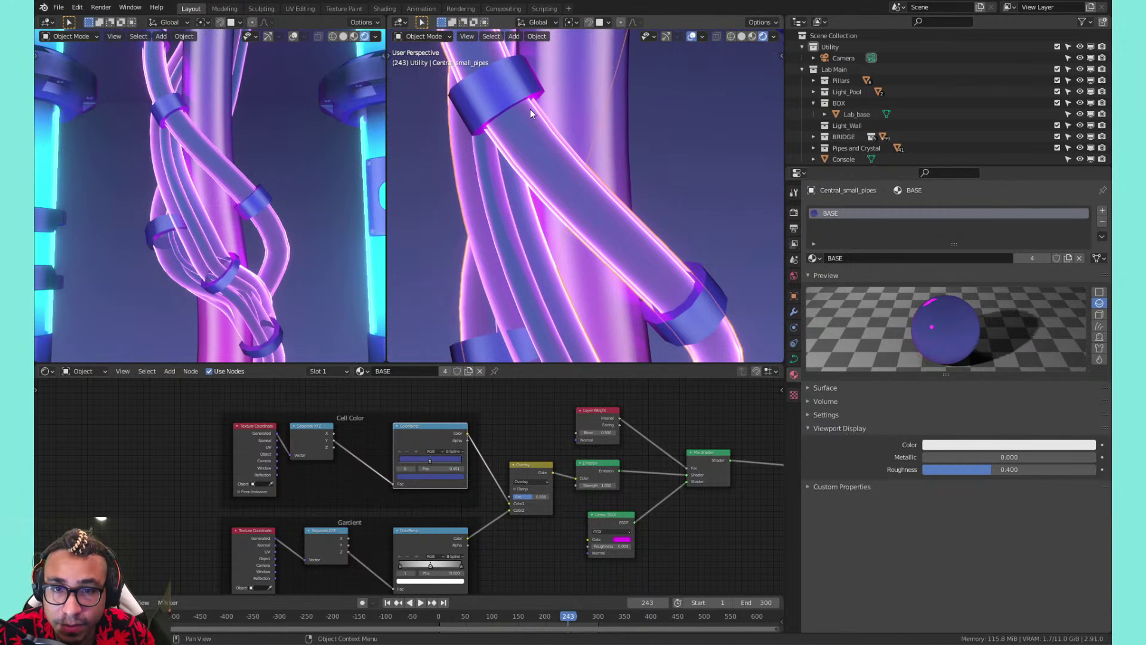
{"action": "left_click", "coordinate": [544, 192]}
{"action": "middle_click_drag", "start_coordinate": [544, 192], "coordinate": [568, 182]}
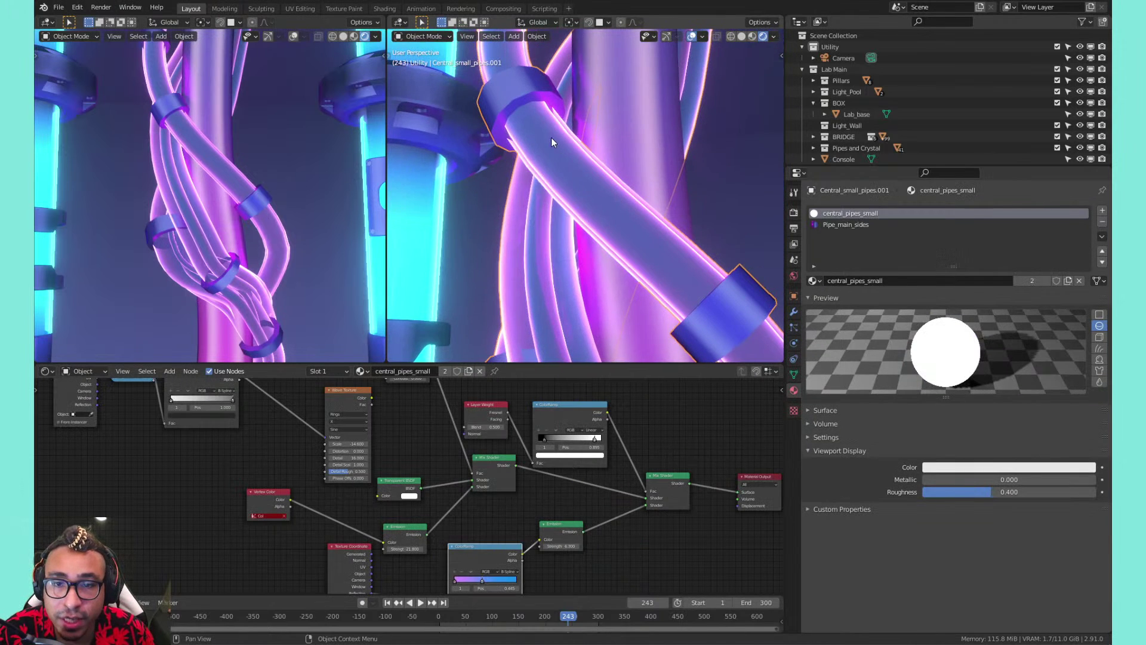
Open the clamped casing's mesh for editing and replace the Select Circle tool with Tweak
{"action": "left_click", "coordinate": [541, 129]}
{"action": "left_click", "coordinate": [539, 126]}
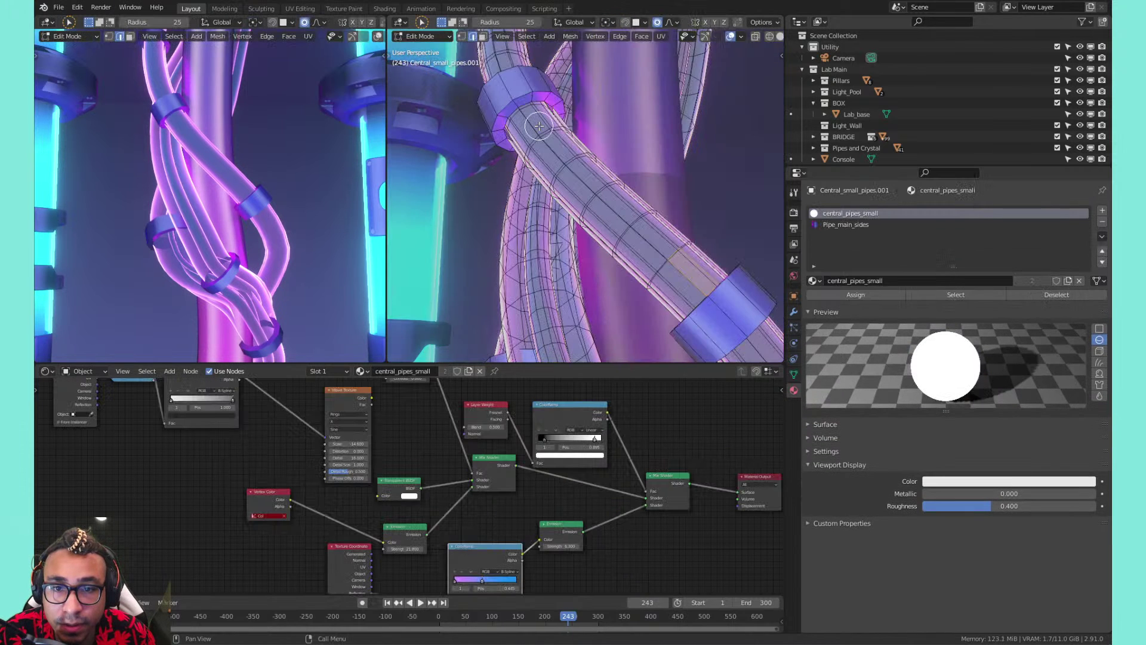
{"action": "key", "text": "Tab"}
{"action": "key", "text": "Tab"}
{"action": "key", "text": "Tab"}
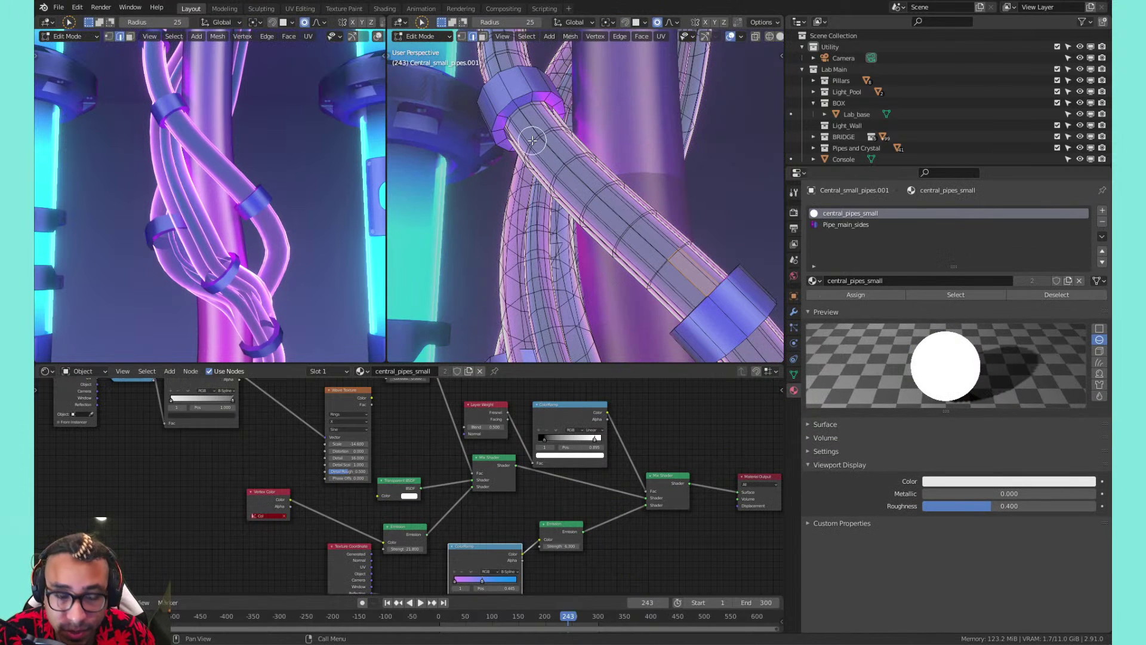
{"action": "key", "text": "t"}
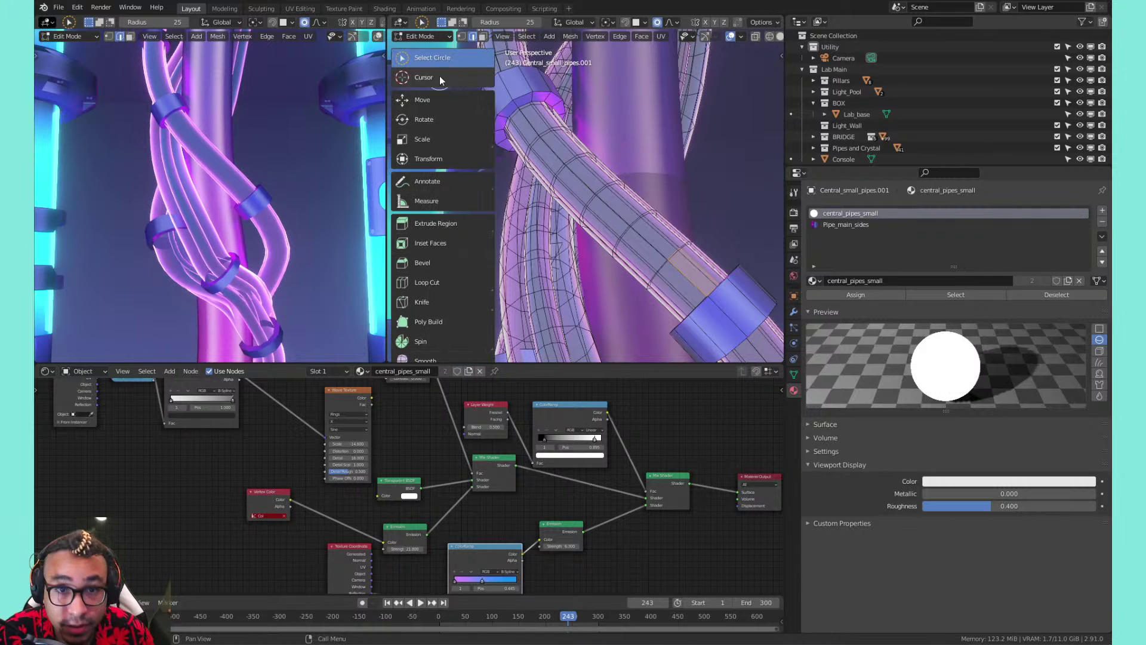
{"action": "left_click_drag", "start_coordinate": [448, 60], "coordinate": [454, 81]}
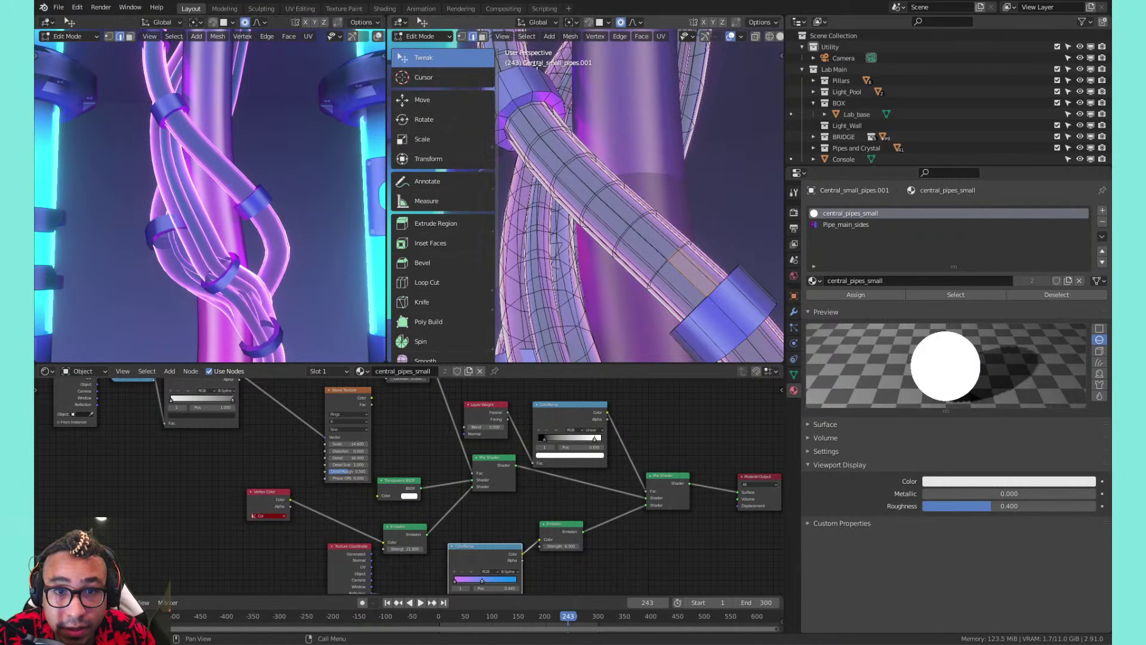
{"action": "left_click", "coordinate": [541, 108]}
{"action": "left_click", "coordinate": [534, 119]}
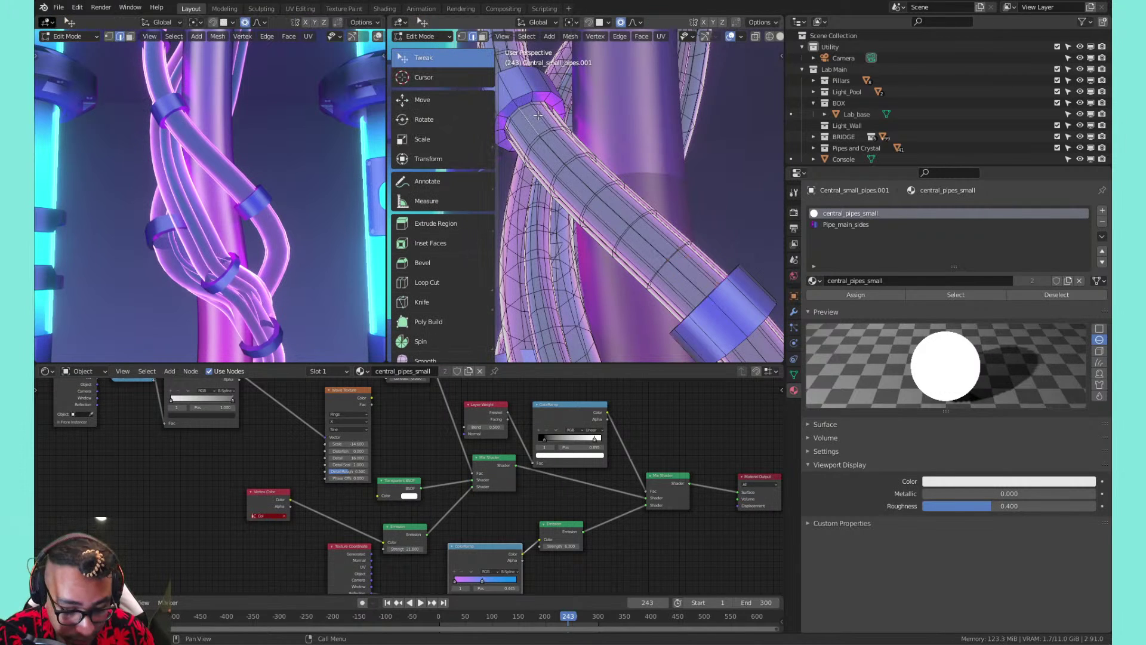
Select the face loop directly below the upper clamp and assign it the Pipe_main_sides material
{"action": "key", "text": "3"}
{"action": "left_click", "coordinate": [537, 112]}
{"action": "left_click", "coordinate": [539, 115], "text": "alt"}
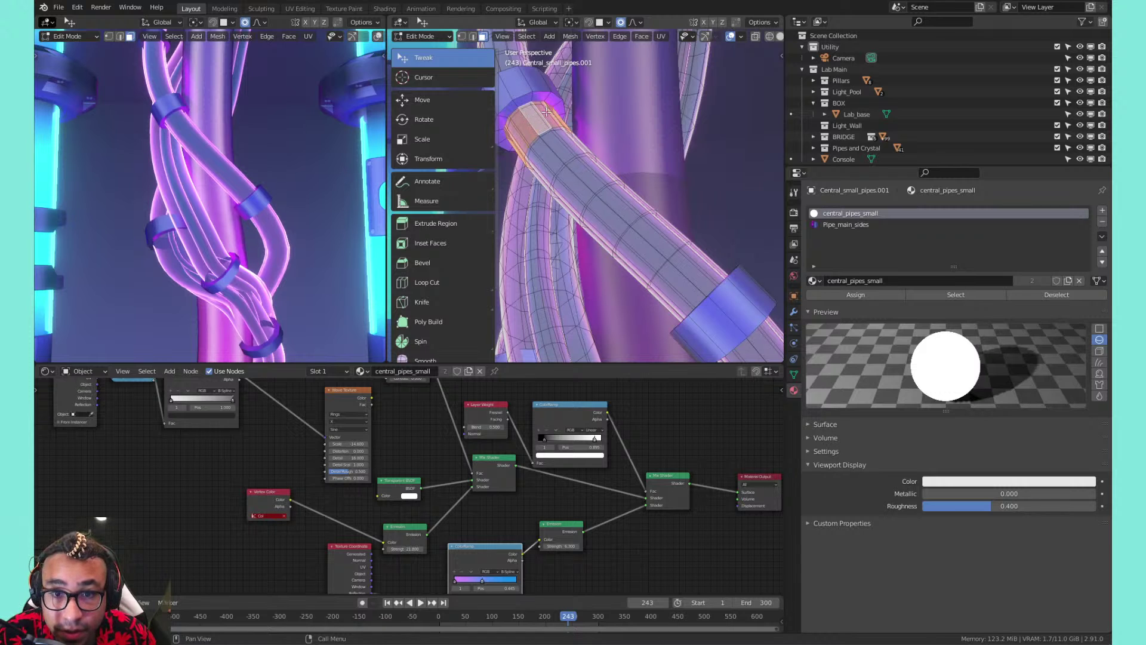
{"action": "scroll", "coordinate": [567, 121], "scroll_direction": "down", "scroll_amount": 1}
{"action": "left_click", "coordinate": [845, 225]}
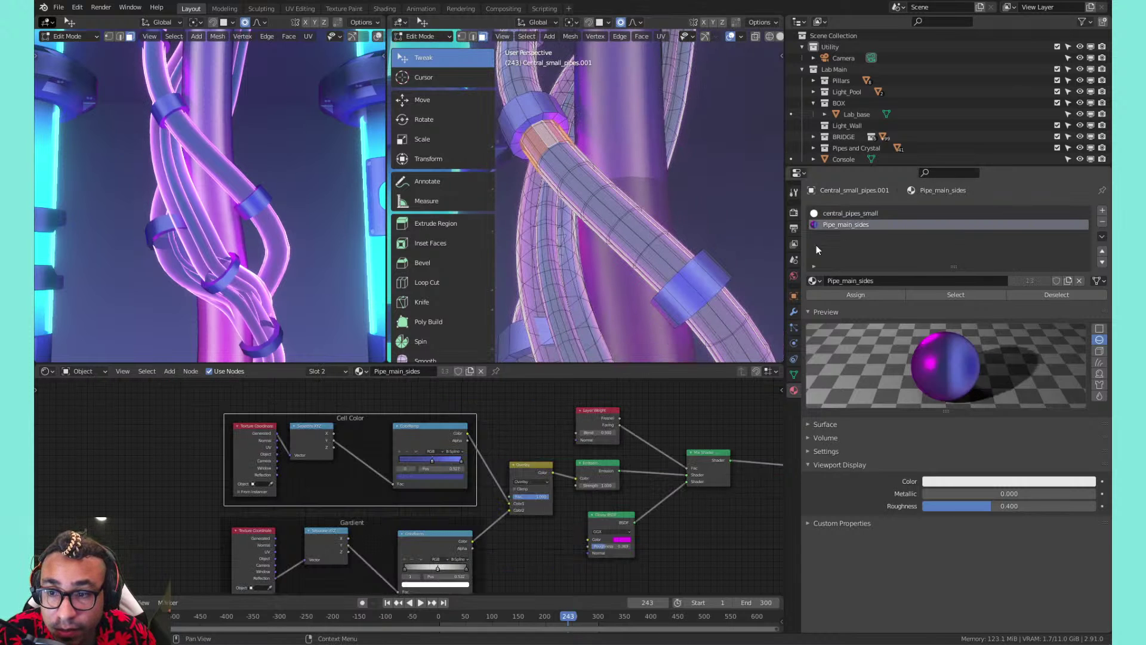
{"action": "left_click", "coordinate": [827, 294]}
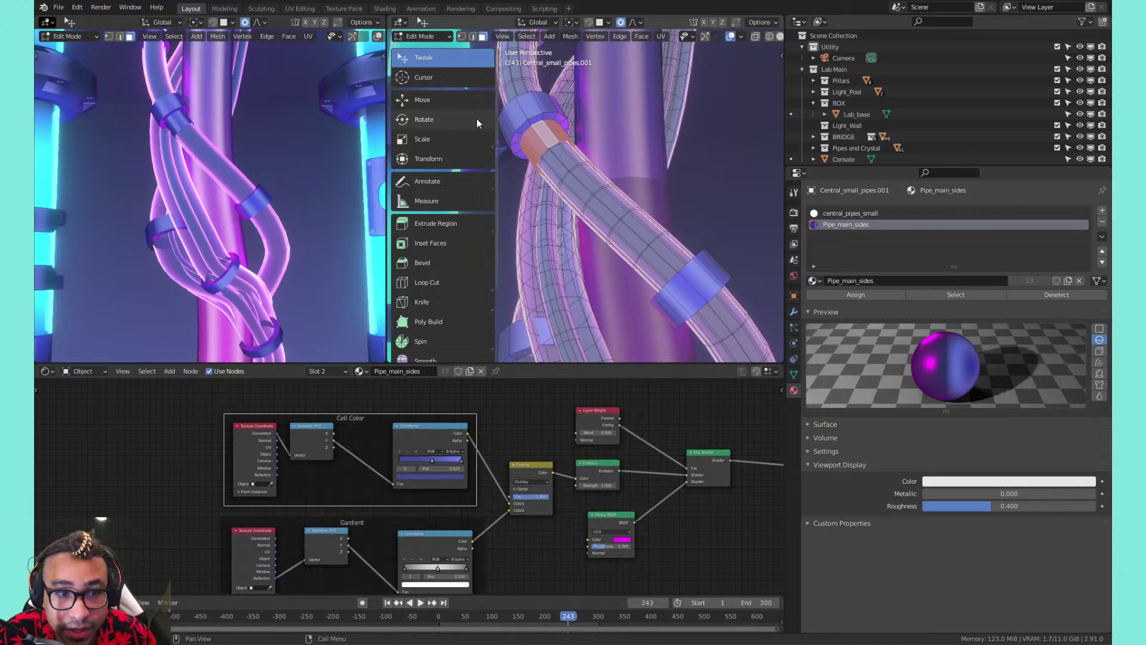
Assign Pipe_main_sides to further face loops between the two clamps, leaving a short glowing gap in the middle of the pipe
{"action": "left_click", "coordinate": [555, 161], "text": "alt"}
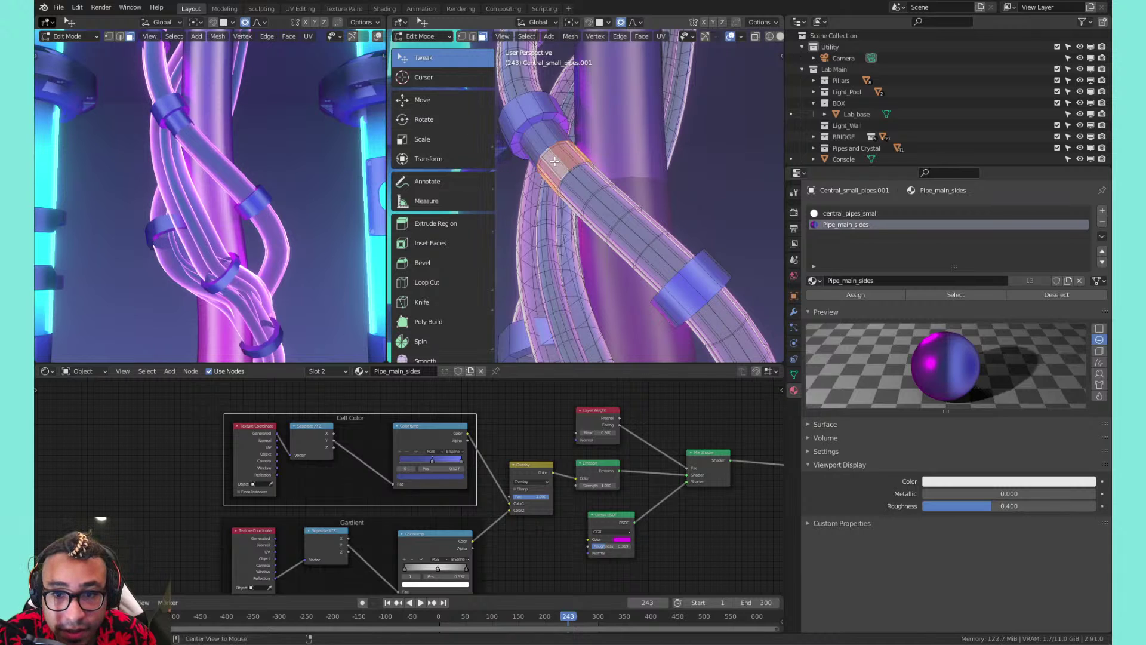
{"action": "left_click", "coordinate": [572, 187], "text": "alt+shift"}
{"action": "left_click", "coordinate": [635, 231], "text": "alt+shift"}
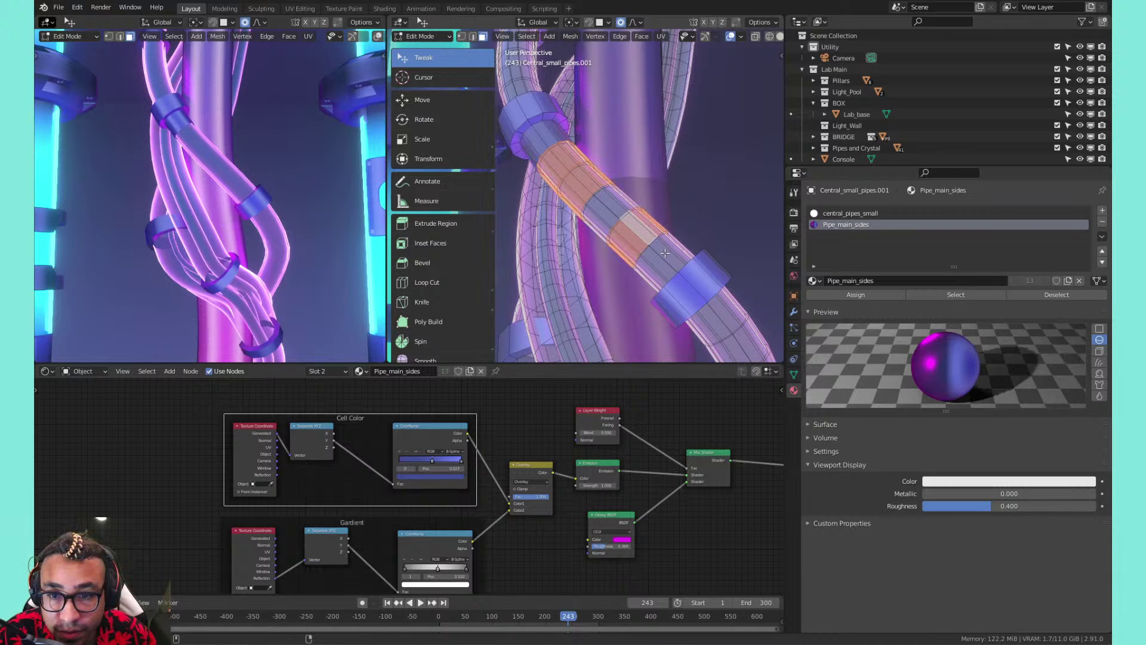
{"action": "left_click", "coordinate": [664, 254], "text": "alt+shift"}
{"action": "left_click", "coordinate": [855, 291]}
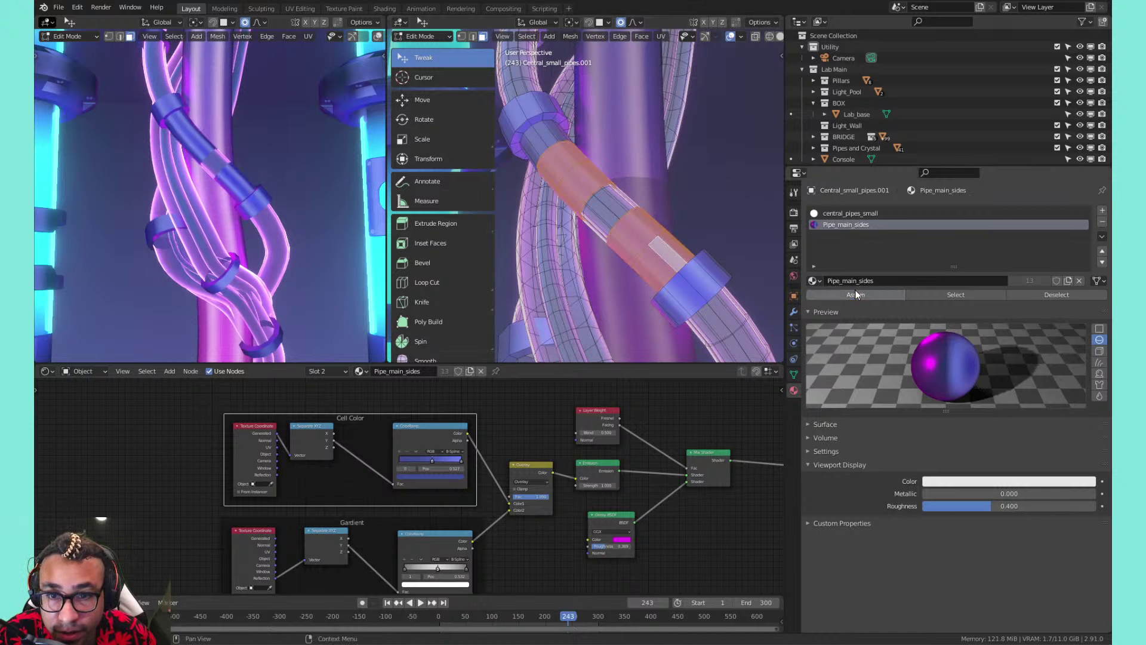
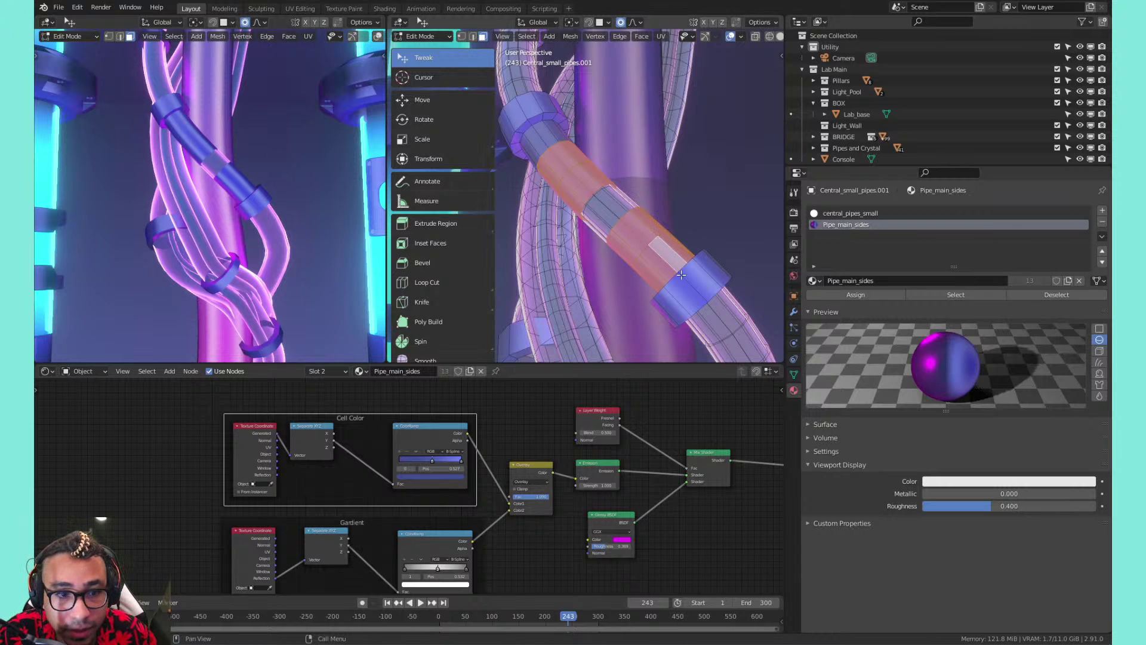
Assign Pipe_main_sides to the face loop directly below the lower clamp and to three adjacent loops farther down the pipe
{"action": "middle_click_drag", "start_coordinate": [681, 275], "coordinate": [657, 172], "text": "shift"}
{"action": "scroll", "coordinate": [650, 232], "scroll_direction": "down", "scroll_amount": 3}
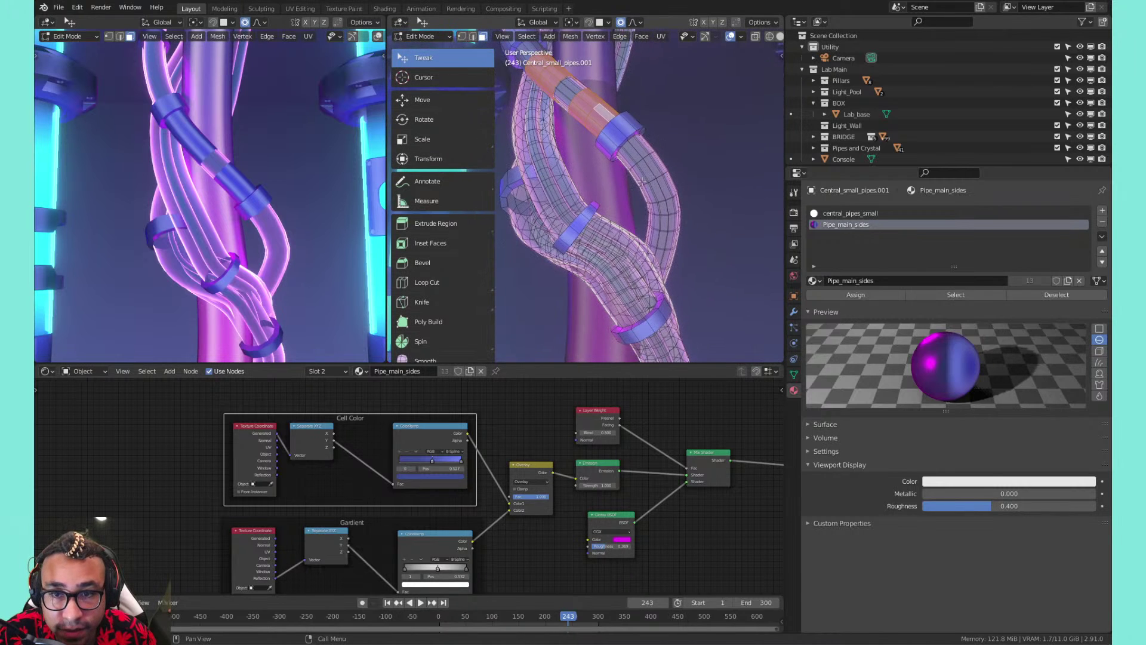
{"action": "left_click", "coordinate": [651, 150]}
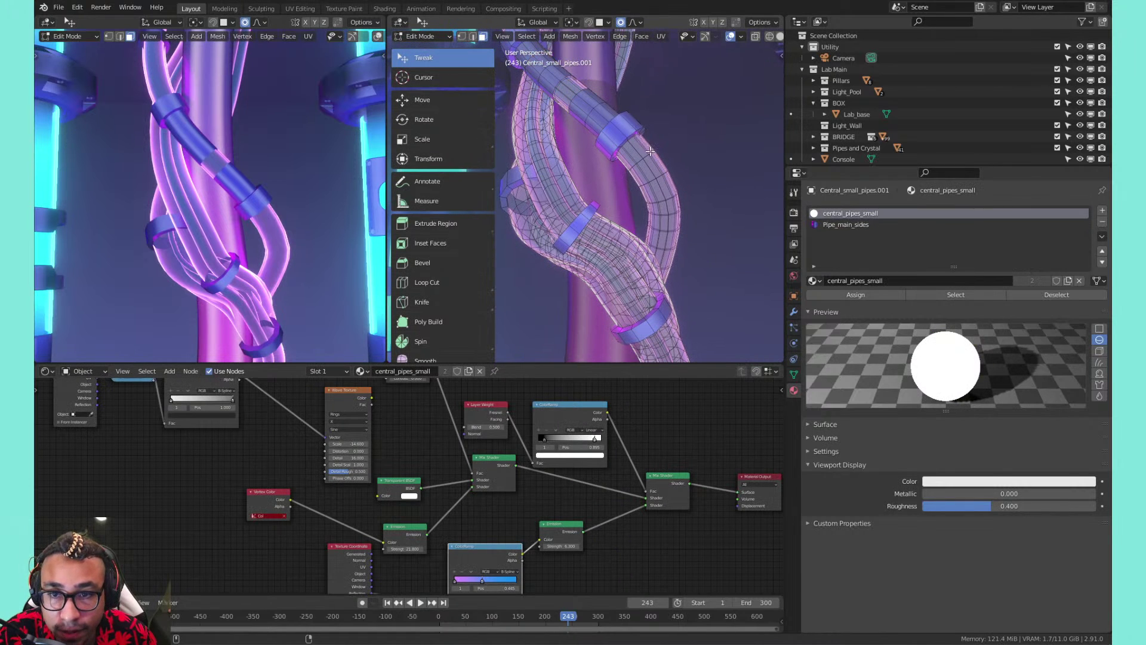
{"action": "left_click", "coordinate": [650, 151], "text": "alt"}
{"action": "middle_click_drag", "start_coordinate": [674, 202], "coordinate": [615, 183]}
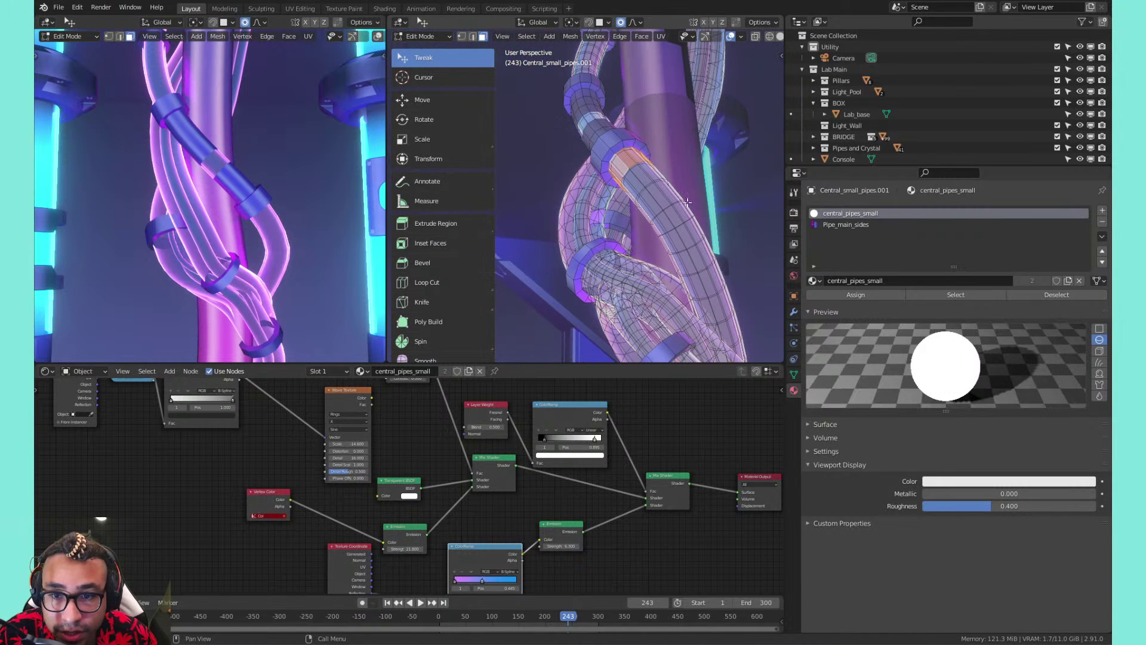
{"action": "middle_click_drag", "start_coordinate": [687, 203], "coordinate": [660, 177]}
{"action": "left_click", "coordinate": [638, 178], "text": "alt+shift"}
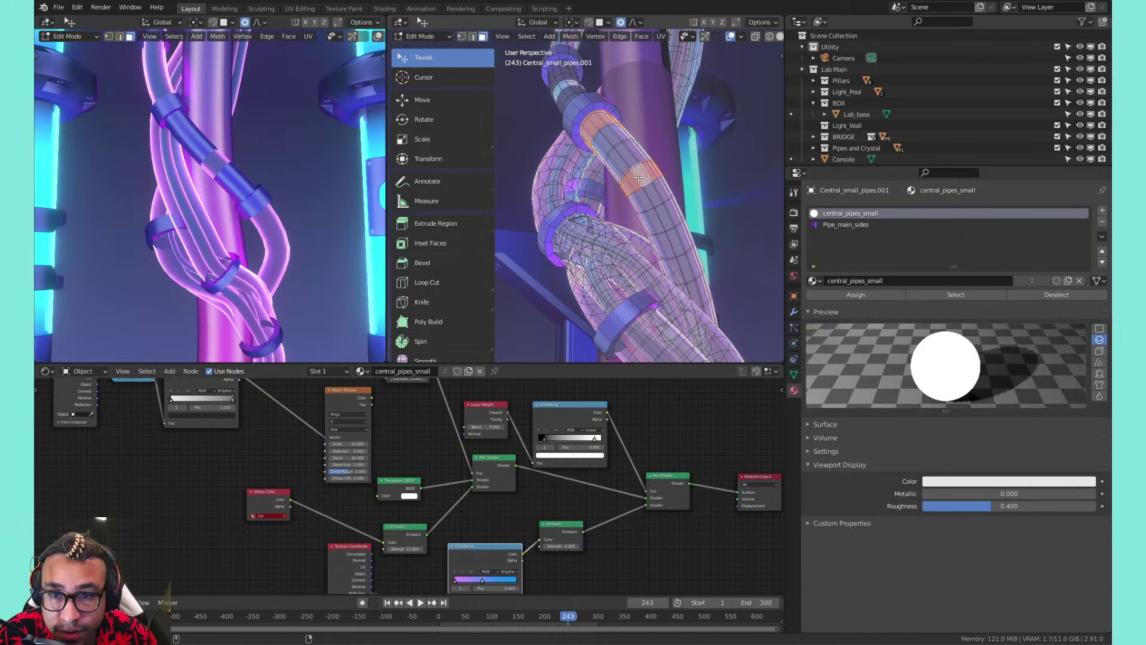
{"action": "left_click", "coordinate": [647, 200], "text": "alt+shift"}
{"action": "left_click", "coordinate": [663, 219], "text": "alt+shift"}
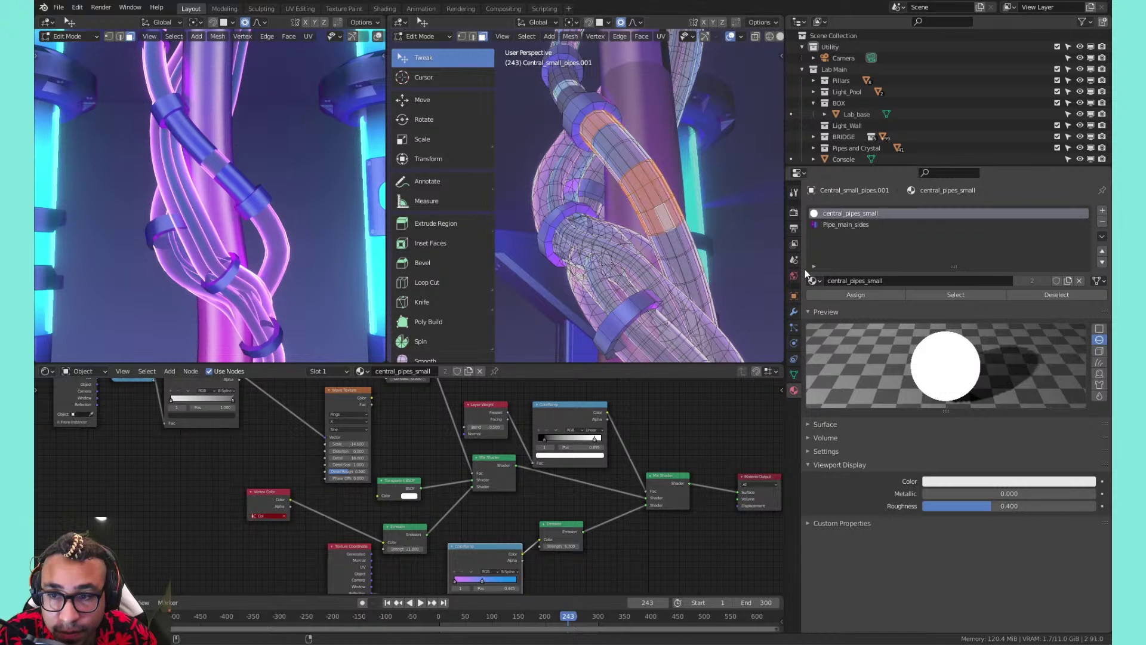
{"action": "left_click", "coordinate": [840, 225]}
{"action": "left_click", "coordinate": [831, 291]}
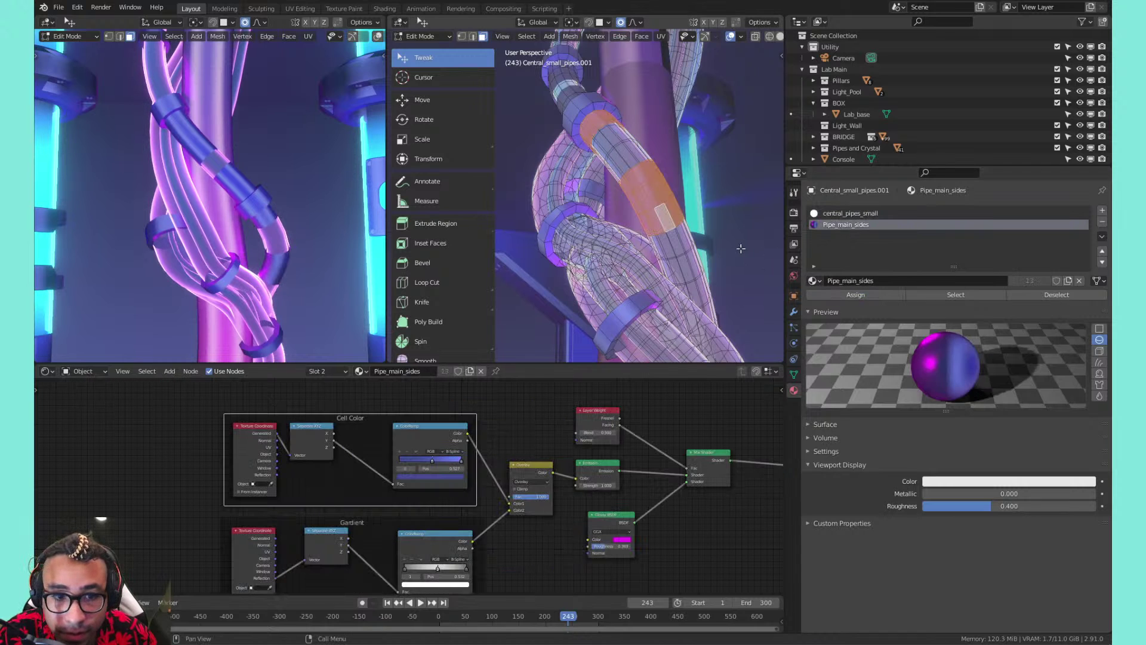
Assign the Pipe_main_sides material to every face of the clamped casing
{"action": "middle_click_drag", "start_coordinate": [668, 213], "coordinate": [699, 202]}
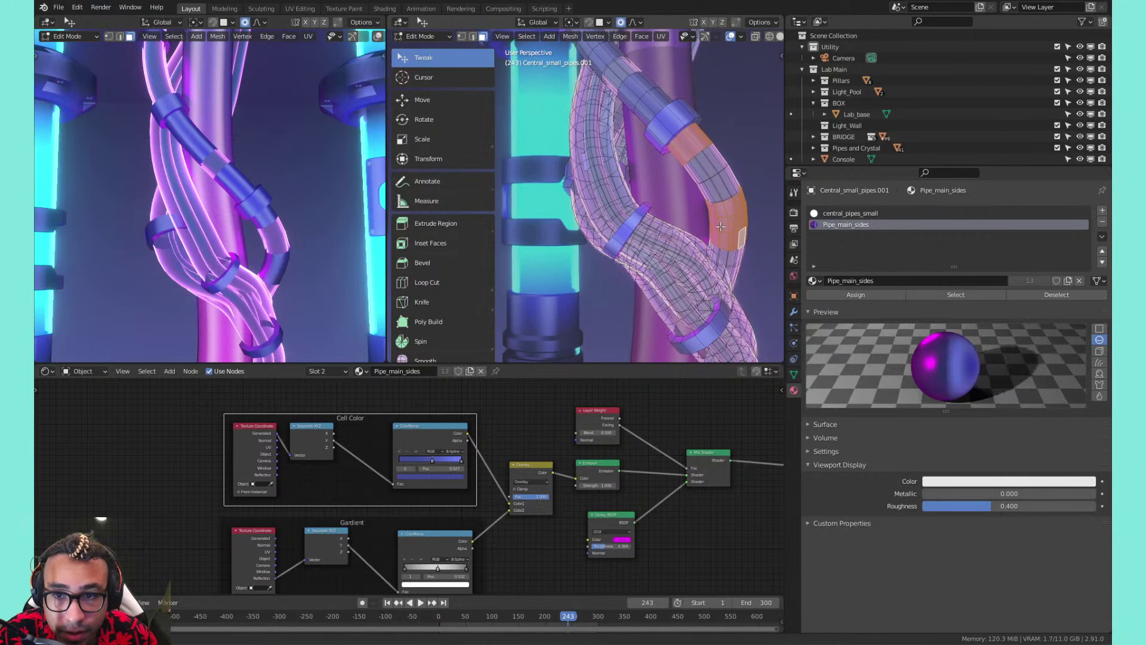
{"action": "key", "text": "a"}
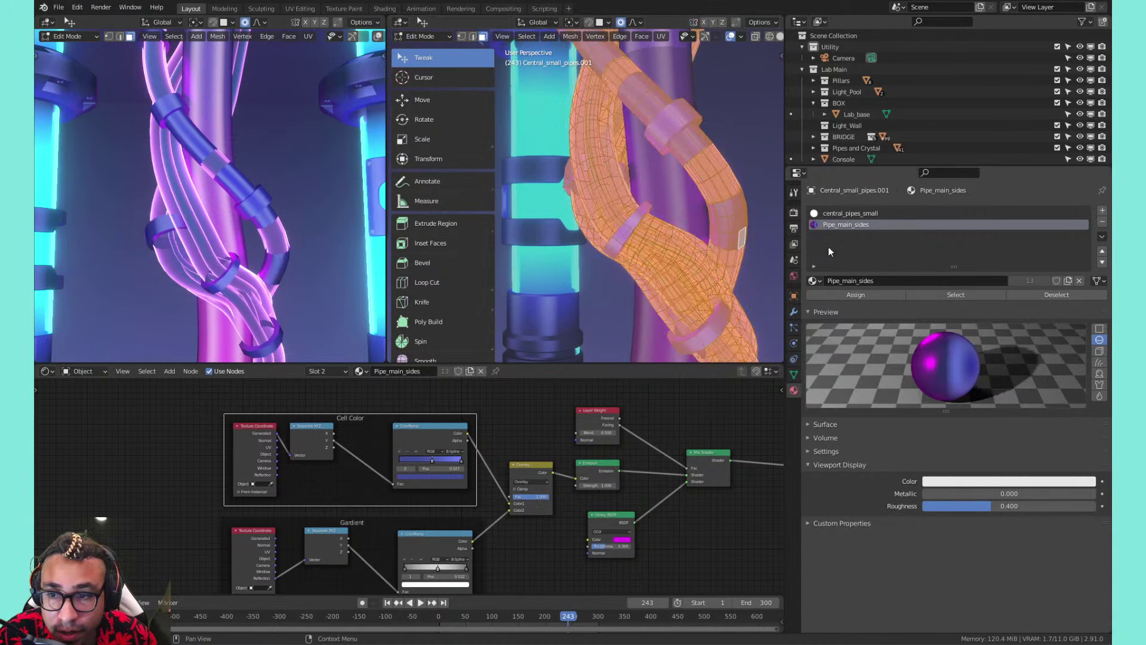
{"action": "left_click", "coordinate": [830, 293]}
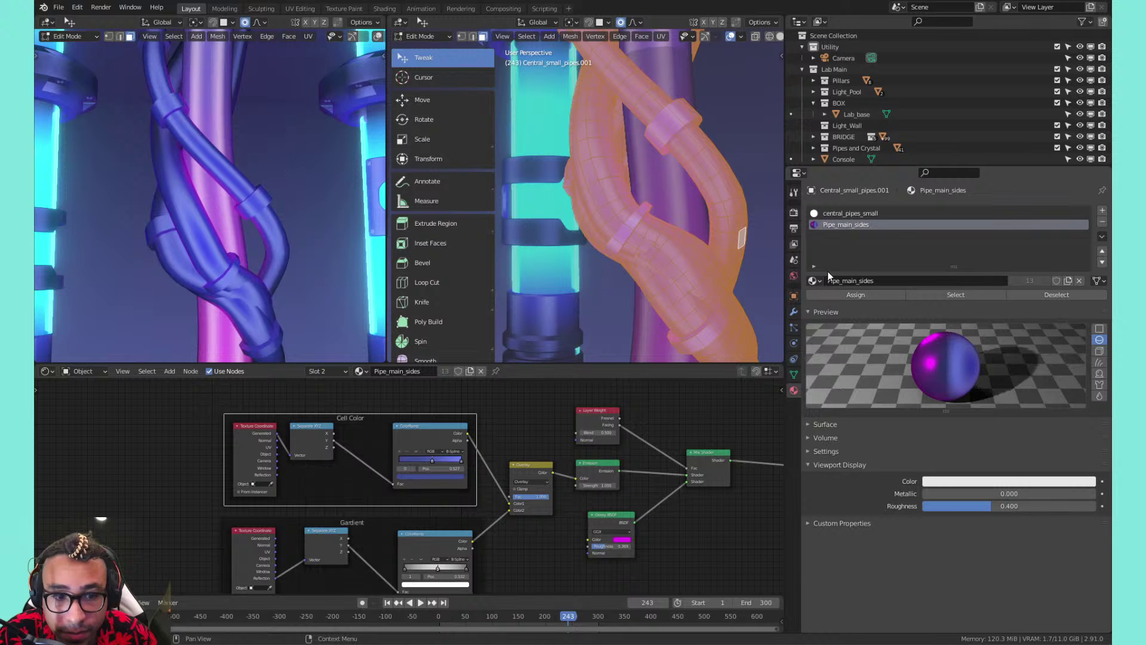
Review the solid-coloured casing in Object Mode from near and far, and reopen its mesh for editing
{"action": "middle_click_drag", "start_coordinate": [603, 200], "coordinate": [683, 200]}
{"action": "key", "text": "Tab"}
{"action": "scroll", "coordinate": [235, 198], "scroll_direction": "down", "scroll_amount": 5}
{"action": "scroll", "coordinate": [220, 221], "scroll_direction": "up", "scroll_amount": 8}
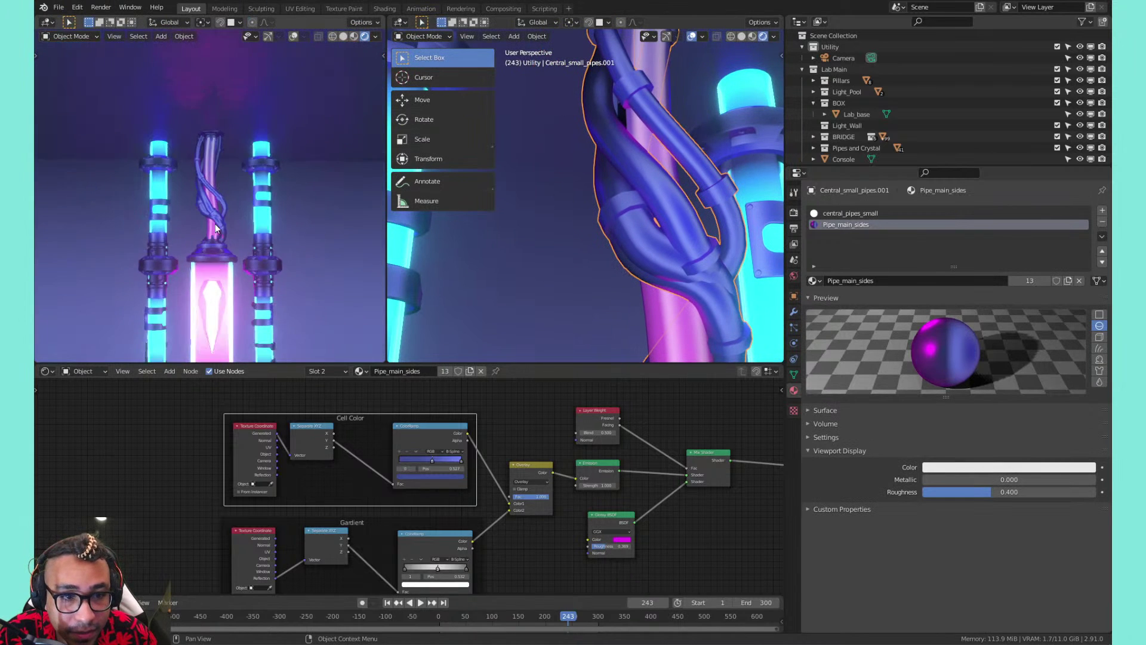
{"action": "key", "text": "Tab"}
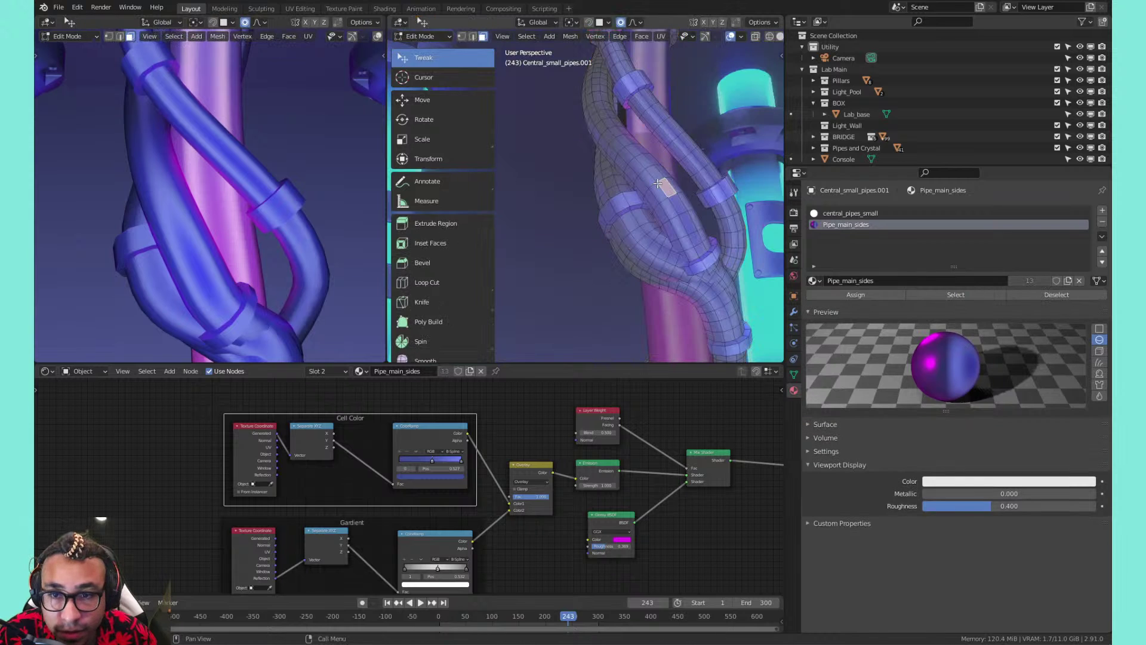
Select all linked faces of the thick pipe crossing in front of the central column, clamp included
{"action": "key", "text": "l"}
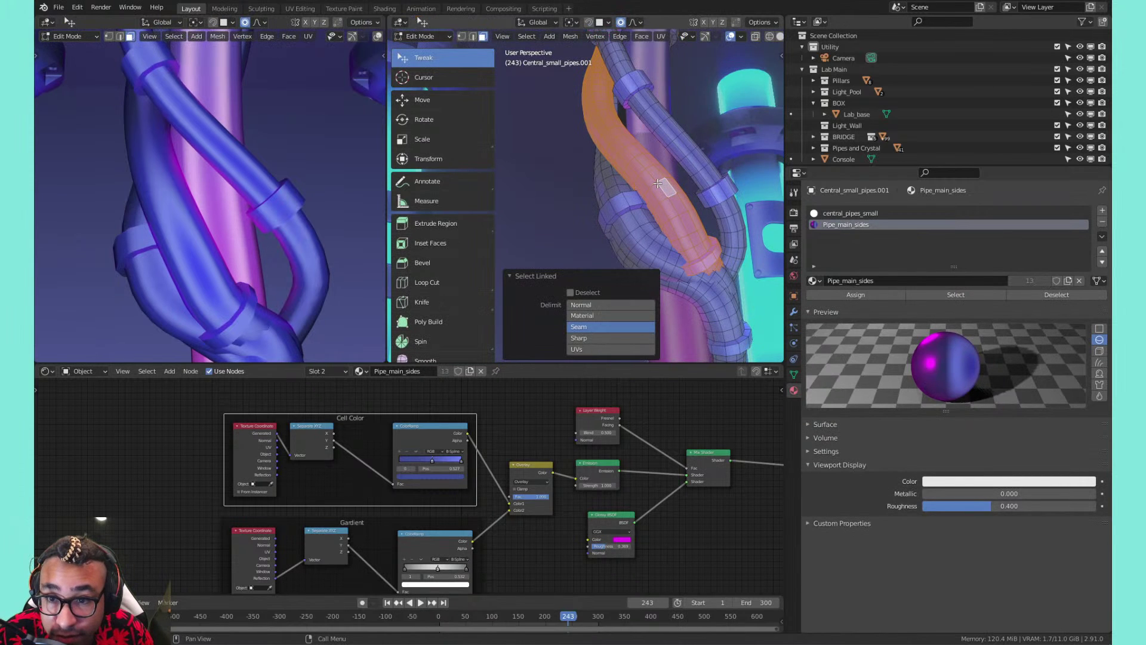
{"action": "mouse_move", "coordinate": [728, 224]}
{"action": "middle_mouse_down"}
{"action": "mouse_move", "coordinate": [674, 209]}
{"action": "mouse_move", "coordinate": [585, 216]}
{"action": "mouse_move", "coordinate": [718, 235]}
{"action": "middle_mouse_up"}
{"action": "scroll", "coordinate": [644, 230], "scroll_direction": "up", "scroll_amount": 4}
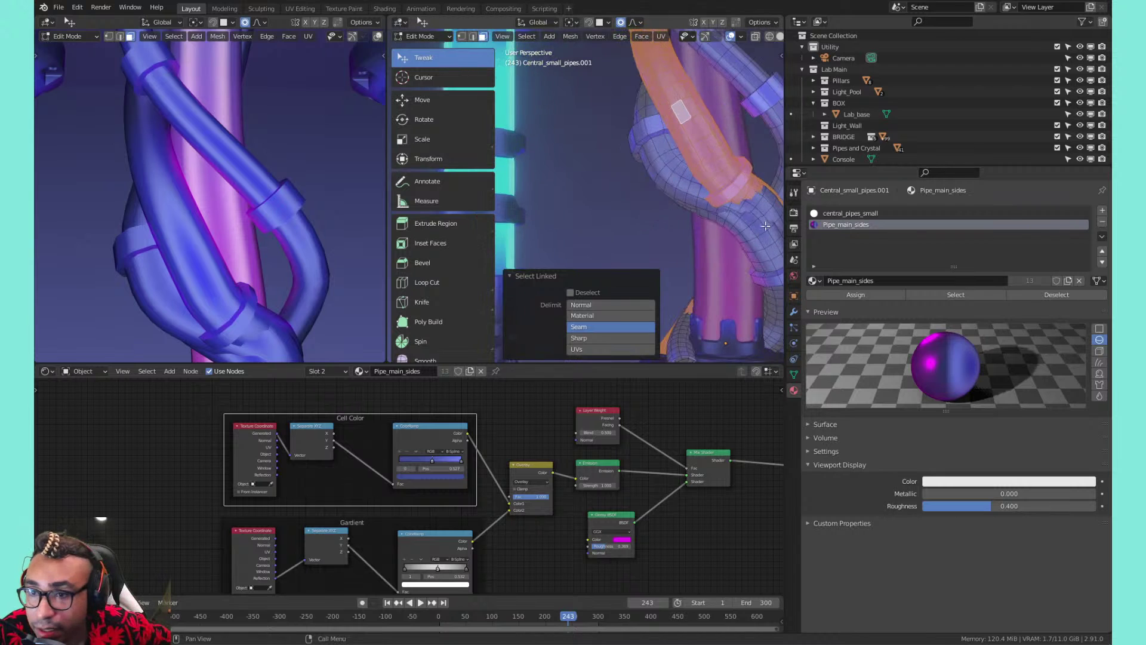
{"action": "middle_click_drag", "start_coordinate": [644, 230], "coordinate": [649, 219]}
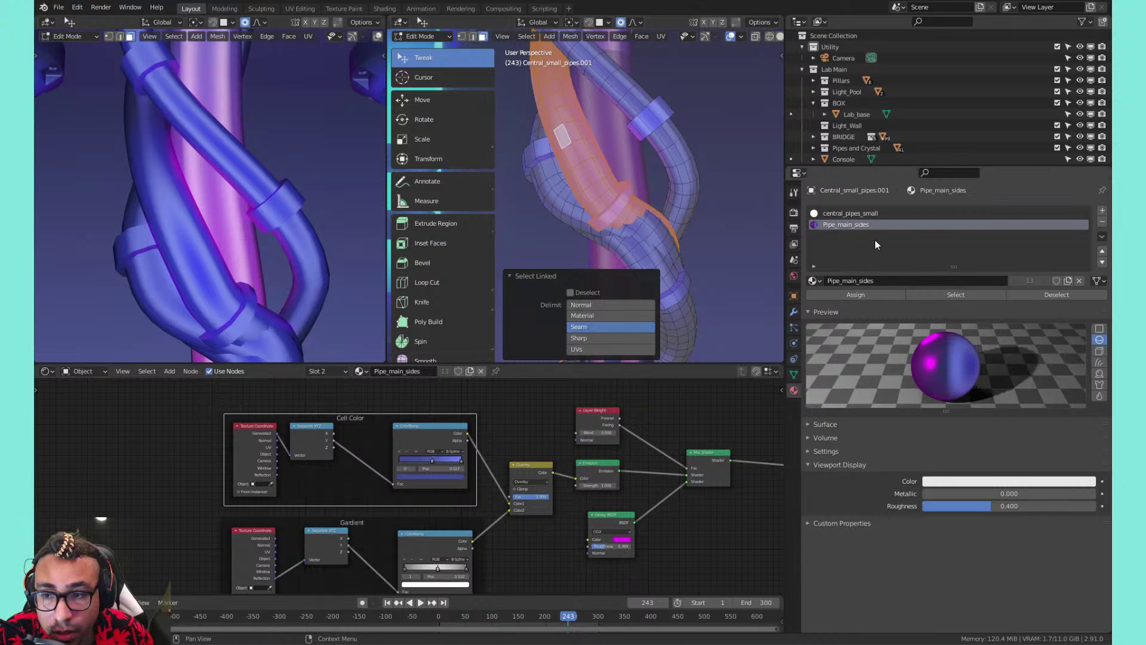
Make an independent copy of the Pipe_main_sides material, rename it Pipe_main_smaller.000, and save the file
{"action": "left_click", "coordinate": [1069, 280]}
{"action": "double_click", "coordinate": [841, 224]}
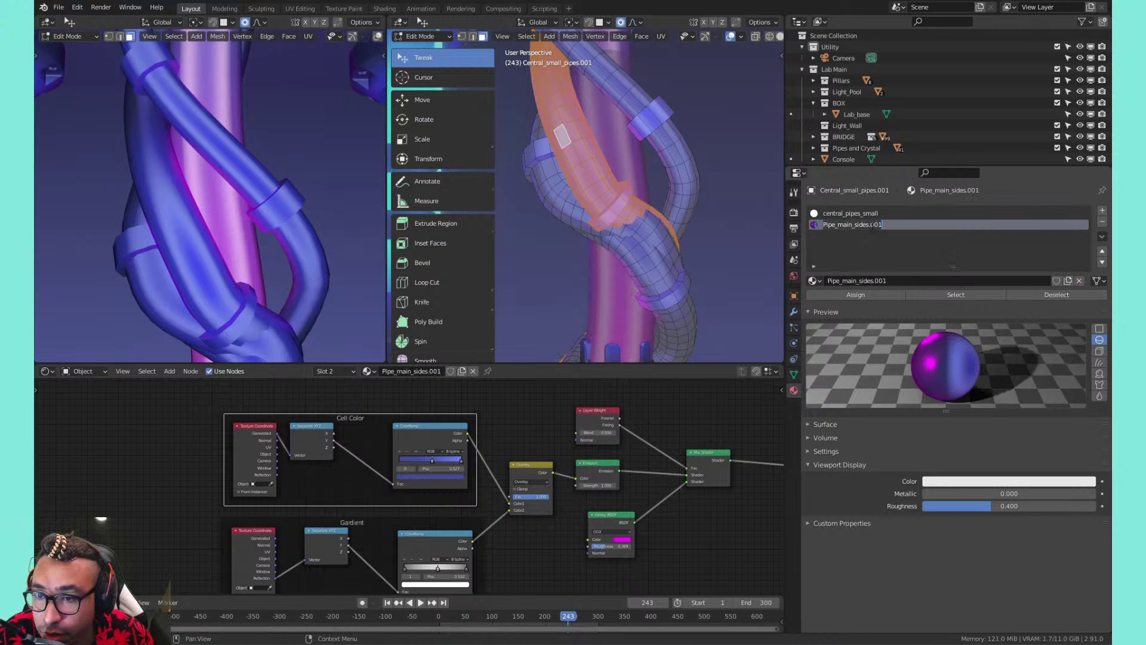
{"action": "left_click", "coordinate": [859, 224]}
{"action": "left_click_drag", "start_coordinate": [855, 224], "coordinate": [939, 216]}
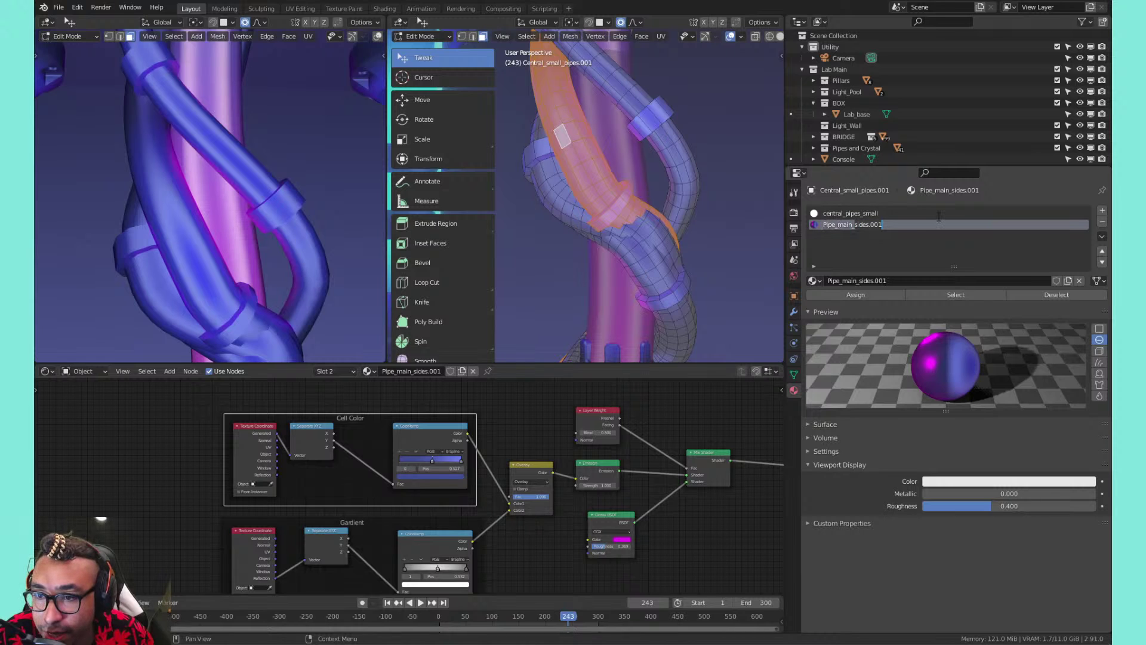
{"action": "type", "text": "smaller"}
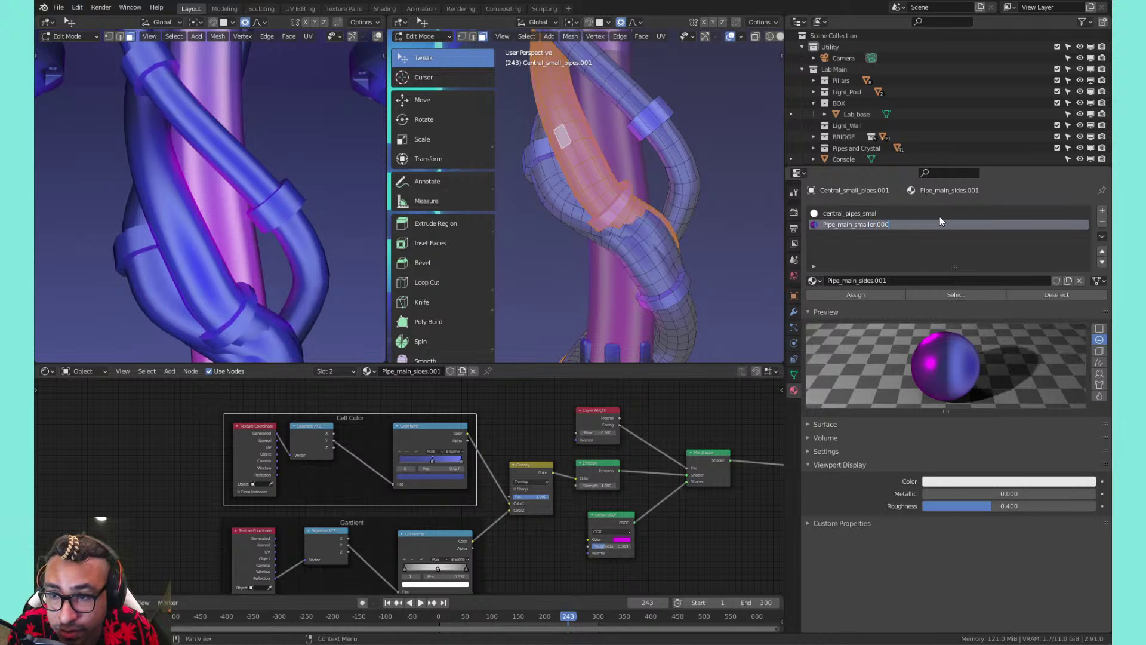
{"action": "type", "text": ".000"}
{"action": "key", "text": "Return"}
{"action": "key", "text": "ctrl+s"}
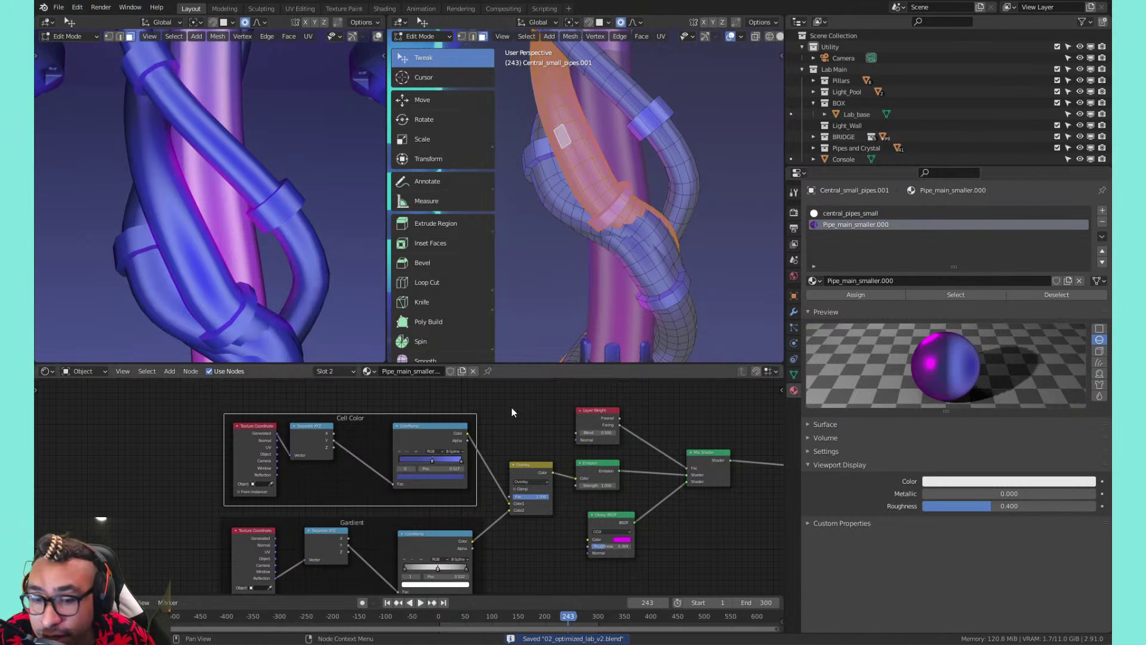
Move the first stop of the Cell Color ramp to 0.364 and assign the material to the selected pipe
{"action": "scroll", "coordinate": [431, 478], "scroll_direction": "up", "scroll_amount": 2}
{"action": "scroll", "coordinate": [410, 478], "scroll_direction": "up", "scroll_amount": 4}
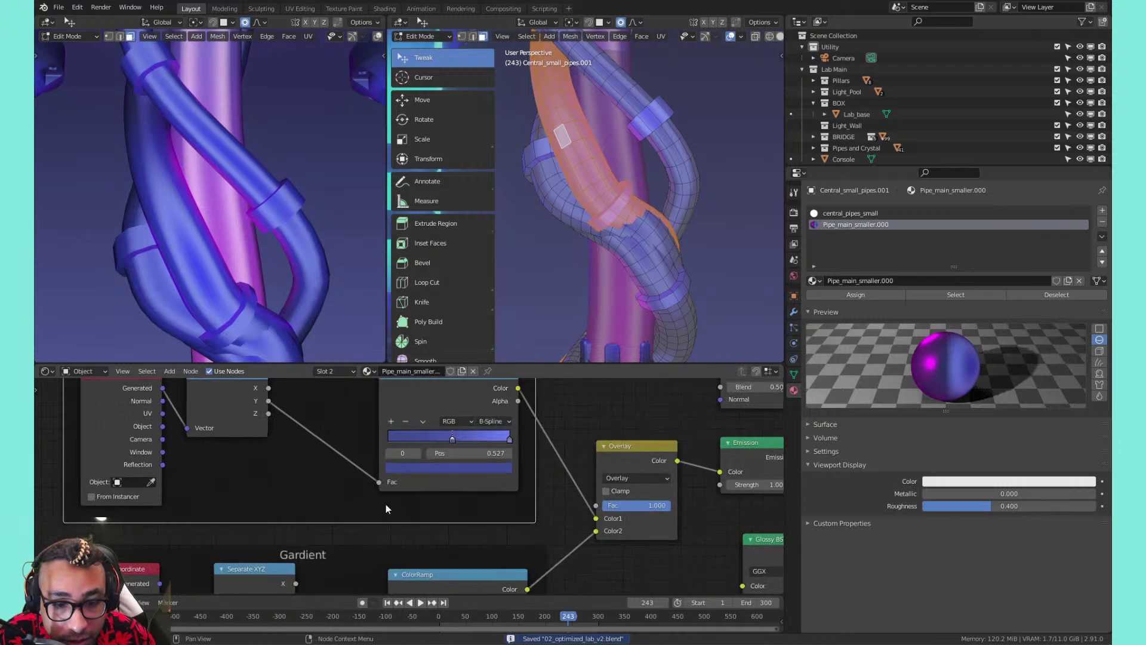
{"action": "middle_click_drag", "start_coordinate": [386, 504], "coordinate": [495, 497]}
{"action": "left_click_drag", "start_coordinate": [564, 431], "coordinate": [536, 416]}
{"action": "left_click", "coordinate": [835, 293]}
Make room beside the Cell Color ramp and insert a Hue Saturation Value node between it and the Overlay node
{"action": "middle_click_drag", "start_coordinate": [569, 448], "coordinate": [632, 508]}
{"action": "left_click_drag", "start_coordinate": [603, 448], "coordinate": [536, 441]}
{"action": "key", "text": "shift+a"}
{"action": "mouse_move", "coordinate": [680, 406]}
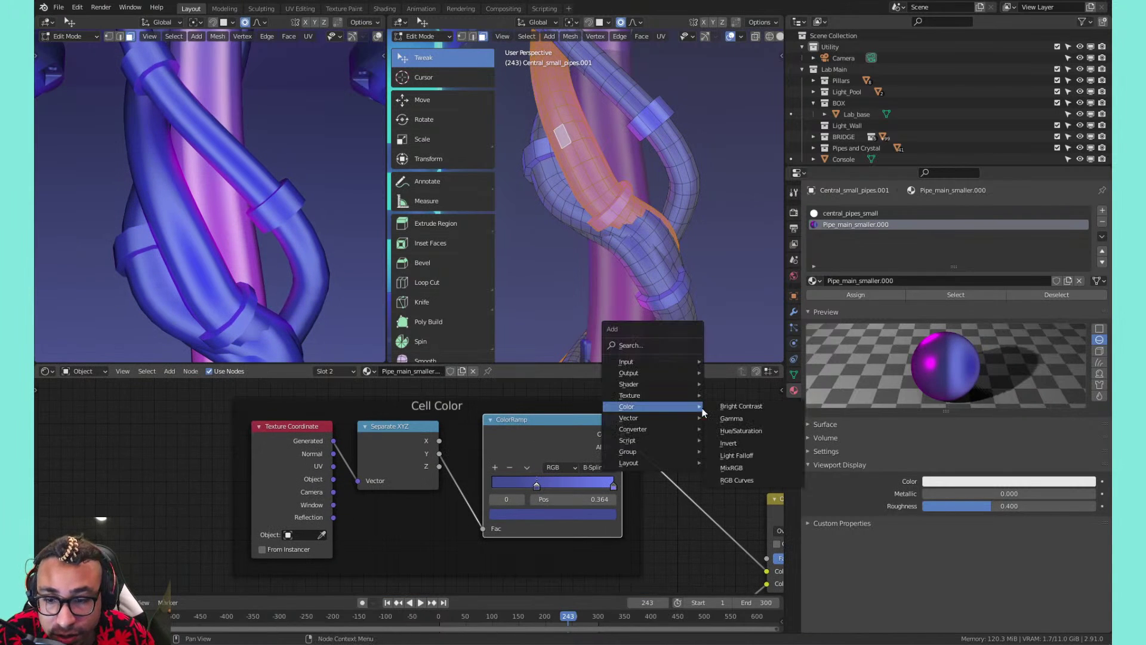
{"action": "left_click", "coordinate": [725, 428]}
{"action": "left_click", "coordinate": [622, 426]}
{"action": "left_click_drag", "start_coordinate": [677, 444], "coordinate": [723, 443]}
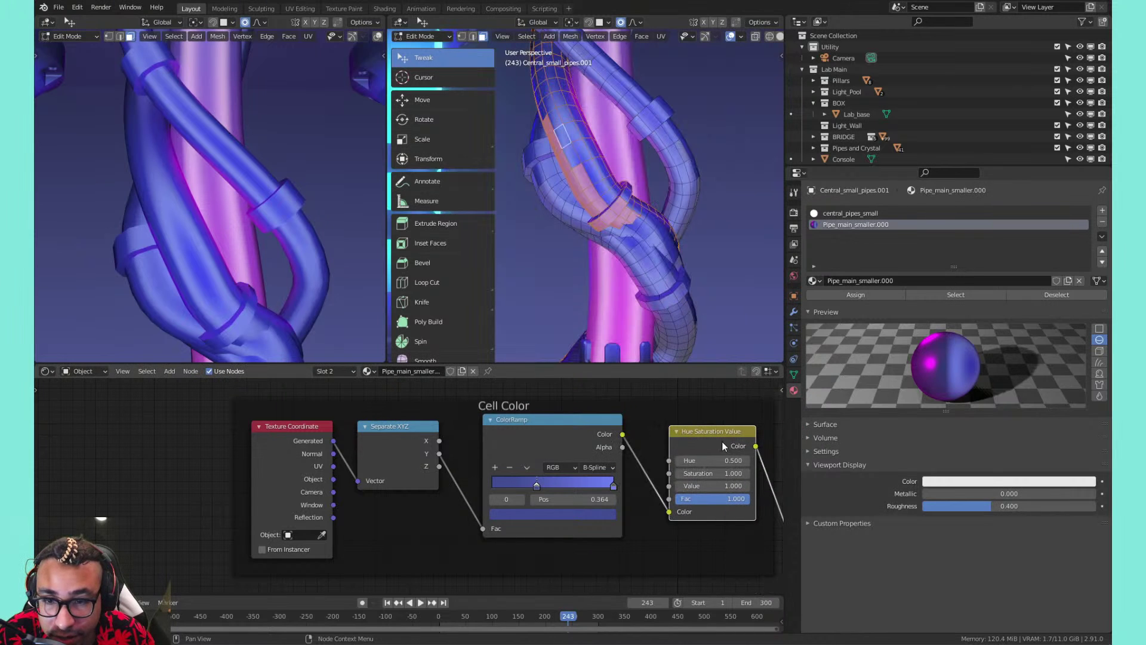
{"action": "middle_click_drag", "start_coordinate": [707, 453], "coordinate": [564, 456]}
Set the Hue Saturation Value node's Hue to 0.56 and review the pipes' colour in Object Mode
{"action": "key", "text": "Tab"}
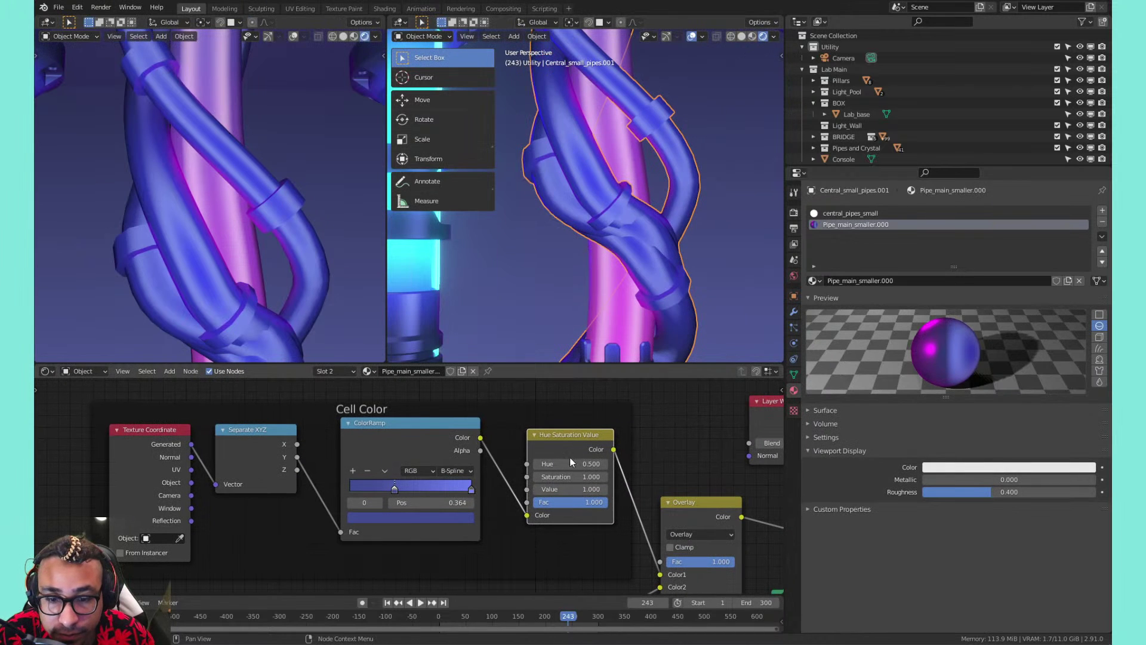
{"action": "mouse_move", "coordinate": [570, 462]}
{"action": "left_mouse_down", "text": "ctrl"}
{"action": "mouse_move", "coordinate": [421, 462]}
{"action": "mouse_move", "coordinate": [630, 462]}
{"action": "mouse_move", "coordinate": [538, 462]}
{"action": "mouse_move", "coordinate": [573, 462]}
{"action": "left_mouse_up", "text": "ctrl"}
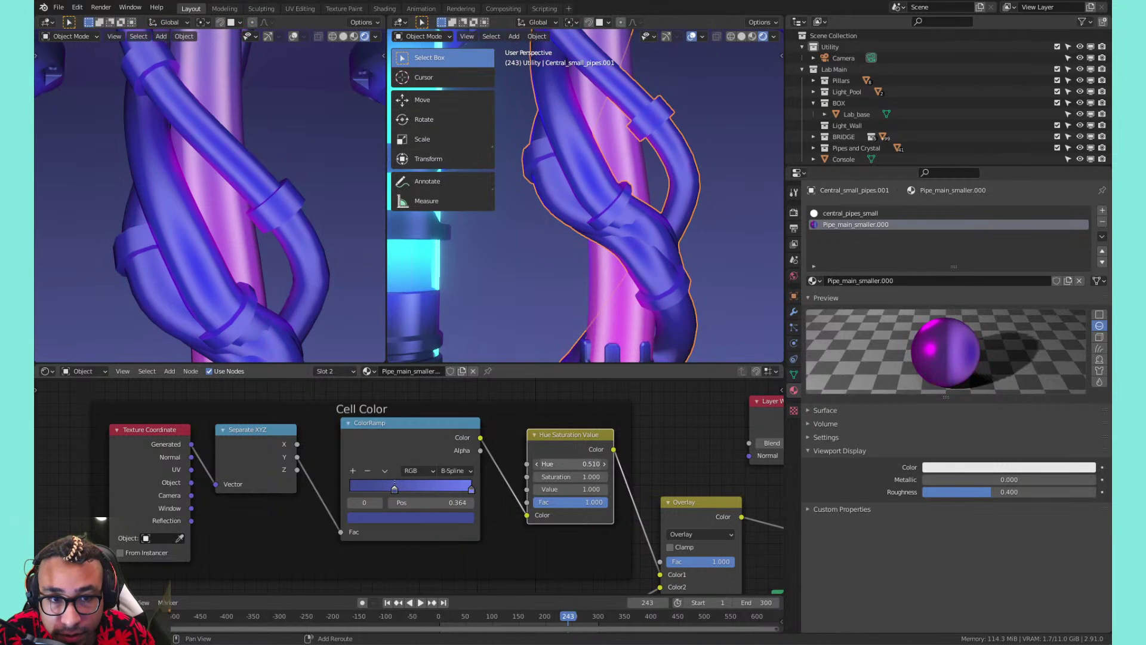
{"action": "scroll", "coordinate": [602, 137], "scroll_direction": "down", "scroll_amount": 5}
{"action": "scroll", "coordinate": [604, 141], "scroll_direction": "up", "scroll_amount": 3}
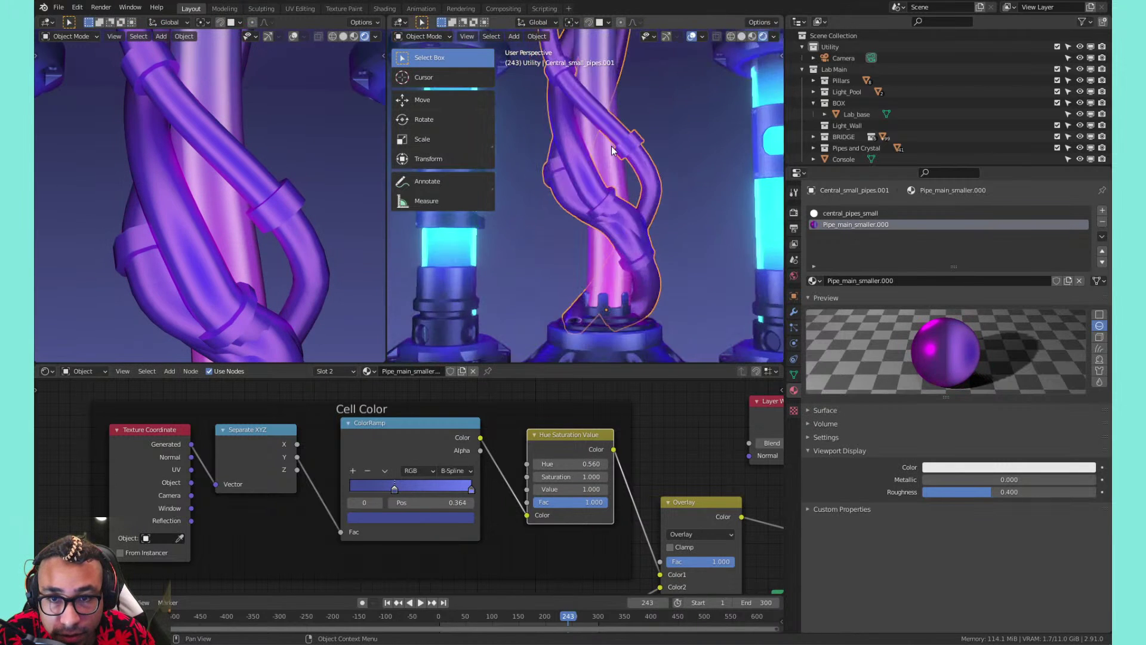
Reopen the Central_small_pipes.001 mesh for editing and make an independent copy of its Pipe_main_smaller.000 material
{"action": "left_click", "coordinate": [646, 119]}
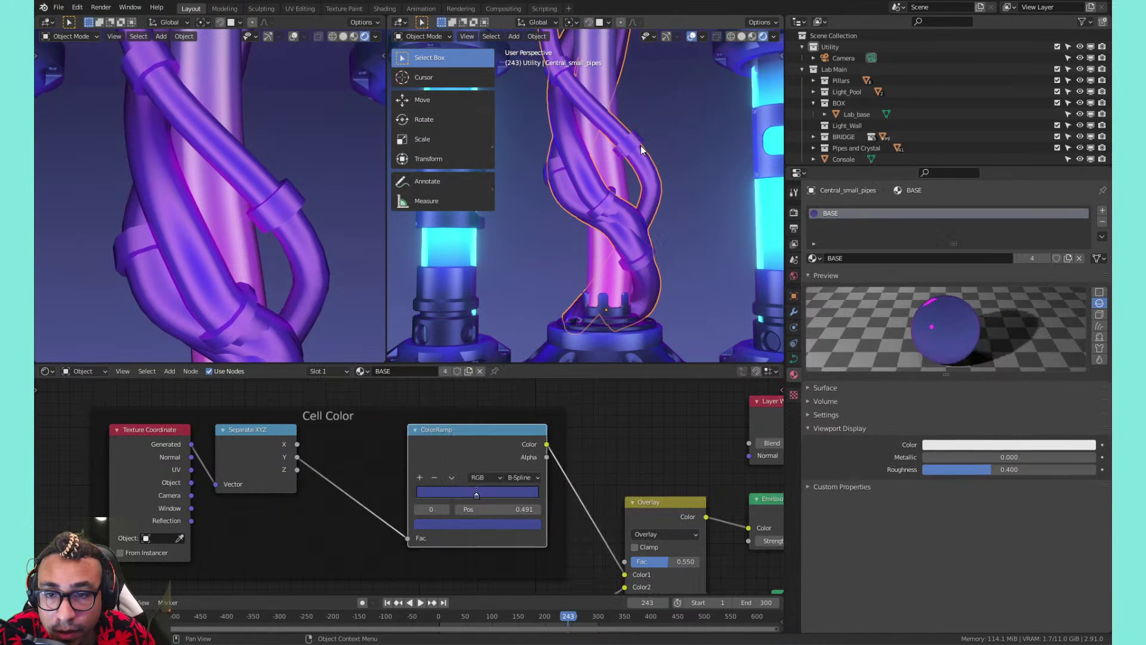
{"action": "left_click", "coordinate": [639, 159]}
{"action": "key", "text": "Tab"}
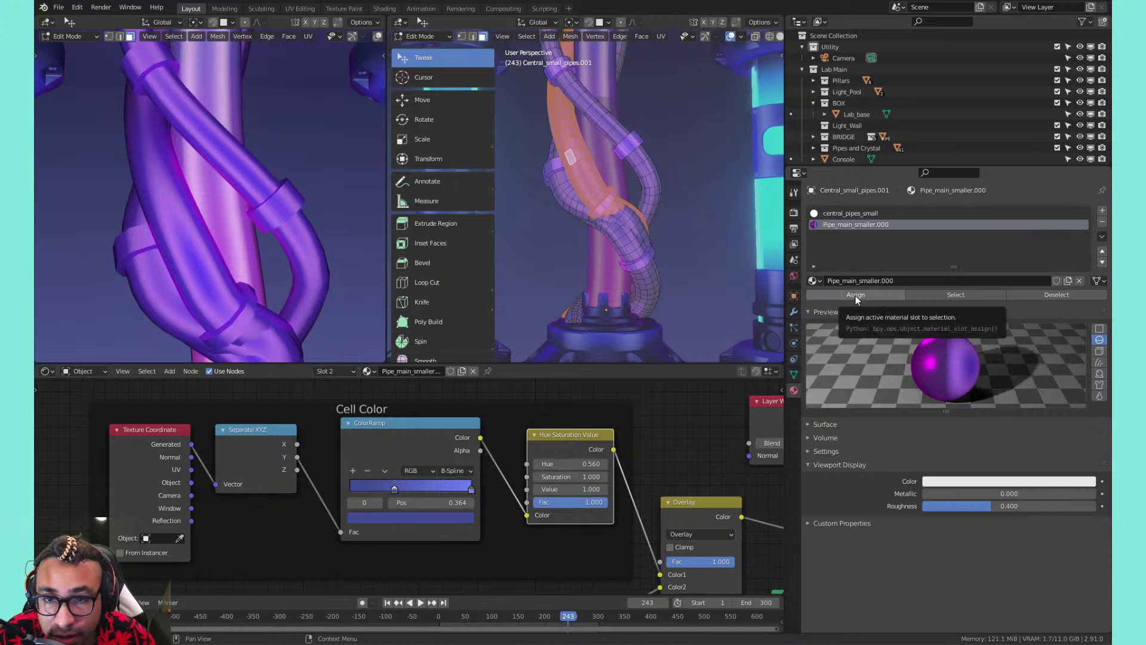
{"action": "scroll", "coordinate": [631, 160], "scroll_direction": "up", "scroll_amount": 1}
{"action": "middle_click_drag", "start_coordinate": [630, 159], "coordinate": [630, 183], "text": "shift"}
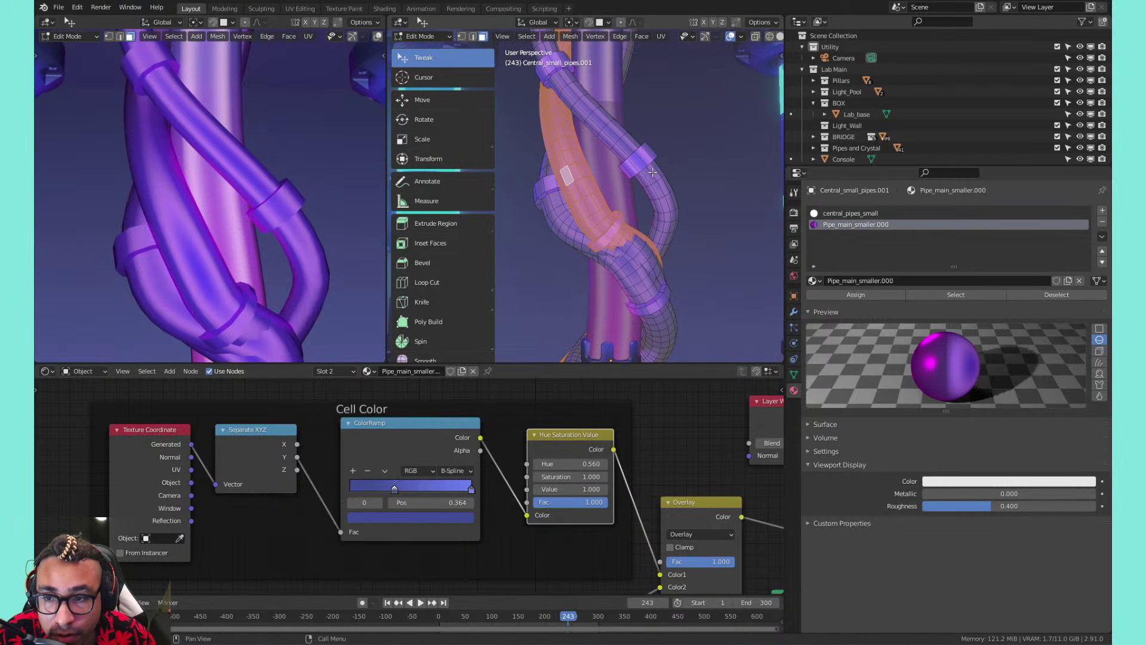
{"action": "left_click", "coordinate": [1065, 280]}
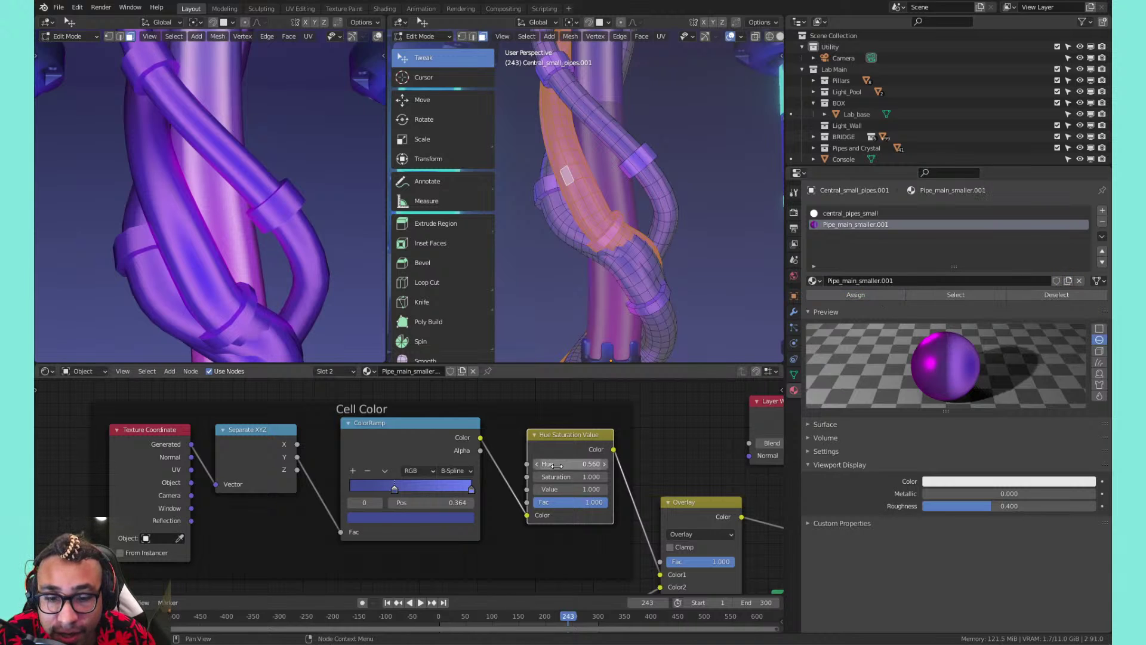
{"action": "mouse_move", "coordinate": [555, 466]}
{"action": "left_mouse_down"}
{"action": "mouse_move", "coordinate": [588, 464]}
{"action": "mouse_move", "coordinate": [570, 464]}
{"action": "left_mouse_up"}
{"action": "key", "text": "Tab"}
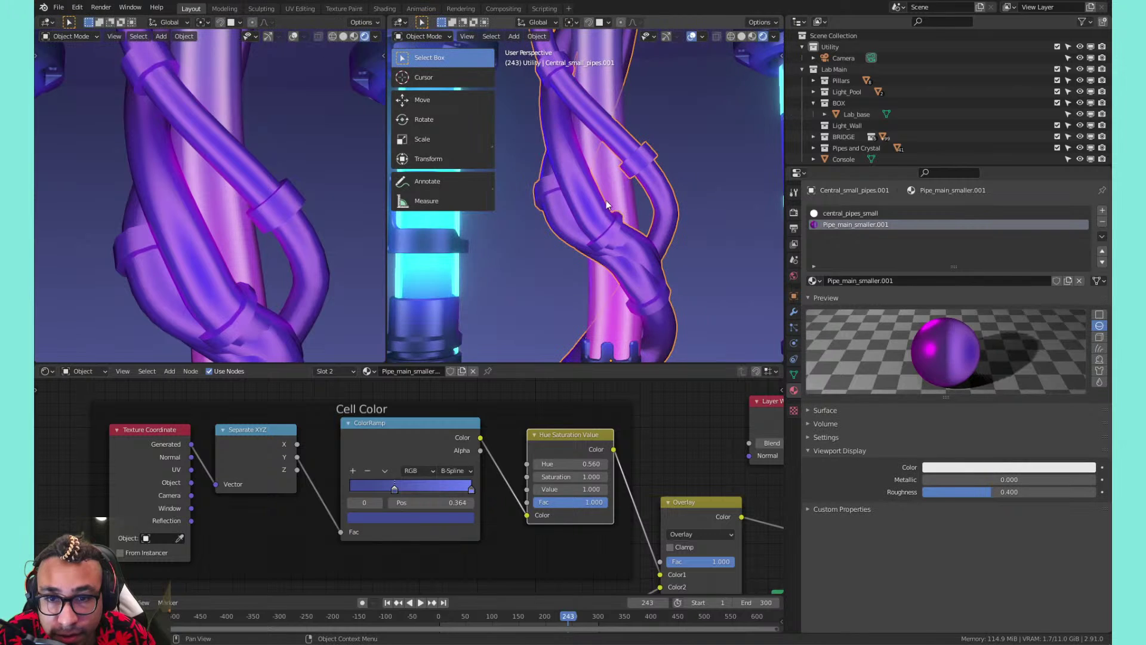
{"action": "left_click", "coordinate": [590, 196]}
{"action": "left_click", "coordinate": [584, 189]}
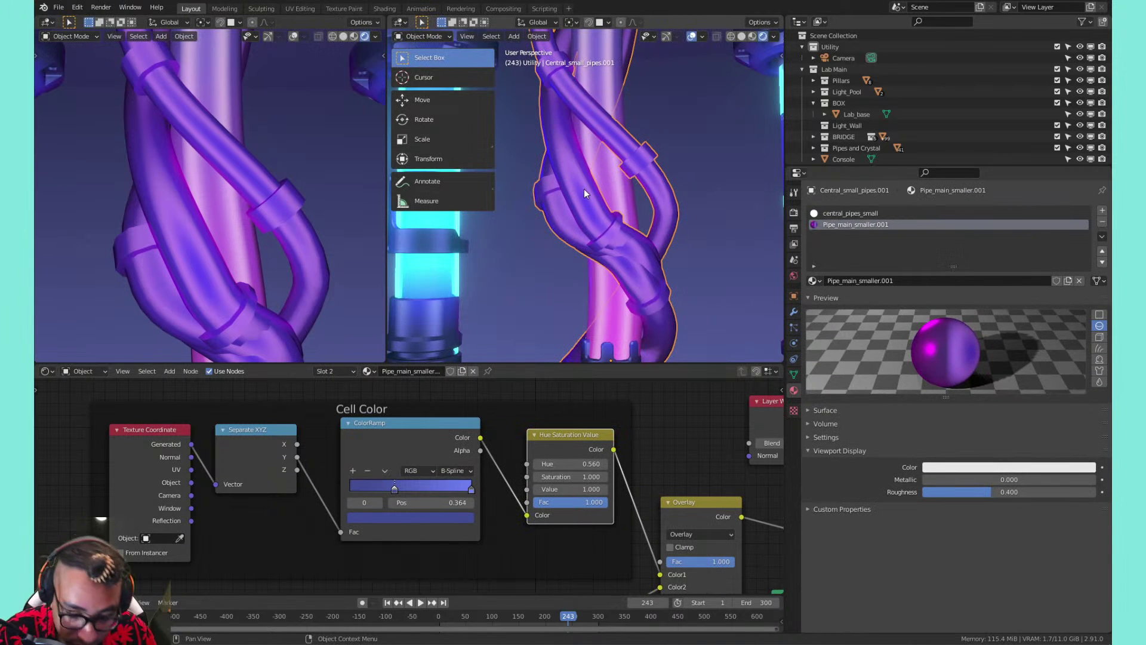
{"action": "key", "text": "Tab"}
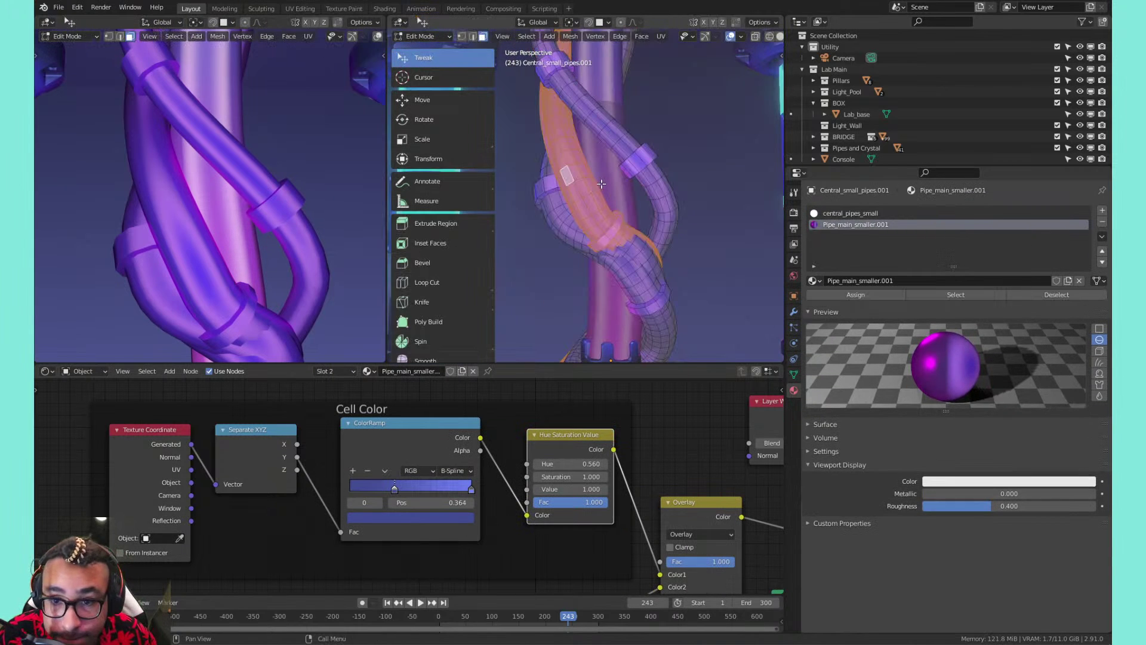
{"action": "key", "text": "g"}
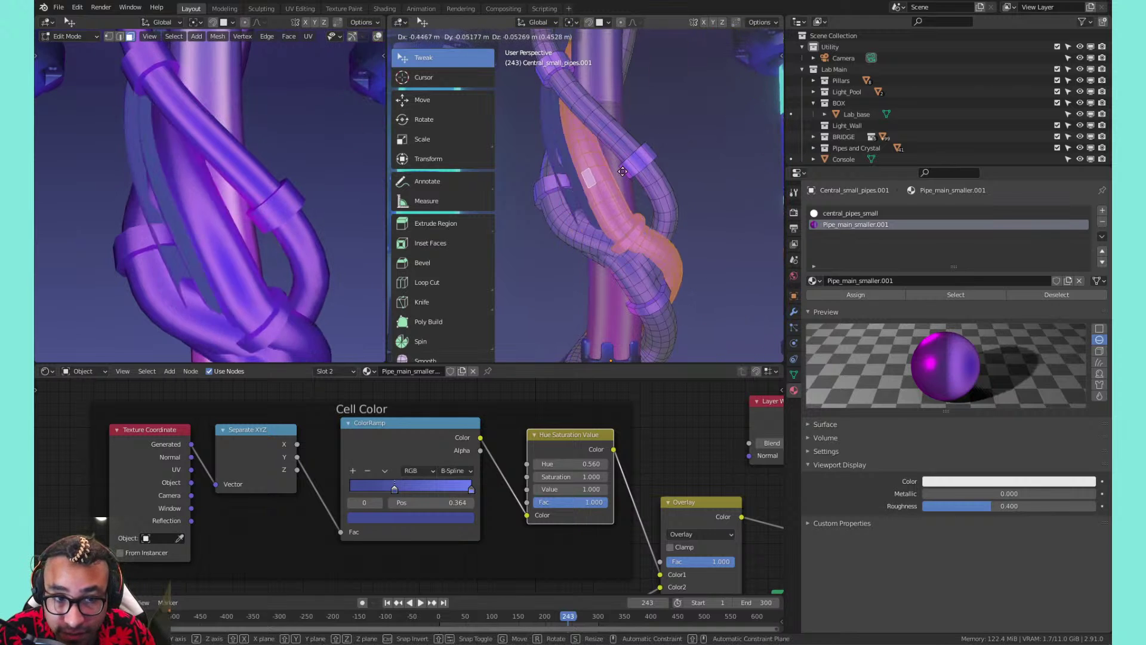
{"action": "right_click", "coordinate": [636, 165]}
Select the linked faces of the pipes surrounding the thick front one, restore Pipe_main_smaller.000 in the second slot, and assign it to them
{"action": "left_click", "coordinate": [647, 164]}
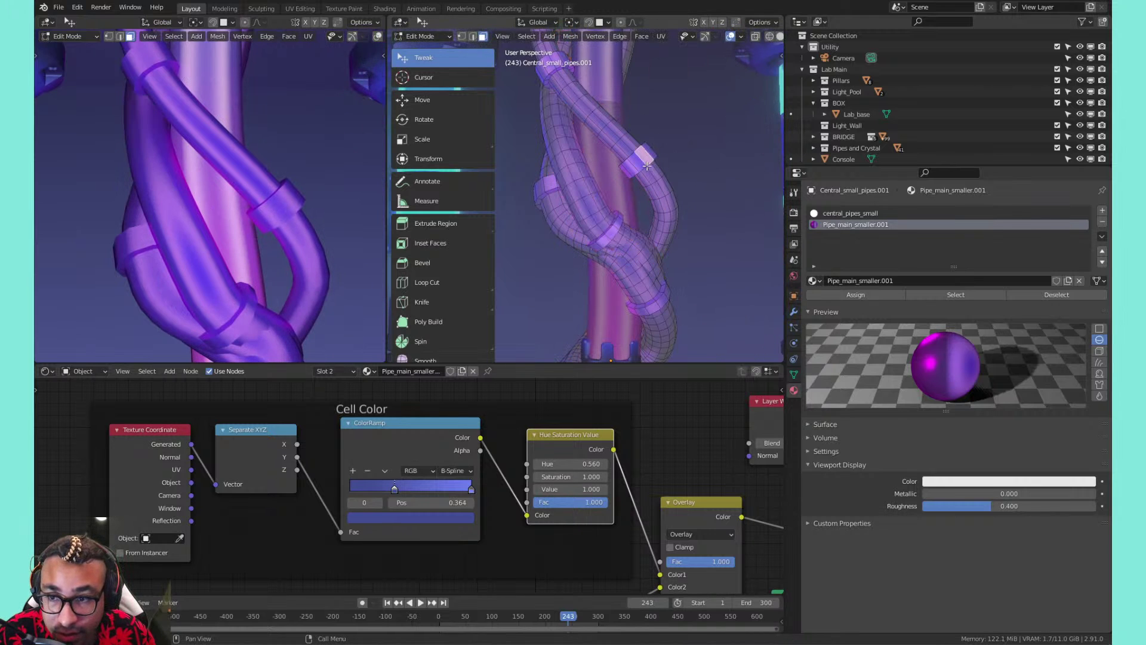
{"action": "left_click", "coordinate": [650, 179]}
{"action": "key", "text": "ctrl+l"}
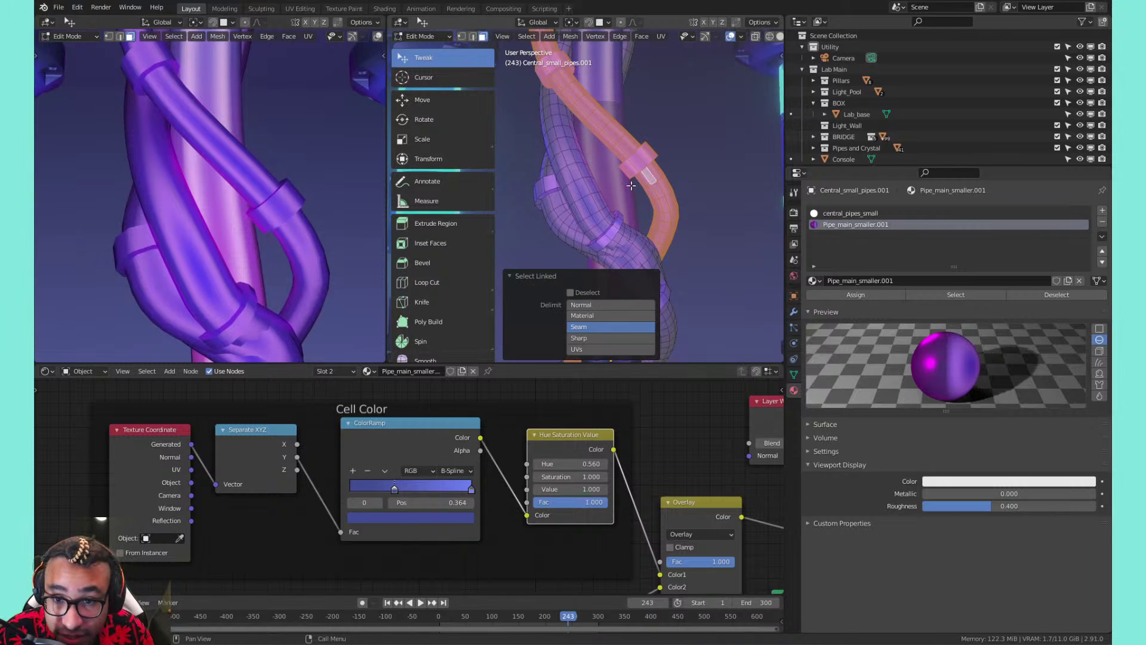
{"action": "key", "text": "l"}
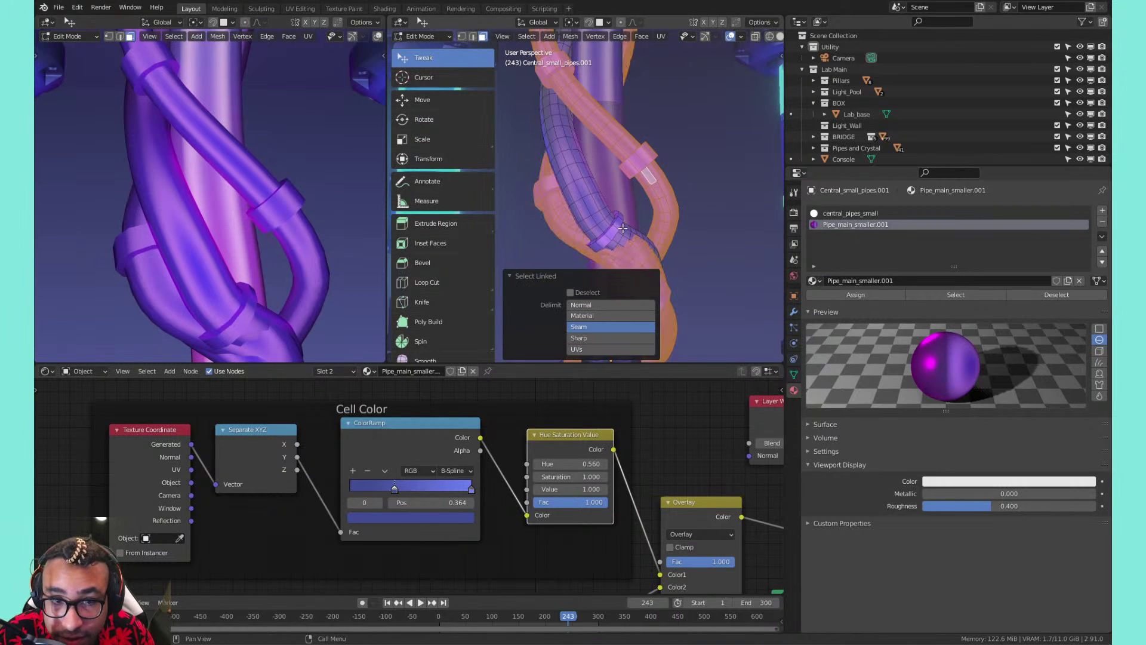
{"action": "left_click", "coordinate": [814, 280]}
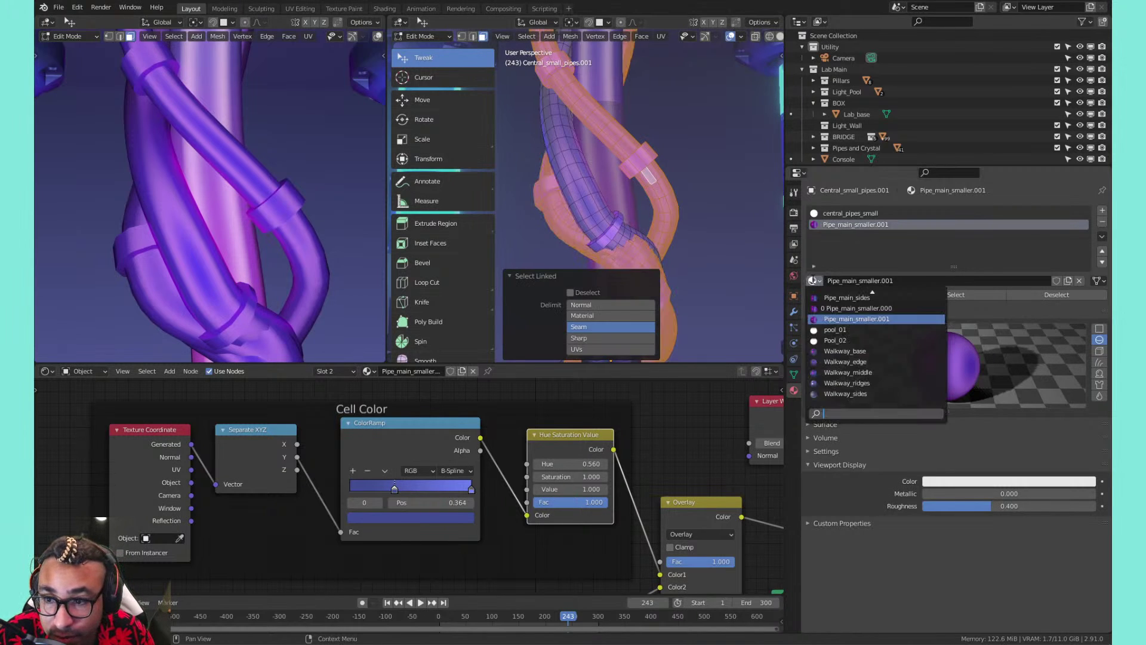
{"action": "left_click", "coordinate": [838, 309]}
{"action": "left_click", "coordinate": [852, 295]}
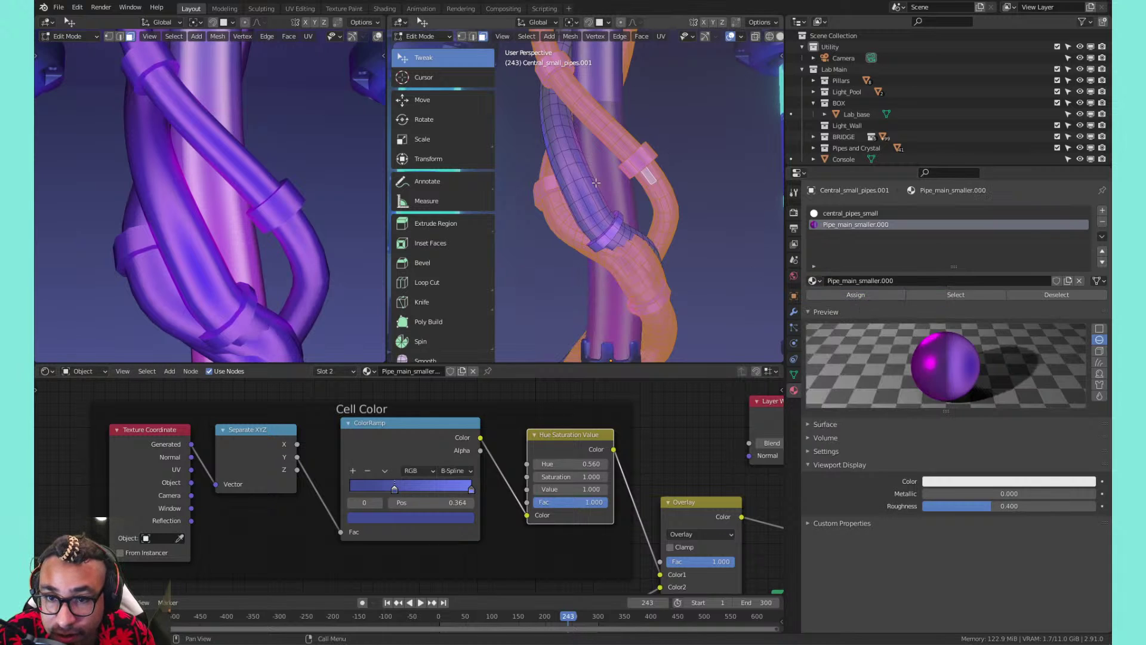
Add a third material slot to Central_small_pipes.001 and fill it with the existing Pipe_main_smaller.001 material
{"action": "key", "text": "Tab"}
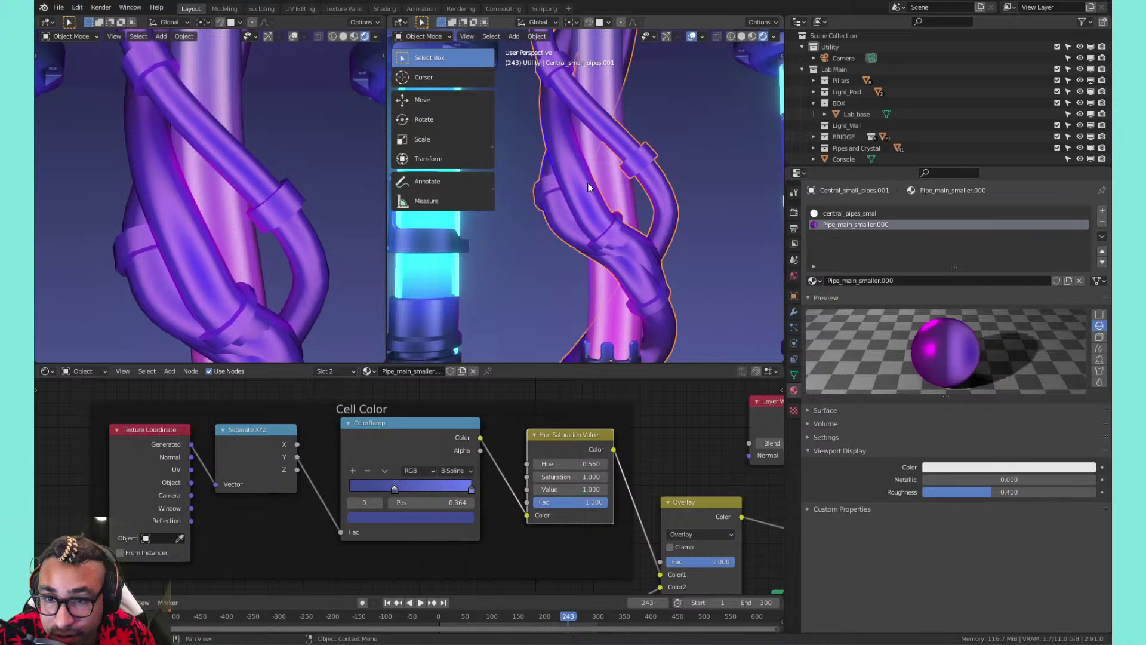
{"action": "key", "text": "Tab"}
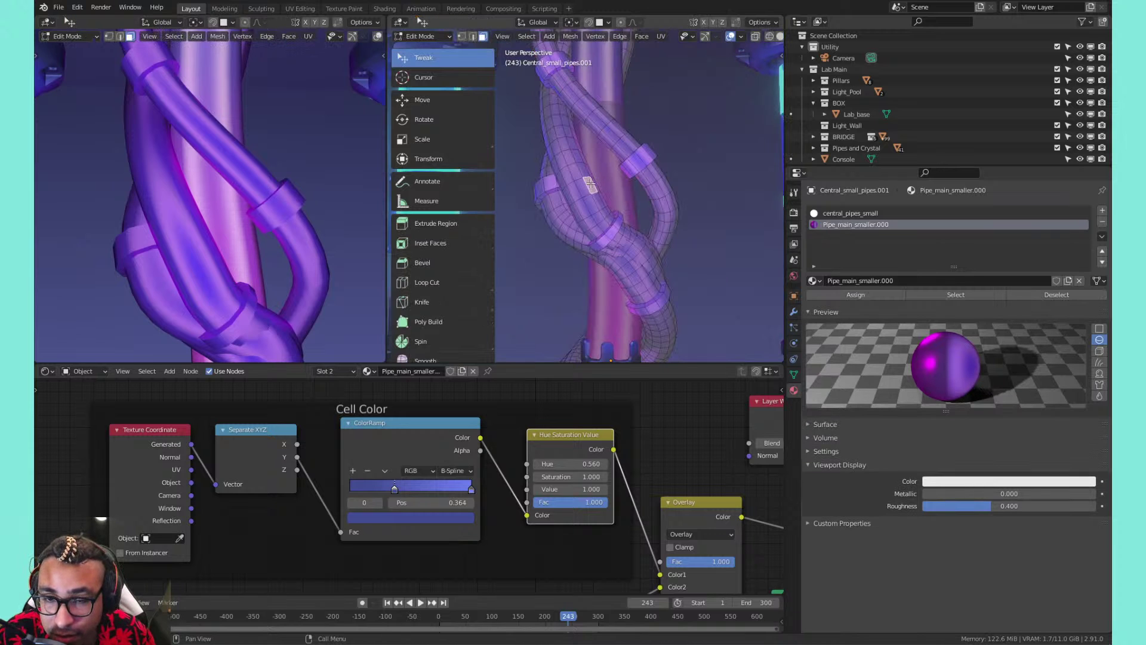
{"action": "key", "text": "a"}
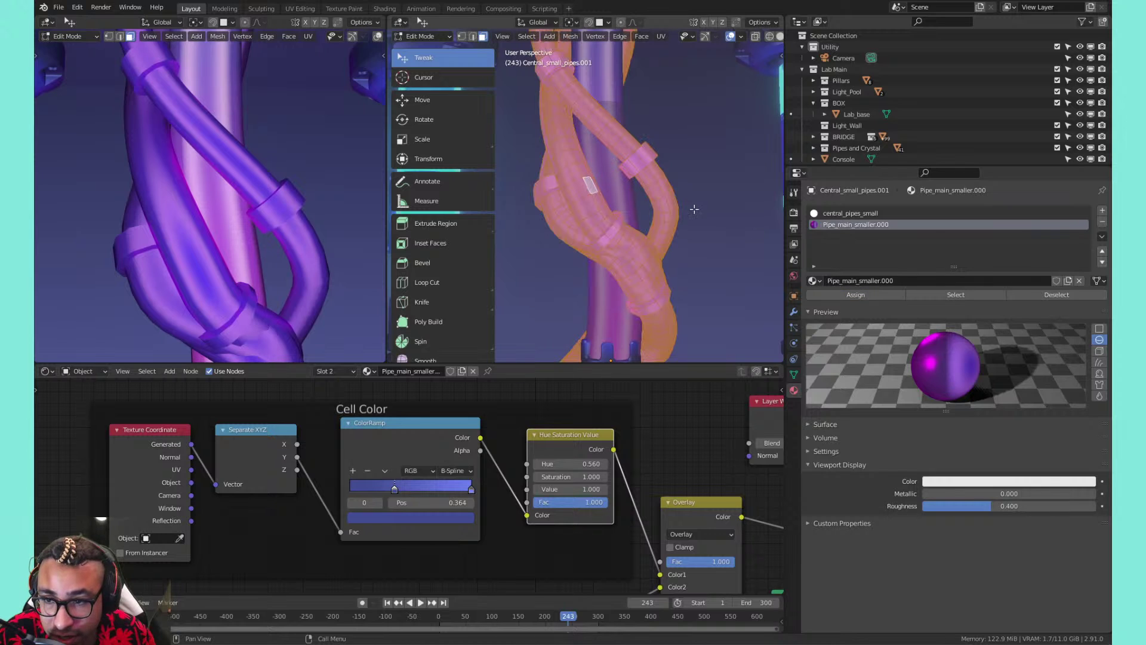
{"action": "left_click", "coordinate": [1102, 212]}
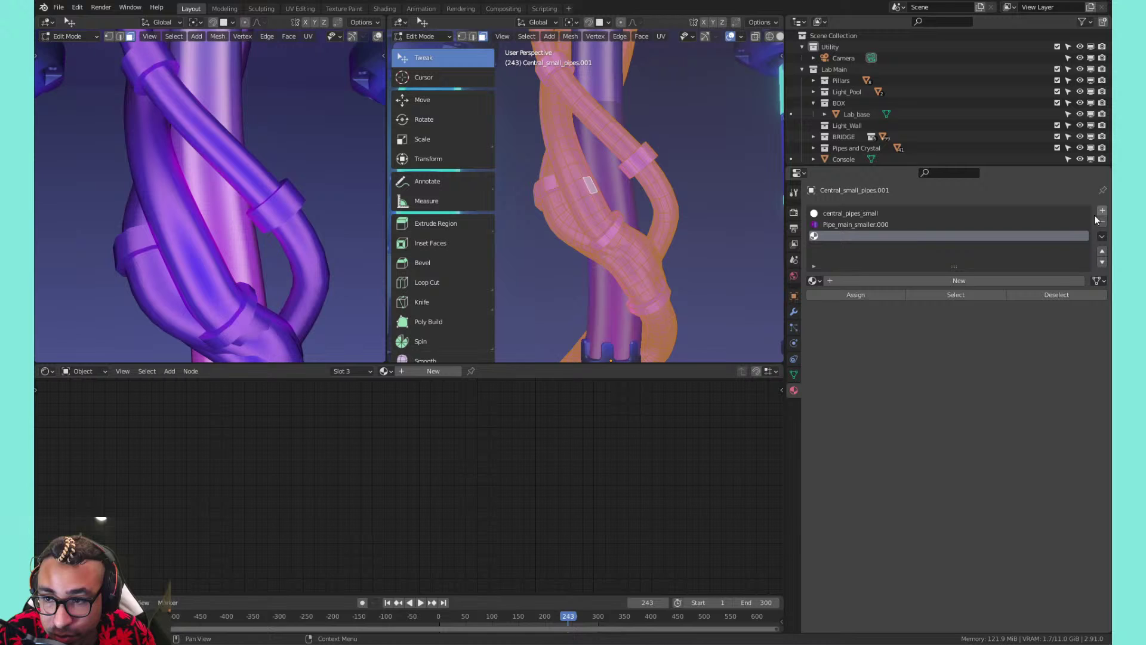
{"action": "left_click", "coordinate": [816, 281]}
{"action": "scroll", "coordinate": [882, 384], "scroll_direction": "down", "scroll_amount": 5}
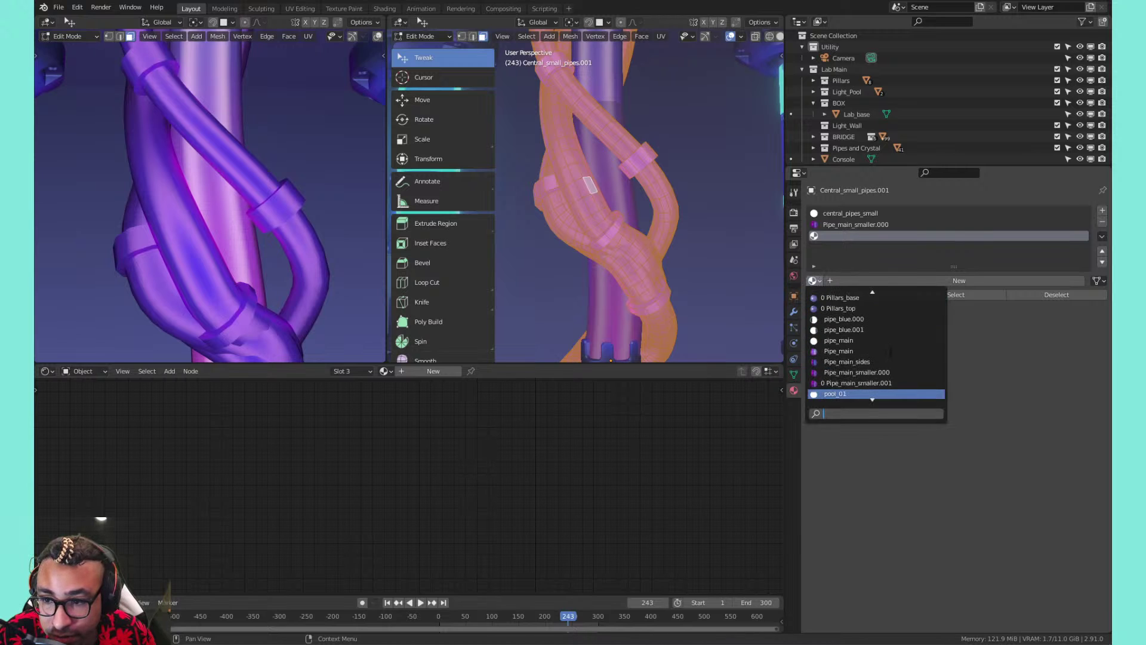
{"action": "left_click", "coordinate": [881, 383]}
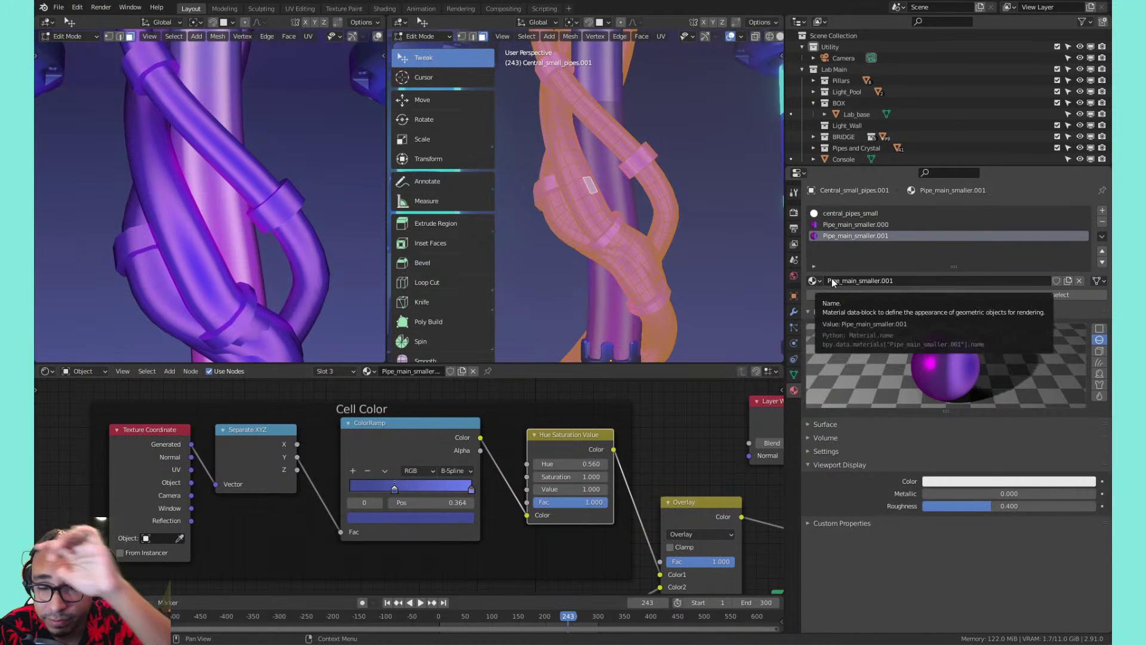
Assign Pipe_main_smaller.000 to the linked thick front pipe and set that material's Hue to 0.46
{"action": "left_click", "coordinate": [596, 213]}
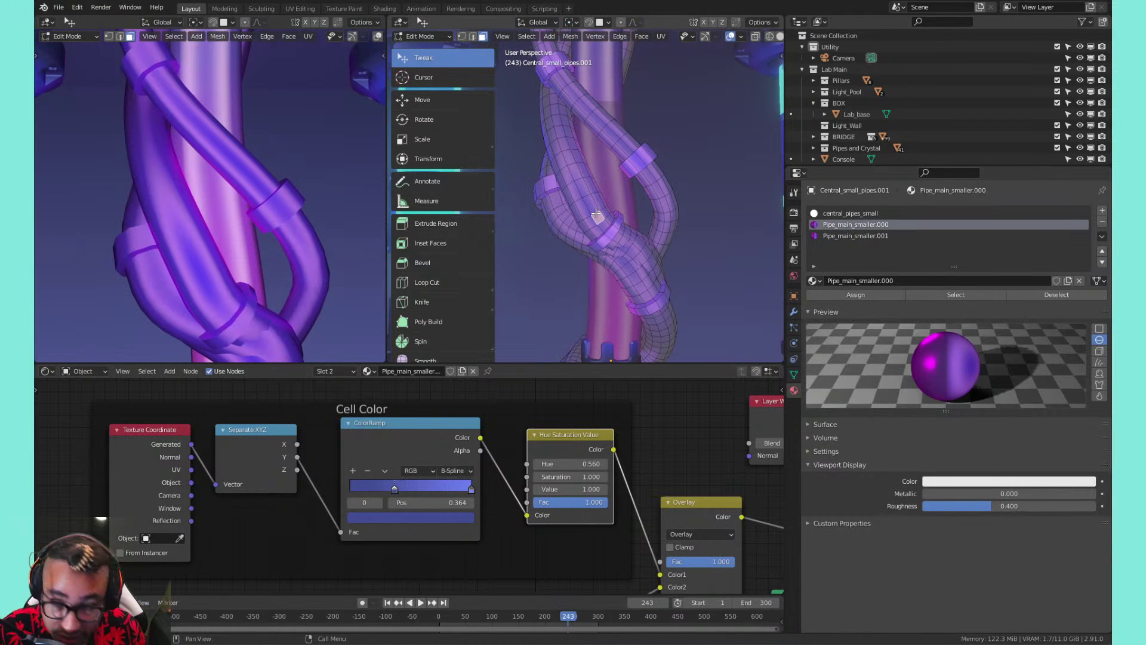
{"action": "key", "text": "l"}
{"action": "left_click", "coordinate": [875, 293]}
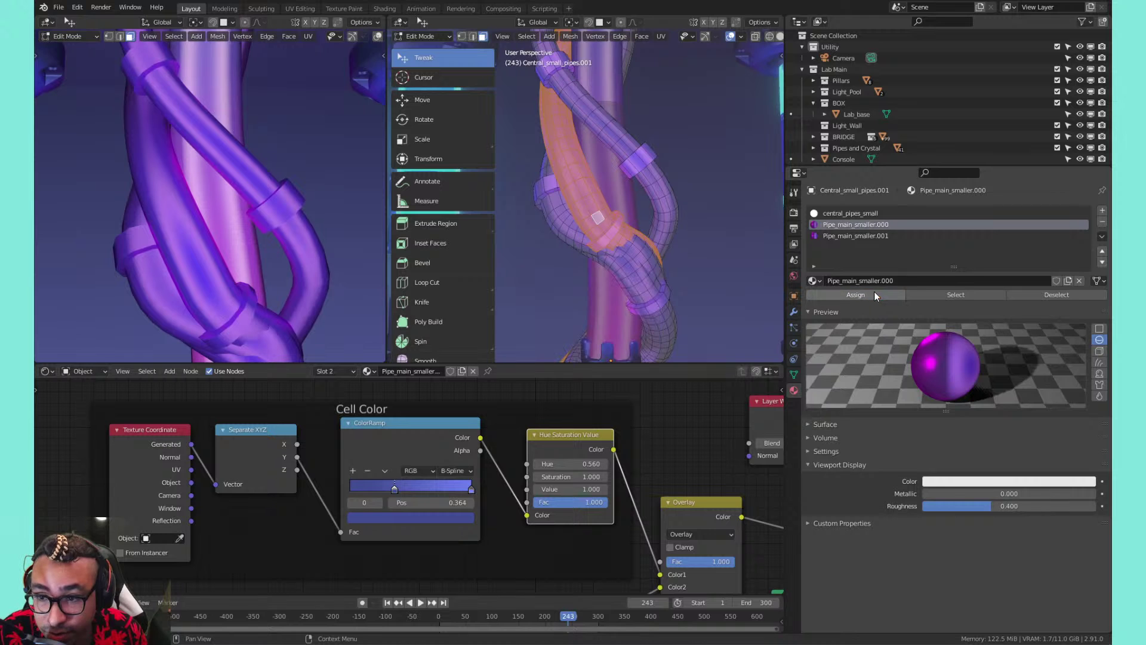
{"action": "mouse_move", "coordinate": [546, 464]}
{"action": "left_mouse_down"}
{"action": "mouse_move", "coordinate": [591, 463]}
{"action": "mouse_move", "coordinate": [545, 465]}
{"action": "left_mouse_up"}
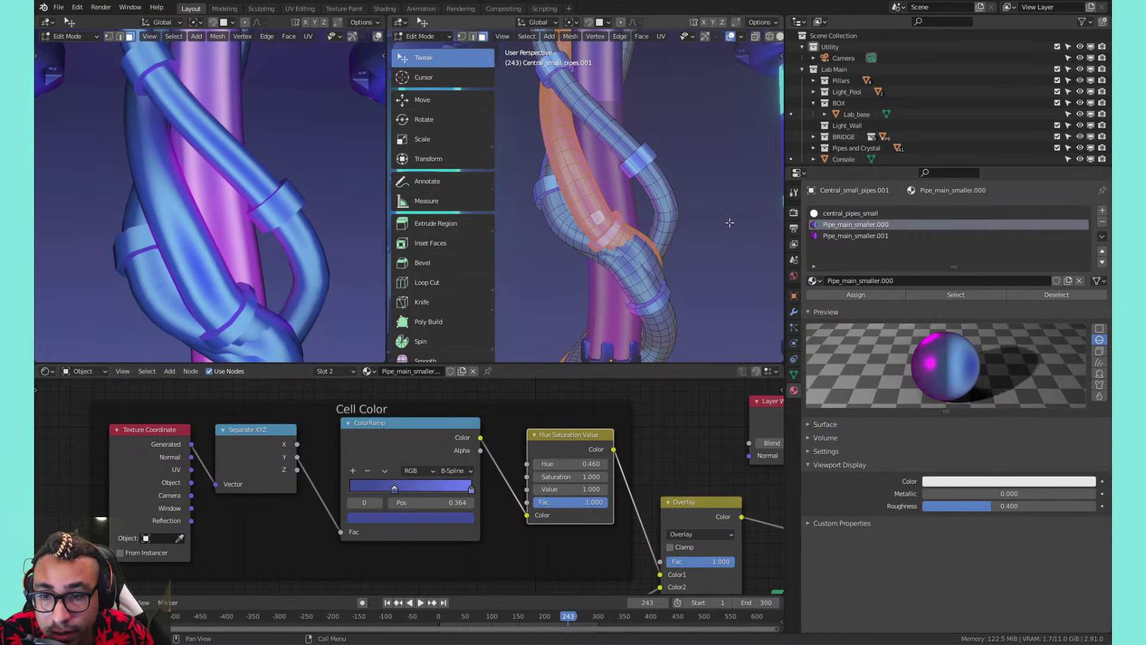
Assign Pipe_main_smaller.001 to the selected thick front pipe and leave mesh editing
{"action": "left_click", "coordinate": [837, 235]}
{"action": "left_click", "coordinate": [844, 296]}
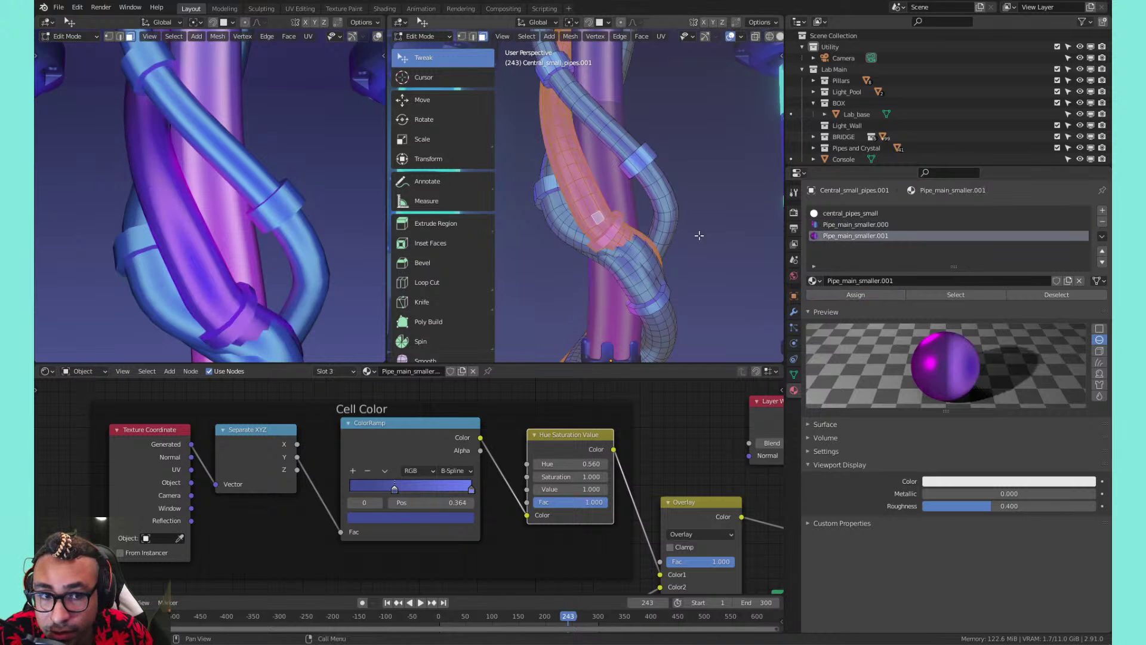
{"action": "key", "text": "Tab"}
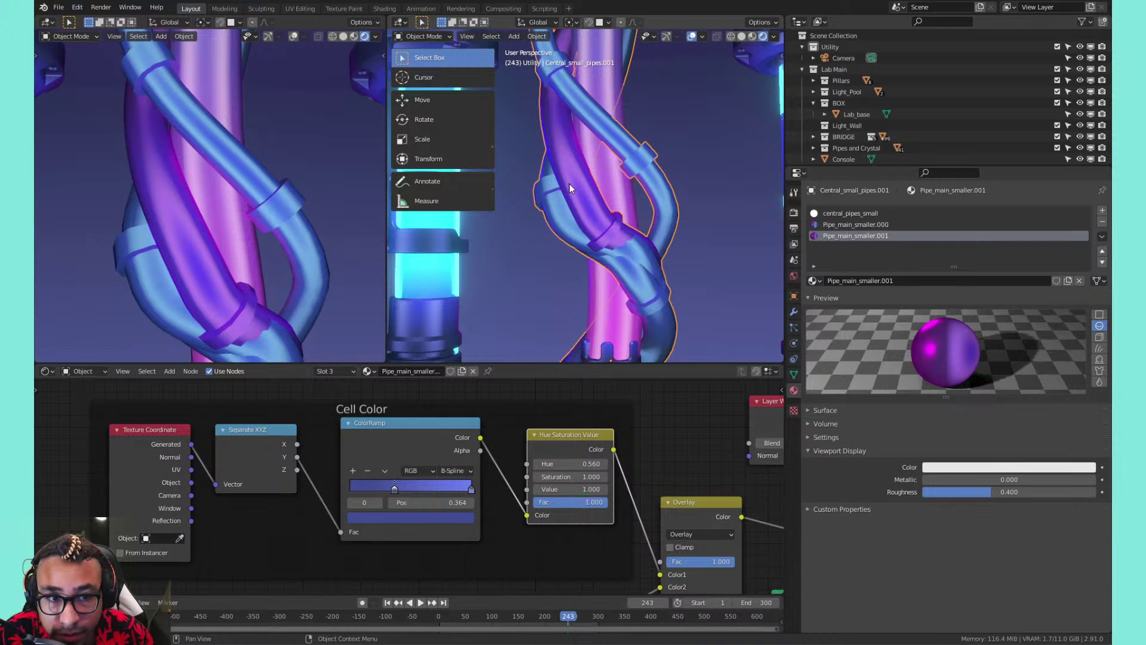
Reselect Central_small_pipes.001 and set the Hue of its Pipe_main_smaller.001 material to 0.57
{"action": "left_click", "coordinate": [599, 223]}
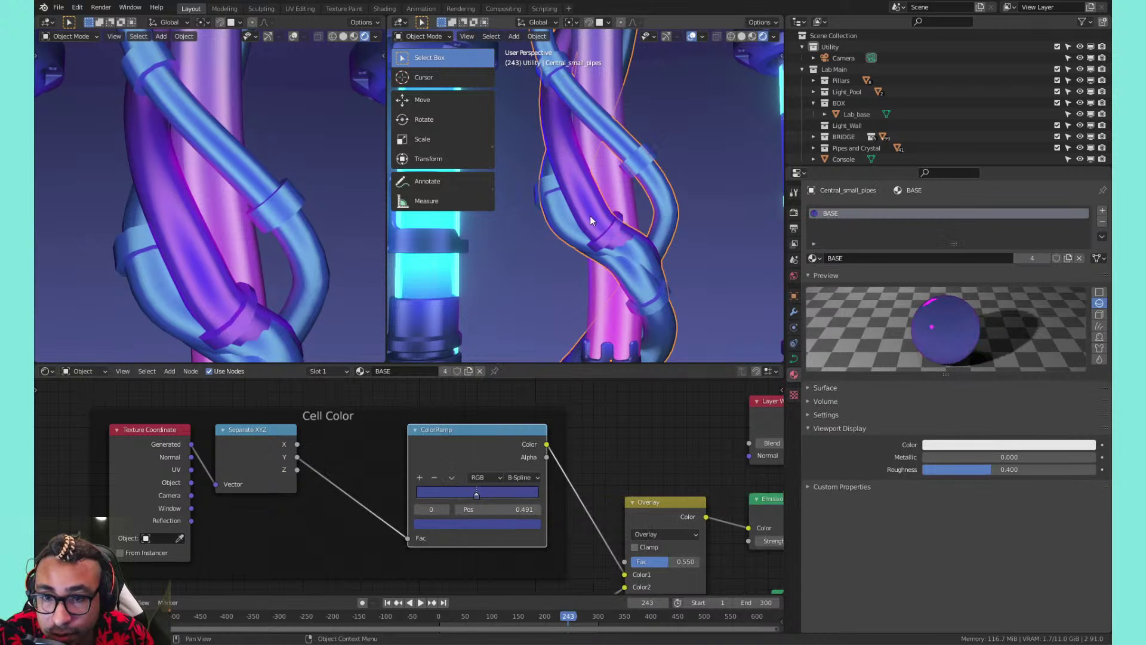
{"action": "left_click", "coordinate": [585, 209]}
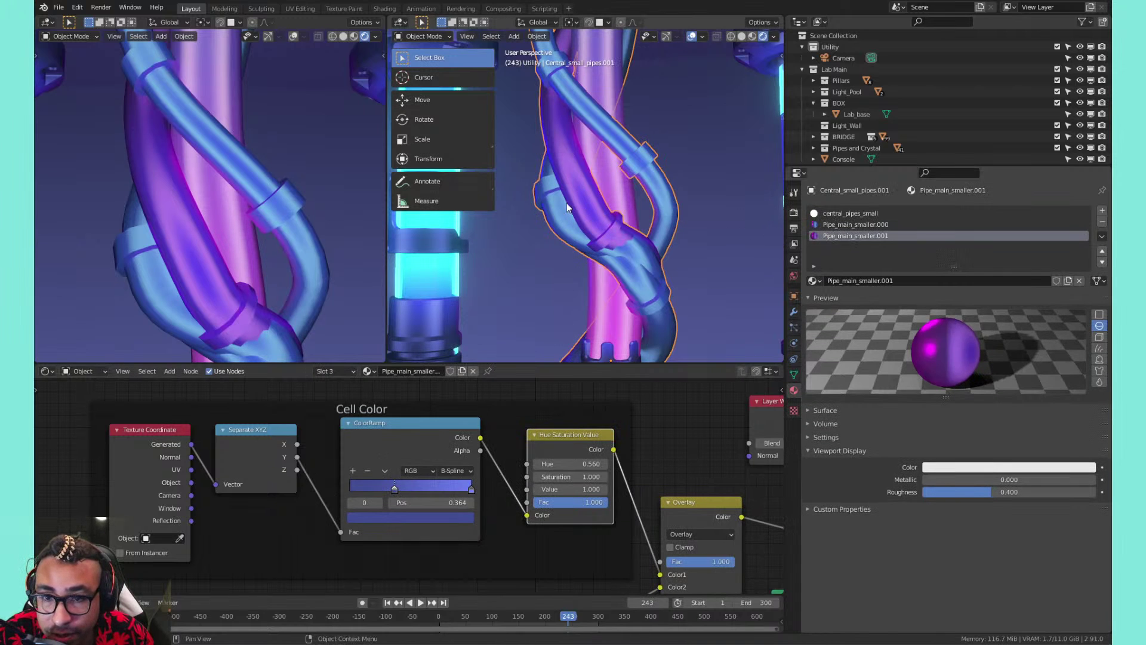
{"action": "left_click", "coordinate": [535, 210]}
{"action": "scroll", "coordinate": [519, 215], "scroll_direction": "up", "scroll_amount": 2}
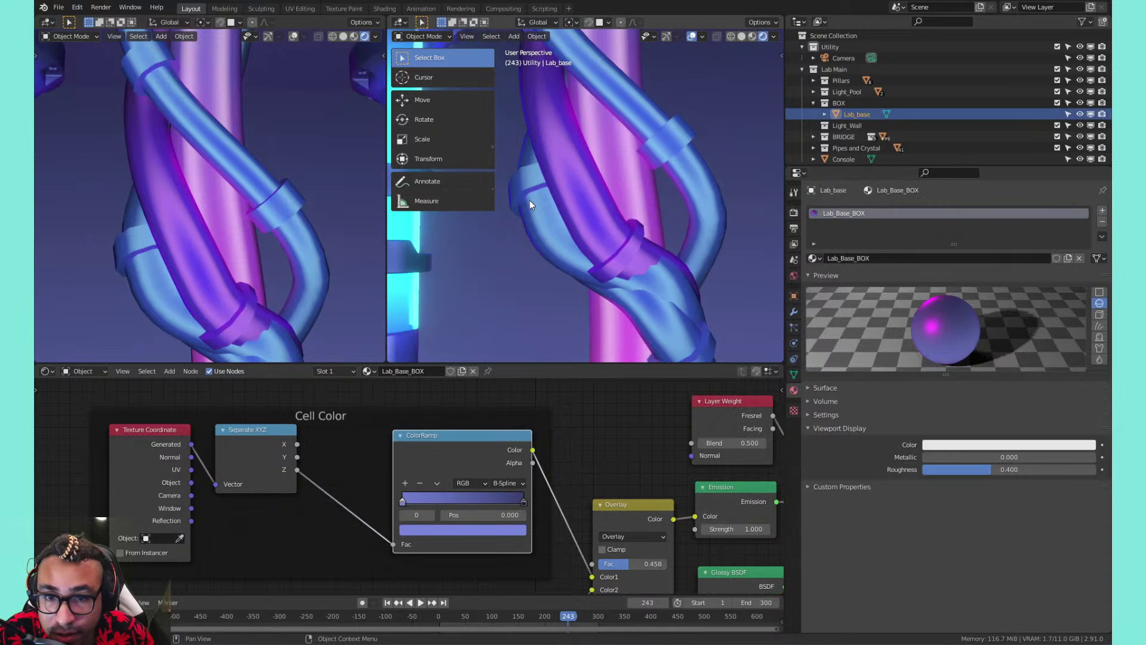
{"action": "left_click", "coordinate": [541, 191]}
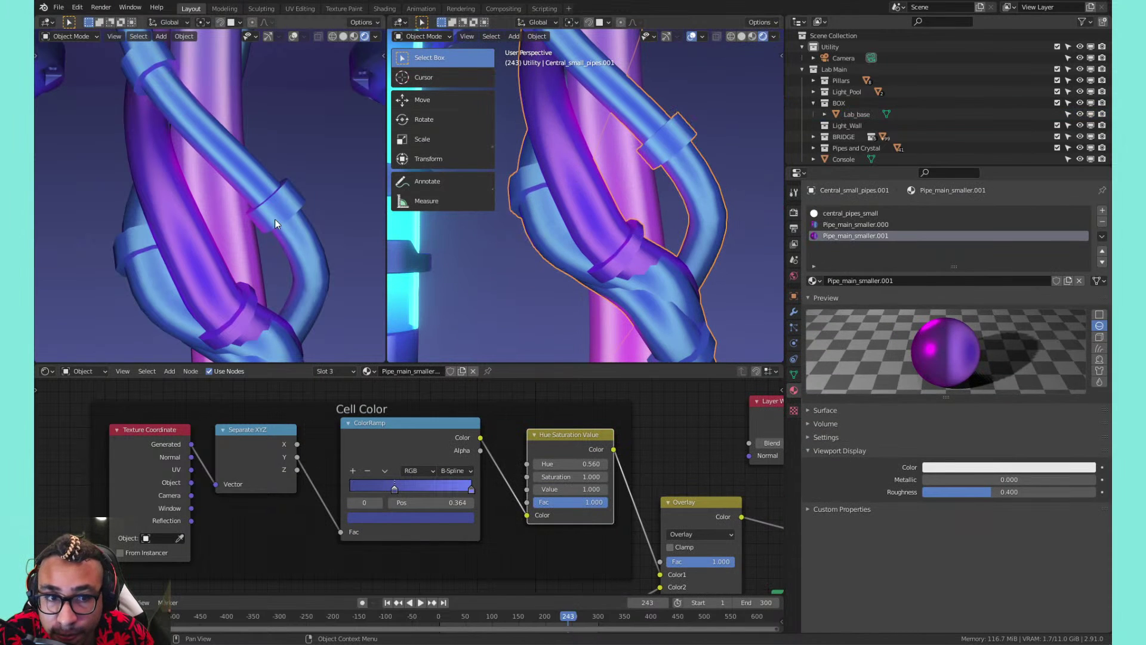
{"action": "scroll", "coordinate": [277, 218], "scroll_direction": "down", "scroll_amount": 5}
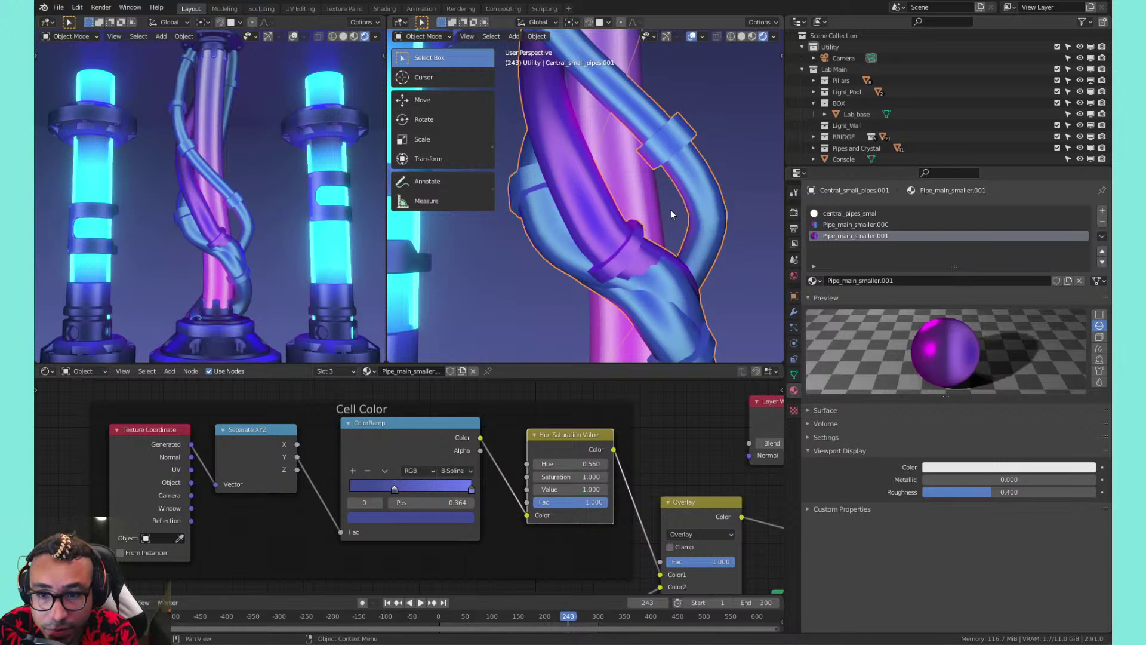
{"action": "left_click", "coordinate": [857, 228]}
{"action": "left_click", "coordinate": [848, 233]}
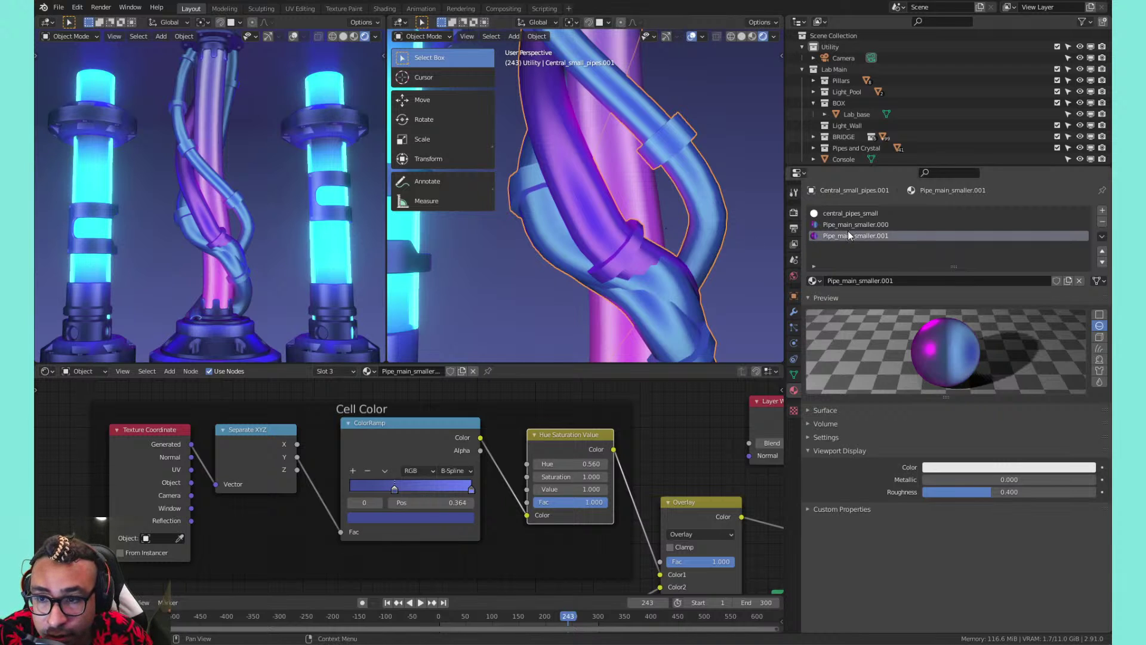
{"action": "left_click_drag", "start_coordinate": [570, 464], "coordinate": [588, 464]}
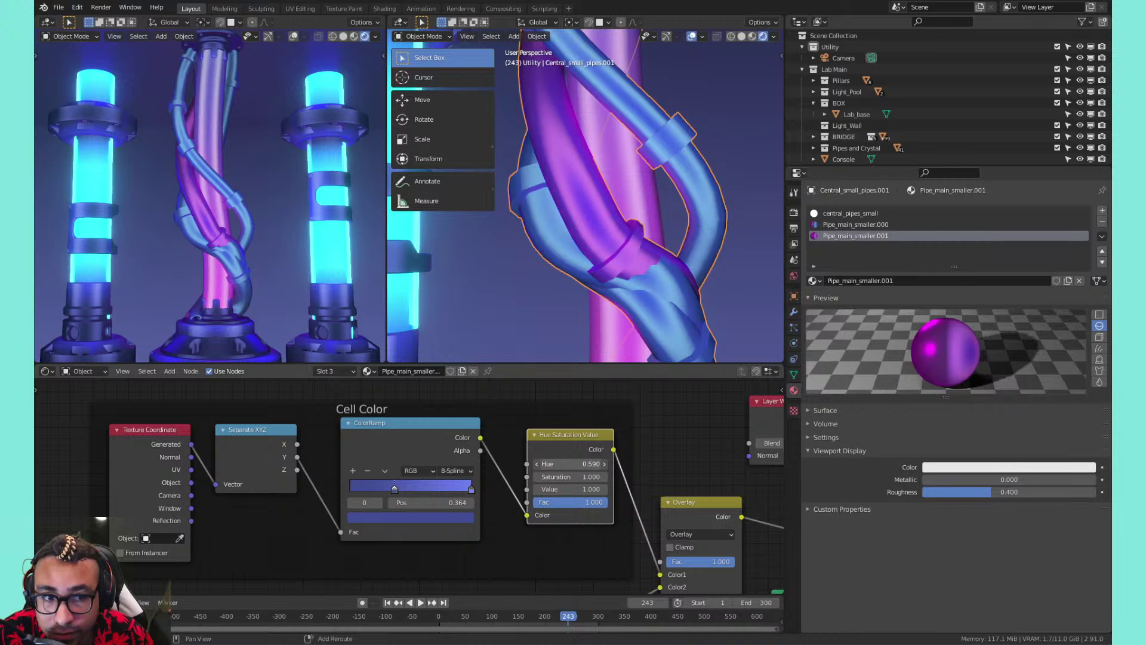
Select the linked faces of the lower thick pipe near the base and assign Pipe_main_smaller.001 to them
{"action": "middle_click_drag", "start_coordinate": [654, 148], "coordinate": [676, 274]}
{"action": "key", "text": "Tab"}
{"action": "left_click", "coordinate": [667, 317]}
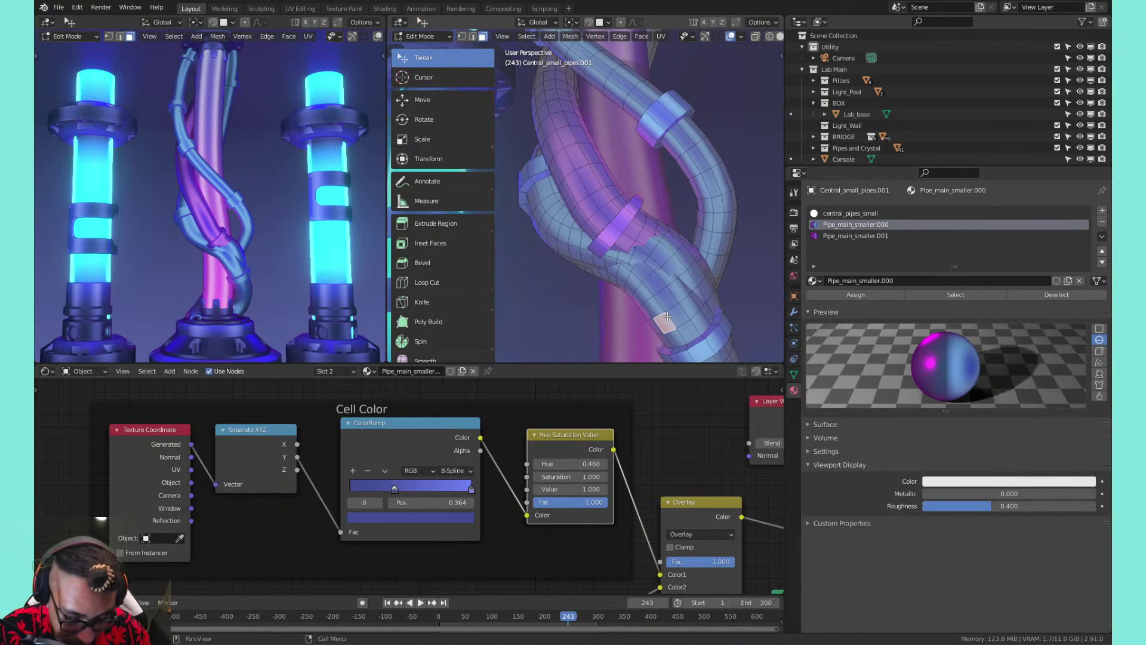
{"action": "key", "text": "ctrl+l"}
{"action": "left_click", "coordinate": [854, 236]}
{"action": "left_click", "coordinate": [843, 295]}
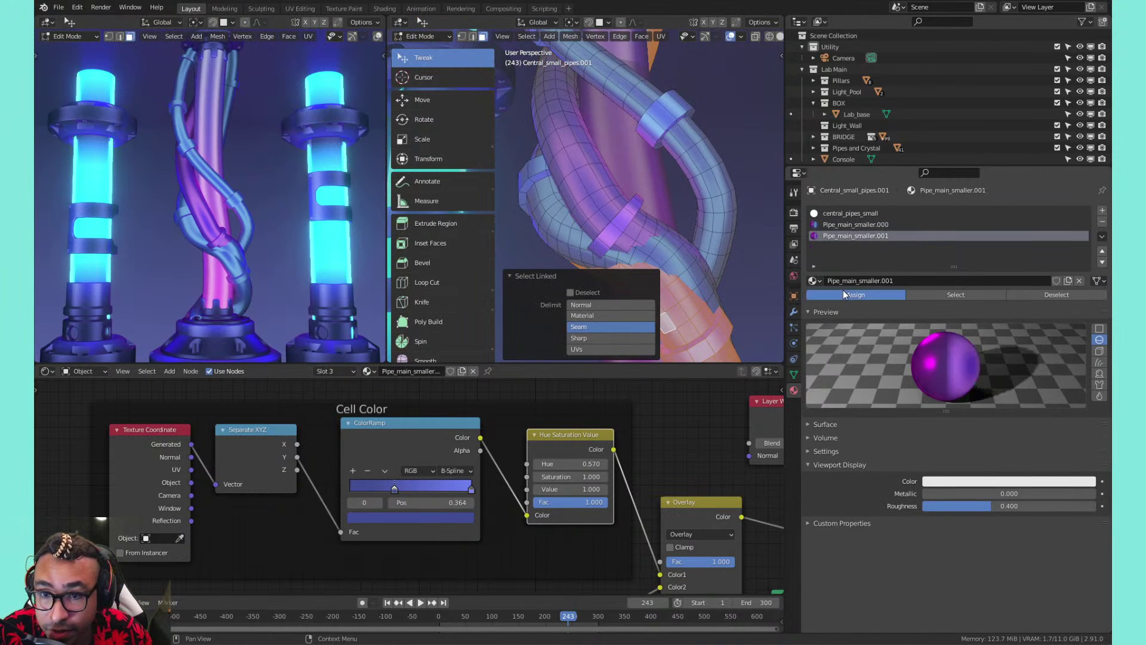
{"action": "key", "text": "Tab"}
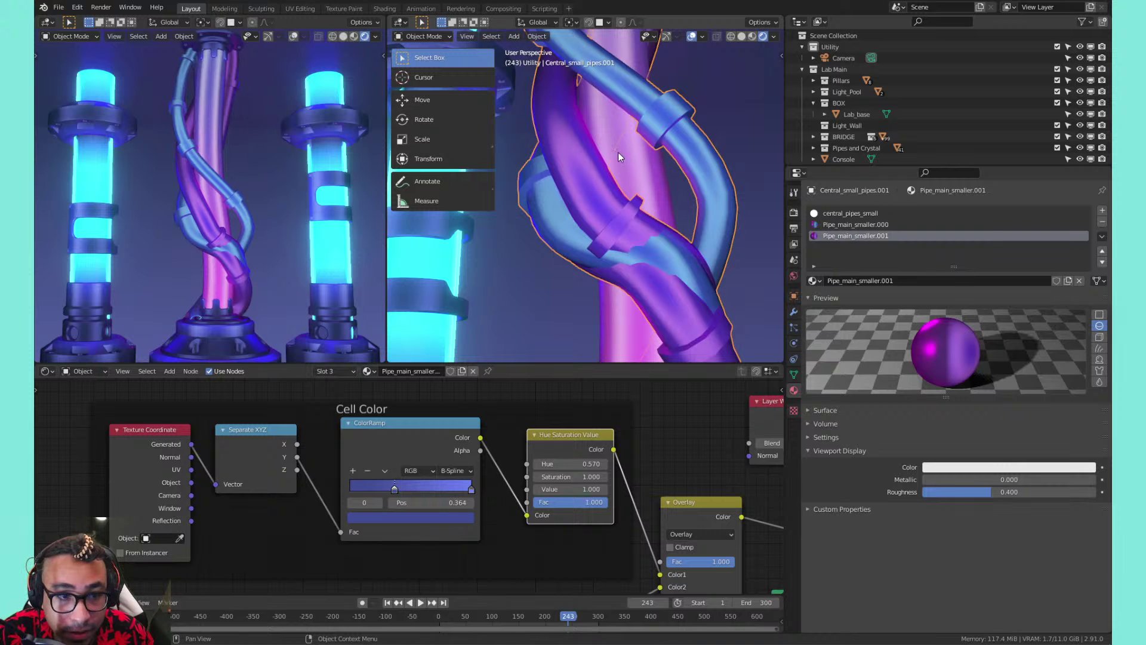
Try deleting the vertices of the linked blue pipe wedged between the purple pipes, and undo the deletion
{"action": "mouse_move", "coordinate": [646, 157]}
{"action": "middle_mouse_down"}
{"action": "mouse_move", "coordinate": [632, 199]}
{"action": "mouse_move", "coordinate": [662, 230]}
{"action": "mouse_move", "coordinate": [656, 175]}
{"action": "middle_mouse_up"}
{"action": "key", "text": "Tab"}
{"action": "left_click", "coordinate": [634, 184]}
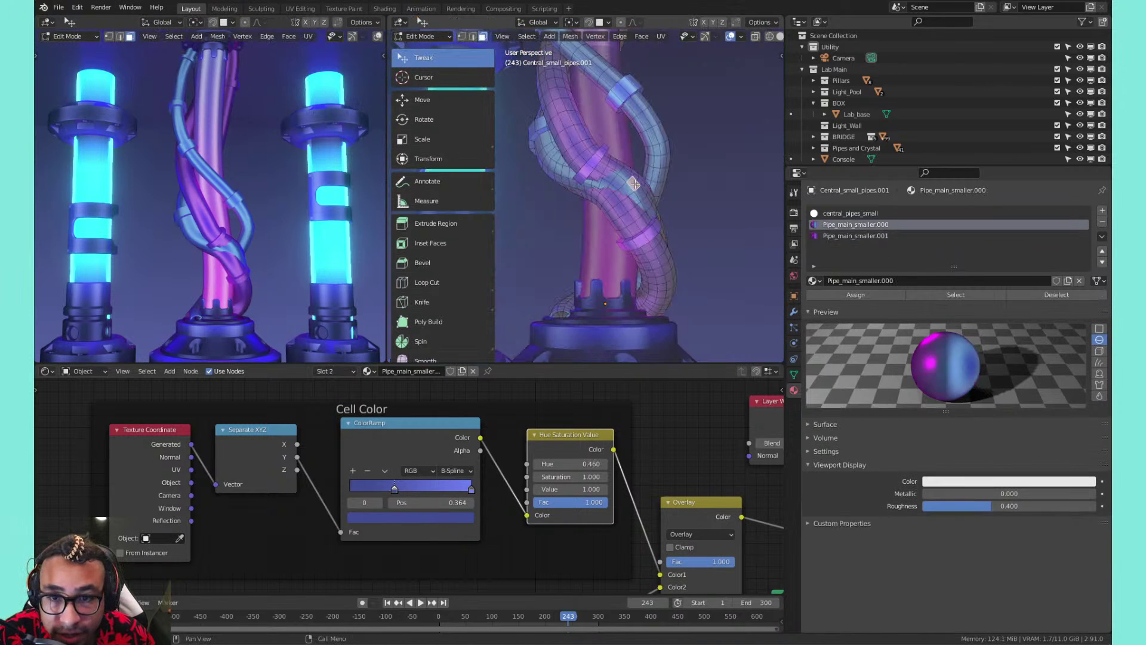
{"action": "key", "text": "l"}
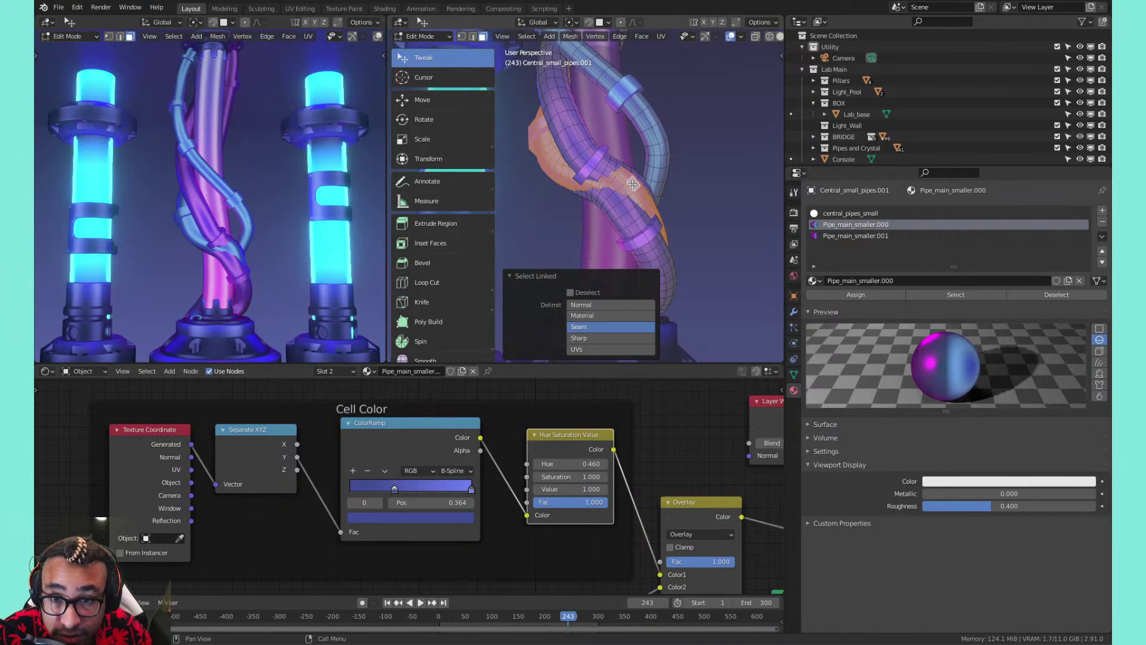
{"action": "key", "text": "x"}
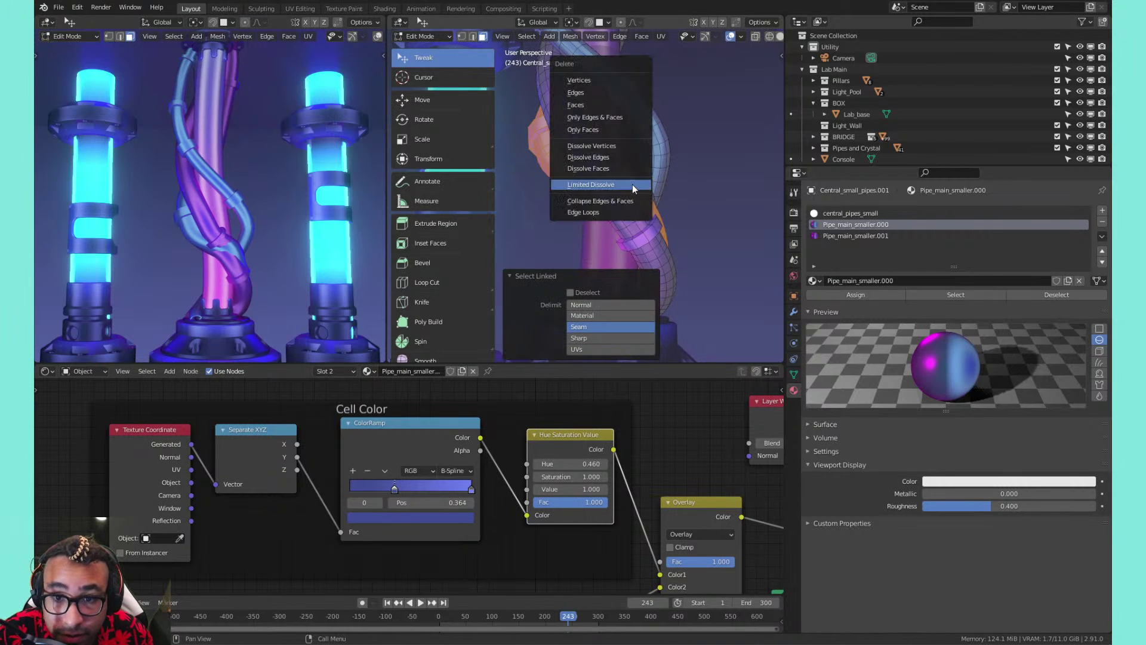
{"action": "left_click", "coordinate": [604, 80]}
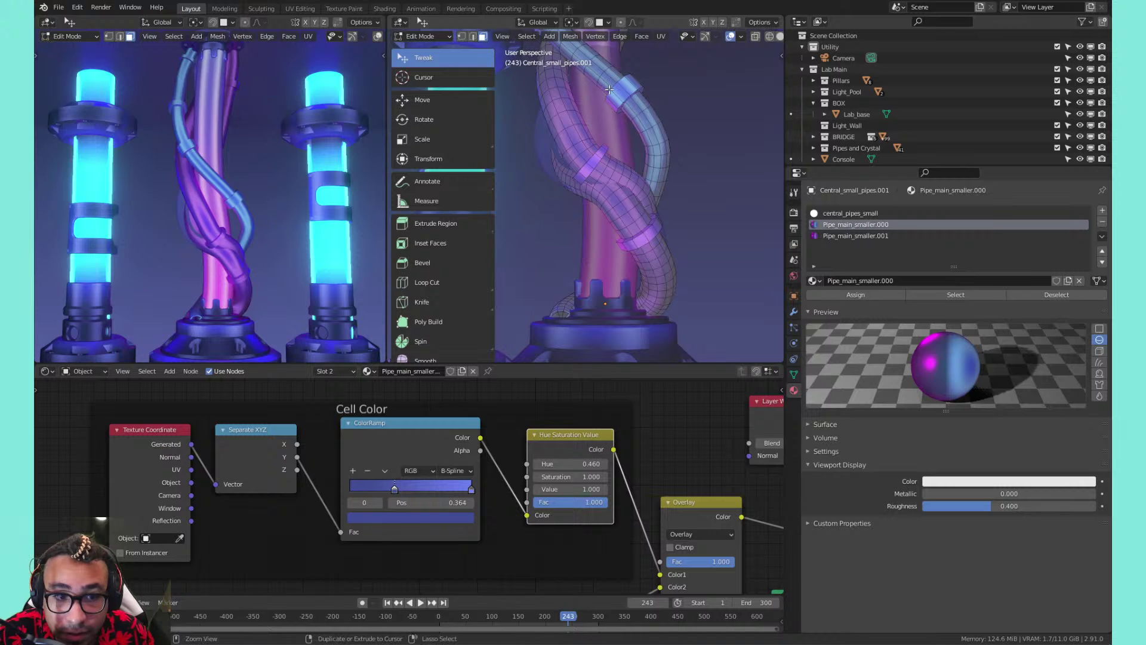
{"action": "key", "text": "ctrl+z"}
{"action": "key", "text": "x"}
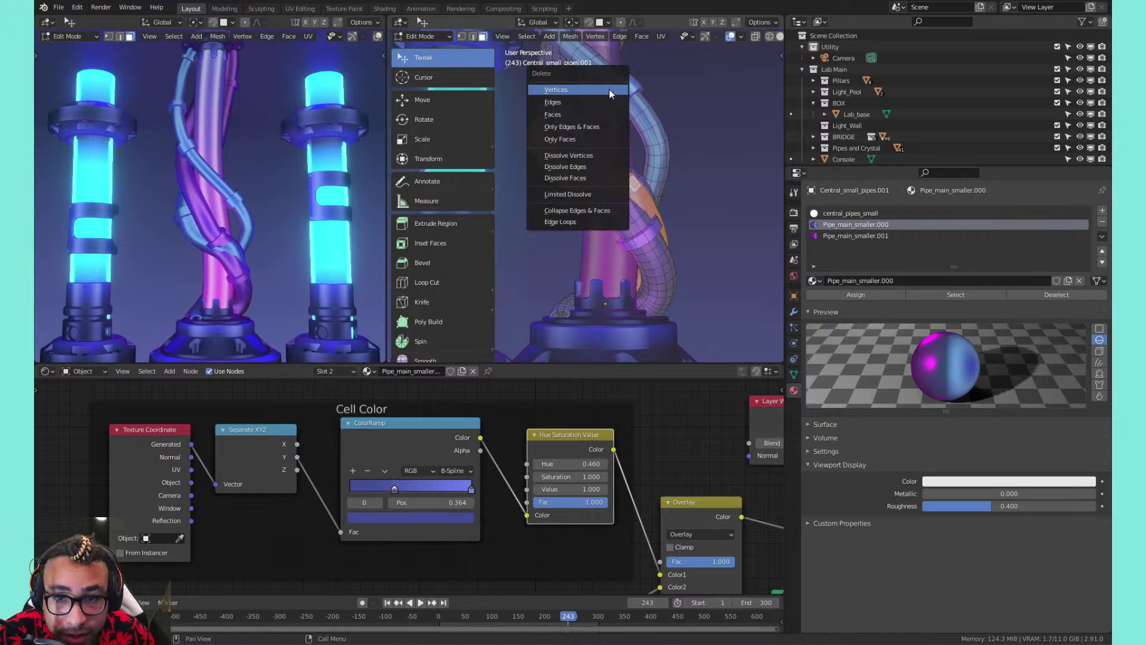
{"action": "left_click", "coordinate": [609, 88]}
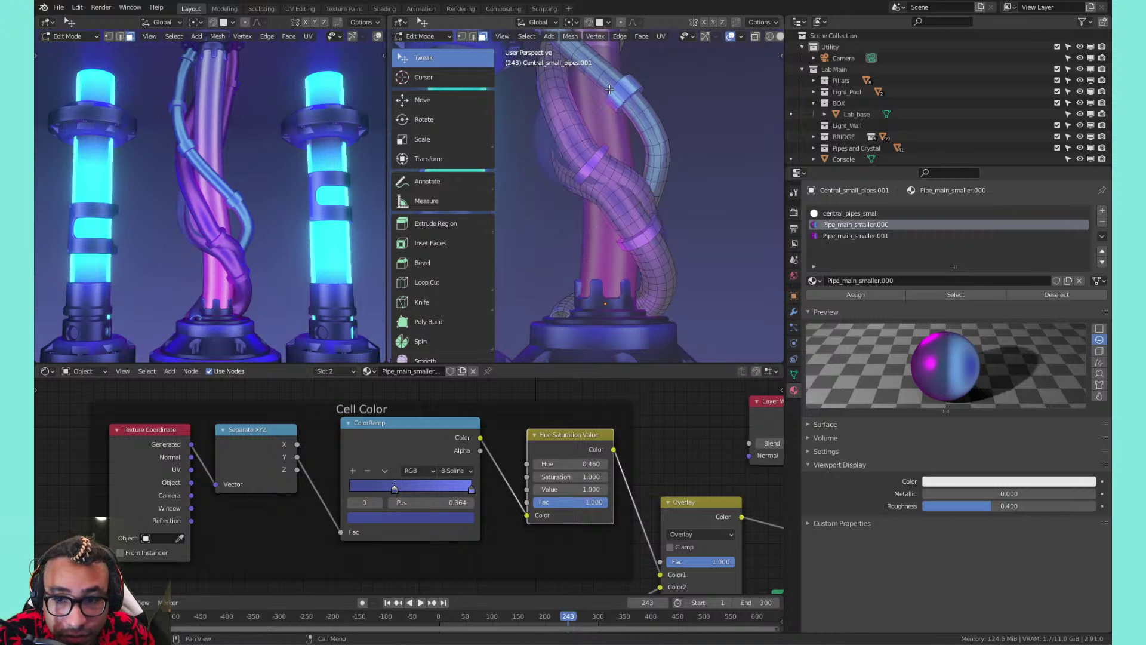
{"action": "middle_click_drag", "start_coordinate": [596, 152], "coordinate": [621, 162]}
{"action": "key", "text": "ctrl+z"}
Turn on proportional editing and try moving the selected blue pipe away from its overlap with the purple pipes
{"action": "middle_click_drag", "start_coordinate": [538, 156], "coordinate": [717, 179]}
{"action": "middle_click_drag", "start_coordinate": [738, 224], "coordinate": [644, 166]}
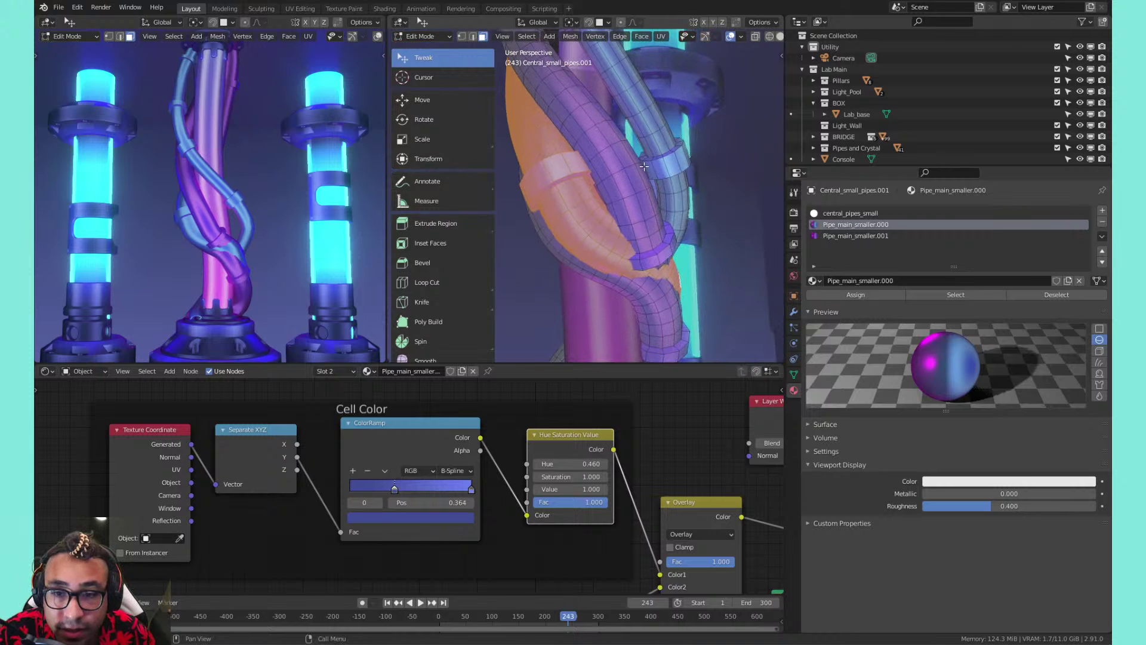
{"action": "scroll", "coordinate": [656, 126], "scroll_direction": "down", "scroll_amount": 6}
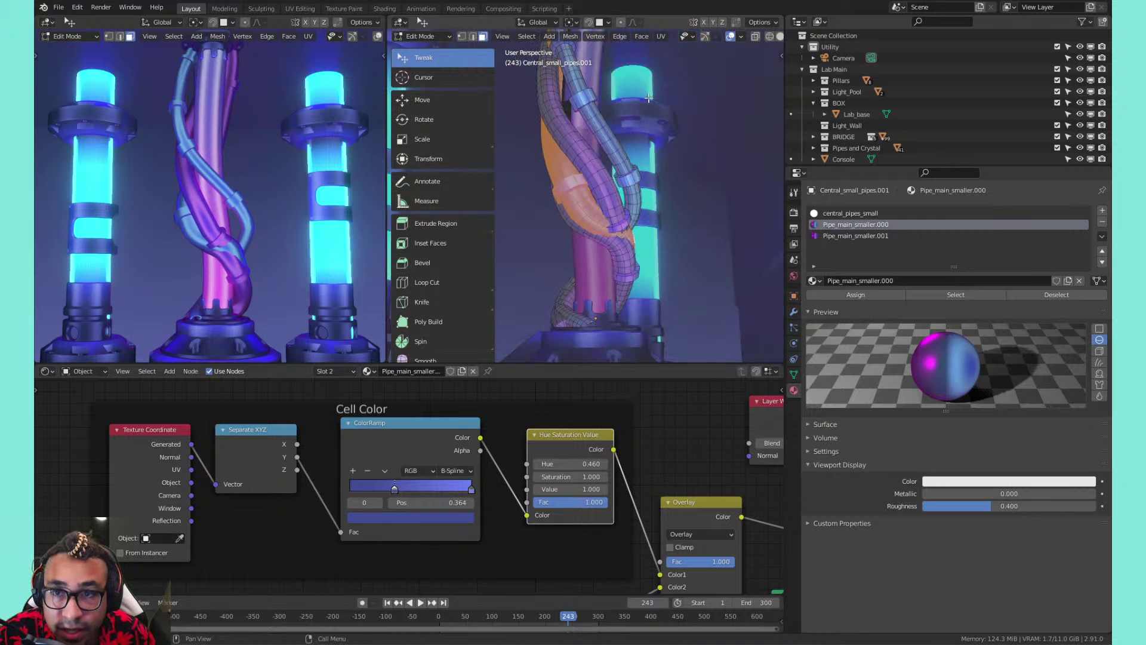
{"action": "left_click", "coordinate": [624, 21]}
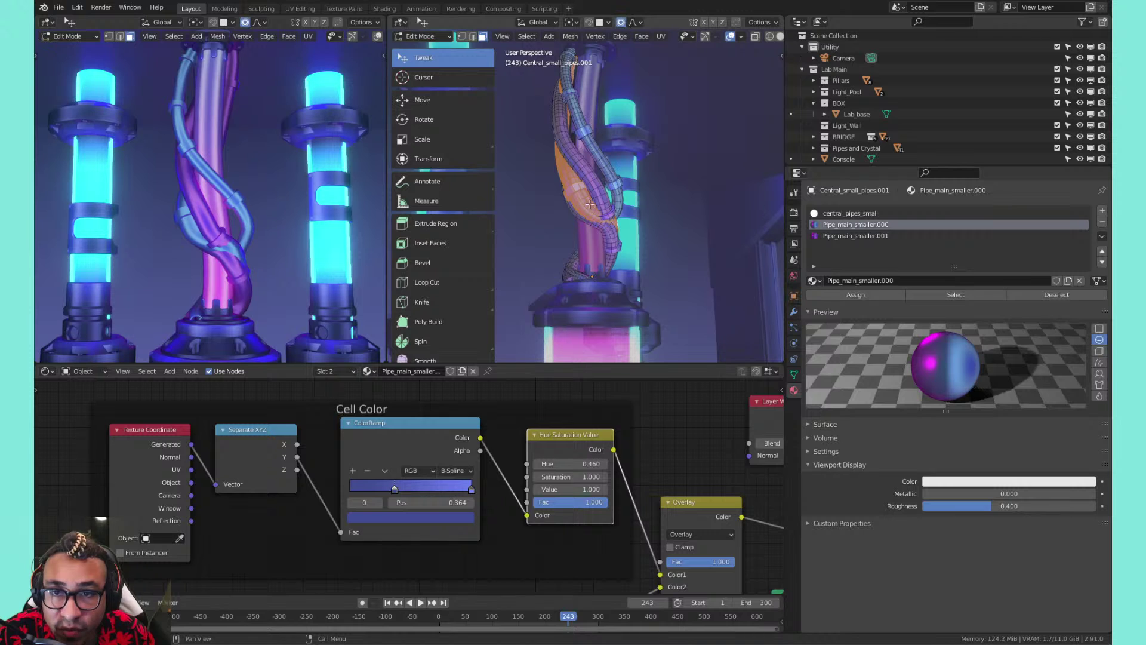
{"action": "key", "text": "g"}
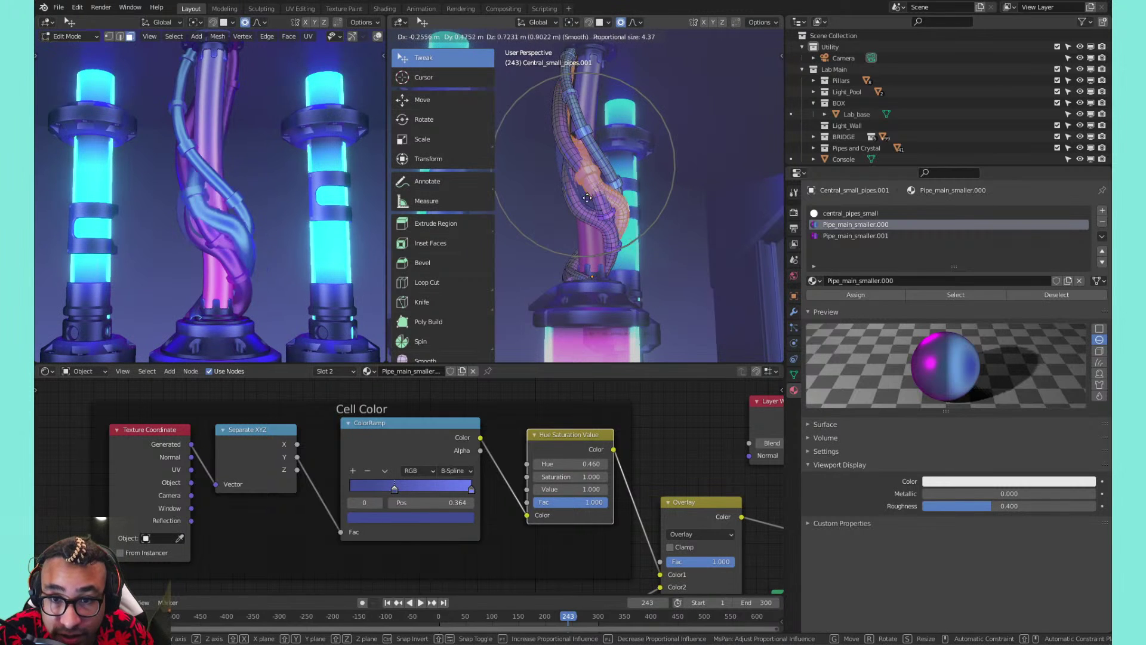
{"action": "left_click", "coordinate": [670, 180]}
Select the face ring below the blue pipe's collar and try moving it with a proportional size of 1.85
{"action": "scroll", "coordinate": [580, 211], "scroll_direction": "up", "scroll_amount": 5}
{"action": "left_click", "coordinate": [579, 212], "text": "alt"}
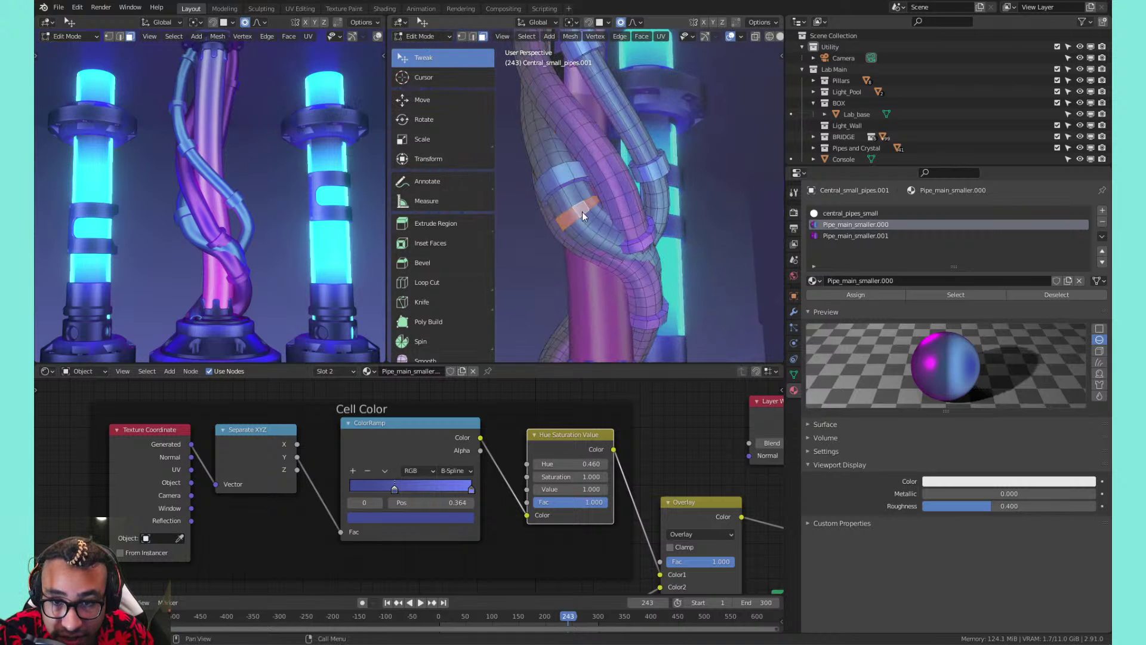
{"action": "right_click", "coordinate": [582, 212]}
{"action": "left_click", "coordinate": [635, 23]}
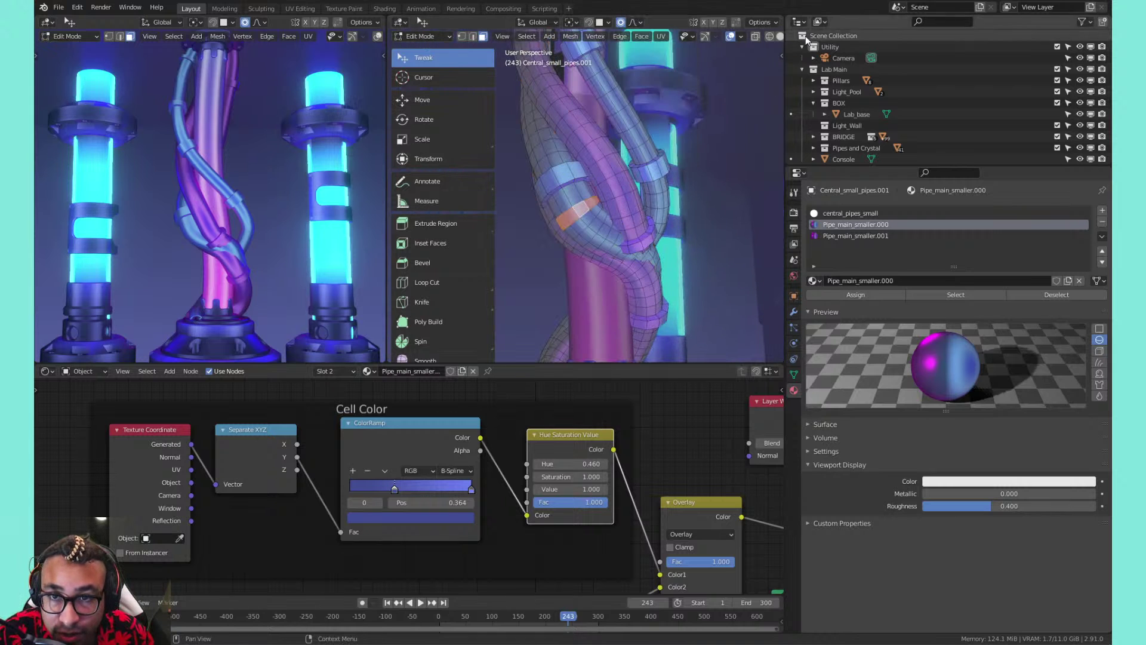
{"action": "scroll", "coordinate": [632, 227], "scroll_direction": "down", "scroll_amount": 4}
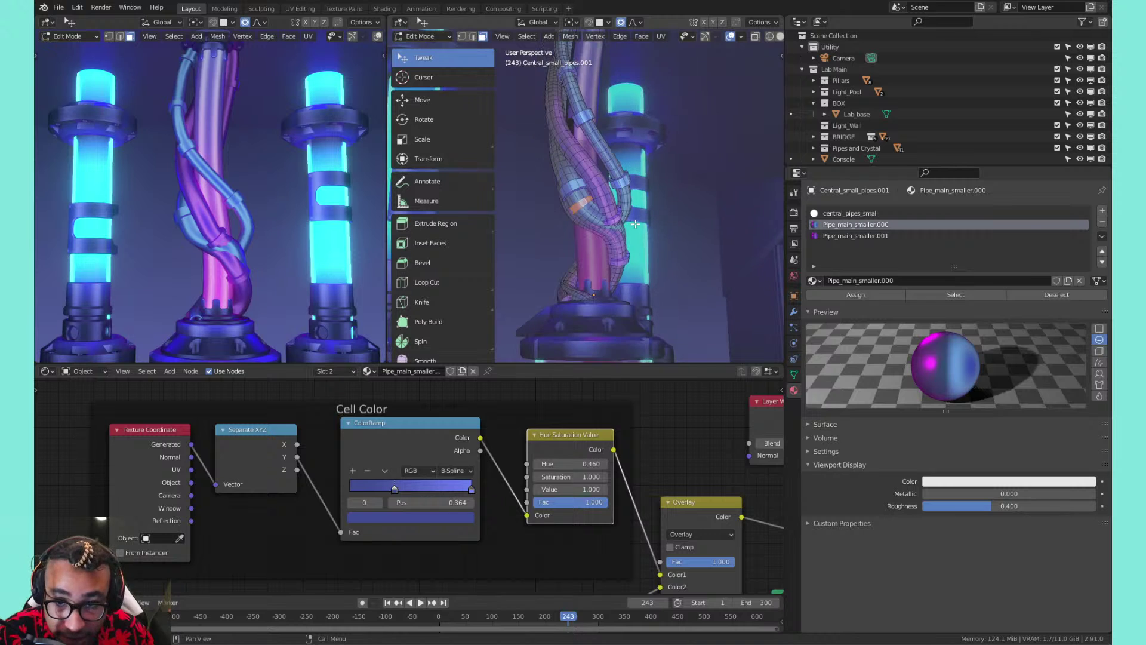
{"action": "key", "text": "g"}
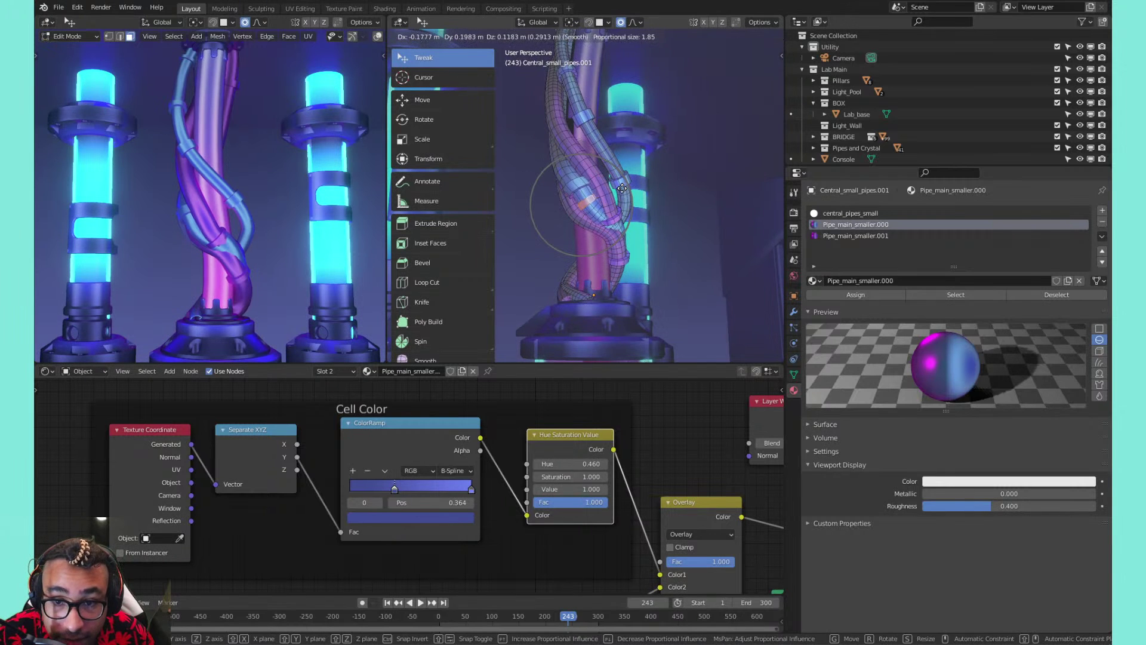
{"action": "left_click", "coordinate": [624, 188]}
Select the blue pipe's face ring beside the purple collar and try moving it upward with proportional editing
{"action": "middle_click_drag", "start_coordinate": [623, 187], "coordinate": [590, 245]}
{"action": "scroll", "coordinate": [609, 203], "scroll_direction": "up", "scroll_amount": 3}
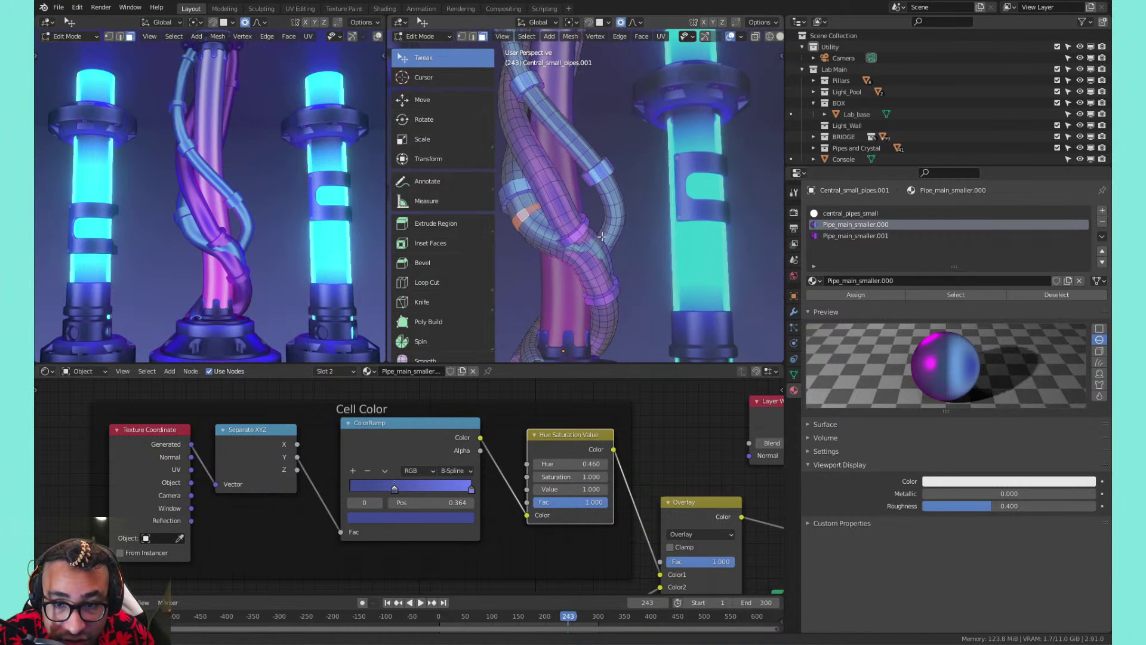
{"action": "left_click", "coordinate": [586, 246], "text": "alt"}
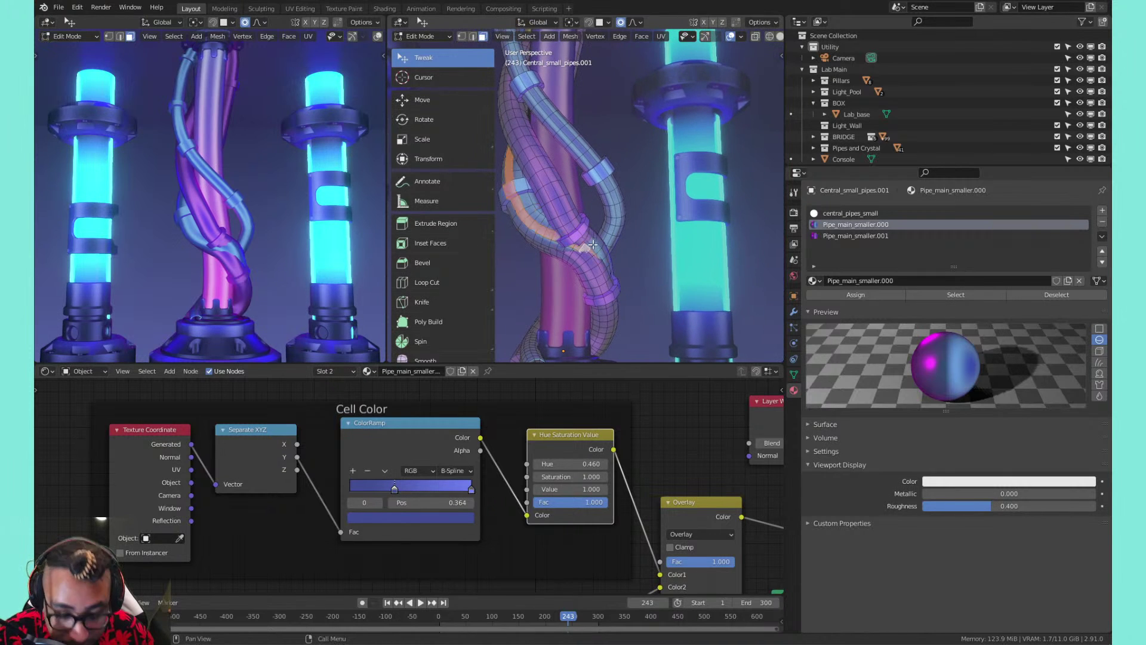
{"action": "left_click", "coordinate": [593, 244], "text": "alt"}
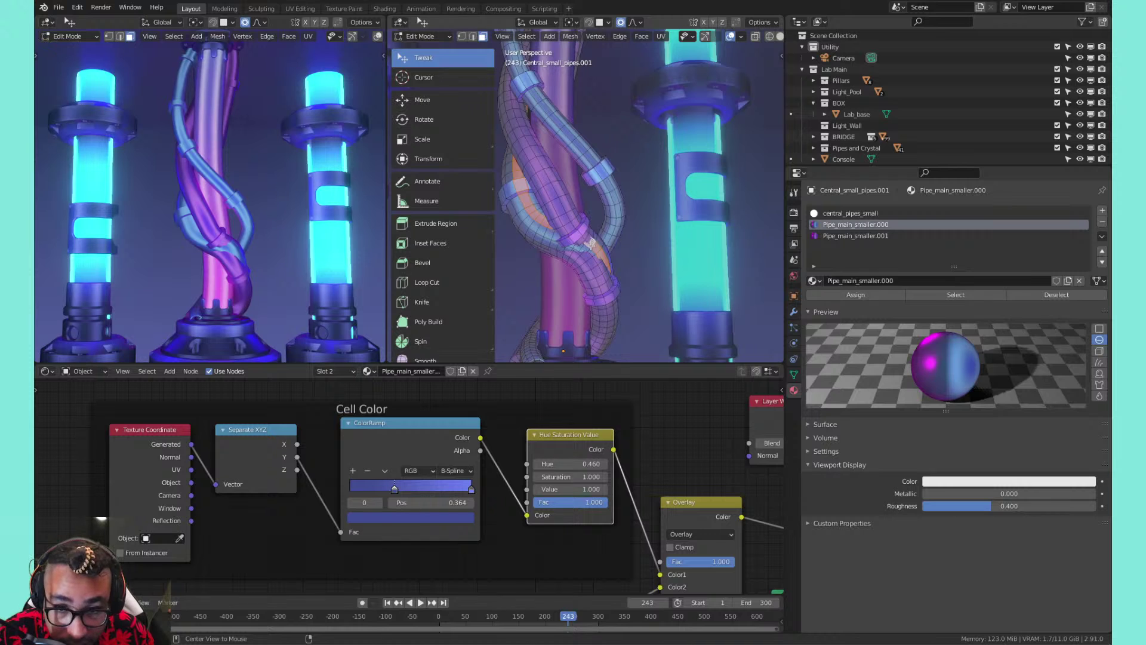
{"action": "left_click", "coordinate": [591, 245], "text": "alt"}
{"action": "key", "text": "g"}
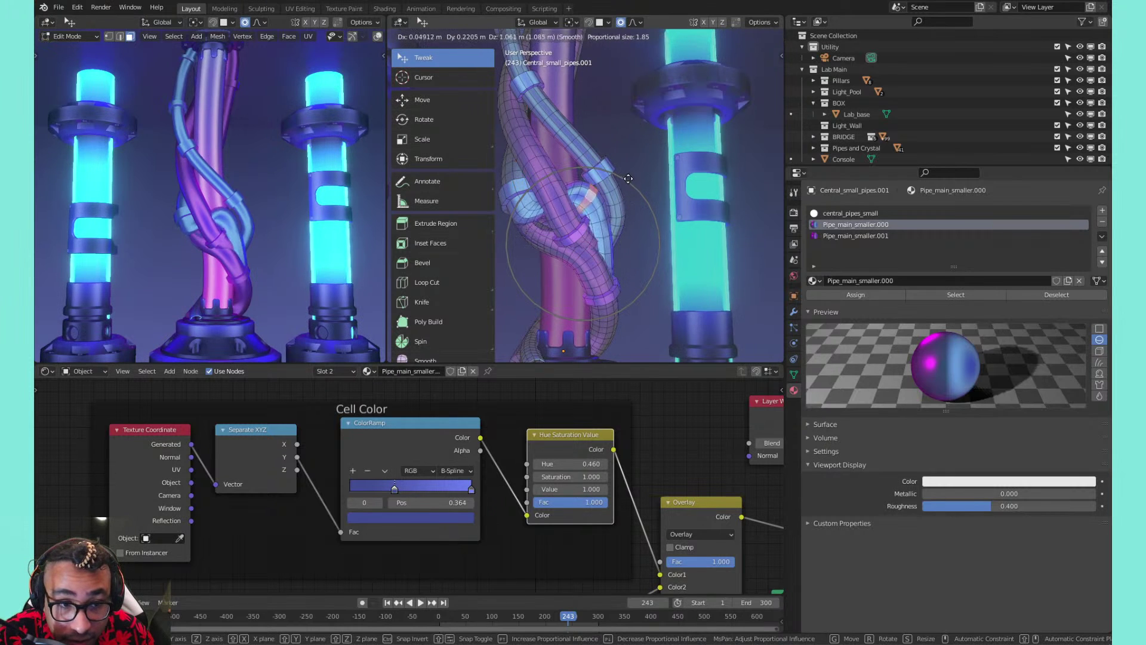
{"action": "right_click", "coordinate": [609, 214]}
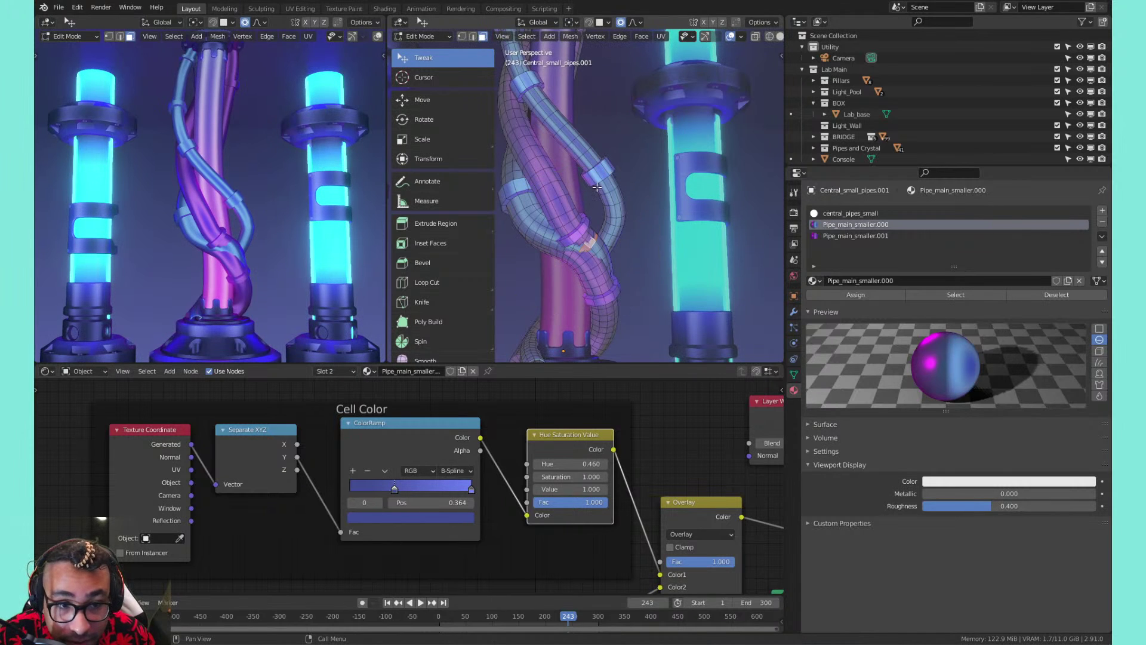
{"action": "middle_click_drag", "start_coordinate": [597, 187], "coordinate": [623, 189], "text": "shift"}
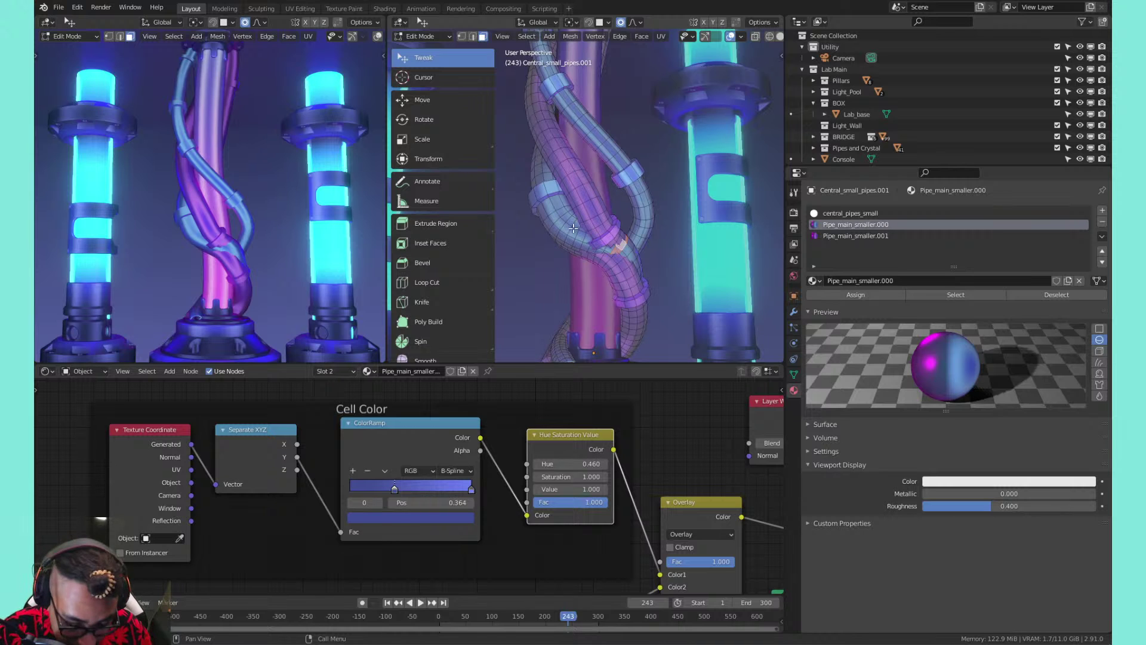
Select the whole linked blue pipe wedged between the purple pipes and hide the viewport's tool list
{"action": "key", "text": "l"}
{"action": "scroll", "coordinate": [725, 172], "scroll_direction": "down", "scroll_amount": 1}
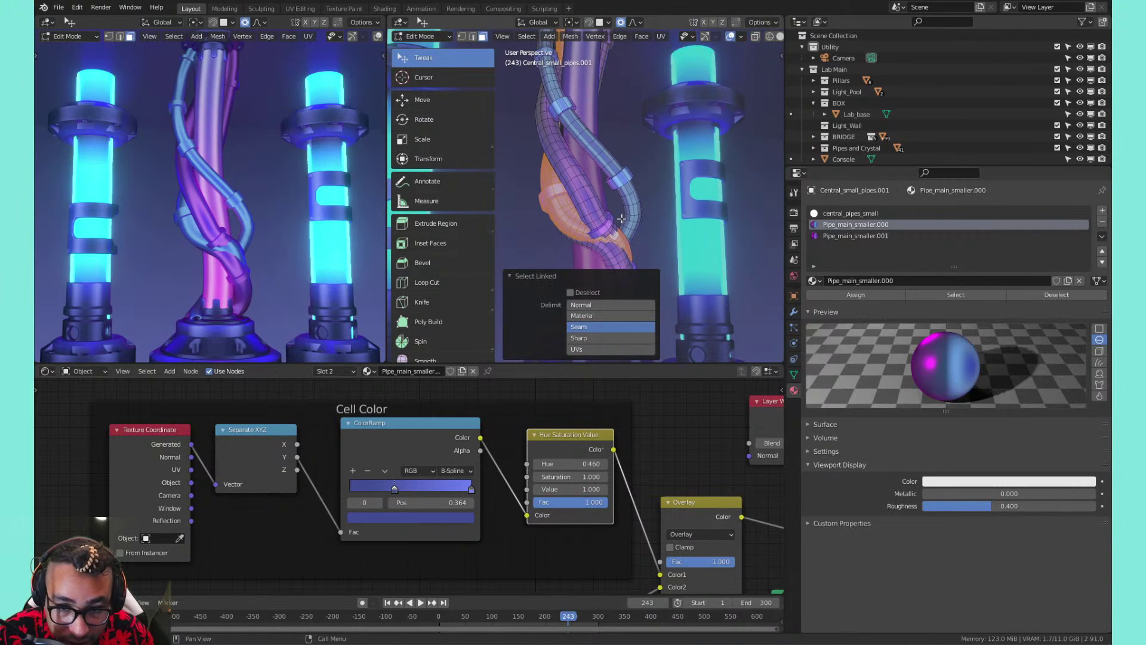
{"action": "left_click", "coordinate": [536, 278]}
{"action": "key", "text": "t"}
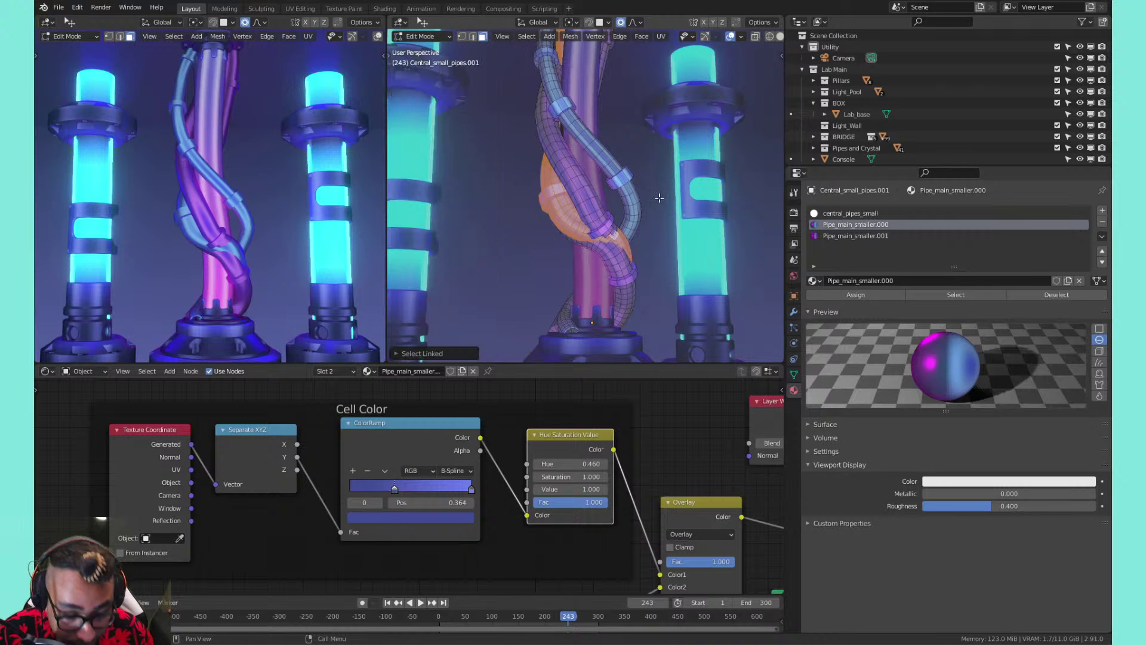
{"action": "key", "text": "r"}
{"action": "key", "text": "z"}
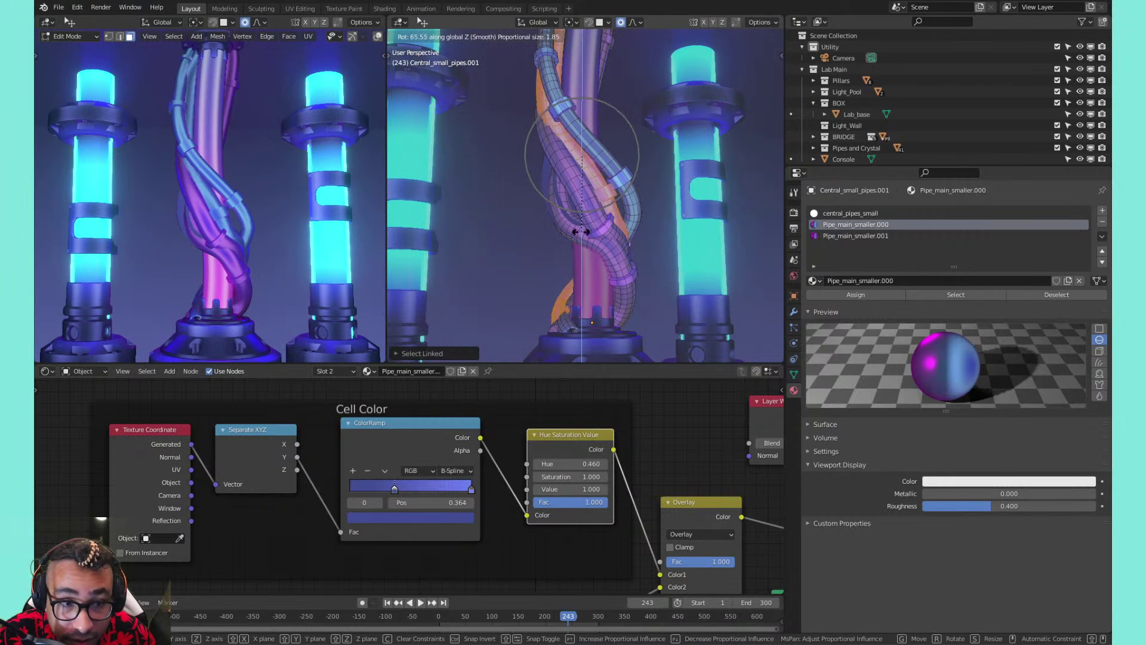
{"action": "right_click", "coordinate": [570, 143]}
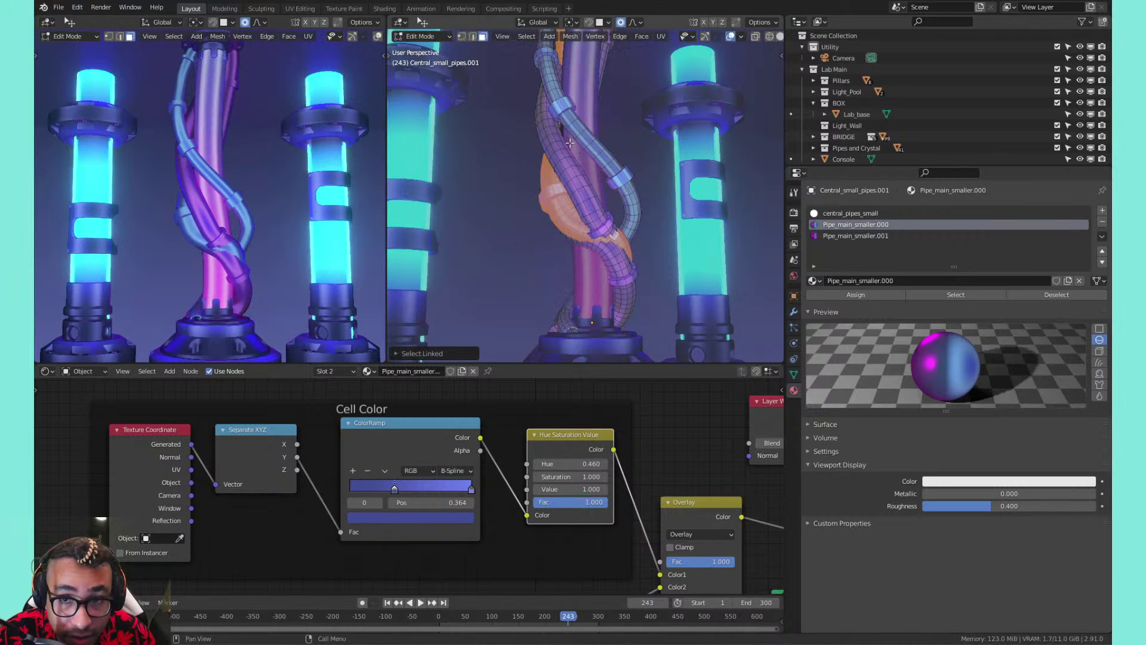
Turn off proportional editing and rotate the selected blue pipe about -157 degrees around the global Z axis
{"action": "left_click", "coordinate": [624, 22]}
{"action": "key", "text": "r"}
{"action": "key", "text": "z"}
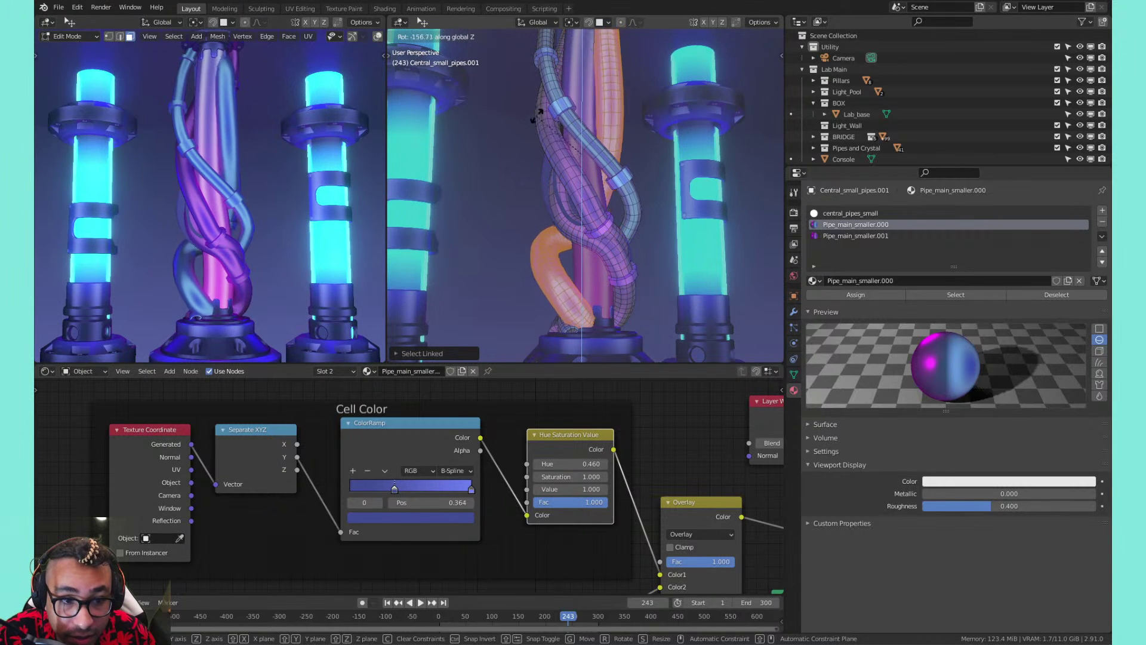
{"action": "left_click", "coordinate": [564, 130]}
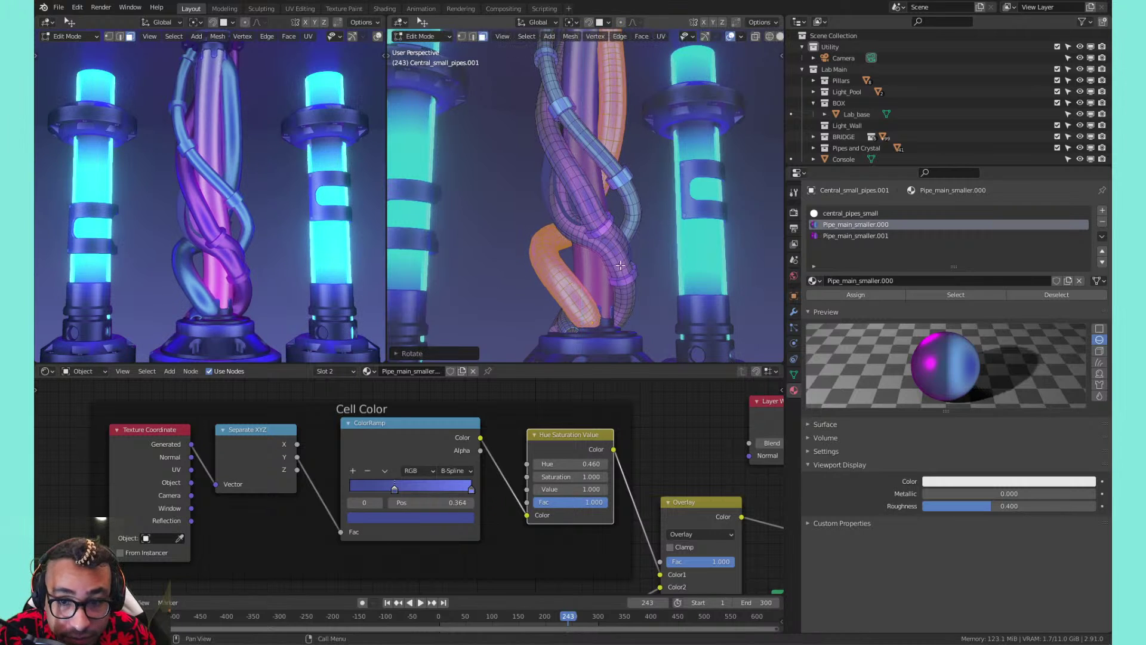
Return to Object Mode and delete the leftover Central_small_pipes object that overlaps the purple pipes
{"action": "left_click", "coordinate": [608, 251]}
{"action": "left_click", "coordinate": [567, 207]}
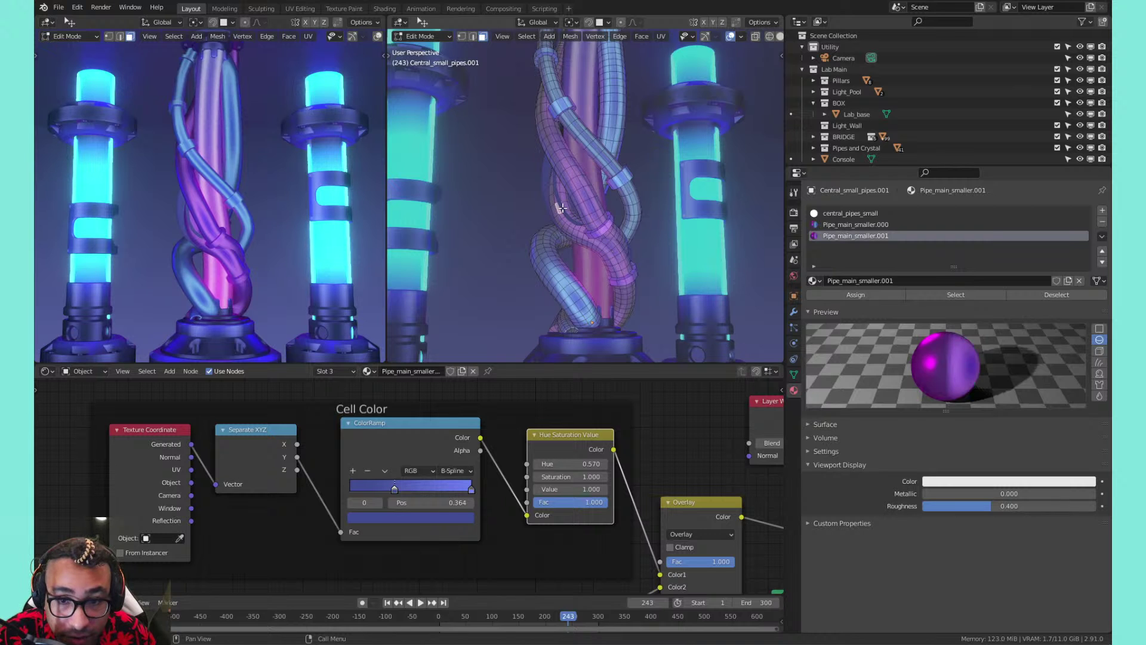
{"action": "scroll", "coordinate": [562, 208], "scroll_direction": "up", "scroll_amount": 6}
{"action": "key", "text": "Tab"}
{"action": "left_click", "coordinate": [529, 235]}
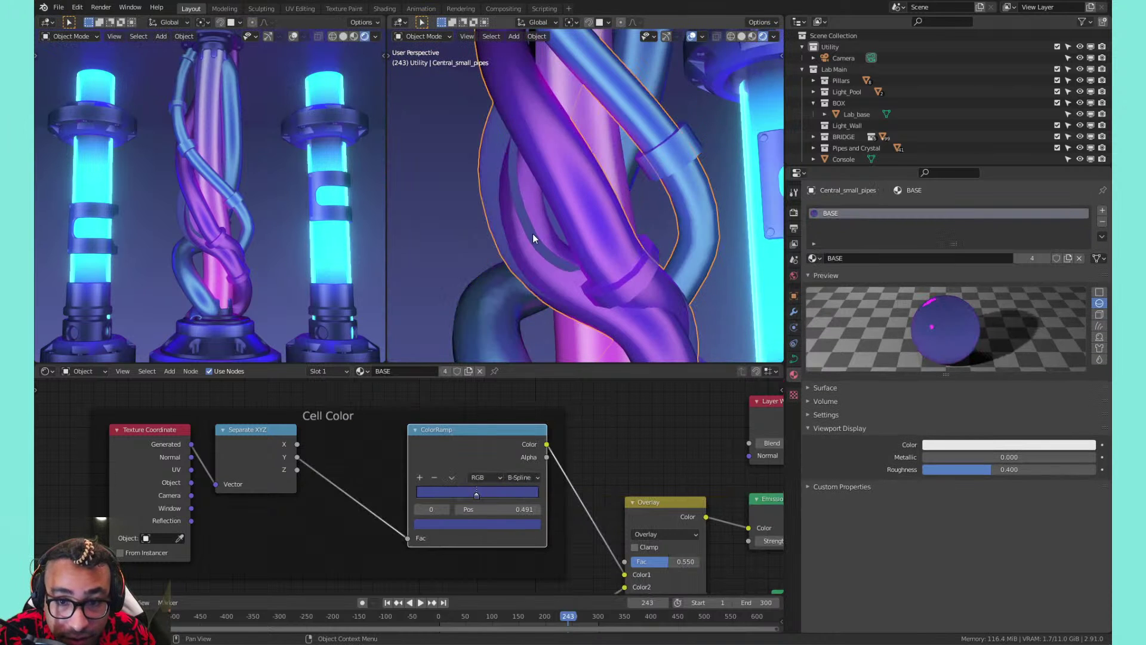
{"action": "key", "text": "g"}
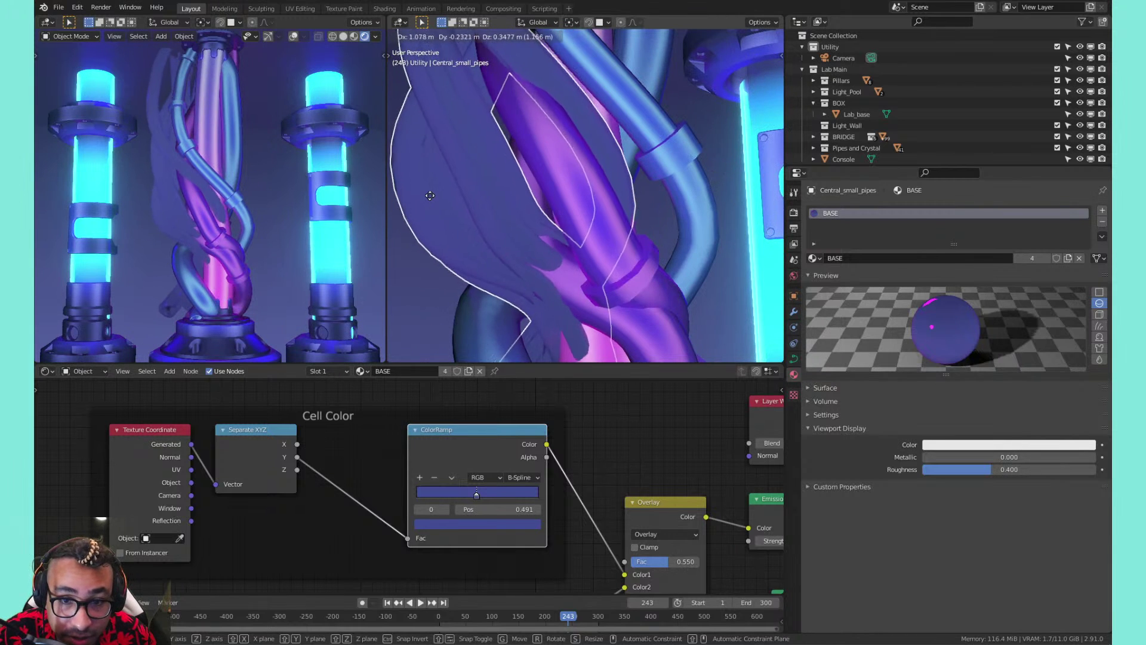
{"action": "right_click", "coordinate": [430, 196]}
{"action": "key", "text": "x"}
{"action": "left_click", "coordinate": [429, 195]}
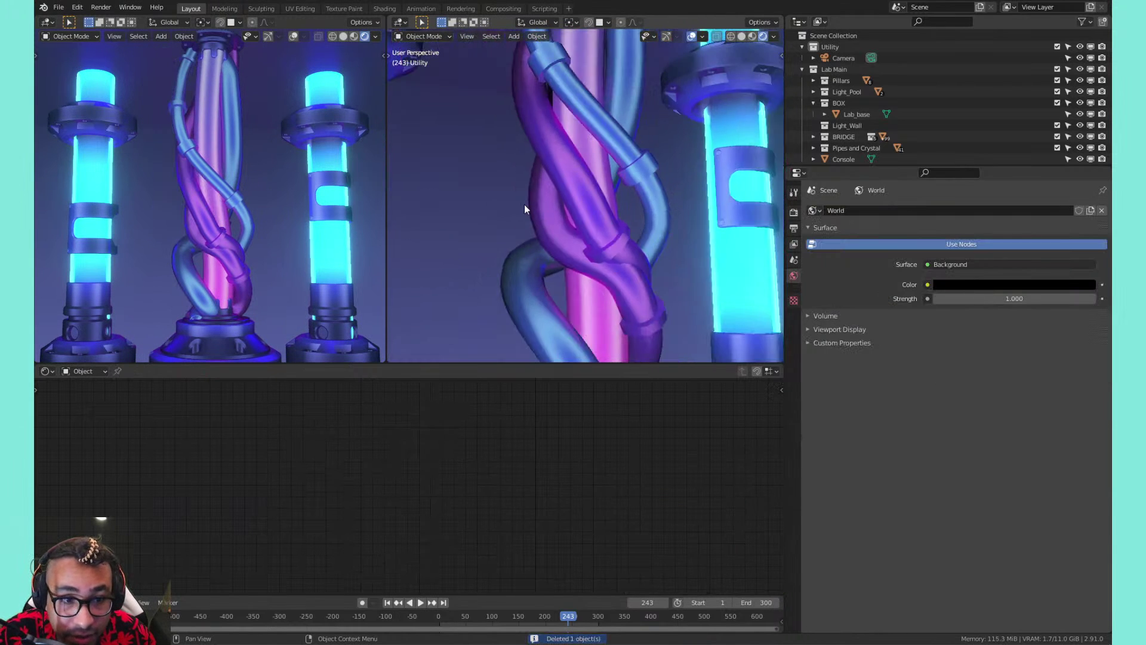
Select the linked front purple pipe of Central_small_pipes.001 and rotate it about 115 degrees around the global Z axis
{"action": "middle_click_drag", "start_coordinate": [621, 263], "coordinate": [617, 232], "text": "shift"}
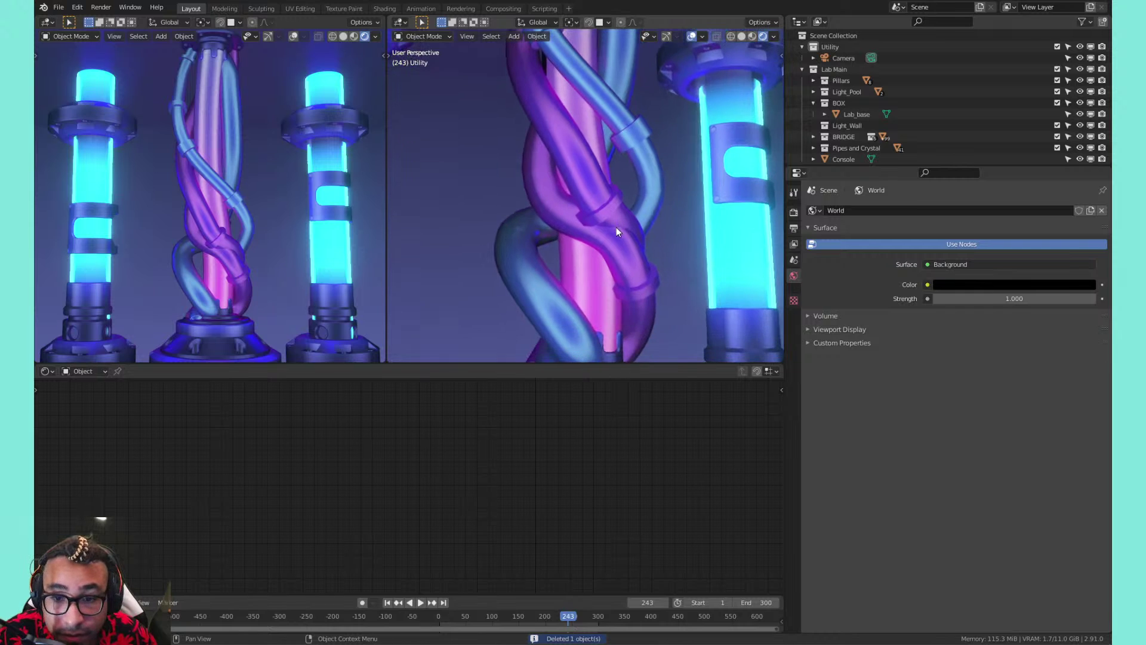
{"action": "left_click", "coordinate": [604, 195]}
{"action": "key", "text": "Tab"}
{"action": "key", "text": "l"}
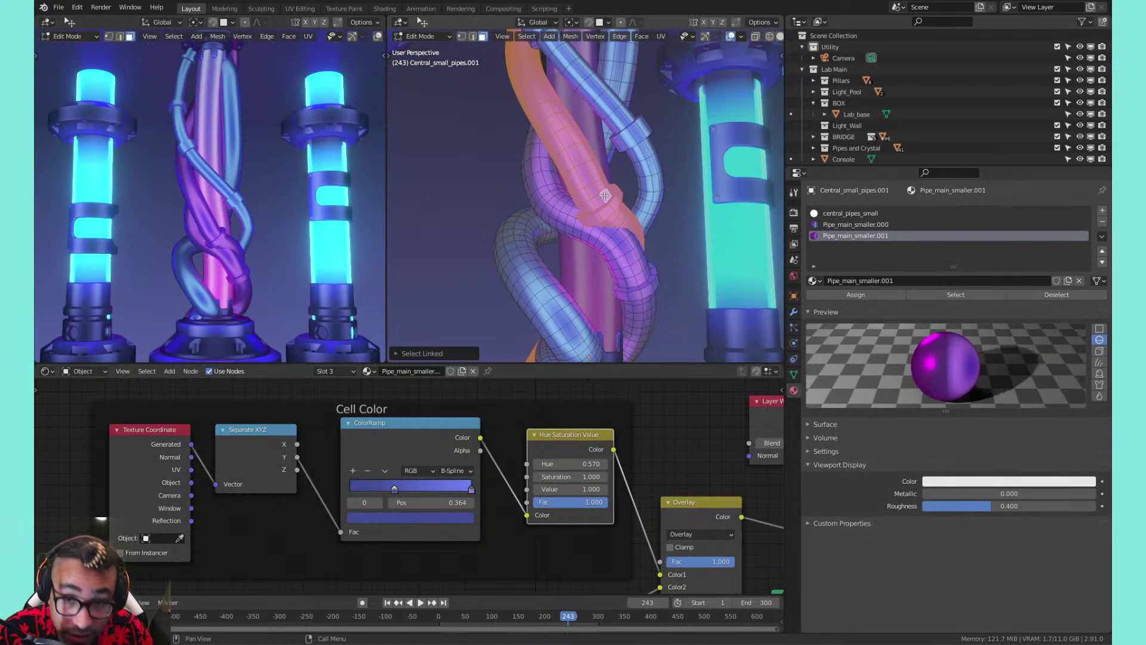
{"action": "key", "text": "r"}
{"action": "key", "text": "z"}
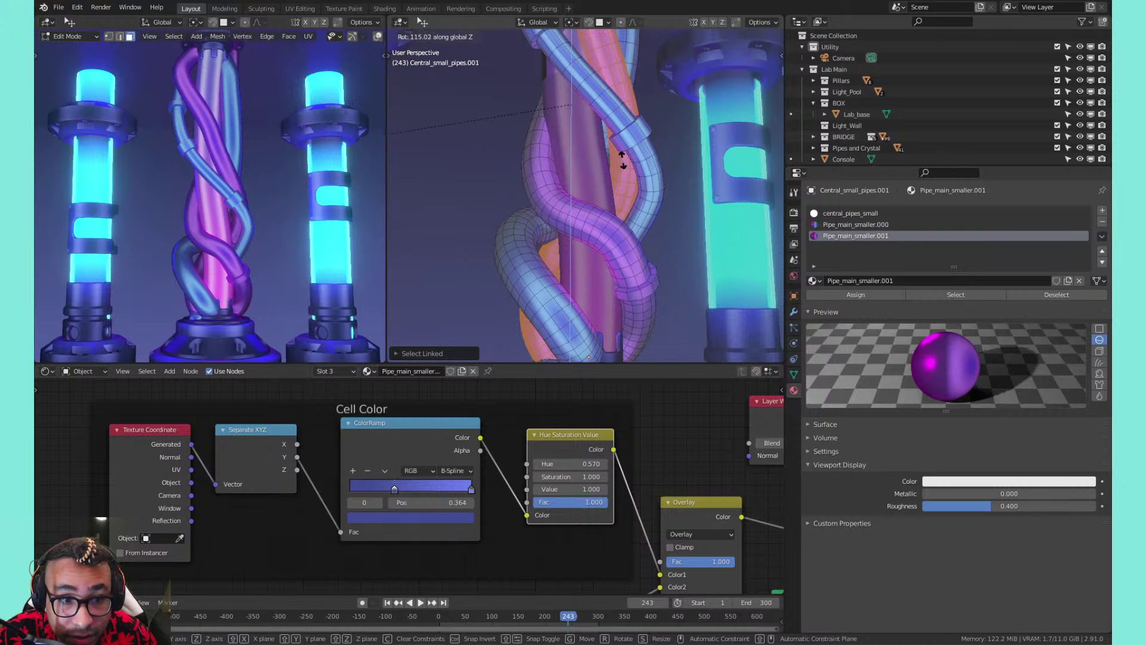
{"action": "left_click", "coordinate": [620, 159]}
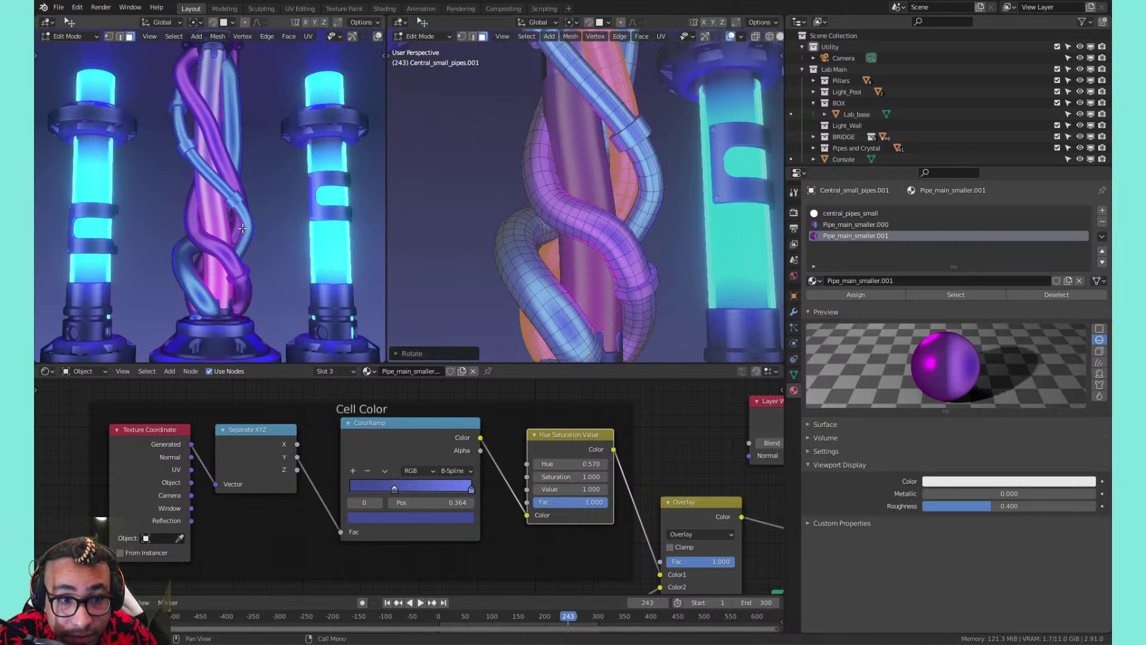
{"action": "scroll", "coordinate": [249, 223], "scroll_direction": "down", "scroll_amount": 2}
{"action": "key", "text": "Tab"}
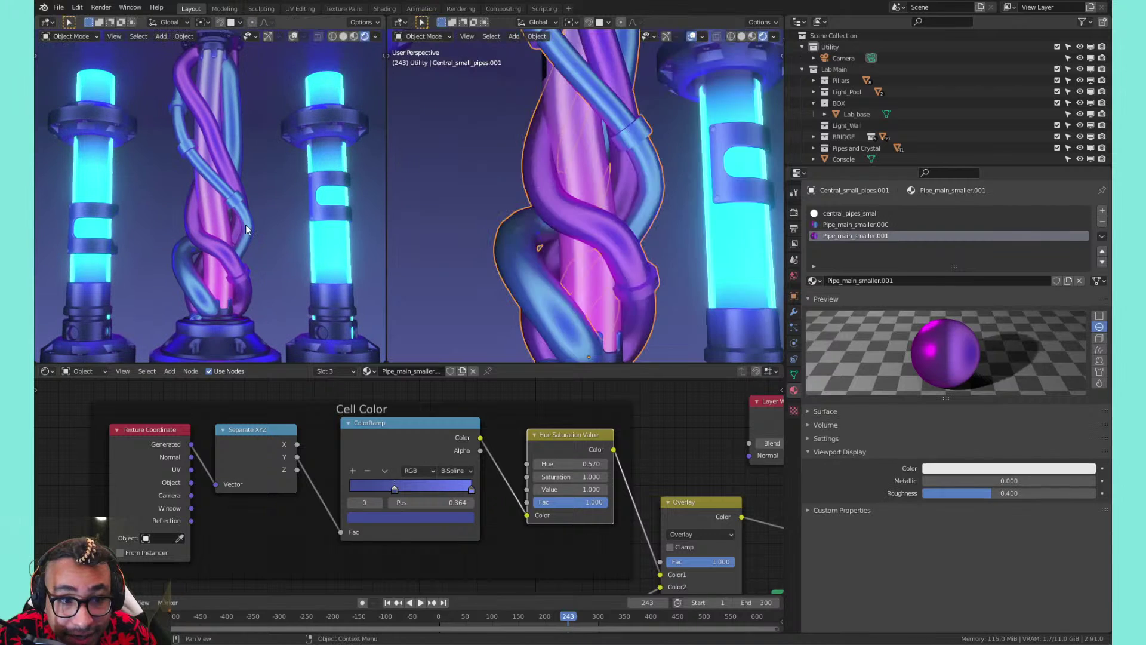
In the small pipes' Pipe_main_smaller.000 material, move the Cell Color ramp's first stop to 0.000 and try shifting its last stop inward
{"action": "left_click", "coordinate": [600, 221]}
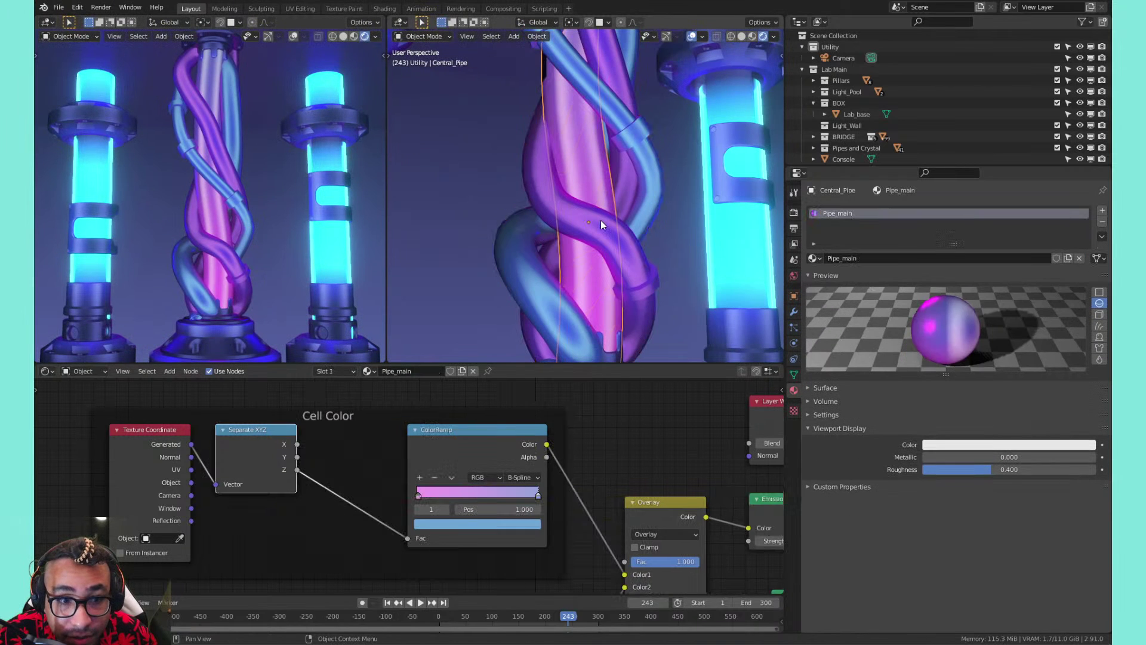
{"action": "scroll", "coordinate": [273, 263], "scroll_direction": "down", "scroll_amount": 3}
{"action": "scroll", "coordinate": [273, 263], "scroll_direction": "up", "scroll_amount": 2}
{"action": "middle_click_drag", "start_coordinate": [143, 259], "coordinate": [190, 257], "text": "shift"}
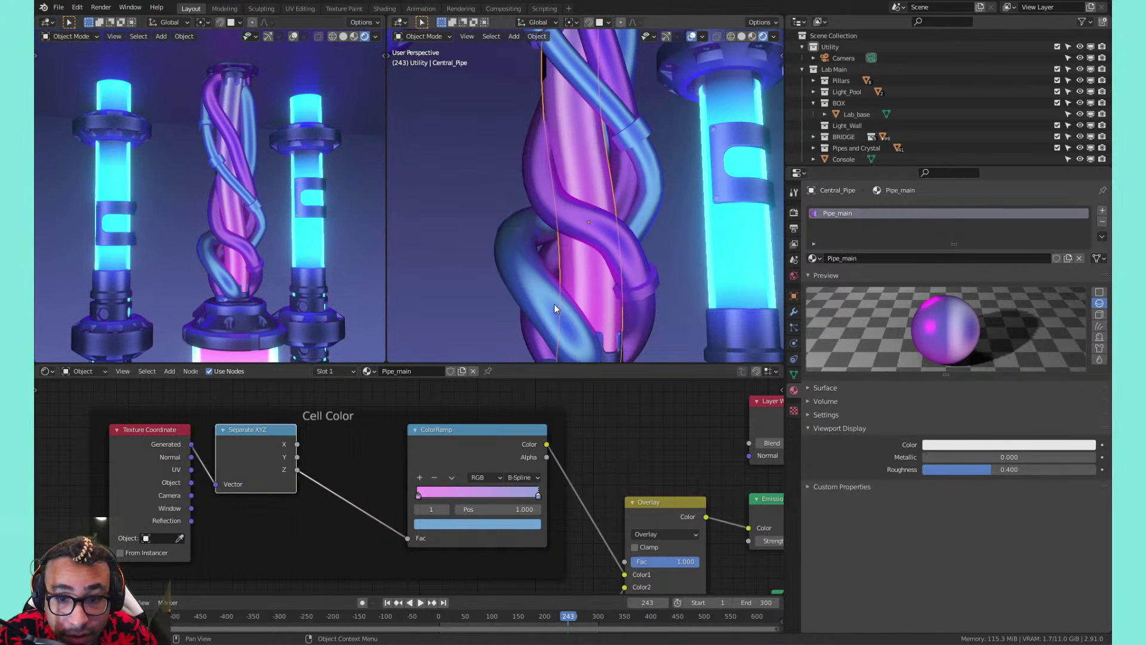
{"action": "left_click", "coordinate": [551, 303]}
{"action": "left_click", "coordinate": [820, 226]}
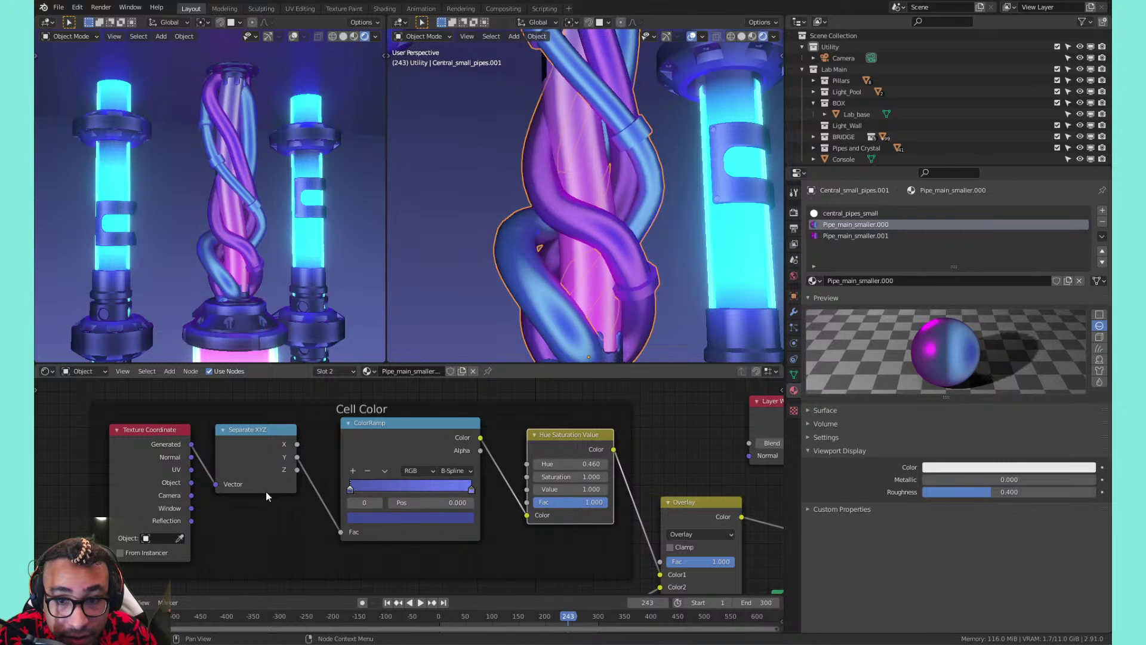
{"action": "left_click_drag", "start_coordinate": [462, 488], "coordinate": [357, 487]}
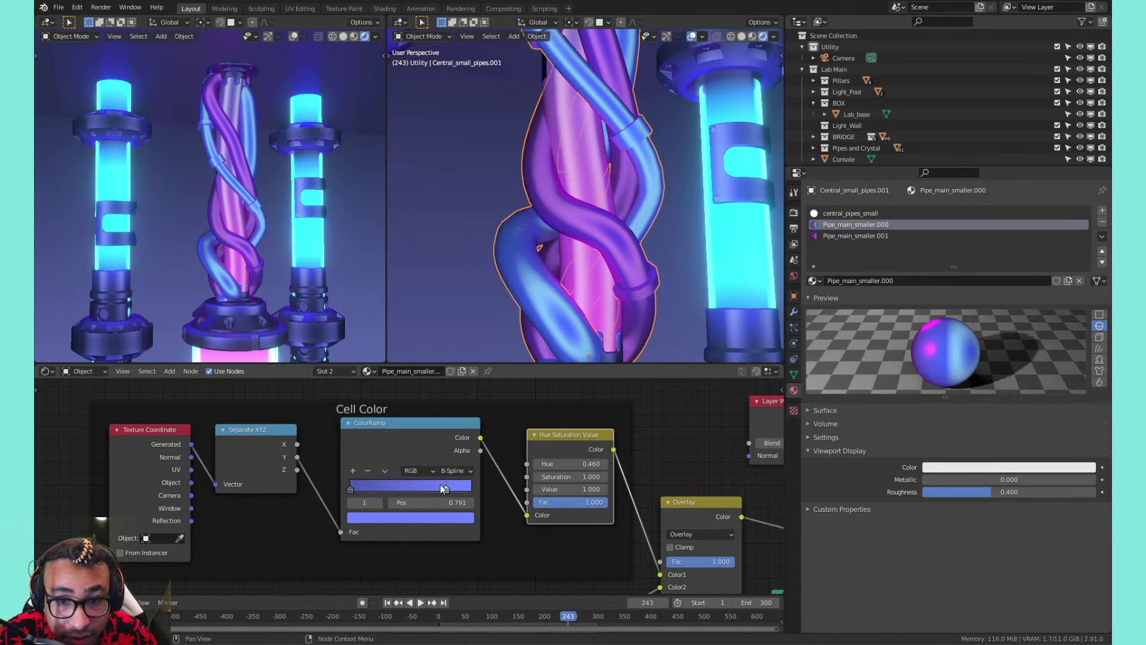
{"action": "left_click_drag", "start_coordinate": [443, 488], "coordinate": [500, 480]}
Try moving the Gardient color ramp's last stop and removing its first stop, and undo the changes
{"action": "scroll", "coordinate": [498, 484], "scroll_direction": "down", "scroll_amount": 4}
{"action": "middle_click_drag", "start_coordinate": [498, 525], "coordinate": [527, 382]}
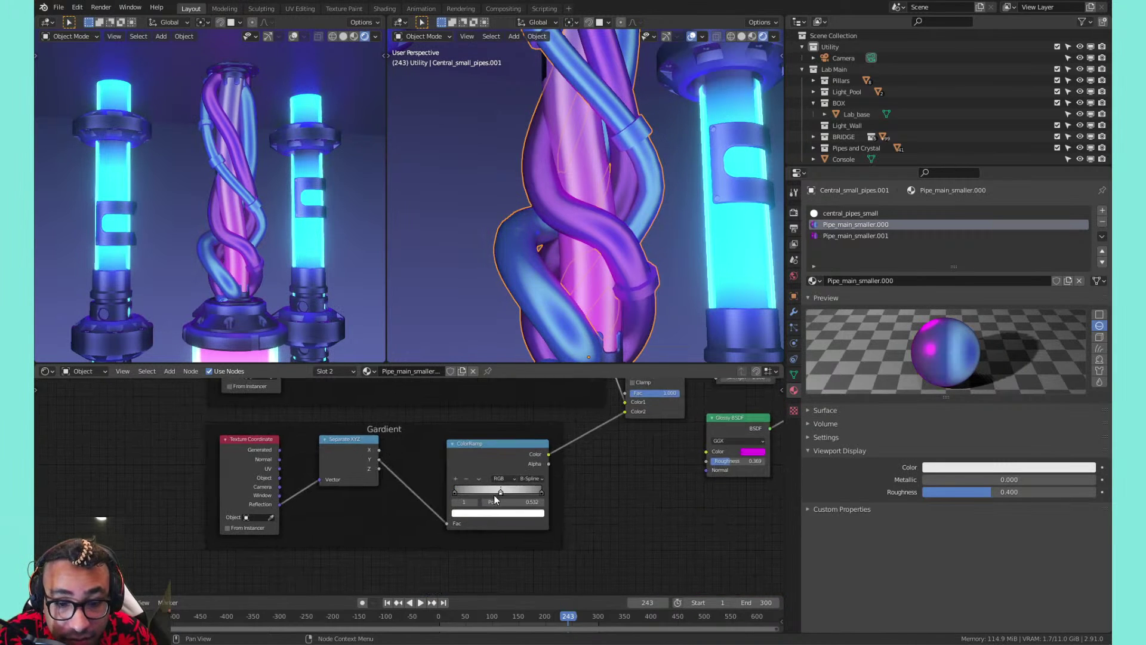
{"action": "scroll", "coordinate": [495, 497], "scroll_direction": "up", "scroll_amount": 6}
{"action": "left_click_drag", "start_coordinate": [528, 496], "coordinate": [645, 503]}
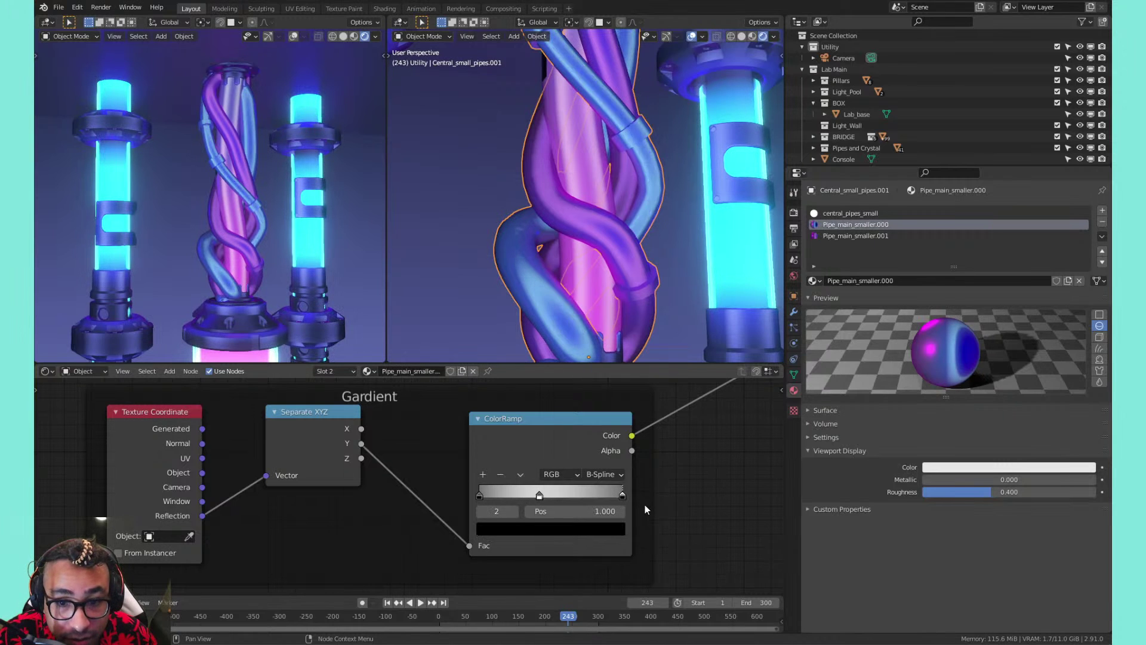
{"action": "left_click", "coordinate": [479, 493]}
{"action": "left_click", "coordinate": [501, 474]}
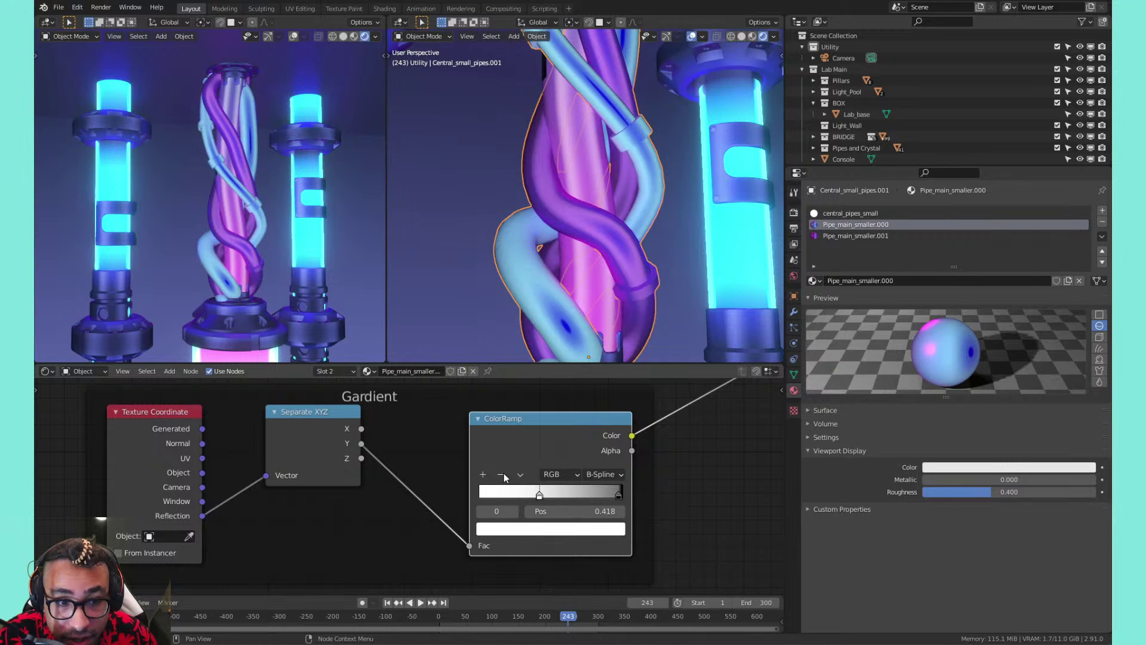
{"action": "key", "text": "ctrl+z"}
{"action": "key", "text": "ctrl+z"}
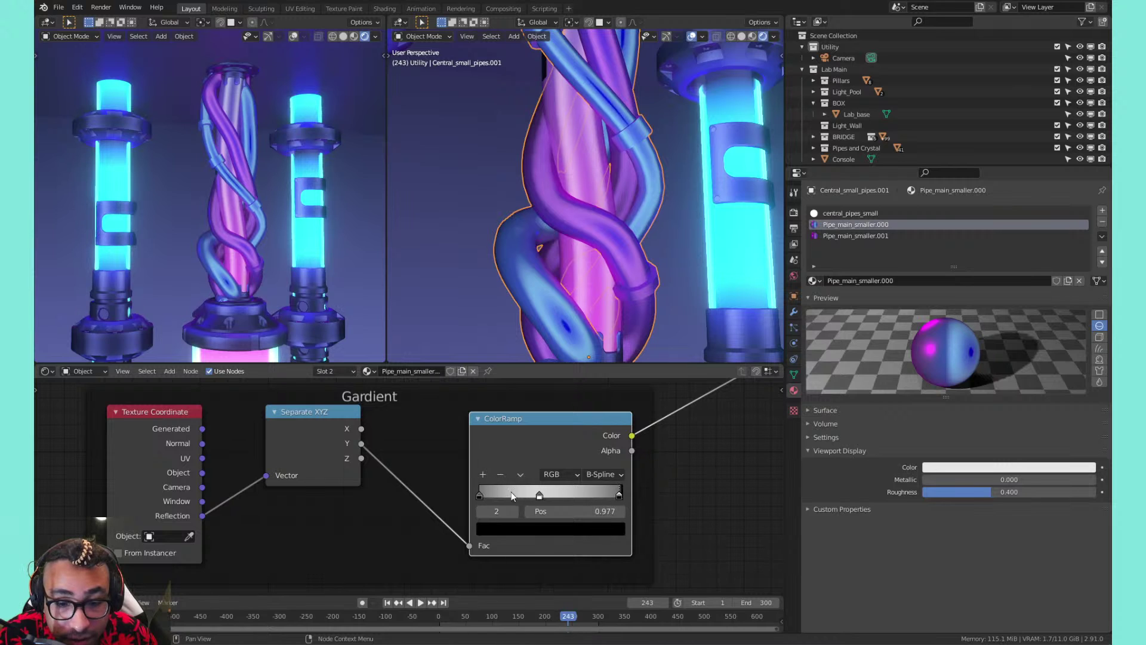
In the Gardient color ramp, try a lighter color for the last stop and lighten the black first stop to grey
{"action": "left_click", "coordinate": [601, 527]}
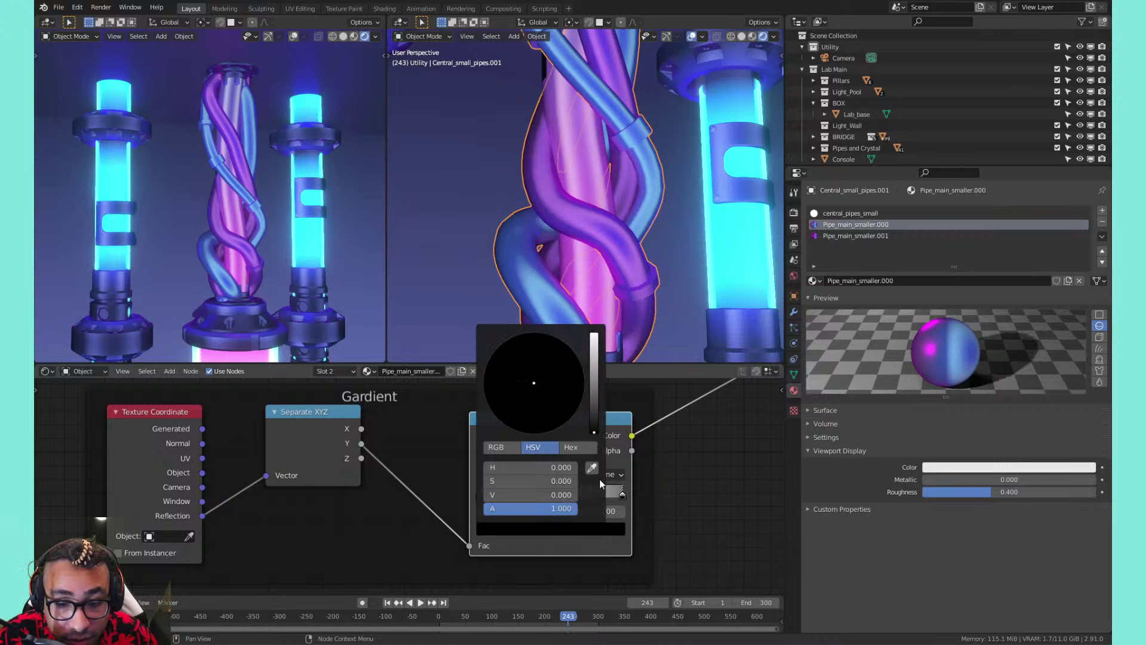
{"action": "left_click_drag", "start_coordinate": [594, 432], "coordinate": [595, 391]}
{"action": "key", "text": "Escape"}
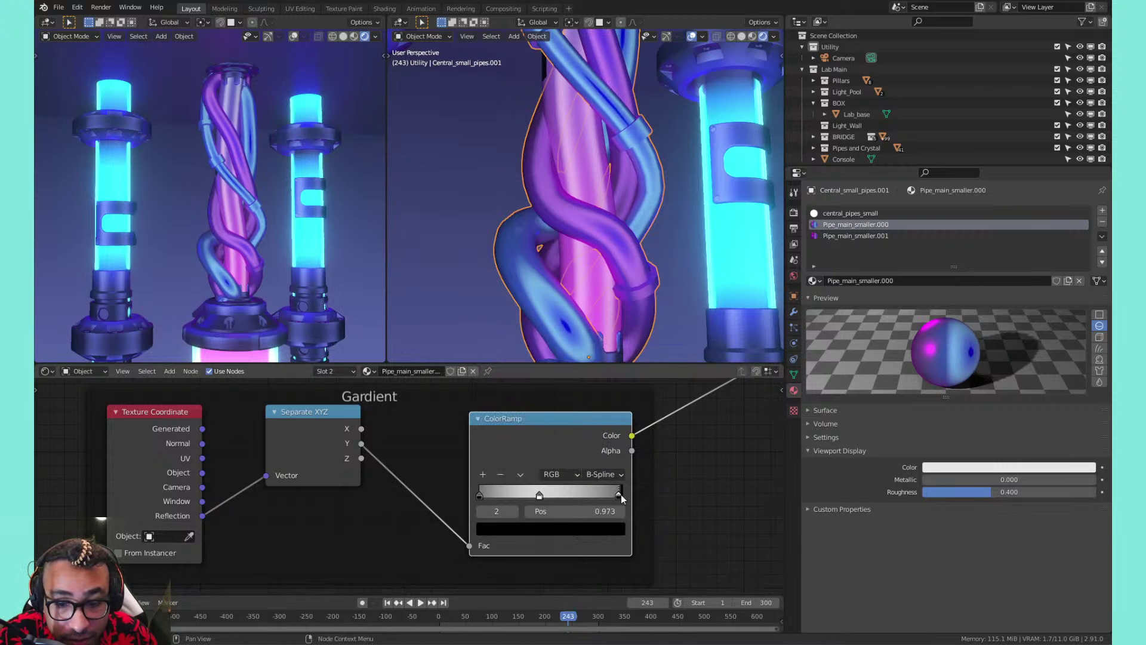
{"action": "left_click", "coordinate": [493, 529]}
{"action": "mouse_move", "coordinate": [595, 384]}
{"action": "left_mouse_down"}
{"action": "mouse_move", "coordinate": [594, 353]}
{"action": "mouse_move", "coordinate": [594, 374]}
{"action": "left_mouse_up"}
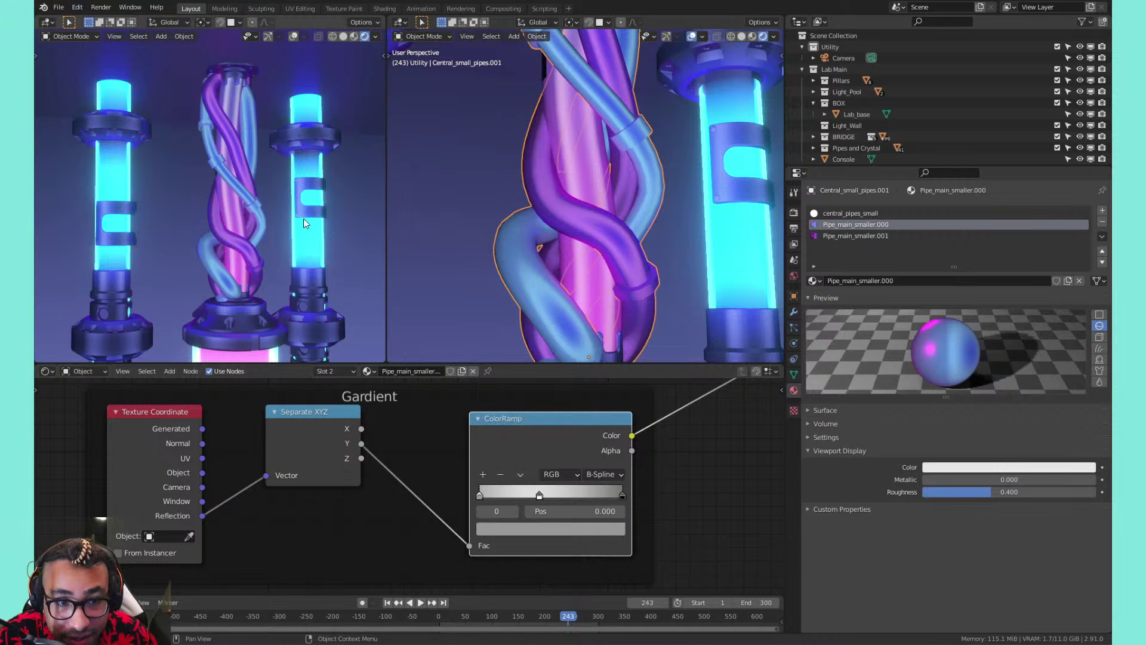
Examine the black patch behind the twisted pipes and check which object it belongs to
{"action": "scroll", "coordinate": [206, 135], "scroll_direction": "down", "scroll_amount": 4}
{"action": "middle_click_drag", "start_coordinate": [255, 197], "coordinate": [374, 215]}
{"action": "scroll", "coordinate": [242, 203], "scroll_direction": "up", "scroll_amount": 3}
{"action": "scroll", "coordinate": [245, 203], "scroll_direction": "up", "scroll_amount": 5}
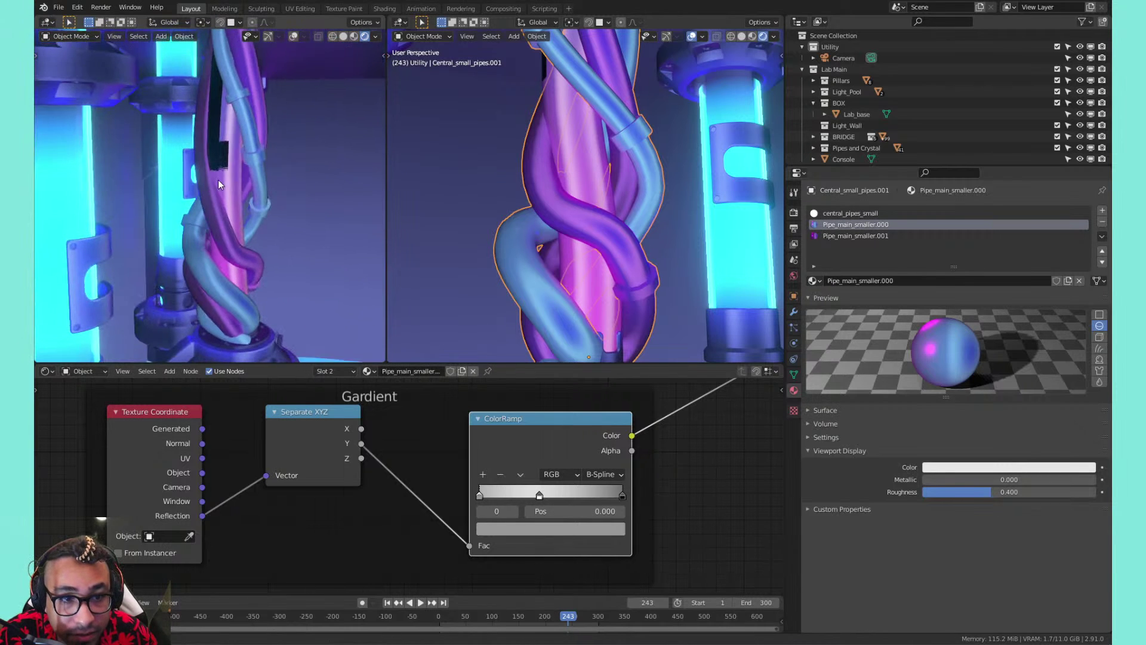
{"action": "middle_click_drag", "start_coordinate": [219, 182], "coordinate": [208, 223]}
{"action": "left_click", "coordinate": [206, 223]}
{"action": "key", "text": "Tab"}
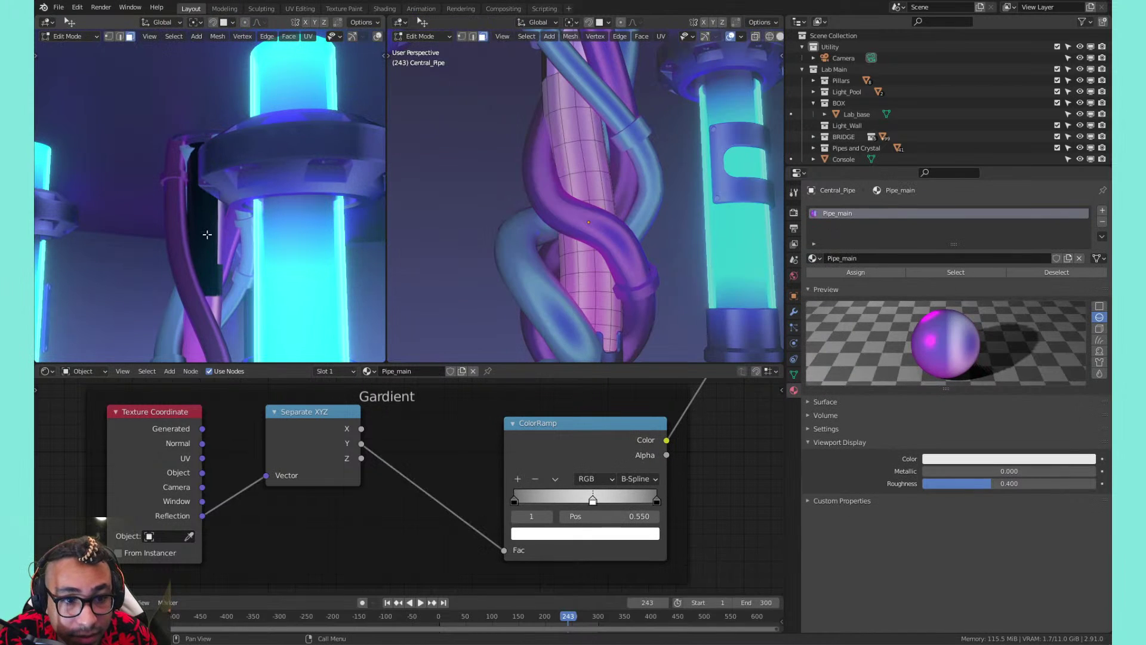
{"action": "key", "text": "Tab"}
{"action": "left_click", "coordinate": [212, 242]}
{"action": "key", "text": "Tab"}
{"action": "key", "text": "Tab"}
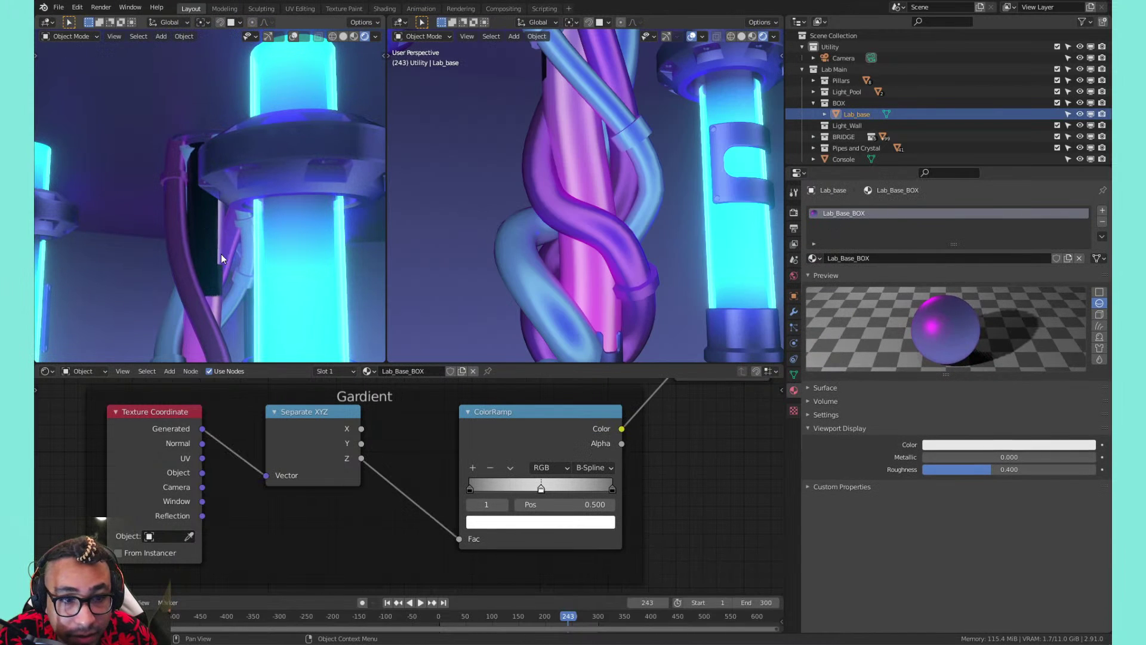
Assign the Pipe_main material to all faces of the central pipe
{"action": "left_click", "coordinate": [215, 262]}
{"action": "key", "text": "Tab"}
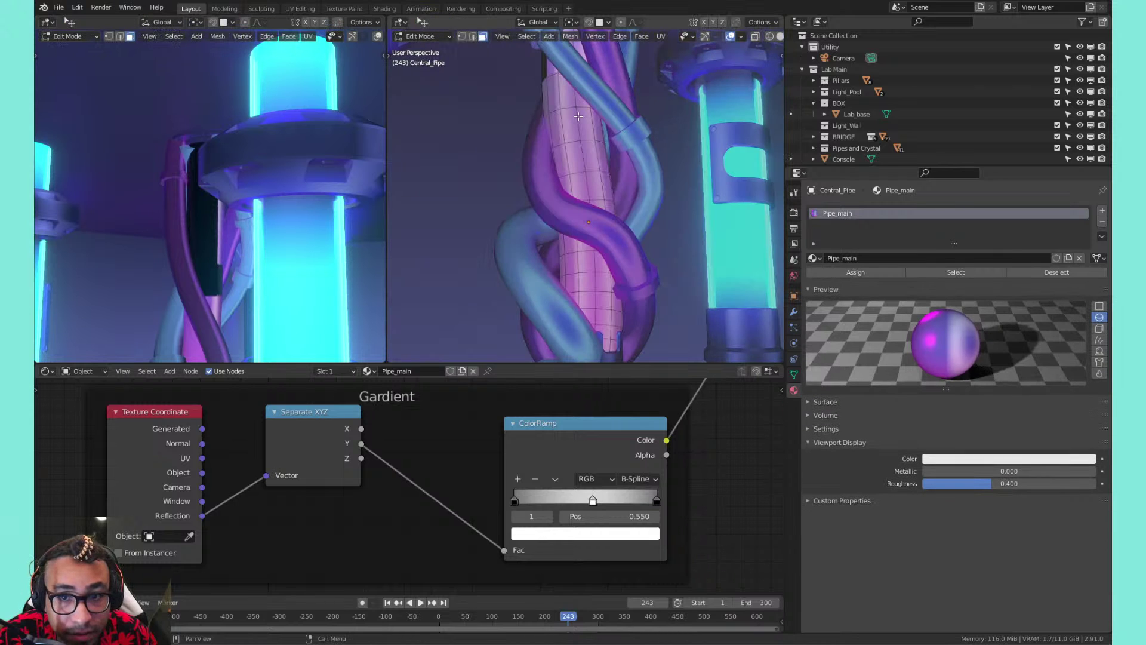
{"action": "key", "text": "a"}
{"action": "left_click", "coordinate": [838, 272]}
Select a face in the central pipe's black patch and try moving it, and try moving the object in Object Mode
{"action": "middle_click_drag", "start_coordinate": [531, 144], "coordinate": [602, 165]}
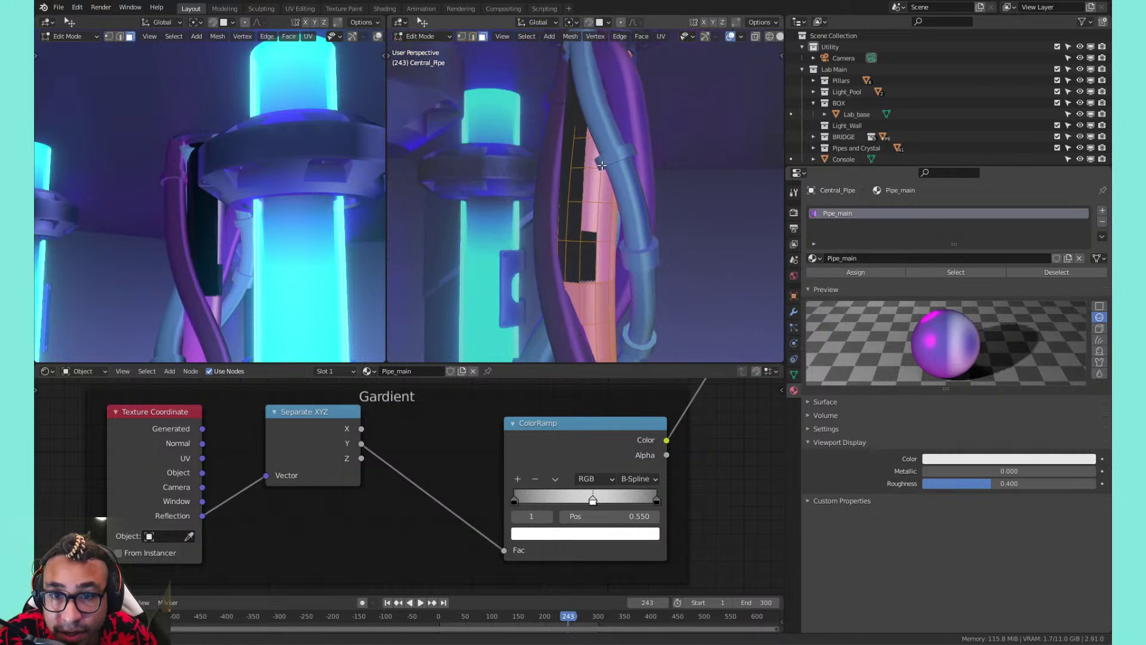
{"action": "left_click", "coordinate": [582, 243]}
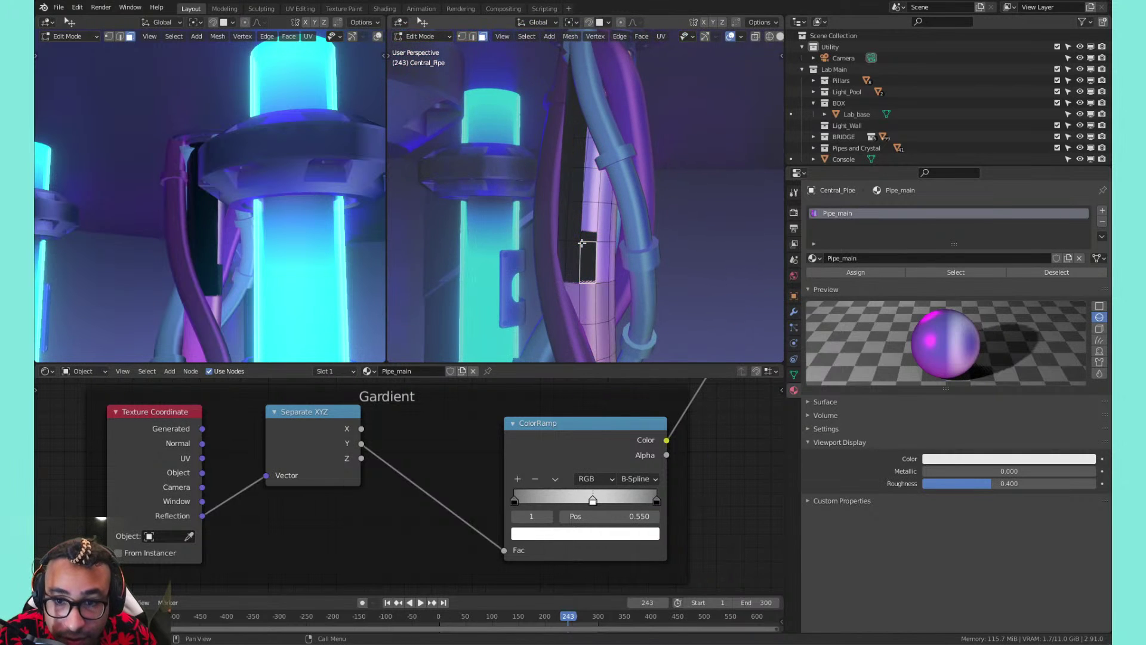
{"action": "key", "text": "g"}
{"action": "right_click", "coordinate": [613, 231]}
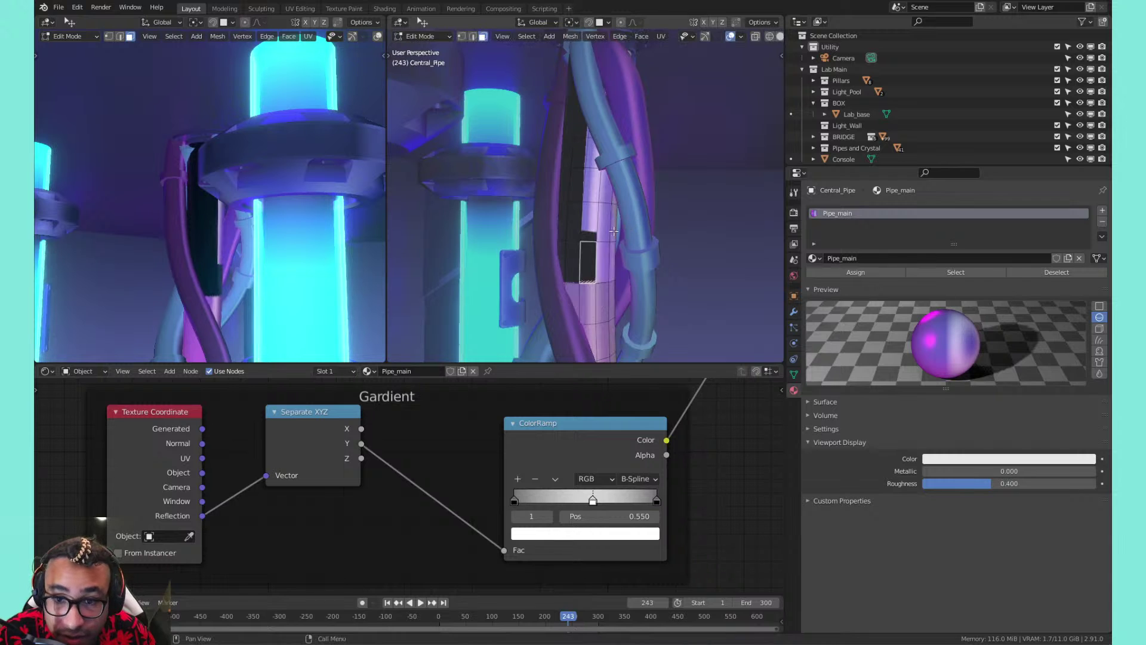
{"action": "key", "text": "Tab"}
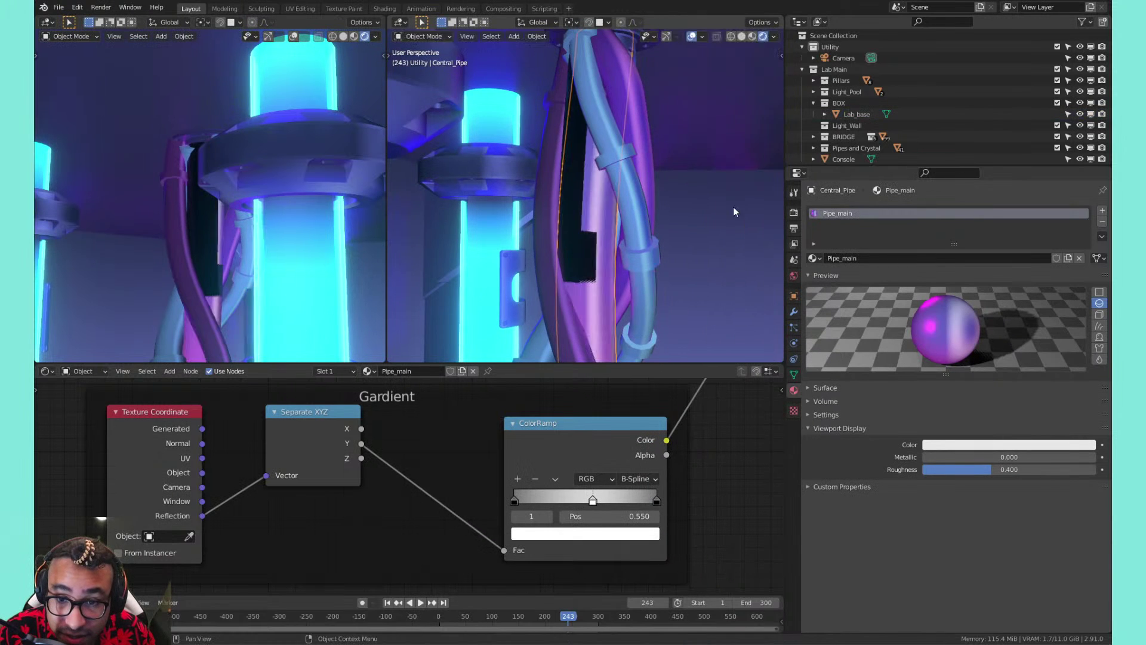
{"action": "key", "text": "g"}
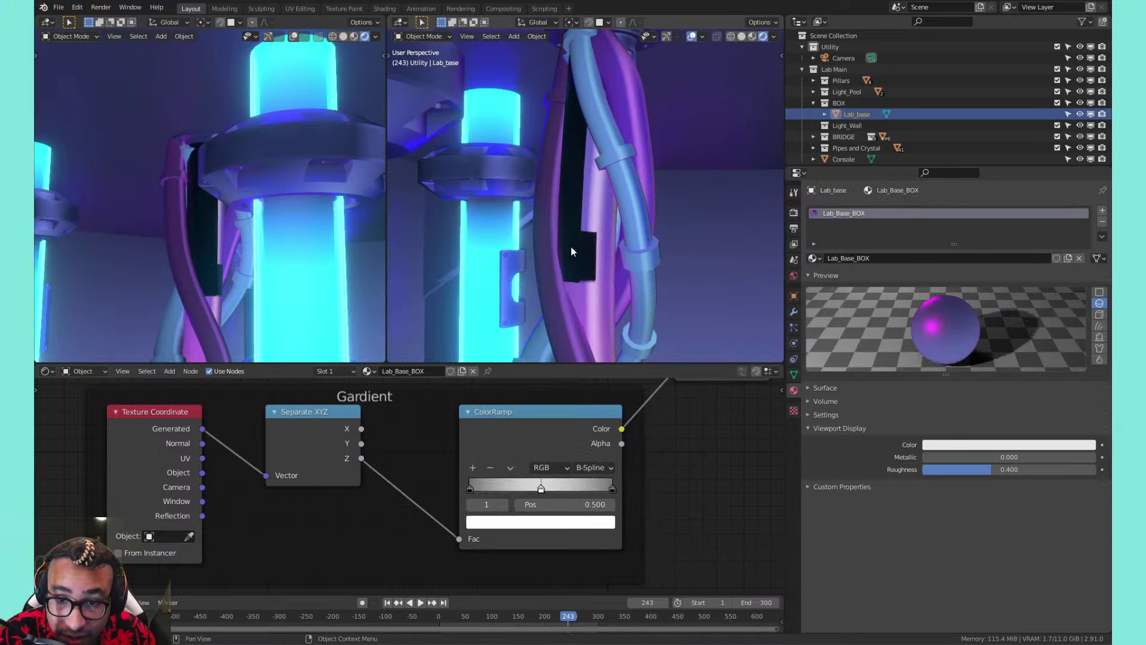
Move the central pipe aside and try selecting the black shape behind it
{"action": "right_click", "coordinate": [579, 238]}
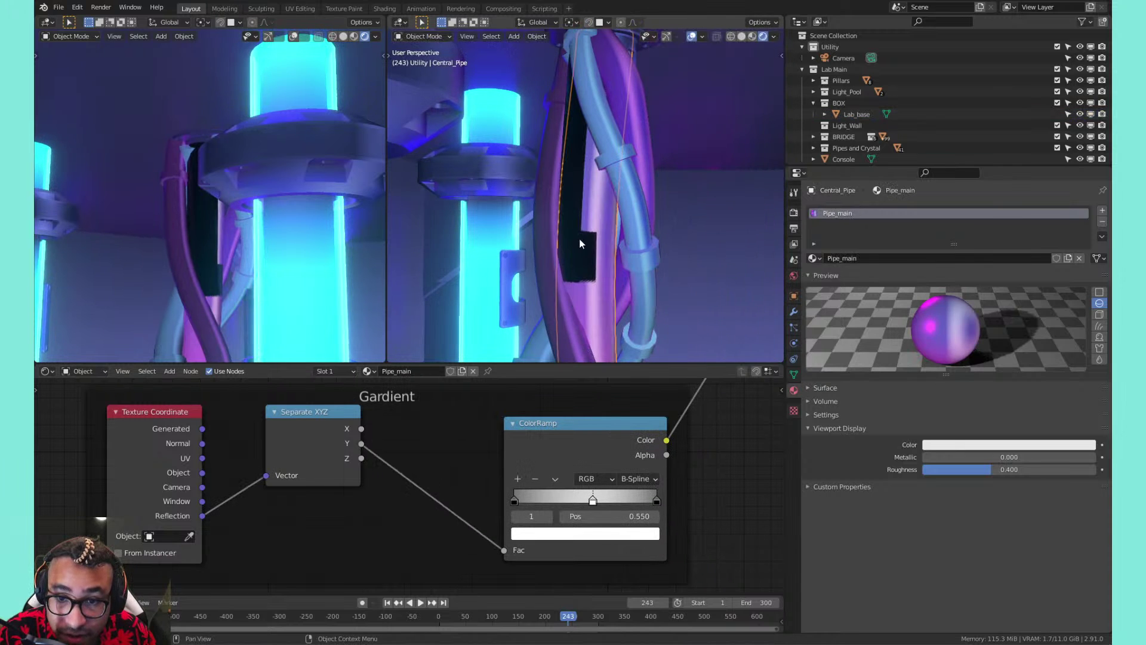
{"action": "left_click", "coordinate": [576, 241]}
{"action": "left_click", "coordinate": [599, 228]}
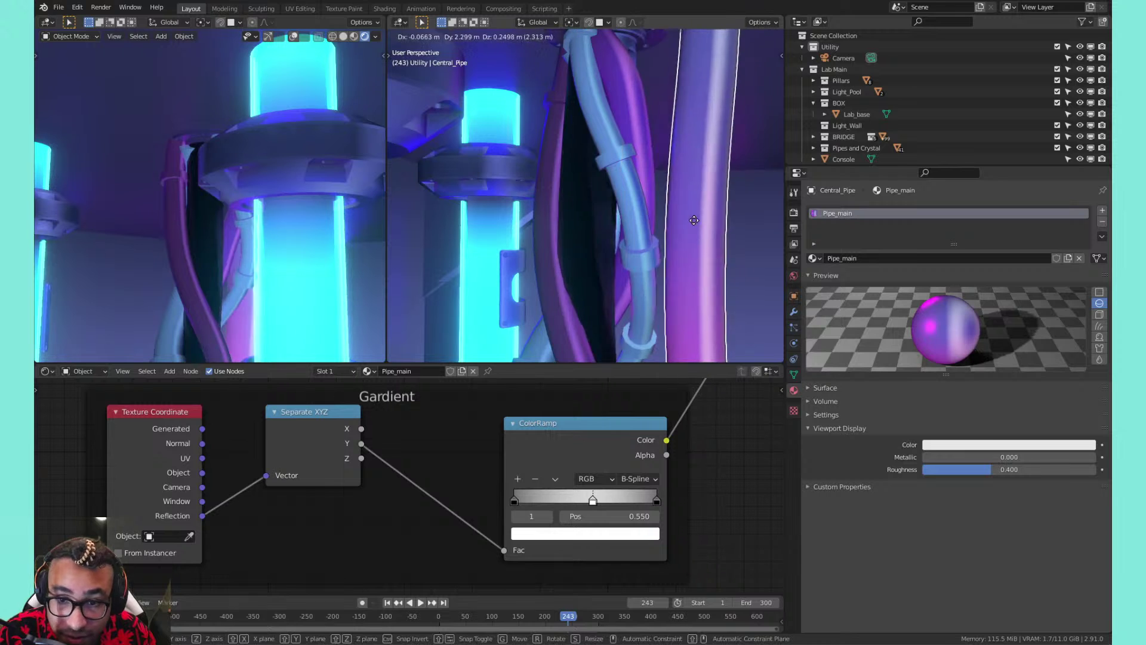
{"action": "left_click", "coordinate": [579, 241]}
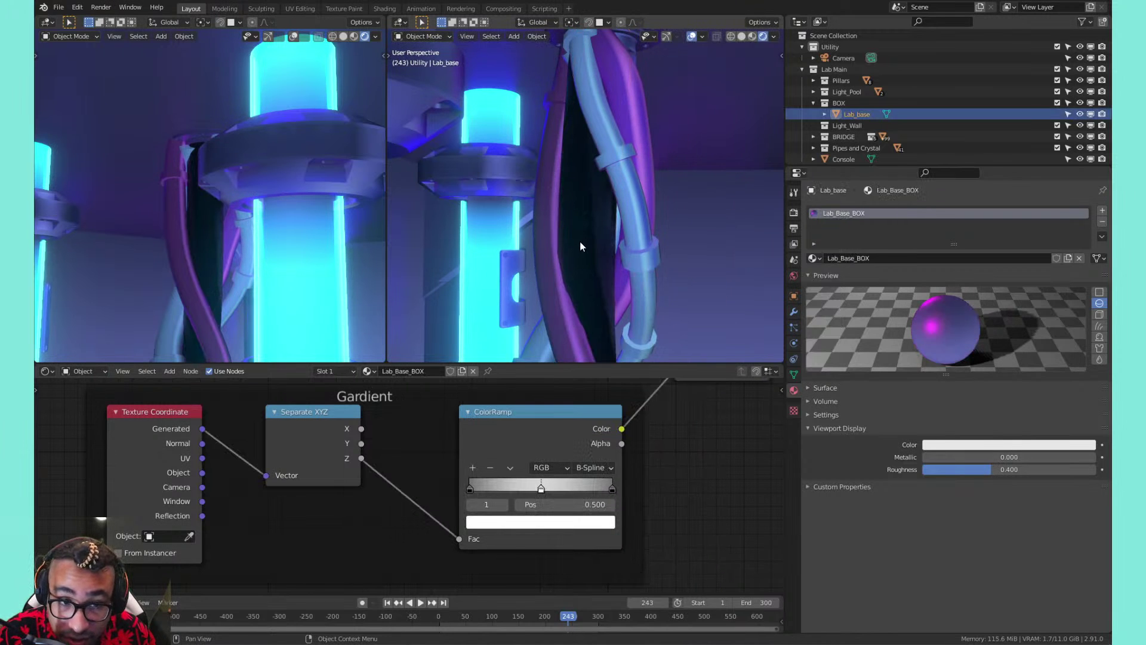
{"action": "left_click", "coordinate": [607, 231]}
{"action": "left_click", "coordinate": [578, 197]}
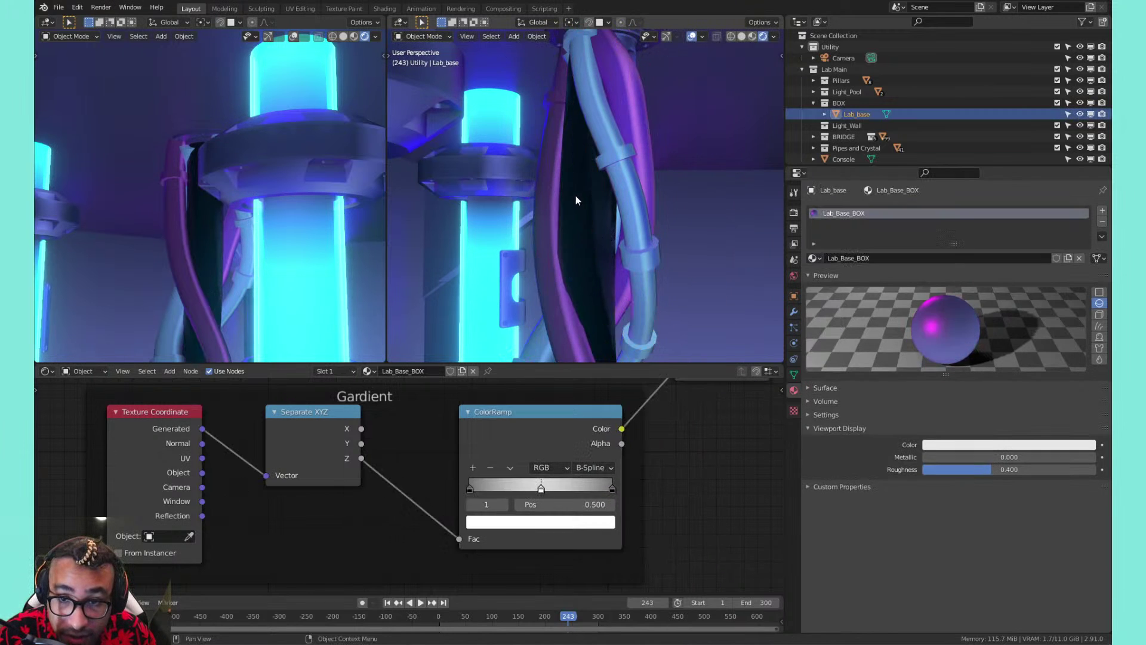
Try selecting and moving the black core between the twisted pipes, and restore the central pipe to its place
{"action": "middle_click_drag", "start_coordinate": [582, 193], "coordinate": [551, 111]}
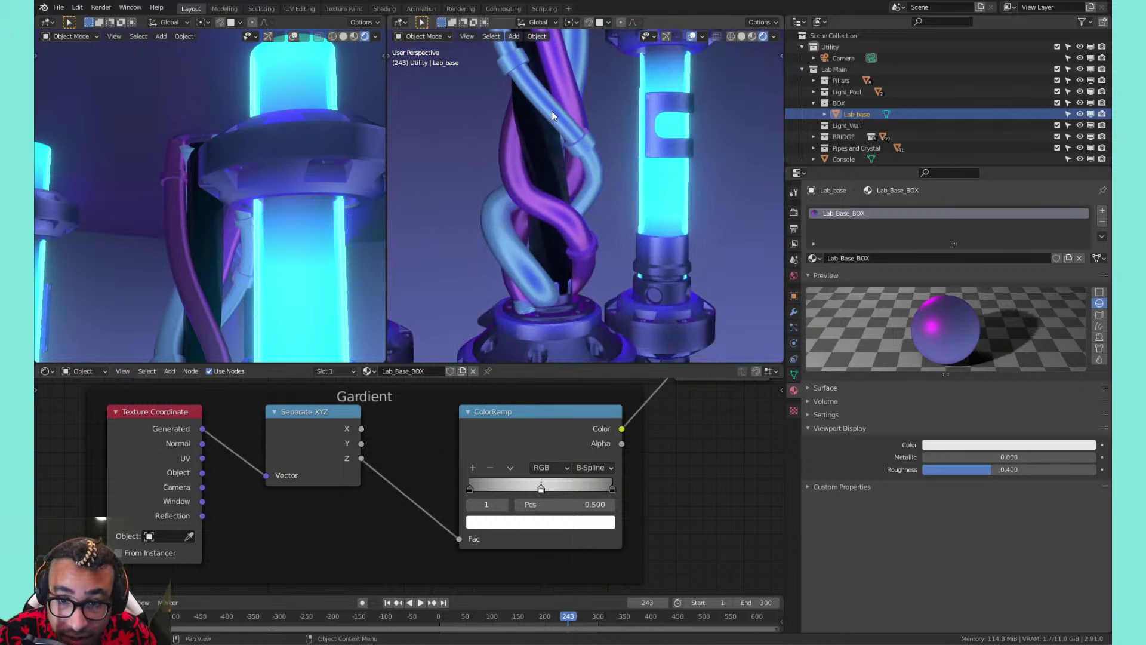
{"action": "middle_click_drag", "start_coordinate": [569, 205], "coordinate": [565, 146]}
{"action": "left_click", "coordinate": [565, 146]}
{"action": "left_click", "coordinate": [545, 150]}
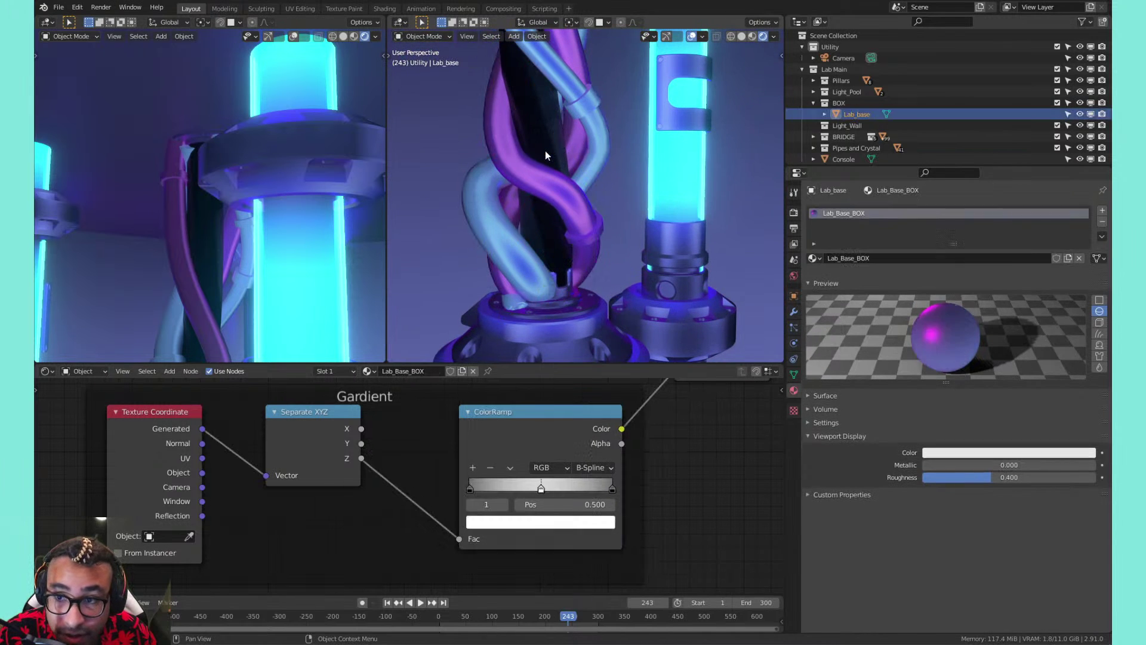
{"action": "left_click", "coordinate": [548, 149]}
{"action": "left_click", "coordinate": [544, 137]}
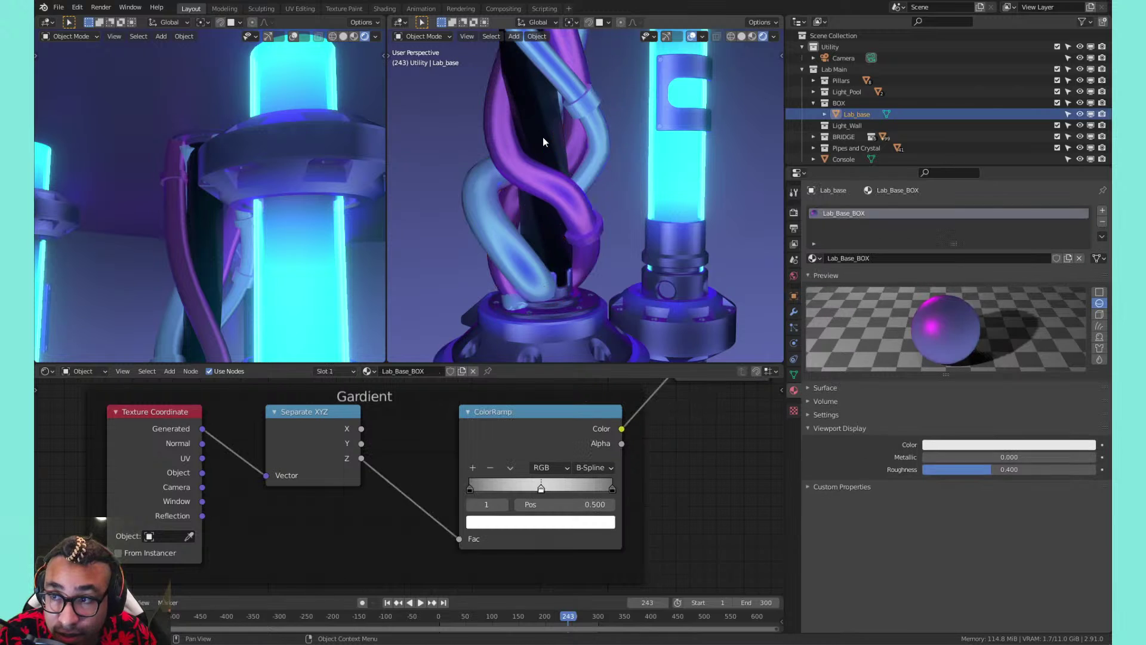
{"action": "left_click", "coordinate": [544, 138]}
{"action": "left_click", "coordinate": [544, 138]}
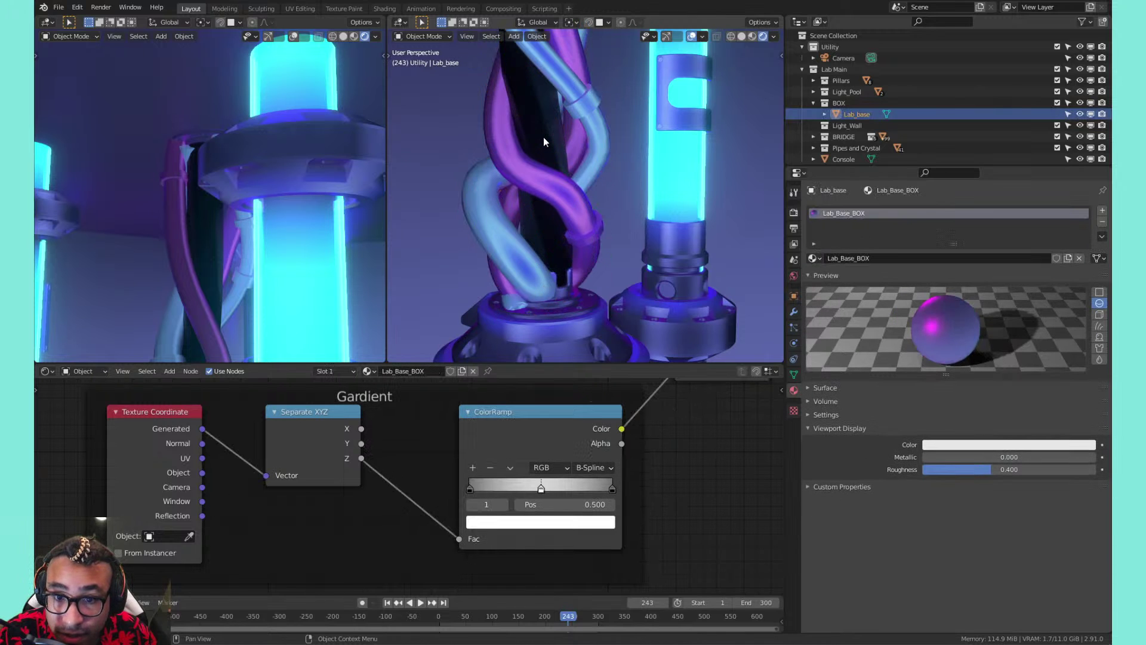
{"action": "key", "text": "g"}
{"action": "left_click", "coordinate": [543, 130]}
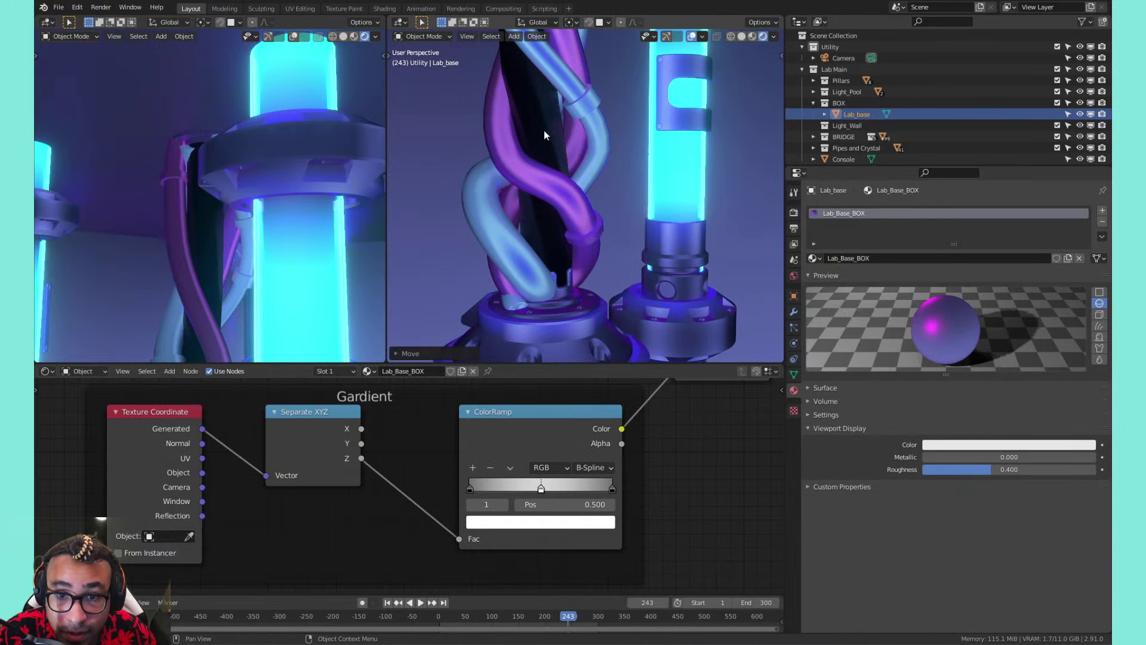
{"action": "scroll", "coordinate": [544, 128], "scroll_direction": "down", "scroll_amount": 4}
{"action": "scroll", "coordinate": [550, 128], "scroll_direction": "up", "scroll_amount": 4}
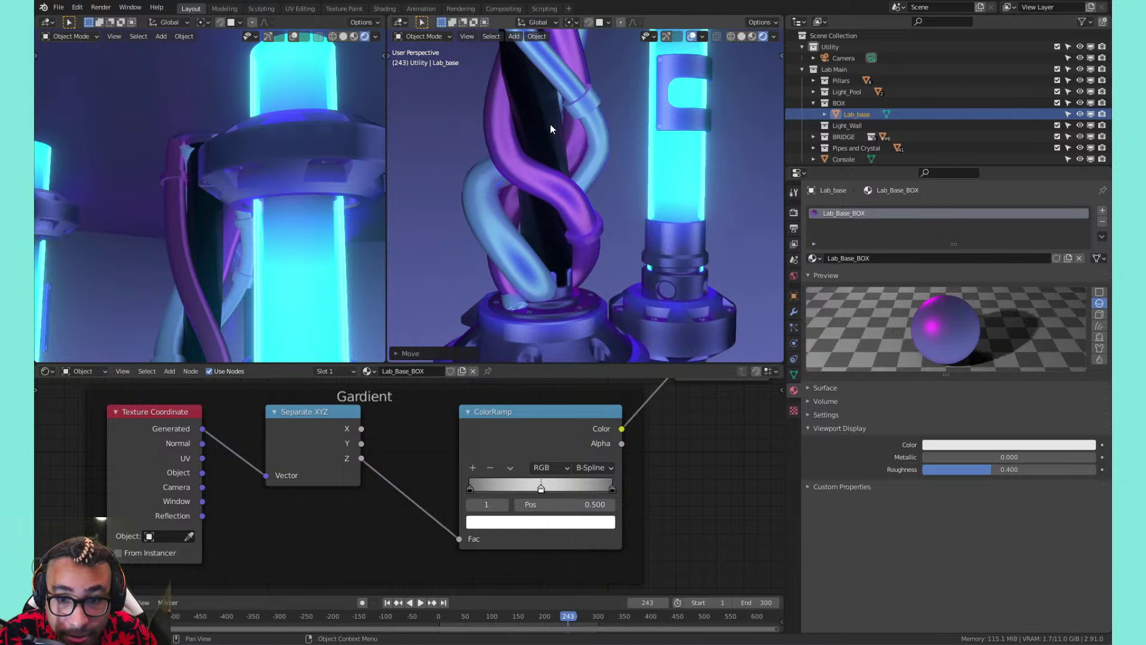
{"action": "left_click", "coordinate": [547, 123]}
{"action": "left_click", "coordinate": [542, 115]}
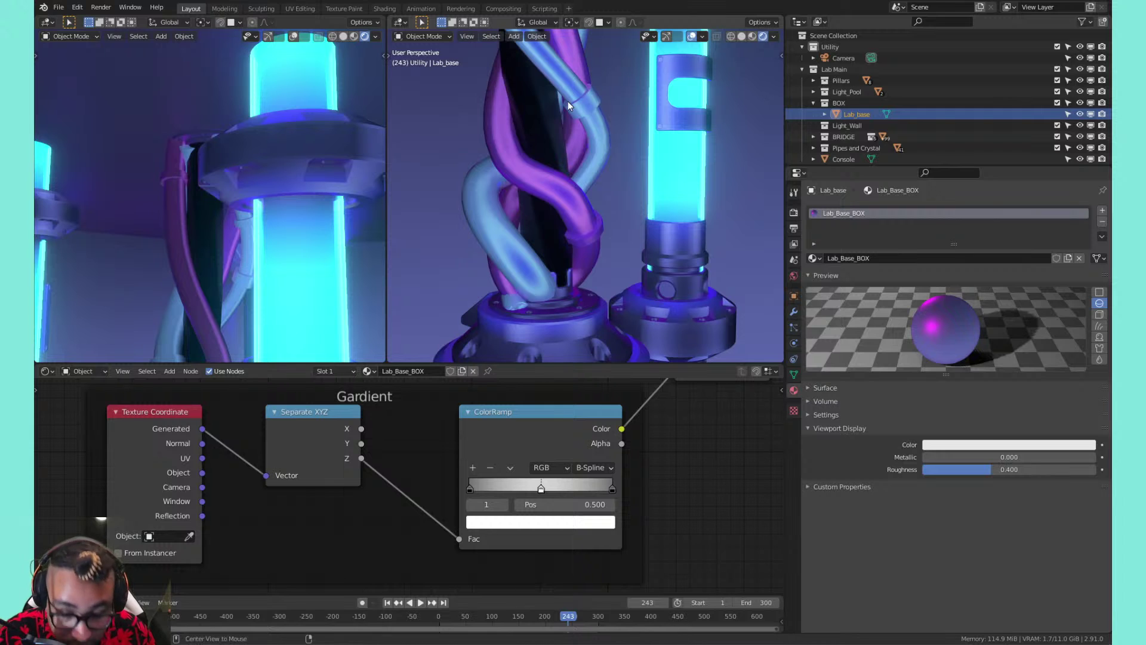
{"action": "left_click", "coordinate": [544, 119]}
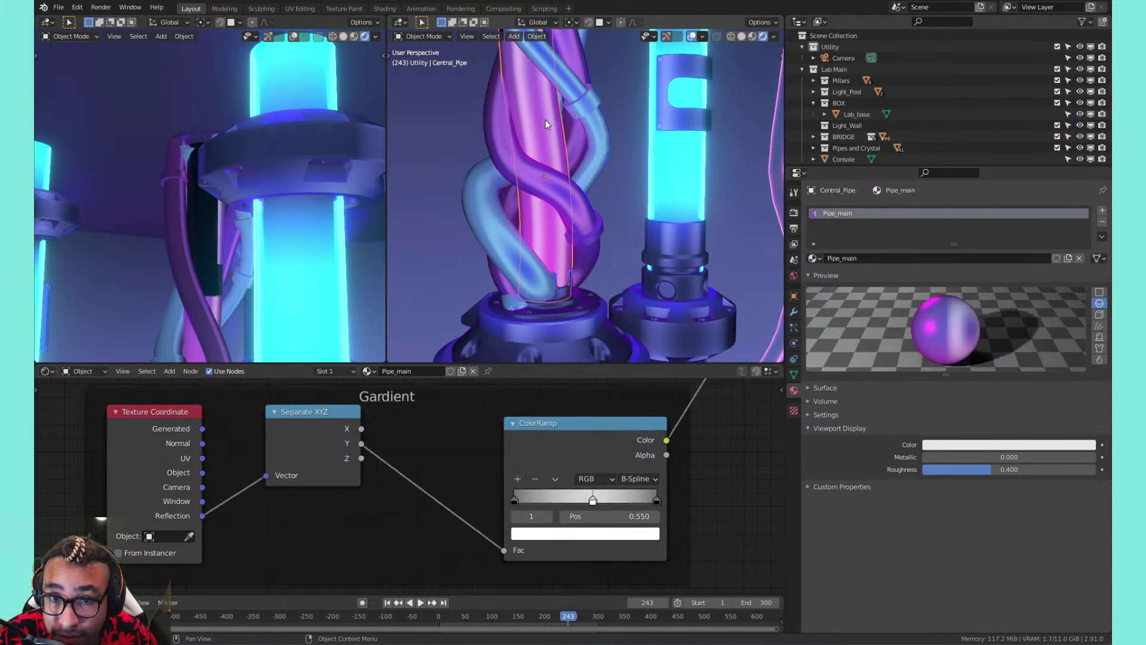
Locate Central_Pipe in the Outliner and toggle its visibility and that of Central_Pipe.001 to identify the black object
{"action": "key", "text": "KP_Decimal"}
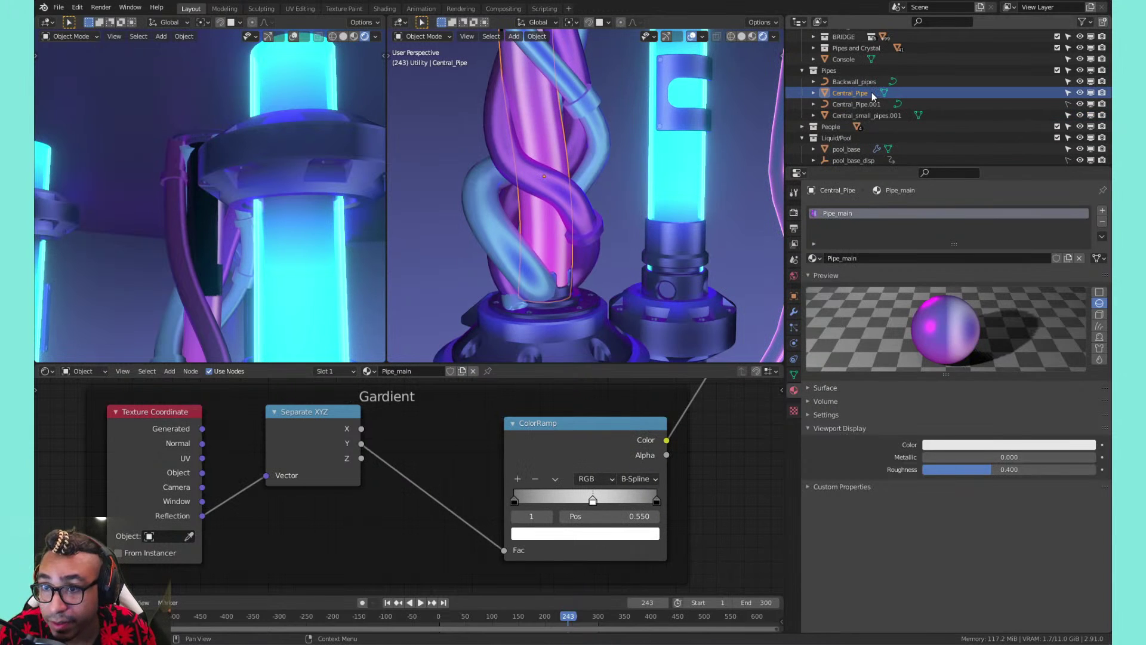
{"action": "left_click", "coordinate": [1081, 92]}
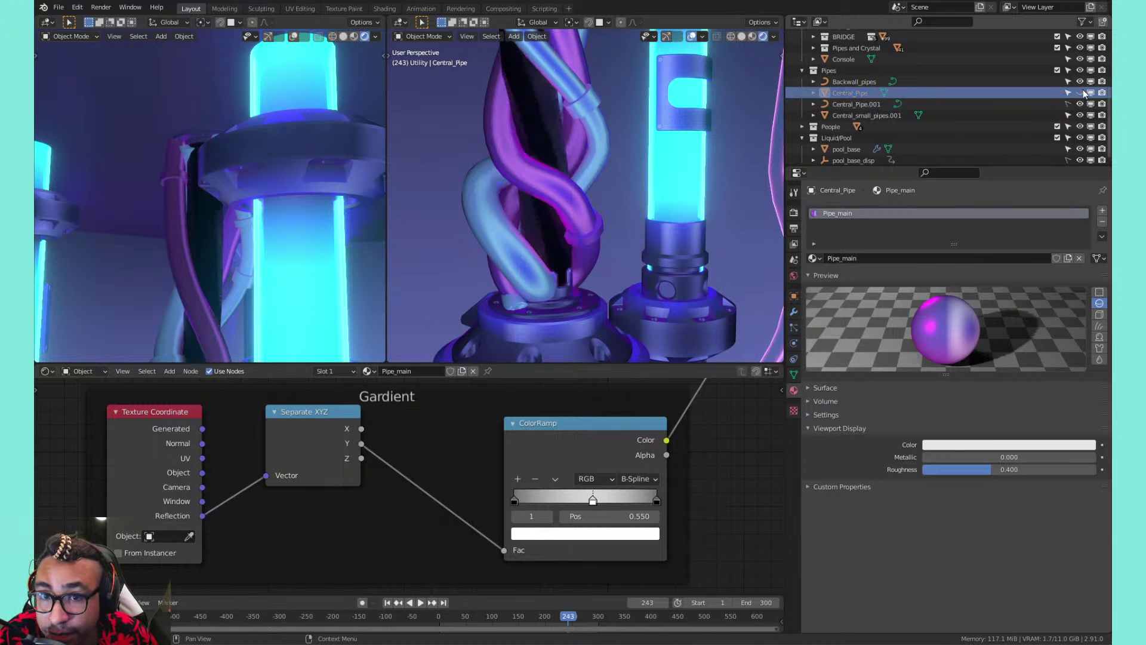
{"action": "left_click", "coordinate": [1080, 83]}
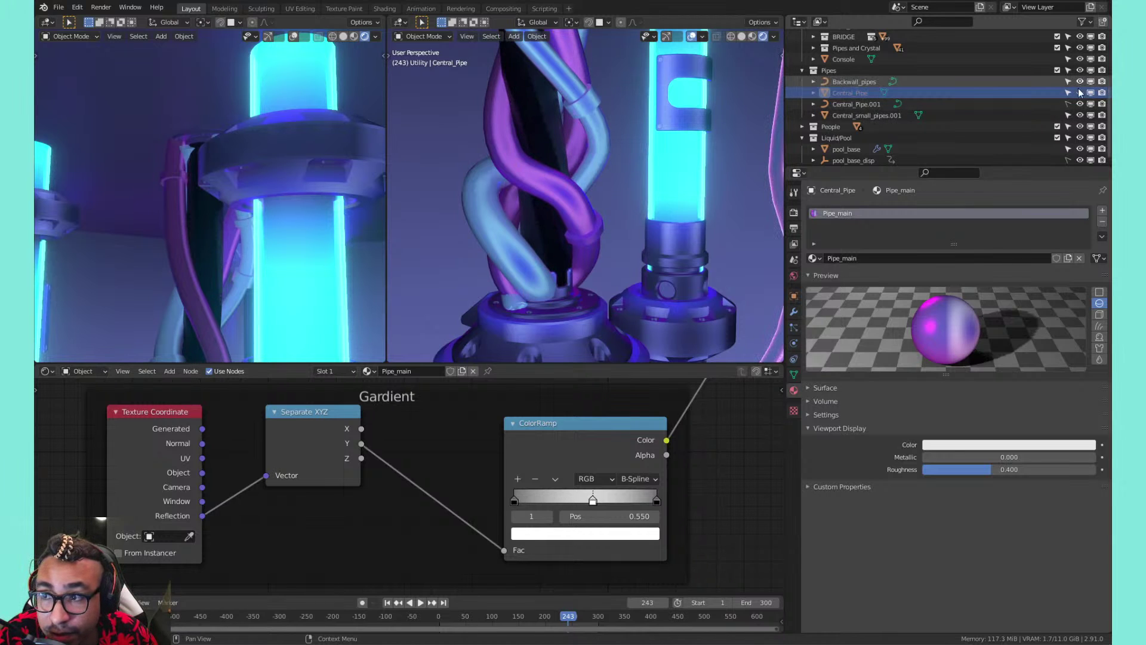
{"action": "left_click", "coordinate": [1079, 102]}
{"action": "left_click", "coordinate": [1080, 103]}
{"action": "left_click", "coordinate": [1080, 102]}
{"action": "left_click", "coordinate": [1080, 104]}
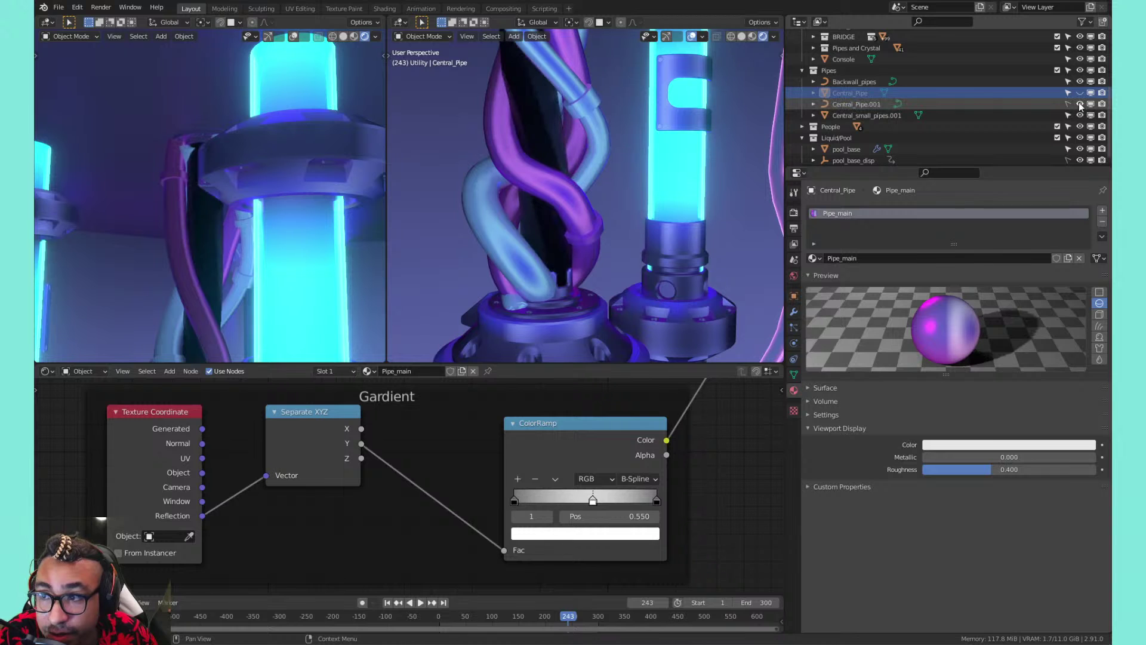
{"action": "left_click", "coordinate": [1079, 93]}
Delete the Central_Pipe.001 curve from the Pipes collection
{"action": "left_click", "coordinate": [884, 104]}
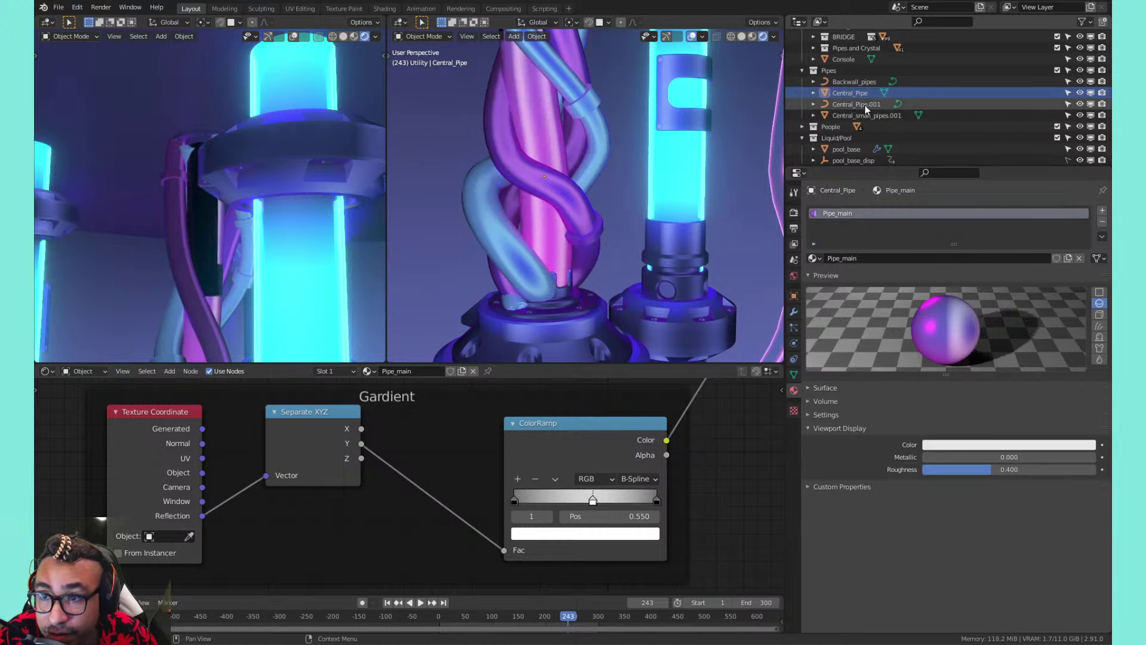
{"action": "key", "text": "x"}
{"action": "left_click", "coordinate": [625, 124]}
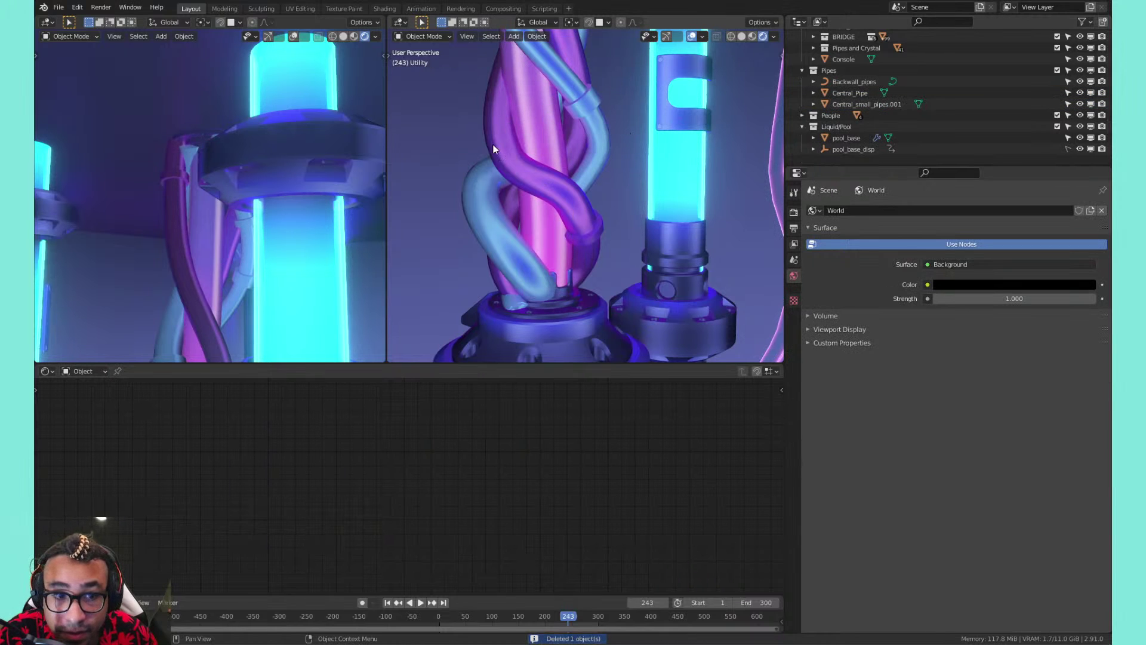
Examine the twisted central pipes up close, from afar and in the camera view
{"action": "scroll", "coordinate": [568, 109], "scroll_direction": "down", "scroll_amount": 7}
{"action": "scroll", "coordinate": [568, 108], "scroll_direction": "up", "scroll_amount": 3}
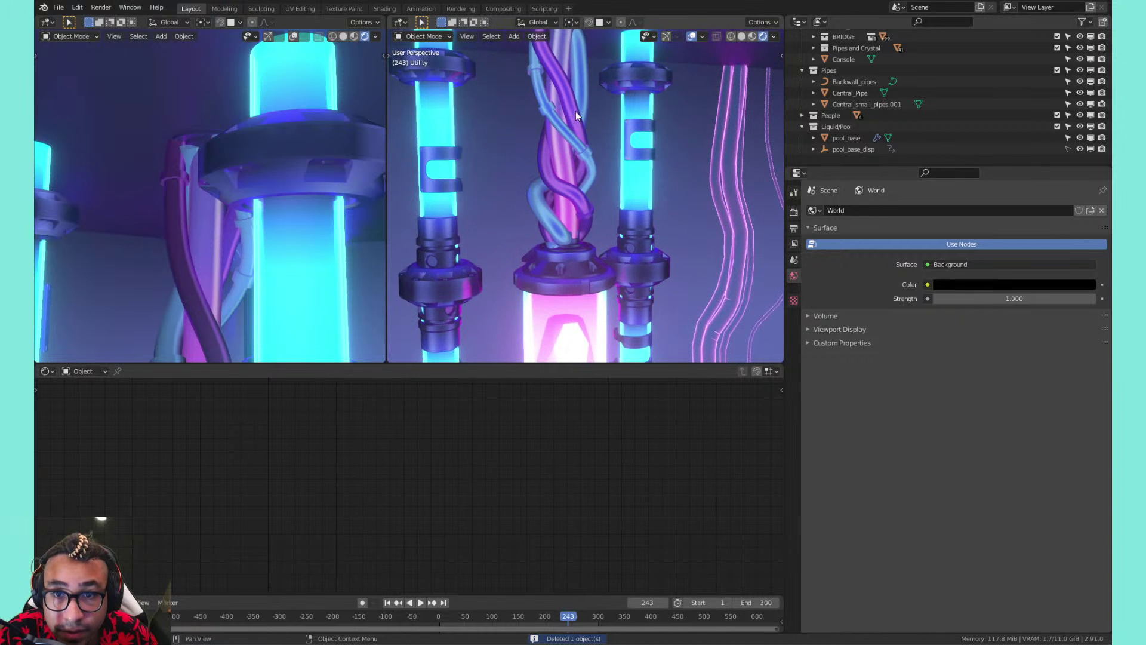
{"action": "middle_click_drag", "start_coordinate": [575, 111], "coordinate": [579, 145]}
{"action": "scroll", "coordinate": [611, 189], "scroll_direction": "up", "scroll_amount": 7}
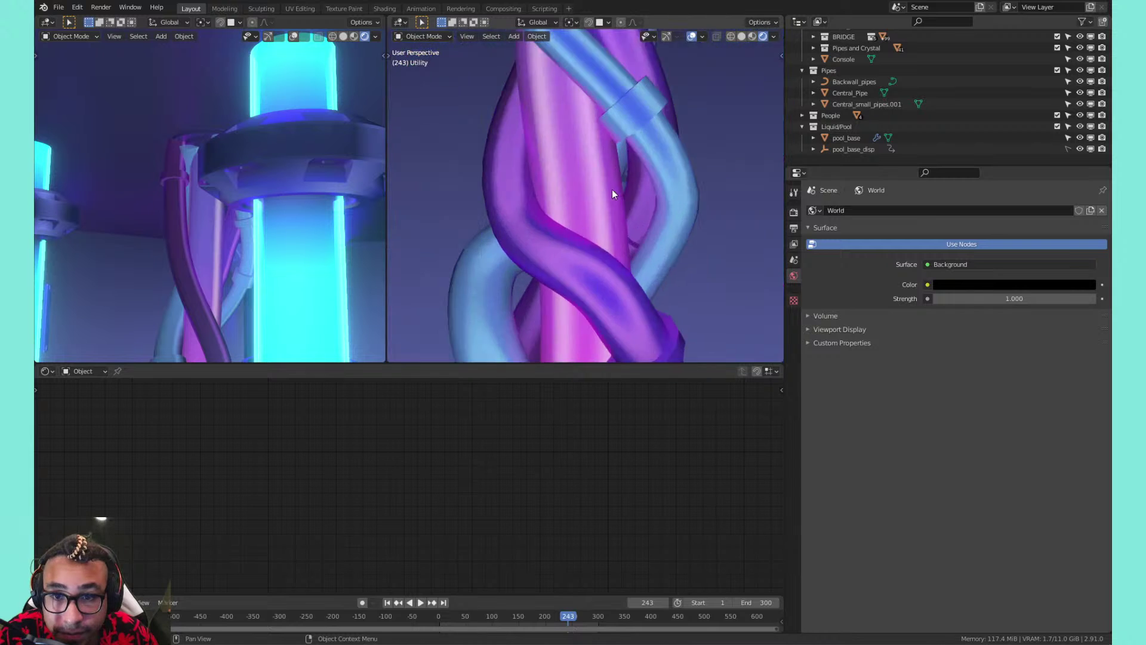
{"action": "scroll", "coordinate": [612, 189], "scroll_direction": "down", "scroll_amount": 5}
{"action": "scroll", "coordinate": [620, 203], "scroll_direction": "down", "scroll_amount": 8}
{"action": "scroll", "coordinate": [620, 203], "scroll_direction": "up", "scroll_amount": 2}
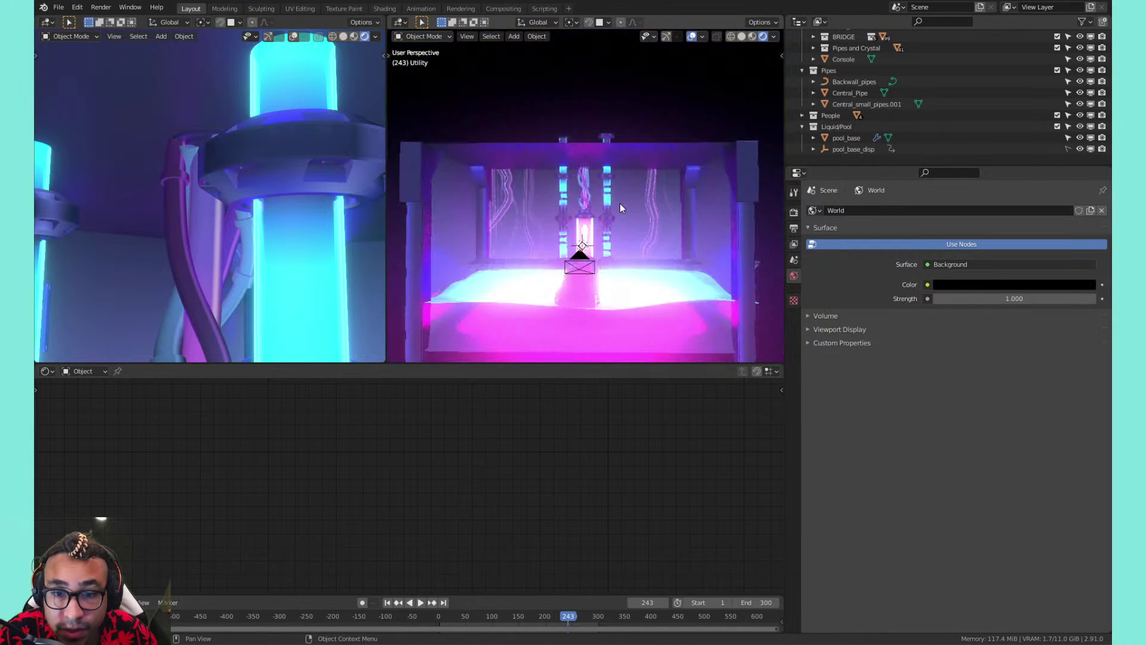
{"action": "key", "text": "KP_0"}
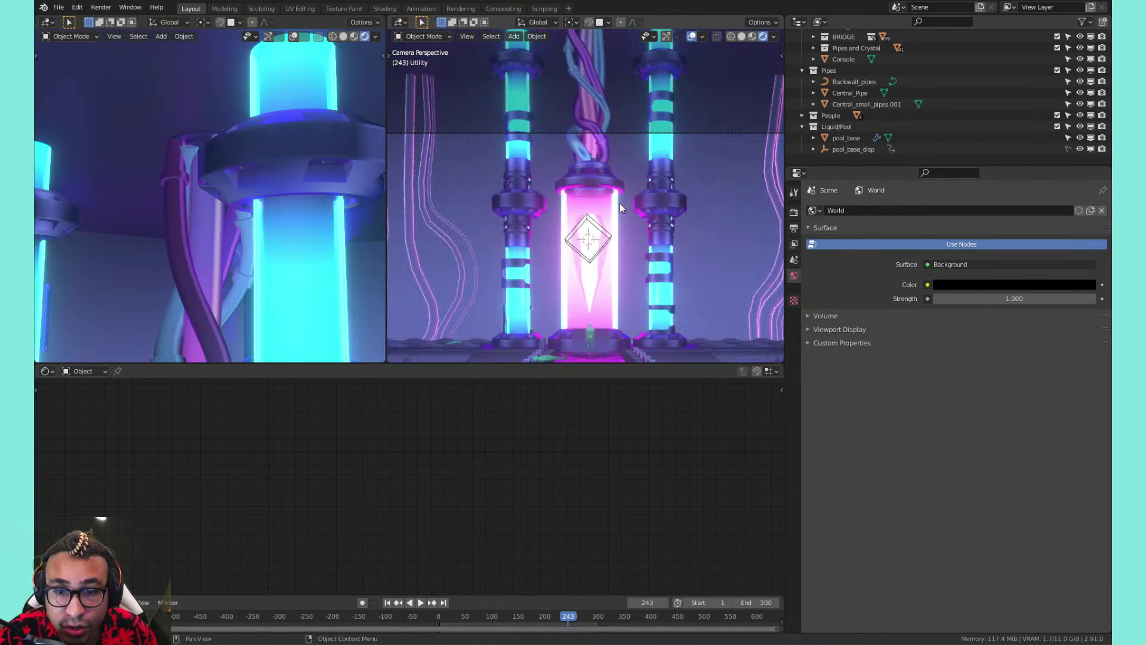
Select the square glow plane over the pool and lower its pool_01 Emission strength to 8.000
{"action": "middle_click_drag", "start_coordinate": [579, 173], "coordinate": [661, 264]}
{"action": "left_click", "coordinate": [586, 299]}
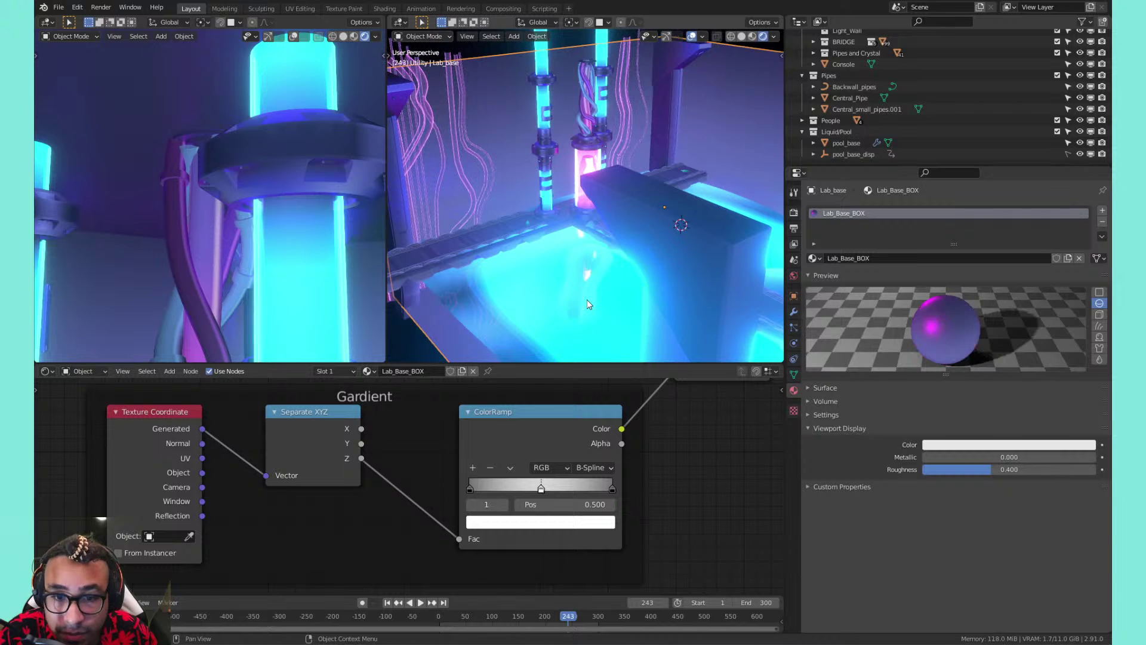
{"action": "middle_click_drag", "start_coordinate": [587, 300], "coordinate": [546, 179]}
{"action": "left_click", "coordinate": [632, 223]}
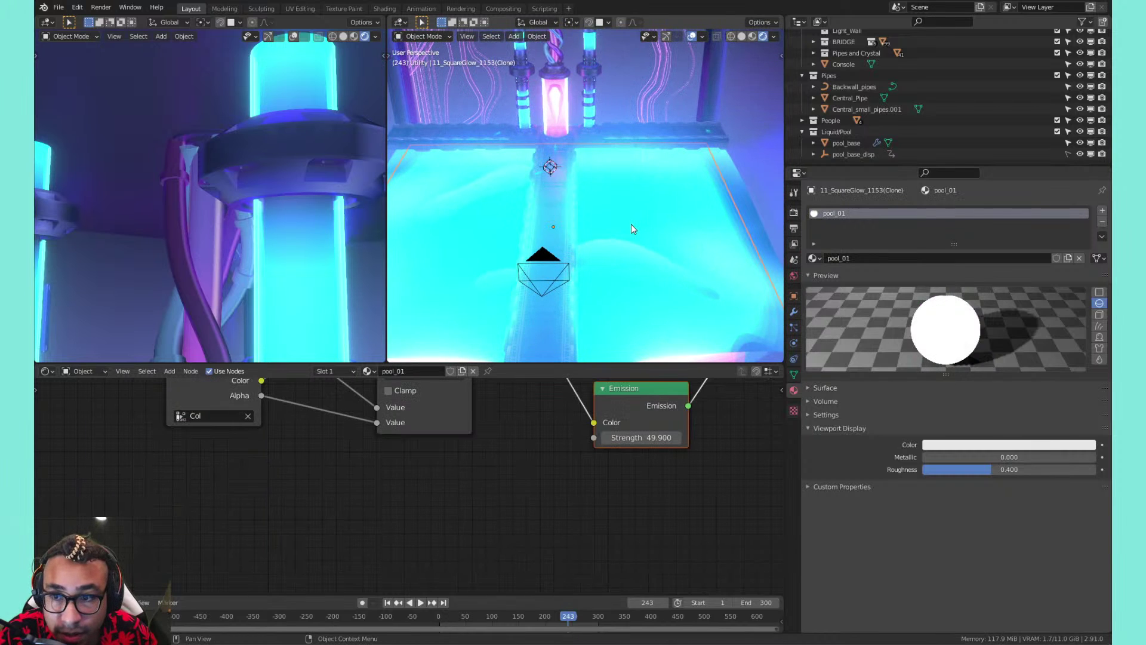
{"action": "left_click", "coordinate": [618, 233]}
{"action": "left_click", "coordinate": [642, 210]}
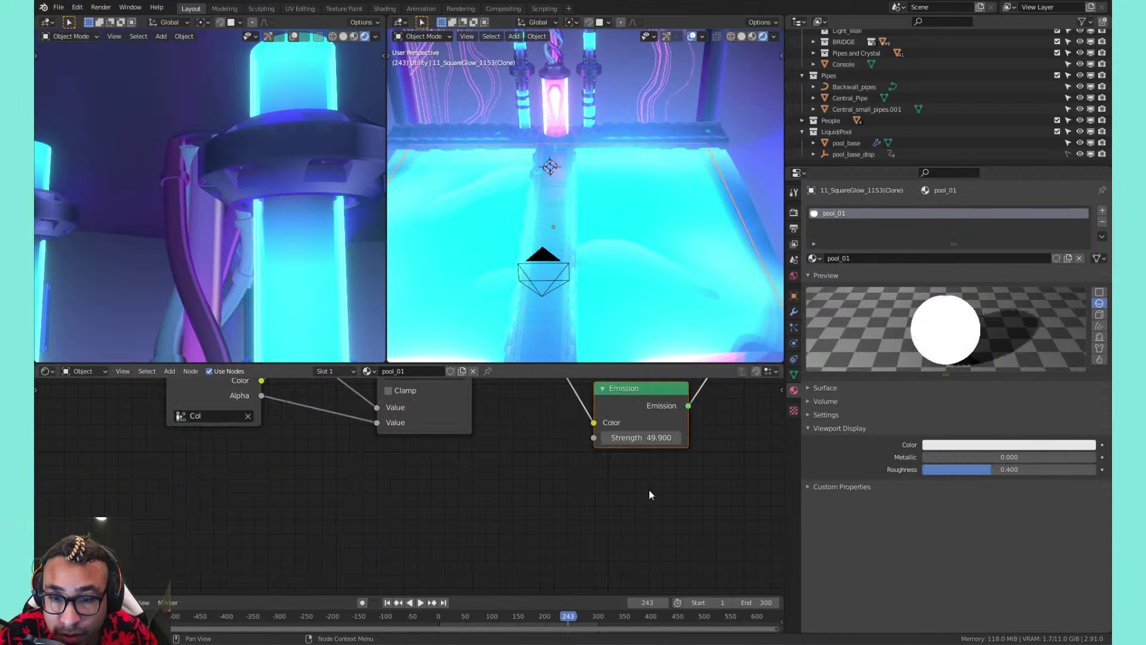
{"action": "left_click_drag", "start_coordinate": [640, 443], "coordinate": [390, 443]}
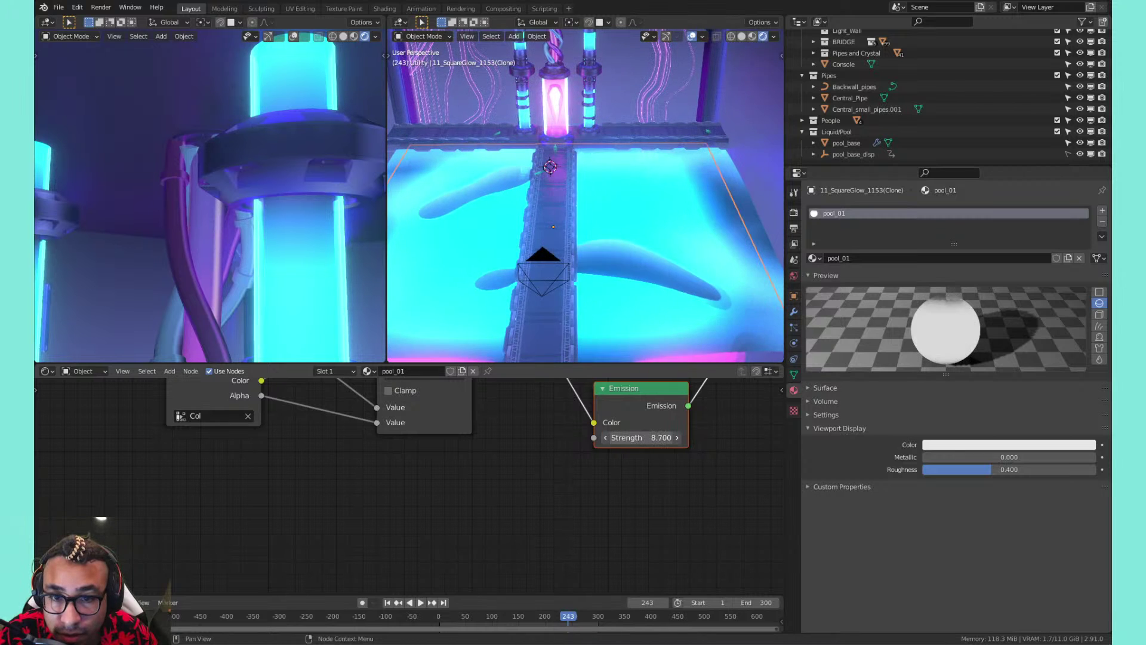
{"action": "mouse_move", "coordinate": [647, 235]}
{"action": "middle_mouse_down", "text": "shift"}
{"action": "mouse_move", "coordinate": [615, 279]}
{"action": "mouse_move", "coordinate": [651, 251]}
{"action": "middle_mouse_up", "text": "shift"}
{"action": "scroll", "coordinate": [615, 412], "scroll_direction": "down", "scroll_amount": 8}
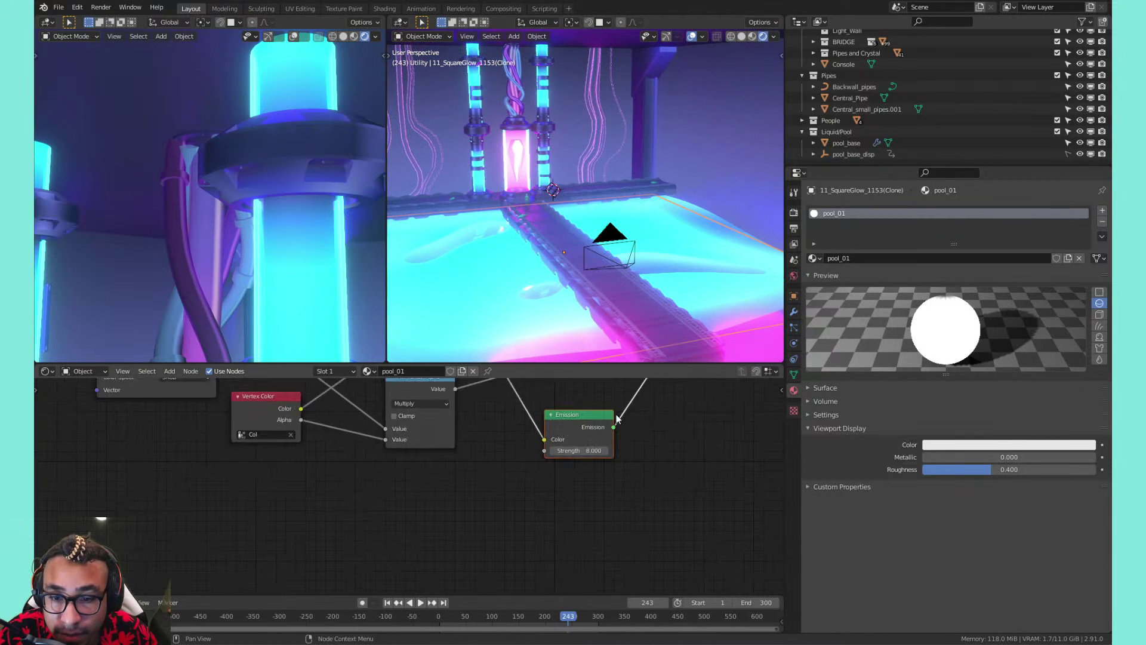
{"action": "middle_click_drag", "start_coordinate": [581, 446], "coordinate": [571, 568]}
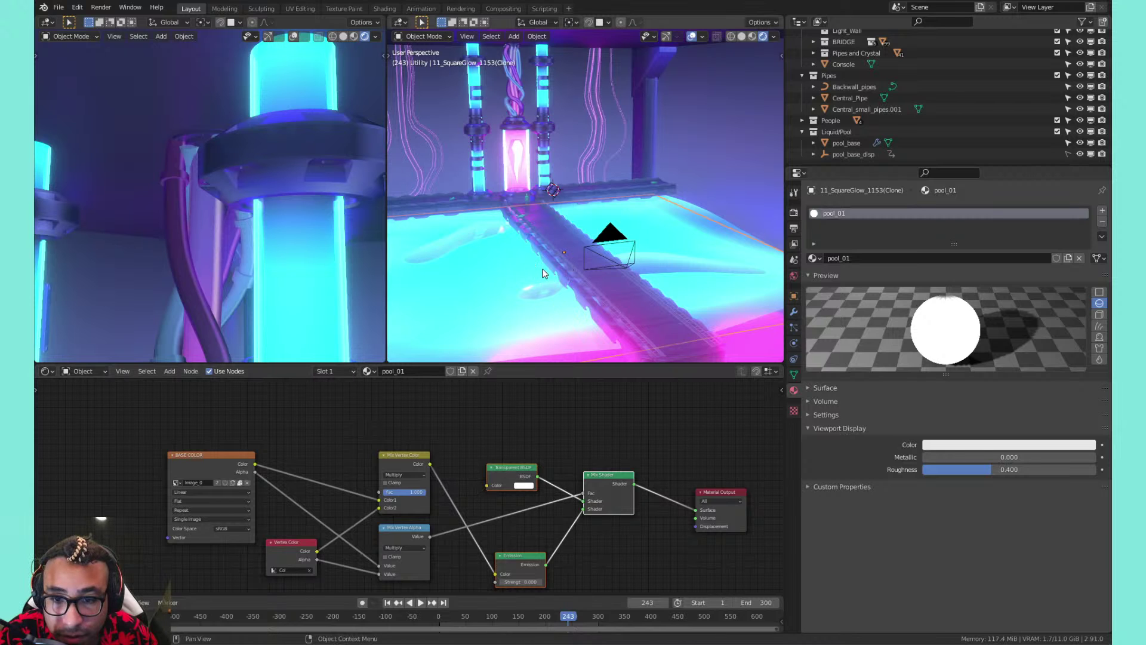
Try moving the pool's glow plane freely, try raising it about 26.67 m along global Z, and undo the move
{"action": "middle_click_drag", "start_coordinate": [542, 273], "coordinate": [553, 269]}
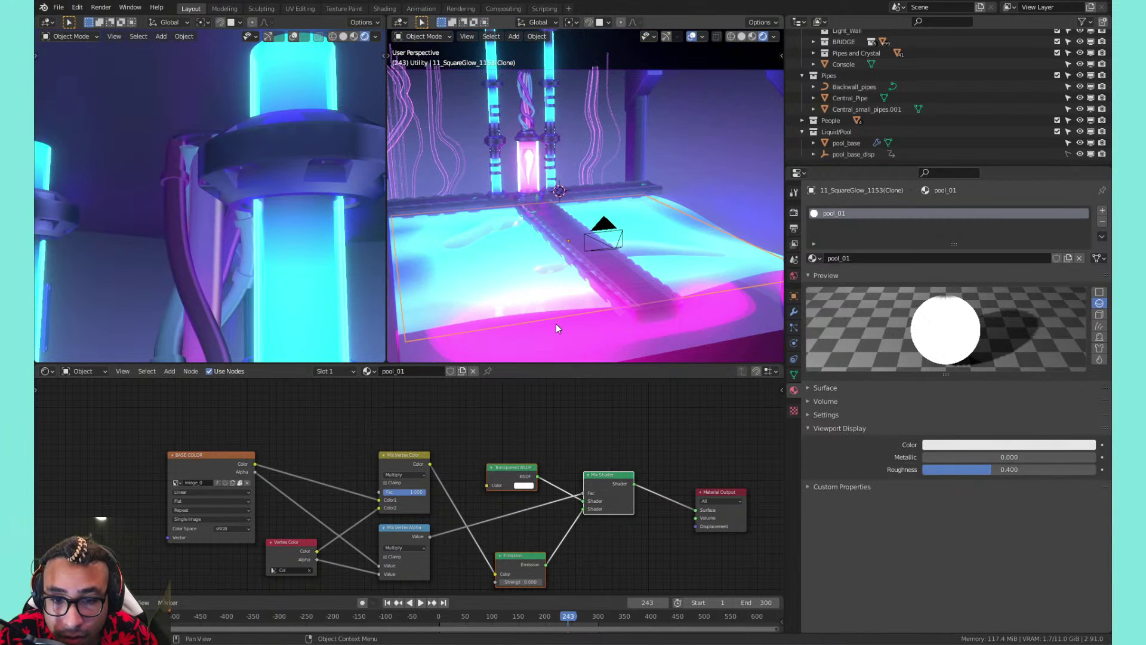
{"action": "key", "text": "g"}
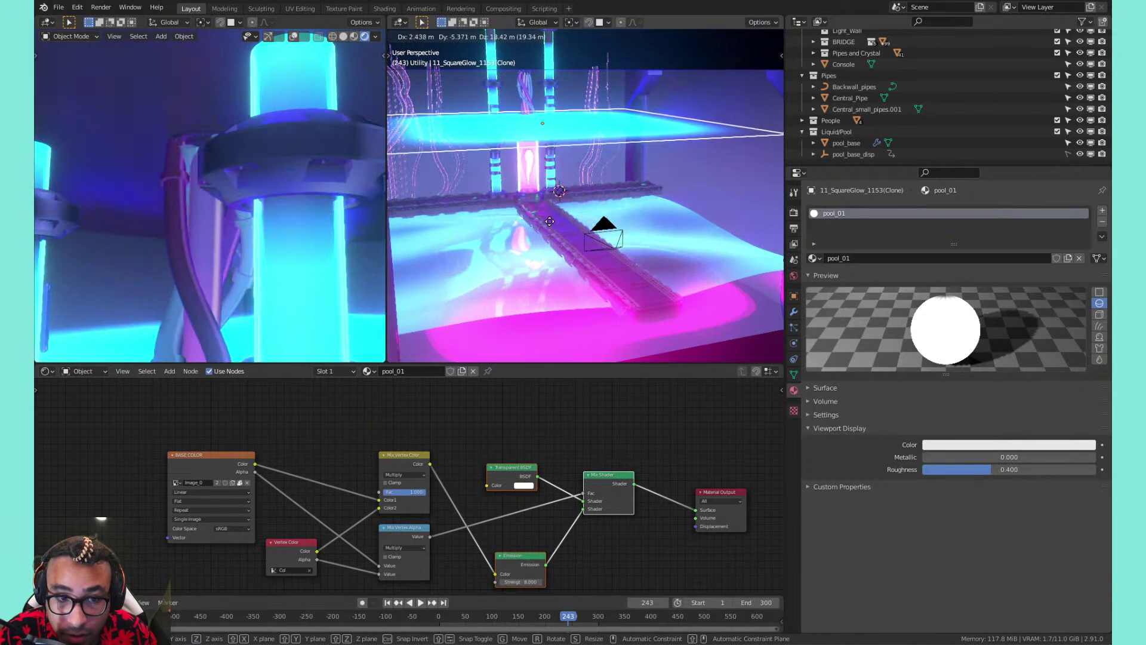
{"action": "right_click", "coordinate": [555, 222]}
{"action": "middle_click_drag", "start_coordinate": [569, 230], "coordinate": [514, 264]}
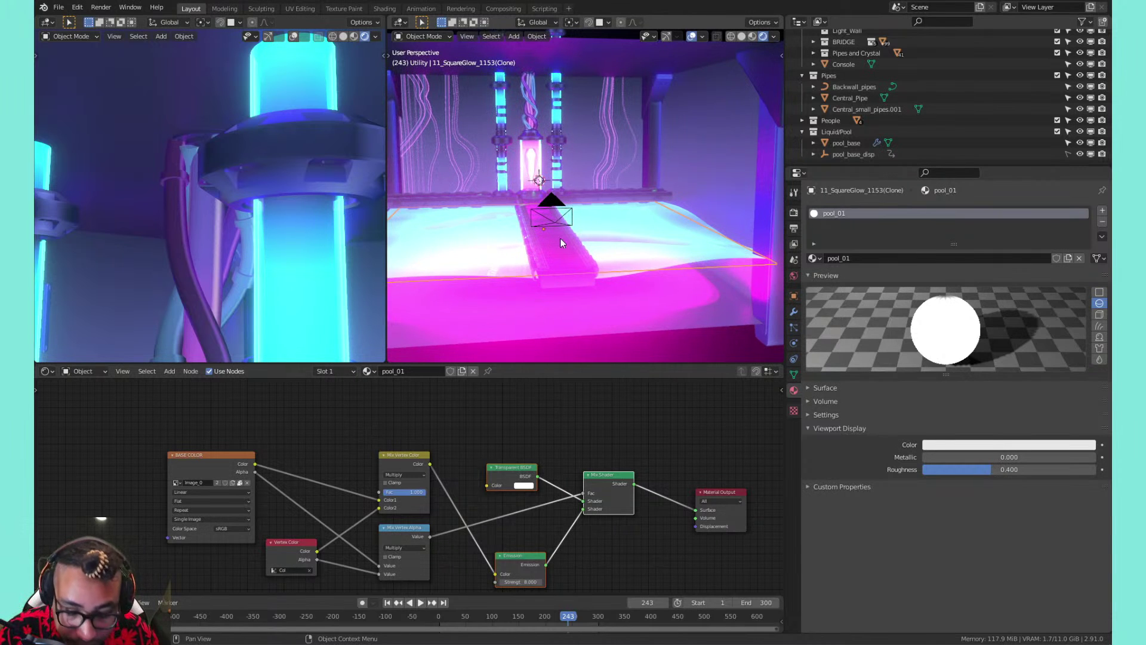
{"action": "key", "text": "g"}
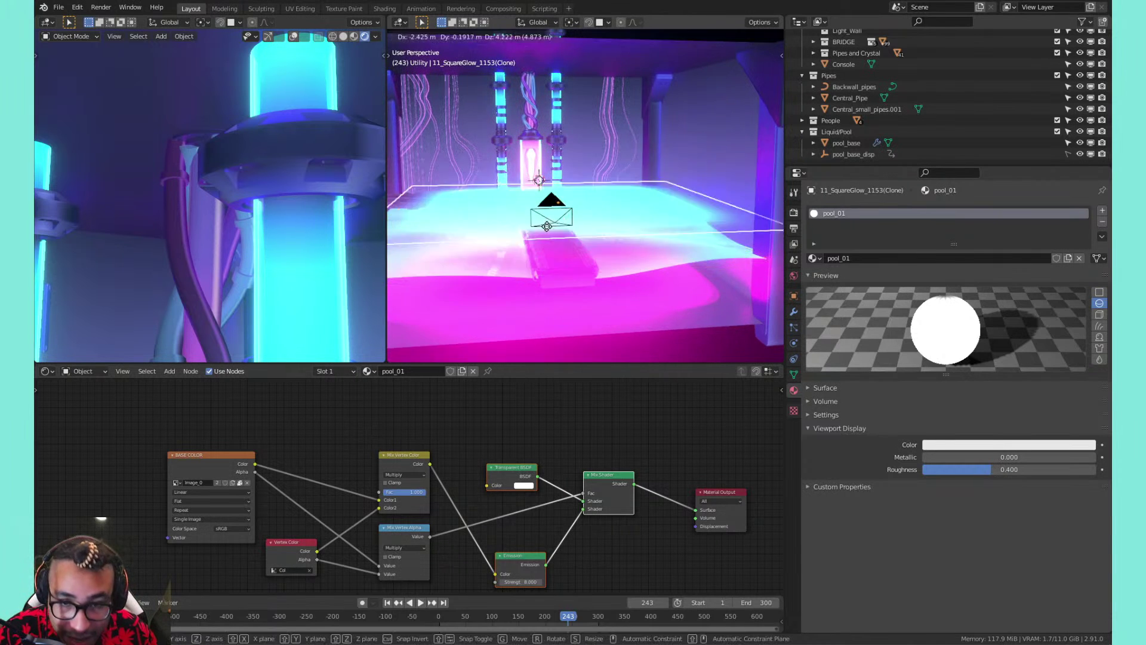
{"action": "key", "text": "z"}
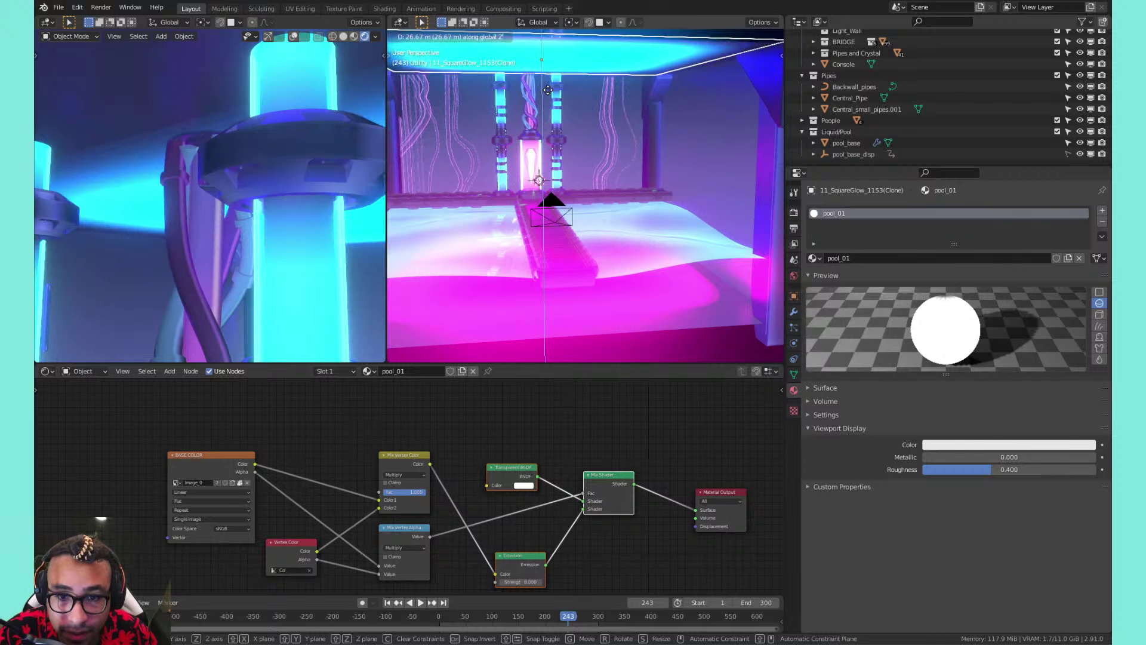
{"action": "left_click", "coordinate": [548, 90]}
{"action": "mouse_move", "coordinate": [568, 180]}
{"action": "middle_mouse_down"}
{"action": "mouse_move", "coordinate": [562, 214]}
{"action": "mouse_move", "coordinate": [598, 190]}
{"action": "mouse_move", "coordinate": [652, 195]}
{"action": "mouse_move", "coordinate": [573, 188]}
{"action": "middle_mouse_up"}
{"action": "key", "text": "ctrl+z"}
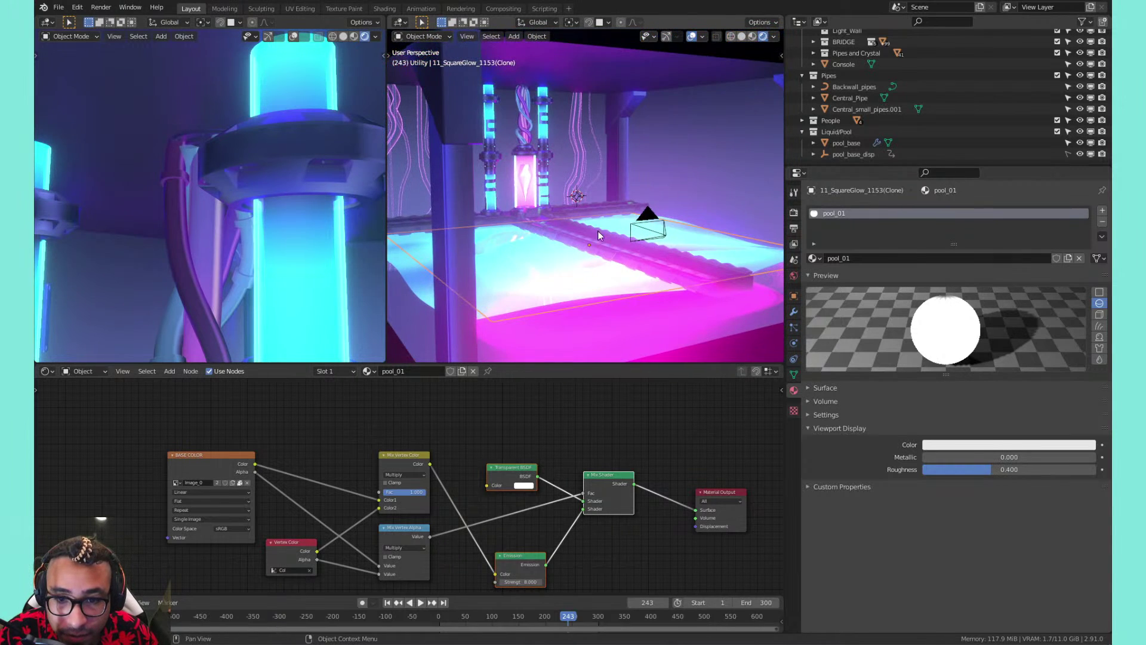
Try scaling up the pool_01 square glow plane over the pool, cancel the scaling, and delete the plane
{"action": "mouse_move", "coordinate": [600, 234]}
{"action": "middle_mouse_down"}
{"action": "mouse_move", "coordinate": [588, 239]}
{"action": "mouse_move", "coordinate": [597, 236]}
{"action": "middle_mouse_up"}
{"action": "key", "text": "s"}
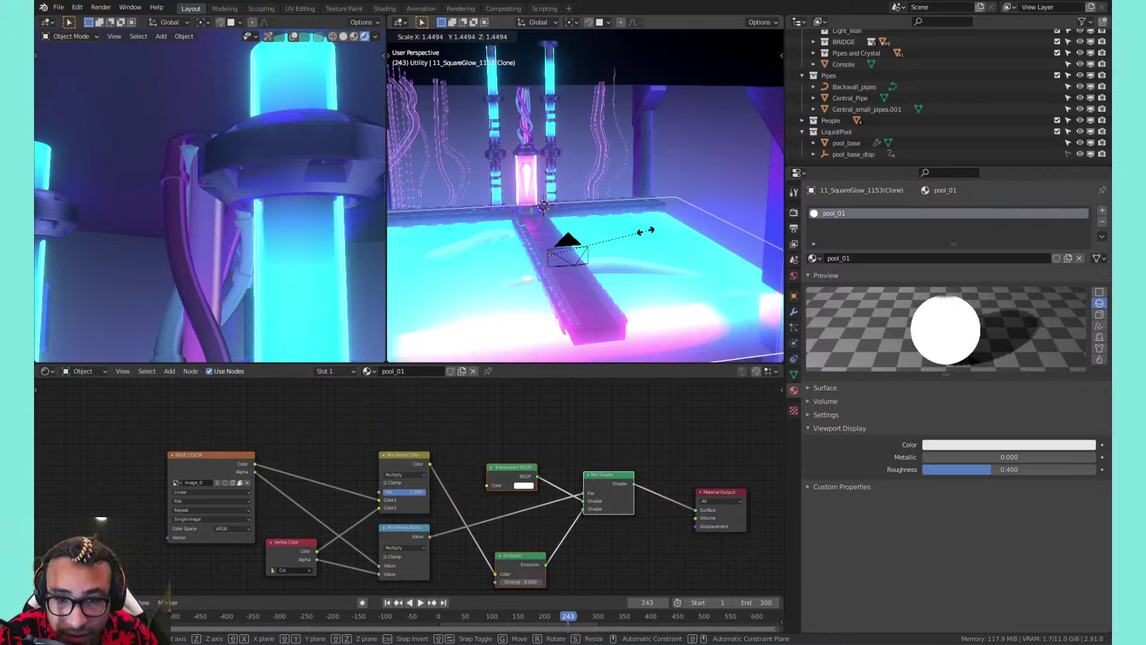
{"action": "key", "text": "Escape"}
{"action": "key", "text": "x"}
{"action": "left_click", "coordinate": [629, 237]}
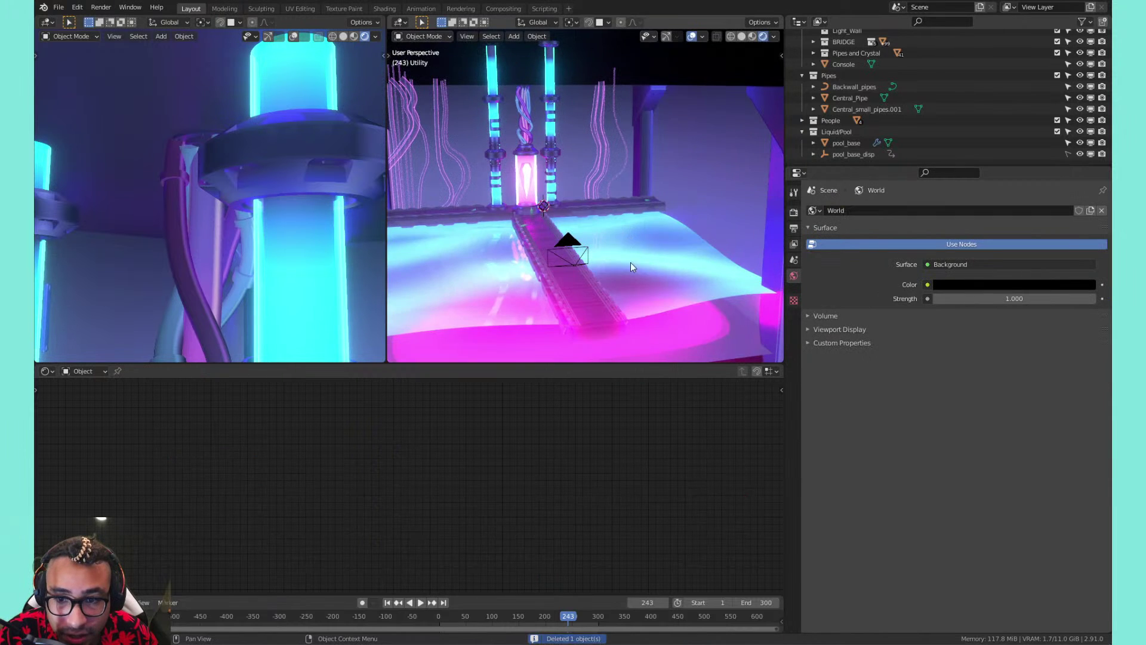
Select the magenta Pool_02 square glow plane, scale it up by about 1.58, and check it in the camera view
{"action": "middle_click_drag", "start_coordinate": [631, 267], "coordinate": [651, 213]}
{"action": "left_click", "coordinate": [575, 250]}
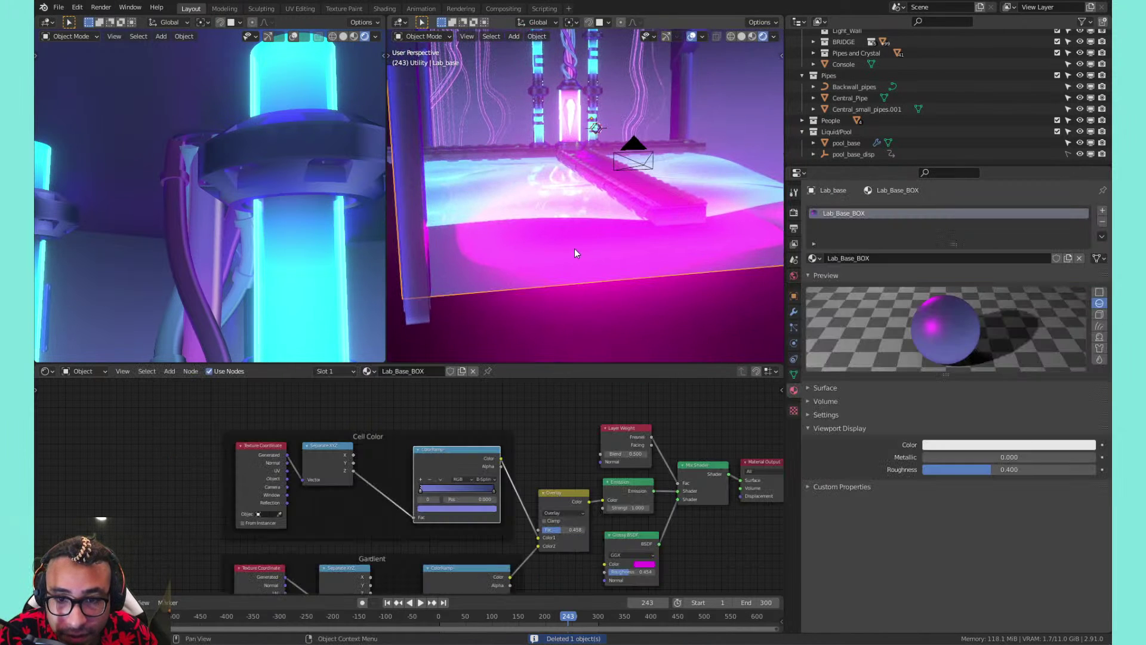
{"action": "middle_click_drag", "start_coordinate": [574, 249], "coordinate": [543, 262]}
{"action": "left_click", "coordinate": [465, 290]}
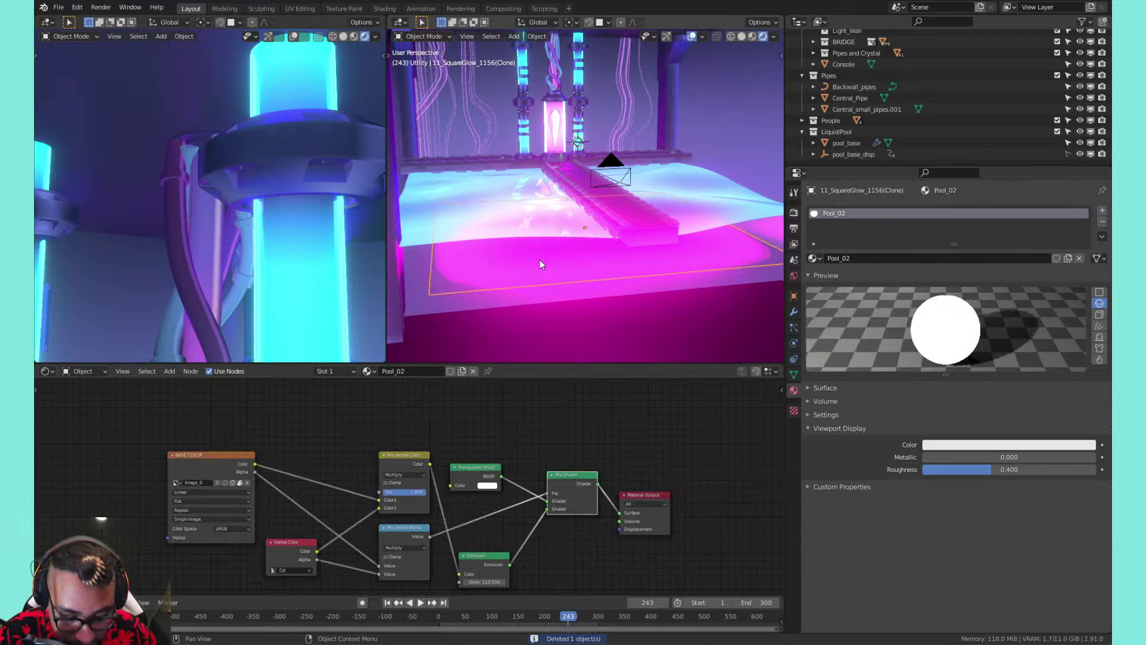
{"action": "key", "text": "s"}
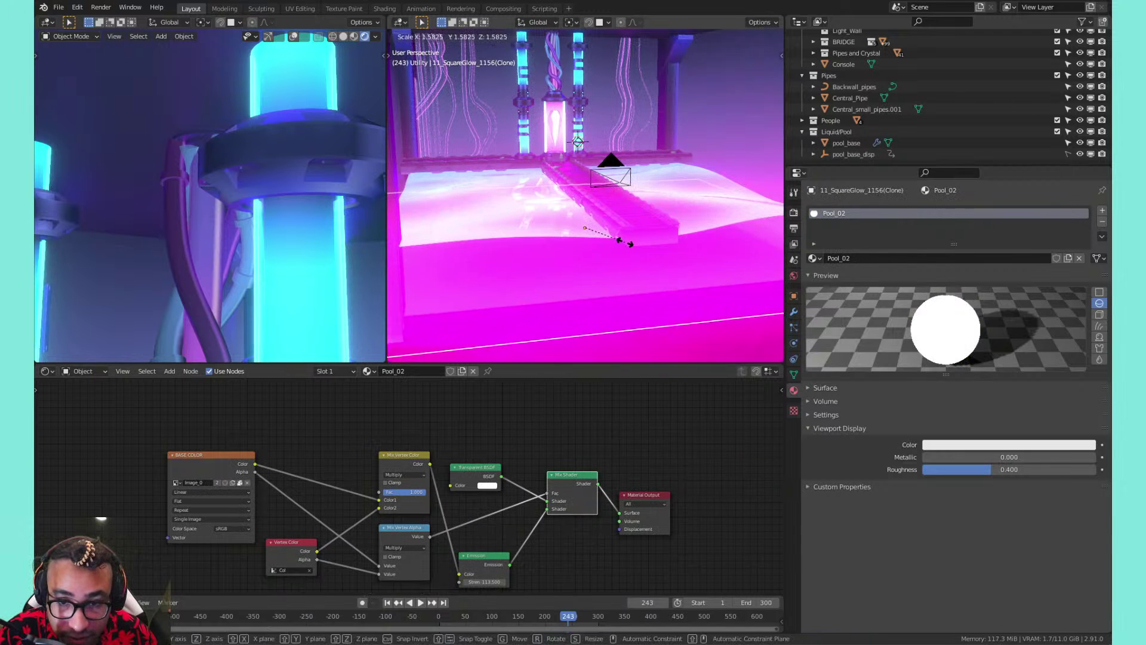
{"action": "left_click", "coordinate": [625, 242]}
{"action": "mouse_move", "coordinate": [583, 224]}
{"action": "middle_mouse_down"}
{"action": "mouse_move", "coordinate": [497, 267]}
{"action": "mouse_move", "coordinate": [565, 227]}
{"action": "middle_mouse_up"}
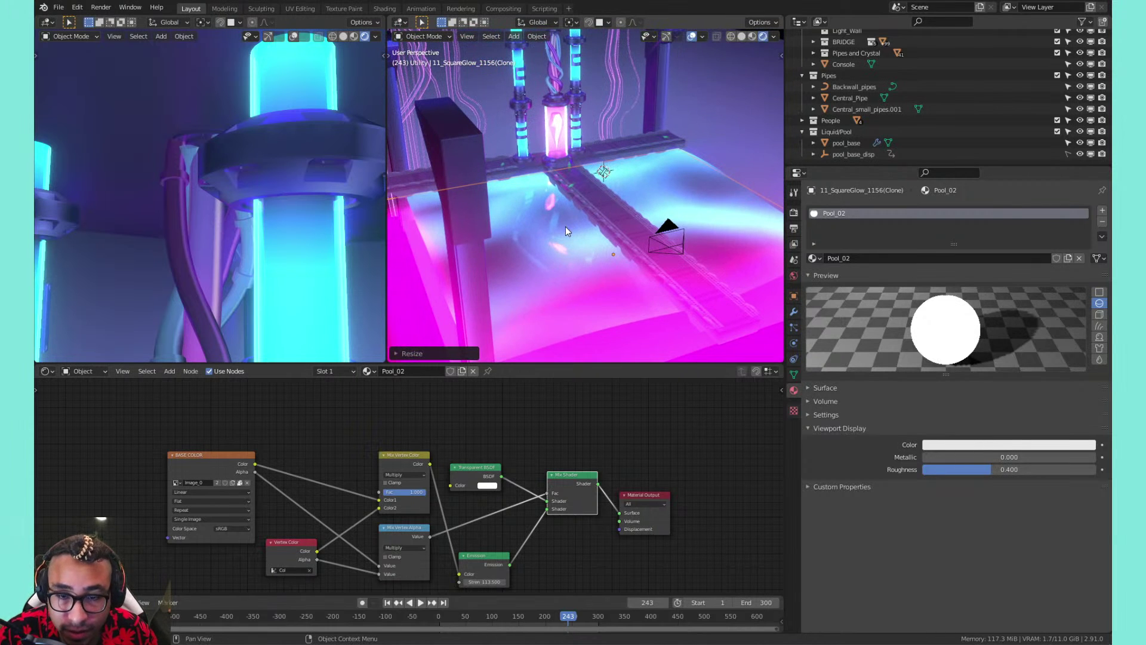
{"action": "key", "text": "KP_0"}
{"action": "key", "text": "Home"}
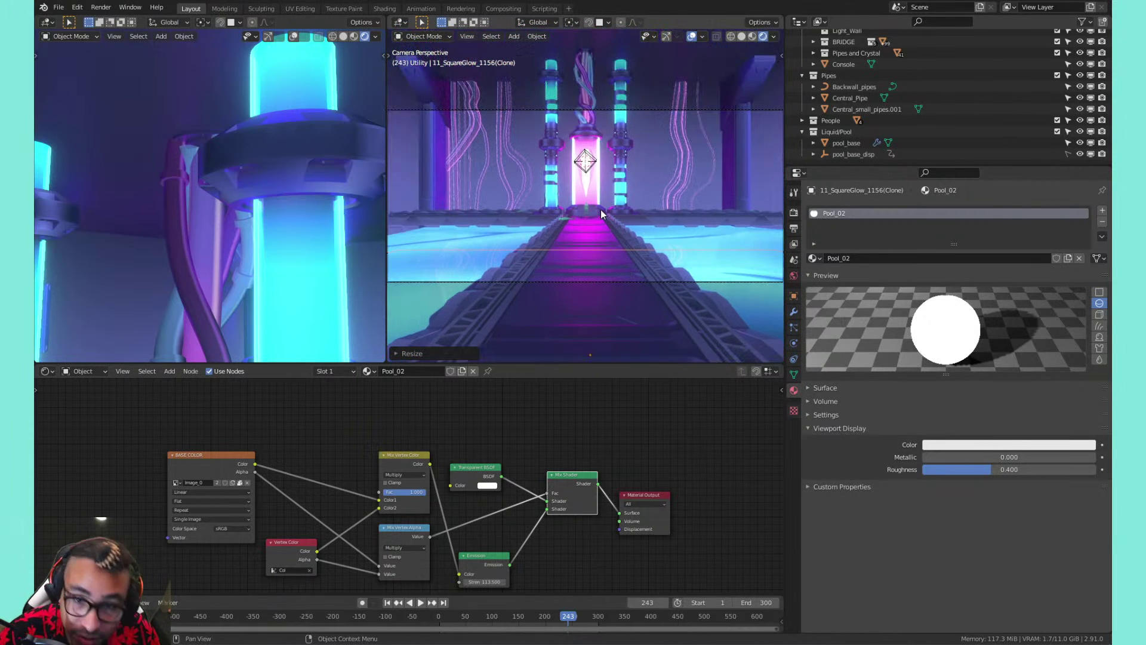
Delete the magenta Pool_02 glow plane from the pool and save the file
{"action": "middle_click_drag", "start_coordinate": [594, 213], "coordinate": [658, 163]}
{"action": "scroll", "coordinate": [668, 158], "scroll_direction": "down", "scroll_amount": 8}
{"action": "key", "text": "x"}
{"action": "left_click", "coordinate": [665, 191]}
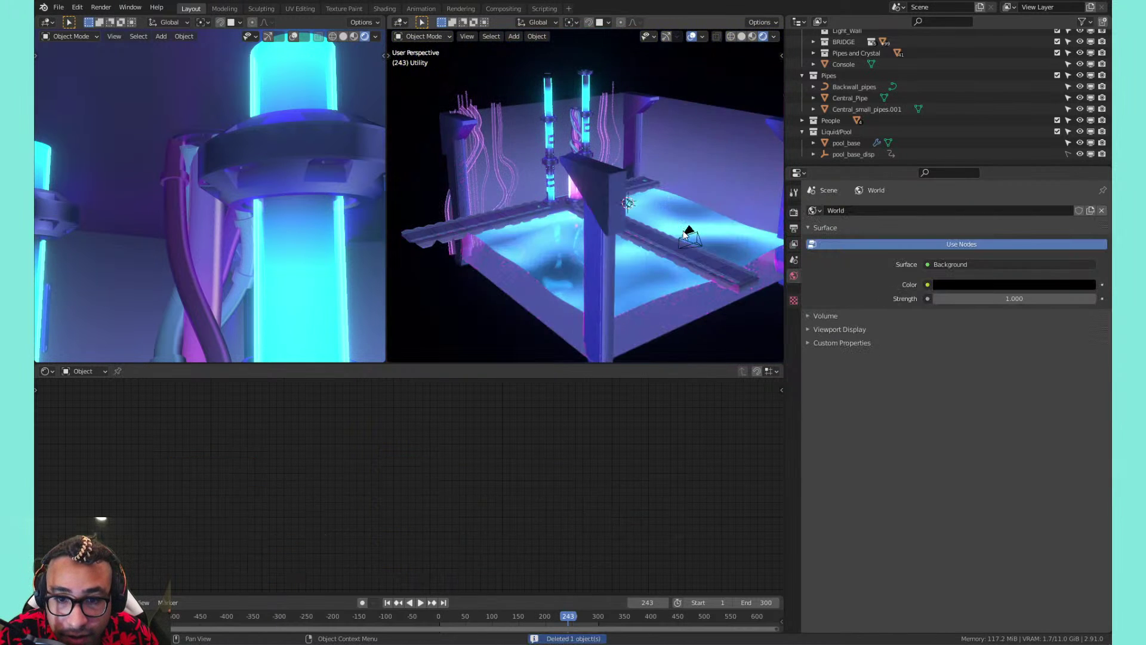
{"action": "mouse_move", "coordinate": [683, 230]}
{"action": "middle_mouse_down", "text": "shift"}
{"action": "mouse_move", "coordinate": [587, 203]}
{"action": "mouse_move", "coordinate": [699, 246]}
{"action": "middle_mouse_up", "text": "shift"}
{"action": "key", "text": "ctrl+s"}
Play the animation from the camera view in a maximized viewport and examine the crystal pipe and pool
{"action": "left_click", "coordinate": [586, 199]}
{"action": "scroll", "coordinate": [552, 196], "scroll_direction": "up", "scroll_amount": 6}
{"action": "key", "text": "KP_0"}
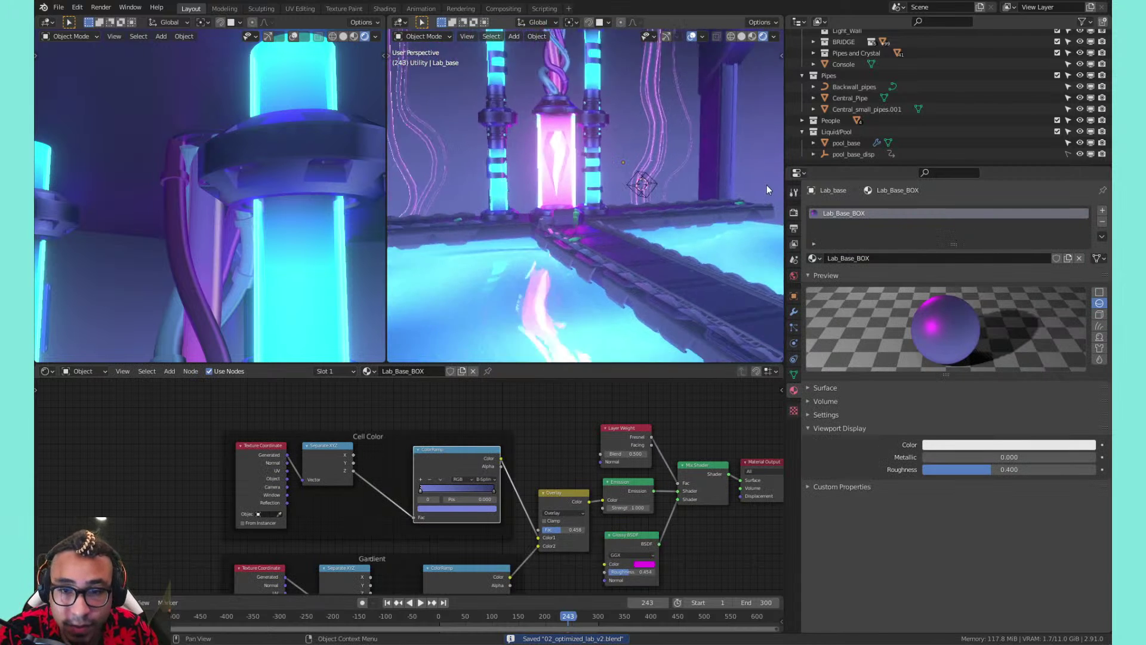
{"action": "key", "text": "space"}
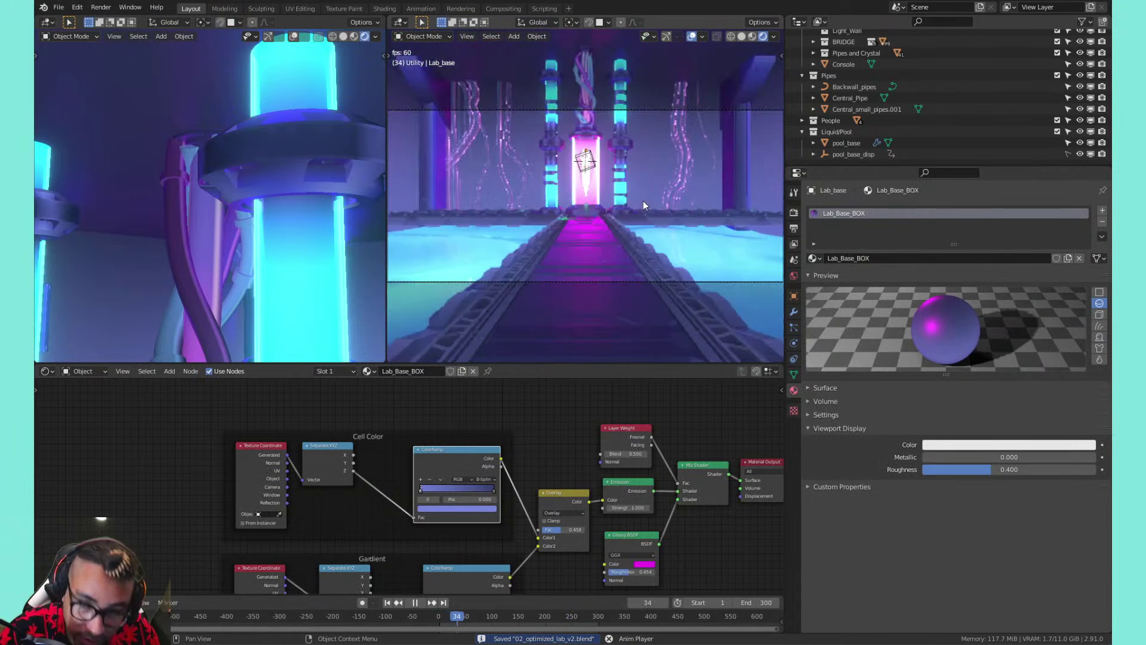
{"action": "key", "text": "ctrl+space"}
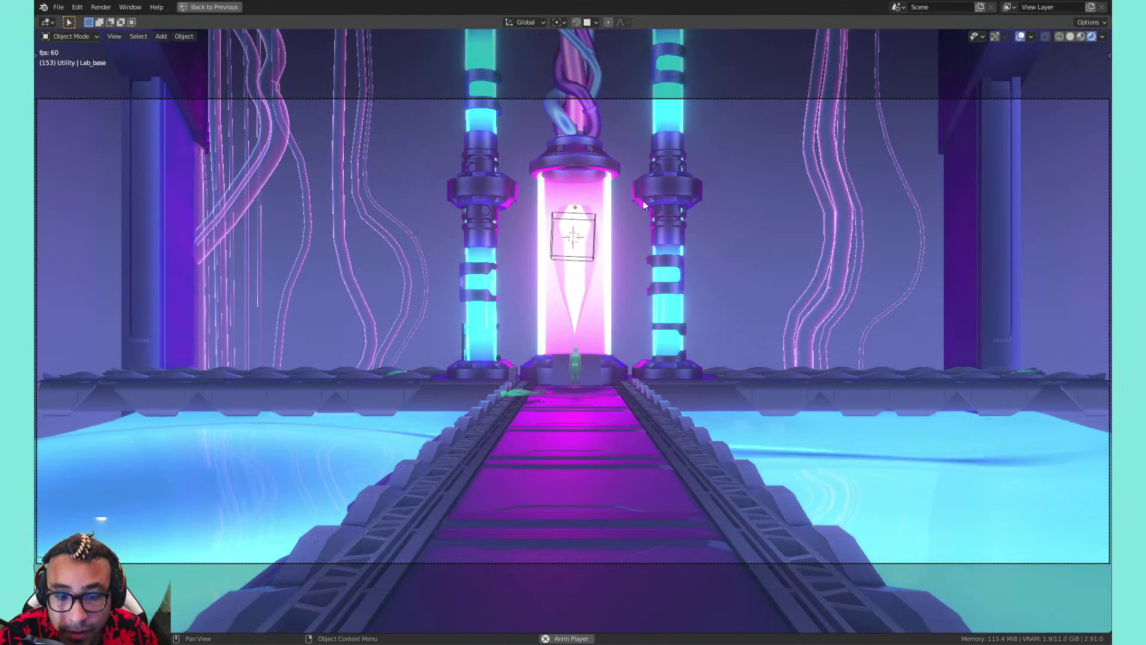
{"action": "left_click", "coordinate": [596, 225]}
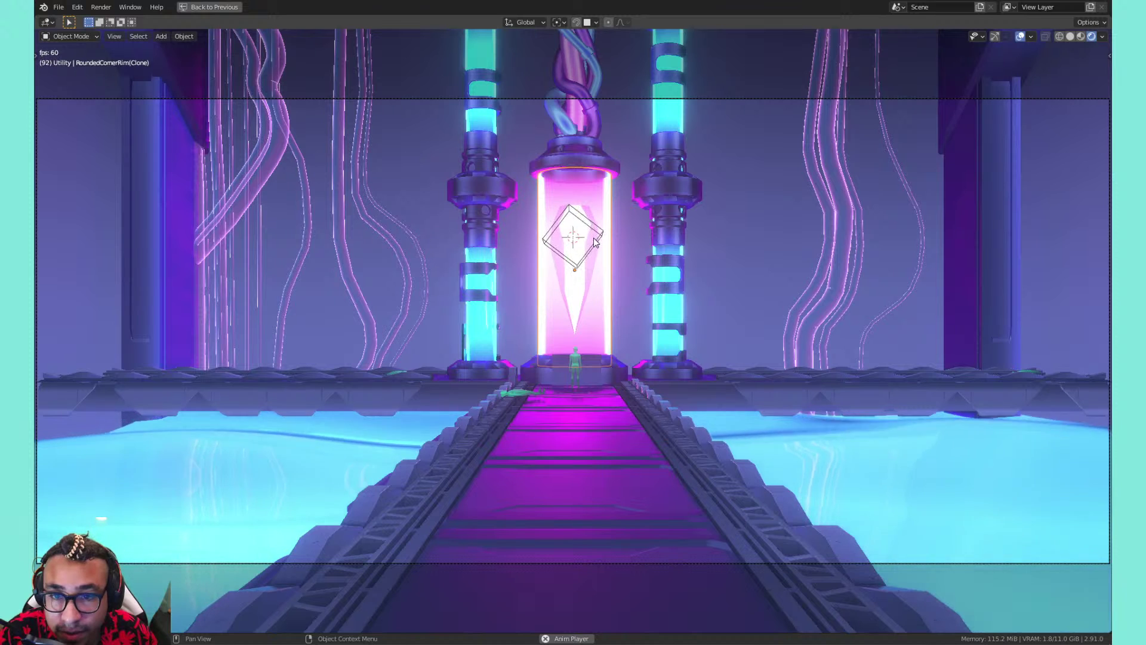
{"action": "left_click", "coordinate": [593, 230]}
Restore the full layout, stop the playback, and disable pool_base_disp in viewports
{"action": "key", "text": "ctrl+space"}
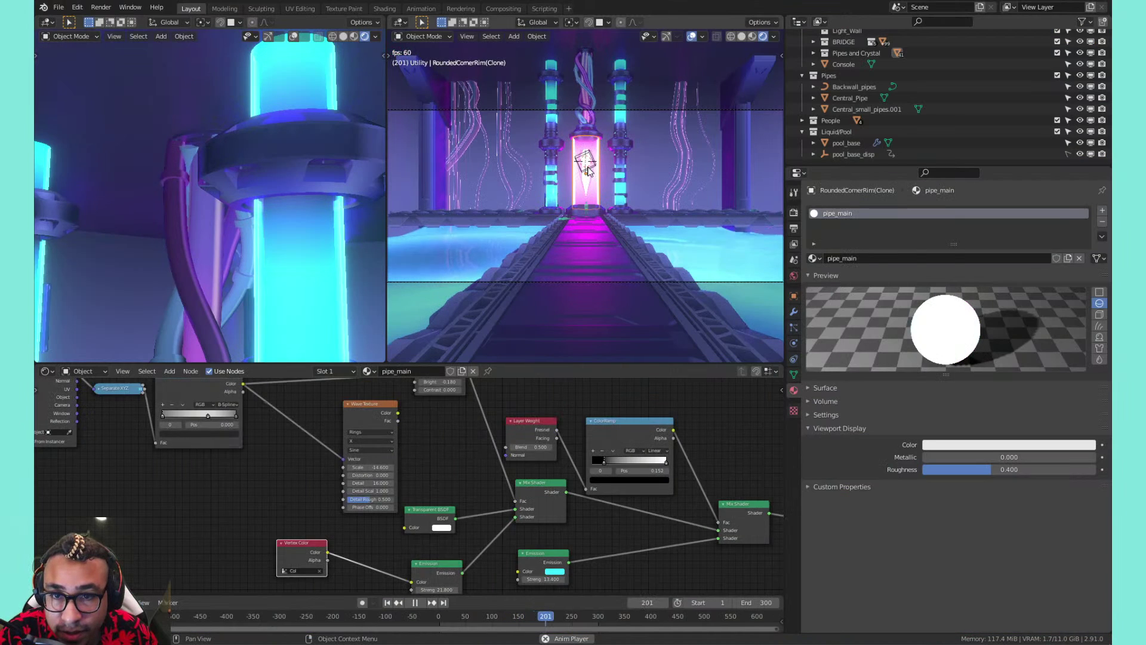
{"action": "key", "text": "space"}
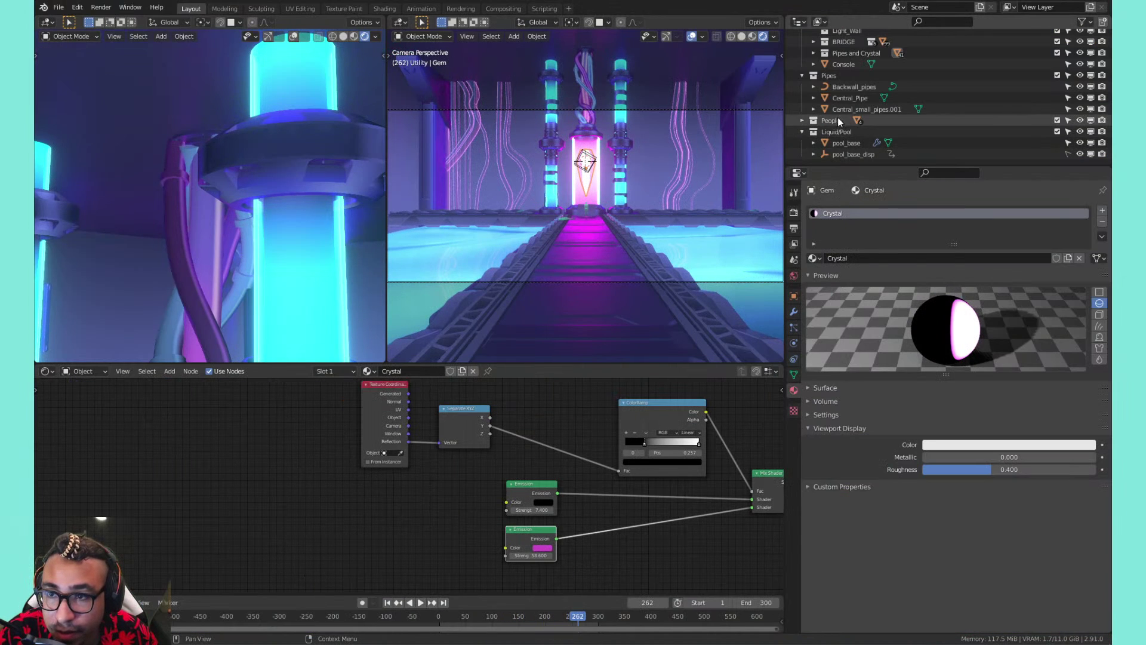
{"action": "left_click", "coordinate": [842, 152]}
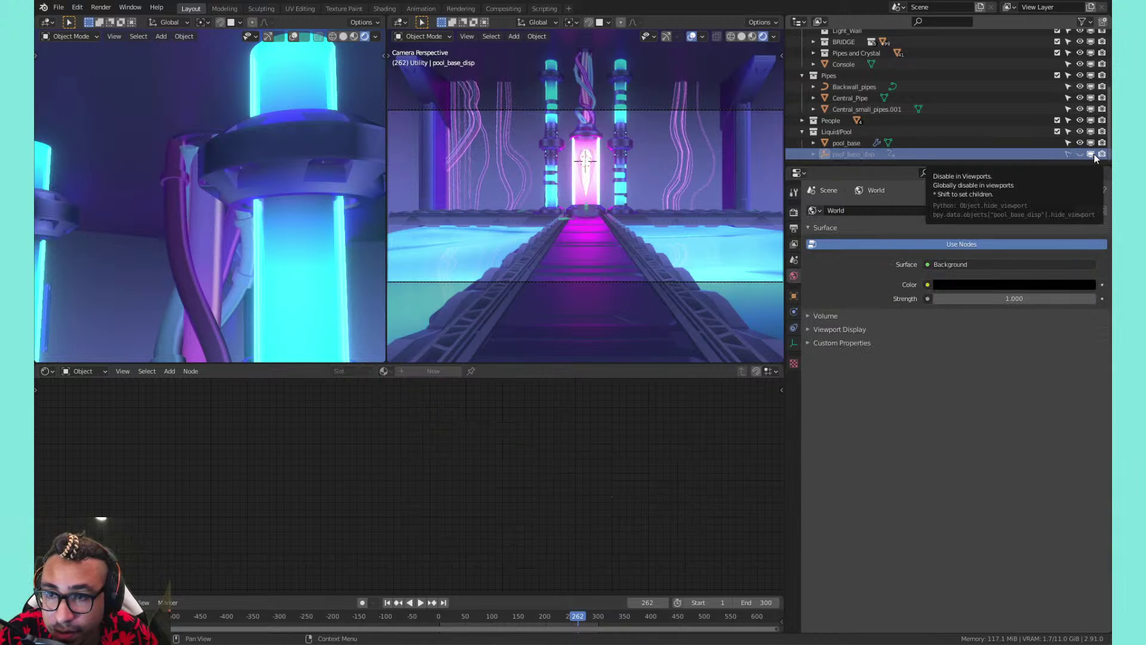
Delete the Backwall_pipes curve from the back wall and save the file
{"action": "left_click", "coordinate": [683, 148]}
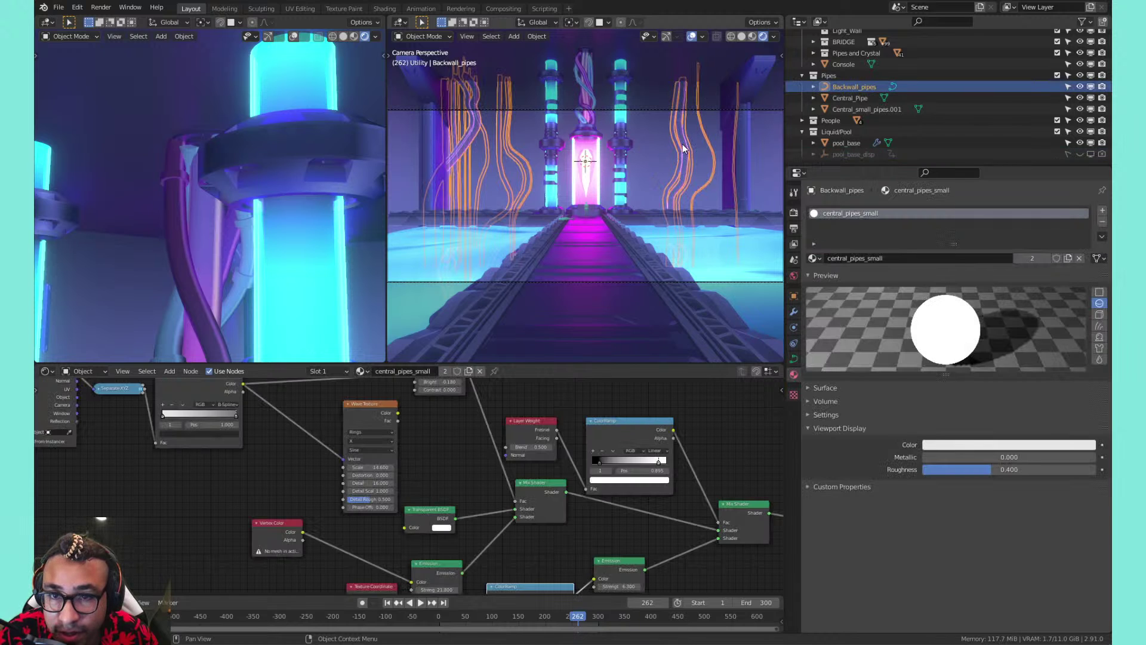
{"action": "key", "text": "x"}
{"action": "left_click", "coordinate": [684, 148]}
{"action": "scroll", "coordinate": [561, 153], "scroll_direction": "up", "scroll_amount": 4}
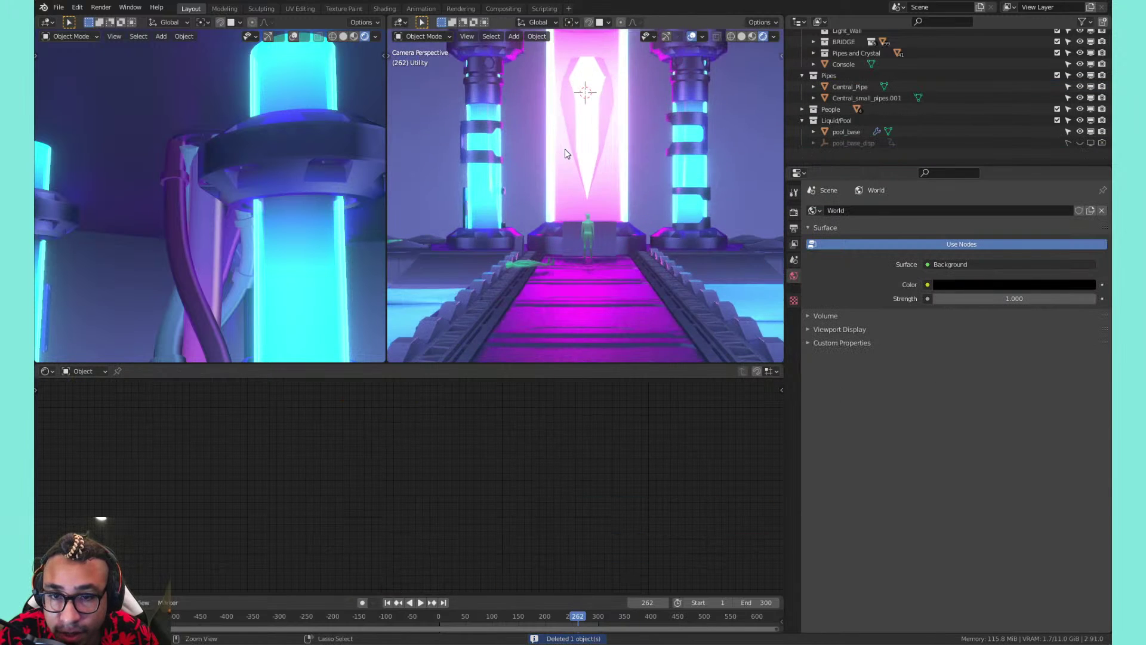
{"action": "left_click", "coordinate": [672, 114]}
{"action": "key", "text": "ctrl+s"}
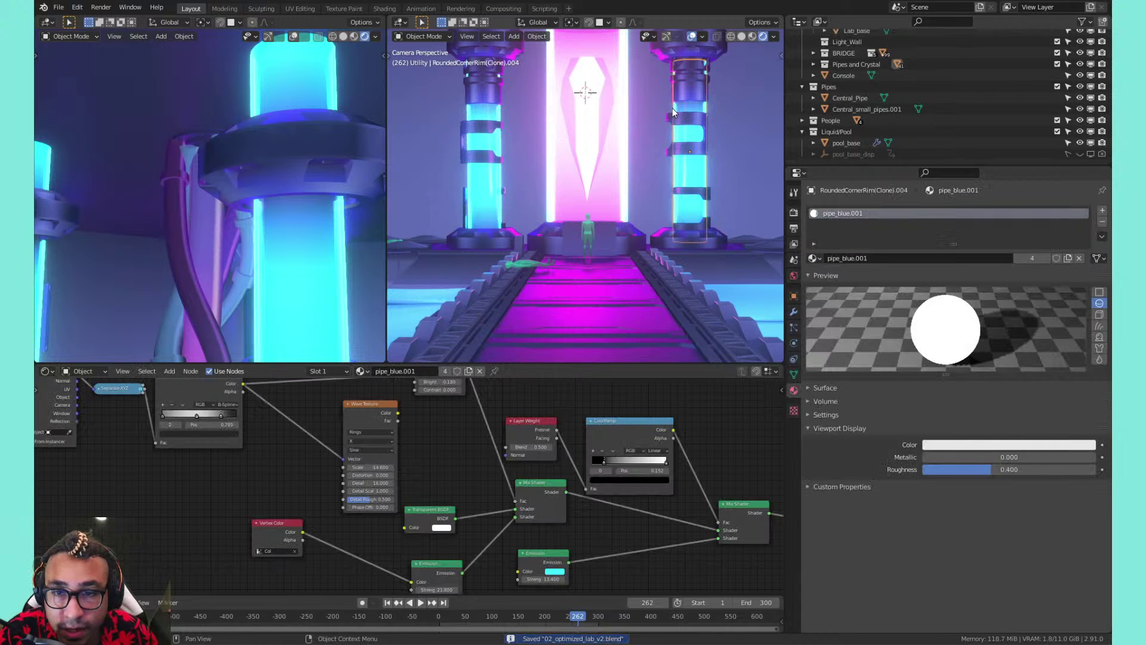
{"action": "scroll", "coordinate": [673, 114], "scroll_direction": "down", "scroll_amount": 4}
{"action": "left_click", "coordinate": [625, 170]}
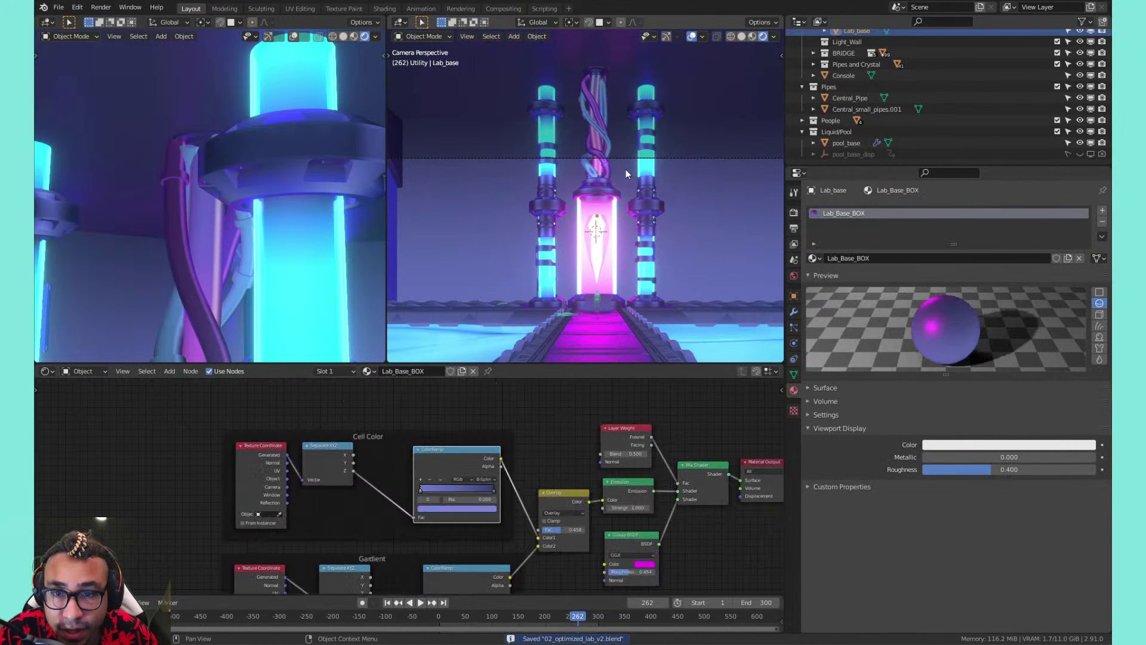
Select the twisted small pipes around the central column and open their mesh for editing
{"action": "middle_click_drag", "start_coordinate": [626, 169], "coordinate": [650, 255]}
{"action": "scroll", "coordinate": [569, 191], "scroll_direction": "up", "scroll_amount": 4}
{"action": "scroll", "coordinate": [651, 255], "scroll_direction": "up", "scroll_amount": 4}
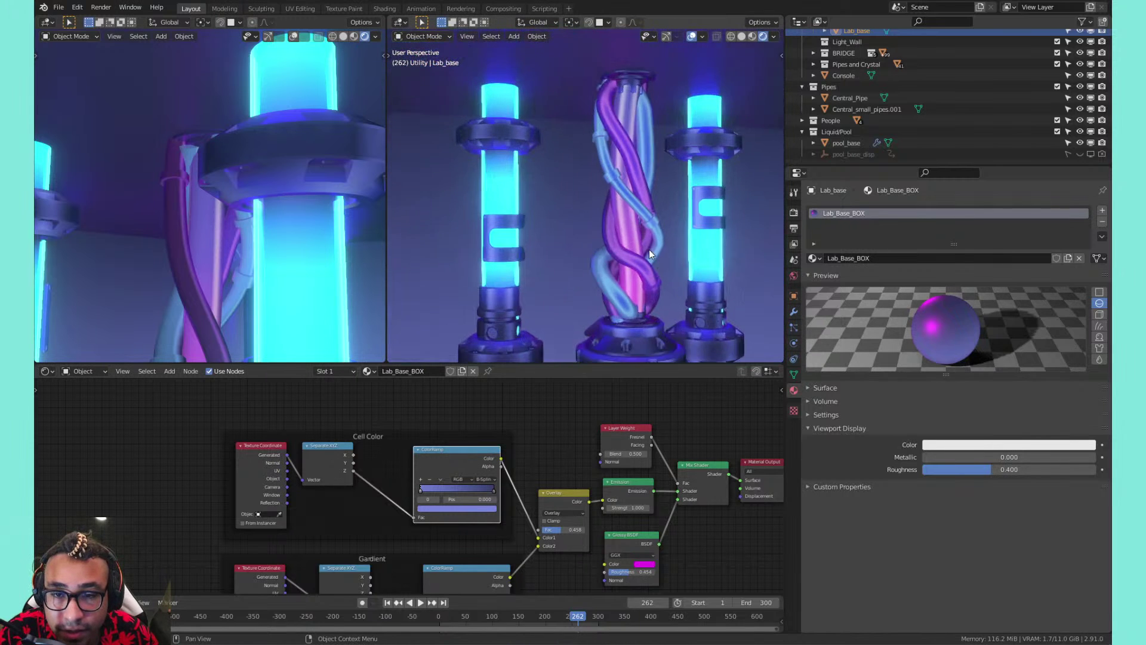
{"action": "left_click", "coordinate": [691, 250]}
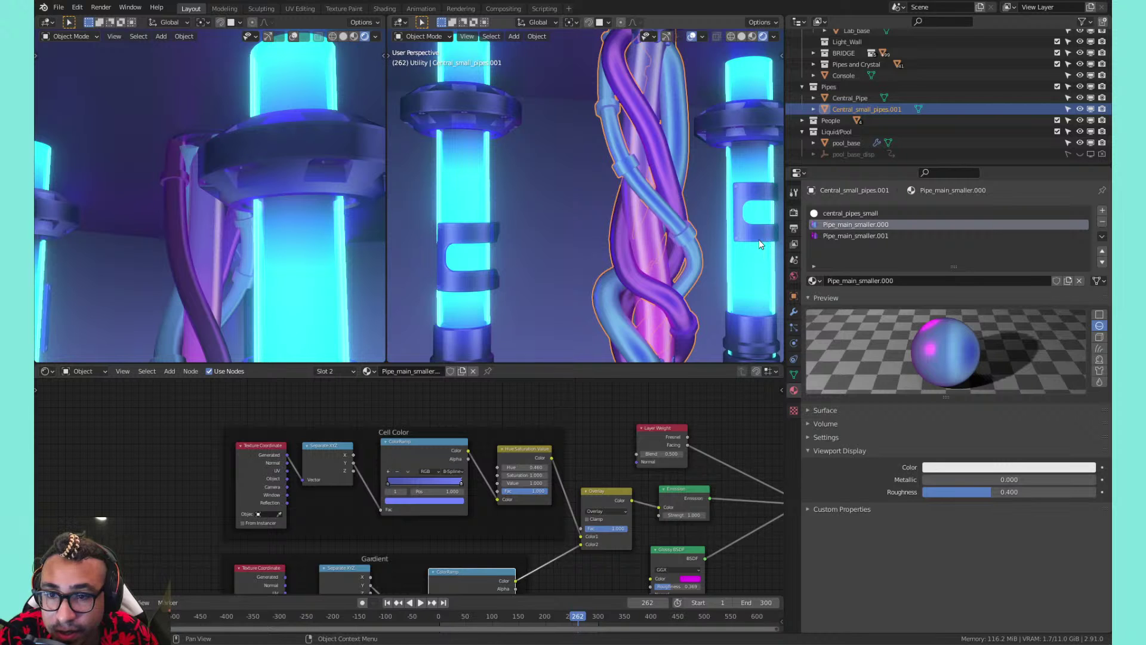
{"action": "middle_click_drag", "start_coordinate": [733, 216], "coordinate": [608, 174]}
{"action": "left_click", "coordinate": [613, 174]}
{"action": "left_click", "coordinate": [617, 184]}
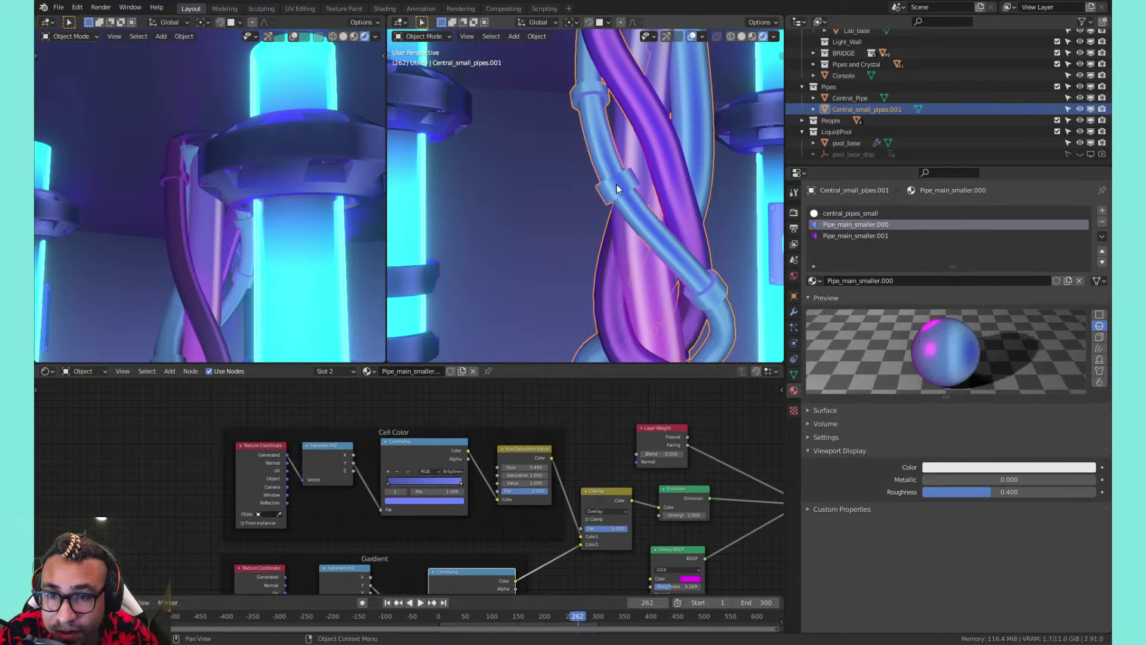
{"action": "middle_click_drag", "start_coordinate": [619, 216], "coordinate": [543, 140], "text": "shift"}
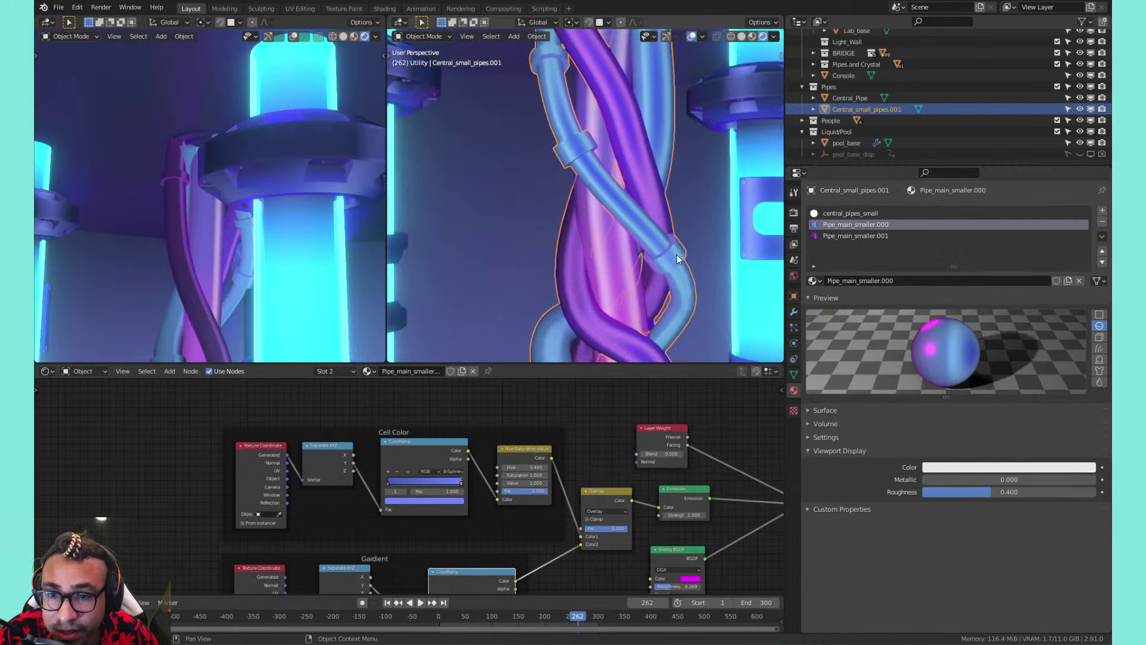
{"action": "middle_click_drag", "start_coordinate": [675, 254], "coordinate": [682, 221]}
{"action": "key", "text": "KP_Decimal"}
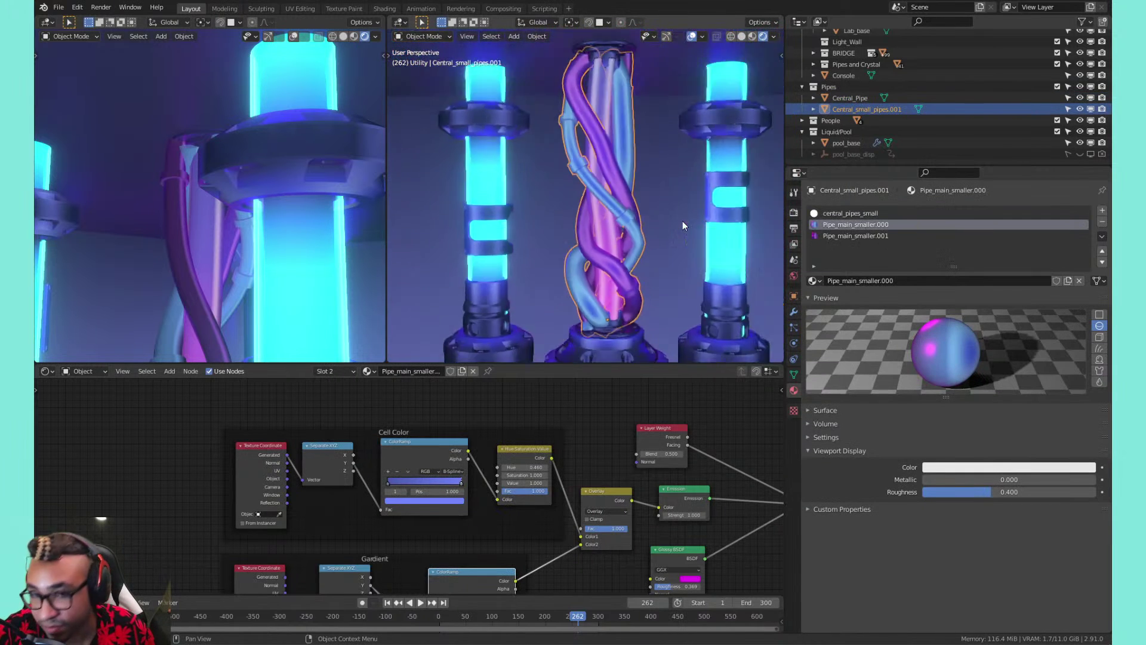
{"action": "scroll", "coordinate": [640, 234], "scroll_direction": "up", "scroll_amount": 4}
{"action": "key", "text": "Tab"}
Select the raised collar rings along the twisted pipes, grow the selection, and assign the Pipe_main_smaller.001 material to them
{"action": "left_click", "coordinate": [637, 234]}
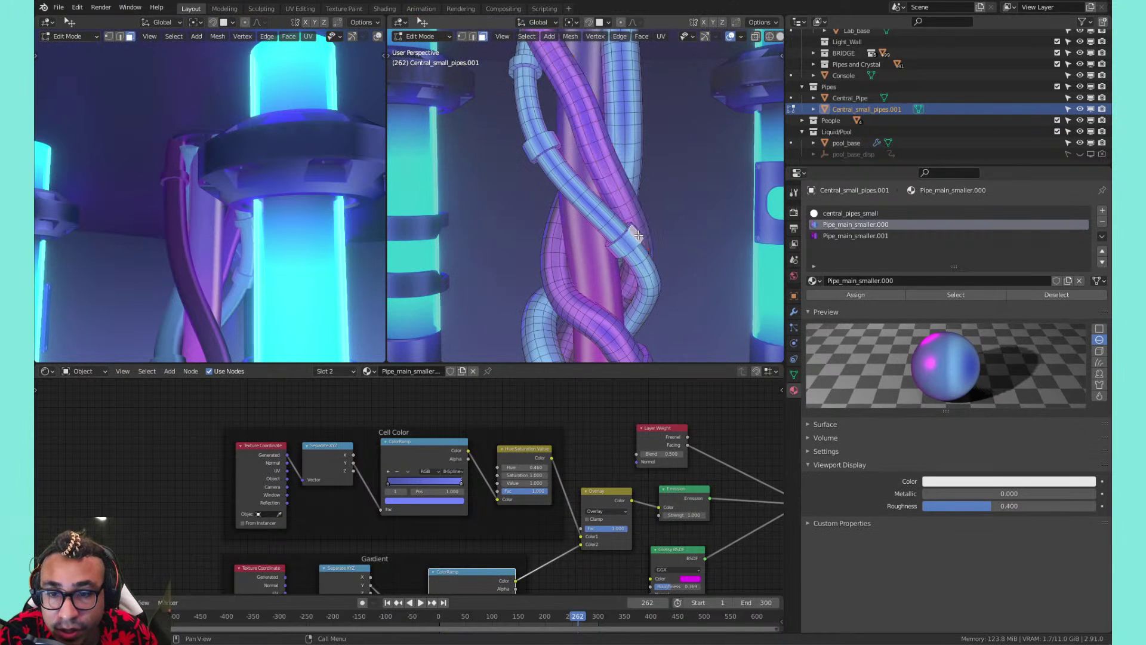
{"action": "key", "text": "l"}
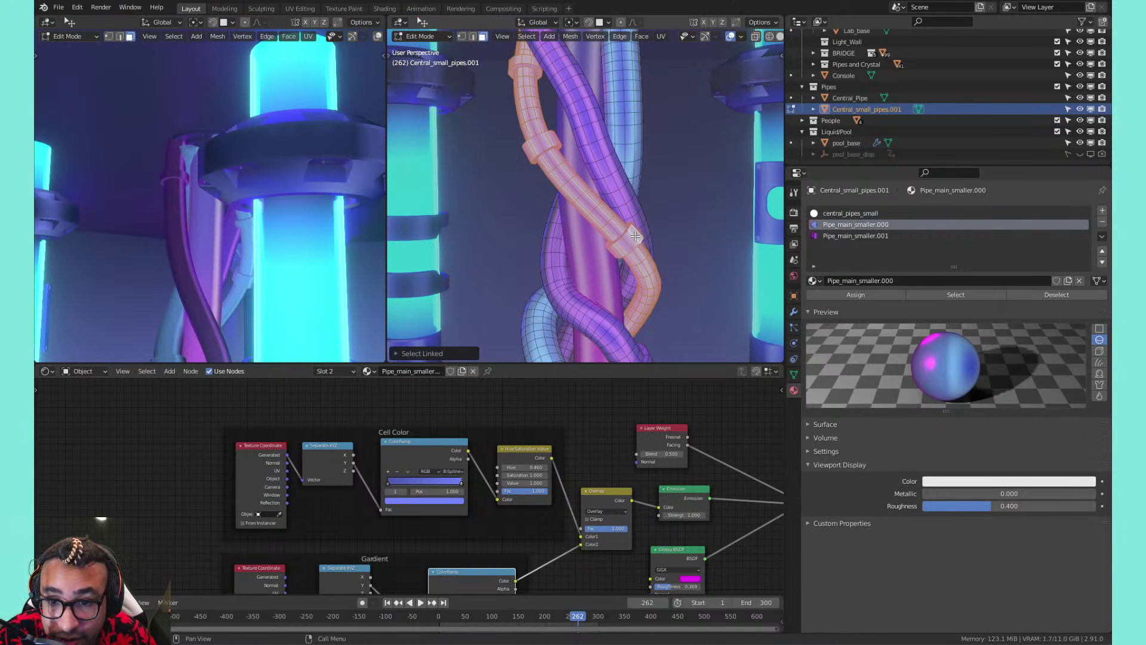
{"action": "key", "text": "ctrl+z"}
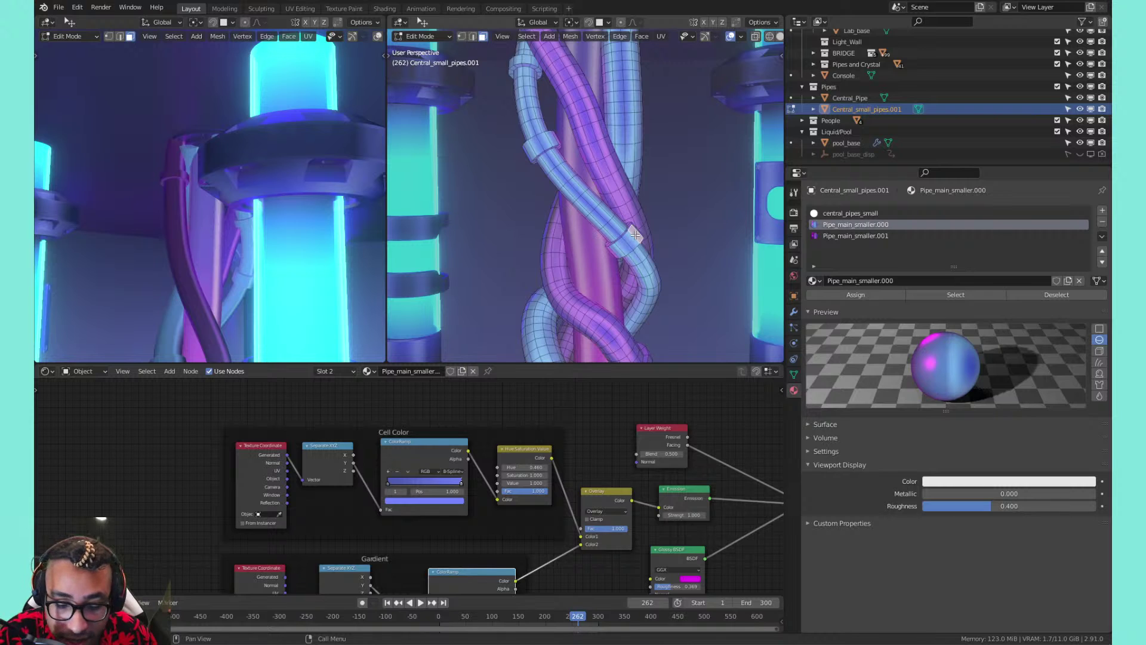
{"action": "left_click", "coordinate": [542, 143], "text": "alt+shift"}
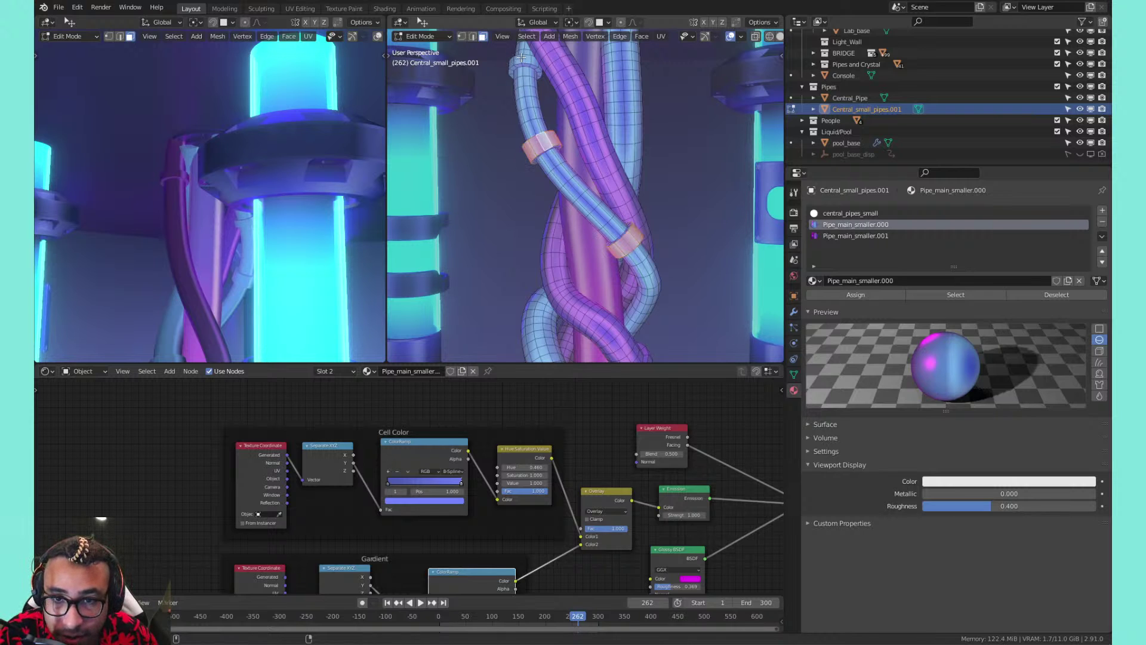
{"action": "middle_click_drag", "start_coordinate": [519, 58], "coordinate": [610, 197], "text": "shift"}
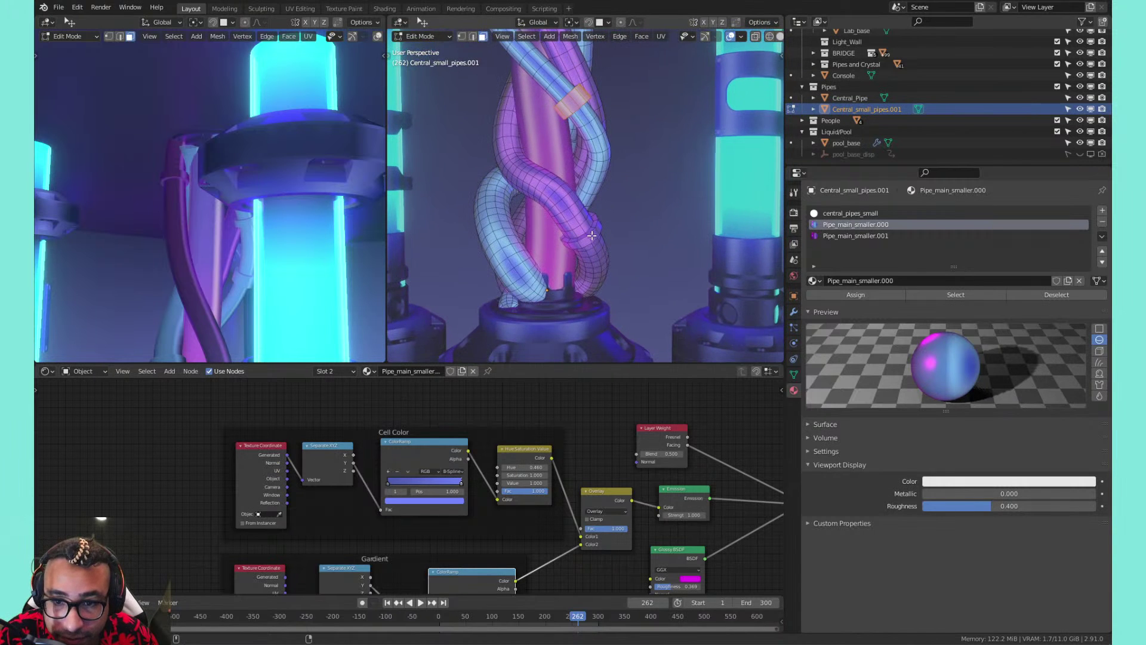
{"action": "middle_click_drag", "start_coordinate": [561, 128], "coordinate": [596, 269], "text": "shift"}
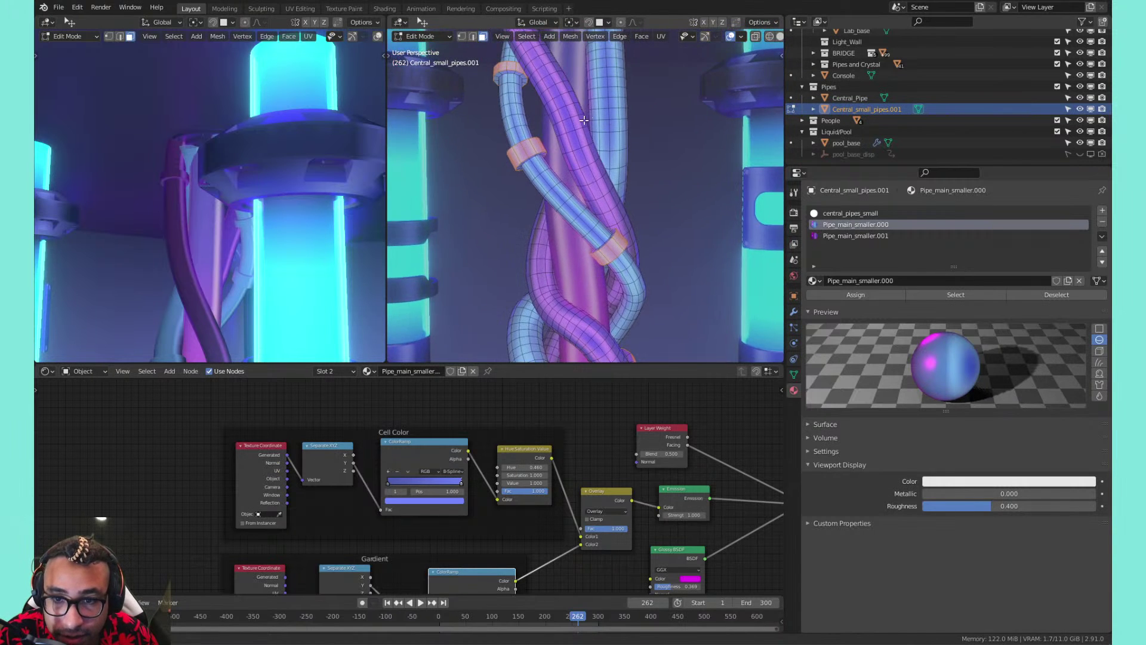
{"action": "middle_click_drag", "start_coordinate": [598, 89], "coordinate": [567, 166], "text": "shift"}
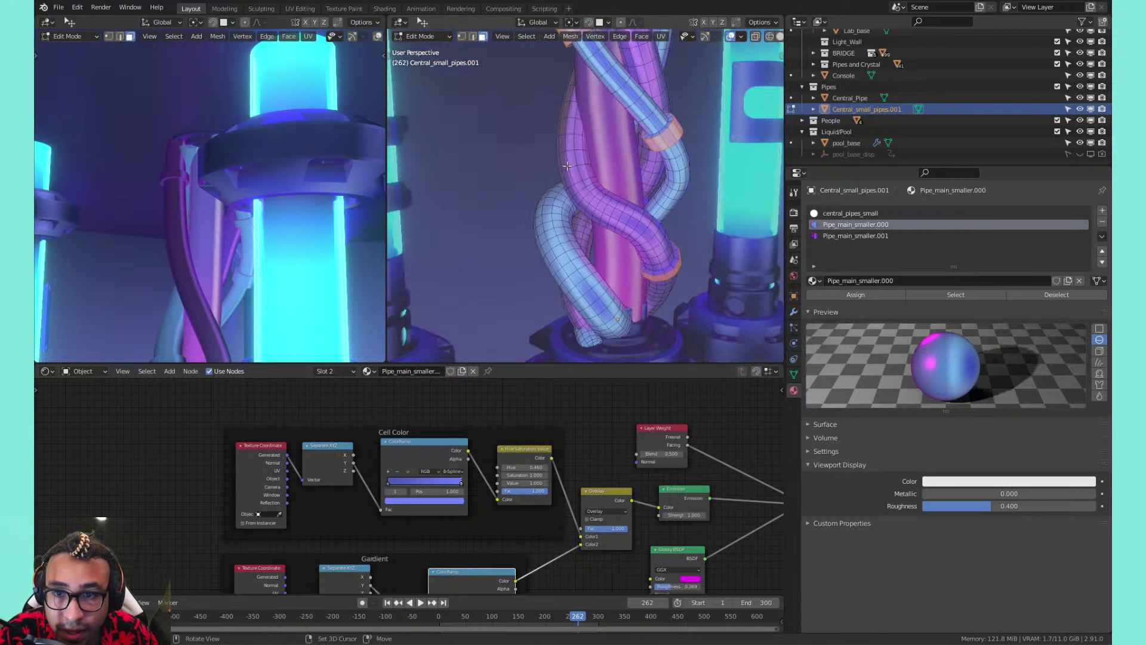
{"action": "key", "text": "ctrl+KP_Add"}
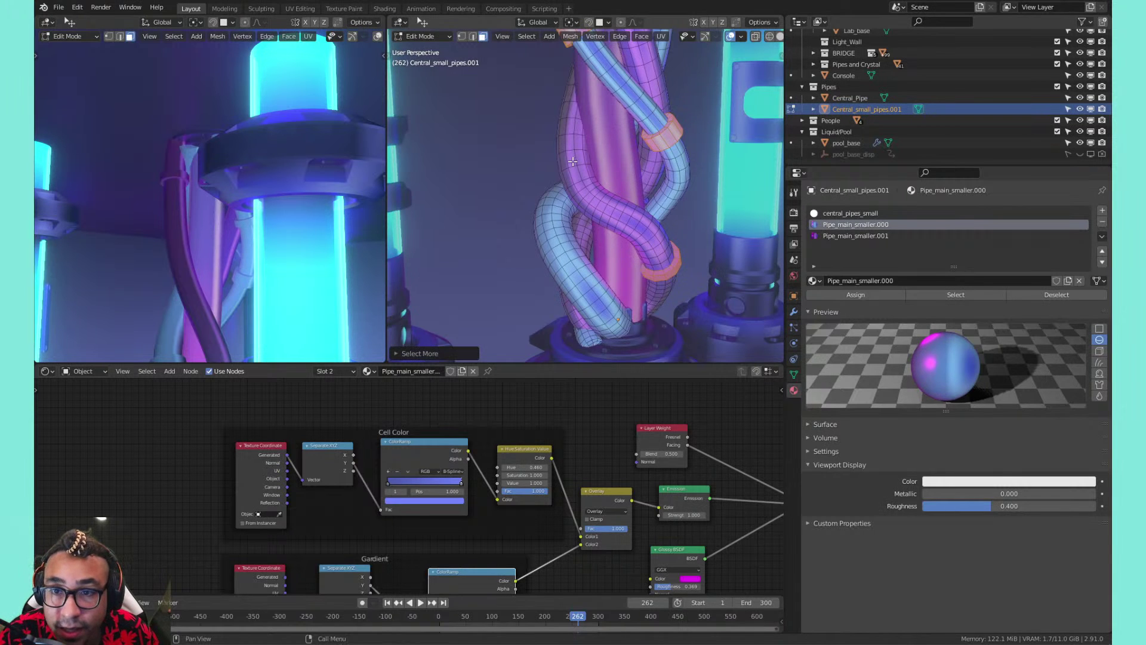
{"action": "scroll", "coordinate": [573, 162], "scroll_direction": "down", "scroll_amount": 4}
{"action": "middle_click_drag", "start_coordinate": [574, 162], "coordinate": [573, 185], "text": "shift"}
{"action": "scroll", "coordinate": [574, 185], "scroll_direction": "up", "scroll_amount": 2}
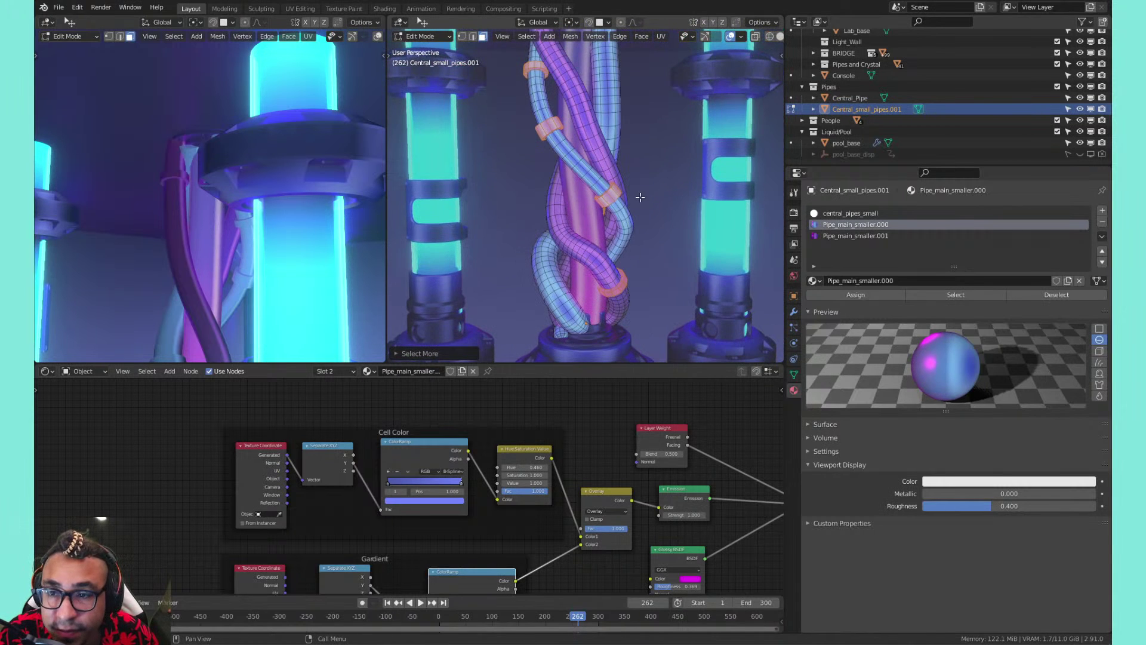
{"action": "left_click", "coordinate": [836, 236]}
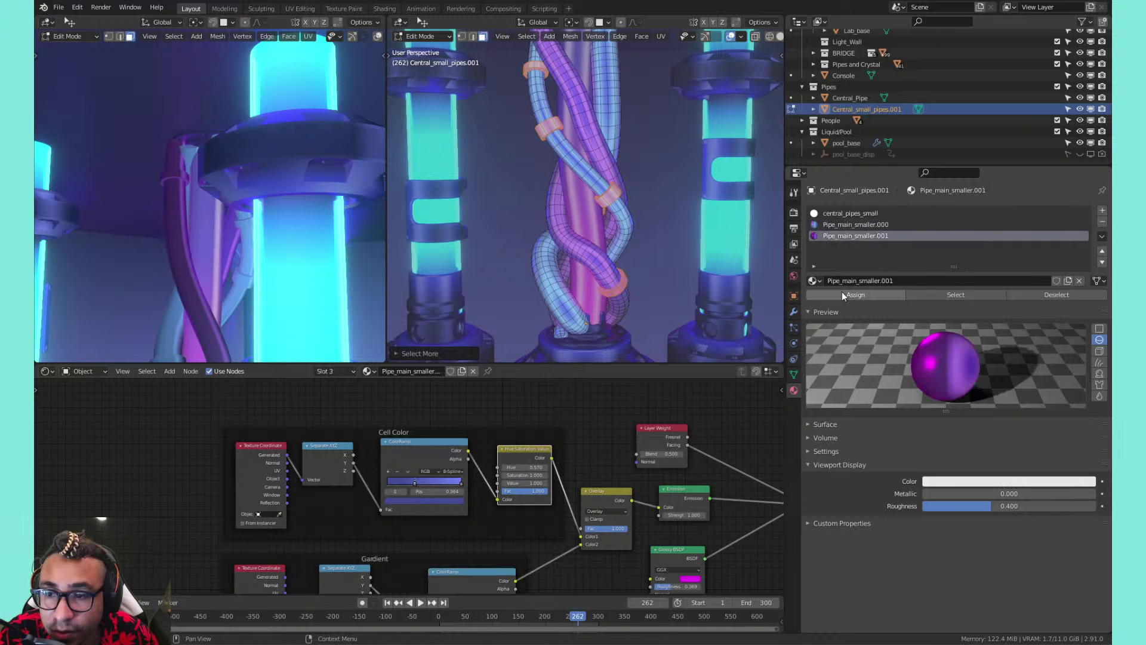
{"action": "left_click", "coordinate": [841, 293]}
{"action": "key", "text": "Tab"}
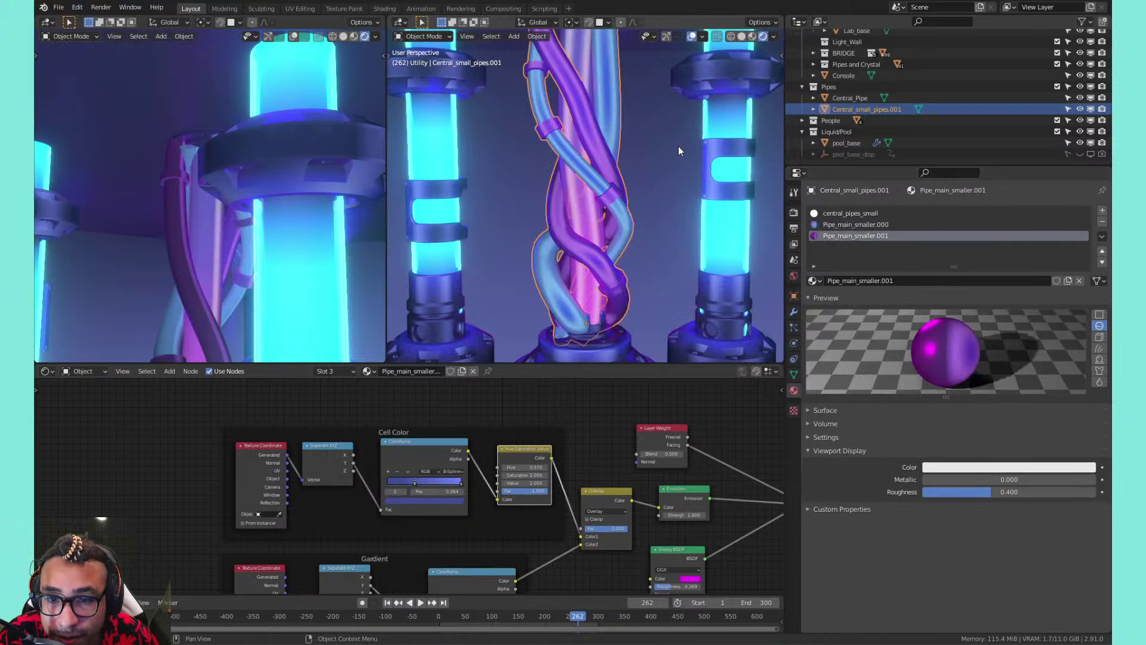
Select only the collar on the lower bend of the purple pipe and assign the Pipe_main_smaller.000 material to it
{"action": "scroll", "coordinate": [667, 227], "scroll_direction": "up", "scroll_amount": 2}
{"action": "middle_click_drag", "start_coordinate": [665, 234], "coordinate": [601, 222], "text": "shift"}
{"action": "left_click", "coordinate": [601, 224]}
{"action": "key", "text": "Tab"}
{"action": "key", "text": "Tab"}
{"action": "left_click", "coordinate": [593, 225]}
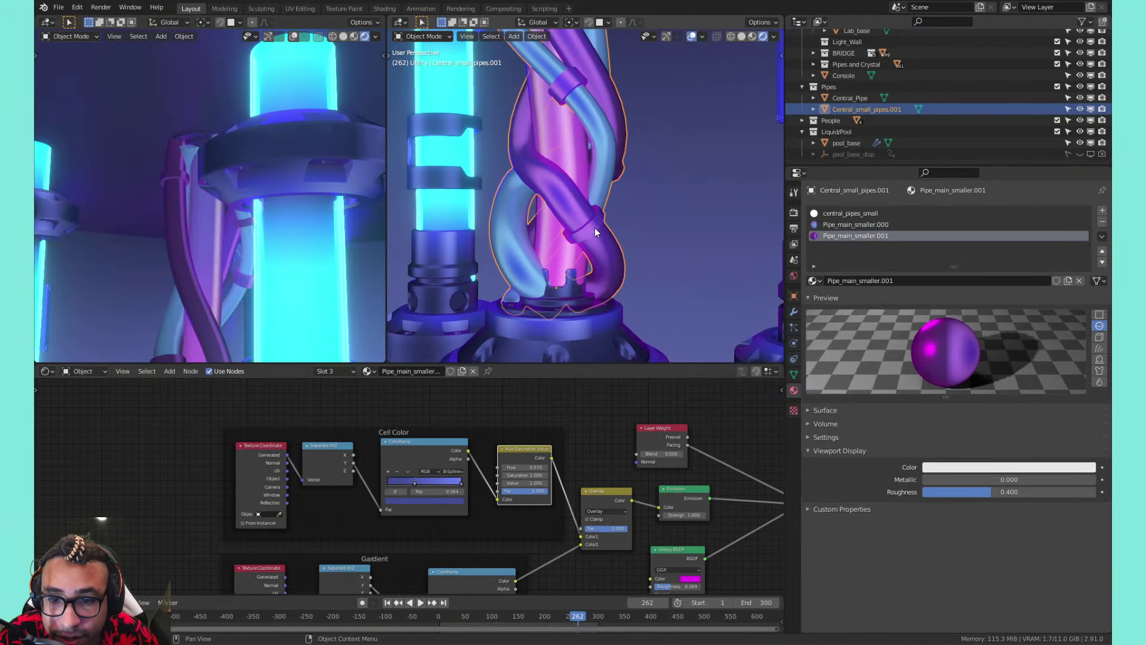
{"action": "key", "text": "Tab"}
{"action": "key", "text": "alt+a"}
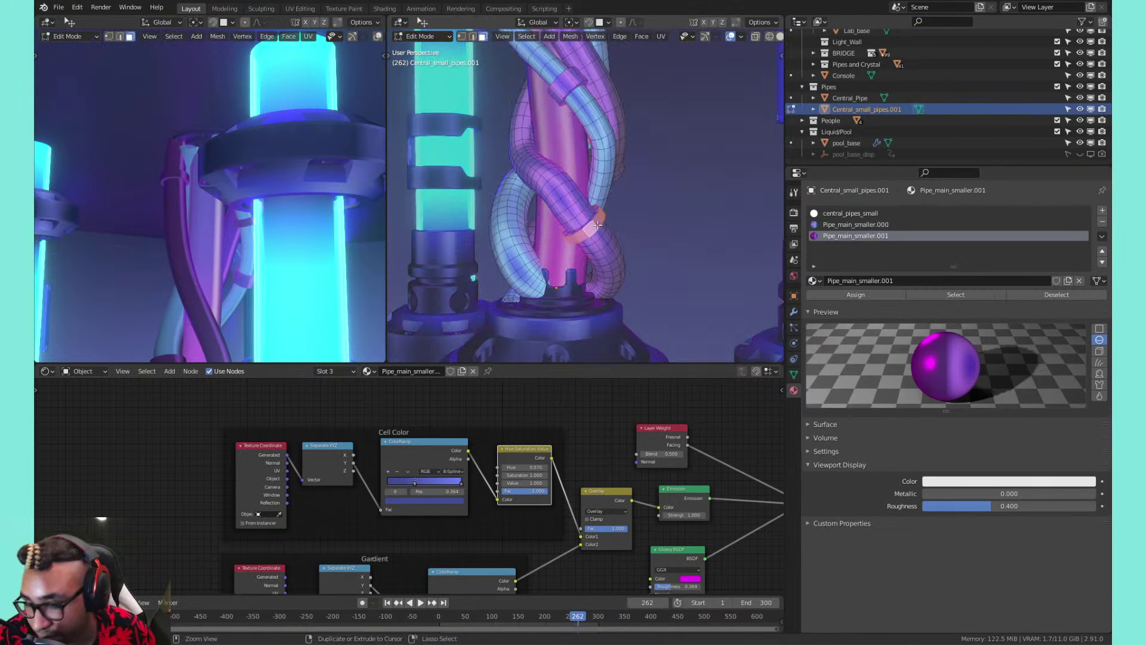
{"action": "left_click", "coordinate": [868, 225]}
{"action": "left_click", "coordinate": [836, 295]}
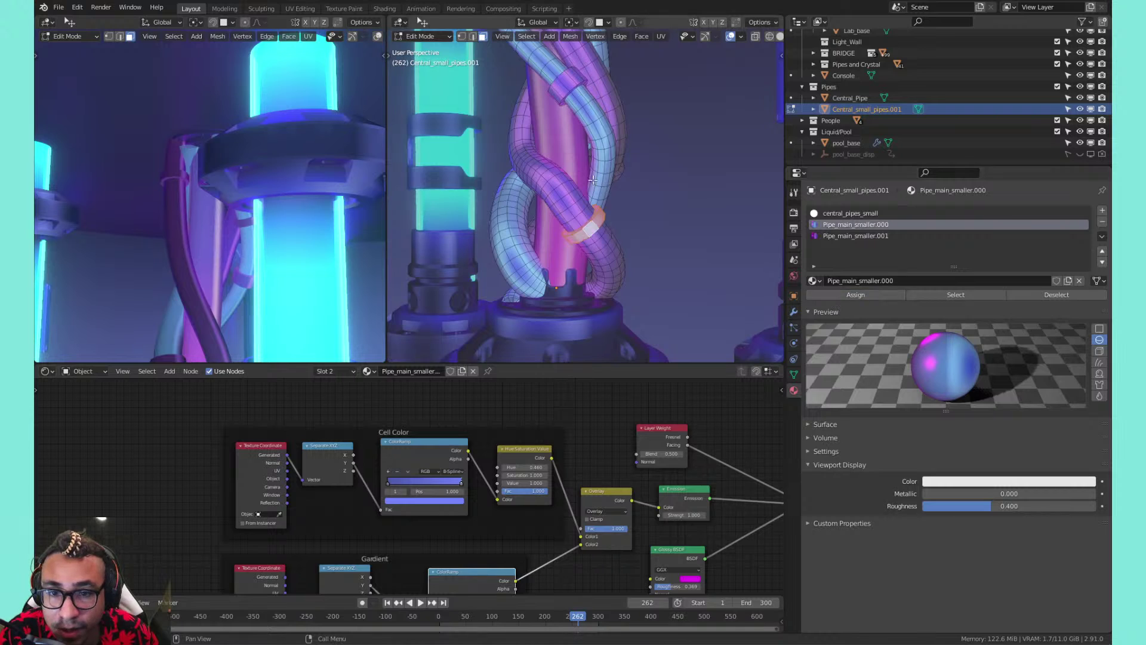
{"action": "key", "text": "Tab"}
Check the recoloured pipe collars from a distance and save the file
{"action": "middle_click_drag", "start_coordinate": [547, 161], "coordinate": [575, 188]}
{"action": "scroll", "coordinate": [572, 188], "scroll_direction": "down", "scroll_amount": 3}
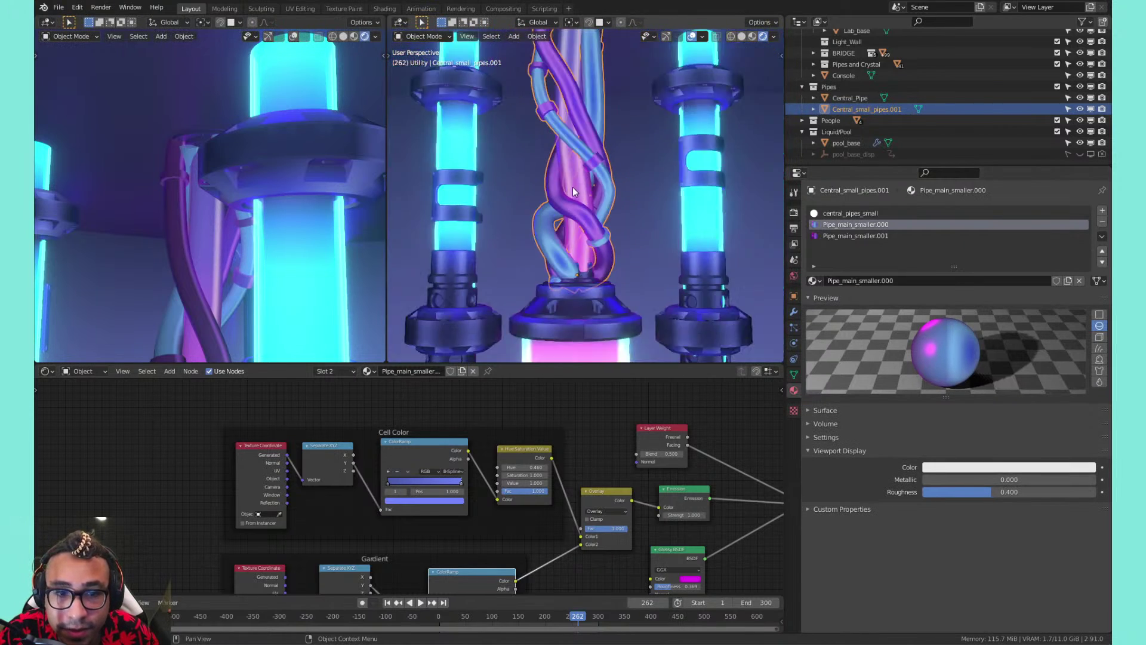
{"action": "scroll", "coordinate": [572, 187], "scroll_direction": "down", "scroll_amount": 3}
{"action": "scroll", "coordinate": [607, 187], "scroll_direction": "up", "scroll_amount": 3}
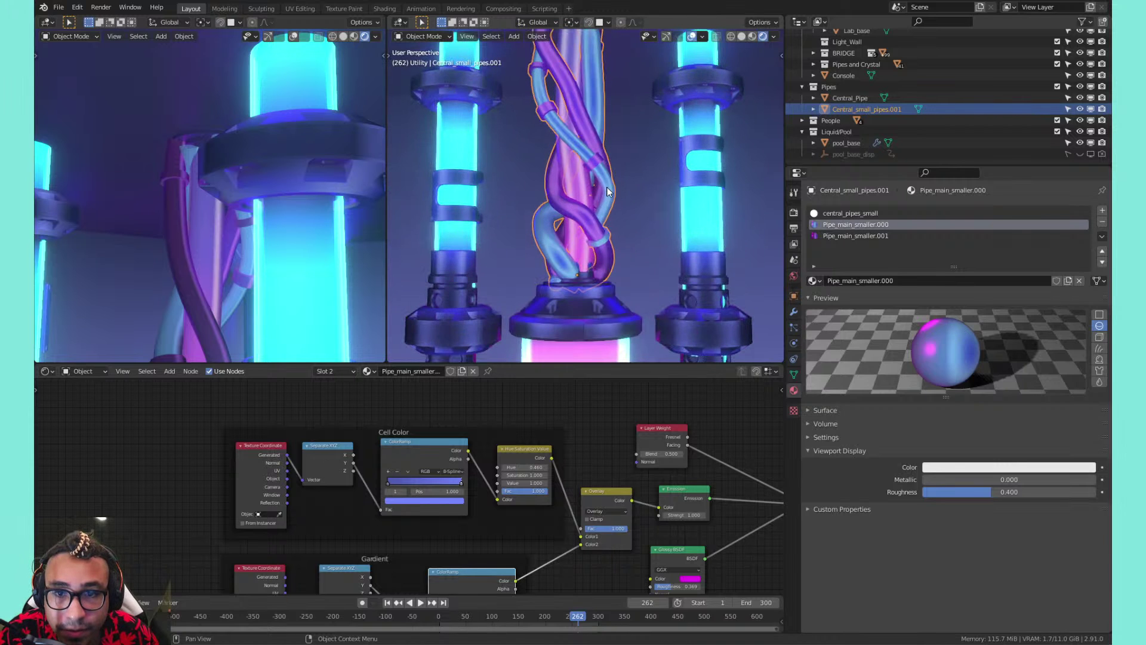
{"action": "scroll", "coordinate": [594, 188], "scroll_direction": "down", "scroll_amount": 3}
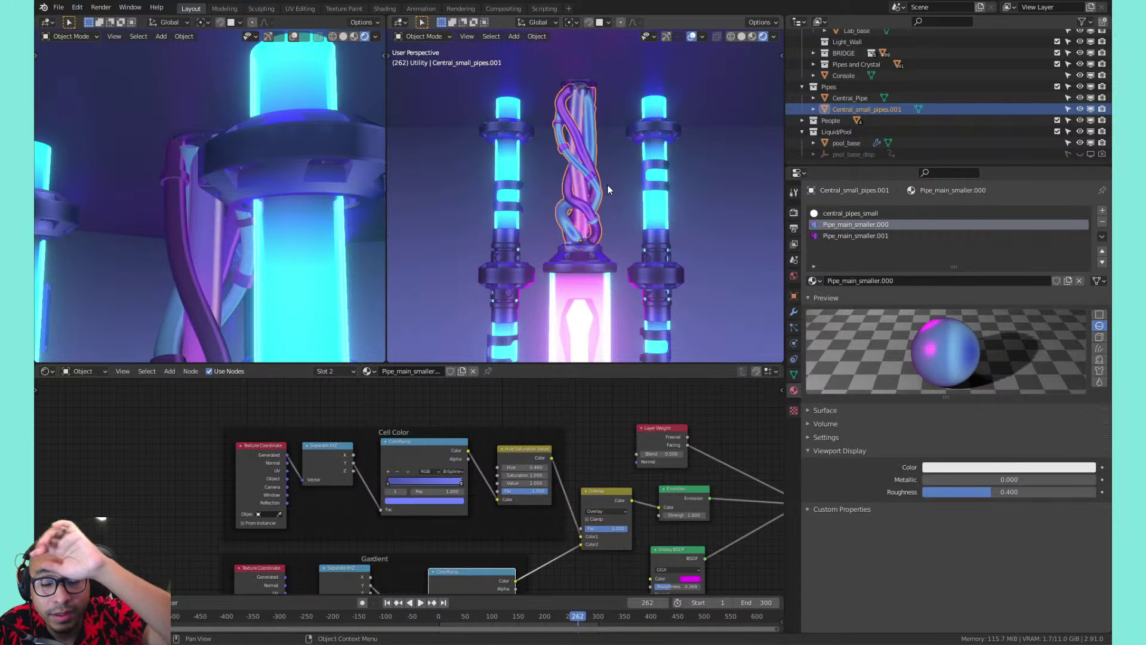
{"action": "middle_click_drag", "start_coordinate": [615, 183], "coordinate": [675, 163]}
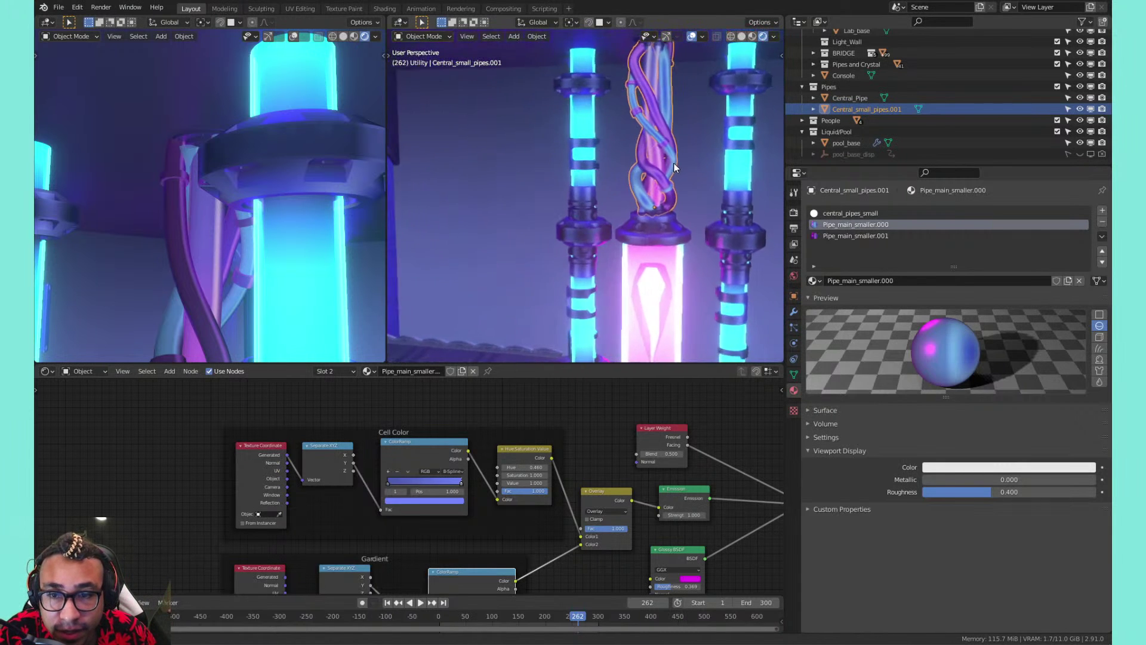
{"action": "key", "text": "ctrl+s"}
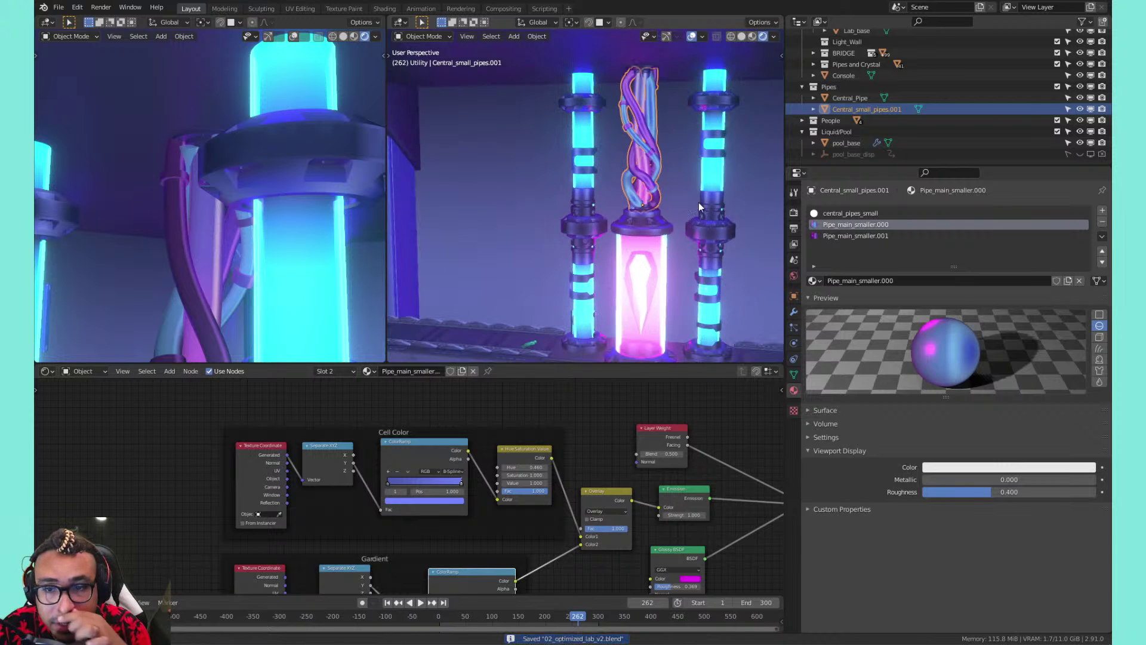
Play the animation through the scene camera in a maximized viewport, stop it, and save the file
{"action": "middle_click_drag", "start_coordinate": [699, 202], "coordinate": [612, 188], "text": "shift"}
{"action": "middle_click_drag", "start_coordinate": [560, 162], "coordinate": [594, 143], "text": "shift"}
{"action": "scroll", "coordinate": [590, 158], "scroll_direction": "up", "scroll_amount": 1}
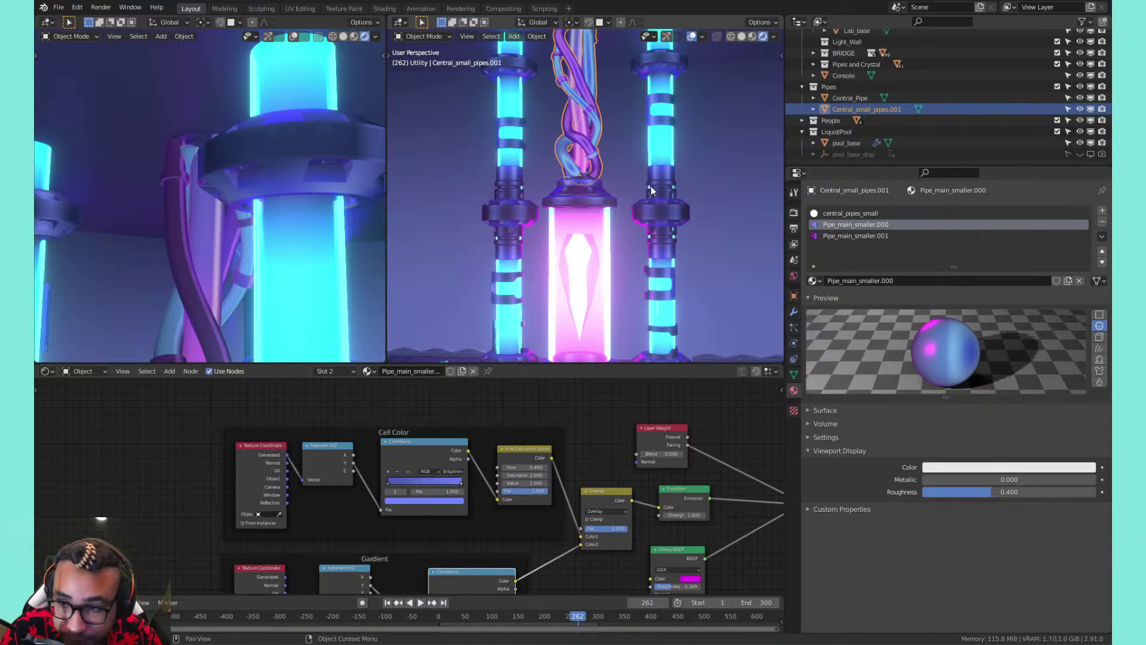
{"action": "scroll", "coordinate": [651, 186], "scroll_direction": "down", "scroll_amount": 8}
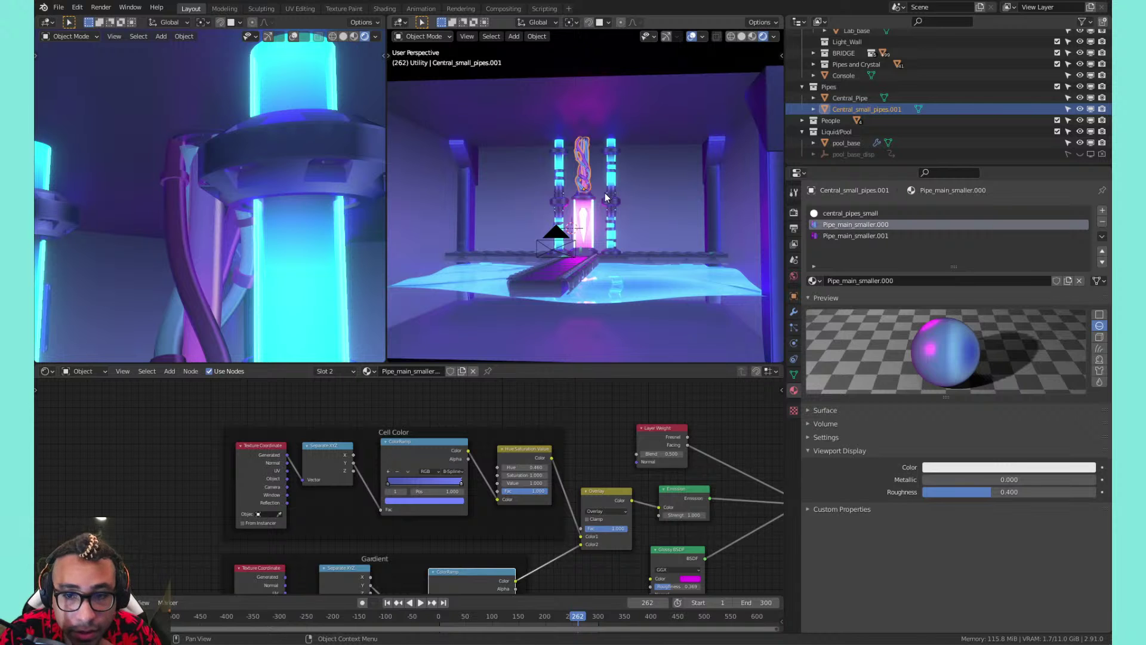
{"action": "key", "text": "KP_0"}
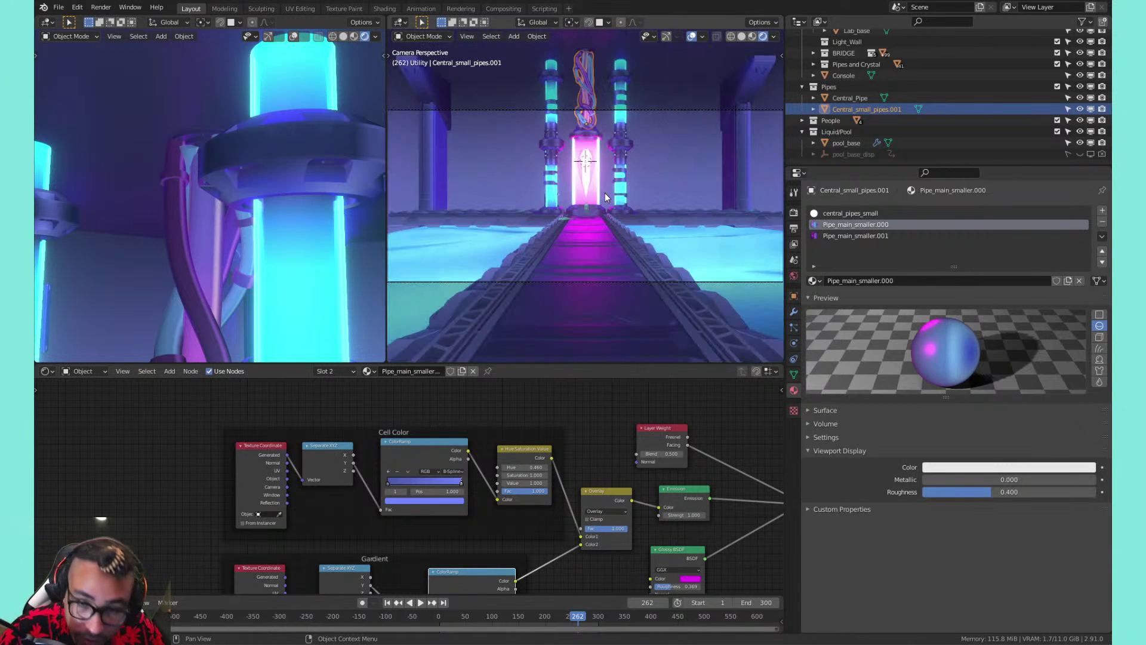
{"action": "key", "text": "ctrl+space"}
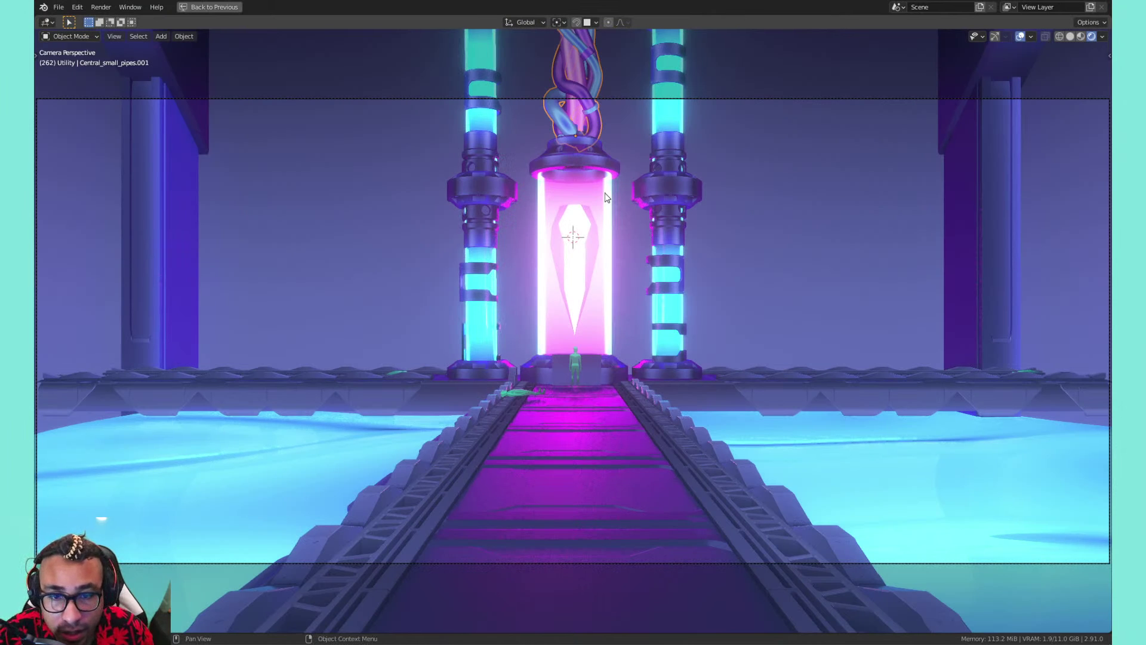
{"action": "key", "text": "space"}
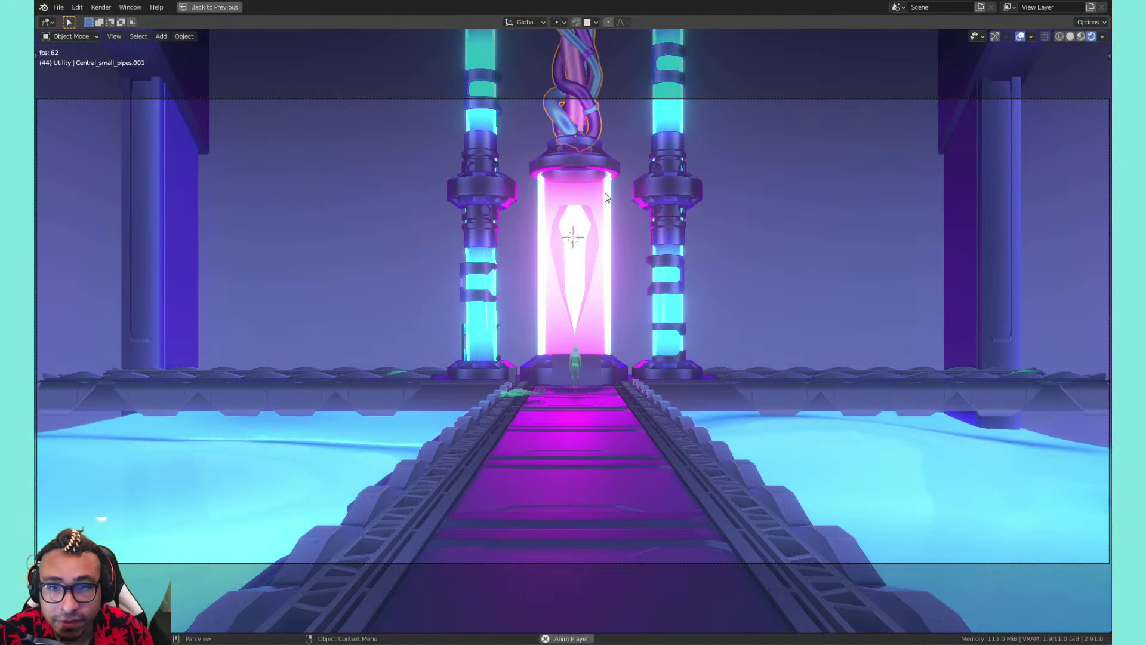
{"action": "key", "text": "space"}
{"action": "key", "text": "ctrl+s"}
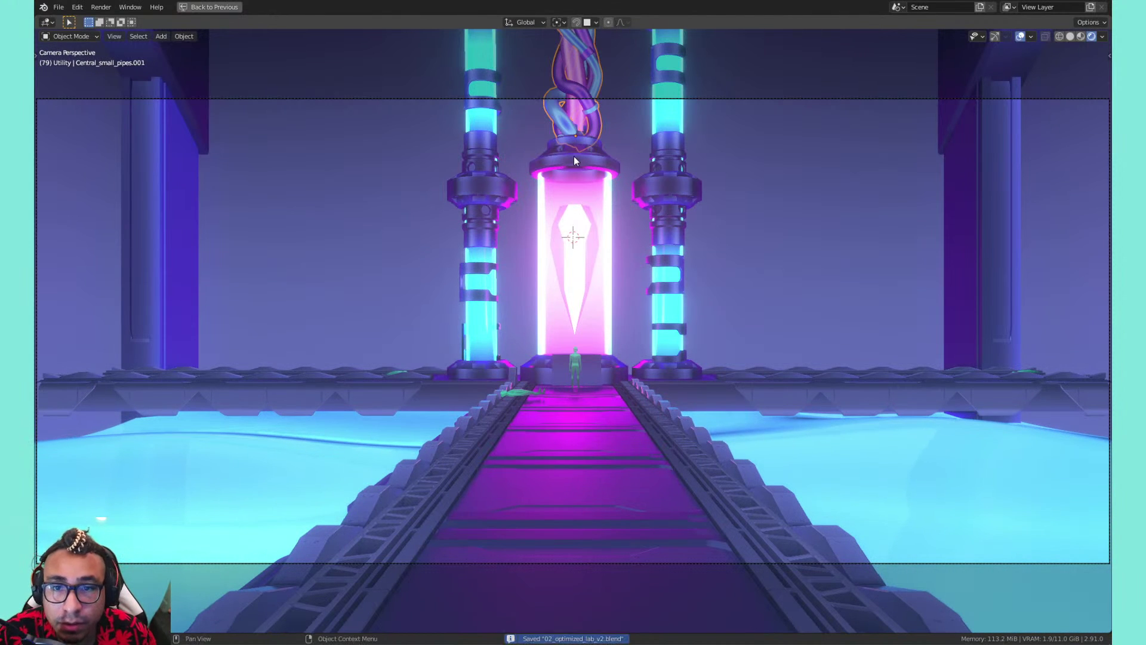
Examine the lab's pillars, pool and walkway from several angles and return to the multi-panel layout
{"action": "middle_click_drag", "start_coordinate": [574, 155], "coordinate": [585, 216]}
{"action": "scroll", "coordinate": [587, 216], "scroll_direction": "down", "scroll_amount": 6}
{"action": "middle_click_drag", "start_coordinate": [667, 212], "coordinate": [664, 236], "text": "shift"}
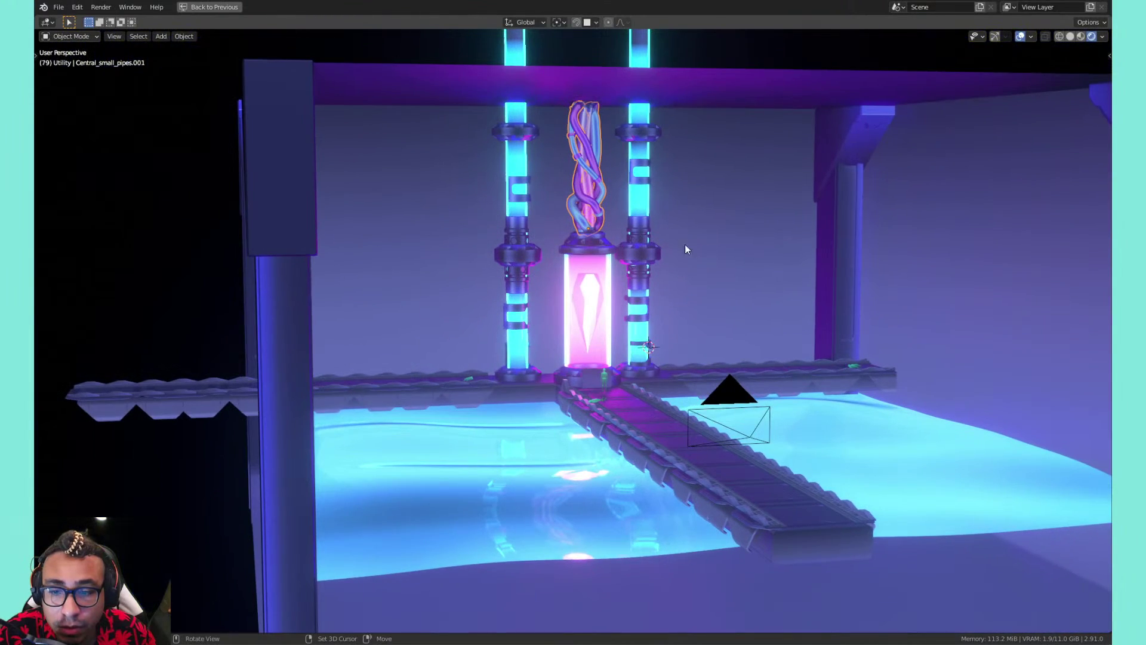
{"action": "middle_click_drag", "start_coordinate": [749, 290], "coordinate": [725, 319]}
{"action": "left_click", "coordinate": [725, 315]}
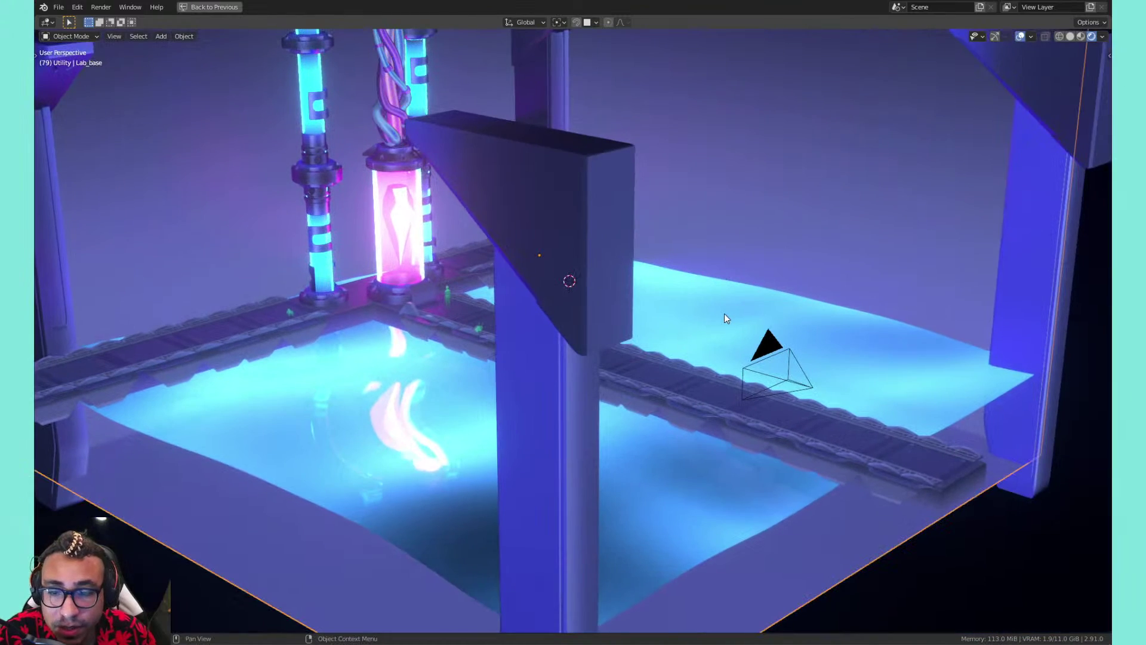
{"action": "key", "text": "KP_0"}
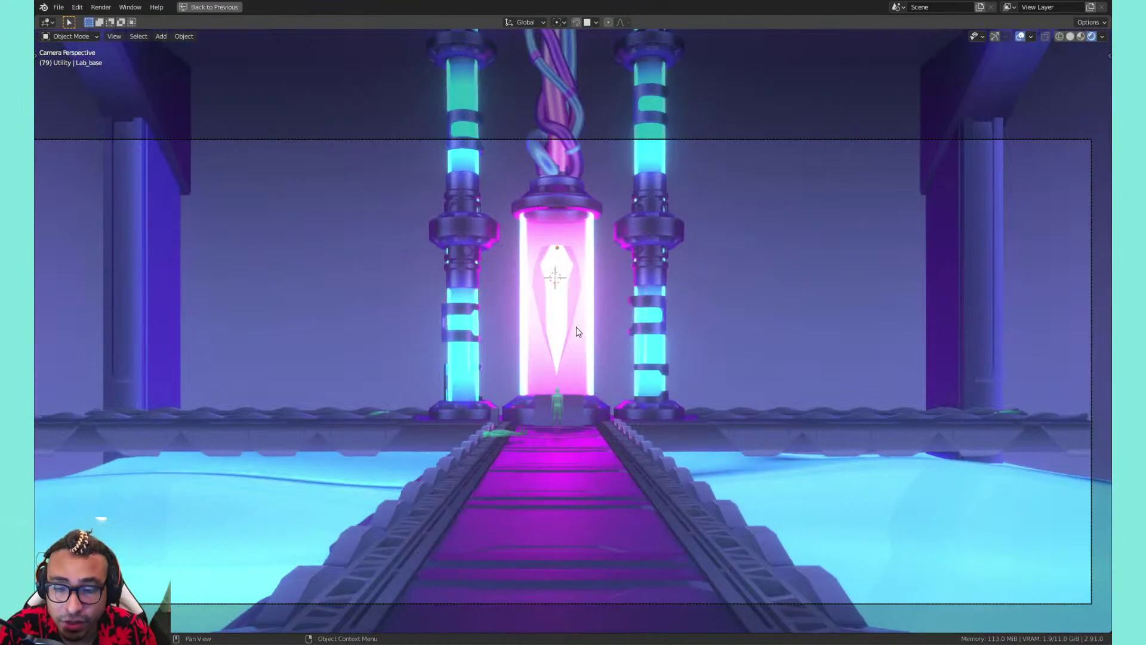
{"action": "middle_click_drag", "start_coordinate": [578, 331], "coordinate": [587, 370]}
{"action": "scroll", "coordinate": [588, 370], "scroll_direction": "up", "scroll_amount": 4}
{"action": "key", "text": "ctrl+space"}
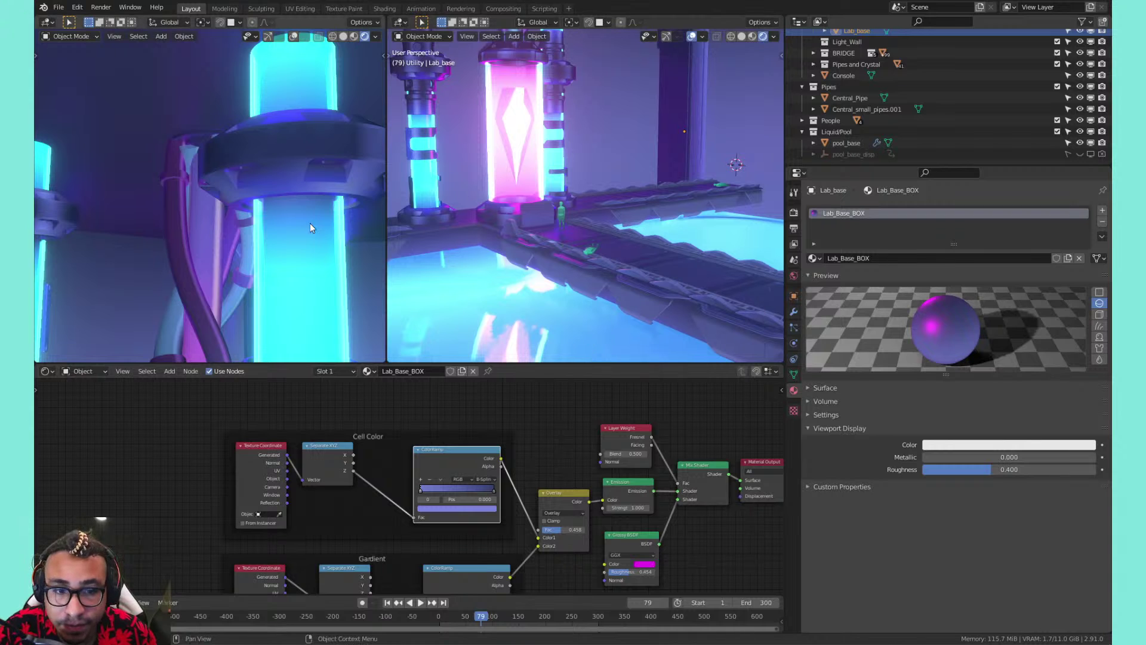
{"action": "scroll", "coordinate": [310, 223], "scroll_direction": "down", "scroll_amount": 8}
{"action": "middle_click_drag", "start_coordinate": [281, 242], "coordinate": [232, 206]}
{"action": "scroll", "coordinate": [263, 229], "scroll_direction": "up", "scroll_amount": 3}
{"action": "scroll", "coordinate": [256, 237], "scroll_direction": "down", "scroll_amount": 3}
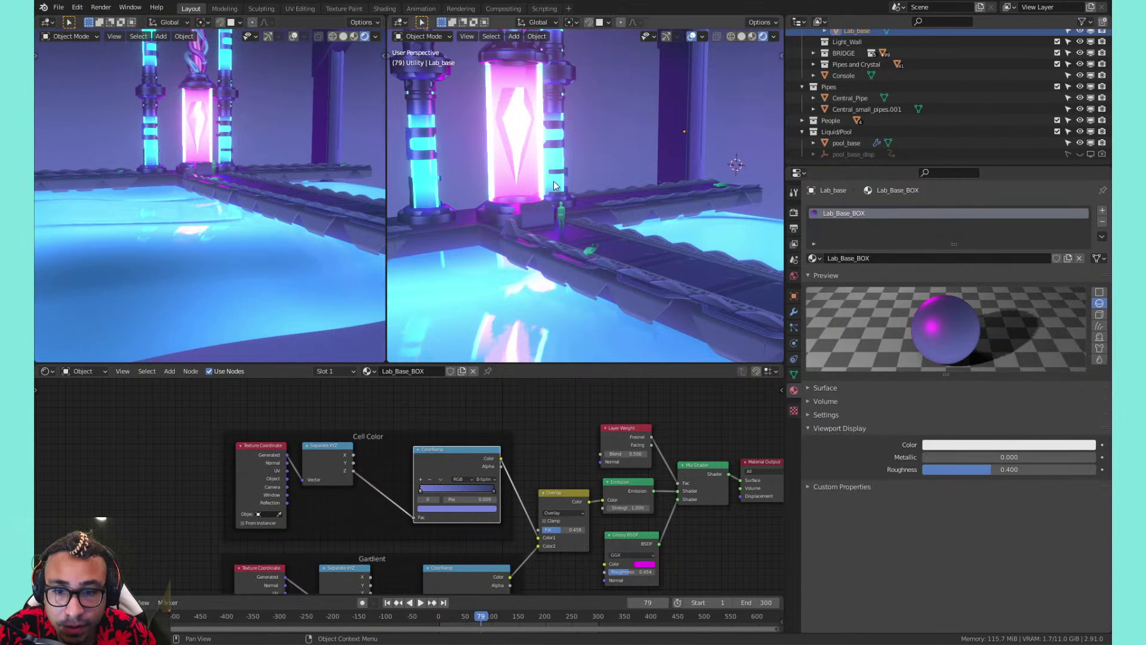
Pull the view back to show the pool, walkways and scene camera, and save the file
{"action": "scroll", "coordinate": [643, 209], "scroll_direction": "down", "scroll_amount": 3}
{"action": "mouse_move", "coordinate": [643, 209]}
{"action": "middle_mouse_down"}
{"action": "mouse_move", "coordinate": [679, 234]}
{"action": "mouse_move", "coordinate": [648, 239]}
{"action": "mouse_move", "coordinate": [658, 210]}
{"action": "middle_mouse_up"}
{"action": "scroll", "coordinate": [657, 210], "scroll_direction": "down", "scroll_amount": 2}
{"action": "key", "text": "ctrl+s"}
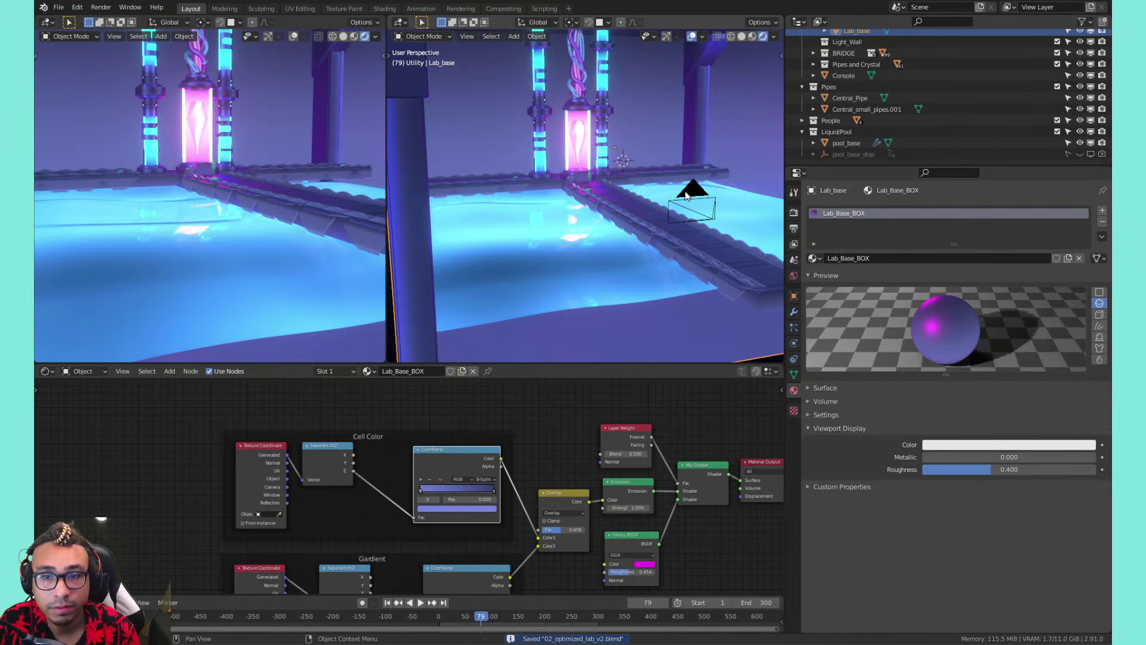
Add a Ball metaball to the Liquid/Pool collection and assign the existing Liquid material to it
{"action": "scroll", "coordinate": [542, 178], "scroll_direction": "up", "scroll_amount": 1}
{"action": "middle_click_drag", "start_coordinate": [542, 178], "coordinate": [578, 194]}
{"action": "key", "text": "shift+a"}
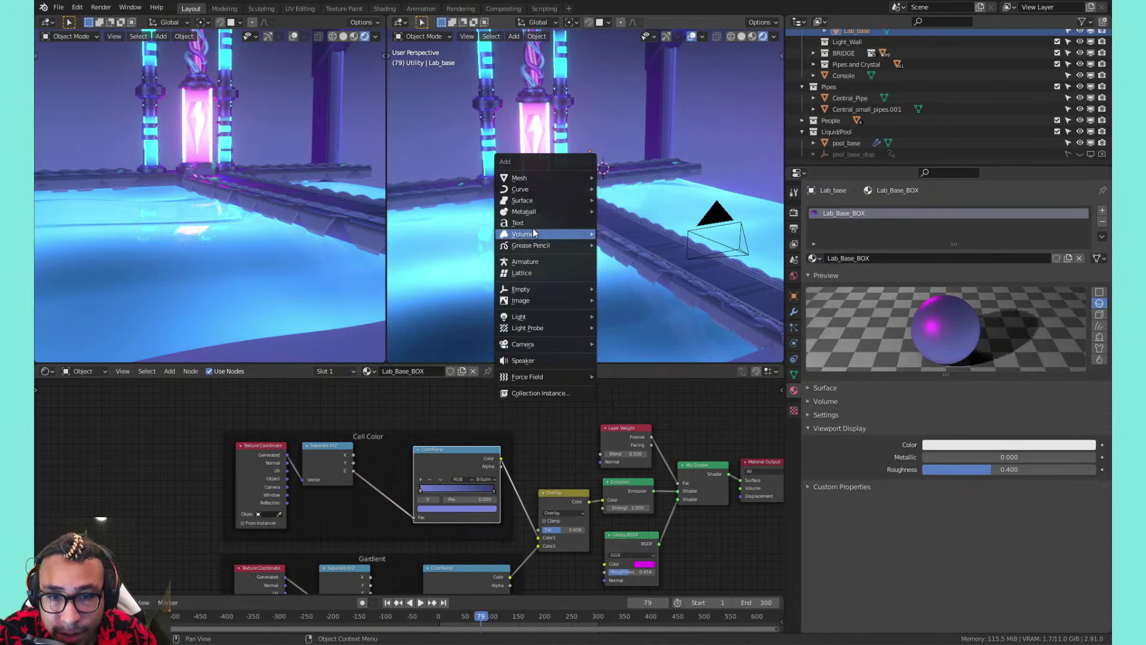
{"action": "left_click", "coordinate": [844, 132]}
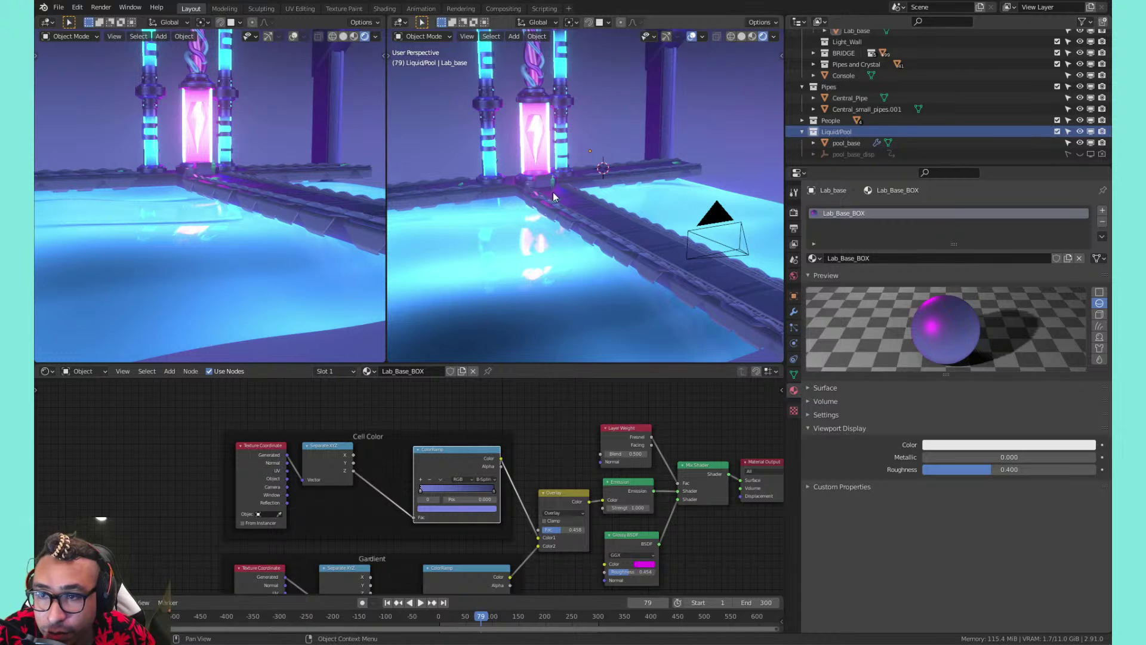
{"action": "key", "text": "shift+a"}
{"action": "mouse_move", "coordinate": [555, 191]}
{"action": "mouse_move", "coordinate": [549, 224]}
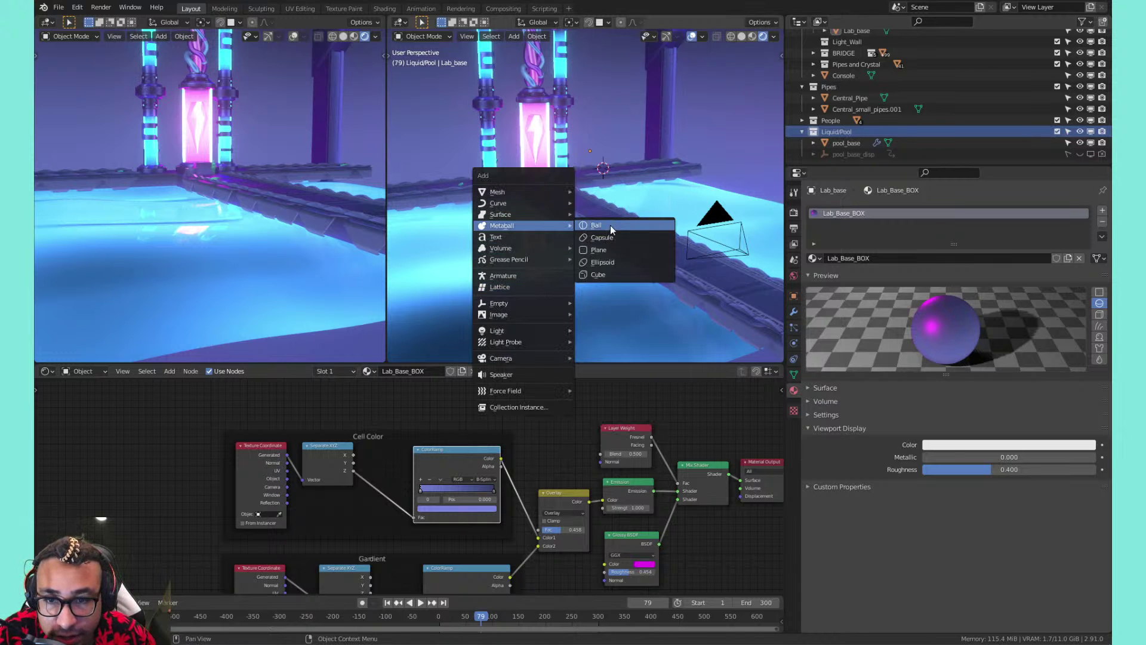
{"action": "left_click", "coordinate": [614, 225]}
{"action": "left_click", "coordinate": [814, 258]}
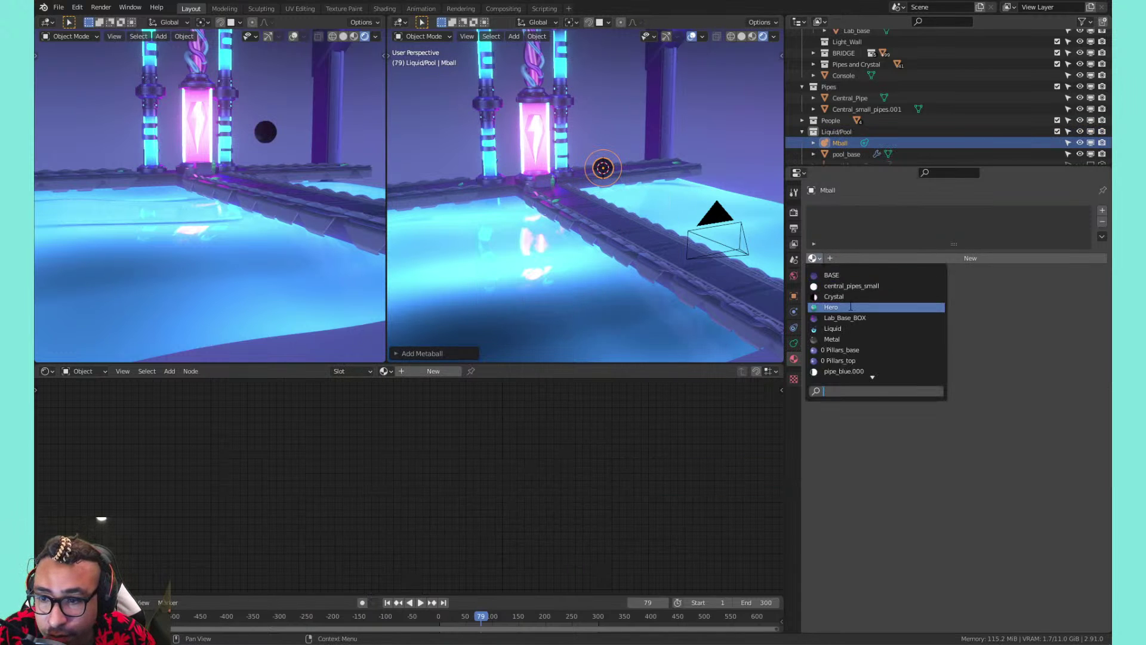
{"action": "left_click", "coordinate": [852, 328]}
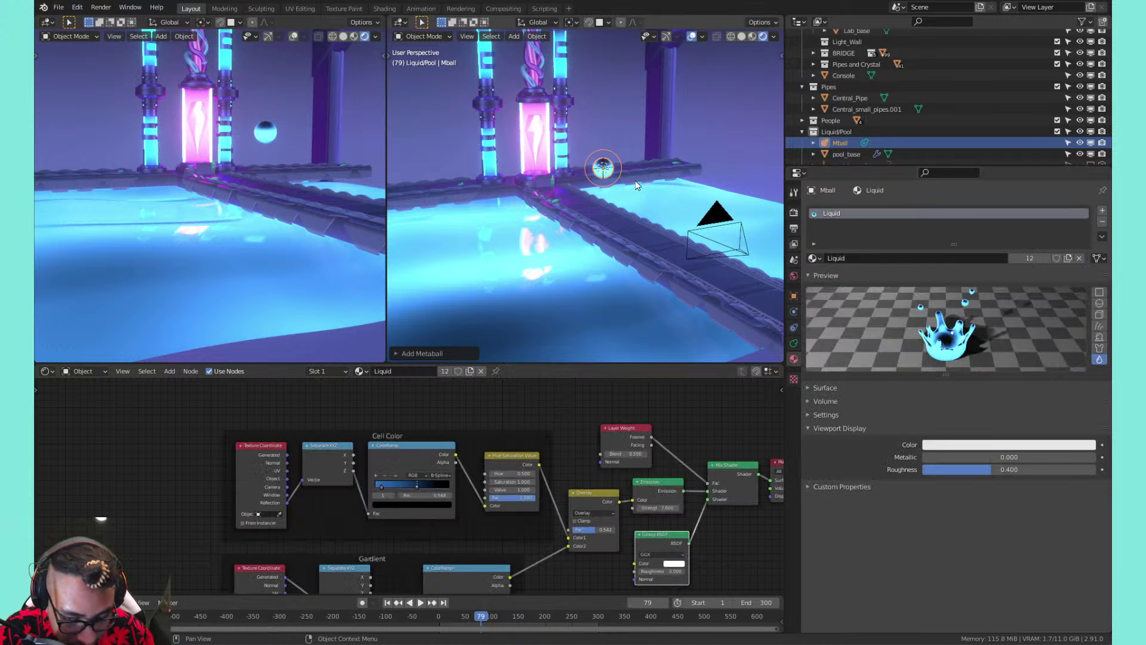
Move the metaball to the pool surface beside the central walkway and scale it up to about 1.39
{"action": "key", "text": "g"}
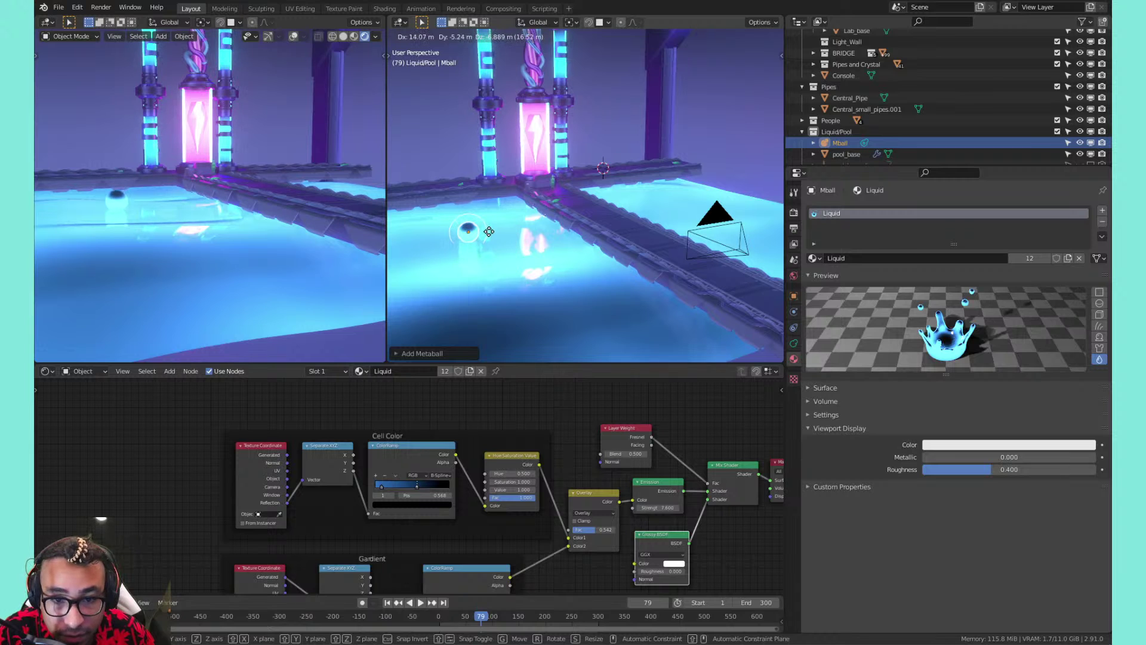
{"action": "left_click", "coordinate": [491, 233]}
{"action": "key", "text": "s"}
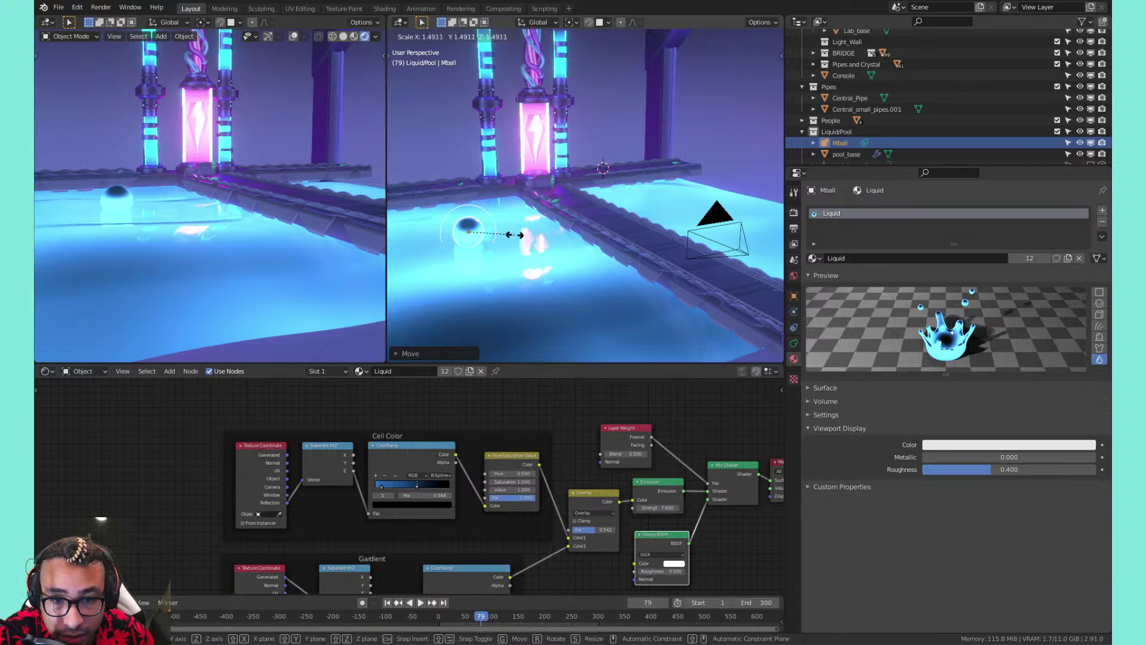
{"action": "left_click", "coordinate": [512, 241]}
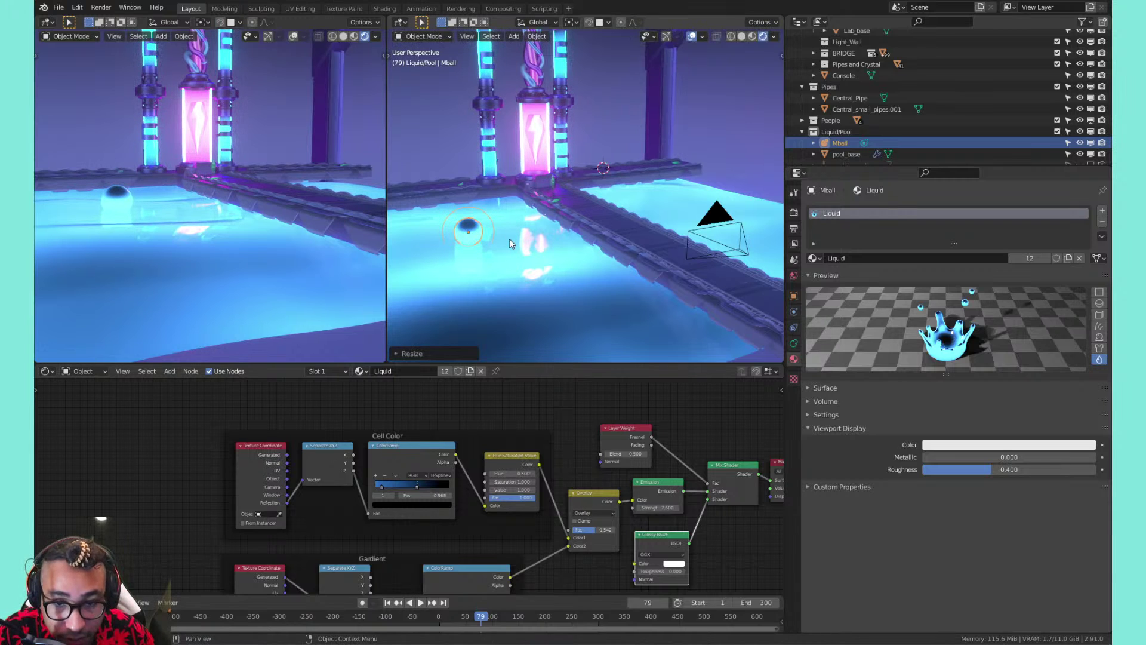
Duplicate the metaball, place the copy just above the original and scale it down to about 1.04
{"action": "key", "text": "shift+d"}
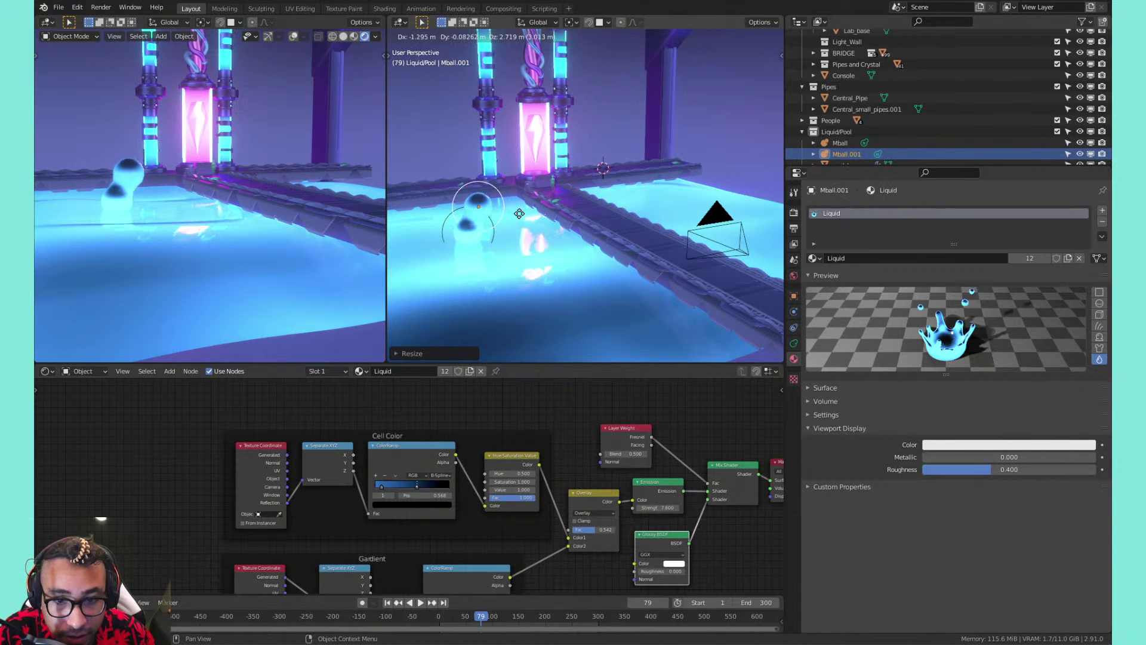
{"action": "left_click", "coordinate": [519, 213]}
{"action": "key", "text": "s"}
{"action": "left_click", "coordinate": [545, 206]}
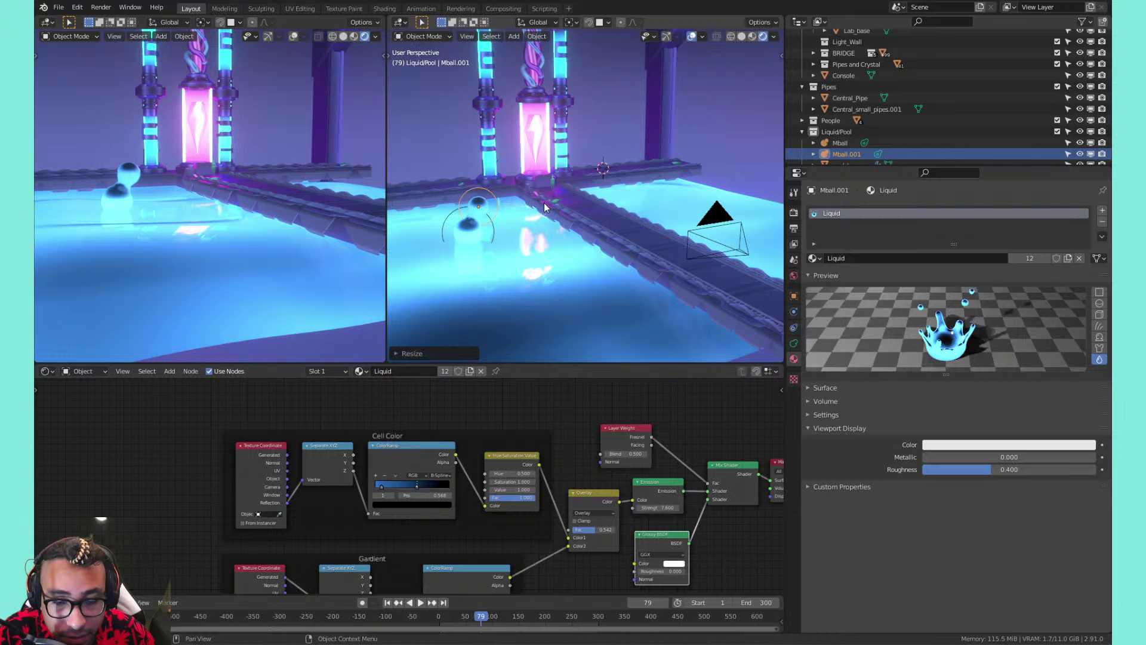
Select both metaballs together and lower them so the bottom one sits partly in the pool
{"action": "left_click", "coordinate": [474, 230], "text": "shift"}
{"action": "left_click", "coordinate": [450, 223], "text": "shift"}
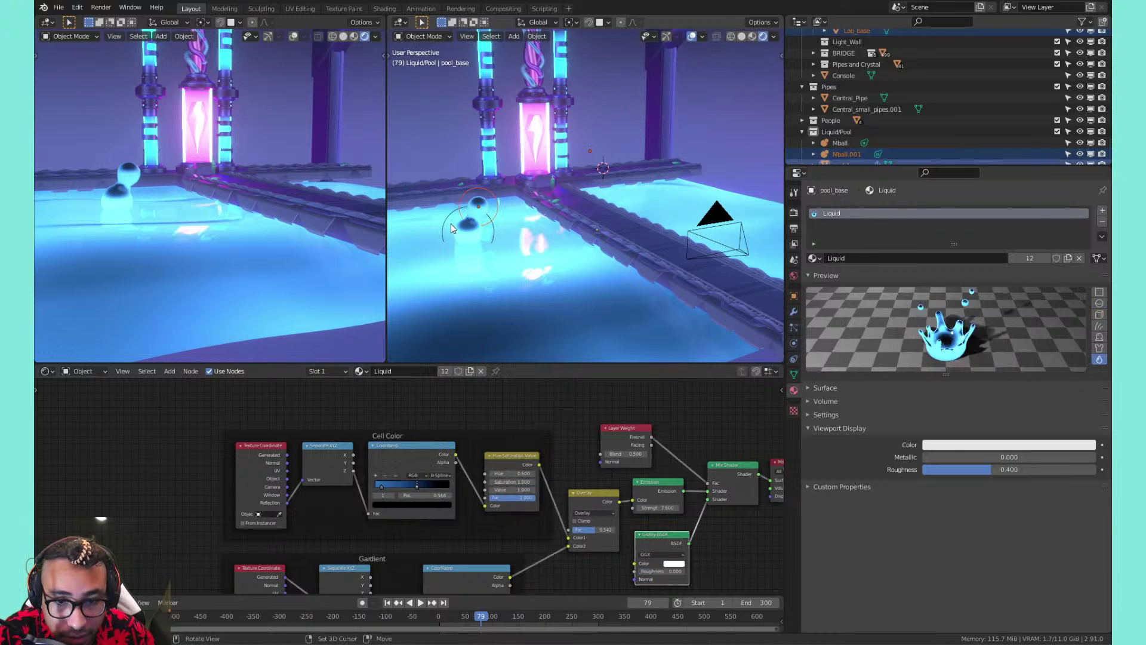
{"action": "left_click", "coordinate": [446, 219], "text": "shift"}
{"action": "left_click", "coordinate": [467, 234]}
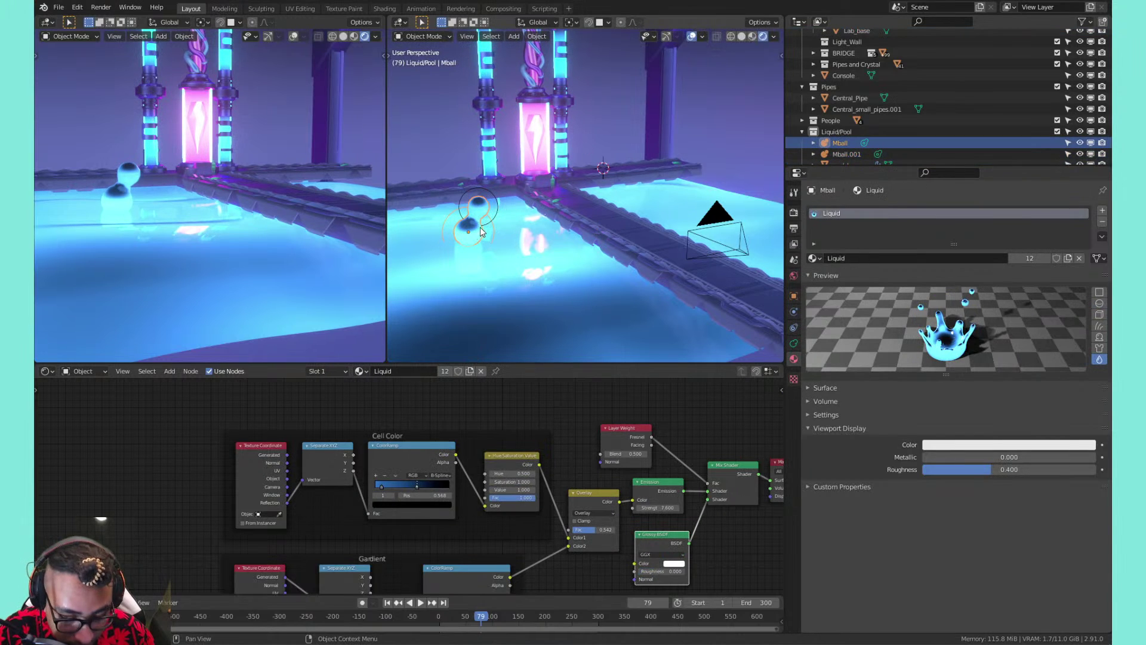
{"action": "left_click", "coordinate": [837, 155], "text": "ctrl"}
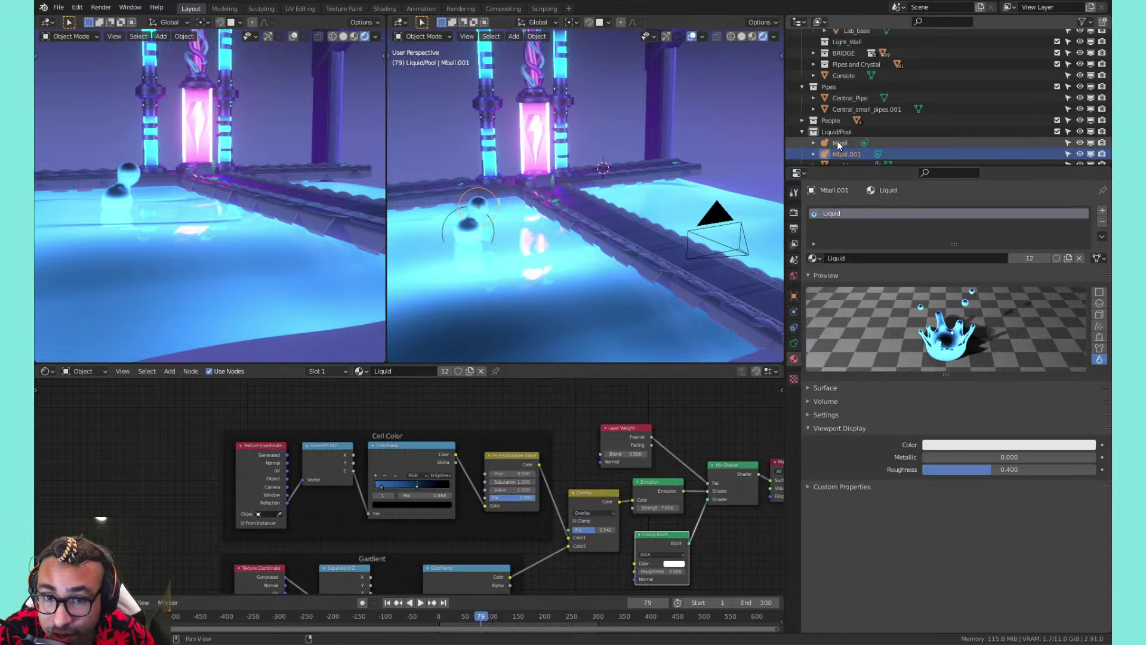
{"action": "key", "text": "g"}
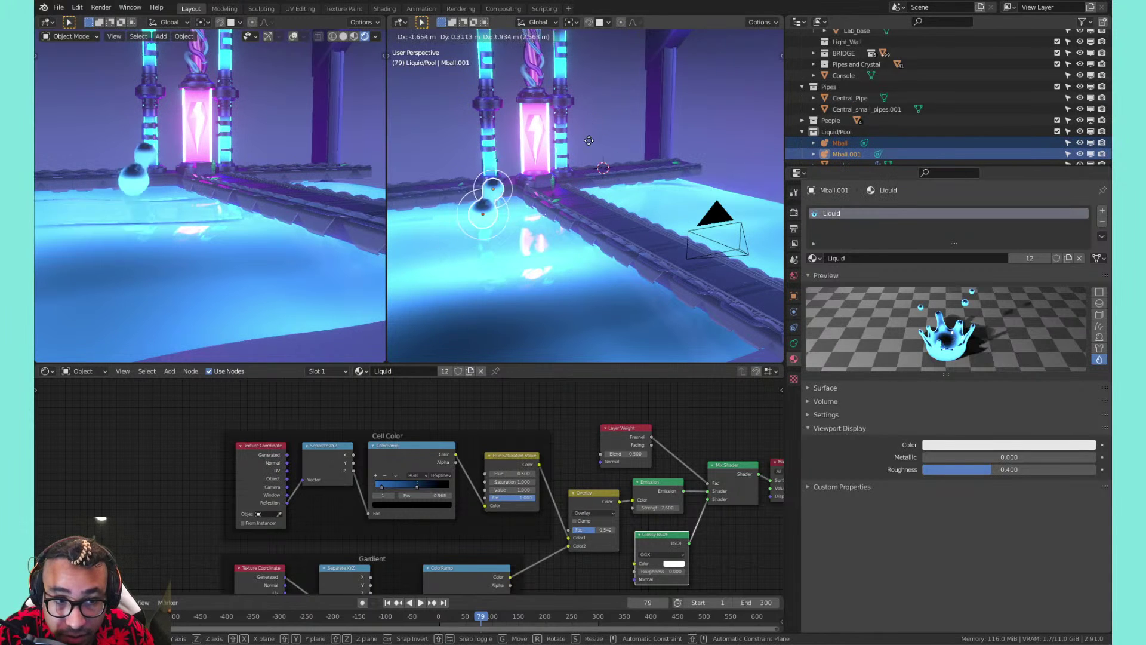
{"action": "left_click", "coordinate": [569, 176]}
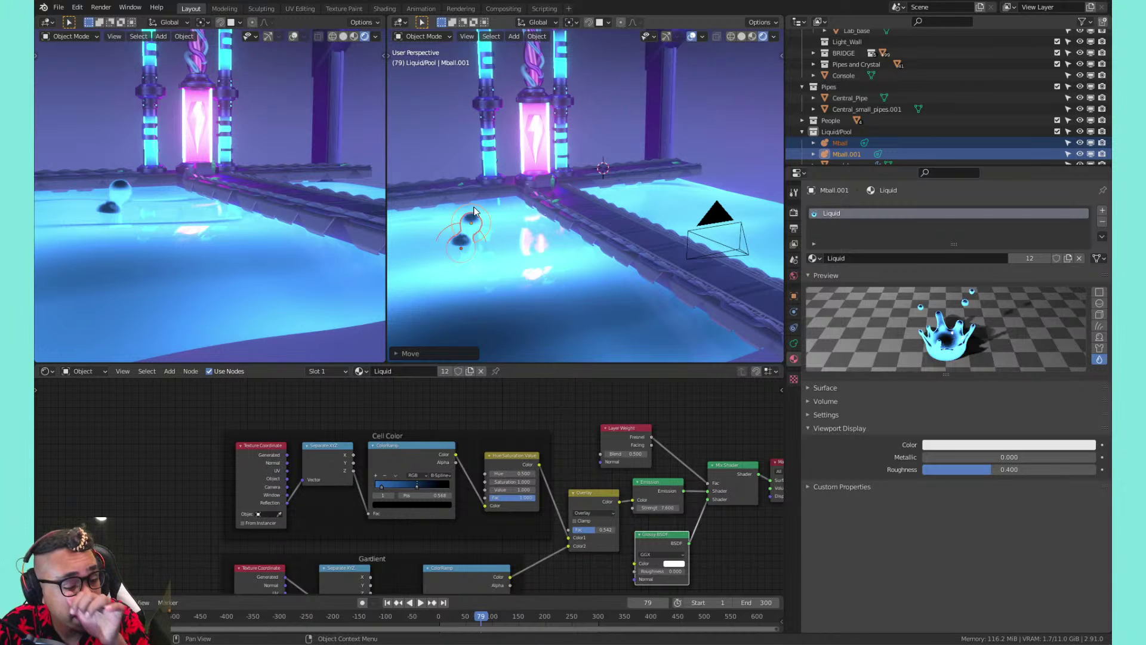
Play the animation twice to review the metaballs against the moving liquid, saving the file between playbacks
{"action": "scroll", "coordinate": [474, 218], "scroll_direction": "up", "scroll_amount": 2}
{"action": "middle_click_drag", "start_coordinate": [474, 222], "coordinate": [540, 207]}
{"action": "left_click", "coordinate": [553, 202]}
{"action": "key", "text": "space"}
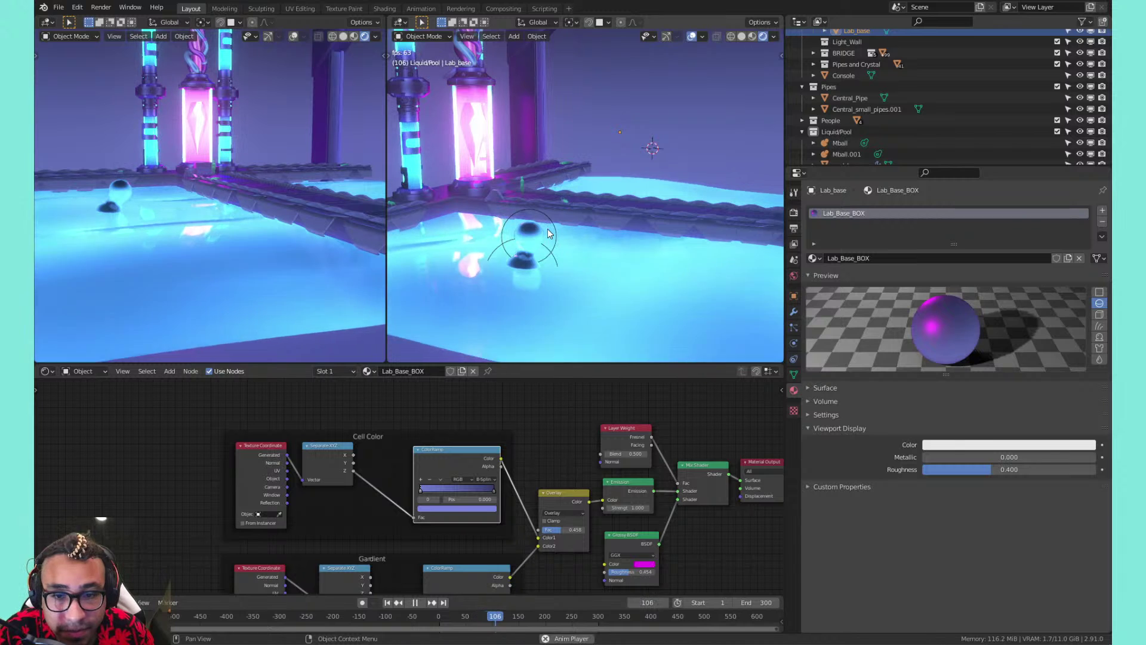
{"action": "key", "text": "space"}
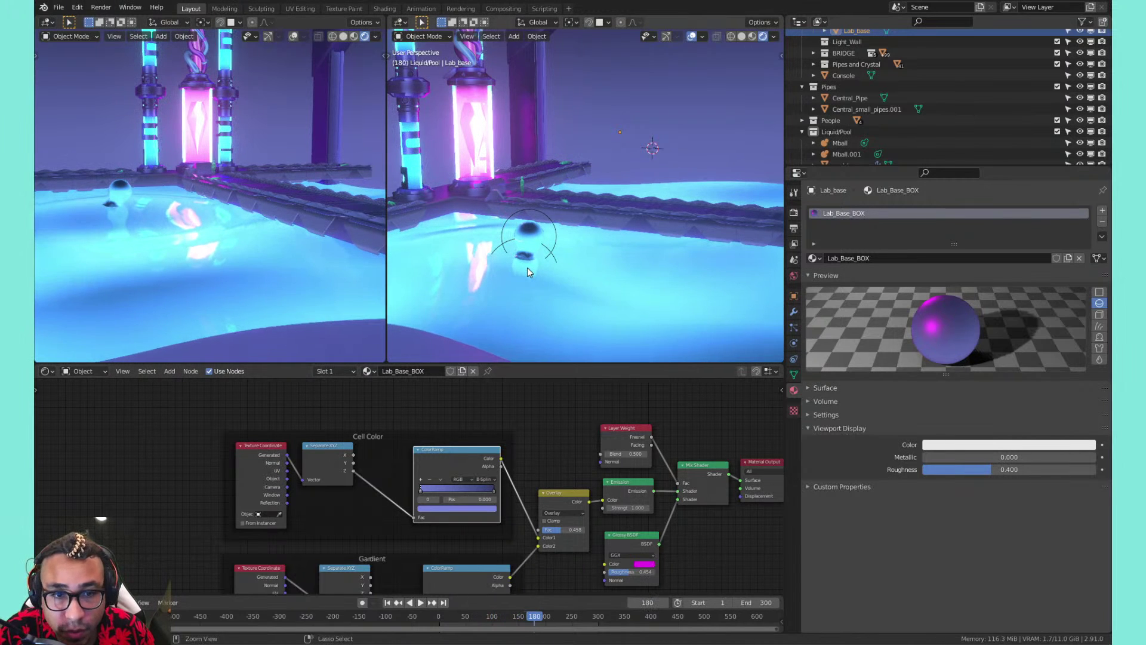
{"action": "key", "text": "ctrl+s"}
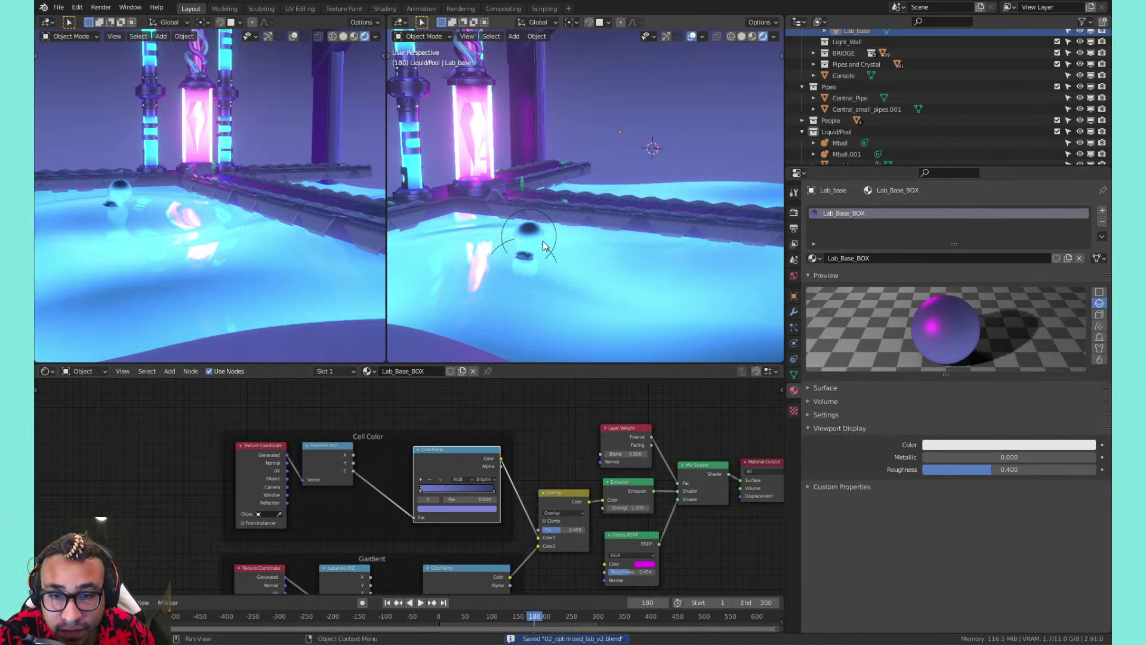
{"action": "key", "text": "space"}
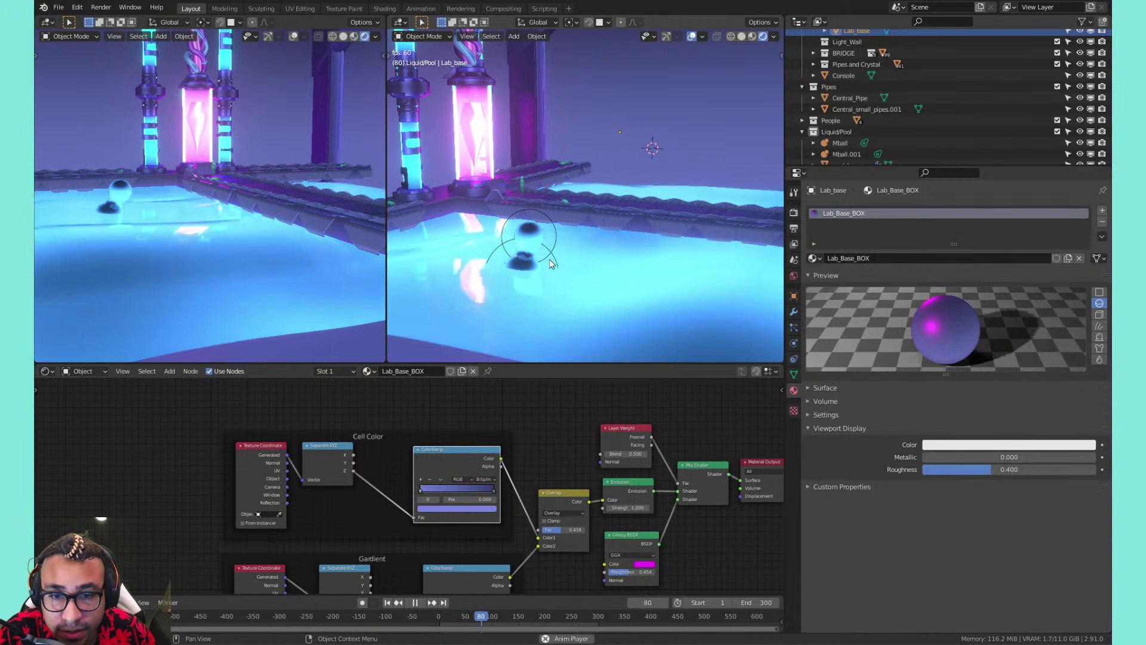
{"action": "left_click", "coordinate": [617, 265]}
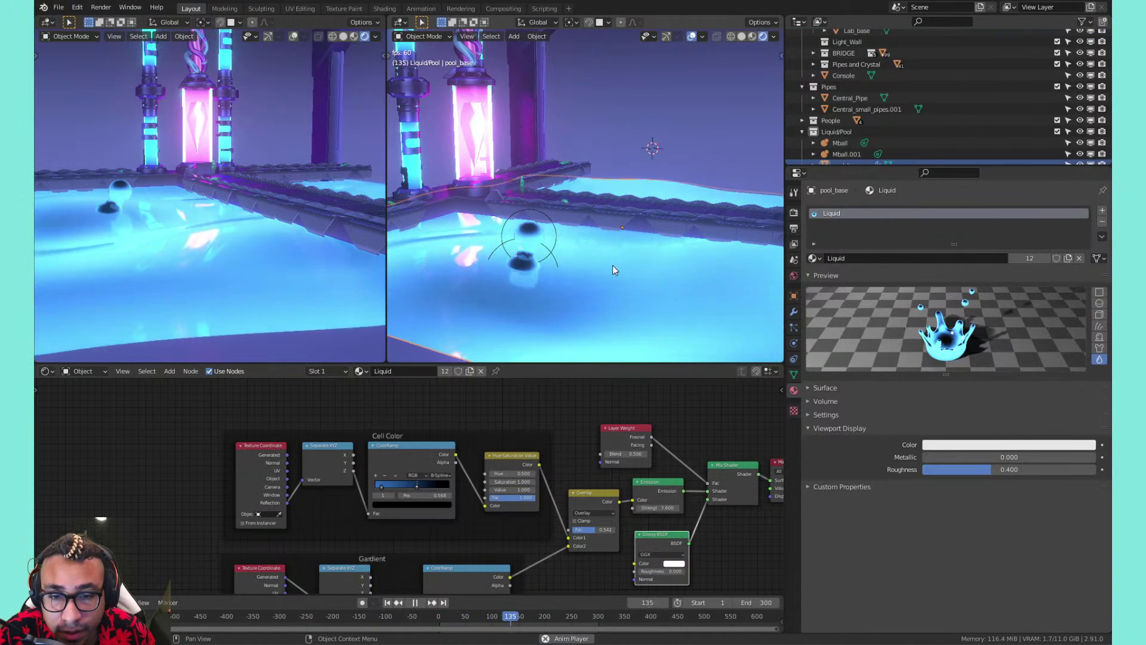
{"action": "key", "text": "space"}
Select the lower metaball in the pool and display its transform properties in the viewport
{"action": "left_click", "coordinate": [527, 243]}
{"action": "left_click", "coordinate": [527, 243]}
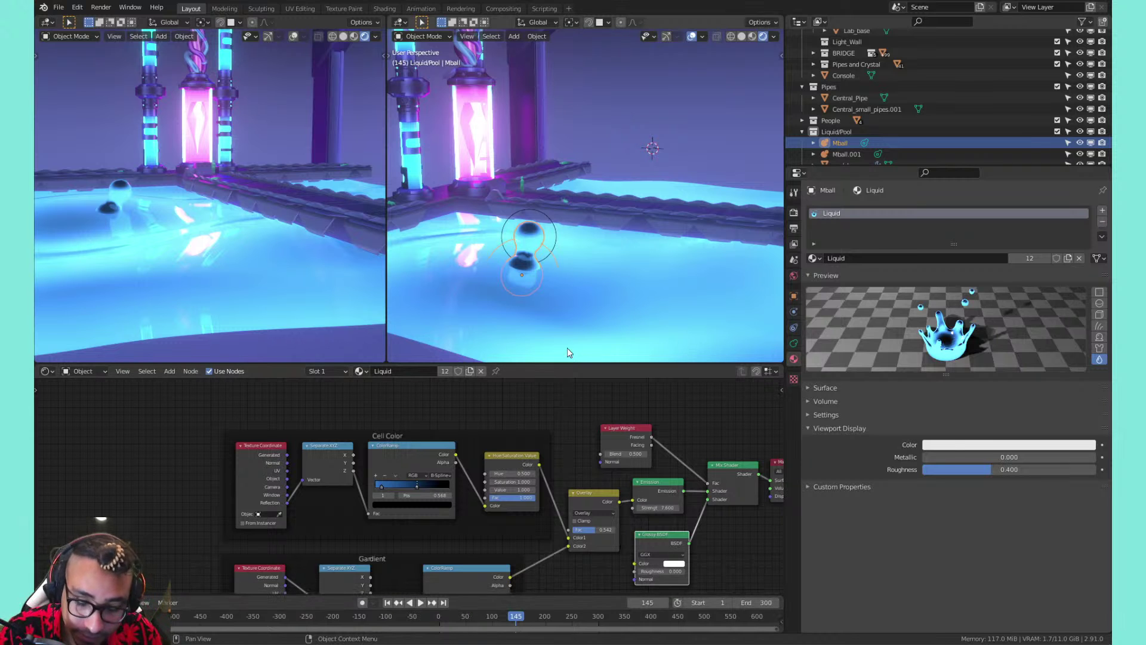
{"action": "middle_click_drag", "start_coordinate": [606, 138], "coordinate": [582, 156]}
{"action": "key", "text": "n"}
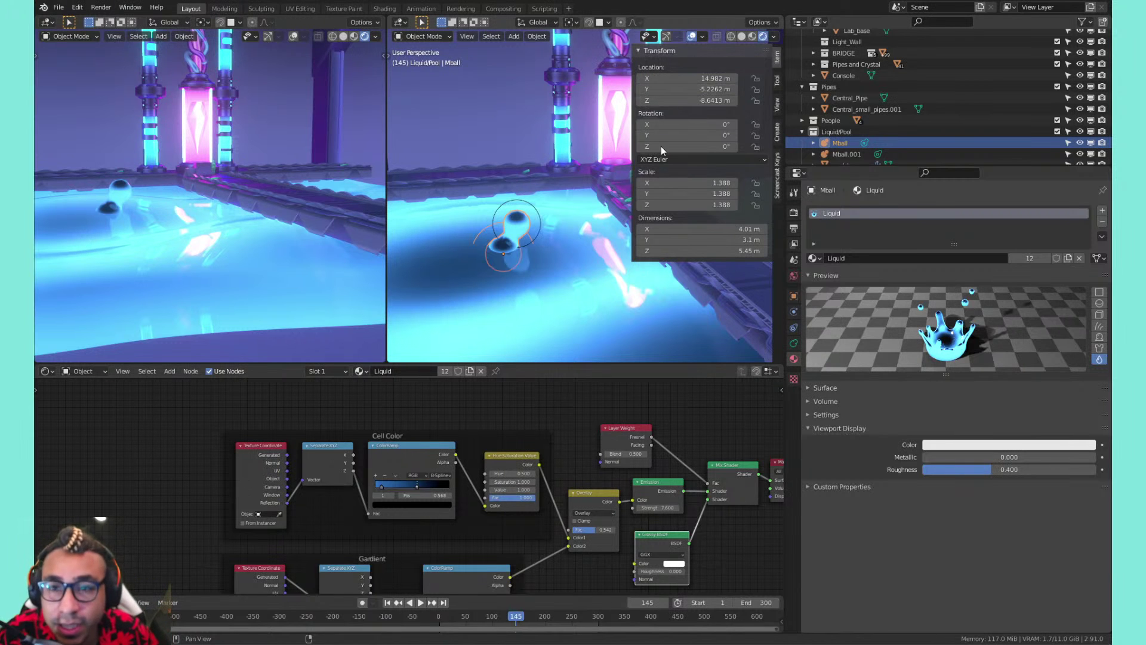
Try moving the lower metaball around the upper one to test how the two blend and separate
{"action": "mouse_move", "coordinate": [577, 180]}
{"action": "middle_mouse_down", "text": "shift"}
{"action": "mouse_move", "coordinate": [568, 197]}
{"action": "mouse_move", "coordinate": [551, 175]}
{"action": "mouse_move", "coordinate": [564, 190]}
{"action": "middle_mouse_up", "text": "shift"}
{"action": "scroll", "coordinate": [568, 184], "scroll_direction": "up", "scroll_amount": 4}
{"action": "middle_click_drag", "start_coordinate": [565, 190], "coordinate": [525, 178], "text": "shift"}
{"action": "scroll", "coordinate": [513, 186], "scroll_direction": "down", "scroll_amount": 3}
{"action": "scroll", "coordinate": [523, 184], "scroll_direction": "down", "scroll_amount": 2}
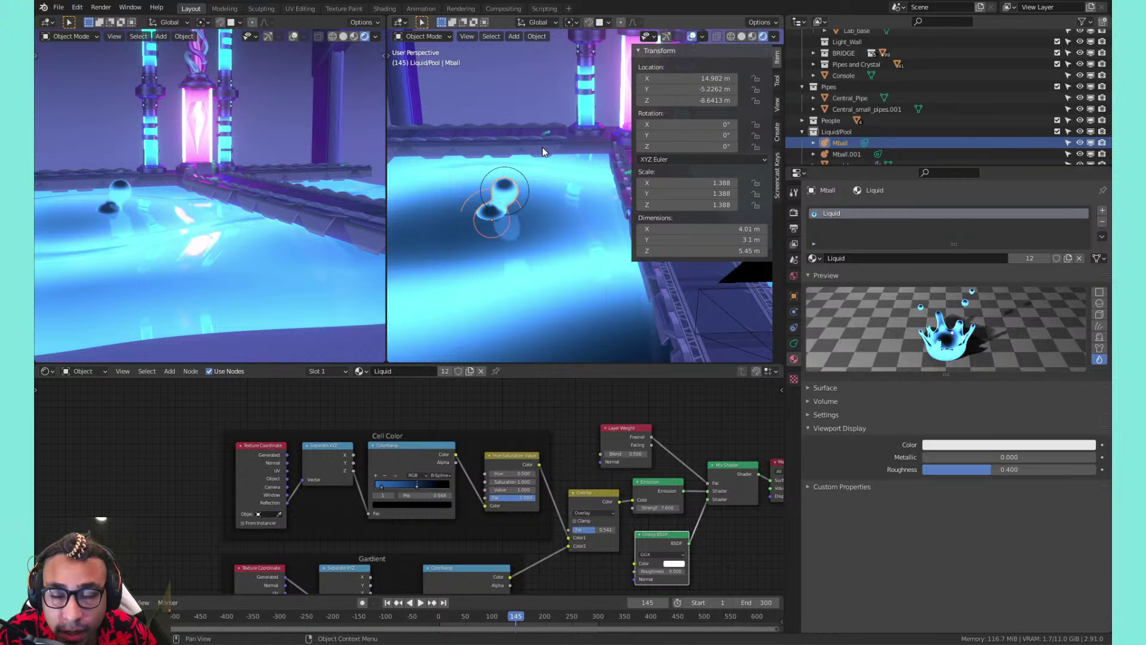
{"action": "key", "text": "g"}
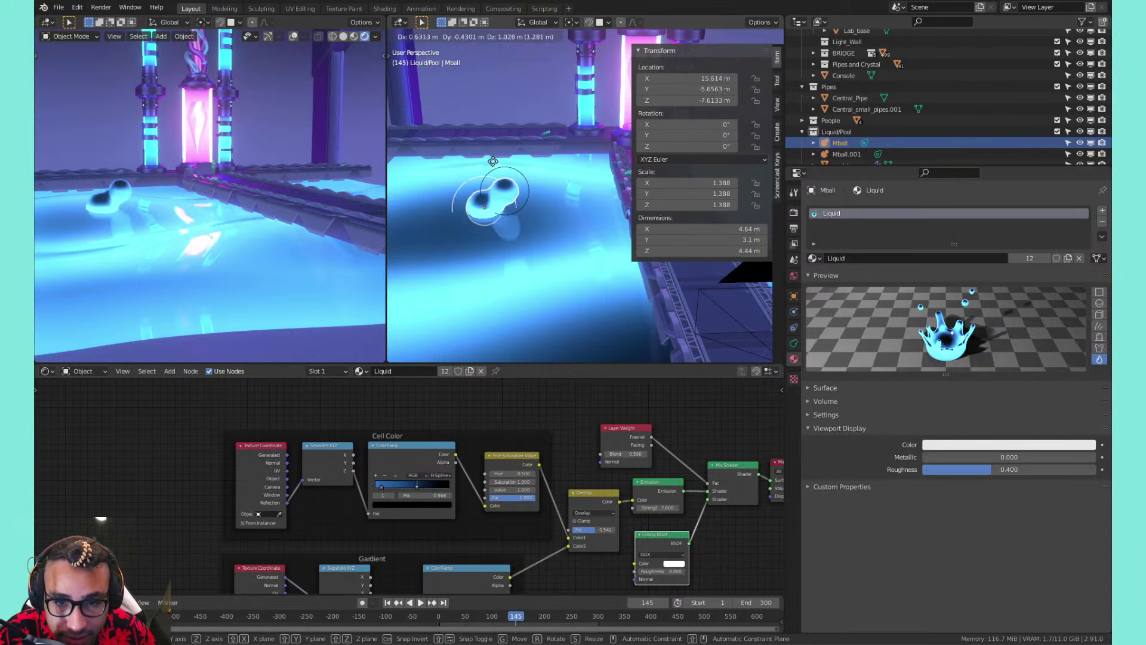
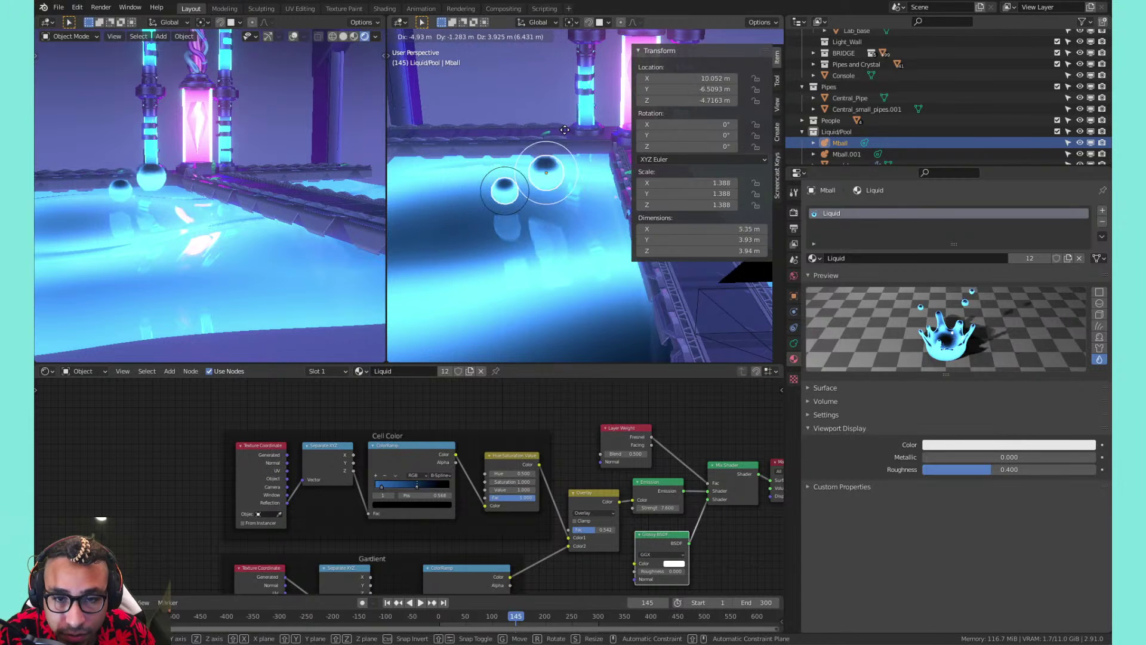
{"action": "left_click", "coordinate": [497, 141]}
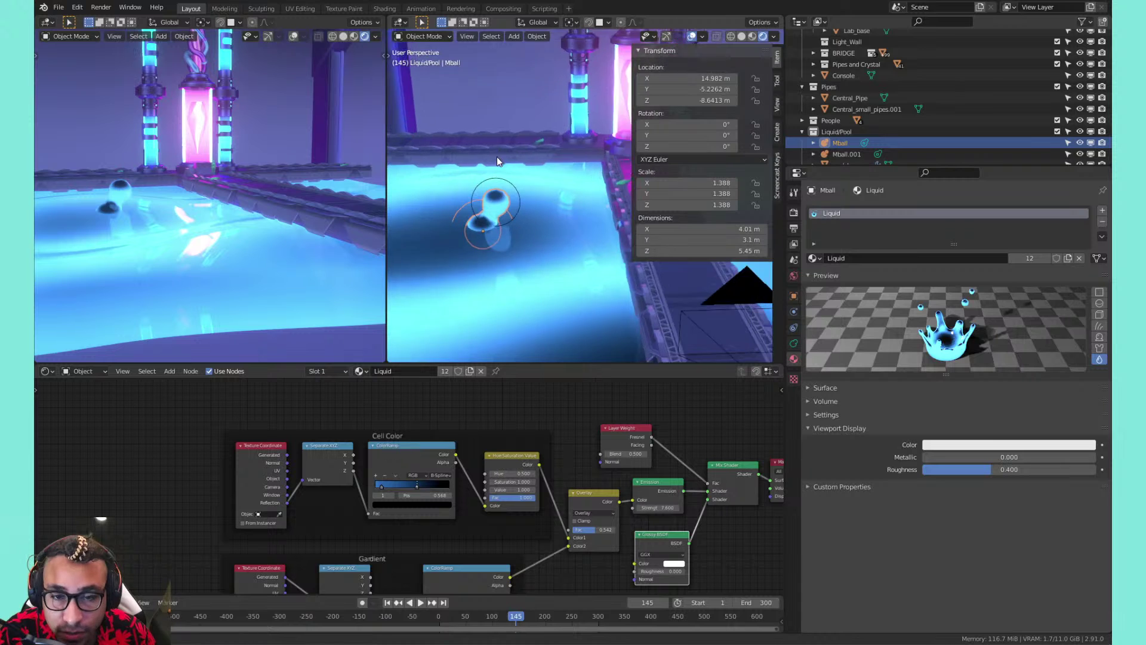
Inspect the pool surface's mesh in Edit Mode, return to Object Mode and reselect the lower metaball
{"action": "middle_click_drag", "start_coordinate": [497, 157], "coordinate": [551, 172]}
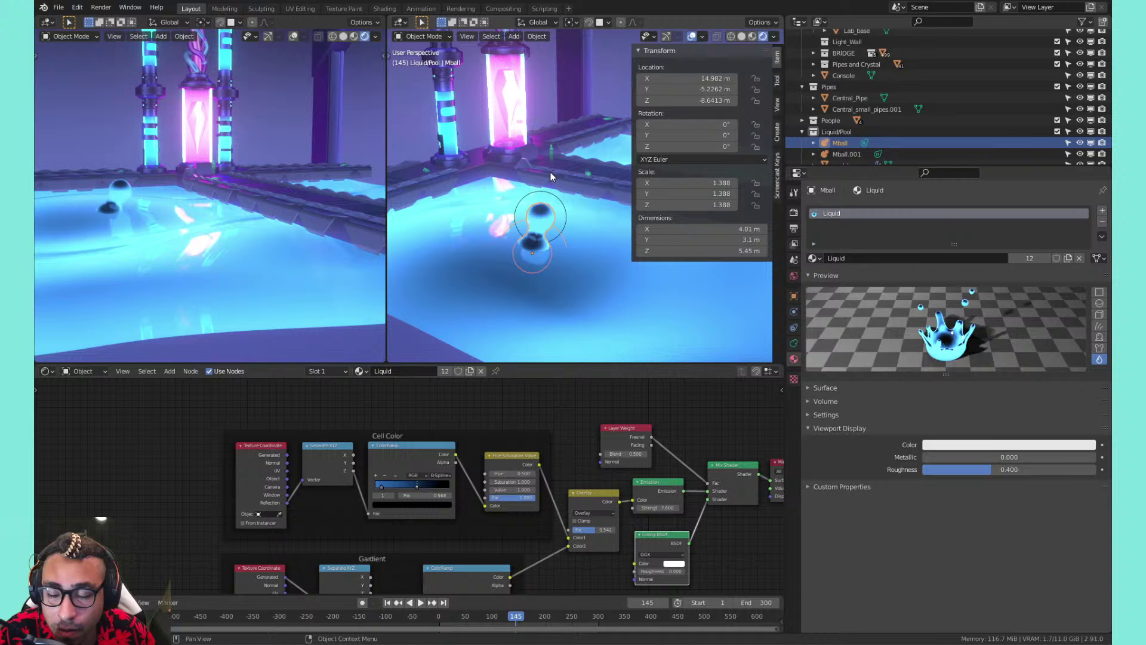
{"action": "left_click", "coordinate": [521, 267]}
{"action": "left_click", "coordinate": [505, 281]}
{"action": "key", "text": "Tab"}
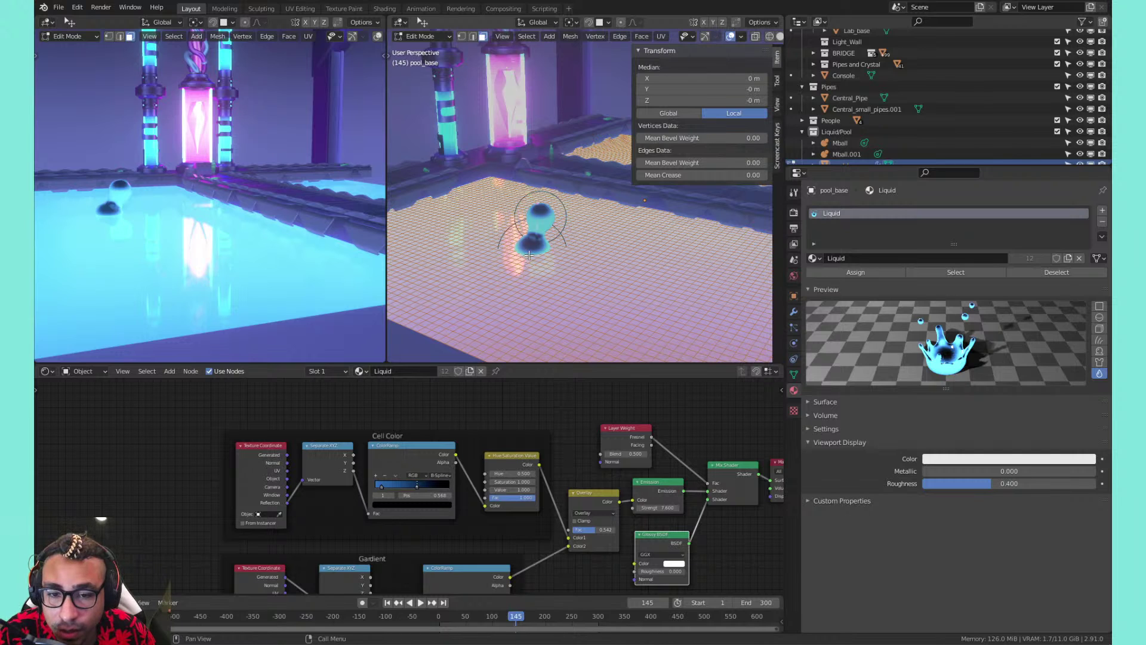
{"action": "key", "text": "Tab"}
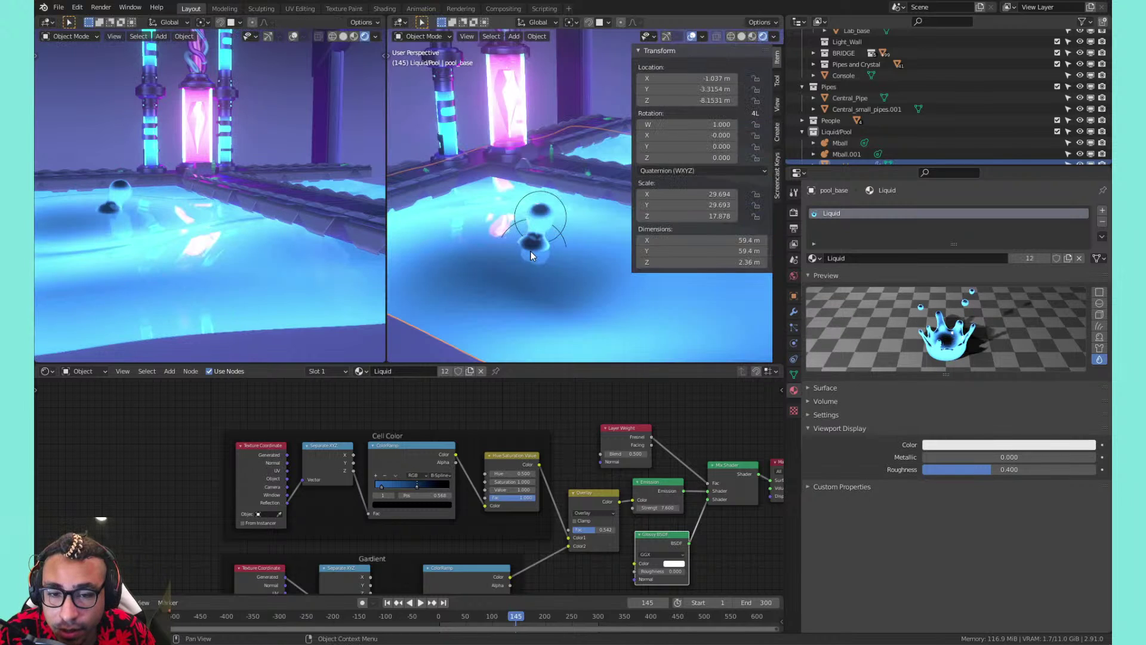
{"action": "left_click", "coordinate": [533, 243]}
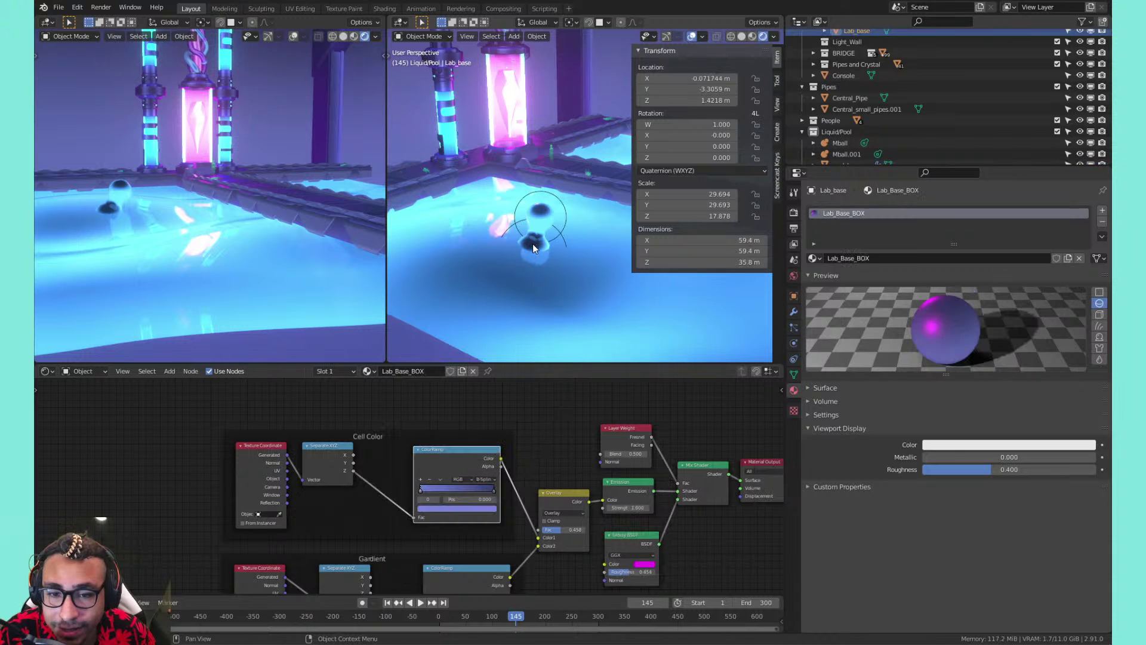
{"action": "left_click", "coordinate": [533, 244]}
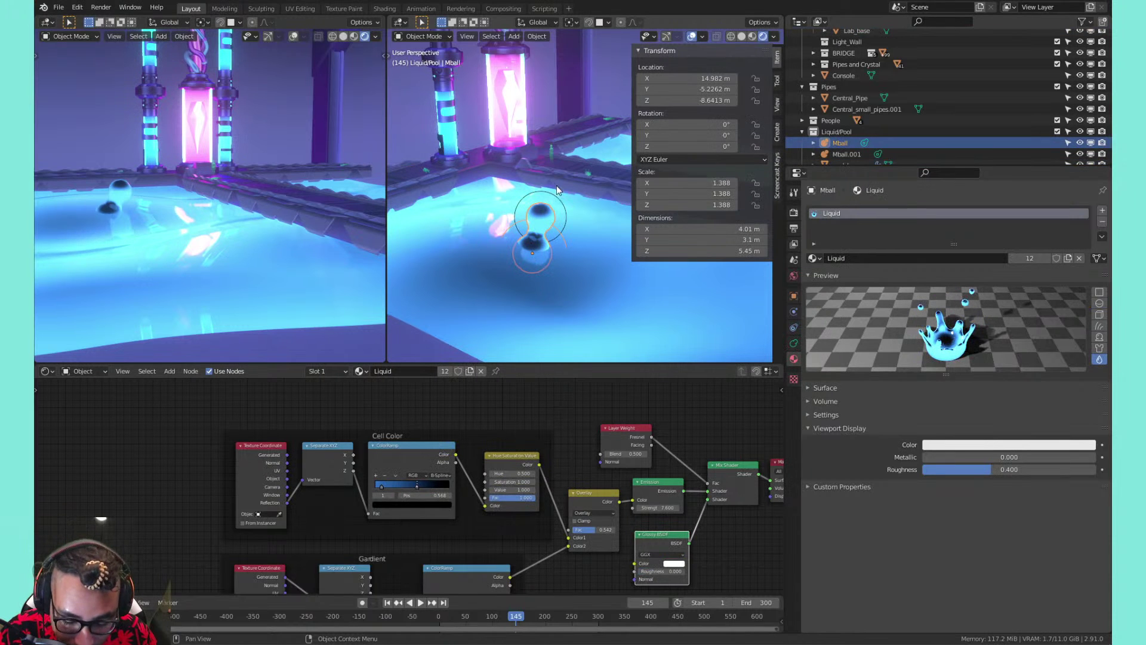
Save the file and select the original Mball object in the Liquid/Pool collection
{"action": "key", "text": "ctrl+s"}
{"action": "scroll", "coordinate": [562, 197], "scroll_direction": "up", "scroll_amount": 2}
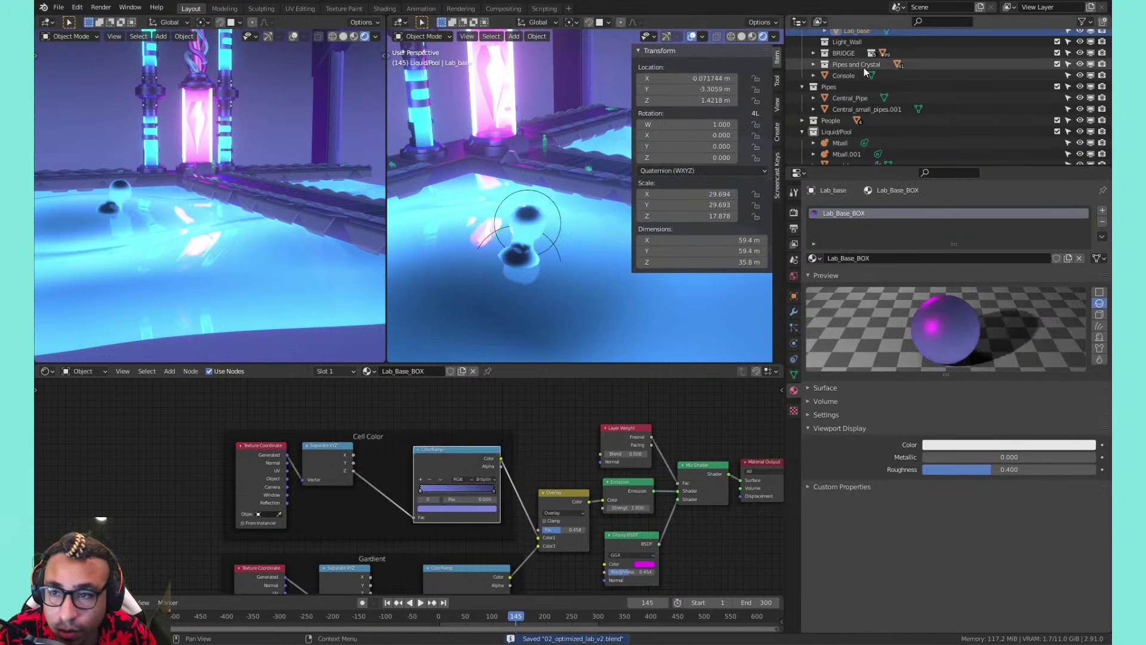
{"action": "scroll", "coordinate": [896, 115], "scroll_direction": "down", "scroll_amount": 1}
{"action": "left_click", "coordinate": [847, 134]}
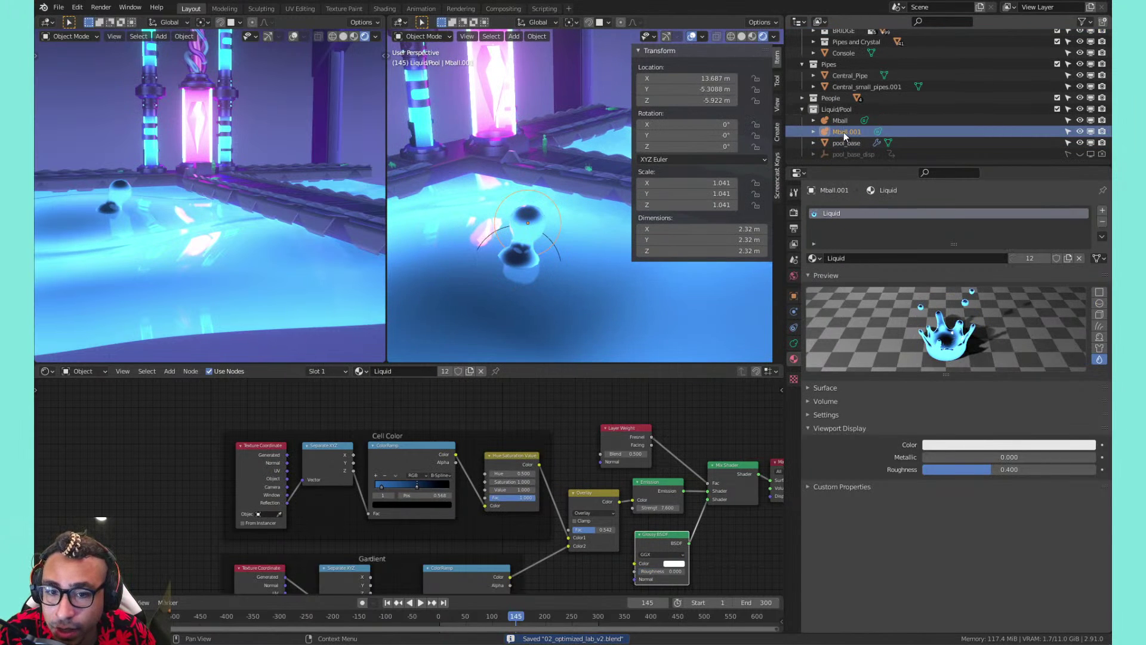
{"action": "left_click", "coordinate": [842, 120]}
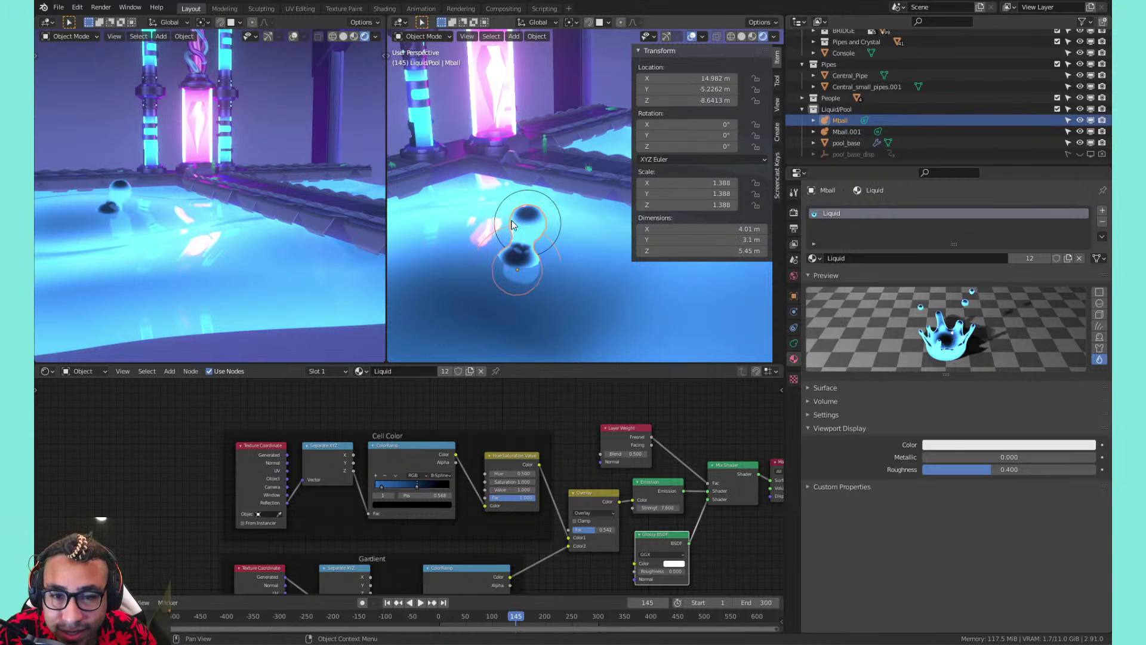
Move the selected metaball to about -6.4 m in Y and drive its Z location with the expression #sin(frame/100)
{"action": "left_click_drag", "start_coordinate": [701, 89], "coordinate": [727, 100]}
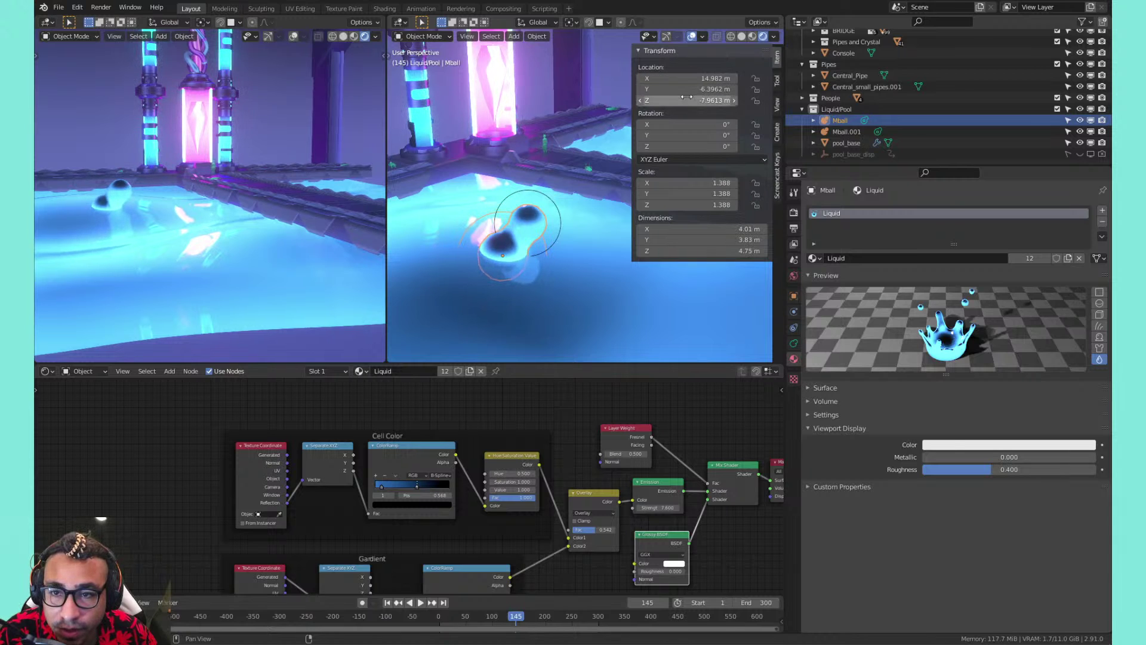
{"action": "left_click", "coordinate": [689, 100]}
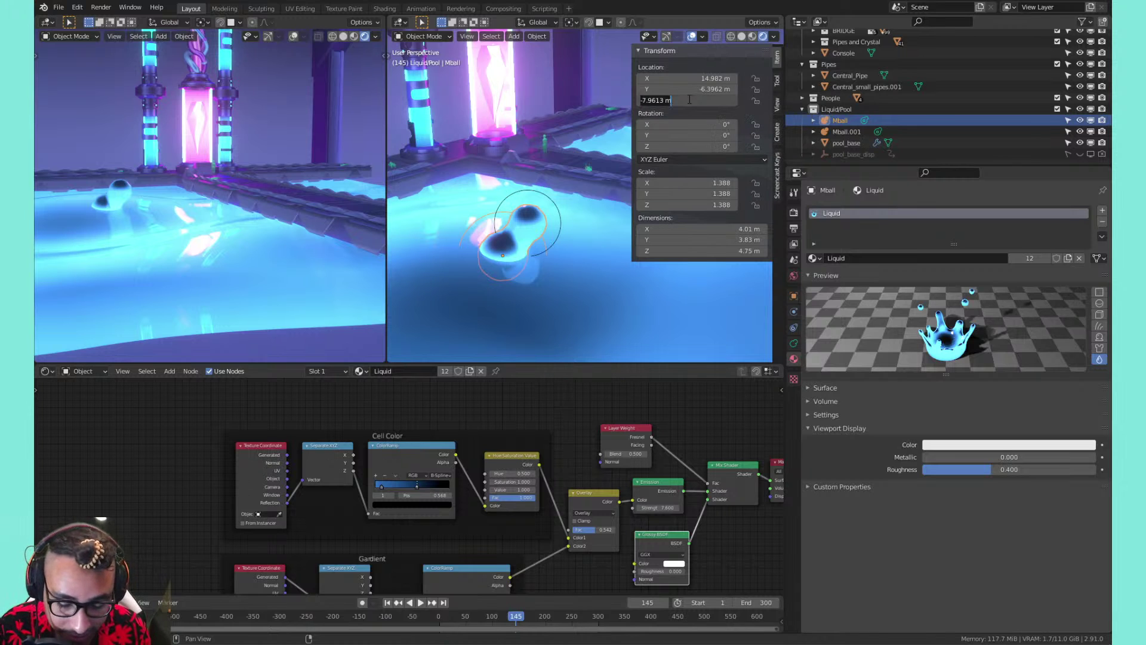
{"action": "type", "text": "#"}
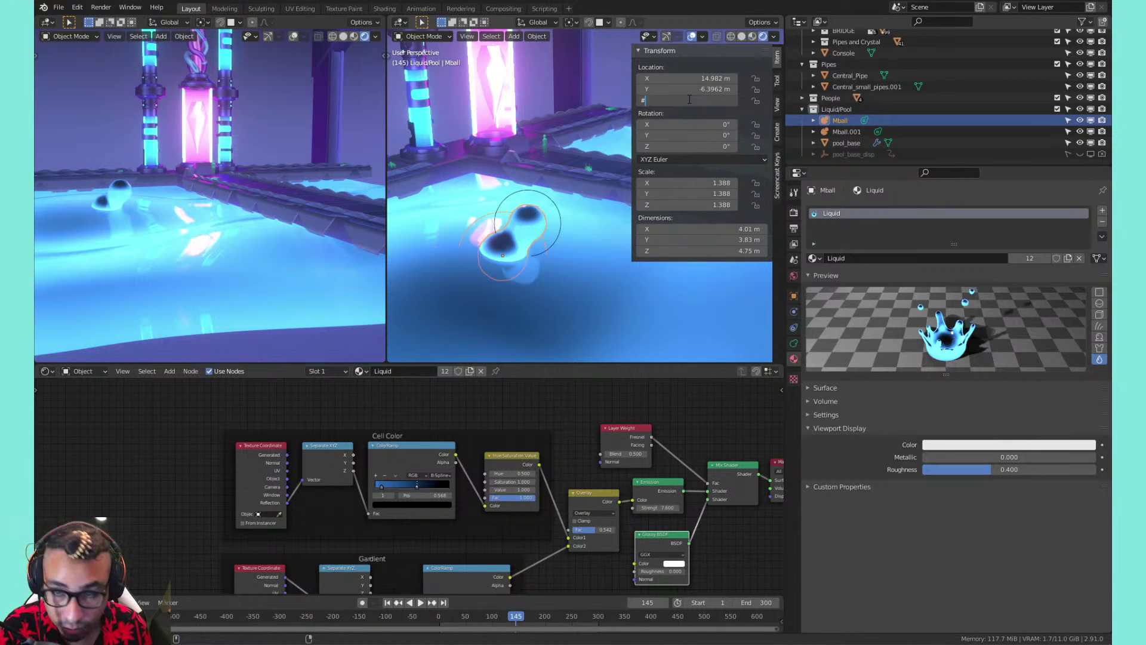
{"action": "type", "text": "frame"}
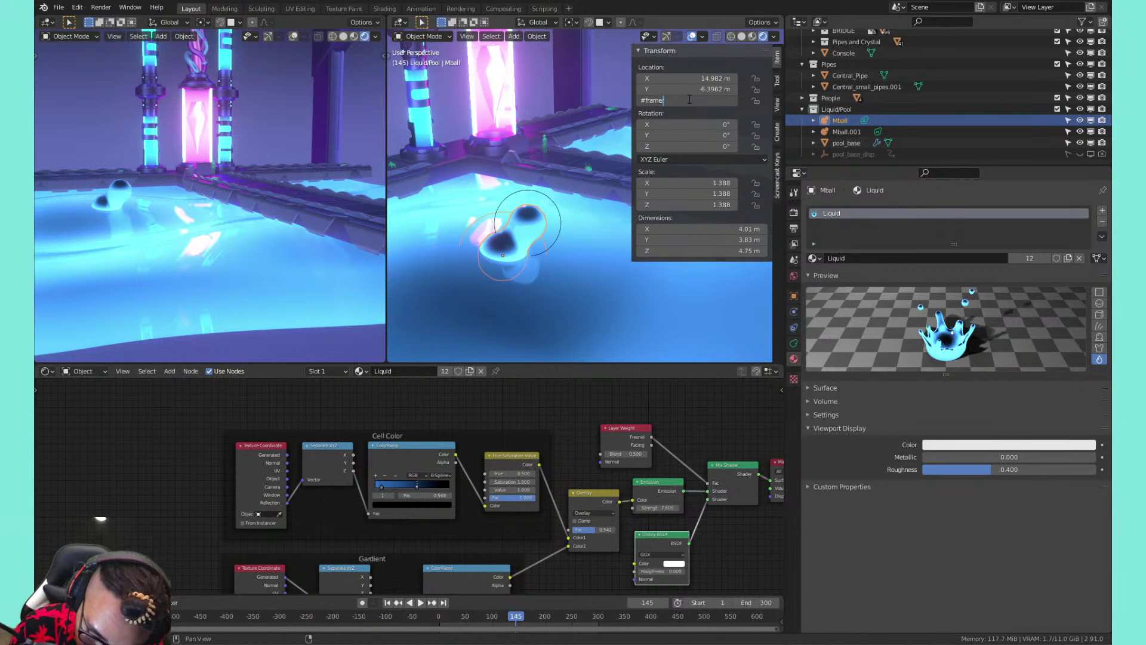
{"action": "type", "text": "/100"}
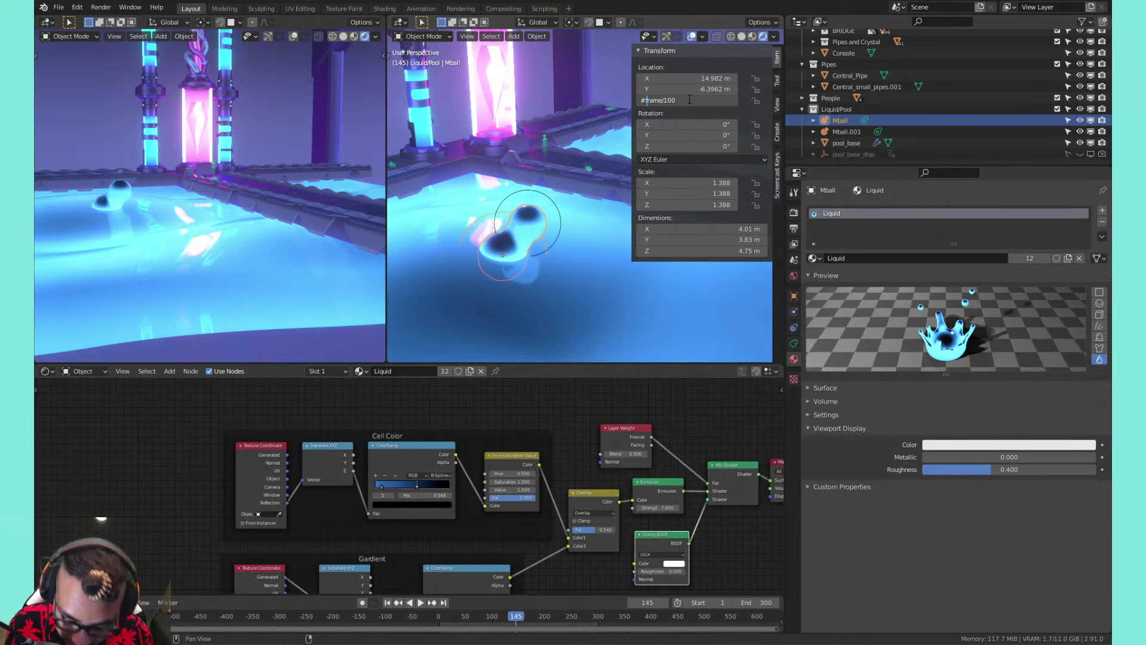
{"action": "type", "text": "sin"}
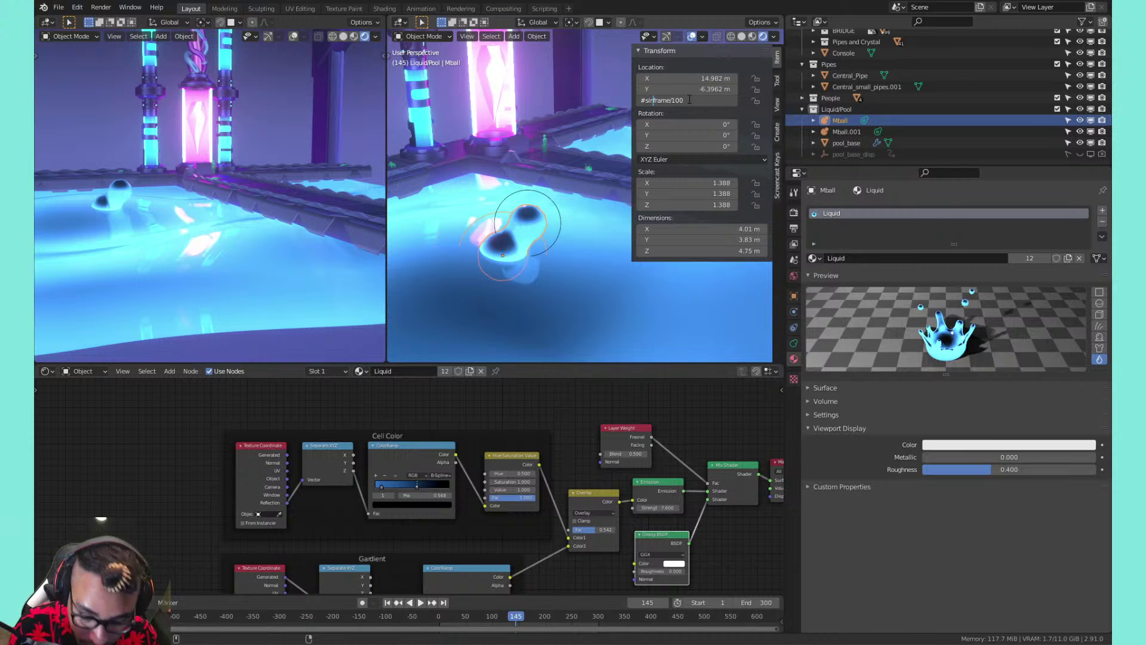
{"action": "type", "text": "("}
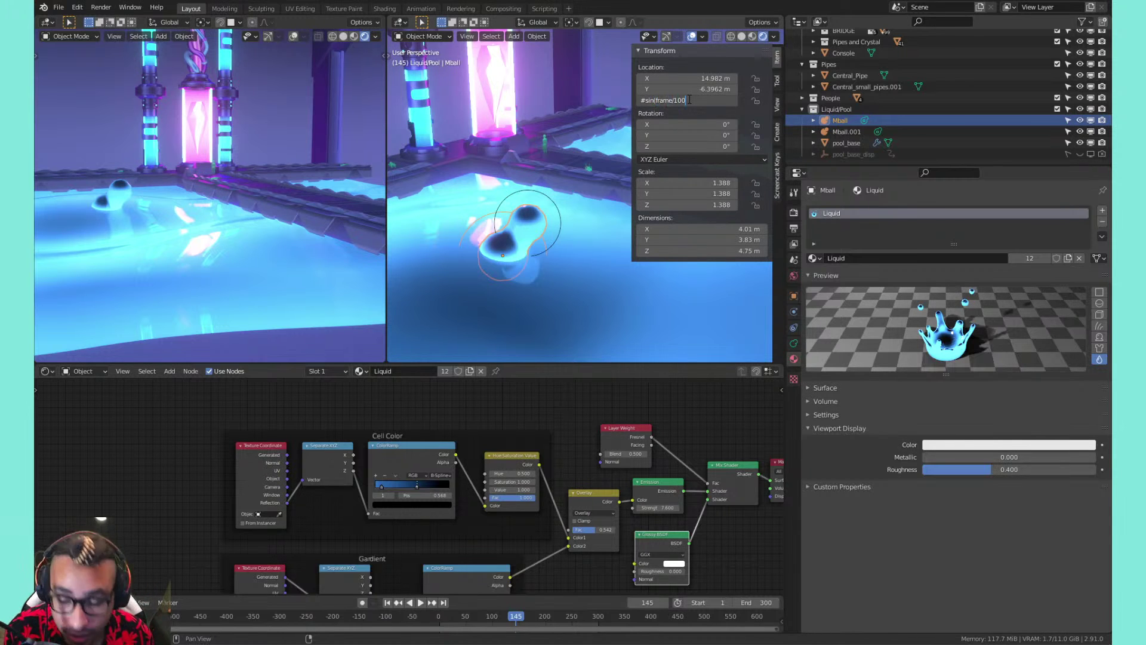
{"action": "type", "text": ")"}
{"action": "key", "text": "ctrl+a"}
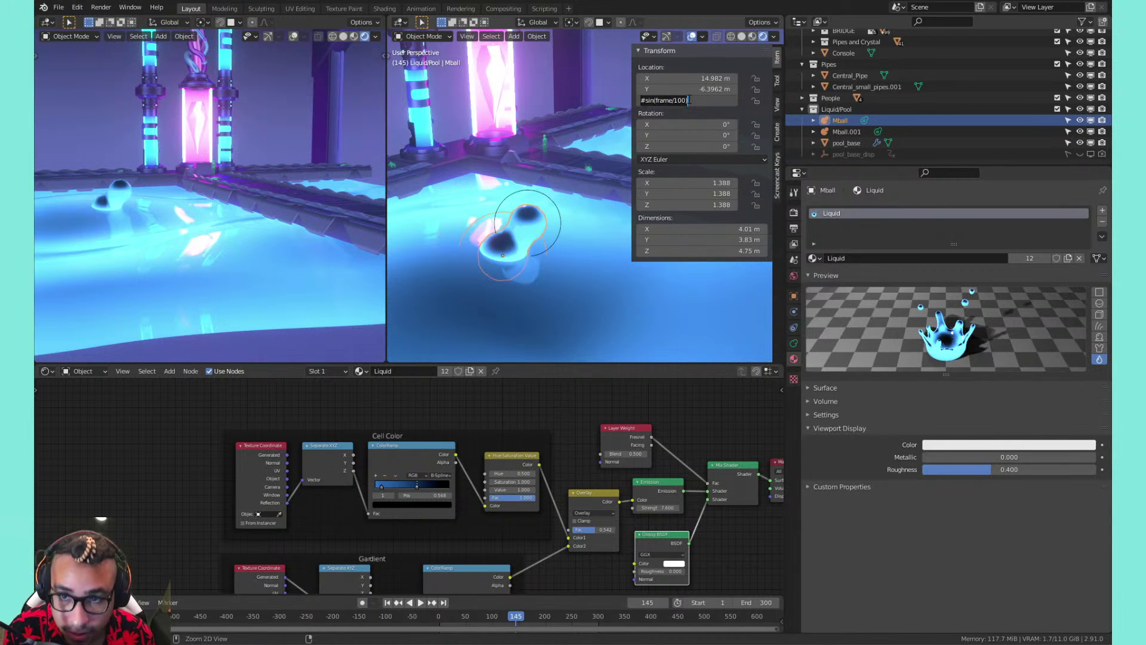
{"action": "key", "text": "Return"}
Play the animation and offset the metaball's Z location driver by -8, giving sin(frame/100)-8
{"action": "key", "text": "space"}
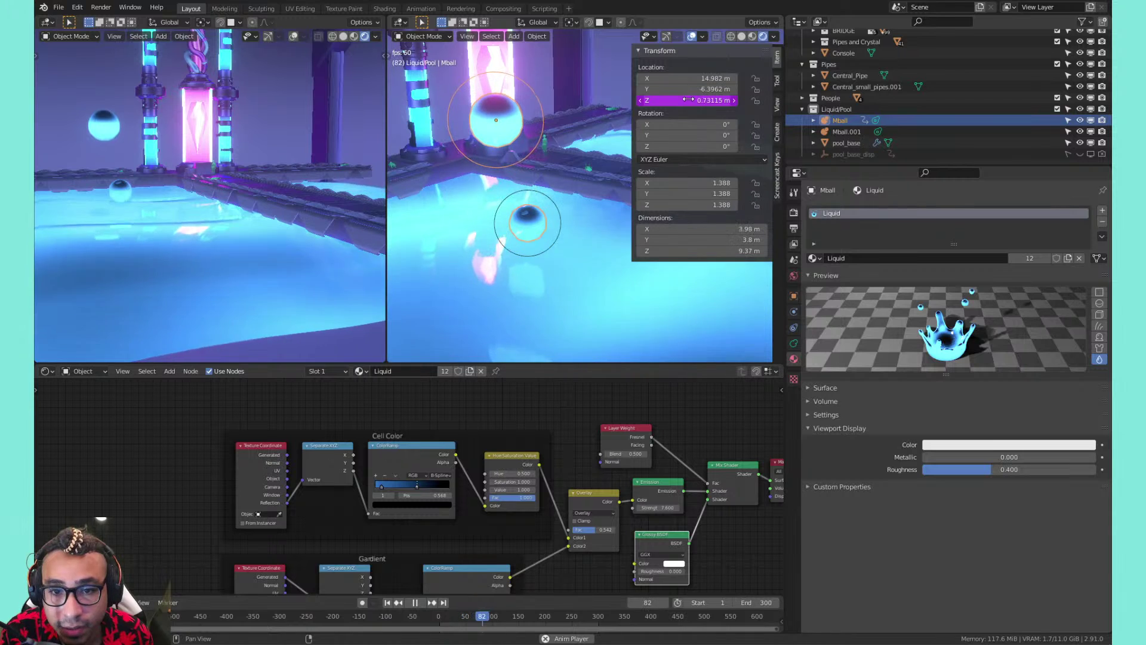
{"action": "double_click", "coordinate": [689, 100]}
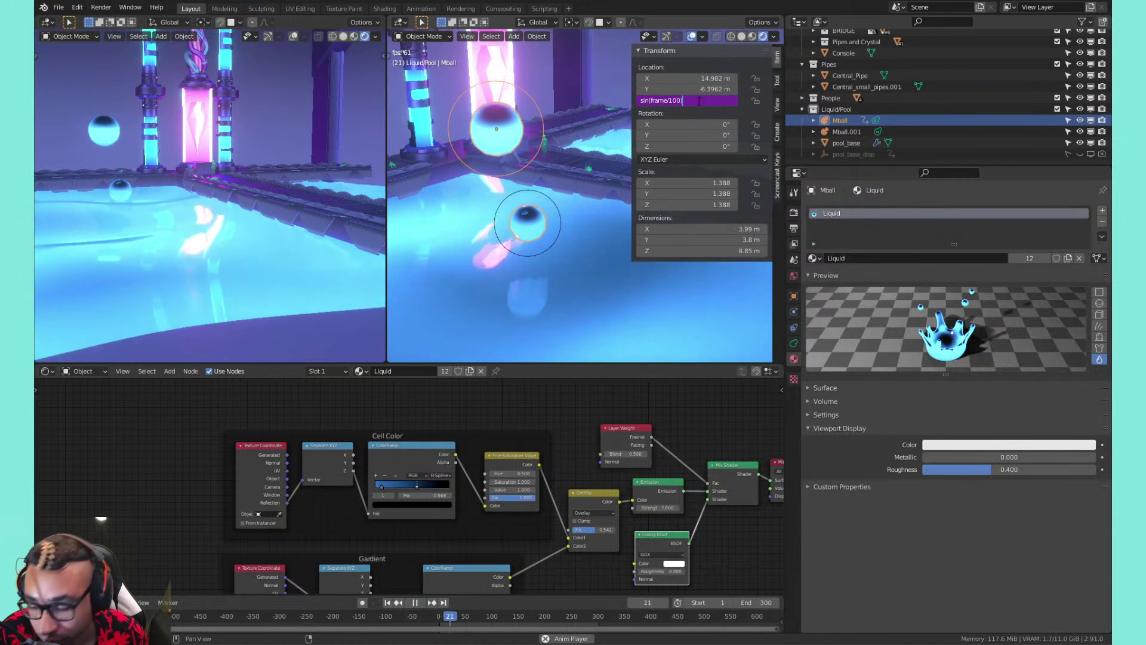
{"action": "type", "text": "-8"}
{"action": "key", "text": "Return"}
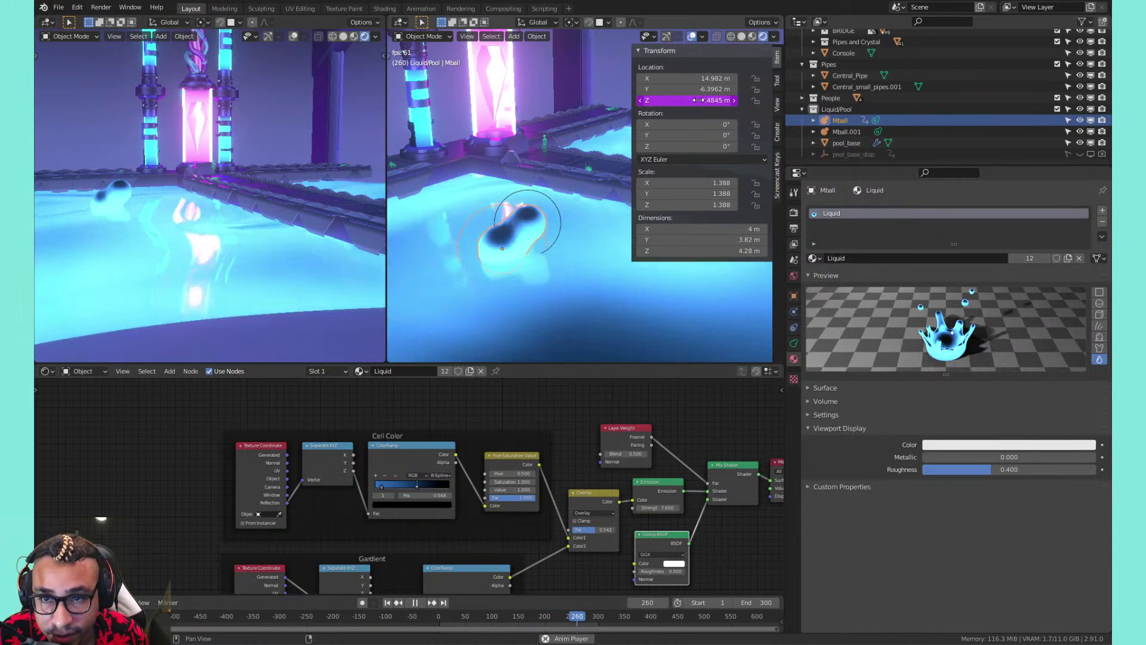
Adjust the frame divisor in the metaball's Z location driver, trying 10 and settling on sin(frame/80)-8
{"action": "double_click", "coordinate": [697, 100]}
{"action": "left_click", "coordinate": [677, 101]}
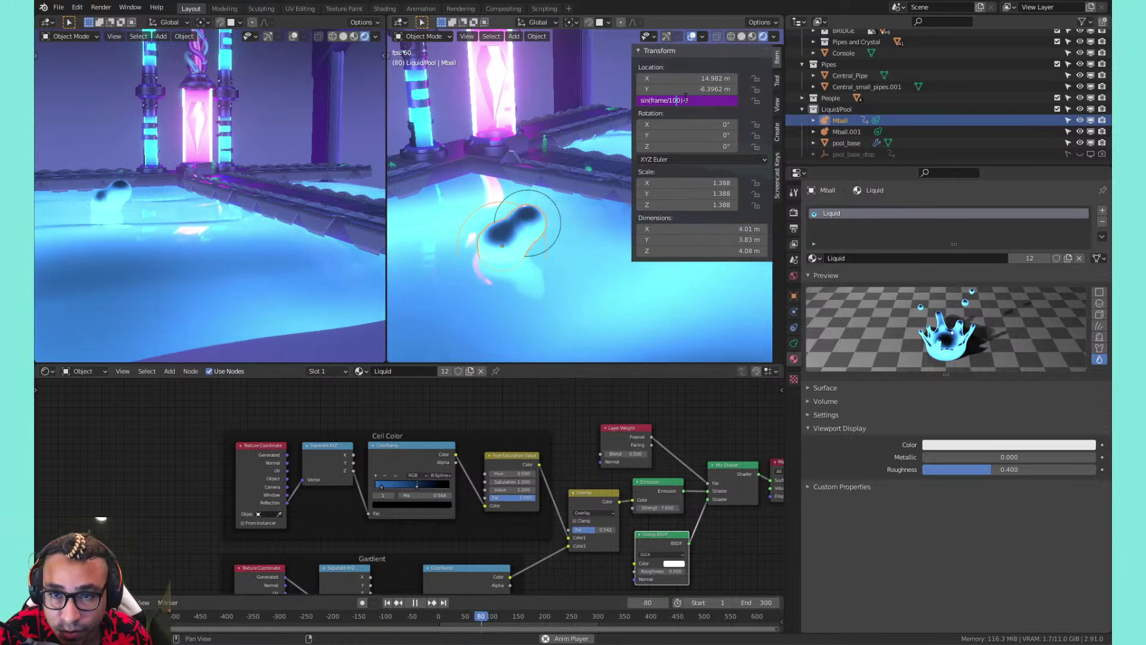
{"action": "key", "text": "Return"}
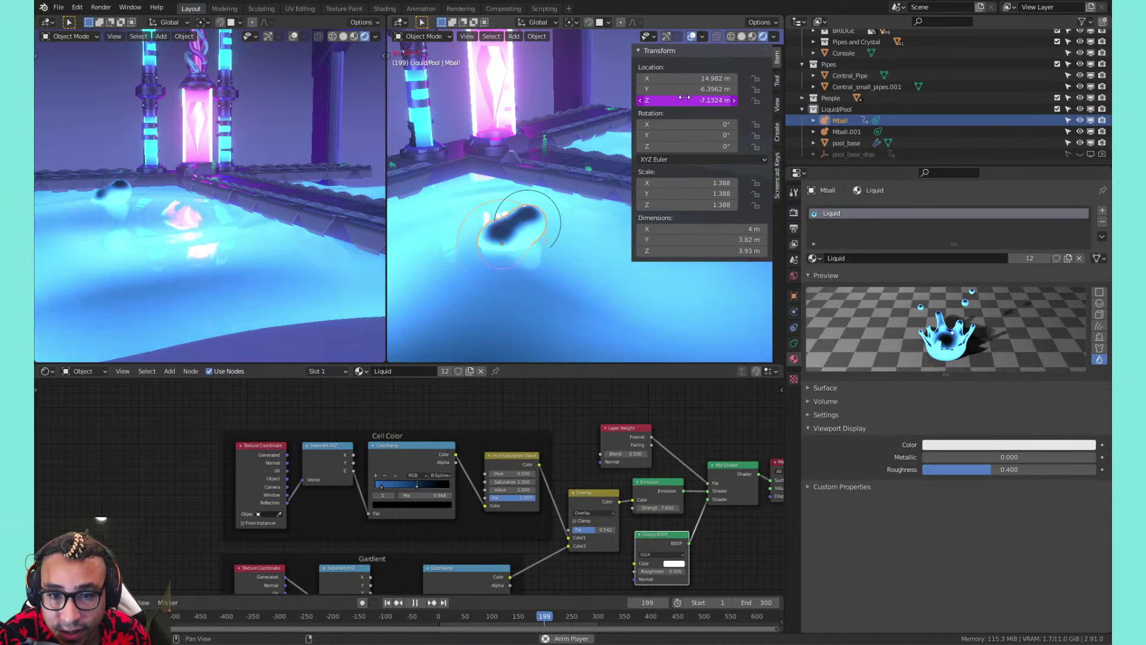
{"action": "left_click", "coordinate": [674, 100]}
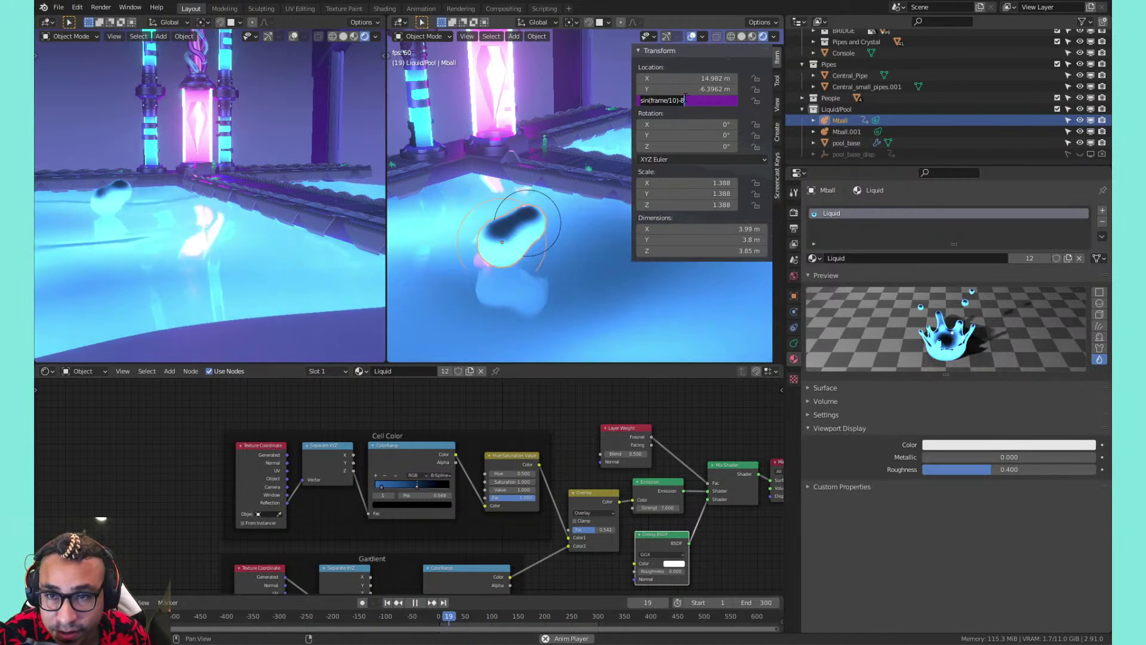
{"action": "key", "text": "BackSpace"}
{"action": "type", "text": "8"}
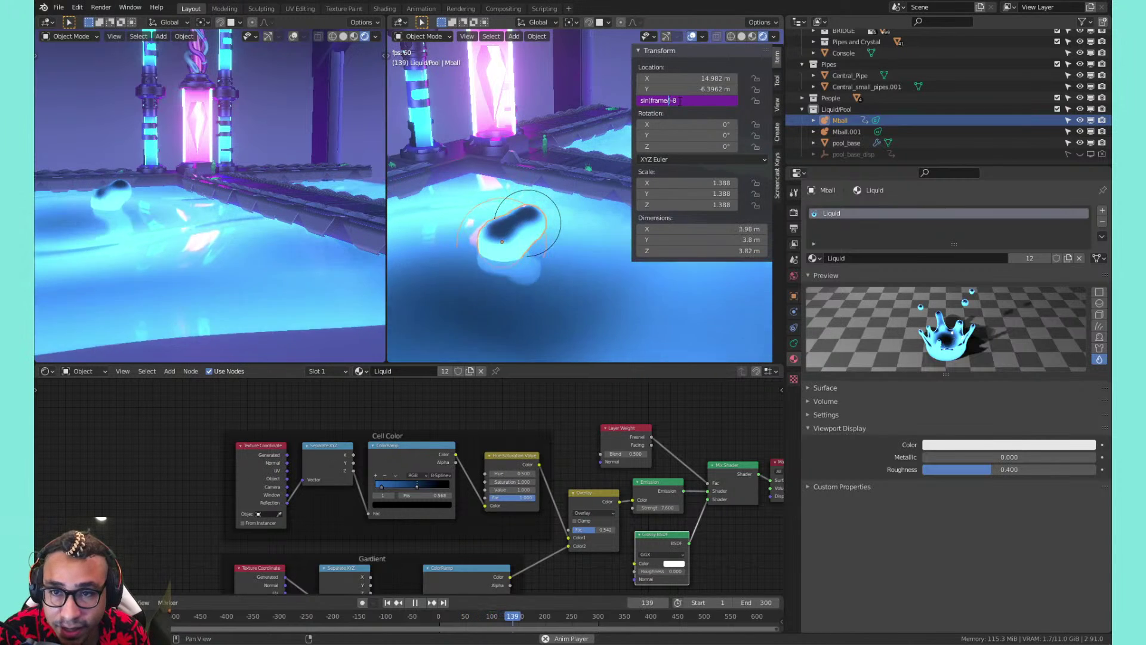
{"action": "key", "text": "Return"}
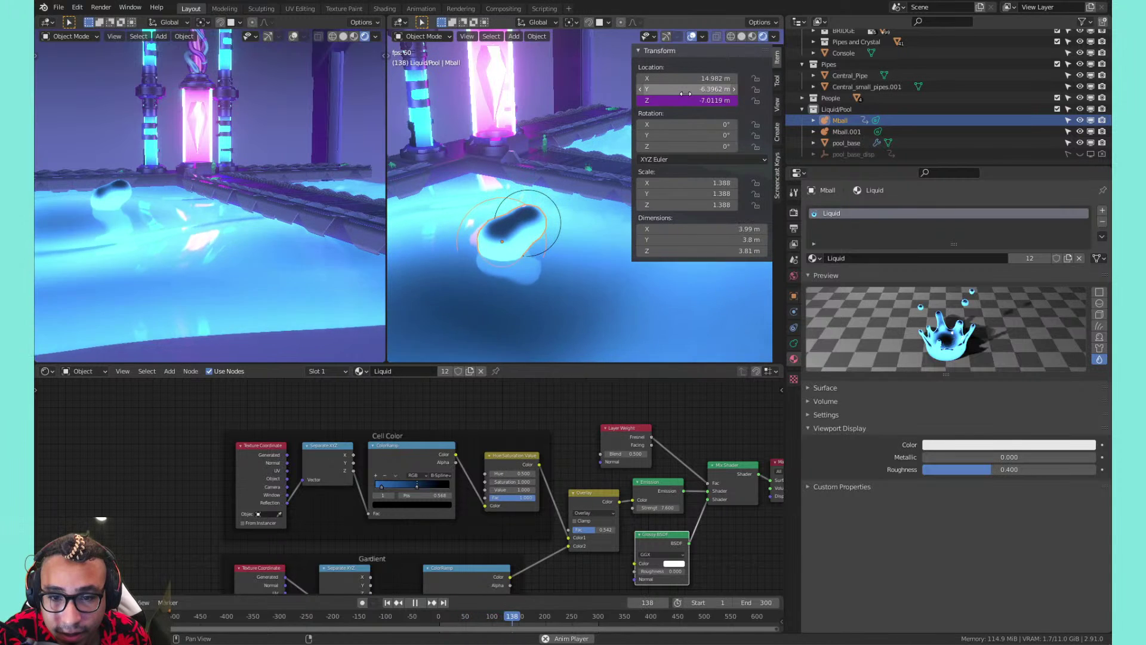
Copy the Z driver's expression and drive the metaball's Y location with #sin(frame/80)-8
{"action": "scroll", "coordinate": [508, 227], "scroll_direction": "up", "scroll_amount": 4}
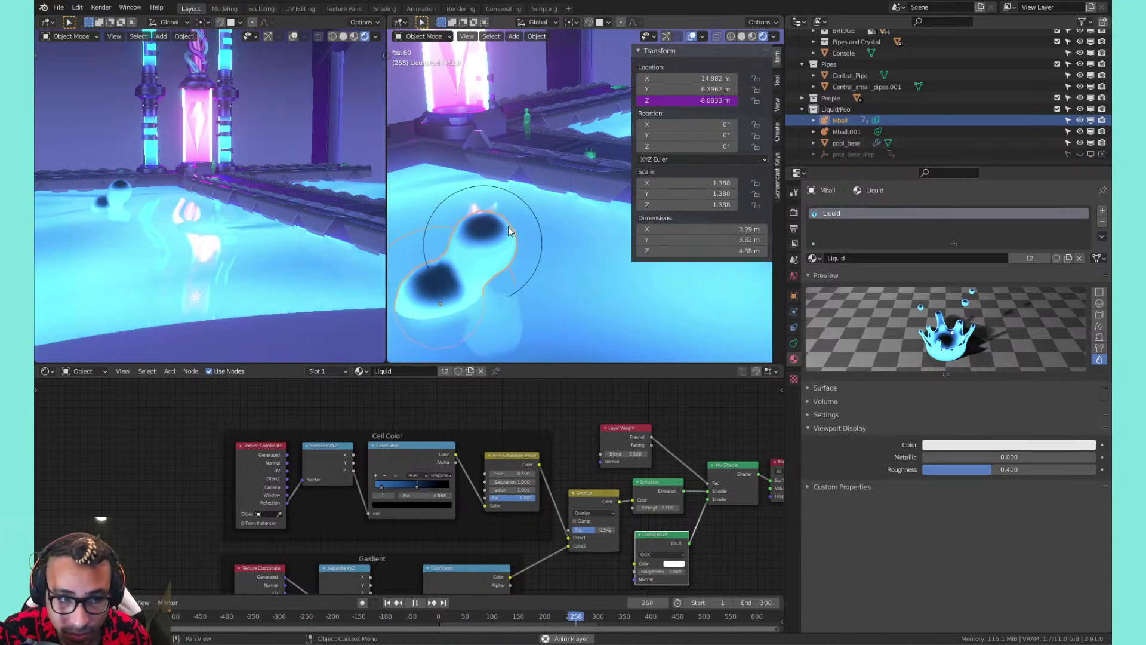
{"action": "key", "text": "KP_Decimal"}
{"action": "scroll", "coordinate": [509, 231], "scroll_direction": "down", "scroll_amount": 5}
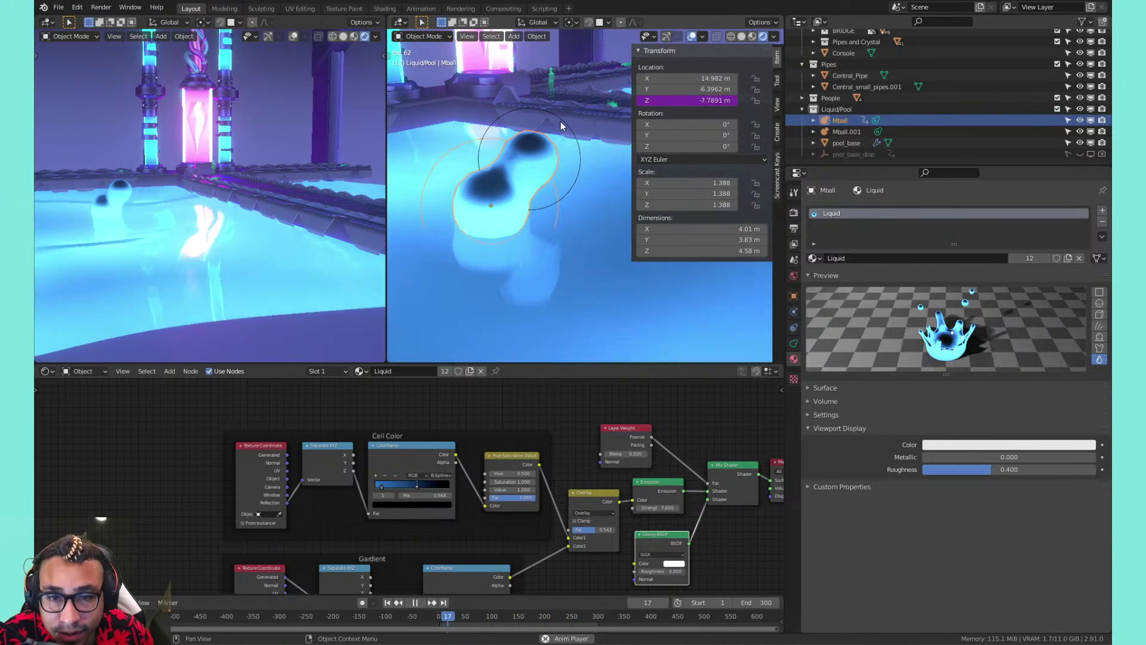
{"action": "double_click", "coordinate": [705, 100]}
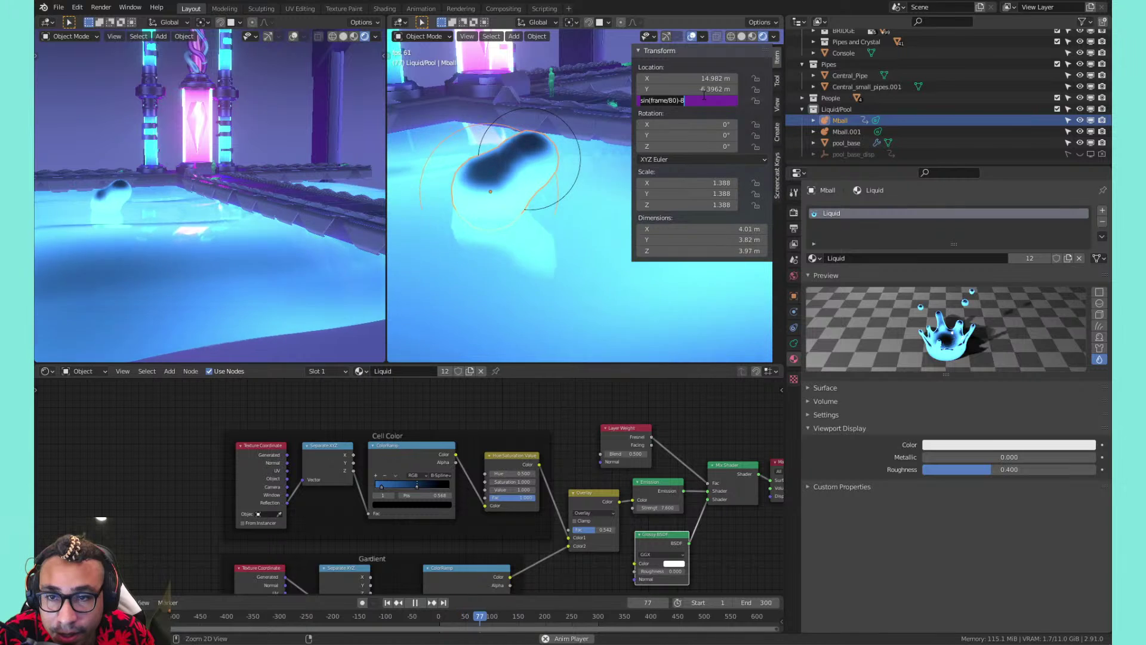
{"action": "double_click", "coordinate": [690, 89]}
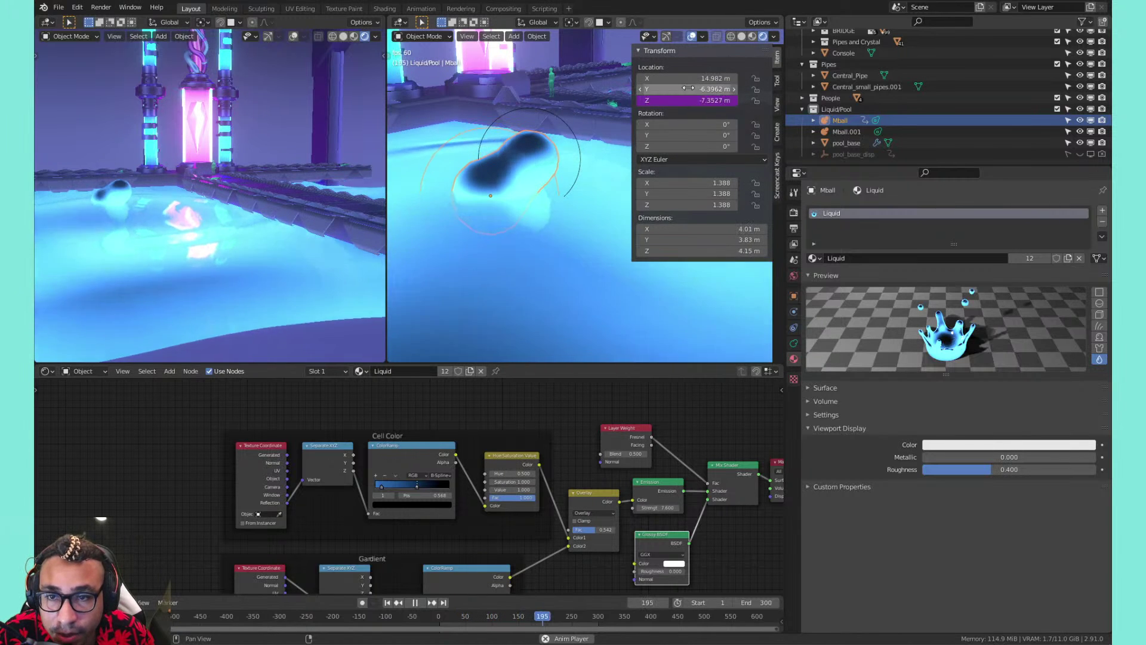
{"action": "type", "text": "#sin(frame/80)-8"}
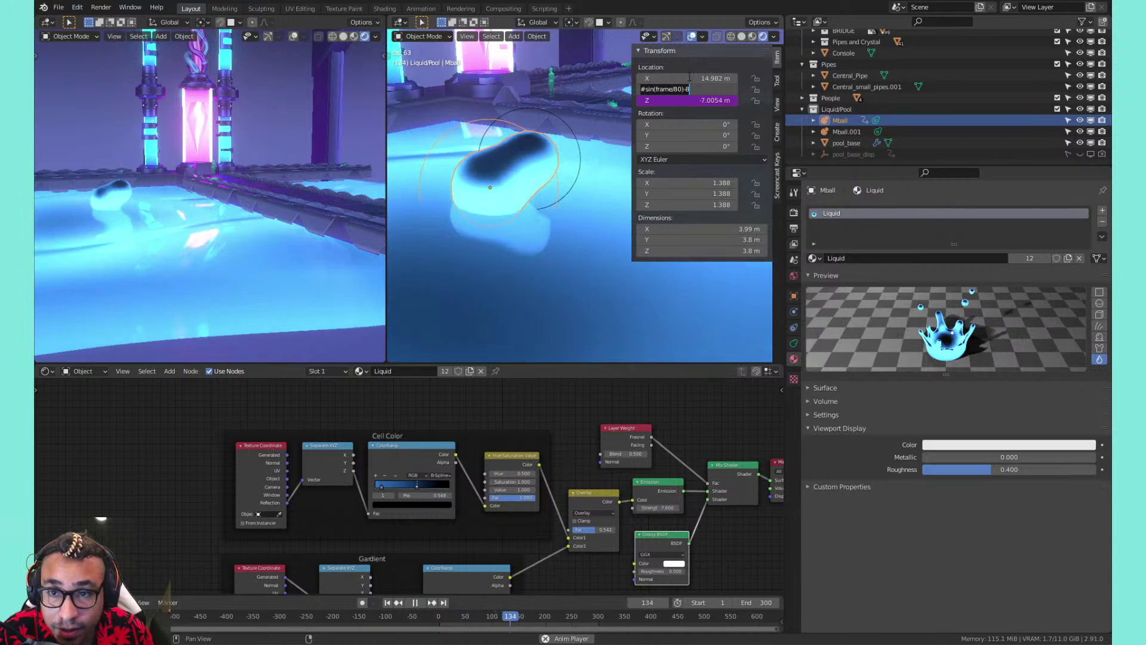
{"action": "key", "text": "Return"}
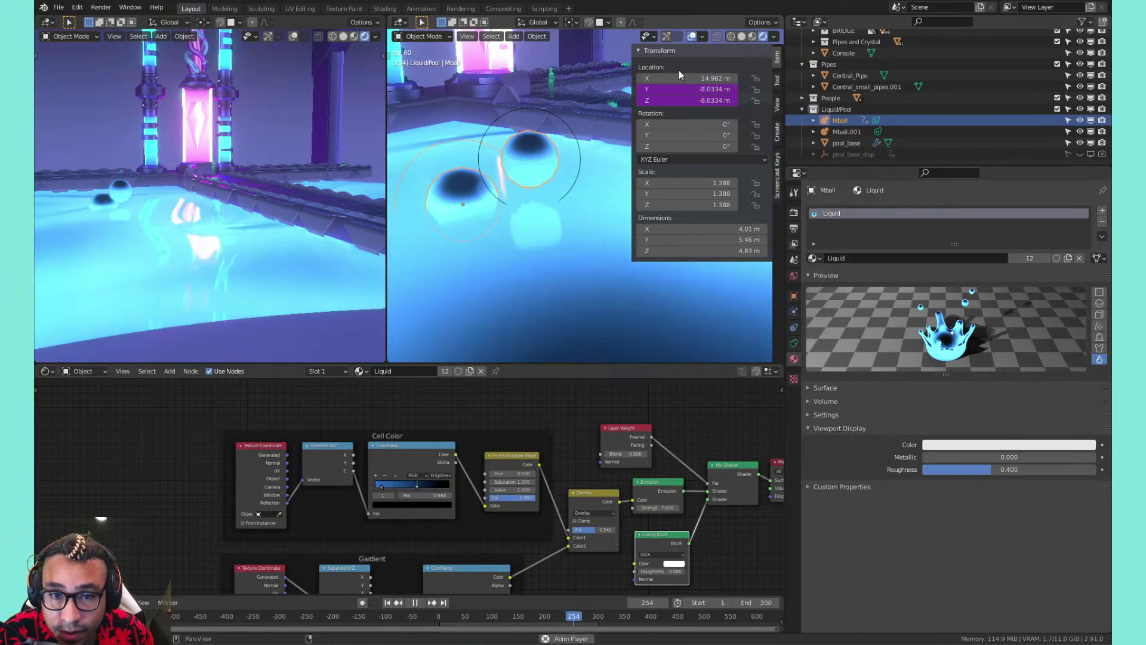
Drive the metaball's X location with the same expression, #sin(frame/80)-8, and check where it moves in the scene
{"action": "key", "text": "ctrl+v"}
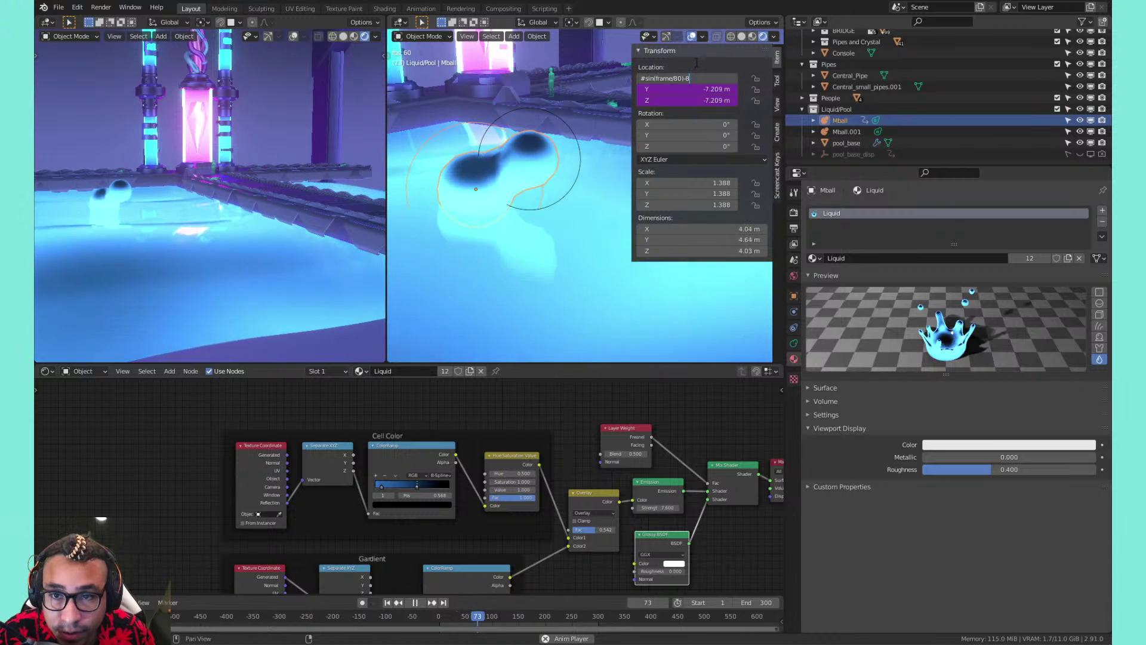
{"action": "scroll", "coordinate": [532, 133], "scroll_direction": "down", "scroll_amount": 5}
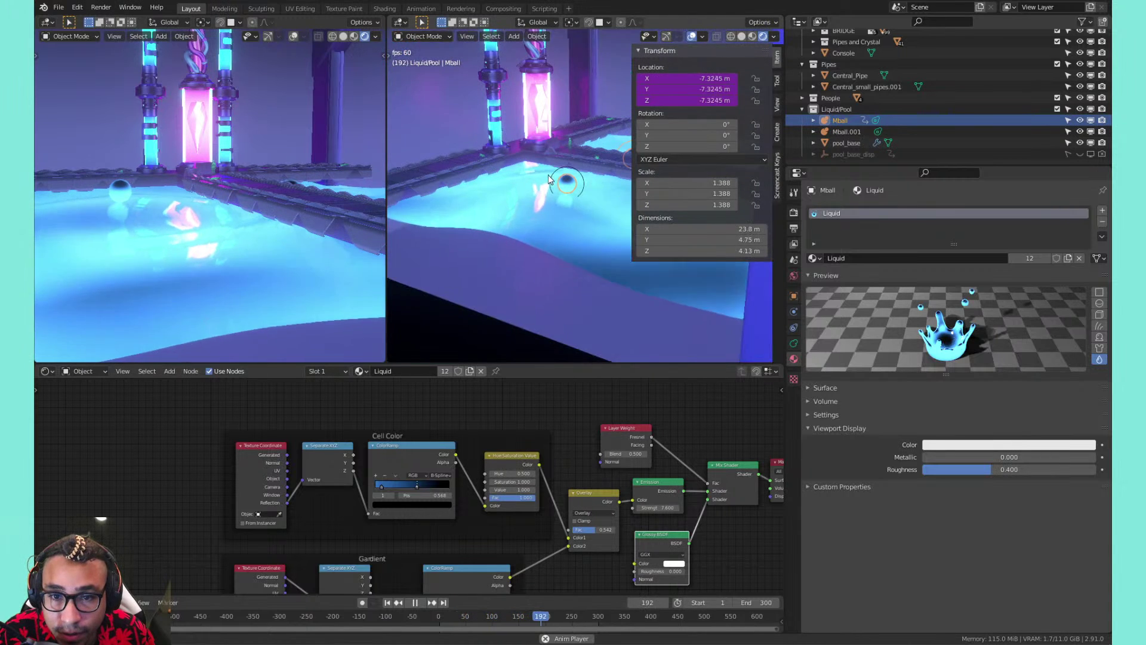
{"action": "middle_click_drag", "start_coordinate": [532, 134], "coordinate": [717, 213]}
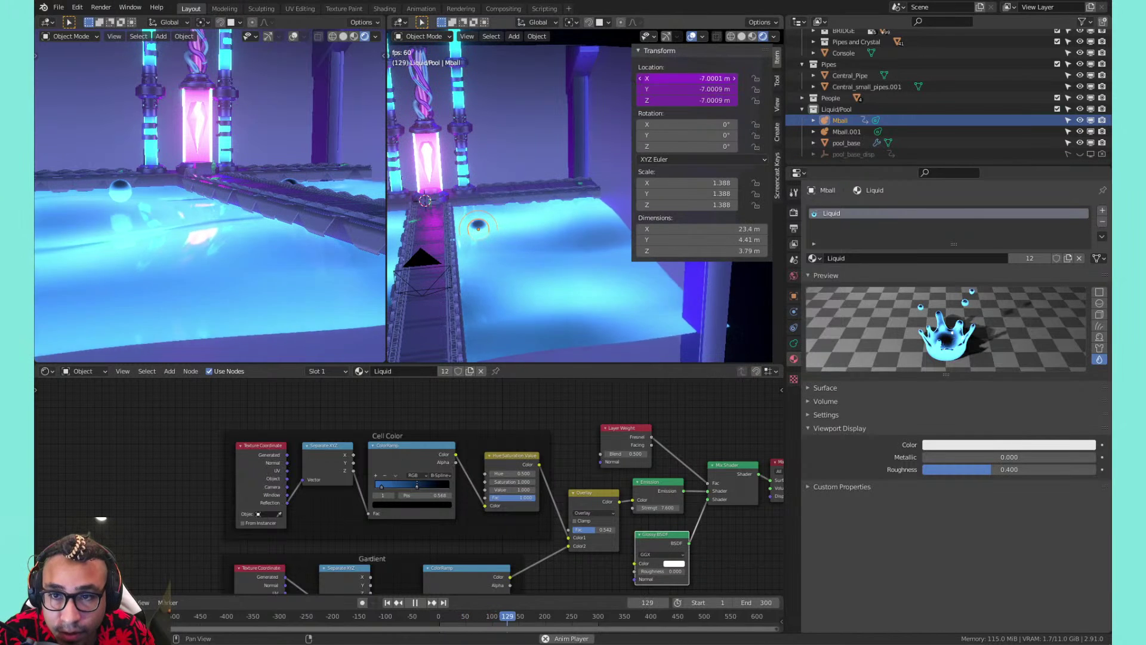
Change the metaball's X location driver to sin(frame/80)+8 and check its motion over the pool
{"action": "left_click", "coordinate": [705, 80]}
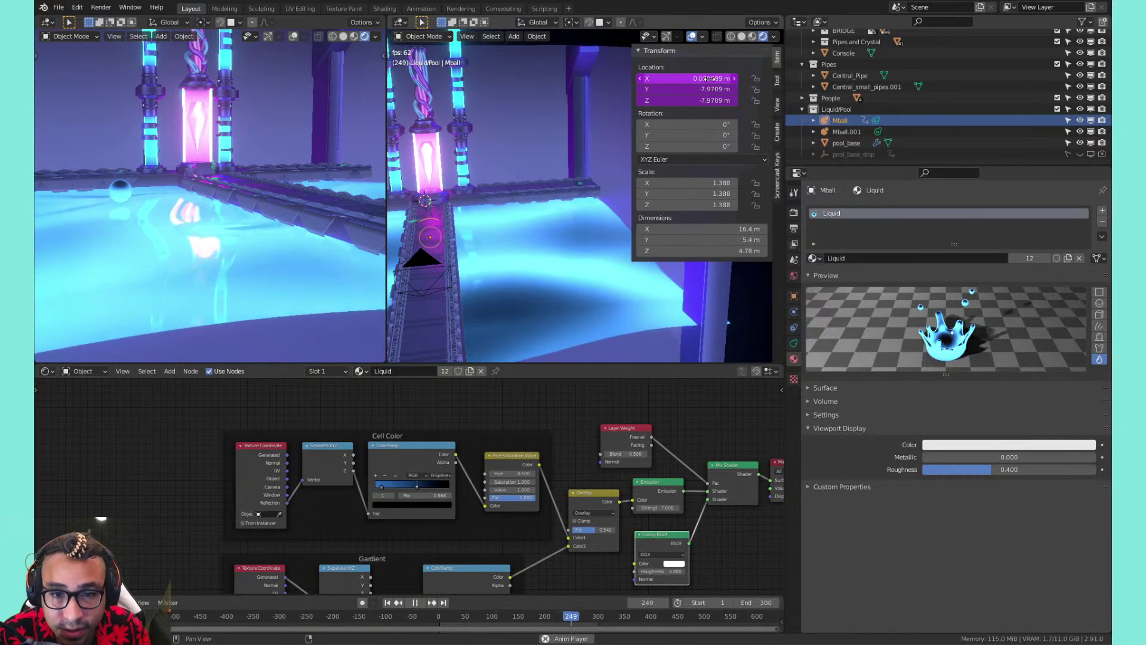
{"action": "left_click", "coordinate": [712, 79]}
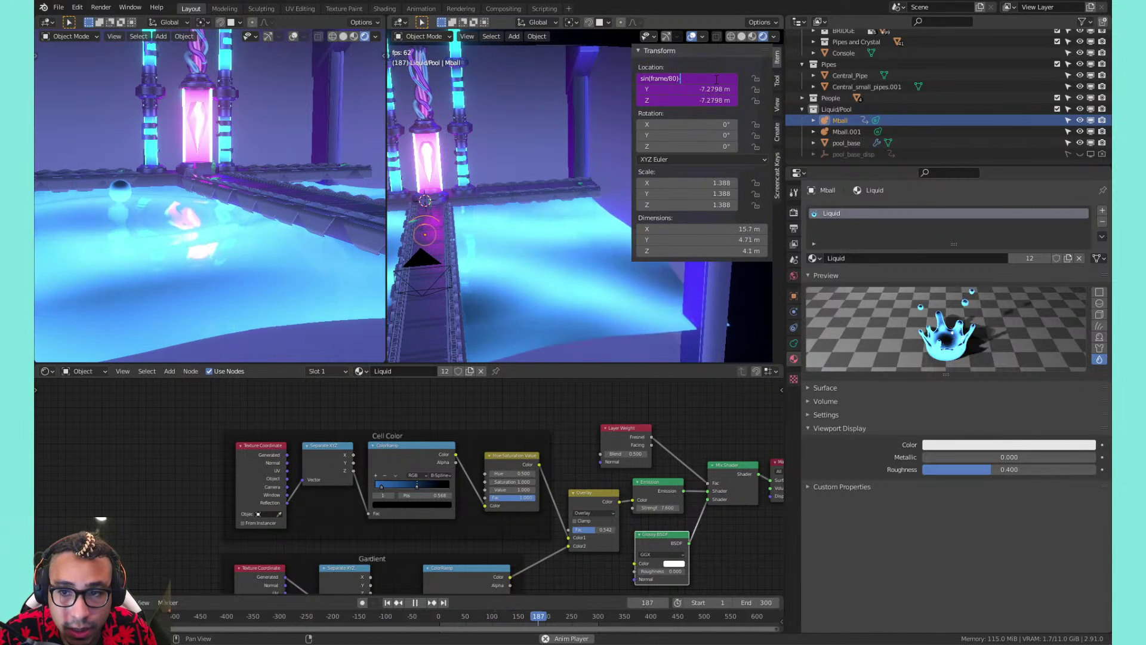
{"action": "type", "text": "+"}
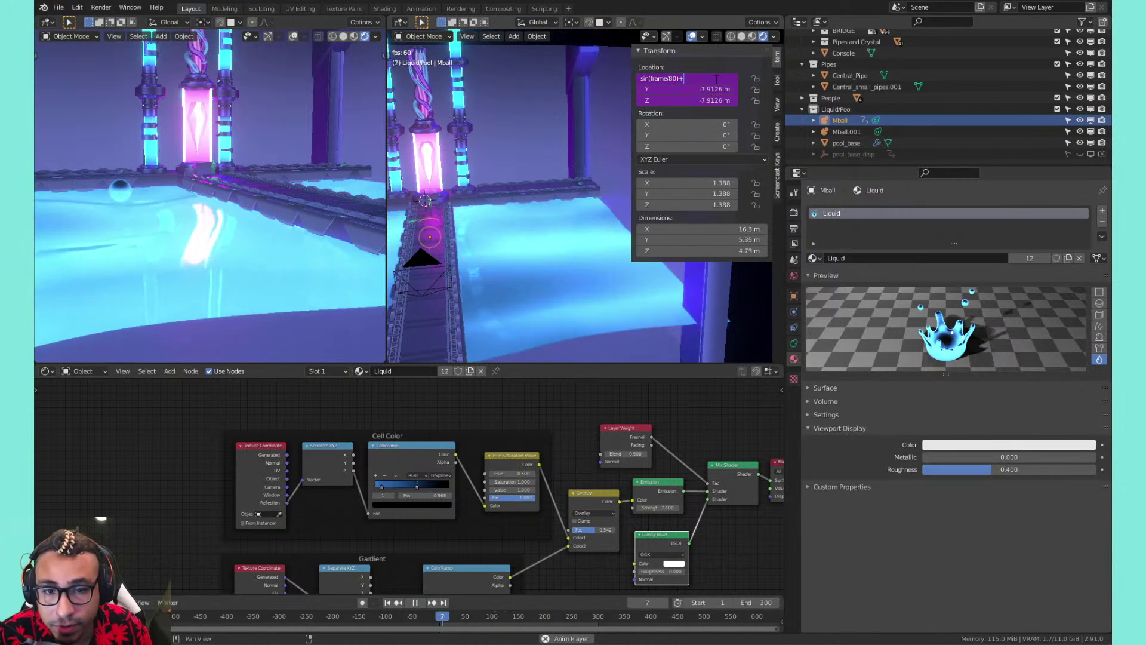
{"action": "scroll", "coordinate": [500, 120], "scroll_direction": "down", "scroll_amount": 1}
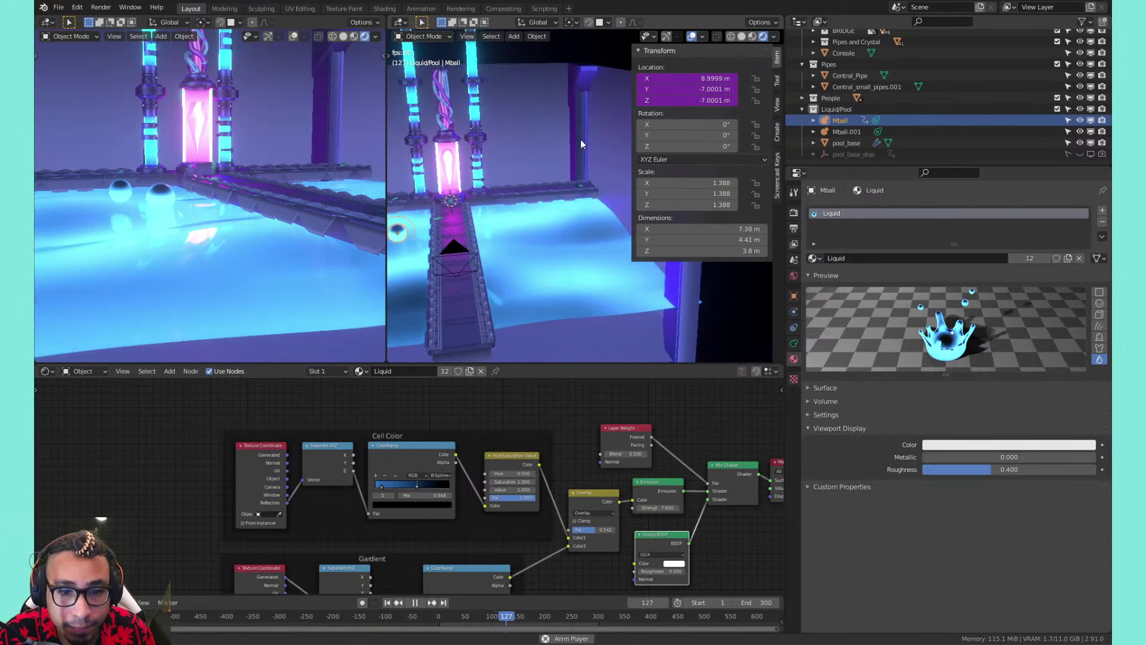
{"action": "middle_click_drag", "start_coordinate": [580, 139], "coordinate": [598, 137]}
{"action": "scroll", "coordinate": [463, 180], "scroll_direction": "up", "scroll_amount": 2}
{"action": "middle_click_drag", "start_coordinate": [463, 181], "coordinate": [573, 157]}
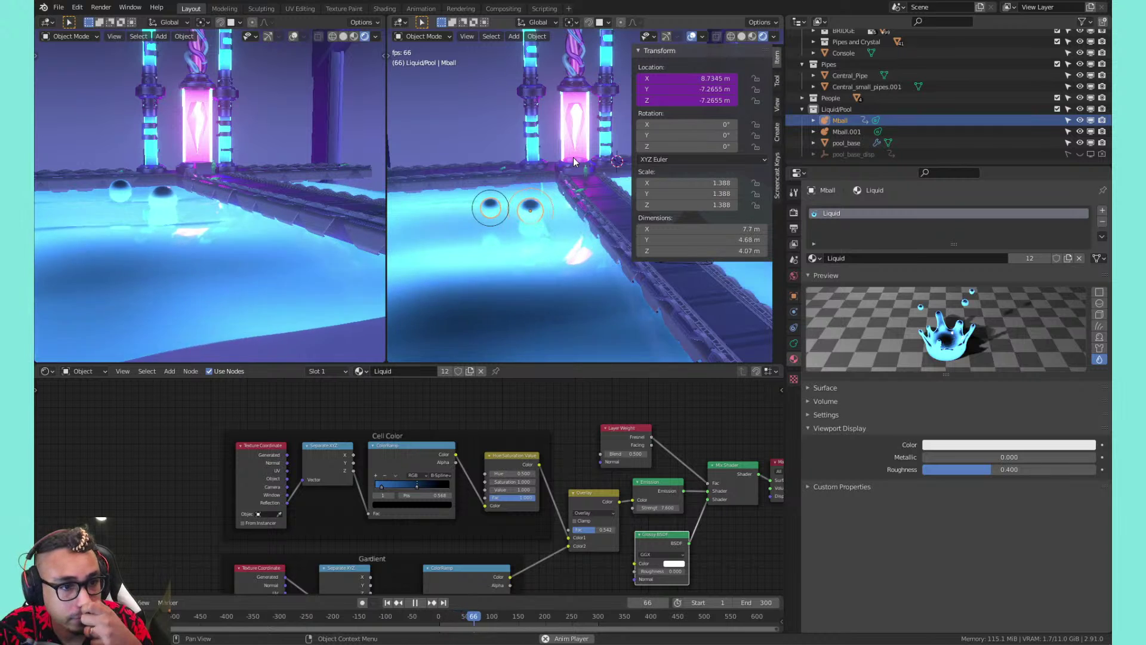
Compare Mball.001's location with the animated metaball, reselect Mball in the Liquid/Pool collection and save the file
{"action": "left_click", "coordinate": [498, 187]}
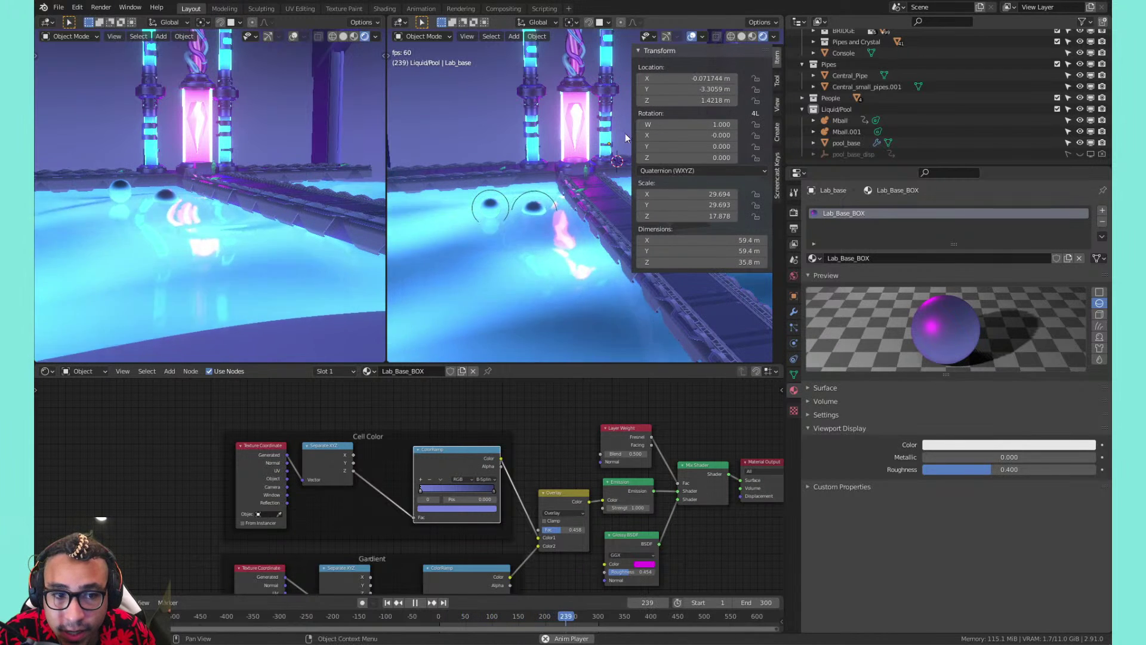
{"action": "middle_click_drag", "start_coordinate": [557, 213], "coordinate": [500, 203], "text": "shift"}
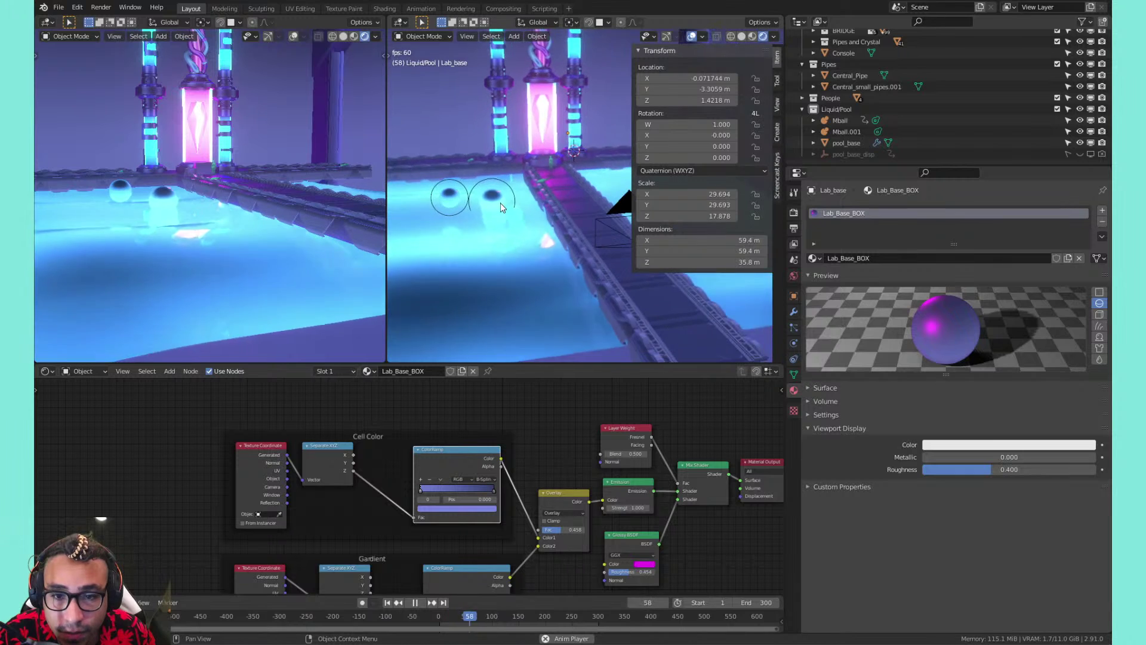
{"action": "scroll", "coordinate": [497, 203], "scroll_direction": "up", "scroll_amount": 2}
{"action": "left_click", "coordinate": [843, 131]}
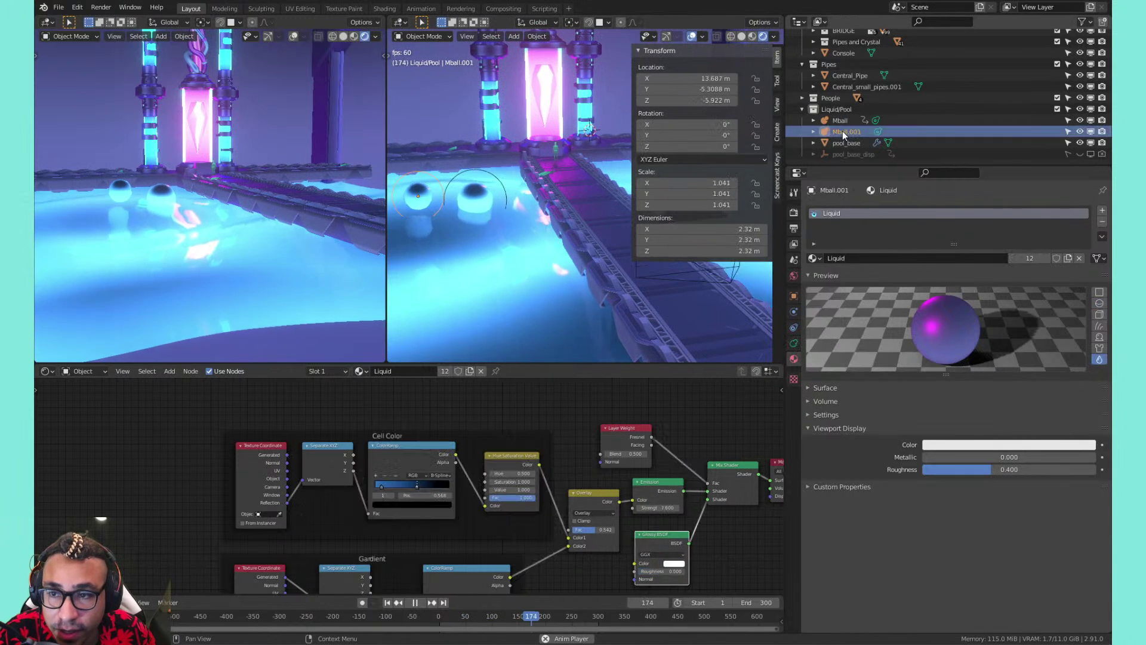
{"action": "left_click", "coordinate": [840, 120]}
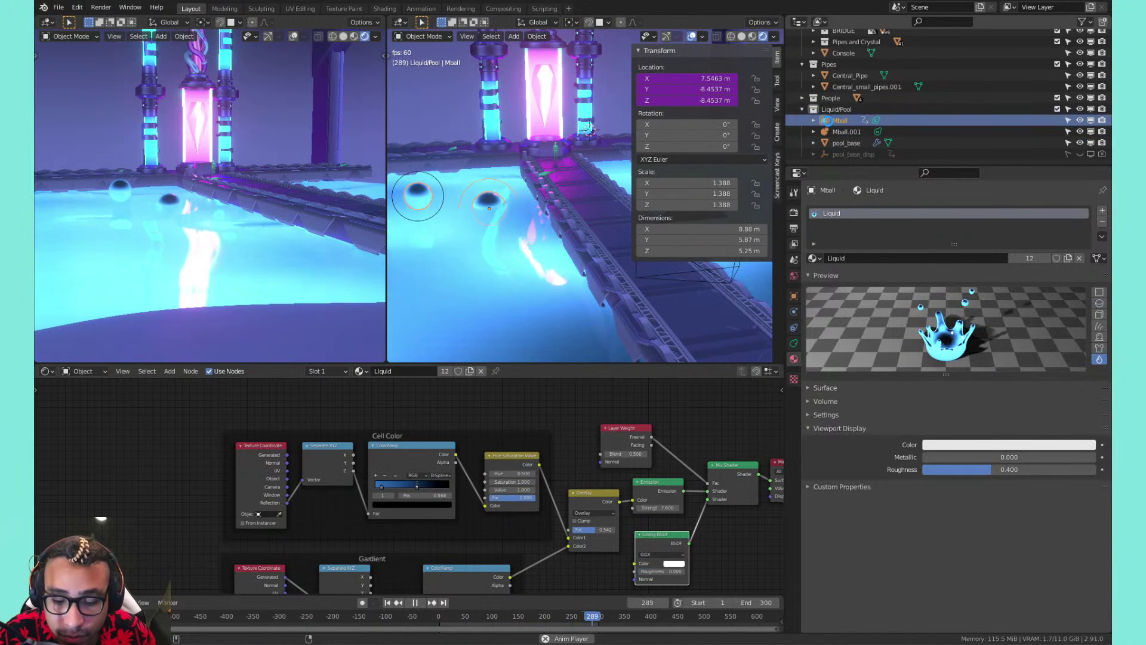
{"action": "key", "text": "ctrl+s"}
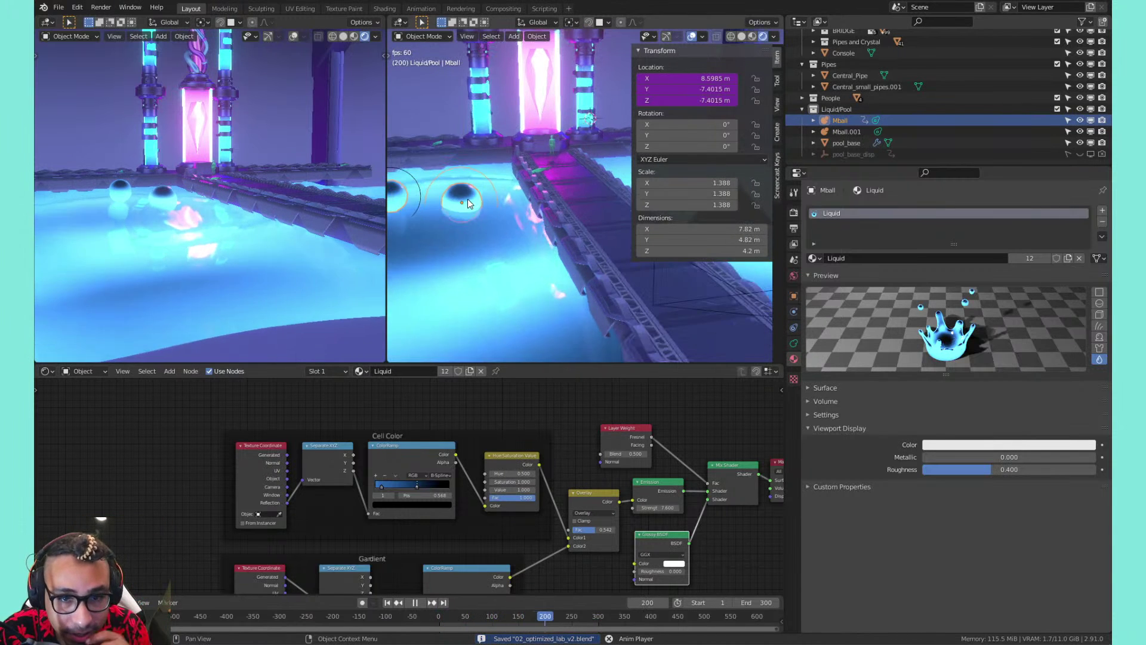
{"action": "left_click", "coordinate": [407, 192]}
{"action": "left_click", "coordinate": [402, 192]}
{"action": "key", "text": "x"}
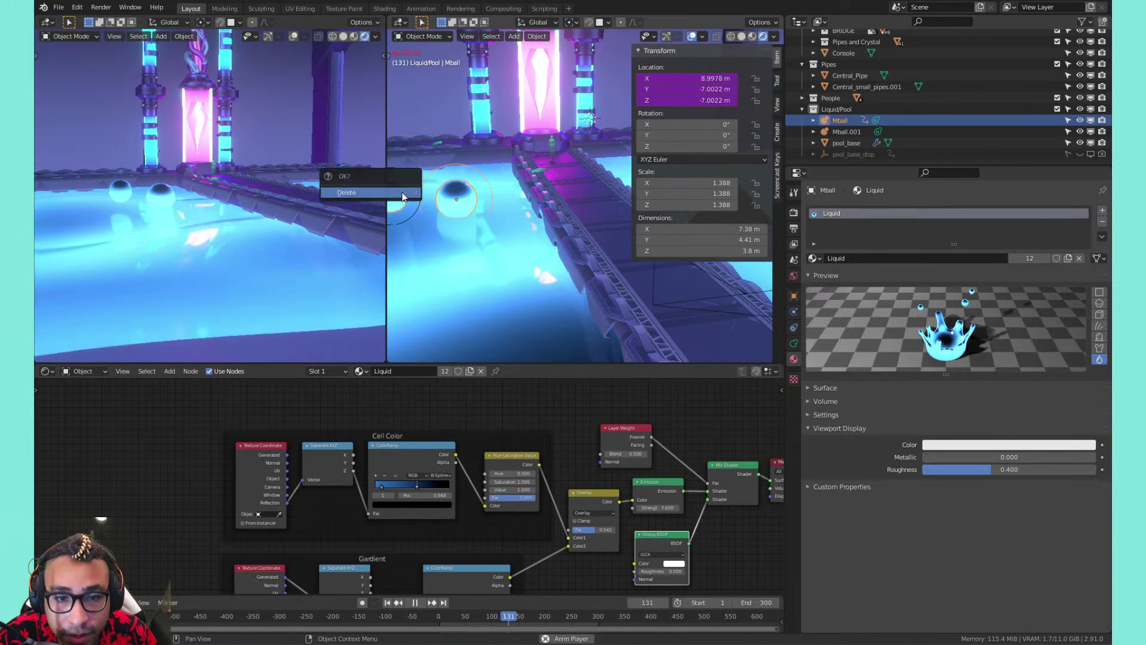
Delete the Mball.001 metaball from the Liquid/Pool collection and save the file
{"action": "left_click", "coordinate": [839, 130]}
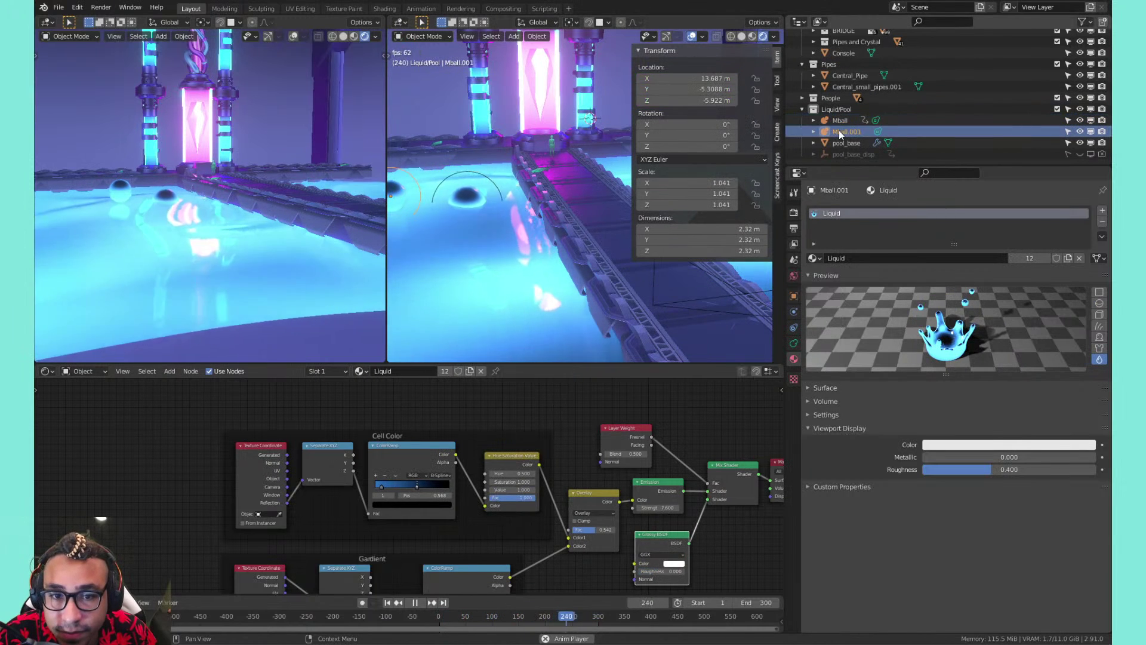
{"action": "key", "text": "x"}
{"action": "left_click", "coordinate": [458, 144]}
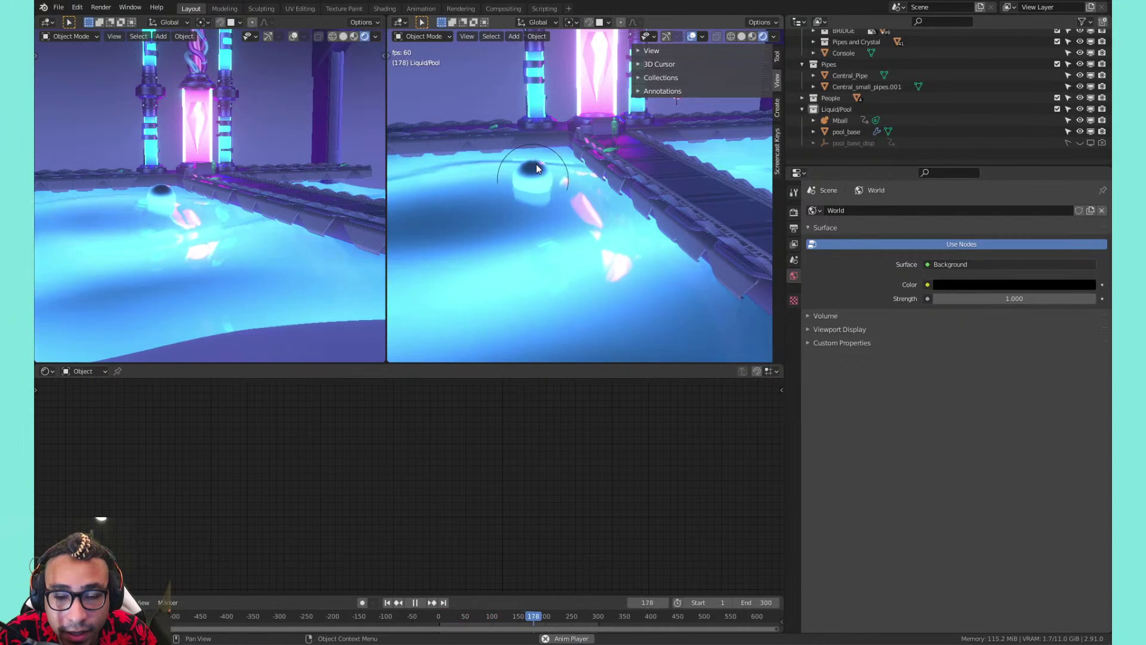
{"action": "key", "text": "ctrl+s"}
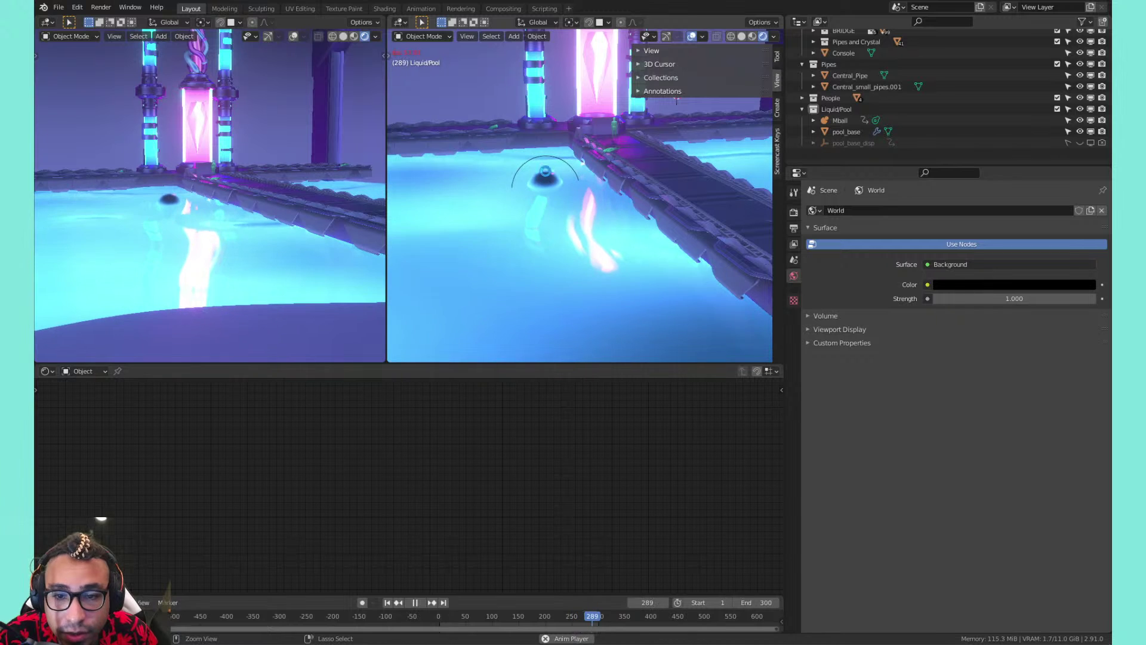
Duplicate the animated Mball metaball in place, keeping its location drivers
{"action": "left_click", "coordinate": [546, 176]}
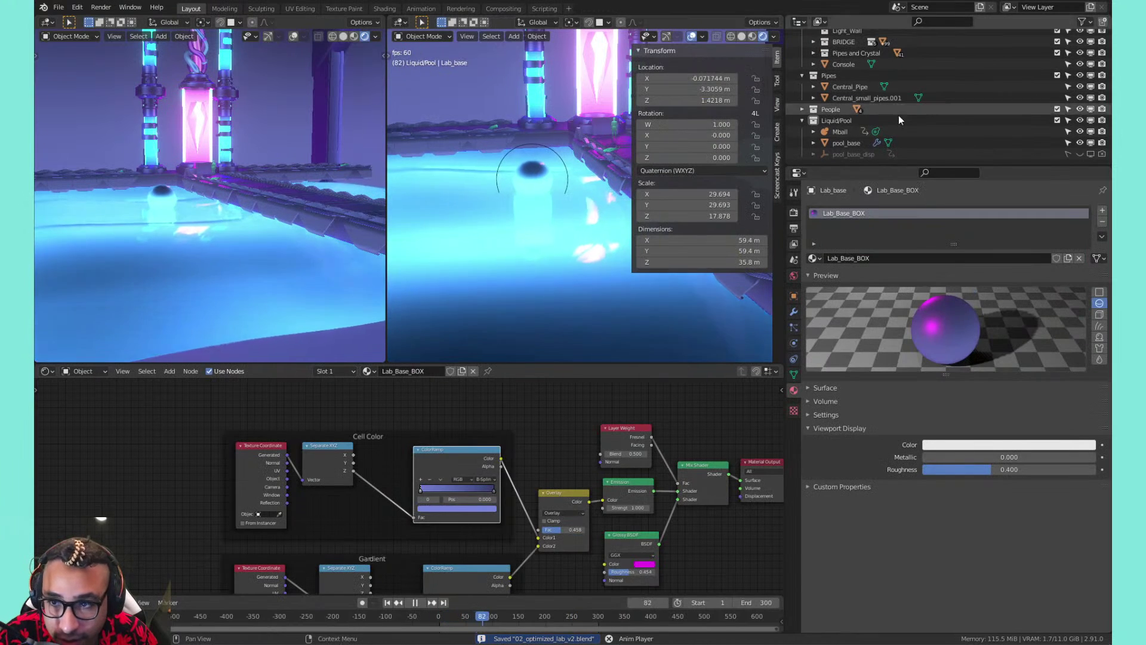
{"action": "left_click", "coordinate": [840, 133]}
{"action": "key", "text": "shift+d"}
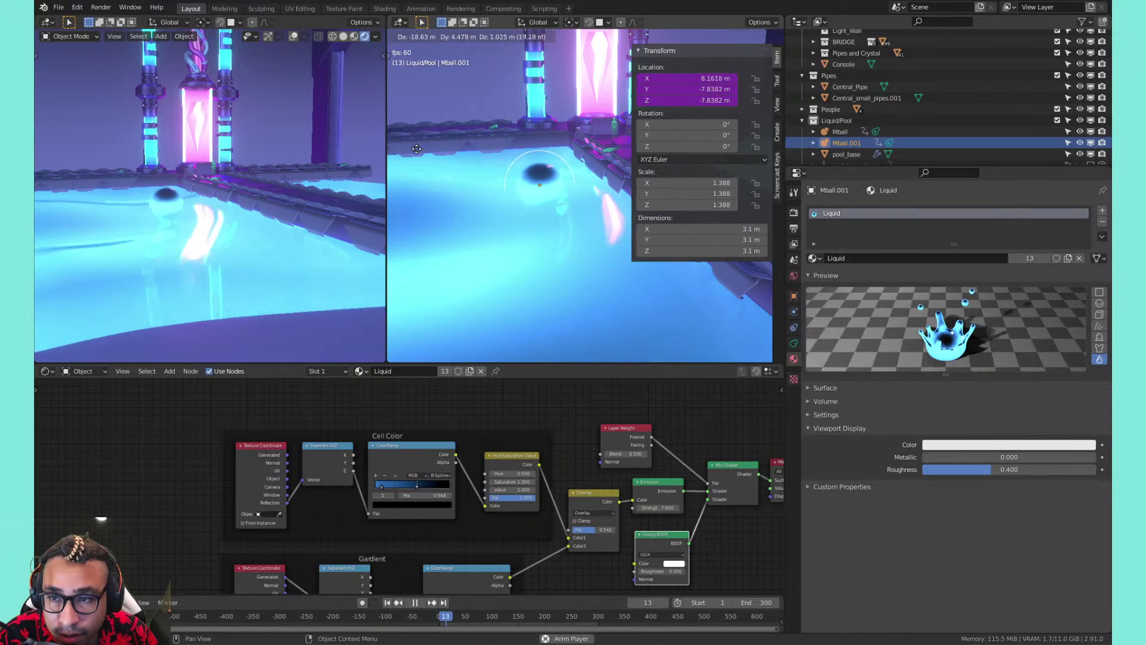
{"action": "left_click", "coordinate": [669, 95]}
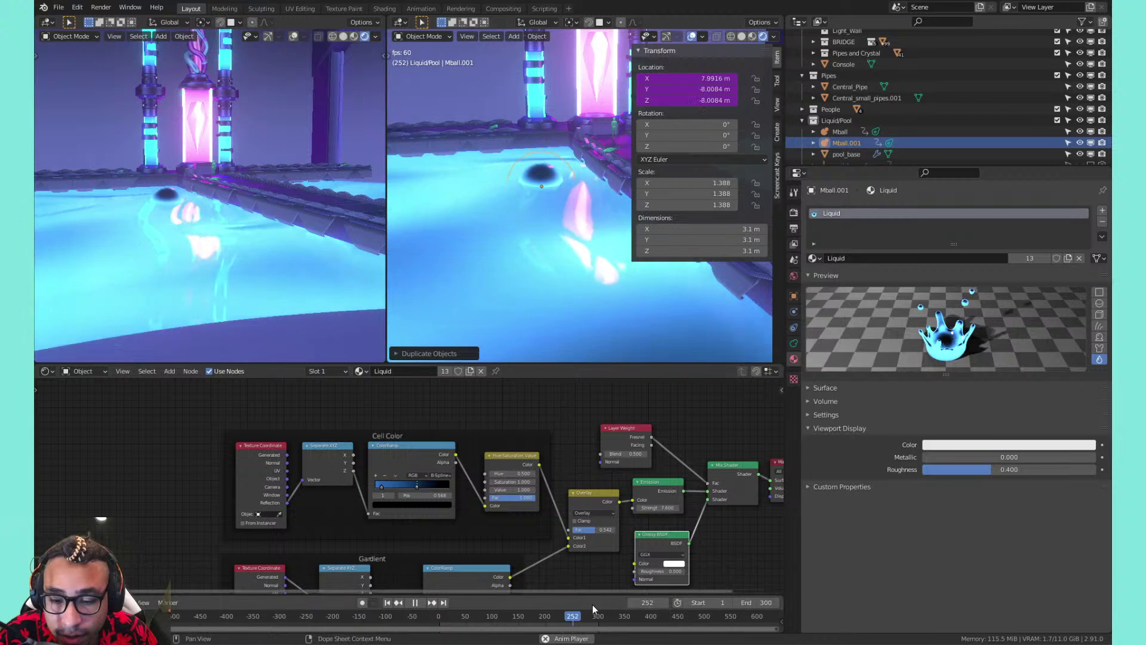
From frame 1, change the duplicate's Z location driver to sin(frame/80)-5, check the motion in playback and save the file
{"action": "left_click", "coordinate": [417, 602]}
{"action": "left_click", "coordinate": [388, 603]}
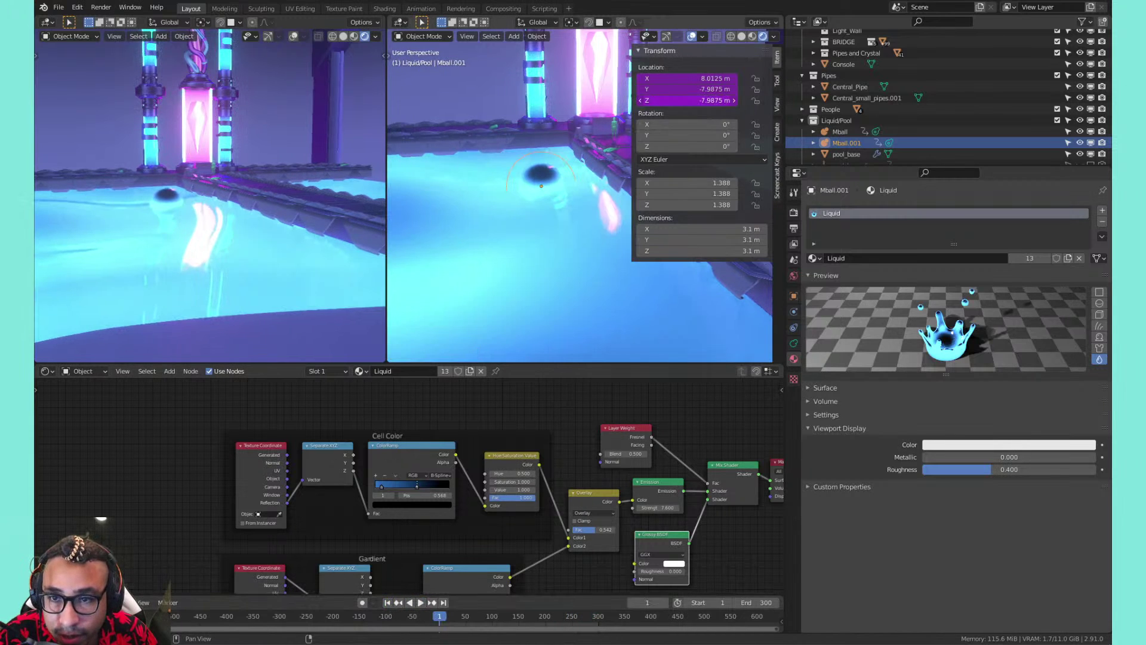
{"action": "double_click", "coordinate": [711, 100]}
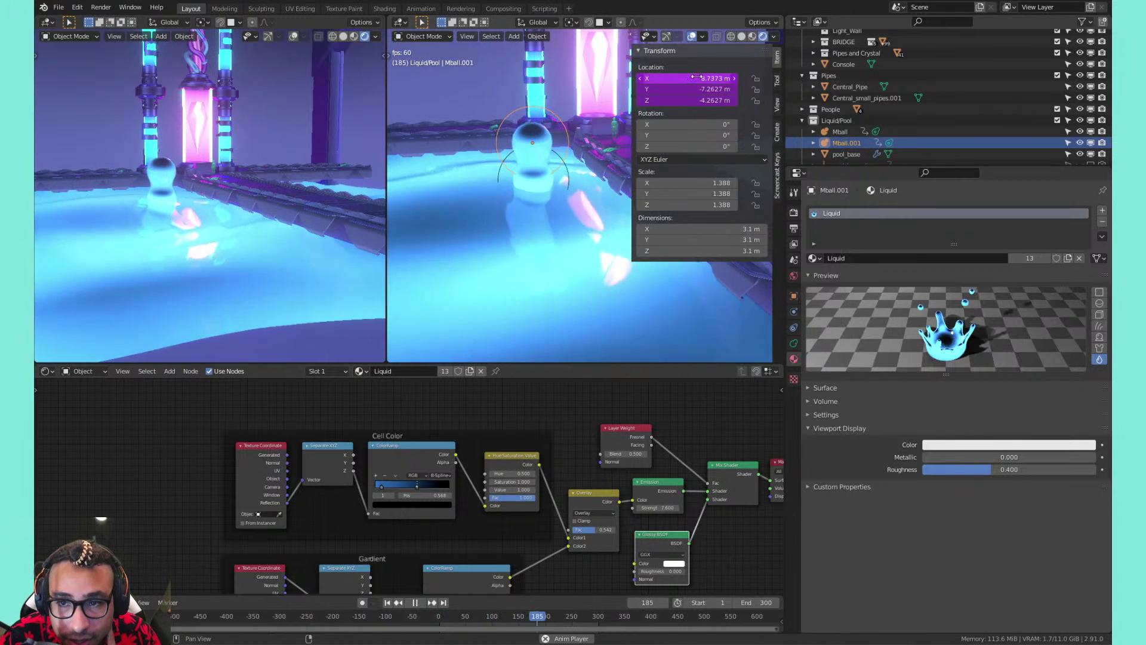
{"action": "left_click_drag", "start_coordinate": [681, 124], "coordinate": [702, 124]}
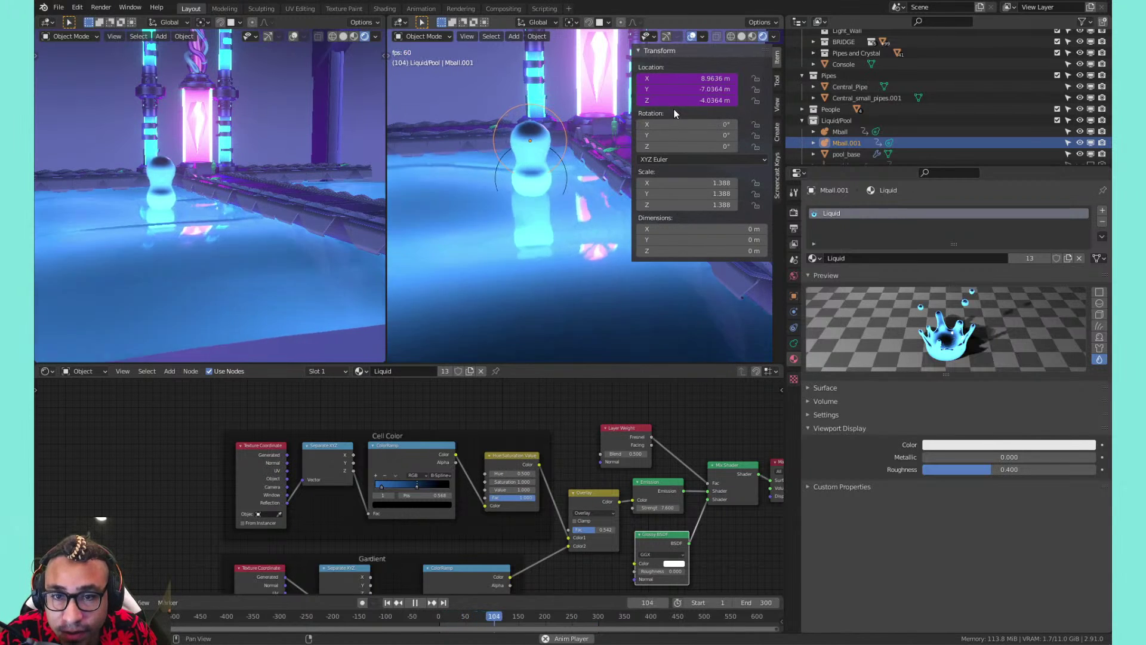
{"action": "key", "text": "ctrl+z"}
{"action": "key", "text": "ctrl+s"}
{"action": "key", "text": "space"}
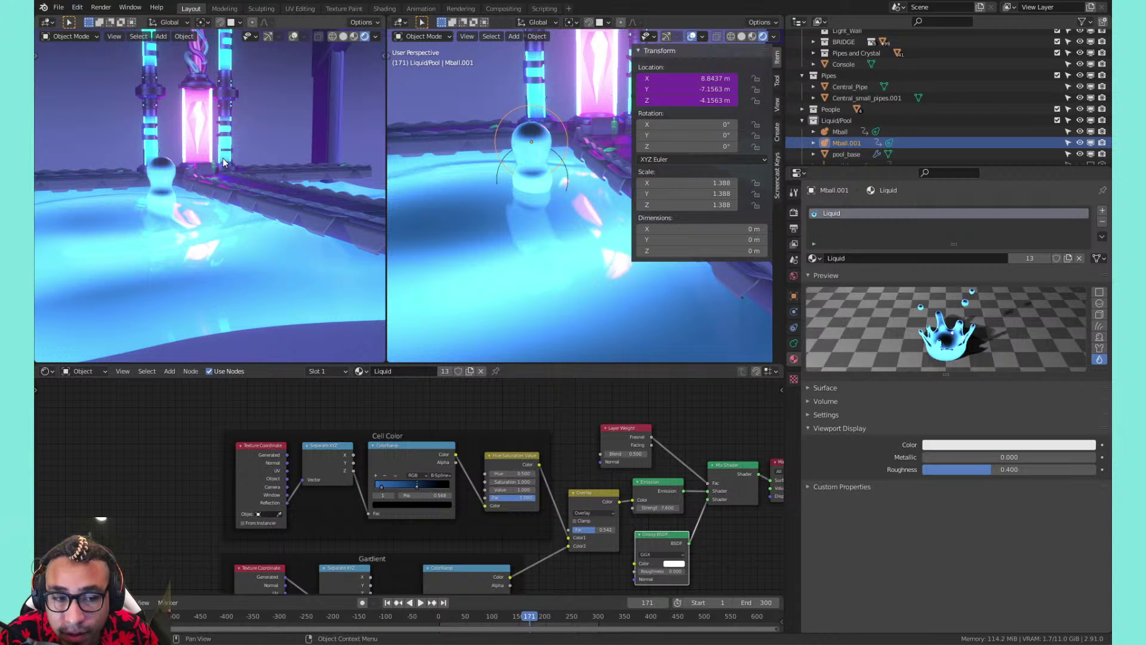
Switch the shader node area to the Drivers editor to show Mball.001's driver curves
{"action": "mouse_move", "coordinate": [40, 374]}
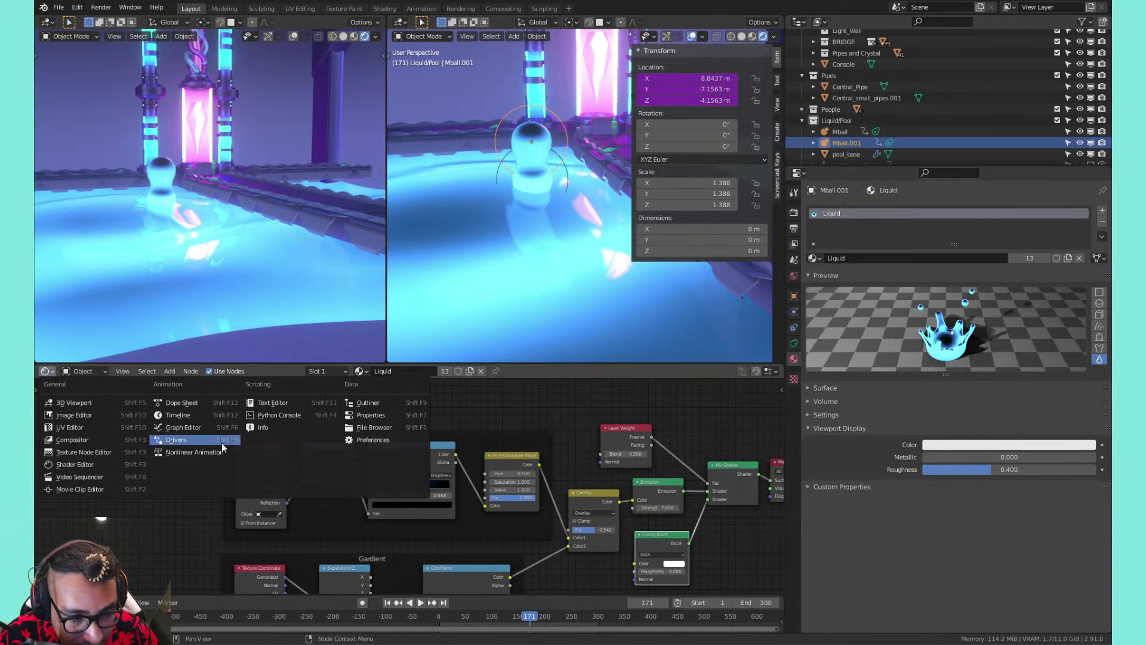
{"action": "left_click", "coordinate": [170, 428]}
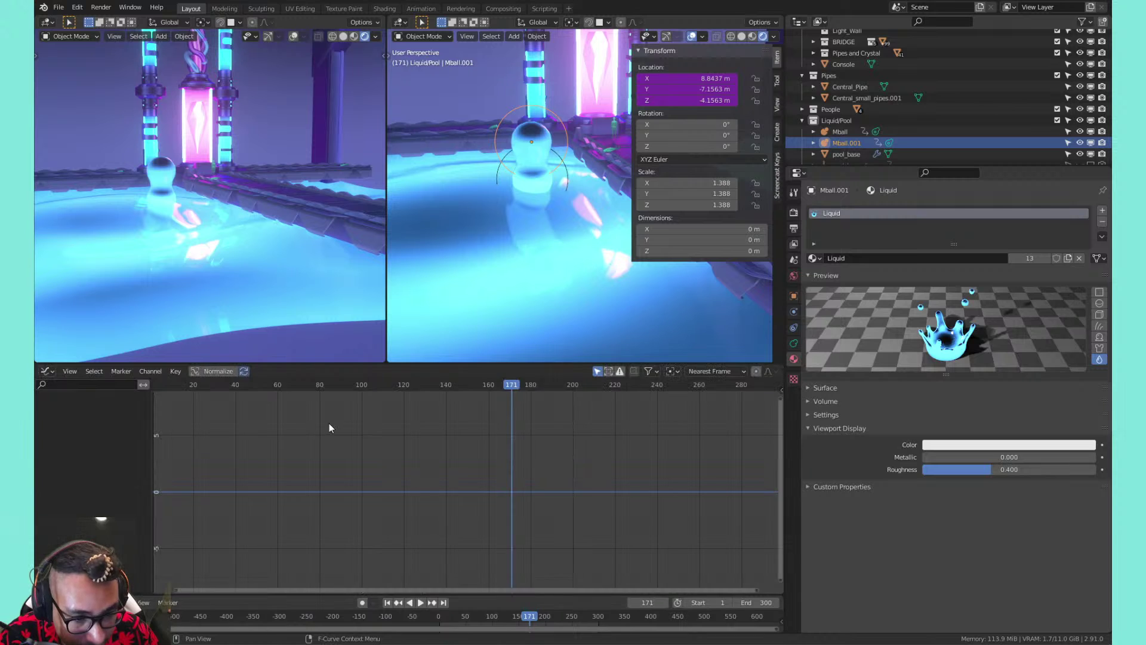
{"action": "left_click", "coordinate": [45, 372]}
{"action": "left_click", "coordinate": [46, 374]}
{"action": "left_click", "coordinate": [48, 372]}
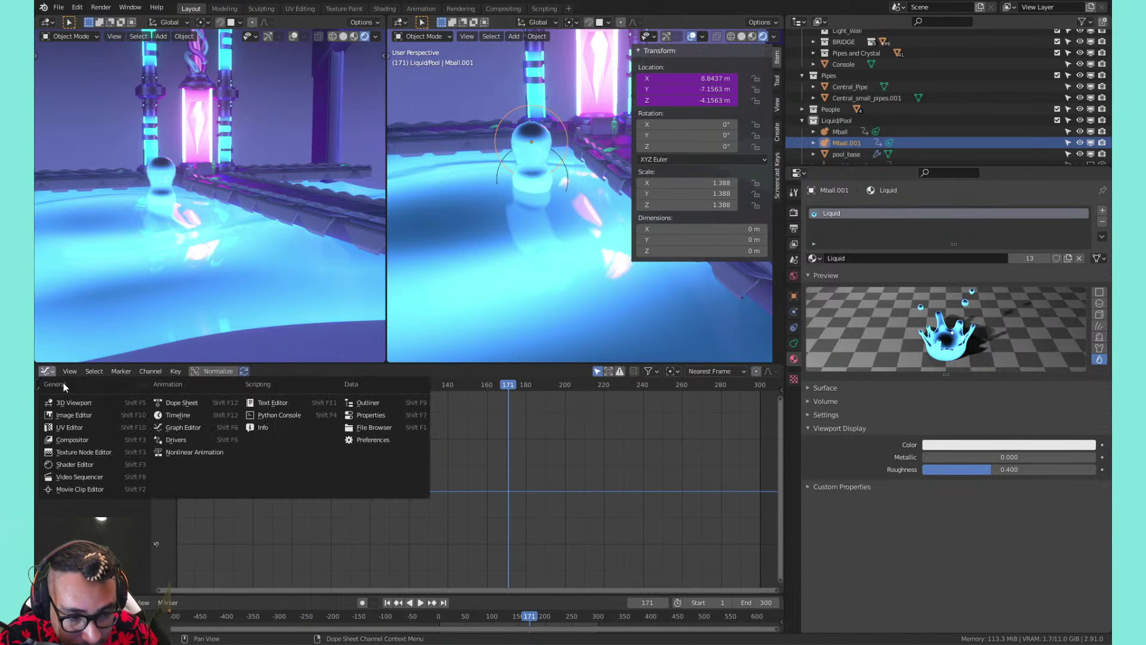
{"action": "left_click", "coordinate": [185, 438]}
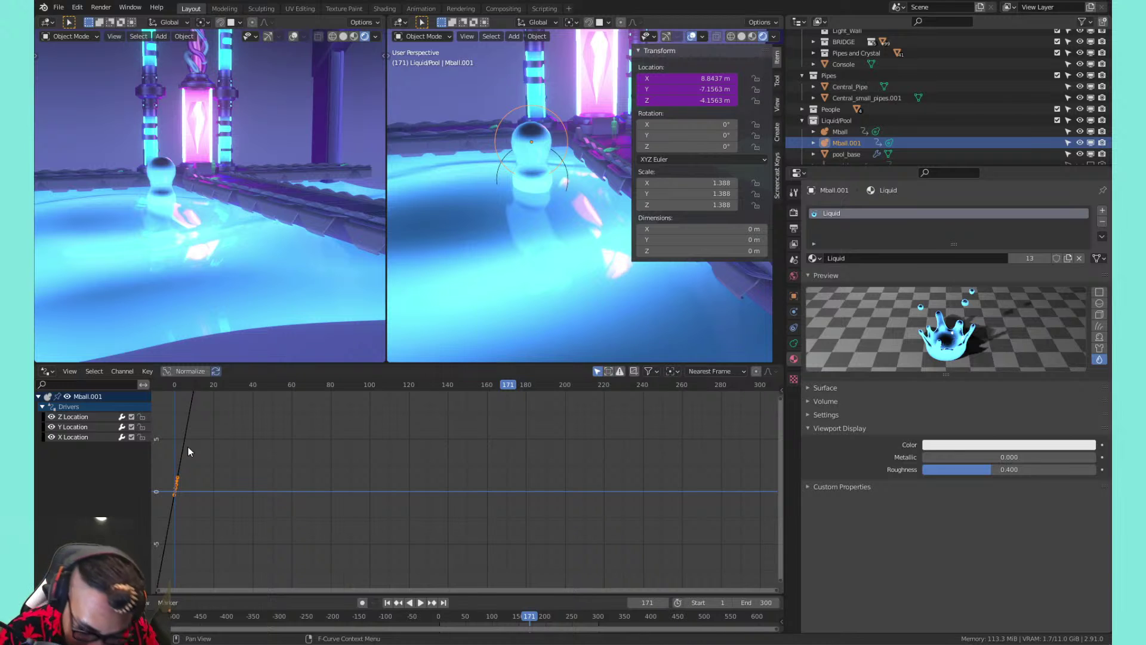
Examine Mball.001's X, Y and Z Location driver curves and the Z Location driver's expression settings
{"action": "key", "text": "Home"}
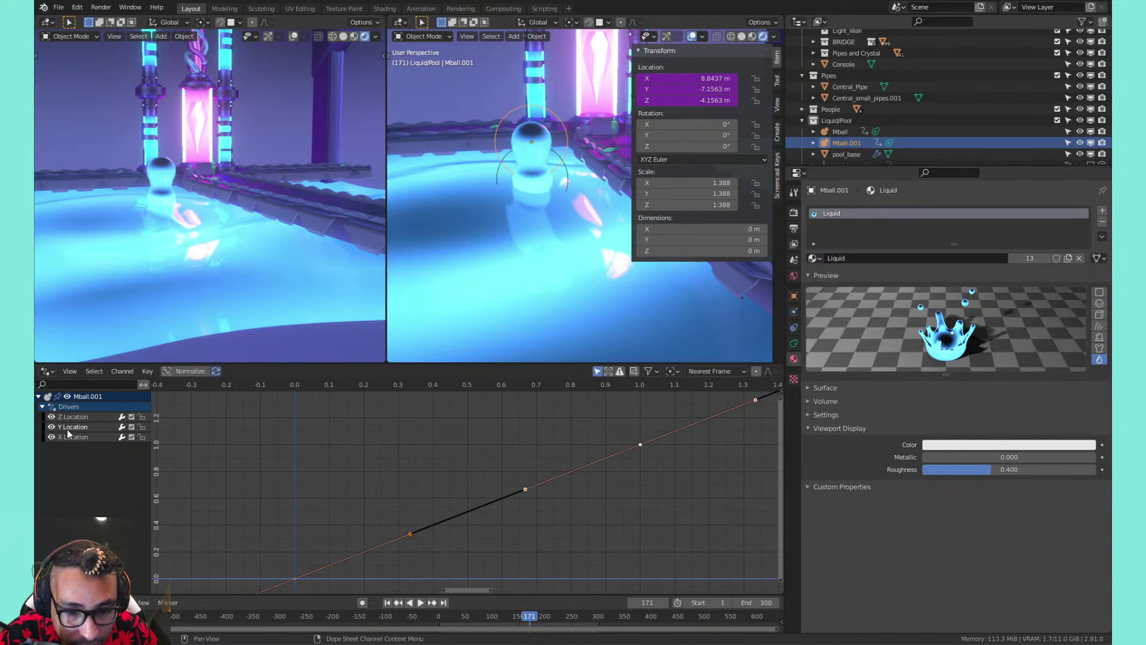
{"action": "scroll", "coordinate": [457, 558], "scroll_direction": "up", "scroll_amount": 5}
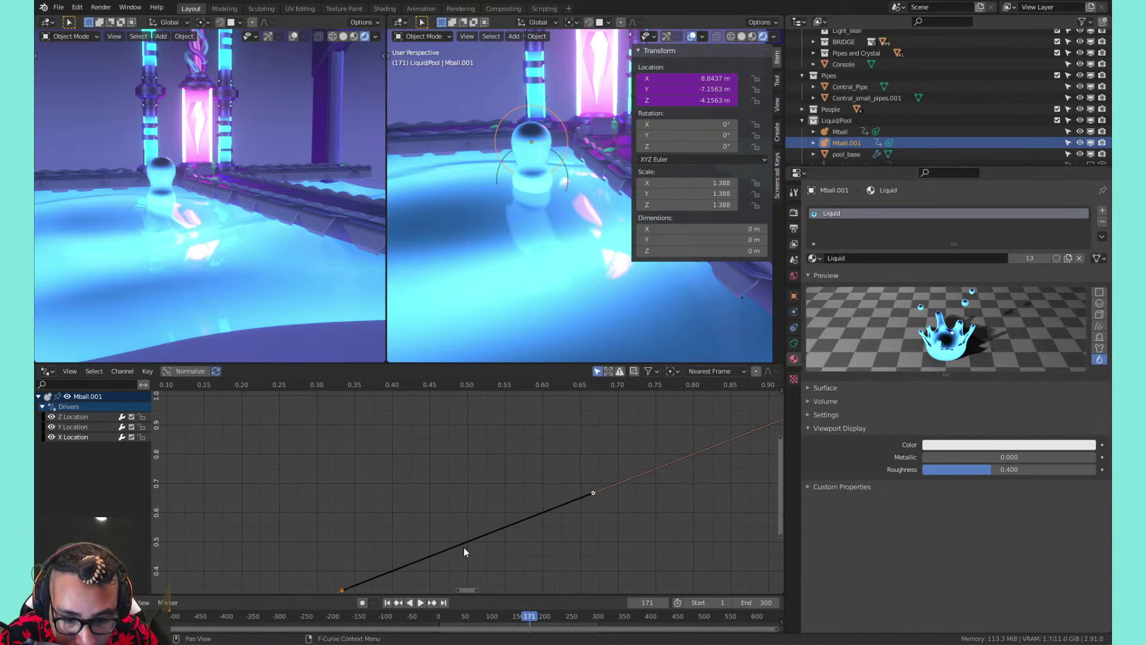
{"action": "left_click", "coordinate": [466, 547]}
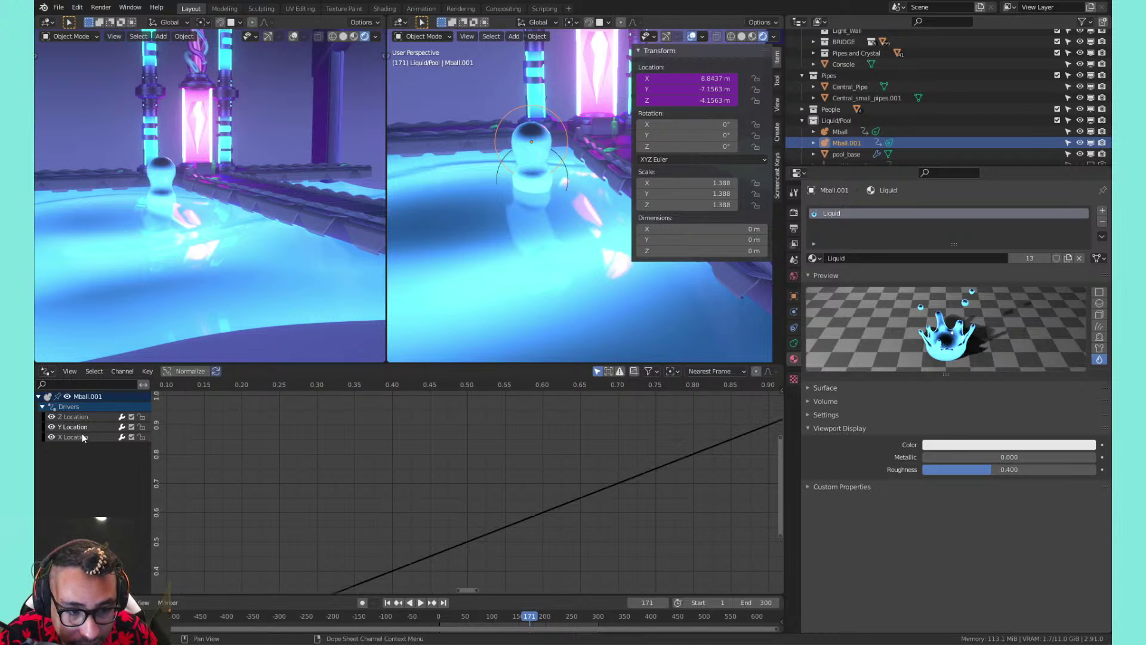
{"action": "key", "text": "n"}
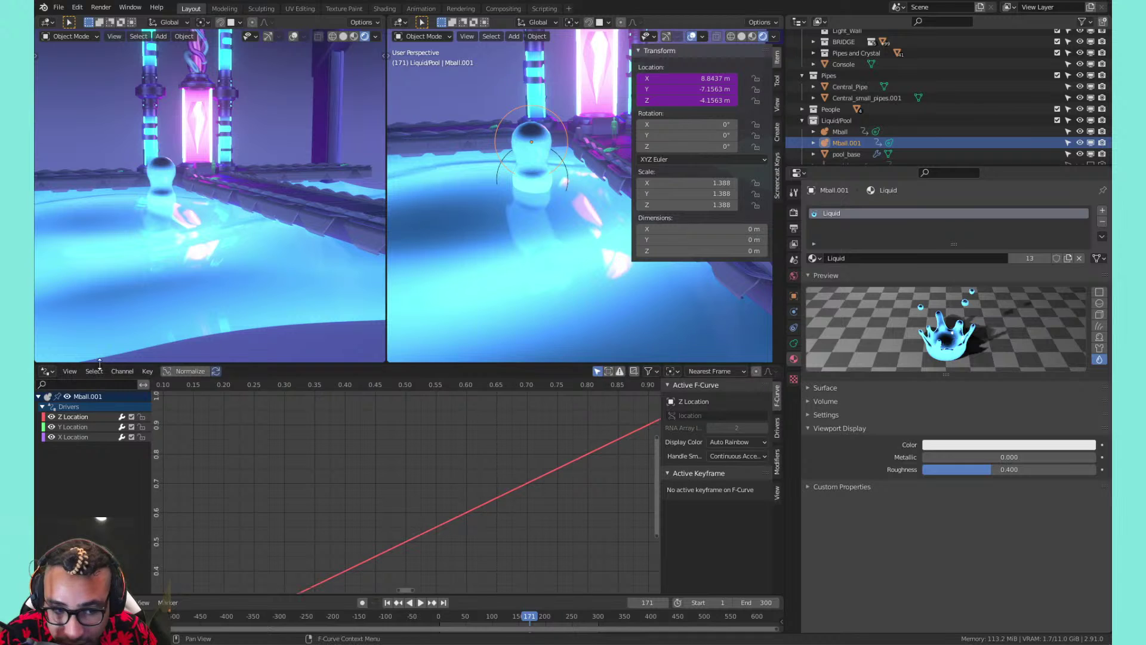
{"action": "left_click", "coordinate": [80, 430]}
{"action": "left_click", "coordinate": [81, 438]}
{"action": "left_click", "coordinate": [81, 417]}
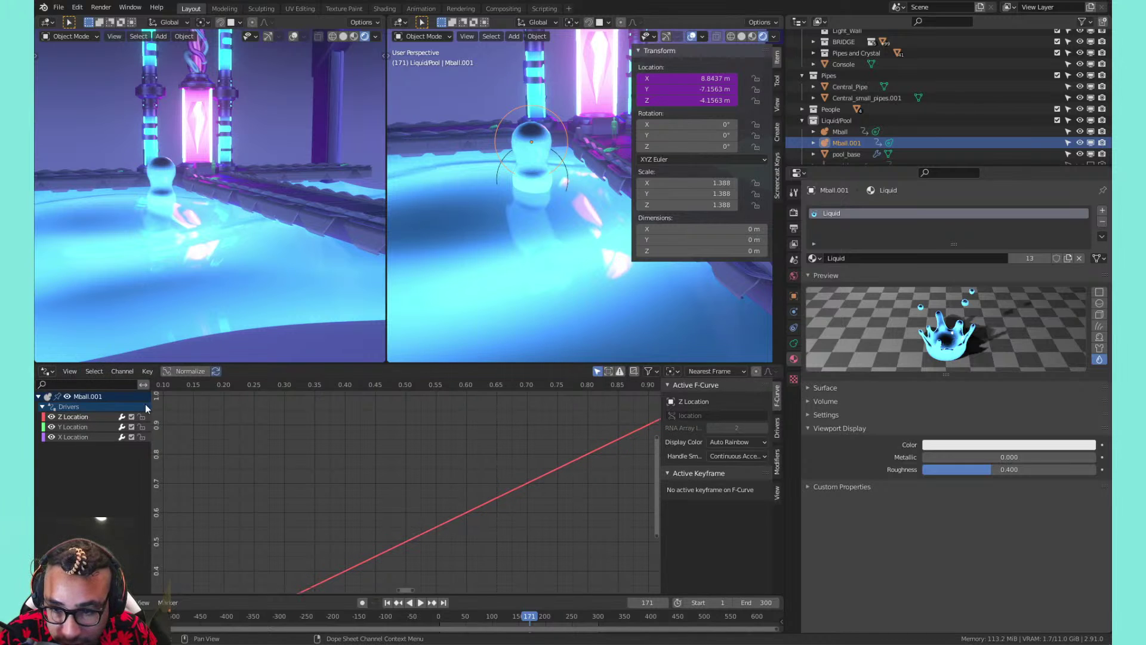
{"action": "left_click", "coordinate": [778, 429]}
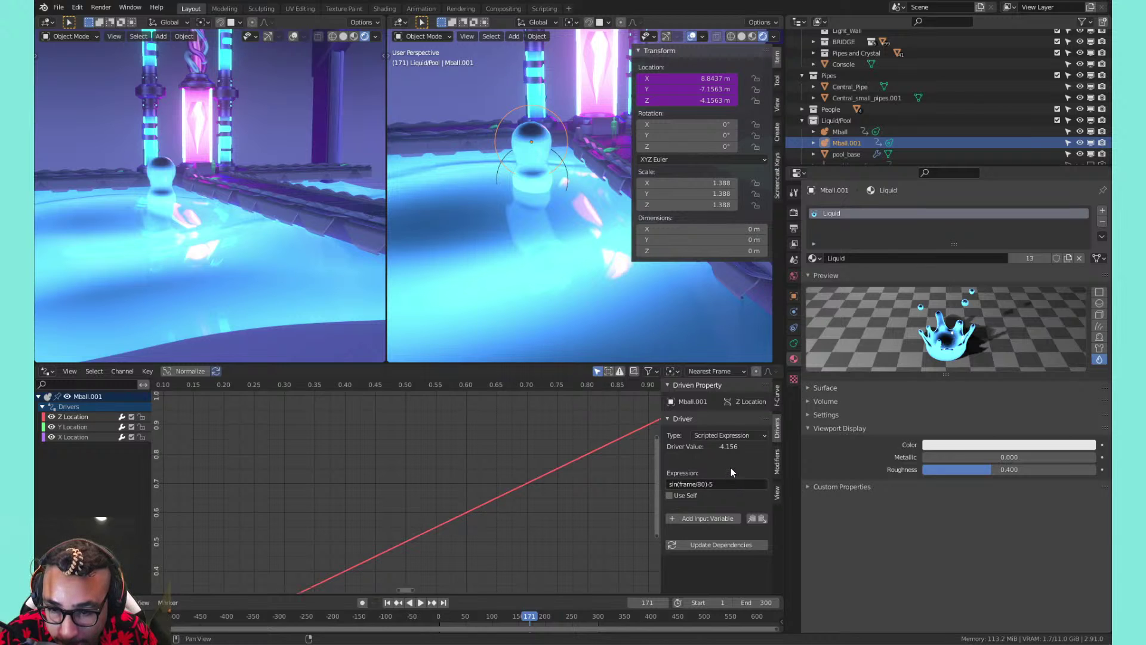
Add a Noise modifier to Mball.001's Z Location driver curve and play the animation
{"action": "left_click", "coordinate": [778, 461]}
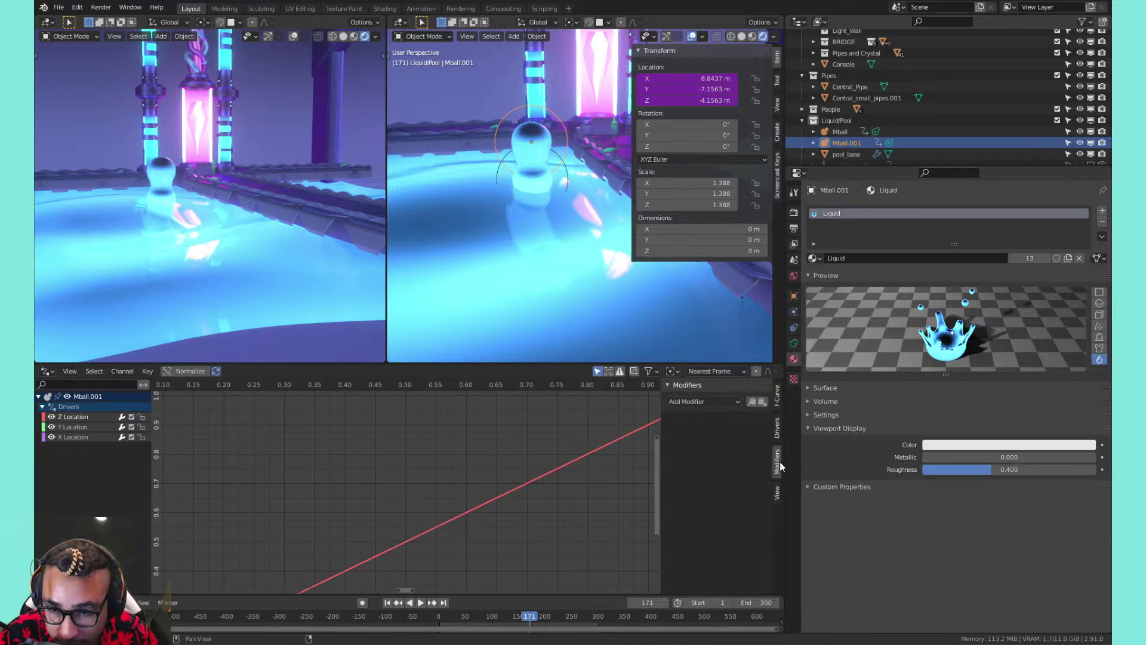
{"action": "left_click", "coordinate": [696, 400]}
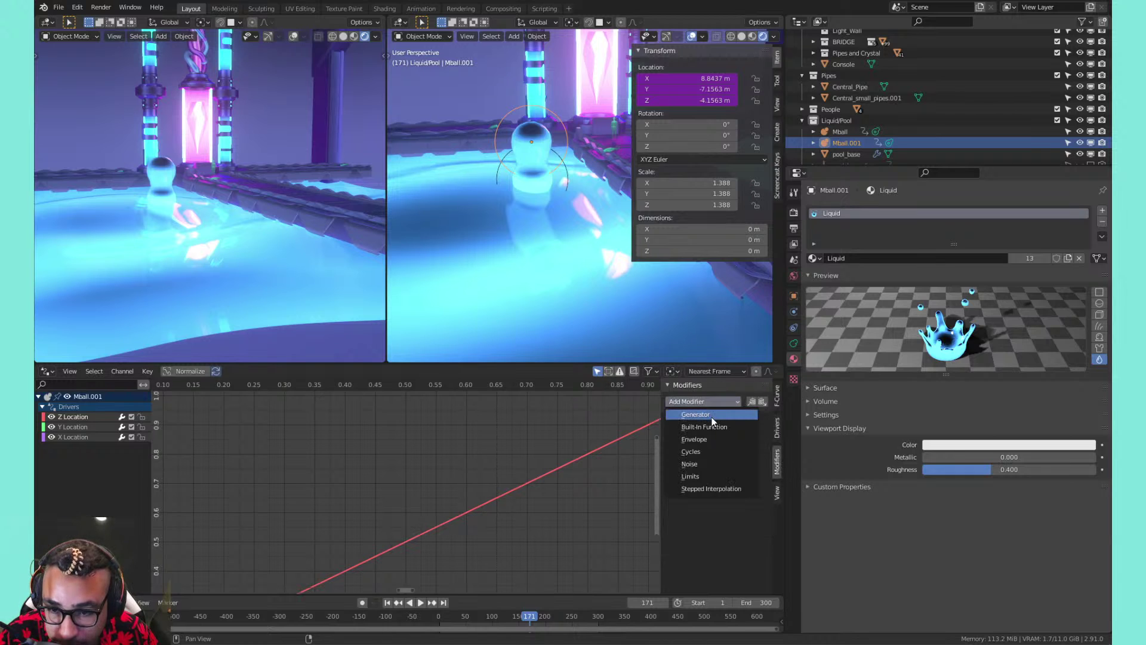
{"action": "left_click", "coordinate": [710, 464]}
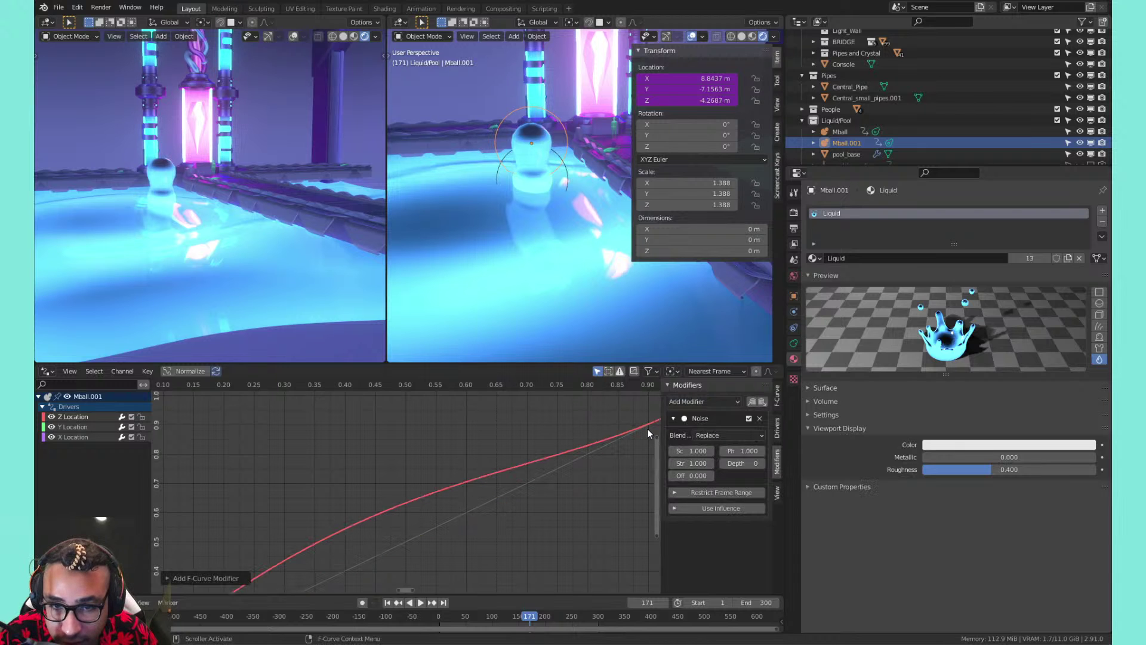
{"action": "key", "text": "space"}
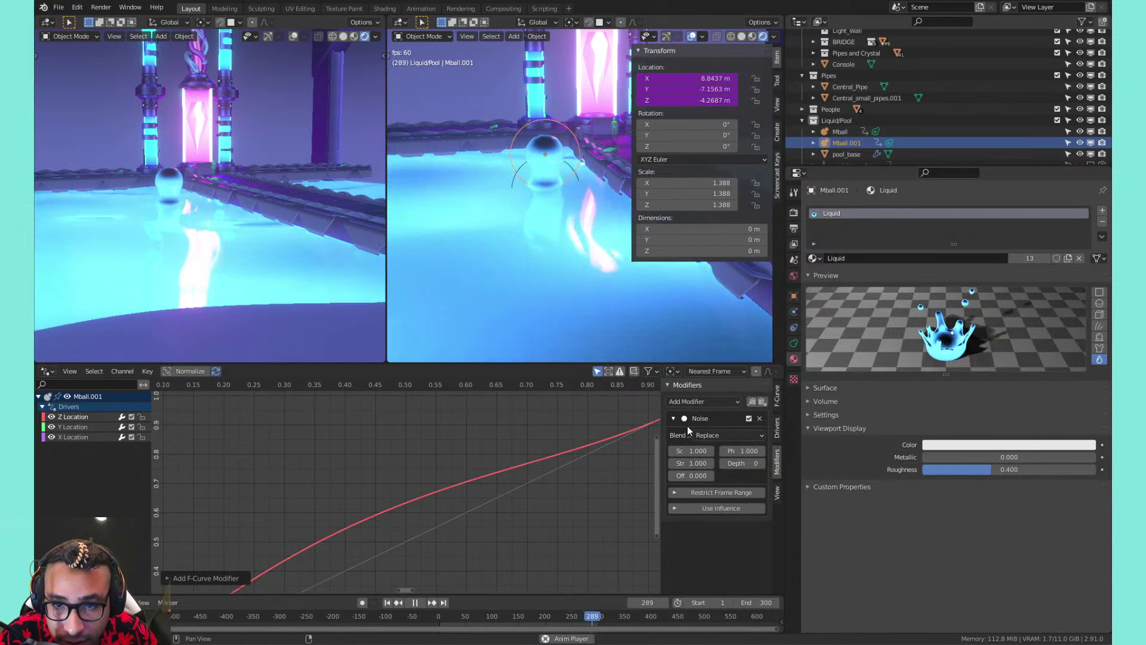
Try a stronger noise on the Z Location curve with scale 19.9 and strength 30.9, and inspect the resulting curve
{"action": "left_click_drag", "start_coordinate": [692, 451], "coordinate": [741, 450]}
{"action": "key", "text": "ctrl+z"}
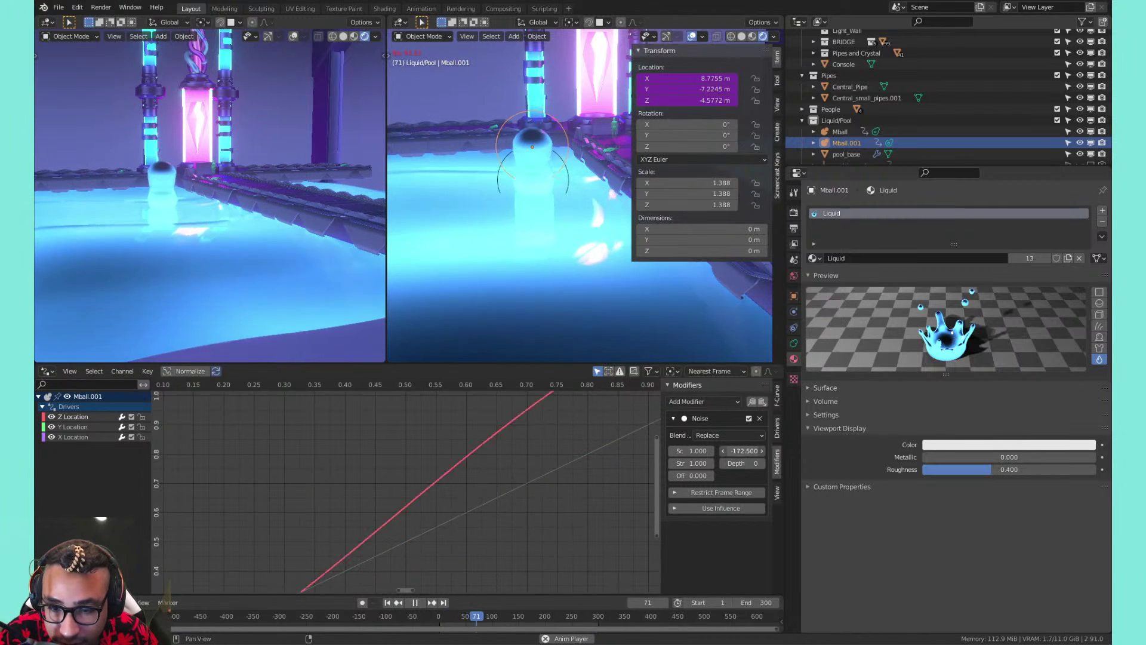
{"action": "key", "text": "ctrl+z"}
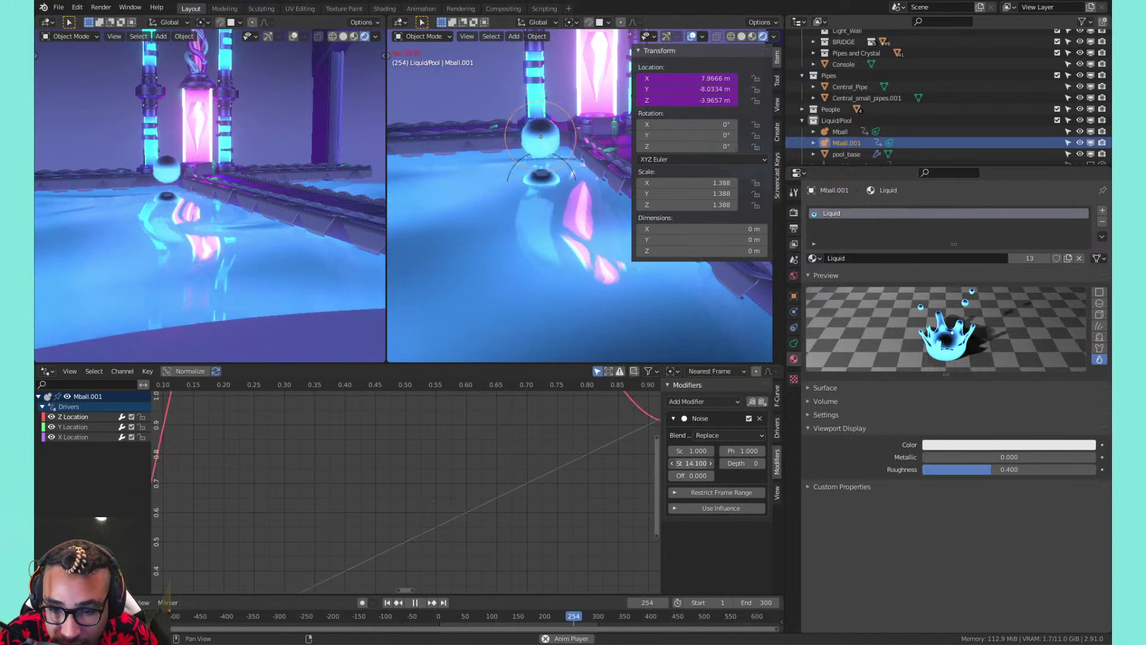
{"action": "left_click_drag", "start_coordinate": [692, 452], "coordinate": [717, 451]}
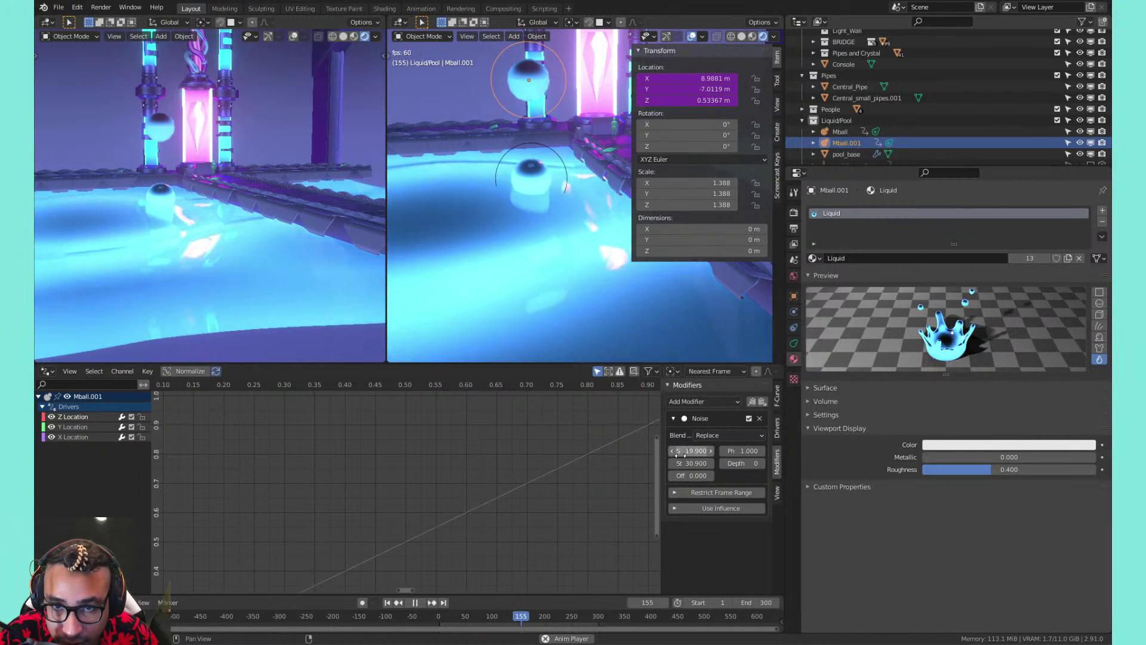
{"action": "scroll", "coordinate": [502, 489], "scroll_direction": "down", "scroll_amount": 6}
{"action": "scroll", "coordinate": [504, 483], "scroll_direction": "down", "scroll_amount": 10}
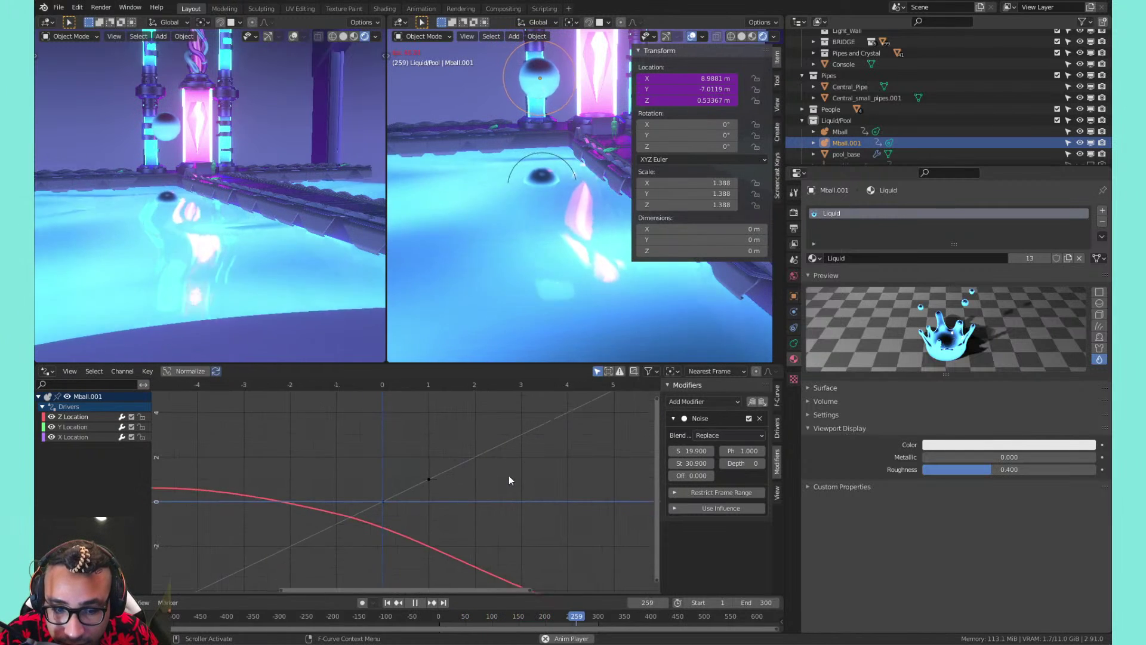
{"action": "scroll", "coordinate": [519, 463], "scroll_direction": "up", "scroll_amount": 2}
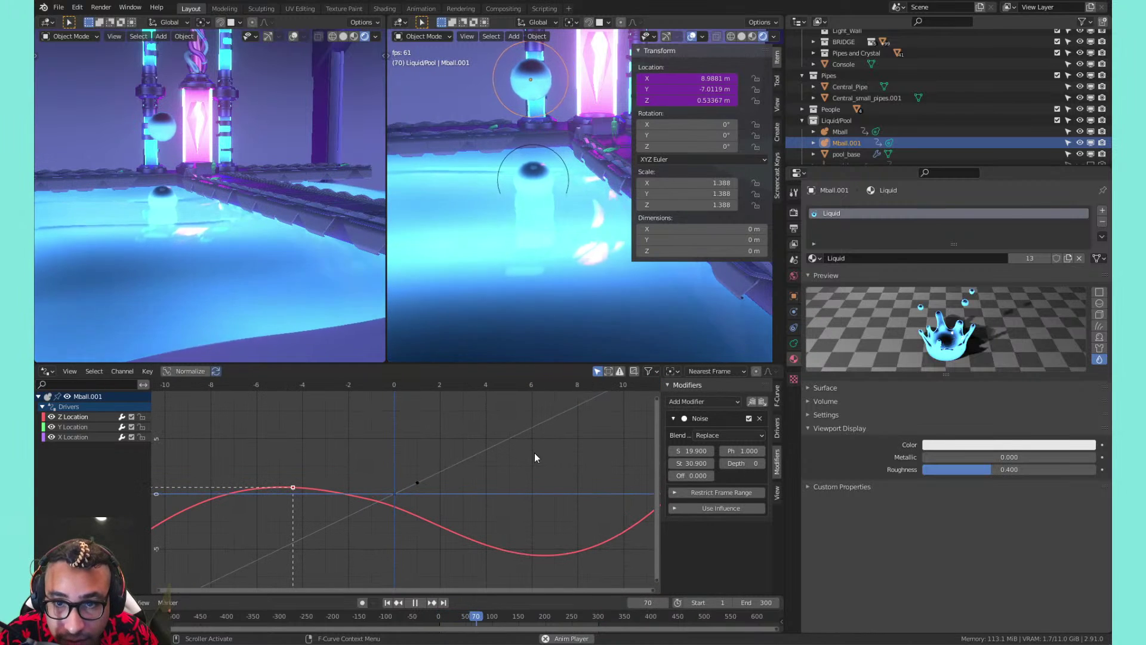
Delete the floating Mball.001 metaball and make a fresh duplicate of Mball
{"action": "key", "text": "Delete"}
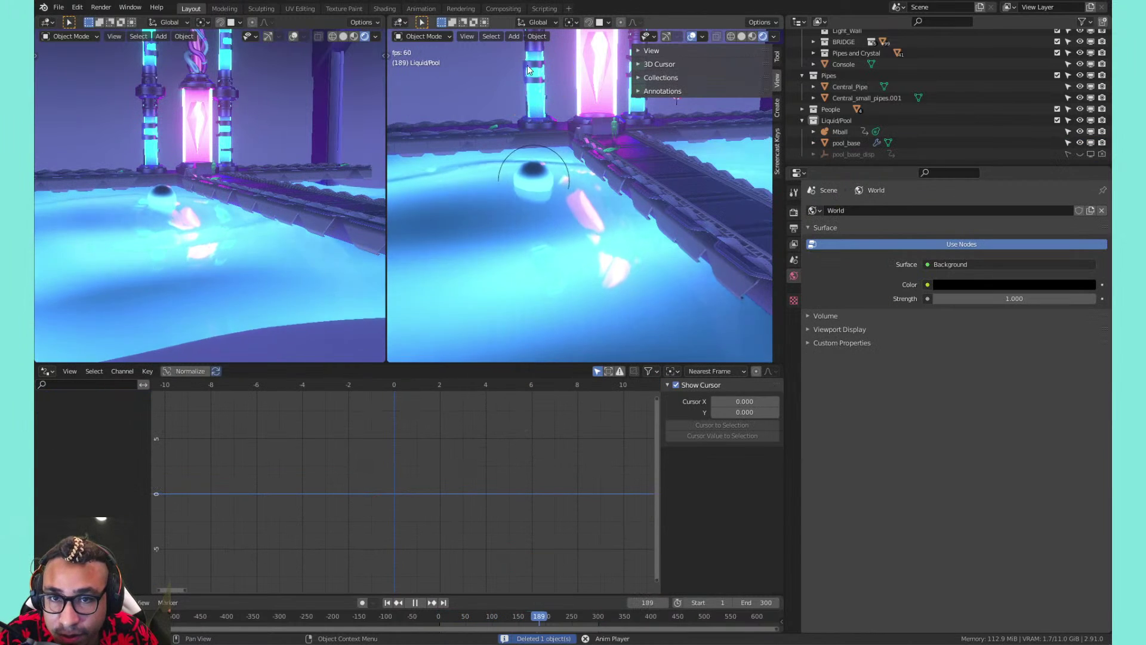
{"action": "left_click", "coordinate": [839, 131]}
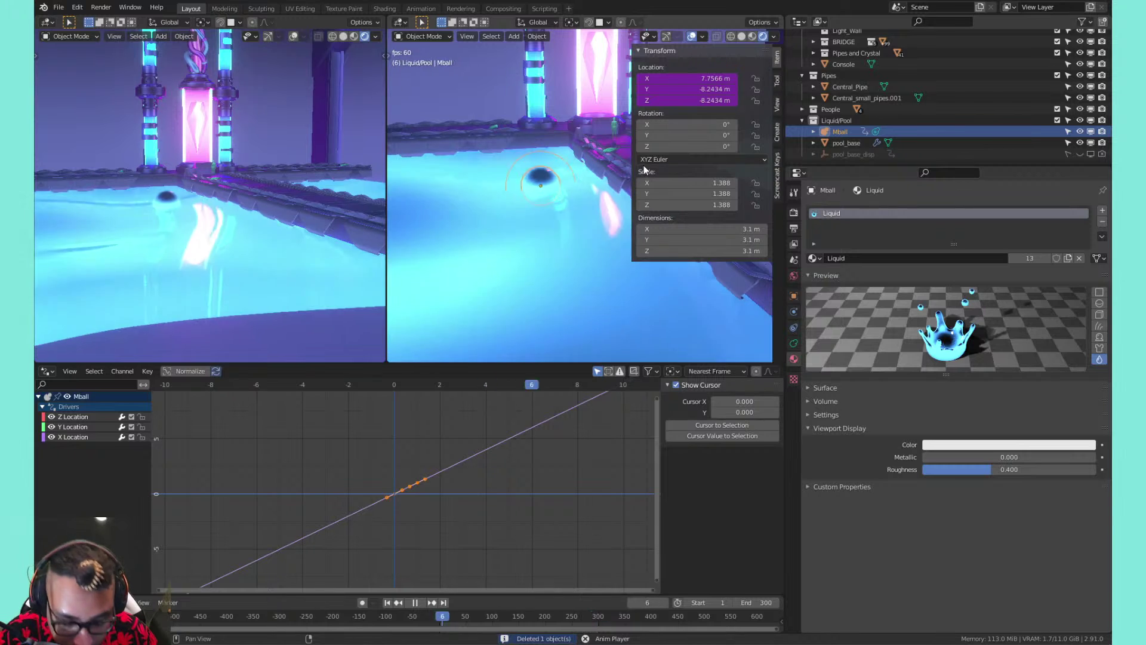
{"action": "key", "text": "shift+d"}
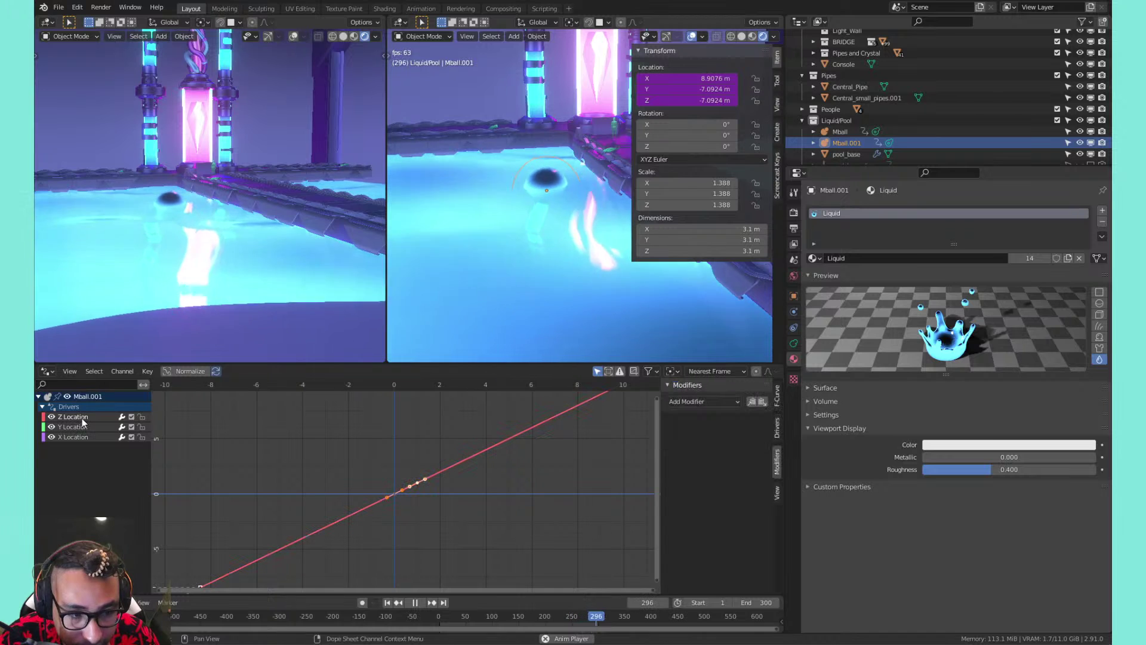
Add a Noise modifier to the new duplicate's Z Location driver curve with a strength of 3.3
{"action": "left_click", "coordinate": [723, 401]}
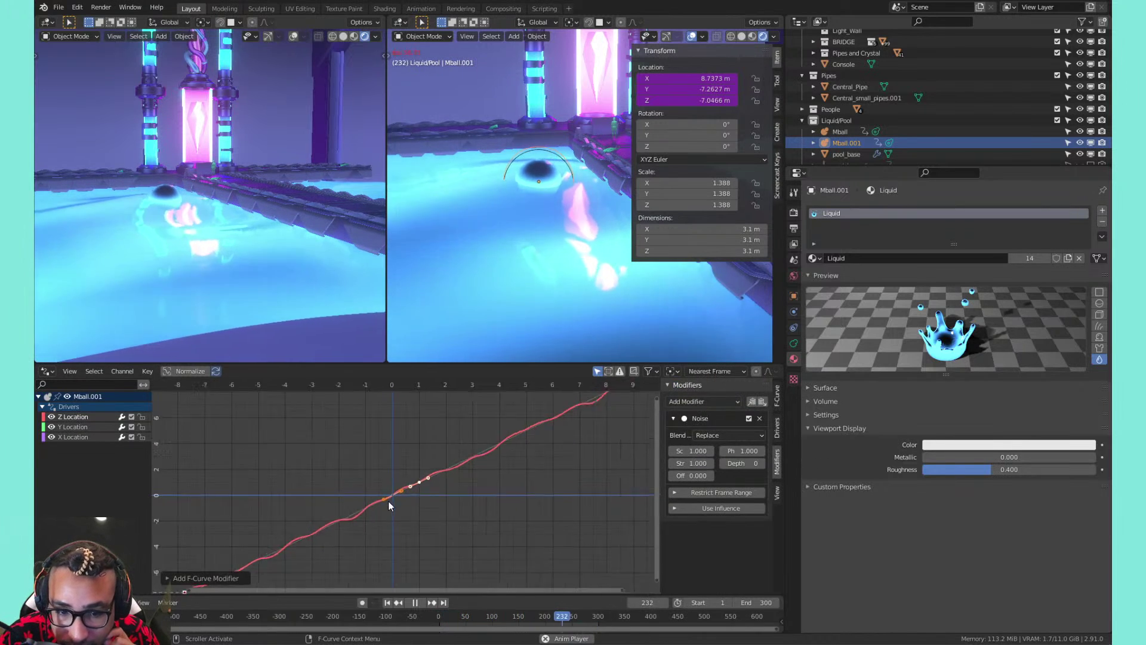
{"action": "scroll", "coordinate": [397, 497], "scroll_direction": "up", "scroll_amount": 8}
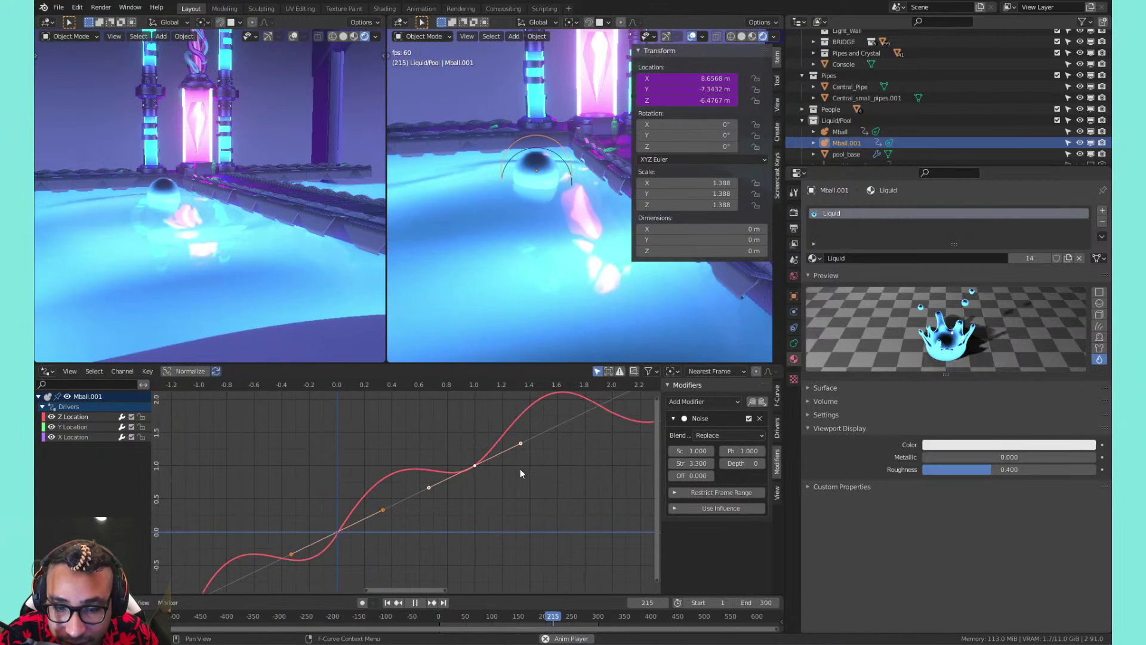
Select the keys of all of Mball.001's location driver curves and raise them by about 2.2 in value
{"action": "left_click_drag", "start_coordinate": [503, 458], "coordinate": [354, 547]}
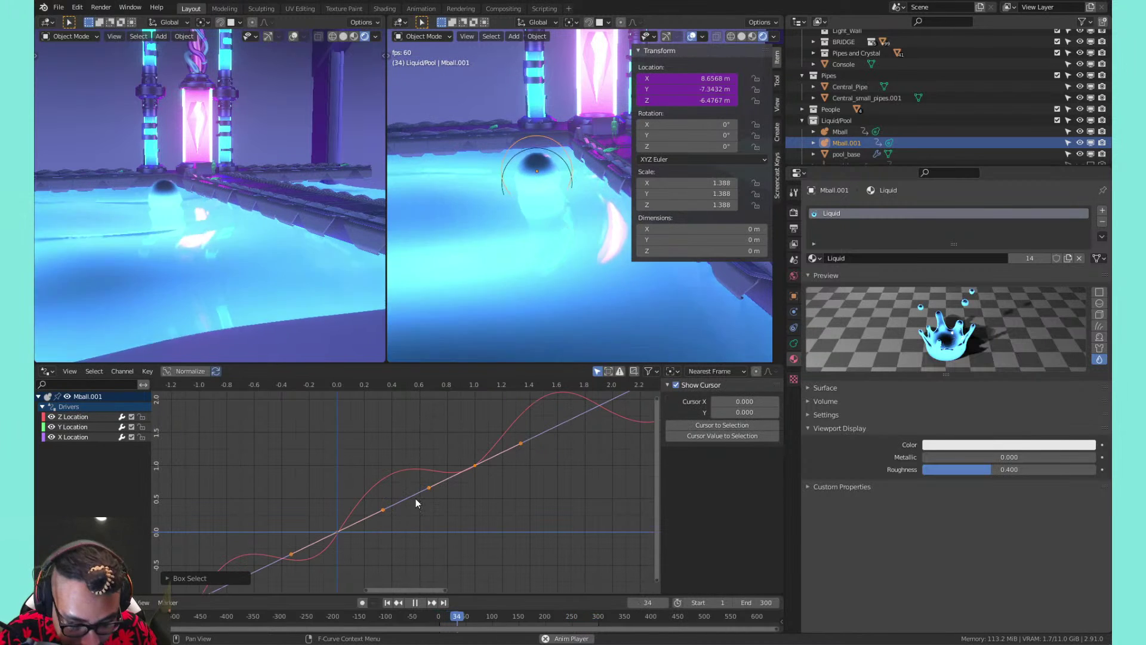
{"action": "key", "text": "g"}
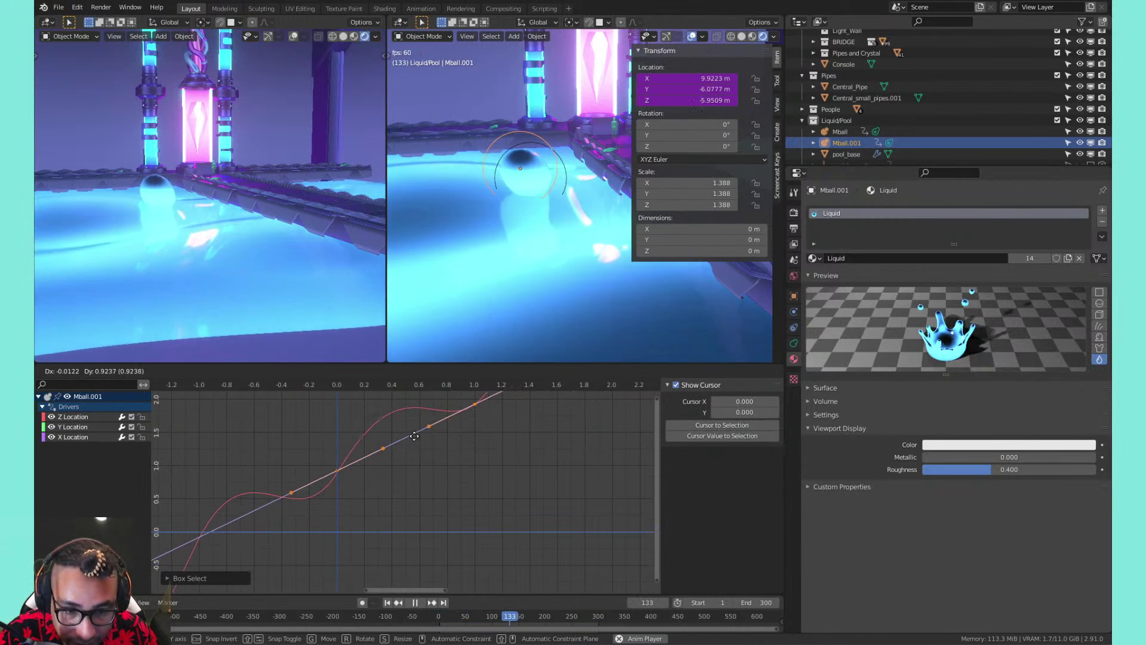
{"action": "left_click", "coordinate": [411, 453]}
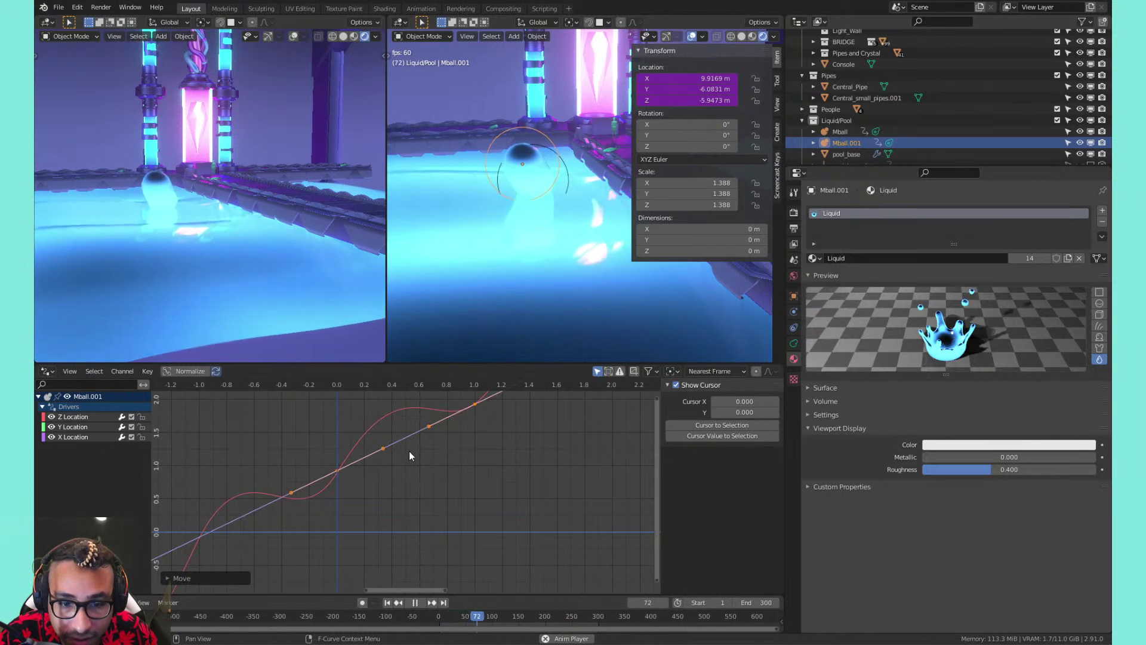
{"action": "key", "text": "g"}
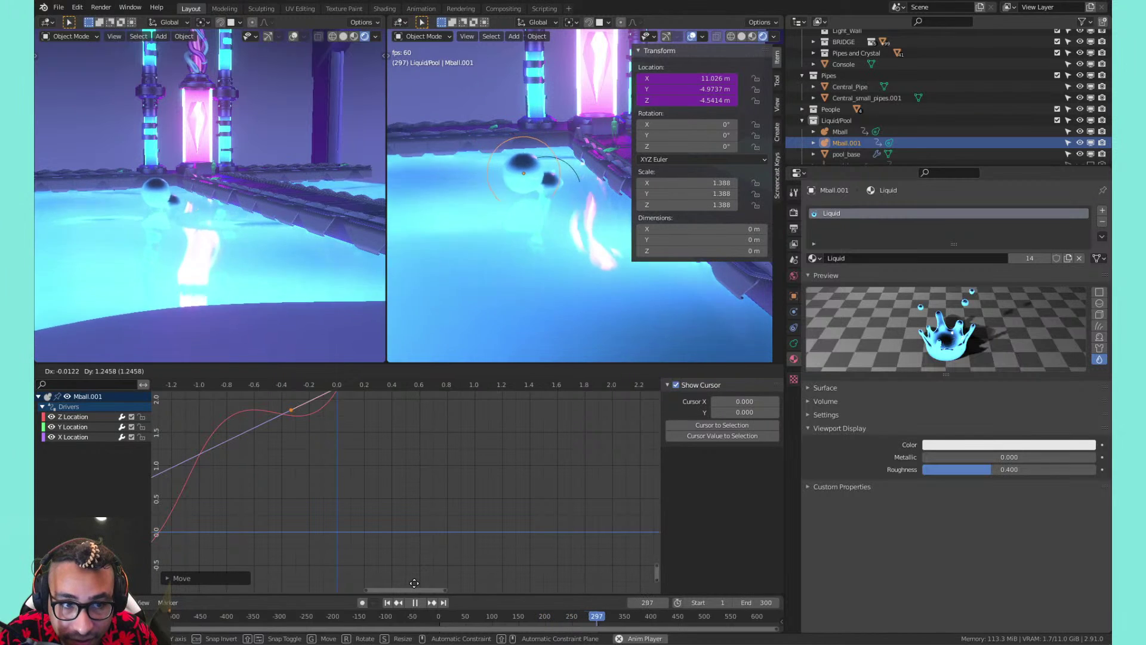
{"action": "left_click", "coordinate": [415, 583]}
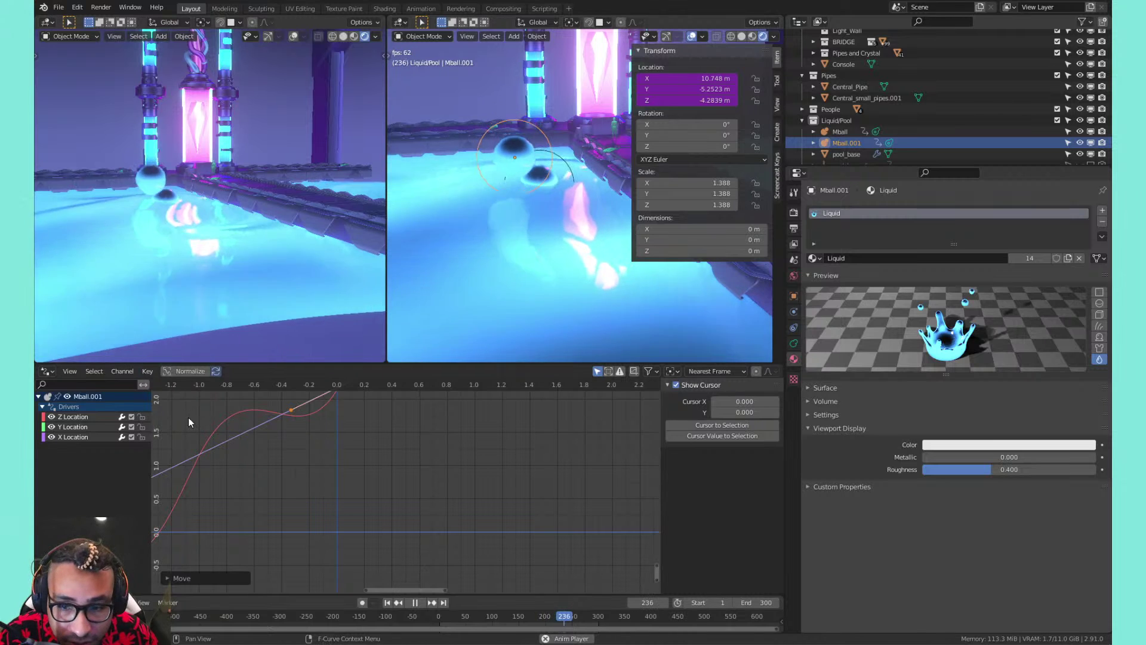
Try adding a Noise modifier to Mball.001's Y Location driver curve and adjusting its scale
{"action": "left_click", "coordinate": [73, 426]}
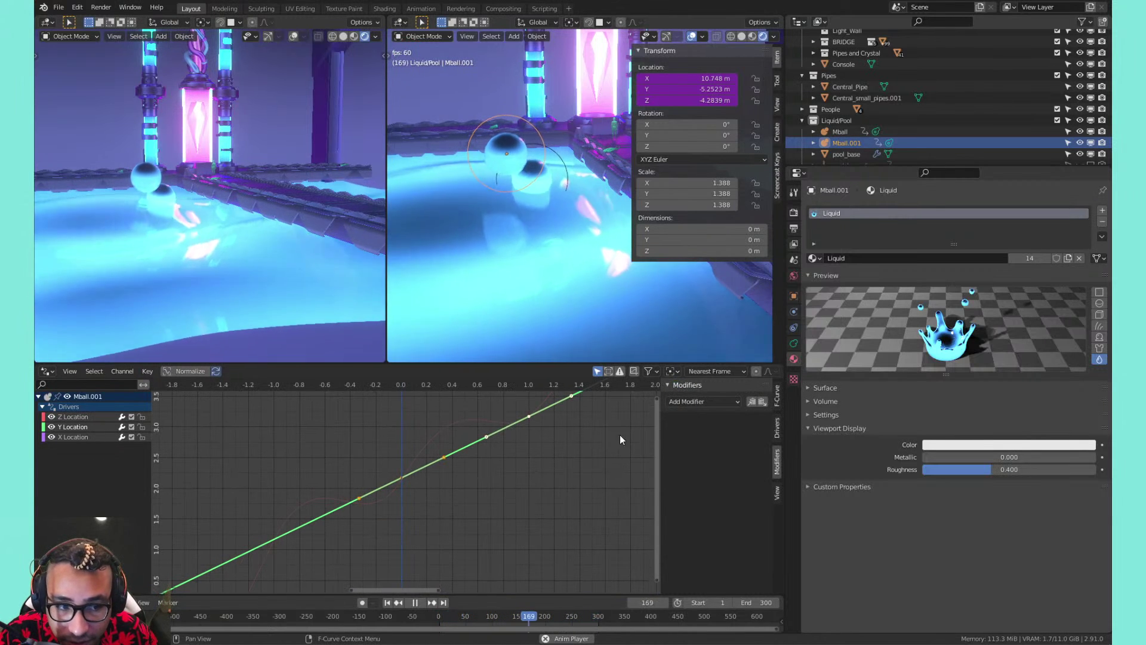
{"action": "scroll", "coordinate": [615, 466], "scroll_direction": "up", "scroll_amount": 2}
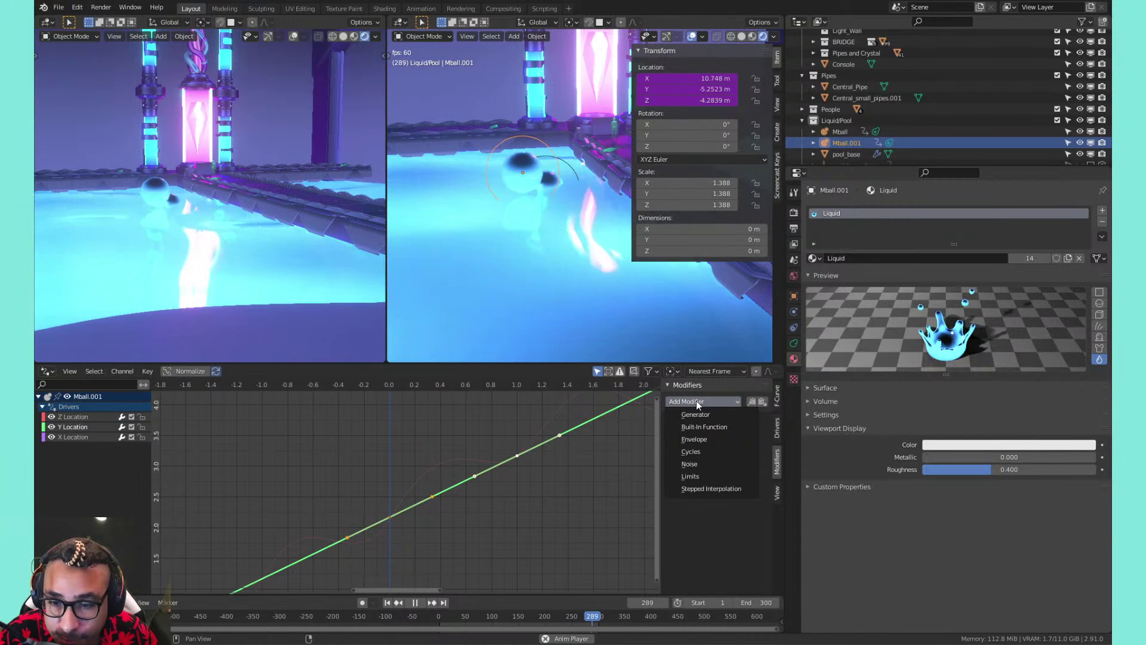
{"action": "left_click", "coordinate": [692, 464]}
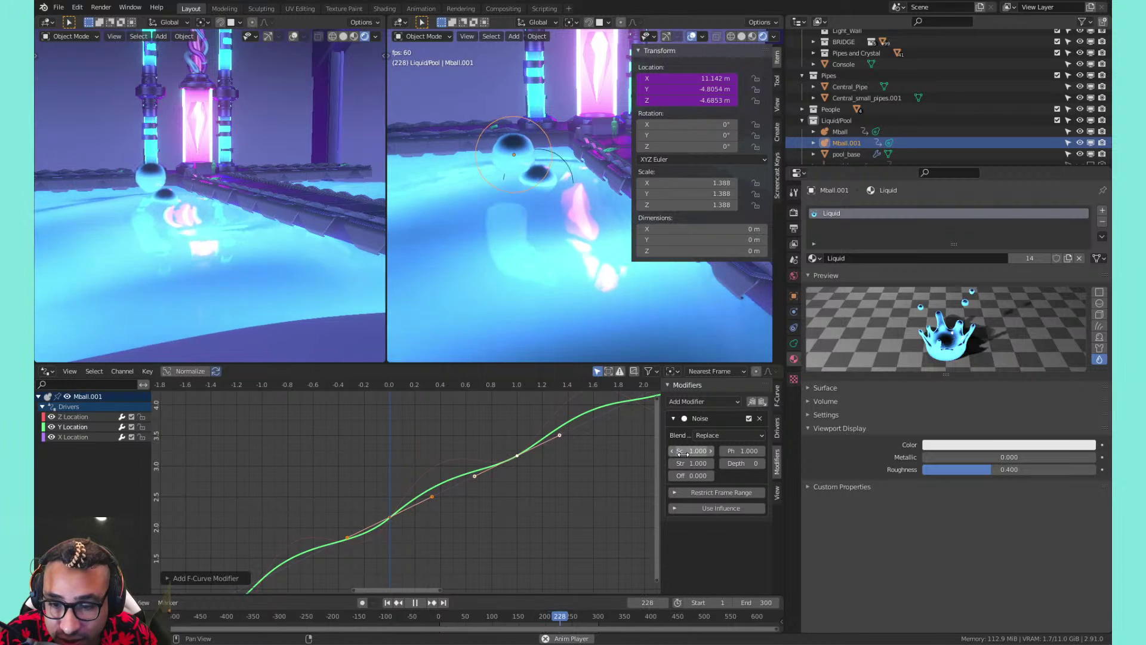
{"action": "left_click_drag", "start_coordinate": [683, 454], "coordinate": [609, 451]}
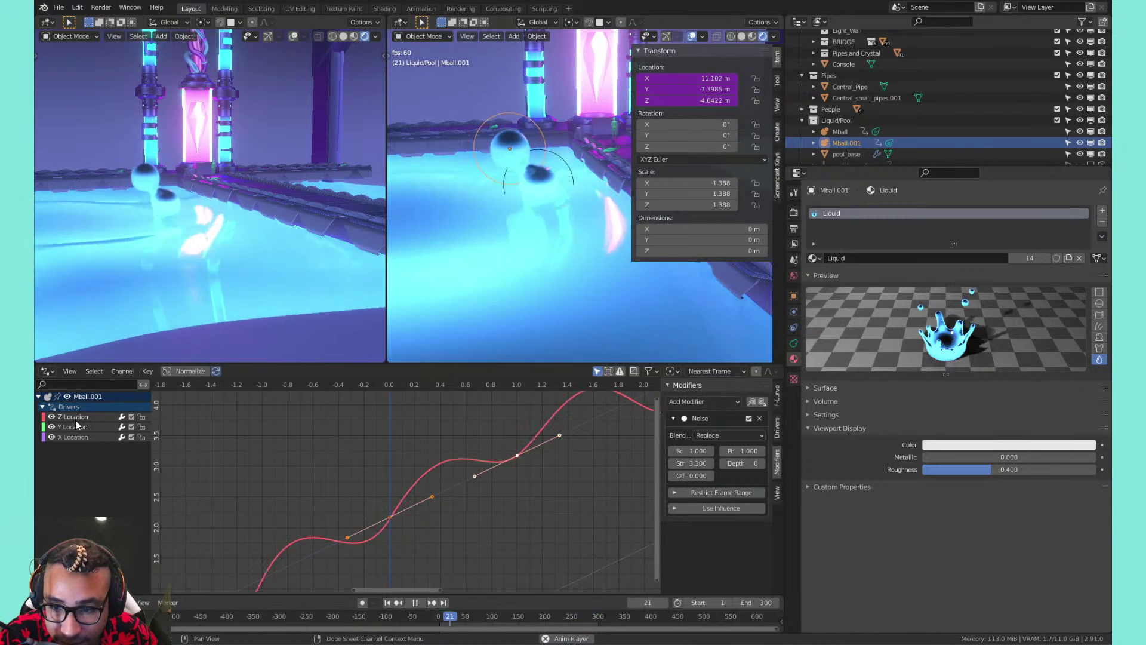
Copy the Noise modifier from Mball.001's Z Location curve and paste it onto the Y Location and X Location curves
{"action": "left_click", "coordinate": [76, 426]}
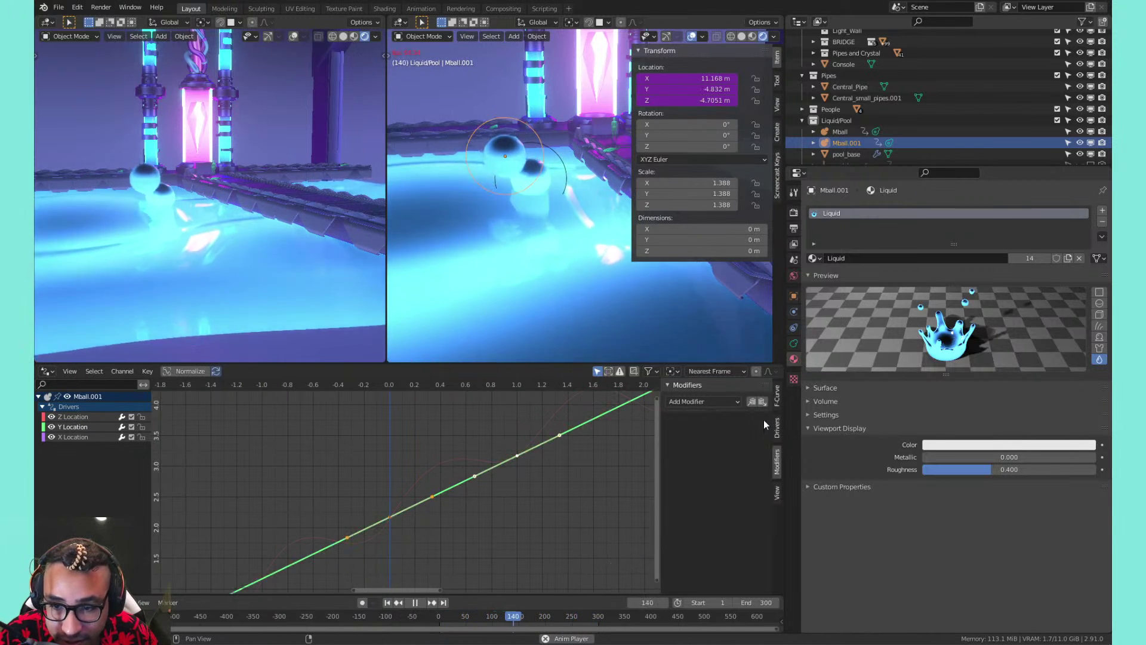
{"action": "left_click", "coordinate": [77, 417]}
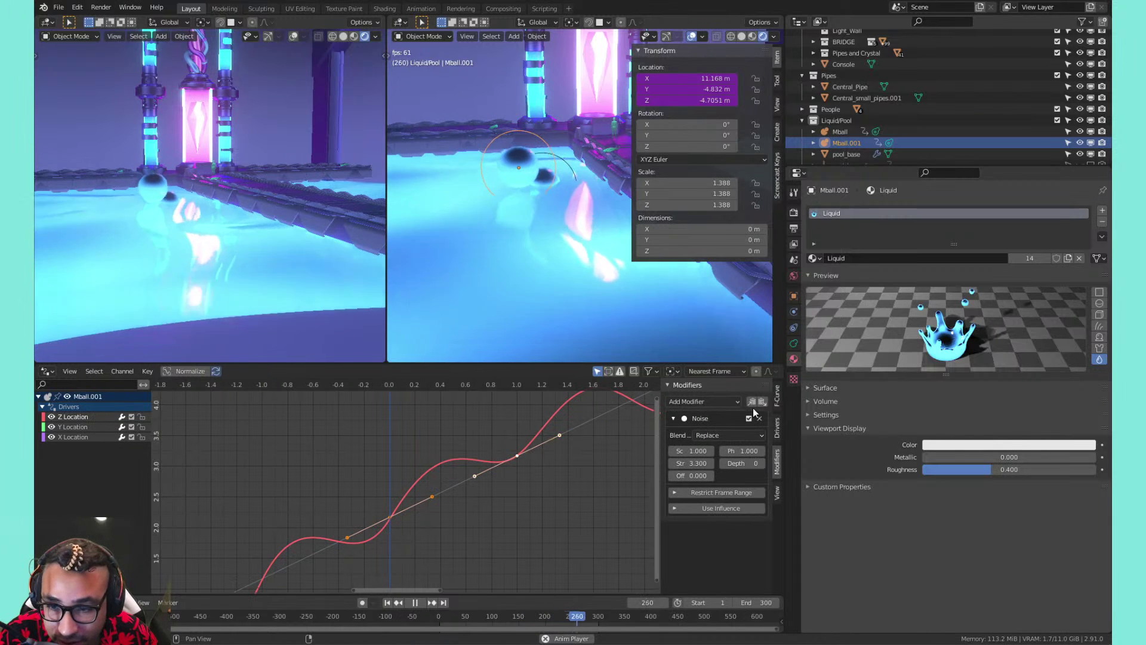
{"action": "left_click", "coordinate": [752, 402]}
{"action": "left_click", "coordinate": [75, 427]}
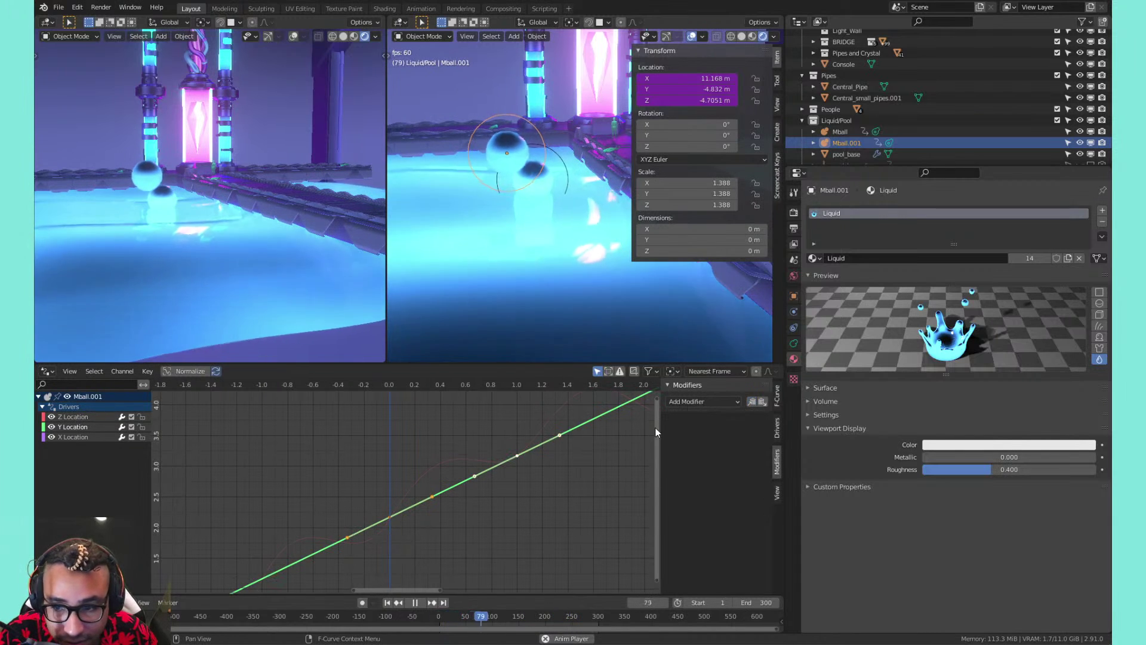
{"action": "left_click", "coordinate": [763, 402]}
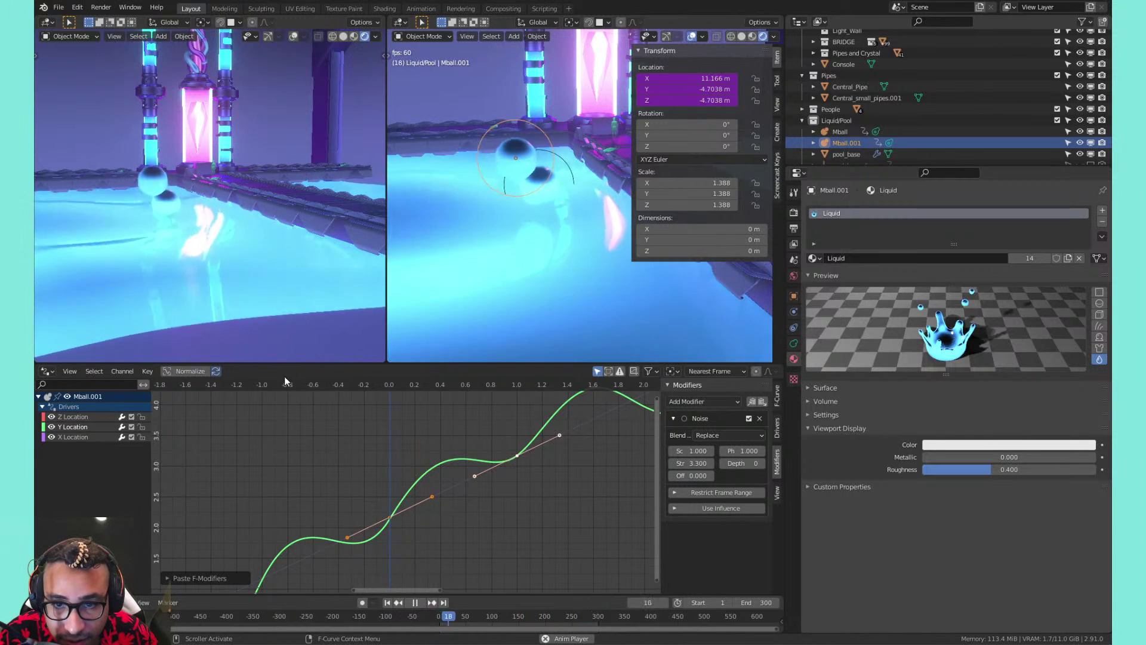
{"action": "left_click", "coordinate": [73, 437]}
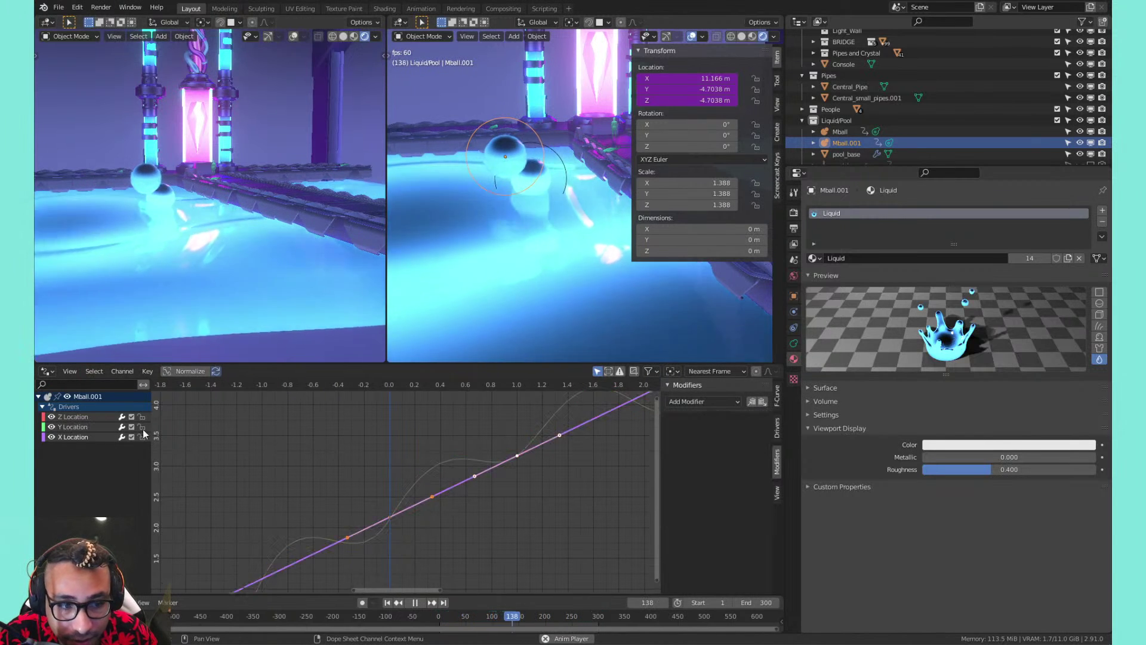
{"action": "left_click", "coordinate": [762, 401]}
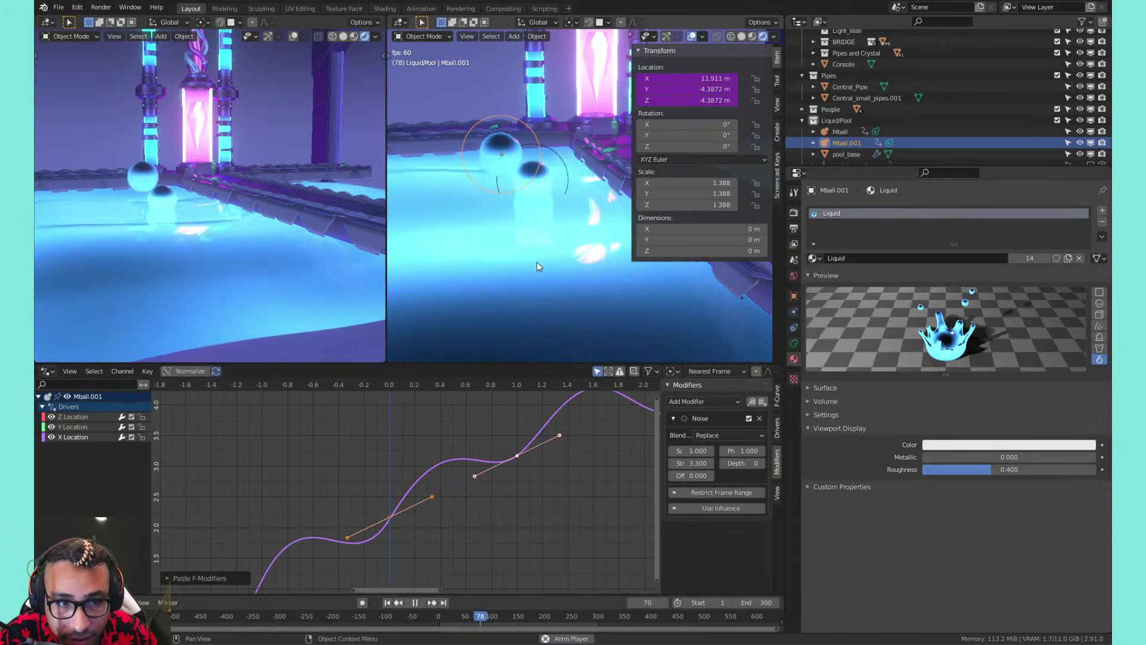
Try scaling Mball.001 down to about 0.94, and undo the resize
{"action": "scroll", "coordinate": [545, 229], "scroll_direction": "down", "scroll_amount": 3}
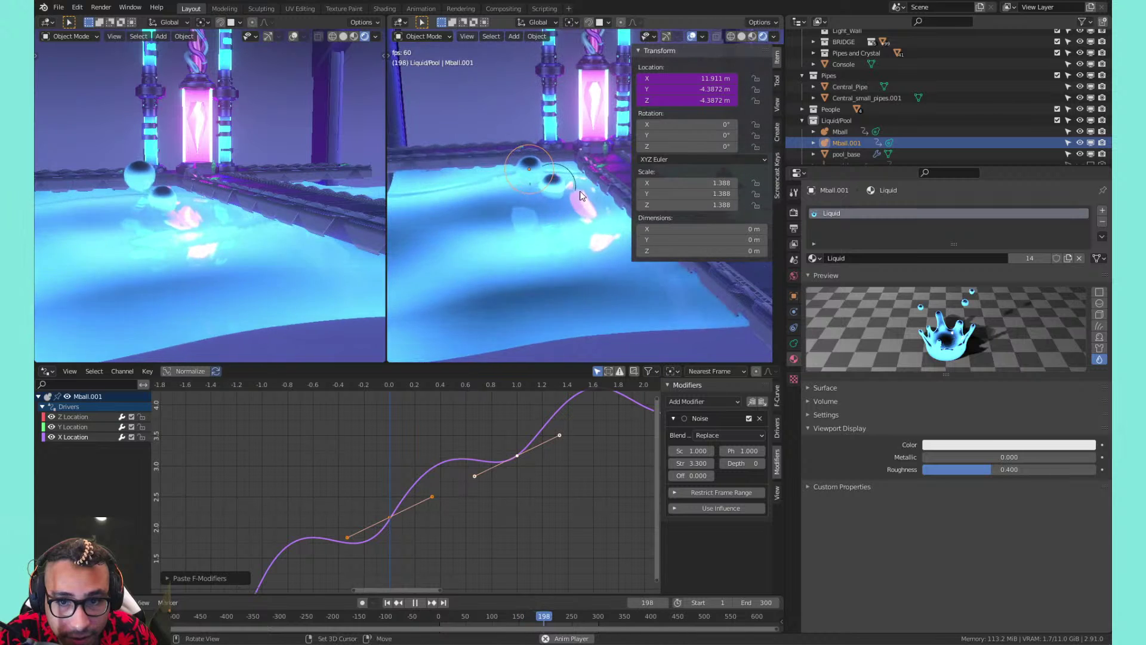
{"action": "middle_click_drag", "start_coordinate": [580, 191], "coordinate": [645, 203], "text": "shift"}
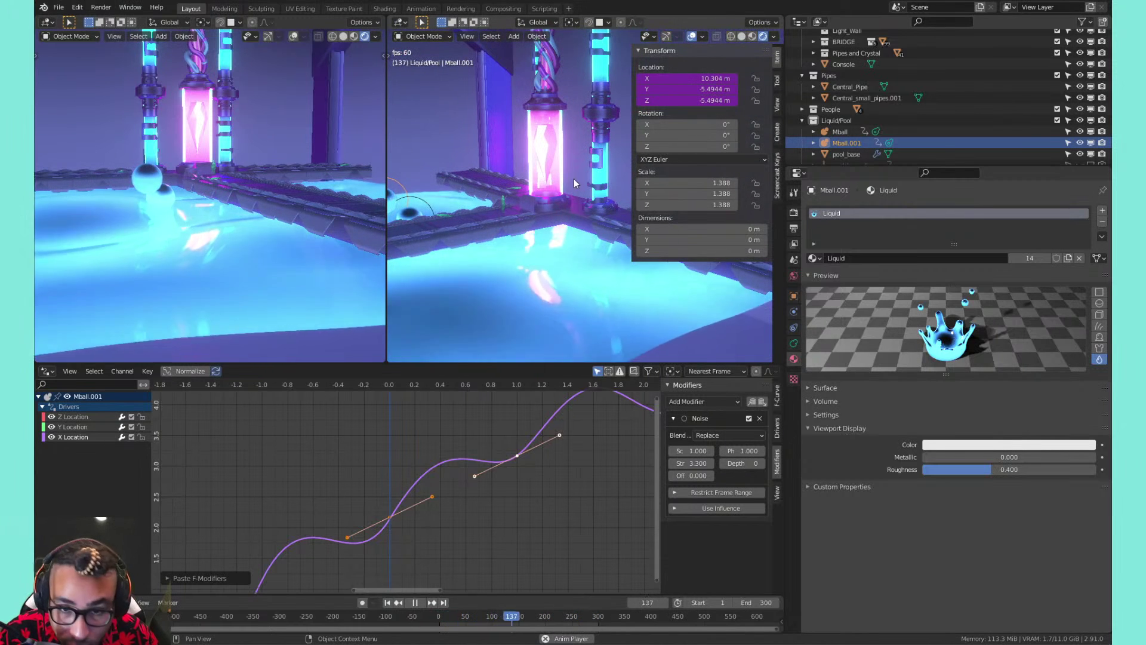
{"action": "middle_click_drag", "start_coordinate": [485, 196], "coordinate": [626, 191]}
{"action": "middle_click_drag", "start_coordinate": [574, 235], "coordinate": [564, 206]}
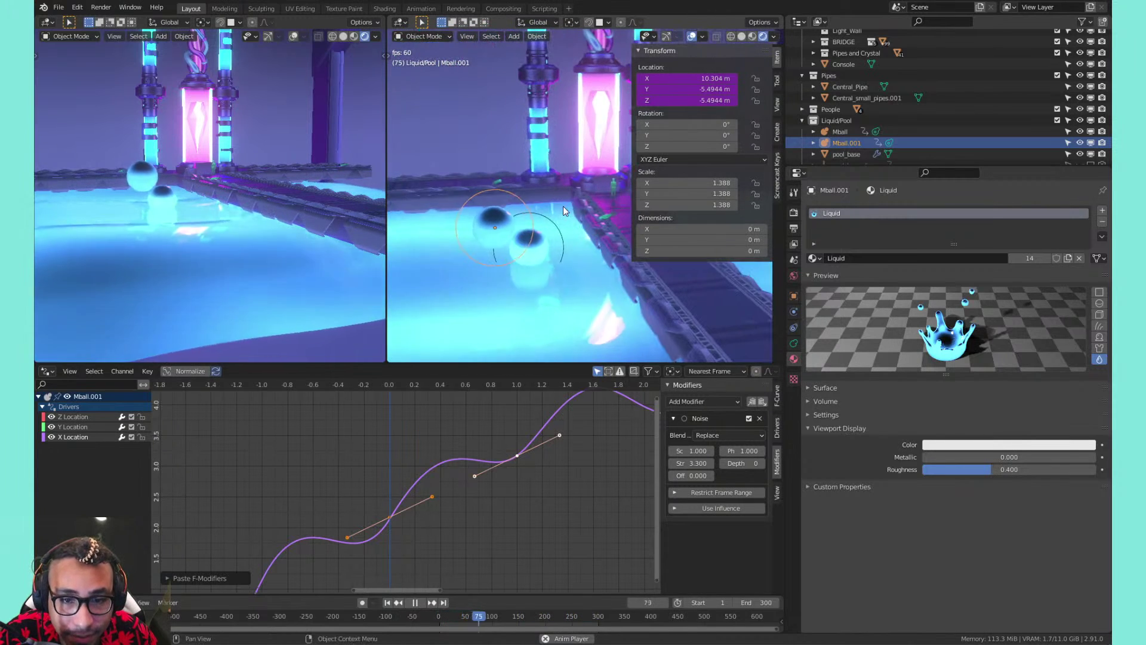
{"action": "key", "text": "s"}
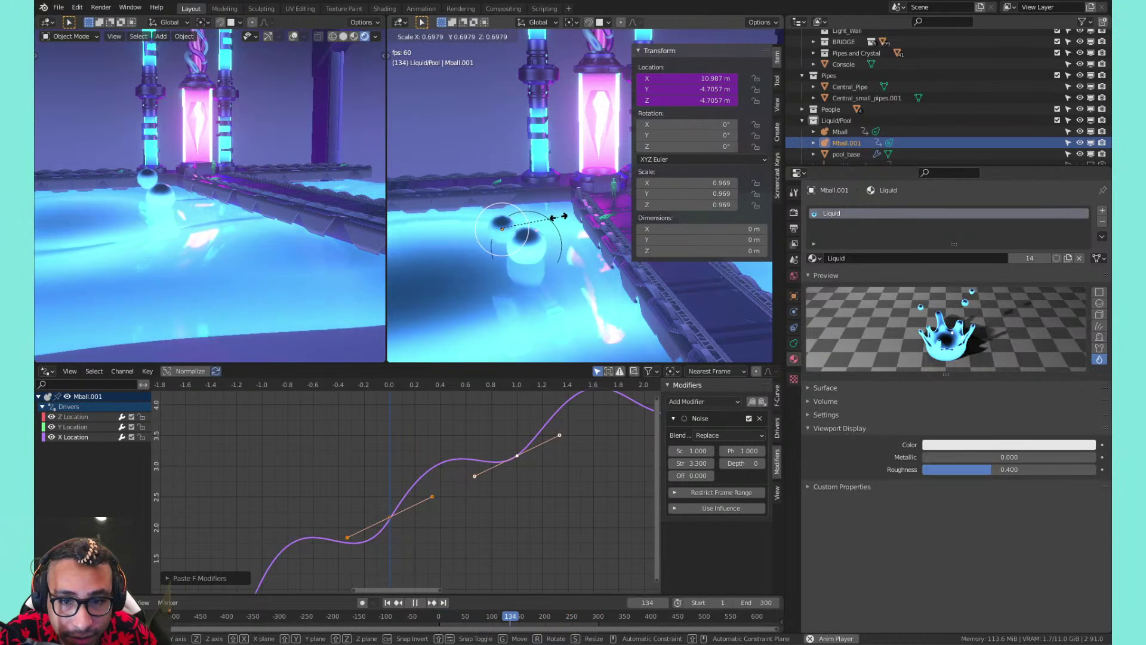
{"action": "left_click", "coordinate": [546, 226]}
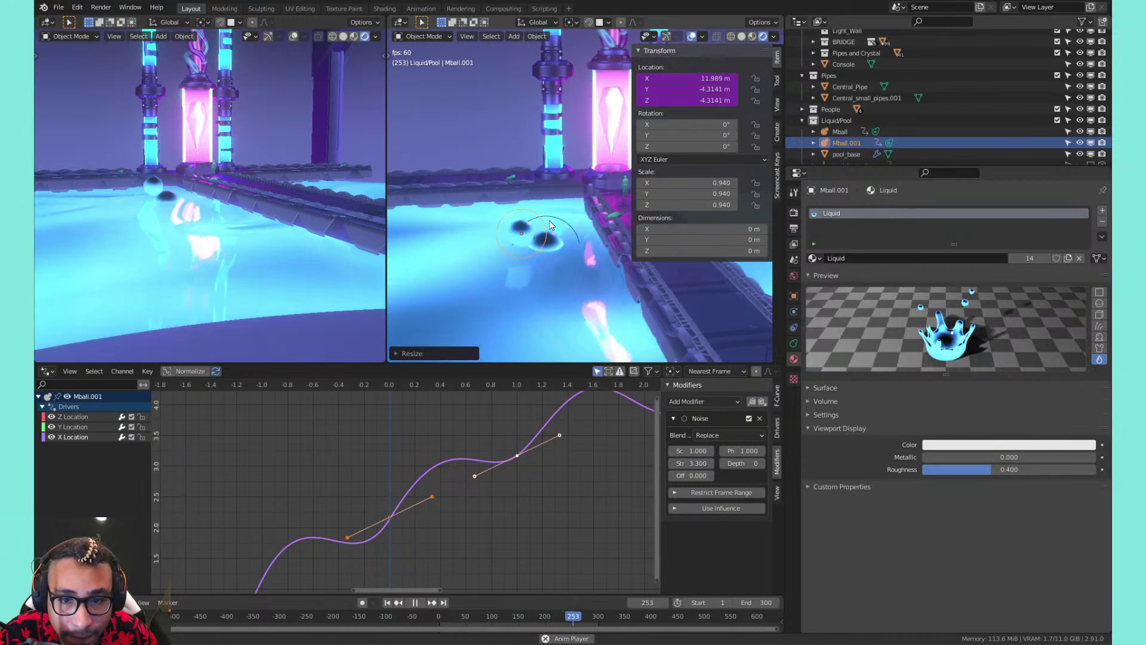
{"action": "key", "text": "ctrl+z"}
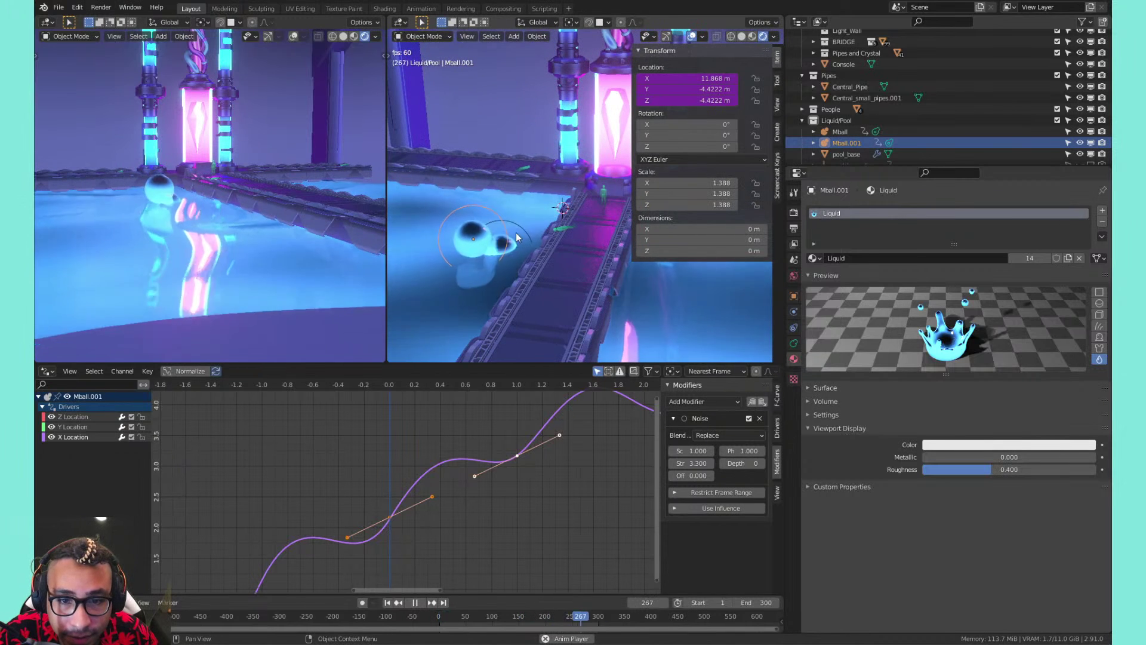
{"action": "left_click", "coordinate": [517, 231]}
Paste the copied Noise modifier onto the Z, Y and X Location driver curves of the original Mball
{"action": "left_click", "coordinate": [851, 132]}
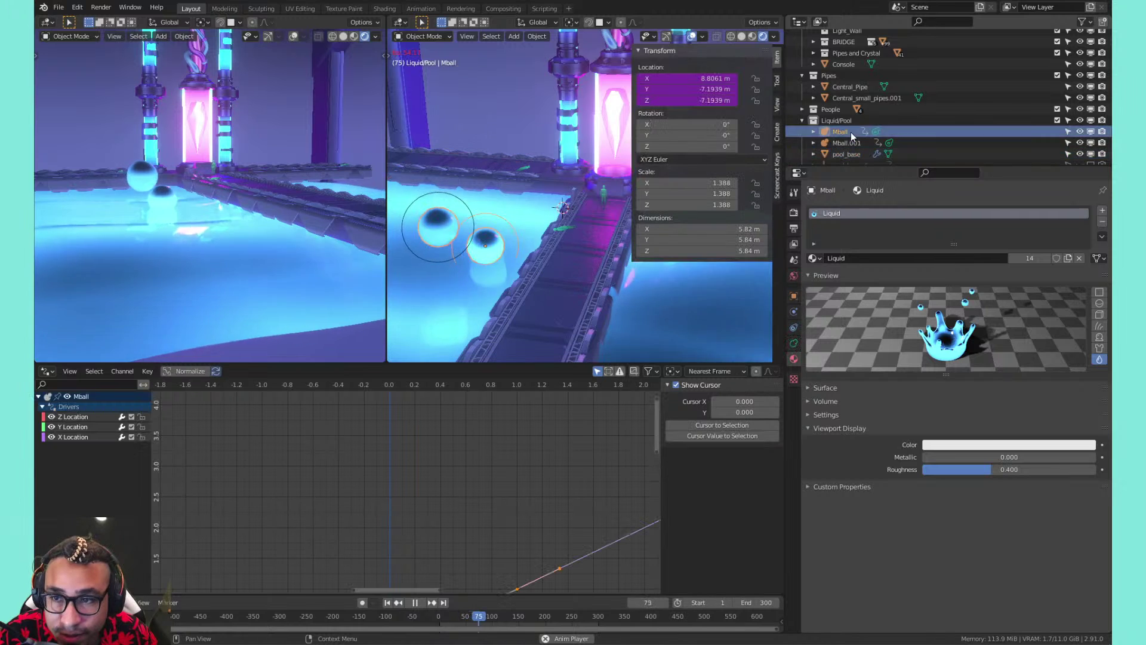
{"action": "middle_click_drag", "start_coordinate": [572, 392], "coordinate": [482, 520]}
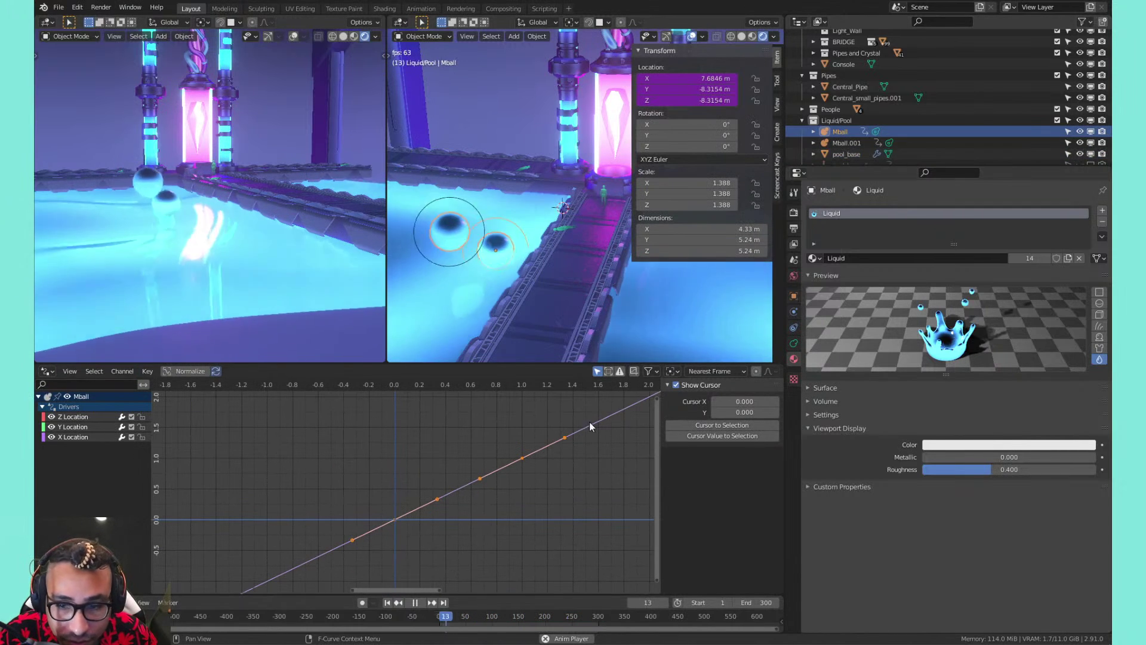
{"action": "left_click", "coordinate": [77, 418]}
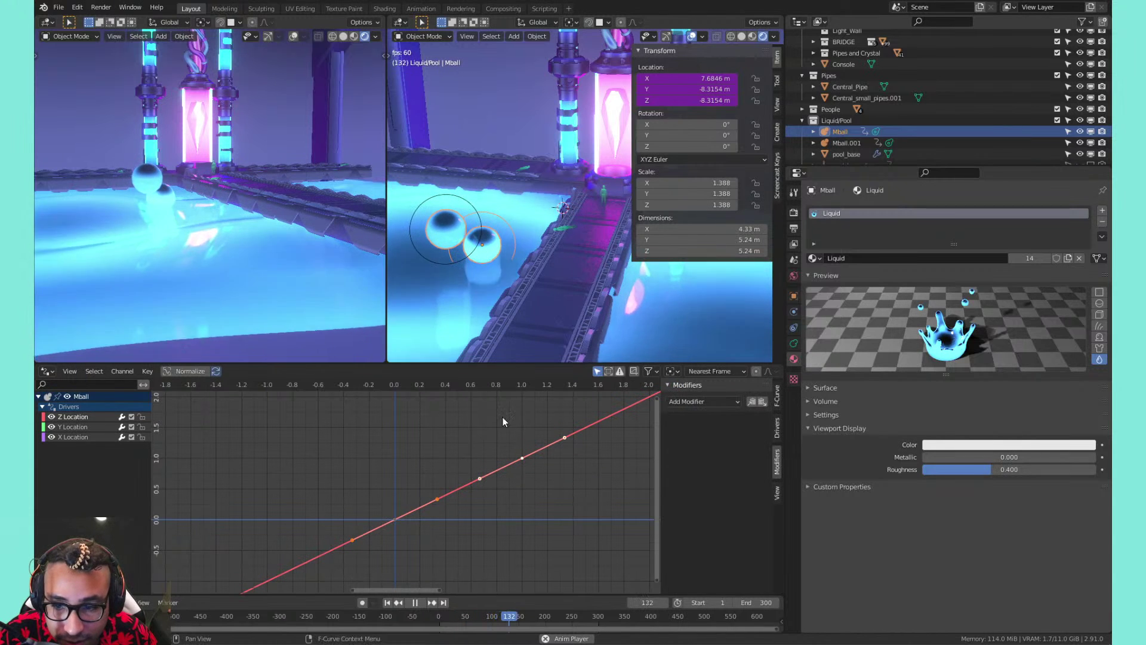
{"action": "left_click", "coordinate": [763, 402]}
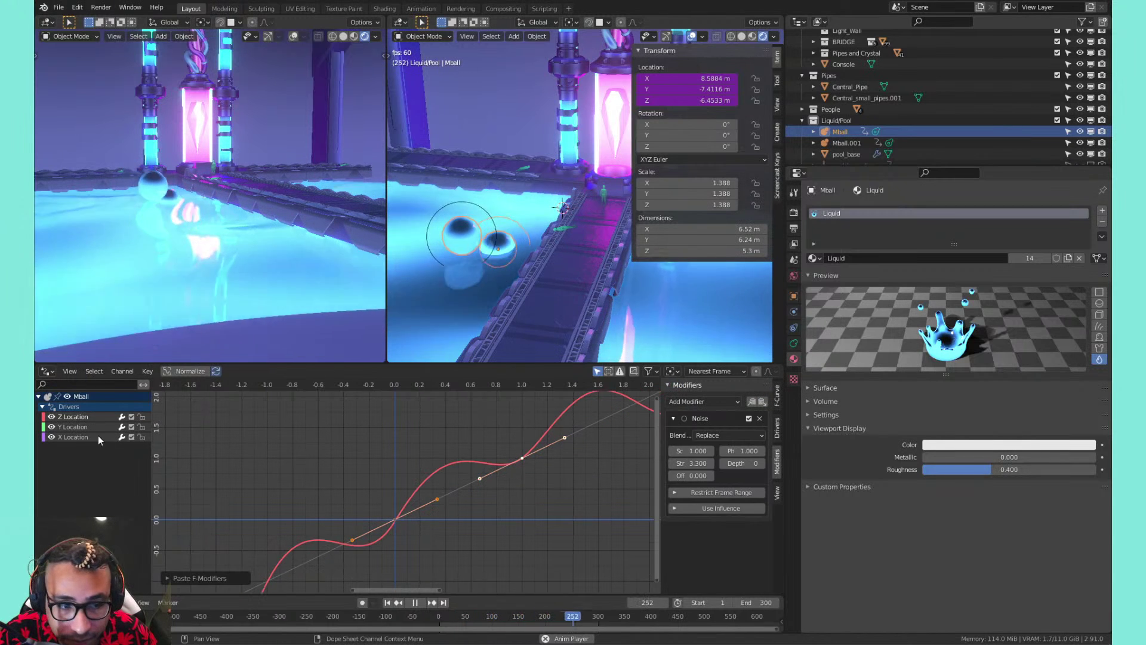
{"action": "left_click", "coordinate": [81, 428]}
{"action": "left_click", "coordinate": [763, 401]}
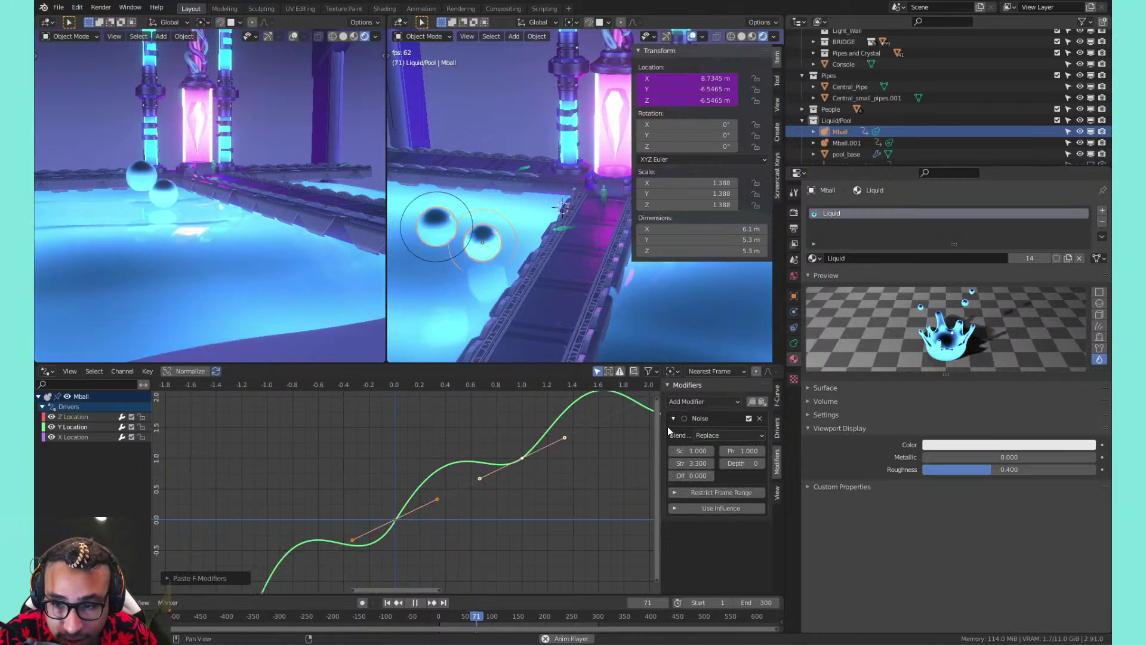
{"action": "left_click", "coordinate": [73, 437]}
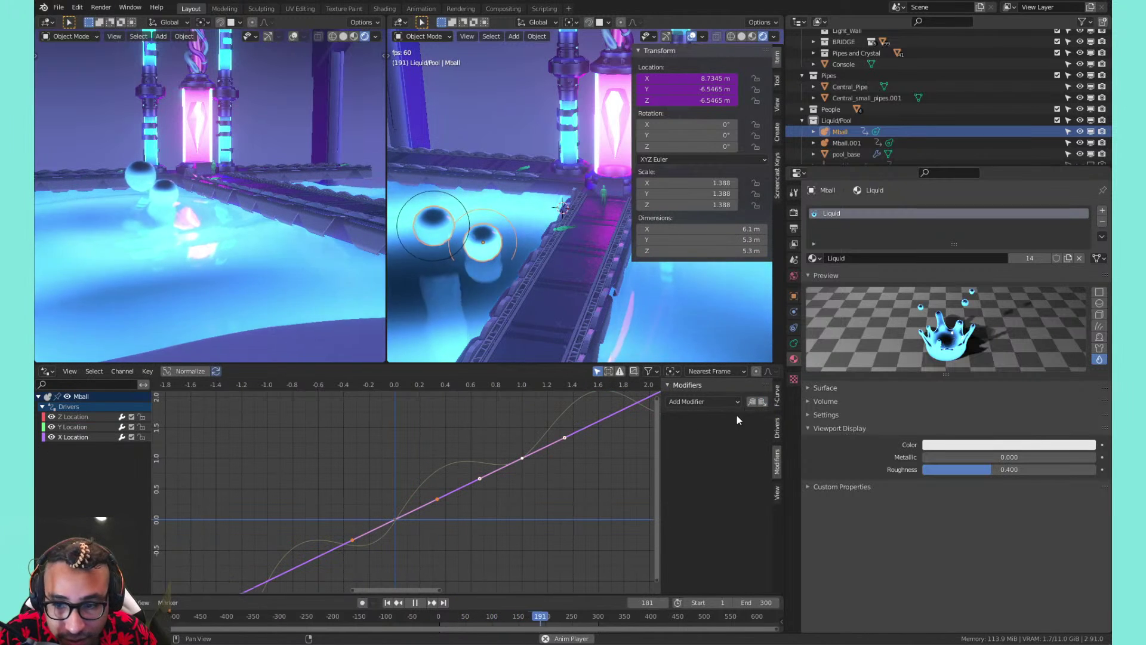
{"action": "left_click", "coordinate": [762, 401]}
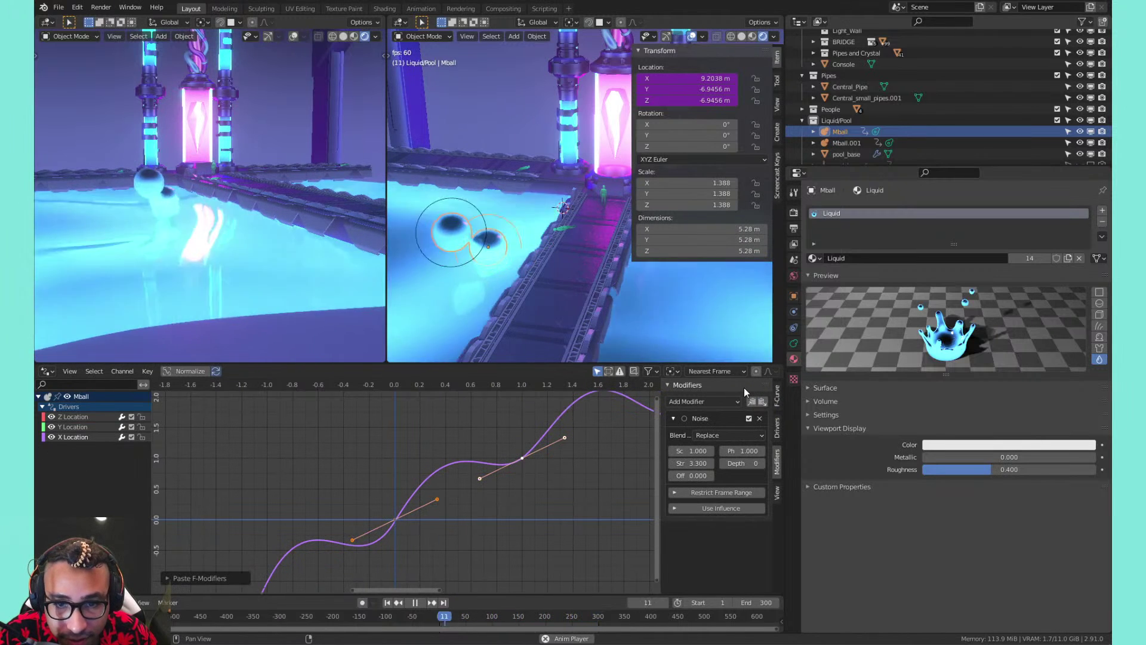
Set the Noise modifier's phase on Mball's X Location driver curve to 5.4, keeping Mball selected
{"action": "left_click_drag", "start_coordinate": [740, 451], "coordinate": [802, 451]}
{"action": "left_click", "coordinate": [425, 229]}
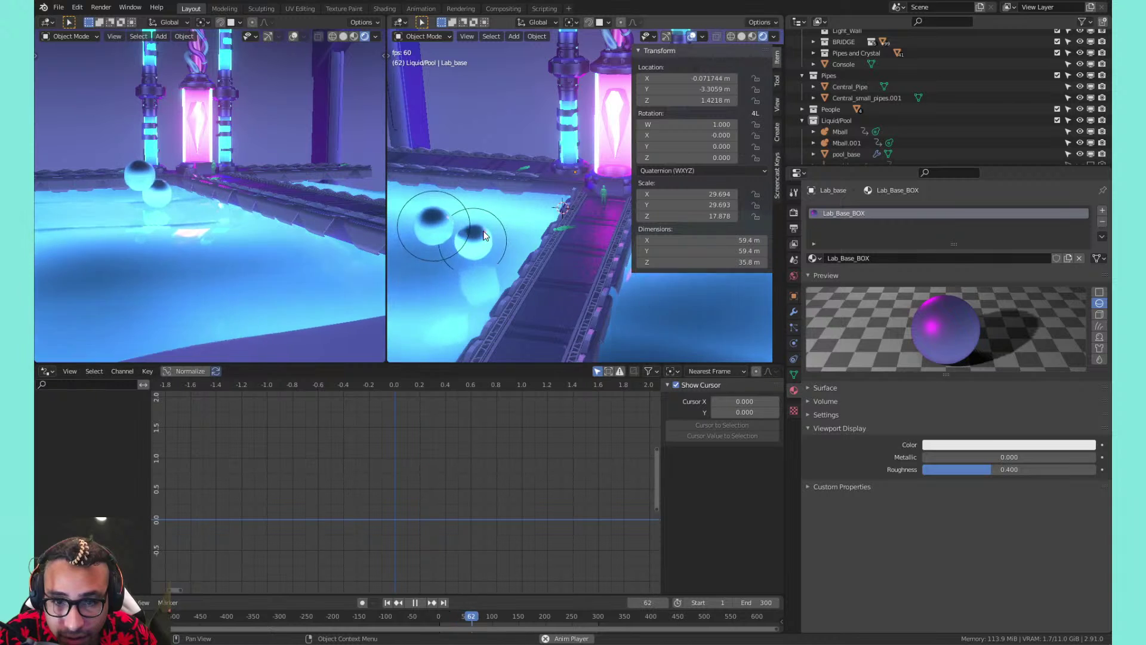
{"action": "left_click", "coordinate": [851, 131]}
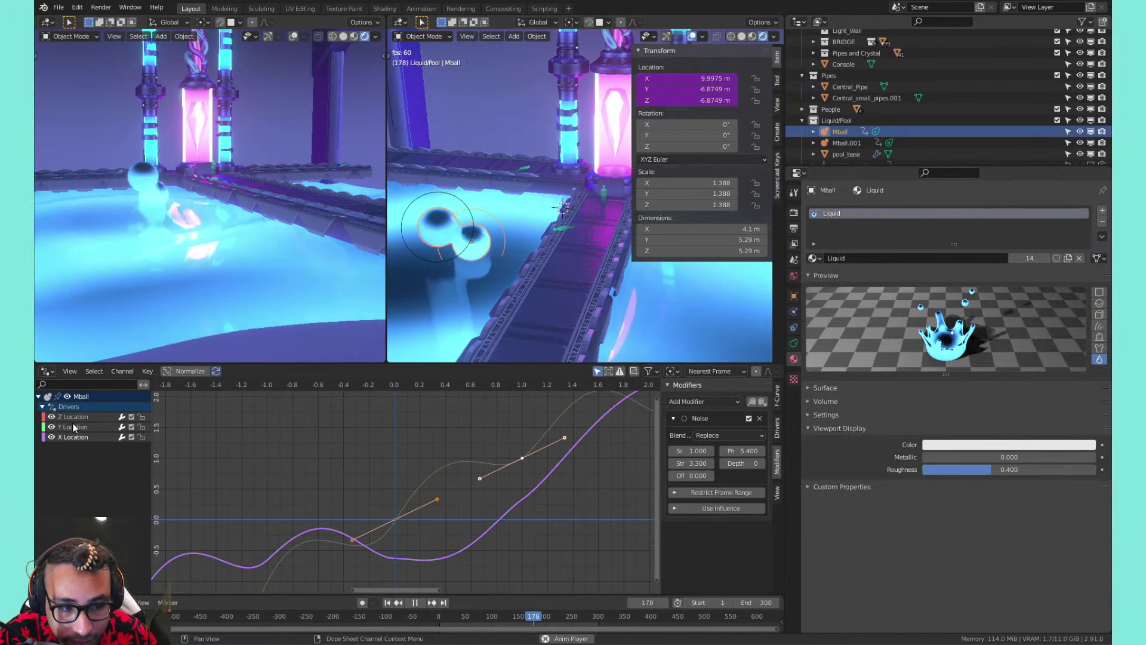
Set the Noise modifier's phase on Mball's Z Location driver curve to 4.9
{"action": "left_click", "coordinate": [490, 462]}
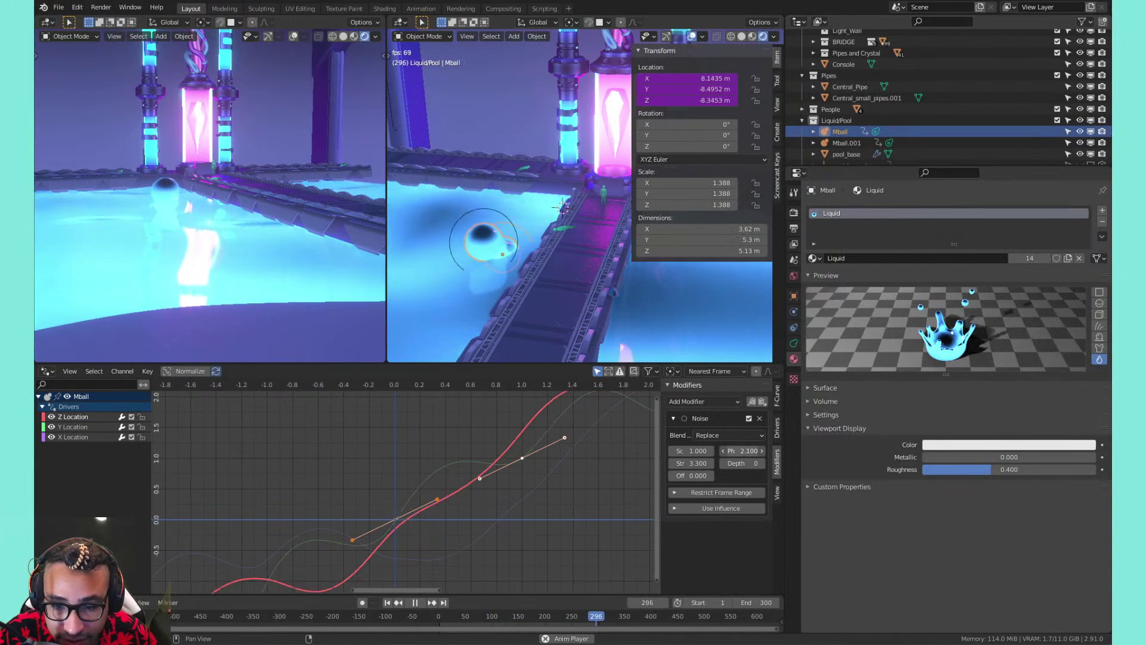
{"action": "left_click", "coordinate": [73, 437]}
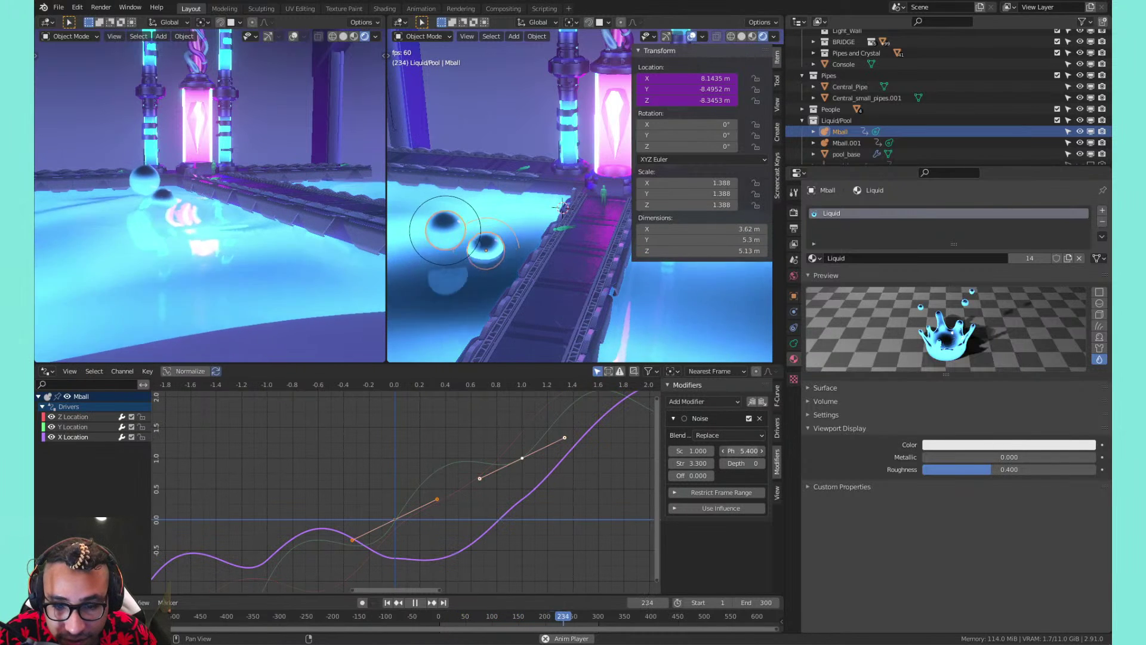
{"action": "left_click", "coordinate": [81, 418]}
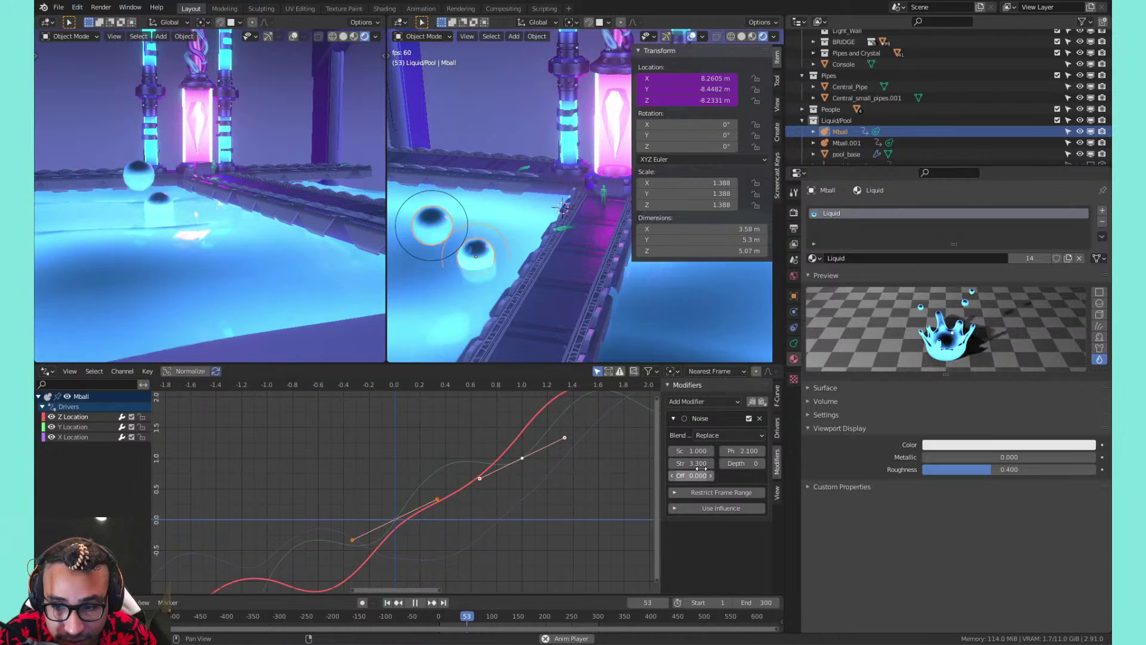
{"action": "left_click_drag", "start_coordinate": [743, 452], "coordinate": [761, 452]}
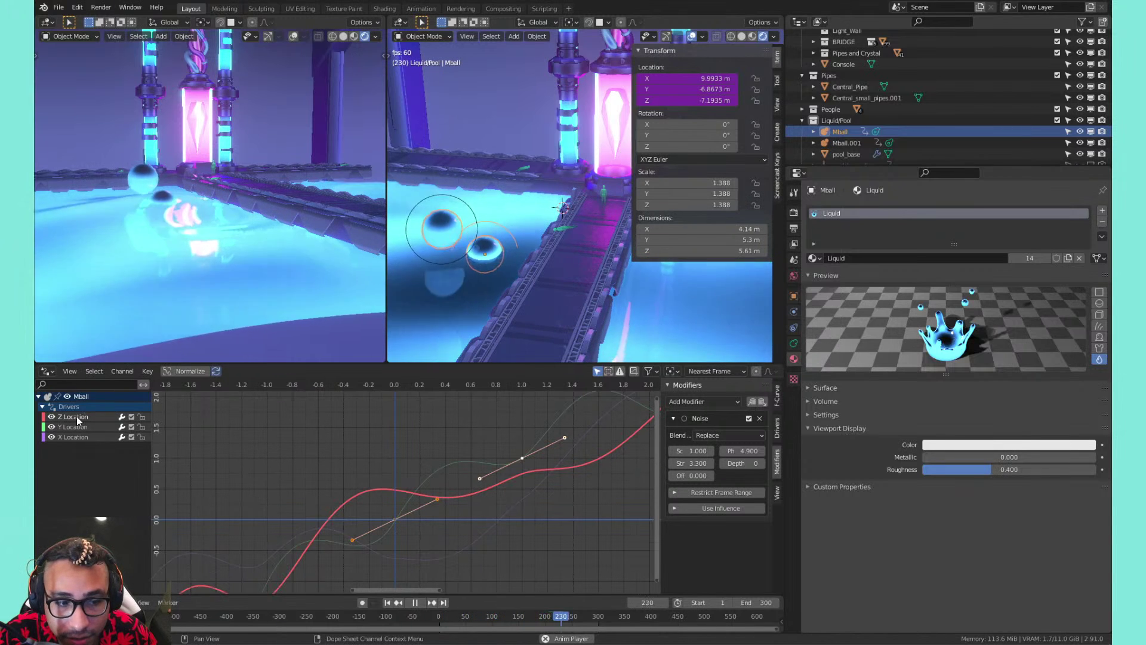
{"action": "scroll", "coordinate": [563, 220], "scroll_direction": "down", "scroll_amount": 6}
{"action": "middle_click_drag", "start_coordinate": [569, 216], "coordinate": [584, 179]}
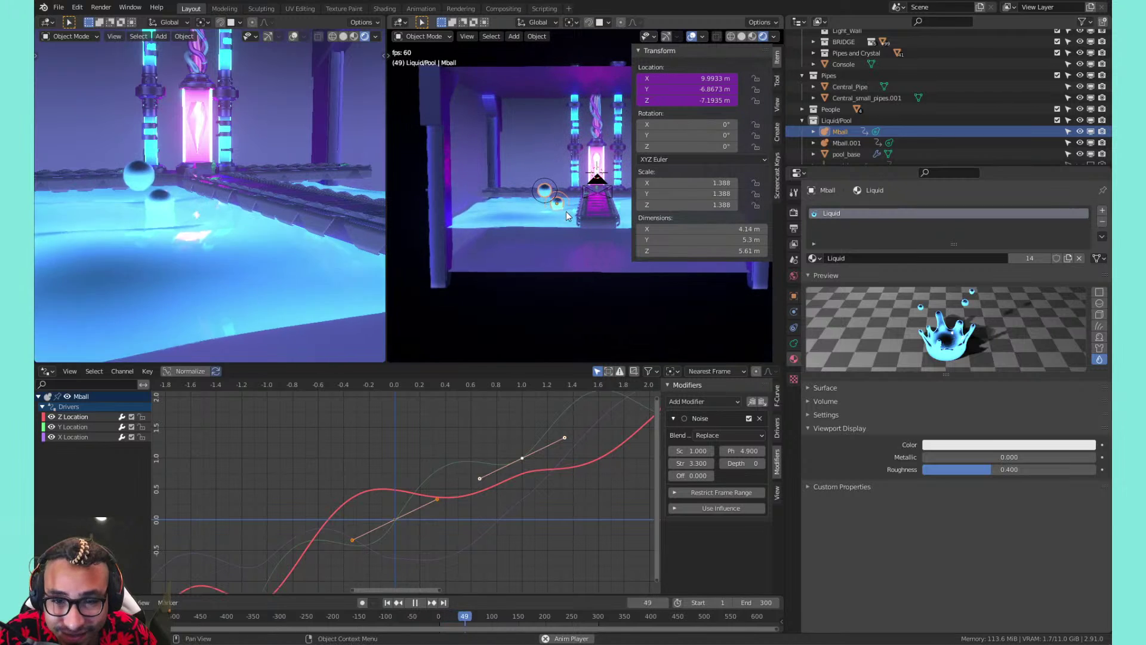
Move the original Mball and scale it up to about 3.065
{"action": "key", "text": "g"}
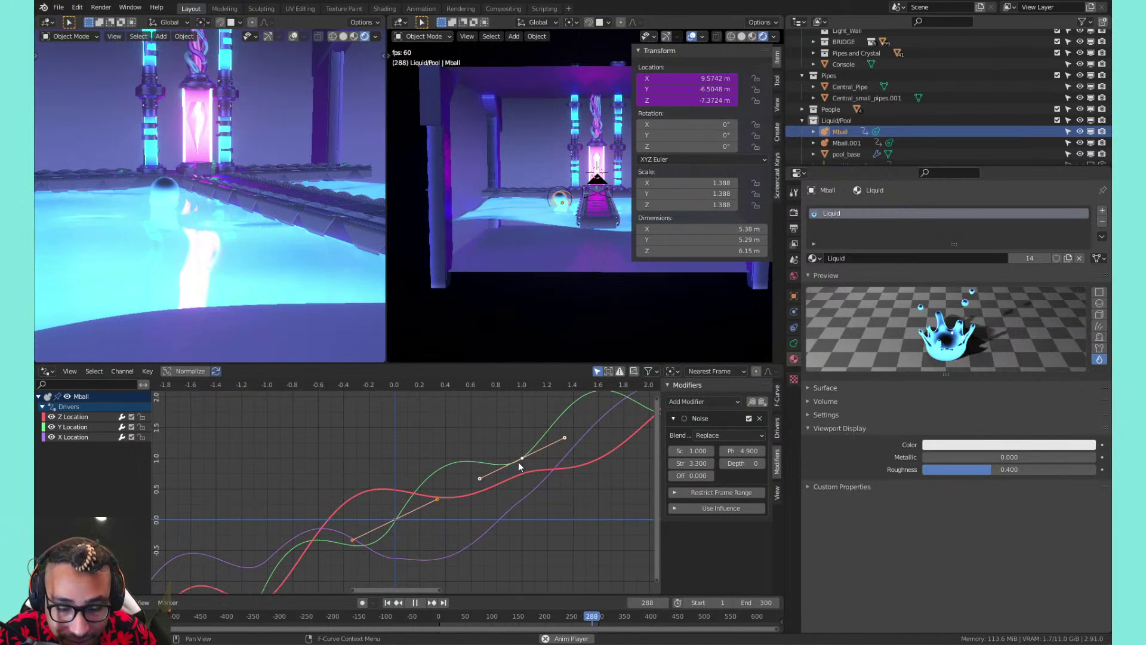
{"action": "key", "text": "g"}
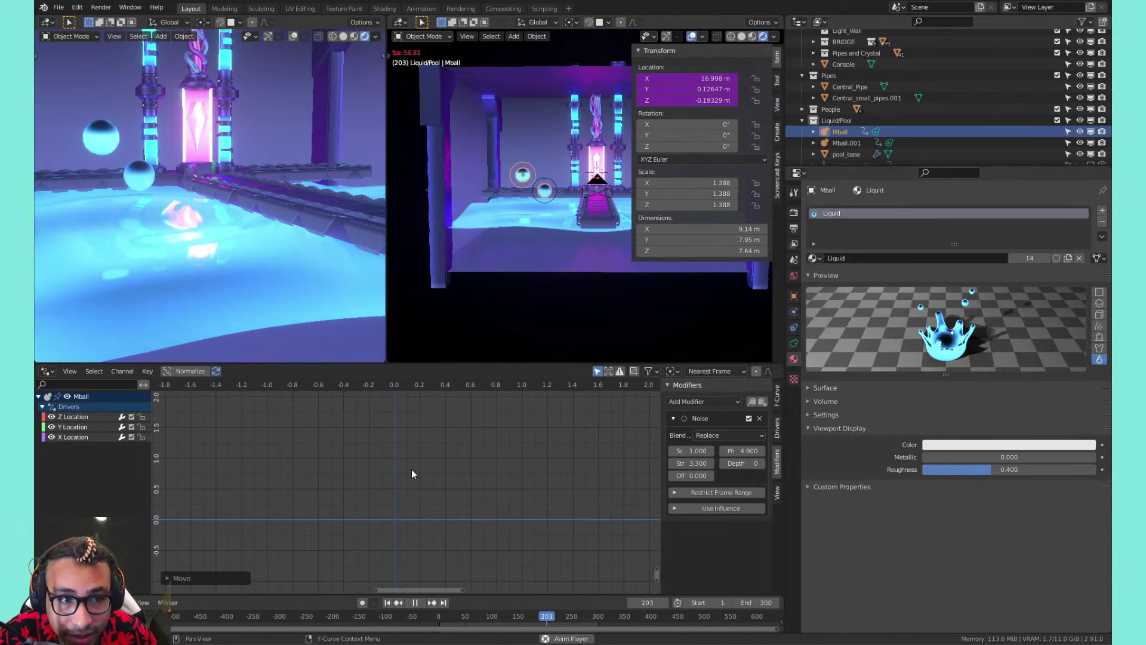
{"action": "key", "text": "s"}
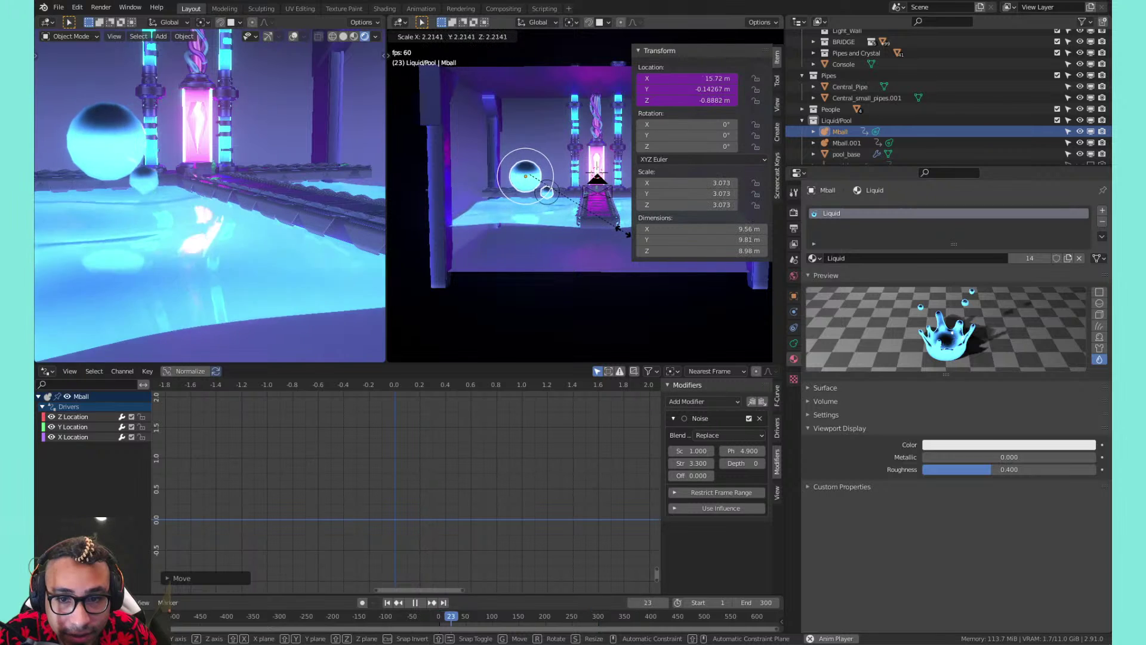
{"action": "middle_click_drag", "start_coordinate": [439, 145], "coordinate": [478, 208]}
{"action": "key", "text": "KP_Decimal"}
{"action": "scroll", "coordinate": [478, 208], "scroll_direction": "down", "scroll_amount": 3}
{"action": "middle_click_drag", "start_coordinate": [604, 176], "coordinate": [464, 202], "text": "shift"}
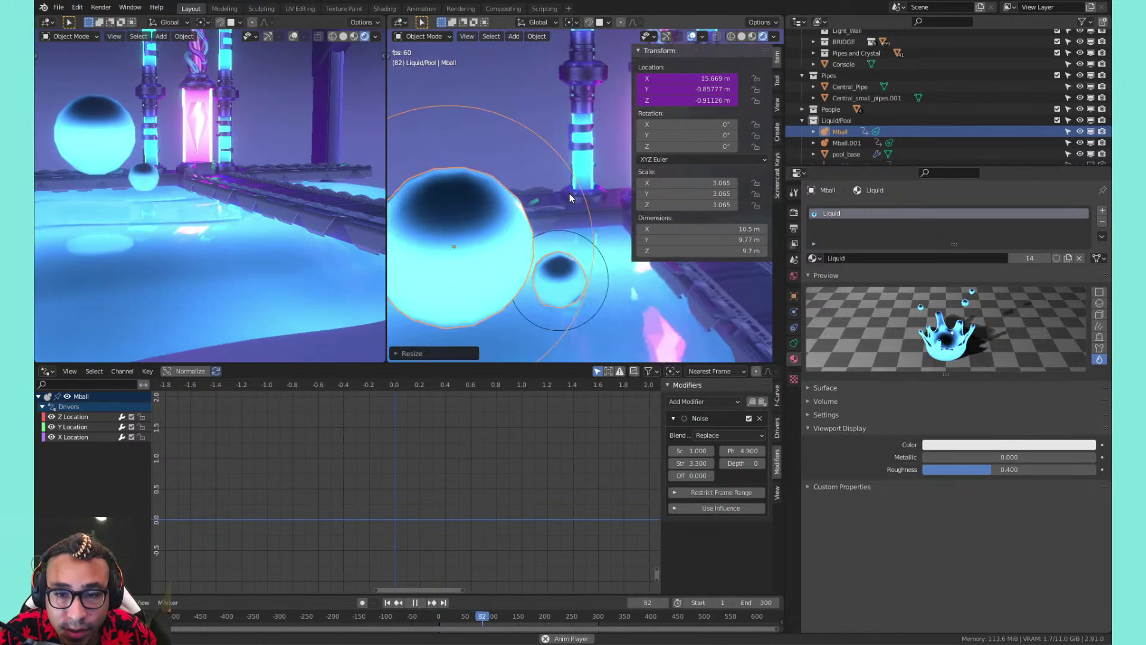
{"action": "scroll", "coordinate": [571, 192], "scroll_direction": "down", "scroll_amount": 4}
Stop the playback and delete both metaballs, Mball and Mball.001, from the scene
{"action": "key", "text": "space"}
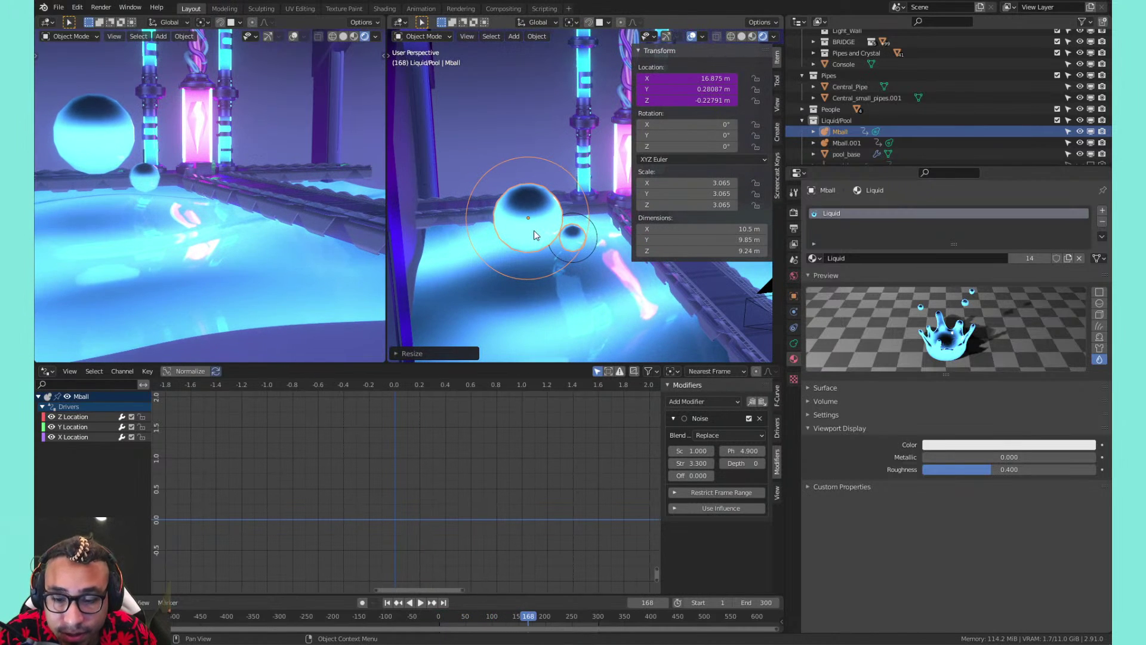
{"action": "key", "text": "Delete"}
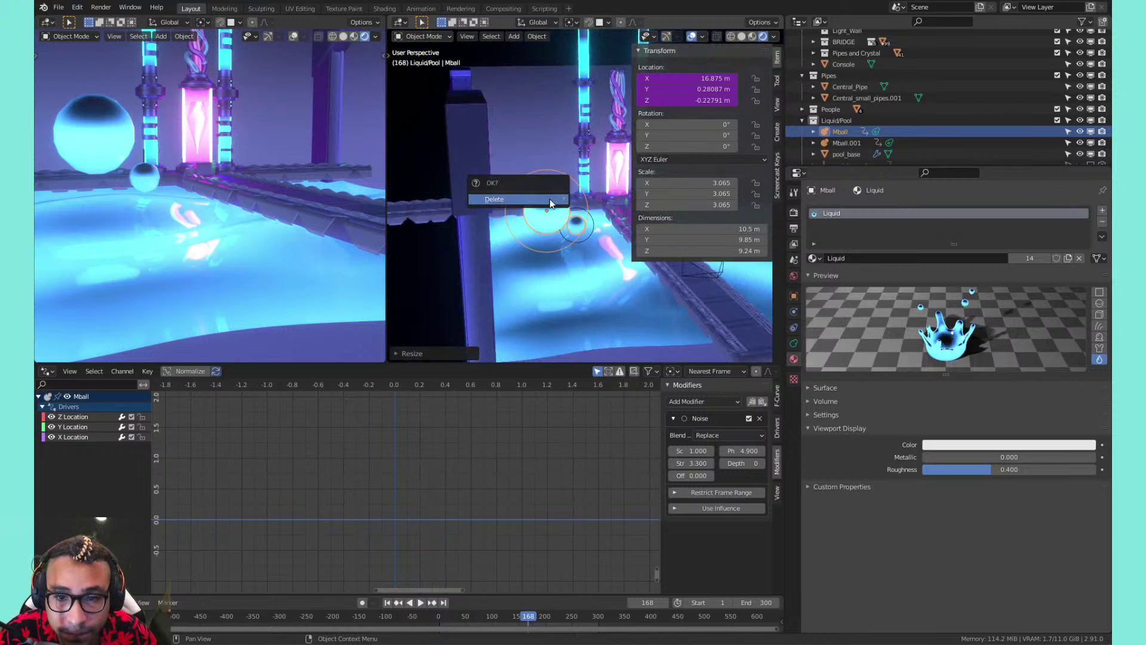
{"action": "left_click", "coordinate": [843, 132]}
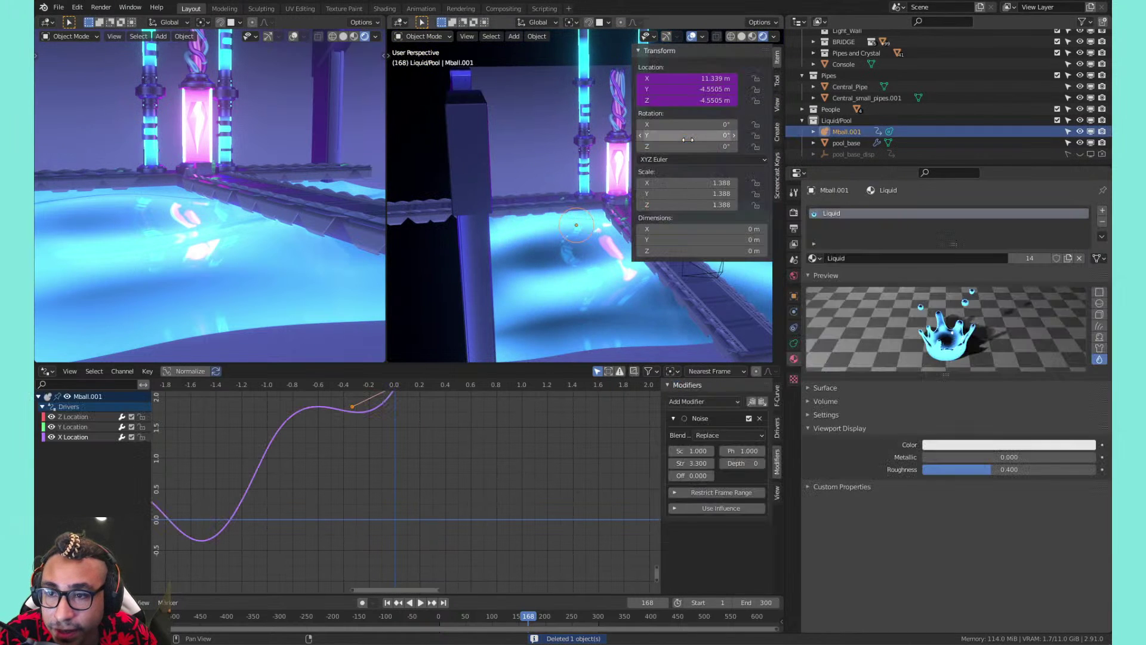
{"action": "key", "text": "x"}
{"action": "left_click", "coordinate": [687, 142]}
Add a new ball metaball at the scene origin and assign it the existing Liquid material
{"action": "middle_click_drag", "start_coordinate": [708, 166], "coordinate": [613, 169], "text": "shift"}
{"action": "key", "text": "shift+a"}
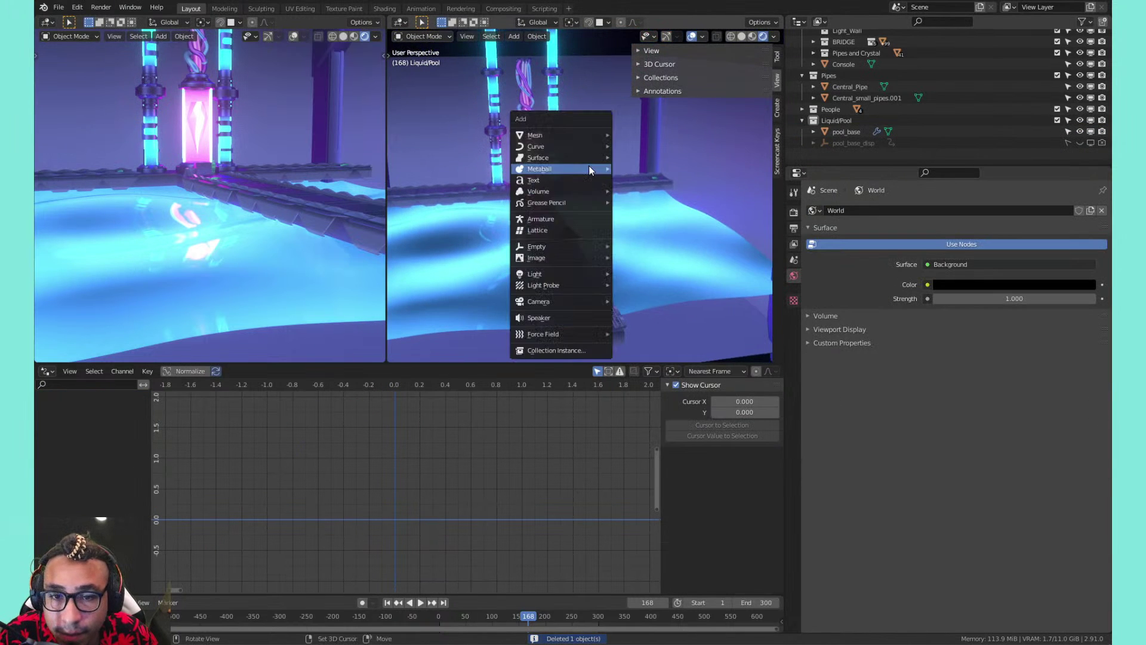
{"action": "left_click", "coordinate": [618, 168]}
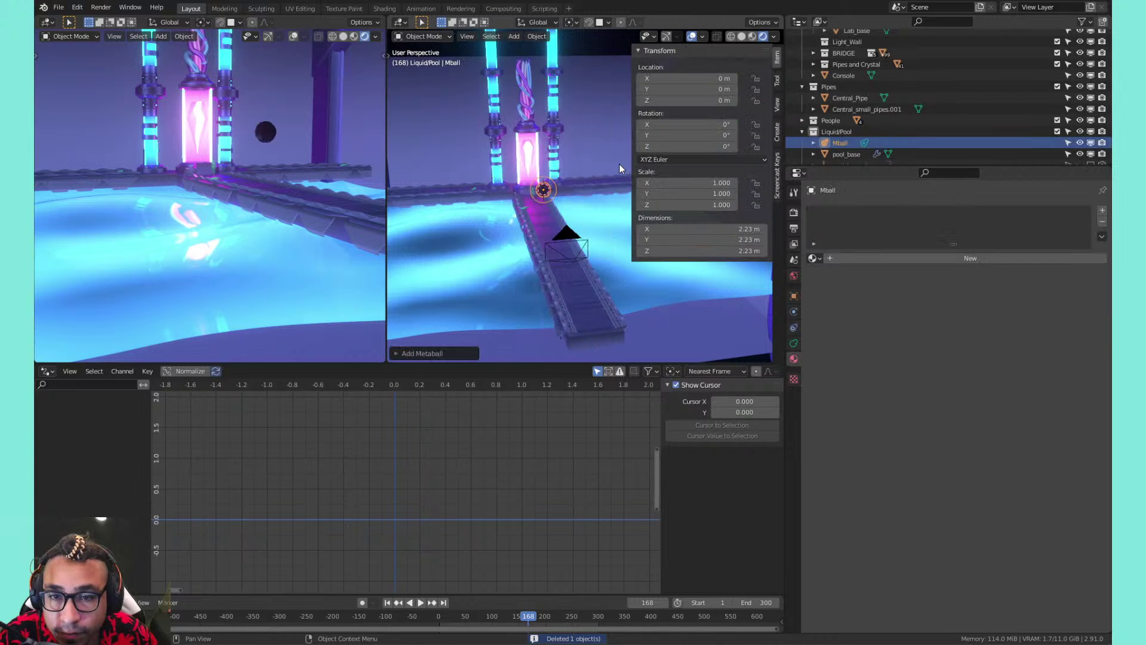
{"action": "left_click", "coordinate": [813, 260]}
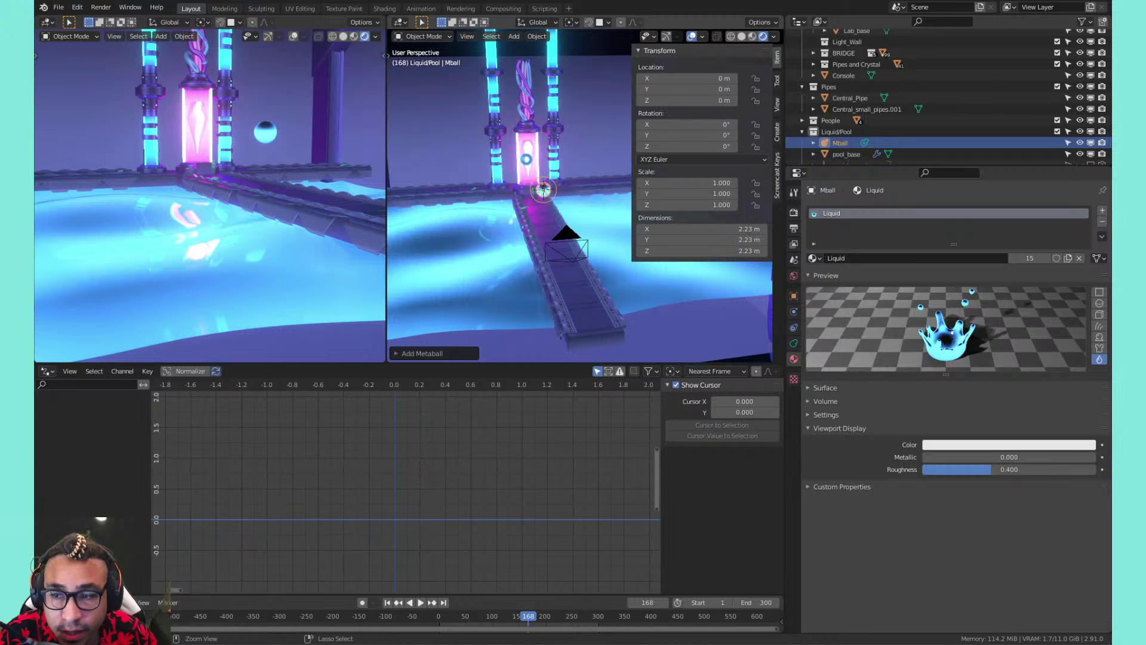
Move the new metaball along the global X axis to about 36.9 m, outside the camera's view
{"action": "scroll", "coordinate": [545, 148], "scroll_direction": "down", "scroll_amount": 3}
{"action": "key", "text": "g"}
{"action": "key", "text": "x"}
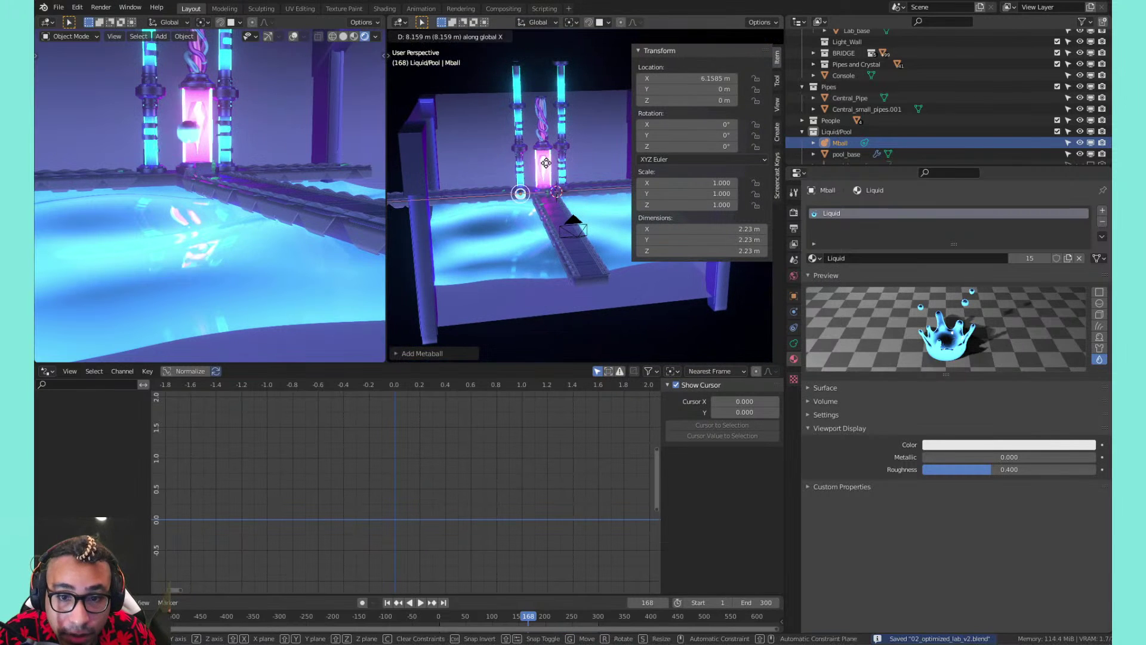
{"action": "left_click", "coordinate": [429, 185]}
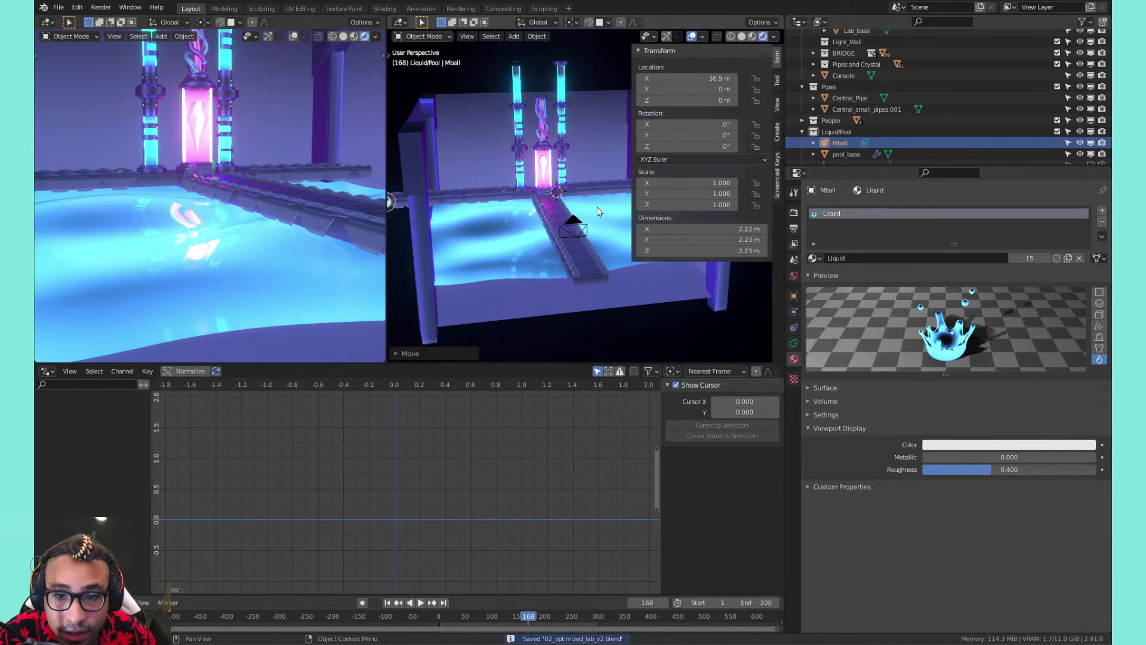
Add a plane mesh and scale its geometry in Edit Mode to about 46.8 m per side
{"action": "scroll", "coordinate": [591, 206], "scroll_direction": "up", "scroll_amount": 2}
{"action": "middle_click_drag", "start_coordinate": [579, 210], "coordinate": [529, 198]}
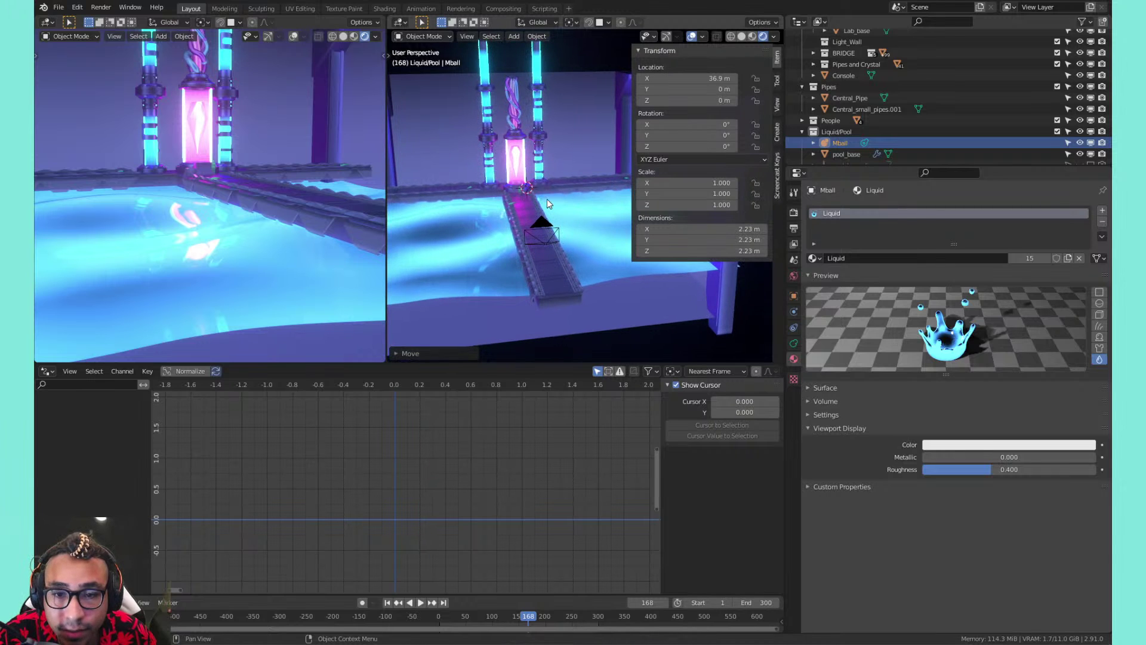
{"action": "key", "text": "shift+a"}
{"action": "mouse_move", "coordinate": [518, 163]}
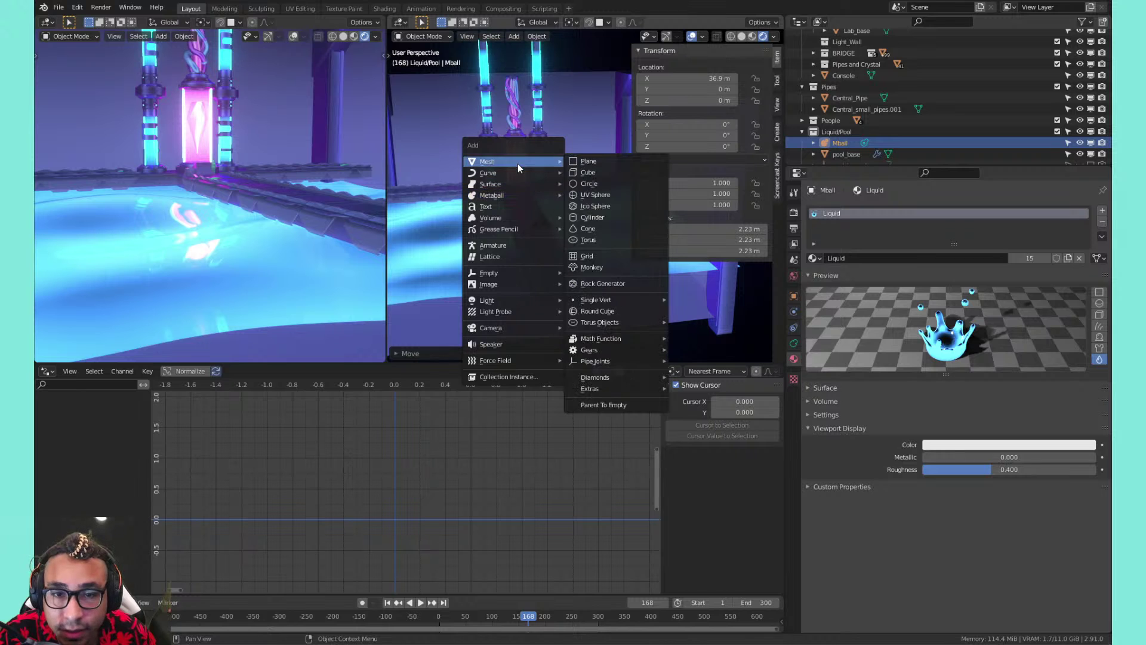
{"action": "left_click", "coordinate": [588, 162]}
{"action": "key", "text": "Tab"}
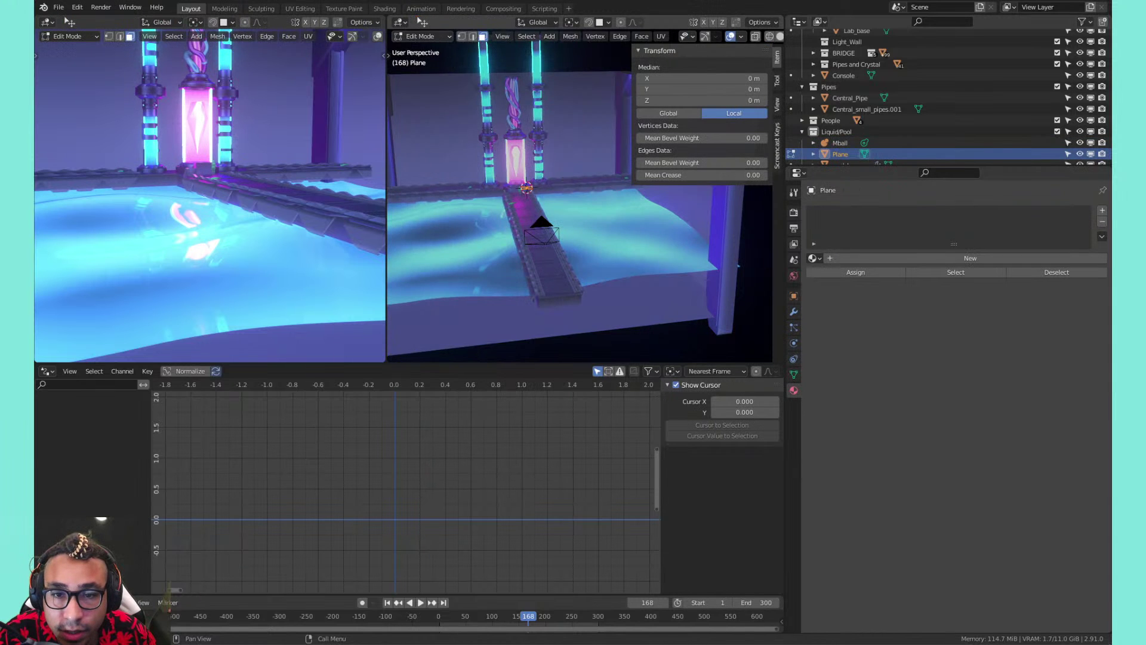
{"action": "key", "text": "s"}
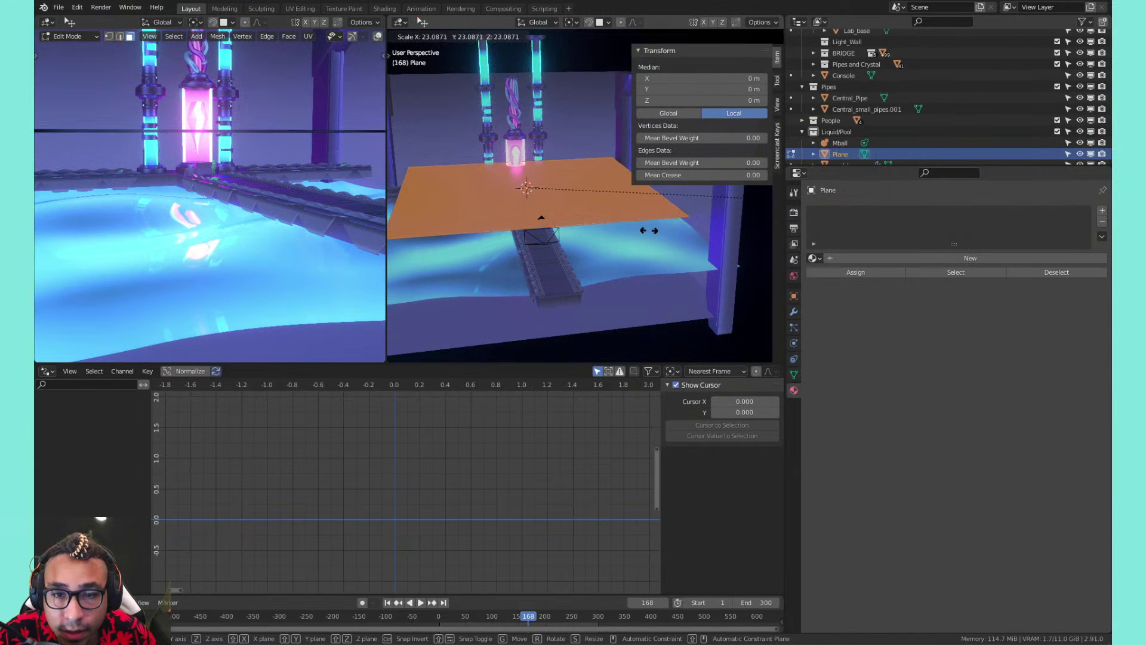
{"action": "left_click", "coordinate": [649, 229]}
Lower the plane's geometry along Z to the level of the liquid pool and return to Object Mode
{"action": "key", "text": "g"}
{"action": "key", "text": "z"}
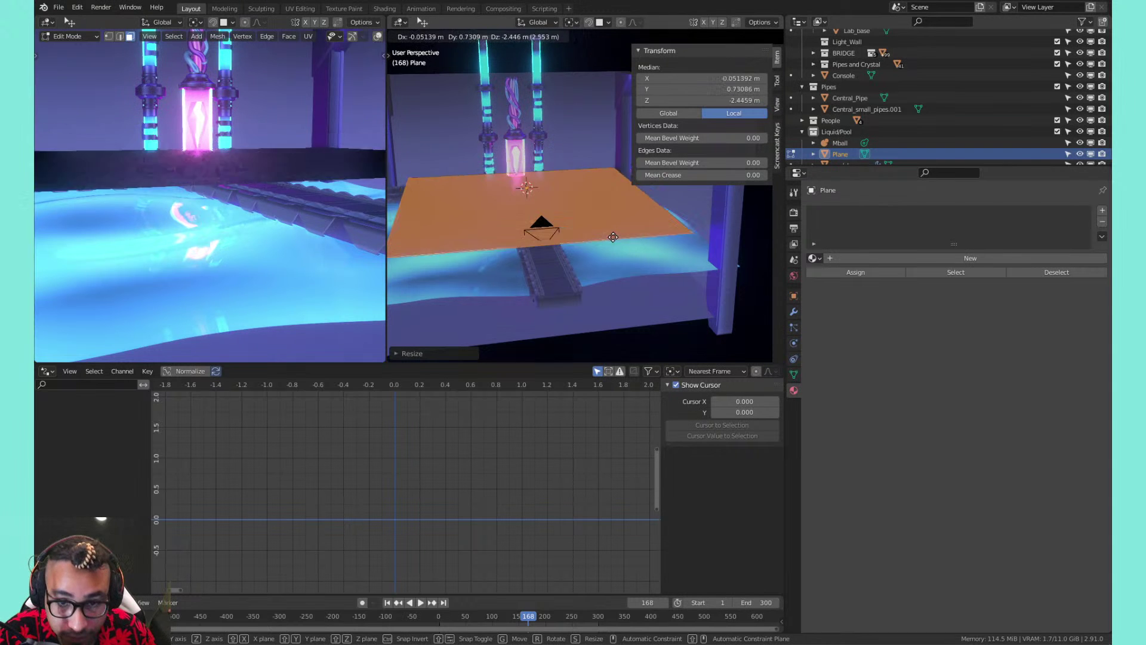
{"action": "left_click", "coordinate": [606, 278]}
{"action": "key", "text": "Tab"}
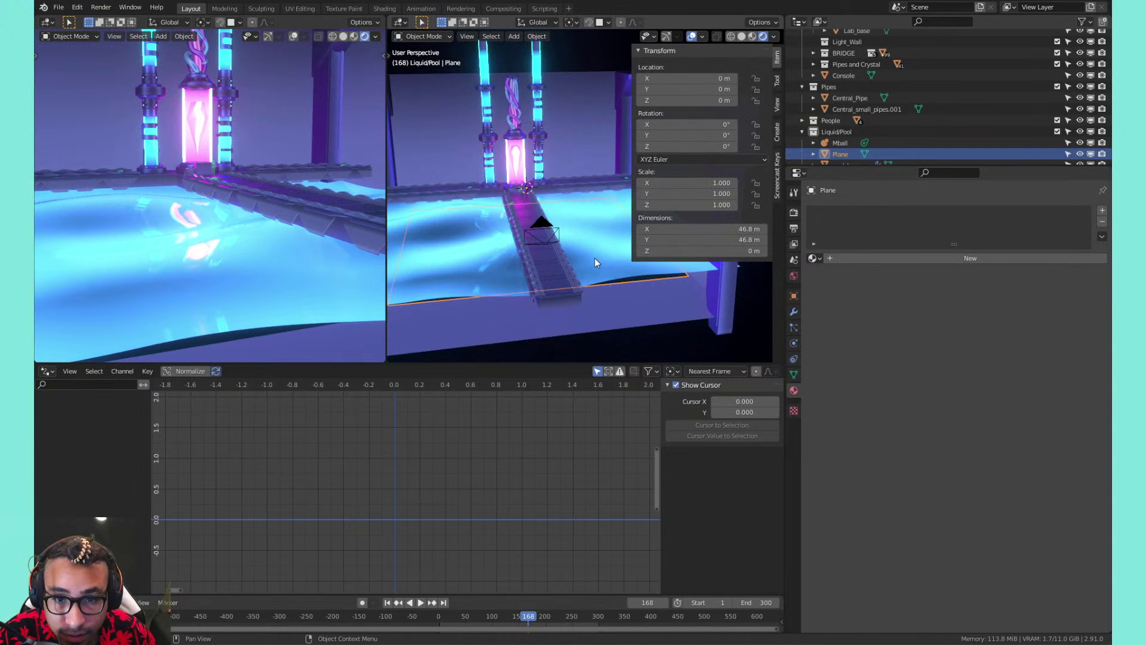
Frame the secondary viewport through the camera and add an Emitter particle system to the plane
{"action": "middle_click_drag", "start_coordinate": [440, 232], "coordinate": [266, 222]}
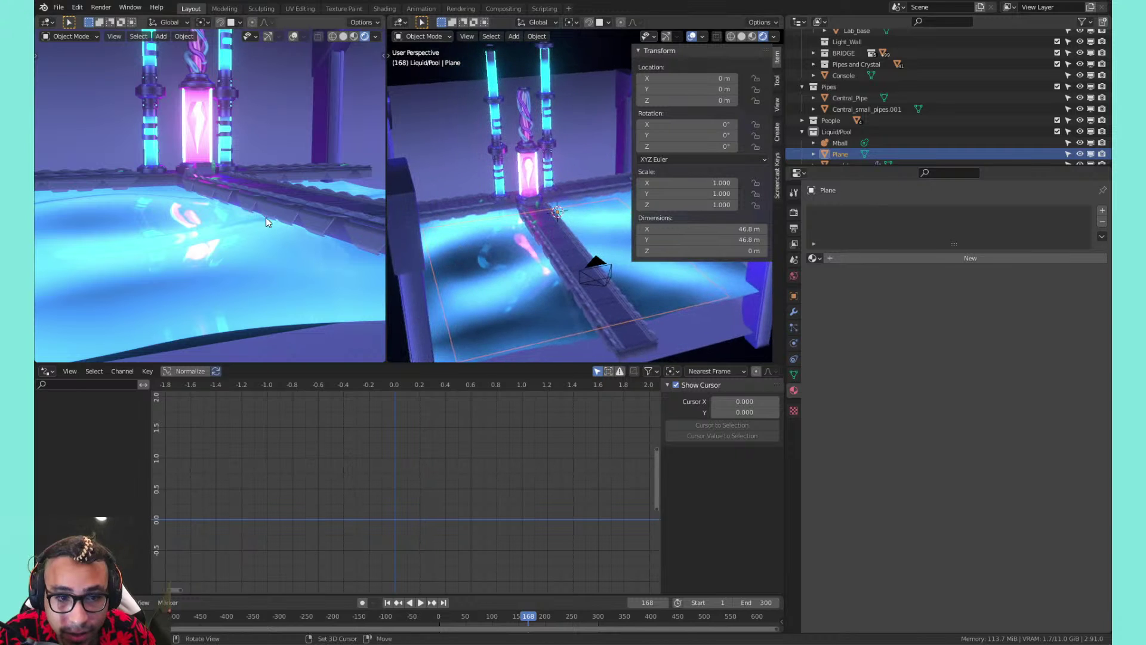
{"action": "key", "text": "KP_0"}
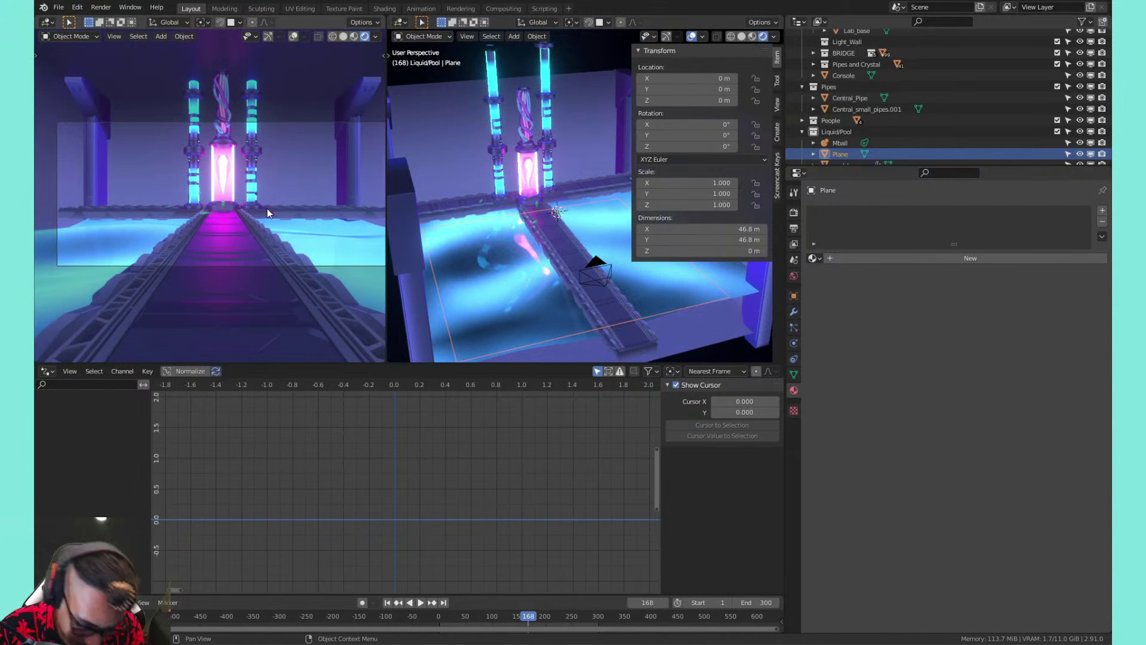
{"action": "key", "text": "Home"}
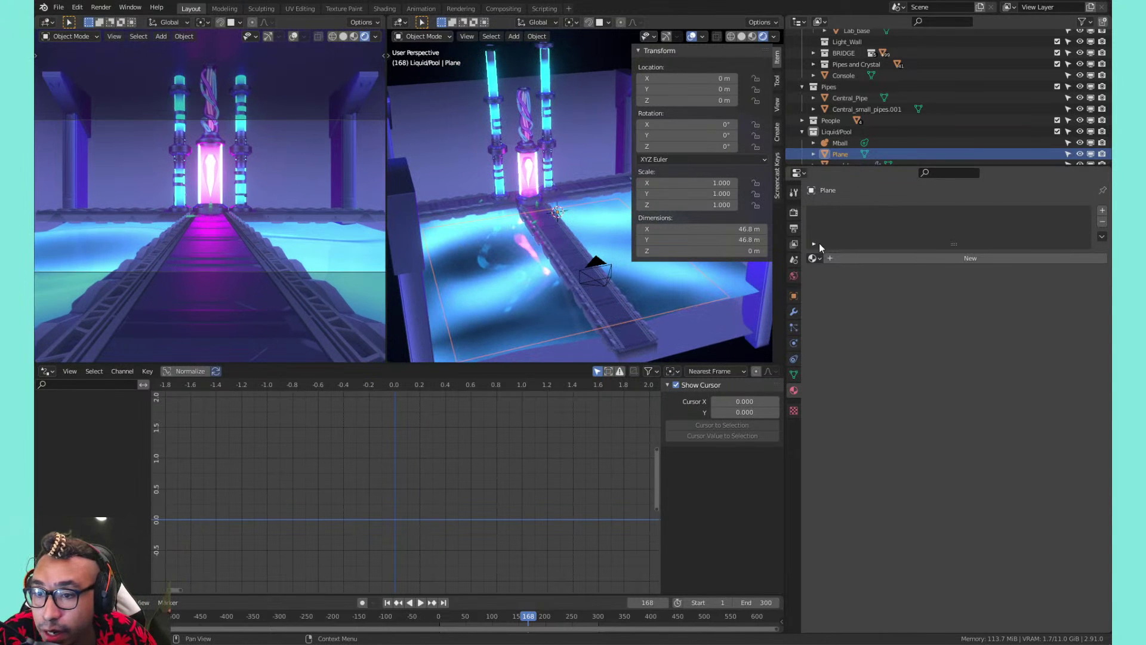
{"action": "left_click", "coordinate": [793, 328]}
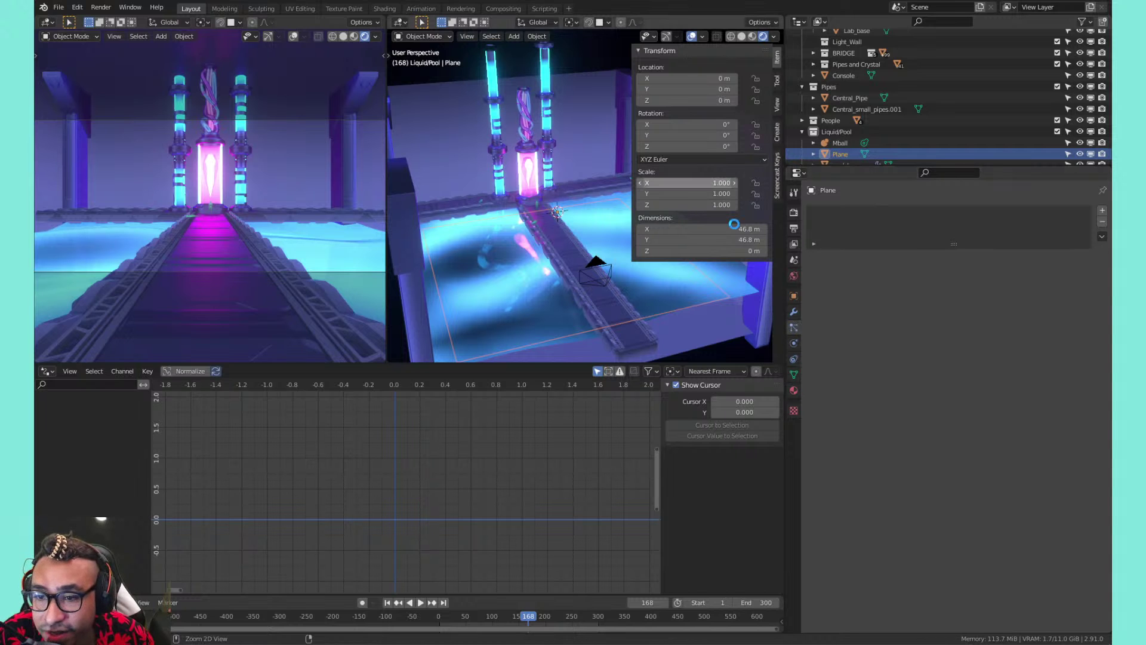
{"action": "key", "text": "n"}
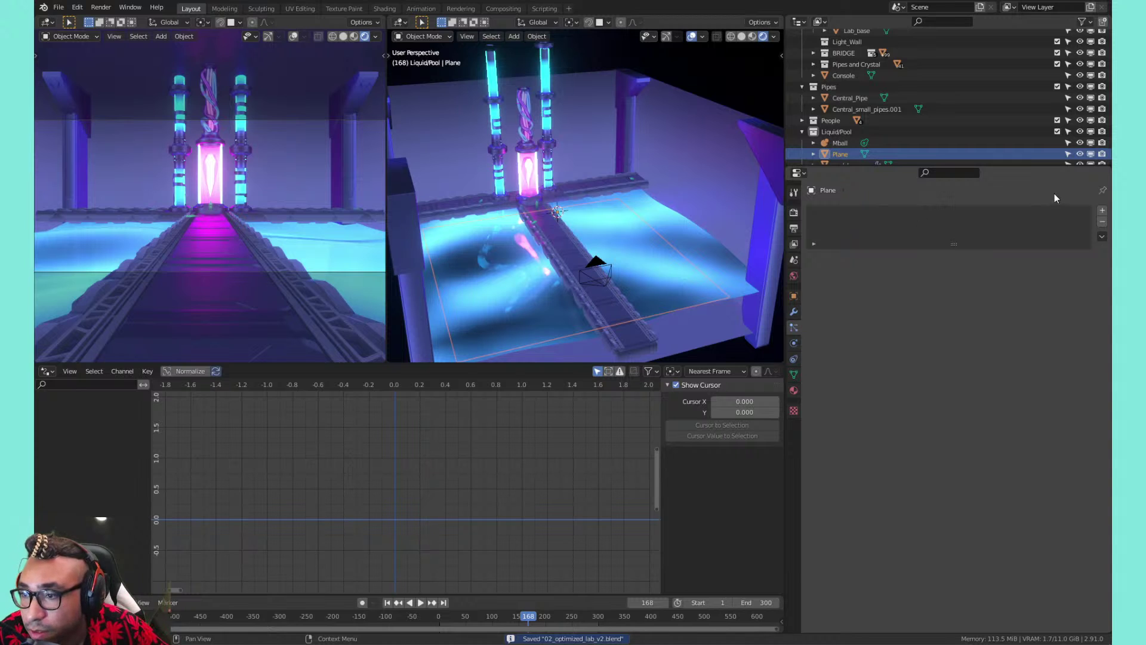
{"action": "left_click", "coordinate": [1100, 212]}
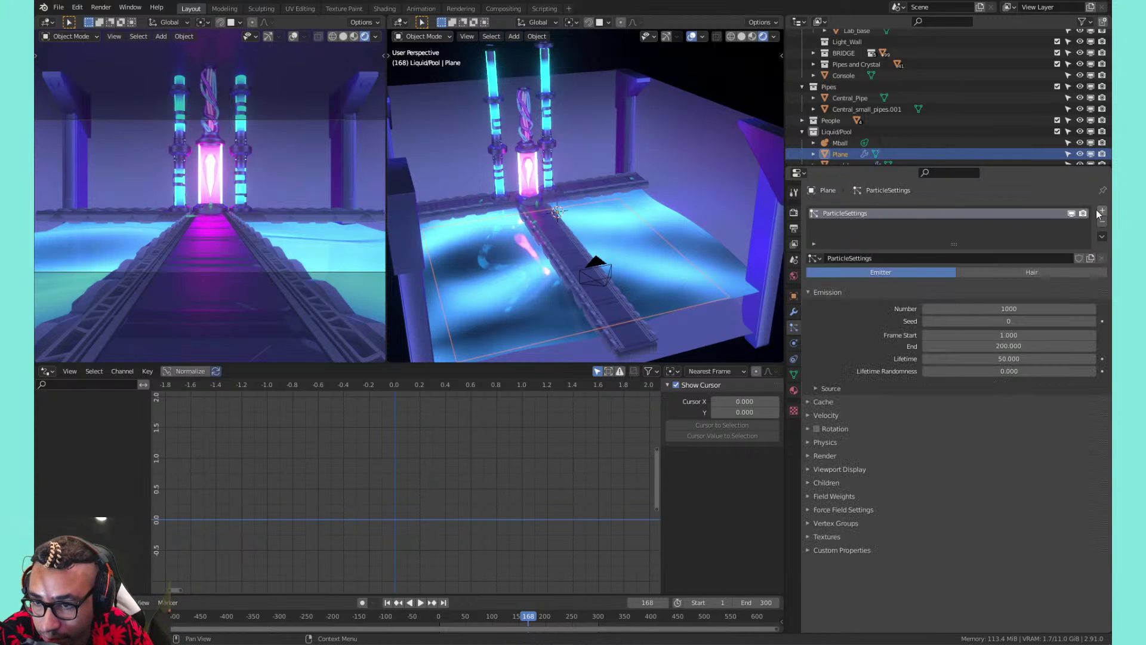
Render the plane's particles as Object, using Mball as the instance object
{"action": "left_click", "coordinate": [839, 455]}
{"action": "left_click", "coordinate": [957, 473]}
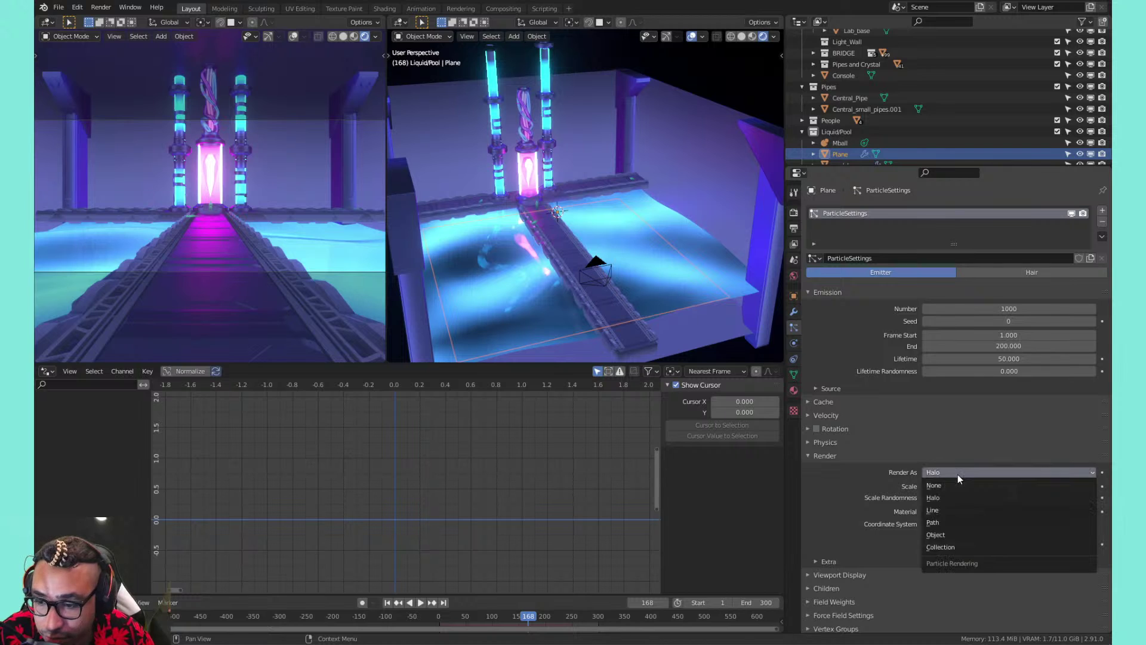
{"action": "left_click", "coordinate": [954, 537]}
{"action": "left_click", "coordinate": [955, 552]}
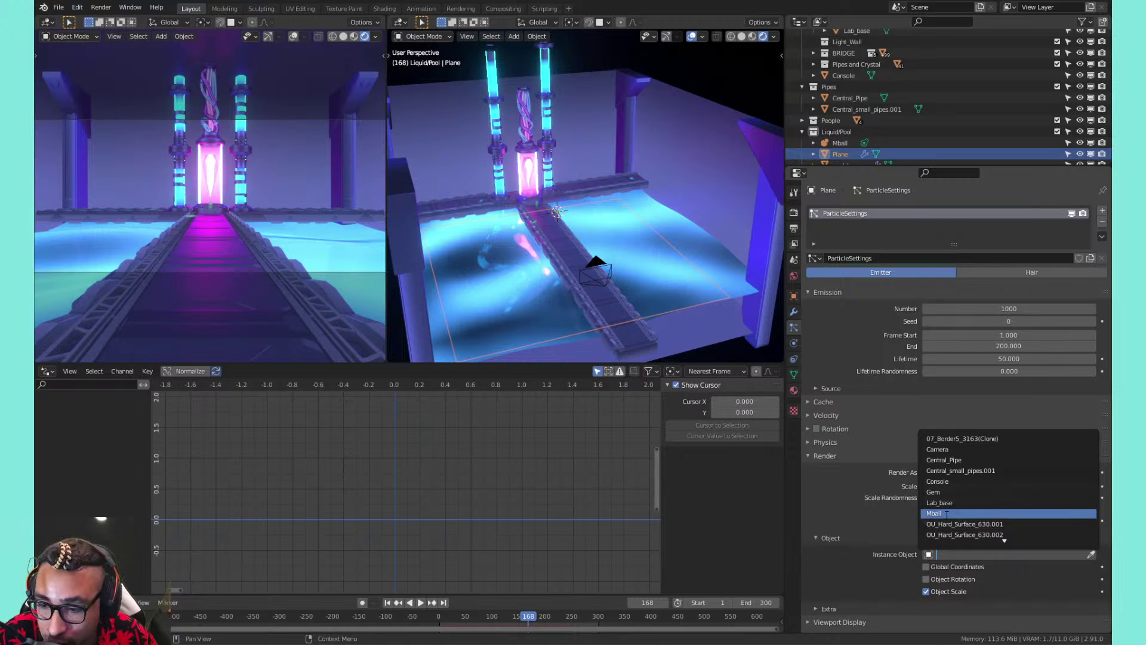
{"action": "left_click", "coordinate": [935, 513]}
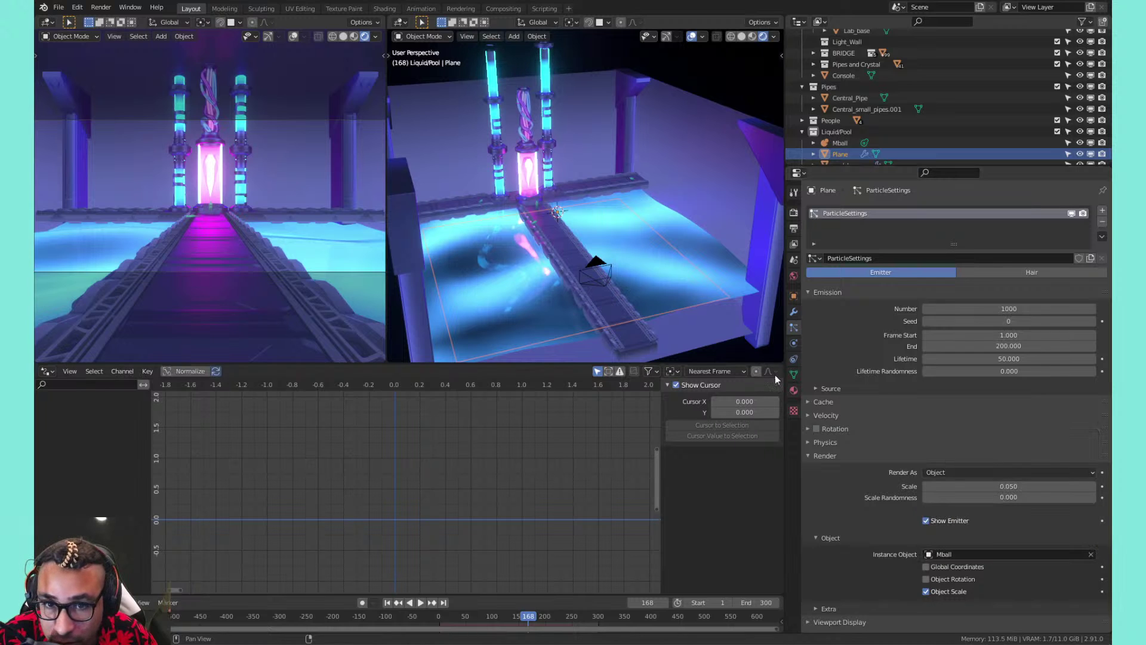
Set the particle emission number to 100 and save the file
{"action": "left_click", "coordinate": [1008, 307]}
{"action": "key", "text": "BackSpace"}
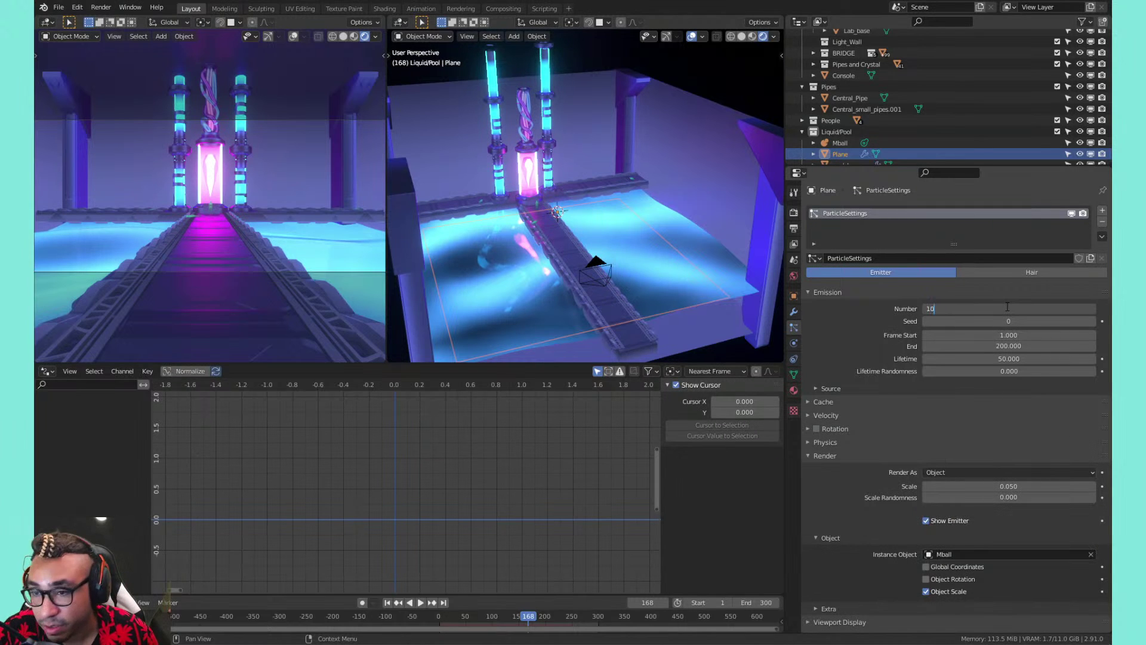
{"action": "key", "text": "Return"}
{"action": "key", "text": "ctrl+s"}
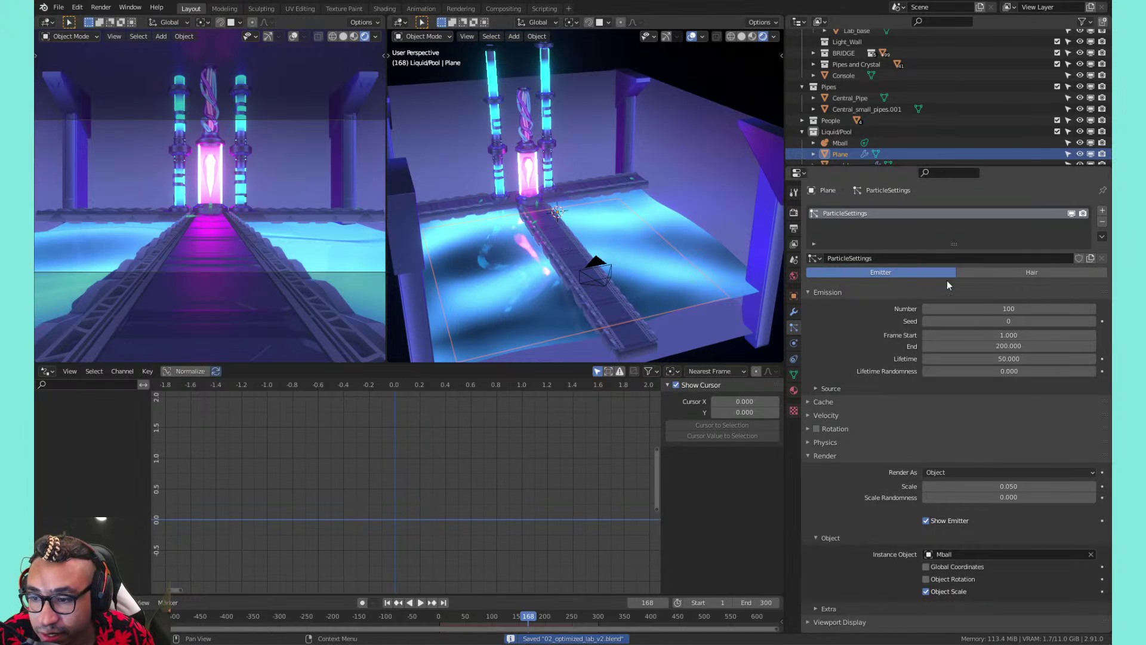
Set the particle emission's end frame to 300 and the particle lifetime to 300
{"action": "left_click", "coordinate": [975, 346]}
{"action": "type", "text": "300"}
{"action": "key", "text": "Return"}
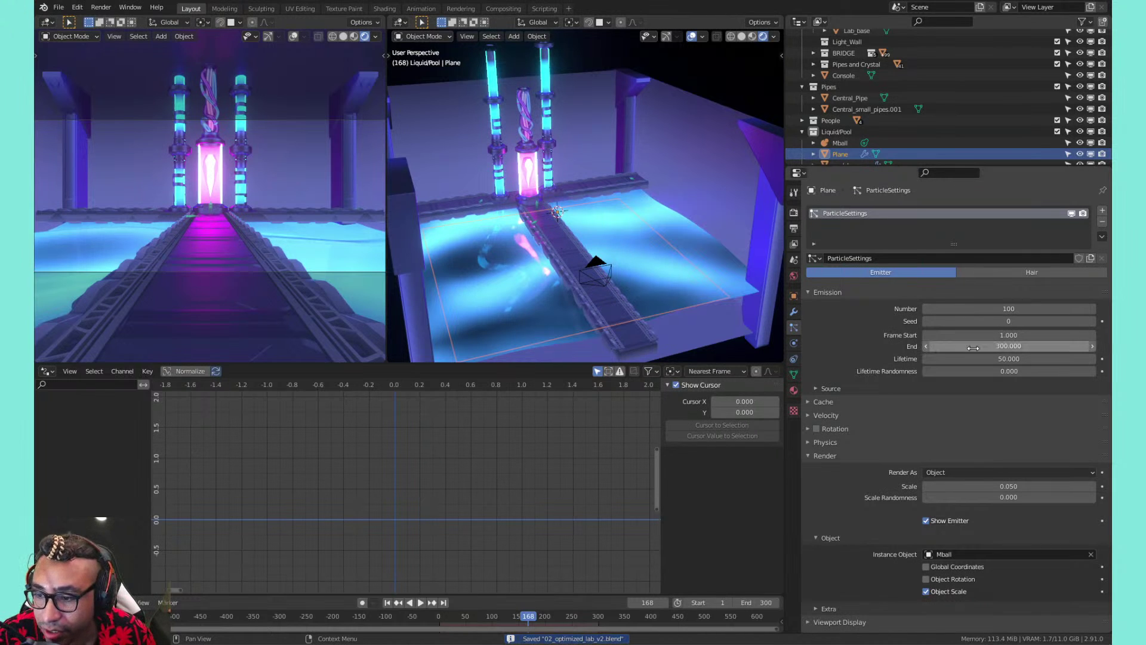
{"action": "left_click", "coordinate": [996, 360]}
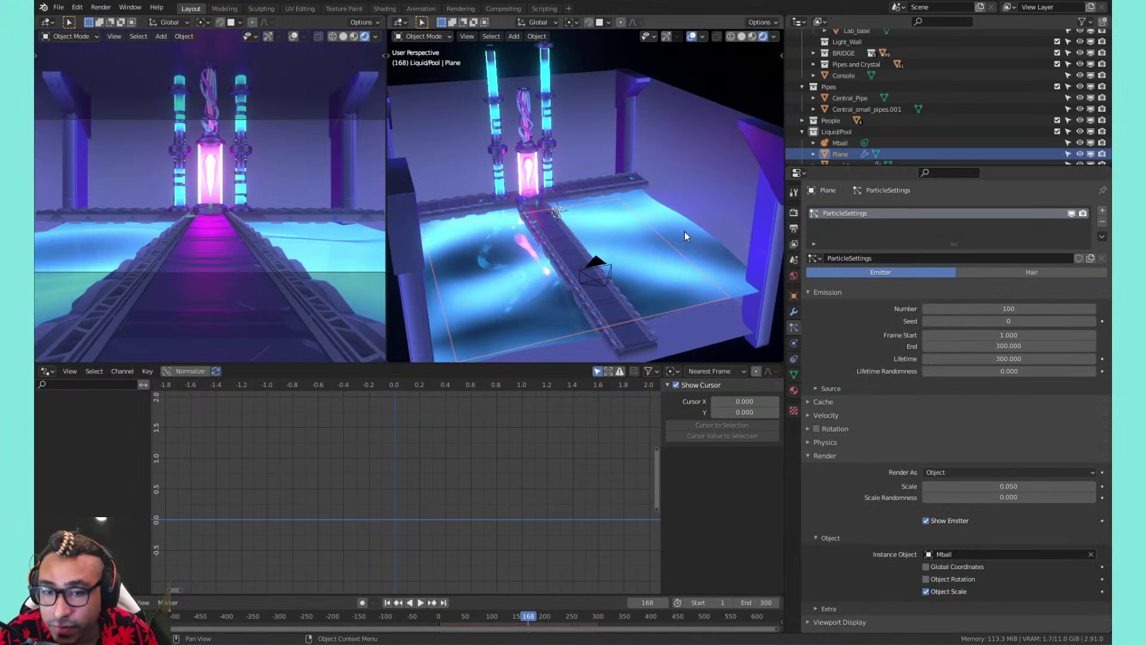
Play the particle animation through the camera, and play it again with the plane isolated in Local View
{"action": "key", "text": "KP_0"}
{"action": "key", "text": "space"}
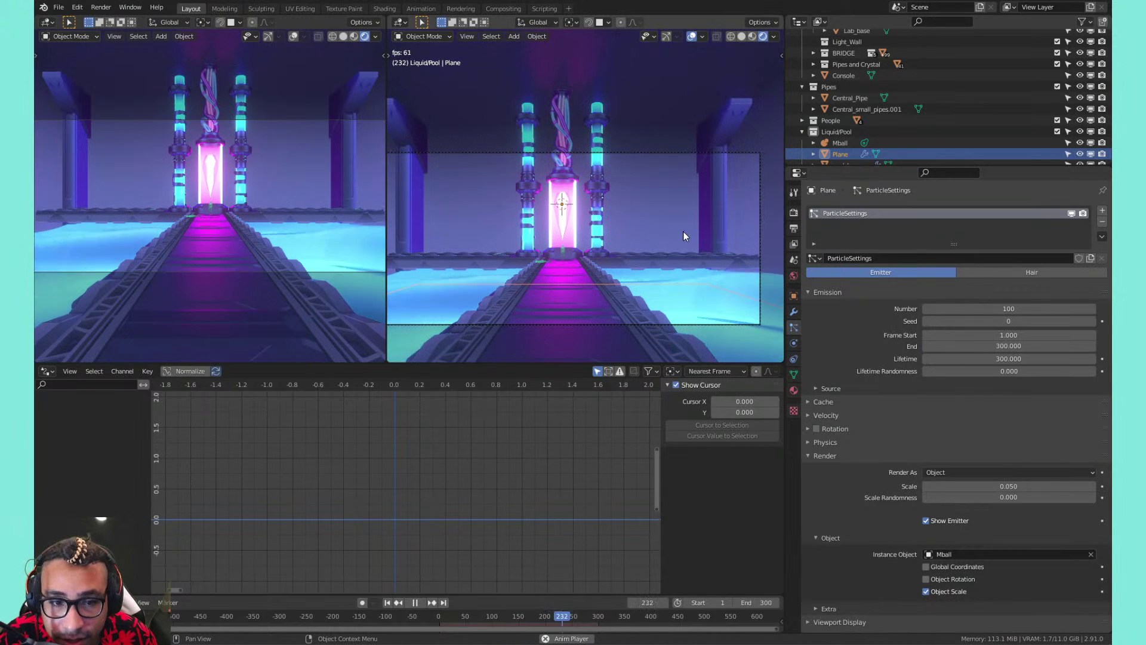
{"action": "key", "text": "space"}
{"action": "scroll", "coordinate": [634, 226], "scroll_direction": "down", "scroll_amount": 3}
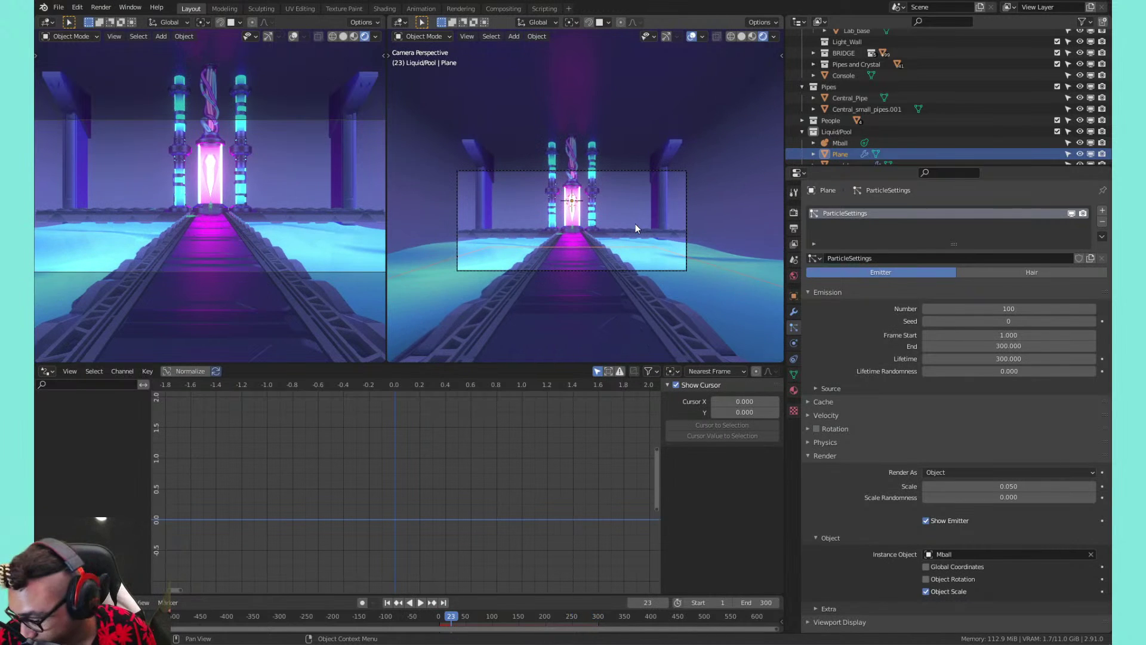
{"action": "key", "text": "KP_Divide"}
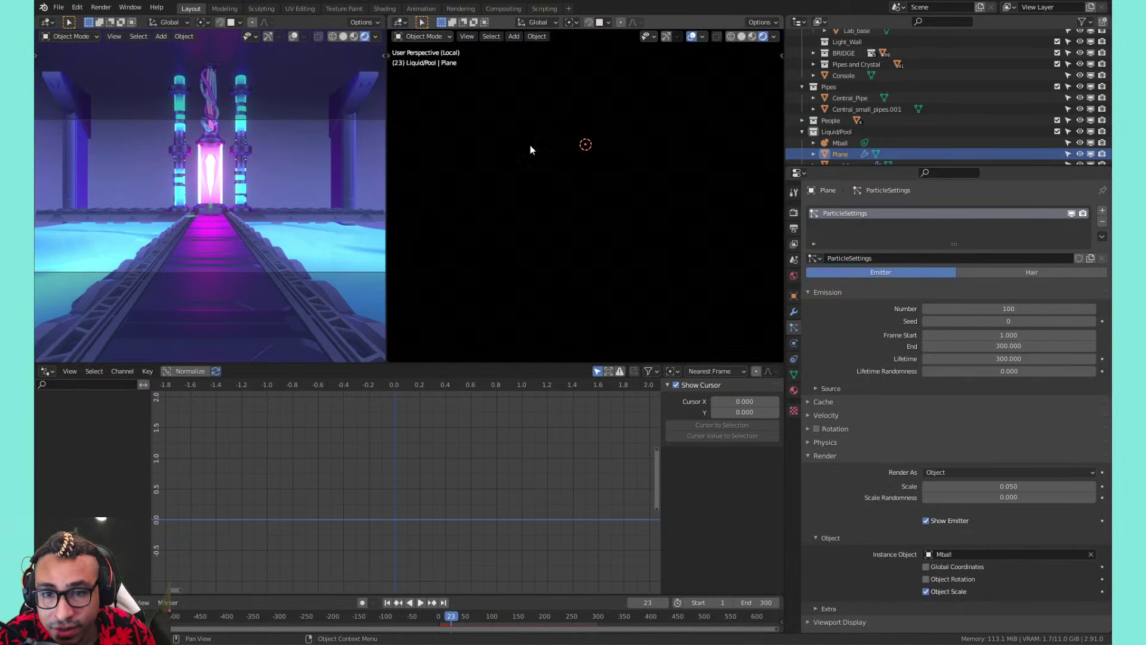
{"action": "key", "text": "space"}
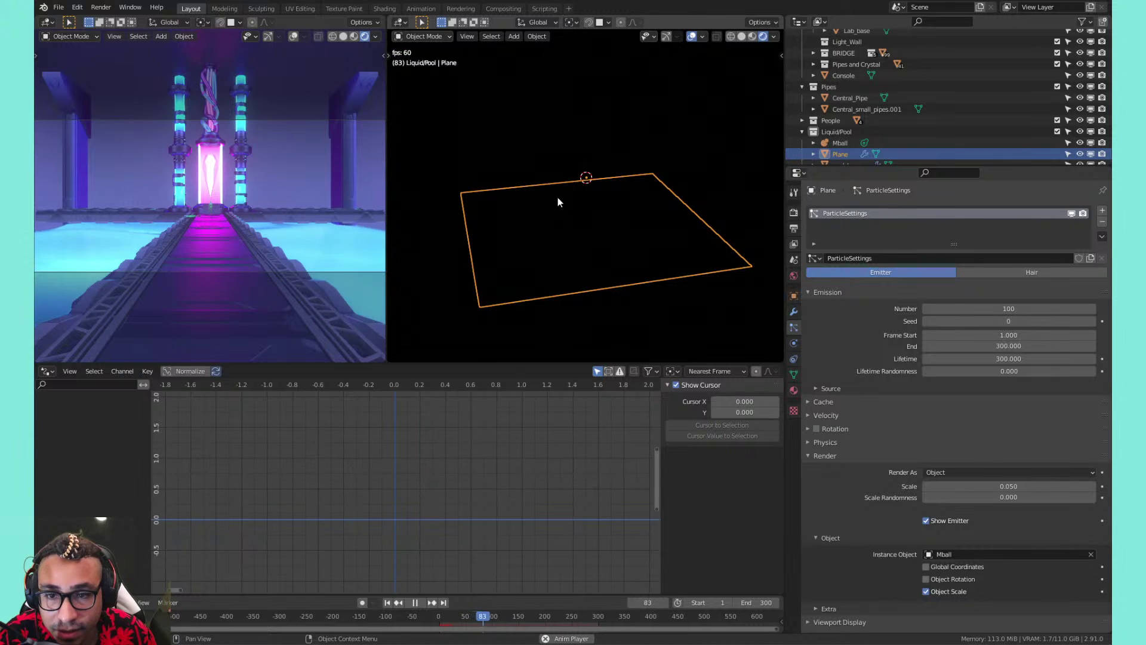
Disable Object Scale for the particle instances and set their render scale to 1.000
{"action": "key", "text": "space"}
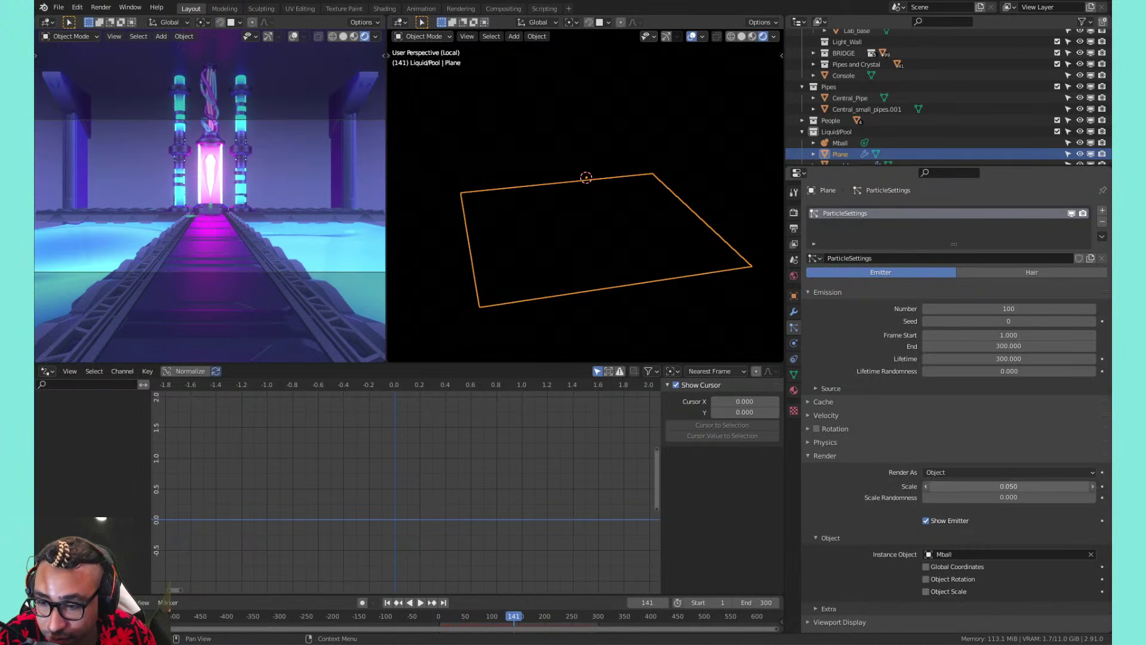
{"action": "scroll", "coordinate": [683, 272], "scroll_direction": "up", "scroll_amount": 3}
{"action": "key", "text": "space"}
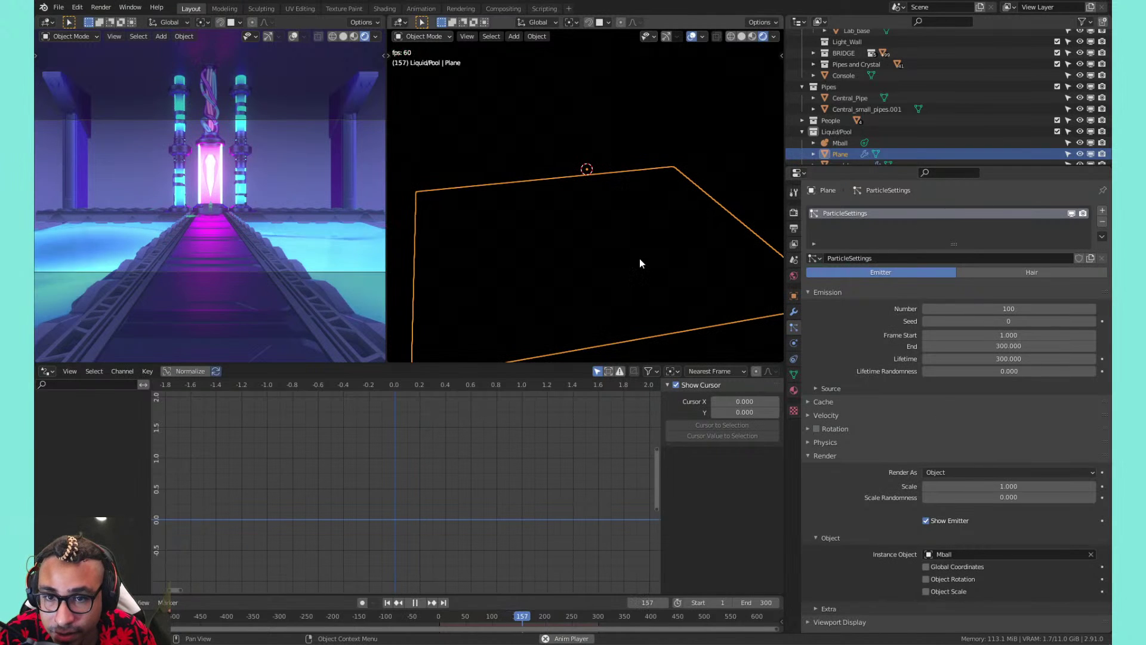
{"action": "key", "text": "space"}
Play the particle animation from frame 1 in Solid shading and view the isolated plane from a low side angle
{"action": "left_click", "coordinate": [388, 603]}
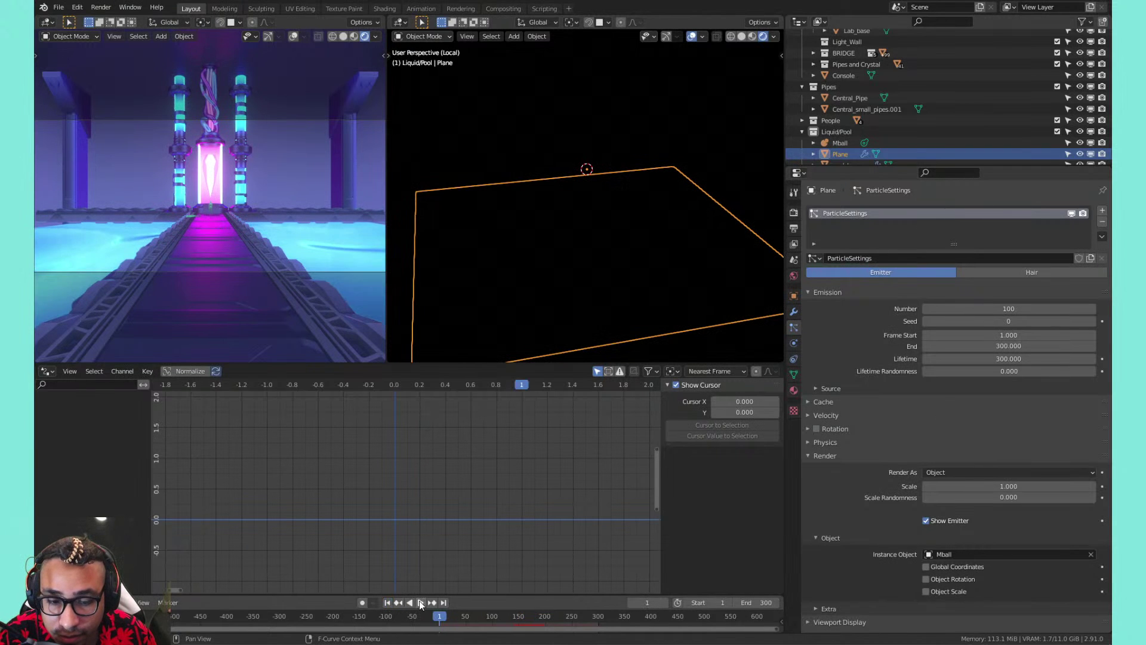
{"action": "left_click", "coordinate": [743, 37]}
{"action": "left_click", "coordinate": [761, 38]}
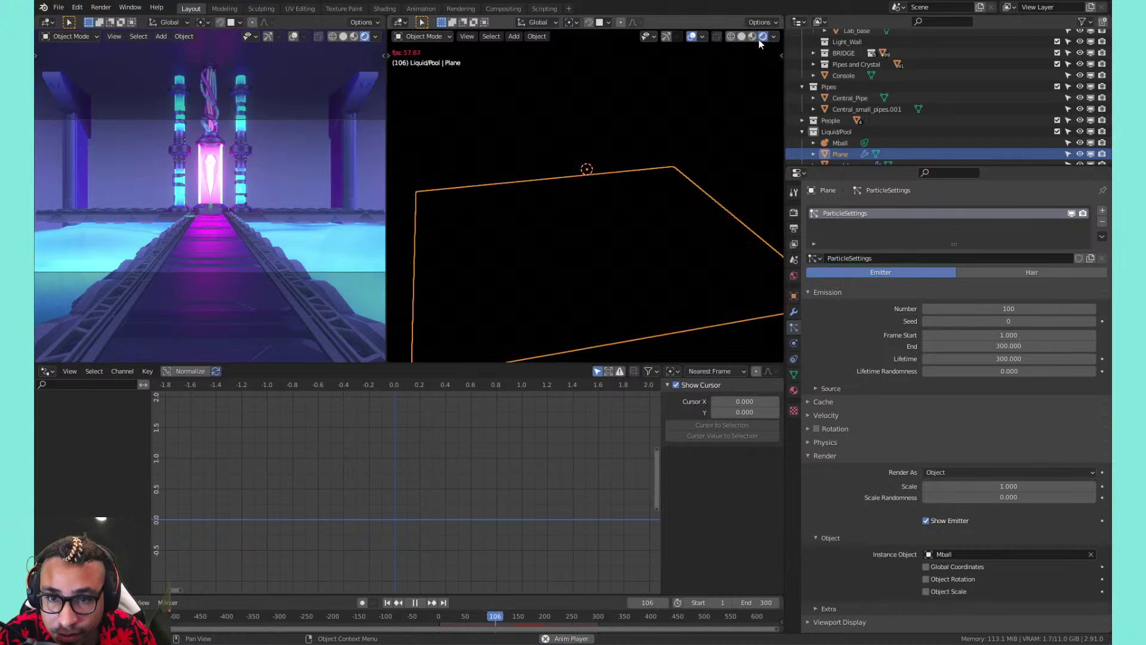
{"action": "left_click", "coordinate": [753, 37]}
{"action": "left_click", "coordinate": [743, 37]}
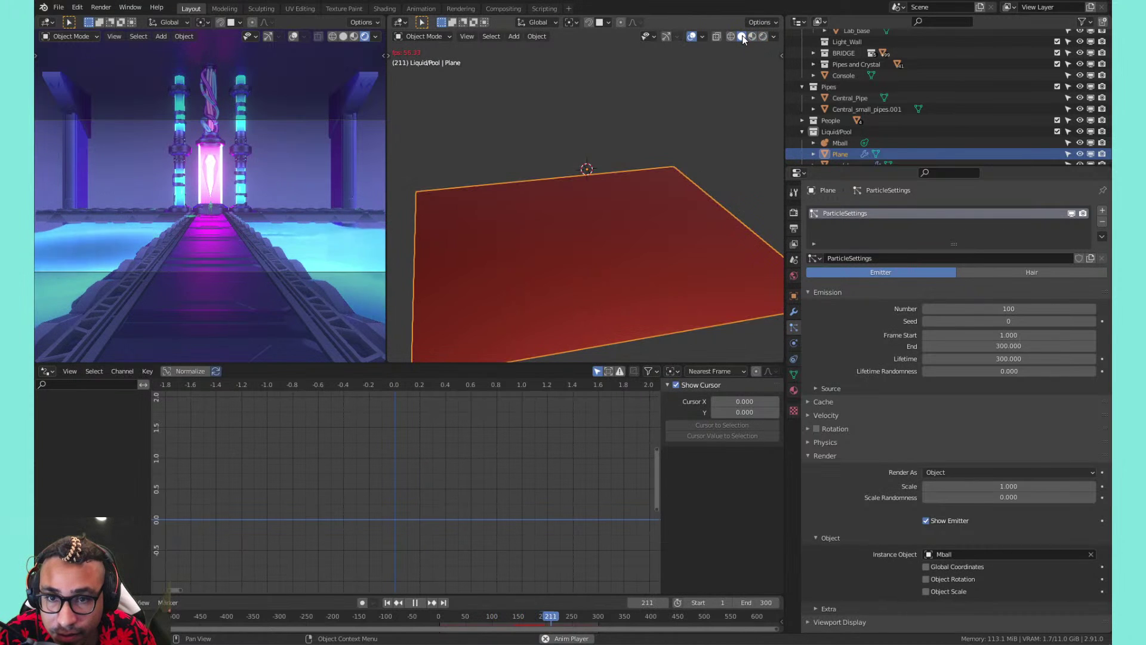
{"action": "key", "text": "space"}
{"action": "middle_click_drag", "start_coordinate": [701, 217], "coordinate": [636, 170]}
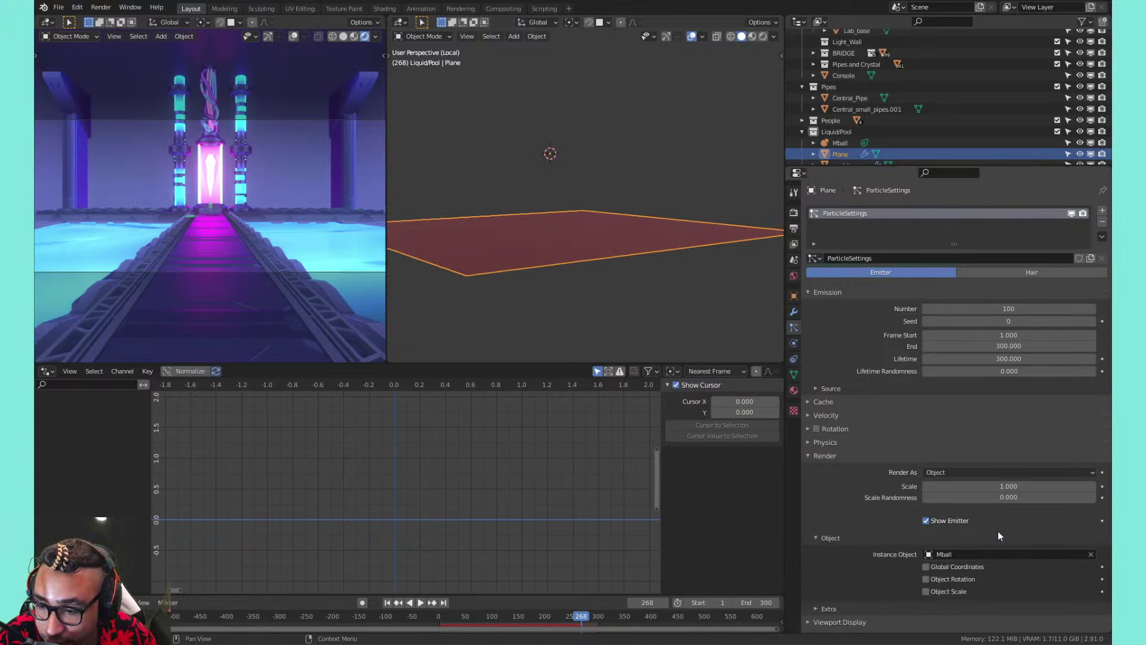
Test Gem as the particles' instance object and set it back to Mball
{"action": "scroll", "coordinate": [1001, 535], "scroll_direction": "down", "scroll_amount": 1}
{"action": "left_click", "coordinate": [972, 547]}
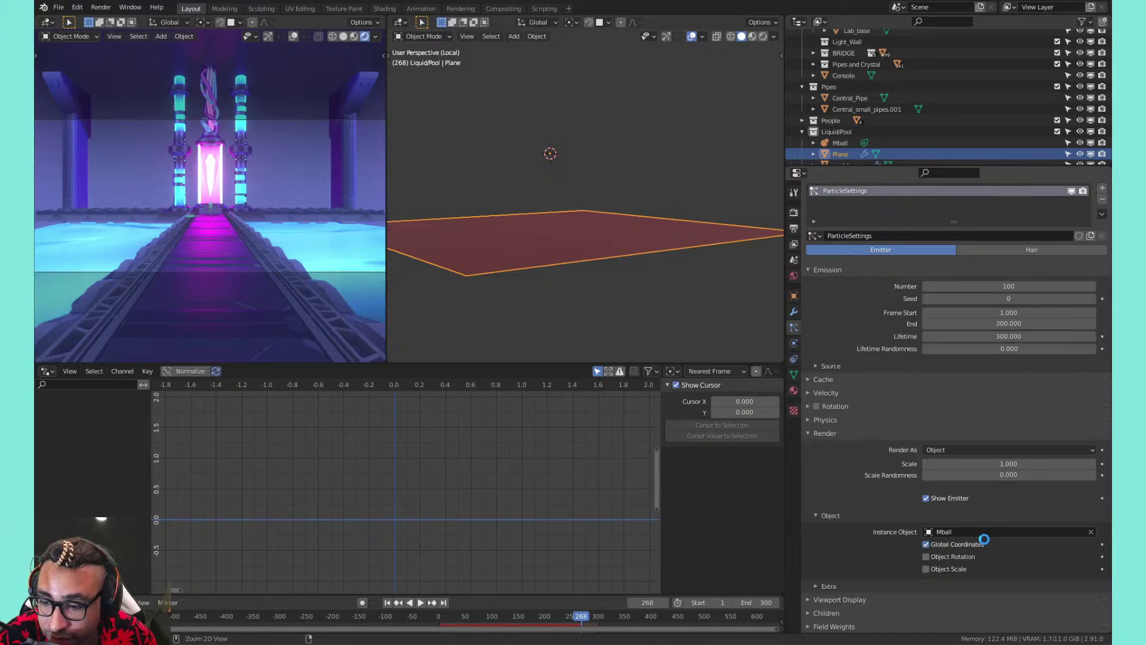
{"action": "left_click", "coordinate": [979, 540]}
{"action": "left_click", "coordinate": [979, 533]}
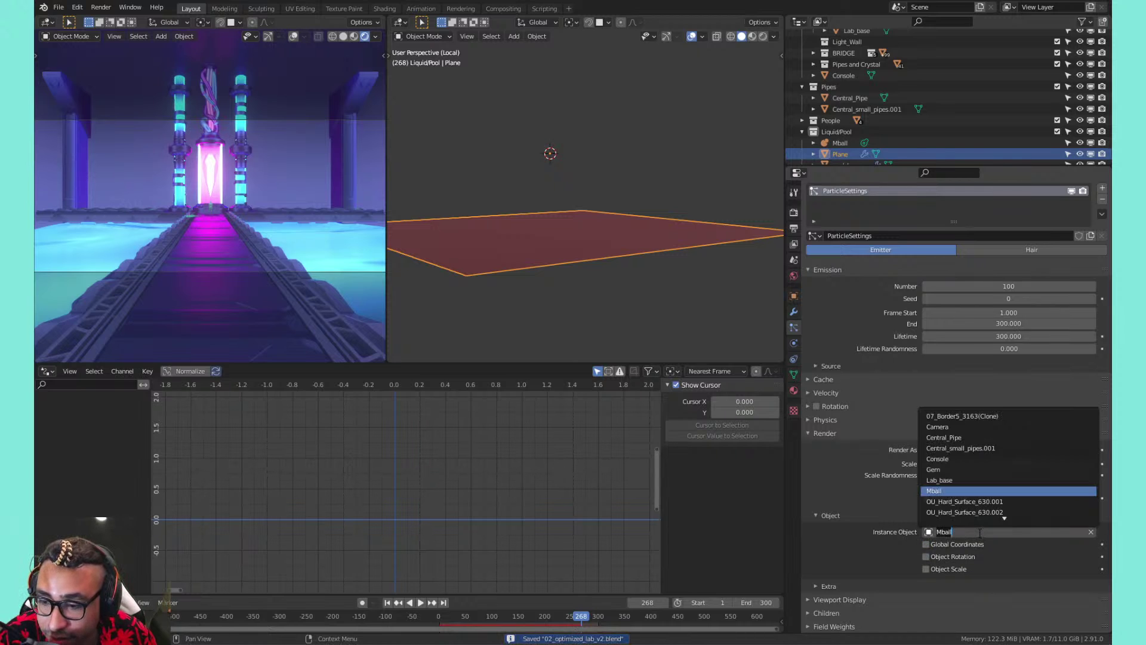
{"action": "left_click", "coordinate": [961, 471]}
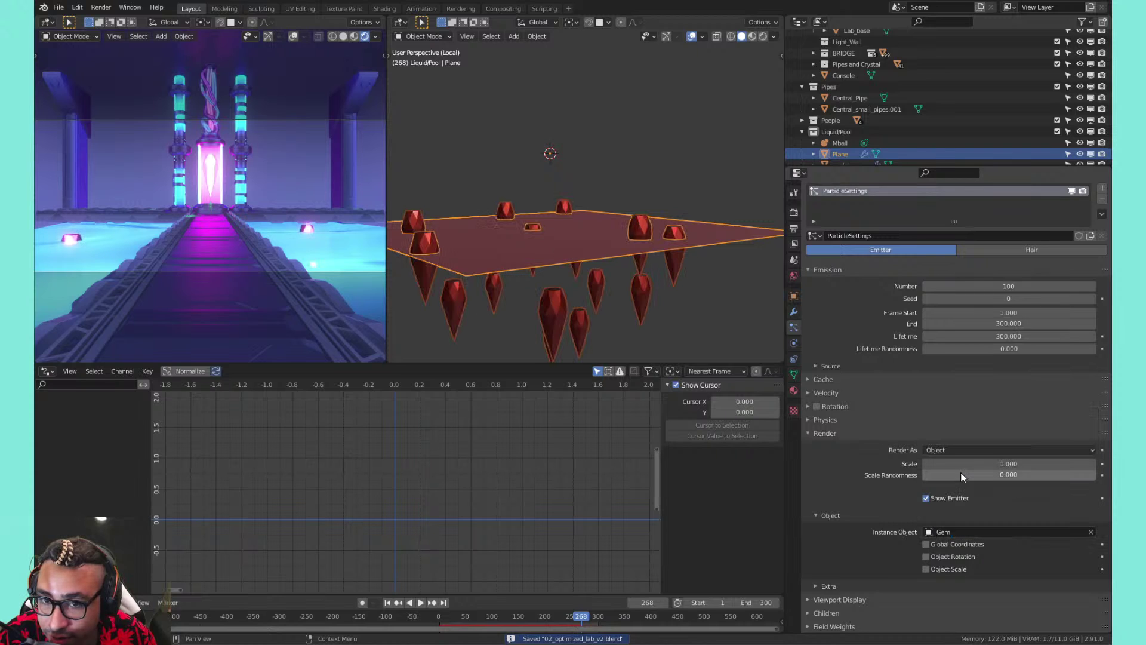
{"action": "left_click", "coordinate": [965, 531]}
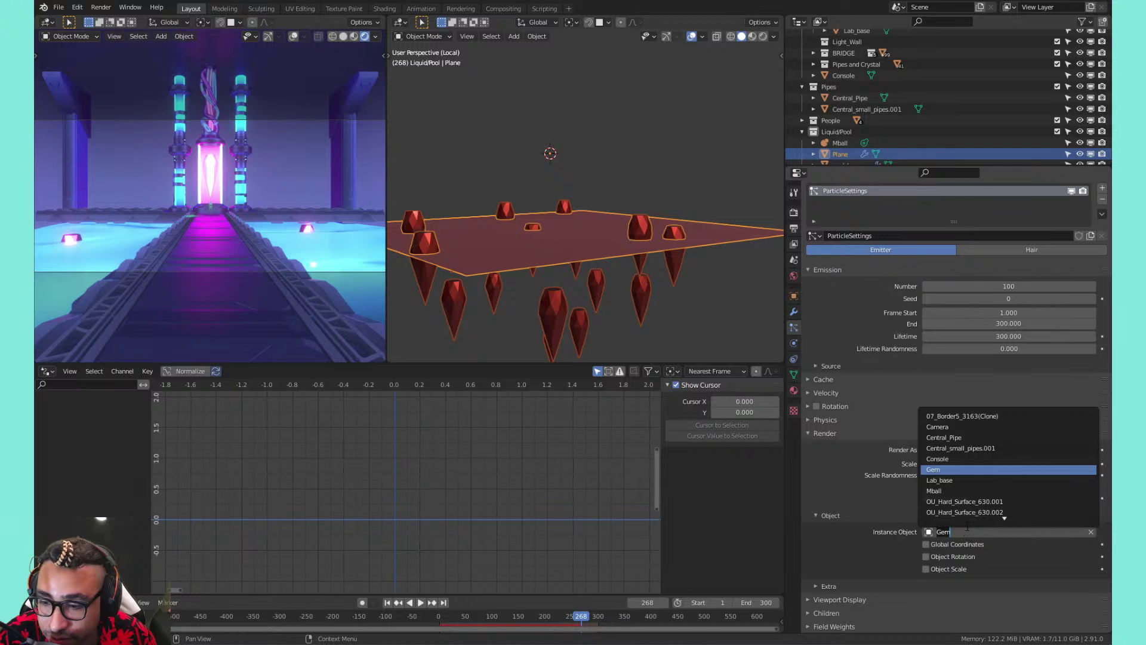
{"action": "left_click", "coordinate": [967, 491]}
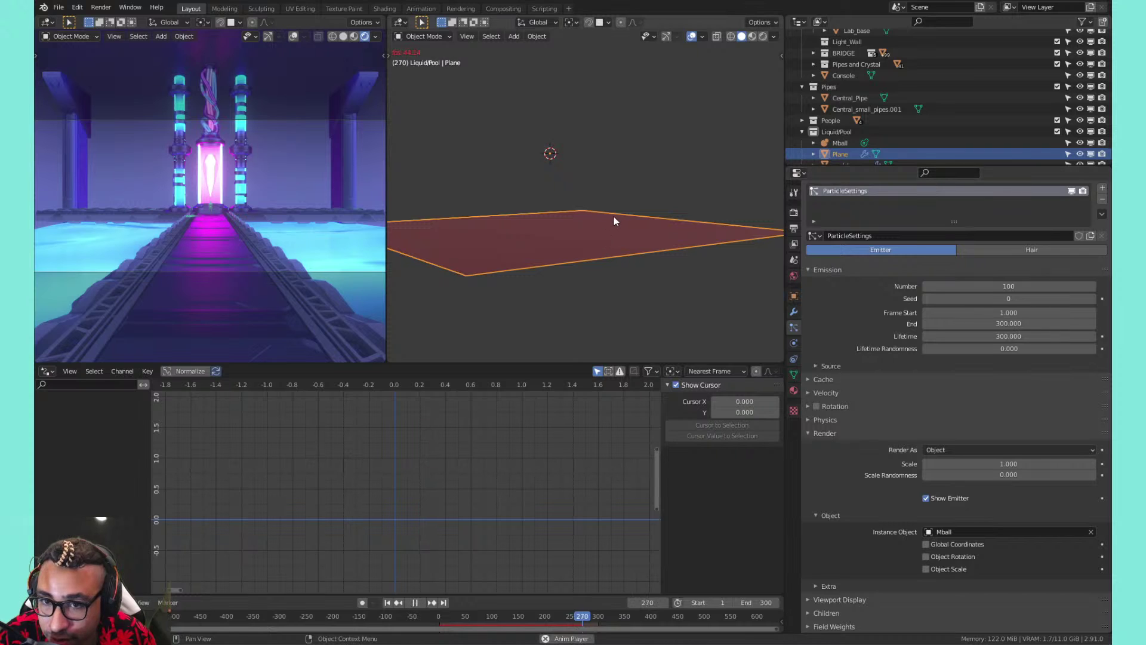
Replay the particle animation with the plane still isolated to check the Mball instances
{"action": "key", "text": "space"}
{"action": "key", "text": "space"}
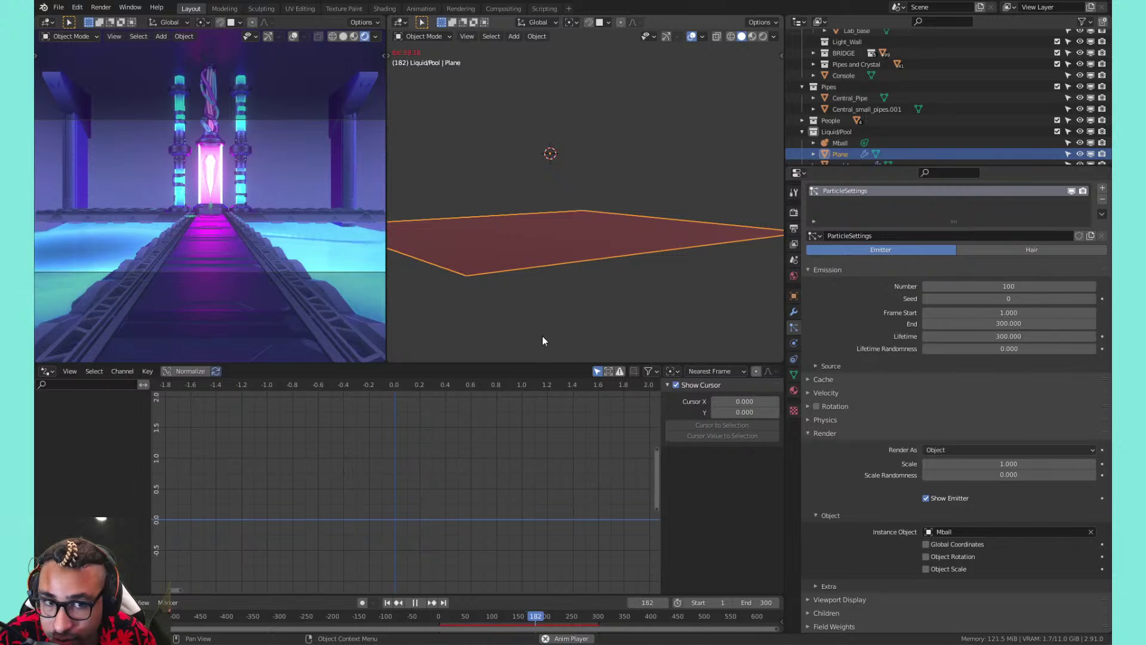
{"action": "key", "text": "space"}
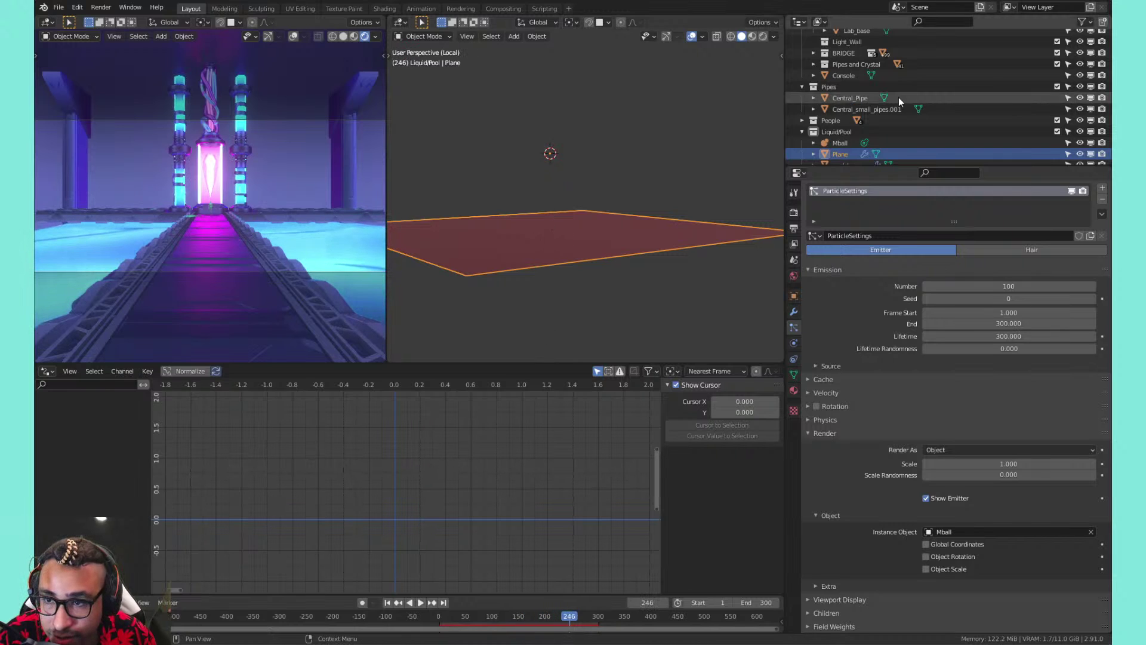
Select Mball, leave Local View and play the animation with the whole lab in view to follow the metaballs
{"action": "left_click", "coordinate": [836, 144]}
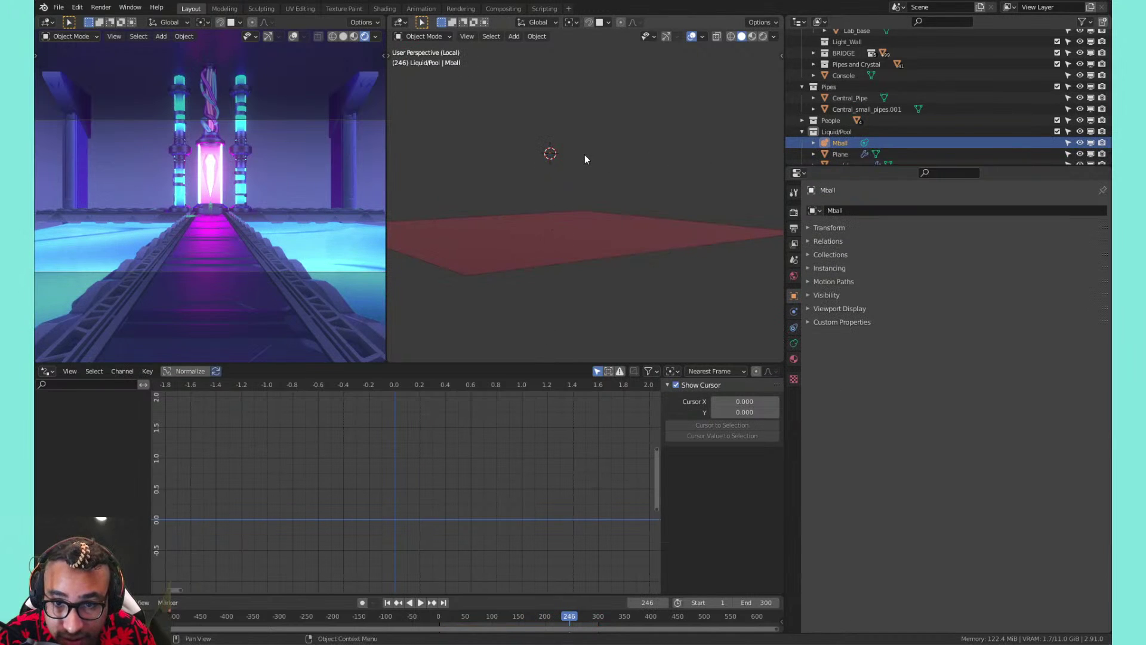
{"action": "scroll", "coordinate": [590, 150], "scroll_direction": "down", "scroll_amount": 5}
{"action": "key", "text": "KP_0"}
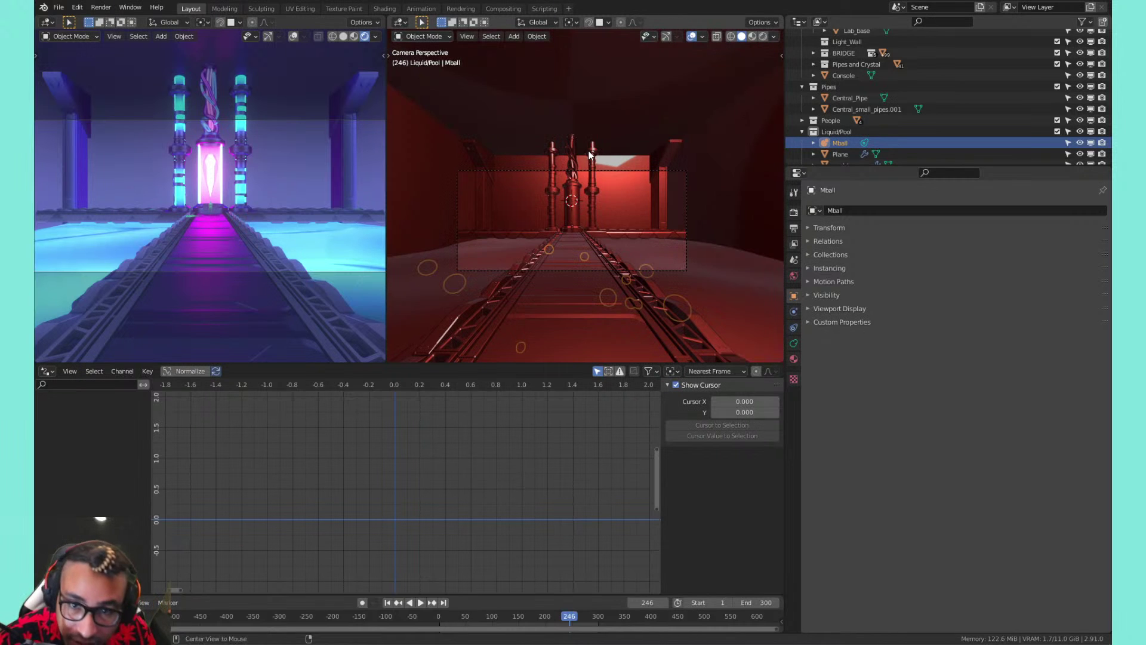
{"action": "scroll", "coordinate": [586, 155], "scroll_direction": "down", "scroll_amount": 2}
{"action": "key", "text": "KP_0"}
{"action": "scroll", "coordinate": [571, 155], "scroll_direction": "down", "scroll_amount": 8}
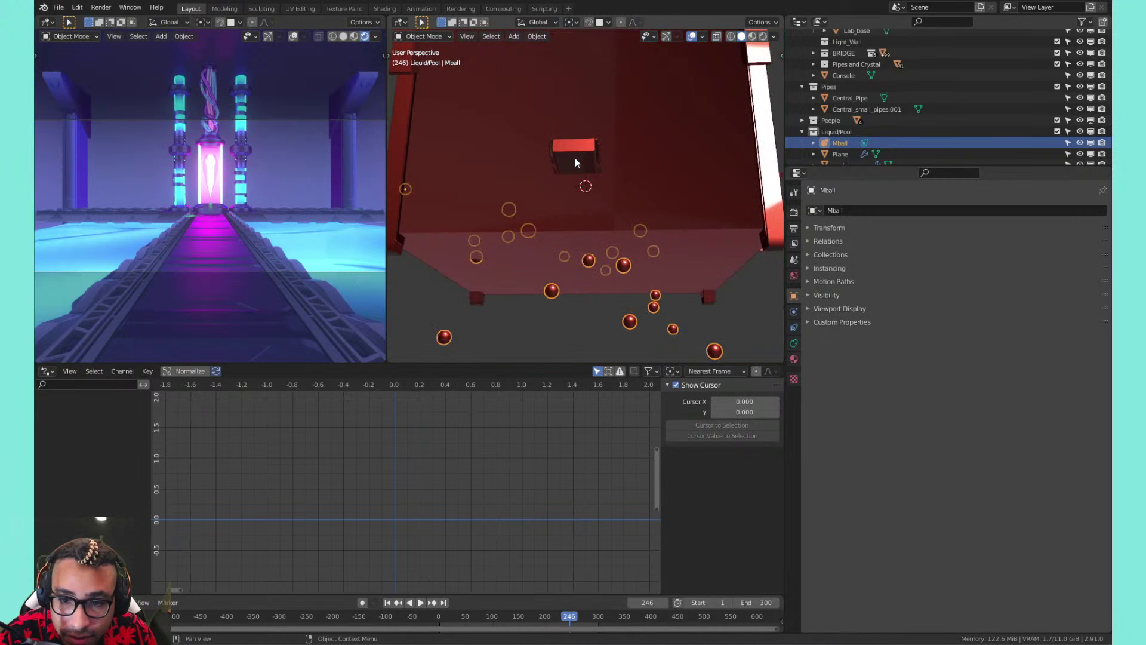
{"action": "key", "text": "space"}
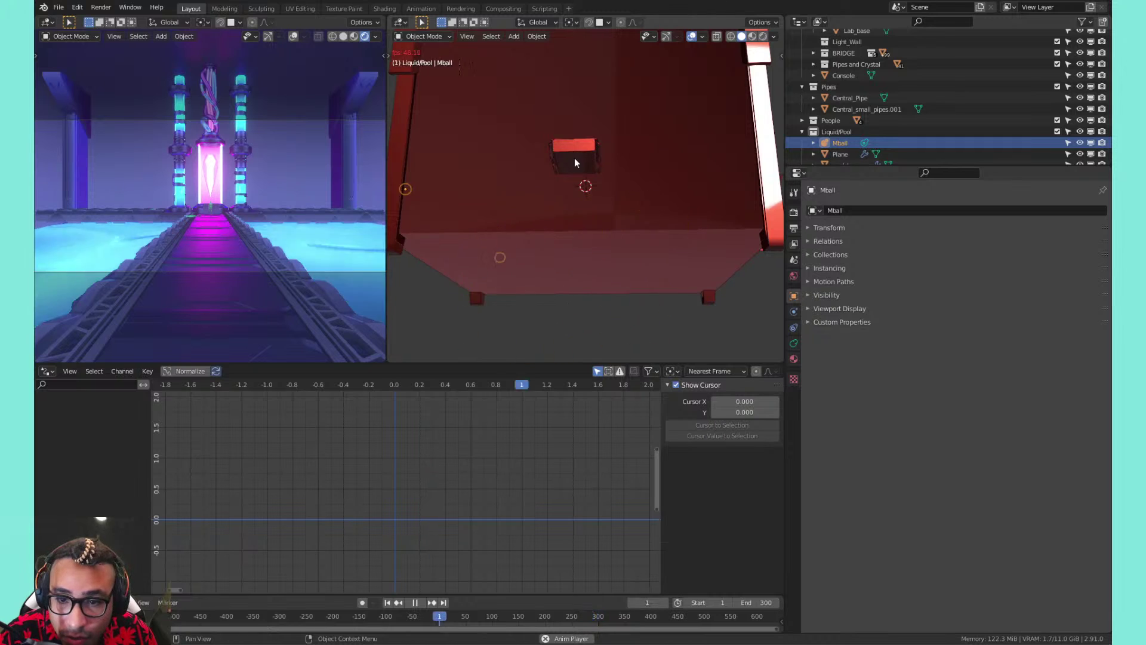
{"action": "scroll", "coordinate": [594, 205], "scroll_direction": "down", "scroll_amount": 5}
{"action": "middle_click_drag", "start_coordinate": [594, 205], "coordinate": [661, 271]}
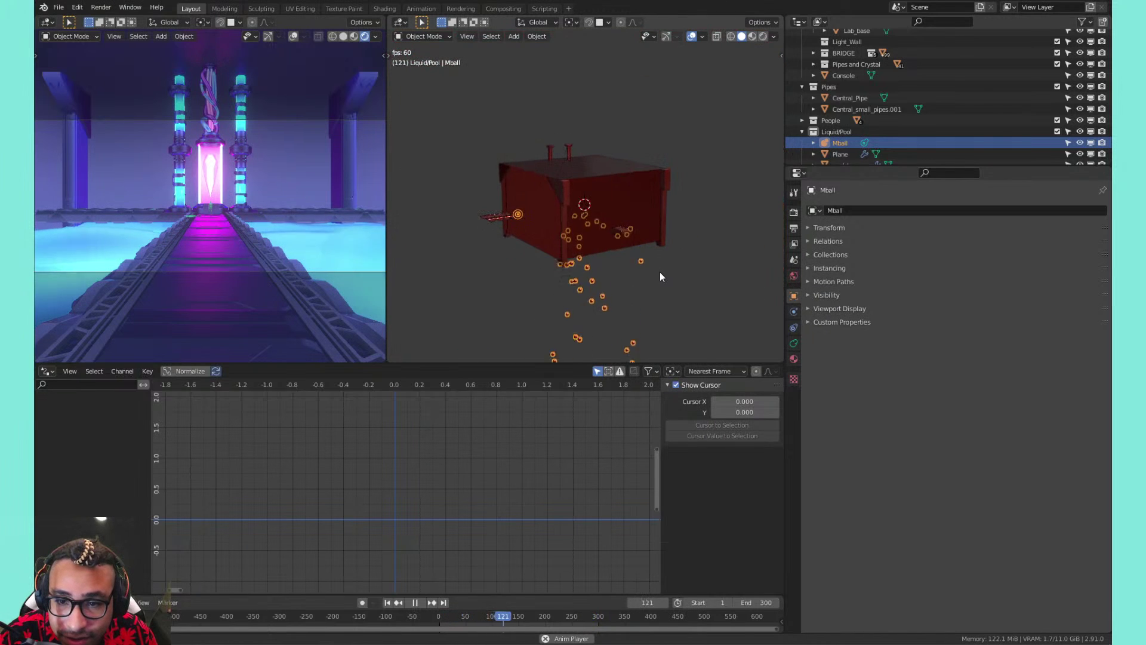
{"action": "key", "text": "space"}
Switch the viewport to Rendered shading and isolate Mball in Local View, framing its particle instances
{"action": "key", "text": "KP_0"}
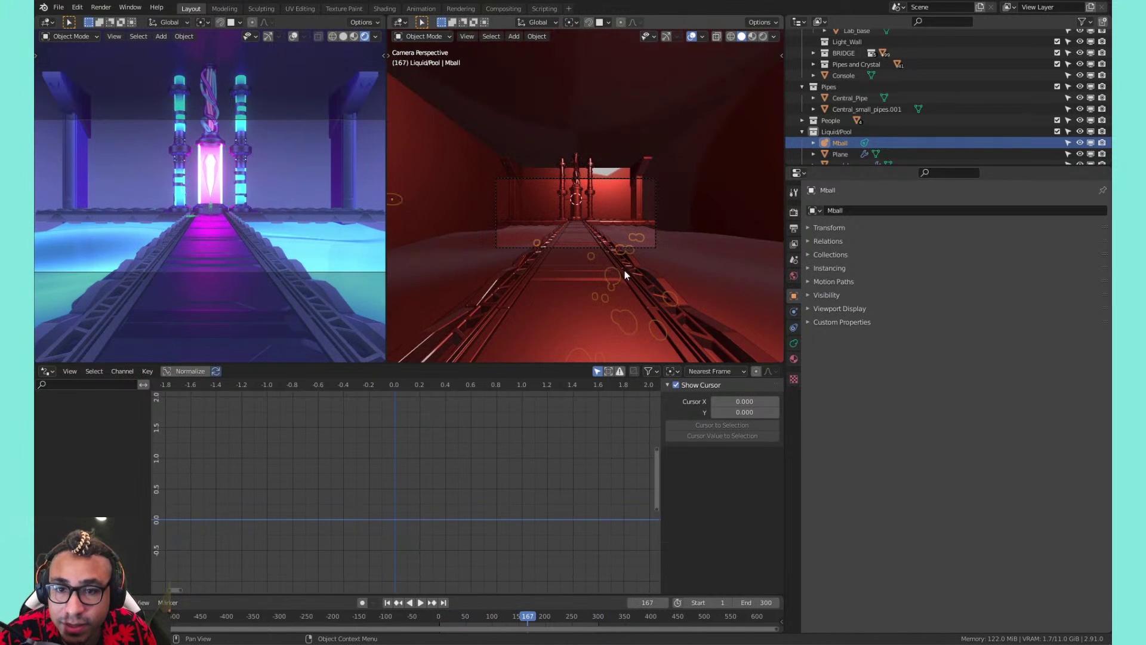
{"action": "left_click", "coordinate": [762, 37]}
{"action": "mouse_move", "coordinate": [539, 221]}
{"action": "middle_mouse_down"}
{"action": "mouse_move", "coordinate": [575, 231]}
{"action": "mouse_move", "coordinate": [607, 220]}
{"action": "middle_mouse_up"}
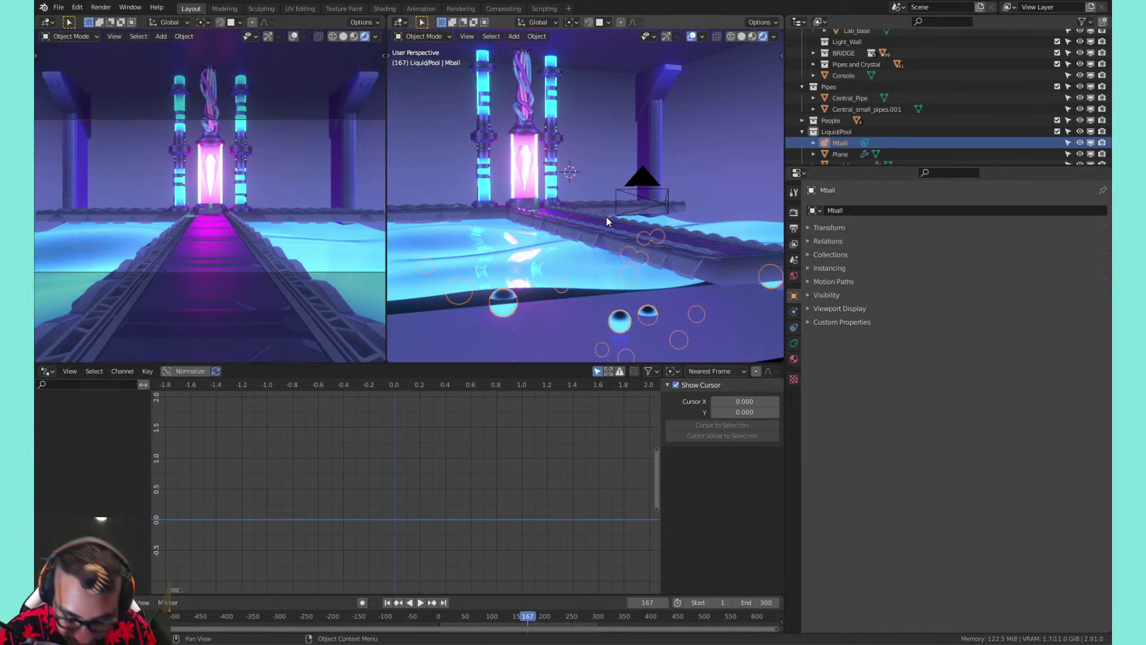
{"action": "key", "text": "KP_Divide"}
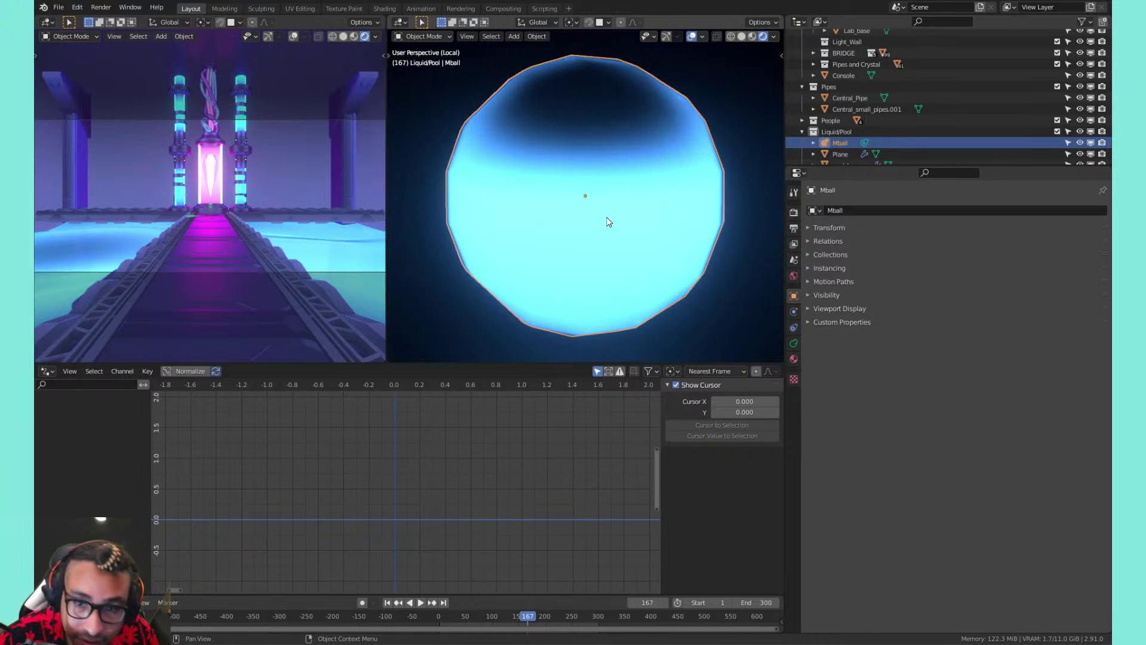
{"action": "scroll", "coordinate": [608, 218], "scroll_direction": "down", "scroll_amount": 8}
{"action": "scroll", "coordinate": [611, 216], "scroll_direction": "down", "scroll_amount": 9}
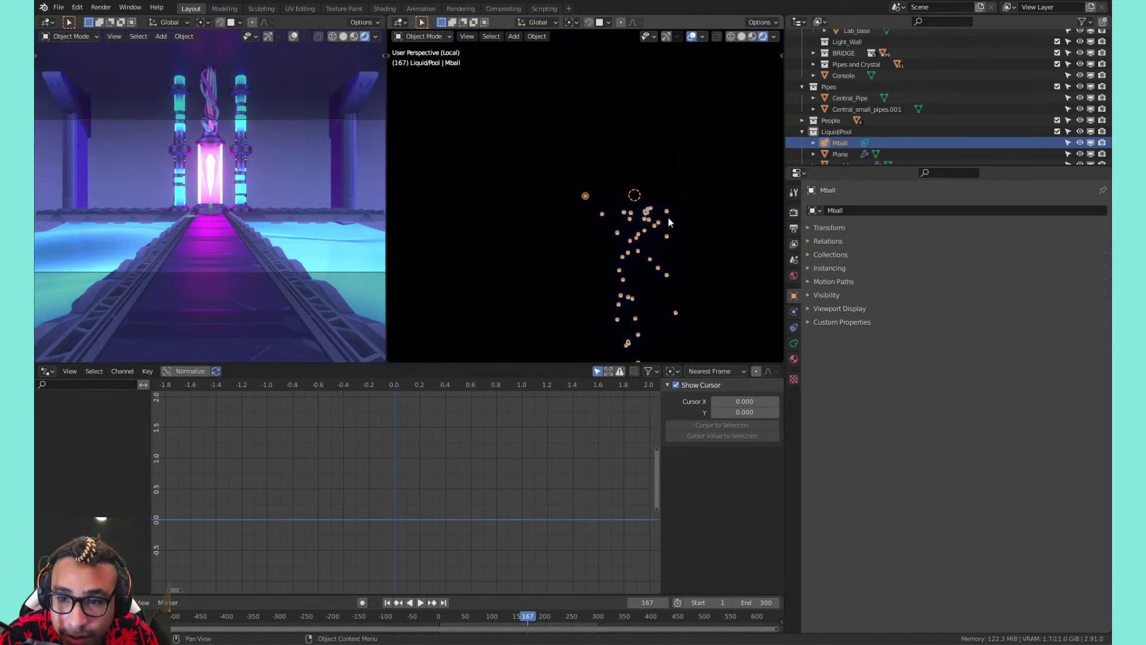
{"action": "scroll", "coordinate": [611, 216], "scroll_direction": "up", "scroll_amount": 4}
{"action": "middle_click_drag", "start_coordinate": [668, 222], "coordinate": [602, 207], "text": "shift"}
Set the gravity field weight to 0 in the plane's particle system
{"action": "left_click", "coordinate": [840, 154]}
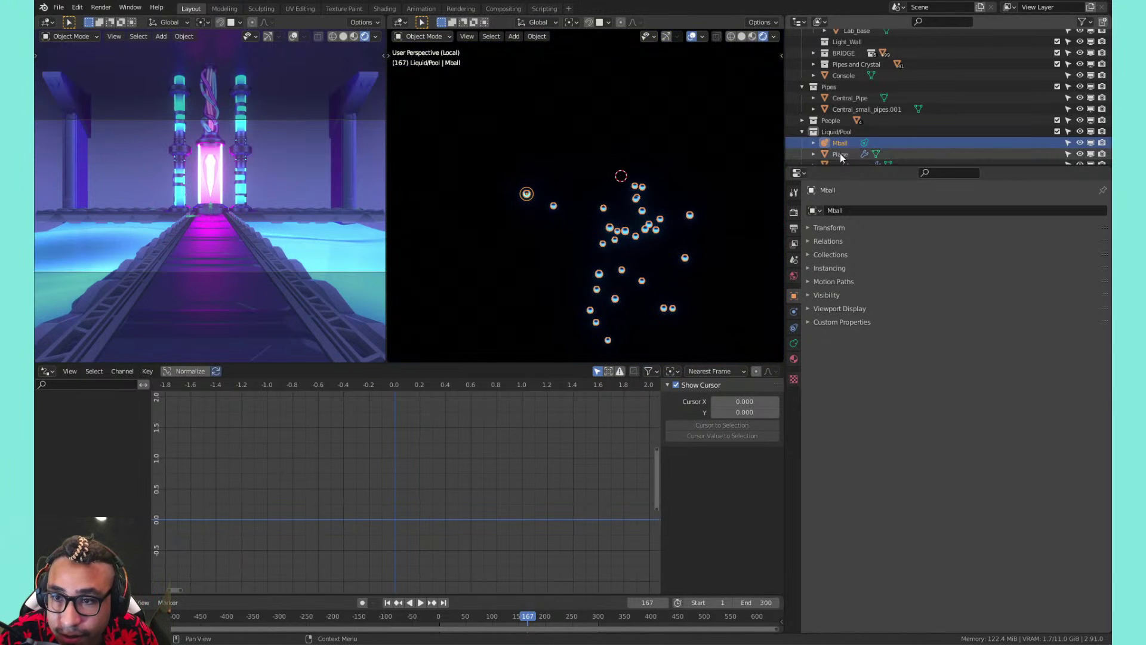
{"action": "left_click", "coordinate": [794, 327]}
{"action": "left_click", "coordinate": [840, 143]}
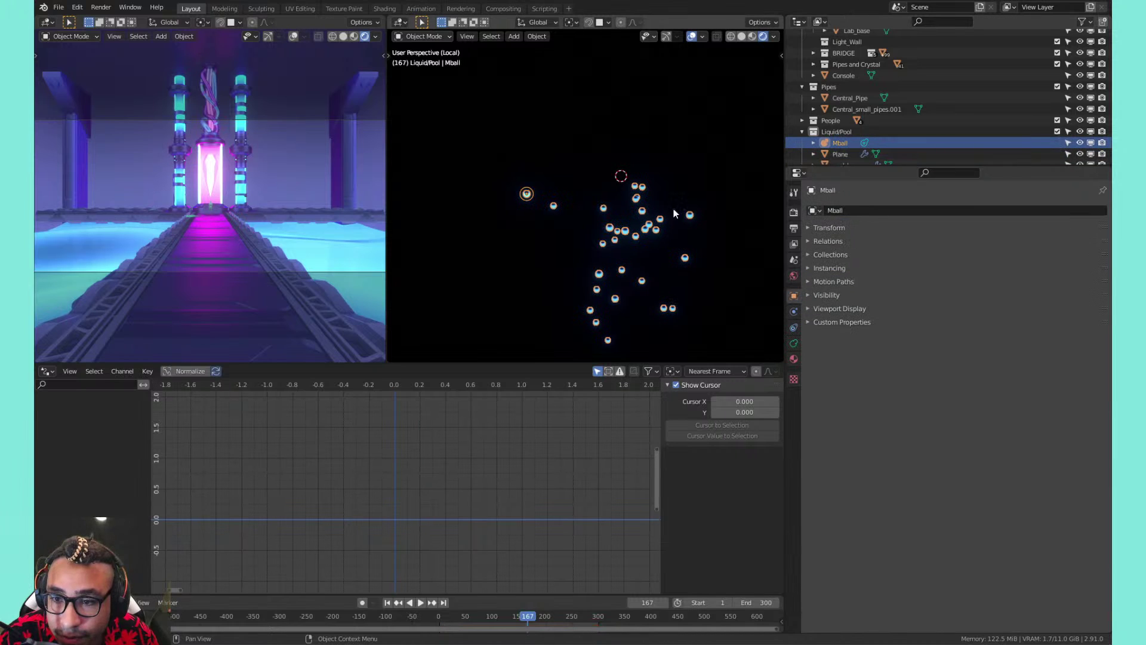
{"action": "left_click", "coordinate": [841, 154]}
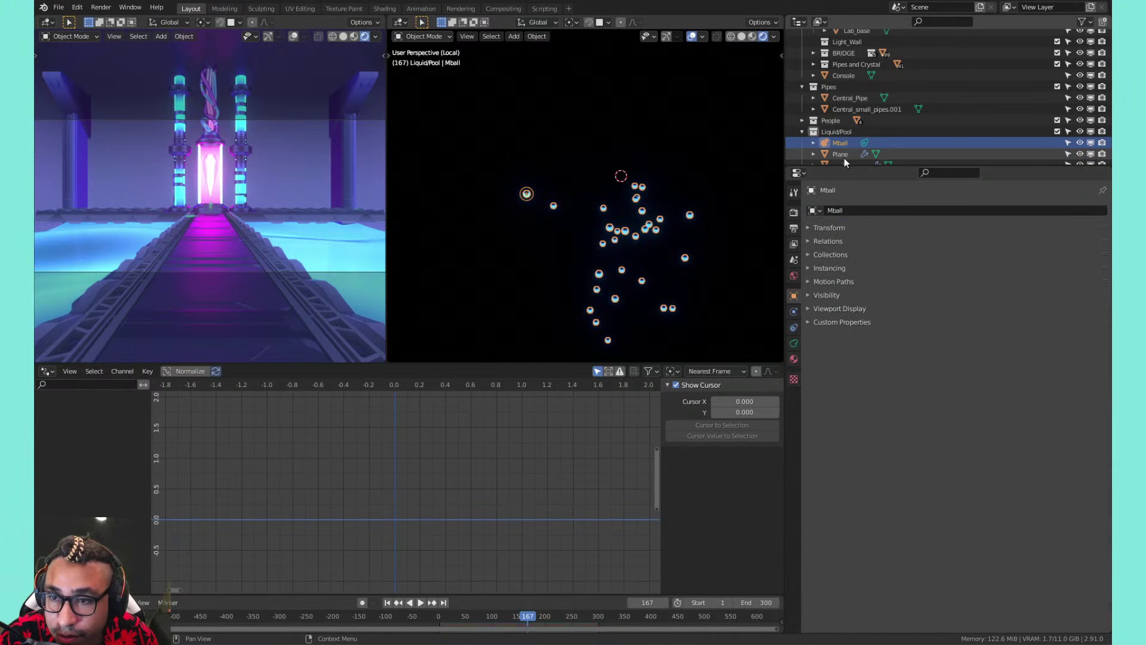
{"action": "left_click", "coordinate": [793, 328]}
{"action": "scroll", "coordinate": [979, 480], "scroll_direction": "down", "scroll_amount": 3}
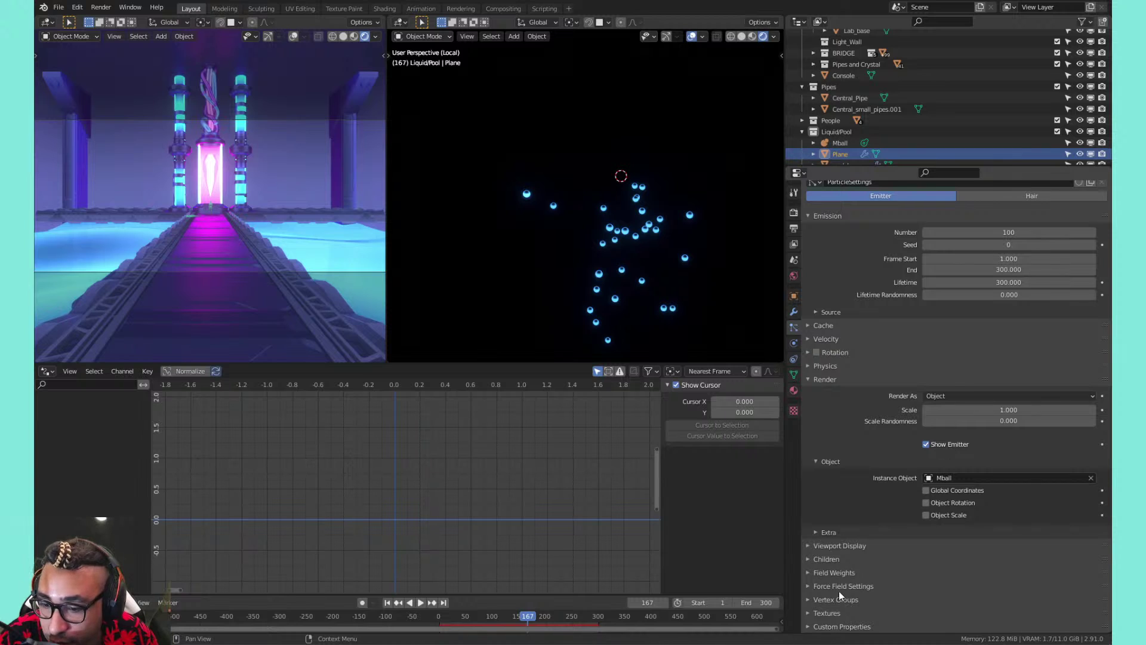
{"action": "left_click", "coordinate": [860, 572]}
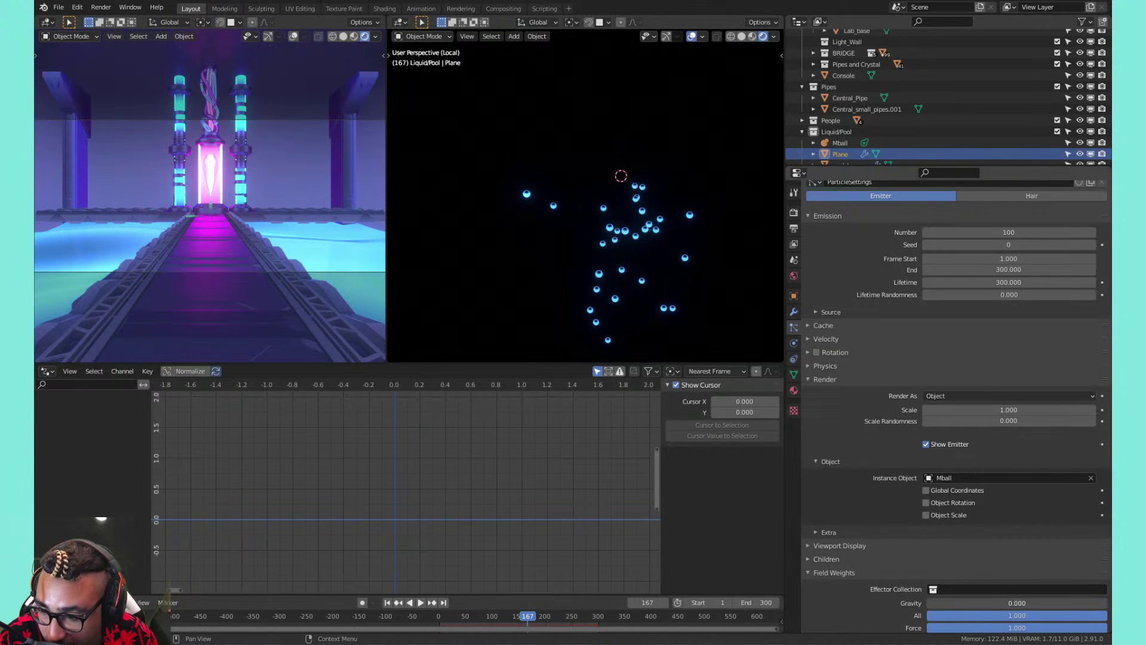
Set the particles' normal velocity to 3 m/s and play the animation to check their motion
{"action": "left_click", "coordinate": [836, 379]}
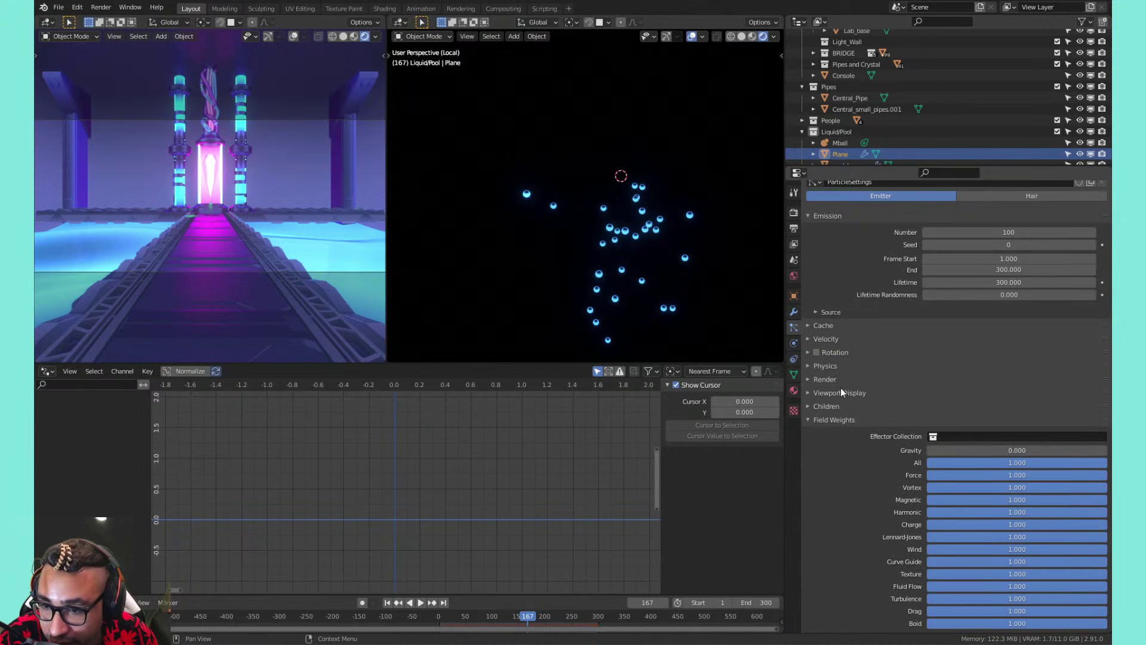
{"action": "left_click", "coordinate": [839, 339]}
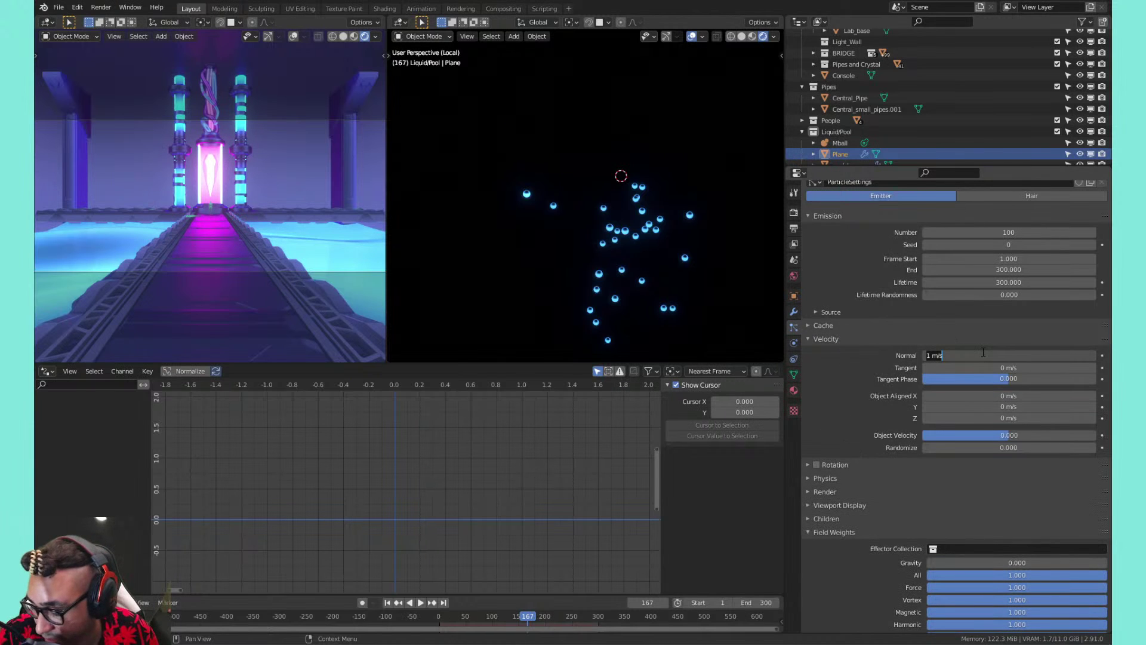
{"action": "type", "text": "3"}
{"action": "key", "text": "Return"}
{"action": "key", "text": "space"}
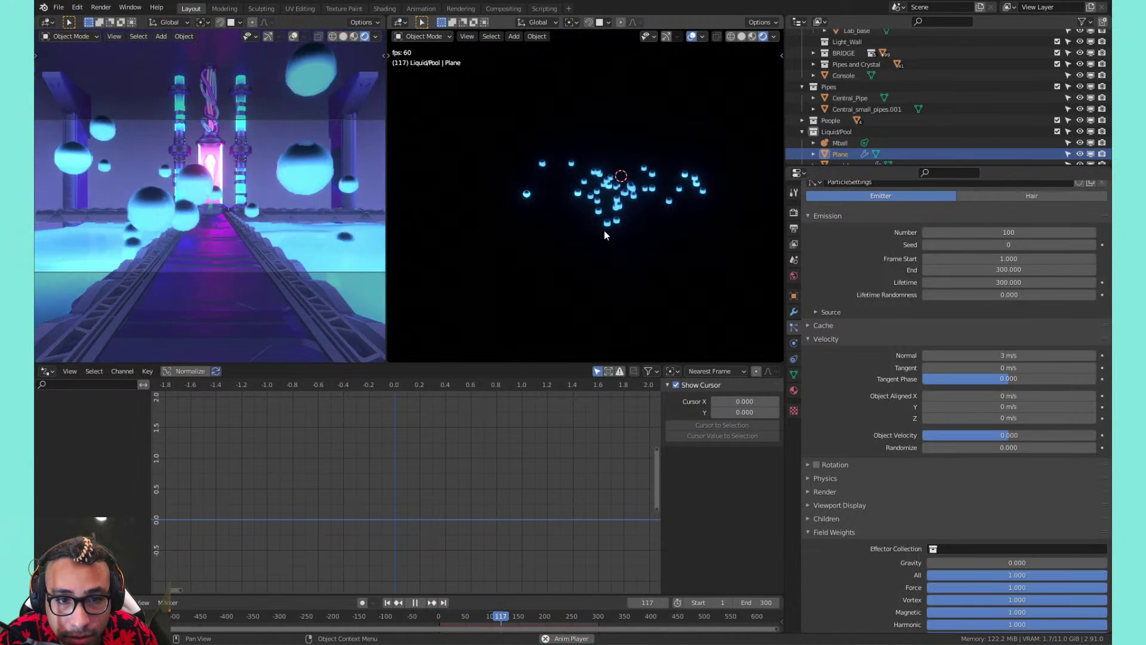
{"action": "key", "text": "space"}
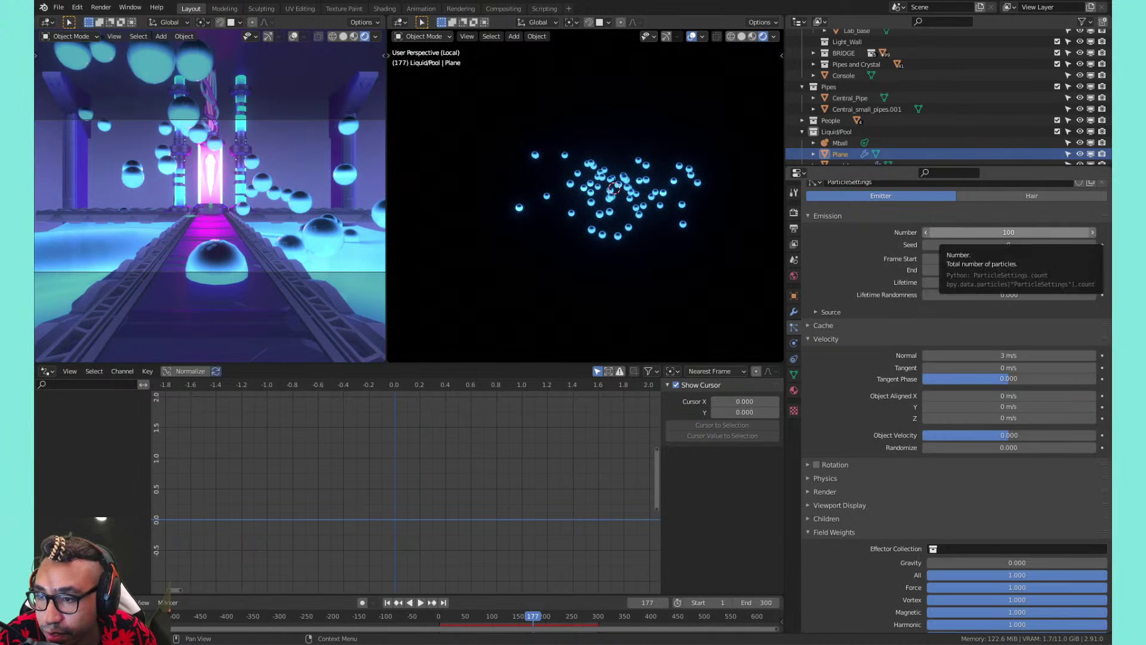
Reduce the particle number to 10 and increase the instances' render scale to about 3.42
{"action": "left_click", "coordinate": [963, 231]}
{"action": "key", "text": "Return"}
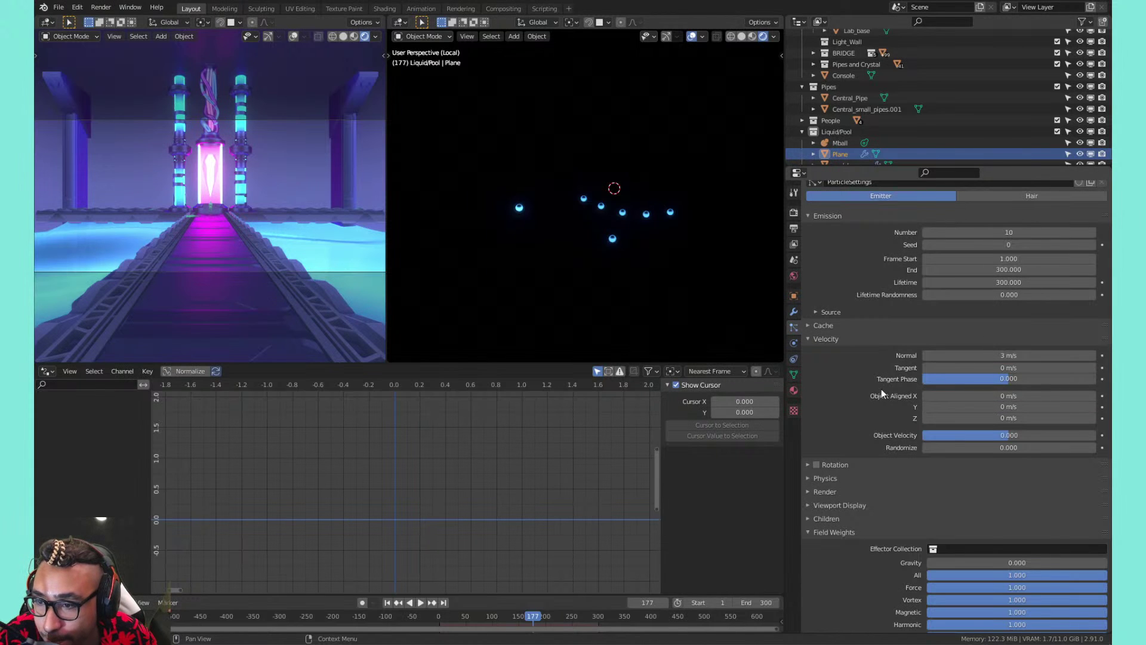
{"action": "scroll", "coordinate": [879, 389], "scroll_direction": "down", "scroll_amount": 7}
{"action": "left_click", "coordinate": [850, 369]}
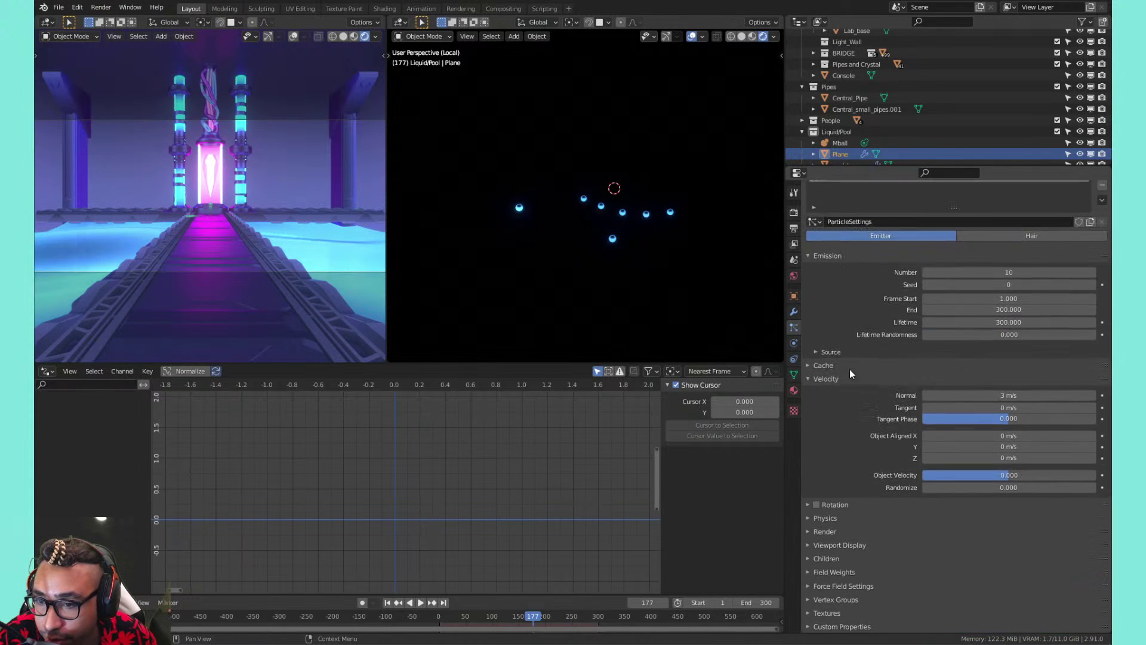
{"action": "left_click", "coordinate": [848, 532]}
{"action": "scroll", "coordinate": [861, 521], "scroll_direction": "down", "scroll_amount": 5}
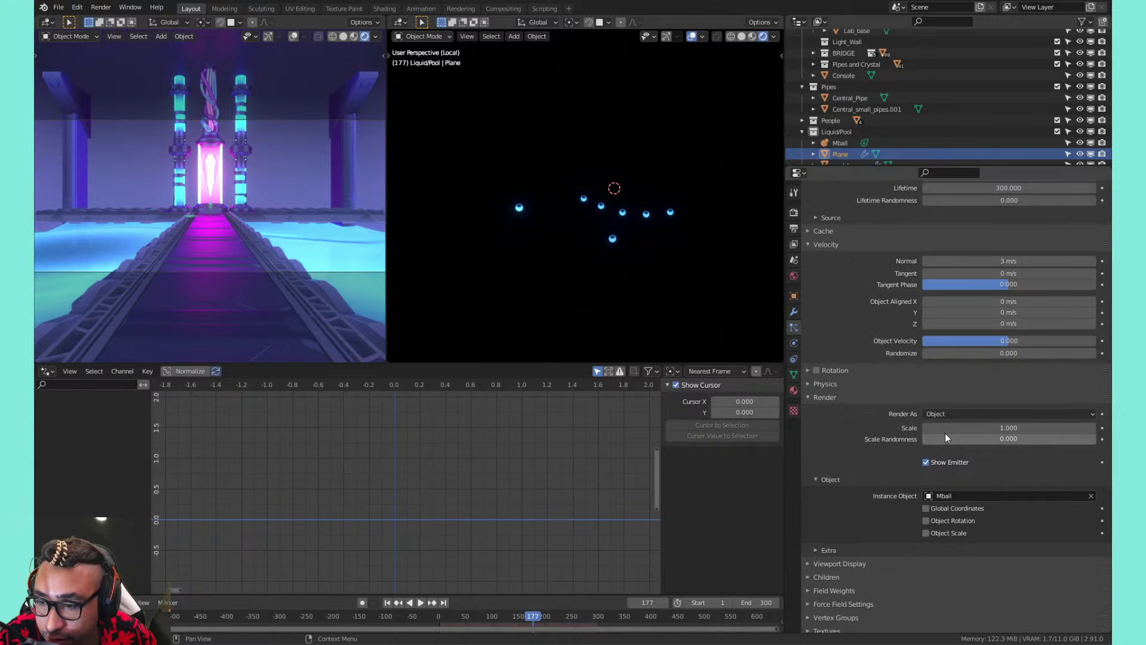
{"action": "left_click_drag", "start_coordinate": [1009, 428], "coordinate": [1111, 428]}
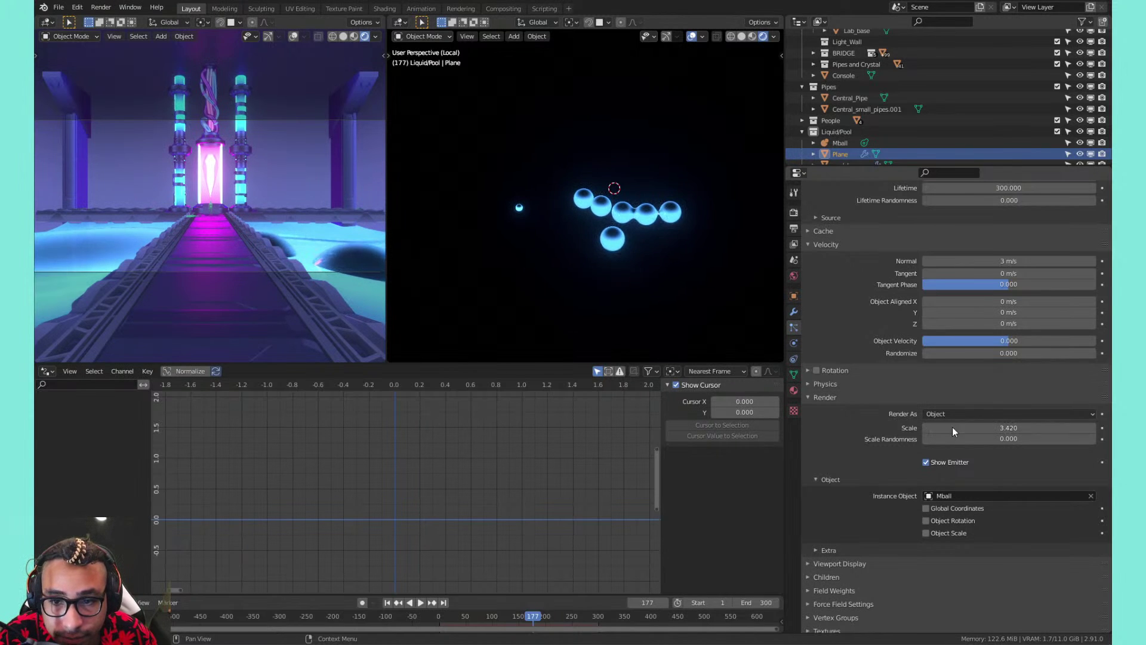
Play the animation and change the plane's particle physics type to Fluid
{"action": "key", "text": "space"}
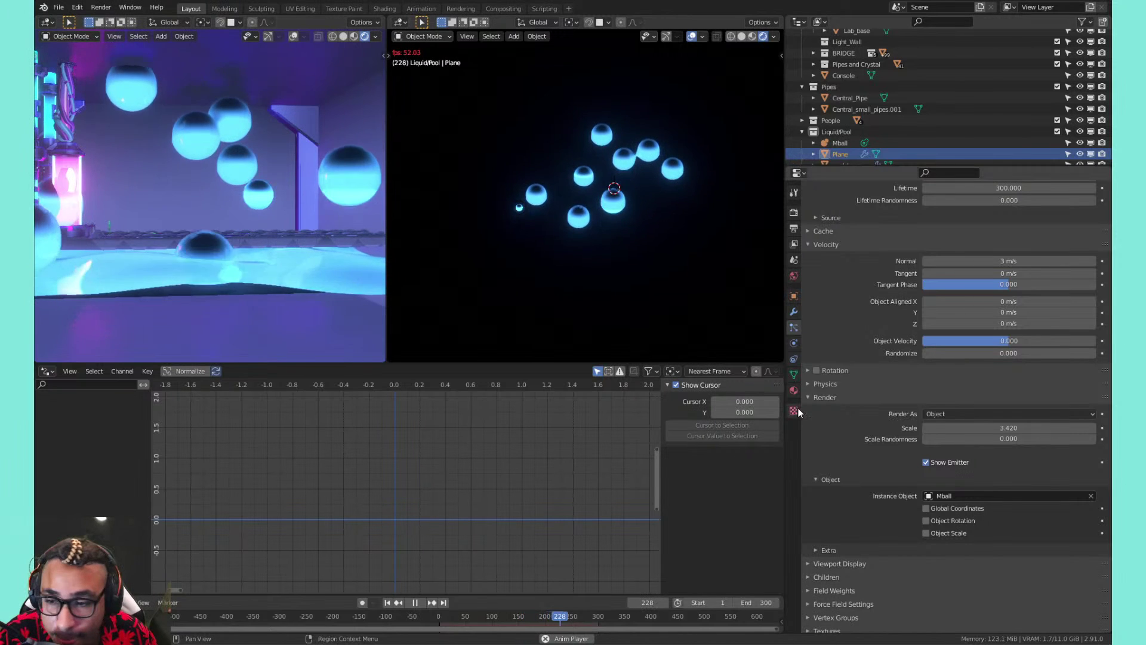
{"action": "left_click", "coordinate": [865, 385]}
{"action": "left_click", "coordinate": [930, 401]}
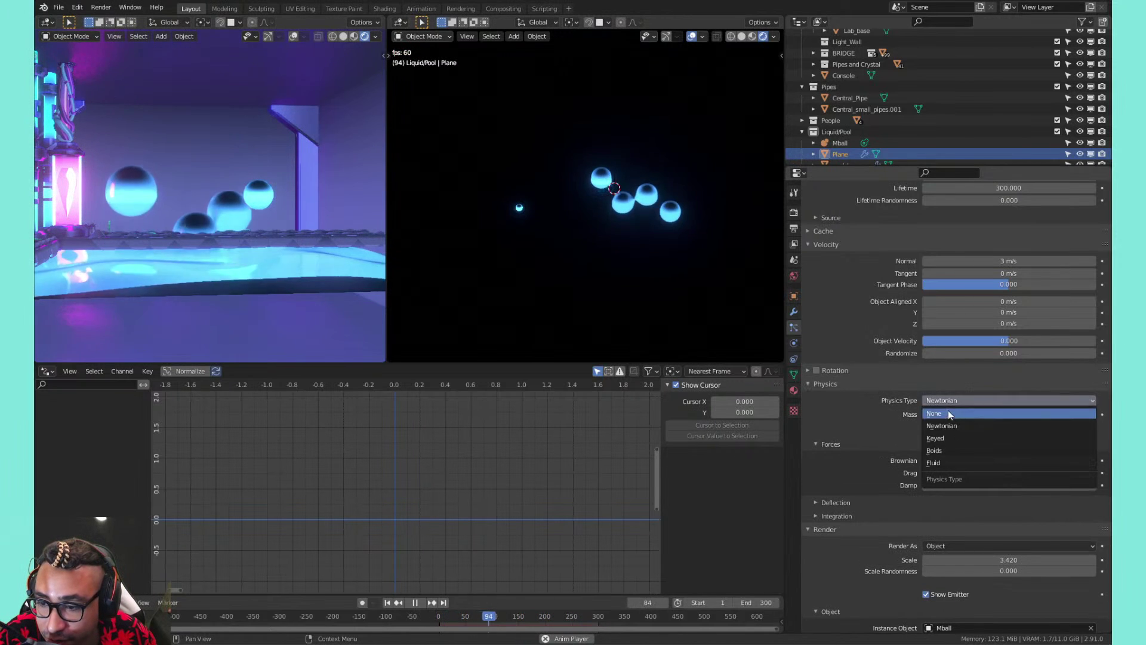
{"action": "left_click", "coordinate": [948, 462]}
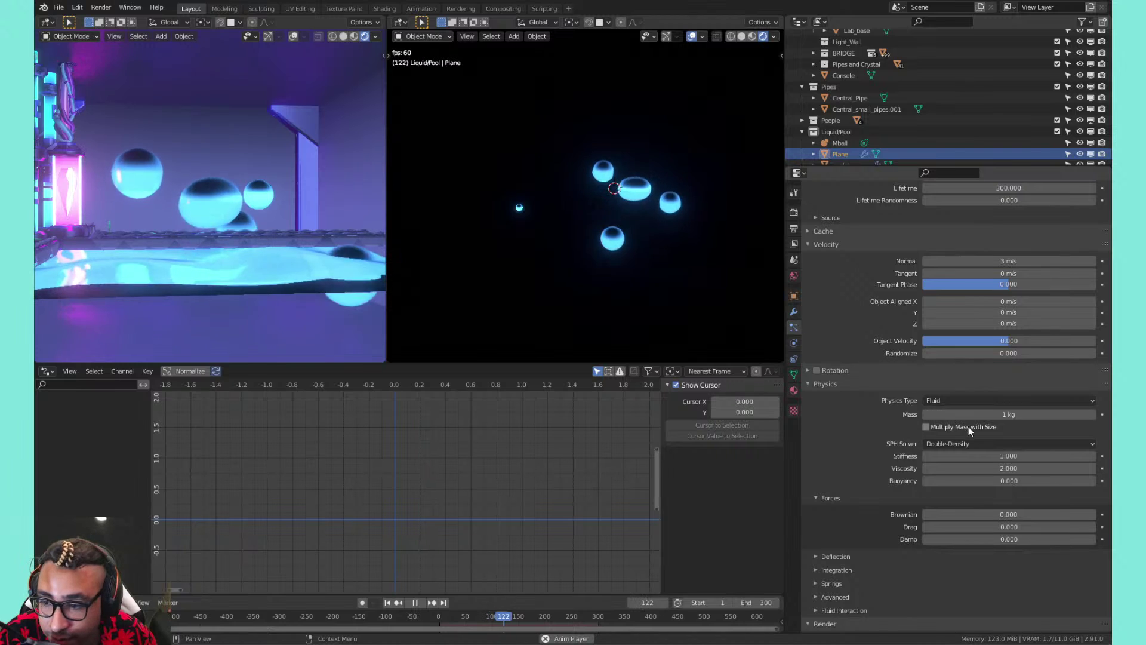
Set the particle instances' scale randomness to 1 and reduce their render scale to about 2.36
{"action": "scroll", "coordinate": [854, 394], "scroll_direction": "down", "scroll_amount": 5}
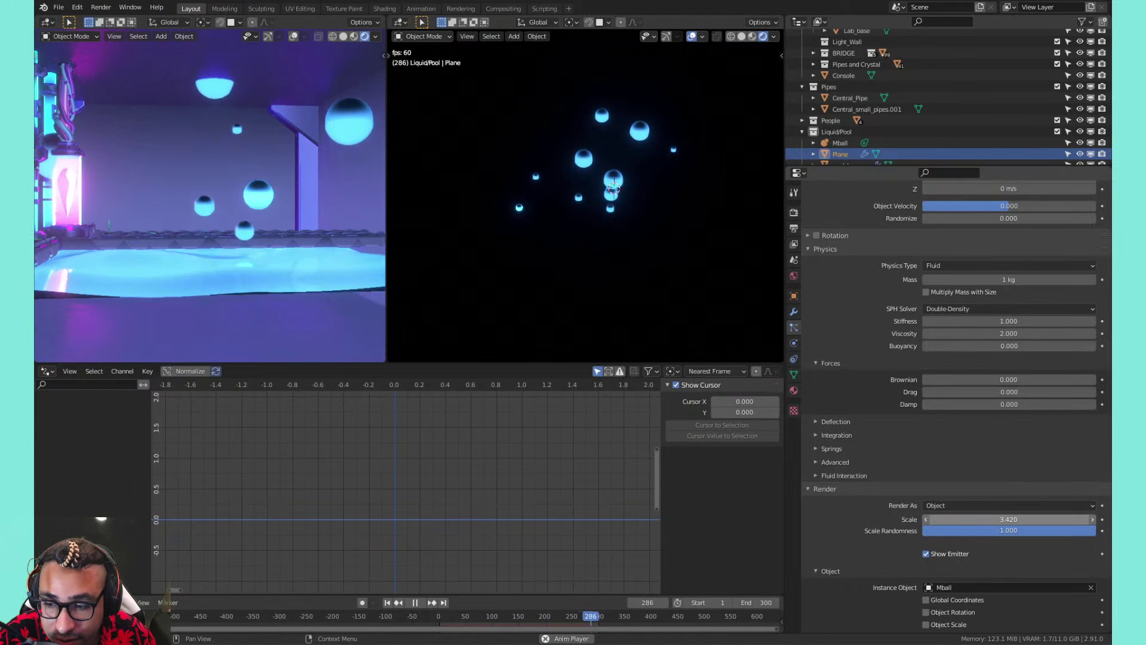
{"action": "left_click", "coordinate": [992, 518]}
{"action": "type", "text": "1"}
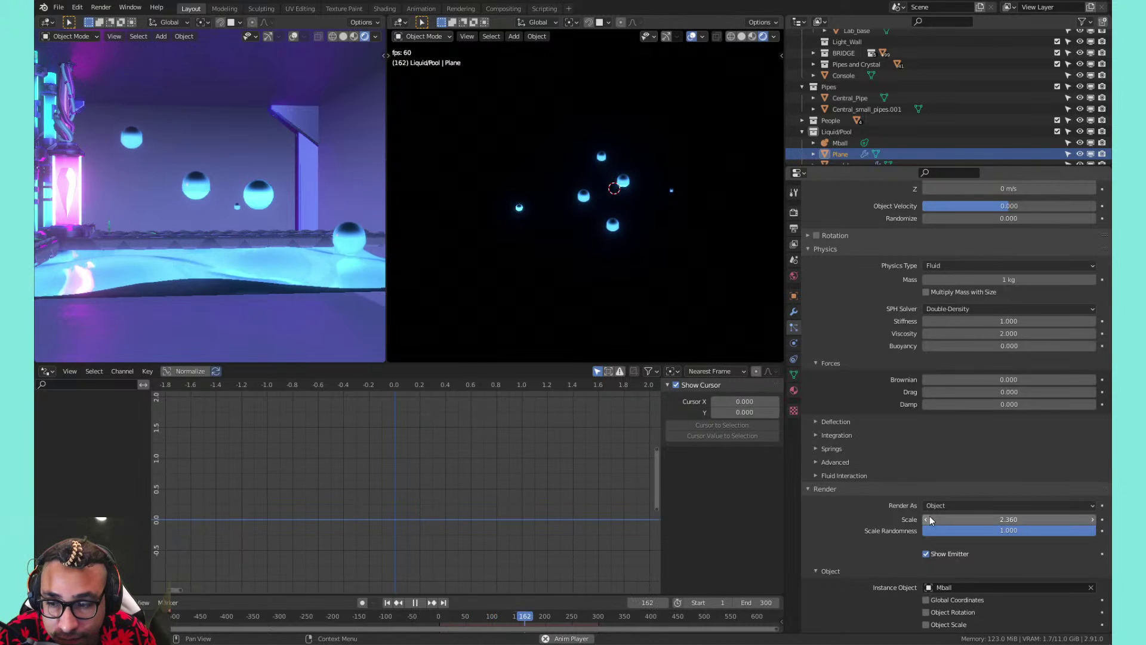
Examine the particle system's mass, Fluid Interaction, Deflection, Integration and Springs physics settings
{"action": "scroll", "coordinate": [874, 535], "scroll_direction": "down", "scroll_amount": 5}
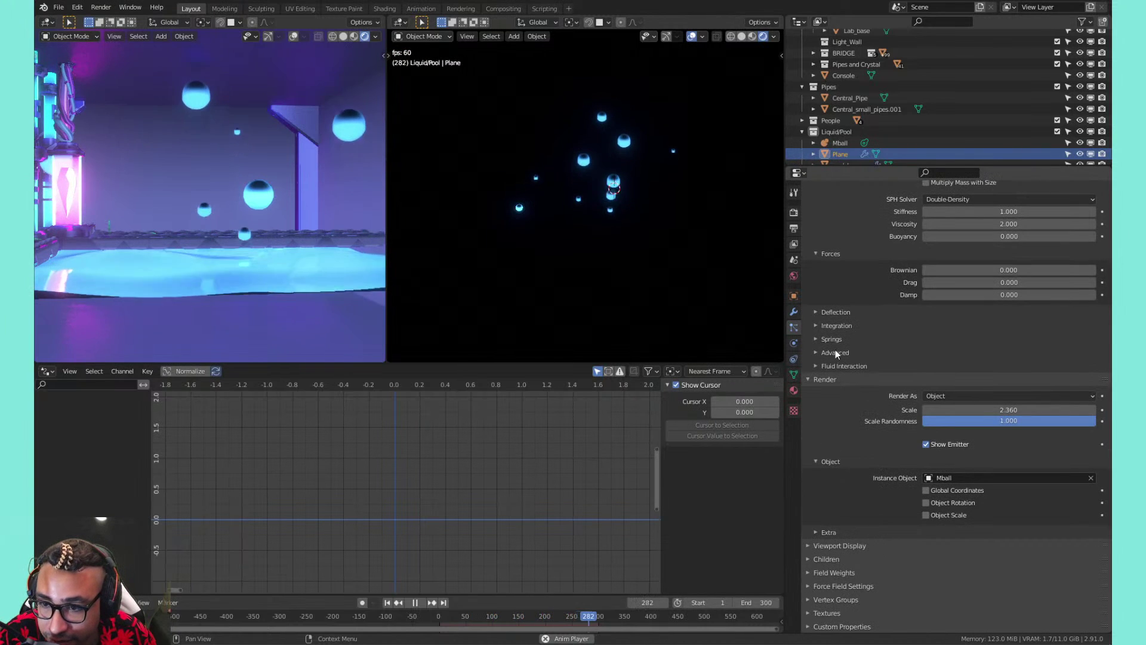
{"action": "scroll", "coordinate": [839, 354], "scroll_direction": "up", "scroll_amount": 5}
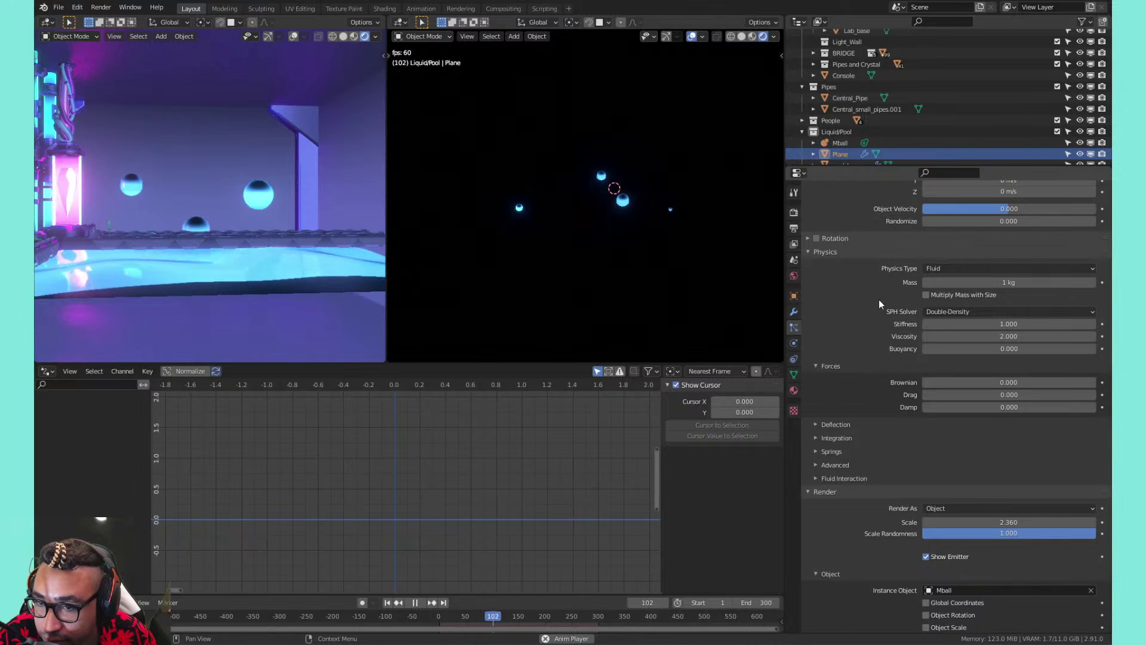
{"action": "left_click_drag", "start_coordinate": [956, 282], "coordinate": [979, 282]}
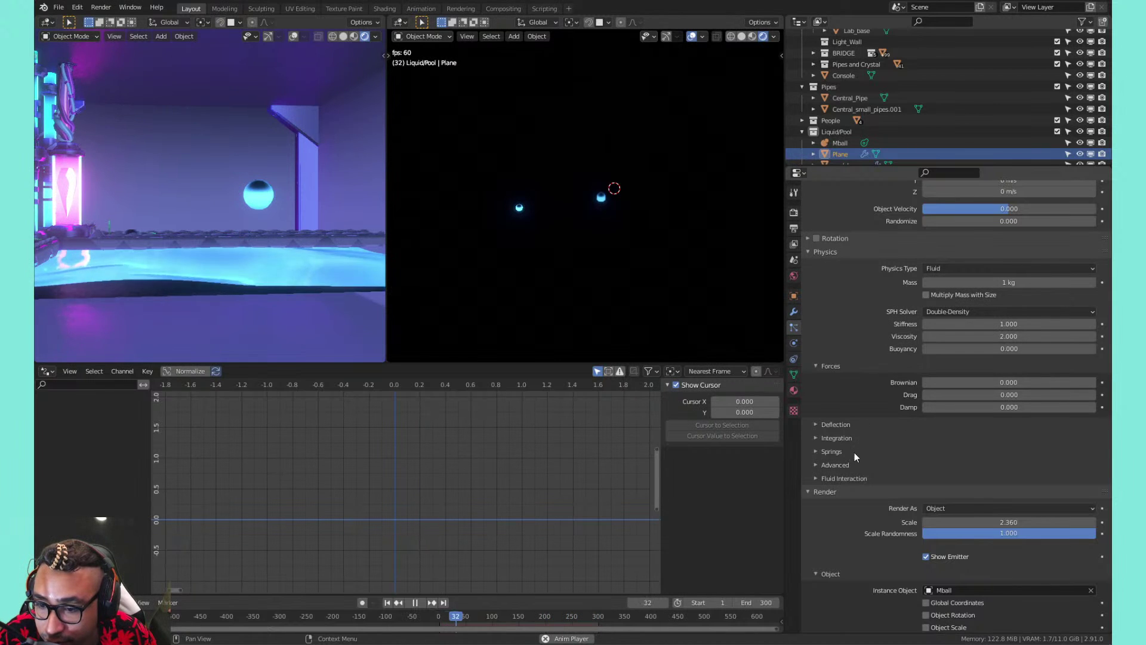
{"action": "left_click", "coordinate": [851, 476]}
{"action": "left_click", "coordinate": [850, 476]}
{"action": "left_click", "coordinate": [846, 425]}
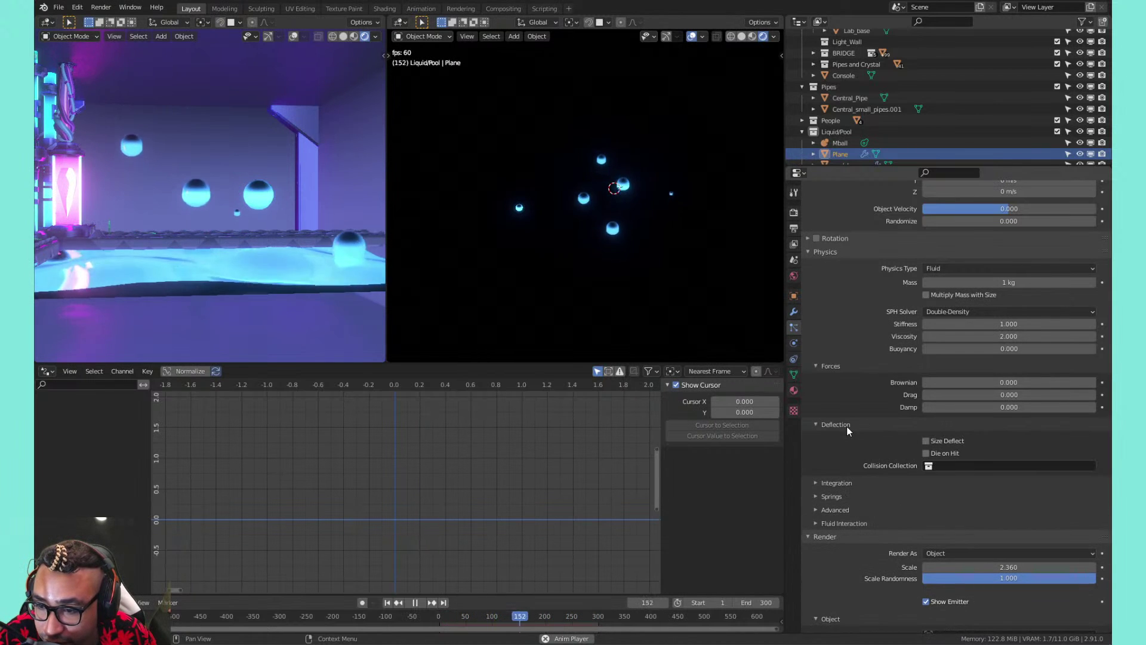
{"action": "left_click", "coordinate": [846, 426]}
{"action": "left_click", "coordinate": [848, 439]}
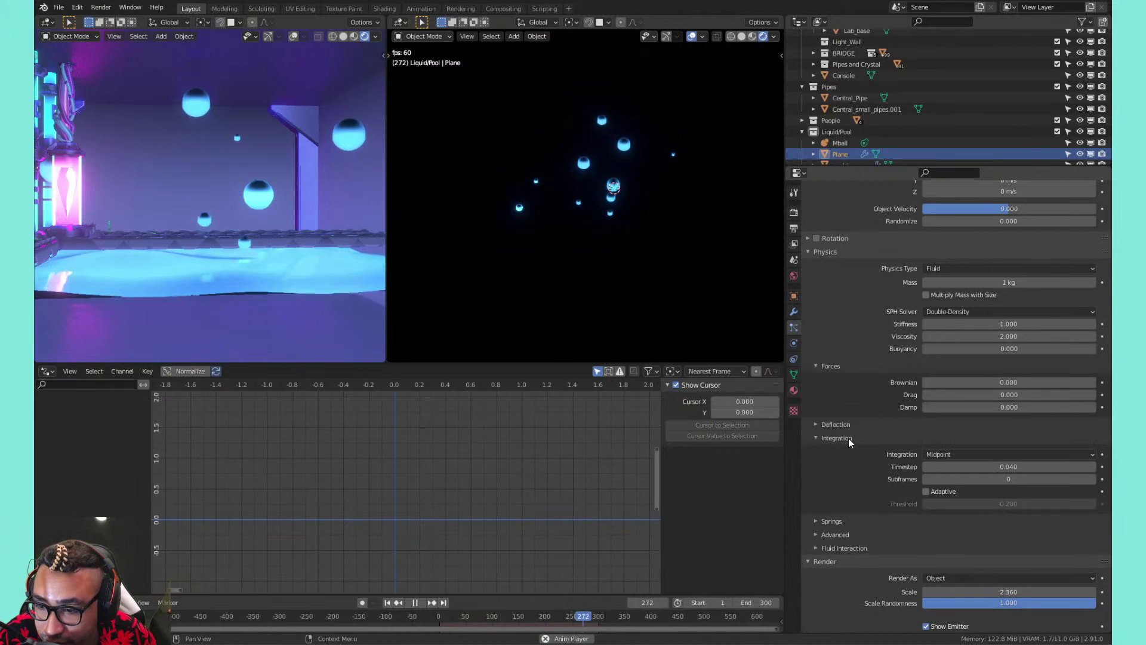
{"action": "left_click", "coordinate": [848, 439]}
{"action": "left_click", "coordinate": [848, 452]}
{"action": "left_click", "coordinate": [848, 452]}
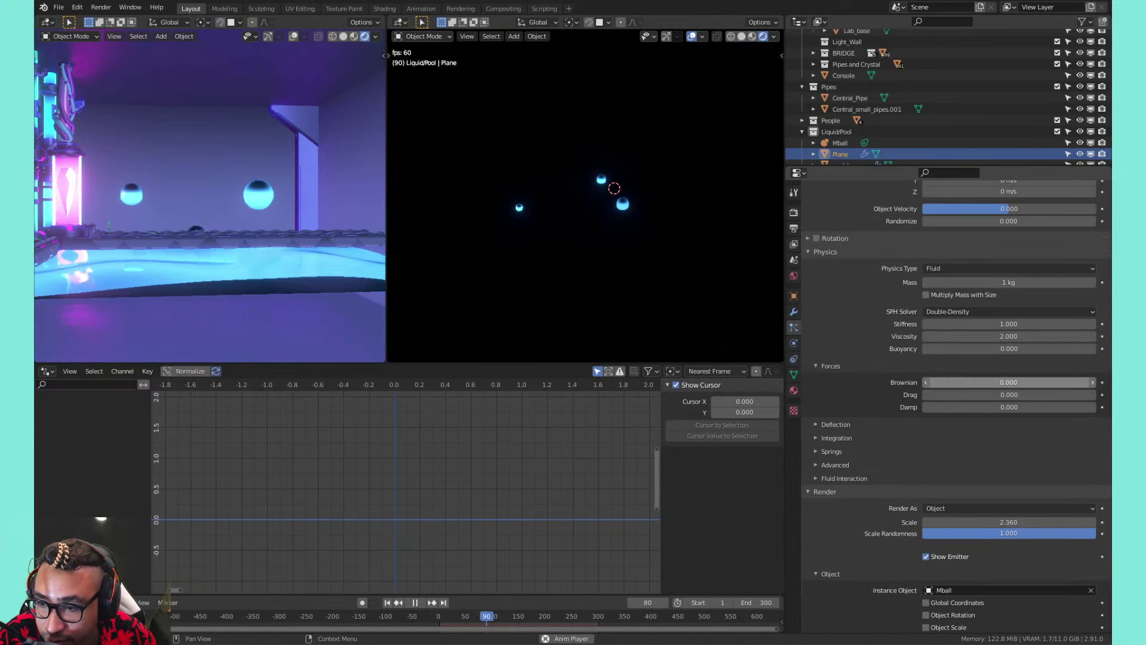
Set the particles' Brownian force to about 12.59 and their drag to about 0.386
{"action": "left_click_drag", "start_coordinate": [932, 382], "coordinate": [1009, 382]}
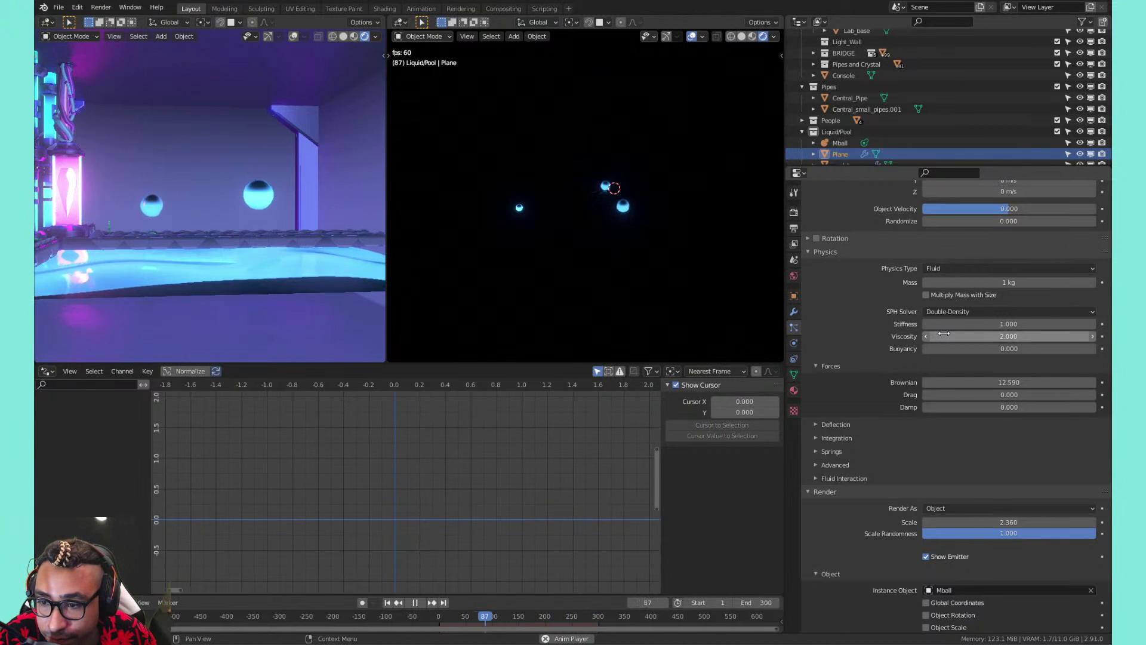
{"action": "left_click_drag", "start_coordinate": [985, 395], "coordinate": [1066, 395]}
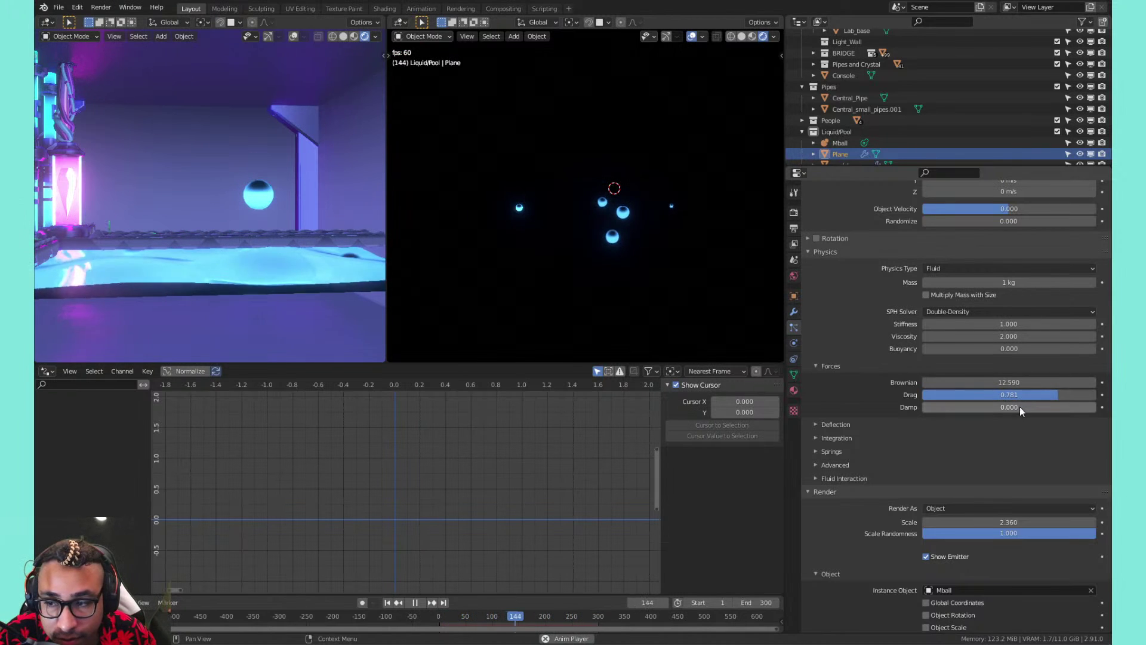
{"action": "left_click_drag", "start_coordinate": [1020, 398], "coordinate": [989, 398]}
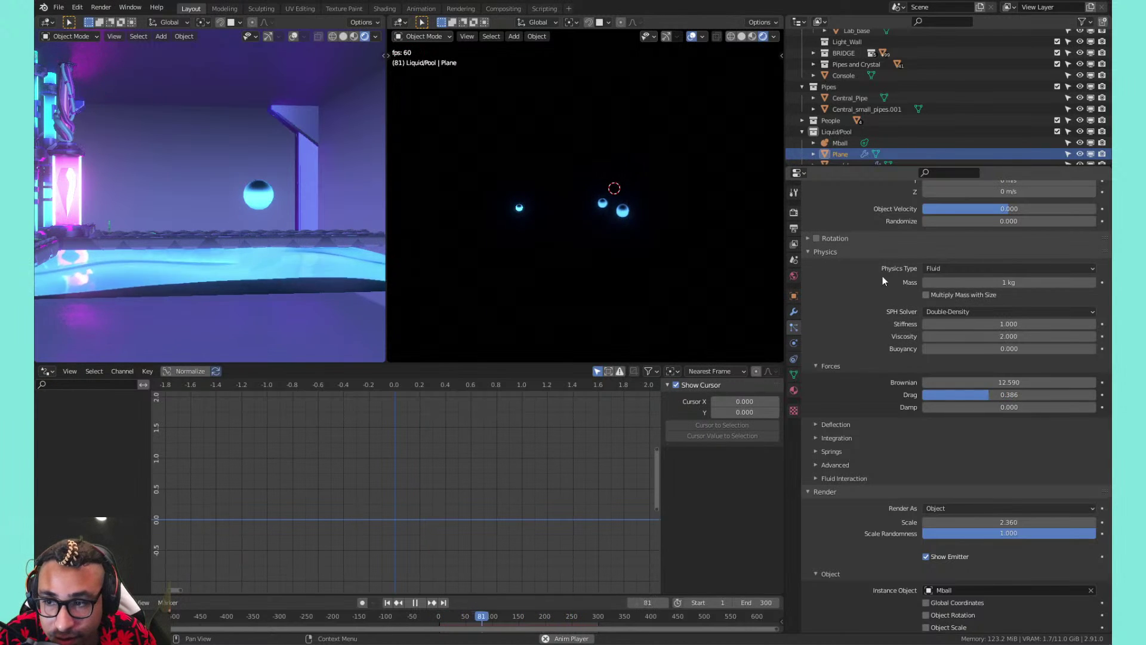
Increase the plane's particle number to 100 and save the file
{"action": "scroll", "coordinate": [973, 257], "scroll_direction": "up", "scroll_amount": 8}
{"action": "scroll", "coordinate": [974, 257], "scroll_direction": "up", "scroll_amount": 4}
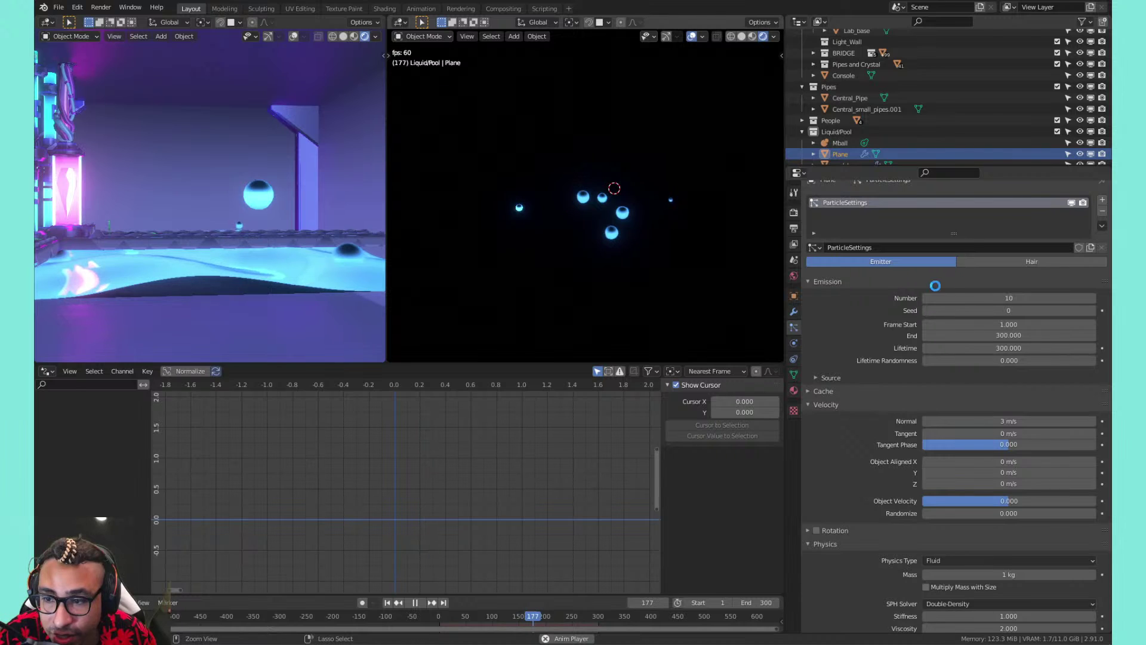
{"action": "left_click", "coordinate": [987, 299]}
{"action": "type", "text": "0"}
{"action": "key", "text": "Return"}
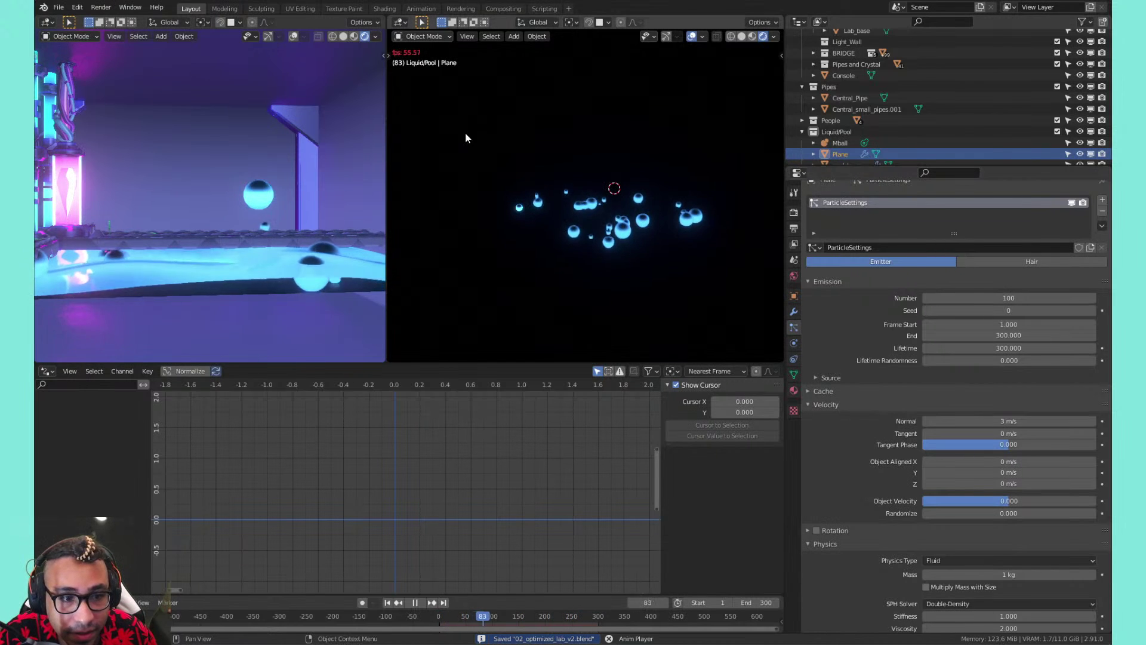
Check the droplets in the lab scene and raise the particles' normal velocity to 5 m/s
{"action": "mouse_move", "coordinate": [257, 158]}
{"action": "middle_mouse_down"}
{"action": "mouse_move", "coordinate": [310, 162]}
{"action": "mouse_move", "coordinate": [203, 163]}
{"action": "mouse_move", "coordinate": [235, 197]}
{"action": "mouse_move", "coordinate": [265, 172]}
{"action": "mouse_move", "coordinate": [250, 164]}
{"action": "middle_mouse_up"}
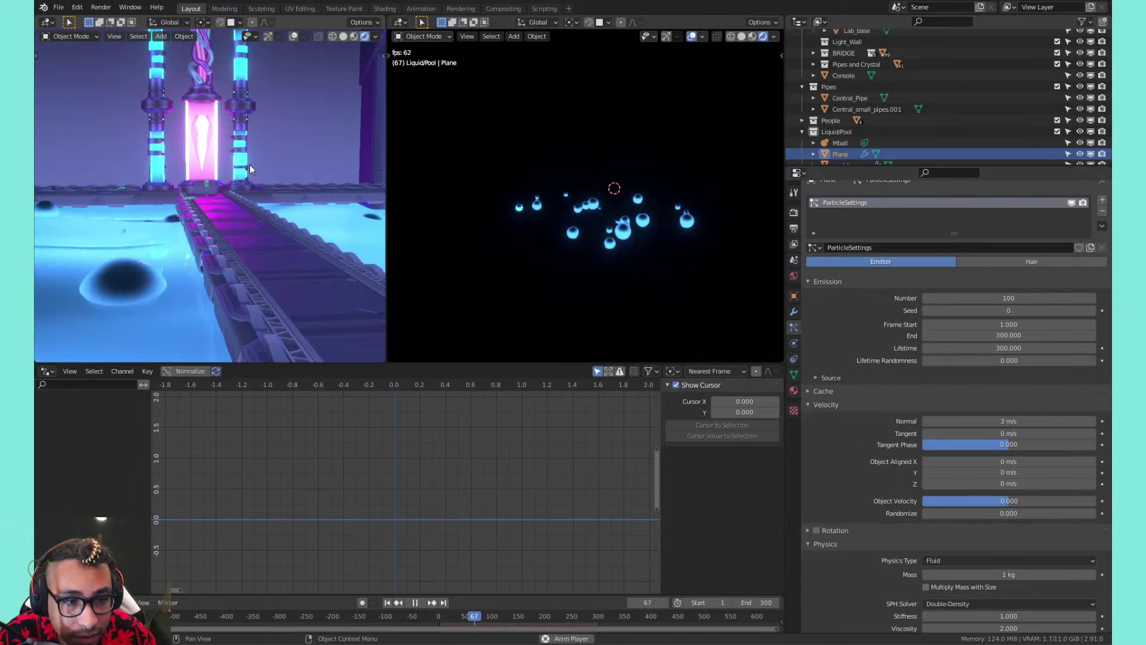
{"action": "scroll", "coordinate": [249, 164], "scroll_direction": "down", "scroll_amount": 5}
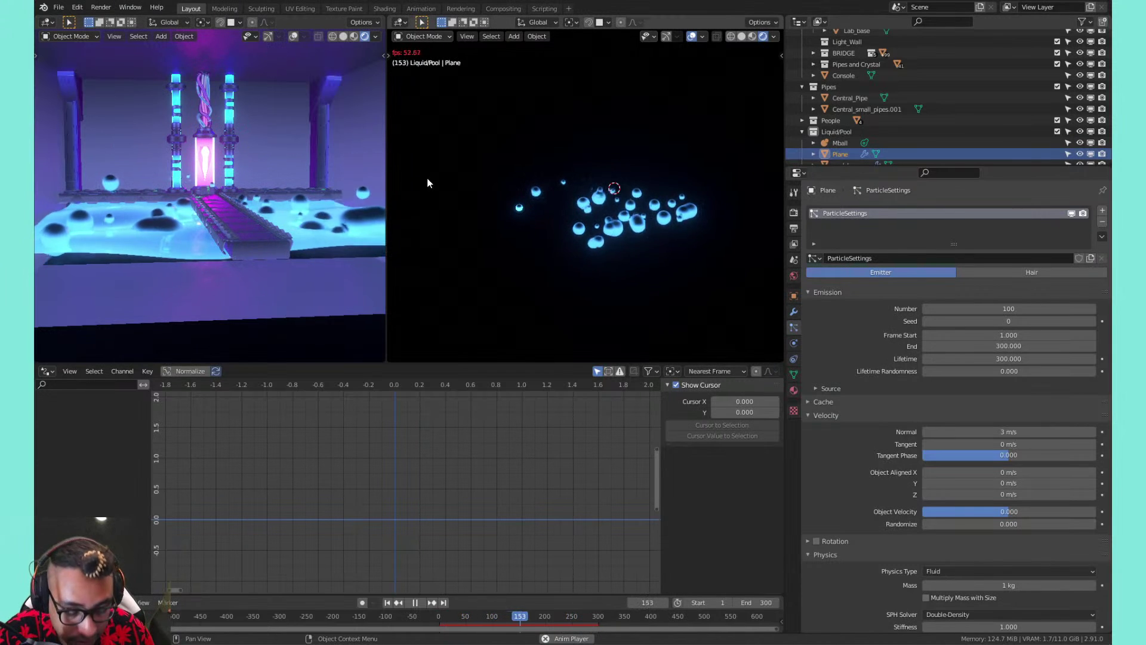
{"action": "double_click", "coordinate": [967, 434]}
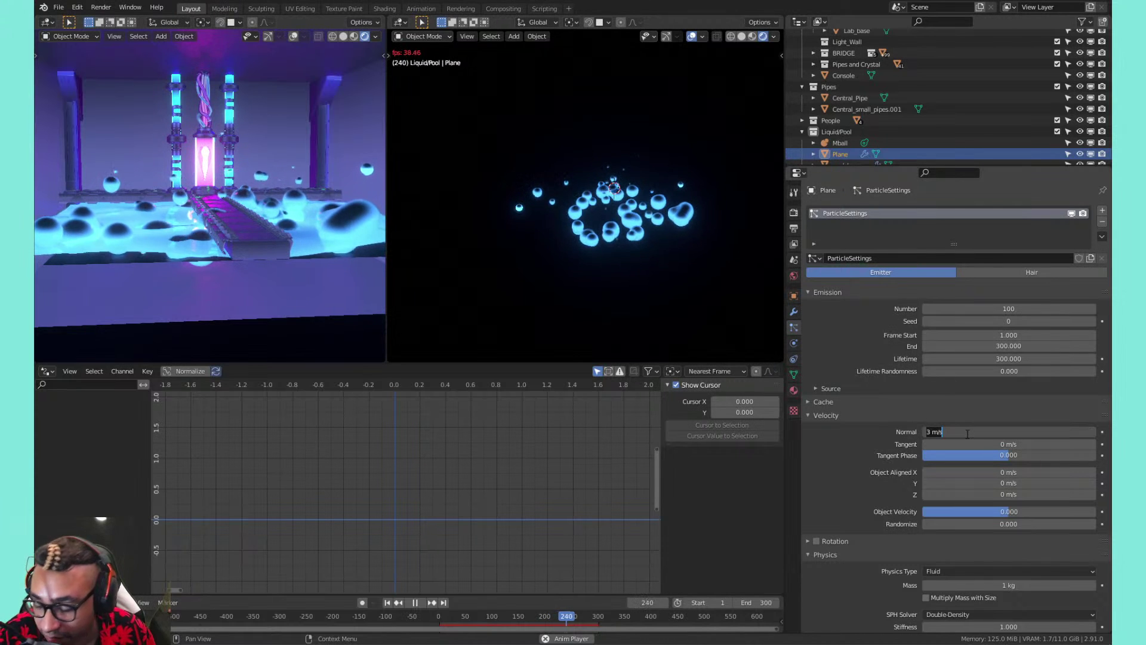
{"action": "type", "text": "5"}
{"action": "key", "text": "Return"}
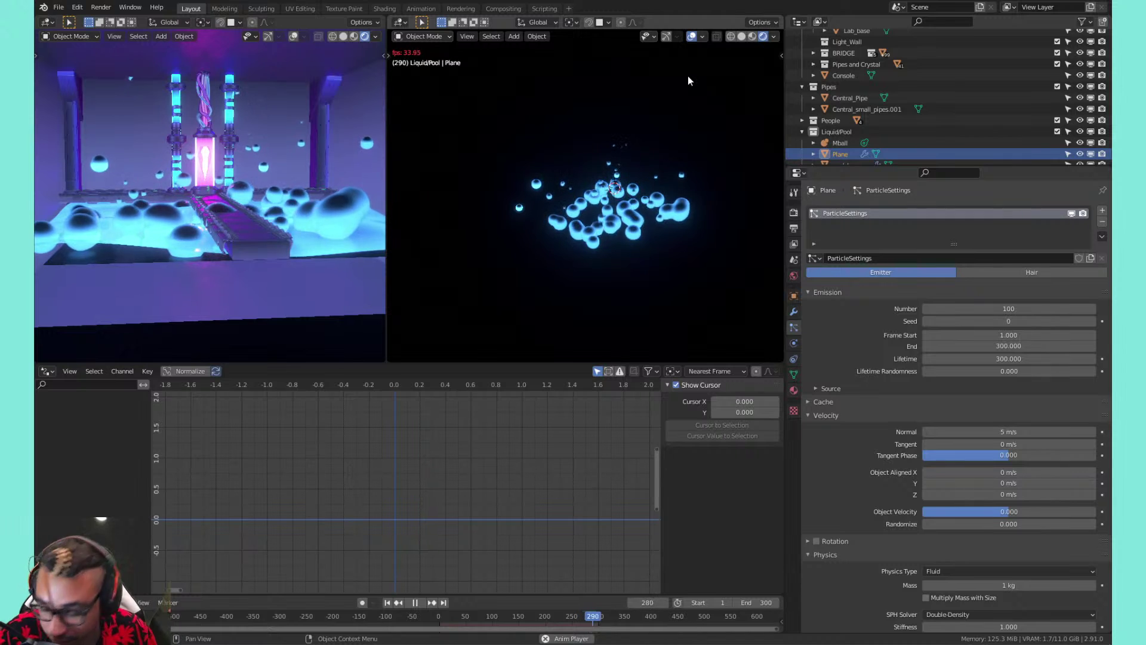
Leave Local View and inspect the droplets rising across the whole pool from above
{"action": "key", "text": "KP_Divide"}
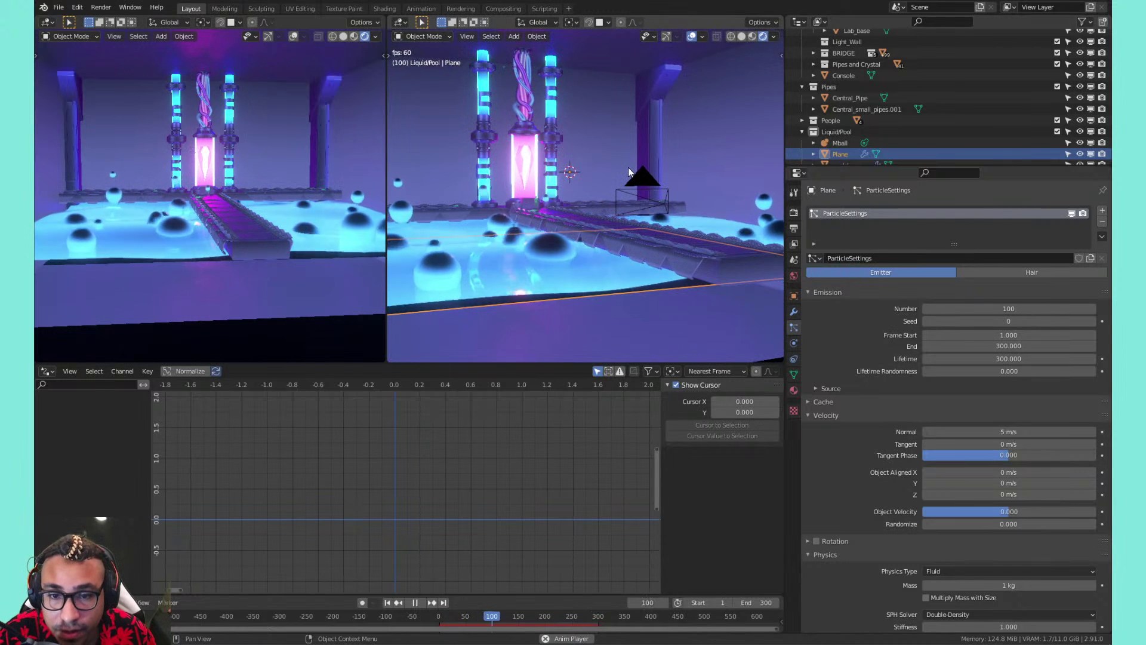
{"action": "middle_click_drag", "start_coordinate": [628, 168], "coordinate": [603, 226]}
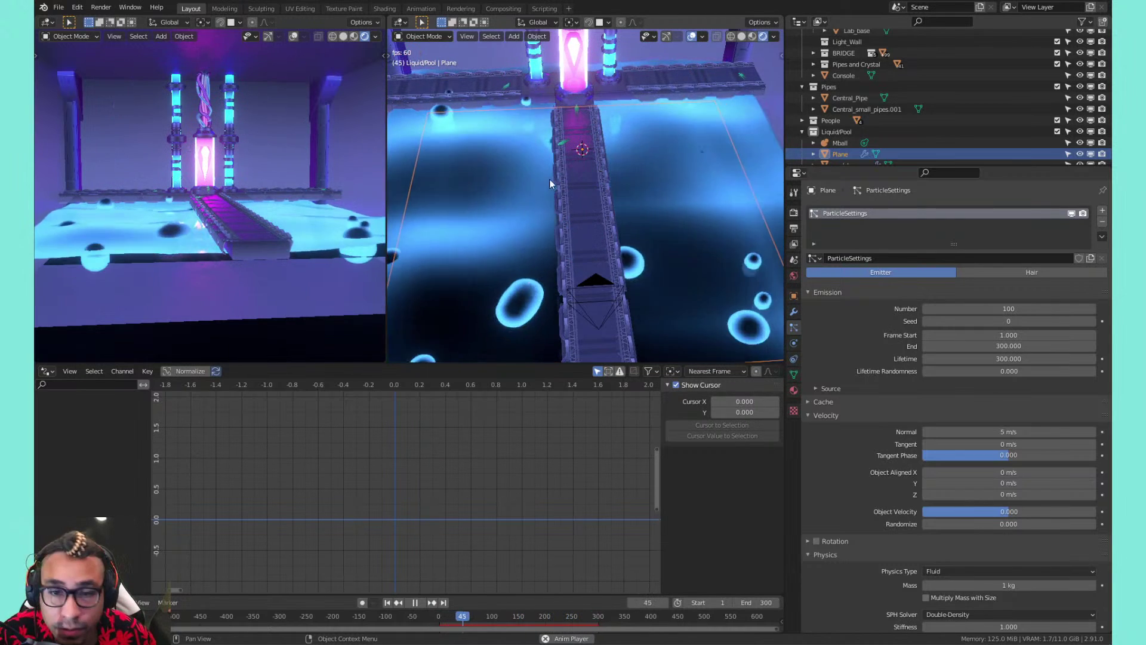
{"action": "mouse_move", "coordinate": [601, 174]}
{"action": "middle_mouse_down"}
{"action": "mouse_move", "coordinate": [578, 142]}
{"action": "mouse_move", "coordinate": [594, 169]}
{"action": "middle_mouse_up"}
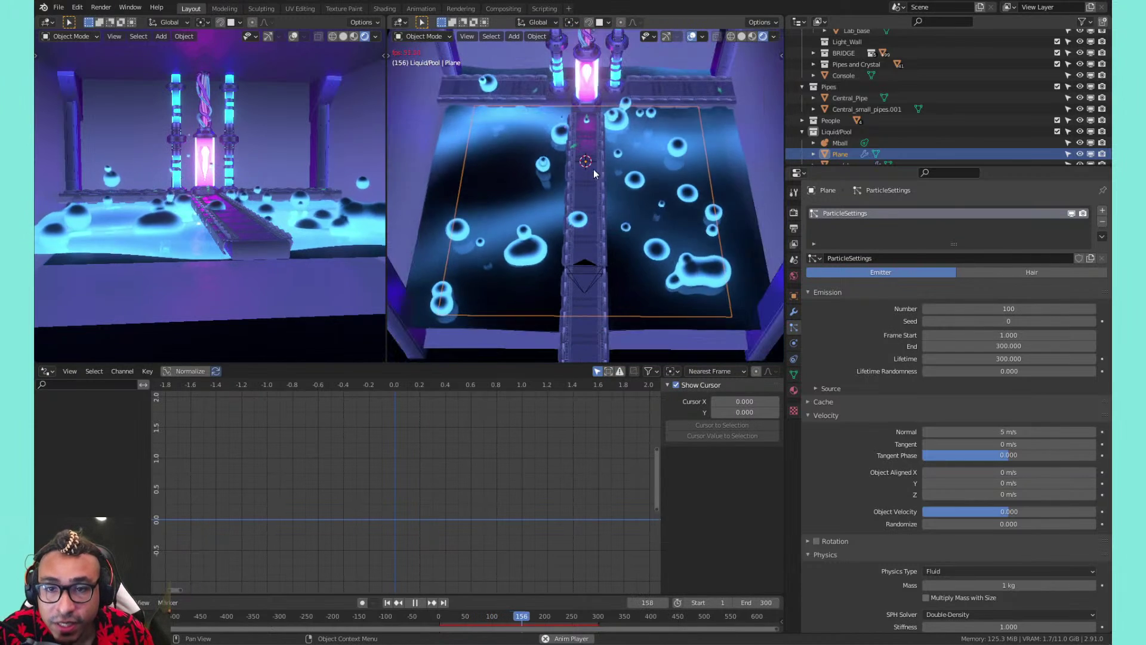
{"action": "key", "text": "Tab"}
{"action": "key", "text": "Tab"}
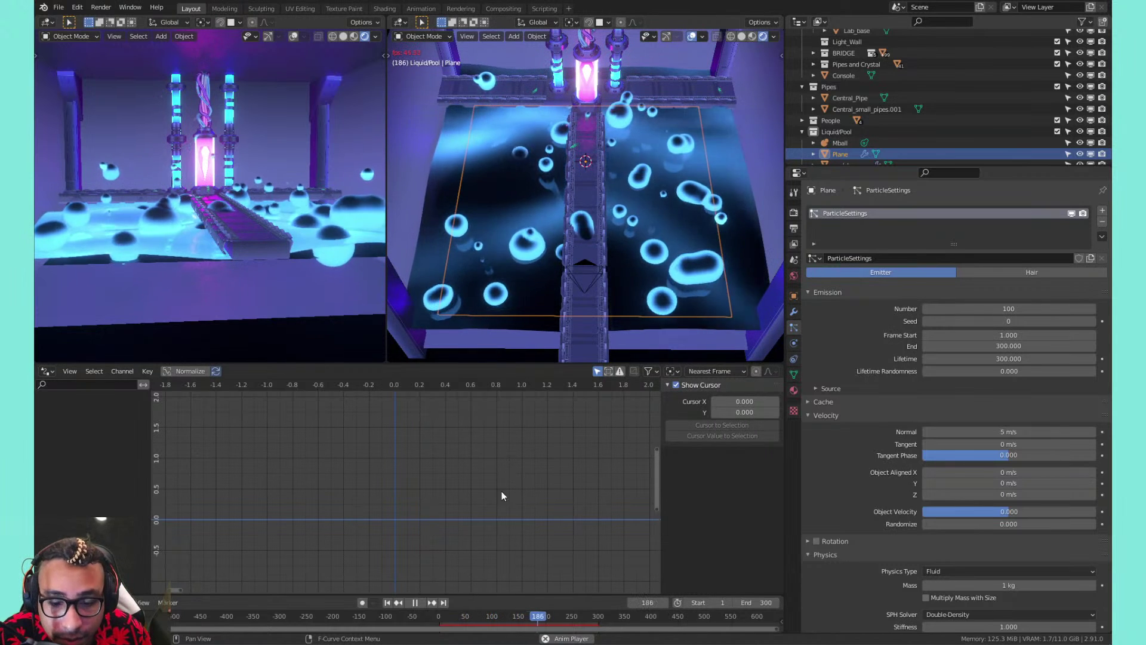
Replay the particle animation from the first frame and save the file
{"action": "left_click", "coordinate": [405, 604]}
{"action": "left_click", "coordinate": [388, 603]}
{"action": "key", "text": "space"}
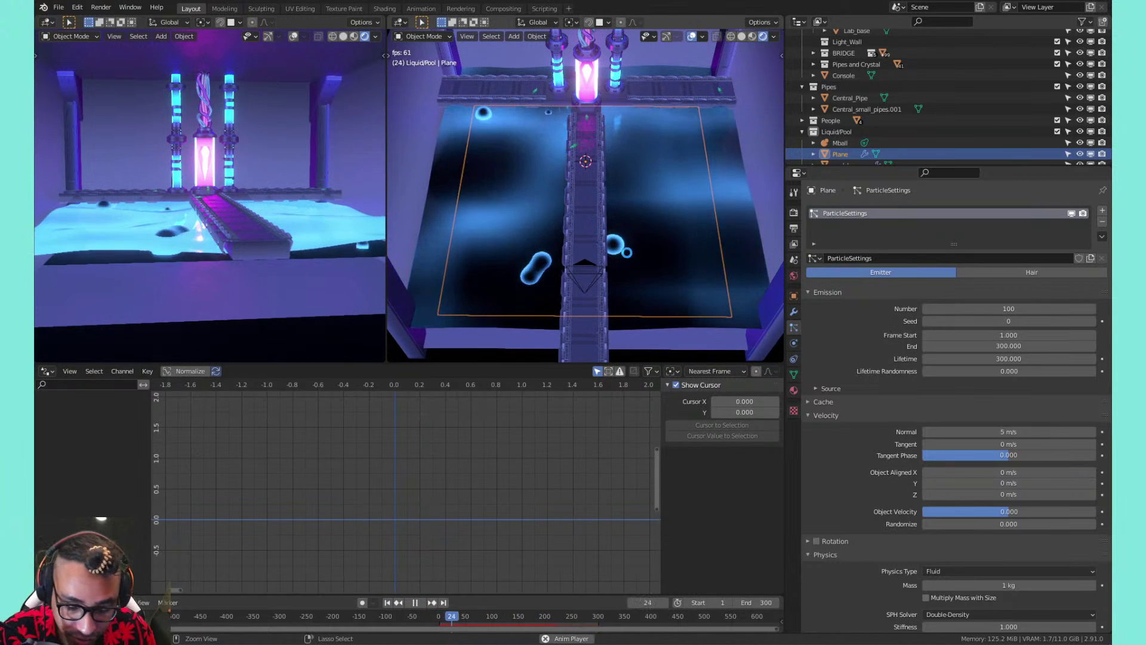
{"action": "key", "text": "ctrl+s"}
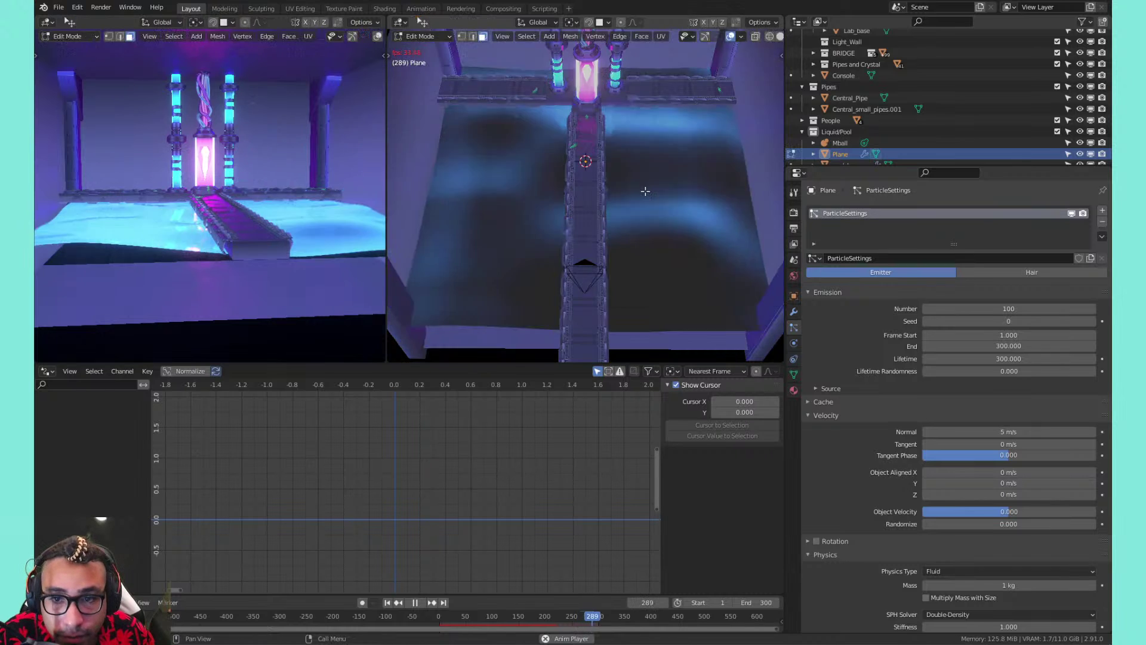
Edit the plane's mesh at frame 1 in Wireframe shading with nothing selected
{"action": "key", "text": "Tab"}
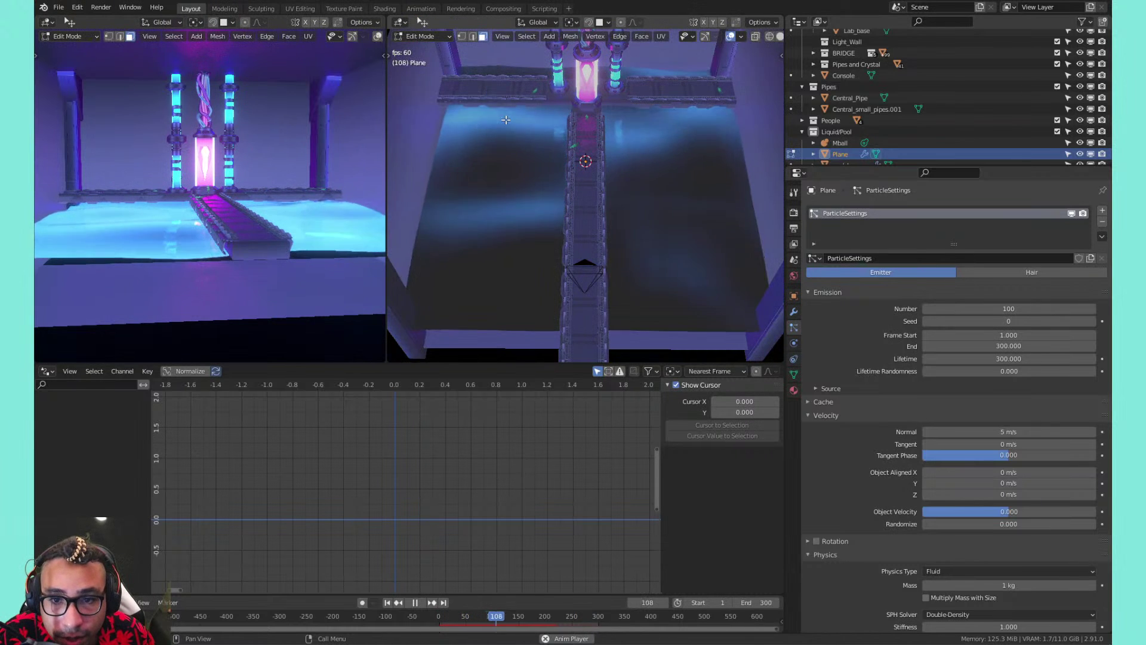
{"action": "mouse_move", "coordinate": [556, 164]}
{"action": "middle_mouse_down"}
{"action": "mouse_move", "coordinate": [560, 115]}
{"action": "mouse_move", "coordinate": [556, 156]}
{"action": "middle_mouse_up"}
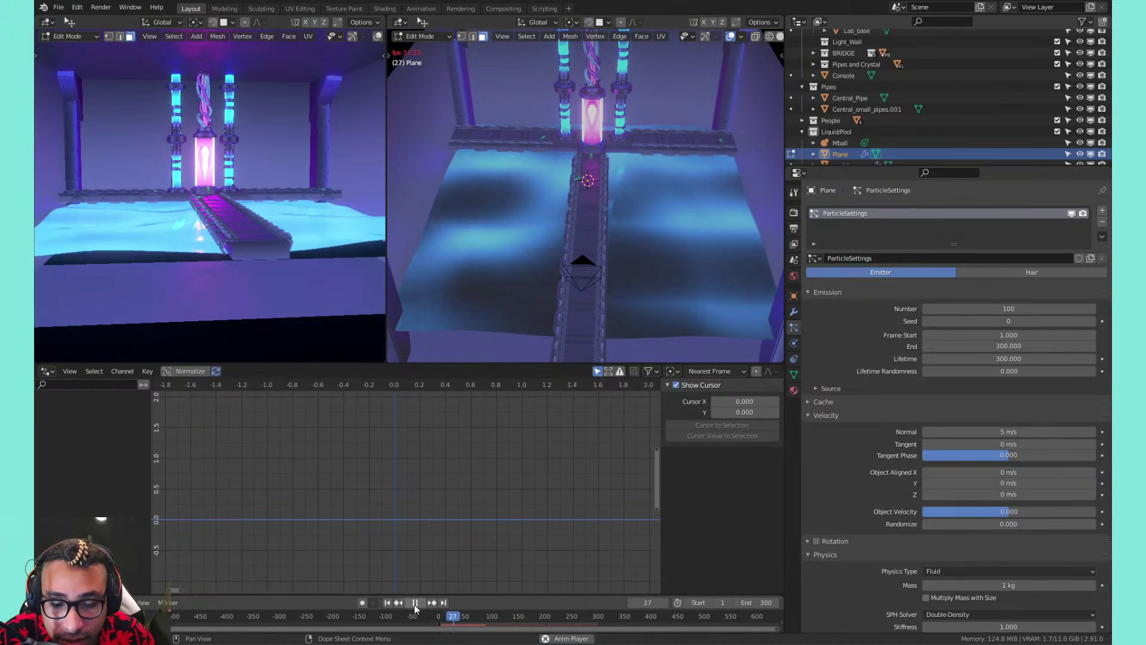
{"action": "left_click", "coordinate": [386, 604]}
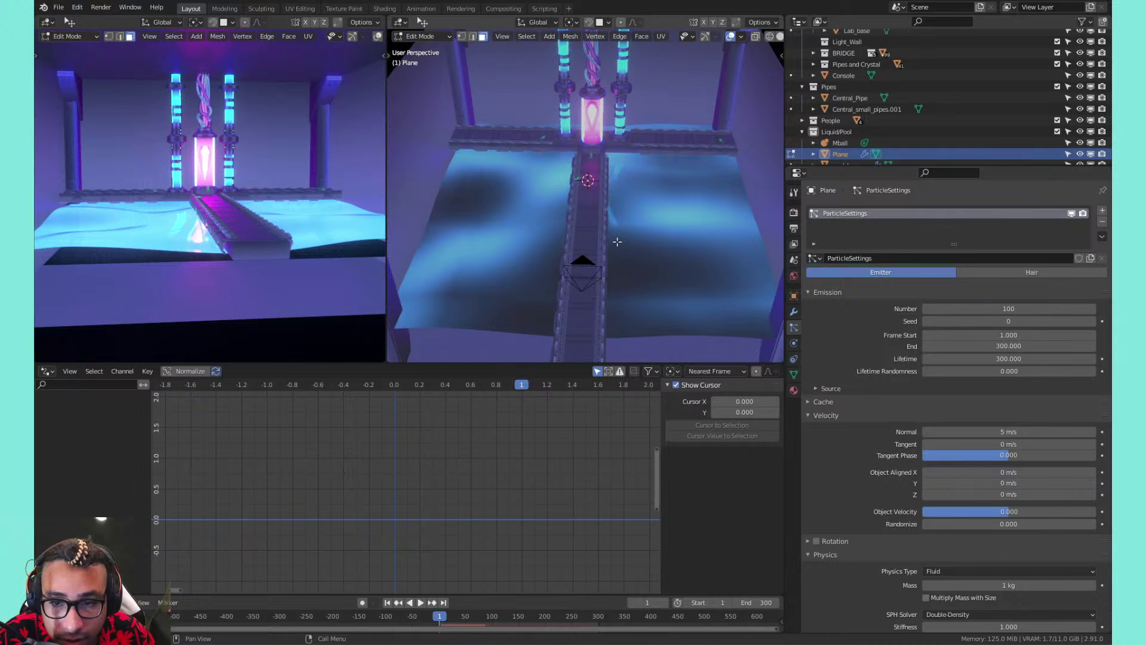
{"action": "left_click", "coordinate": [770, 37]}
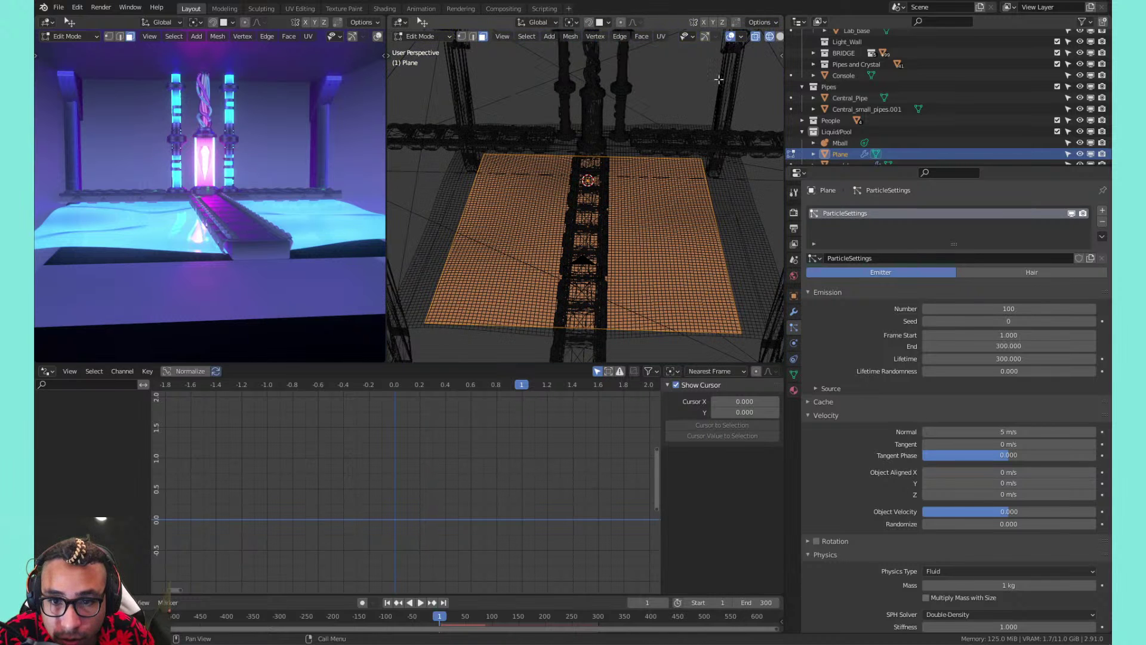
{"action": "scroll", "coordinate": [592, 214], "scroll_direction": "up", "scroll_amount": 8}
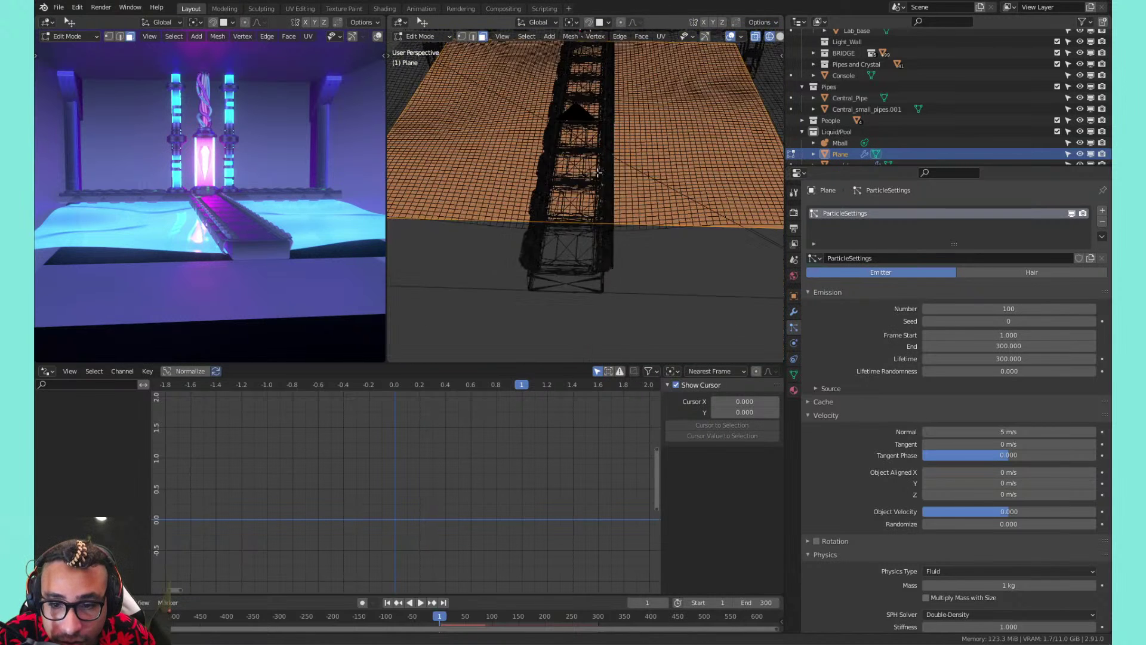
{"action": "key", "text": "alt+a"}
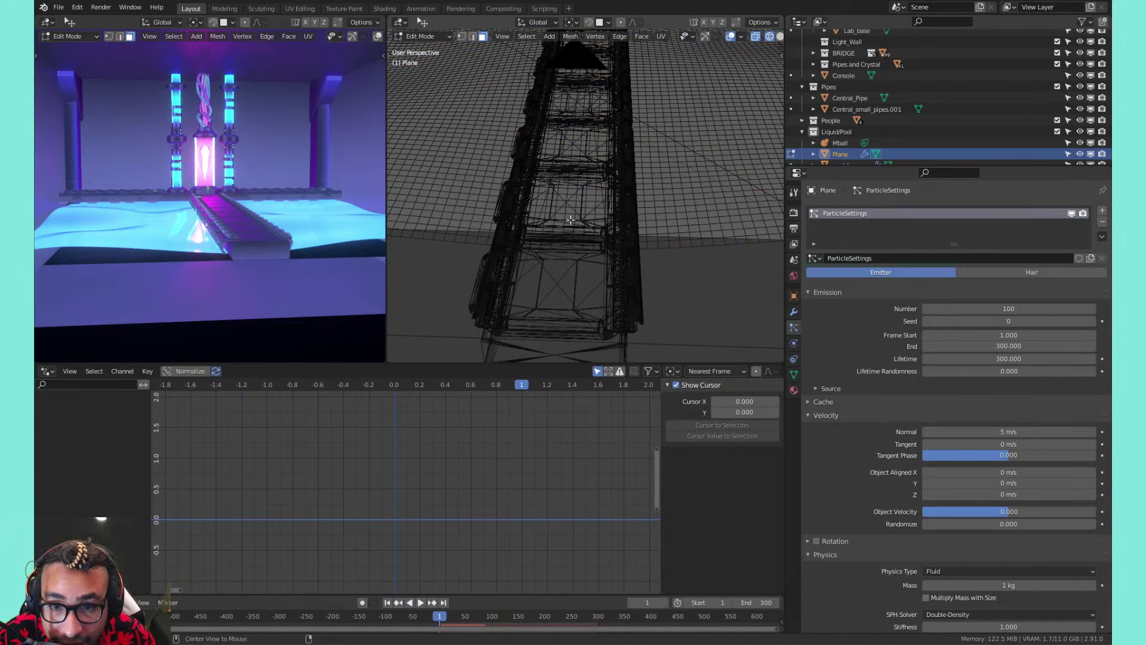
Isolate the emitter plane in Local View and open its mesh for editing, seen from above
{"action": "middle_click_drag", "start_coordinate": [502, 218], "coordinate": [579, 240], "text": "shift"}
{"action": "middle_click_drag", "start_coordinate": [665, 196], "coordinate": [629, 194]}
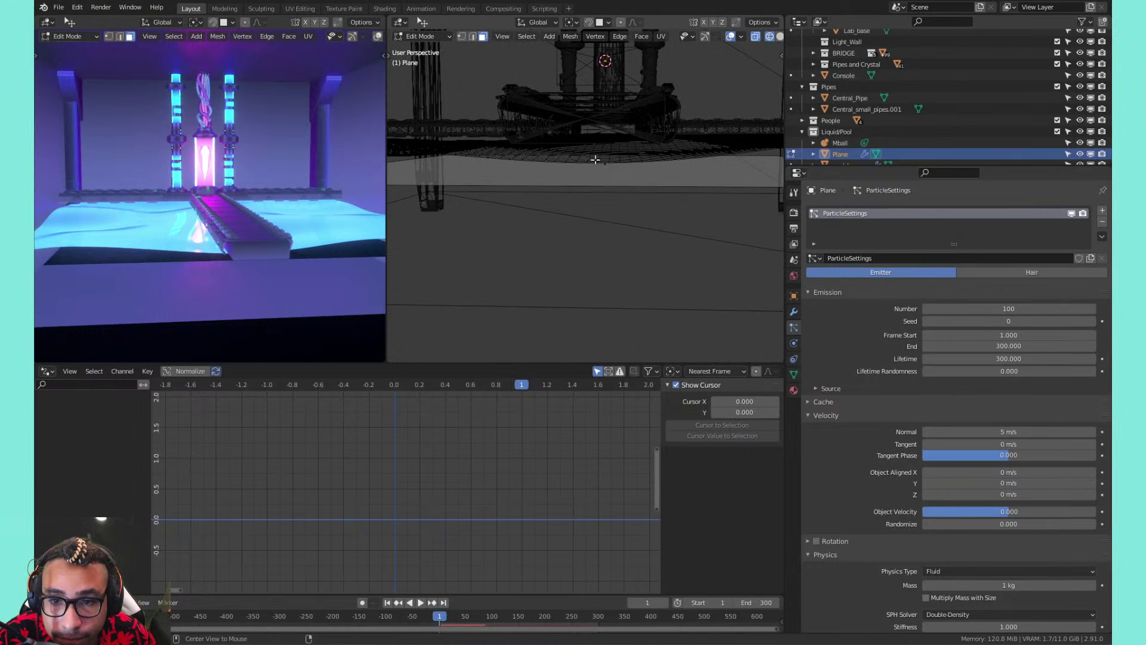
{"action": "key", "text": "Tab"}
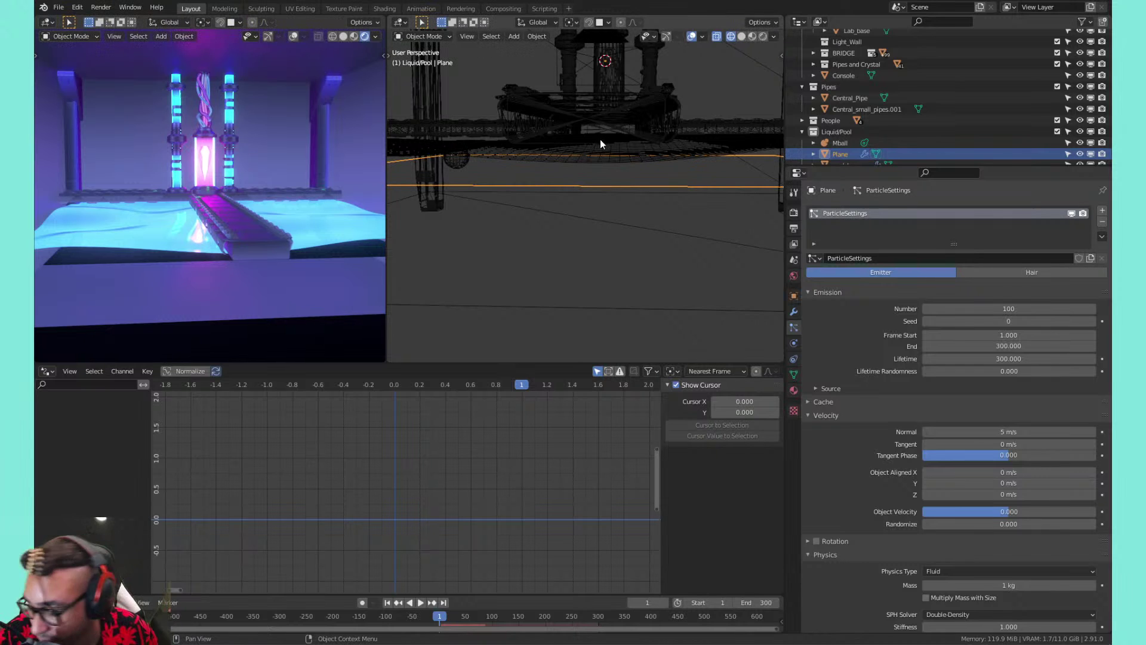
{"action": "key", "text": "KP_Divide"}
{"action": "key", "text": "Tab"}
{"action": "middle_click_drag", "start_coordinate": [553, 218], "coordinate": [567, 276]}
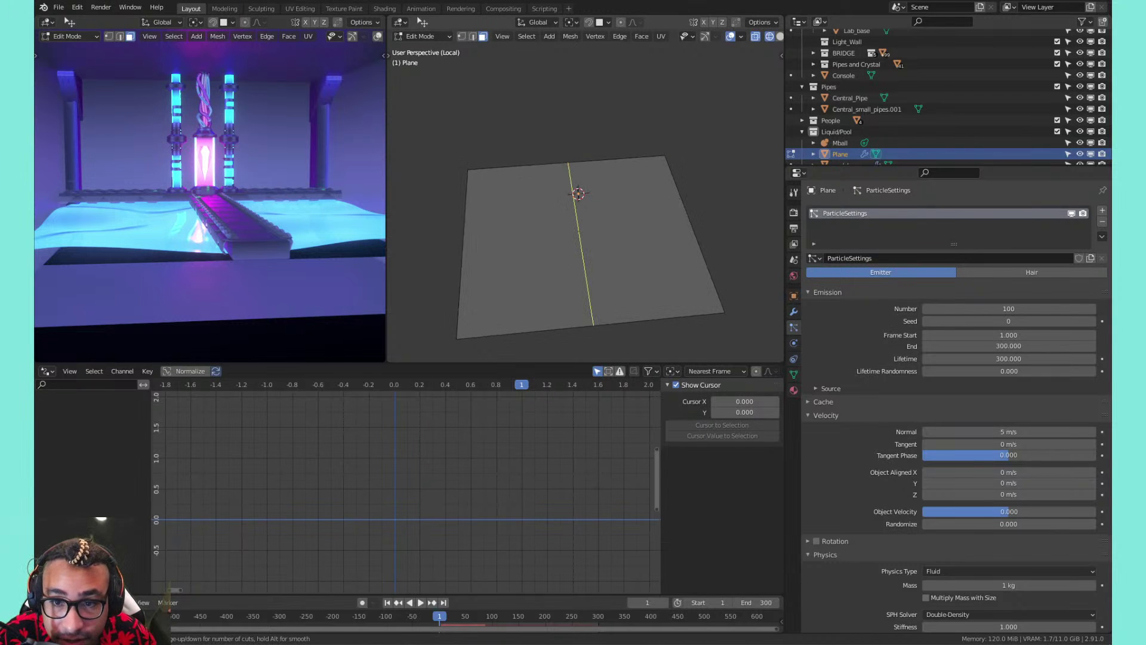
{"action": "left_click", "coordinate": [632, 187]}
{"action": "right_click", "coordinate": [644, 191]}
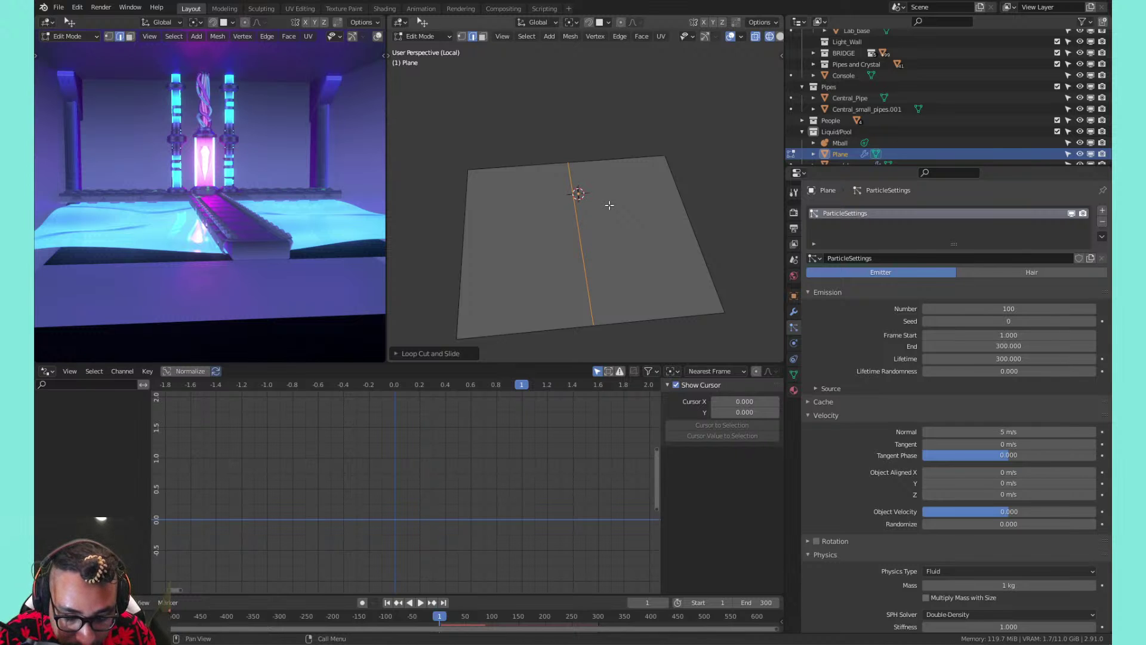
{"action": "key", "text": "ctrl+b"}
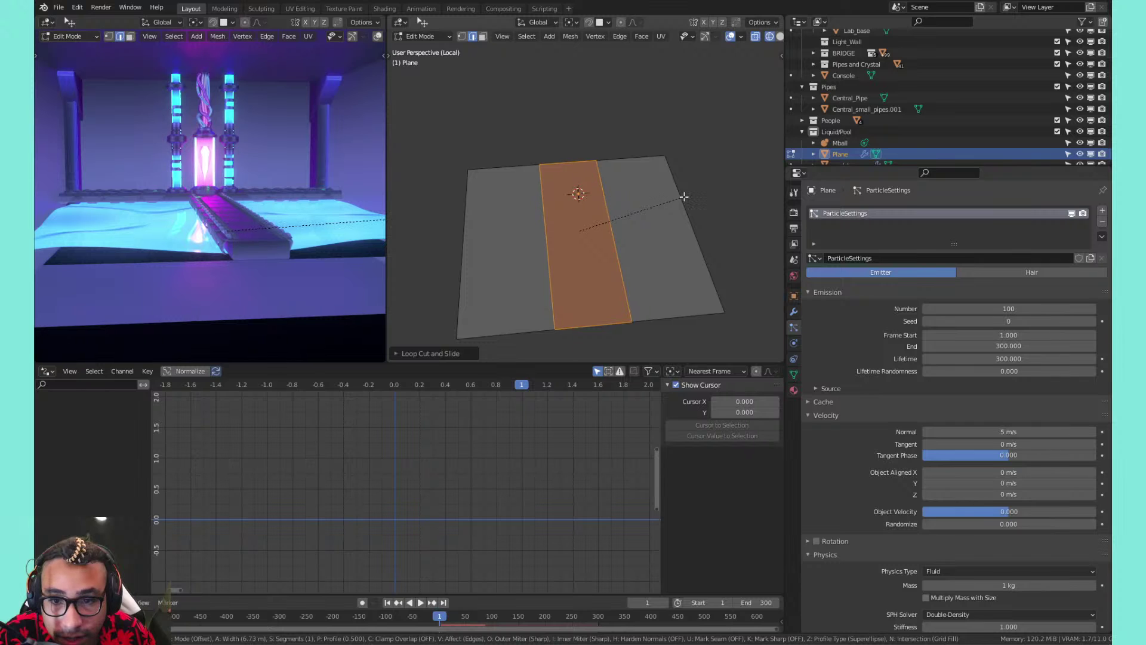
{"action": "right_click", "coordinate": [683, 198]}
{"action": "key", "text": "ctrl+z"}
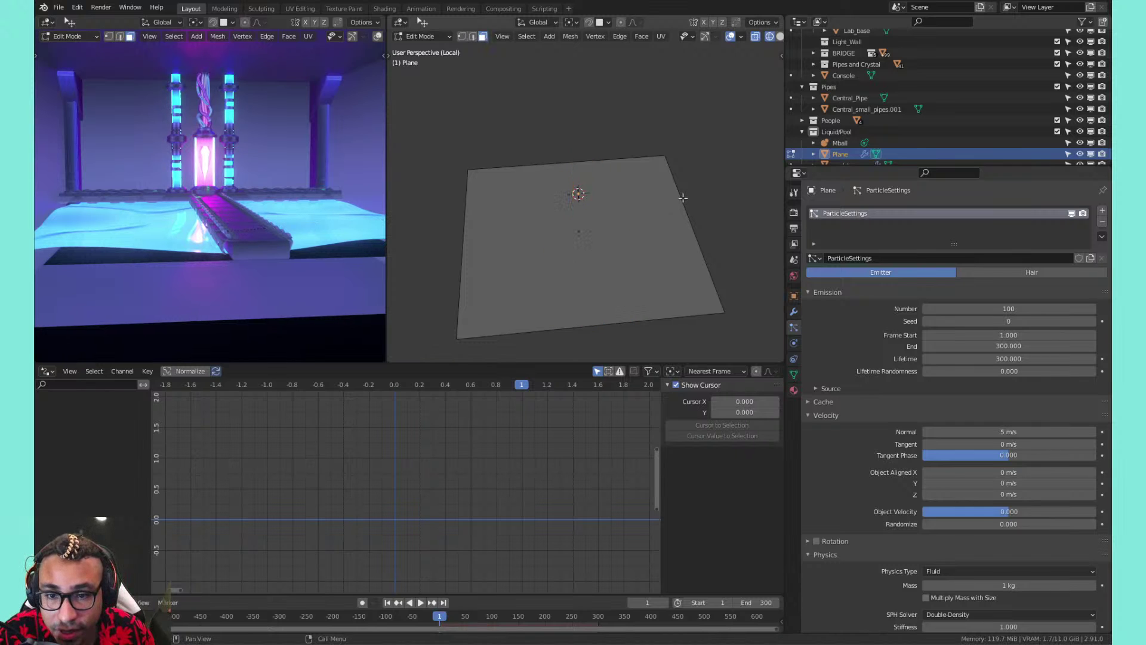
Add a centered lengthwise loop cut to the plane, and show it within the full scene from the top
{"action": "left_click", "coordinate": [579, 170]}
{"action": "right_click", "coordinate": [588, 167]}
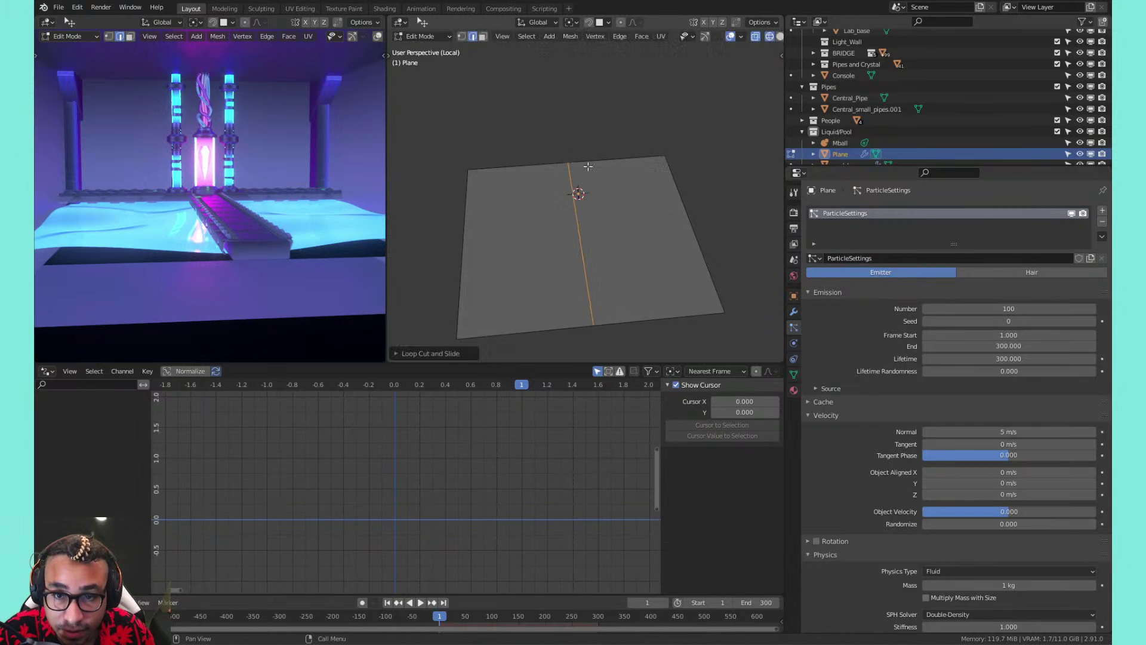
{"action": "key", "text": "KP_Divide"}
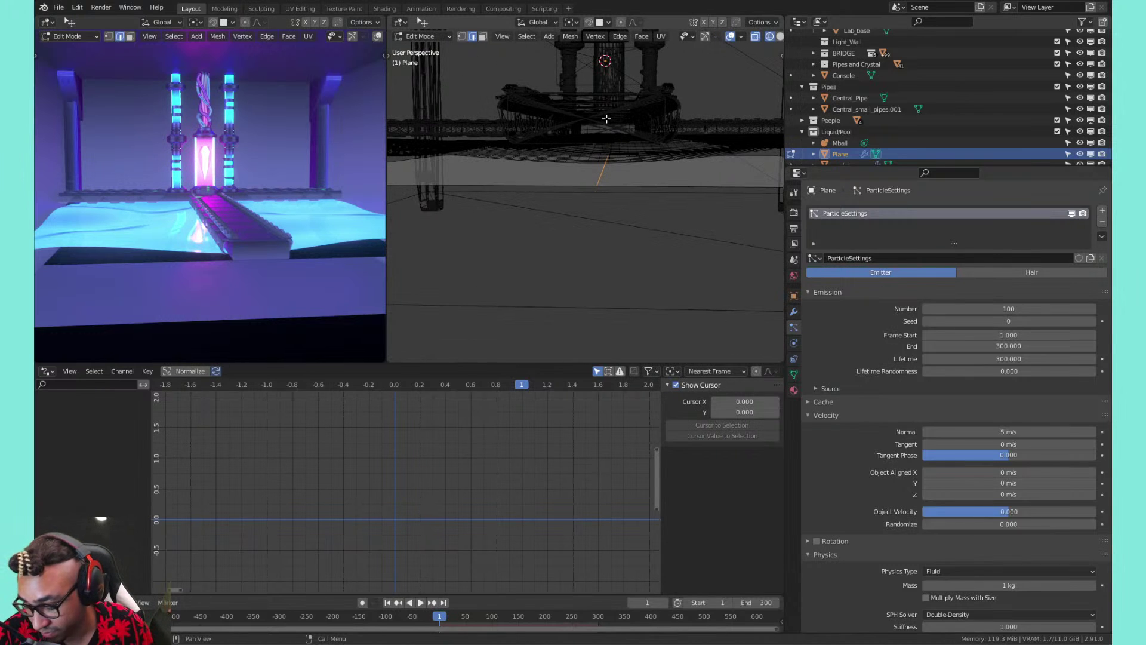
{"action": "key", "text": "KP_7"}
{"action": "scroll", "coordinate": [614, 118], "scroll_direction": "down", "scroll_amount": 5}
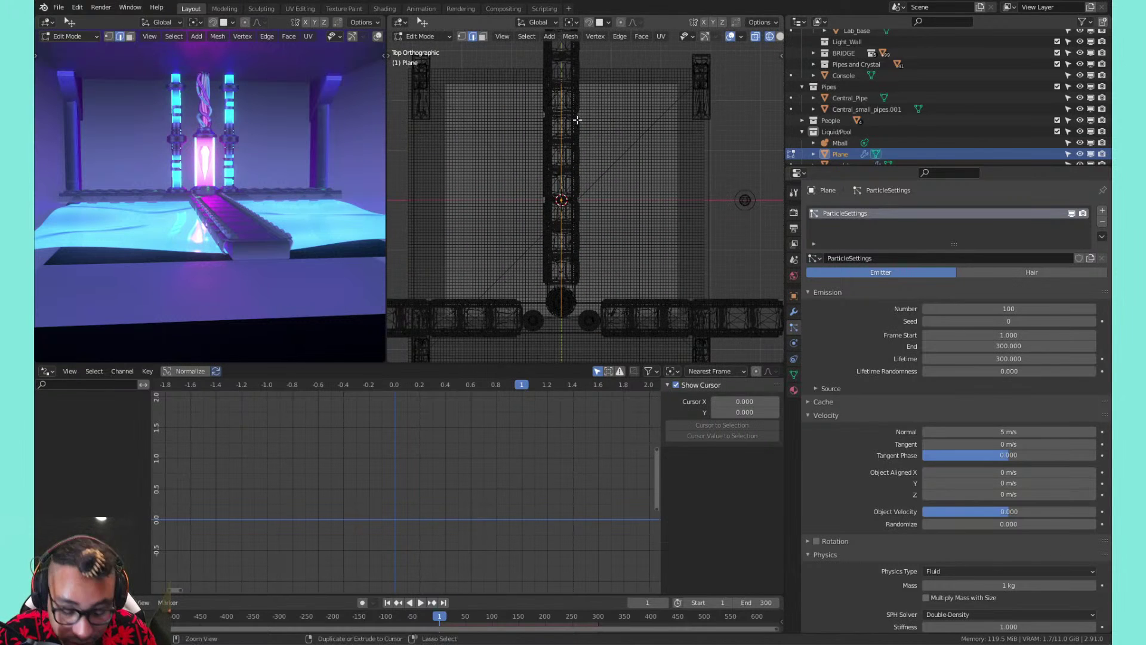
Bevel the plane's center edge by about 6 m to span the bridge width and delete the resulting strip of faces
{"action": "key", "text": "ctrl+b"}
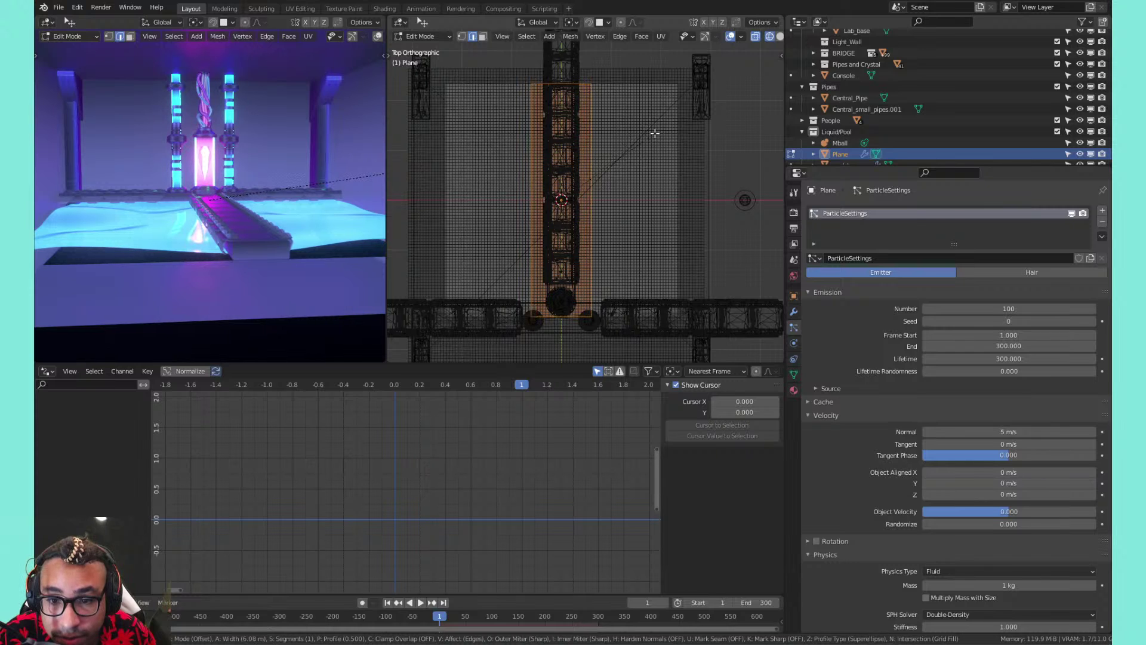
{"action": "left_click", "coordinate": [655, 133]}
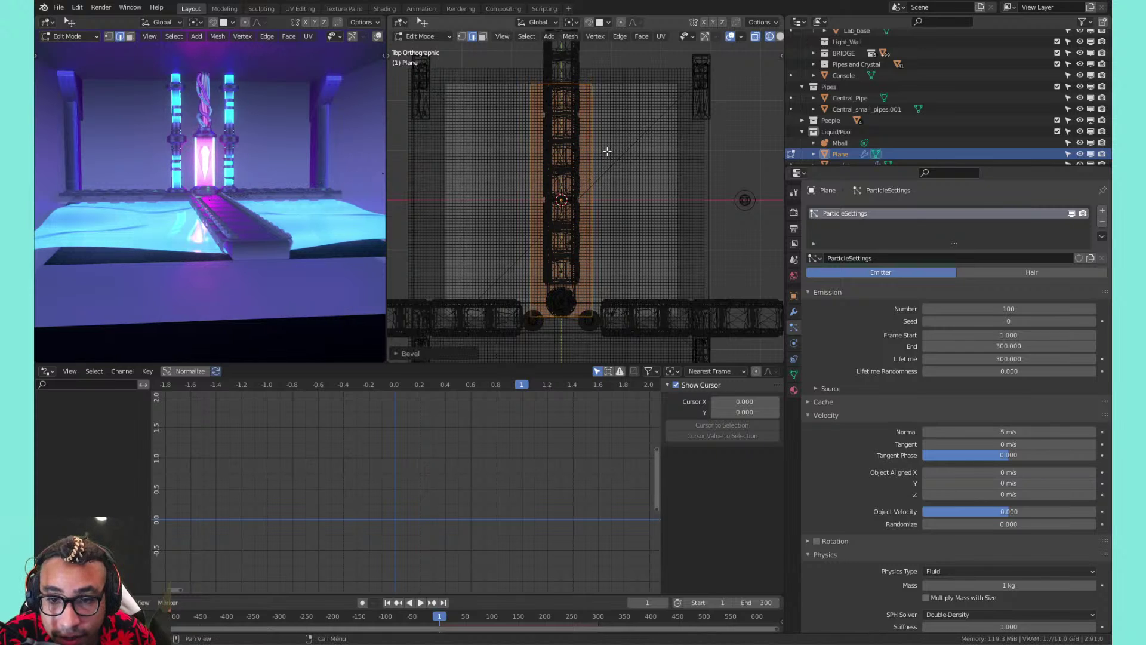
{"action": "key", "text": "x"}
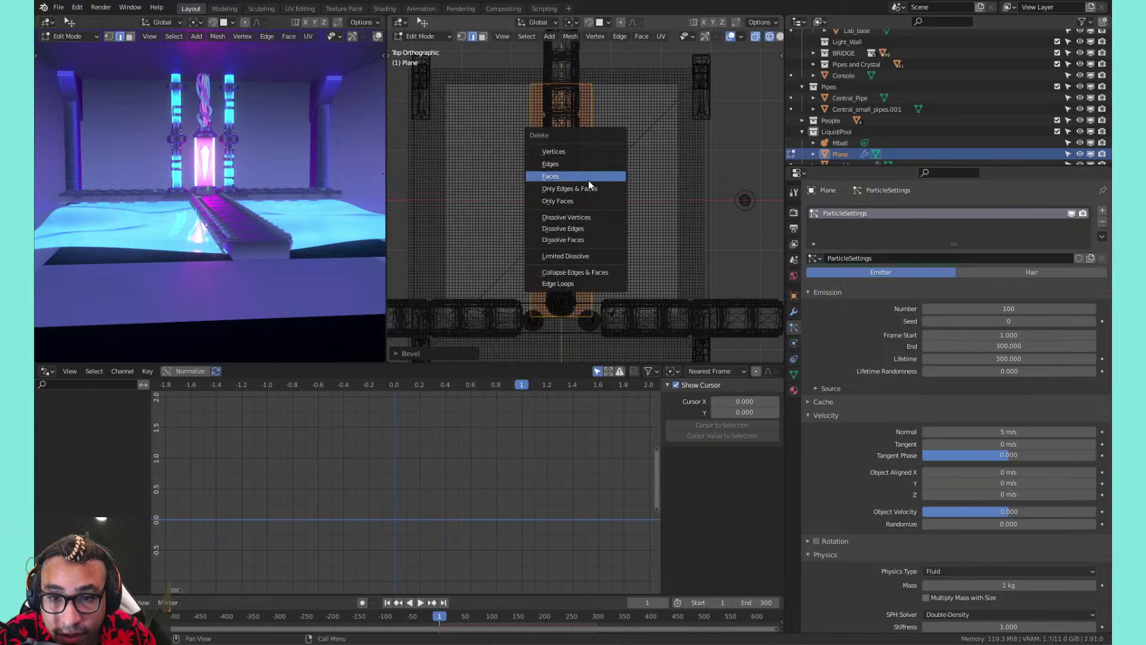
{"action": "left_click", "coordinate": [588, 180]}
{"action": "middle_click_drag", "start_coordinate": [589, 174], "coordinate": [649, 119]}
{"action": "key", "text": "Tab"}
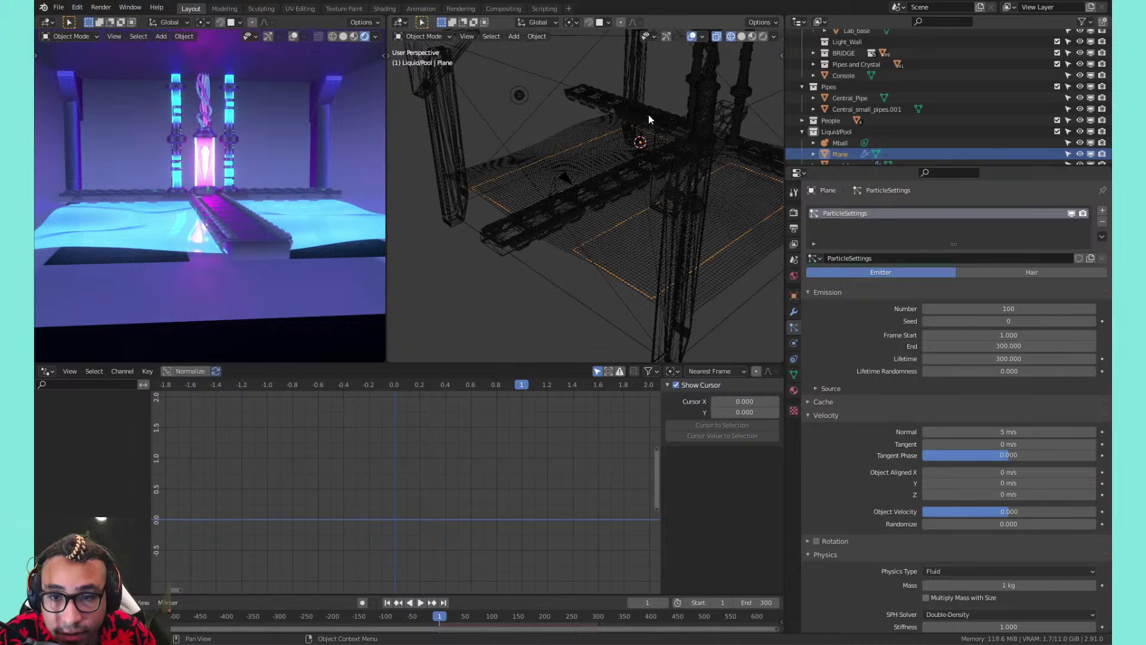
Save the file and frame the lab through the camera in Rendered shading
{"action": "left_click", "coordinate": [763, 37]}
{"action": "middle_click_drag", "start_coordinate": [551, 200], "coordinate": [779, 173]}
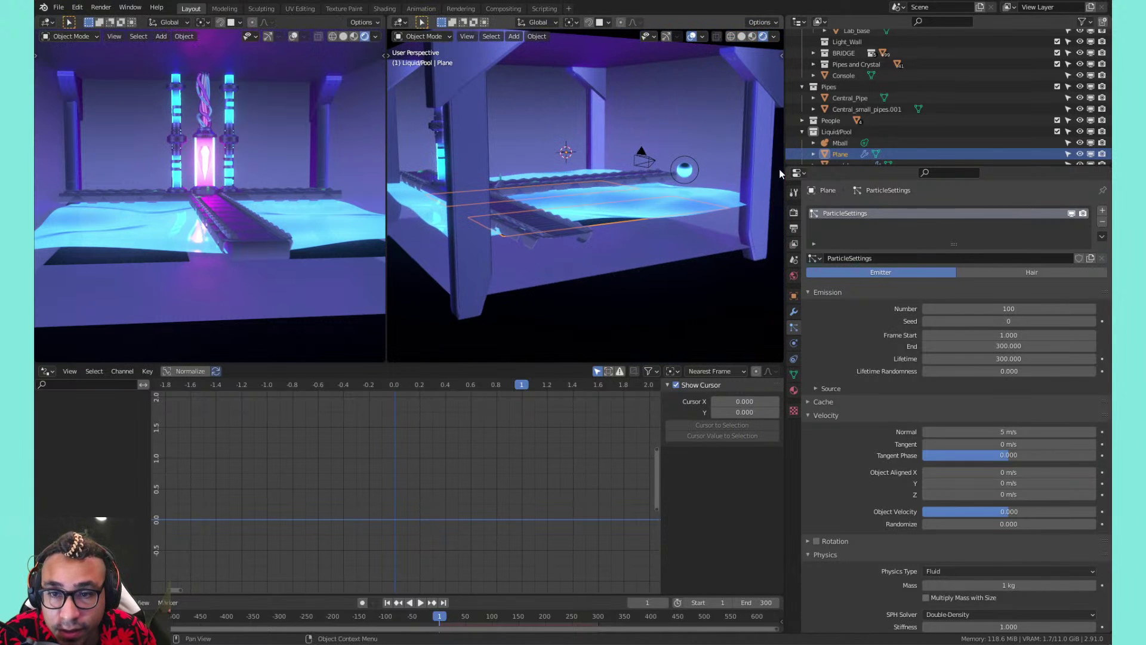
{"action": "key", "text": "KP_0"}
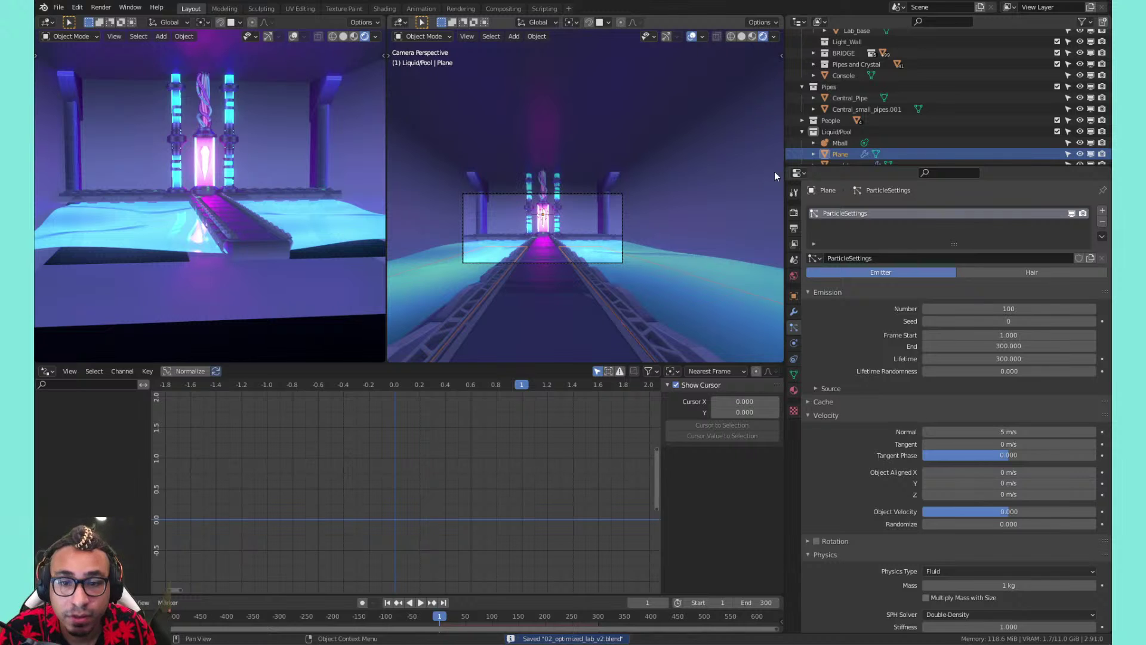
{"action": "key", "text": "Home"}
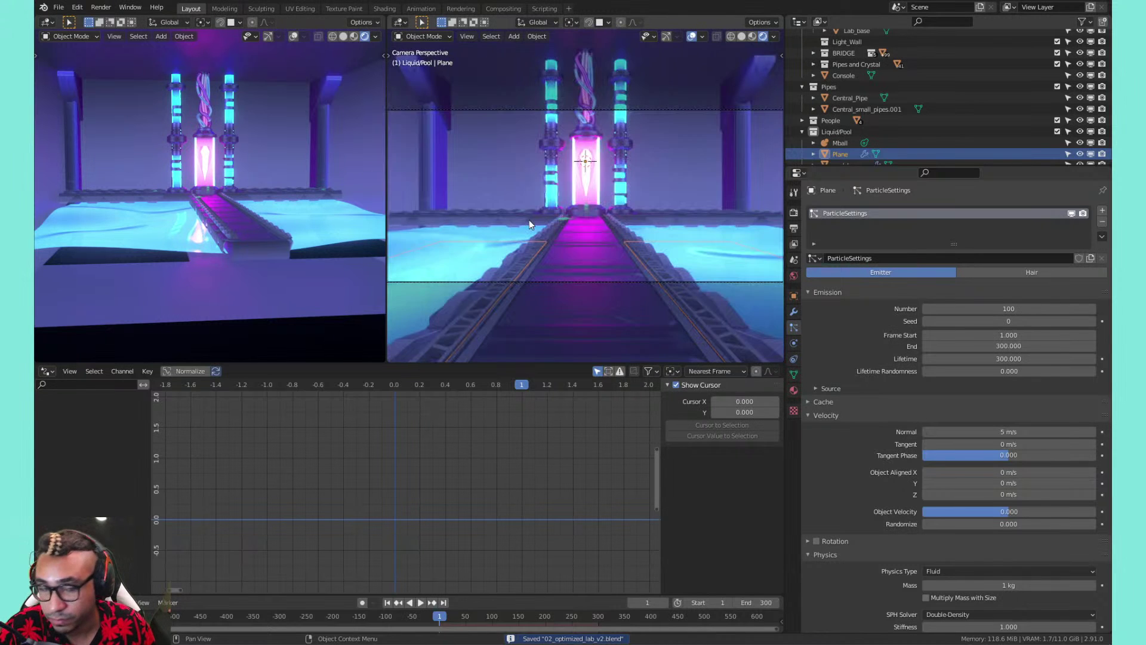
Play the particle animation and check the droplets on both sides of the bridge from a raised angle
{"action": "scroll", "coordinate": [535, 213], "scroll_direction": "down", "scroll_amount": 1}
{"action": "middle_click_drag", "start_coordinate": [561, 184], "coordinate": [618, 208]}
{"action": "scroll", "coordinate": [619, 209], "scroll_direction": "down", "scroll_amount": 3}
{"action": "key", "text": "space"}
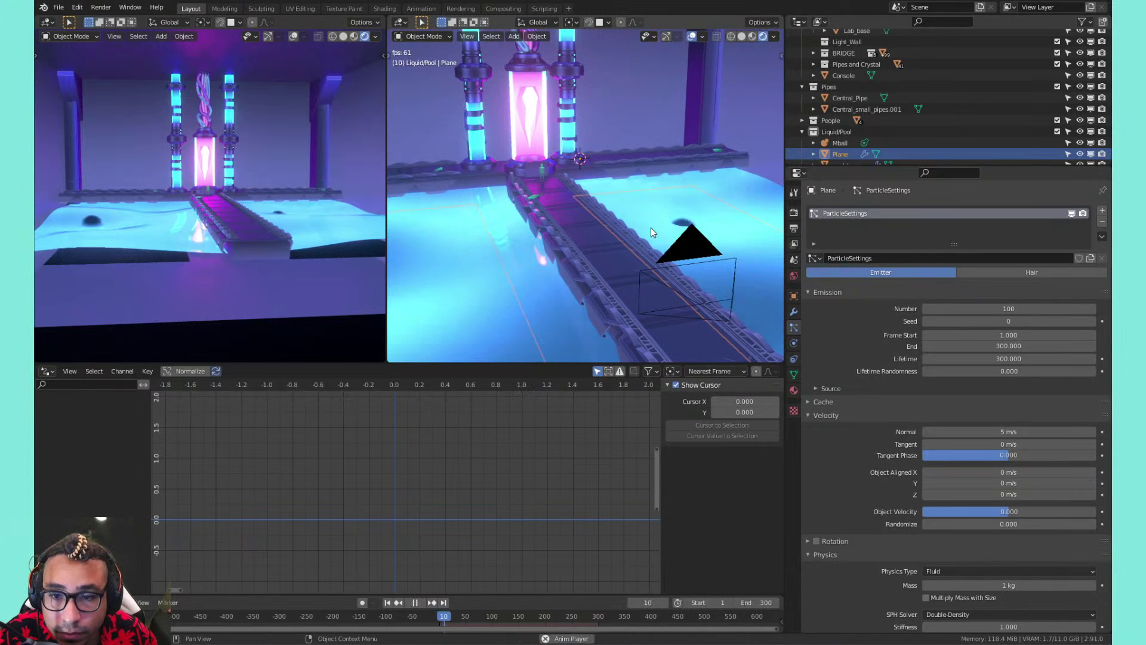
{"action": "scroll", "coordinate": [651, 231], "scroll_direction": "down", "scroll_amount": 2}
{"action": "scroll", "coordinate": [669, 229], "scroll_direction": "down", "scroll_amount": 2}
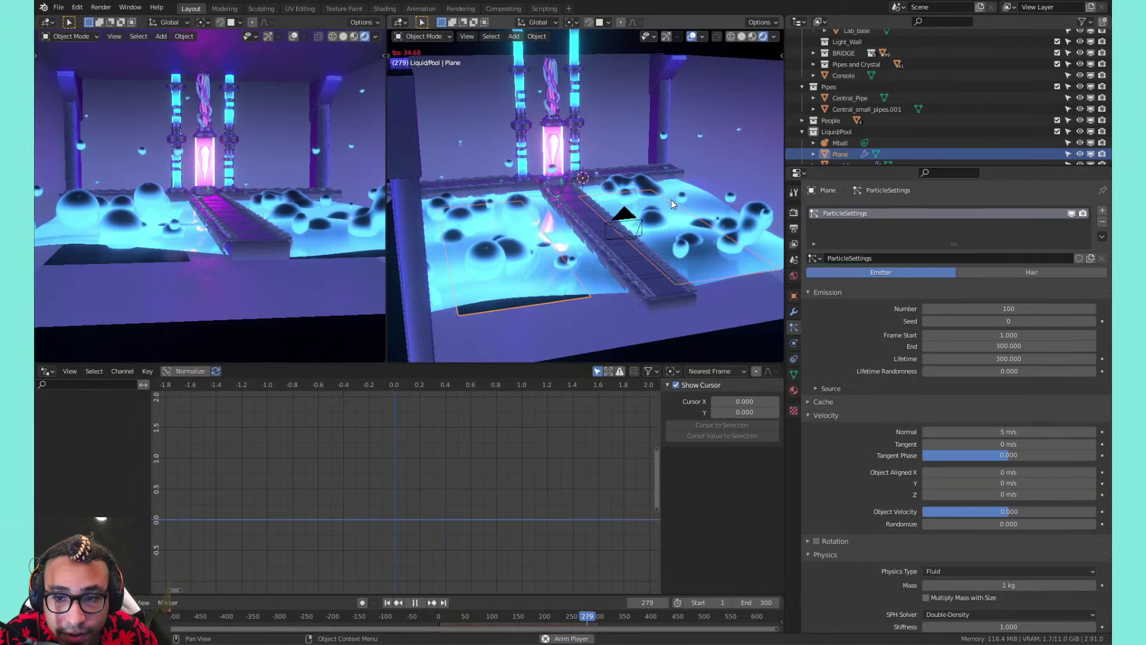
Reselect the emitter plane, set its particles' mass to 1000 kg and rewind the animation to the first frame
{"action": "left_click", "coordinate": [642, 183]}
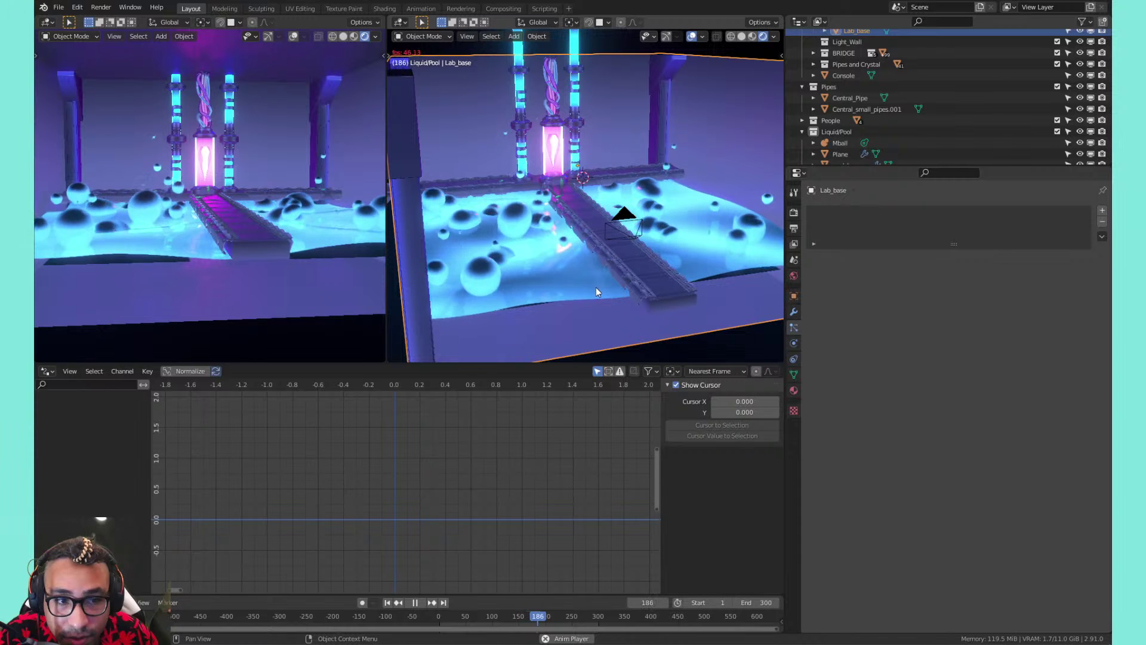
{"action": "middle_click_drag", "start_coordinate": [595, 288], "coordinate": [579, 259]}
{"action": "left_click", "coordinate": [569, 252]}
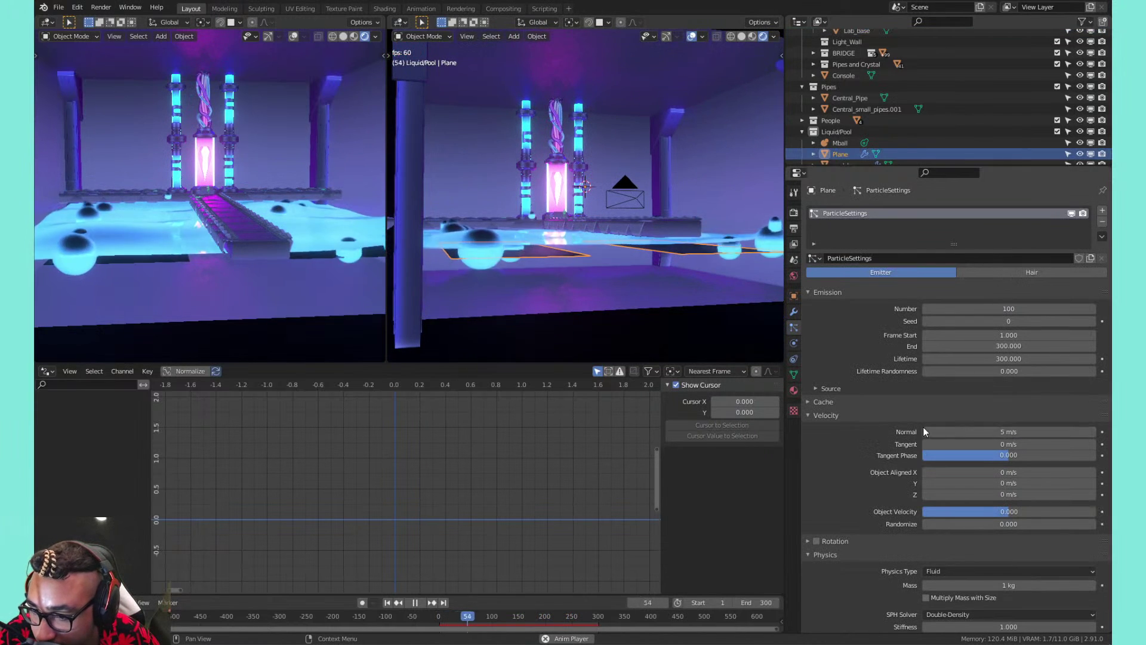
{"action": "scroll", "coordinate": [892, 457], "scroll_direction": "down", "scroll_amount": 8}
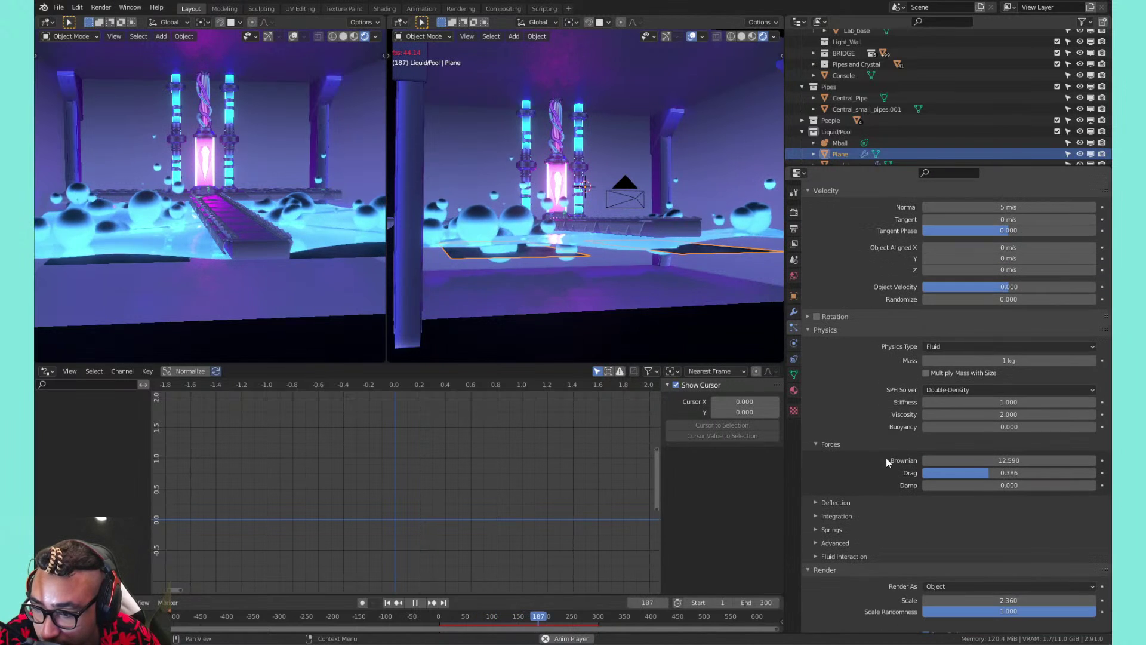
{"action": "left_click", "coordinate": [959, 360]}
{"action": "key", "text": "Return"}
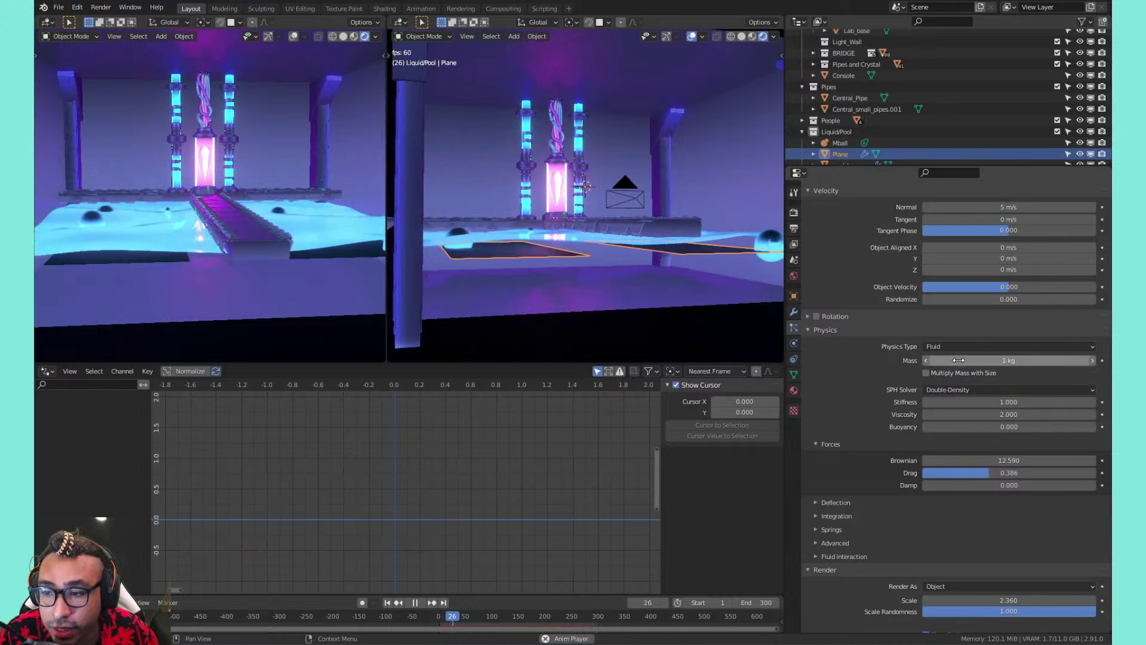
{"action": "left_click", "coordinate": [958, 360]}
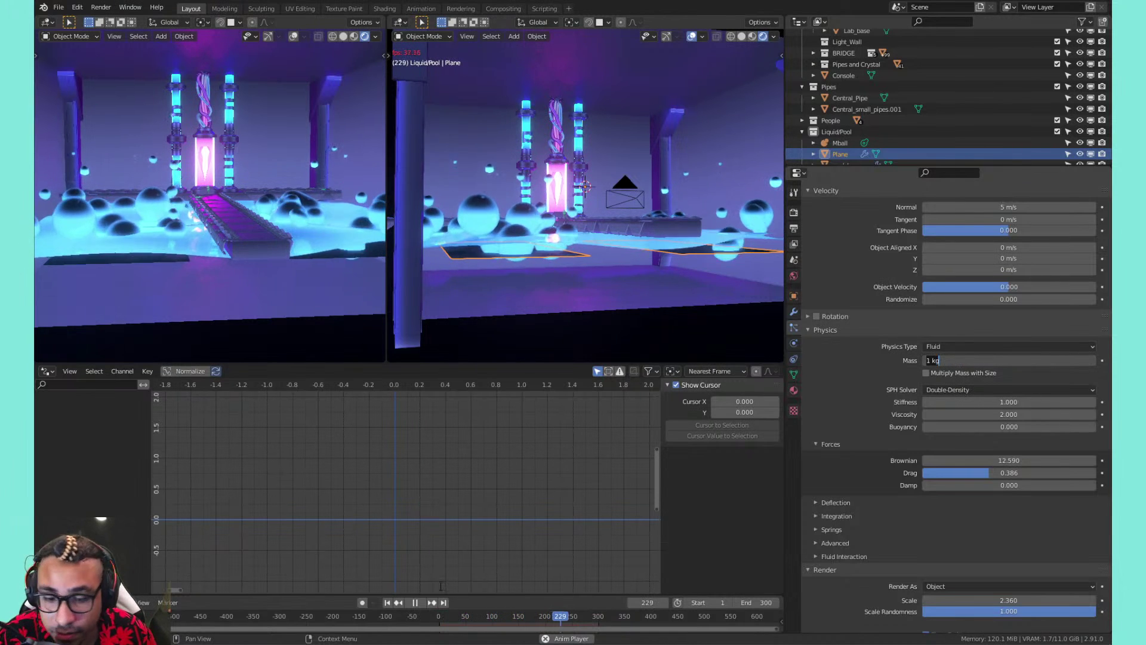
{"action": "key", "text": "Return"}
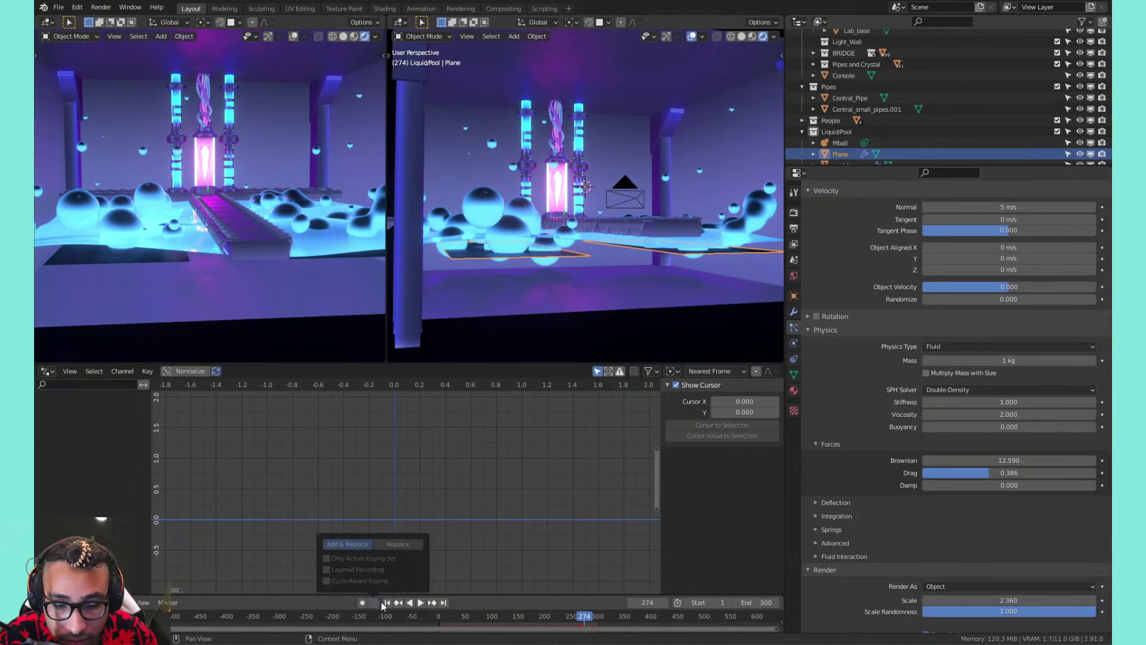
{"action": "left_click", "coordinate": [387, 602]}
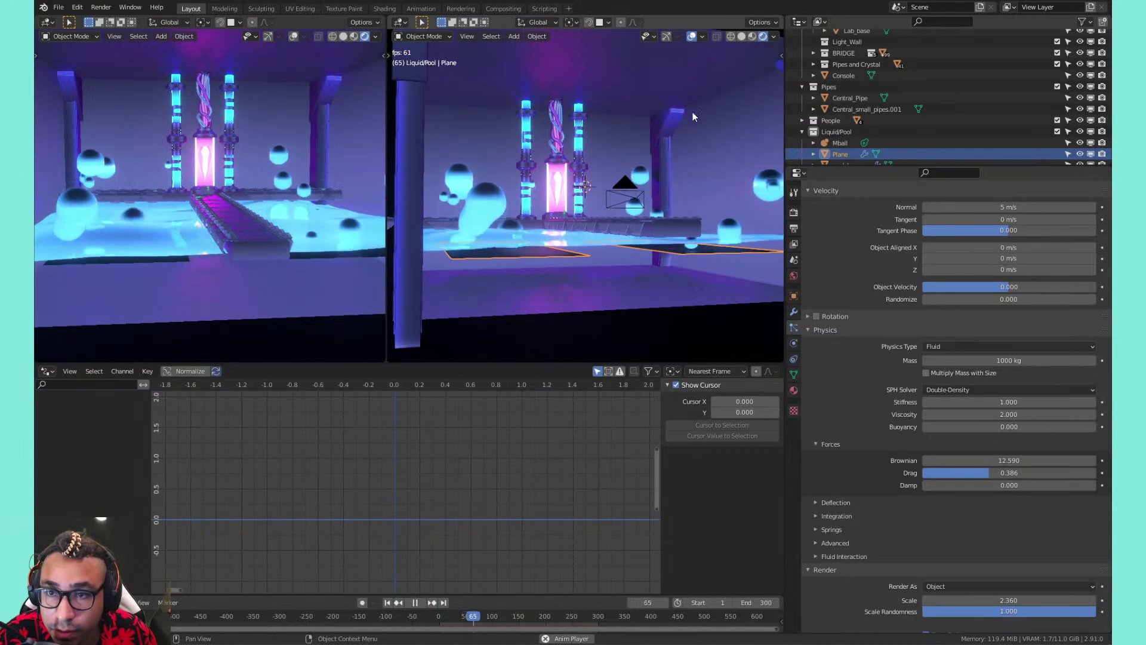
Enable the Screencast Keys overlay in the 3D viewport
{"action": "key", "text": "n"}
{"action": "left_click", "coordinate": [778, 167]}
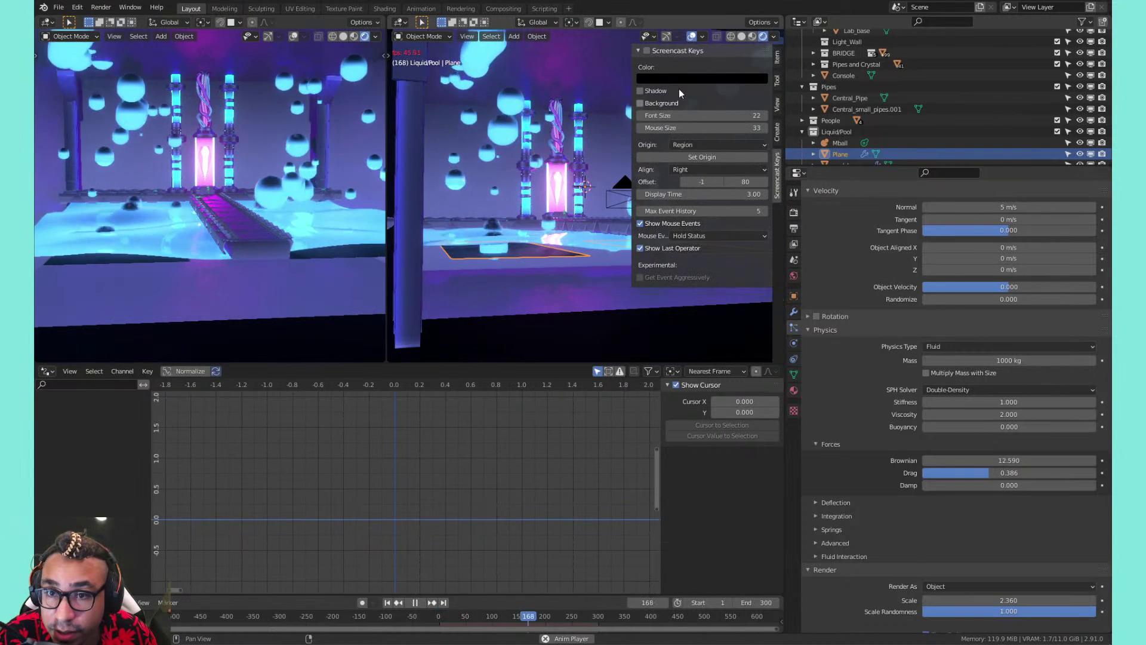
{"action": "left_click", "coordinate": [648, 50]}
{"action": "key", "text": "n"}
{"action": "key", "text": "n"}
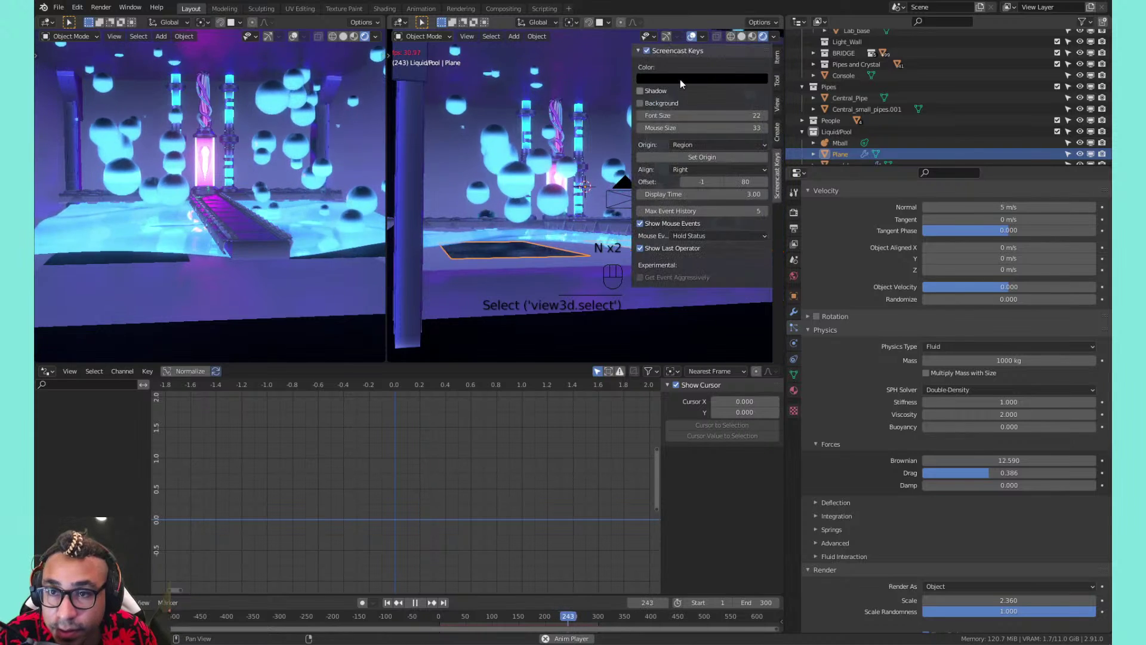
Give the Screencast Keys overlay a Text background and a bright cyan color with H 0.497, S 0.653 and V 1.000
{"action": "left_click", "coordinate": [640, 103]}
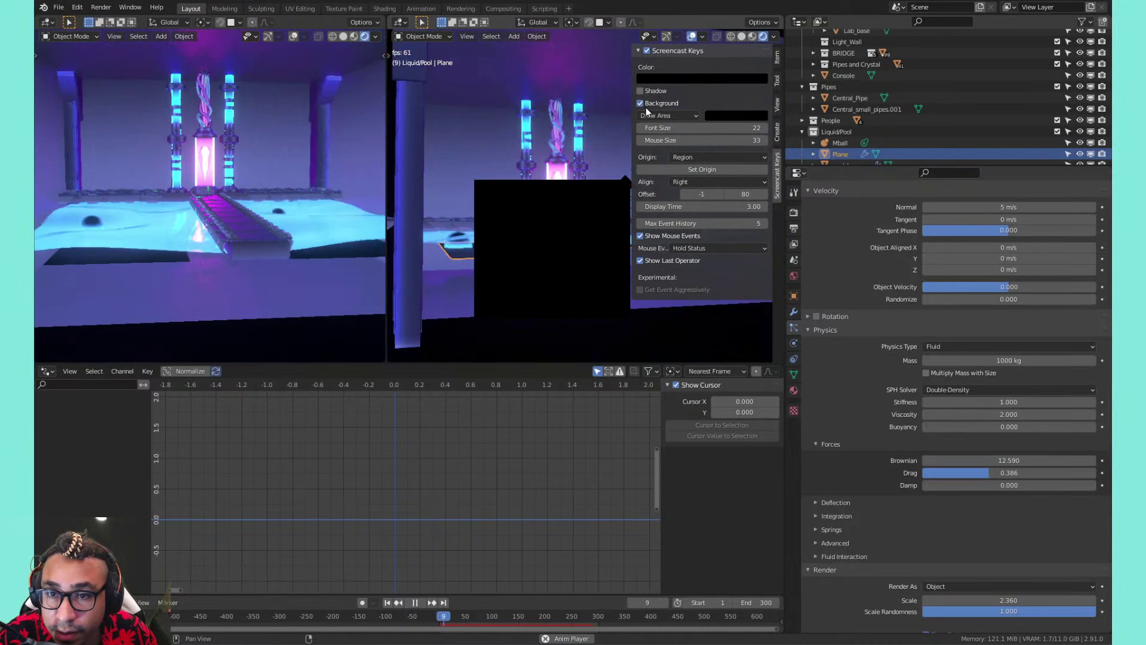
{"action": "left_click", "coordinate": [654, 115]}
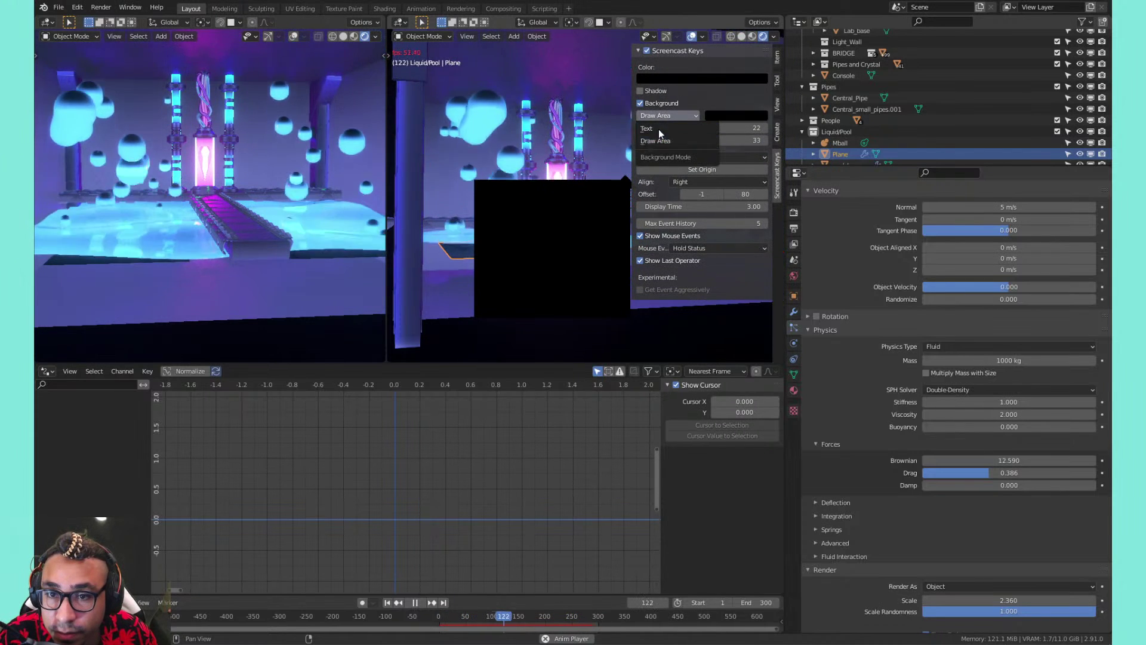
{"action": "left_click", "coordinate": [658, 128]}
{"action": "left_click", "coordinate": [707, 80]}
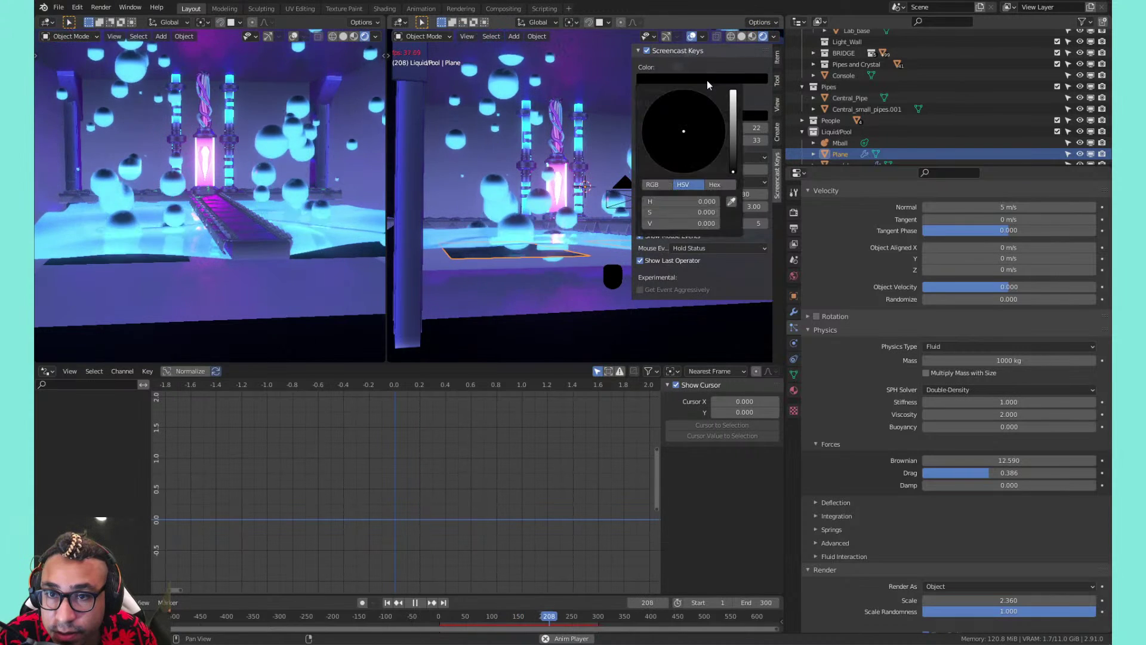
{"action": "left_click_drag", "start_coordinate": [736, 110], "coordinate": [733, 91]}
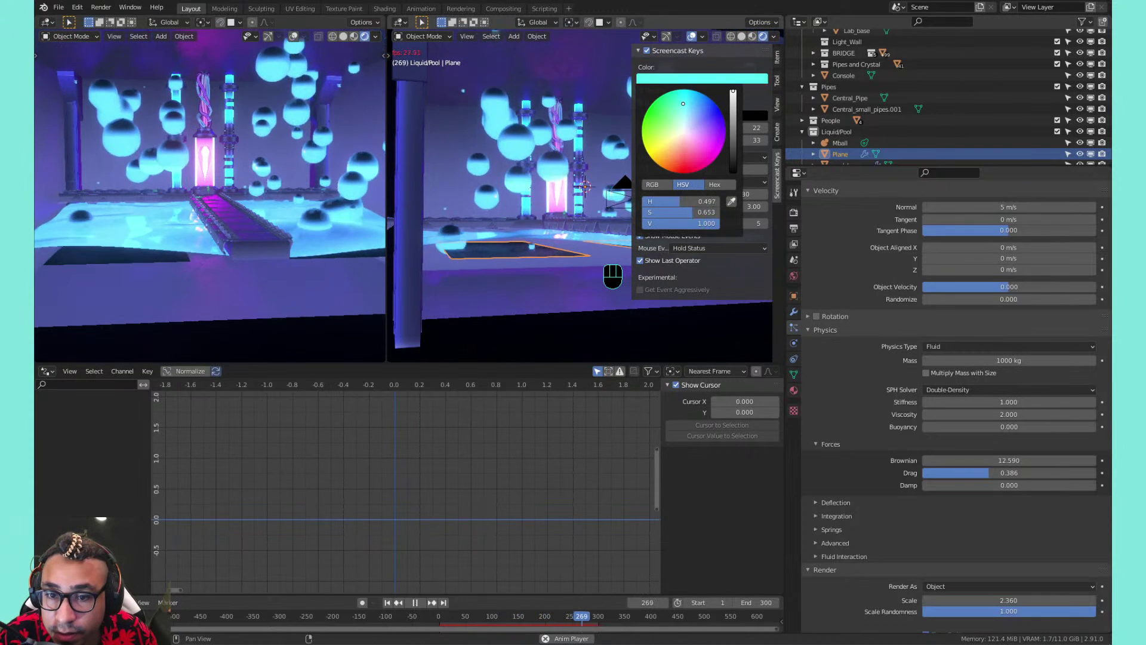
{"action": "key", "text": "n"}
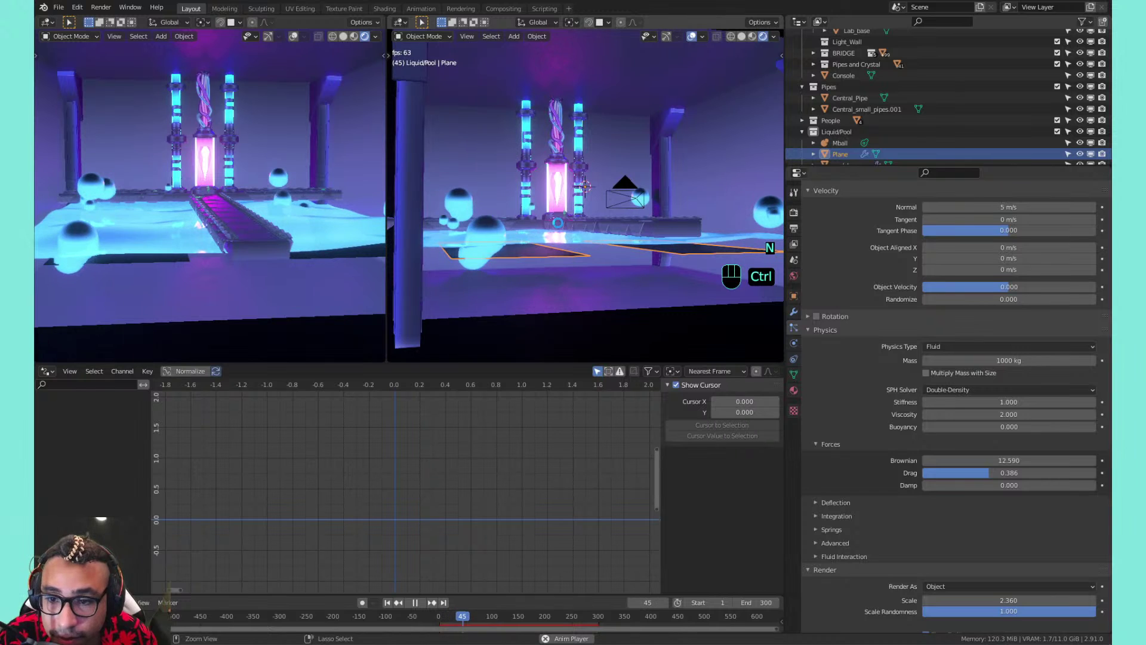
Save the file and replay the heavier droplets' animation from a slightly higher viewpoint
{"action": "key", "text": "ctrl+s"}
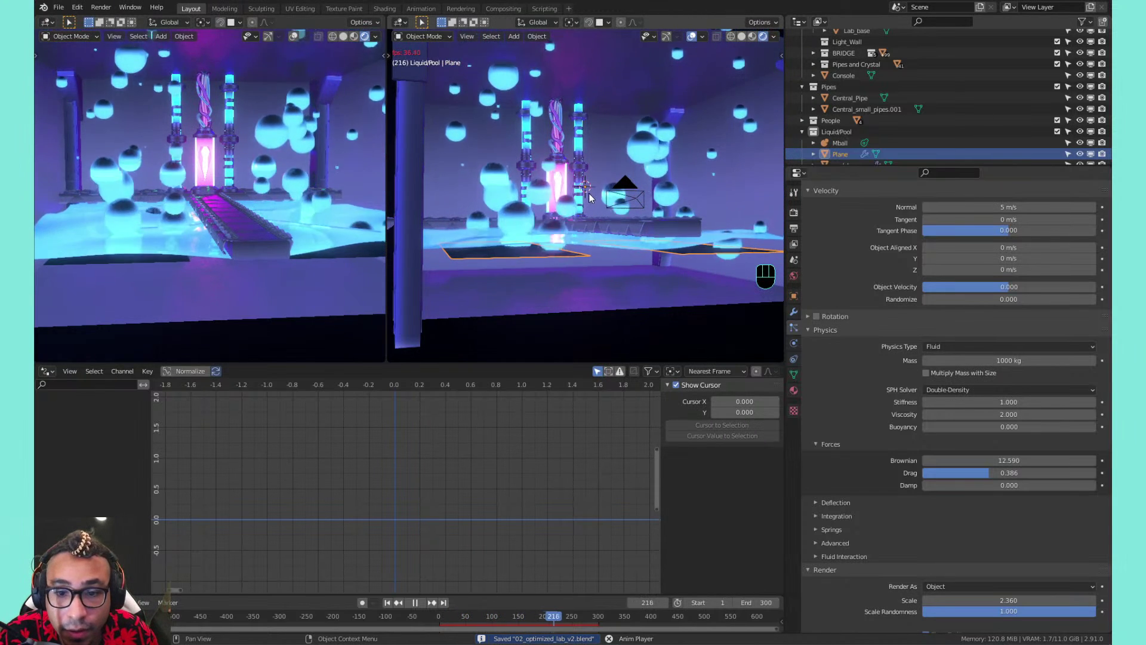
{"action": "key", "text": "space"}
{"action": "middle_click_drag", "start_coordinate": [615, 163], "coordinate": [605, 193]}
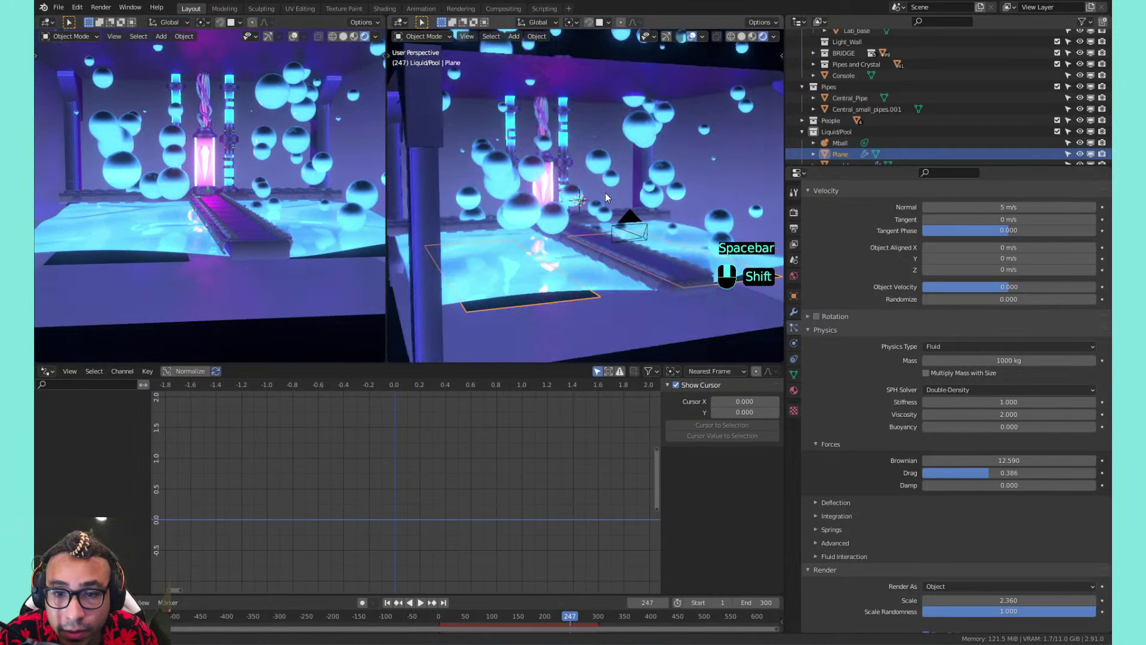
{"action": "key", "text": "space"}
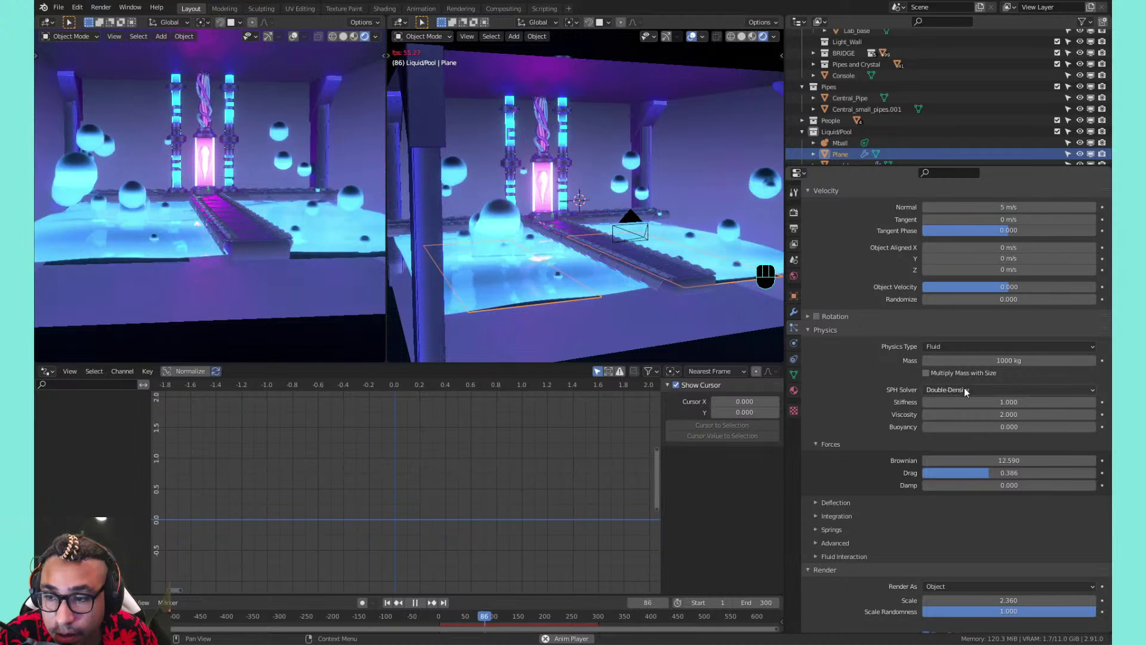
Try a mass of 1 kg for the pool plane's fluid particles while the animation plays
{"action": "left_click", "coordinate": [969, 362]}
{"action": "type", "text": "1"}
{"action": "key", "text": "Return"}
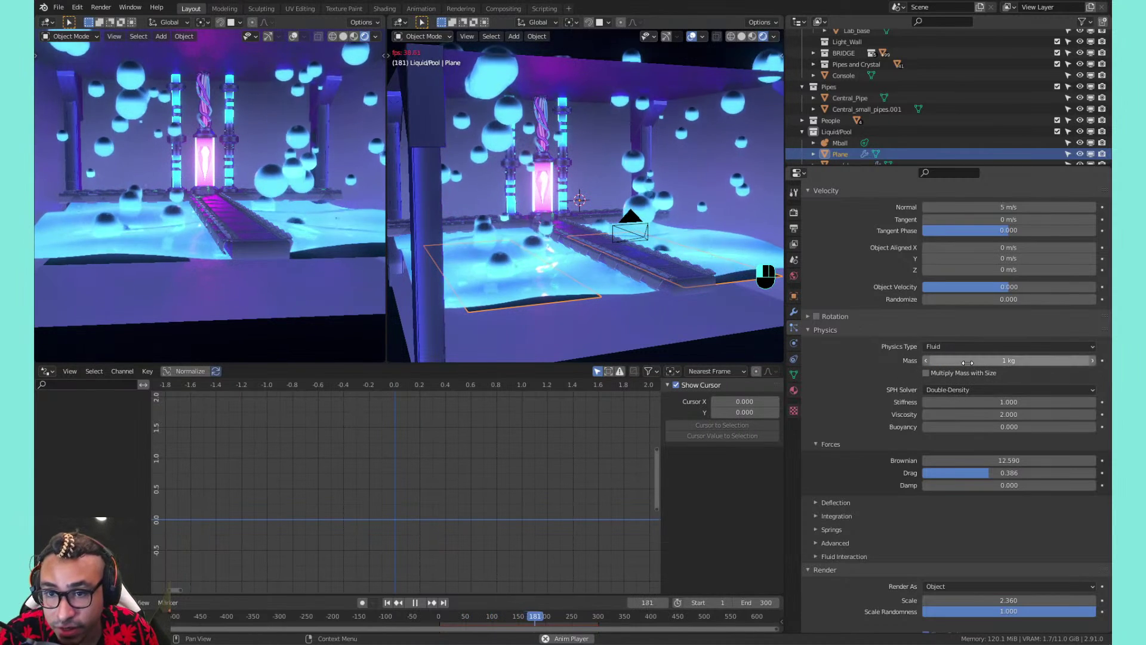
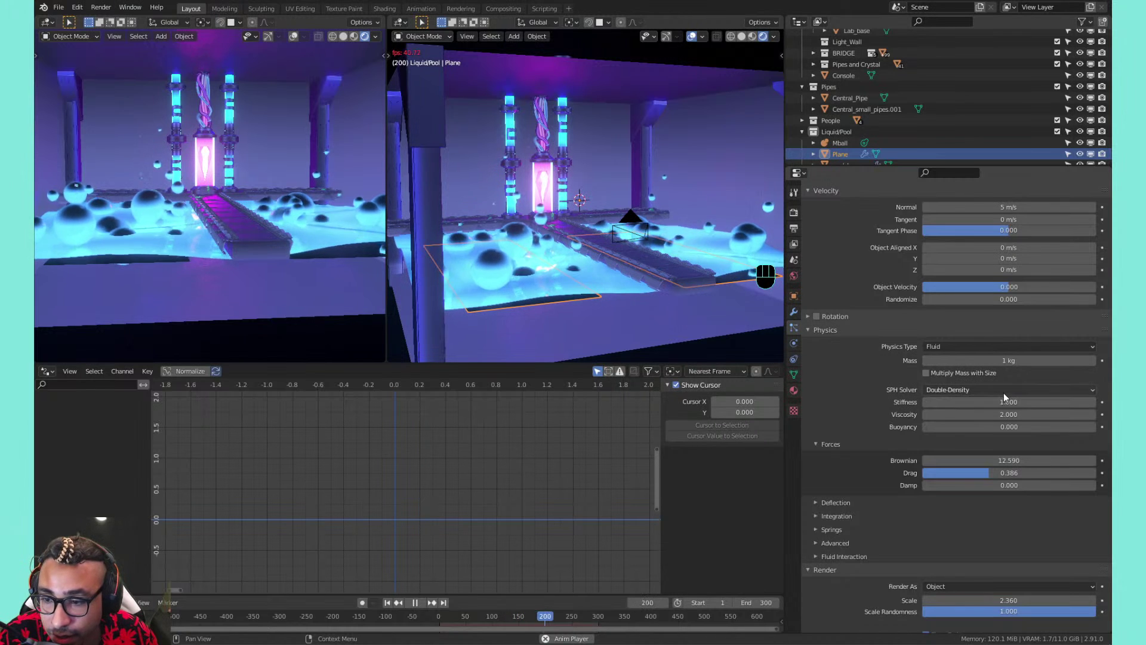
Set the fluid particles' mass to 0.5 kg and watch the droplets up close around the bridge
{"action": "double_click", "coordinate": [1049, 362]}
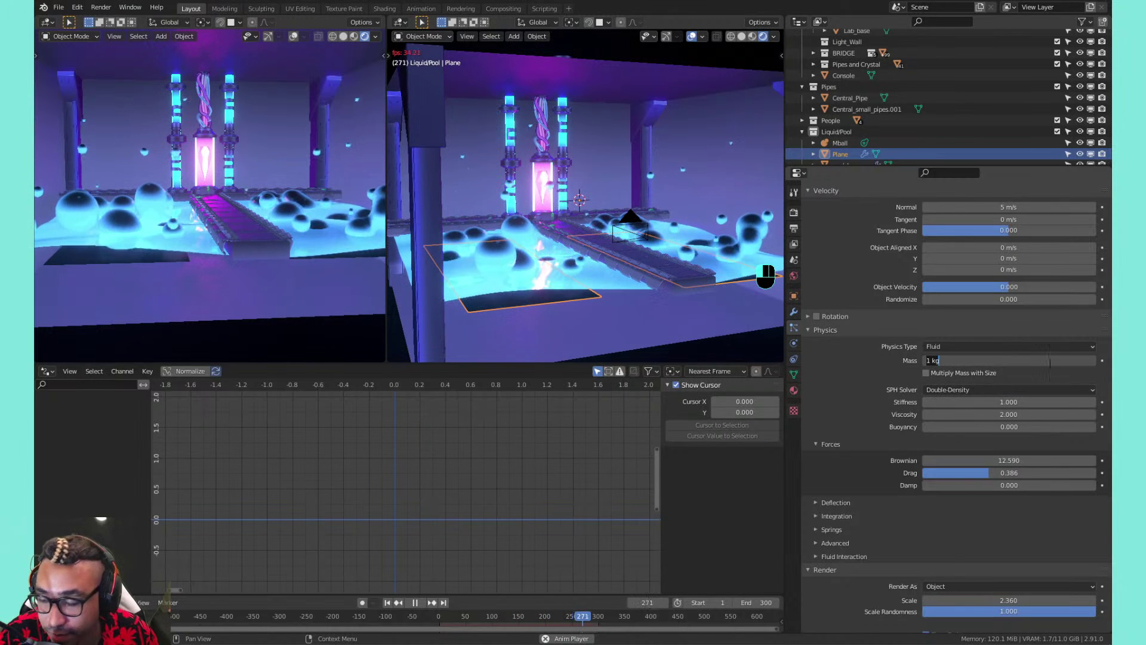
{"action": "type", "text": "0.5"}
{"action": "key", "text": "Return"}
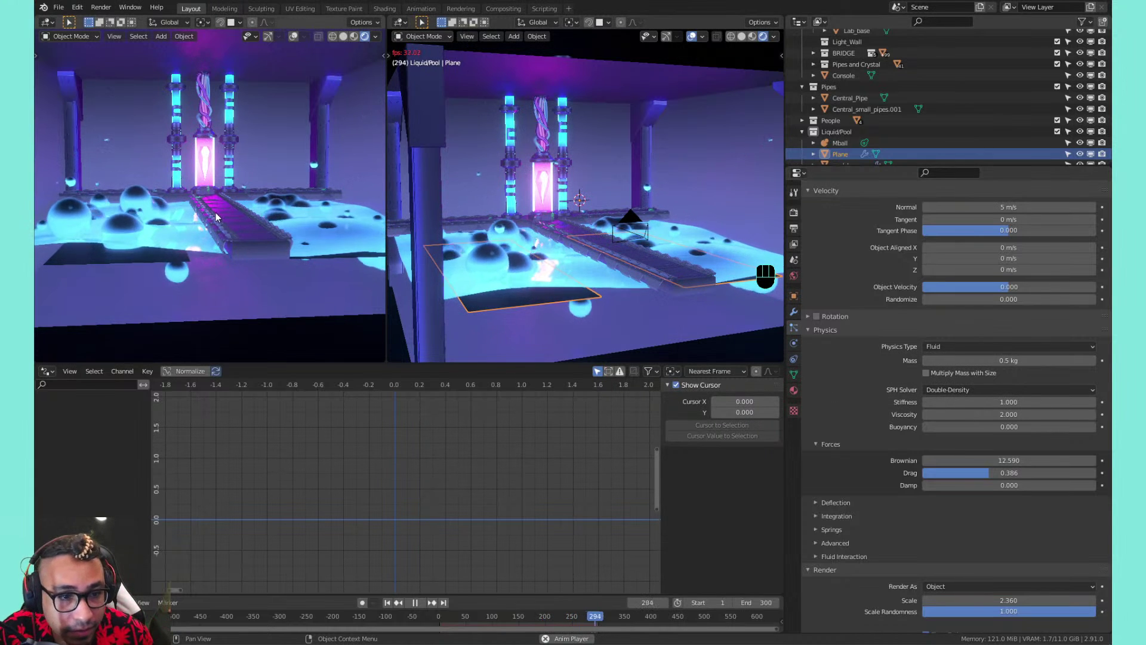
{"action": "middle_click_drag", "start_coordinate": [216, 212], "coordinate": [268, 181], "text": "shift"}
{"action": "scroll", "coordinate": [231, 228], "scroll_direction": "up", "scroll_amount": 3}
{"action": "scroll", "coordinate": [281, 198], "scroll_direction": "down", "scroll_amount": 1}
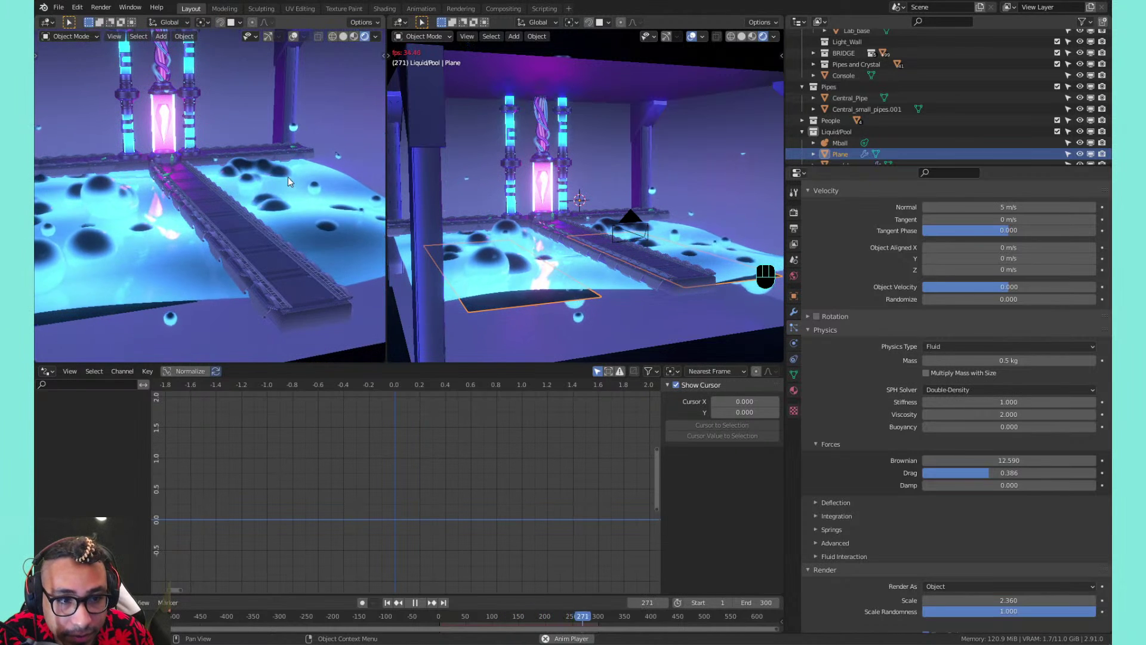
{"action": "middle_click_drag", "start_coordinate": [516, 257], "coordinate": [495, 245], "text": "shift"}
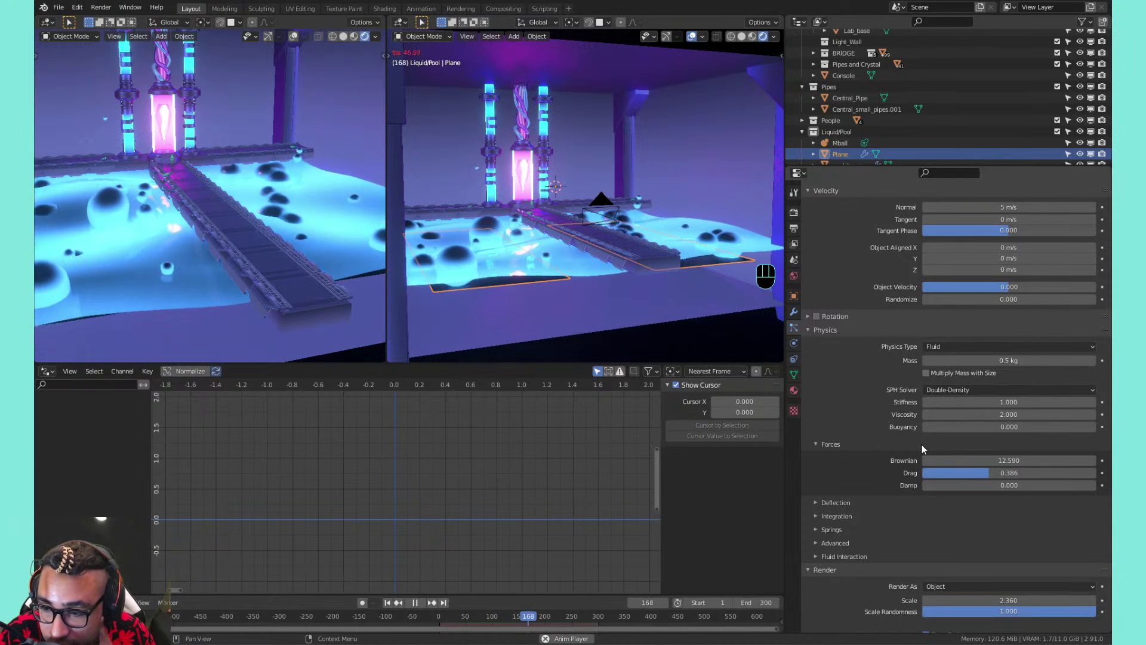
Check the particles' integration method options, then try a fluid spring force of 4.520
{"action": "left_click", "coordinate": [854, 514]}
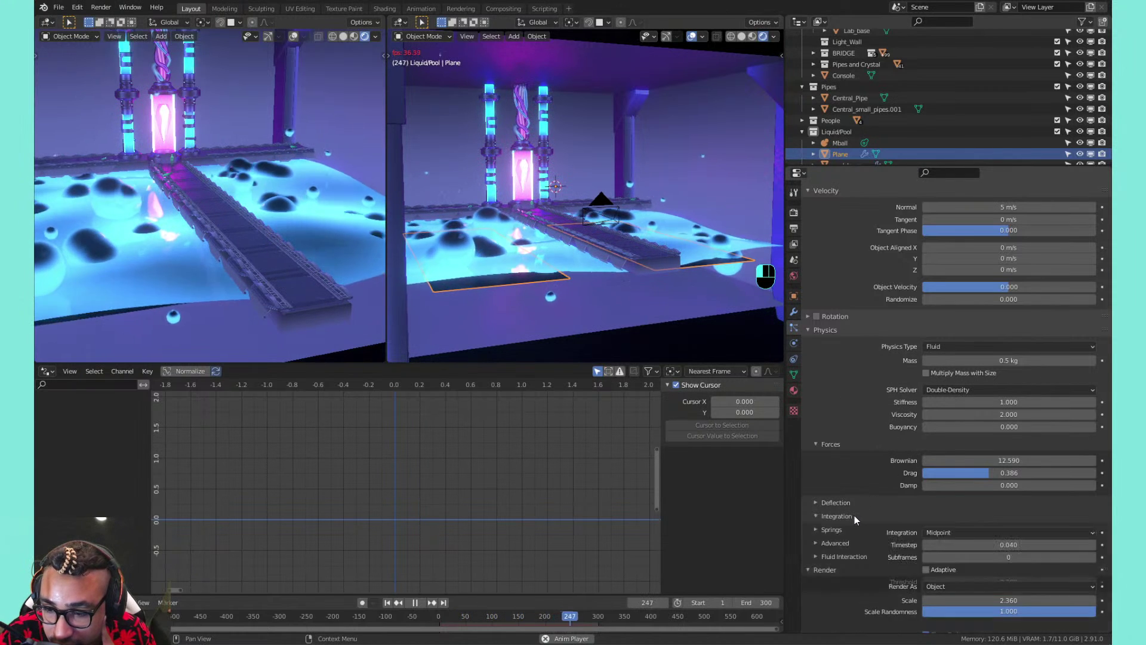
{"action": "left_click", "coordinate": [930, 533]}
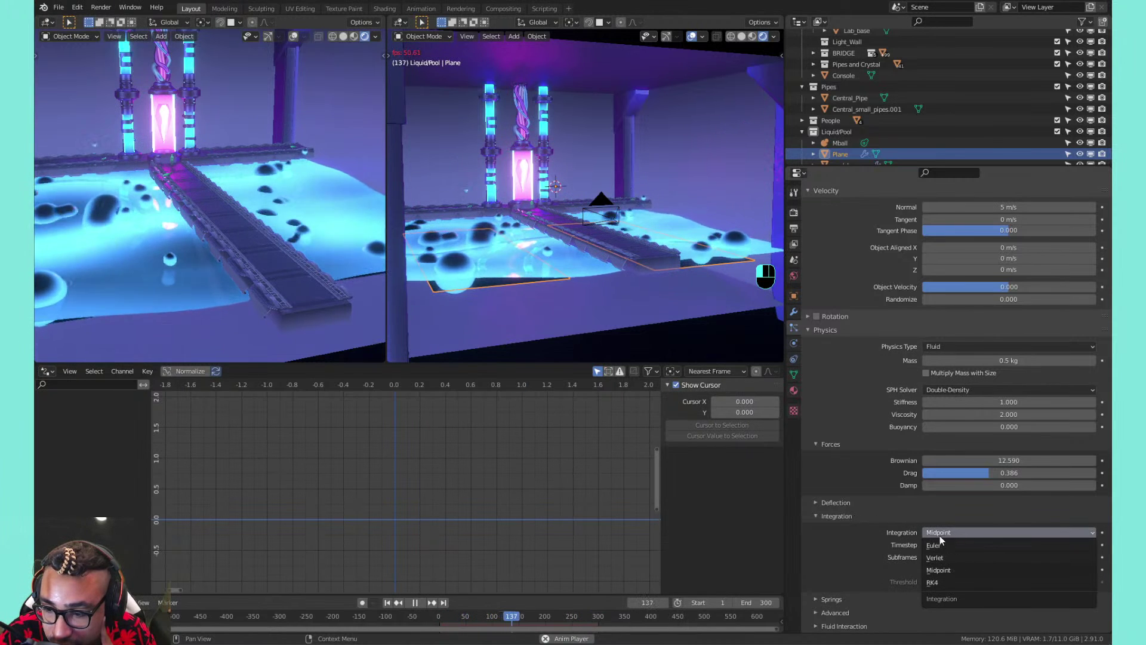
{"action": "left_click", "coordinate": [865, 517]}
{"action": "left_click", "coordinate": [866, 529]}
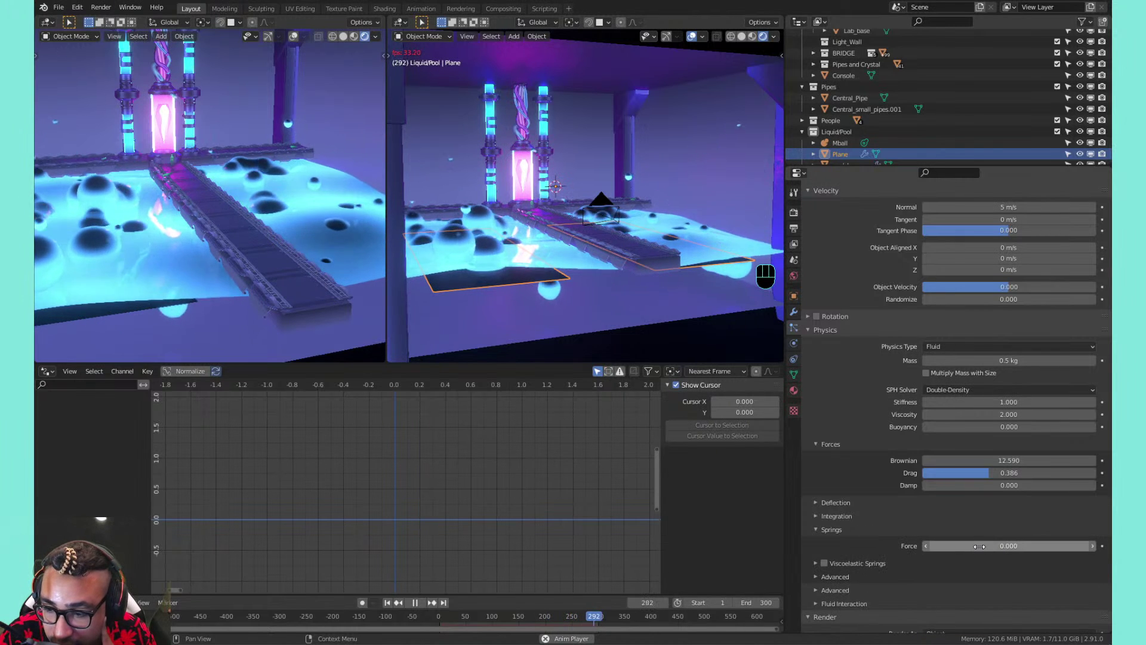
{"action": "left_click_drag", "start_coordinate": [989, 546], "coordinate": [1017, 546]}
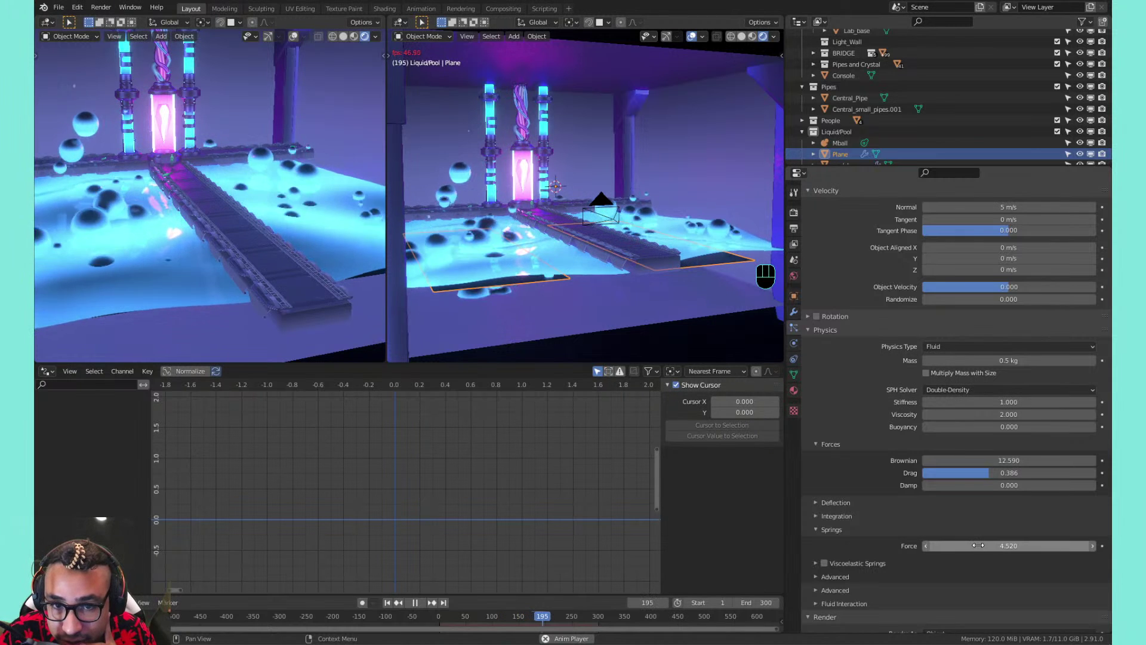
Replay the droplet animation from the first frame and set the fluid spring force to 1.000
{"action": "key", "text": "space"}
{"action": "left_click", "coordinate": [418, 602]}
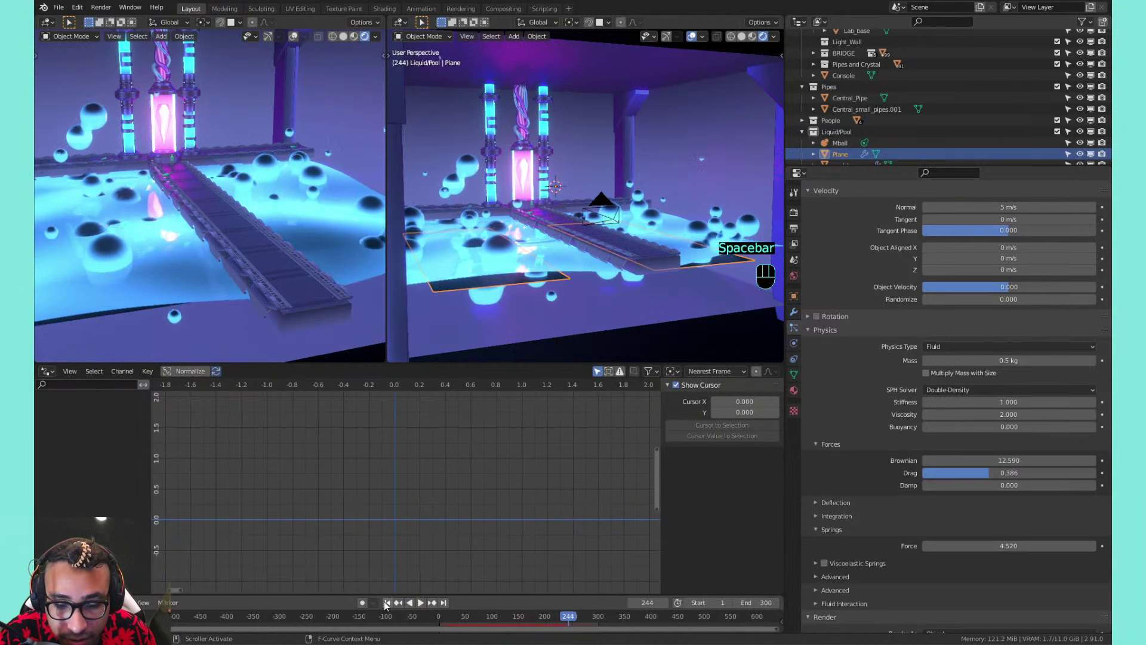
{"action": "left_click", "coordinate": [387, 602]}
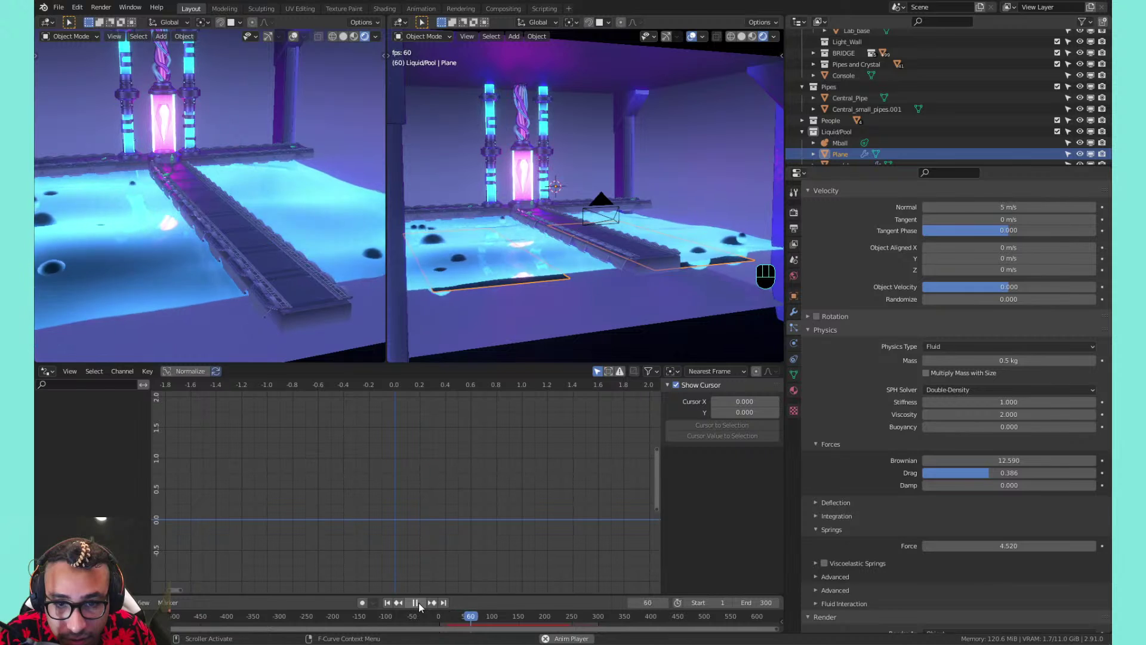
{"action": "left_click", "coordinate": [418, 603]}
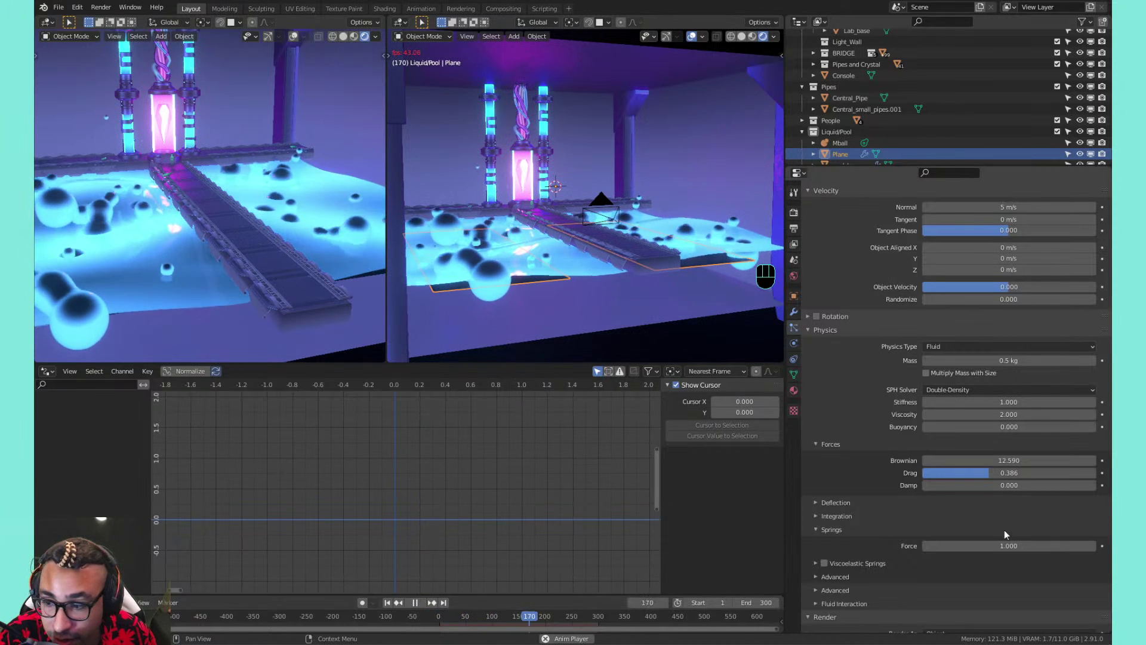
Collapse the spring settings, stop playback, save the file and rewind to the first frame
{"action": "left_click", "coordinate": [819, 529]}
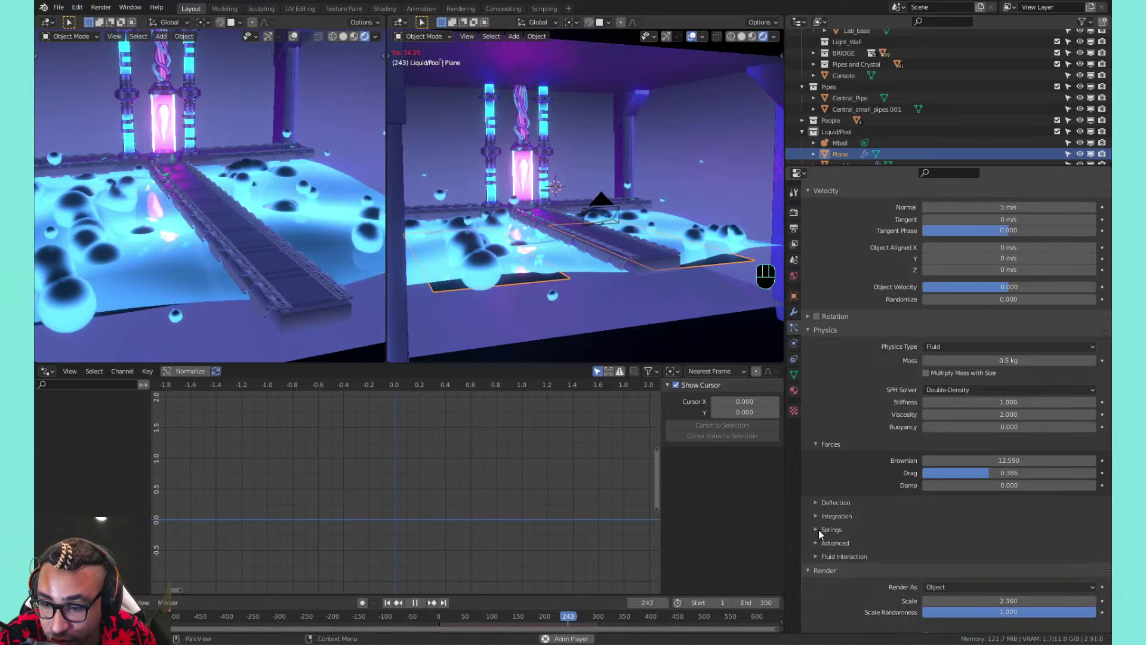
{"action": "key", "text": "space"}
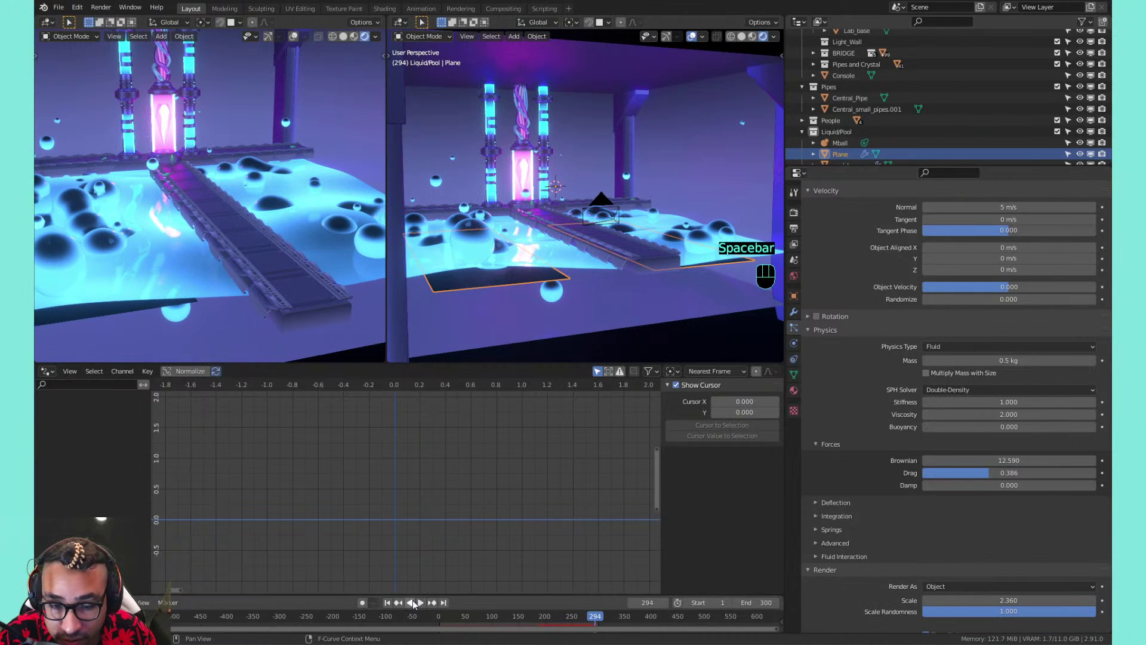
{"action": "key", "text": "ctrl+s"}
{"action": "left_click", "coordinate": [387, 603]}
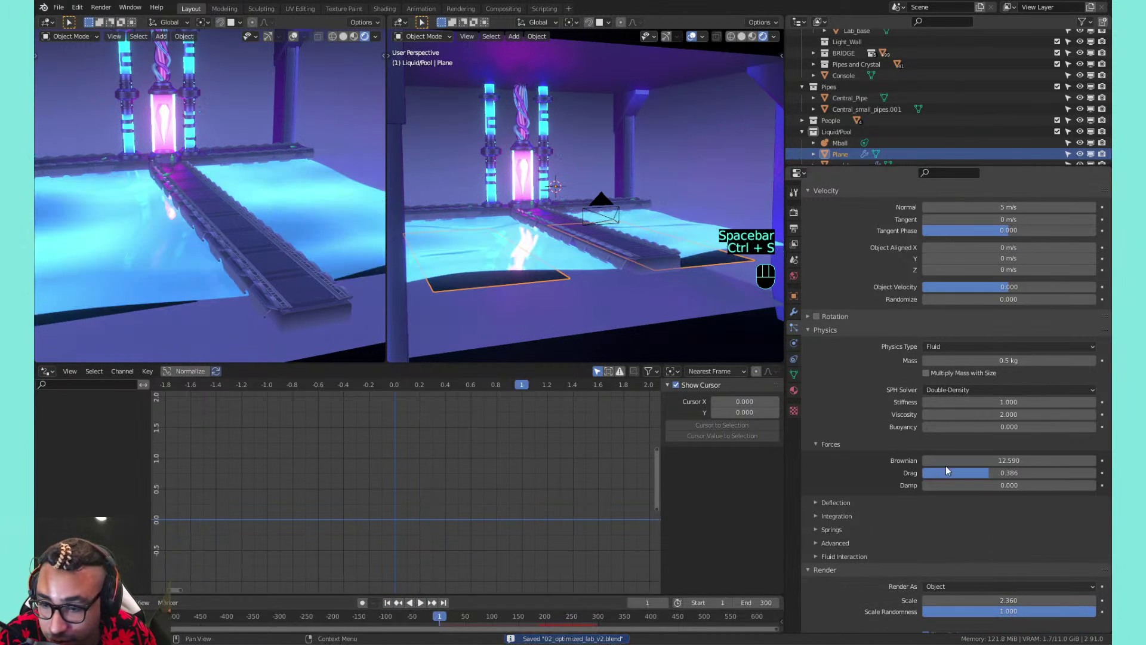
Look over the advanced fluid and fluid interaction settings, then try a Brownian force of 100 with the animation playing
{"action": "left_click", "coordinate": [847, 543]}
{"action": "scroll", "coordinate": [850, 539], "scroll_direction": "down", "scroll_amount": 5}
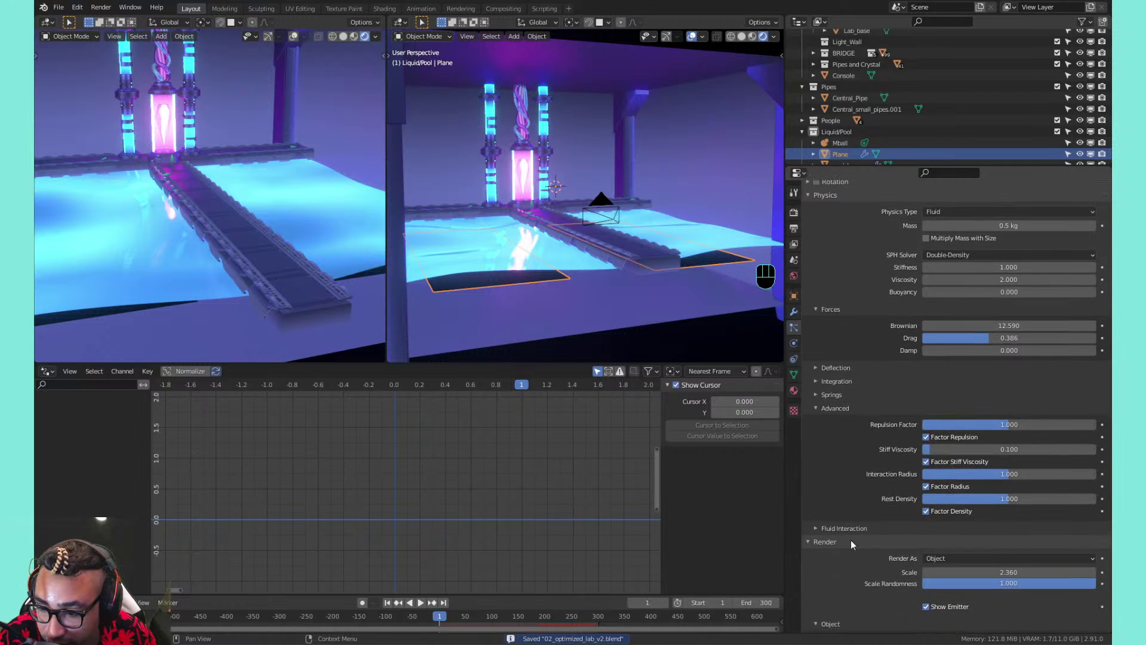
{"action": "left_click", "coordinate": [831, 410]}
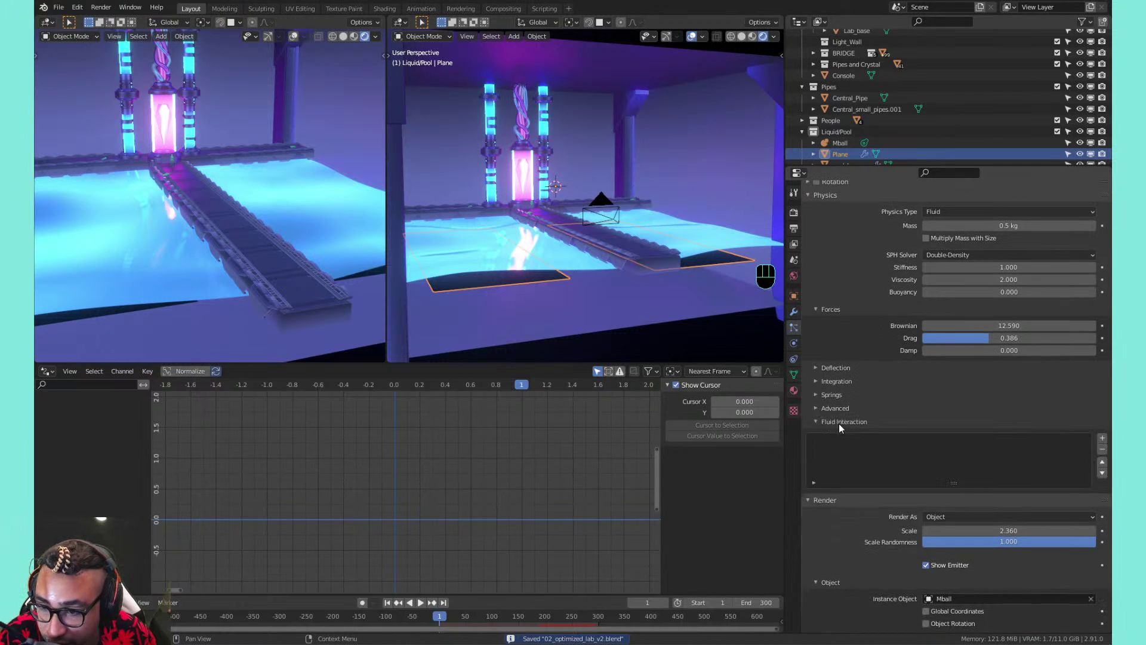
{"action": "scroll", "coordinate": [848, 364], "scroll_direction": "up", "scroll_amount": 2}
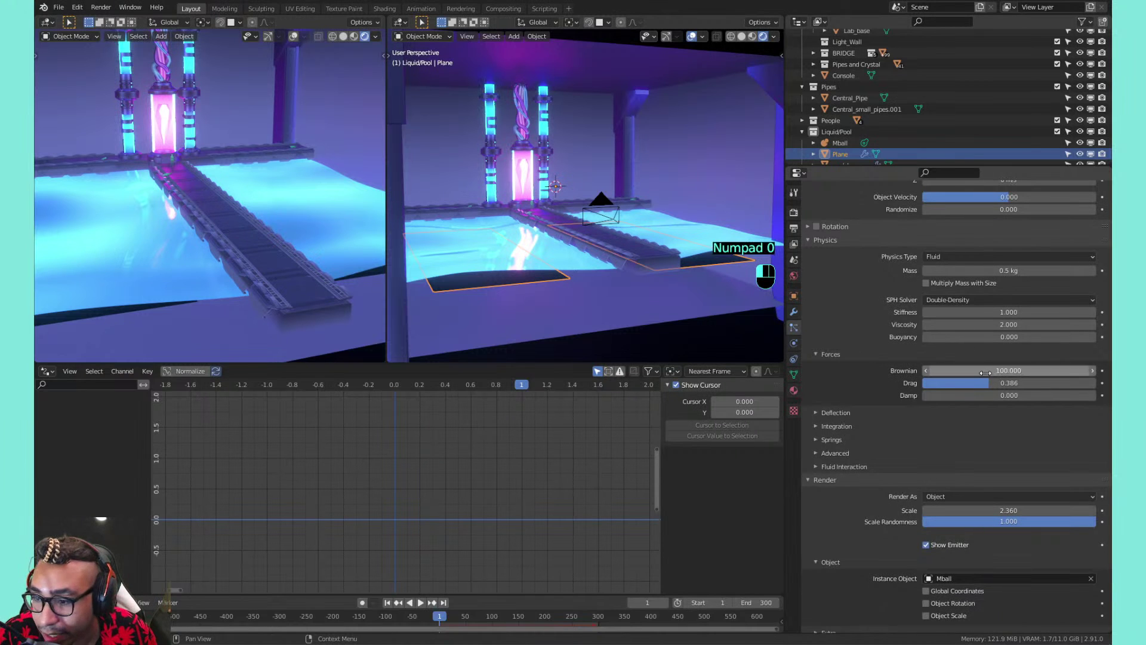
{"action": "key", "text": "space"}
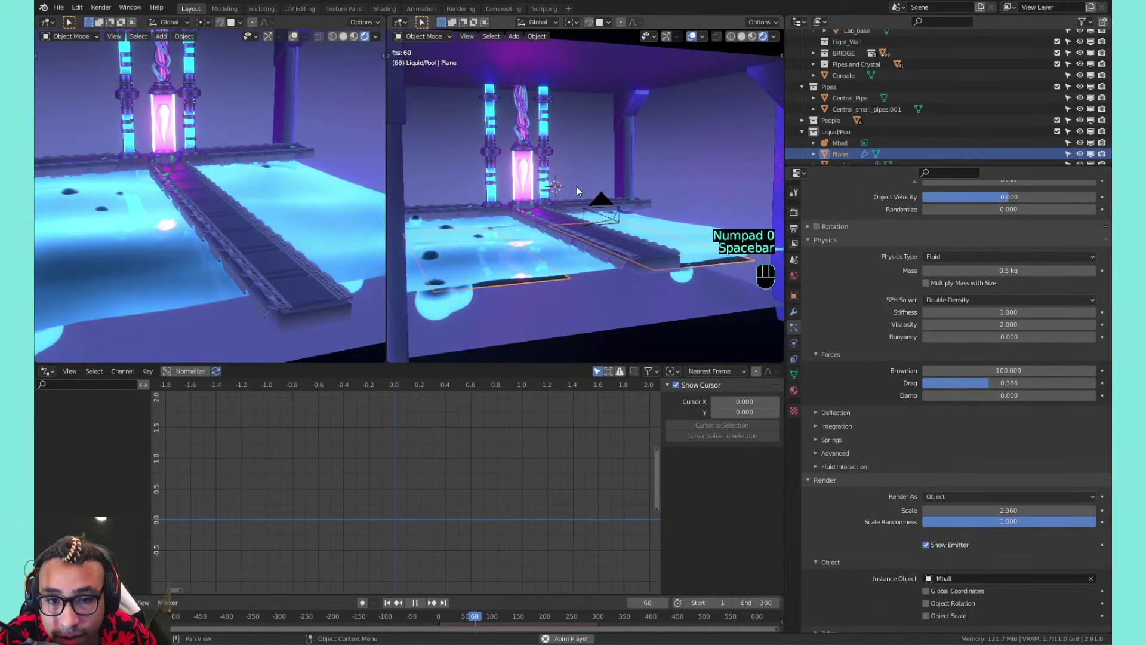
{"action": "key", "text": "space"}
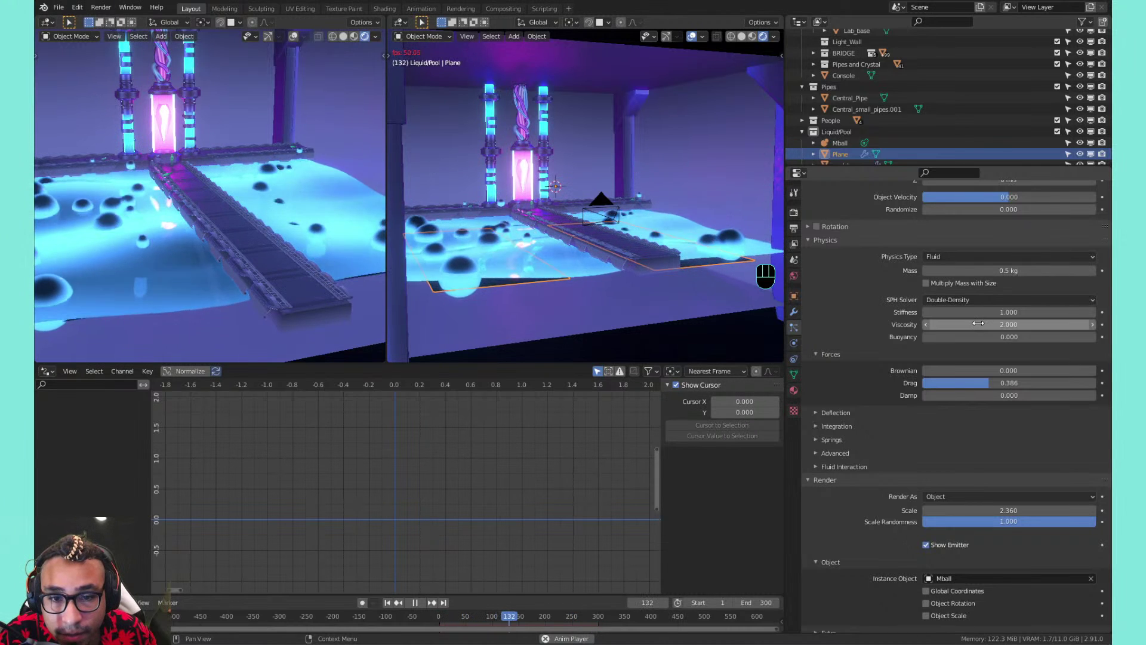
Set the particles' Brownian force to 10, watch the playback, then stop it and save the file
{"action": "left_click", "coordinate": [1004, 370]}
{"action": "type", "text": "1"}
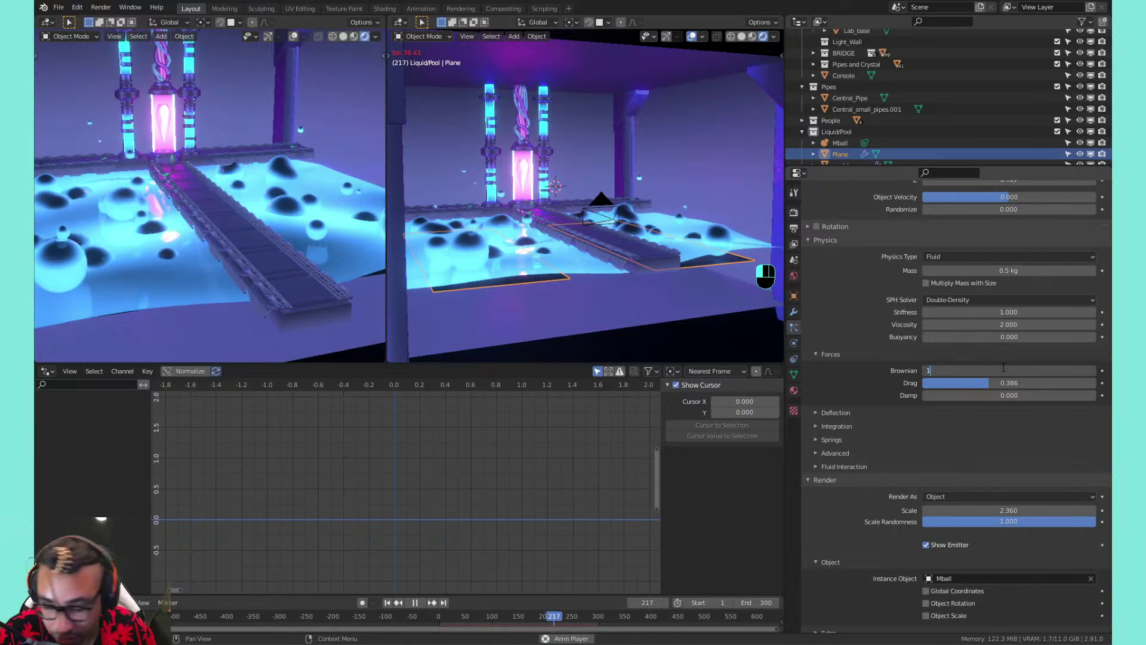
{"action": "type", "text": "0"}
{"action": "key", "text": "Return"}
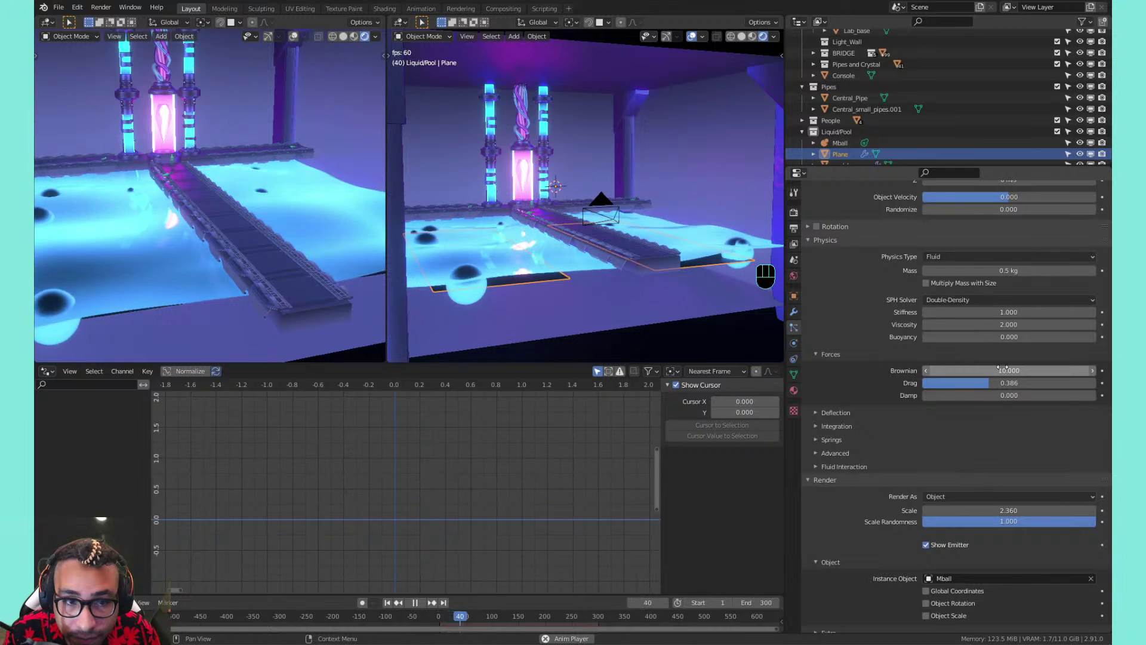
{"action": "key", "text": "space"}
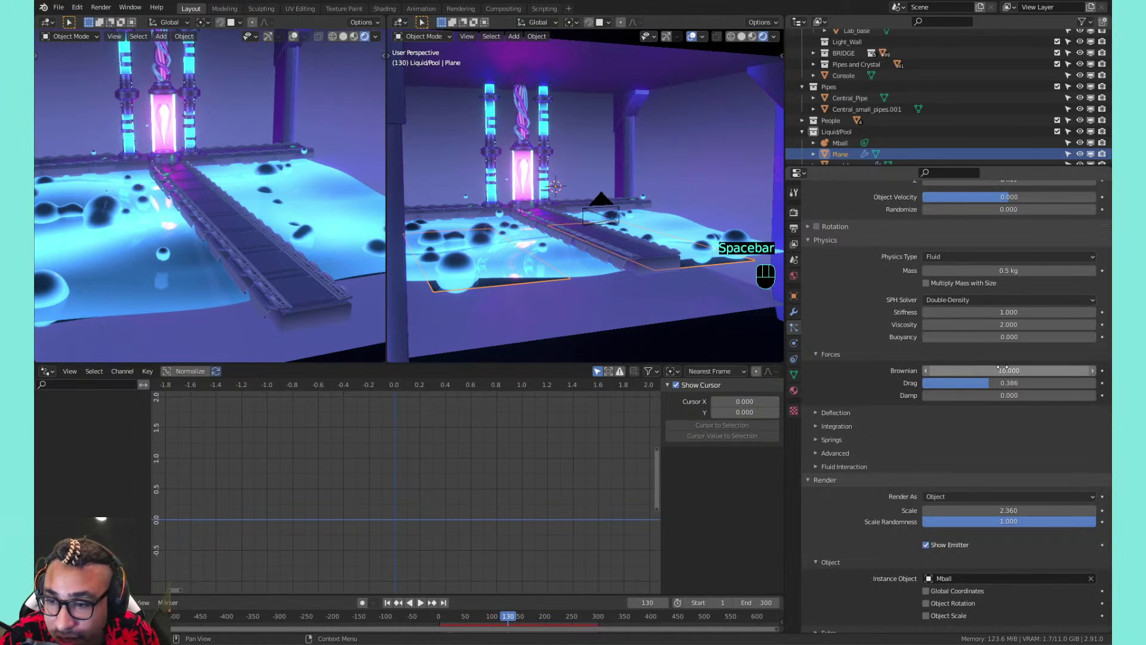
{"action": "key", "text": "ctrl+s"}
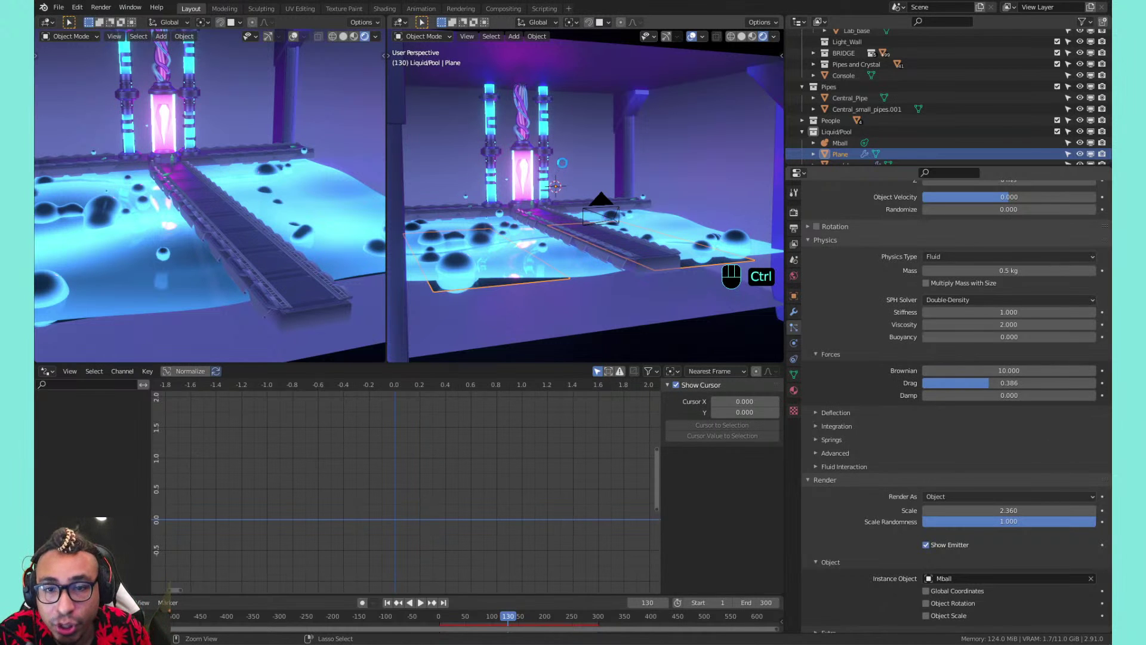
{"action": "key", "text": "ctrl+s"}
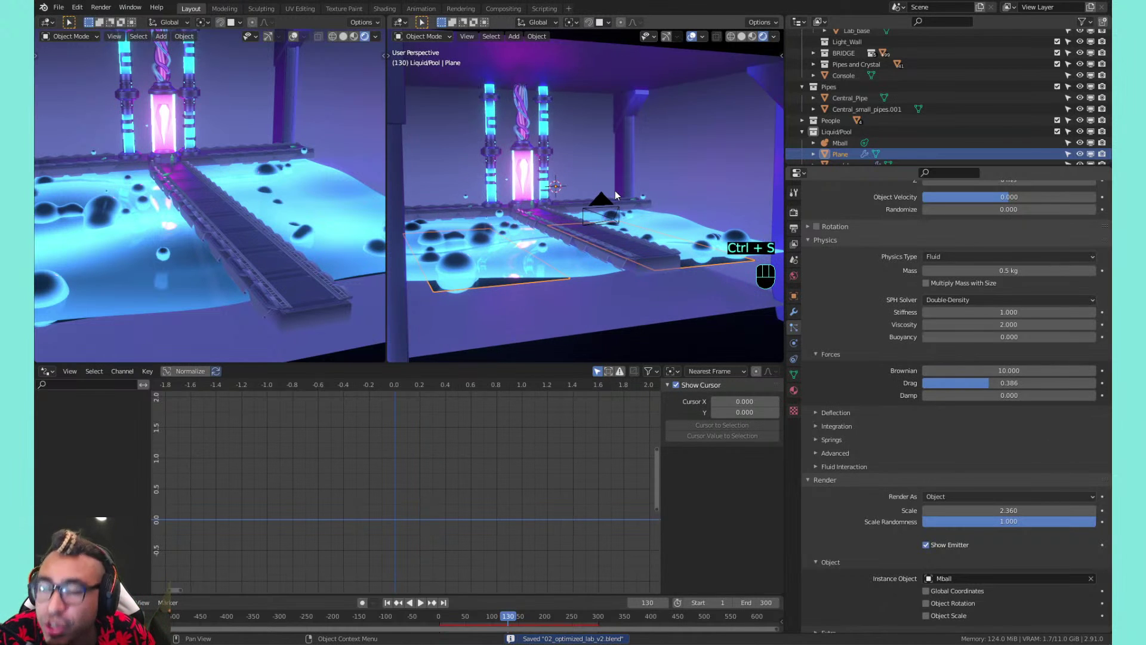
Turn off Show Emitter in the particle render settings, save the file and play the animation
{"action": "scroll", "coordinate": [608, 196], "scroll_direction": "up", "scroll_amount": 3}
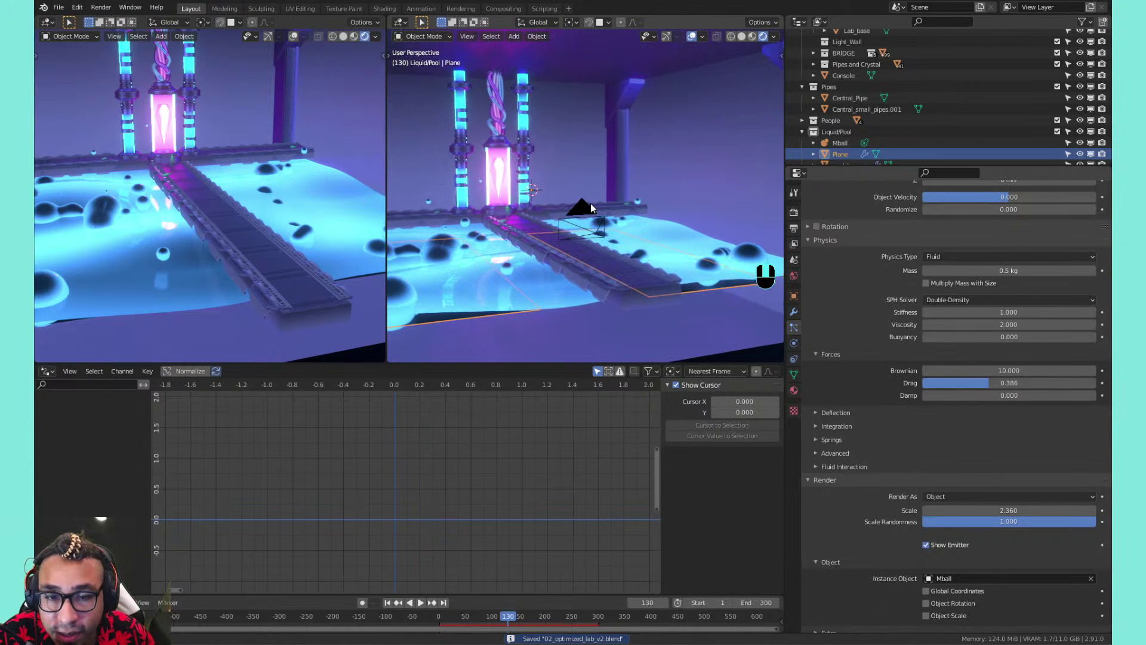
{"action": "middle_click_drag", "start_coordinate": [607, 196], "coordinate": [592, 213]}
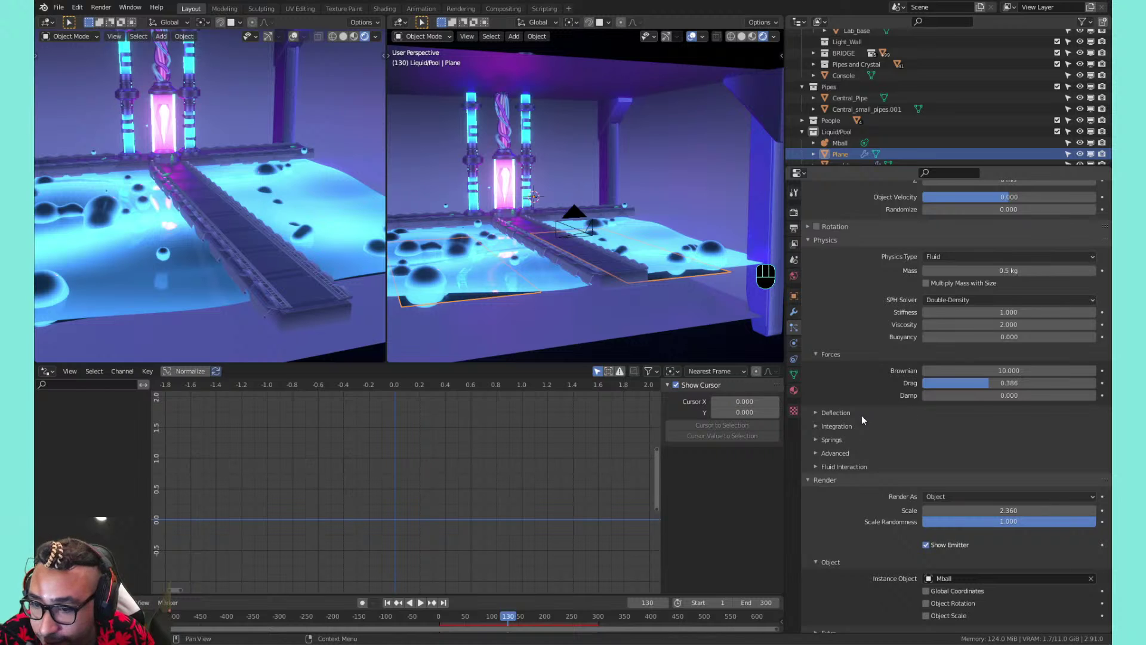
{"action": "scroll", "coordinate": [866, 406], "scroll_direction": "up", "scroll_amount": 5}
{"action": "left_click", "coordinate": [858, 375]}
{"action": "scroll", "coordinate": [886, 388], "scroll_direction": "up", "scroll_amount": 5}
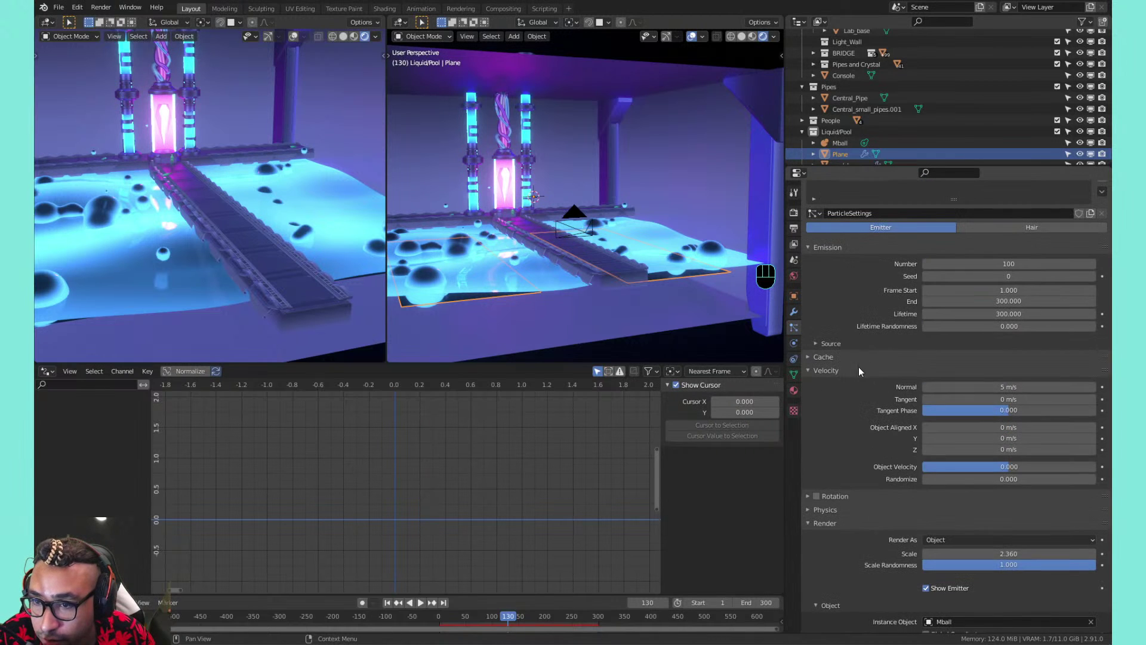
{"action": "left_click", "coordinate": [858, 367]}
{"action": "left_click", "coordinate": [941, 478]}
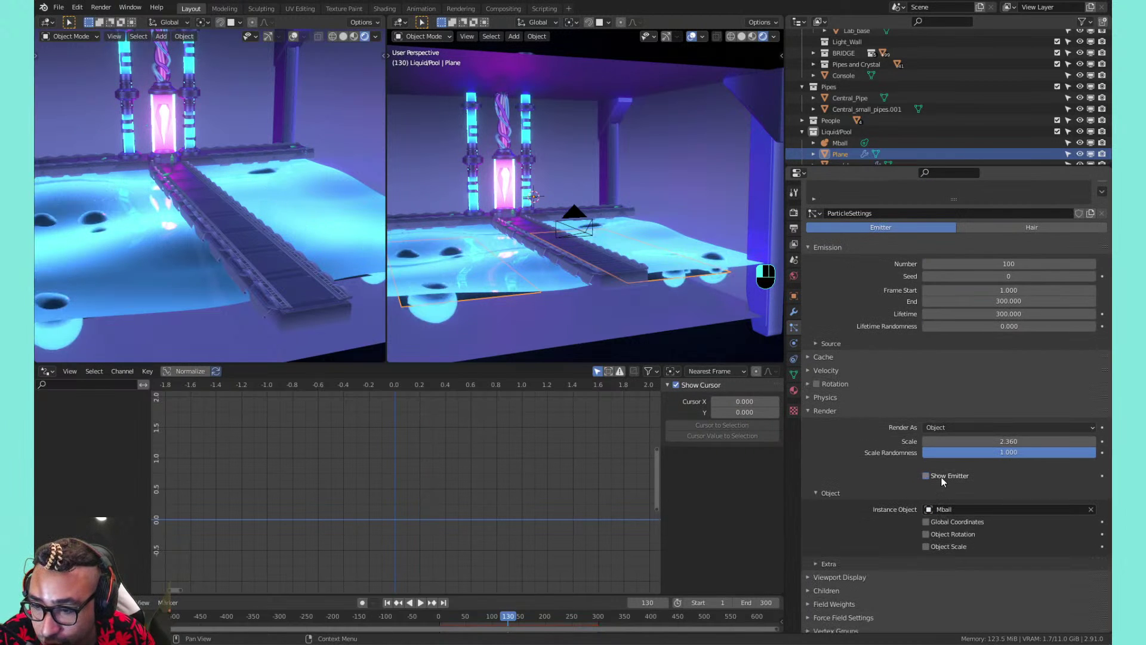
{"action": "key", "text": "ctrl+s"}
{"action": "key", "text": "space"}
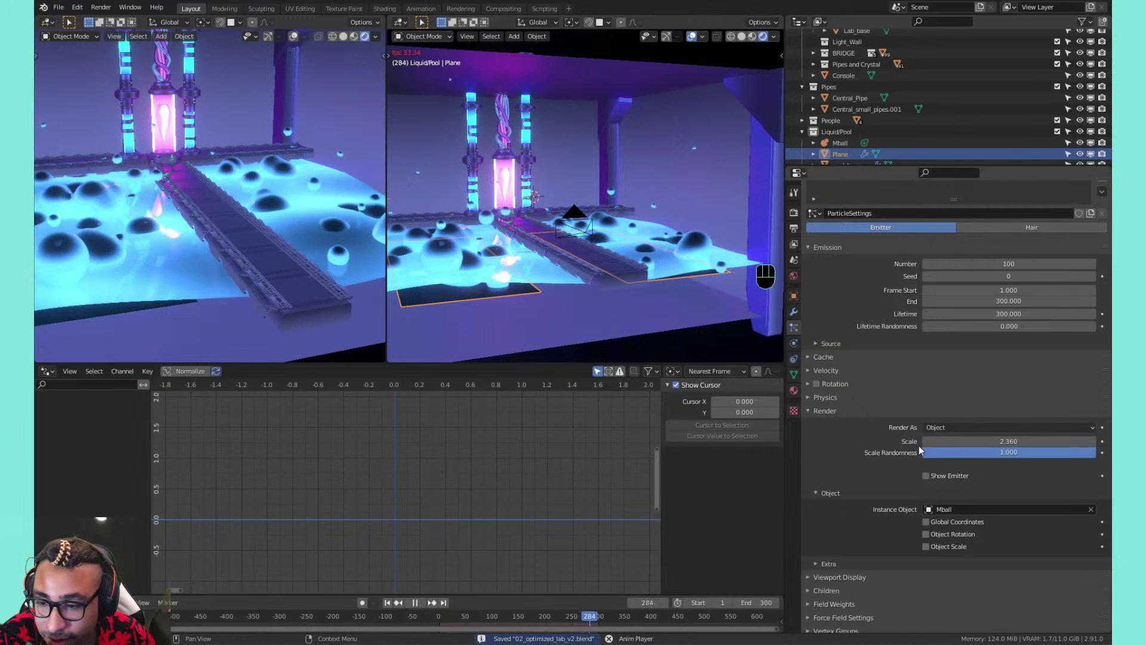
Try the Multiply Mass with Size option in the particle physics settings during playback, then disable it again
{"action": "left_click", "coordinate": [843, 395]}
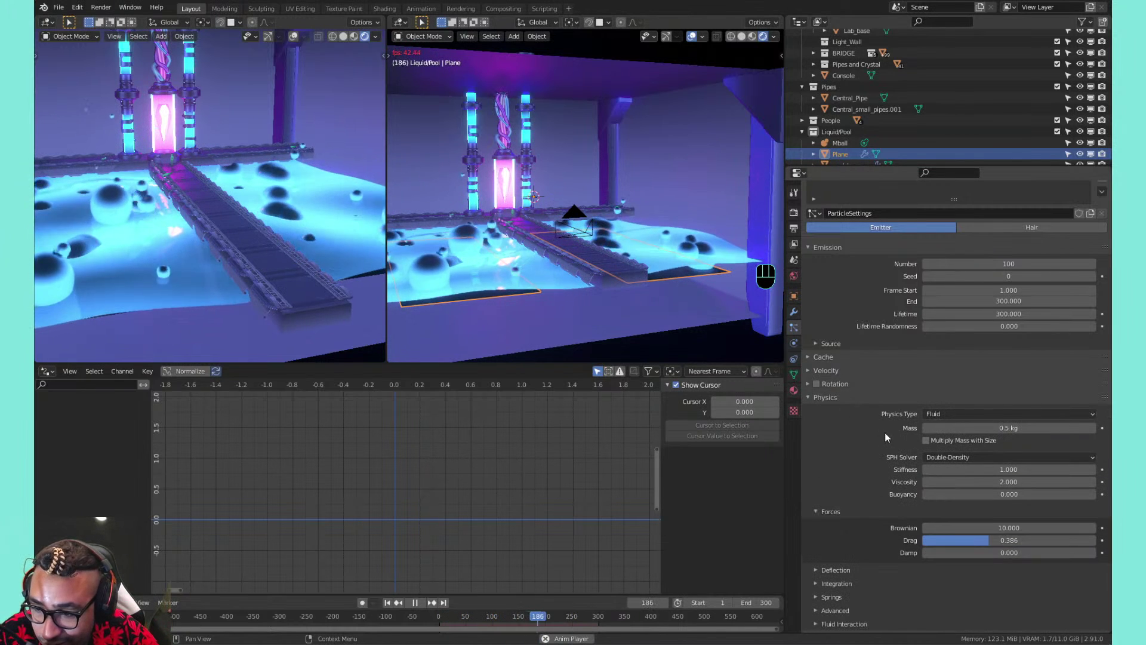
{"action": "left_click", "coordinate": [926, 441]}
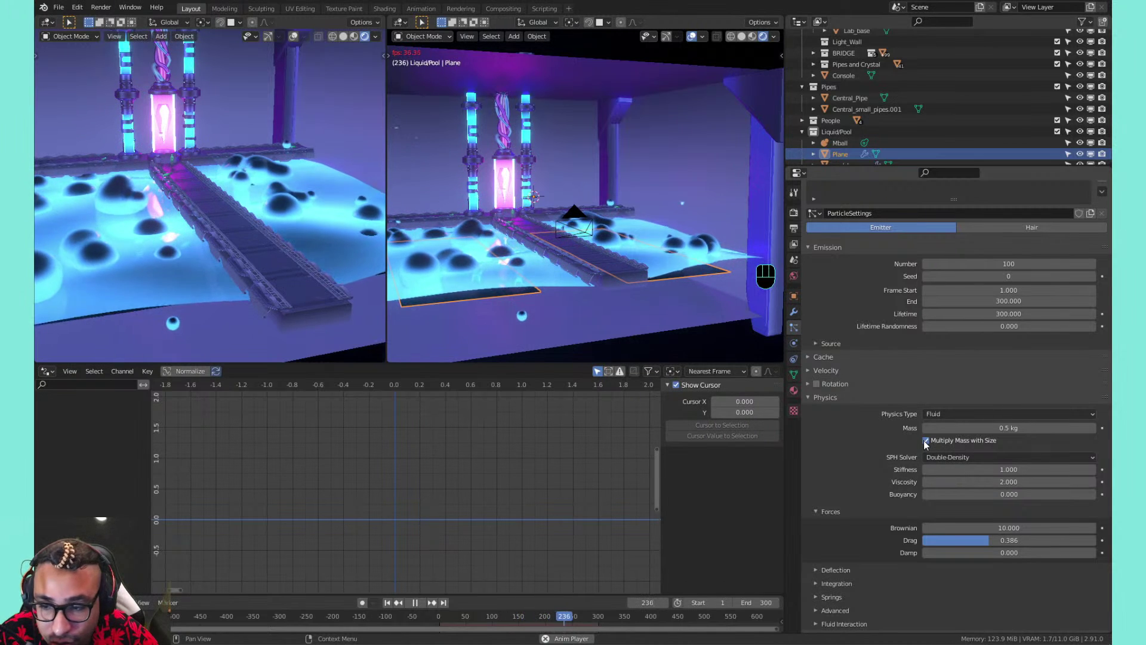
{"action": "left_click", "coordinate": [930, 455]}
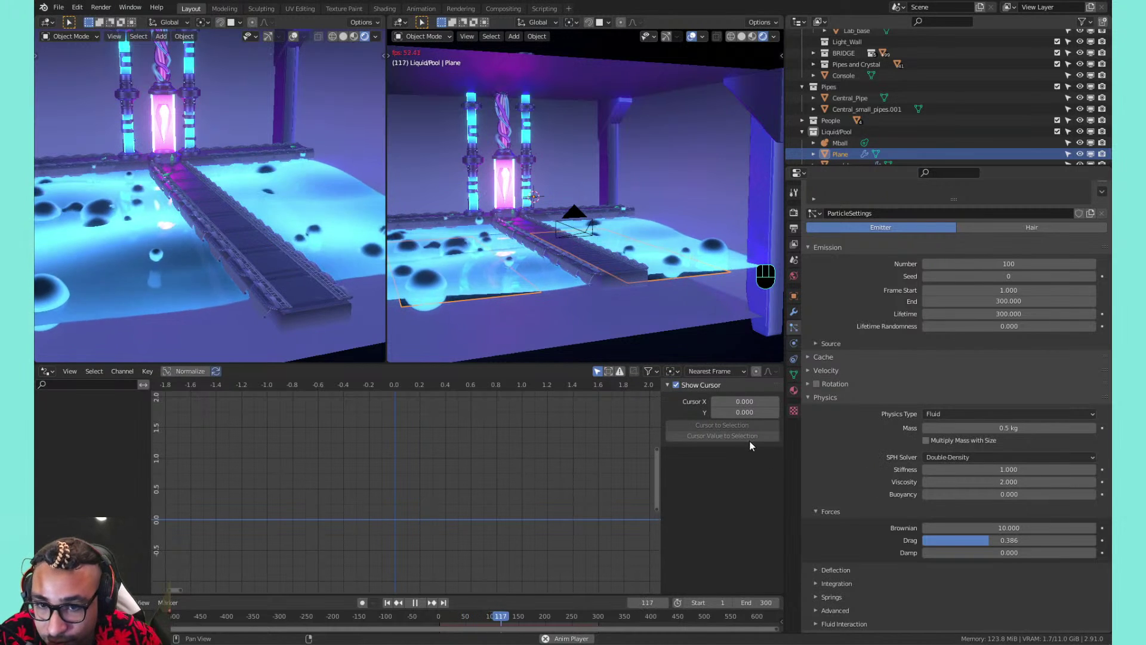
Stop playback and save the file, then set the fluid stiffness to 0 and play the animation
{"action": "key", "text": "space"}
{"action": "key", "text": "ctrl+s"}
{"action": "left_click_drag", "start_coordinate": [968, 470], "coordinate": [920, 470]}
{"action": "key", "text": "space"}
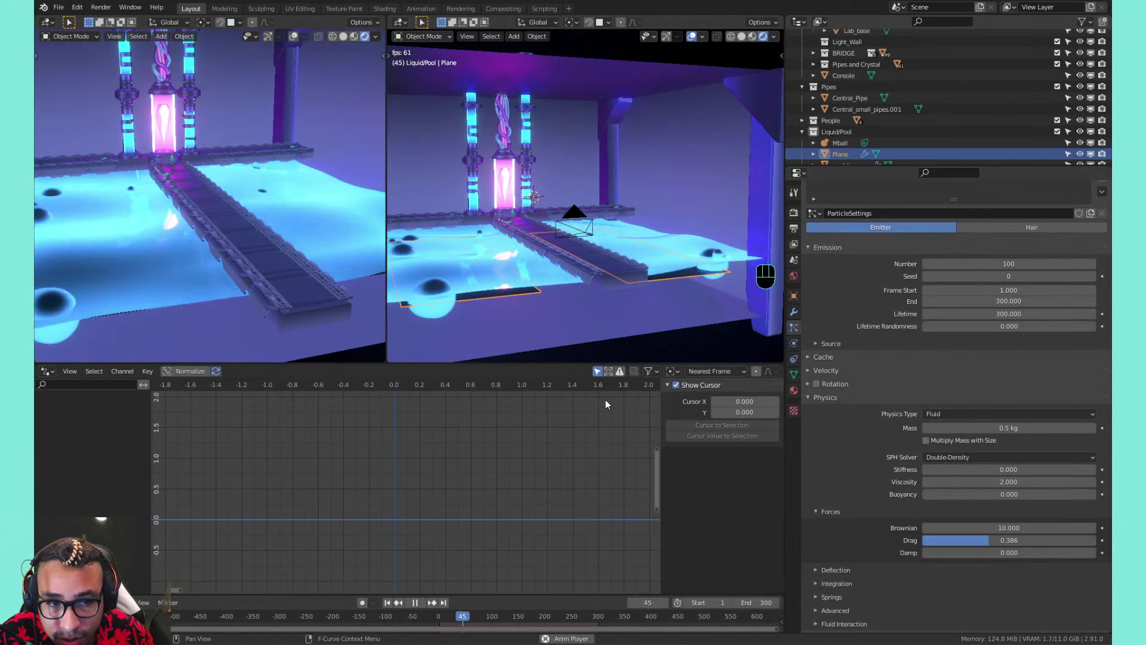
Stop the playback, try a fluid stiffness of 7.98 for the particles and play the animation
{"action": "key", "text": "space"}
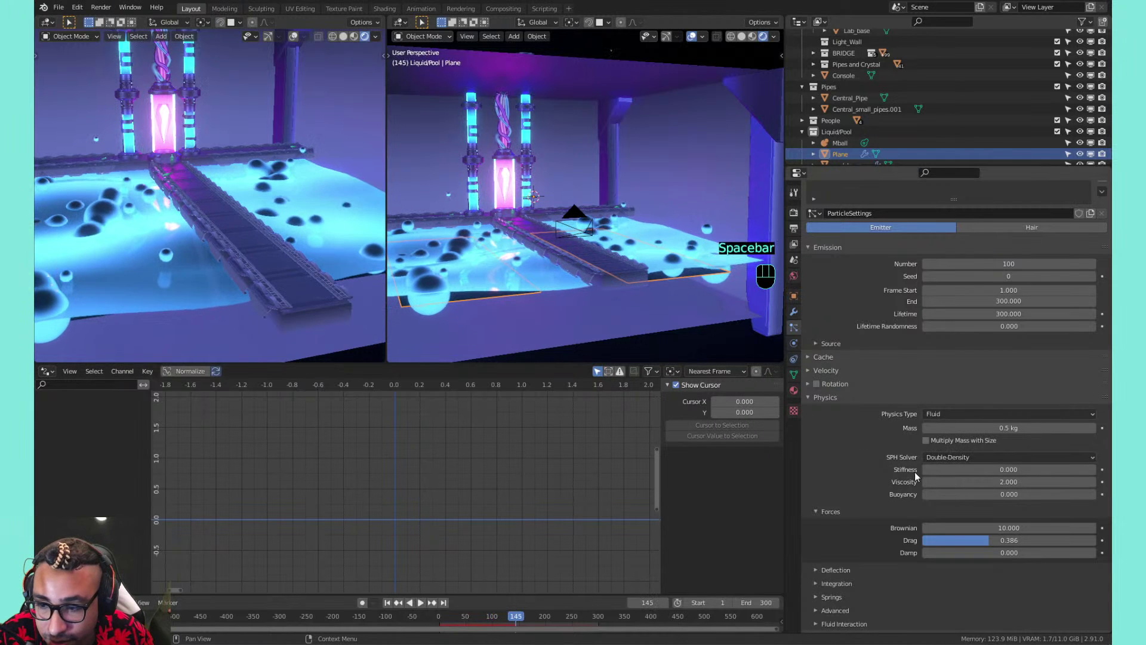
{"action": "left_click_drag", "start_coordinate": [941, 470], "coordinate": [953, 470]}
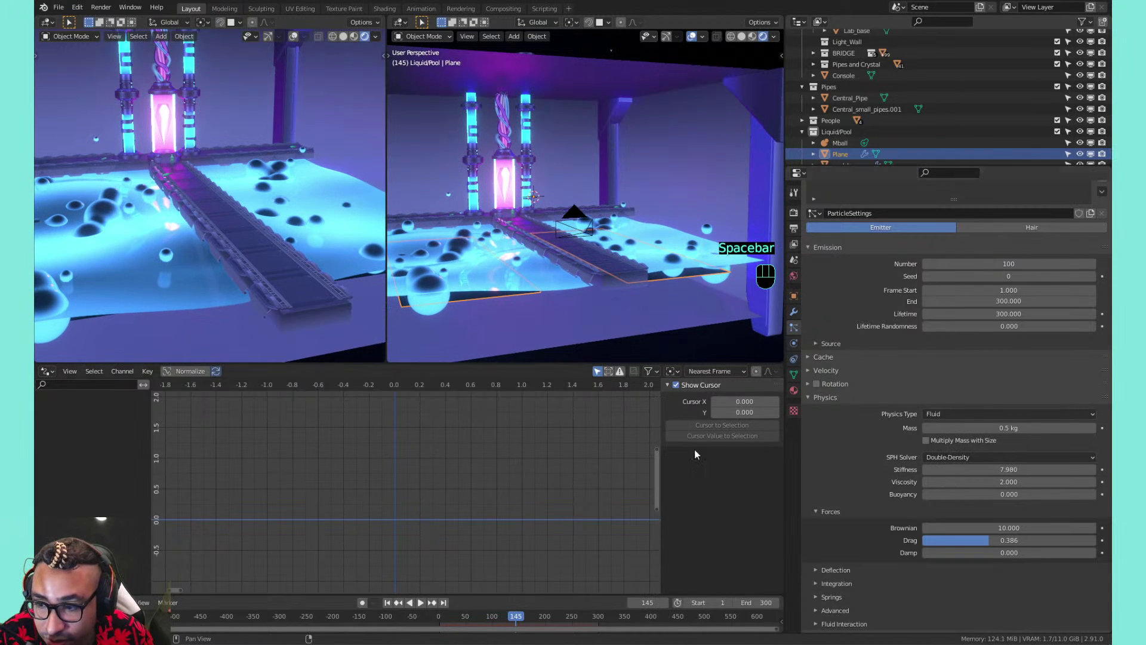
{"action": "key", "text": "space"}
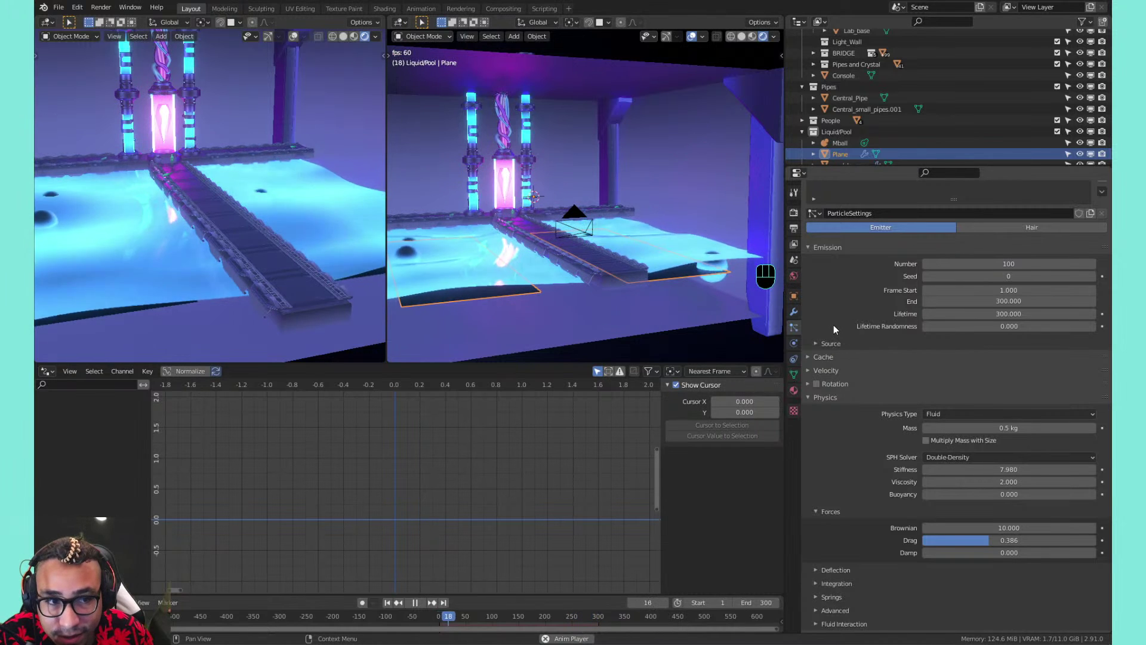
Set the particles' fluid stiffness to 1, then stop the playback and save the file
{"action": "left_click", "coordinate": [983, 470]}
{"action": "type", "text": "1"}
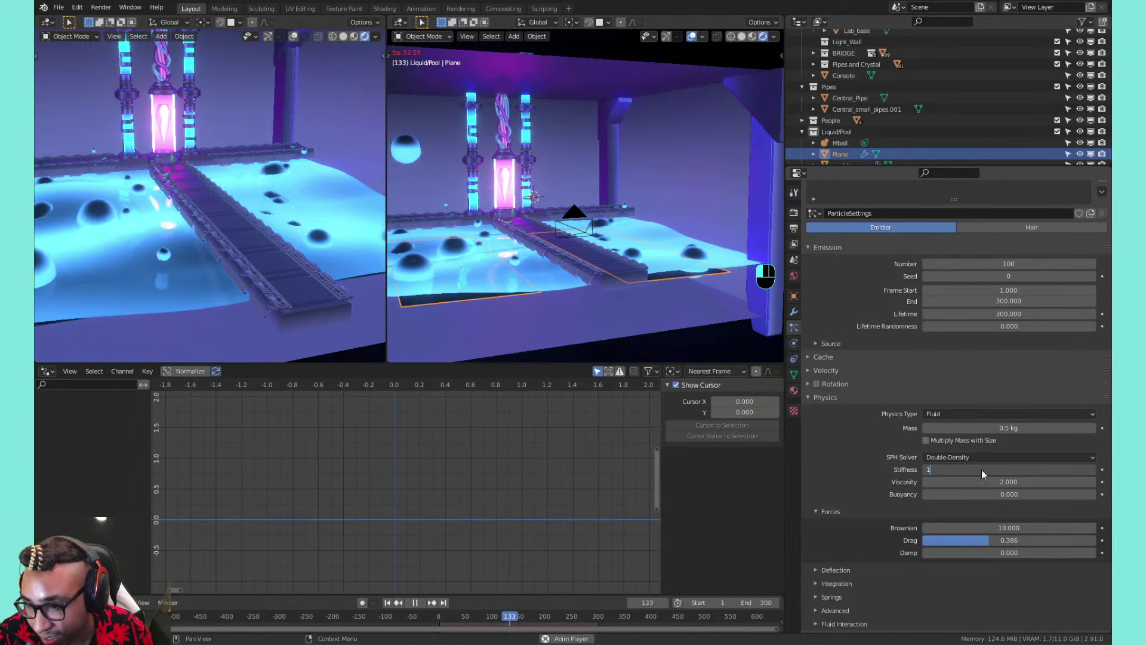
{"action": "key", "text": "Return"}
{"action": "key", "text": "space"}
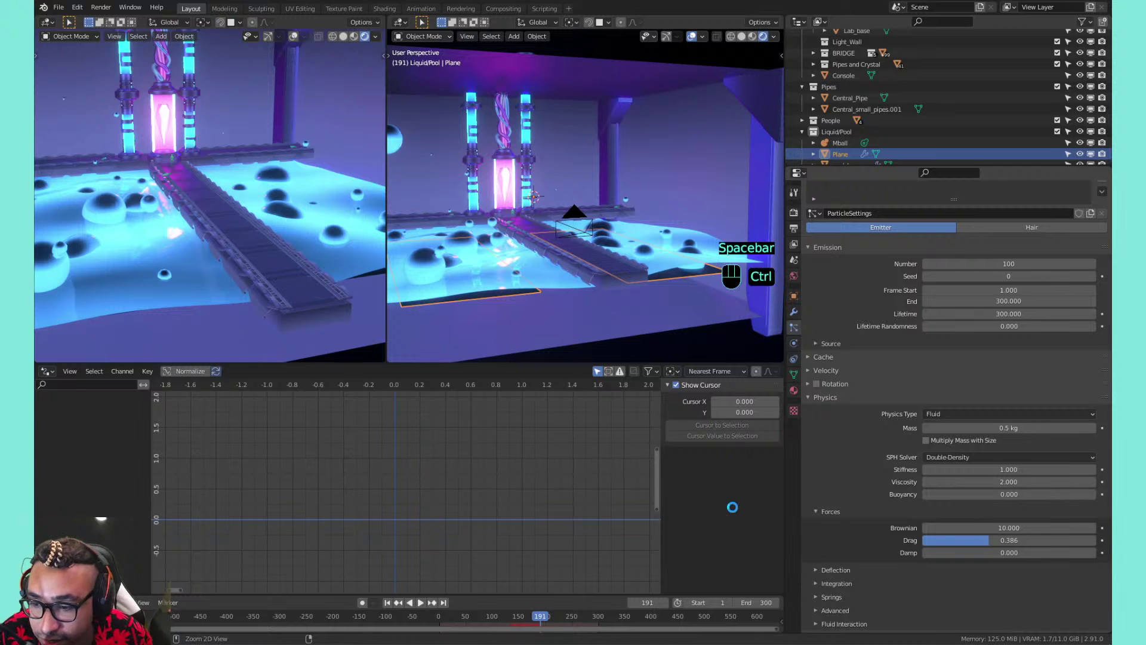
{"action": "key", "text": "ctrl+s"}
Try a fluid buoyancy of 1, play the animation from the first frame and stop it
{"action": "left_click_drag", "start_coordinate": [970, 495], "coordinate": [1096, 493]}
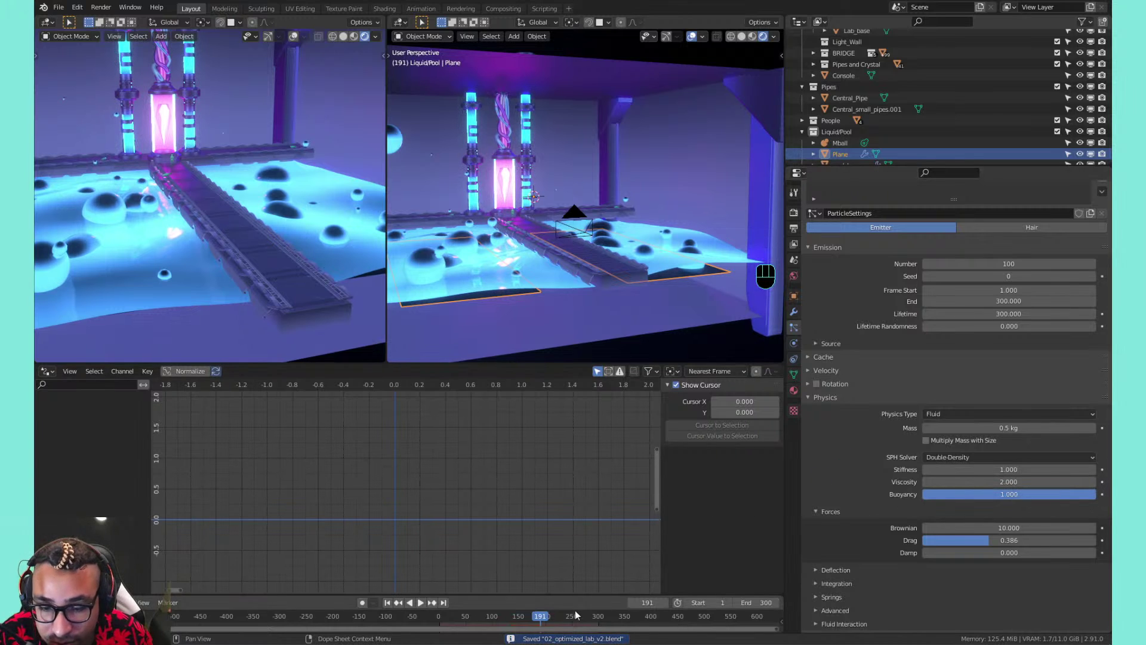
{"action": "left_click", "coordinate": [387, 603]}
{"action": "left_click", "coordinate": [421, 603]}
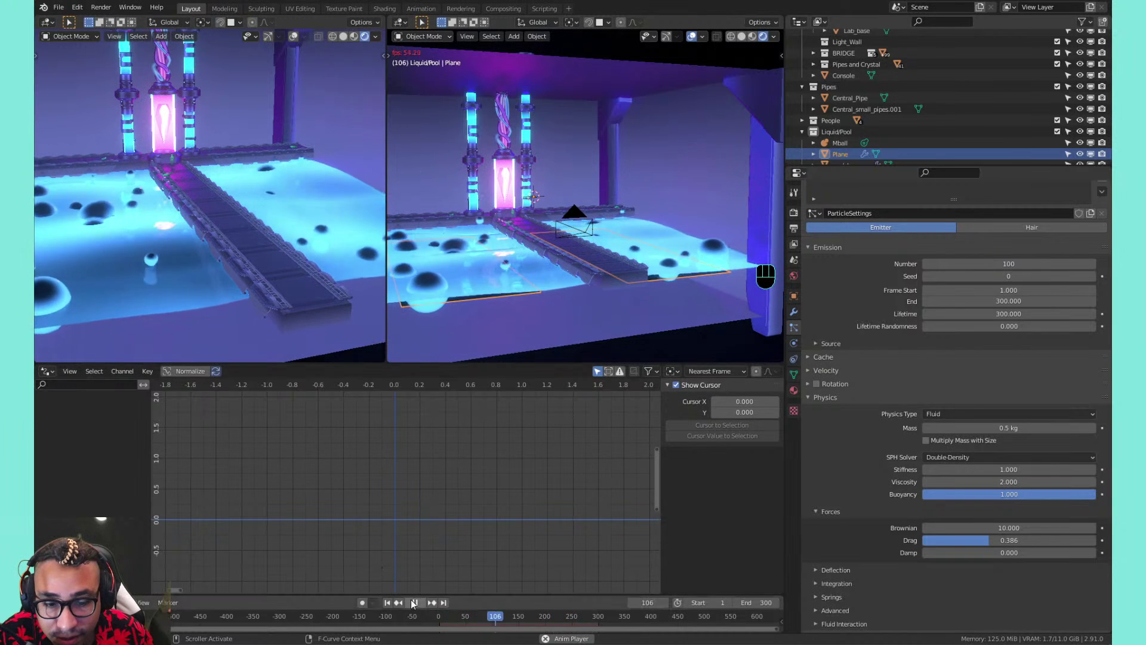
{"action": "key", "text": "Escape"}
Reset the buoyancy to 0 and try a viscosity of 9.82 in playback, then undo the viscosity change and save the file
{"action": "mouse_move", "coordinate": [1027, 495]}
{"action": "left_mouse_down"}
{"action": "mouse_move", "coordinate": [926, 495]}
{"action": "mouse_move", "coordinate": [1045, 482]}
{"action": "left_mouse_up"}
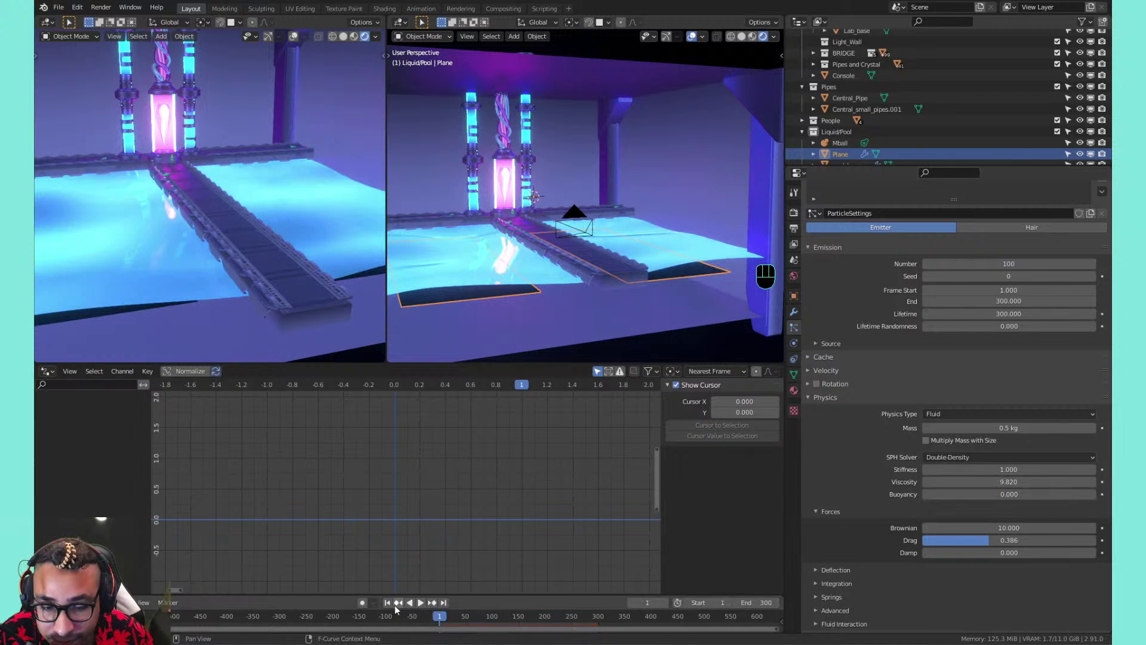
{"action": "left_click", "coordinate": [421, 603]}
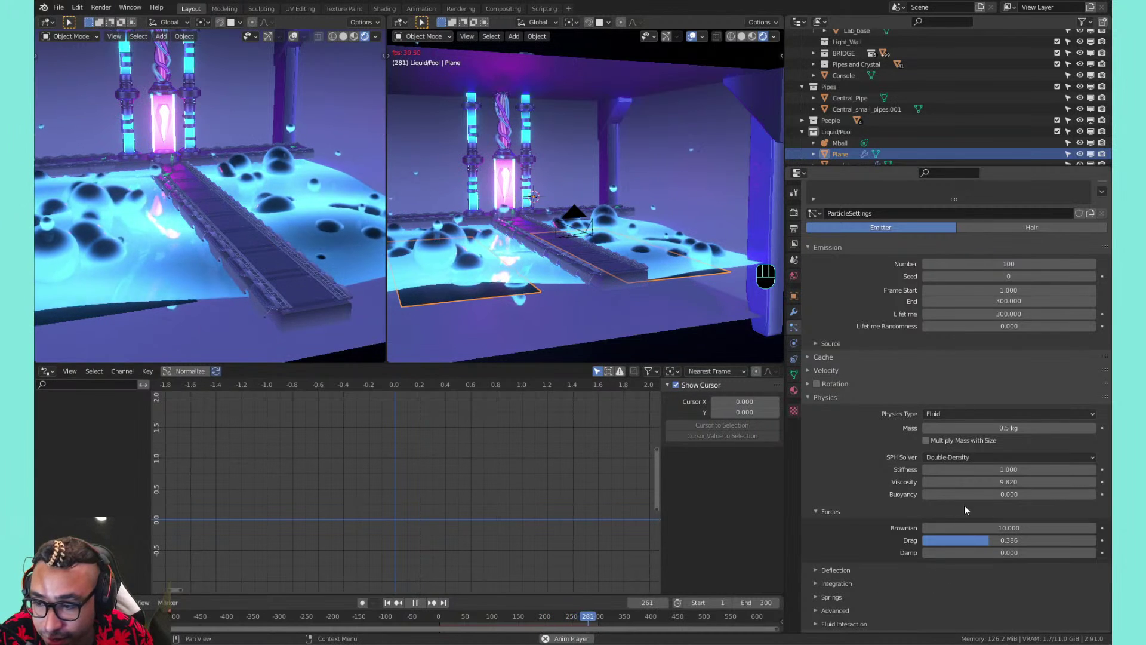
{"action": "key", "text": "space"}
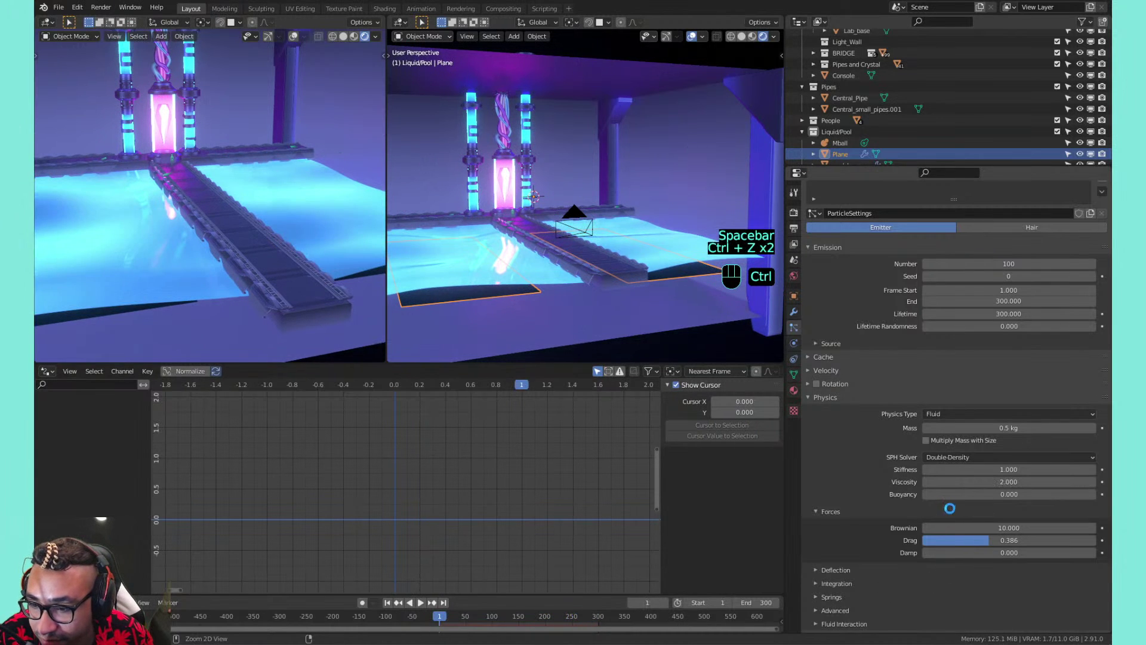
{"action": "key", "text": "ctrl+s"}
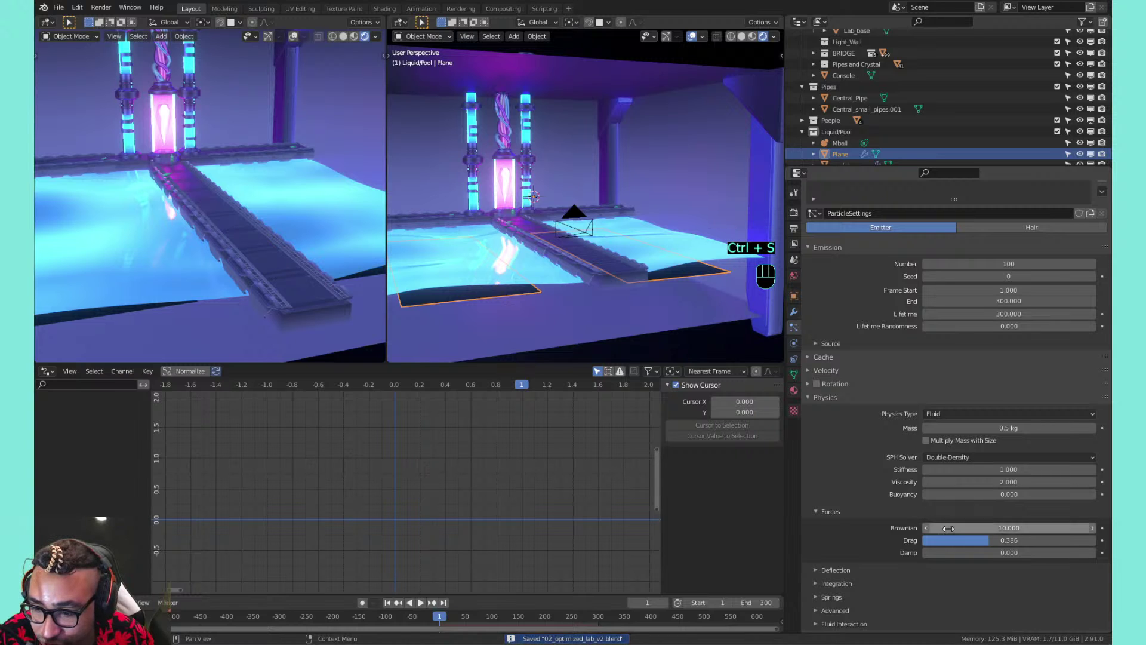
Try a Damp force of 1 on the particles during playback, then return it to 0
{"action": "left_click_drag", "start_coordinate": [953, 552], "coordinate": [1027, 553]}
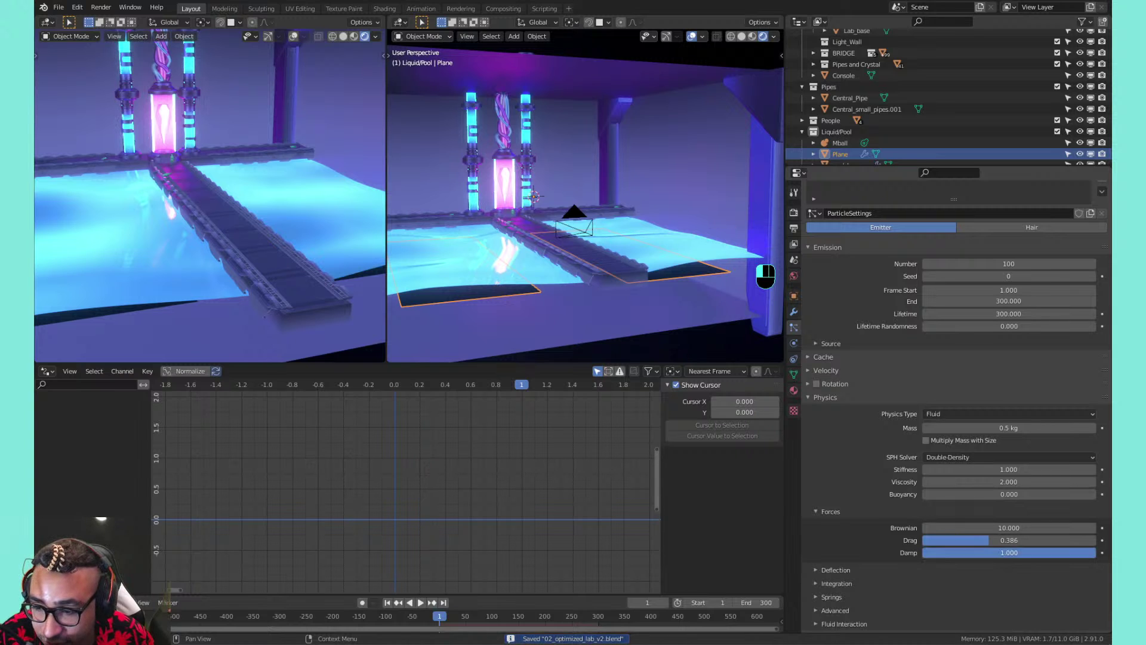
{"action": "left_click", "coordinate": [422, 605]}
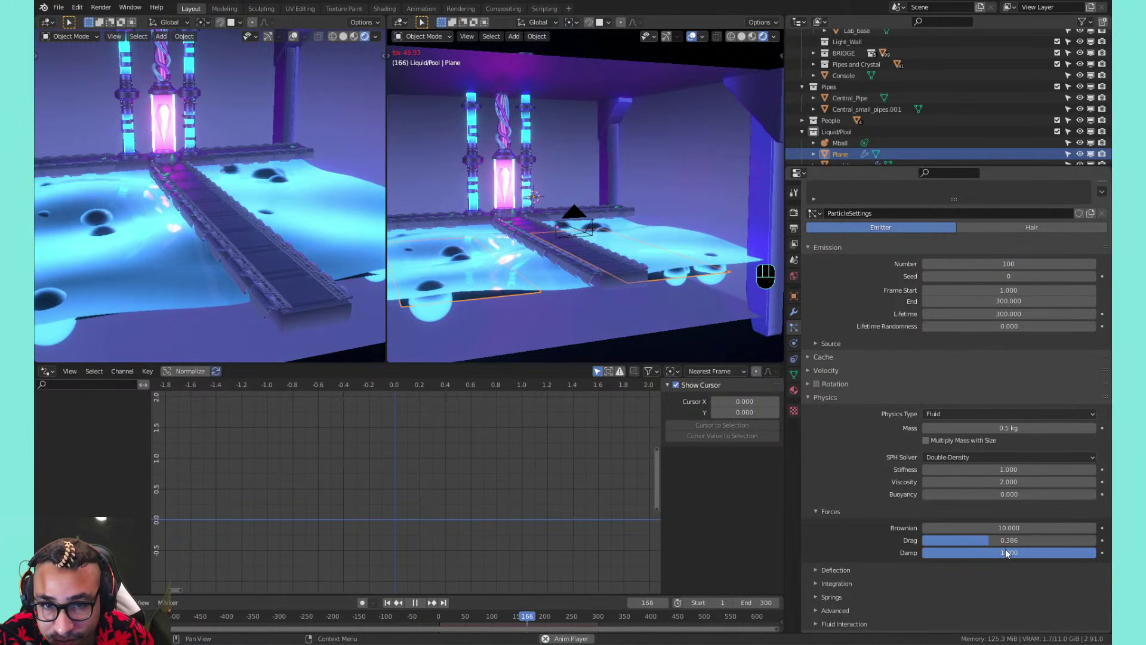
{"action": "left_click_drag", "start_coordinate": [1013, 553], "coordinate": [816, 560]}
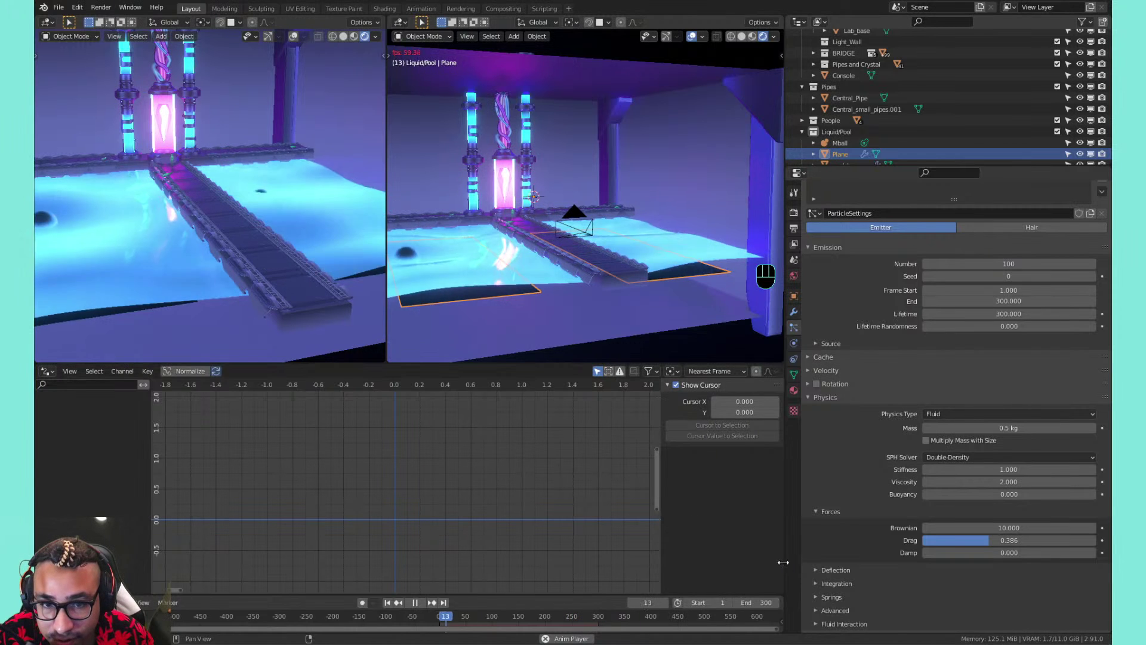
Open the particles' Drag force value for editing
{"action": "left_click", "coordinate": [972, 540]}
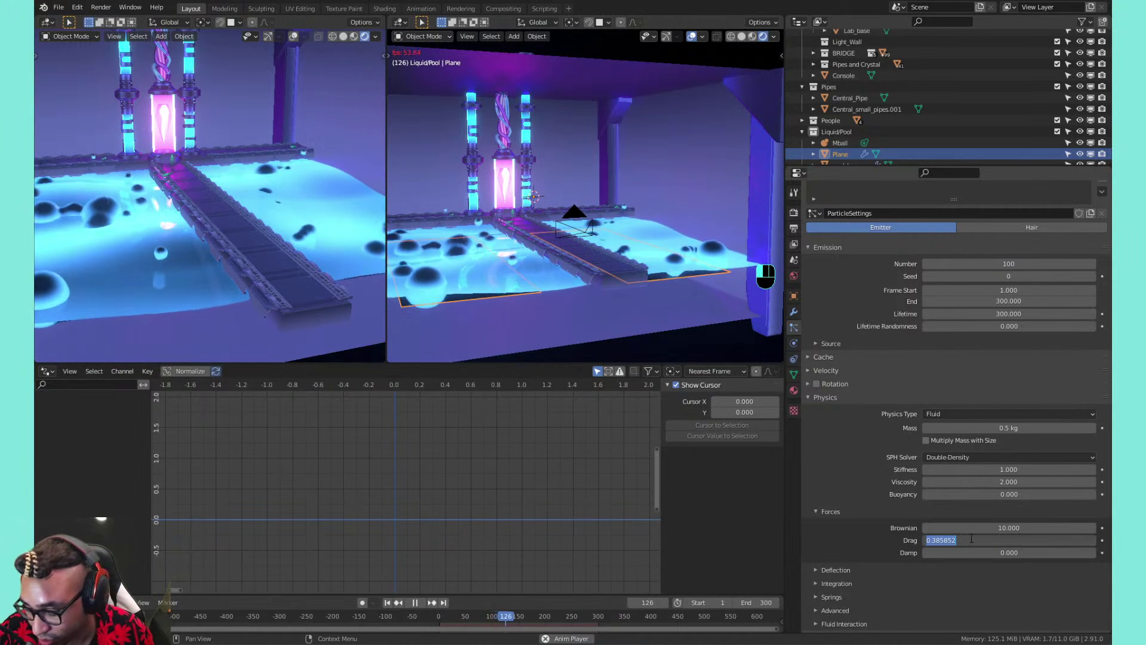
Set the fluid particles' drag force to 0.3 and Brownian force to 5, and save the file
{"action": "type", "text": "0.3"}
{"action": "key", "text": "Return"}
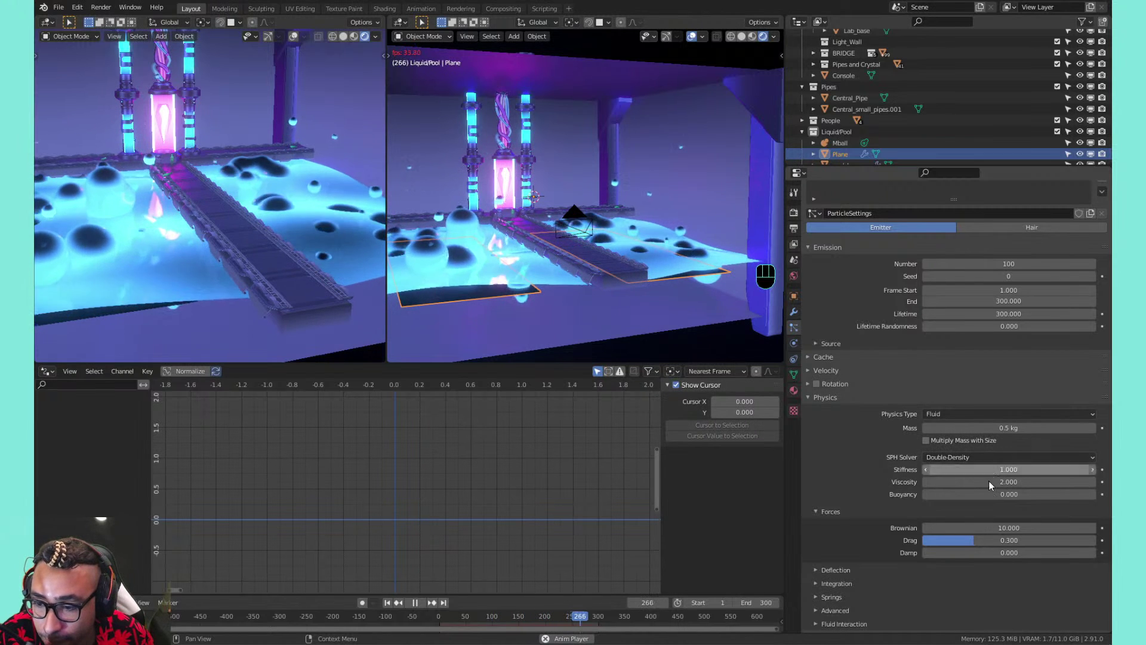
{"action": "left_click", "coordinate": [996, 528]}
{"action": "type", "text": "5"}
{"action": "key", "text": "Return"}
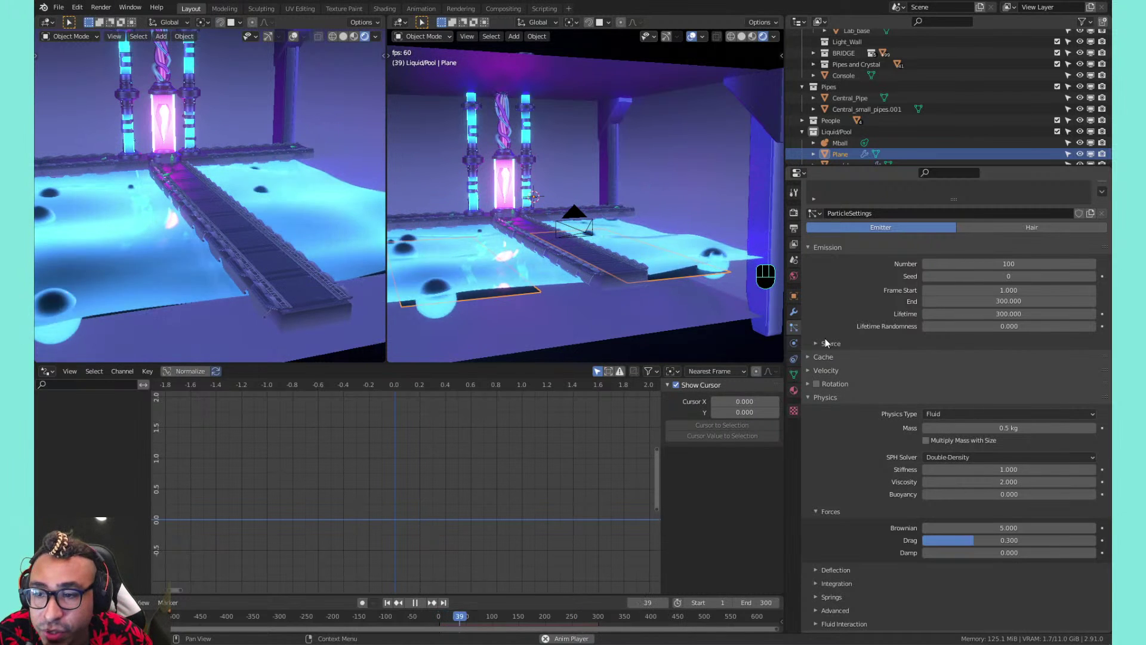
{"action": "key", "text": "space"}
{"action": "key", "text": "ctrl+s"}
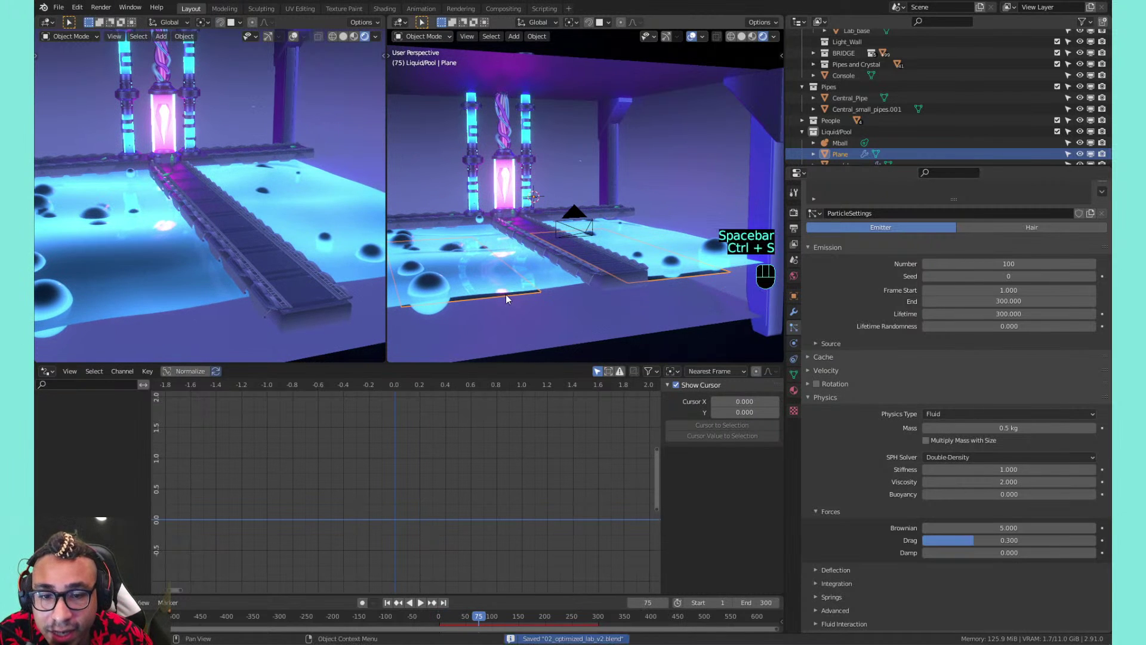
Inspect the two emitter planes in local view with Material Preview shading, and bring back the full scene
{"action": "mouse_move", "coordinate": [506, 294]}
{"action": "middle_mouse_down", "text": "shift"}
{"action": "mouse_move", "coordinate": [530, 308]}
{"action": "mouse_move", "coordinate": [524, 300]}
{"action": "mouse_move", "coordinate": [629, 194]}
{"action": "middle_mouse_up", "text": "shift"}
{"action": "key", "text": "KP_Divide"}
{"action": "left_click", "coordinate": [752, 37]}
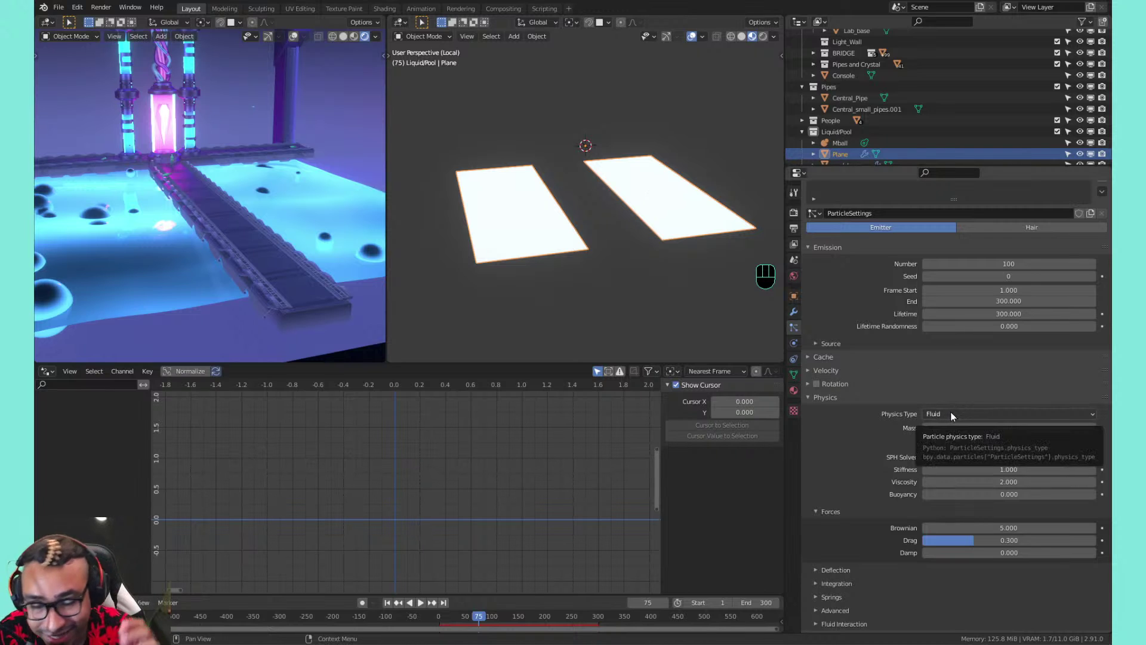
{"action": "scroll", "coordinate": [579, 198], "scroll_direction": "down", "scroll_amount": 3}
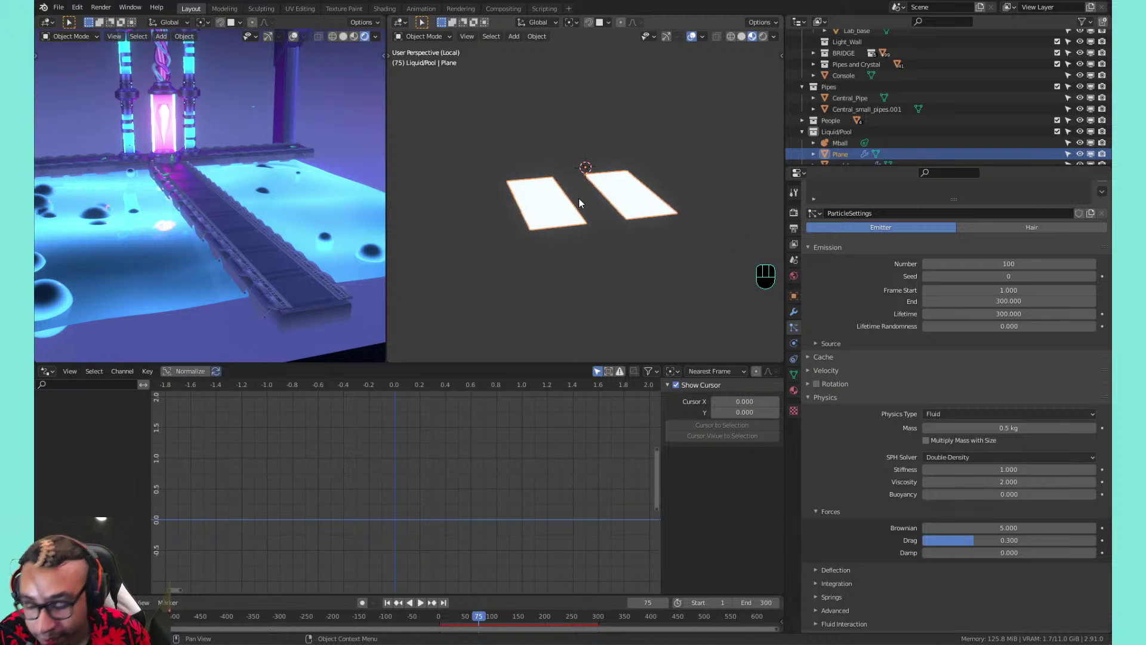
{"action": "key", "text": "KP_Divide"}
{"action": "left_click", "coordinate": [839, 397]}
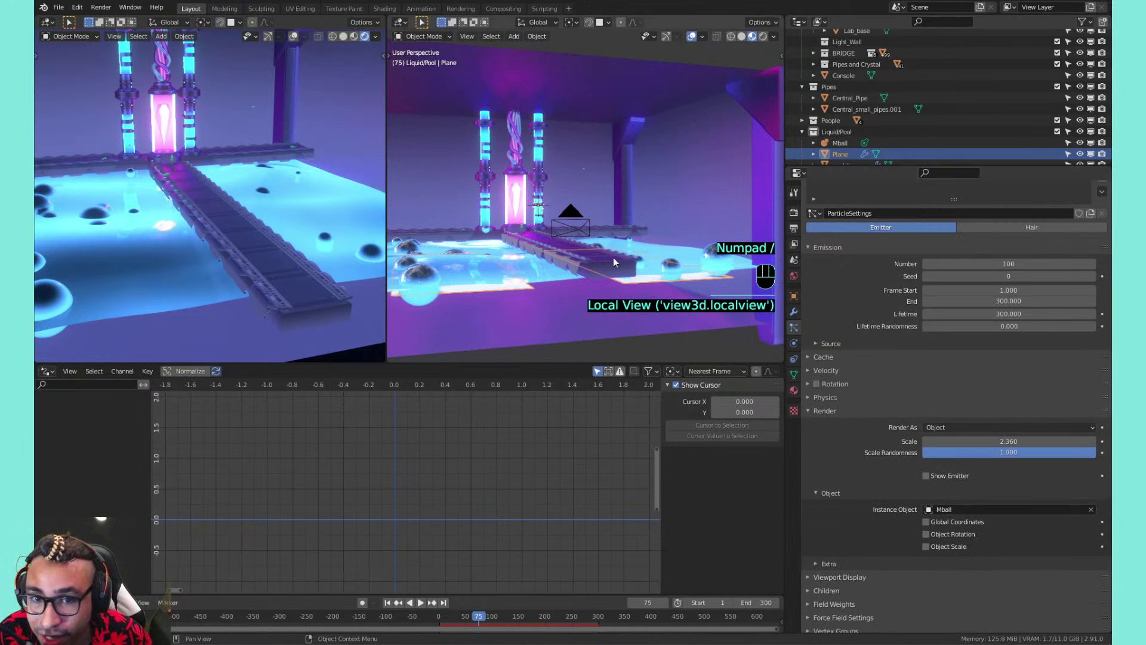
Examine the metaball bubbles on the pool surface up close in Material Preview and Rendered shading
{"action": "middle_click_drag", "start_coordinate": [613, 257], "coordinate": [726, 179]}
{"action": "scroll", "coordinate": [536, 231], "scroll_direction": "up", "scroll_amount": 5}
{"action": "middle_click_drag", "start_coordinate": [559, 297], "coordinate": [595, 243]}
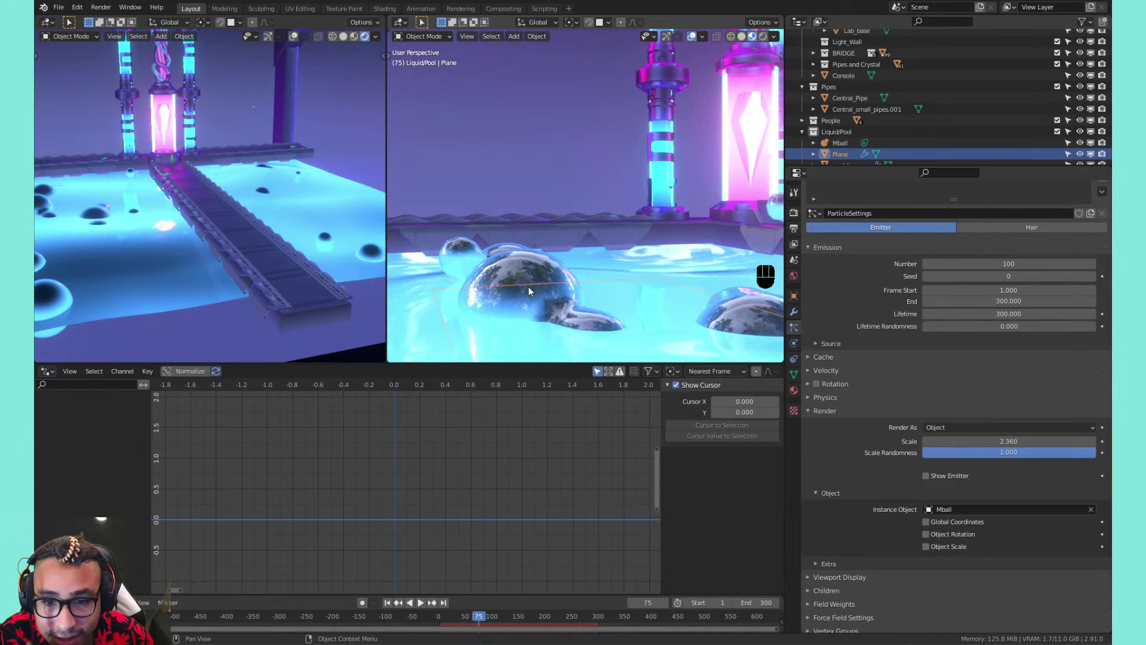
{"action": "middle_click_drag", "start_coordinate": [391, 238], "coordinate": [395, 257]}
{"action": "scroll", "coordinate": [586, 80], "scroll_direction": "down", "scroll_amount": 3}
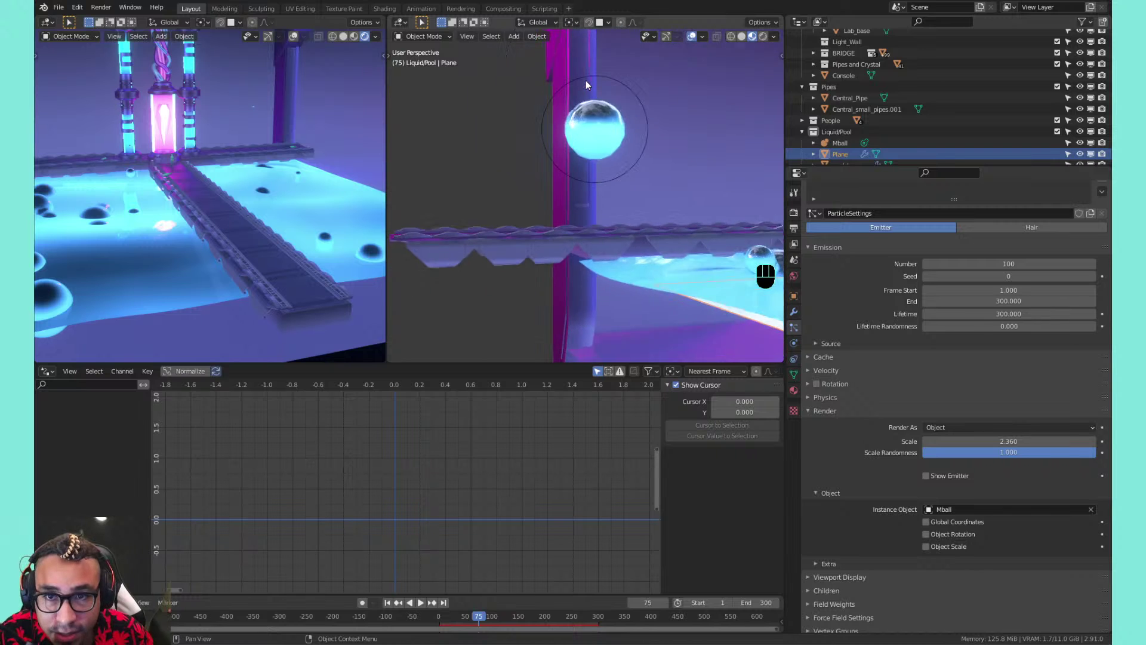
{"action": "scroll", "coordinate": [603, 120], "scroll_direction": "up", "scroll_amount": 1}
{"action": "middle_click_drag", "start_coordinate": [600, 122], "coordinate": [722, 44]}
{"action": "left_click", "coordinate": [764, 37]}
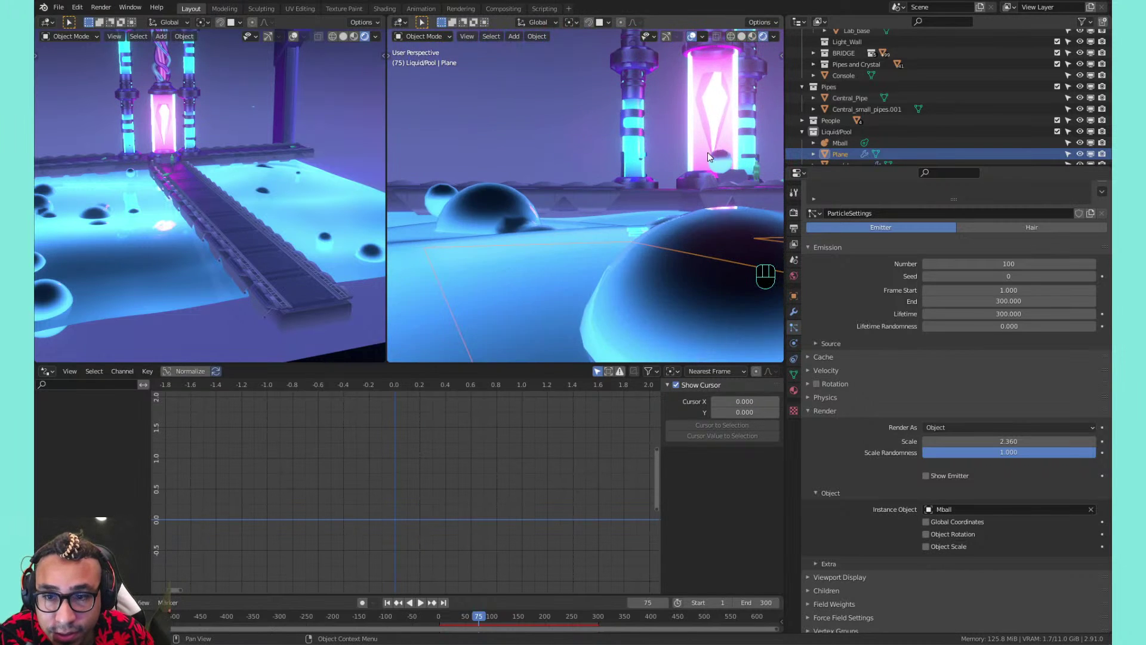
{"action": "middle_click_drag", "start_coordinate": [708, 152], "coordinate": [567, 221]}
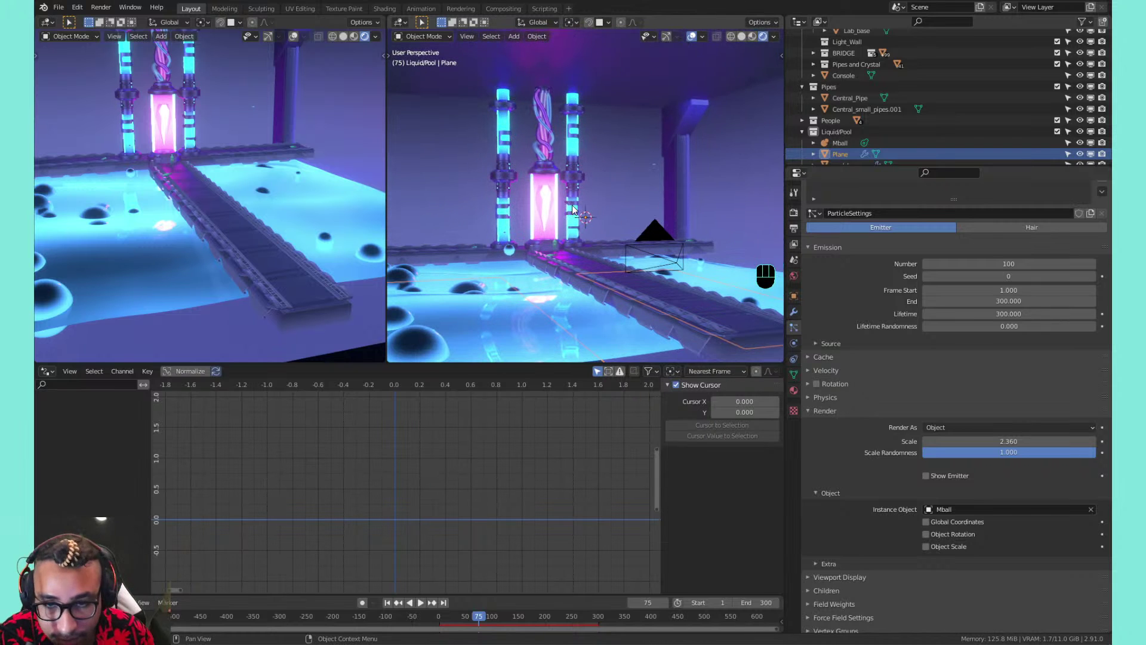
Play the particle animation to review the bubble motion, stop it, and save the file
{"action": "key", "text": "space"}
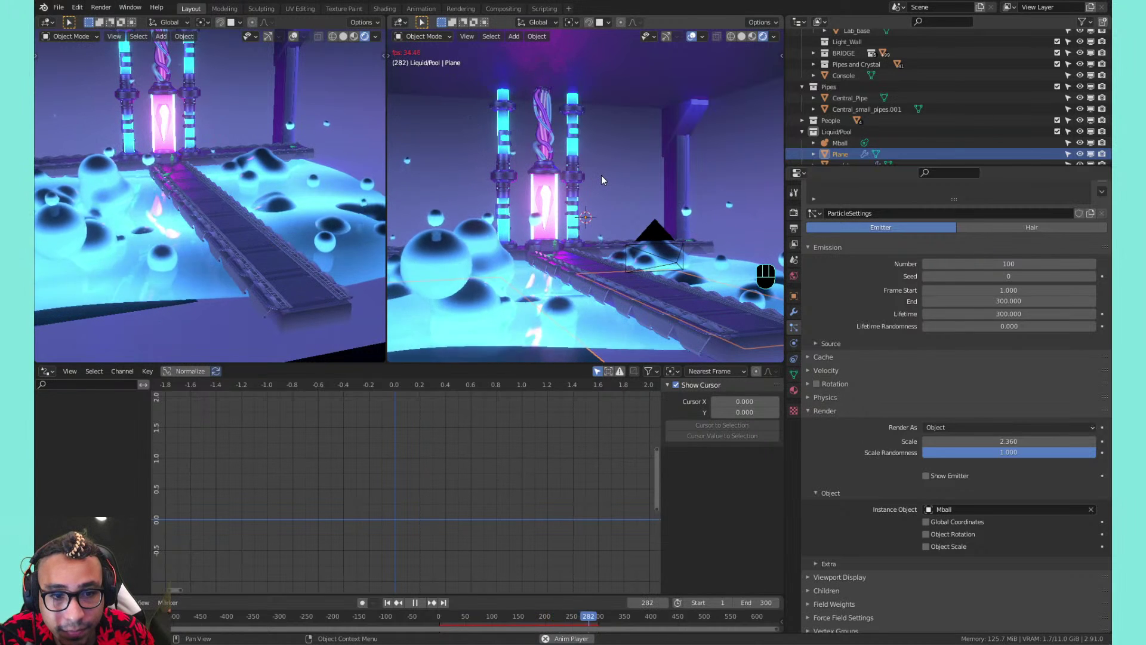
{"action": "scroll", "coordinate": [601, 175], "scroll_direction": "down", "scroll_amount": 3}
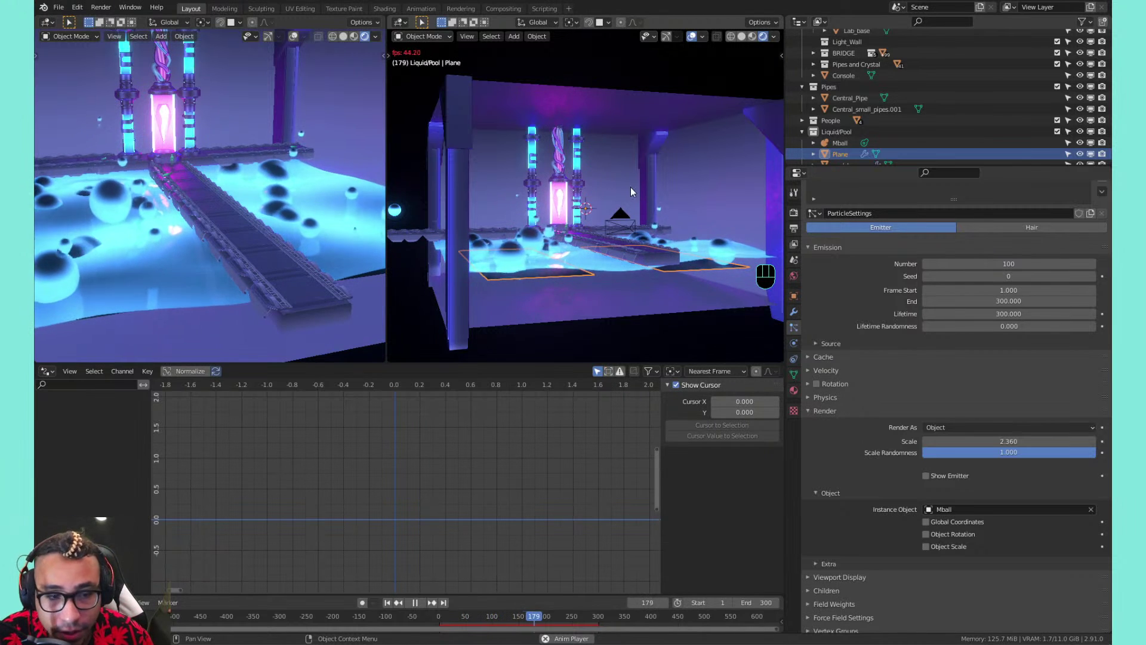
{"action": "middle_click_drag", "start_coordinate": [630, 187], "coordinate": [603, 160]}
{"action": "scroll", "coordinate": [589, 240], "scroll_direction": "up", "scroll_amount": 5}
{"action": "key", "text": "space"}
{"action": "key", "text": "ctrl+s"}
Reframe the chamber and return the animation to frame 1
{"action": "scroll", "coordinate": [585, 162], "scroll_direction": "down", "scroll_amount": 4}
{"action": "middle_click_drag", "start_coordinate": [603, 160], "coordinate": [606, 188], "text": "shift"}
{"action": "middle_click_drag", "start_coordinate": [583, 179], "coordinate": [594, 159], "text": "shift"}
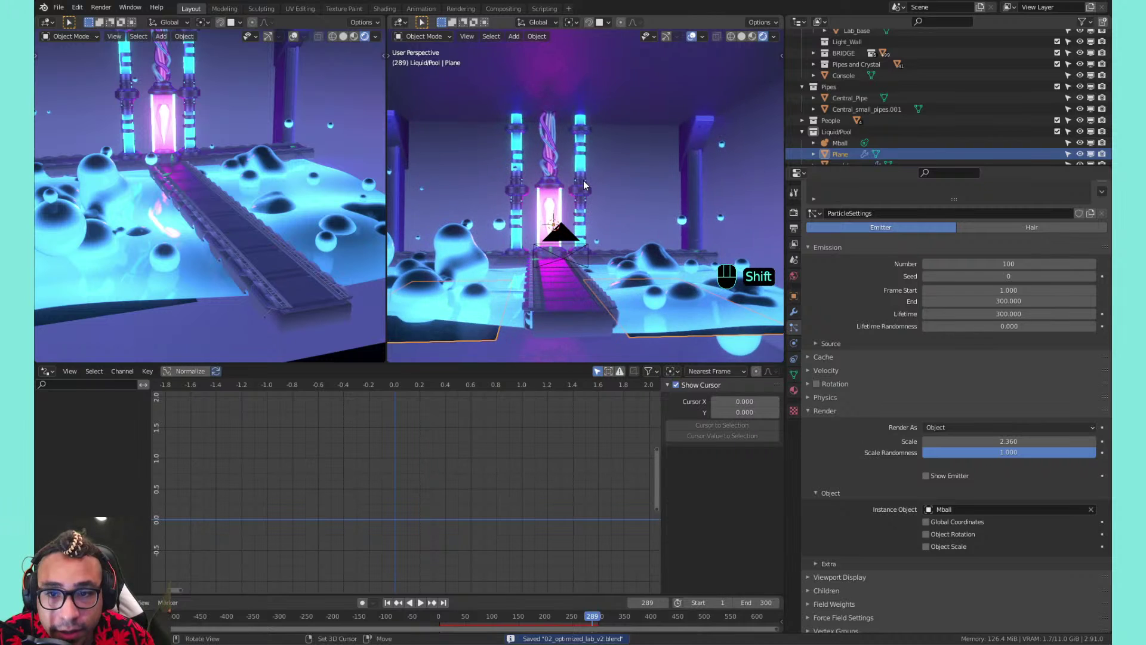
{"action": "scroll", "coordinate": [594, 157], "scroll_direction": "down", "scroll_amount": 1}
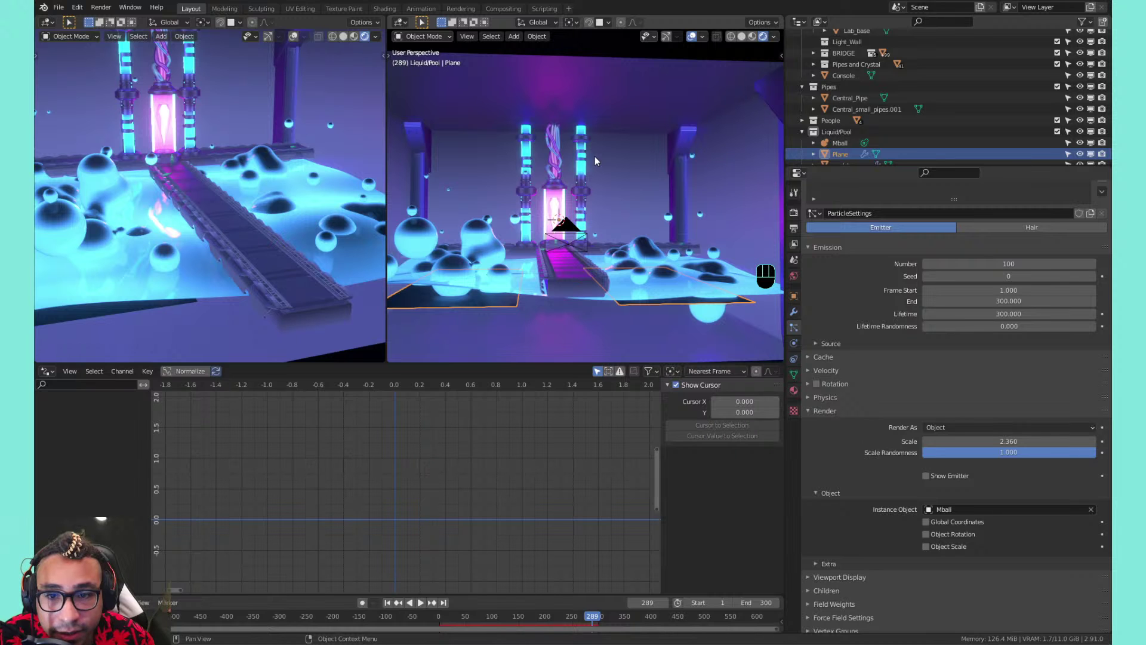
{"action": "mouse_move", "coordinate": [594, 155]}
{"action": "middle_mouse_down", "text": "shift"}
{"action": "mouse_move", "coordinate": [621, 145]}
{"action": "mouse_move", "coordinate": [614, 162]}
{"action": "middle_mouse_up", "text": "shift"}
{"action": "left_click", "coordinate": [387, 602]}
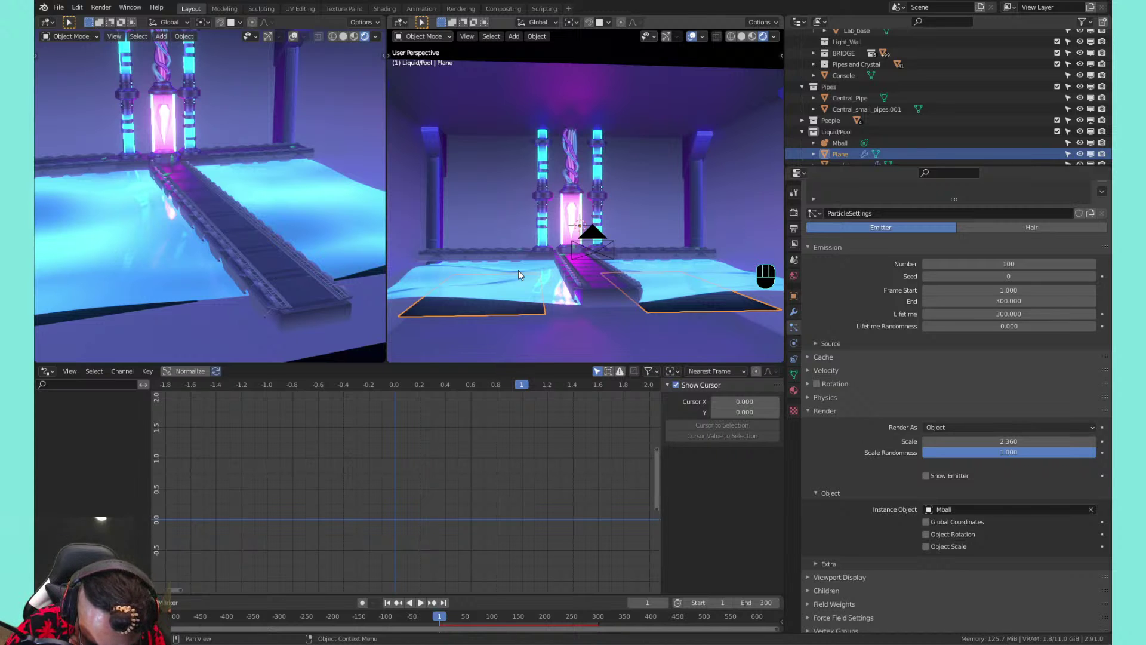
Review the particle system's physics and render settings, including the available physics types
{"action": "left_click", "coordinate": [841, 410]}
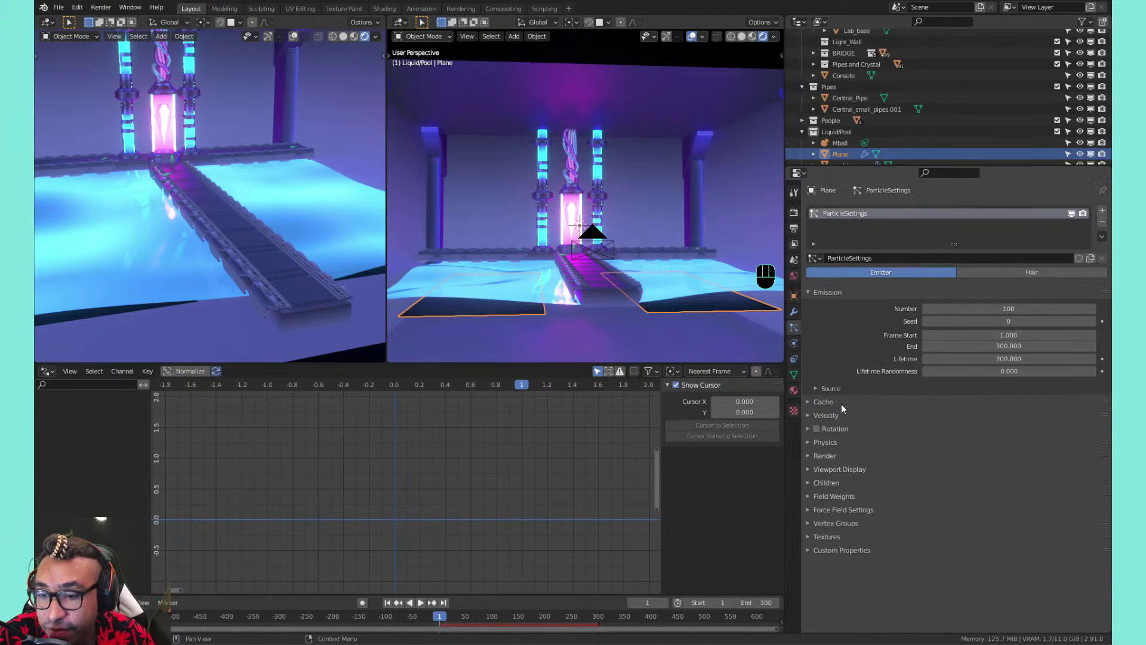
{"action": "left_click", "coordinate": [843, 442]}
{"action": "left_click", "coordinate": [840, 445]}
{"action": "left_click", "coordinate": [846, 456]}
{"action": "left_click", "coordinate": [847, 457]}
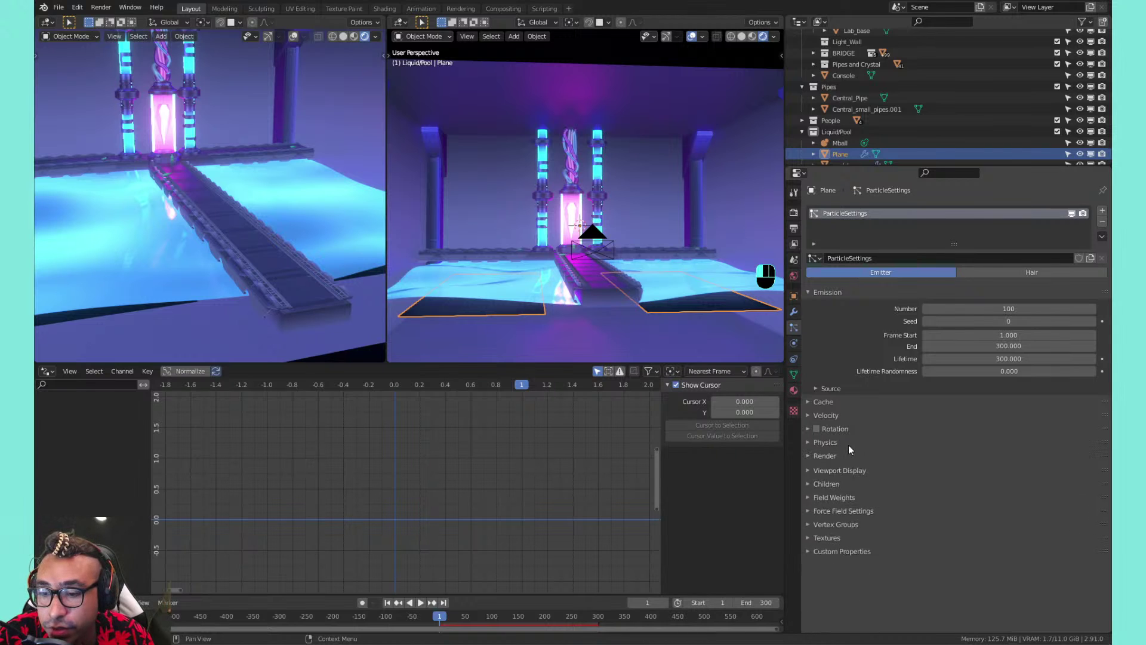
{"action": "left_click", "coordinate": [849, 443]}
{"action": "left_click", "coordinate": [955, 458]}
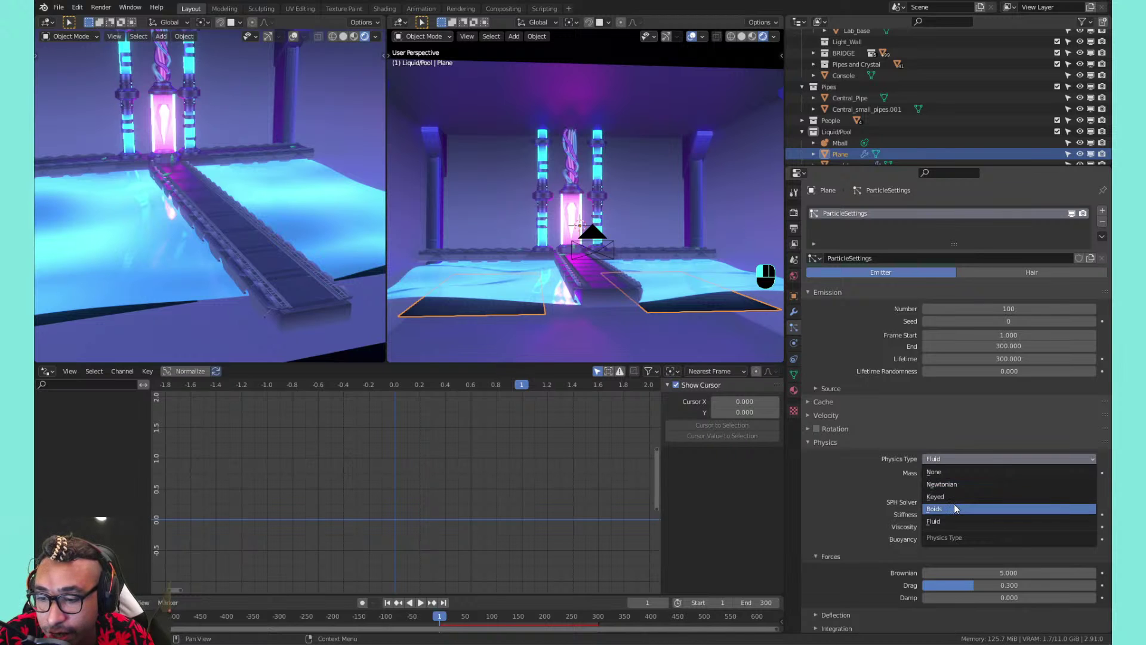
{"action": "left_click", "coordinate": [840, 443]}
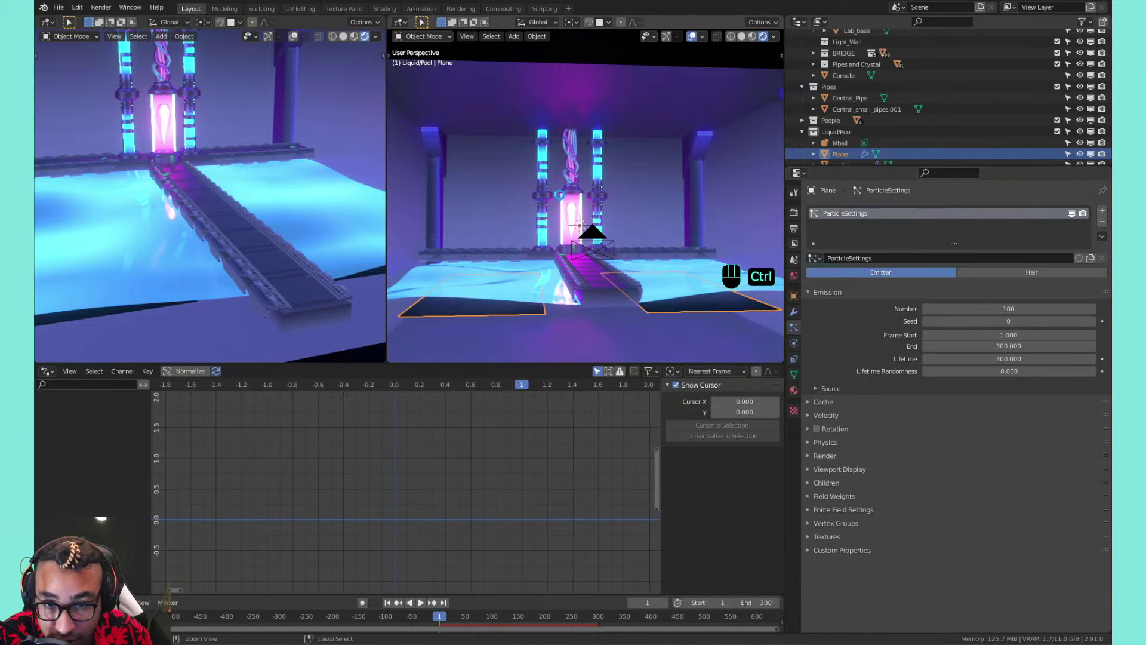
Try the Boids physics type on the plane's particles, preview the animation, and undo the change
{"action": "key", "text": "ctrl+s"}
{"action": "left_click", "coordinate": [842, 442]}
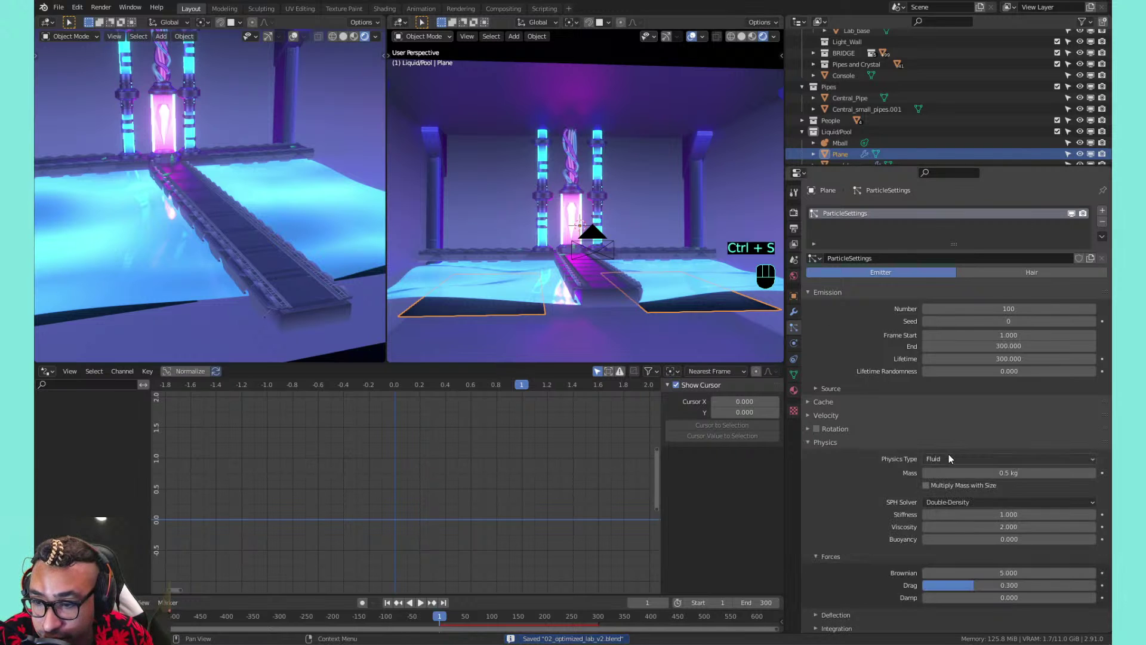
{"action": "left_click", "coordinate": [950, 458]}
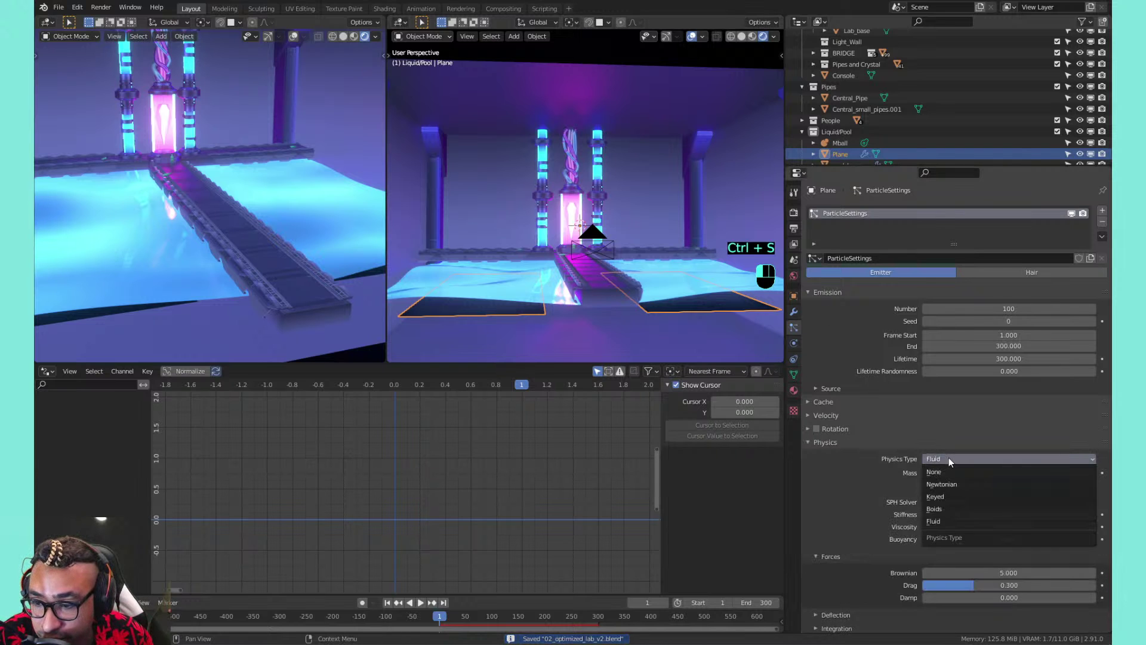
{"action": "left_click", "coordinate": [949, 508]}
{"action": "key", "text": "space"}
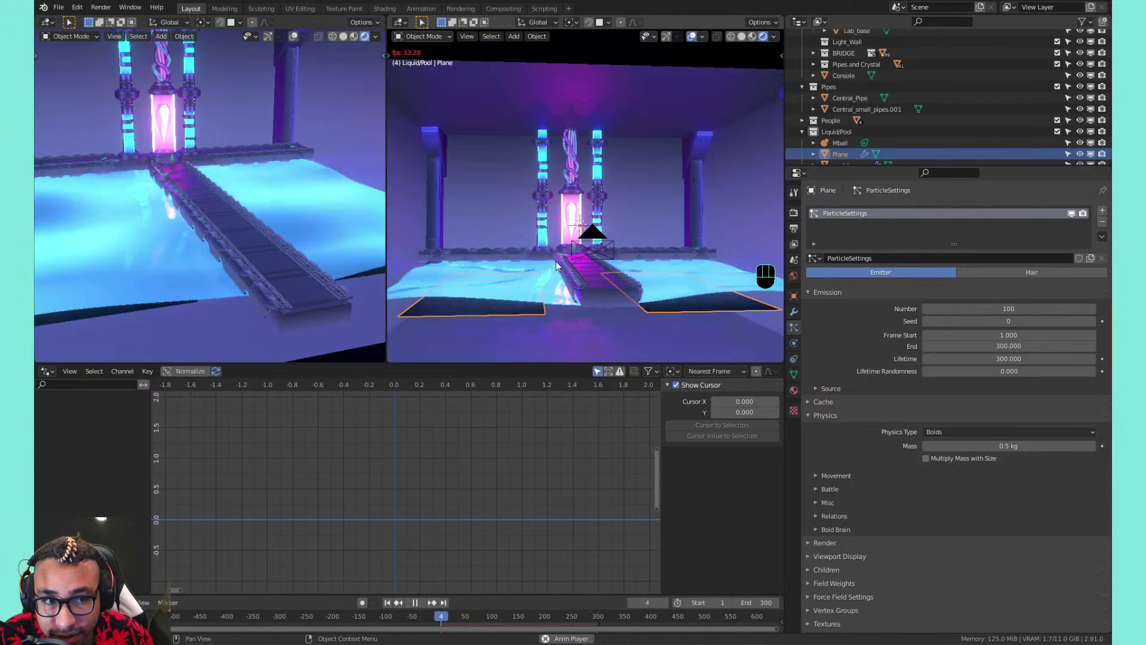
{"action": "key", "text": "space"}
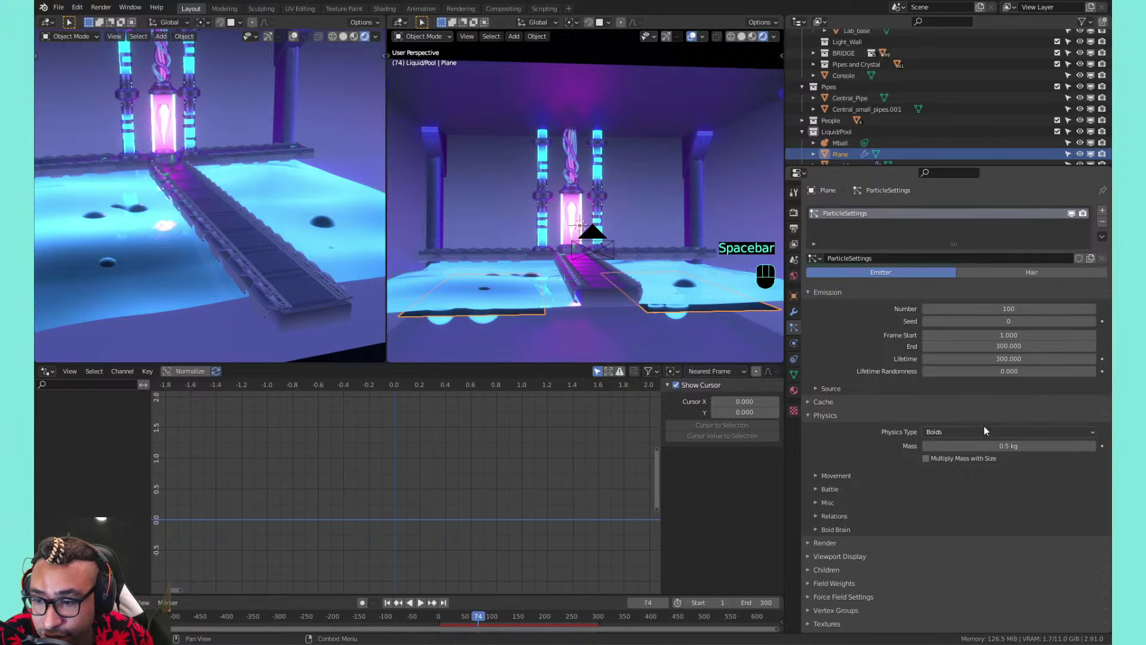
{"action": "key", "text": "ctrl+z"}
{"action": "key", "text": "ctrl+s"}
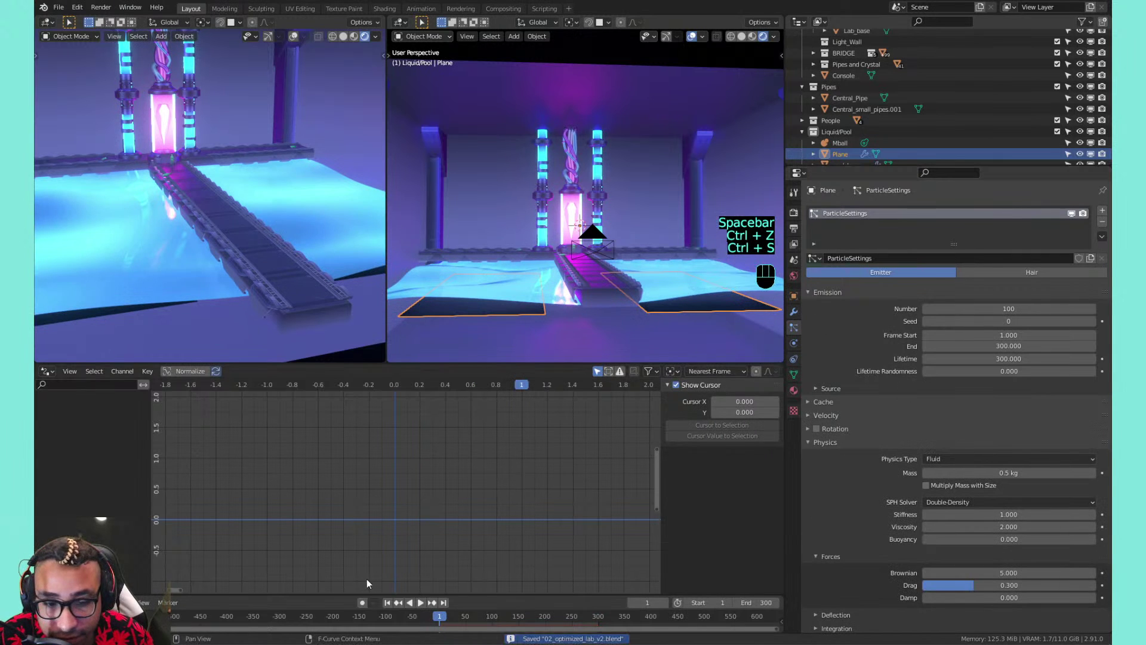
Play the Fluid particle animation to check the bubbles around the bridge, and pause it
{"action": "left_click", "coordinate": [421, 602]}
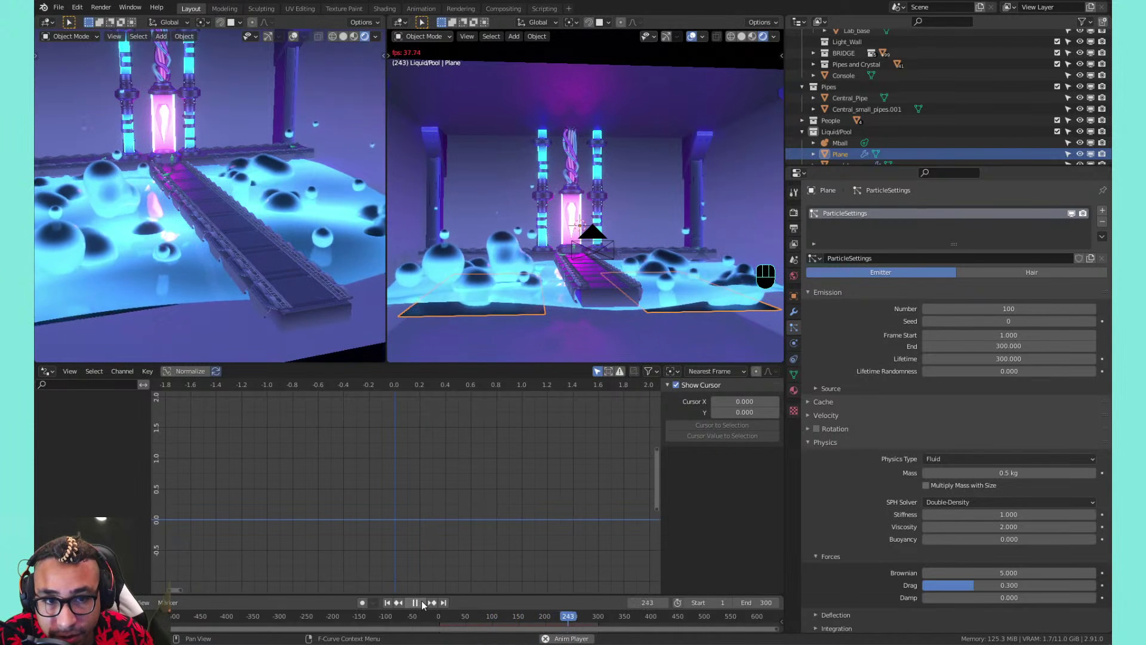
{"action": "scroll", "coordinate": [558, 235], "scroll_direction": "down", "scroll_amount": 3}
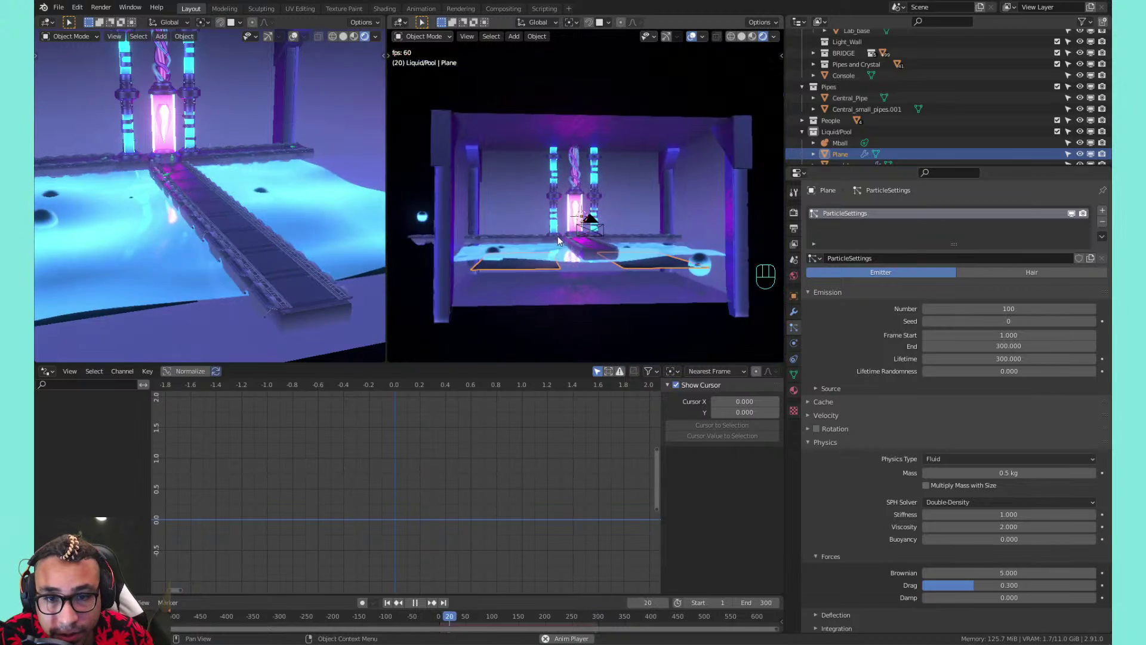
{"action": "scroll", "coordinate": [559, 235], "scroll_direction": "up", "scroll_amount": 4}
{"action": "mouse_move", "coordinate": [561, 239]}
{"action": "middle_mouse_down", "text": "shift"}
{"action": "mouse_move", "coordinate": [564, 260]}
{"action": "mouse_move", "coordinate": [632, 262]}
{"action": "mouse_move", "coordinate": [649, 278]}
{"action": "mouse_move", "coordinate": [629, 338]}
{"action": "mouse_move", "coordinate": [574, 312]}
{"action": "mouse_move", "coordinate": [532, 260]}
{"action": "mouse_move", "coordinate": [574, 257]}
{"action": "mouse_move", "coordinate": [550, 248]}
{"action": "middle_mouse_up", "text": "shift"}
{"action": "key", "text": "space"}
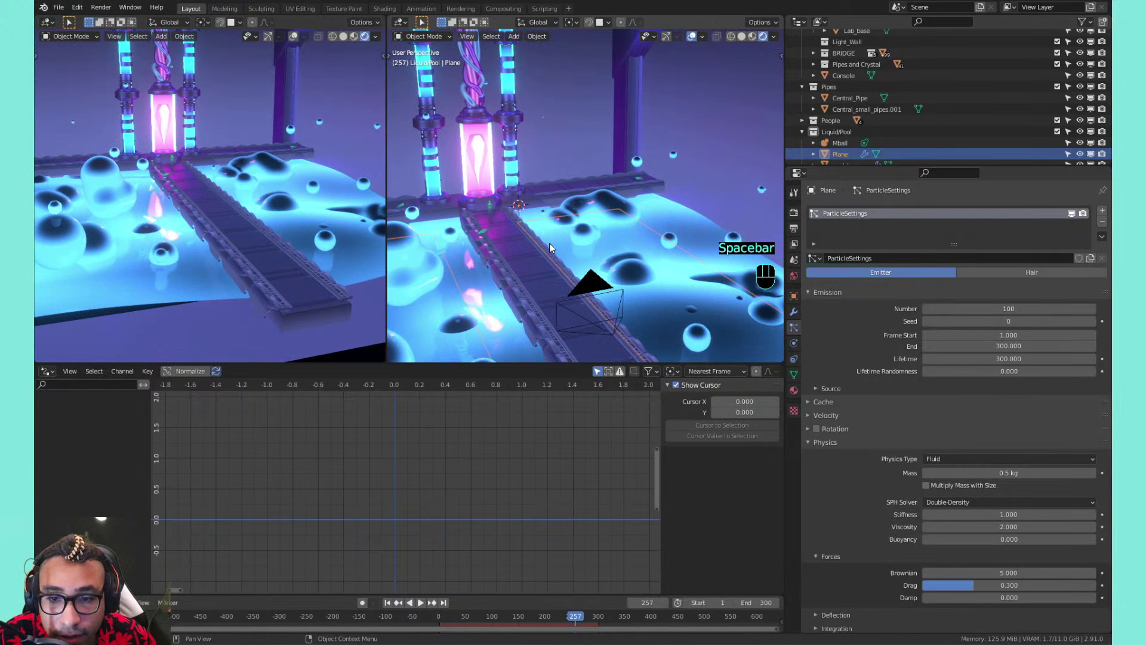
Try an ellipsoid metaball at the 3D cursor near the crystal chamber, and delete it
{"action": "key", "text": "shift+a"}
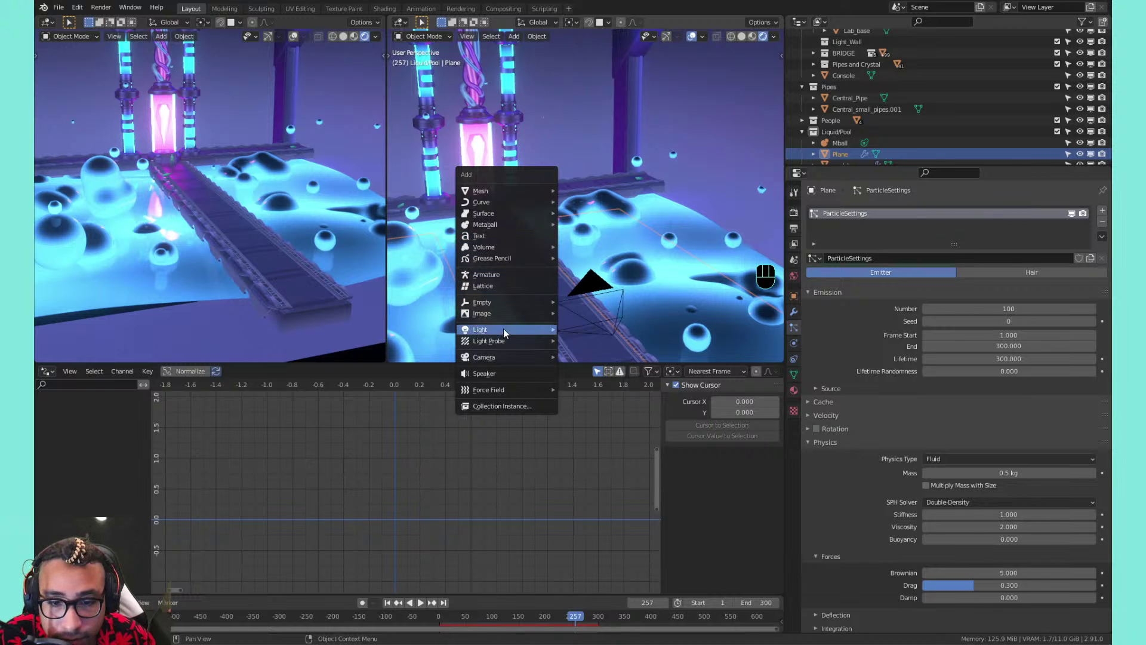
{"action": "mouse_move", "coordinate": [510, 225]}
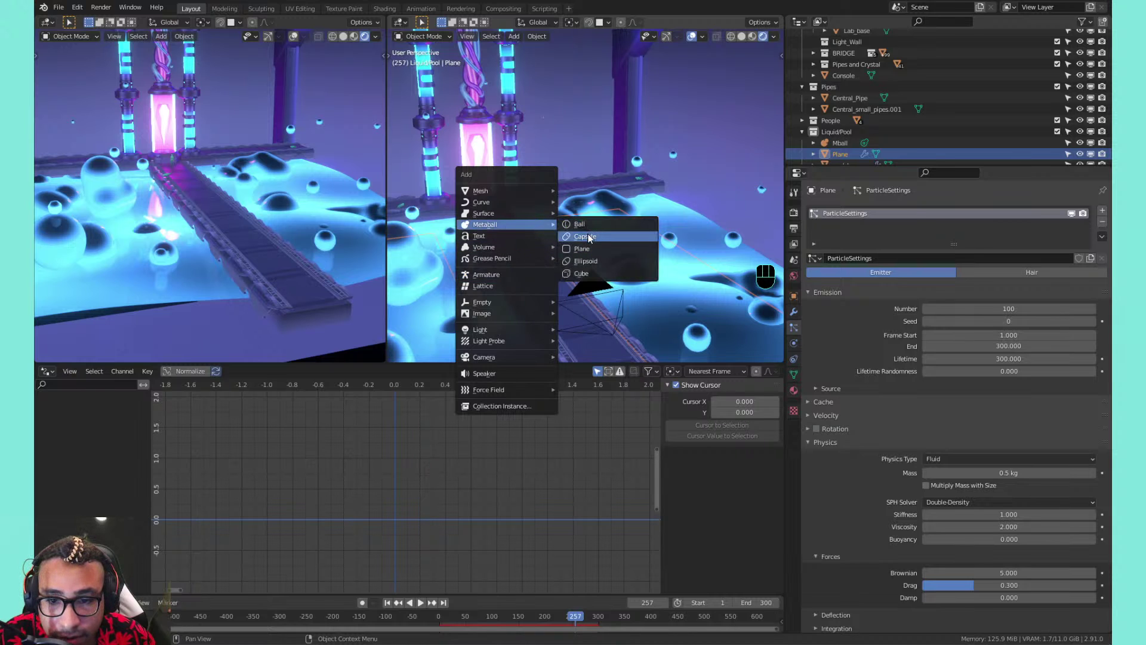
{"action": "left_click", "coordinate": [582, 261]}
{"action": "scroll", "coordinate": [507, 203], "scroll_direction": "up", "scroll_amount": 3}
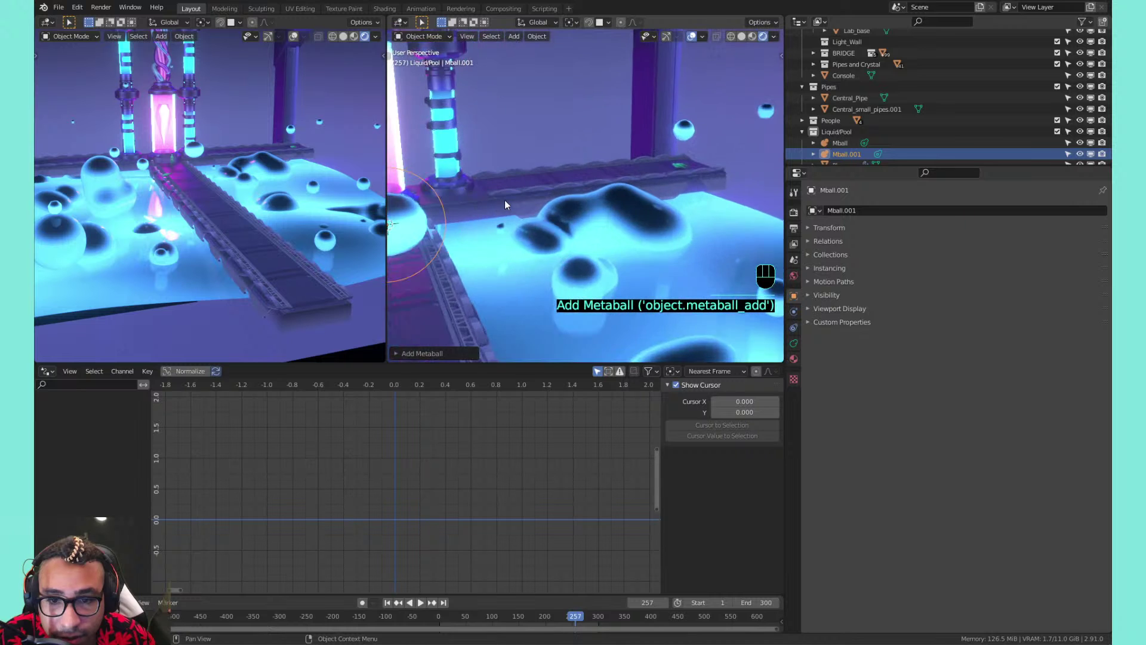
{"action": "middle_click_drag", "start_coordinate": [483, 209], "coordinate": [590, 219], "text": "shift"}
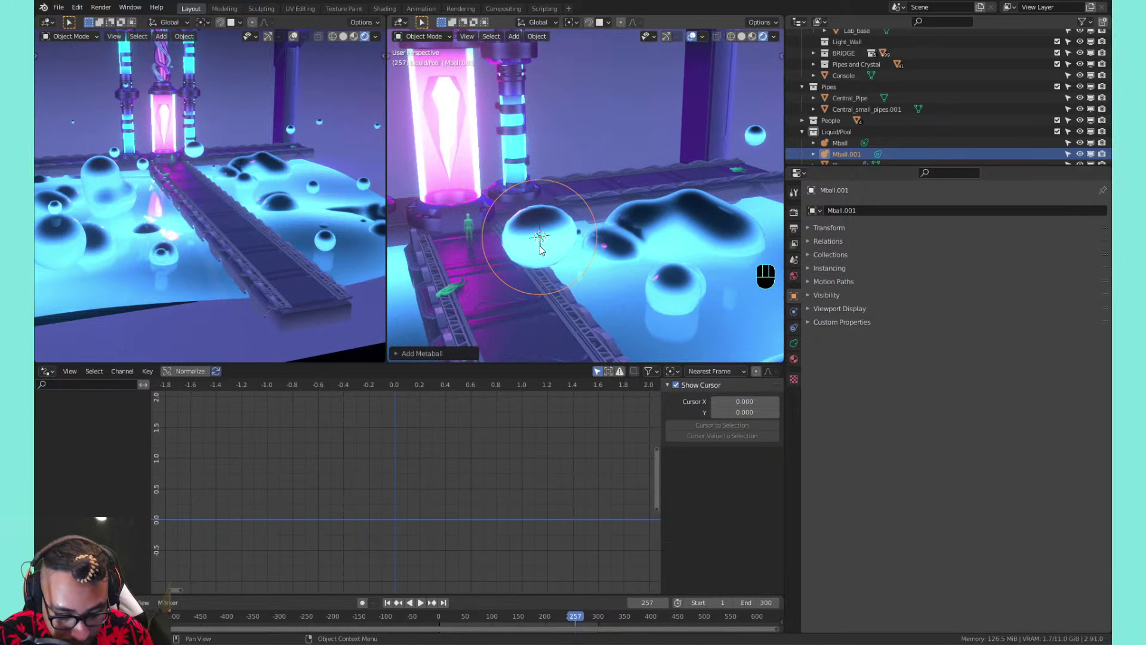
{"action": "key", "text": "g"}
{"action": "right_click", "coordinate": [531, 160]}
{"action": "key", "text": "x"}
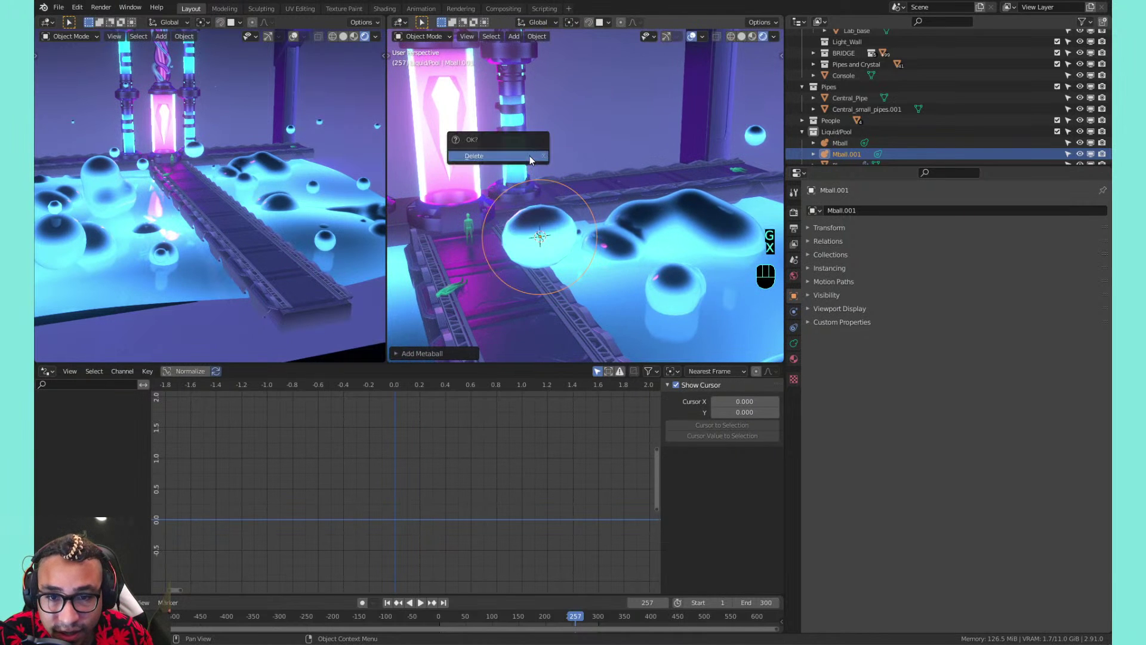
{"action": "left_click", "coordinate": [530, 160]}
Try a cube metaball at the 3D cursor, and undo the addition
{"action": "key", "text": "shift+a"}
{"action": "mouse_move", "coordinate": [529, 156]}
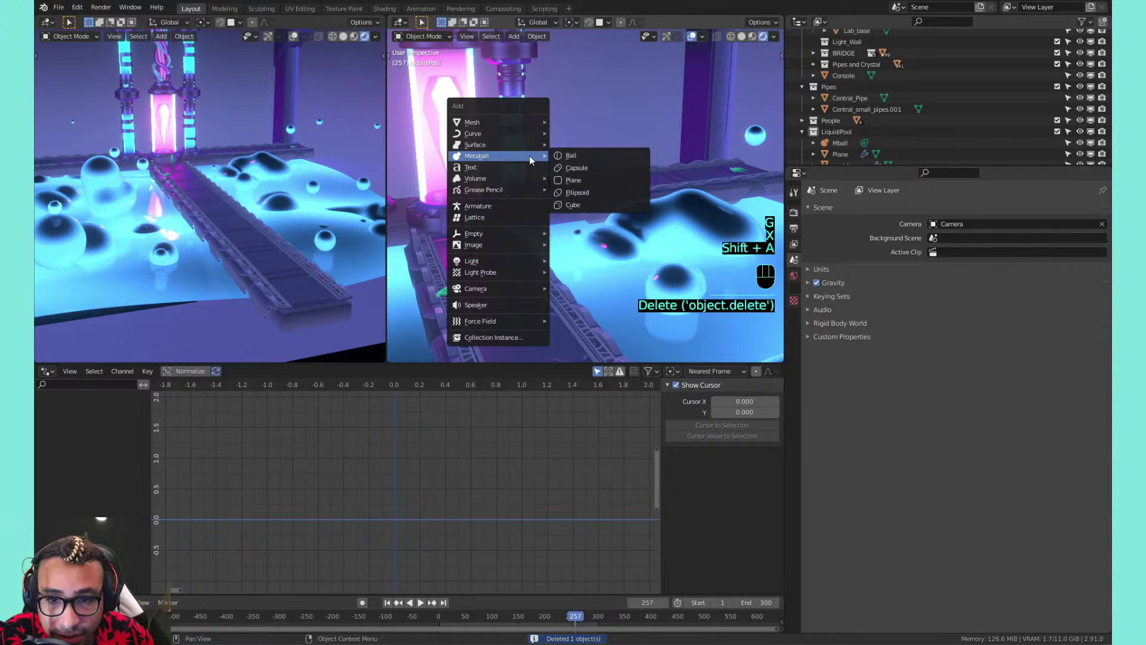
{"action": "left_click", "coordinate": [589, 205]}
{"action": "key", "text": "ctrl+z"}
Add a capsule metaball at the 3D cursor near the crystal chamber
{"action": "key", "text": "shift+a"}
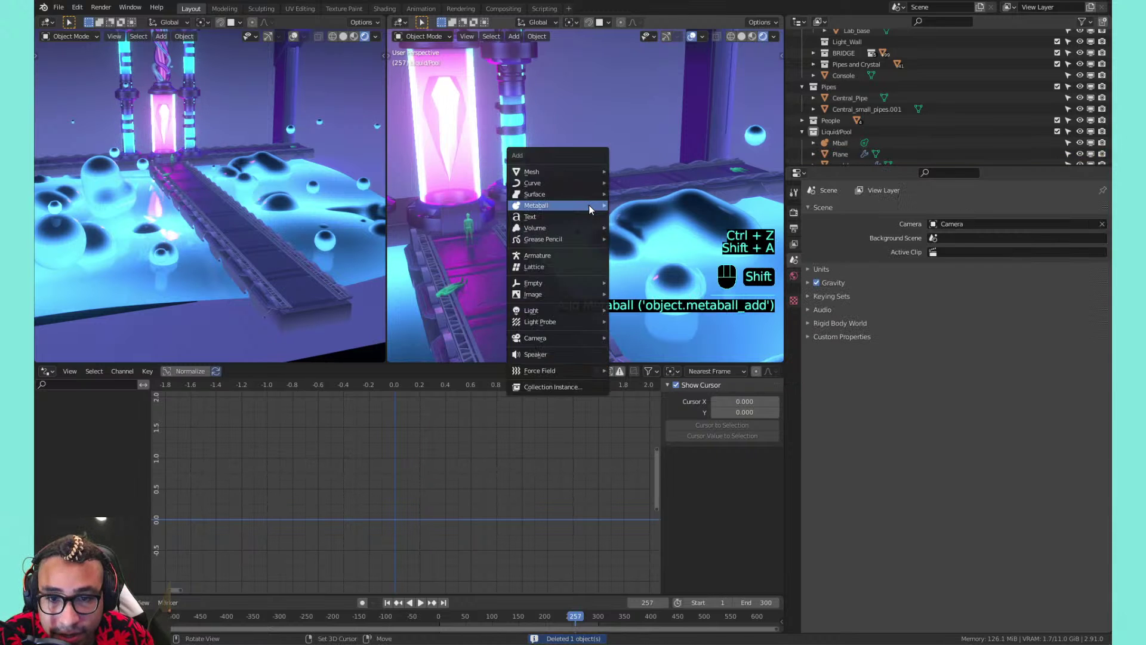
{"action": "mouse_move", "coordinate": [589, 205]}
{"action": "left_click", "coordinate": [625, 216]}
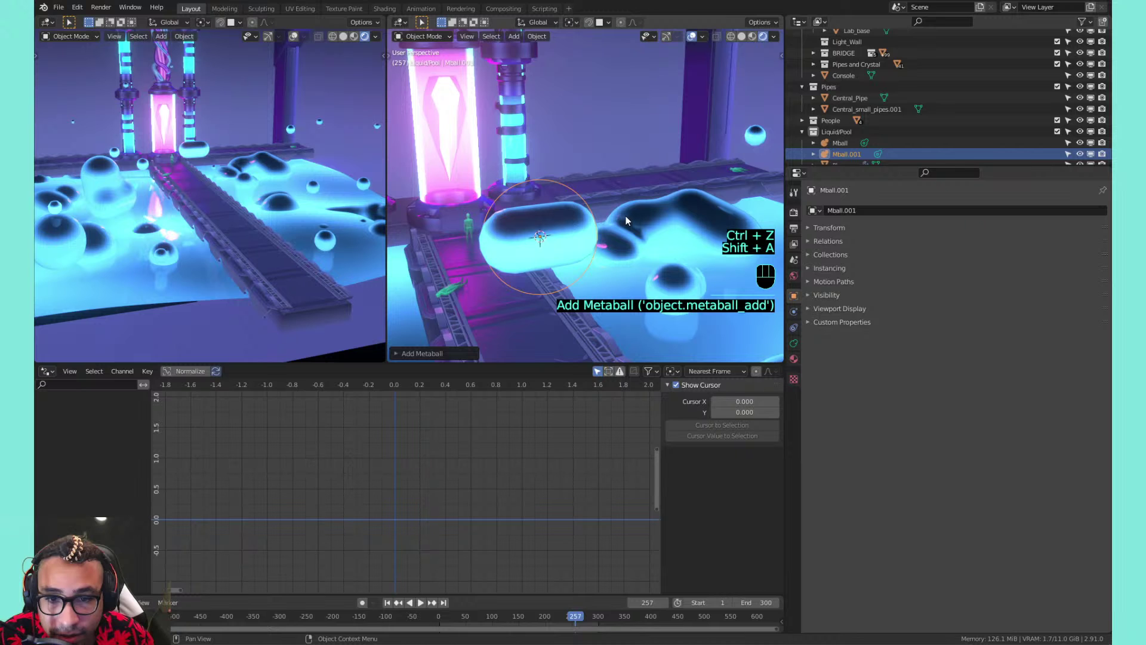
Undo the capsule metaball addition near the crystal chamber and save the file
{"action": "key", "text": "ctrl+z"}
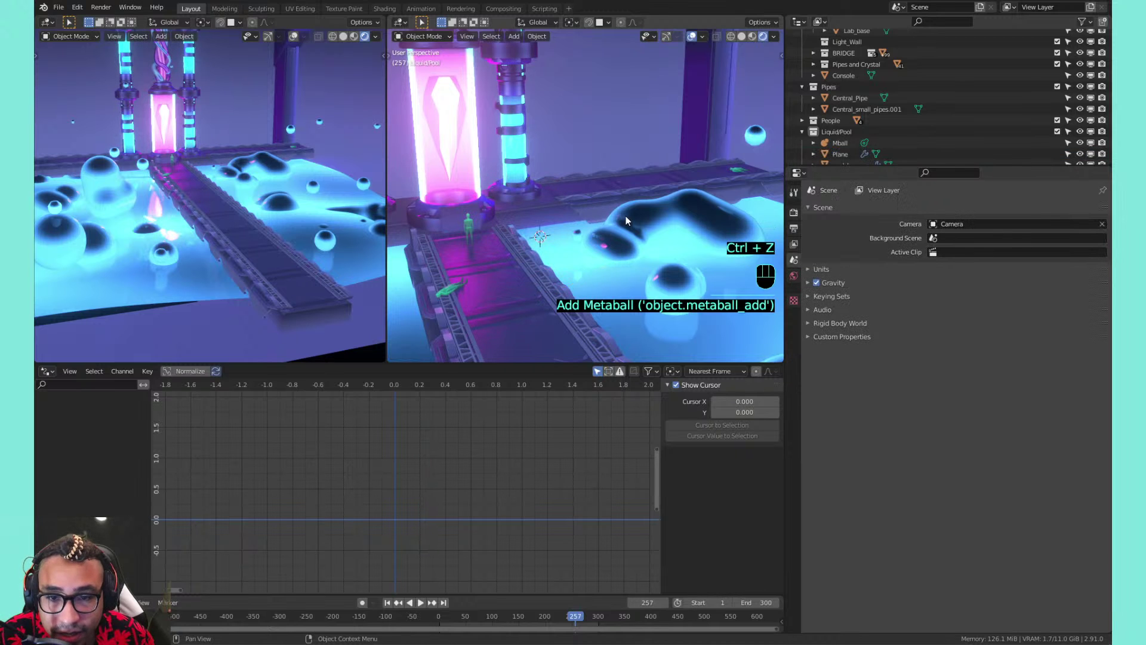
{"action": "key", "text": "ctrl+s"}
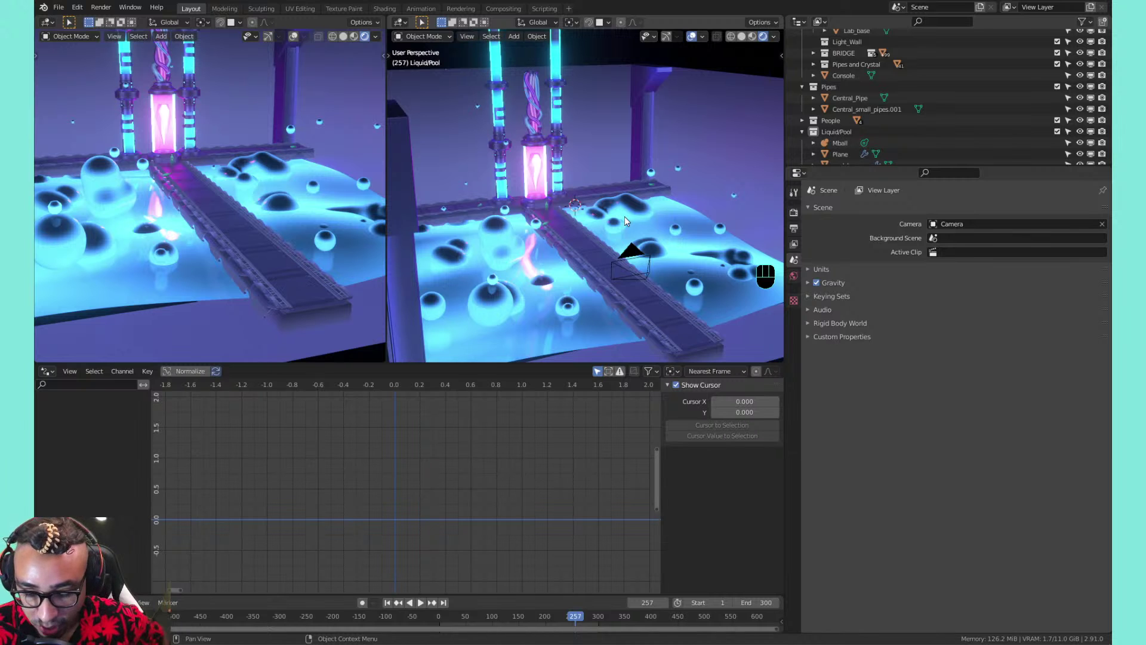
{"action": "scroll", "coordinate": [482, 262], "scroll_direction": "up", "scroll_amount": 2}
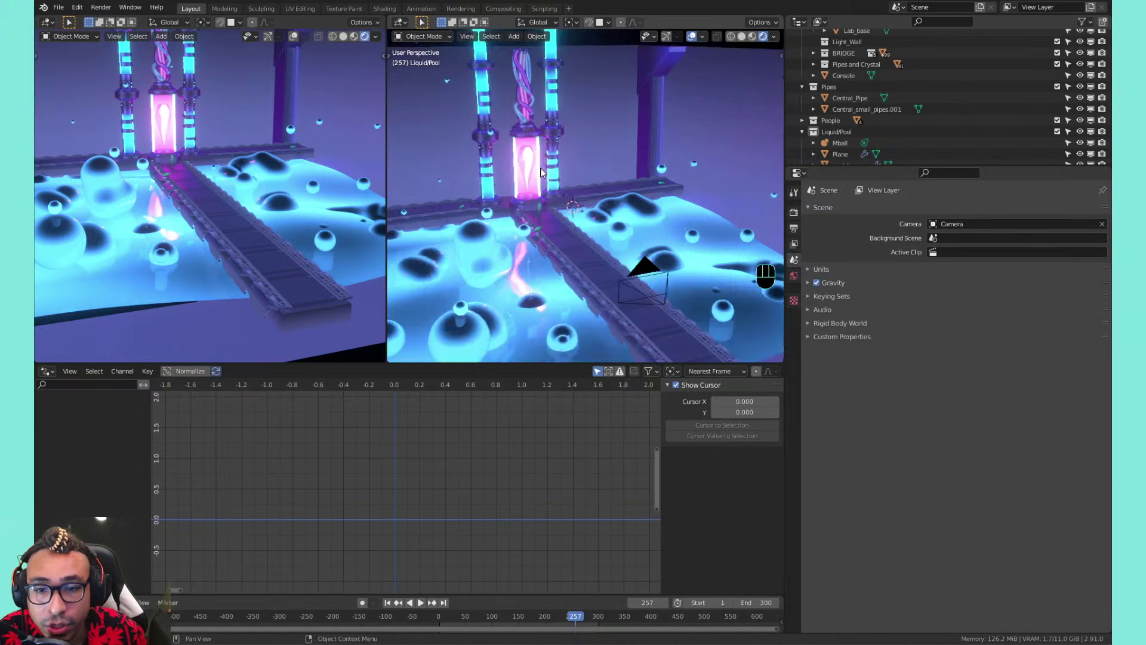
Switch to the WorkFlowy outline and review the Grease Monkey Channel to-do list from Pool to Walkway safety and décor
{"action": "left_click", "coordinate": [203, 633]}
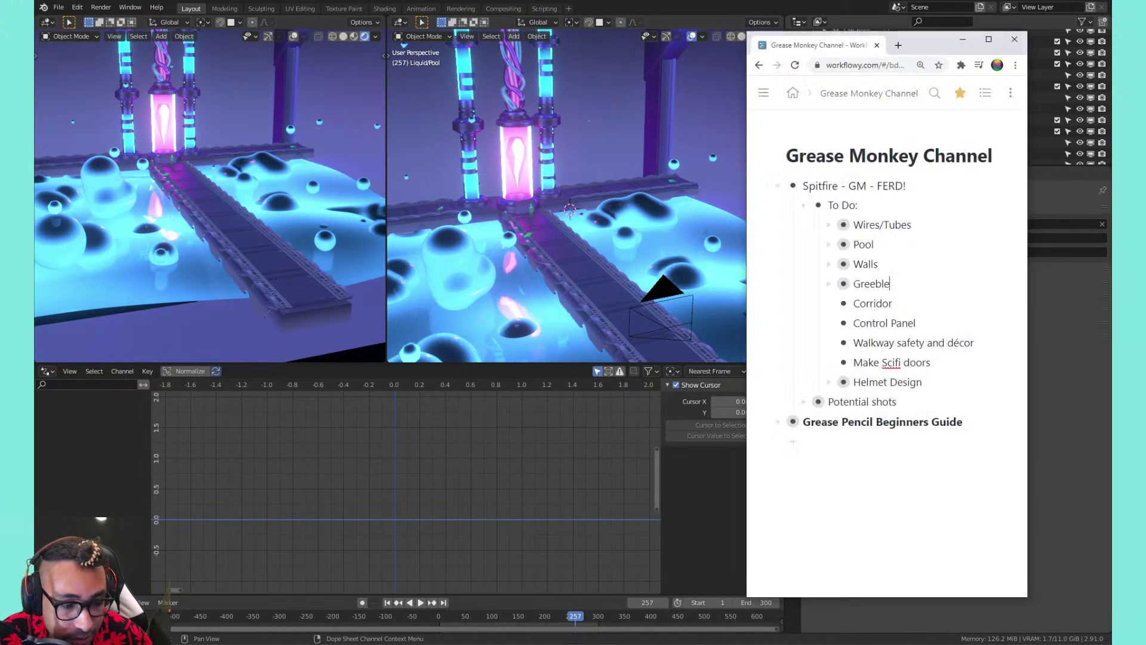
{"action": "left_click", "coordinate": [881, 246]}
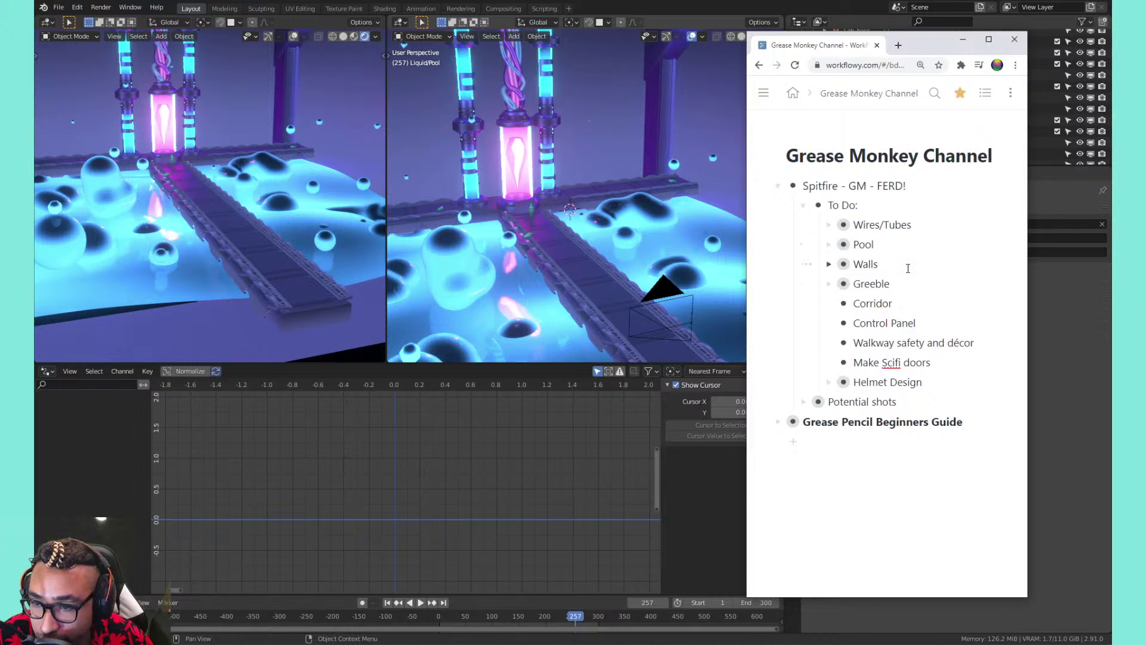
{"action": "left_click", "coordinate": [927, 344]}
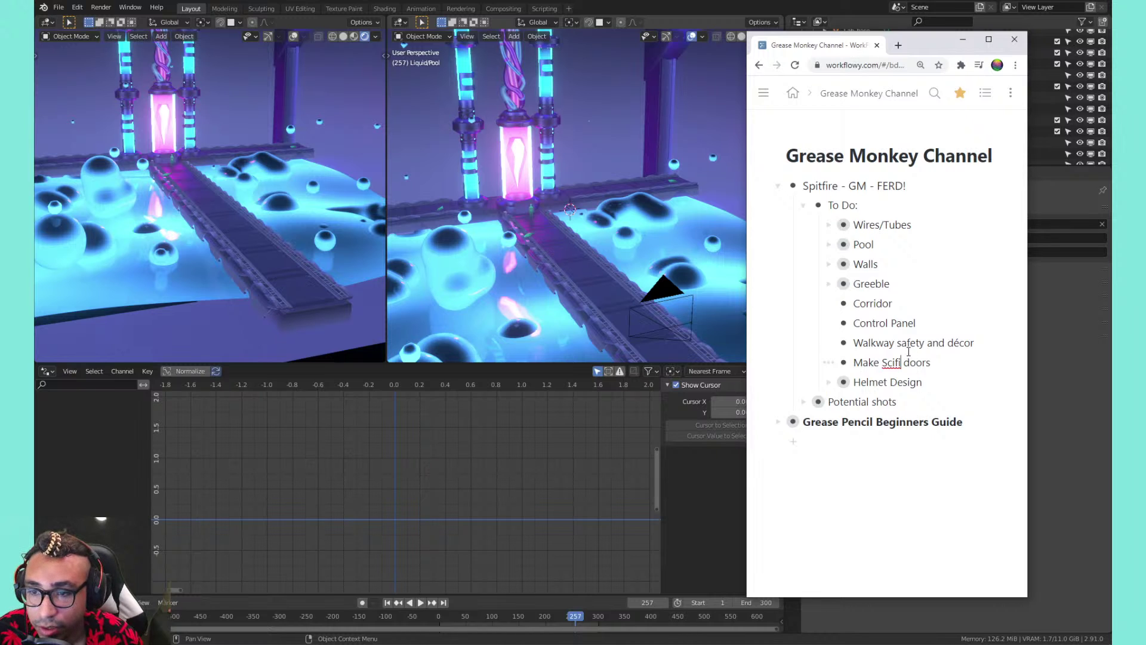
Lower the system volume to 18
{"action": "key", "text": "XF86AudioLowerVolume"}
{"action": "key", "text": "XF86AudioLowerVolume"}
{"action": "key", "text": "XF86AudioLowerVolume"}
{"action": "key", "text": "XF86AudioLowerVolume"}
{"action": "key", "text": "XF86AudioLowerVolume"}
{"action": "key", "text": "XF86AudioLowerVolume"}
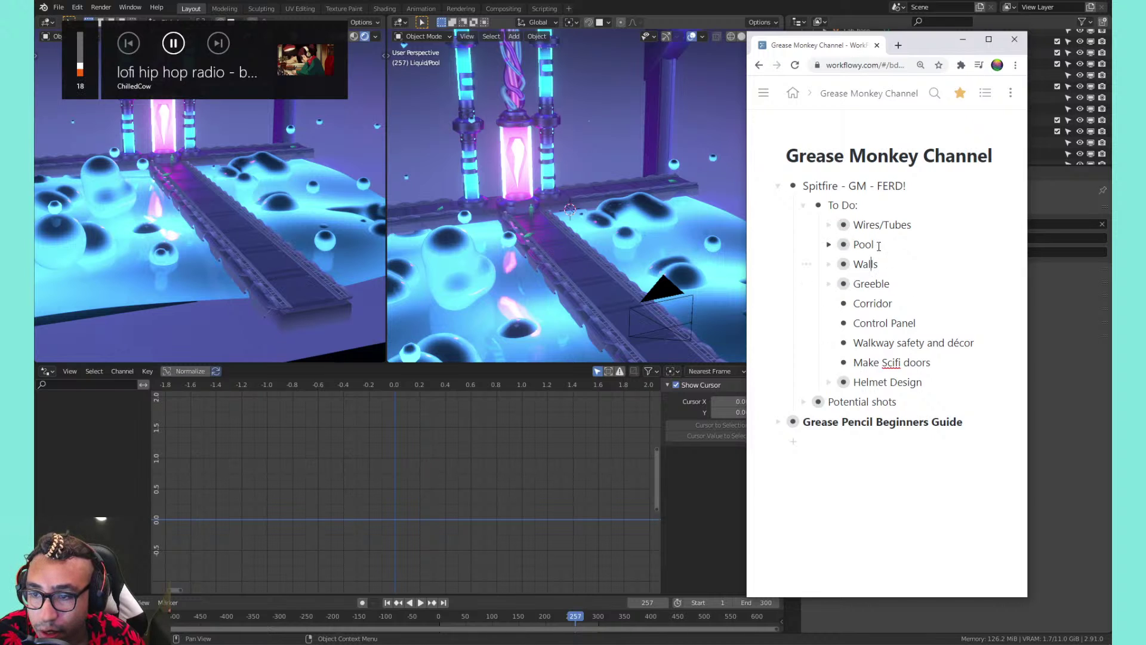
Compare the Pool, Wires/Tubes and Make Scifi doors items in the to-do list, and minimize the browser to return to Blender
{"action": "left_click", "coordinate": [880, 246]}
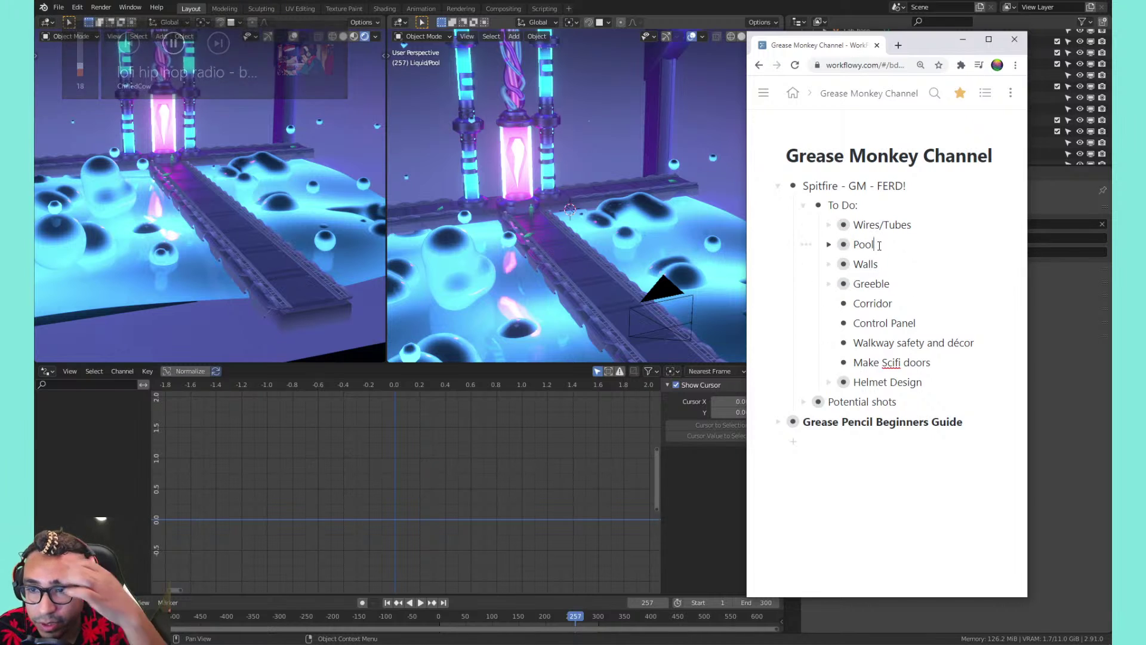
{"action": "left_click", "coordinate": [889, 224]}
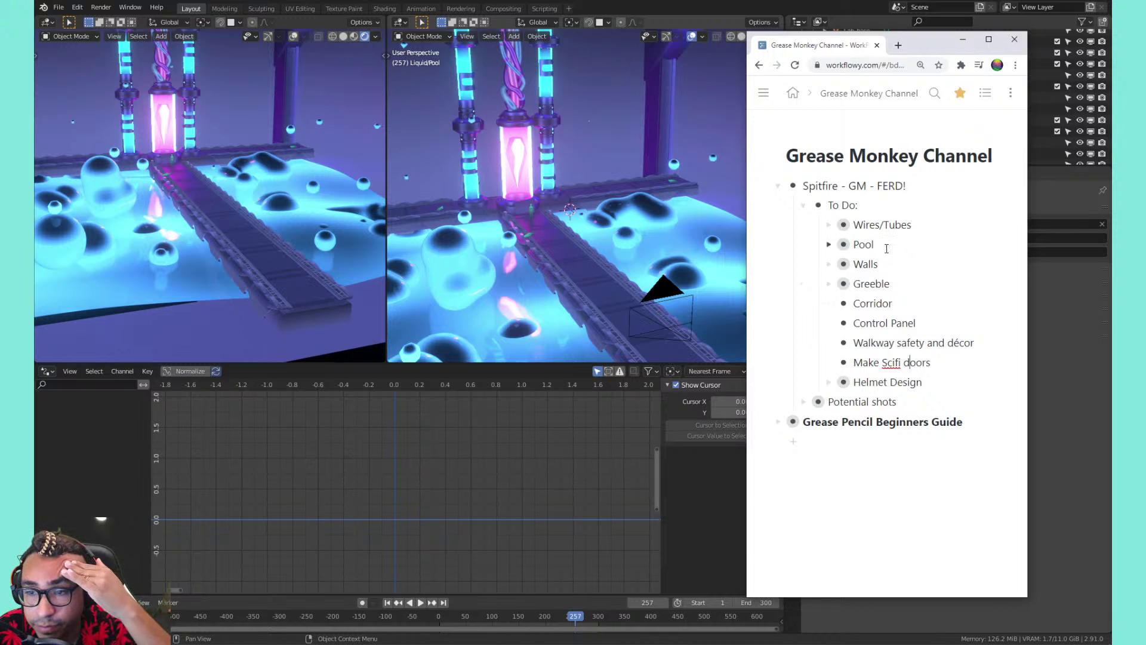
{"action": "double_click", "coordinate": [882, 365]}
{"action": "left_click", "coordinate": [873, 229]}
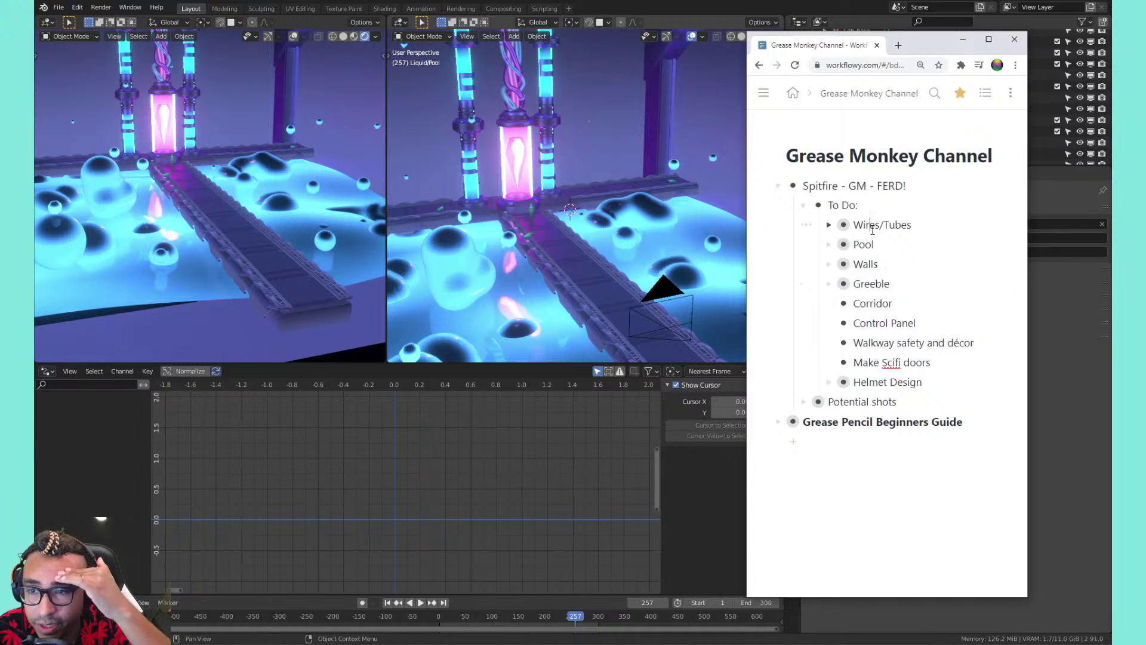
{"action": "left_click", "coordinate": [895, 363]}
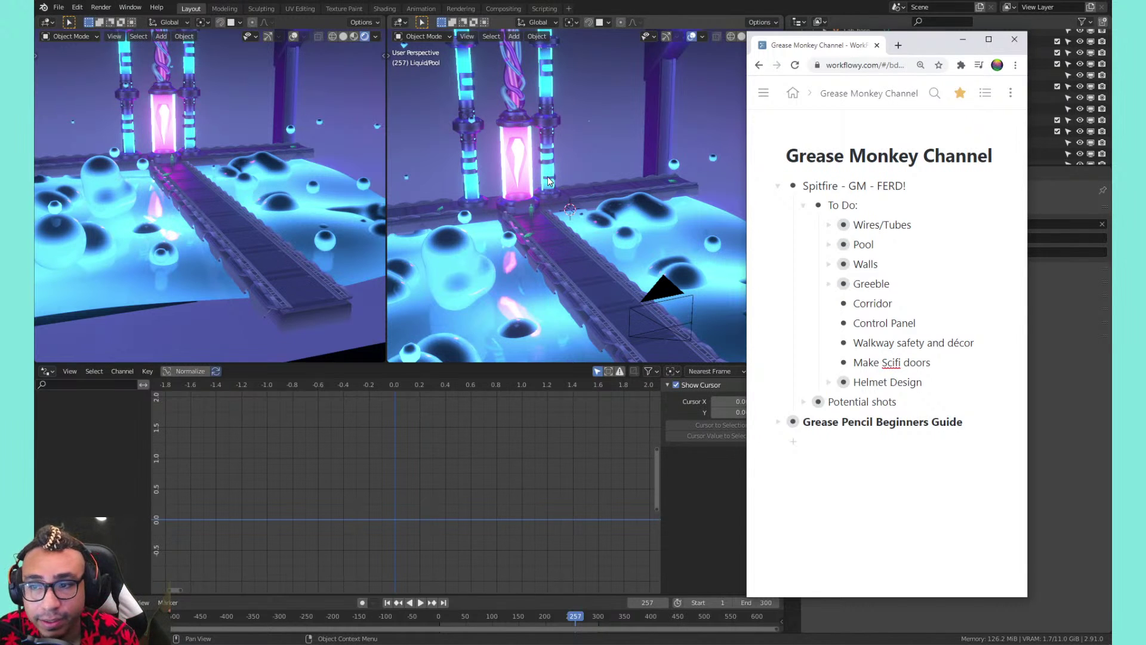
{"action": "left_click", "coordinate": [962, 40]}
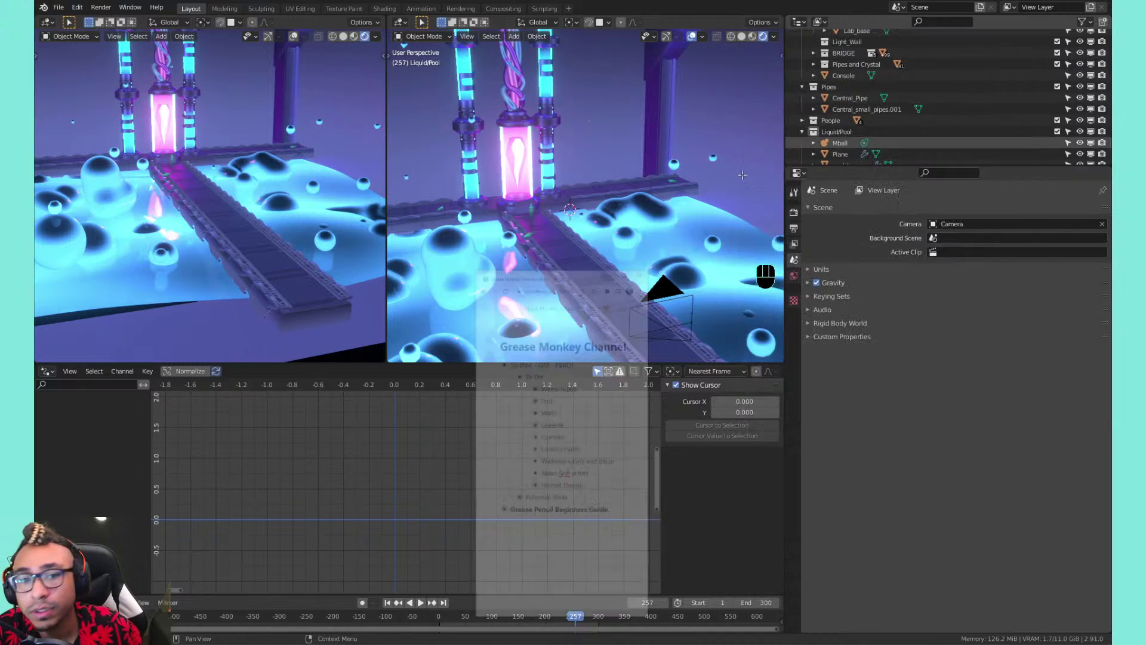
Inspect the pool, bridge and crystal chamber from several angles and save the lab scene file
{"action": "middle_click_drag", "start_coordinate": [606, 199], "coordinate": [513, 119]}
{"action": "middle_click_drag", "start_coordinate": [614, 162], "coordinate": [630, 253]}
{"action": "key", "text": "ctrl+s"}
{"action": "middle_click_drag", "start_coordinate": [630, 254], "coordinate": [449, 196]}
{"action": "middle_click_drag", "start_coordinate": [778, 184], "coordinate": [532, 189], "text": "shift"}
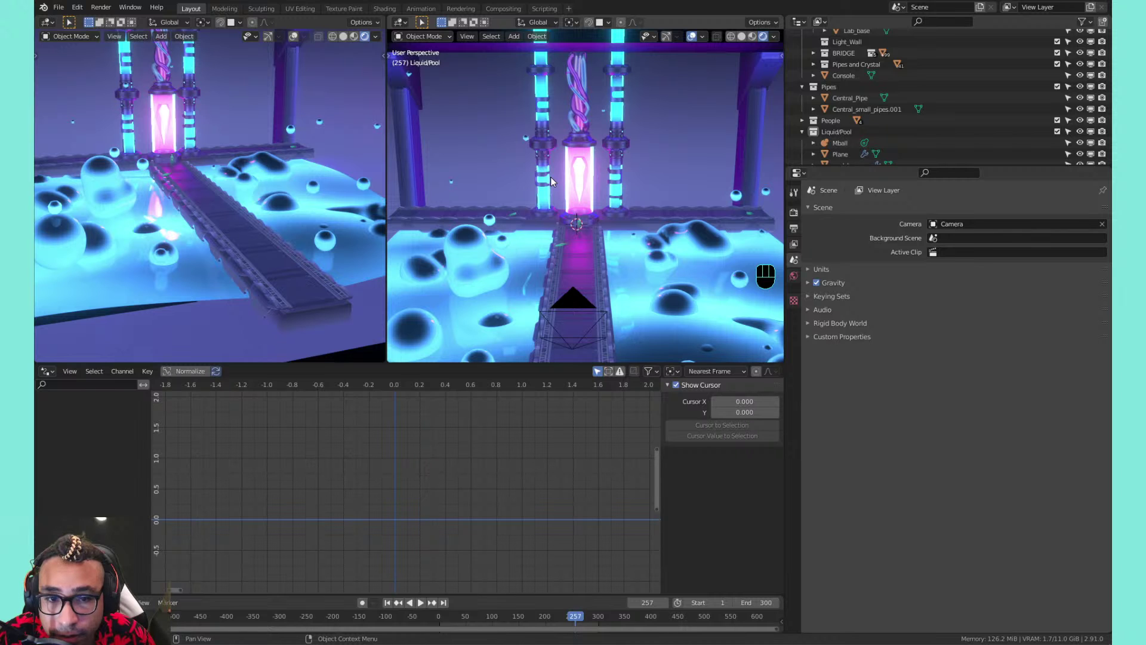
{"action": "middle_click_drag", "start_coordinate": [535, 180], "coordinate": [494, 203]}
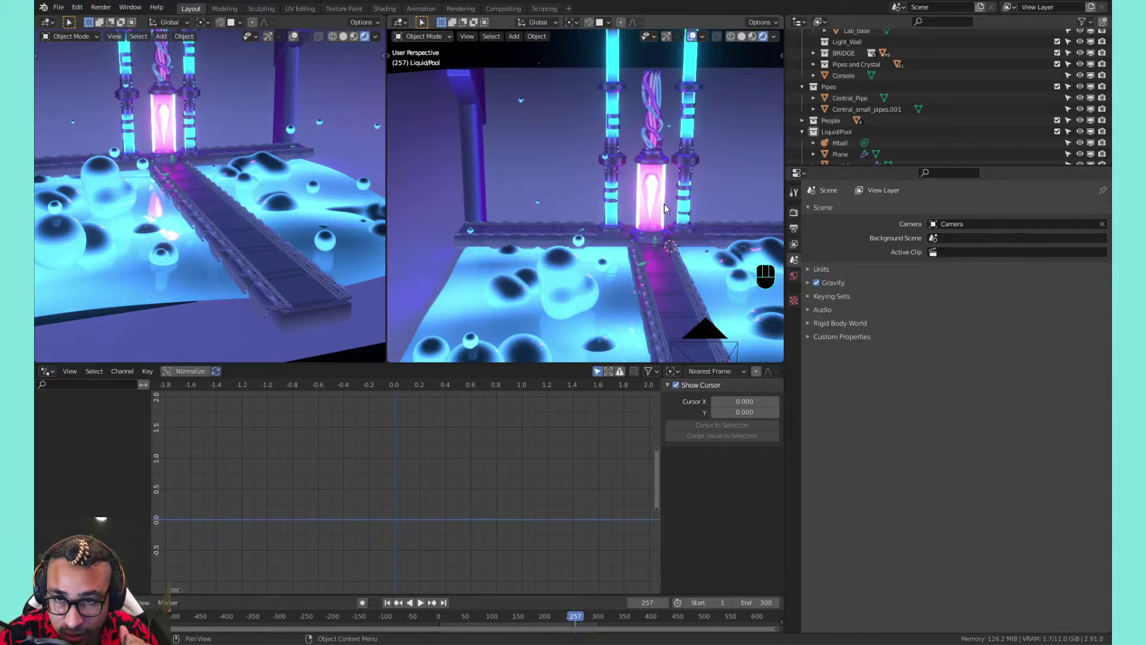
{"action": "middle_click_drag", "start_coordinate": [666, 207], "coordinate": [649, 233]}
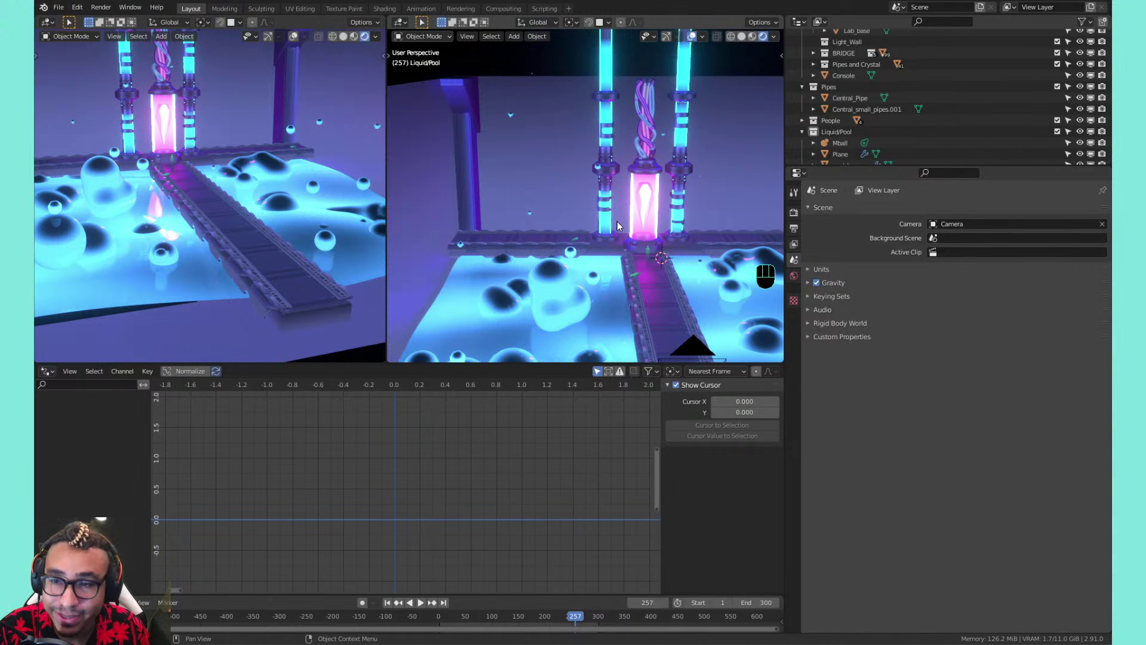
{"action": "middle_click_drag", "start_coordinate": [486, 317], "coordinate": [611, 234]}
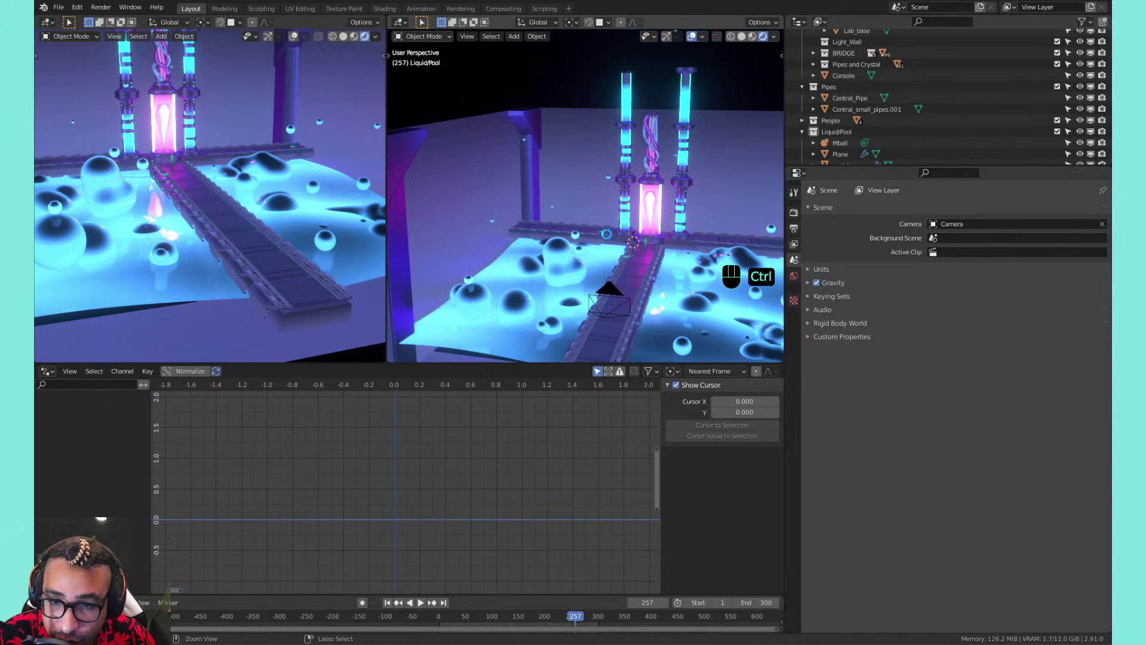
{"action": "key", "text": "ctrl+s"}
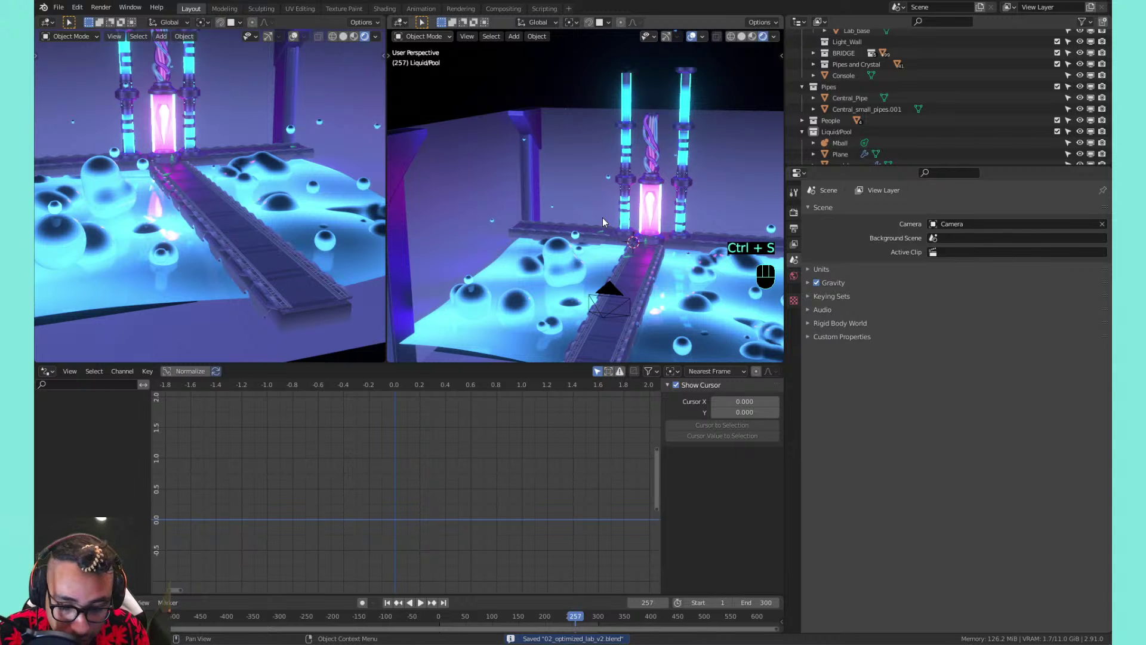
Return the animation to frame 1 and isolate the Lab_base room in local view
{"action": "middle_click_drag", "start_coordinate": [602, 220], "coordinate": [621, 239]}
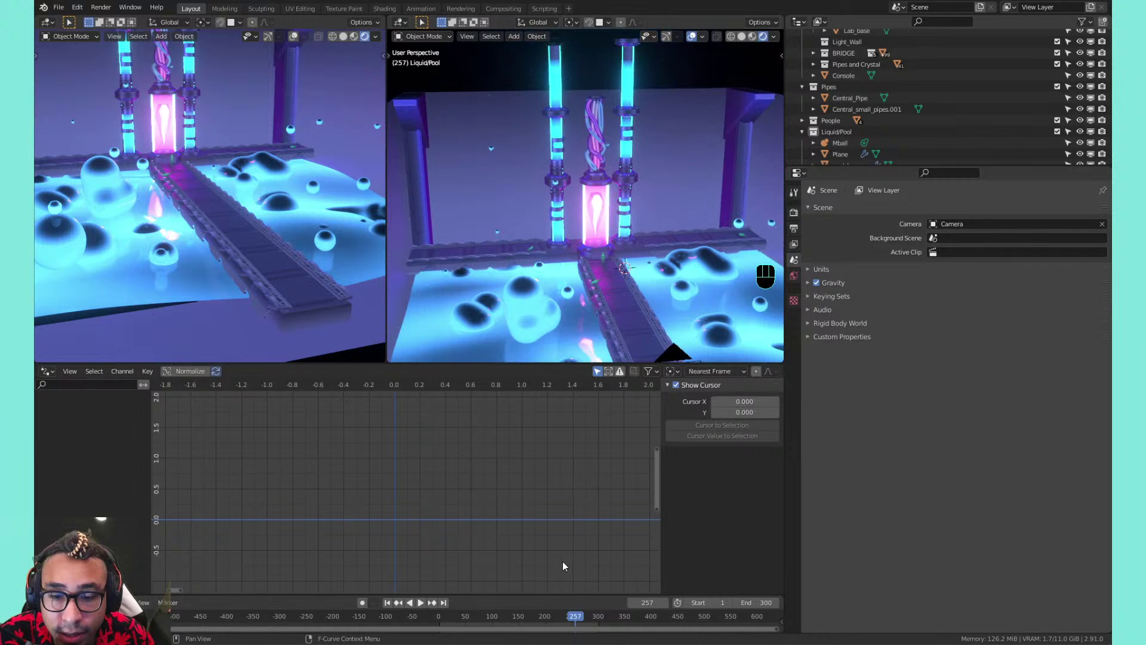
{"action": "left_click", "coordinate": [387, 602]}
{"action": "middle_click_drag", "start_coordinate": [561, 167], "coordinate": [553, 138]}
{"action": "middle_click_drag", "start_coordinate": [552, 139], "coordinate": [618, 146], "text": "shift"}
{"action": "scroll", "coordinate": [588, 197], "scroll_direction": "up", "scroll_amount": 2}
{"action": "scroll", "coordinate": [619, 145], "scroll_direction": "down", "scroll_amount": 5}
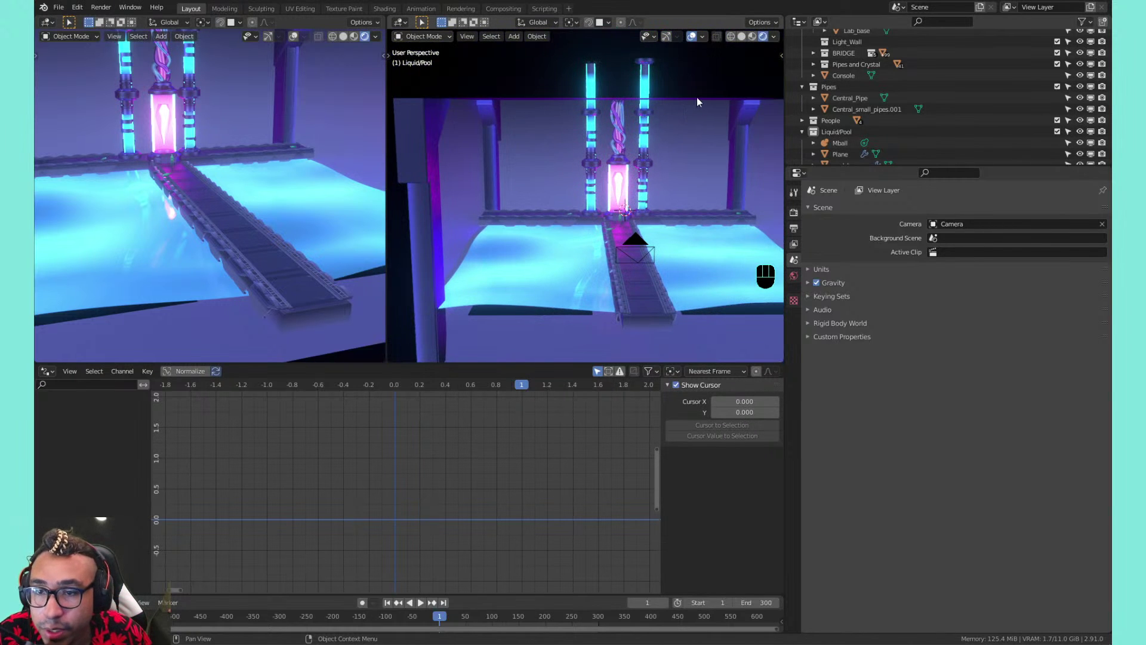
{"action": "left_click", "coordinate": [708, 94]}
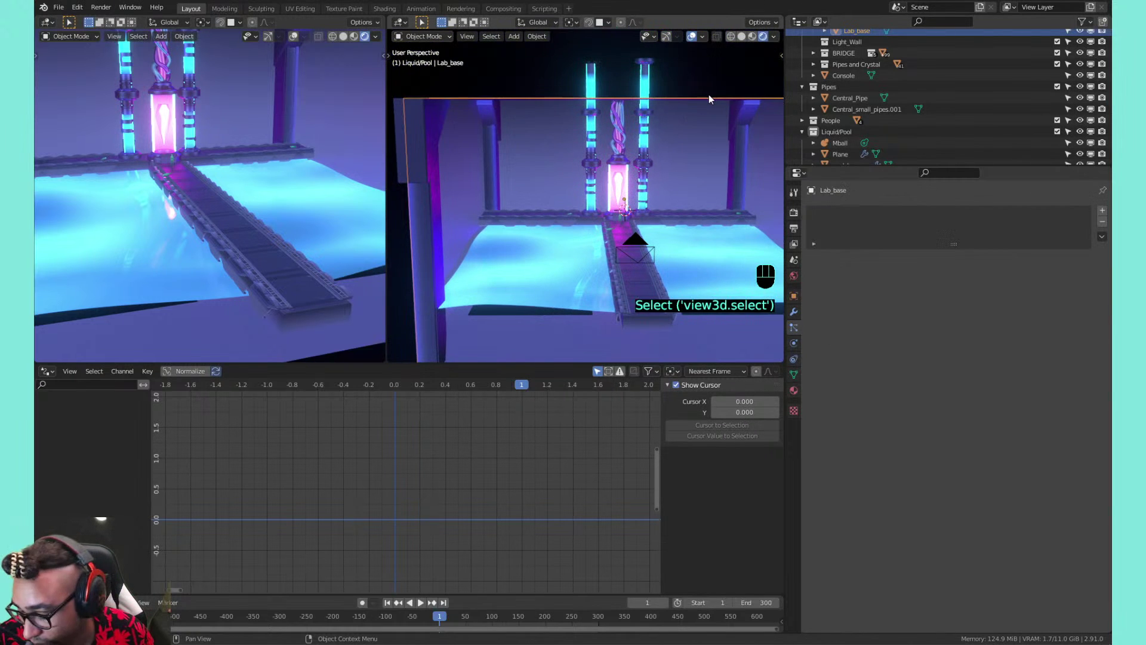
{"action": "key", "text": "KP_Divide"}
{"action": "middle_click_drag", "start_coordinate": [697, 107], "coordinate": [599, 211], "text": "shift"}
{"action": "scroll", "coordinate": [592, 178], "scroll_direction": "up", "scroll_amount": 3}
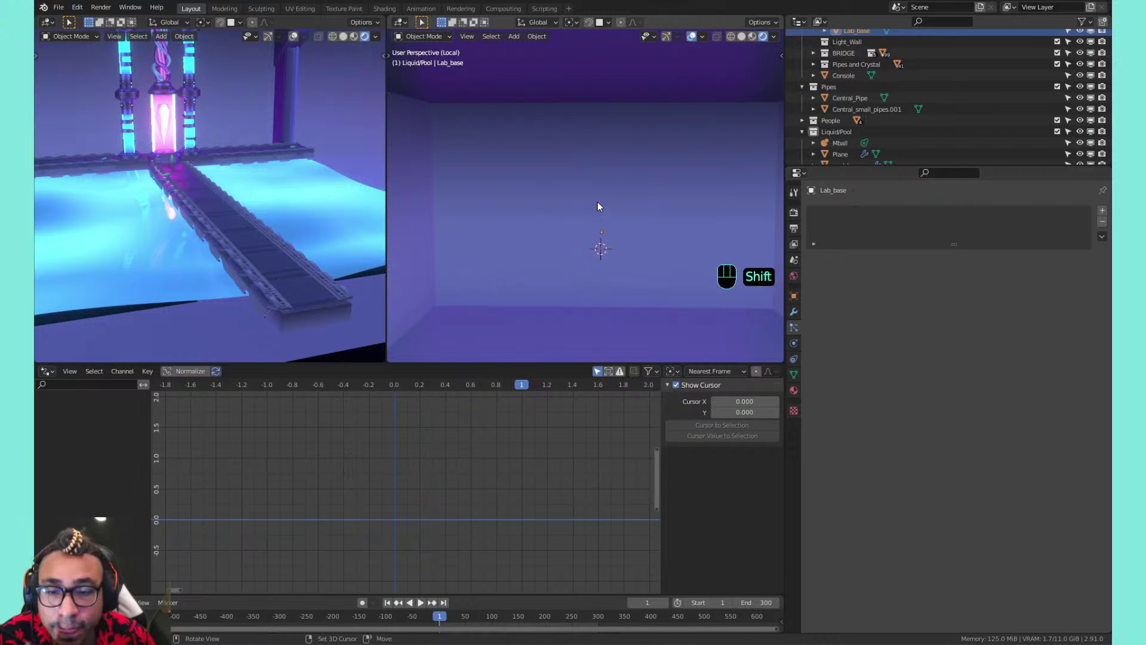
Add a Bezier curve at the 3D cursor inside the isolated room and frame it
{"action": "key", "text": "shift+a"}
{"action": "mouse_move", "coordinate": [561, 179]}
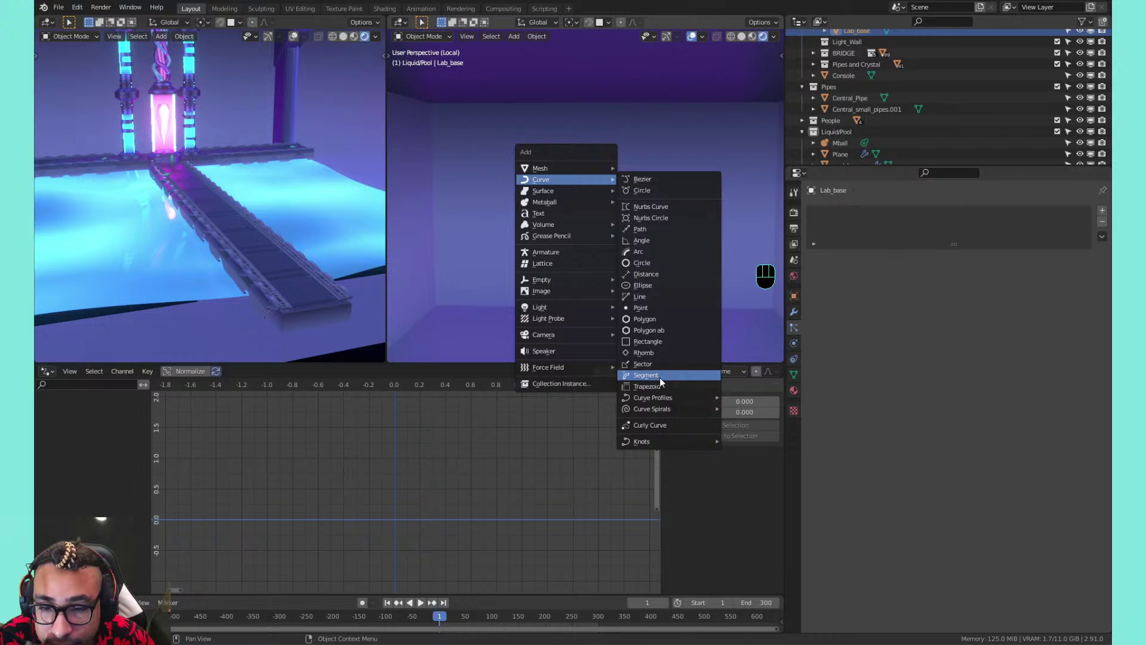
{"action": "mouse_move", "coordinate": [655, 398]}
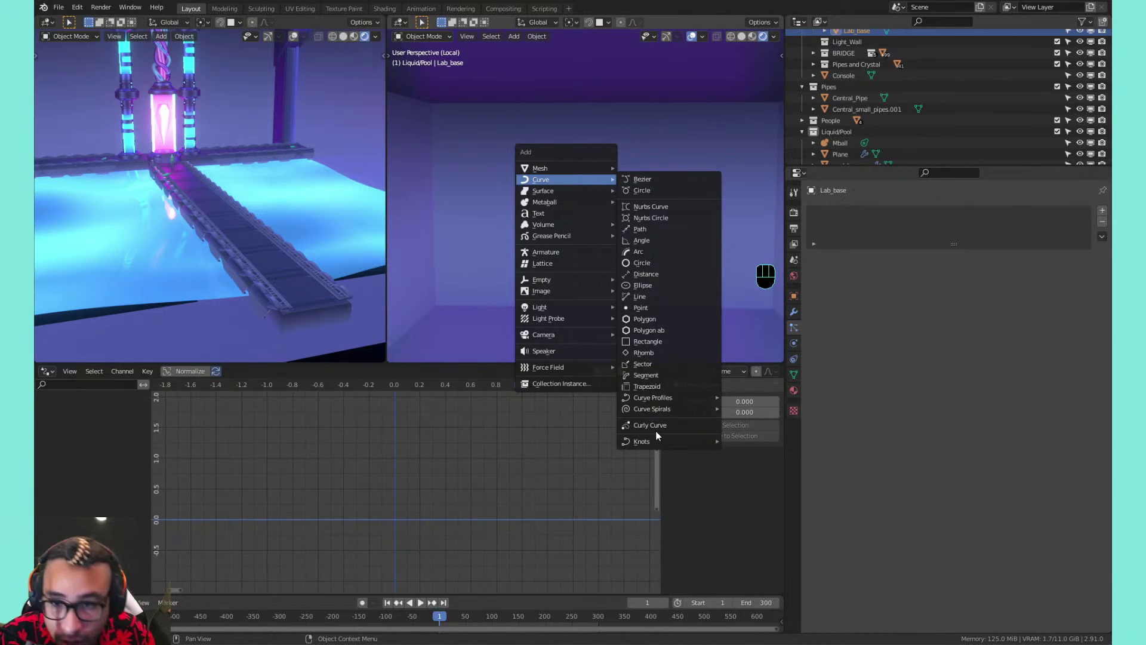
{"action": "left_click", "coordinate": [671, 179]}
{"action": "key", "text": "KP_Decimal"}
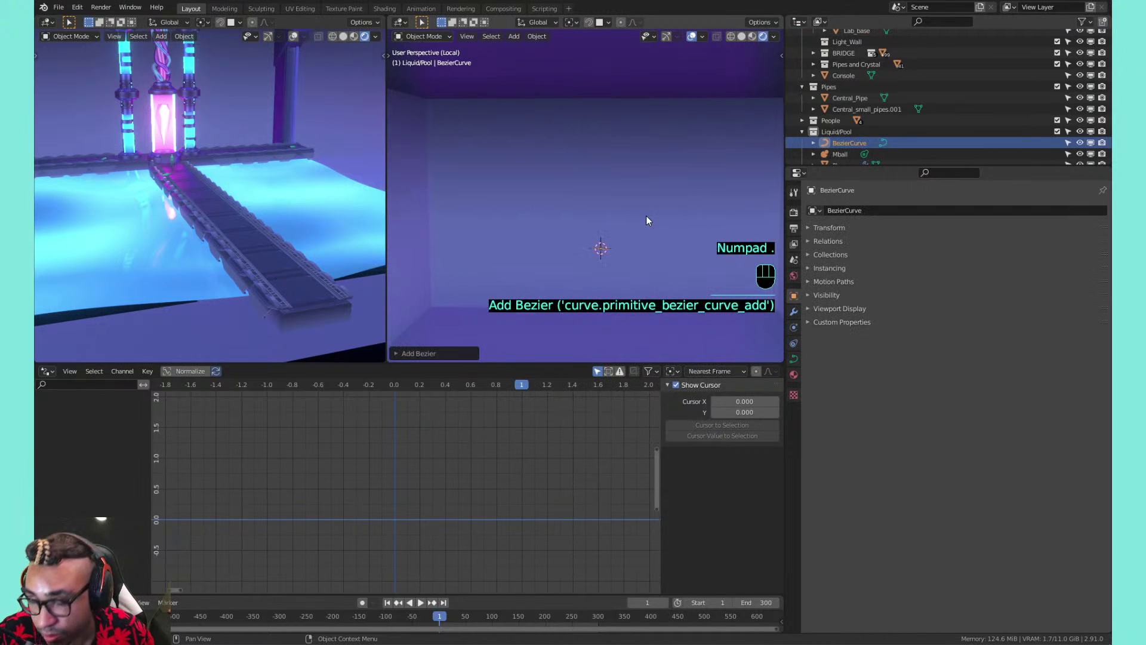
In Edit Mode, rotate all of the Bezier curve's control points 90° about the global X axis
{"action": "key", "text": "Tab"}
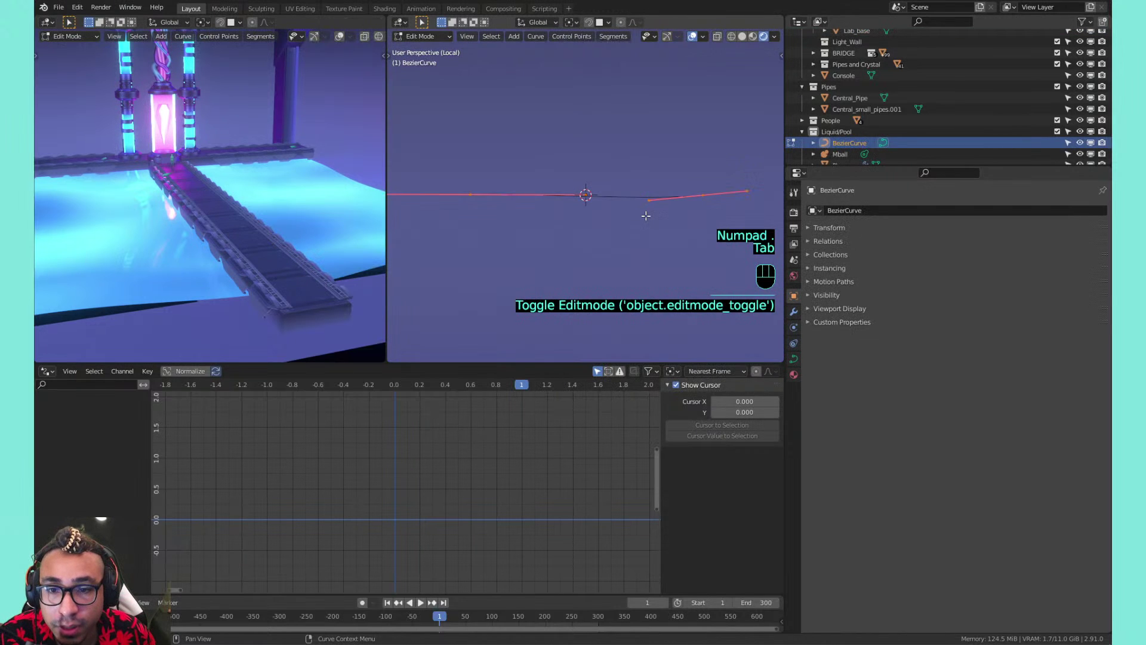
{"action": "key", "text": "a"}
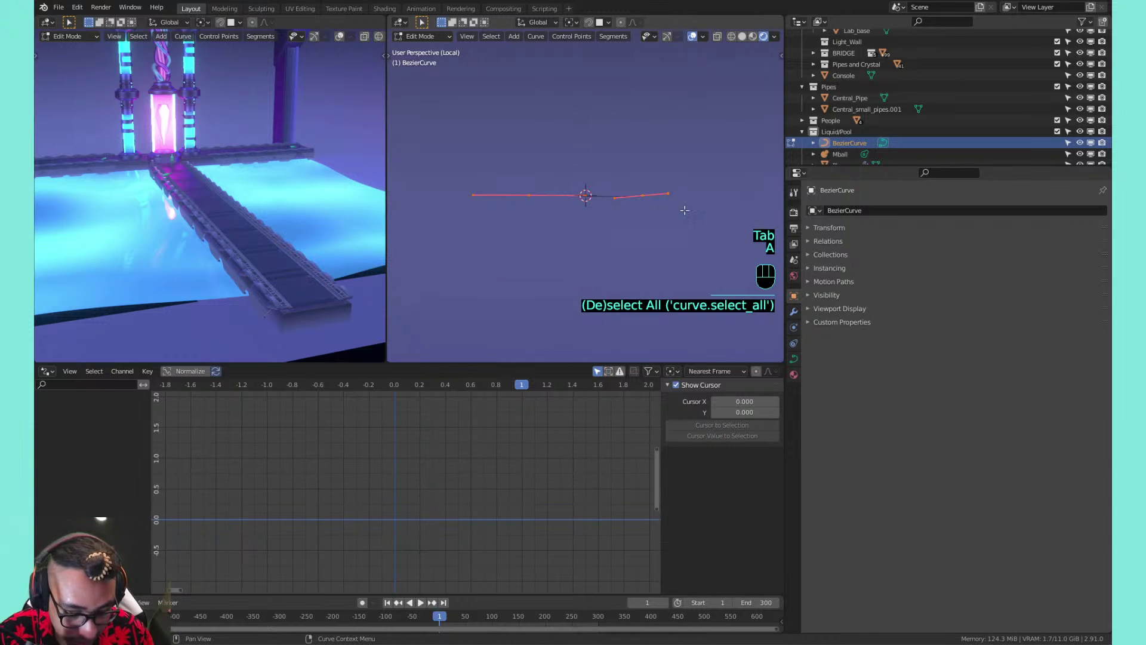
{"action": "key", "text": "r"}
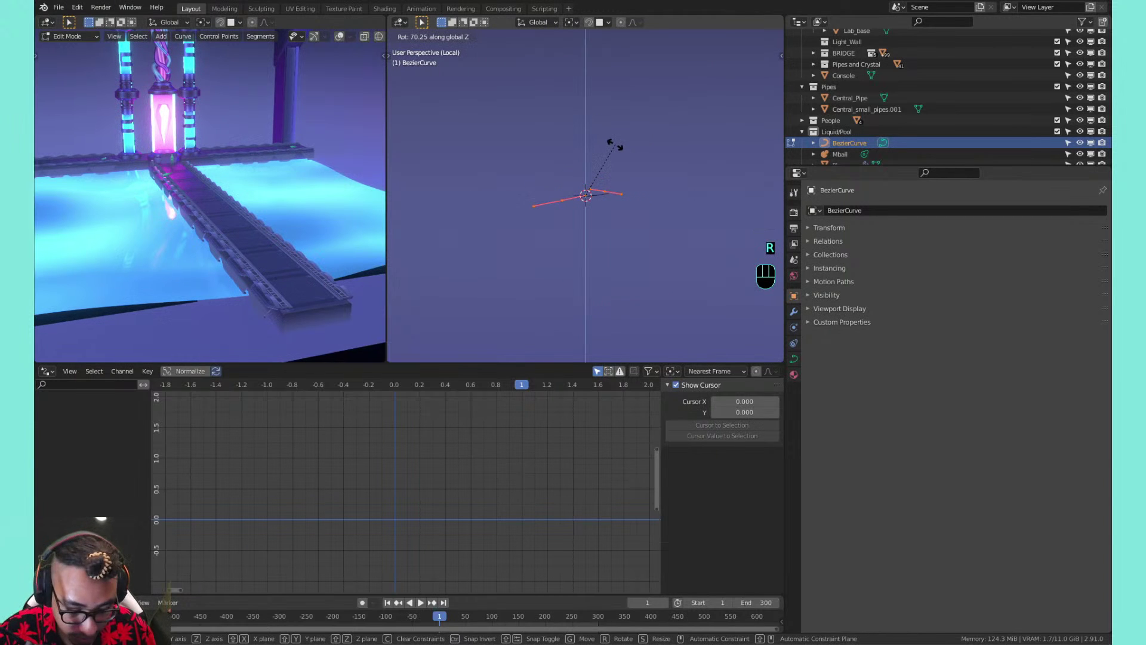
{"action": "key", "text": "x"}
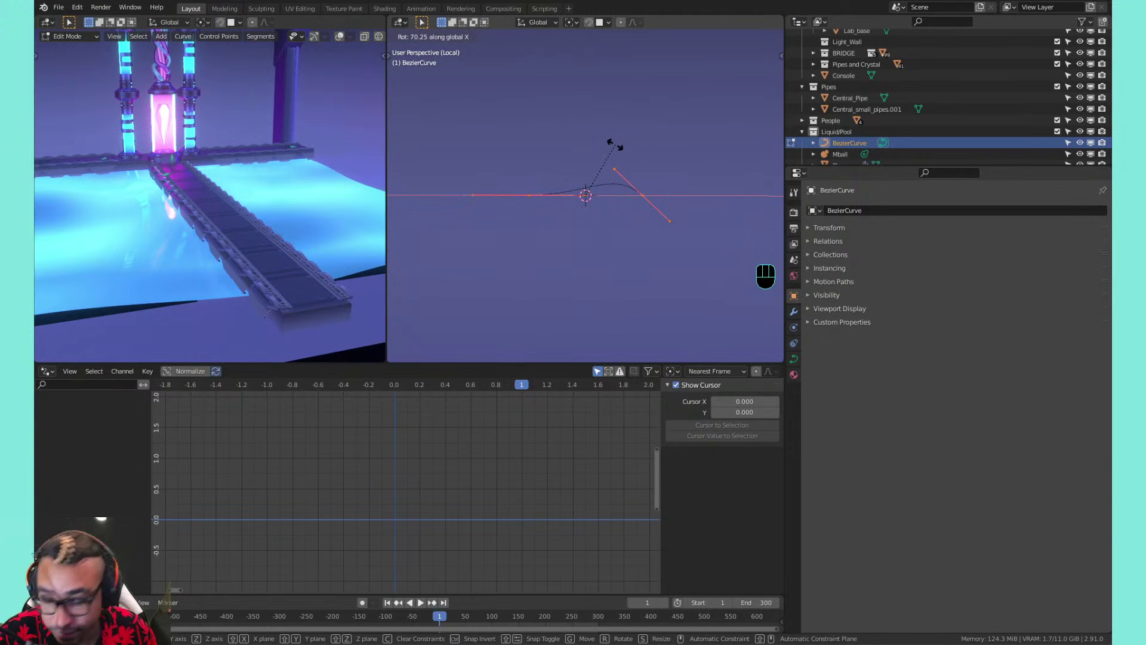
{"action": "type", "text": "90"}
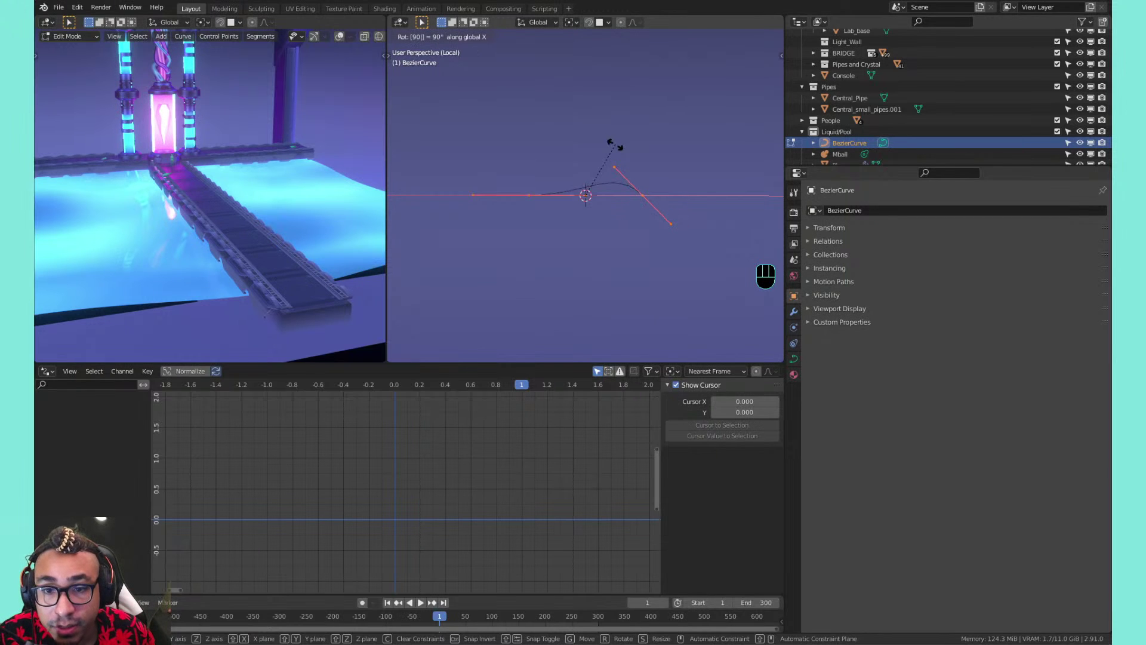
{"action": "key", "text": "Return"}
Rotate the Bezier curve's control points 90° about the global Y axis so the curve stands upright
{"action": "key", "text": "r"}
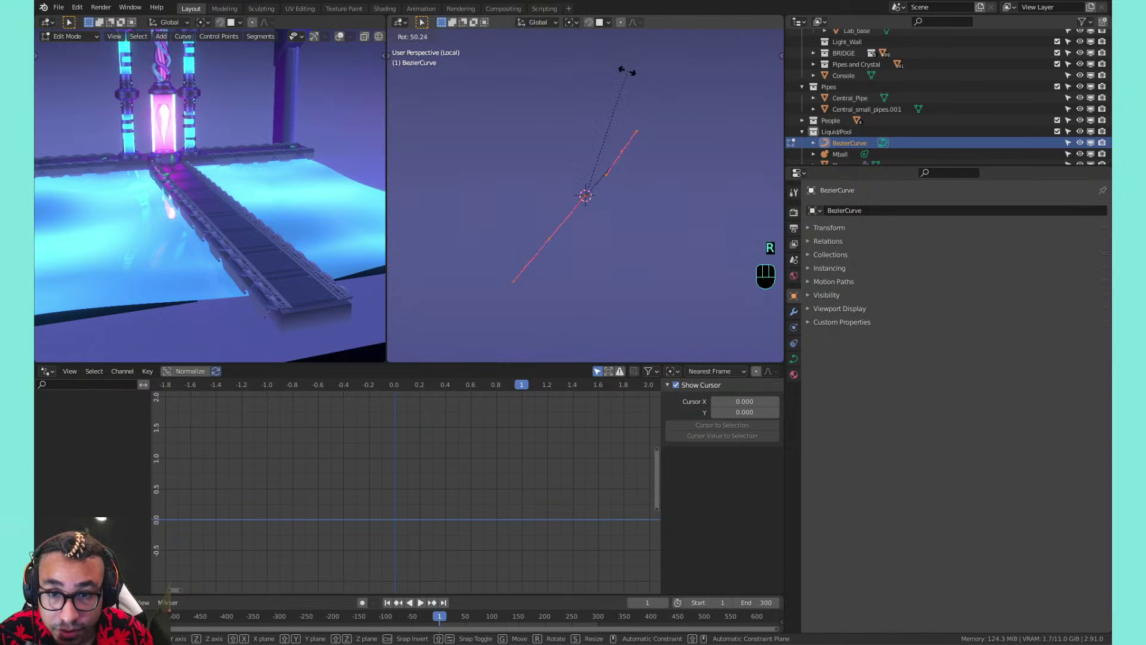
{"action": "key", "text": "z"}
{"action": "type", "text": "y"}
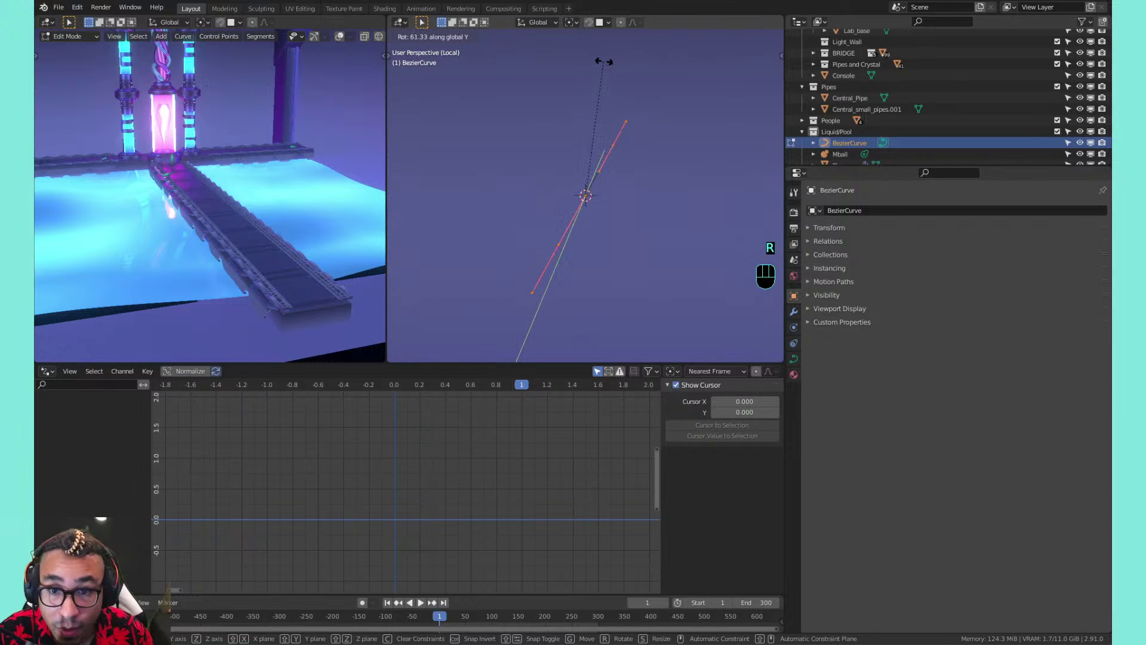
{"action": "type", "text": "90"}
{"action": "key", "text": "Return"}
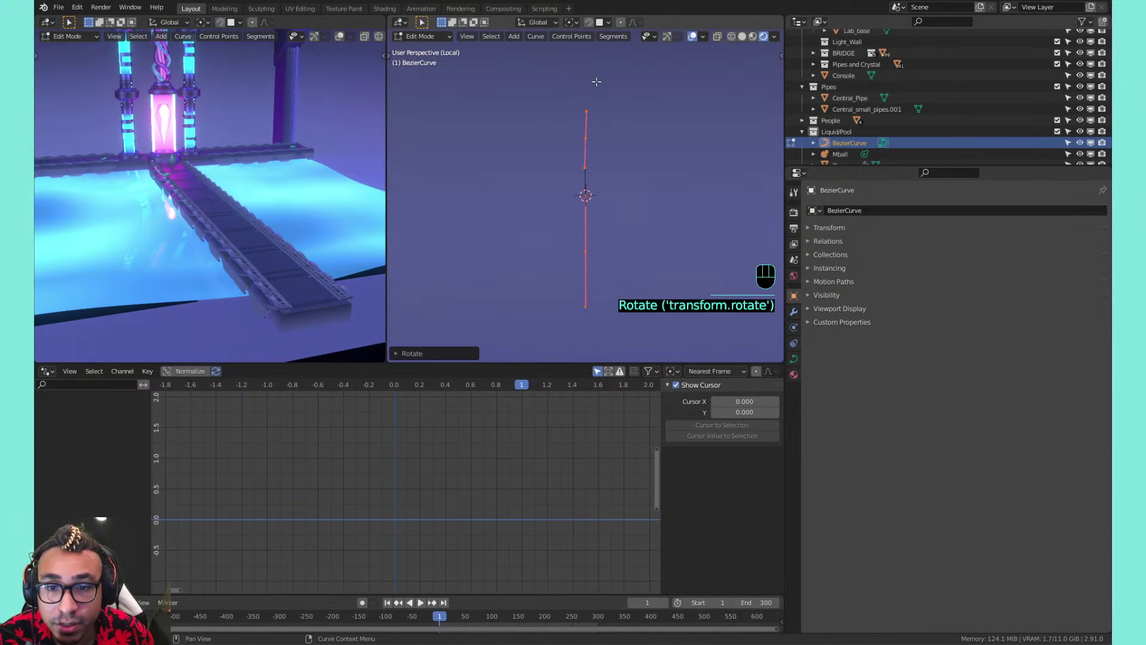
{"action": "key", "text": "KP_Enter"}
Select both control points of the Bezier curve and change their handle type so the curve becomes straight
{"action": "key", "text": "KP_3"}
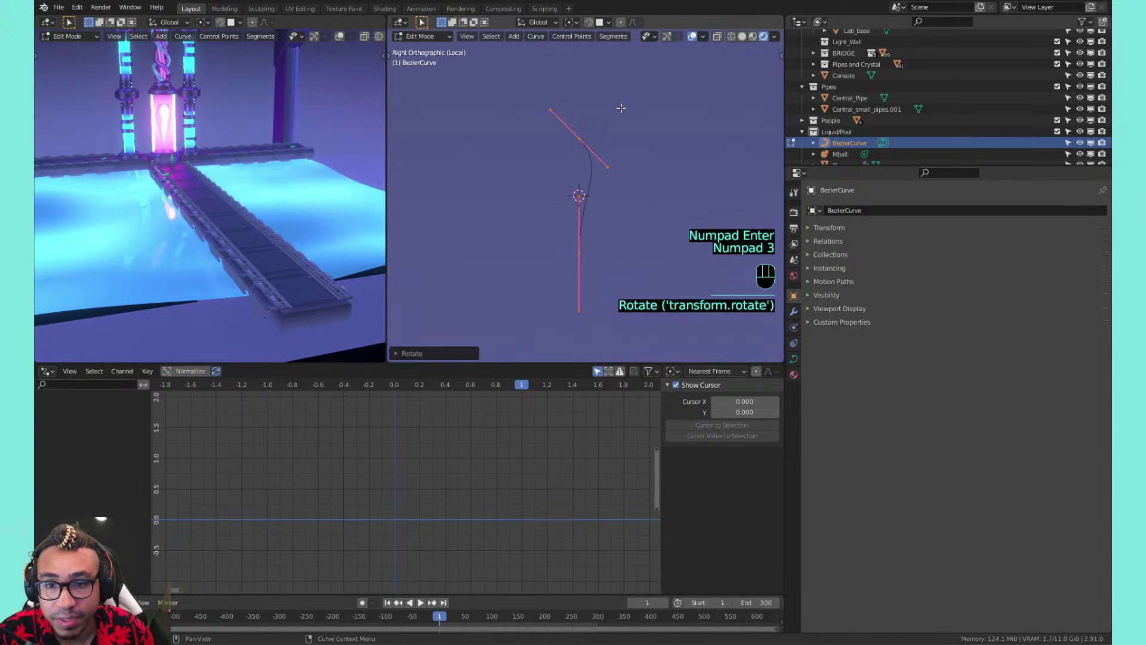
{"action": "left_click", "coordinate": [576, 256]}
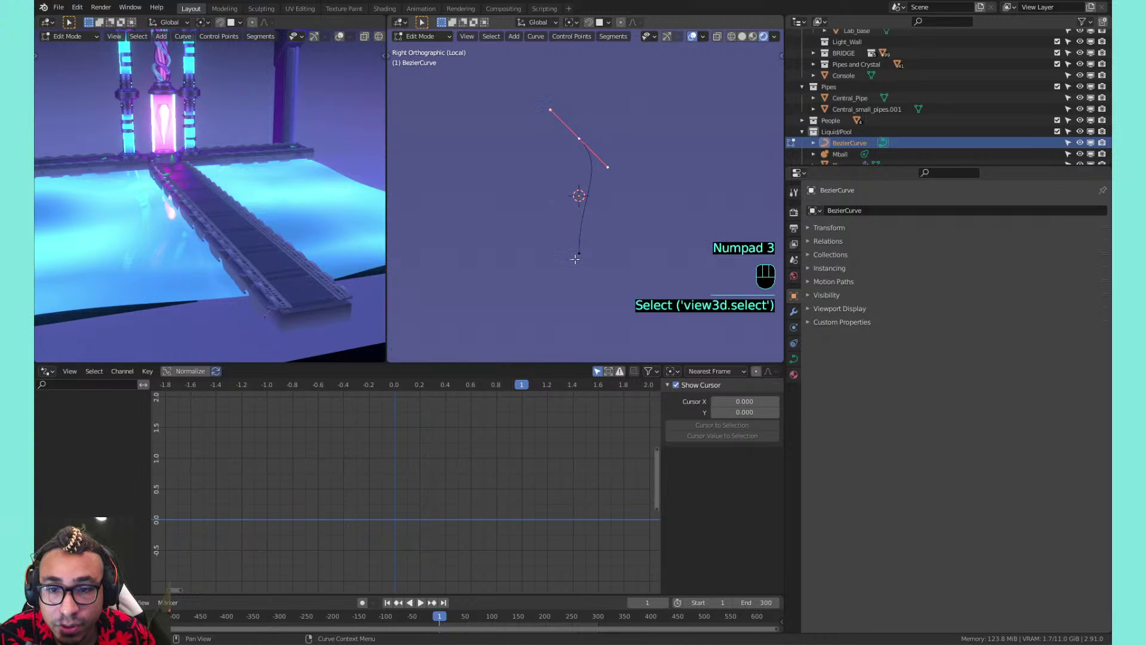
{"action": "left_click", "coordinate": [576, 255], "text": "shift"}
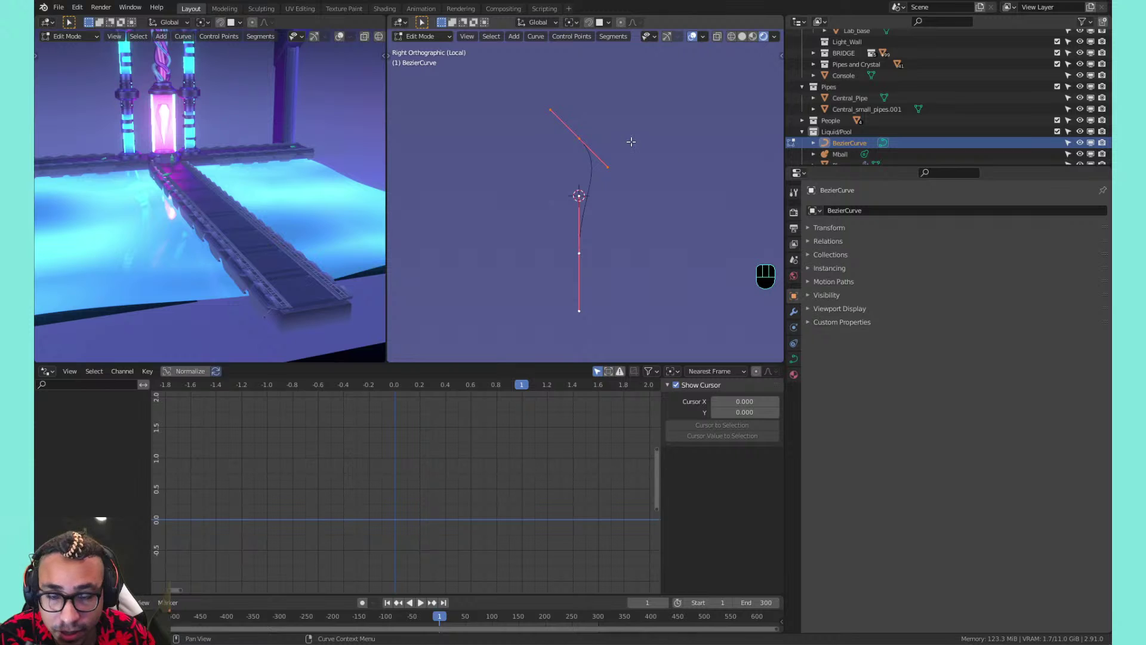
{"action": "key", "text": "n"}
{"action": "left_click", "coordinate": [778, 58]}
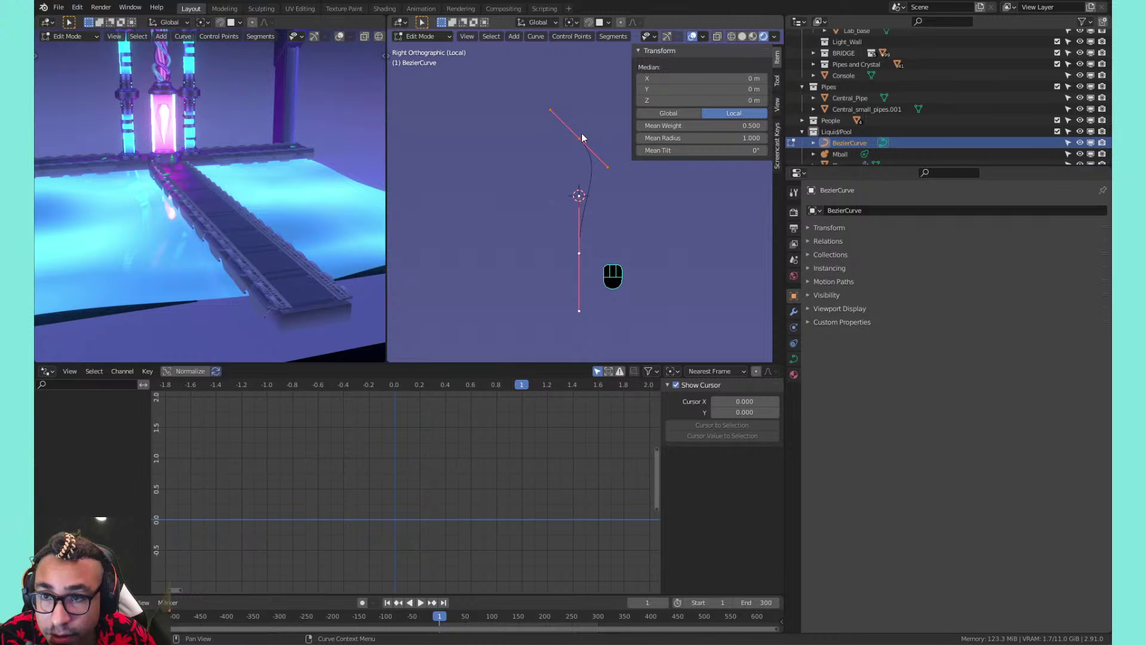
{"action": "key", "text": "n"}
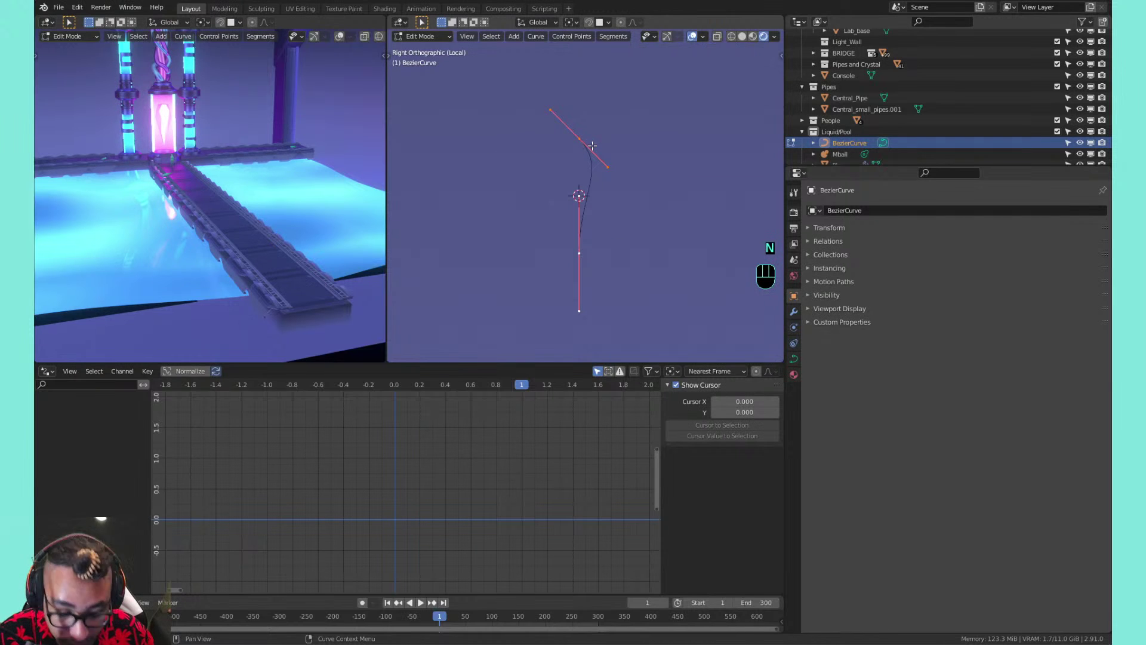
{"action": "key", "text": "v"}
{"action": "left_click", "coordinate": [592, 145]}
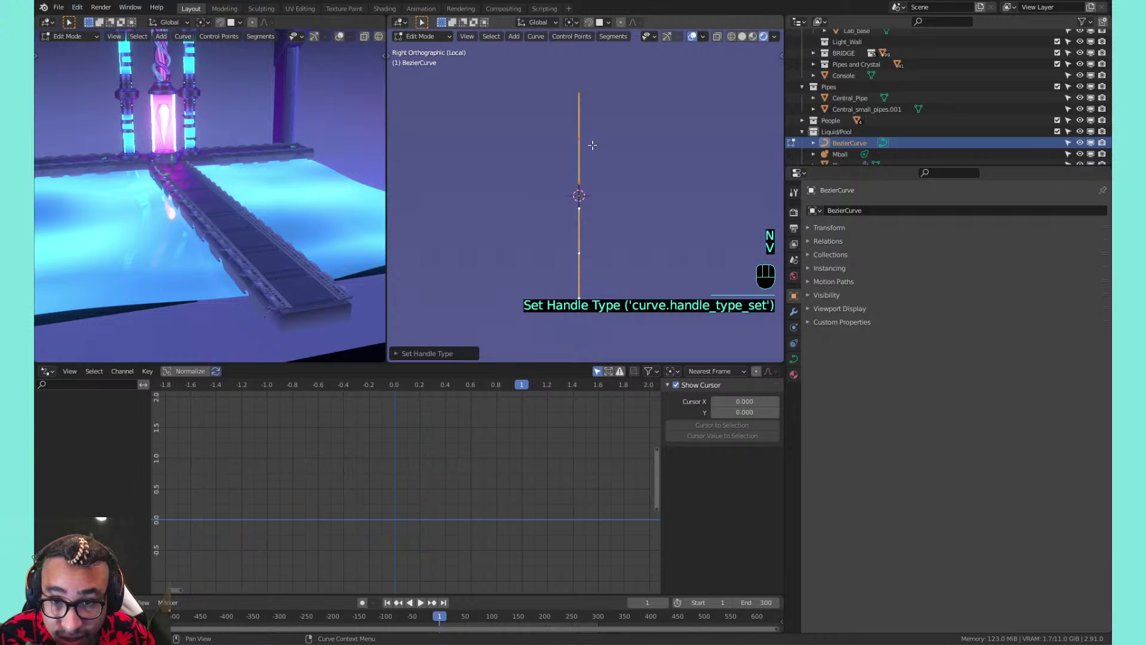
Move the curve's upper control point straight up to the room's ceiling
{"action": "mouse_move", "coordinate": [592, 146]}
{"action": "middle_mouse_down"}
{"action": "mouse_move", "coordinate": [627, 189]}
{"action": "mouse_move", "coordinate": [582, 165]}
{"action": "middle_mouse_up"}
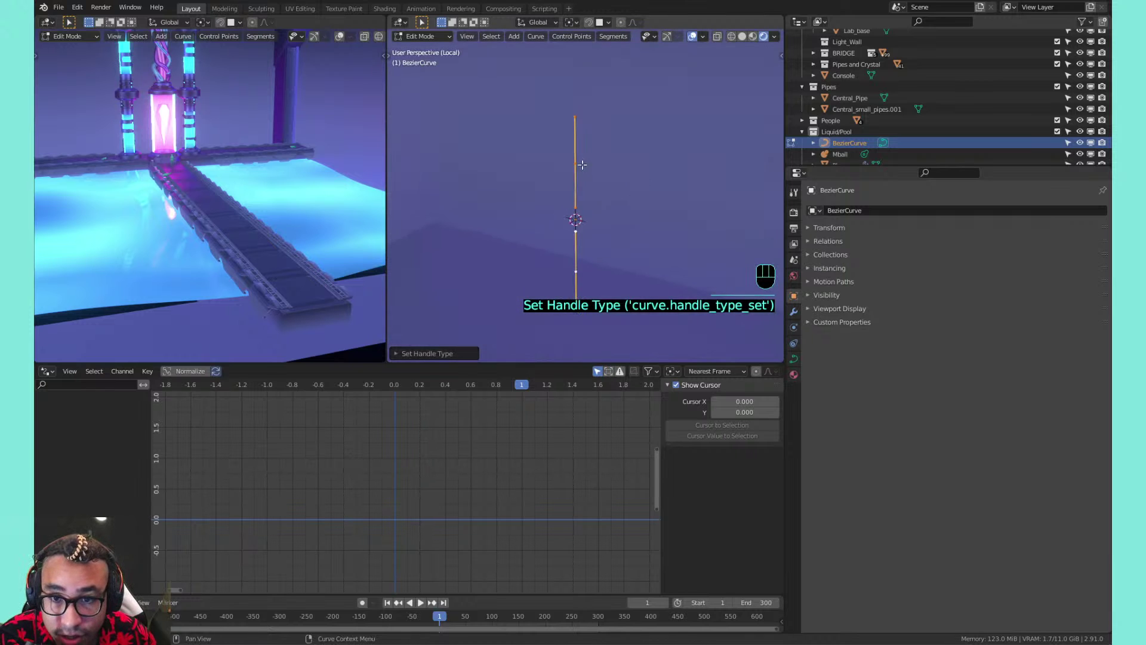
{"action": "left_click", "coordinate": [582, 165]}
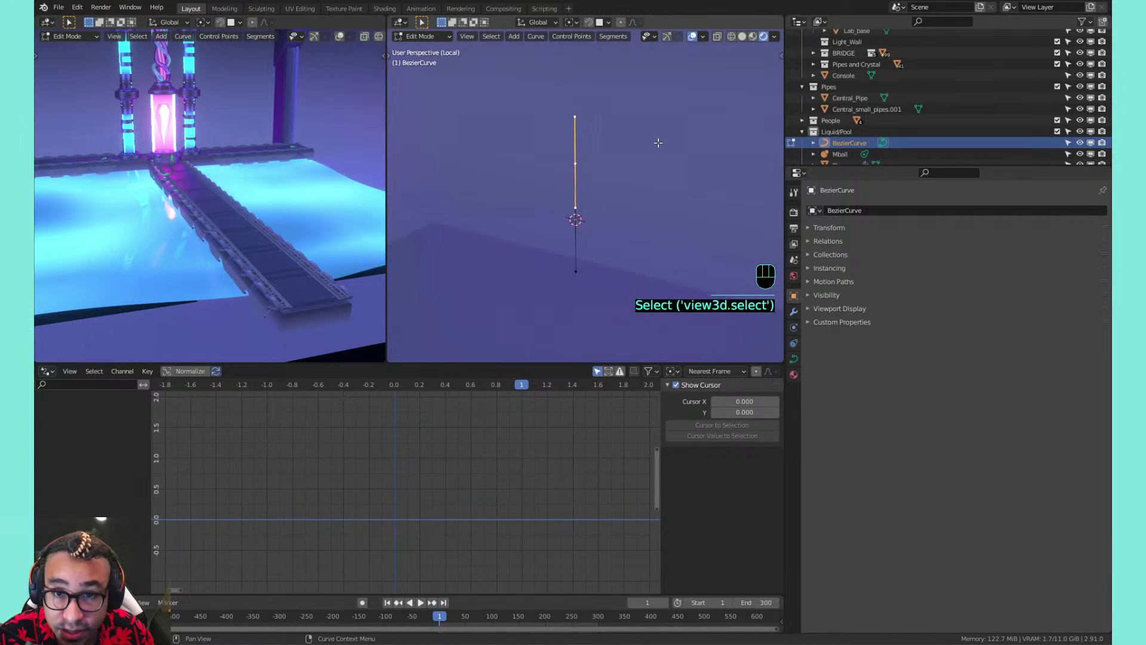
{"action": "key", "text": "g"}
{"action": "left_click", "coordinate": [600, 199]}
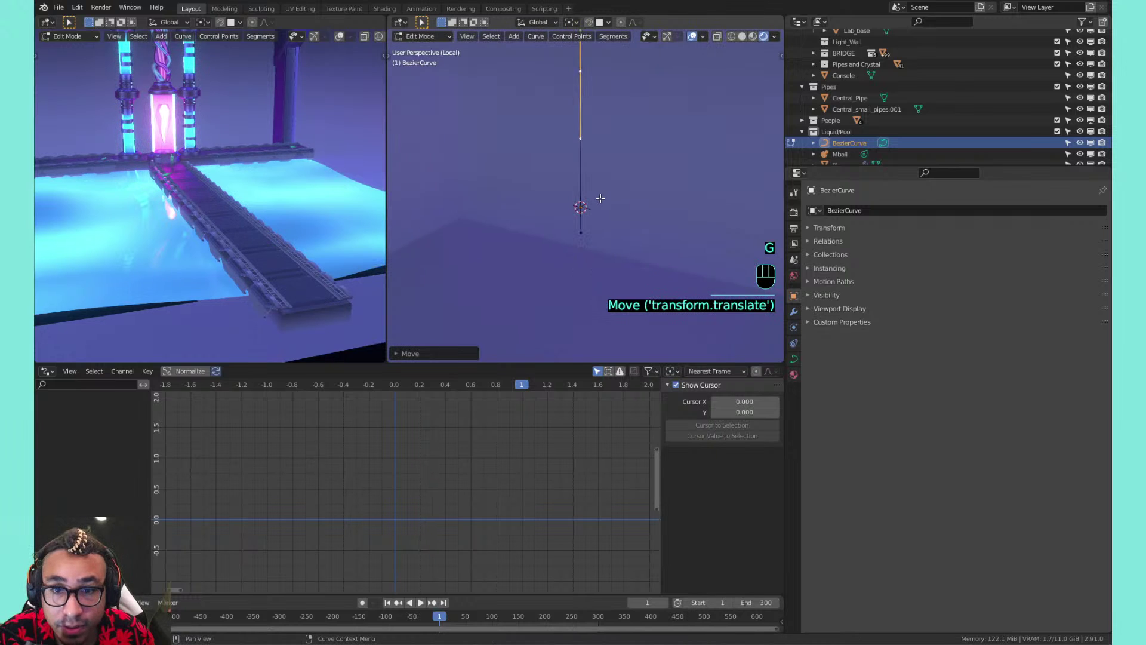
{"action": "key", "text": "KP_1"}
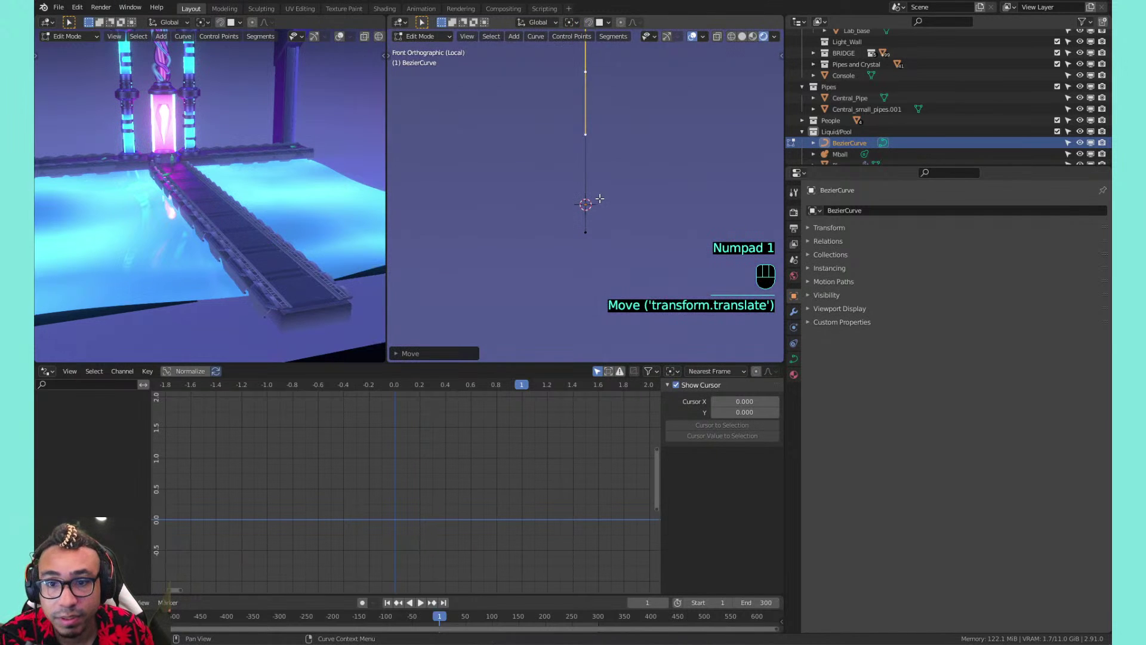
{"action": "scroll", "coordinate": [599, 198], "scroll_direction": "down", "scroll_amount": 3}
{"action": "key", "text": "g"}
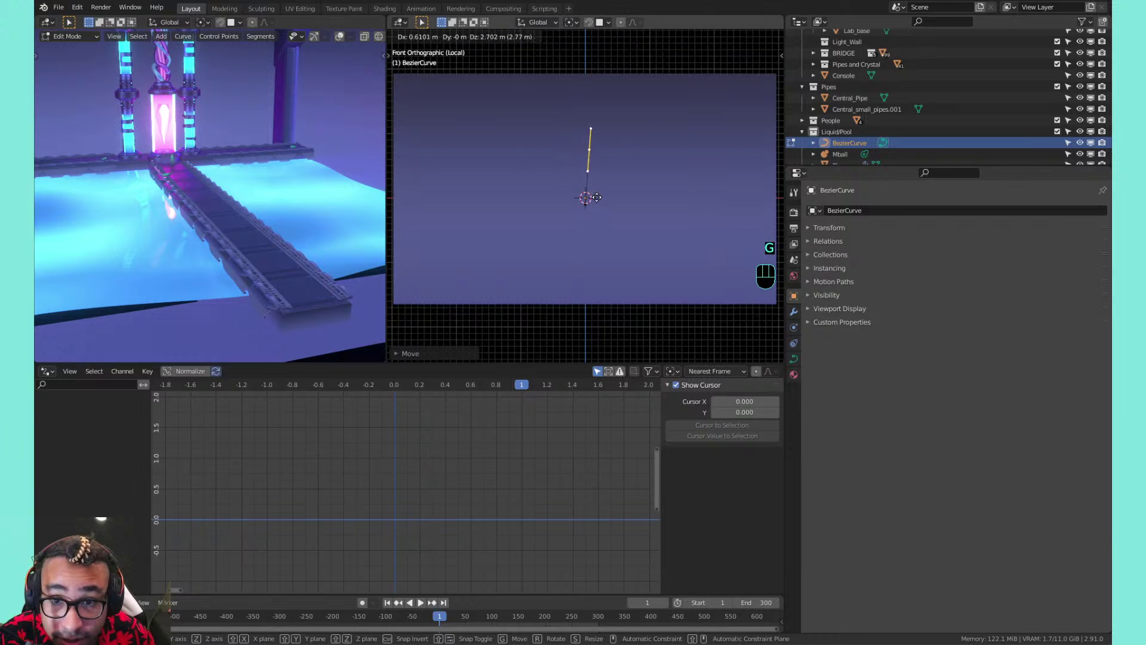
{"action": "left_click", "coordinate": [591, 188]}
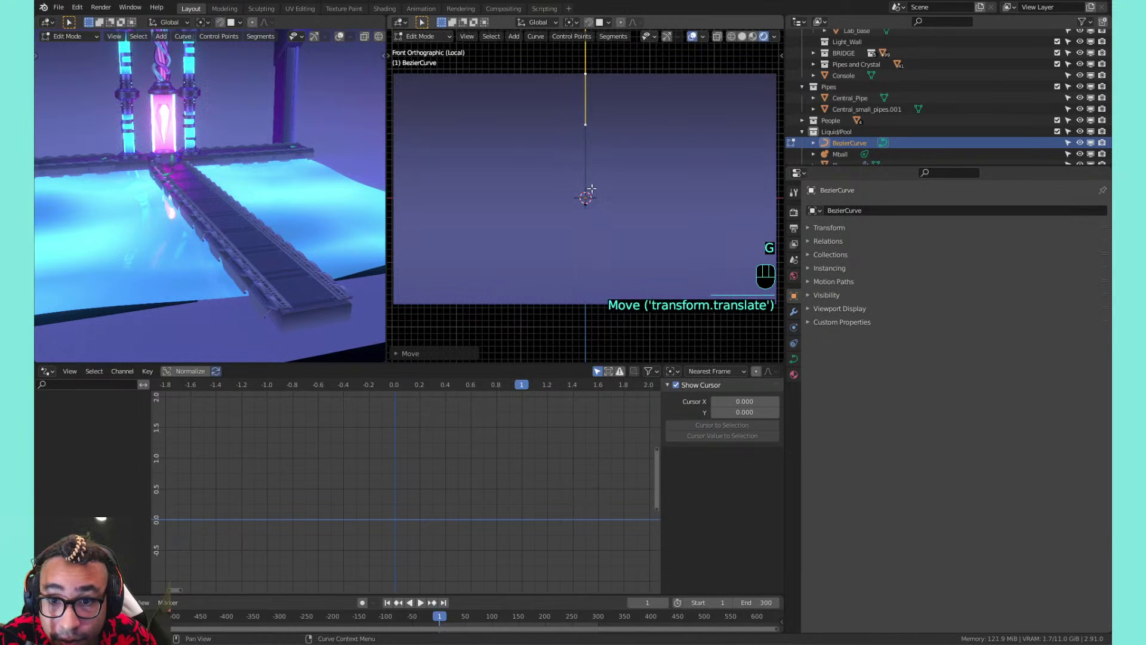
Move the curve's lower control point down along Z to the room's floor
{"action": "left_click", "coordinate": [586, 197]}
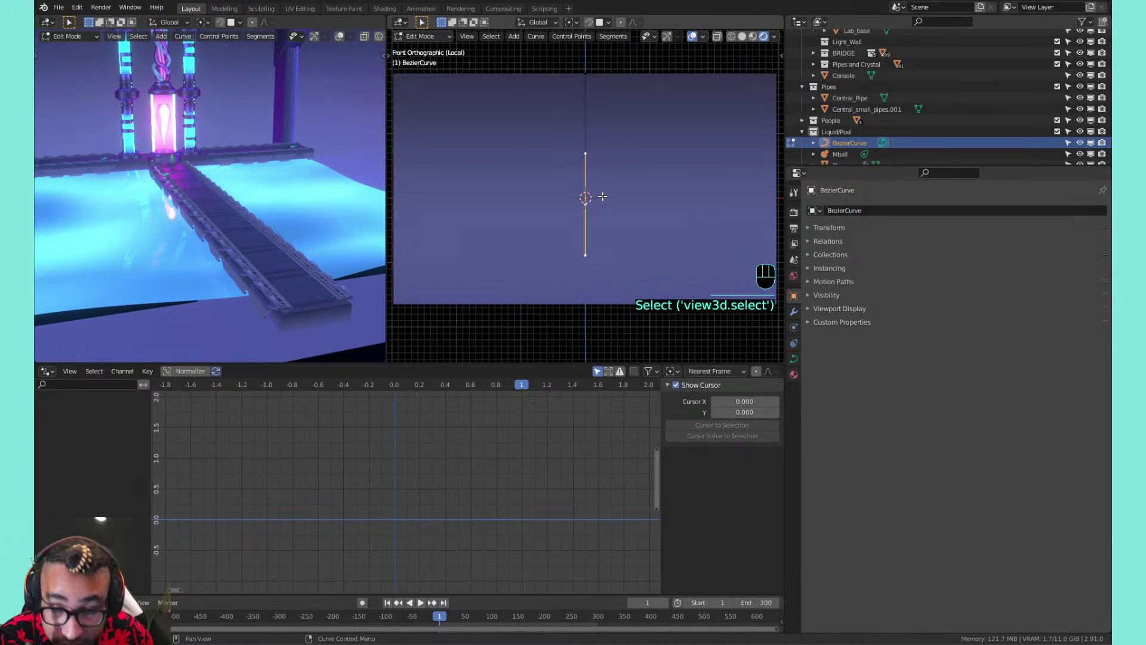
{"action": "key", "text": "g"}
{"action": "key", "text": "z"}
{"action": "left_click", "coordinate": [600, 294]}
Set the pivot point to Individual Origins and scale down the handles of all the curve's control points
{"action": "key", "text": "a"}
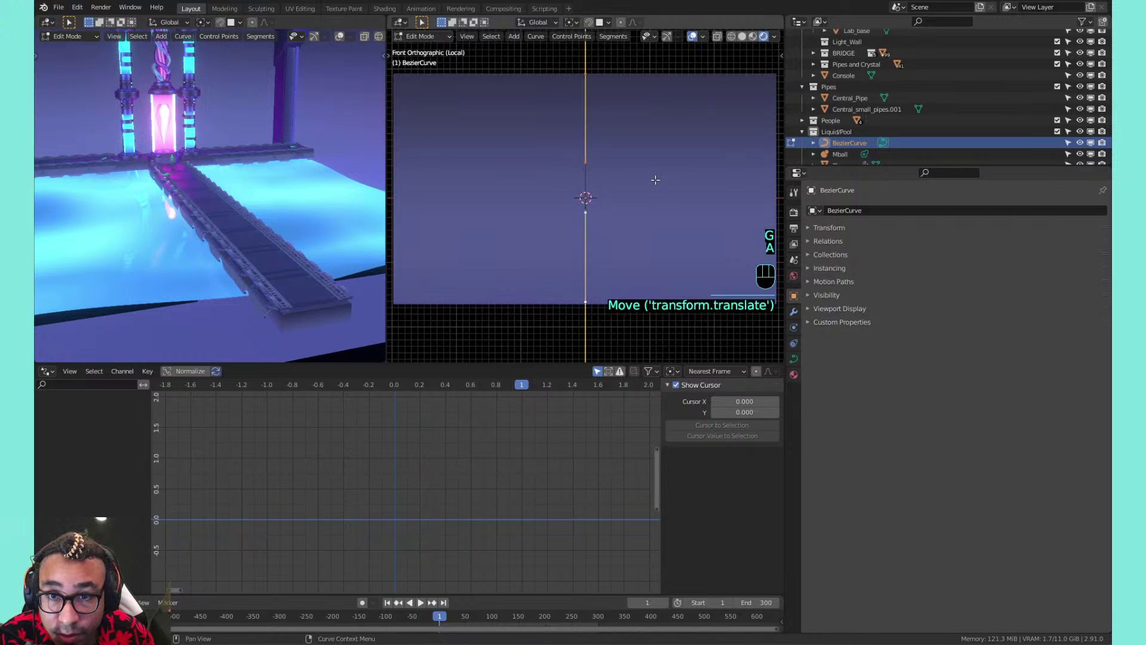
{"action": "scroll", "coordinate": [651, 164], "scroll_direction": "down", "scroll_amount": 3}
{"action": "scroll", "coordinate": [622, 143], "scroll_direction": "up", "scroll_amount": 2}
{"action": "scroll", "coordinate": [626, 150], "scroll_direction": "down", "scroll_amount": 1}
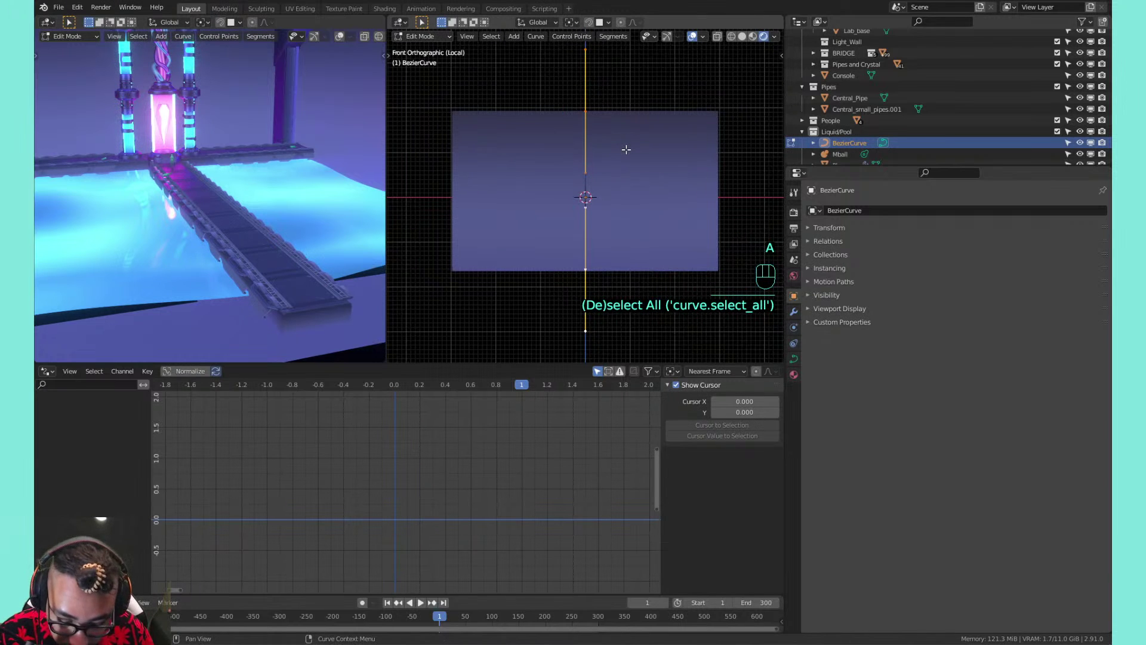
{"action": "key", "text": "period"}
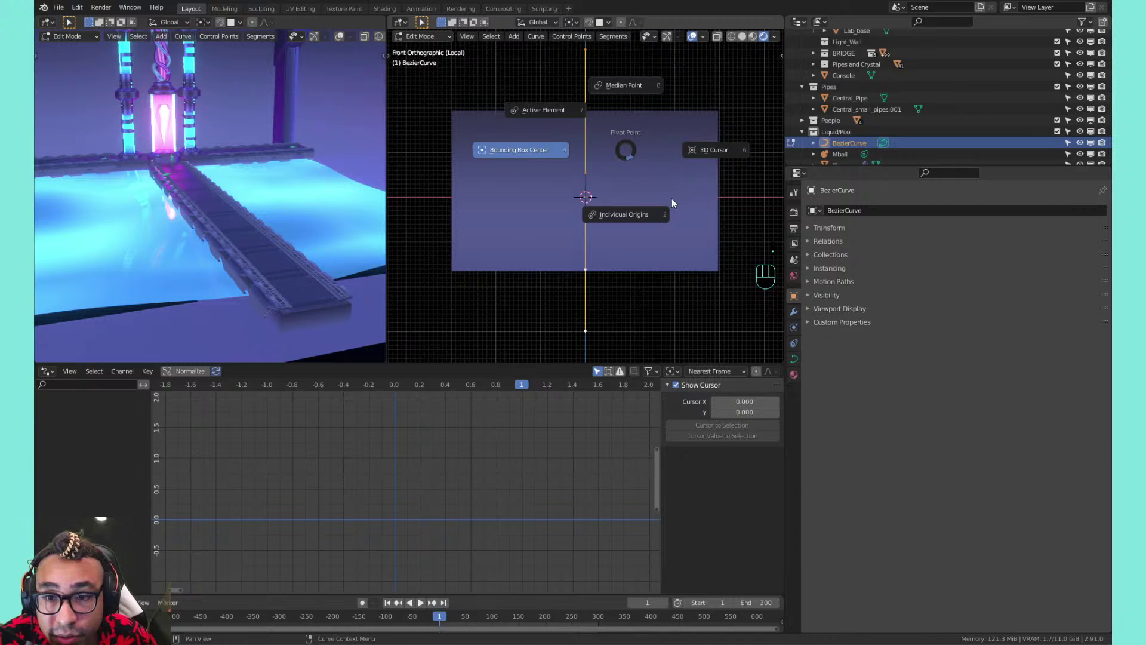
{"action": "key", "text": "2"}
{"action": "key", "text": "s"}
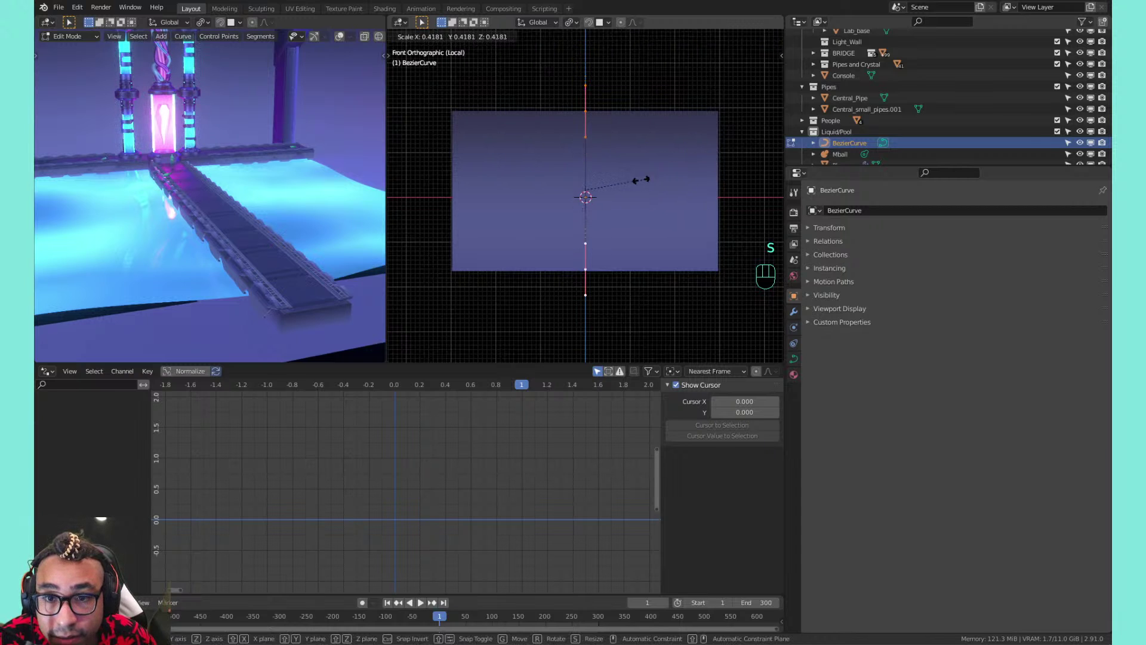
{"action": "left_click", "coordinate": [591, 191]}
{"action": "middle_click_drag", "start_coordinate": [564, 134], "coordinate": [604, 184], "text": "shift"}
{"action": "key", "text": "KP_1"}
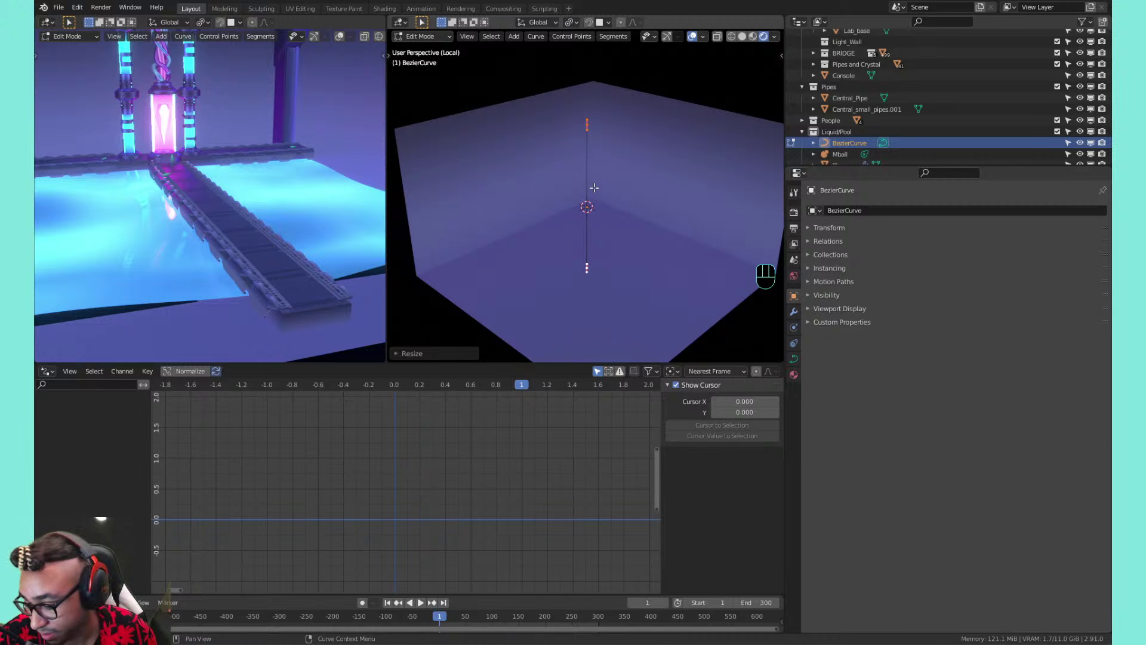
Leave local view and move the curve's control points about -33 m along global Y, beside the glowing pipes
{"action": "key", "text": "KP_Divide"}
{"action": "middle_click_drag", "start_coordinate": [594, 187], "coordinate": [630, 188]}
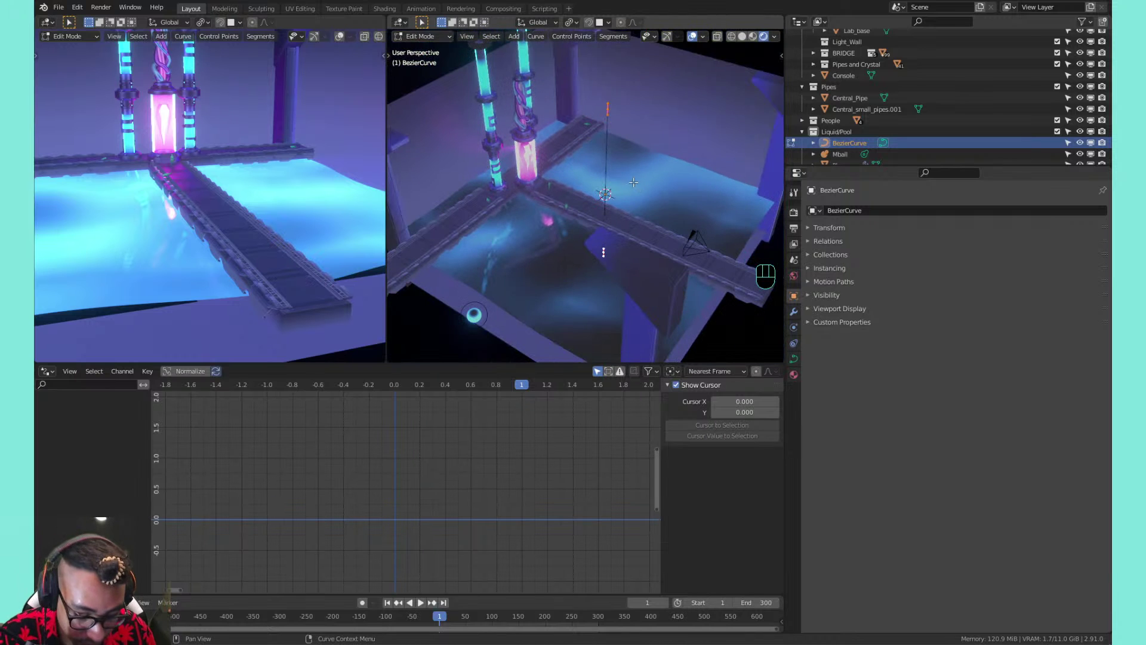
{"action": "key", "text": "g"}
{"action": "key", "text": "y"}
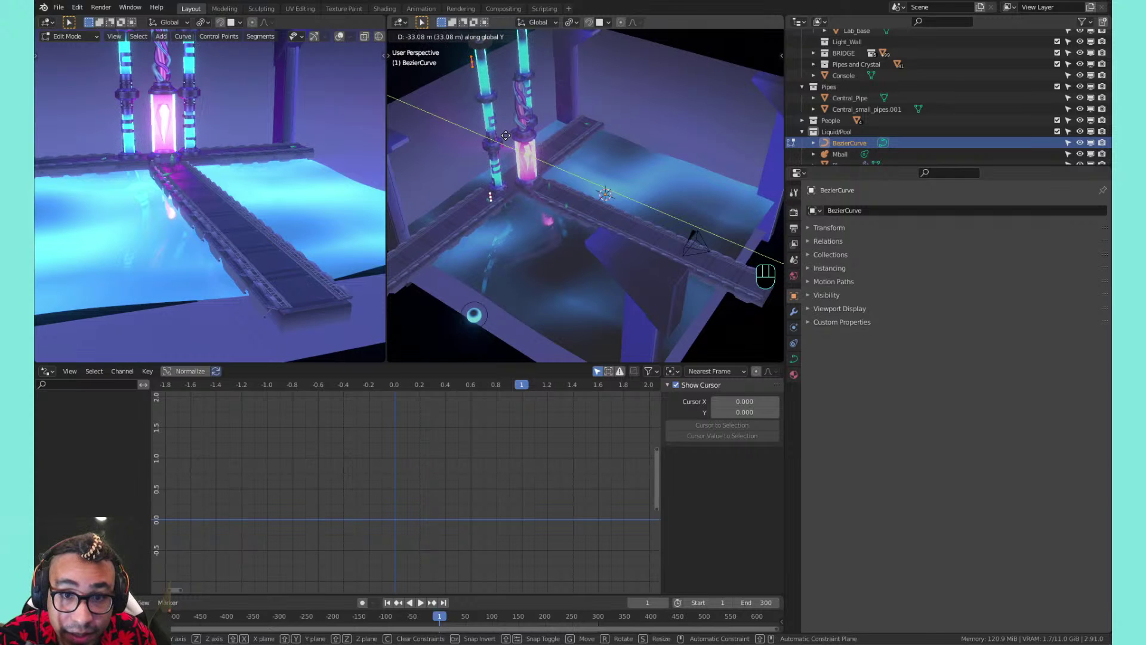
{"action": "left_click", "coordinate": [506, 136]}
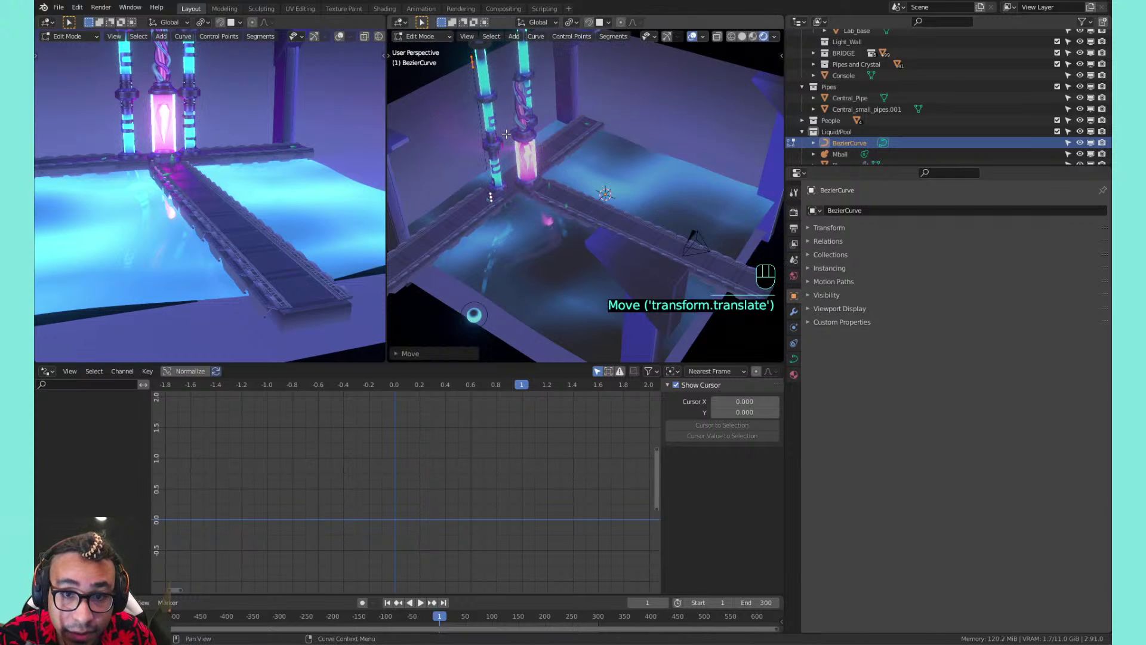
{"action": "key", "text": "g"}
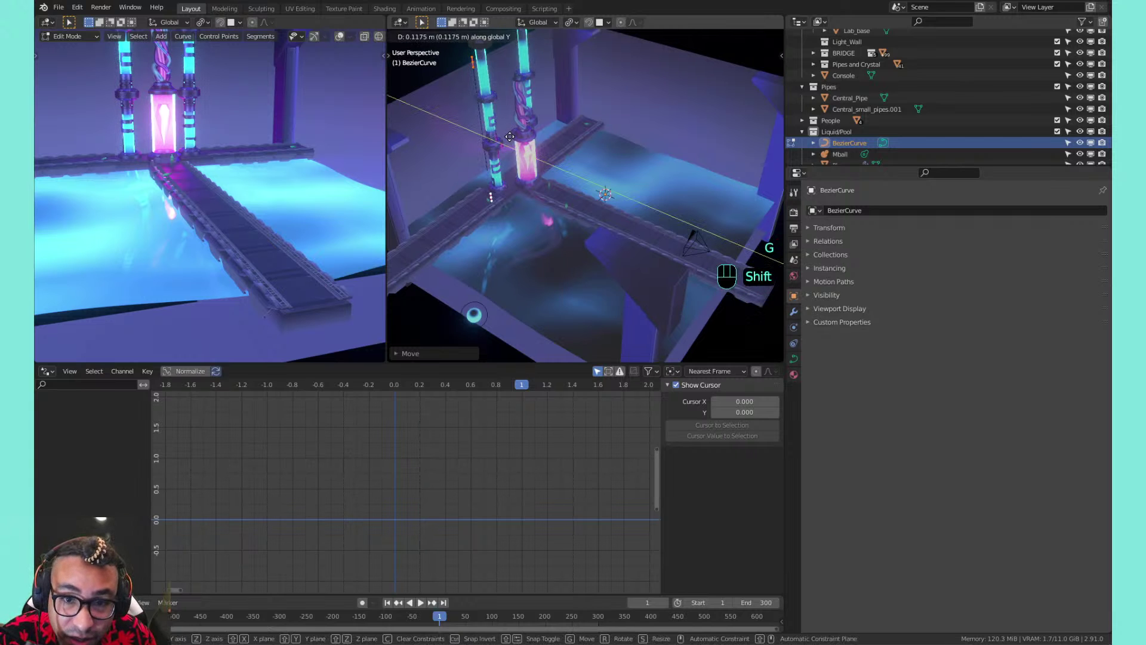
{"action": "left_click", "coordinate": [512, 138], "text": "shift"}
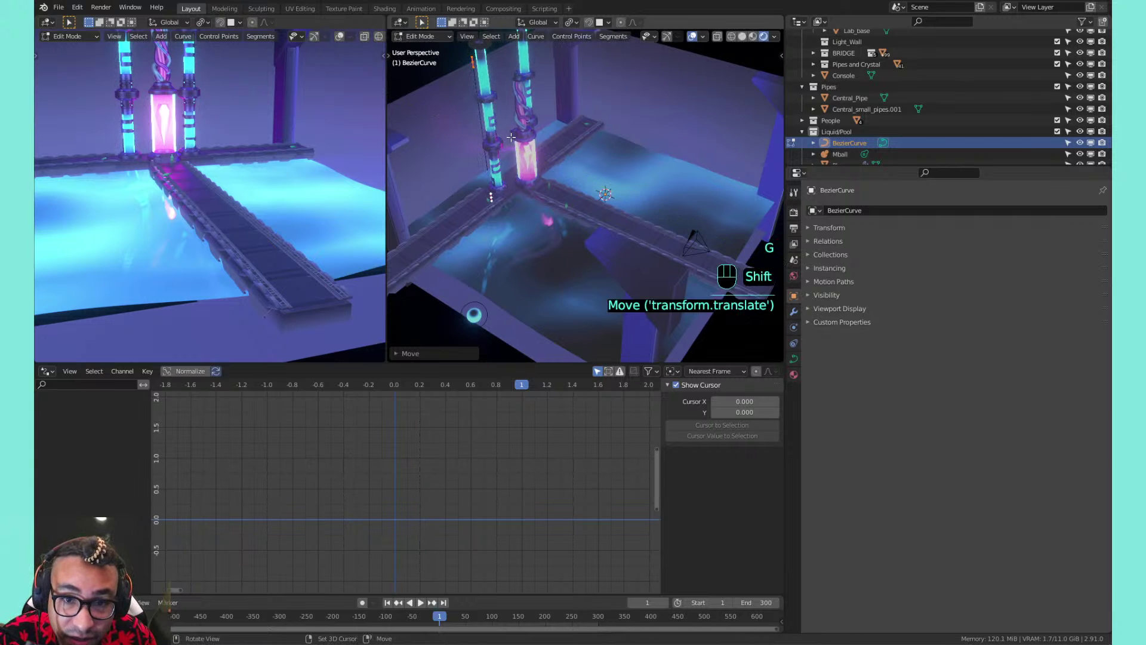
Return to Object Mode and isolate the Bezier curve together with the Lab_base room in local view
{"action": "key", "text": "Tab"}
{"action": "left_click", "coordinate": [435, 98], "text": "shift"}
{"action": "key", "text": "KP_Divide"}
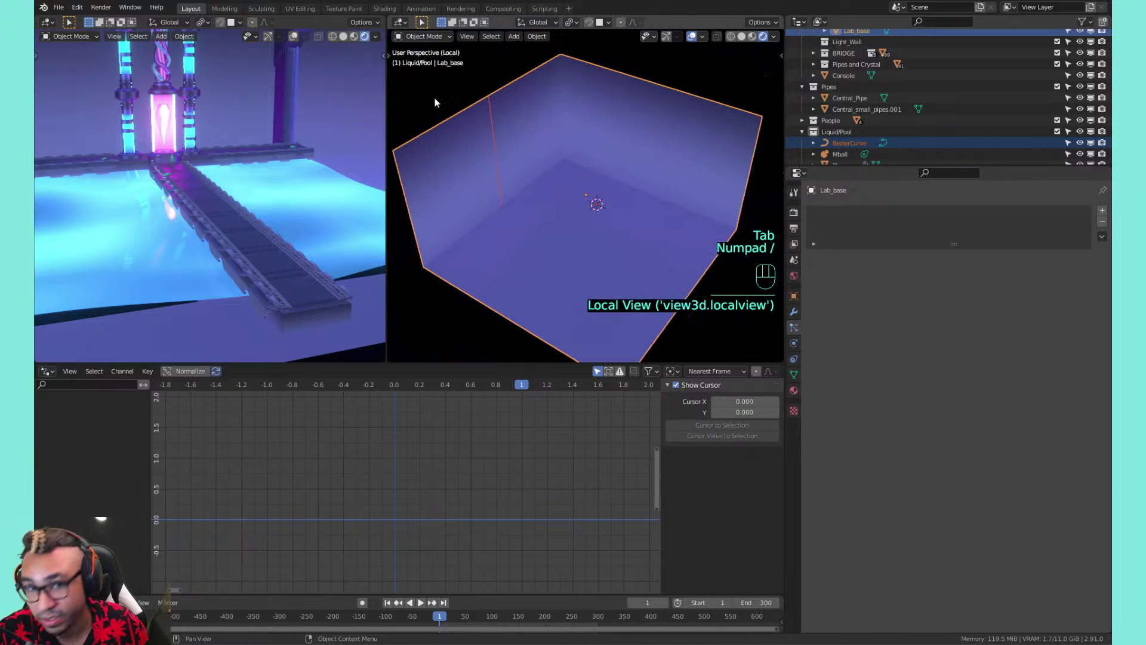
{"action": "middle_click_drag", "start_coordinate": [435, 99], "coordinate": [492, 157], "text": "shift"}
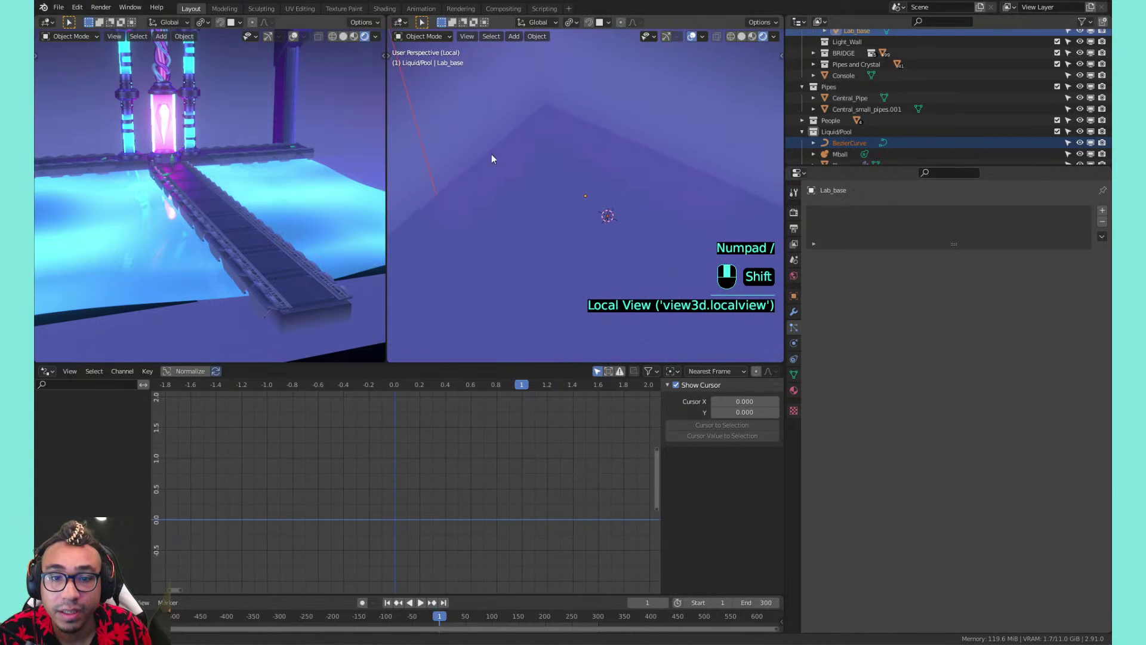
{"action": "key", "text": "Tab"}
{"action": "key", "text": "Tab"}
{"action": "left_click", "coordinate": [553, 131]}
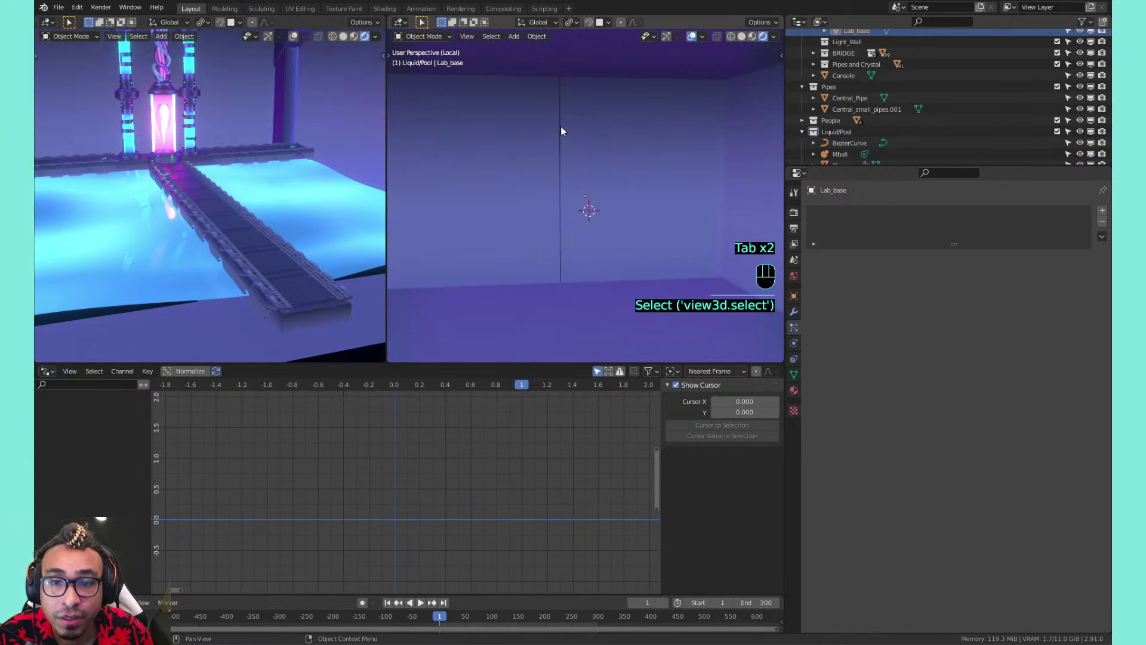
Apply Limited Dissolve to the entire Lab_base mesh in Edit Mode, then return to Object Mode
{"action": "key", "text": "Tab"}
{"action": "scroll", "coordinate": [559, 126], "scroll_direction": "down", "scroll_amount": 3}
{"action": "middle_click_drag", "start_coordinate": [558, 125], "coordinate": [606, 194]}
{"action": "key", "text": "a"}
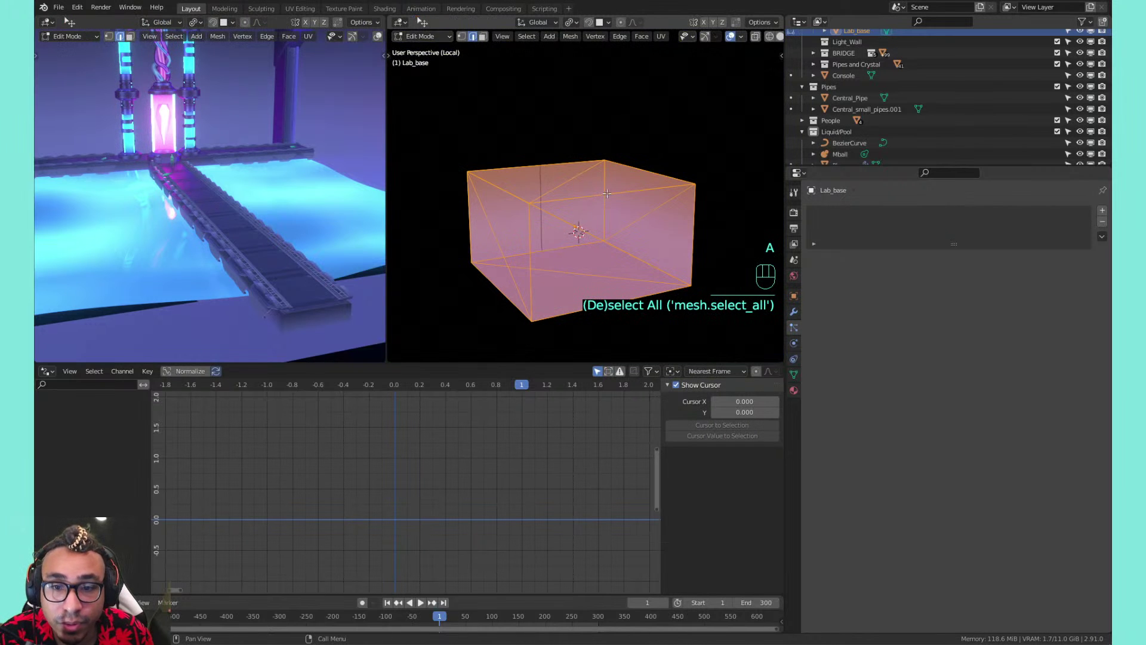
{"action": "key", "text": "x"}
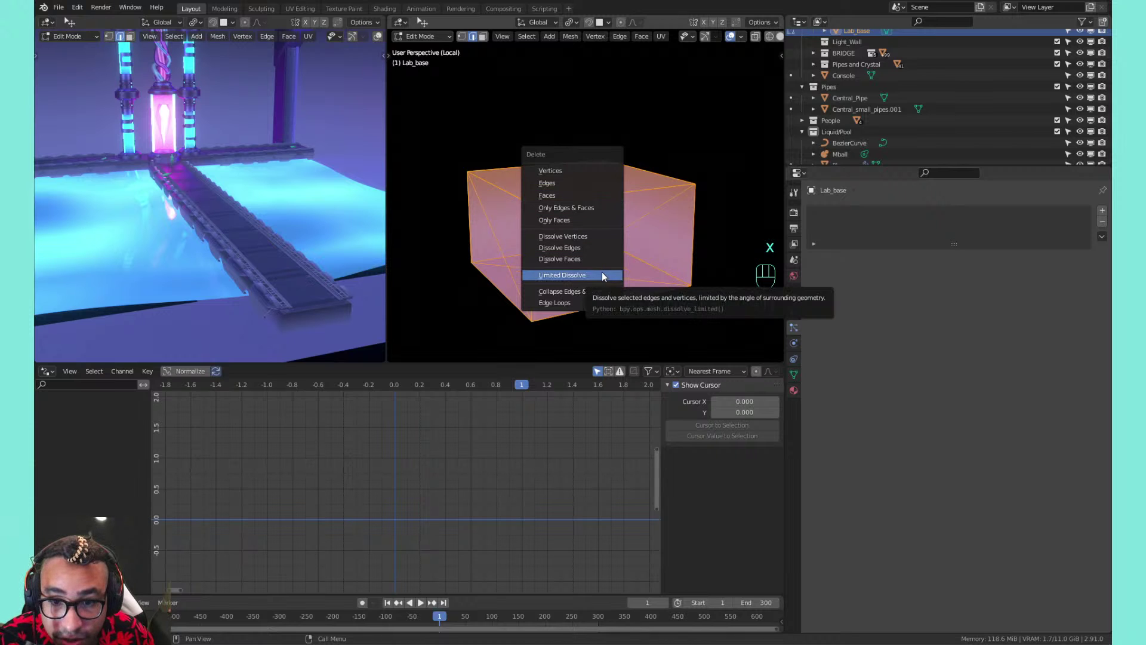
{"action": "left_click", "coordinate": [603, 276]}
{"action": "middle_click_drag", "start_coordinate": [602, 276], "coordinate": [555, 209], "text": "shift"}
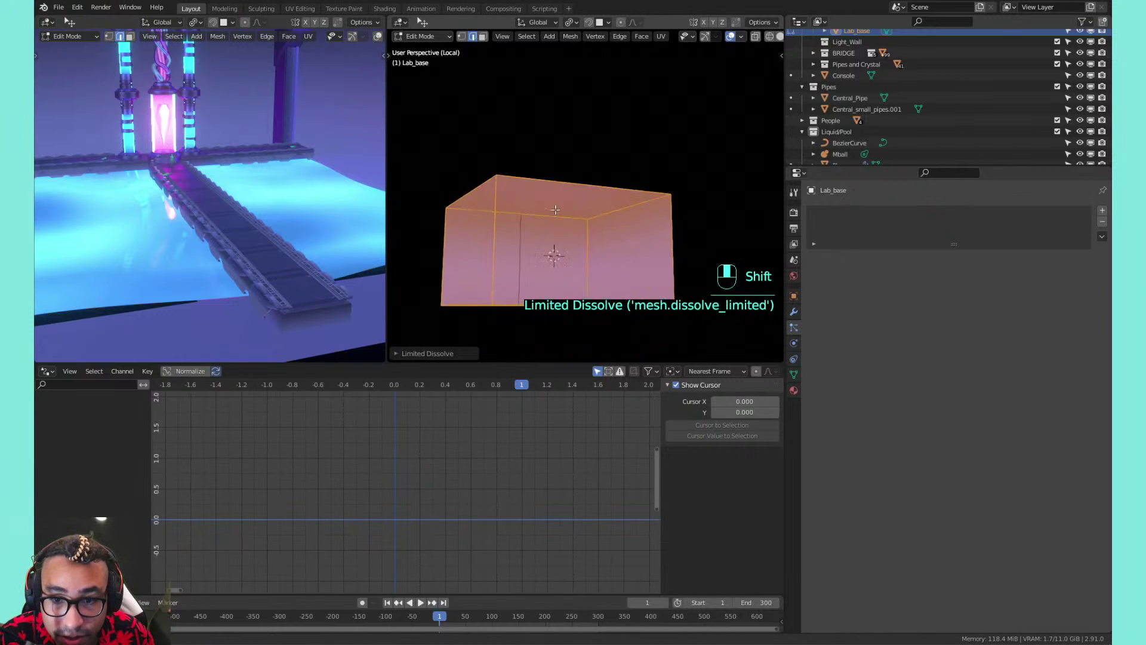
{"action": "scroll", "coordinate": [555, 210], "scroll_direction": "up", "scroll_amount": 3}
{"action": "key", "text": "Tab"}
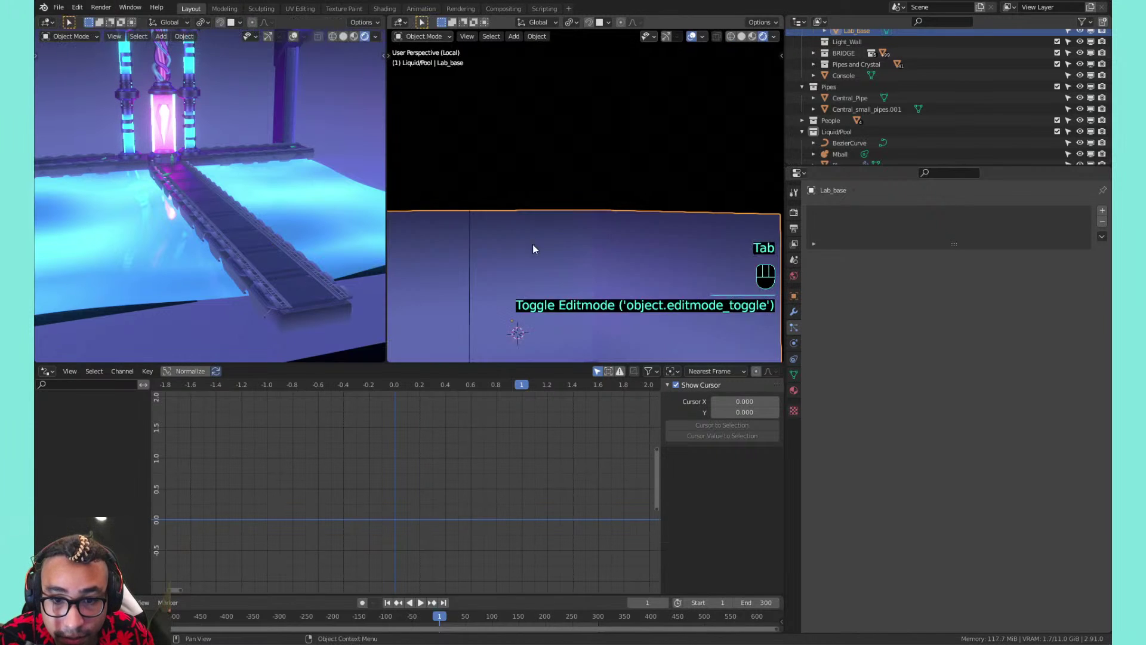
Select the Bezier curve on the room's wall and move it from the Liquid/Pool collection into the Pipes collection
{"action": "scroll", "coordinate": [533, 245], "scroll_direction": "up", "scroll_amount": 4}
{"action": "left_click", "coordinate": [545, 181]}
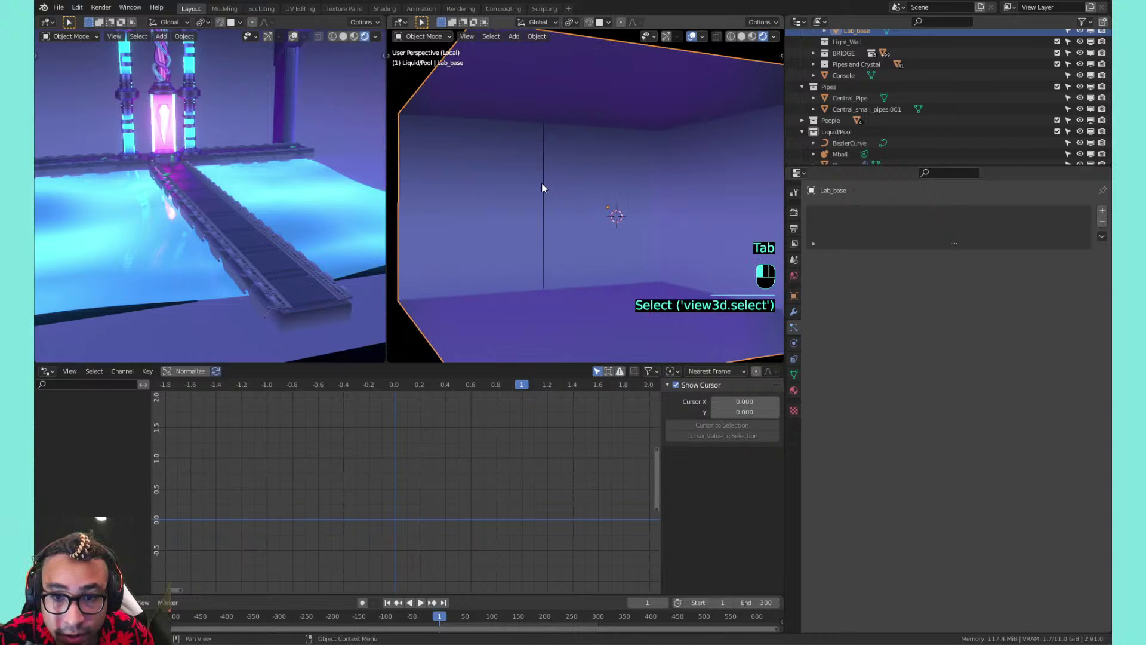
{"action": "left_click", "coordinate": [542, 183]}
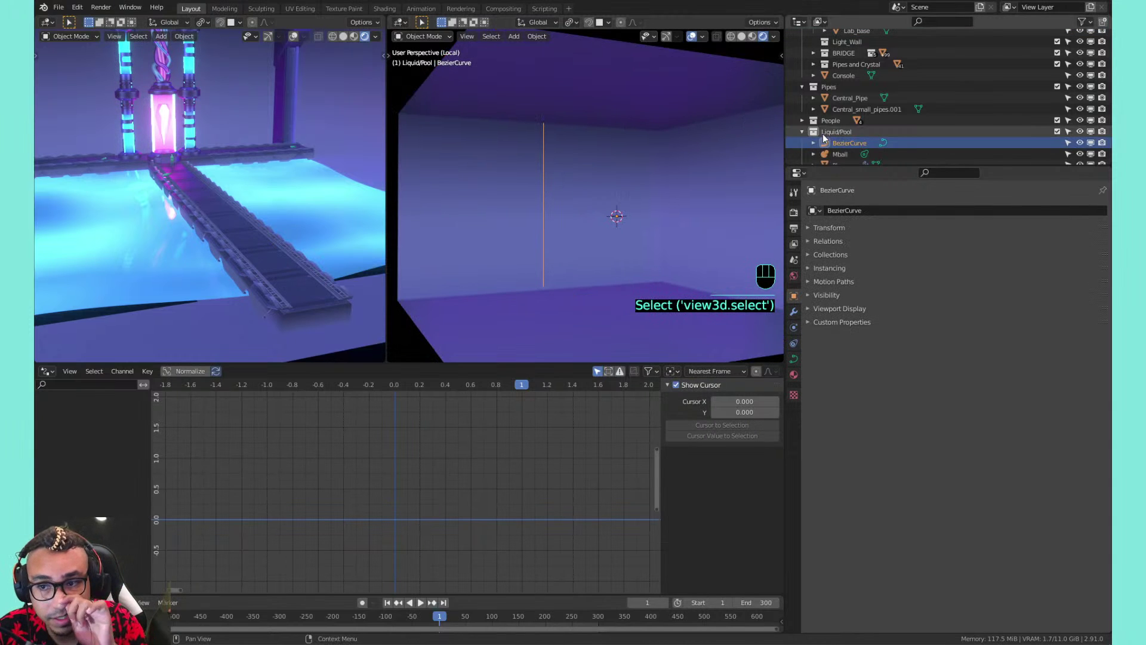
{"action": "scroll", "coordinate": [851, 123], "scroll_direction": "down", "scroll_amount": 2}
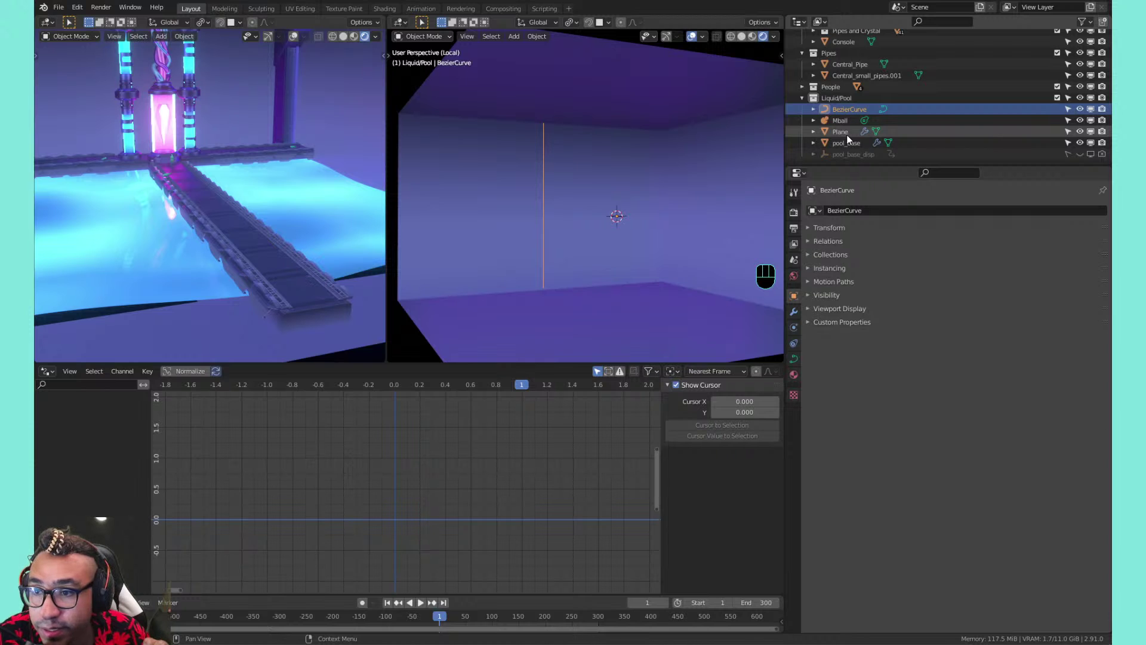
{"action": "scroll", "coordinate": [833, 113], "scroll_direction": "up", "scroll_amount": 2}
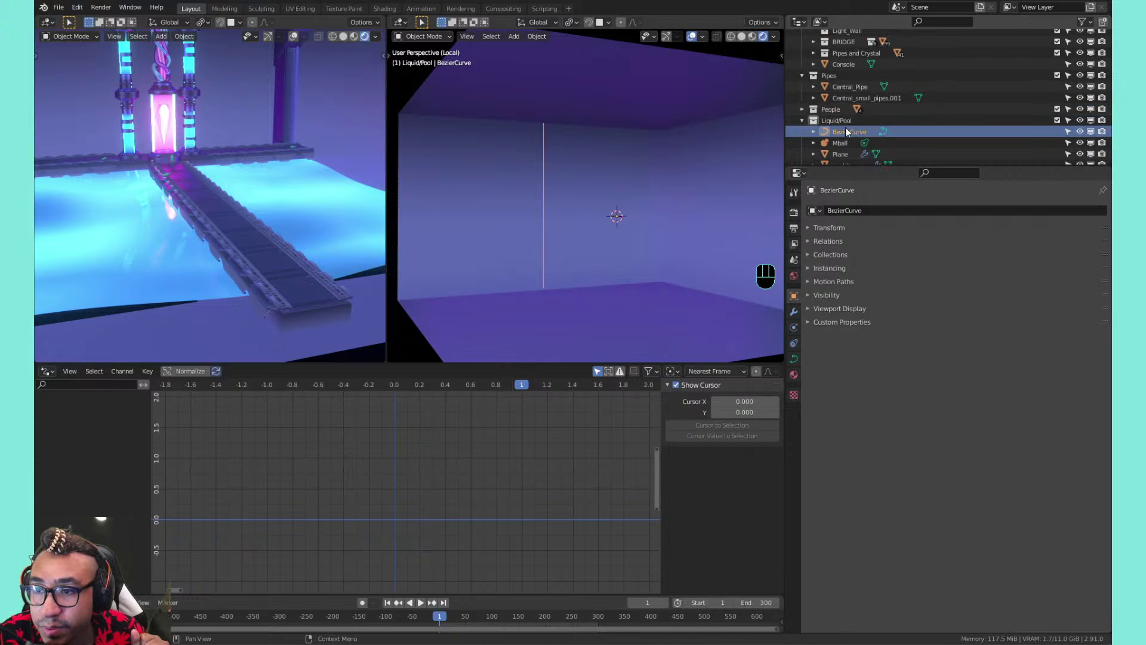
{"action": "left_click_drag", "start_coordinate": [846, 127], "coordinate": [829, 77]}
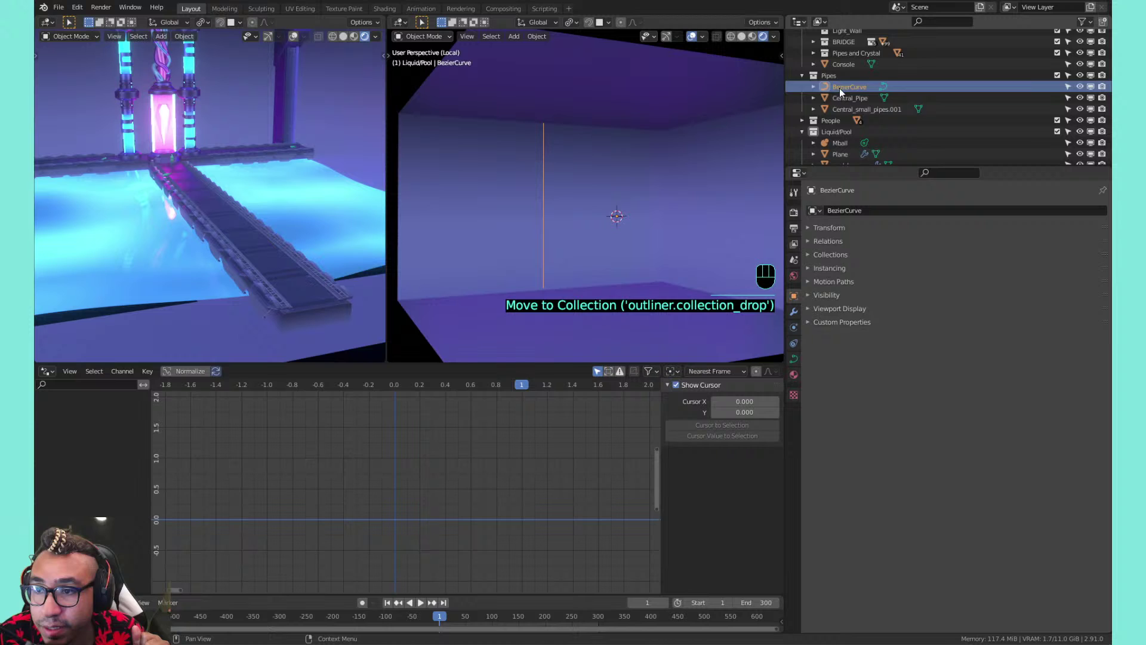
Create a new collection named Backwall inside the Pipes collection and put the Bezier curve in it
{"action": "left_click", "coordinate": [1103, 21]}
{"action": "scroll", "coordinate": [934, 96], "scroll_direction": "down", "scroll_amount": 3}
{"action": "left_click_drag", "start_coordinate": [855, 150], "coordinate": [835, 43]}
{"action": "double_click", "coordinate": [839, 57]}
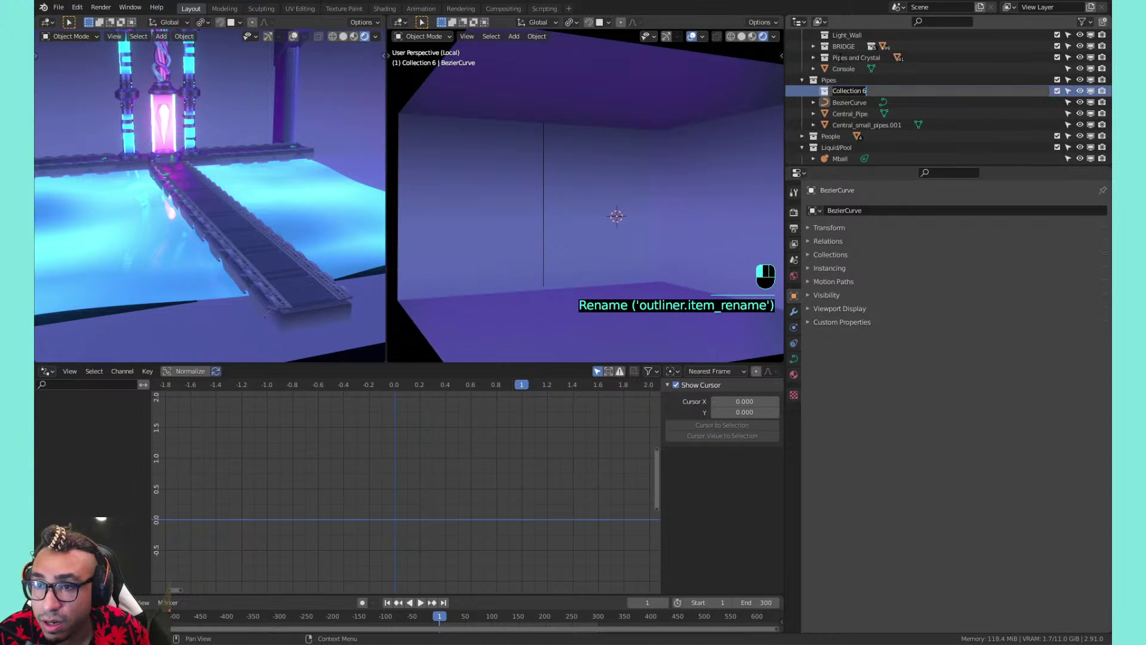
{"action": "type", "text": "Backwal"}
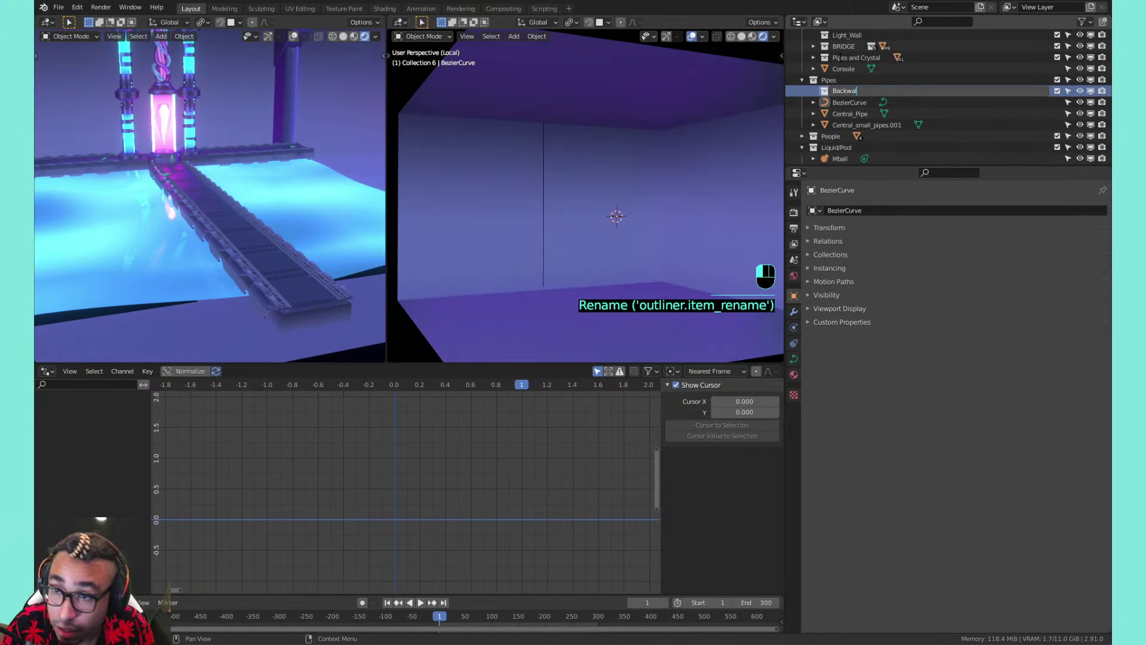
{"action": "type", "text": "l"}
{"action": "key", "text": "Return"}
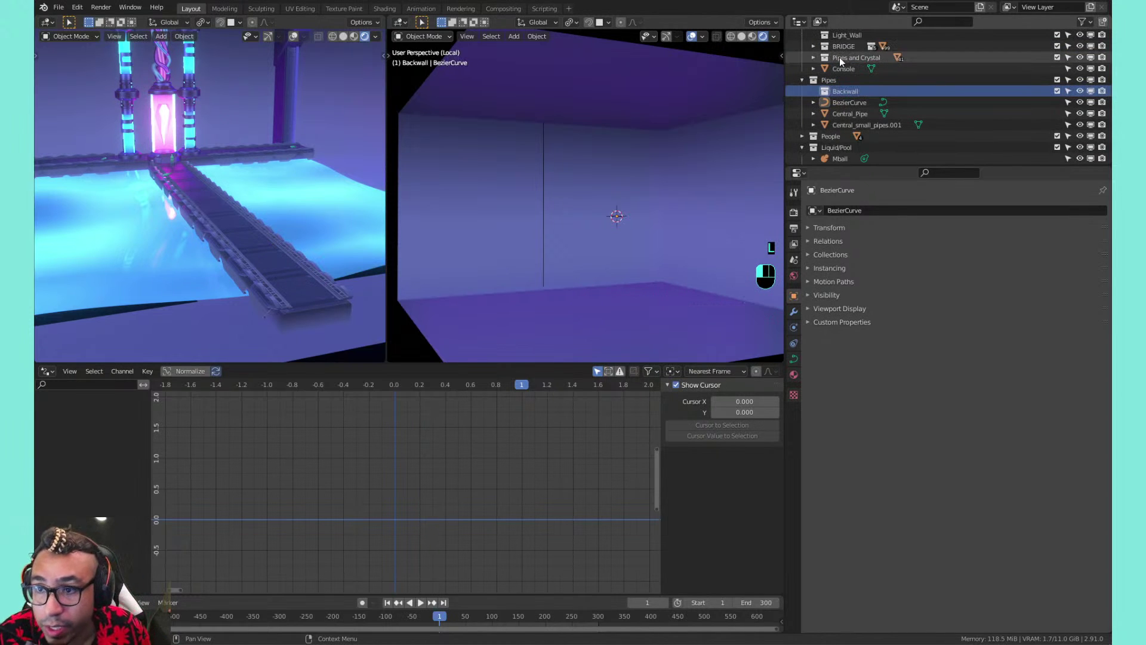
{"action": "left_click_drag", "start_coordinate": [846, 105], "coordinate": [841, 91]}
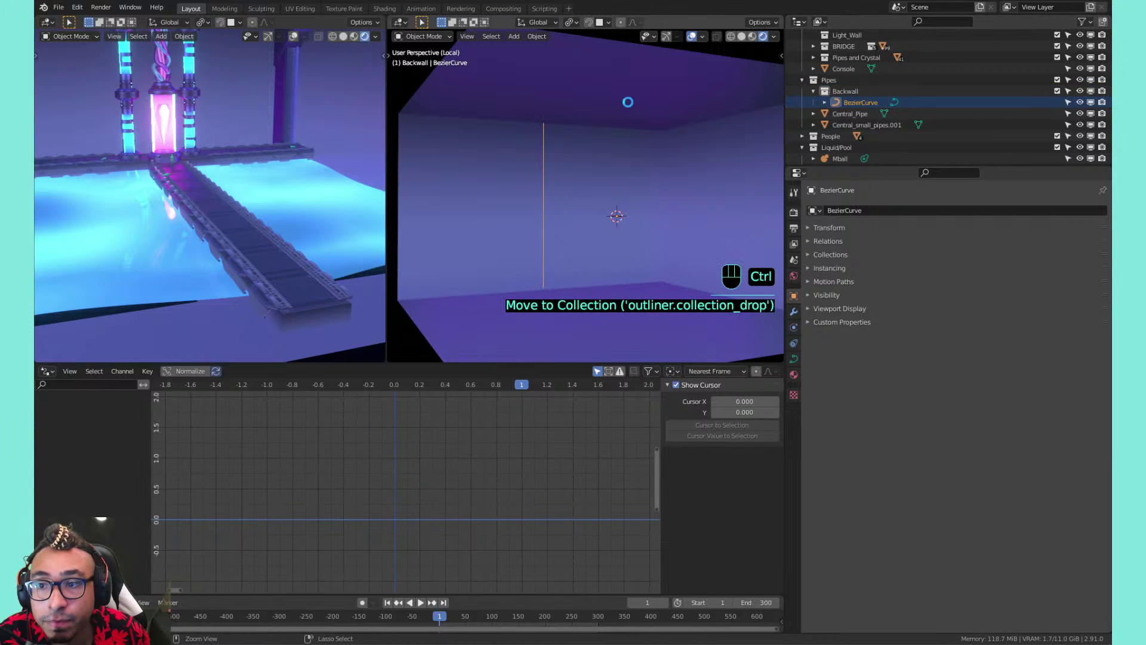
Save the file and rename the Bezier curve as pipe_backwall.000
{"action": "key", "text": "ctrl+s"}
{"action": "double_click", "coordinate": [861, 103]}
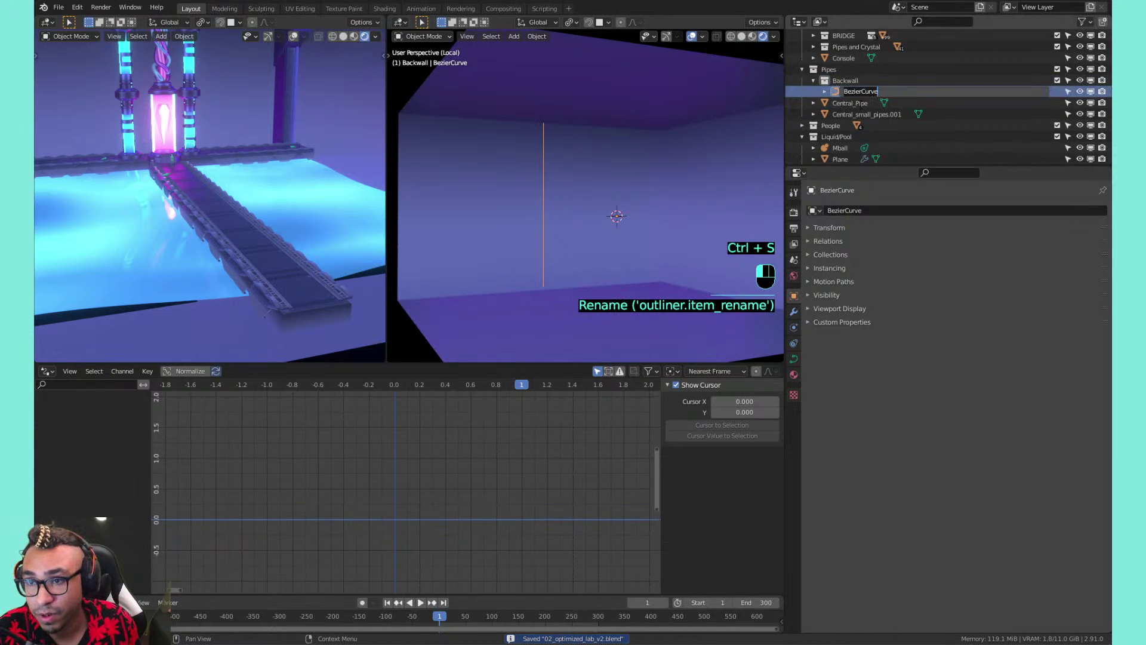
{"action": "type", "text": "pip"}
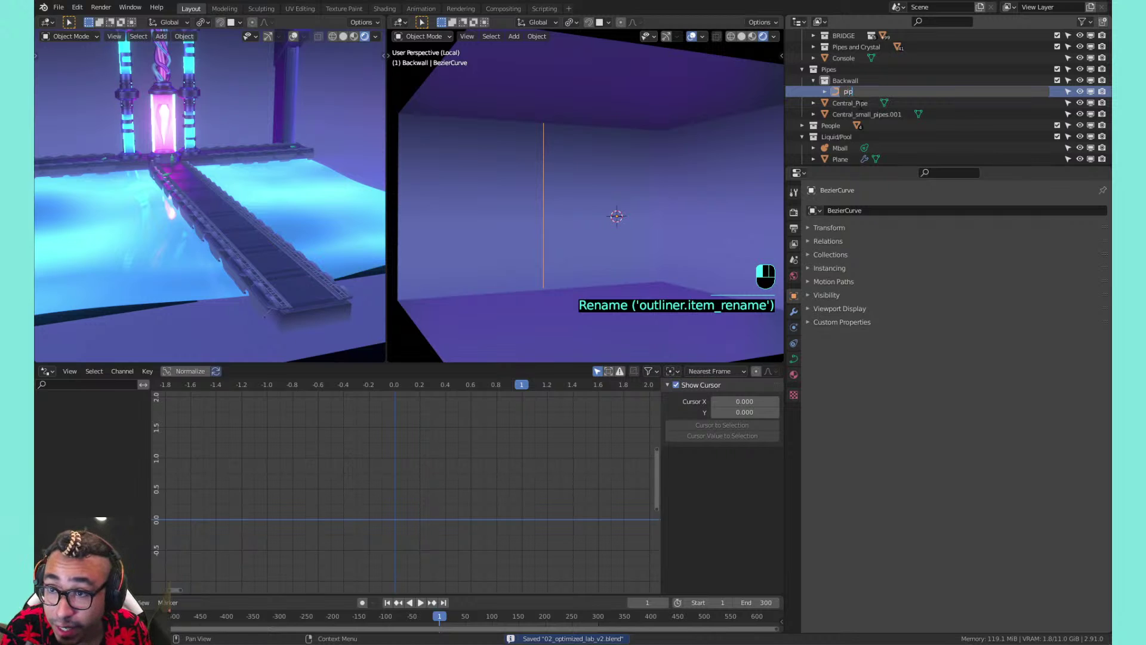
{"action": "type", "text": "e_"}
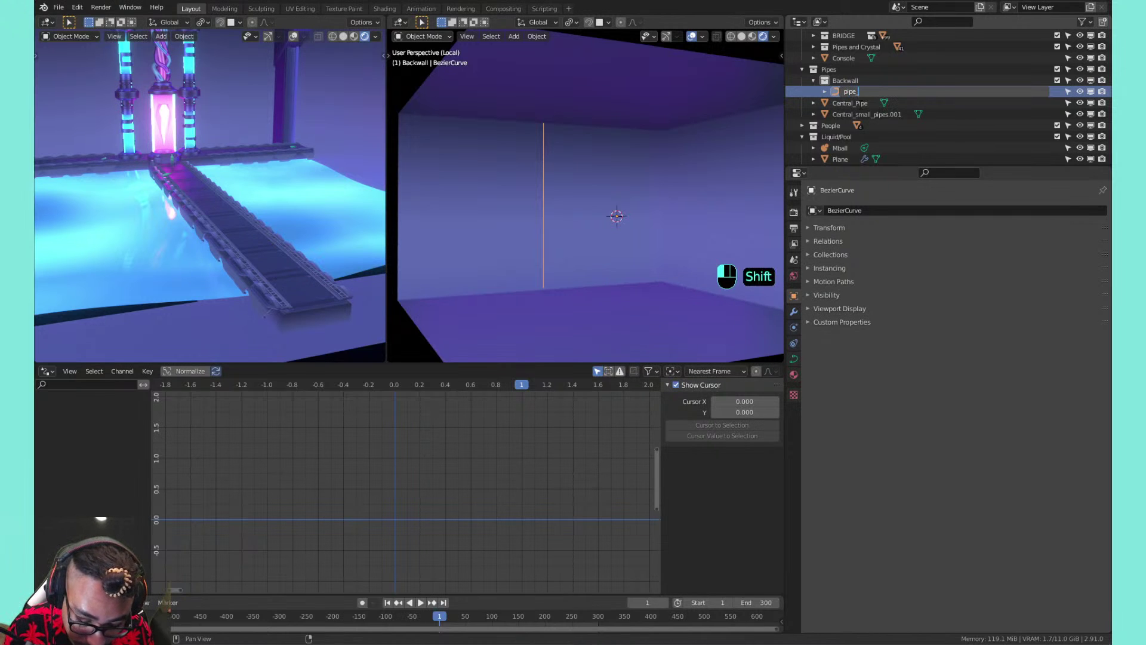
{"action": "type", "text": "backwall.000"}
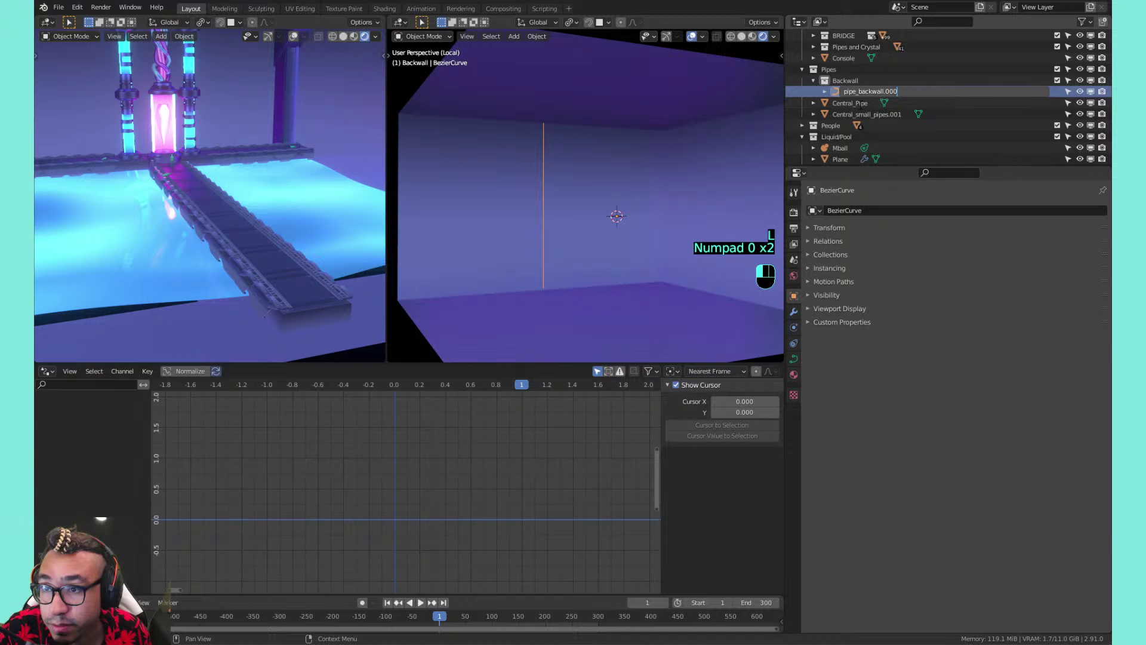
{"action": "left_click", "coordinate": [860, 105]}
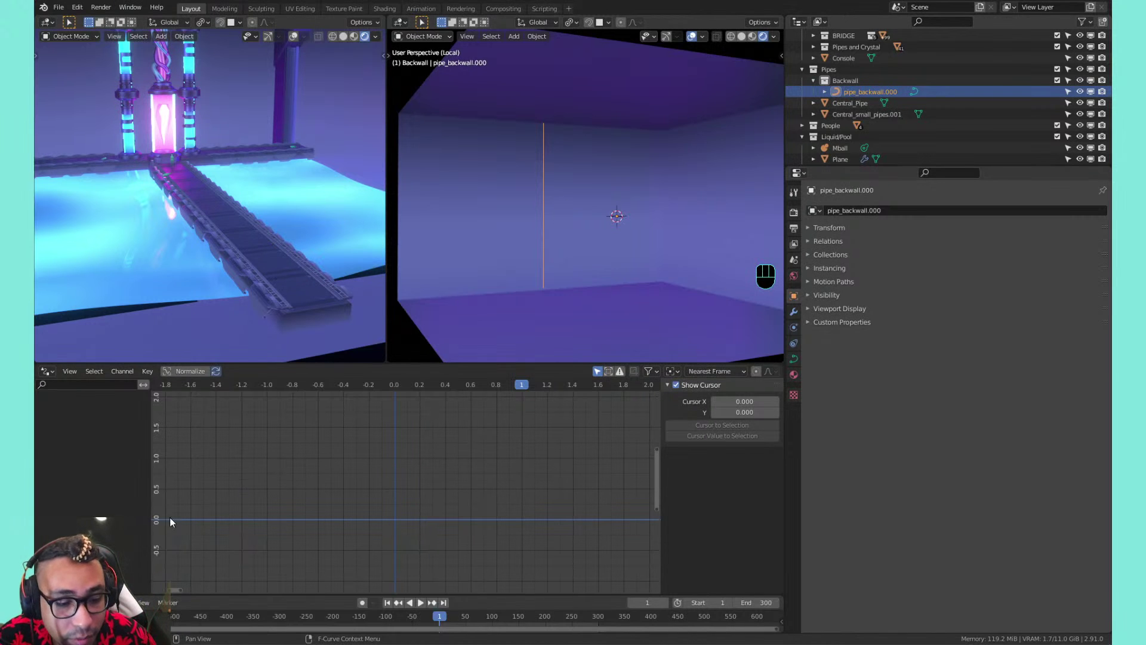
Check the project's To Do list in WorkFlowy and return to Blender
{"action": "left_click", "coordinate": [202, 616]}
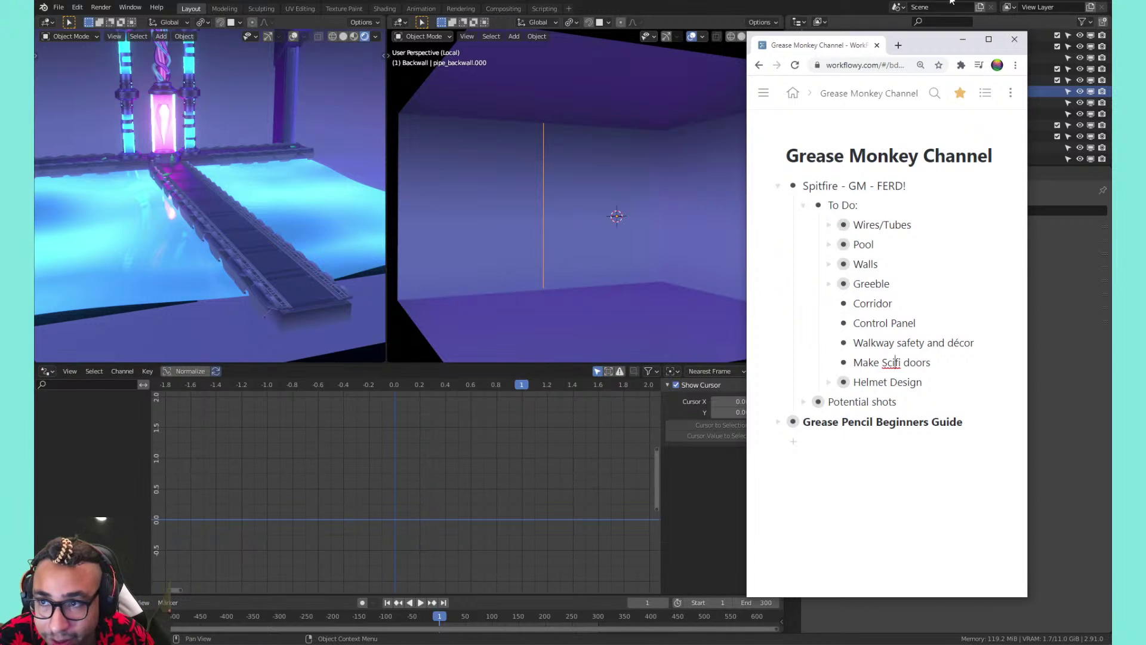
{"action": "left_click", "coordinate": [962, 40]}
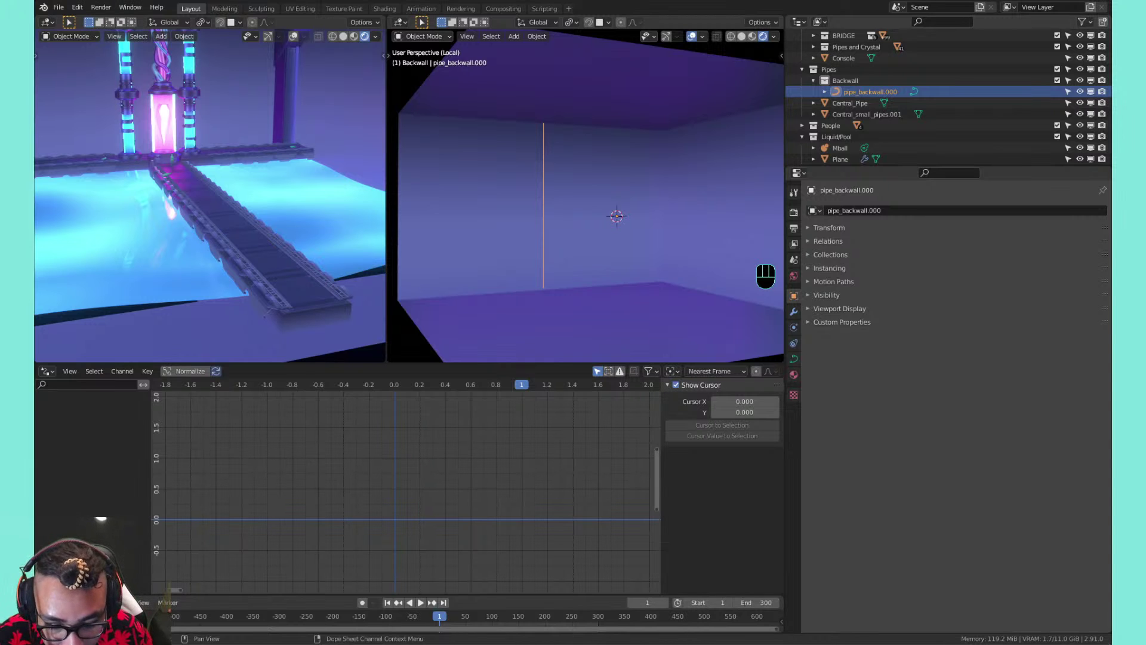
Switch to the YouTube window and search for Grease Monkey without the word Blender
{"action": "left_click_drag", "start_coordinate": [301, 644], "coordinate": [604, 39]}
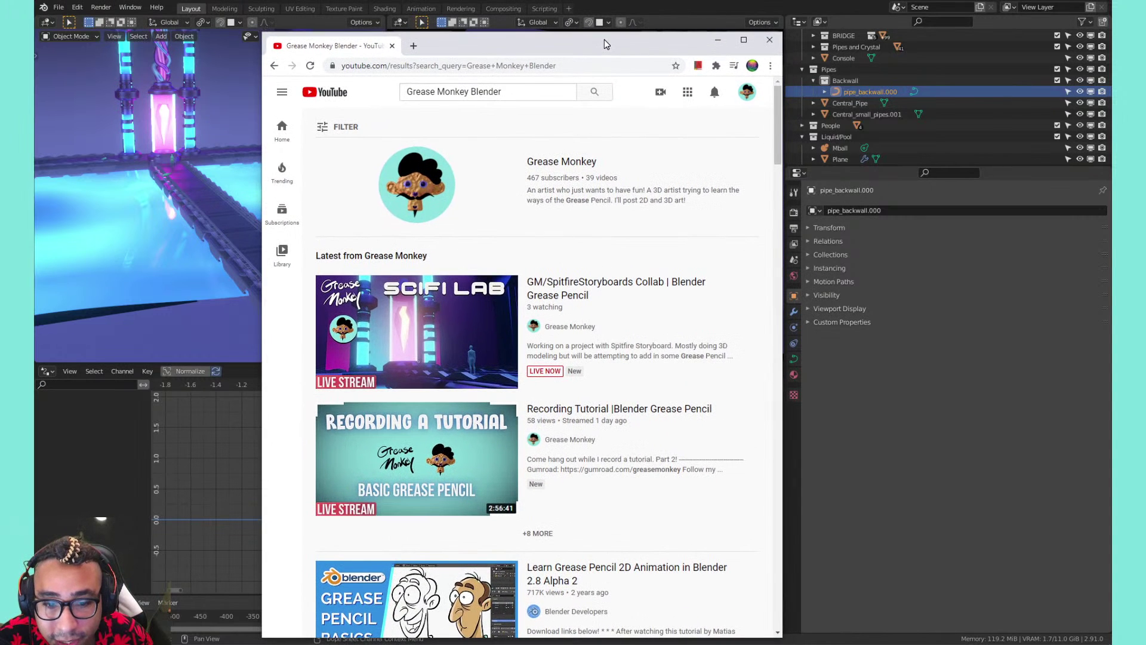
{"action": "double_click", "coordinate": [478, 92]}
{"action": "key", "text": "BackSpace"}
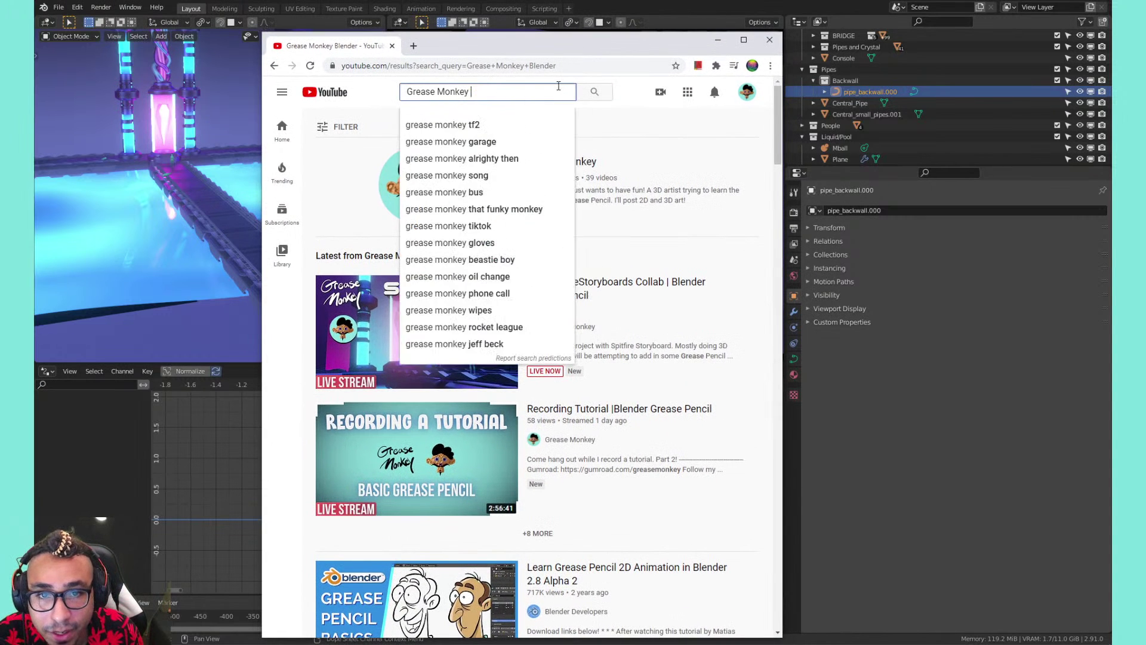
{"action": "key", "text": "Return"}
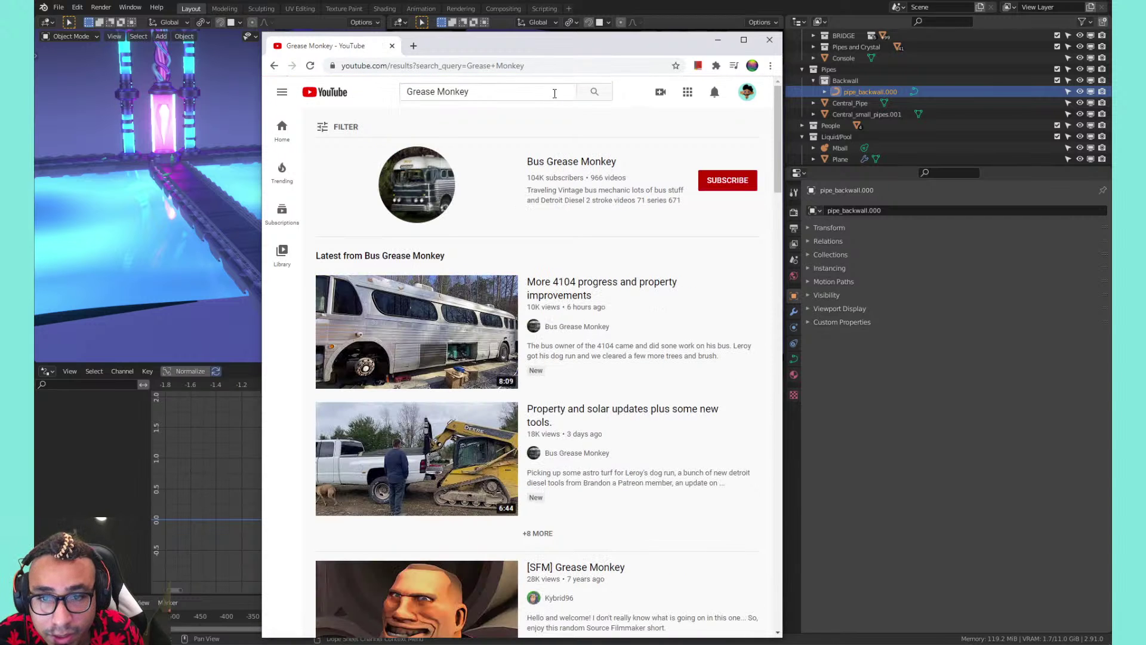
Look through the Grease Monkey search results for the channel's Blender Grease Pencil videos
{"action": "scroll", "coordinate": [566, 149], "scroll_direction": "down", "scroll_amount": 15}
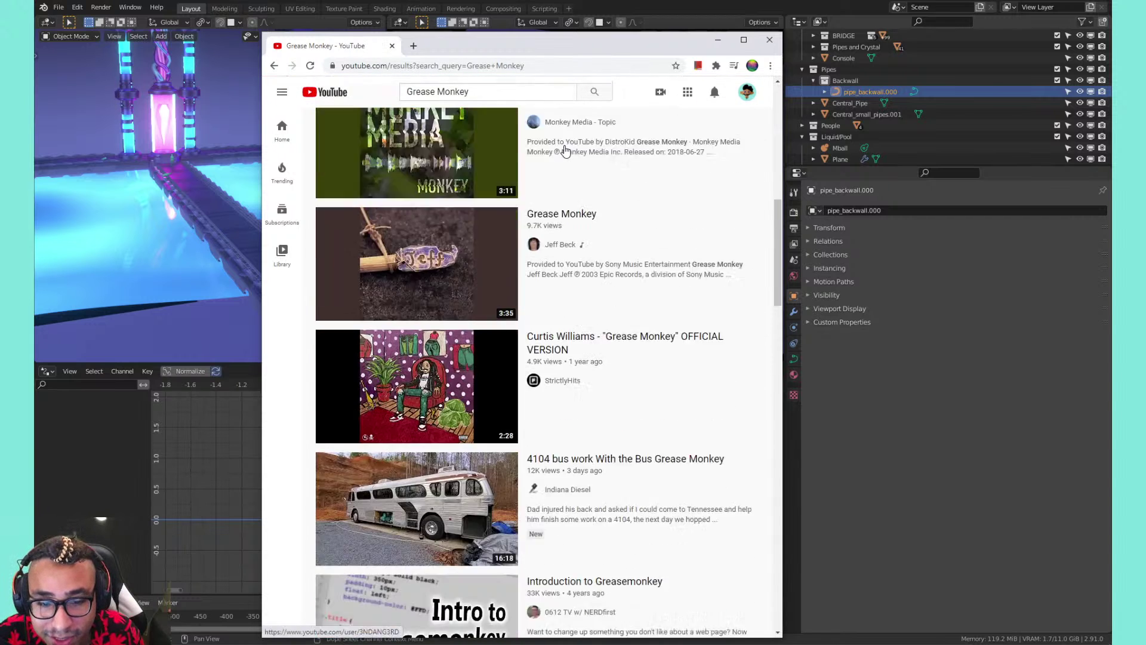
{"action": "mouse_move", "coordinate": [472, 381]}
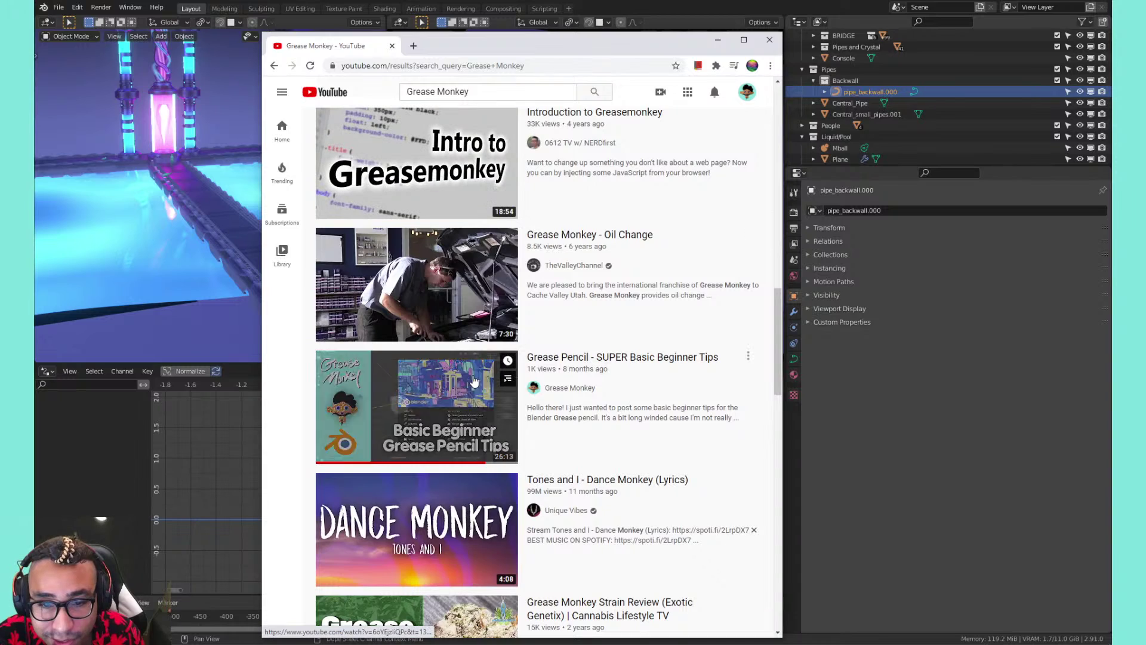
{"action": "scroll", "coordinate": [578, 293], "scroll_direction": "up", "scroll_amount": 15}
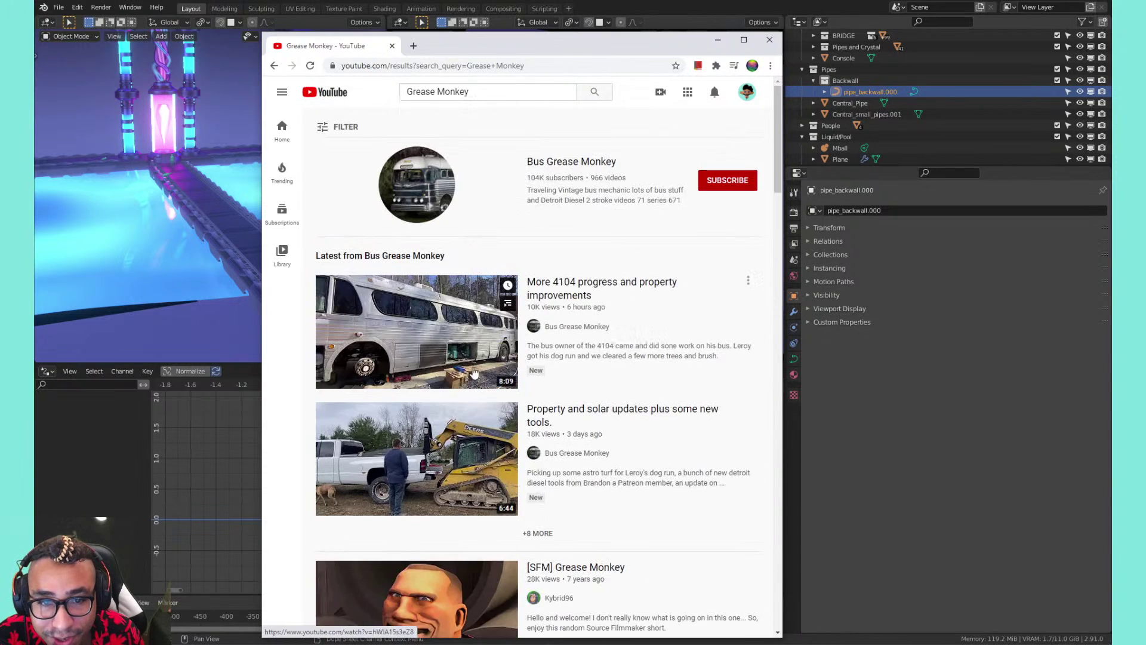
{"action": "scroll", "coordinate": [578, 292], "scroll_direction": "down", "scroll_amount": 8}
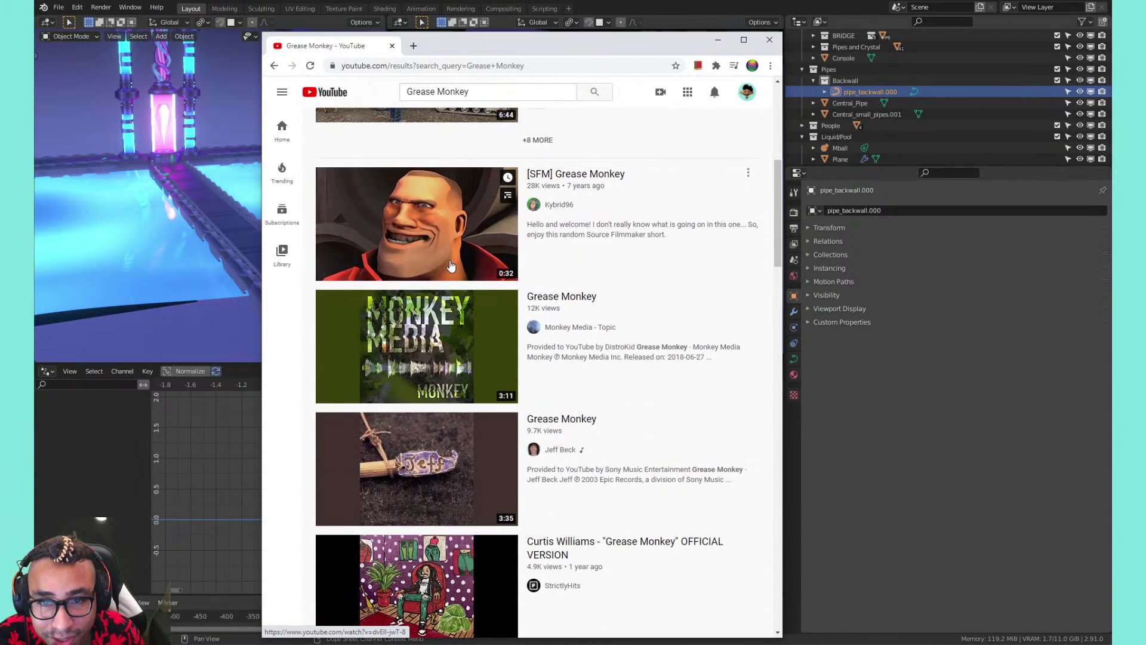
{"action": "scroll", "coordinate": [452, 261], "scroll_direction": "down", "scroll_amount": 8}
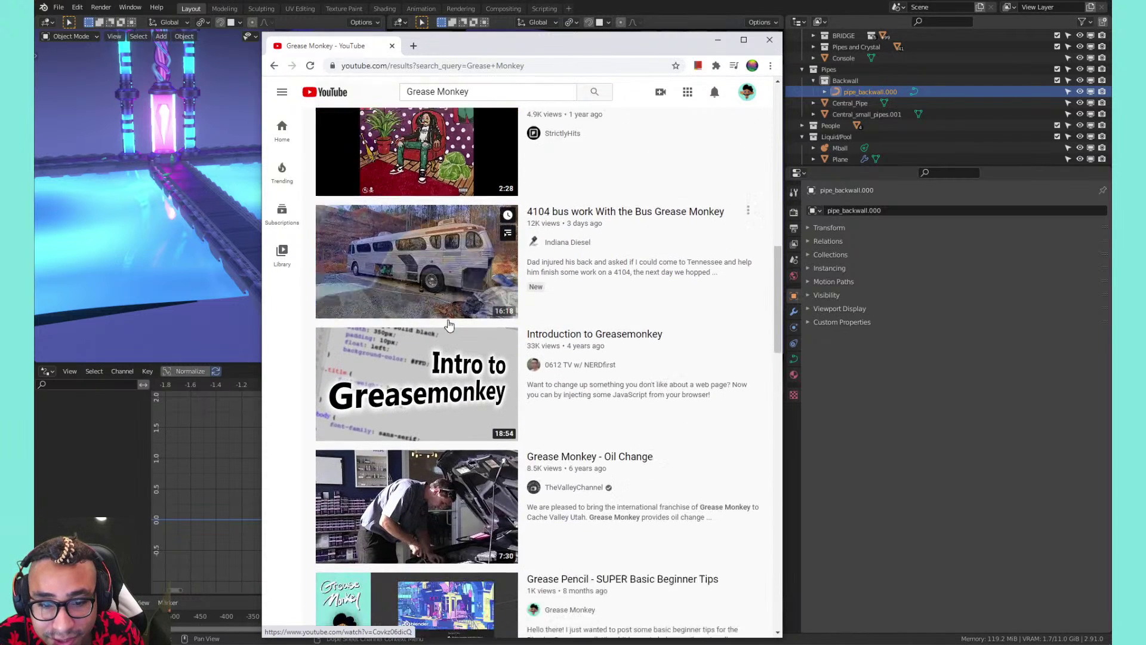
{"action": "scroll", "coordinate": [447, 338], "scroll_direction": "down", "scroll_amount": 4}
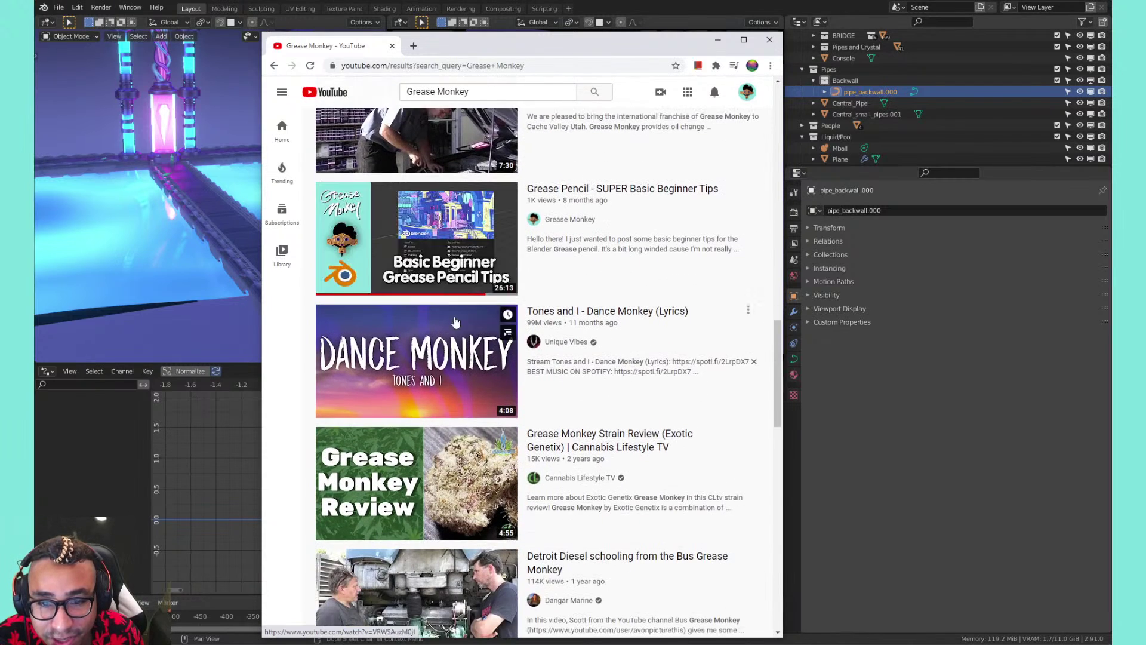
{"action": "mouse_move", "coordinate": [468, 259]}
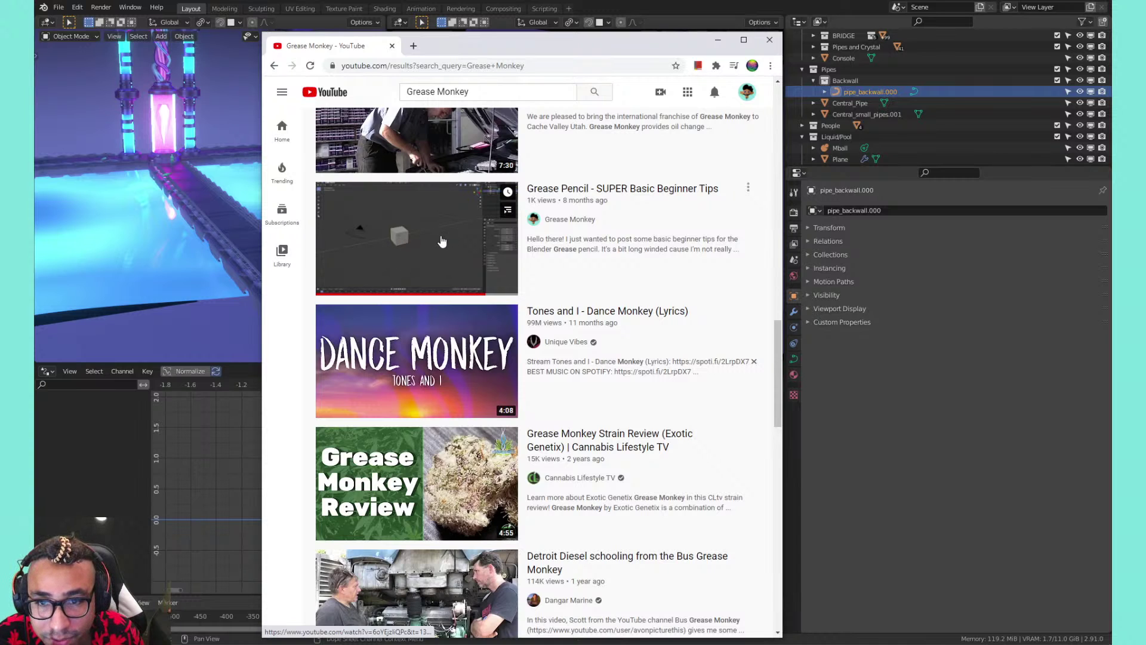
{"action": "scroll", "coordinate": [478, 262], "scroll_direction": "up", "scroll_amount": 1}
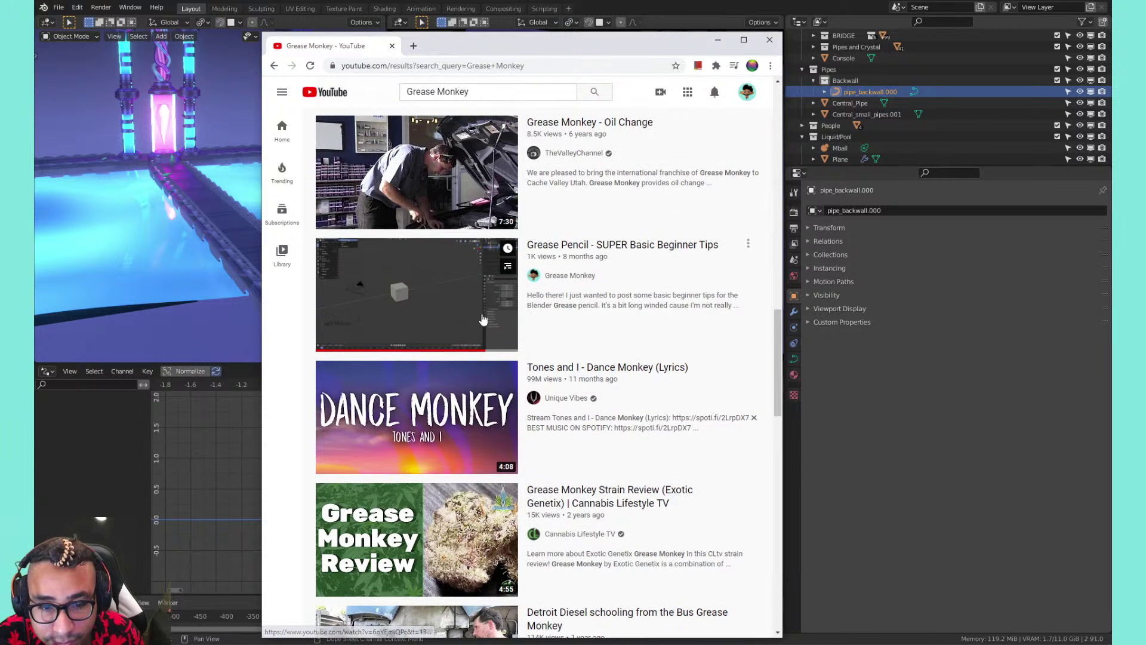
{"action": "scroll", "coordinate": [458, 305], "scroll_direction": "up", "scroll_amount": 20}
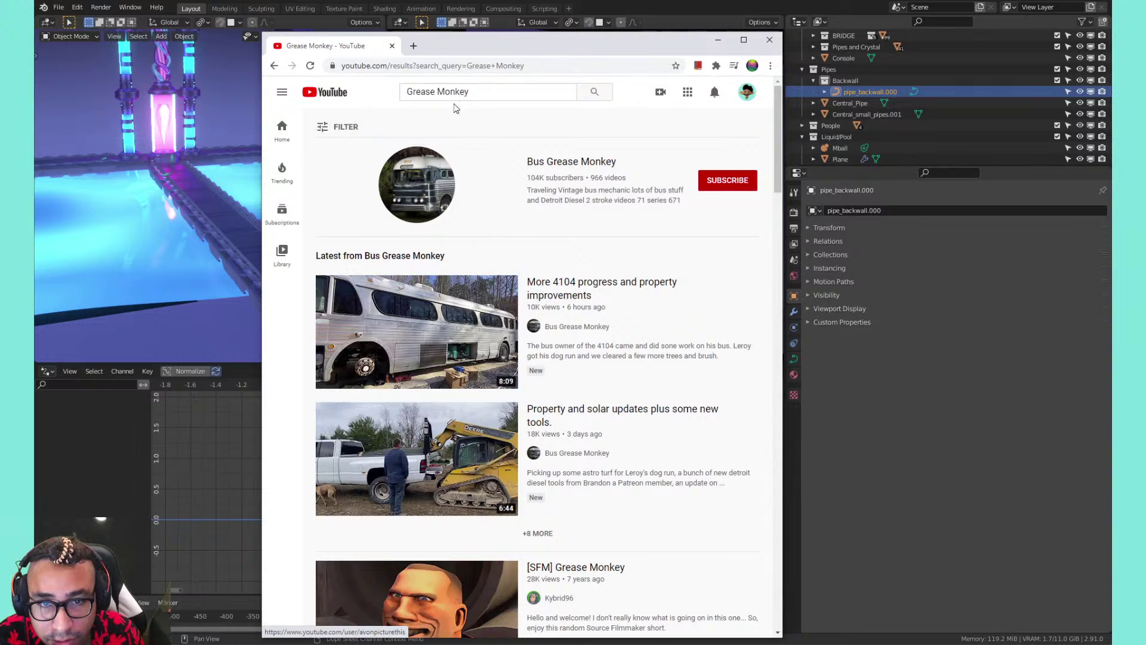
Search YouTube for Grease Monkey Blender, and put the browser window away to return to Blender
{"action": "left_click", "coordinate": [478, 93]}
{"action": "type", "text": "Blender"}
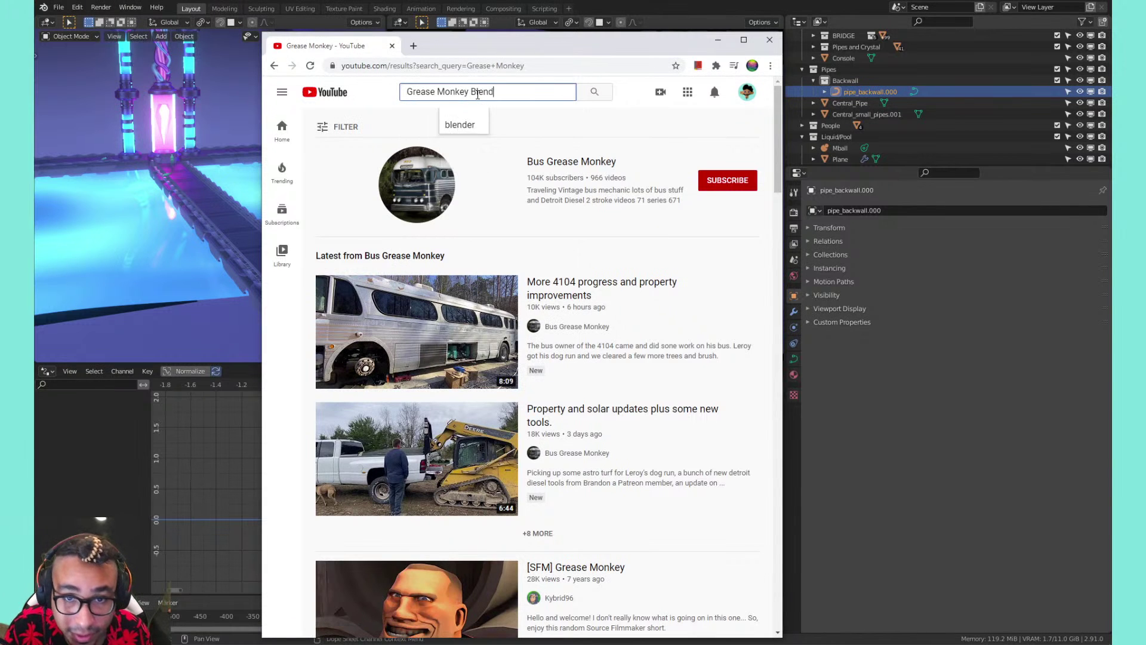
{"action": "key", "text": "Return"}
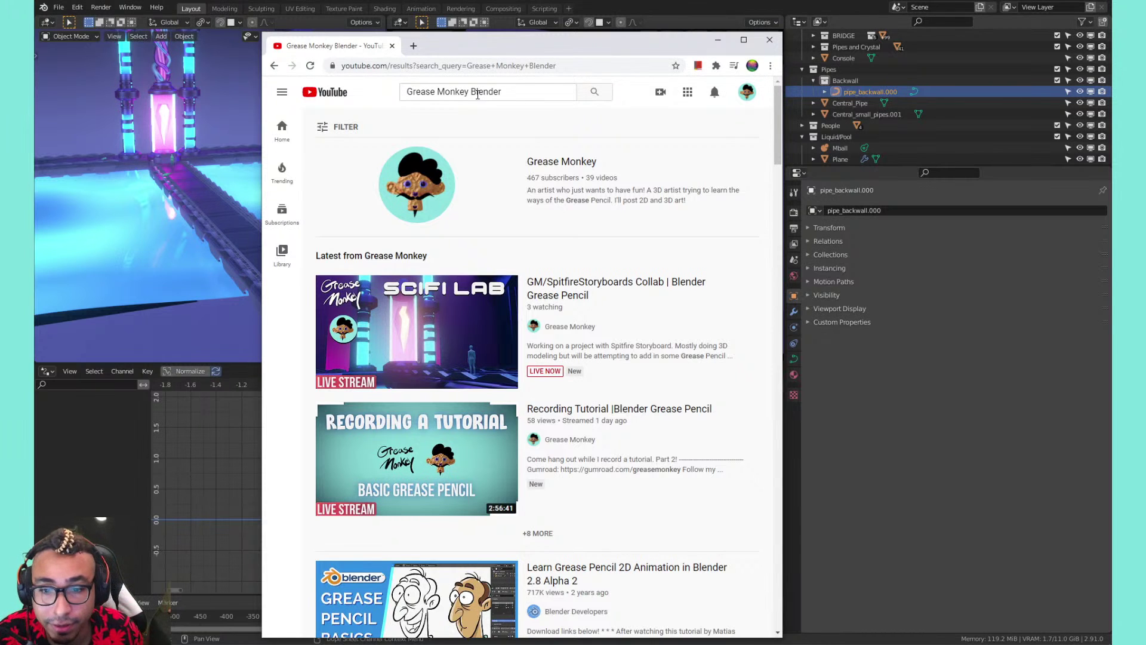
{"action": "double_click", "coordinate": [477, 94]}
{"action": "key", "text": "BackSpace"}
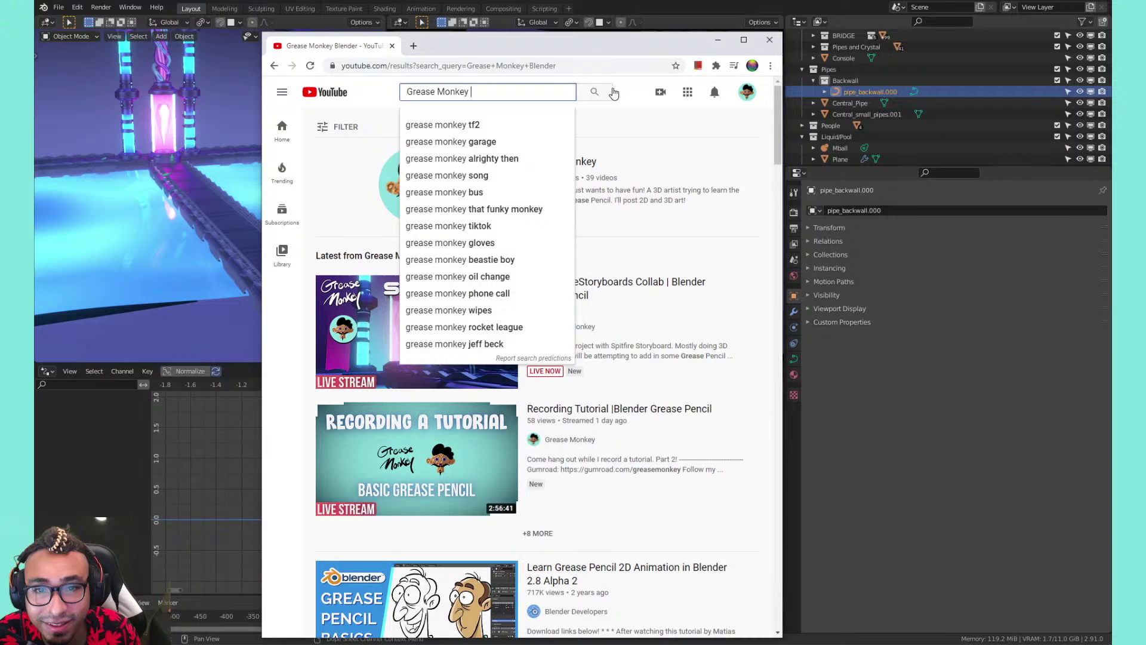
{"action": "left_click", "coordinate": [716, 42]}
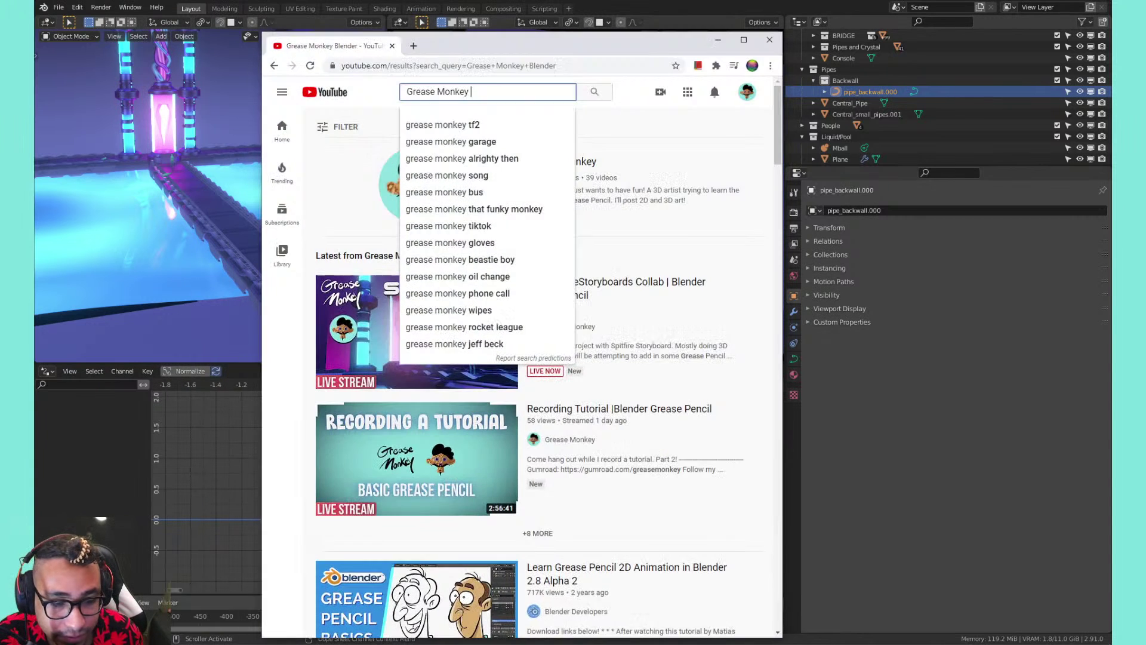
{"action": "left_click", "coordinate": [197, 634]}
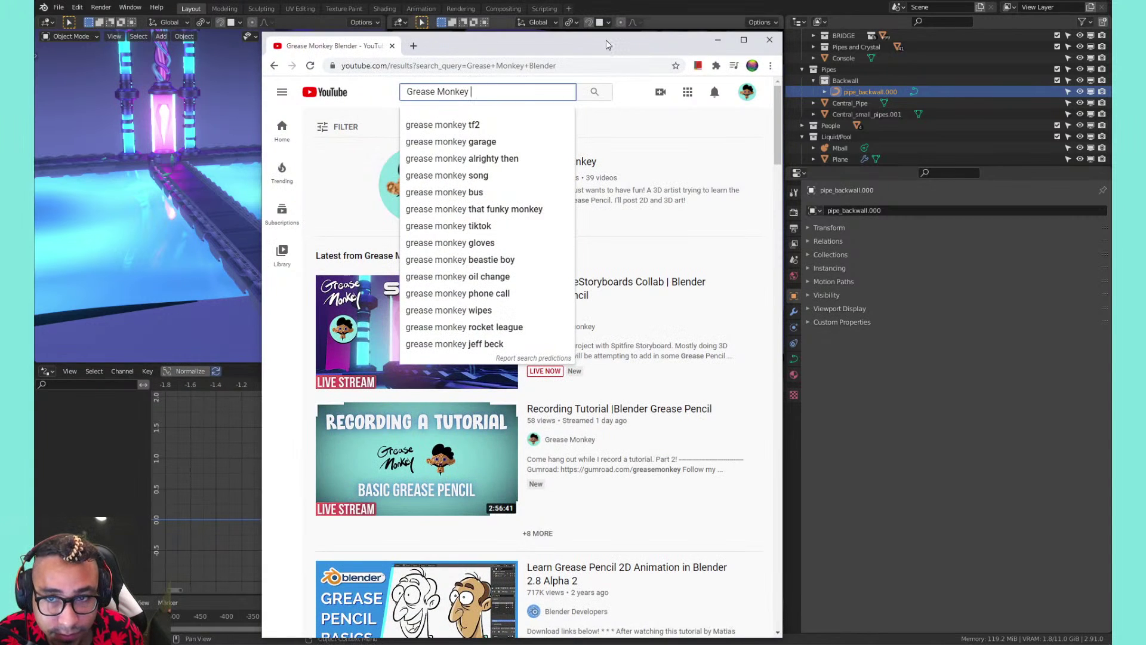
{"action": "left_click_drag", "start_coordinate": [607, 45], "coordinate": [542, 644]}
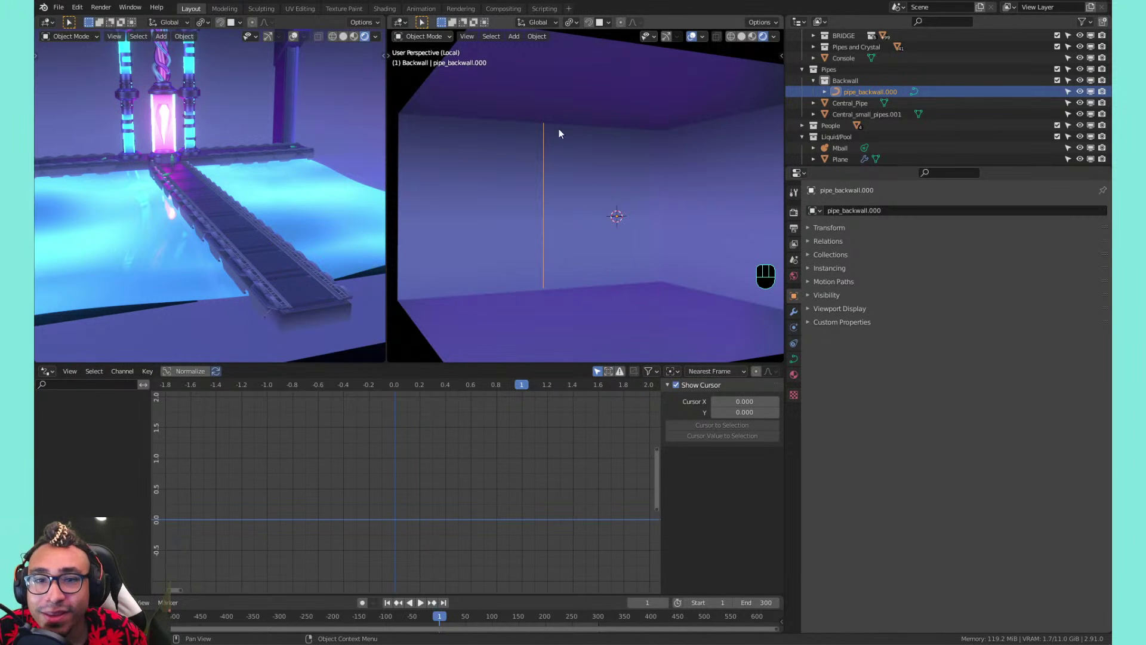
In Edit Mode, move the pipe_backwall.000 control points just under 30 m along global X, to just inside the back wall's left corner
{"action": "scroll", "coordinate": [571, 211], "scroll_direction": "up", "scroll_amount": 1}
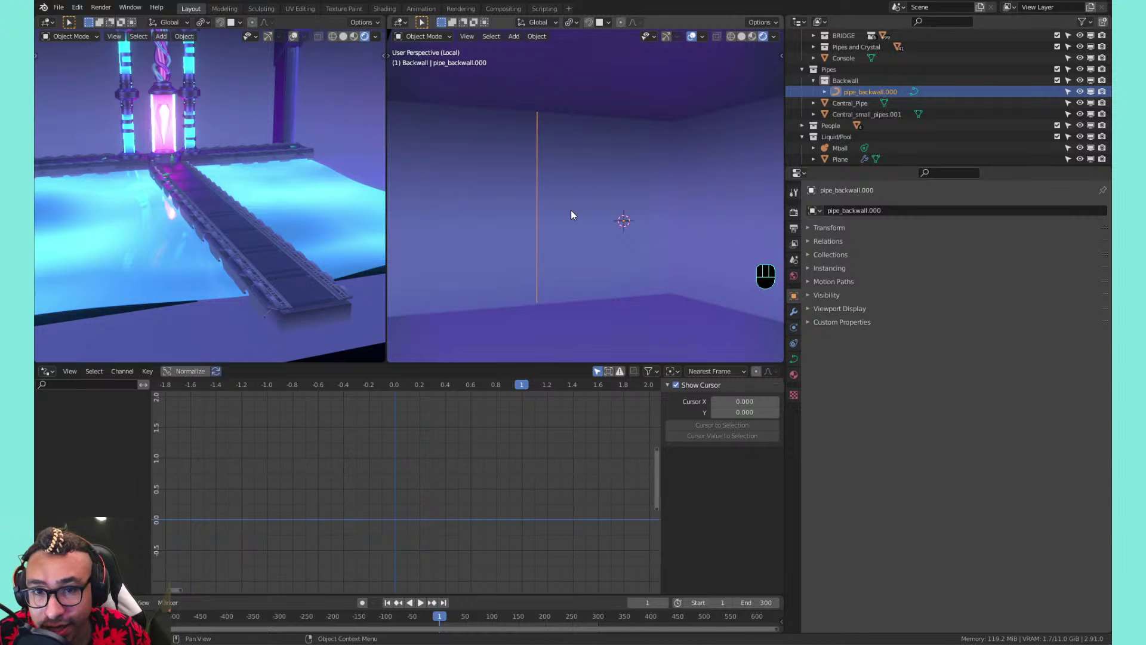
{"action": "scroll", "coordinate": [570, 209], "scroll_direction": "up", "scroll_amount": 1}
{"action": "middle_click_drag", "start_coordinate": [569, 209], "coordinate": [519, 265], "text": "shift"}
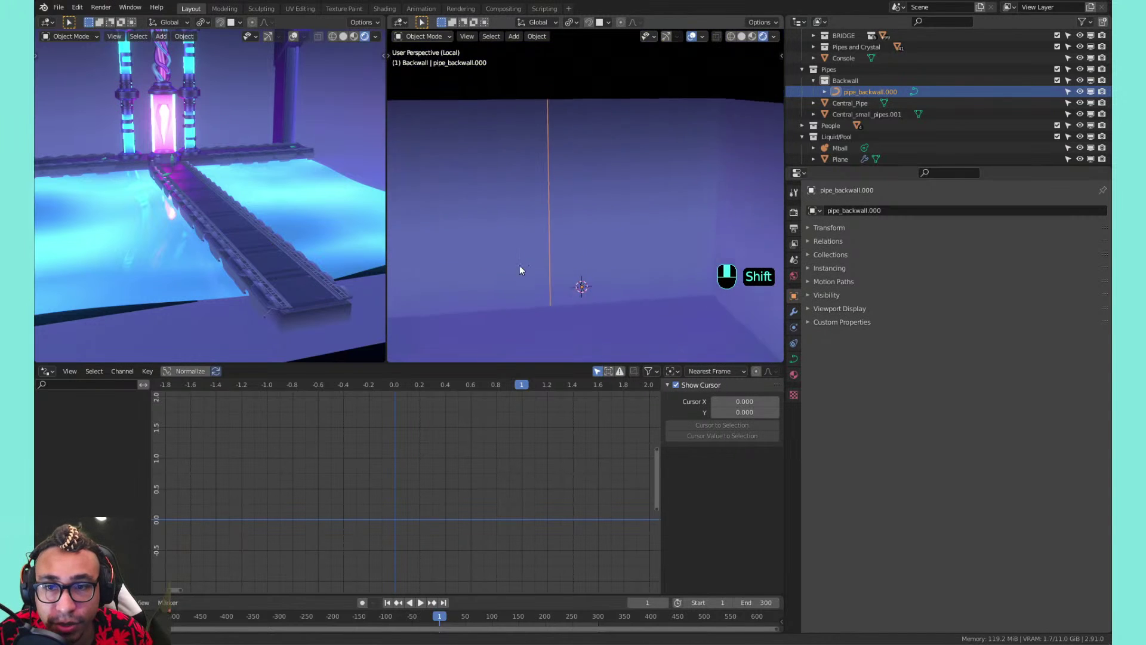
{"action": "key", "text": "Tab"}
{"action": "scroll", "coordinate": [577, 222], "scroll_direction": "down", "scroll_amount": 2}
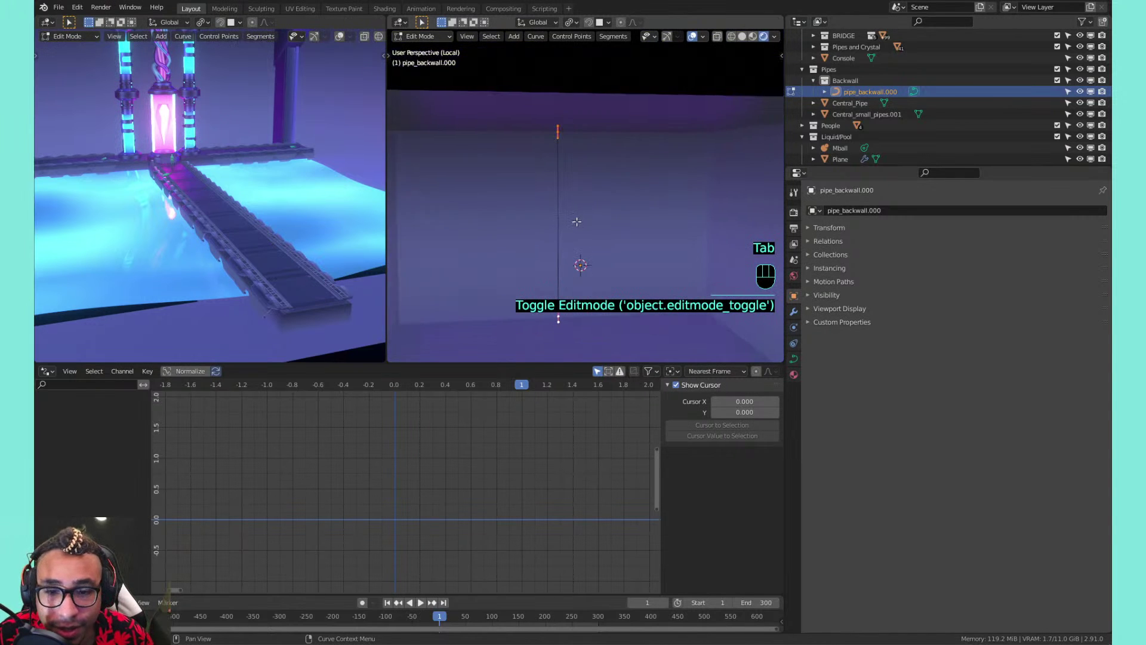
{"action": "middle_click_drag", "start_coordinate": [584, 214], "coordinate": [590, 183], "text": "shift"}
{"action": "key", "text": "g"}
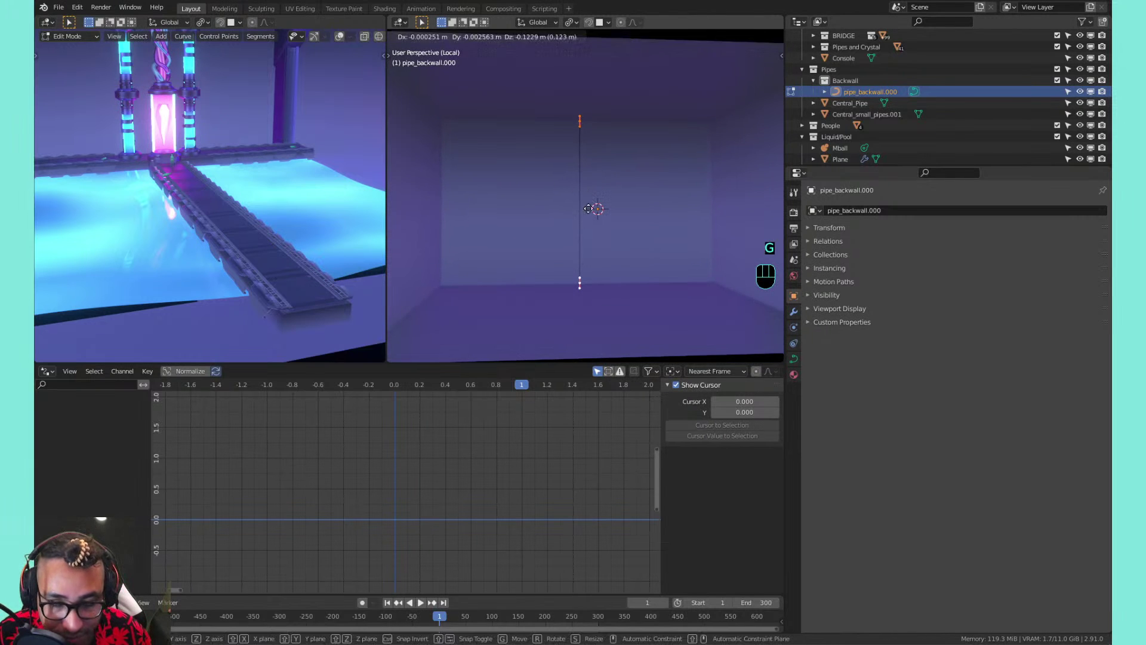
{"action": "key", "text": "x"}
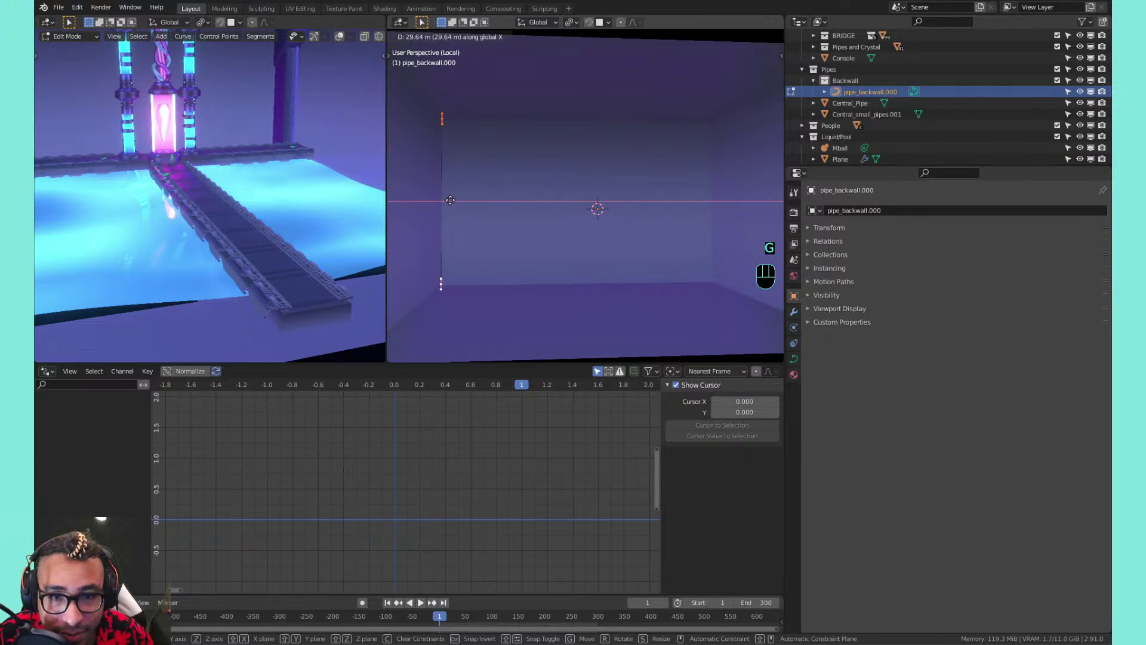
{"action": "left_click", "coordinate": [457, 200]}
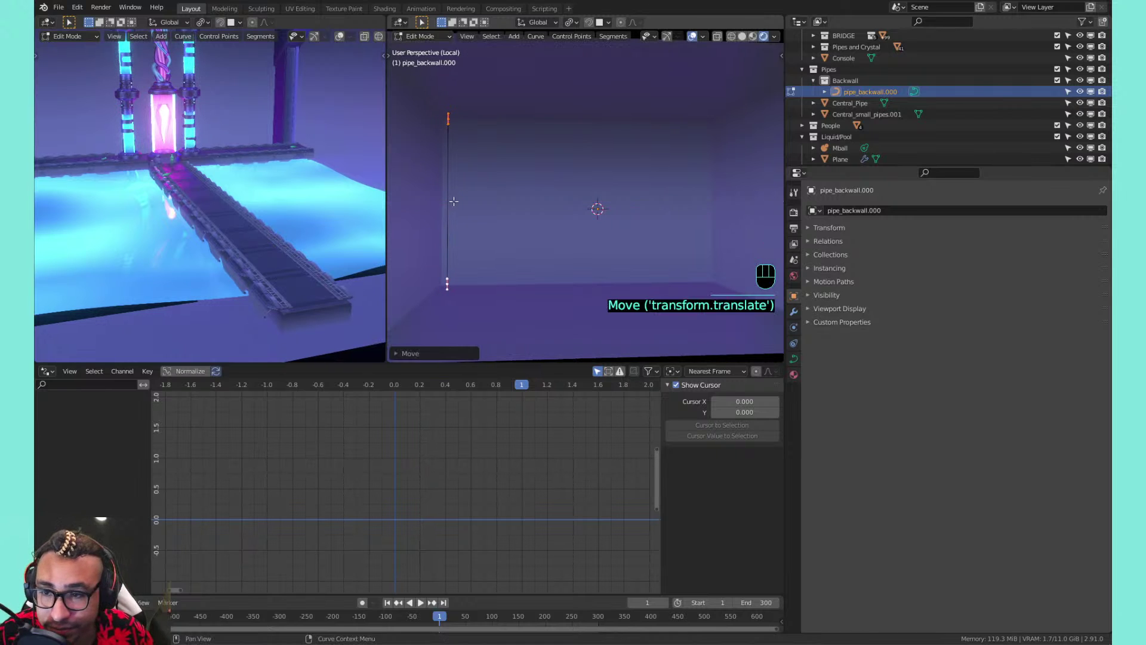
Add an Array modifier to the pipe_backwall.000 curve in Object Mode
{"action": "key", "text": "Tab"}
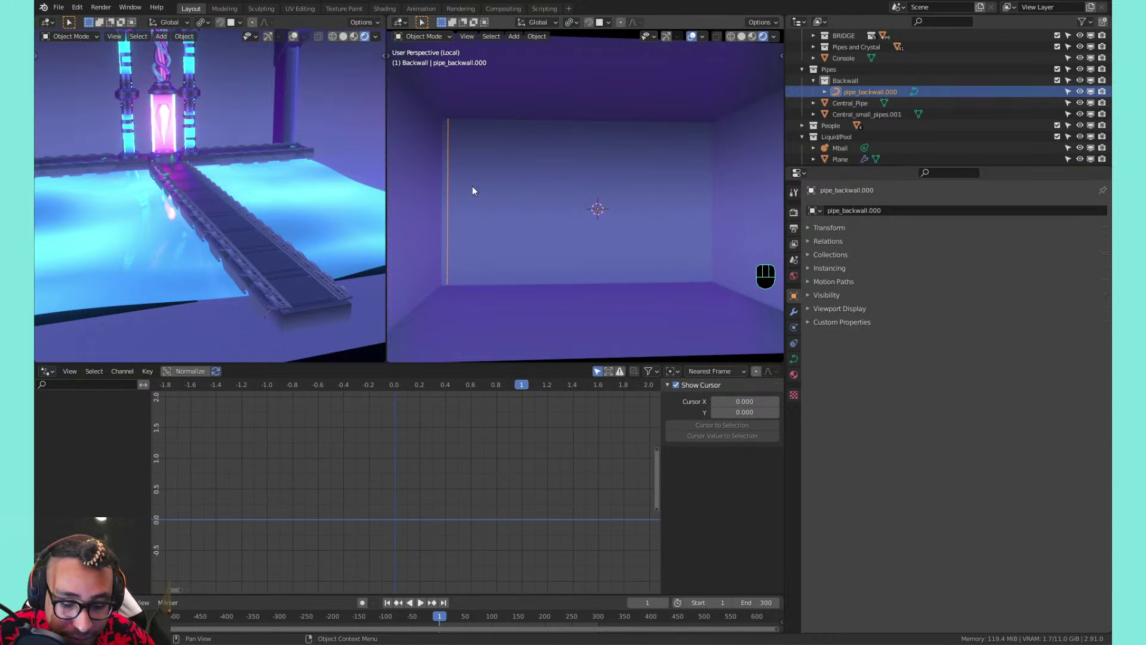
{"action": "key", "text": "Tab"}
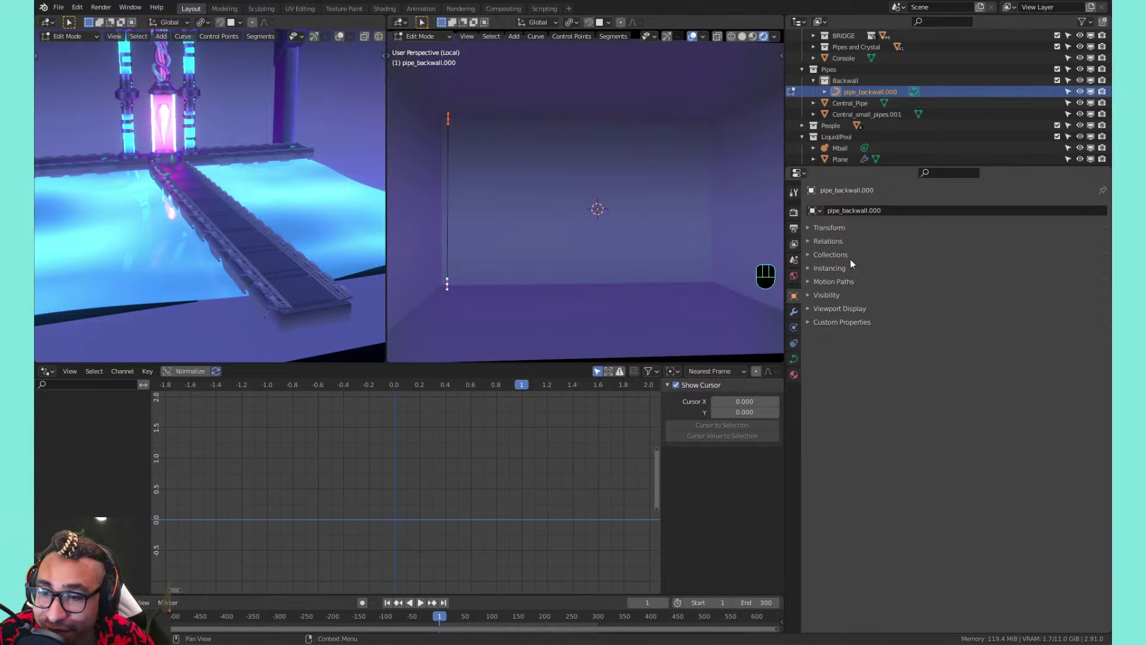
{"action": "left_click", "coordinate": [794, 311]}
{"action": "left_click", "coordinate": [865, 210]}
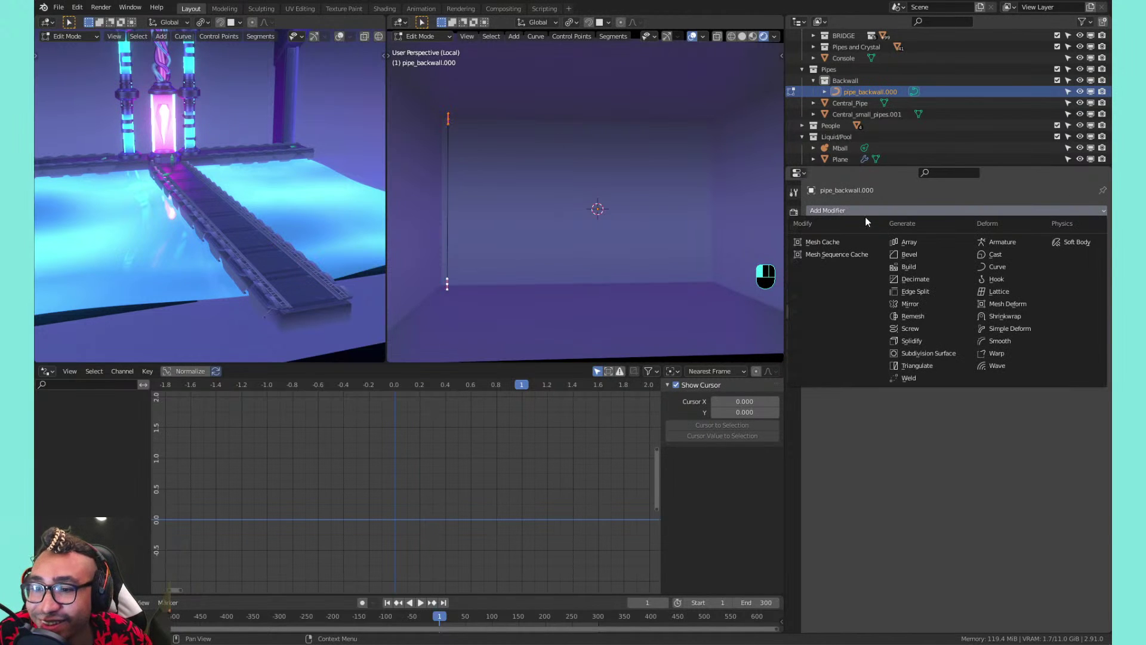
{"action": "key", "text": "Tab"}
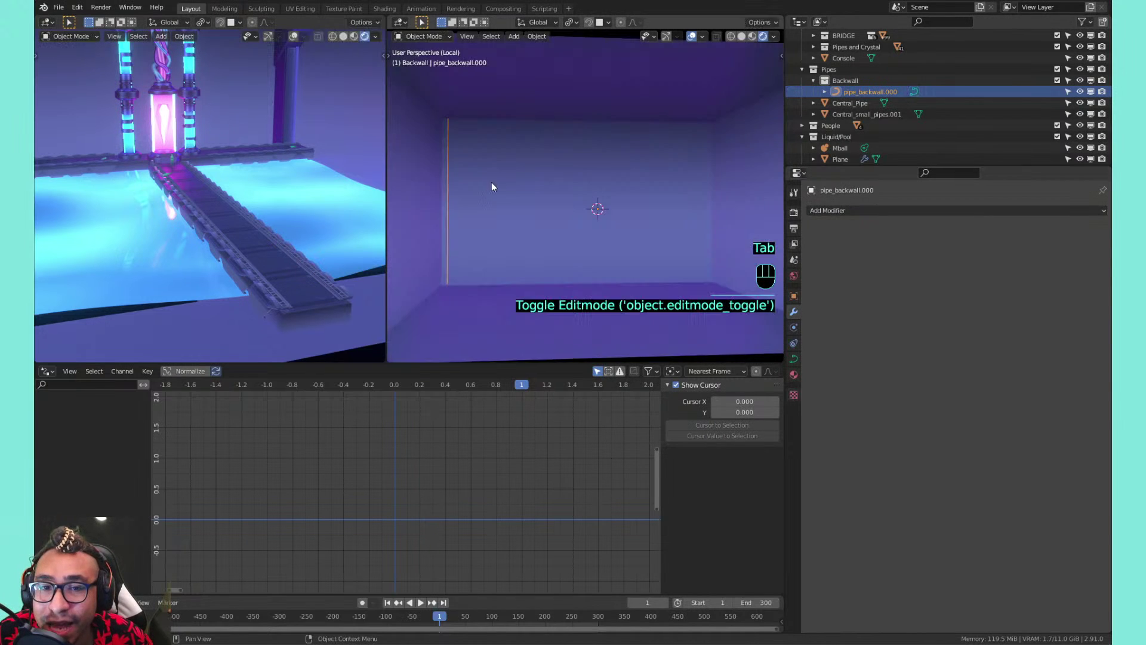
{"action": "left_click", "coordinate": [923, 211]}
{"action": "left_click", "coordinate": [922, 241]}
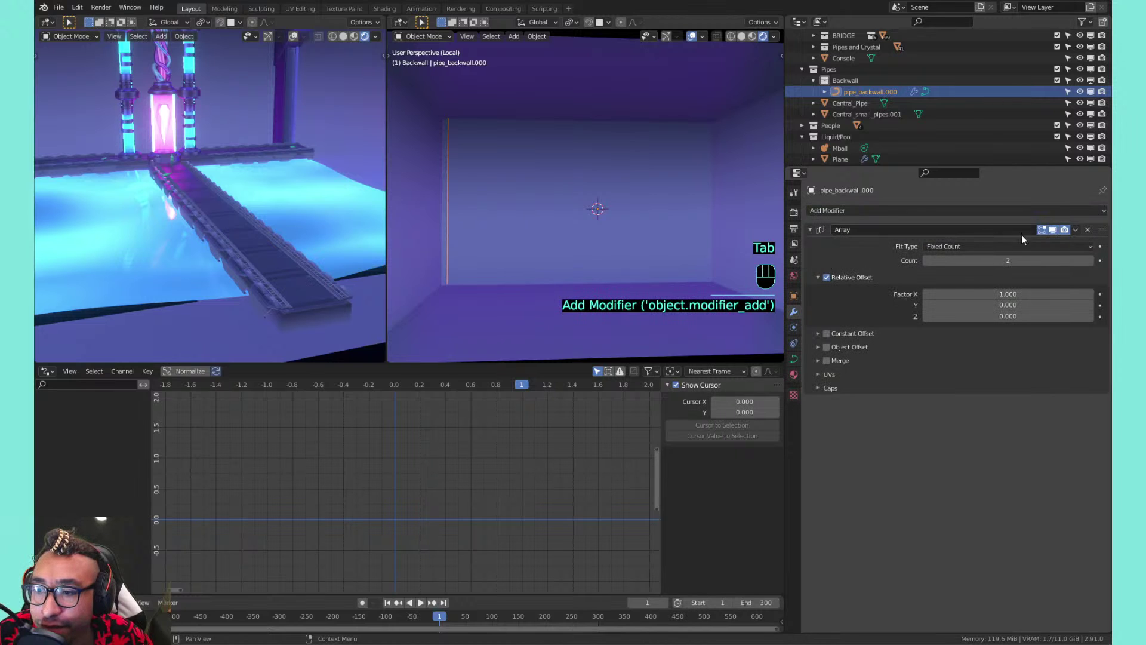
Try to spread the array copies across the back wall with relative offset factors on X and Z, using a count of 7
{"action": "left_click_drag", "start_coordinate": [967, 294], "coordinate": [1015, 293]}
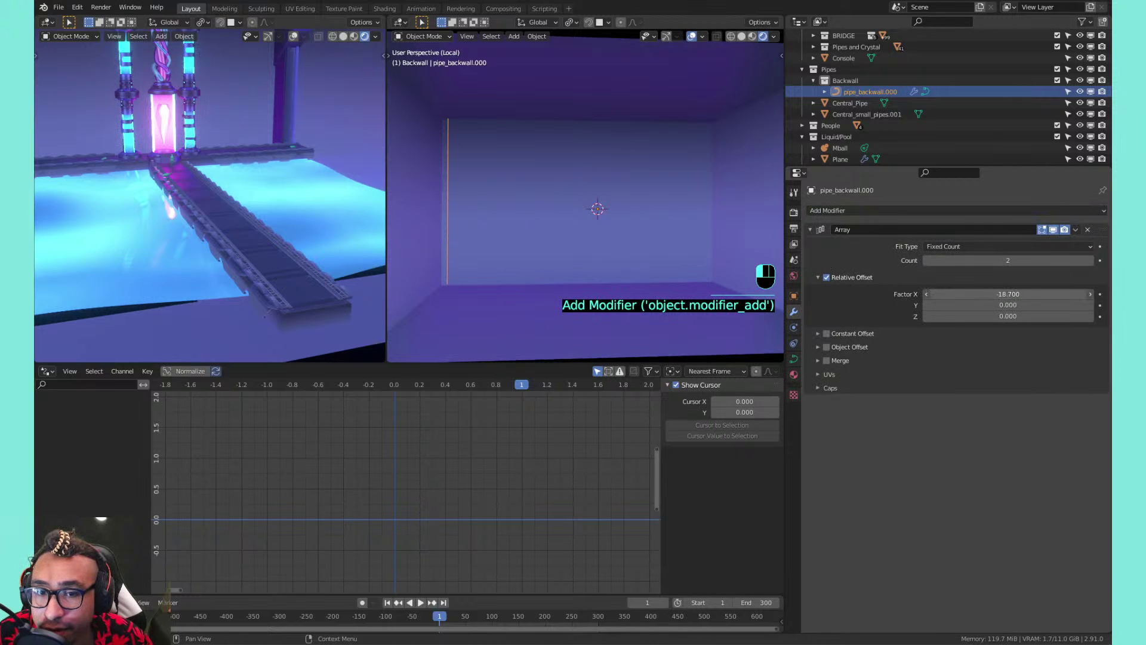
{"action": "left_click", "coordinate": [955, 294]}
{"action": "type", "text": "-2.50"}
{"action": "key", "text": "Return"}
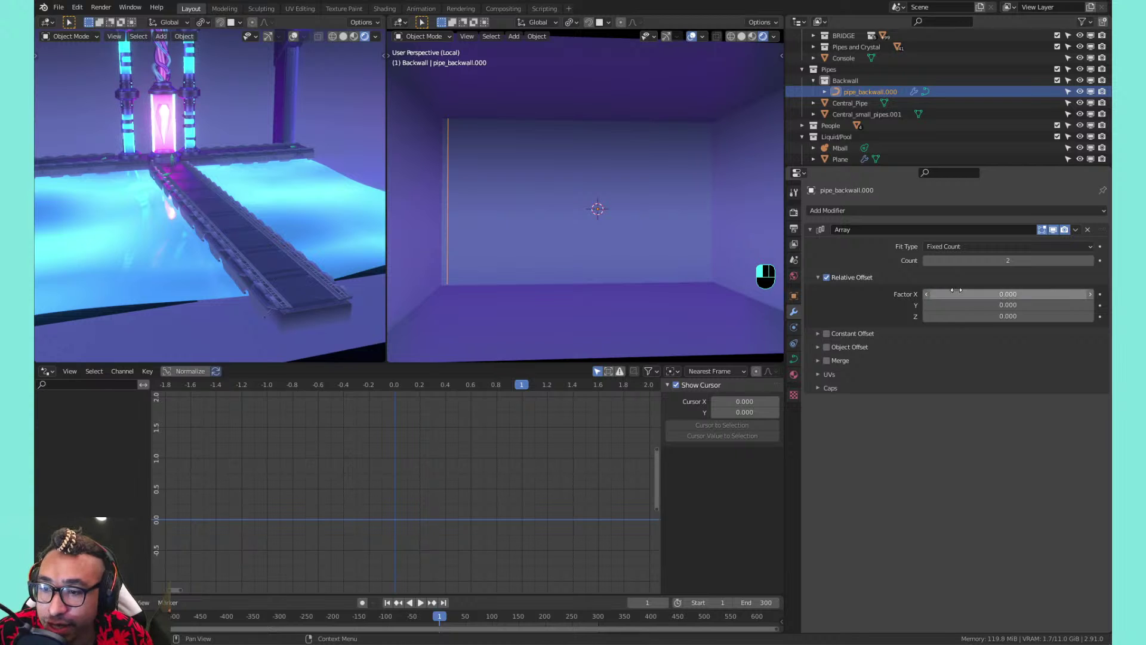
{"action": "left_click_drag", "start_coordinate": [997, 316], "coordinate": [961, 316]}
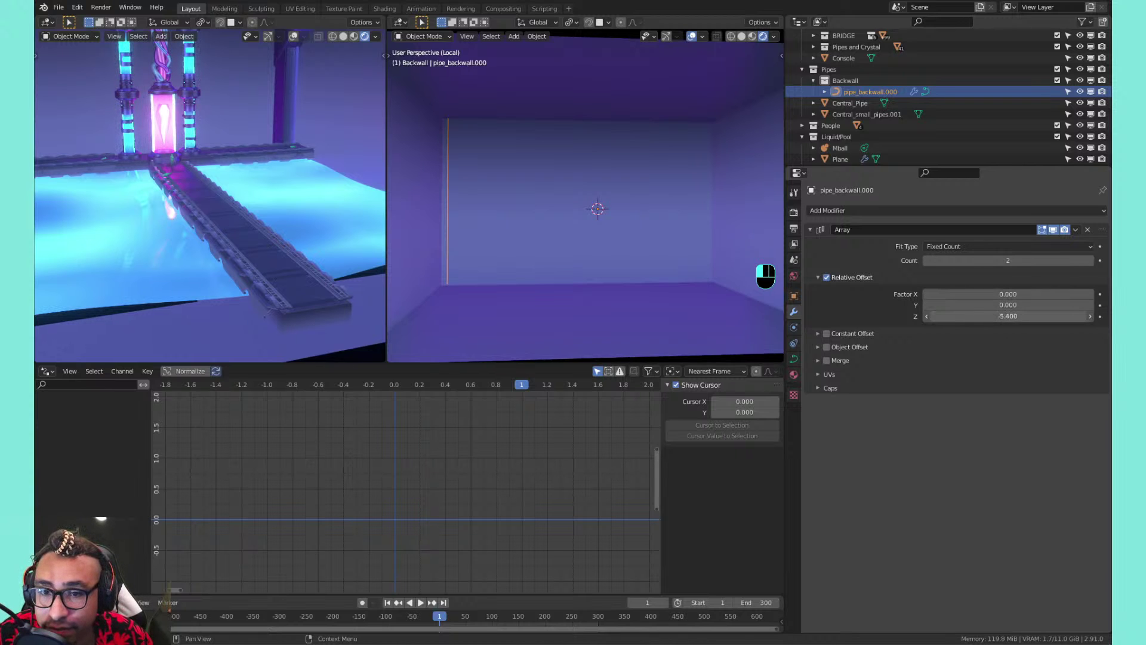
{"action": "middle_click_drag", "start_coordinate": [491, 246], "coordinate": [539, 180], "text": "shift"}
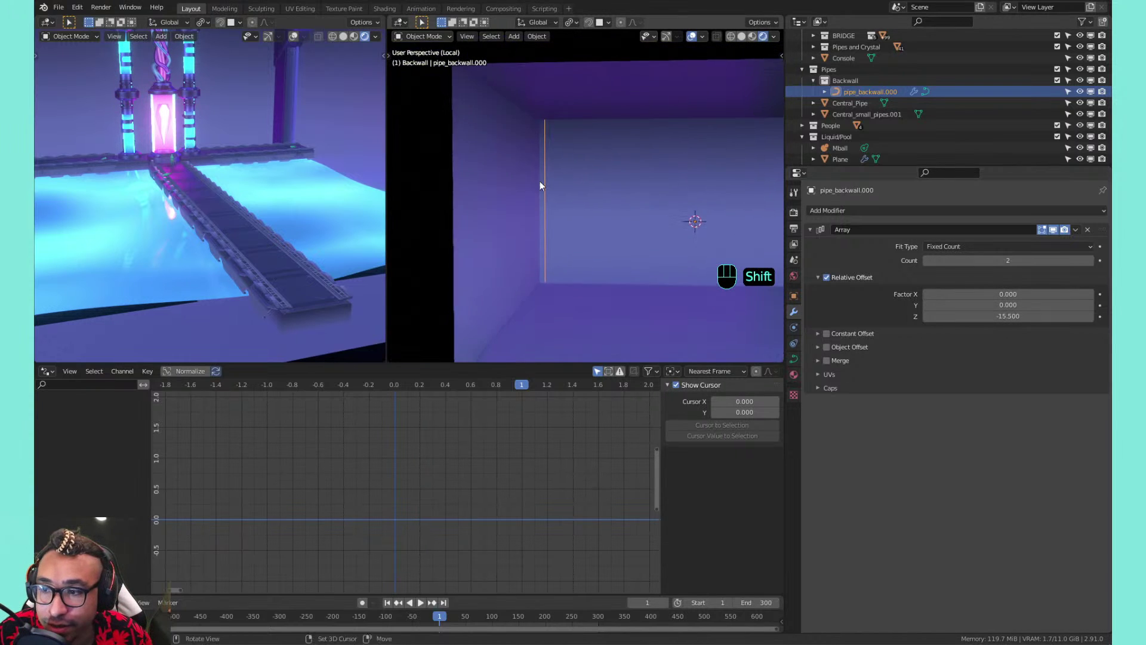
{"action": "mouse_move", "coordinate": [1090, 260]}
{"action": "left_mouse_down"}
{"action": "mouse_move", "coordinate": [1108, 260]}
{"action": "mouse_move", "coordinate": [1090, 261]}
{"action": "left_mouse_up"}
{"action": "left_click", "coordinate": [989, 316]}
{"action": "type", "text": "9.4"}
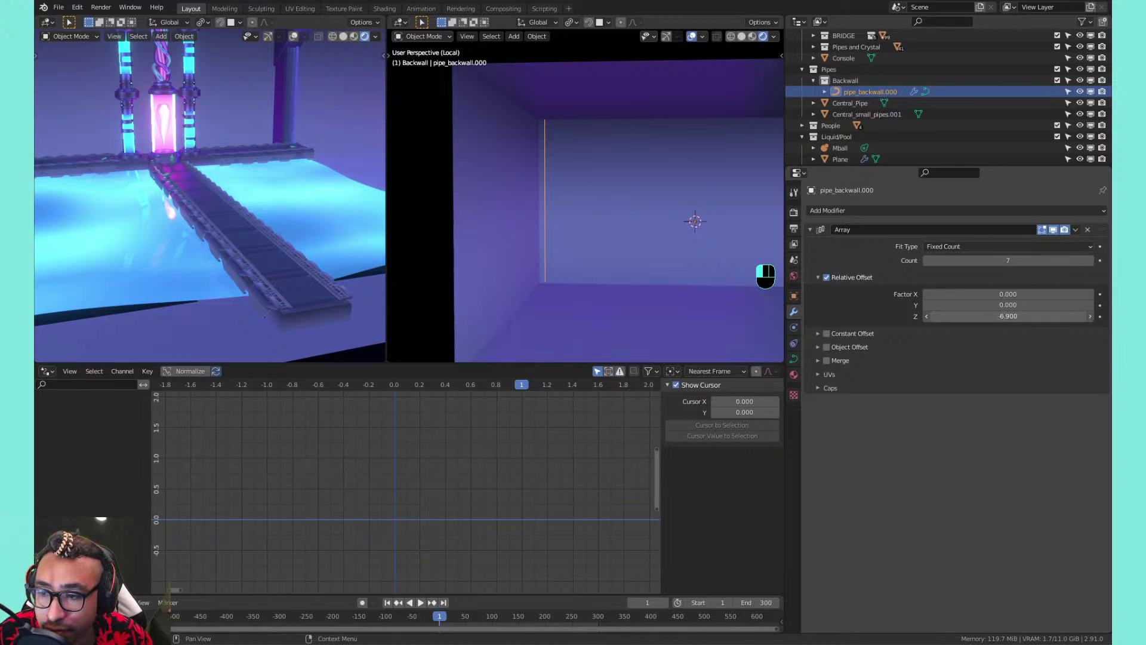
{"action": "key", "text": "shift+Tab"}
{"action": "type", "text": "8.5"}
{"action": "left_click_drag", "start_coordinate": [1040, 316], "coordinate": [1015, 294]}
Switch the array from Relative Offset to Constant Offset, with an X distance of about -8.43 m and a count of 8
{"action": "left_click", "coordinate": [858, 277]}
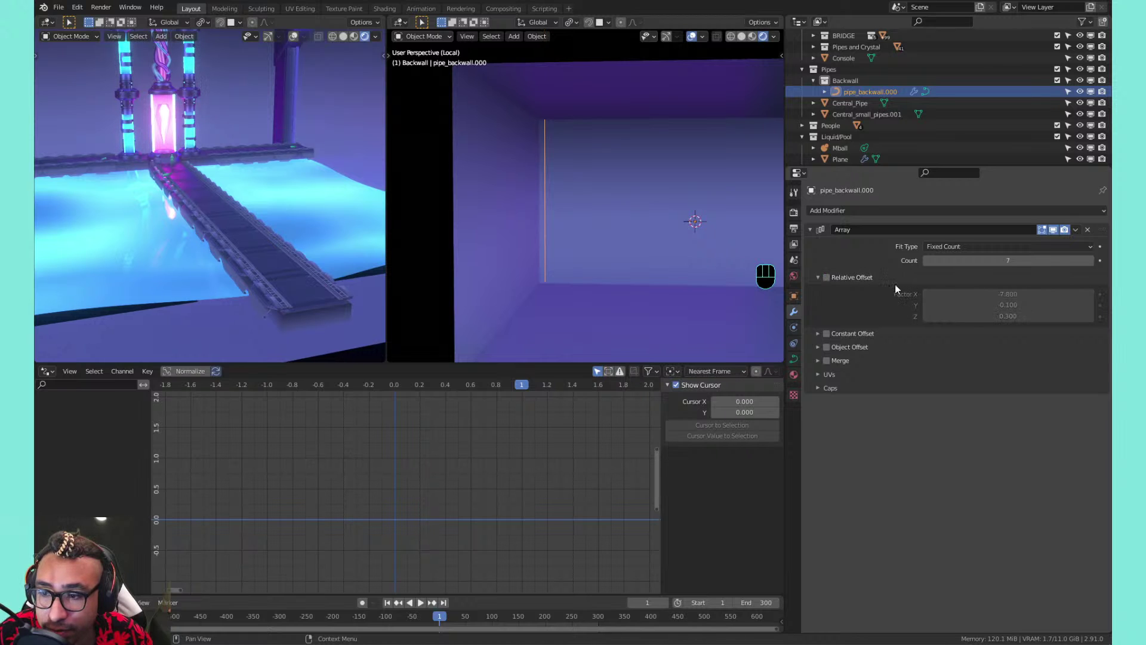
{"action": "left_click", "coordinate": [829, 333]}
{"action": "left_click", "coordinate": [817, 276]}
{"action": "left_click", "coordinate": [820, 291]}
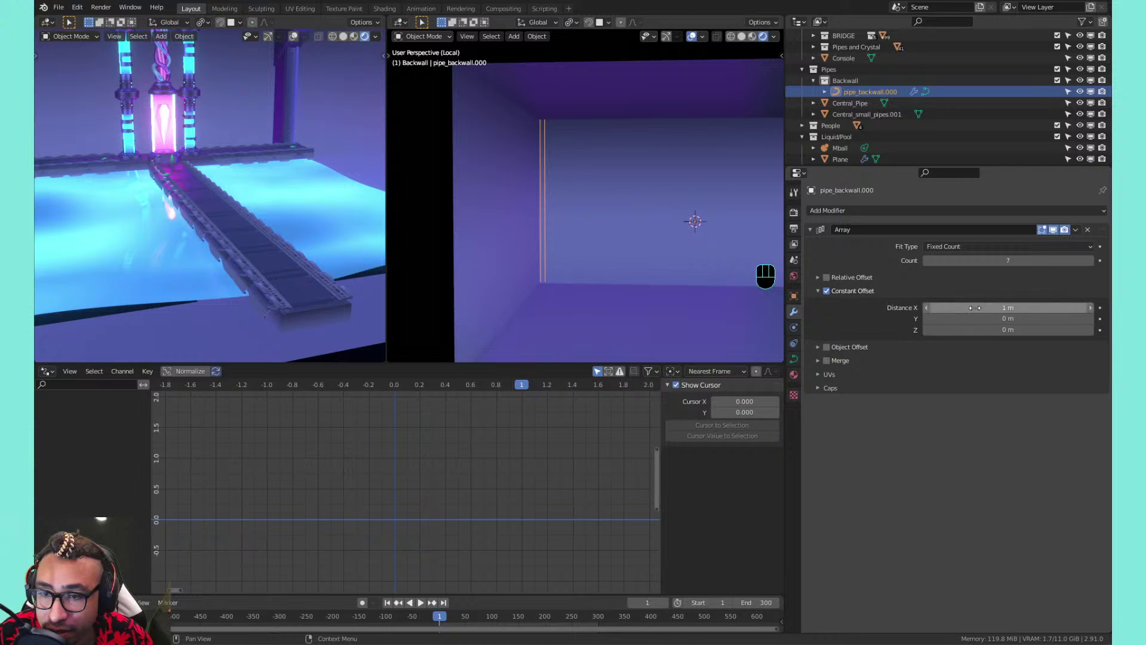
{"action": "left_click_drag", "start_coordinate": [975, 308], "coordinate": [824, 308]}
{"action": "middle_click_drag", "start_coordinate": [677, 202], "coordinate": [536, 204], "text": "shift"}
{"action": "left_click_drag", "start_coordinate": [985, 308], "coordinate": [956, 307]}
{"action": "left_click", "coordinate": [1090, 261]}
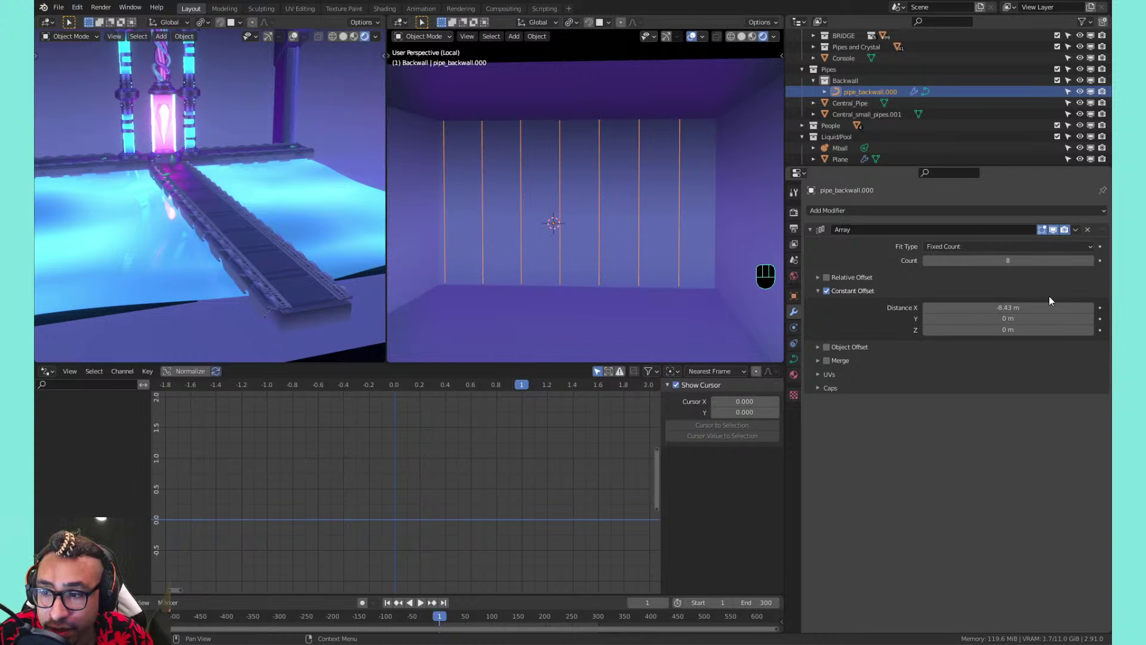
Tighten the array's constant X distance to about -1.71 m and raise its count to 34 to fill the back wall
{"action": "left_click_drag", "start_coordinate": [1051, 307], "coordinate": [1136, 307]}
{"action": "left_click", "coordinate": [1092, 262]}
{"action": "left_click", "coordinate": [1092, 263]}
{"action": "left_click", "coordinate": [1091, 263]}
{"action": "left_click", "coordinate": [1091, 263]}
{"action": "left_click", "coordinate": [1092, 263]}
{"action": "left_click", "coordinate": [1092, 262]}
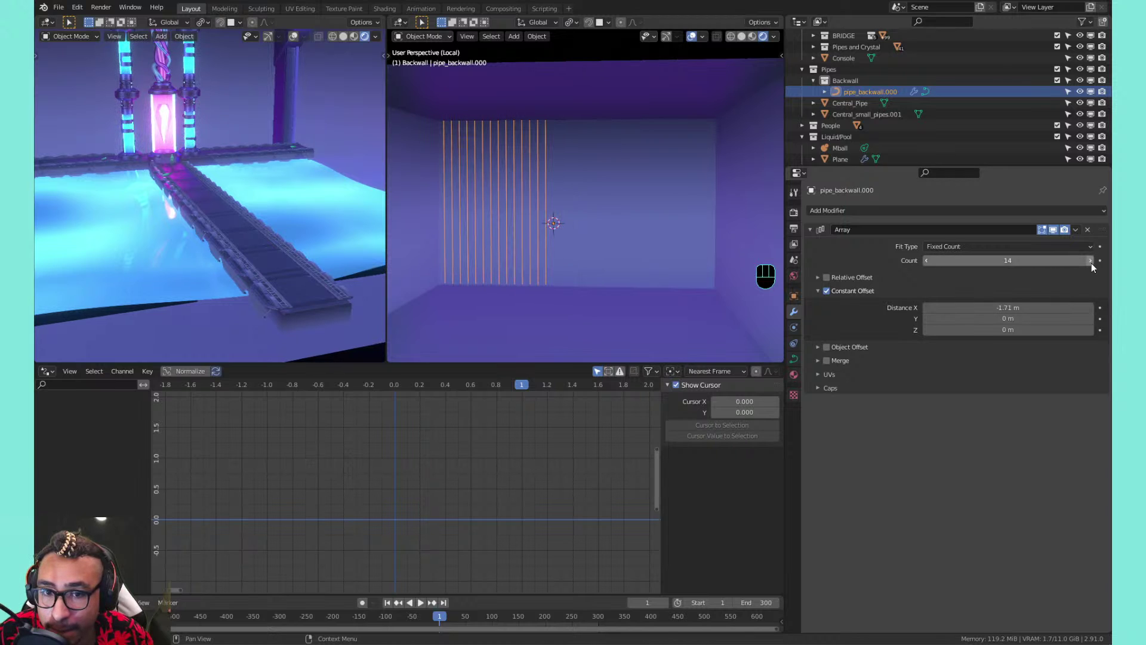
{"action": "left_click", "coordinate": [1092, 262]}
{"action": "left_click", "coordinate": [1091, 263]}
{"action": "left_click", "coordinate": [1092, 263]}
{"action": "left_click", "coordinate": [1092, 263]}
{"action": "left_click", "coordinate": [1092, 263]}
{"action": "left_click", "coordinate": [1092, 263]}
{"action": "left_click", "coordinate": [1091, 263]}
{"action": "left_click", "coordinate": [1091, 262]}
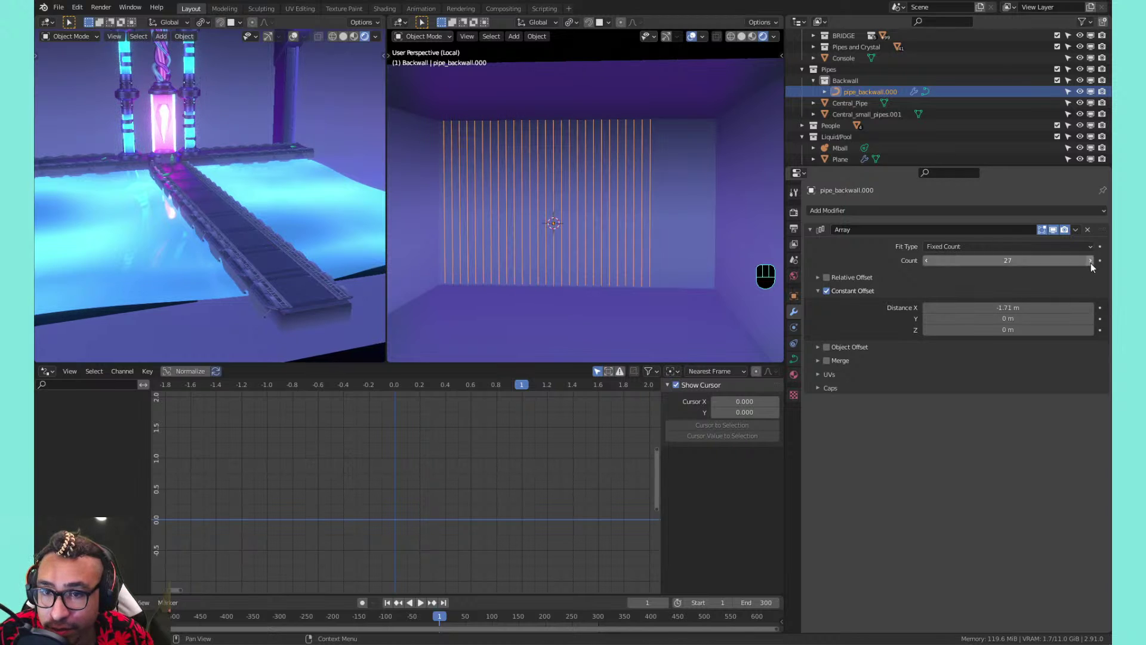
{"action": "left_click", "coordinate": [1091, 262]}
{"action": "left_click", "coordinate": [1091, 262]}
{"action": "left_click", "coordinate": [1091, 263]}
{"action": "left_click", "coordinate": [1091, 262]}
{"action": "left_click", "coordinate": [1091, 262]}
{"action": "left_click", "coordinate": [1091, 263]}
{"action": "left_click", "coordinate": [1091, 263]}
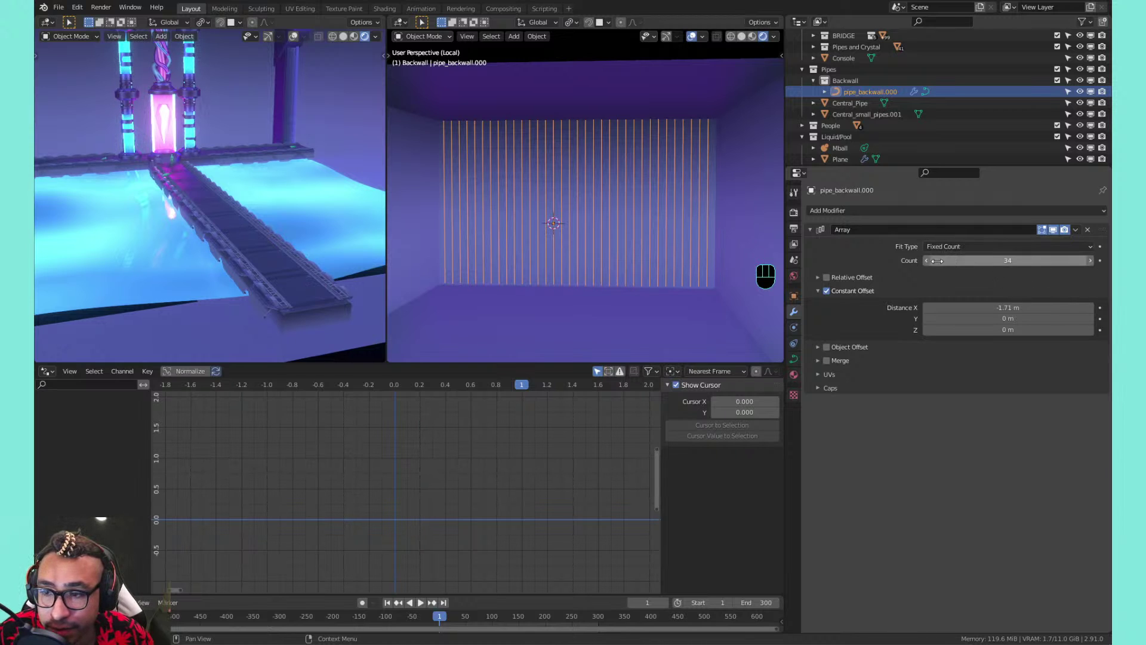
Set the array count to 30 with a constant X distance of about -1.96 m, and save the file
{"action": "left_click", "coordinate": [989, 259]}
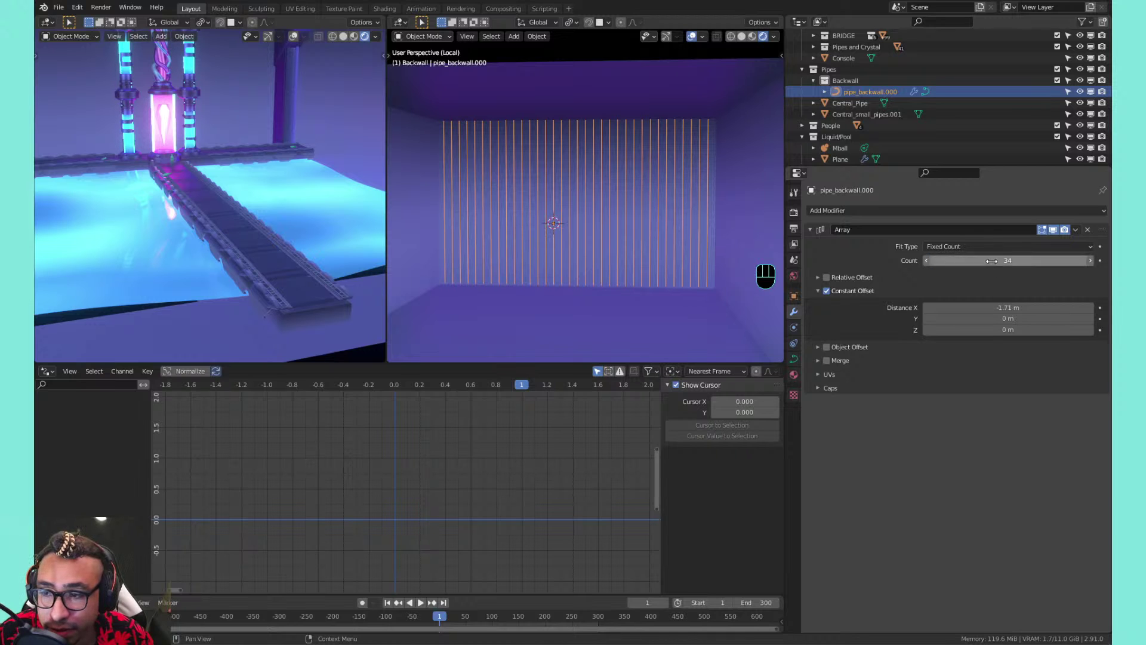
{"action": "type", "text": "30"}
{"action": "key", "text": "Return"}
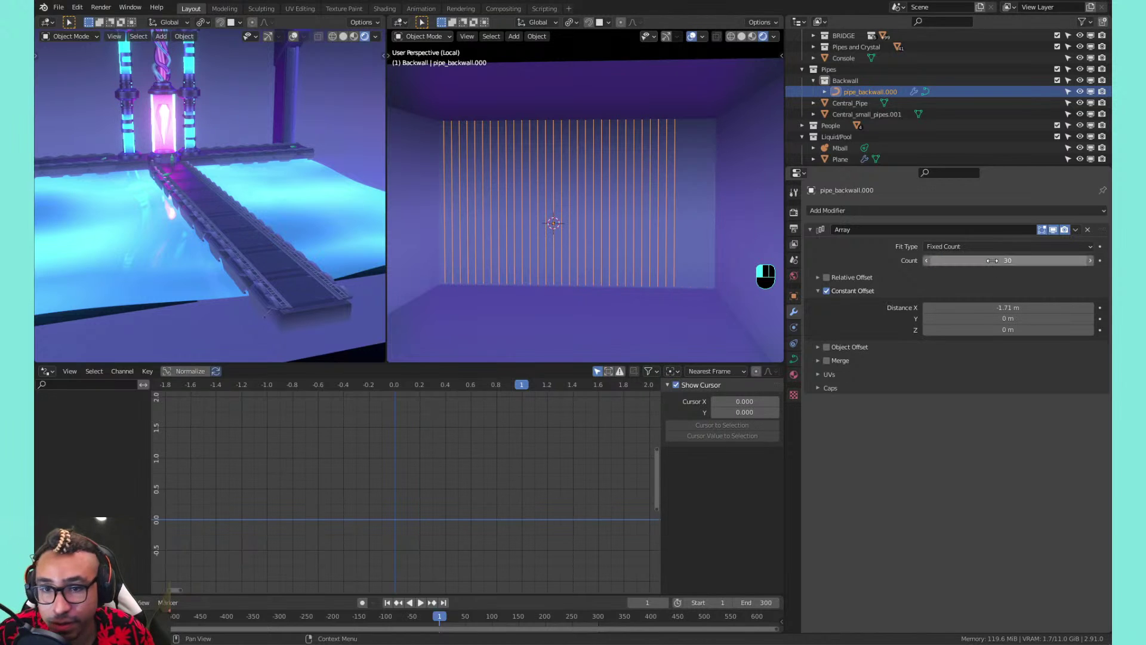
{"action": "left_click_drag", "start_coordinate": [1000, 306], "coordinate": [975, 306]}
{"action": "middle_click_drag", "start_coordinate": [484, 227], "coordinate": [538, 233]}
{"action": "middle_click_drag", "start_coordinate": [537, 233], "coordinate": [552, 231], "text": "shift"}
{"action": "key", "text": "ctrl+s"}
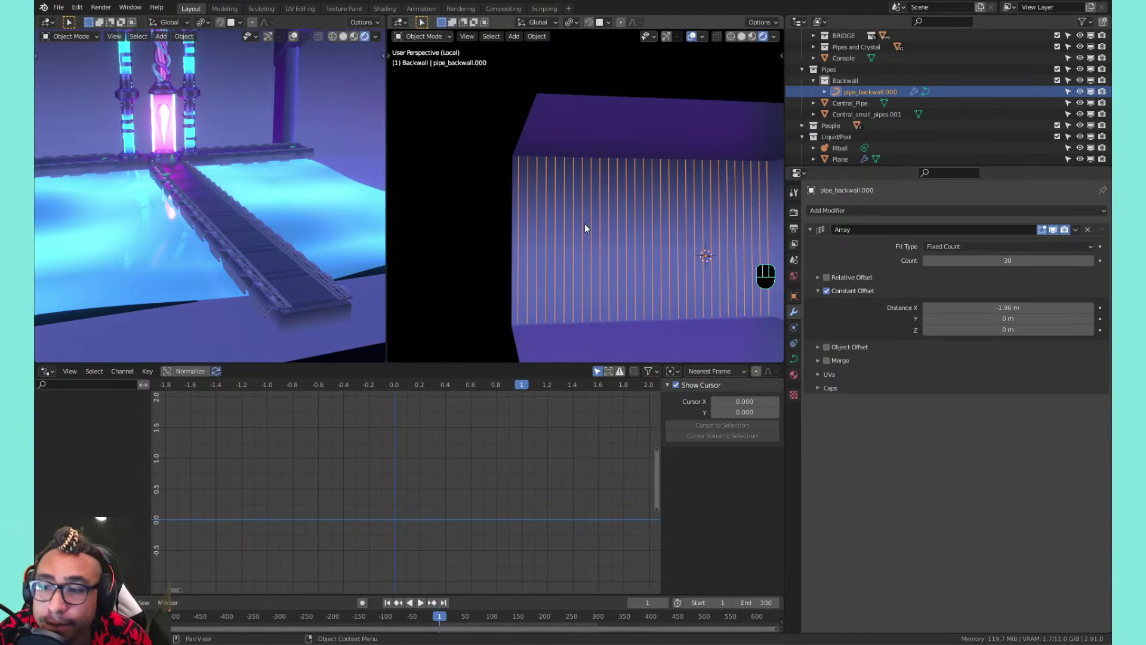
Increase the round bevel depth of pipe_backwall.000 until the lines become thick pipes with narrow gaps between them
{"action": "middle_click_drag", "start_coordinate": [585, 224], "coordinate": [526, 202], "text": "shift"}
{"action": "key", "text": "Tab"}
{"action": "key", "text": "Tab"}
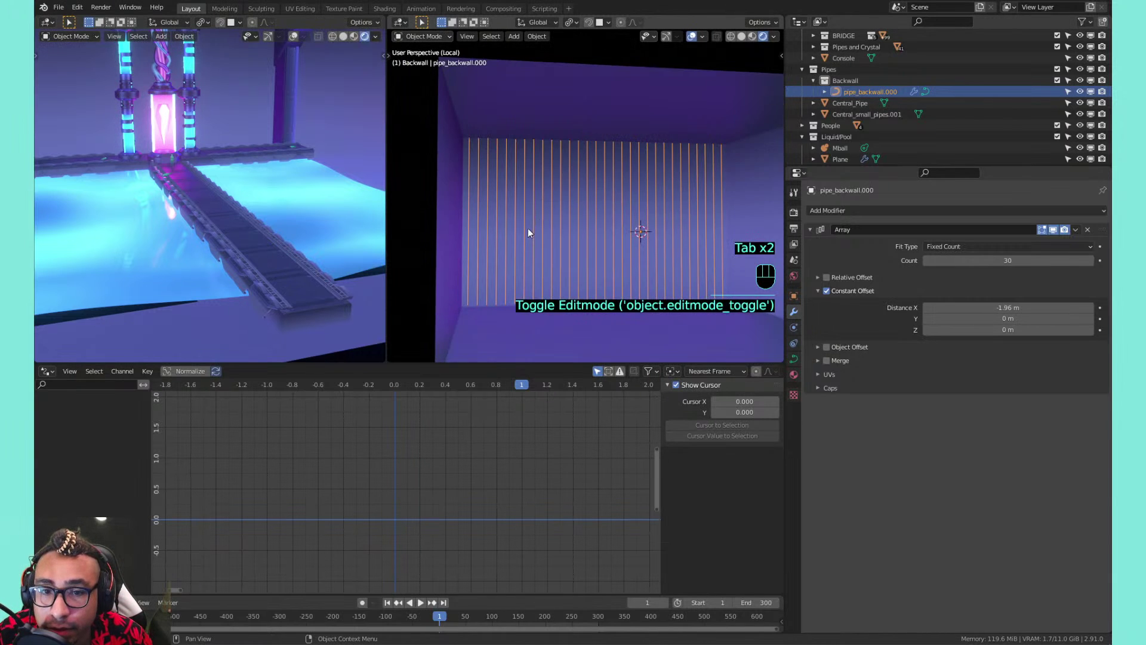
{"action": "left_click", "coordinate": [794, 358]}
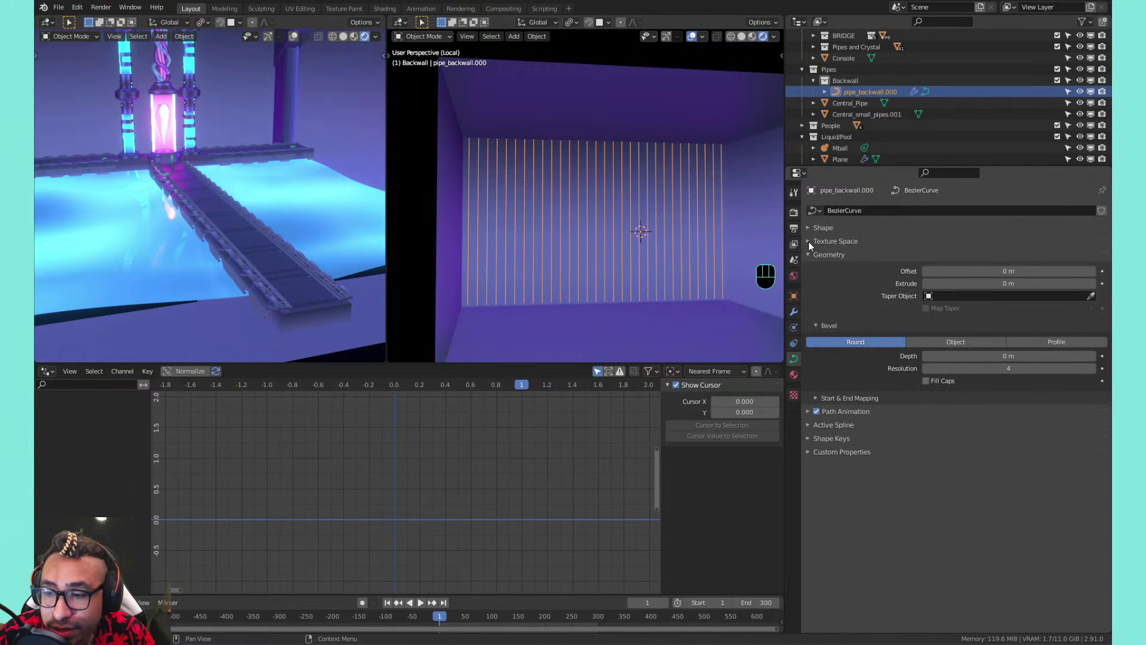
{"action": "scroll", "coordinate": [600, 204], "scroll_direction": "up", "scroll_amount": 1}
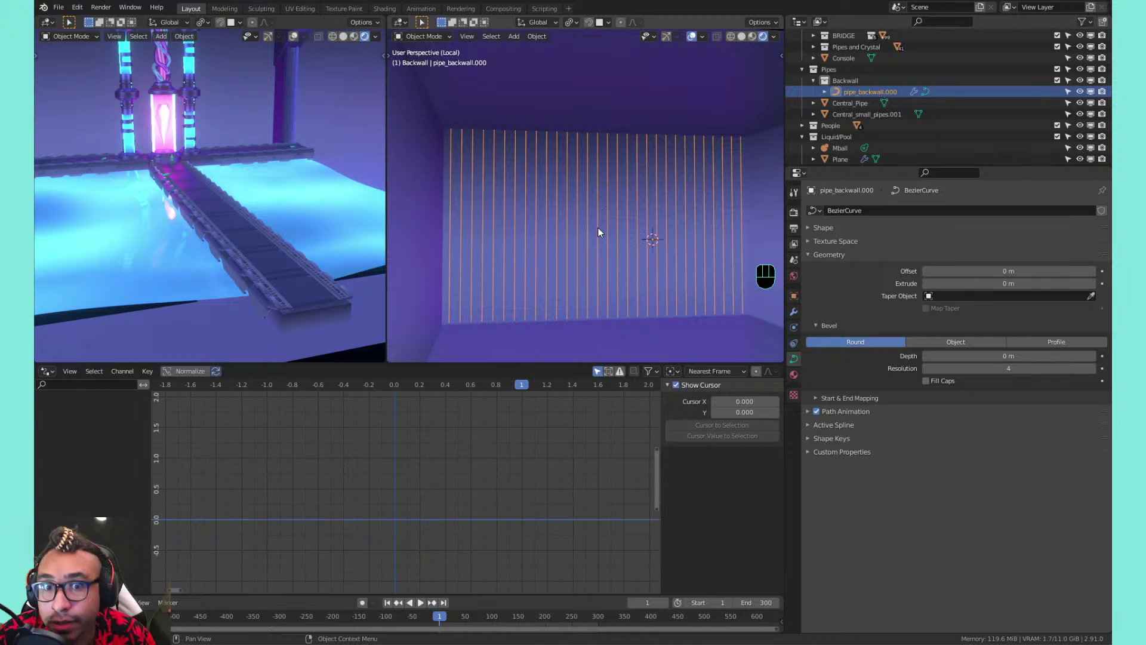
{"action": "left_click_drag", "start_coordinate": [1009, 355], "coordinate": [1065, 356]}
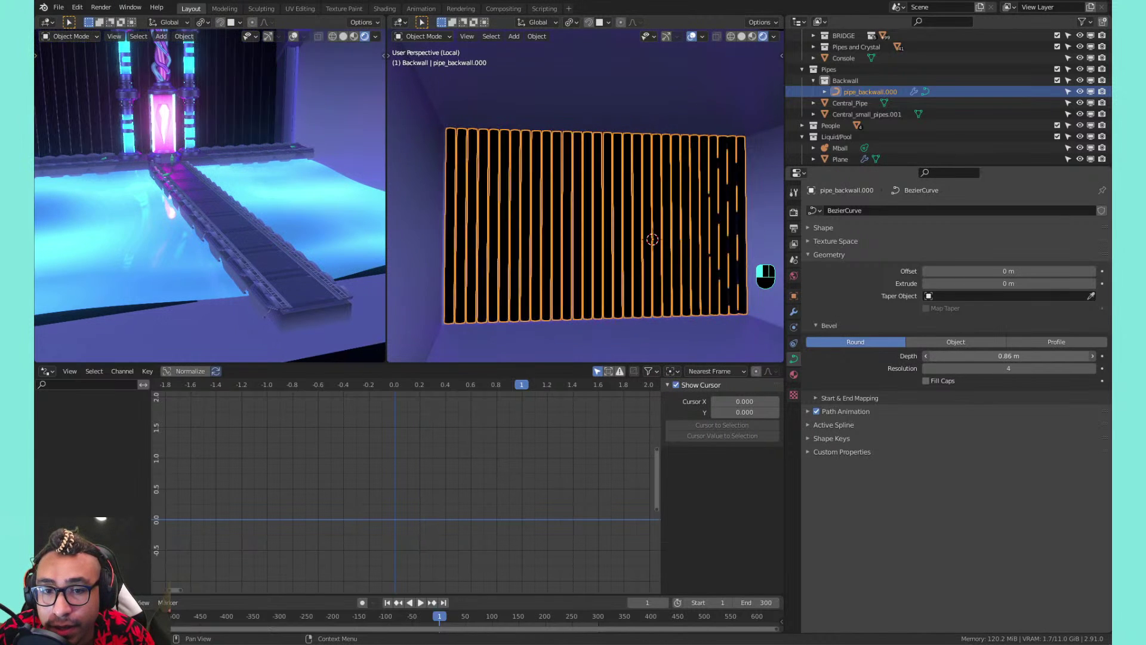
Leave local view and select the twisted Central_small_pipes.001 to check which materials it uses
{"action": "left_click", "coordinate": [794, 374]}
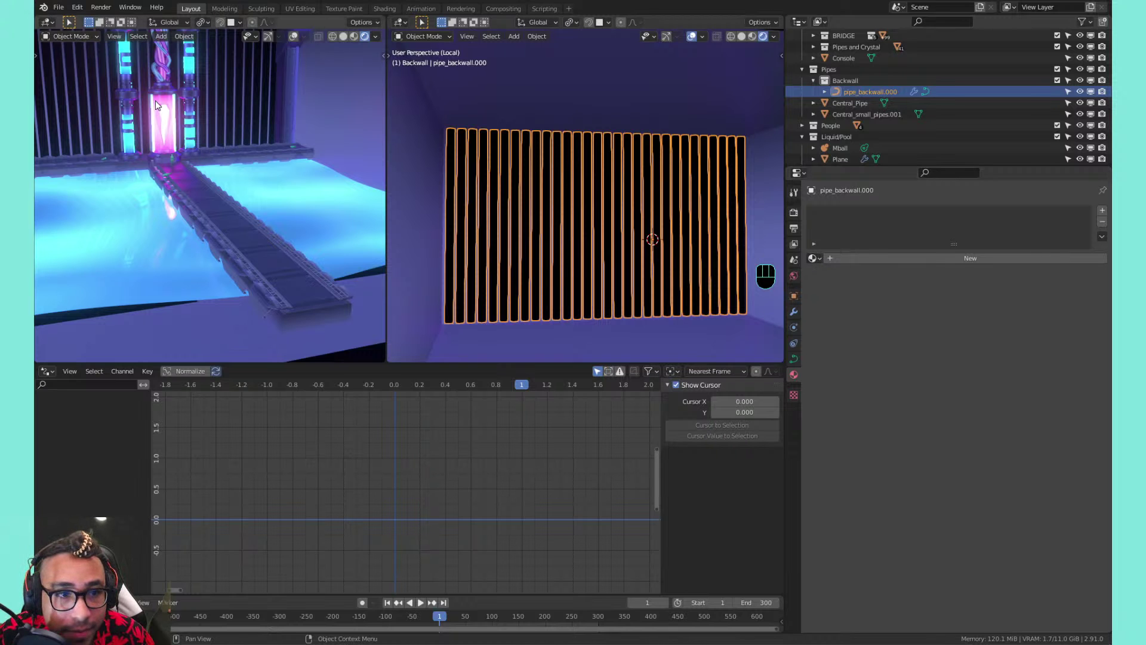
{"action": "middle_click_drag", "start_coordinate": [160, 72], "coordinate": [216, 226]}
{"action": "scroll", "coordinate": [307, 173], "scroll_direction": "up", "scroll_amount": 4}
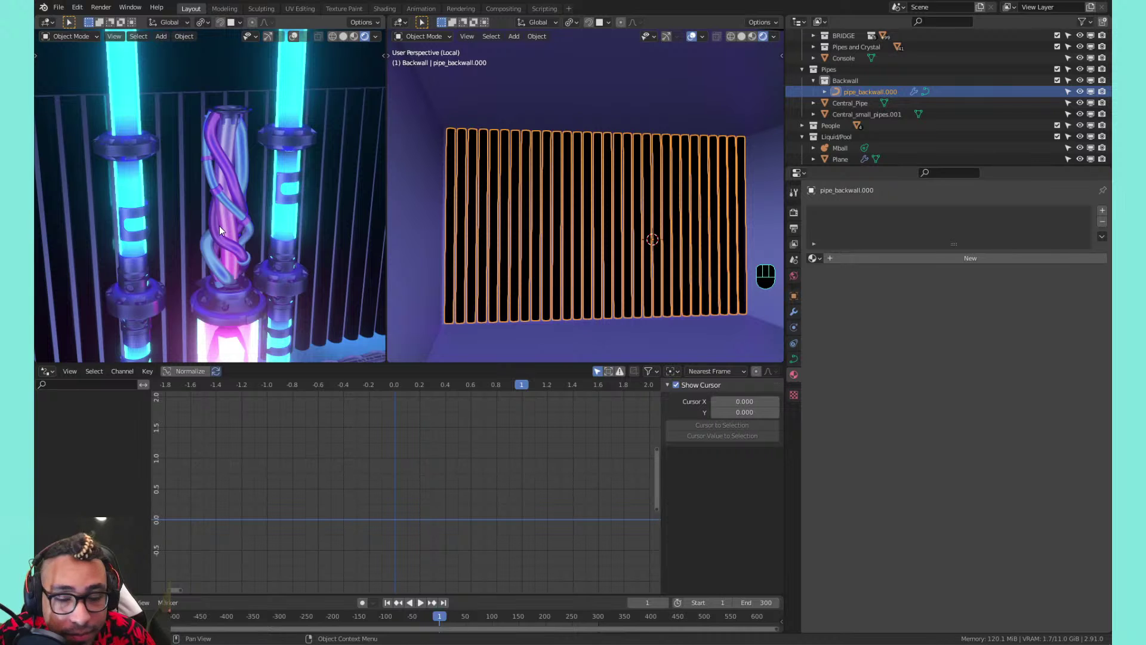
{"action": "left_click", "coordinate": [216, 231]}
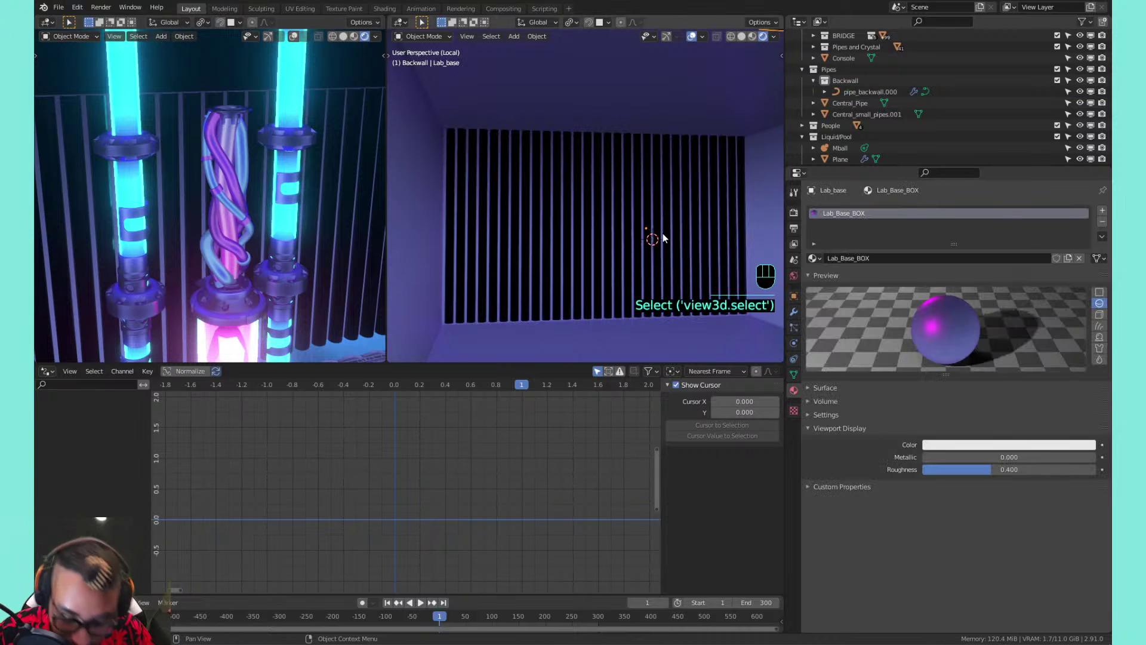
{"action": "key", "text": "KP_Divide"}
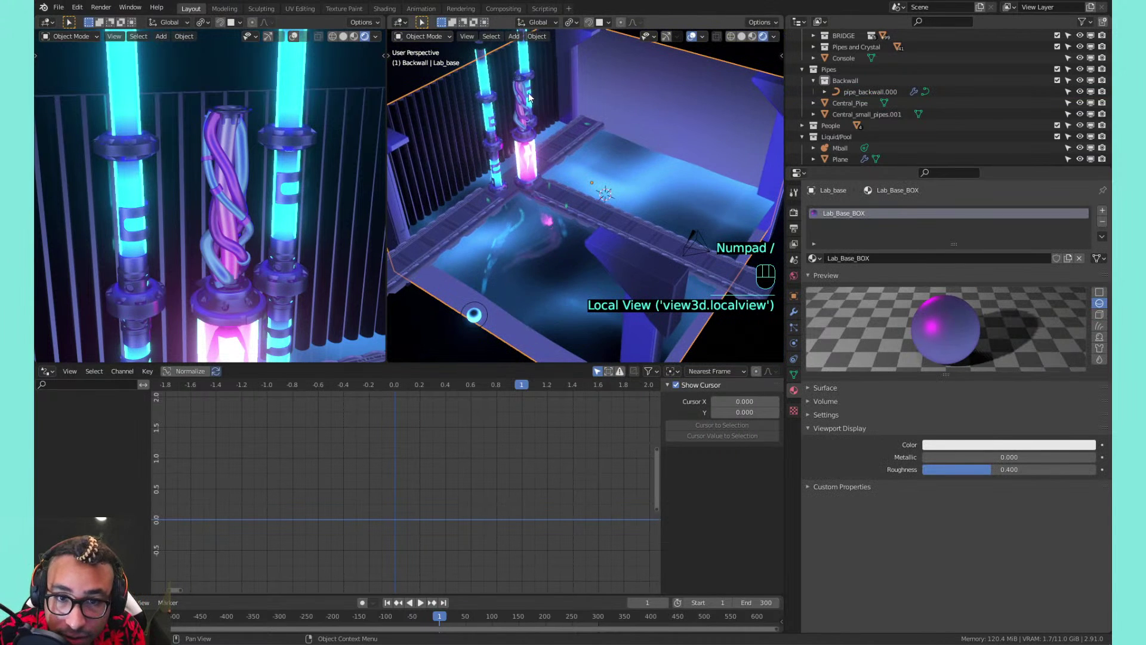
{"action": "middle_click_drag", "start_coordinate": [529, 95], "coordinate": [588, 113]}
{"action": "middle_click_drag", "start_coordinate": [548, 126], "coordinate": [549, 160], "text": "shift"}
{"action": "scroll", "coordinate": [600, 239], "scroll_direction": "up", "scroll_amount": 4}
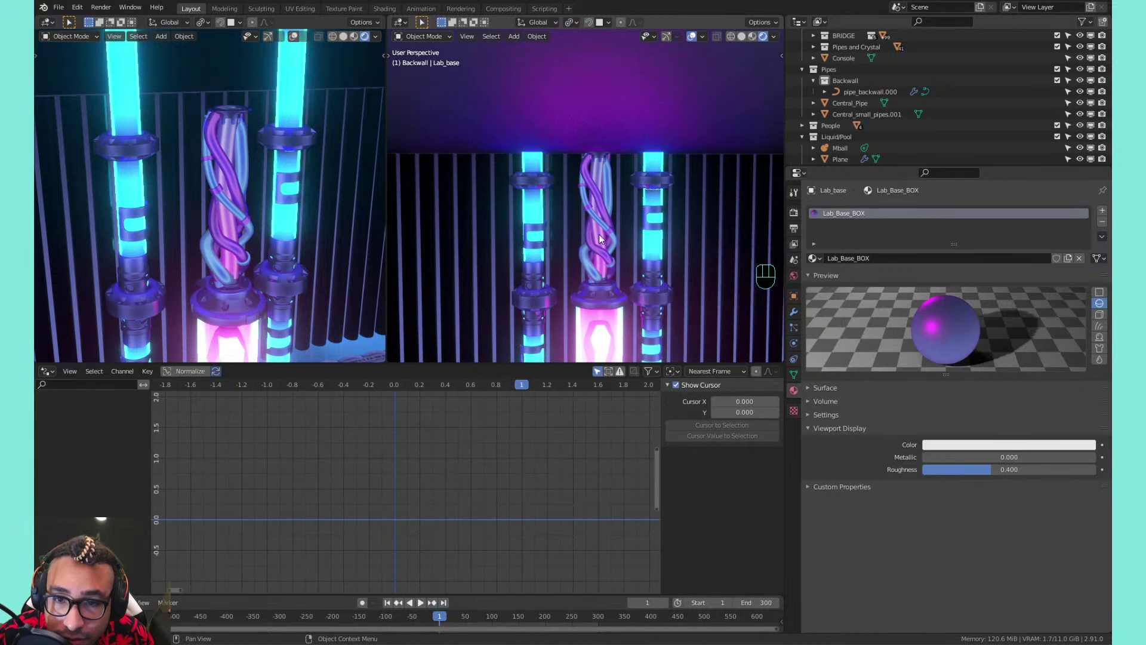
{"action": "left_click", "coordinate": [602, 237]}
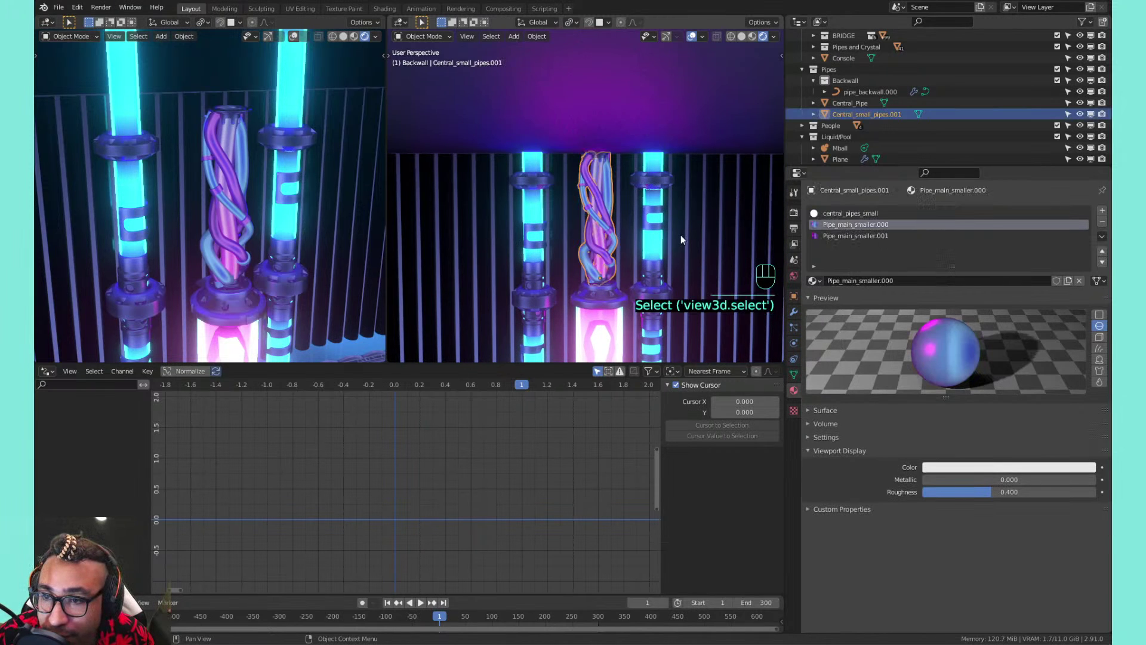
{"action": "scroll", "coordinate": [681, 234], "scroll_direction": "down", "scroll_amount": 5}
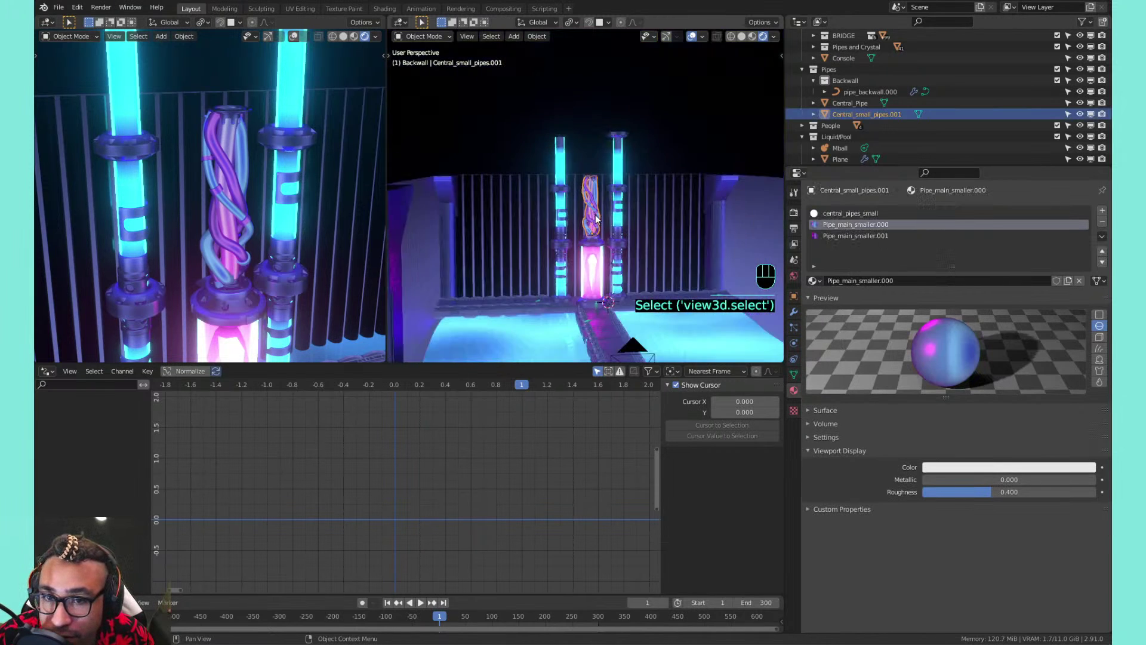
Isolate the back wall pipes together with Lab_base in local view, and save the file
{"action": "left_click", "coordinate": [508, 218]}
{"action": "left_click", "coordinate": [418, 233], "text": "shift"}
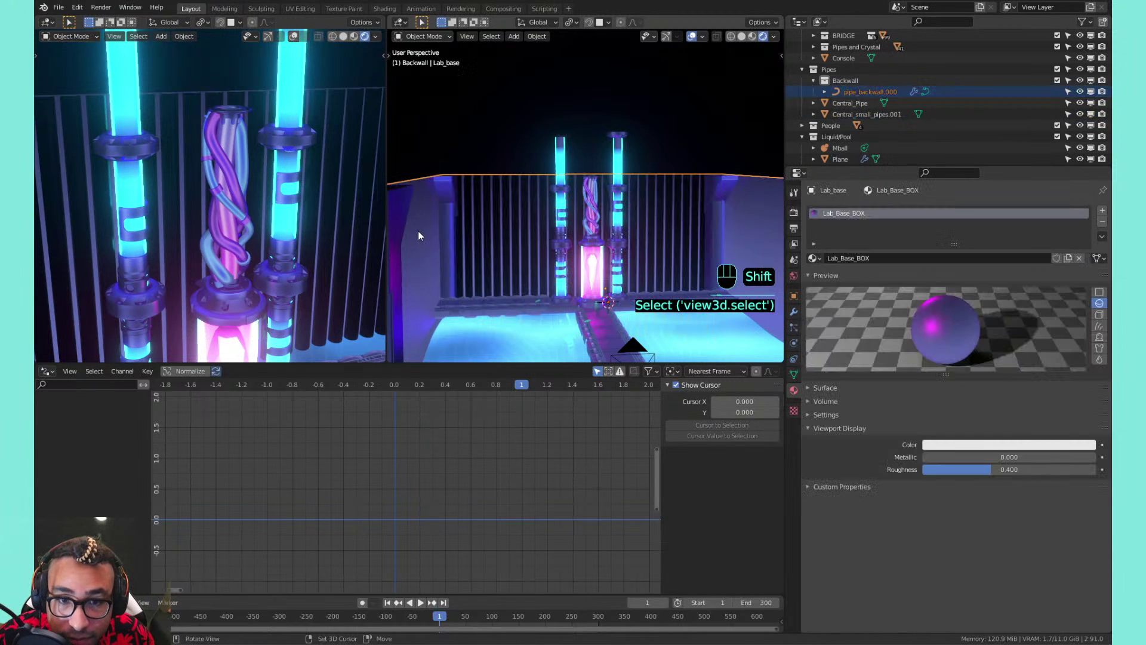
{"action": "key", "text": "KP_Divide"}
{"action": "key", "text": "ctrl+s"}
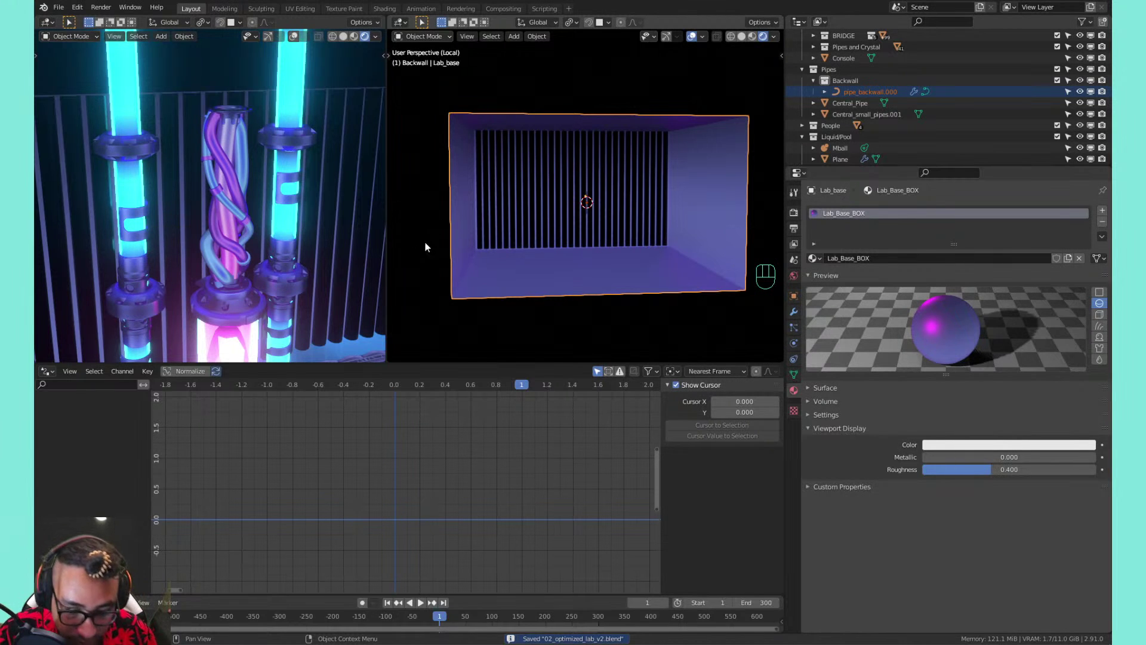
Assign the existing Pipe_main_smaller.000 material to the back wall pipes
{"action": "scroll", "coordinate": [460, 222], "scroll_direction": "up", "scroll_amount": 4}
{"action": "middle_click_drag", "start_coordinate": [470, 214], "coordinate": [522, 153], "text": "shift"}
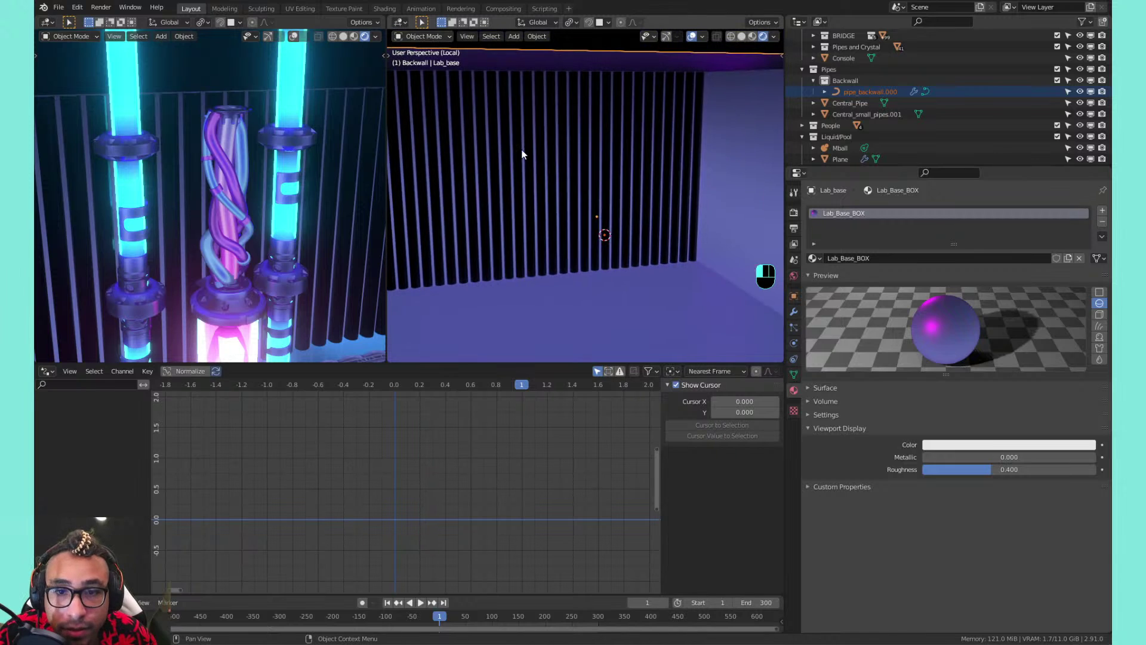
{"action": "left_click", "coordinate": [522, 153]}
{"action": "left_click", "coordinate": [813, 259]}
{"action": "scroll", "coordinate": [870, 329], "scroll_direction": "down", "scroll_amount": 17}
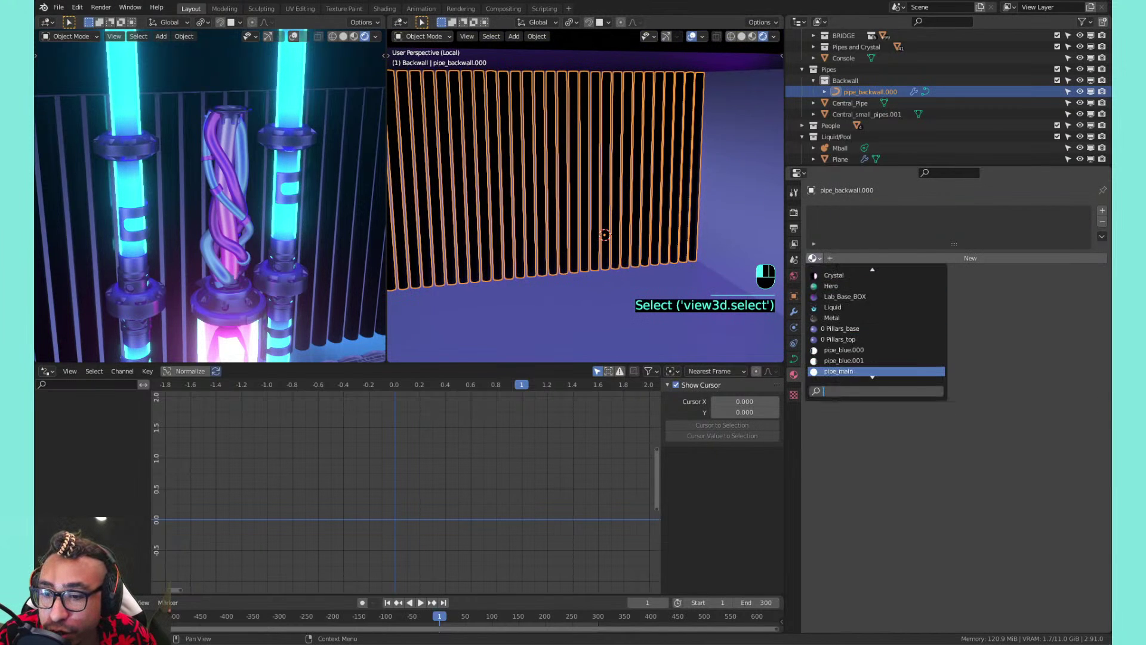
{"action": "left_click", "coordinate": [857, 285]}
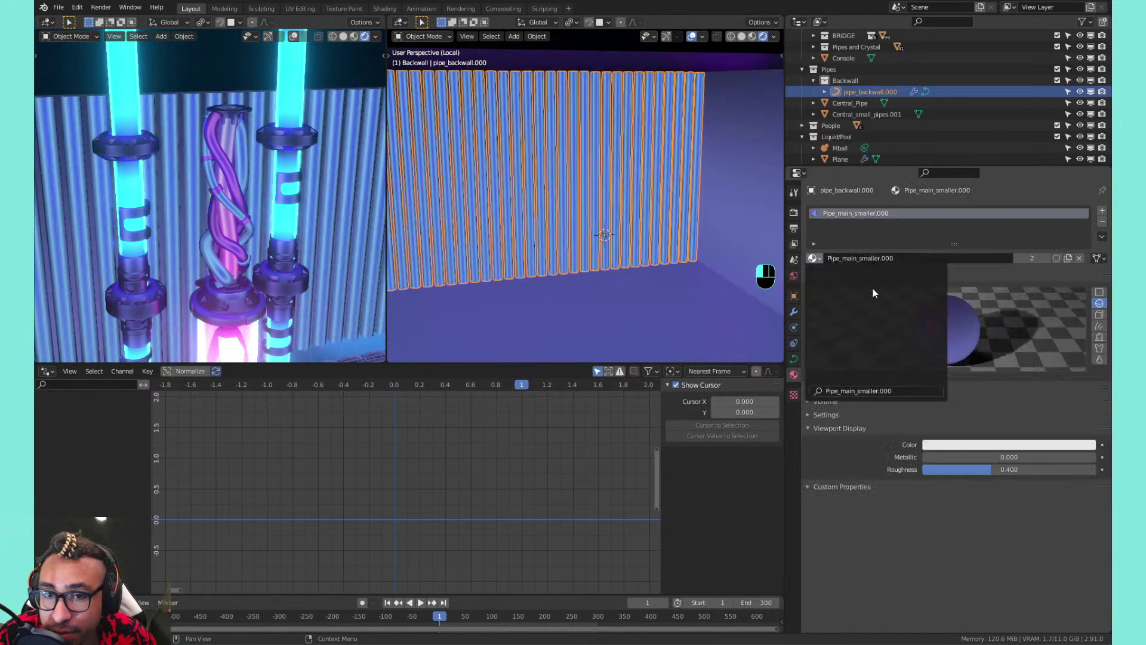
Examine how the textured back wall pipes look behind the central columns, and review their array settings
{"action": "middle_click_drag", "start_coordinate": [586, 168], "coordinate": [604, 173]}
{"action": "scroll", "coordinate": [214, 189], "scroll_direction": "down", "scroll_amount": 4}
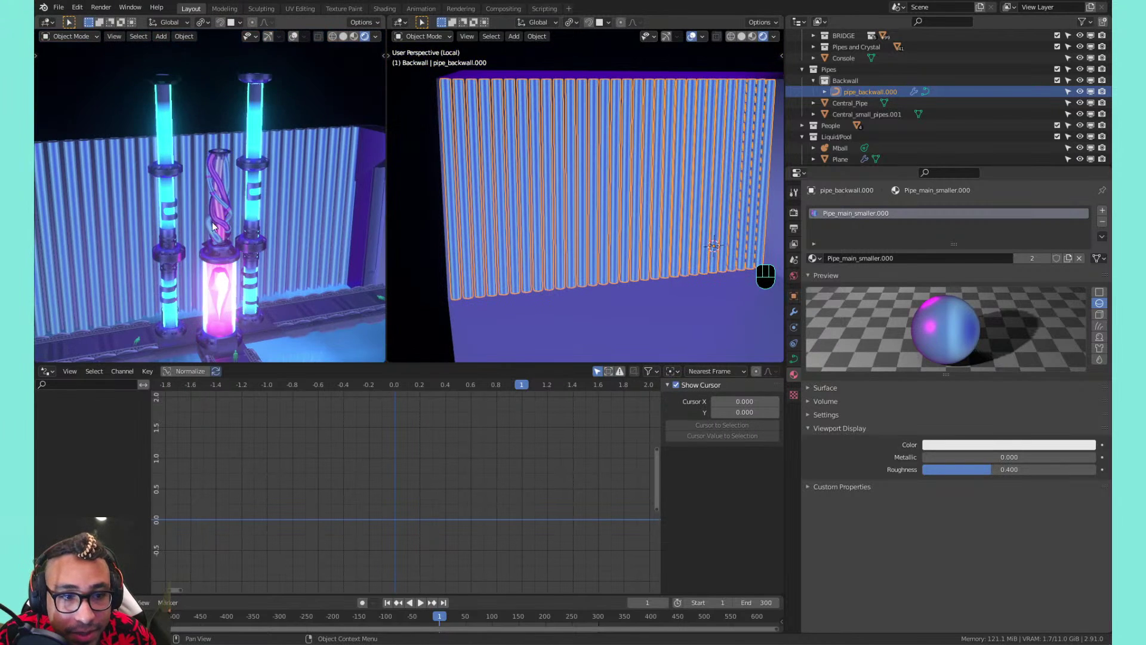
{"action": "middle_click_drag", "start_coordinate": [212, 224], "coordinate": [242, 222]}
{"action": "middle_click_drag", "start_coordinate": [242, 222], "coordinate": [228, 185], "text": "shift"}
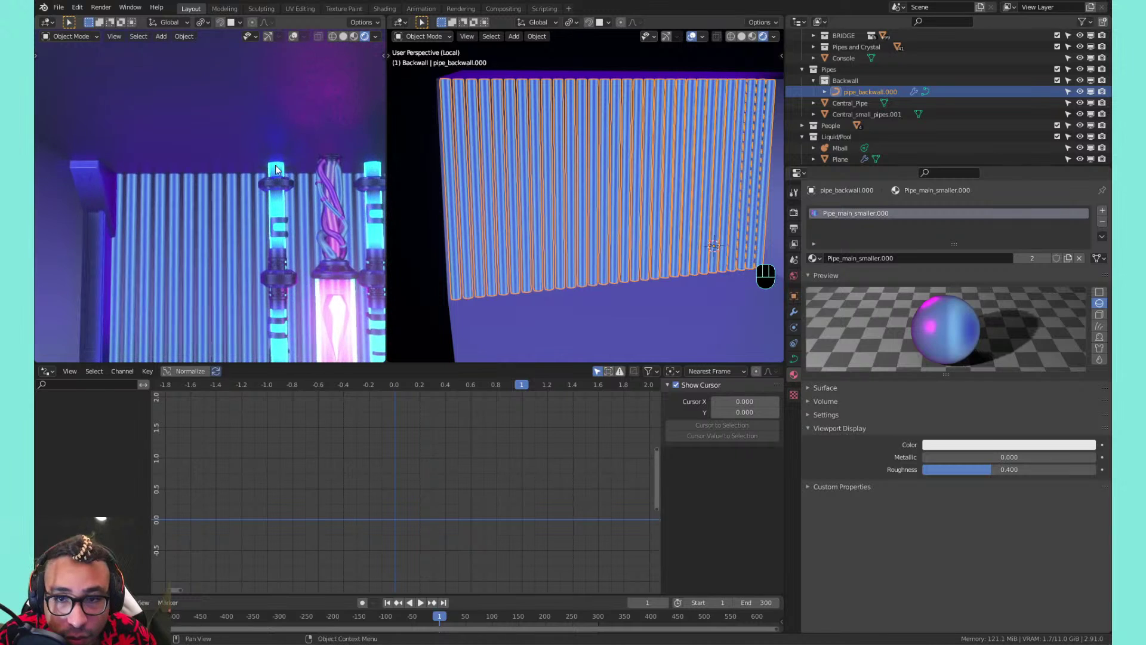
{"action": "left_click", "coordinate": [794, 312]}
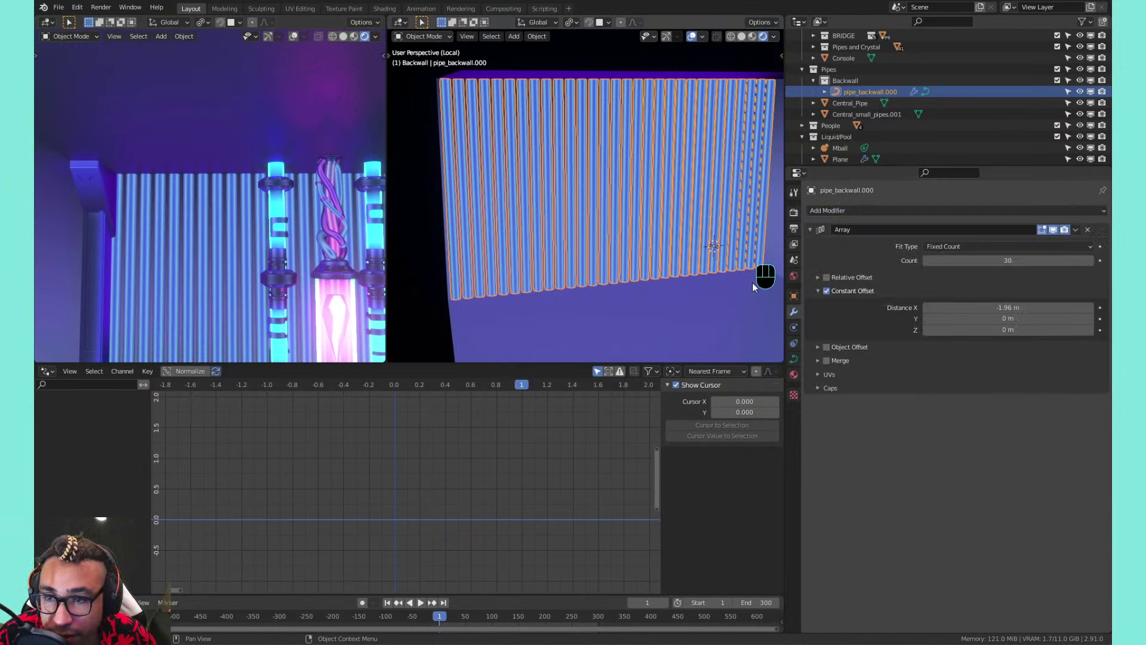
{"action": "middle_click_drag", "start_coordinate": [690, 226], "coordinate": [614, 242], "text": "shift"}
{"action": "scroll", "coordinate": [642, 229], "scroll_direction": "up", "scroll_amount": 1}
Enter edit mode on pipe_backwall.000 and look through its curve geometry, object and visibility properties for display options
{"action": "key", "text": "Tab"}
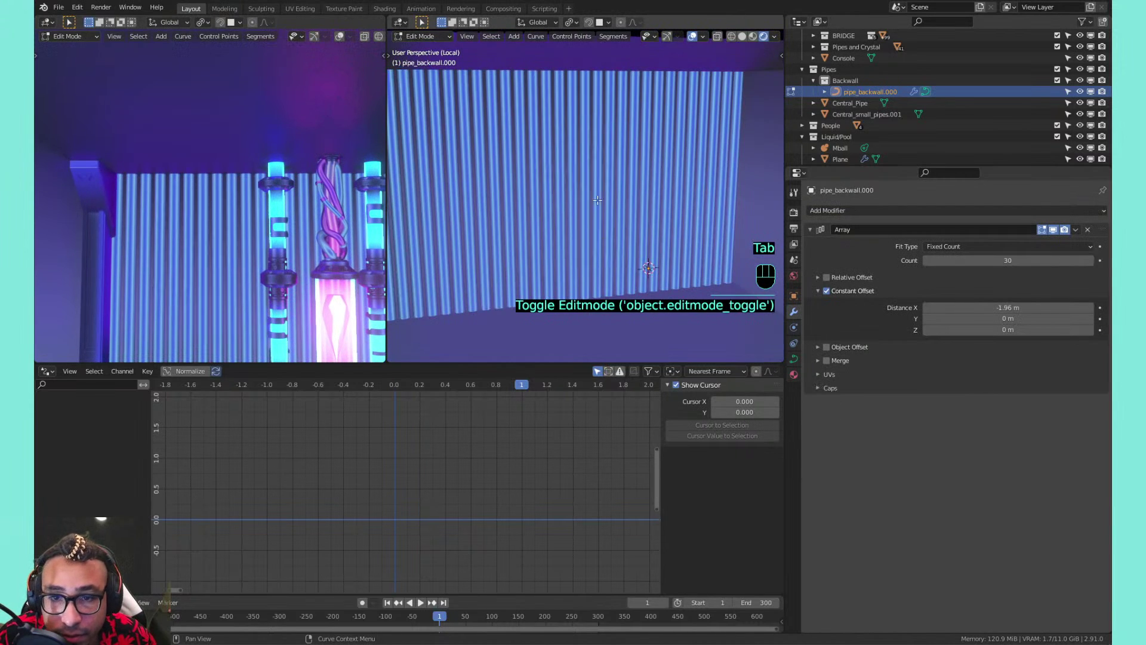
{"action": "scroll", "coordinate": [603, 239], "scroll_direction": "down", "scroll_amount": 2}
{"action": "scroll", "coordinate": [667, 222], "scroll_direction": "up", "scroll_amount": 2}
{"action": "left_click", "coordinate": [794, 358]}
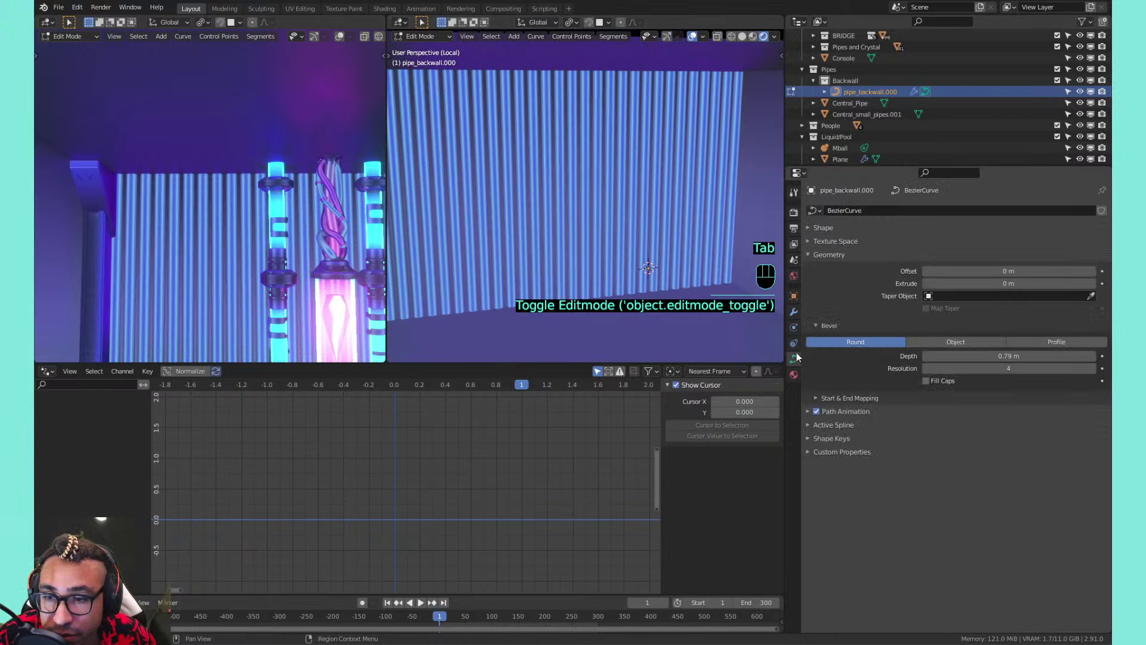
{"action": "left_click", "coordinate": [794, 296]}
{"action": "left_click", "coordinate": [833, 295]}
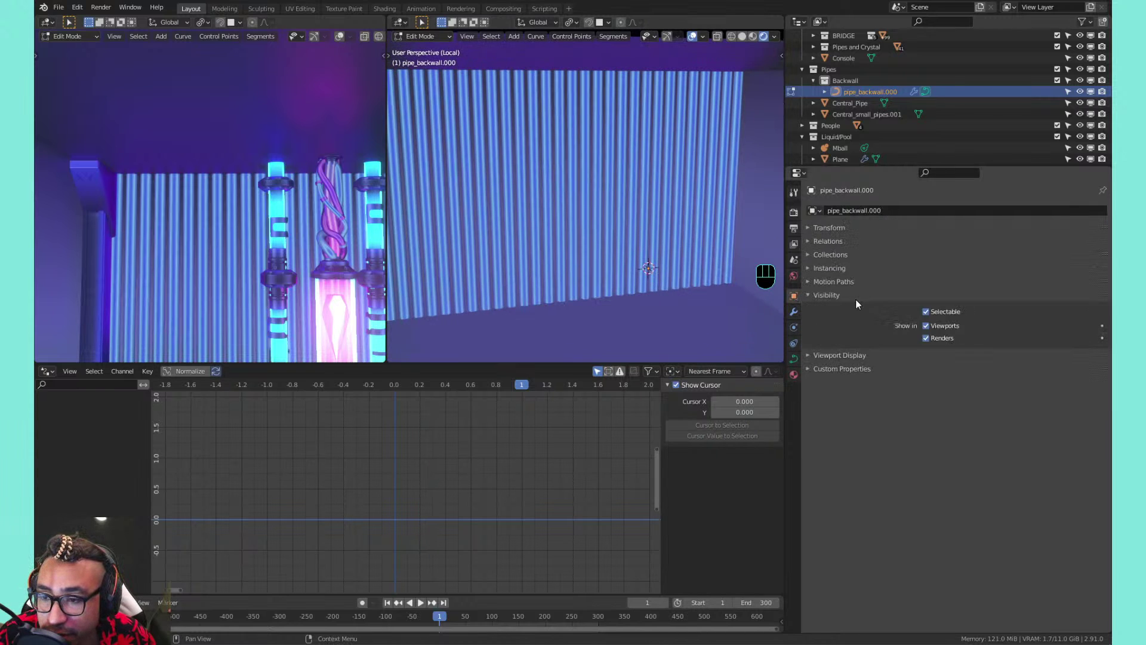
{"action": "left_click", "coordinate": [851, 297]}
{"action": "left_click", "coordinate": [794, 359]}
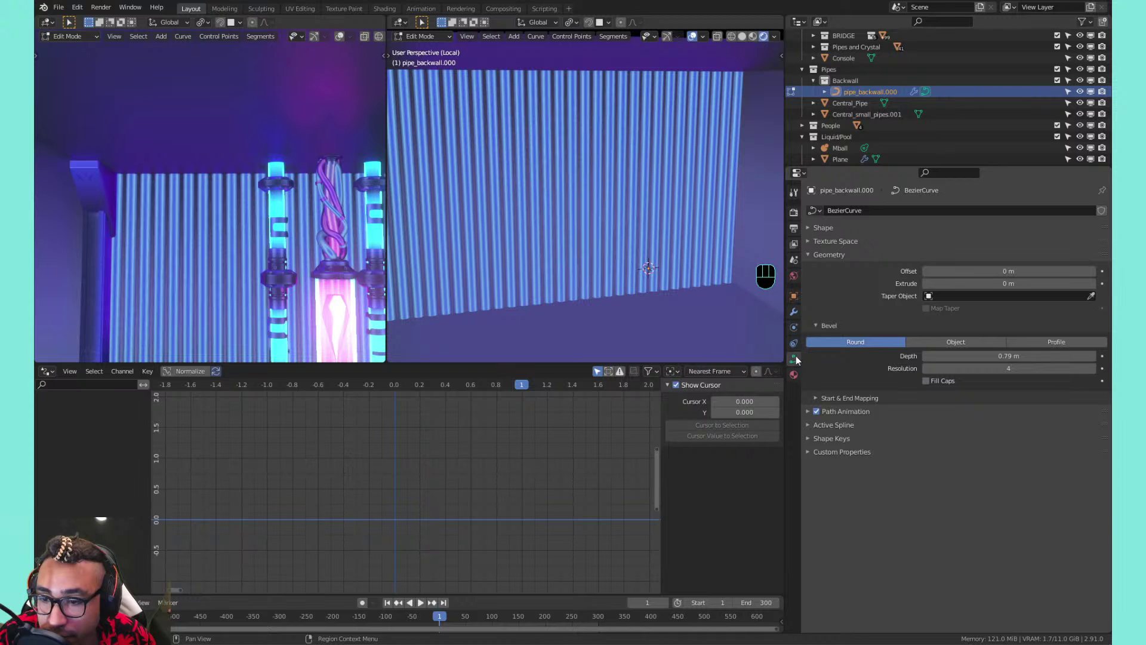
{"action": "left_click", "coordinate": [794, 296]}
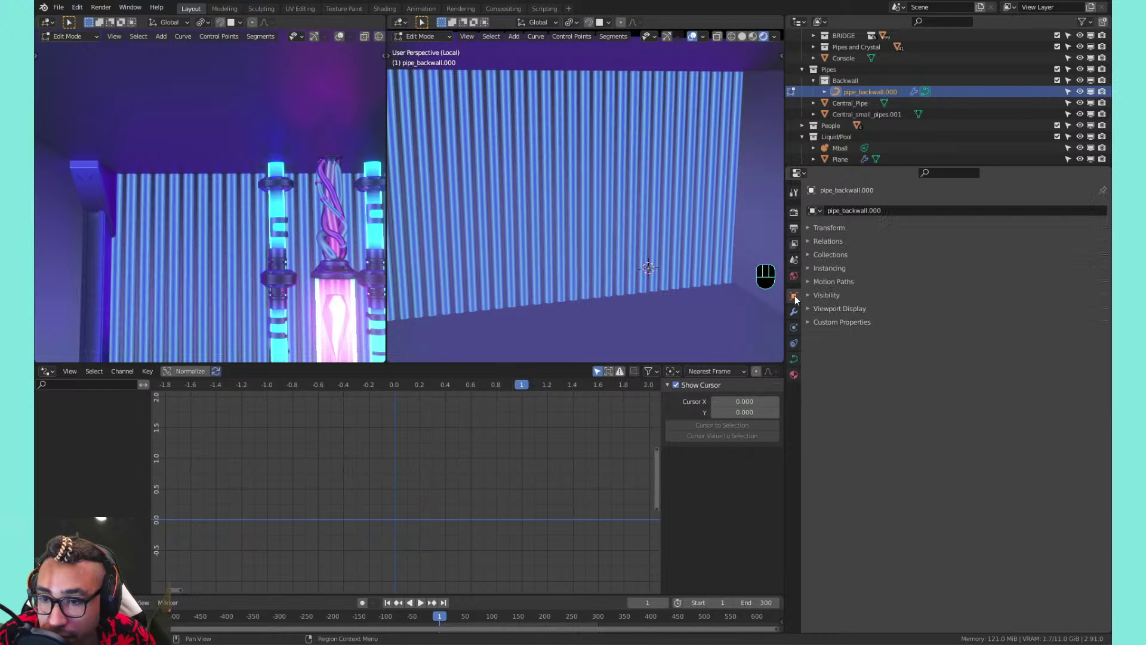
Try toggling the Wireframe, In Front, Texture Space and Shadow viewport display options of pipe_backwall.000
{"action": "left_click", "coordinate": [827, 308]}
{"action": "left_click", "coordinate": [937, 353]}
{"action": "left_click", "coordinate": [937, 353]}
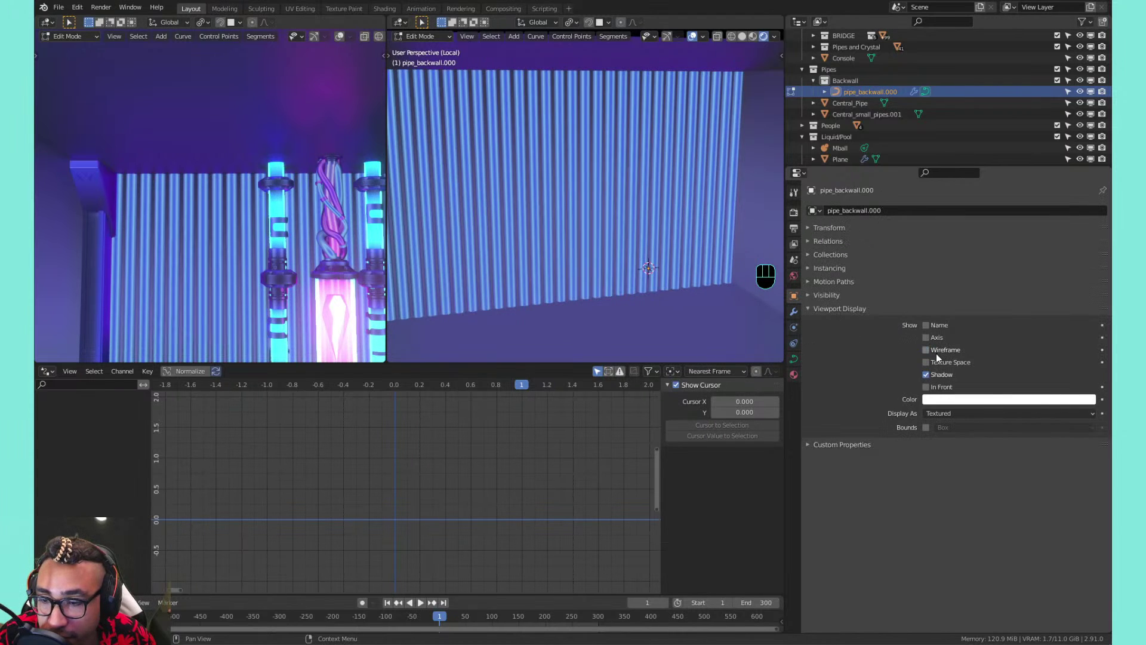
{"action": "left_click", "coordinate": [933, 387]}
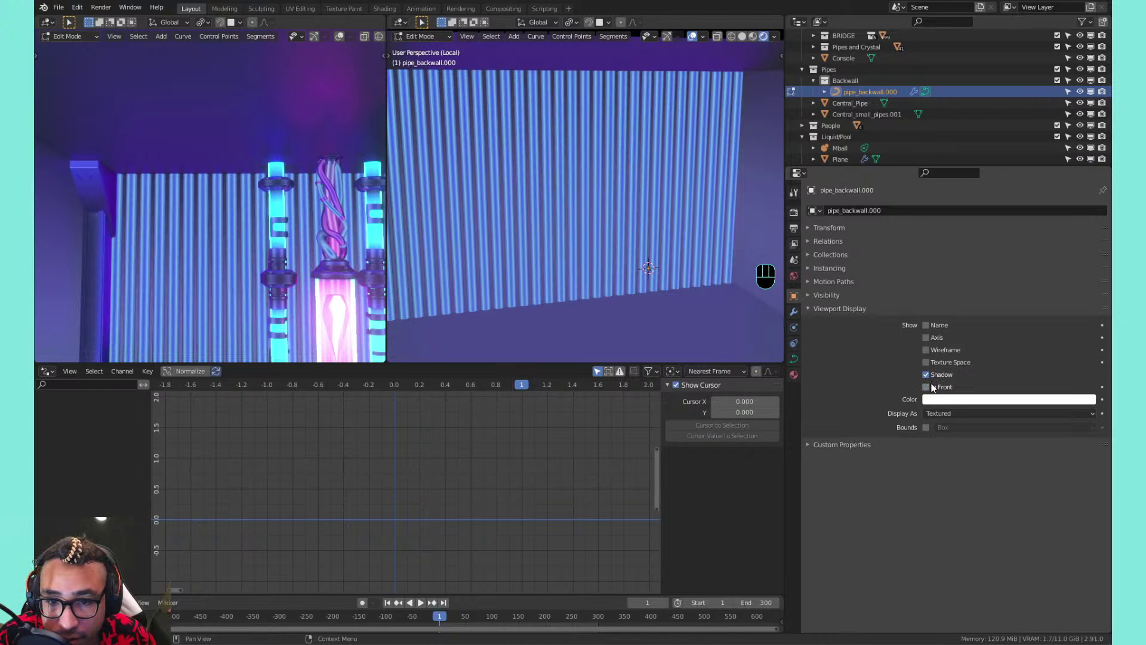
{"action": "left_click", "coordinate": [934, 387]}
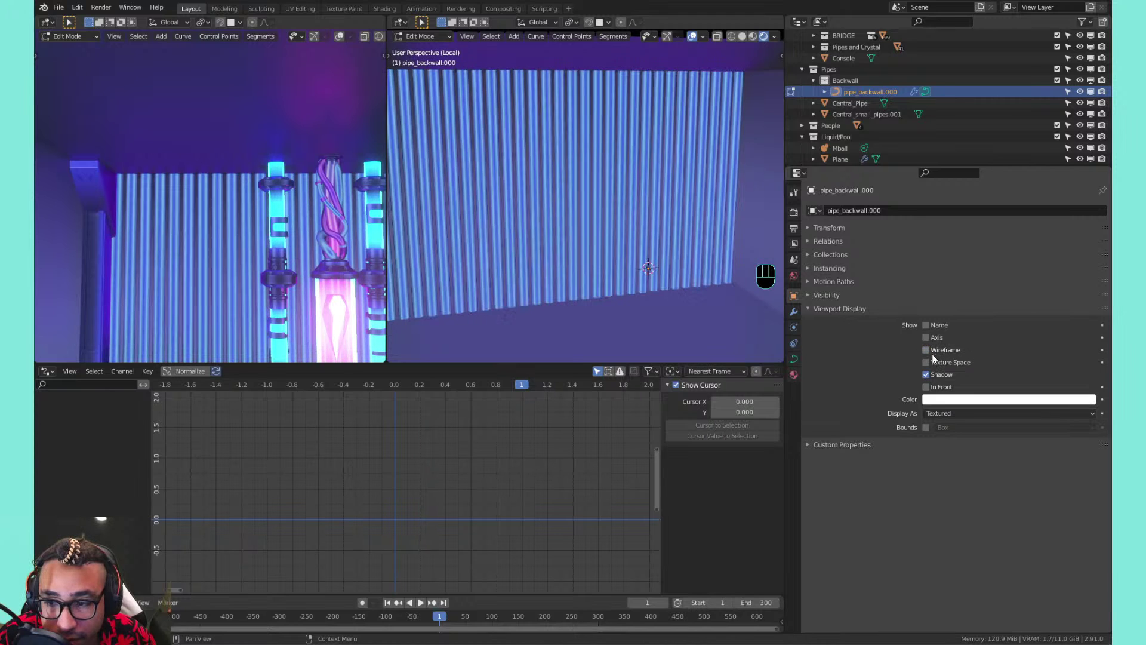
{"action": "left_click", "coordinate": [933, 364]}
{"action": "left_click", "coordinate": [933, 364]}
{"action": "left_click", "coordinate": [933, 377]}
{"action": "left_click", "coordinate": [933, 376]}
Turn on the In Front viewport display option for pipe_backwall.000 while editing its curve
{"action": "key", "text": "Tab"}
{"action": "key", "text": "Tab"}
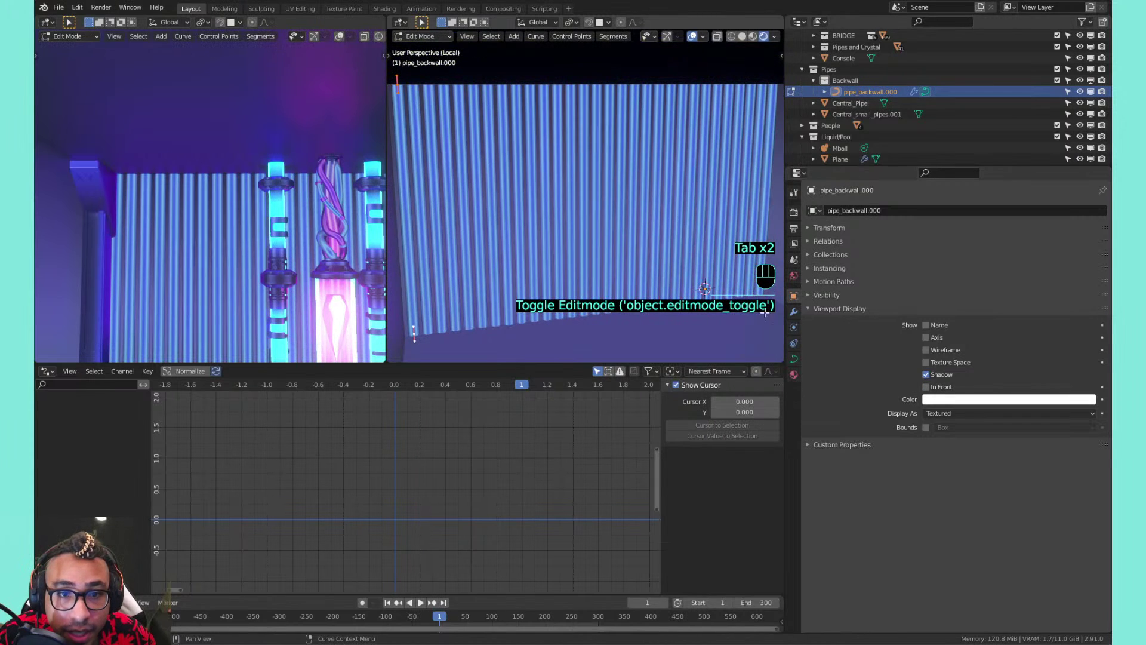
{"action": "left_click", "coordinate": [926, 387]}
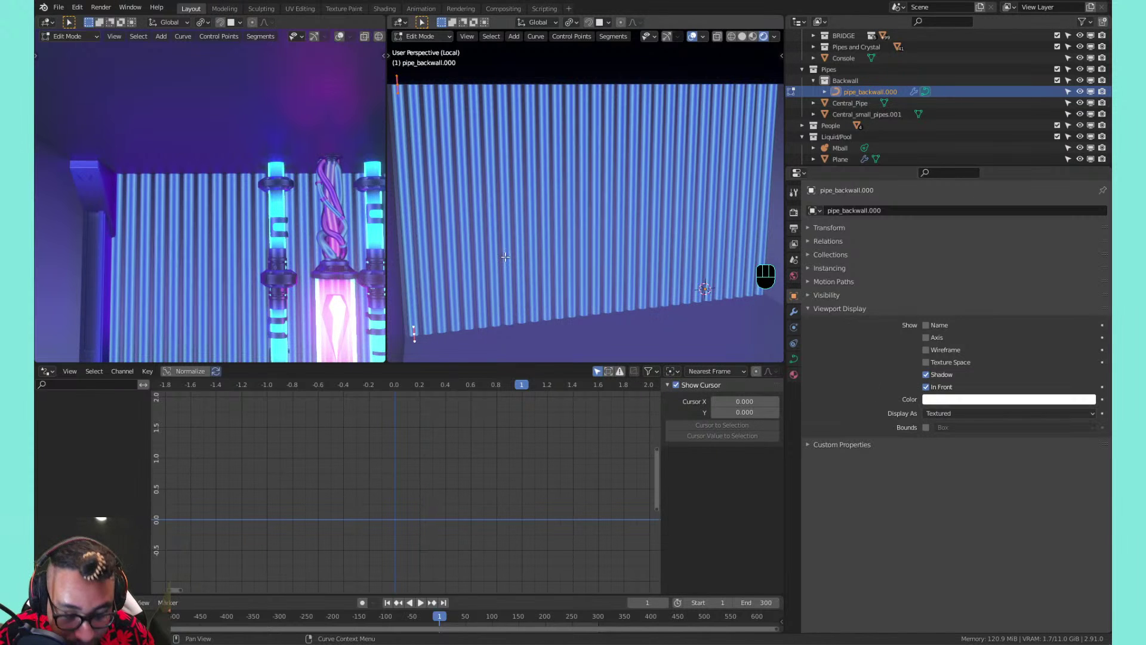
Try moving the selected upper control point of the pipe curve along a single global axis
{"action": "key", "text": "g"}
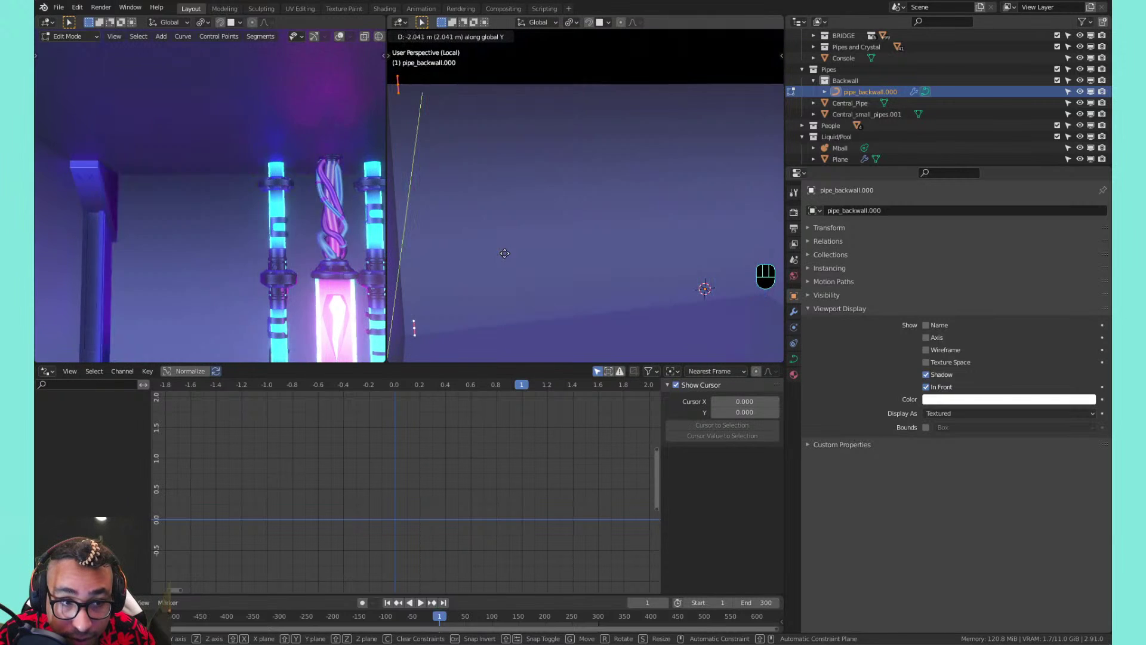
{"action": "right_click", "coordinate": [505, 253]}
{"action": "scroll", "coordinate": [485, 146], "scroll_direction": "down", "scroll_amount": 1}
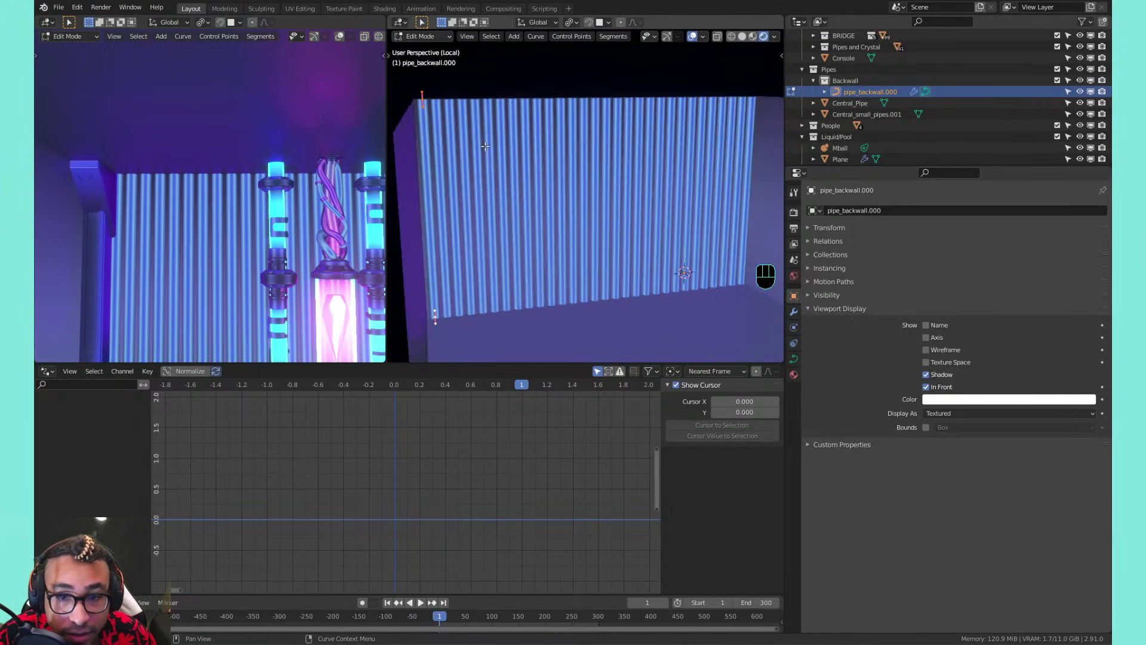
{"action": "mouse_move", "coordinate": [565, 174]}
{"action": "middle_mouse_down"}
{"action": "mouse_move", "coordinate": [573, 181]}
{"action": "mouse_move", "coordinate": [568, 164]}
{"action": "middle_mouse_up"}
{"action": "middle_click_drag", "start_coordinate": [556, 149], "coordinate": [566, 175], "text": "shift"}
{"action": "middle_click_drag", "start_coordinate": [566, 175], "coordinate": [580, 191], "text": "shift"}
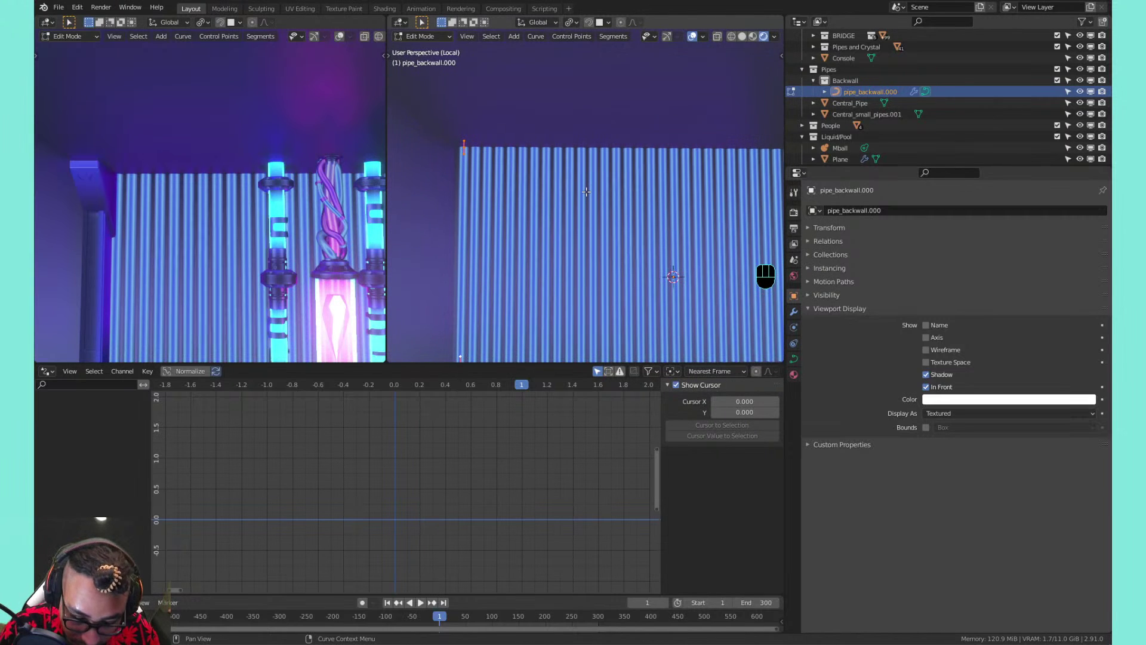
Return to object mode, frame the back wall pipes and save the file
{"action": "key", "text": "Tab"}
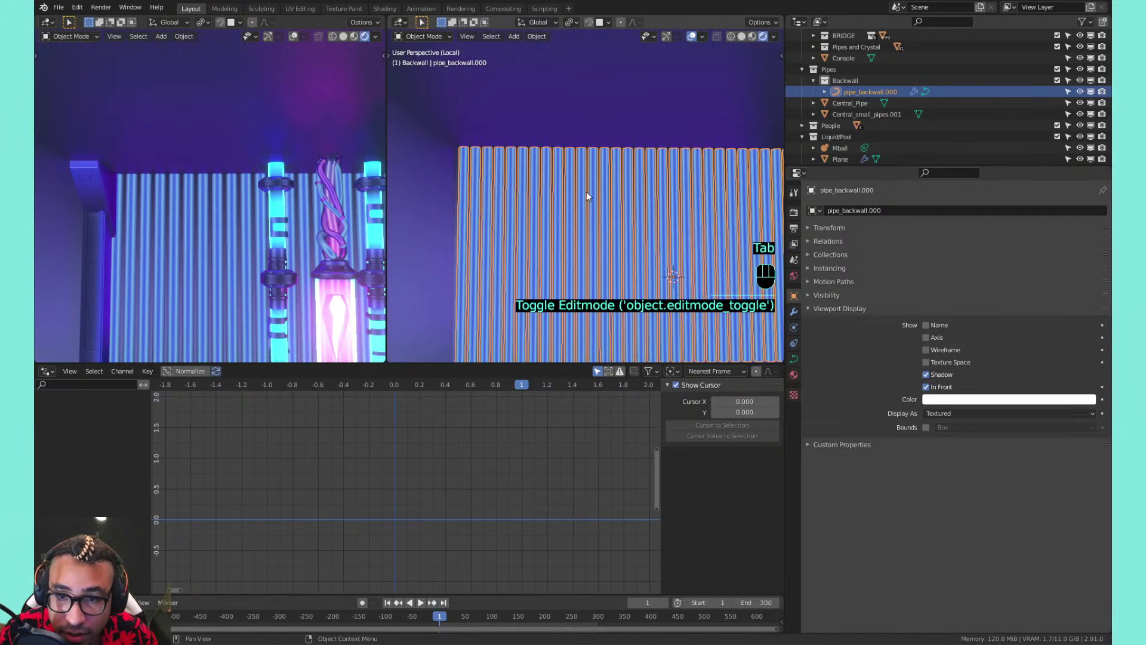
{"action": "key", "text": "KP_Decimal"}
{"action": "scroll", "coordinate": [587, 191], "scroll_direction": "up", "scroll_amount": 4}
{"action": "mouse_move", "coordinate": [586, 191]}
{"action": "middle_mouse_down"}
{"action": "mouse_move", "coordinate": [573, 180]}
{"action": "mouse_move", "coordinate": [575, 209]}
{"action": "middle_mouse_up"}
{"action": "key", "text": "ctrl+s"}
{"action": "scroll", "coordinate": [578, 210], "scroll_direction": "down", "scroll_amount": 5}
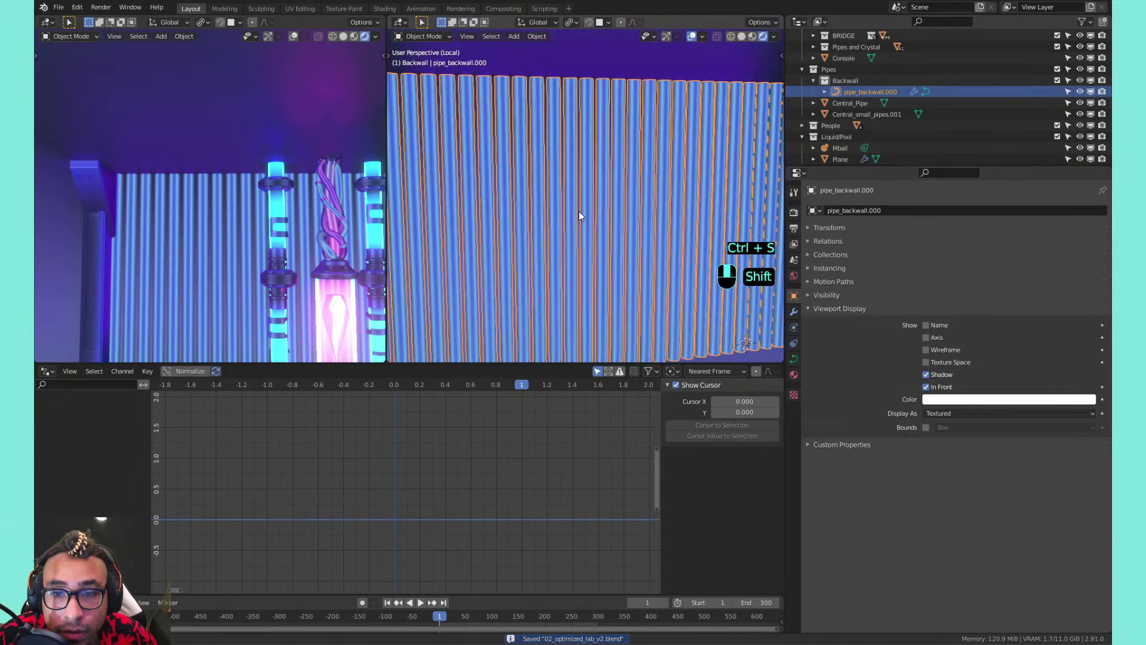
Edit the back wall pipe curve in wireframe shading and subdivide it once between its two end points
{"action": "key", "text": "Tab"}
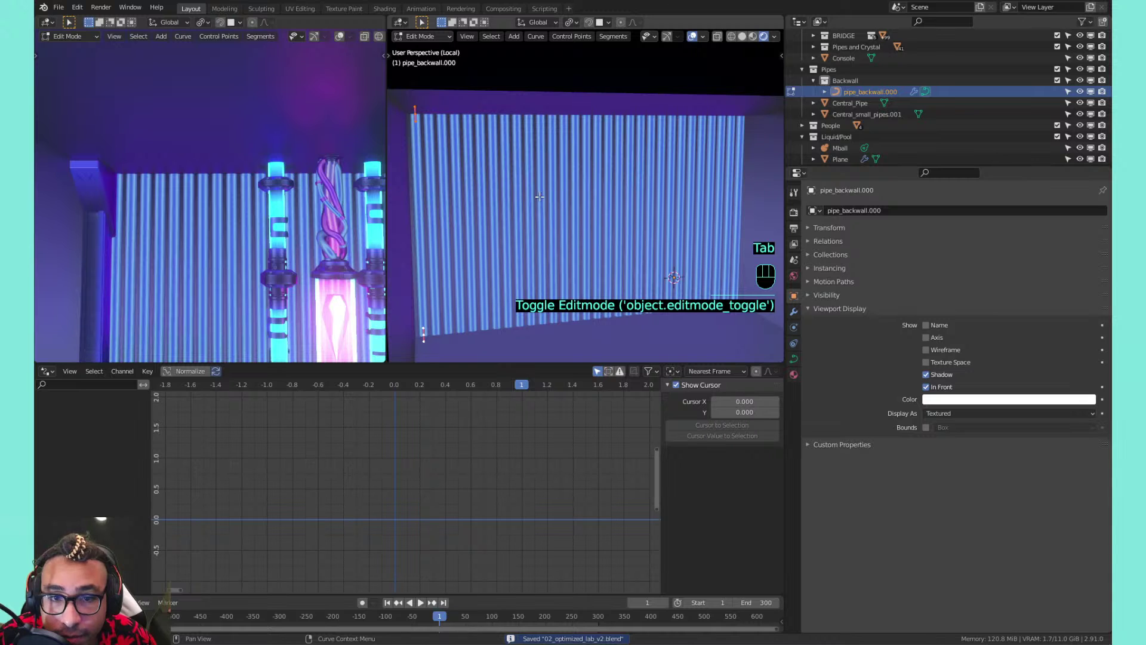
{"action": "key", "text": "w"}
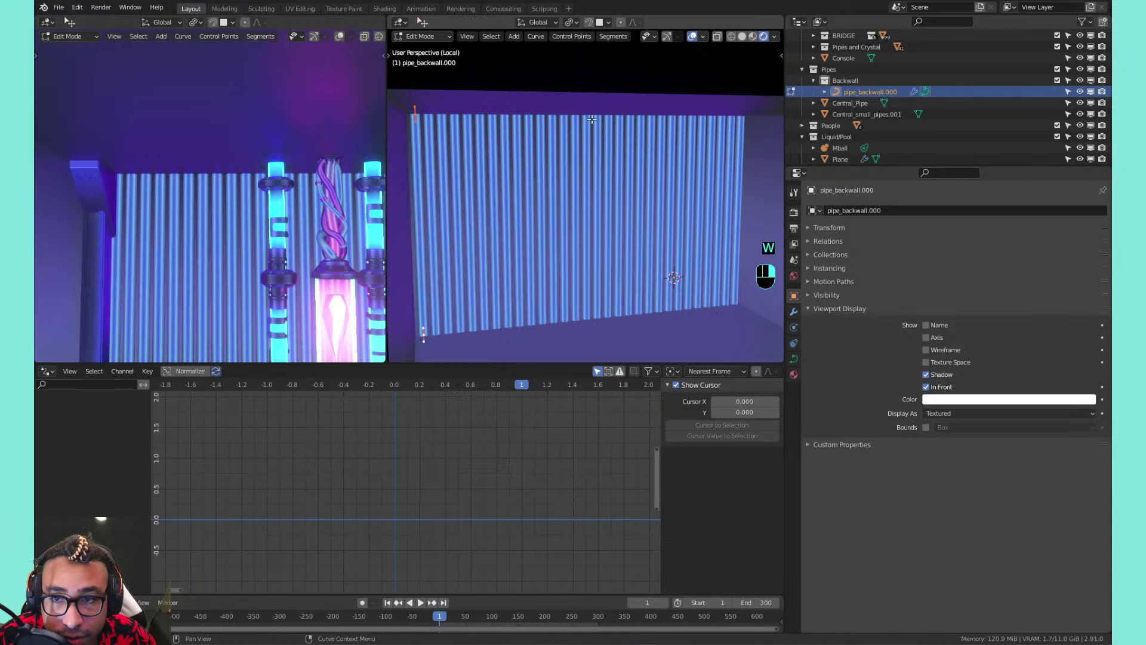
{"action": "left_click", "coordinate": [732, 37]}
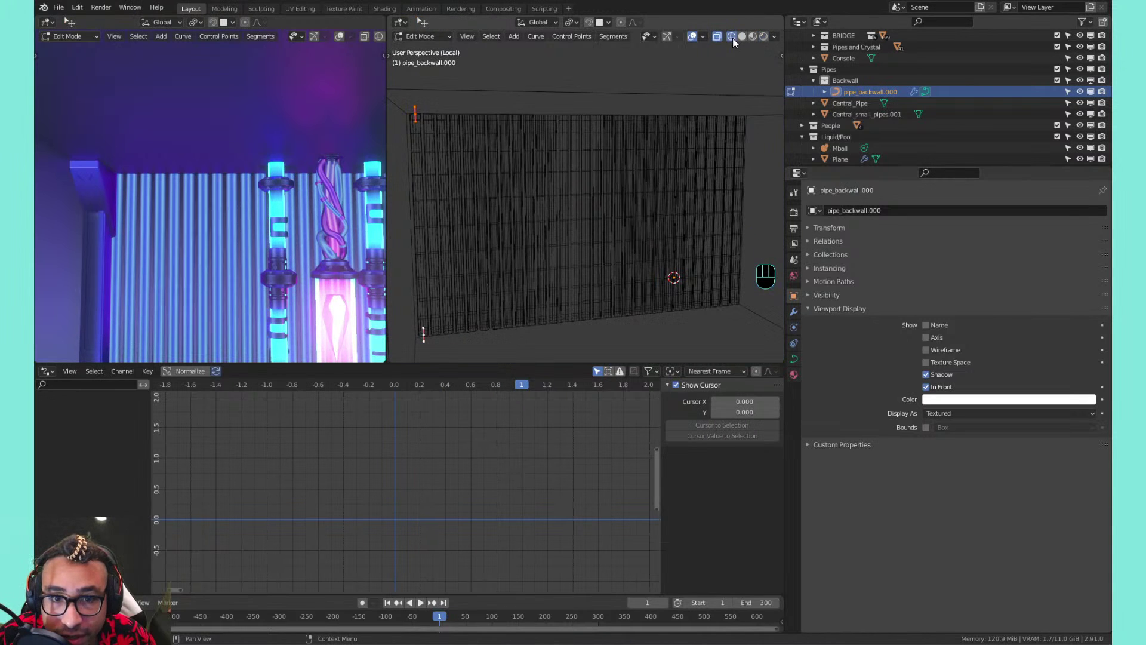
{"action": "scroll", "coordinate": [528, 155], "scroll_direction": "up", "scroll_amount": 2}
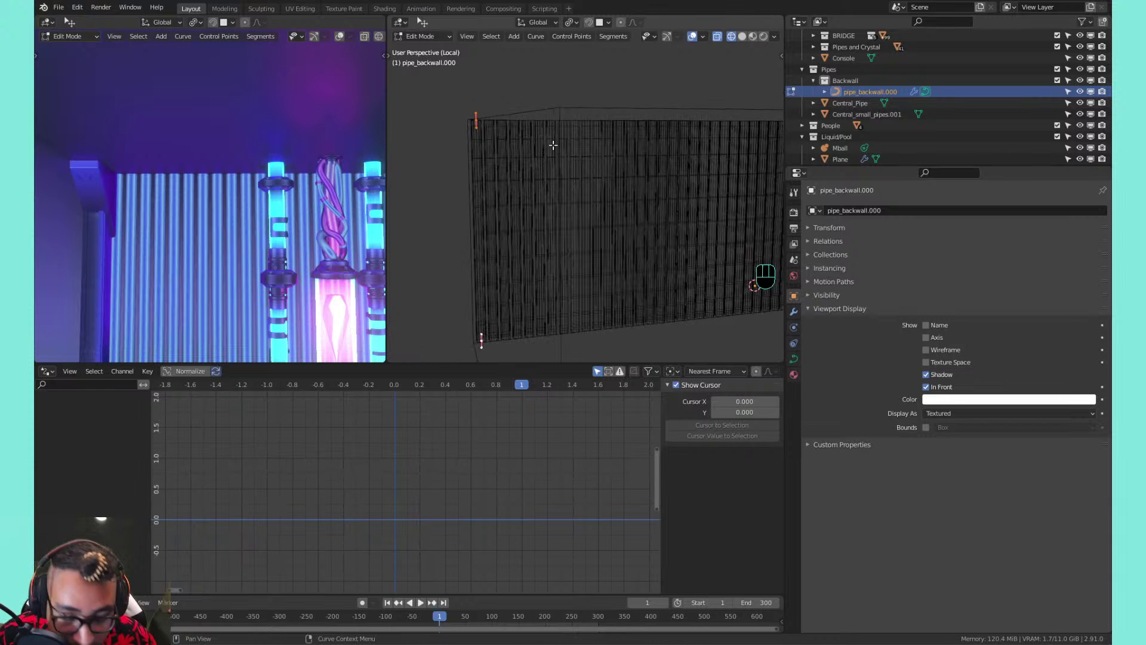
{"action": "key", "text": "w"}
{"action": "right_click", "coordinate": [529, 154]}
{"action": "left_click", "coordinate": [529, 154]}
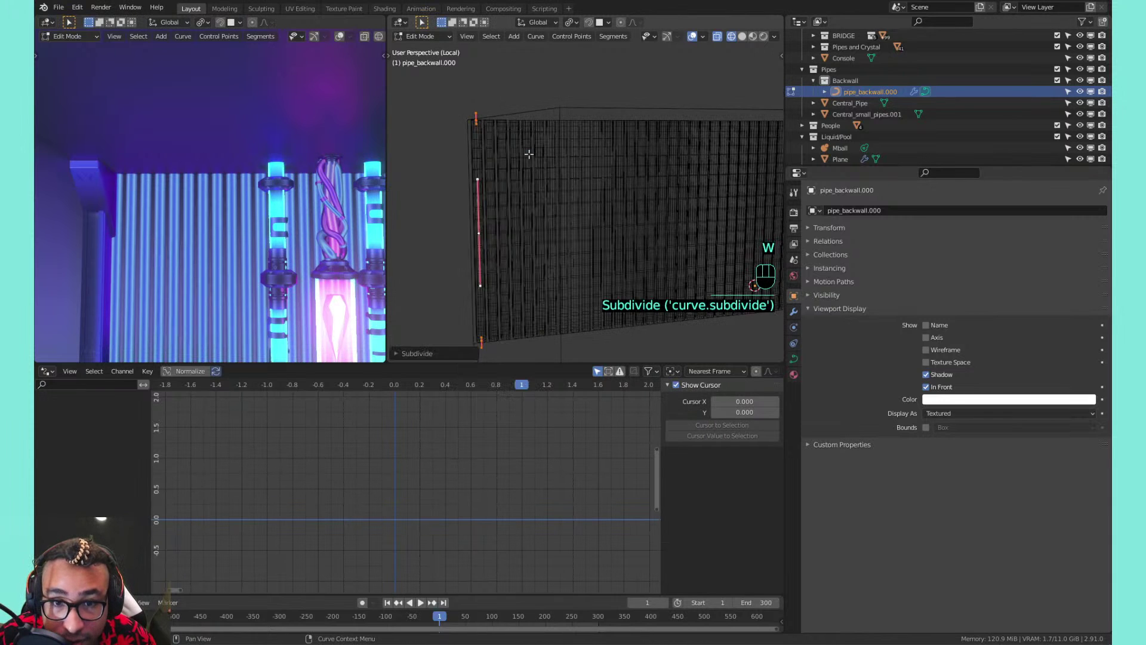
Subdivide the back wall pipe curve two more times
{"action": "key", "text": "w"}
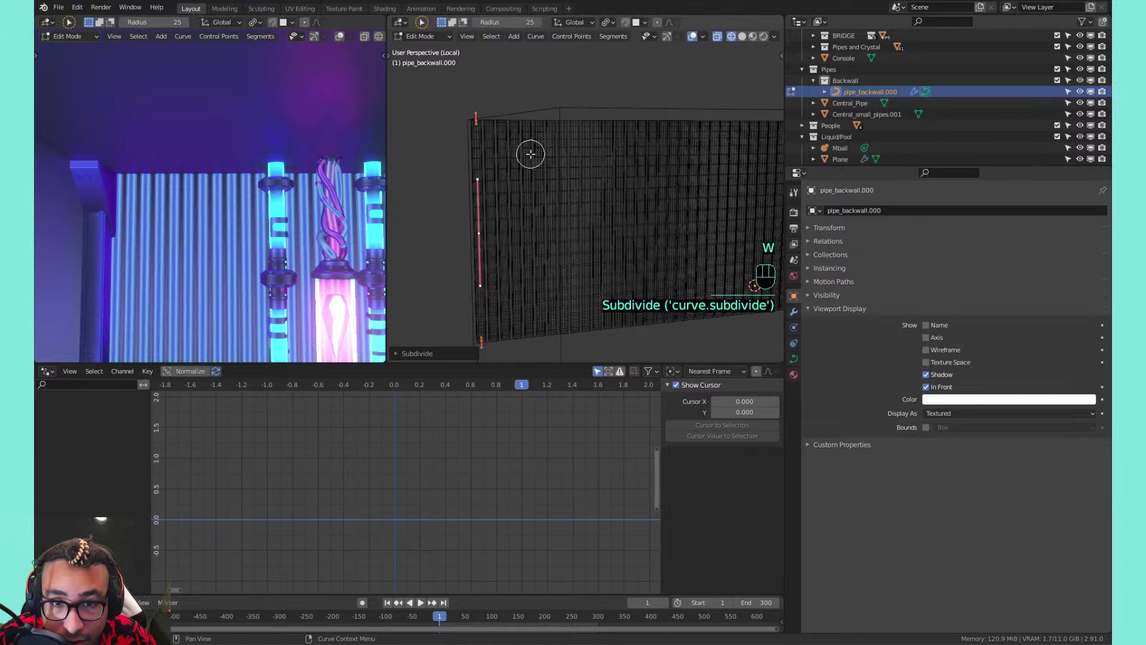
{"action": "right_click", "coordinate": [531, 154]}
{"action": "left_click", "coordinate": [532, 153]}
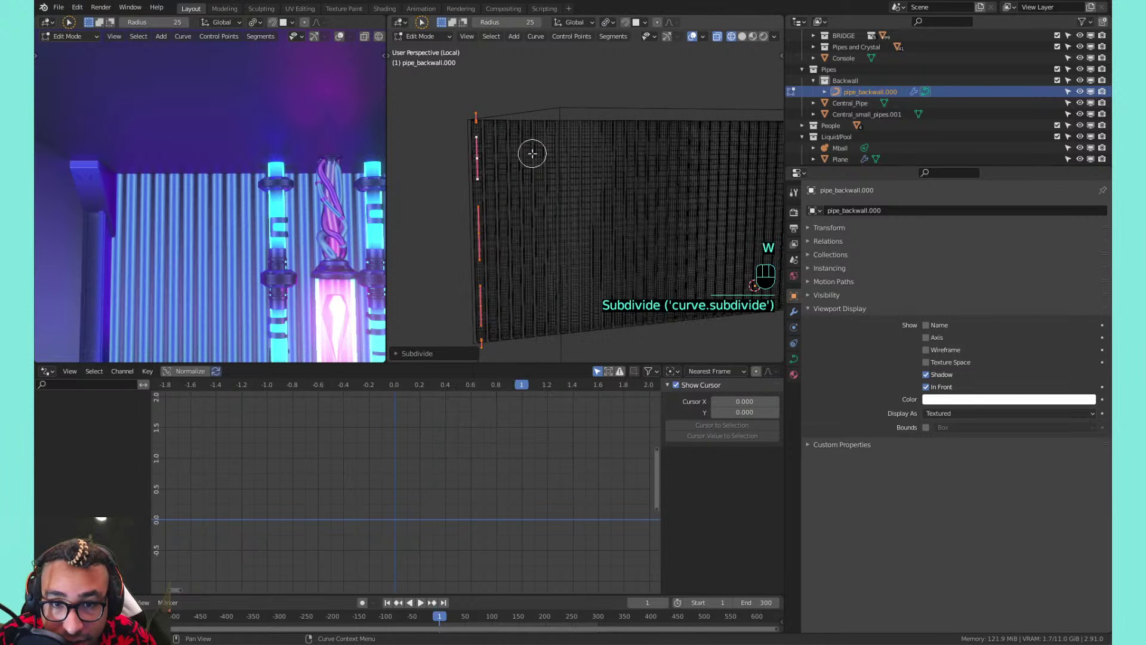
{"action": "key", "text": "w"}
{"action": "key", "text": "w"}
{"action": "right_click", "coordinate": [533, 153]}
{"action": "left_click", "coordinate": [535, 152]}
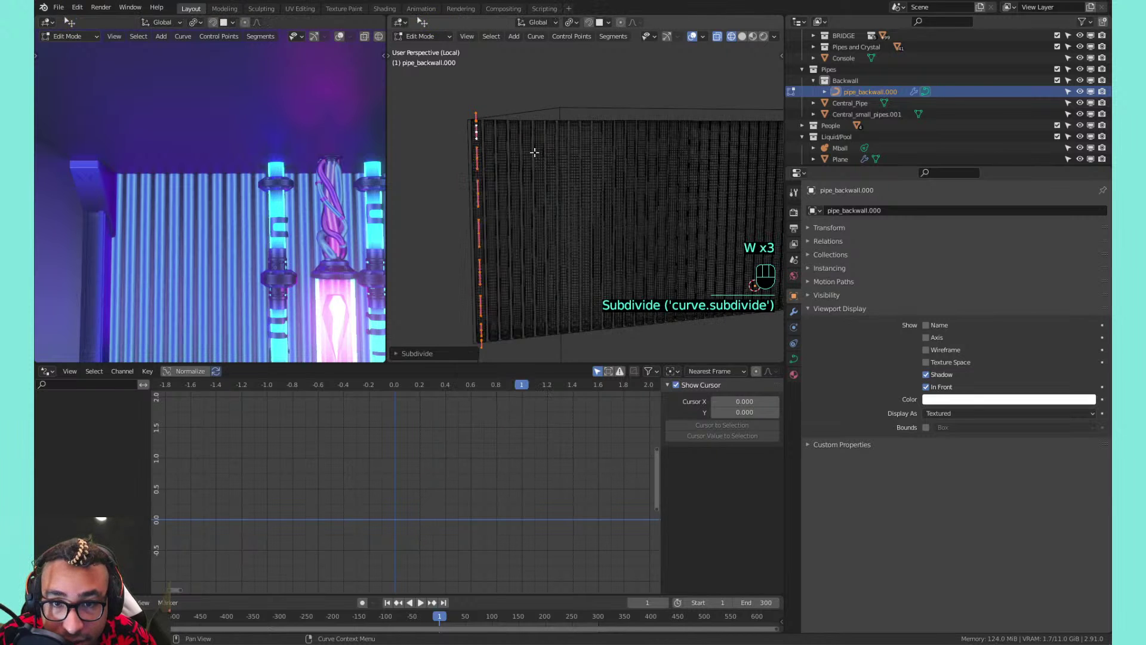
Select only the control point halfway up the subdivided pipe curve and turn on proportional editing
{"action": "key", "text": "a"}
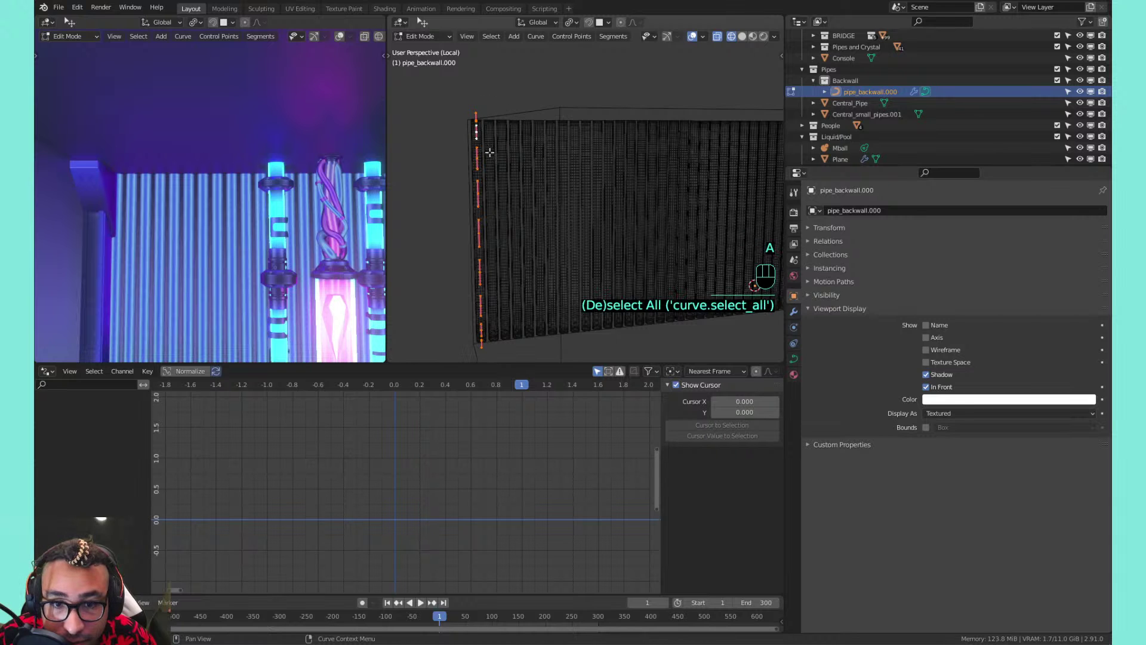
{"action": "left_click", "coordinate": [478, 164]}
{"action": "key", "text": "a"}
{"action": "mouse_move", "coordinate": [534, 163]}
{"action": "middle_mouse_down"}
{"action": "mouse_move", "coordinate": [566, 174]}
{"action": "mouse_move", "coordinate": [527, 173]}
{"action": "mouse_move", "coordinate": [540, 163]}
{"action": "middle_mouse_up"}
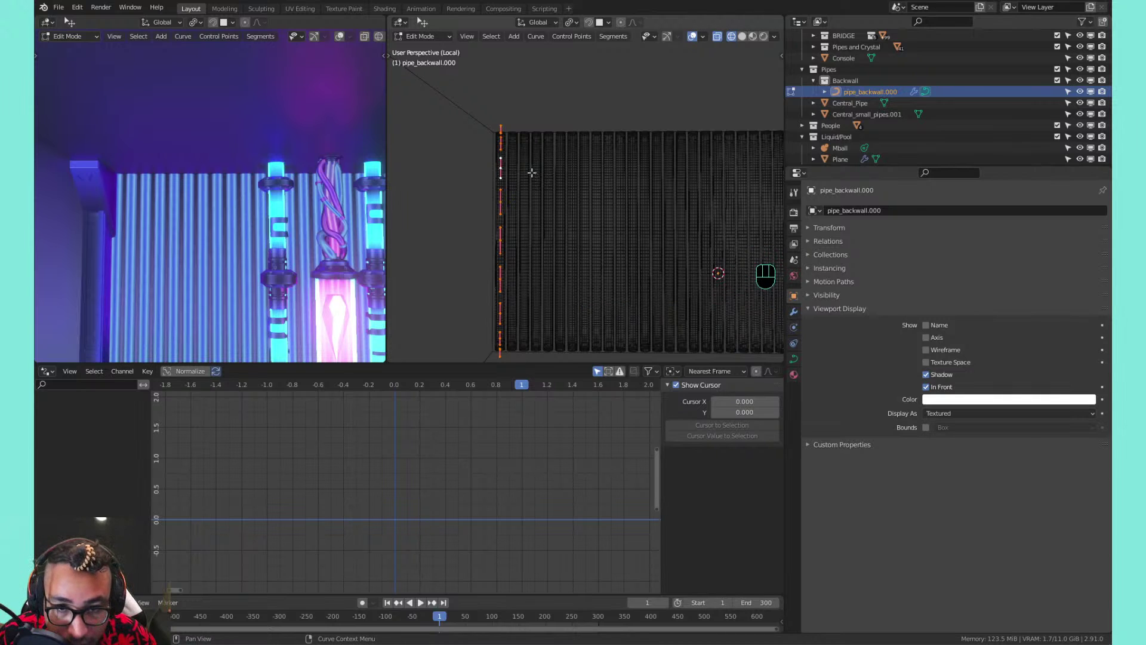
{"action": "left_click", "coordinate": [503, 240]}
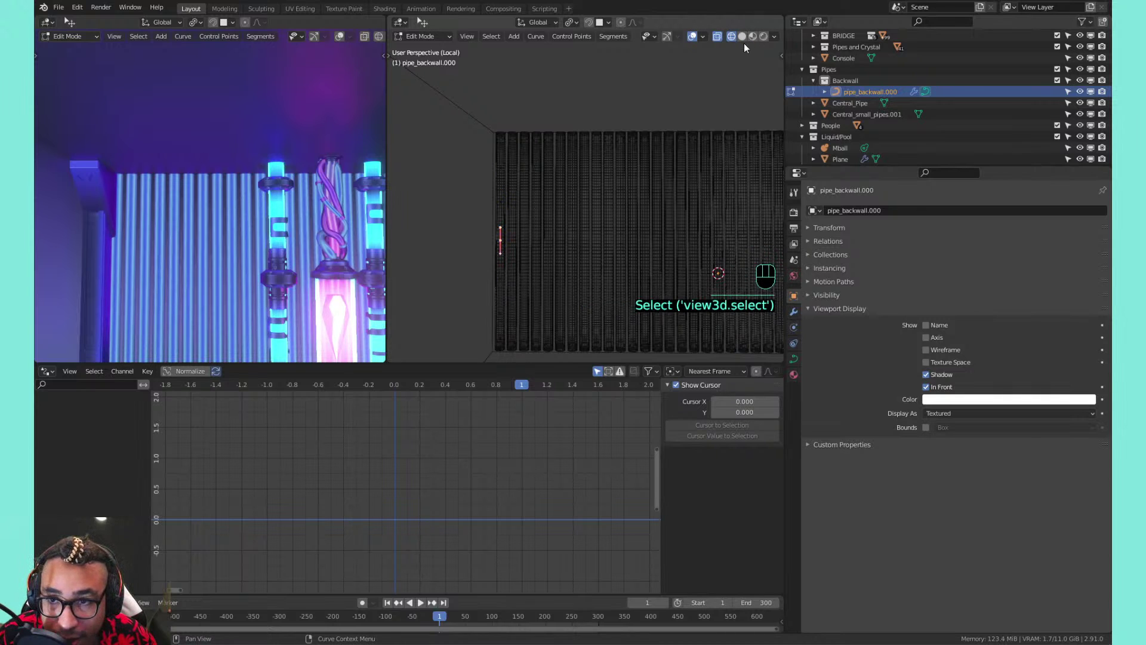
{"action": "scroll", "coordinate": [289, 123], "scroll_direction": "down", "scroll_amount": 3}
{"action": "middle_click_drag", "start_coordinate": [289, 123], "coordinate": [174, 181]}
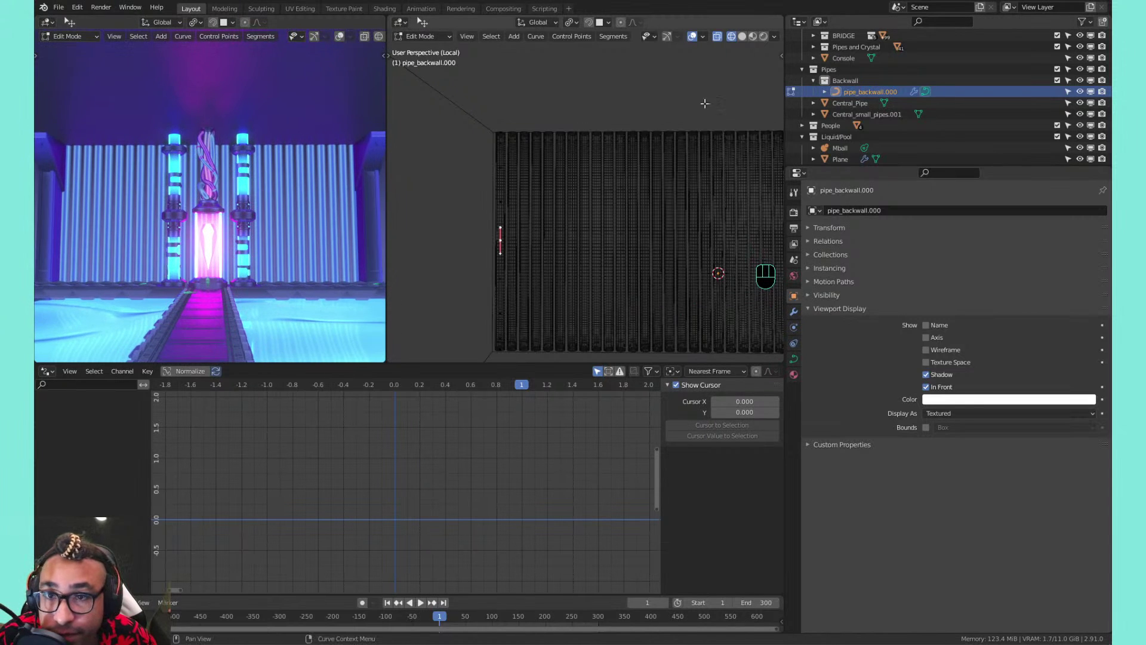
{"action": "left_click", "coordinate": [621, 22]}
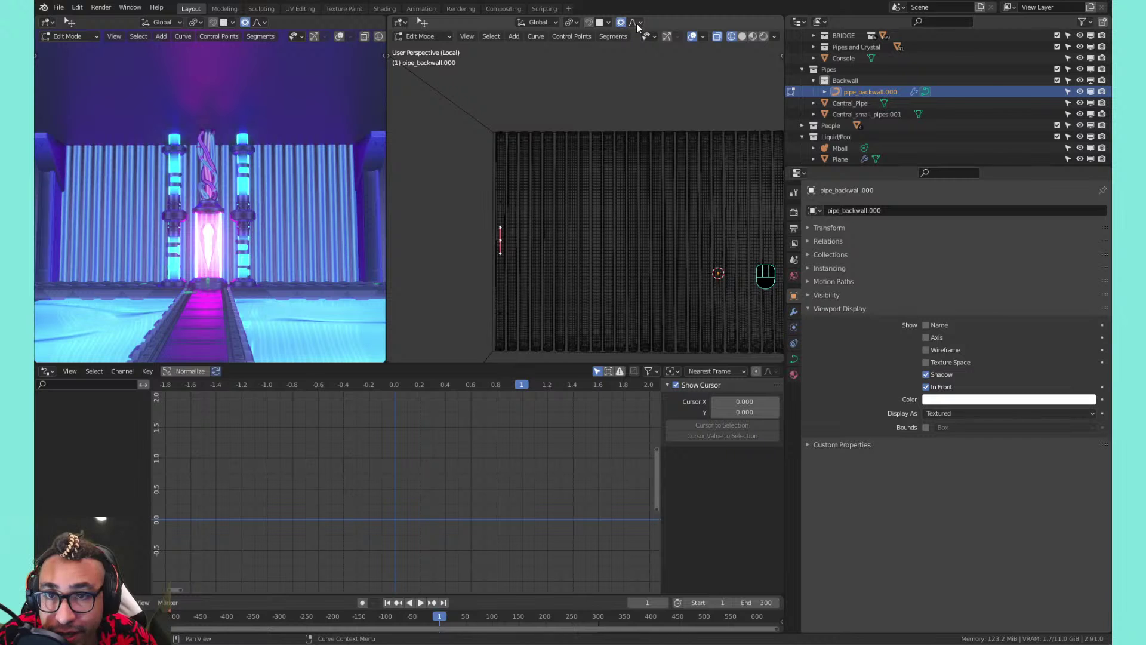
Try pulling the middle control point sideways with smooth falloff, enlarging the proportional size to about 24
{"action": "key", "text": "g"}
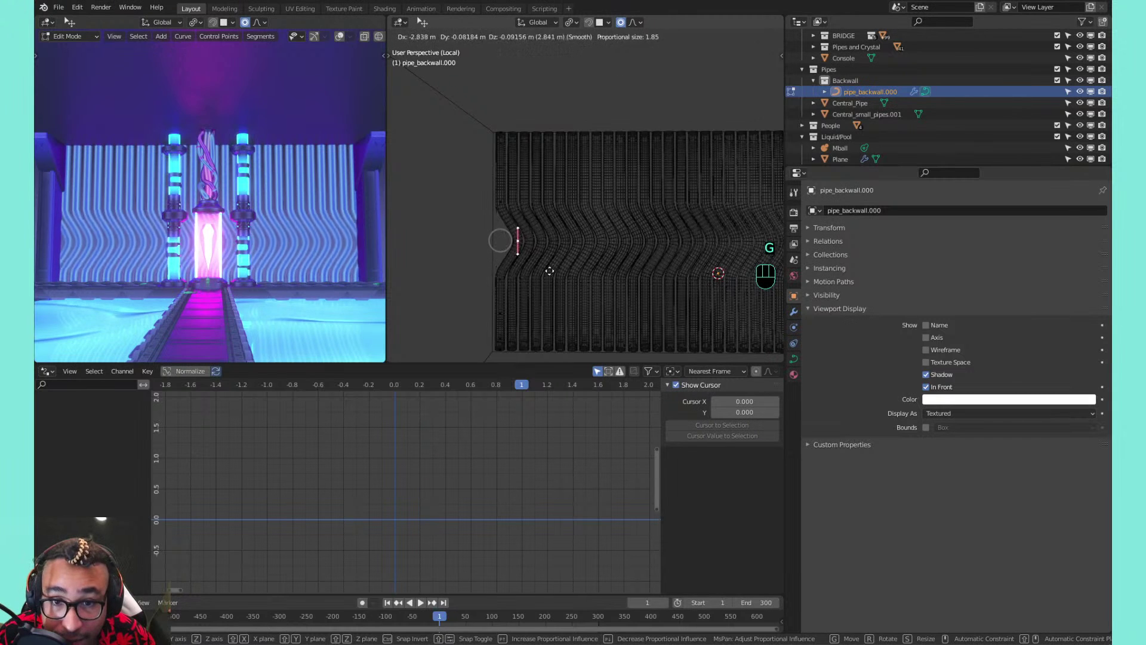
{"action": "scroll", "coordinate": [549, 272], "scroll_direction": "down", "scroll_amount": 20}
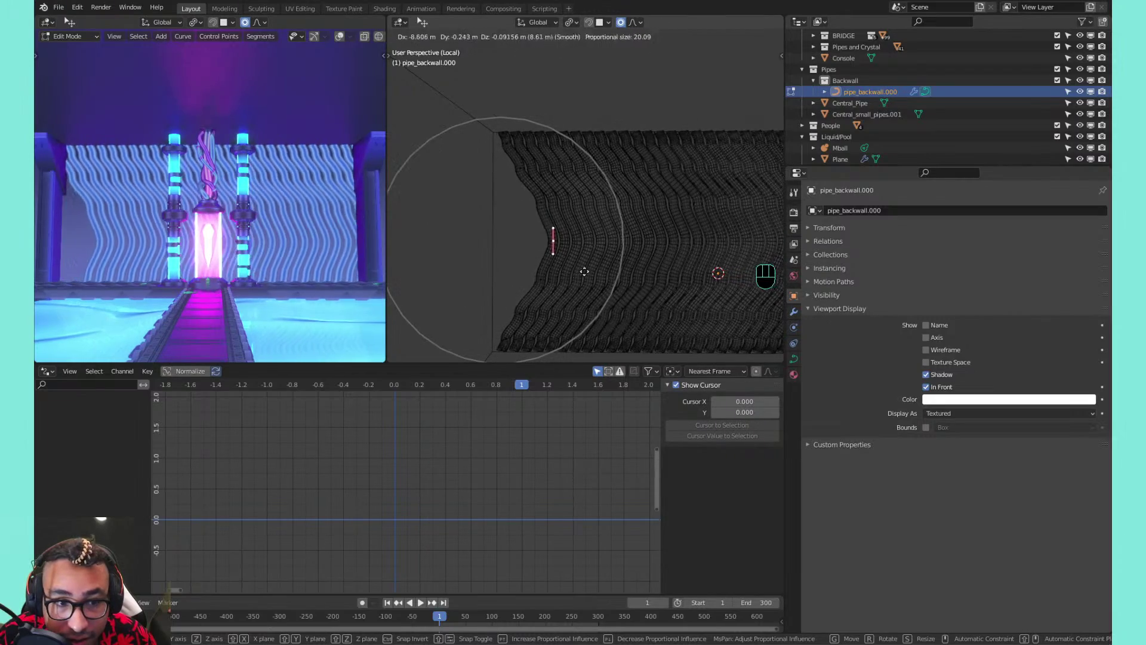
{"action": "scroll", "coordinate": [561, 272], "scroll_direction": "down", "scroll_amount": 2}
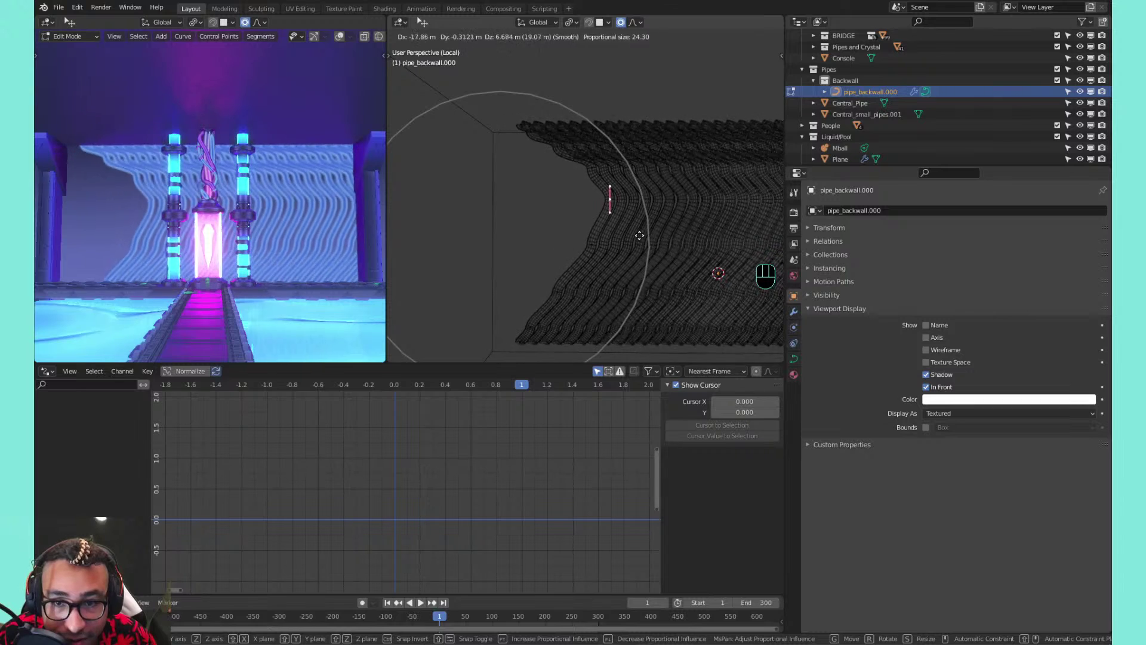
{"action": "key", "text": "Escape"}
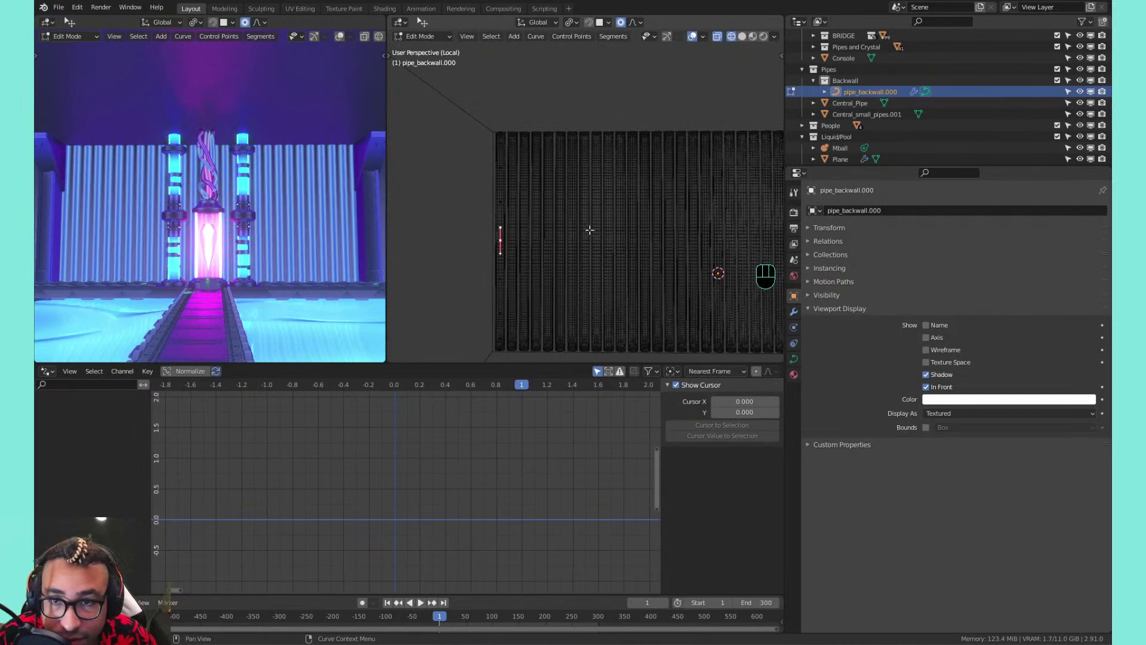
Switch the proportional falloff to Random and try pulling the middle control point sideways with a proportional size of about 29
{"action": "middle_click_drag", "start_coordinate": [627, 197], "coordinate": [562, 183], "text": "shift"}
{"action": "left_click", "coordinate": [638, 22]}
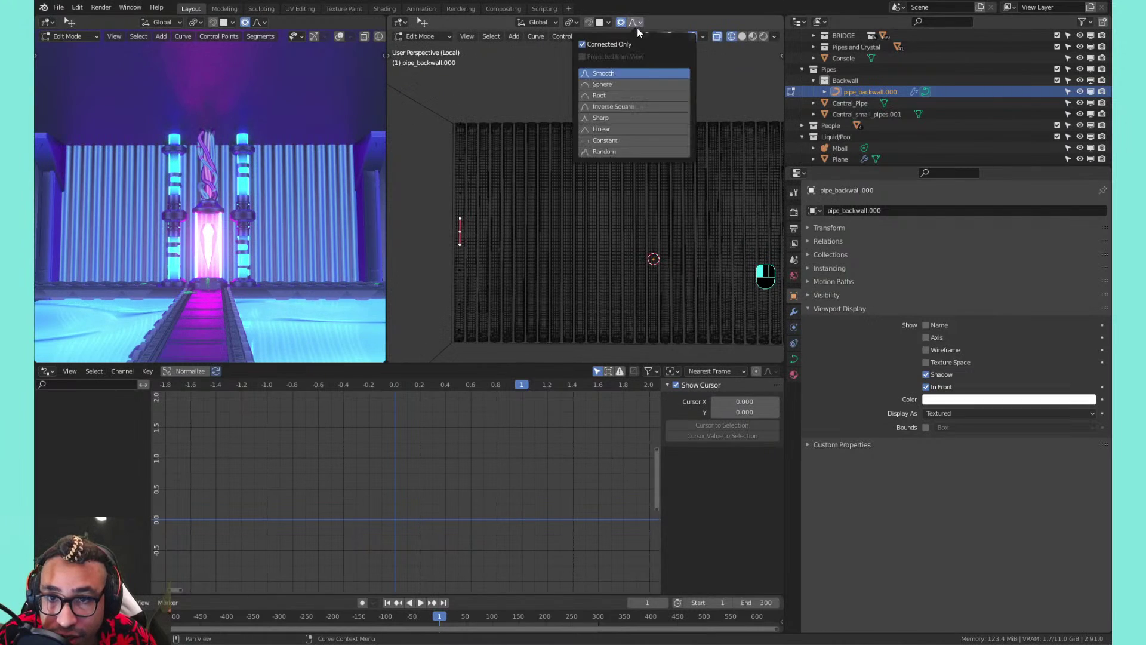
{"action": "left_click", "coordinate": [625, 152]}
{"action": "key", "text": "g"}
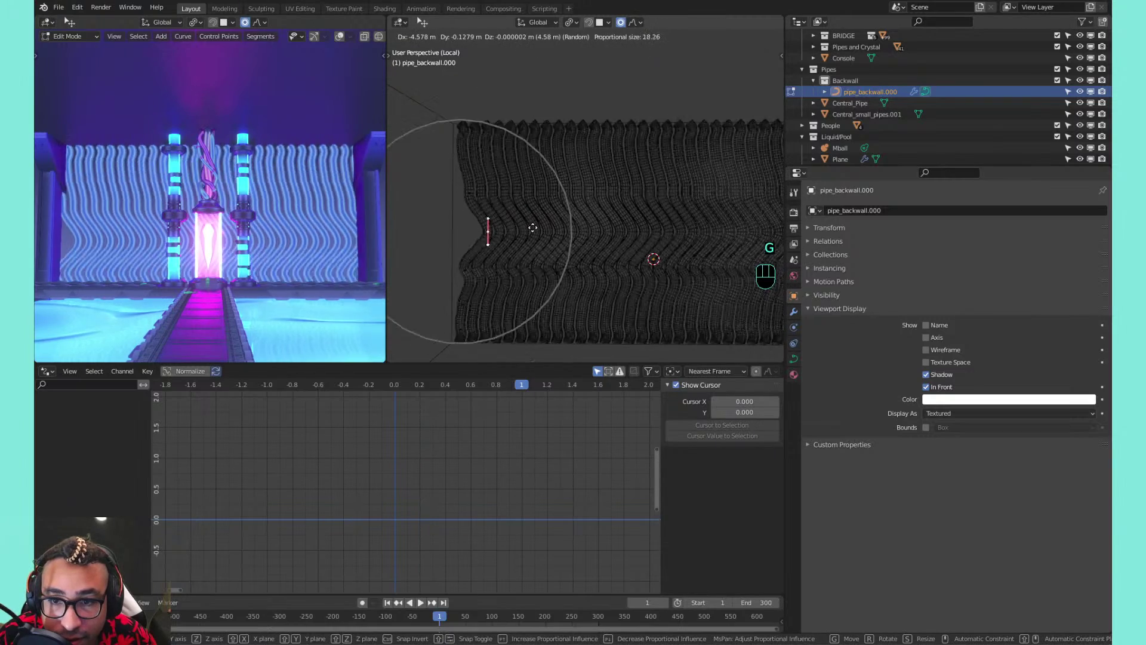
{"action": "scroll", "coordinate": [533, 228], "scroll_direction": "down", "scroll_amount": 4}
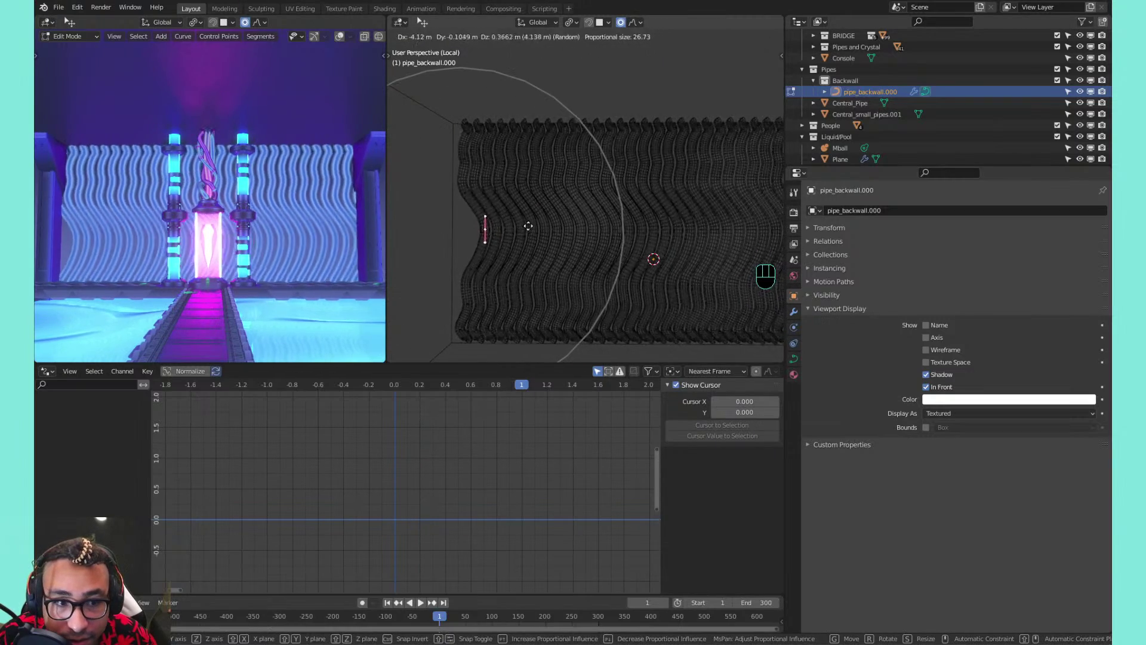
{"action": "scroll", "coordinate": [540, 229], "scroll_direction": "down", "scroll_amount": 1}
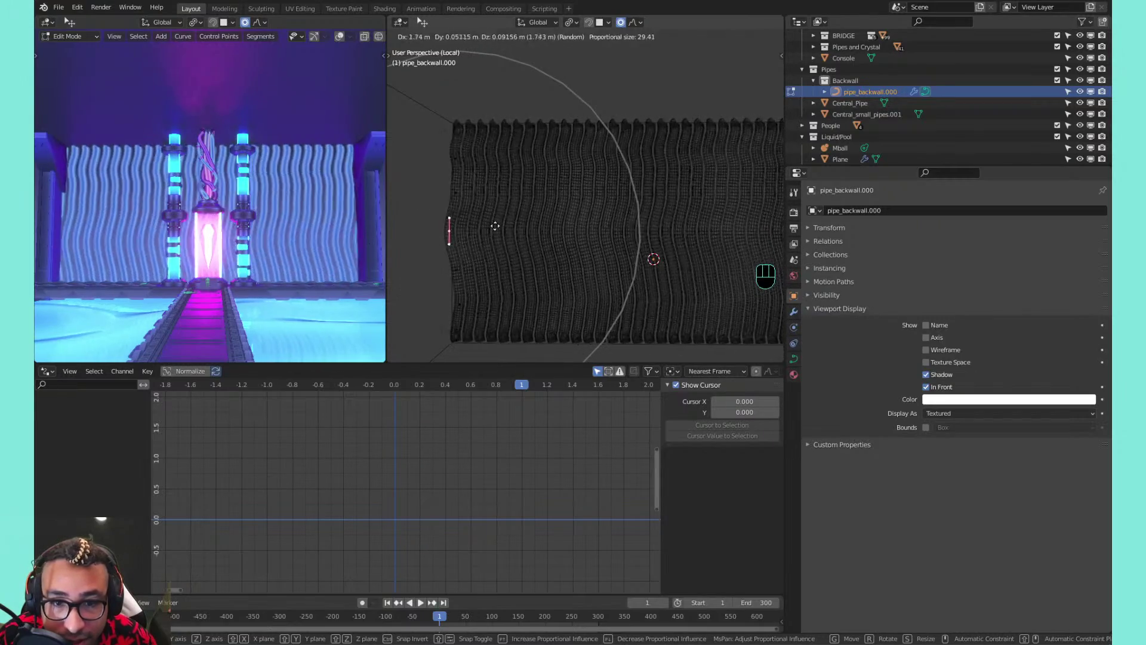
{"action": "key", "text": "x"}
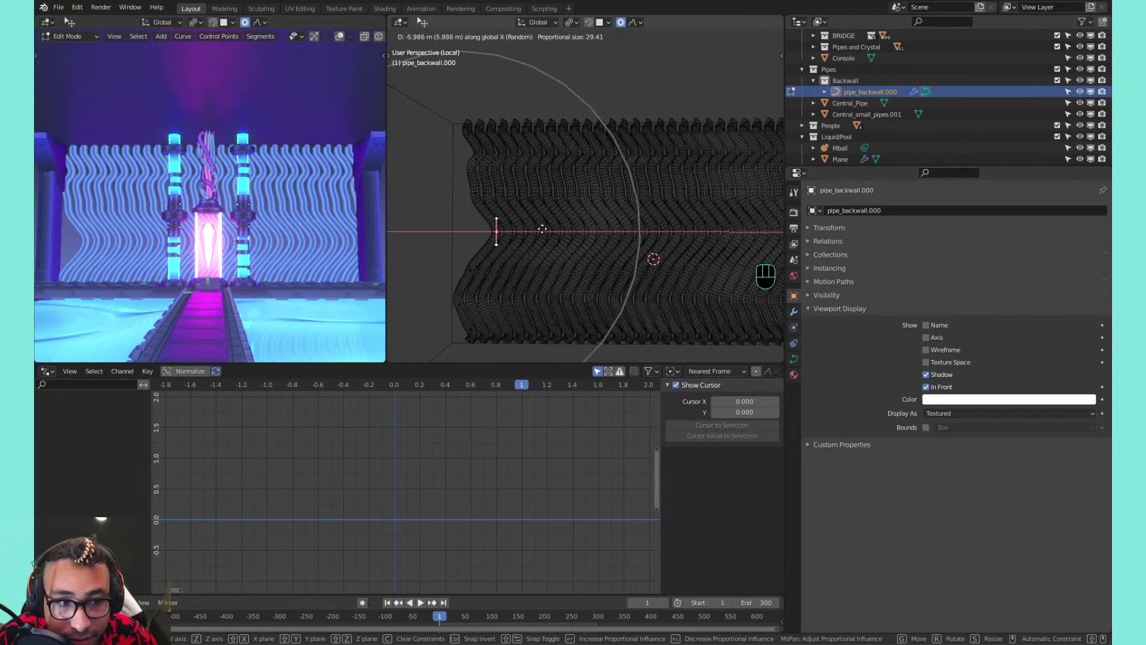
{"action": "left_click", "coordinate": [506, 249]}
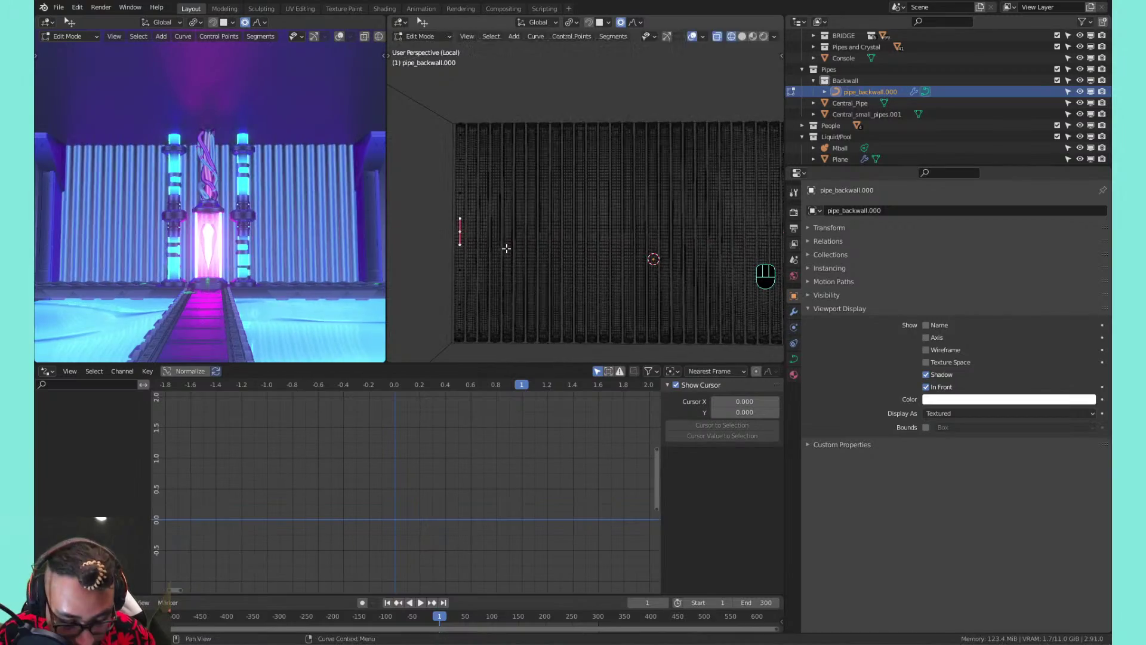
{"action": "key", "text": "g"}
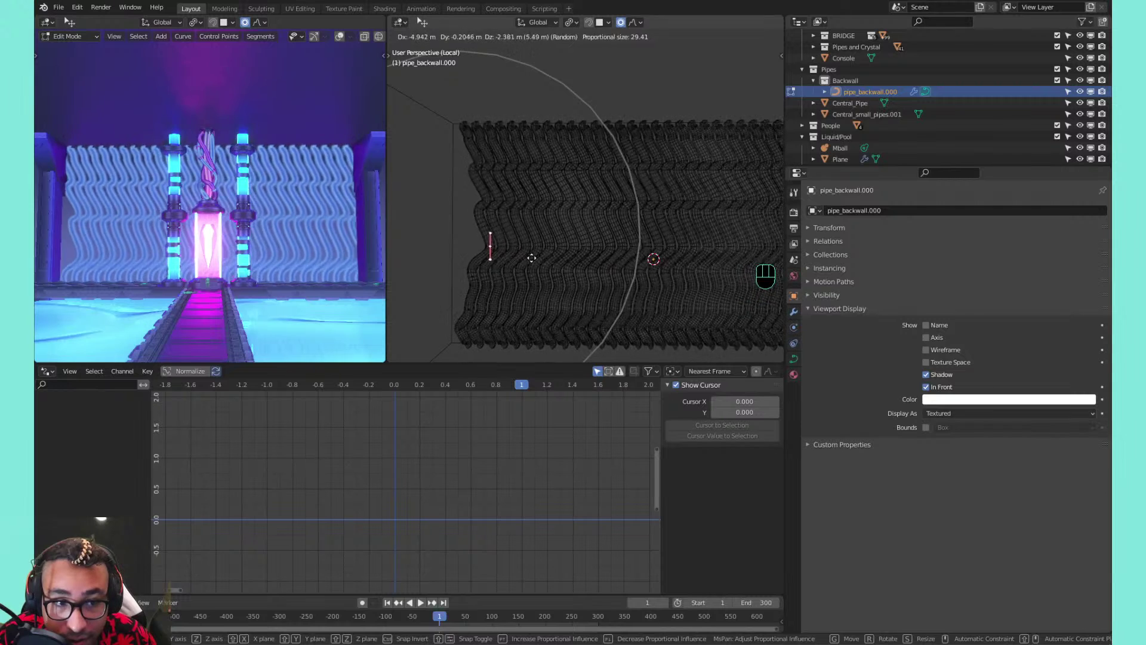
{"action": "key", "text": "Escape"}
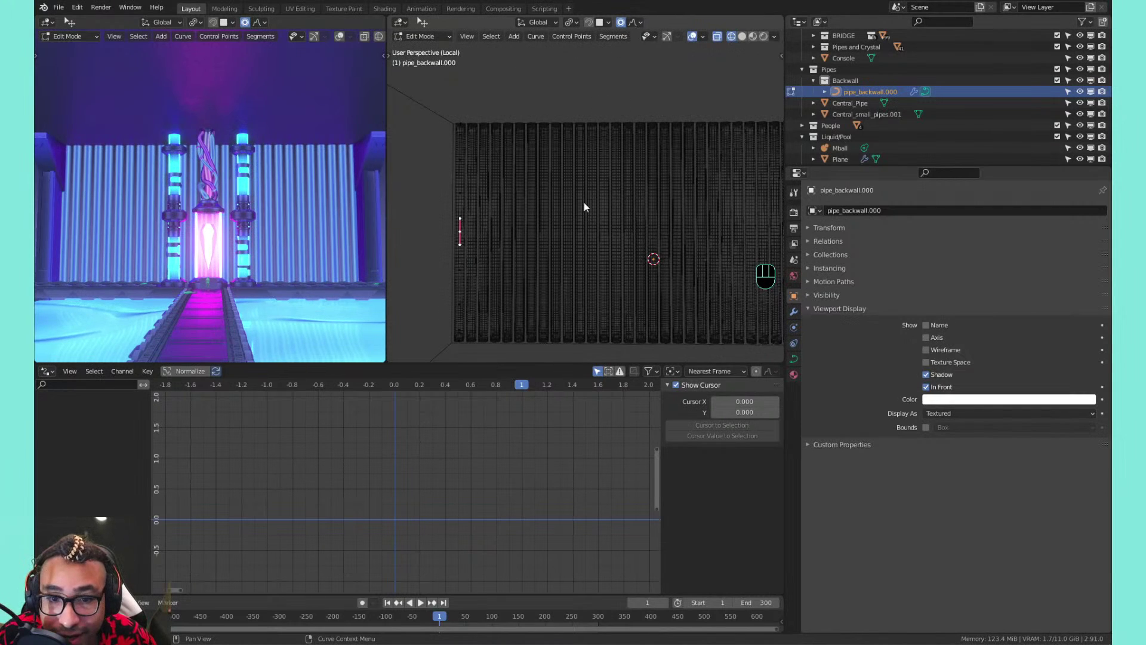
Return the back wall pipe curve to Object Mode and inspect its Array modifier settings
{"action": "key", "text": "Tab"}
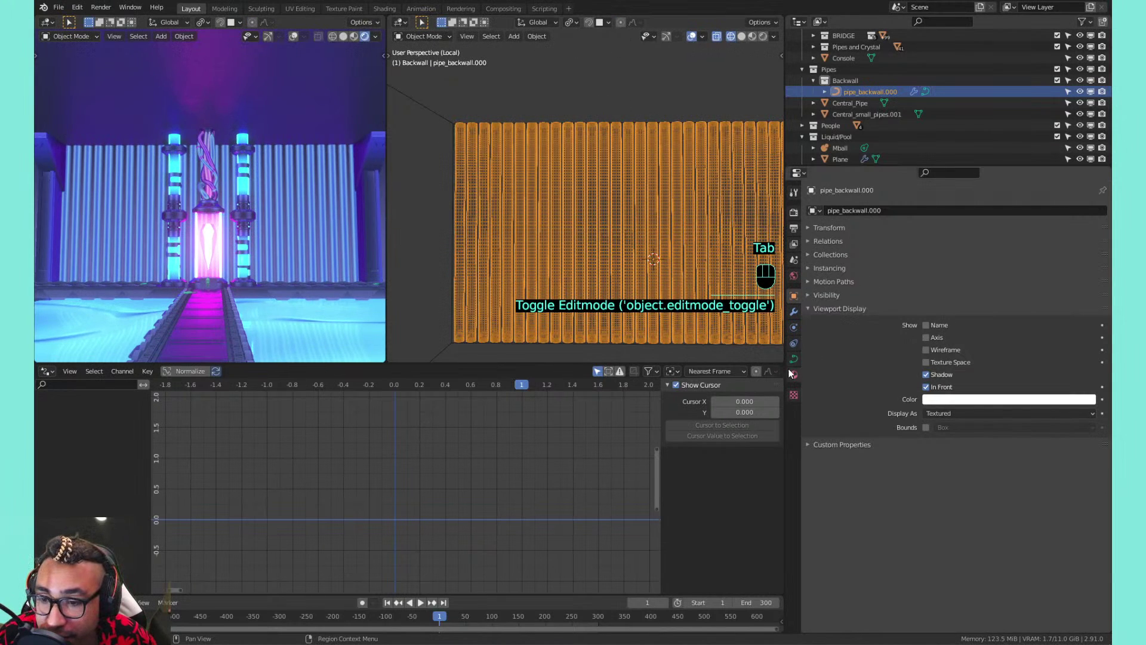
{"action": "left_click", "coordinate": [795, 312]}
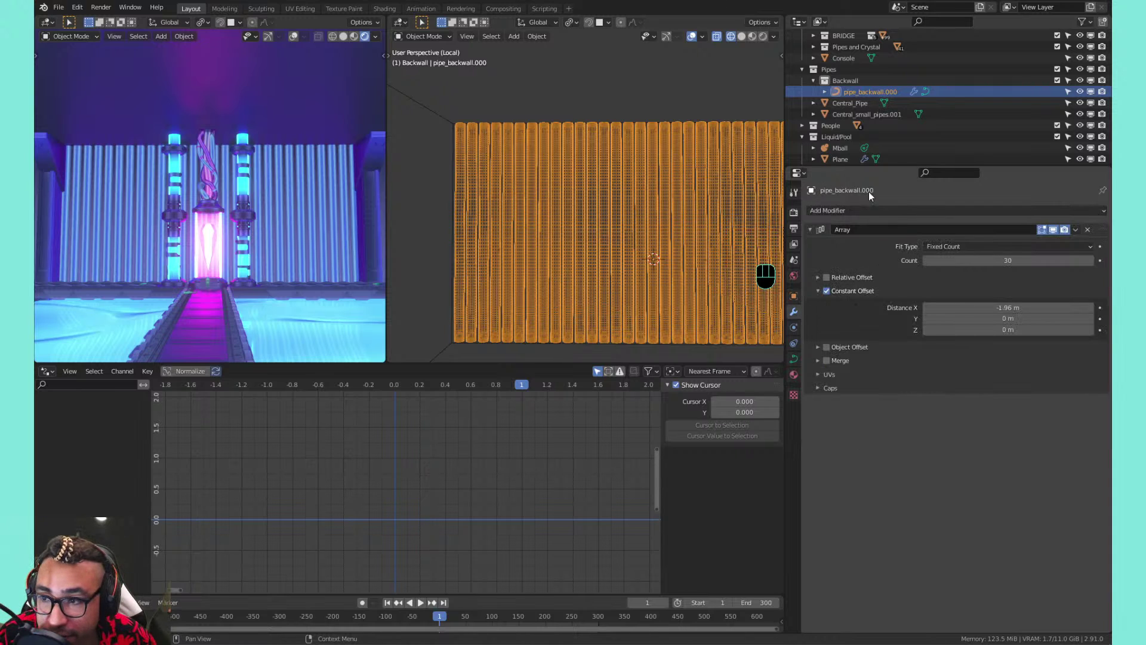
{"action": "left_click", "coordinate": [810, 229]}
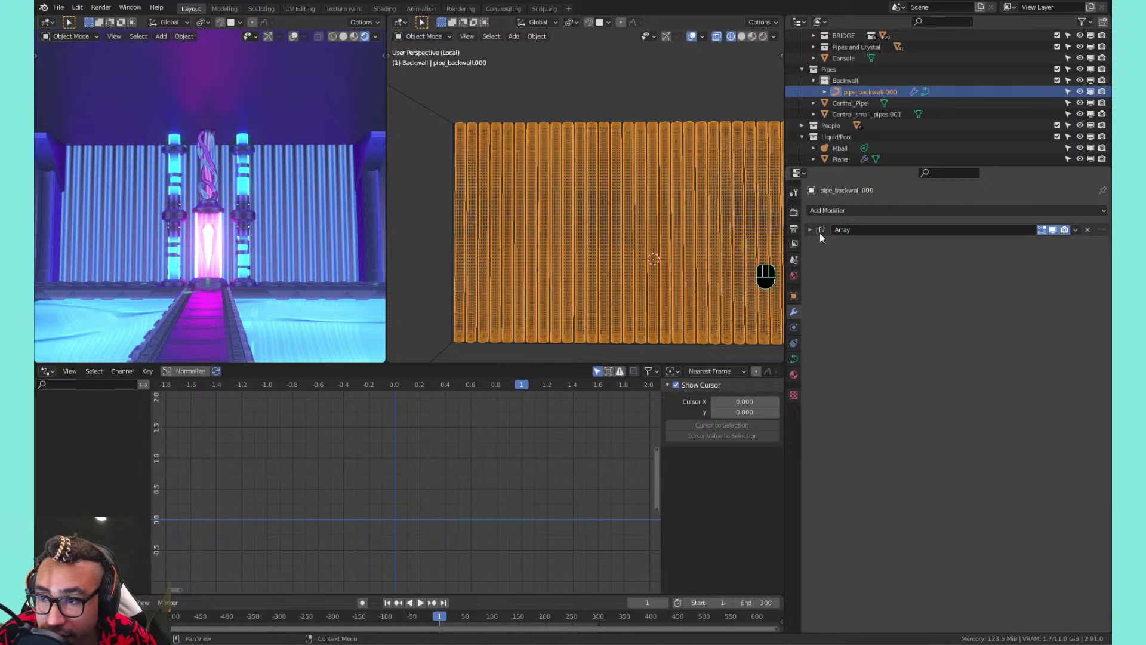
{"action": "key", "text": "Tab"}
{"action": "key", "text": "Tab"}
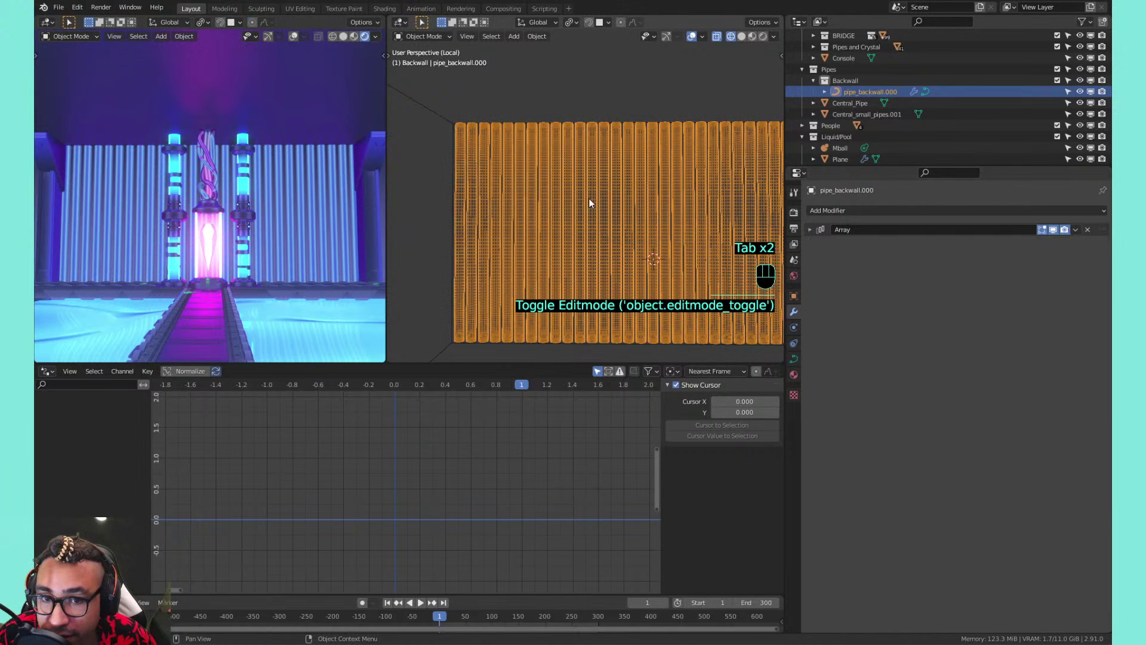
Examine the object operations and Array settings for a way to turn the arrayed pipes into separate editable curves
{"action": "right_click", "coordinate": [520, 157]}
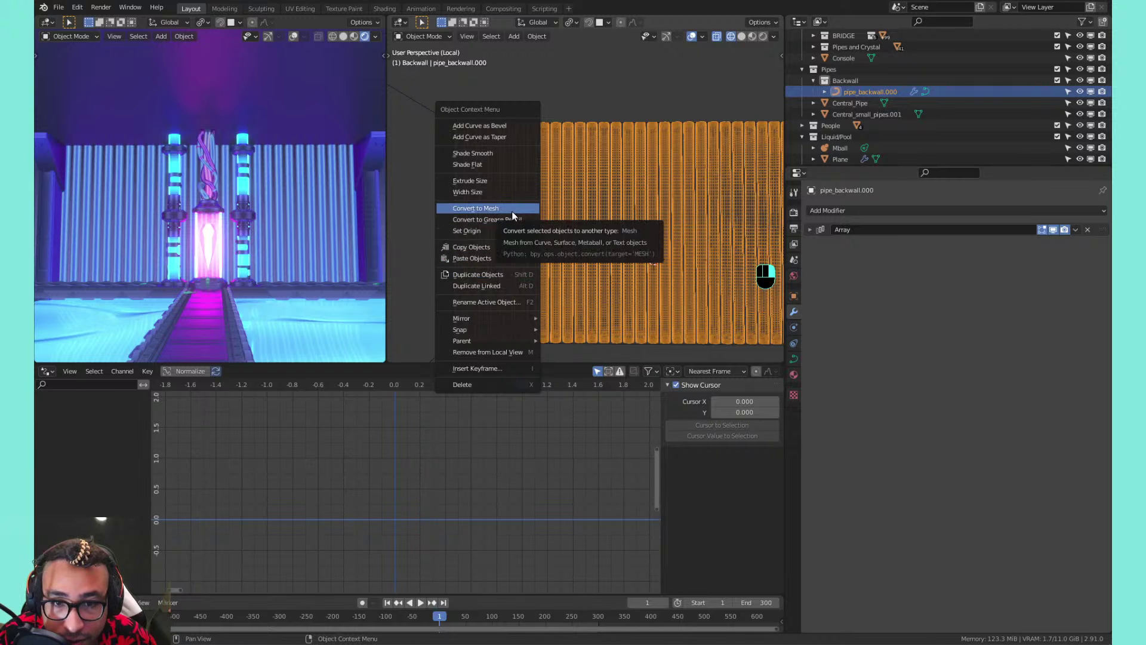
{"action": "mouse_move", "coordinate": [512, 232]}
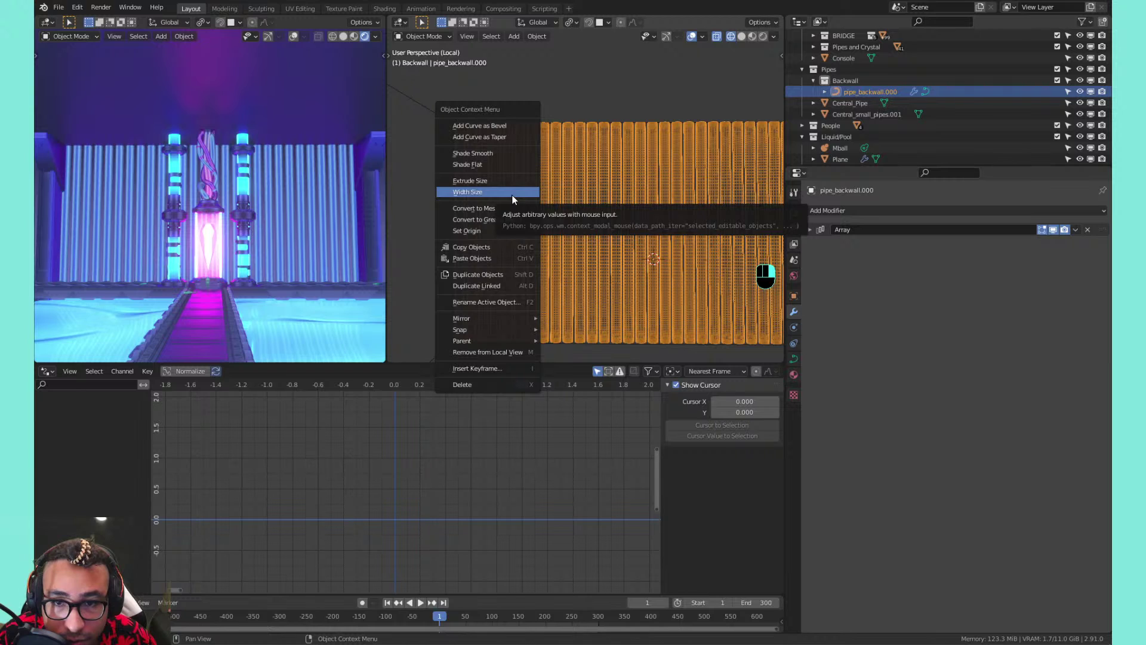
{"action": "left_click", "coordinate": [810, 229]}
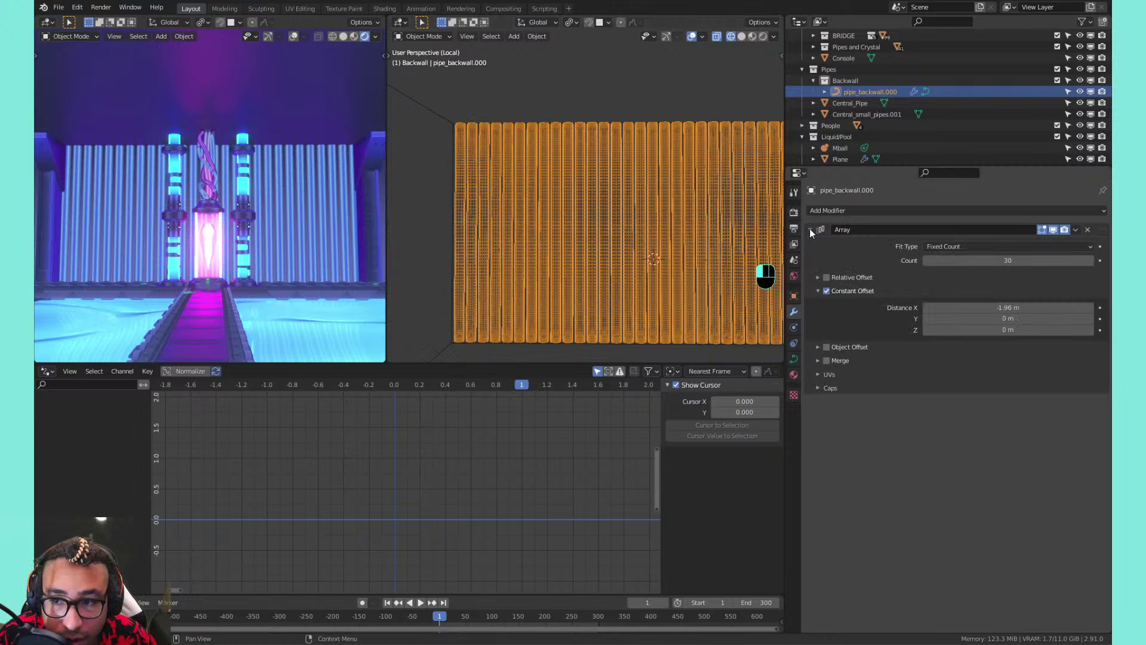
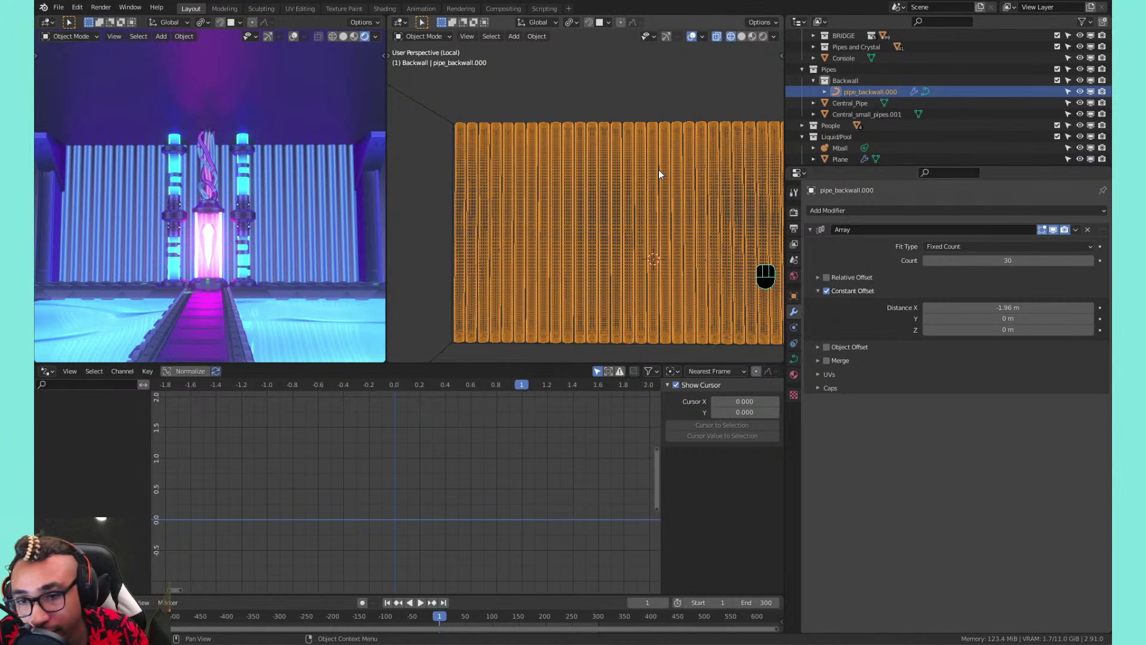
{"action": "scroll", "coordinate": [658, 169], "scroll_direction": "down", "scroll_amount": 1}
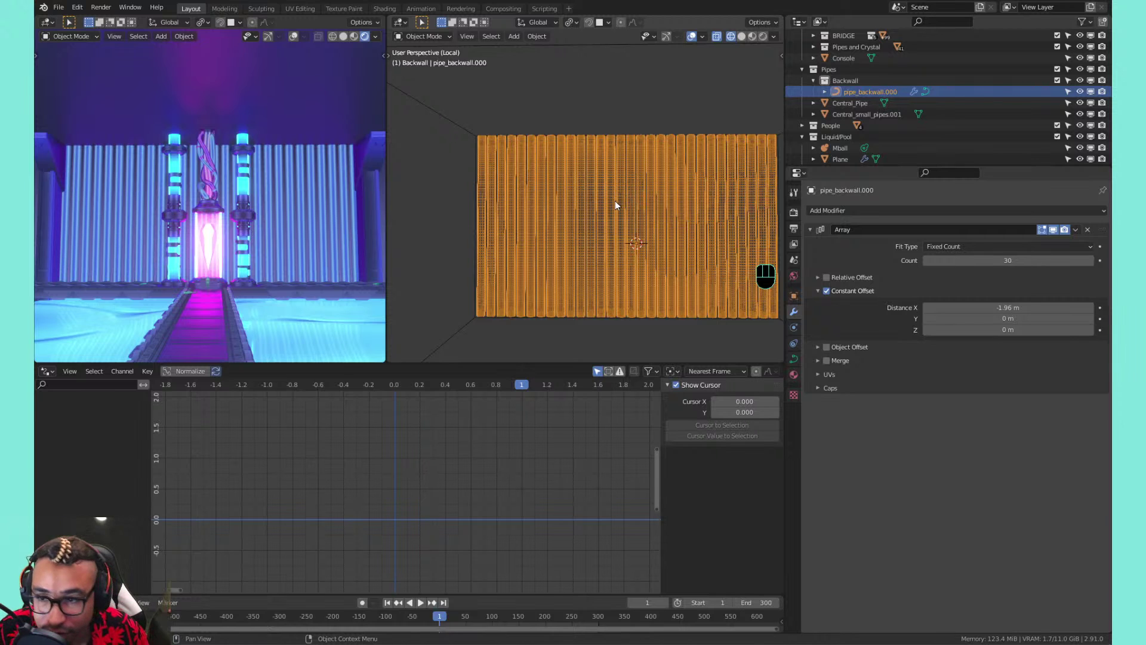
{"action": "scroll", "coordinate": [615, 201], "scroll_direction": "up", "scroll_amount": 1}
{"action": "right_click", "coordinate": [536, 150]}
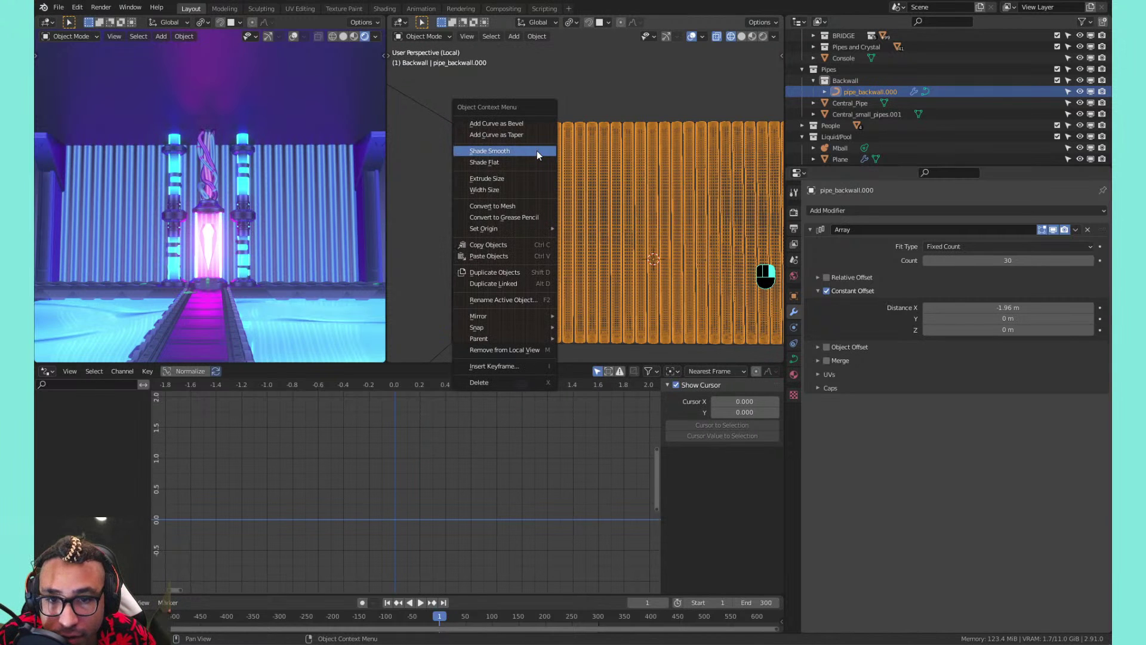
{"action": "left_click", "coordinate": [546, 207]}
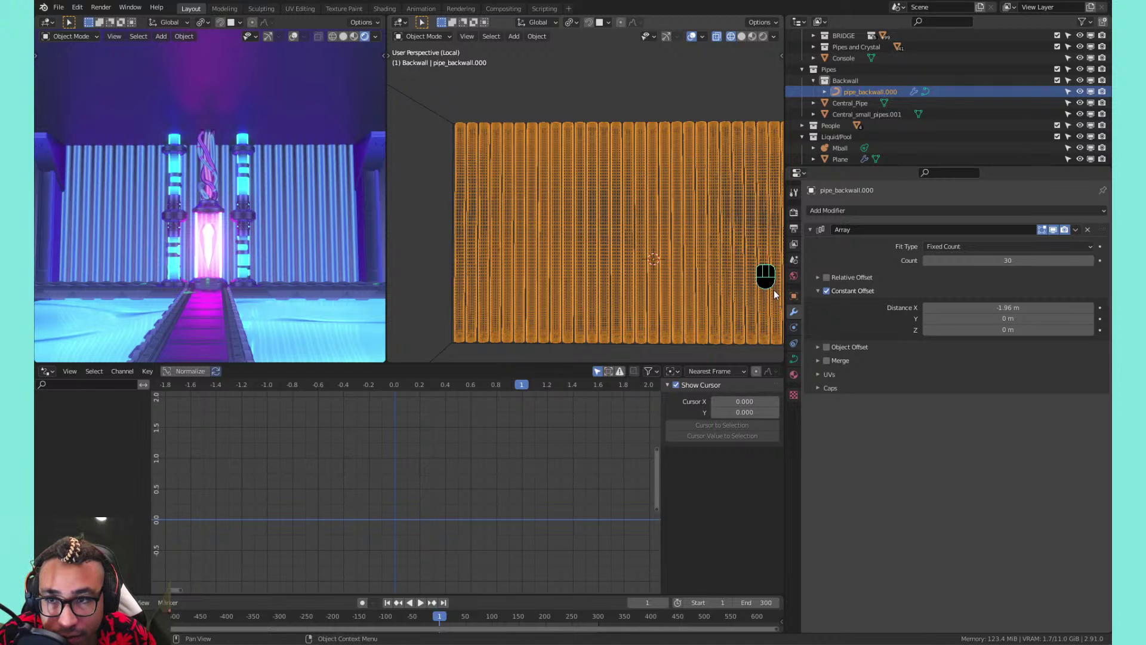
{"action": "right_click", "coordinate": [600, 187]}
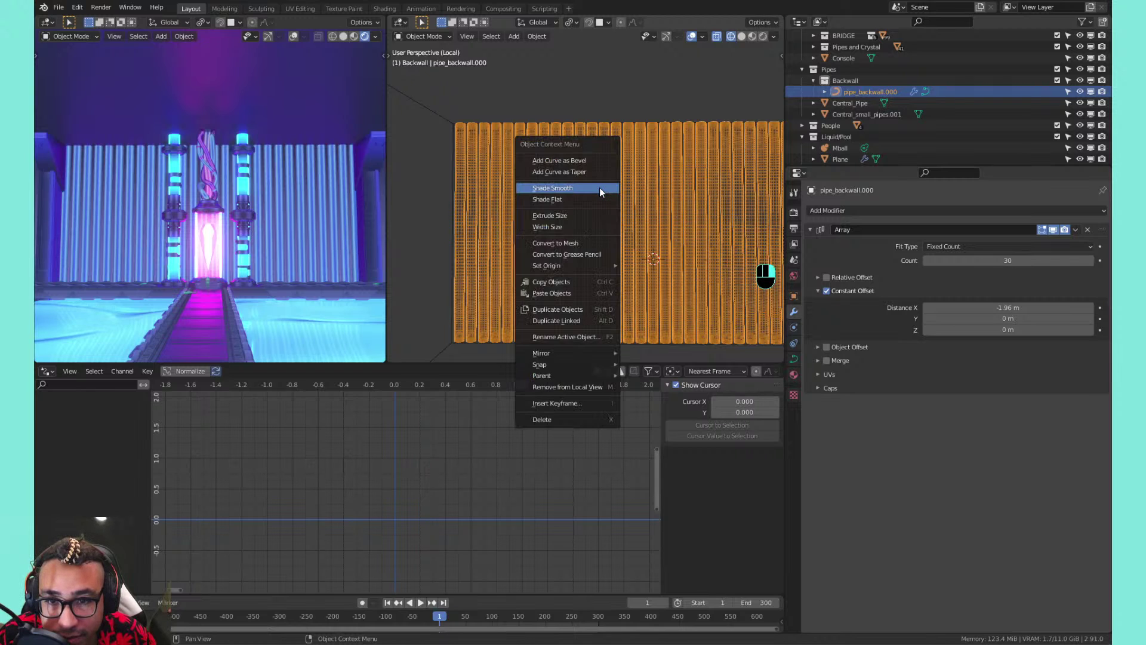
{"action": "key", "text": "ctrl+a"}
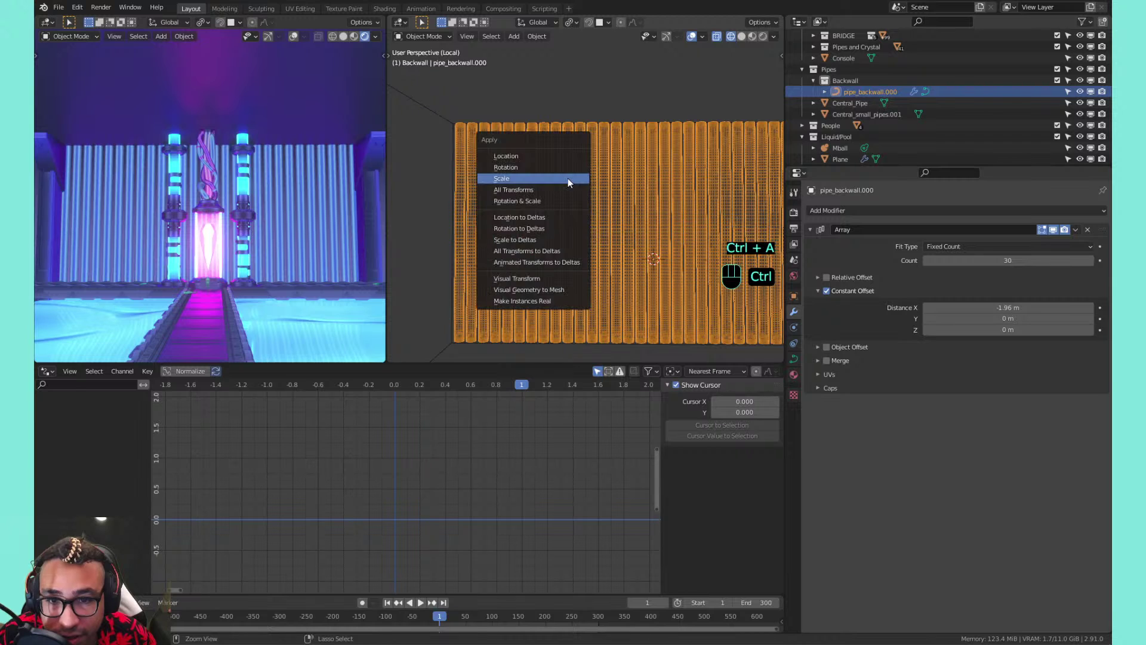
{"action": "left_click", "coordinate": [568, 178]}
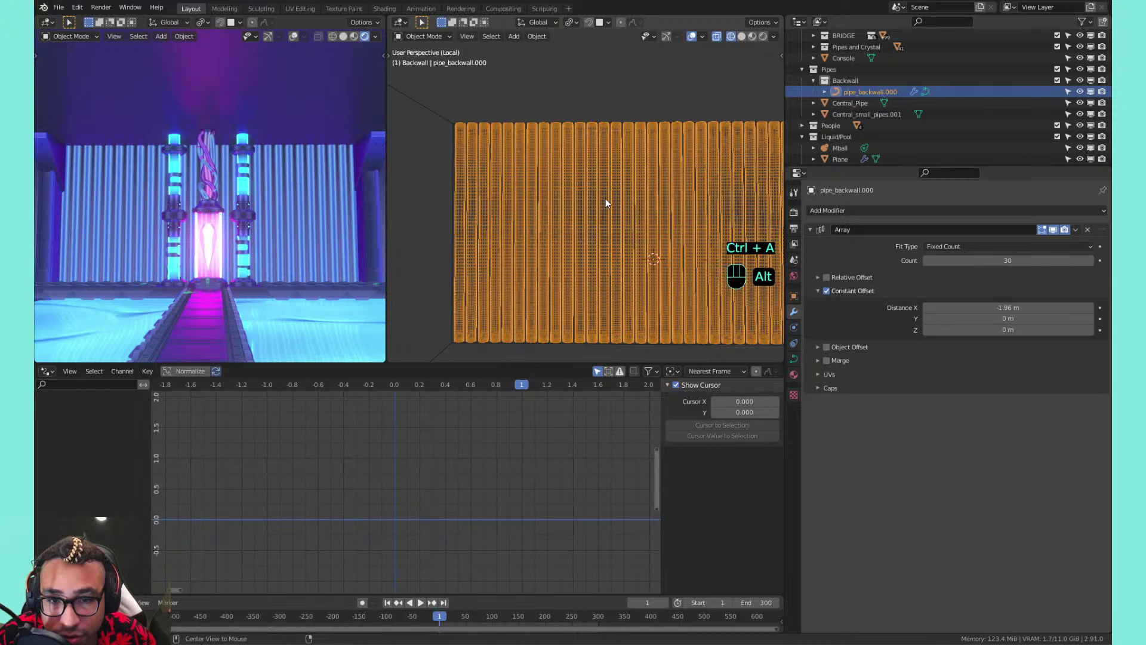
{"action": "key", "text": "alt+a"}
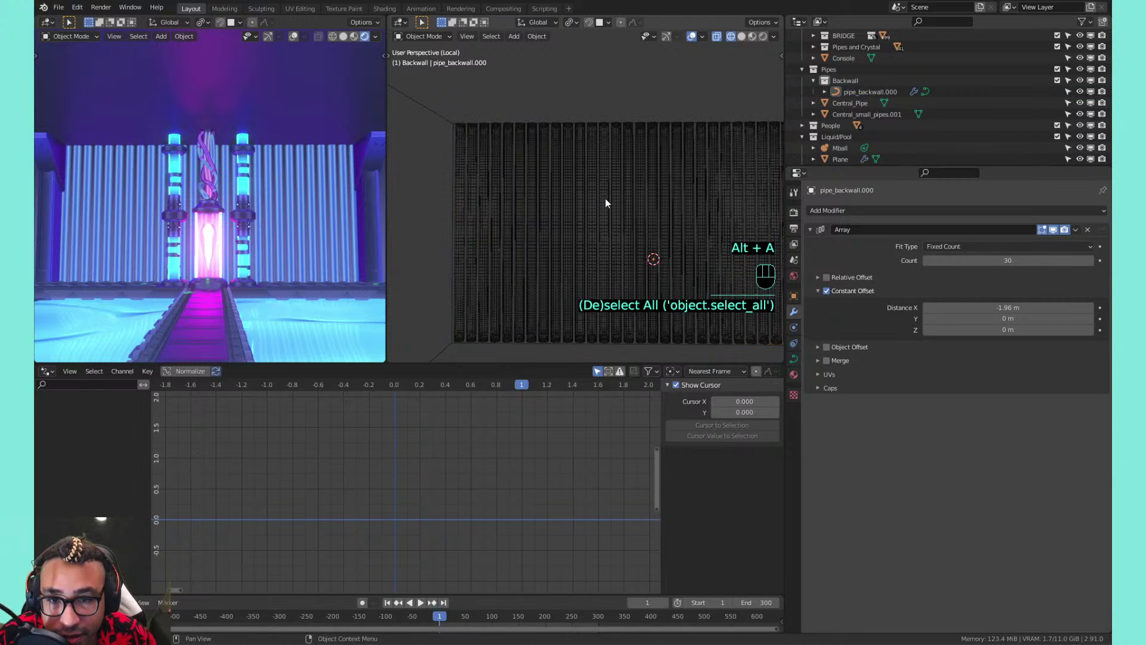
{"action": "key", "text": "ctrl+z"}
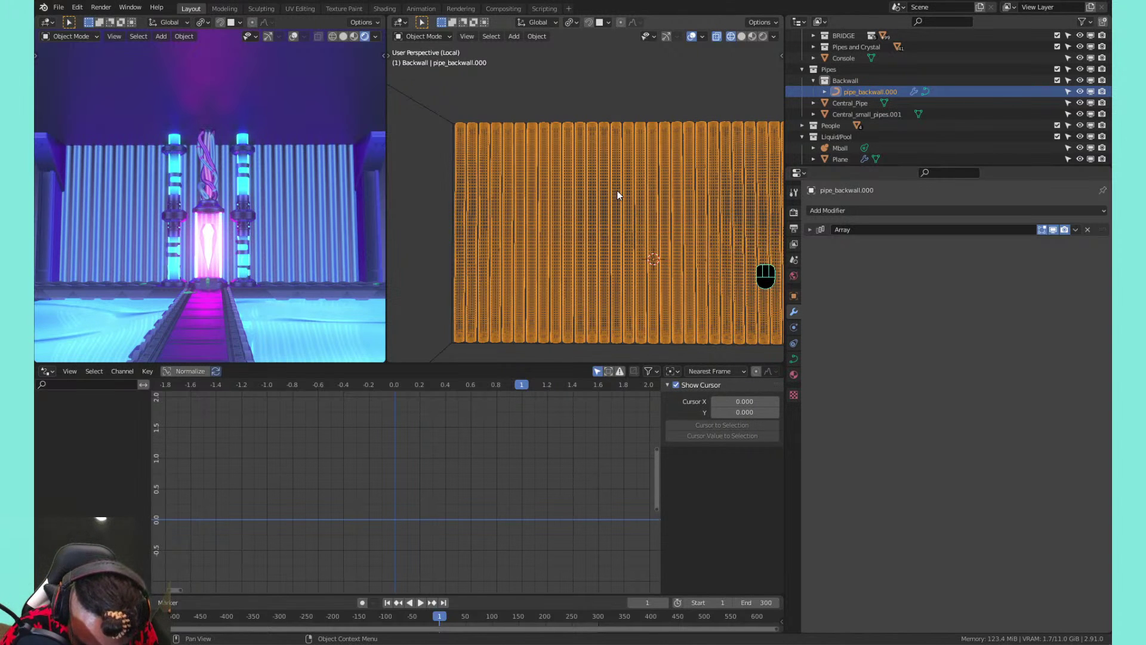
Apply the back wall pipe object's scale and run Make Instances Real on it
{"action": "key", "text": "ctrl+a"}
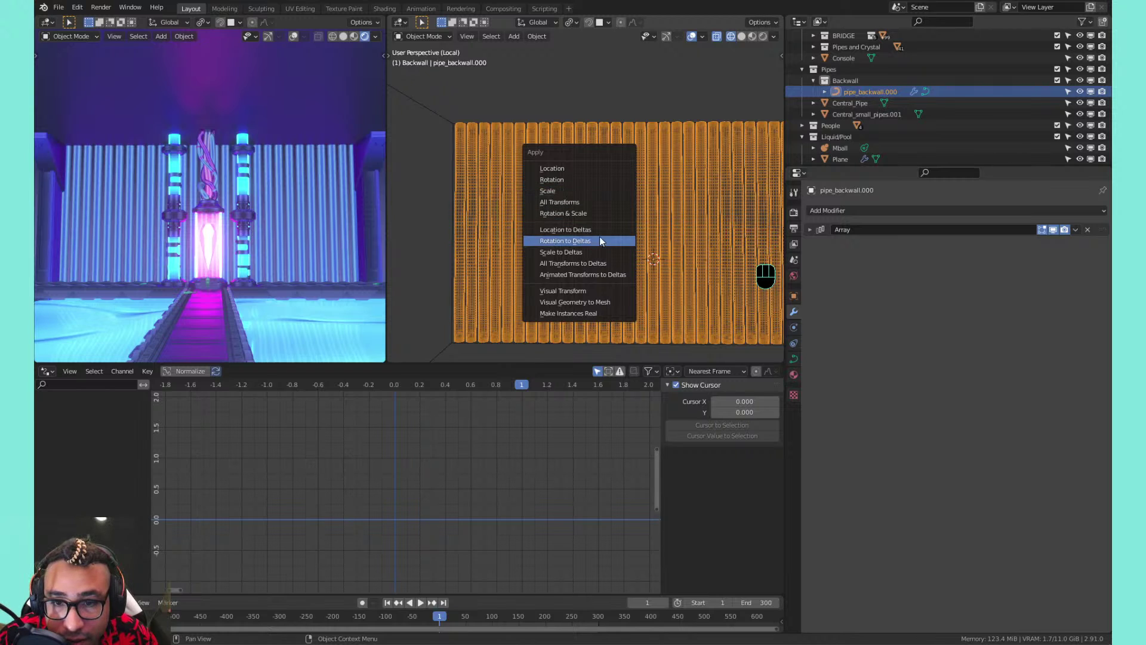
{"action": "left_click", "coordinate": [617, 191]}
{"action": "key", "text": "ctrl+a"}
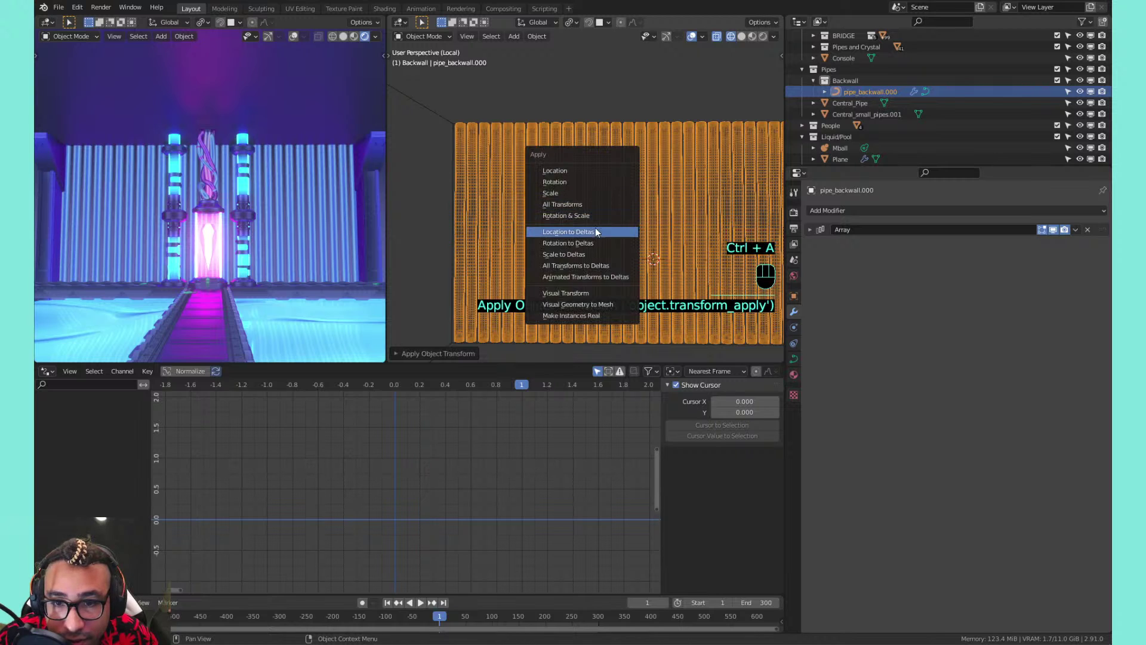
{"action": "left_click", "coordinate": [612, 315]}
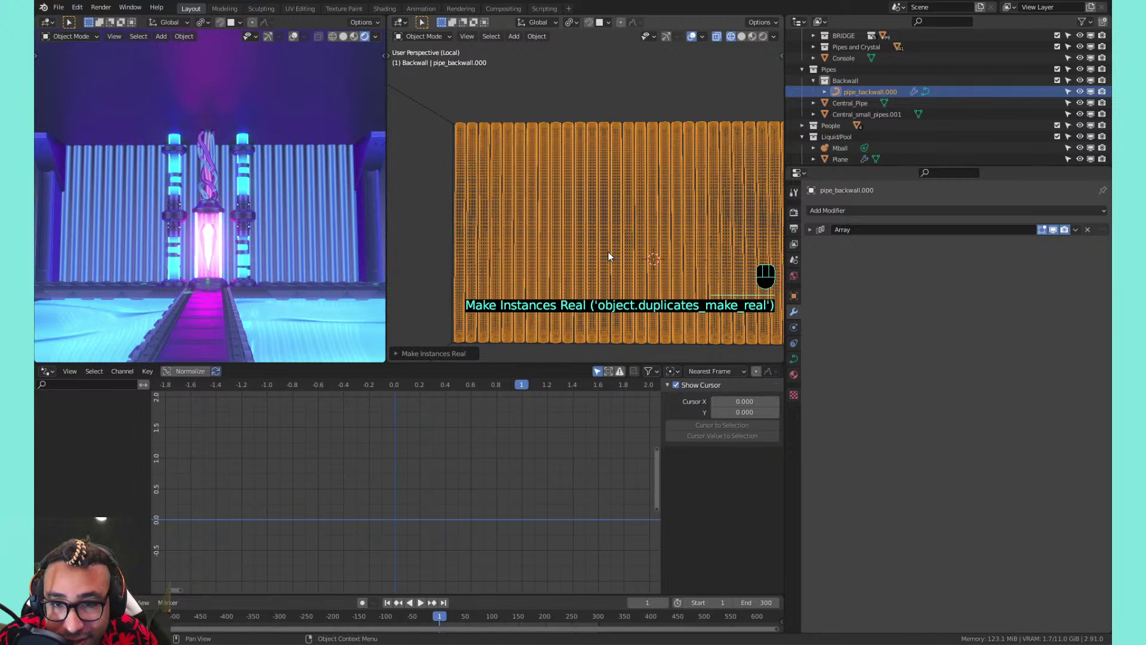
Check the pipe curve's control points in Edit Mode and inspect its Array modifier for a way to apply it
{"action": "key", "text": "Tab"}
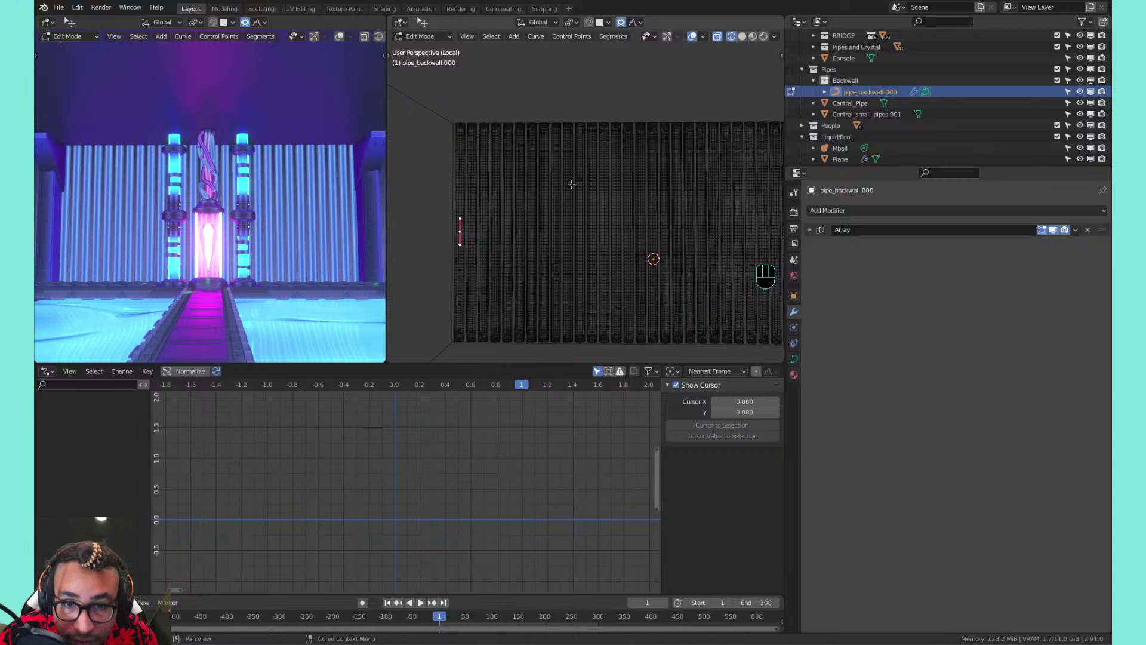
{"action": "key", "text": "Tab"}
{"action": "key", "text": "Down"}
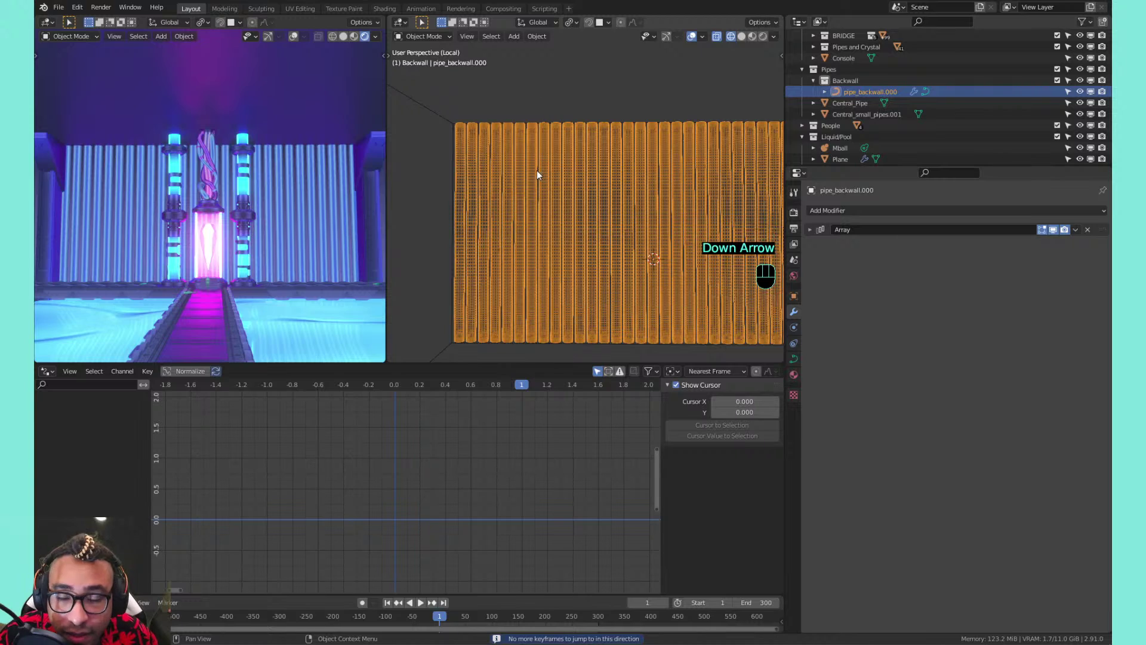
{"action": "scroll", "coordinate": [538, 170], "scroll_direction": "up", "scroll_amount": 1}
{"action": "middle_click_drag", "start_coordinate": [539, 170], "coordinate": [529, 199], "text": "shift"}
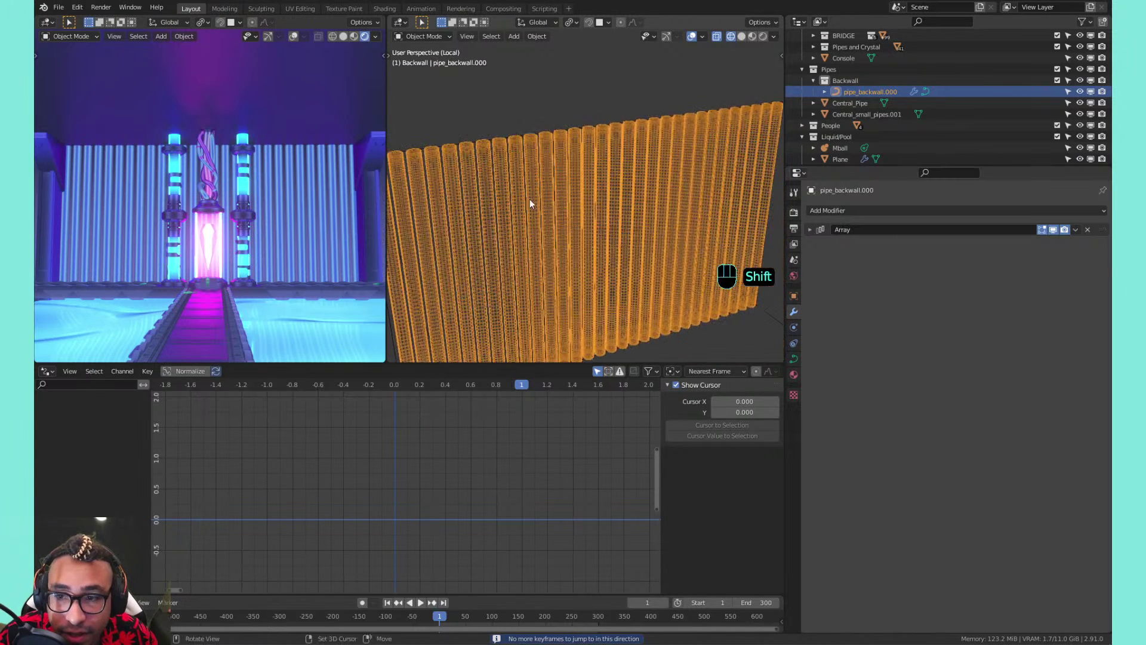
{"action": "left_click", "coordinate": [810, 230]}
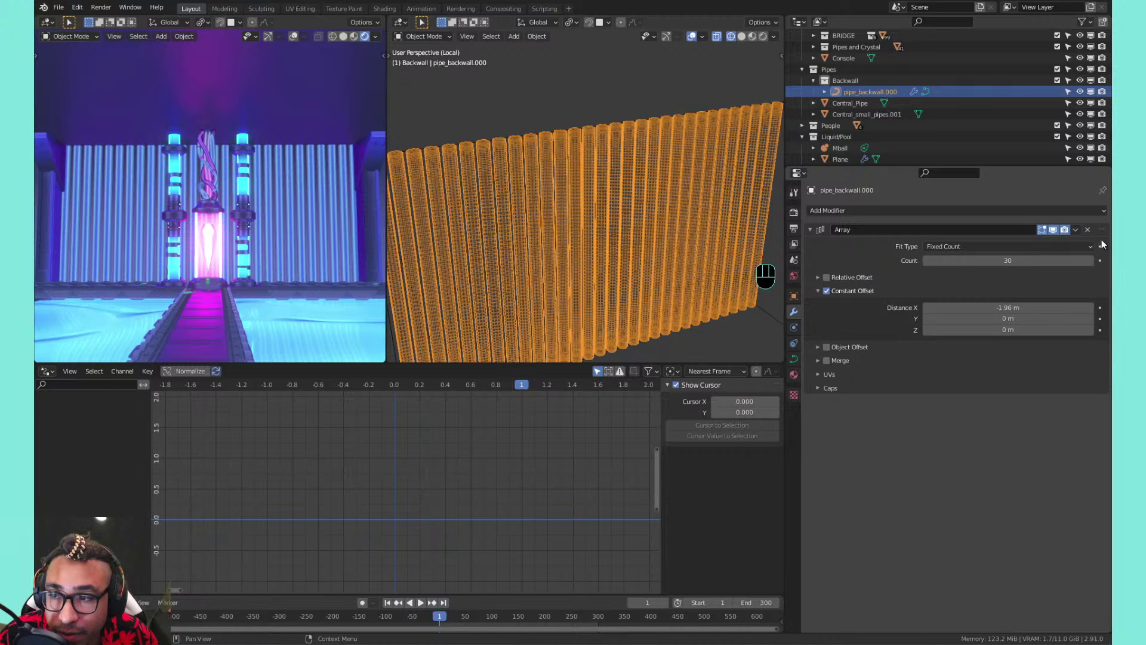
{"action": "right_click", "coordinate": [865, 245]}
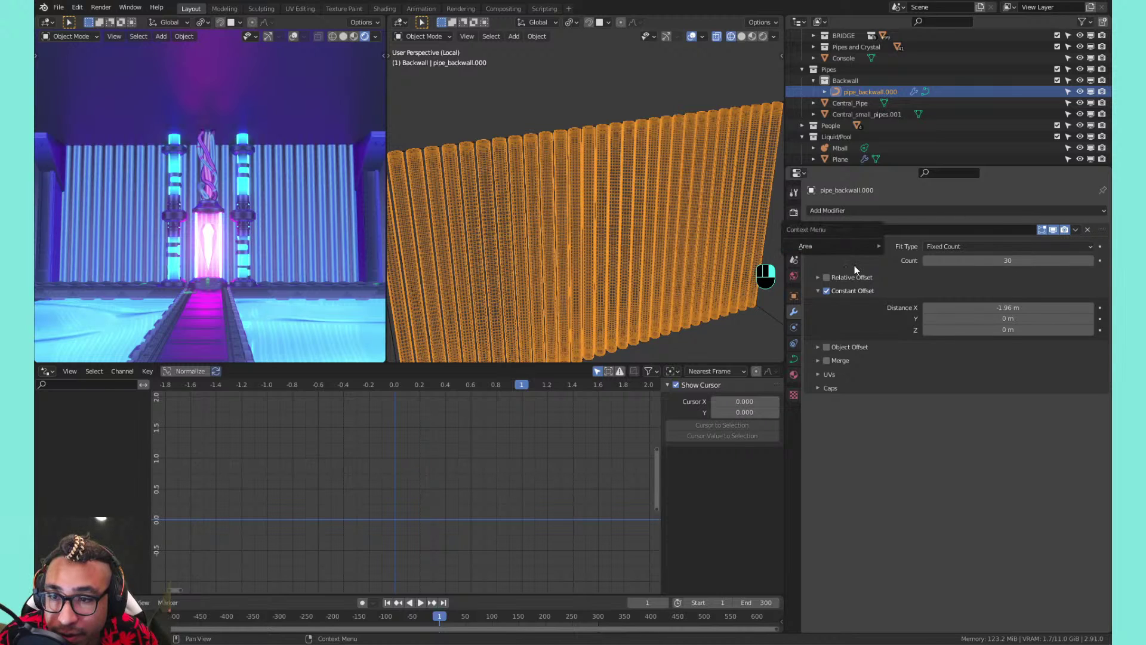
{"action": "right_click", "coordinate": [872, 257]}
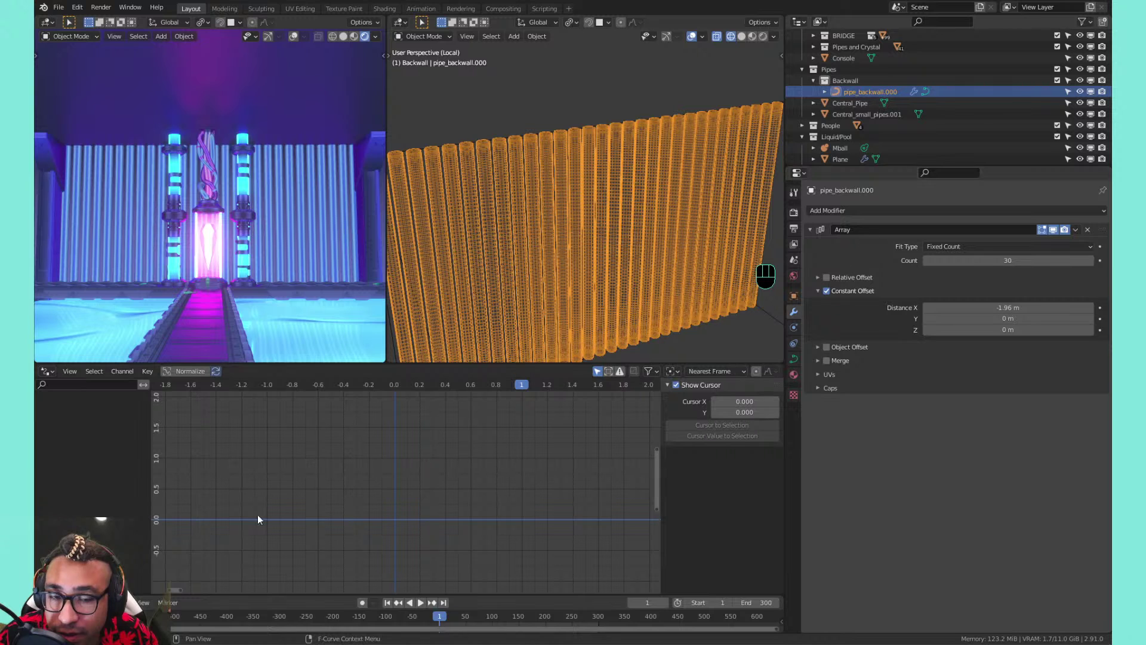
Switch to the web browser and search in a new tab for "blender apply array modifier"
{"action": "left_click", "coordinate": [152, 633]}
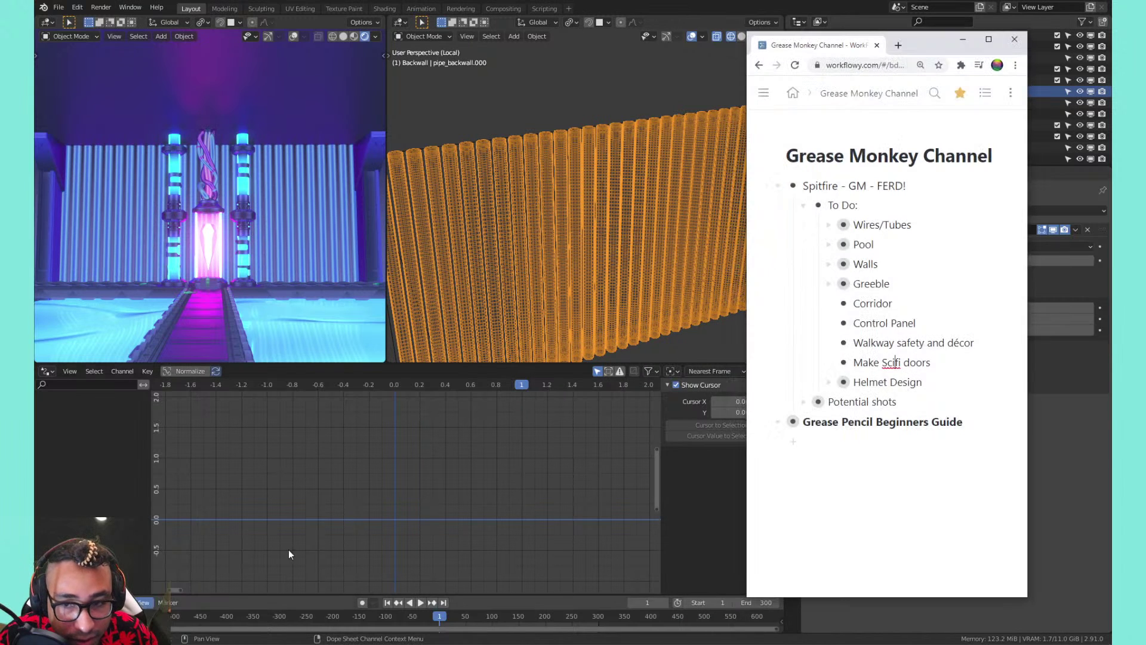
{"action": "key", "text": "ctrl+t"}
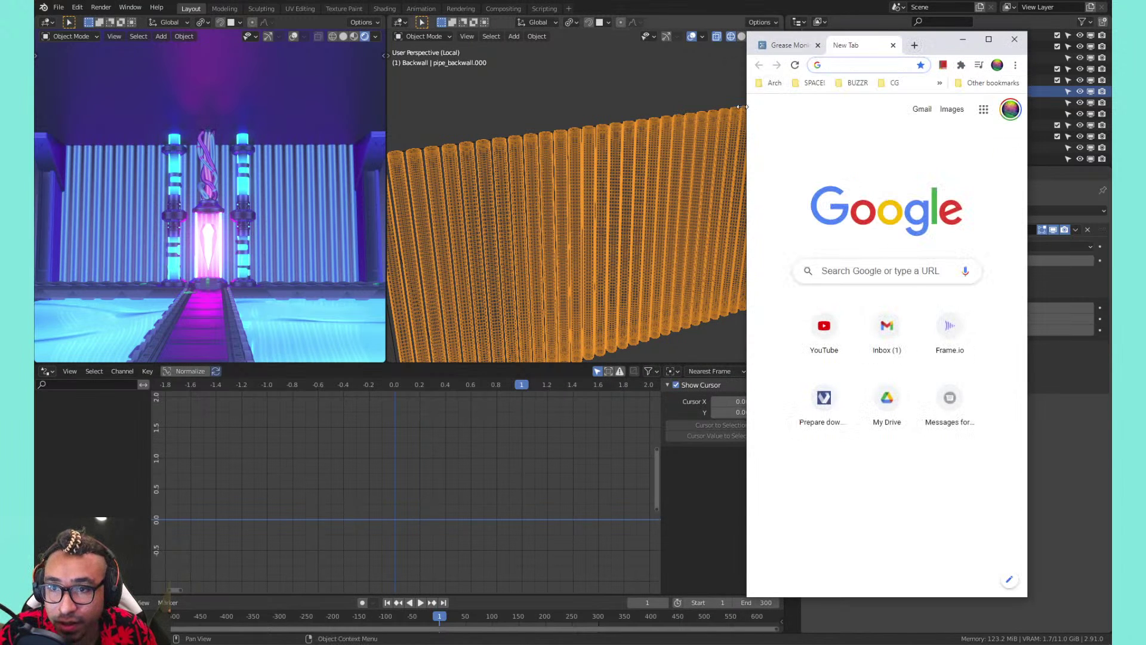
{"action": "left_click_drag", "start_coordinate": [742, 107], "coordinate": [428, 121]}
{"action": "type", "text": "Blender"}
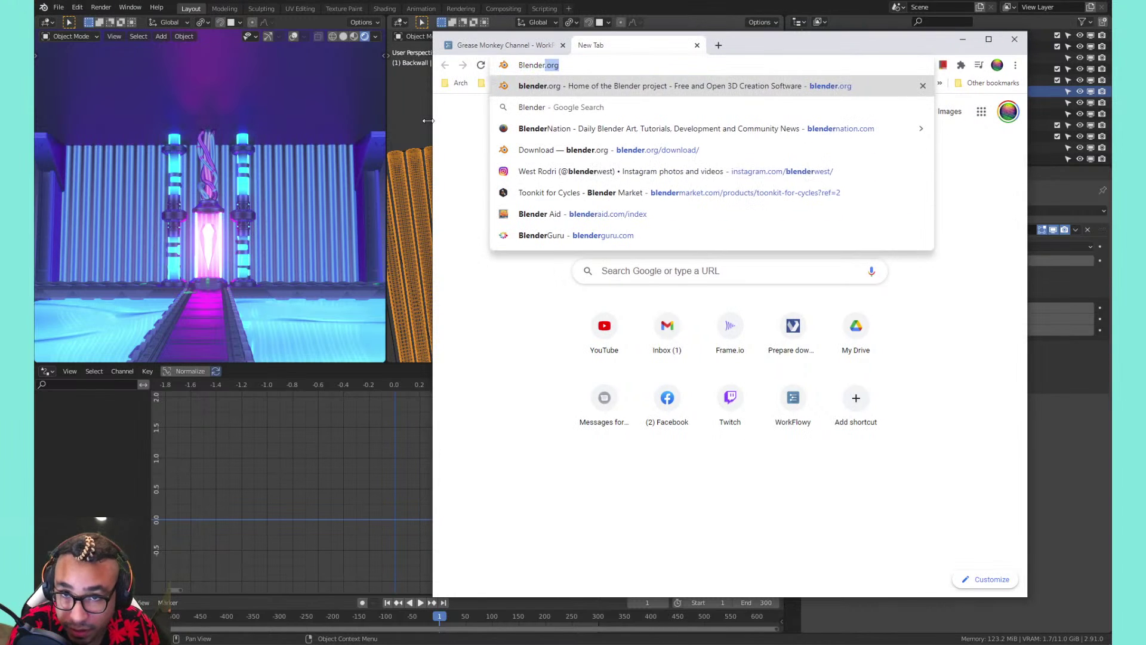
{"action": "type", "text": " apply"}
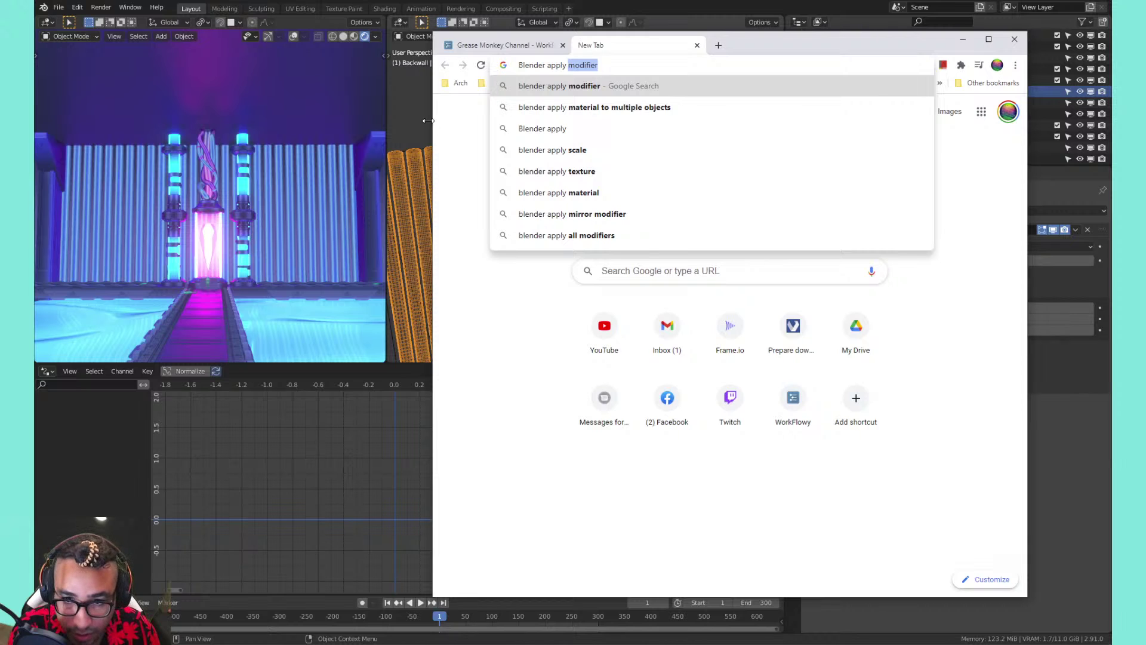
{"action": "type", "text": " array "}
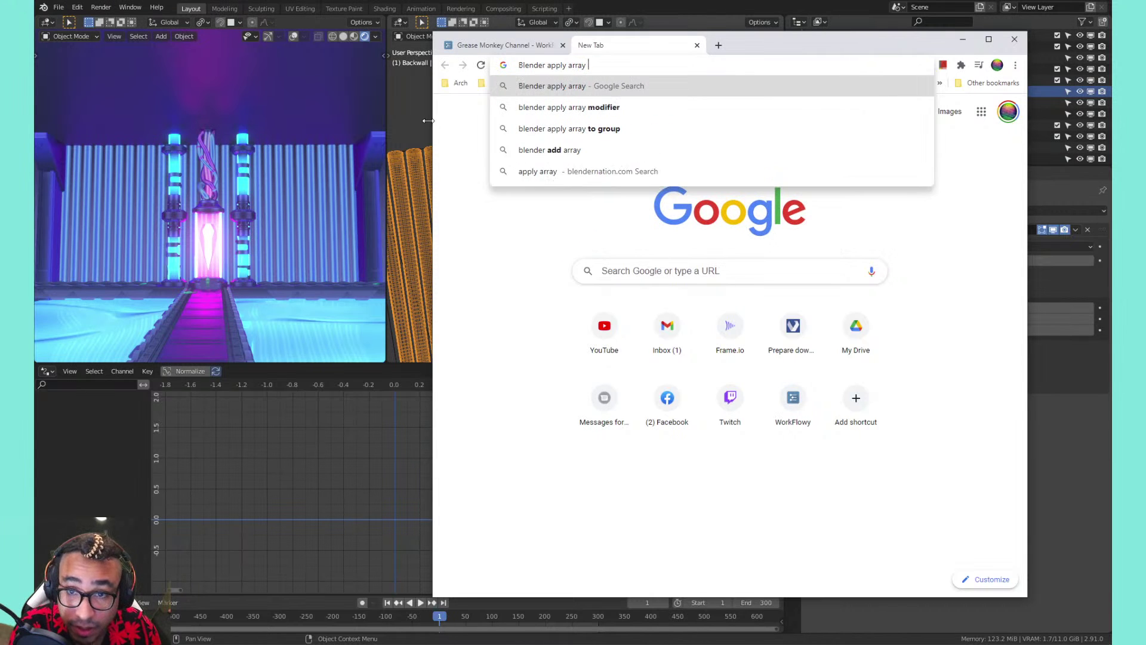
{"action": "type", "text": "mo"}
{"action": "key", "text": "Return"}
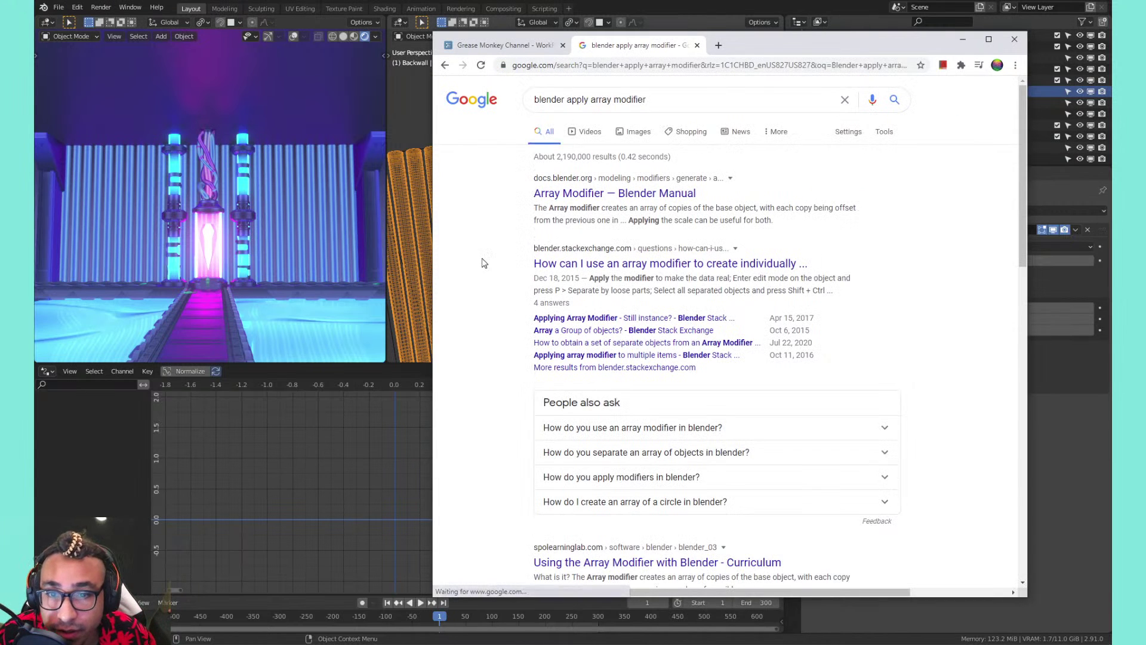
Open the Blender Manual's Array Modifier page, find "apply" on it, and follow the linked text to the Apply page
{"action": "left_click", "coordinate": [610, 203]}
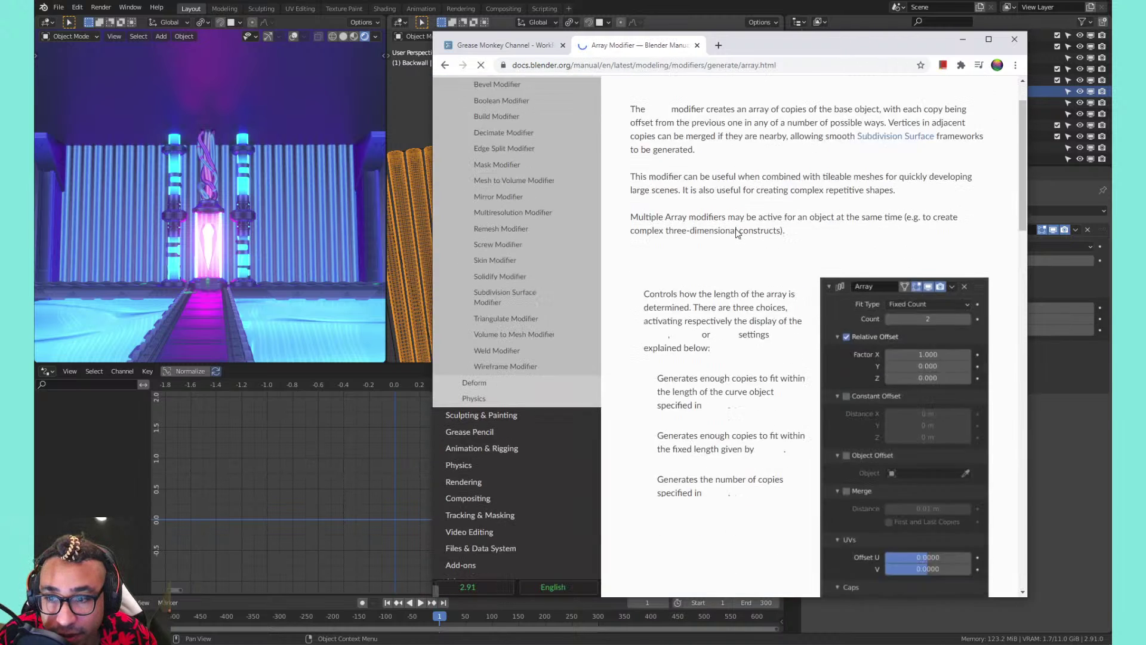
{"action": "scroll", "coordinate": [738, 232], "scroll_direction": "down", "scroll_amount": 15}
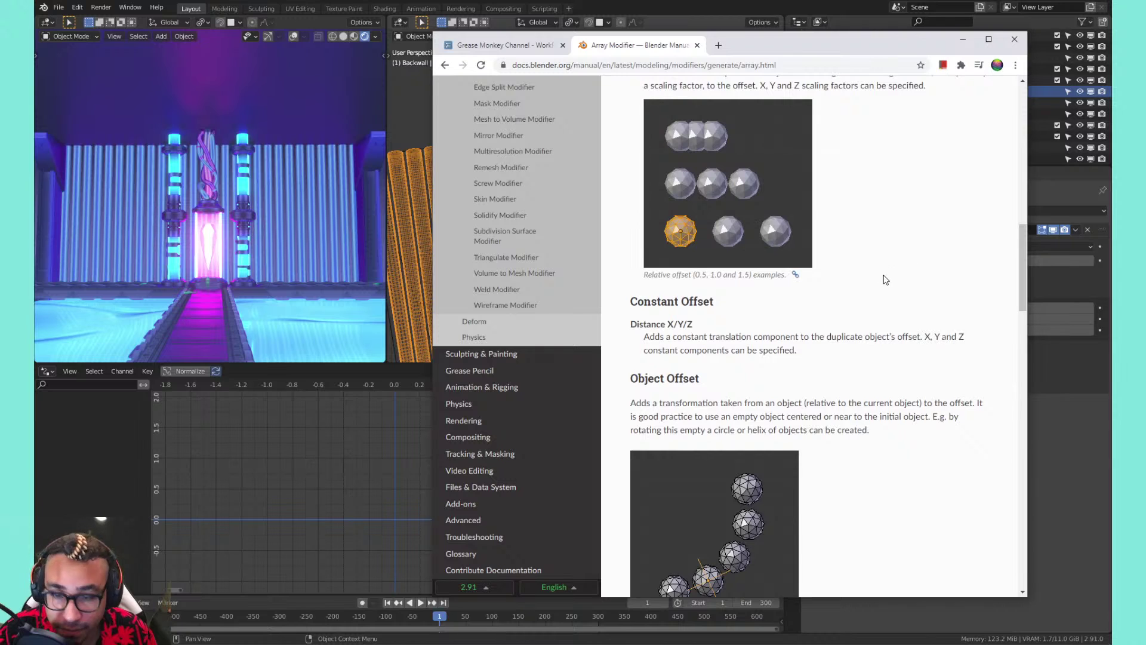
{"action": "key", "text": "ctrl+f"}
{"action": "type", "text": "apply"}
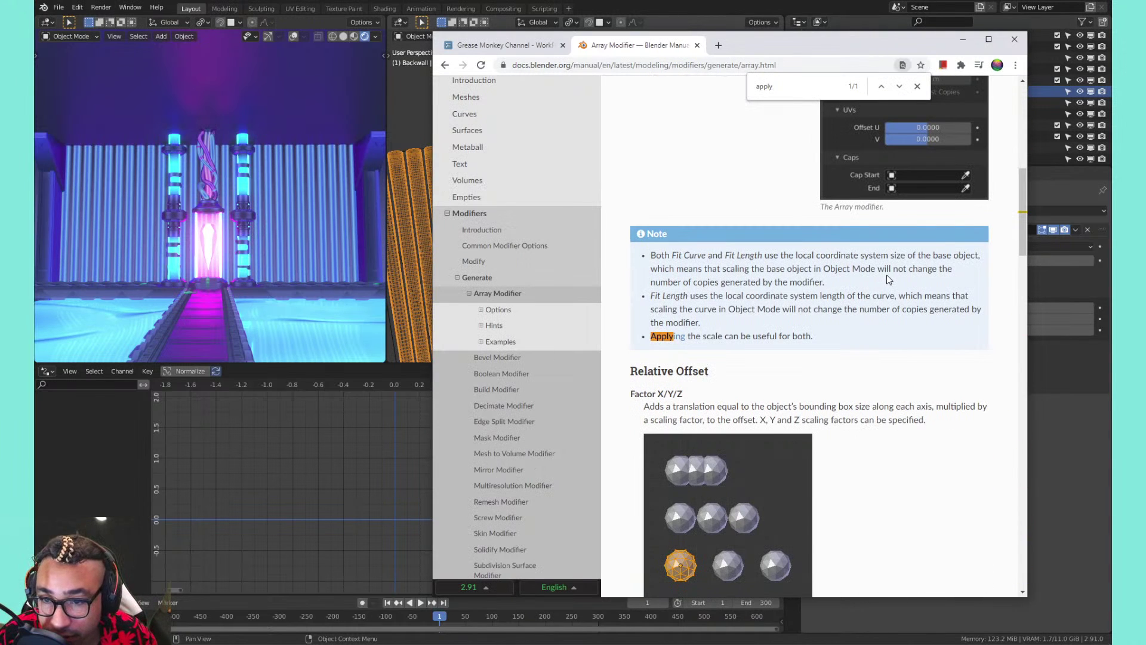
{"action": "left_click", "coordinate": [680, 338]}
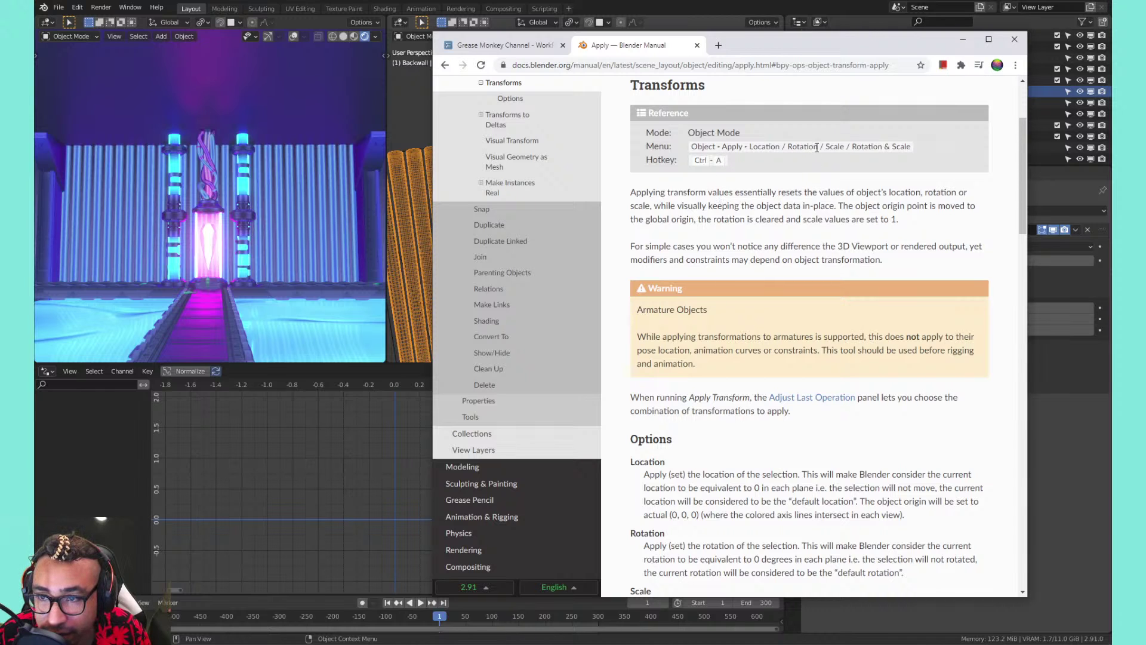
Read the manual's Apply page through Visual Geometry as Mesh and Make Instances Real, and return to Blender
{"action": "scroll", "coordinate": [855, 143], "scroll_direction": "down", "scroll_amount": 5}
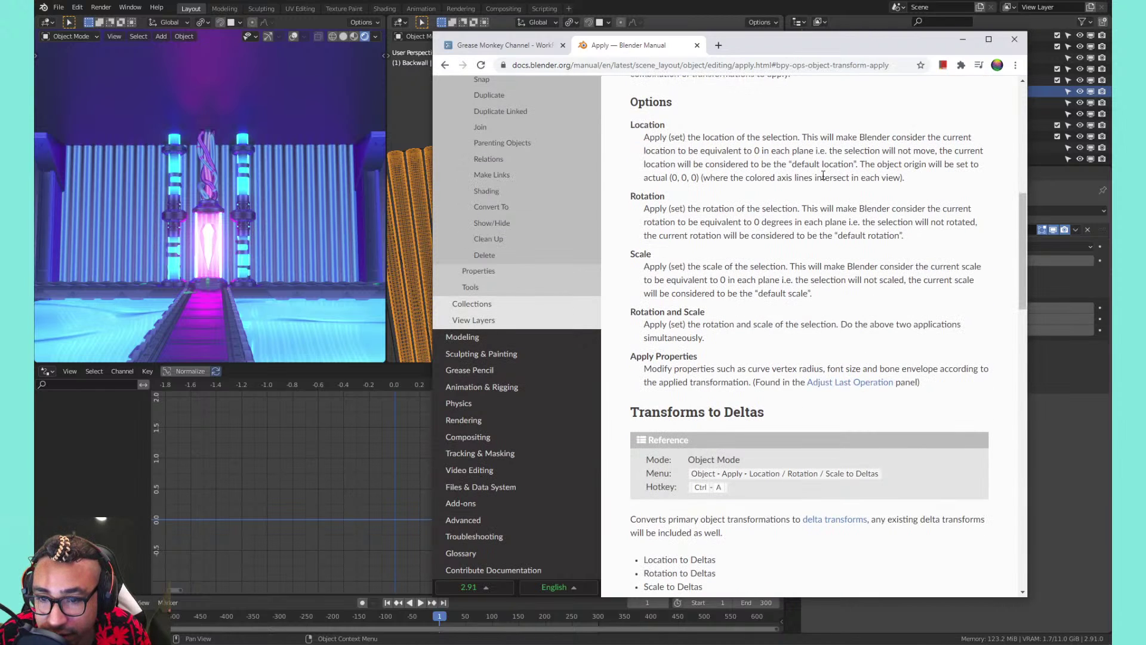
{"action": "scroll", "coordinate": [824, 177], "scroll_direction": "down", "scroll_amount": 4}
{"action": "scroll", "coordinate": [824, 179], "scroll_direction": "down", "scroll_amount": 5}
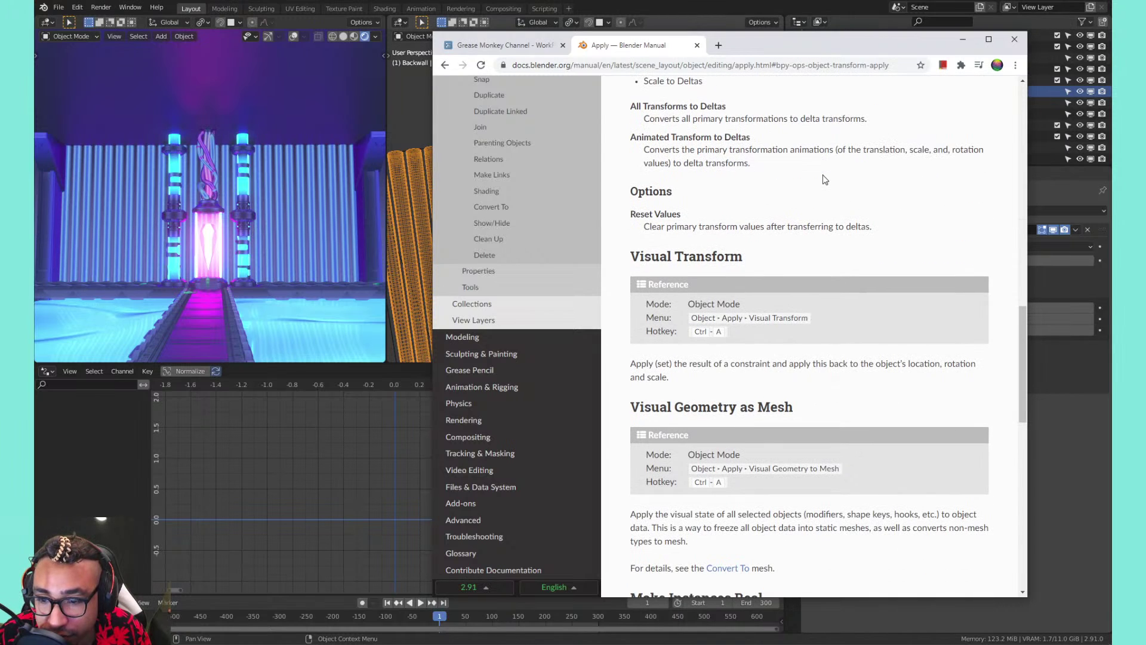
{"action": "scroll", "coordinate": [825, 178], "scroll_direction": "down", "scroll_amount": 5}
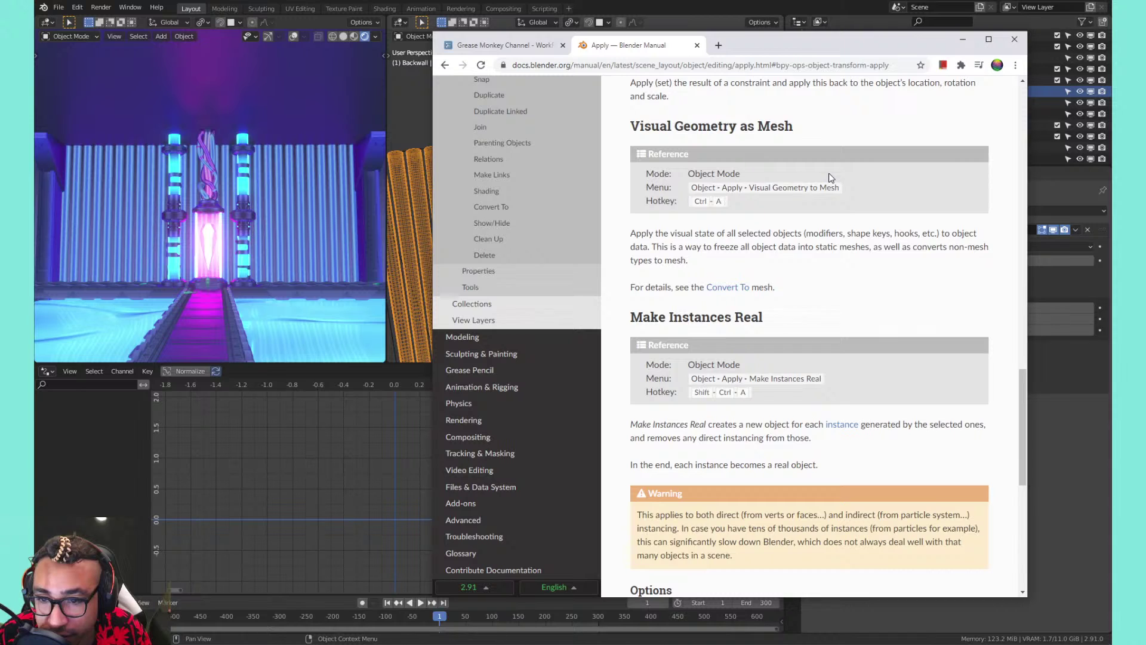
{"action": "scroll", "coordinate": [830, 177], "scroll_direction": "down", "scroll_amount": 8}
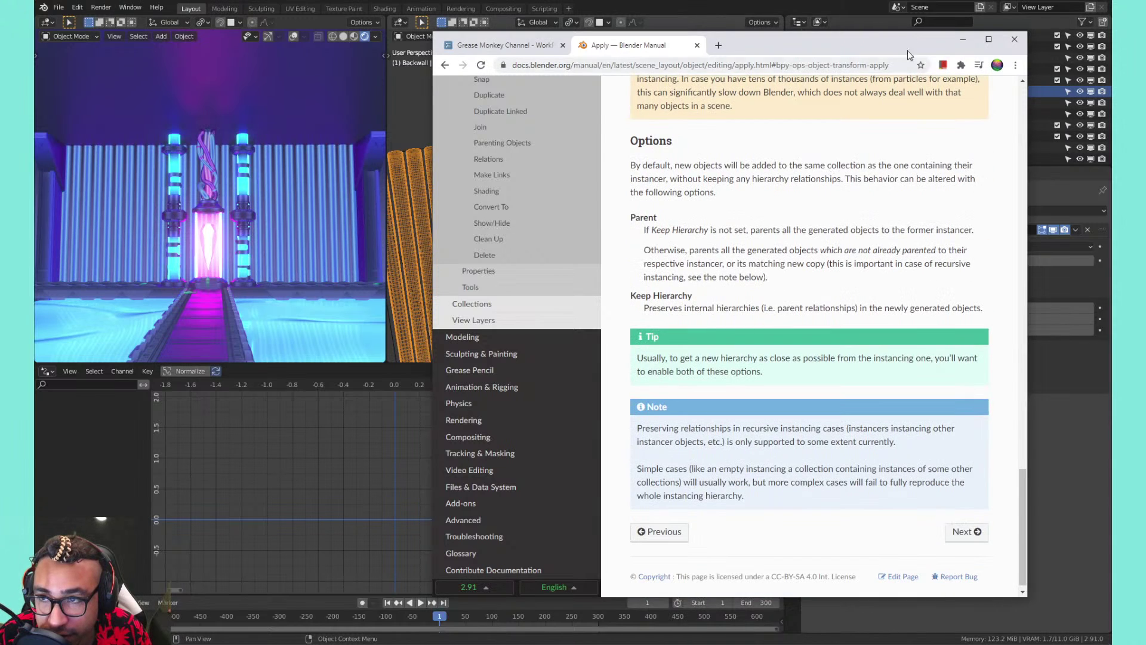
{"action": "left_click", "coordinate": [964, 40]}
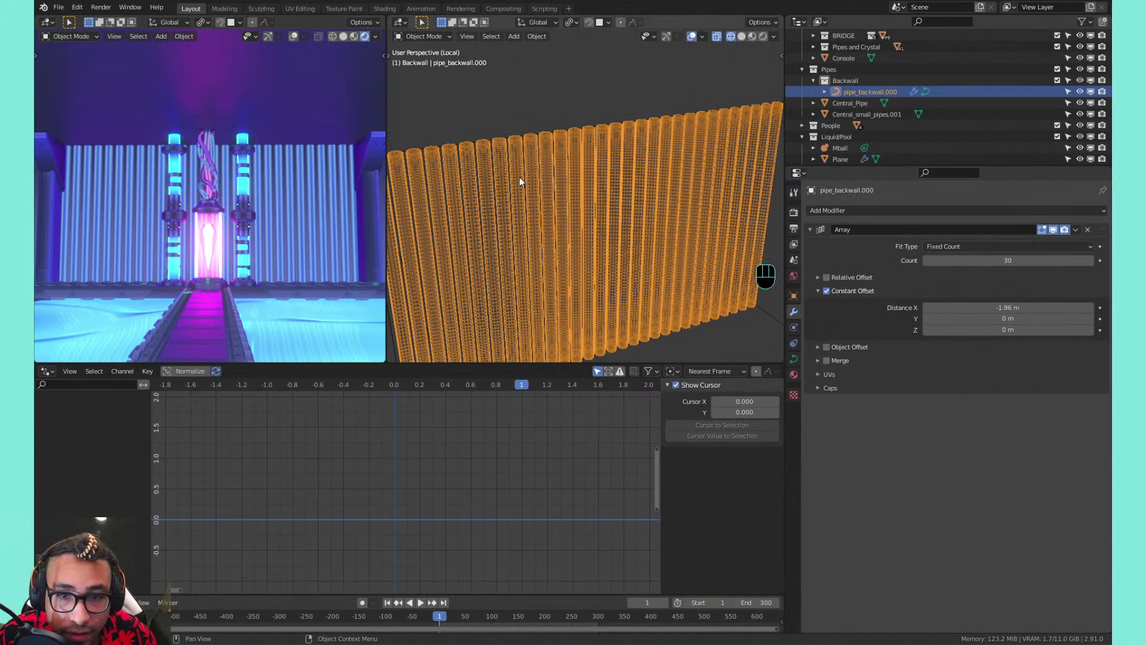
Check the back wall pipe's object properties and switch the working viewport to Rendered shading
{"action": "middle_click_drag", "start_coordinate": [519, 177], "coordinate": [721, 271]}
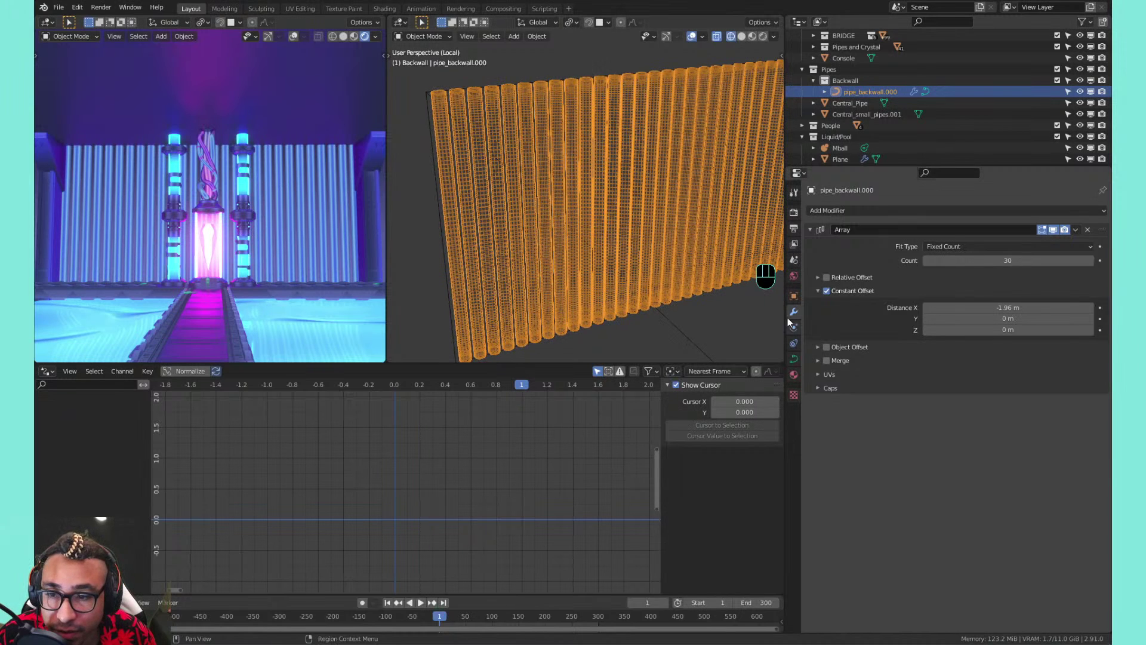
{"action": "left_click", "coordinate": [794, 295]}
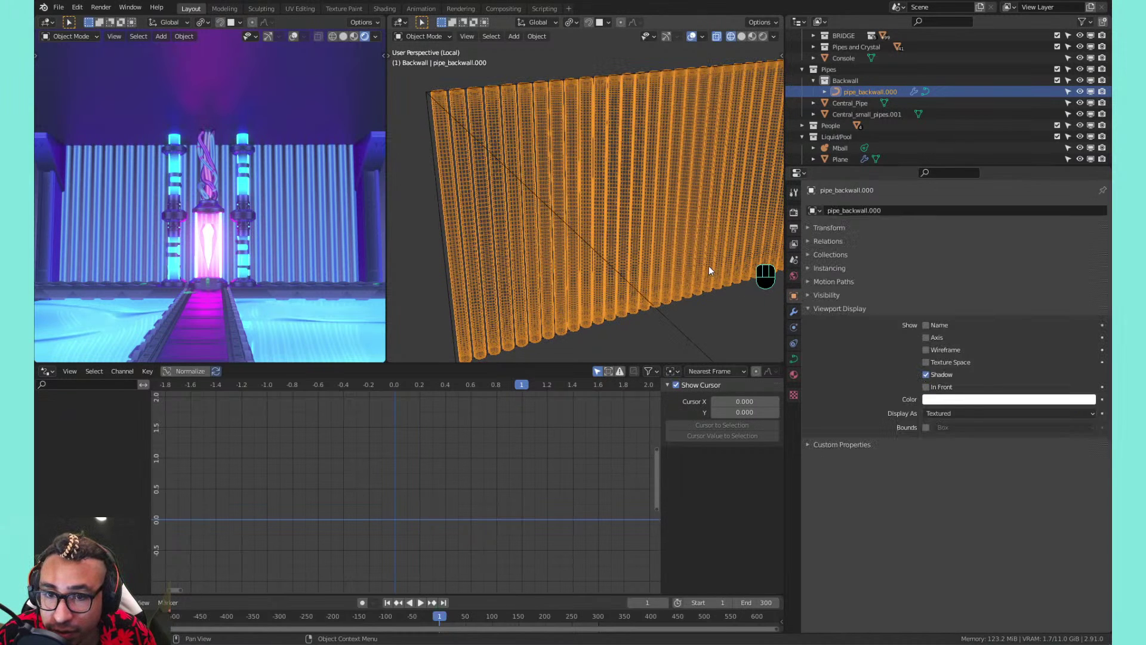
{"action": "middle_click_drag", "start_coordinate": [708, 266], "coordinate": [607, 206], "text": "shift"}
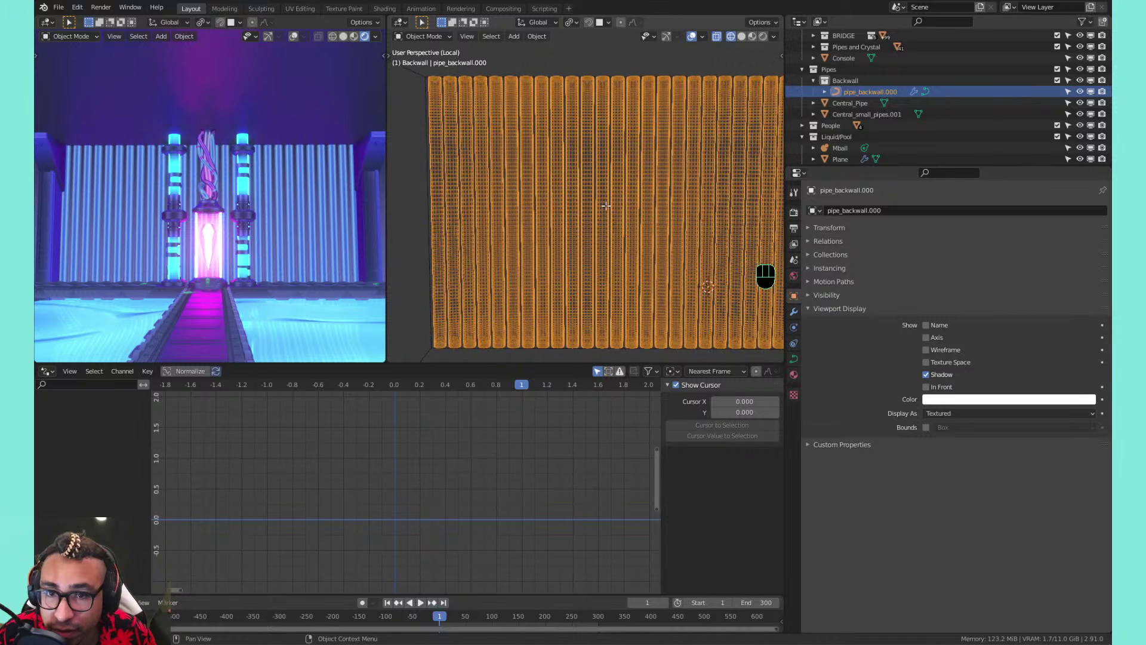
{"action": "key", "text": "Tab"}
{"action": "key", "text": "Tab"}
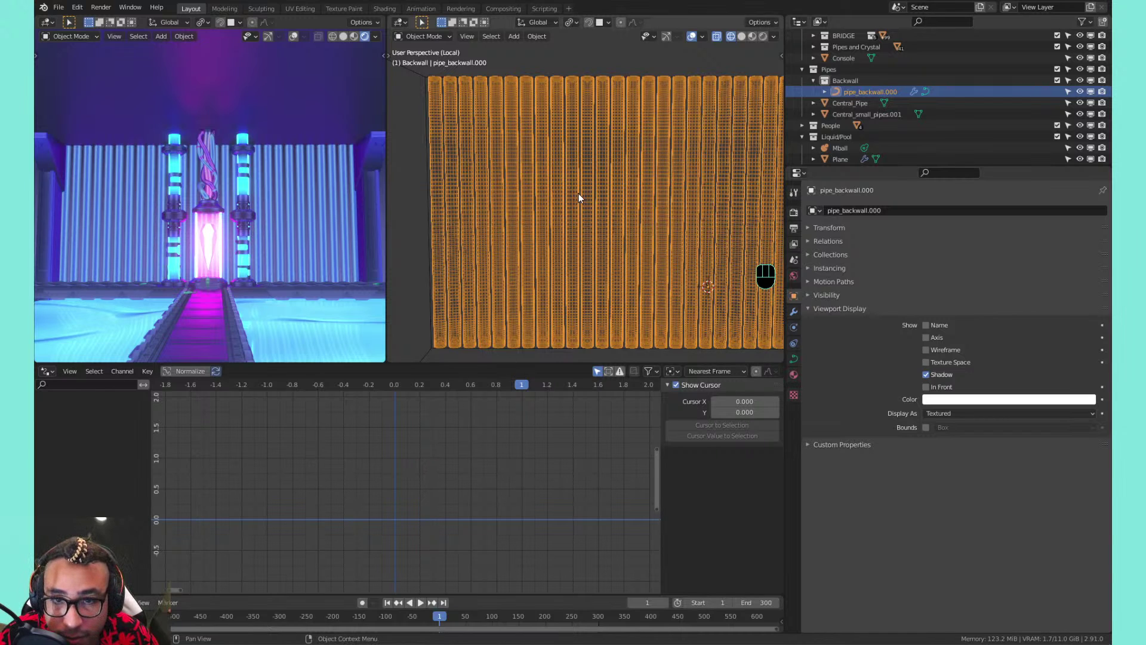
{"action": "left_click", "coordinate": [748, 37]}
{"action": "left_click", "coordinate": [763, 38]}
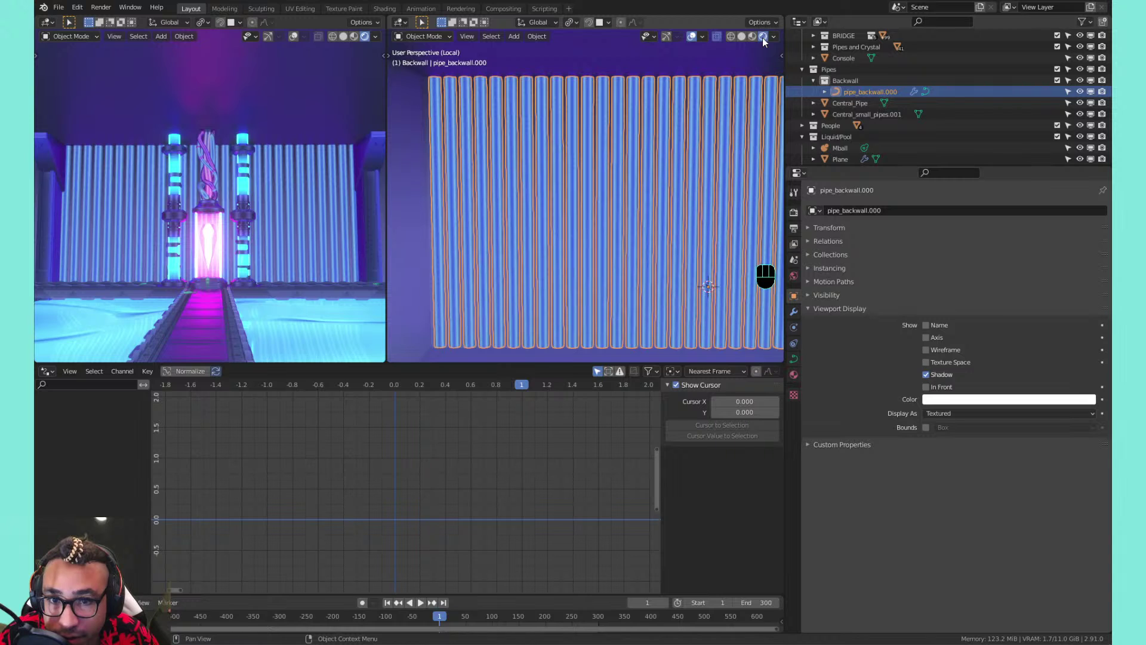
Try to apply the Array modifier on the back wall pipe curve
{"action": "left_click", "coordinate": [794, 312]}
{"action": "left_click", "coordinate": [1076, 230]}
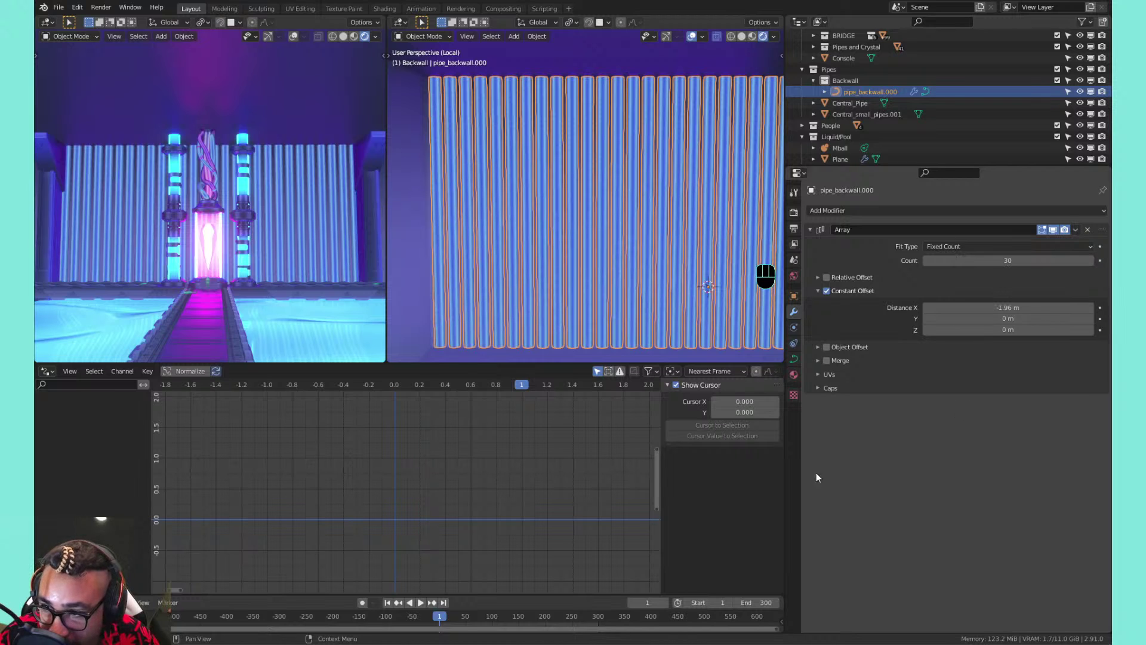
{"action": "key", "text": "ctrl+a"}
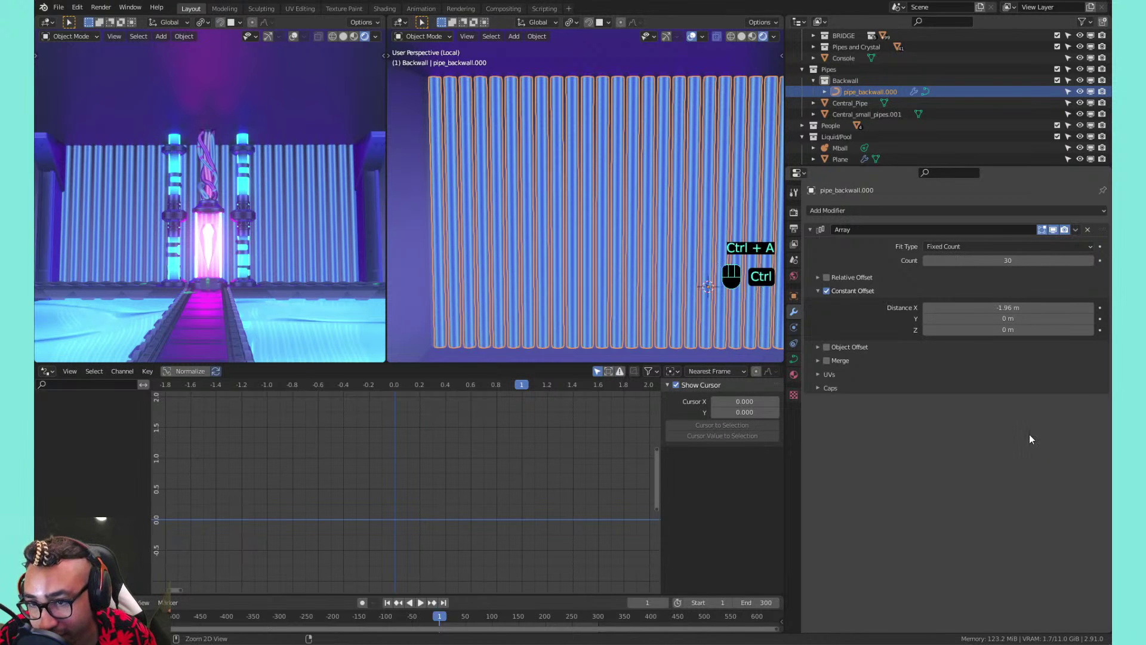
{"action": "key", "text": "ctrl+a"}
{"action": "key", "text": "ctrl+a"}
{"action": "key", "text": "ctrl+a"}
{"action": "key", "text": "ctrl+a"}
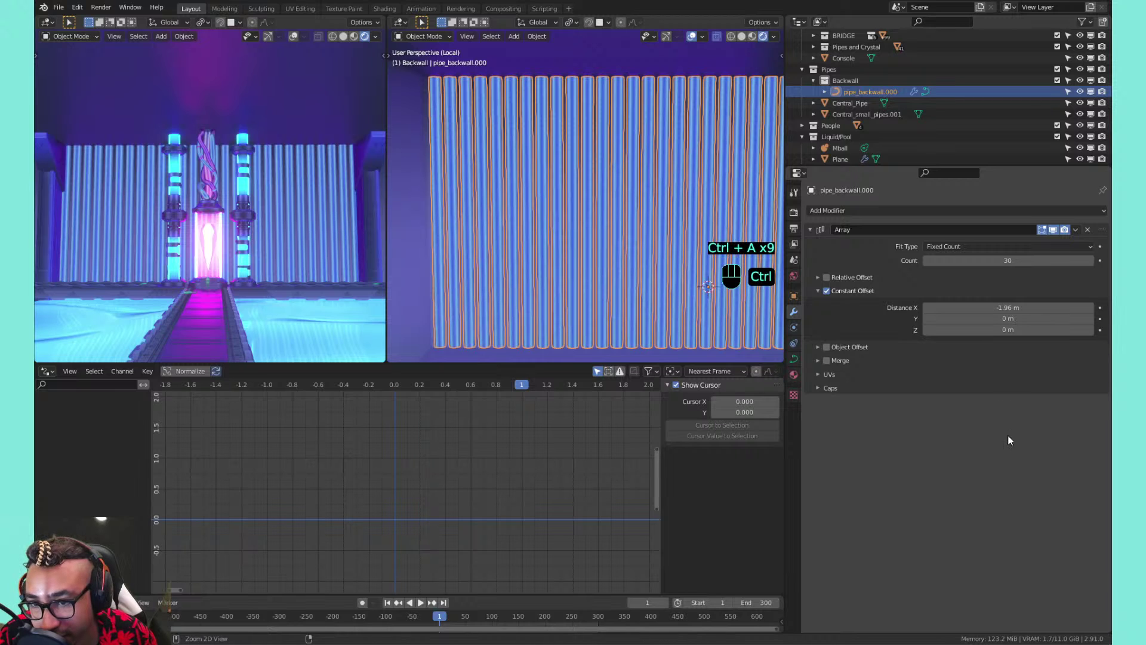
{"action": "key", "text": "ctrl+a"}
{"action": "key", "text": "ctrl+a"}
{"action": "key", "text": "ctrl+a"}
{"action": "key", "text": "ctrl+a"}
{"action": "key", "text": "ctrl+a"}
{"action": "key", "text": "ctrl+a"}
{"action": "key", "text": "ctrl+a"}
{"action": "key", "text": "ctrl+a"}
{"action": "key", "text": "ctrl+a"}
{"action": "key", "text": "ctrl+a"}
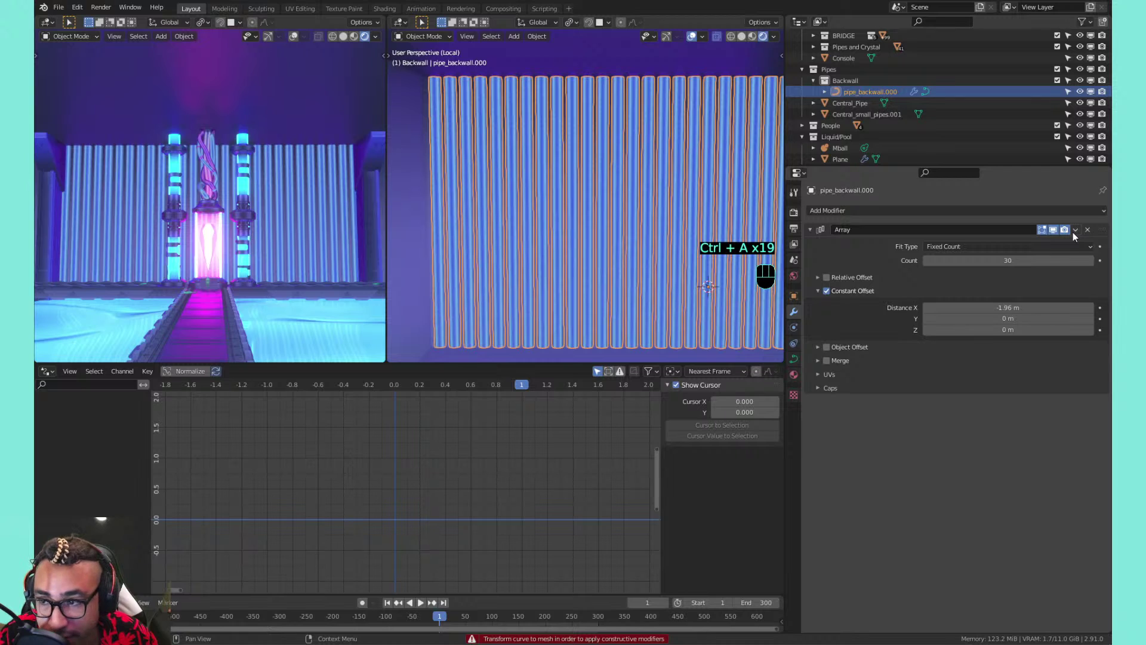
{"action": "left_click", "coordinate": [1075, 230]}
{"action": "left_click", "coordinate": [1066, 244]}
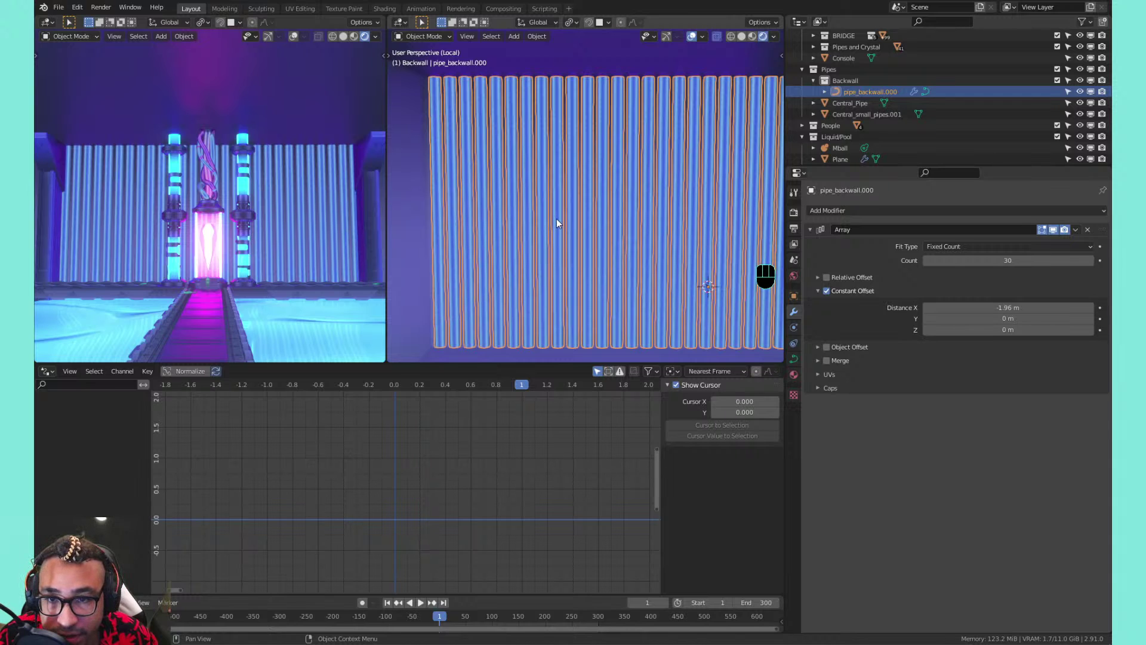
Remove the Array modifier from the back wall pipe curve
{"action": "left_click", "coordinate": [1089, 230]}
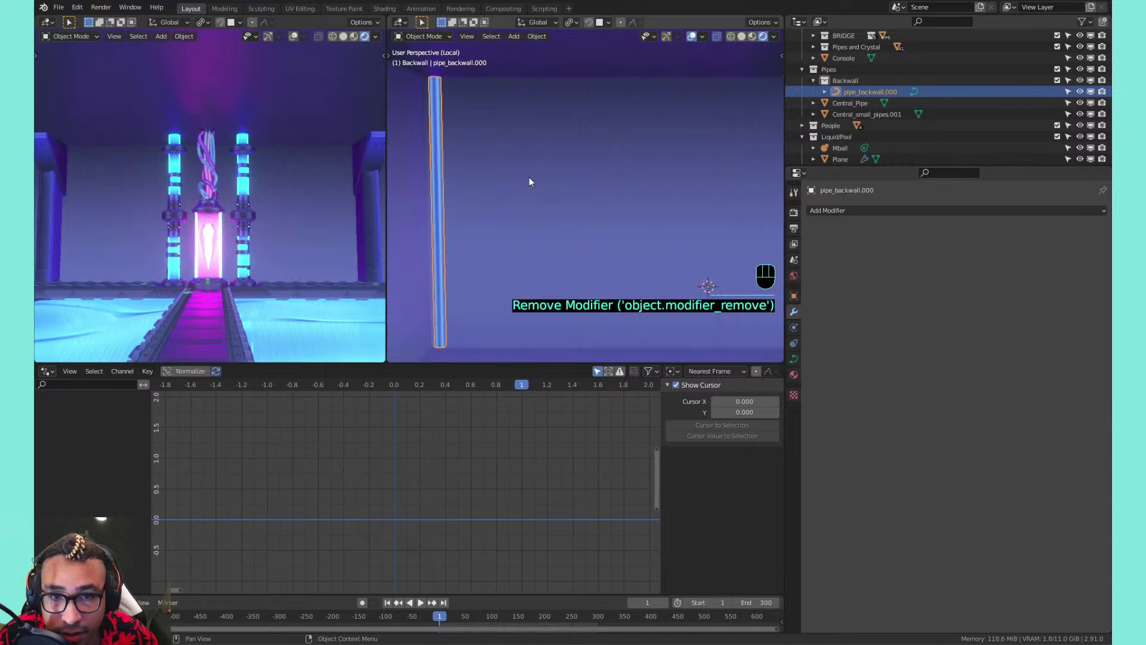
{"action": "key", "text": "ctrl+z"}
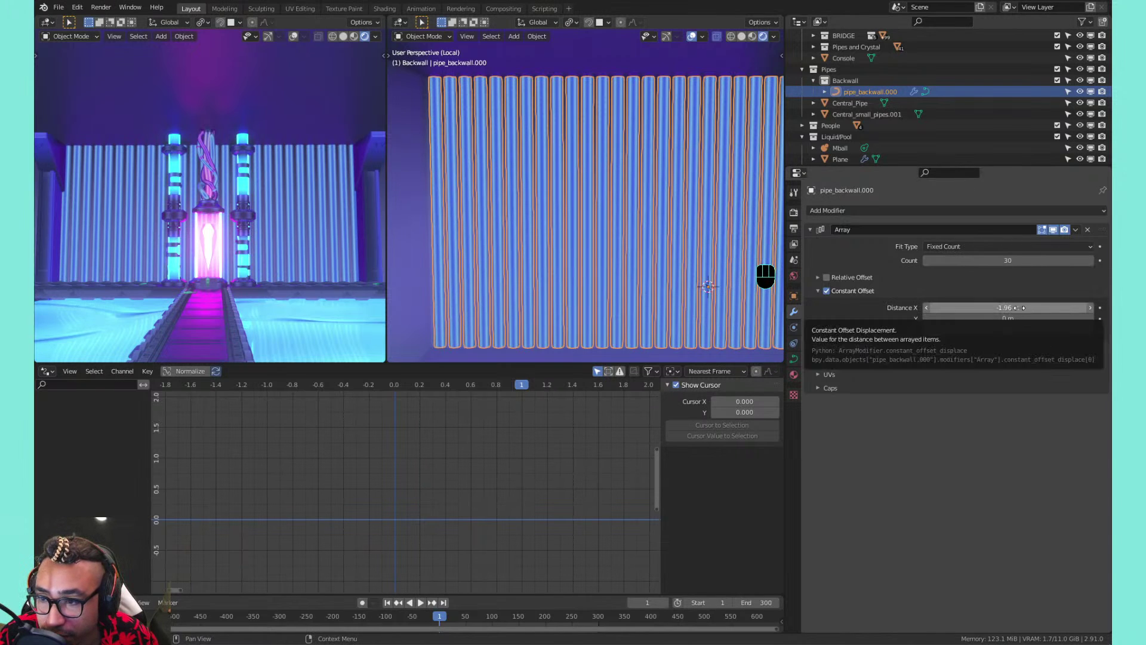
{"action": "left_click", "coordinate": [1087, 229]}
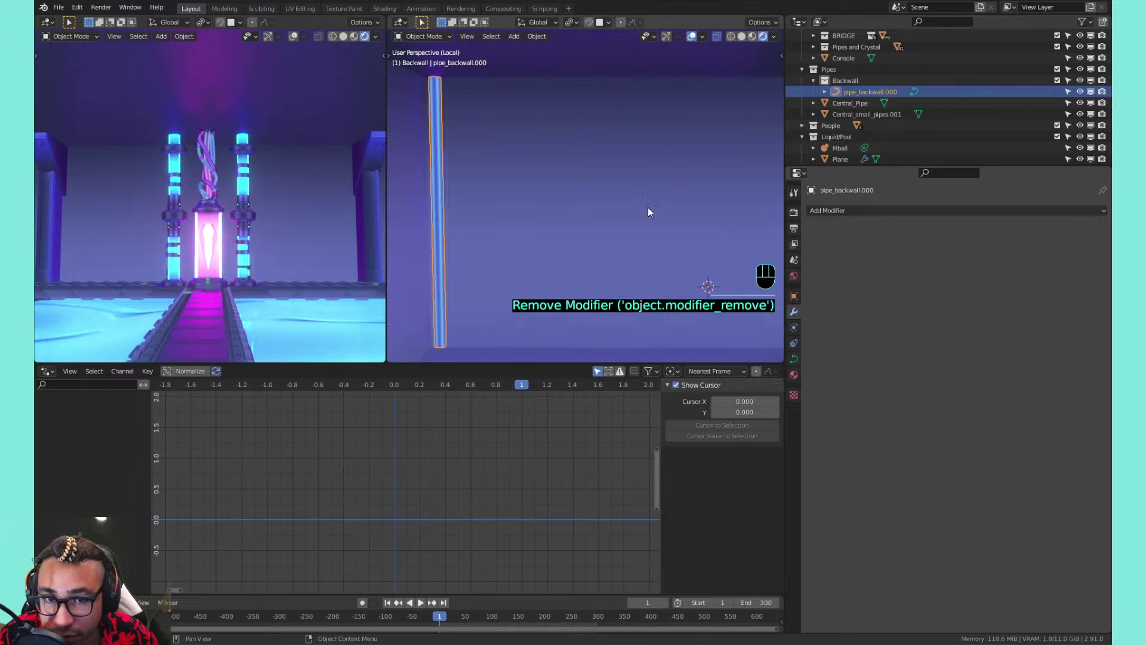
Duplicate all control points of the single pipe in Edit Mode and offset the copy -2 m along the global X axis
{"action": "key", "text": "Tab"}
{"action": "key", "text": "a"}
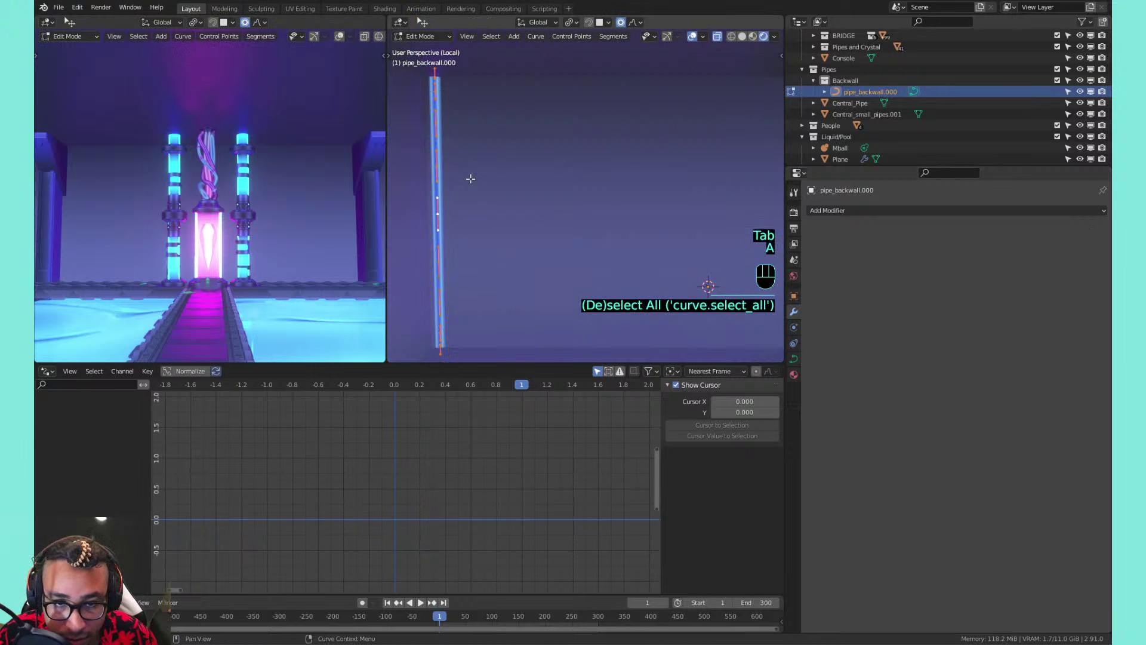
{"action": "key", "text": "shift+d"}
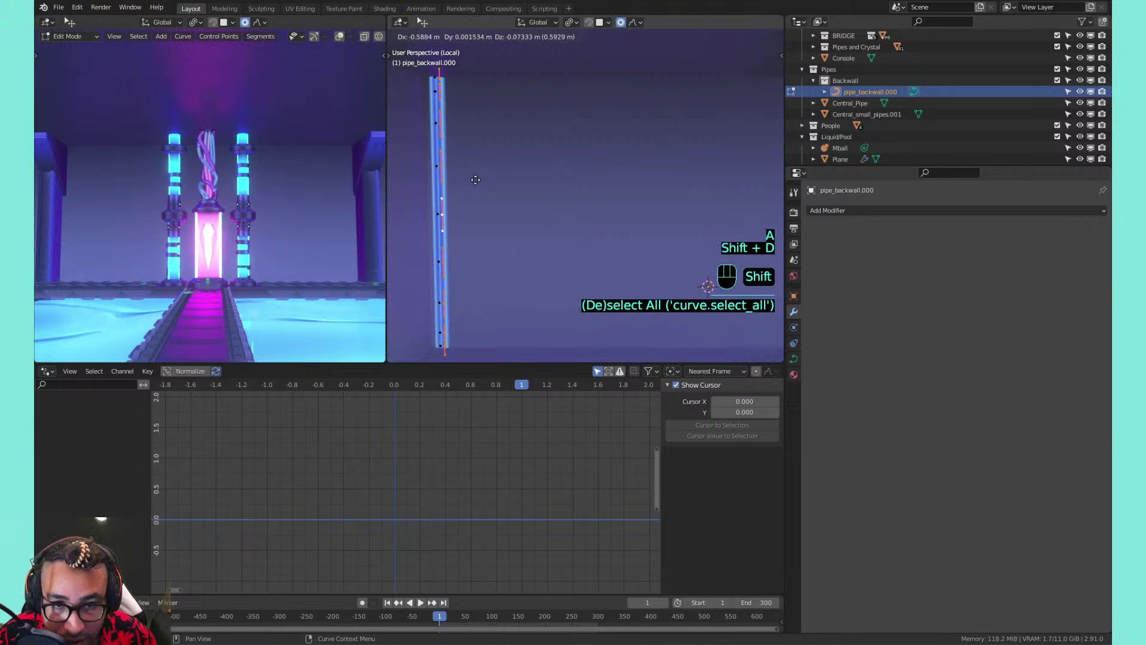
{"action": "key", "text": "x"}
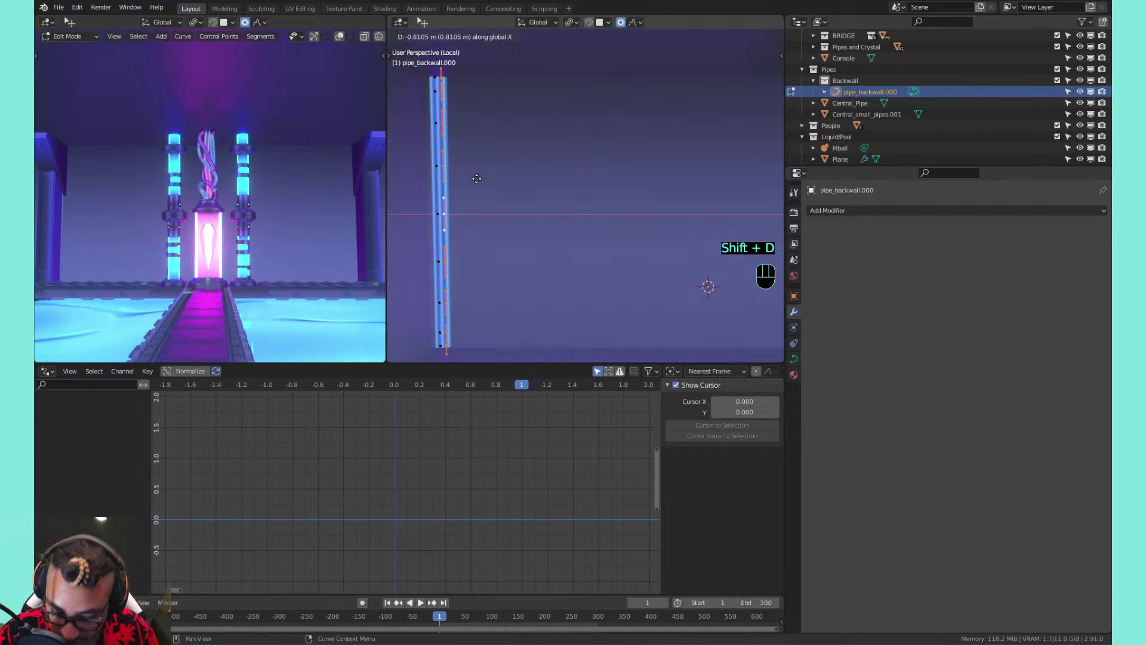
{"action": "type", "text": "-2"}
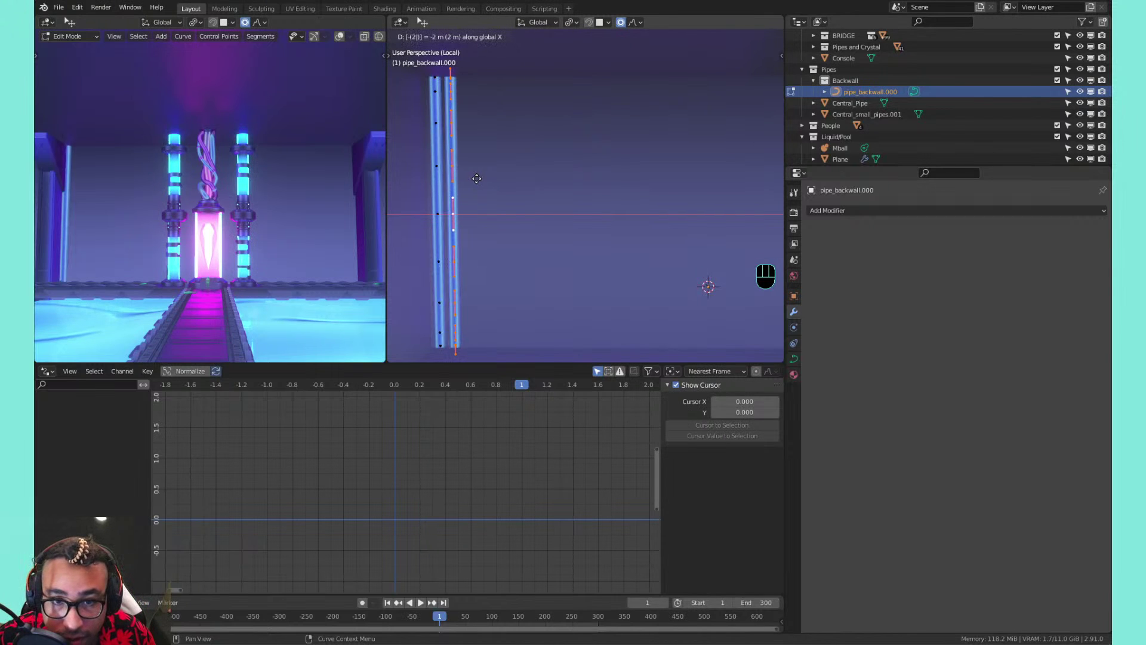
{"action": "key", "text": "Return"}
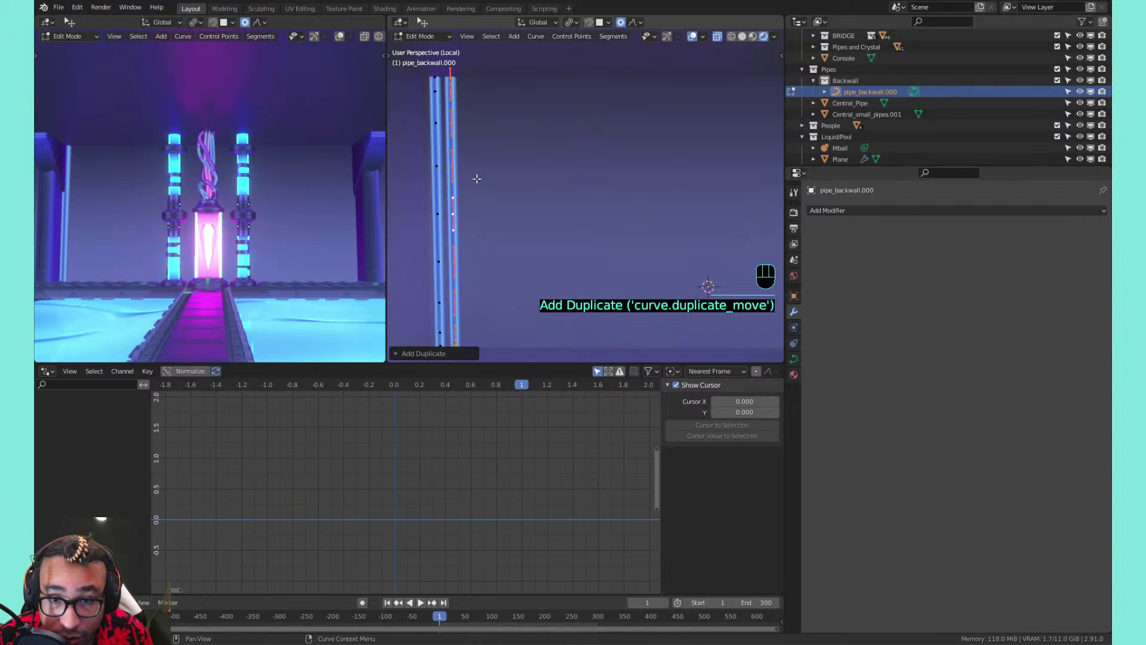
Repeat the offset duplication 42 times until the row of curve pipes spans the full width of the back wall
{"action": "scroll", "coordinate": [478, 178], "scroll_direction": "down", "scroll_amount": 3}
{"action": "middle_click_drag", "start_coordinate": [626, 181], "coordinate": [552, 191]}
{"action": "key", "text": "shift+r"}
{"action": "key", "text": "shift+r"}
{"action": "key", "text": "shift+r"}
{"action": "key", "text": "shift+r"}
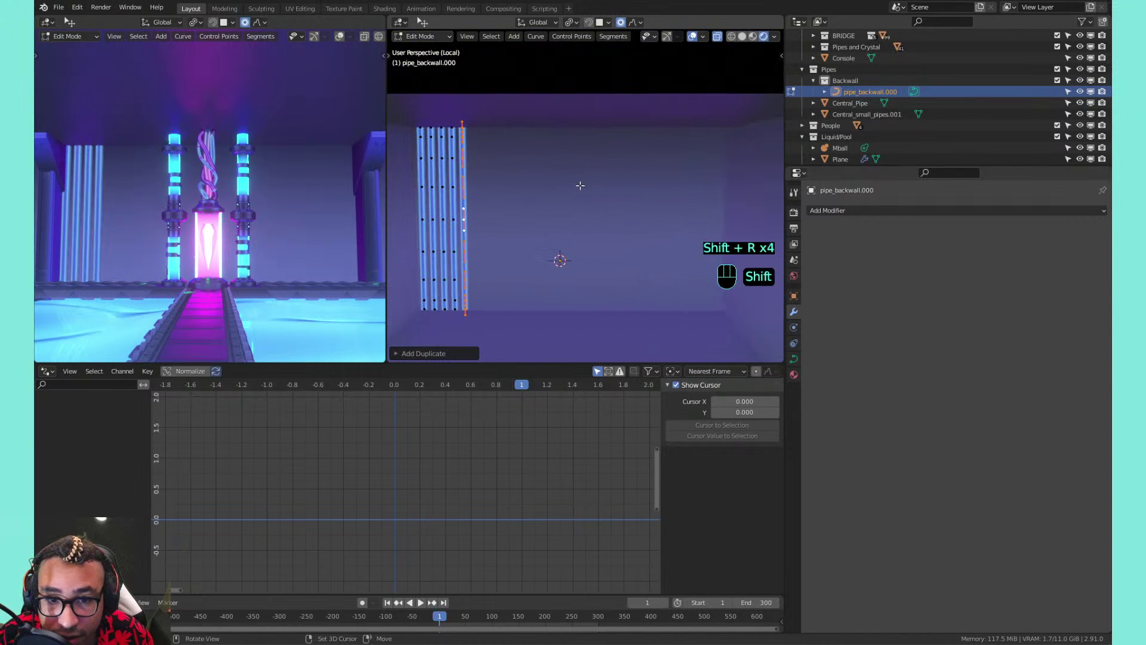
{"action": "key", "text": "shift+r"}
{"action": "key", "text": "shift+r"}
{"action": "key", "text": "shift+r"}
{"action": "key", "text": "shift+r"}
{"action": "key", "text": "shift+r"}
{"action": "key", "text": "shift+r"}
{"action": "key", "text": "shift+r"}
{"action": "key", "text": "shift+r"}
{"action": "key", "text": "shift+r"}
{"action": "key", "text": "shift+r"}
{"action": "key", "text": "shift+r"}
{"action": "key", "text": "shift+r"}
{"action": "key", "text": "shift+r"}
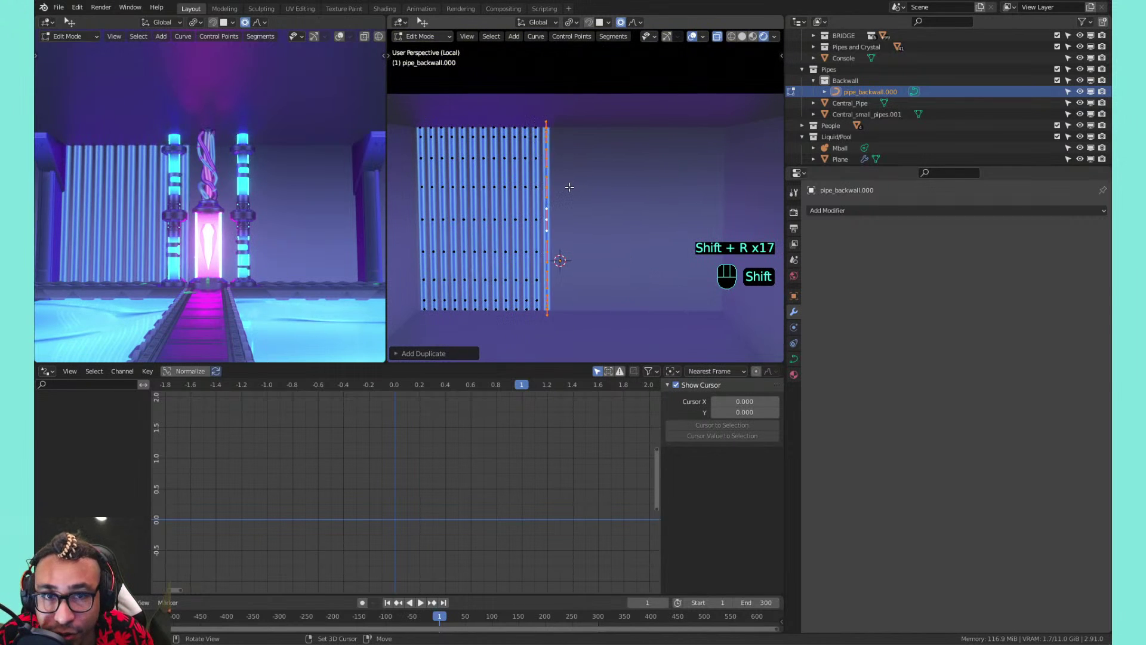
{"action": "key", "text": "shift+r"}
{"action": "key", "text": "shift+r"}
{"action": "key", "text": "shift+r"}
{"action": "key", "text": "shift+r"}
{"action": "key", "text": "shift+r"}
{"action": "key", "text": "shift+r"}
{"action": "key", "text": "shift+r"}
{"action": "key", "text": "shift+r"}
{"action": "key", "text": "shift+r"}
{"action": "key", "text": "shift+r"}
{"action": "key", "text": "shift+r"}
{"action": "key", "text": "shift+r"}
{"action": "key", "text": "shift+r"}
{"action": "key", "text": "shift+r"}
{"action": "key", "text": "shift+r"}
{"action": "key", "text": "shift+r"}
{"action": "key", "text": "shift+r"}
{"action": "key", "text": "shift+r"}
{"action": "key", "text": "shift+r"}
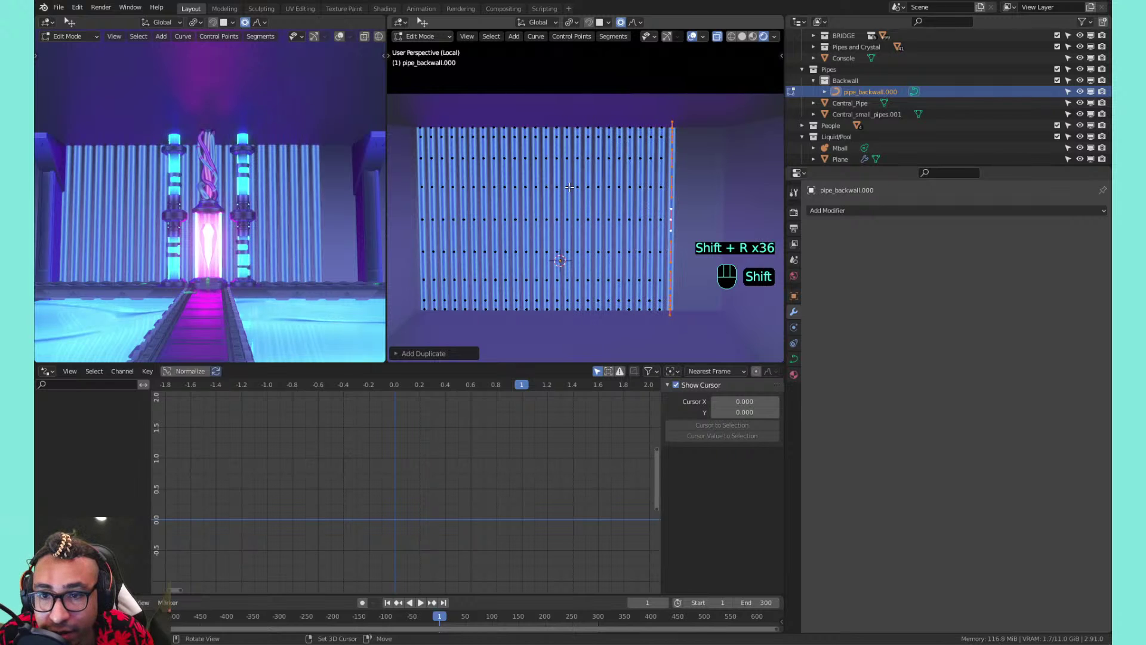
{"action": "key", "text": "shift+r"}
{"action": "key", "text": "shift+r"}
{"action": "key", "text": "shift+r"}
{"action": "key", "text": "shift+r"}
{"action": "key", "text": "shift+r"}
{"action": "key", "text": "shift+r"}
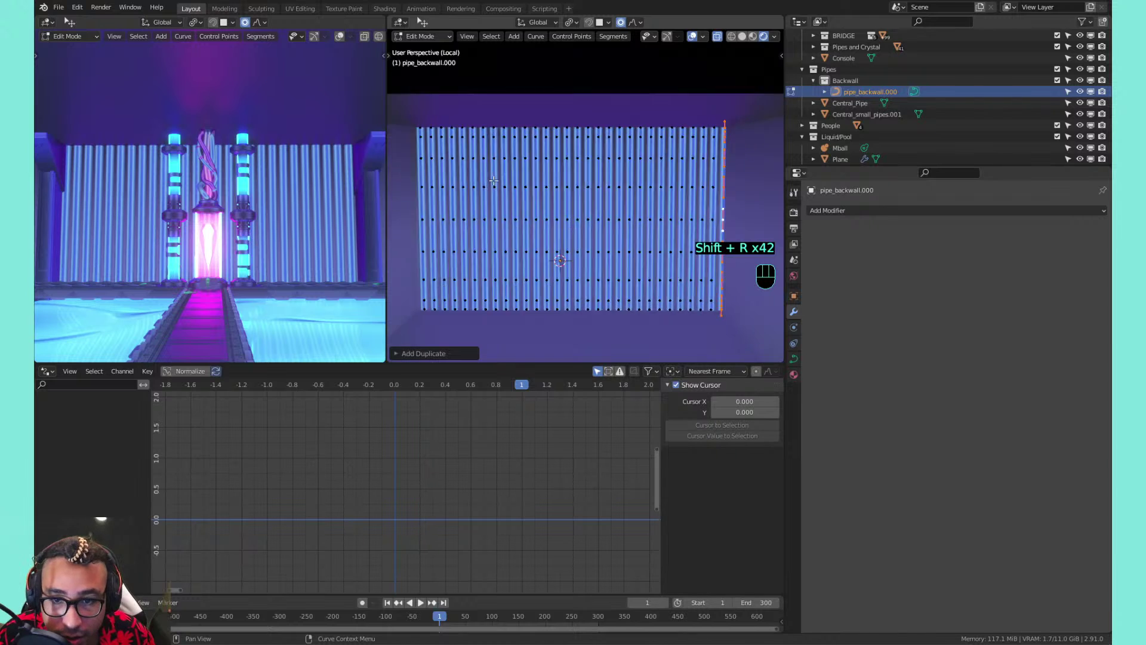
{"action": "scroll", "coordinate": [492, 177], "scroll_direction": "up", "scroll_amount": 1}
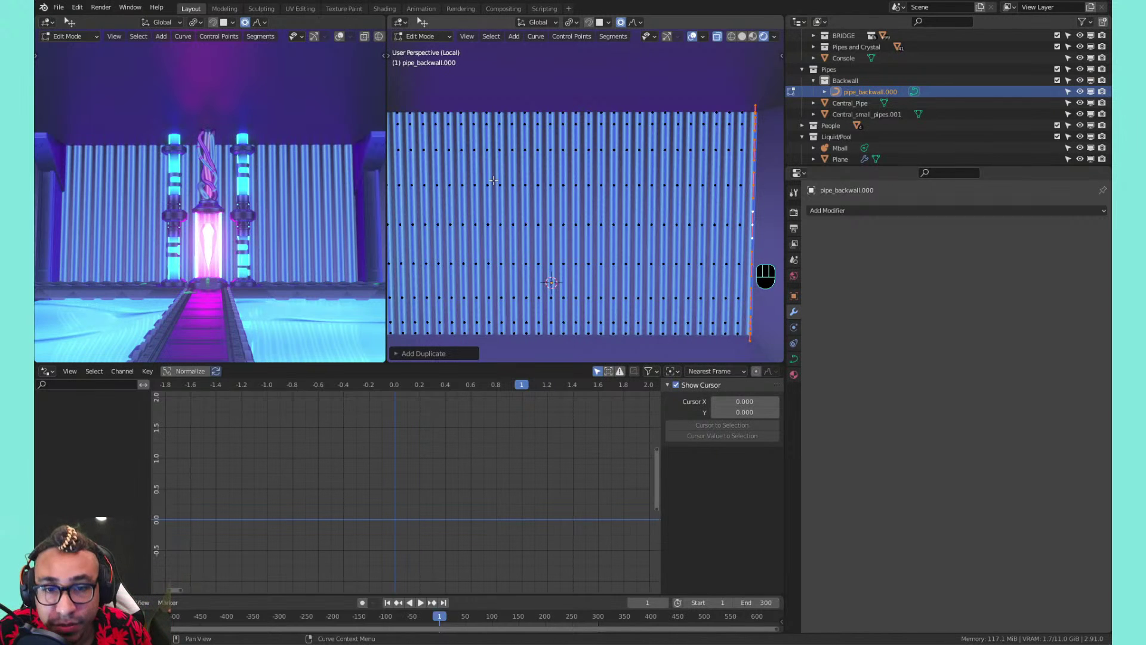
Try to make the pipes irregular by moving single mid-height control points with Random proportional falloff
{"action": "key", "text": "Tab"}
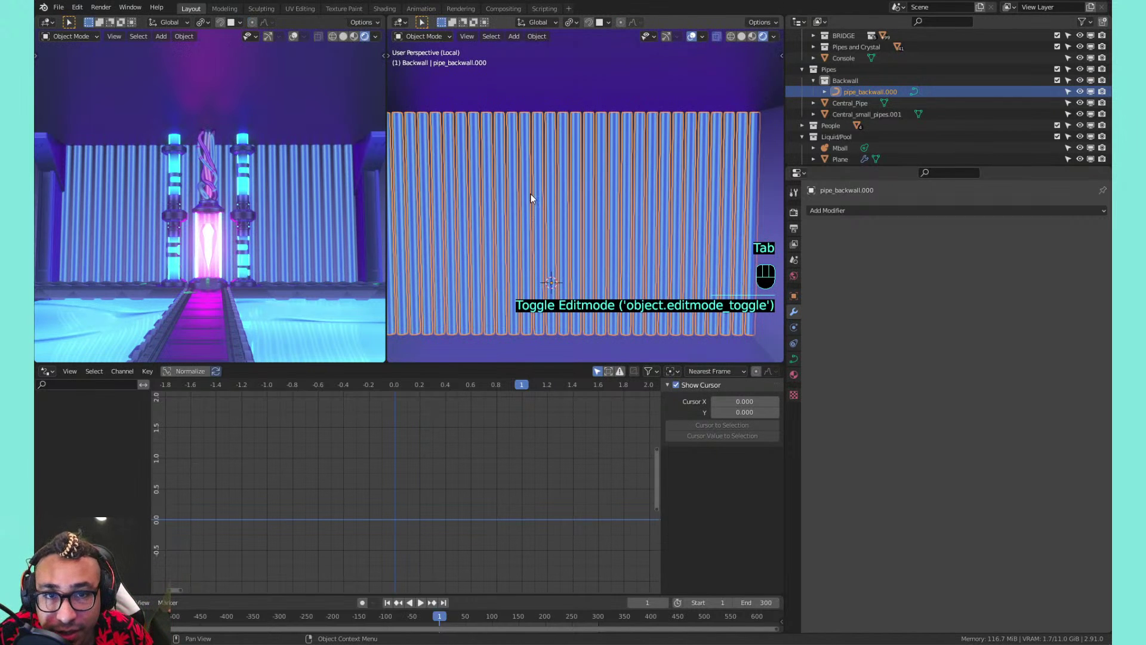
{"action": "key", "text": "Tab"}
{"action": "left_click", "coordinate": [502, 218]}
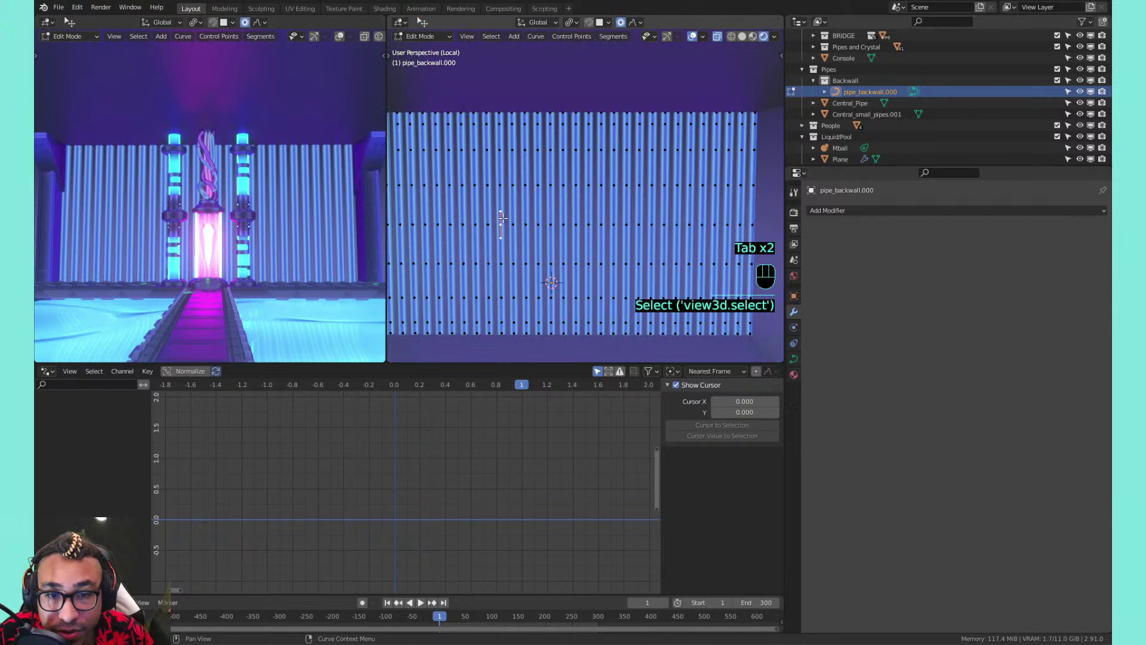
{"action": "middle_click_drag", "start_coordinate": [491, 227], "coordinate": [543, 204], "text": "shift"}
{"action": "middle_click_drag", "start_coordinate": [668, 197], "coordinate": [602, 209], "text": "shift"}
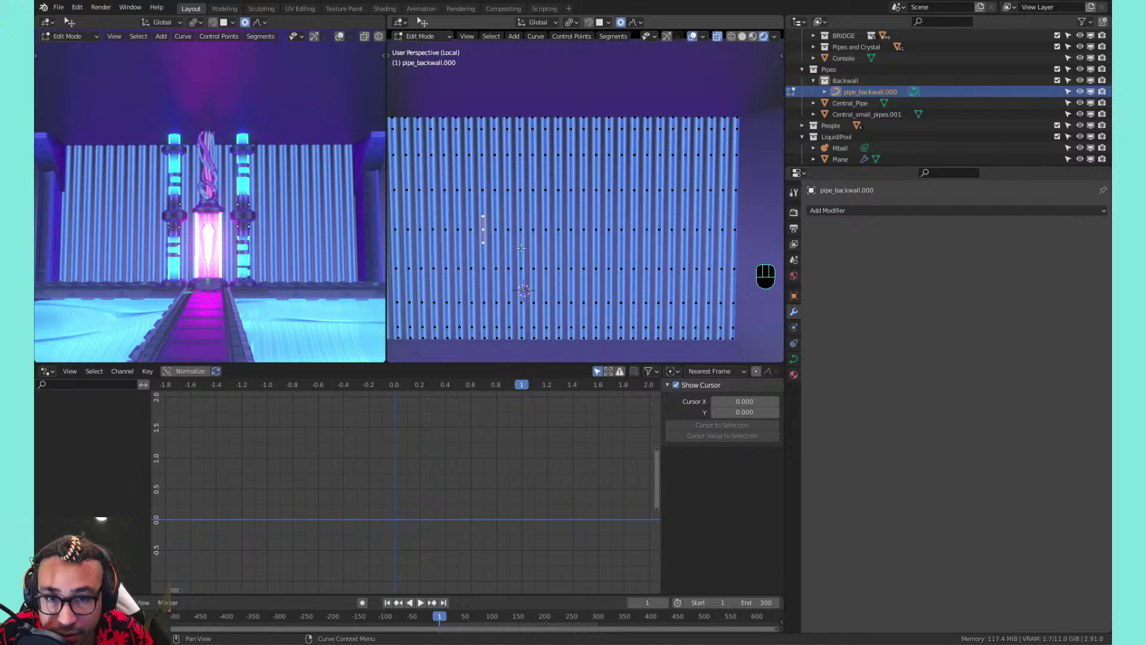
{"action": "left_click", "coordinate": [633, 23]}
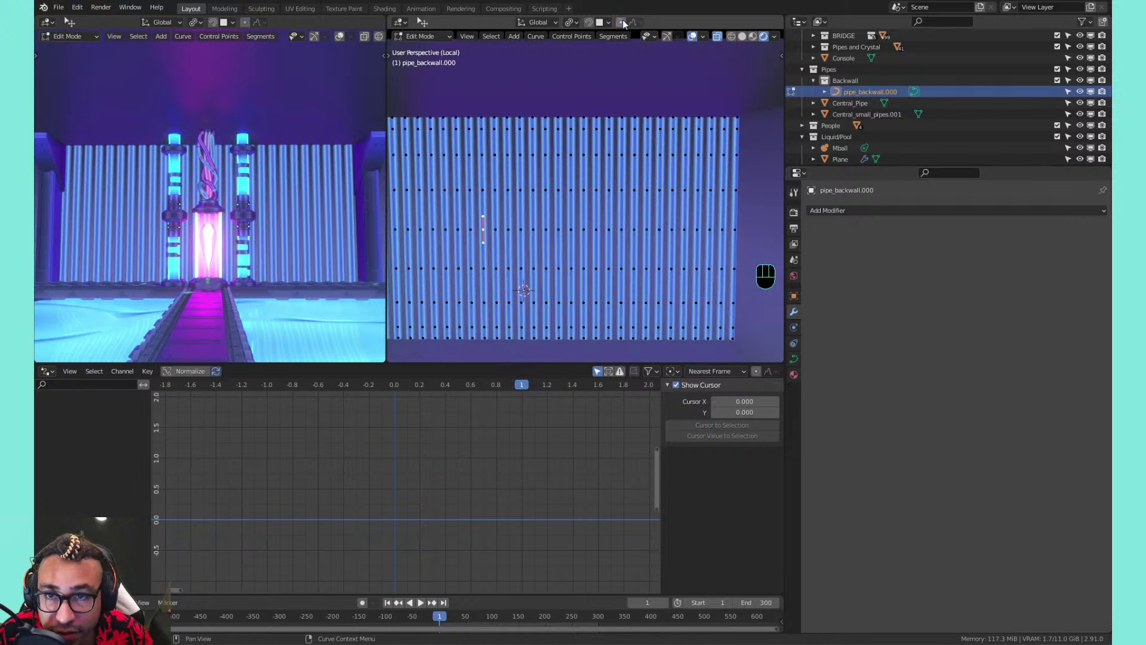
{"action": "left_click", "coordinate": [625, 22]}
{"action": "left_click", "coordinate": [629, 22]}
{"action": "left_click", "coordinate": [634, 23]}
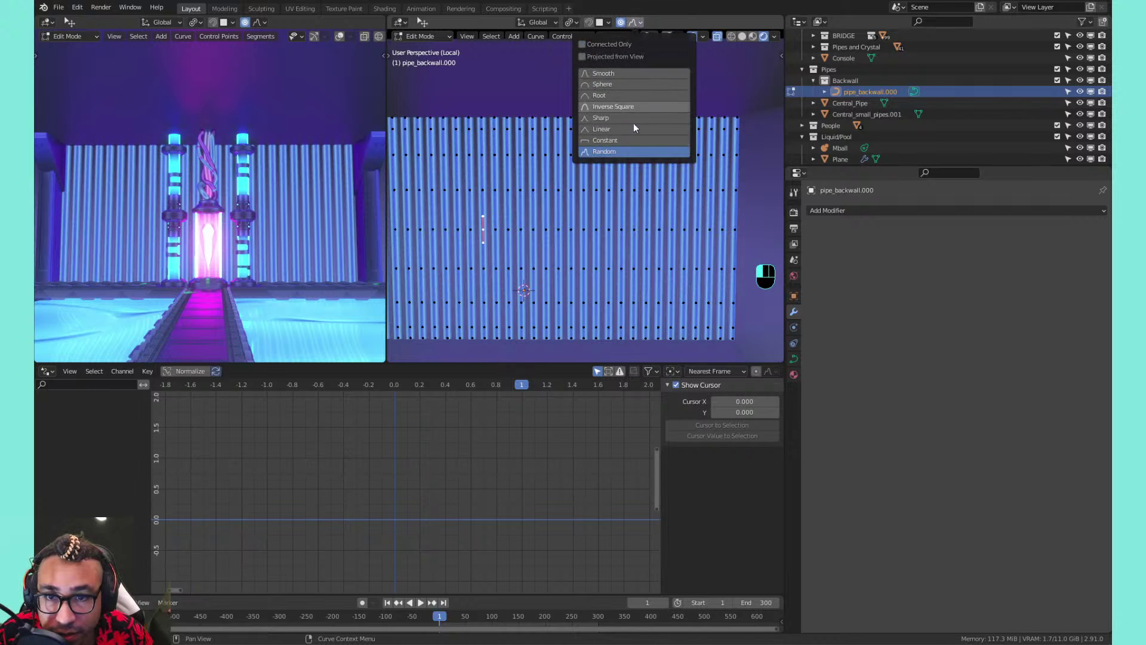
{"action": "key", "text": "g"}
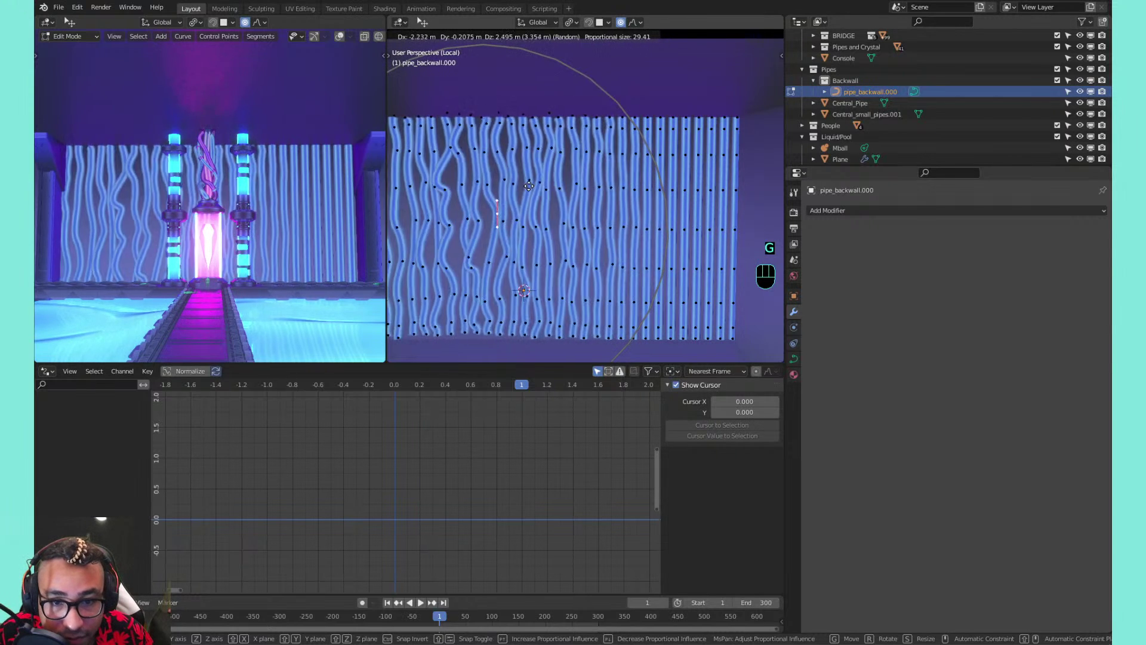
{"action": "right_click", "coordinate": [519, 225]}
{"action": "scroll", "coordinate": [519, 225], "scroll_direction": "down", "scroll_amount": 1}
{"action": "left_click", "coordinate": [520, 225]}
{"action": "key", "text": "g"}
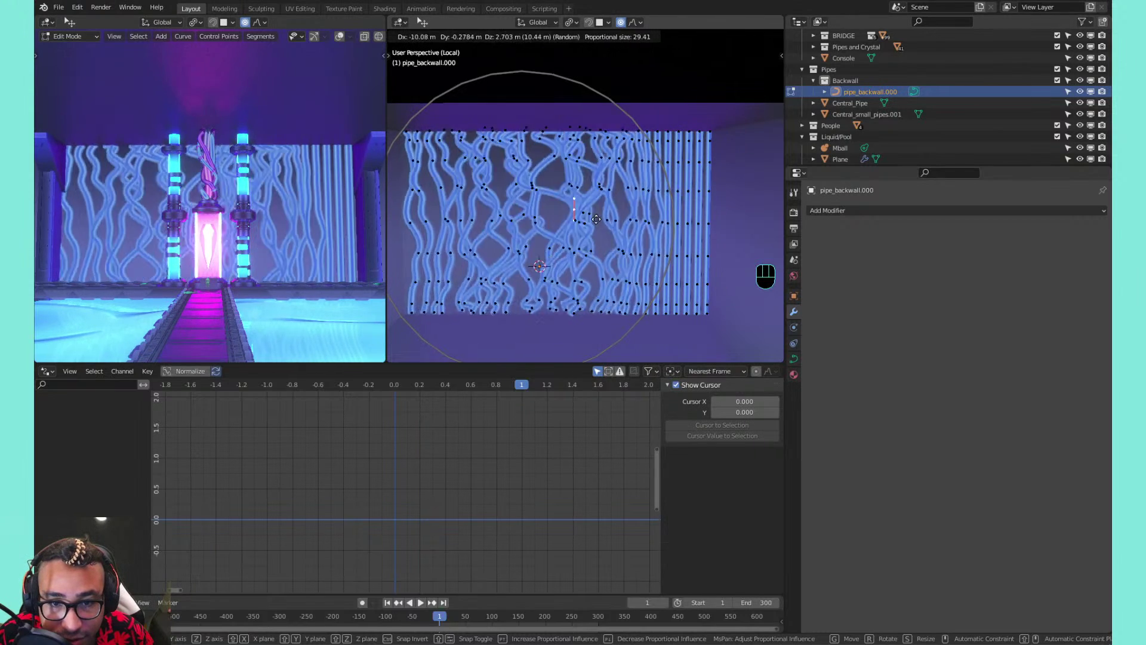
{"action": "right_click", "coordinate": [494, 194]}
Set the proportional falloff to Sphere and try bending the pipes around a mid-height control point with several influence sizes
{"action": "left_click", "coordinate": [634, 22]}
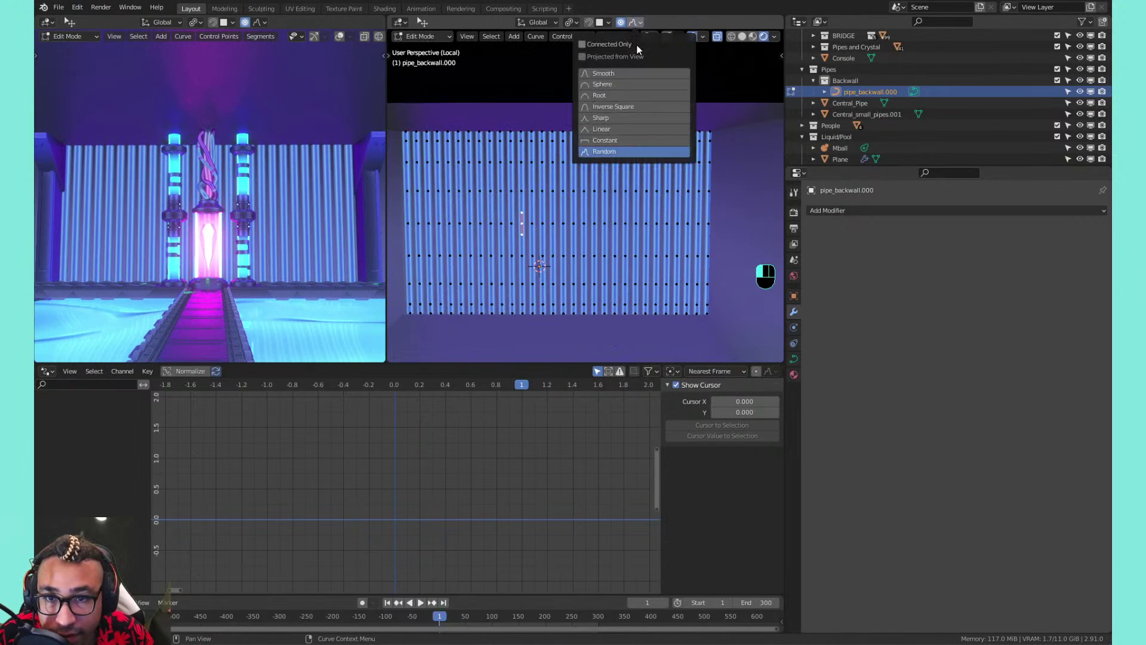
{"action": "left_click", "coordinate": [638, 84]}
{"action": "key", "text": "g"}
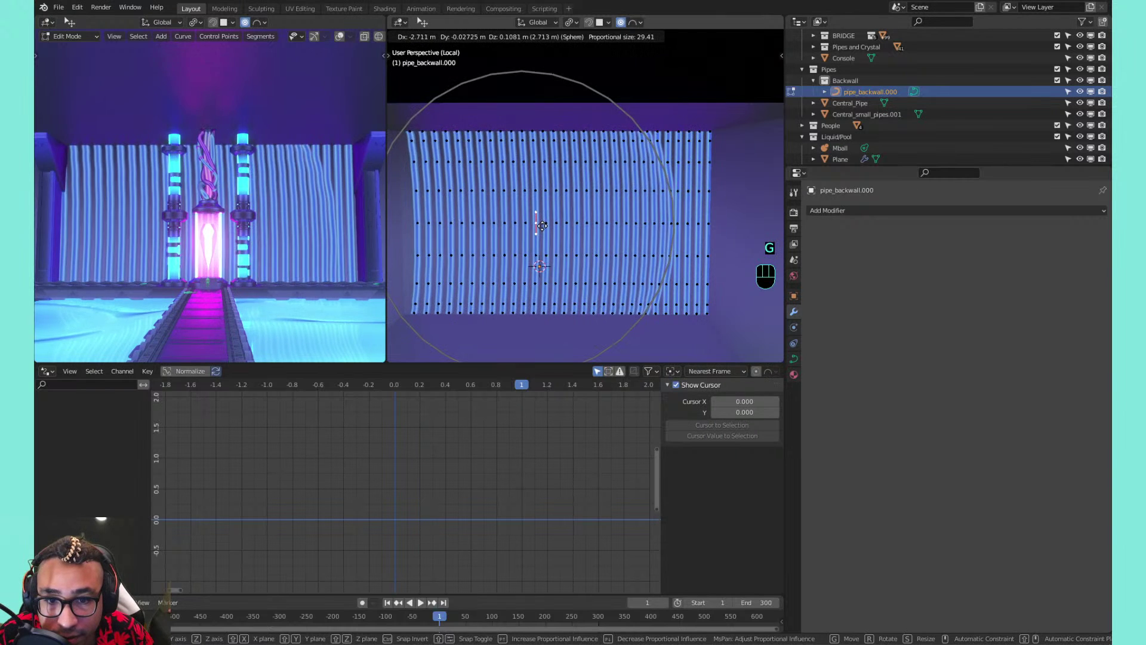
{"action": "scroll", "coordinate": [549, 226], "scroll_direction": "up", "scroll_amount": 1}
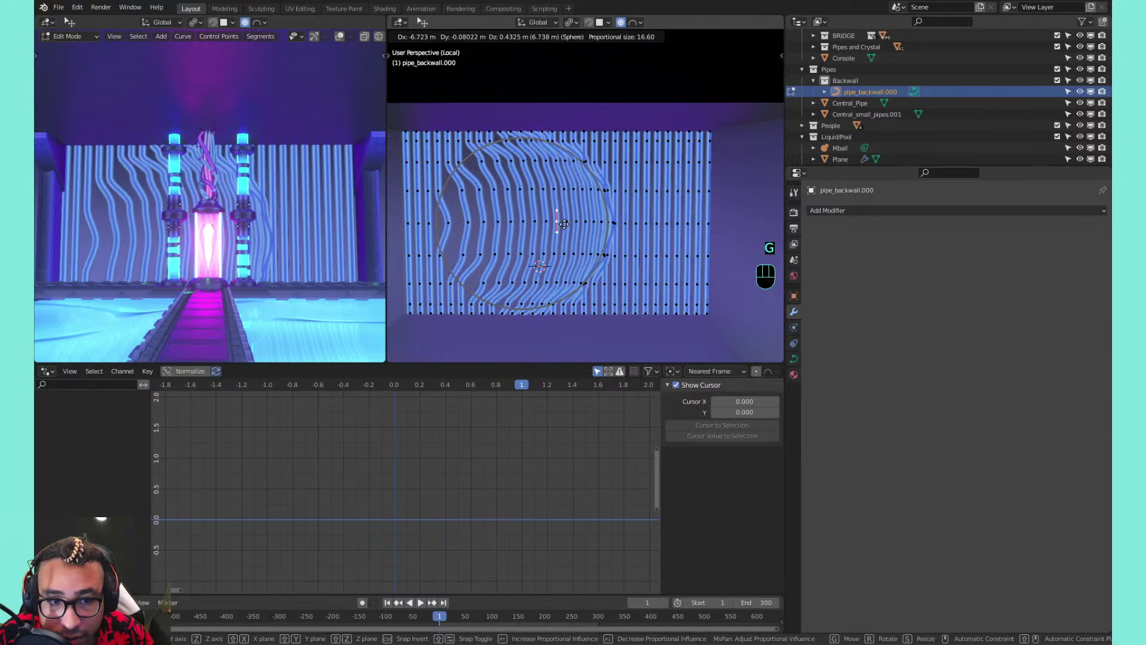
{"action": "scroll", "coordinate": [529, 227], "scroll_direction": "up", "scroll_amount": 3}
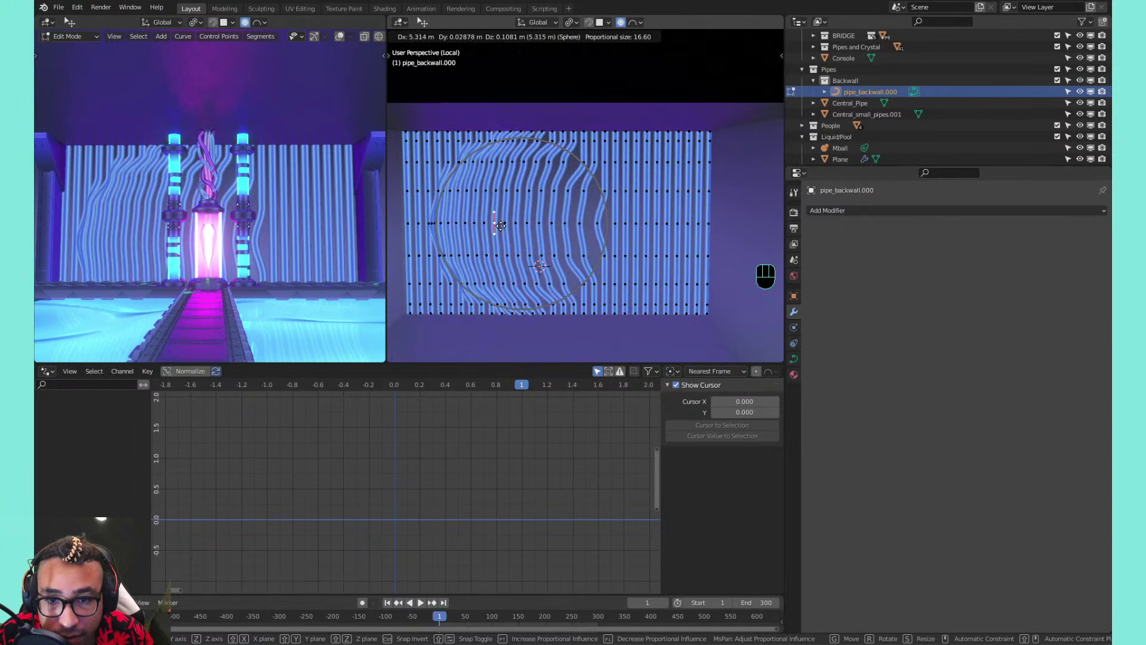
{"action": "scroll", "coordinate": [501, 225], "scroll_direction": "down", "scroll_amount": 9}
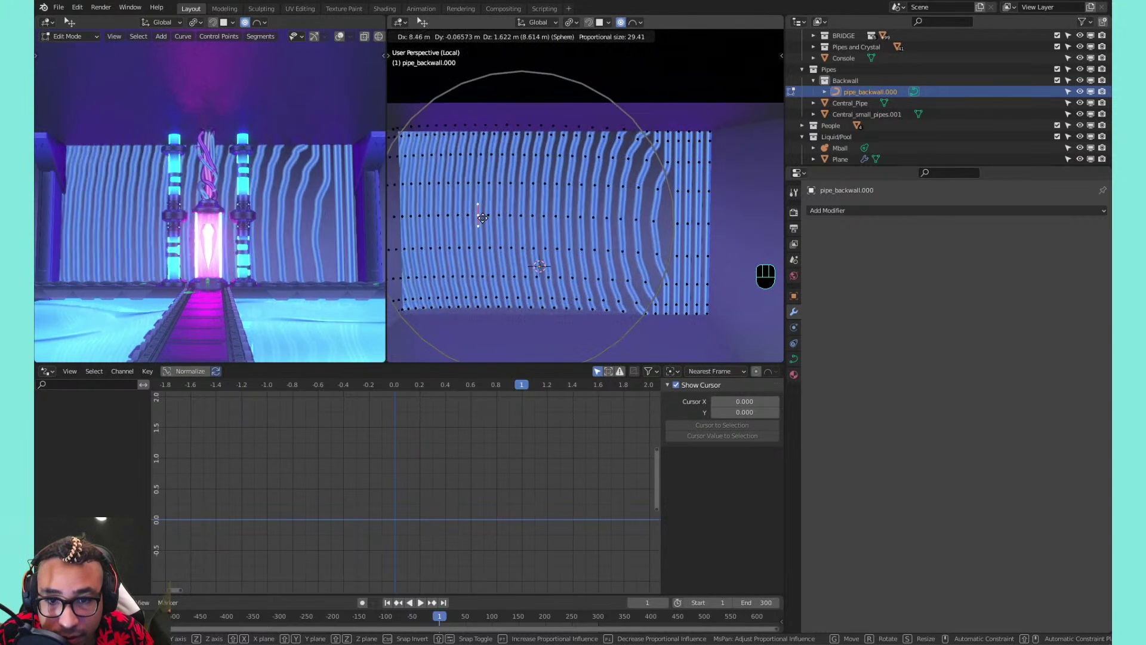
{"action": "scroll", "coordinate": [536, 222], "scroll_direction": "up", "scroll_amount": 3}
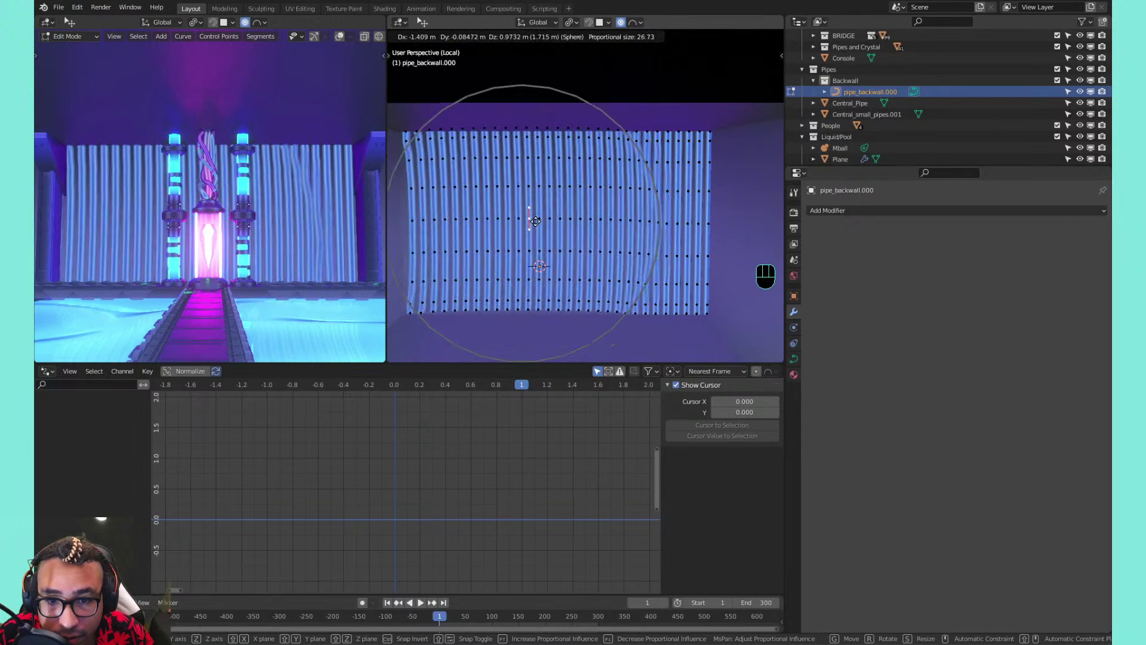
{"action": "right_click", "coordinate": [490, 232]}
Try a wide Sphere-falloff move on a mid-height control point nearer the far-left end of the pipe row
{"action": "scroll", "coordinate": [489, 232], "scroll_direction": "up", "scroll_amount": 1}
{"action": "middle_click_drag", "start_coordinate": [489, 233], "coordinate": [560, 212], "text": "shift"}
{"action": "scroll", "coordinate": [560, 212], "scroll_direction": "up", "scroll_amount": 1}
{"action": "scroll", "coordinate": [556, 212], "scroll_direction": "down", "scroll_amount": 1}
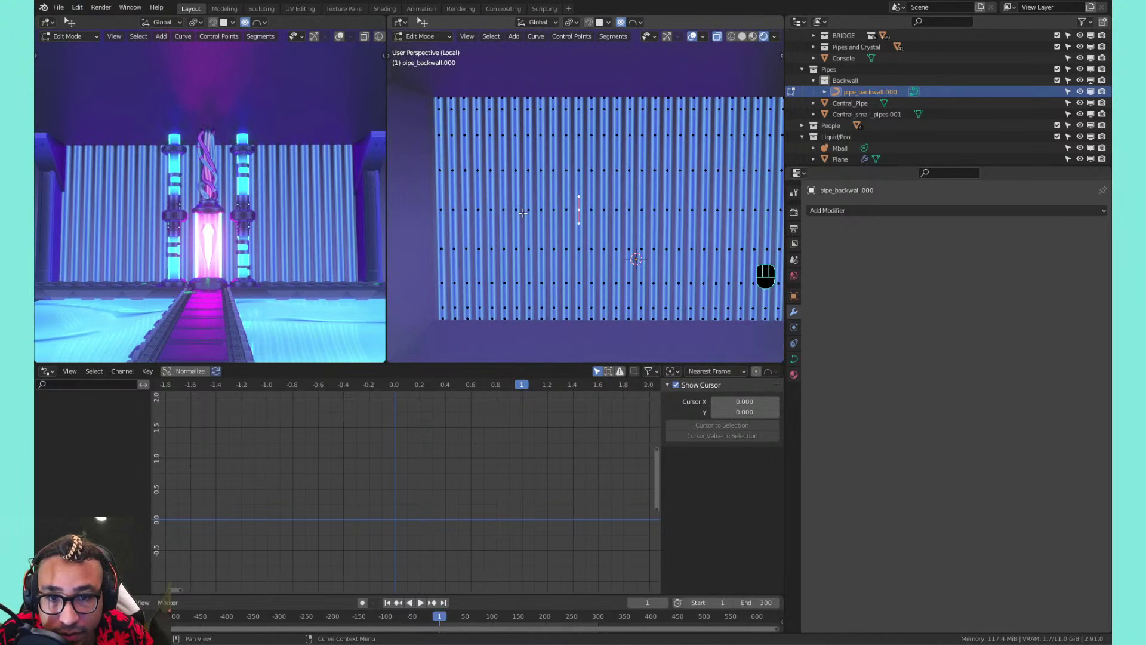
{"action": "left_click", "coordinate": [518, 212]}
{"action": "key", "text": "g"}
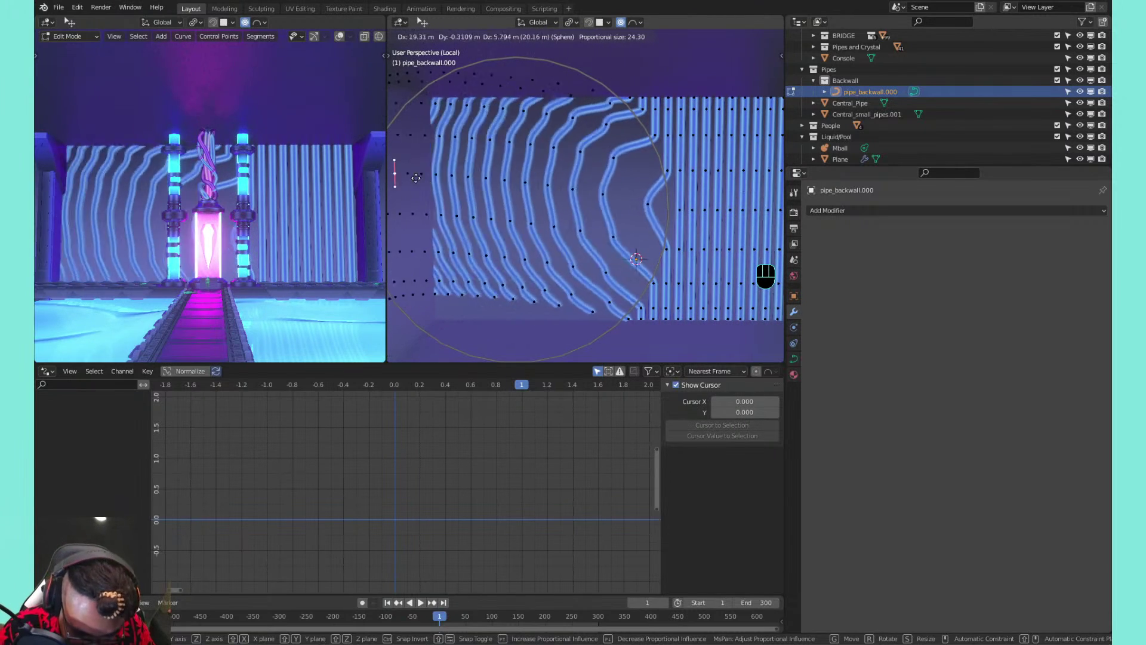
{"action": "right_click", "coordinate": [463, 157]}
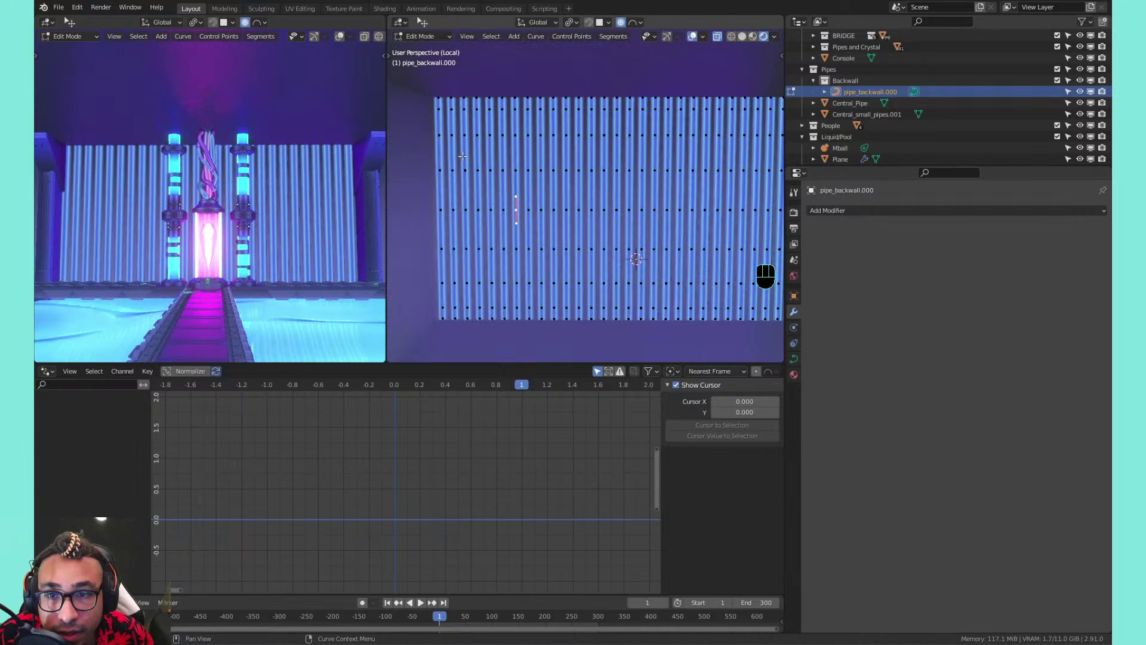
{"action": "mouse_move", "coordinate": [648, 170]}
{"action": "middle_mouse_down", "text": "shift"}
{"action": "mouse_move", "coordinate": [562, 158]}
{"action": "mouse_move", "coordinate": [625, 173]}
{"action": "middle_mouse_up", "text": "shift"}
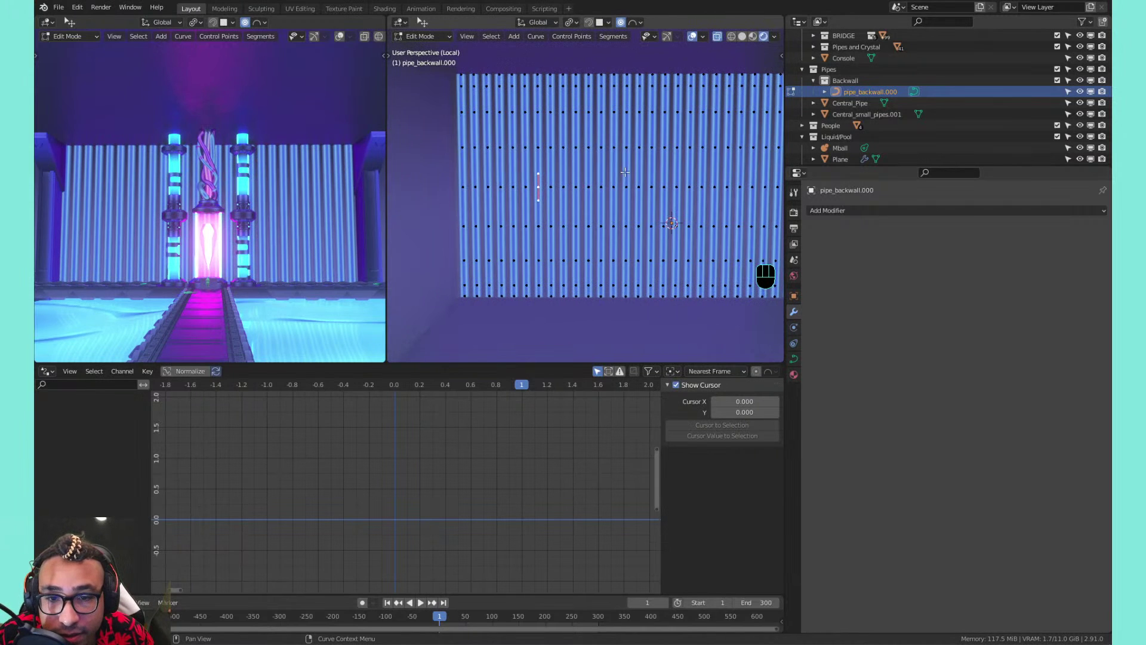
Shrink the proportional editing size to 13.72 using a trial move on a left-end pipe, and switch the falloff to Linear
{"action": "left_click", "coordinate": [486, 179]}
{"action": "key", "text": "g"}
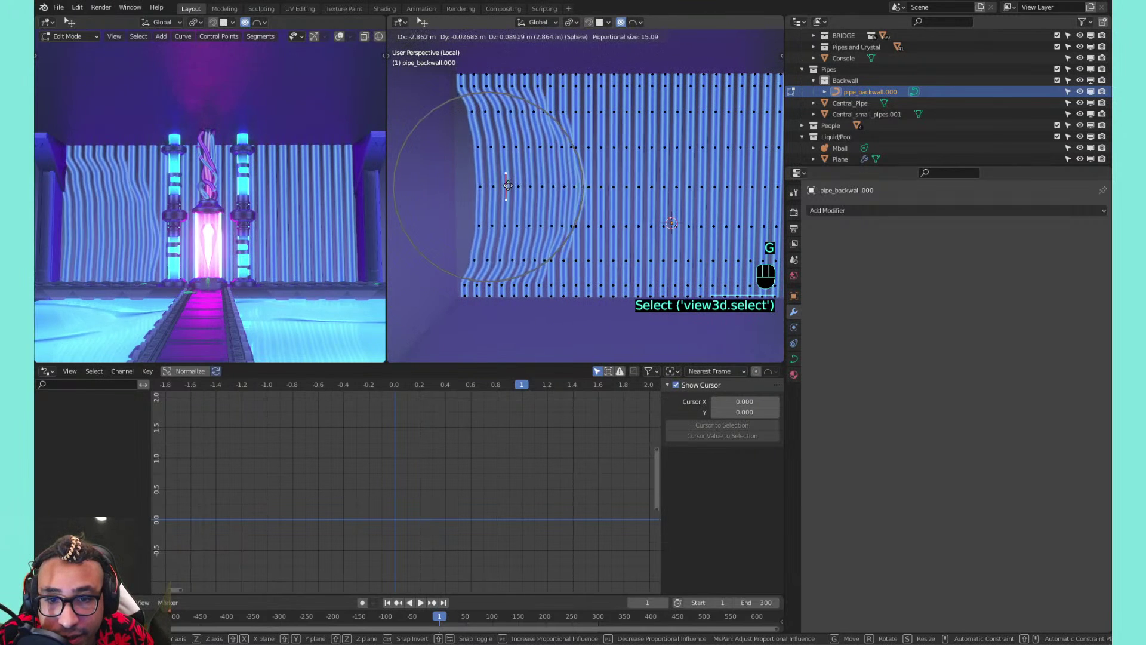
{"action": "scroll", "coordinate": [508, 185], "scroll_direction": "up", "scroll_amount": 1}
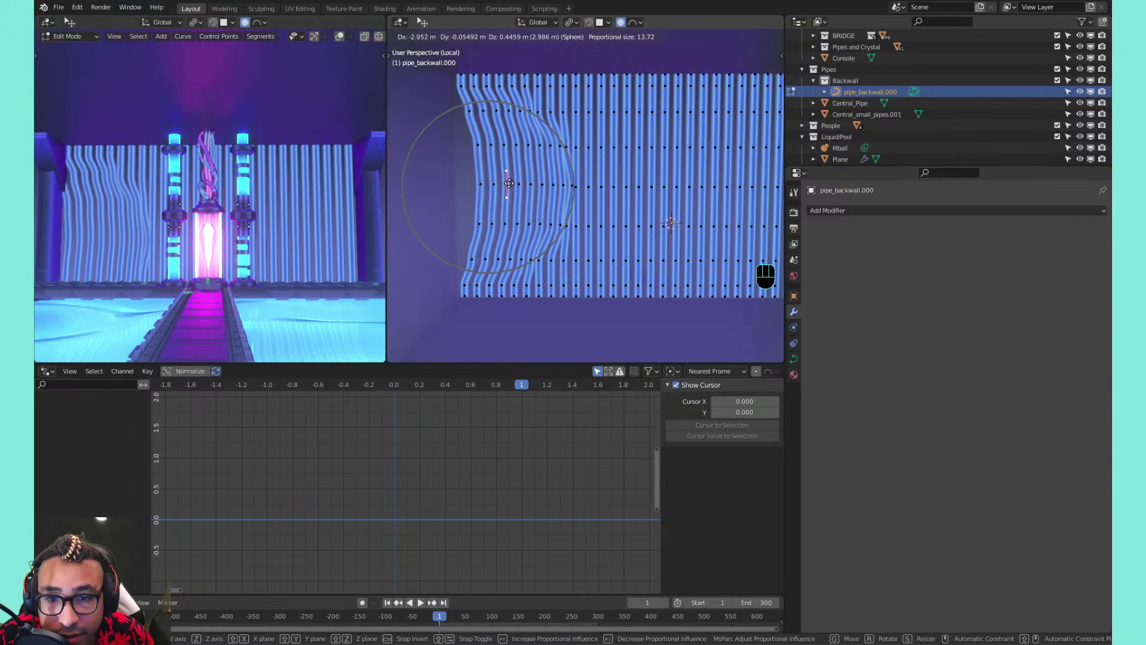
{"action": "right_click", "coordinate": [509, 184]}
{"action": "left_click", "coordinate": [633, 23]}
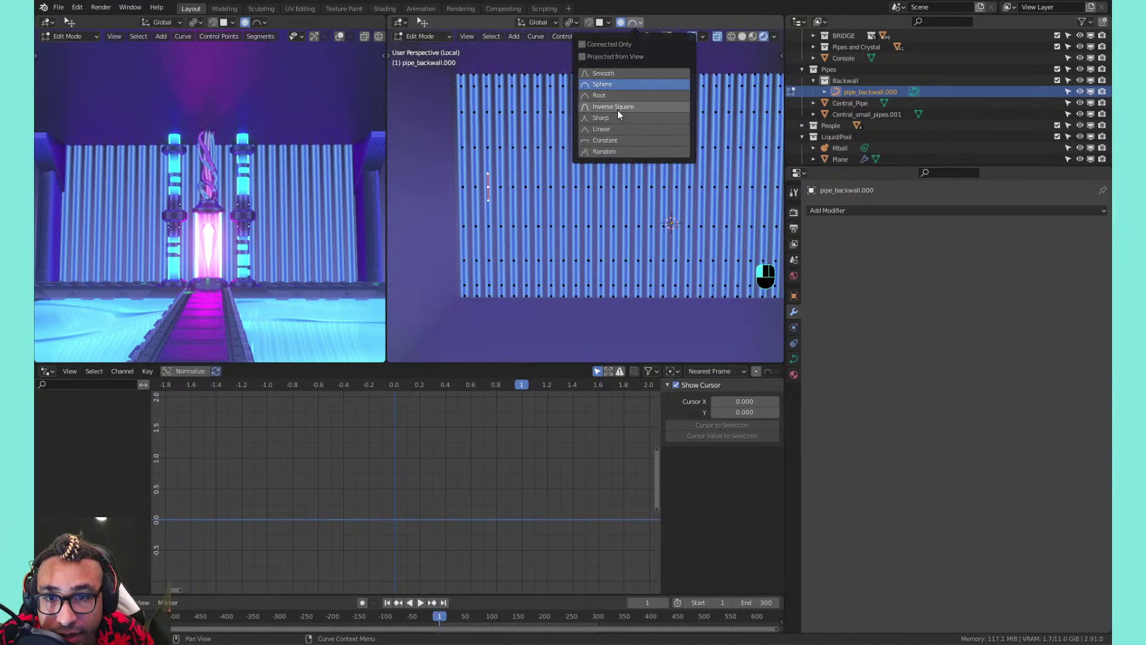
{"action": "left_click", "coordinate": [621, 128]}
Try bending the left-end pipes sideways from the selected mid-height control point with Linear falloff
{"action": "key", "text": "g"}
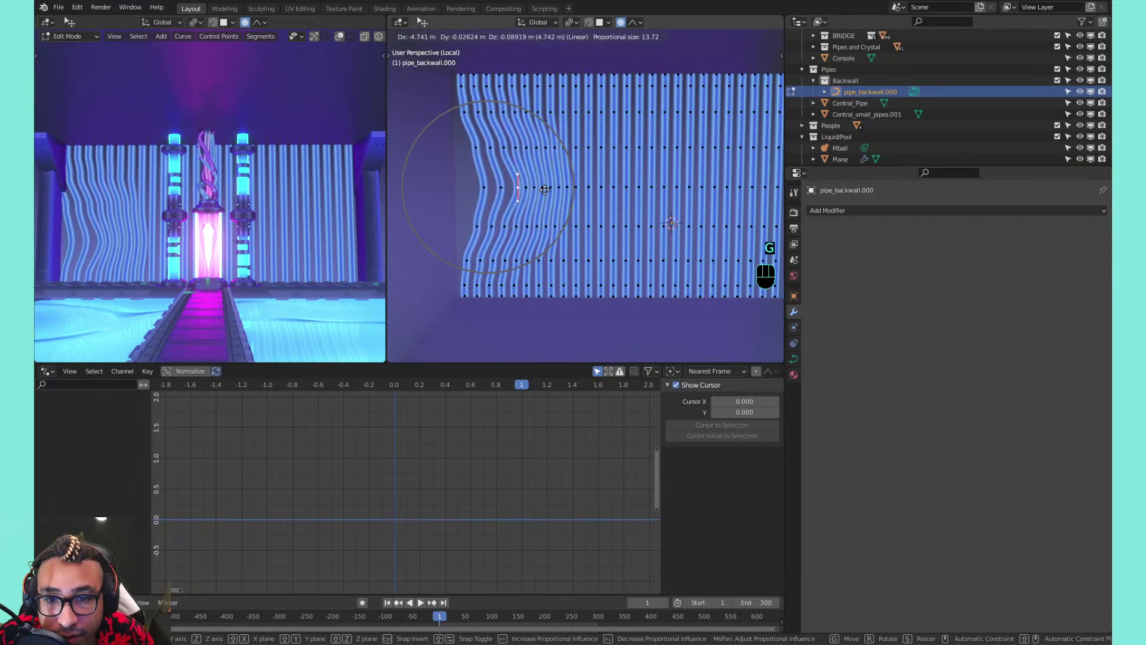
{"action": "right_click", "coordinate": [542, 190]}
{"action": "scroll", "coordinate": [513, 189], "scroll_direction": "up", "scroll_amount": 6}
{"action": "scroll", "coordinate": [508, 189], "scroll_direction": "down", "scroll_amount": 5}
{"action": "key", "text": "g"}
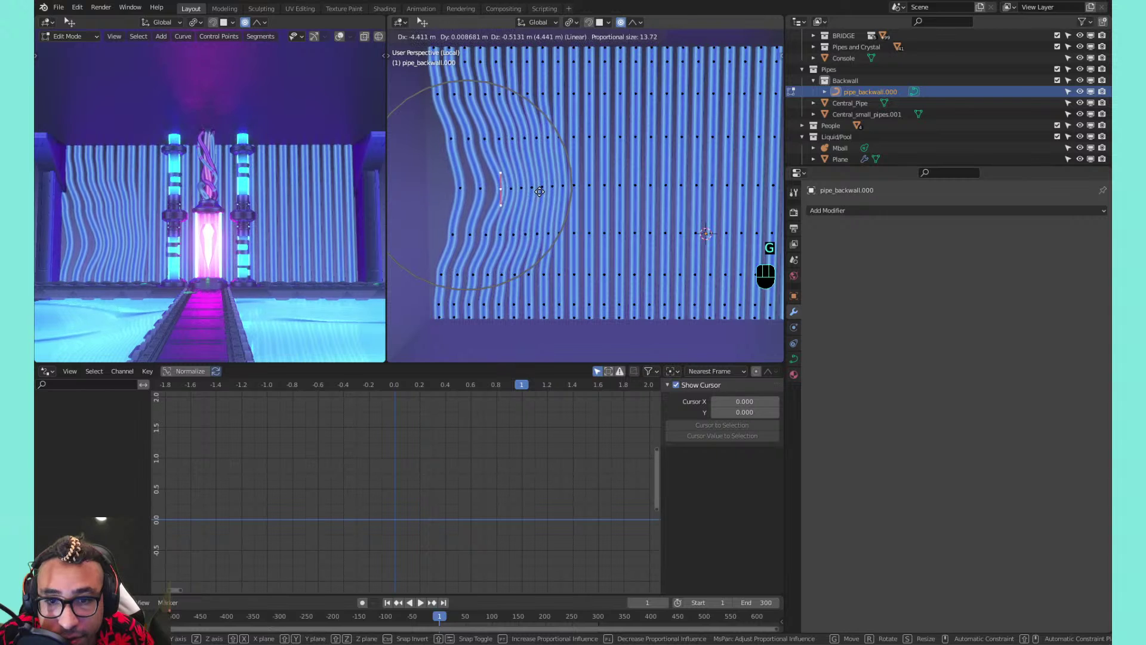
{"action": "right_click", "coordinate": [491, 194]}
Bend the left-end pipes inward by moving the second pipe's mid-height control point sideways with Linear proportional falloff
{"action": "left_click", "coordinate": [440, 186]}
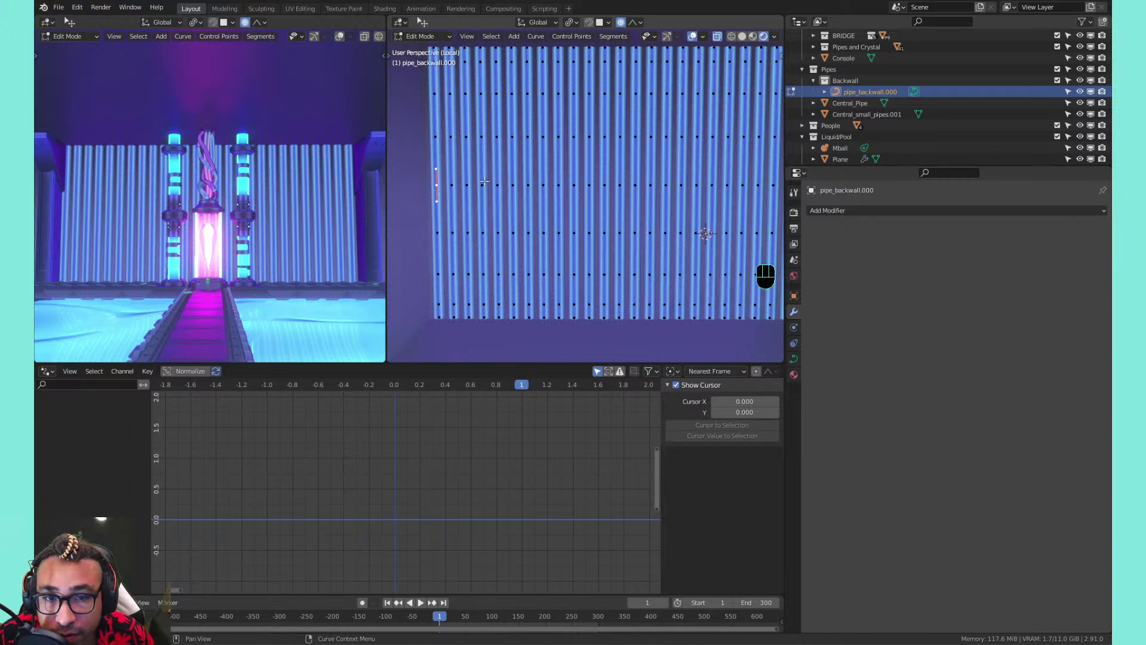
{"action": "left_click", "coordinate": [455, 186]}
{"action": "key", "text": "g"}
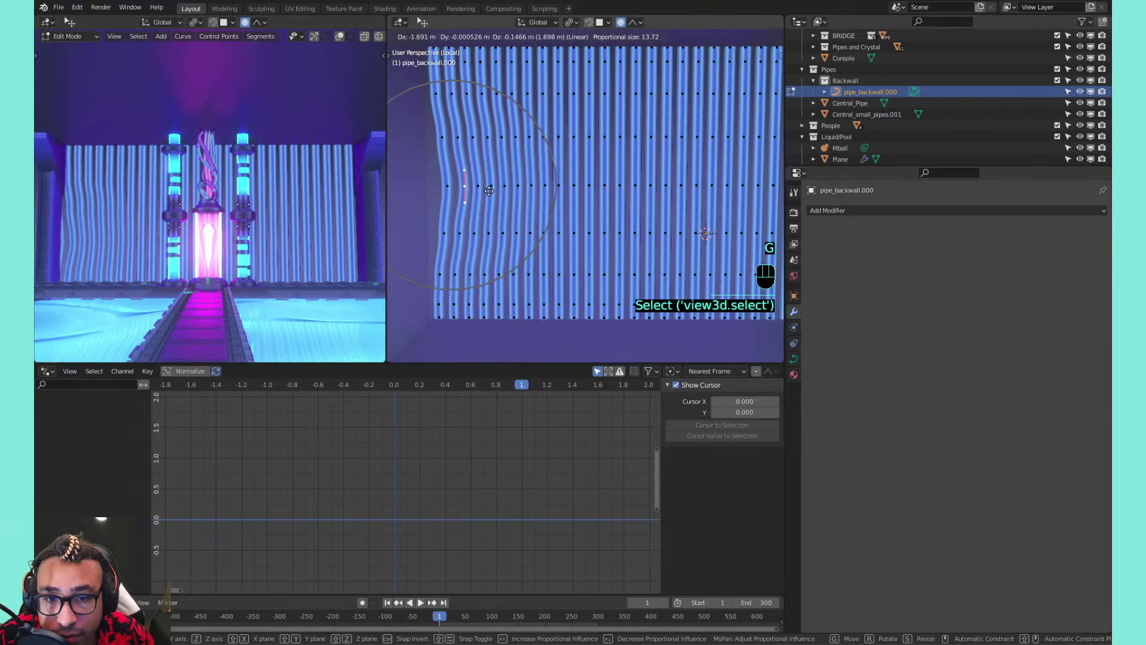
{"action": "left_click", "coordinate": [495, 191]}
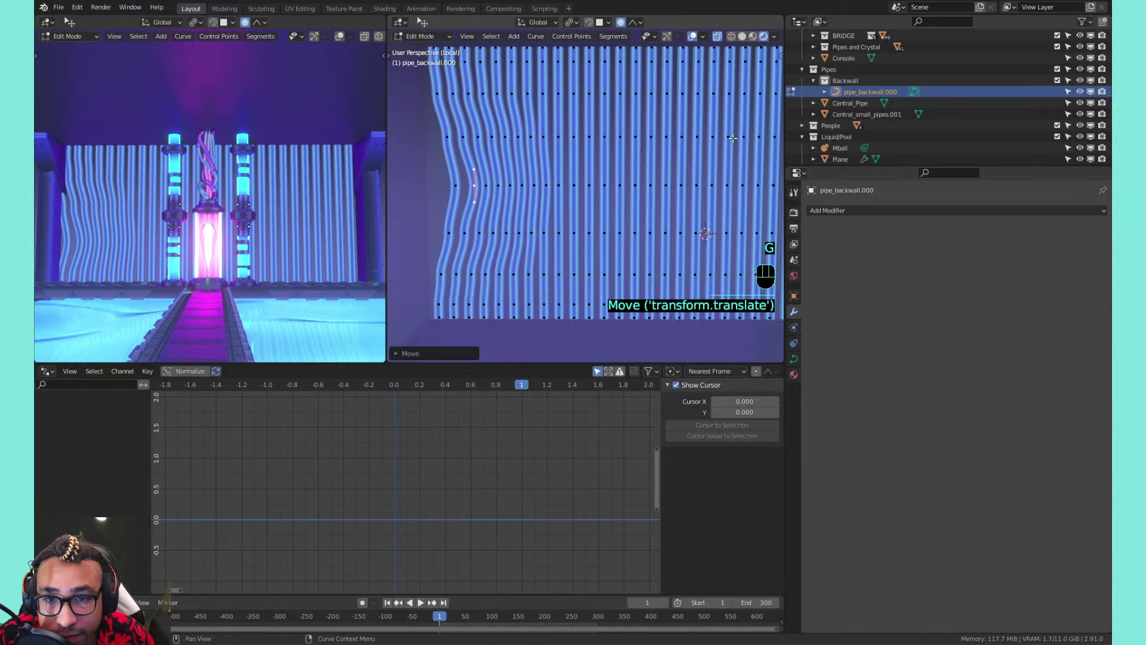
Bend the upper part of the right-hand pipes by moving one control point about 3.6 m along X with Linear falloff
{"action": "middle_click_drag", "start_coordinate": [710, 114], "coordinate": [388, 209], "text": "shift"}
{"action": "middle_click_drag", "start_coordinate": [592, 156], "coordinate": [636, 114], "text": "shift"}
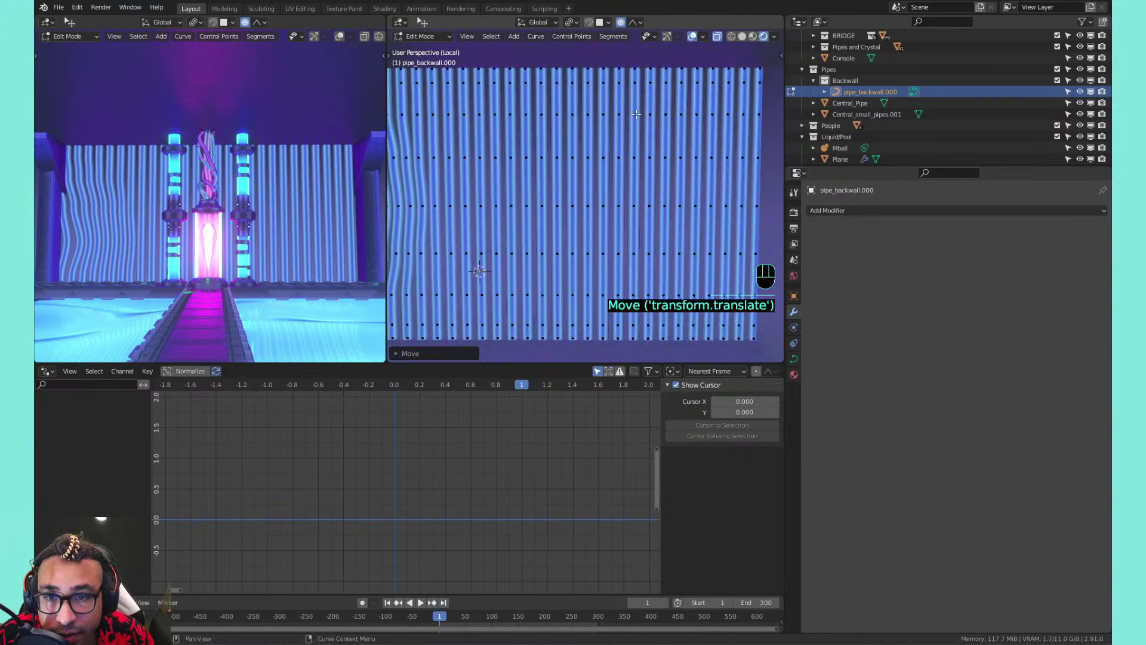
{"action": "left_click", "coordinate": [667, 113]}
{"action": "key", "text": "g"}
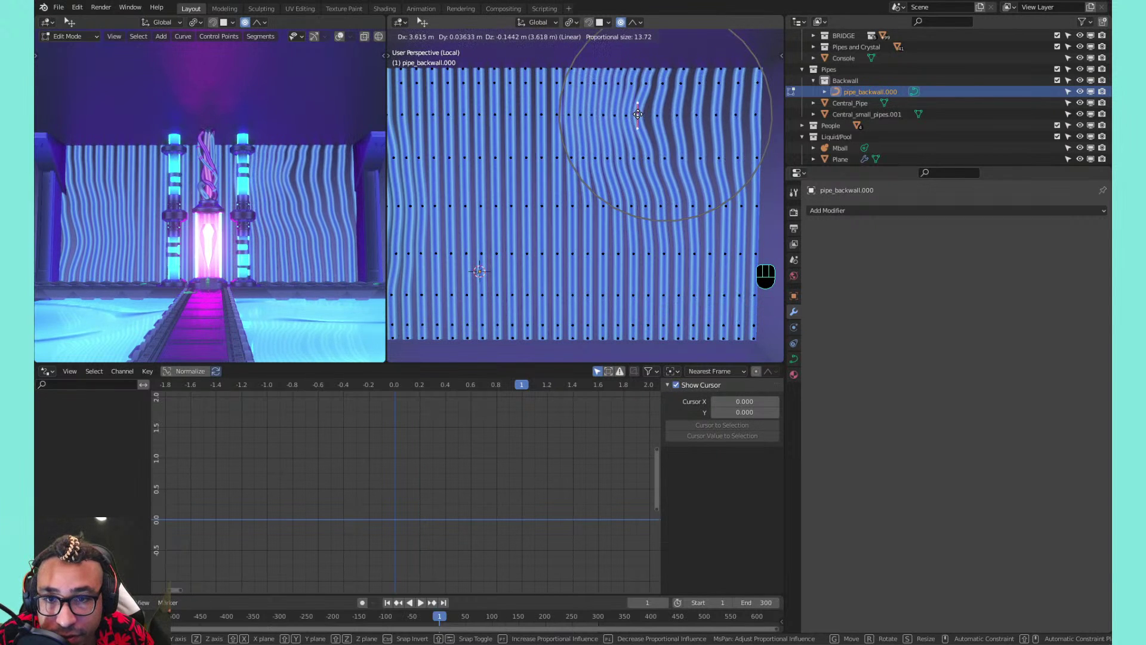
{"action": "left_click", "coordinate": [637, 114]}
Bend the lower part of the right-hand pipes by moving a low control point toward the wall's centre with Linear falloff
{"action": "middle_click_drag", "start_coordinate": [617, 252], "coordinate": [663, 179], "text": "shift"}
{"action": "left_click", "coordinate": [662, 178]}
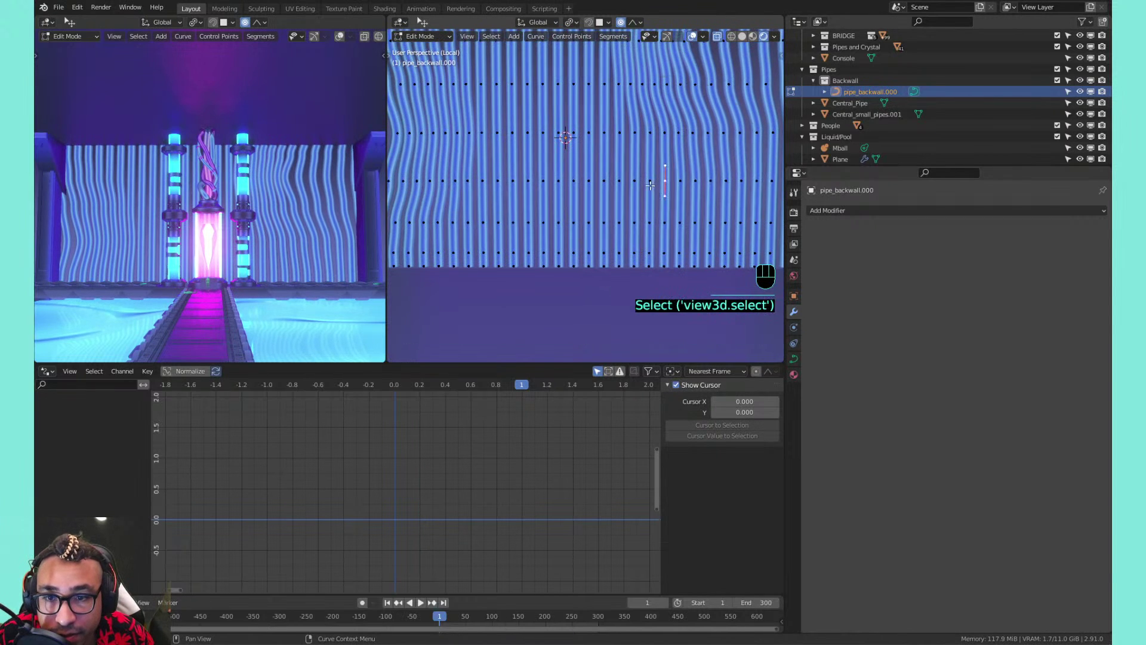
{"action": "key", "text": "g"}
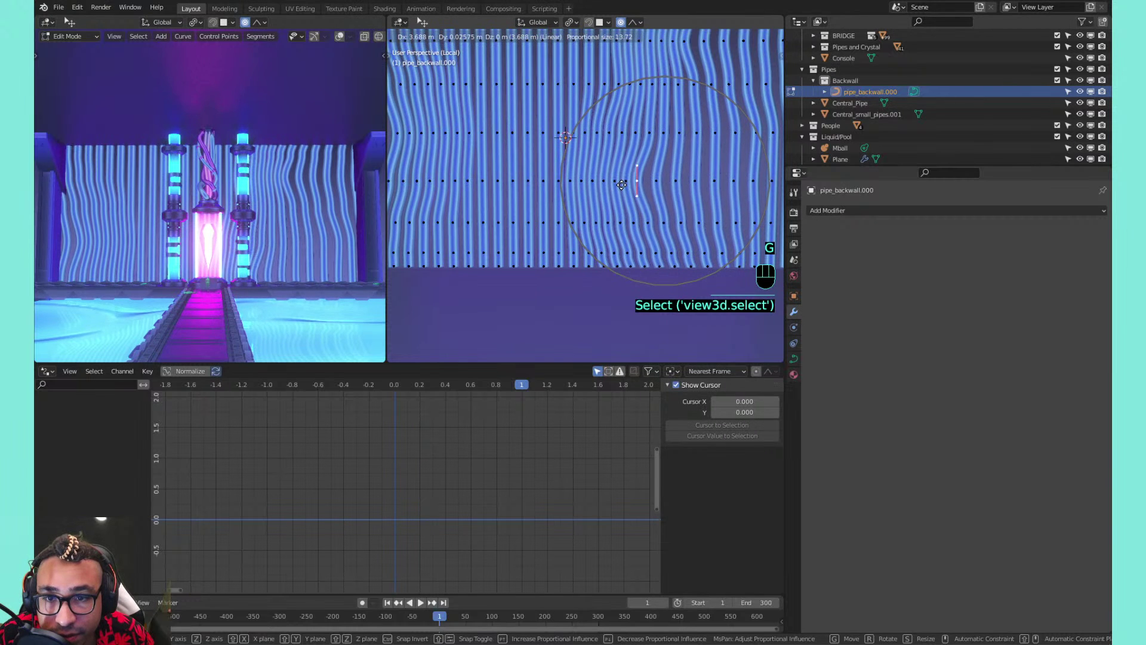
{"action": "left_click", "coordinate": [639, 185]}
{"action": "scroll", "coordinate": [639, 184], "scroll_direction": "down", "scroll_amount": 2}
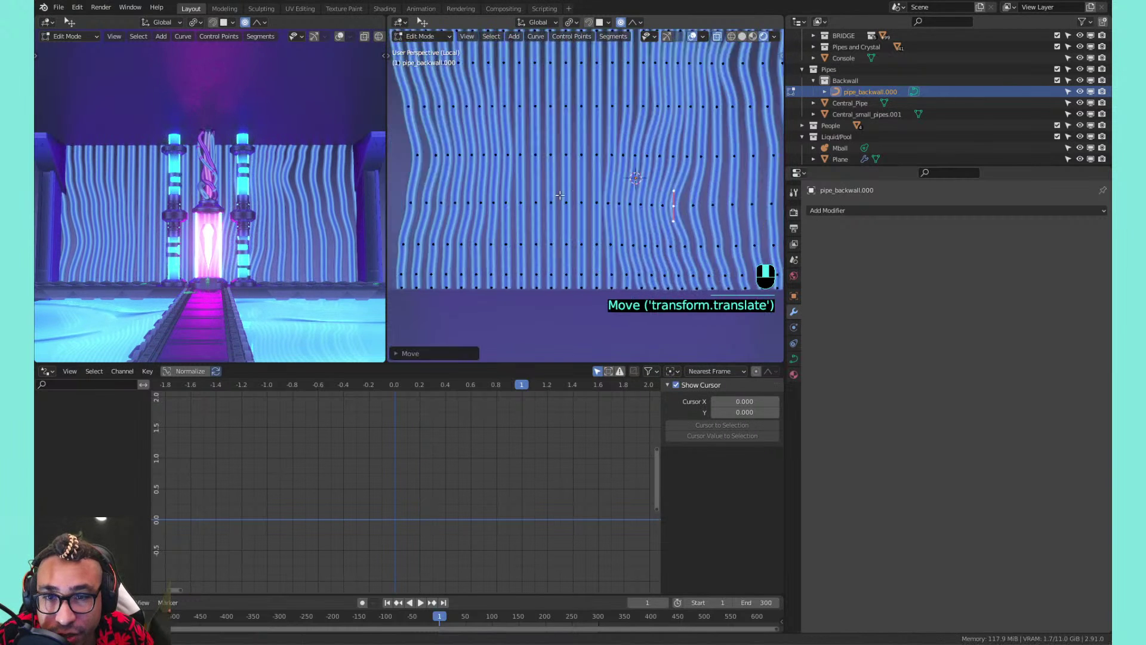
Bend the left half of the pipes by moving an upper control point about 4.5 m toward the wall's centre with Linear falloff
{"action": "middle_click_drag", "start_coordinate": [577, 160], "coordinate": [605, 189], "text": "shift"}
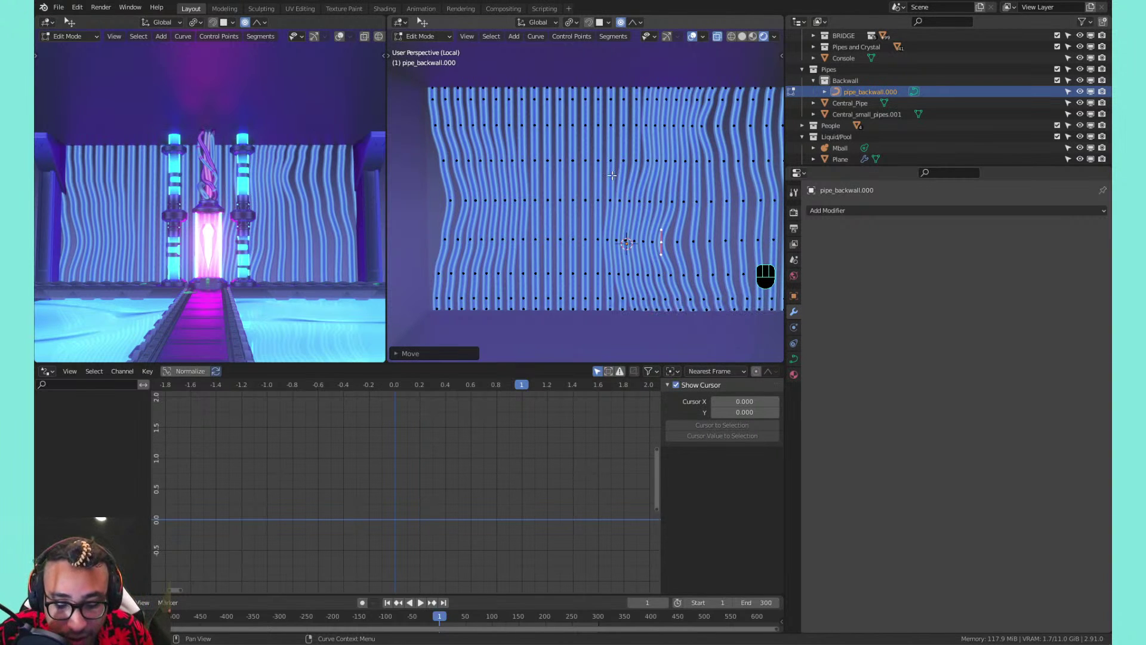
{"action": "scroll", "coordinate": [596, 175], "scroll_direction": "up", "scroll_amount": 2}
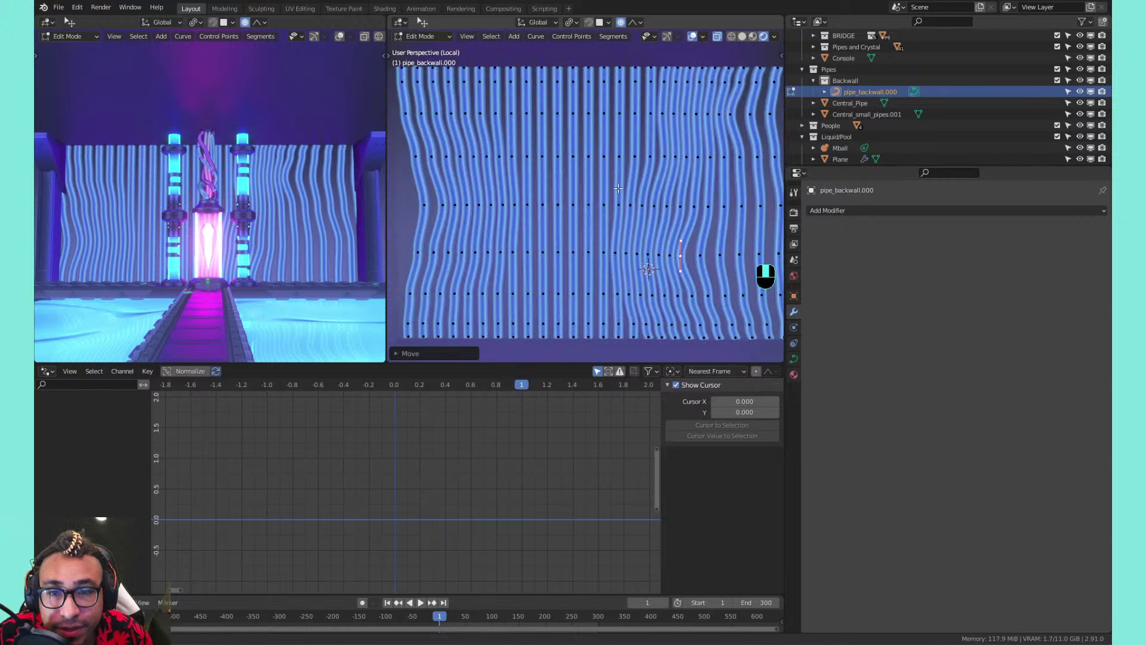
{"action": "left_click", "coordinate": [568, 178]}
{"action": "key", "text": "g"}
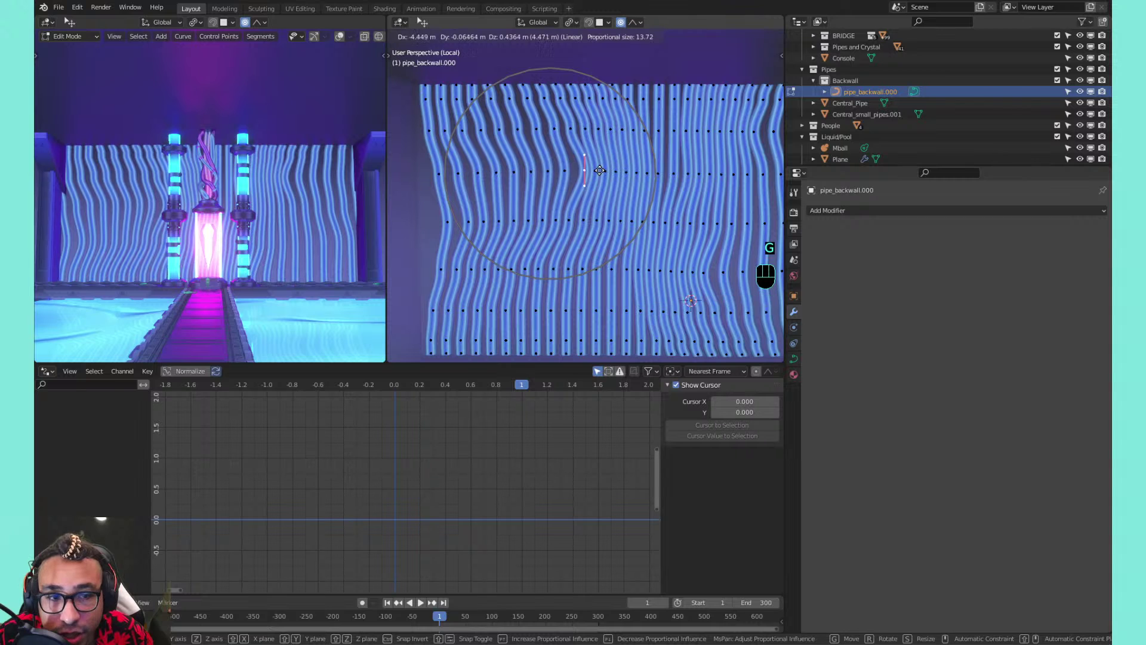
{"action": "left_click", "coordinate": [599, 171]}
Bend the lower part of the left-hand pipes by moving a near-floor control point about 3 m toward the wall's left end with Linear falloff
{"action": "middle_click_drag", "start_coordinate": [543, 213], "coordinate": [585, 165], "text": "shift"}
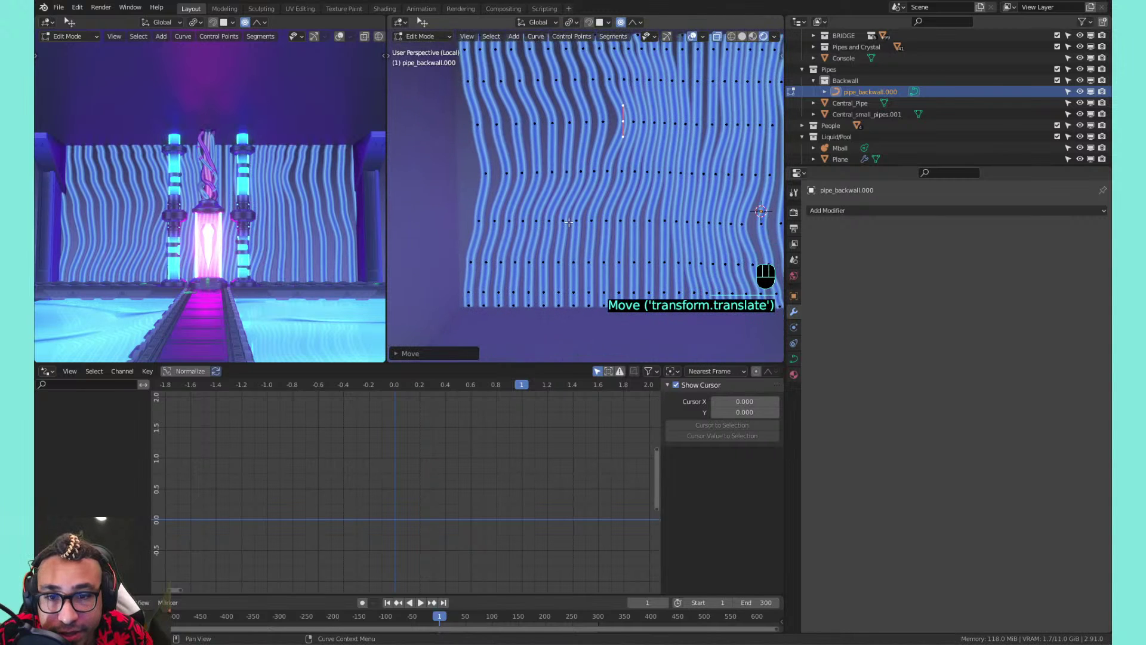
{"action": "left_click", "coordinate": [537, 221]}
{"action": "key", "text": "g"}
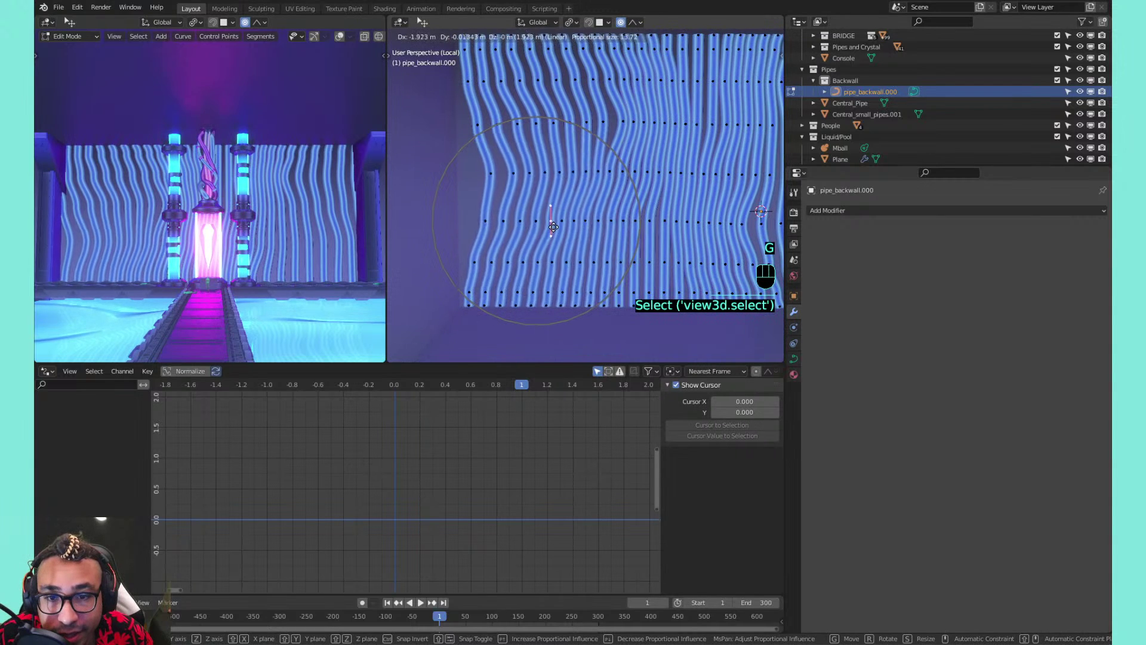
{"action": "right_click", "coordinate": [547, 223]}
{"action": "key", "text": "g"}
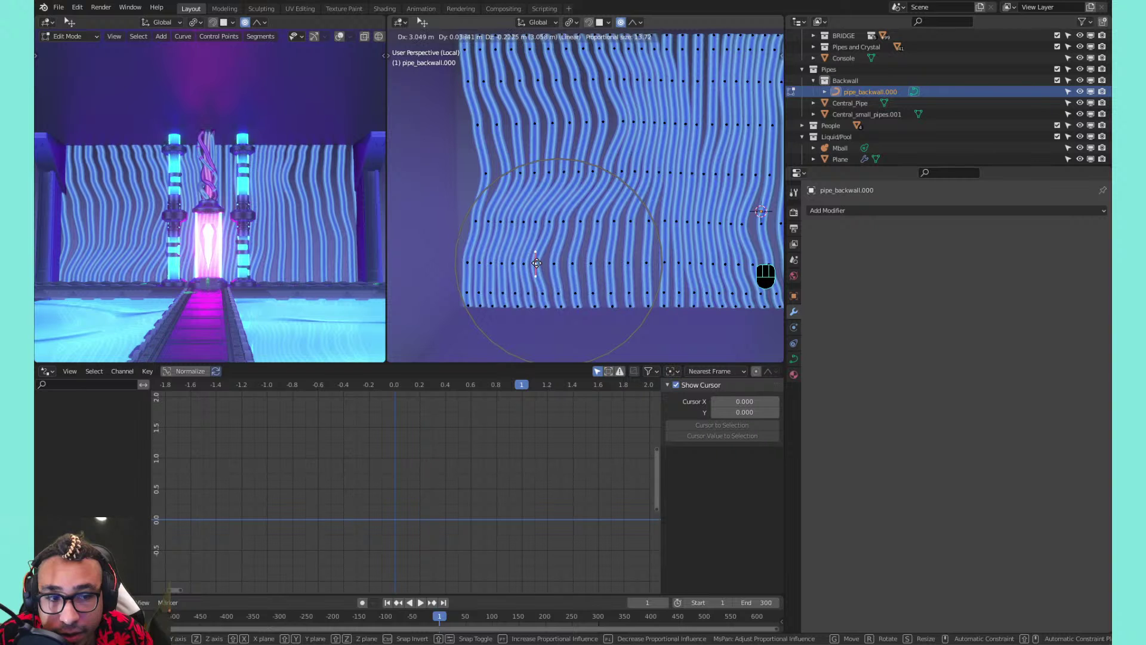
{"action": "left_click", "coordinate": [537, 263]}
Try bending the right-hand pipes sideways from one mid-height control point with Linear proportional falloff
{"action": "middle_click_drag", "start_coordinate": [537, 263], "coordinate": [705, 194]}
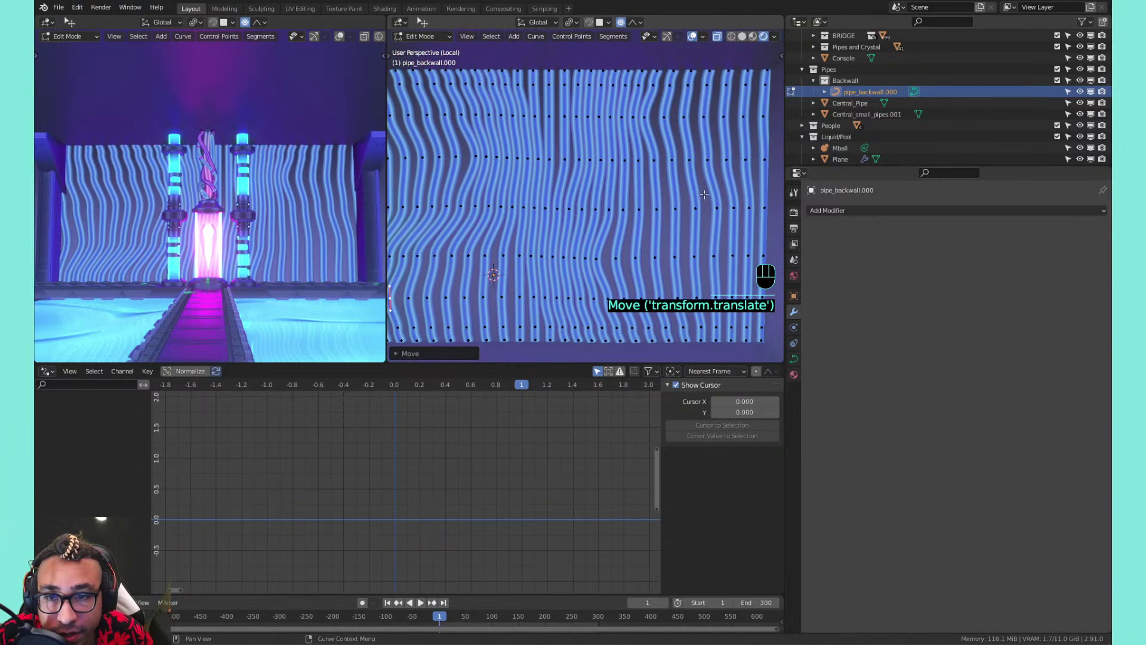
{"action": "left_click", "coordinate": [671, 208]}
{"action": "key", "text": "g"}
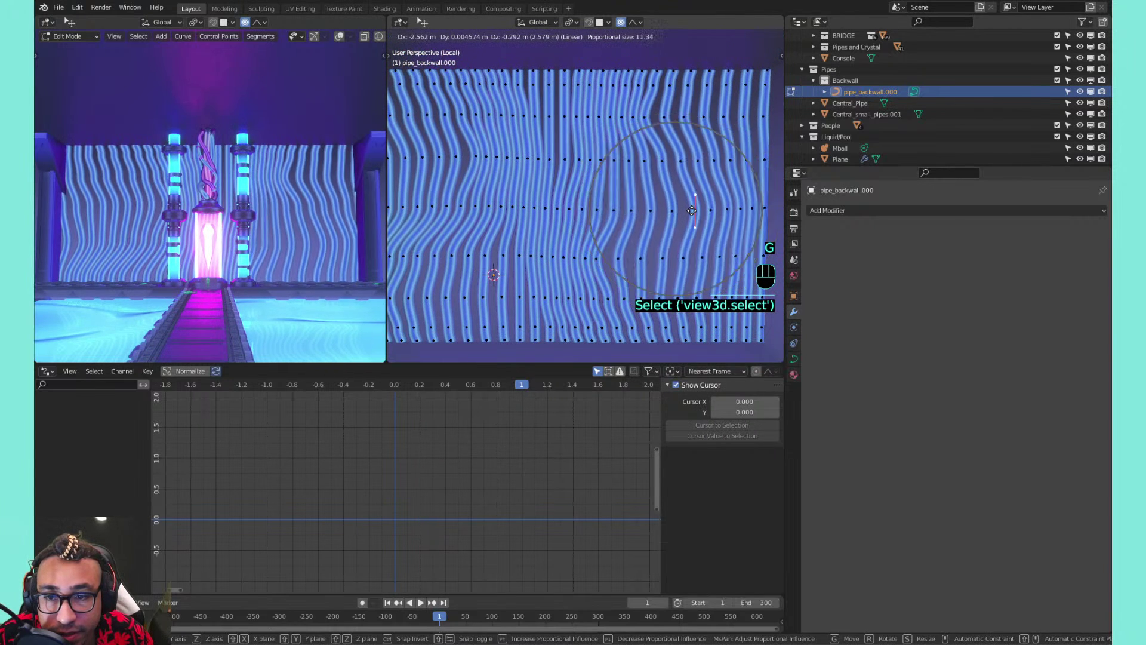
{"action": "scroll", "coordinate": [702, 209], "scroll_direction": "down", "scroll_amount": 3}
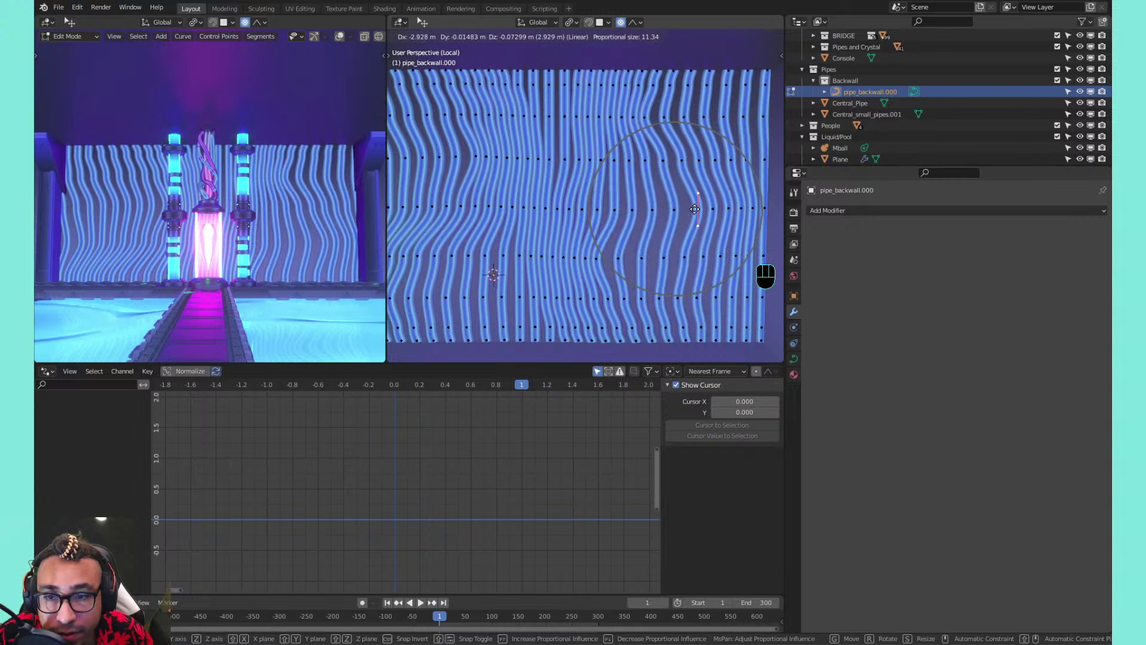
{"action": "right_click", "coordinate": [695, 208]}
{"action": "left_click", "coordinate": [634, 21]}
{"action": "left_click", "coordinate": [632, 21]}
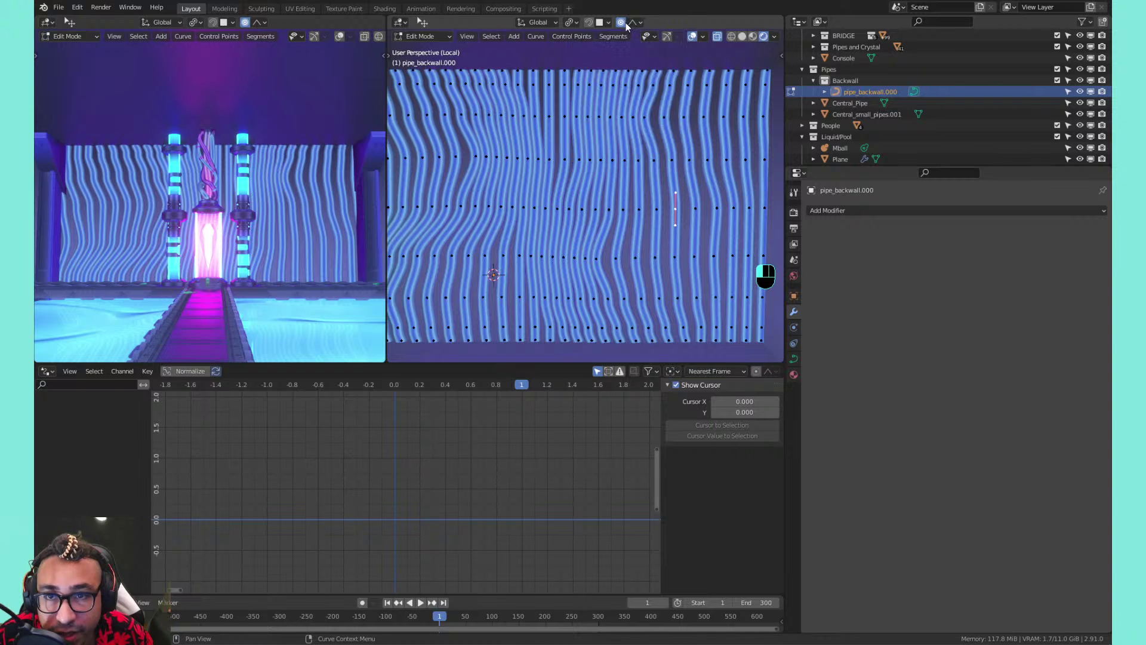
{"action": "left_click", "coordinate": [621, 24]}
{"action": "left_click", "coordinate": [632, 24]}
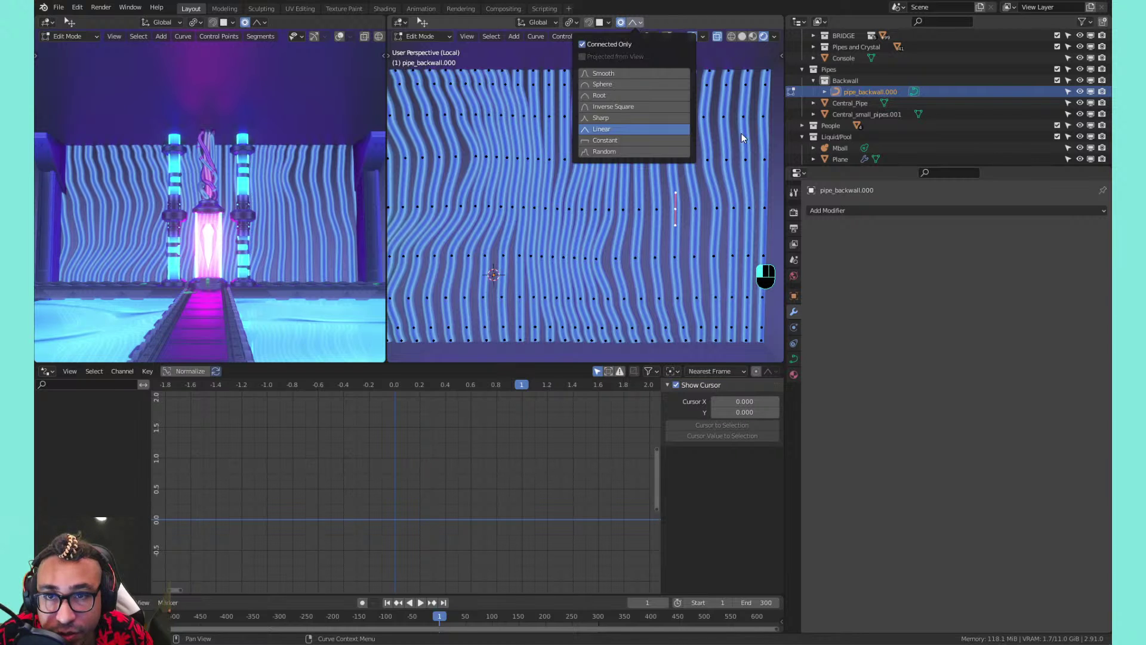
{"action": "key", "text": "g"}
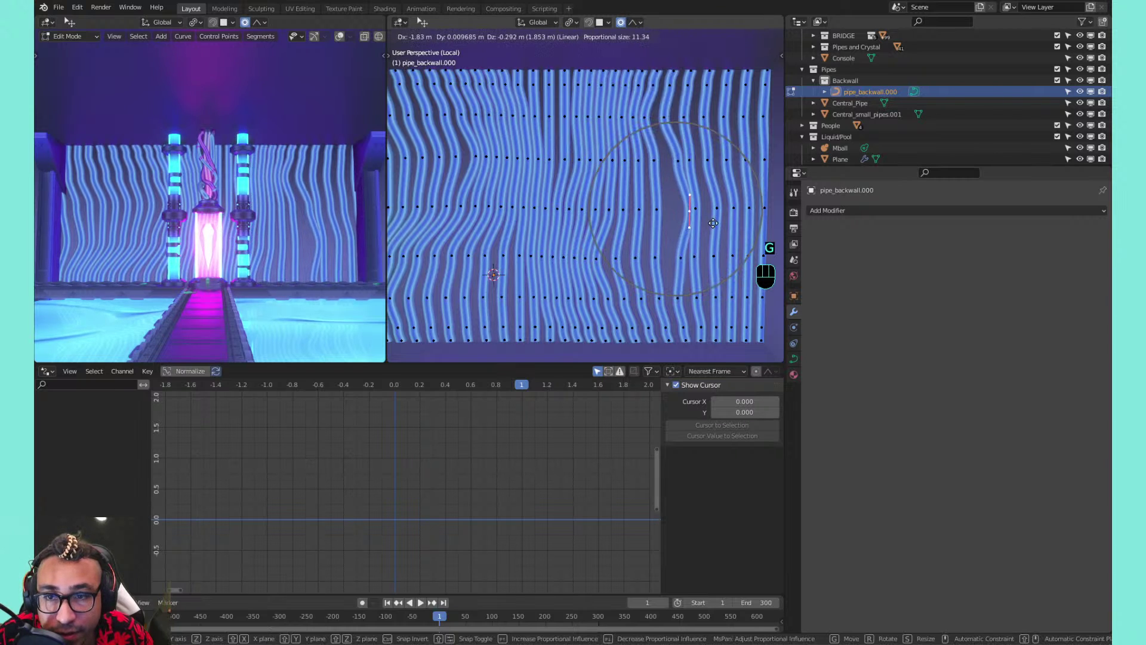
{"action": "left_click", "coordinate": [699, 222]}
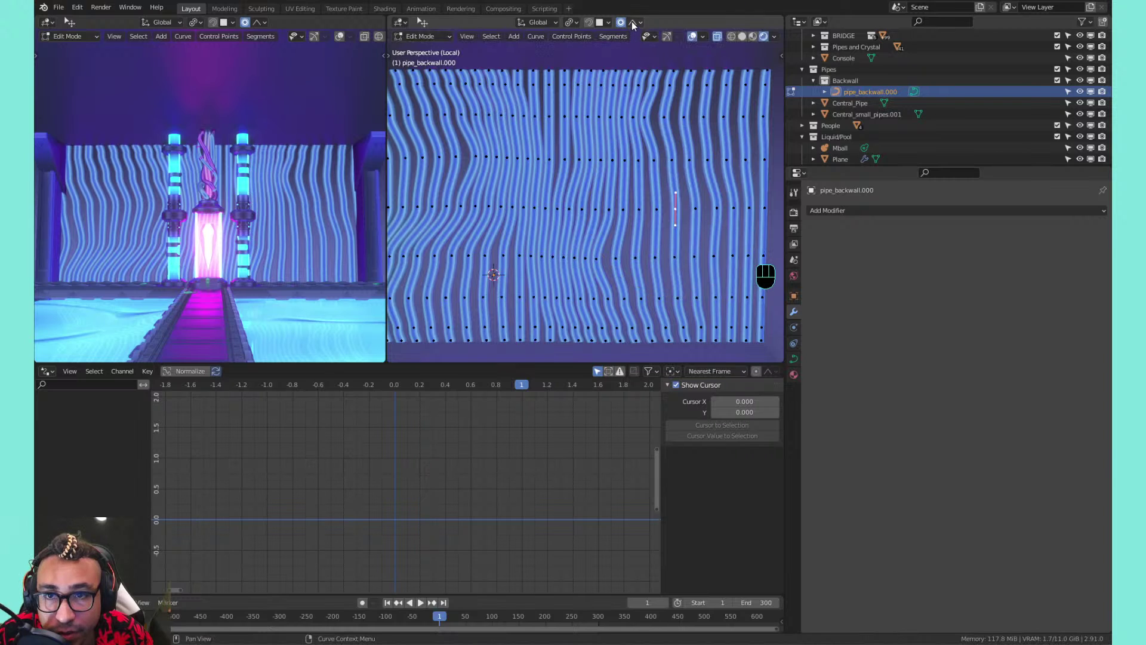
Switch the proportional falloff to Sharp and move the selected mid-height control point sideways toward the wall's right end
{"action": "left_click", "coordinate": [621, 22]}
{"action": "left_click", "coordinate": [633, 24]}
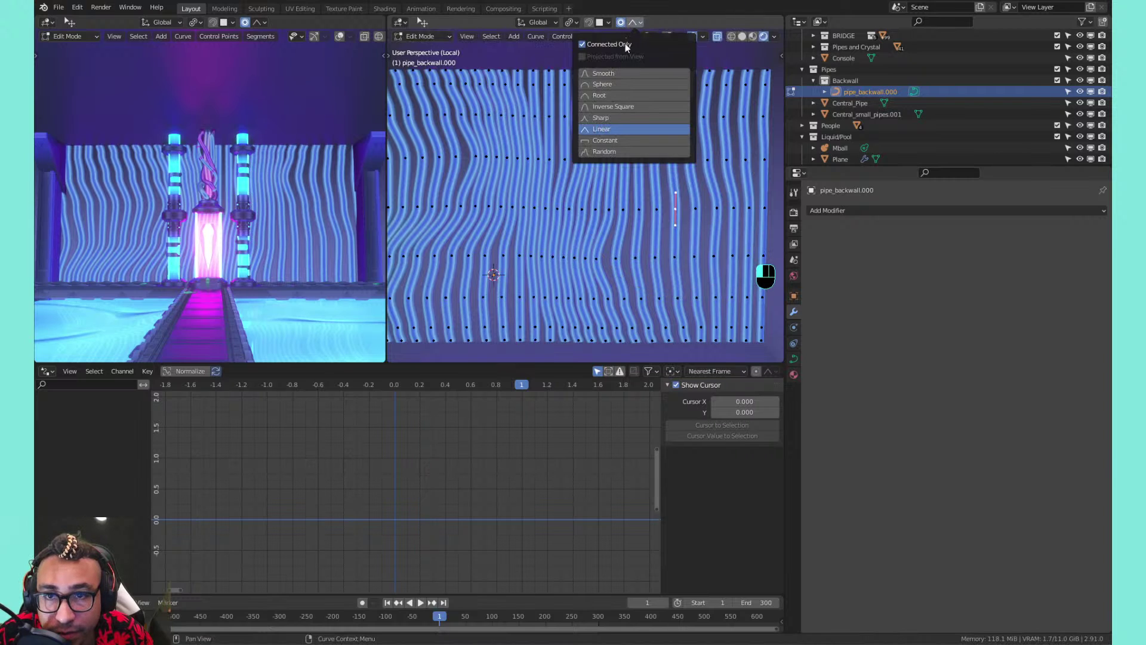
{"action": "left_click", "coordinate": [630, 22]}
{"action": "left_click", "coordinate": [625, 118]}
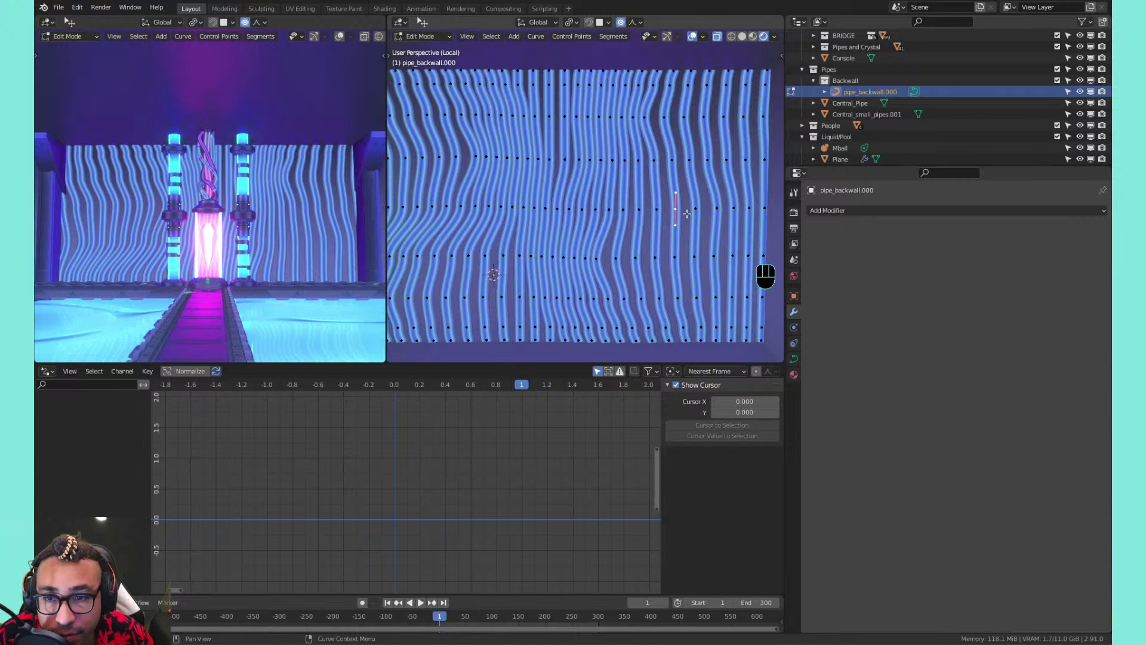
{"action": "key", "text": "g"}
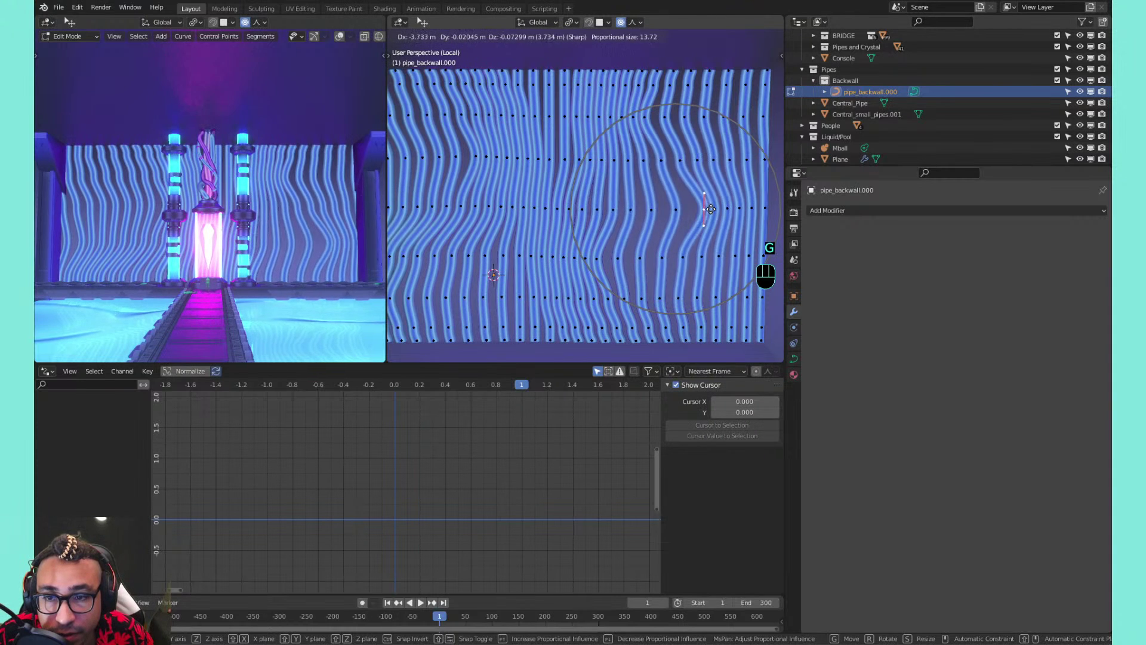
{"action": "left_click", "coordinate": [707, 213]}
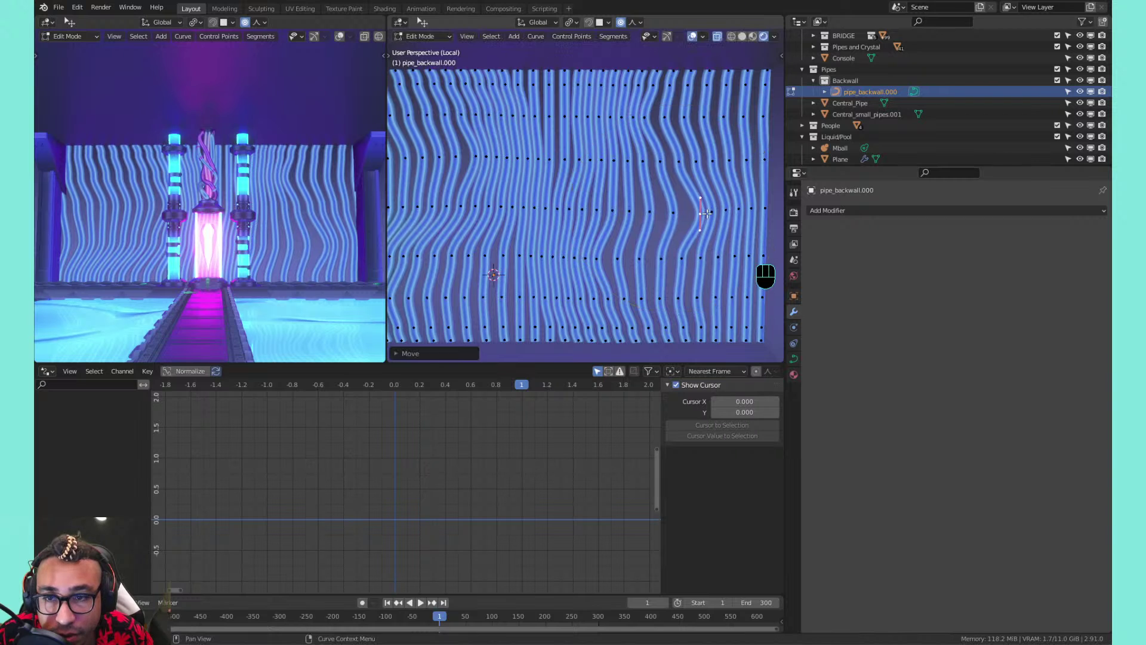
Open a gap in the upper right-hand pipes by moving two neighbouring upper control points away from each other with Sharp falloff
{"action": "left_click", "coordinate": [688, 120]}
{"action": "key", "text": "g"}
{"action": "left_click", "coordinate": [659, 122]}
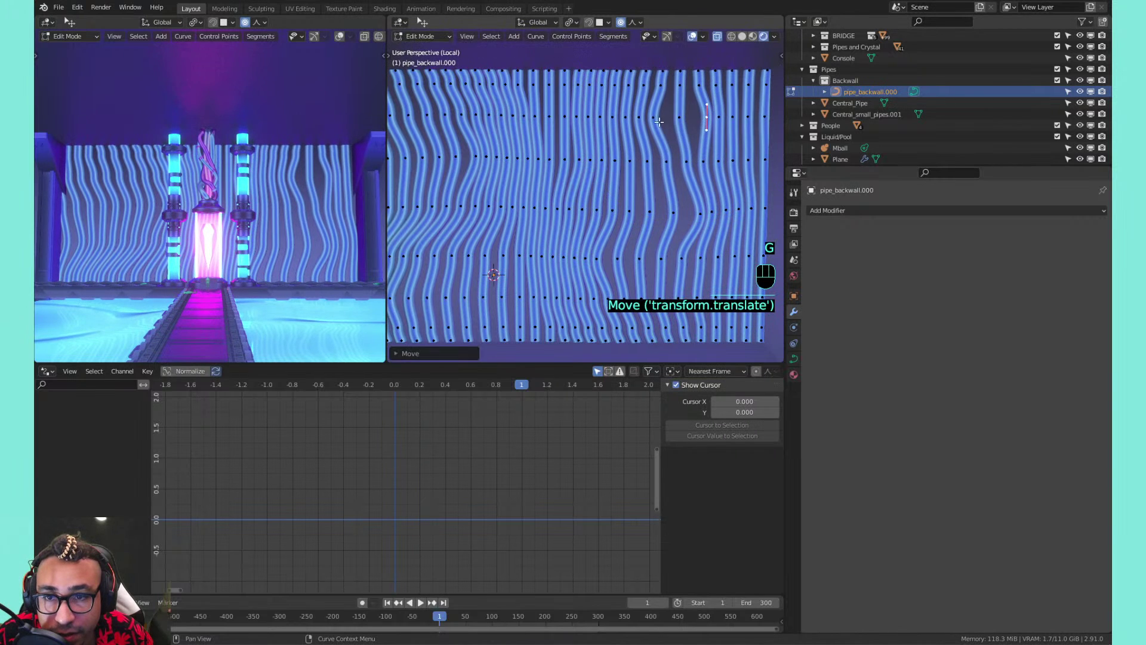
{"action": "left_click", "coordinate": [658, 118]}
{"action": "key", "text": "g"}
{"action": "left_click", "coordinate": [591, 114]}
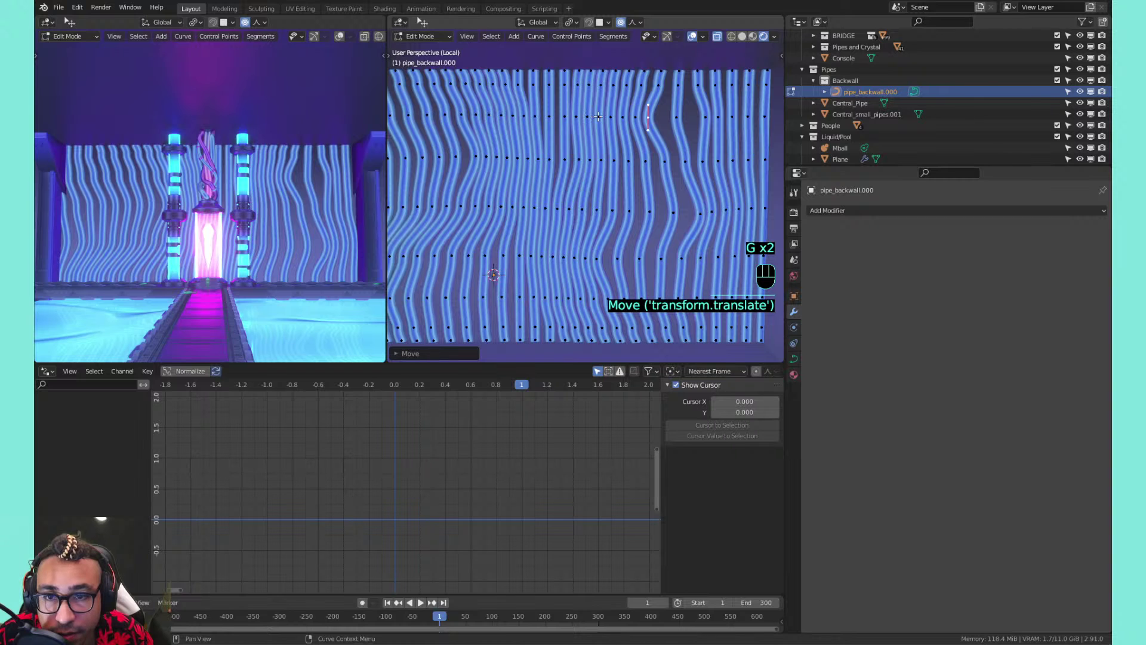
{"action": "left_click", "coordinate": [597, 117]}
Bend the tops of the left-end pipes outward by moving a top-edge control point about 3.3 m along X with Sharp falloff
{"action": "middle_click_drag", "start_coordinate": [598, 116], "coordinate": [614, 156]}
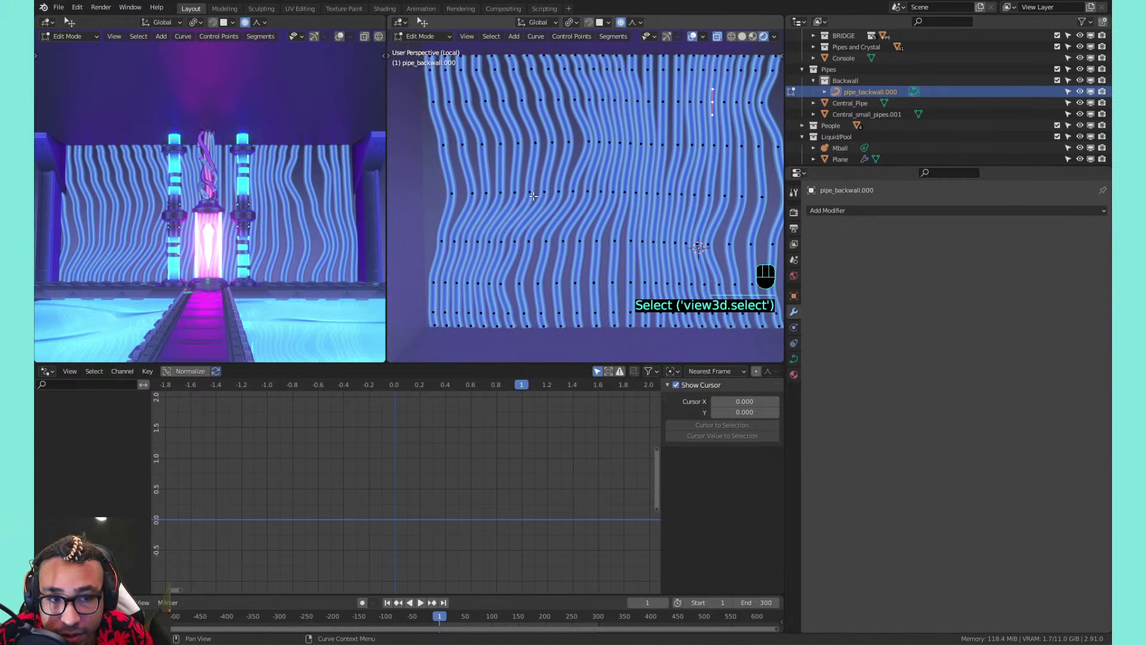
{"action": "middle_click_drag", "start_coordinate": [543, 168], "coordinate": [569, 167]}
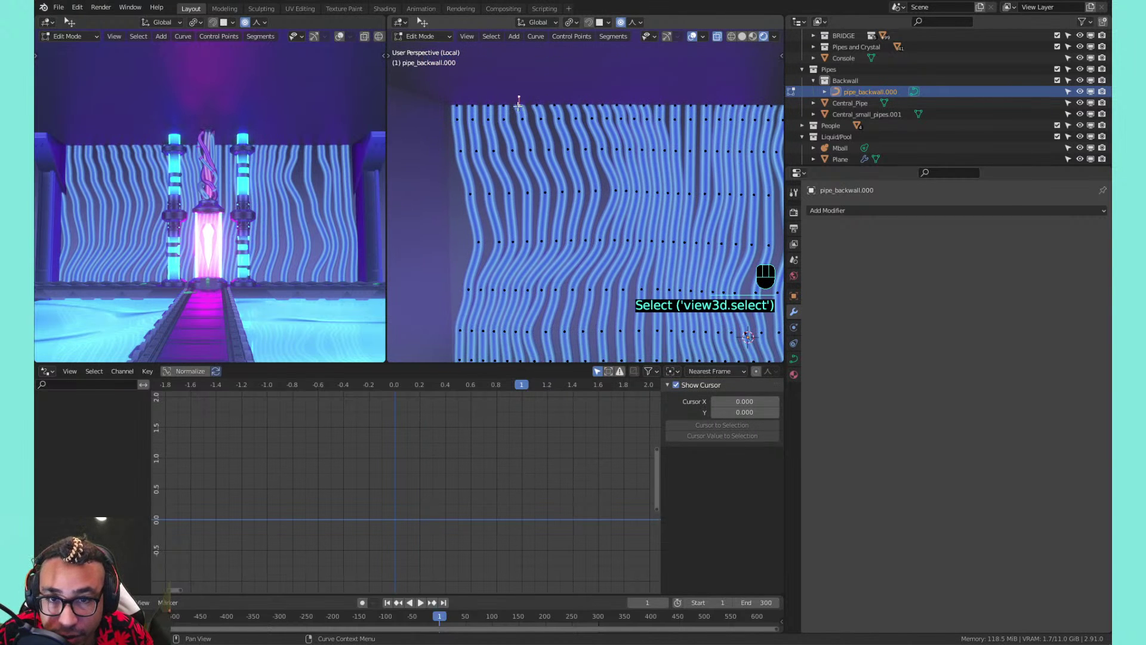
{"action": "key", "text": "g"}
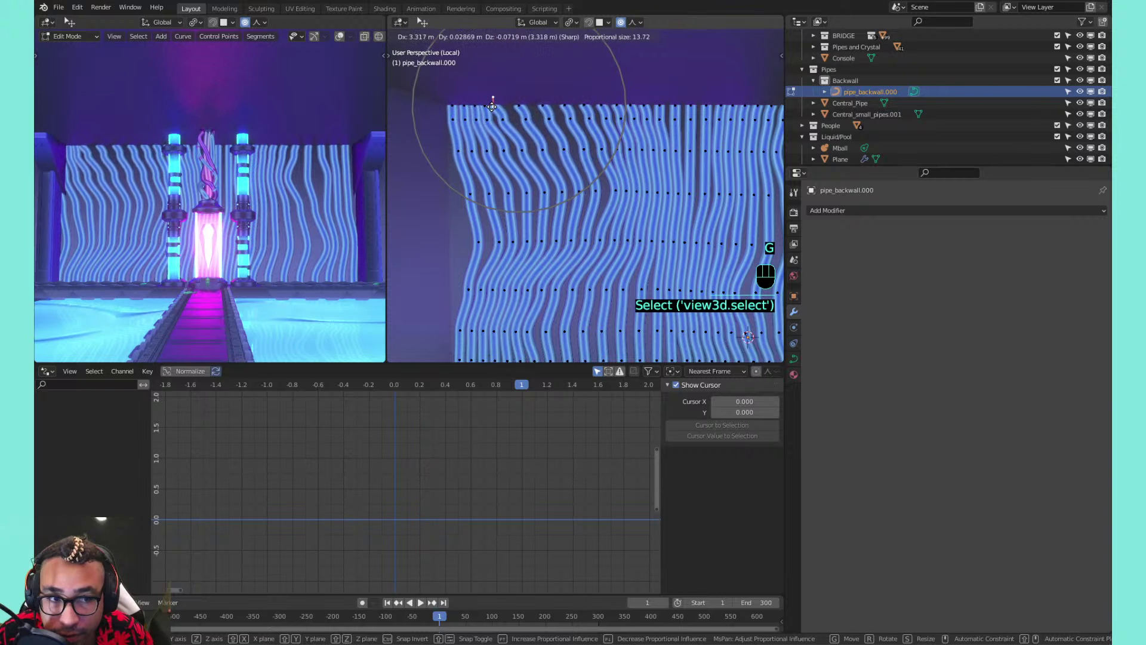
{"action": "left_click", "coordinate": [508, 125]}
Kink the lower pipes left of the wall's centre by moving a near-floor control point about 3.3 m rightward and one above it about 4.3 m leftward
{"action": "middle_click_drag", "start_coordinate": [507, 126], "coordinate": [528, 195]}
{"action": "left_click", "coordinate": [504, 252]}
{"action": "key", "text": "g"}
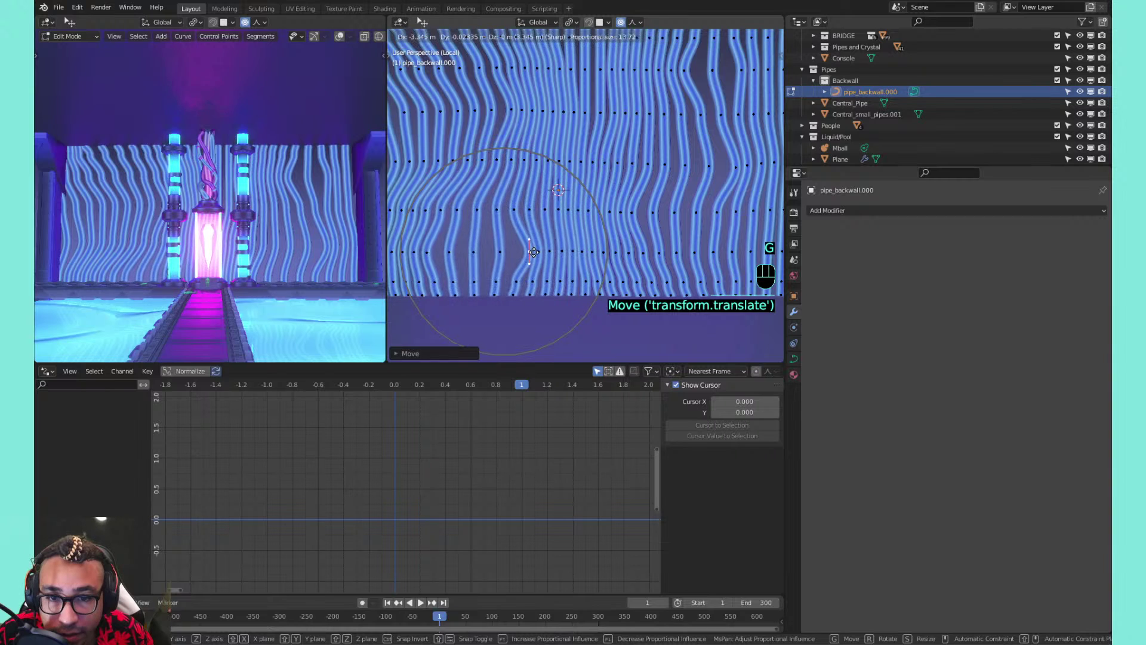
{"action": "left_click", "coordinate": [531, 210]}
{"action": "key", "text": "g"}
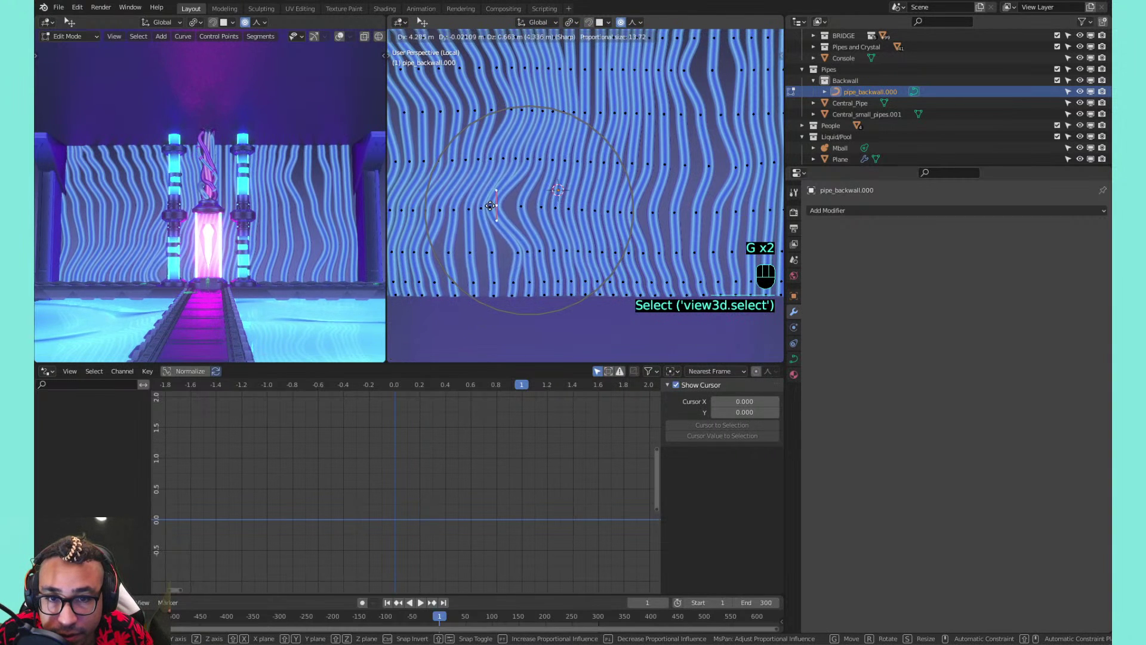
{"action": "left_click", "coordinate": [489, 207]}
Kink the lower right-hand pipes by moving a near-floor control point toward the wall's right end and one above it the opposite way
{"action": "scroll", "coordinate": [540, 198], "scroll_direction": "down", "scroll_amount": 1}
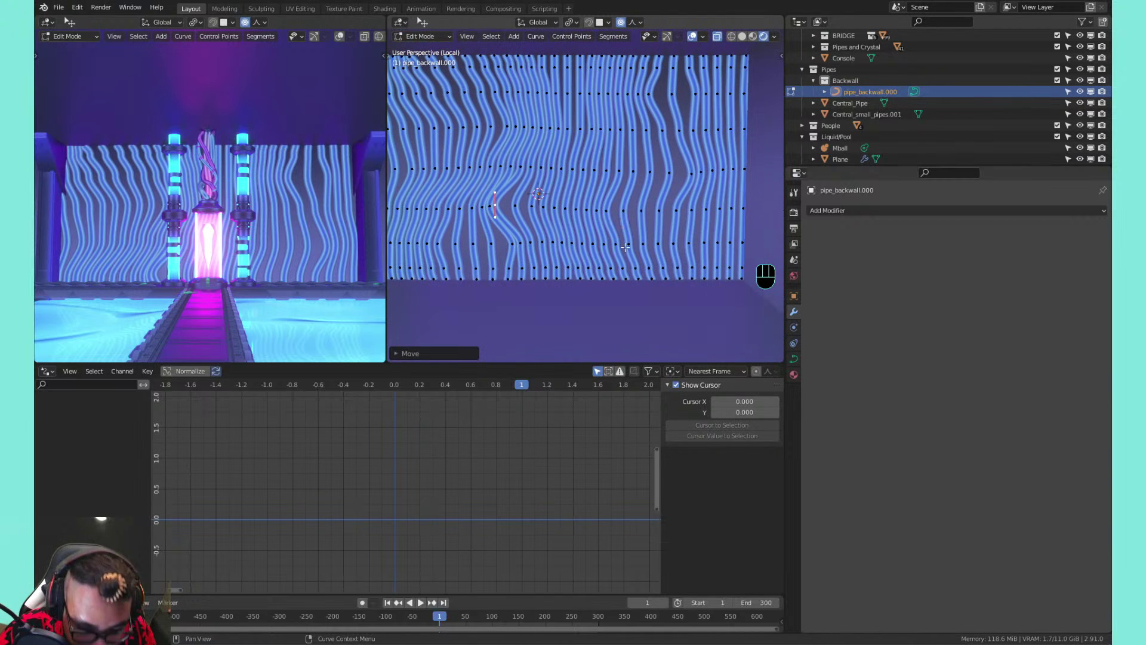
{"action": "scroll", "coordinate": [594, 253], "scroll_direction": "up", "scroll_amount": 1}
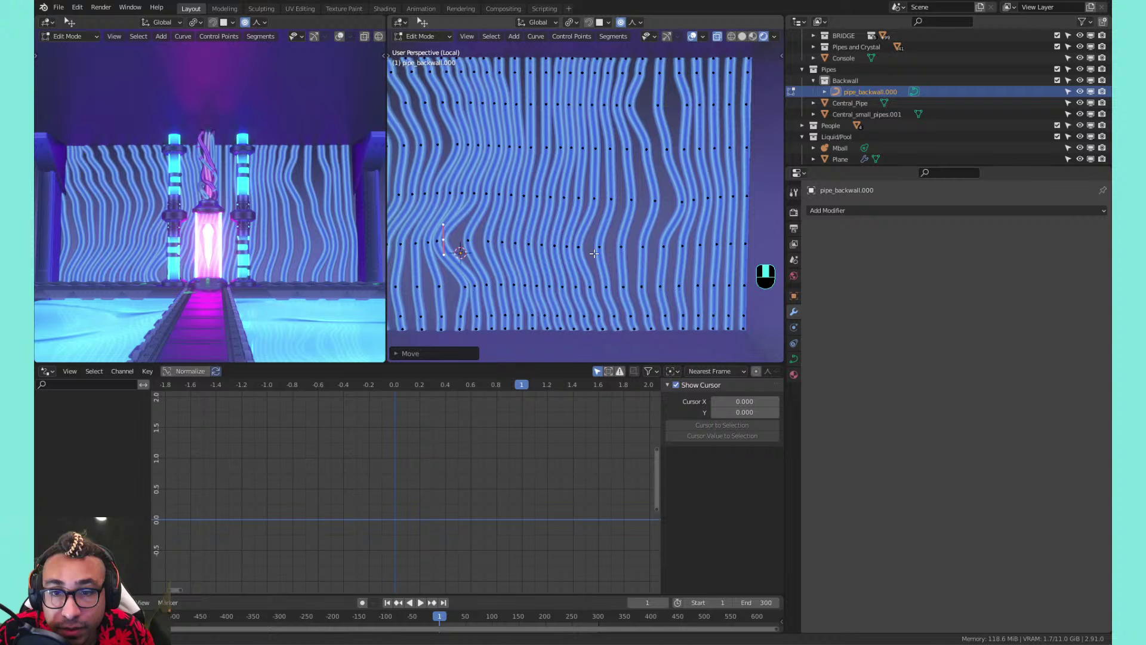
{"action": "left_click", "coordinate": [579, 287]}
{"action": "key", "text": "g"}
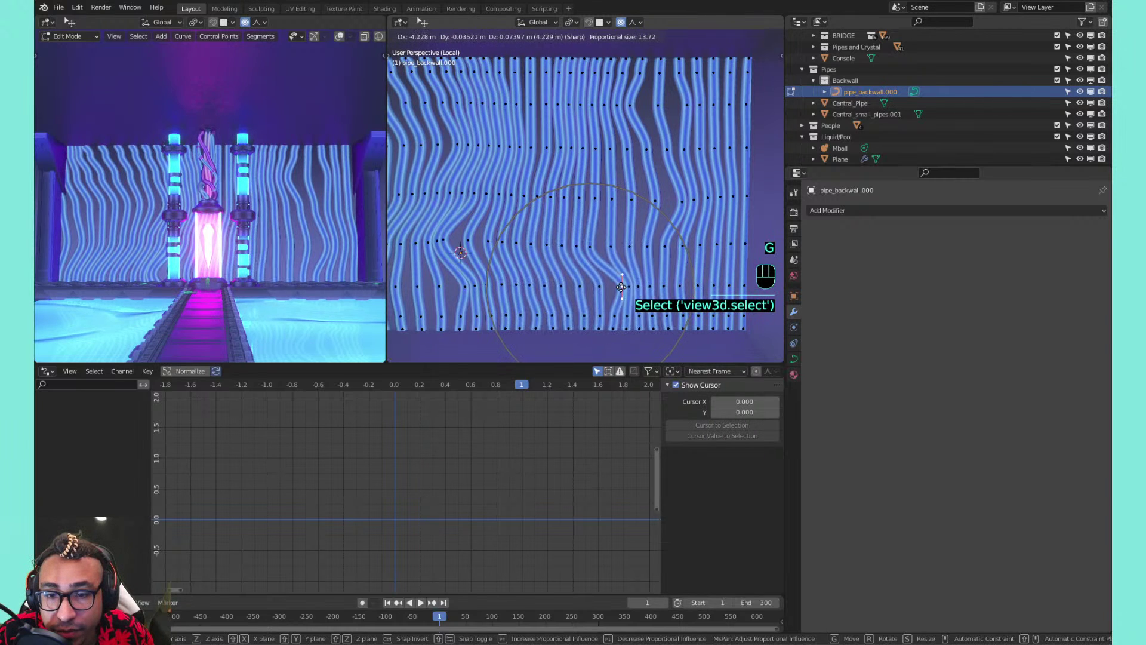
{"action": "left_click", "coordinate": [597, 253]}
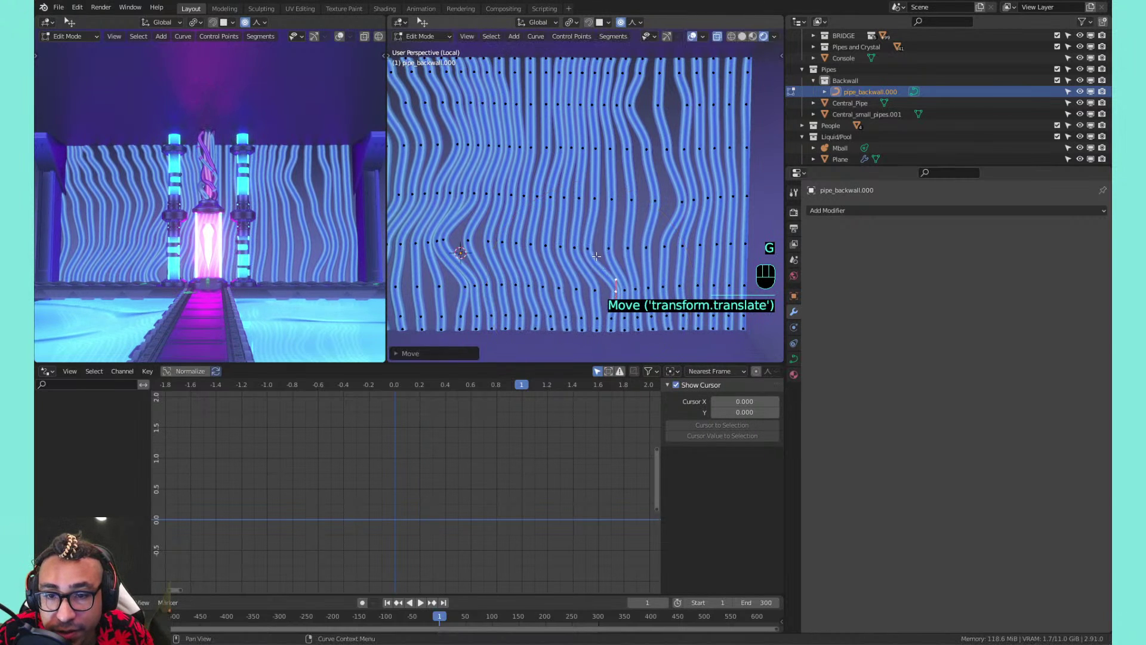
{"action": "key", "text": "g"}
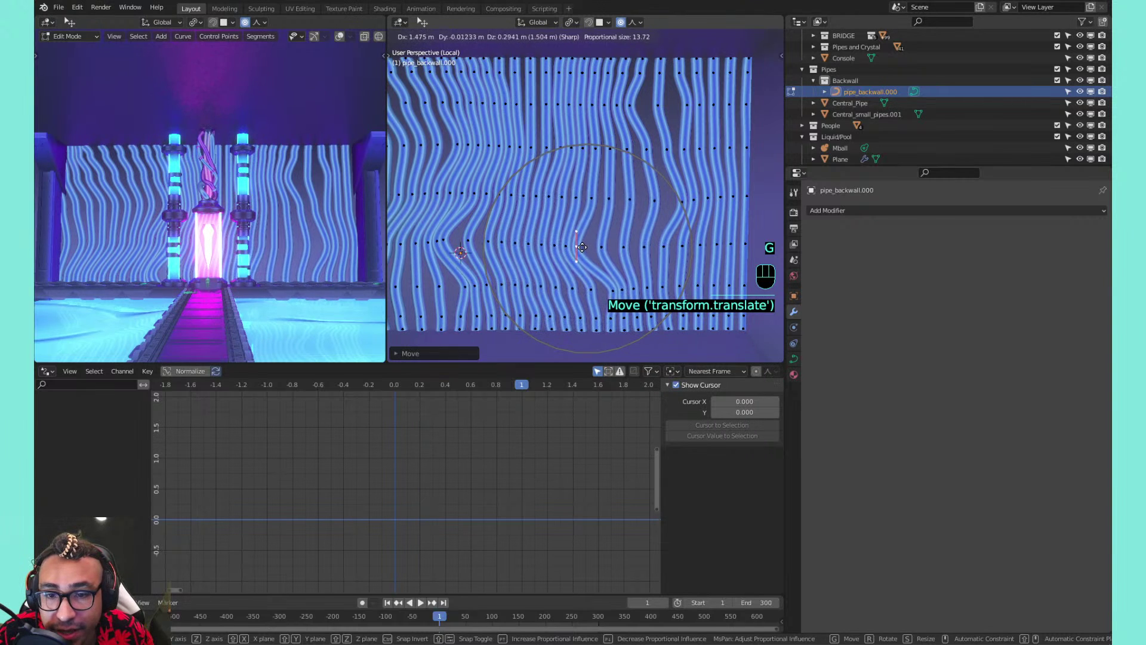
{"action": "left_click", "coordinate": [580, 244]}
Bend the right-end pipes with Sharp falloff by moving a lower control point about 2.9 m outward and an upper one inward toward the wall's centre
{"action": "left_click", "coordinate": [673, 247]}
{"action": "key", "text": "g"}
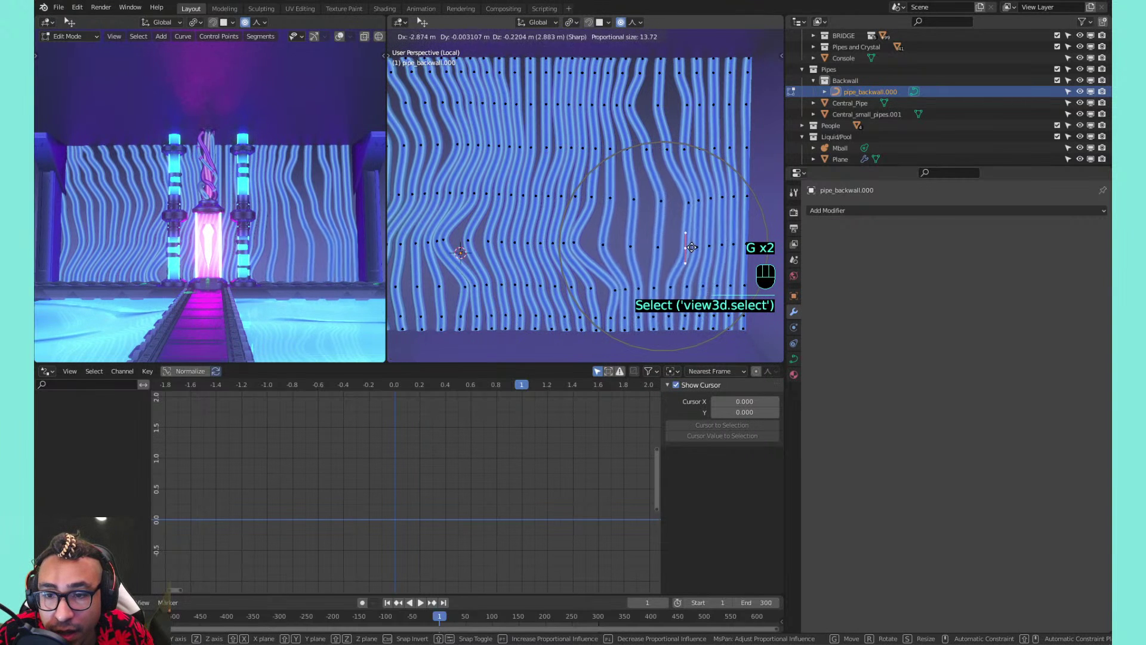
{"action": "left_click", "coordinate": [693, 238]}
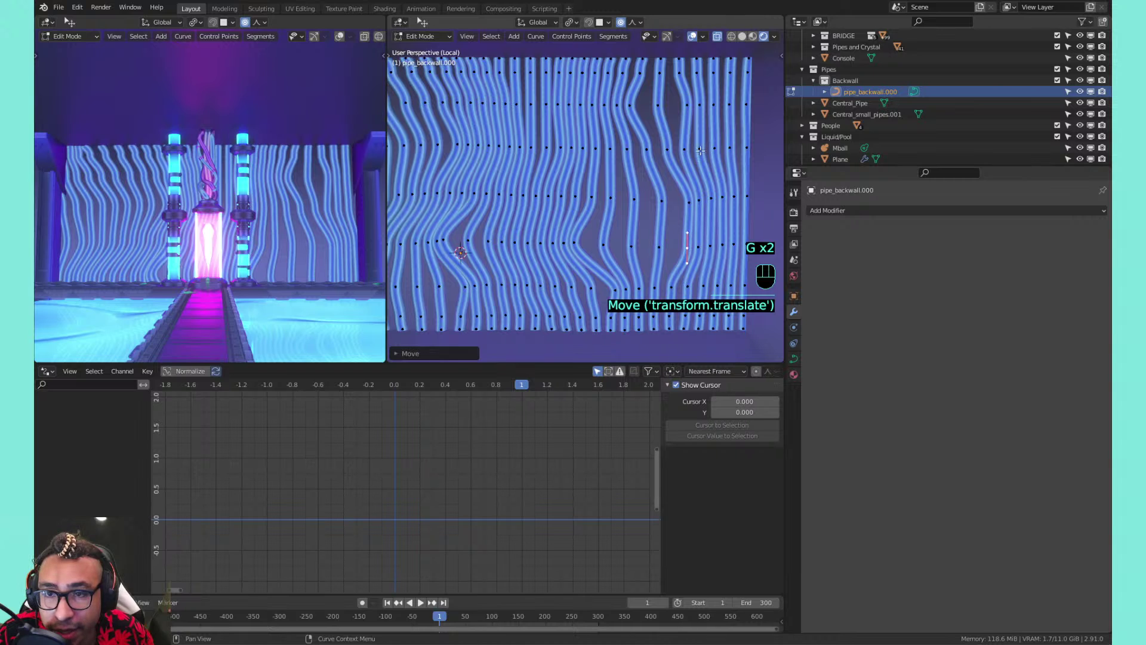
{"action": "left_click", "coordinate": [723, 105]}
{"action": "key", "text": "g"}
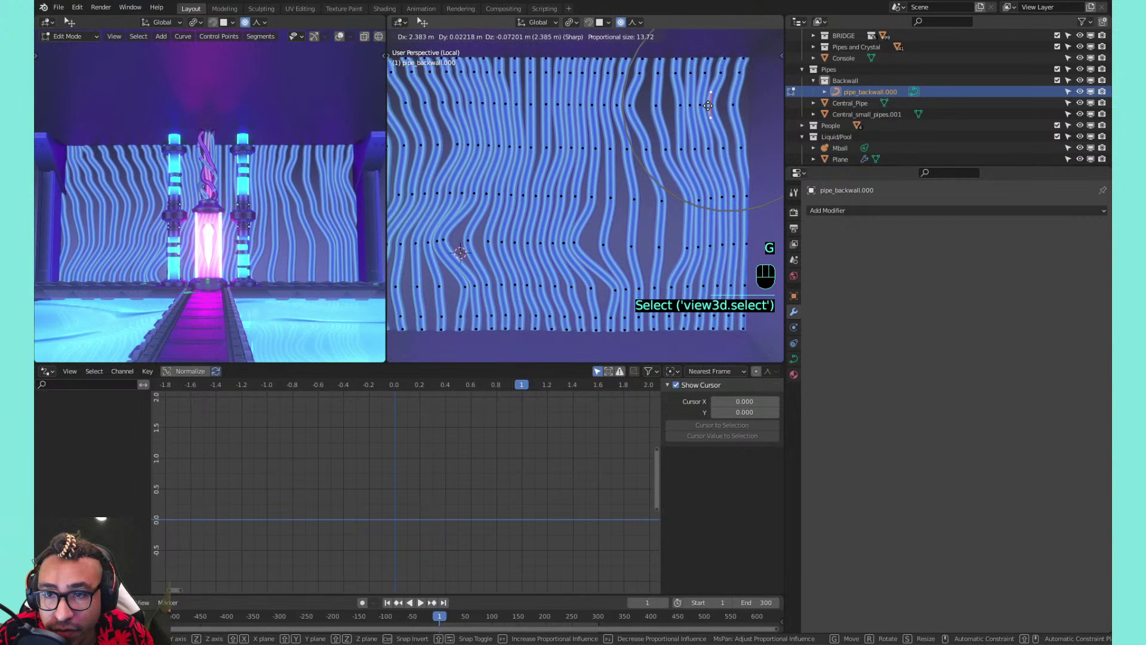
{"action": "left_click", "coordinate": [701, 108]}
Bend the tops of the left-hand pipes by moving a top-edge control point about 3.4 m toward the wall's centre with Sharp falloff
{"action": "middle_click_drag", "start_coordinate": [557, 65], "coordinate": [535, 101], "text": "shift"}
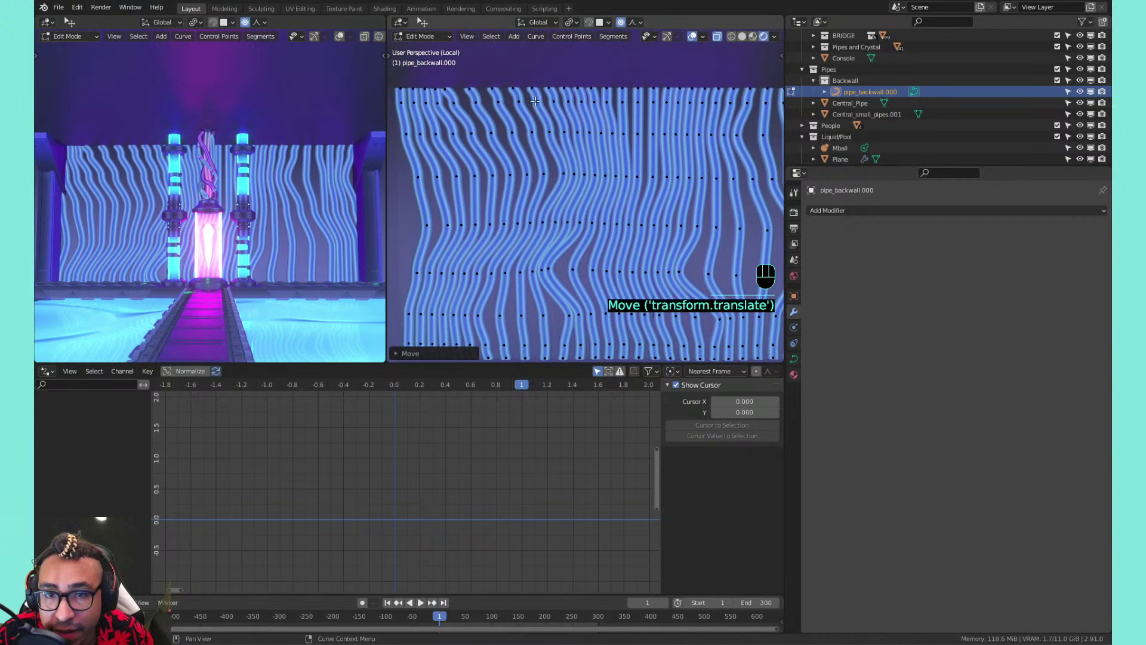
{"action": "left_click", "coordinate": [535, 85]}
{"action": "key", "text": "g"}
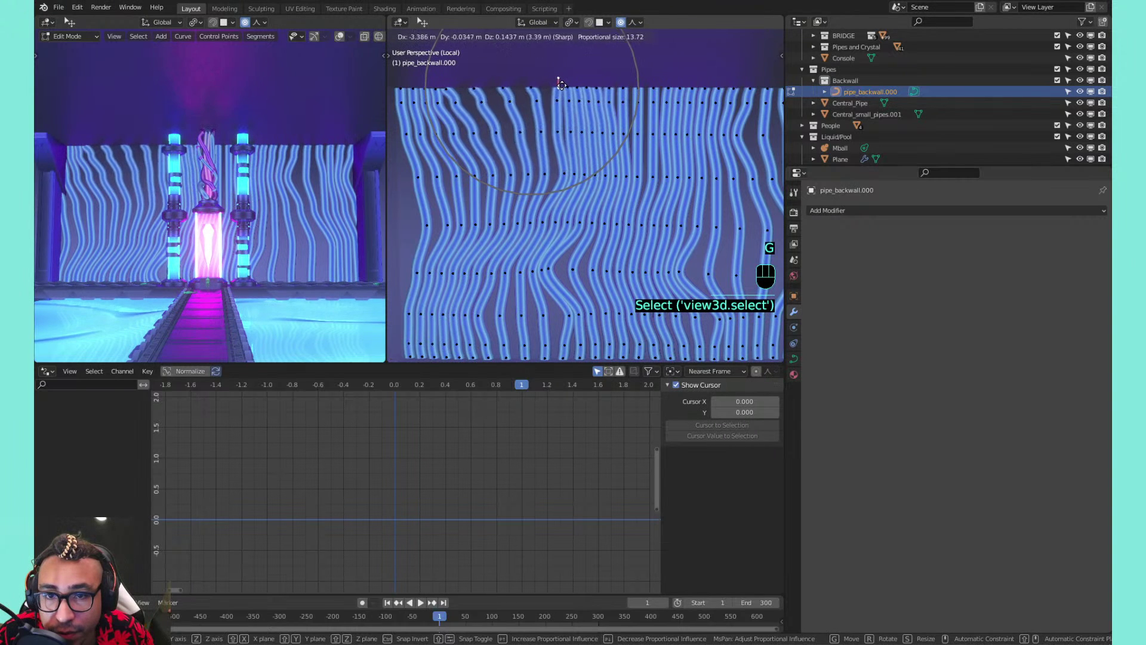
{"action": "left_click", "coordinate": [562, 85]}
{"action": "middle_click_drag", "start_coordinate": [655, 112], "coordinate": [581, 125], "text": "shift"}
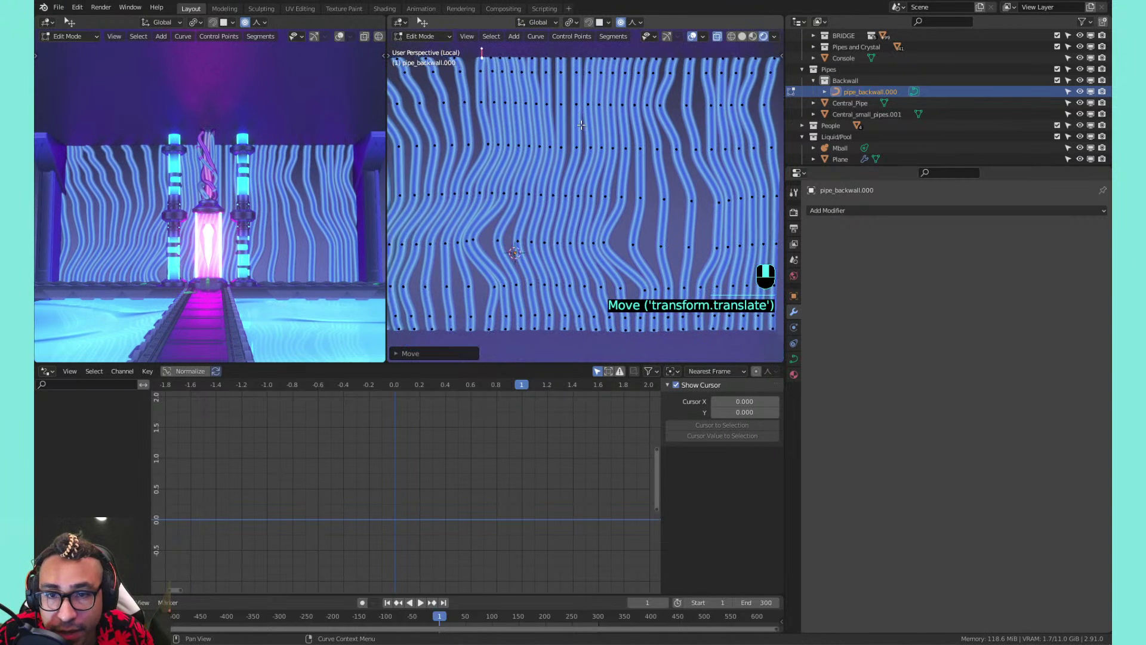
Try to bend the pipes right of the wall's centre by moving two mid-height control points about 2.6 m rightward with Sharp falloff
{"action": "left_click", "coordinate": [567, 193]}
{"action": "key", "text": "g"}
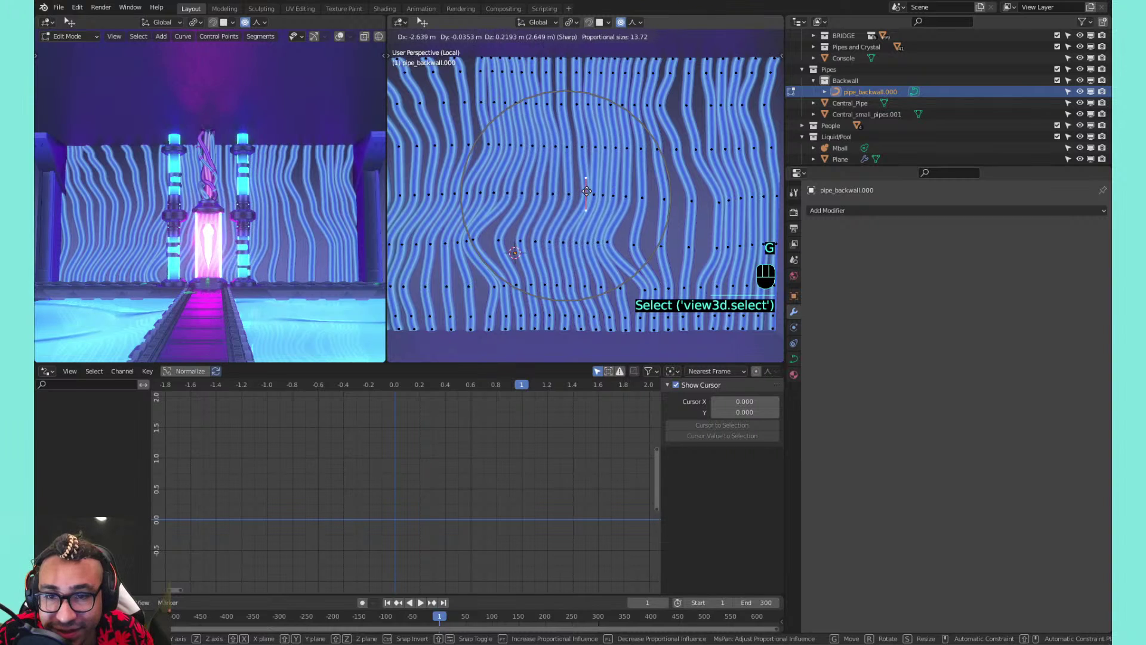
{"action": "left_click", "coordinate": [602, 194]}
{"action": "left_click", "coordinate": [603, 194]}
{"action": "key", "text": "g"}
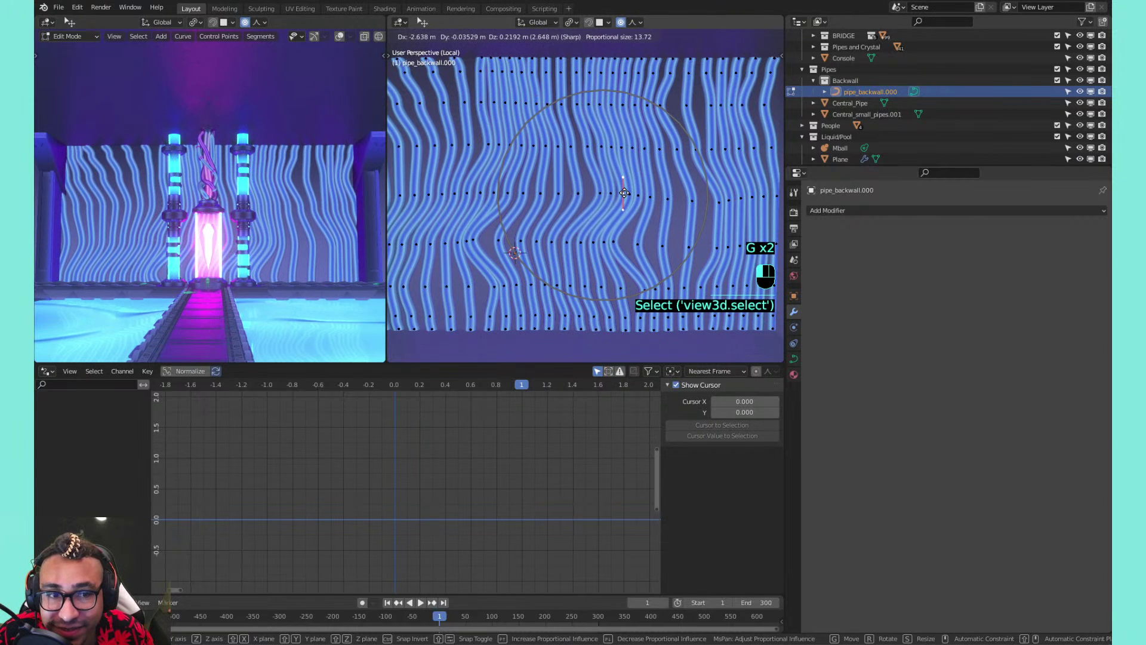
{"action": "left_click", "coordinate": [624, 193]}
{"action": "middle_click_drag", "start_coordinate": [567, 219], "coordinate": [630, 203], "text": "shift"}
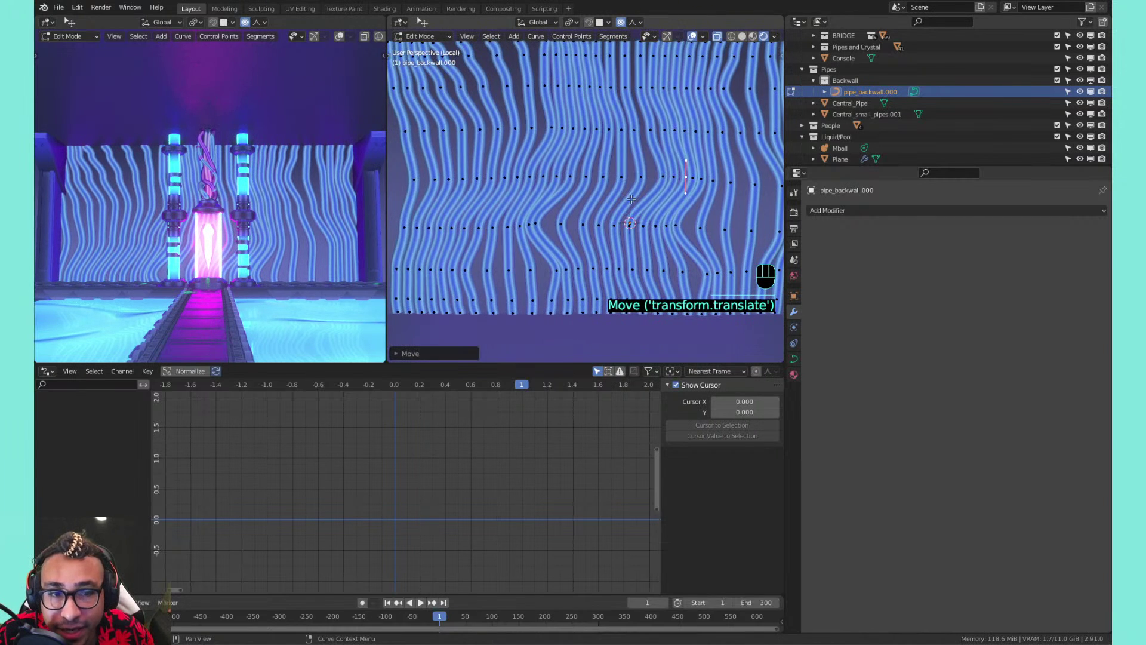
{"action": "scroll", "coordinate": [631, 199], "scroll_direction": "down", "scroll_amount": 2}
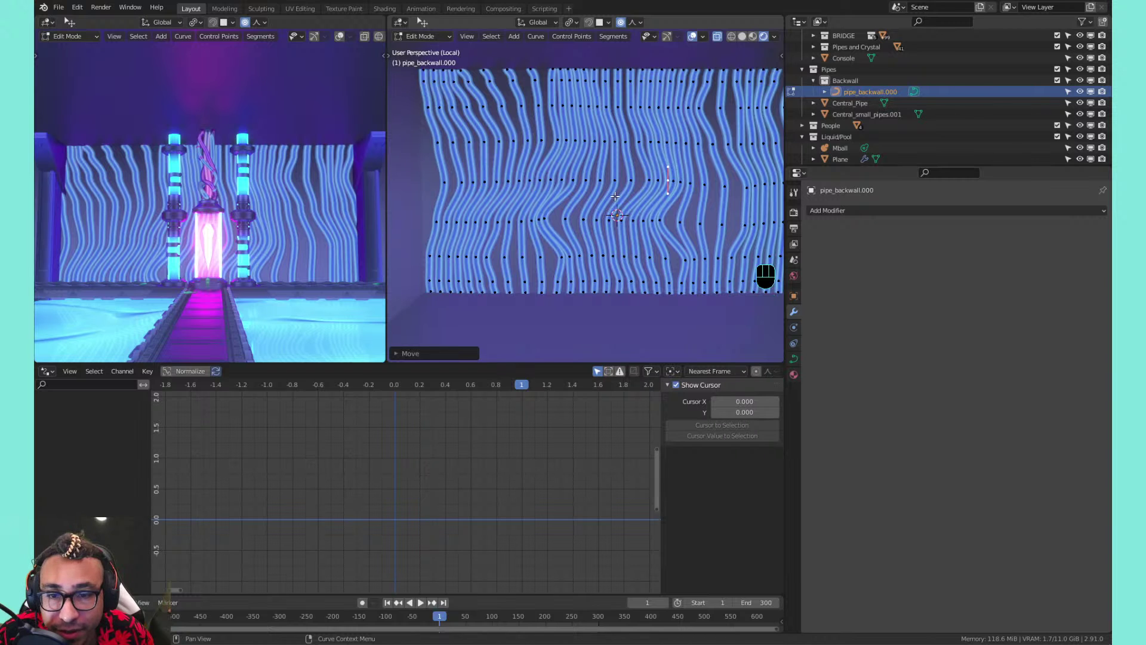
Undo the recent series of strong pipe bends, back to the gentler waves across the back wall
{"action": "key", "text": "ctrl+z"}
{"action": "key", "text": "ctrl+z"}
{"action": "key", "text": "ctrl+z"}
{"action": "key", "text": "ctrl+z"}
{"action": "key", "text": "ctrl+z"}
{"action": "key", "text": "ctrl+z"}
{"action": "key", "text": "ctrl+z"}
{"action": "key", "text": "ctrl+z"}
{"action": "key", "text": "ctrl+z"}
{"action": "key", "text": "ctrl+z"}
{"action": "key", "text": "ctrl+z"}
{"action": "key", "text": "ctrl+z"}
{"action": "key", "text": "ctrl+z"}
{"action": "key", "text": "ctrl+z"}
{"action": "key", "text": "ctrl+z"}
{"action": "key", "text": "ctrl+z"}
{"action": "key", "text": "ctrl+z"}
{"action": "key", "text": "ctrl+z"}
{"action": "key", "text": "ctrl+z"}
{"action": "key", "text": "ctrl+z"}
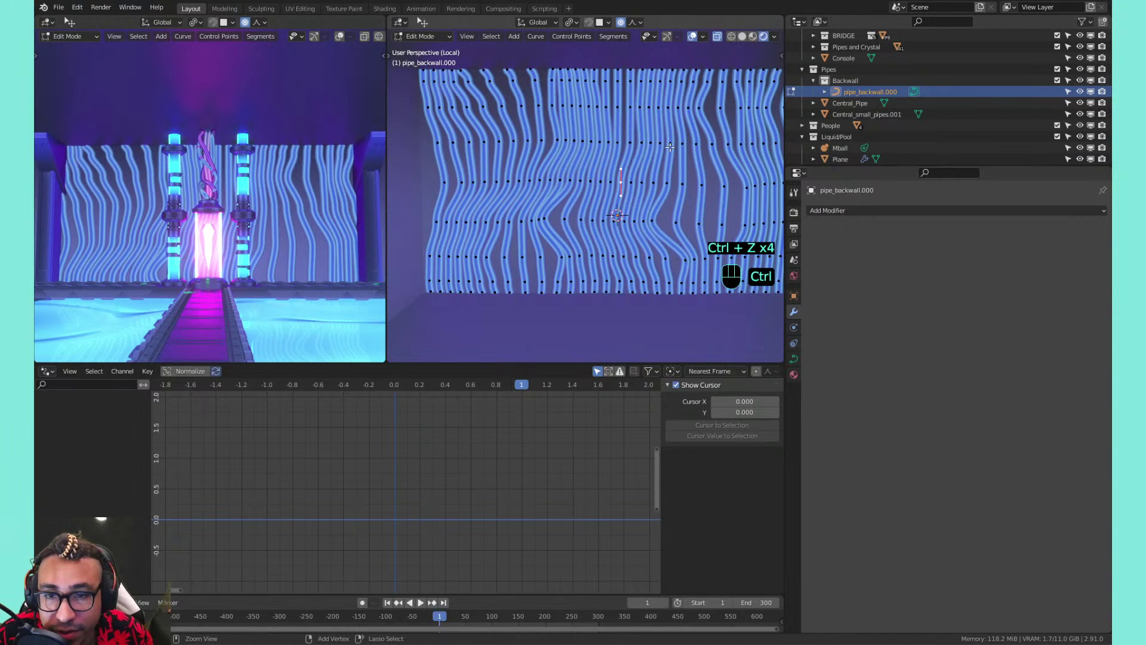
{"action": "key", "text": "ctrl+z"}
{"action": "key", "text": "ctrl+z"}
{"action": "key", "text": "ctrl+z"}
{"action": "key", "text": "ctrl+z"}
{"action": "key", "text": "ctrl+z"}
{"action": "key", "text": "ctrl+z"}
{"action": "key", "text": "ctrl+z"}
{"action": "key", "text": "ctrl+z"}
{"action": "key", "text": "ctrl+z"}
{"action": "key", "text": "ctrl+z"}
{"action": "key", "text": "ctrl+z"}
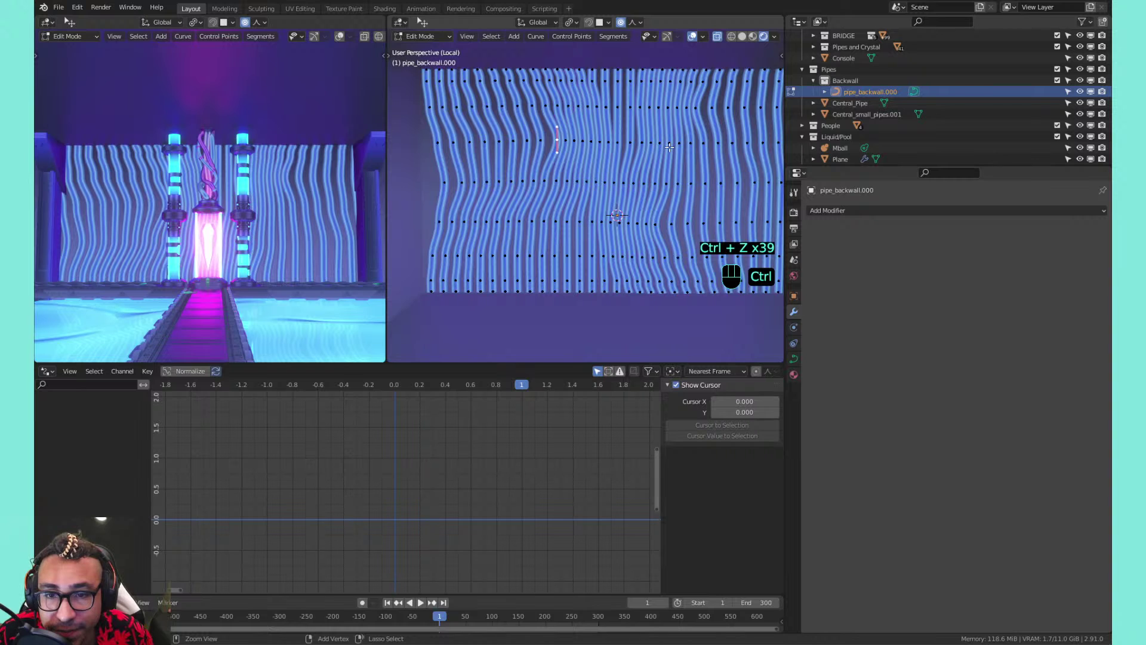
Bend the lower left-hand pipes by moving three near-floor control points toward the wall's centre with Sharp falloff, the first about 2.3 m
{"action": "middle_click_drag", "start_coordinate": [658, 174], "coordinate": [588, 187], "text": "shift"}
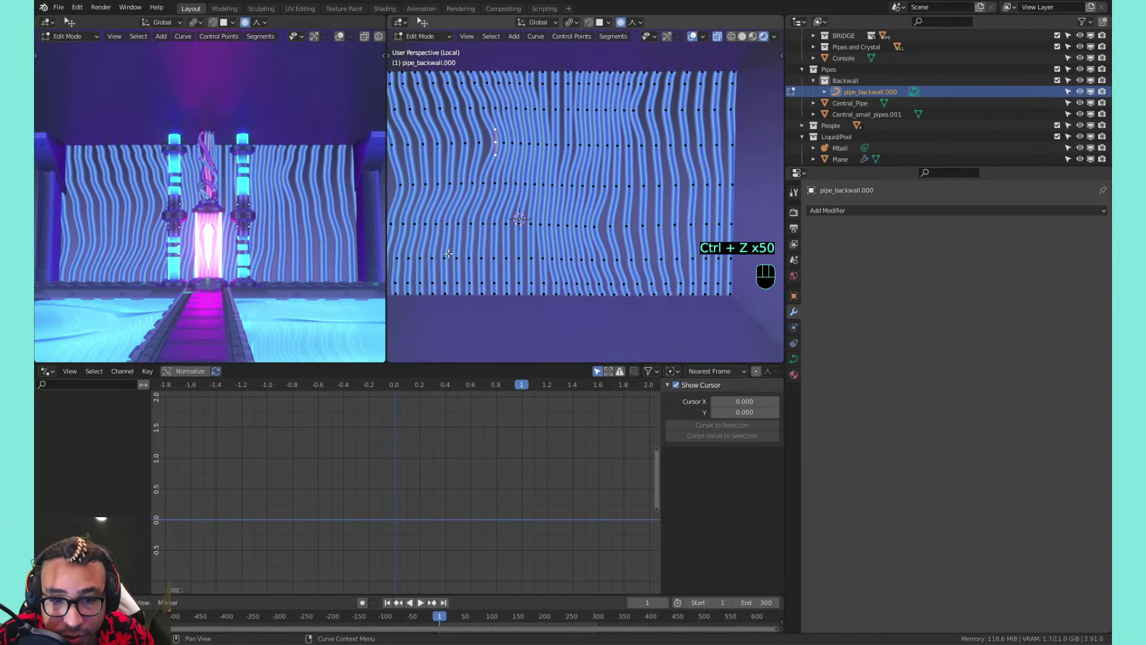
{"action": "middle_click_drag", "start_coordinate": [428, 260], "coordinate": [477, 270], "text": "shift"}
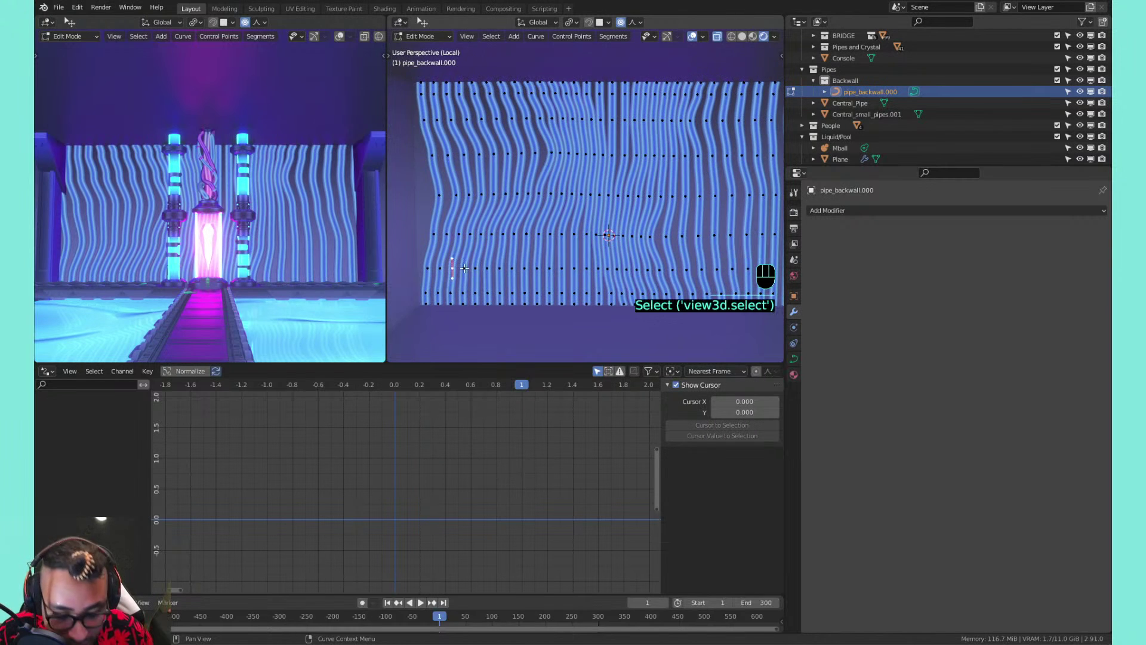
{"action": "key", "text": "g"}
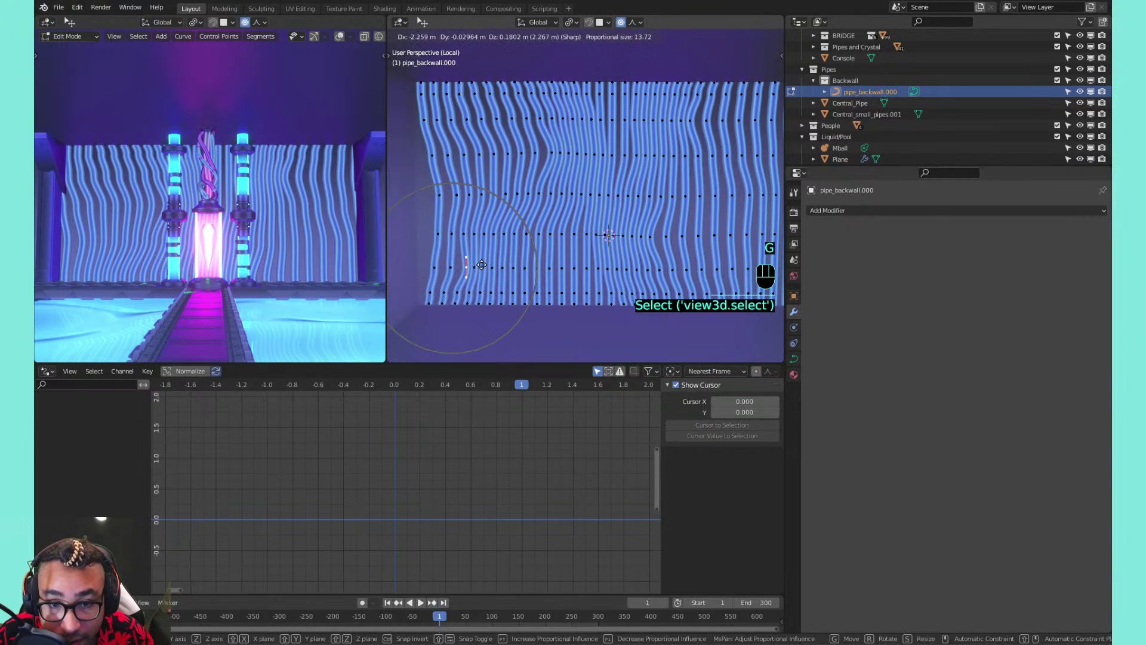
{"action": "left_click", "coordinate": [480, 267]}
{"action": "middle_click_drag", "start_coordinate": [499, 266], "coordinate": [451, 259], "text": "shift"}
{"action": "left_click", "coordinate": [445, 261]}
{"action": "key", "text": "g"}
{"action": "left_click", "coordinate": [462, 263]}
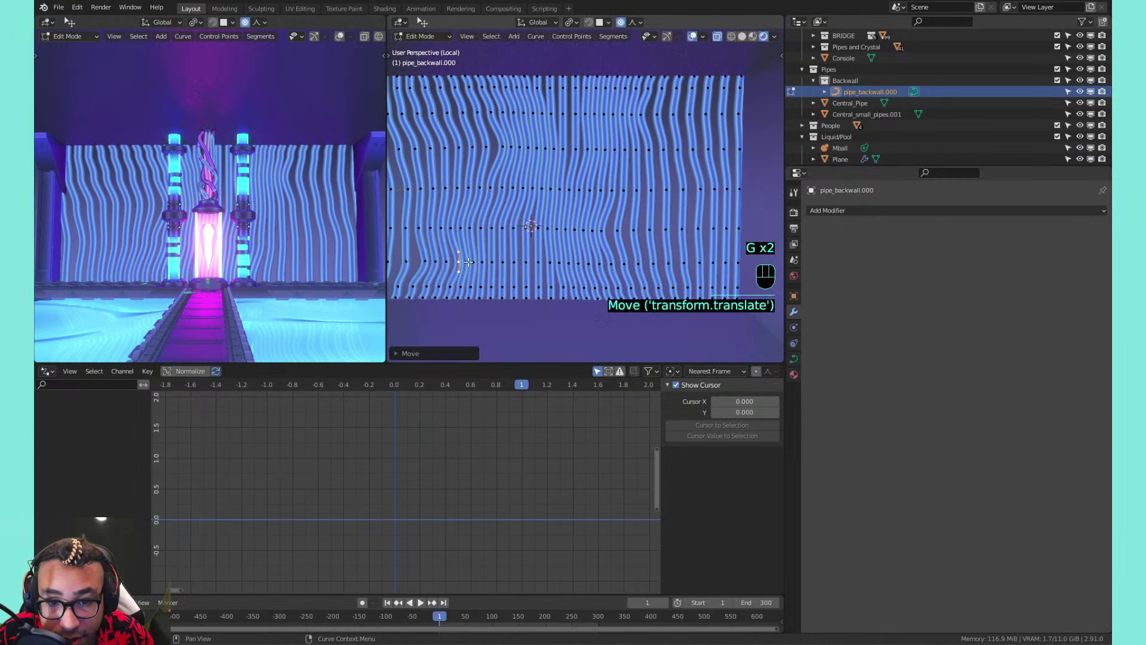
{"action": "left_click", "coordinate": [490, 263]}
{"action": "key", "text": "g"}
{"action": "left_click", "coordinate": [506, 265]}
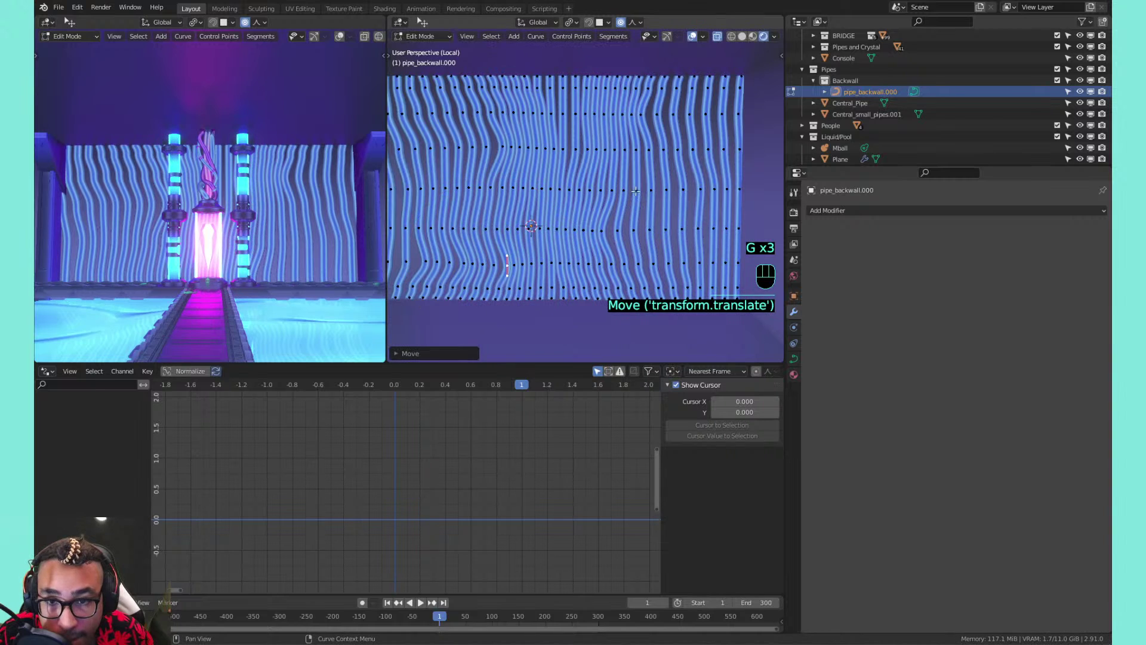
Pull the right-hand pipes toward the wall's centre by moving control points about 3.4 m near the floor, 3.2 m above it and 1.9 m at mid-height
{"action": "key", "text": "g"}
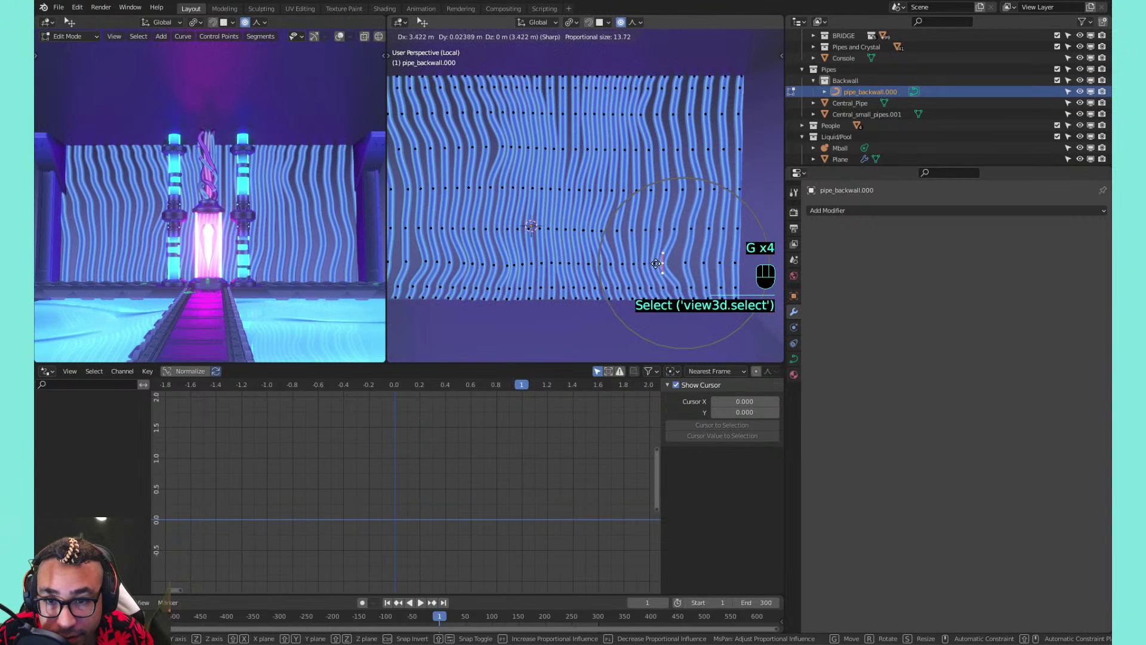
{"action": "left_click", "coordinate": [654, 263]}
{"action": "left_click", "coordinate": [692, 227]}
{"action": "key", "text": "g"}
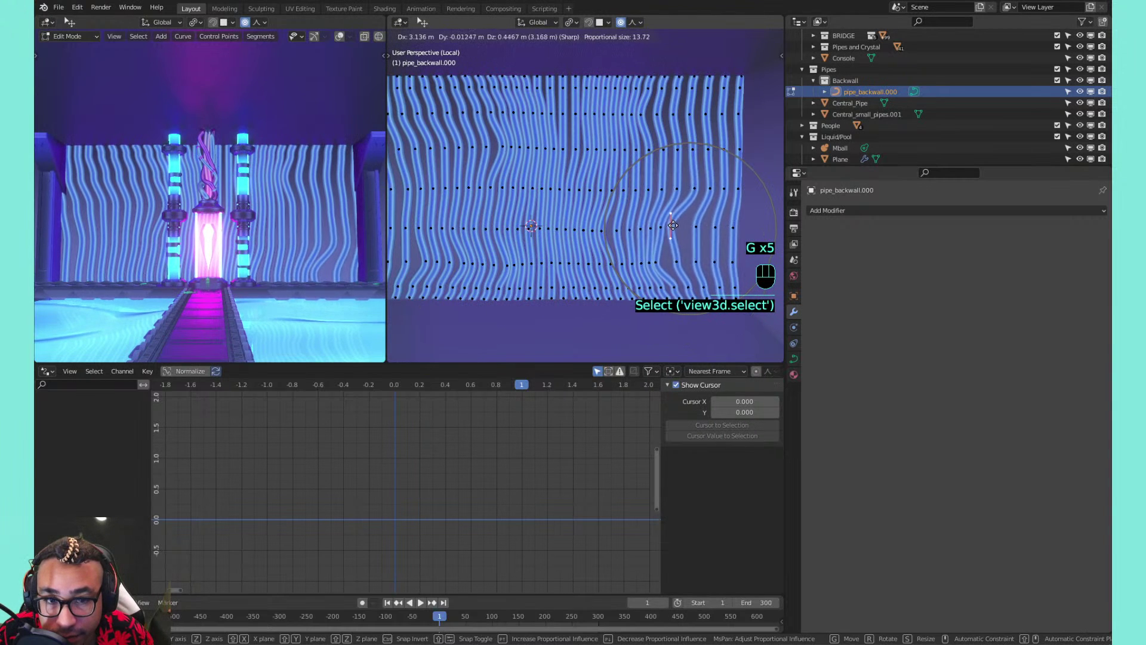
{"action": "left_click", "coordinate": [687, 194]}
{"action": "key", "text": "g"}
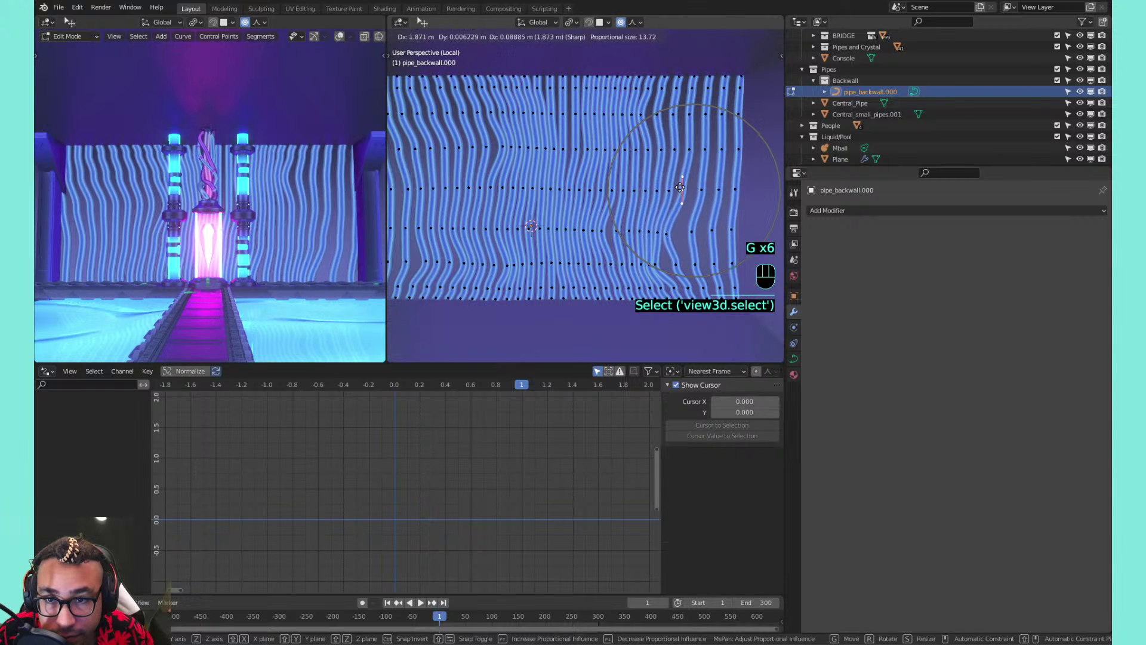
{"action": "left_click", "coordinate": [668, 185]}
Spread the central pipes by moving one mid-height control point about 1.7 m rightward and another about 3.3 m leftward with proportional size 11.34
{"action": "left_click", "coordinate": [590, 198]}
{"action": "key", "text": "g"}
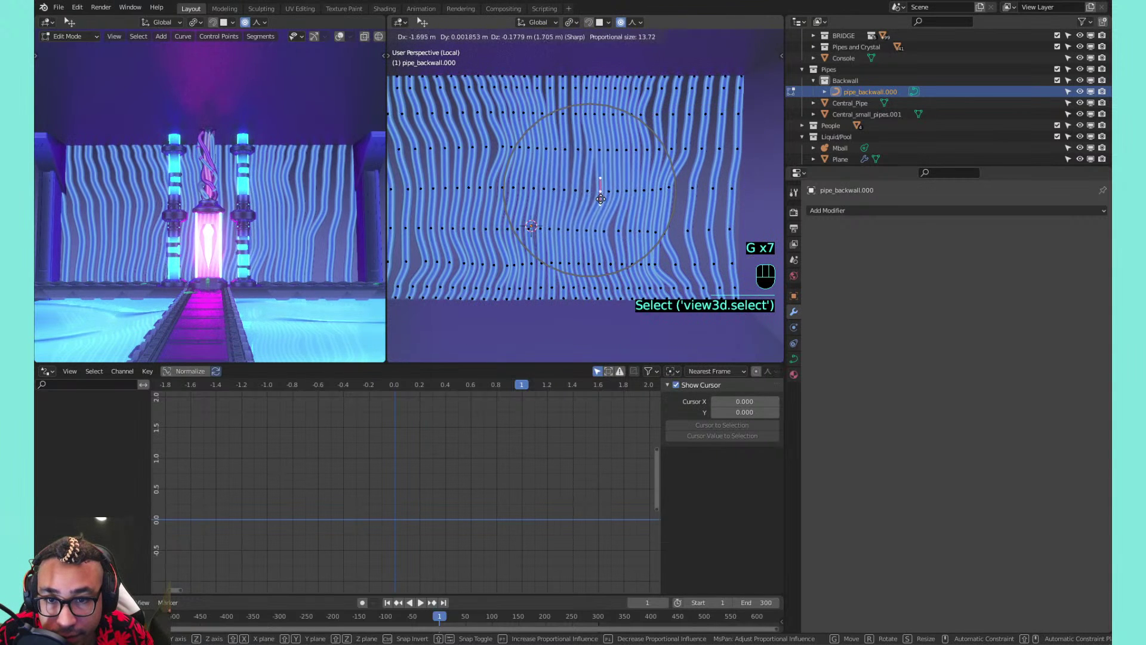
{"action": "left_click", "coordinate": [582, 193]}
{"action": "key", "text": "g"}
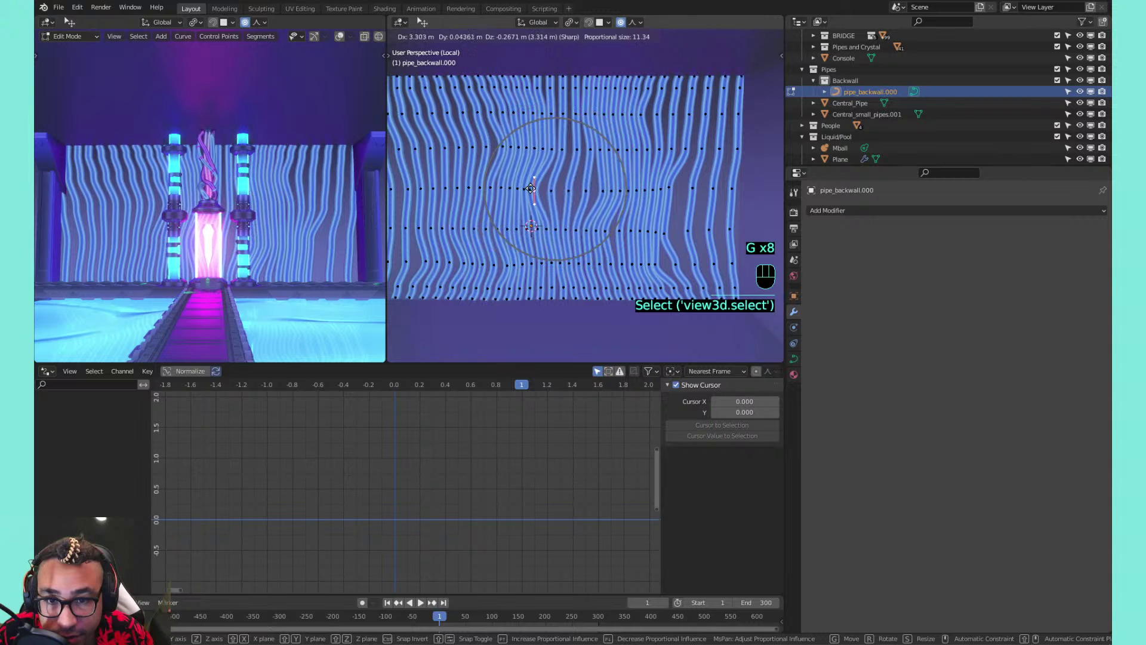
{"action": "left_click", "coordinate": [532, 188]}
Bend the left-hand pipes by moving a mid-height control point toward the wall's centre and an upper one about 2.6 m the same way
{"action": "left_click", "coordinate": [459, 185]}
{"action": "key", "text": "g"}
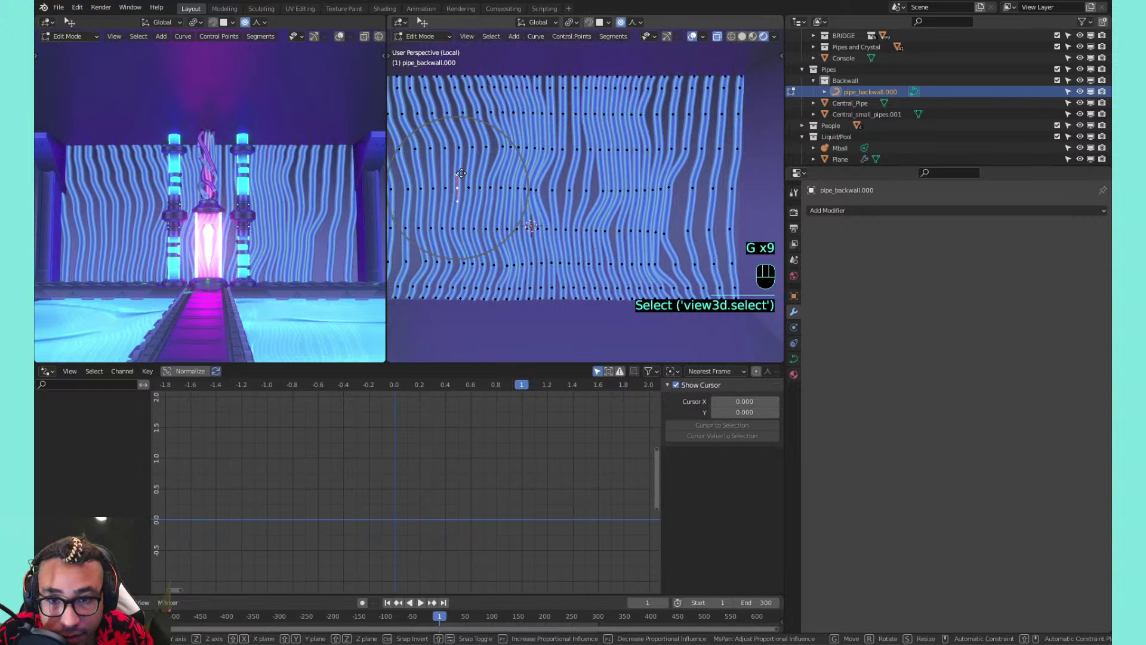
{"action": "left_click", "coordinate": [472, 187]}
{"action": "middle_click_drag", "start_coordinate": [459, 158], "coordinate": [536, 187], "text": "shift"}
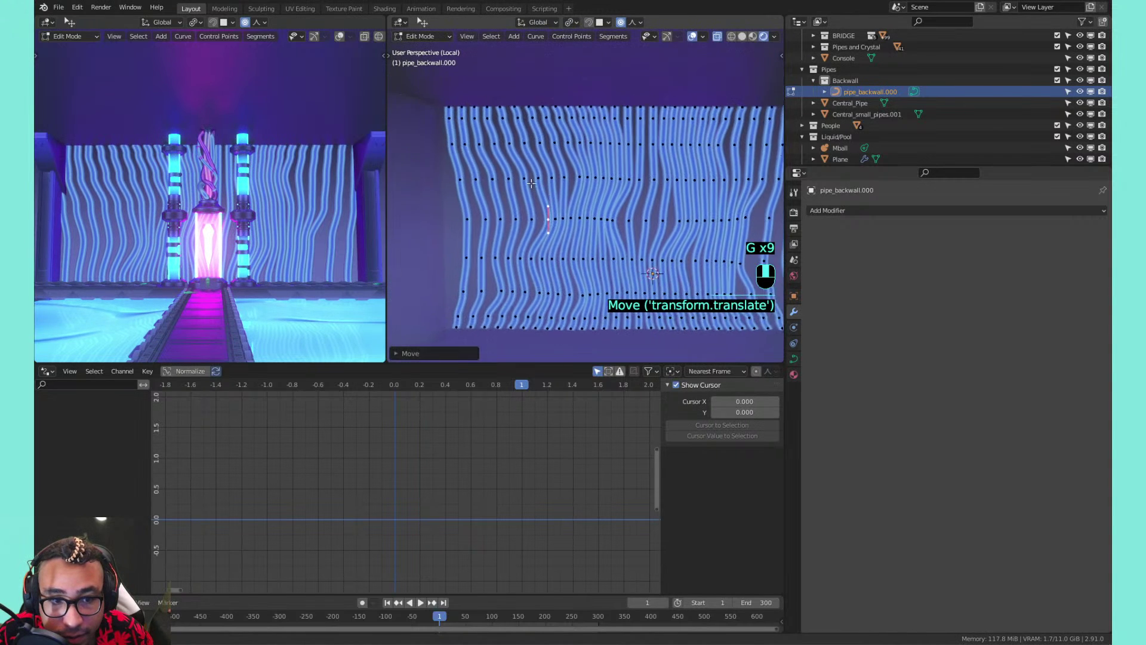
{"action": "key", "text": "g"}
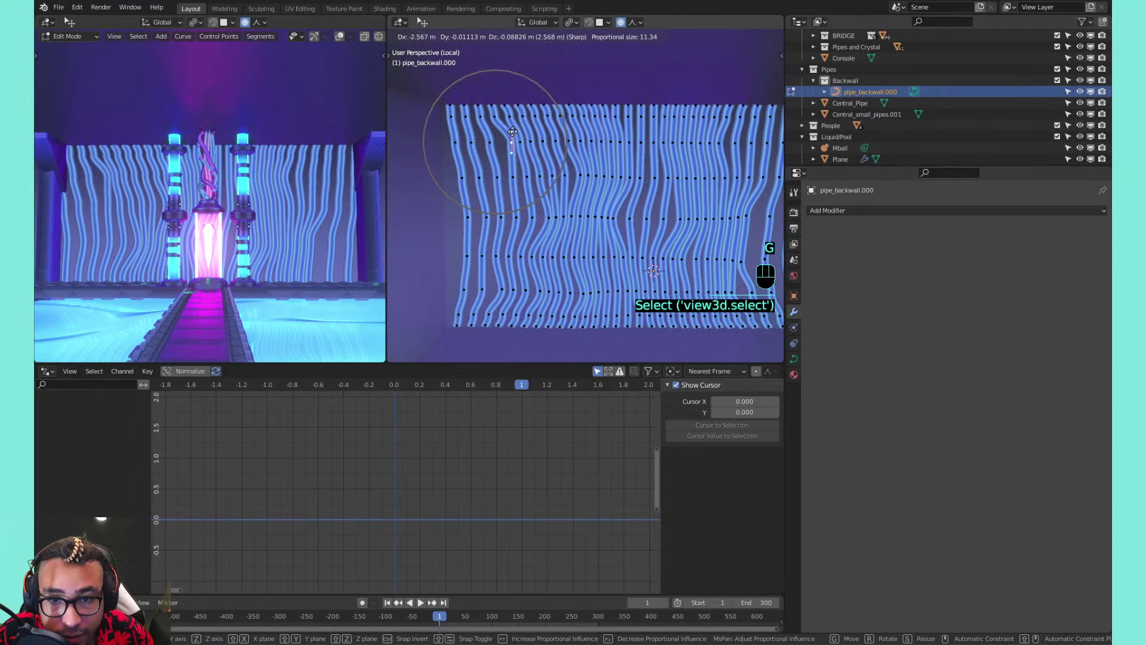
Shift a control point near the pipe wall's upper-left corner about 2.6 m right and one closer to the edge about 1.8 m right
{"action": "left_click", "coordinate": [517, 132]}
{"action": "left_click", "coordinate": [499, 118]}
{"action": "key", "text": "g"}
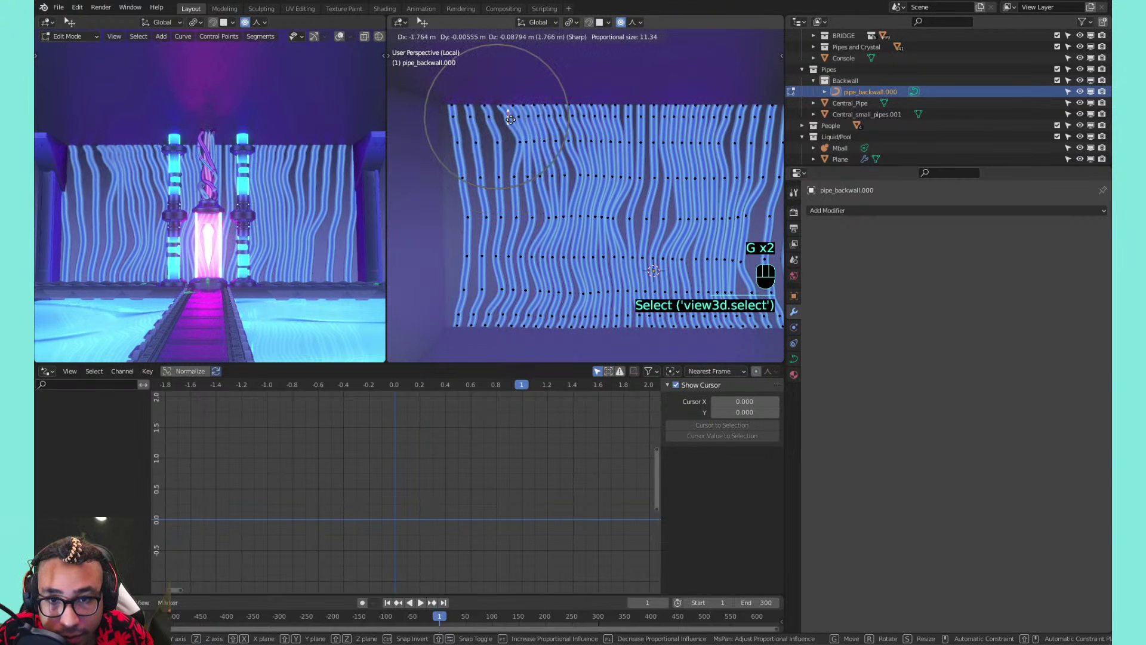
{"action": "left_click", "coordinate": [510, 119]}
Spread the pipes apart at the centre of the wall by moving two mid-height control points away from each other
{"action": "middle_click_drag", "start_coordinate": [605, 160], "coordinate": [527, 149], "text": "shift"}
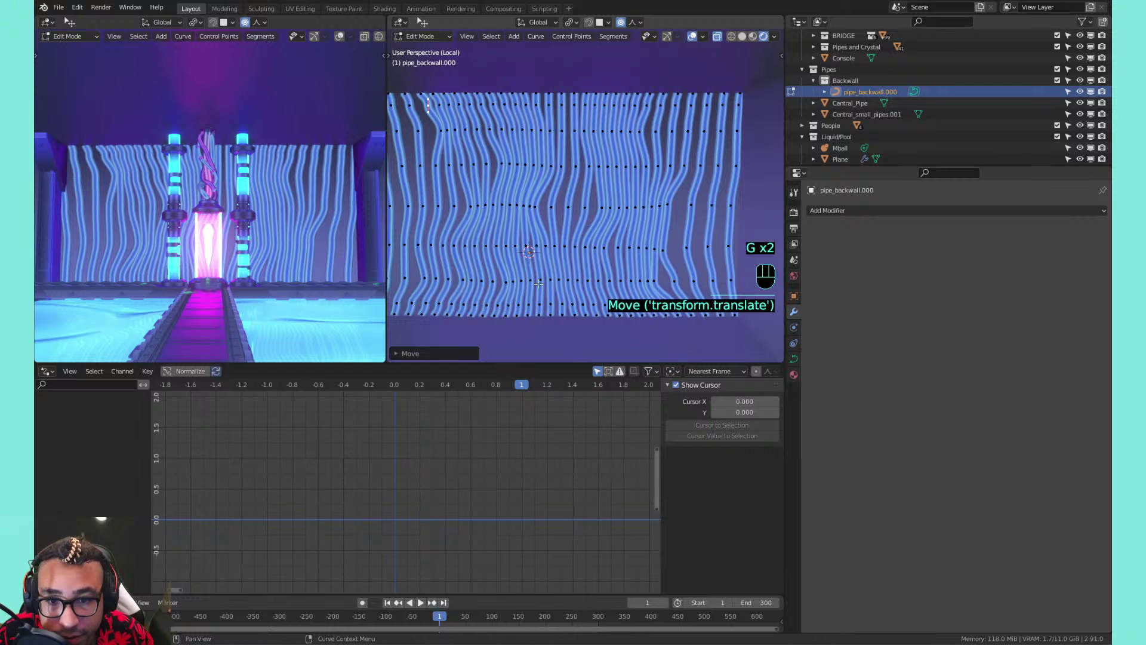
{"action": "left_click", "coordinate": [528, 205]}
{"action": "key", "text": "g"}
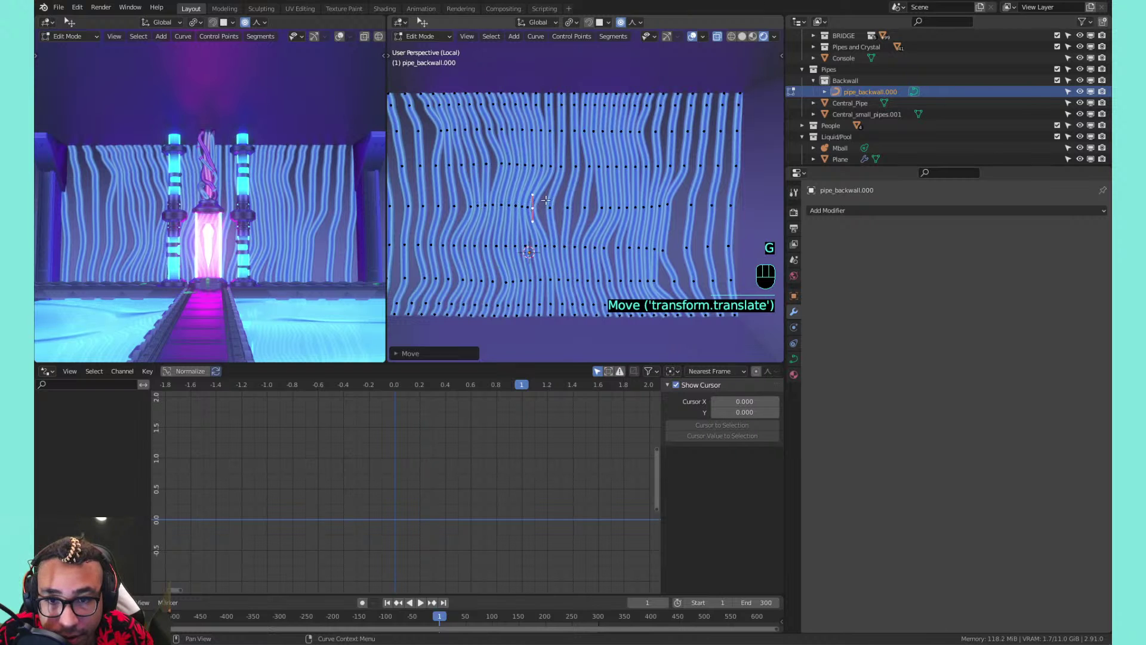
{"action": "left_click", "coordinate": [601, 208]}
{"action": "key", "text": "g"}
{"action": "left_click", "coordinate": [605, 205]}
Squeeze the lower-left pipes together by moving one low control point right and another near the centre about 1.3 m left
{"action": "middle_click_drag", "start_coordinate": [605, 206], "coordinate": [649, 167], "text": "shift"}
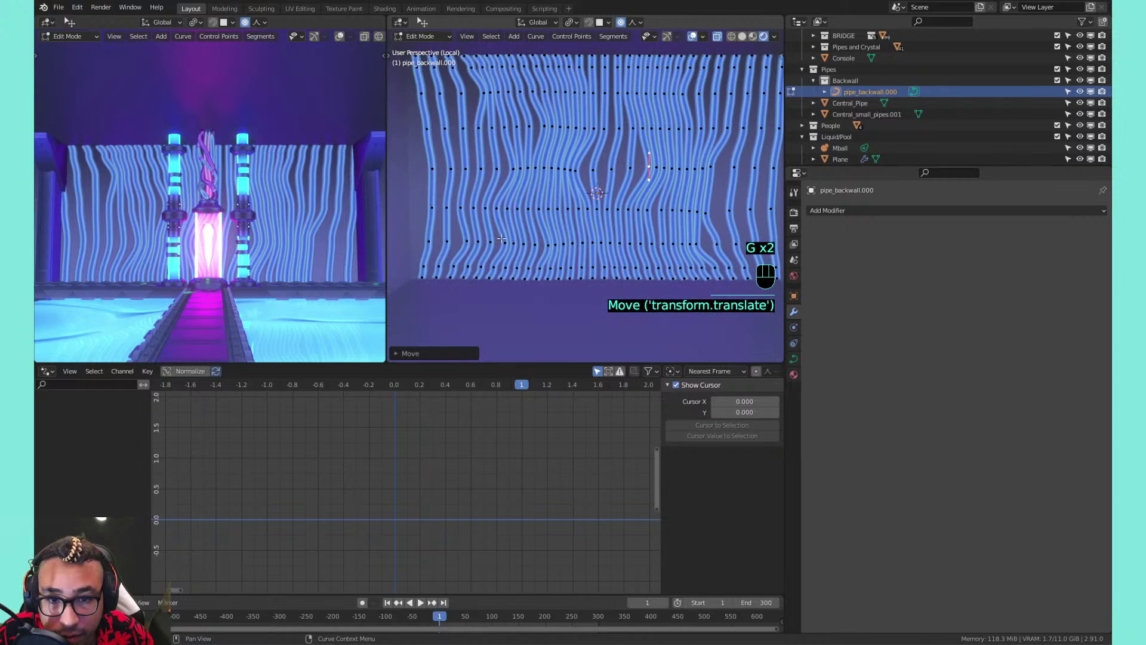
{"action": "left_click", "coordinate": [490, 242]}
{"action": "key", "text": "g"}
{"action": "left_click", "coordinate": [513, 243]}
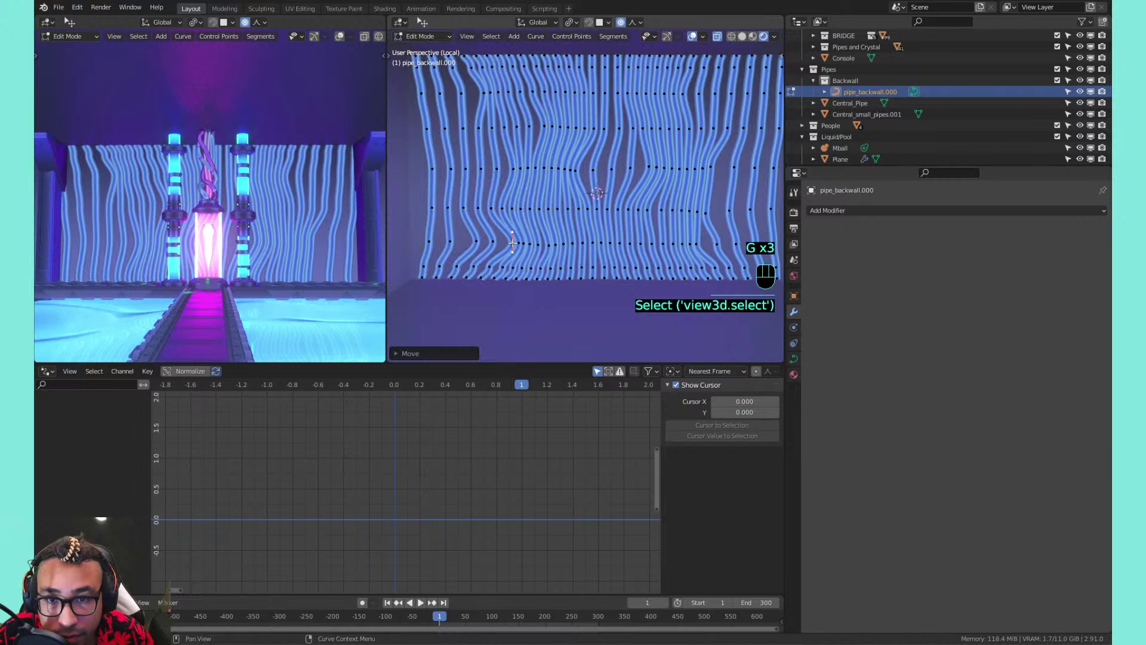
{"action": "left_click", "coordinate": [579, 247]}
{"action": "key", "text": "g"}
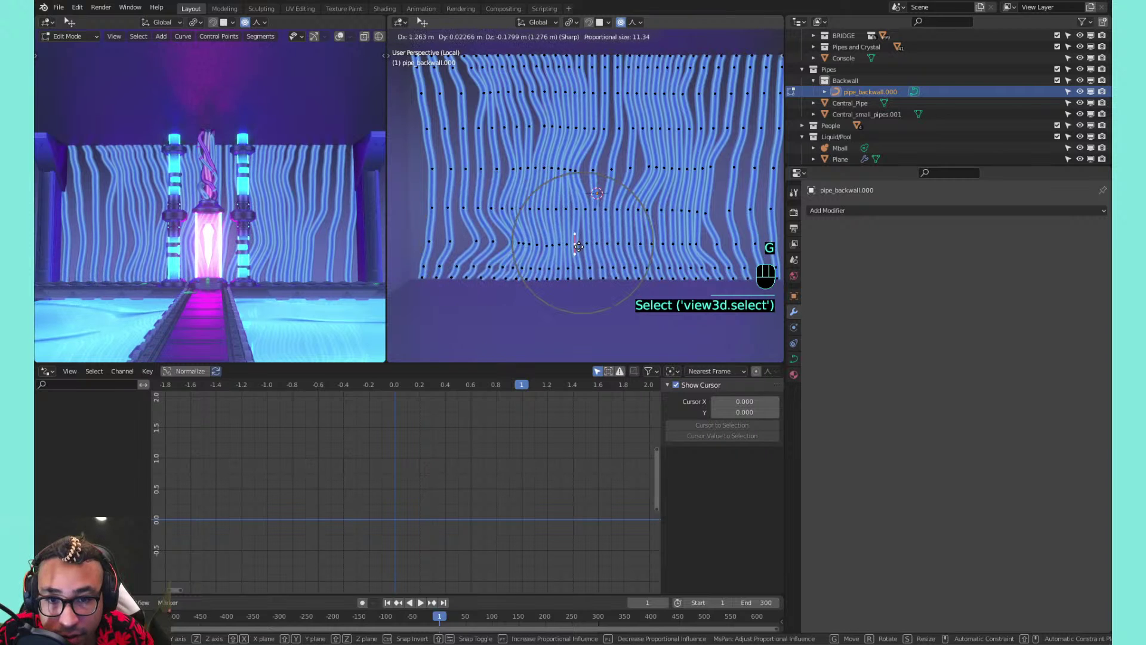
{"action": "left_click", "coordinate": [573, 245]}
Pull the pipe wall's bottom-left corner inward about 4.8 m and its bottom-right corner inward as well
{"action": "left_click", "coordinate": [420, 283]}
{"action": "key", "text": "g"}
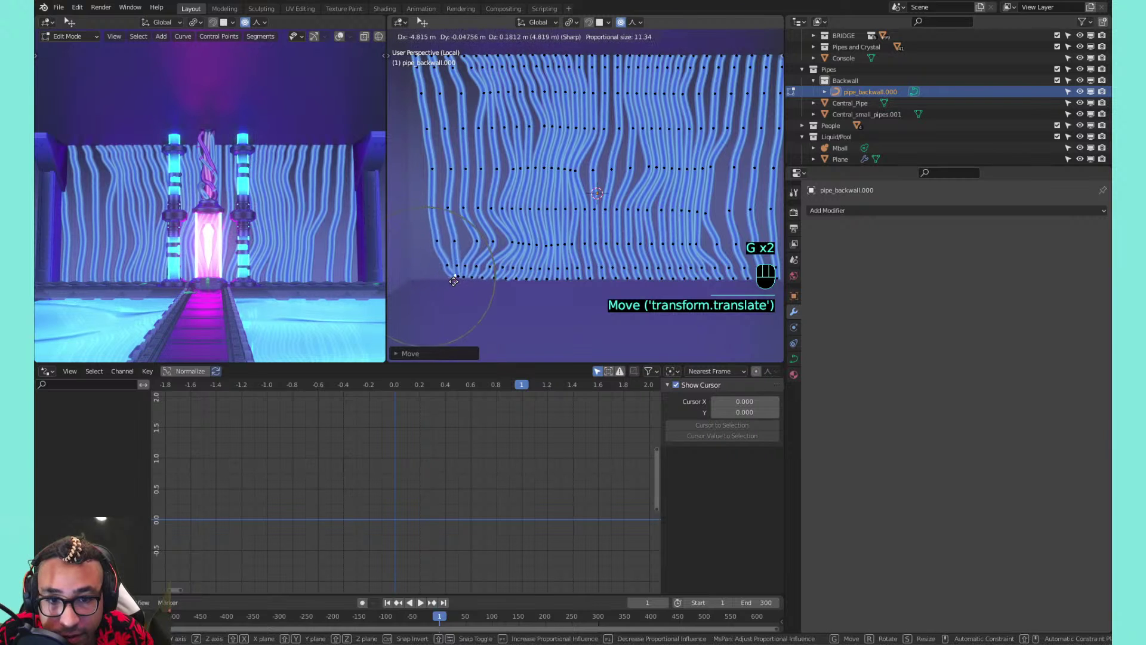
{"action": "left_click", "coordinate": [454, 281]}
{"action": "scroll", "coordinate": [475, 266], "scroll_direction": "down", "scroll_amount": 1}
{"action": "middle_click_drag", "start_coordinate": [476, 265], "coordinate": [436, 269], "text": "shift"}
{"action": "left_click", "coordinate": [691, 272]}
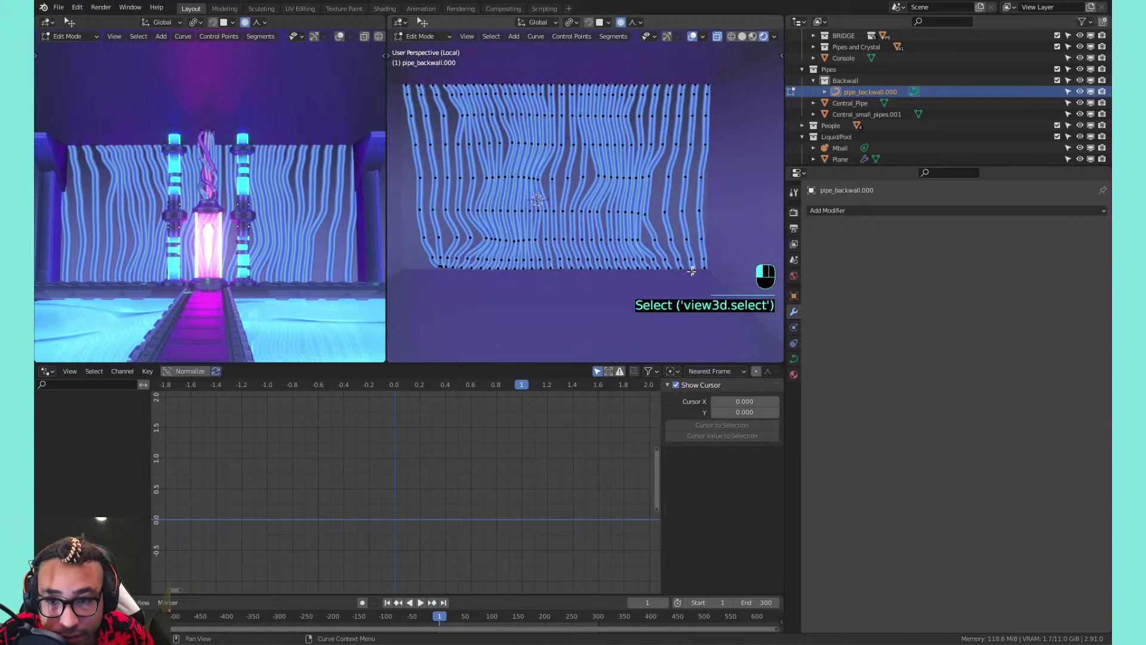
{"action": "key", "text": "g"}
{"action": "left_click", "coordinate": [662, 272]}
Move a lower-left control point right toward the wall's centre and shift an upper-centre point more than 3 m left
{"action": "left_click", "coordinate": [452, 230]}
{"action": "key", "text": "g"}
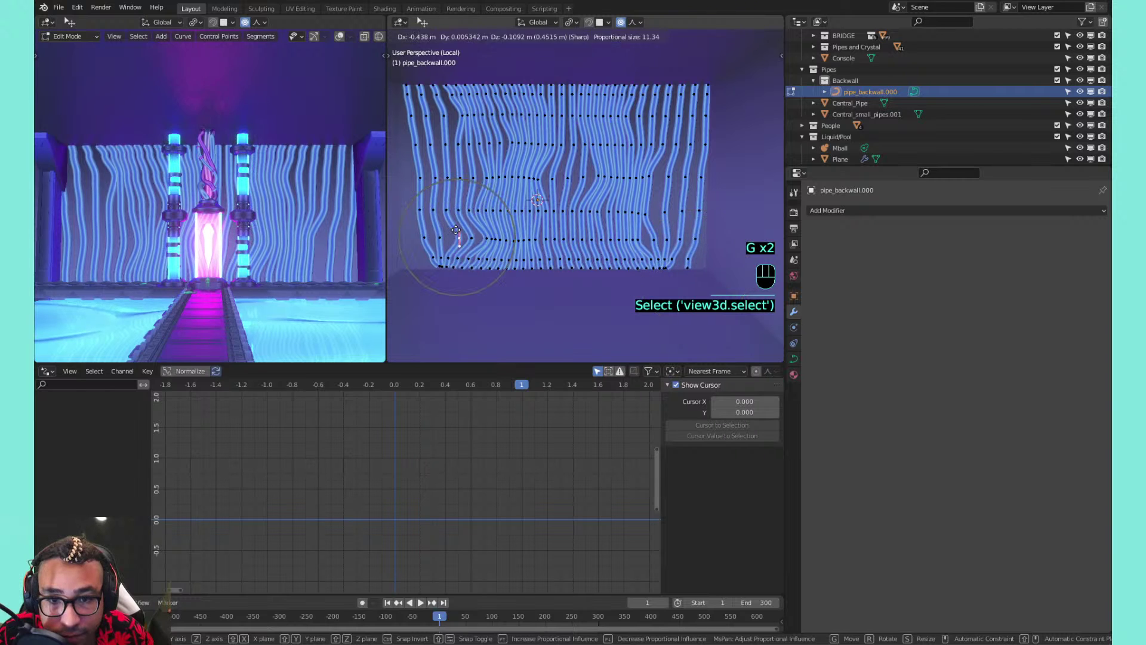
{"action": "left_click", "coordinate": [466, 232]}
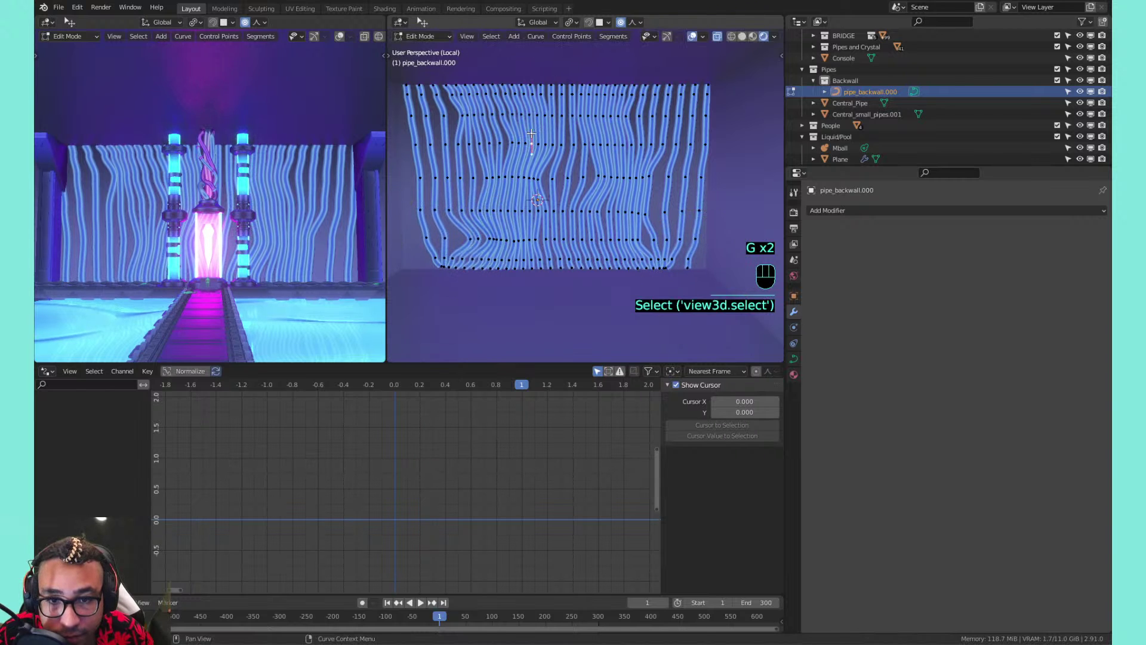
{"action": "key", "text": "g"}
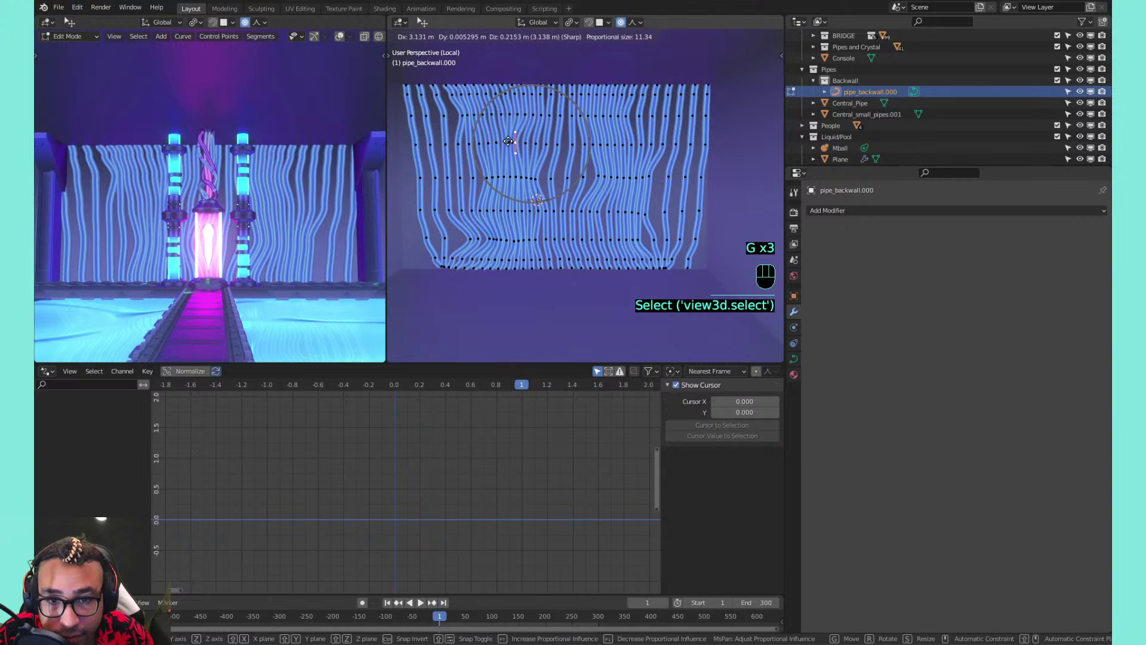
{"action": "left_click", "coordinate": [505, 141]}
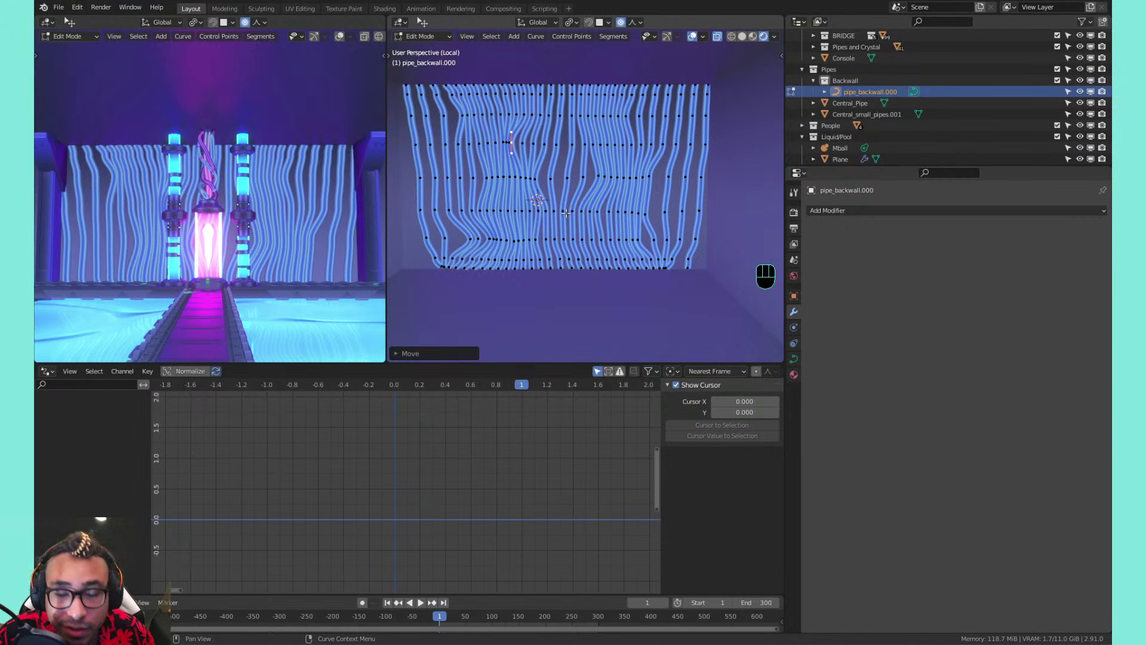
Open a gap along the wall's top edge by moving one central point right and another one left
{"action": "scroll", "coordinate": [570, 179], "scroll_direction": "up", "scroll_amount": 3}
{"action": "middle_click_drag", "start_coordinate": [566, 174], "coordinate": [551, 199], "text": "shift"}
{"action": "scroll", "coordinate": [551, 200], "scroll_direction": "up", "scroll_amount": 1}
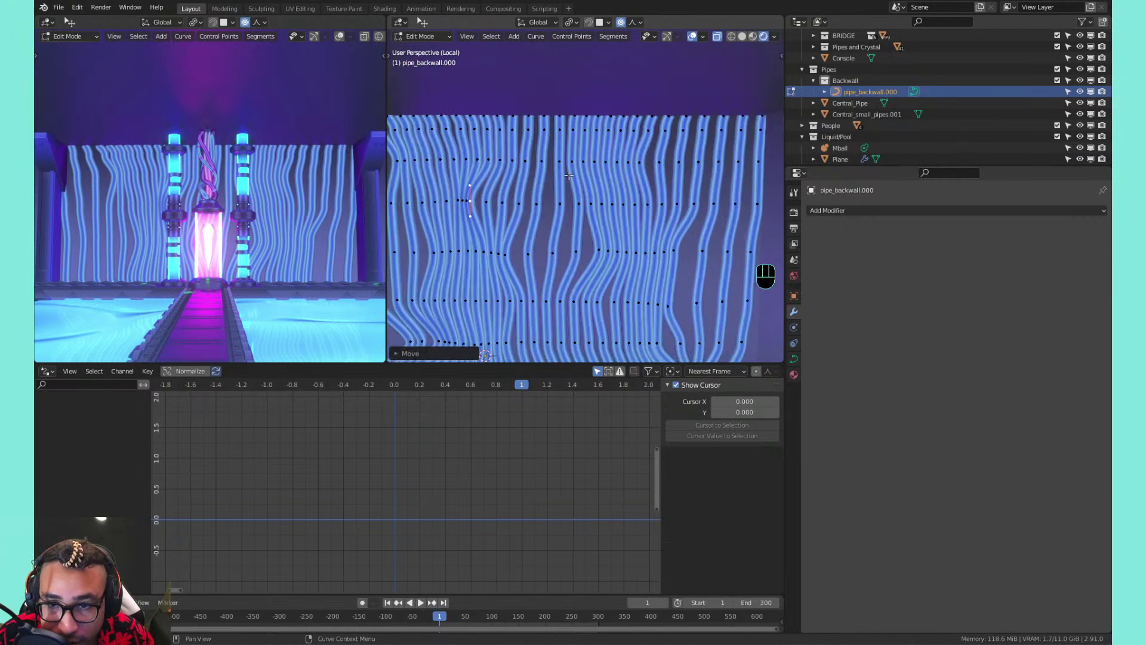
{"action": "scroll", "coordinate": [556, 197], "scroll_direction": "down", "scroll_amount": 1}
{"action": "middle_click_drag", "start_coordinate": [611, 153], "coordinate": [651, 129], "text": "shift"}
{"action": "left_click", "coordinate": [615, 103]}
{"action": "key", "text": "g"}
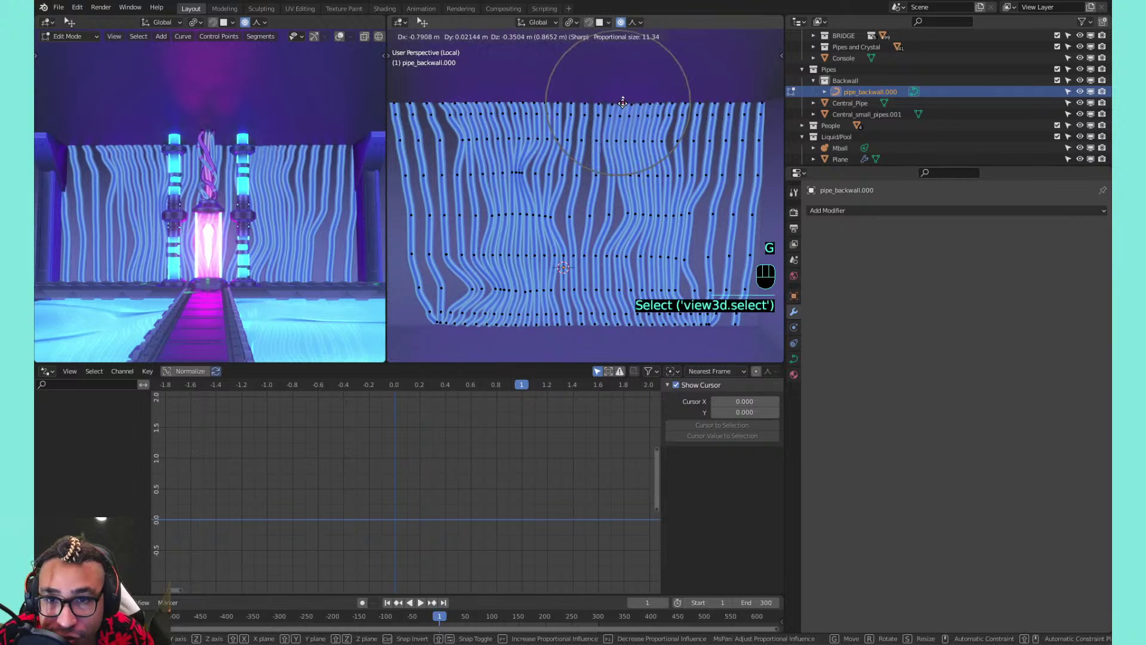
{"action": "left_click", "coordinate": [644, 97]}
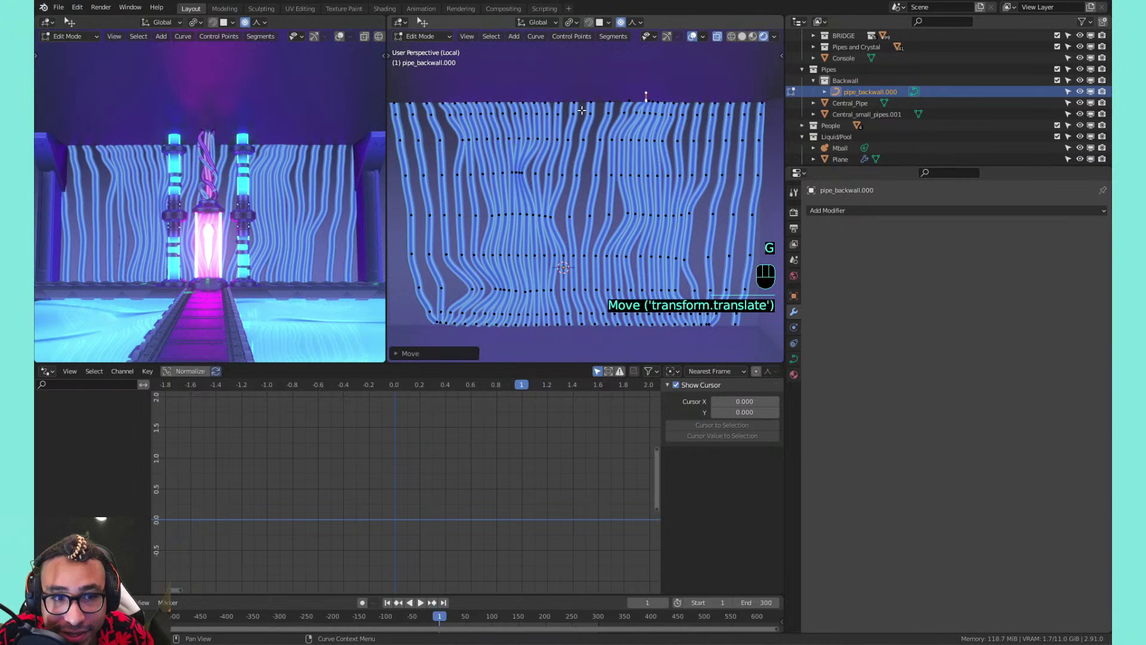
{"action": "left_click", "coordinate": [560, 100]}
{"action": "key", "text": "g"}
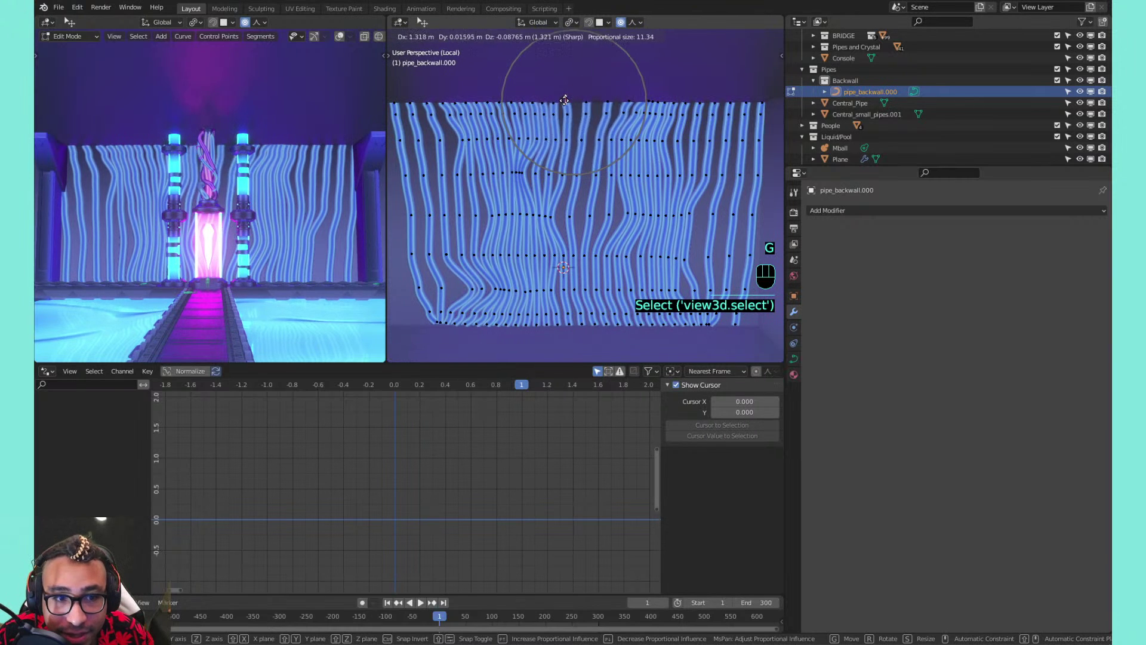
{"action": "left_click", "coordinate": [538, 100]}
Widen the central gap in the upper half of the wall by moving the control points on both sides outward
{"action": "left_click", "coordinate": [562, 171]}
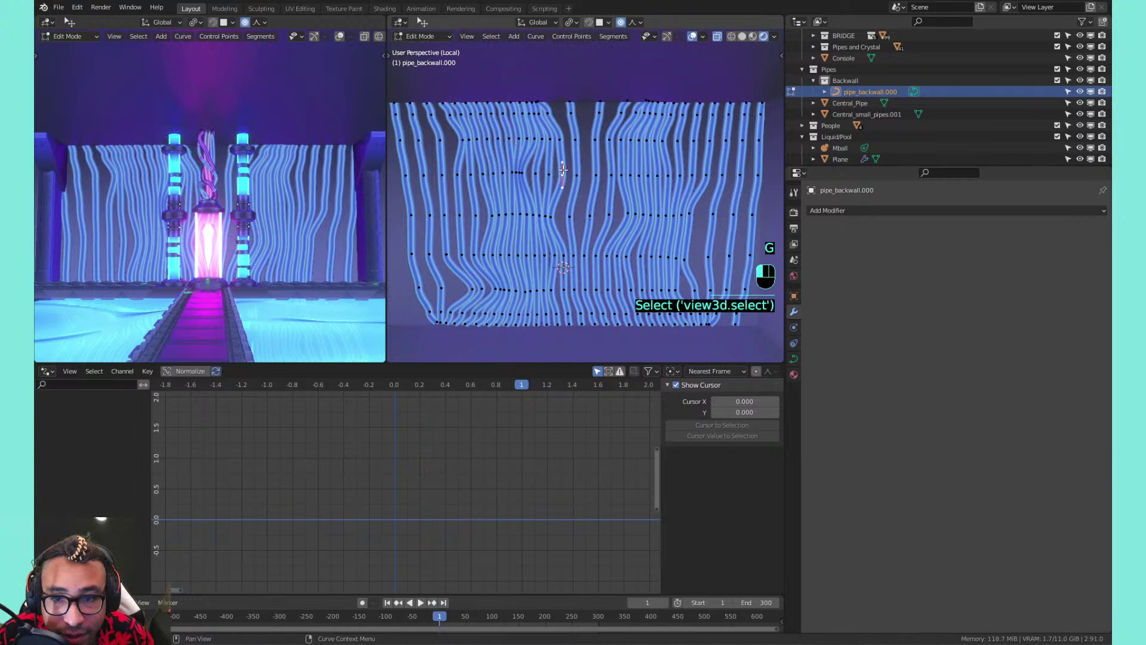
{"action": "key", "text": "g"}
{"action": "left_click", "coordinate": [542, 172]}
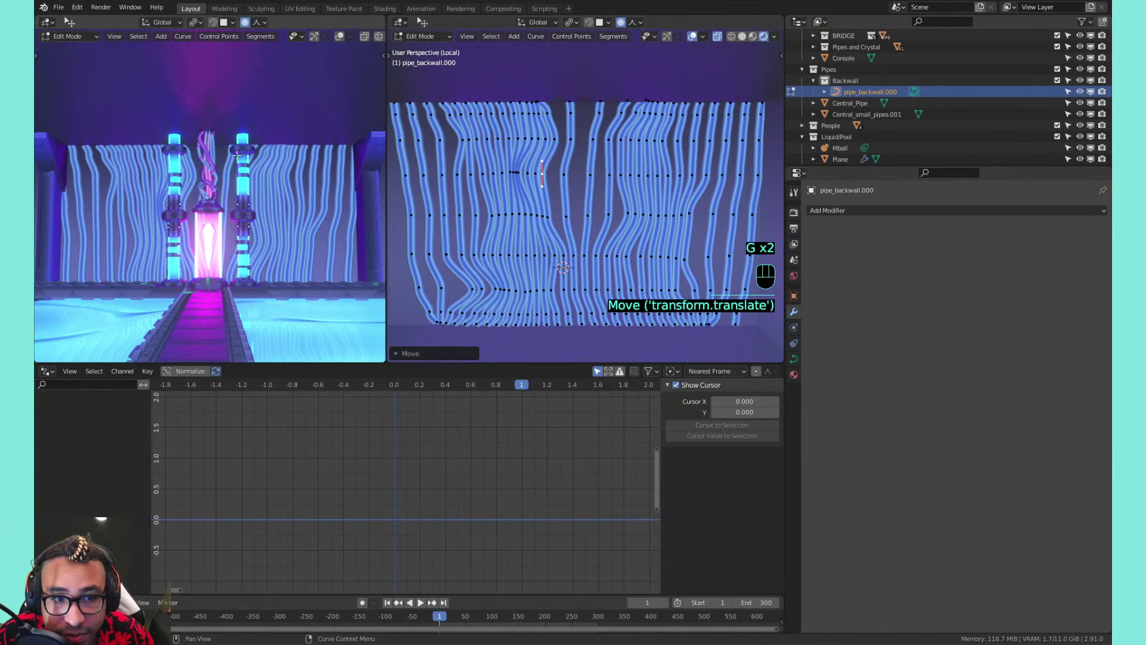
{"action": "key", "text": "g"}
{"action": "left_click", "coordinate": [617, 182]}
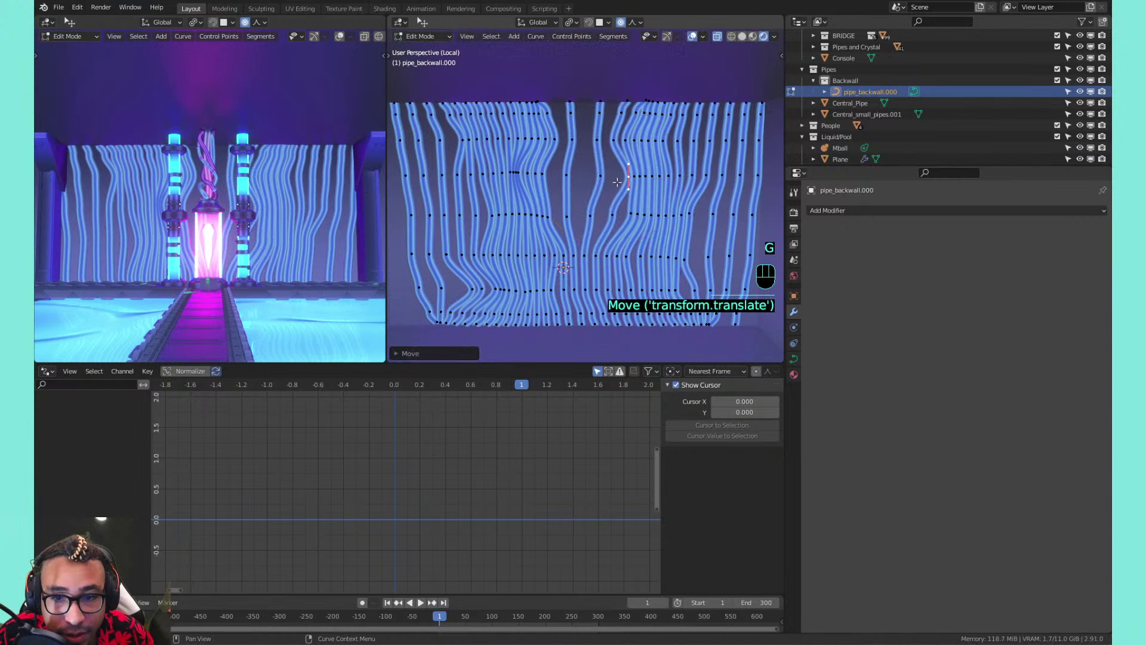
Extend the central gap down to mid-height by moving its right-side control point right and its left-side point left
{"action": "left_click", "coordinate": [596, 216]}
{"action": "key", "text": "g"}
{"action": "left_click", "coordinate": [613, 216]}
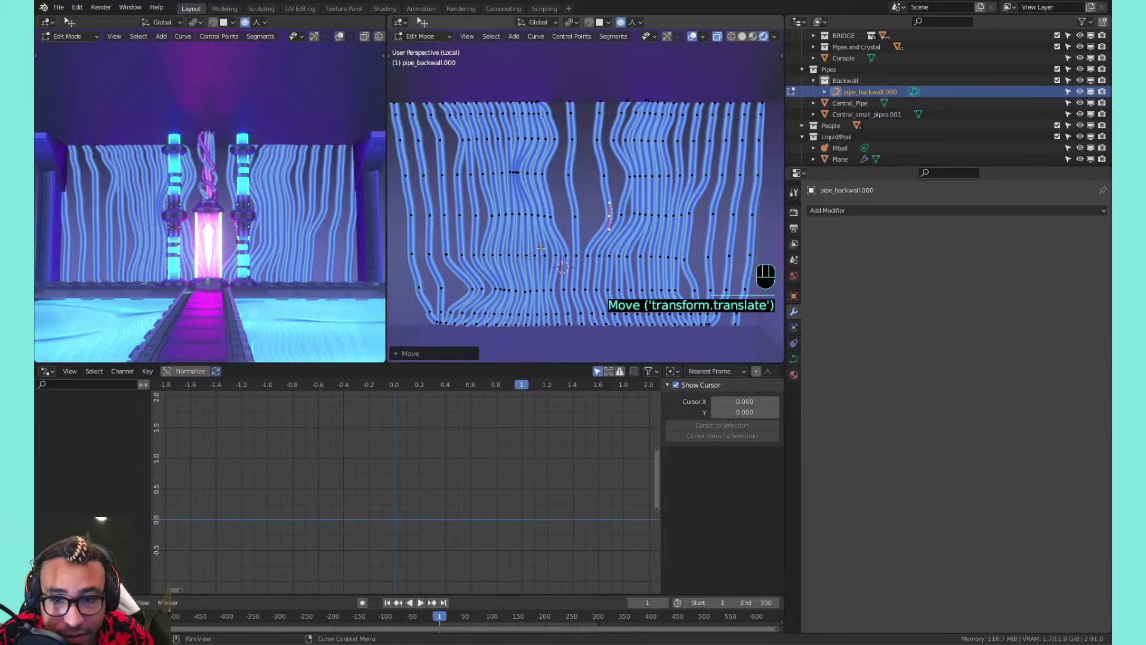
{"action": "key", "text": "g"}
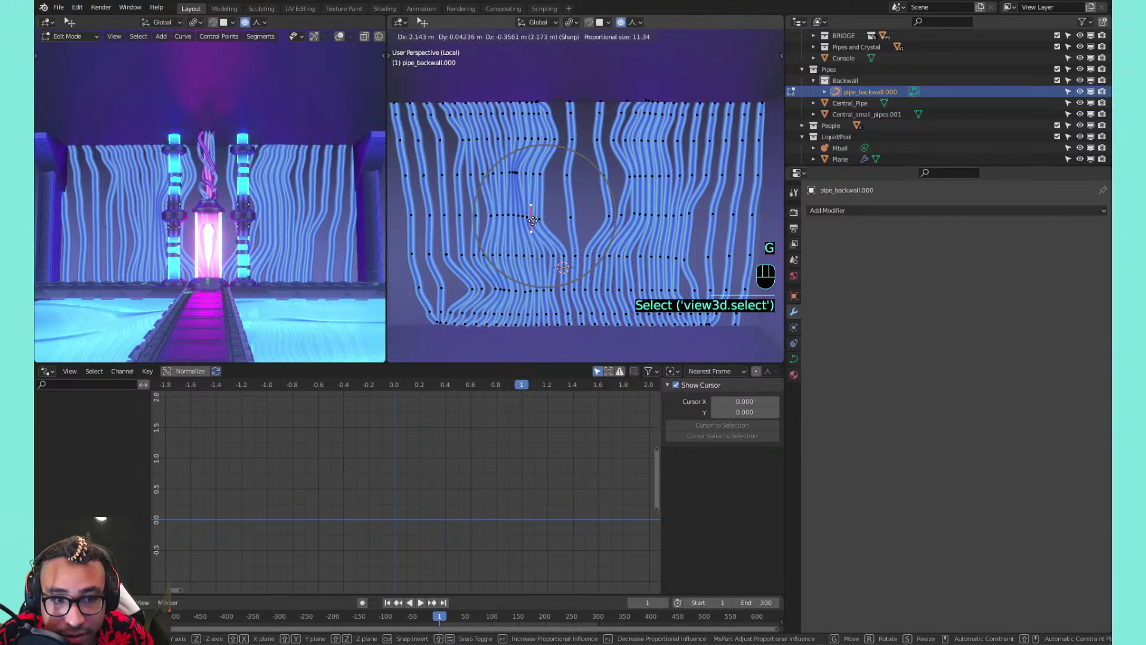
{"action": "left_click", "coordinate": [537, 236]}
Nudge the control points just below the central gap and near the wall's bottom edge slightly to the right
{"action": "left_click", "coordinate": [547, 254]}
{"action": "key", "text": "g"}
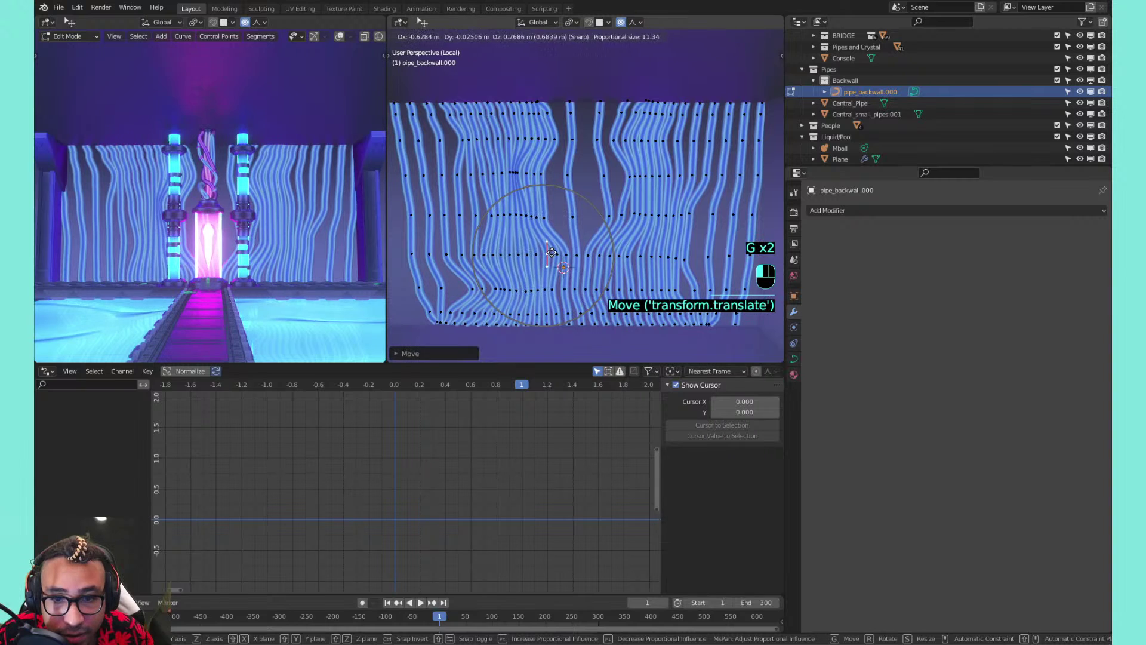
{"action": "left_click", "coordinate": [531, 313]}
{"action": "left_click", "coordinate": [532, 312]}
{"action": "key", "text": "g"}
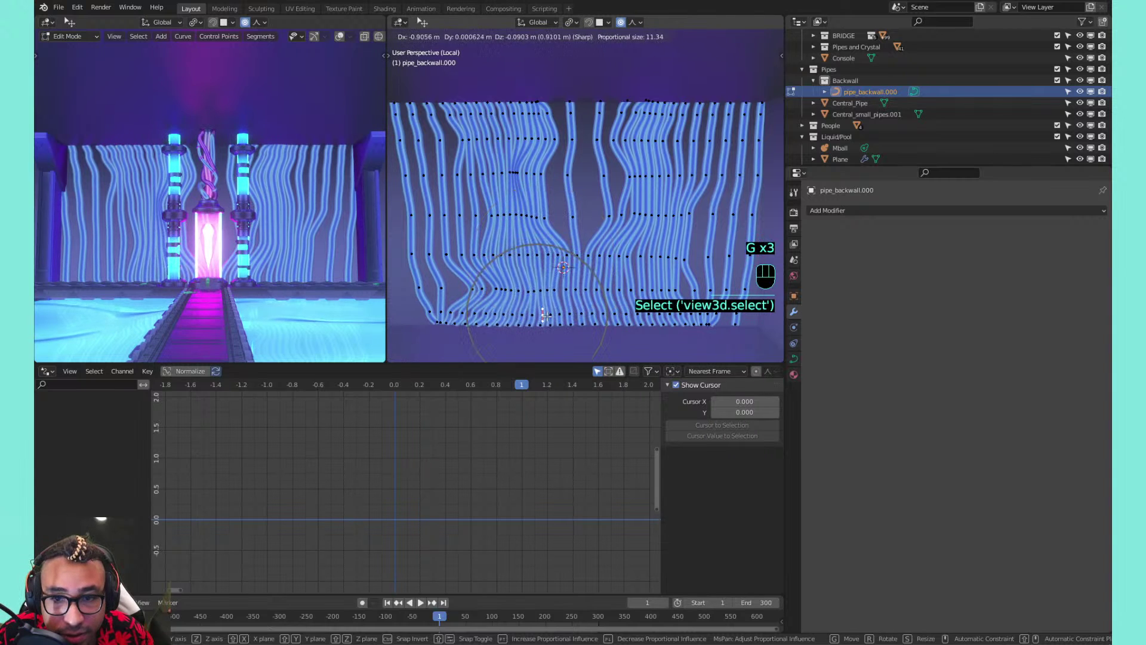
{"action": "left_click", "coordinate": [541, 314]}
Bend the lone pipe inside the central gap by moving its upper control point left
{"action": "left_click", "coordinate": [574, 179]}
{"action": "key", "text": "g"}
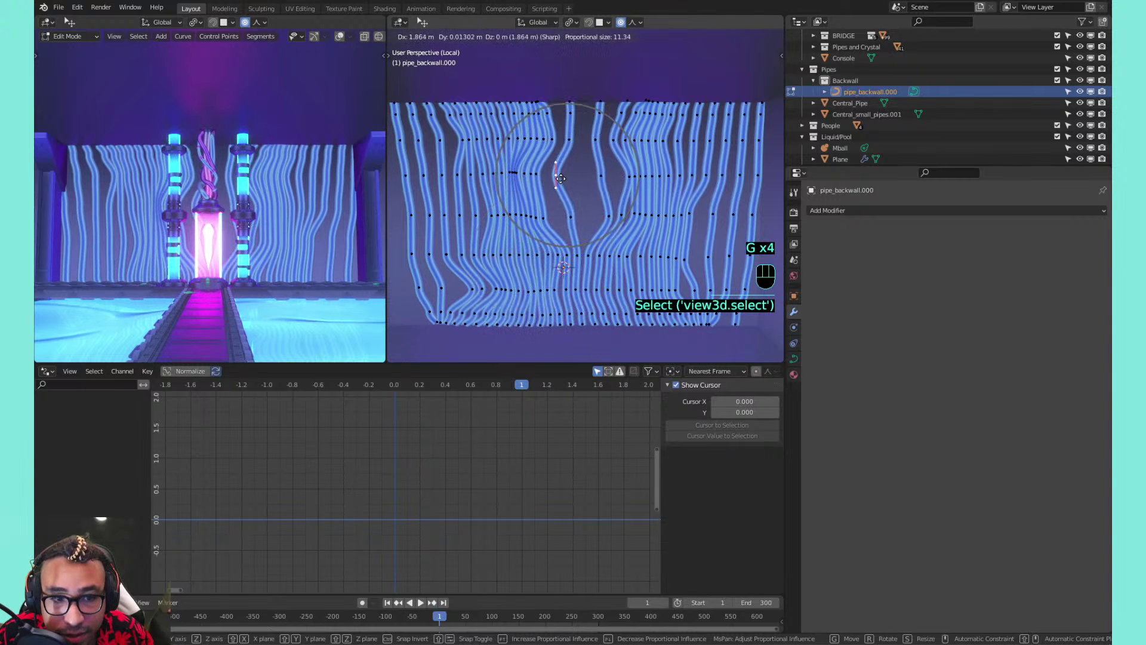
{"action": "left_click", "coordinate": [565, 180]}
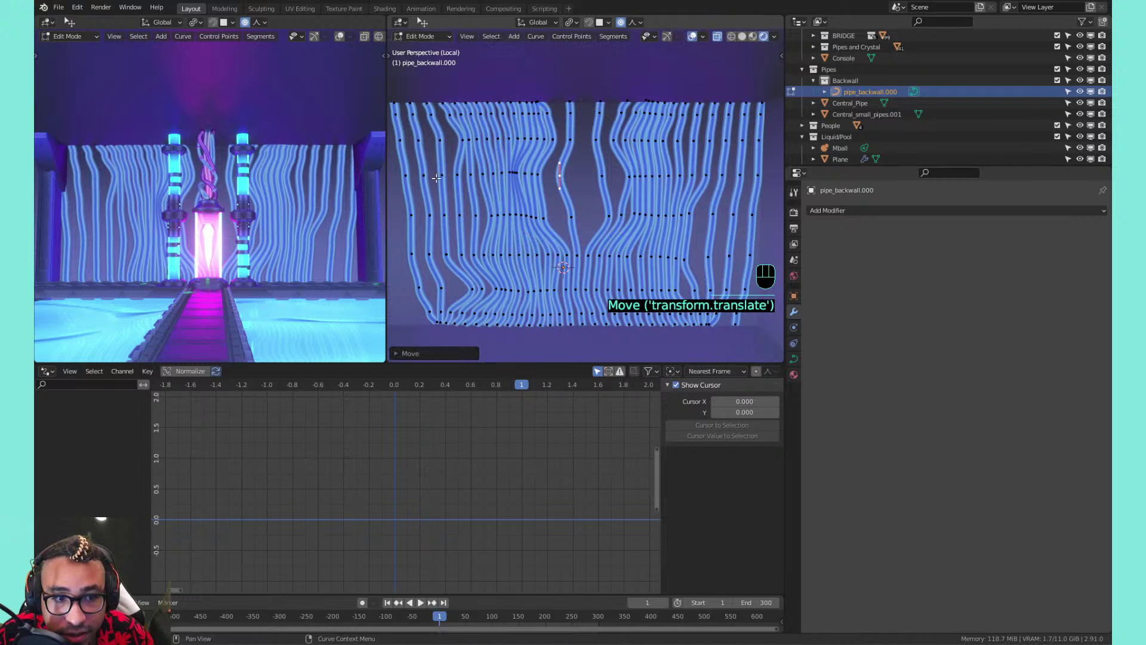
Push the left-side pipes outward toward the wall's left edge at mid-height and just above it
{"action": "left_click", "coordinate": [446, 207]}
{"action": "key", "text": "g"}
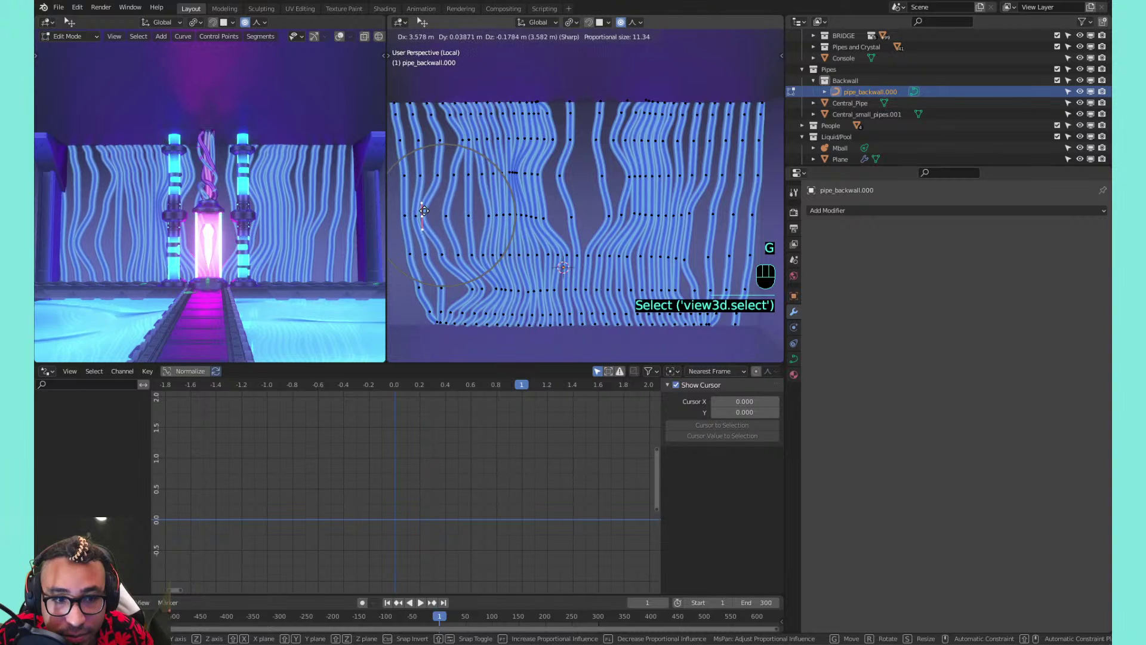
{"action": "left_click", "coordinate": [440, 176]}
{"action": "key", "text": "g"}
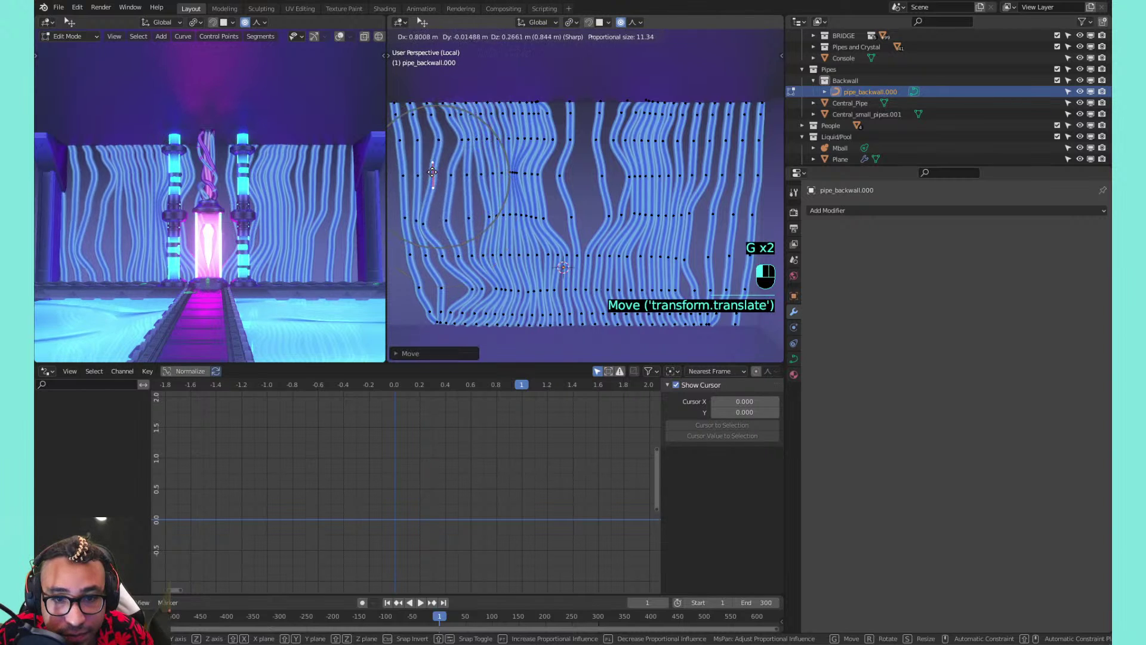
{"action": "left_click", "coordinate": [421, 167]}
Pull the wall's top-left corner points and a lower point on its left edge inward
{"action": "middle_click_drag", "start_coordinate": [393, 231], "coordinate": [439, 224], "text": "shift"}
{"action": "left_click", "coordinate": [431, 193]}
{"action": "key", "text": "g"}
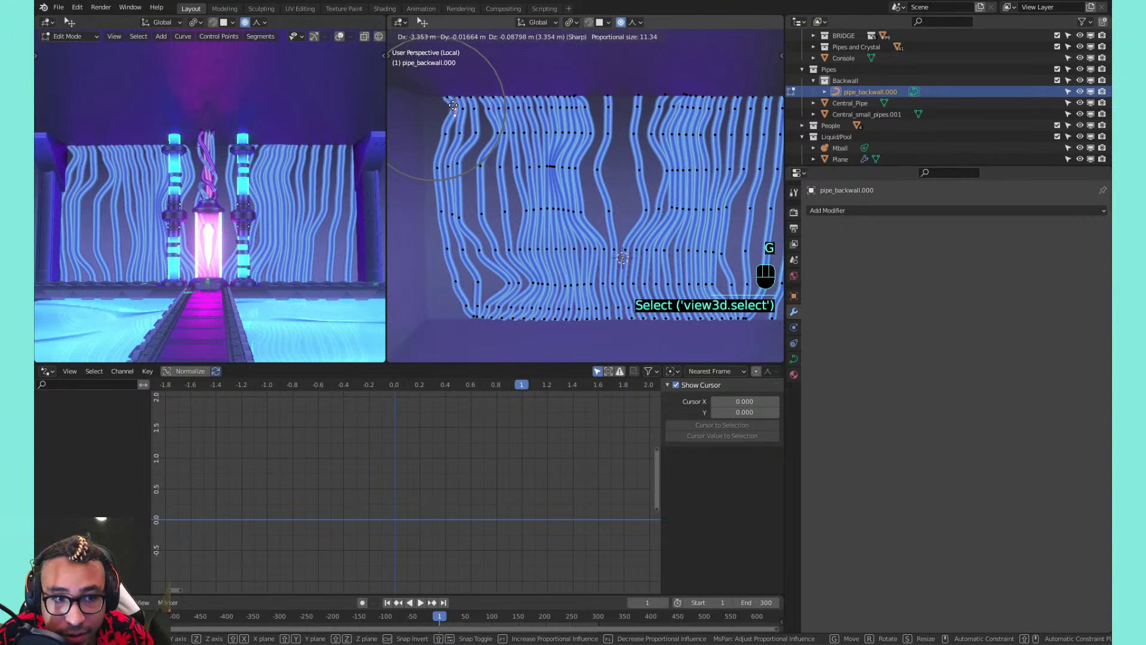
{"action": "left_click", "coordinate": [450, 103]}
{"action": "left_click", "coordinate": [442, 91]}
{"action": "key", "text": "g"}
{"action": "left_click", "coordinate": [451, 90]}
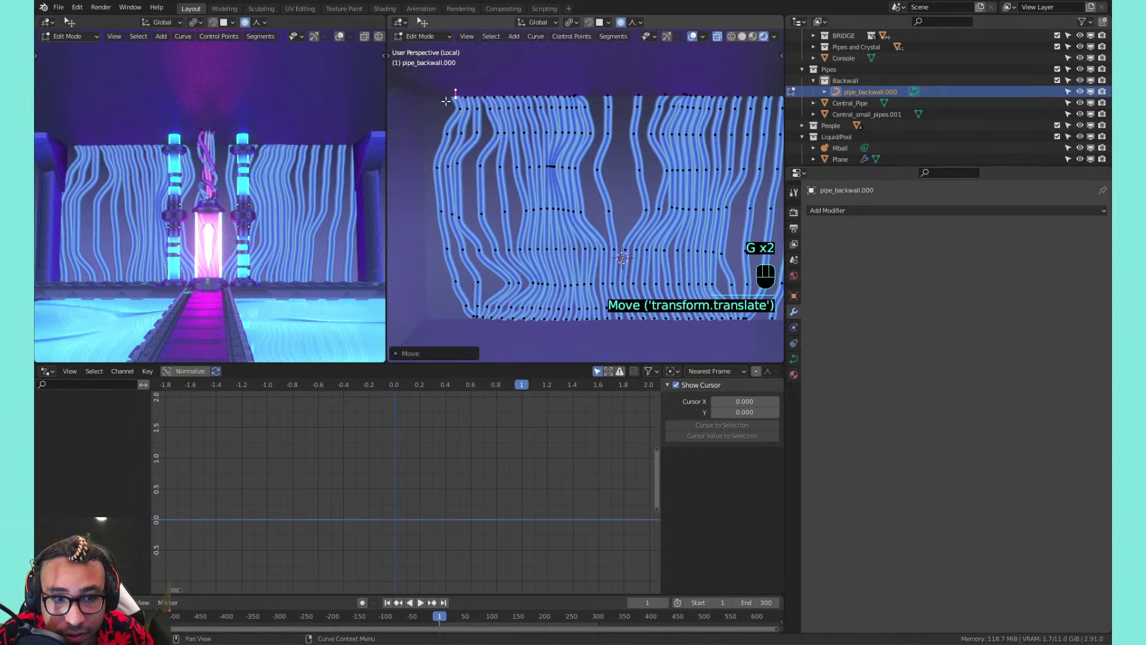
{"action": "left_click", "coordinate": [450, 246]}
{"action": "key", "text": "g"}
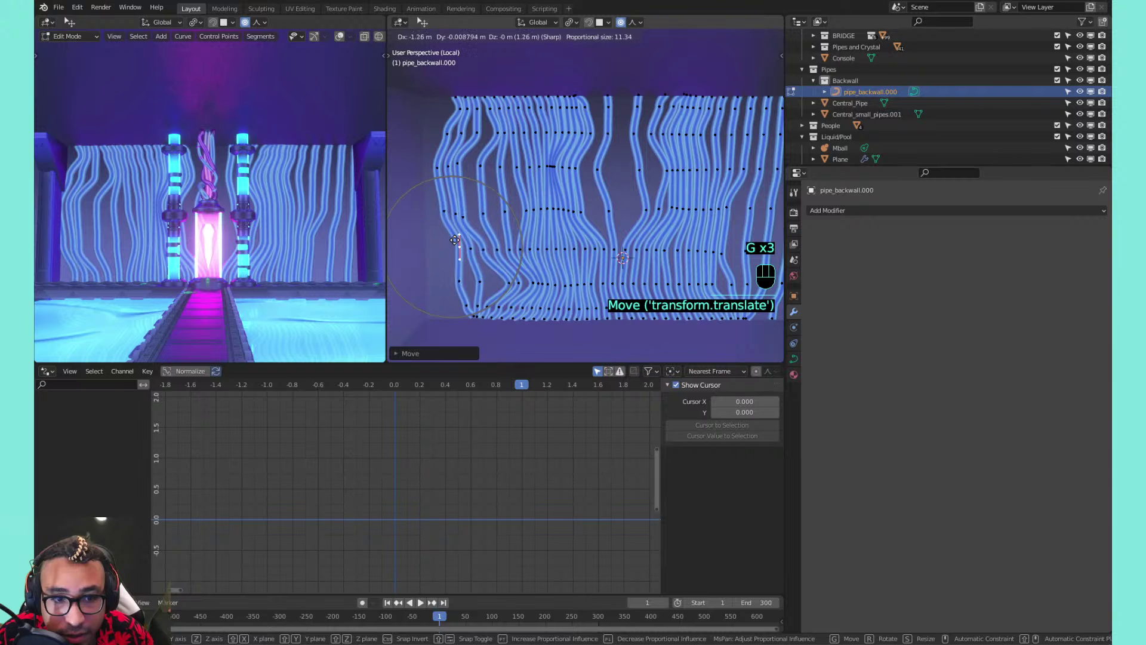
{"action": "left_click", "coordinate": [463, 235]}
Shift a control point low on the right half of the wall to the right to bunch the pipes
{"action": "middle_click_drag", "start_coordinate": [605, 189], "coordinate": [634, 245]}
{"action": "left_click", "coordinate": [626, 274]}
{"action": "key", "text": "g"}
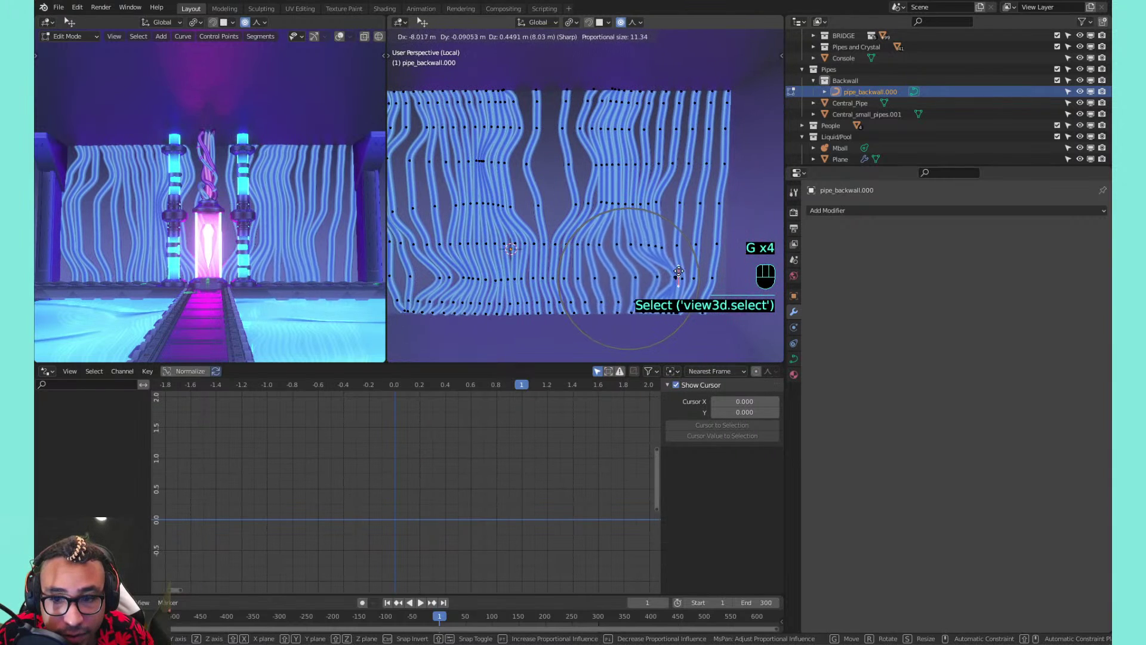
{"action": "left_click", "coordinate": [650, 277]}
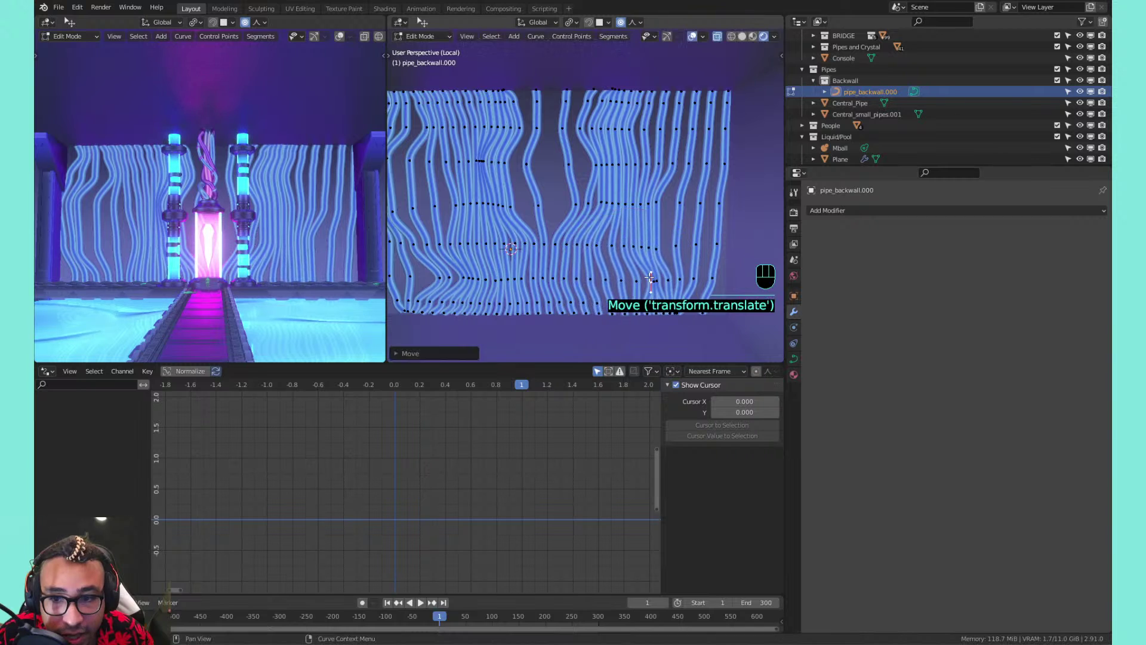
Bend the pipes near the wall's right edge inward by moving a mid-height control point left
{"action": "left_click", "coordinate": [702, 214]}
{"action": "key", "text": "g"}
{"action": "left_click", "coordinate": [677, 219]}
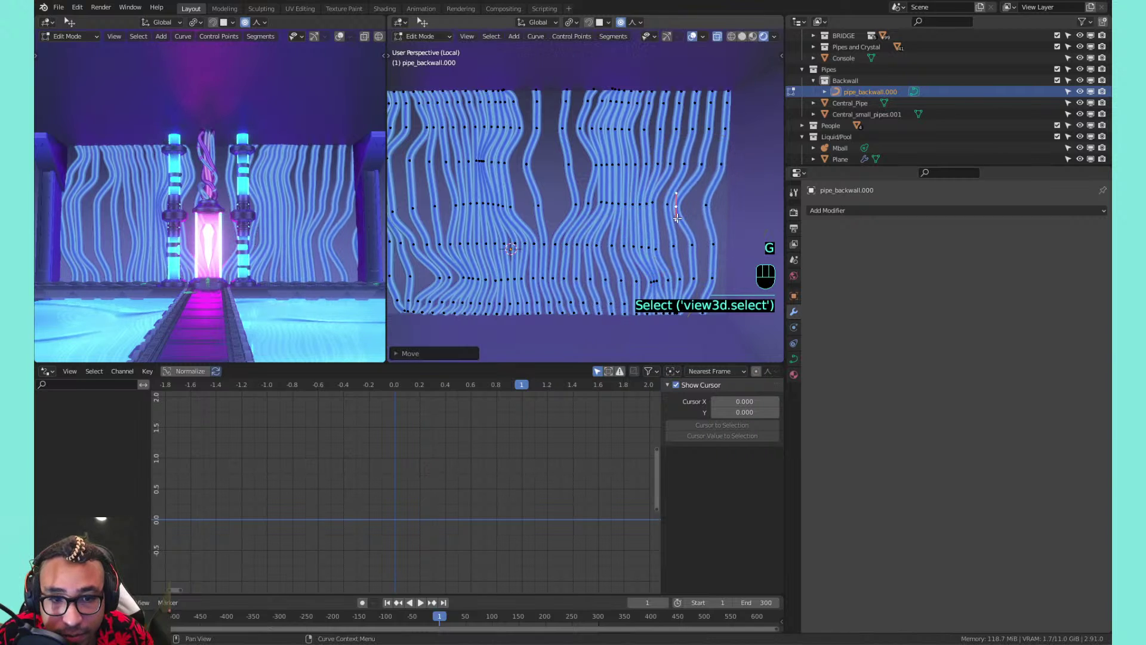
{"action": "key", "text": "g"}
{"action": "left_click", "coordinate": [677, 224]}
Pull the lower pipes near the wall's right edge inward by moving a low control point left
{"action": "left_click", "coordinate": [688, 279]}
{"action": "key", "text": "g"}
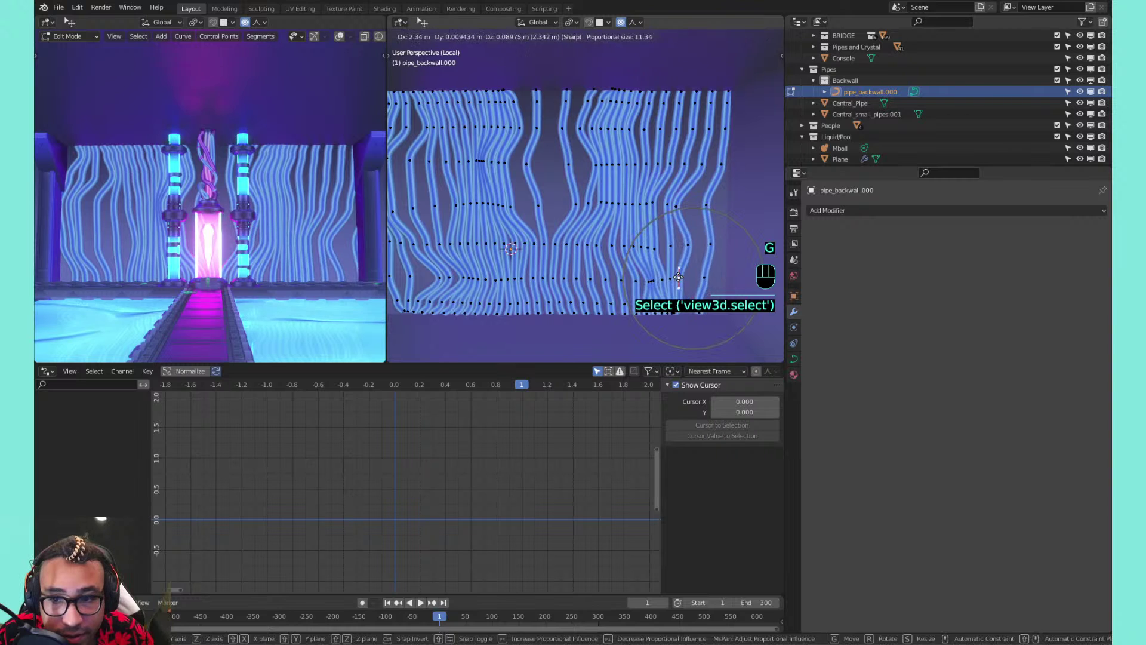
{"action": "left_click", "coordinate": [642, 272]}
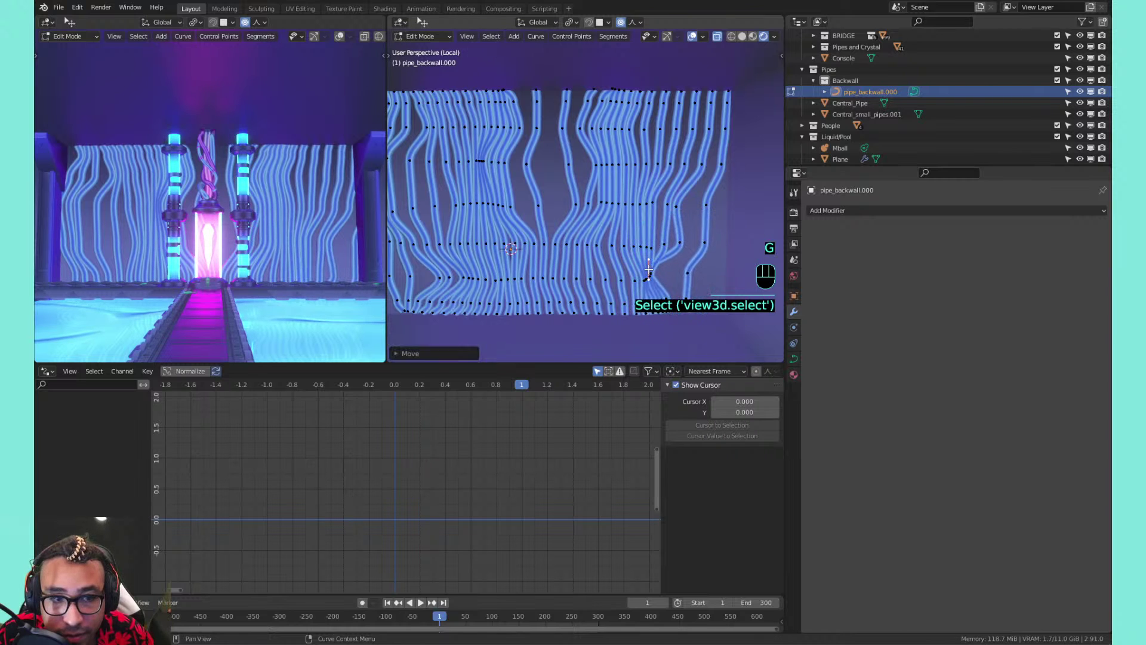
Move an upper control point on the pipe right of the central gap to the right and check the pipes in Object Mode
{"action": "middle_click_drag", "start_coordinate": [556, 188], "coordinate": [591, 185], "text": "shift"}
{"action": "left_click", "coordinate": [592, 128]}
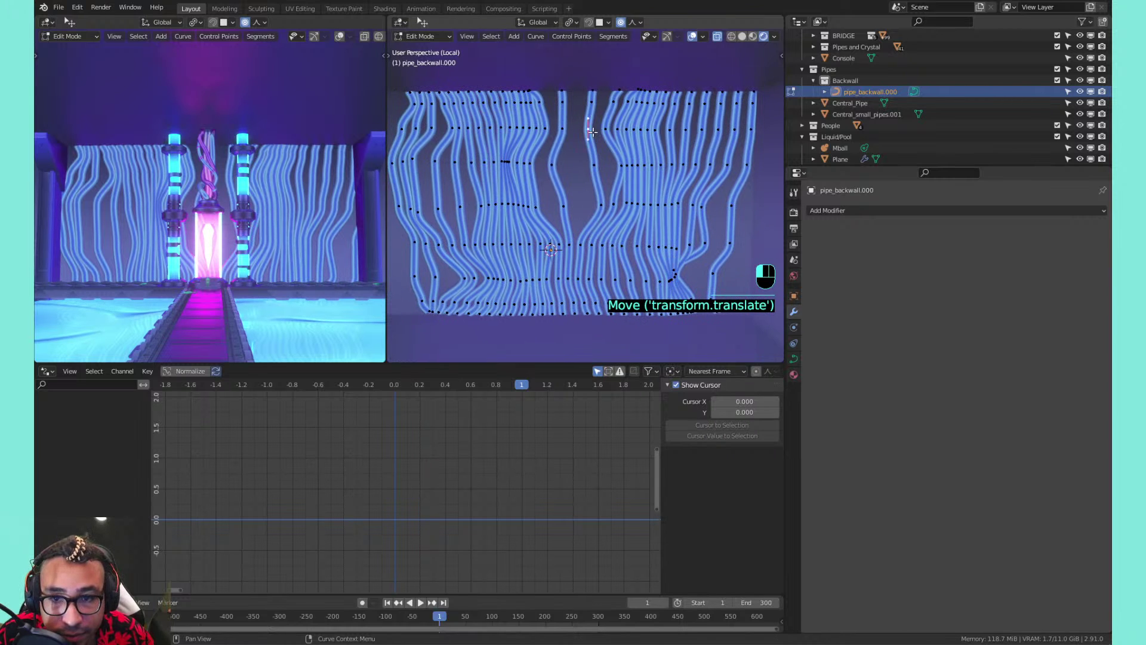
{"action": "key", "text": "g"}
{"action": "left_click", "coordinate": [557, 158]}
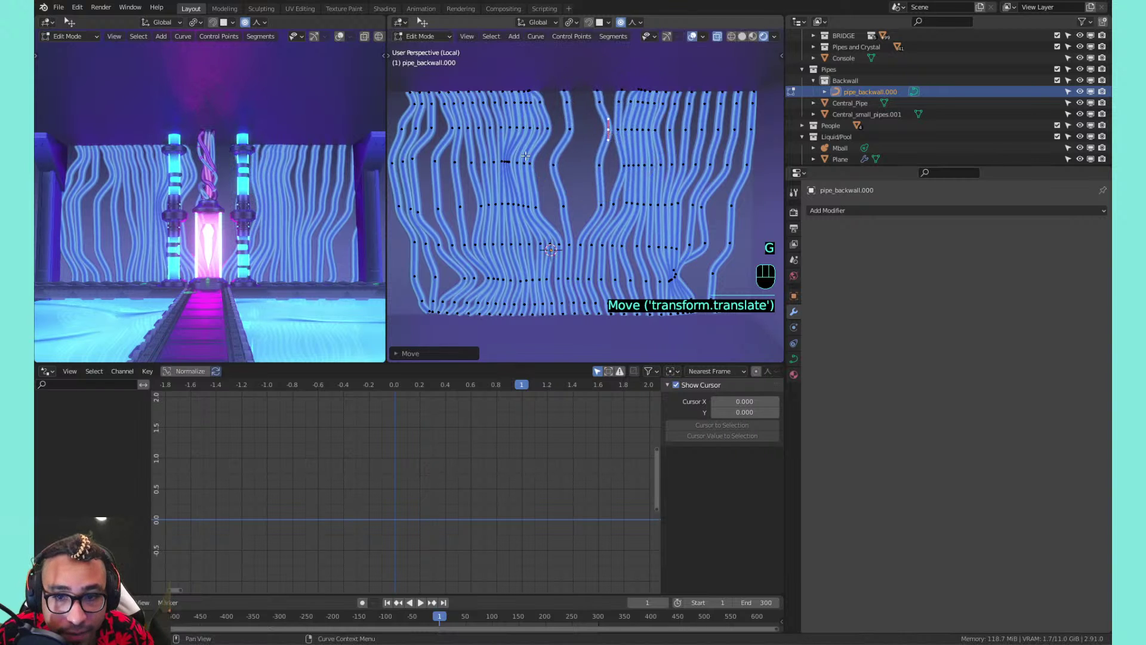
{"action": "key", "text": "Tab"}
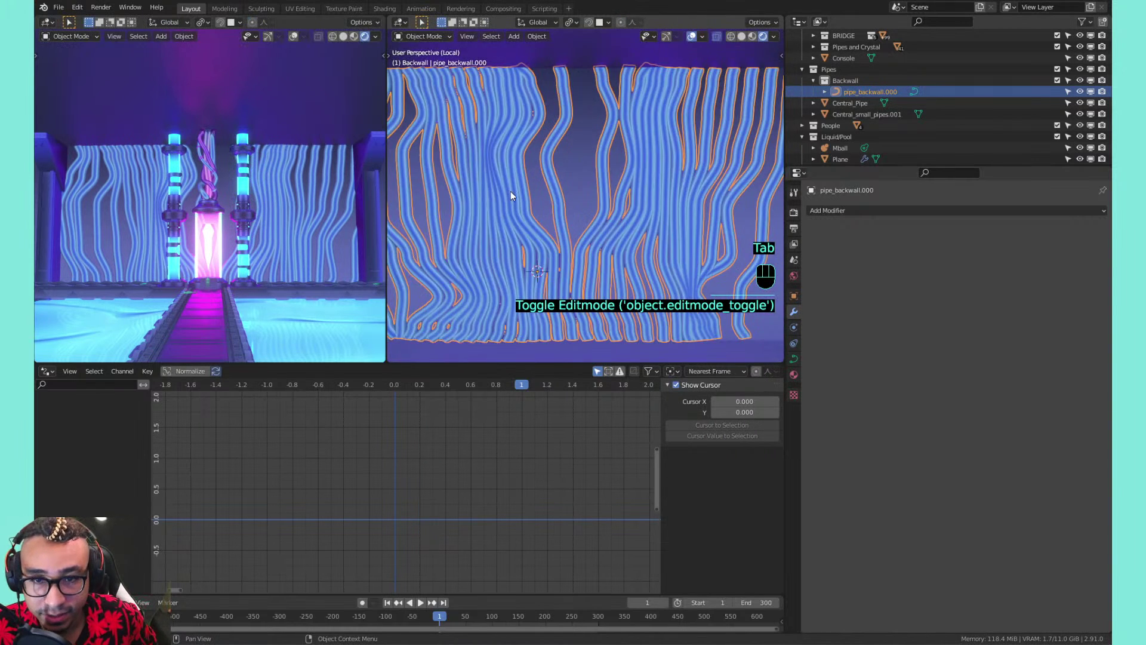
{"action": "scroll", "coordinate": [511, 191], "scroll_direction": "up", "scroll_amount": 4}
{"action": "scroll", "coordinate": [511, 191], "scroll_direction": "down", "scroll_amount": 5}
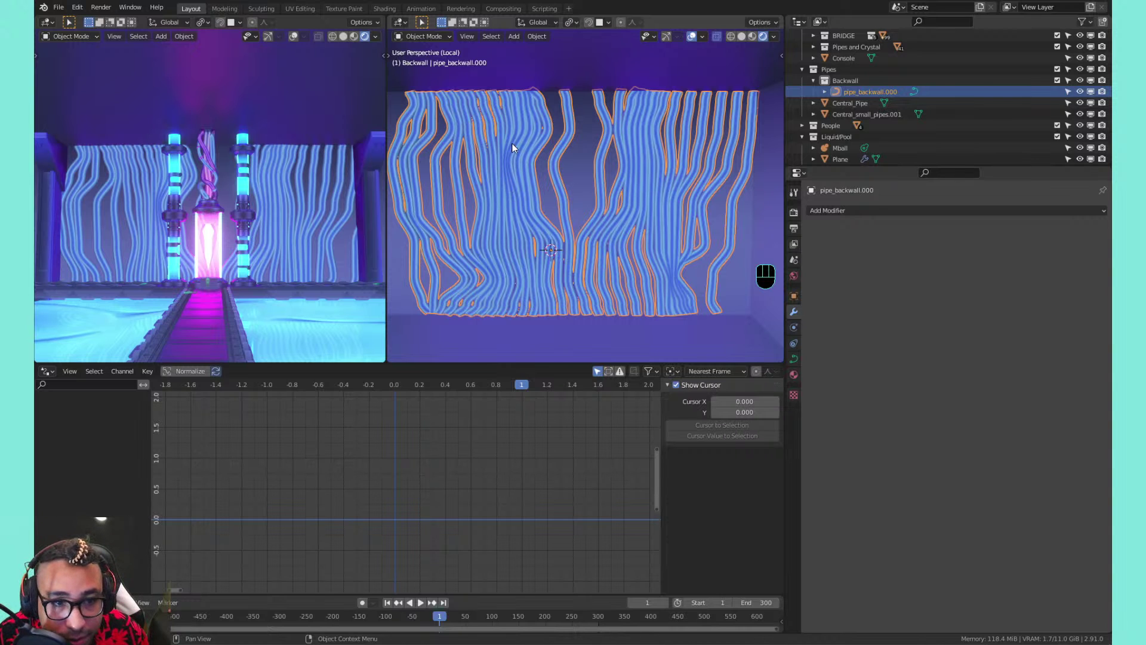
Pull an upper control point on the inner edge of the wall's left pipe group to the left
{"action": "key", "text": "Tab"}
{"action": "left_click", "coordinate": [544, 139]}
{"action": "key", "text": "g"}
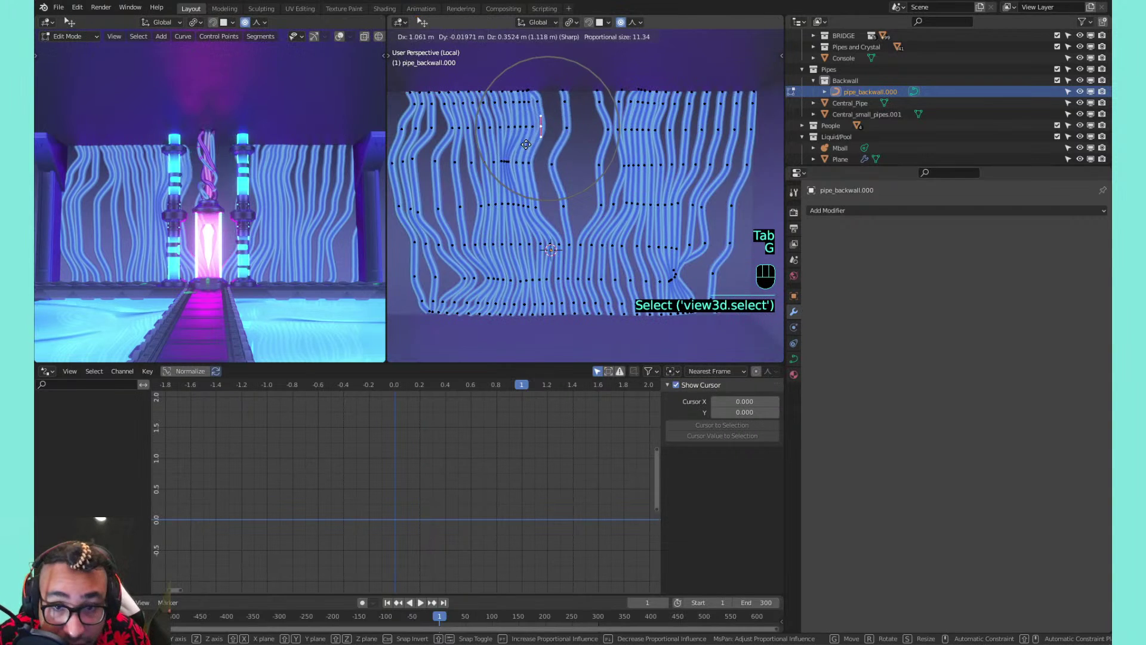
{"action": "left_click", "coordinate": [521, 136]}
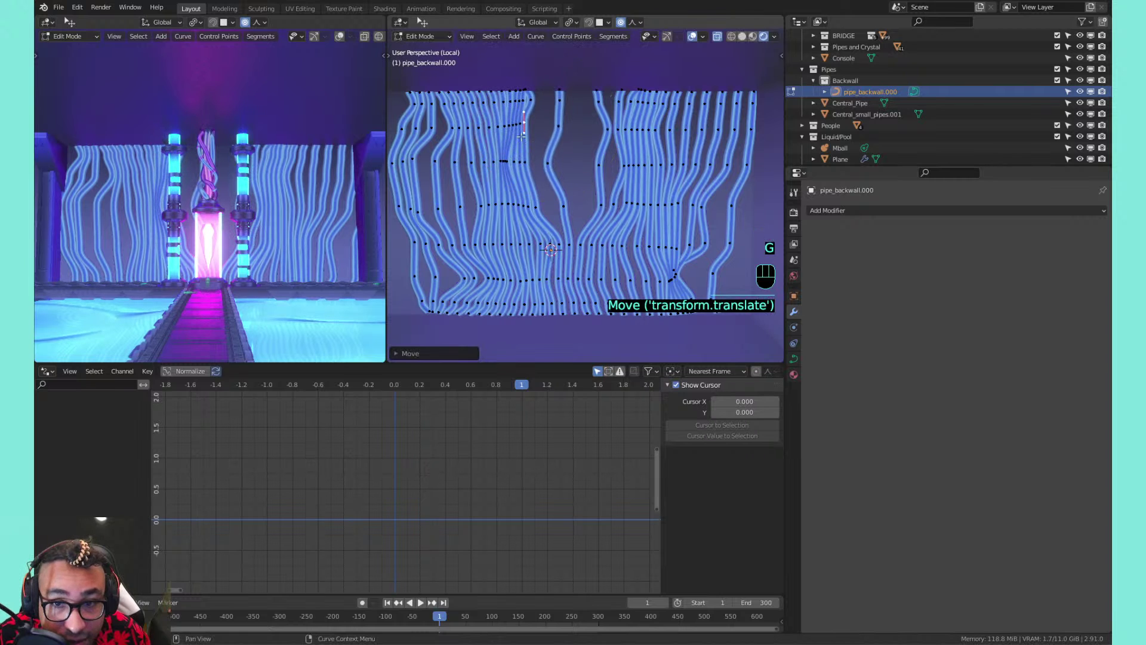
{"action": "key", "text": "Tab"}
{"action": "key", "text": "Tab"}
Delete the two isolated pipes running through the gap in the middle of the wall
{"action": "left_click", "coordinate": [557, 127]}
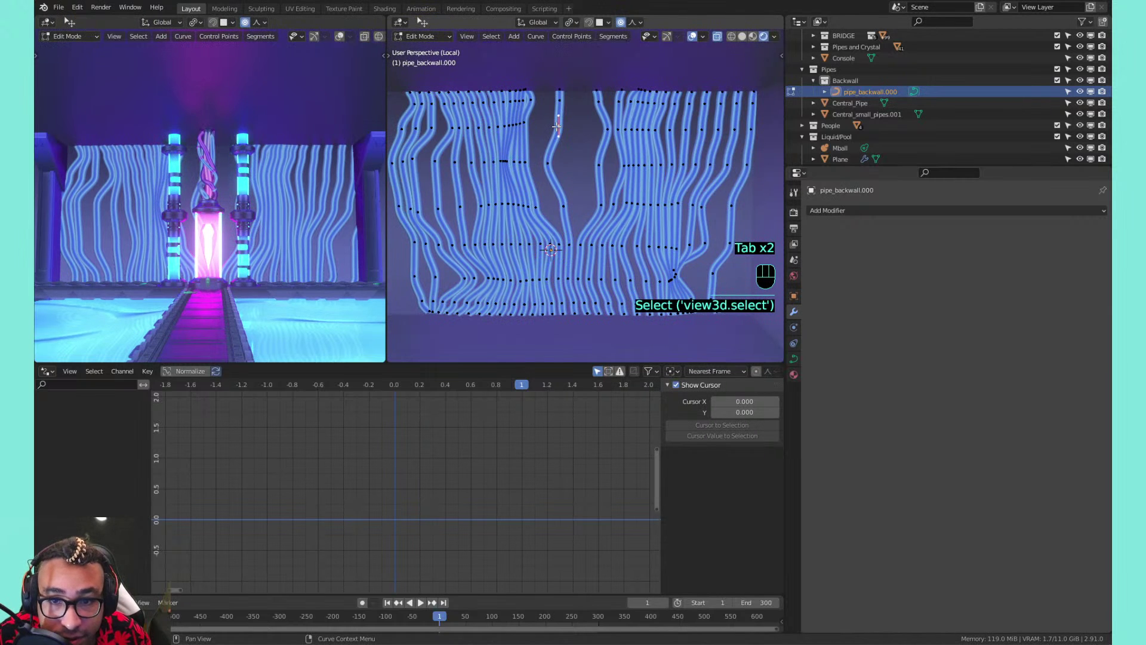
{"action": "key", "text": "l"}
{"action": "key", "text": "x"}
{"action": "left_click", "coordinate": [556, 128]}
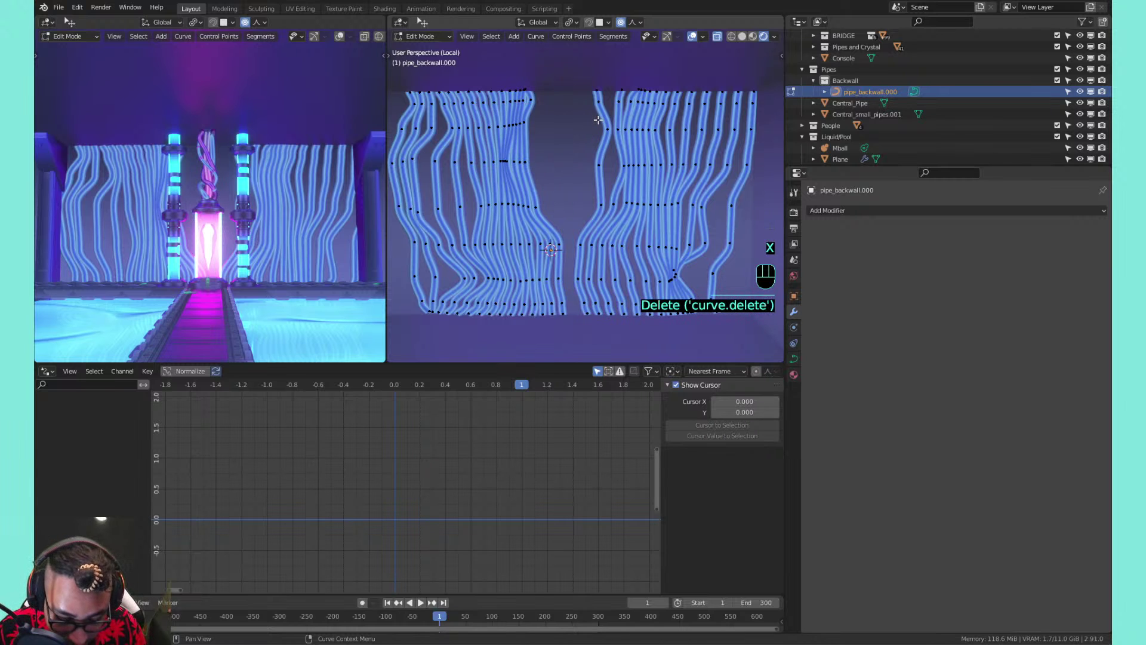
{"action": "key", "text": "l"}
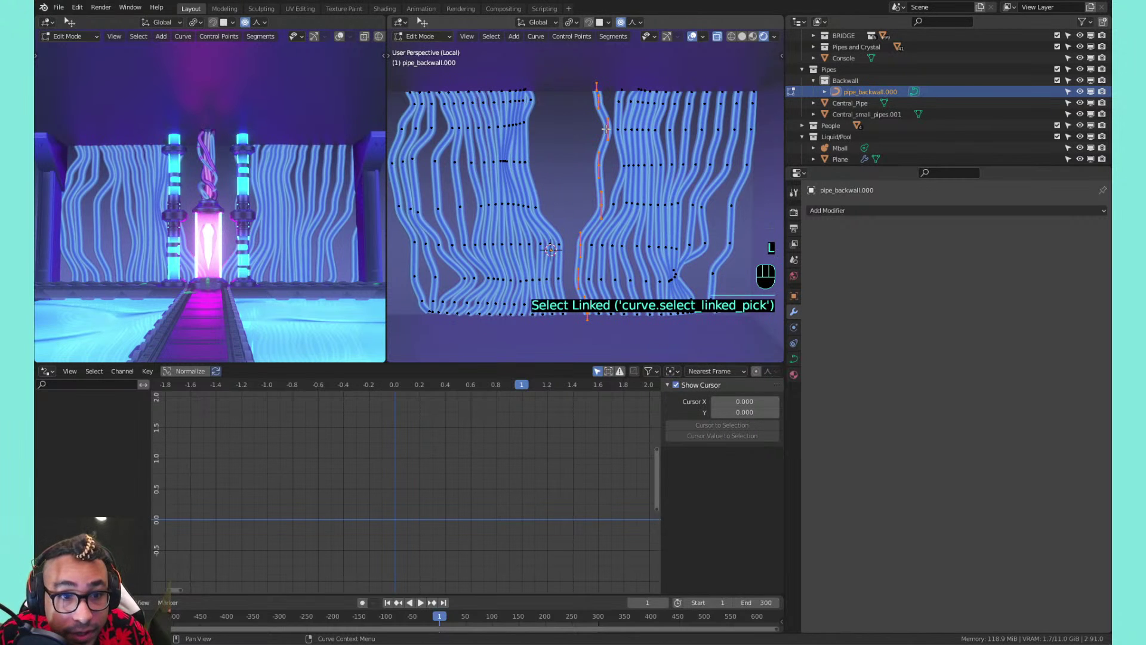
{"action": "key", "text": "x"}
{"action": "left_click", "coordinate": [607, 129]}
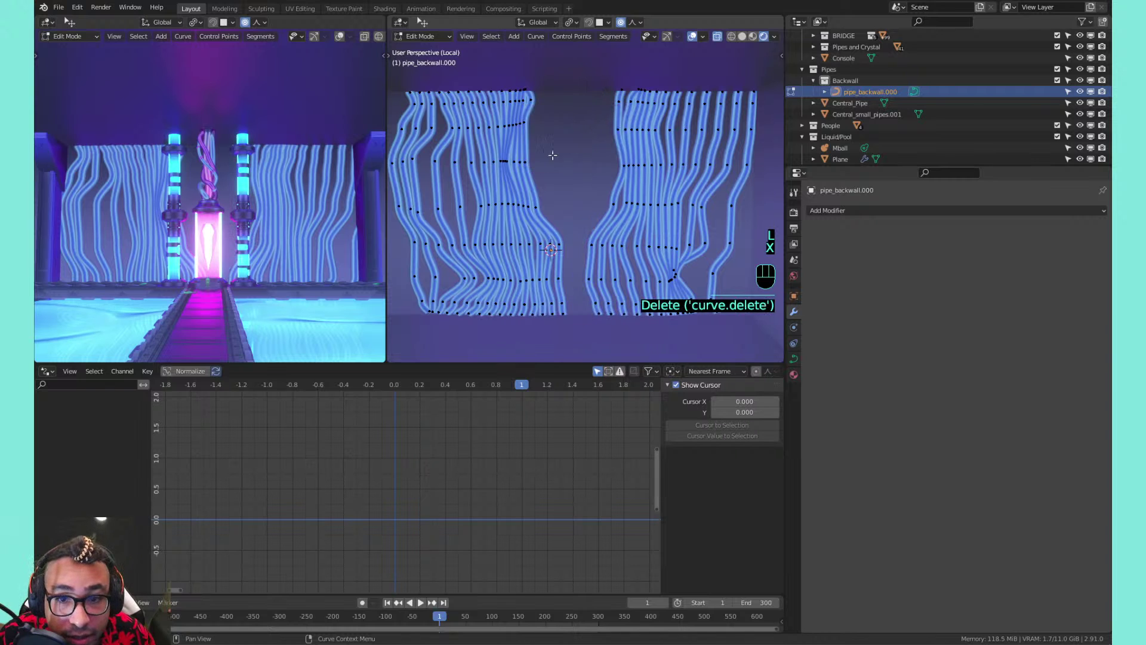
Delete the innermost pipe of the wall's left group to widen the central gap
{"action": "left_click", "coordinate": [532, 162]}
{"action": "key", "text": "l"}
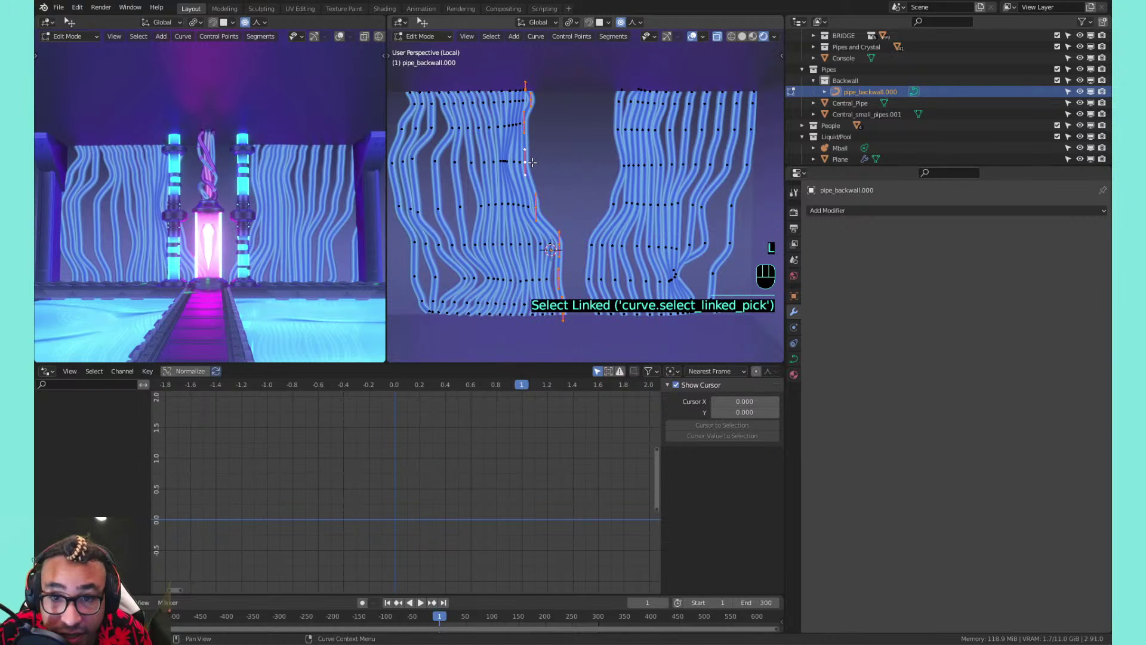
{"action": "key", "text": "x"}
{"action": "left_click", "coordinate": [532, 162]}
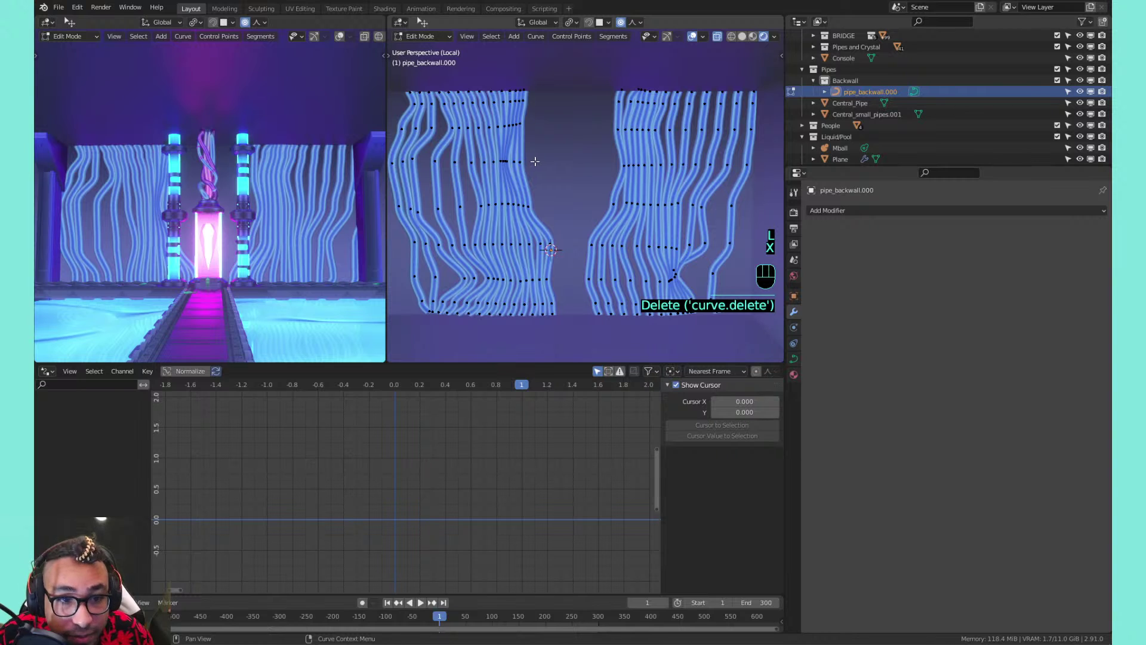
Delete selected pipes within both halves of the wall and at its outer edges to break the pipes into separate clusters
{"action": "left_click", "coordinate": [433, 179]}
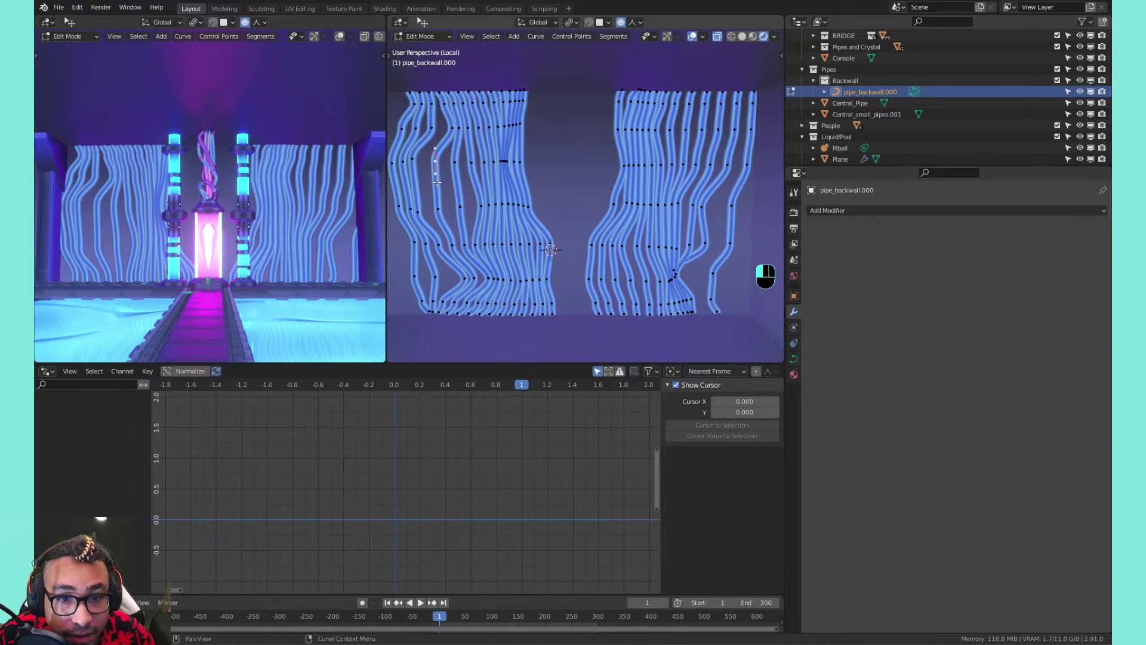
{"action": "key", "text": "l"}
{"action": "key", "text": "l"}
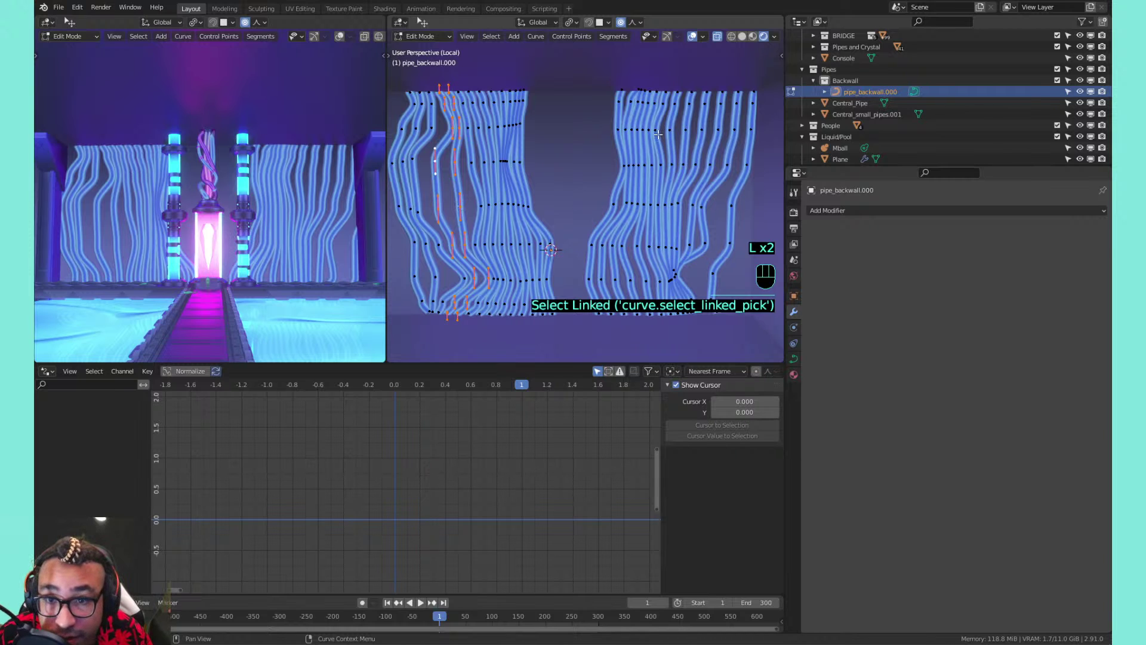
{"action": "key", "text": "l"}
{"action": "key", "text": "l"}
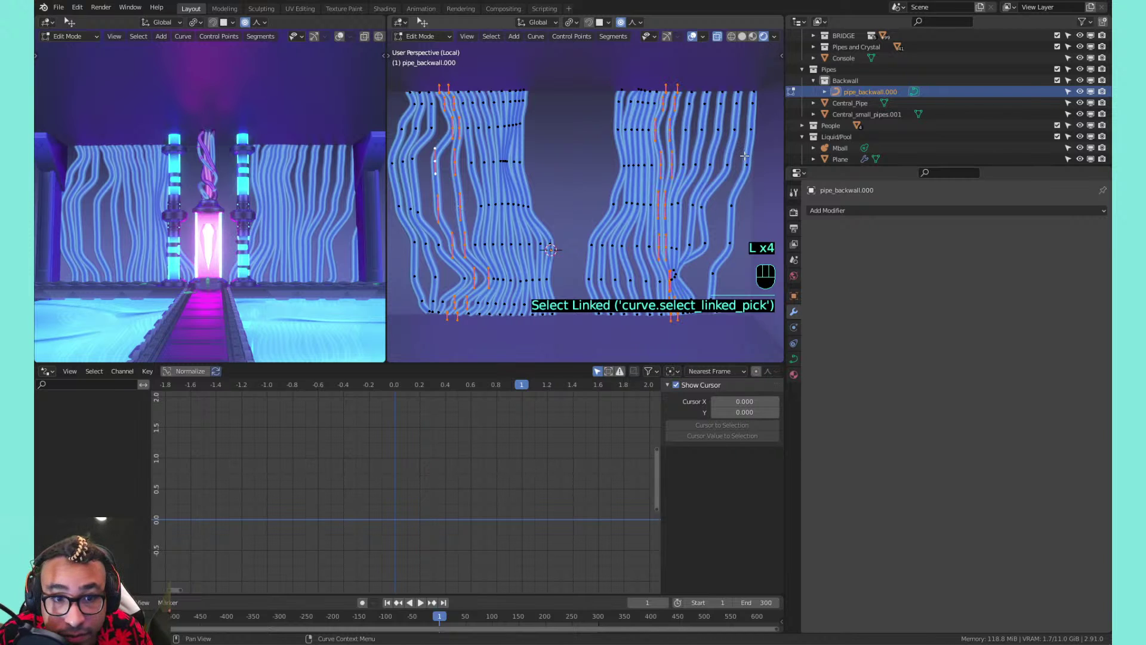
{"action": "middle_click_drag", "start_coordinate": [764, 208], "coordinate": [733, 191], "text": "shift"}
{"action": "key", "text": "l"}
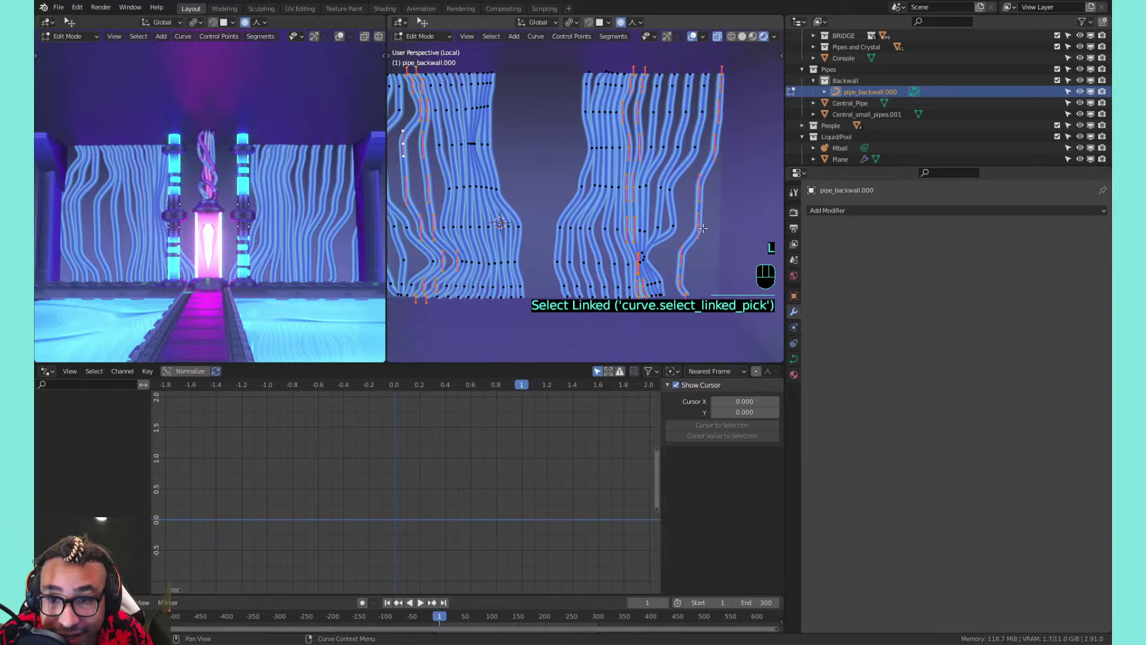
{"action": "middle_click_drag", "start_coordinate": [424, 182], "coordinate": [504, 185], "text": "shift"}
{"action": "key", "text": "l"}
{"action": "key", "text": "l"}
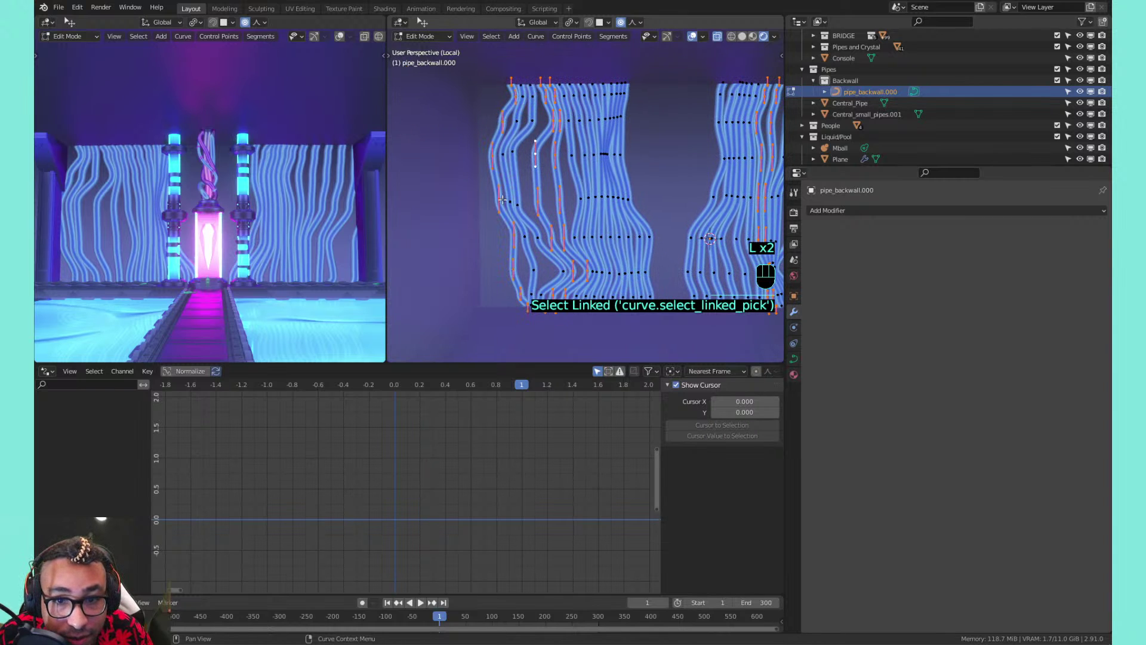
{"action": "key", "text": "x"}
{"action": "left_click", "coordinate": [643, 173]}
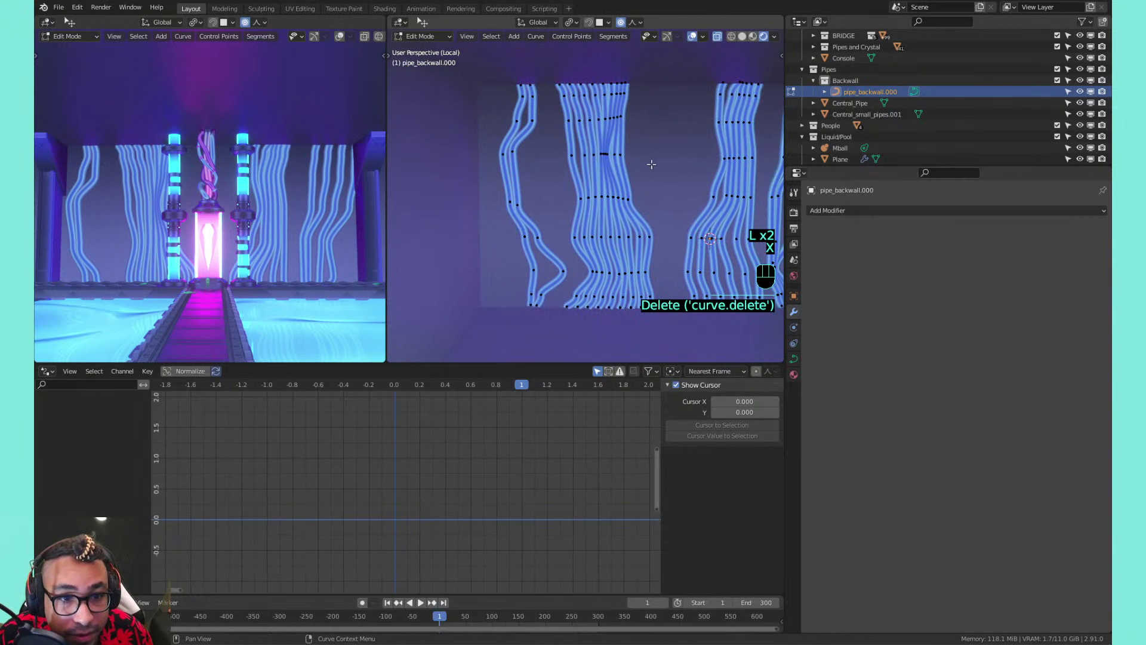
Bend the outermost pipe of the rightmost cluster inward by moving its upper-middle control point left
{"action": "middle_click_drag", "start_coordinate": [637, 160], "coordinate": [540, 151], "text": "shift"}
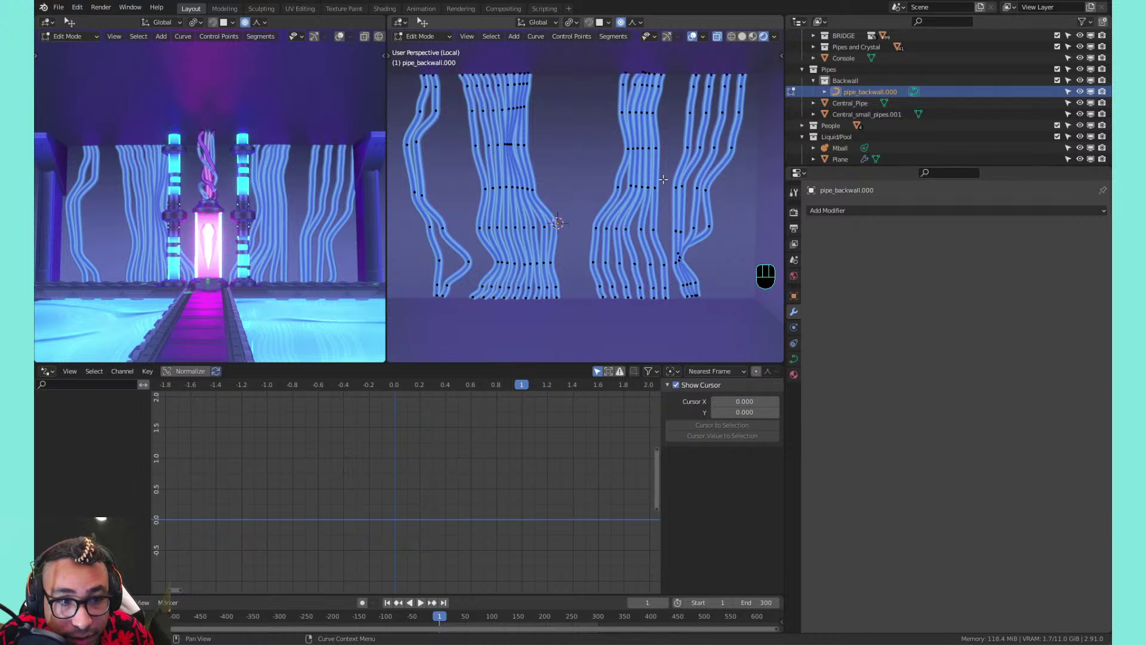
{"action": "middle_click_drag", "start_coordinate": [677, 173], "coordinate": [612, 185], "text": "shift"}
{"action": "left_click", "coordinate": [667, 159]}
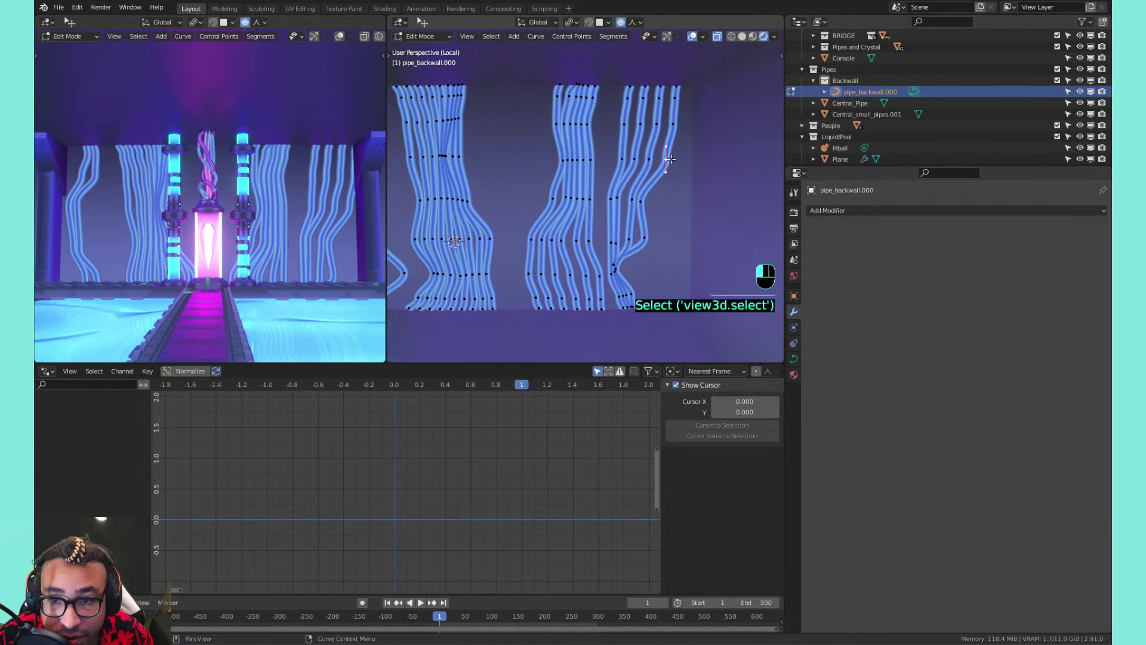
{"action": "key", "text": "g"}
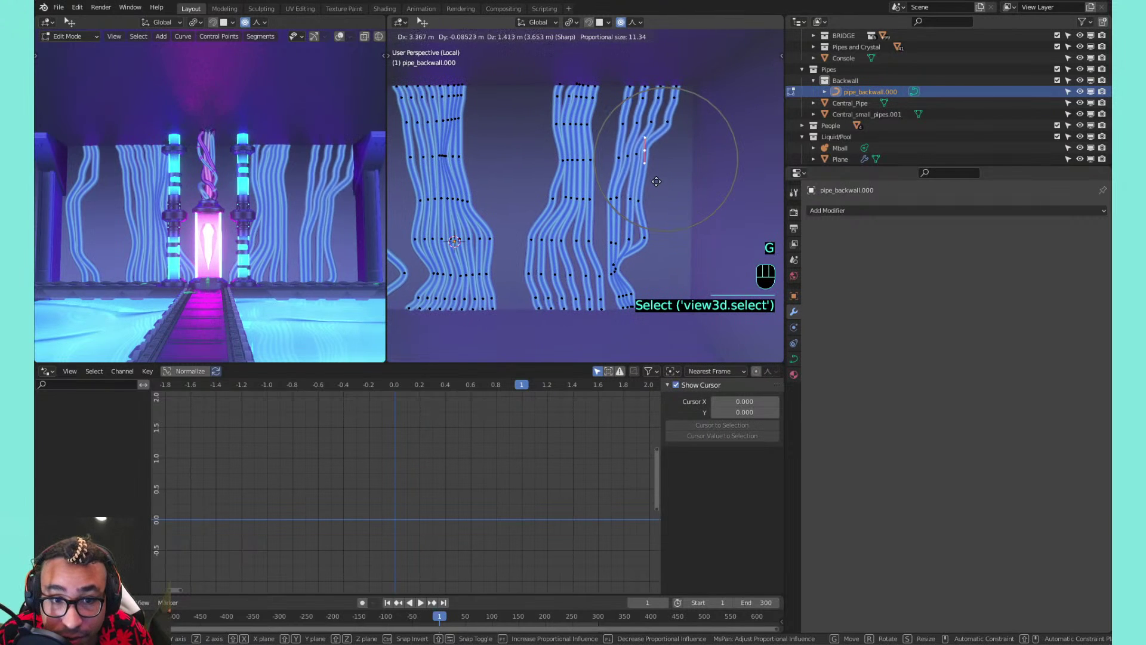
{"action": "left_click", "coordinate": [642, 175]}
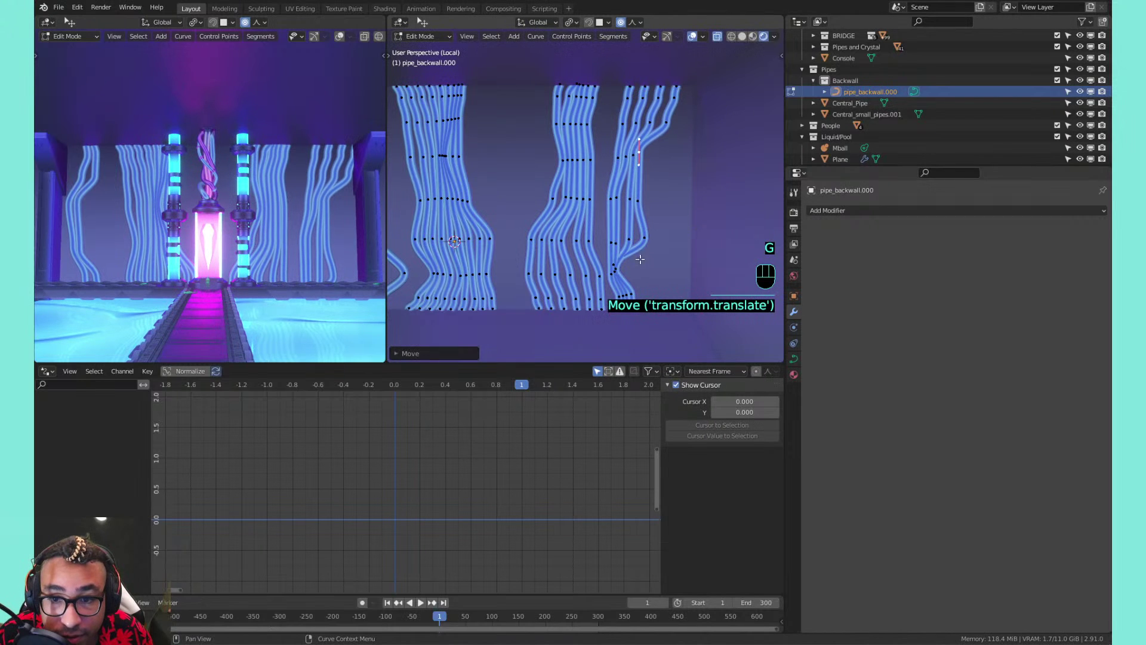
Nudge the low control points where the rightmost cluster pinches together slightly to the right, and save the file
{"action": "left_click", "coordinate": [622, 273]}
{"action": "key", "text": "g"}
{"action": "left_click", "coordinate": [625, 274]}
{"action": "left_click", "coordinate": [624, 269]}
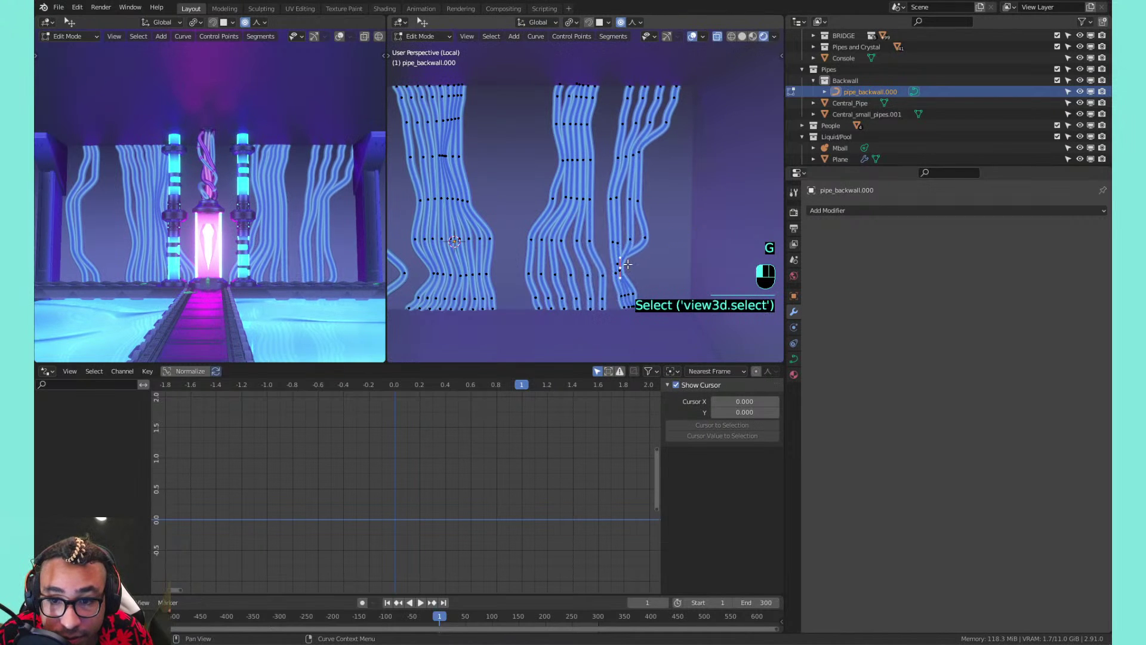
{"action": "key", "text": "g"}
{"action": "key", "text": "g"}
{"action": "left_click", "coordinate": [633, 266]}
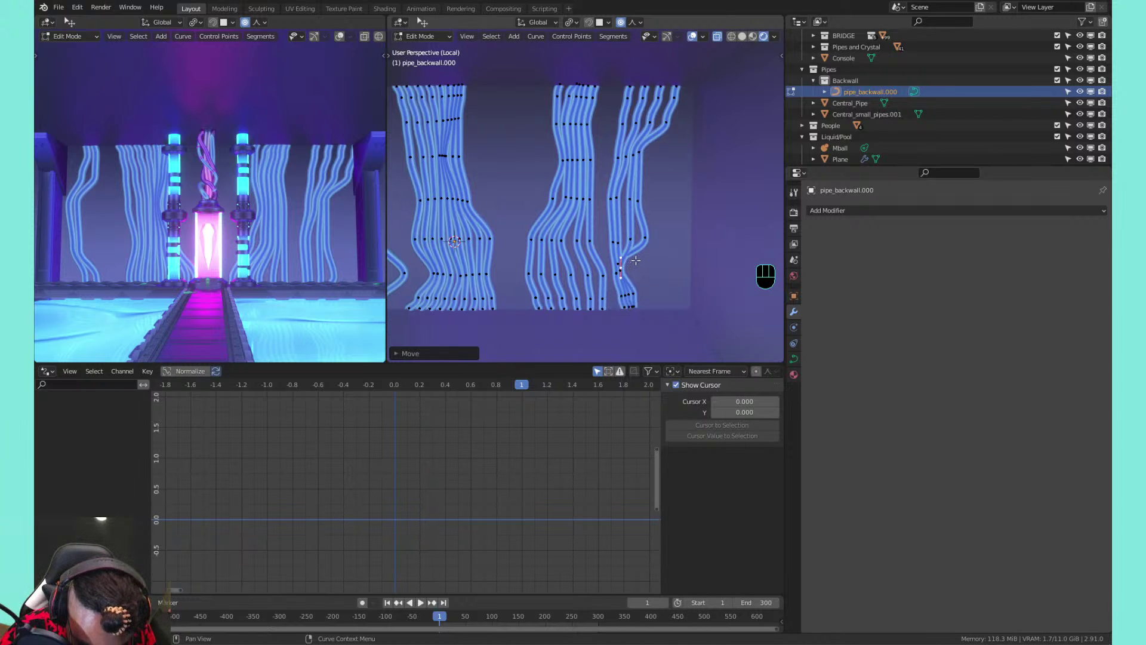
{"action": "key", "text": "ctrl+s"}
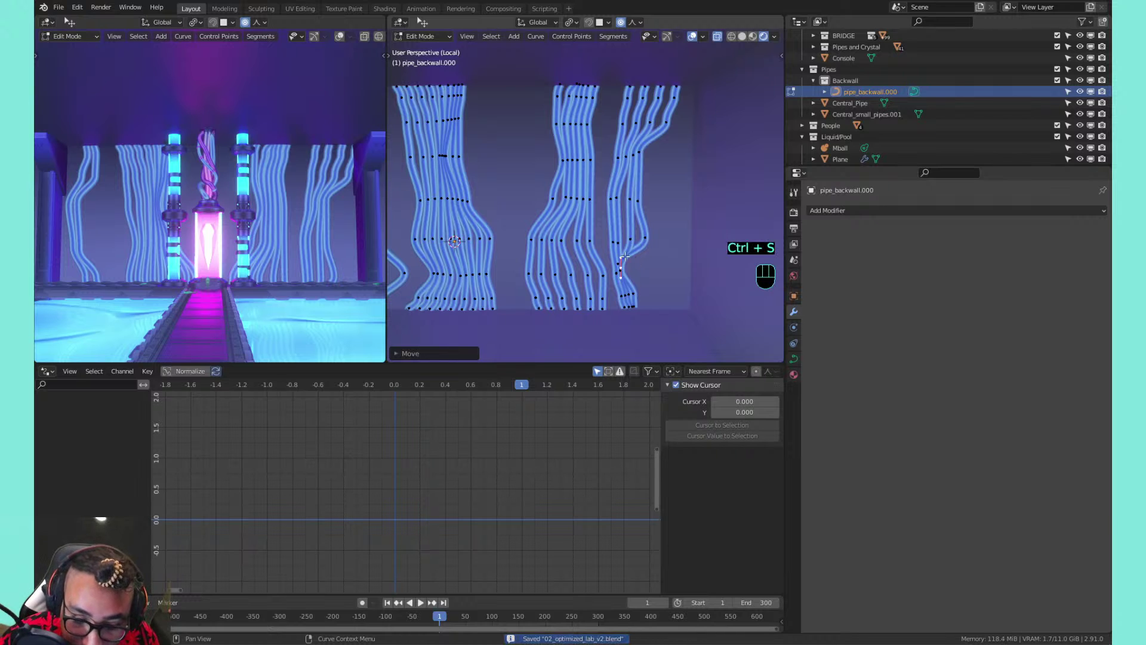
Set the undo steps to 64 in the system preferences, save the file and close the preferences
{"action": "left_click", "coordinate": [77, 7]}
{"action": "left_click", "coordinate": [96, 167]}
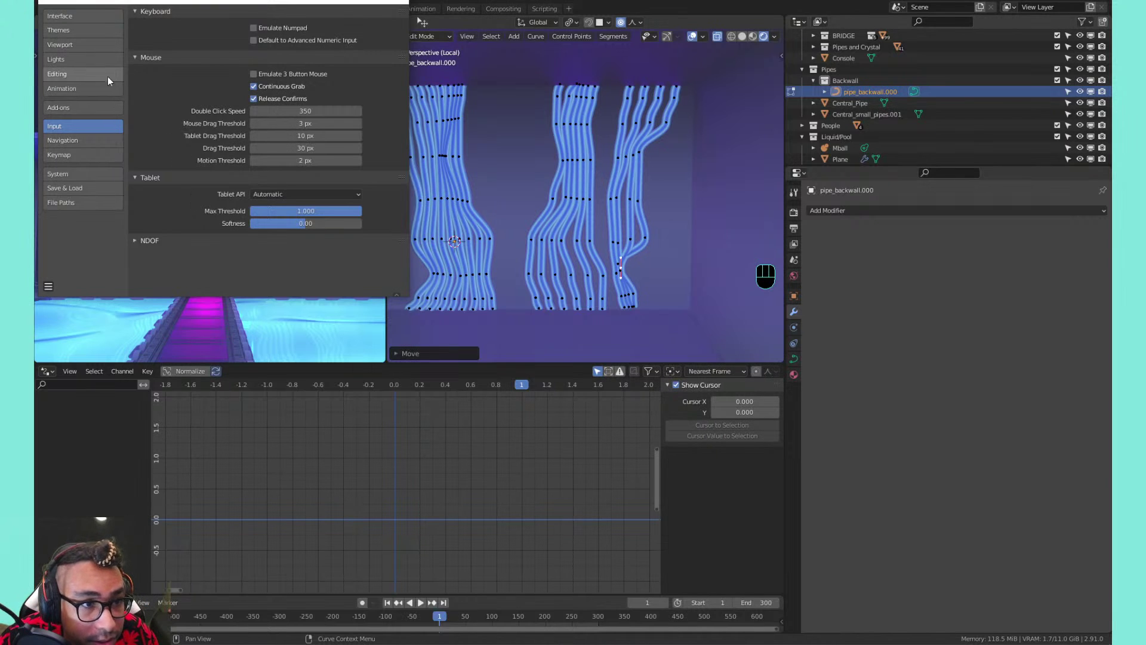
{"action": "left_click", "coordinate": [101, 173]}
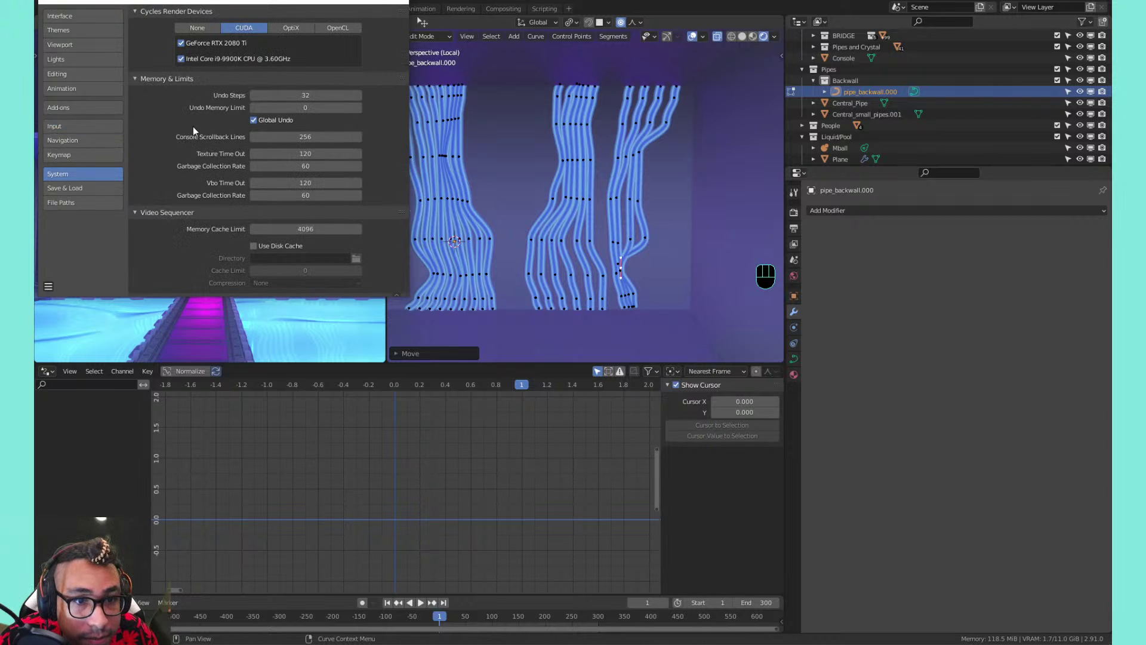
{"action": "left_click", "coordinate": [300, 95]}
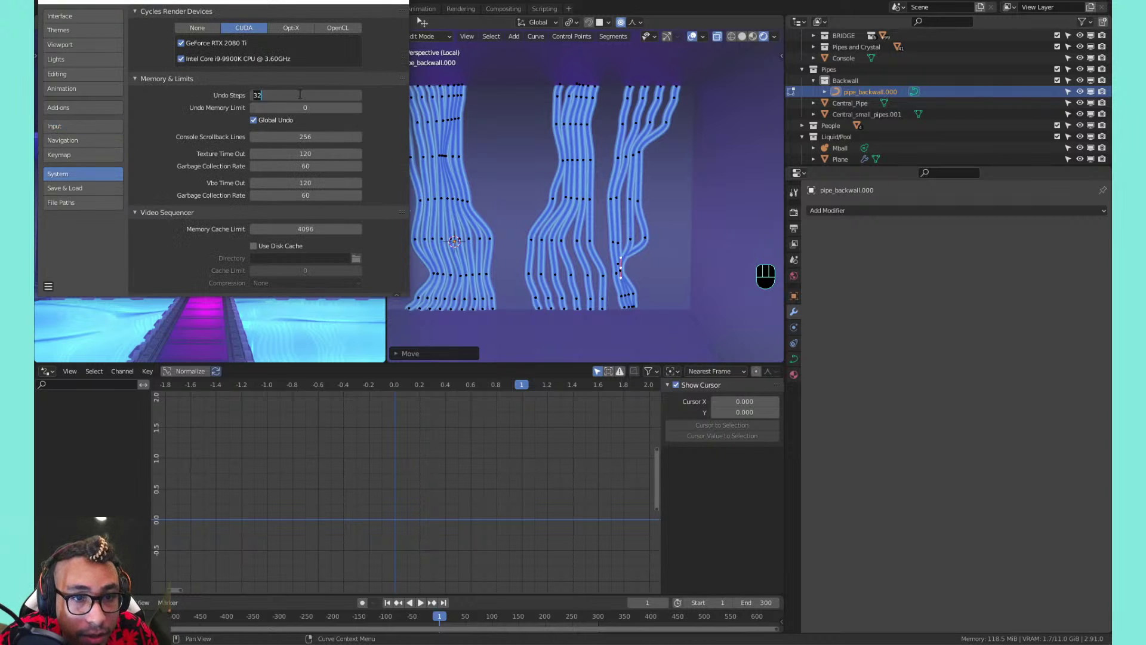
{"action": "type", "text": "64"}
{"action": "key", "text": "Return"}
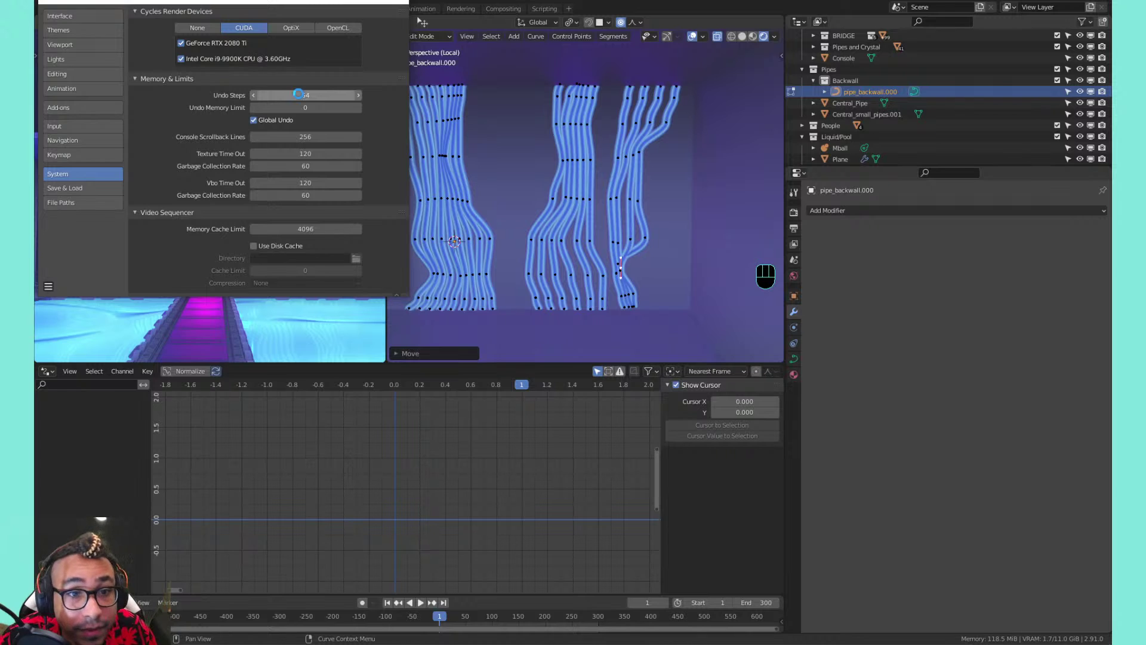
{"action": "key", "text": "ctrl+s"}
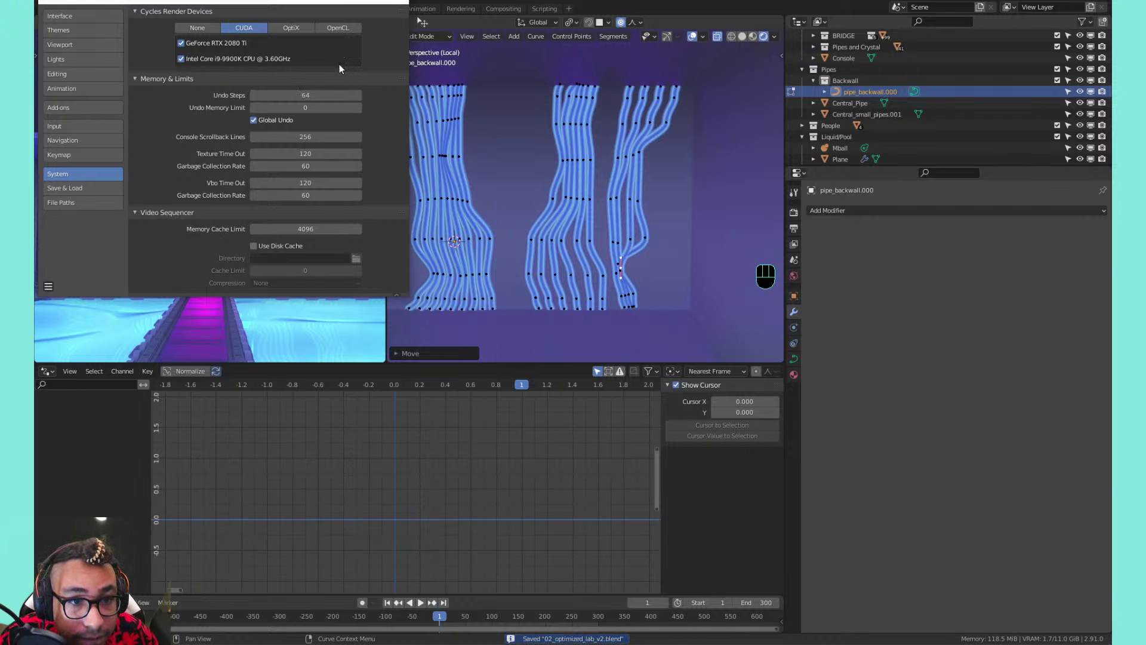
{"action": "left_click", "coordinate": [388, 8]}
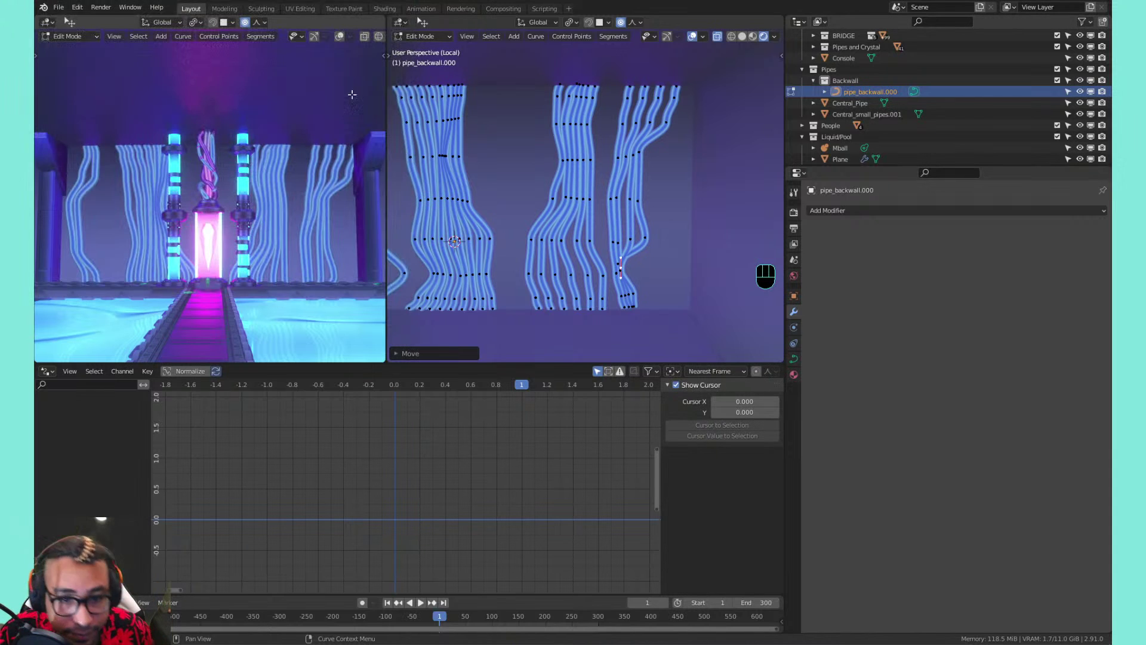
Move an upper control point on the inner pipe of the leftmost cluster slightly to the left
{"action": "middle_click_drag", "start_coordinate": [465, 133], "coordinate": [576, 134], "text": "shift"}
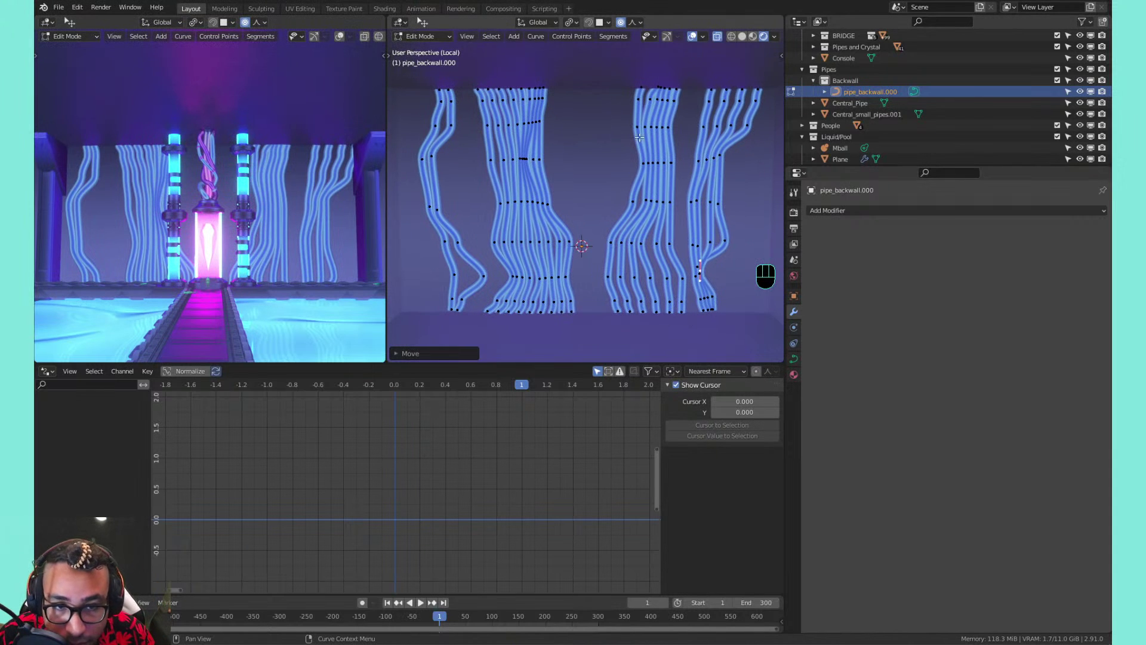
{"action": "middle_click_drag", "start_coordinate": [686, 117], "coordinate": [659, 129], "text": "shift"}
{"action": "middle_click_drag", "start_coordinate": [547, 150], "coordinate": [588, 154], "text": "shift"}
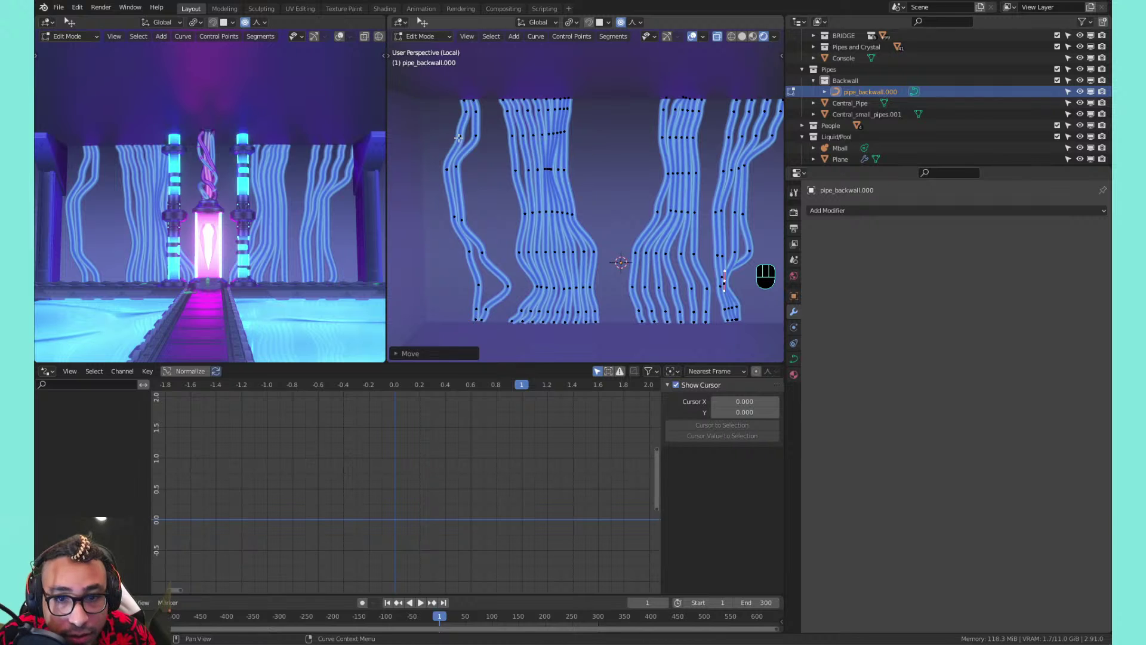
{"action": "left_click", "coordinate": [478, 132]}
{"action": "key", "text": "g"}
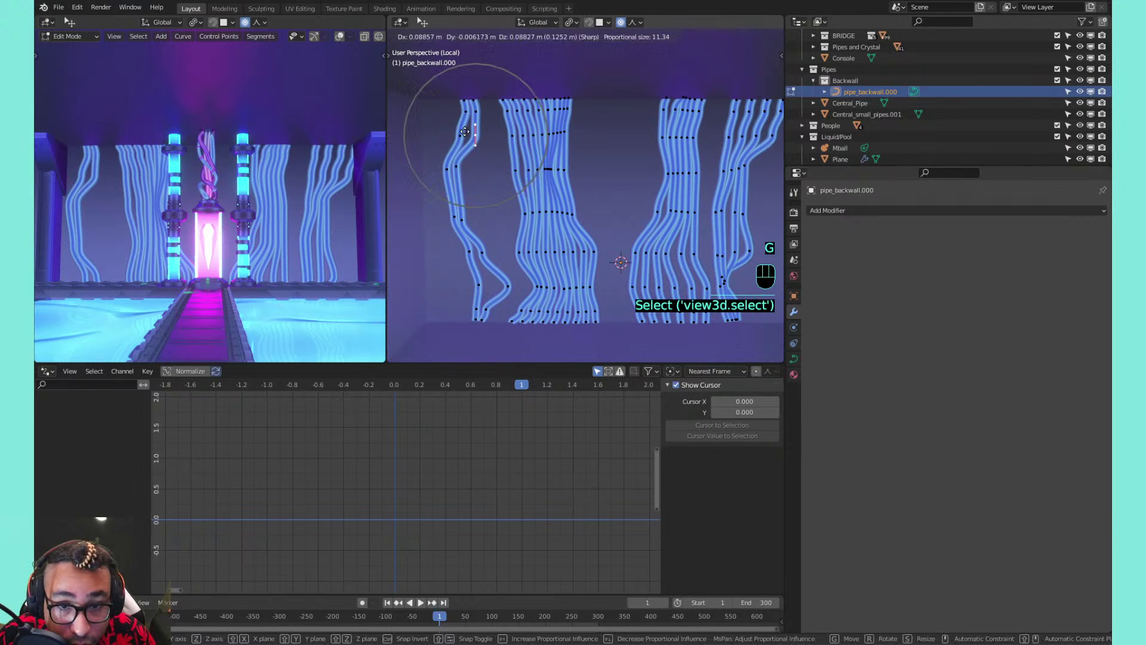
{"action": "left_click", "coordinate": [461, 131]}
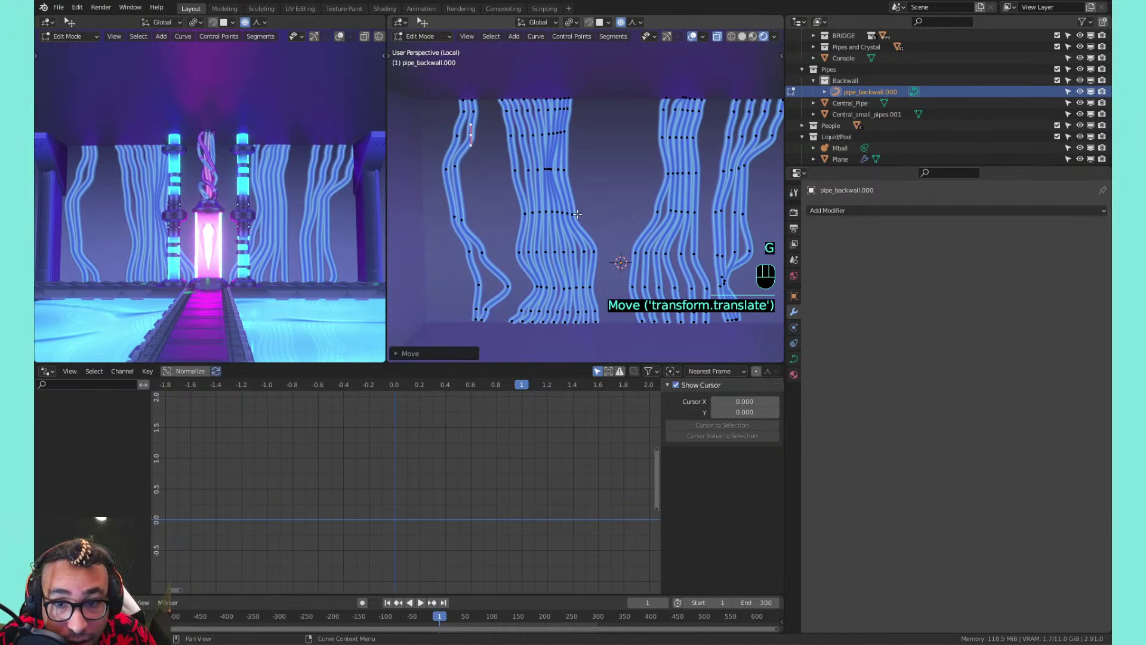
Delete the middle pipes of the wide cluster left of centre, splitting it into two narrower clusters
{"action": "left_click", "coordinate": [554, 252]}
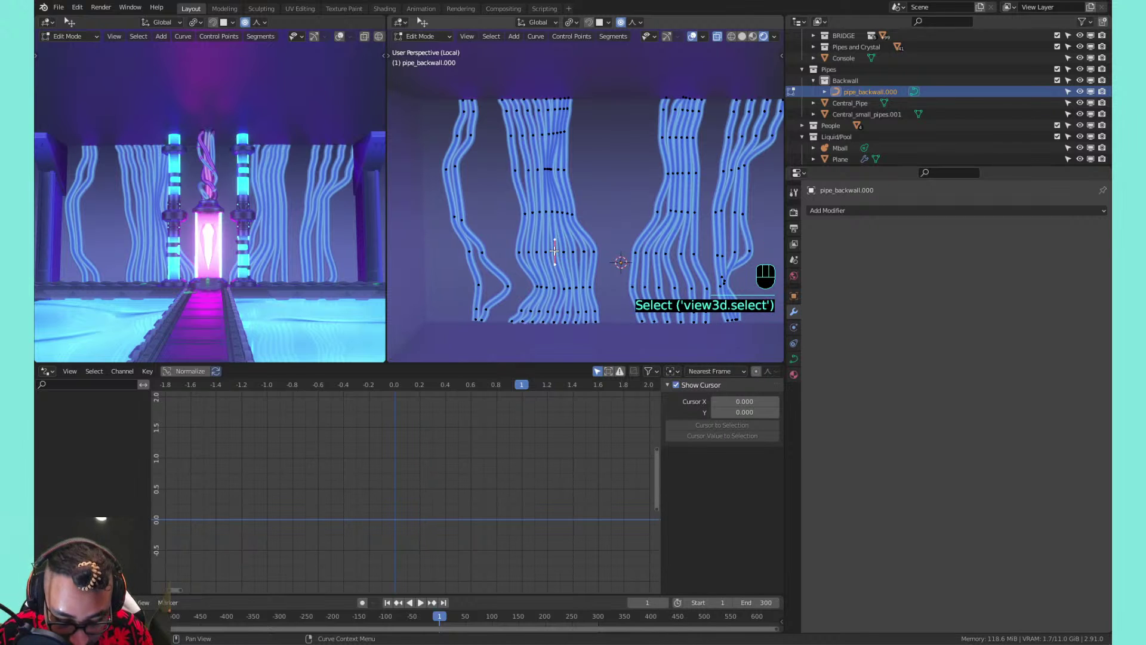
{"action": "key", "text": "l"}
{"action": "key", "text": "l"}
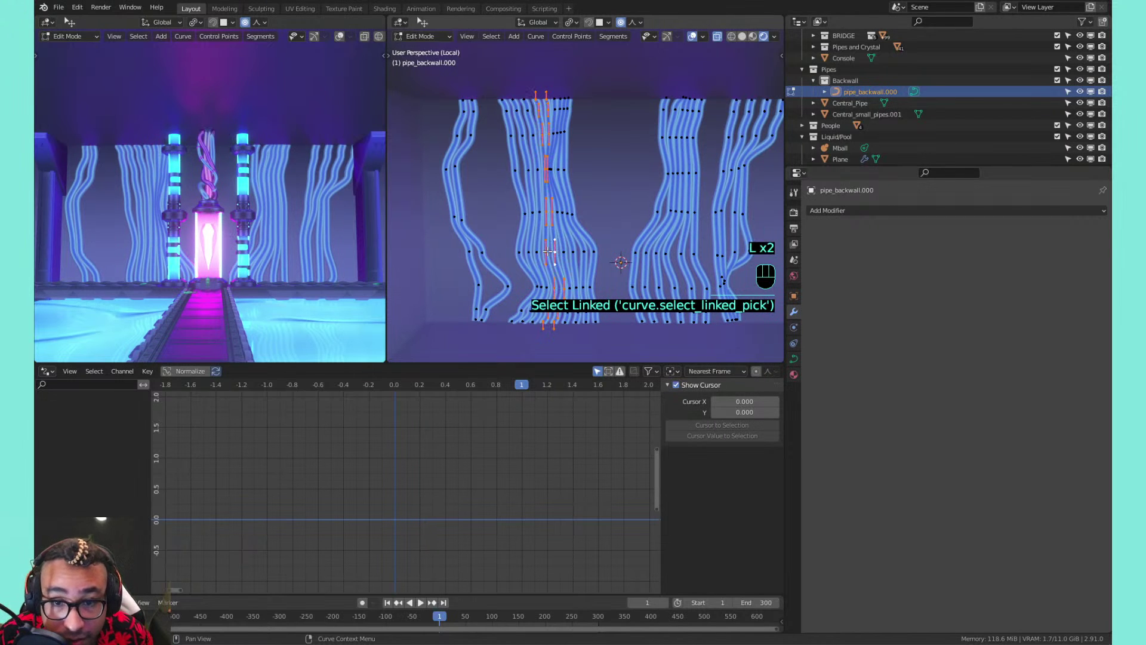
{"action": "key", "text": "x"}
{"action": "left_click", "coordinate": [547, 251]}
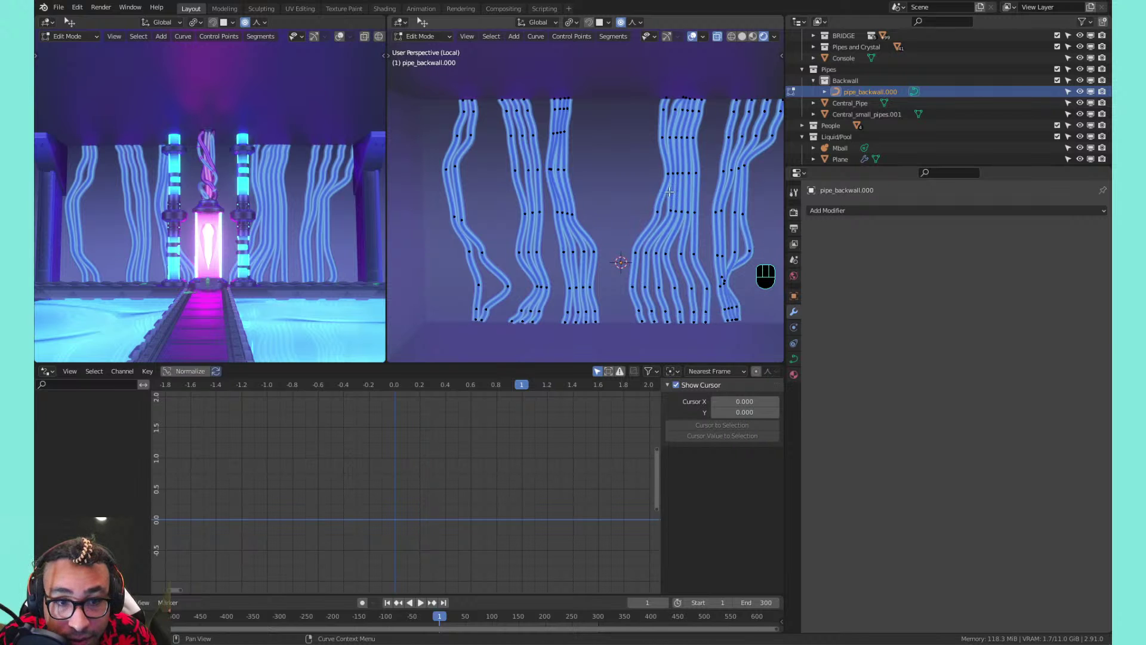
Delete the middle pipes of the wide cluster right of centre, leaving two pairs with a gap between them
{"action": "middle_click_drag", "start_coordinate": [670, 191], "coordinate": [597, 188], "text": "shift"}
{"action": "left_click", "coordinate": [591, 215]}
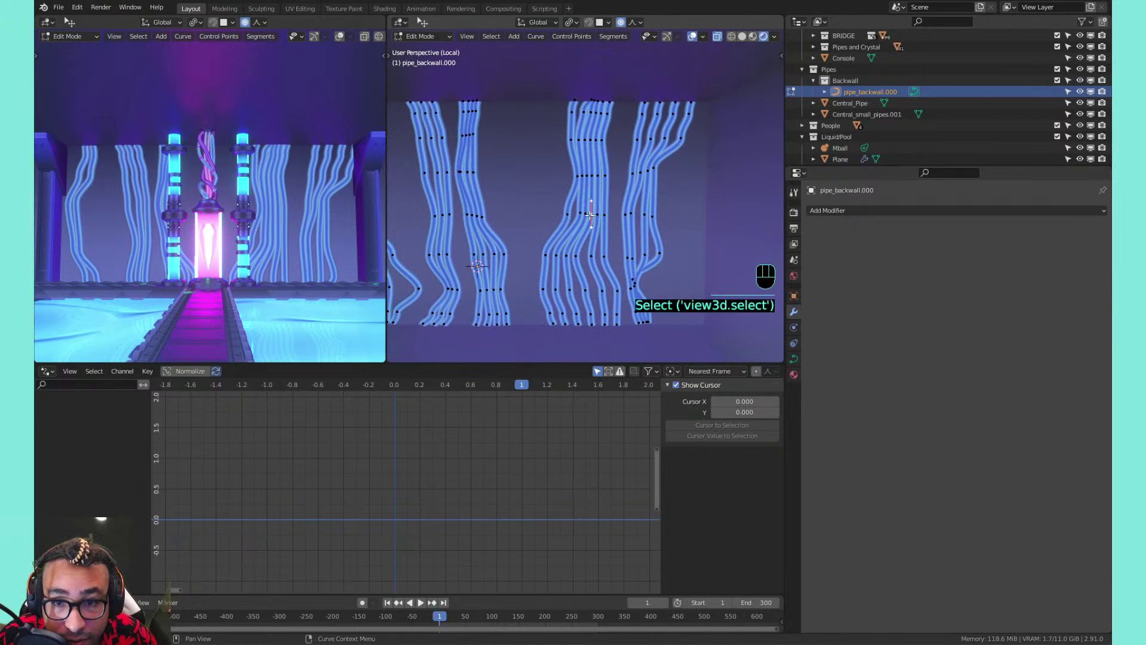
{"action": "left_click", "coordinate": [586, 214], "text": "shift"}
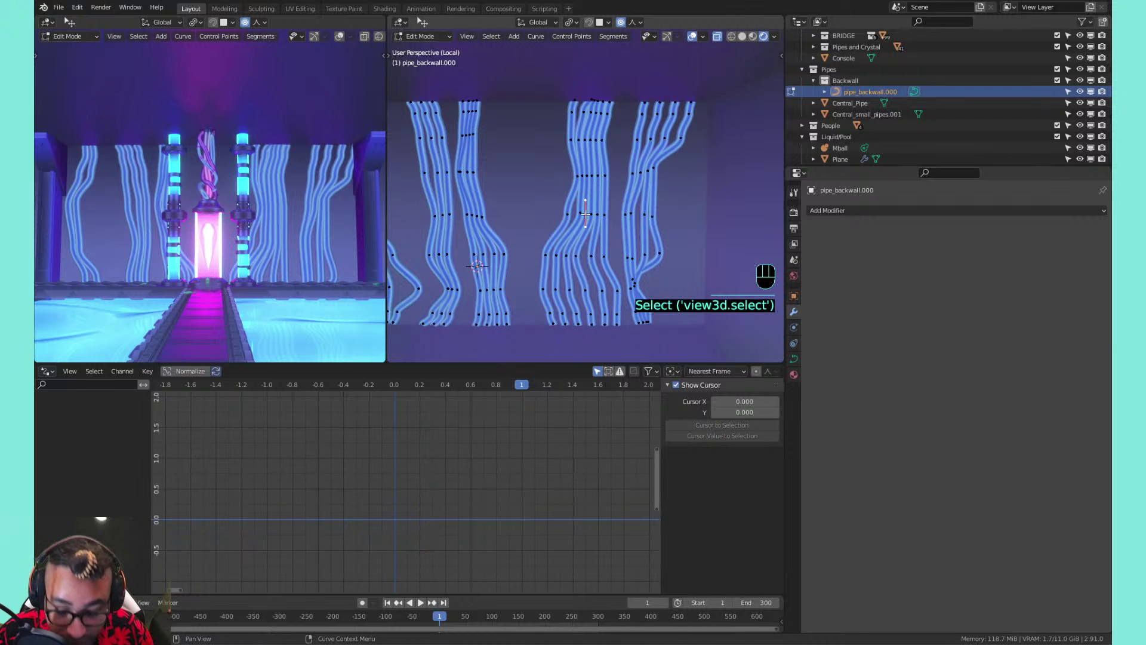
{"action": "key", "text": "l"}
{"action": "key", "text": "l"}
{"action": "key", "text": "x"}
{"action": "left_click", "coordinate": [589, 213]}
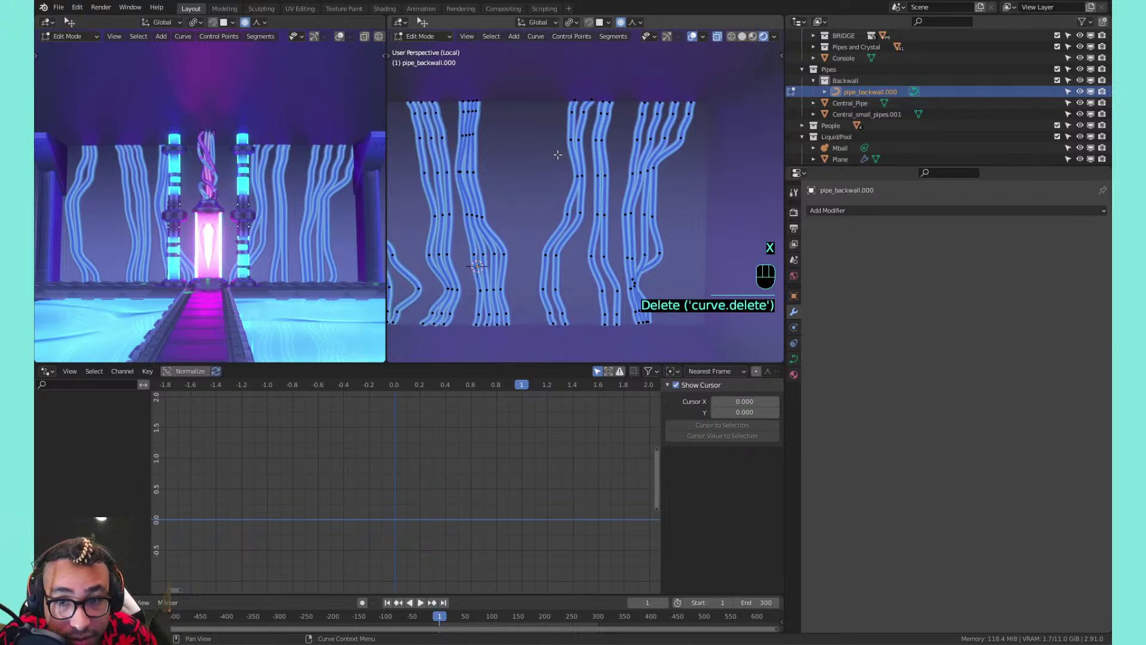
Move a lower-middle control point on the left pipe of the fifth cluster slightly to the left, and save the file
{"action": "middle_click_drag", "start_coordinate": [554, 138], "coordinate": [637, 152], "text": "shift"}
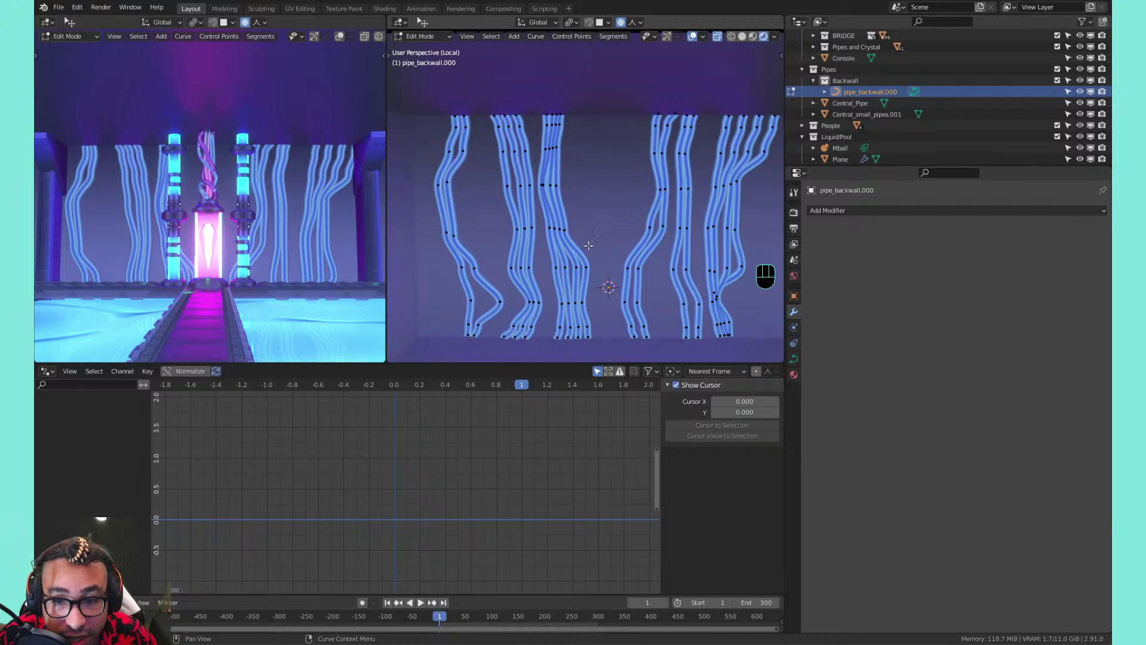
{"action": "scroll", "coordinate": [573, 267], "scroll_direction": "up", "scroll_amount": 1}
{"action": "scroll", "coordinate": [574, 267], "scroll_direction": "down", "scroll_amount": 1}
{"action": "middle_click_drag", "start_coordinate": [579, 263], "coordinate": [564, 230], "text": "shift"}
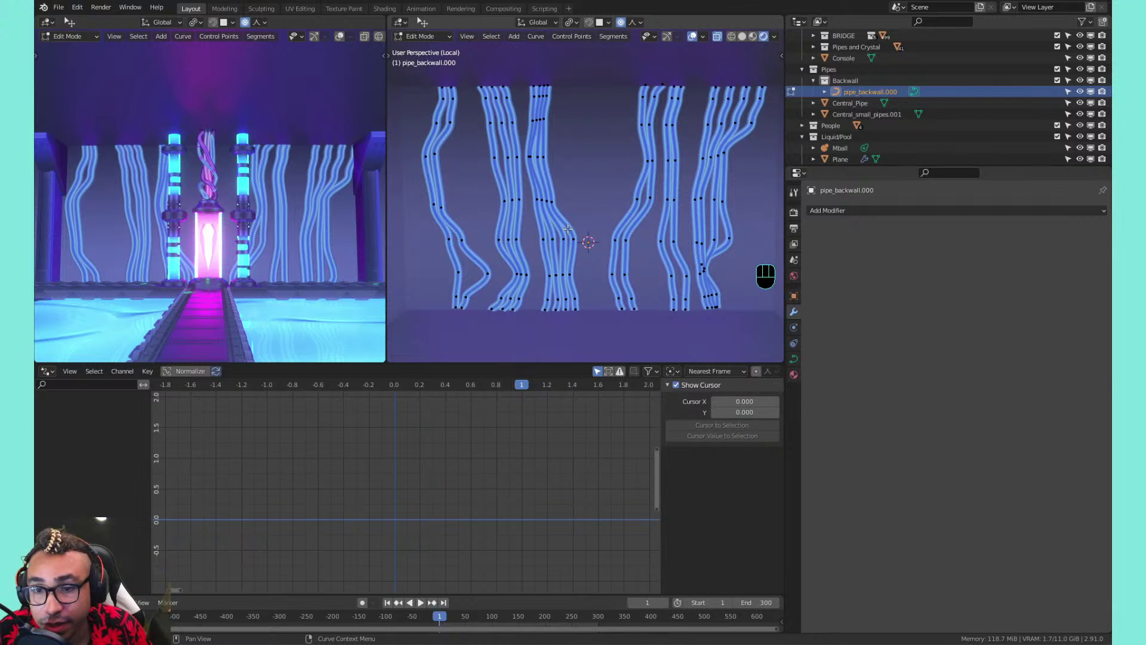
{"action": "left_click", "coordinate": [660, 246]}
{"action": "key", "text": "g"}
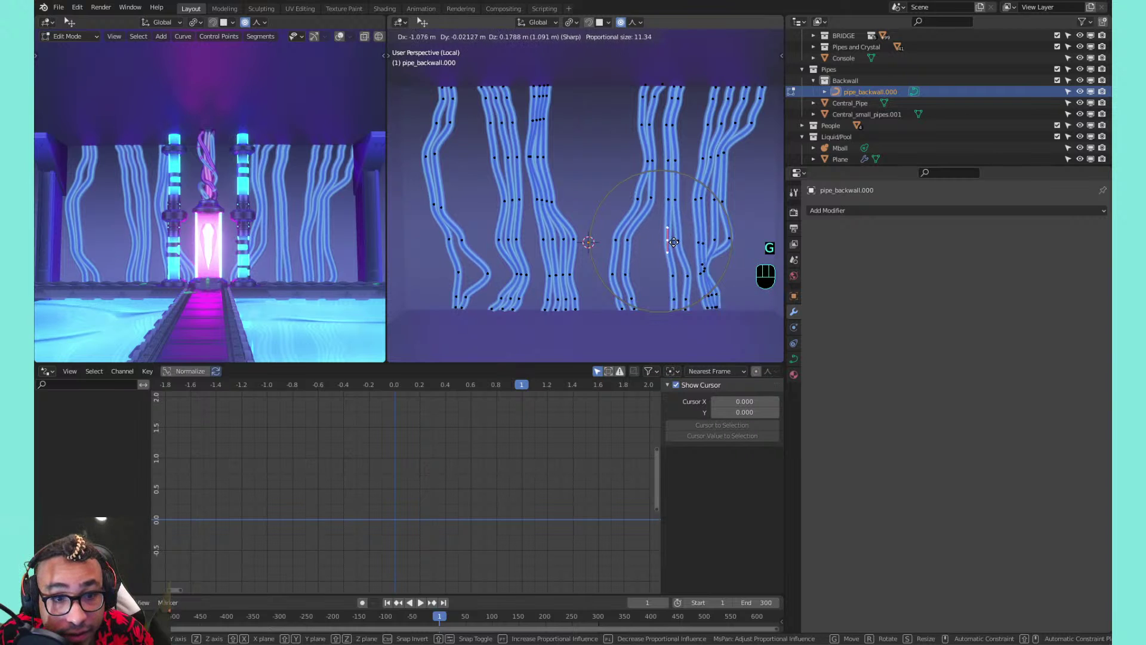
{"action": "left_click", "coordinate": [665, 243]}
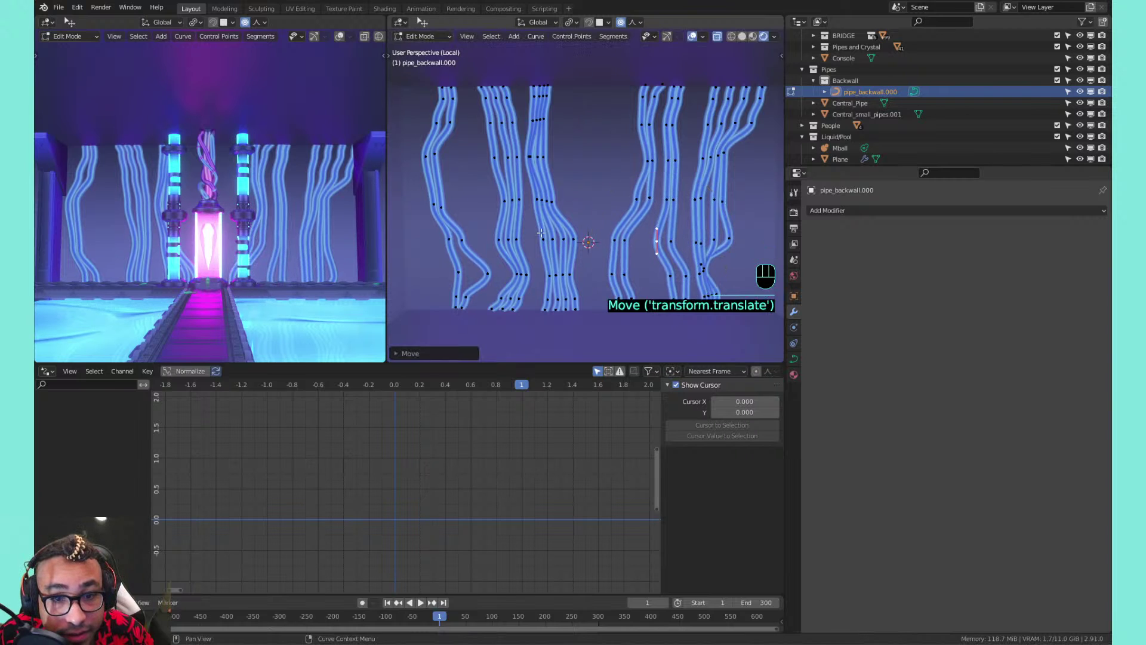
{"action": "left_click", "coordinate": [836, 93]}
{"action": "key", "text": "ctrl+s"}
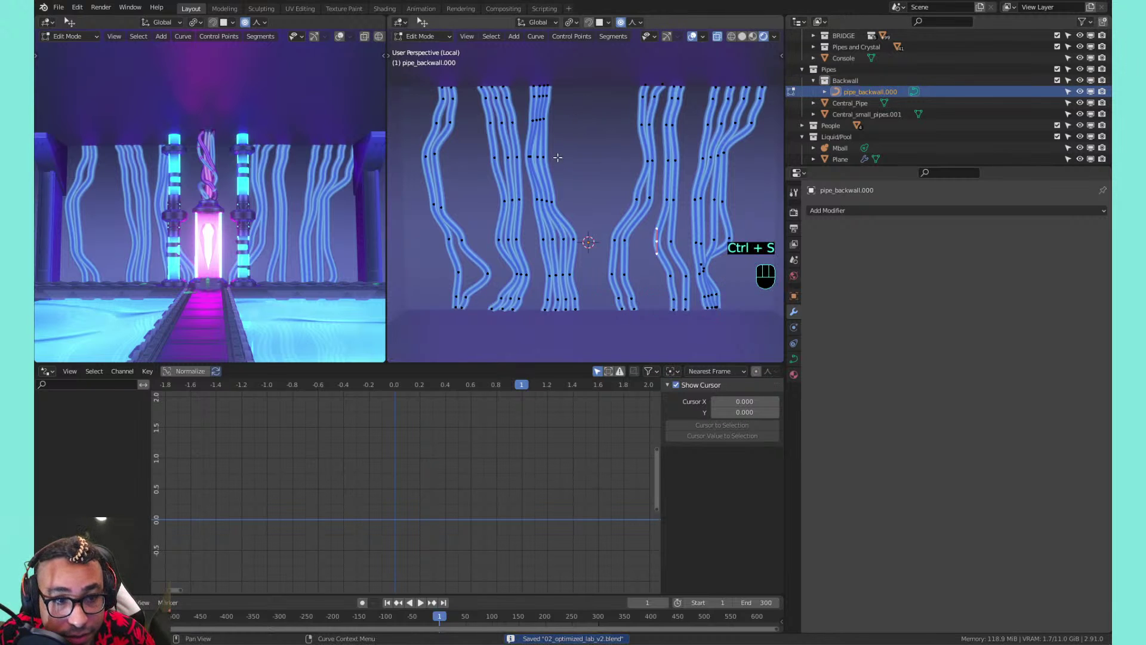
Separate the two pipes of the leftmost cluster into their own curve object
{"action": "key", "text": "Tab"}
{"action": "key", "text": "Tab"}
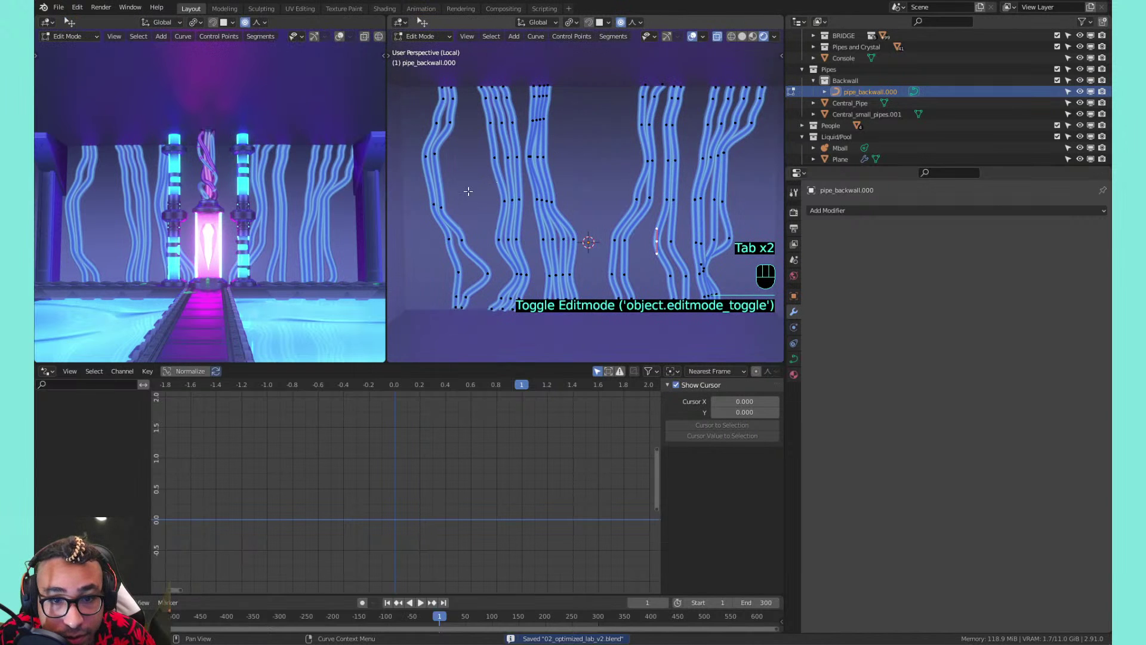
{"action": "left_click", "coordinate": [445, 207]}
{"action": "key", "text": "l"}
{"action": "key", "text": "l"}
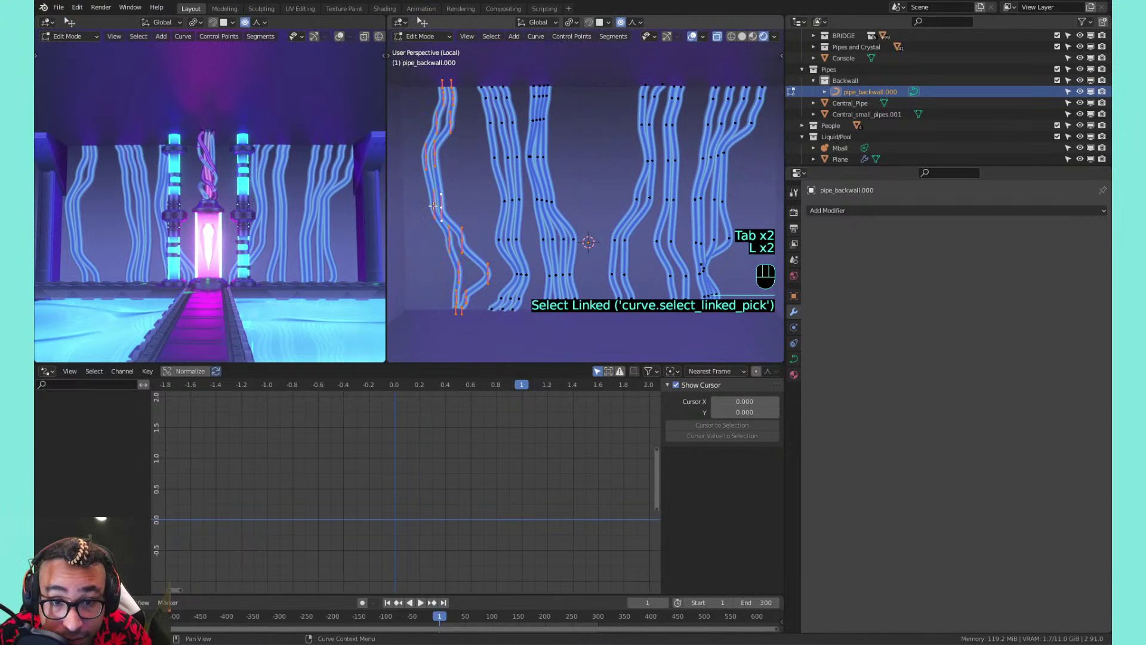
{"action": "key", "text": "p"}
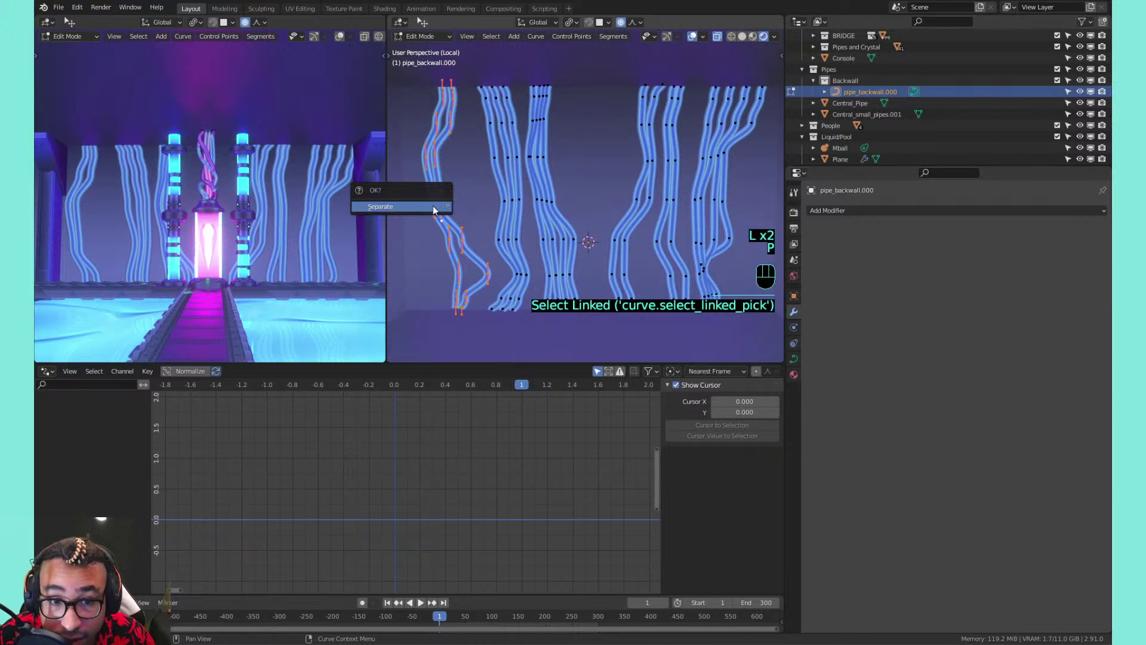
{"action": "left_click", "coordinate": [434, 207]}
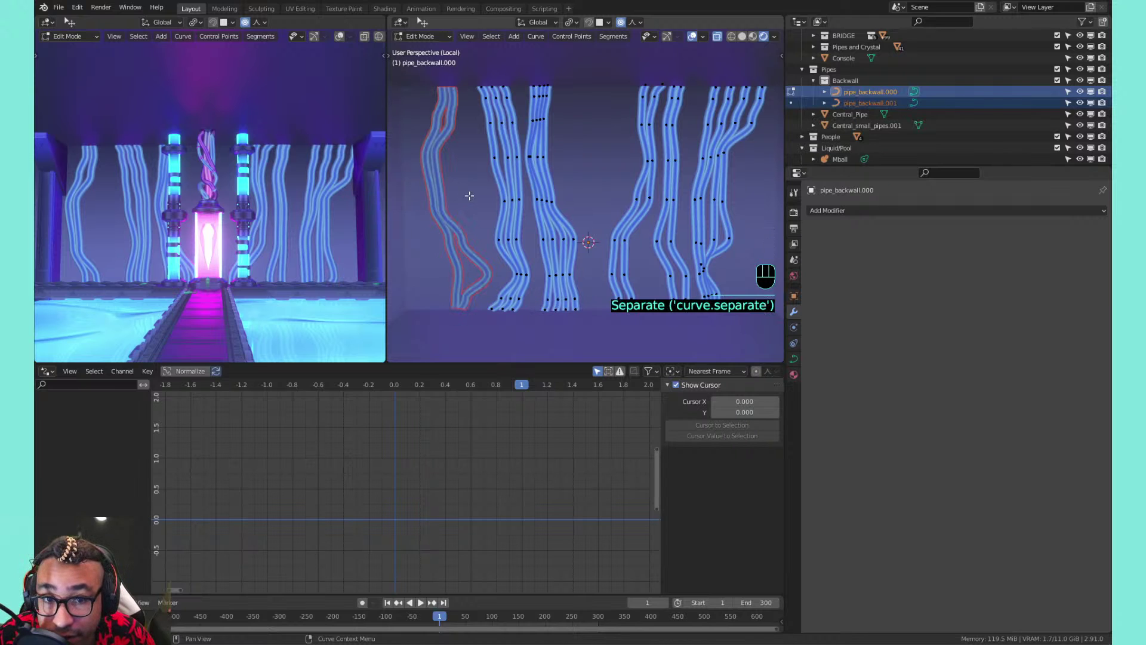
Separate the three pipes of the second cluster from the left into their own curve object
{"action": "left_click", "coordinate": [501, 199]}
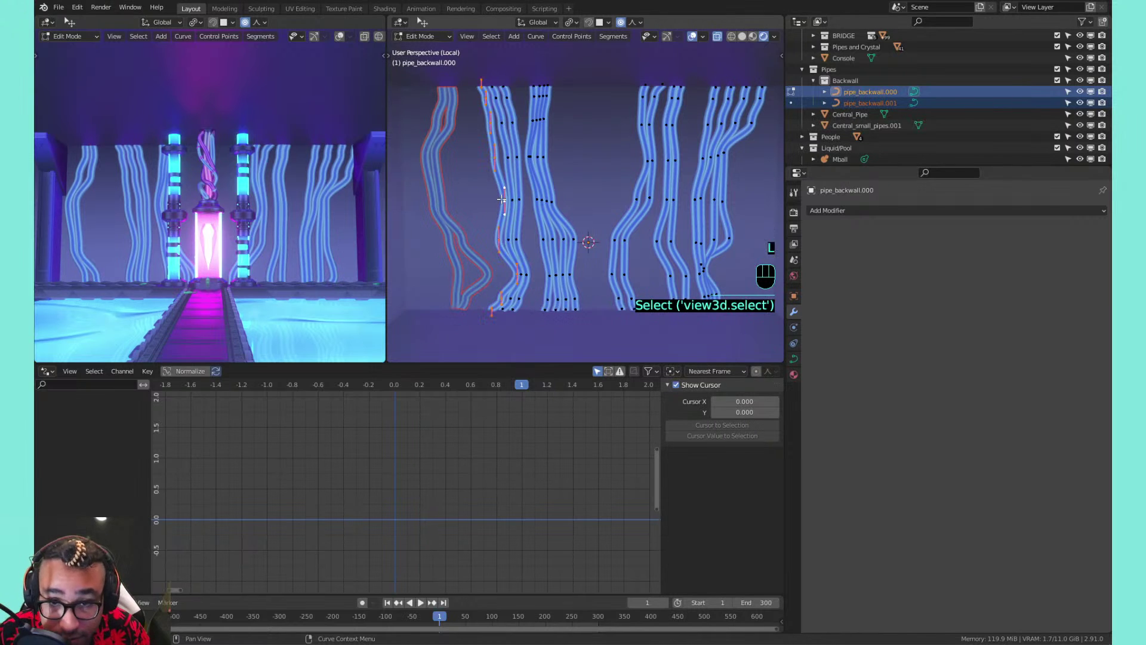
{"action": "key", "text": "l"}
{"action": "key", "text": "p"}
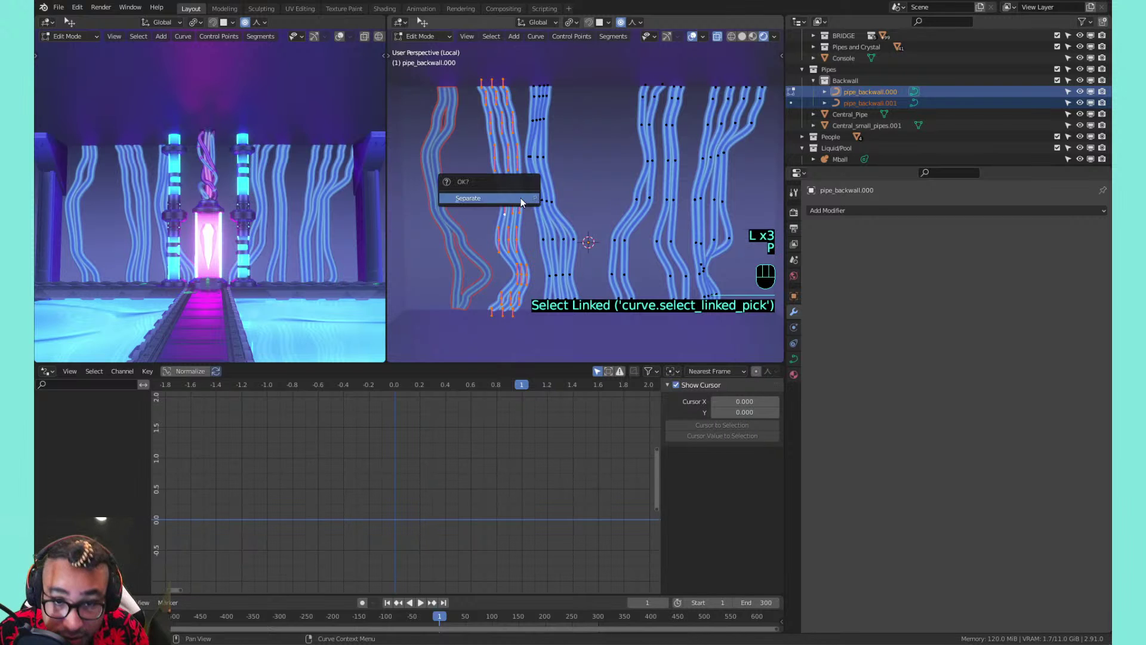
{"action": "left_click", "coordinate": [521, 198]}
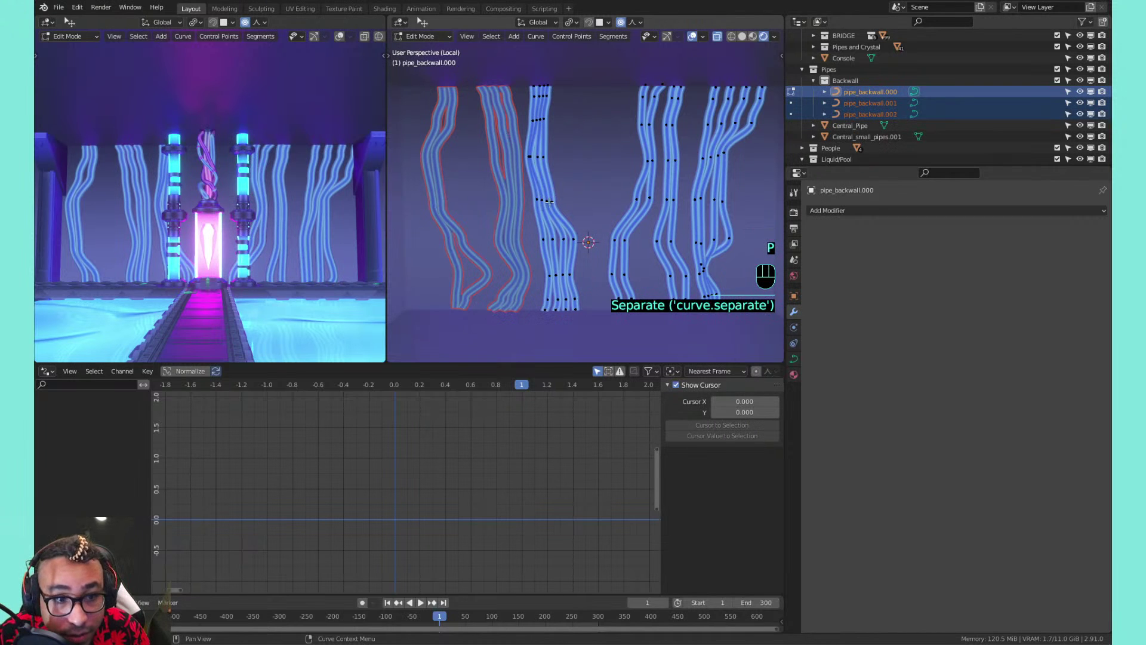
Separate all four pipes of the third cluster from the left into one curve object
{"action": "left_click", "coordinate": [549, 202]}
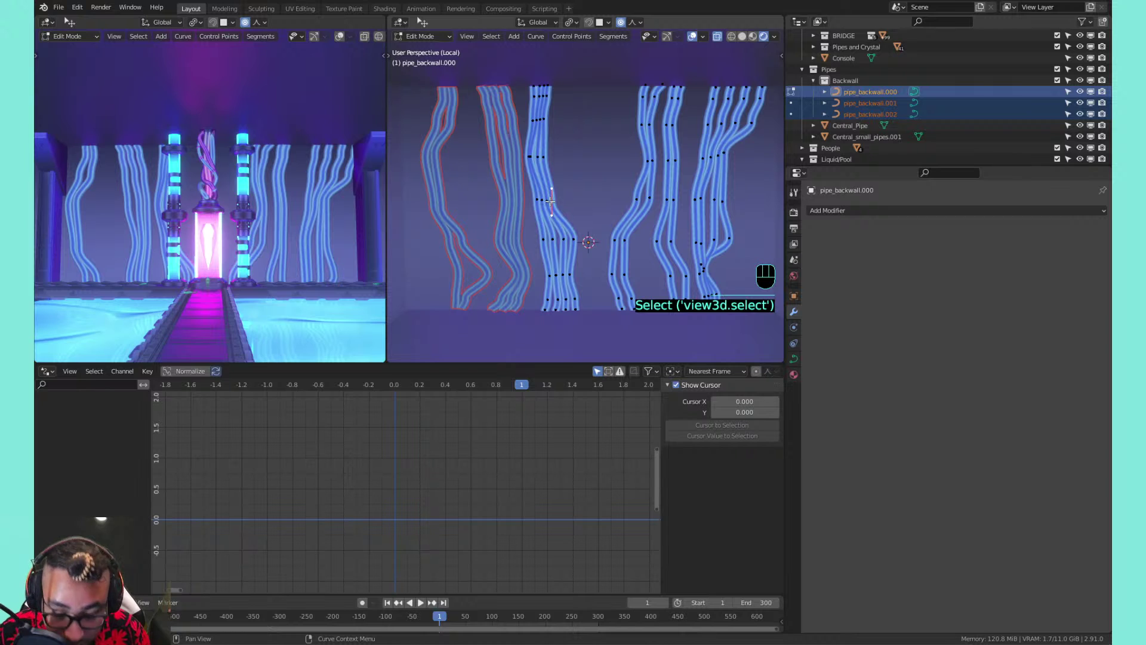
{"action": "key", "text": "l"}
{"action": "key", "text": "l"}
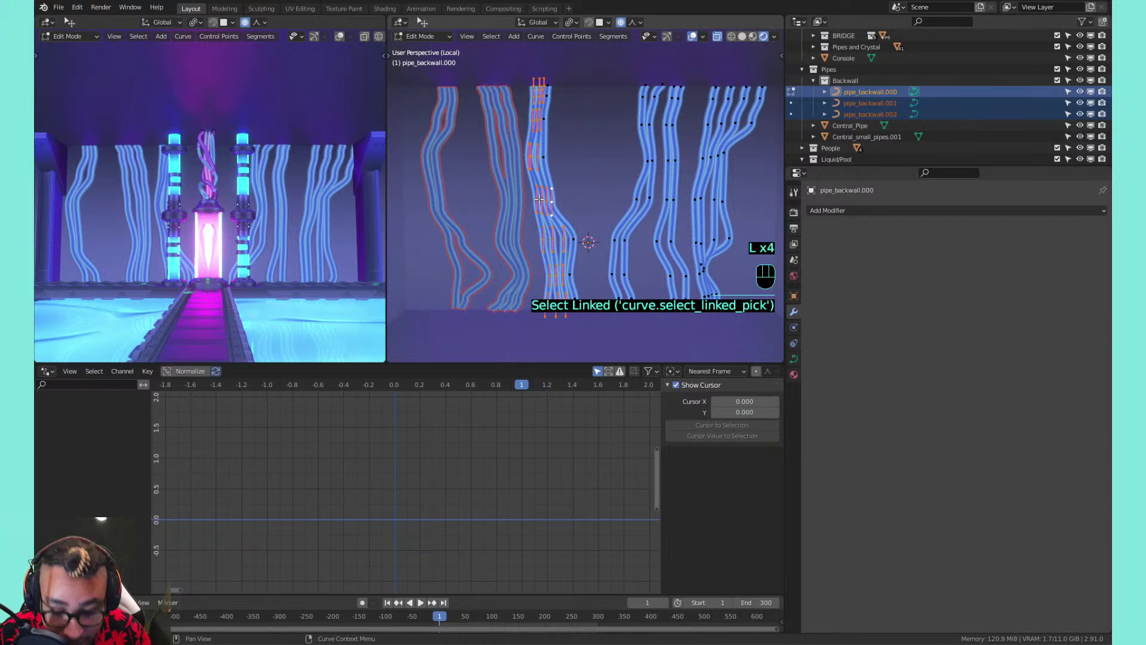
{"action": "key", "text": "p"}
{"action": "left_click", "coordinate": [539, 199]}
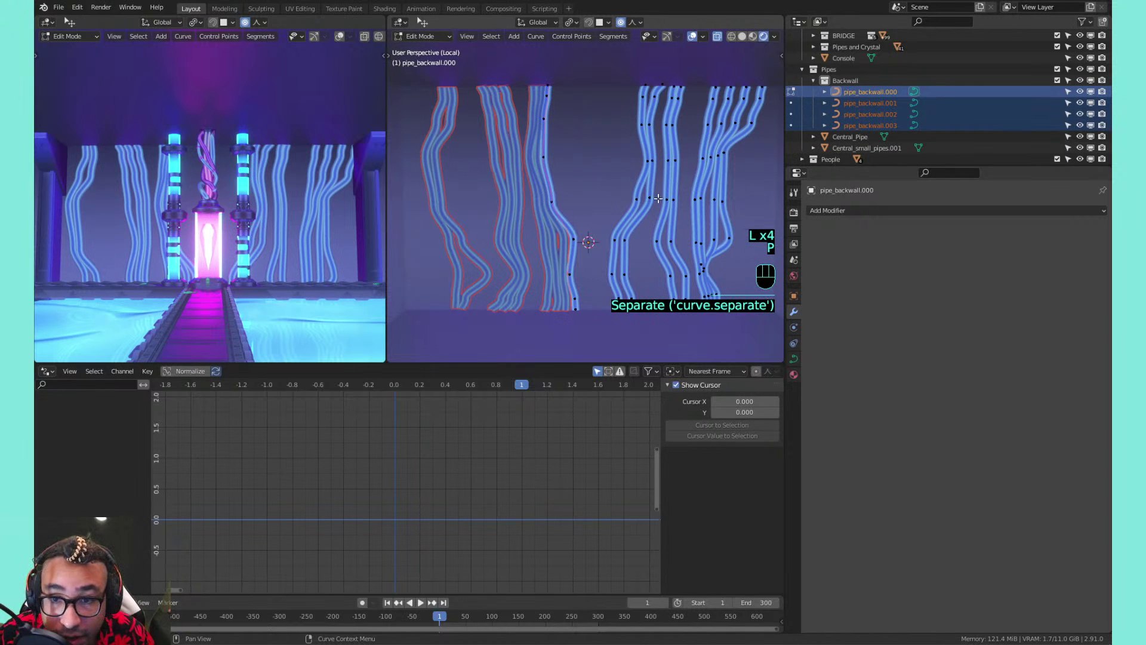
{"action": "key", "text": "ctrl+z"}
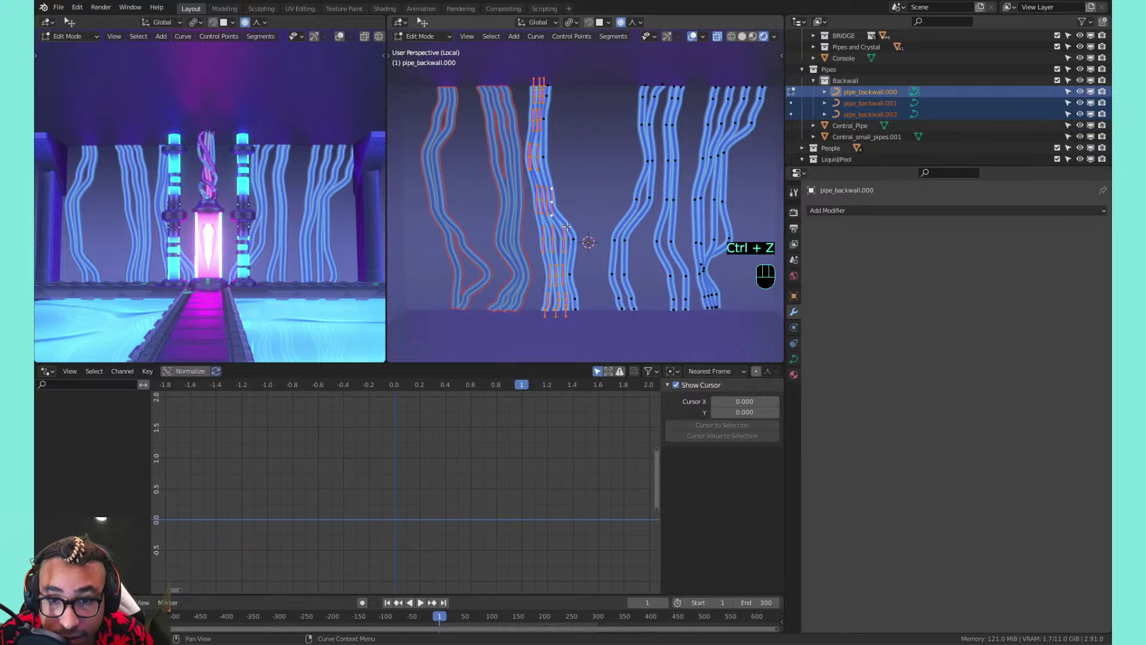
{"action": "key", "text": "l"}
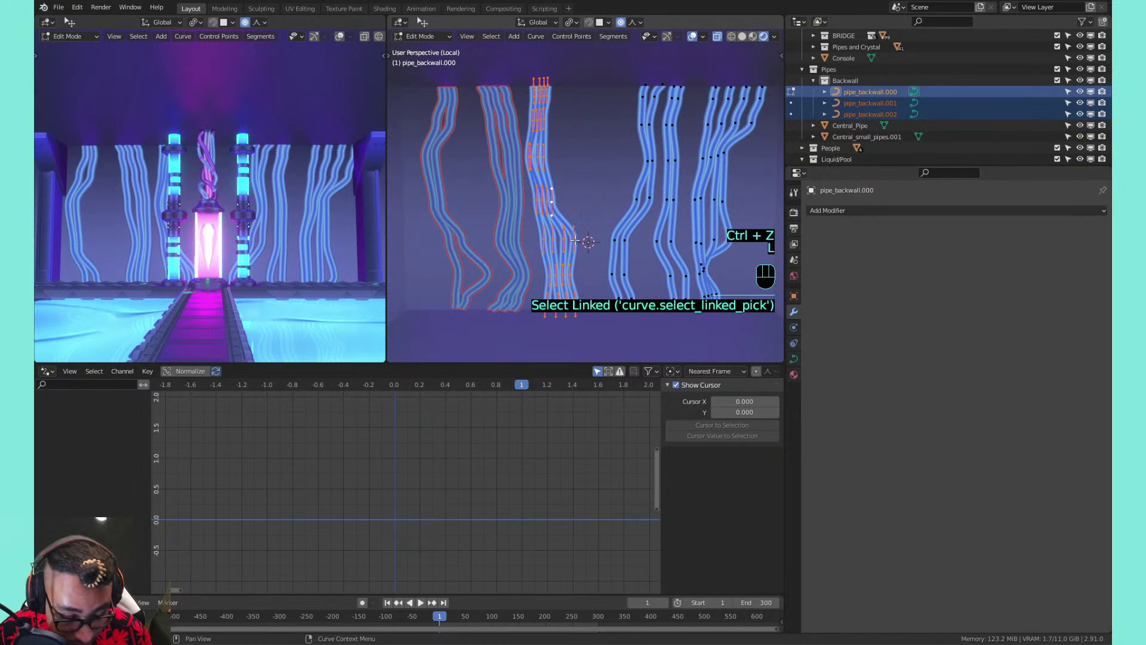
{"action": "key", "text": "p"}
{"action": "left_click", "coordinate": [575, 240]}
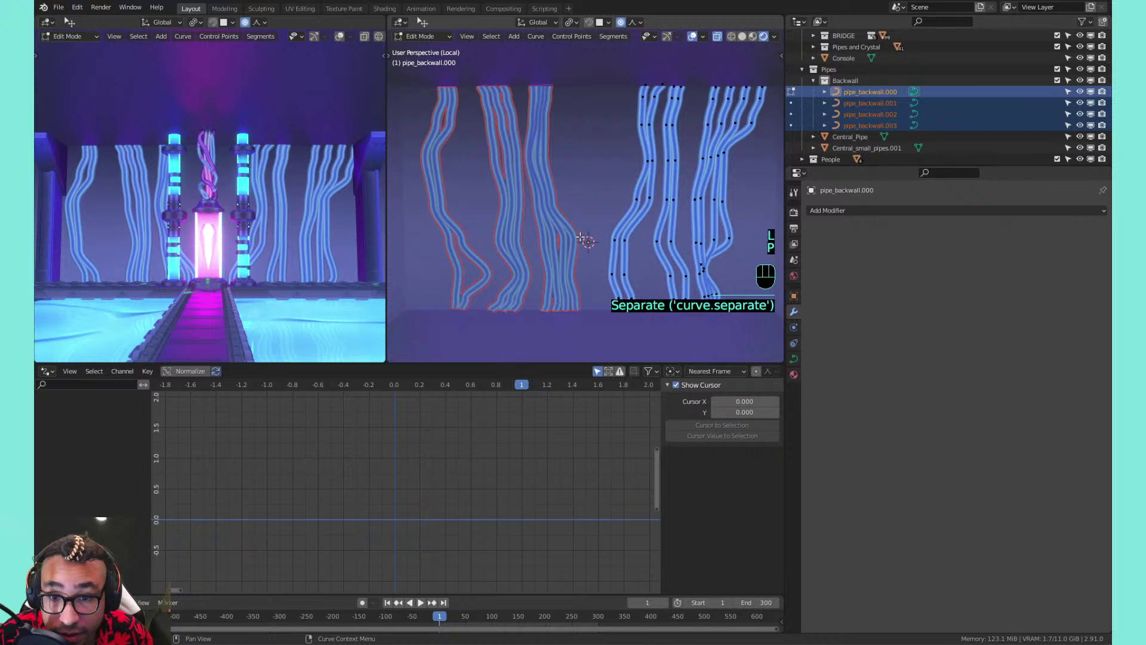
Separate the two pipes of the fourth cluster, just right of the wall's centre, into their own curve object
{"action": "left_click", "coordinate": [634, 202]}
{"action": "key", "text": "l"}
{"action": "key", "text": "l"}
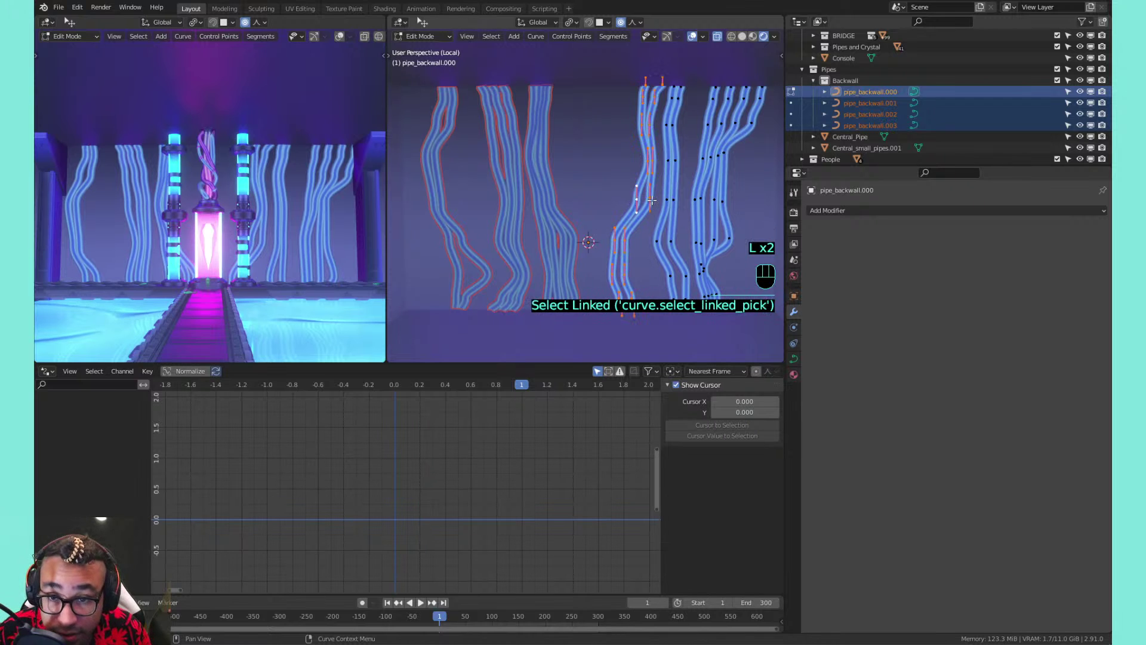
{"action": "key", "text": "p"}
{"action": "left_click", "coordinate": [652, 200]}
Separate the pair of pipes forming the fifth cluster from the left into its own curve object
{"action": "left_click", "coordinate": [666, 198]}
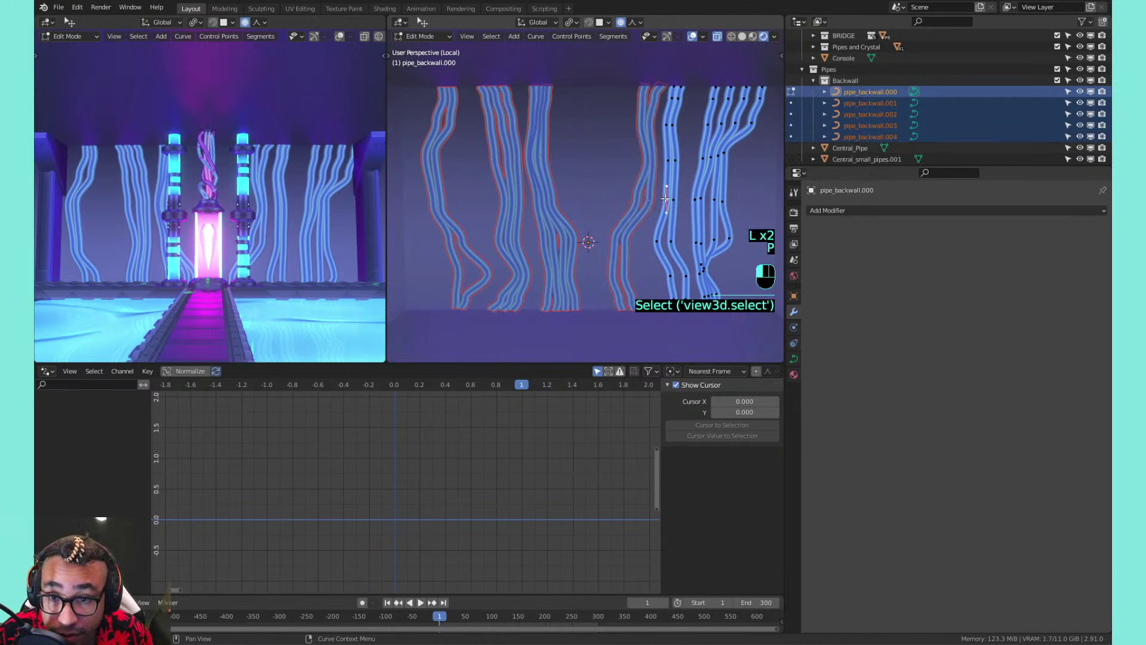
{"action": "key", "text": "l"}
{"action": "key", "text": "l"}
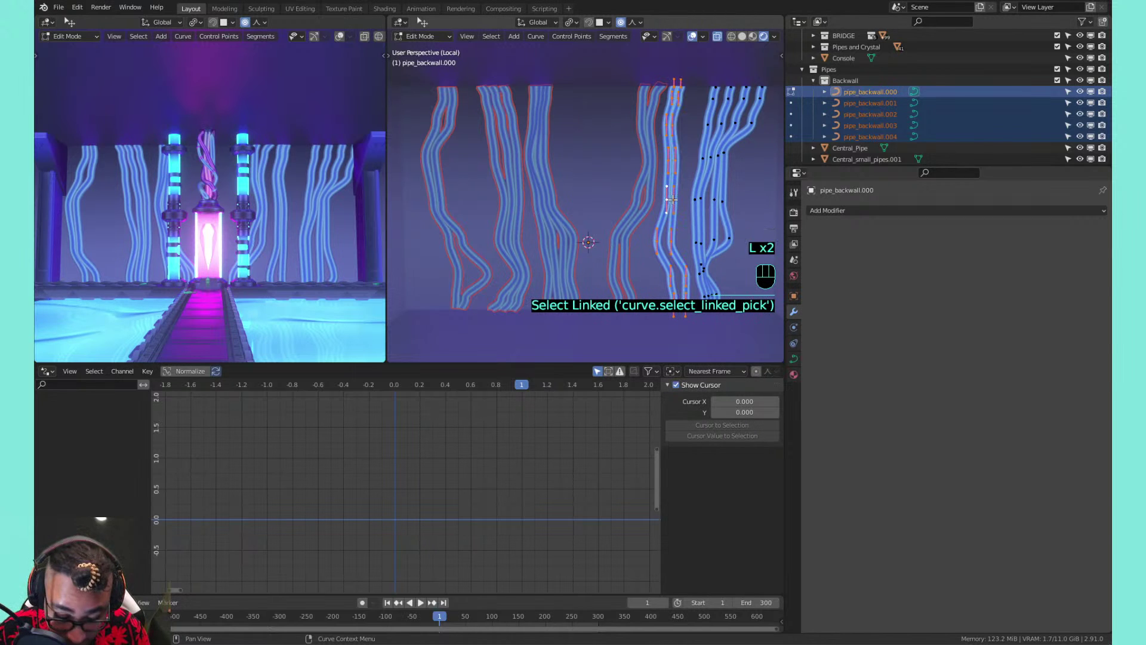
{"action": "key", "text": "p"}
{"action": "left_click", "coordinate": [683, 196]}
Separate the four pipes of the rightmost cluster into their own curve object
{"action": "left_click", "coordinate": [698, 196]}
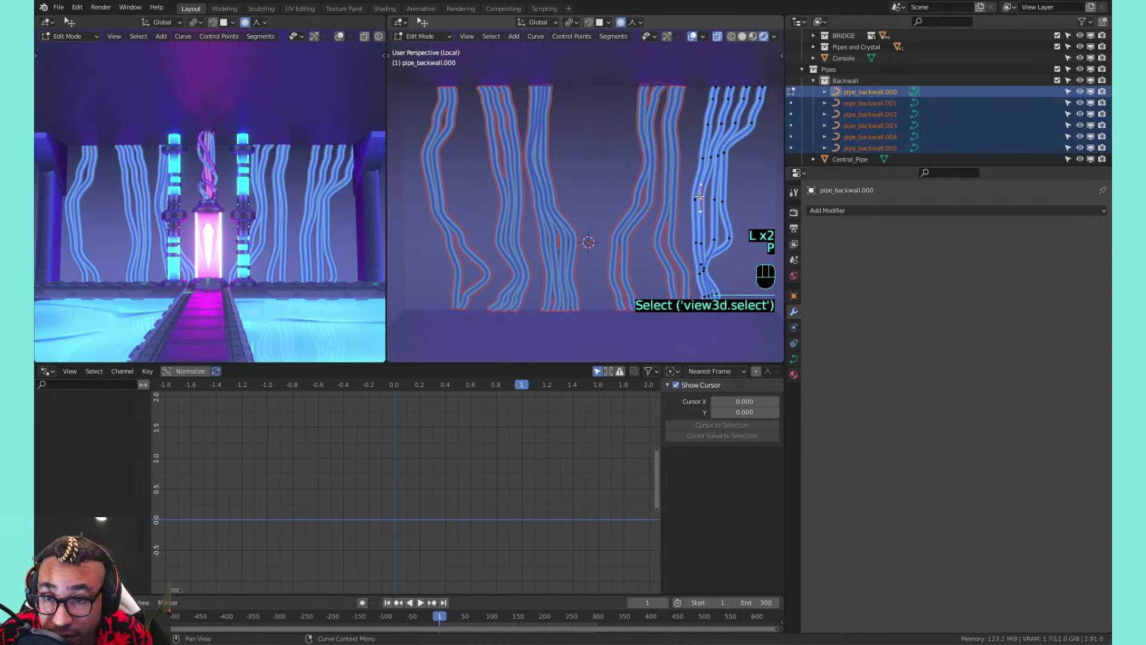
{"action": "key", "text": "l"}
{"action": "key", "text": "l"}
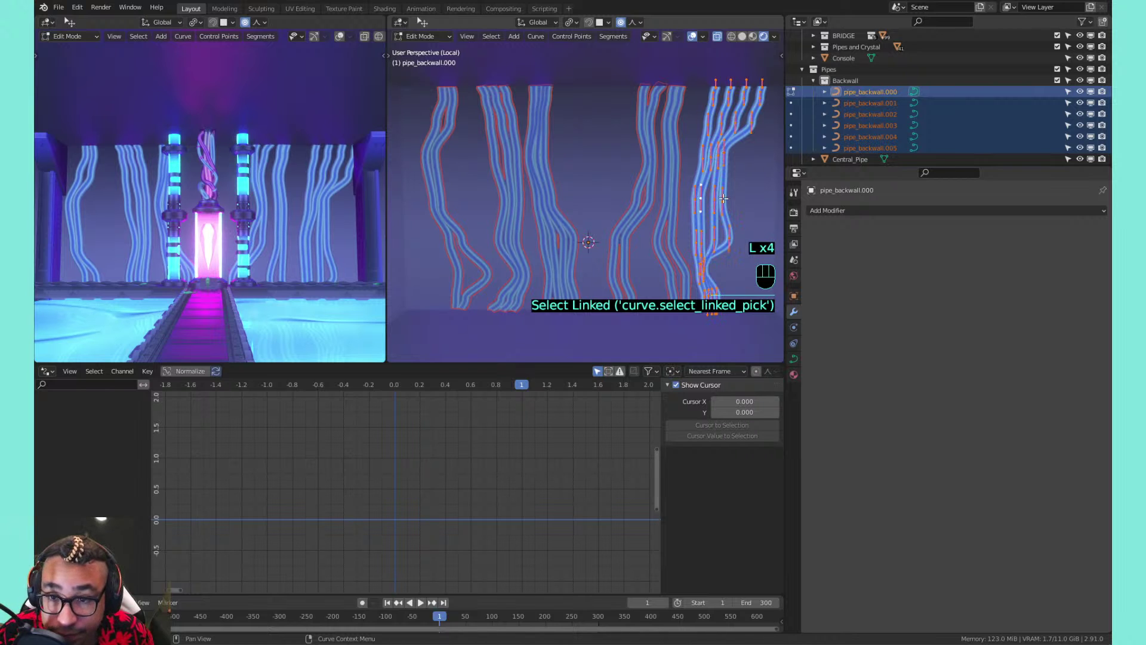
{"action": "key", "text": "p"}
{"action": "left_click", "coordinate": [668, 206]}
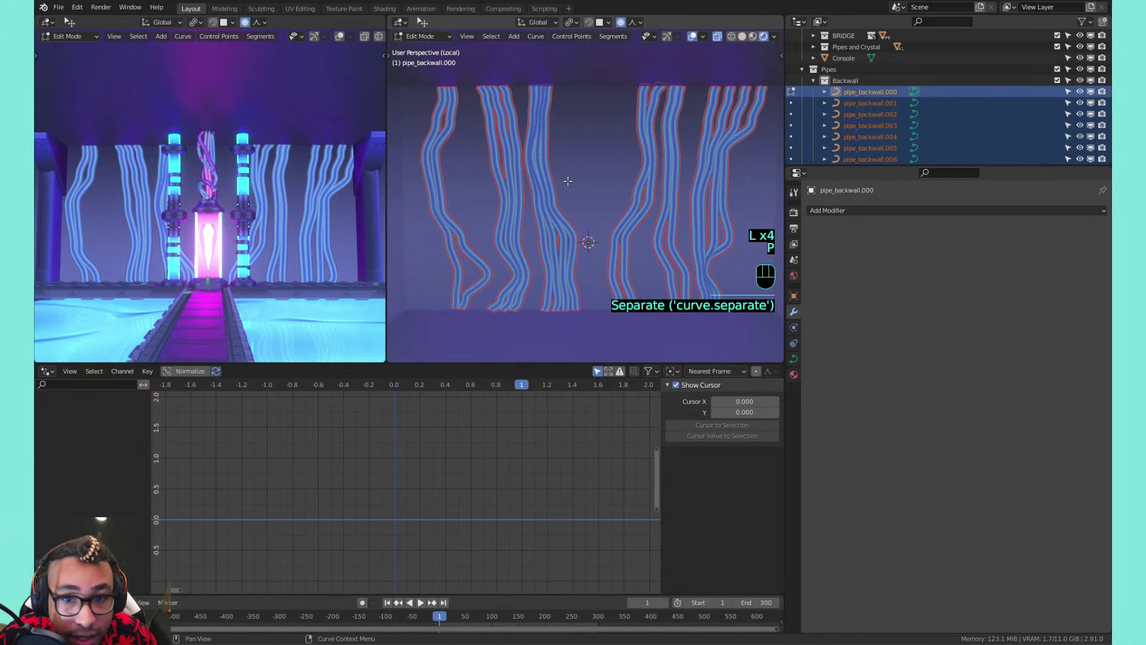
Return to Object Mode, select individual pipe clusters to check their separation, and look at the back wall through the framed camera view
{"action": "key", "text": "Tab"}
{"action": "left_click", "coordinate": [490, 188]}
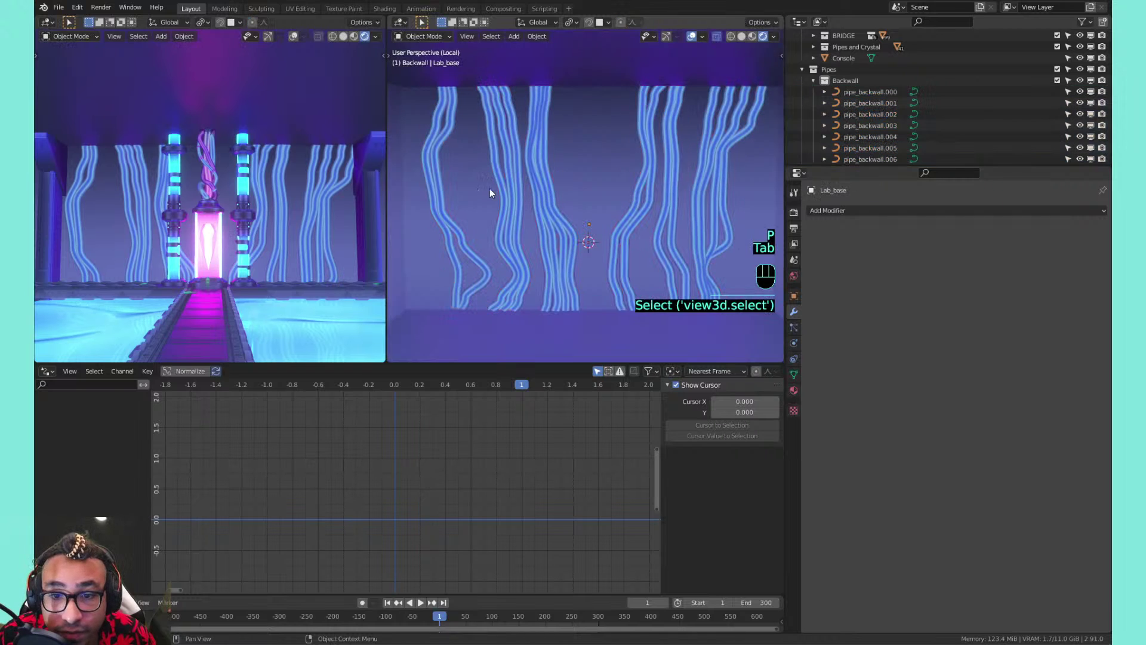
{"action": "left_click", "coordinate": [442, 192]}
{"action": "left_click", "coordinate": [522, 167]}
{"action": "left_click", "coordinate": [536, 156]}
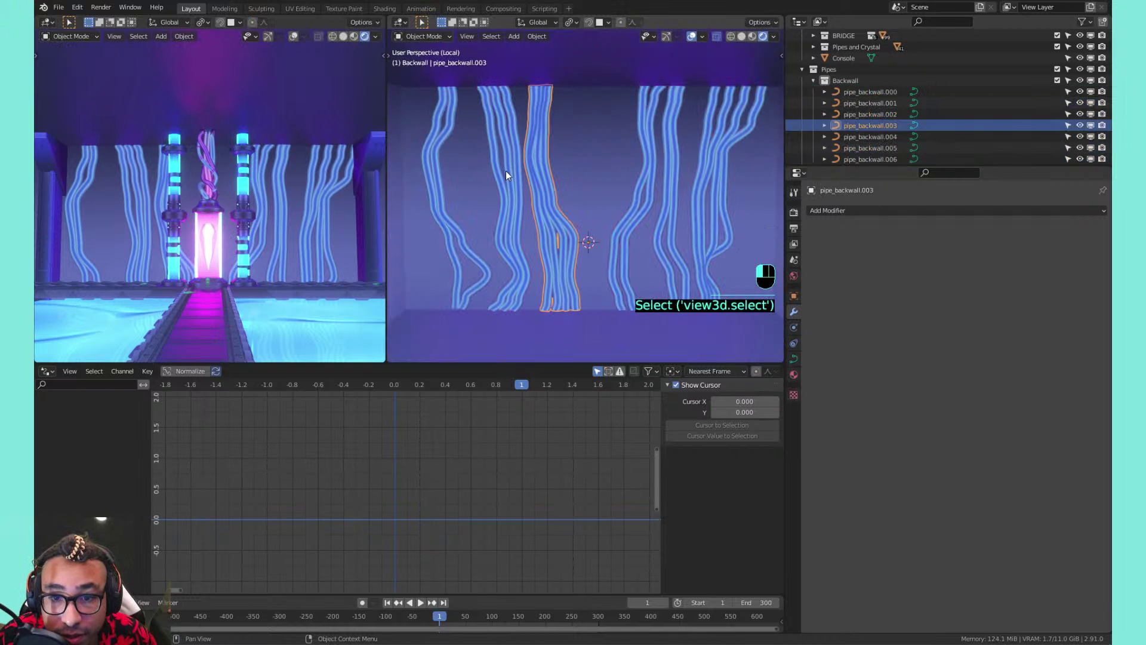
{"action": "left_click", "coordinate": [507, 172]}
{"action": "left_click", "coordinate": [512, 166]}
{"action": "left_click", "coordinate": [655, 161]}
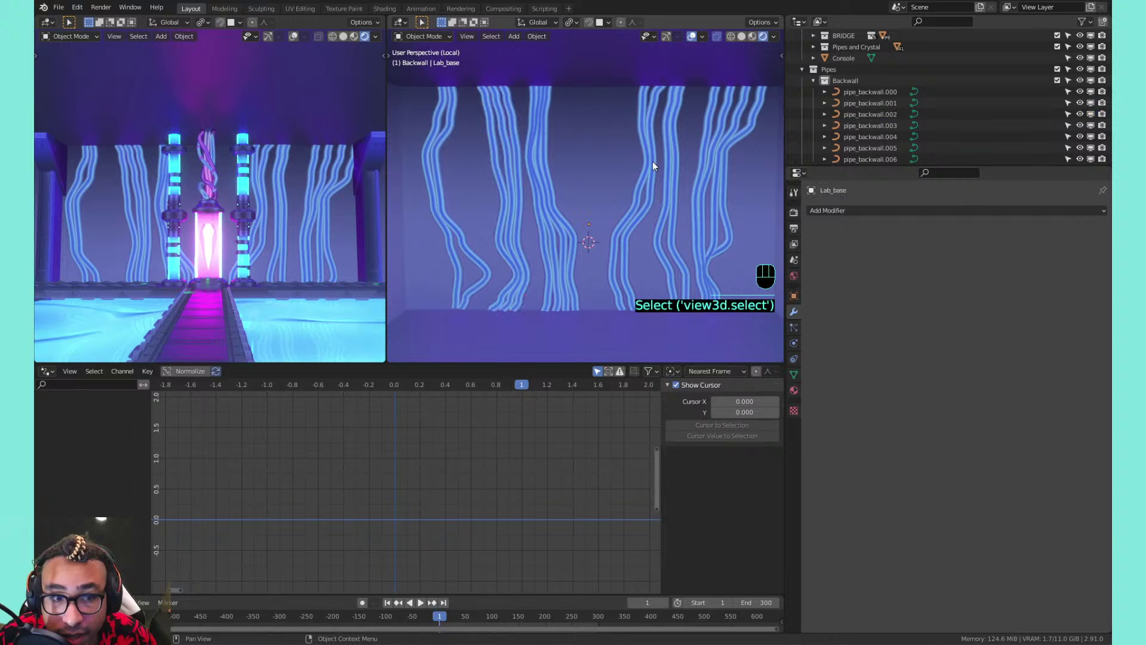
{"action": "key", "text": "KP_0"}
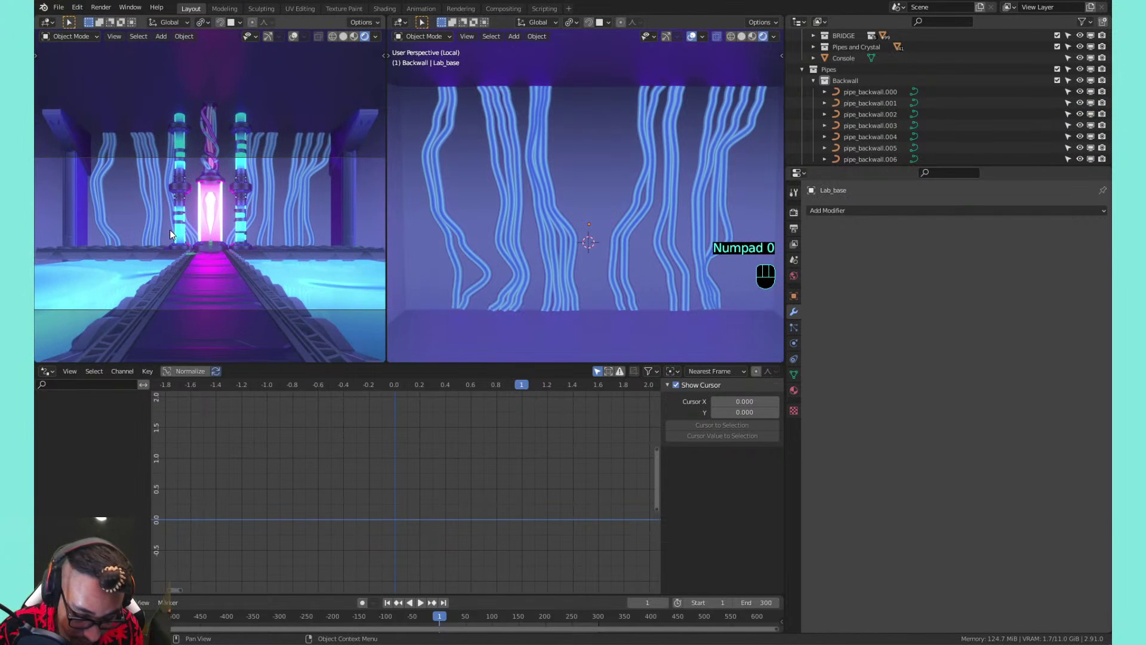
{"action": "key", "text": "Home"}
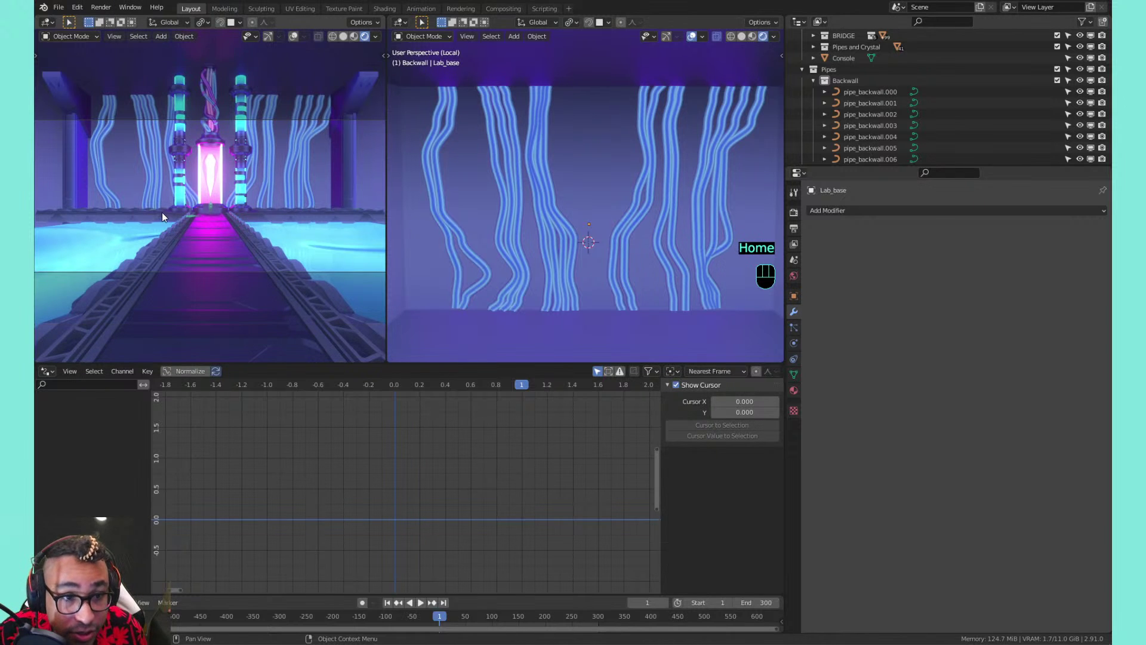
Examine the back wall's pipe clusters in an enlarged camera view and save the scene file
{"action": "key", "text": "ctrl+space"}
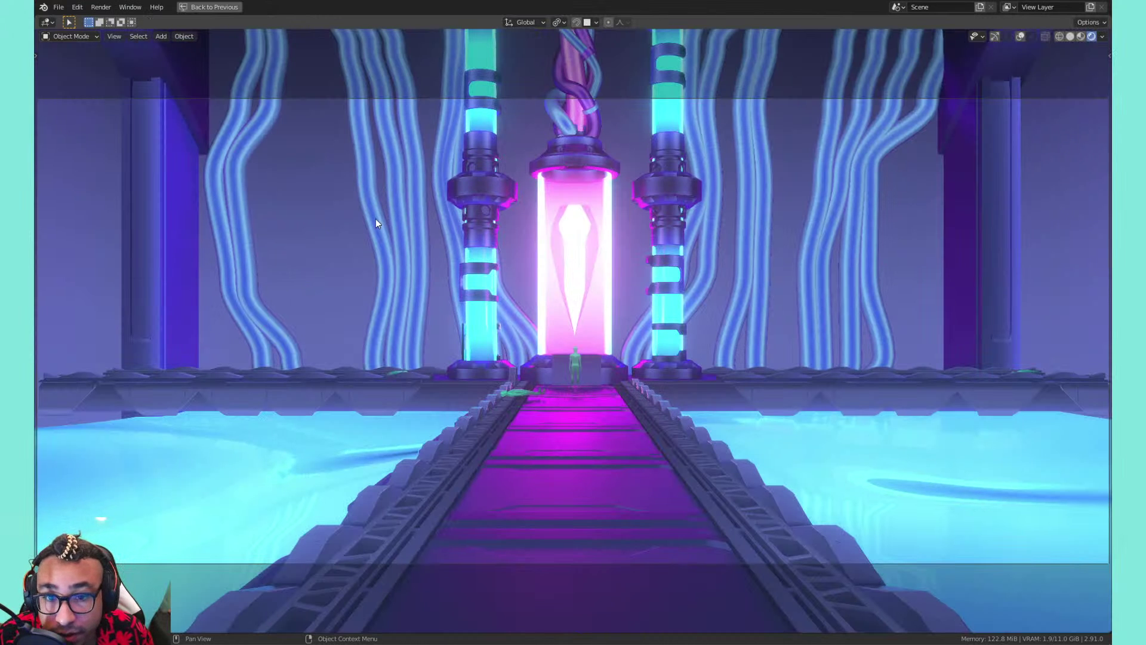
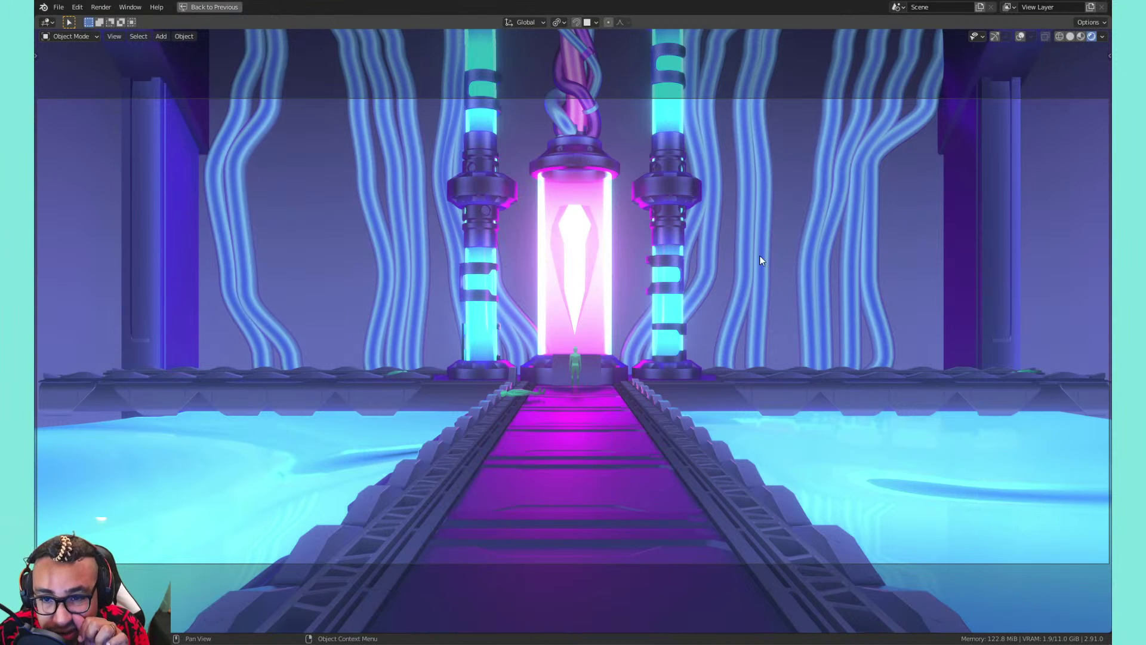
{"action": "scroll", "coordinate": [770, 334], "scroll_direction": "up", "scroll_amount": 15}
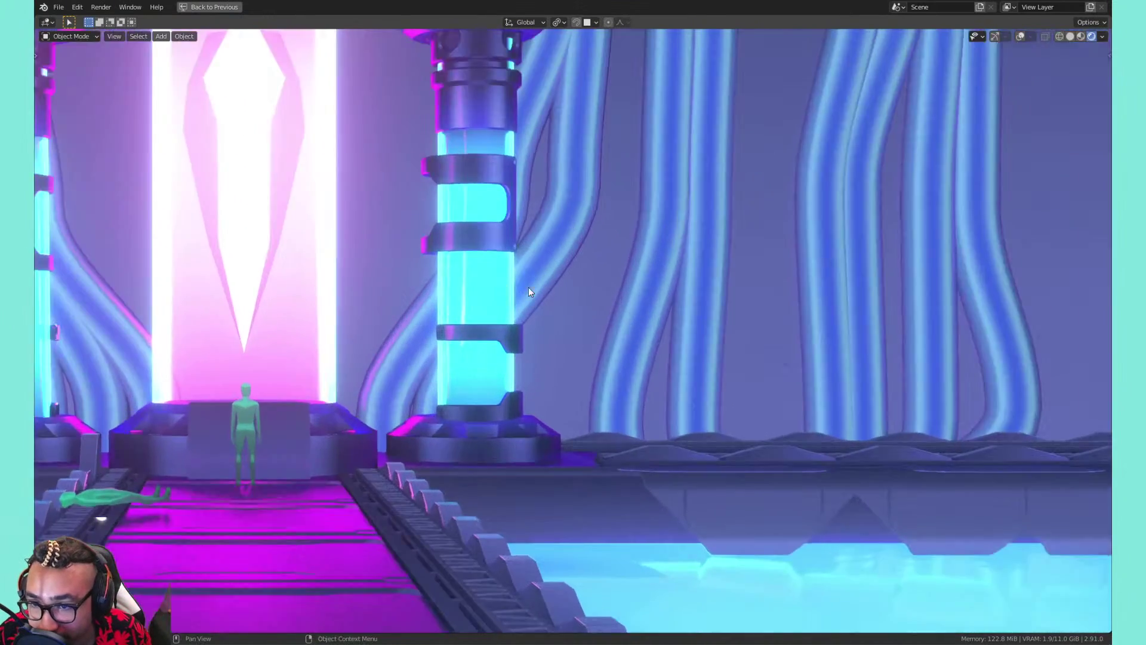
{"action": "scroll", "coordinate": [708, 328], "scroll_direction": "up", "scroll_amount": 3}
{"action": "scroll", "coordinate": [540, 286], "scroll_direction": "down", "scroll_amount": 6}
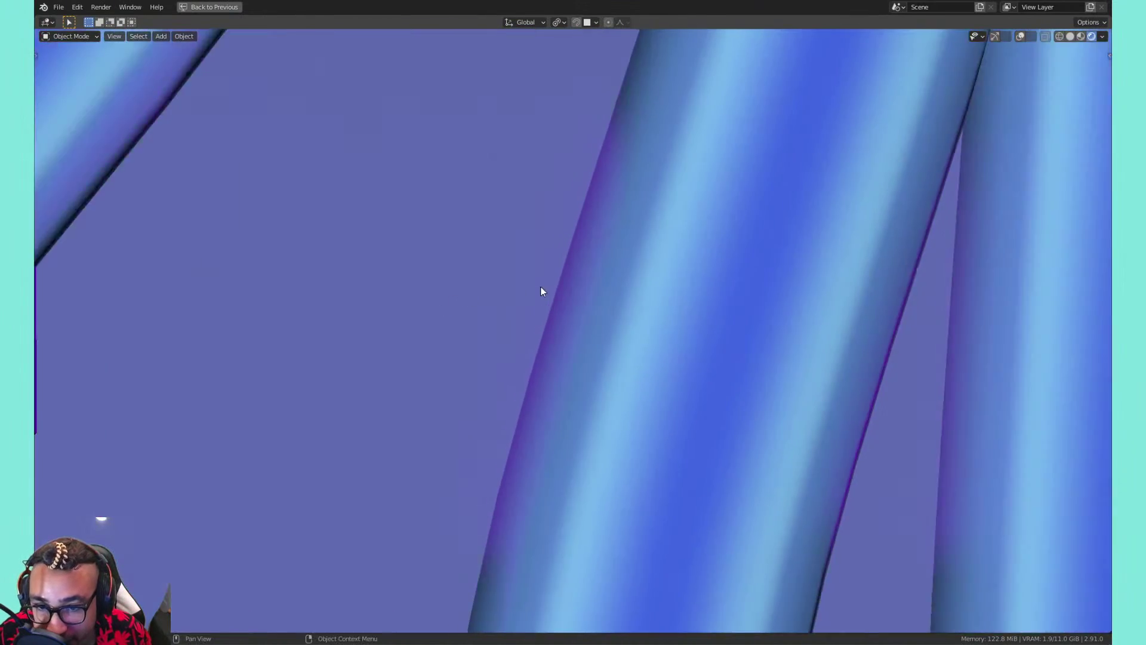
{"action": "scroll", "coordinate": [557, 284], "scroll_direction": "up", "scroll_amount": 5}
{"action": "scroll", "coordinate": [556, 288], "scroll_direction": "down", "scroll_amount": 8}
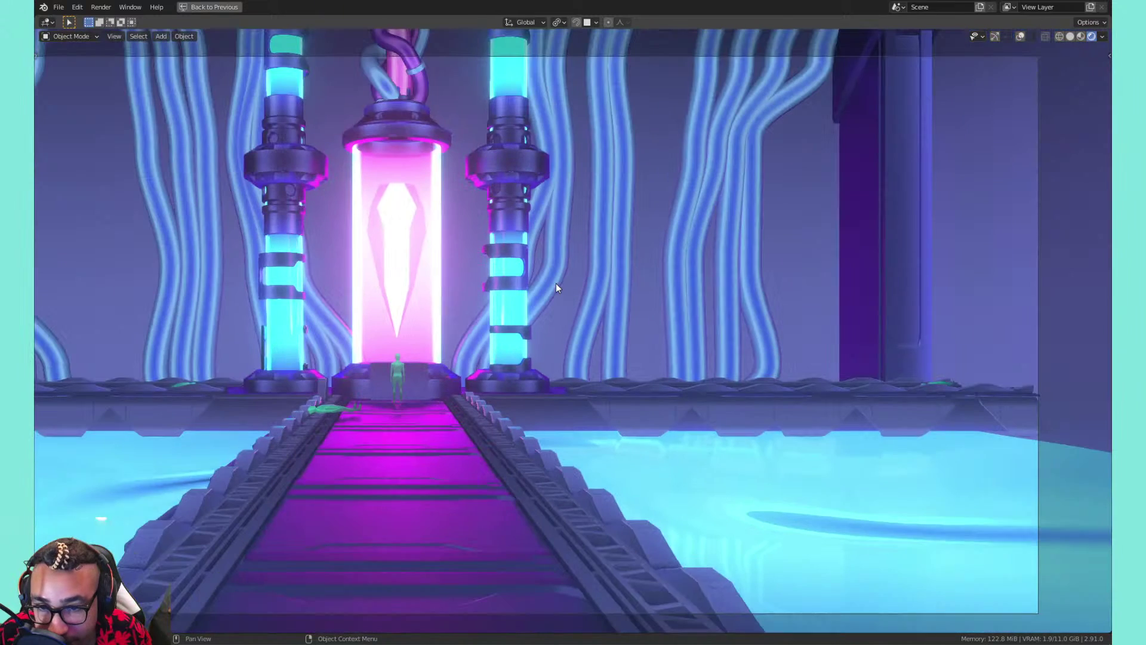
{"action": "scroll", "coordinate": [453, 218], "scroll_direction": "up", "scroll_amount": 2}
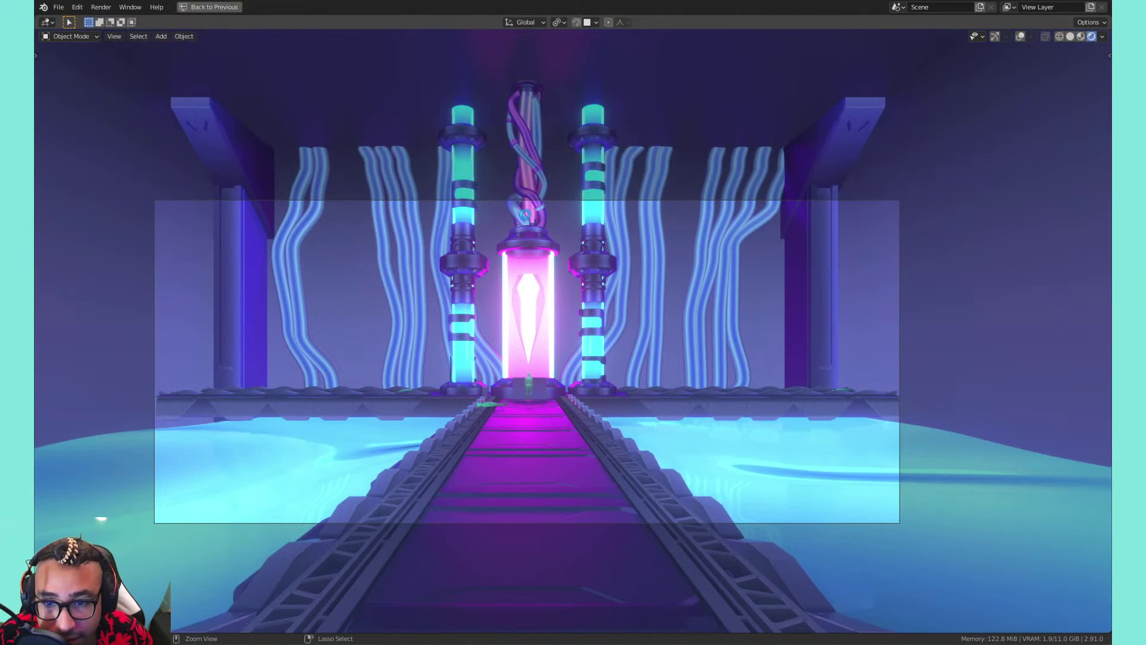
{"action": "key", "text": "ctrl+s"}
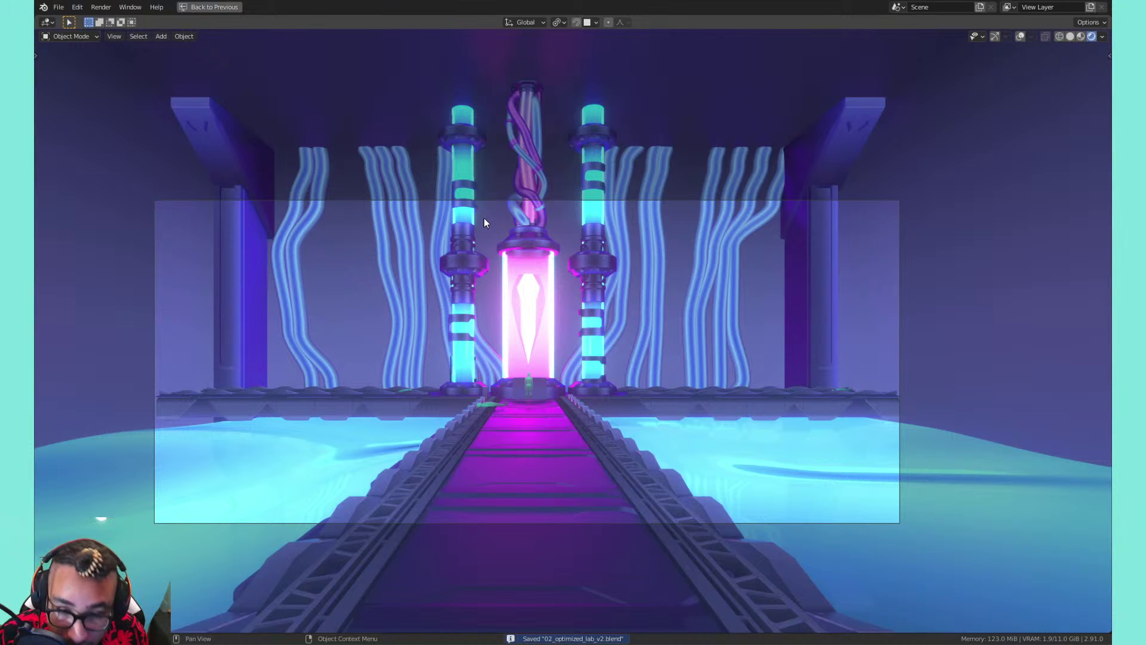
{"action": "key", "text": "ctrl+space"}
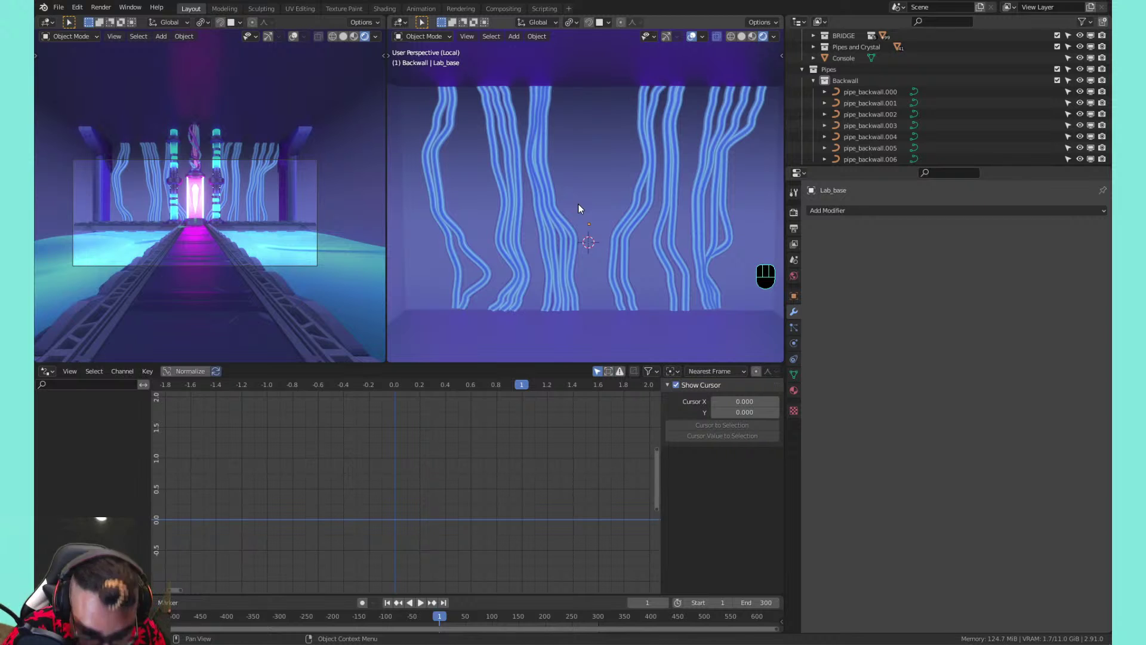
Frame the leftmost pipe cluster on the back wall and open its curves in Edit Mode
{"action": "scroll", "coordinate": [577, 204], "scroll_direction": "down", "scroll_amount": 2}
{"action": "scroll", "coordinate": [575, 205], "scroll_direction": "up", "scroll_amount": 3}
{"action": "left_click", "coordinate": [411, 162]}
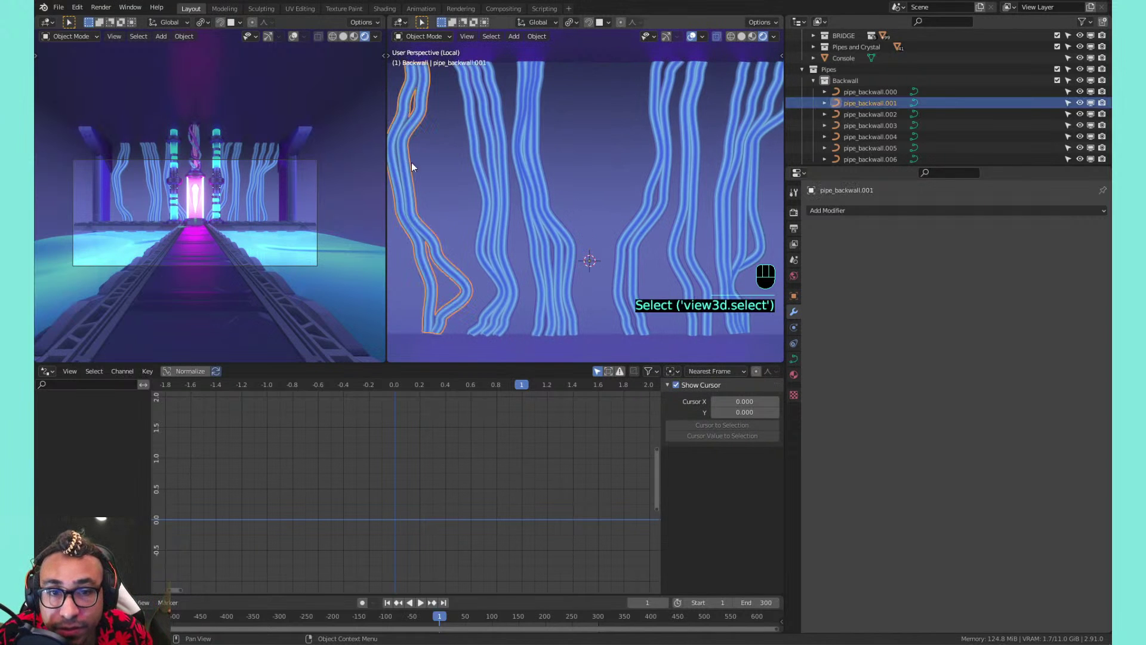
{"action": "scroll", "coordinate": [527, 172], "scroll_direction": "up", "scroll_amount": 2}
{"action": "key", "text": "KP_Decimal"}
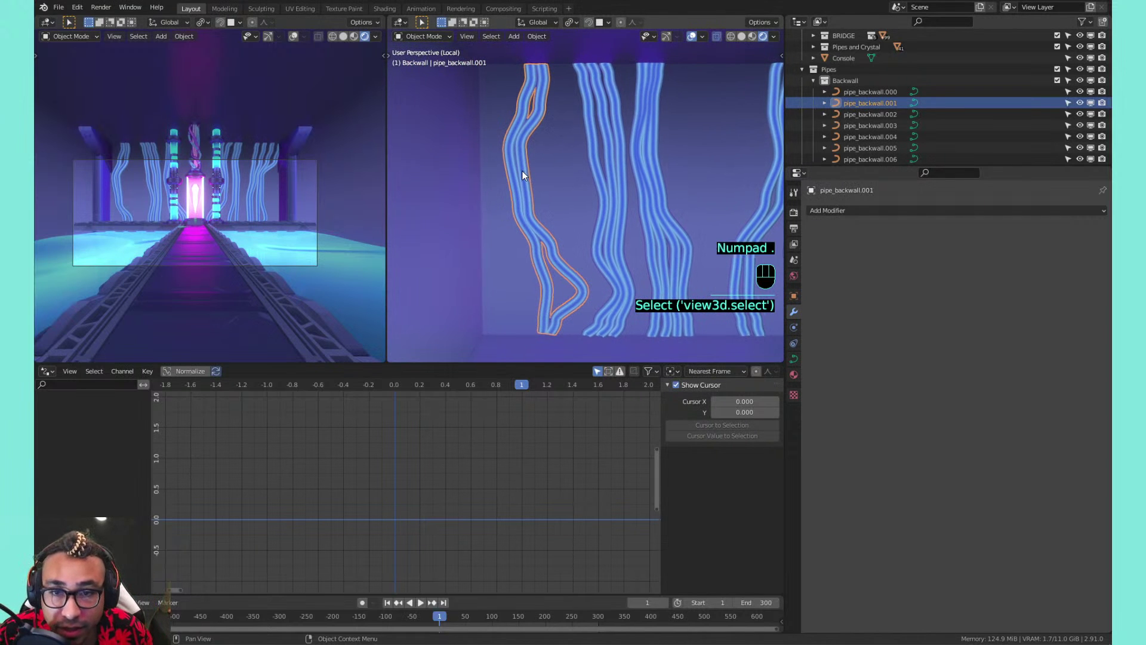
{"action": "key", "text": "Tab"}
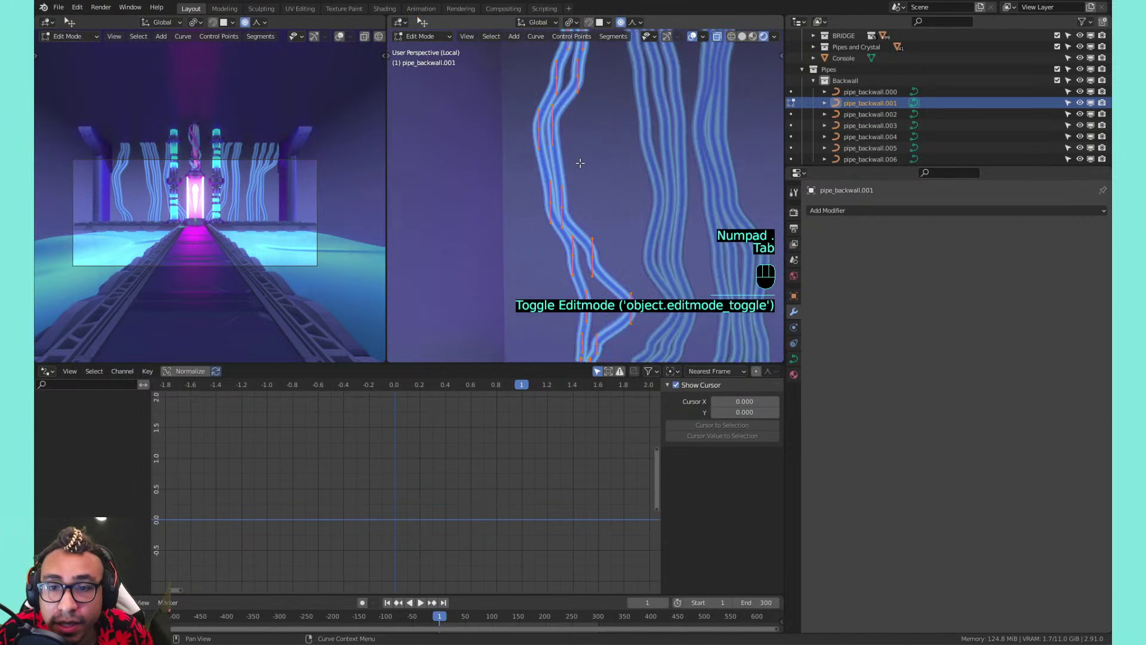
{"action": "left_click", "coordinate": [555, 198]}
{"action": "key", "text": "Tab"}
{"action": "key", "text": "Tab"}
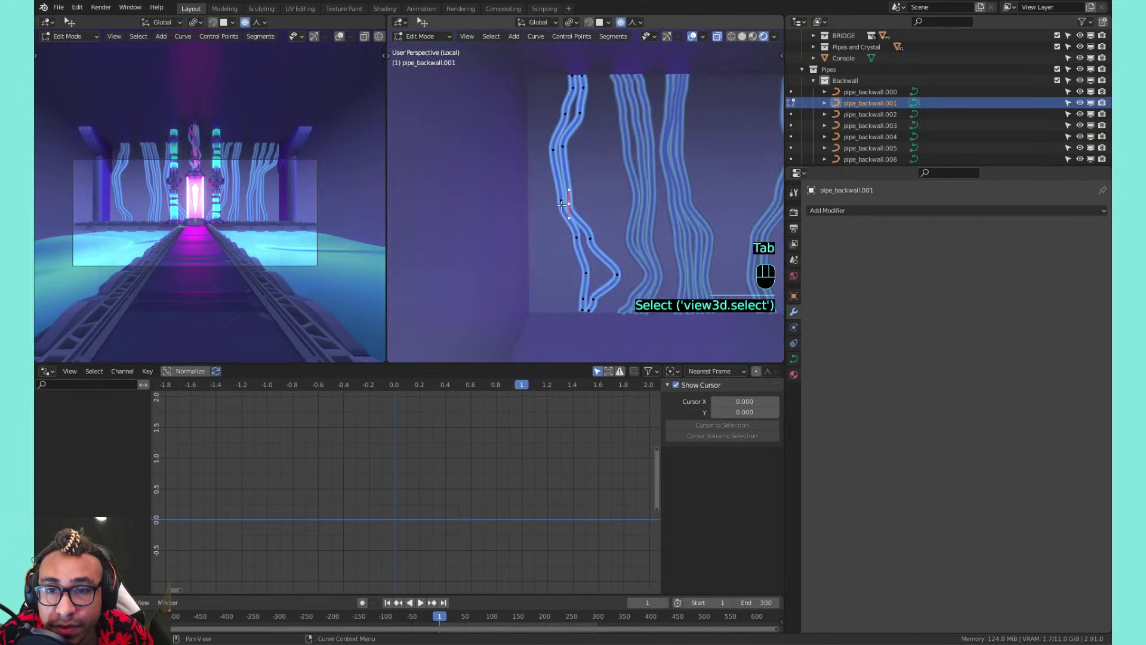
Try dissolving all control points of the leftmost cluster's two pipes, and undo it
{"action": "key", "text": "a"}
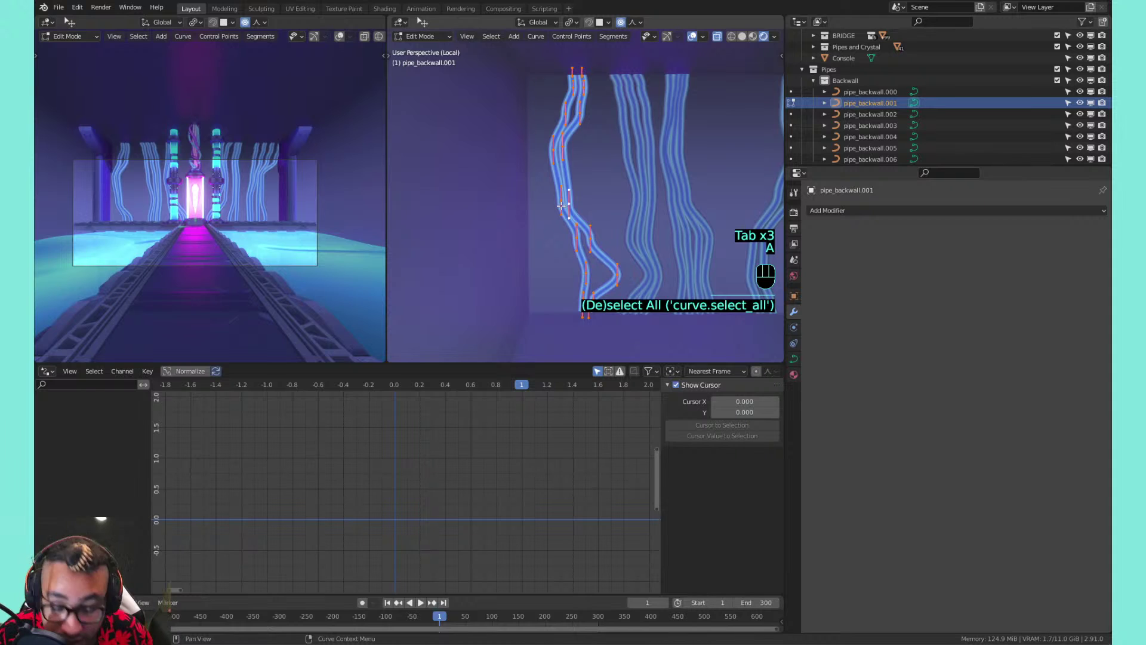
{"action": "key", "text": "x"}
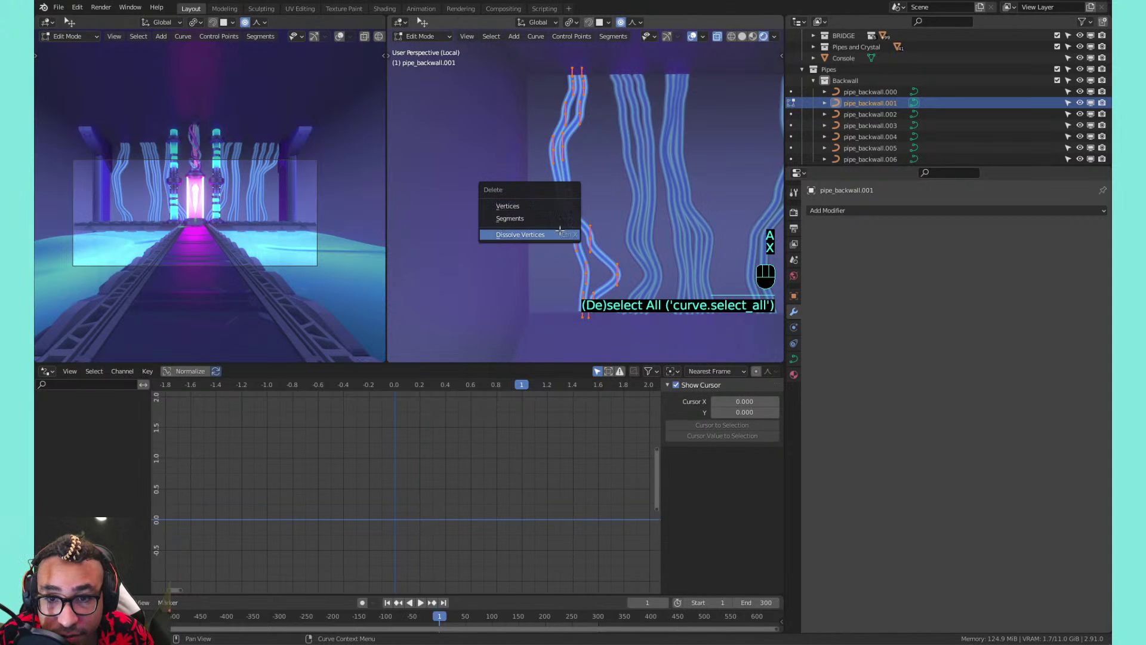
{"action": "left_click", "coordinate": [561, 234]}
{"action": "key", "text": "ctrl+z"}
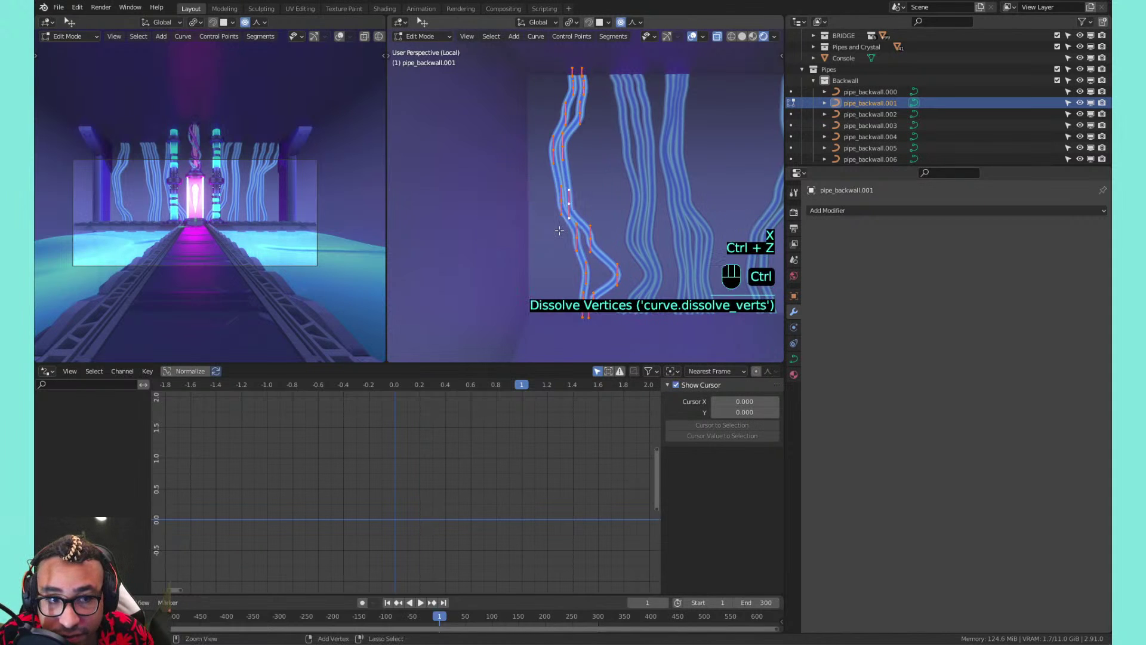
Try dissolving every control point of the two pipes except their upper and lower end points, and undo it
{"action": "left_click", "coordinate": [585, 72], "text": "shift"}
{"action": "left_click", "coordinate": [586, 71], "text": "shift"}
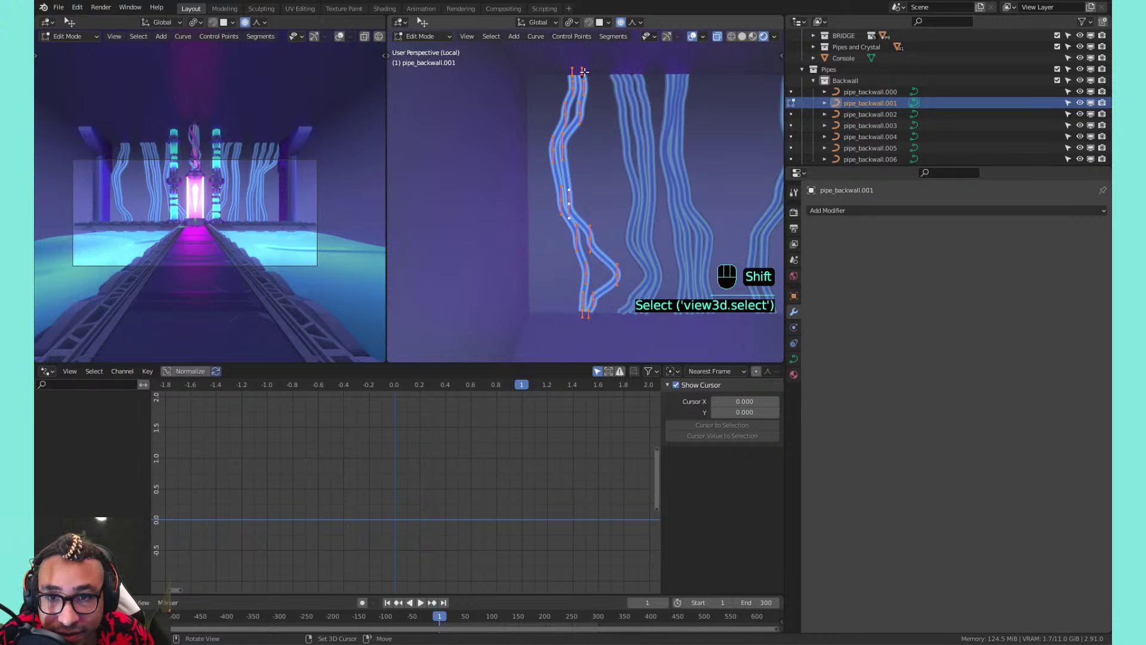
{"action": "middle_click_drag", "start_coordinate": [584, 72], "coordinate": [604, 43]}
{"action": "left_click", "coordinate": [575, 231], "text": "shift"}
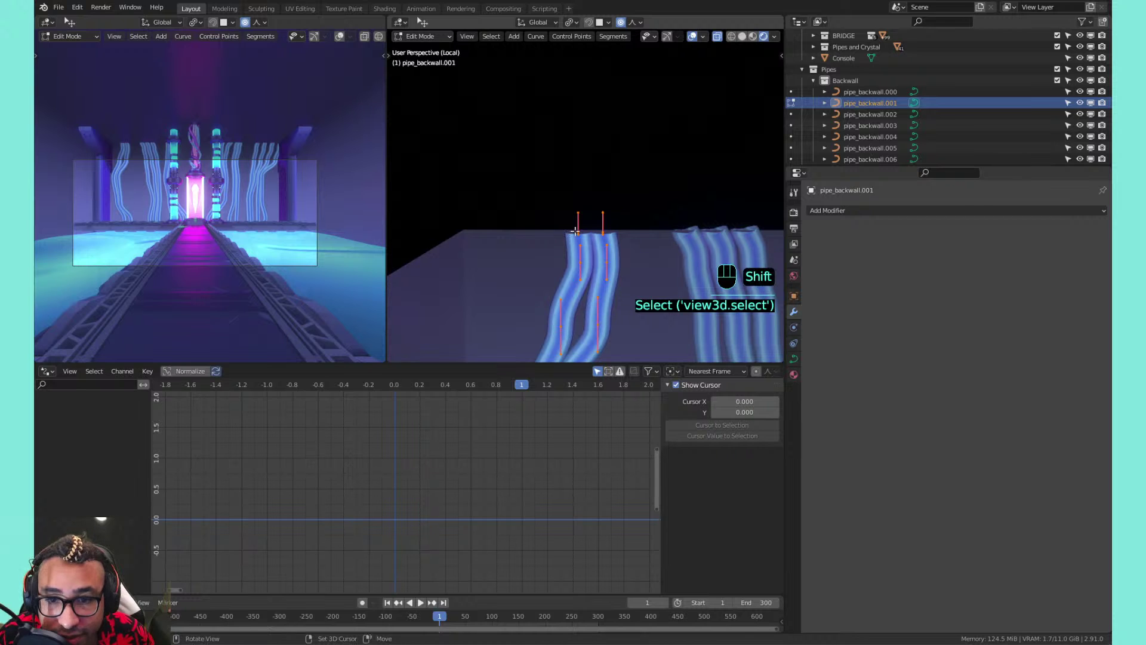
{"action": "middle_click_drag", "start_coordinate": [603, 229], "coordinate": [585, 179]}
{"action": "scroll", "coordinate": [587, 197], "scroll_direction": "up", "scroll_amount": 3}
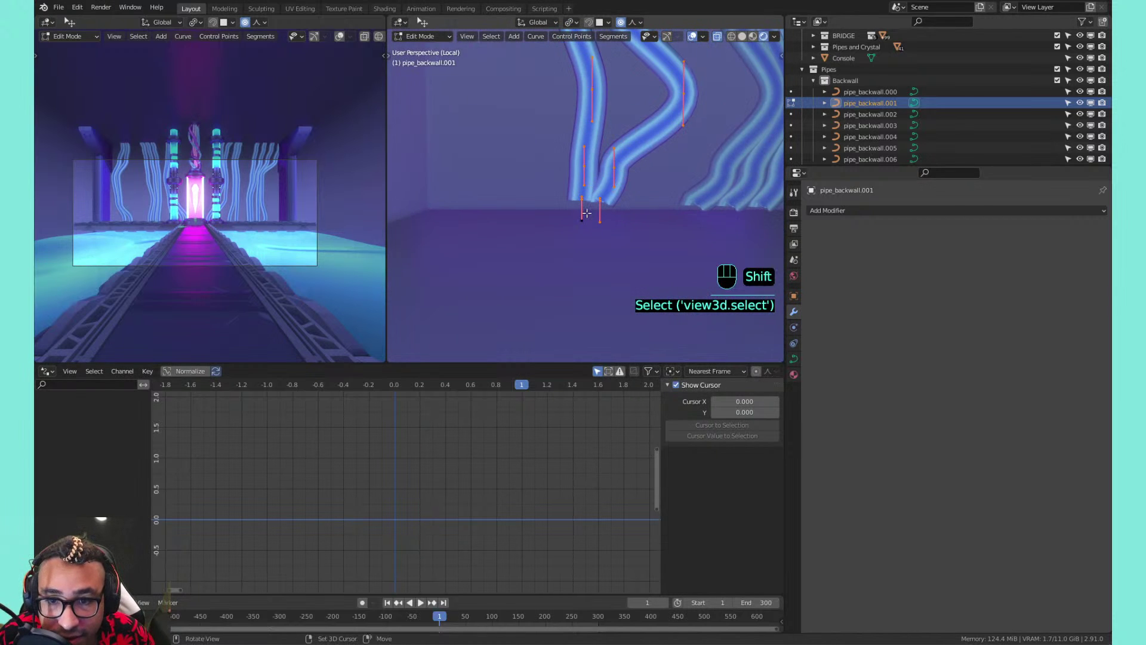
{"action": "key", "text": "x"}
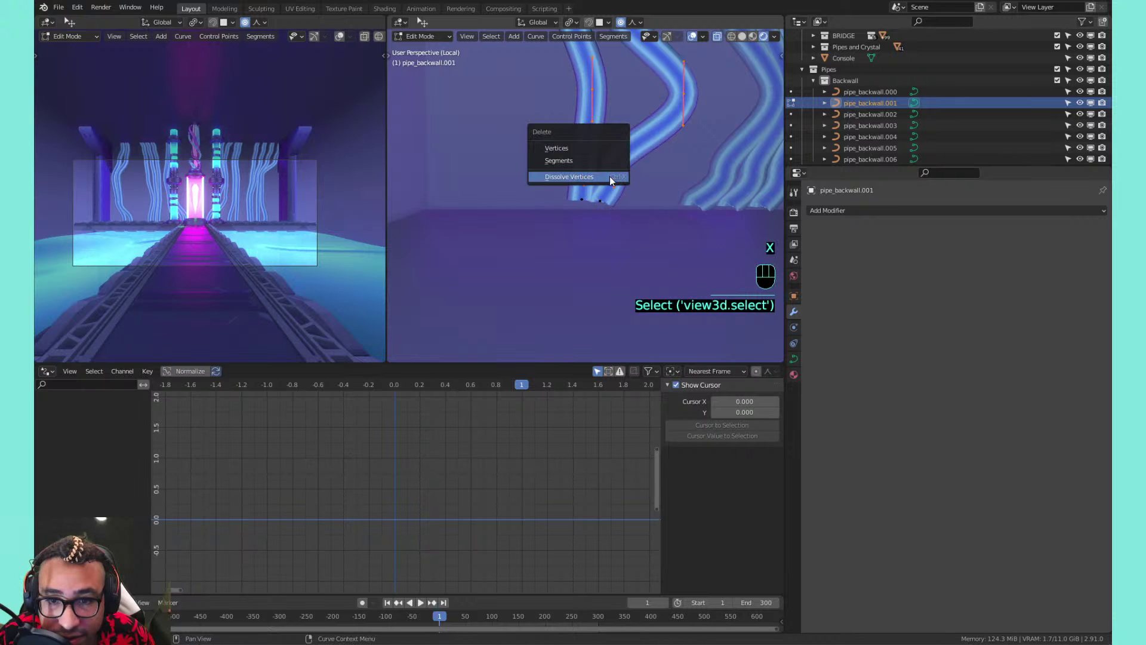
{"action": "left_click", "coordinate": [610, 177]}
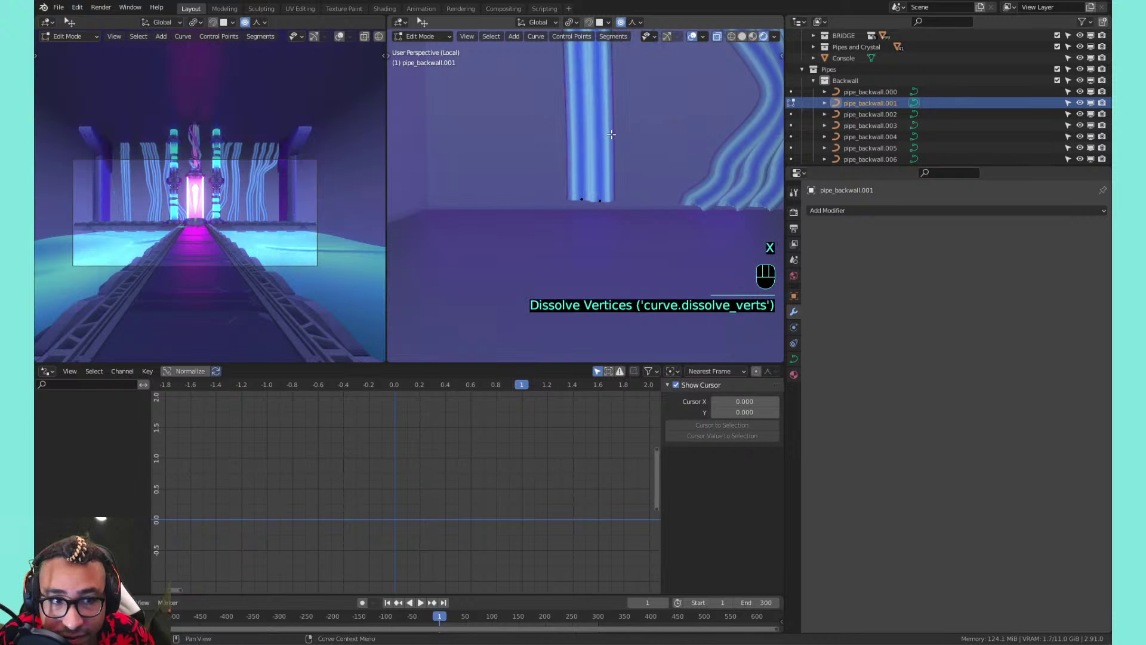
{"action": "key", "text": "ctrl+z"}
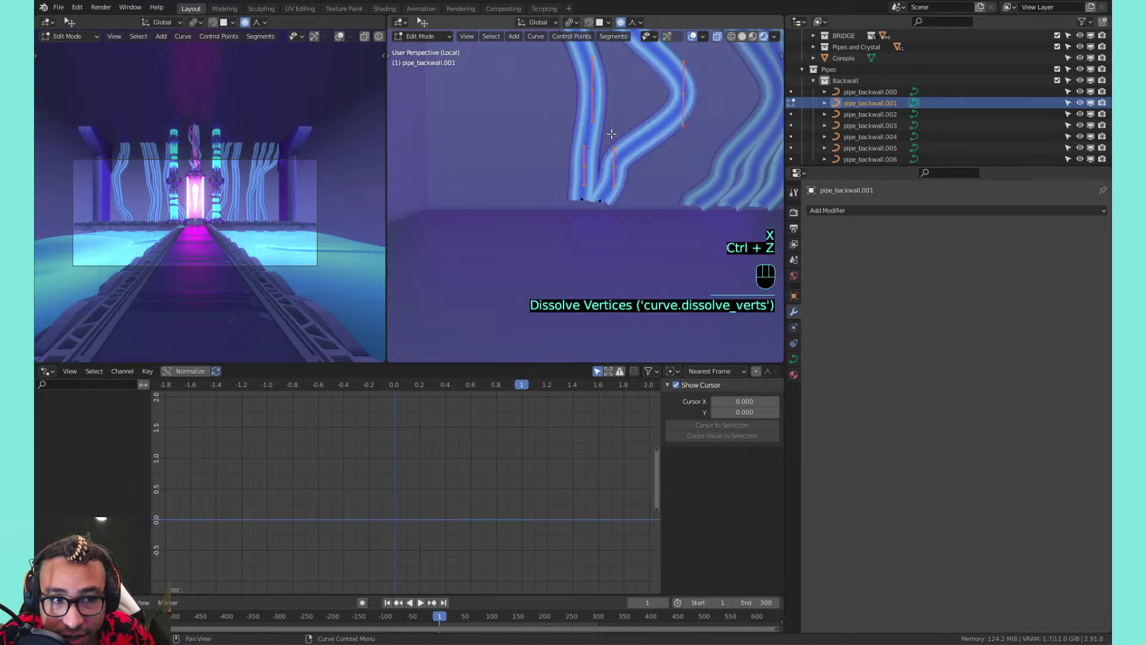
Try deleting the left pipe's control point beside the lower gap between the pipes, and undo each attempt
{"action": "middle_click_drag", "start_coordinate": [612, 135], "coordinate": [605, 241], "text": "shift"}
{"action": "scroll", "coordinate": [619, 203], "scroll_direction": "down", "scroll_amount": 3}
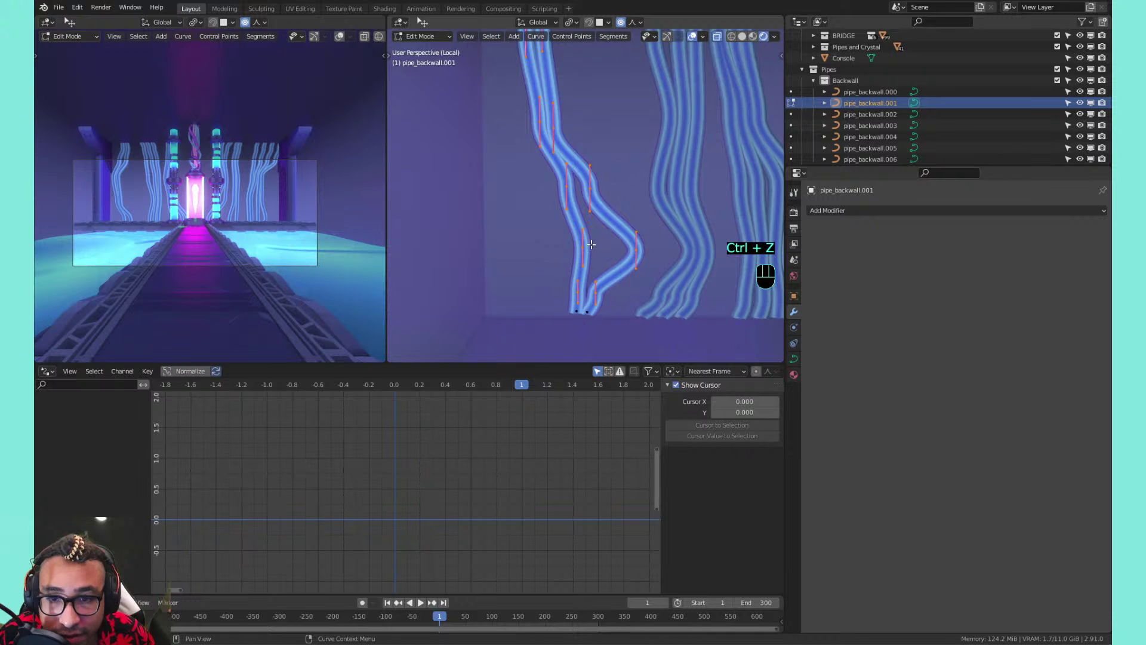
{"action": "left_click", "coordinate": [591, 245]}
{"action": "key", "text": "x"}
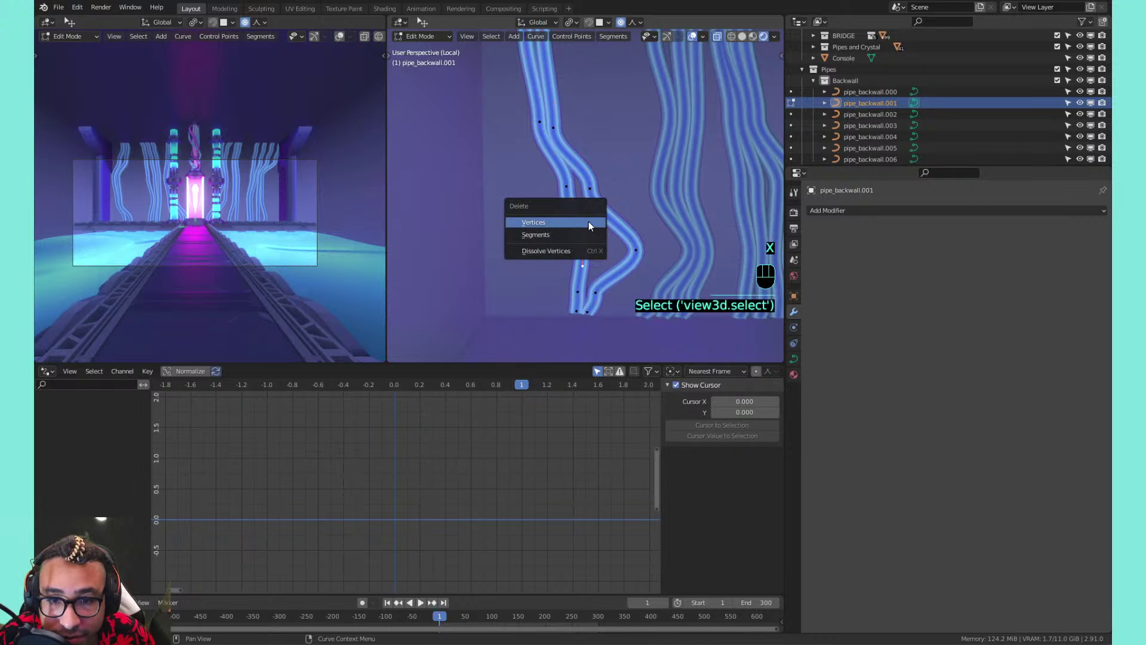
{"action": "left_click", "coordinate": [586, 221]}
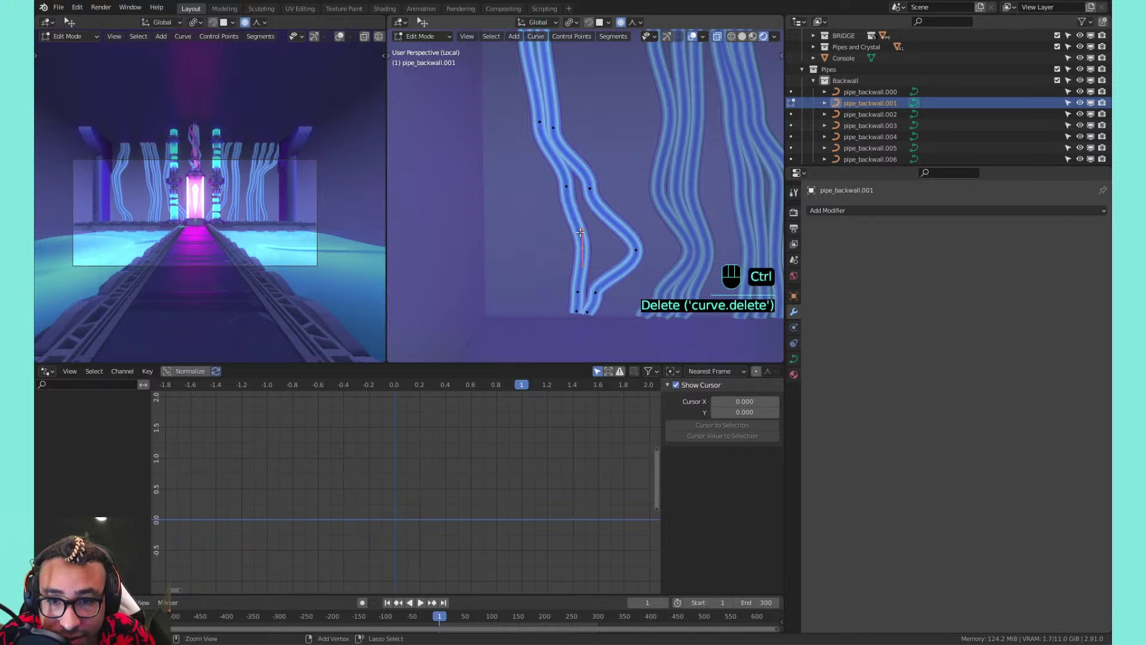
{"action": "key", "text": "x"}
{"action": "left_click", "coordinate": [582, 212]}
{"action": "key", "text": "ctrl+z"}
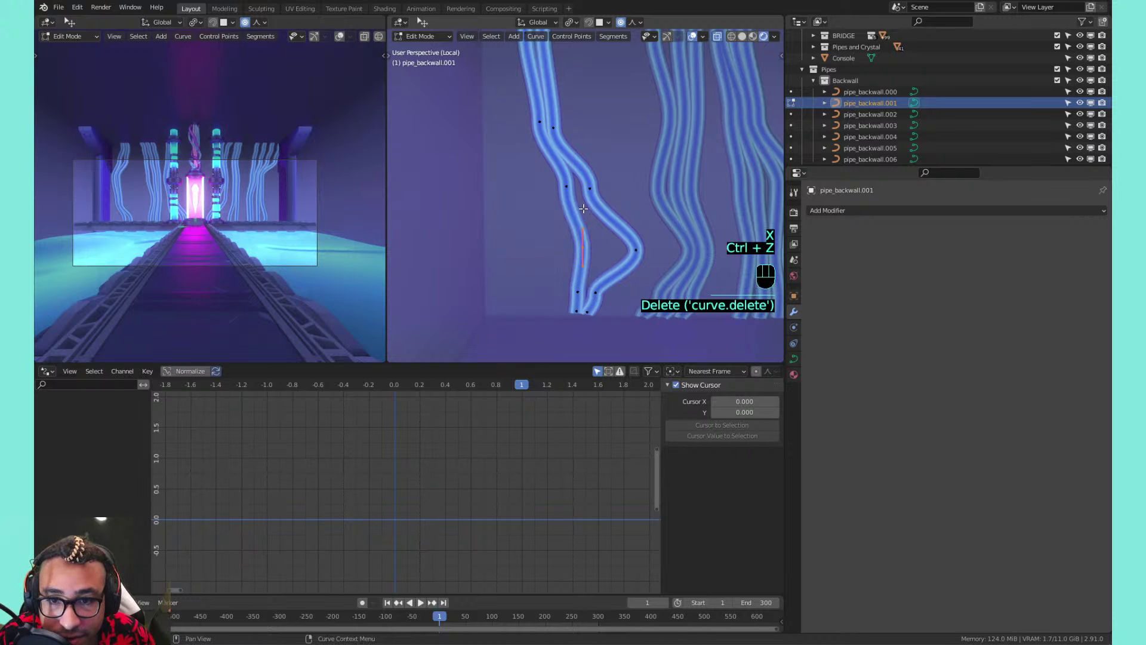
Undo a trial deletion of the right pipe's control point where the pair splits, and scale up that point's handles for a rounder bend
{"action": "left_click", "coordinate": [597, 191]}
{"action": "key", "text": "x"}
{"action": "left_click", "coordinate": [597, 192]}
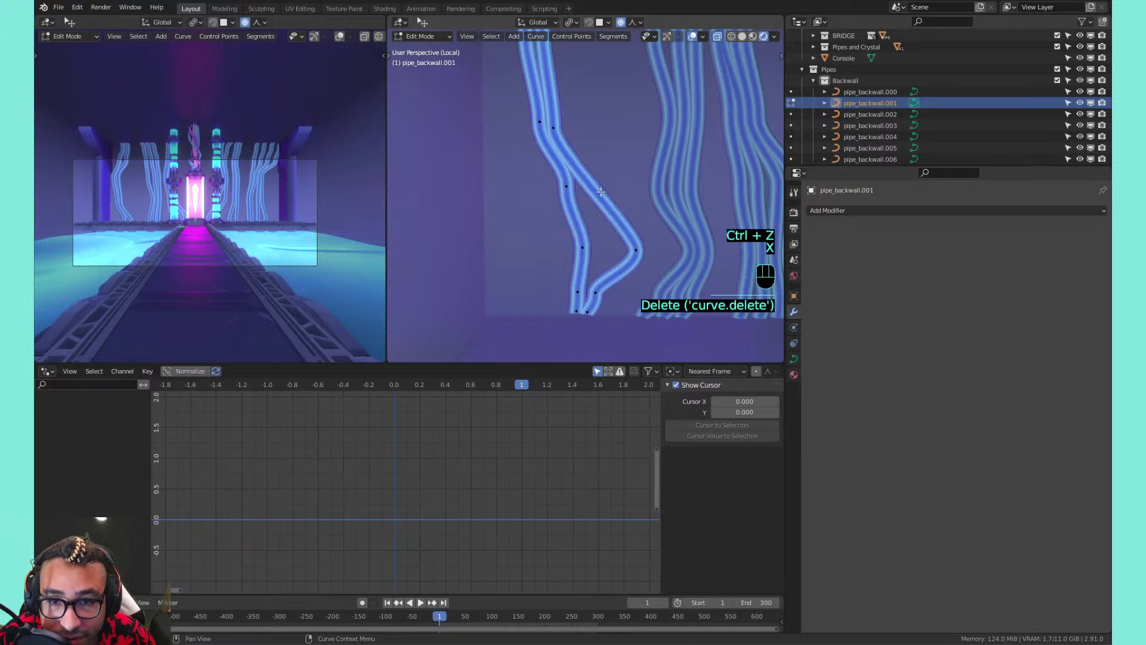
{"action": "key", "text": "ctrl+z"}
{"action": "key", "text": "s"}
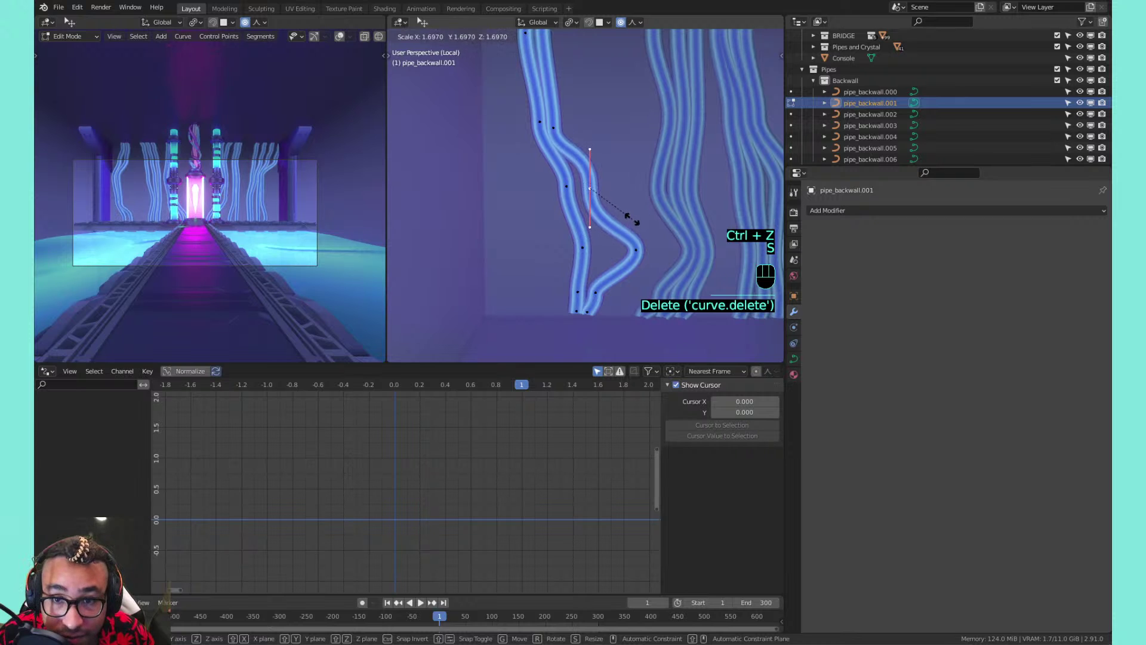
{"action": "left_click", "coordinate": [630, 242]}
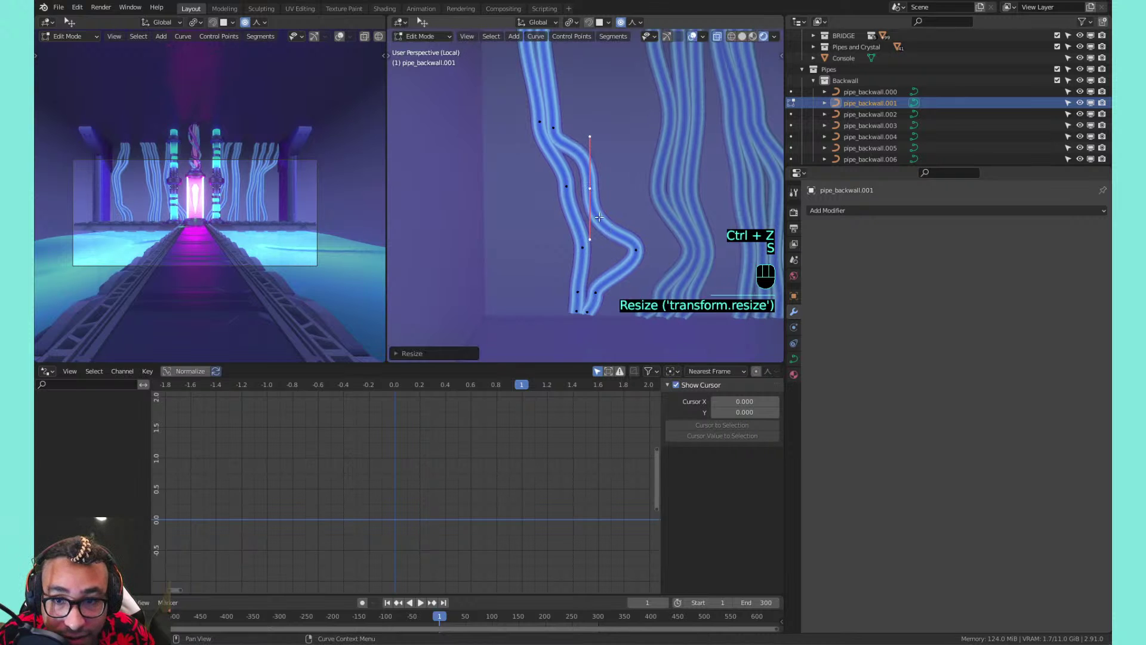
Scale up the handles of the left pipe's neighbouring control point and move it about 0.8 m, mostly downward, without proportional editing
{"action": "left_click", "coordinate": [578, 195]}
{"action": "key", "text": "s"}
{"action": "left_click", "coordinate": [599, 213]}
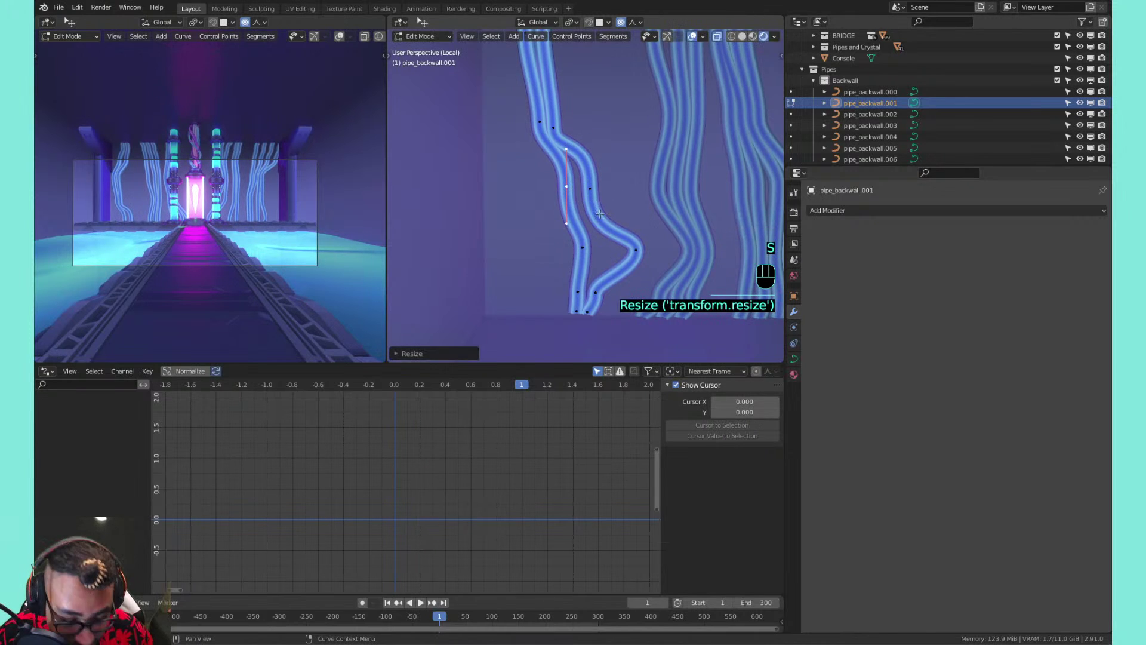
{"action": "key", "text": "g"}
{"action": "right_click", "coordinate": [539, 205]}
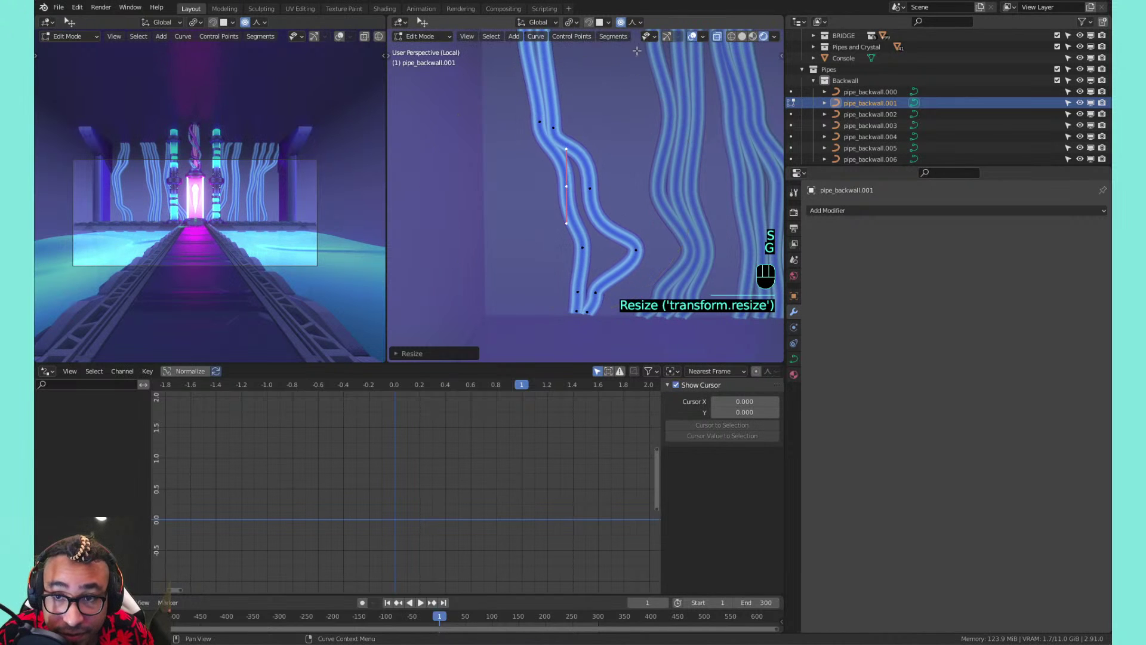
{"action": "left_click", "coordinate": [621, 22]}
{"action": "key", "text": "g"}
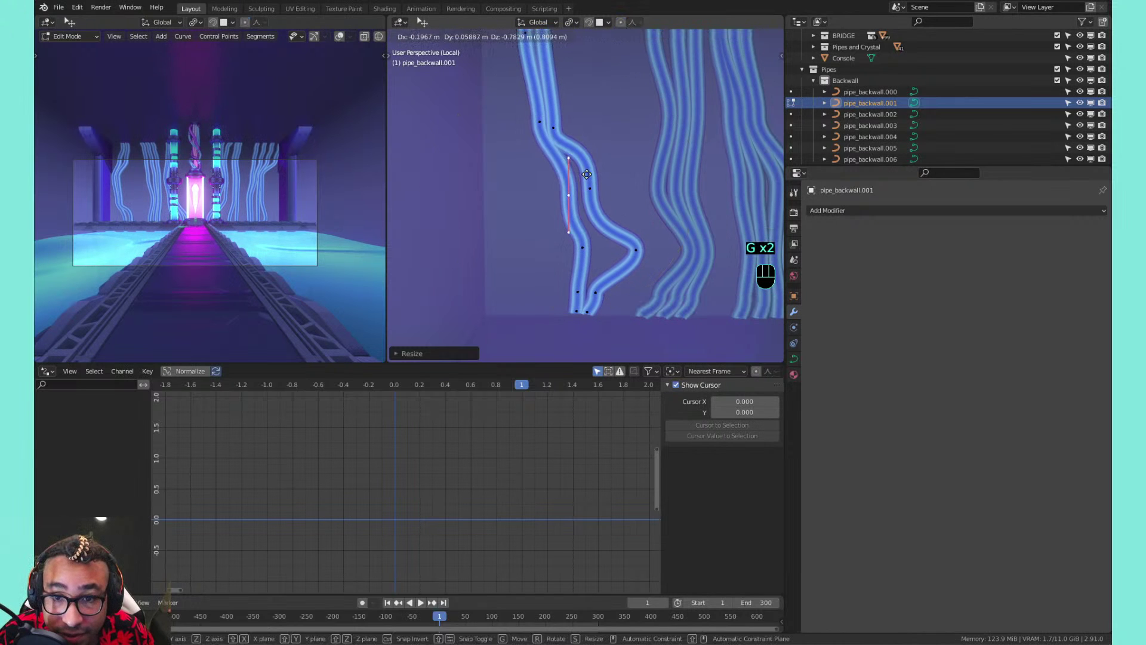
{"action": "left_click", "coordinate": [587, 173]}
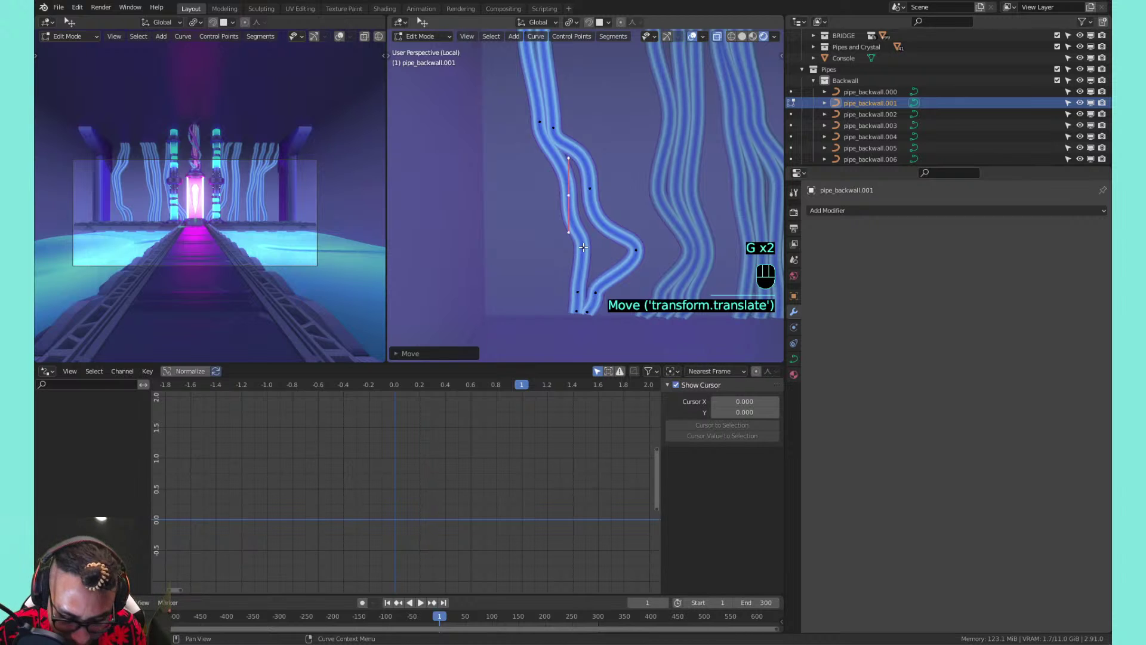
Thicken the whole left pipe of the leftmost cluster with Shrink/Fatten by a factor of about 1.62
{"action": "key", "text": "l"}
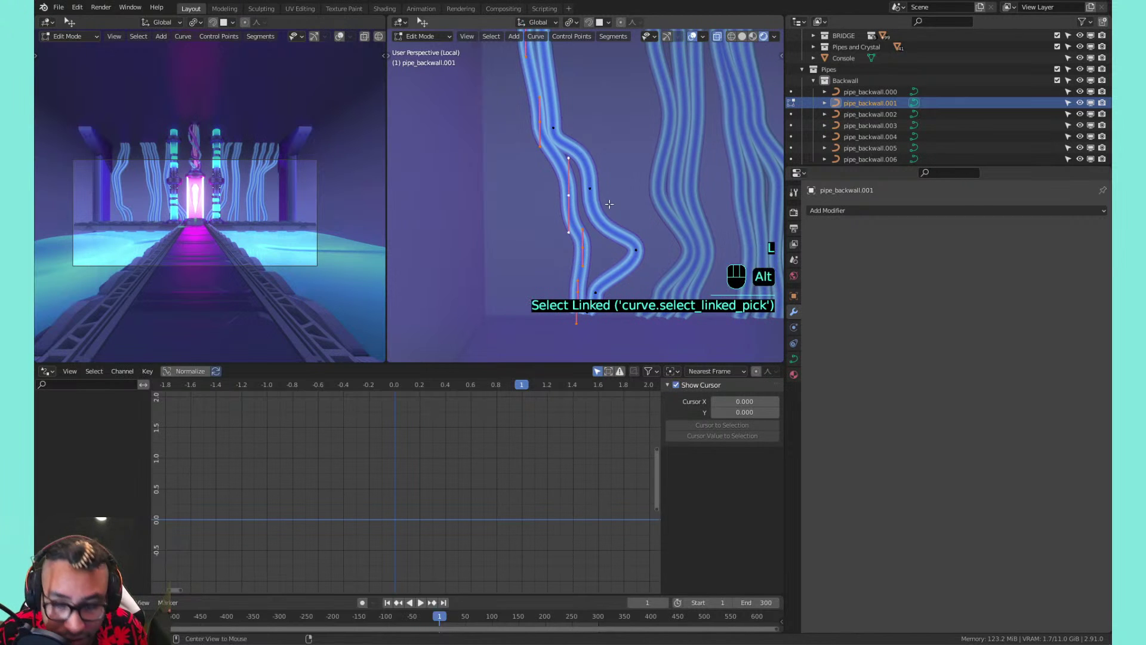
{"action": "key", "text": "alt+s"}
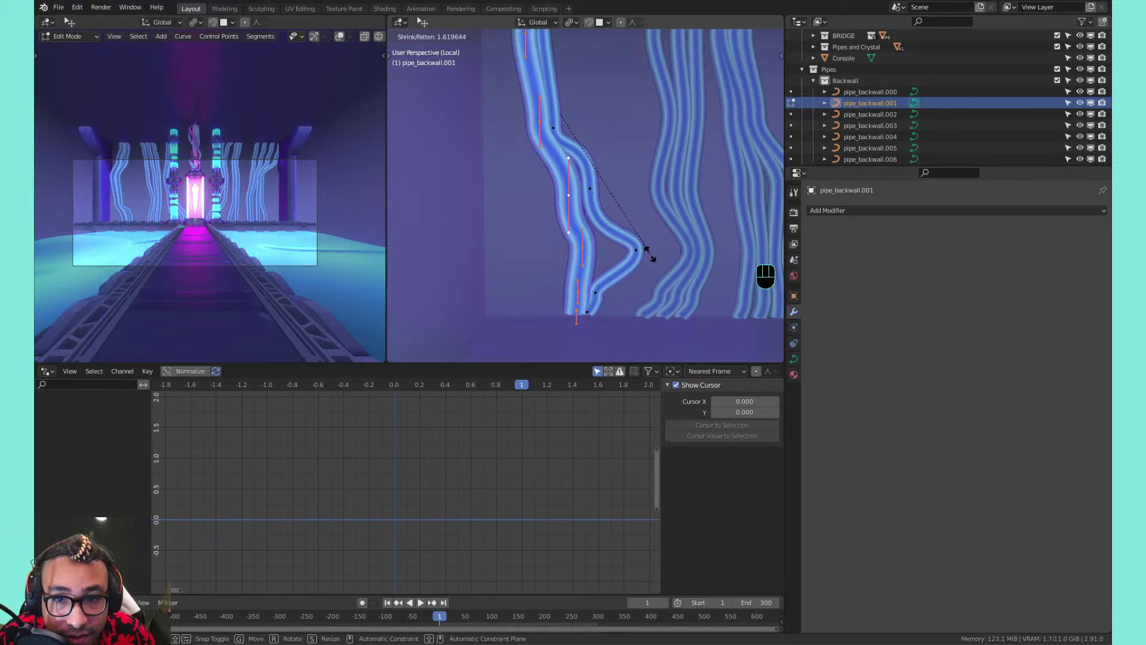
{"action": "left_click", "coordinate": [649, 253]}
{"action": "middle_click_drag", "start_coordinate": [564, 115], "coordinate": [594, 235], "text": "shift"}
{"action": "scroll", "coordinate": [592, 170], "scroll_direction": "down", "scroll_amount": 2}
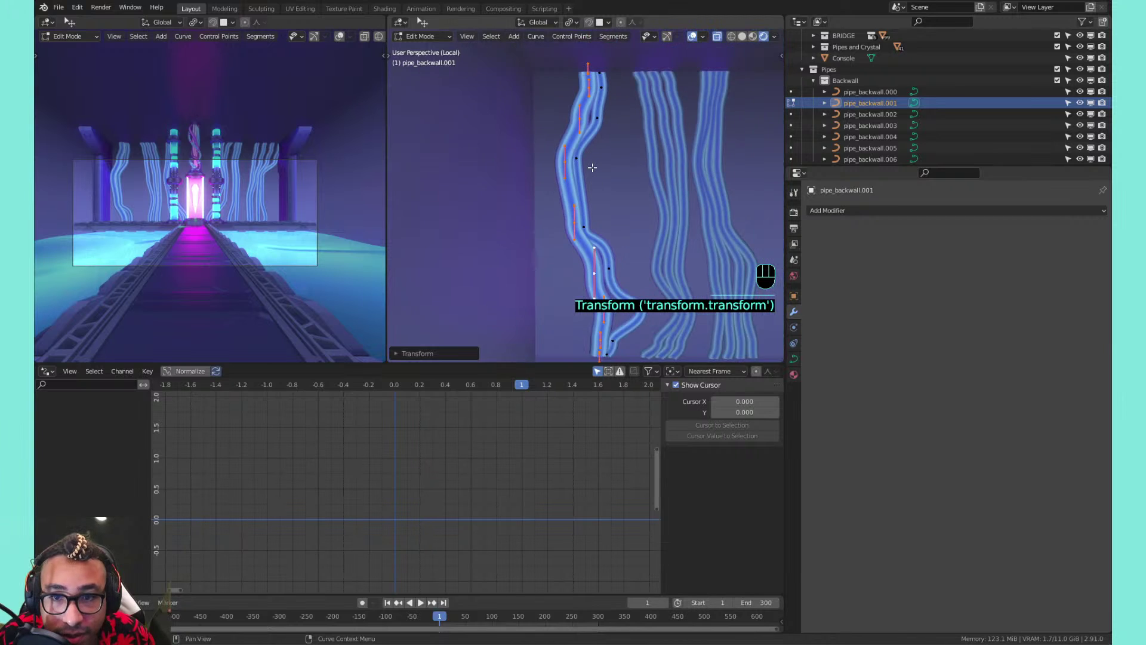
Delete the left pipe's upper control point between the top of the leftmost cluster and its first bend
{"action": "scroll", "coordinate": [591, 167], "scroll_direction": "up", "scroll_amount": 1}
{"action": "scroll", "coordinate": [592, 168], "scroll_direction": "up", "scroll_amount": 1}
{"action": "left_click", "coordinate": [574, 91]}
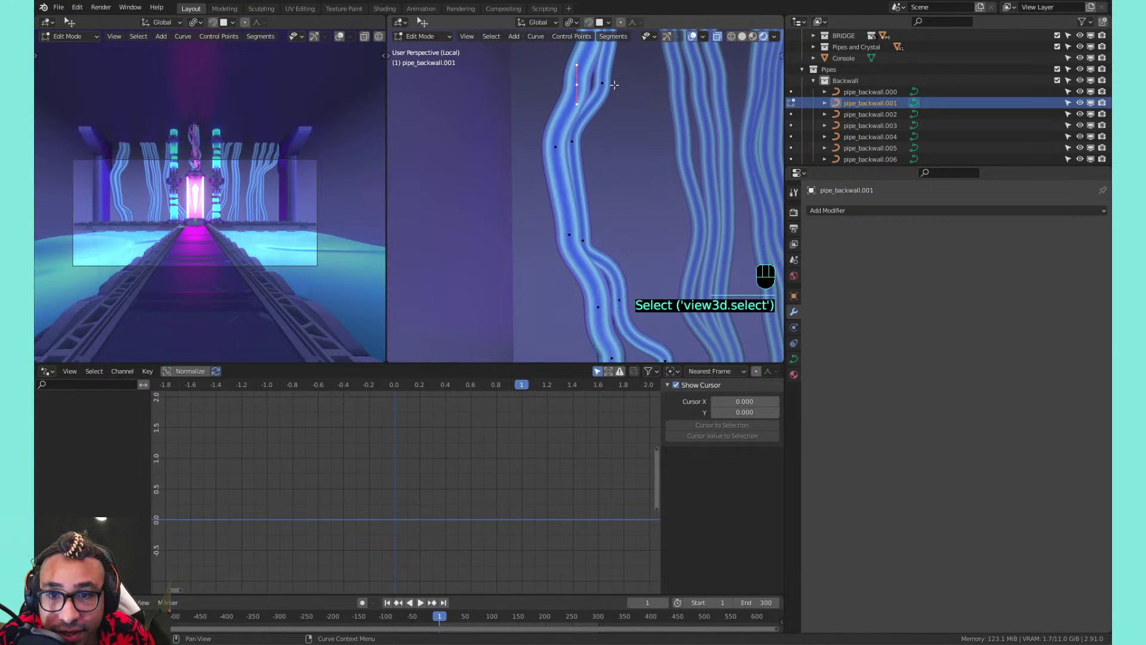
{"action": "key", "text": "x"}
{"action": "left_click", "coordinate": [615, 86]}
{"action": "scroll", "coordinate": [609, 169], "scroll_direction": "down", "scroll_amount": 2}
{"action": "scroll", "coordinate": [610, 170], "scroll_direction": "up", "scroll_amount": 1}
{"action": "middle_click_drag", "start_coordinate": [594, 240], "coordinate": [593, 189], "text": "shift"}
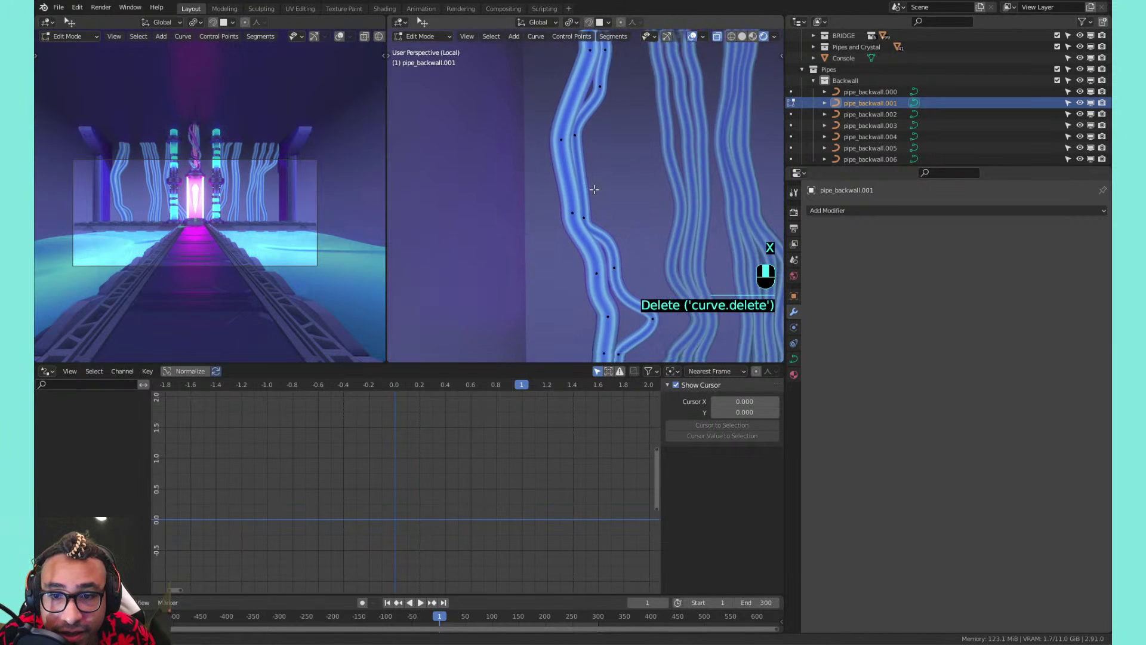
Try rescaling the handles of the left pipe's control point where the pair splits and deleting that point, and undo the deletion
{"action": "scroll", "coordinate": [583, 187], "scroll_direction": "up", "scroll_amount": 1}
{"action": "left_click", "coordinate": [573, 171]}
{"action": "key", "text": "s"}
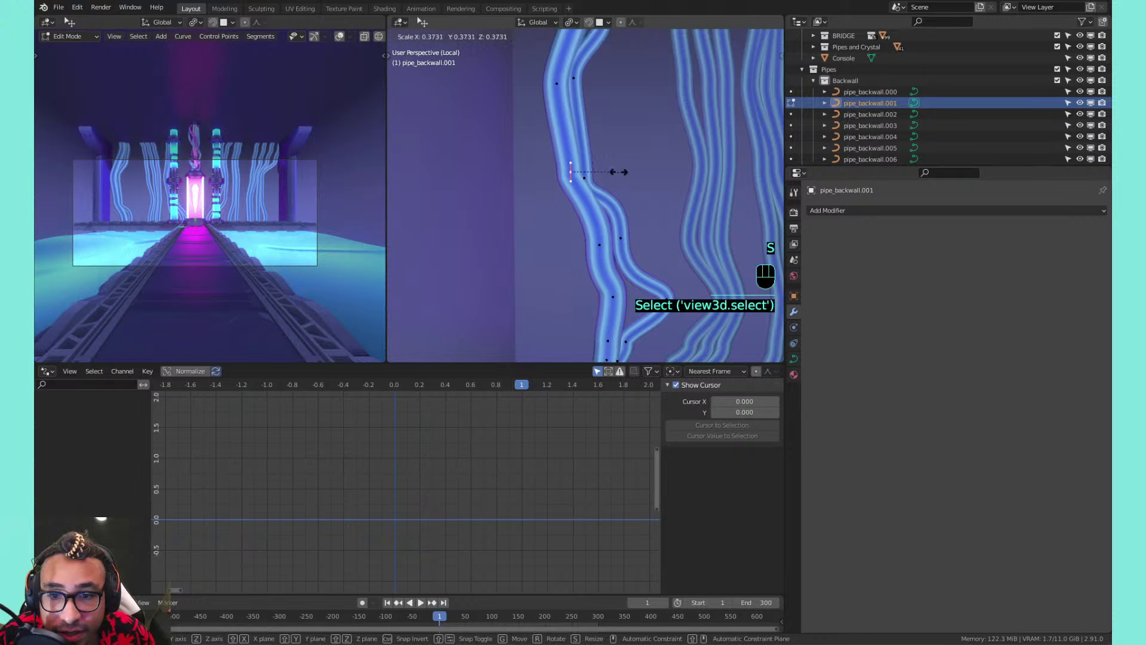
{"action": "left_click", "coordinate": [708, 174]}
{"action": "key", "text": "x"}
{"action": "left_click", "coordinate": [693, 177]}
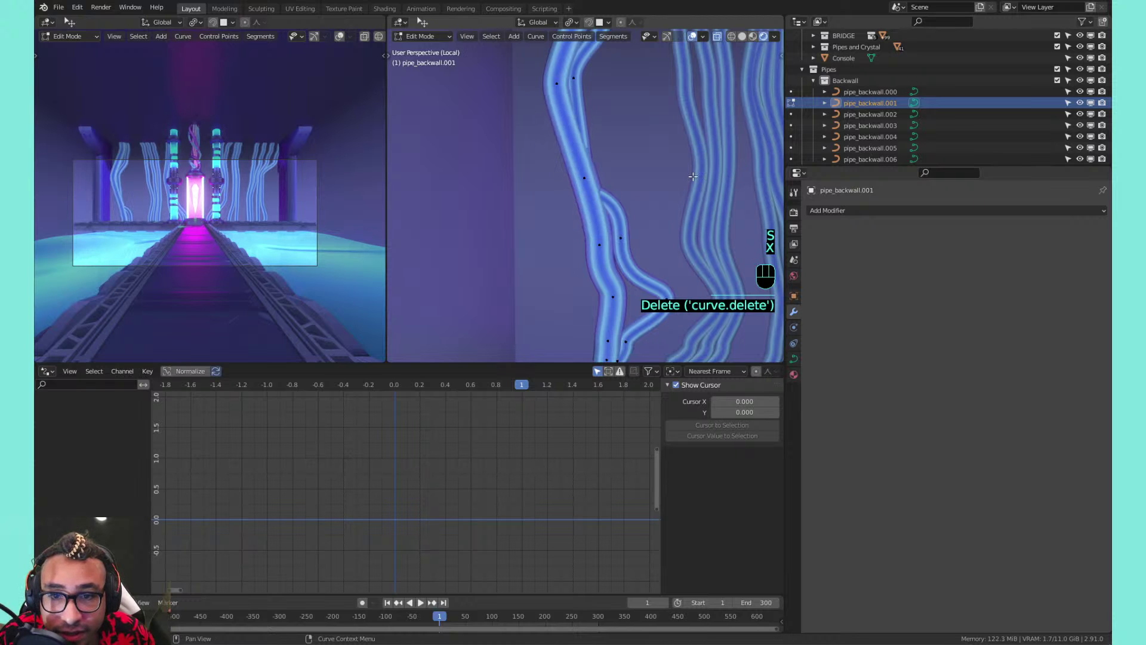
{"action": "key", "text": "ctrl+z"}
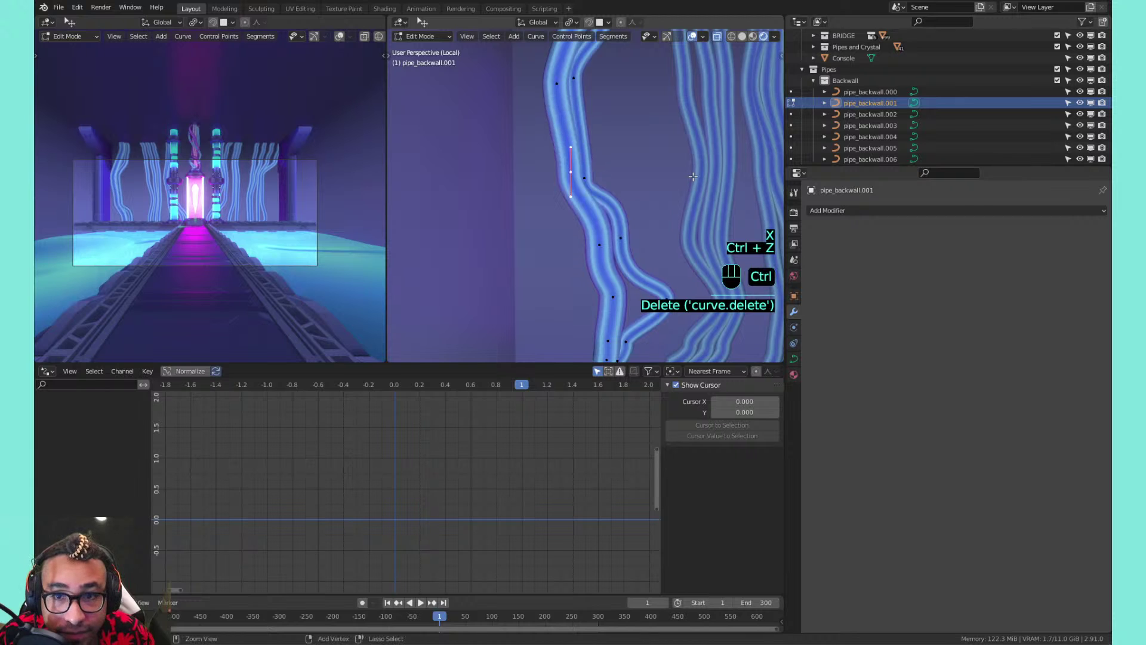
Delete the left and right pipes' control points just below where the pair splits
{"action": "left_click", "coordinate": [599, 245]}
{"action": "key", "text": "x"}
{"action": "left_click", "coordinate": [606, 237]}
{"action": "middle_click_drag", "start_coordinate": [641, 241], "coordinate": [600, 240], "text": "shift"}
{"action": "left_click", "coordinate": [579, 229]}
{"action": "key", "text": "x"}
{"action": "left_click", "coordinate": [589, 227]}
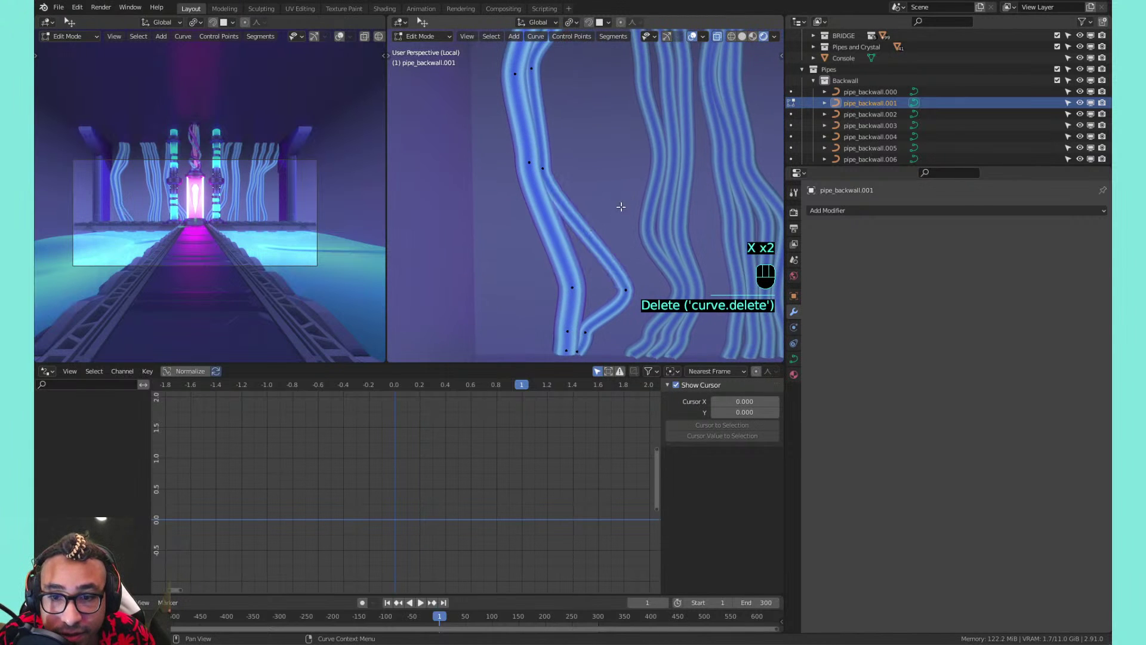
Shift the right pipe's control point at the split slightly up and outward, and move its first-bend point about 0.68 m toward the left pipe
{"action": "left_click", "coordinate": [559, 177]}
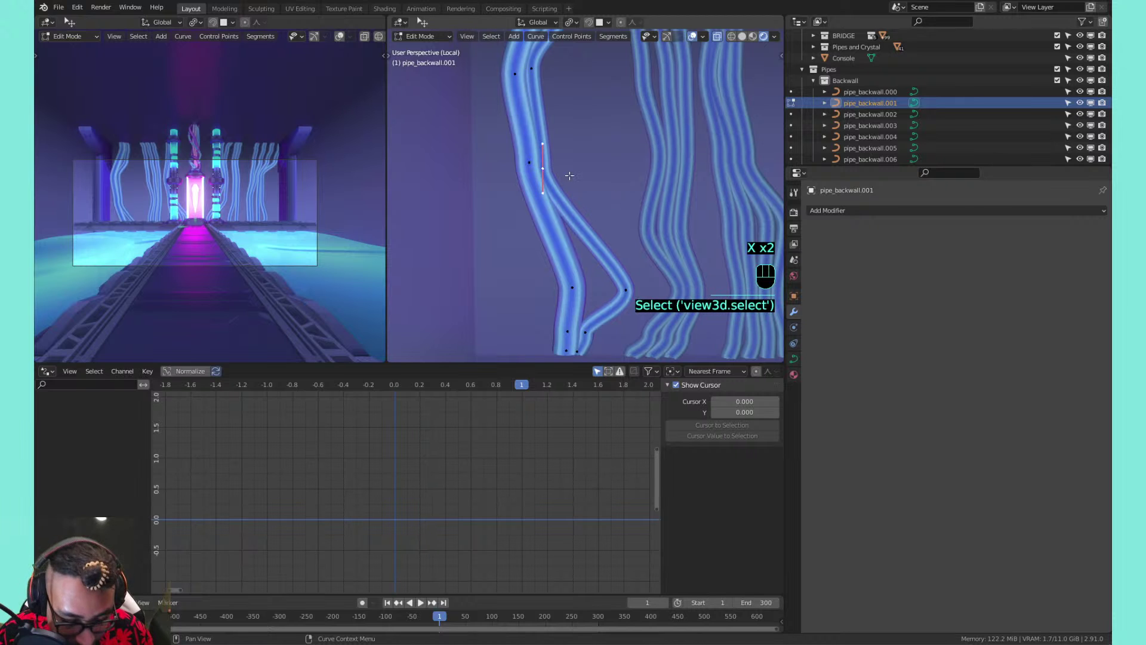
{"action": "key", "text": "g"}
{"action": "left_click", "coordinate": [588, 165]}
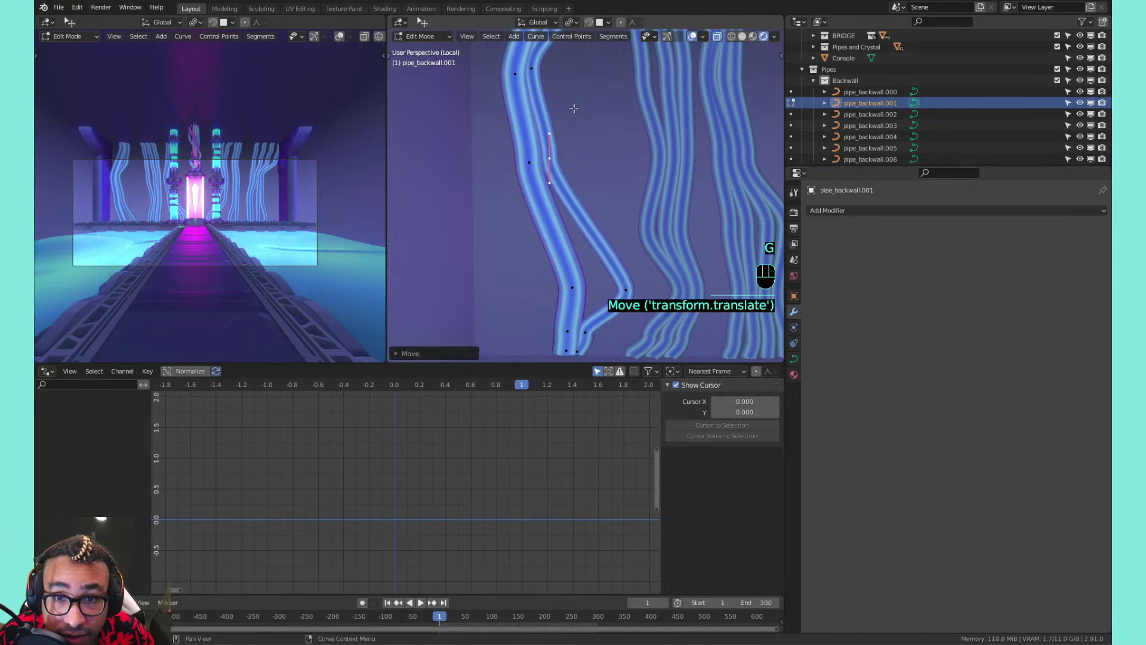
{"action": "middle_click_drag", "start_coordinate": [574, 109], "coordinate": [587, 222], "text": "shift"}
{"action": "left_click", "coordinate": [555, 179]}
{"action": "key", "text": "g"}
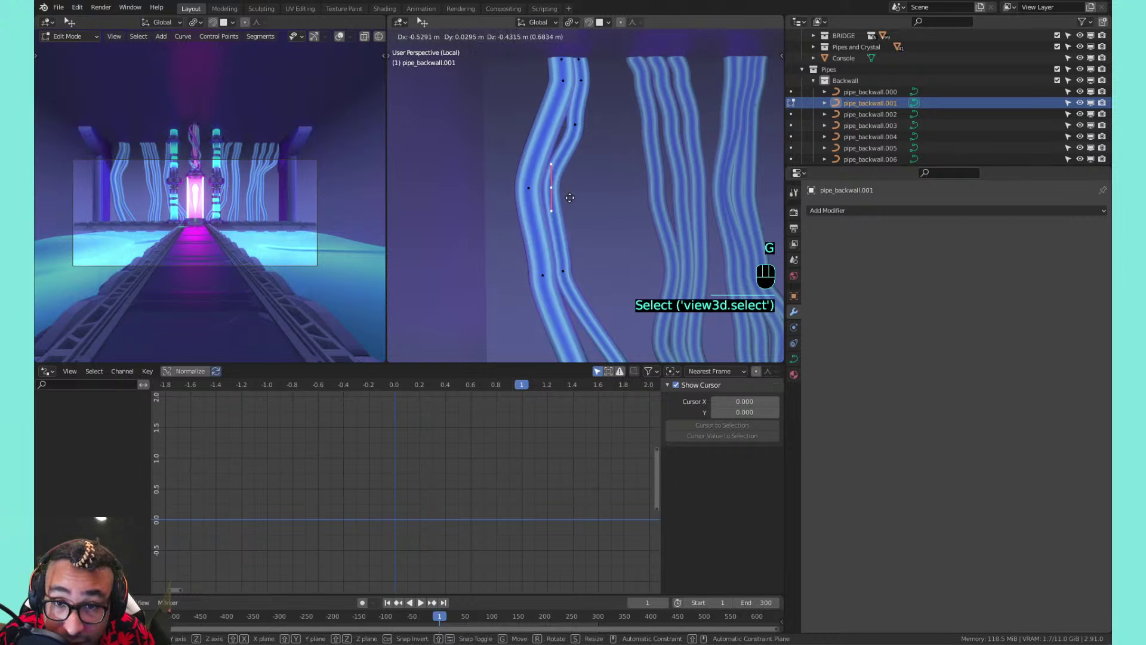
{"action": "left_click", "coordinate": [570, 198]}
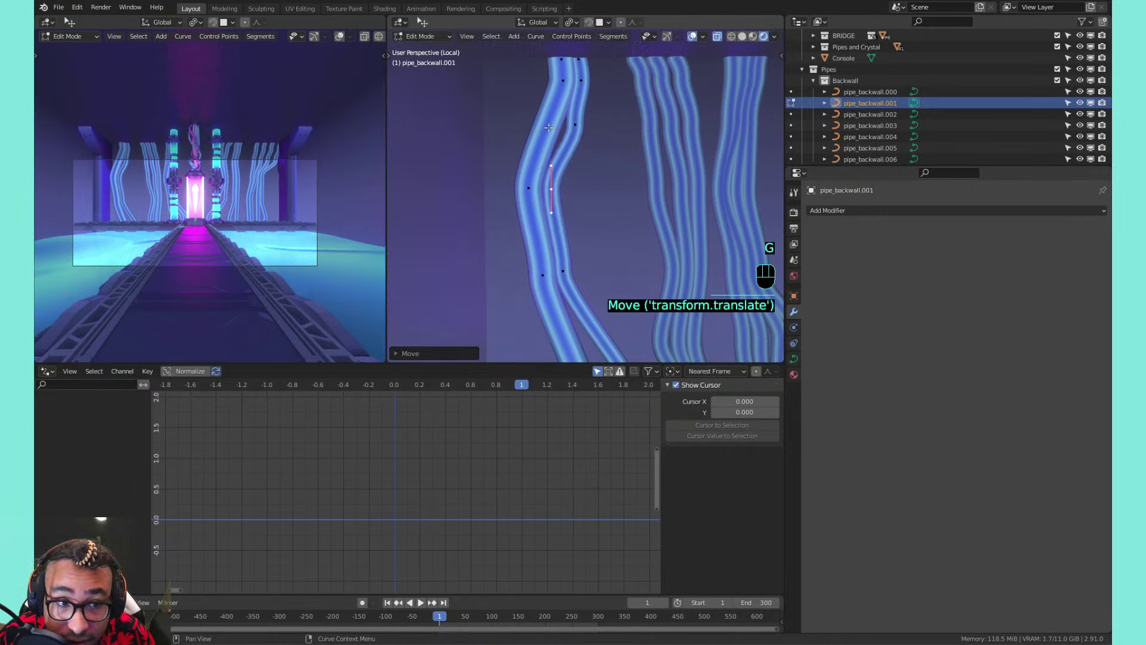
Delete the right pipe's control point between its topmost points and the first bend, after trying to move it about 0.79 m, mostly downward
{"action": "middle_click_drag", "start_coordinate": [570, 199], "coordinate": [625, 217], "text": "shift"}
{"action": "key", "text": "g"}
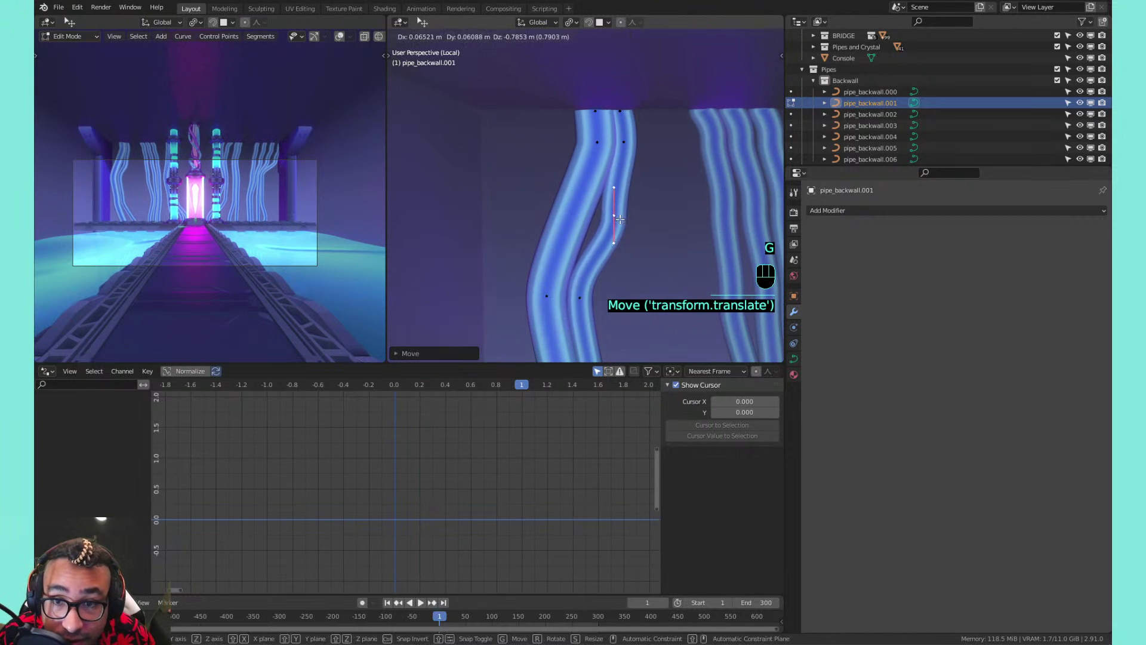
{"action": "left_click", "coordinate": [621, 219]}
{"action": "key", "text": "x"}
{"action": "left_click", "coordinate": [621, 219]}
Move the right pipe's top end point and the control point below it slightly outward from the left pipe
{"action": "left_click", "coordinate": [623, 144]}
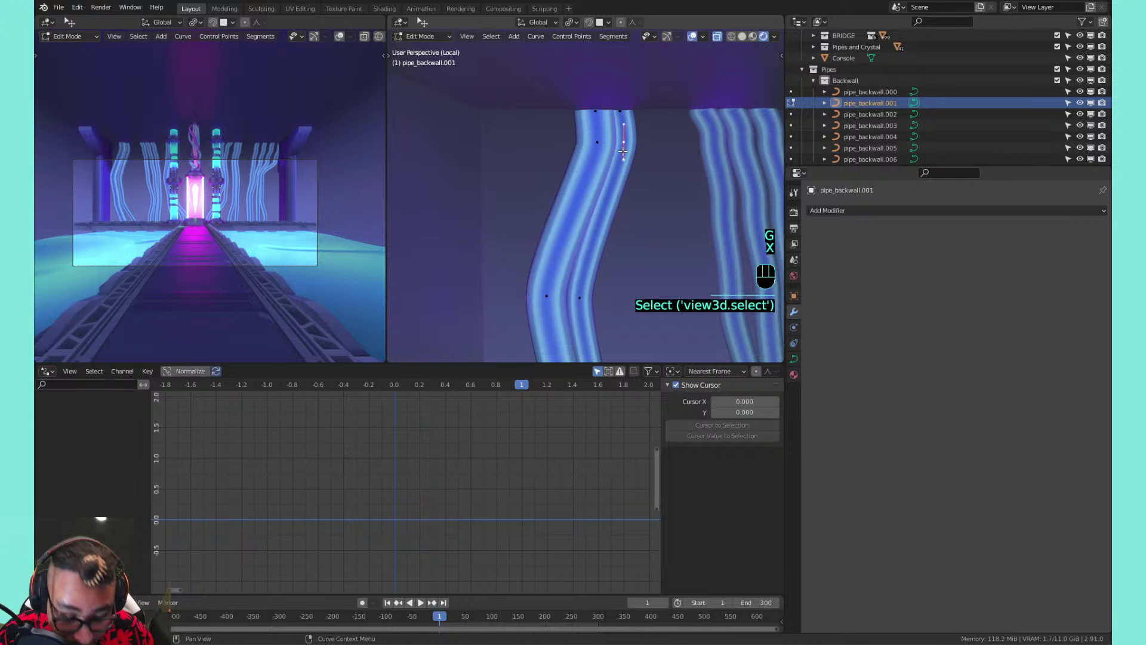
{"action": "key", "text": "g"}
{"action": "left_click", "coordinate": [632, 152]}
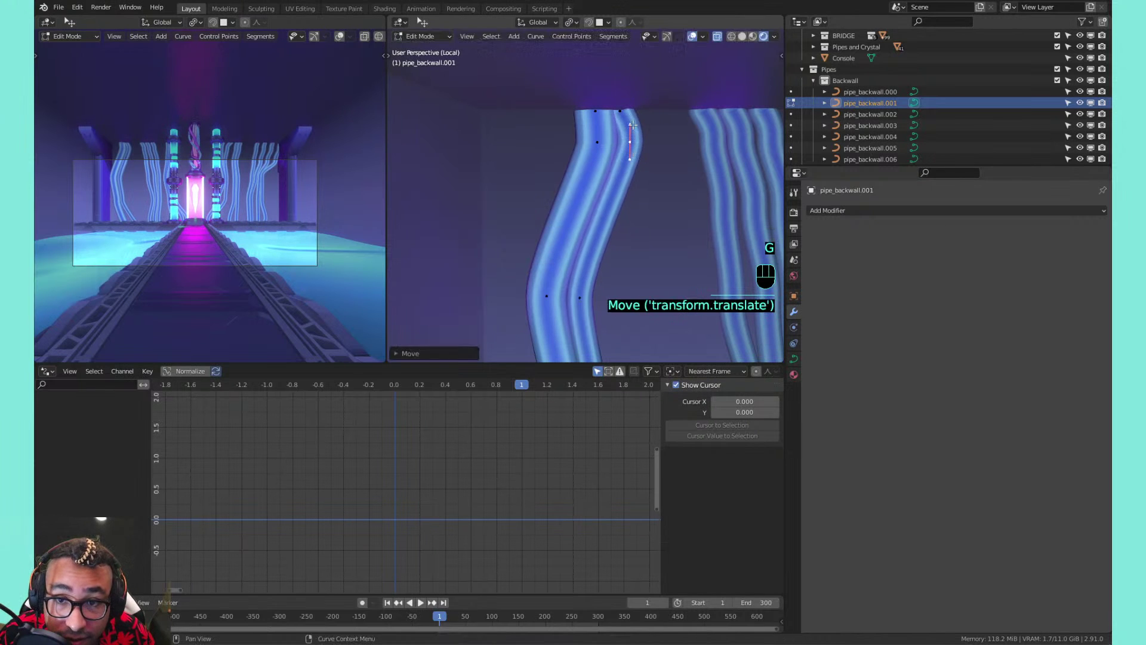
{"action": "left_click", "coordinate": [626, 109]}
{"action": "key", "text": "g"}
{"action": "left_click", "coordinate": [633, 108]}
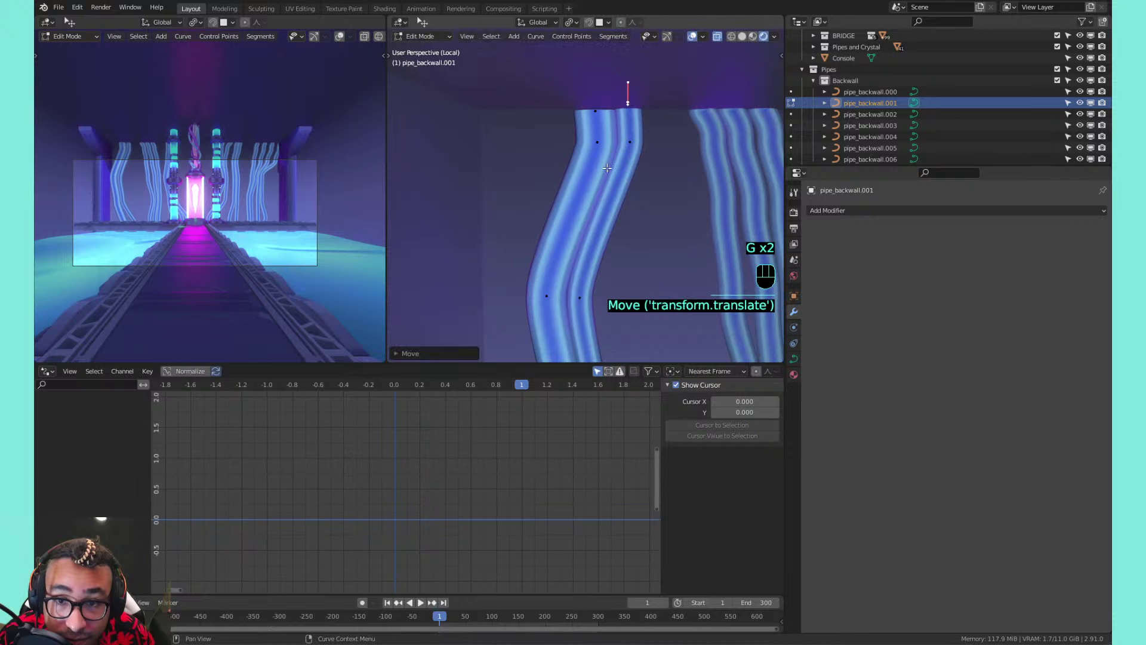
Pull the right pipe's lower outer bend in beside the left pipe, and move its bottom end point slightly outward
{"action": "scroll", "coordinate": [608, 249], "scroll_direction": "down", "scroll_amount": 1}
{"action": "middle_click_drag", "start_coordinate": [617, 252], "coordinate": [635, 164]}
{"action": "left_click", "coordinate": [687, 223]}
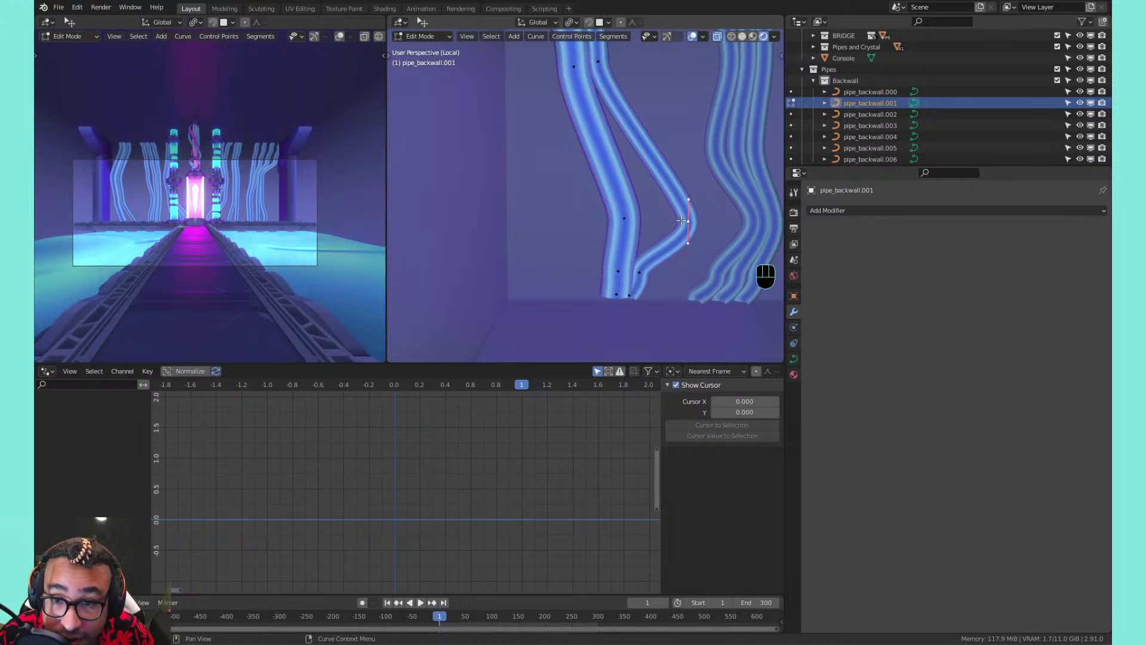
{"action": "key", "text": "g"}
{"action": "left_click", "coordinate": [643, 216]}
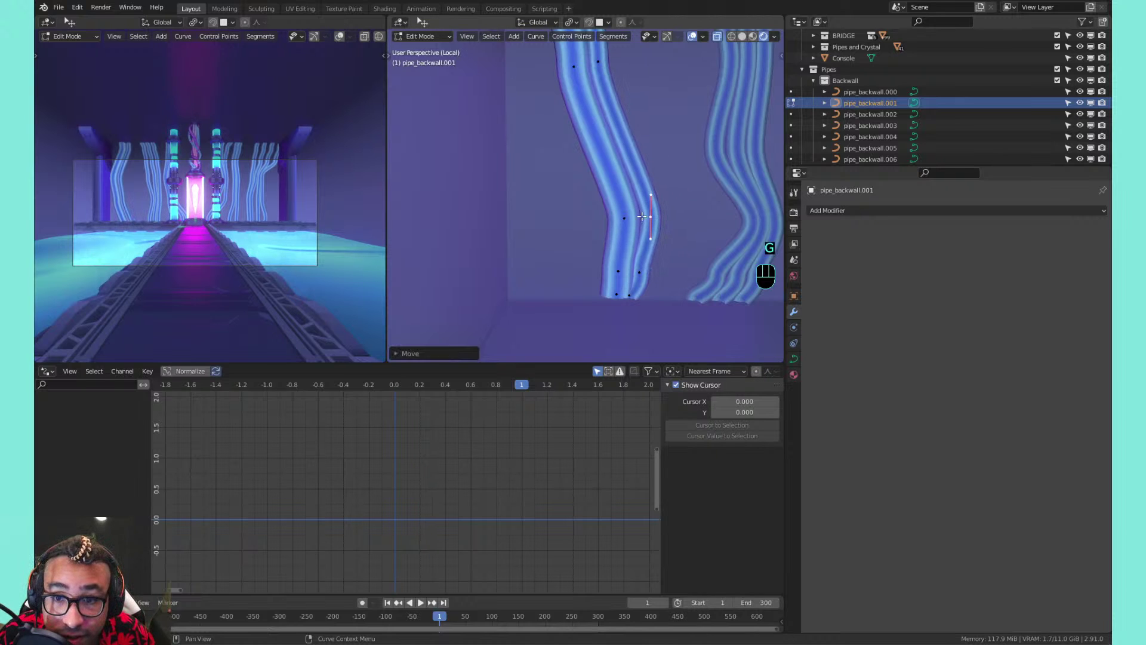
{"action": "left_click", "coordinate": [640, 294]}
{"action": "key", "text": "g"}
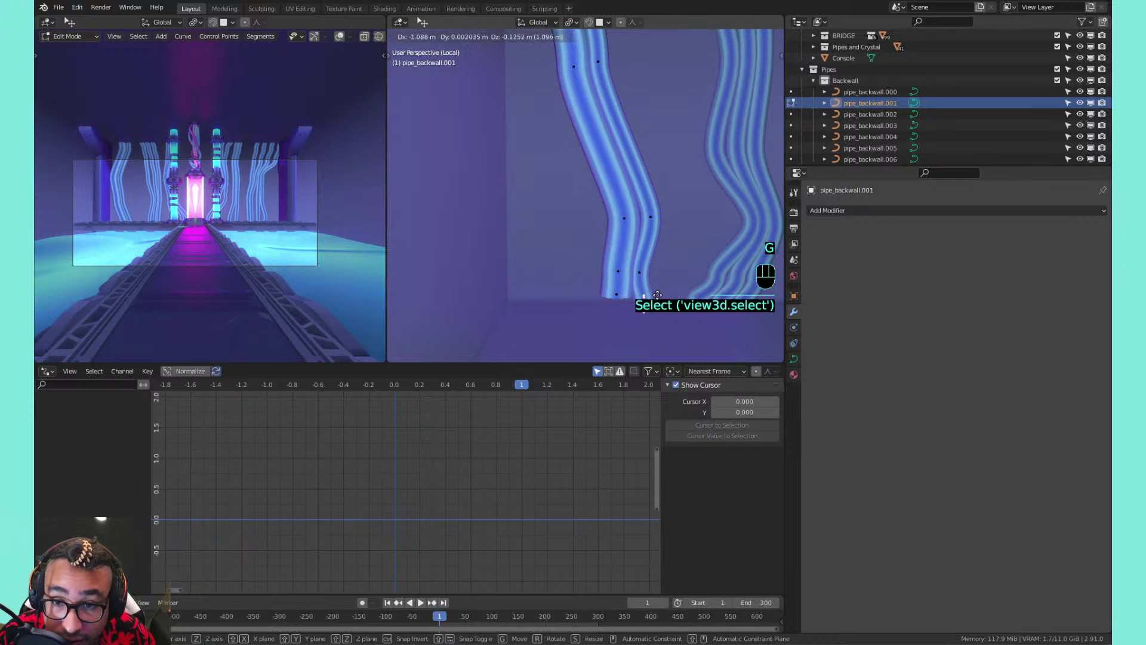
{"action": "left_click", "coordinate": [651, 294]}
{"action": "left_click", "coordinate": [656, 188]}
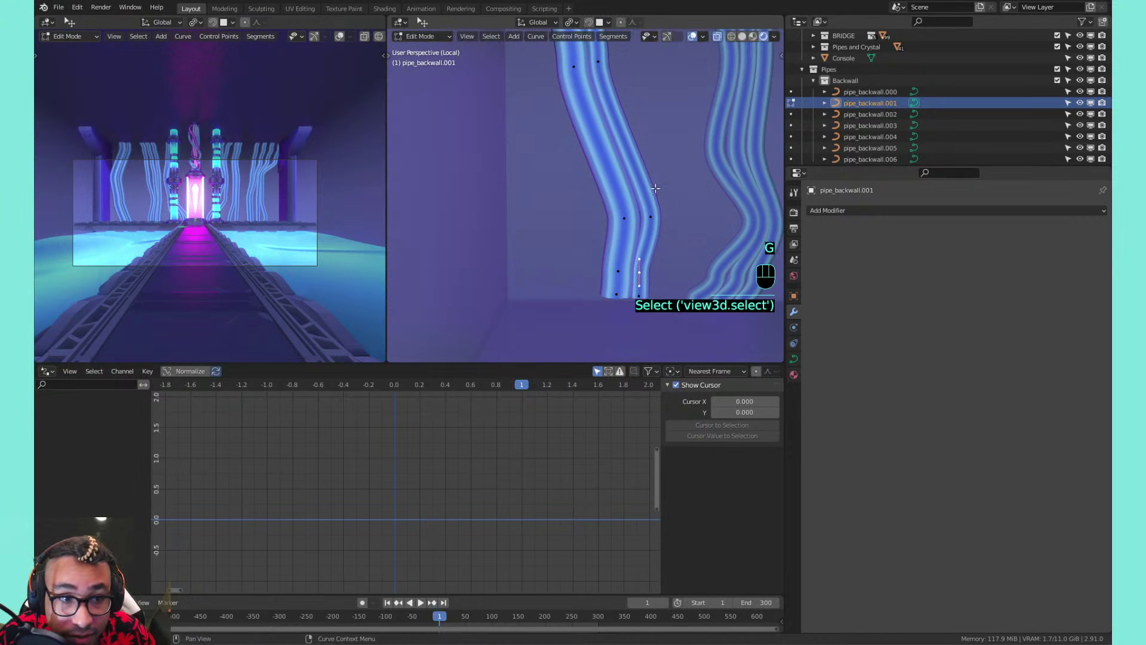
Select both linked pipes of the leftmost cluster and move them about -2.03 m along global X, toward the neighbouring cluster
{"action": "middle_click_drag", "start_coordinate": [640, 167], "coordinate": [519, 154]}
{"action": "scroll", "coordinate": [136, 195], "scroll_direction": "up", "scroll_amount": 4}
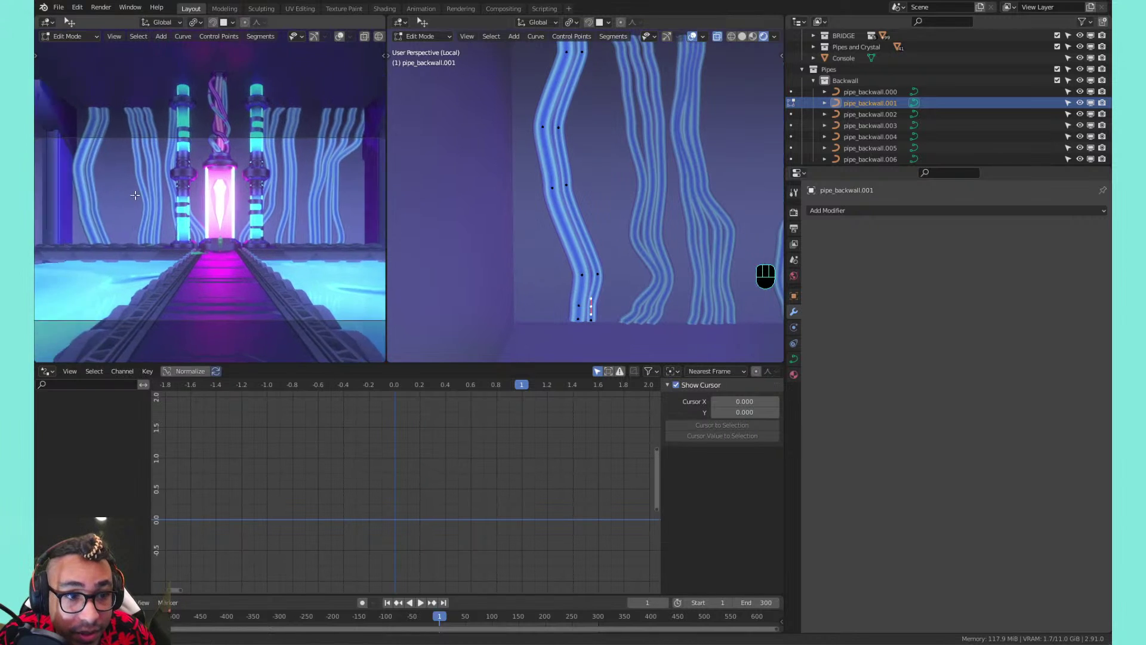
{"action": "left_click", "coordinate": [543, 127]}
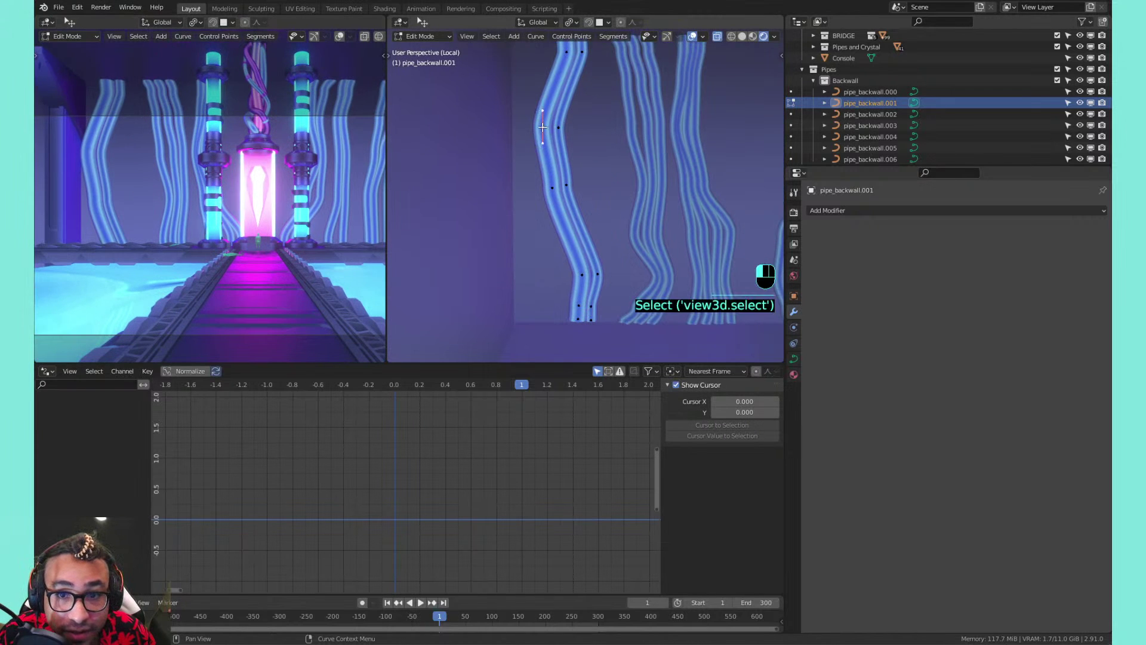
{"action": "key", "text": "l"}
{"action": "key", "text": "l"}
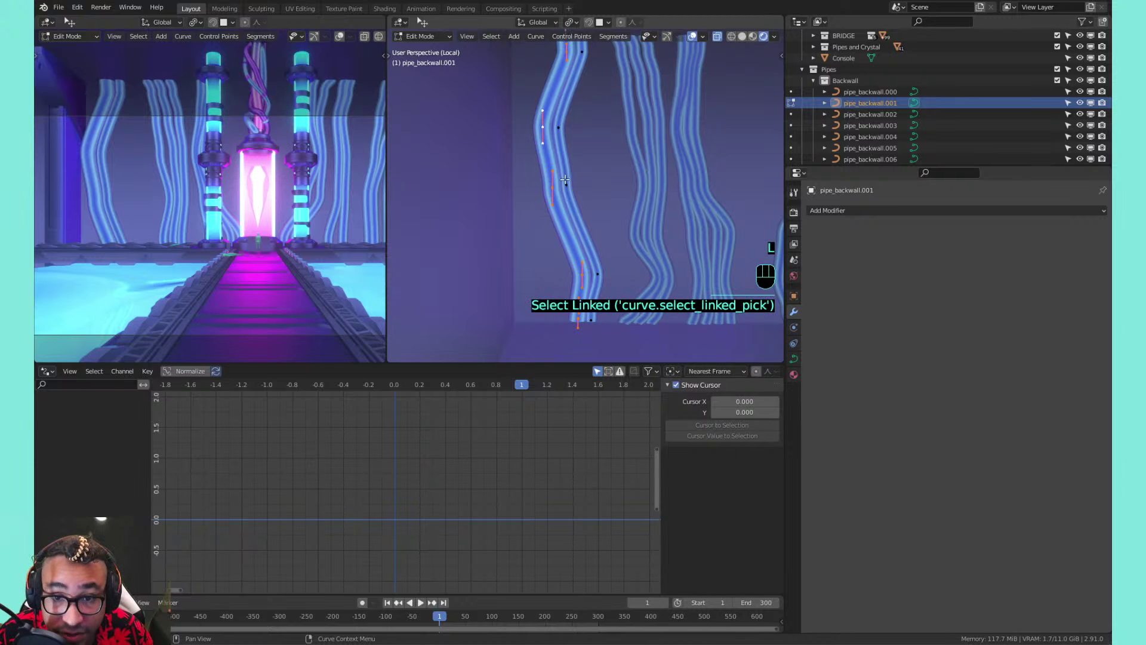
{"action": "key", "text": "g"}
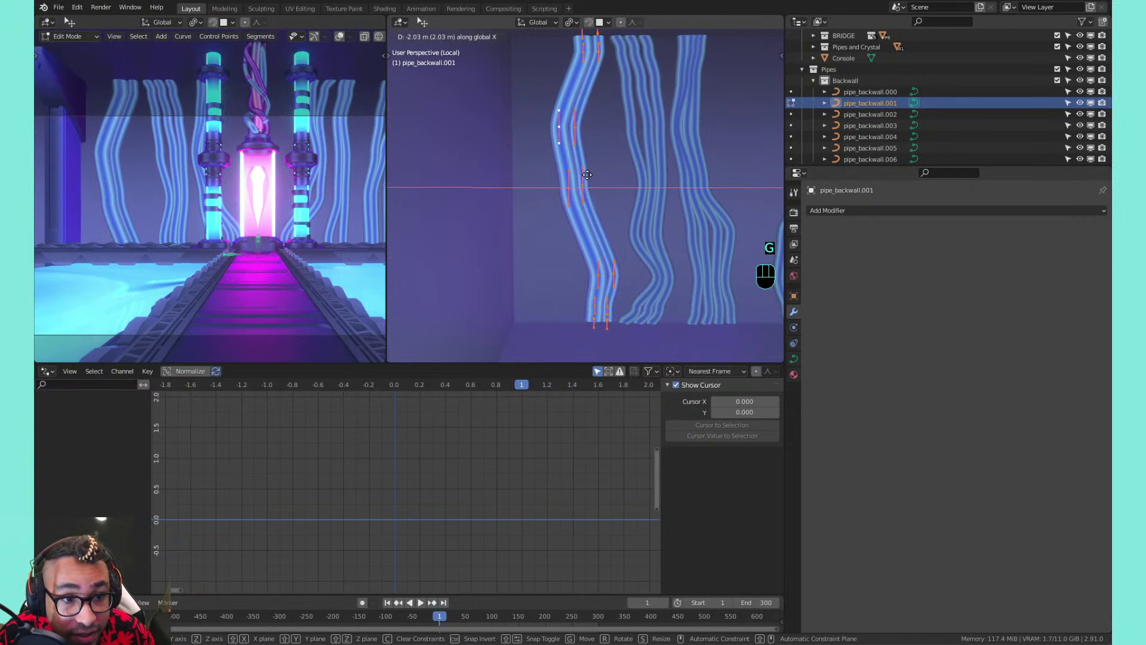
{"action": "left_click", "coordinate": [587, 174]}
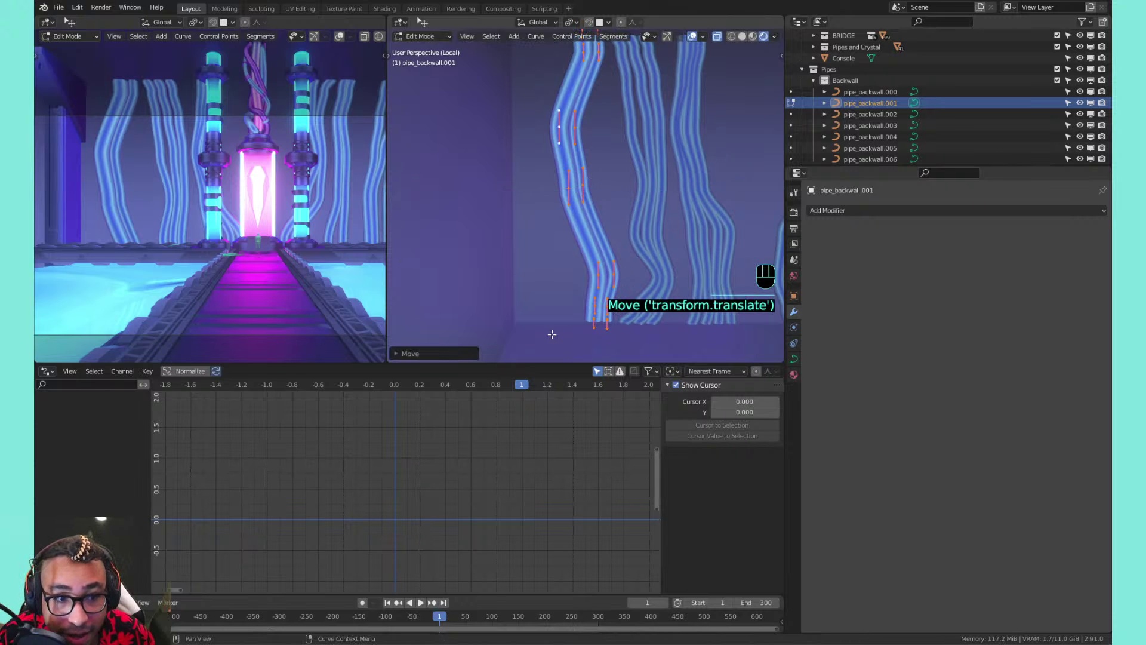
Try deleting both pipes' control points at the first bend, and undo the deletion
{"action": "left_click", "coordinate": [575, 127]}
{"action": "left_click", "coordinate": [560, 126], "text": "shift"}
{"action": "key", "text": "x"}
{"action": "left_click", "coordinate": [596, 126]}
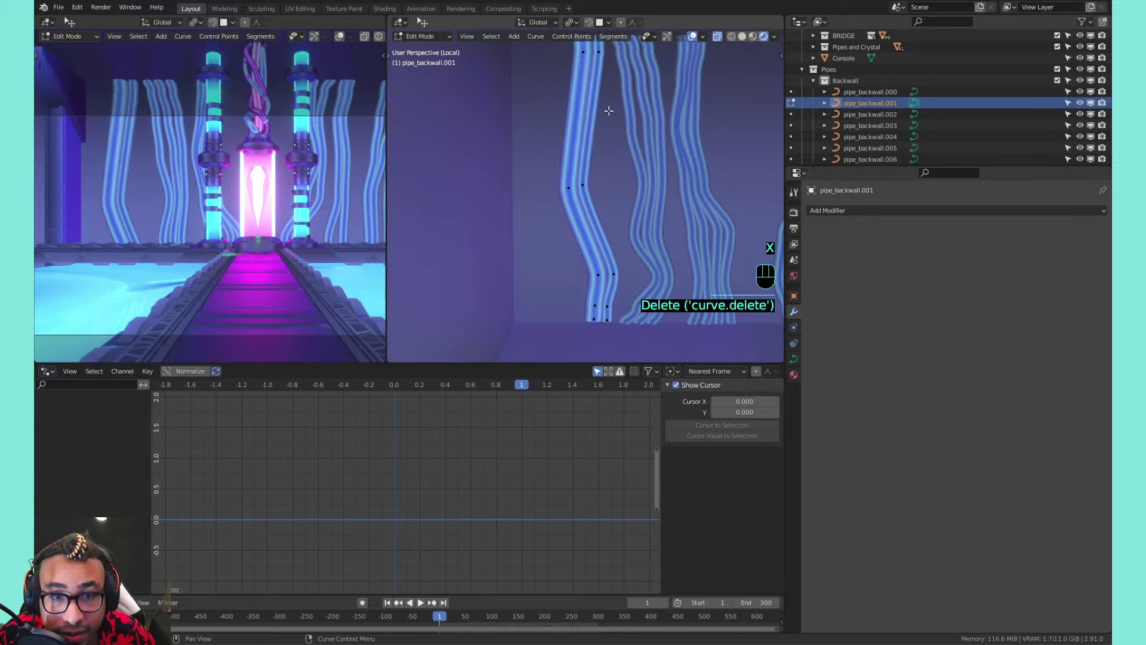
{"action": "key", "text": "ctrl+z"}
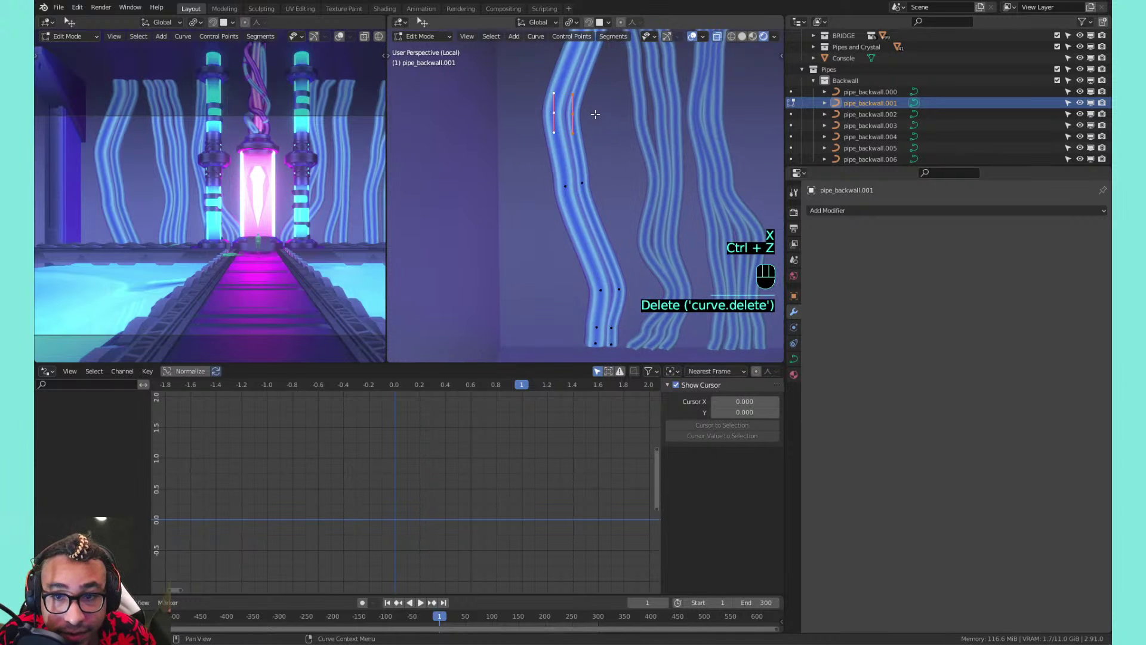
Try scaling up the handles at the first bend and at all control points of both pipes around Individual Origins
{"action": "key", "text": "s"}
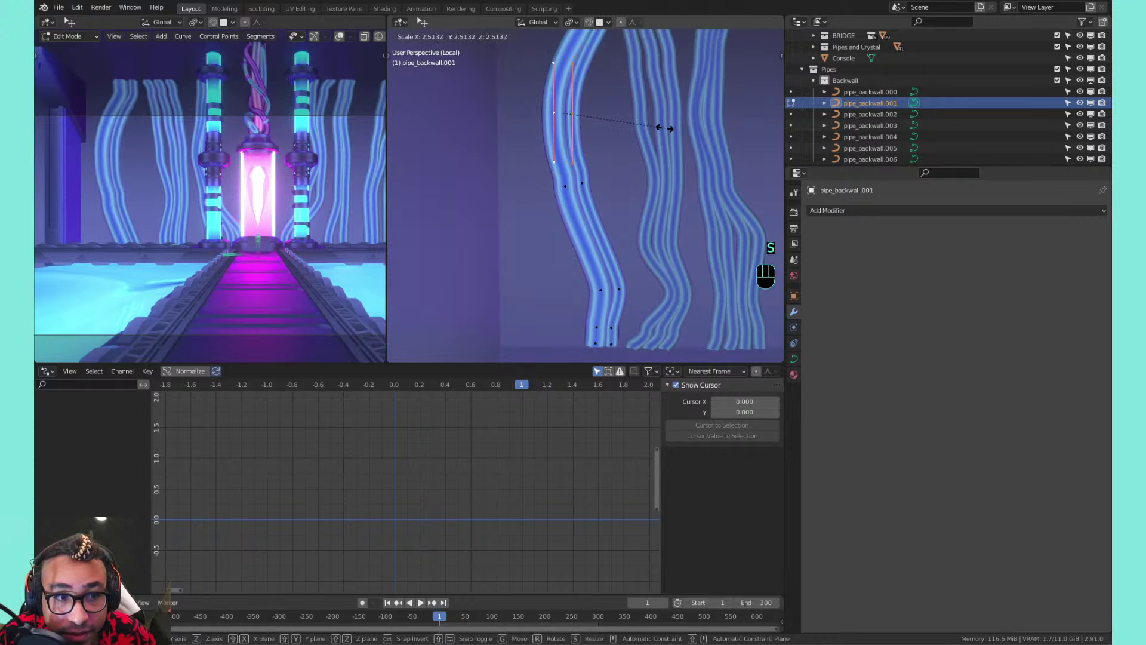
{"action": "key", "text": "a"}
{"action": "key", "text": "period"}
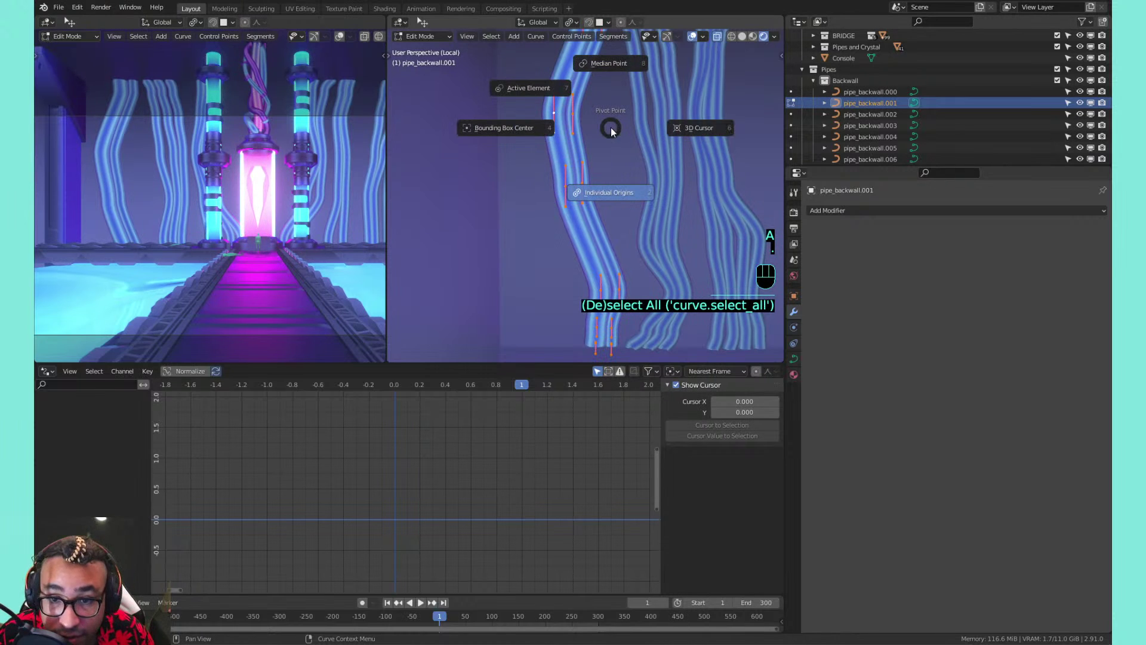
{"action": "left_click", "coordinate": [611, 190]}
{"action": "key", "text": "s"}
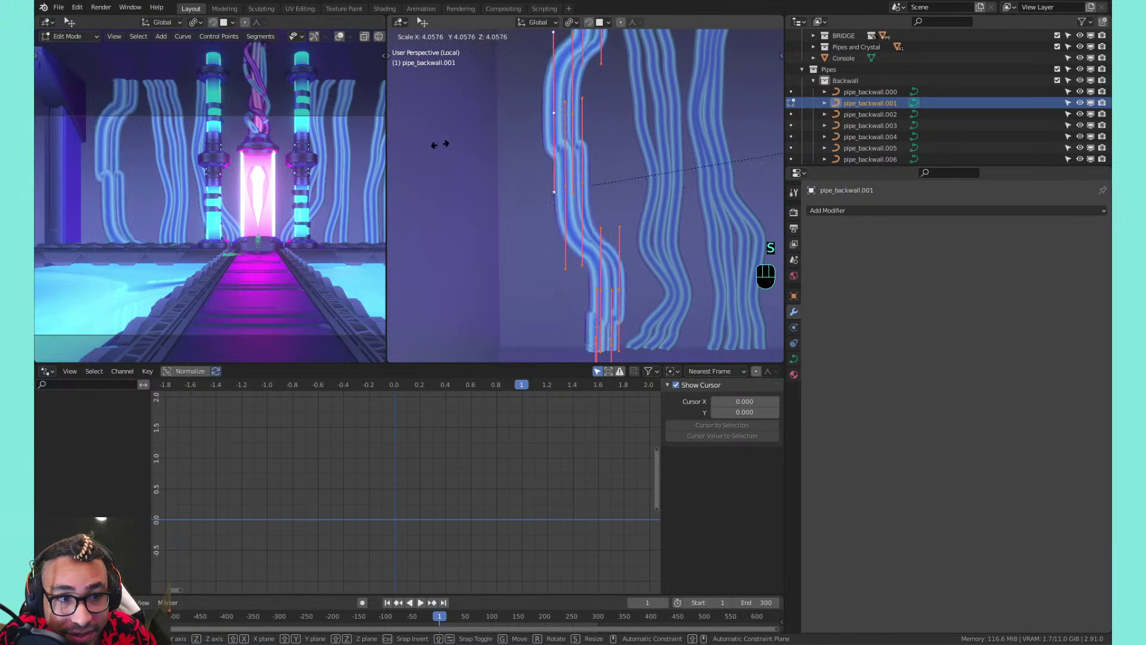
{"action": "right_click", "coordinate": [665, 162]}
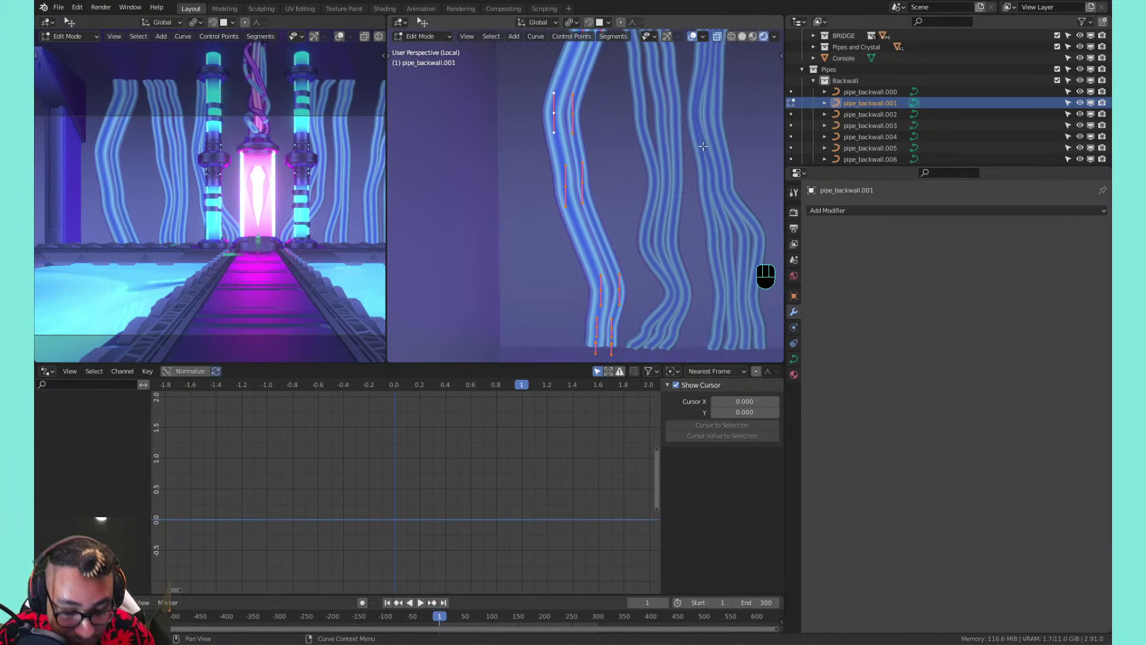
Try rotating and scaling the handles of all control points of both pipes around their individual origins, and undo the rotation
{"action": "key", "text": "r"}
{"action": "key", "text": "r"}
{"action": "right_click", "coordinate": [667, 123]}
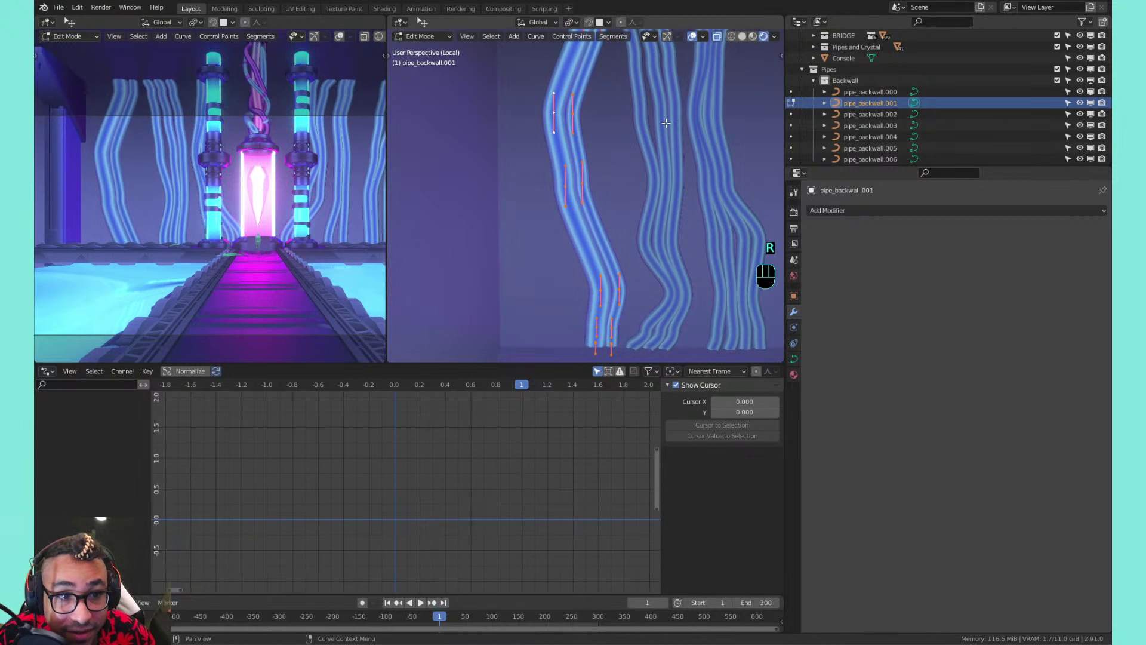
{"action": "key", "text": "r"}
{"action": "left_click", "coordinate": [704, 201]}
{"action": "key", "text": "s"}
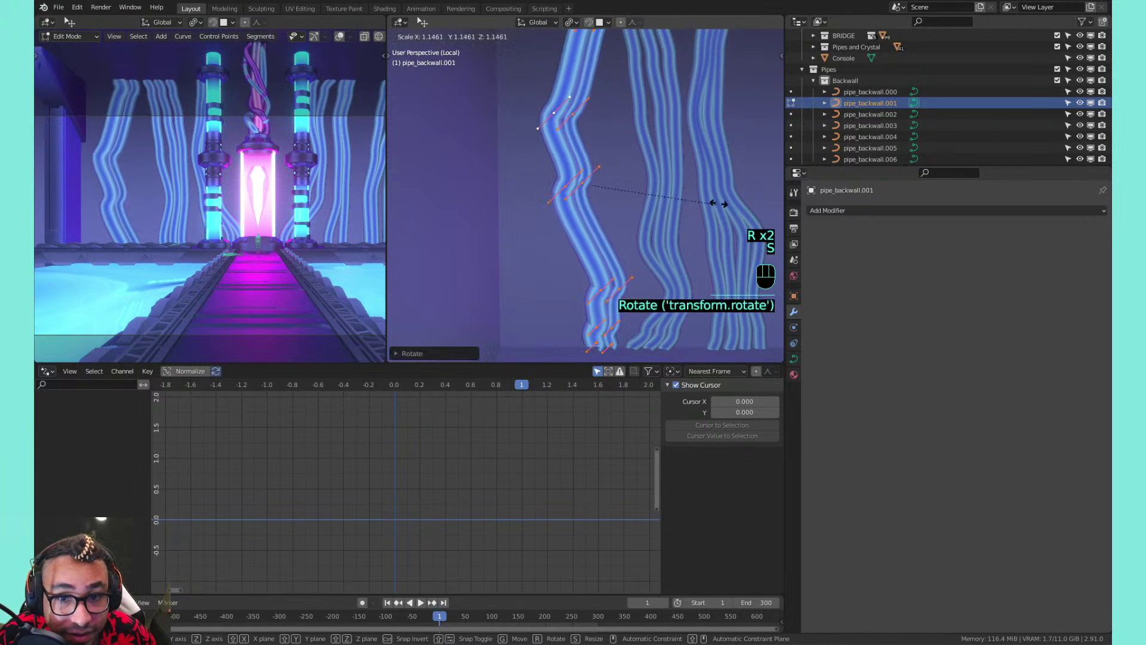
{"action": "right_click", "coordinate": [678, 185]}
{"action": "key", "text": "ctrl+z"}
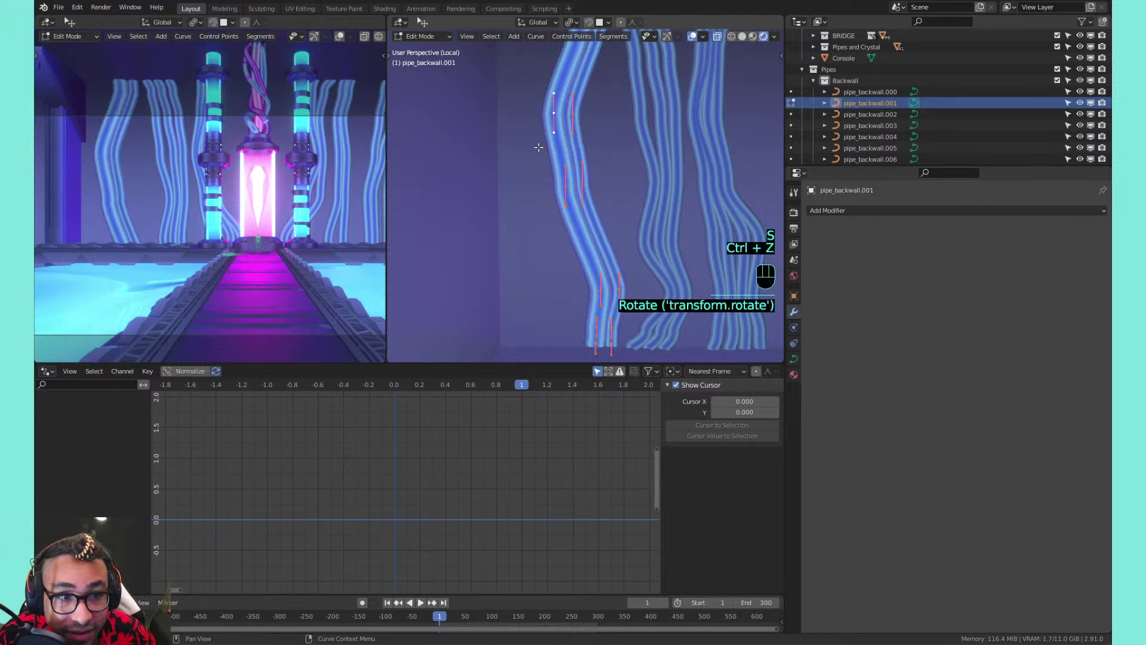
Try rotating all control points of both pipes about the global Z axis
{"action": "scroll", "coordinate": [541, 147], "scroll_direction": "down", "scroll_amount": 1}
{"action": "scroll", "coordinate": [542, 146], "scroll_direction": "up", "scroll_amount": 1}
{"action": "scroll", "coordinate": [544, 146], "scroll_direction": "down", "scroll_amount": 1}
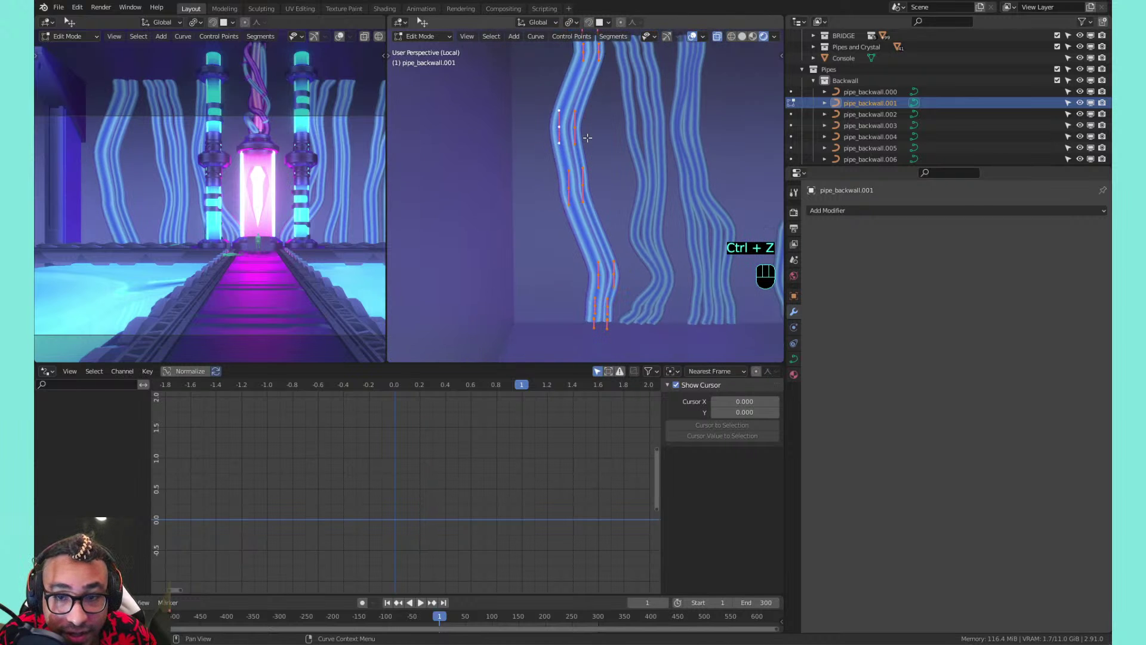
{"action": "key", "text": "r"}
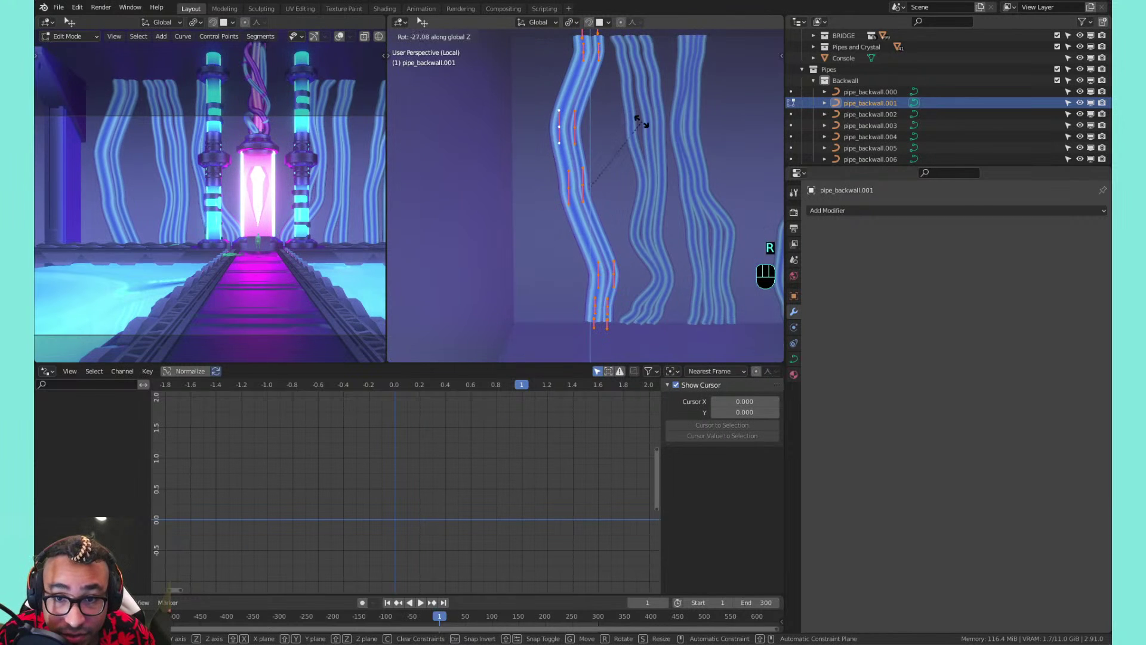
{"action": "right_click", "coordinate": [642, 122]}
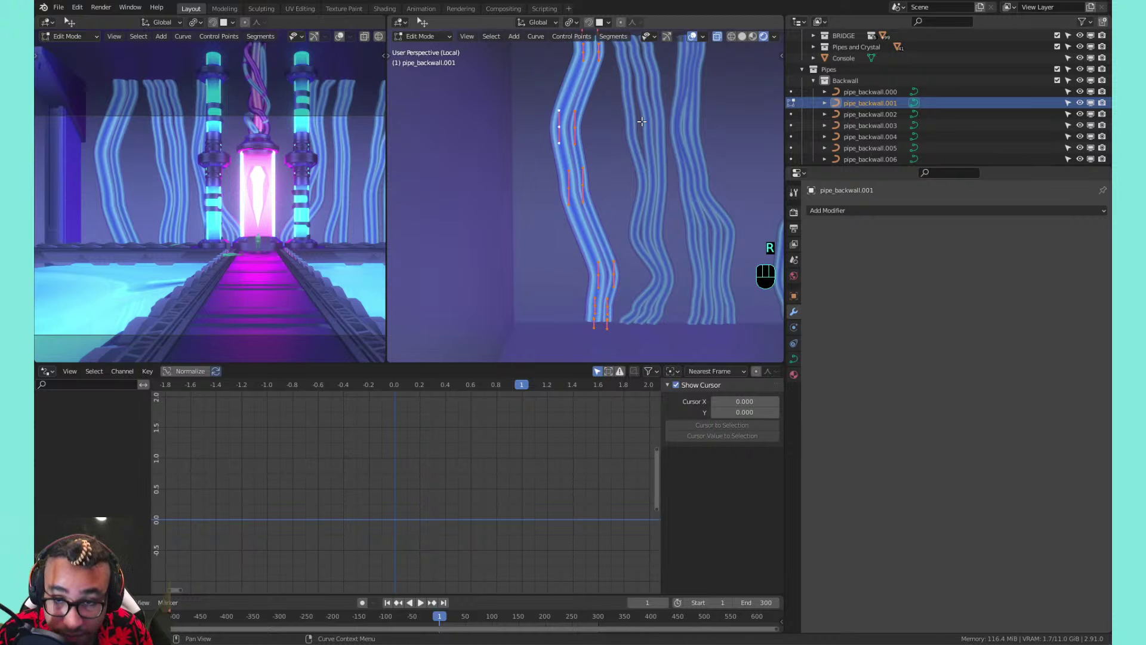
Leave local view to bring back the full room around the two-pipe cluster
{"action": "key", "text": "KP_Divide"}
{"action": "key", "text": "KP_Divide"}
{"action": "key", "text": "KP_Divide"}
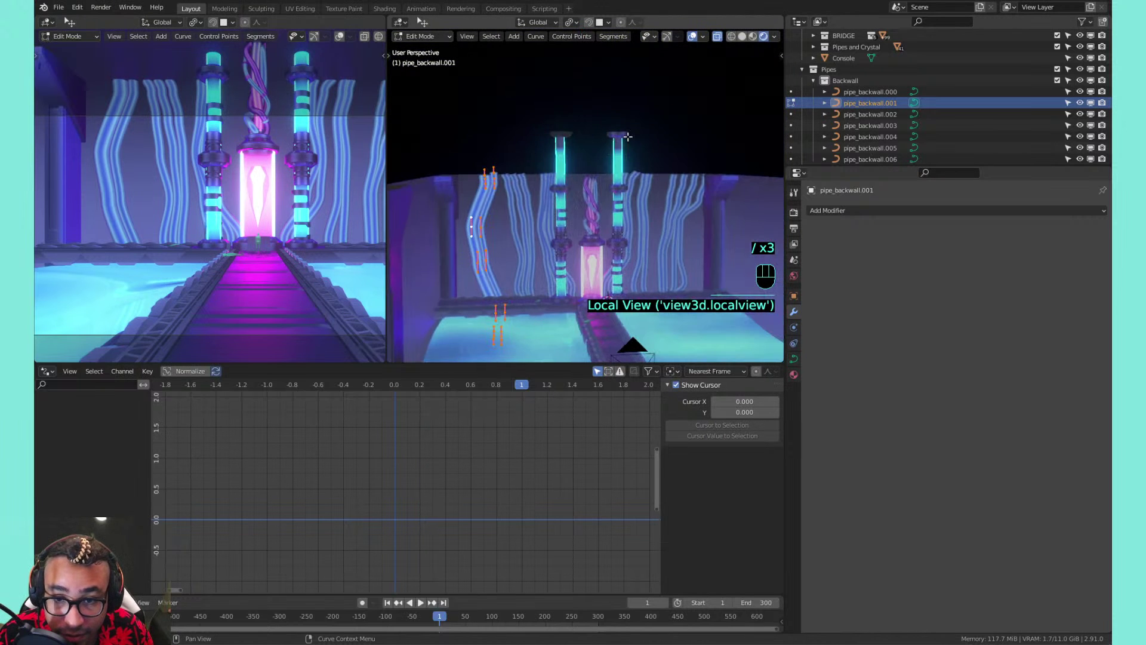
{"action": "scroll", "coordinate": [534, 166], "scroll_direction": "up", "scroll_amount": 2}
{"action": "middle_click_drag", "start_coordinate": [559, 240], "coordinate": [528, 200], "text": "shift"}
{"action": "scroll", "coordinate": [550, 208], "scroll_direction": "up", "scroll_amount": 3}
{"action": "scroll", "coordinate": [551, 207], "scroll_direction": "down", "scroll_amount": 1}
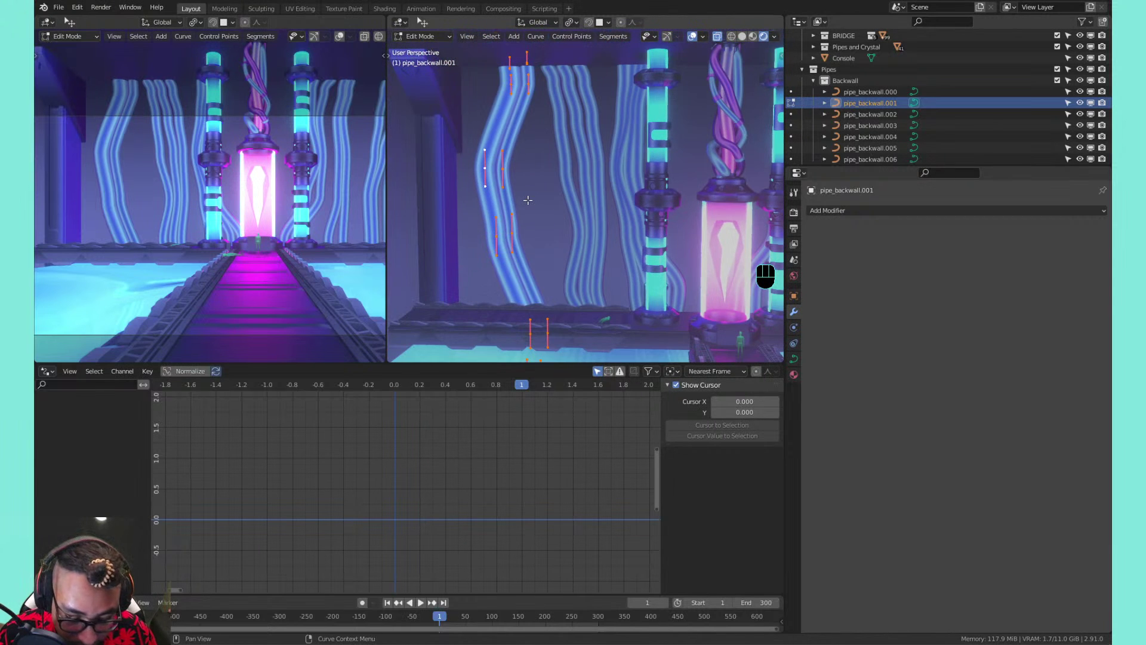
Try rotating both pipes' control points 180° about global Z around the Median Point and moving them along X, and undo it
{"action": "key", "text": "period"}
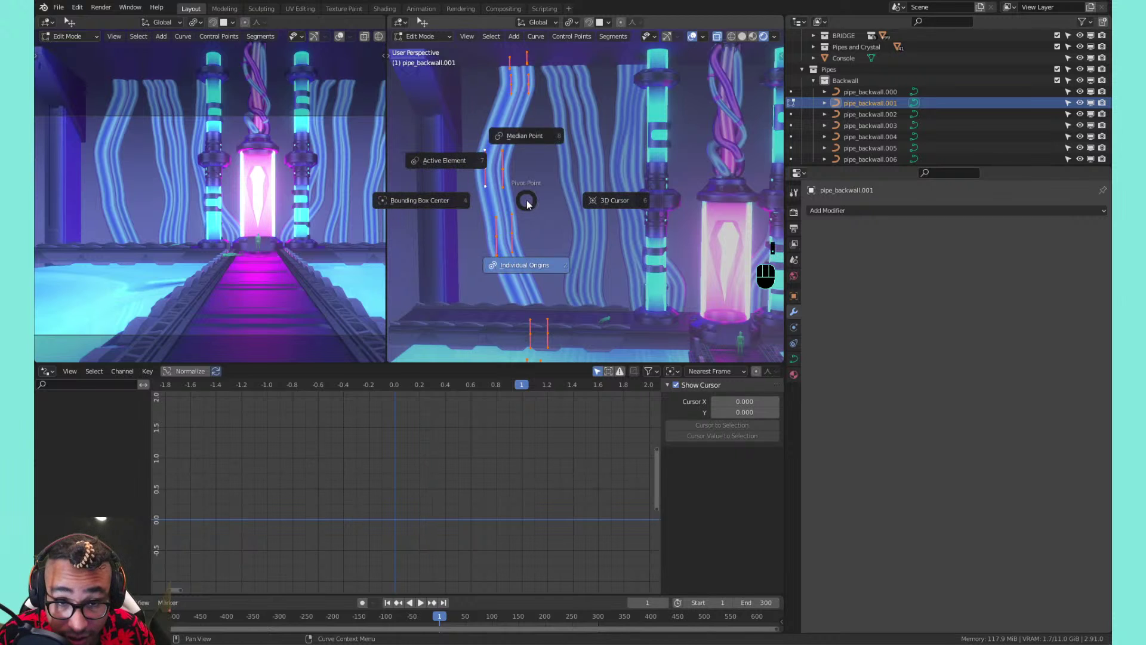
{"action": "left_click", "coordinate": [533, 142]}
{"action": "key", "text": "r"}
{"action": "key", "text": "z"}
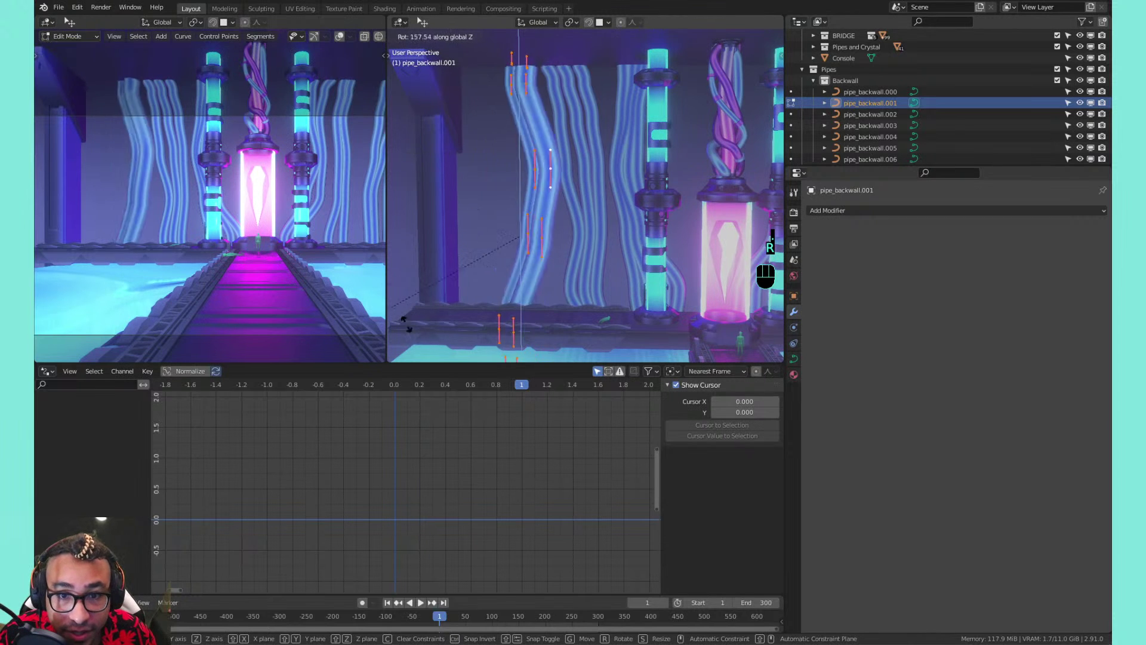
{"action": "type", "text": "18"}
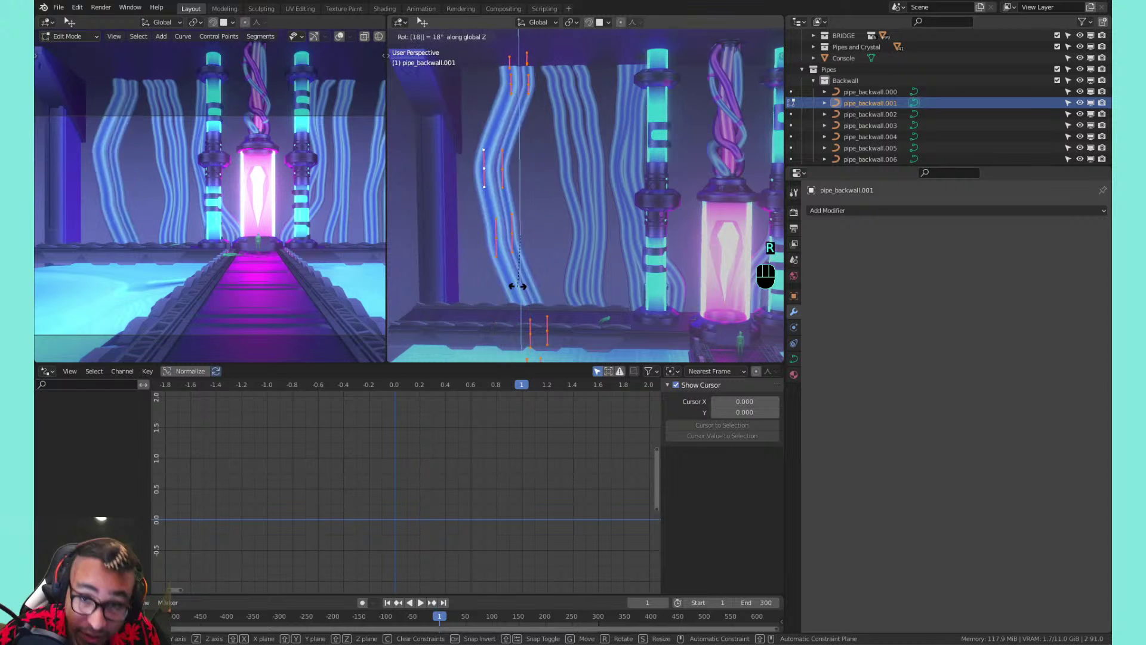
{"action": "type", "text": "0"}
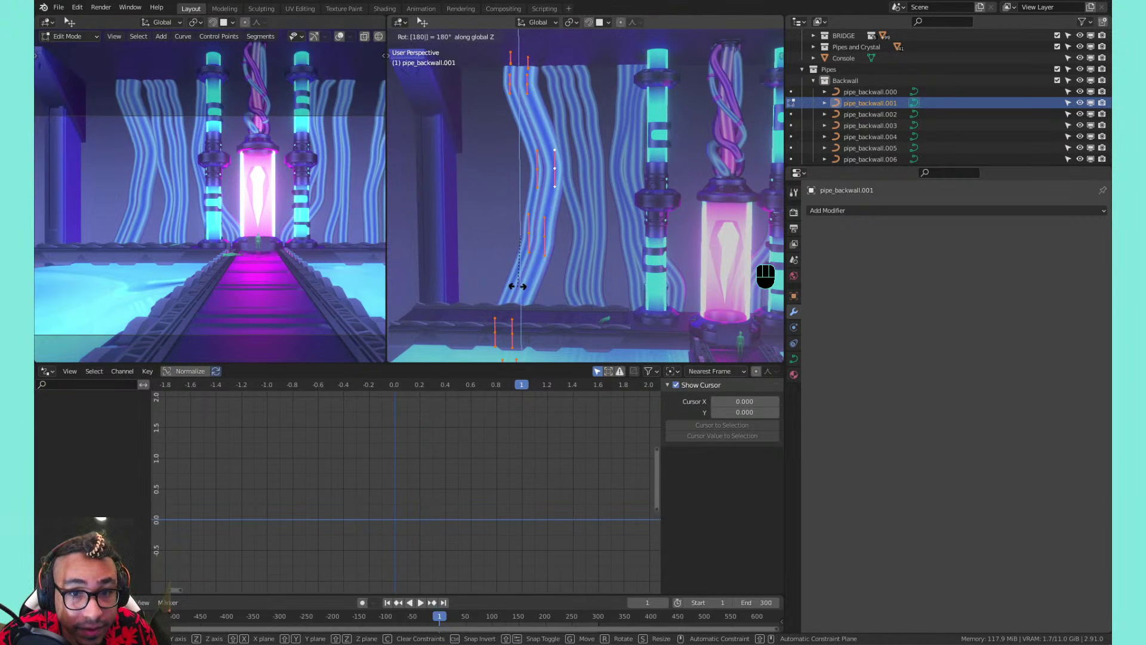
{"action": "key", "text": "Return"}
{"action": "key", "text": "g"}
{"action": "key", "text": "x"}
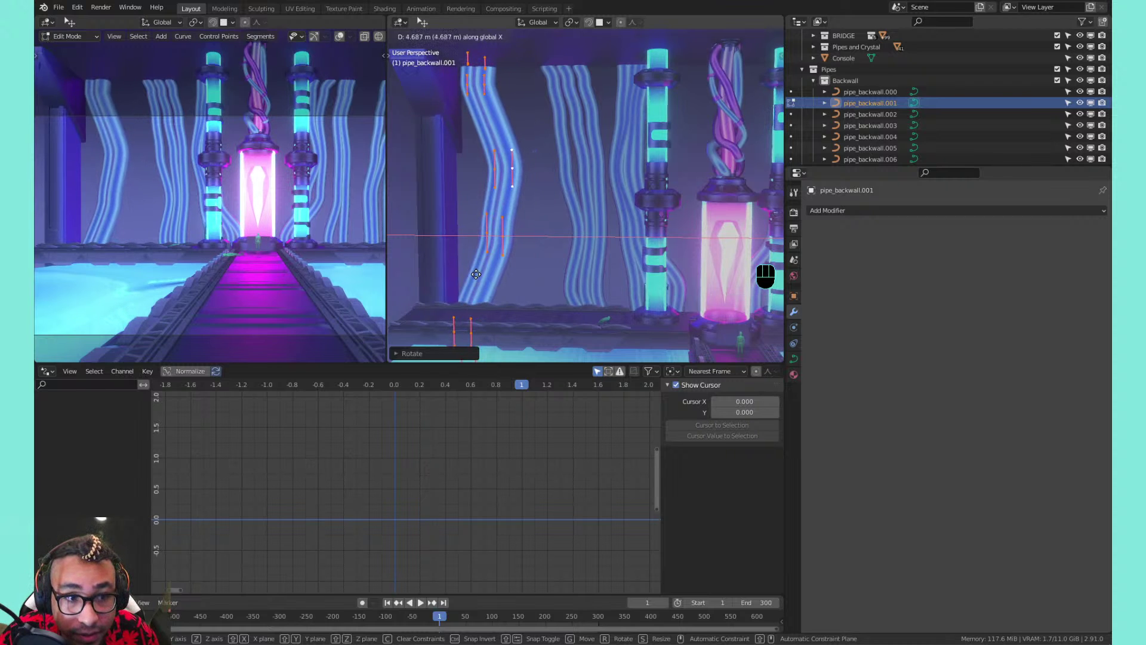
{"action": "key", "text": "ctrl+z"}
{"action": "key", "text": "ctrl+z"}
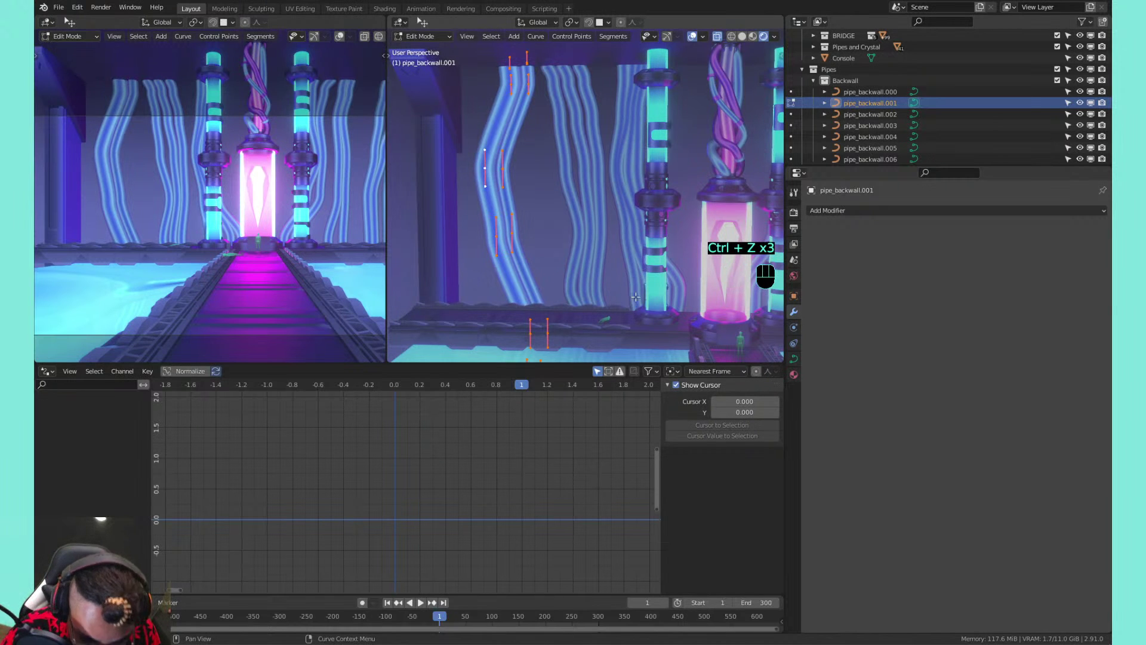
Smooth all control points of both pipes in pipe_backwall.001, repeat the smoothing six times, and return to Object Mode
{"action": "middle_click_drag", "start_coordinate": [582, 249], "coordinate": [566, 231]}
{"action": "left_click", "coordinate": [566, 231]}
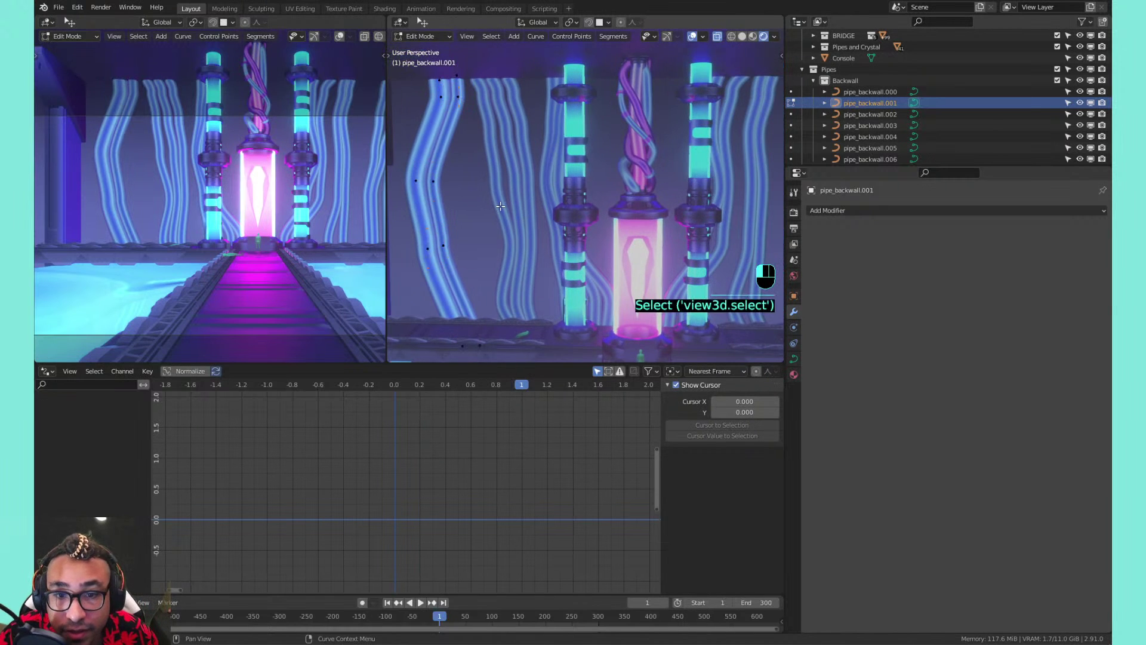
{"action": "key", "text": "Tab"}
{"action": "key", "text": "Tab"}
{"action": "key", "text": "Tab"}
{"action": "key", "text": "Tab"}
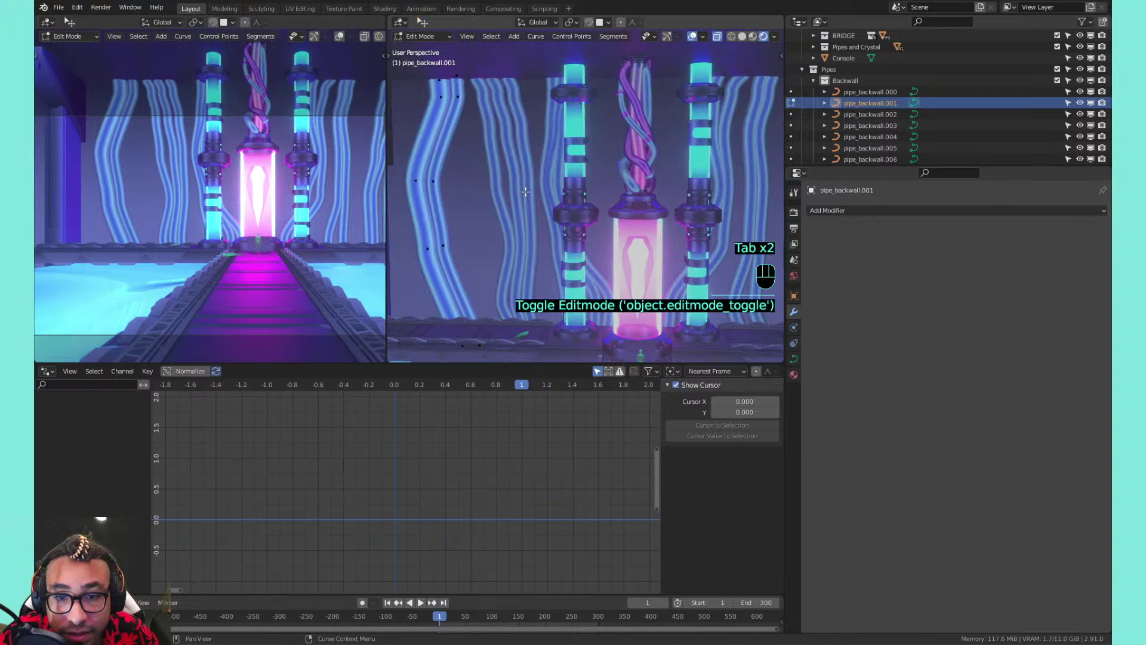
{"action": "key", "text": "a"}
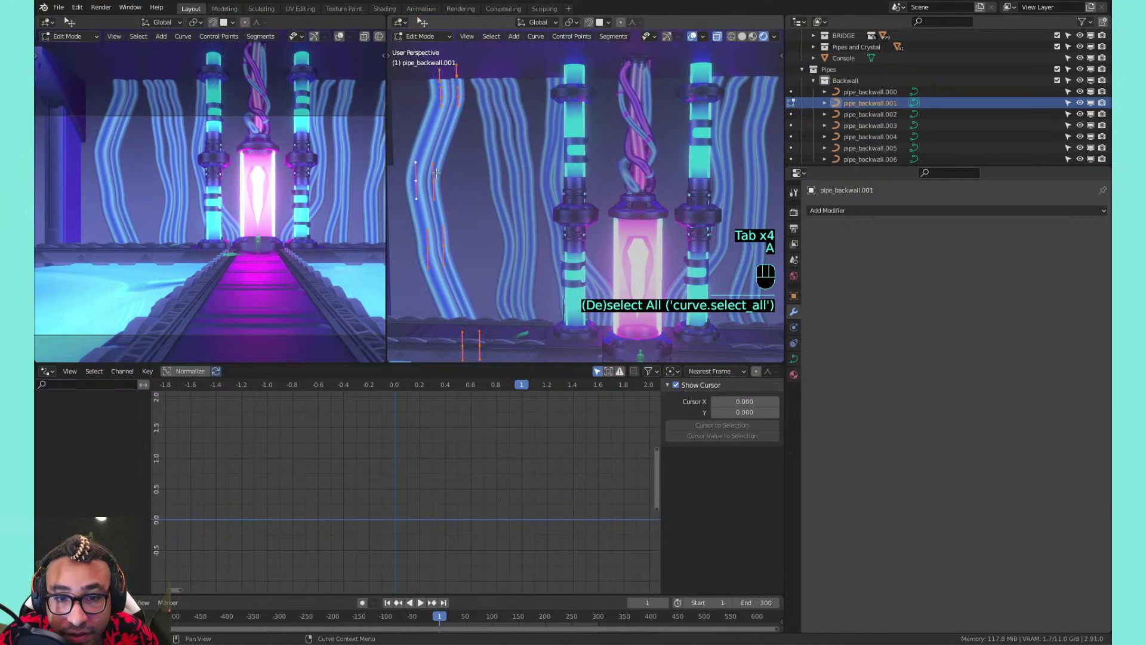
{"action": "left_click", "coordinate": [574, 37]}
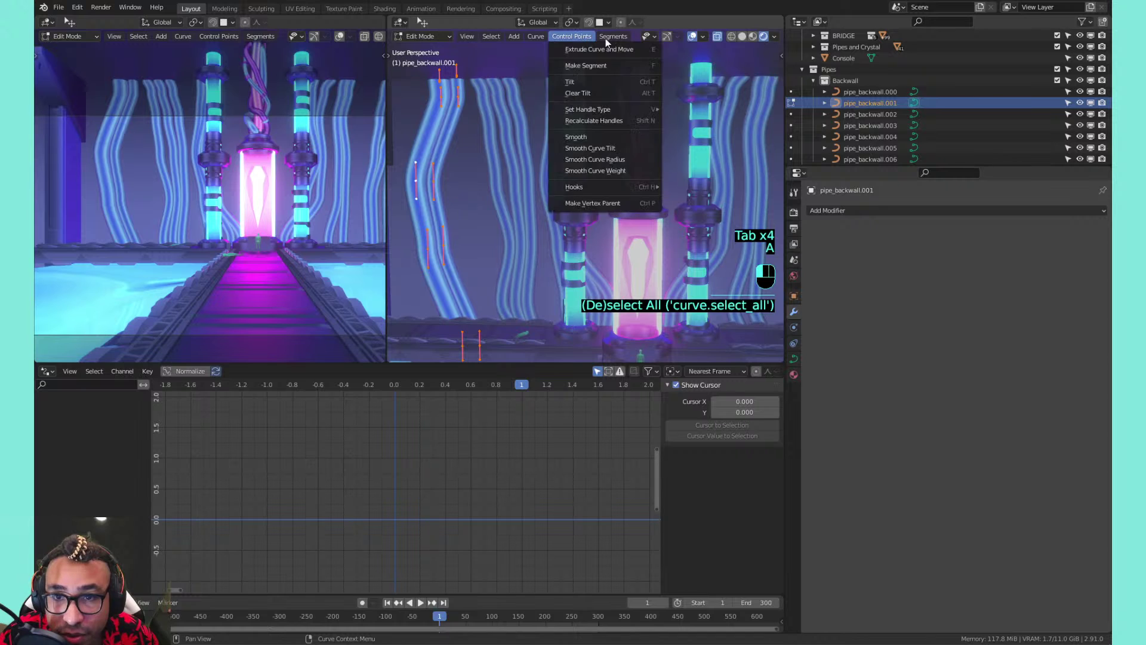
{"action": "left_click", "coordinate": [596, 136]}
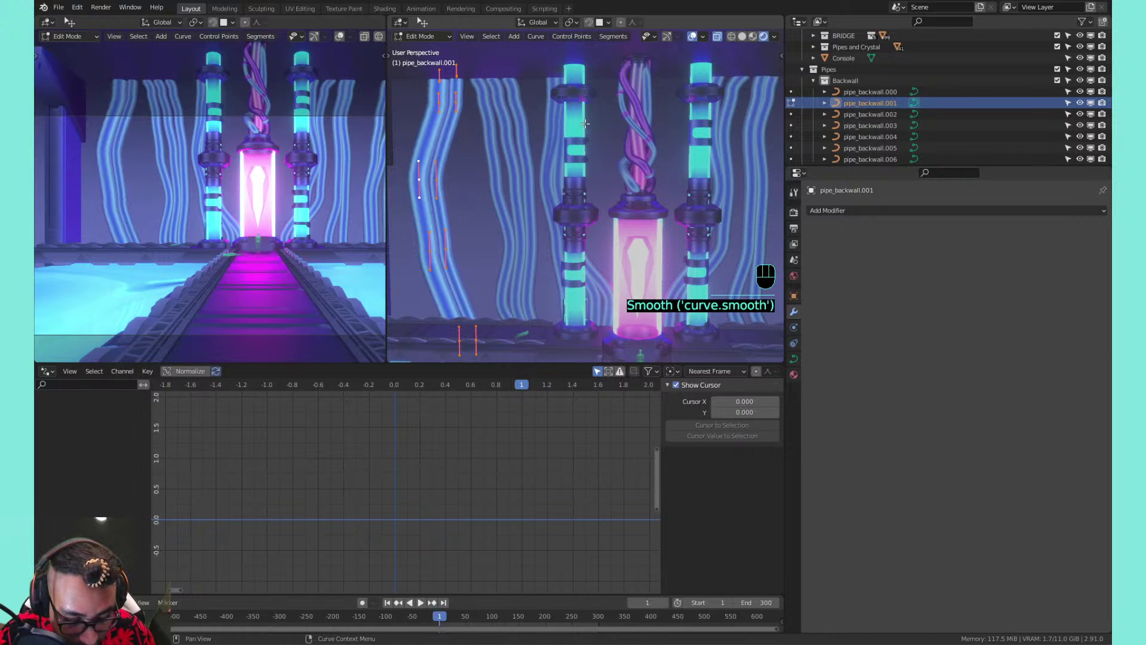
{"action": "key", "text": "shift+r"}
{"action": "key", "text": "shift+r"}
{"action": "key", "text": "shift+r"}
{"action": "key", "text": "shift+r"}
{"action": "key", "text": "shift+r"}
{"action": "key", "text": "shift+r"}
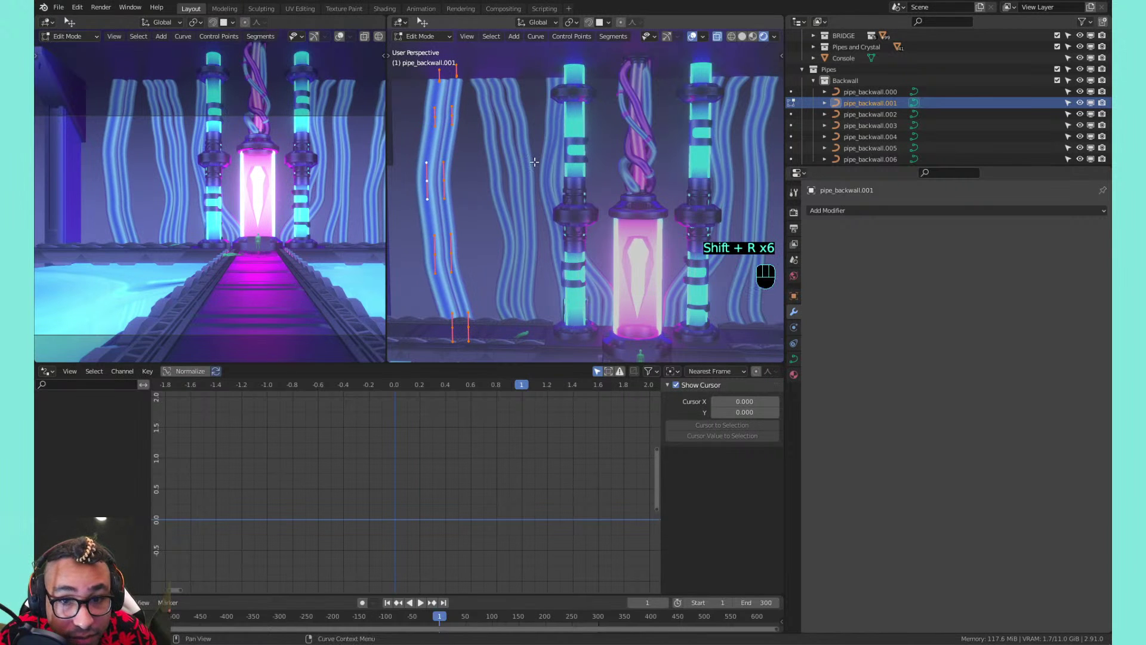
{"action": "key", "text": "Tab"}
Edit pipe_backwall.002, apply Smooth Curve Tilt to all its control points, and try Smooth Curve Radius before undoing it
{"action": "left_click", "coordinate": [518, 175]}
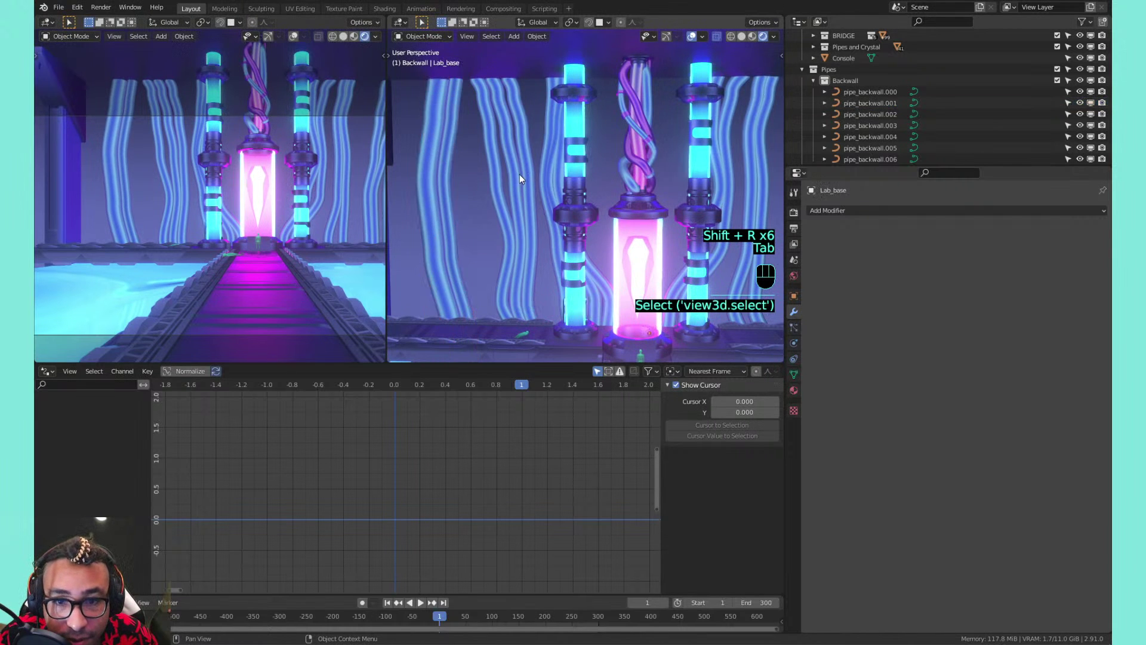
{"action": "left_click", "coordinate": [527, 167]}
{"action": "key", "text": "Tab"}
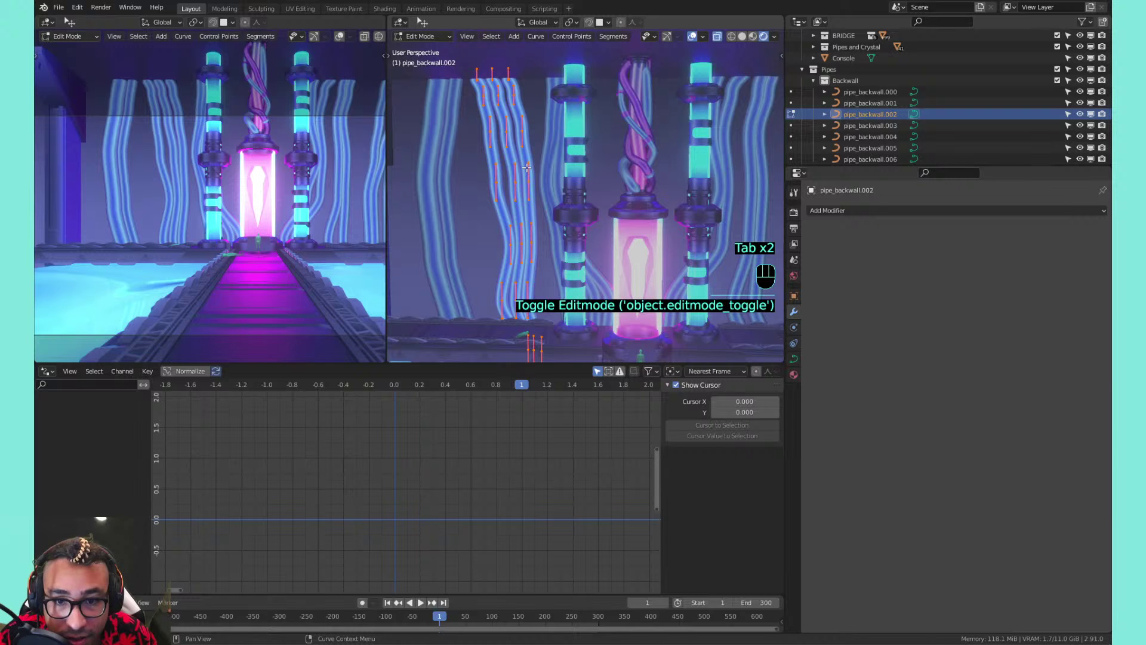
{"action": "right_click", "coordinate": [527, 168]}
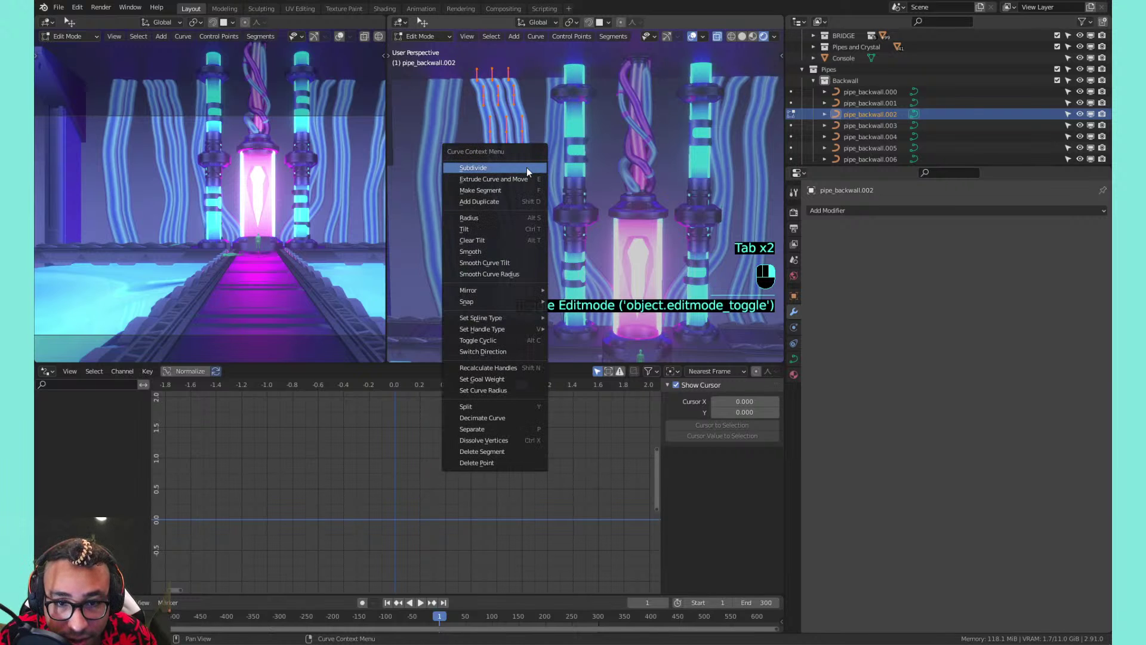
{"action": "left_click", "coordinate": [511, 263]}
{"action": "right_click", "coordinate": [532, 223]}
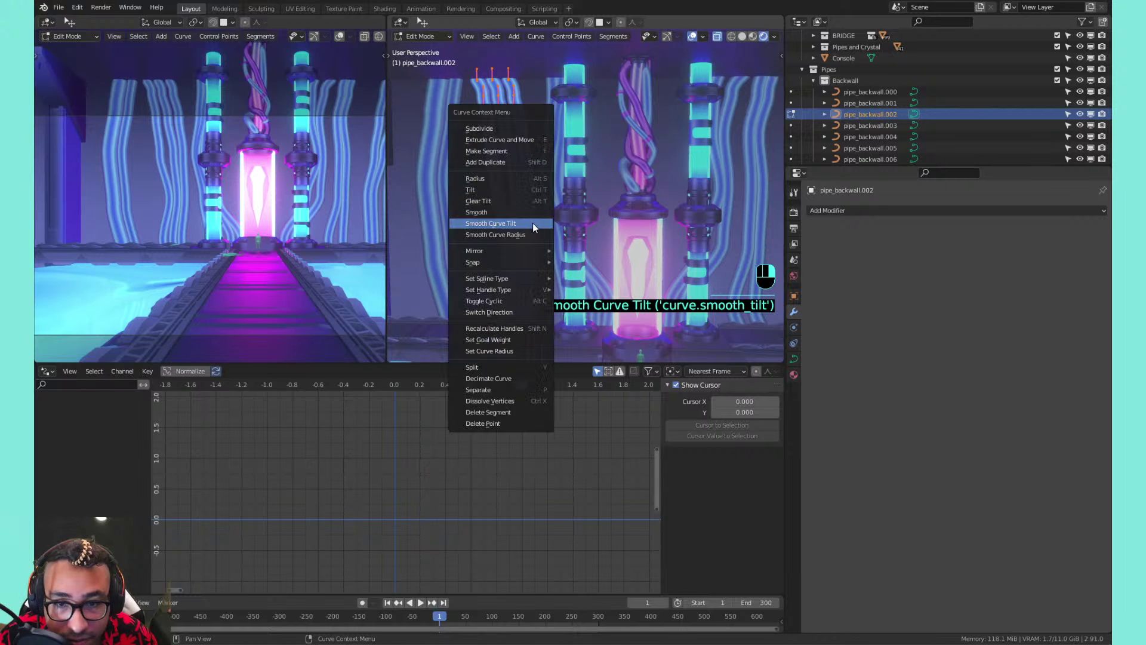
{"action": "left_click", "coordinate": [536, 234]}
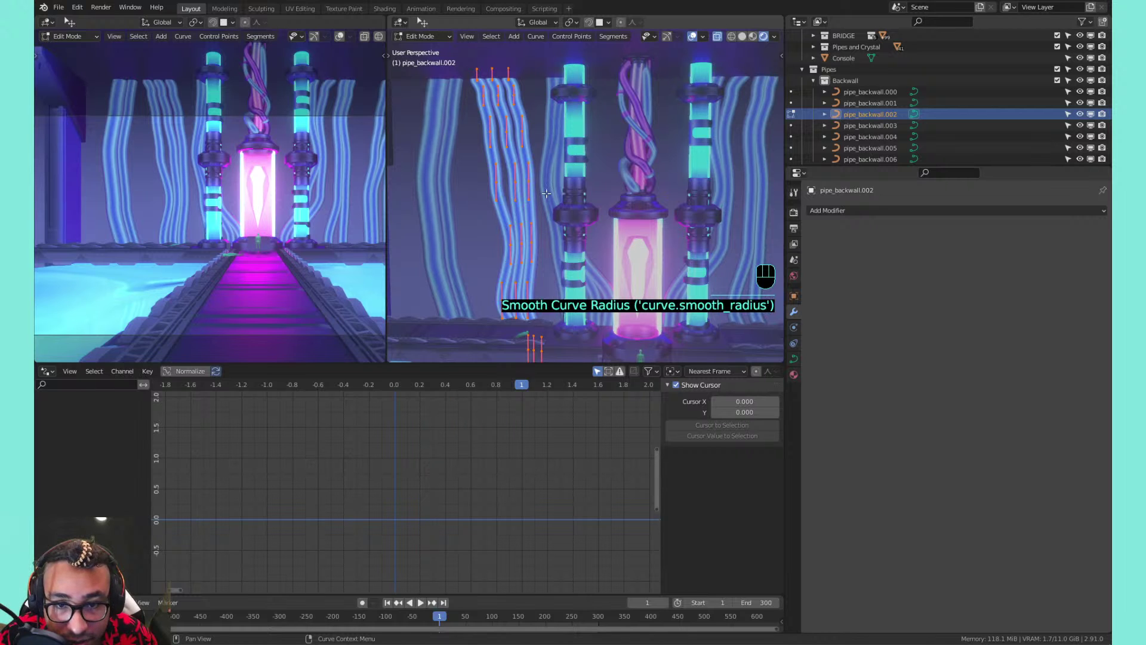
{"action": "key", "text": "ctrl+z"}
Smooth all control points of the three pipes in pipe_backwall.002 and repeat the smoothing twice
{"action": "right_click", "coordinate": [524, 185]}
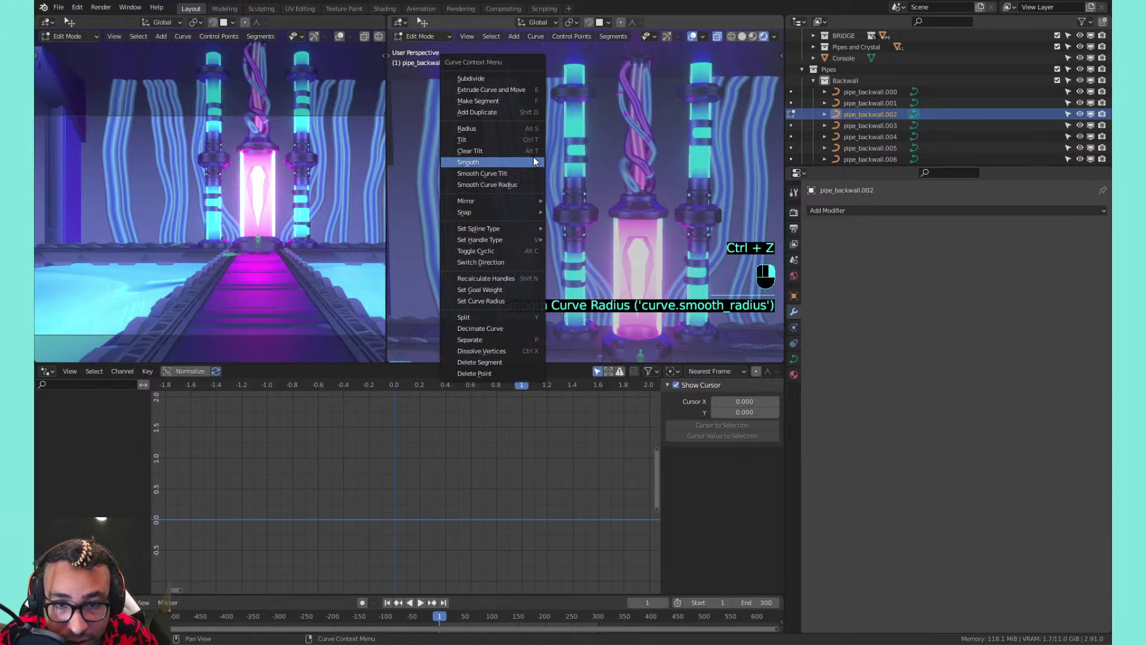
{"action": "left_click", "coordinate": [533, 159]}
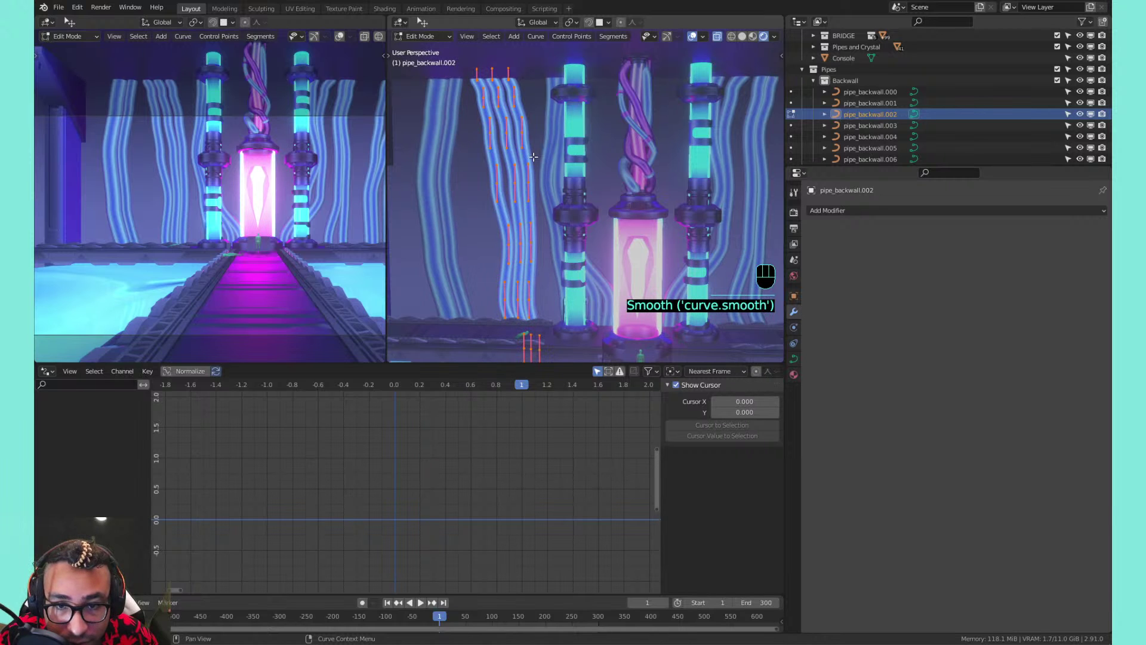
{"action": "key", "text": "shift+r"}
{"action": "key", "text": "shift+r"}
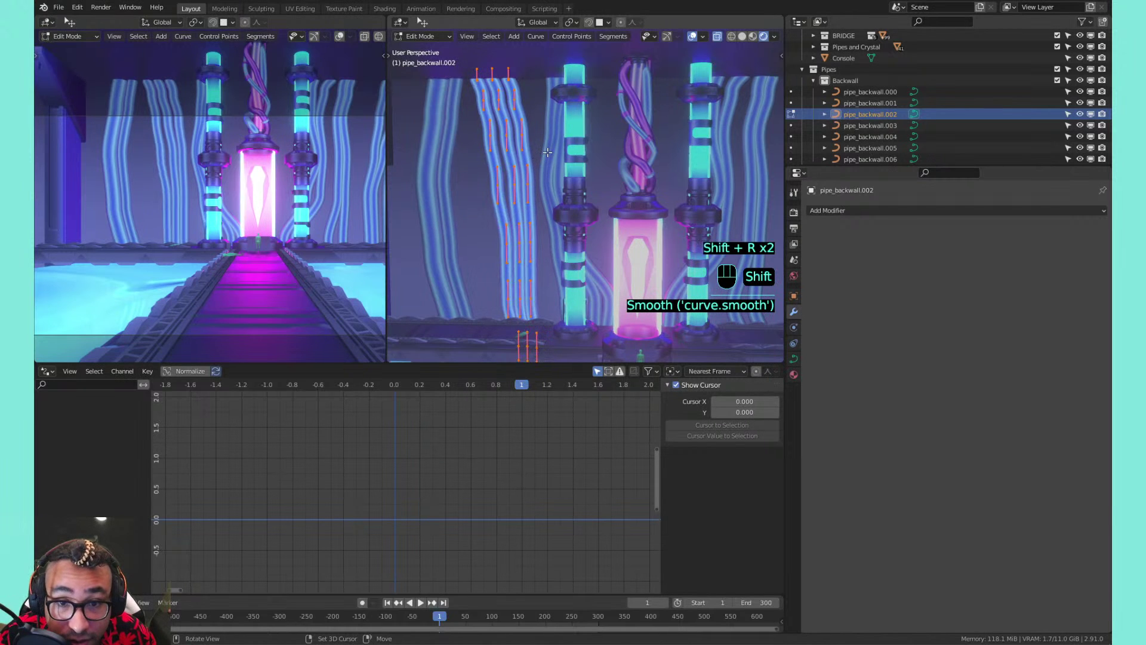
Try deleting the middle row of control points on the three pipes, and undo the deletion
{"action": "left_click", "coordinate": [517, 187], "text": "shift"}
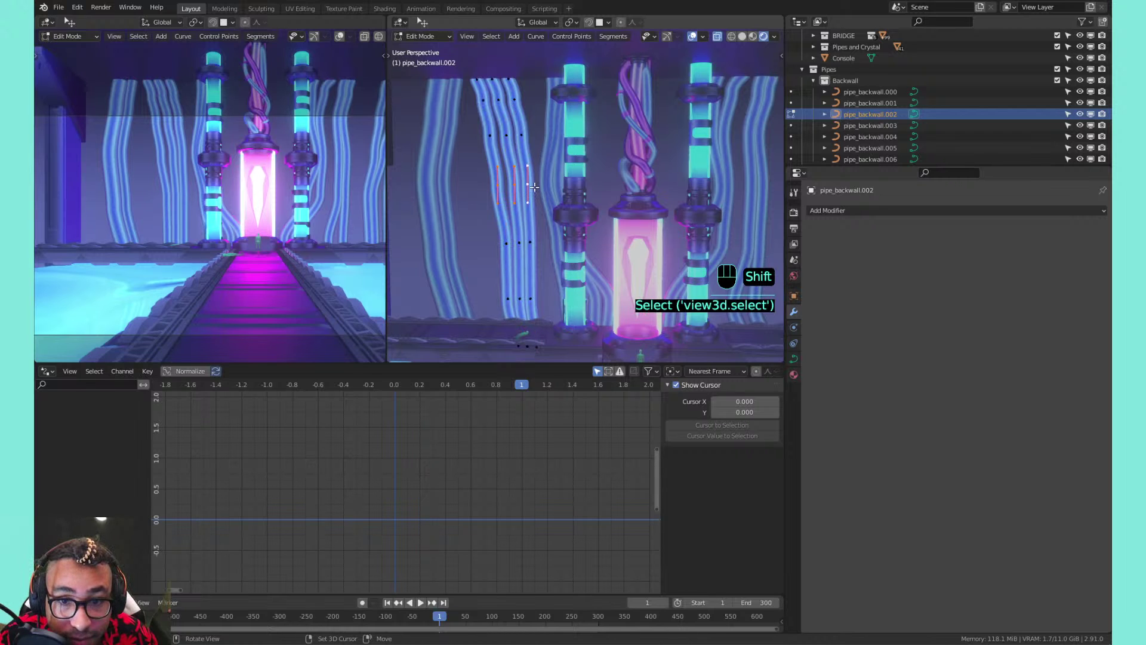
{"action": "key", "text": "x"}
{"action": "left_click", "coordinate": [529, 188]}
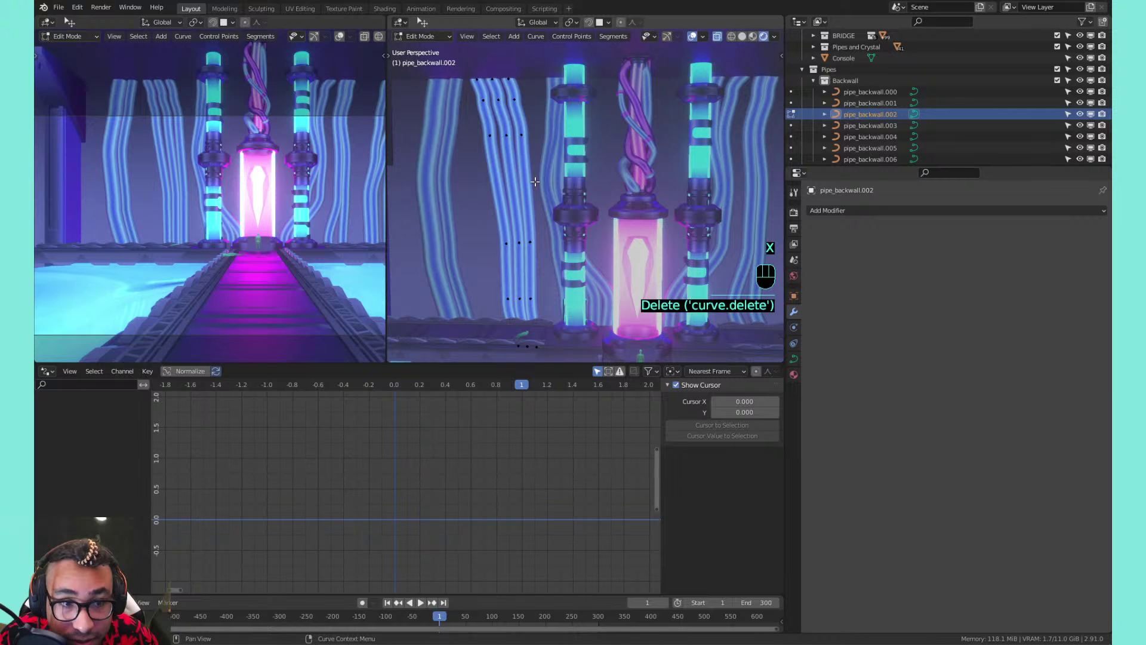
{"action": "key", "text": "ctrl+z"}
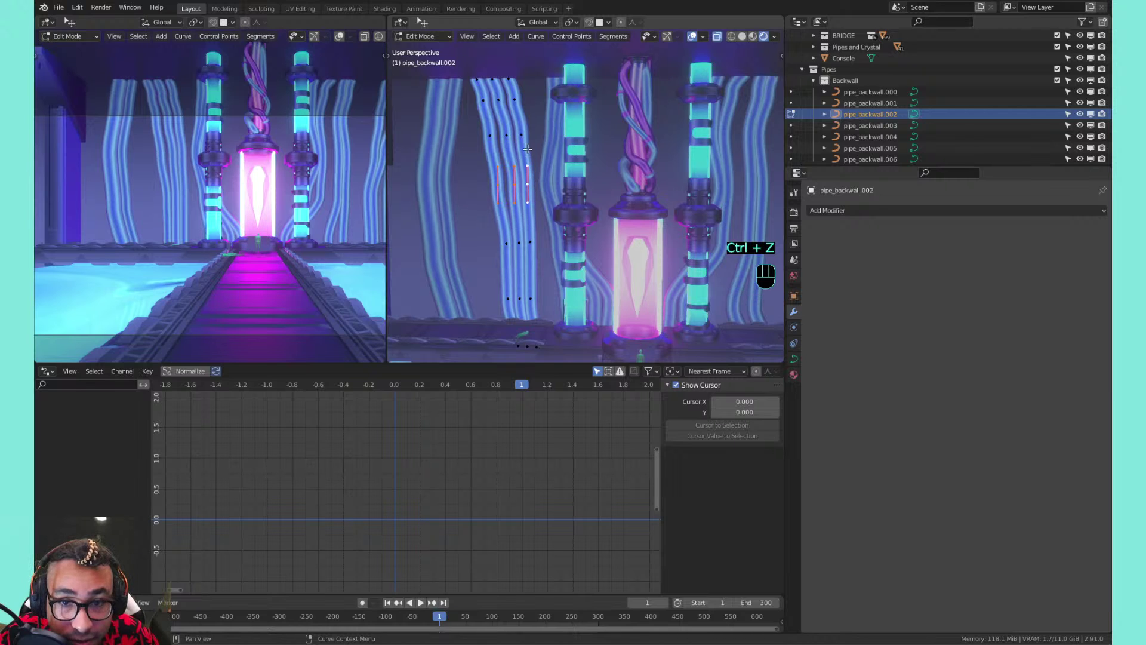
Delete the third row of control points from the top on all three pipes
{"action": "left_click", "coordinate": [505, 135], "text": "shift"}
{"action": "key", "text": "x"}
{"action": "left_click", "coordinate": [527, 139]}
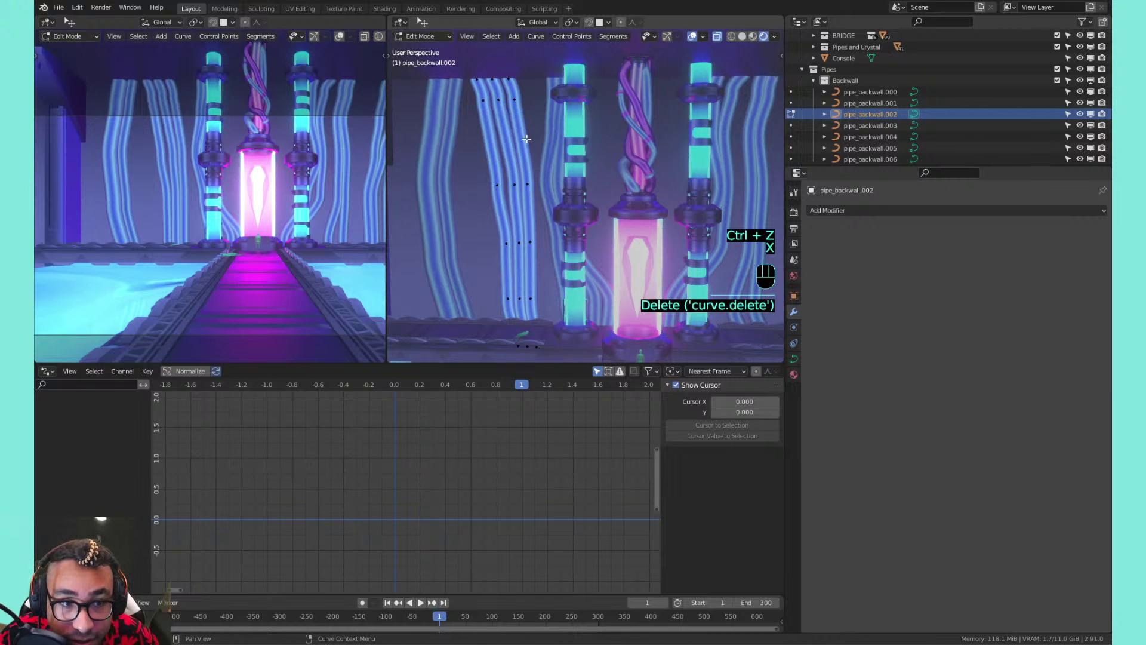
Move the three pipes' second row of control points from the top downward and slightly to the left
{"action": "left_click", "coordinate": [519, 102], "text": "shift"}
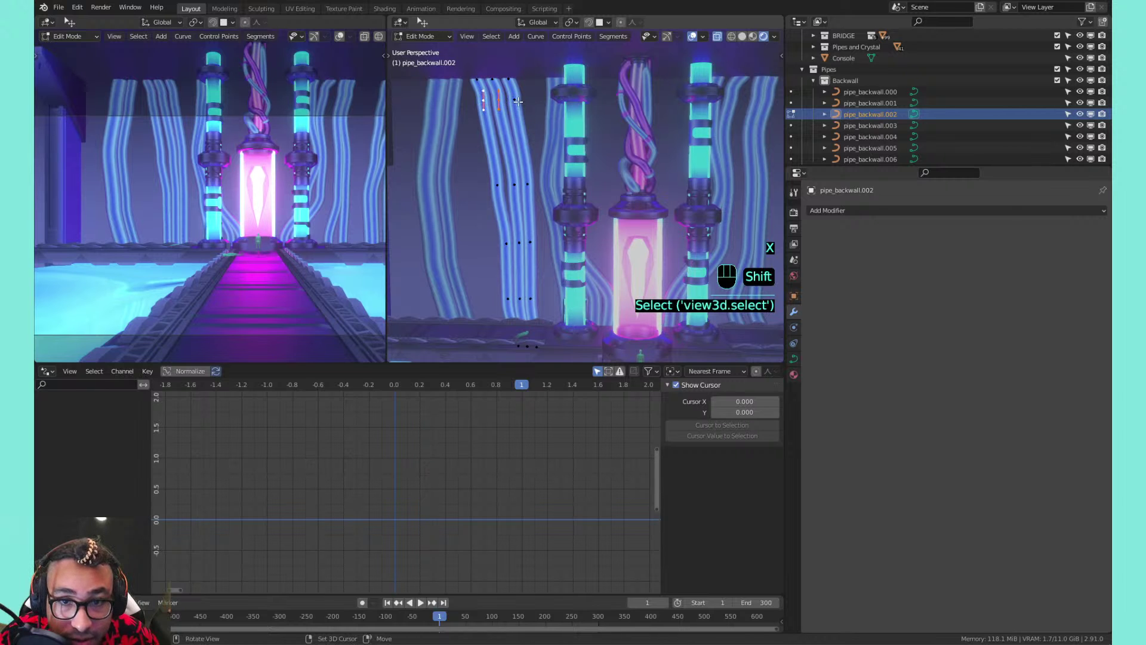
{"action": "key", "text": "g"}
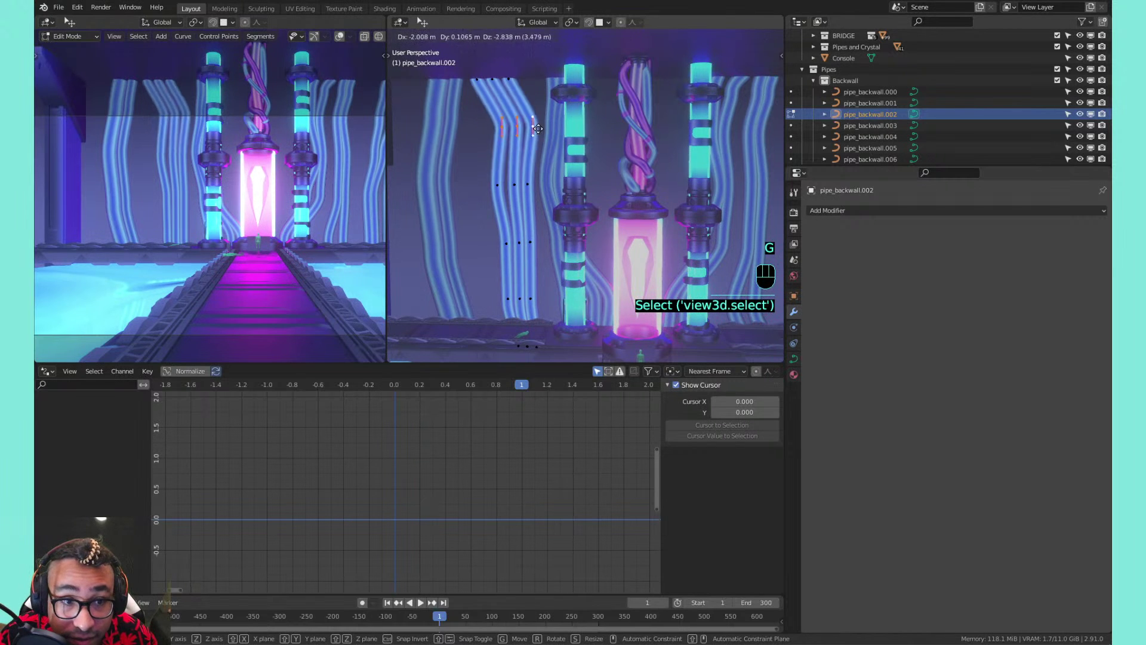
{"action": "left_click", "coordinate": [526, 123]}
Scale the moved row's handles about 2 times around Individual Origins, rotate them slightly, and return to Object Mode
{"action": "key", "text": "s"}
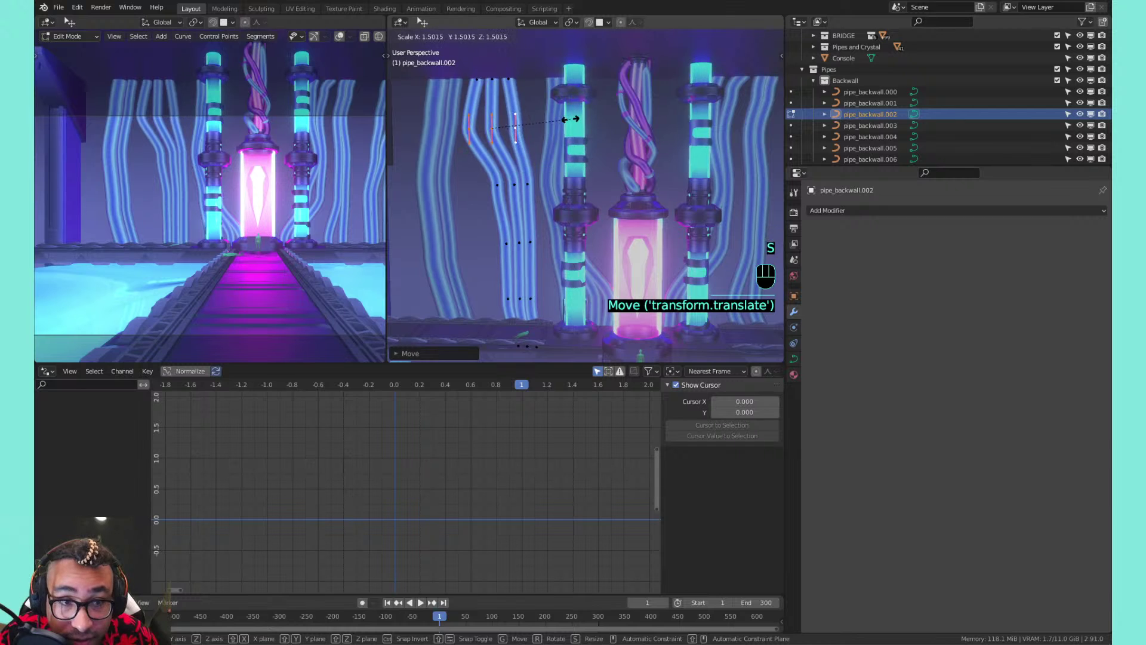
{"action": "right_click", "coordinate": [554, 122]}
{"action": "key", "text": "period"}
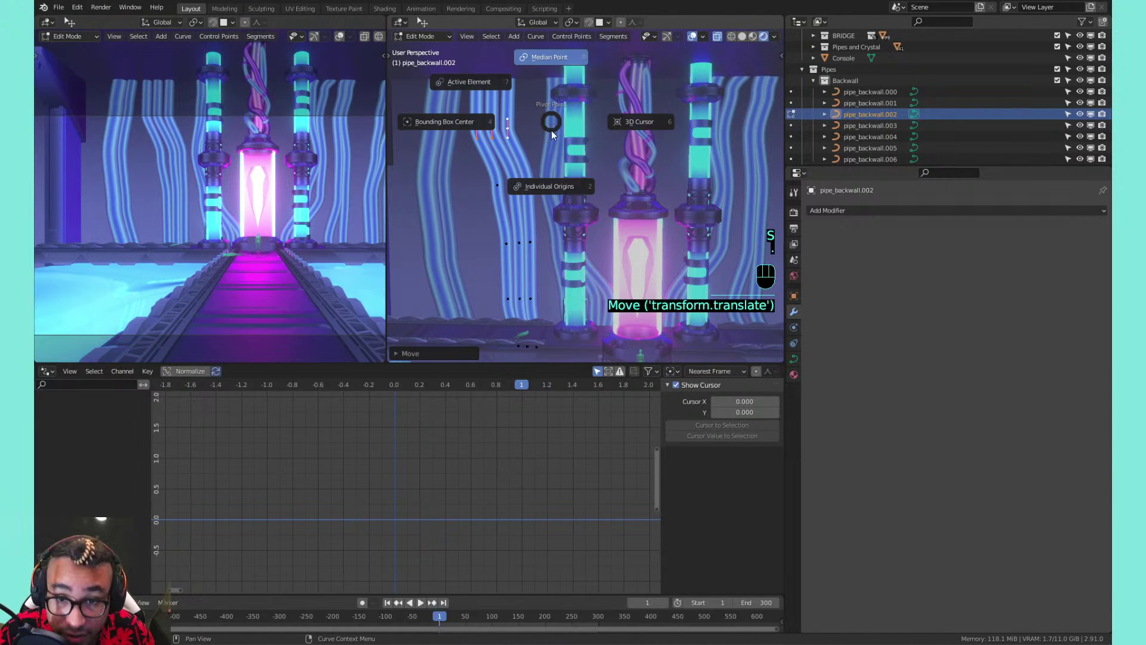
{"action": "left_click", "coordinate": [557, 172]}
{"action": "key", "text": "s"}
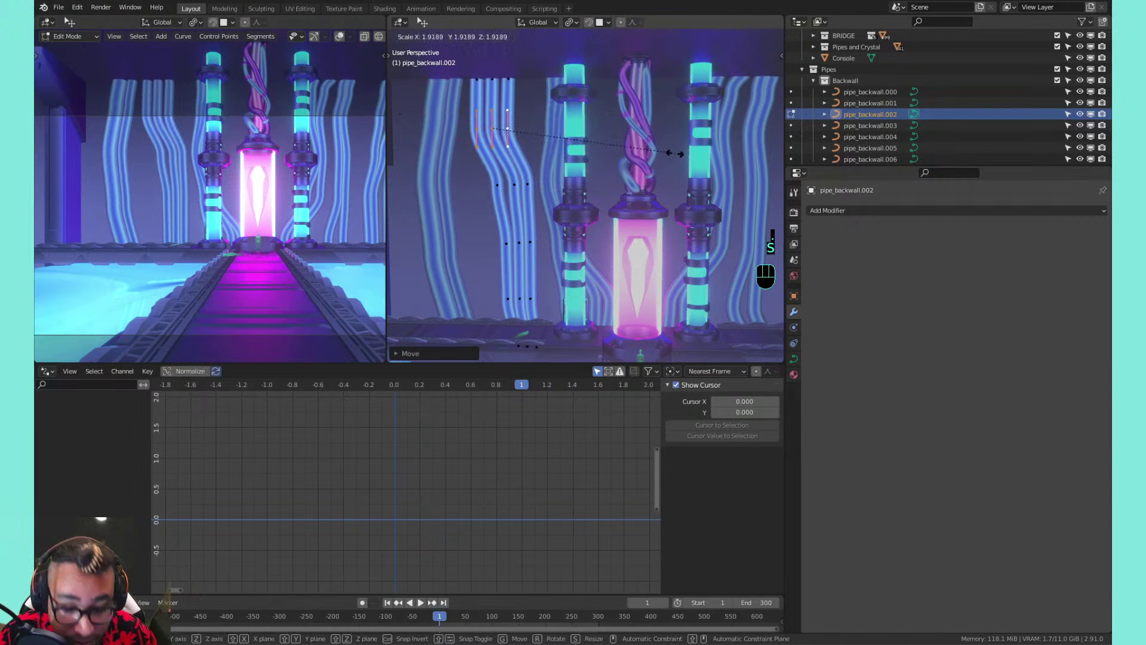
{"action": "left_click", "coordinate": [690, 153]}
{"action": "key", "text": "r"}
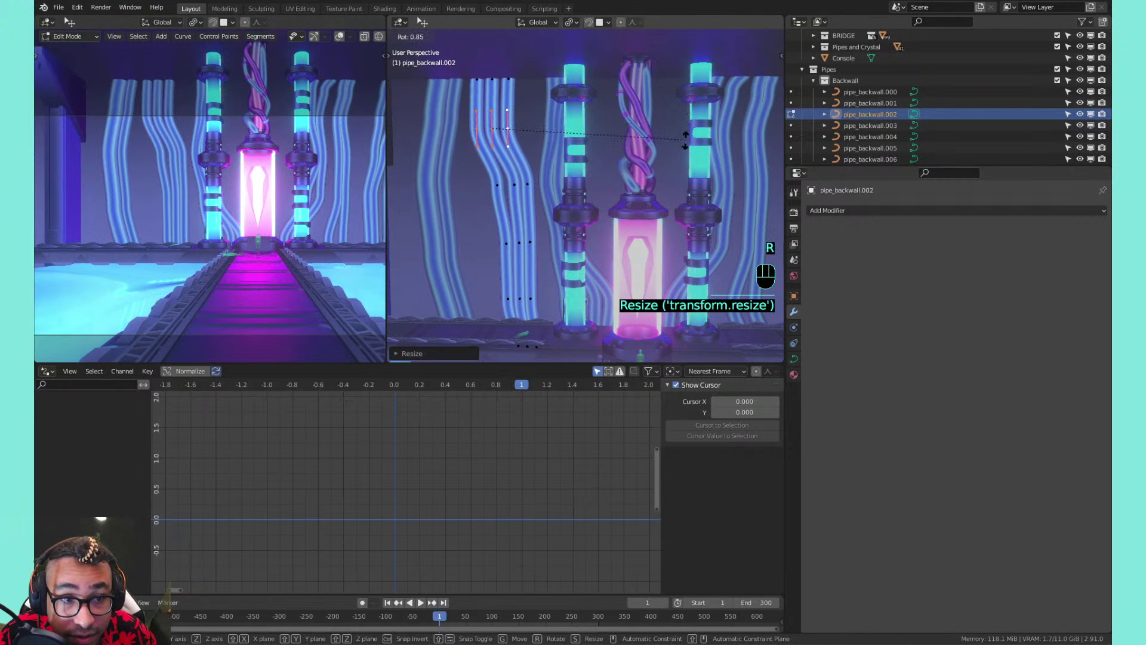
{"action": "left_click", "coordinate": [687, 135]}
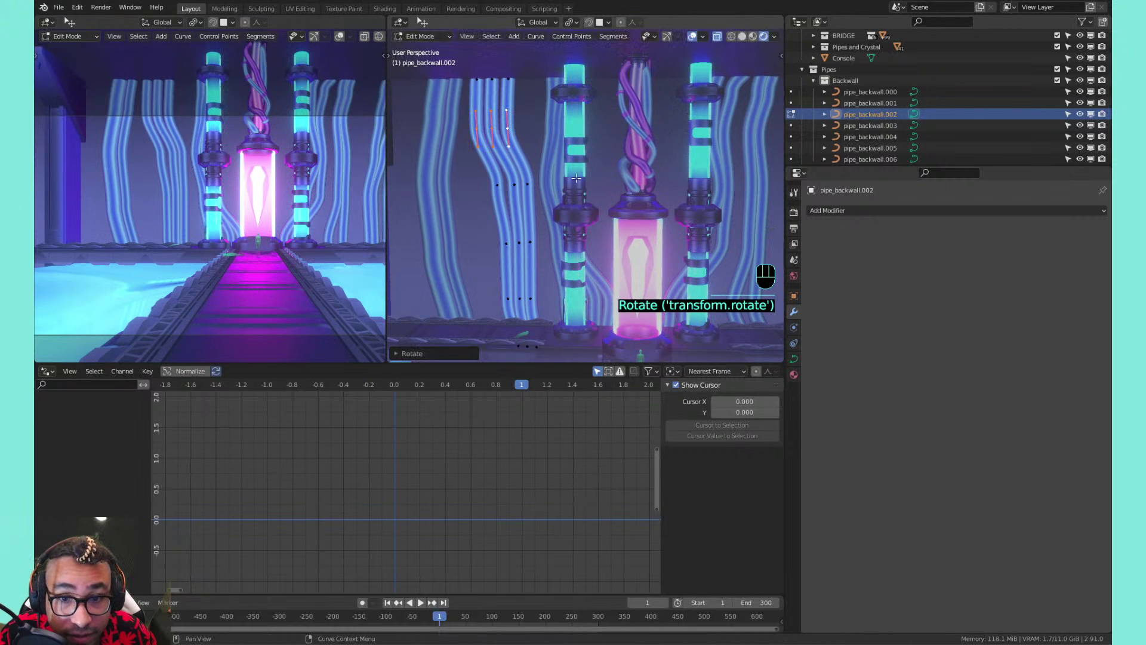
{"action": "scroll", "coordinate": [255, 166], "scroll_direction": "down", "scroll_amount": 1}
{"action": "middle_click_drag", "start_coordinate": [255, 166], "coordinate": [216, 170], "text": "shift"}
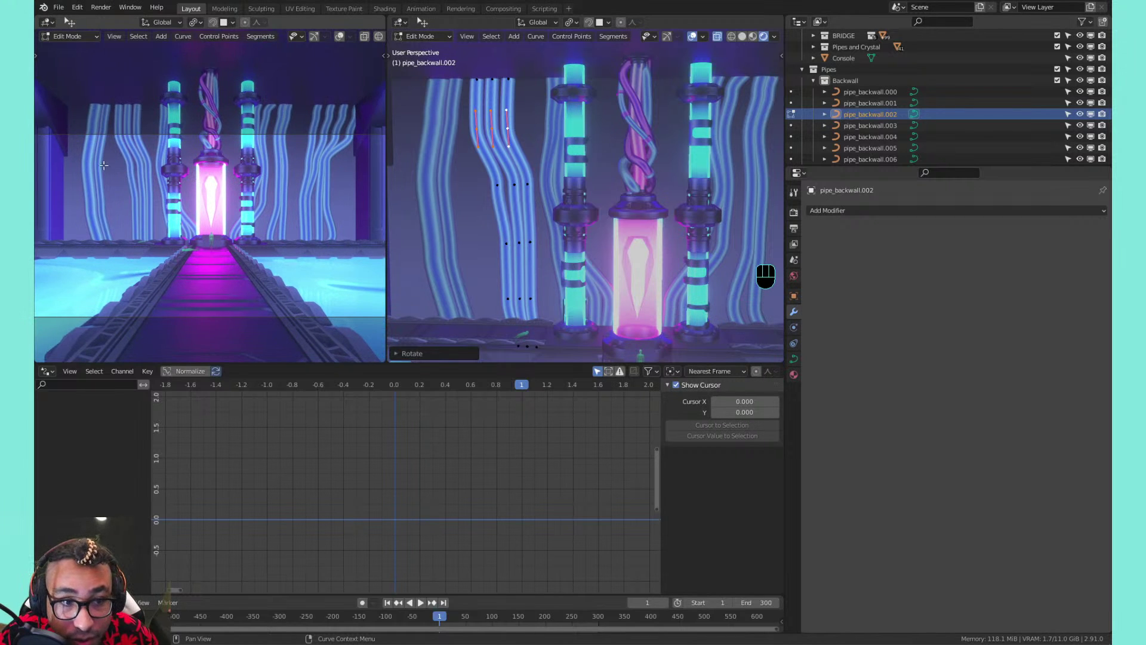
{"action": "key", "text": "Tab"}
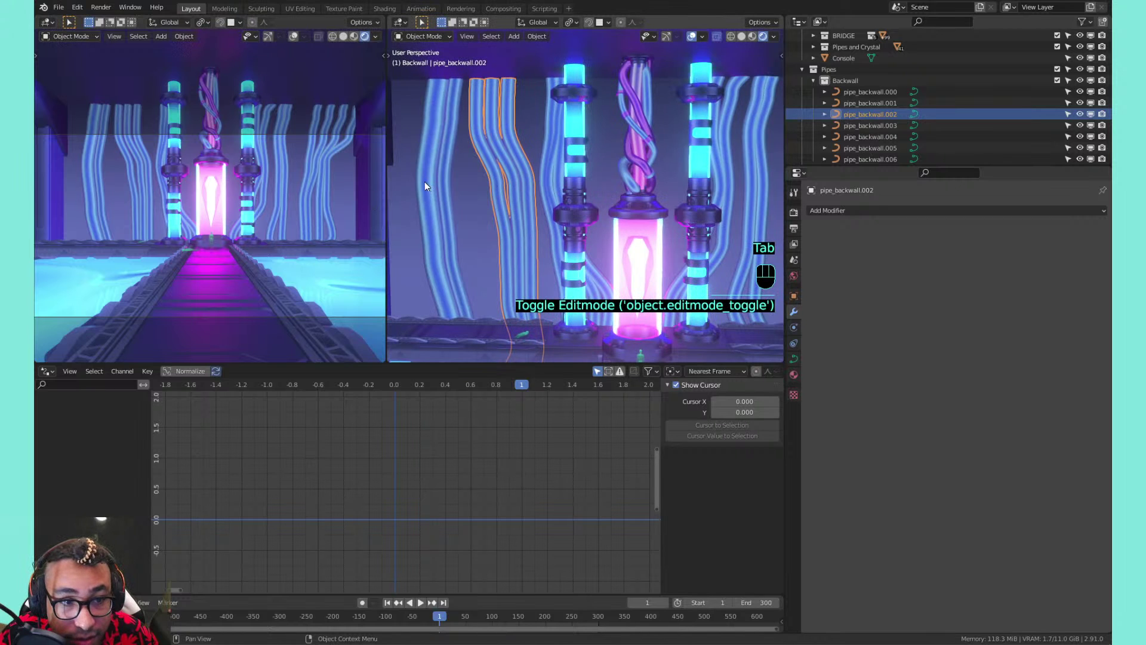
Delete the far-left two-pipe cluster on the back wall
{"action": "key", "text": "Tab"}
{"action": "key", "text": "Tab"}
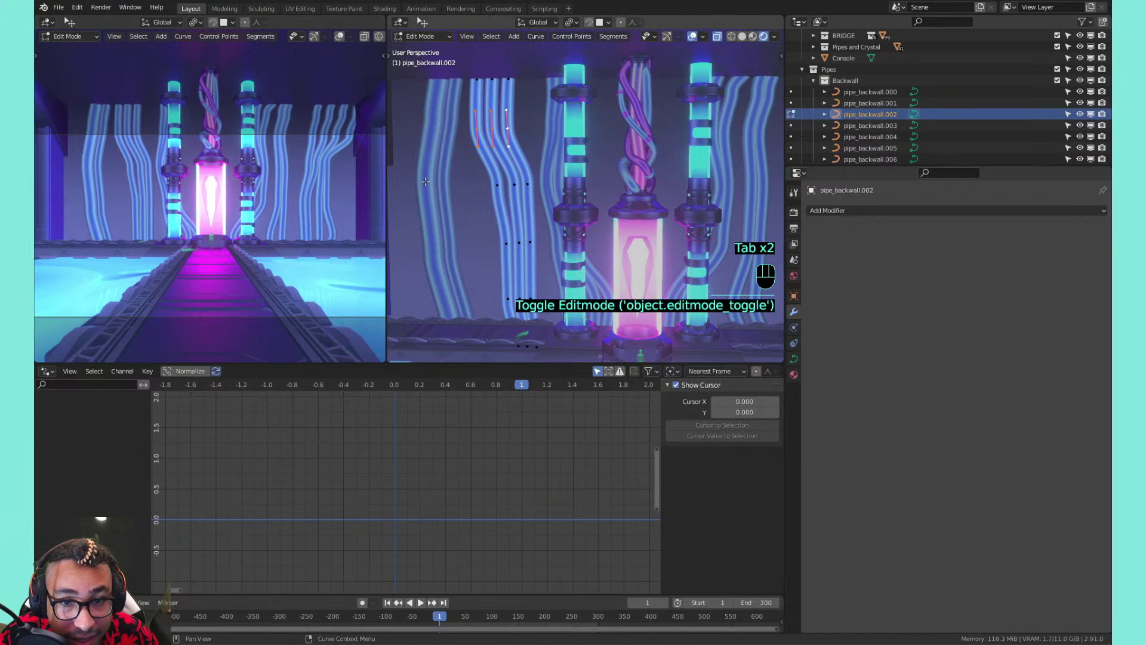
{"action": "left_click", "coordinate": [427, 183]}
{"action": "left_click", "coordinate": [427, 181]}
{"action": "key", "text": "Tab"}
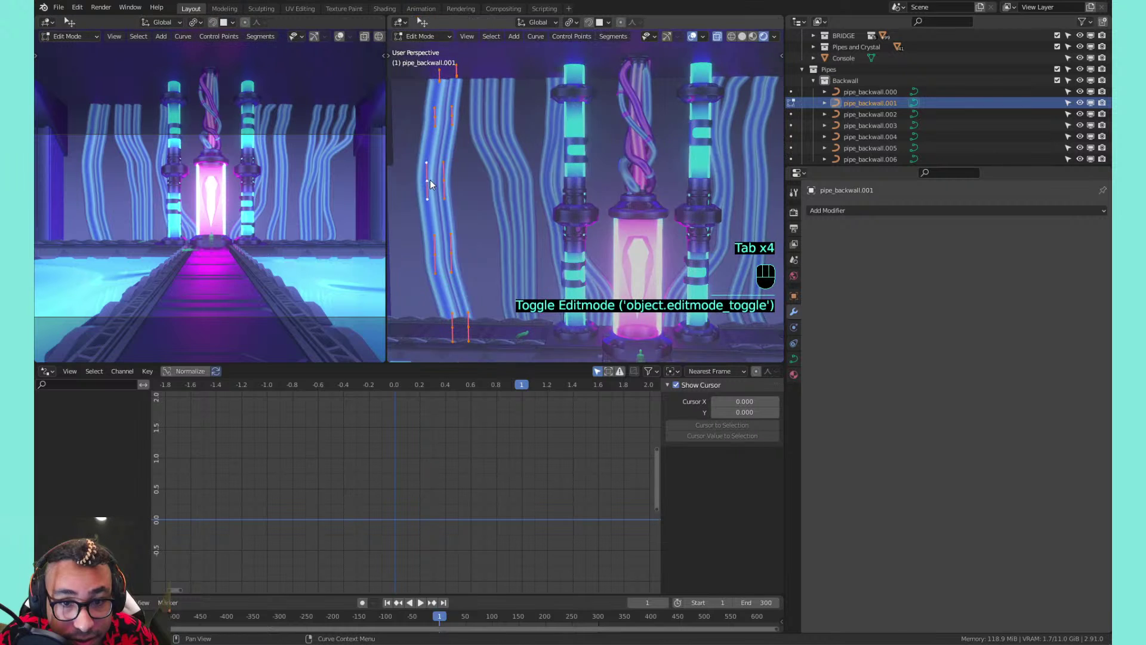
{"action": "key", "text": "Tab"}
{"action": "key", "text": "x"}
{"action": "left_click", "coordinate": [430, 180]}
Duplicate the reshaped three-pipe cluster and place the copy along global X in the gap at the wall's far left
{"action": "left_click", "coordinate": [499, 161]}
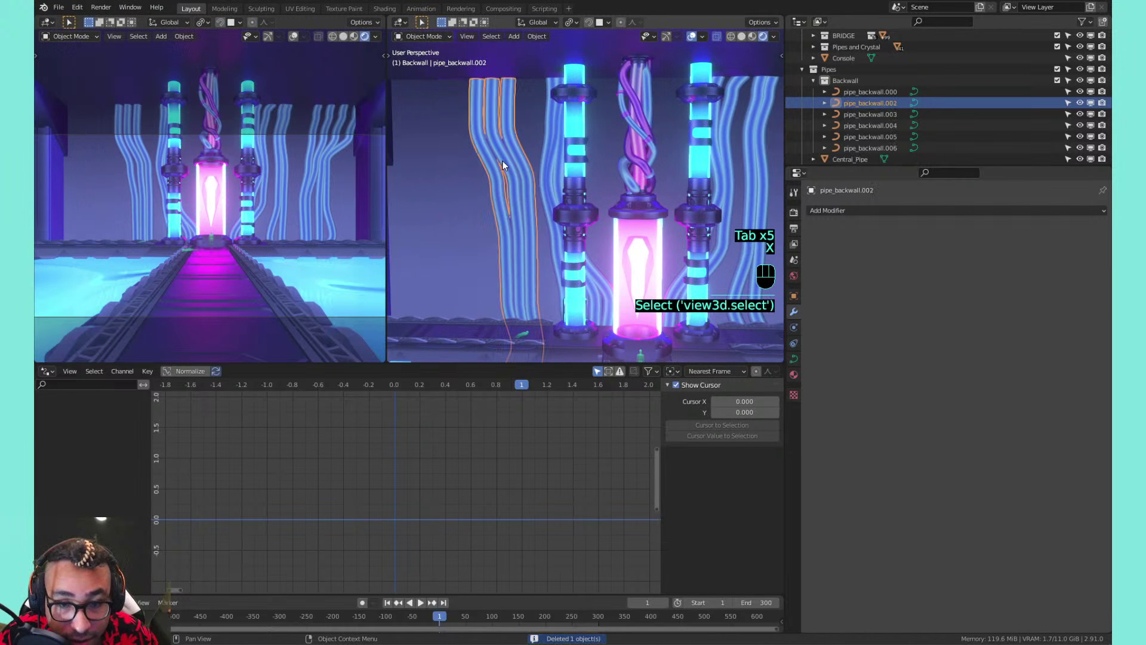
{"action": "key", "text": "shift+d"}
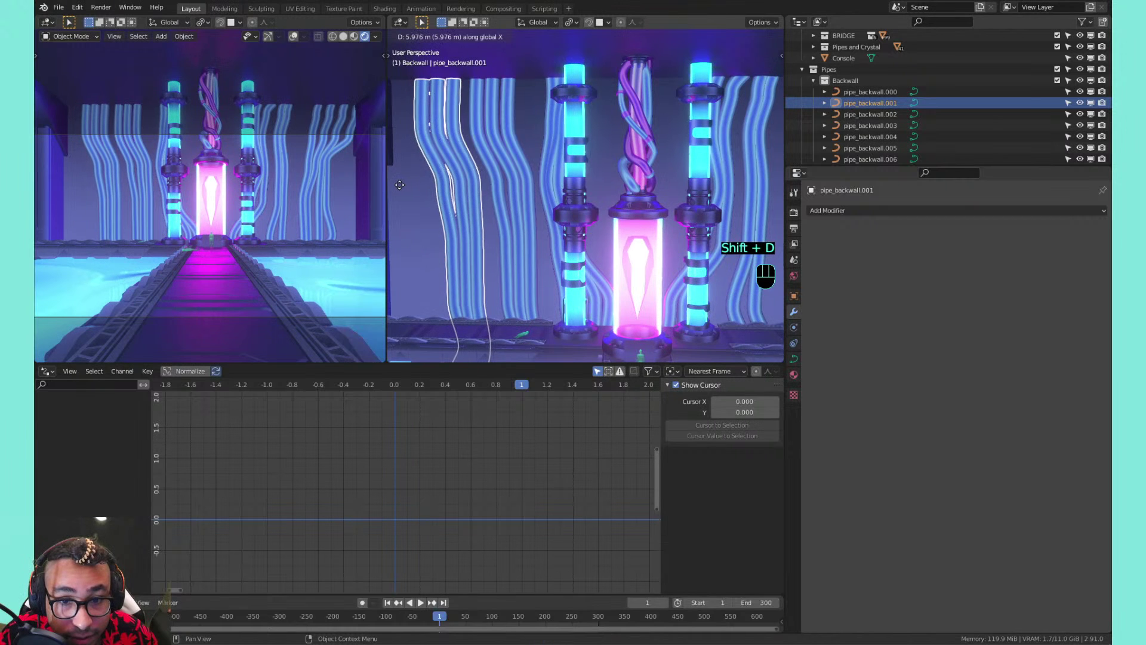
{"action": "left_click", "coordinate": [417, 177]}
With proportional editing on, move the copied cluster's third row of control points from the top upward and to the left
{"action": "key", "text": "Tab"}
{"action": "scroll", "coordinate": [485, 222], "scroll_direction": "up", "scroll_amount": 2}
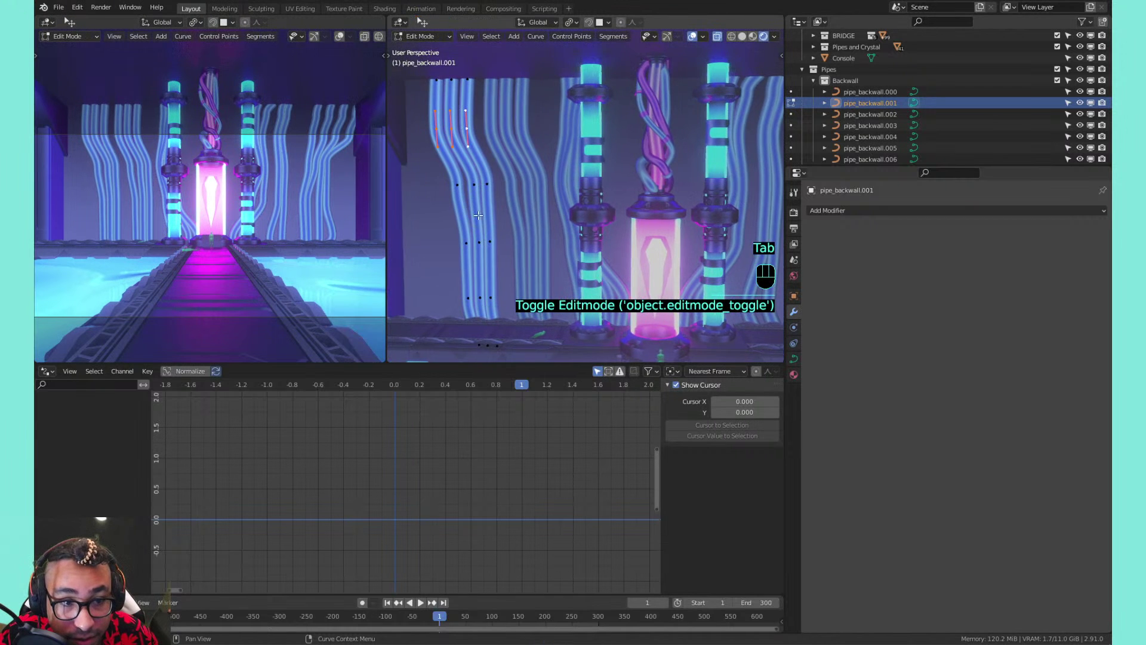
{"action": "middle_click_drag", "start_coordinate": [485, 223], "coordinate": [498, 222], "text": "shift"}
{"action": "left_click", "coordinate": [481, 183]}
{"action": "left_click", "coordinate": [467, 183], "text": "shift"}
{"action": "left_click", "coordinate": [447, 183], "text": "shift"}
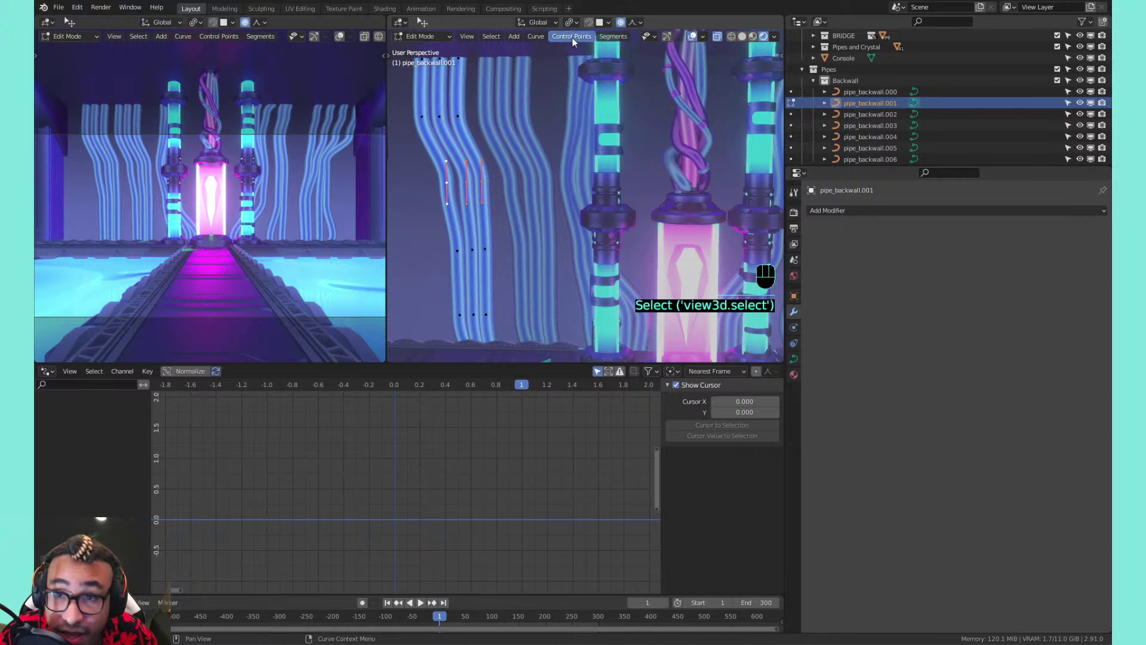
{"action": "key", "text": "g"}
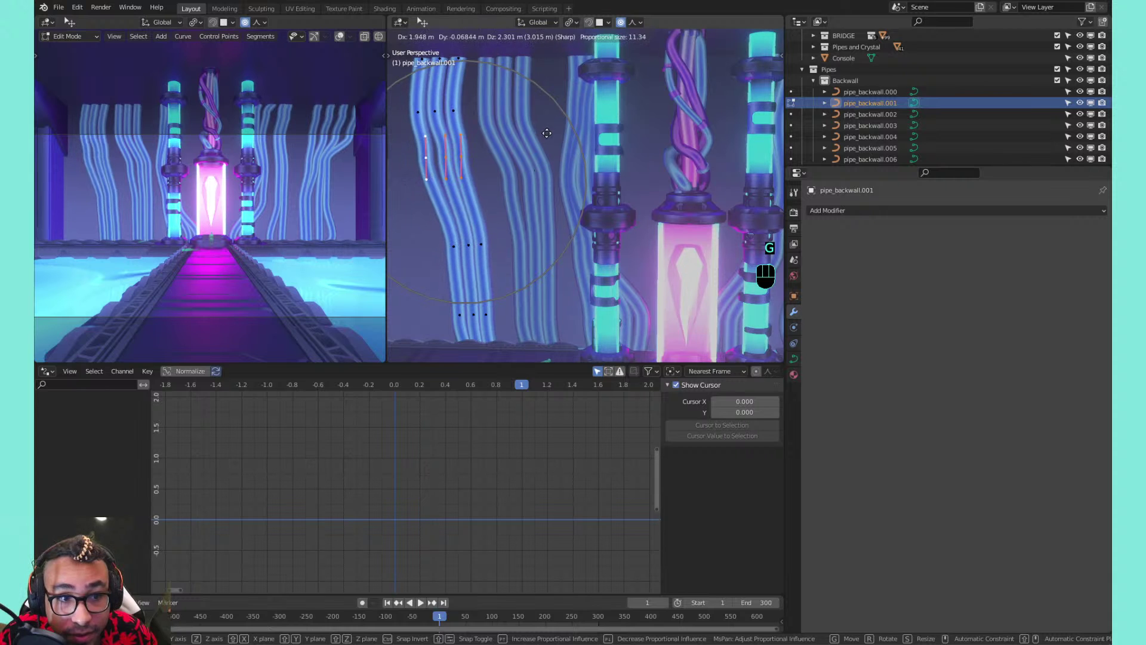
{"action": "left_click", "coordinate": [547, 133]}
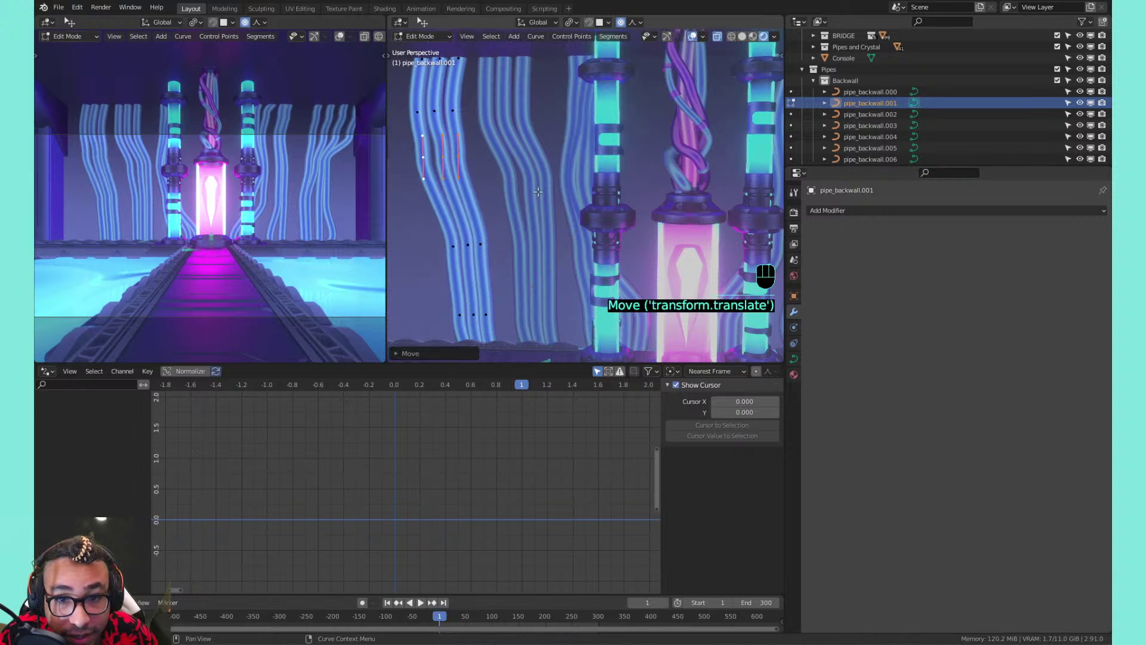
{"action": "middle_click_drag", "start_coordinate": [575, 175], "coordinate": [546, 179], "text": "shift"}
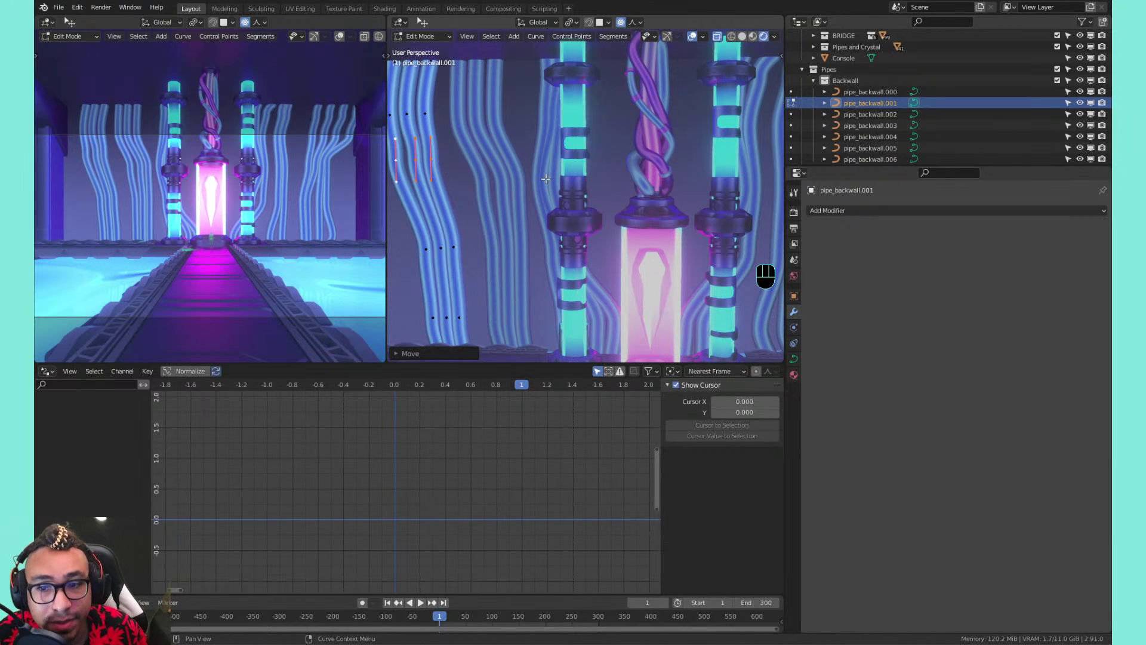
{"action": "scroll", "coordinate": [574, 173], "scroll_direction": "down", "scroll_amount": 5}
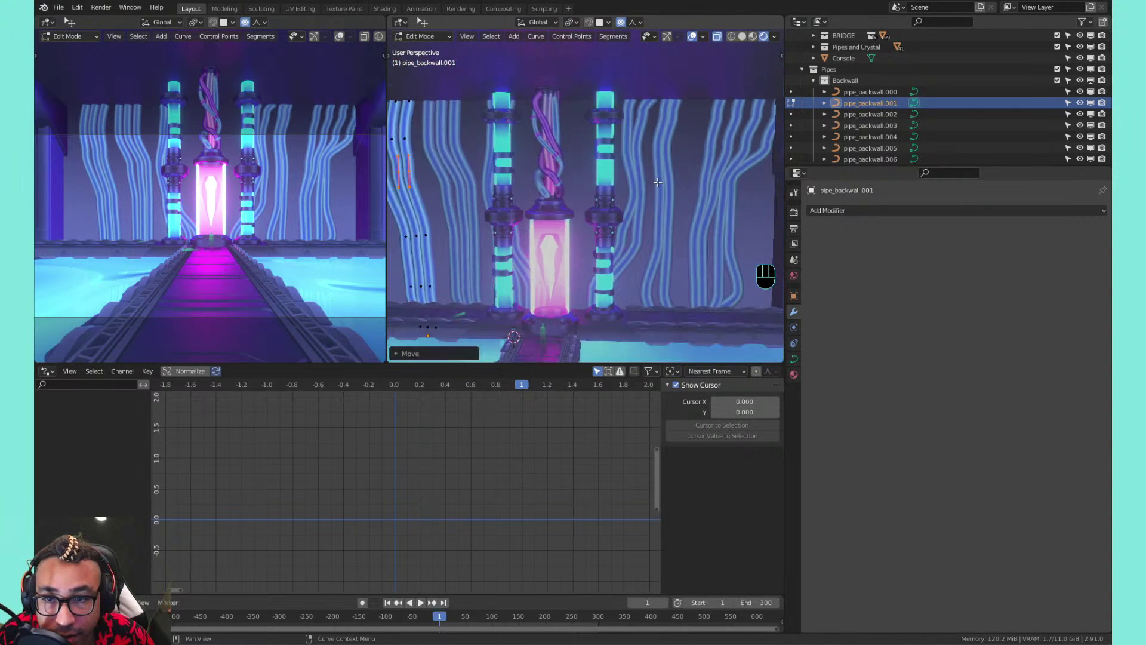
Smooth all control points of the far-right pipe cluster, repeating the Smooth operation five more times
{"action": "middle_click_drag", "start_coordinate": [670, 191], "coordinate": [555, 182], "text": "shift"}
{"action": "key", "text": "Tab"}
{"action": "left_click", "coordinate": [612, 174]}
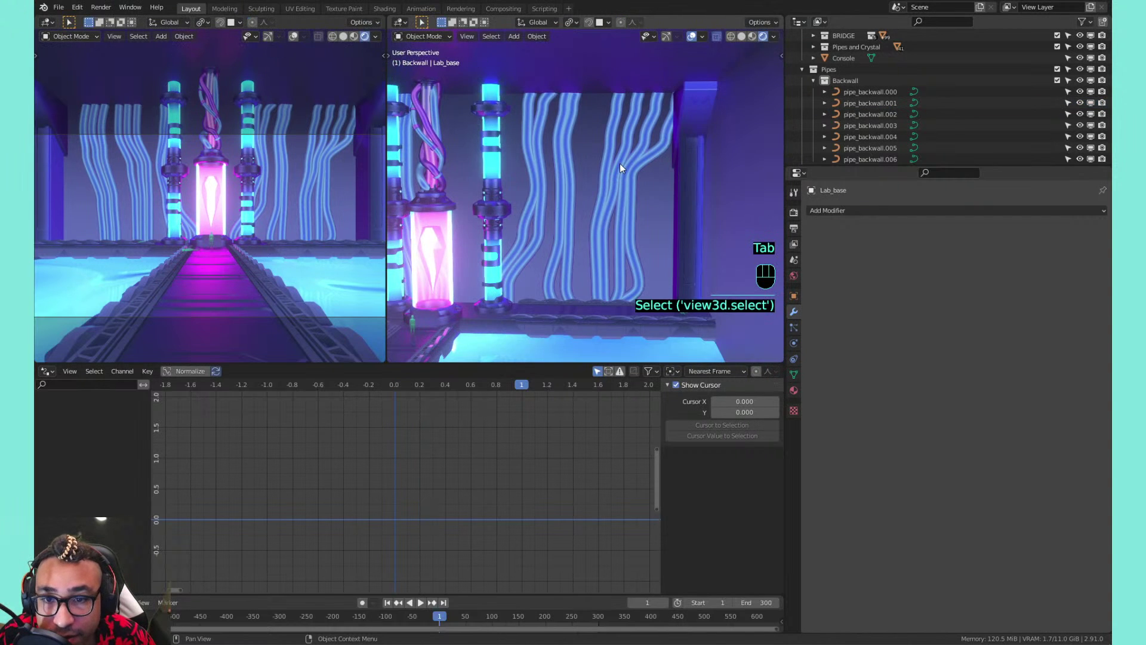
{"action": "key", "text": "Tab"}
{"action": "right_click", "coordinate": [638, 153]}
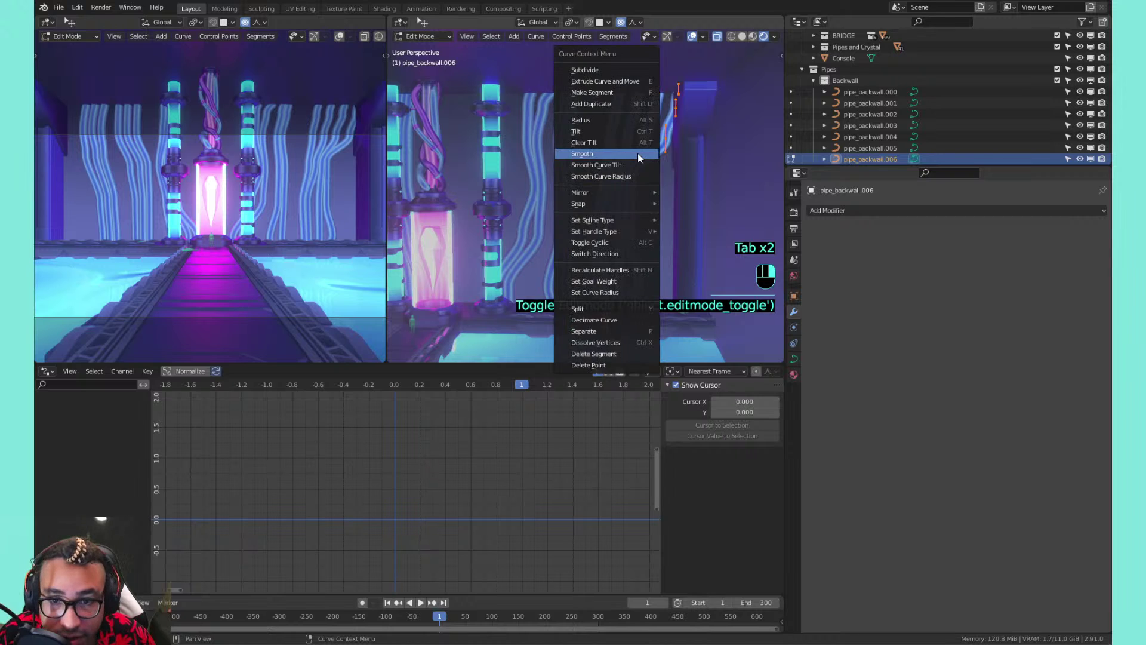
{"action": "left_click", "coordinate": [637, 153]}
{"action": "key", "text": "shift+r"}
{"action": "key", "text": "shift+r"}
{"action": "key", "text": "shift+r"}
{"action": "key", "text": "shift+r"}
{"action": "key", "text": "shift+r"}
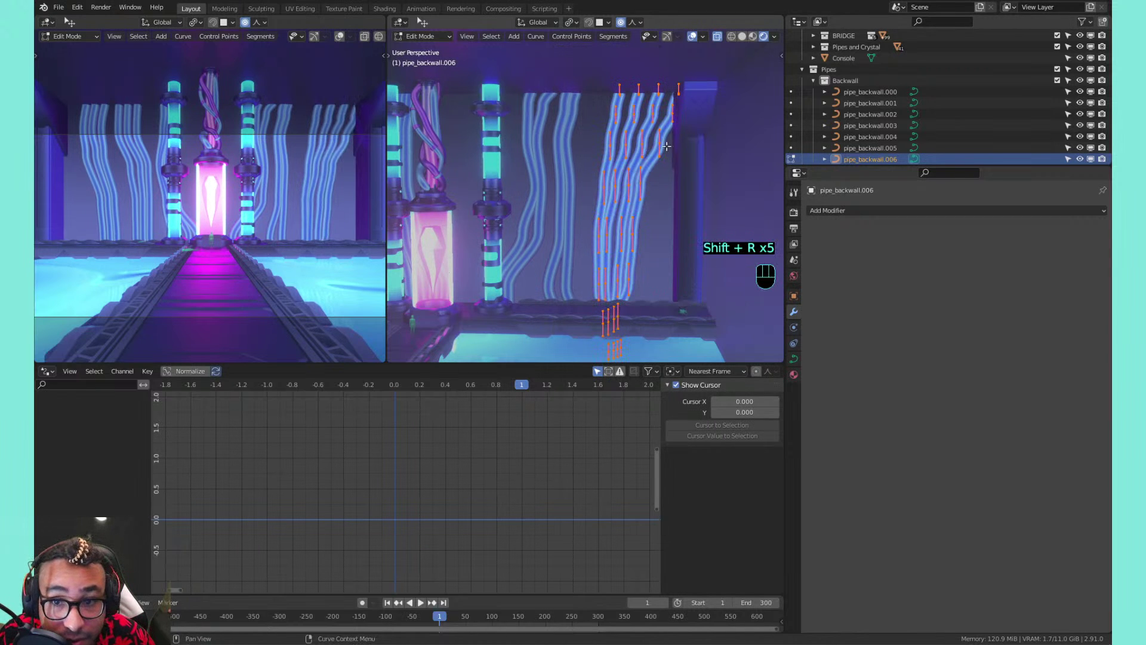
{"action": "left_click", "coordinate": [652, 223]}
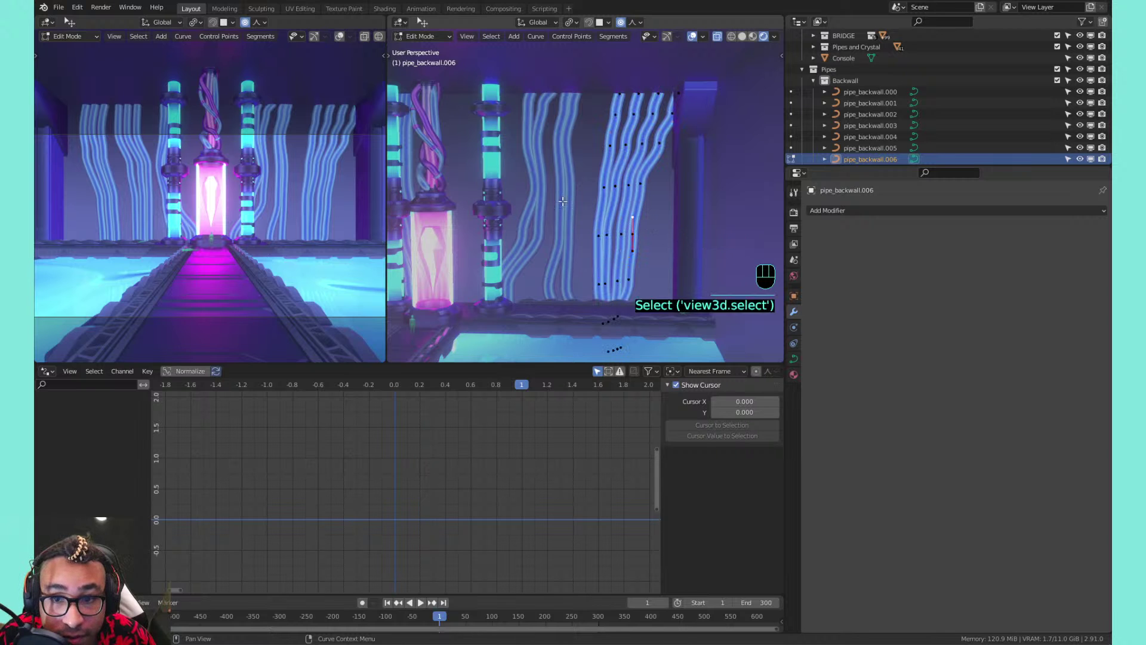
Enter Edit Mode on the far-left pipe cluster and select all linked control points of its middle pipe
{"action": "middle_click_drag", "start_coordinate": [520, 190], "coordinate": [665, 195], "text": "shift"}
{"action": "scroll", "coordinate": [661, 194], "scroll_direction": "up", "scroll_amount": 4}
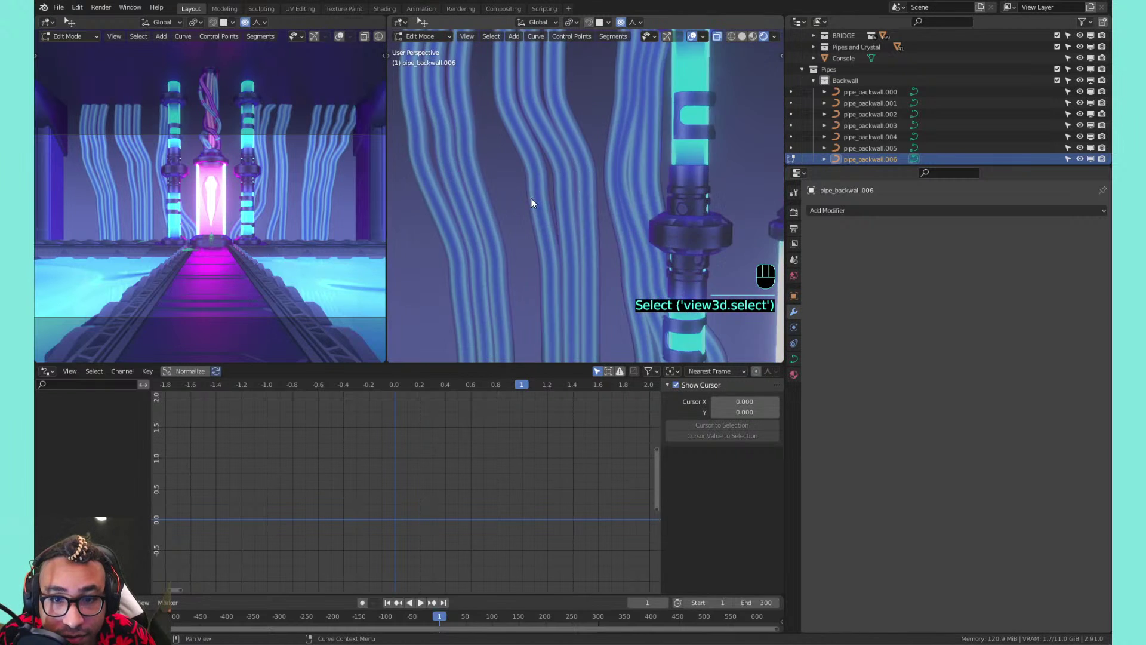
{"action": "key", "text": "Tab"}
{"action": "scroll", "coordinate": [461, 195], "scroll_direction": "up", "scroll_amount": 2}
{"action": "key", "text": "Tab"}
{"action": "left_click", "coordinate": [460, 194]}
{"action": "key", "text": "Tab"}
{"action": "left_click", "coordinate": [461, 194]}
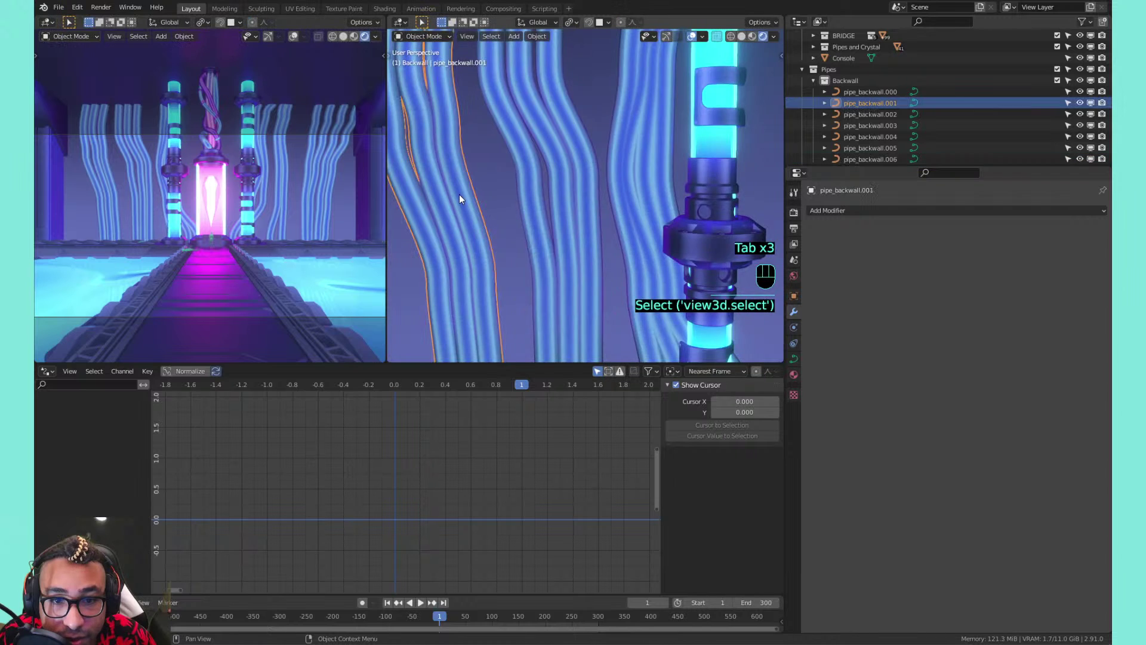
{"action": "middle_click_drag", "start_coordinate": [460, 195], "coordinate": [531, 189], "text": "shift"}
{"action": "key", "text": "Tab"}
{"action": "left_click", "coordinate": [491, 128]}
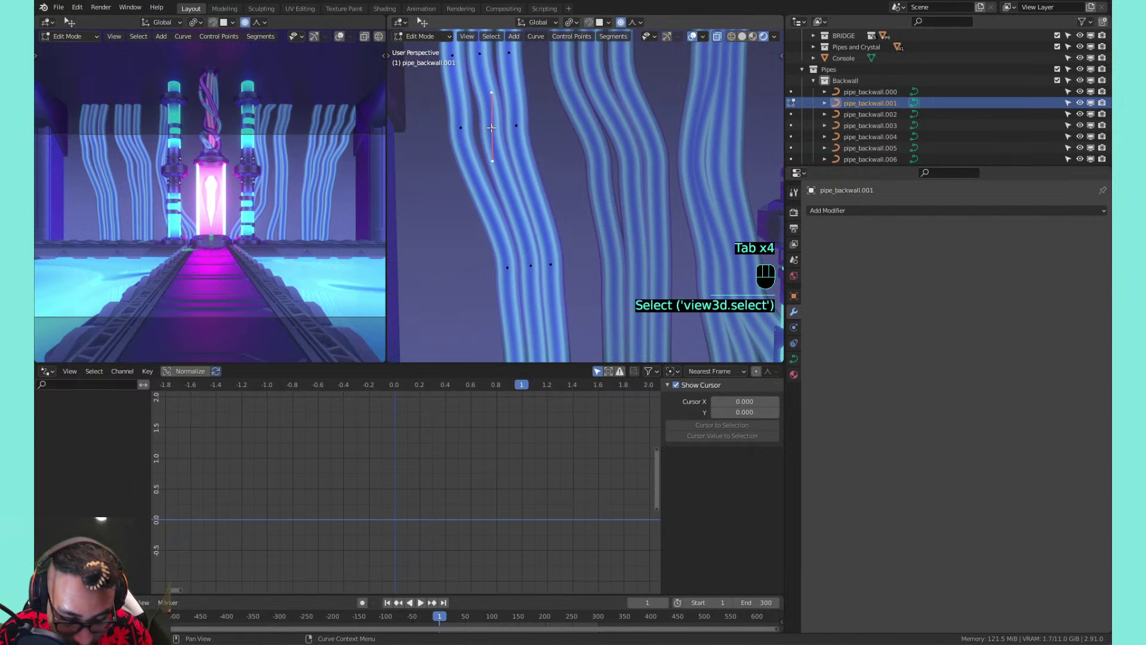
{"action": "key", "text": "l"}
{"action": "middle_click", "coordinate": [491, 128], "text": "alt"}
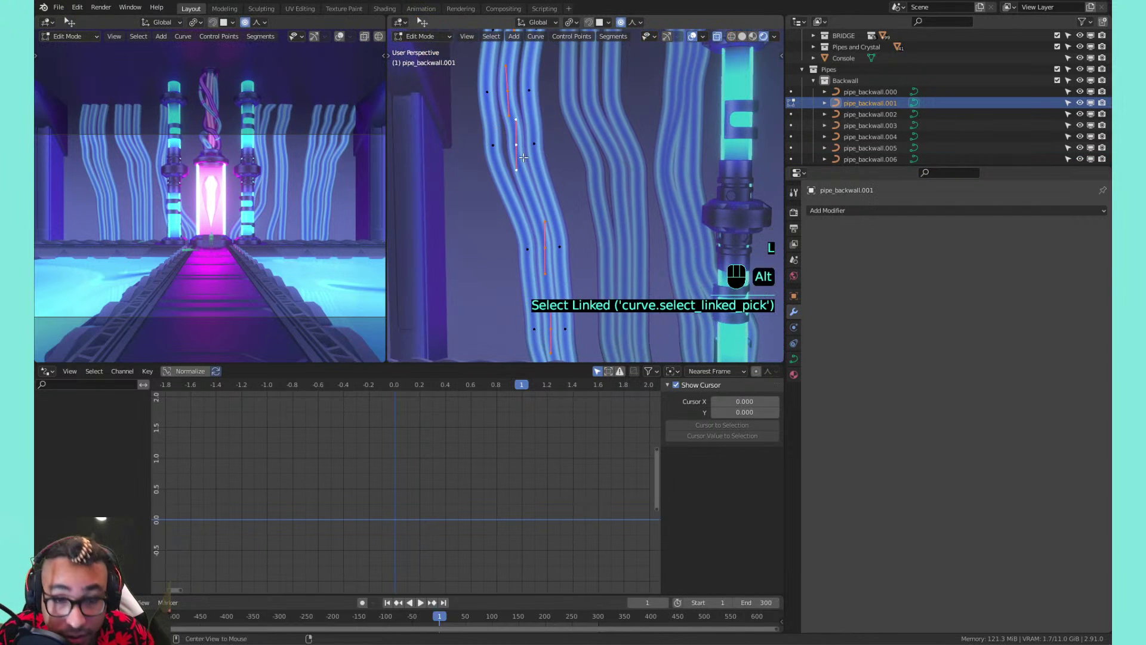
{"action": "key", "text": "alt+s"}
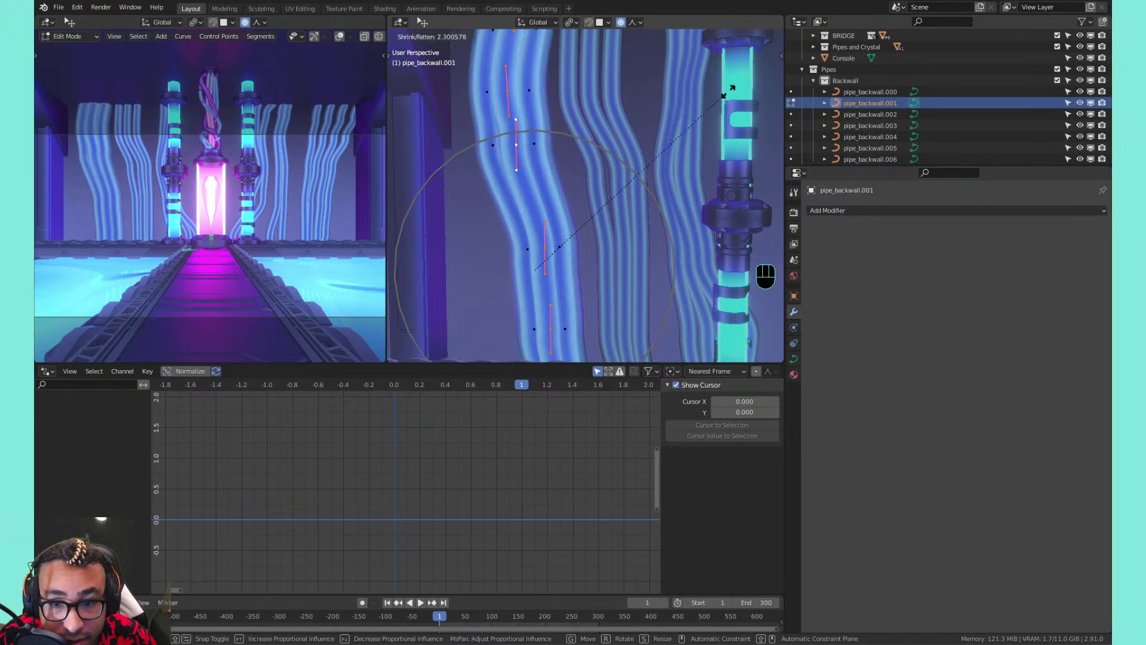
{"action": "left_click", "coordinate": [622, 204]}
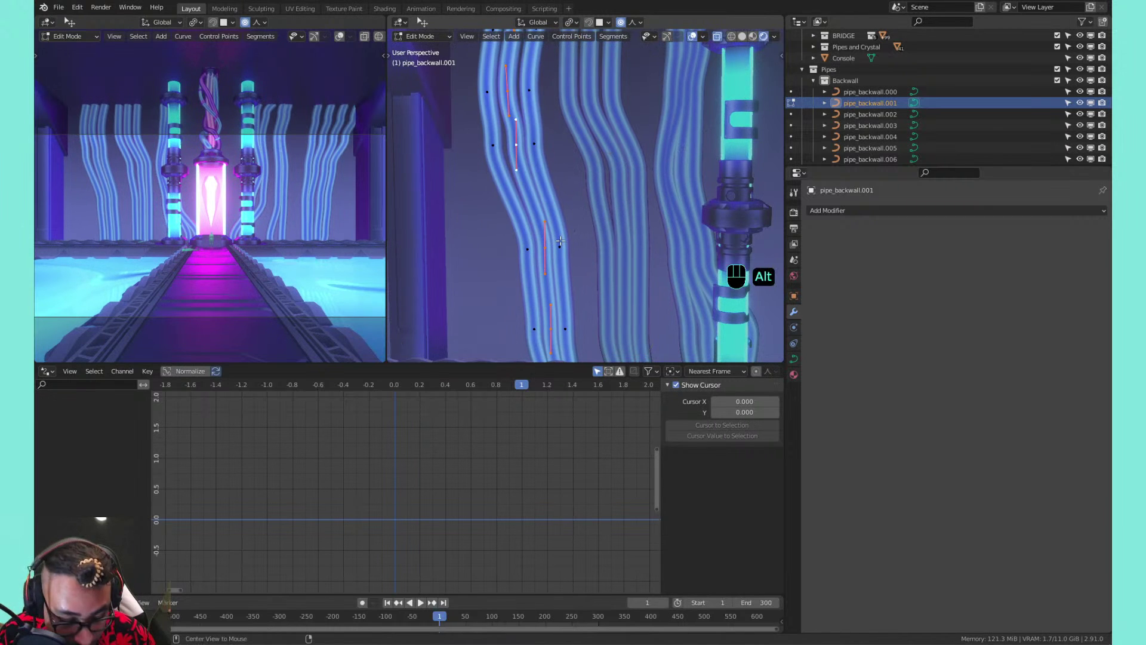
{"action": "key", "text": "alt+s"}
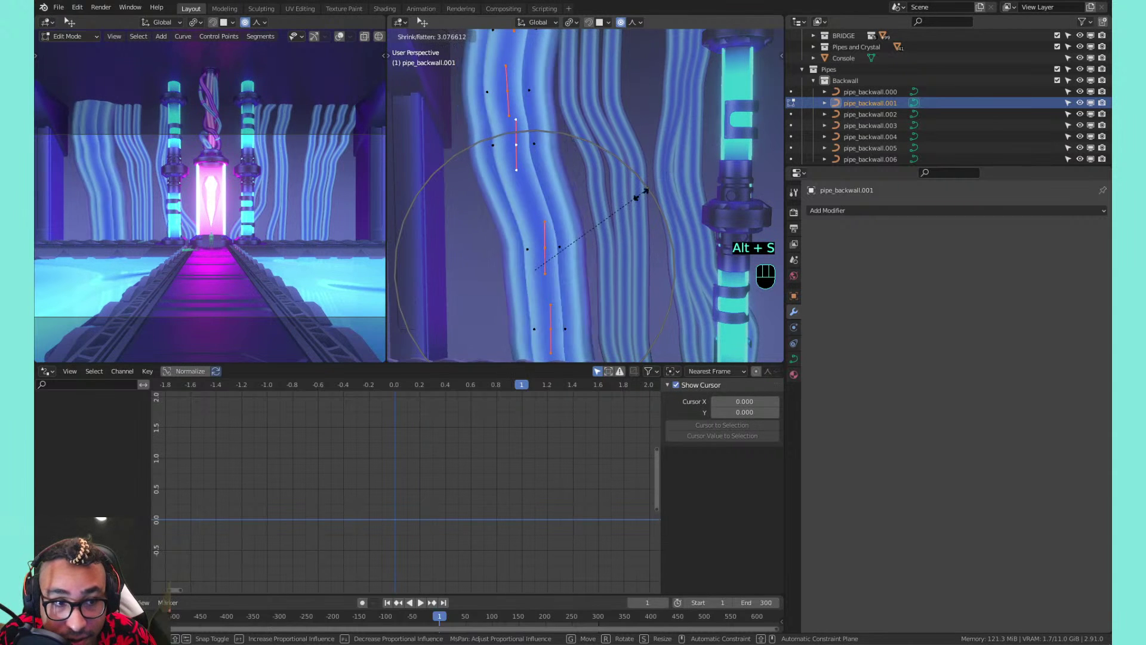
{"action": "right_click", "coordinate": [639, 196]}
Separate the far-left cluster's middle pipe into its own curve object and return to Object Mode
{"action": "left_click", "coordinate": [545, 247]}
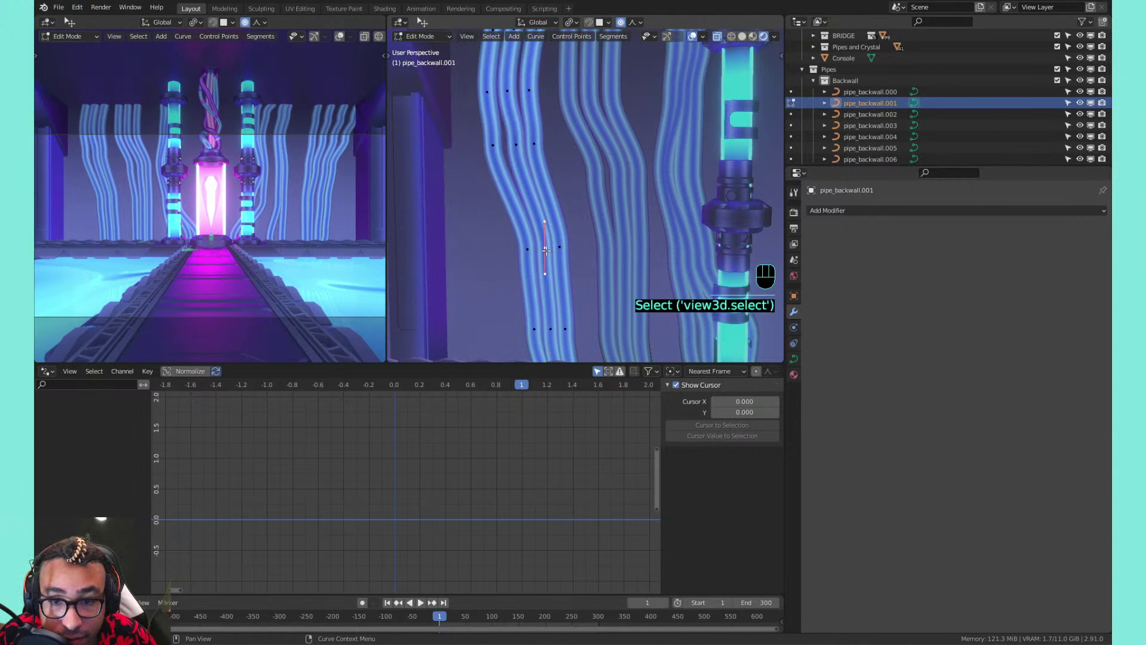
{"action": "key", "text": "l"}
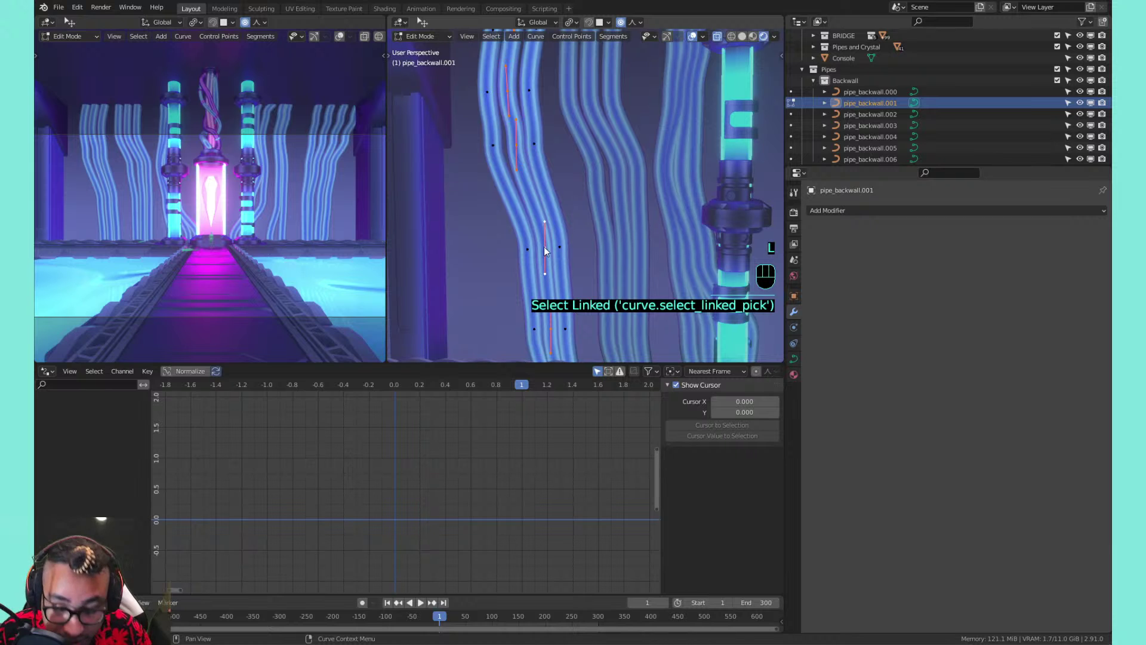
{"action": "key", "text": "p"}
{"action": "left_click", "coordinate": [543, 246]}
{"action": "key", "text": "Tab"}
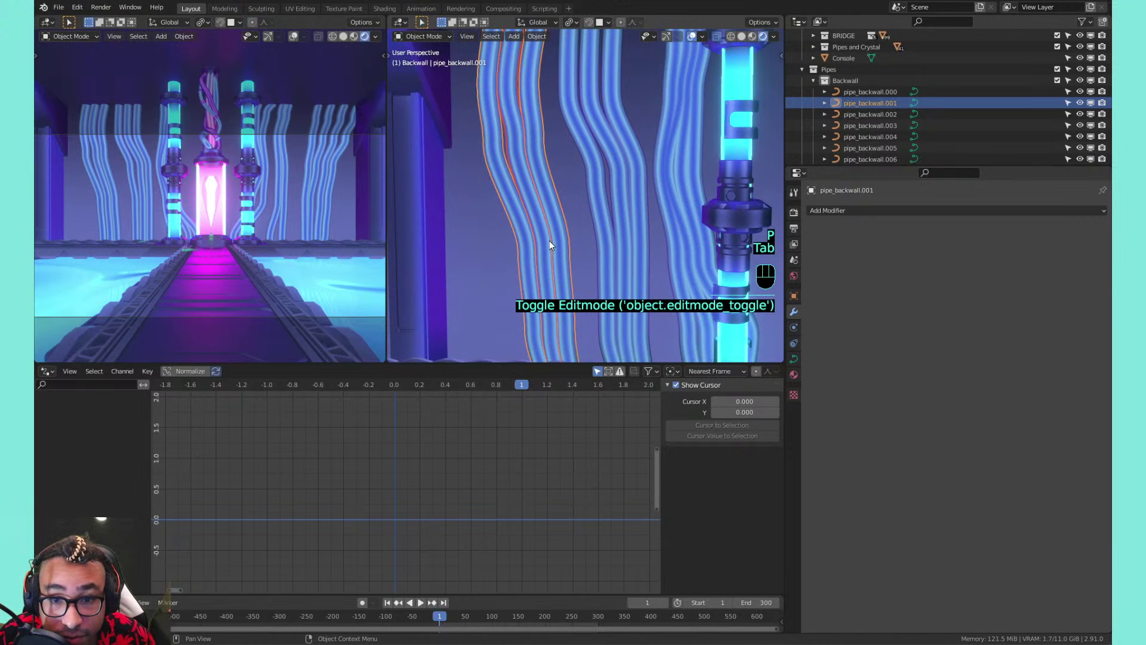
{"action": "key", "text": "Tab"}
{"action": "key", "text": "alt+s"}
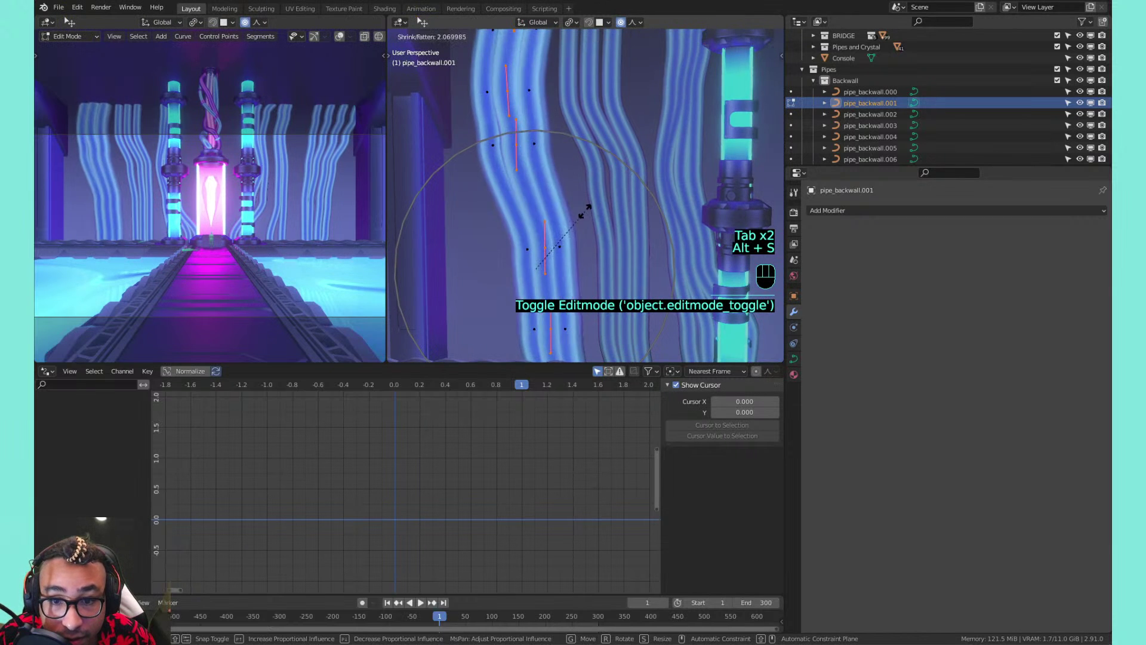
{"action": "right_click", "coordinate": [579, 213]}
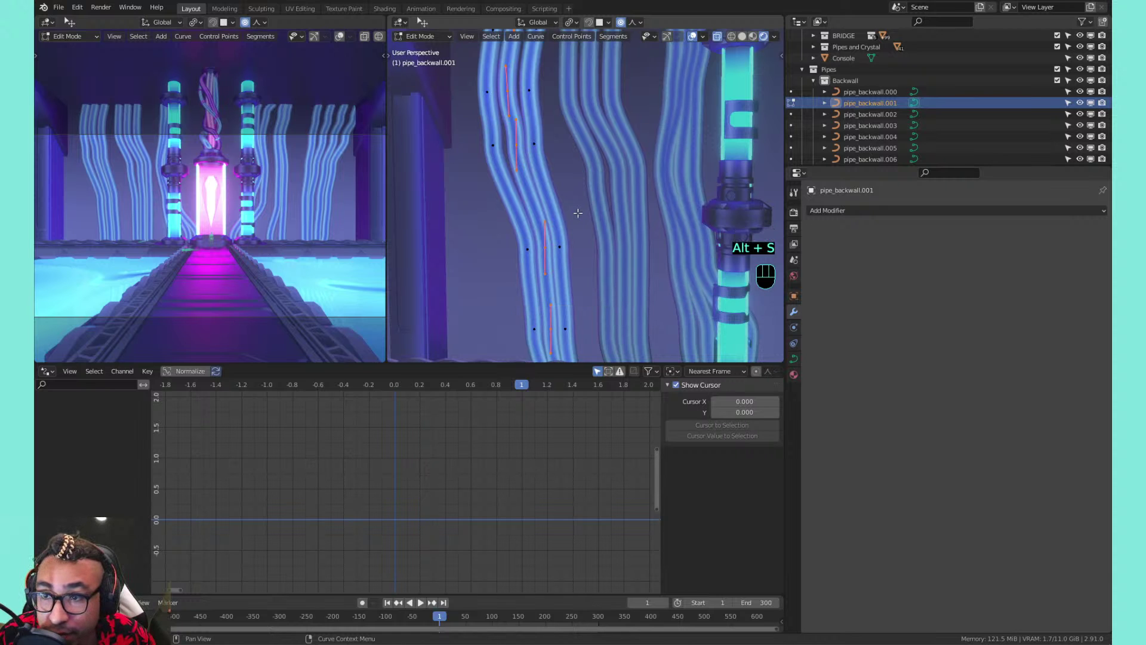
Select only the separated middle pipe and fatten its radius in Edit Mode
{"action": "key", "text": "Tab"}
{"action": "left_click", "coordinate": [540, 211]}
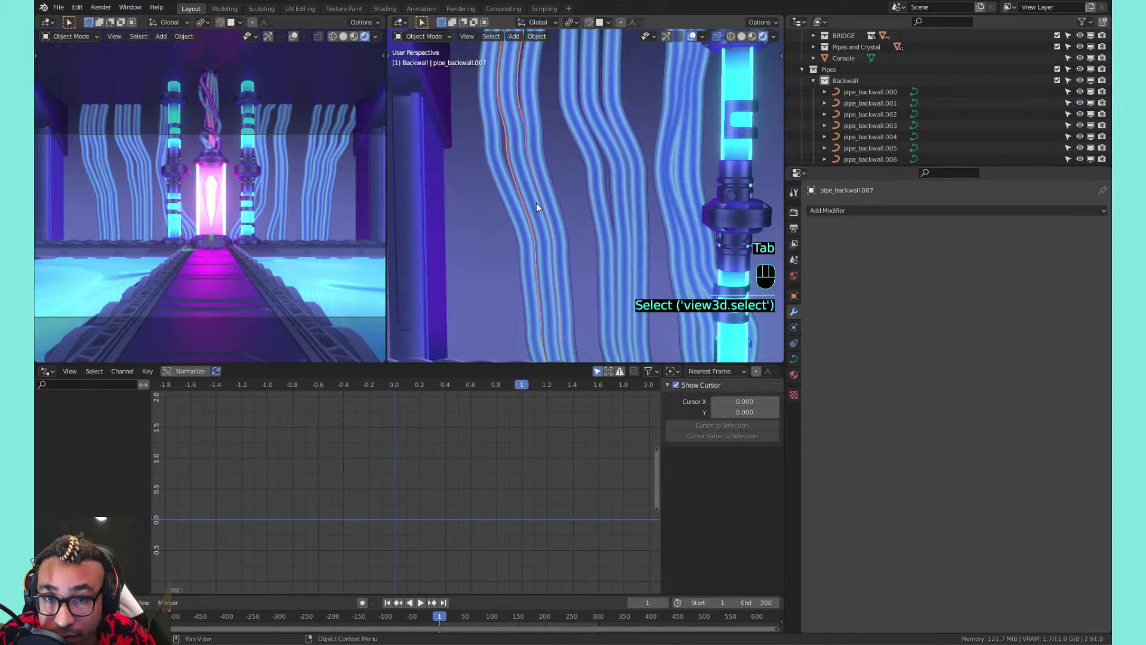
{"action": "key", "text": "Tab"}
{"action": "key", "text": "alt+s"}
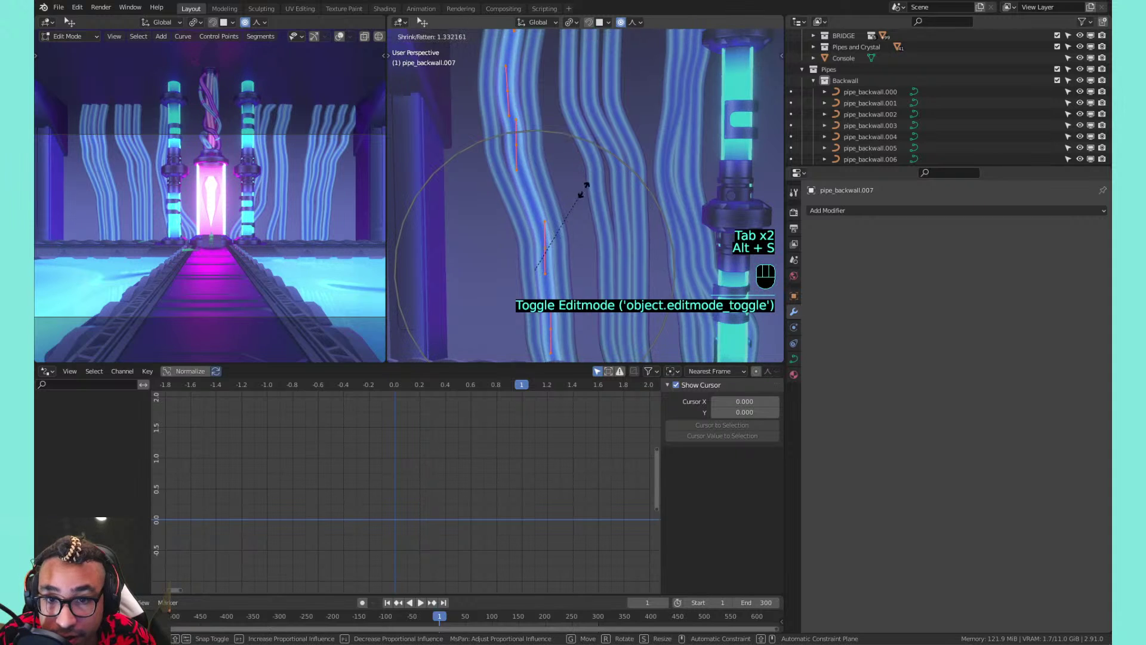
{"action": "left_click", "coordinate": [618, 167]}
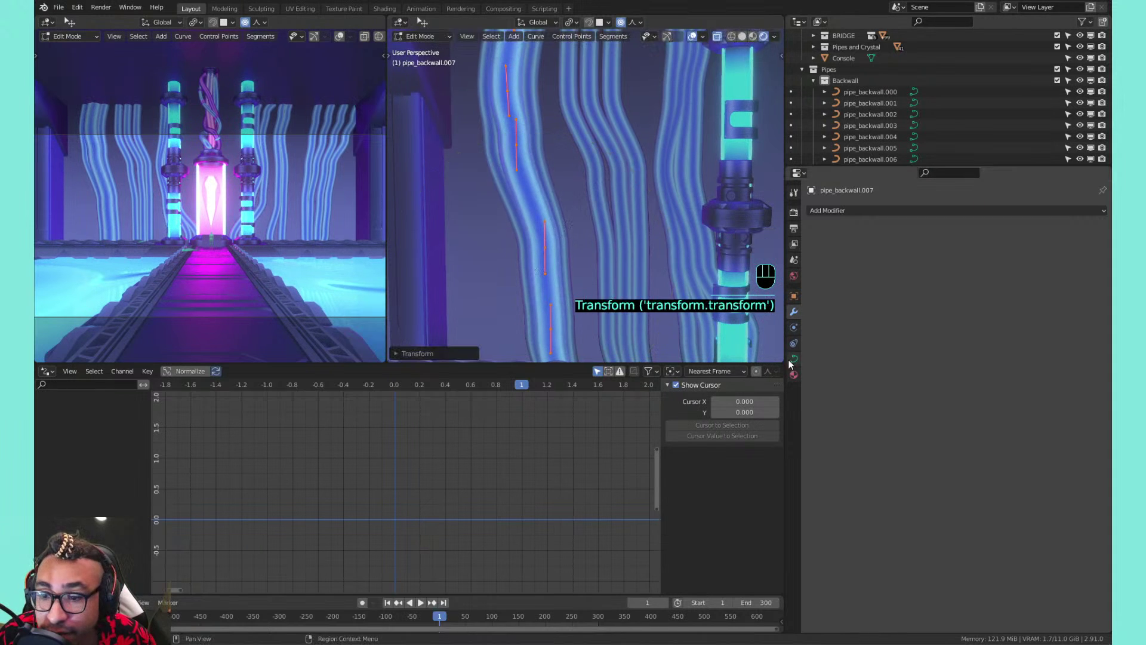
Assign the Pipe_main_smaller.001 material to the fattened middle pipe and return to Object Mode
{"action": "scroll", "coordinate": [610, 195], "scroll_direction": "down", "scroll_amount": 5}
{"action": "scroll", "coordinate": [611, 196], "scroll_direction": "up", "scroll_amount": 5}
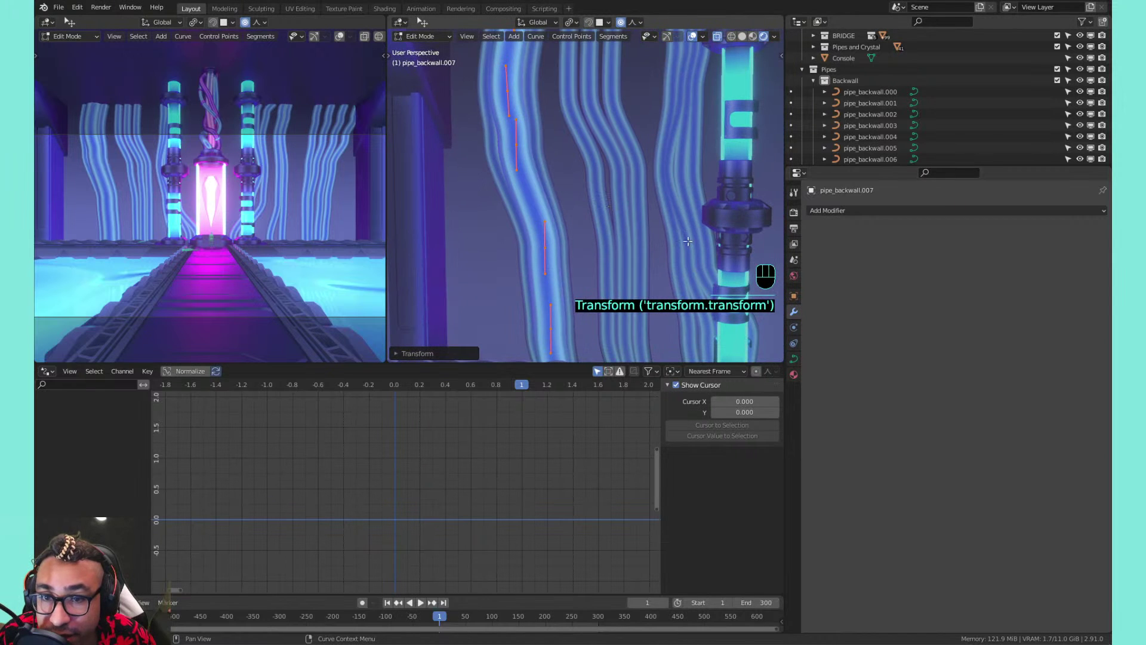
{"action": "scroll", "coordinate": [638, 213], "scroll_direction": "down", "scroll_amount": 1}
{"action": "scroll", "coordinate": [638, 213], "scroll_direction": "down", "scroll_amount": 3}
{"action": "scroll", "coordinate": [637, 213], "scroll_direction": "up", "scroll_amount": 5}
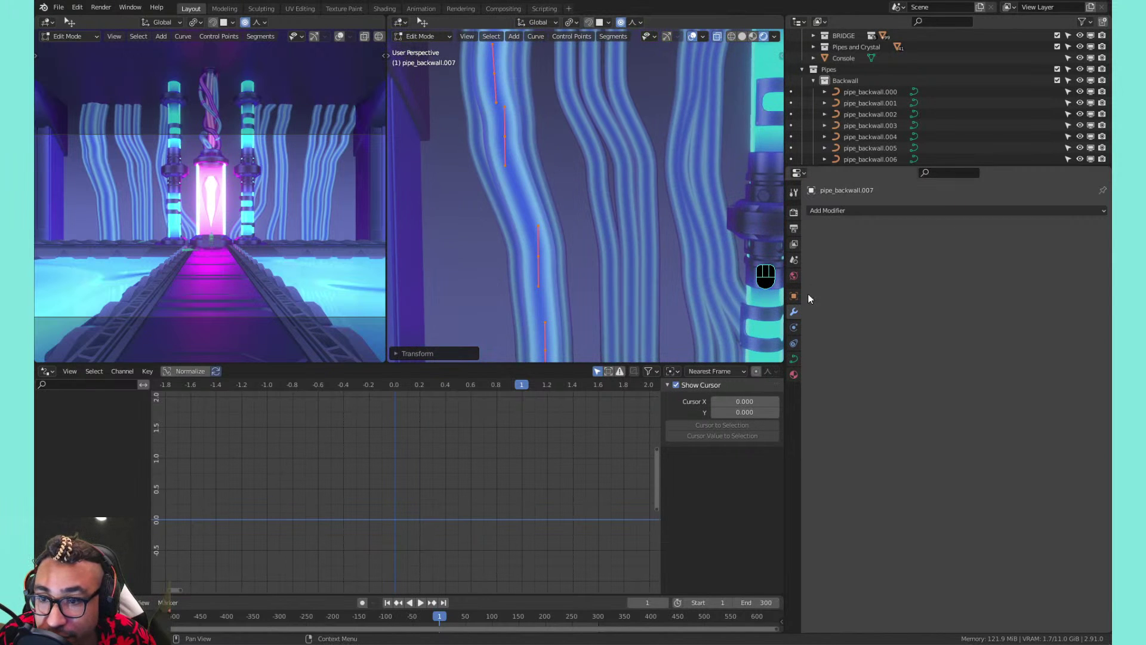
{"action": "left_click", "coordinate": [793, 375]}
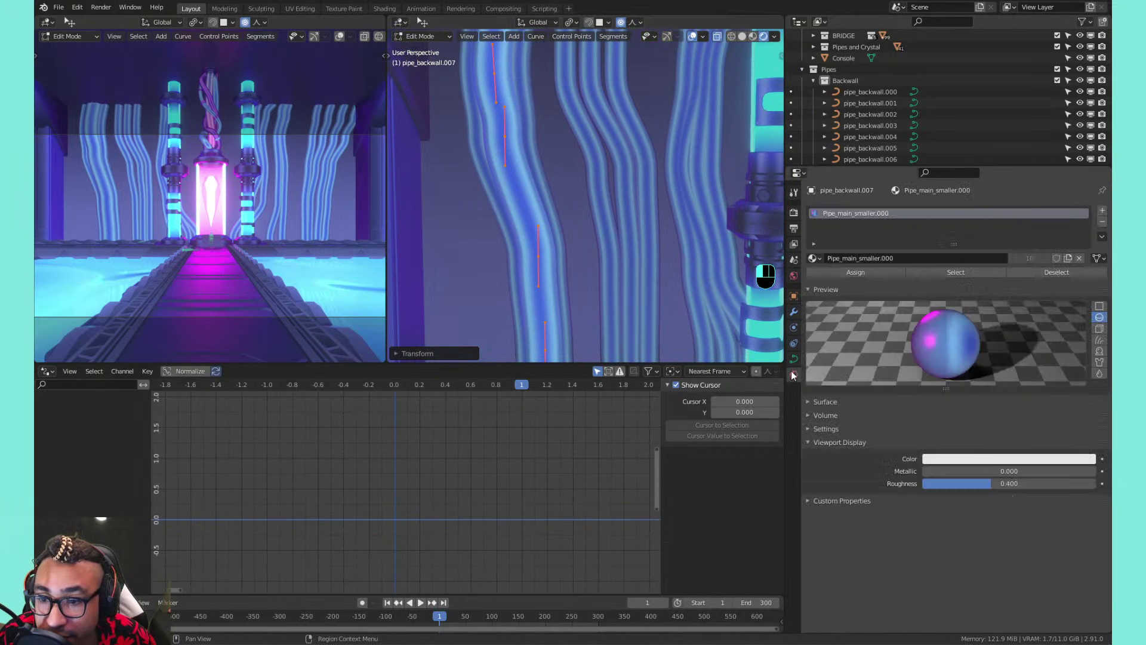
{"action": "left_click", "coordinate": [813, 258]}
{"action": "left_click", "coordinate": [848, 293]}
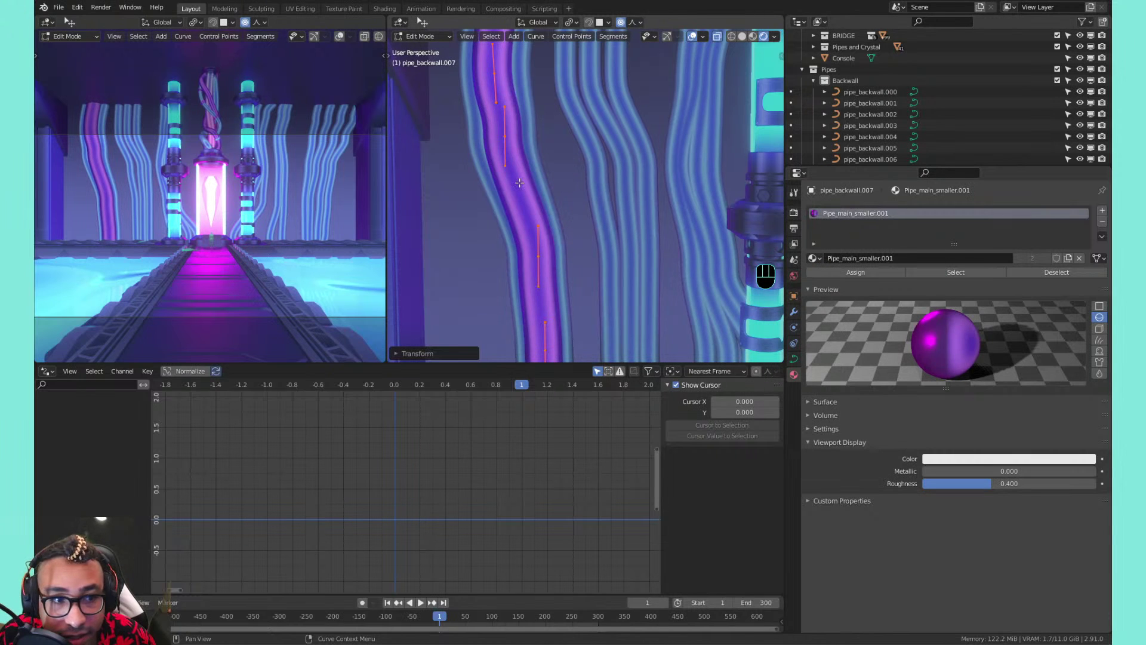
{"action": "key", "text": "Tab"}
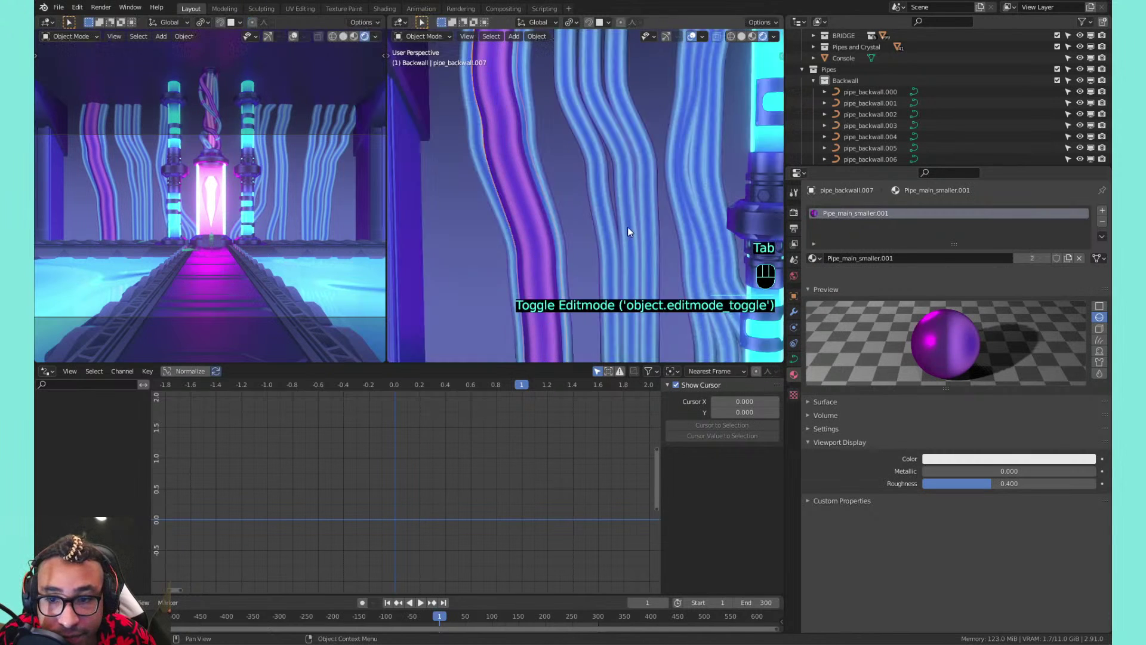
{"action": "left_click", "coordinate": [627, 227]}
{"action": "key", "text": "Tab"}
{"action": "left_click", "coordinate": [630, 255]}
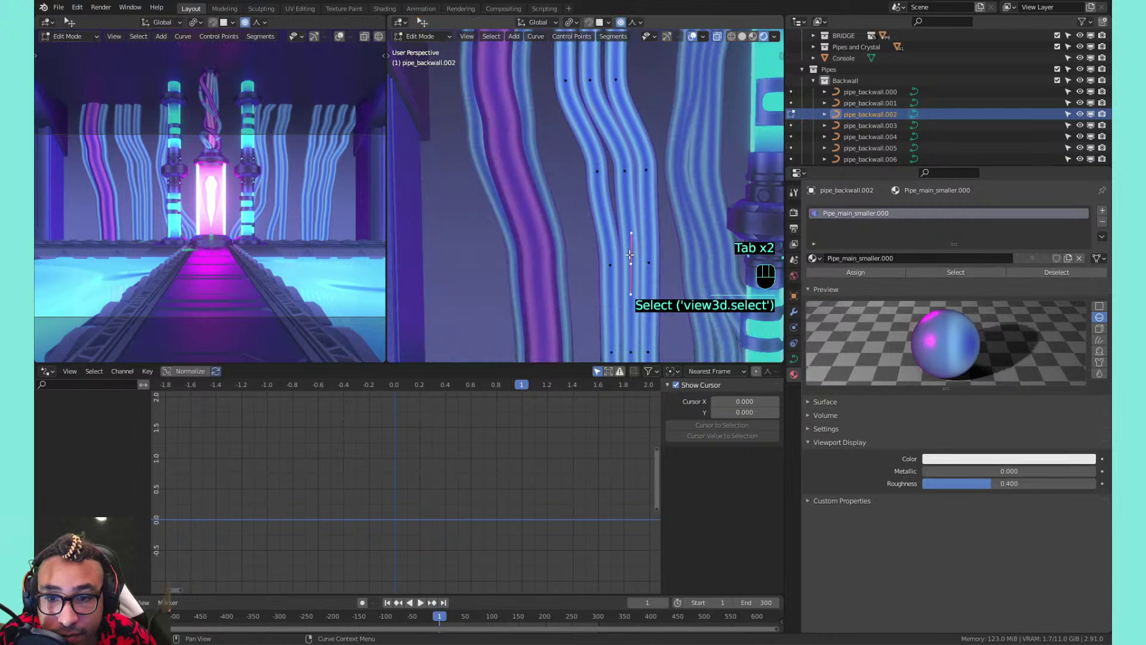
{"action": "scroll", "coordinate": [627, 255], "scroll_direction": "down", "scroll_amount": 3}
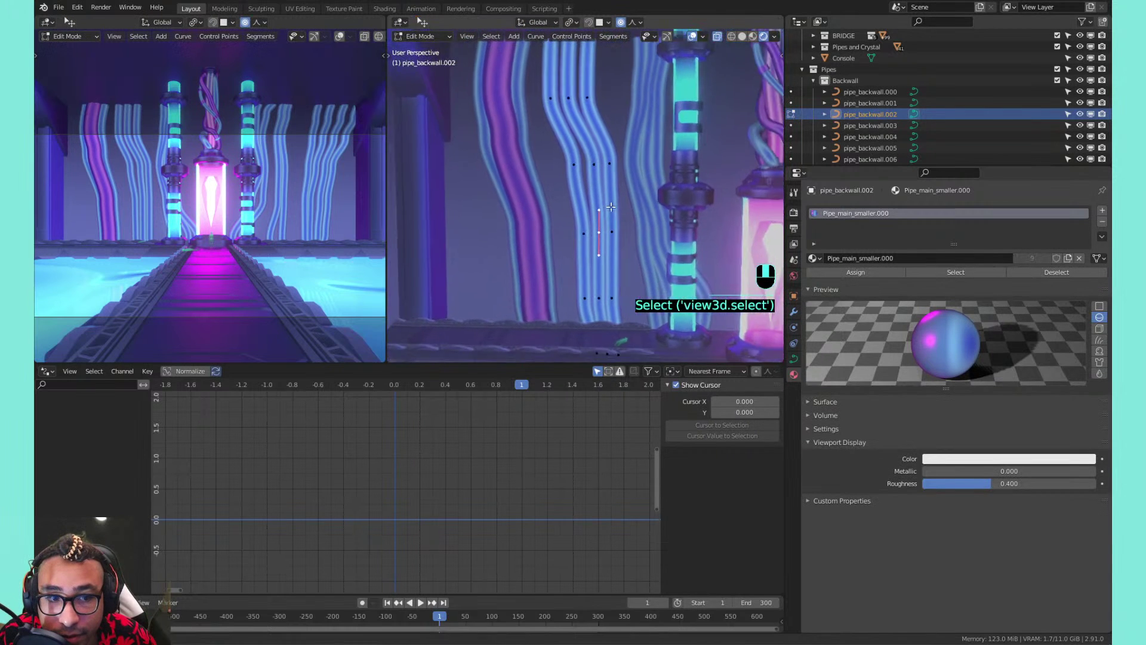
{"action": "middle_click_drag", "start_coordinate": [560, 172], "coordinate": [531, 174], "text": "shift"}
{"action": "key", "text": "Tab"}
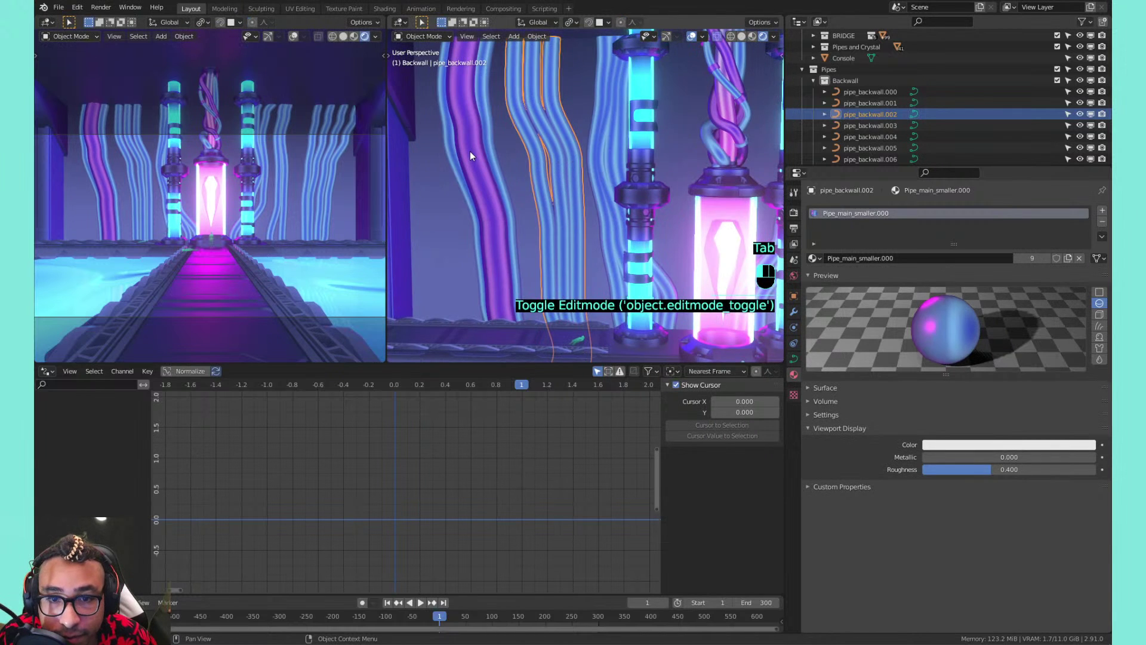
Adjust the radius of the far-left cluster's magenta pipe in Edit Mode and return to Object Mode
{"action": "left_click", "coordinate": [475, 154]}
{"action": "key", "text": "Tab"}
{"action": "key", "text": "alt+s"}
{"action": "left_click", "coordinate": [537, 168]}
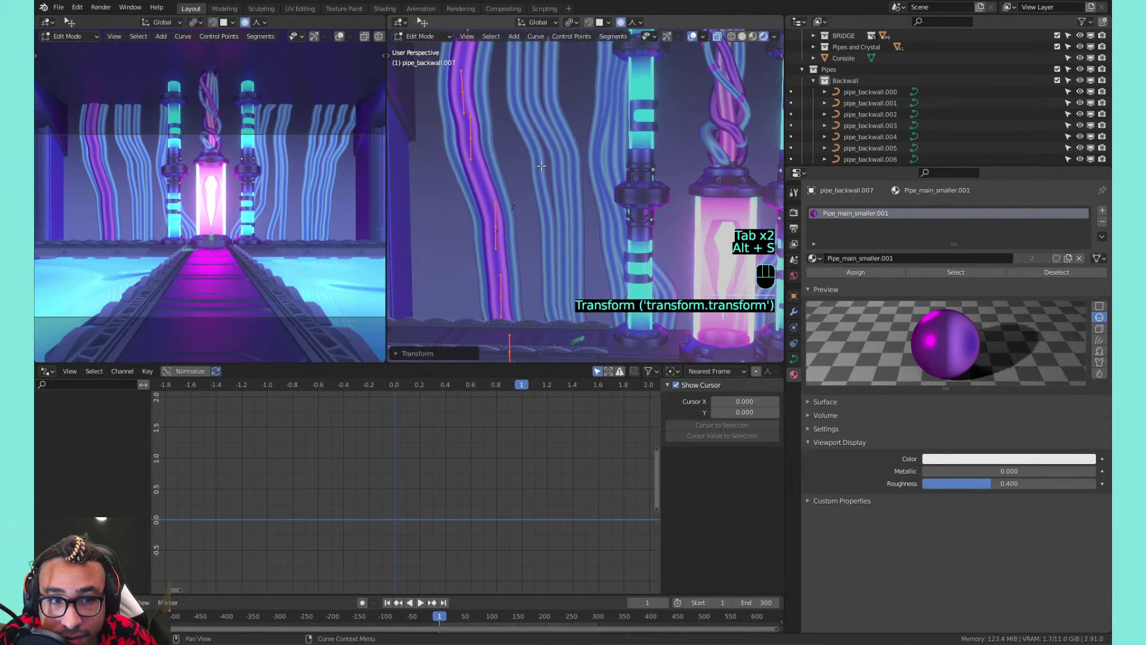
{"action": "key", "text": "Tab"}
Shrink the radius of all control points of the blue pipes flanking the far-left magenta pipe, returning to Object Mode
{"action": "left_click", "coordinate": [504, 181]}
{"action": "key", "text": "Tab"}
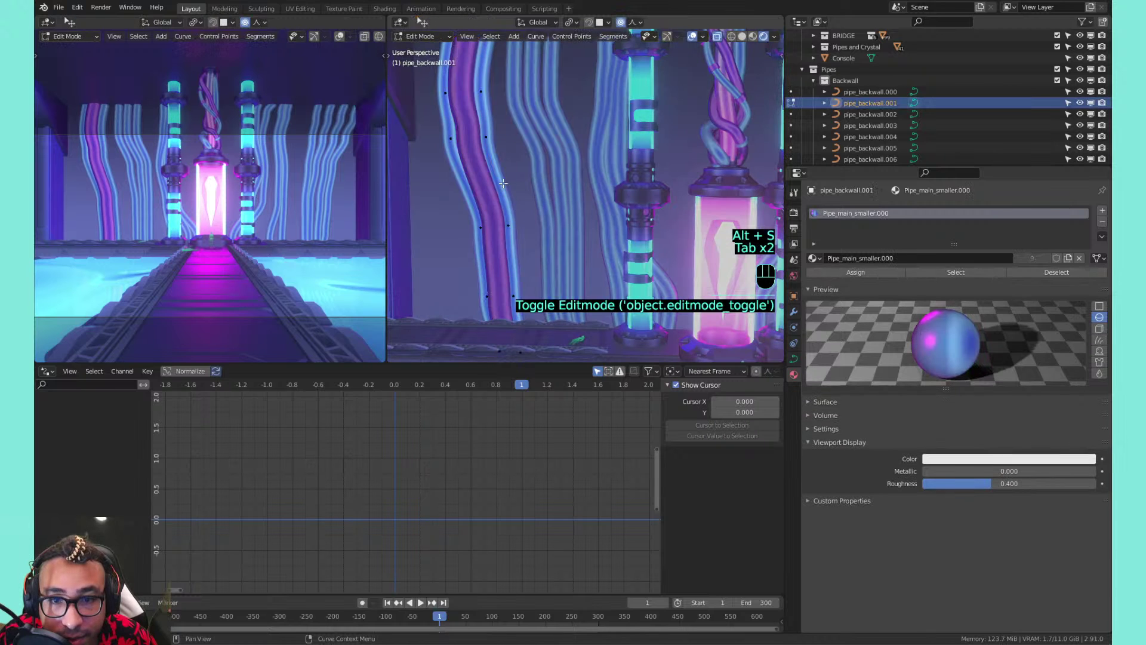
{"action": "key", "text": "a"}
{"action": "key", "text": "alt+s"}
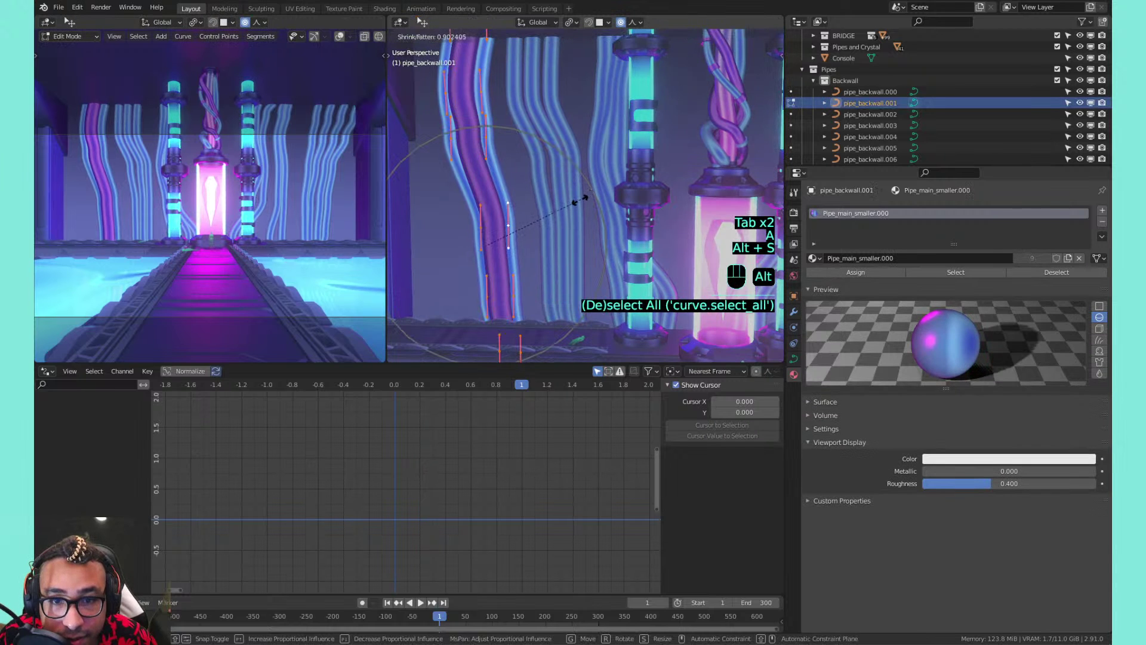
{"action": "left_click", "coordinate": [558, 210]}
{"action": "key", "text": "Tab"}
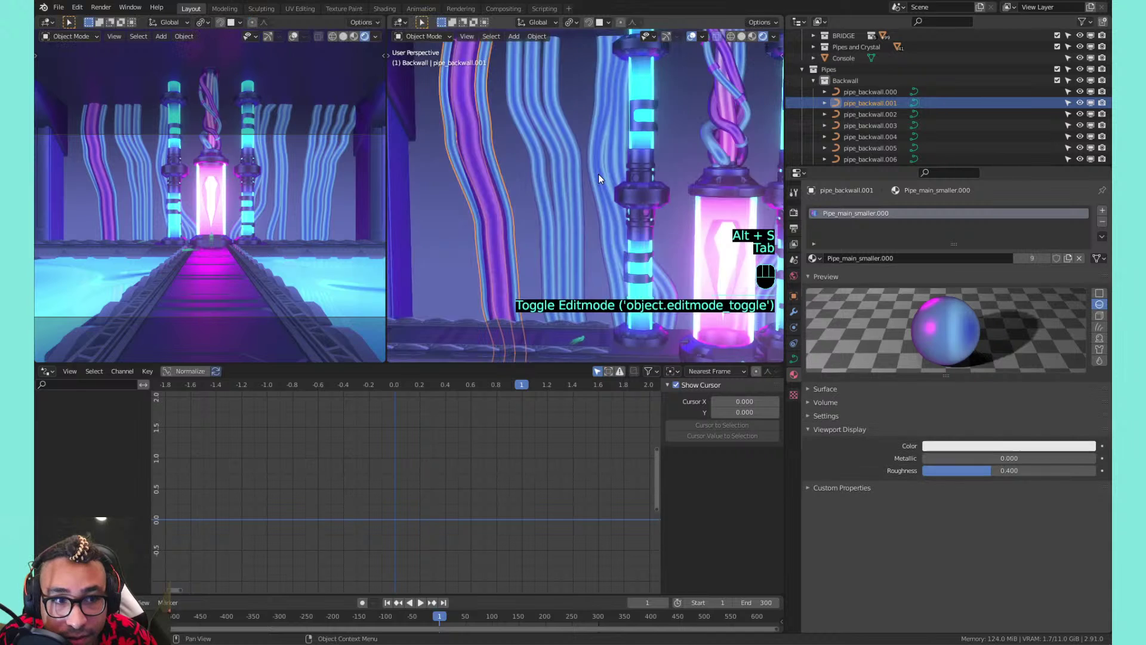
{"action": "key", "text": "Tab"}
{"action": "key", "text": "Tab"}
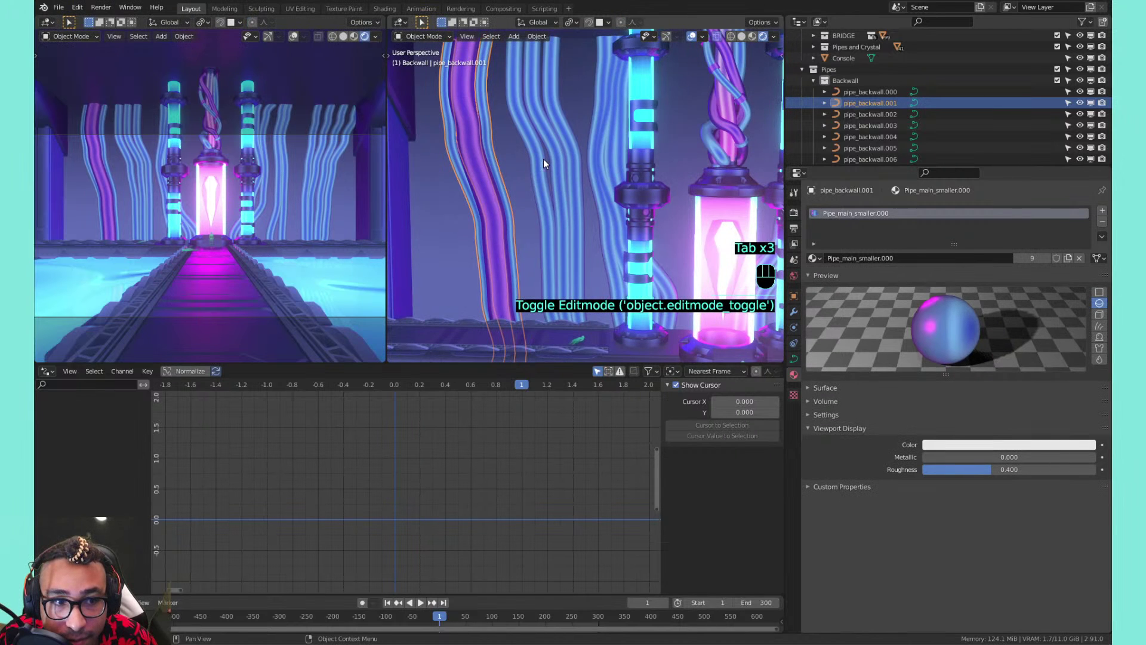
{"action": "key", "text": "Tab"}
Separate the right-hand pipe of the cluster beside the right glowing column into its own curve object
{"action": "middle_click_drag", "start_coordinate": [759, 145], "coordinate": [572, 144], "text": "shift"}
{"action": "middle_click_drag", "start_coordinate": [658, 145], "coordinate": [622, 137], "text": "shift"}
{"action": "key", "text": "Tab"}
{"action": "left_click", "coordinate": [634, 170]}
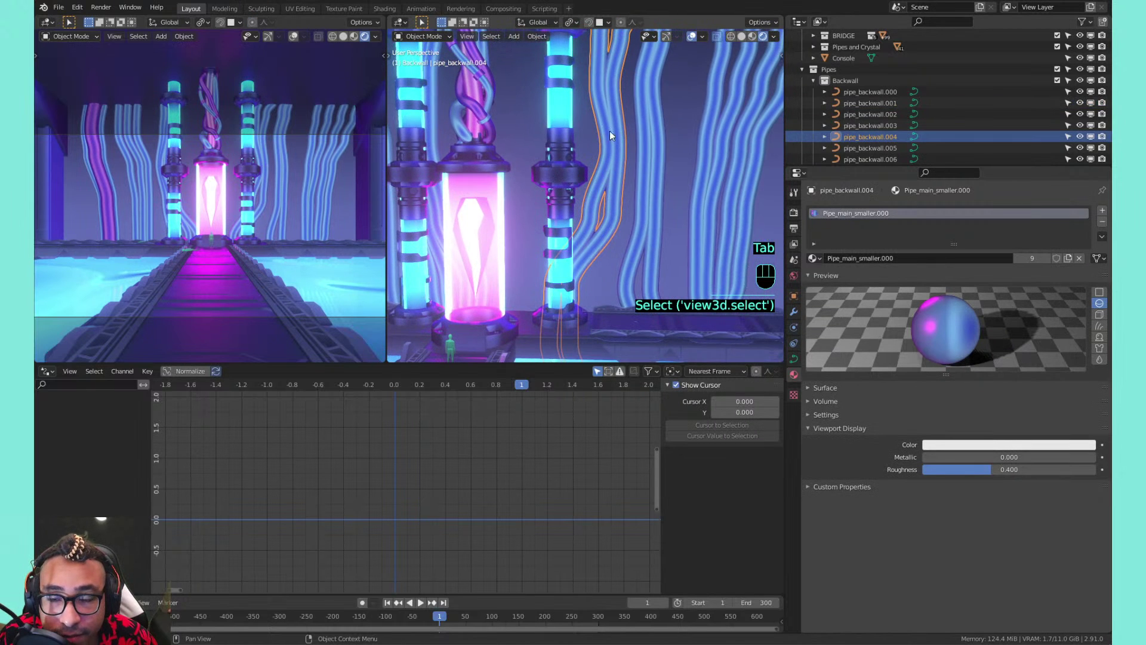
{"action": "key", "text": "a"}
{"action": "key", "text": "a"}
{"action": "left_click", "coordinate": [618, 132]}
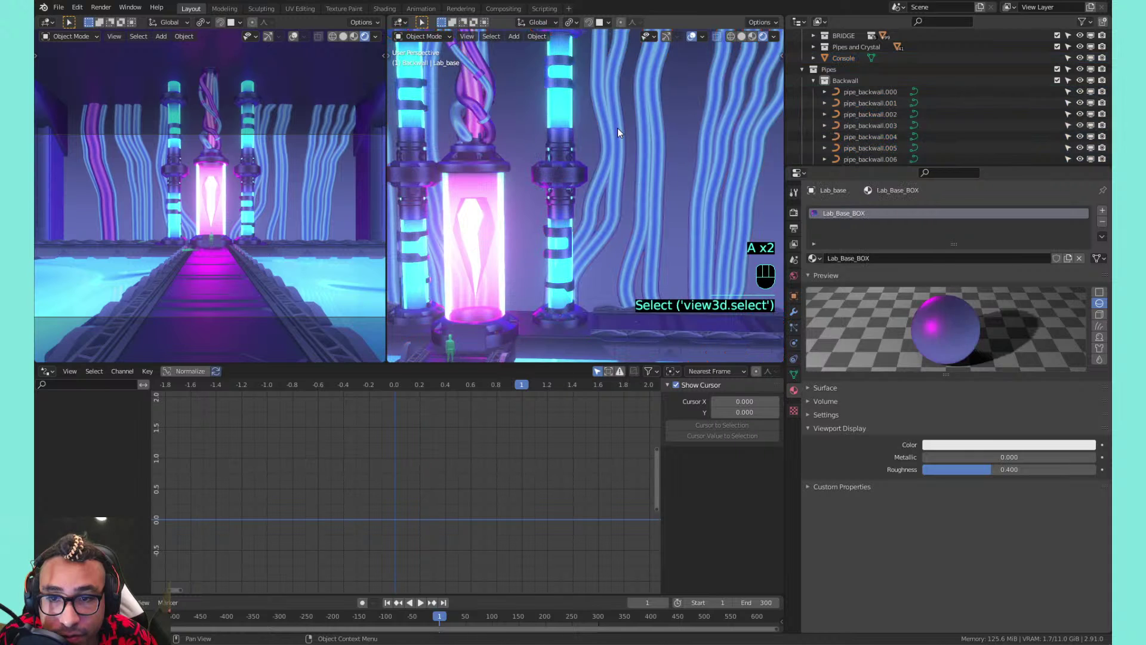
{"action": "key", "text": "Tab"}
{"action": "left_click", "coordinate": [619, 144]}
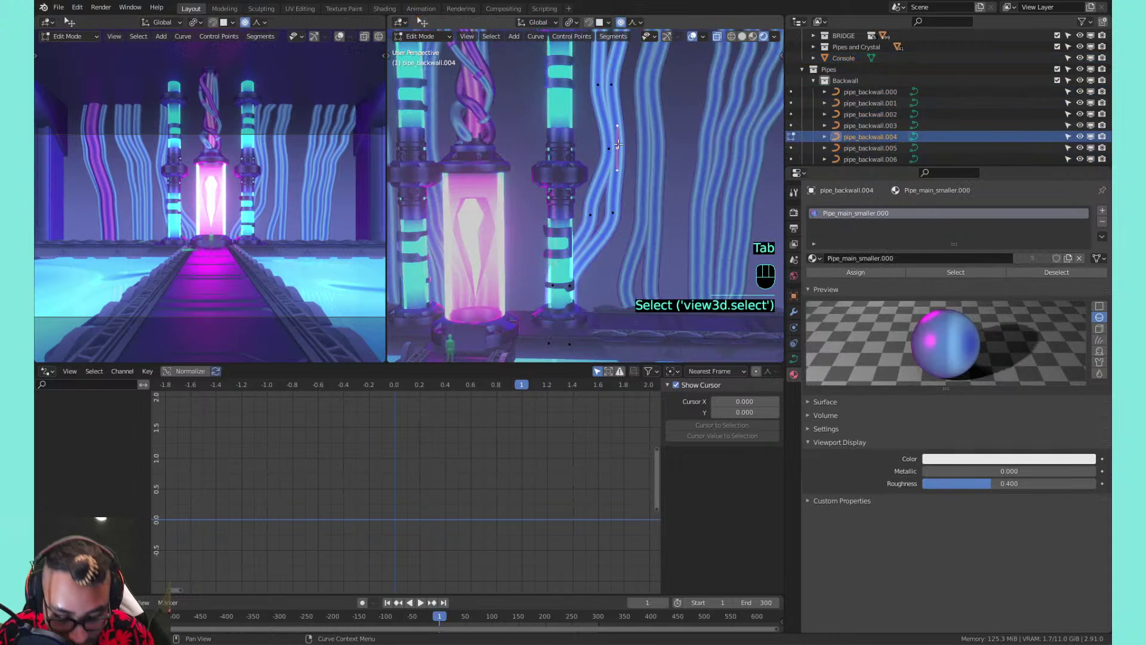
{"action": "key", "text": "l"}
{"action": "key", "text": "p"}
{"action": "left_click", "coordinate": [618, 144]}
{"action": "key", "text": "Tab"}
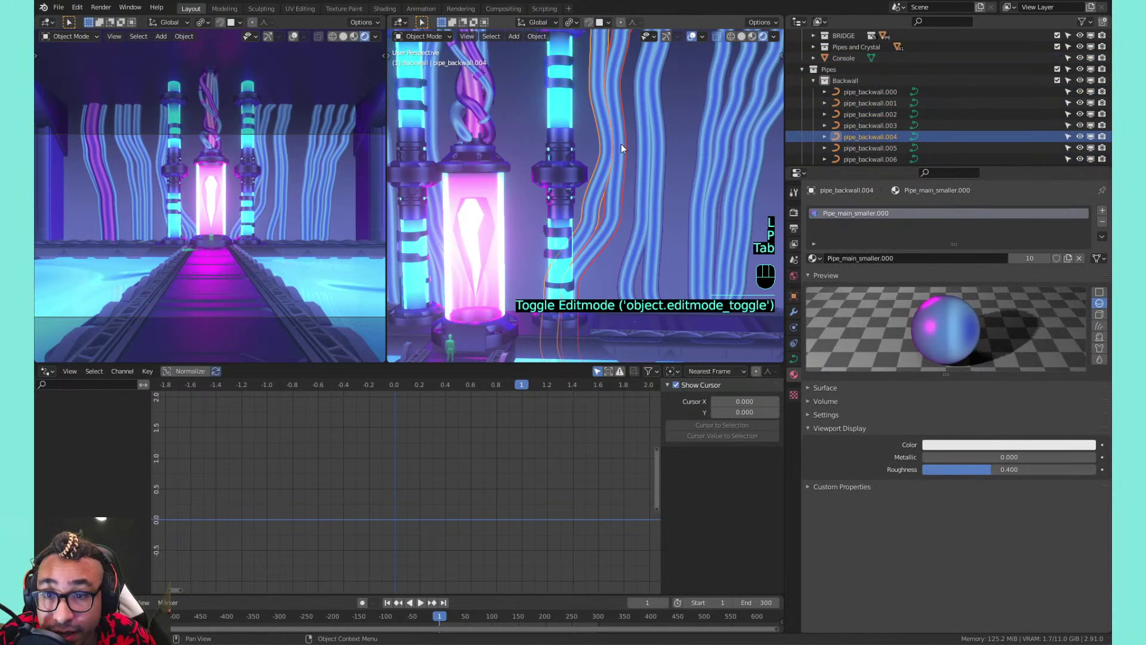
Select the newly separated pipe and assign the Pipe_main_smaller.001 material to it
{"action": "left_click", "coordinate": [623, 158]}
{"action": "left_click", "coordinate": [814, 258]}
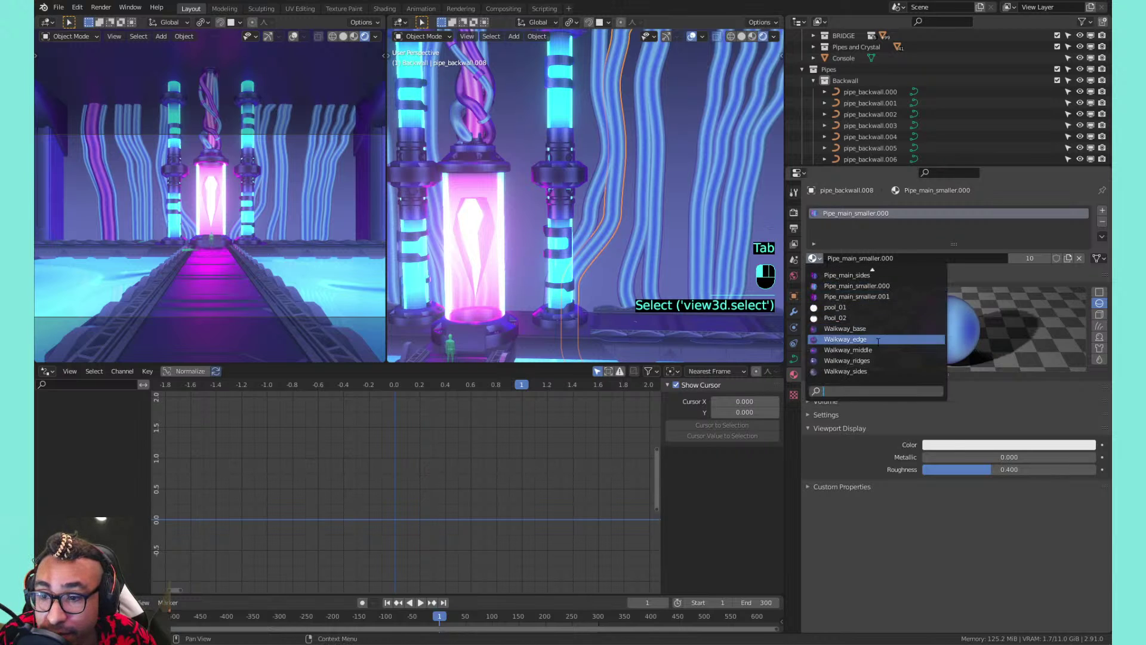
{"action": "left_click", "coordinate": [864, 296]}
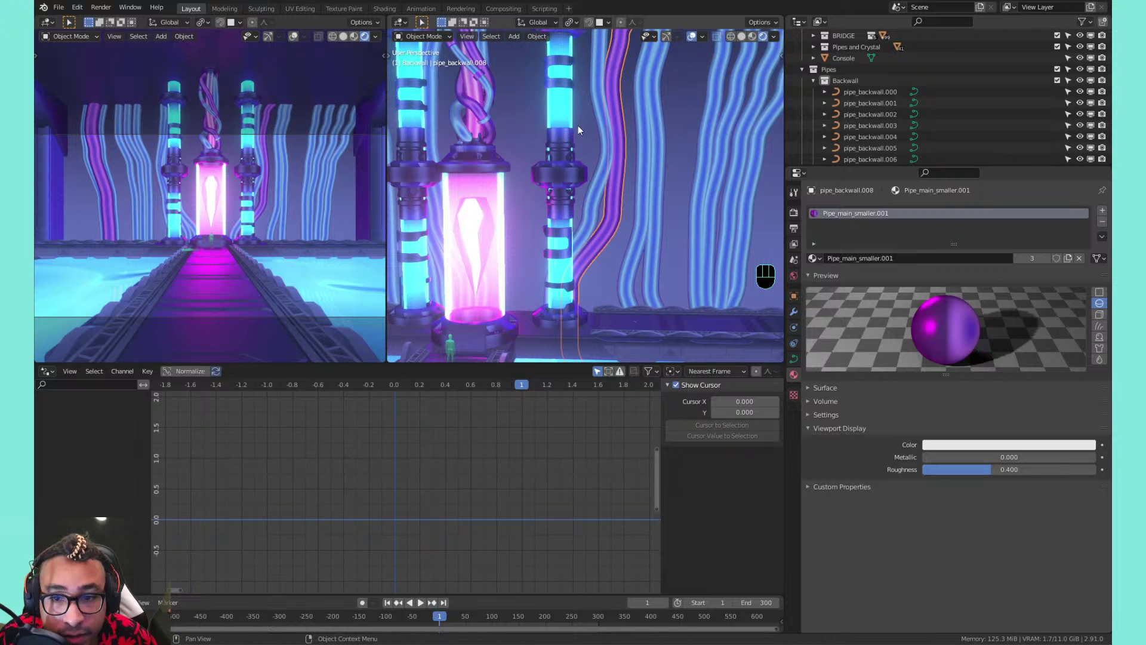
Enter Edit Mode on the recoloured pipe and its blue neighbour together and smooth all their control points several times
{"action": "key", "text": "Tab"}
{"action": "key", "text": "Tab"}
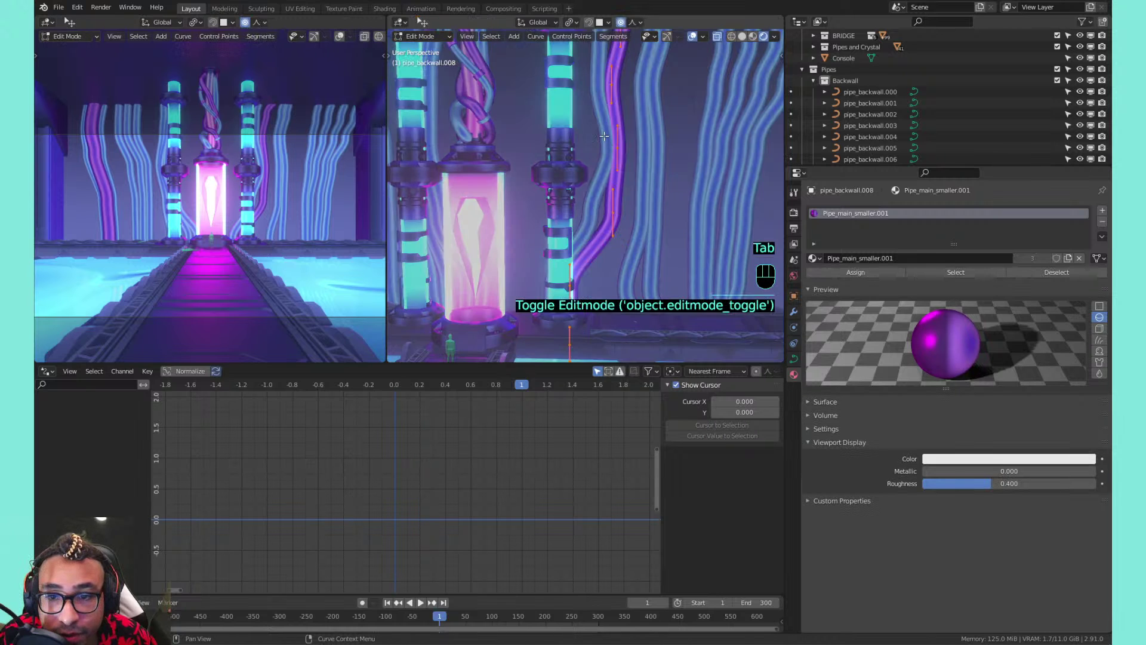
{"action": "left_click", "coordinate": [606, 139]}
{"action": "key", "text": "Tab"}
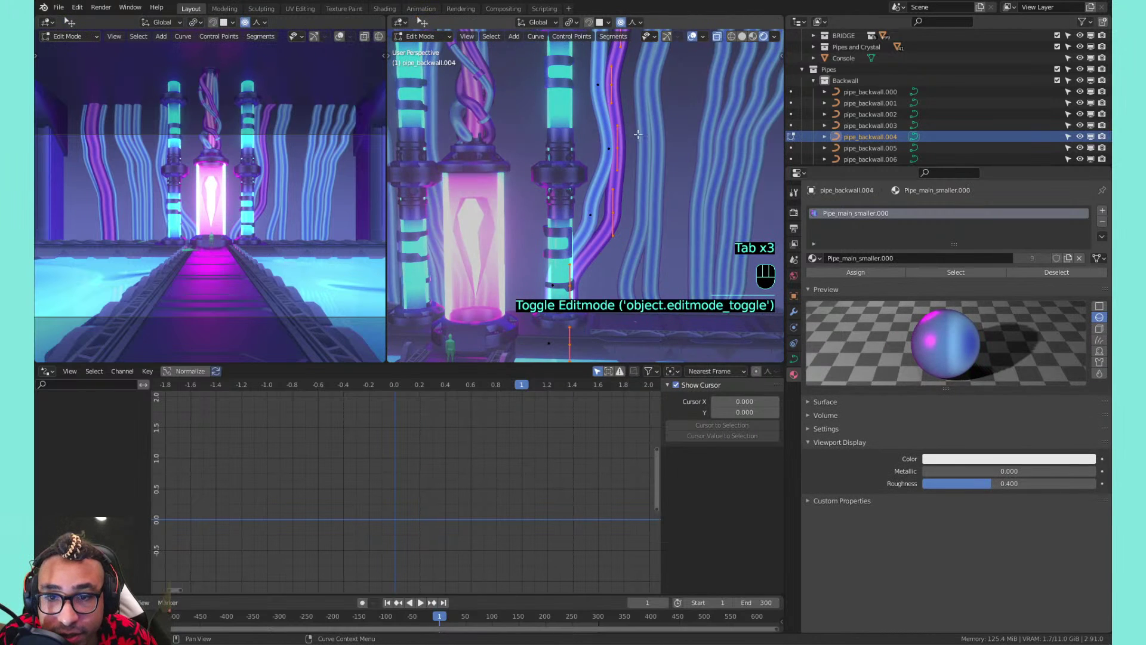
{"action": "key", "text": "a"}
{"action": "right_click", "coordinate": [601, 150]}
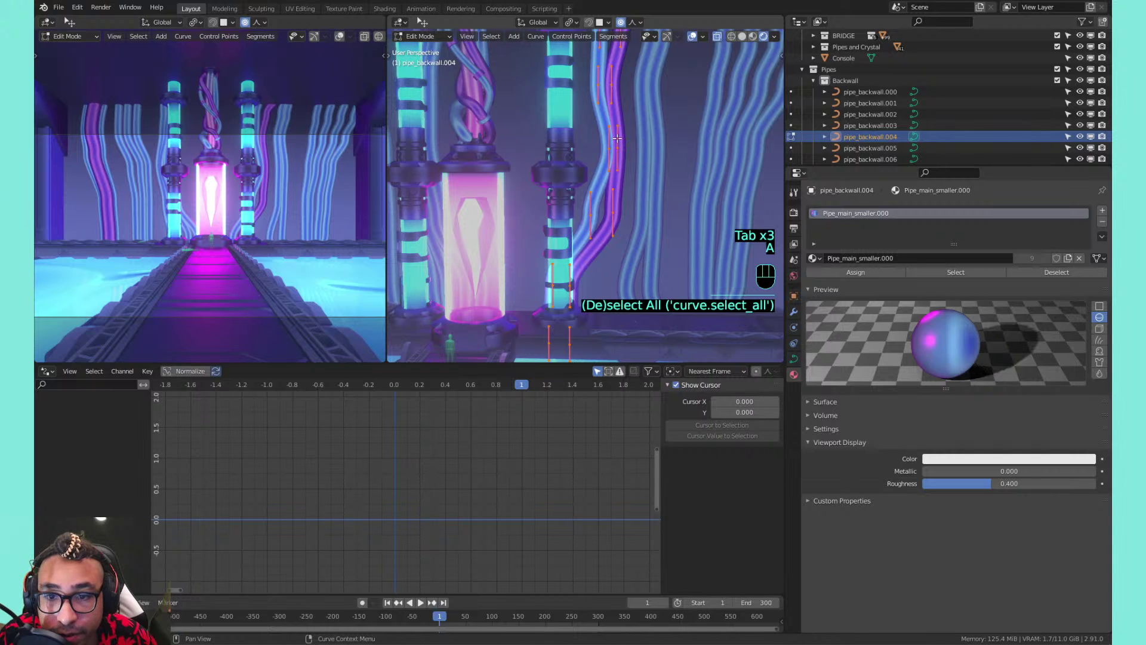
{"action": "right_click", "coordinate": [618, 138]}
{"action": "left_click", "coordinate": [618, 139]}
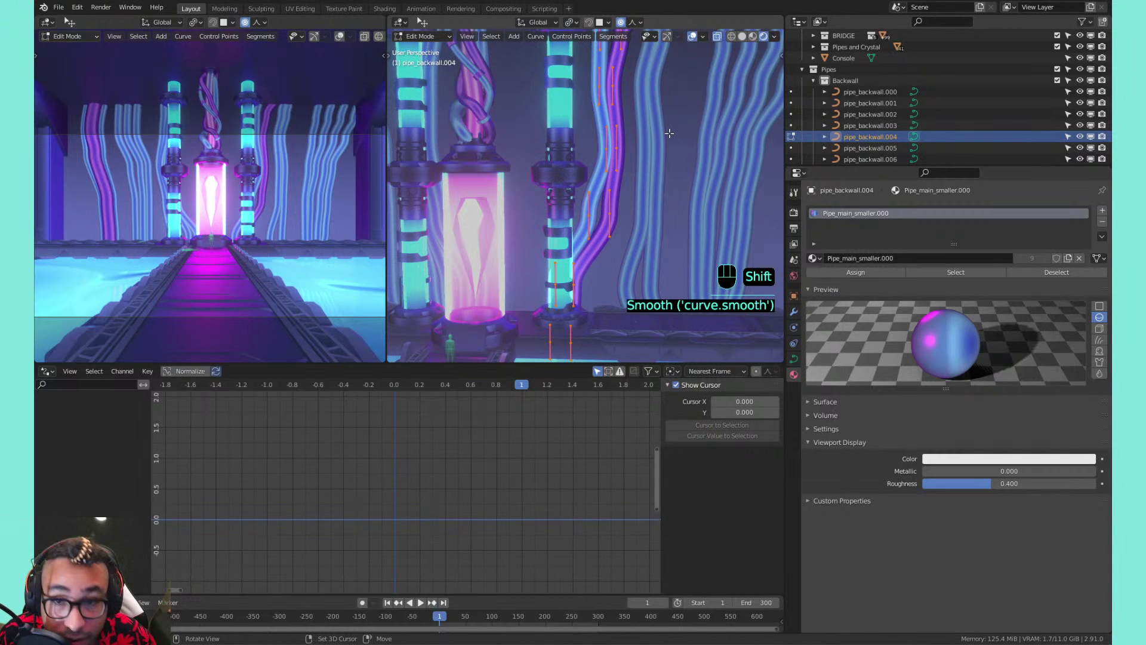
{"action": "key", "text": "shift+r"}
{"action": "key", "text": "shift+r"}
{"action": "key", "text": "shift+r"}
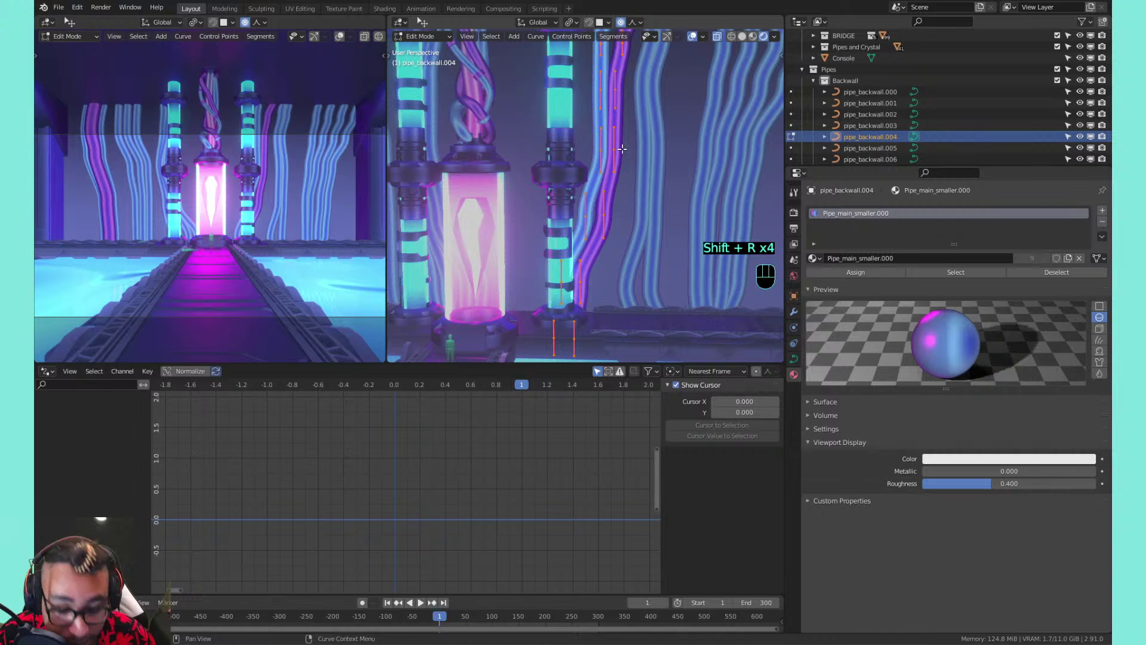
Move both smoothed pipes about 1.49 m along global X, away from the glowing column, and return to Object Mode
{"action": "key", "text": "g"}
{"action": "key", "text": "x"}
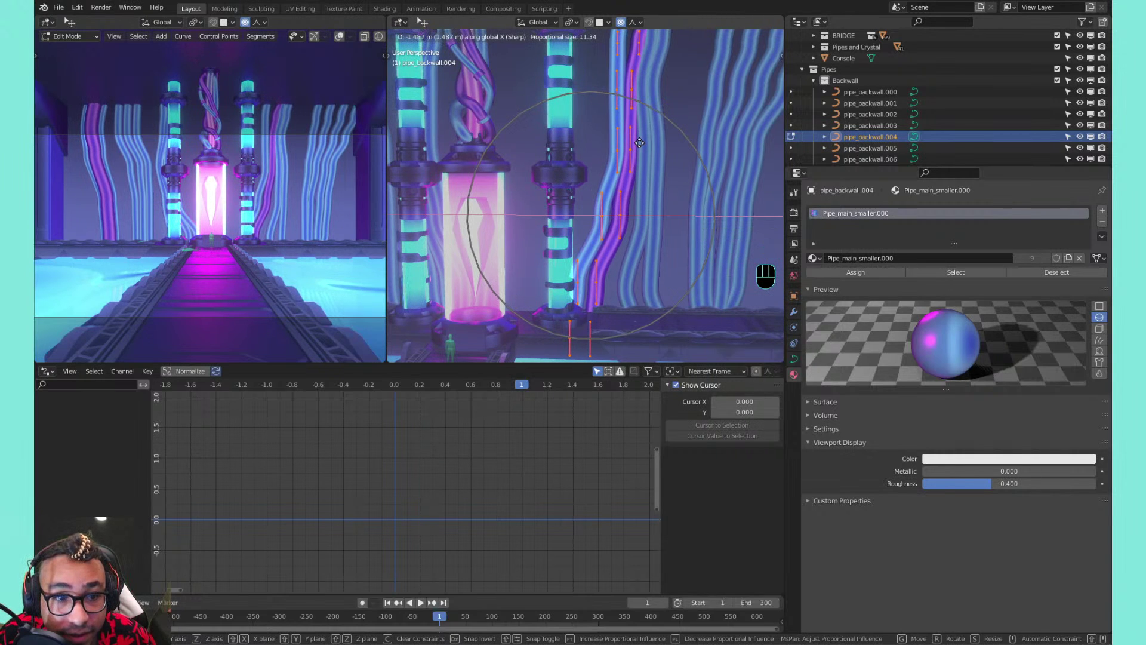
{"action": "left_click", "coordinate": [640, 143]}
{"action": "middle_click_drag", "start_coordinate": [651, 139], "coordinate": [587, 148], "text": "shift"}
{"action": "key", "text": "Tab"}
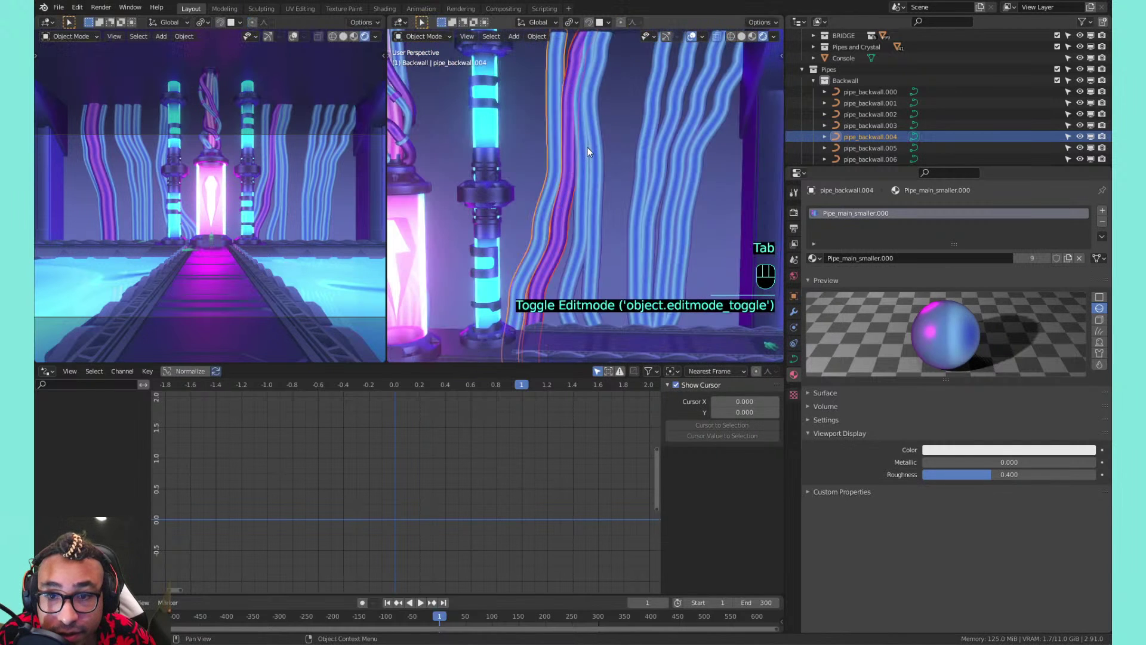
Select the blue cluster next to the recoloured pipe and move it along global X toward the far-right cluster
{"action": "left_click", "coordinate": [588, 148]}
{"action": "key", "text": "g"}
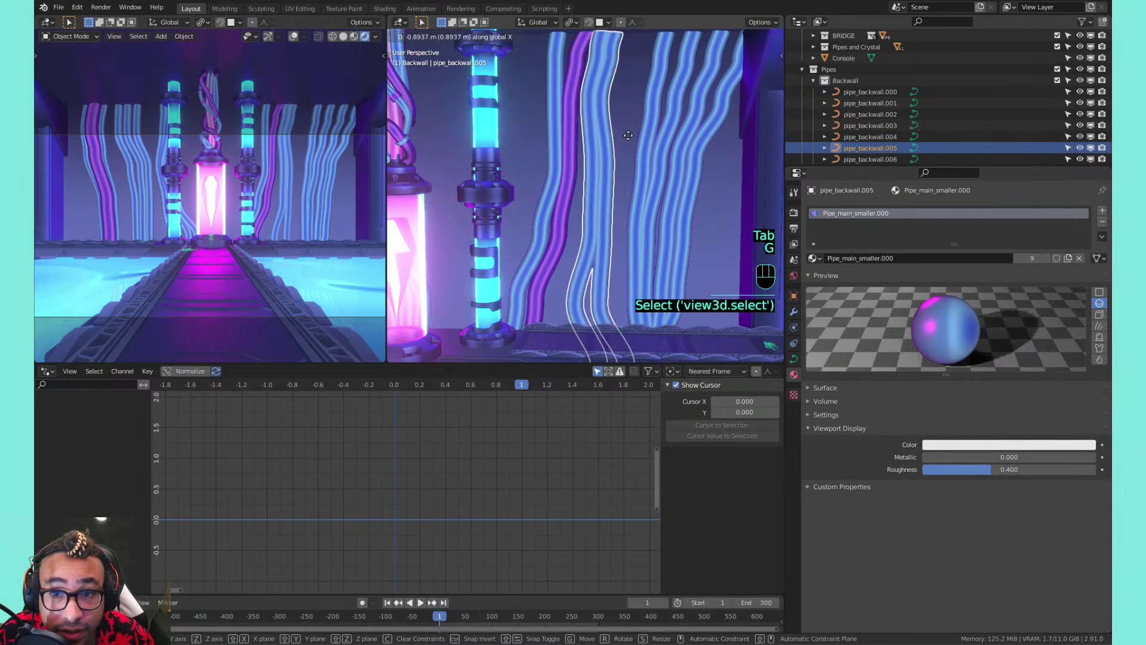
{"action": "left_click", "coordinate": [652, 131]}
Try to rotate the moved cluster with different pivot points, including Median Point and Bounding Box Center
{"action": "key", "text": "r"}
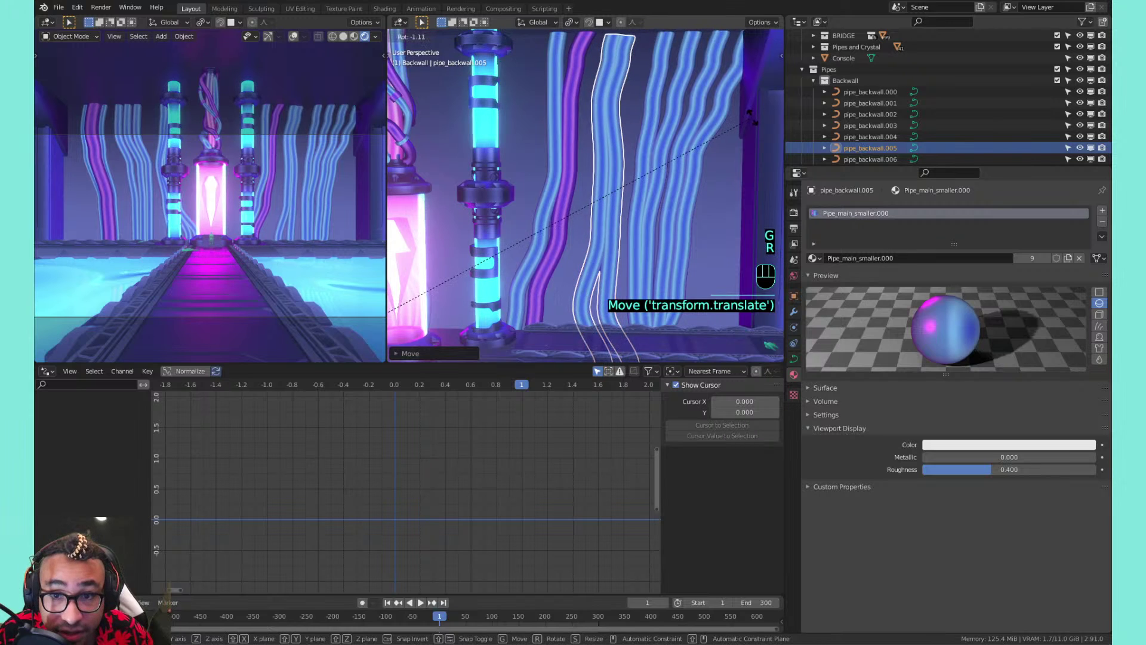
{"action": "key", "text": "period"}
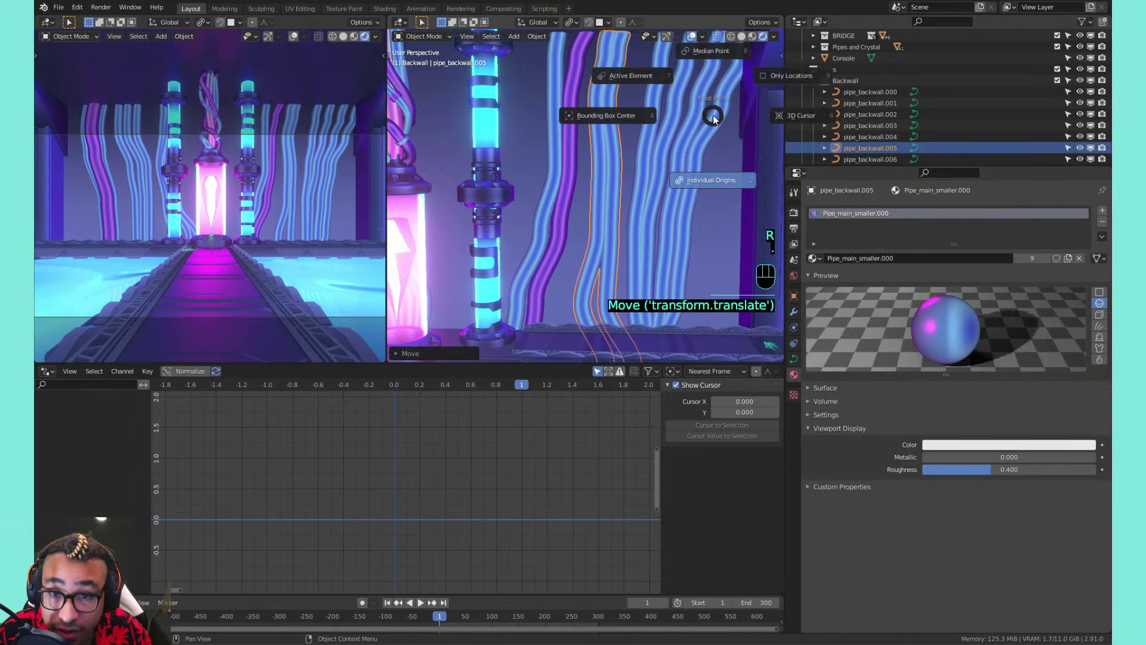
{"action": "left_click", "coordinate": [705, 59]}
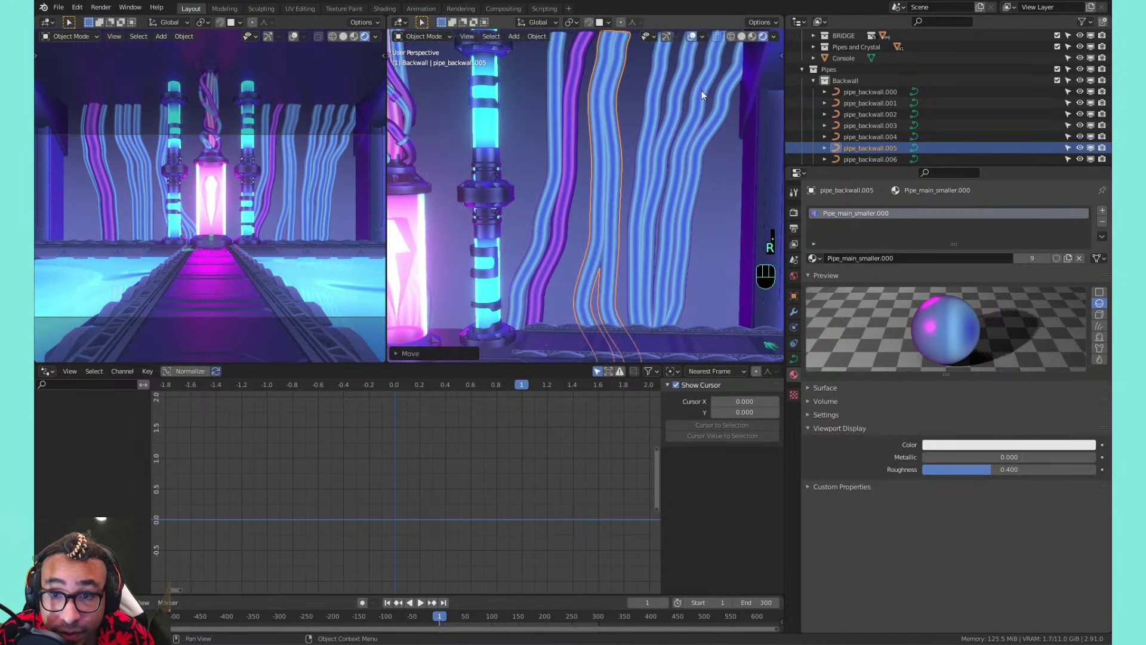
{"action": "key", "text": "r"}
{"action": "key", "text": "period"}
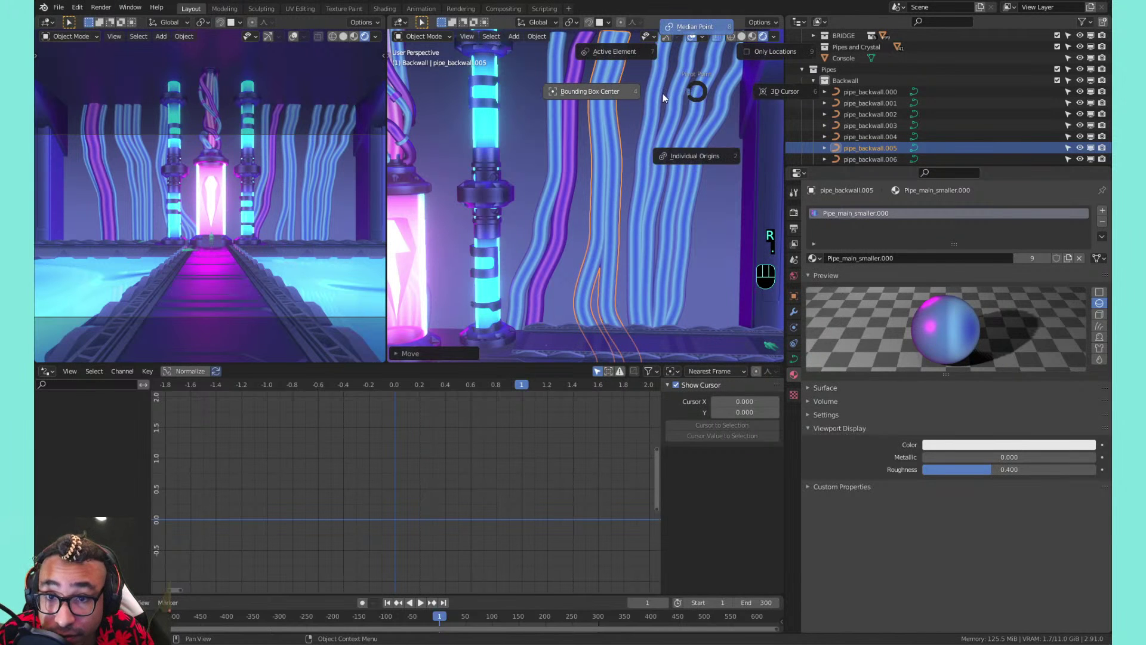
{"action": "left_click", "coordinate": [635, 97]}
{"action": "key", "text": "r"}
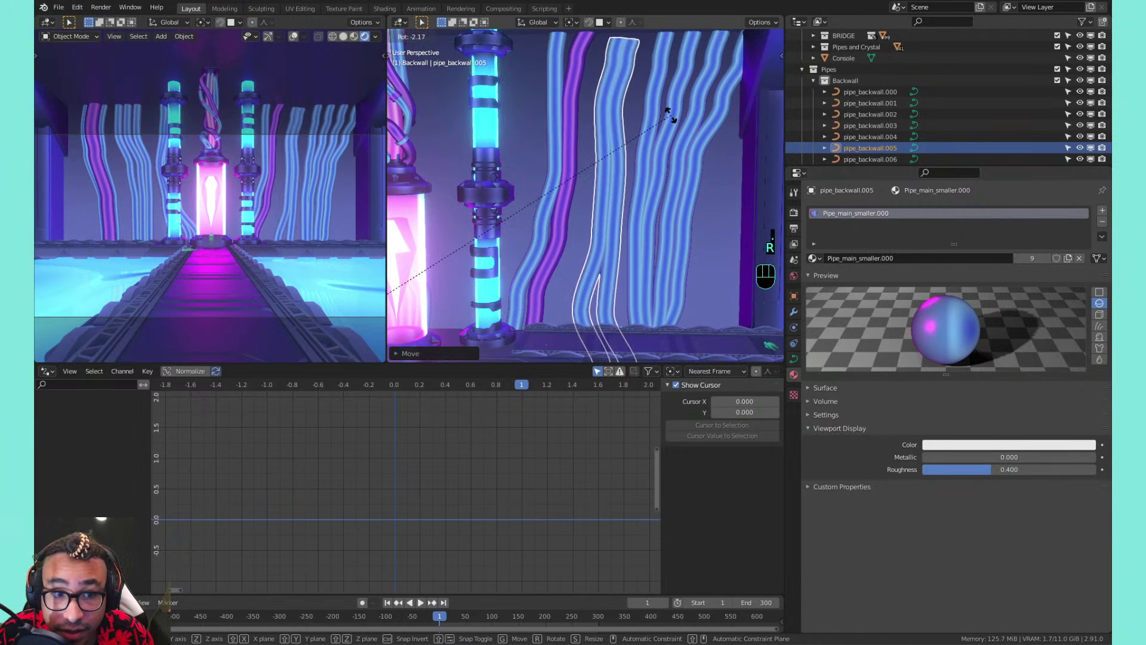
{"action": "right_click", "coordinate": [523, 221]}
{"action": "scroll", "coordinate": [526, 219], "scroll_direction": "down", "scroll_amount": 5}
{"action": "key", "text": "r"}
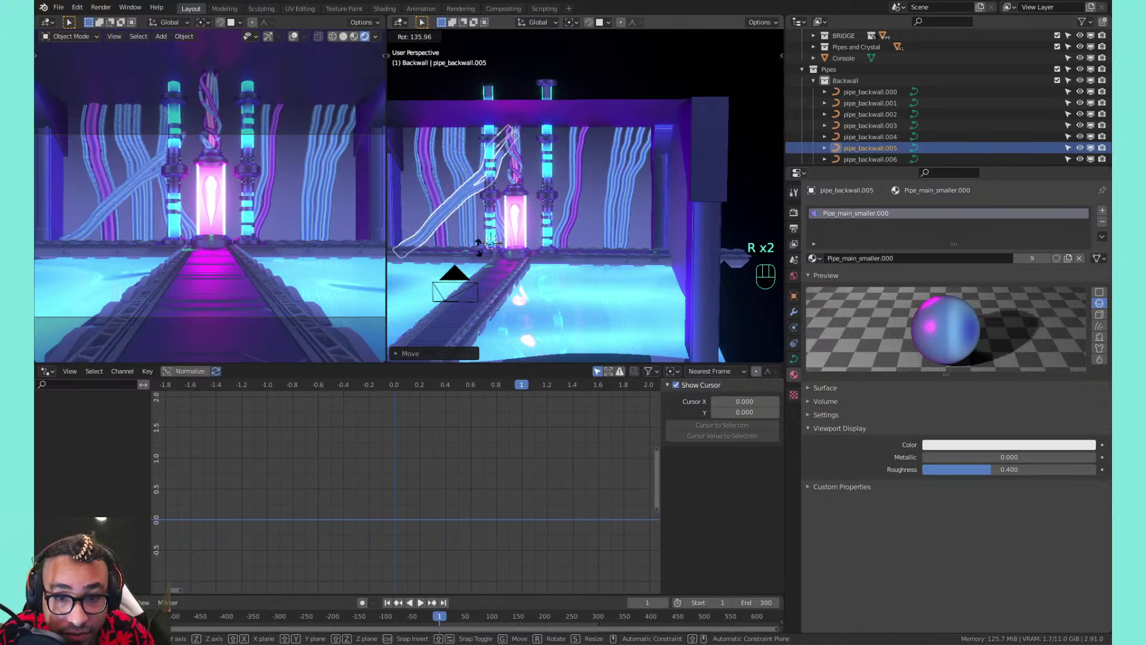
{"action": "key", "text": "period"}
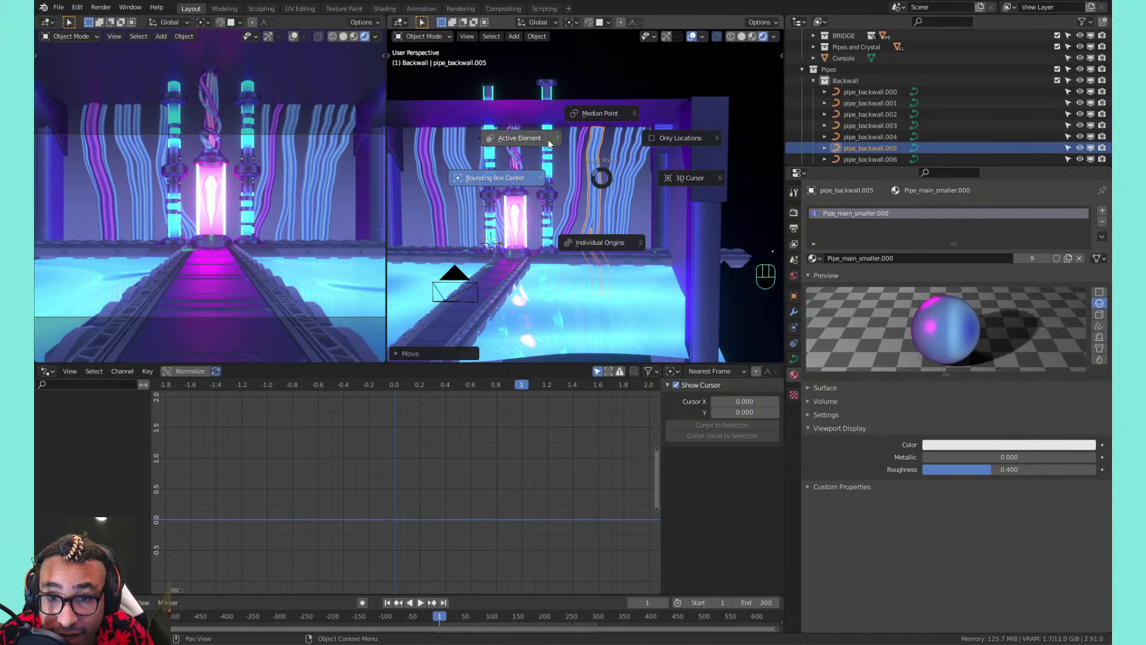
{"action": "left_click", "coordinate": [651, 161]}
{"action": "key", "text": "r"}
{"action": "left_click", "coordinate": [649, 153]}
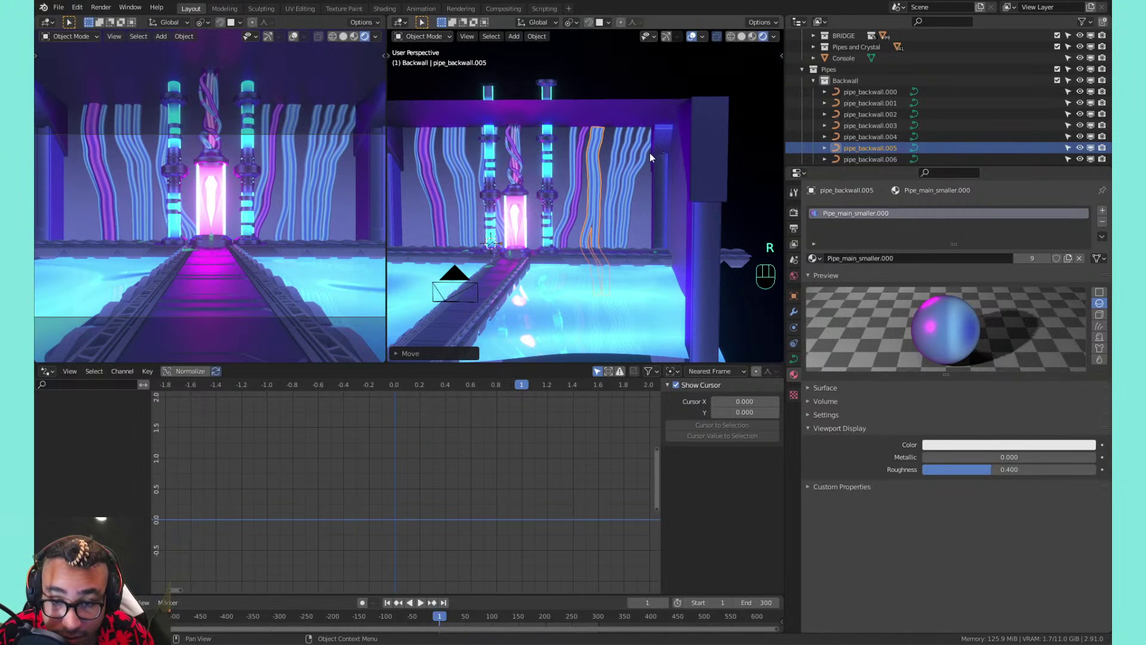
Clear the moved cluster's scale and set its origin to Center of Mass (Volume)
{"action": "key", "text": "alt+s"}
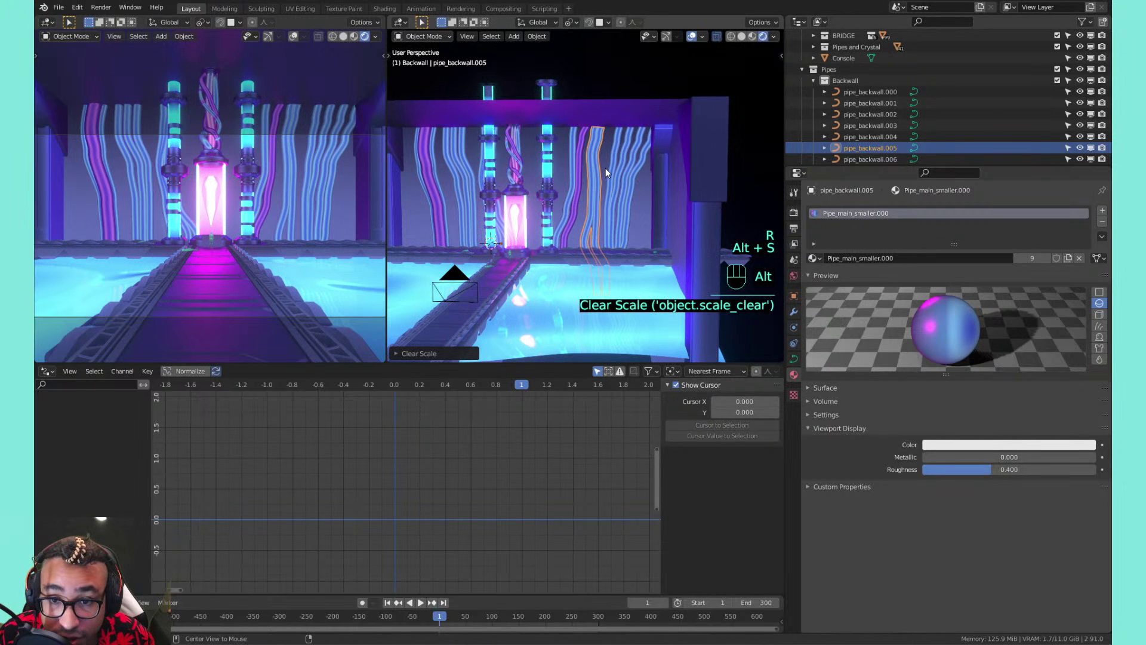
{"action": "right_click", "coordinate": [606, 168]}
{"action": "mouse_move", "coordinate": [591, 244]}
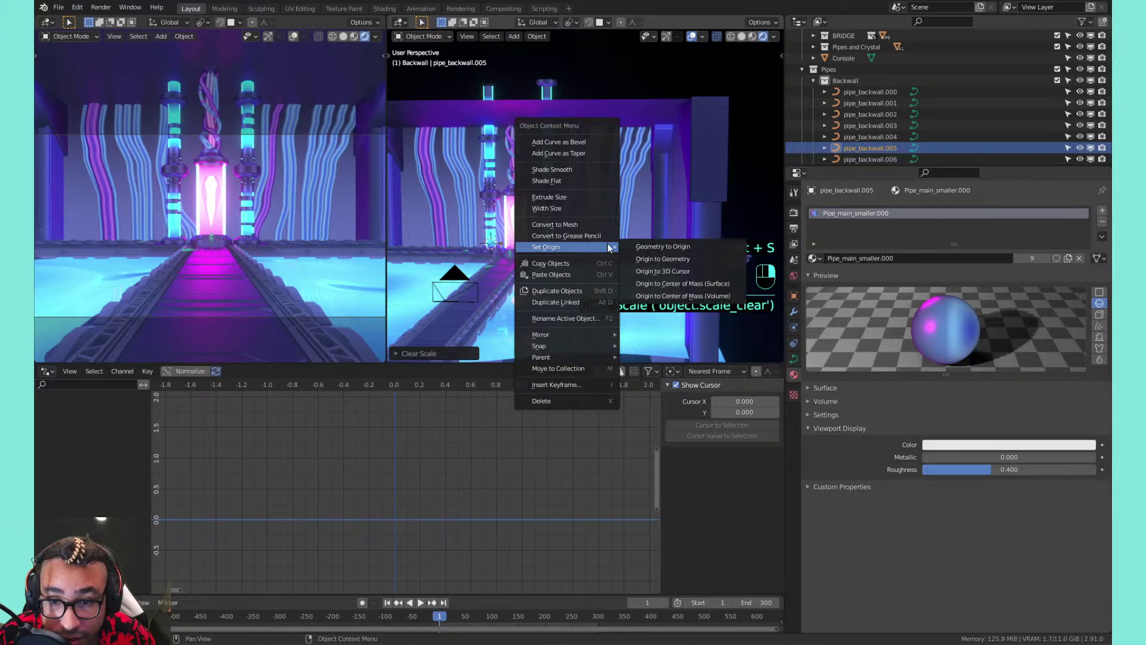
{"action": "left_click", "coordinate": [661, 296]}
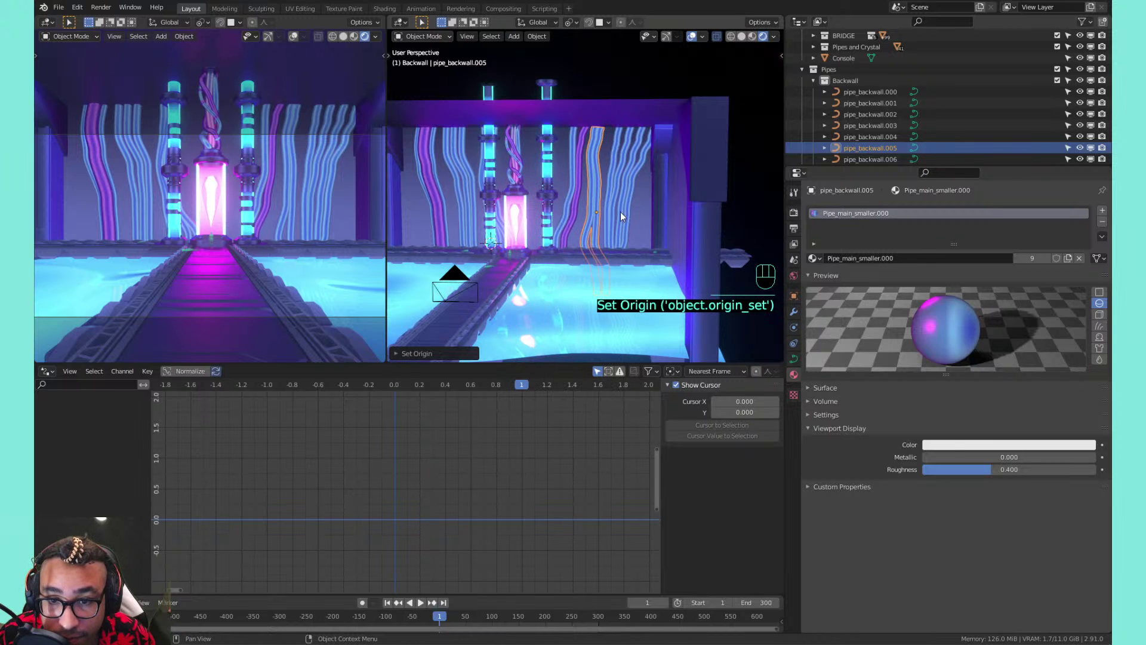
Rotate the pipe_backwall.005 cluster slightly and shift it along the back wall toward the neighbouring purple pipe
{"action": "key", "text": "r"}
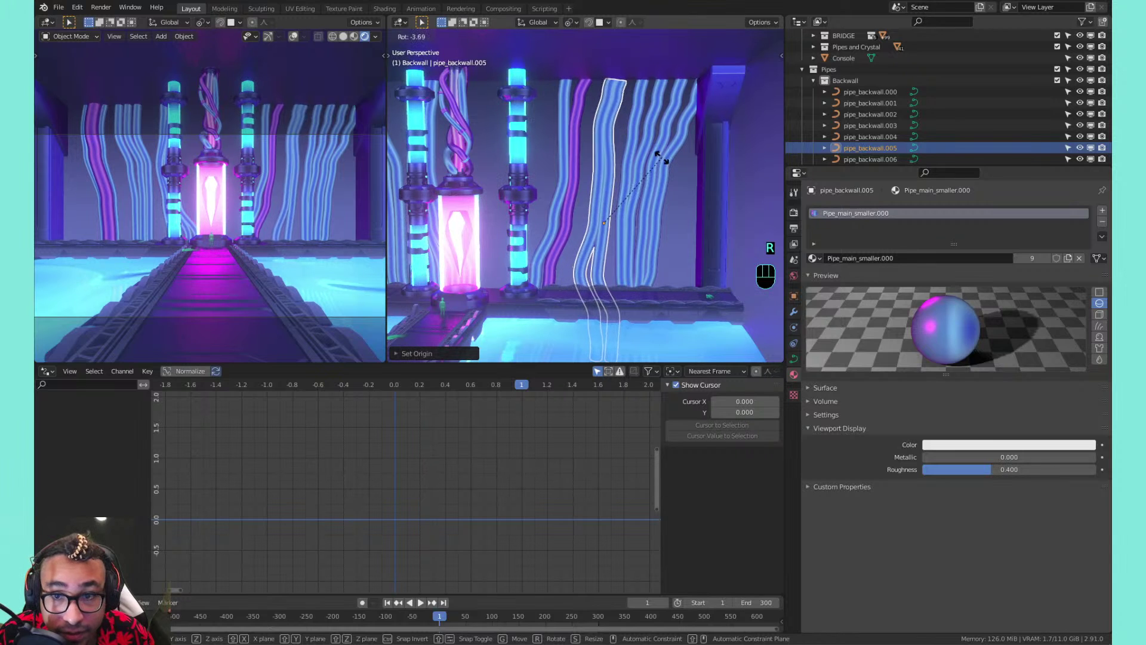
{"action": "left_click", "coordinate": [668, 164]}
{"action": "key", "text": "g"}
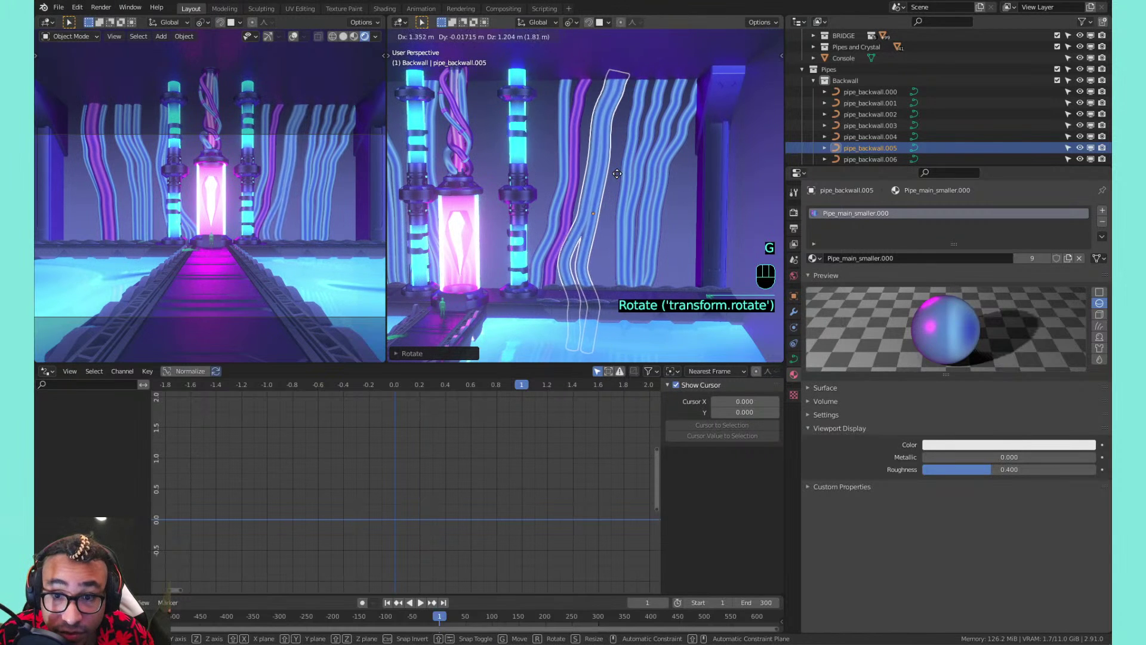
{"action": "left_click", "coordinate": [621, 181]}
Try flipping the cluster about 180° around global Y and repositioning it, and undo these transforms
{"action": "key", "text": "r"}
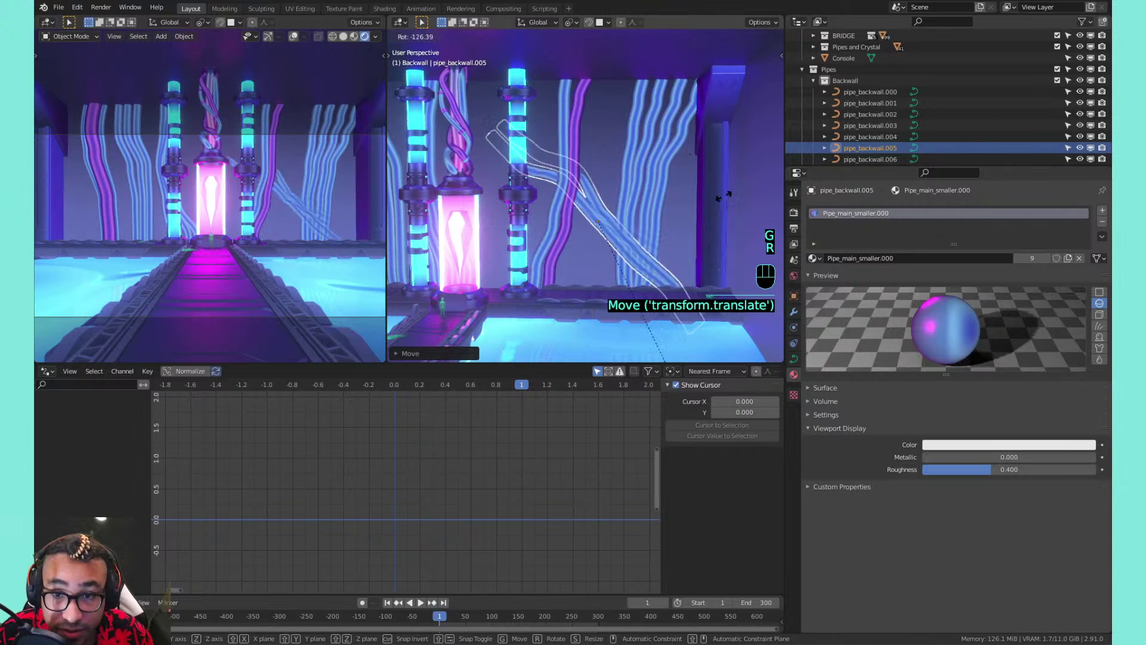
{"action": "key", "text": "y"}
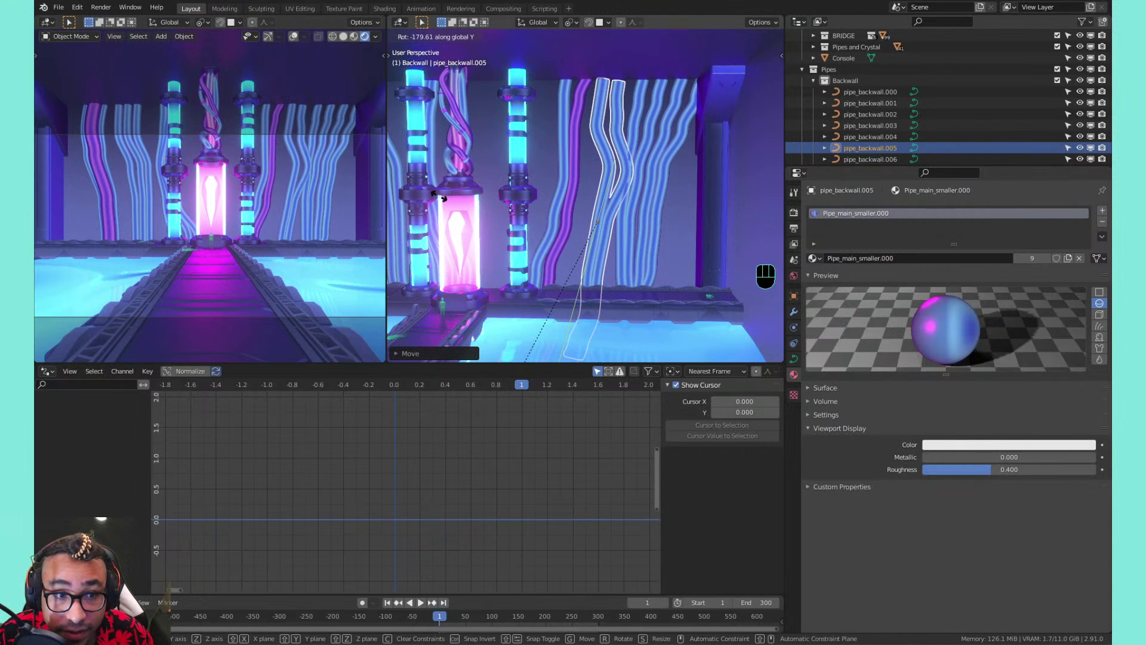
{"action": "left_click", "coordinate": [618, 170]}
{"action": "key", "text": "g"}
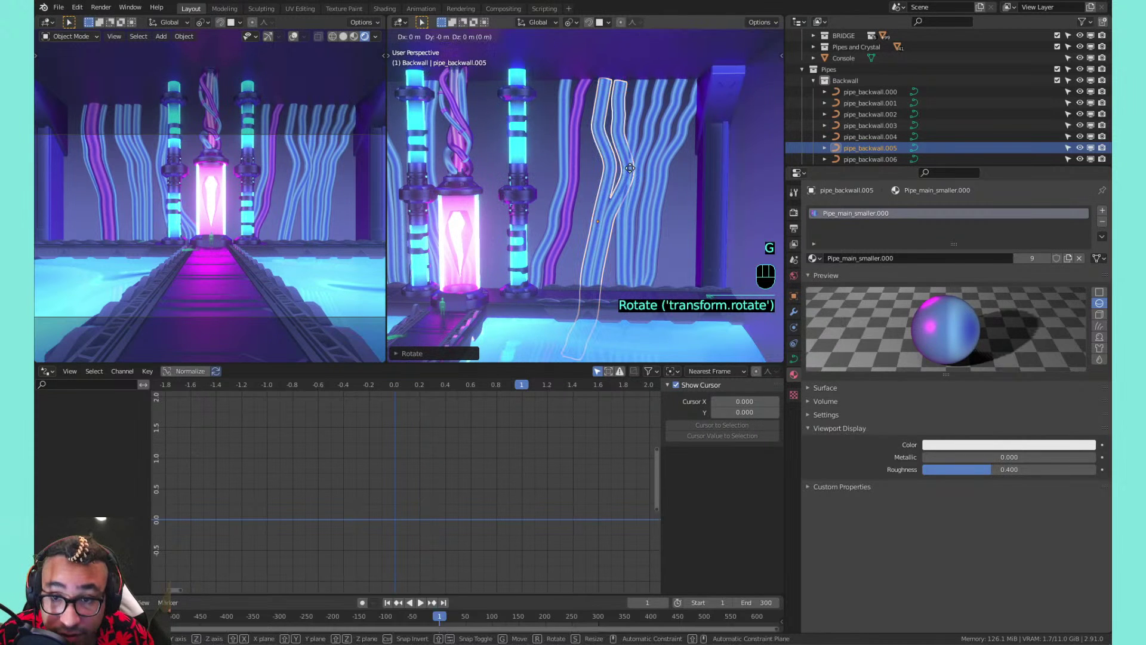
{"action": "left_click", "coordinate": [621, 173]}
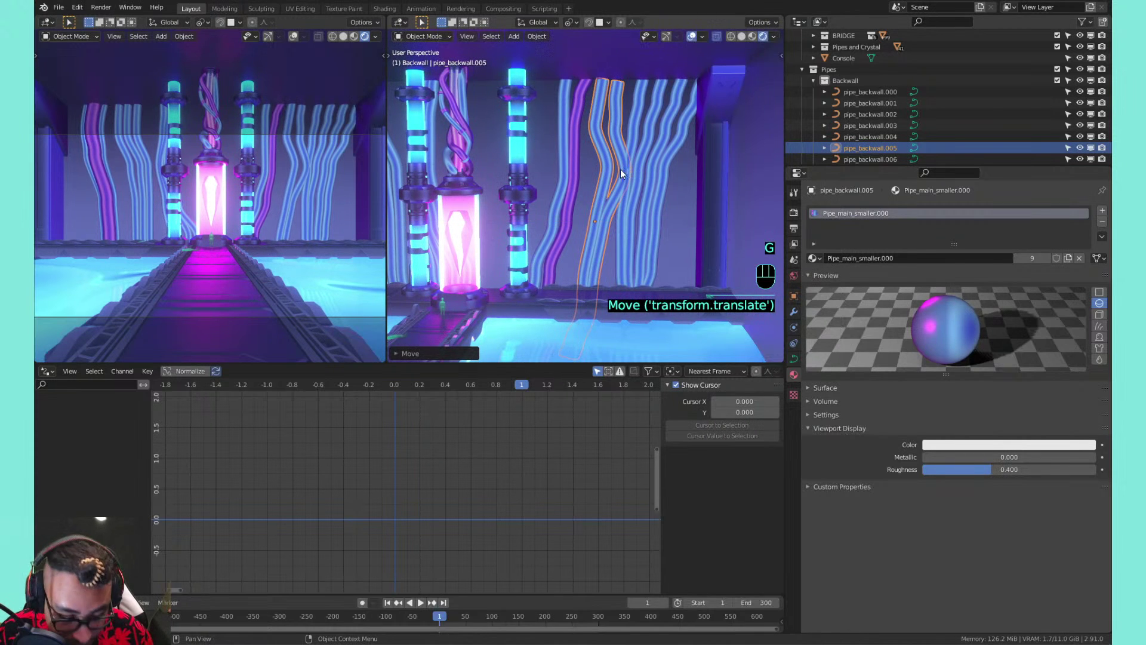
{"action": "key", "text": "g"}
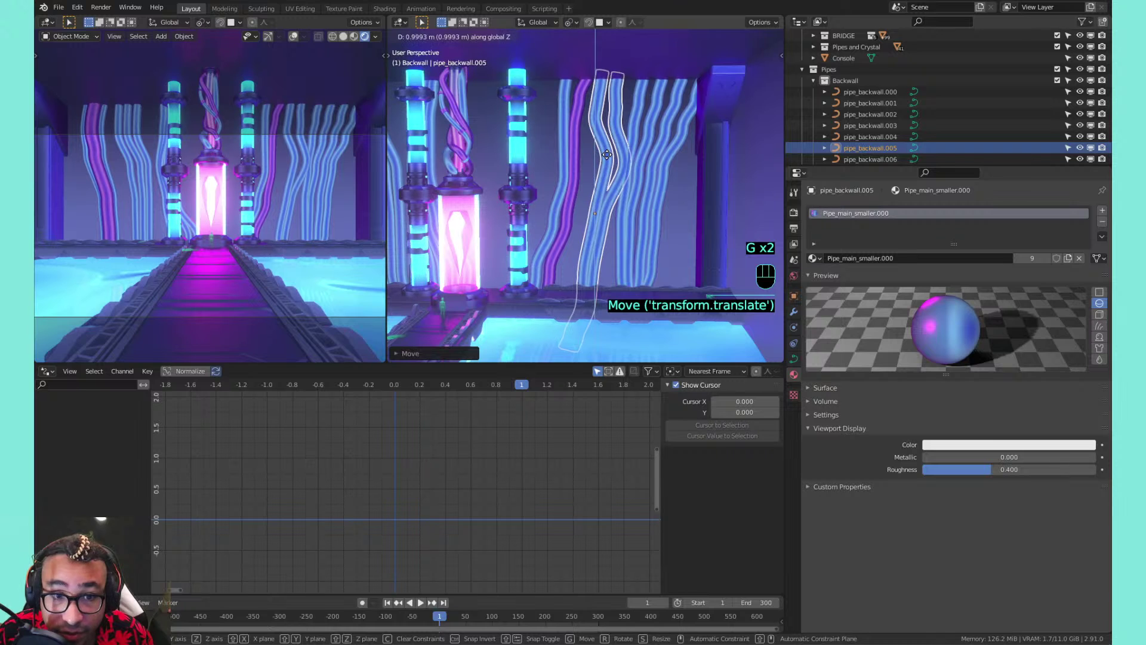
{"action": "right_click", "coordinate": [606, 154]}
{"action": "key", "text": "ctrl+z"}
{"action": "key", "text": "ctrl+z"}
{"action": "key", "text": "ctrl+z"}
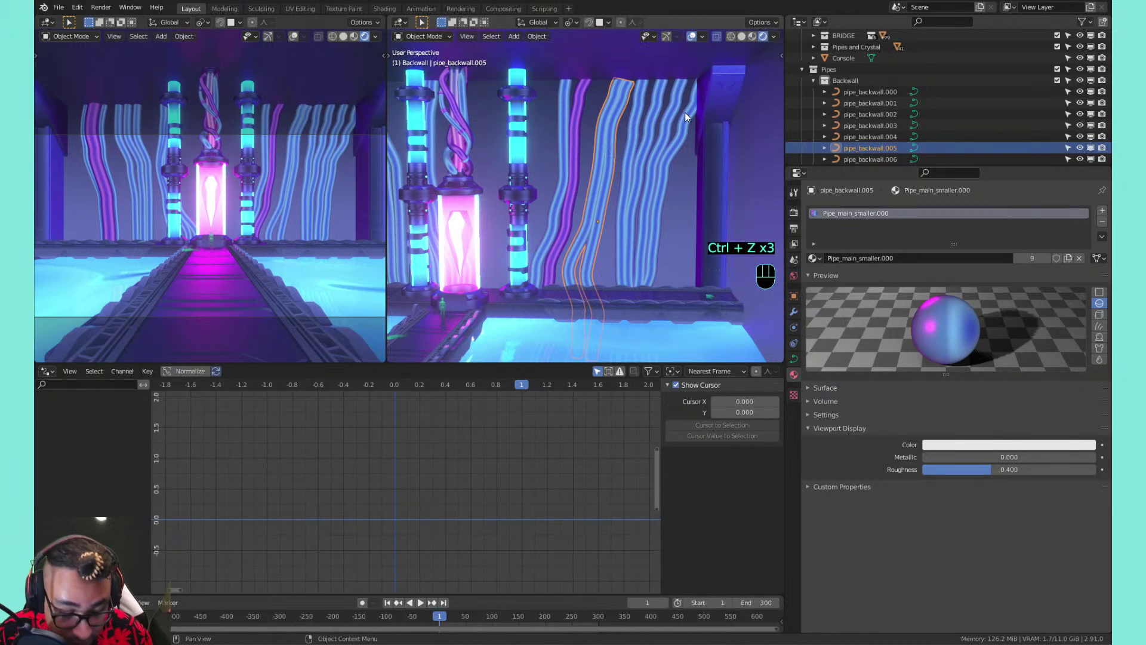
Rotate the cluster about 4.5° and move it about 1.35 m along global X, against the purple pipe
{"action": "key", "text": "r"}
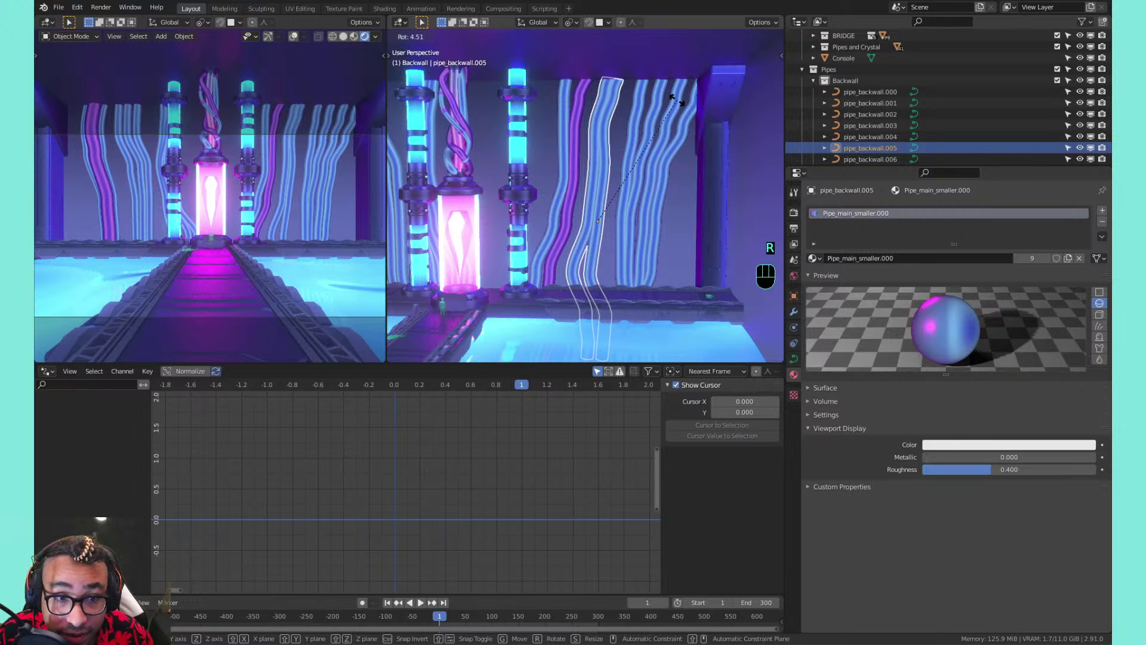
{"action": "left_click", "coordinate": [677, 102]}
{"action": "key", "text": "g"}
{"action": "key", "text": "x"}
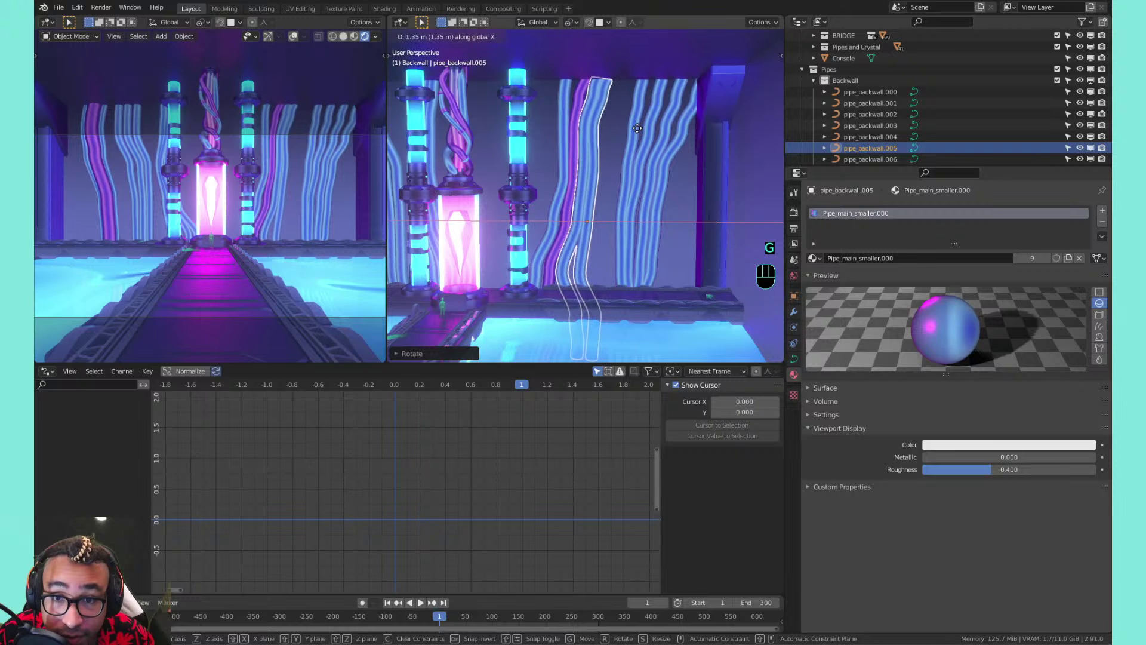
{"action": "left_click", "coordinate": [638, 128]}
Separate the cluster's pipe nearest the purple one into its own curve object and return to Object Mode
{"action": "scroll", "coordinate": [549, 127], "scroll_direction": "up", "scroll_amount": 2}
{"action": "middle_click_drag", "start_coordinate": [550, 128], "coordinate": [604, 150], "text": "shift"}
{"action": "key", "text": "Tab"}
{"action": "left_click", "coordinate": [628, 123]}
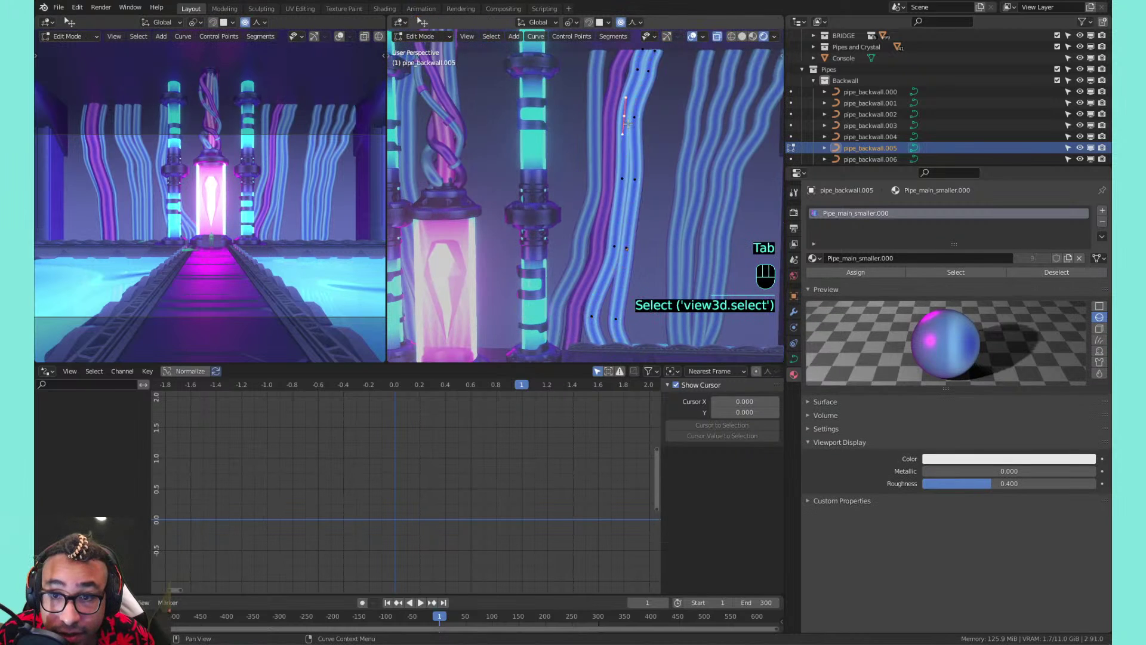
{"action": "key", "text": "l"}
{"action": "key", "text": "p"}
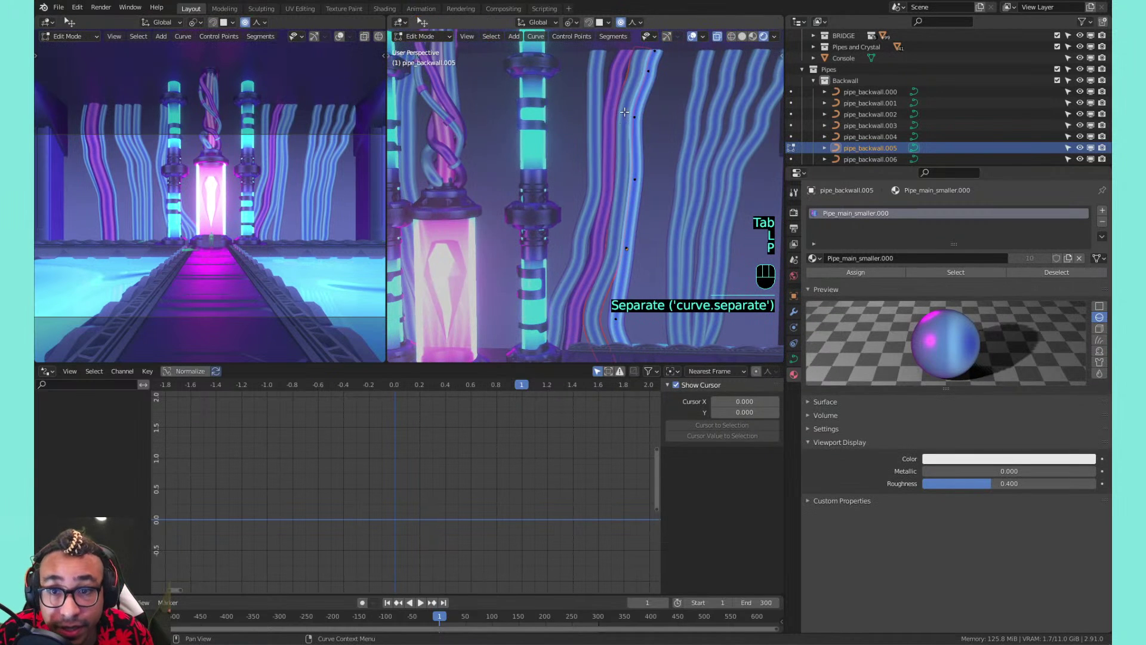
{"action": "key", "text": "Tab"}
Assign the Pipe_main_smaller.001 material to the newly separated pipe
{"action": "left_click", "coordinate": [625, 106]}
{"action": "left_click", "coordinate": [813, 257]}
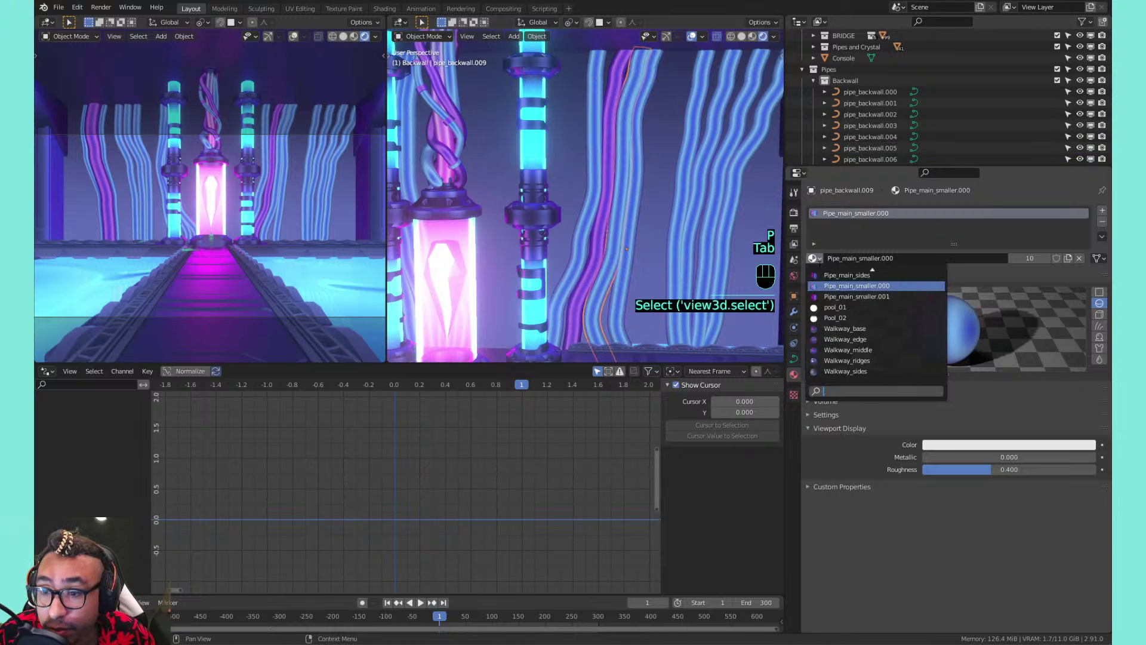
{"action": "left_click", "coordinate": [871, 297]}
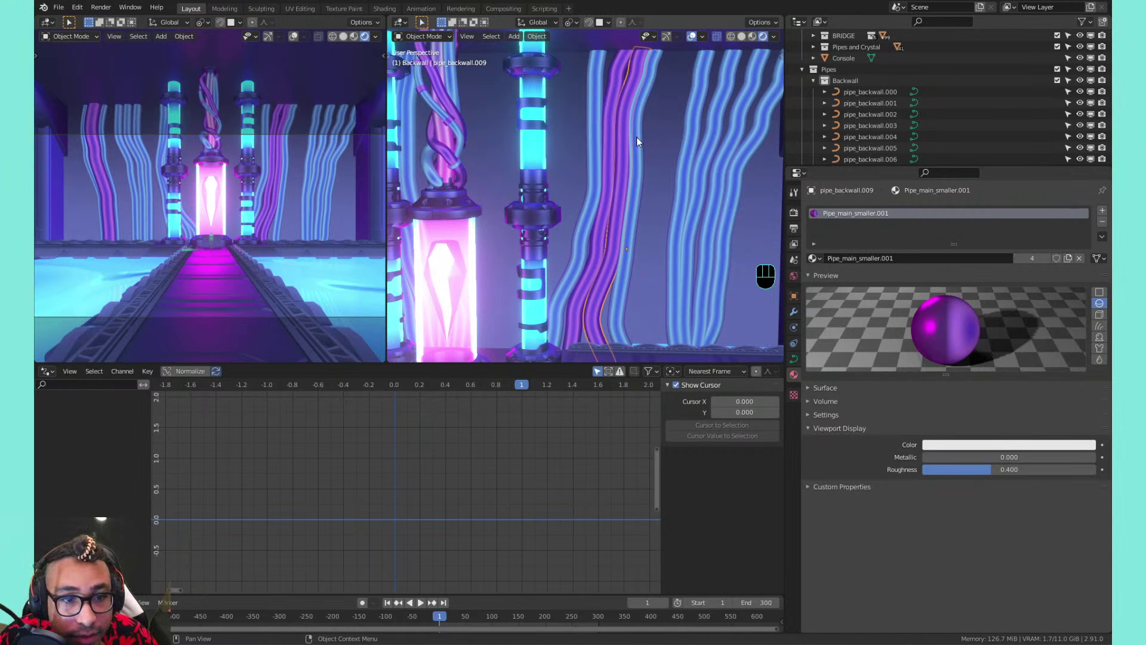
Thicken the remaining blue pipe of pipe_backwall.005 with Shrink/Fatten by a factor of about 1.66
{"action": "left_click", "coordinate": [636, 212]}
{"action": "key", "text": "Tab"}
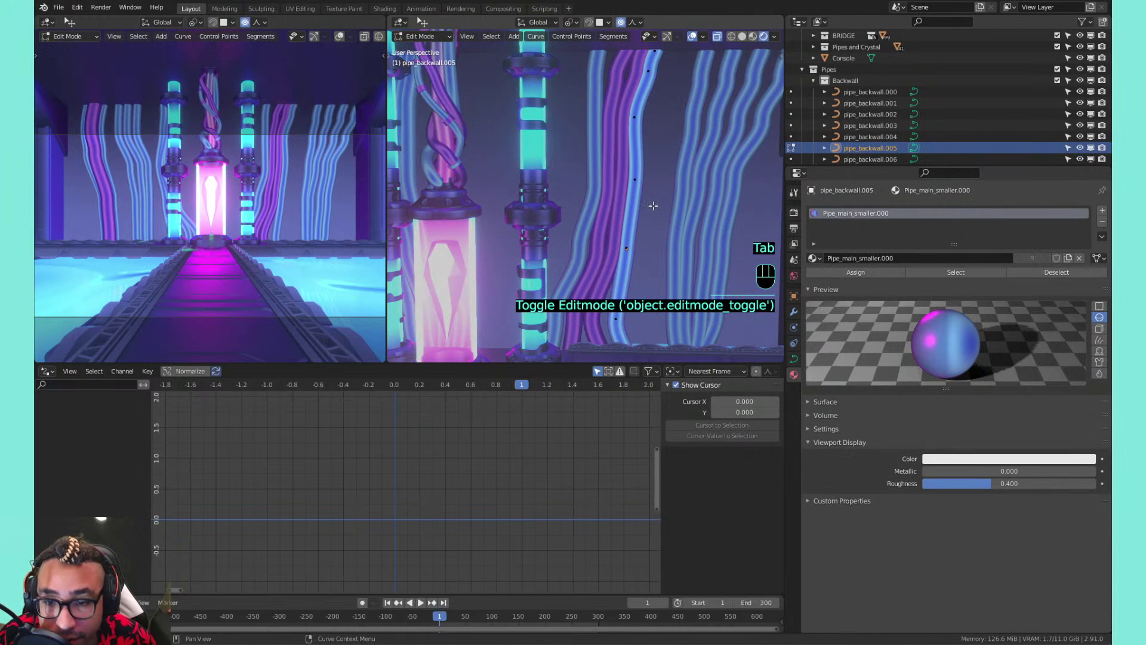
{"action": "key", "text": "a"}
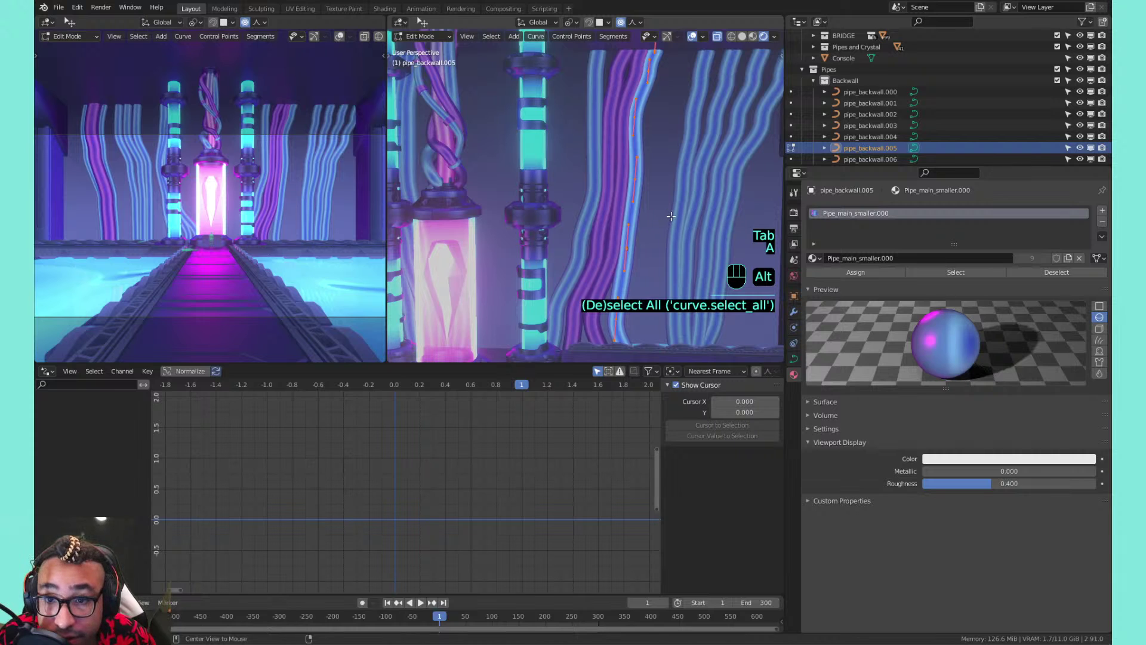
{"action": "key", "text": "alt+s"}
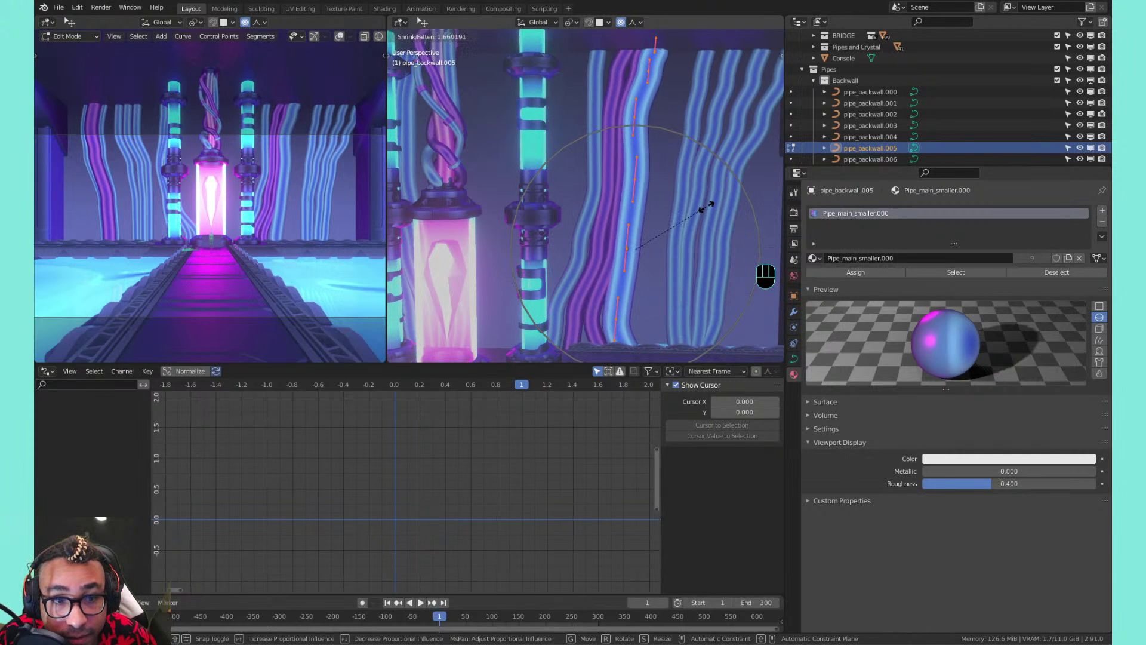
{"action": "left_click", "coordinate": [707, 206]}
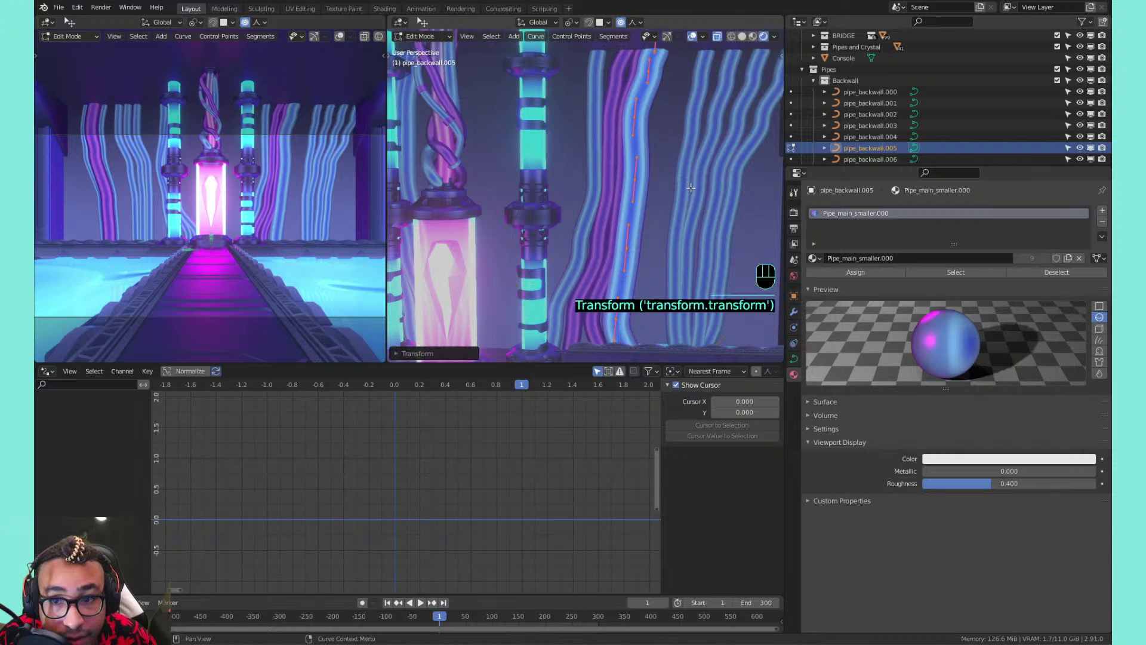
Try deleting individual control points near the top and middle of the thickened pipe, undoing each deletion
{"action": "left_click", "coordinate": [649, 78]}
{"action": "key", "text": "x"}
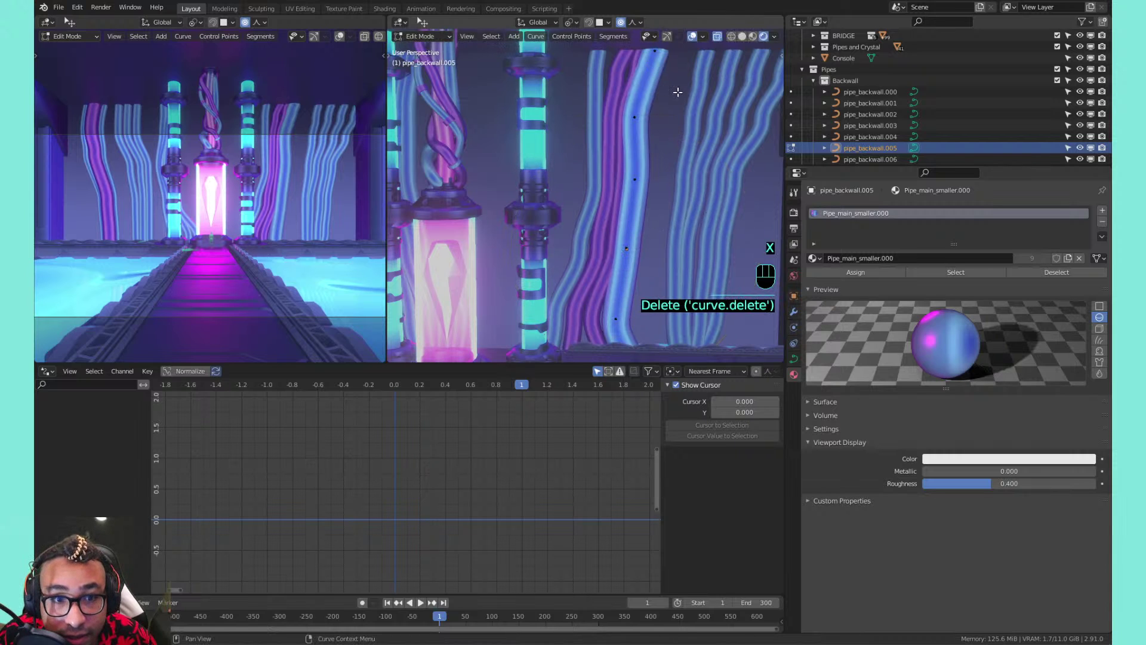
{"action": "key", "text": "ctrl+z"}
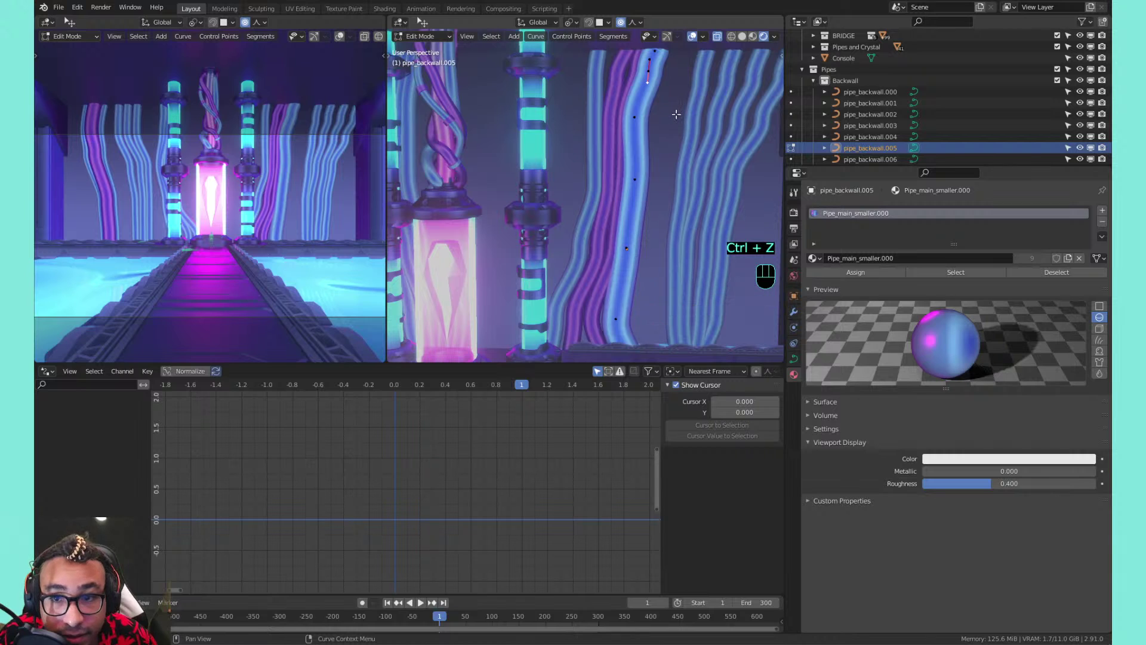
{"action": "left_click", "coordinate": [659, 52]}
{"action": "key", "text": "x"}
{"action": "left_click", "coordinate": [661, 52]}
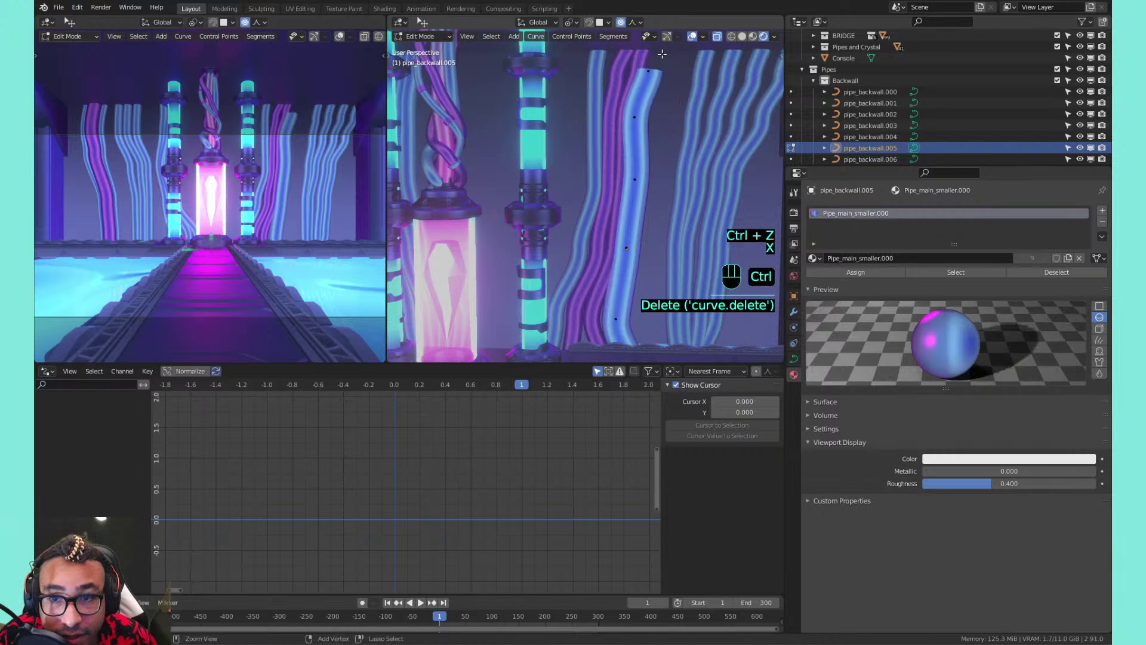
{"action": "left_click", "coordinate": [640, 190]}
{"action": "key", "text": "x"}
{"action": "left_click", "coordinate": [641, 190]}
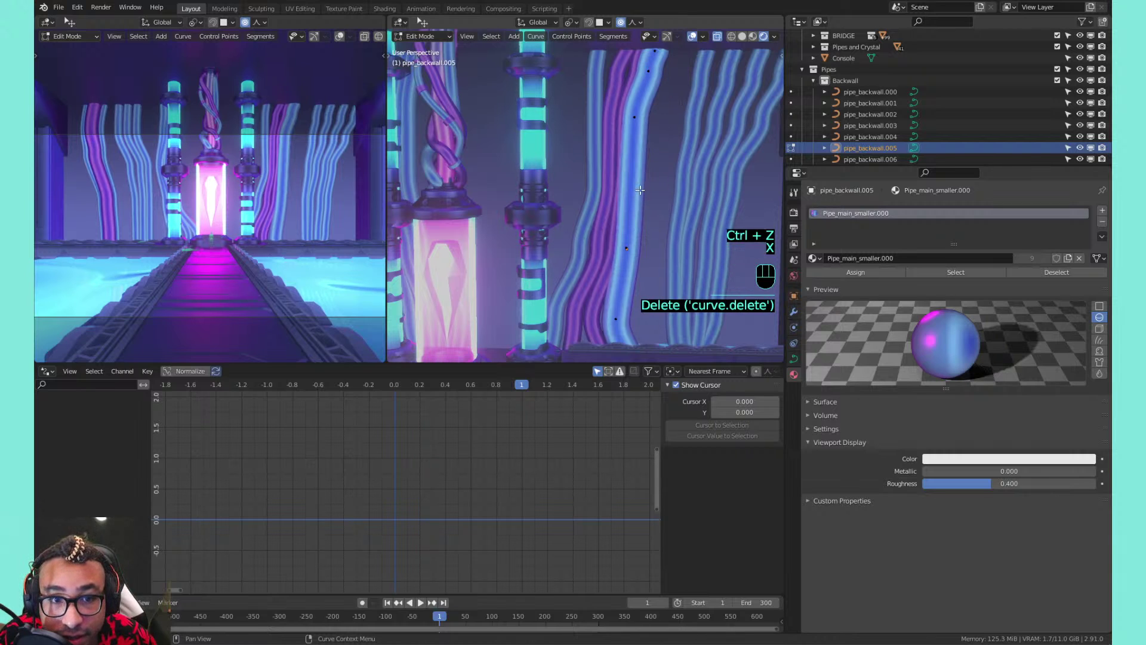
{"action": "key", "text": "ctrl+z"}
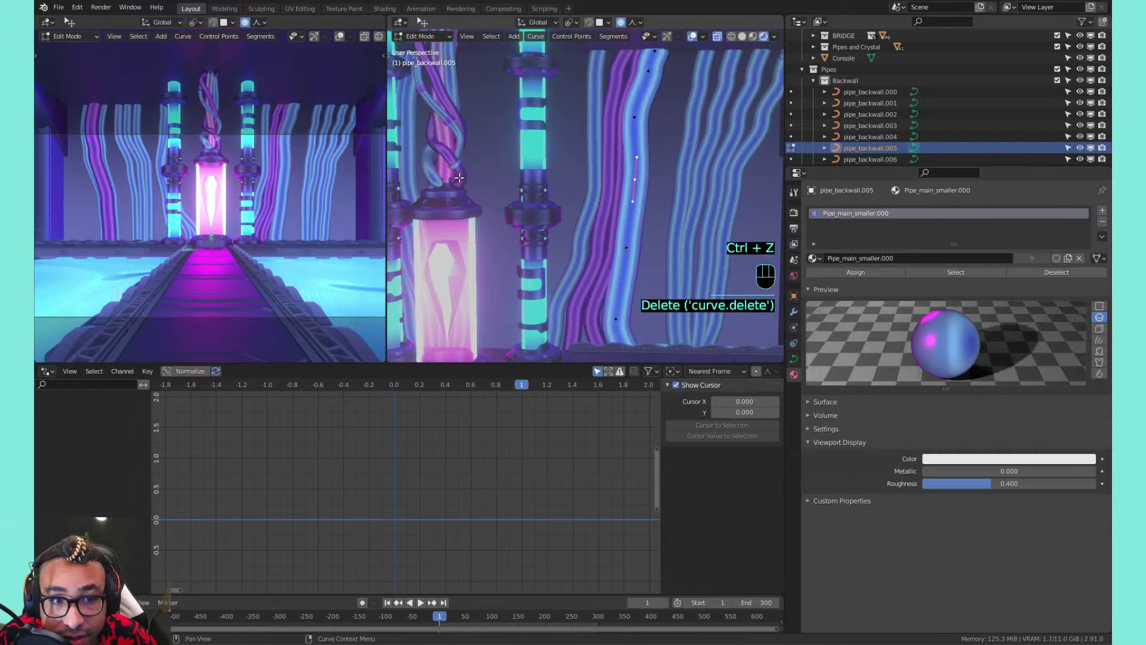
Delete one entire pipe from the pipe_backwall.003 cluster on the other side of the glowing crystal column
{"action": "scroll", "coordinate": [459, 178], "scroll_direction": "down", "scroll_amount": 2}
{"action": "middle_click_drag", "start_coordinate": [535, 162], "coordinate": [670, 151]}
{"action": "scroll", "coordinate": [639, 185], "scroll_direction": "up", "scroll_amount": 4}
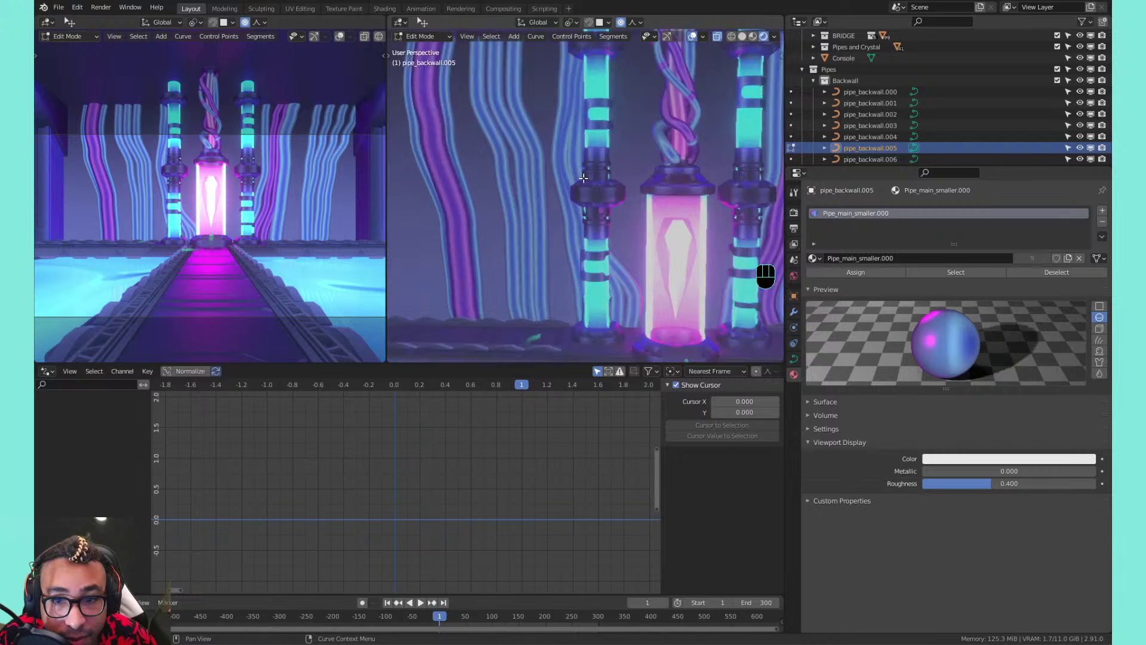
{"action": "middle_click_drag", "start_coordinate": [485, 182], "coordinate": [574, 213], "text": "shift"}
{"action": "key", "text": "Tab"}
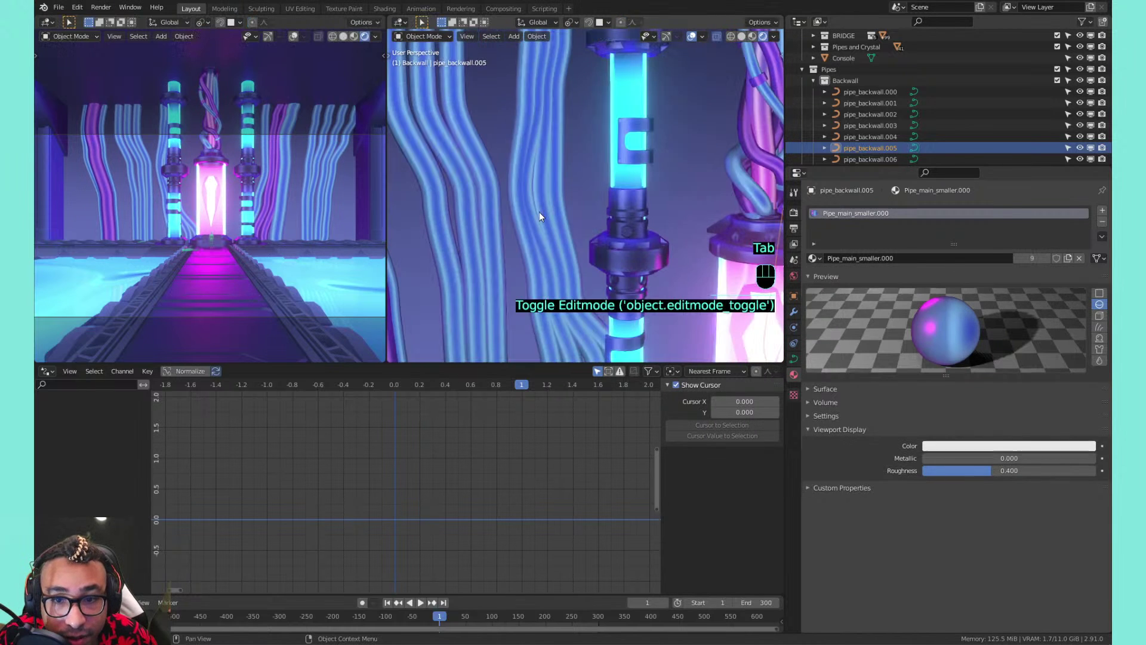
{"action": "left_click", "coordinate": [536, 211]}
{"action": "key", "text": "Tab"}
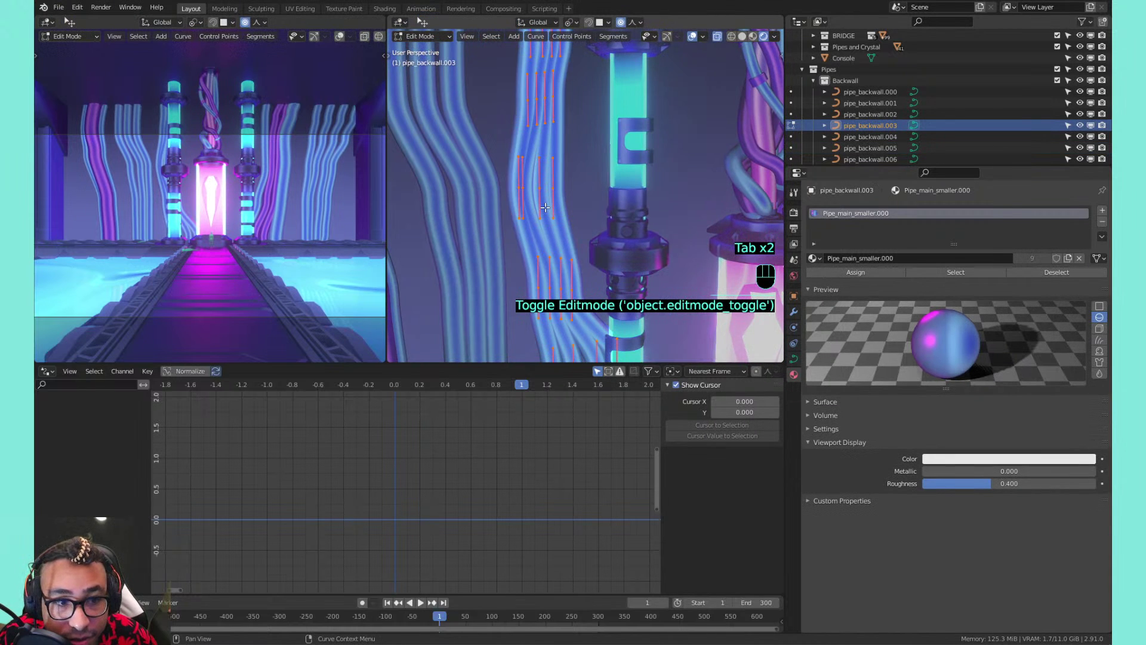
{"action": "left_click", "coordinate": [523, 187]}
{"action": "key", "text": "l"}
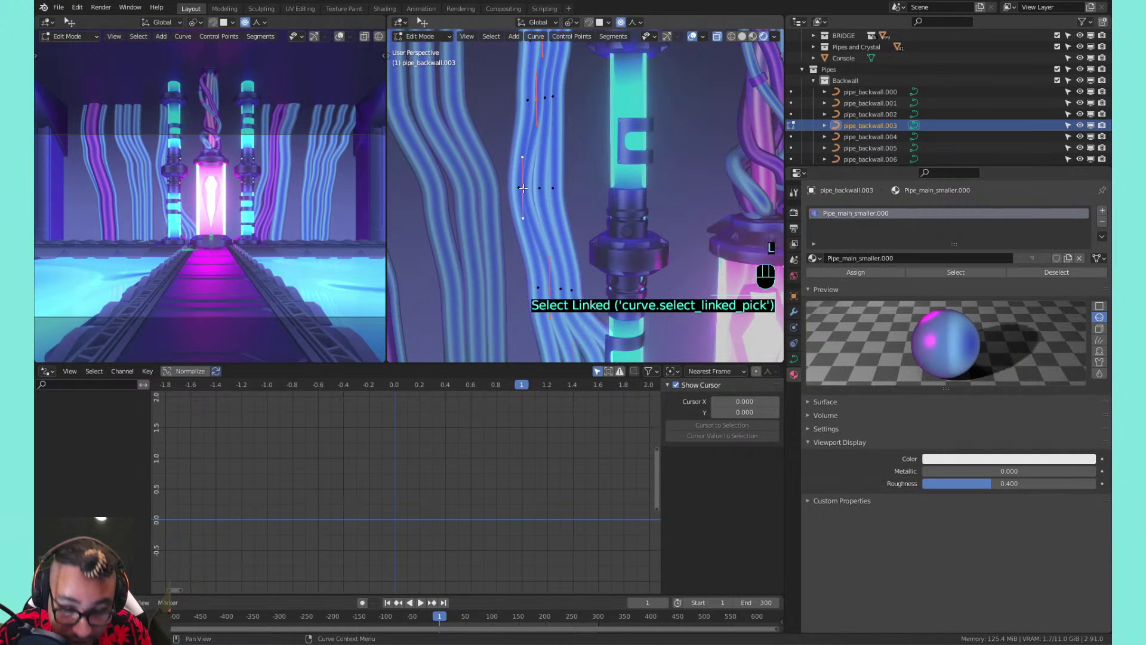
{"action": "key", "text": "x"}
{"action": "left_click", "coordinate": [523, 188]}
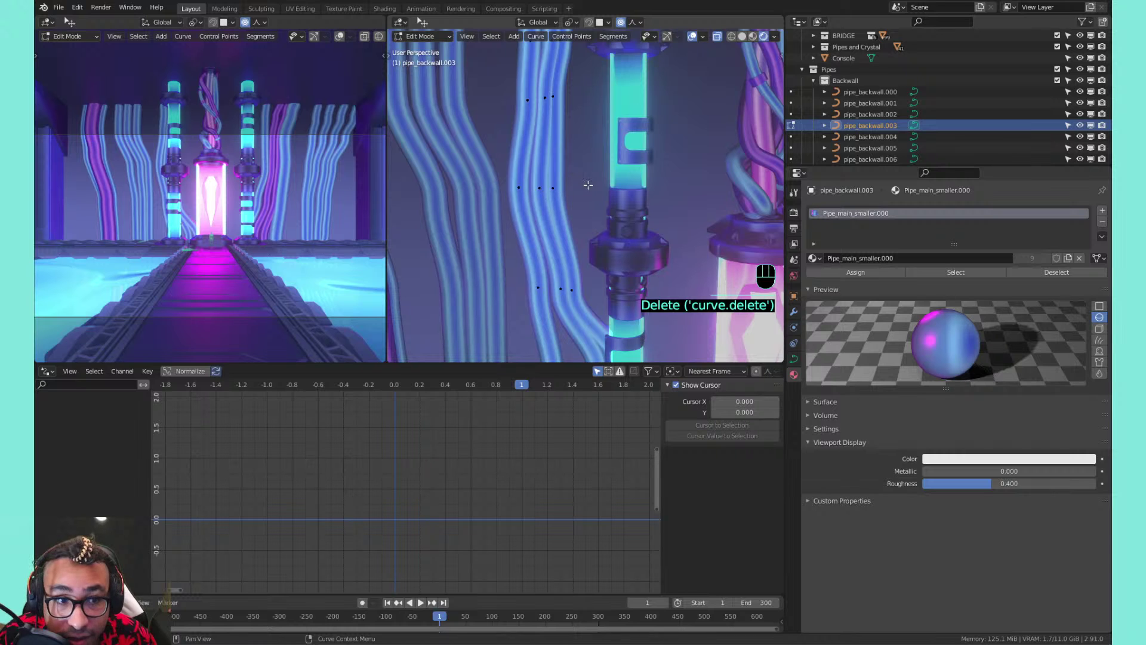
Select the middle pipe of the pipe_backwall.003 cluster with its linked points and separate it into its own object
{"action": "middle_click_drag", "start_coordinate": [588, 185], "coordinate": [532, 200], "text": "shift"}
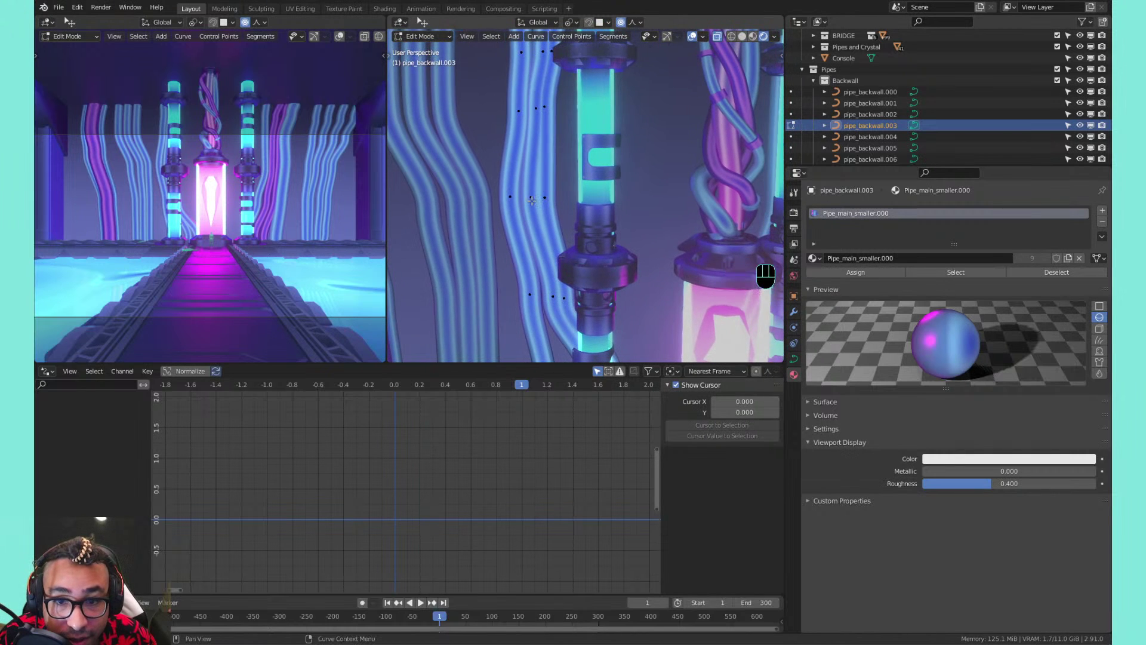
{"action": "left_click", "coordinate": [532, 200]}
{"action": "key", "text": "l"}
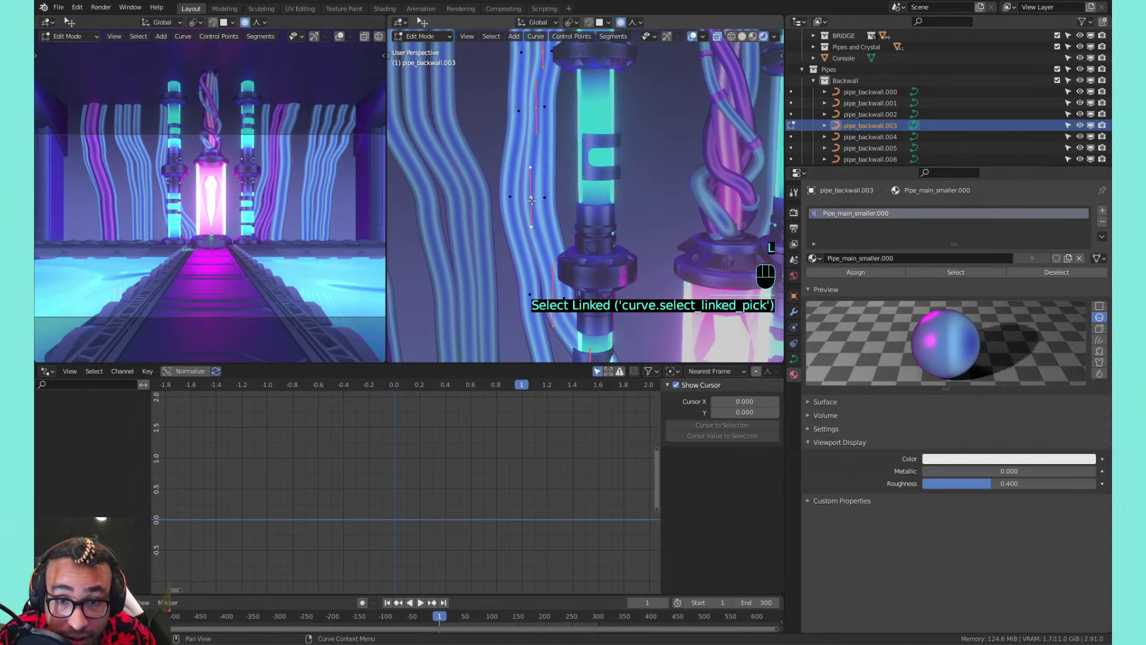
{"action": "key", "text": "x"}
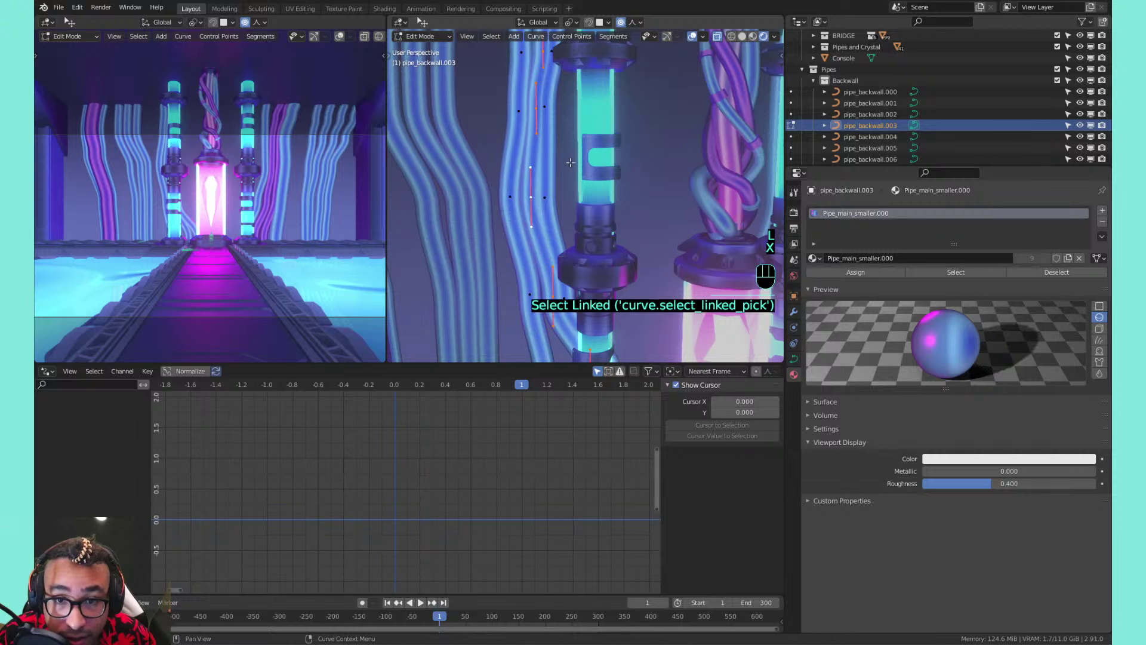
{"action": "key", "text": "Tab"}
{"action": "key", "text": "Tab"}
{"action": "key", "text": "p"}
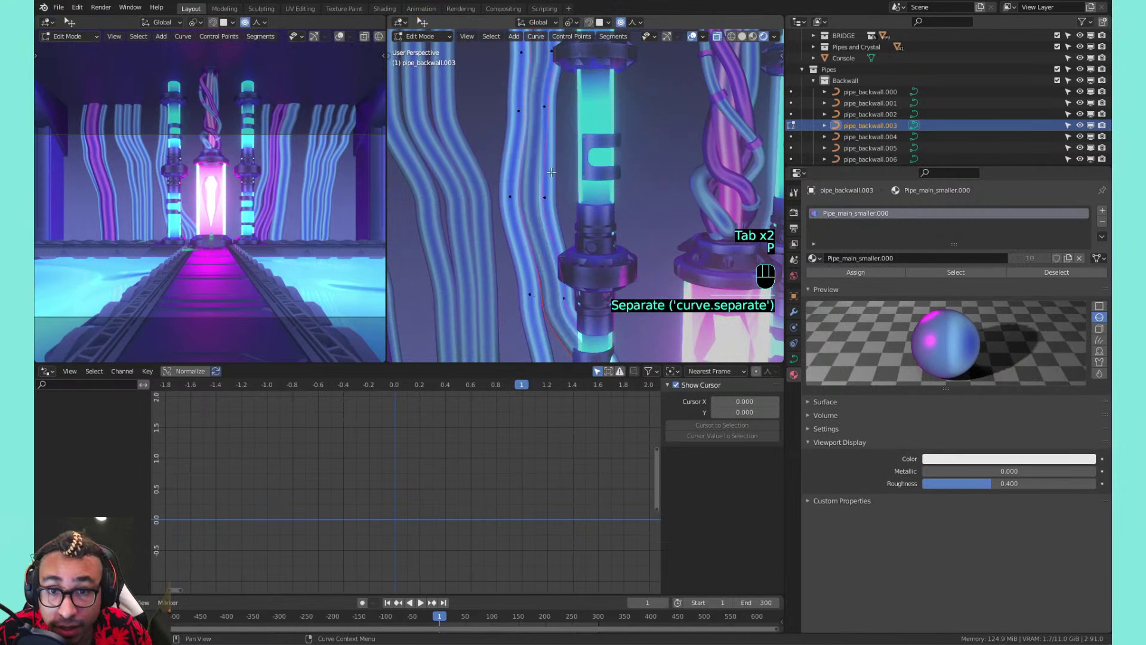
Try the Pipe_main_smaller.001 material on the two outer pipes left in pipe_backwall.003
{"action": "left_click", "coordinate": [813, 258]}
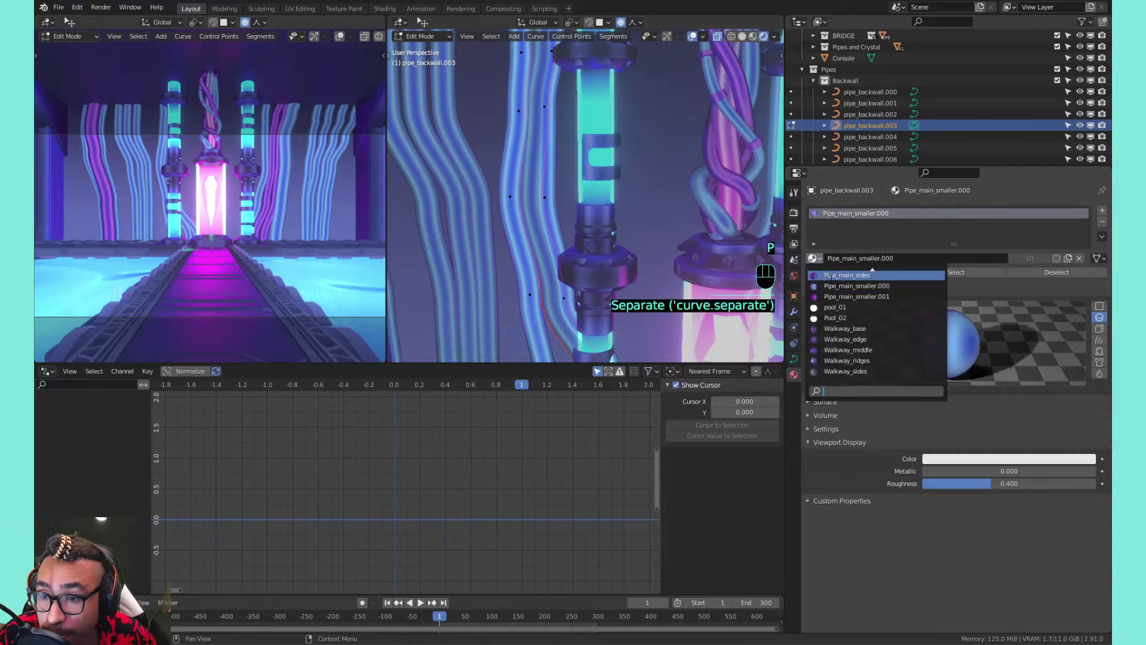
{"action": "left_click", "coordinate": [836, 296]}
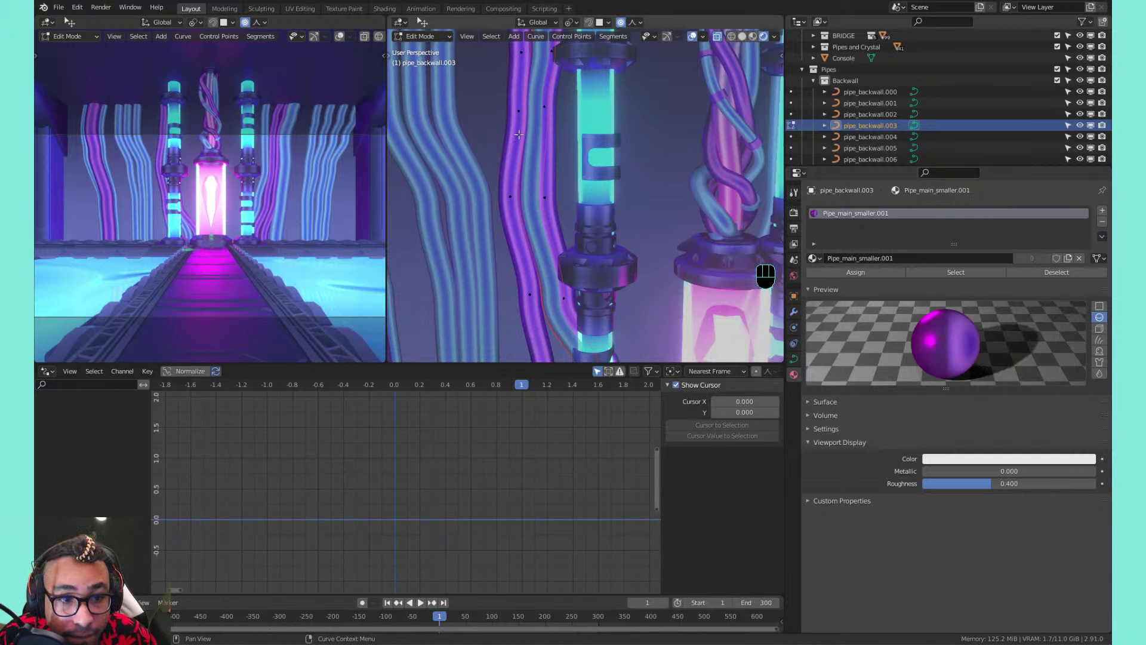
{"action": "key", "text": "ctrl+z"}
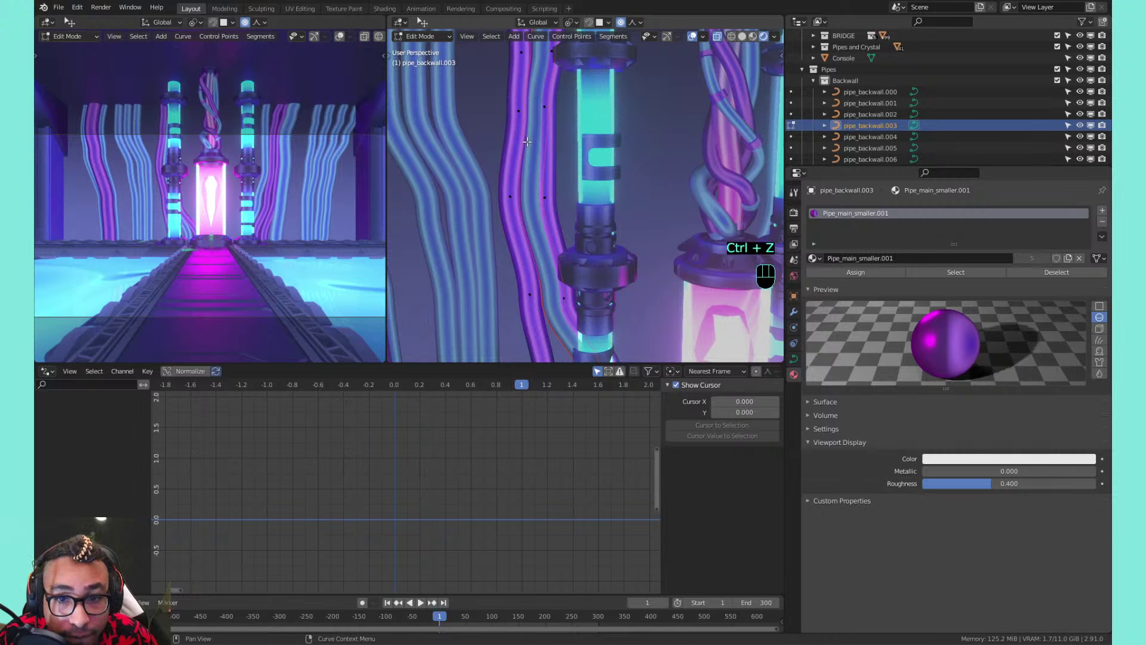
{"action": "right_click", "coordinate": [536, 145]}
{"action": "key", "text": "Tab"}
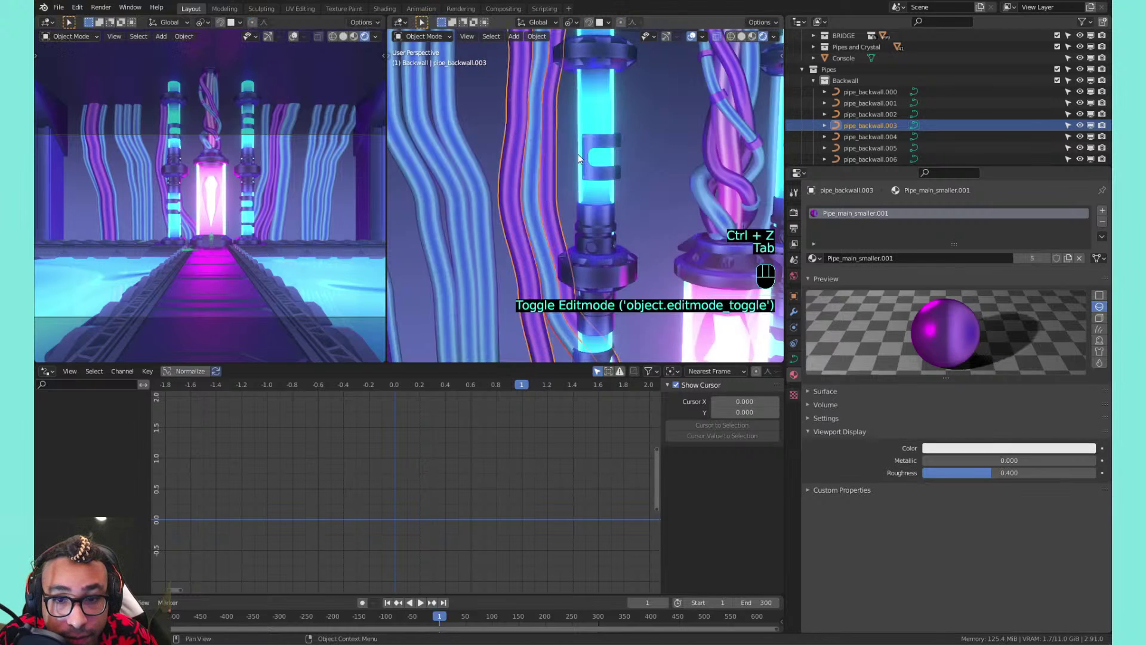
{"action": "key", "text": "ctrl+z"}
{"action": "key", "text": "ctrl+z"}
{"action": "key", "text": "ctrl+z"}
{"action": "key", "text": "ctrl+shift+z"}
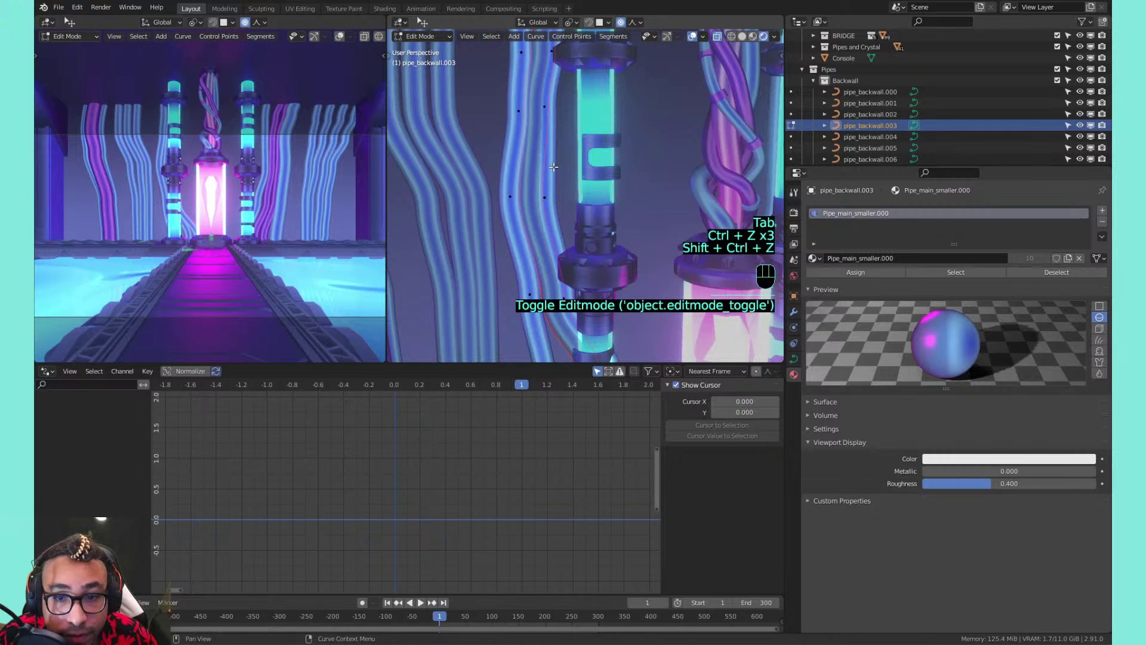
Assign the Pipe_main_smaller.001 material to the separated middle pipe, pipe_backwall.010
{"action": "key", "text": "Tab"}
{"action": "left_click", "coordinate": [531, 186]}
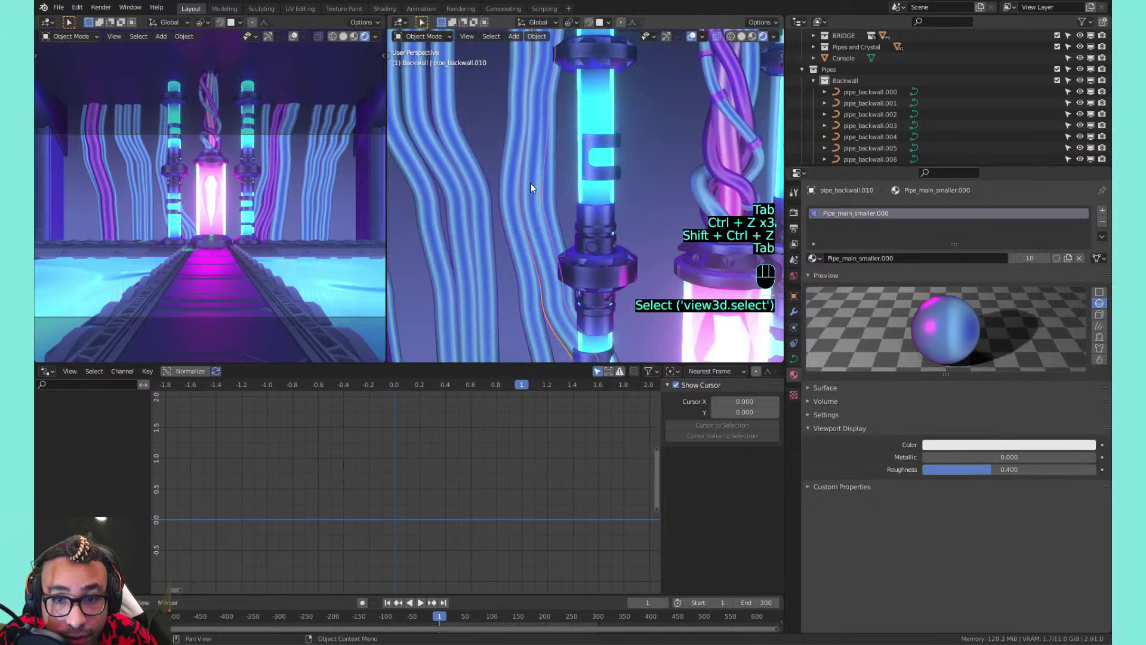
{"action": "left_click", "coordinate": [812, 258]}
{"action": "left_click", "coordinate": [841, 296]}
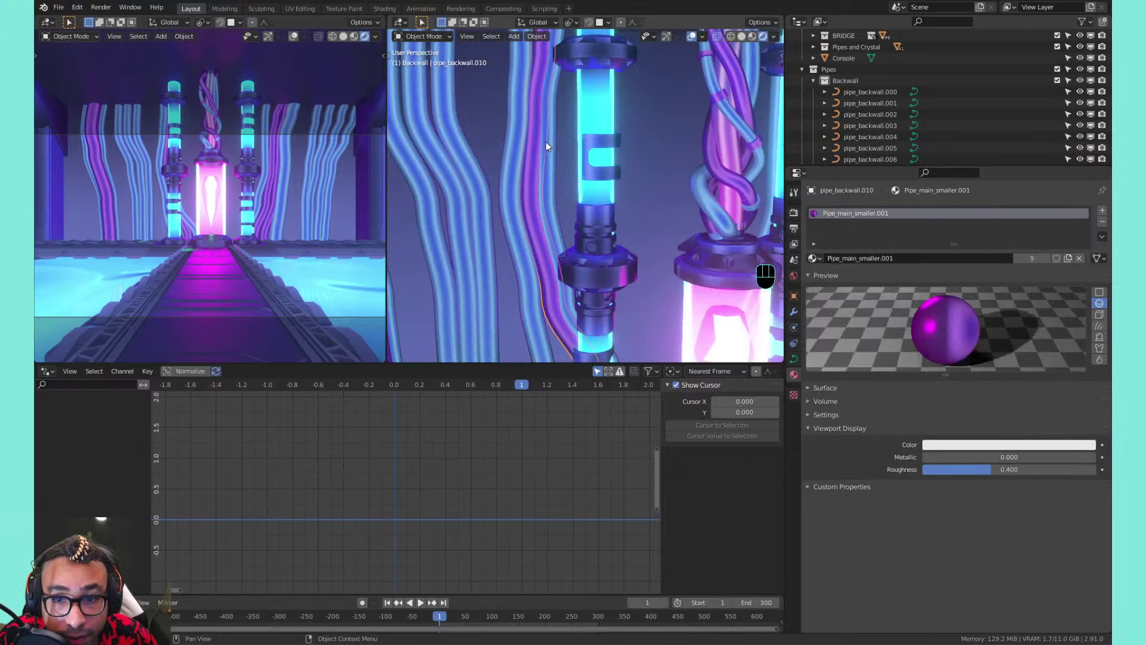
Adjust the thickness of both blue pipes in pipe_backwall.003 by applying Shrink/Fatten to all their control points
{"action": "left_click", "coordinate": [557, 161]}
{"action": "key", "text": "Tab"}
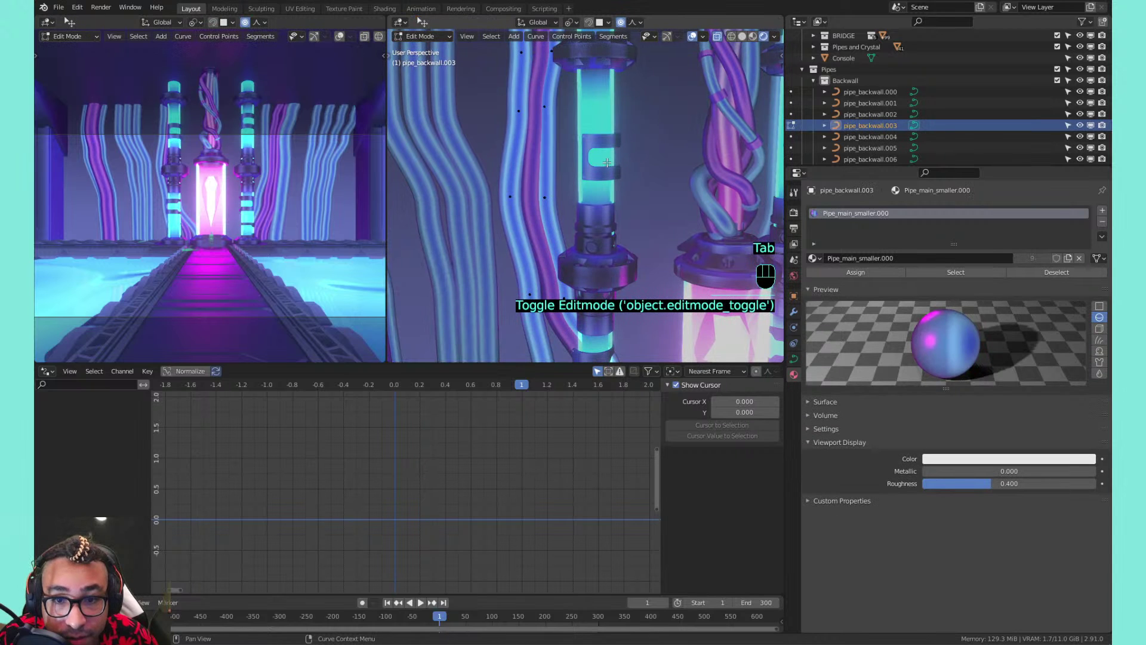
{"action": "key", "text": "a"}
{"action": "key", "text": "alt+s"}
{"action": "left_click", "coordinate": [674, 145]}
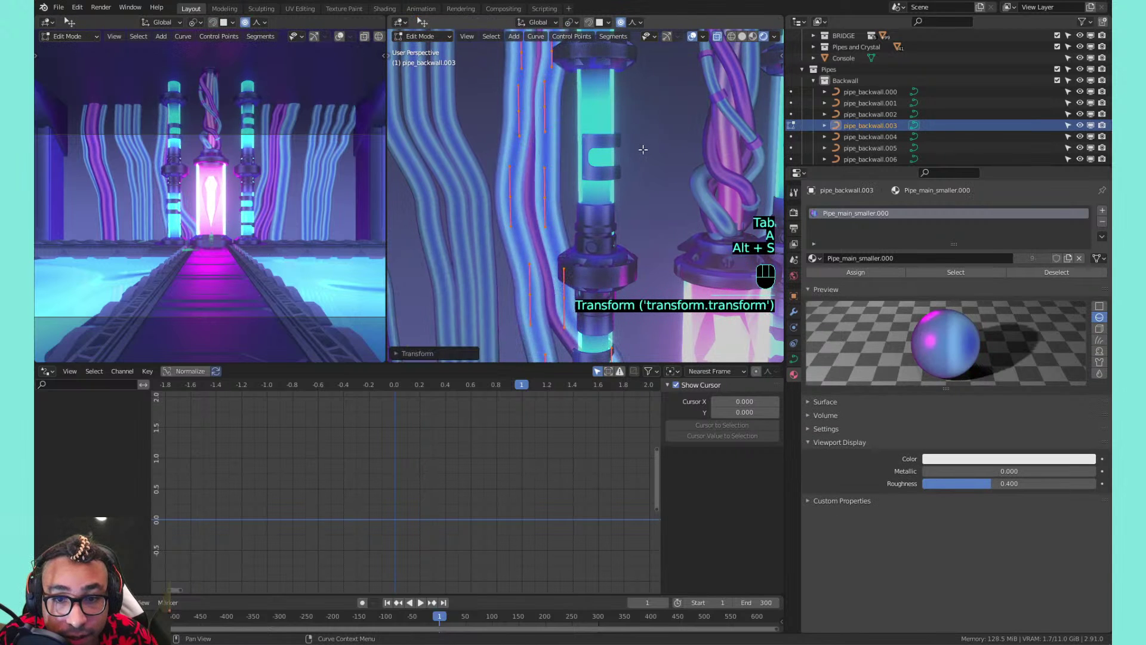
Smooth the pipe_backwall.003 curves five times and return to Object Mode
{"action": "right_click", "coordinate": [528, 144]}
{"action": "left_click", "coordinate": [530, 142]}
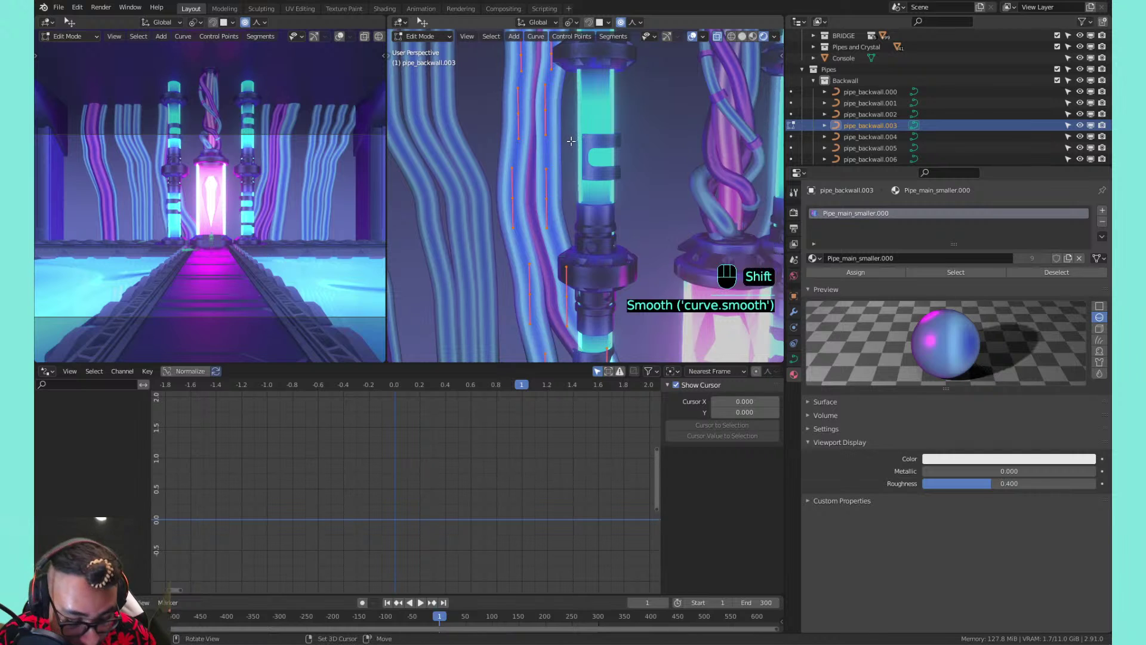
{"action": "key", "text": "shift+r"}
{"action": "key", "text": "shift+r"}
{"action": "key", "text": "shift+r"}
{"action": "key", "text": "shift+r"}
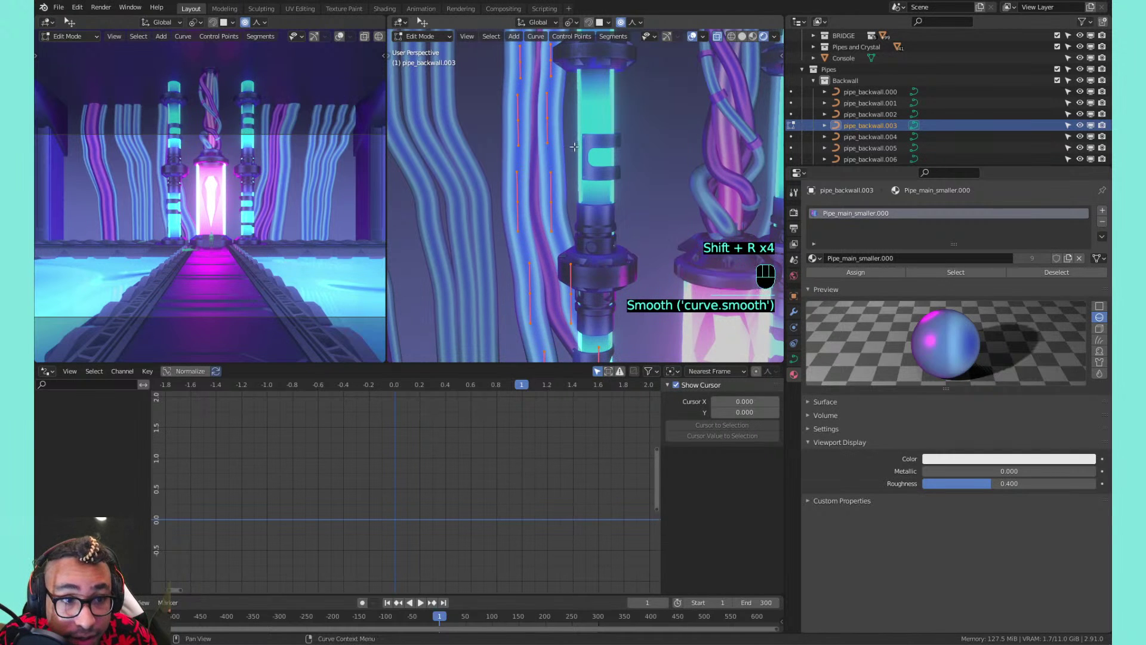
{"action": "scroll", "coordinate": [573, 147], "scroll_direction": "down", "scroll_amount": 1}
{"action": "middle_click_drag", "start_coordinate": [568, 147], "coordinate": [611, 126], "text": "shift"}
{"action": "scroll", "coordinate": [614, 145], "scroll_direction": "down", "scroll_amount": 1}
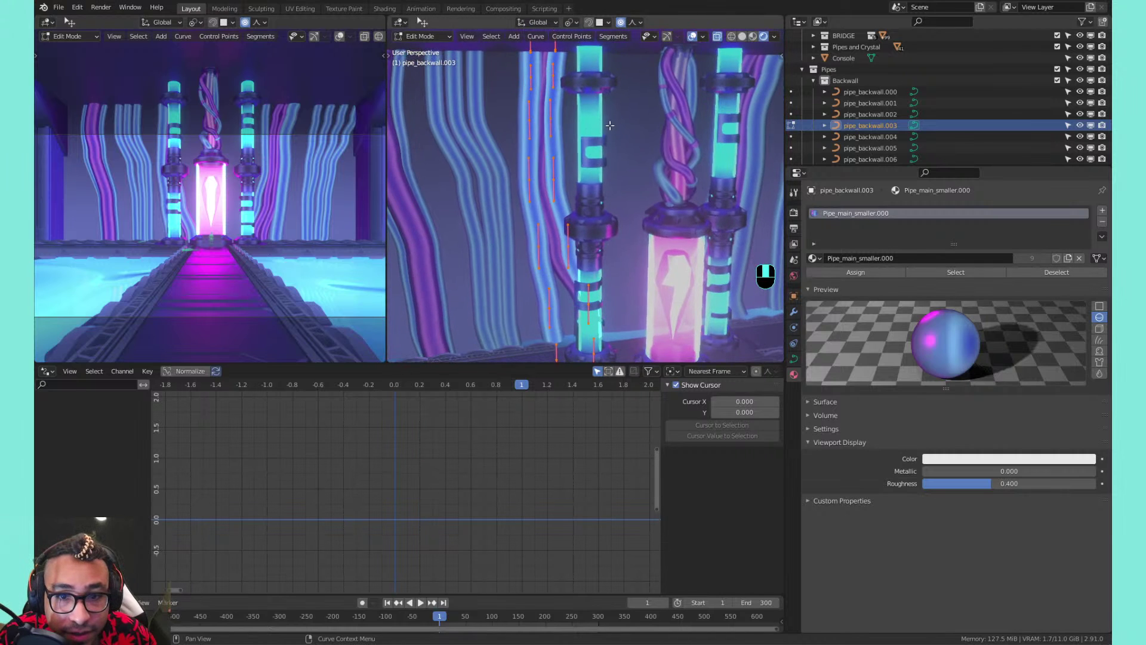
{"action": "middle_click_drag", "start_coordinate": [500, 141], "coordinate": [500, 130], "text": "shift"}
{"action": "key", "text": "Tab"}
Try shifting pipe_backwall.002, pipe_backwall.003 and the purple pipe between them and the pillar along global X
{"action": "left_click", "coordinate": [489, 144]}
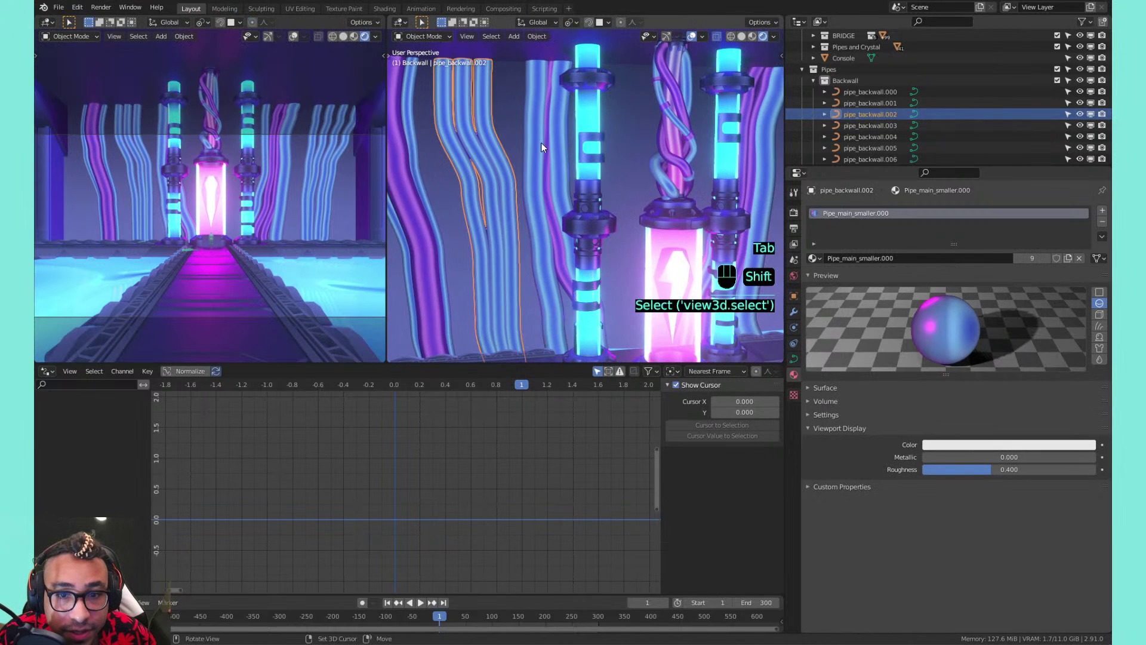
{"action": "left_click", "coordinate": [541, 142], "text": "shift"}
{"action": "key", "text": "g"}
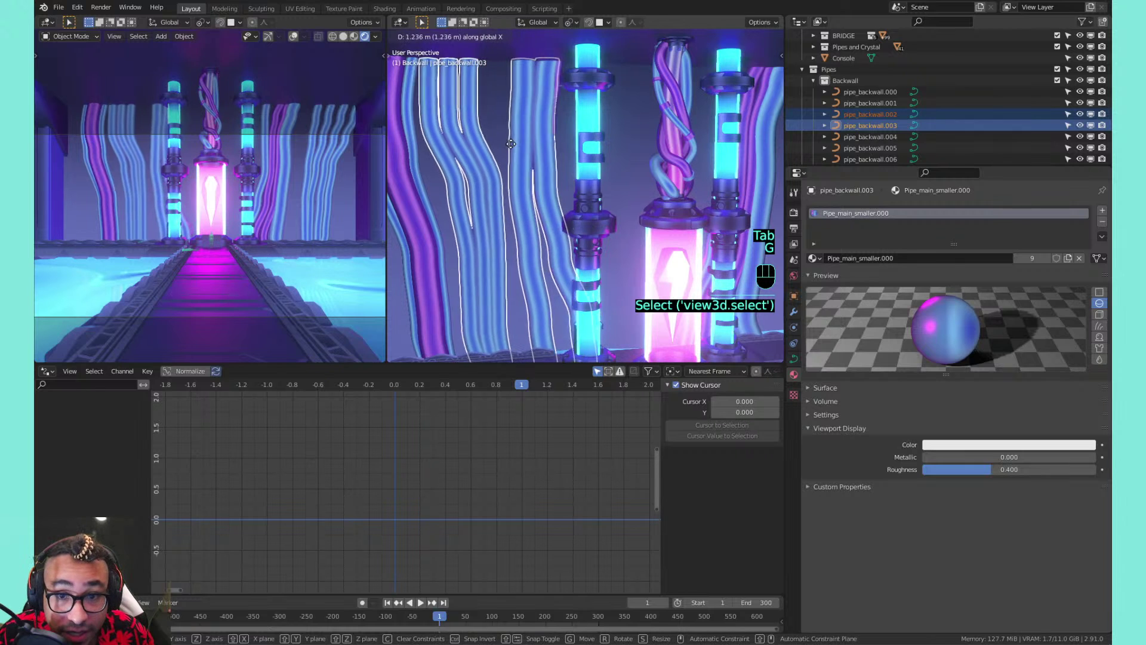
{"action": "left_click", "coordinate": [526, 148]}
{"action": "left_click", "coordinate": [554, 221], "text": "shift"}
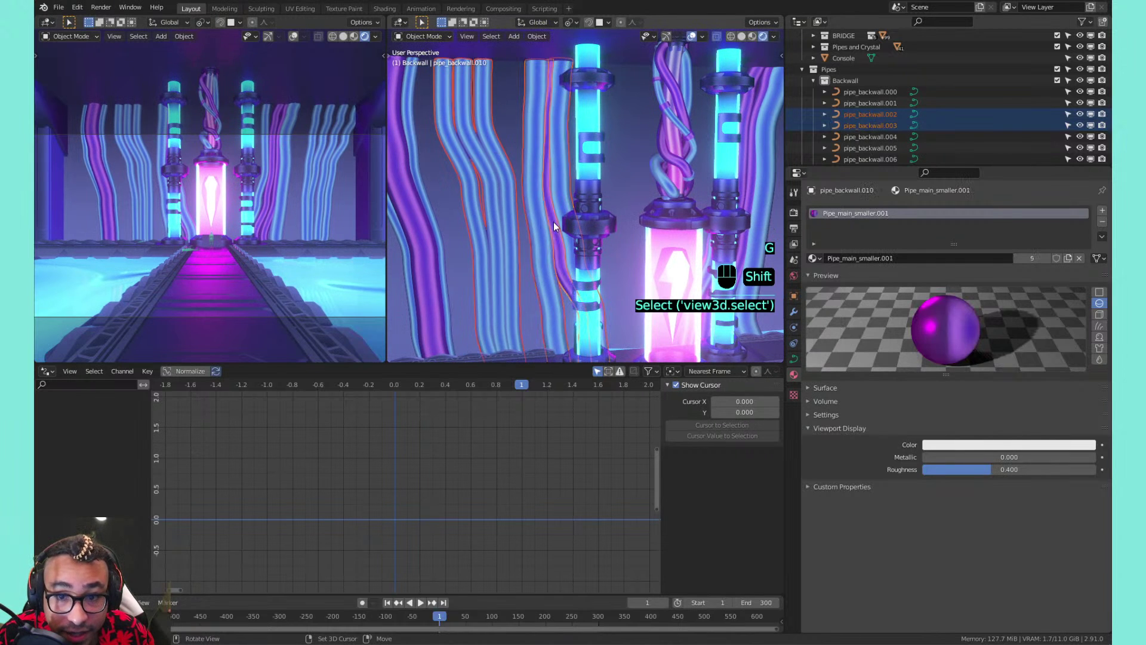
{"action": "key", "text": "g"}
{"action": "key", "text": "x"}
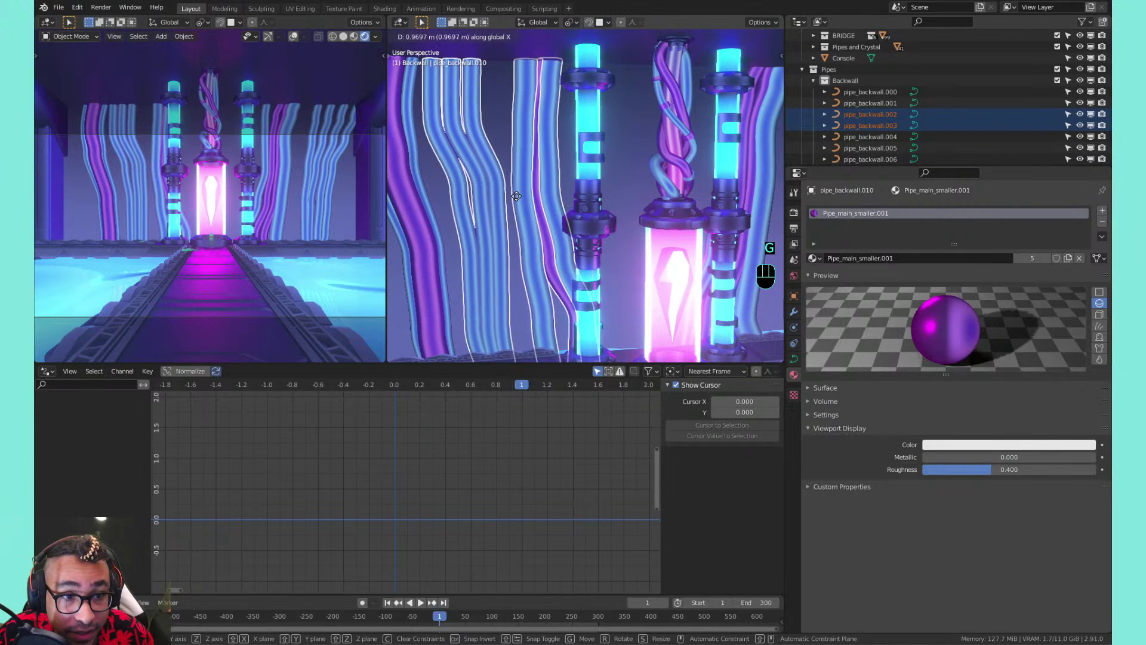
{"action": "left_click", "coordinate": [521, 201]}
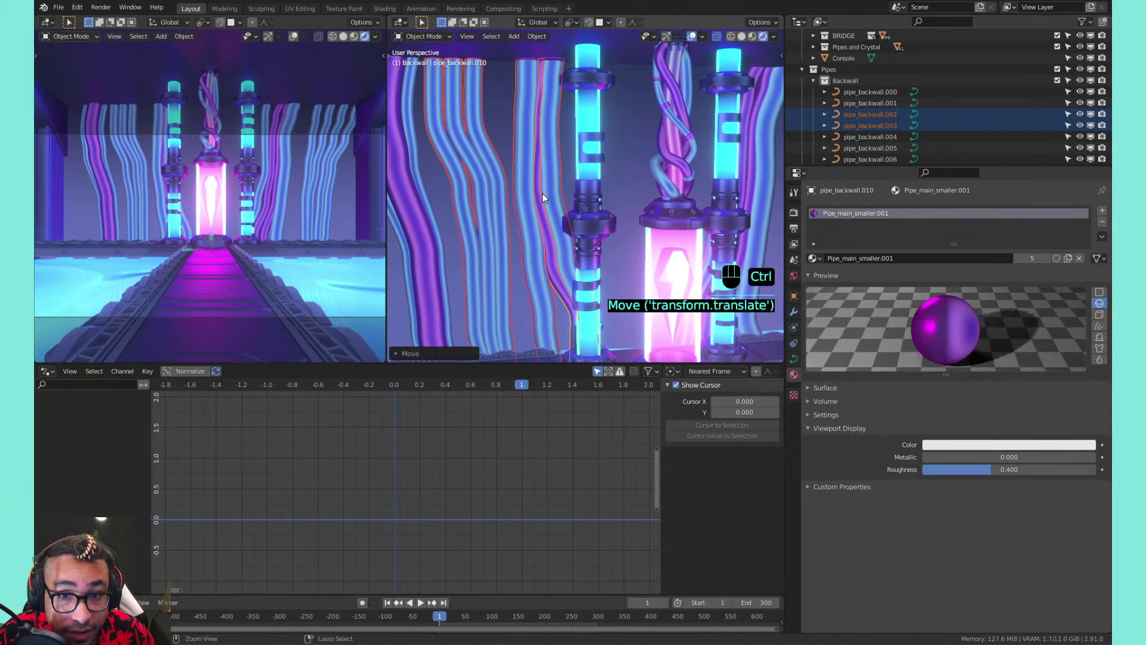
{"action": "key", "text": "ctrl+z"}
Move only pipe_backwall.003 about -0.87 m along global Y
{"action": "left_click", "coordinate": [532, 133]}
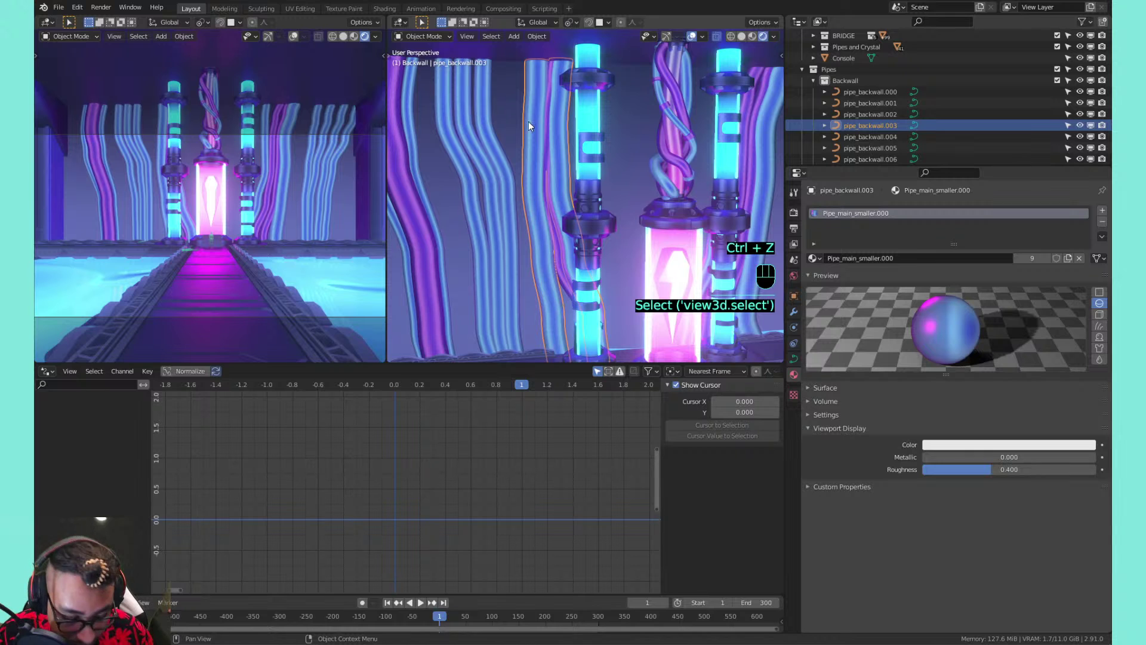
{"action": "key", "text": "g"}
{"action": "key", "text": "y"}
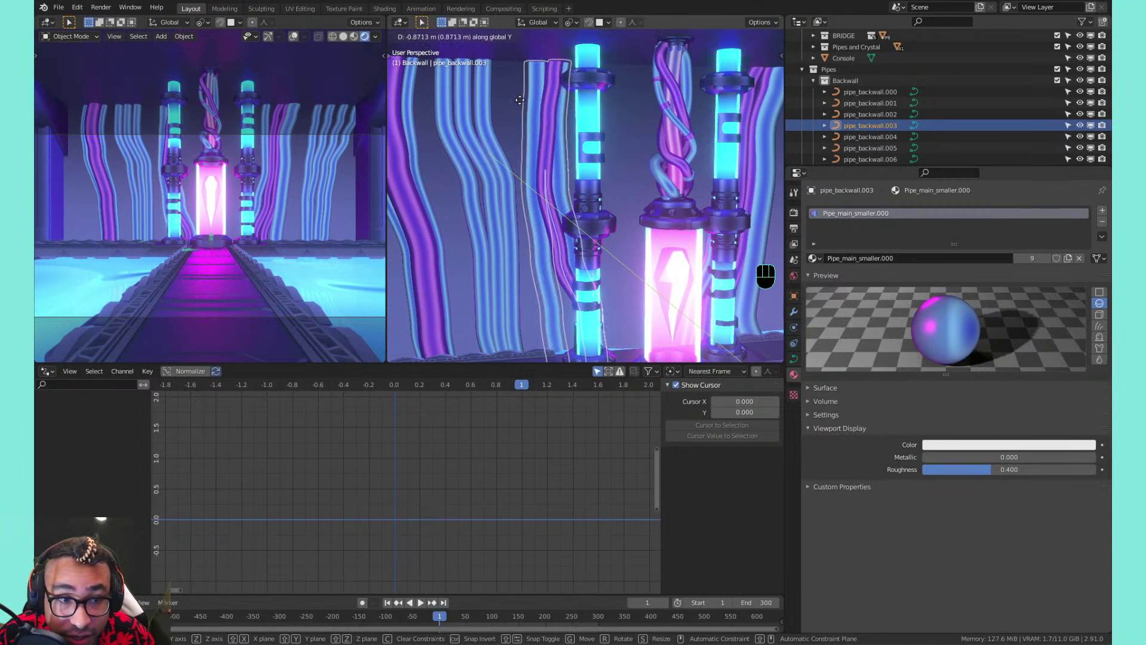
{"action": "left_click", "coordinate": [520, 99]}
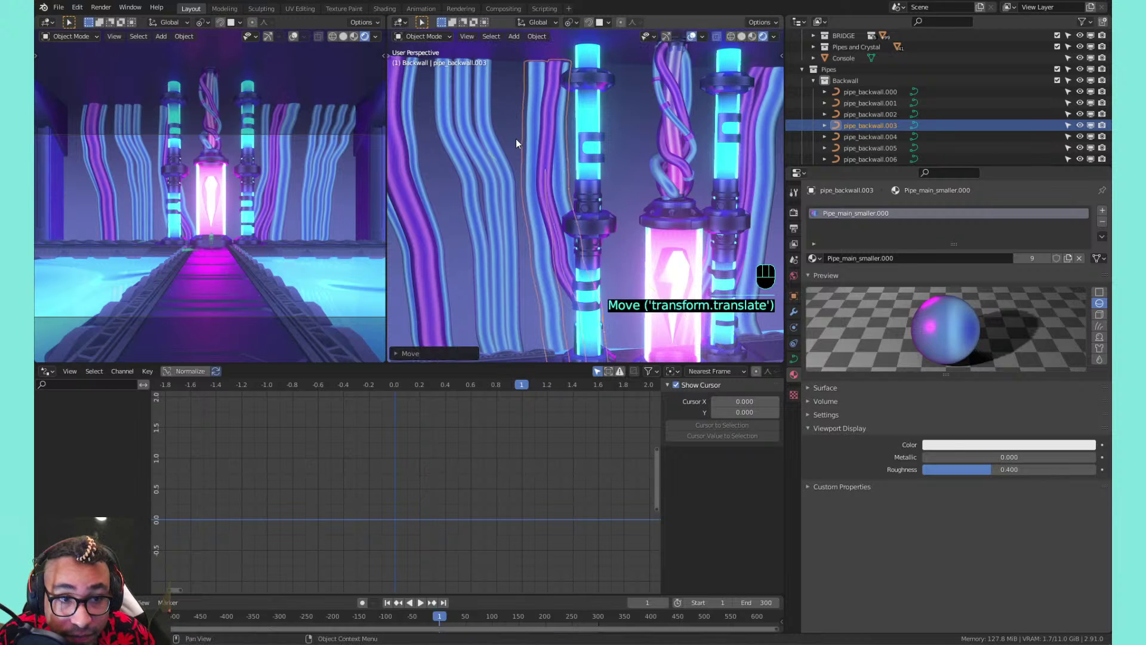
Delete the whole pipe_backwall.002 cluster from the back wall
{"action": "left_click", "coordinate": [493, 156]}
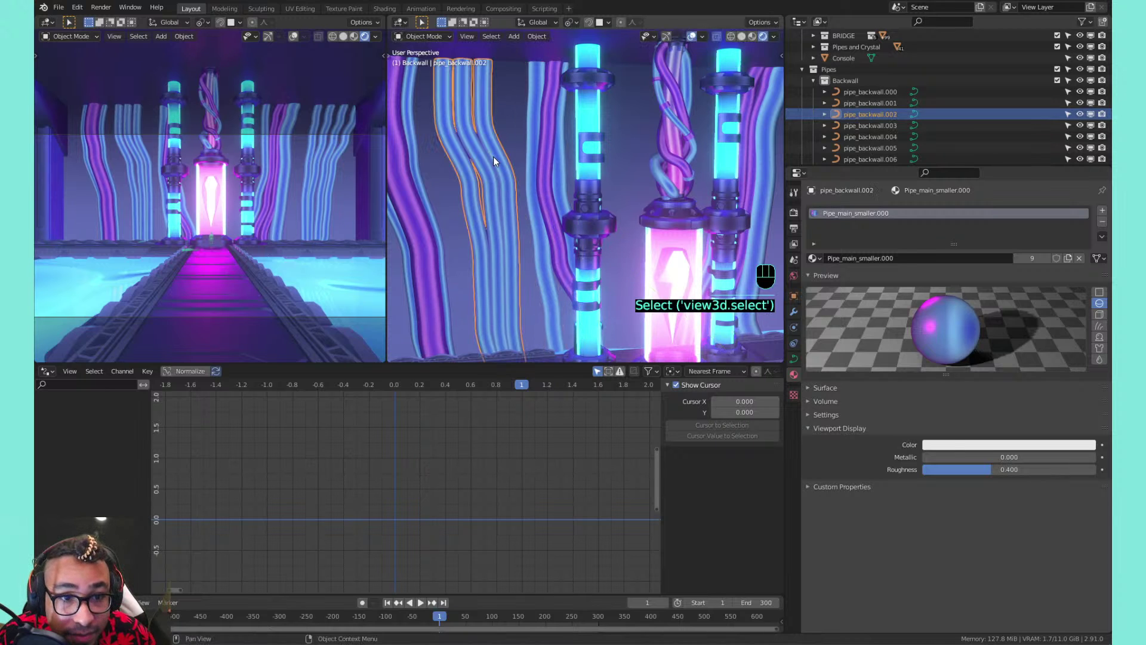
{"action": "key", "text": "x"}
{"action": "left_click", "coordinate": [493, 157]}
{"action": "left_click", "coordinate": [547, 149]}
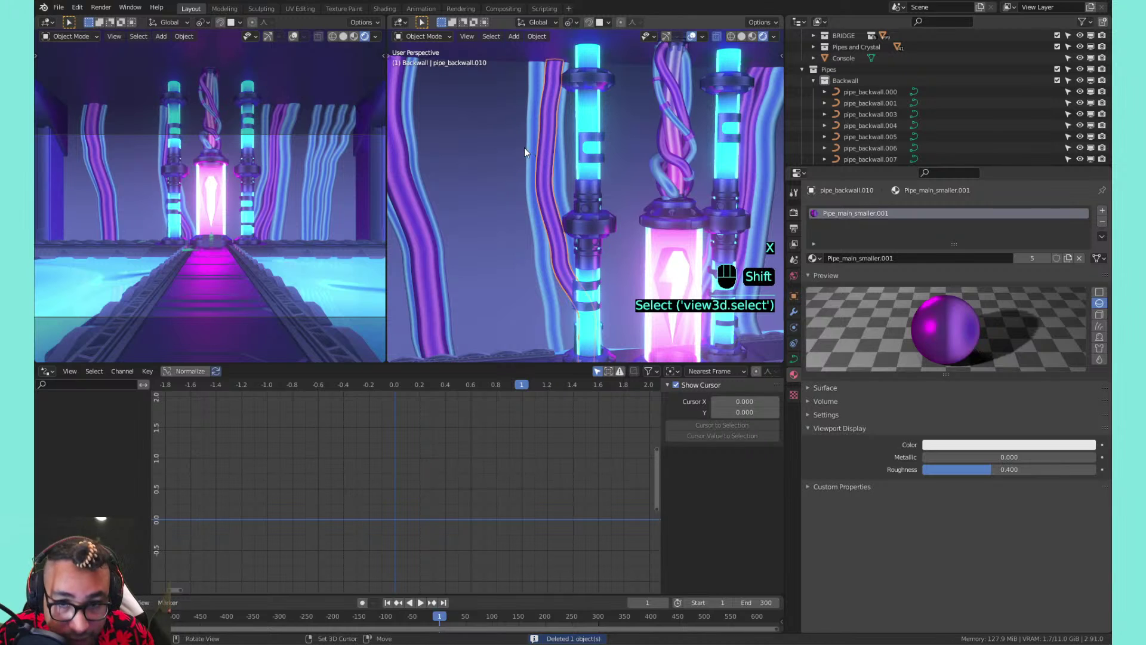
{"action": "left_click", "coordinate": [526, 148], "text": "shift"}
{"action": "left_click", "coordinate": [558, 143], "text": "shift"}
{"action": "key", "text": "g"}
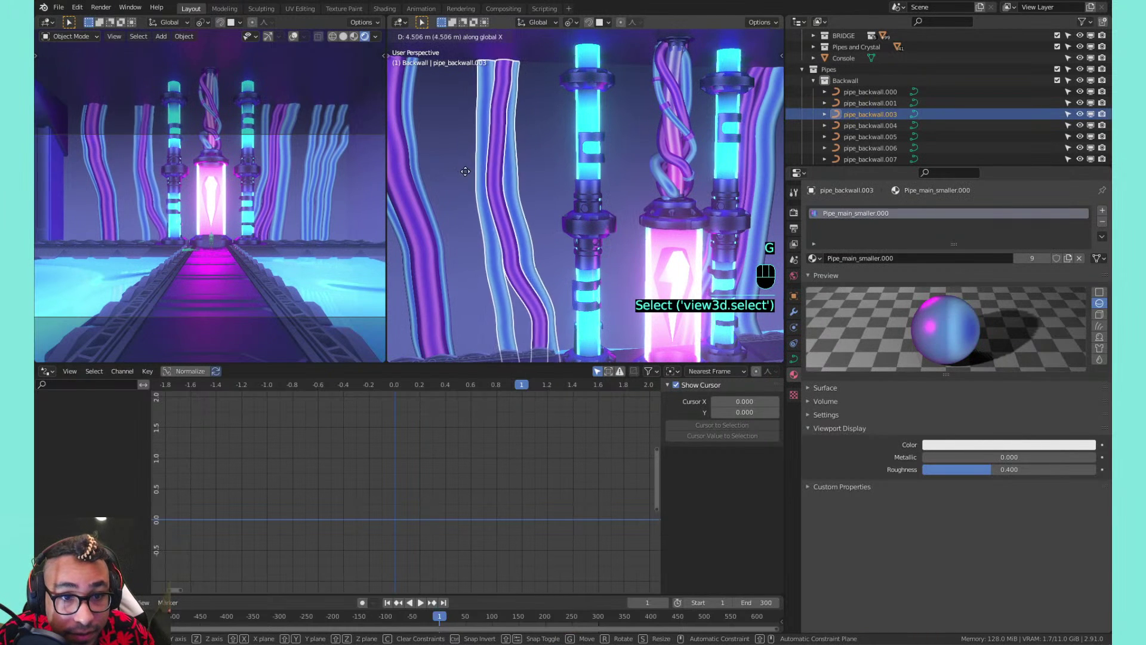
{"action": "right_click", "coordinate": [500, 167]}
Locate the Lab_base room mesh in the outliner and make it unselectable in the viewport
{"action": "scroll", "coordinate": [501, 165], "scroll_direction": "down", "scroll_amount": 5}
{"action": "middle_click_drag", "start_coordinate": [502, 163], "coordinate": [539, 63]}
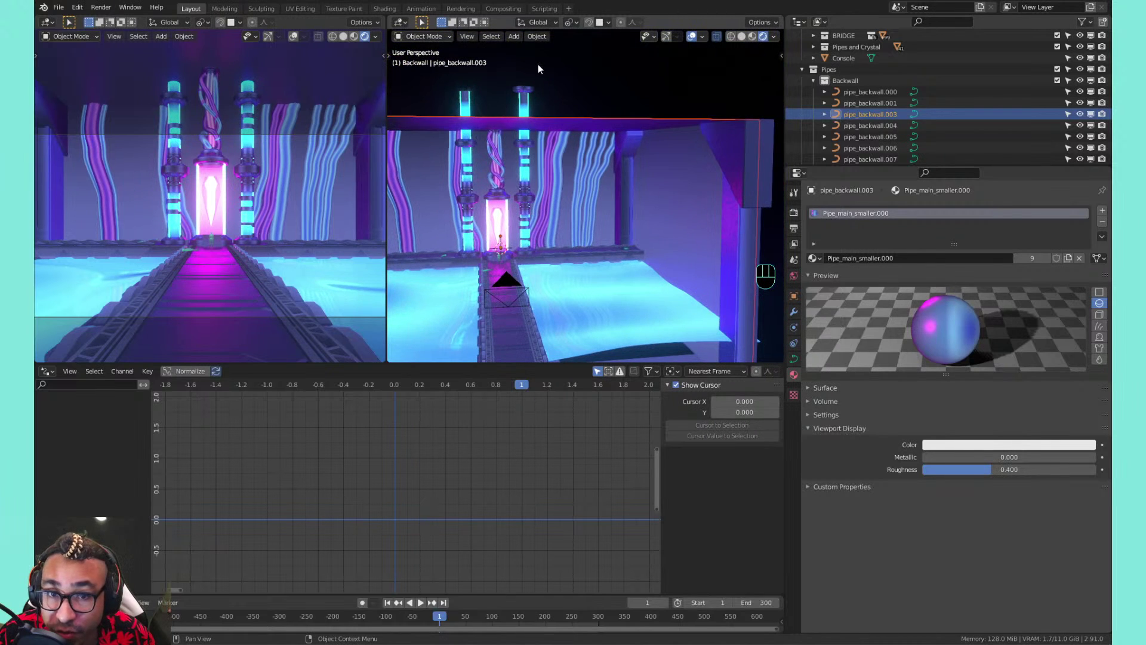
{"action": "left_click", "coordinate": [426, 114]}
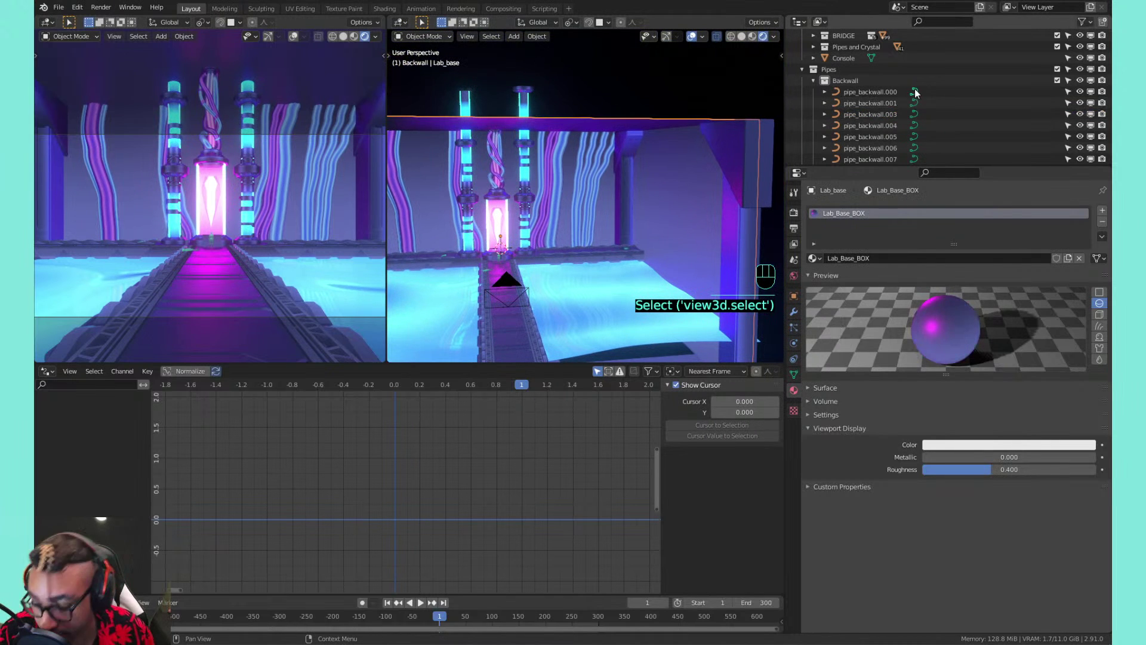
{"action": "key", "text": "KP_Decimal"}
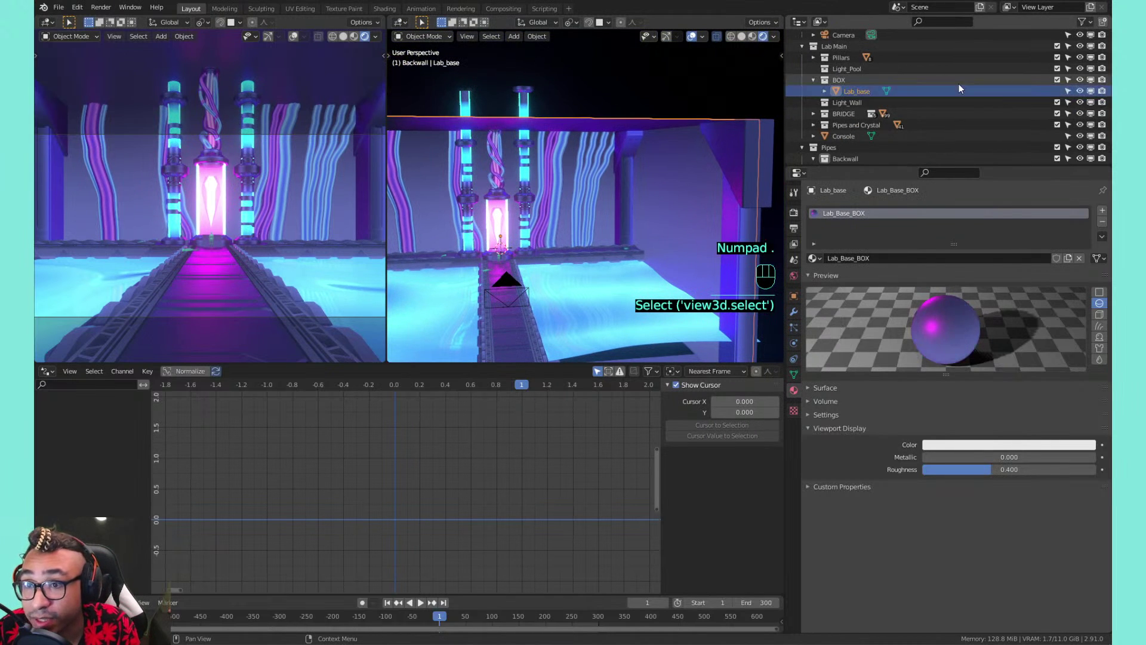
{"action": "left_click", "coordinate": [1069, 91]}
Select pipe_backwall.010 together with pipe_backwall.003 and move them about 3.5 m along global X, away from the pillar
{"action": "middle_click_drag", "start_coordinate": [491, 150], "coordinate": [545, 157]}
{"action": "scroll", "coordinate": [553, 137], "scroll_direction": "up", "scroll_amount": 2}
{"action": "left_click", "coordinate": [544, 157]}
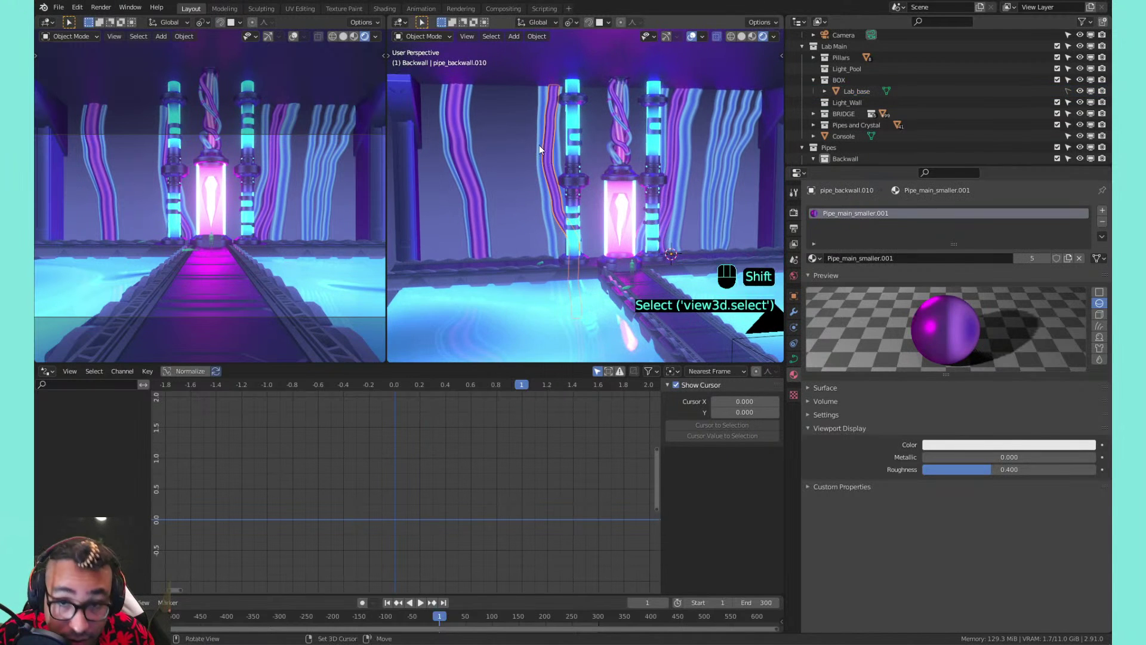
{"action": "key", "text": "g"}
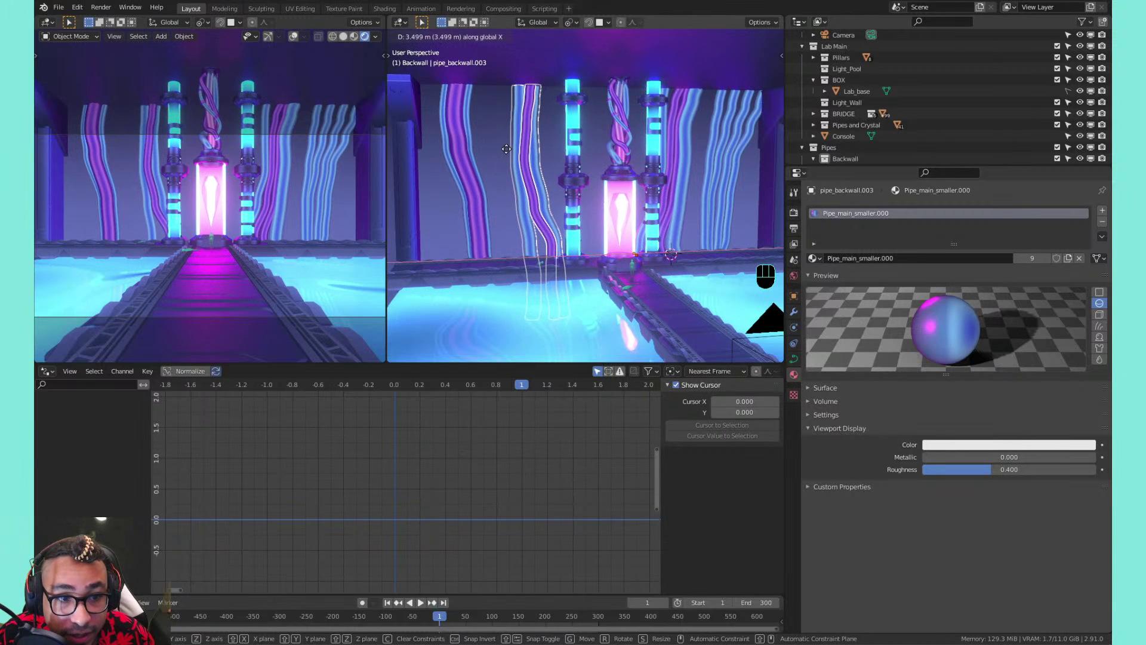
{"action": "left_click", "coordinate": [506, 149]}
Thicken the blue pipes of pipe_backwall.003 with Shrink/Fatten on their control points
{"action": "scroll", "coordinate": [515, 173], "scroll_direction": "up", "scroll_amount": 2}
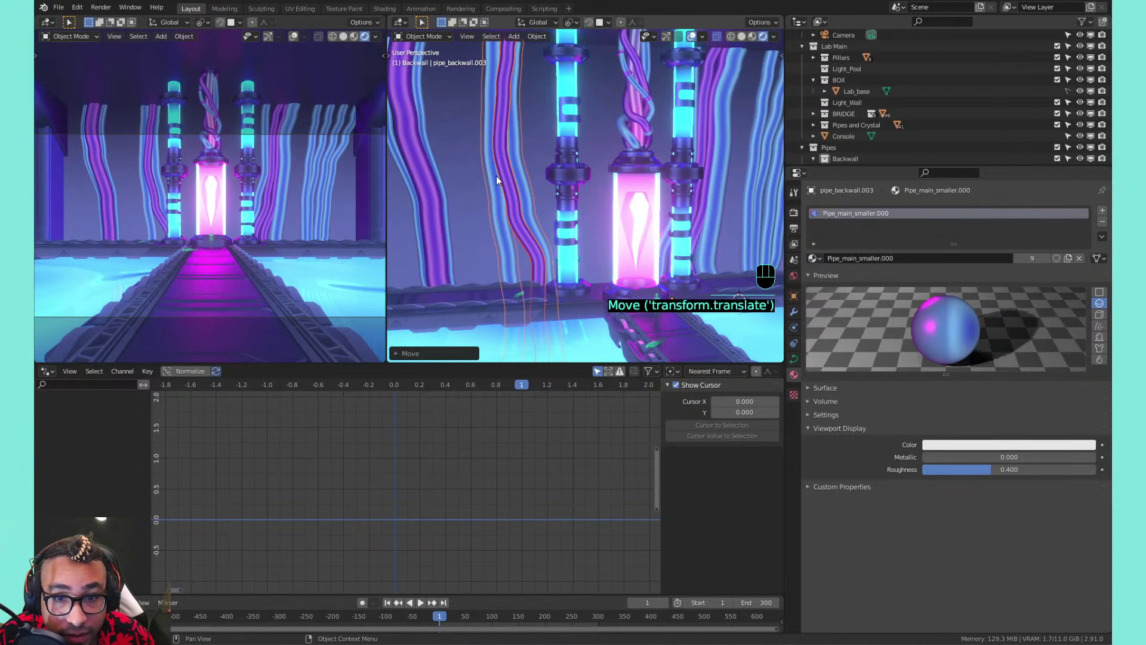
{"action": "left_click", "coordinate": [497, 176]}
{"action": "key", "text": "Tab"}
{"action": "key", "text": "Tab"}
{"action": "left_click", "coordinate": [489, 181]}
{"action": "key", "text": "Tab"}
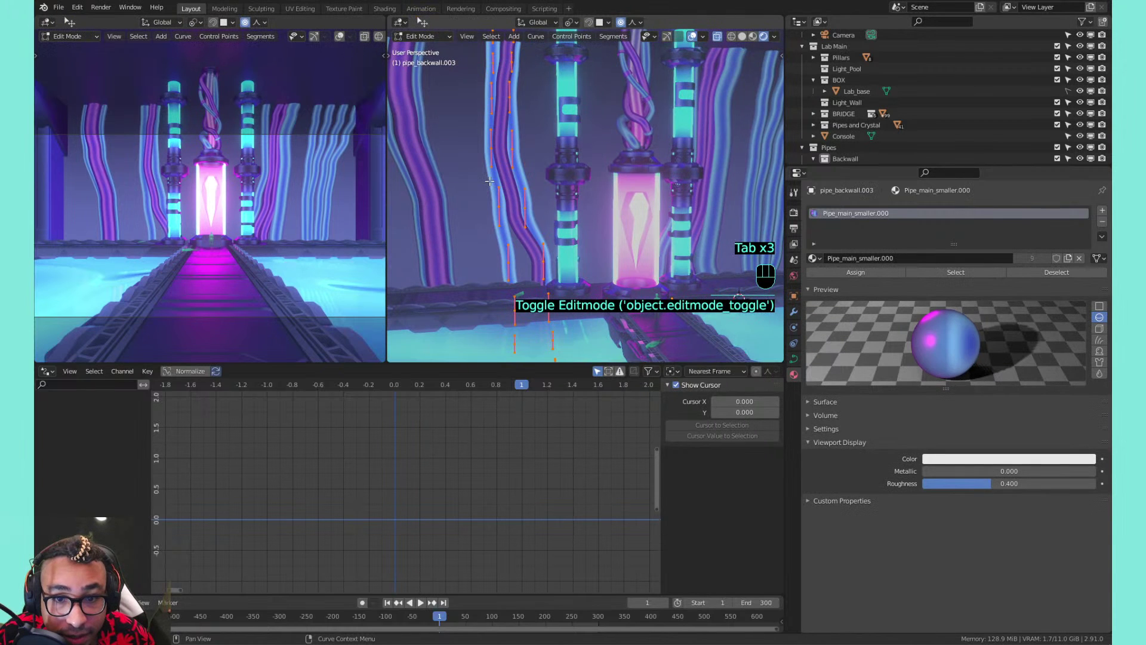
{"action": "key", "text": "alt+s"}
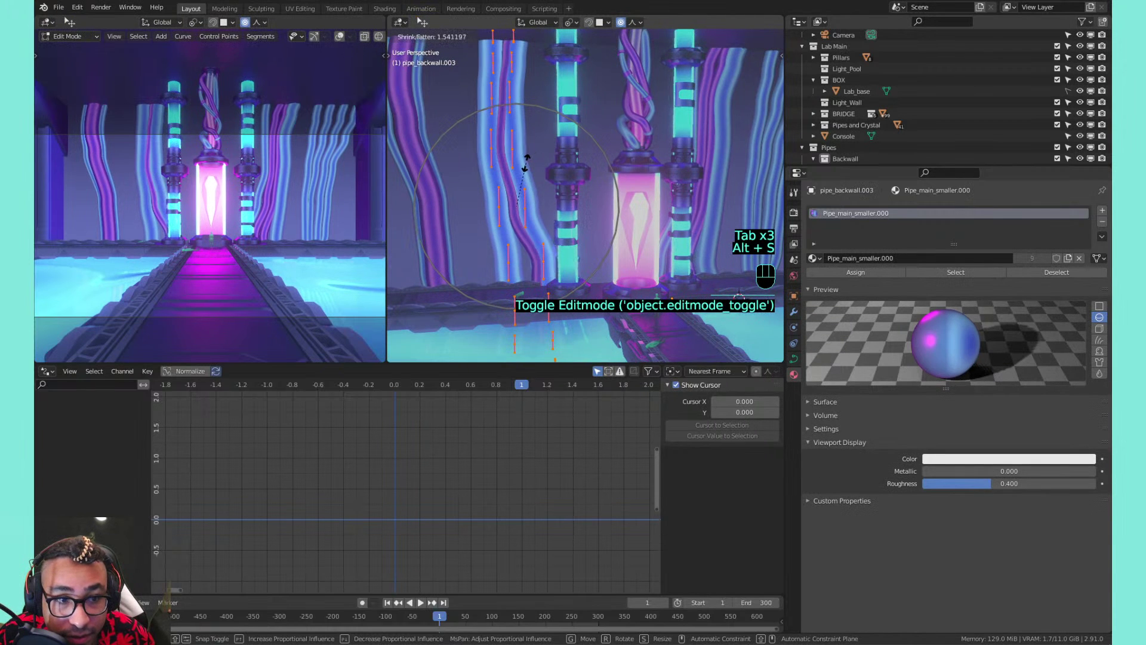
Shift the pipe_backwall.003 control points about -0.7 m along global Y and leave Edit Mode
{"action": "key", "text": "g"}
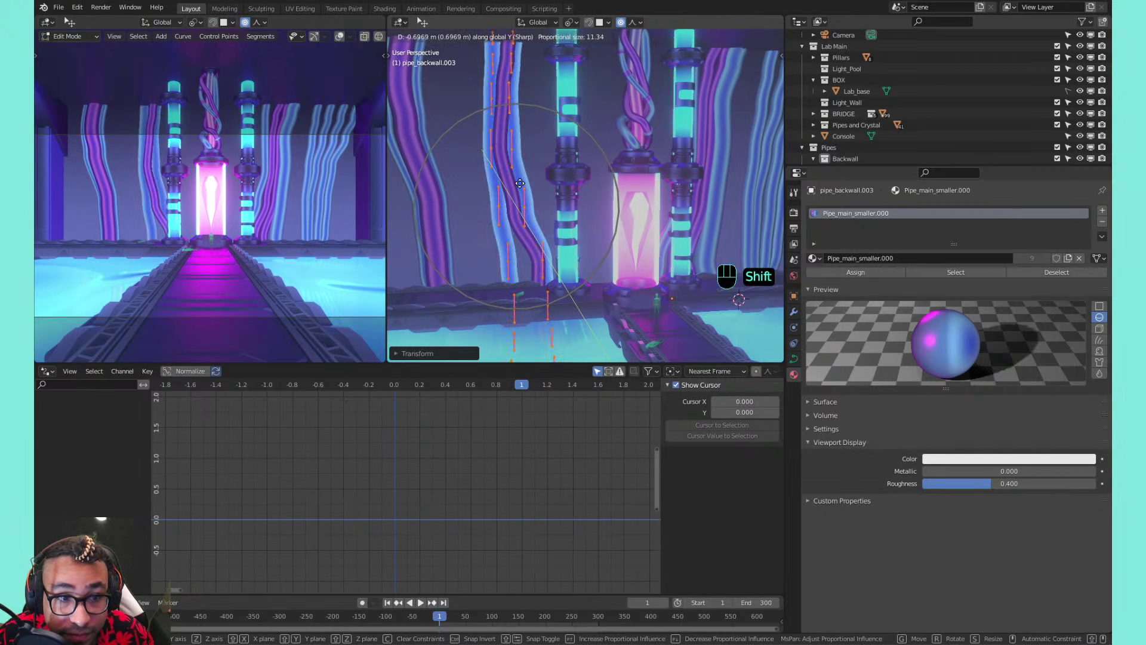
{"action": "left_click", "coordinate": [520, 183]}
{"action": "key", "text": "Tab"}
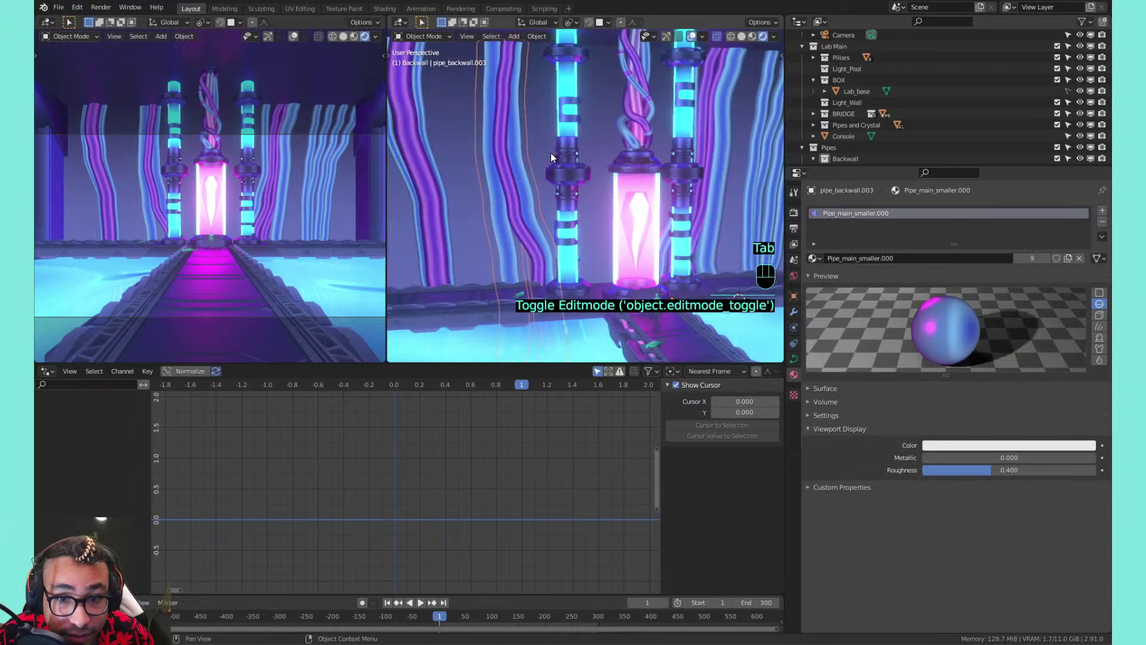
Move the purple pipe_backwall.010 about 0.77 m along global X to shift it within its cluster
{"action": "left_click", "coordinate": [518, 191]}
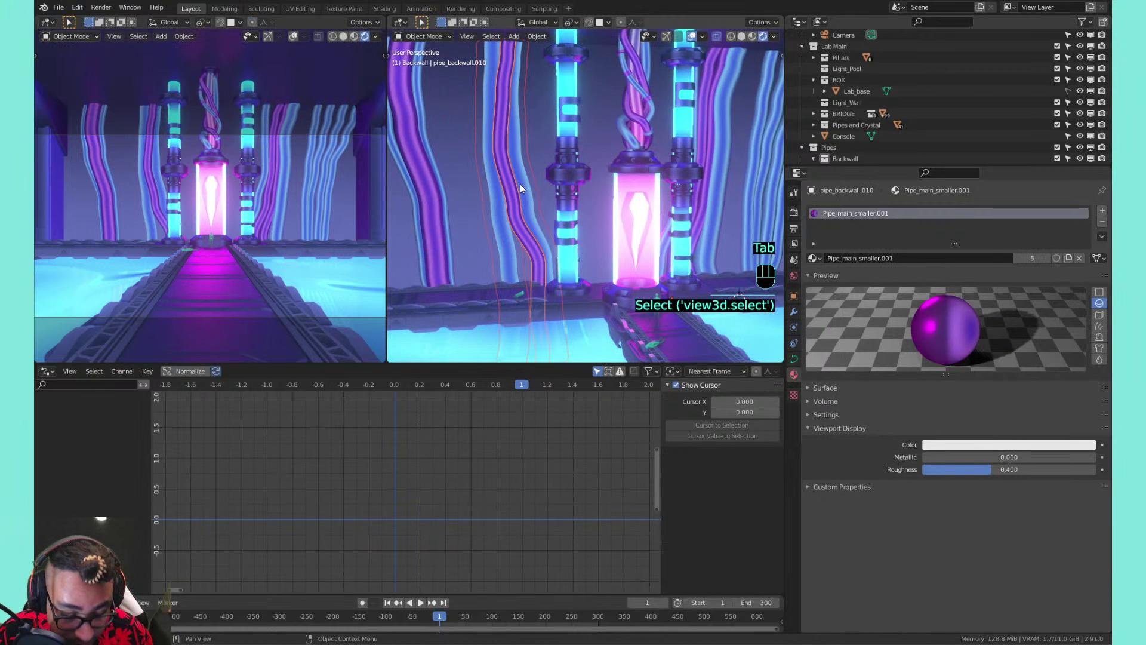
{"action": "key", "text": "g"}
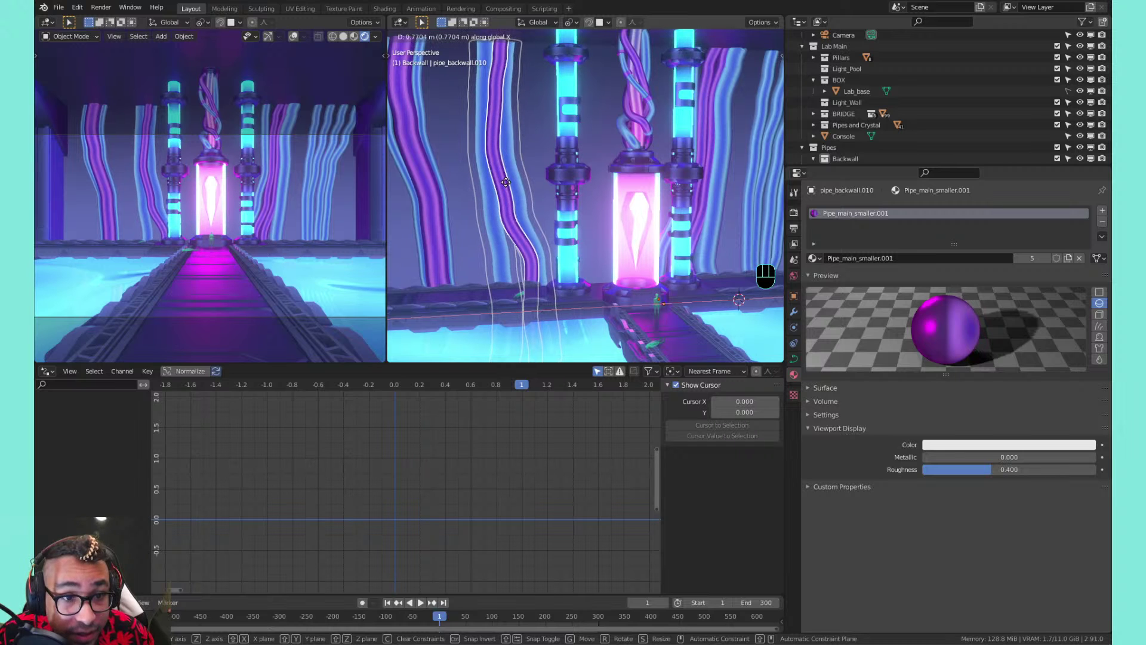
{"action": "left_click", "coordinate": [506, 181]}
Try hiding the blue pipe_backwall.006 cluster on the other side of the crystal chamber, and undo the hiding
{"action": "middle_click_drag", "start_coordinate": [604, 203], "coordinate": [452, 195], "text": "shift"}
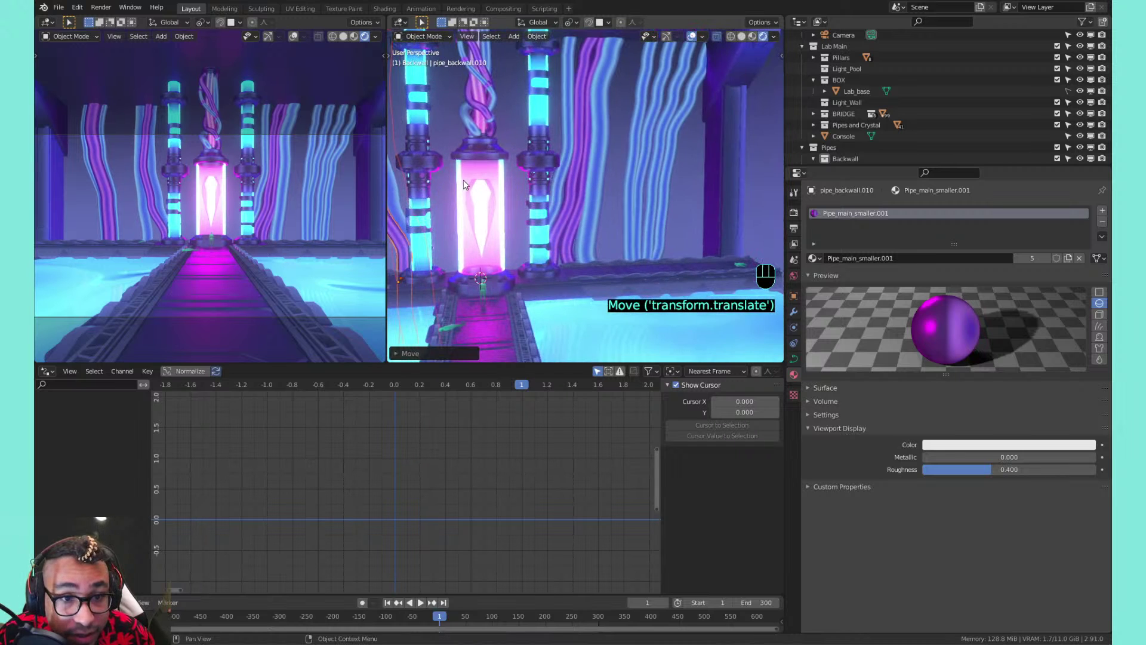
{"action": "left_click", "coordinate": [653, 165]}
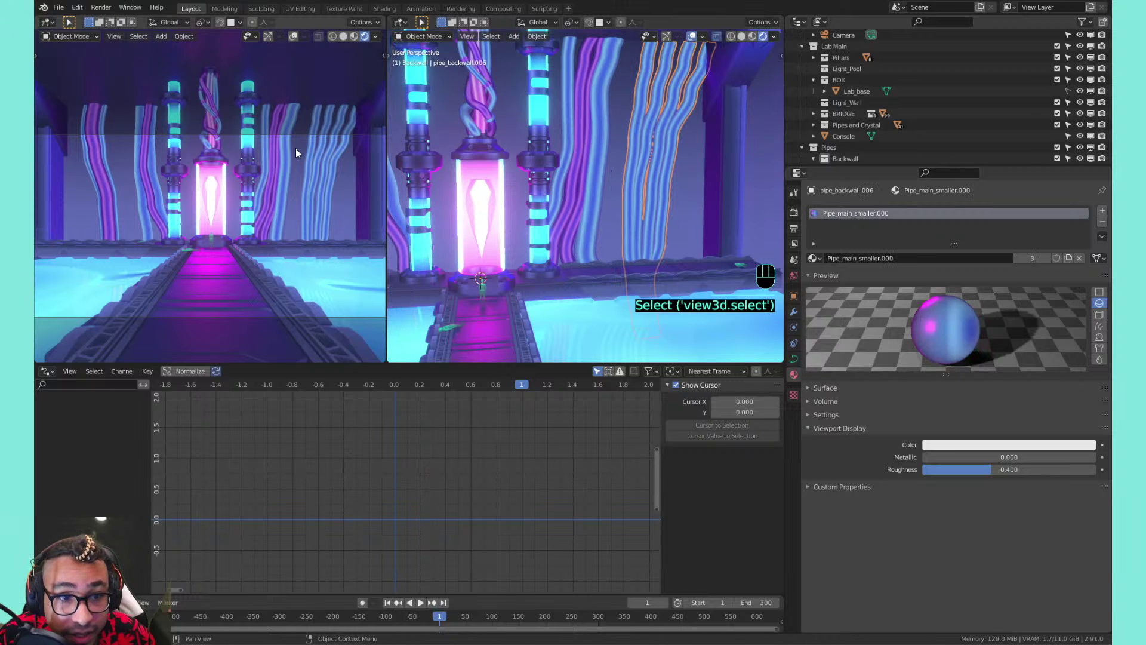
{"action": "scroll", "coordinate": [248, 173], "scroll_direction": "up", "scroll_amount": 1}
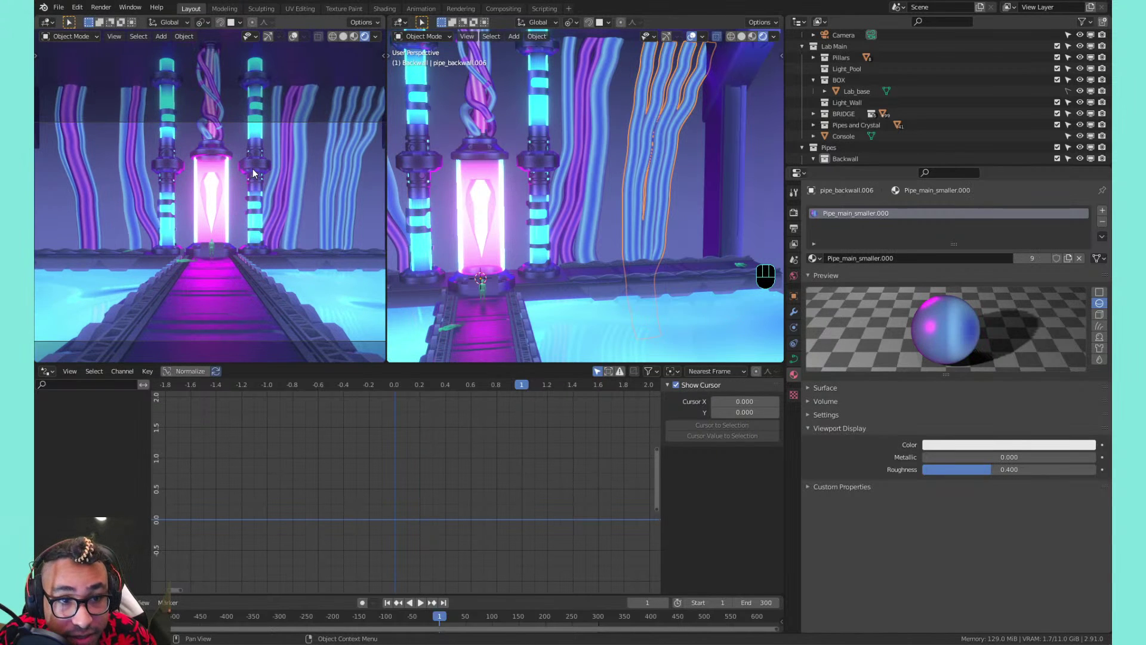
{"action": "left_click", "coordinate": [296, 160]}
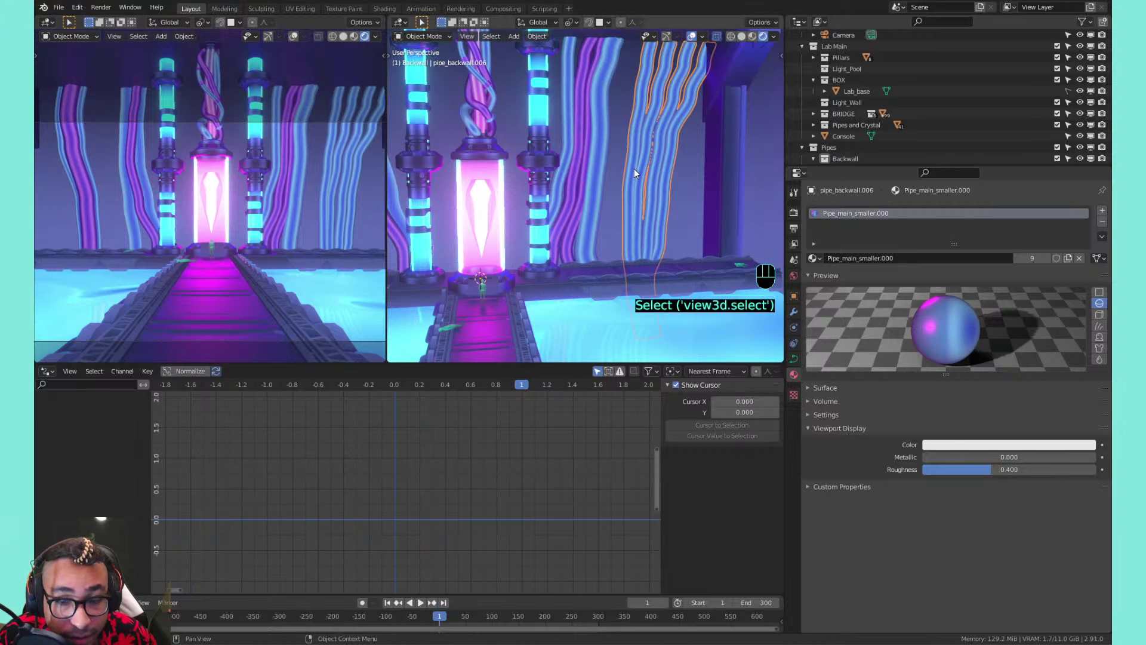
{"action": "key", "text": "h"}
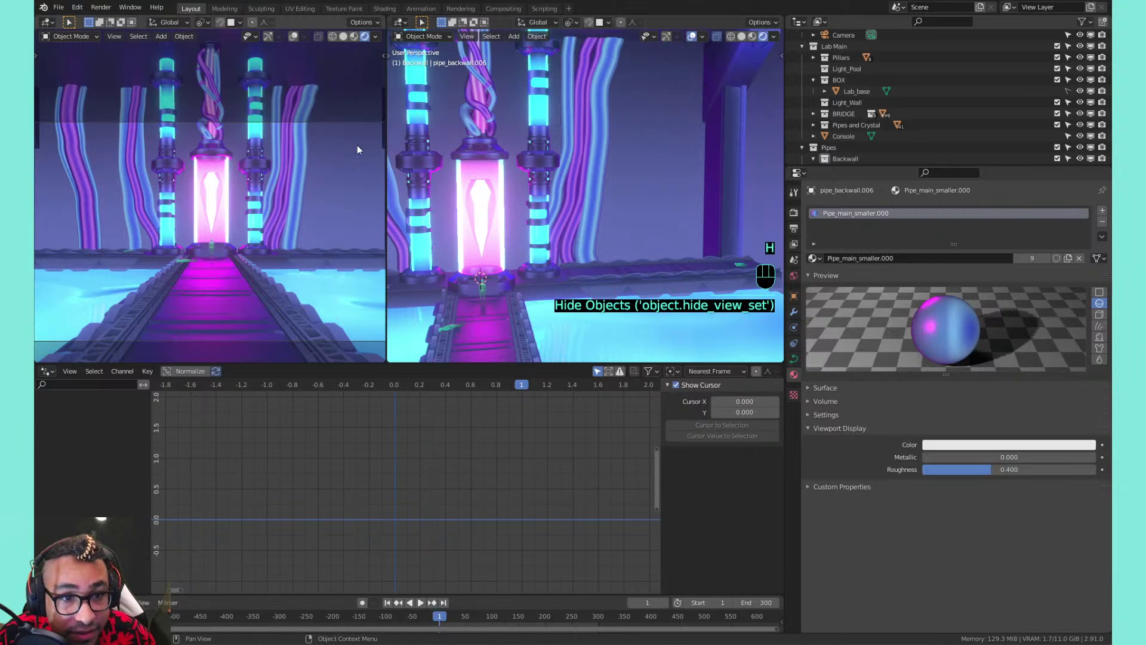
{"action": "key", "text": "ctrl+z"}
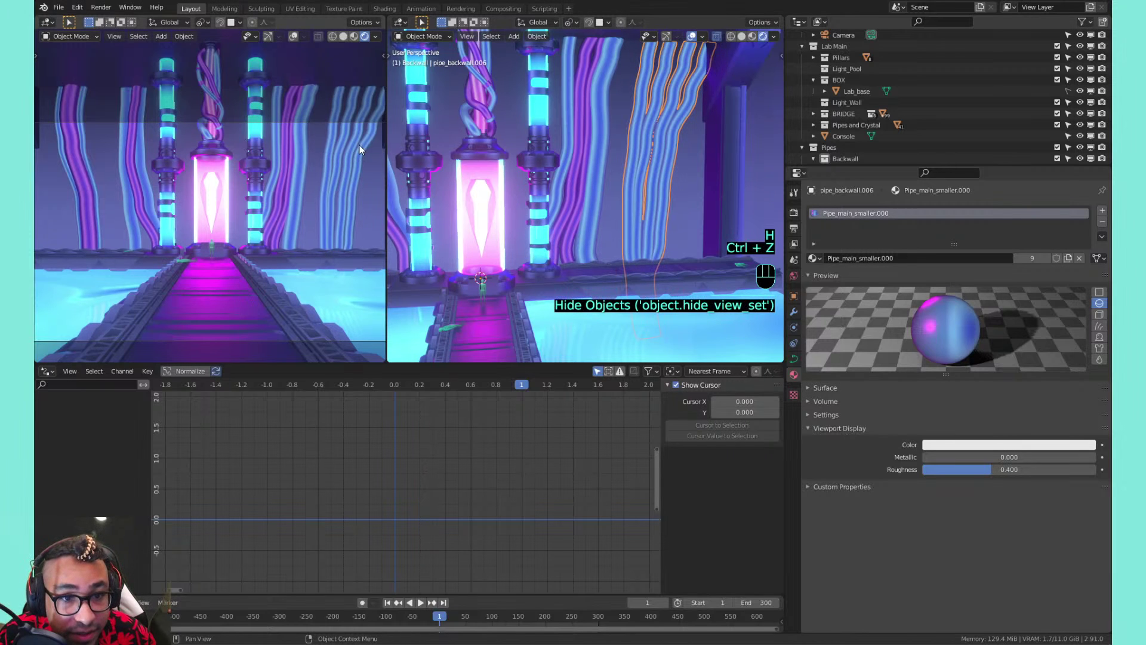
Separate the two outer pipes of pipe_backwall.006 into their own curve object
{"action": "left_click", "coordinate": [661, 158]}
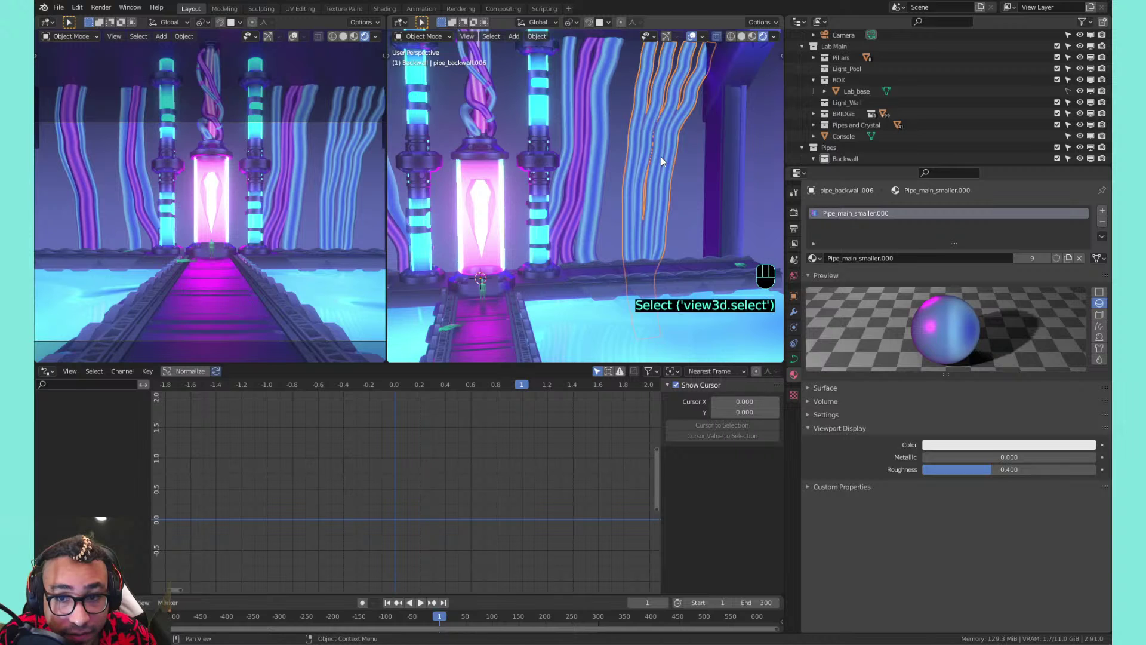
{"action": "key", "text": "Tab"}
{"action": "left_click", "coordinate": [667, 184]}
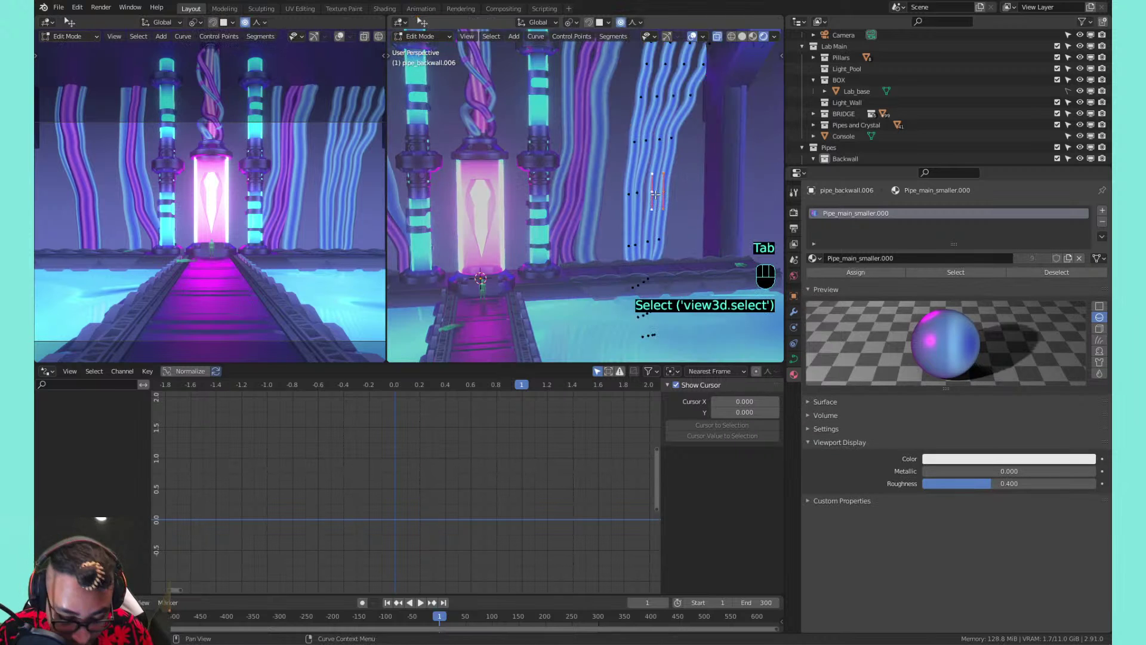
{"action": "key", "text": "l"}
{"action": "key", "text": "l"}
{"action": "key", "text": "l"}
{"action": "key", "text": "p"}
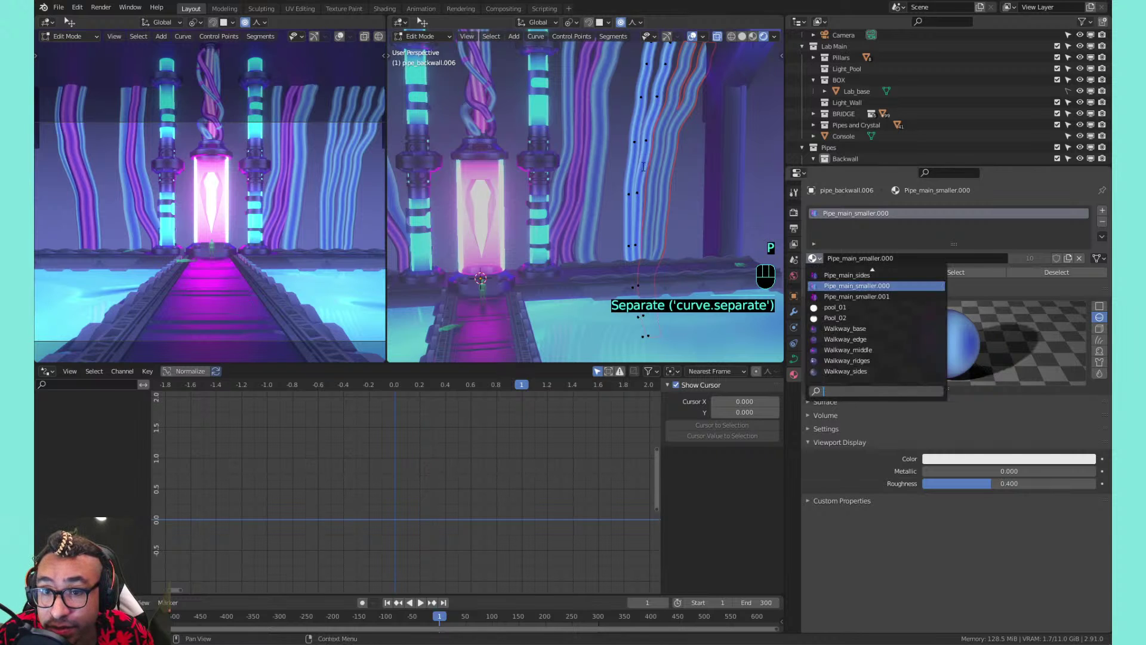
Assign the purple Pipe_main_smaller.001 material to the separated pipe_backwall.002 pipes and save the file
{"action": "key", "text": "Tab"}
{"action": "left_click", "coordinate": [657, 172]}
{"action": "left_click", "coordinate": [813, 258]}
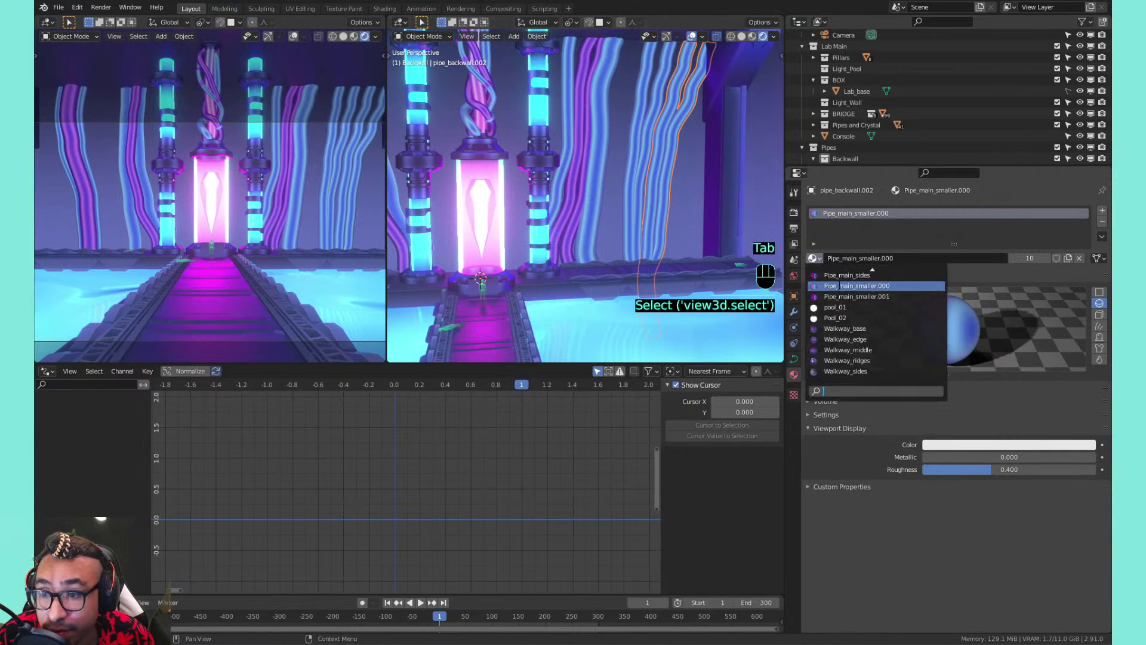
{"action": "left_click", "coordinate": [842, 294]}
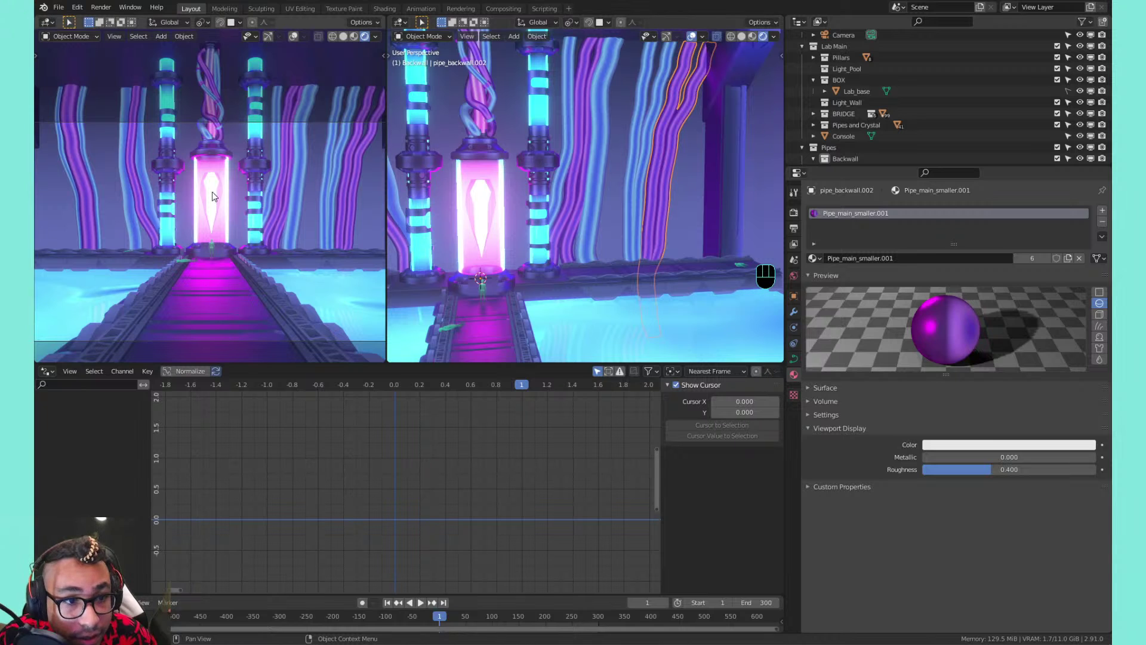
{"action": "scroll", "coordinate": [223, 187], "scroll_direction": "down", "scroll_amount": 2}
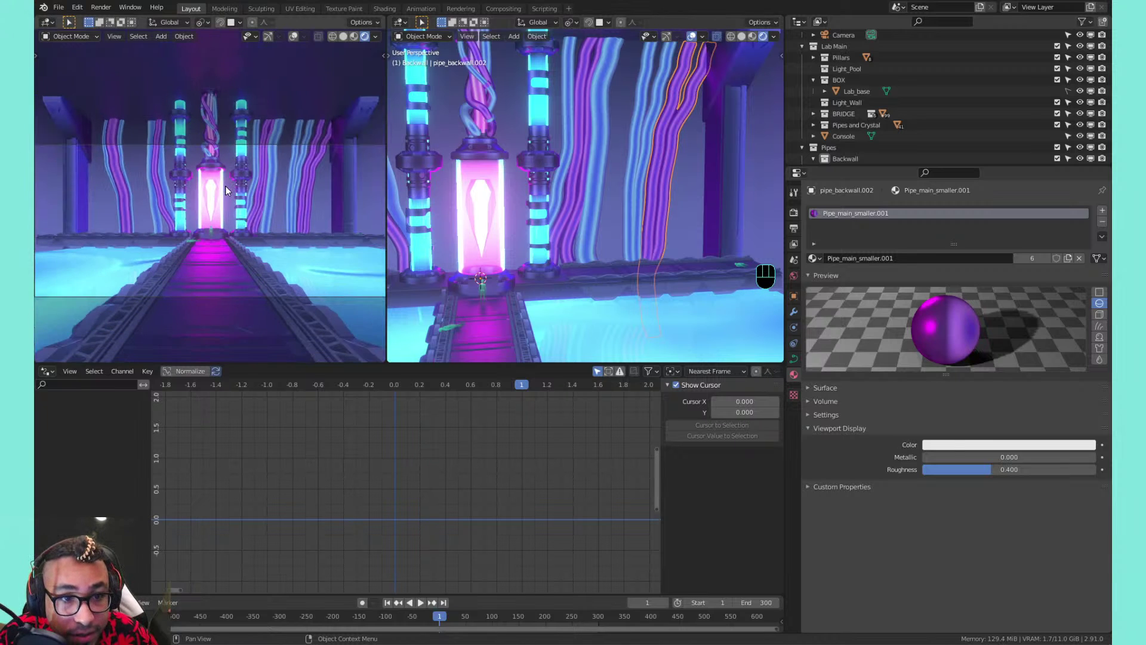
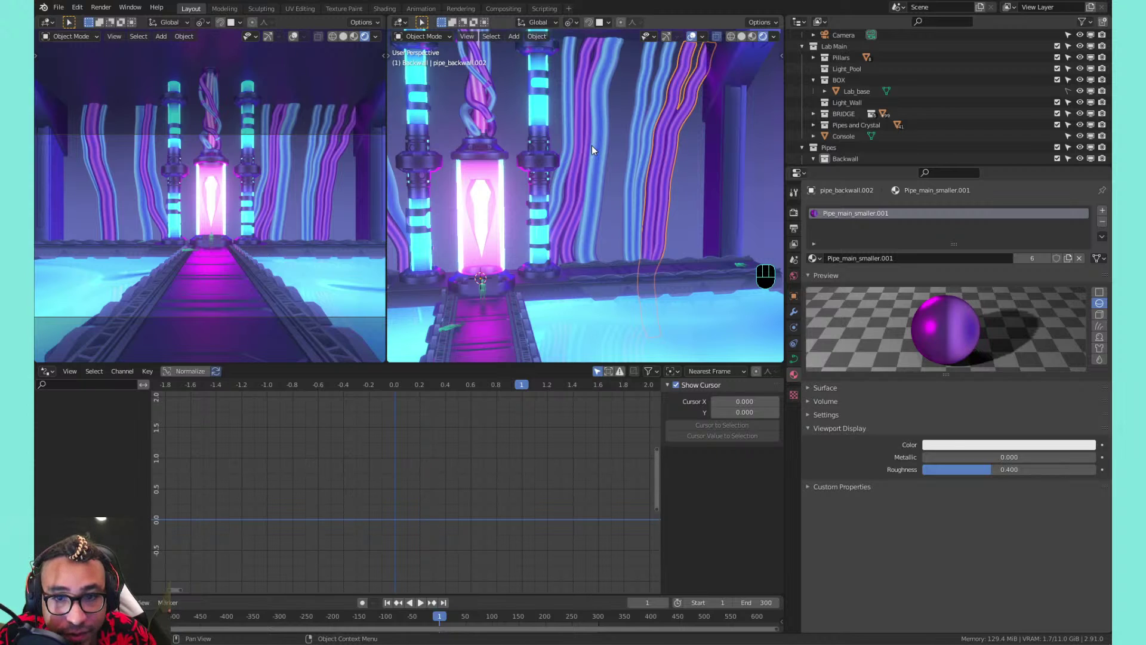
{"action": "middle_click_drag", "start_coordinate": [592, 149], "coordinate": [575, 219]}
{"action": "key", "text": "ctrl+s"}
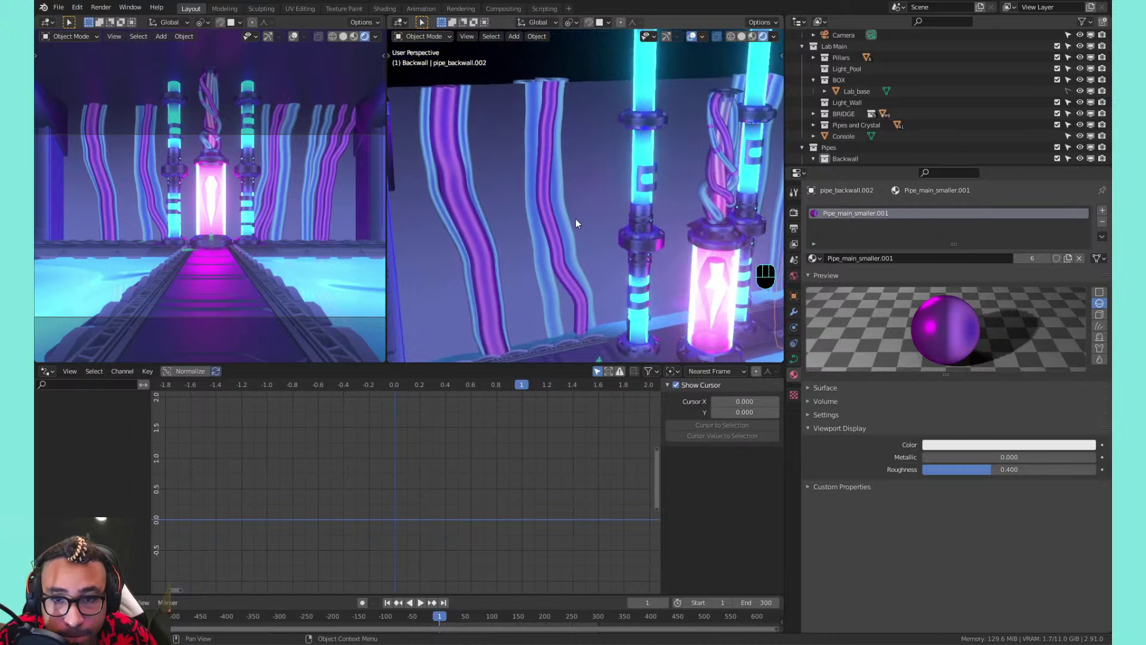
Try adding a Catenary curve between pipe_backwall.010 and the glowing pillar, undo it and save the file
{"action": "left_click", "coordinate": [543, 181]}
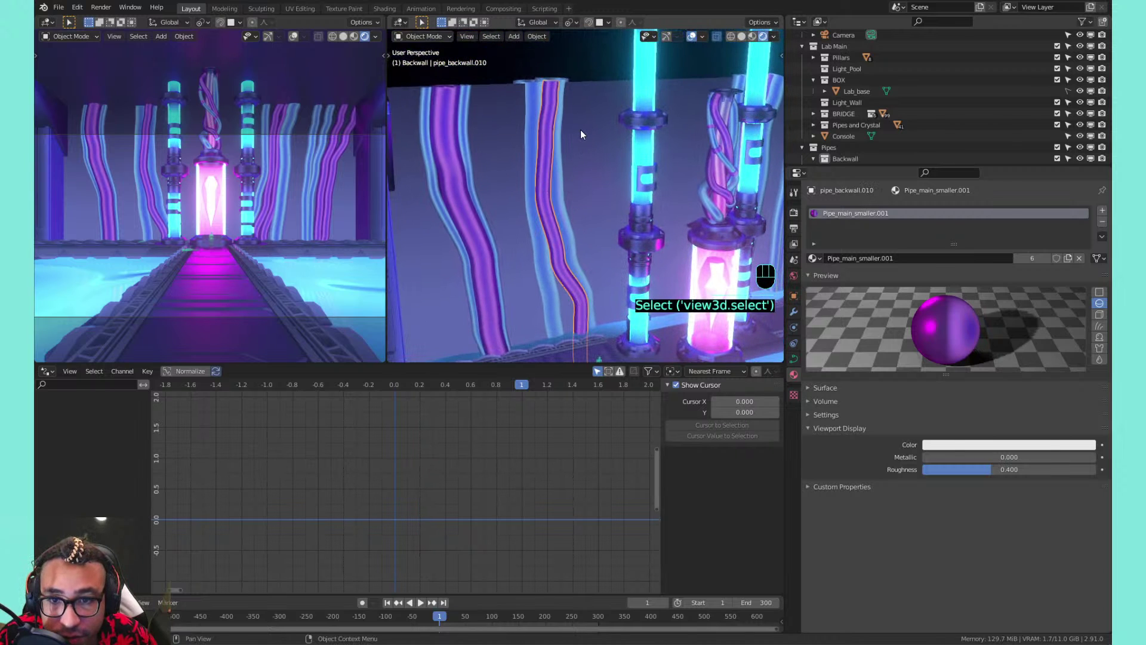
{"action": "left_click", "coordinate": [644, 146], "text": "shift"}
{"action": "key", "text": "shift+a"}
{"action": "mouse_move", "coordinate": [644, 145]}
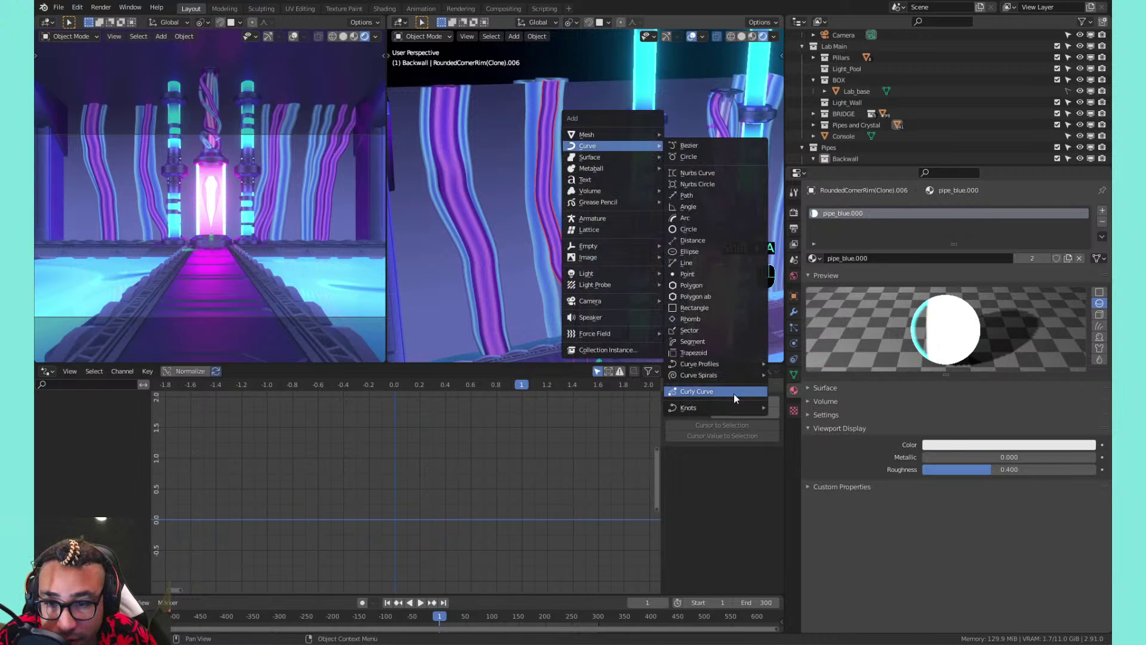
{"action": "mouse_move", "coordinate": [732, 406]}
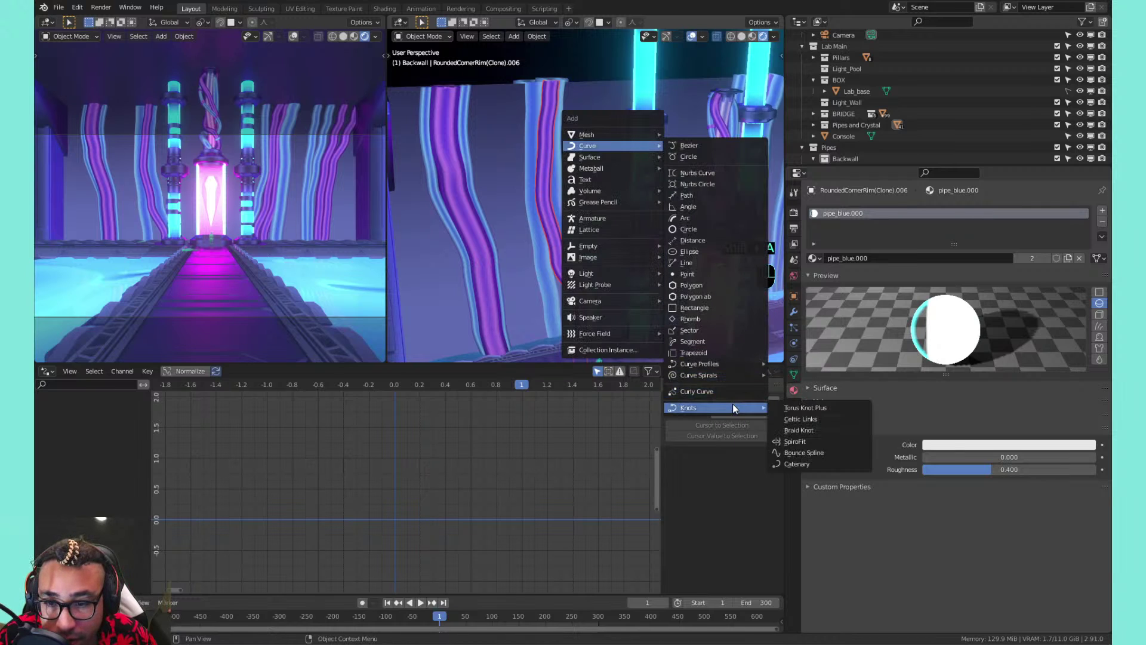
{"action": "left_click", "coordinate": [794, 463]}
{"action": "scroll", "coordinate": [630, 241], "scroll_direction": "down", "scroll_amount": 3}
{"action": "middle_click_drag", "start_coordinate": [633, 240], "coordinate": [612, 222]}
{"action": "mouse_move", "coordinate": [613, 222]}
{"action": "middle_mouse_down", "text": "shift"}
{"action": "mouse_move", "coordinate": [535, 189]}
{"action": "mouse_move", "coordinate": [550, 166]}
{"action": "mouse_move", "coordinate": [573, 167]}
{"action": "mouse_move", "coordinate": [598, 191]}
{"action": "mouse_move", "coordinate": [568, 196]}
{"action": "middle_mouse_up", "text": "shift"}
{"action": "key", "text": "ctrl+z"}
{"action": "key", "text": "ctrl+s"}
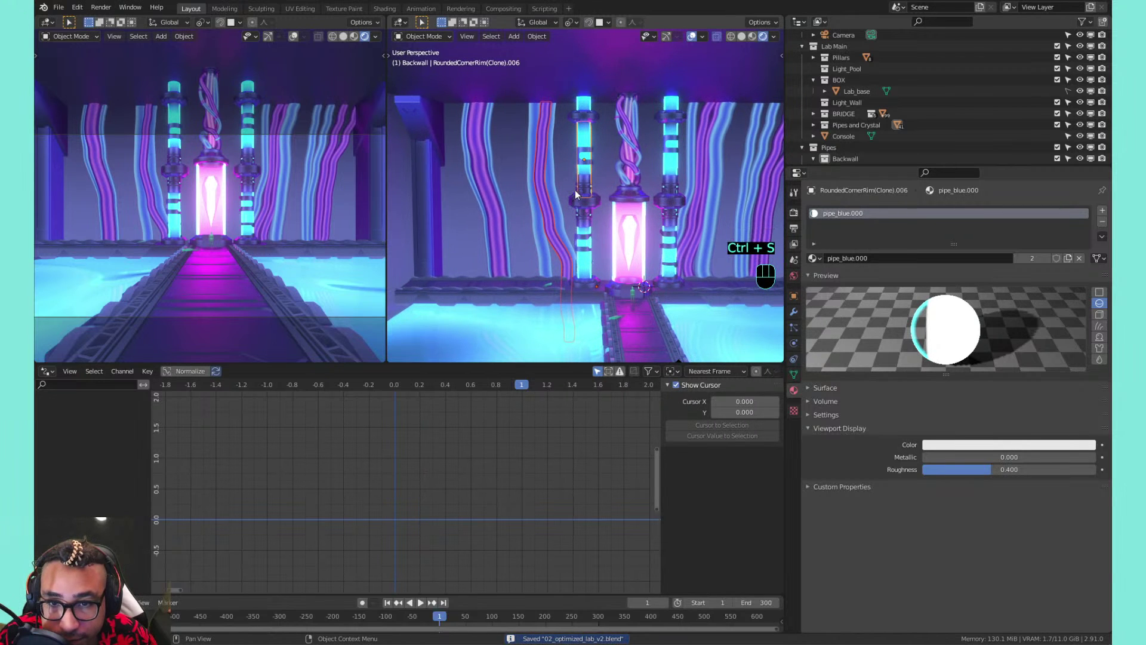
Examine the blue and purple back-wall pipes and the empty side wall, and save the file
{"action": "middle_click_drag", "start_coordinate": [492, 164], "coordinate": [571, 163], "text": "shift"}
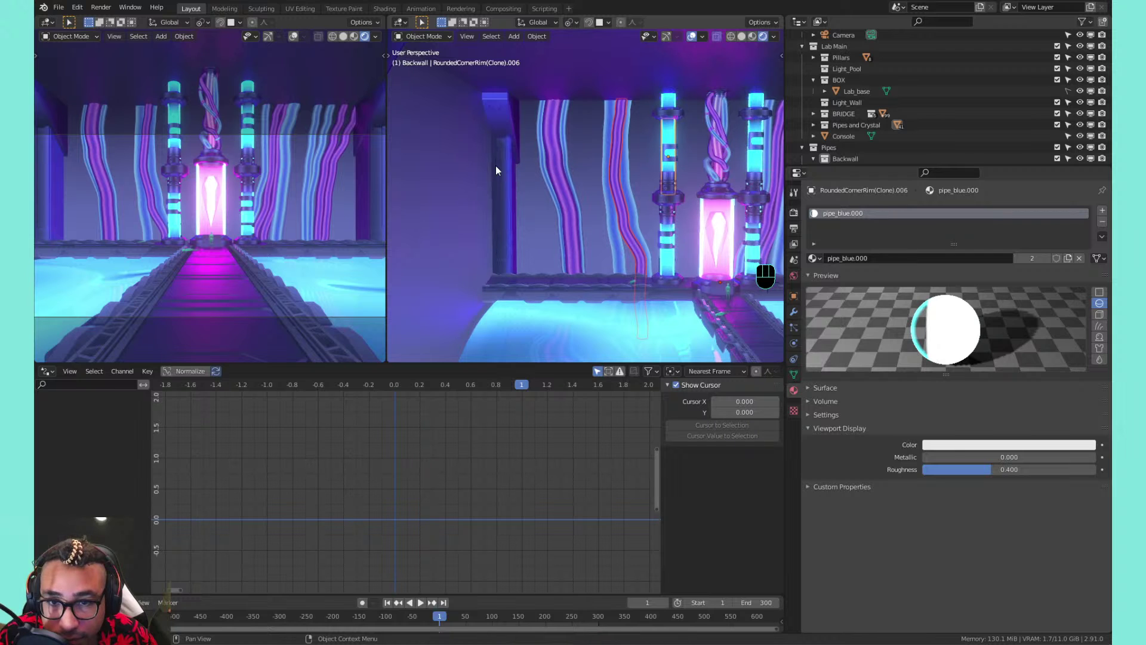
{"action": "middle_click_drag", "start_coordinate": [491, 166], "coordinate": [547, 157]}
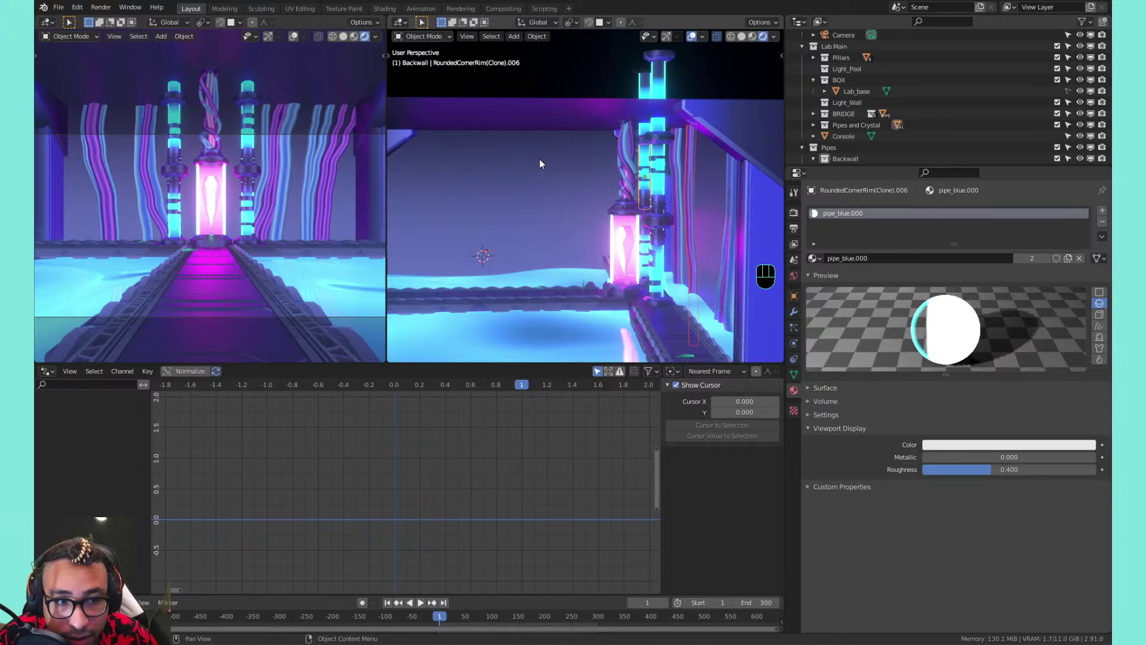
{"action": "middle_click_drag", "start_coordinate": [540, 160], "coordinate": [634, 211], "text": "shift"}
{"action": "scroll", "coordinate": [634, 211], "scroll_direction": "up", "scroll_amount": 3}
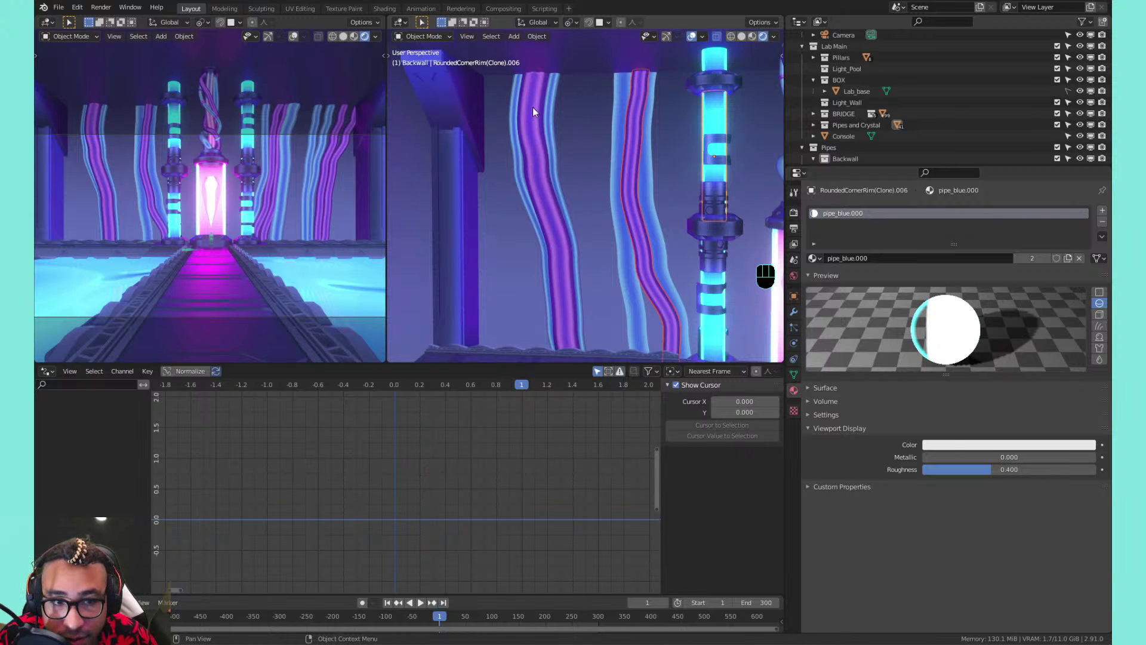
{"action": "scroll", "coordinate": [533, 111], "scroll_direction": "up", "scroll_amount": 3}
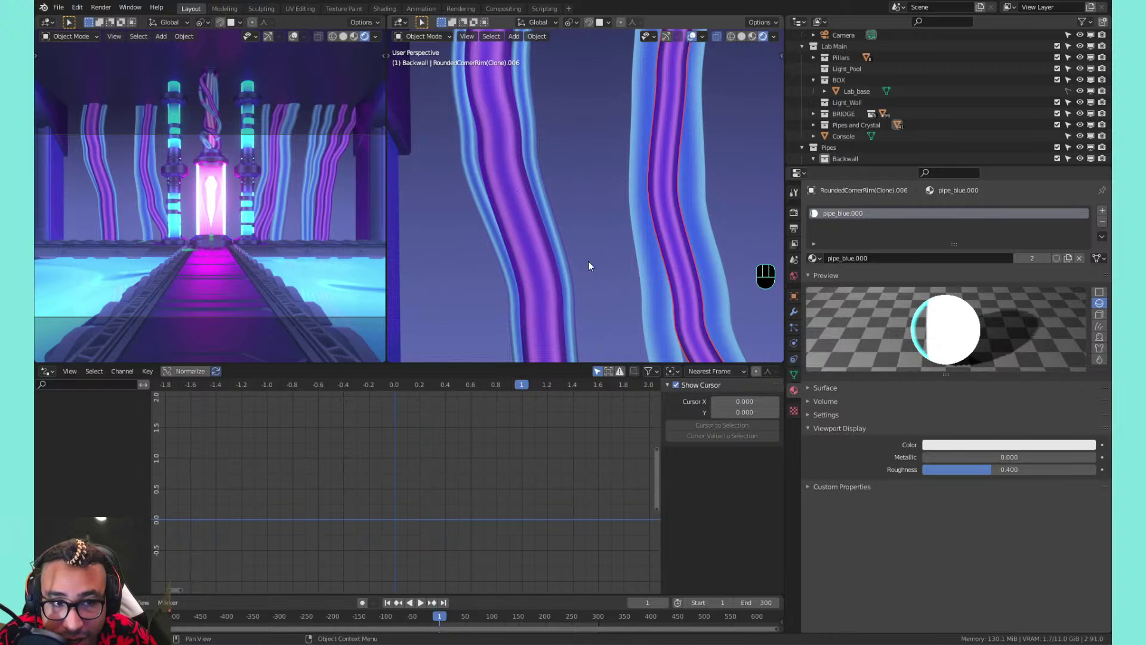
{"action": "scroll", "coordinate": [582, 212], "scroll_direction": "down", "scroll_amount": 4}
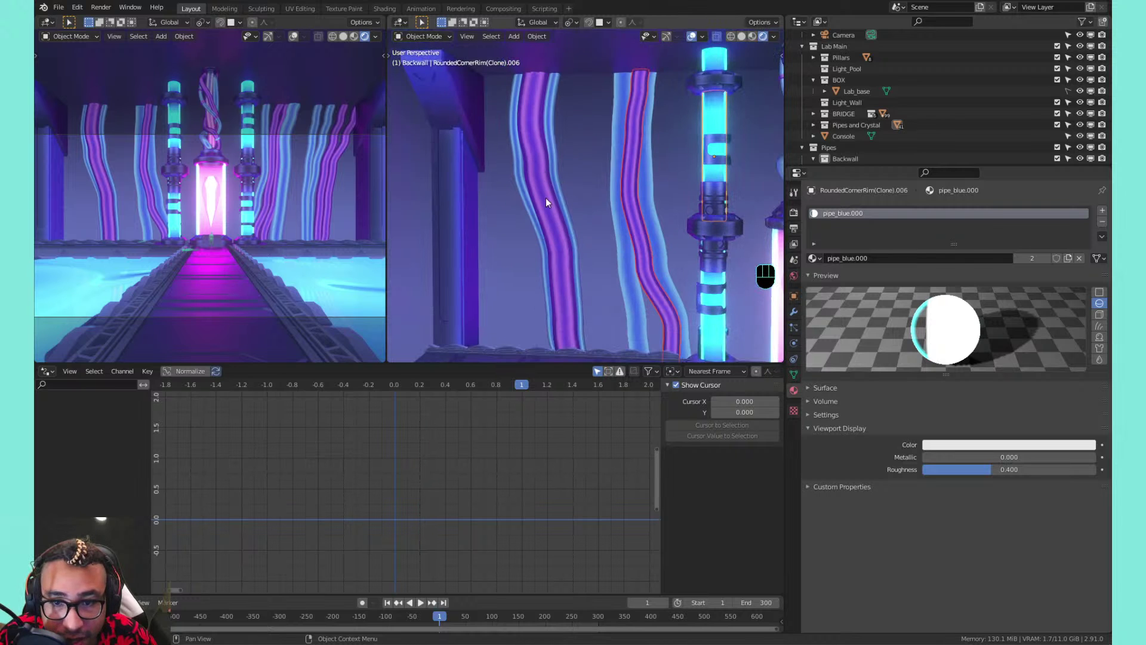
{"action": "scroll", "coordinate": [578, 241], "scroll_direction": "down", "scroll_amount": 2}
{"action": "middle_click_drag", "start_coordinate": [629, 216], "coordinate": [442, 197], "text": "shift"}
{"action": "middle_click_drag", "start_coordinate": [713, 170], "coordinate": [626, 173], "text": "shift"}
{"action": "scroll", "coordinate": [573, 178], "scroll_direction": "up", "scroll_amount": 1}
{"action": "middle_click_drag", "start_coordinate": [537, 180], "coordinate": [445, 173], "text": "shift"}
{"action": "middle_click_drag", "start_coordinate": [445, 173], "coordinate": [569, 166], "text": "shift"}
{"action": "key", "text": "ctrl+s"}
{"action": "left_click", "coordinate": [420, 109]}
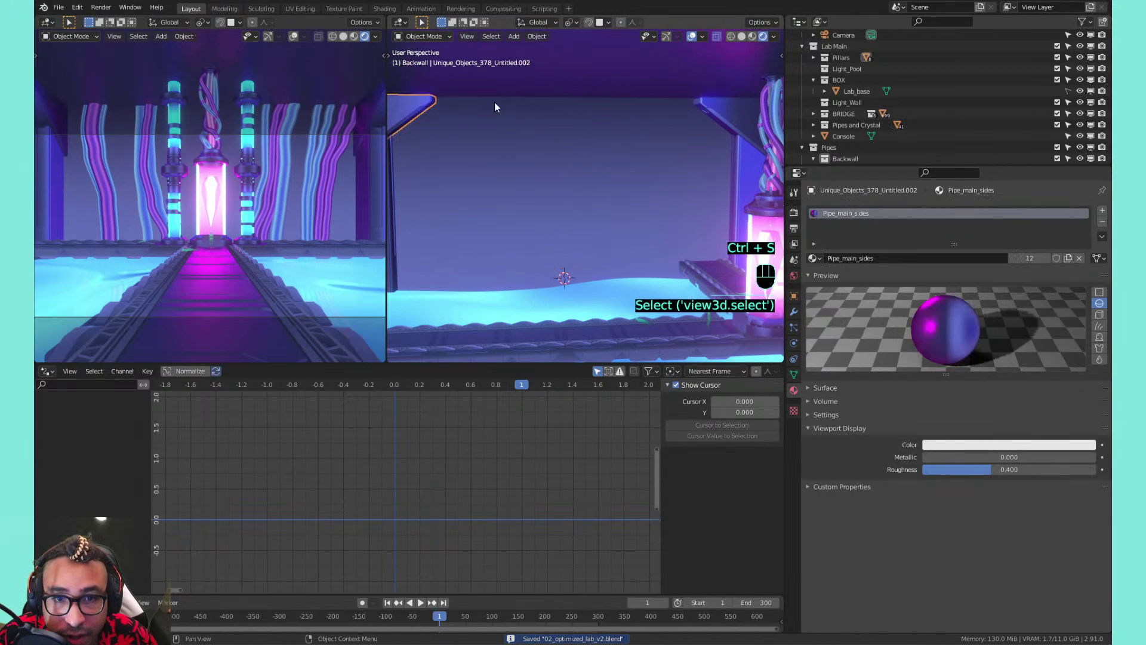
{"action": "left_click", "coordinate": [722, 107], "text": "shift"}
{"action": "key", "text": "shift+s"}
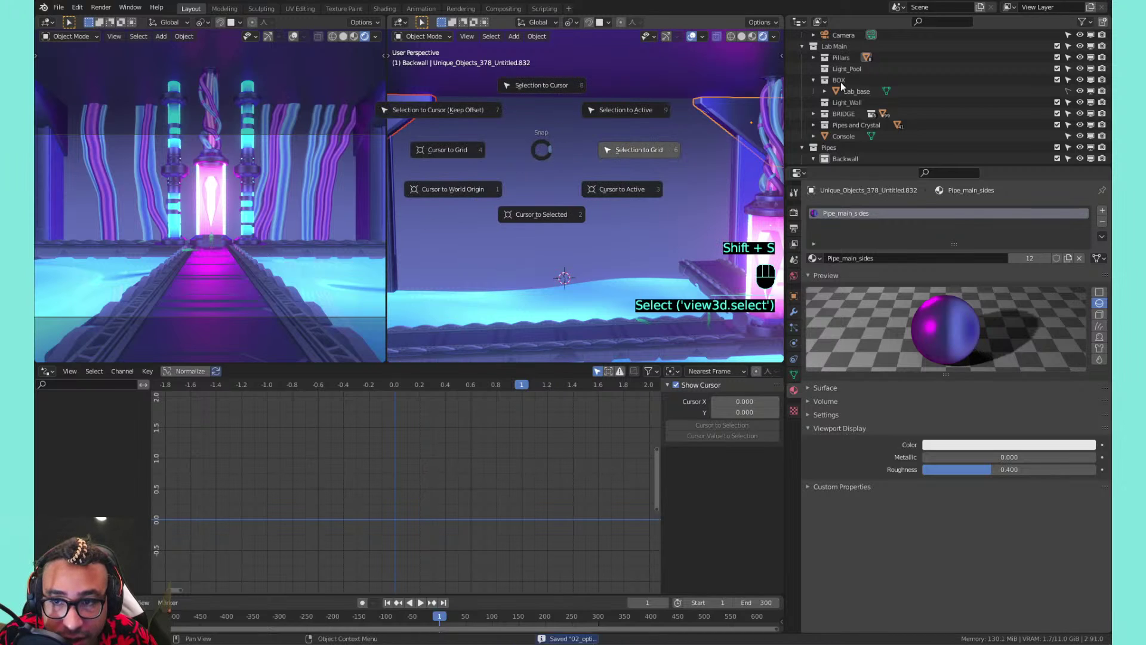
{"action": "left_click", "coordinate": [739, 87]}
{"action": "left_click", "coordinate": [740, 105], "text": "shift"}
Add a Catenary curve between the two upper corner brackets of the side wall
{"action": "left_click", "coordinate": [417, 107], "text": "shift"}
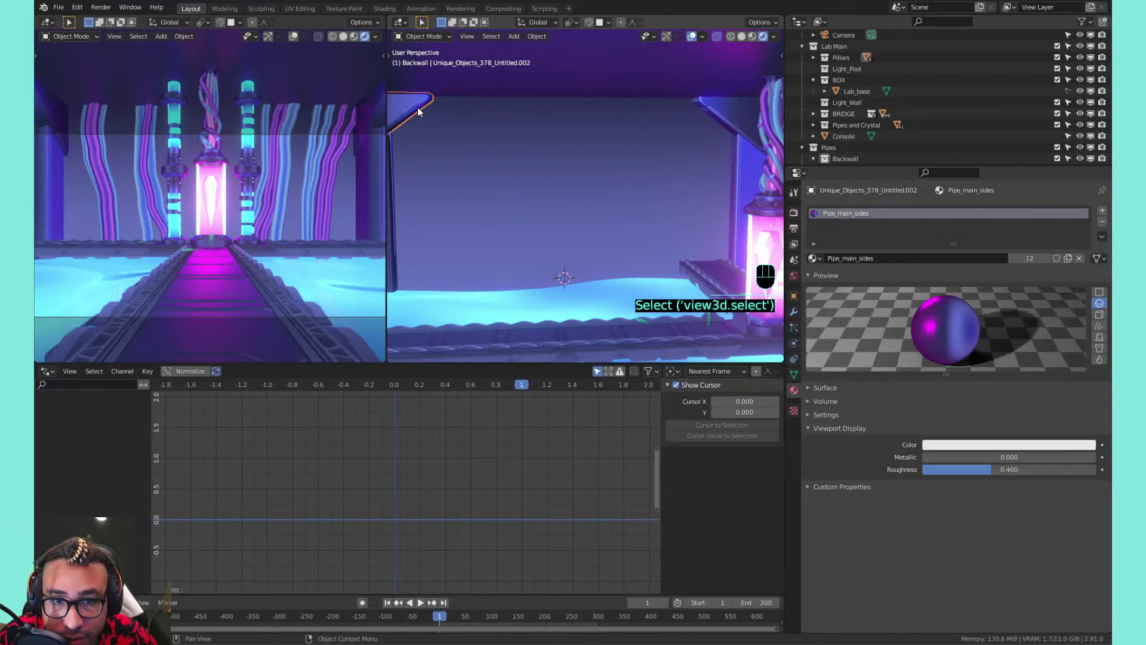
{"action": "left_click", "coordinate": [719, 102], "text": "shift"}
{"action": "key", "text": "ctrl+a"}
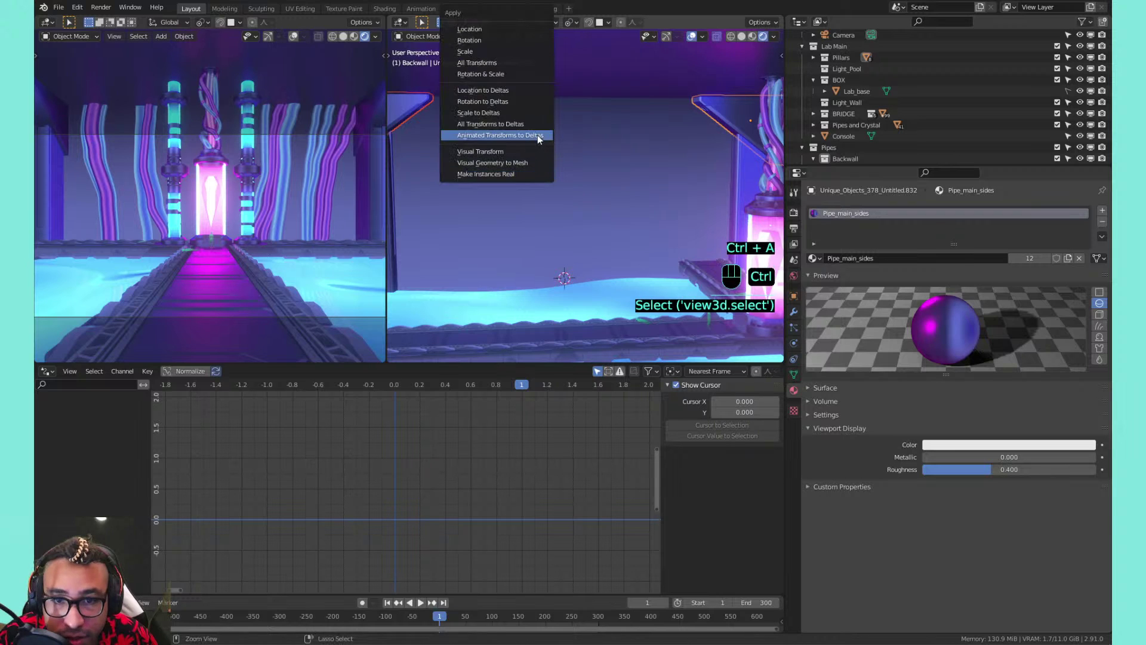
{"action": "key", "text": "shift+a"}
{"action": "mouse_move", "coordinate": [506, 137]}
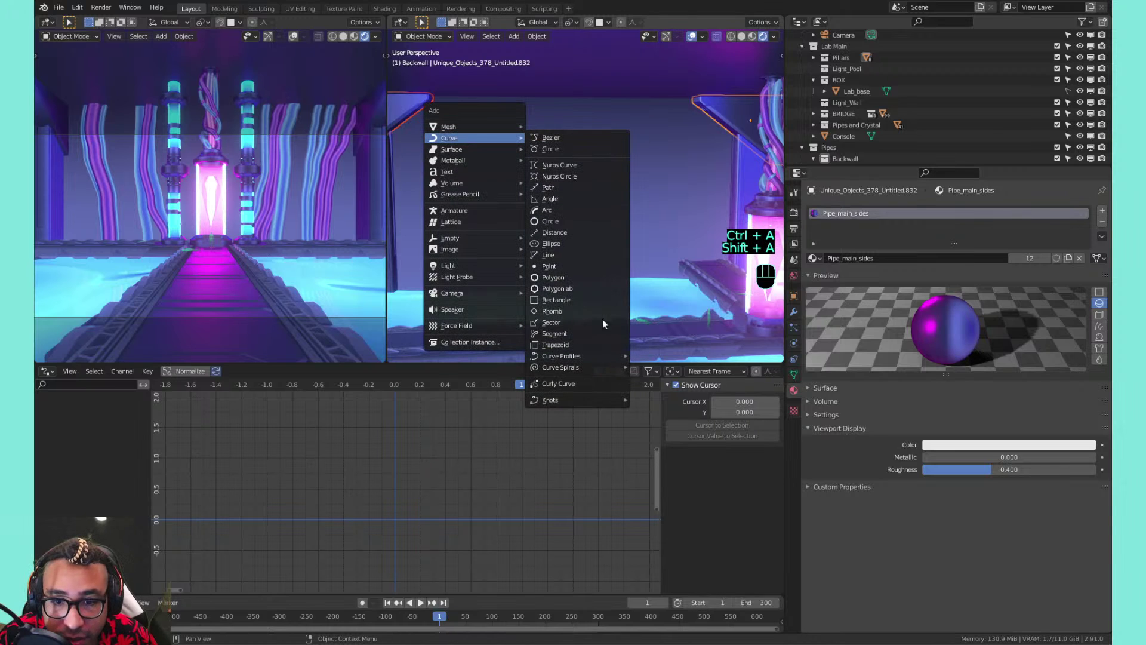
{"action": "mouse_move", "coordinate": [574, 400]}
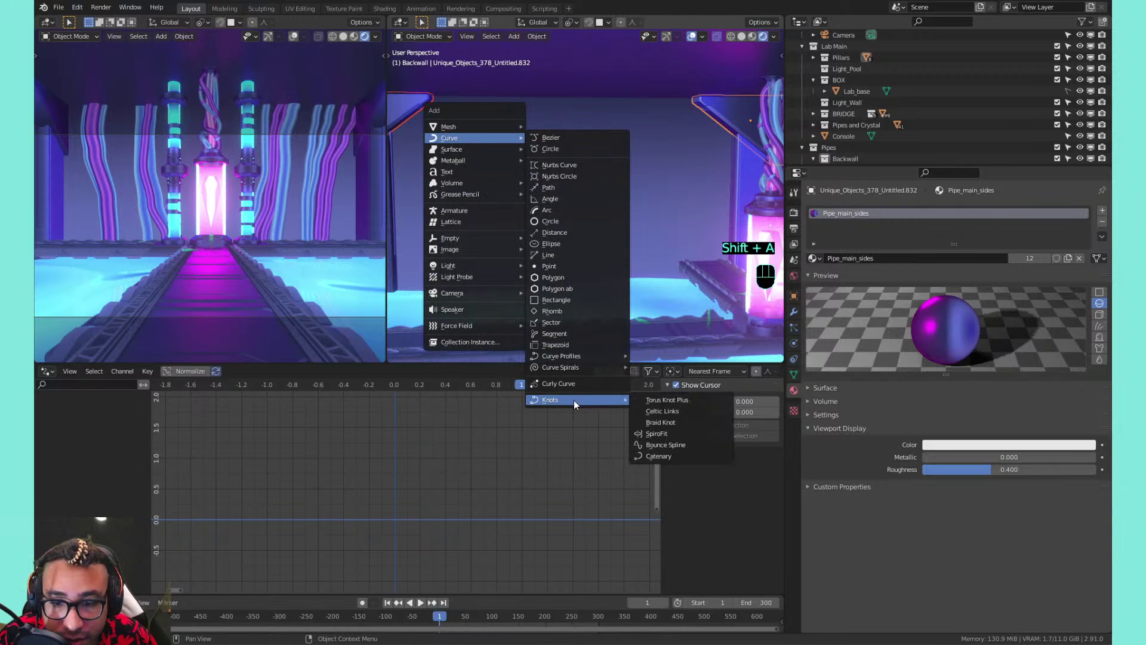
{"action": "left_click", "coordinate": [687, 456]}
{"action": "scroll", "coordinate": [575, 220], "scroll_direction": "down", "scroll_amount": 8}
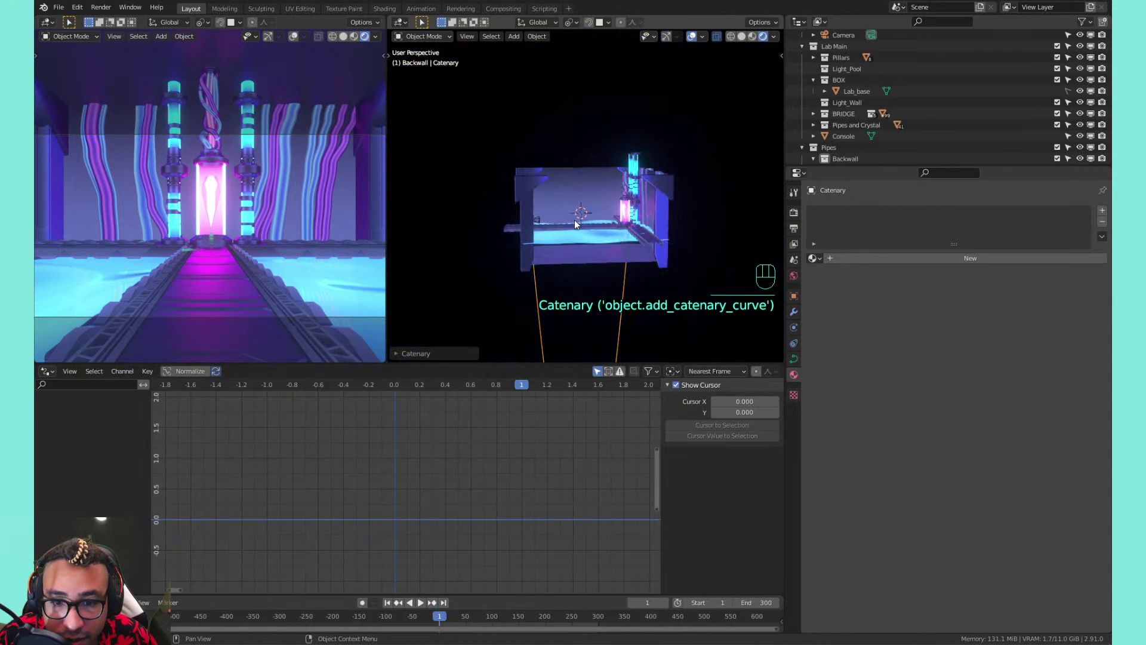
Configure the catenary with an a value of 45.020, 12 steps and a bevel radius of 0.420
{"action": "left_click", "coordinate": [421, 354]}
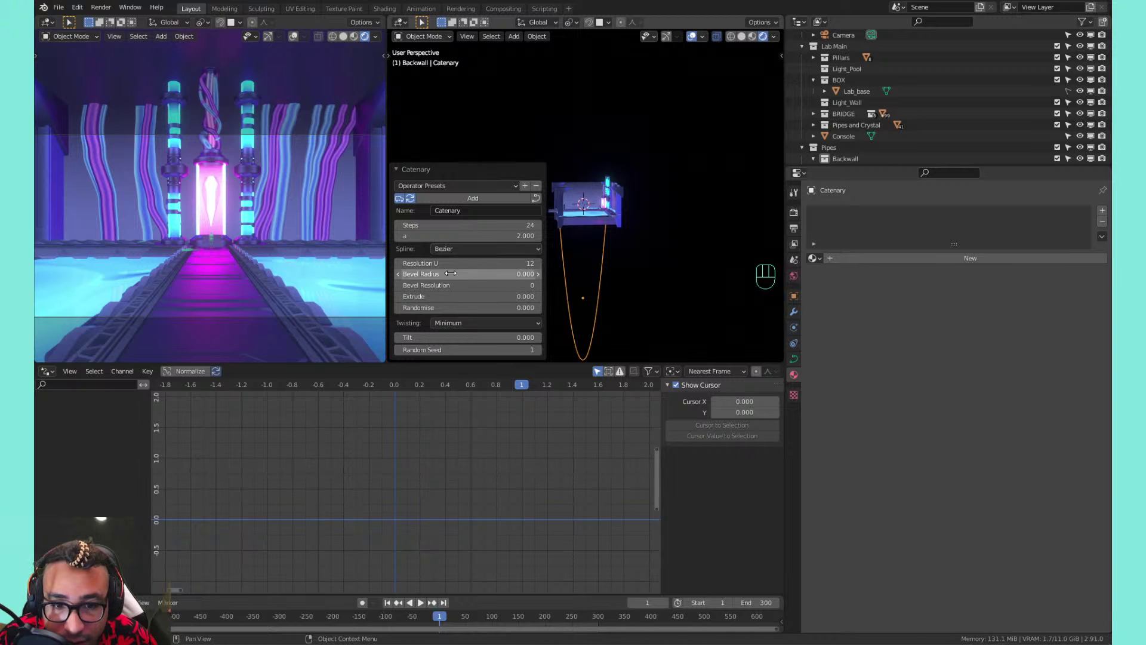
{"action": "left_click_drag", "start_coordinate": [443, 236], "coordinate": [753, 236]}
{"action": "left_click_drag", "start_coordinate": [836, 235], "coordinate": [1094, 236]}
{"action": "scroll", "coordinate": [622, 156], "scroll_direction": "up", "scroll_amount": 8}
{"action": "middle_click_drag", "start_coordinate": [581, 202], "coordinate": [608, 156]}
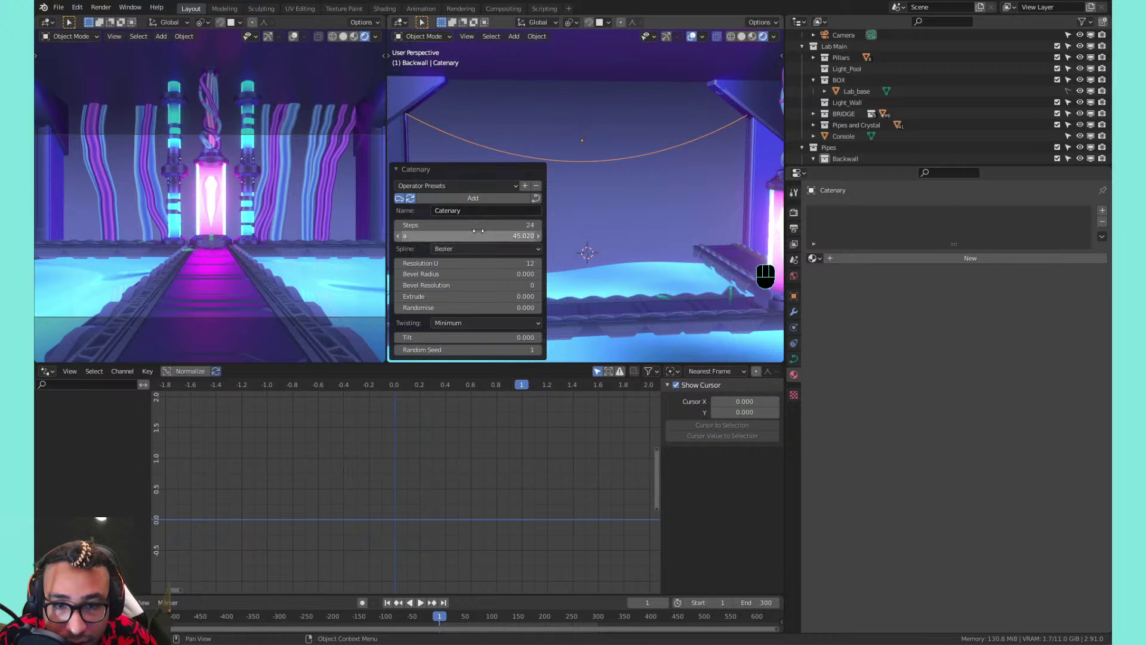
{"action": "left_click_drag", "start_coordinate": [477, 226], "coordinate": [468, 226]}
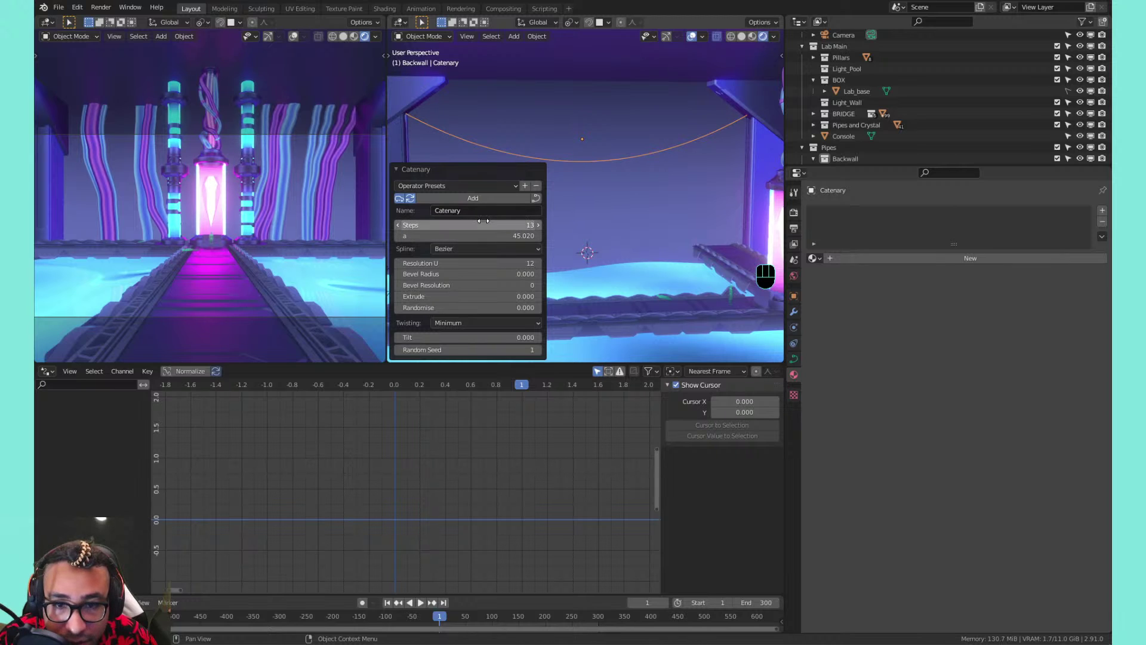
{"action": "left_click", "coordinate": [399, 224]}
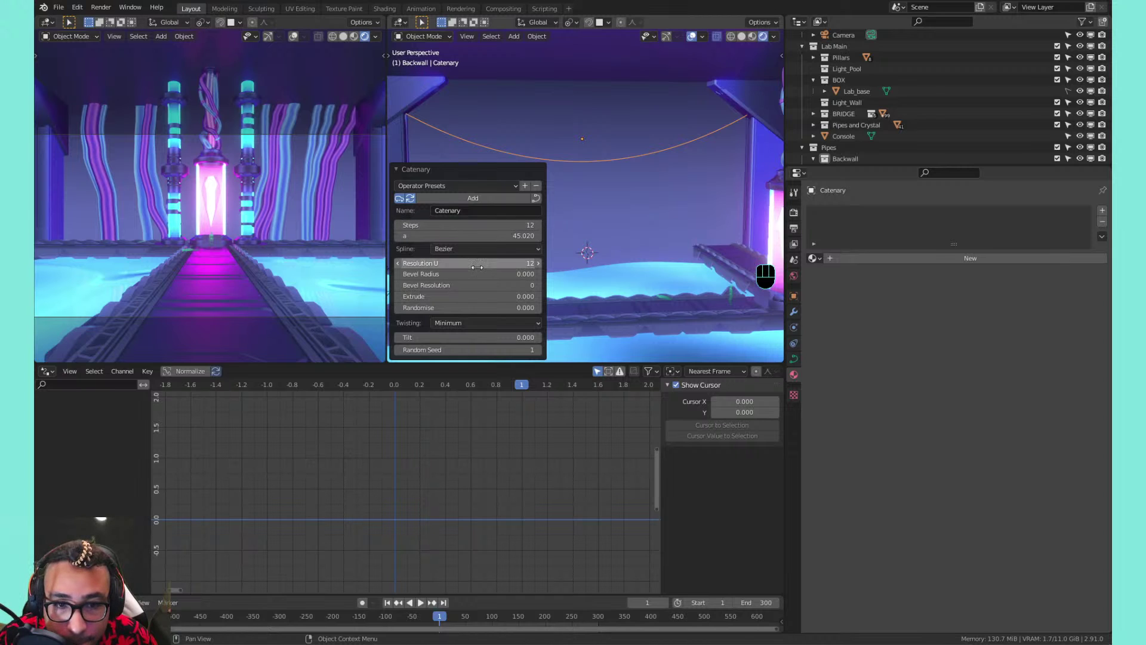
{"action": "left_click_drag", "start_coordinate": [475, 274], "coordinate": [500, 274]}
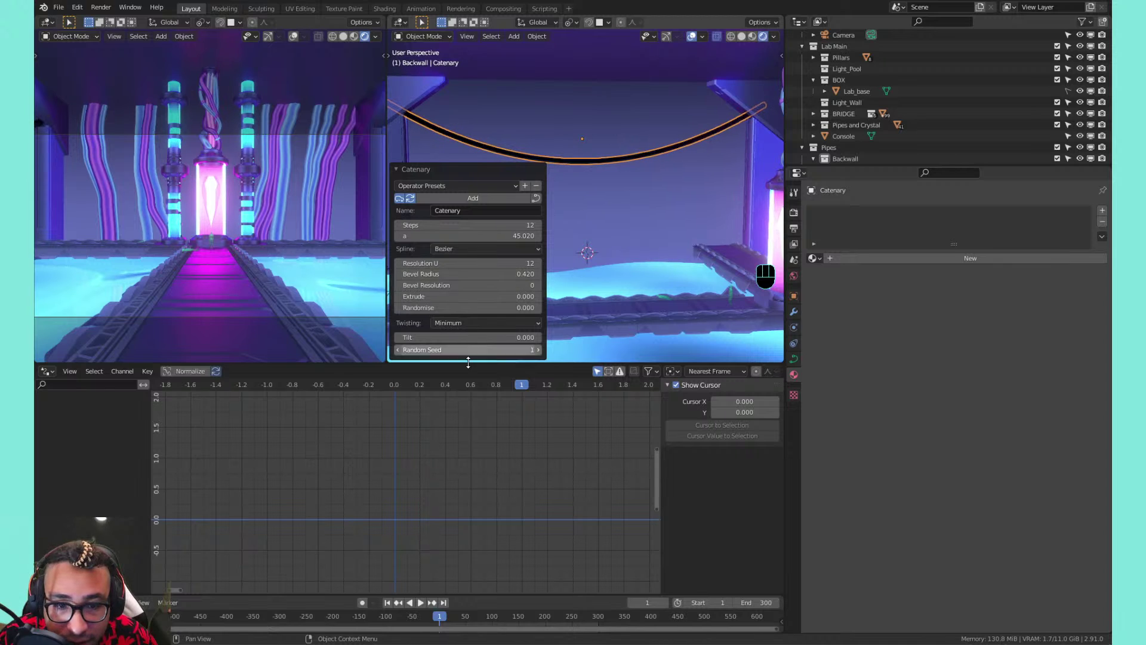
Set the catenary's random seed to 0, and try other tilt and randomise values before resetting both to 0
{"action": "left_click_drag", "start_coordinate": [460, 352], "coordinate": [341, 338]}
{"action": "left_click", "coordinate": [463, 339]}
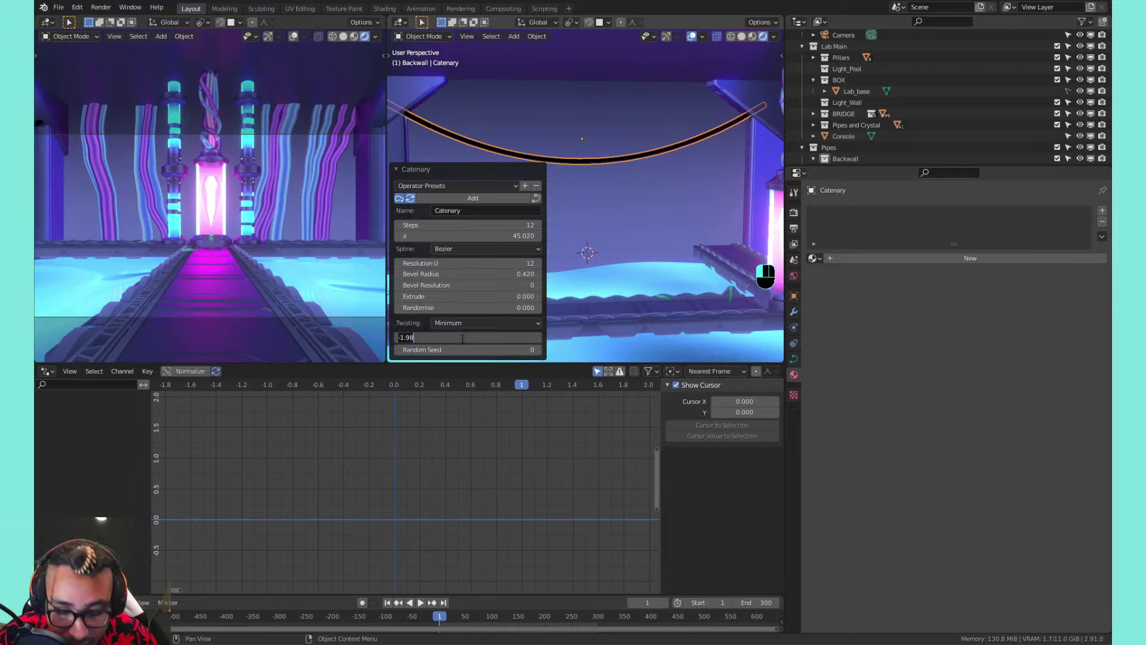
{"action": "type", "text": "0"}
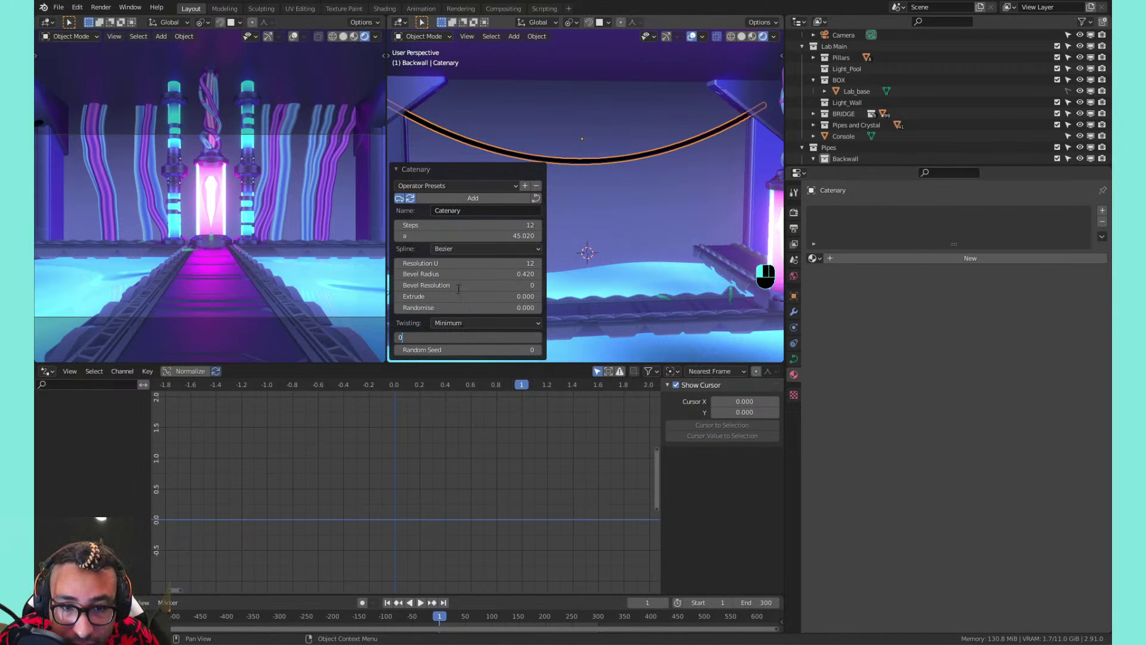
{"action": "left_click", "coordinate": [466, 303]}
{"action": "left_click_drag", "start_coordinate": [466, 308], "coordinate": [507, 307]}
{"action": "left_click_drag", "start_coordinate": [468, 308], "coordinate": [434, 308]}
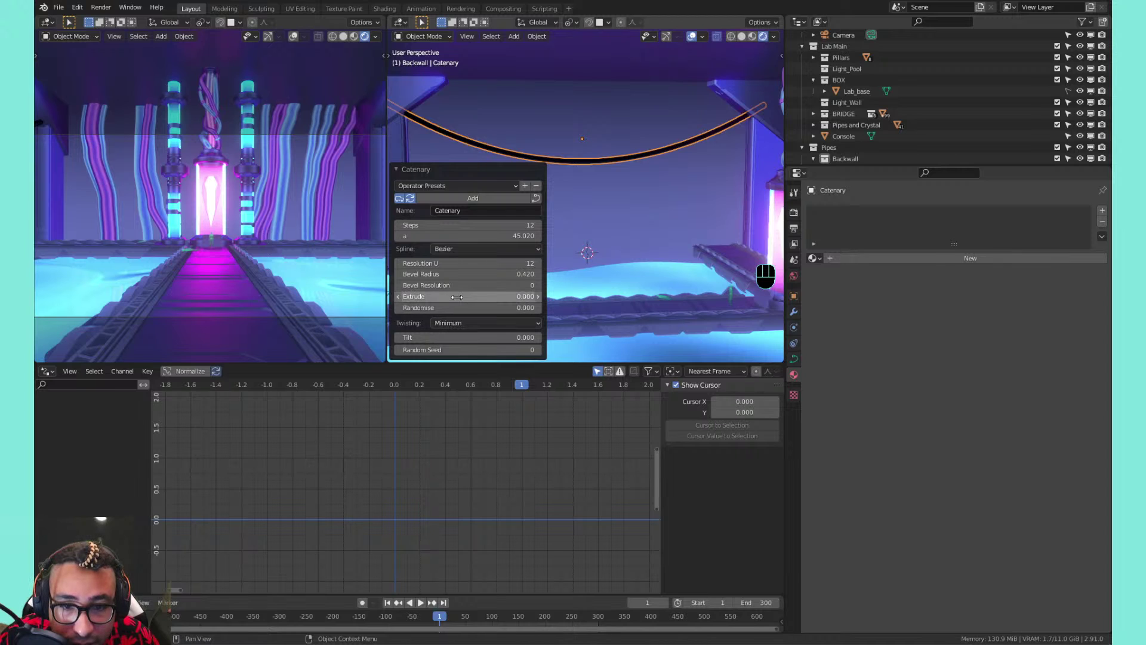
Try to add the catenary curve again with its current settings, keeping the Bezier spline type
{"action": "left_click", "coordinate": [466, 251]}
{"action": "left_click", "coordinate": [465, 251]}
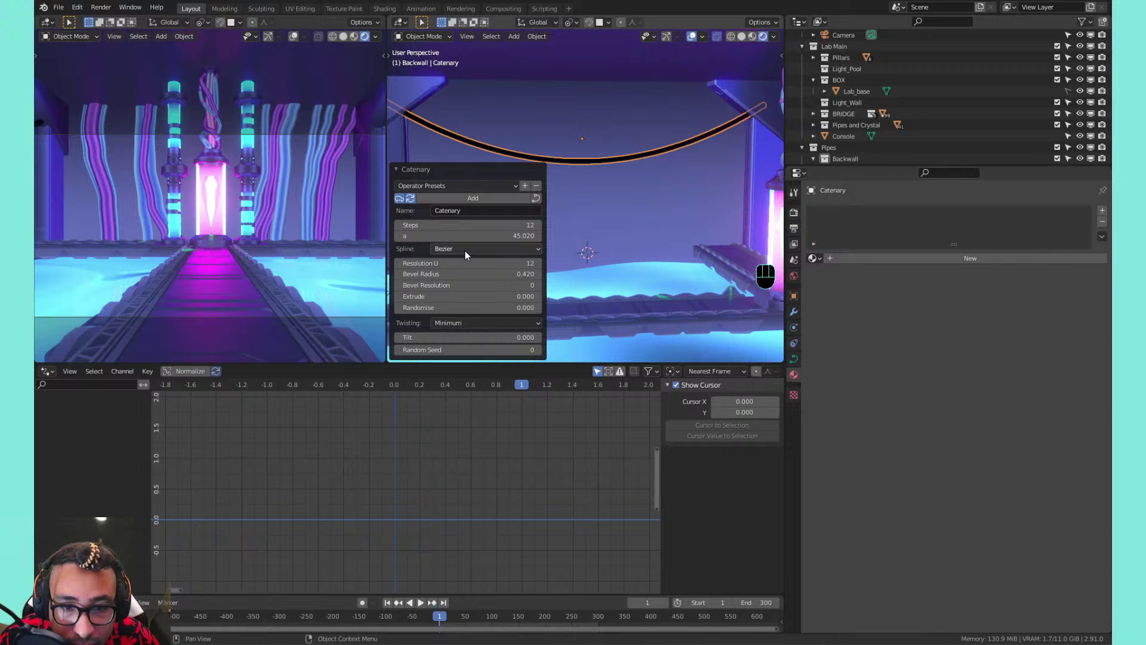
{"action": "left_click", "coordinate": [494, 196]}
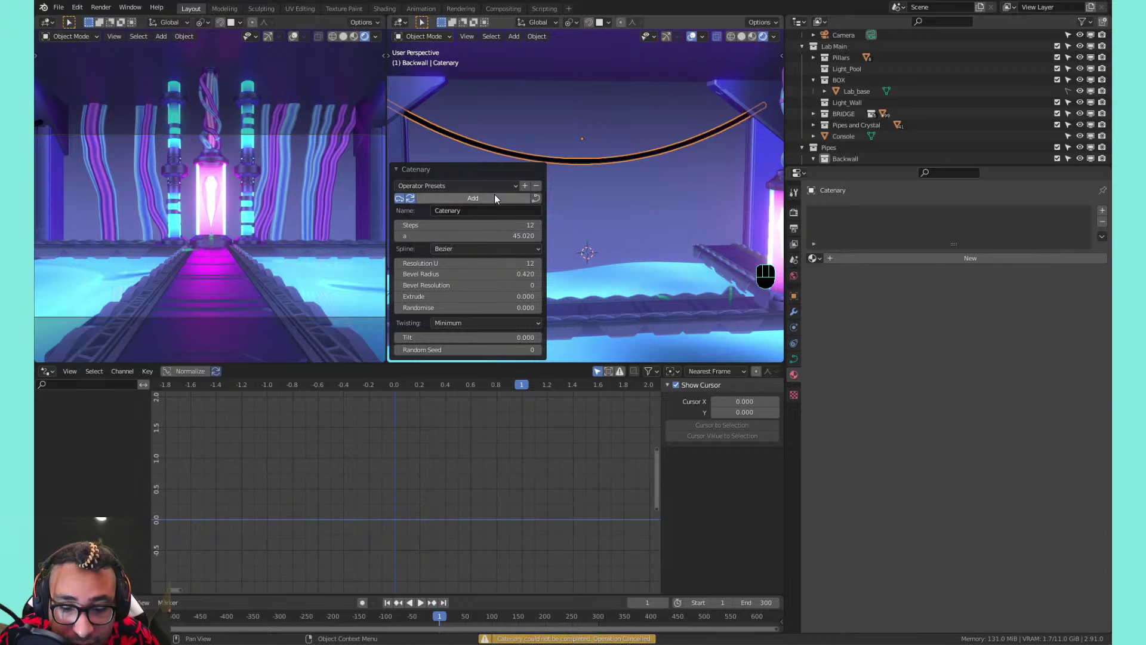
{"action": "left_click", "coordinate": [495, 197]}
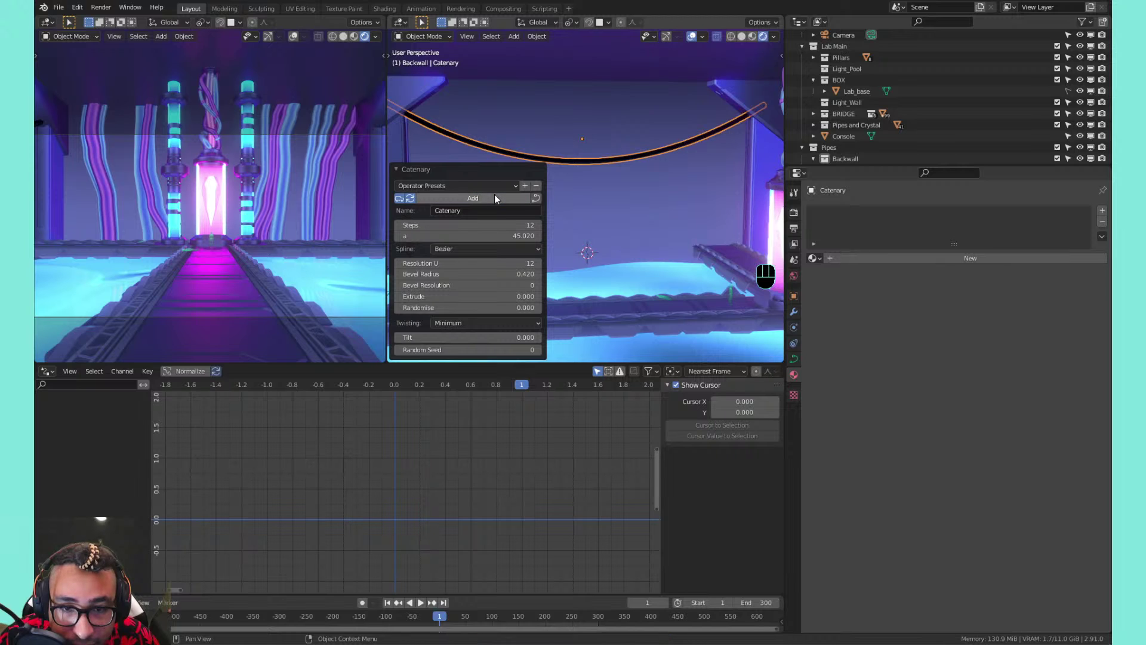
{"action": "left_click", "coordinate": [494, 198]}
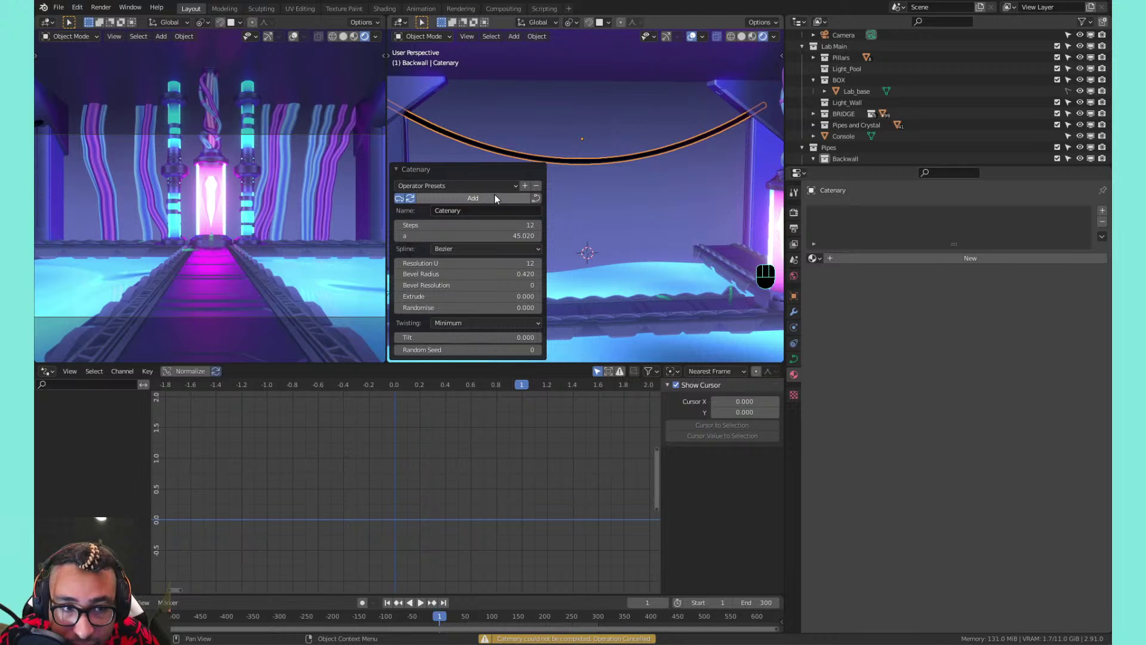
{"action": "left_click", "coordinate": [571, 165]}
{"action": "key", "text": "Tab"}
{"action": "key", "text": "Tab"}
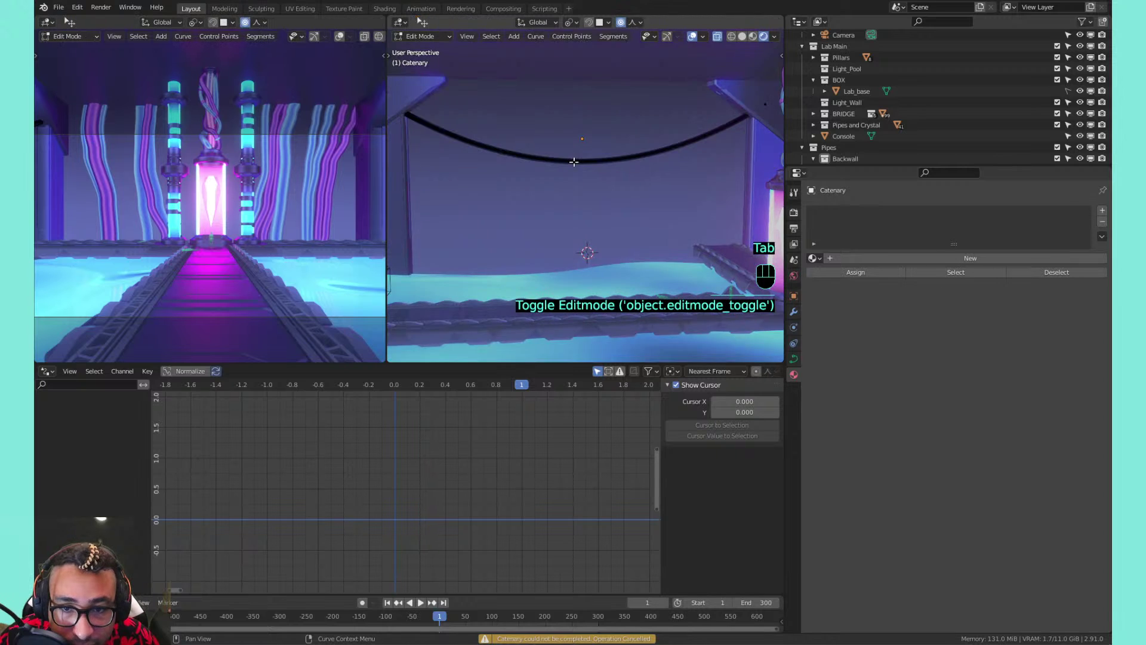
Assign the existing Pipe_main_smaller.000 material to the catenary curve
{"action": "left_click", "coordinate": [815, 258]}
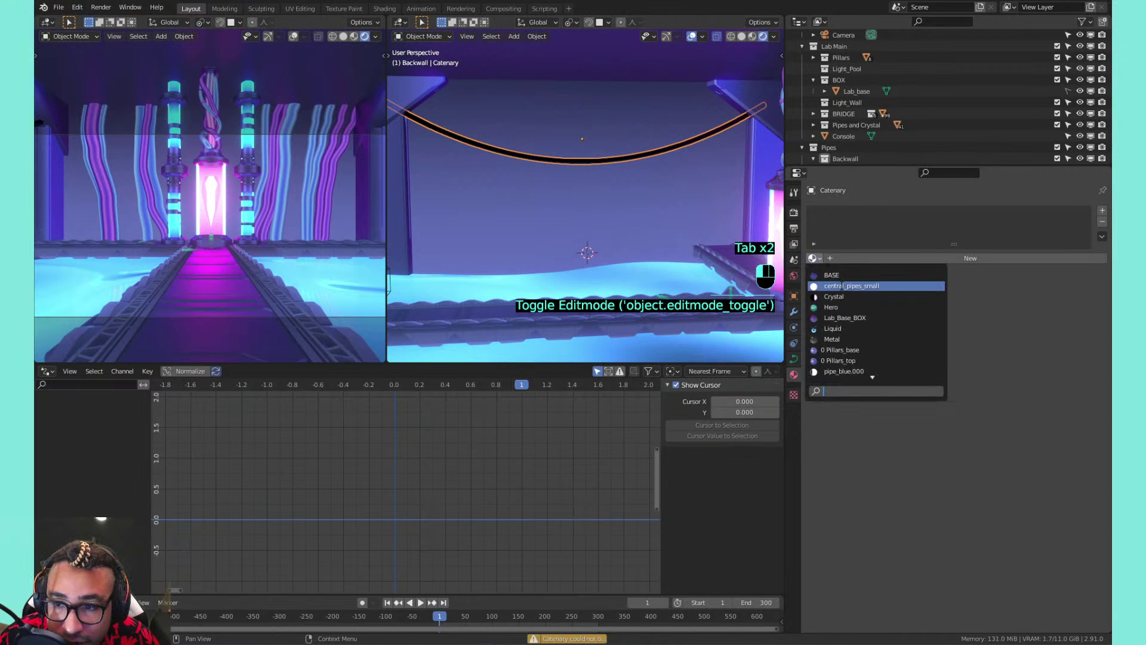
{"action": "scroll", "coordinate": [873, 360], "scroll_direction": "down", "scroll_amount": 4}
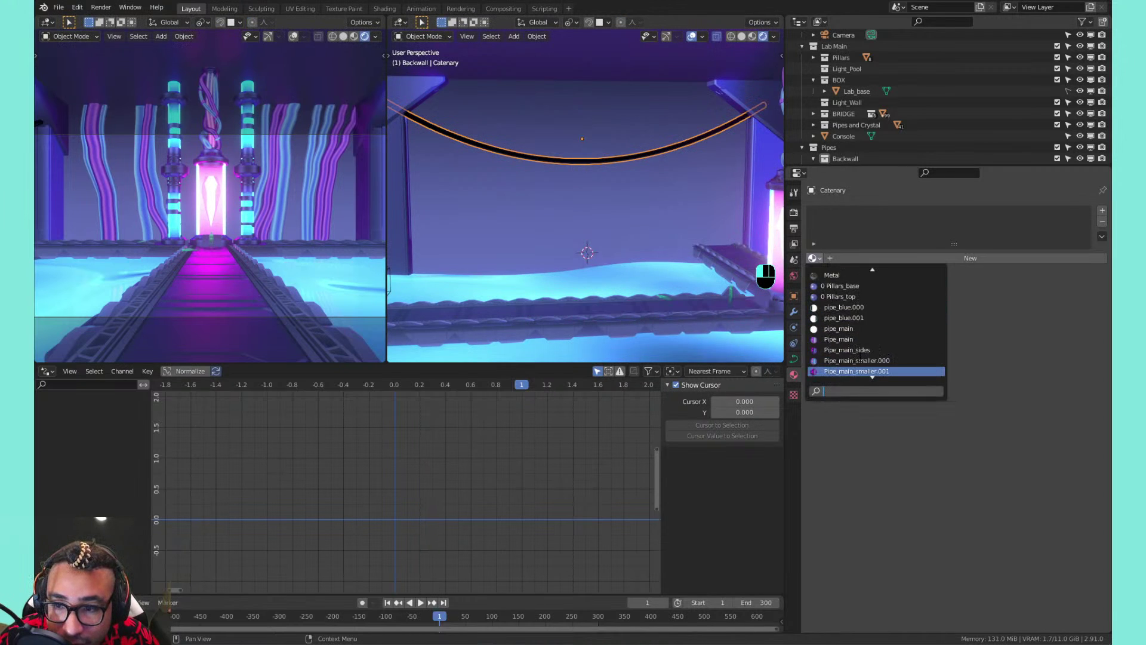
{"action": "left_click", "coordinate": [867, 360]}
{"action": "left_click", "coordinate": [557, 140]}
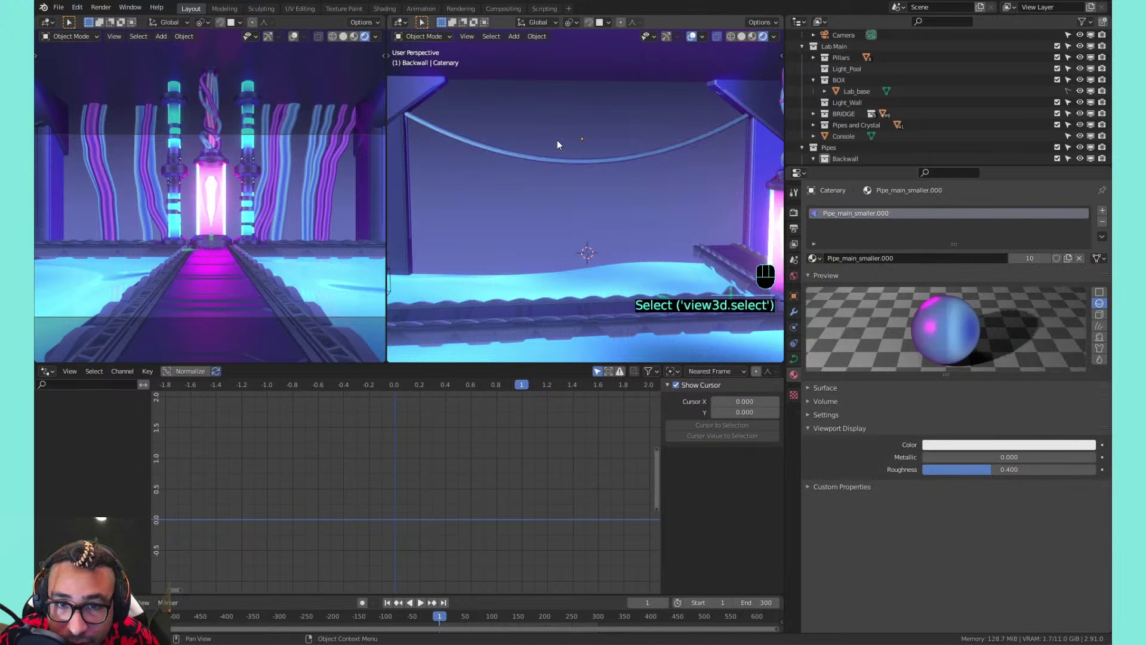
Delete the catenary curve hanging between the corner brackets
{"action": "scroll", "coordinate": [639, 124], "scroll_direction": "down", "scroll_amount": 4}
{"action": "scroll", "coordinate": [643, 145], "scroll_direction": "up", "scroll_amount": 3}
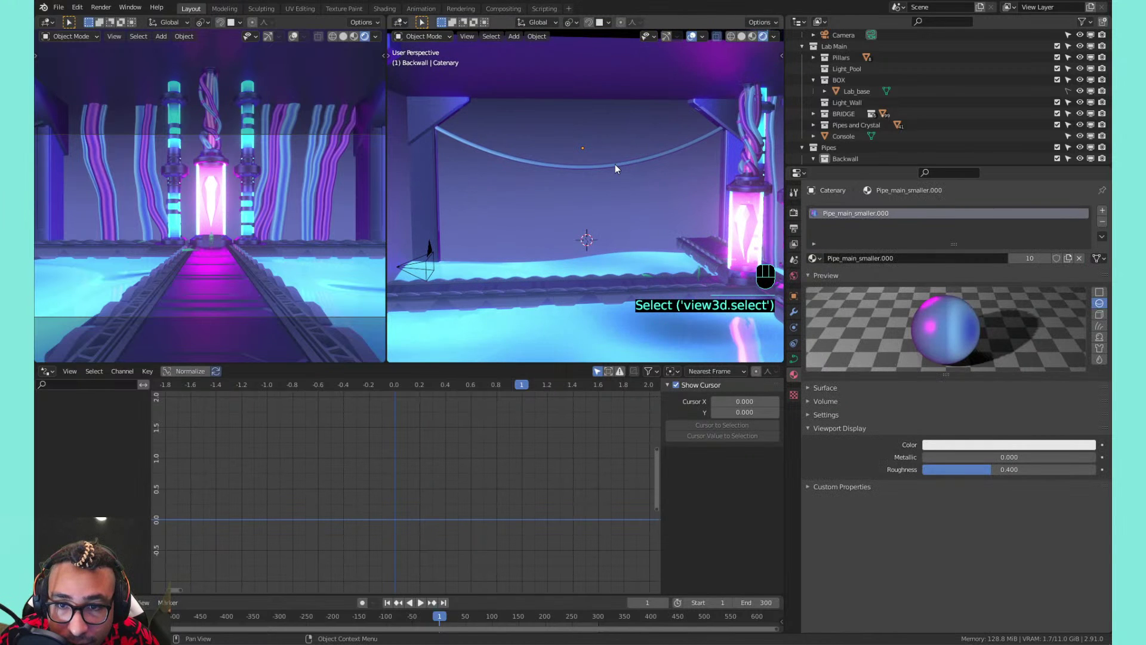
{"action": "left_click", "coordinate": [615, 167]}
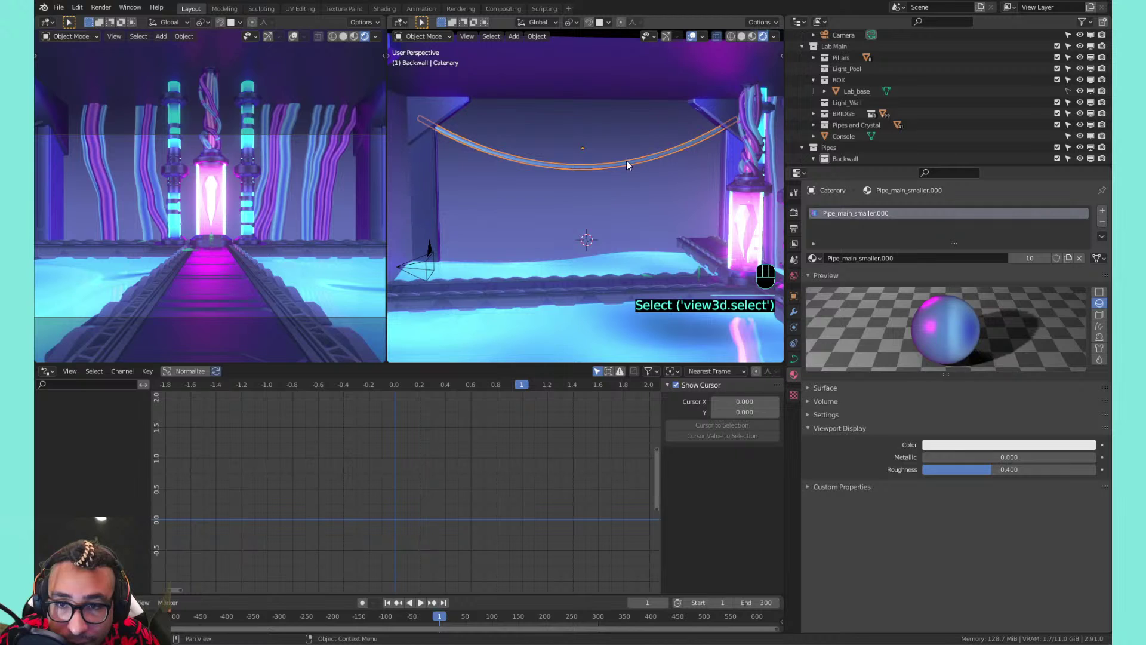
{"action": "key", "text": "x"}
{"action": "left_click", "coordinate": [561, 152]}
Add a new Catenary curve between the two upper corner brackets with an a value of 100.000
{"action": "left_click", "coordinate": [413, 110]}
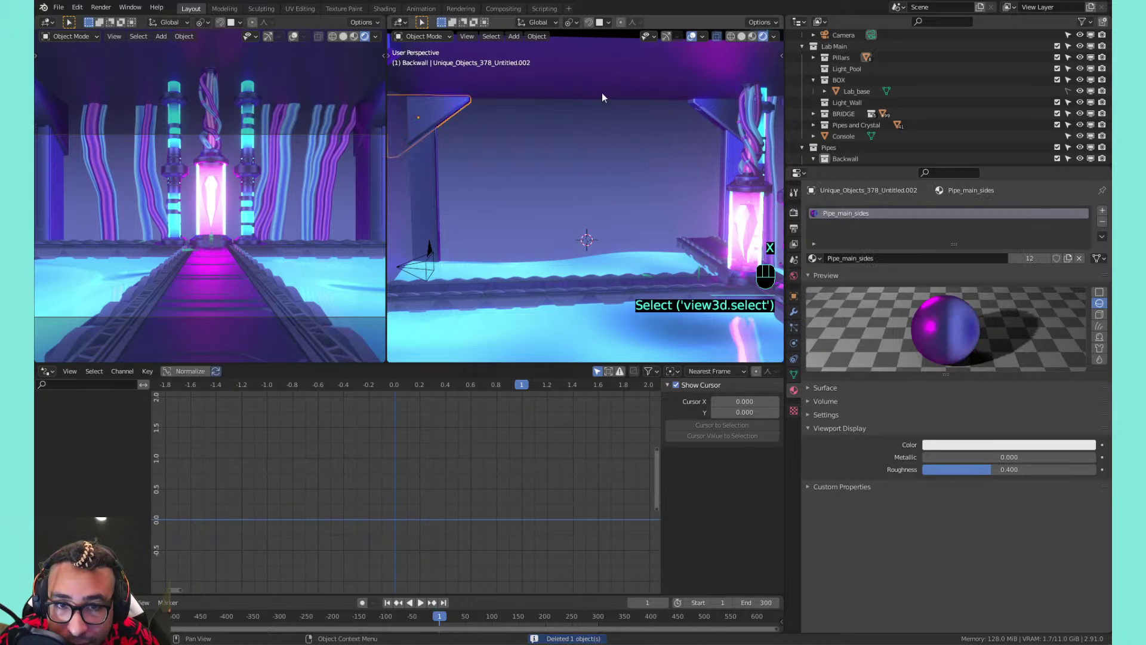
{"action": "left_click", "coordinate": [726, 107], "text": "shift"}
{"action": "key", "text": "shift+a"}
{"action": "mouse_move", "coordinate": [578, 135]}
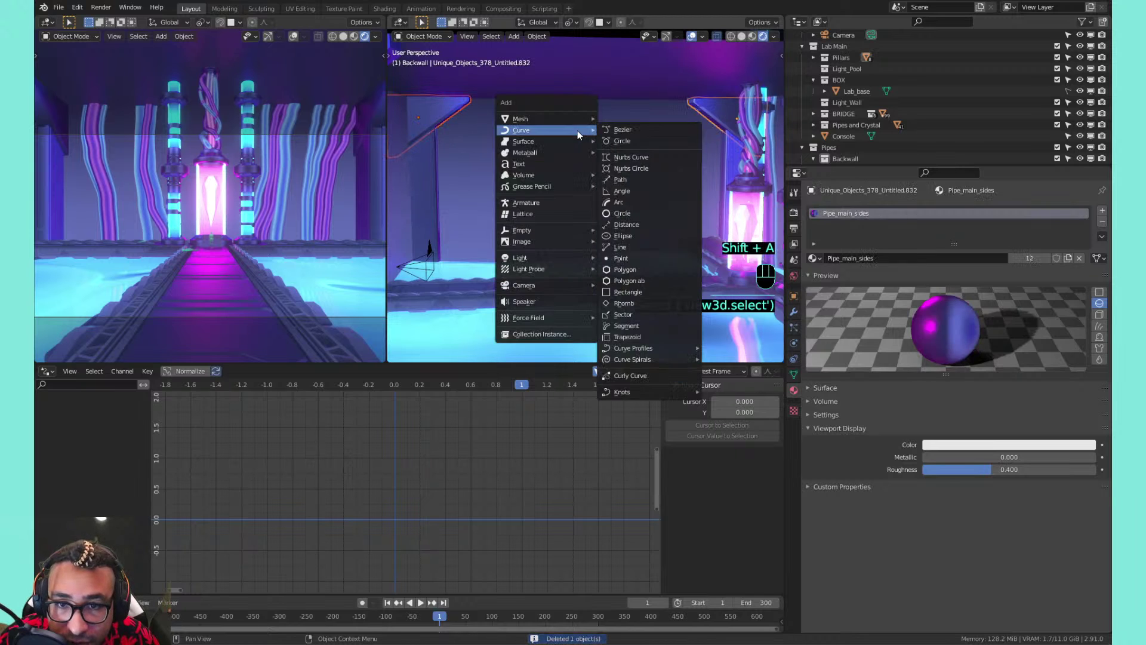
{"action": "mouse_move", "coordinate": [625, 393]}
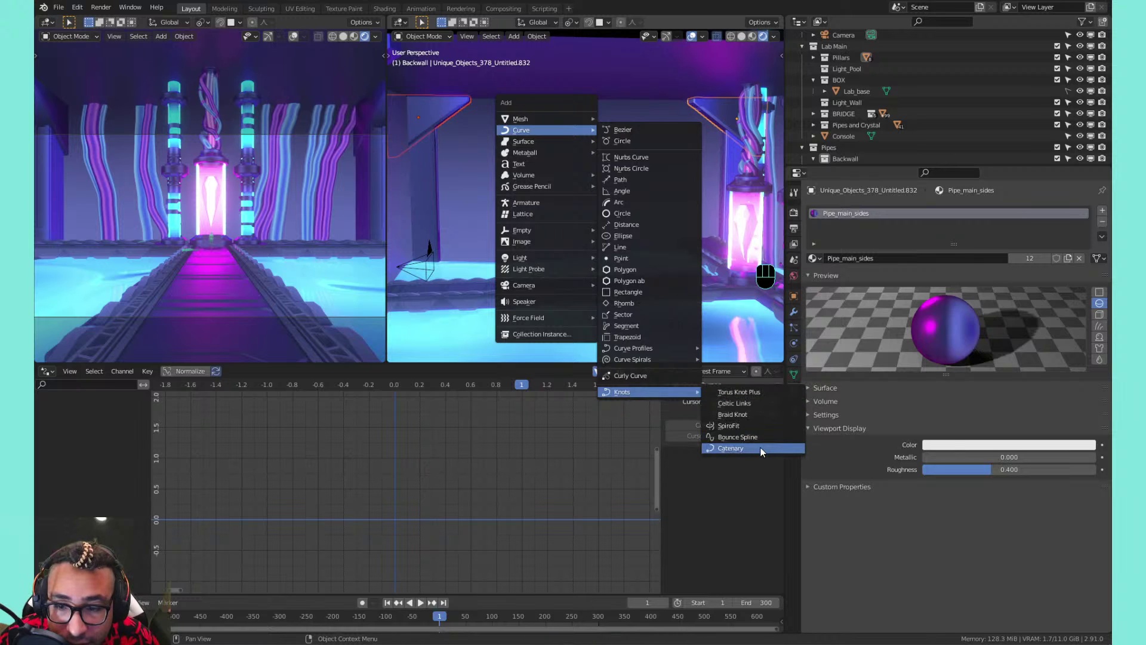
{"action": "left_click", "coordinate": [731, 448]}
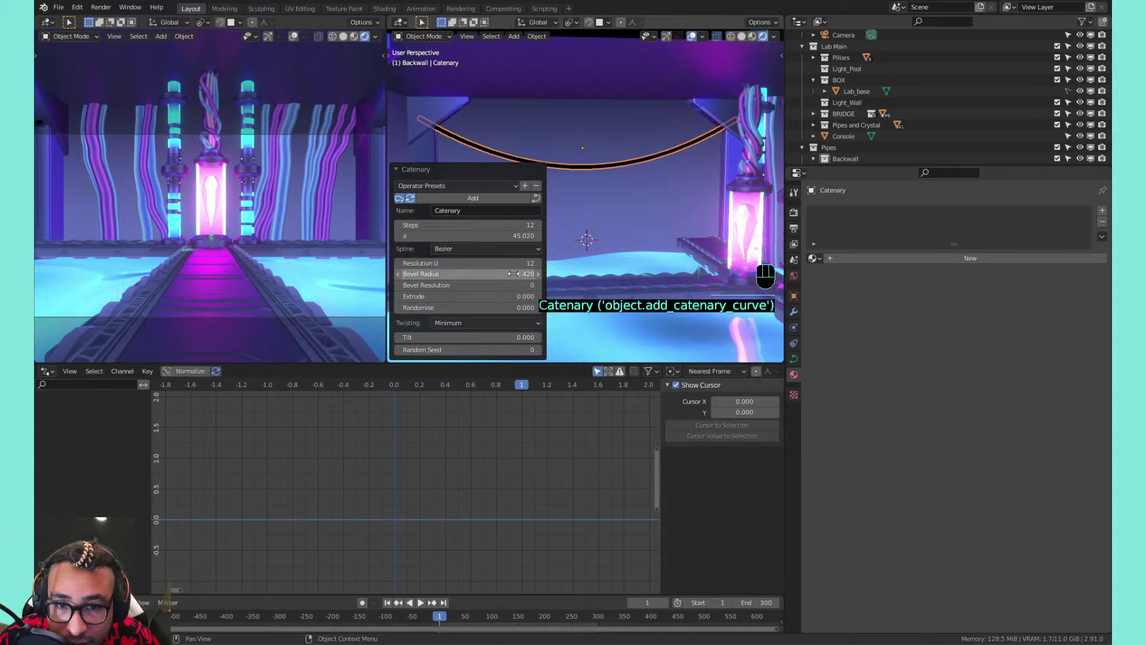
{"action": "left_click_drag", "start_coordinate": [469, 235], "coordinate": [537, 236]}
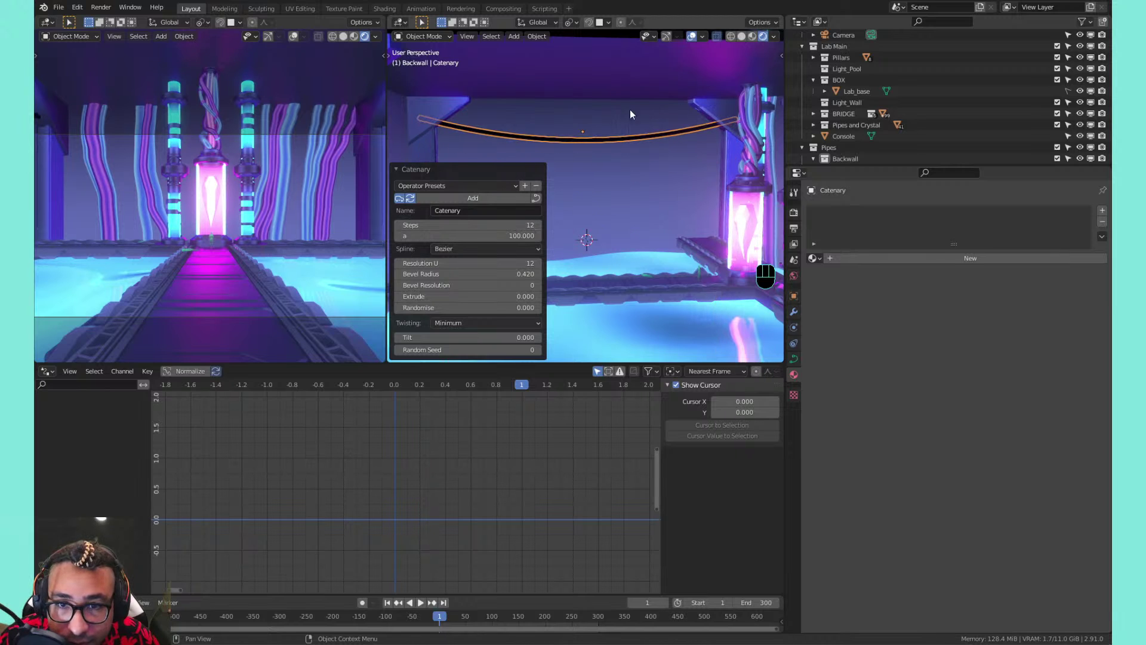
Assign the existing Pipe_main_smaller.000 material to the new catenary cable and raise the cable about 4.15 m along Z
{"action": "left_click", "coordinate": [608, 124]}
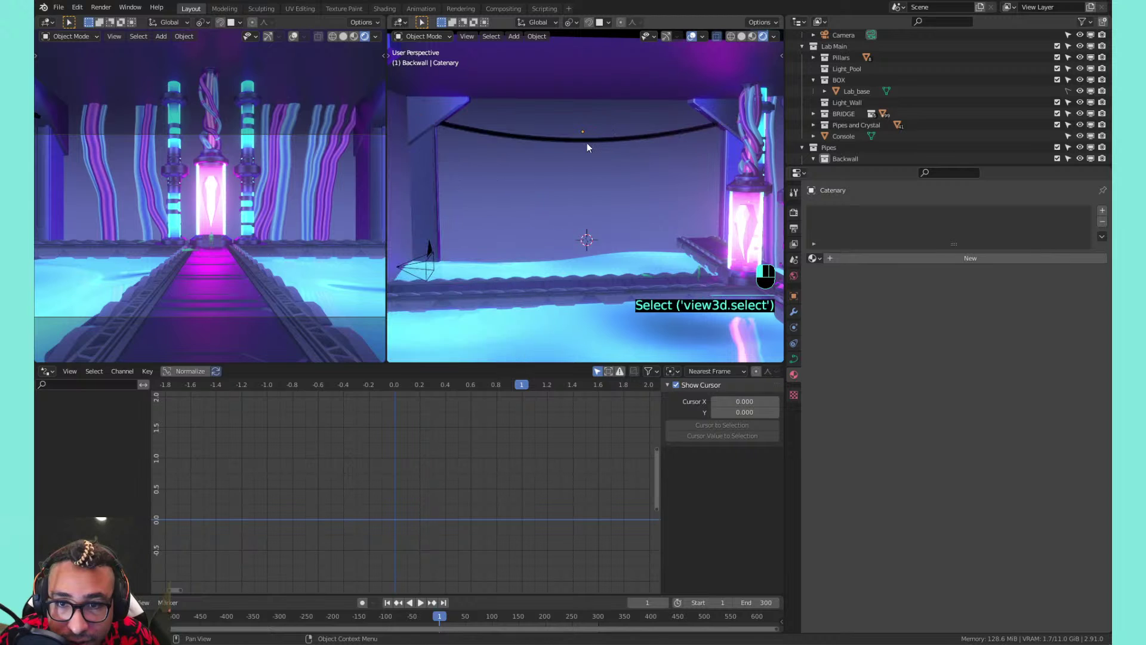
{"action": "left_click", "coordinate": [815, 258]}
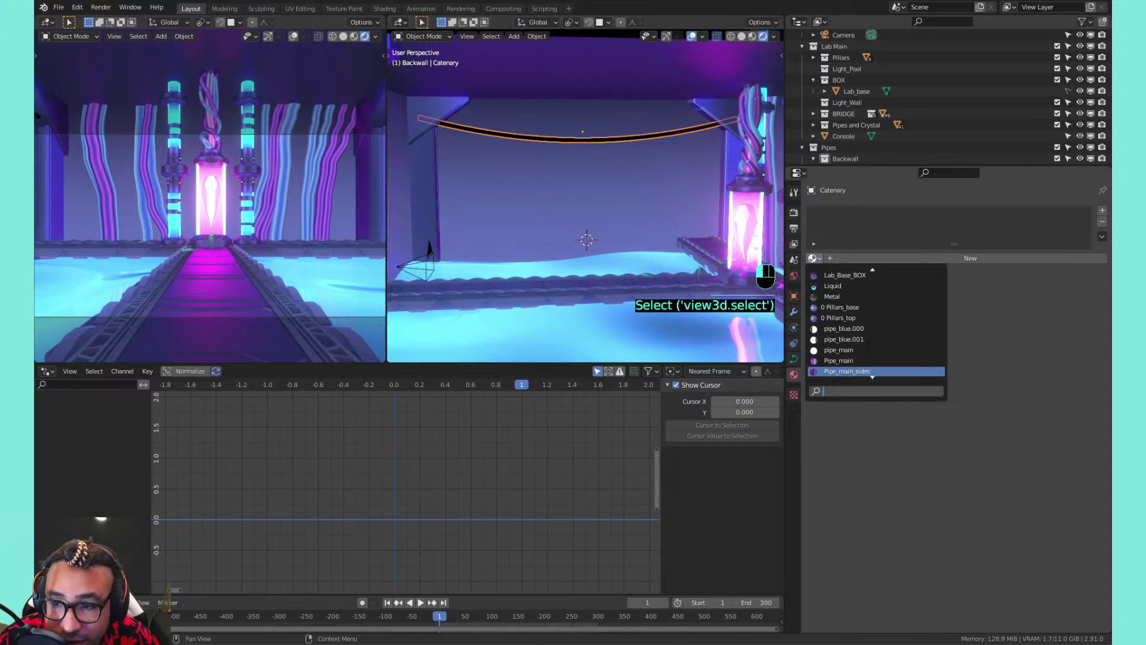
{"action": "left_click", "coordinate": [857, 329]}
{"action": "scroll", "coordinate": [607, 156], "scroll_direction": "up", "scroll_amount": 1}
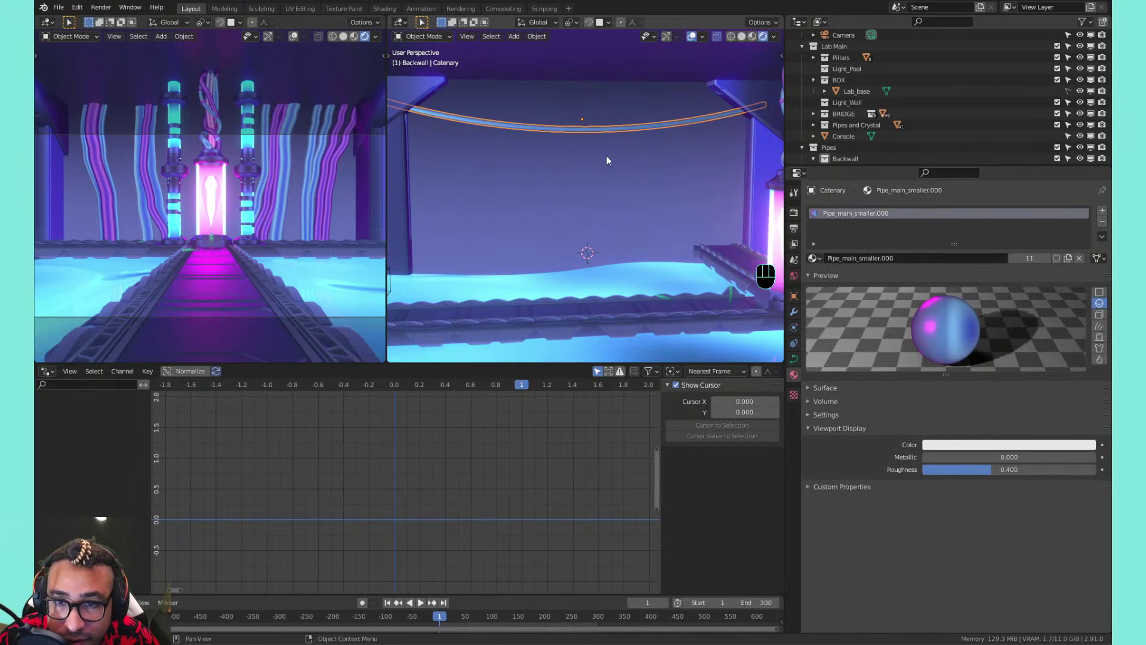
{"action": "key", "text": "g"}
{"action": "key", "text": "z"}
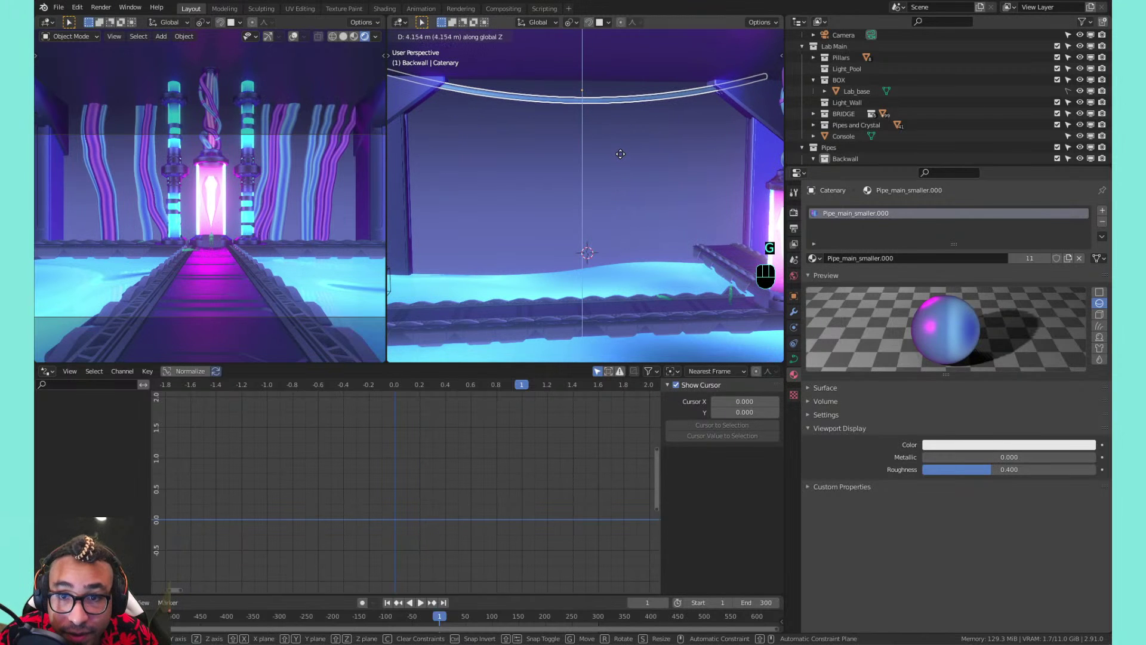
{"action": "left_click", "coordinate": [621, 154]}
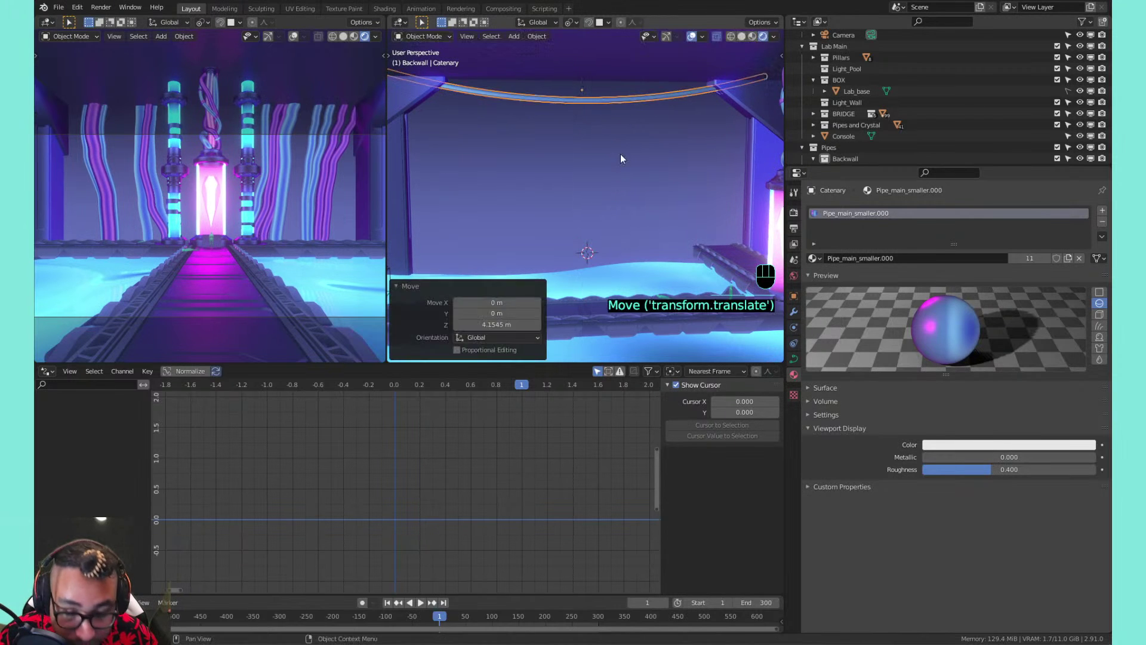
Thicken the whole catenary cable in edit mode with a Shrink/Fatten value of about 1.53
{"action": "key", "text": "Tab"}
{"action": "key", "text": "a"}
{"action": "key", "text": "alt+s"}
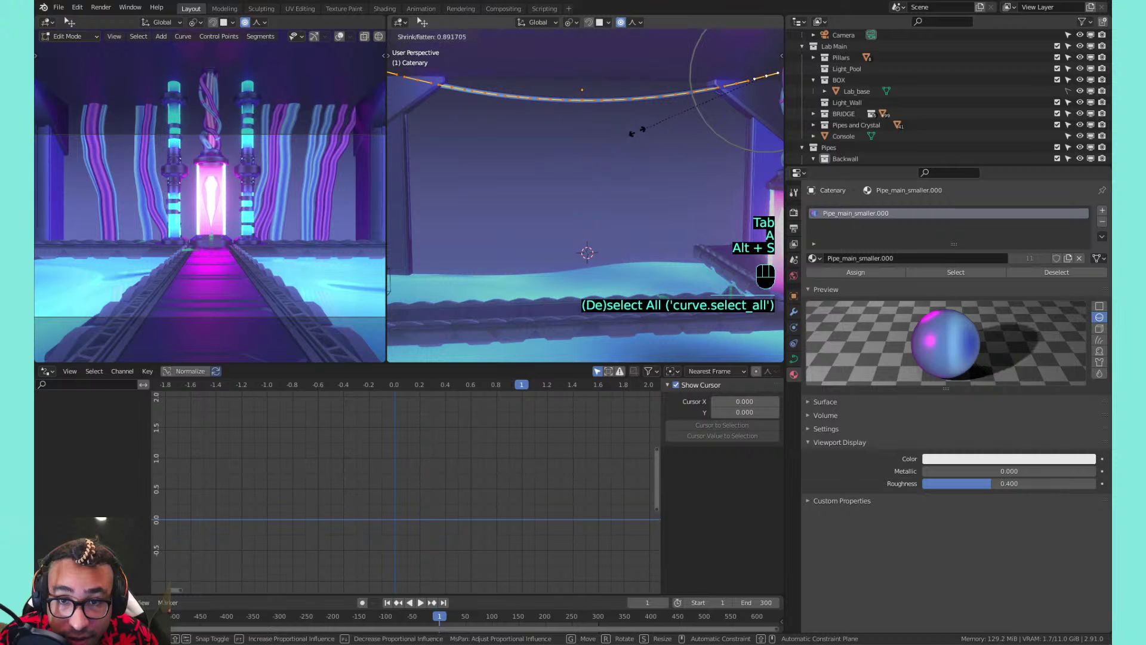
{"action": "left_click", "coordinate": [544, 153]}
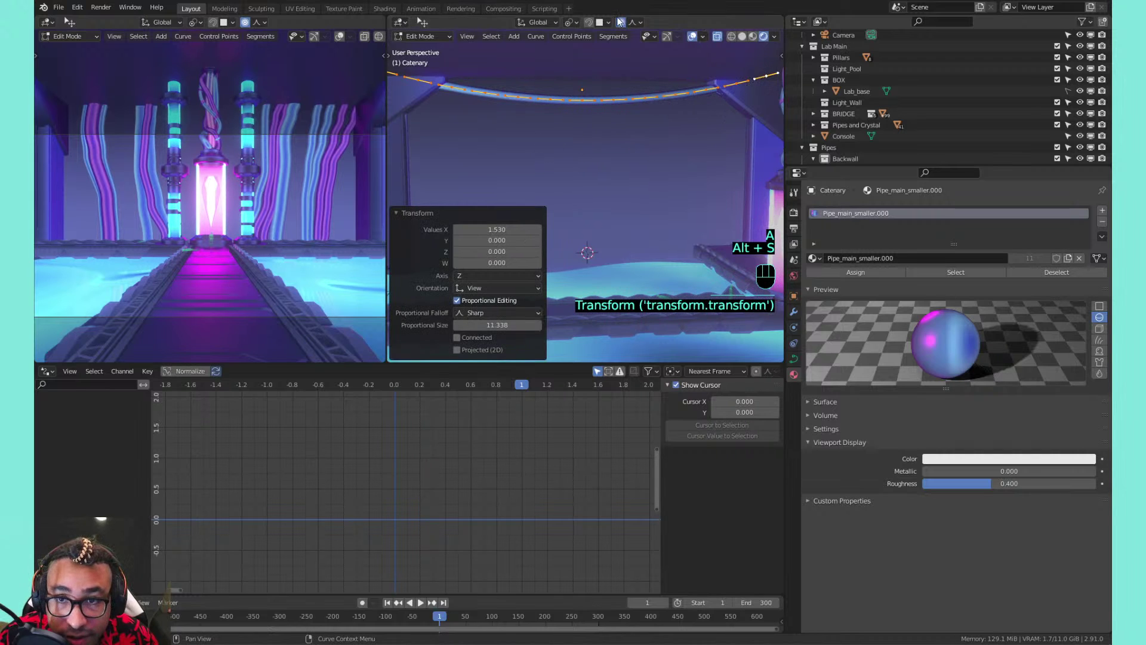
{"action": "key", "text": "Tab"}
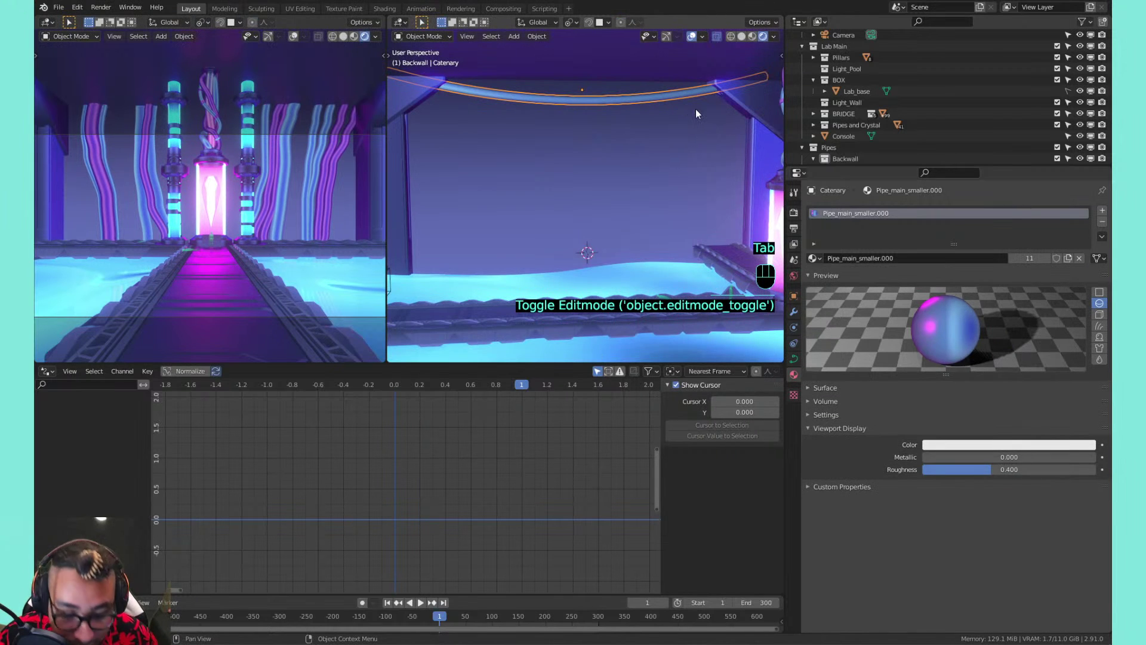
Duplicate the cable a short distance straight down along Z and thicken the copy with a Shrink/Fatten value of about 1.78
{"action": "key", "text": "shift+d"}
{"action": "key", "text": "z"}
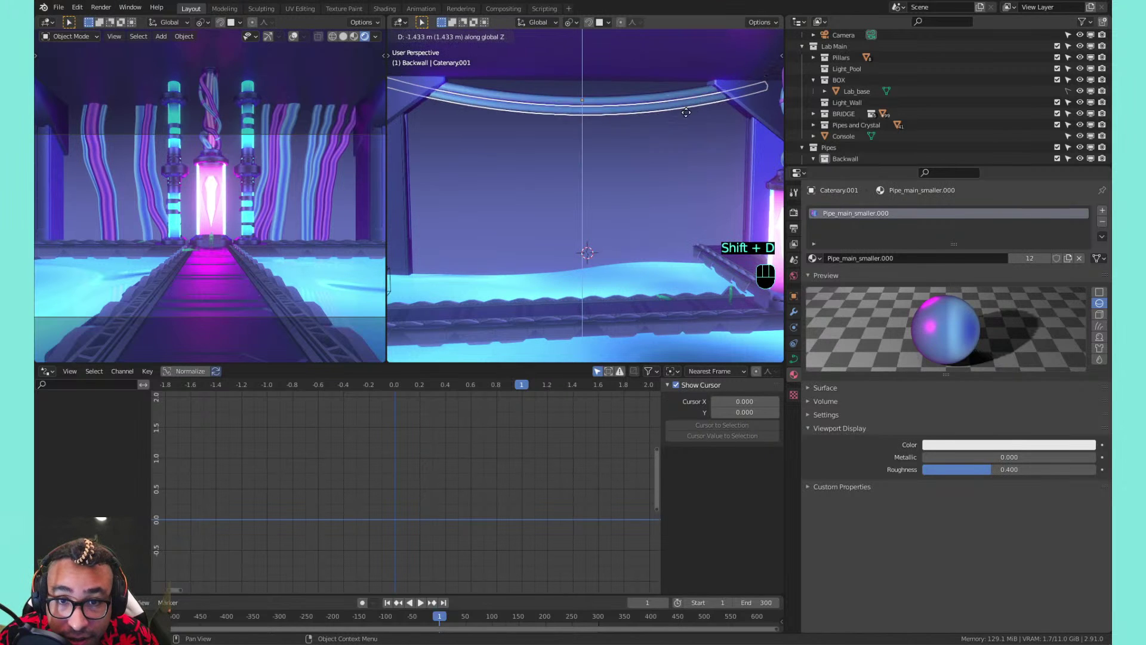
{"action": "left_click", "coordinate": [685, 109]}
{"action": "key", "text": "Tab"}
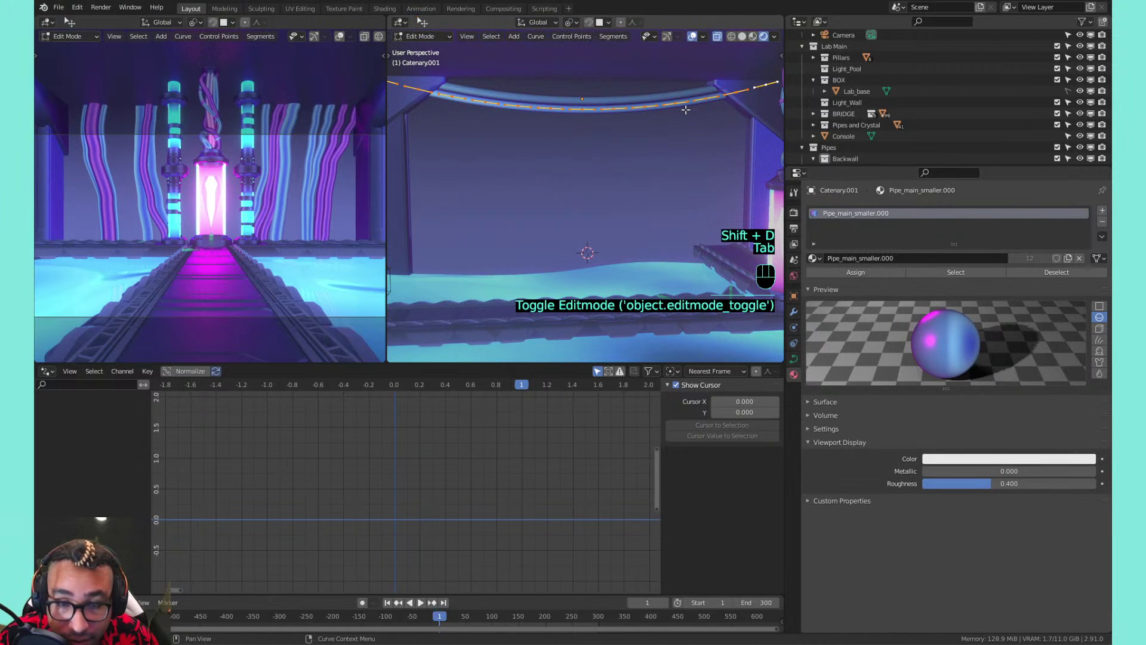
{"action": "key", "text": "alt+s"}
{"action": "left_click", "coordinate": [651, 164]}
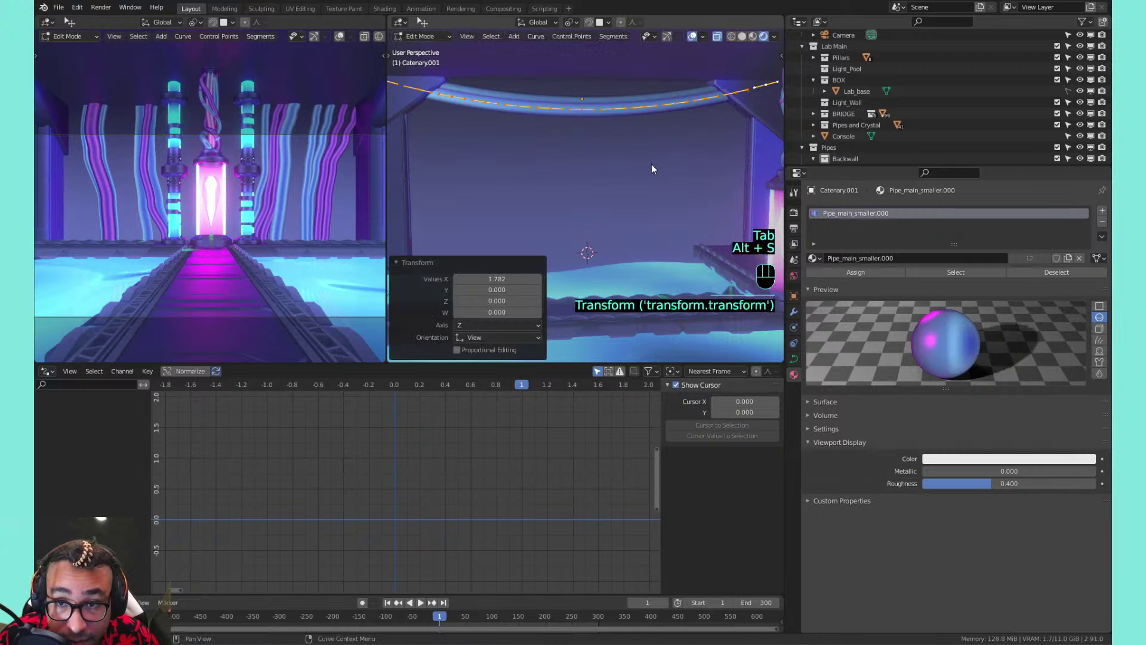
{"action": "key", "text": "Tab"}
Change the lower, thicker cable's material to the existing Pipe_main_smaller.001
{"action": "left_click", "coordinate": [814, 261]}
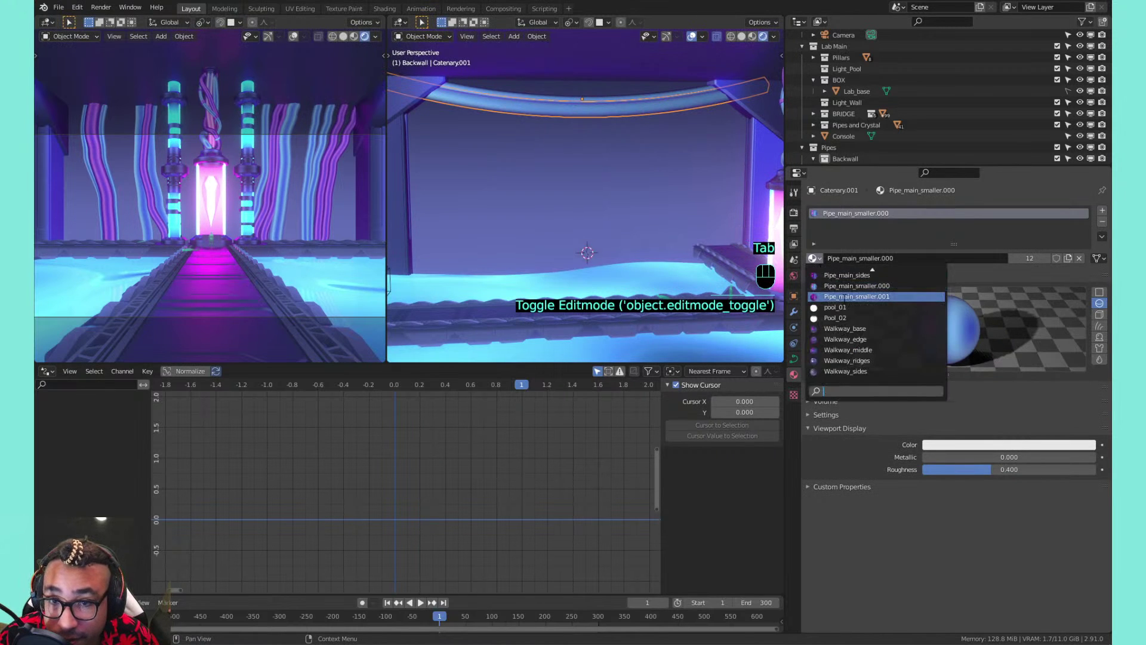
{"action": "left_click", "coordinate": [850, 296]}
{"action": "left_click", "coordinate": [587, 86]}
{"action": "scroll", "coordinate": [559, 140], "scroll_direction": "down", "scroll_amount": 5}
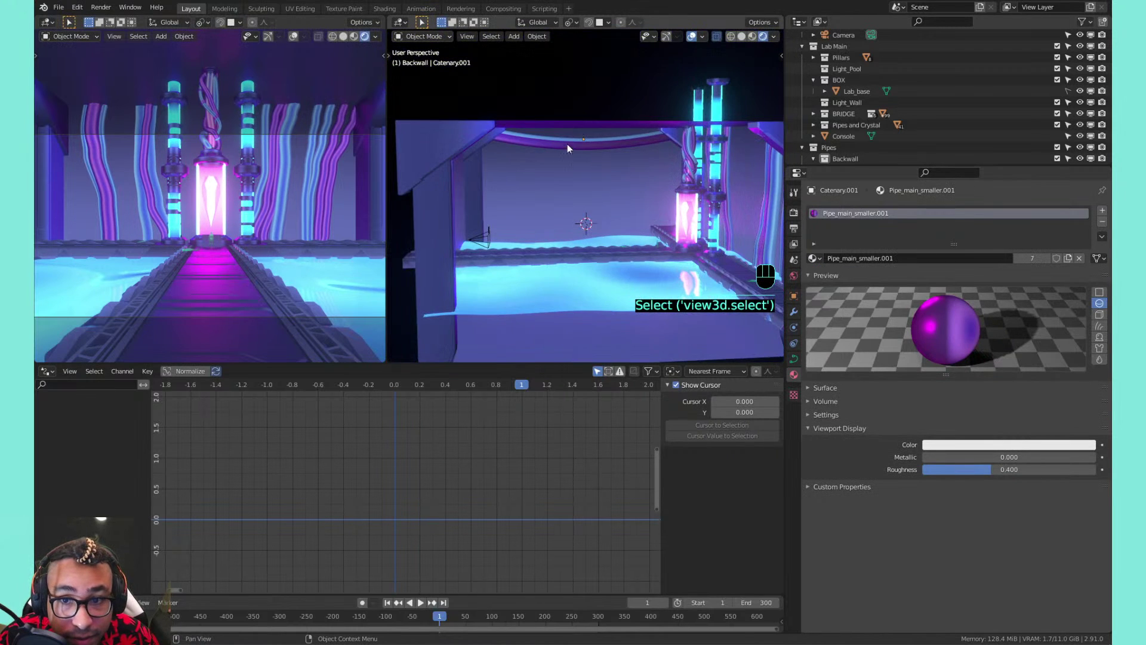
Select both hanging catenary cables and enter edit mode on them together
{"action": "mouse_move", "coordinate": [568, 144]}
{"action": "middle_mouse_down", "text": "shift"}
{"action": "mouse_move", "coordinate": [619, 160]}
{"action": "mouse_move", "coordinate": [725, 155]}
{"action": "mouse_move", "coordinate": [574, 136]}
{"action": "mouse_move", "coordinate": [564, 174]}
{"action": "mouse_move", "coordinate": [579, 145]}
{"action": "middle_mouse_up", "text": "shift"}
{"action": "scroll", "coordinate": [578, 139], "scroll_direction": "up", "scroll_amount": 5}
{"action": "left_click", "coordinate": [579, 137]}
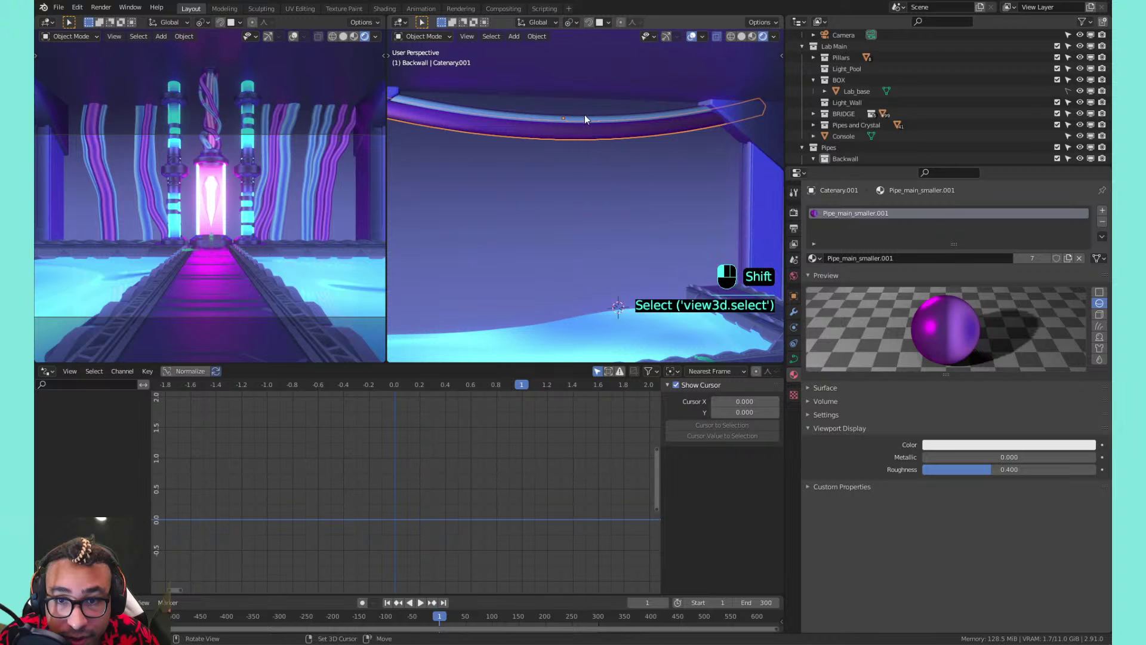
{"action": "left_click", "coordinate": [586, 115], "text": "shift"}
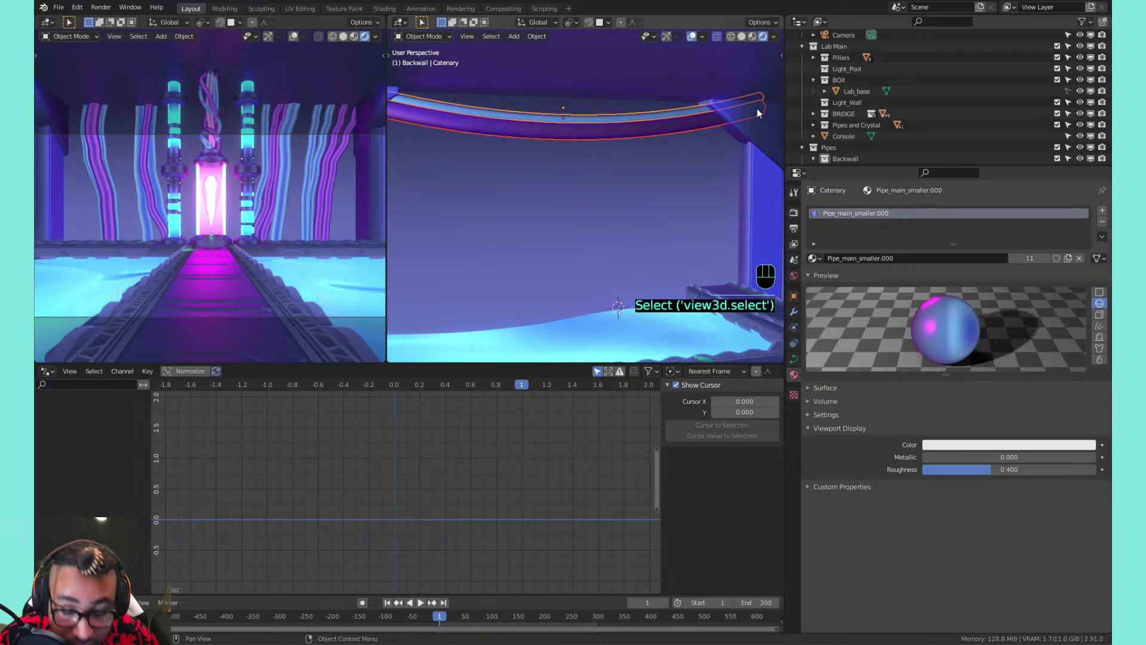
{"action": "key", "text": "Tab"}
{"action": "key", "text": "s"}
{"action": "key", "text": "x"}
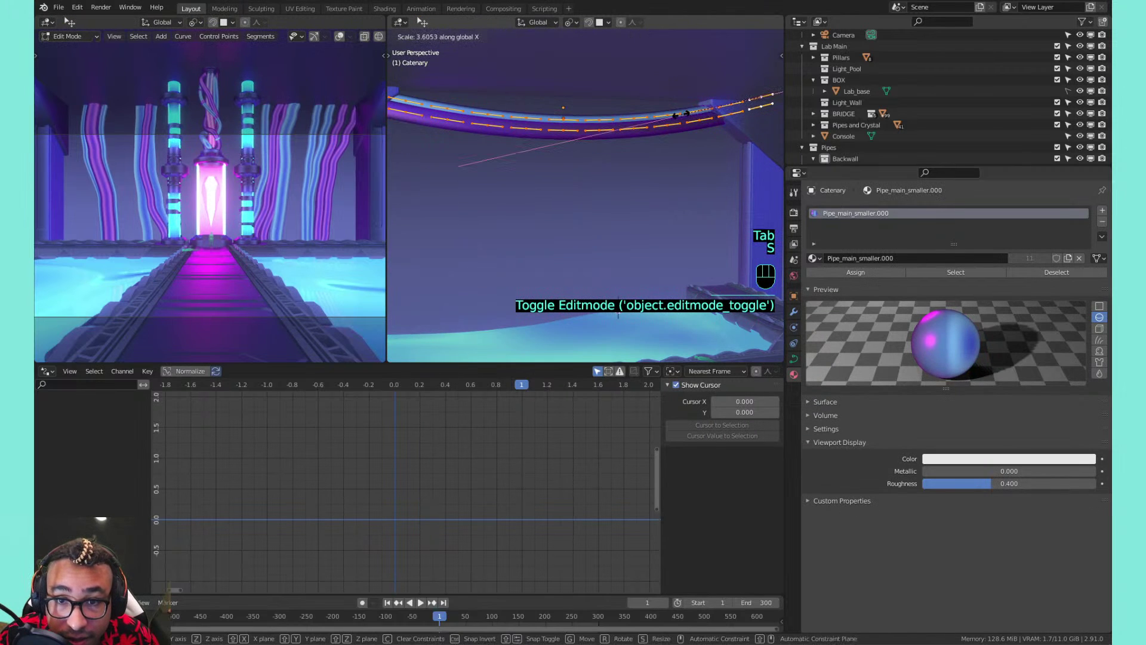
{"action": "right_click", "coordinate": [681, 114]}
{"action": "key", "text": "period"}
{"action": "left_click", "coordinate": [604, 113]}
{"action": "scroll", "coordinate": [610, 117], "scroll_direction": "down", "scroll_amount": 2}
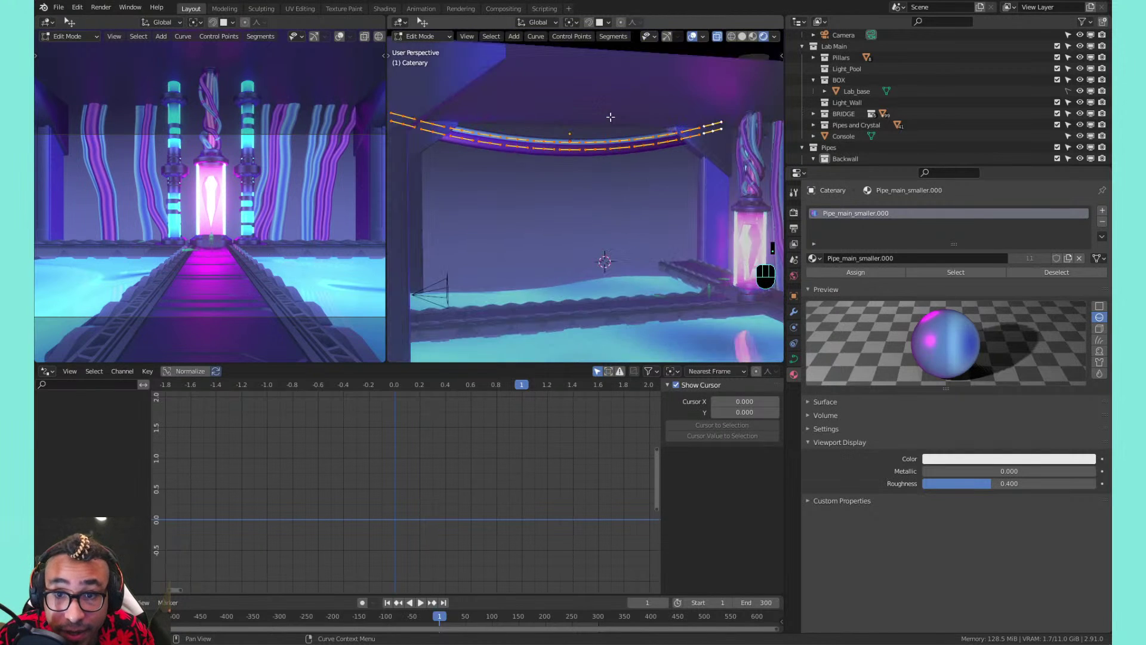
{"action": "middle_click_drag", "start_coordinate": [611, 117], "coordinate": [651, 155], "text": "shift"}
{"action": "key", "text": "s"}
{"action": "key", "text": "x"}
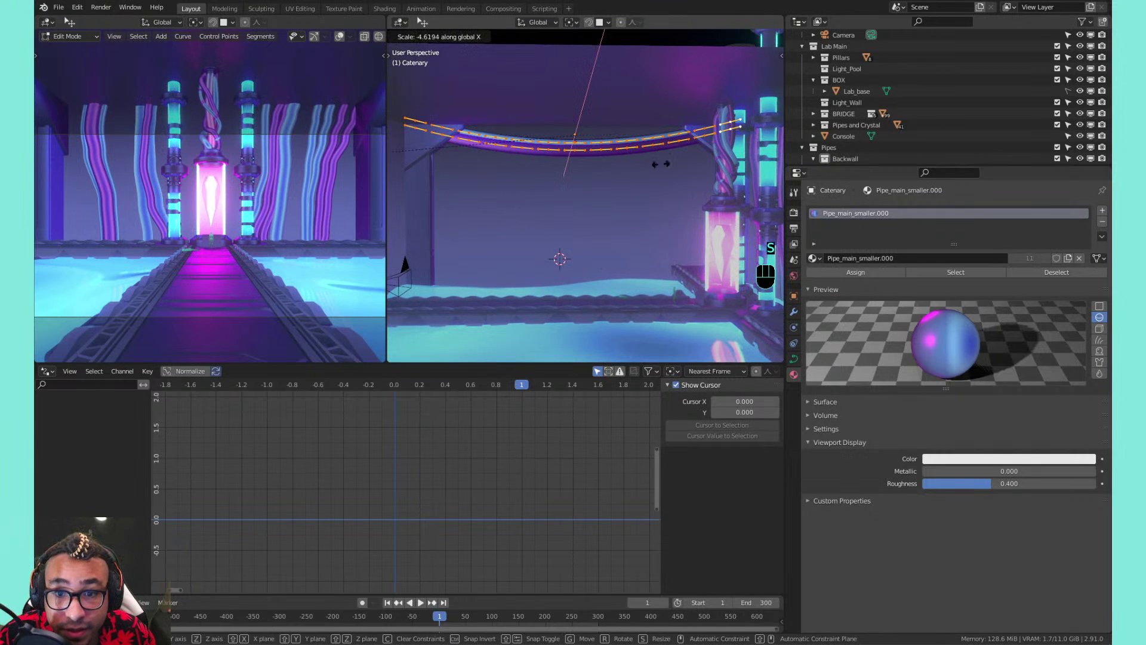
{"action": "left_click", "coordinate": [408, 171]}
Set the pivot point to Median Point and shorten both cables between the brackets by scaling them to about 0.826 along Y
{"action": "key", "text": "period"}
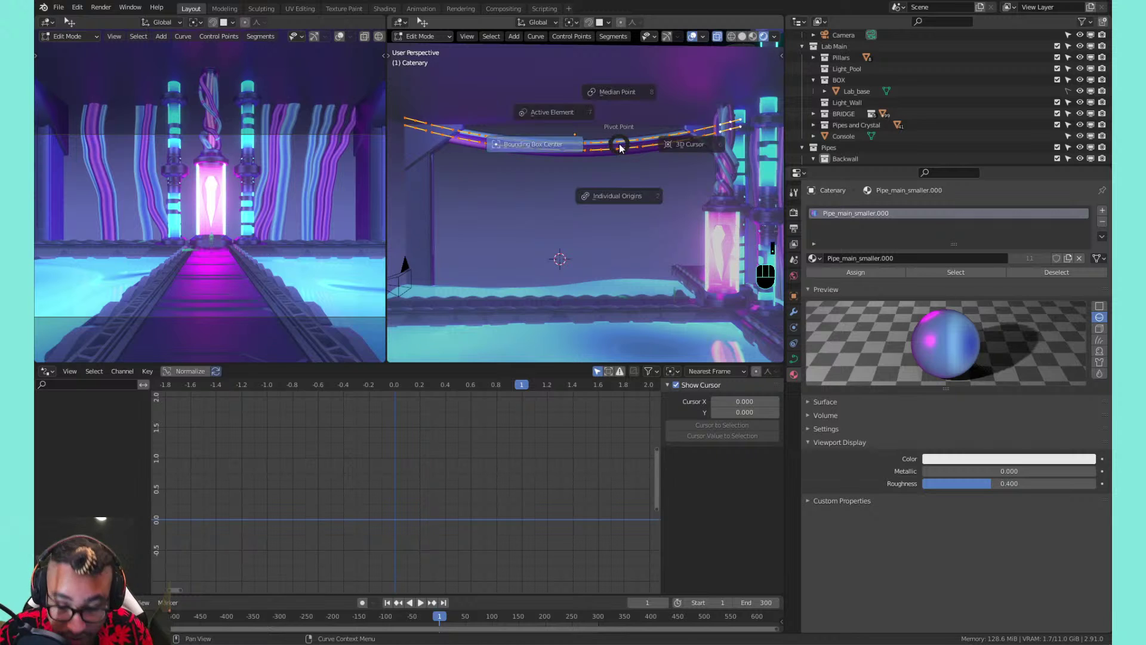
{"action": "left_click", "coordinate": [626, 104]}
{"action": "key", "text": "s"}
{"action": "key", "text": "x"}
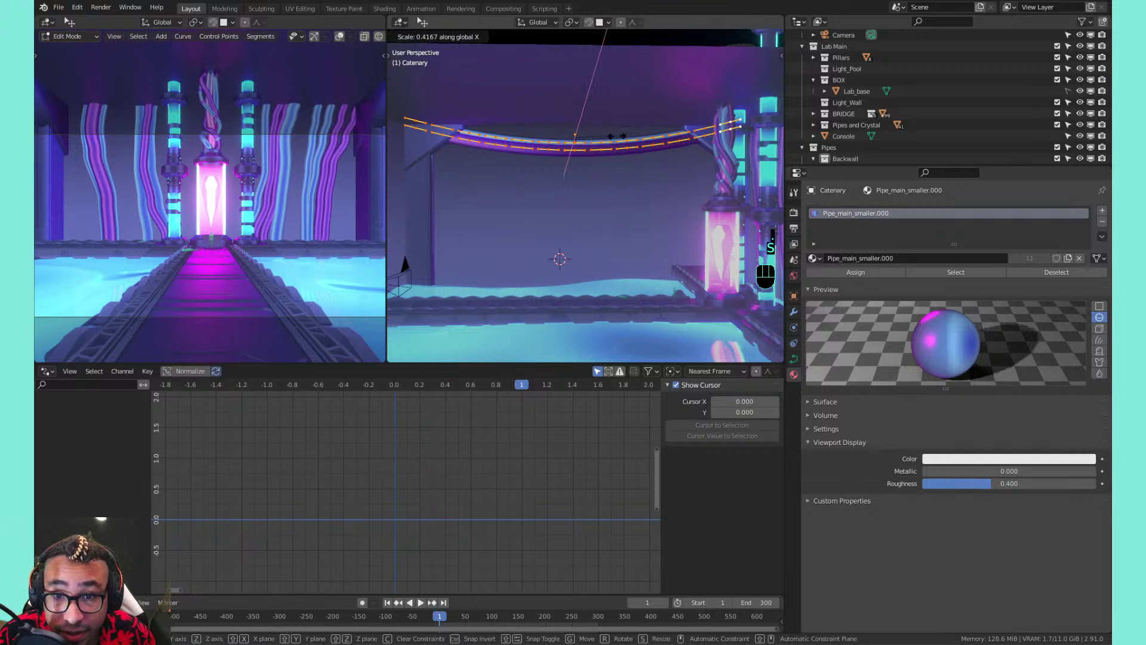
{"action": "left_click", "coordinate": [633, 137]}
{"action": "key", "text": "s"}
{"action": "key", "text": "y"}
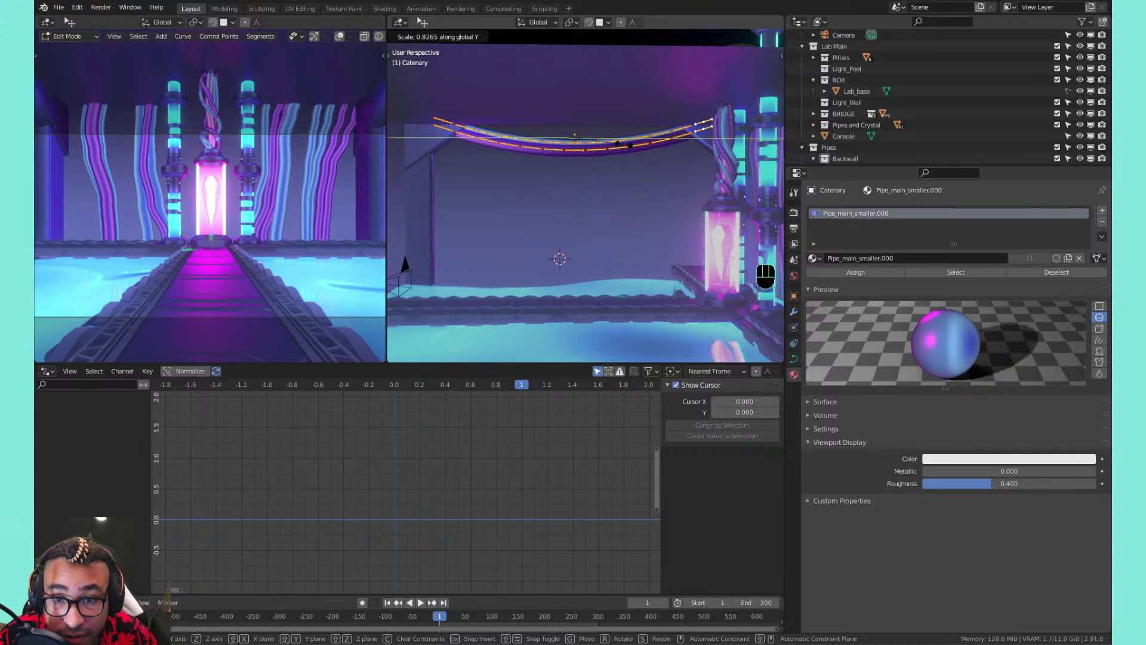
{"action": "left_click", "coordinate": [618, 146]}
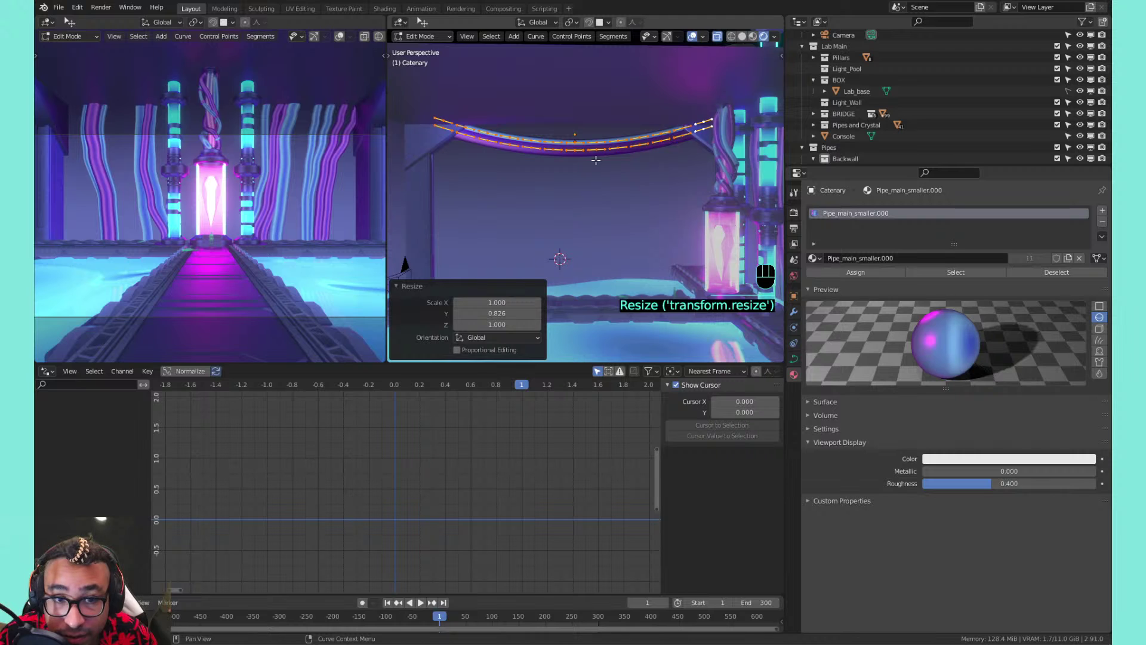
{"action": "key", "text": "Tab"}
Duplicate both catenary cables and shift the copies about -57.1 m along X to the opposite side wall
{"action": "left_click", "coordinate": [559, 157]}
{"action": "left_click", "coordinate": [535, 213]}
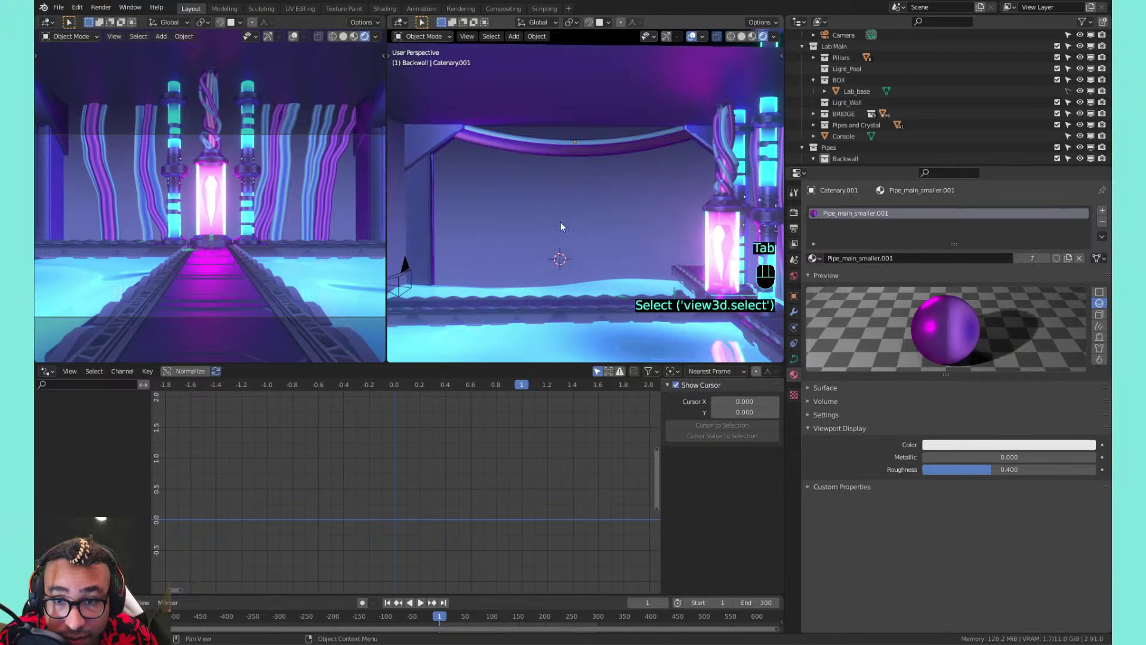
{"action": "scroll", "coordinate": [570, 217], "scroll_direction": "down", "scroll_amount": 4}
{"action": "scroll", "coordinate": [569, 218], "scroll_direction": "up", "scroll_amount": 4}
{"action": "middle_click_drag", "start_coordinate": [568, 217], "coordinate": [613, 177], "text": "shift"}
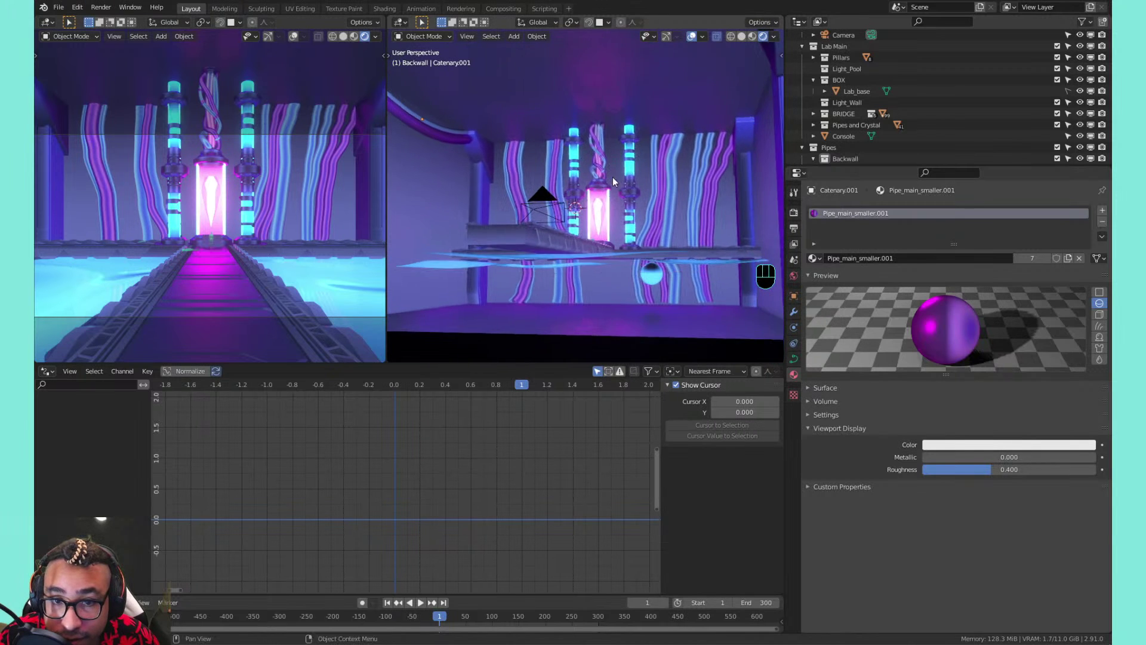
{"action": "middle_click_drag", "start_coordinate": [542, 171], "coordinate": [548, 180], "text": "shift"}
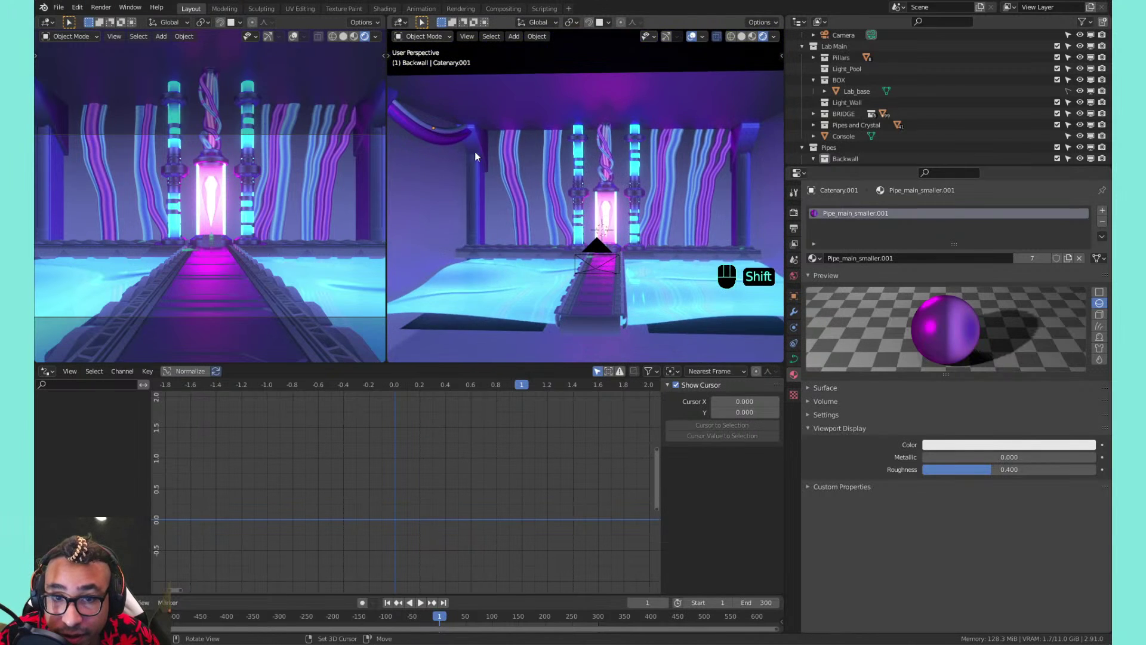
{"action": "left_click", "coordinate": [451, 130]}
{"action": "left_click", "coordinate": [450, 139], "text": "shift"}
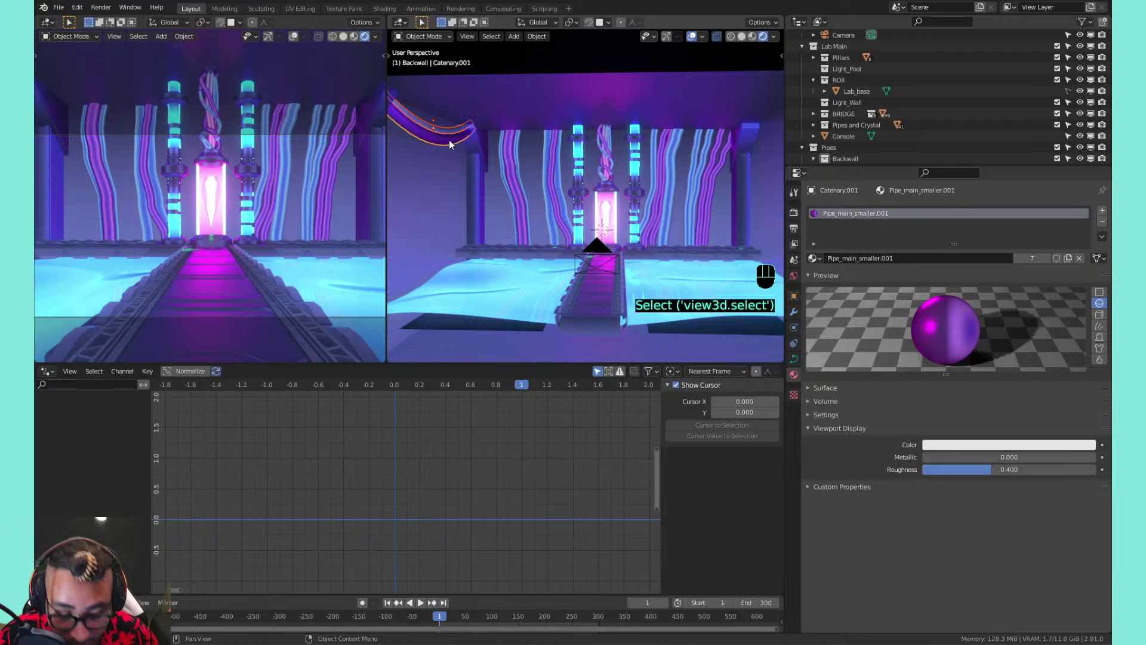
{"action": "key", "text": "shift+d"}
{"action": "key", "text": "x"}
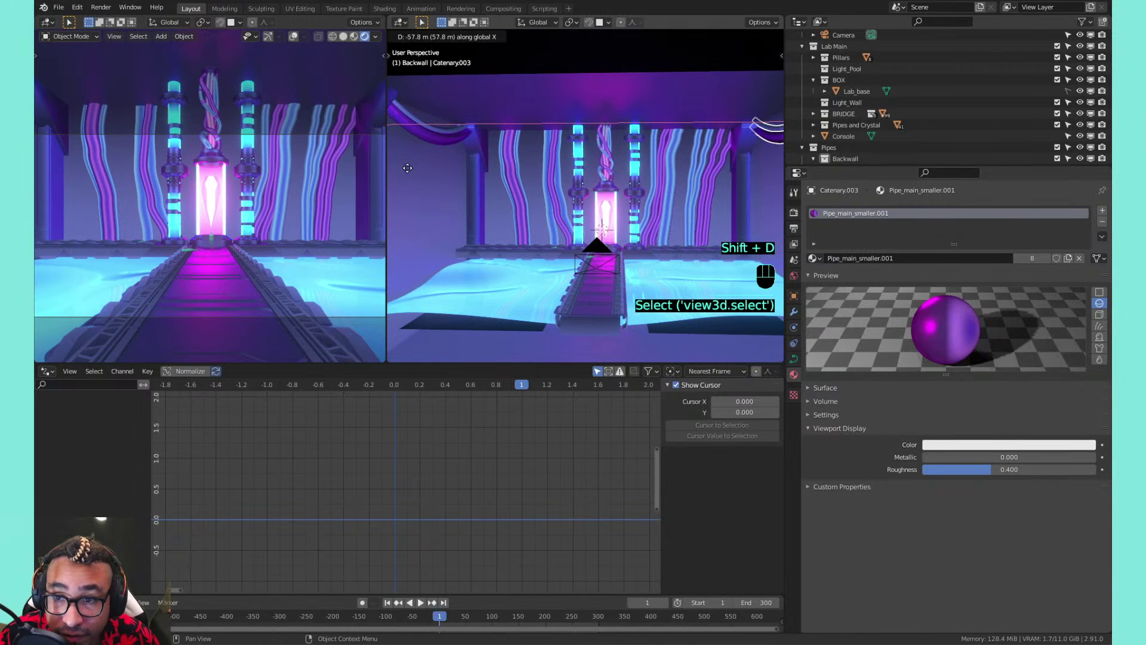
{"action": "left_click", "coordinate": [408, 168]}
Lower the duplicated cable pair on the opposite wall about 2.44 m along Z
{"action": "middle_click_drag", "start_coordinate": [480, 128], "coordinate": [605, 144], "text": "shift"}
{"action": "key", "text": "g"}
{"action": "key", "text": "z"}
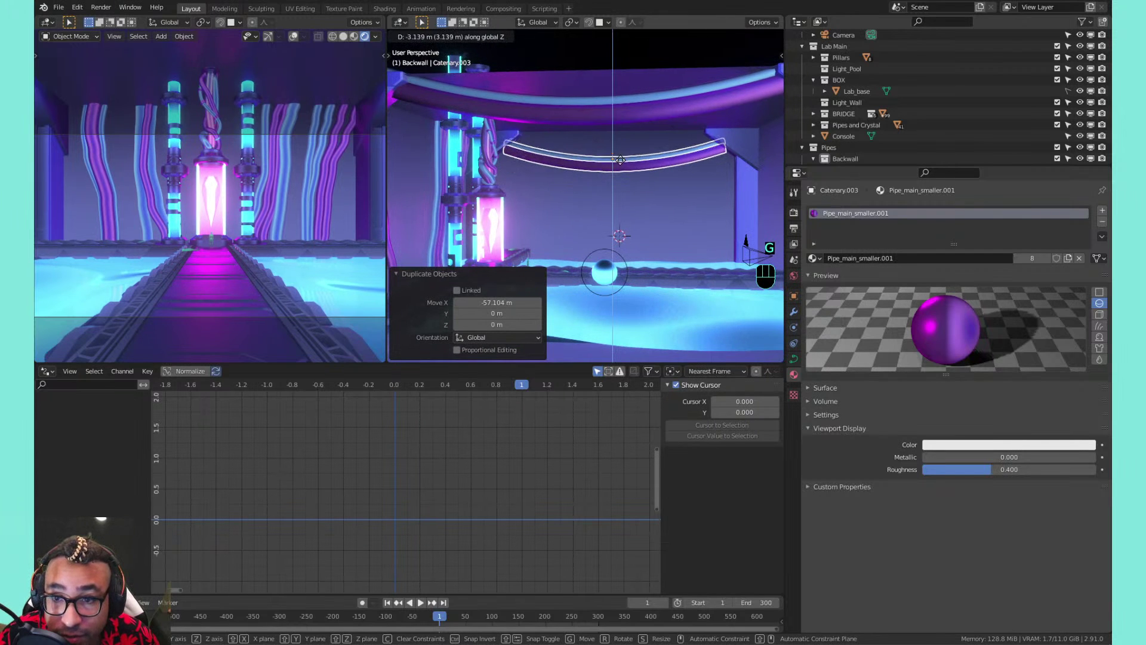
{"action": "left_click", "coordinate": [624, 154]}
Rotate the duplicated cable pair about 44.3° in the view and move it about 3.37 m in Y and -11.16 m in Z
{"action": "key", "text": "r"}
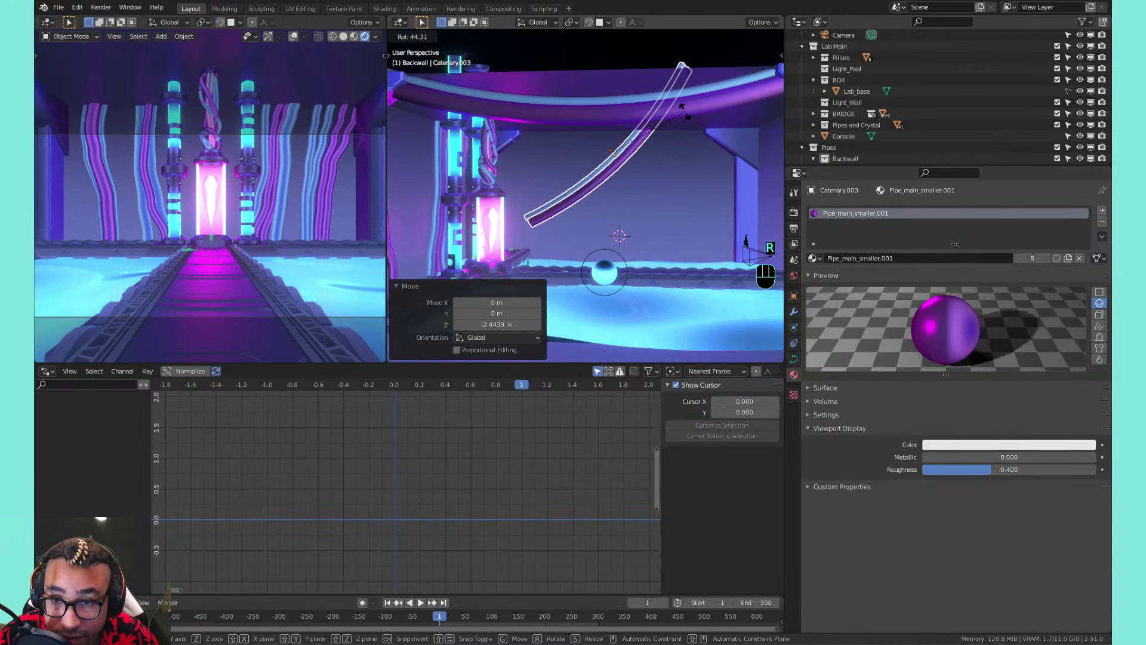
{"action": "left_click", "coordinate": [684, 109]}
{"action": "key", "text": "g"}
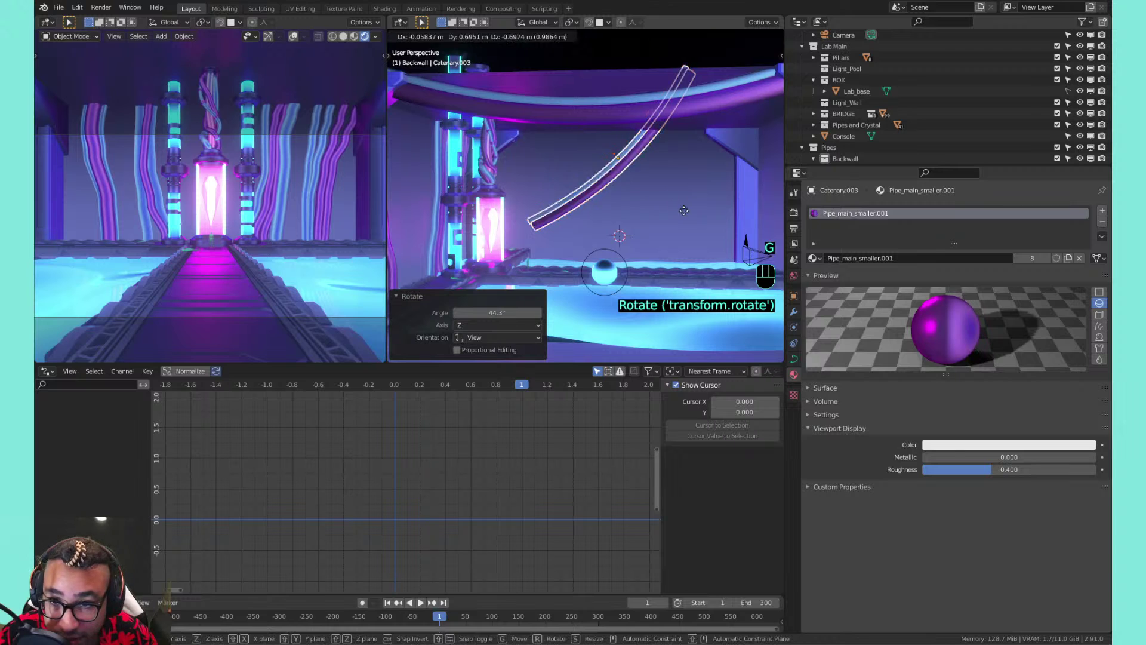
{"action": "left_click", "coordinate": [715, 213]}
Rotate the tilted cable pair about -15.4° and nudge its raised end into the upper corner bracket, about 0.46 m in Y and Z
{"action": "key", "text": "r"}
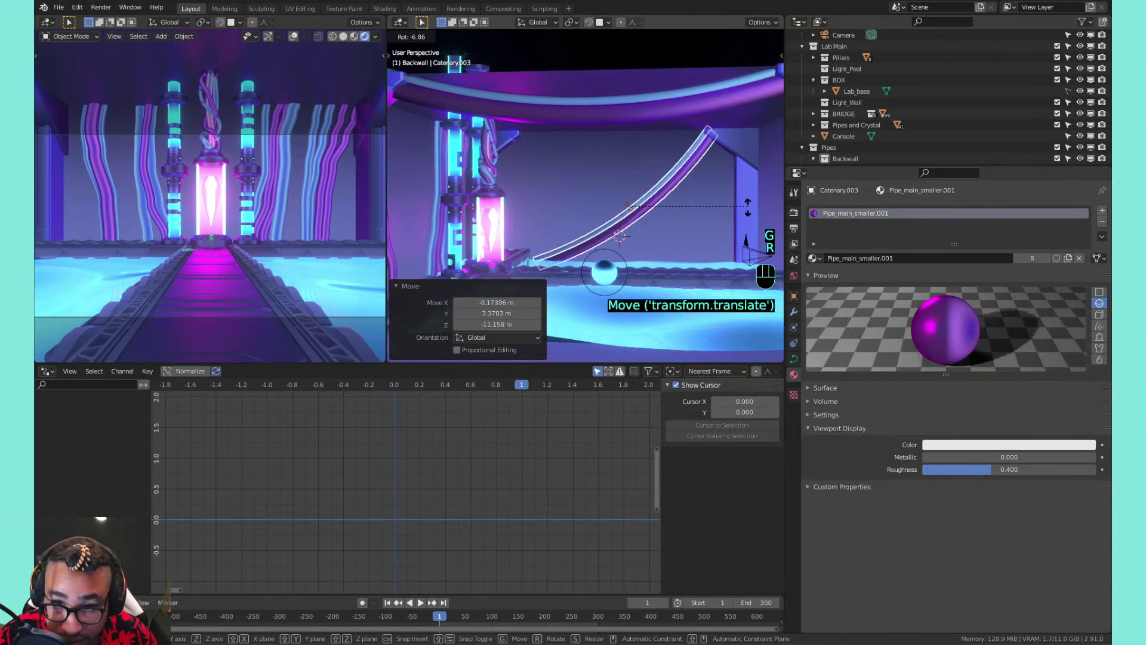
{"action": "left_click", "coordinate": [752, 226]}
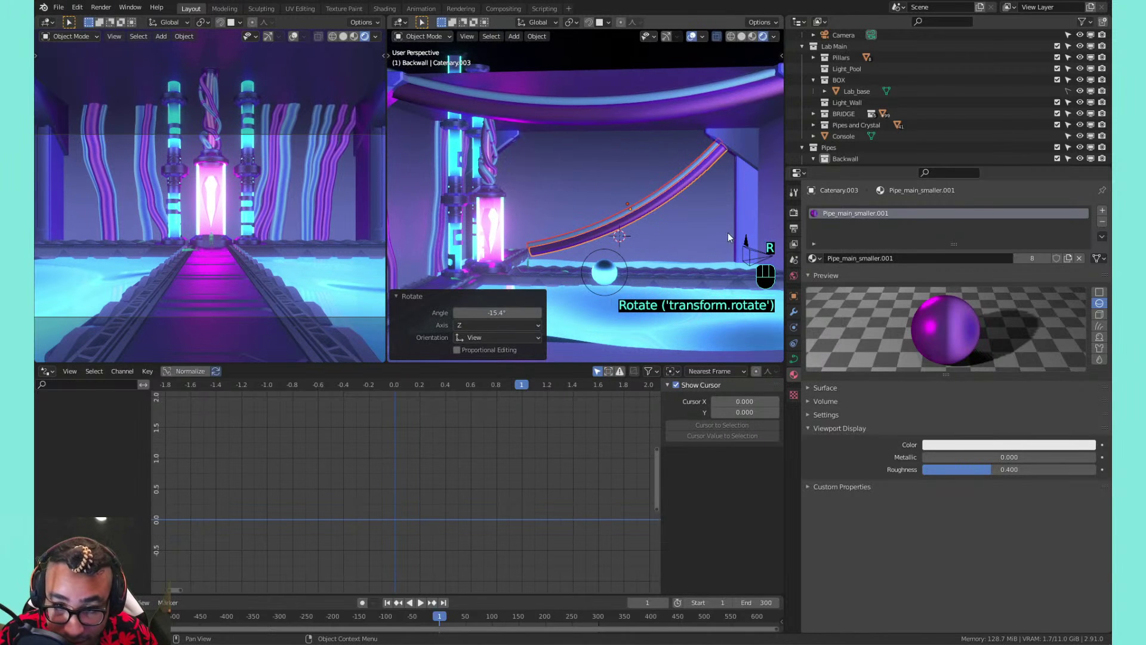
{"action": "key", "text": "g"}
{"action": "left_click", "coordinate": [714, 204]}
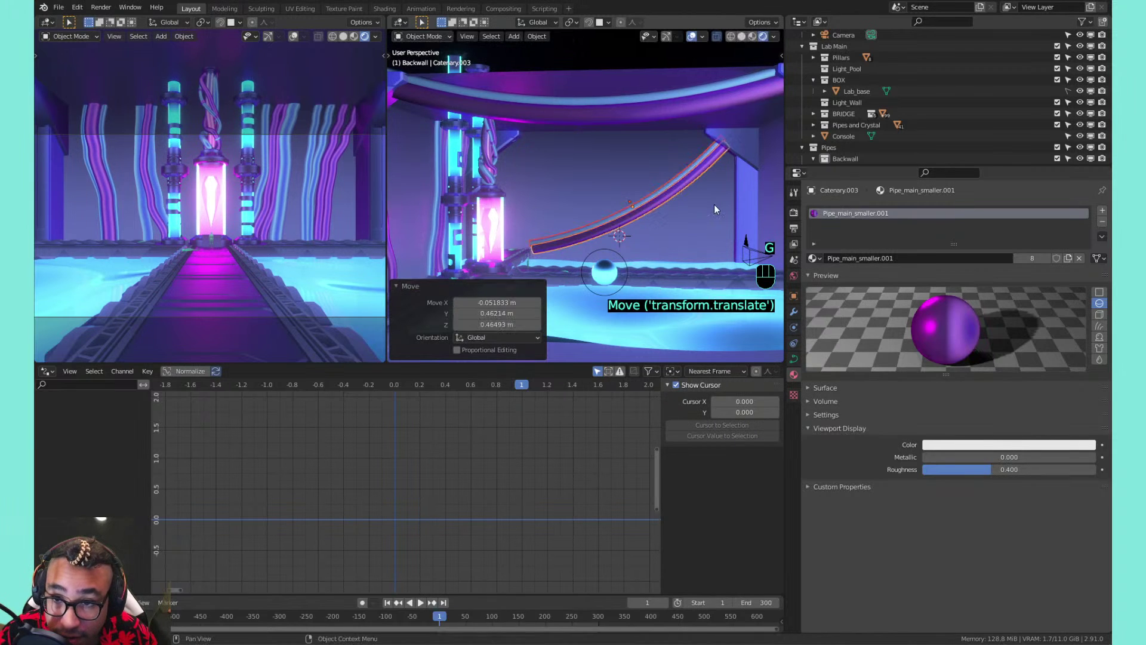
{"action": "key", "text": "Tab"}
{"action": "left_click", "coordinate": [692, 227]}
{"action": "key", "text": "Tab"}
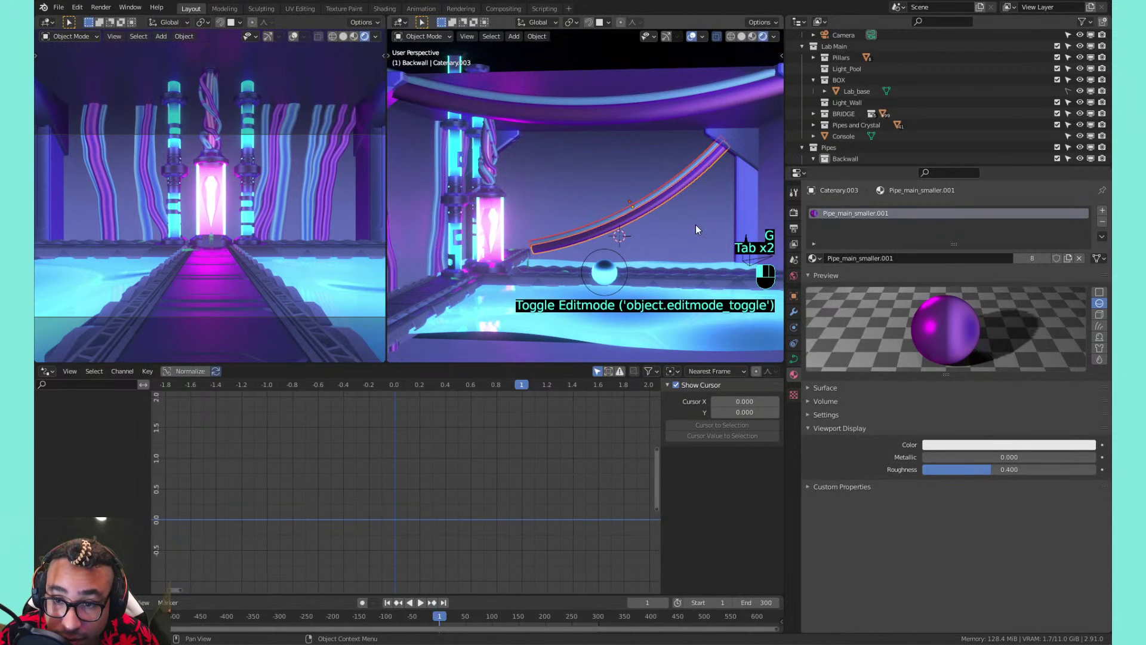
Delete the two original level catenary cables from the side wall opposite the tilted pair
{"action": "left_click", "coordinate": [693, 226]}
{"action": "scroll", "coordinate": [683, 229], "scroll_direction": "down", "scroll_amount": 2}
{"action": "middle_click_drag", "start_coordinate": [684, 229], "coordinate": [658, 240]}
{"action": "left_click", "coordinate": [609, 164]}
{"action": "key", "text": "x"}
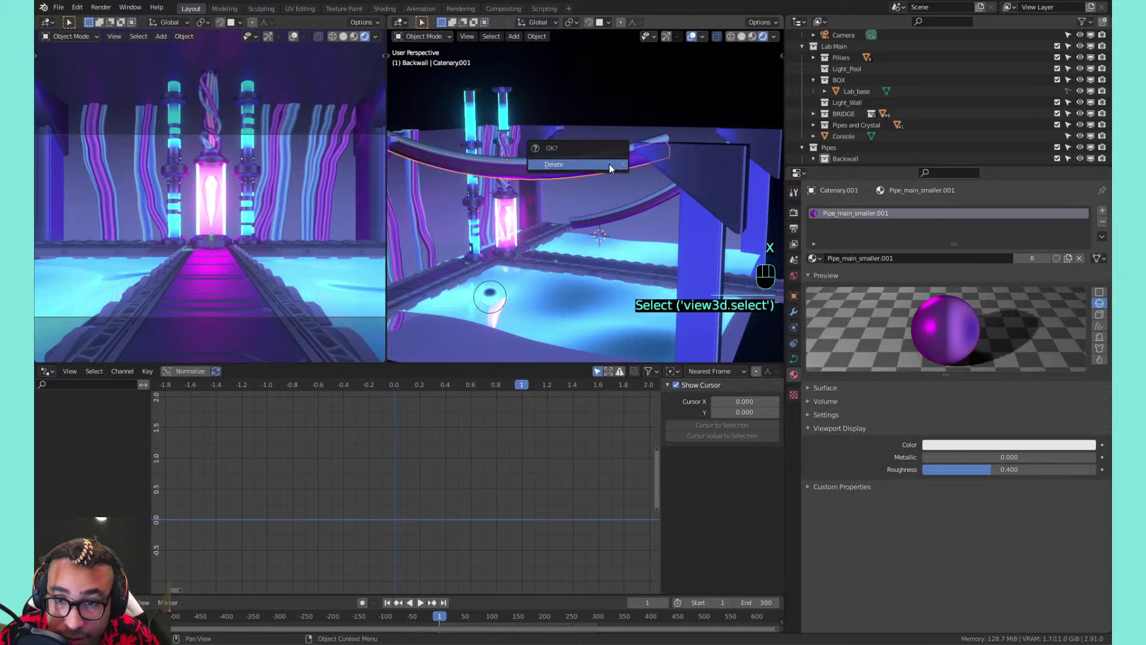
{"action": "left_click", "coordinate": [609, 163]}
{"action": "left_click", "coordinate": [616, 152]}
{"action": "key", "text": "x"}
{"action": "left_click", "coordinate": [616, 152]}
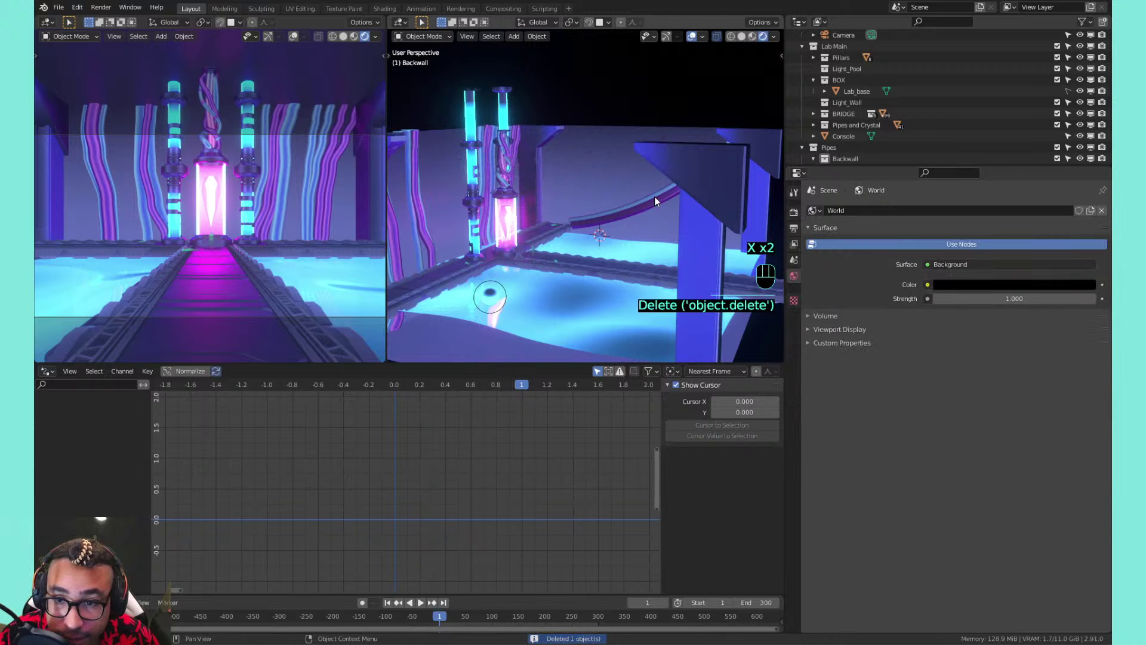
Duplicate both tilted catenary cables and shift the copies about 58.85 m along X to the opposite side wall
{"action": "left_click", "coordinate": [655, 201], "text": "shift"}
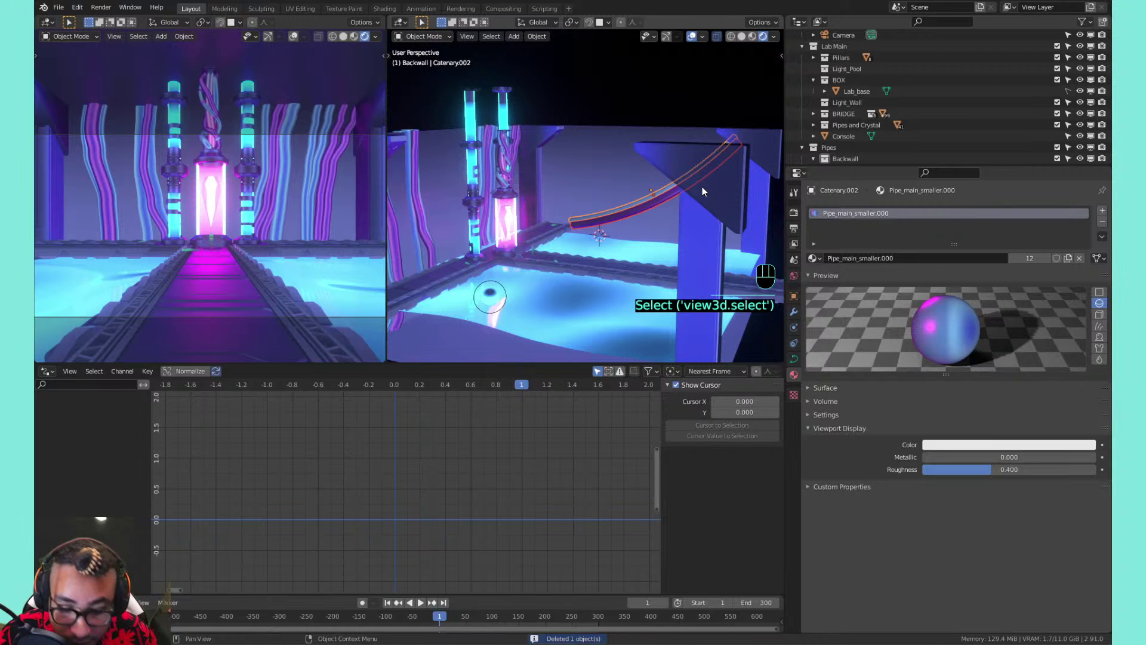
{"action": "middle_click_drag", "start_coordinate": [702, 186], "coordinate": [570, 192], "text": "shift"}
{"action": "middle_click_drag", "start_coordinate": [570, 192], "coordinate": [599, 215], "text": "shift"}
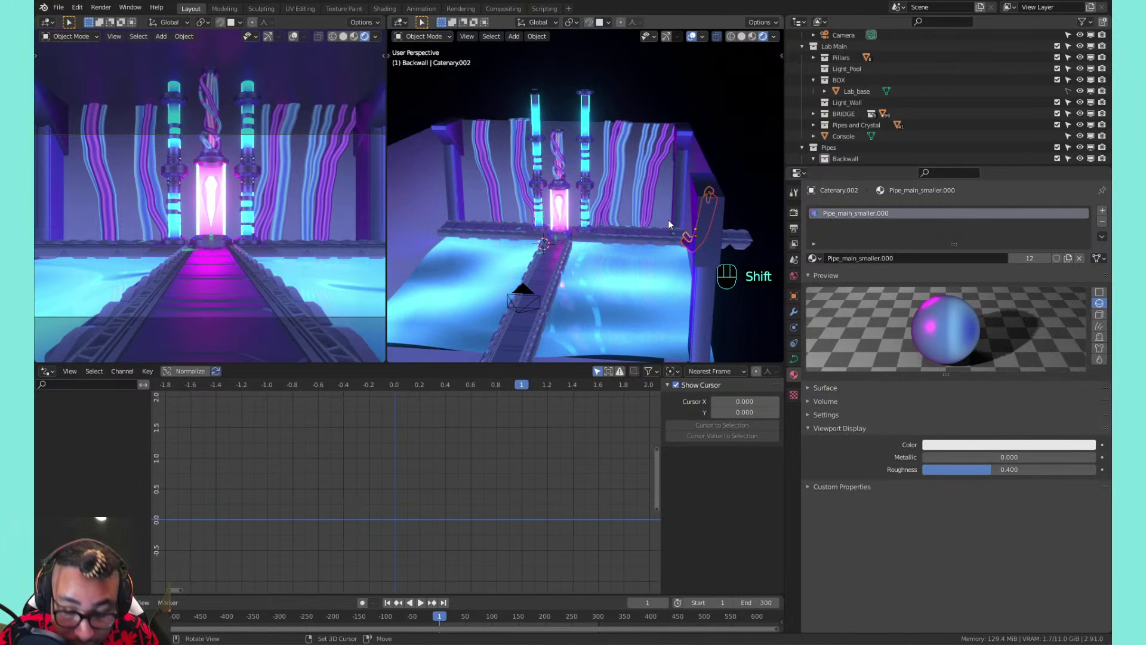
{"action": "key", "text": "shift+d"}
{"action": "key", "text": "x"}
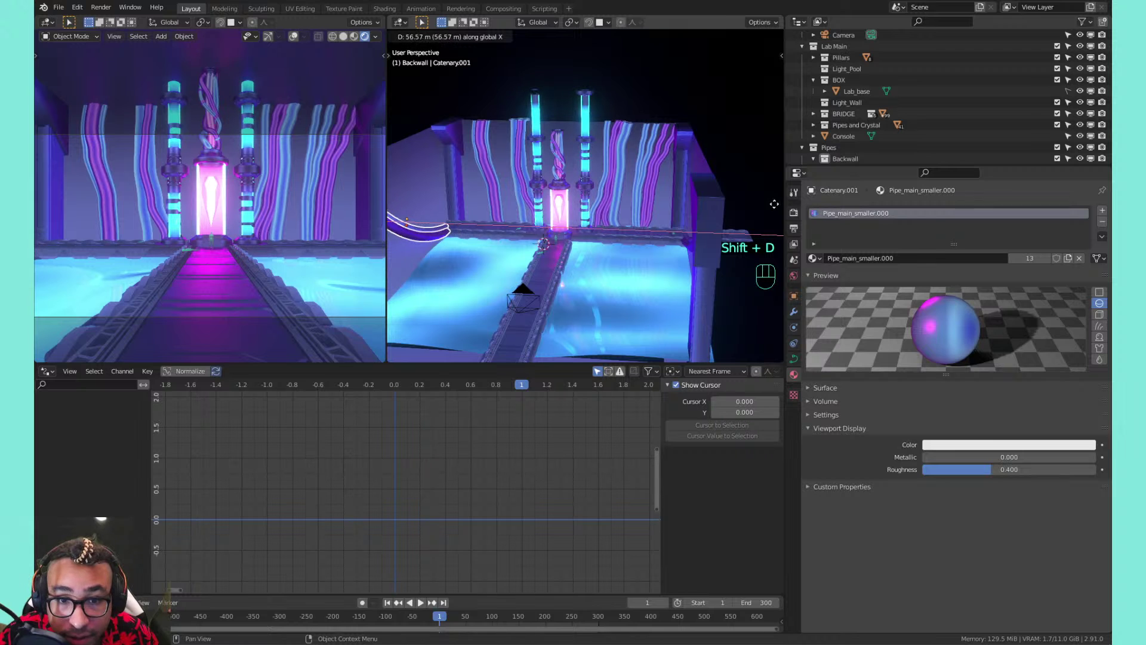
{"action": "left_click", "coordinate": [763, 207]}
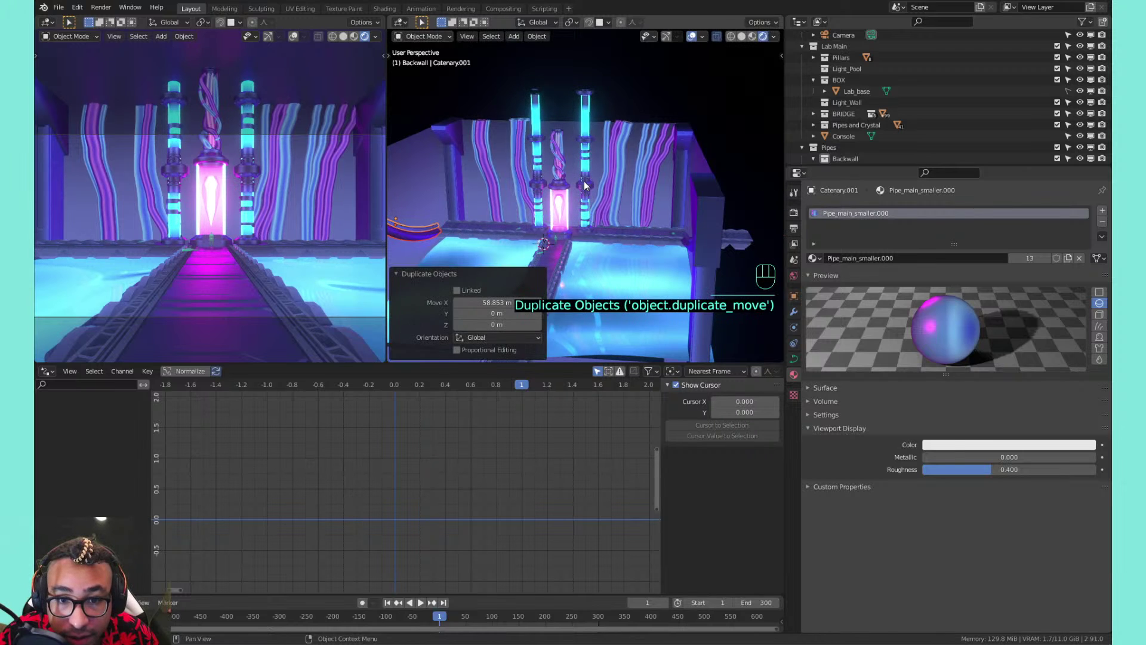
{"action": "key", "text": "Tab"}
{"action": "scroll", "coordinate": [584, 186], "scroll_direction": "down", "scroll_amount": 2}
{"action": "key", "text": "Tab"}
{"action": "middle_click_drag", "start_coordinate": [584, 185], "coordinate": [469, 224], "text": "shift"}
{"action": "scroll", "coordinate": [593, 184], "scroll_direction": "up", "scroll_amount": 2}
{"action": "left_click", "coordinate": [594, 184]}
{"action": "scroll", "coordinate": [645, 189], "scroll_direction": "up", "scroll_amount": 2}
{"action": "left_click", "coordinate": [686, 174]}
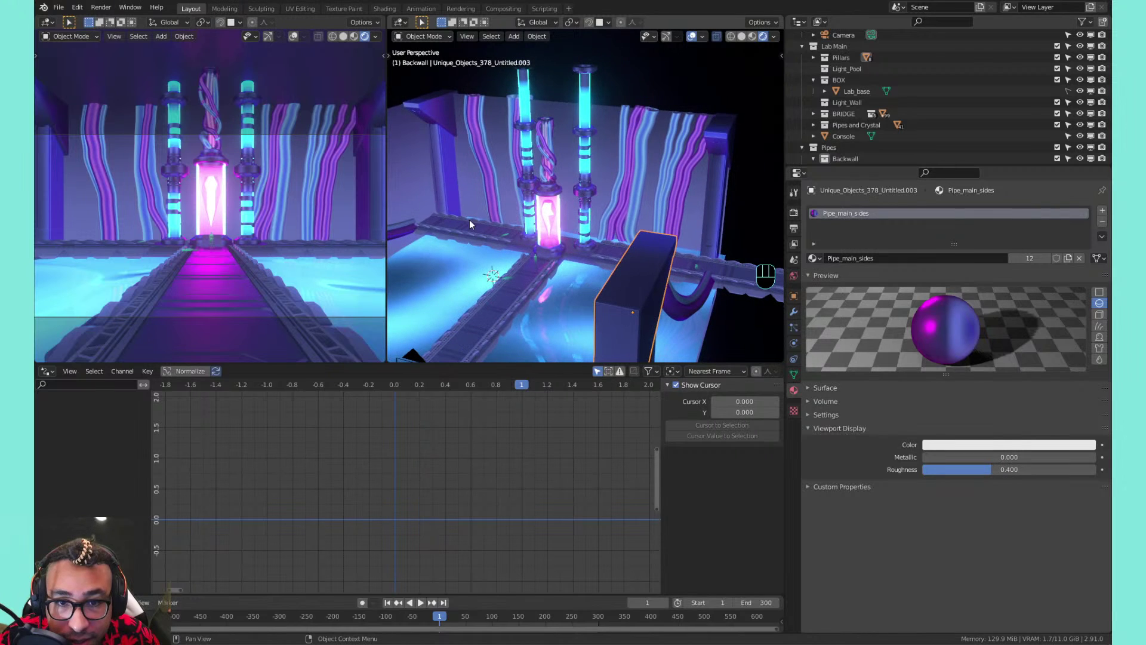
Duplicate the rear corner pillar beside the duplicated cables and move the copy about 5.36 m along Y
{"action": "left_click", "coordinate": [445, 187]}
{"action": "middle_click_drag", "start_coordinate": [456, 181], "coordinate": [560, 220], "text": "shift"}
{"action": "scroll", "coordinate": [515, 192], "scroll_direction": "up", "scroll_amount": 2}
{"action": "scroll", "coordinate": [569, 186], "scroll_direction": "up", "scroll_amount": 2}
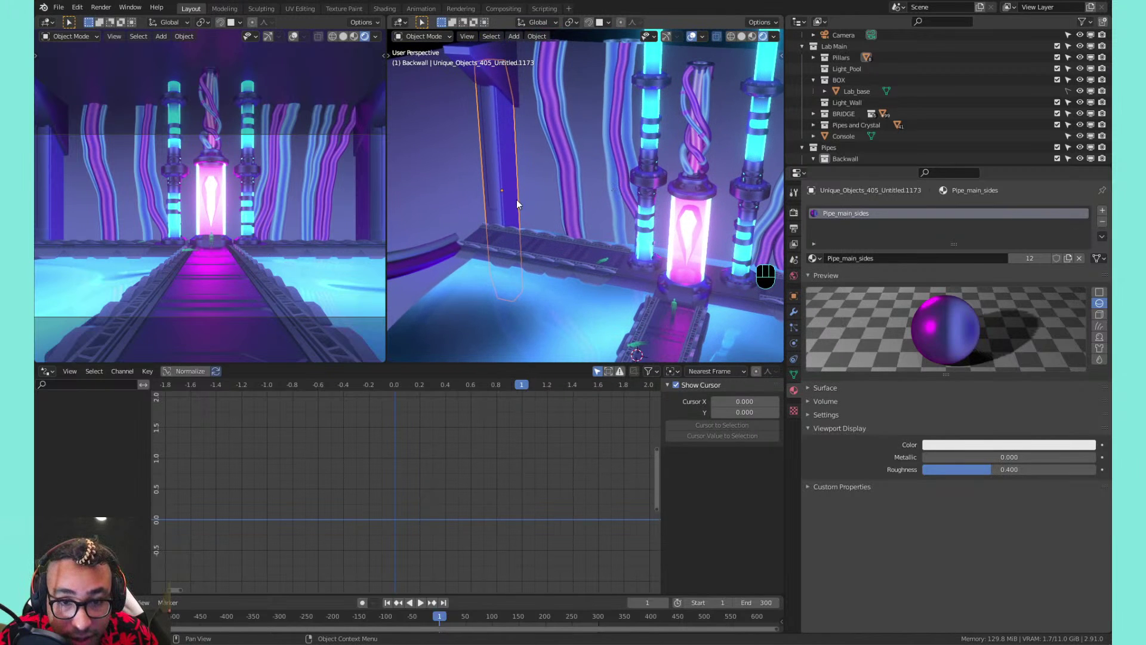
{"action": "scroll", "coordinate": [517, 203], "scroll_direction": "down", "scroll_amount": 2}
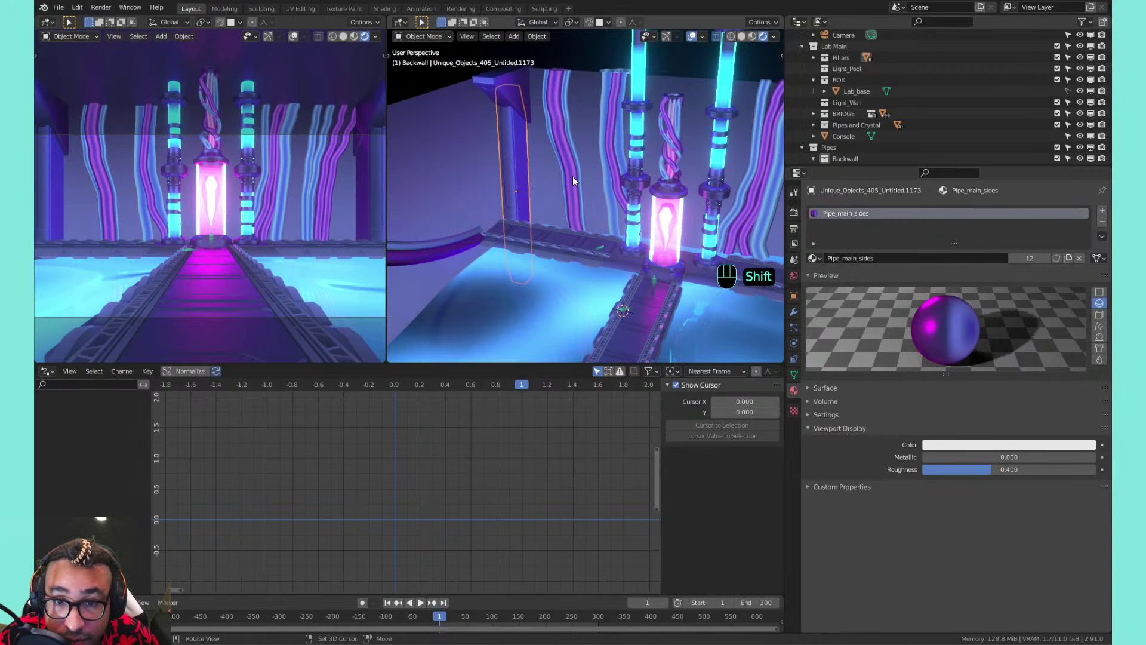
{"action": "key", "text": "shift+d"}
{"action": "key", "text": "x"}
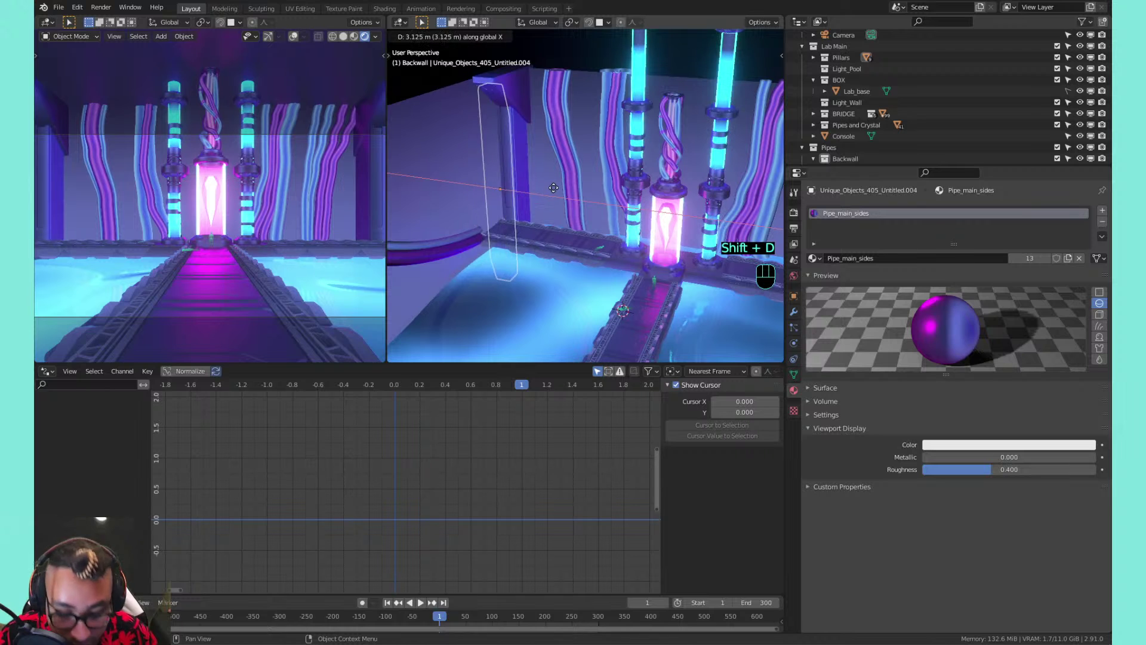
{"action": "key", "text": "y"}
{"action": "left_click", "coordinate": [557, 185]}
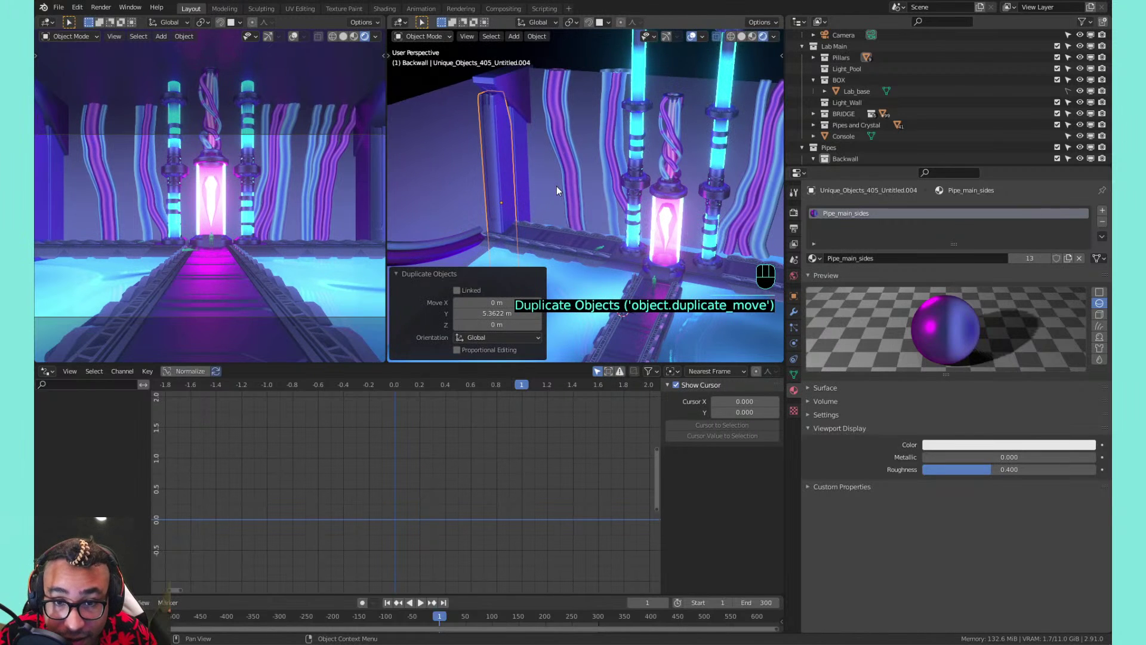
Scale the whole mesh of the duplicated pillar down along Z into a small box
{"action": "key", "text": "Tab"}
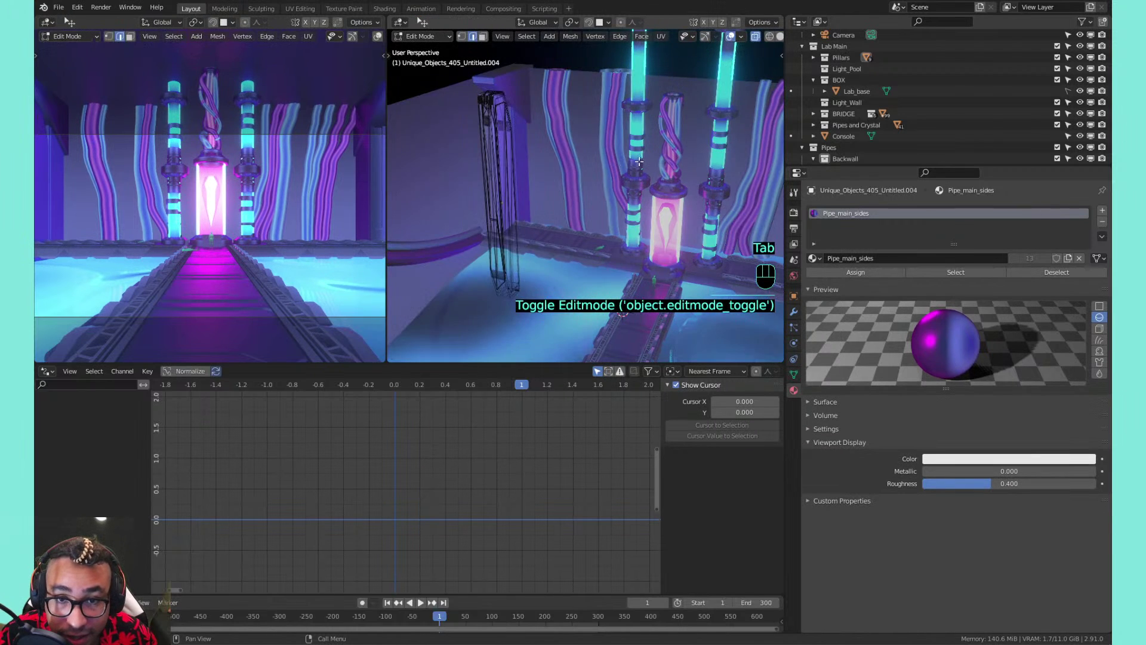
{"action": "key", "text": "a"}
{"action": "key", "text": "s"}
{"action": "key", "text": "z"}
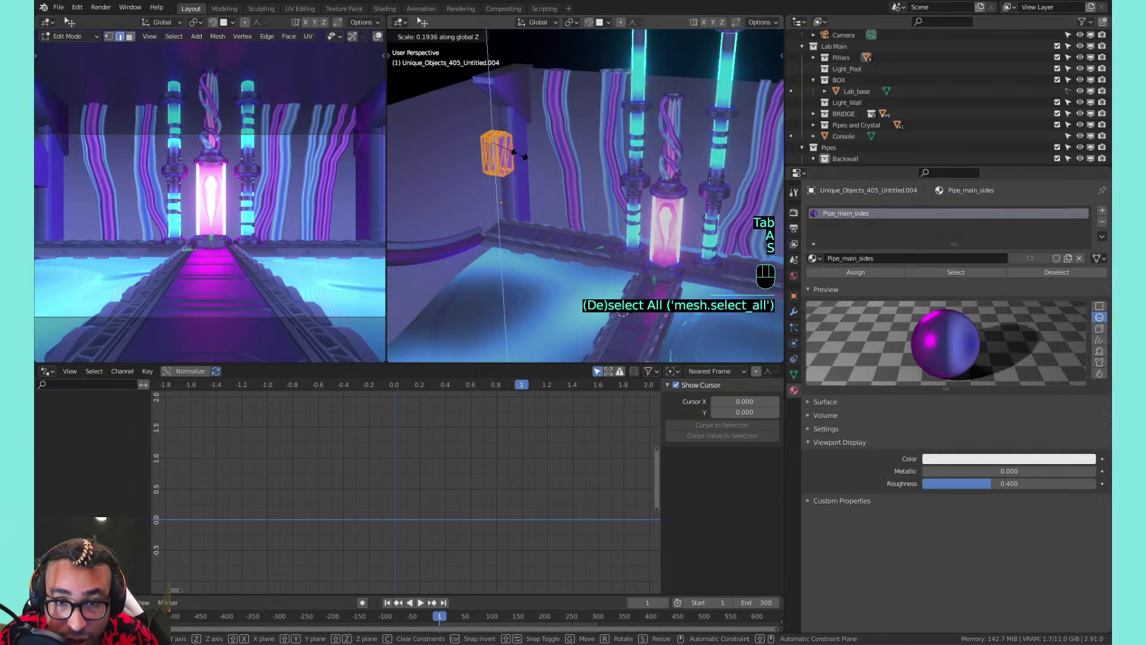
{"action": "left_click", "coordinate": [528, 154]}
{"action": "key", "text": "Tab"}
Lower the small box about 12.27 m along Z onto the end of the walkway
{"action": "left_click", "coordinate": [501, 143]}
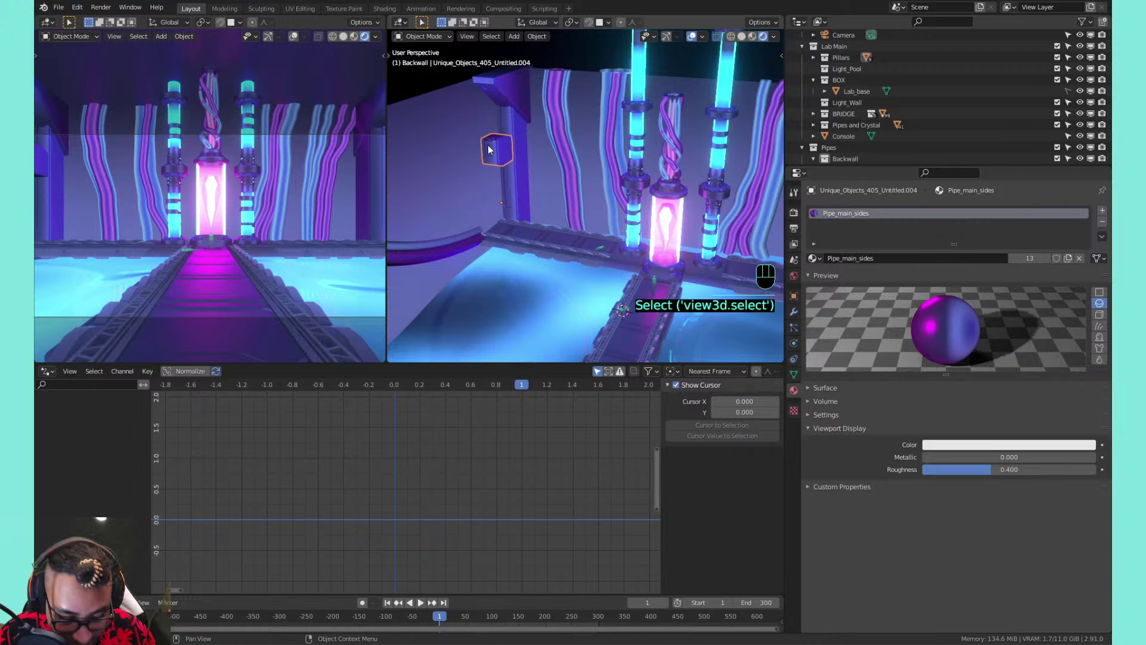
{"action": "key", "text": "g"}
{"action": "key", "text": "z"}
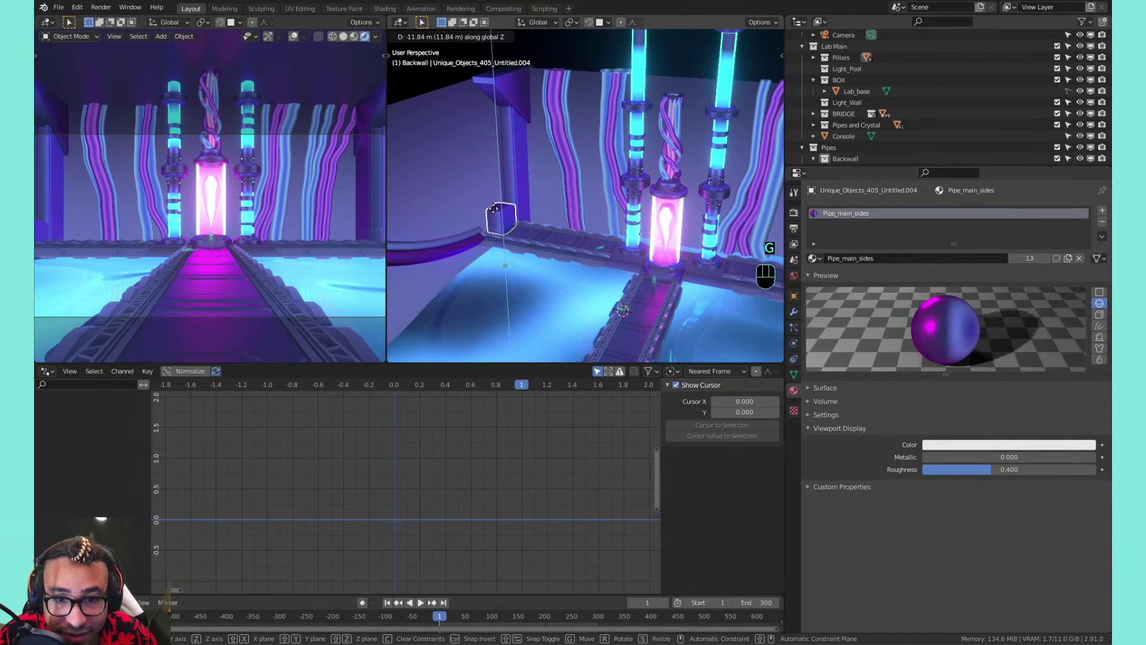
{"action": "left_click", "coordinate": [494, 210]}
{"action": "scroll", "coordinate": [478, 221], "scroll_direction": "up", "scroll_amount": 6}
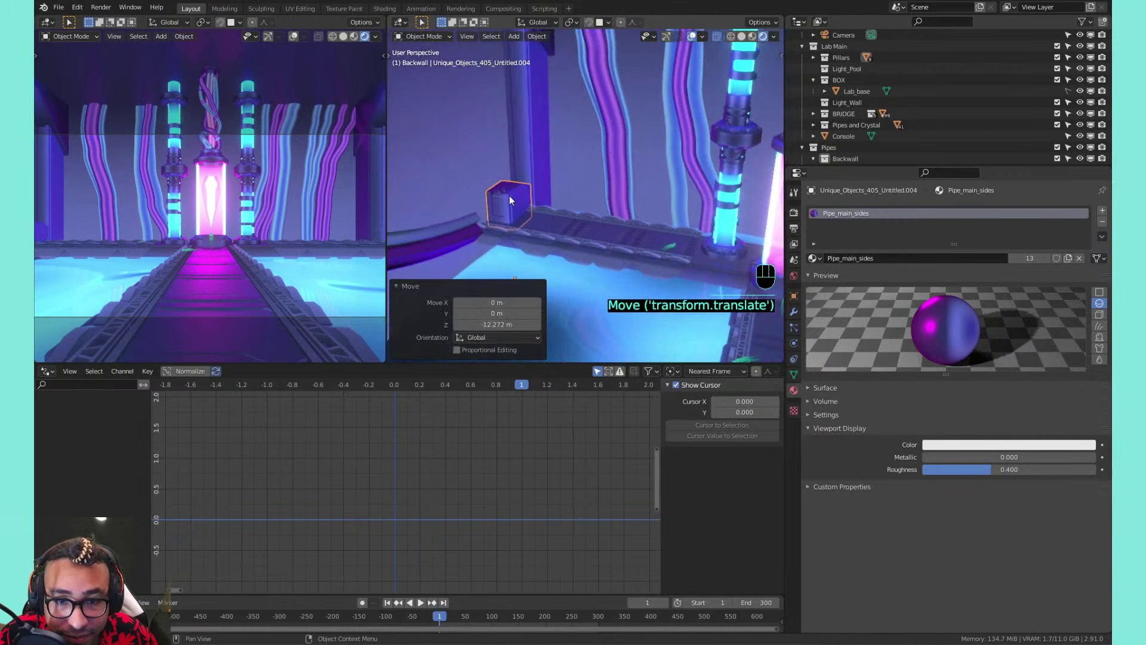
{"action": "key", "text": "KP_Decimal"}
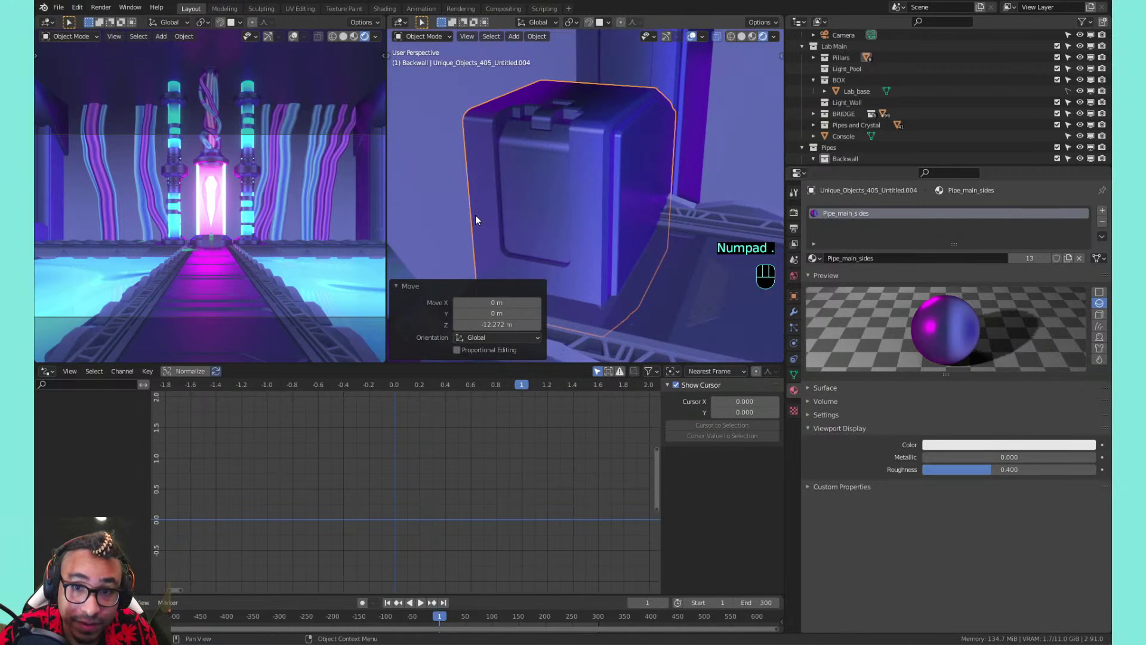
{"action": "scroll", "coordinate": [475, 215], "scroll_direction": "down", "scroll_amount": 6}
{"action": "scroll", "coordinate": [489, 209], "scroll_direction": "up", "scroll_amount": 1}
{"action": "middle_click_drag", "start_coordinate": [490, 209], "coordinate": [496, 181], "text": "shift"}
Widen the box by a factor of about 2.217 along X and shift it about -1.76 m along X
{"action": "left_click", "coordinate": [626, 163]}
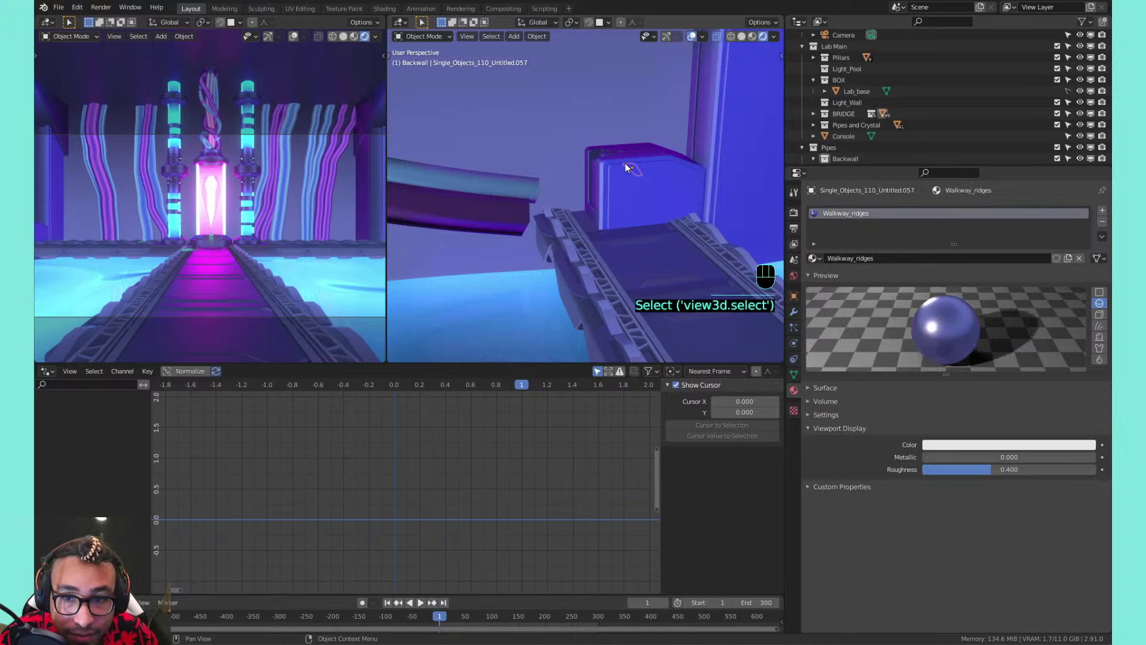
{"action": "middle_click_drag", "start_coordinate": [622, 178], "coordinate": [675, 185]}
{"action": "key", "text": "s"}
{"action": "key", "text": "x"}
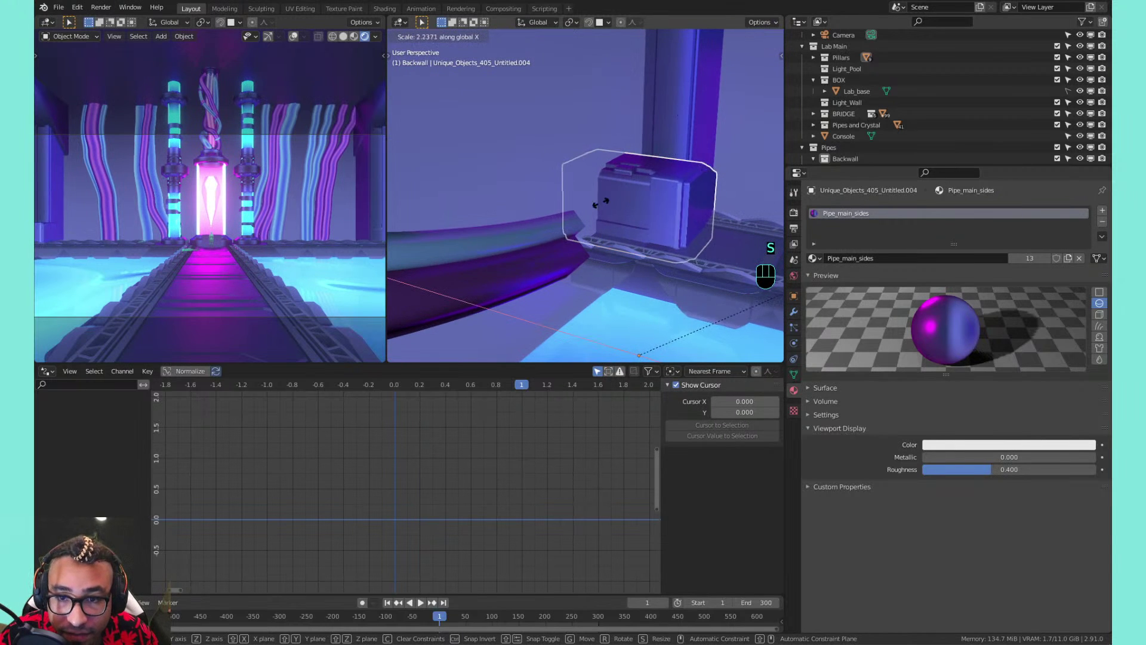
{"action": "left_click", "coordinate": [599, 207]}
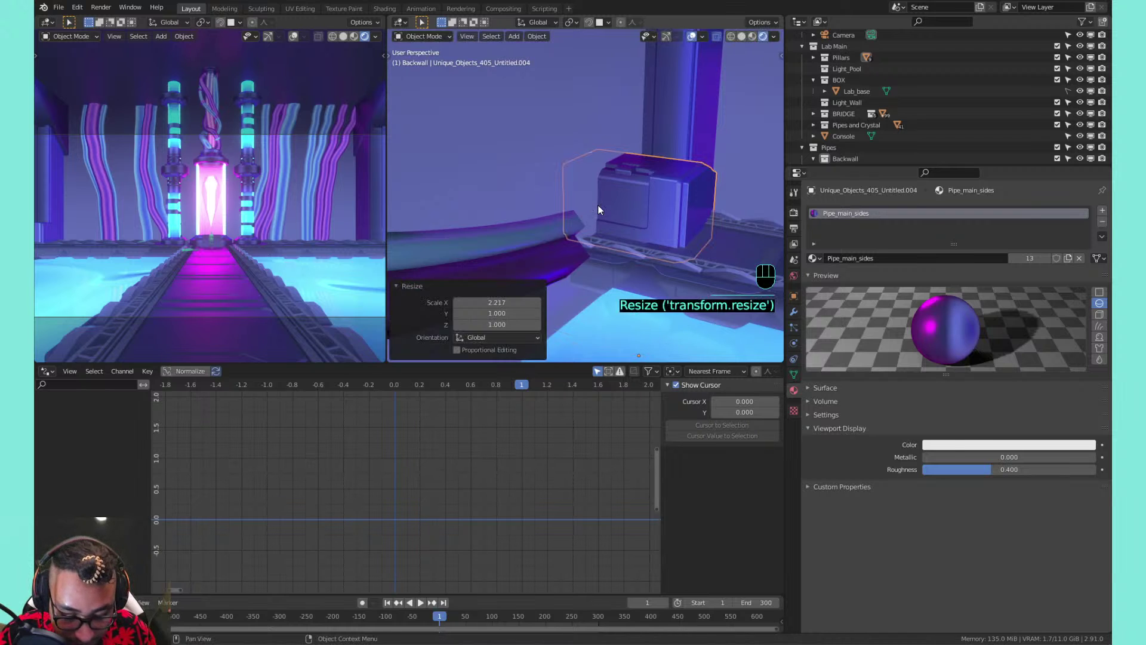
{"action": "key", "text": "g"}
{"action": "key", "text": "x"}
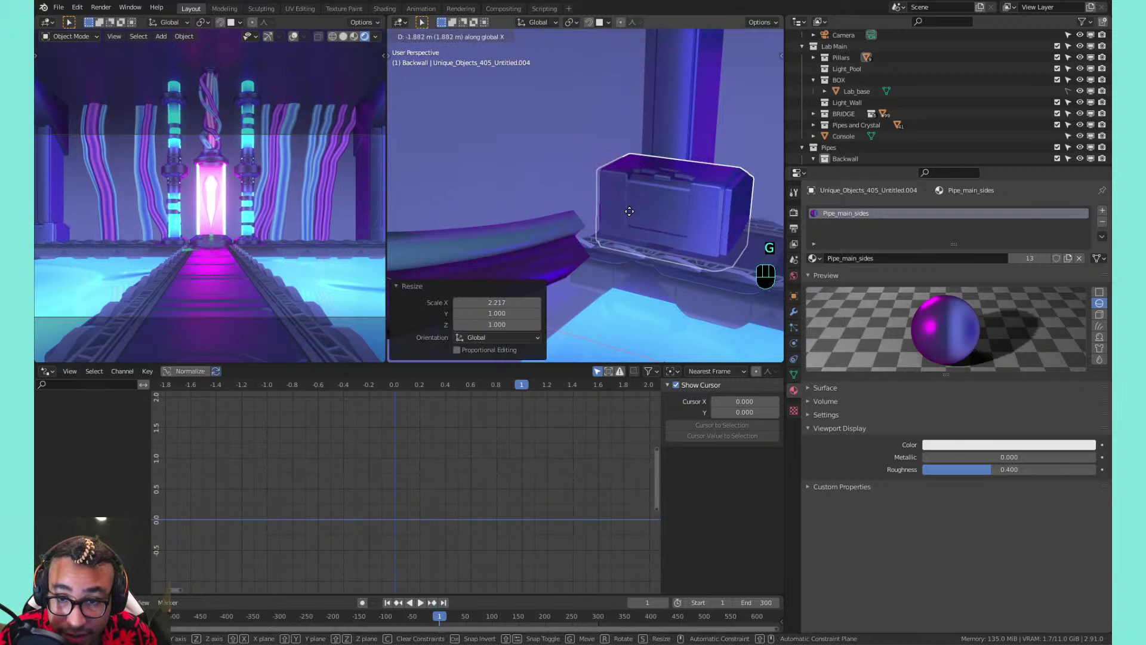
{"action": "left_click", "coordinate": [627, 210]}
{"action": "scroll", "coordinate": [596, 207], "scroll_direction": "down", "scroll_amount": 3}
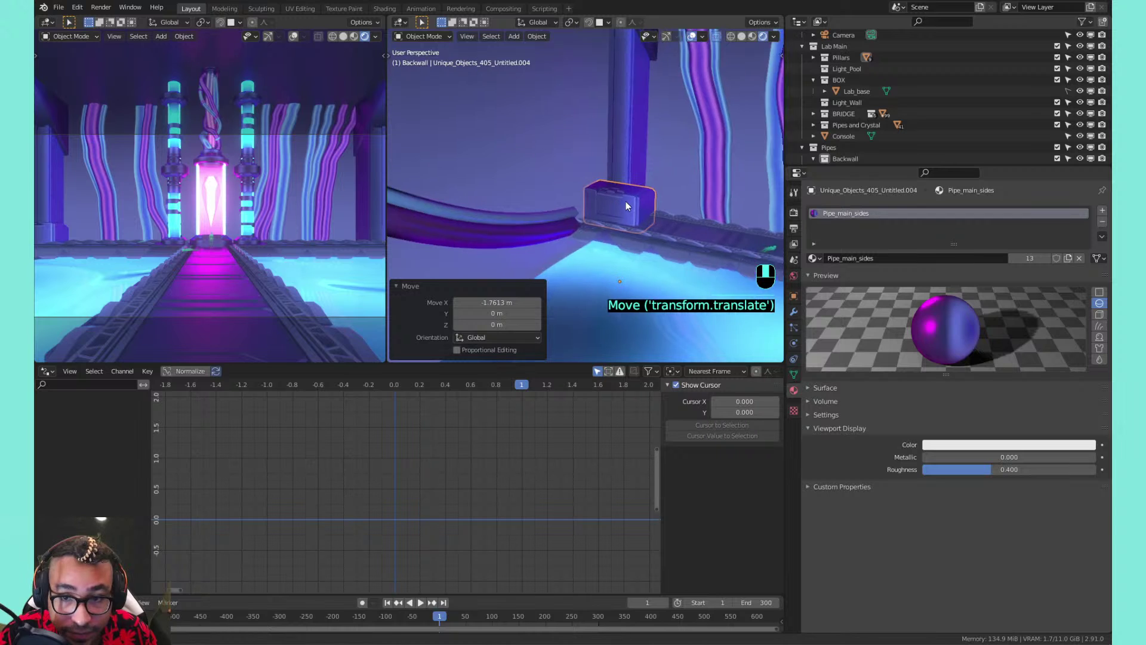
Move the low end points of both cables toward the box, about -1.62 m in X, -4.67 m in Y and 0.9 m in Z
{"action": "middle_click_drag", "start_coordinate": [625, 202], "coordinate": [559, 166], "text": "shift"}
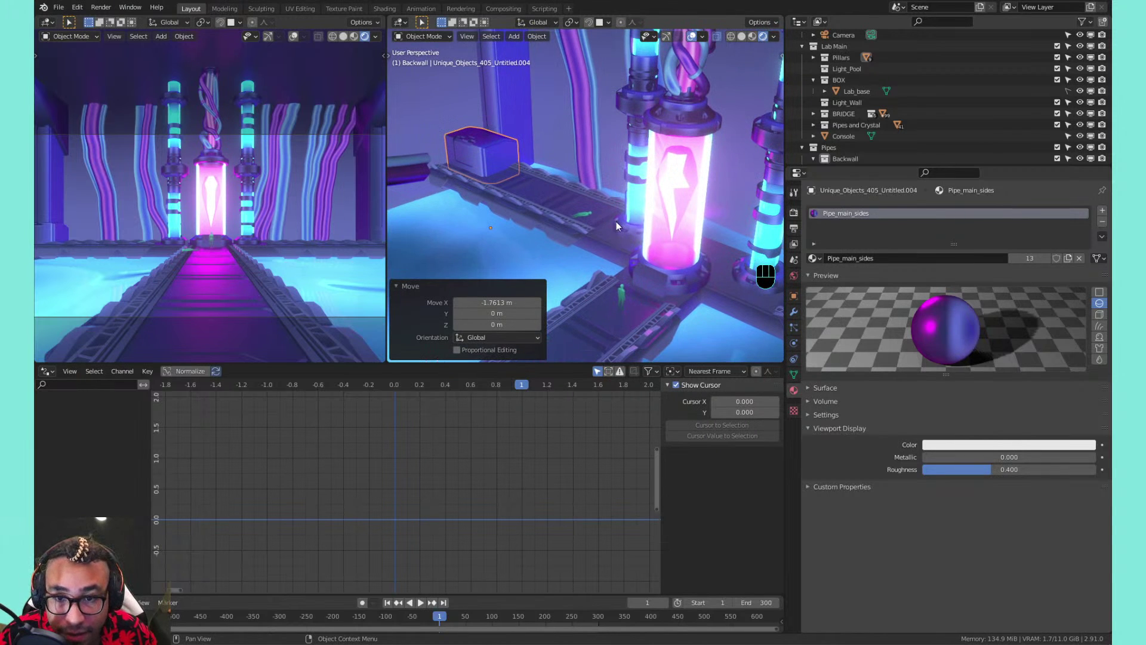
{"action": "middle_click_drag", "start_coordinate": [536, 163], "coordinate": [594, 198], "text": "shift"}
{"action": "left_click", "coordinate": [511, 165]}
{"action": "key", "text": "Tab"}
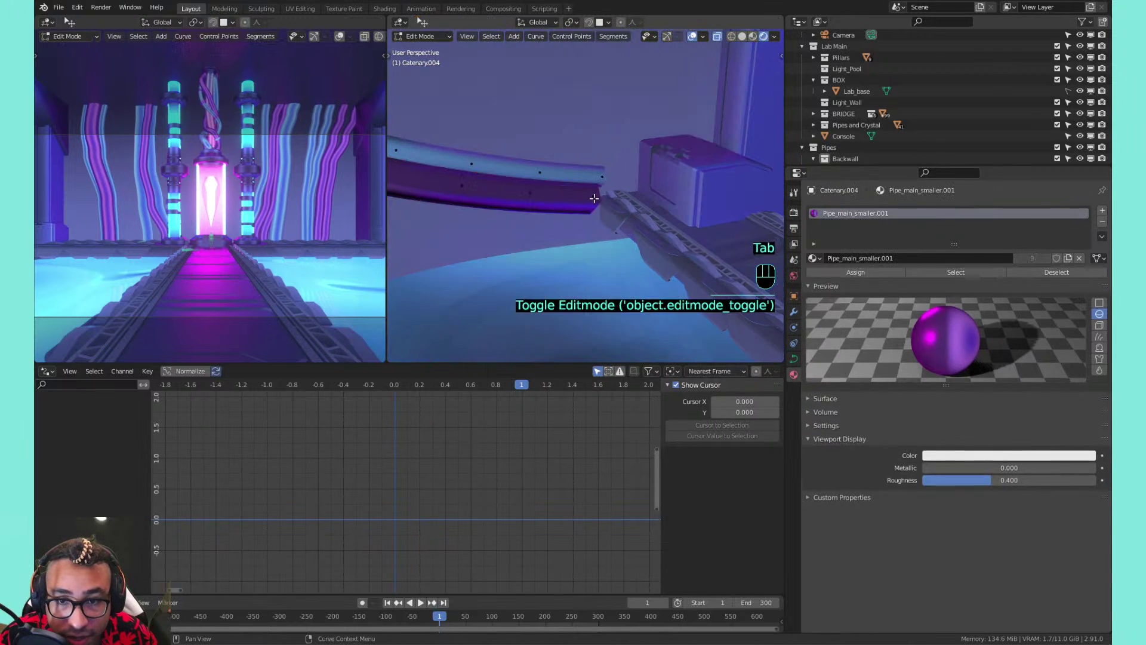
{"action": "left_click", "coordinate": [602, 177]}
{"action": "left_click", "coordinate": [594, 196], "text": "shift"}
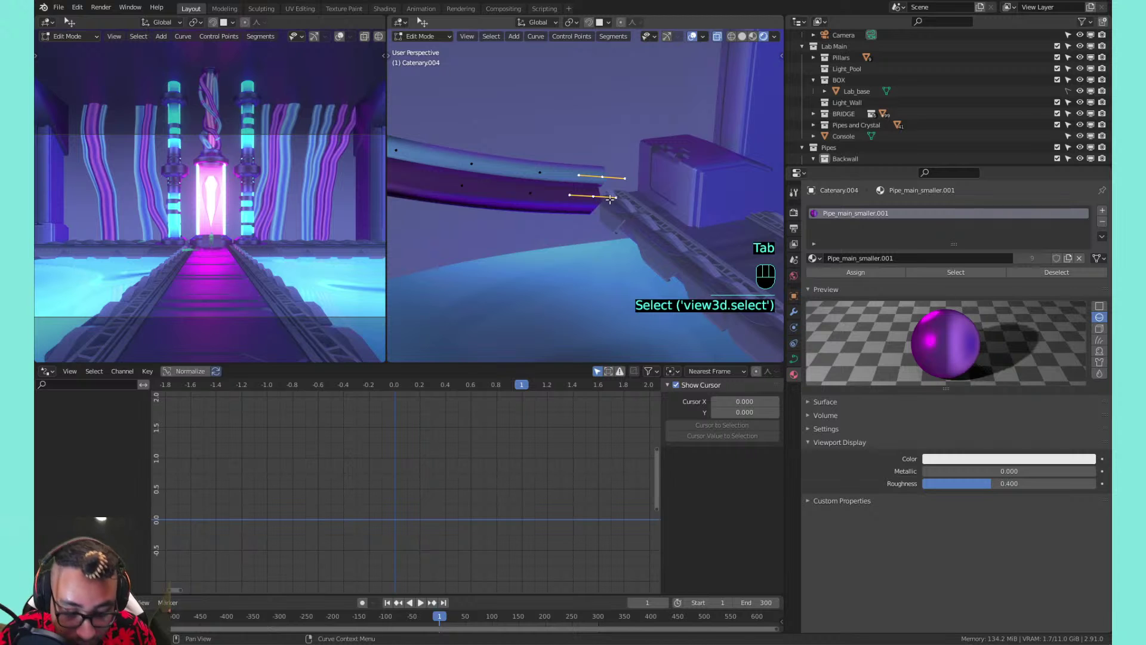
{"action": "key", "text": "g"}
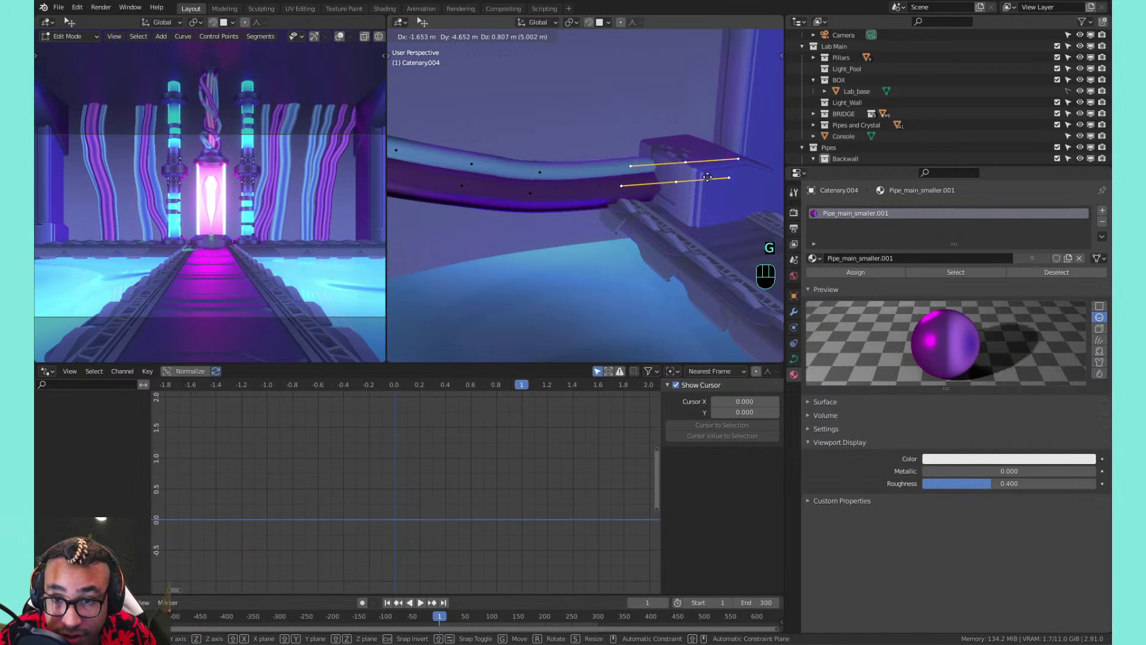
{"action": "left_click", "coordinate": [707, 177]}
Shift both cable end points about -2.36 m along X and raise them about 1.1 m along Z into the box
{"action": "key", "text": "g"}
{"action": "key", "text": "y"}
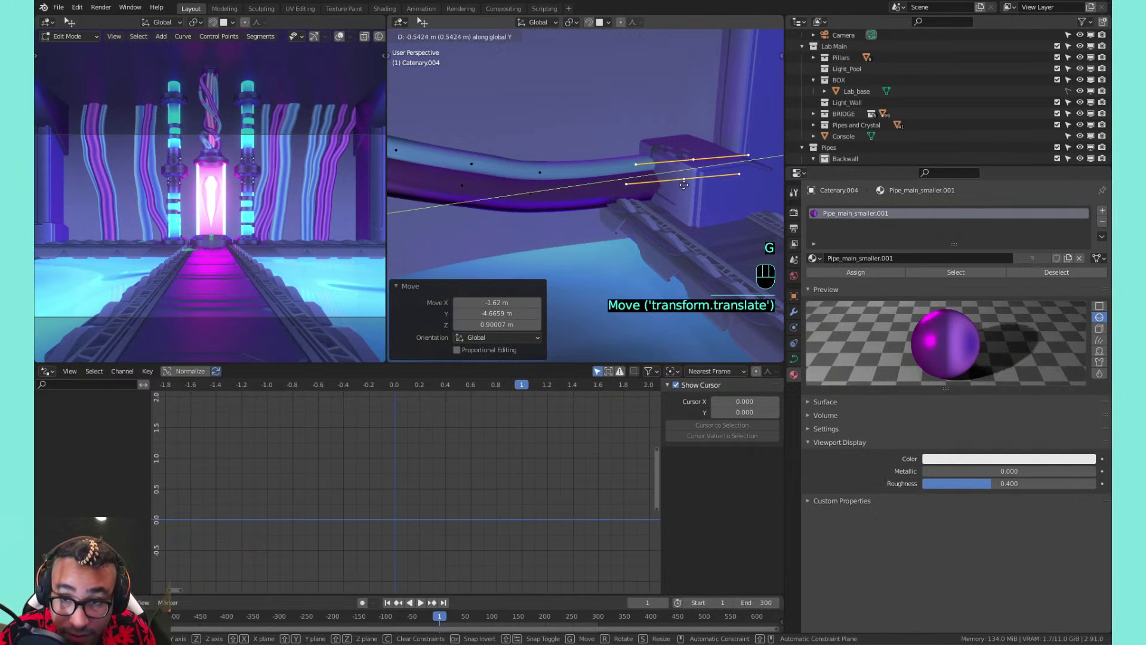
{"action": "key", "text": "x"}
{"action": "left_click", "coordinate": [700, 185]}
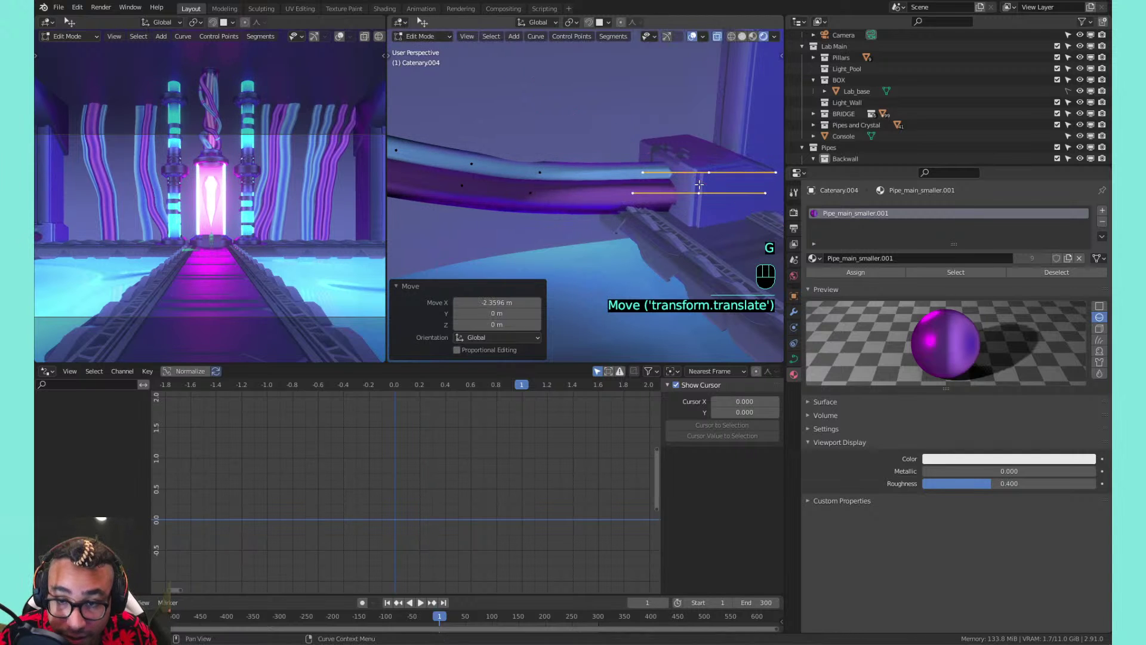
{"action": "key", "text": "g"}
{"action": "key", "text": "z"}
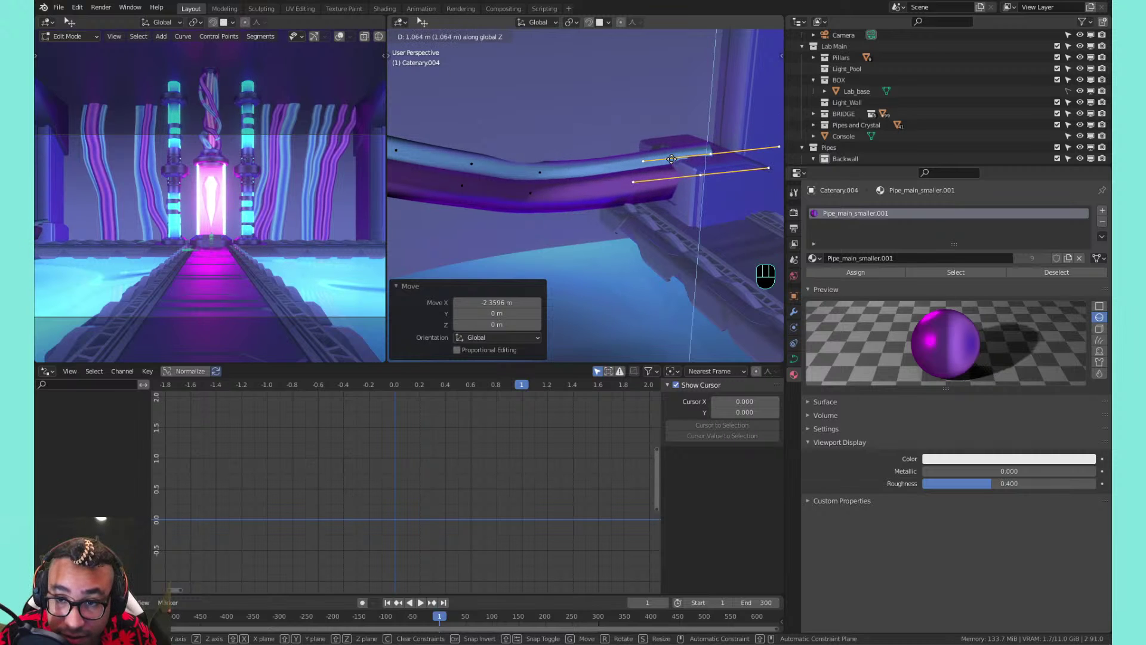
{"action": "left_click", "coordinate": [669, 154]}
{"action": "left_click", "coordinate": [714, 188]}
{"action": "key", "text": "Tab"}
{"action": "left_click", "coordinate": [710, 187]}
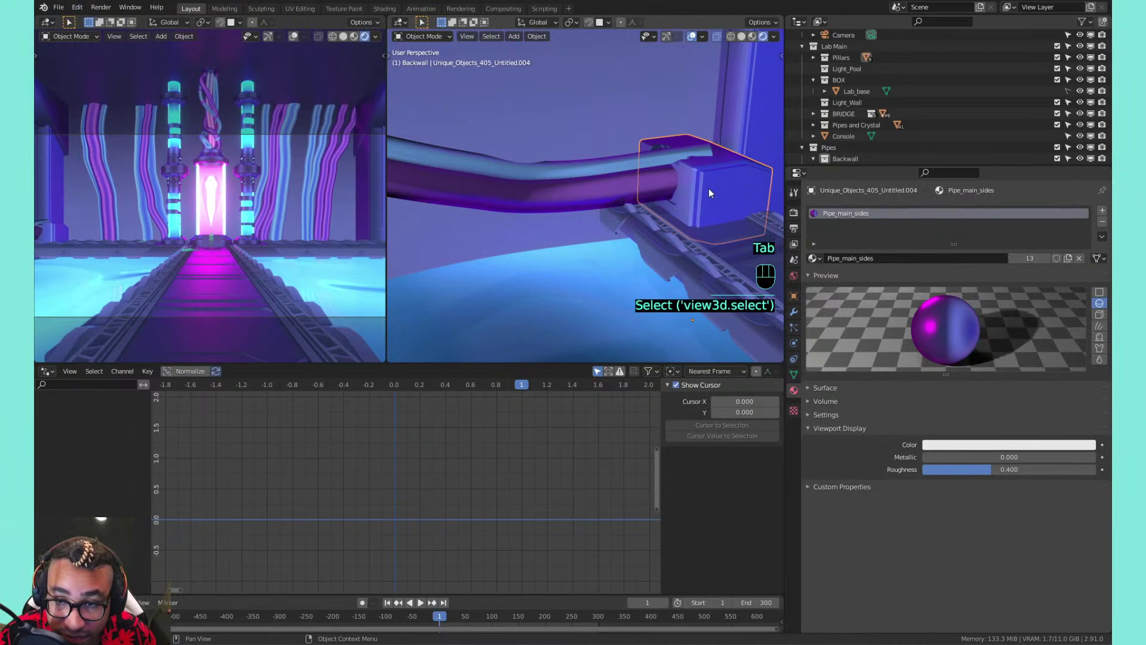
{"action": "key", "text": "s"}
{"action": "right_click", "coordinate": [717, 171]}
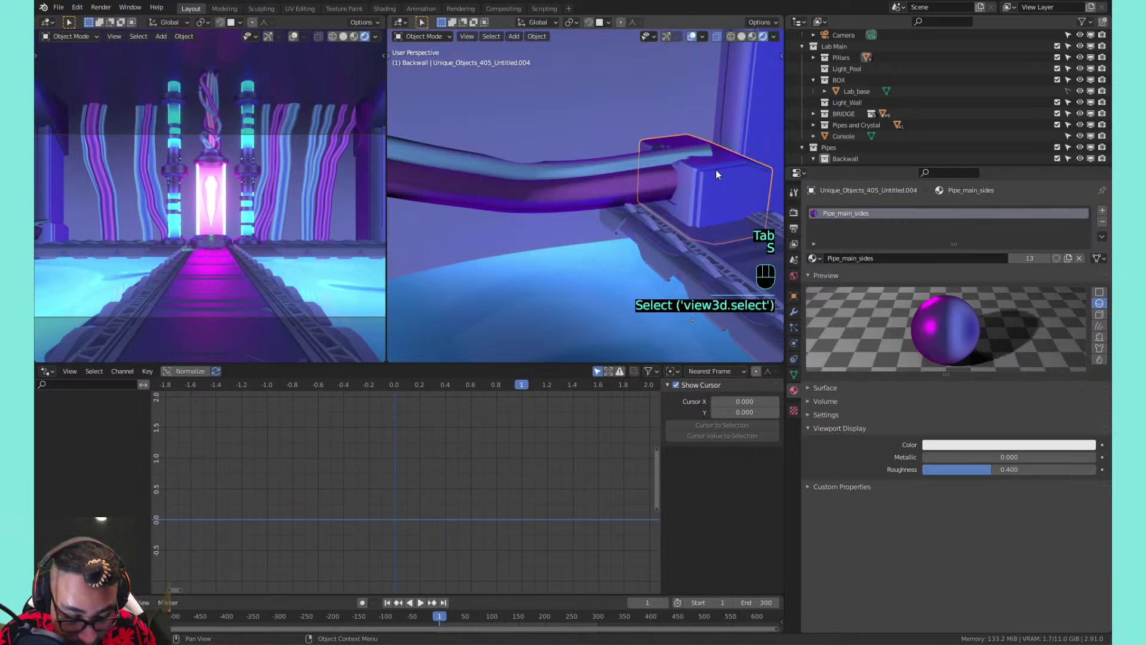
{"action": "key", "text": "s"}
{"action": "right_click", "coordinate": [723, 162]}
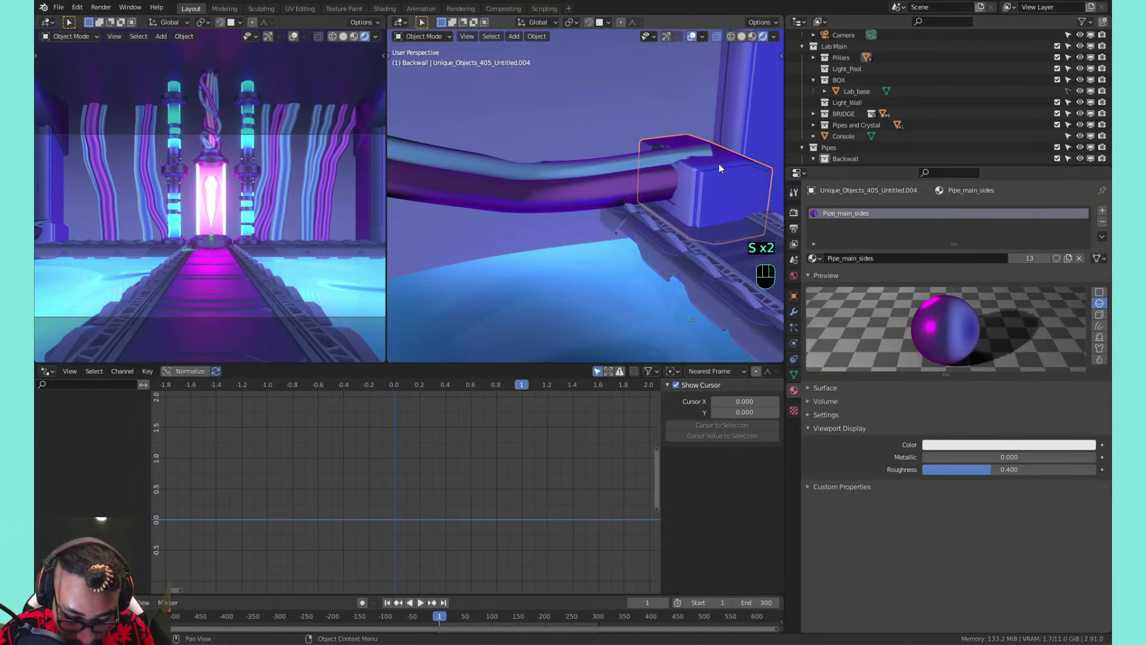
{"action": "right_click", "coordinate": [719, 163]}
{"action": "key", "text": "s"}
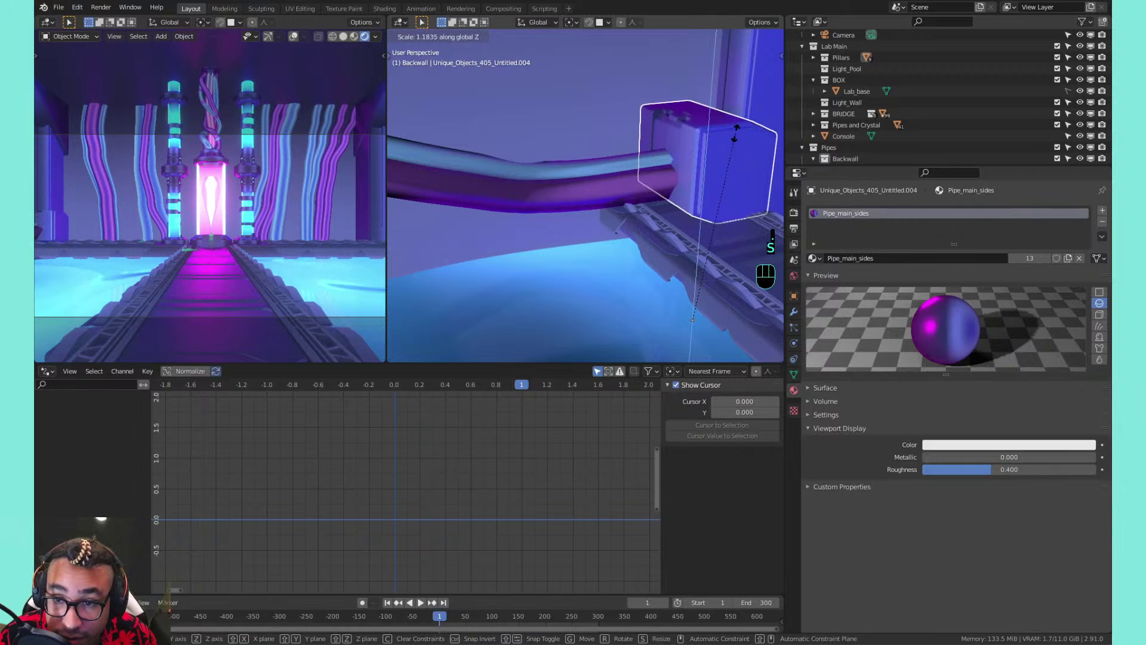
{"action": "right_click", "coordinate": [723, 137]}
{"action": "scroll", "coordinate": [722, 135], "scroll_direction": "down", "scroll_amount": 10}
{"action": "key", "text": "s"}
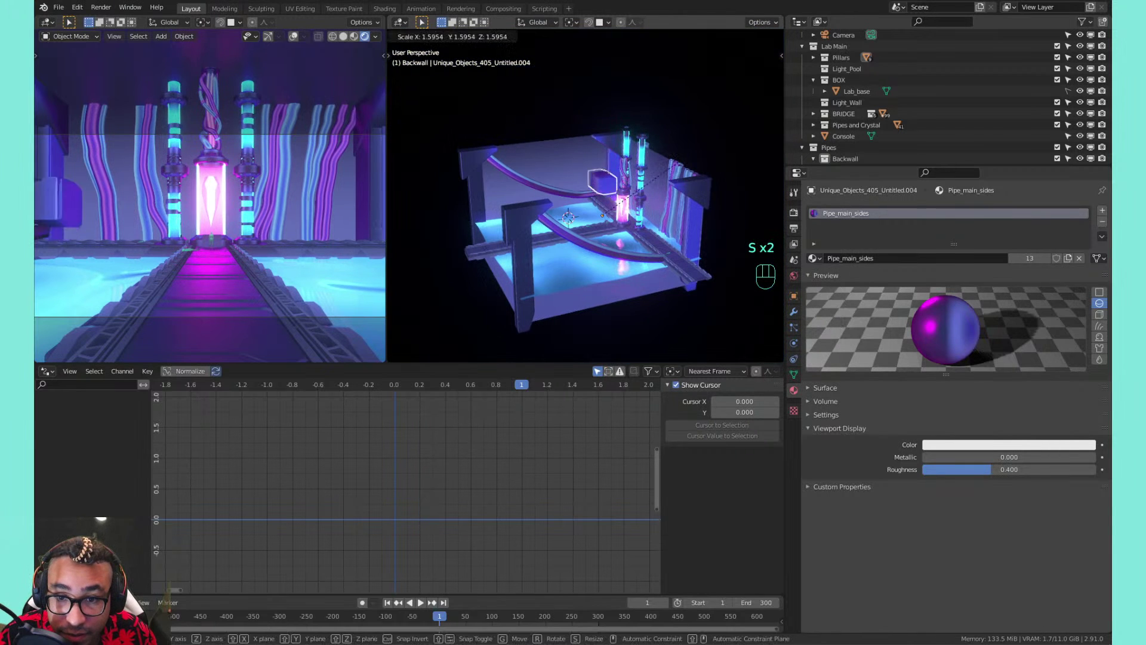
{"action": "right_click", "coordinate": [399, 104]}
{"action": "scroll", "coordinate": [618, 180], "scroll_direction": "up", "scroll_amount": 10}
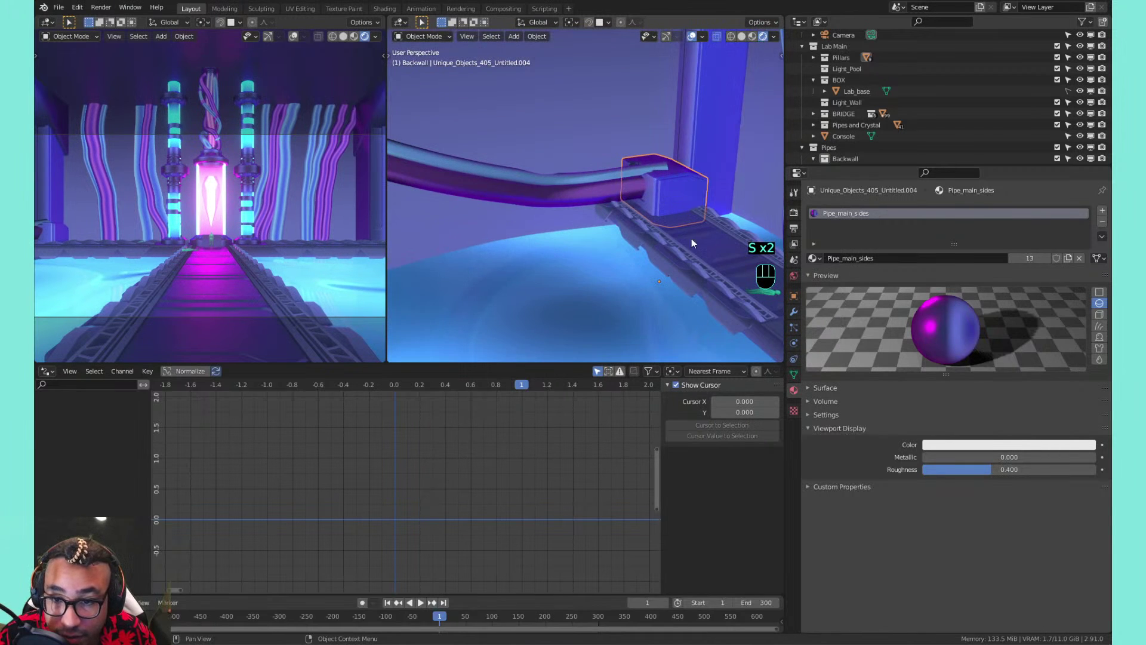
Set the box's origin to its center of mass (surface) and stretch the box by a factor of 1.688 along Z
{"action": "right_click", "coordinate": [678, 184]}
{"action": "mouse_move", "coordinate": [678, 184]}
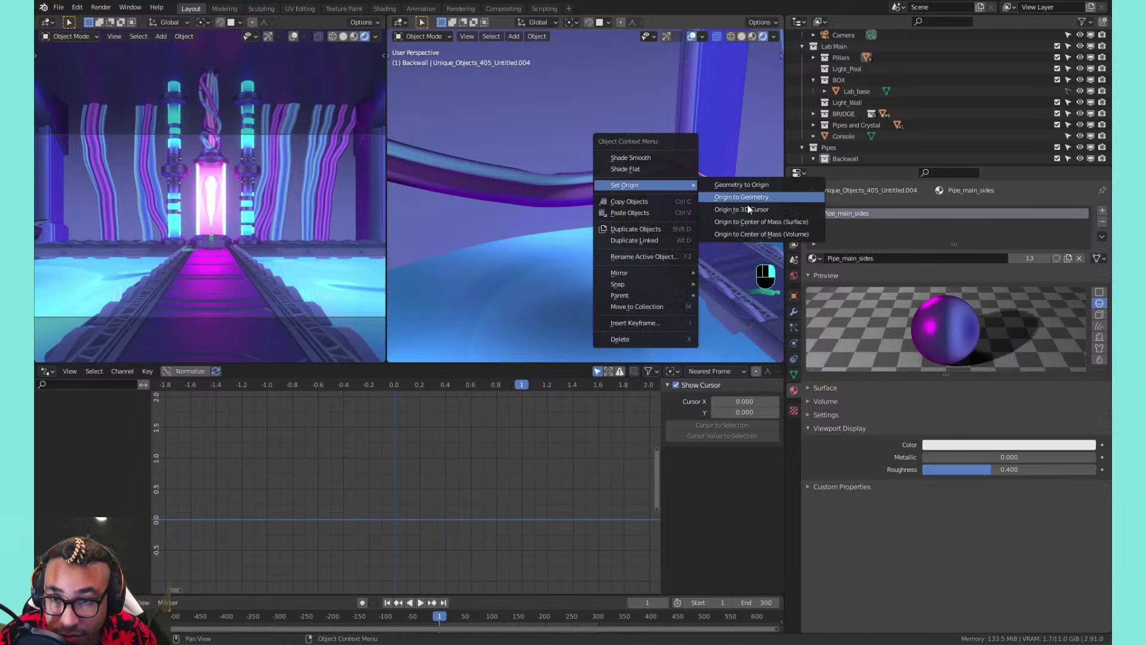
{"action": "left_click", "coordinate": [744, 222]}
{"action": "key", "text": "s"}
{"action": "key", "text": "z"}
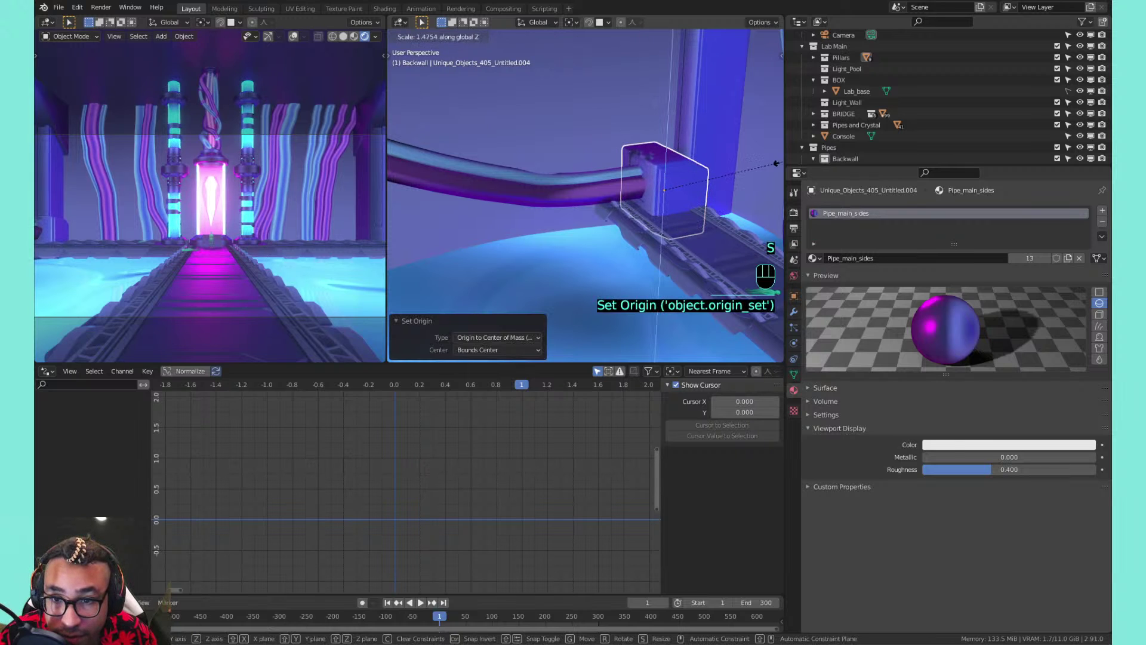
{"action": "left_click", "coordinate": [396, 148]}
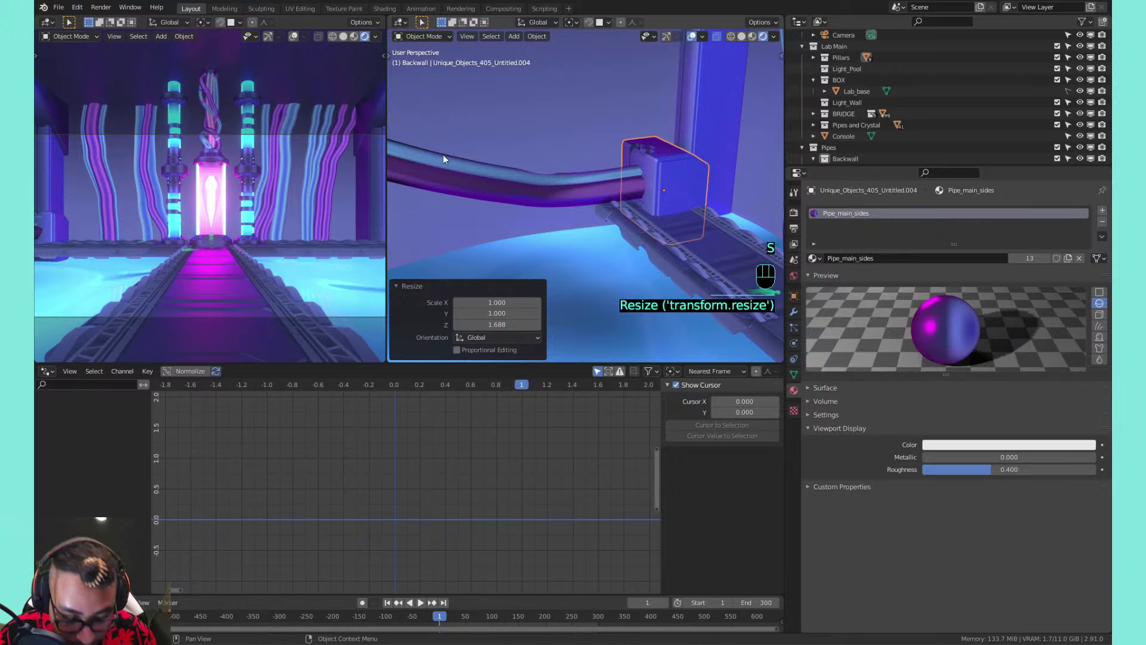
Raise the stretched box about 1.38 m along Z so it sits on the walkway end, and deselect it
{"action": "key", "text": "g"}
{"action": "key", "text": "z"}
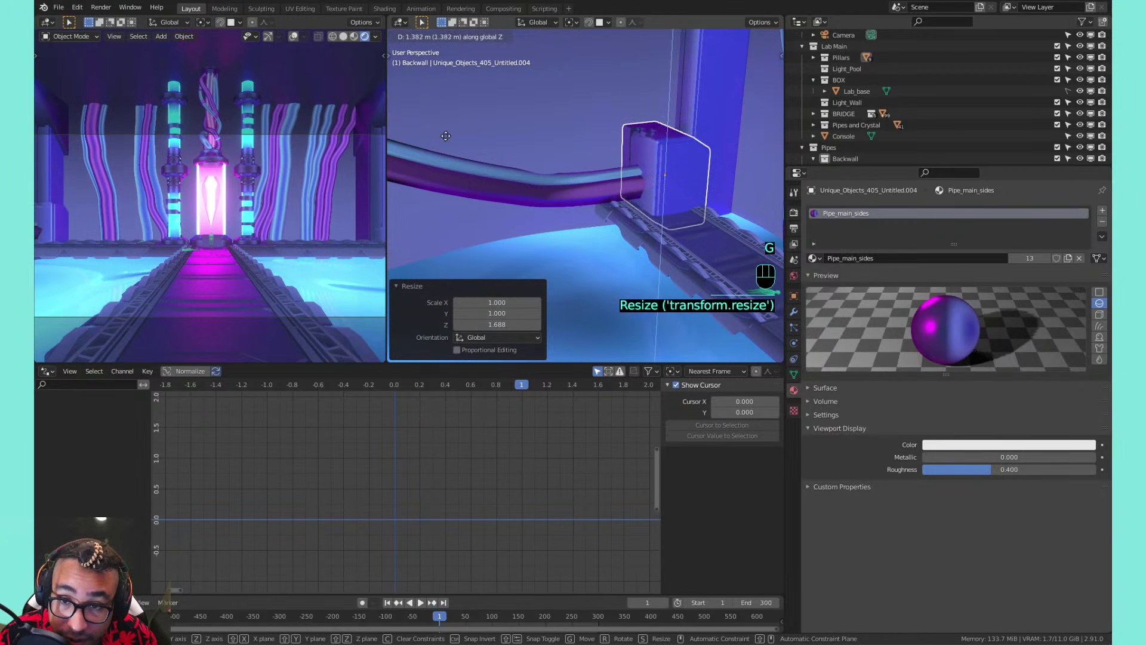
{"action": "left_click", "coordinate": [450, 137]}
{"action": "key", "text": "Tab"}
{"action": "key", "text": "Tab"}
{"action": "left_click", "coordinate": [633, 141]}
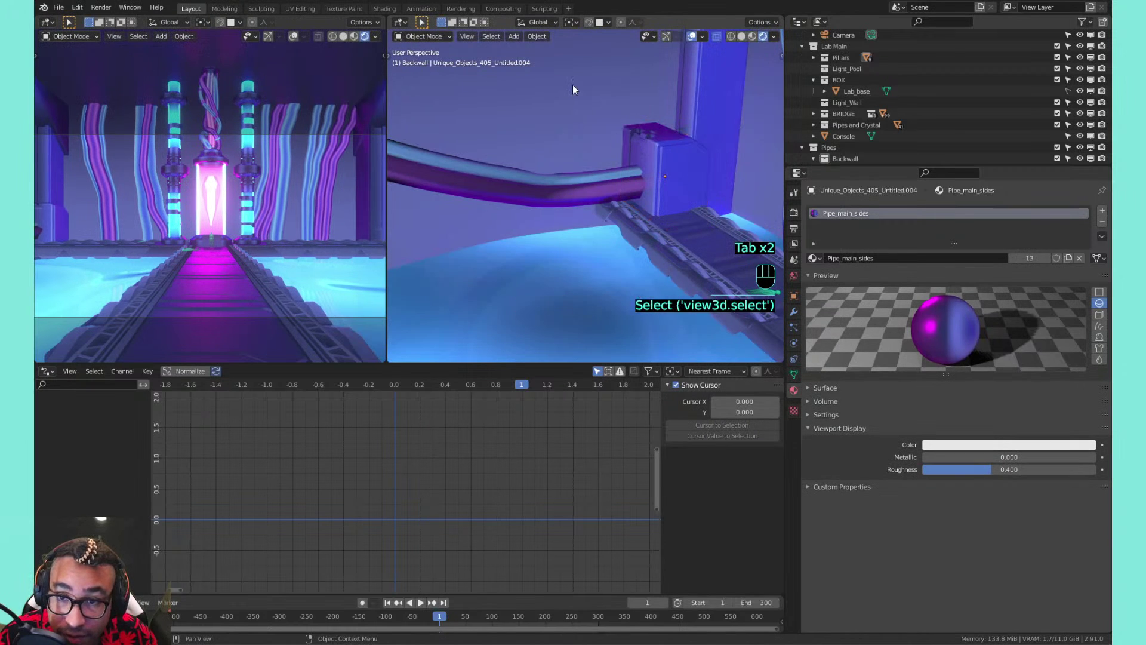
Give the box its own copy of the Pipe_main_sides material named power_box, and save the file
{"action": "scroll", "coordinate": [113, 230], "scroll_direction": "down", "scroll_amount": 1}
{"action": "middle_click_drag", "start_coordinate": [112, 229], "coordinate": [268, 204], "text": "shift"}
{"action": "scroll", "coordinate": [138, 224], "scroll_direction": "up", "scroll_amount": 4}
{"action": "left_click", "coordinate": [705, 169]}
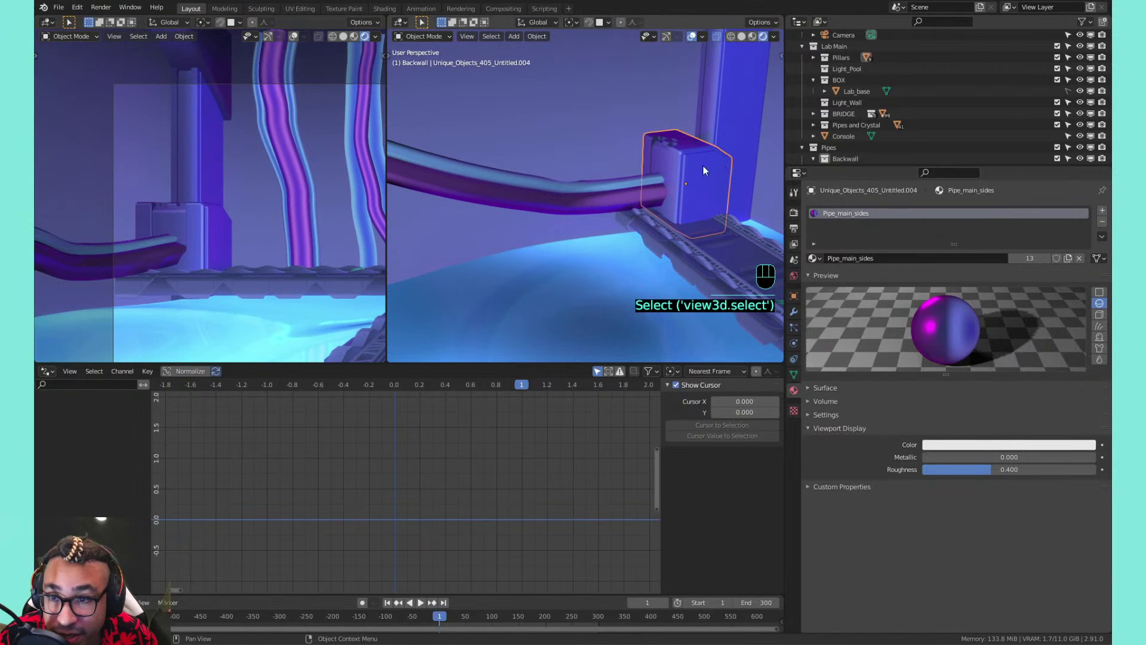
{"action": "left_click", "coordinate": [1068, 258]}
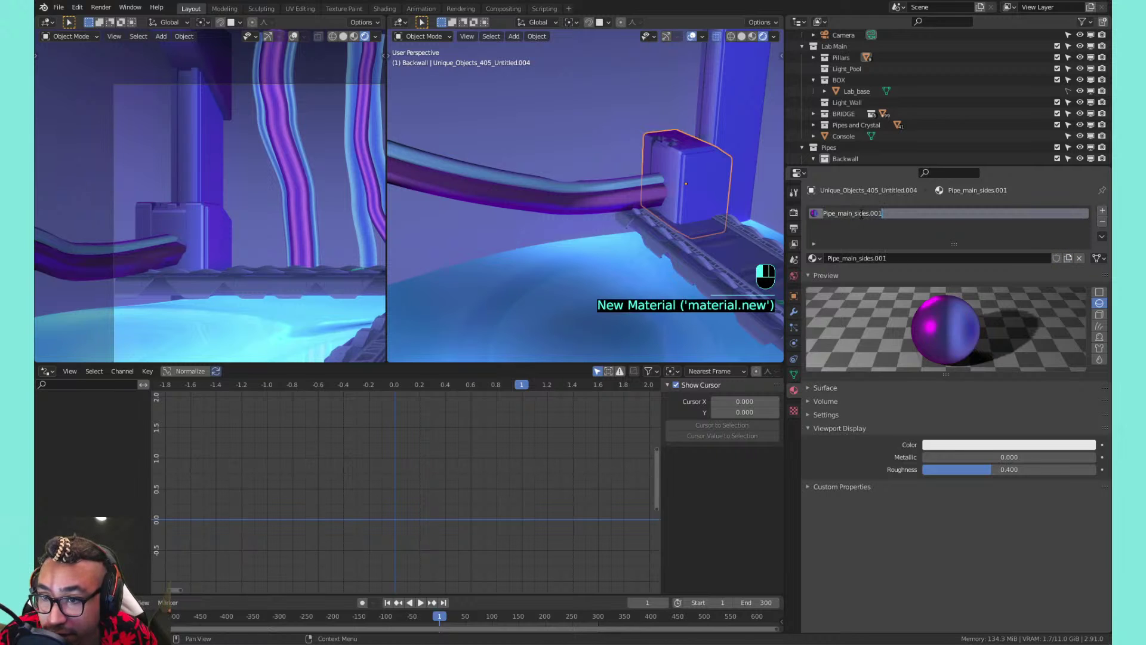
{"action": "type", "text": "r_box"}
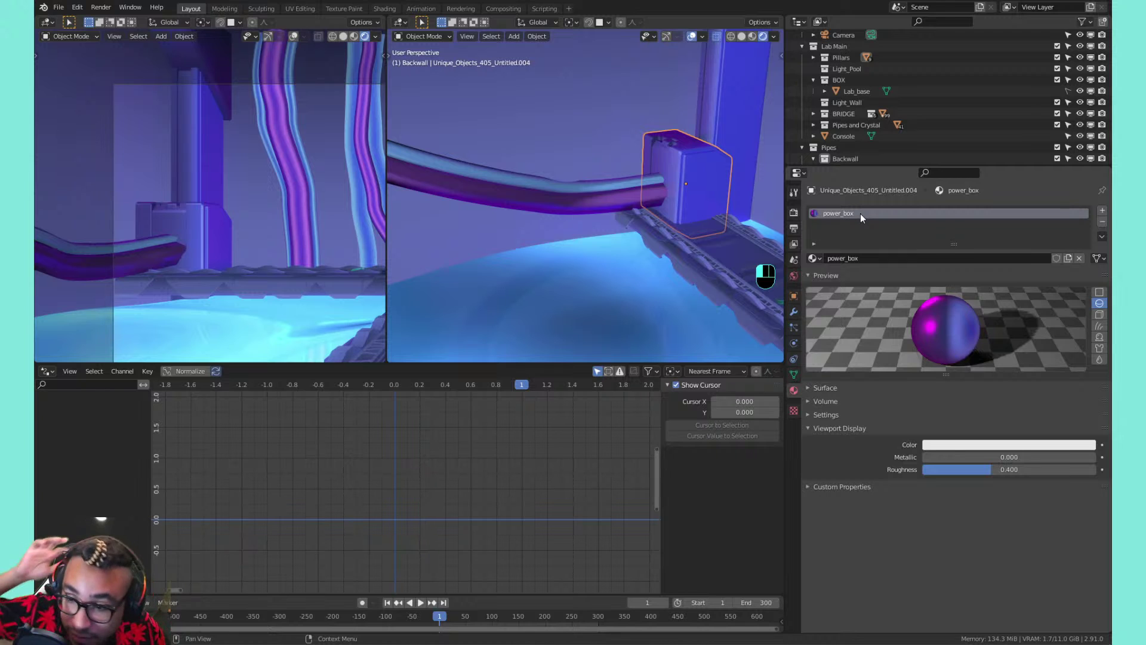
{"action": "key", "text": "ctrl+s"}
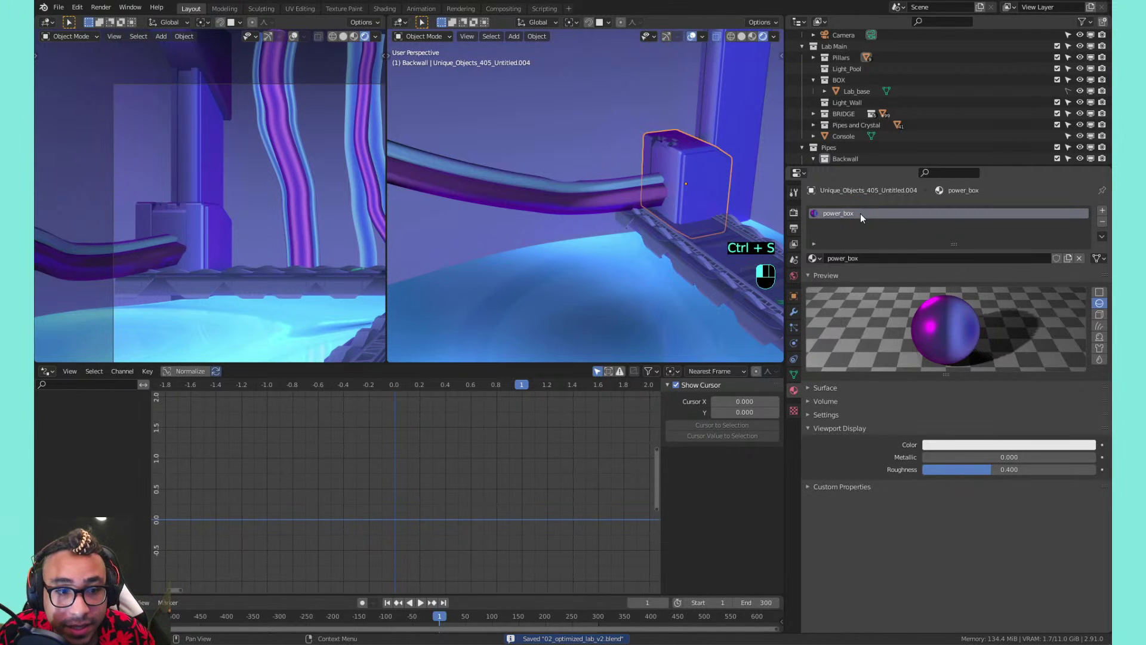
Place a linked duplicate of the power box at the opposite pillar, moved -54.187 m along X
{"action": "scroll", "coordinate": [575, 174], "scroll_direction": "down", "scroll_amount": 5}
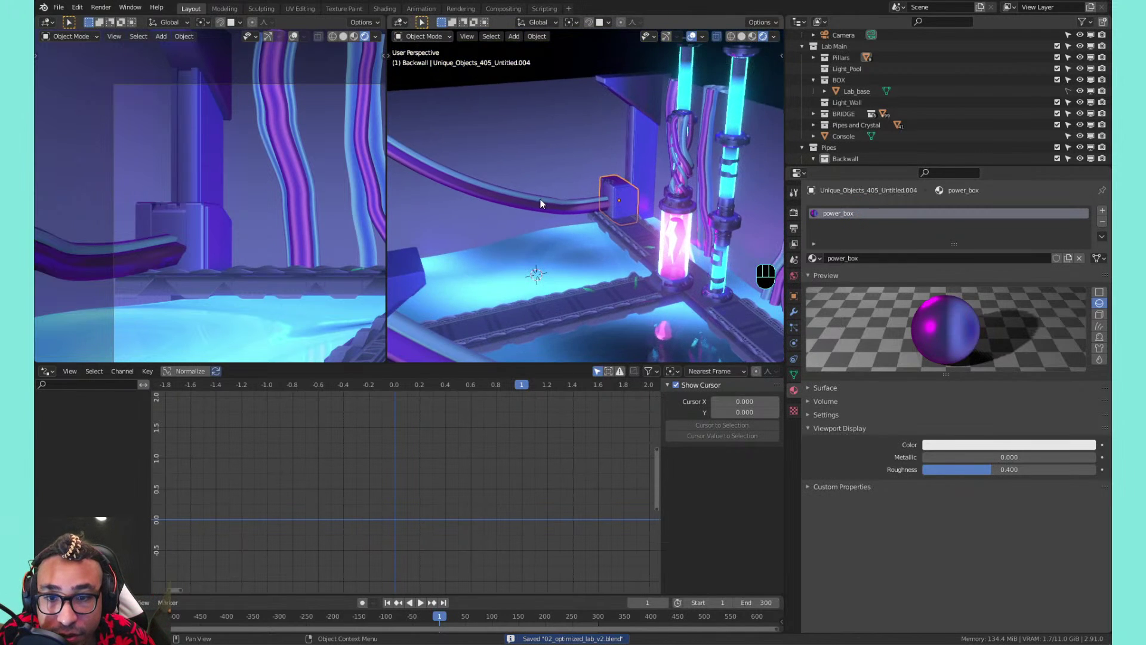
{"action": "middle_click_drag", "start_coordinate": [541, 204], "coordinate": [560, 188], "text": "shift"}
{"action": "scroll", "coordinate": [652, 182], "scroll_direction": "down", "scroll_amount": 3}
{"action": "scroll", "coordinate": [514, 189], "scroll_direction": "up", "scroll_amount": 2}
{"action": "left_click", "coordinate": [472, 174]}
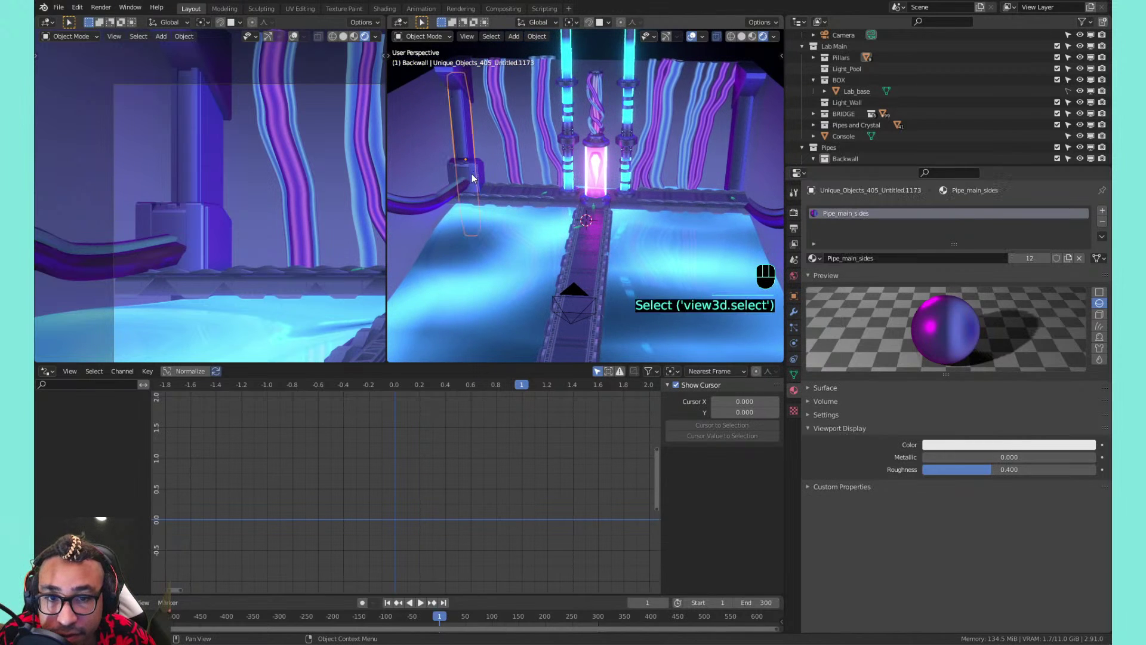
{"action": "left_click", "coordinate": [485, 180], "text": "shift"}
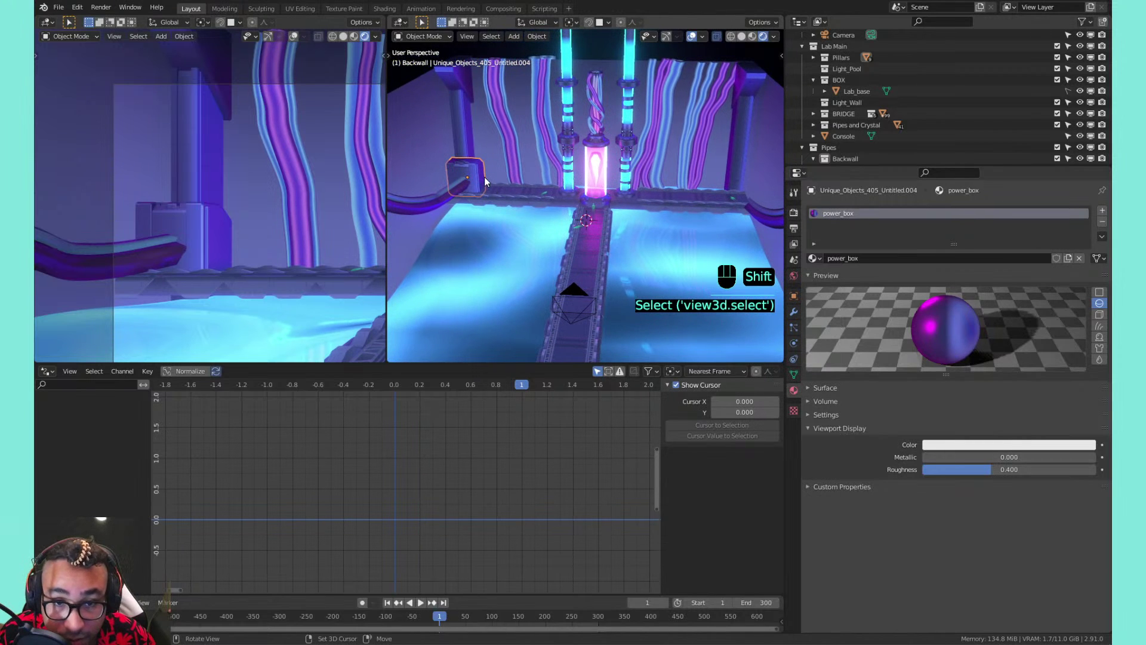
{"action": "key", "text": "alt+d"}
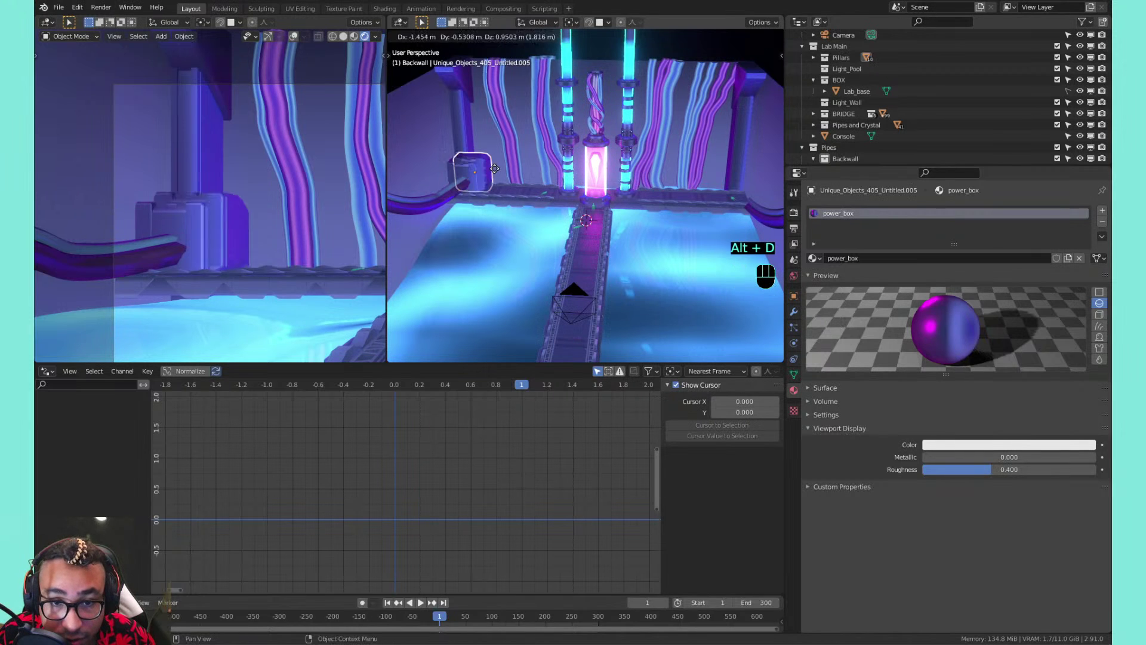
{"action": "key", "text": "x"}
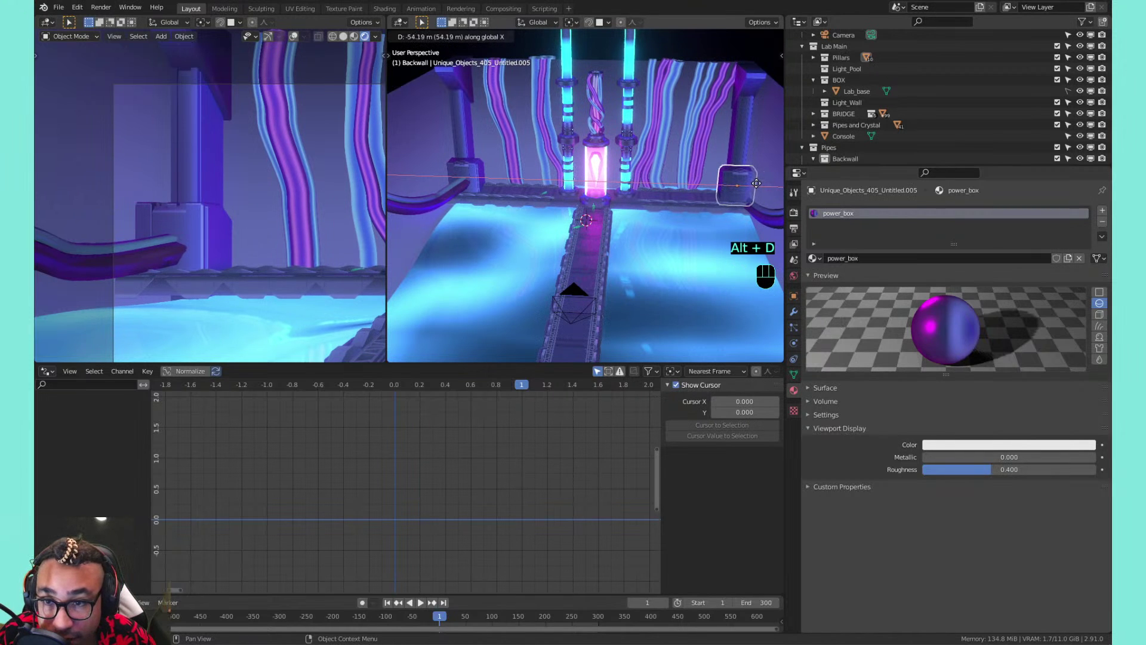
{"action": "left_click", "coordinate": [757, 184]}
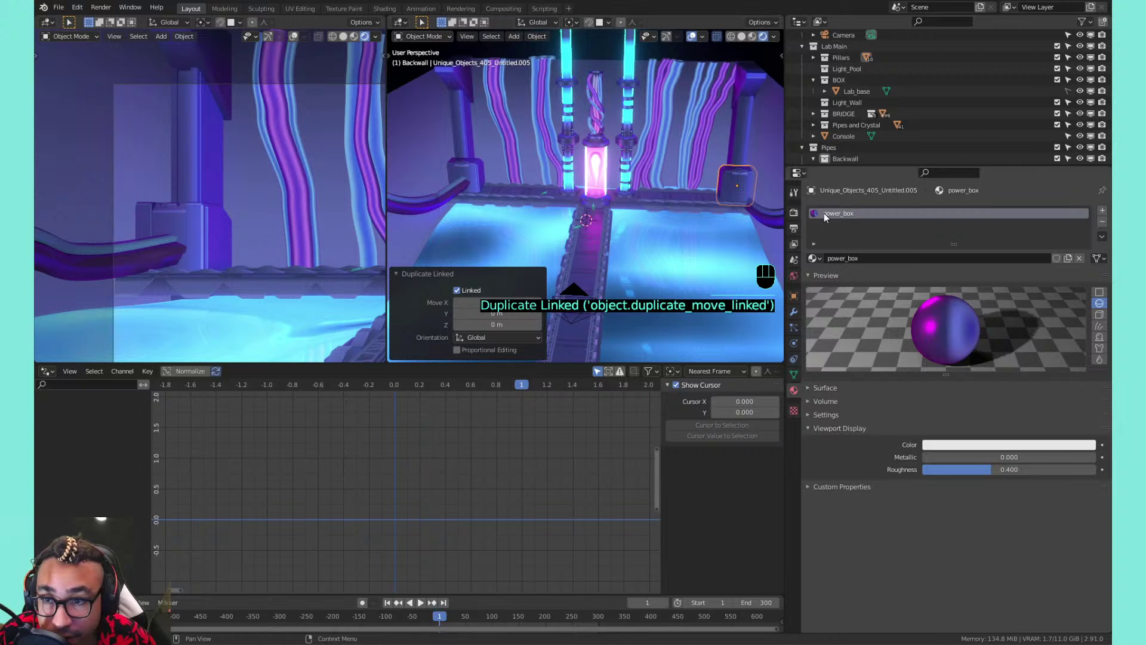
Show the power_box material's nodes in the Shader Editor in place of the graph editor, focused on the Cell Color ramp
{"action": "left_click", "coordinate": [47, 371]}
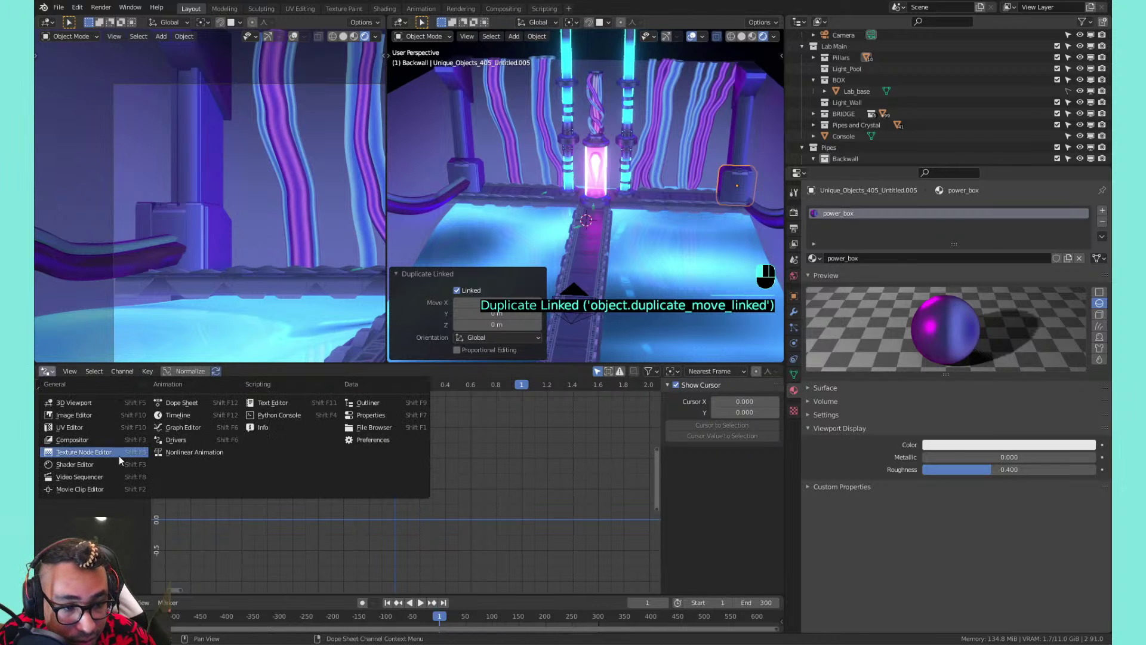
{"action": "left_click", "coordinate": [97, 465]}
{"action": "scroll", "coordinate": [388, 462], "scroll_direction": "down", "scroll_amount": 4}
{"action": "middle_click_drag", "start_coordinate": [424, 514], "coordinate": [407, 471]}
{"action": "scroll", "coordinate": [409, 477], "scroll_direction": "up", "scroll_amount": 8}
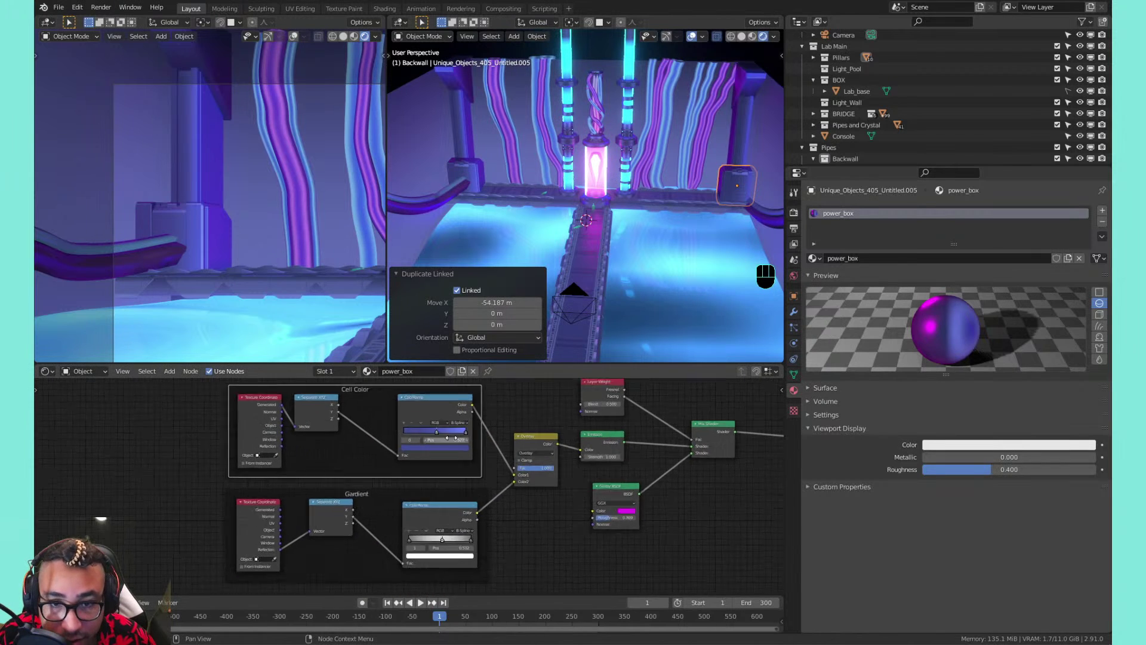
{"action": "middle_click_drag", "start_coordinate": [467, 401], "coordinate": [461, 443]}
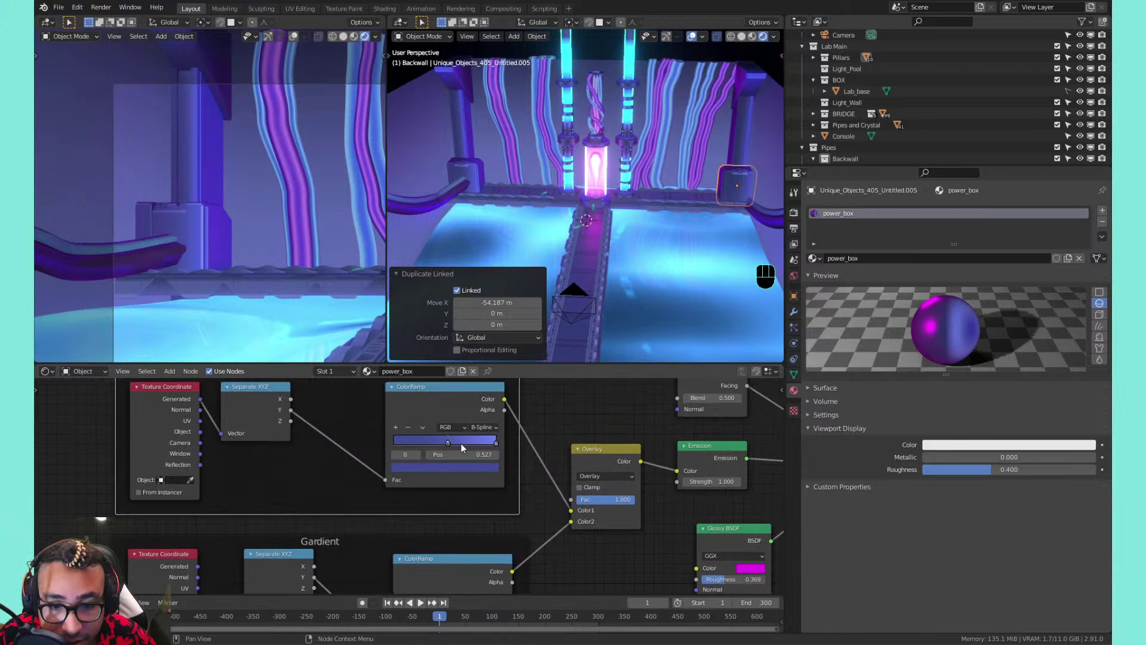
Insert a Hue Saturation Value node between the Cell Color ramp and the Overlay node, with hue 0.590
{"action": "left_click_drag", "start_coordinate": [436, 411], "coordinate": [371, 415]}
{"action": "key", "text": "shift+a"}
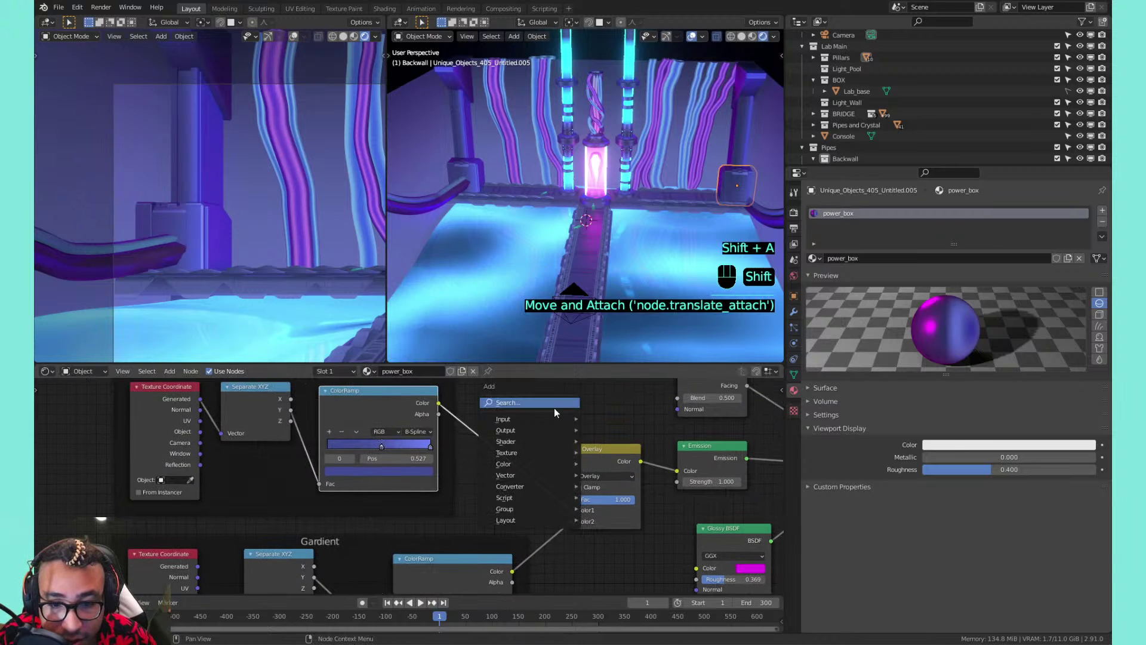
{"action": "mouse_move", "coordinate": [538, 463]}
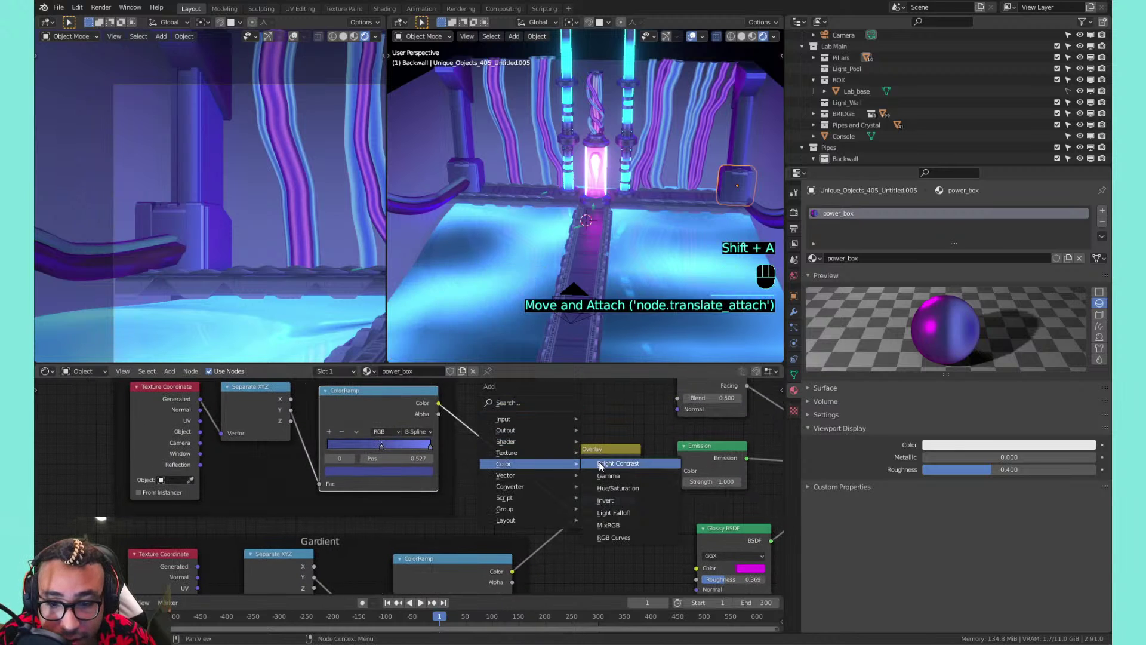
{"action": "left_click", "coordinate": [621, 489]}
{"action": "left_click", "coordinate": [495, 425]}
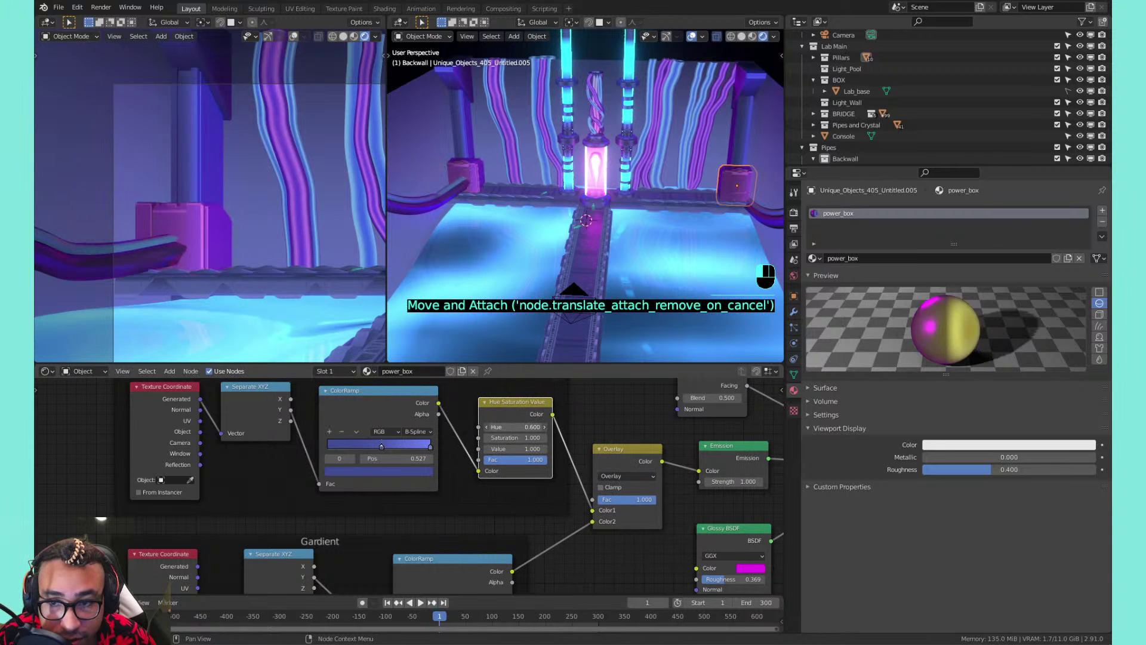
{"action": "left_click_drag", "start_coordinate": [509, 428], "coordinate": [531, 428], "text": "shift"}
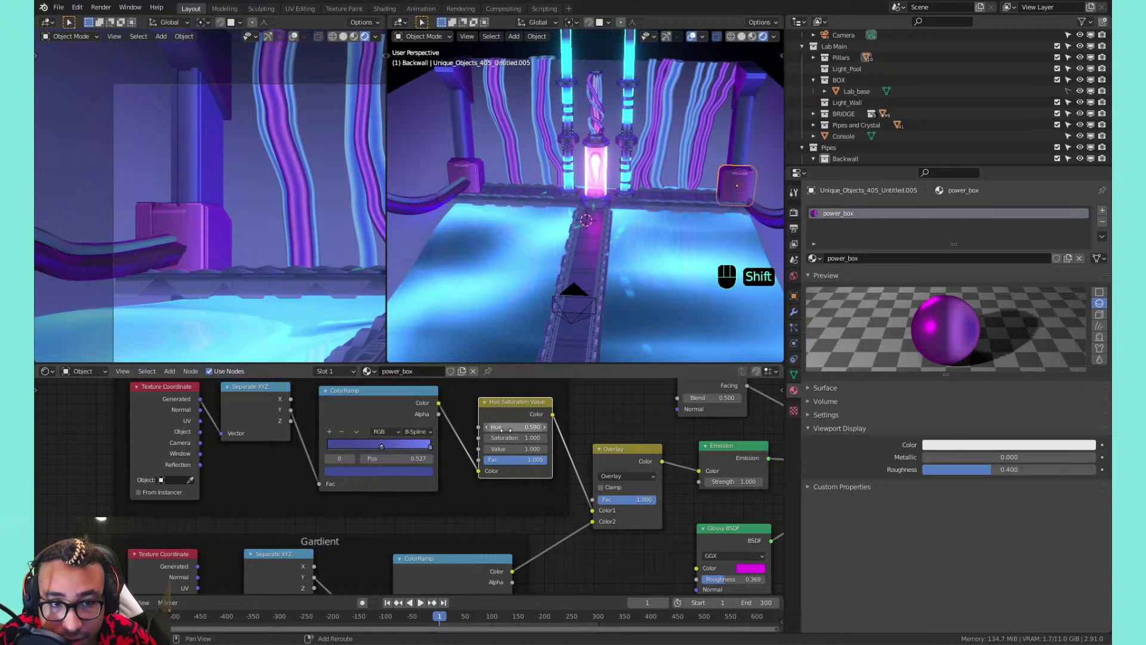
In Edit Mode on the original power box, select all linked geometry of the recessed front panel behind the cable ends
{"action": "scroll", "coordinate": [520, 166], "scroll_direction": "up", "scroll_amount": 5}
{"action": "middle_click_drag", "start_coordinate": [65, 147], "coordinate": [347, 155]}
{"action": "middle_click_drag", "start_coordinate": [612, 157], "coordinate": [418, 174], "text": "shift"}
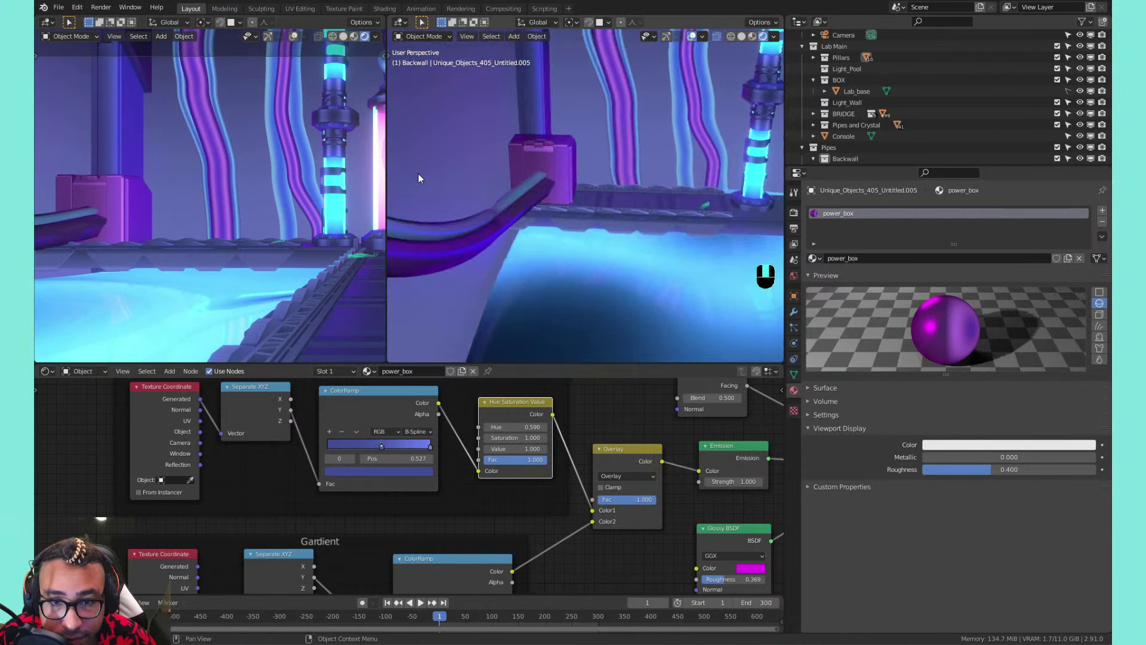
{"action": "scroll", "coordinate": [569, 101], "scroll_direction": "up", "scroll_amount": 4}
{"action": "left_click", "coordinate": [563, 189]}
{"action": "key", "text": "Tab"}
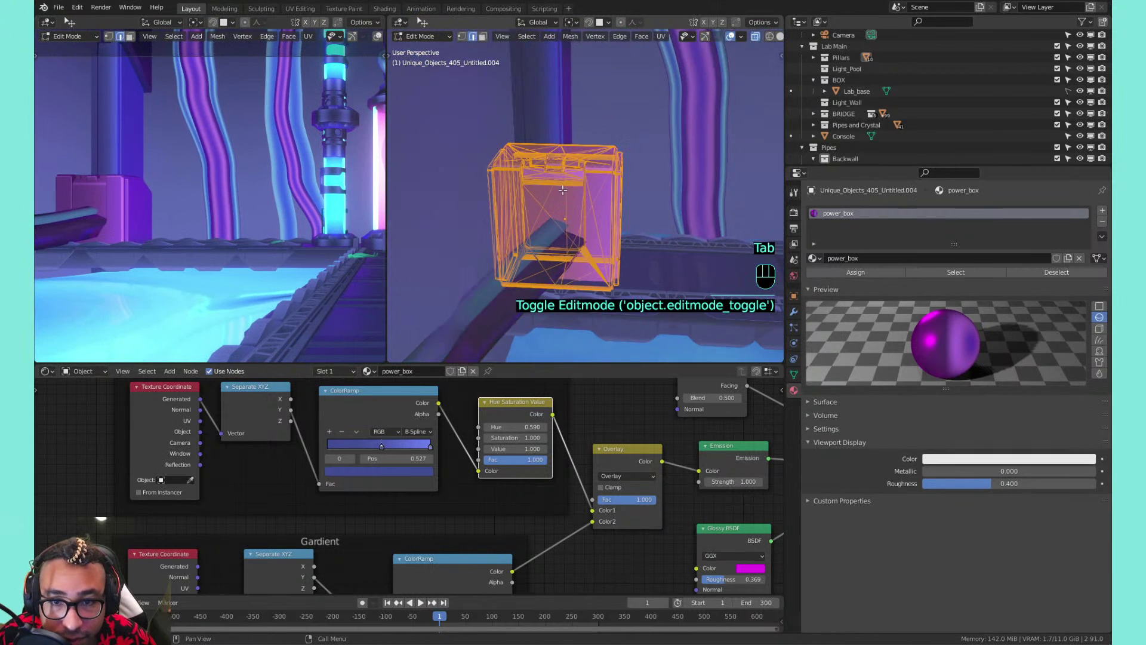
{"action": "scroll", "coordinate": [563, 190], "scroll_direction": "up", "scroll_amount": 3}
{"action": "left_click", "coordinate": [532, 175]}
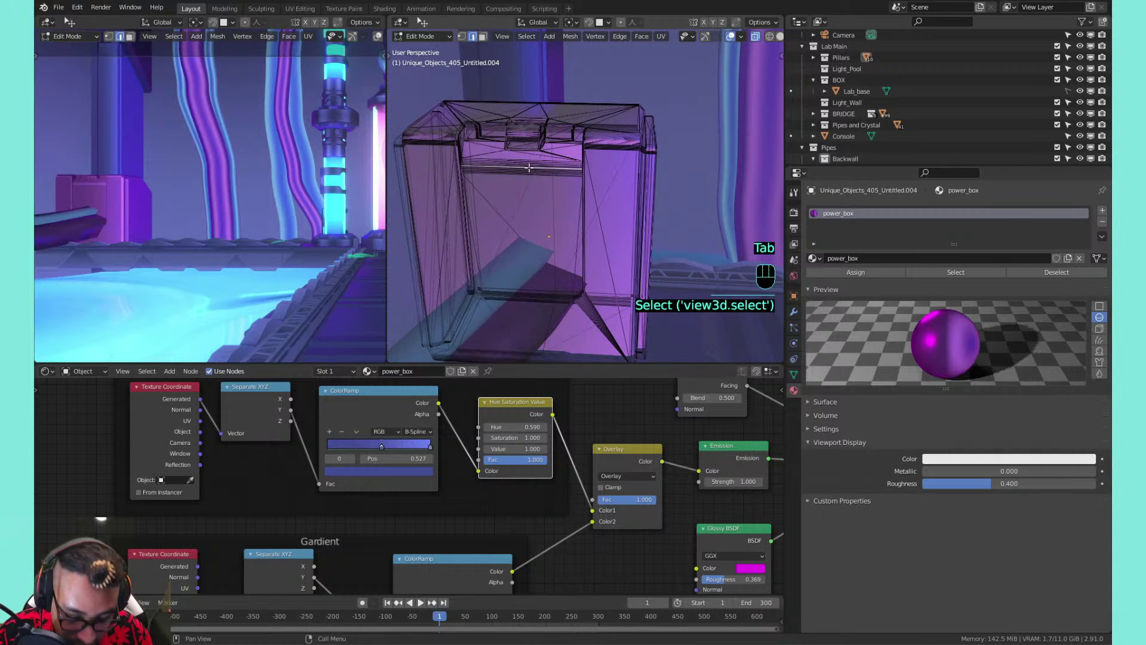
{"action": "key", "text": "l"}
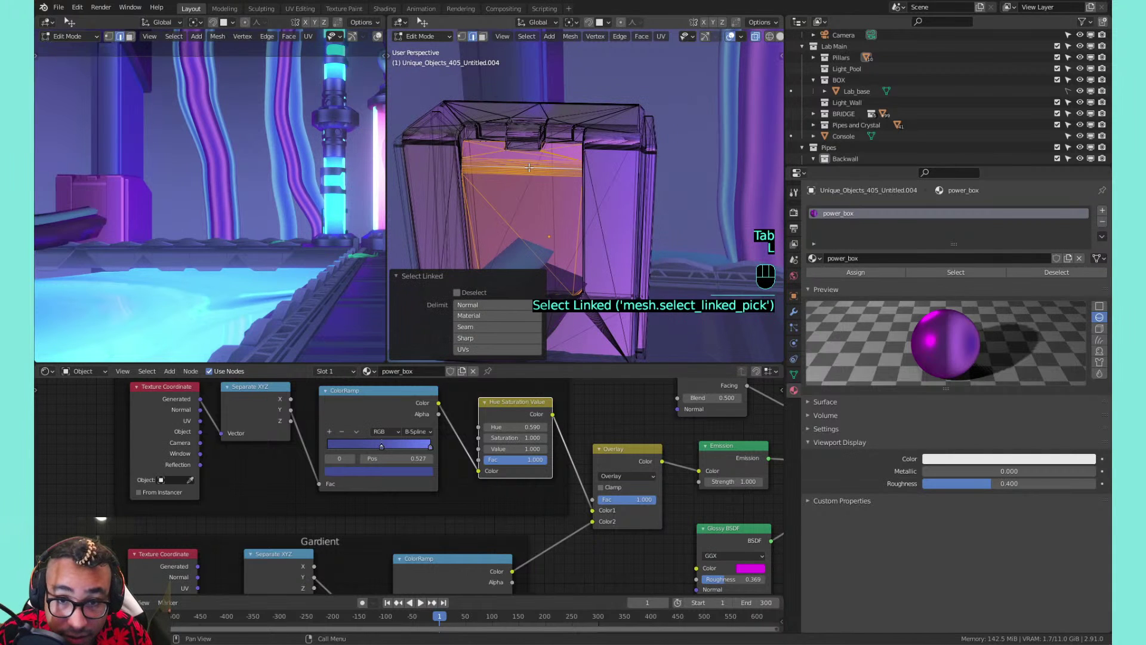
Add a second material slot to the box and rename the first slot's material power_box.000
{"action": "left_click", "coordinate": [1102, 210]}
{"action": "left_click", "coordinate": [846, 214]}
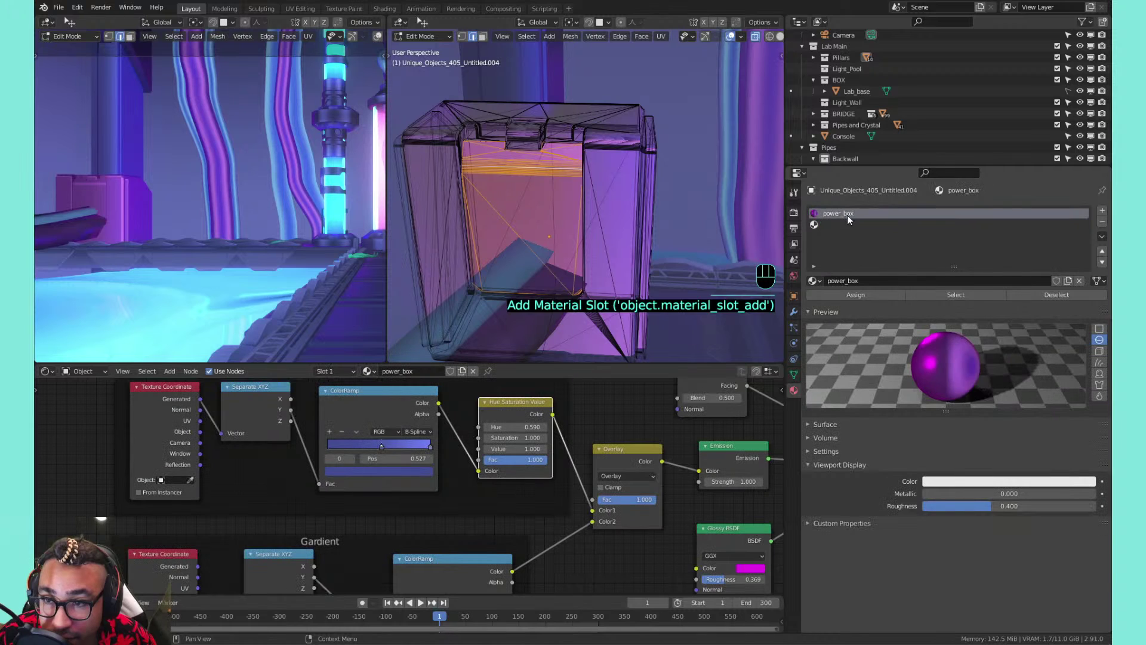
{"action": "double_click", "coordinate": [854, 214]}
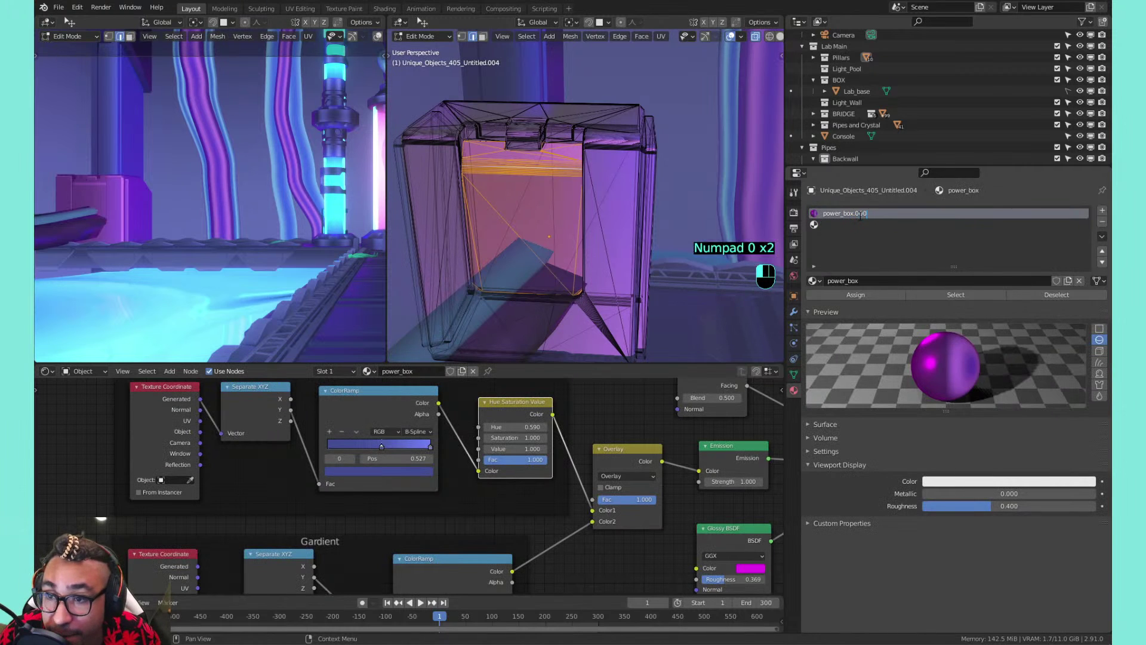
{"action": "key", "text": "Return"}
{"action": "left_click", "coordinate": [837, 225]}
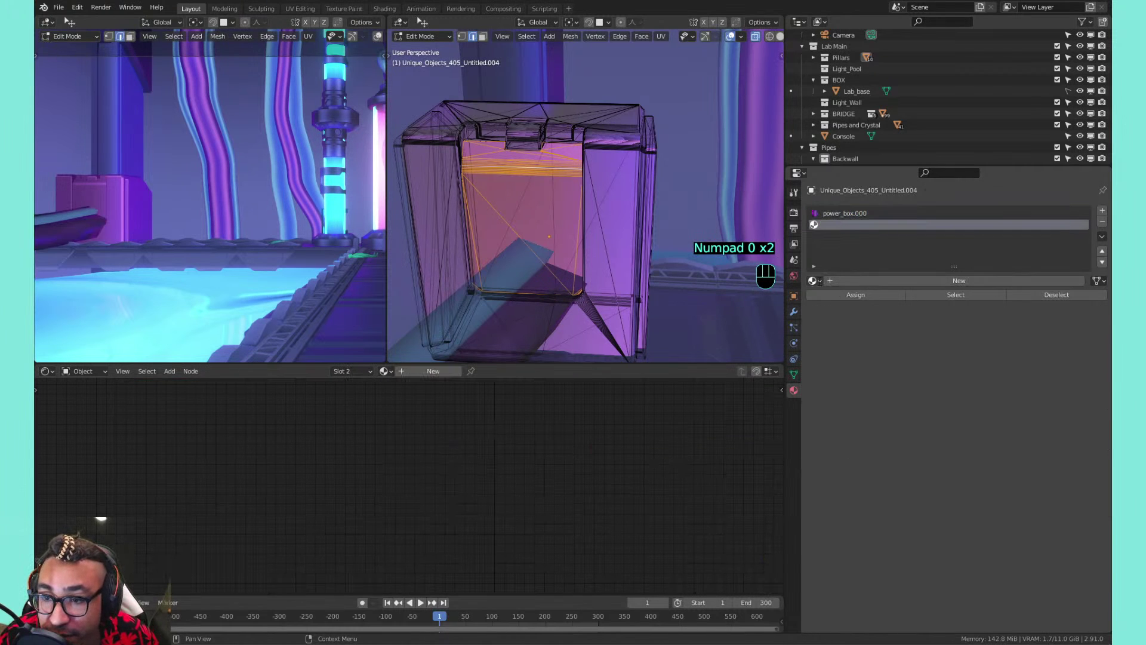
Load power_box.000 into the empty second slot and make it an independent copy
{"action": "left_click", "coordinate": [818, 282]}
{"action": "scroll", "coordinate": [854, 382], "scroll_direction": "down", "scroll_amount": 5}
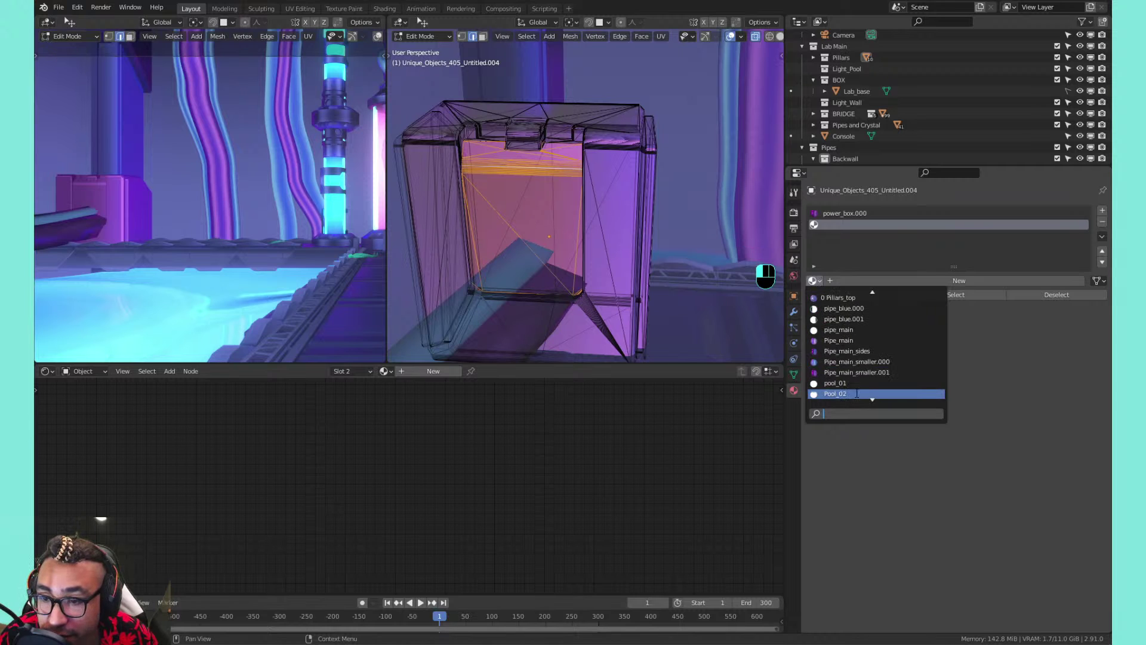
{"action": "scroll", "coordinate": [857, 394], "scroll_direction": "down", "scroll_amount": 4}
{"action": "left_click", "coordinate": [864, 361]}
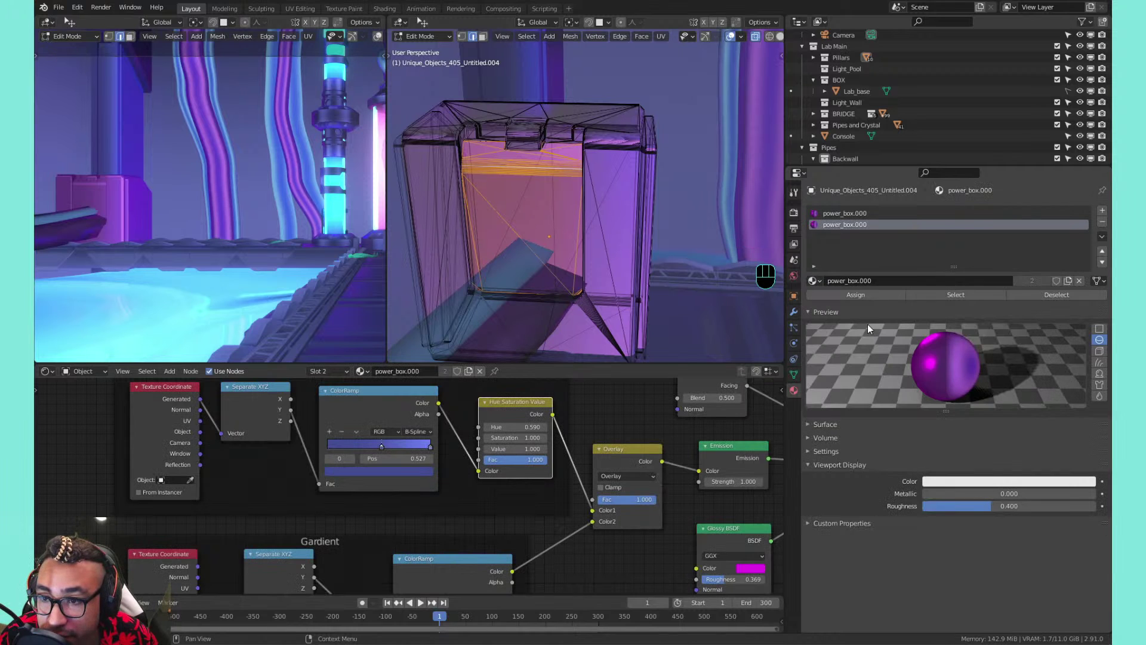
{"action": "left_click", "coordinate": [1069, 282]}
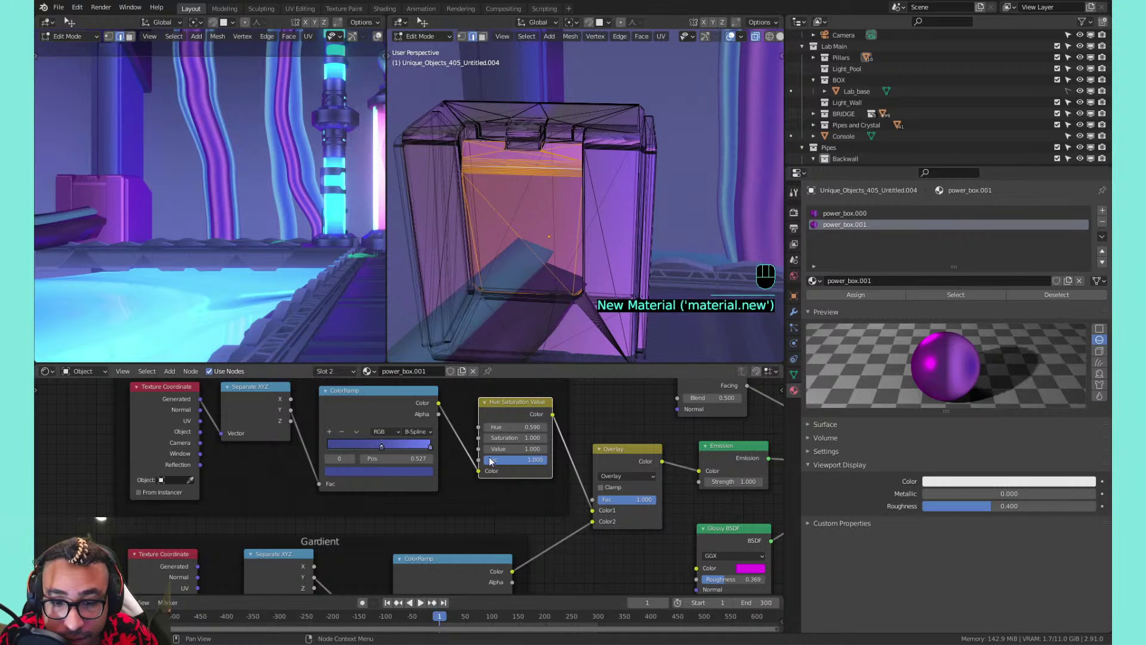
Assign the second slot's material to the selected front panel and set its Hue Saturation Value hue to 0.540
{"action": "key", "text": "Tab"}
{"action": "key", "text": "Tab"}
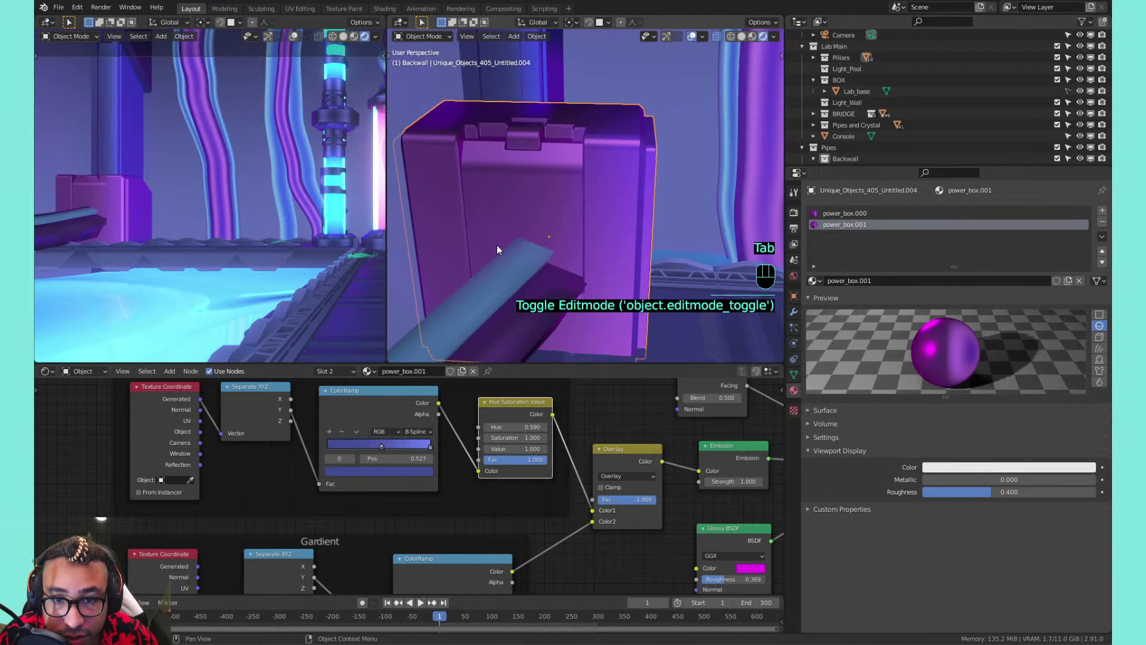
{"action": "left_click", "coordinate": [836, 293]}
{"action": "key", "text": "Tab"}
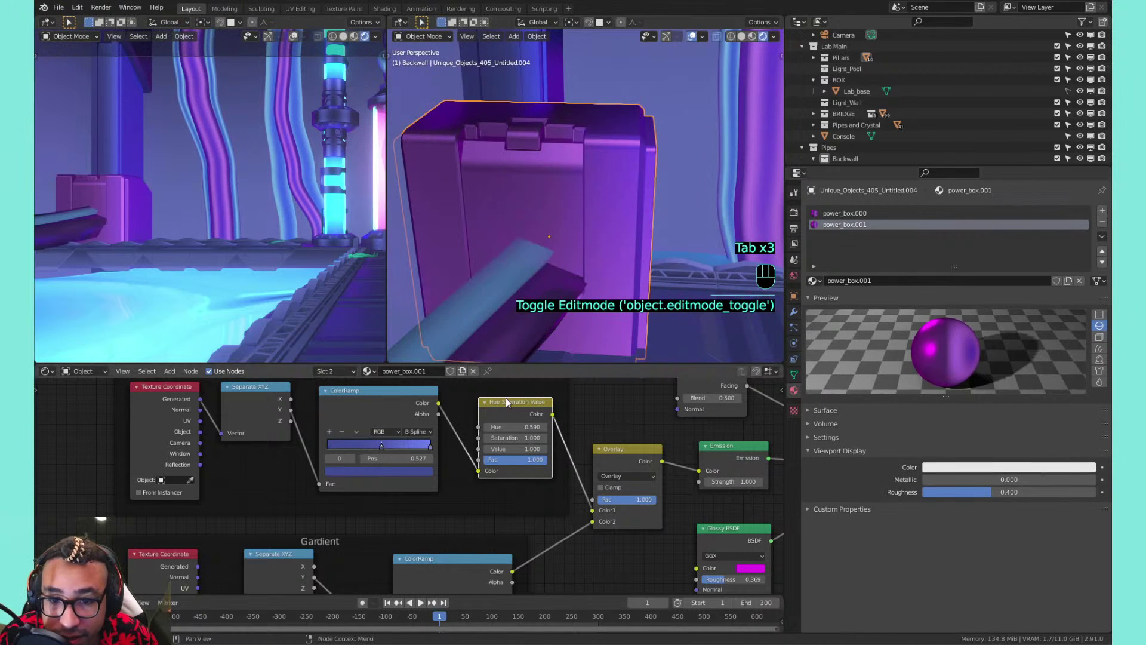
{"action": "left_click", "coordinate": [533, 414], "text": "shift"}
{"action": "mouse_move", "coordinate": [531, 426]}
{"action": "left_mouse_down"}
{"action": "mouse_move", "coordinate": [651, 427]}
{"action": "mouse_move", "coordinate": [511, 427]}
{"action": "mouse_move", "coordinate": [523, 426]}
{"action": "left_mouse_up"}
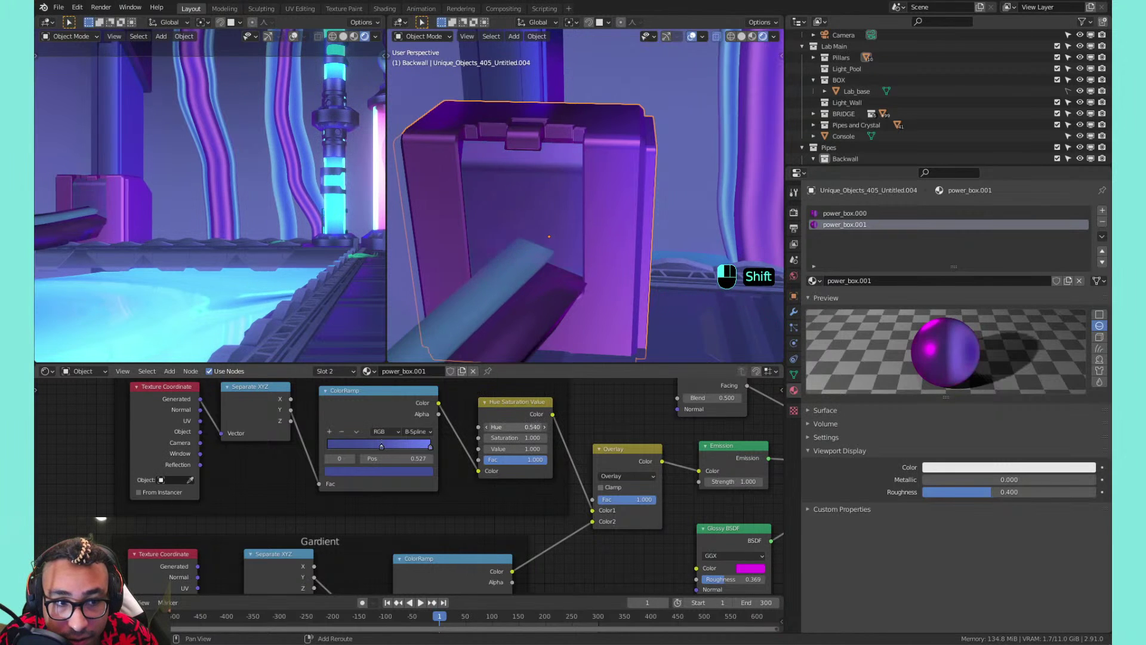
Delete the old pair of cables hanging along the right-hand wall of the lab
{"action": "scroll", "coordinate": [557, 233], "scroll_direction": "down", "scroll_amount": 12}
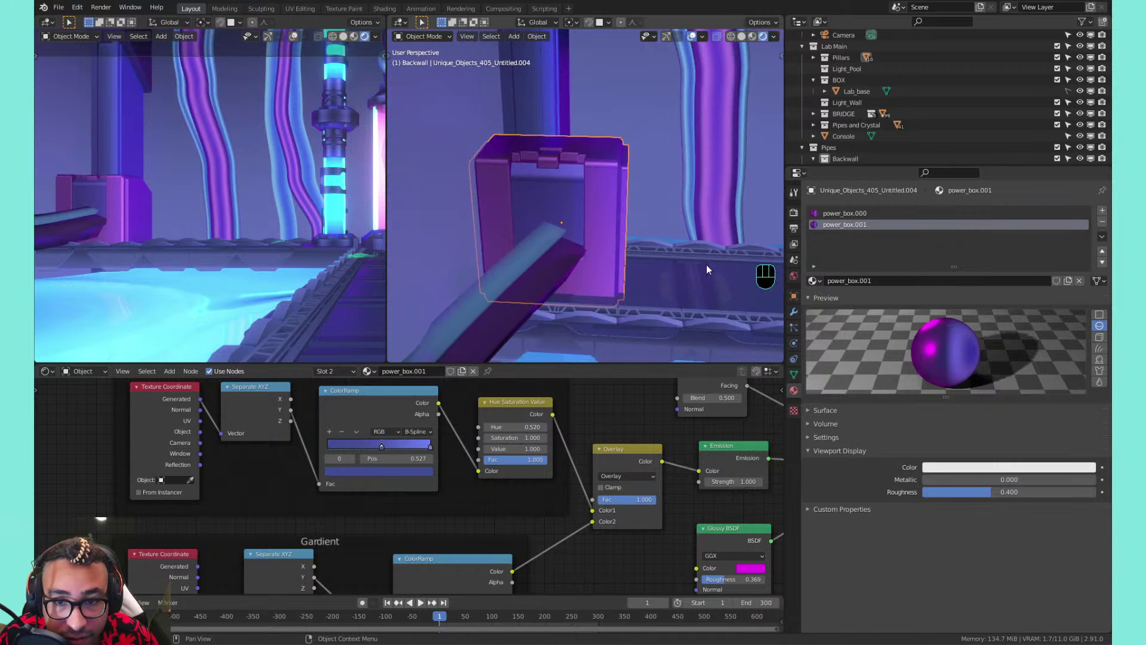
{"action": "middle_click_drag", "start_coordinate": [716, 248], "coordinate": [566, 260], "text": "shift"}
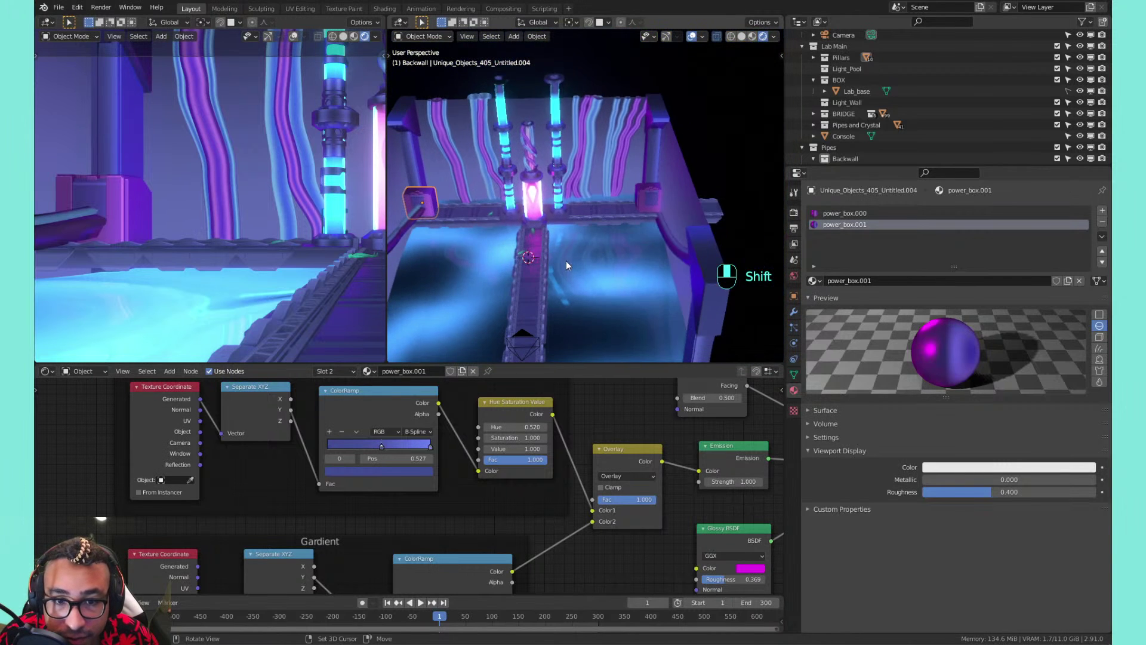
{"action": "left_click", "coordinate": [658, 234]}
{"action": "left_click", "coordinate": [664, 230]}
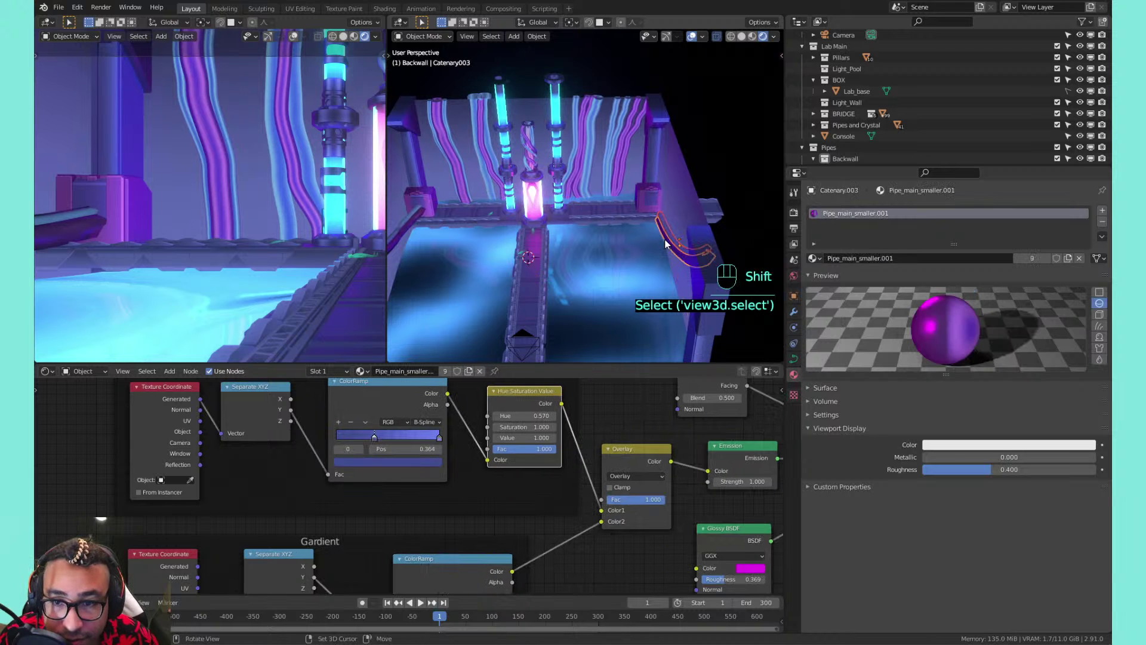
{"action": "key", "text": "x"}
{"action": "left_click", "coordinate": [657, 240]}
Duplicate the left wall's cable pair and move the copies -58.676 m along X to the opposite wall
{"action": "left_click", "coordinate": [411, 220]}
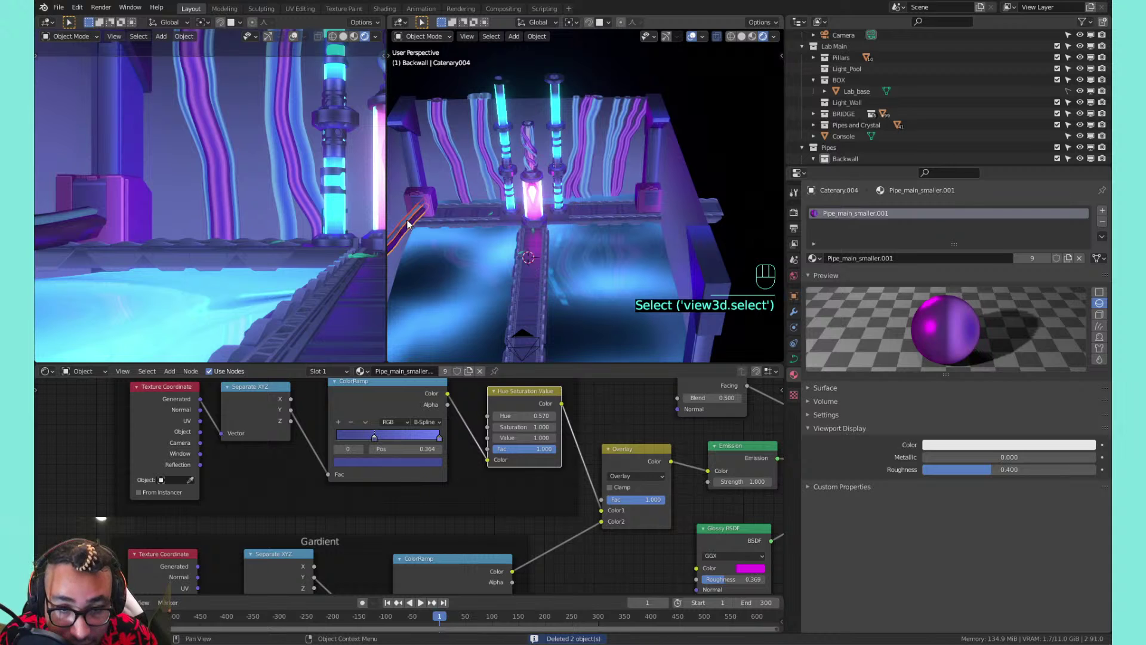
{"action": "key", "text": "shift+d"}
{"action": "key", "text": "x"}
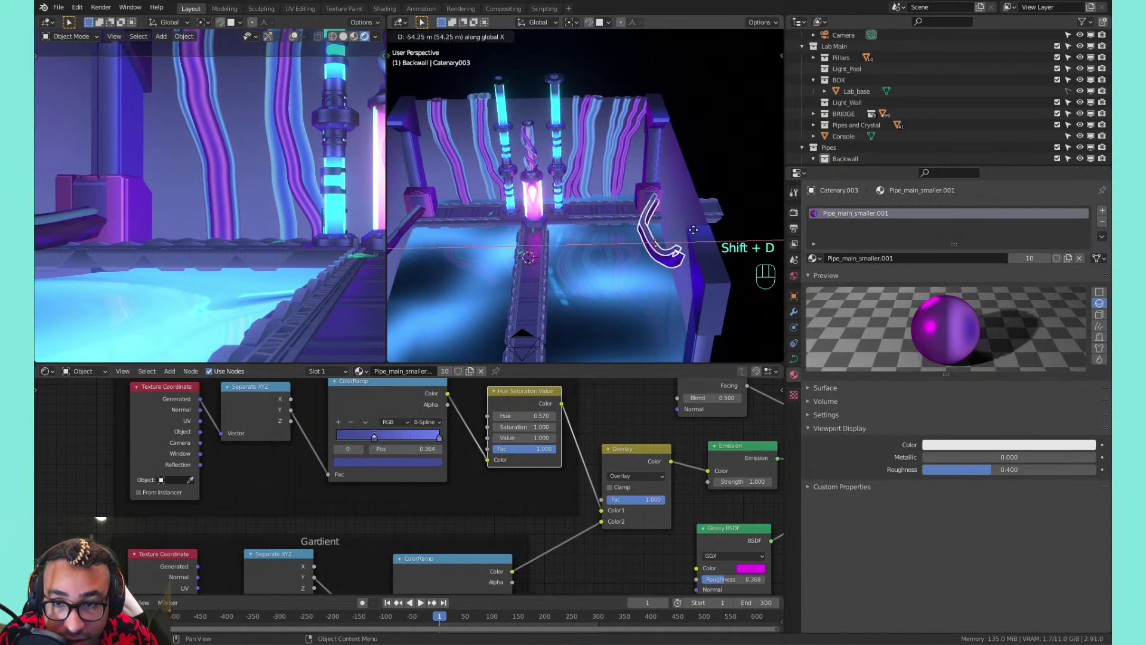
{"action": "right_click", "coordinate": [655, 235]}
{"action": "middle_click_drag", "start_coordinate": [464, 206], "coordinate": [515, 203]}
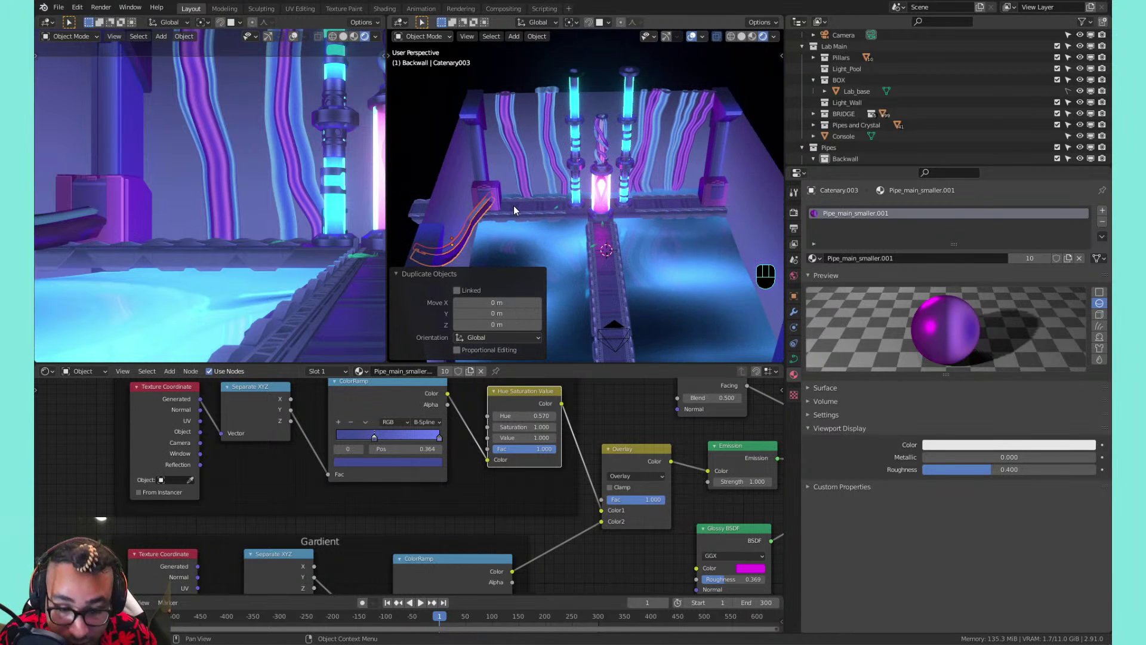
{"action": "key", "text": "g"}
{"action": "key", "text": "x"}
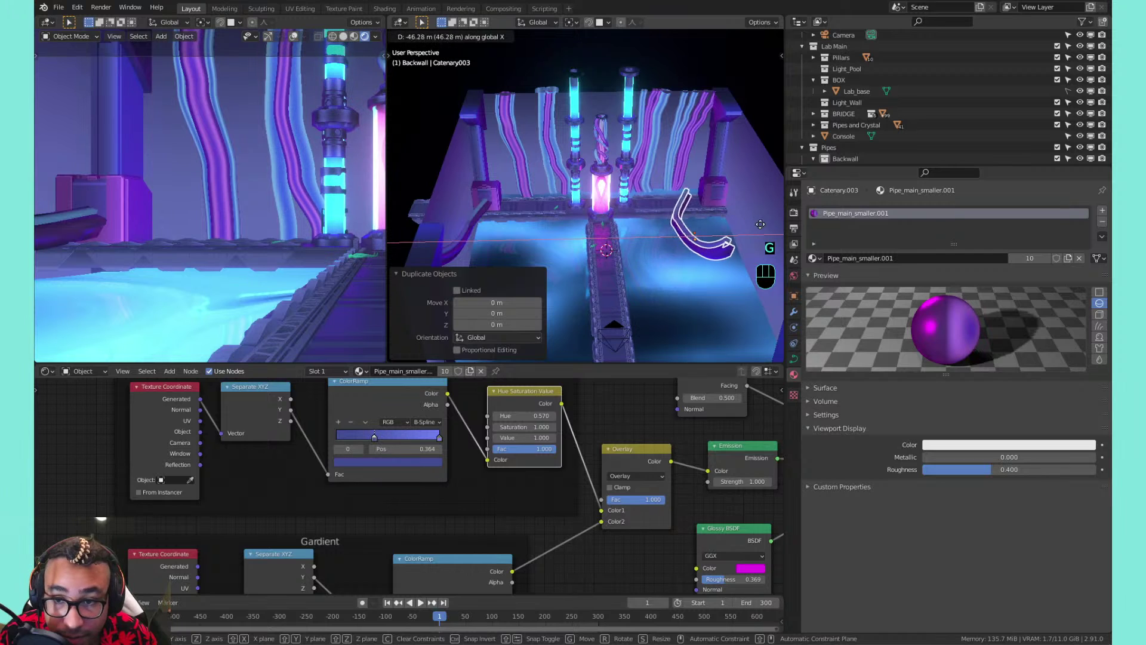
{"action": "left_click", "coordinate": [427, 231]}
In Edit Mode on the copied cables, move both end control points about 5.883 m along X to line up with the power box
{"action": "key", "text": "KP_Decimal"}
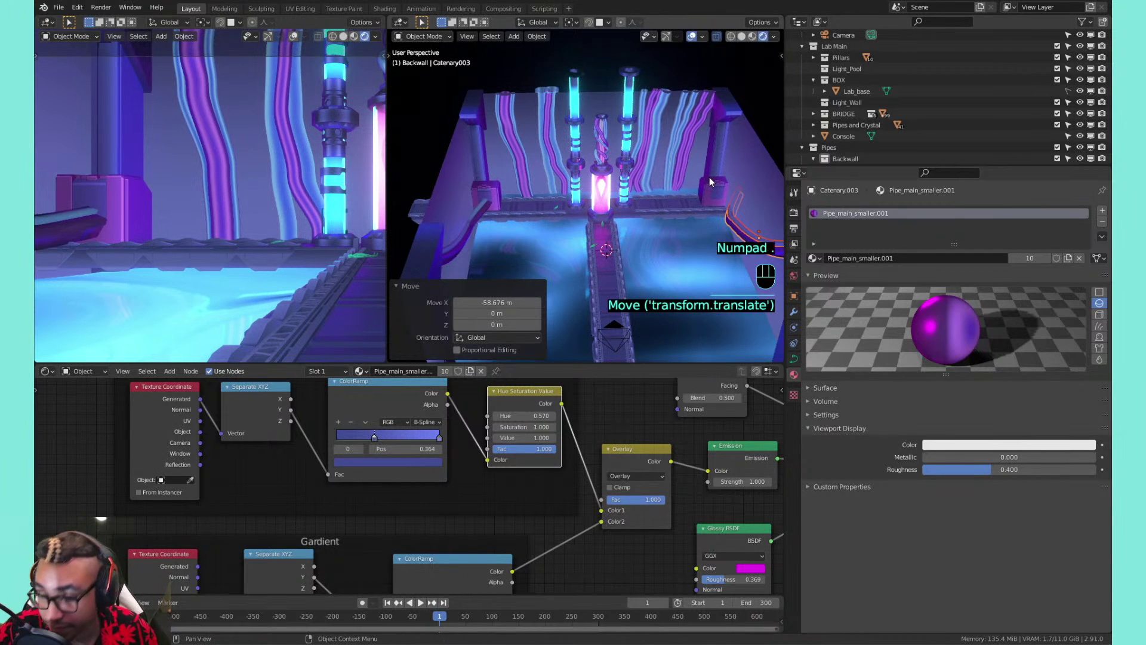
{"action": "key", "text": "Tab"}
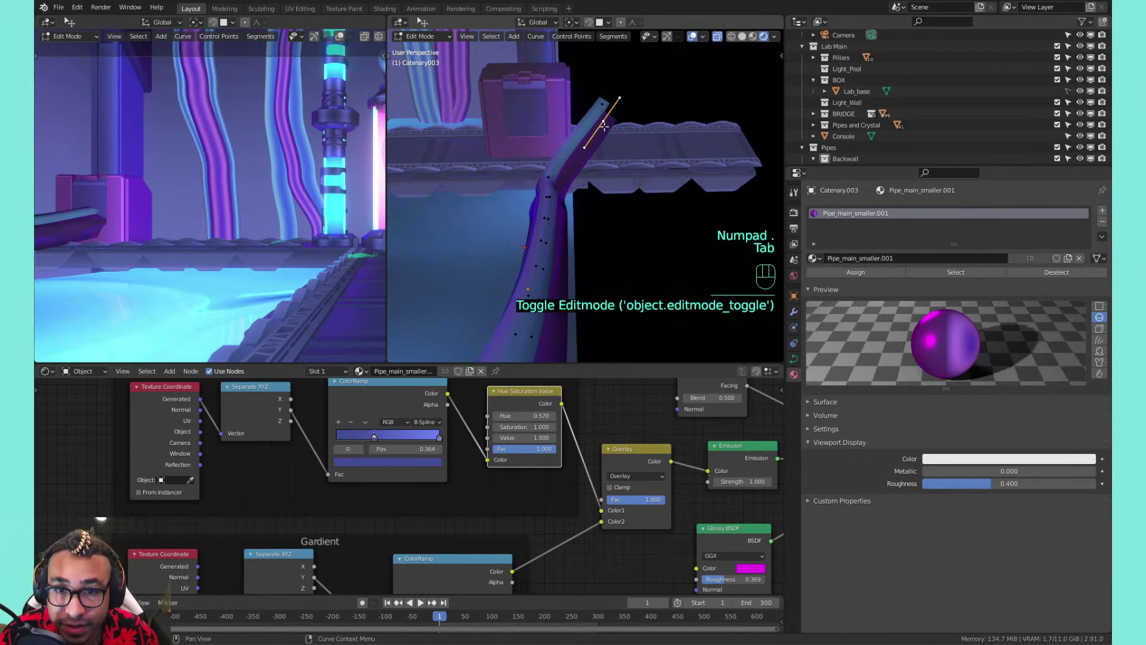
{"action": "left_click", "coordinate": [604, 102], "text": "shift"}
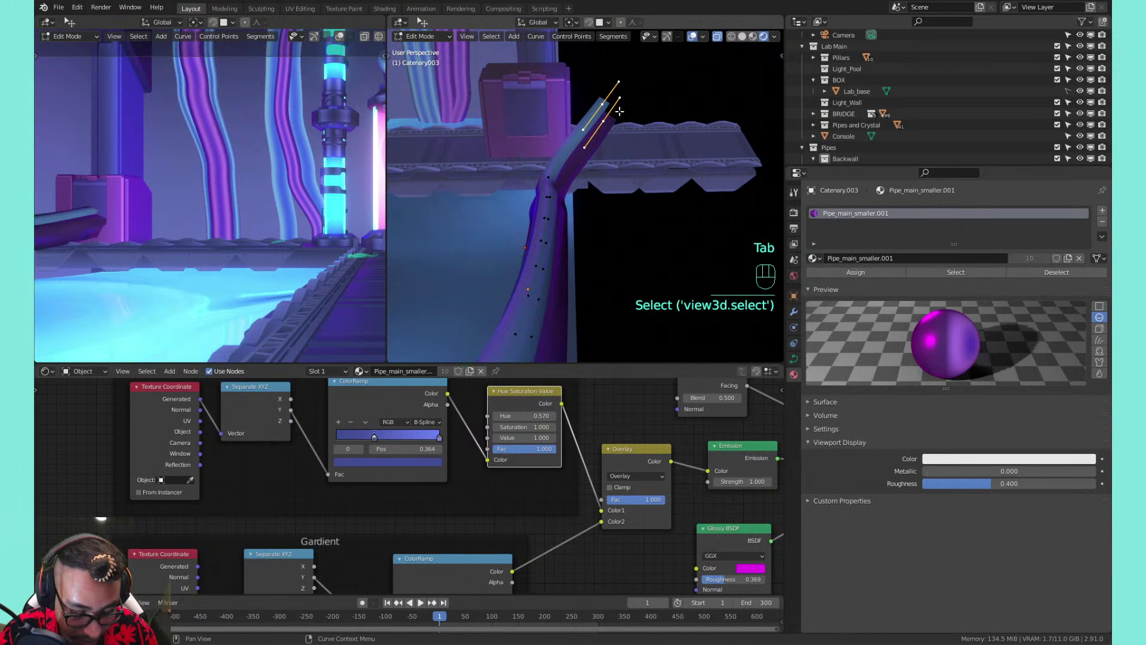
{"action": "key", "text": "g"}
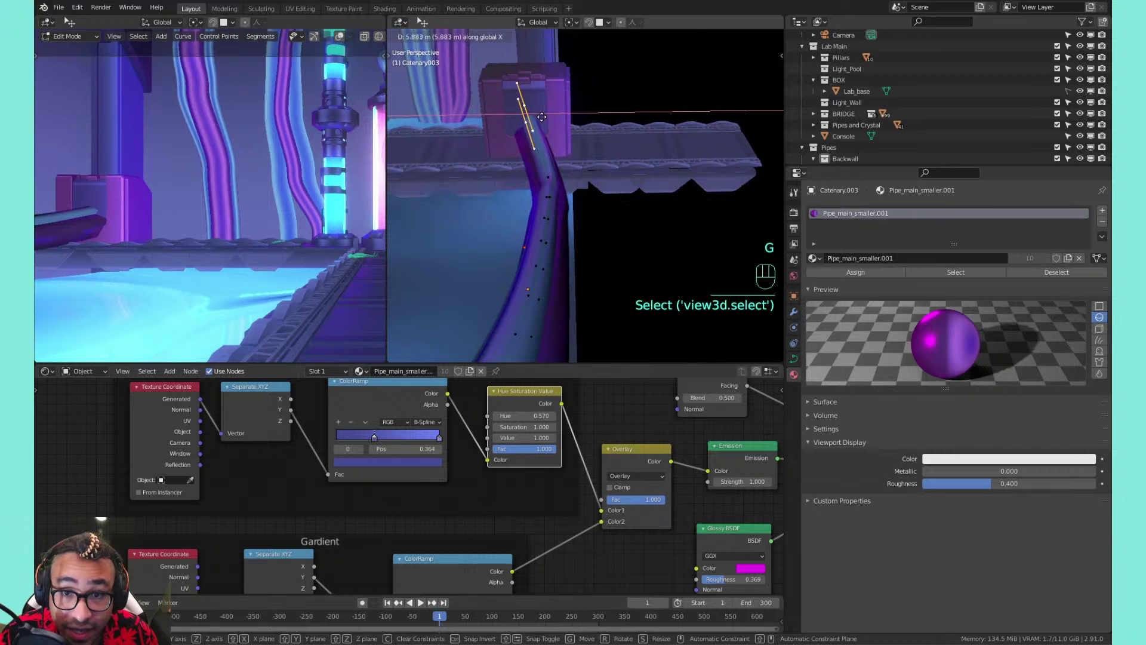
{"action": "left_click", "coordinate": [542, 117]}
Adjust the copied cables' end points along Z so they enter the power box opening, and return to Object Mode
{"action": "scroll", "coordinate": [461, 110], "scroll_direction": "up", "scroll_amount": 4}
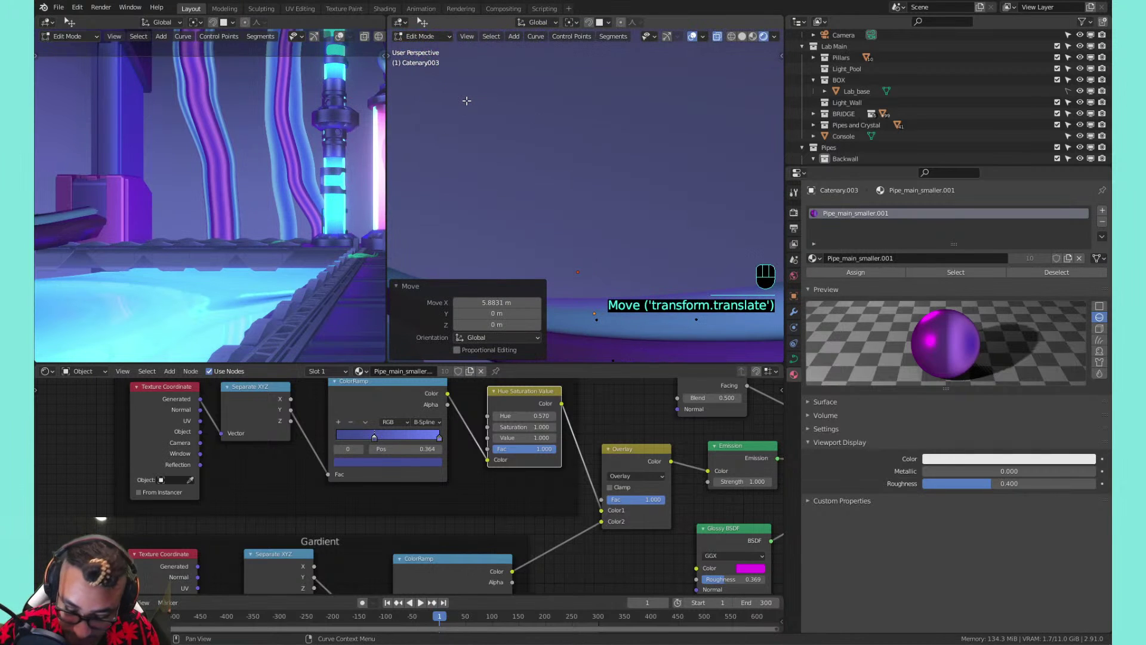
{"action": "key", "text": "KP_Decimal"}
{"action": "key", "text": "g"}
{"action": "key", "text": "z"}
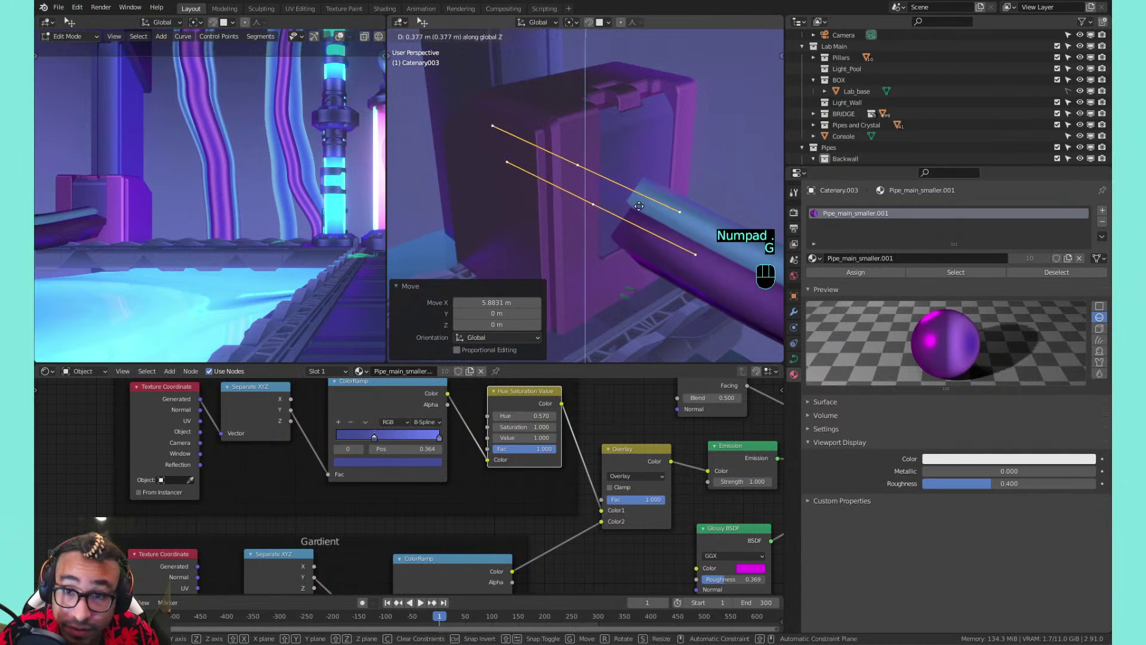
{"action": "left_click", "coordinate": [689, 210]}
{"action": "scroll", "coordinate": [690, 210], "scroll_direction": "down", "scroll_amount": 4}
{"action": "key", "text": "Tab"}
{"action": "scroll", "coordinate": [660, 201], "scroll_direction": "down", "scroll_amount": 3}
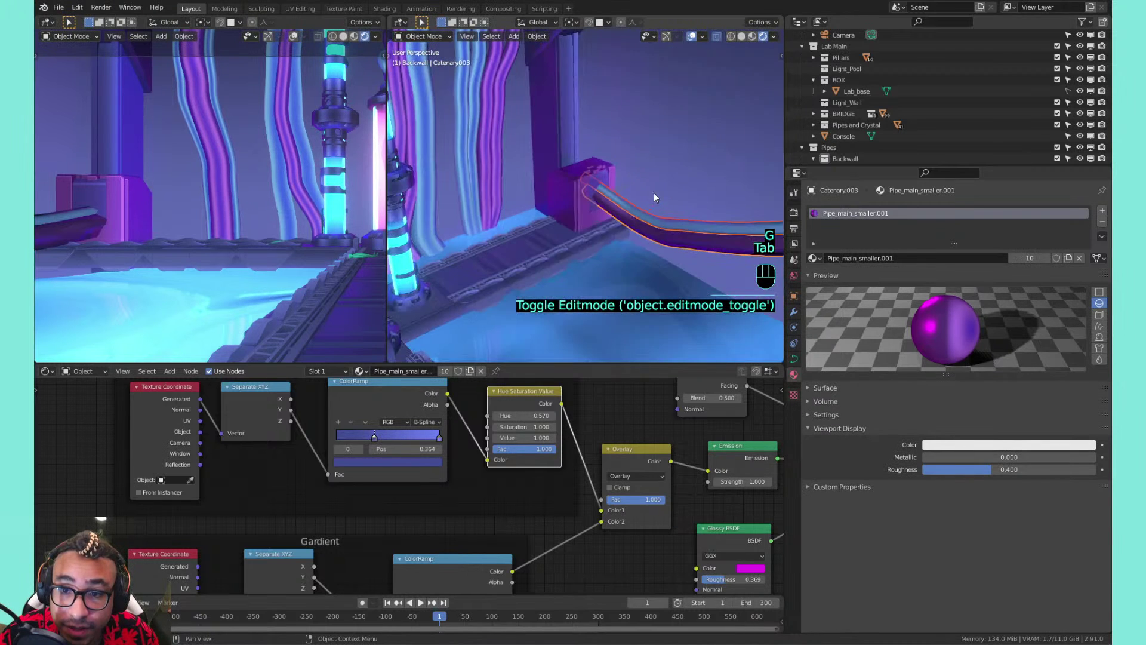
{"action": "key", "text": "Tab"}
{"action": "left_click", "coordinate": [660, 184]}
{"action": "key", "text": "Tab"}
{"action": "left_click", "coordinate": [490, 239]}
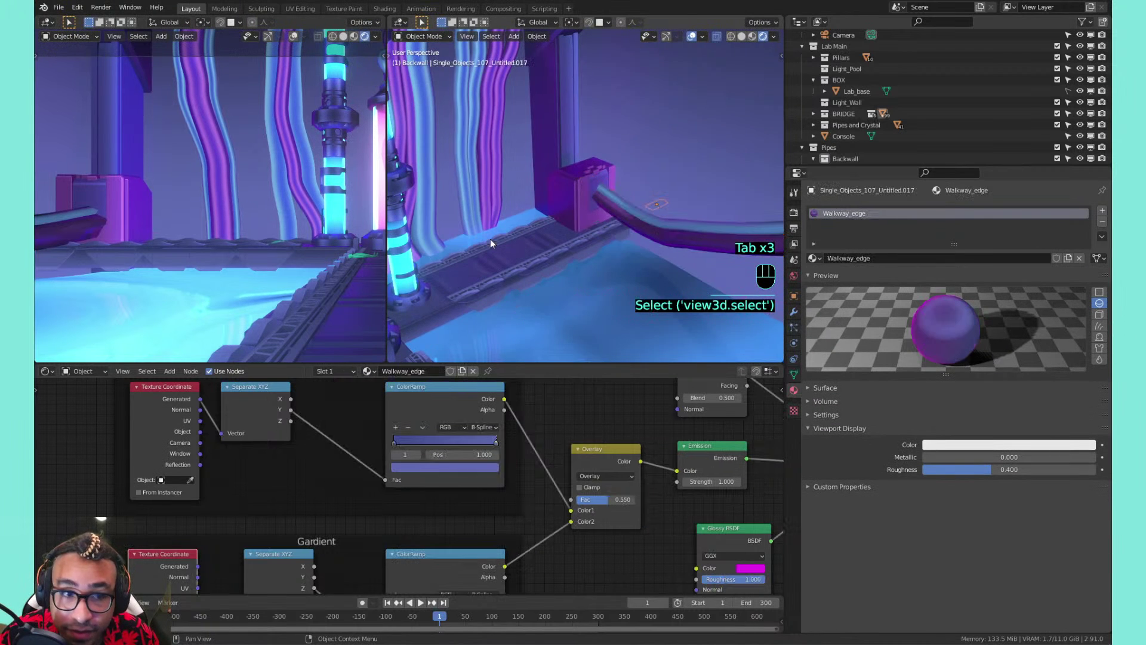
{"action": "scroll", "coordinate": [483, 231], "scroll_direction": "down", "scroll_amount": 5}
{"action": "middle_click_drag", "start_coordinate": [484, 229], "coordinate": [565, 230]}
{"action": "key", "text": "Tab"}
{"action": "key", "text": "Tab"}
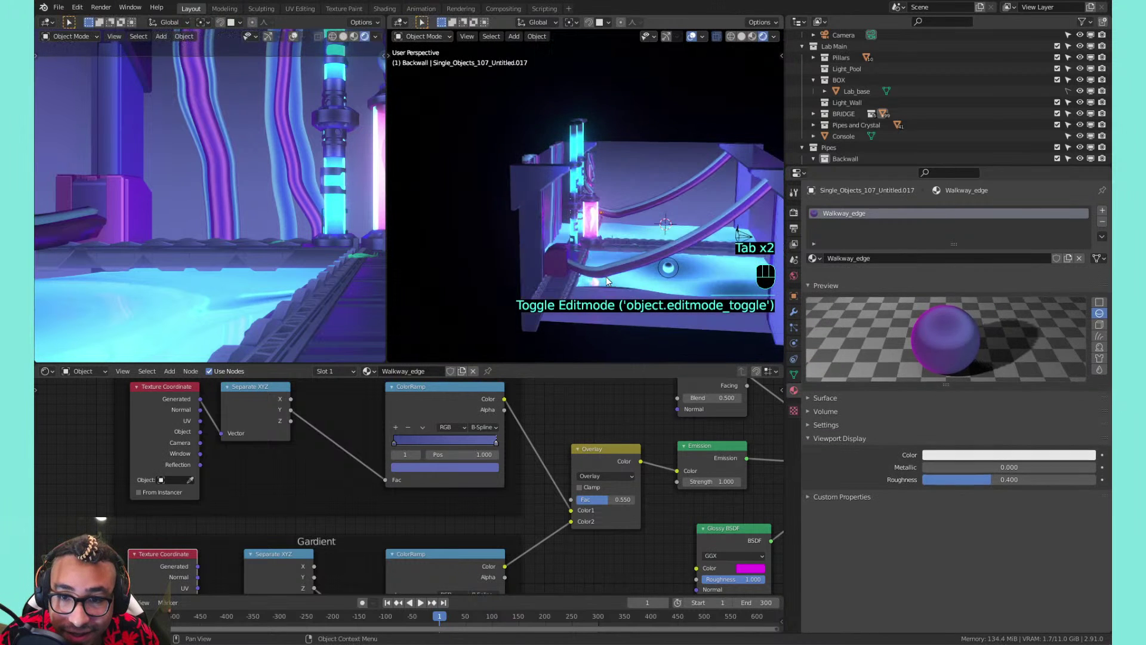
In Edit Mode on the original cable pair, delete the two control points at the low bend beside the power box
{"action": "left_click", "coordinate": [608, 275]}
{"action": "left_click", "coordinate": [608, 263], "text": "shift"}
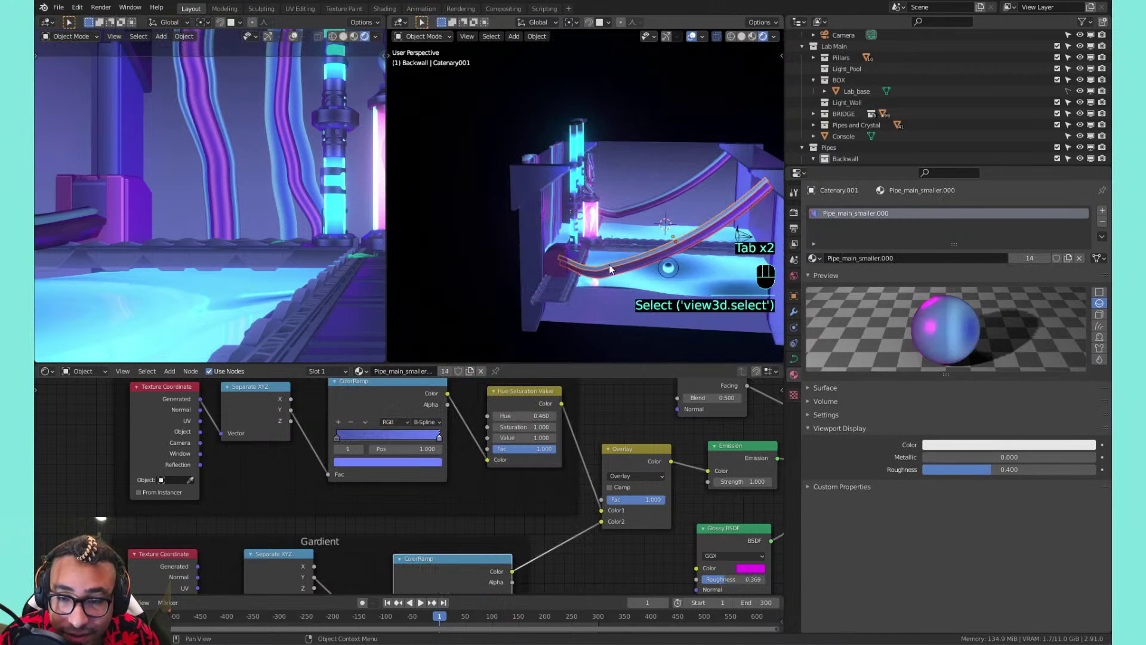
{"action": "key", "text": "Tab"}
{"action": "scroll", "coordinate": [611, 273], "scroll_direction": "up", "scroll_amount": 1}
{"action": "middle_click_drag", "start_coordinate": [610, 287], "coordinate": [568, 245]}
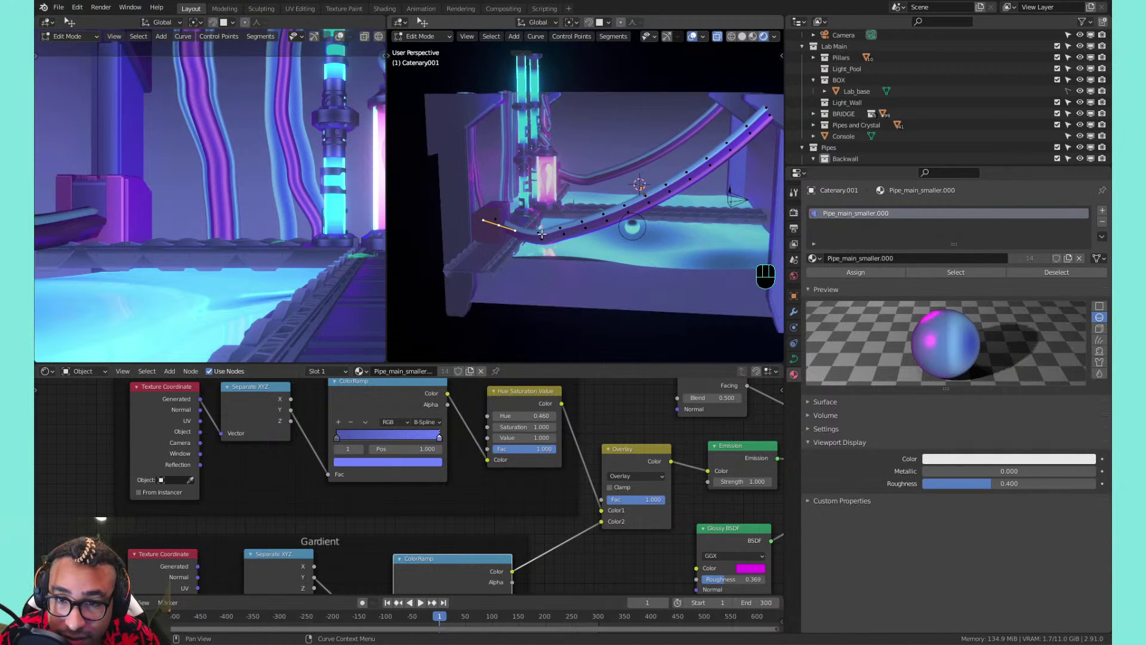
{"action": "left_click", "coordinate": [546, 237], "text": "shift"}
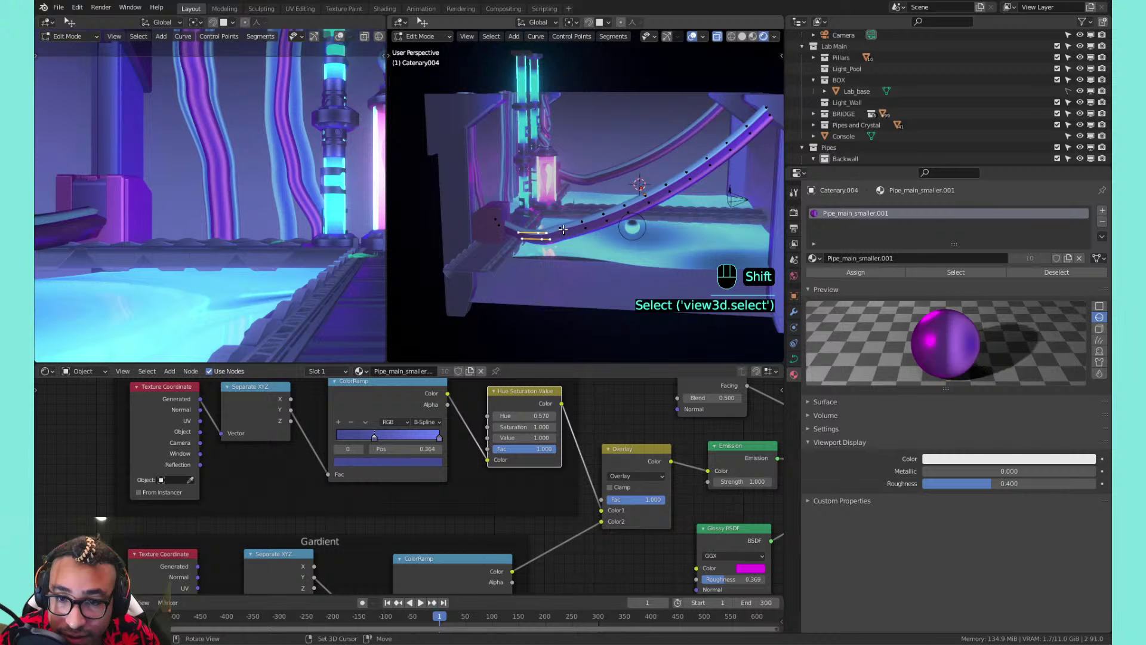
{"action": "key", "text": "x"}
{"action": "left_click", "coordinate": [555, 233]}
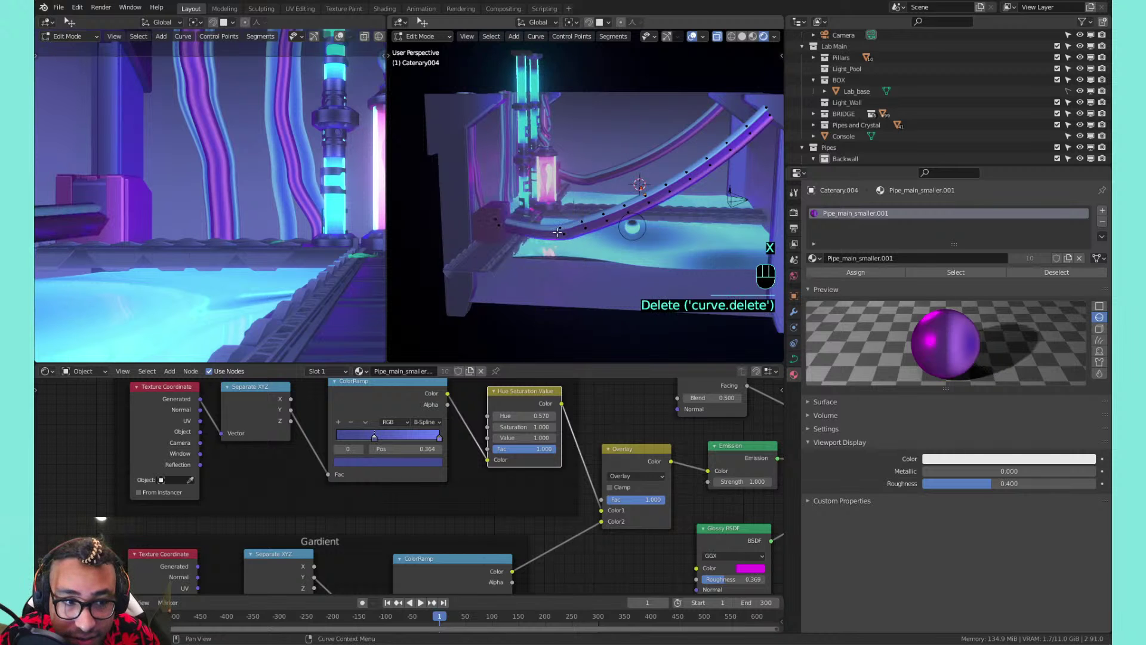
Try deleting the next pair of control points at the two cables' low bend, and undo the deletion
{"action": "middle_click_drag", "start_coordinate": [287, 197], "coordinate": [215, 194]}
{"action": "middle_click_drag", "start_coordinate": [214, 194], "coordinate": [179, 185], "text": "shift"}
{"action": "middle_click_drag", "start_coordinate": [107, 185], "coordinate": [164, 252], "text": "shift"}
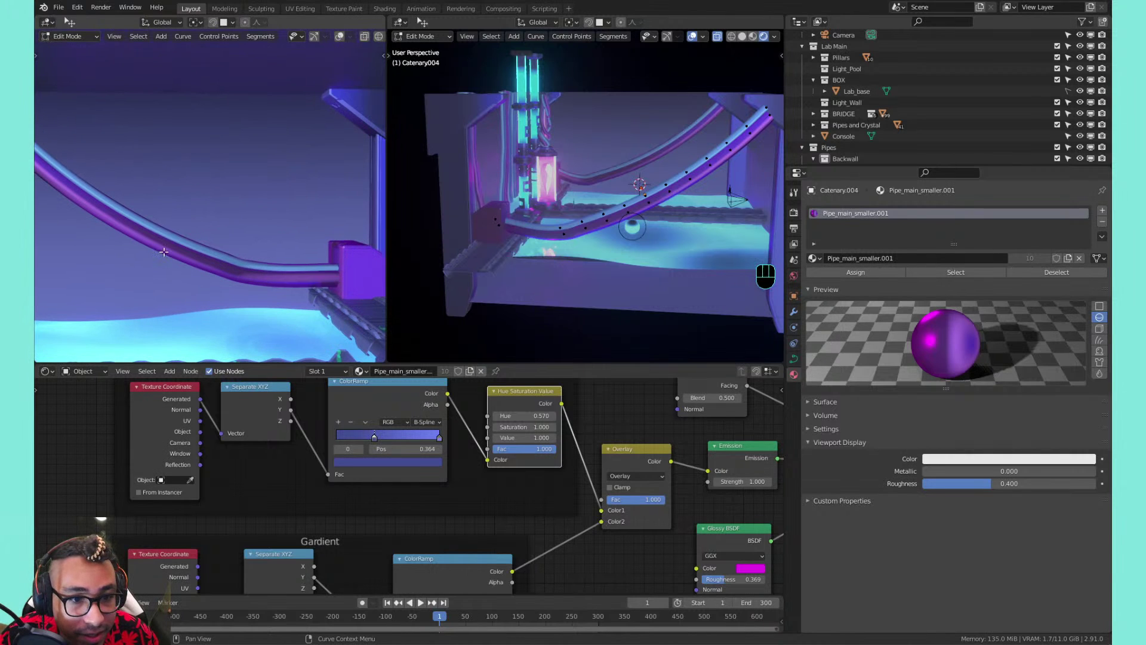
{"action": "left_click", "coordinate": [563, 230], "text": "shift"}
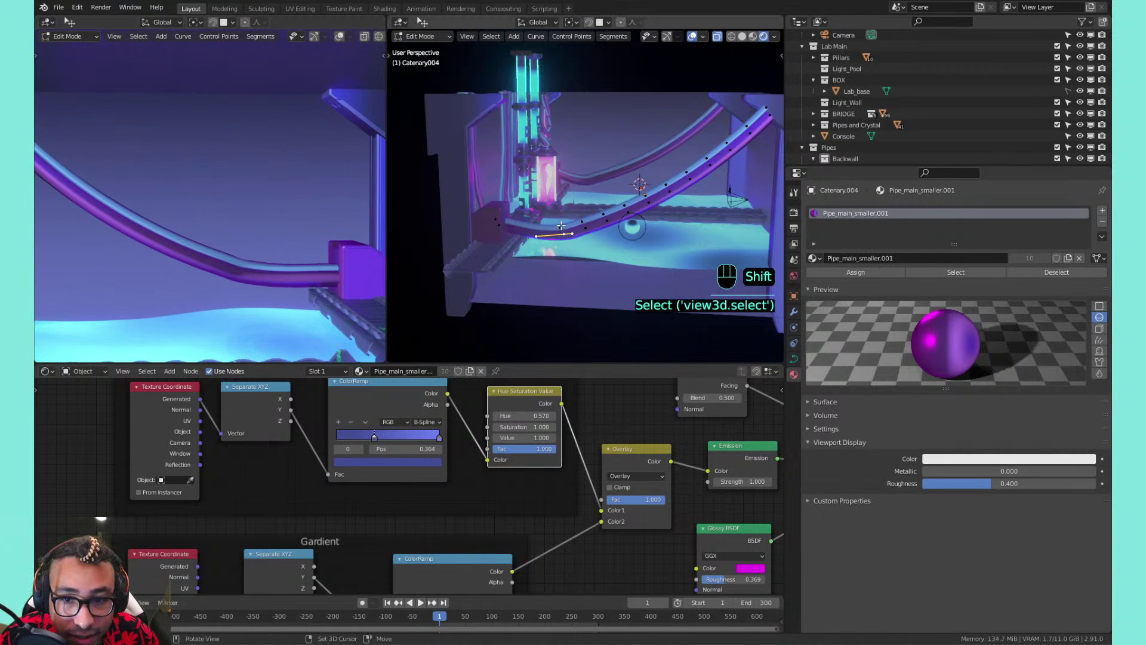
{"action": "key", "text": "s"}
{"action": "key", "text": "x"}
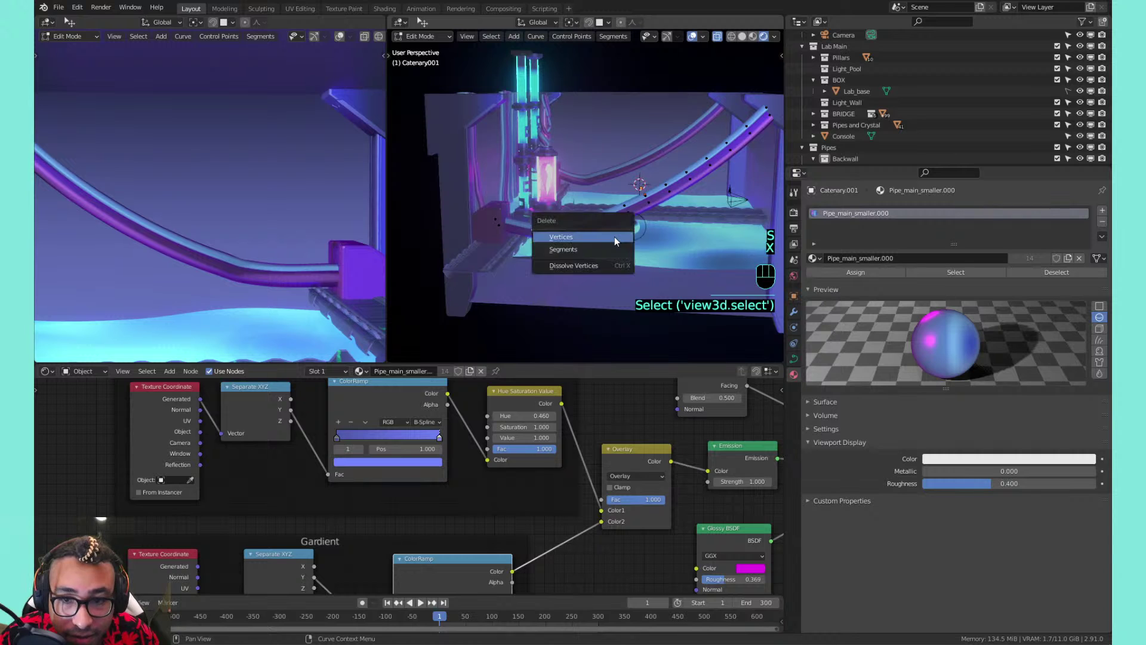
{"action": "left_click", "coordinate": [615, 236]}
{"action": "key", "text": "ctrl+z"}
{"action": "key", "text": "x"}
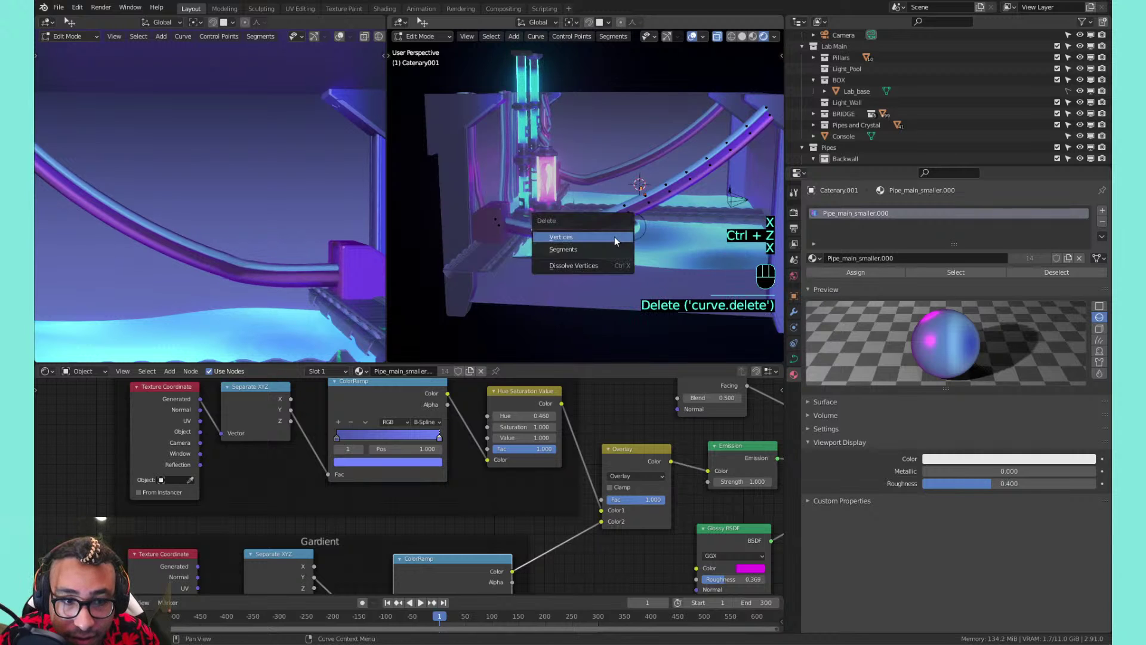
{"action": "left_click", "coordinate": [614, 236]}
{"action": "key", "text": "ctrl+z"}
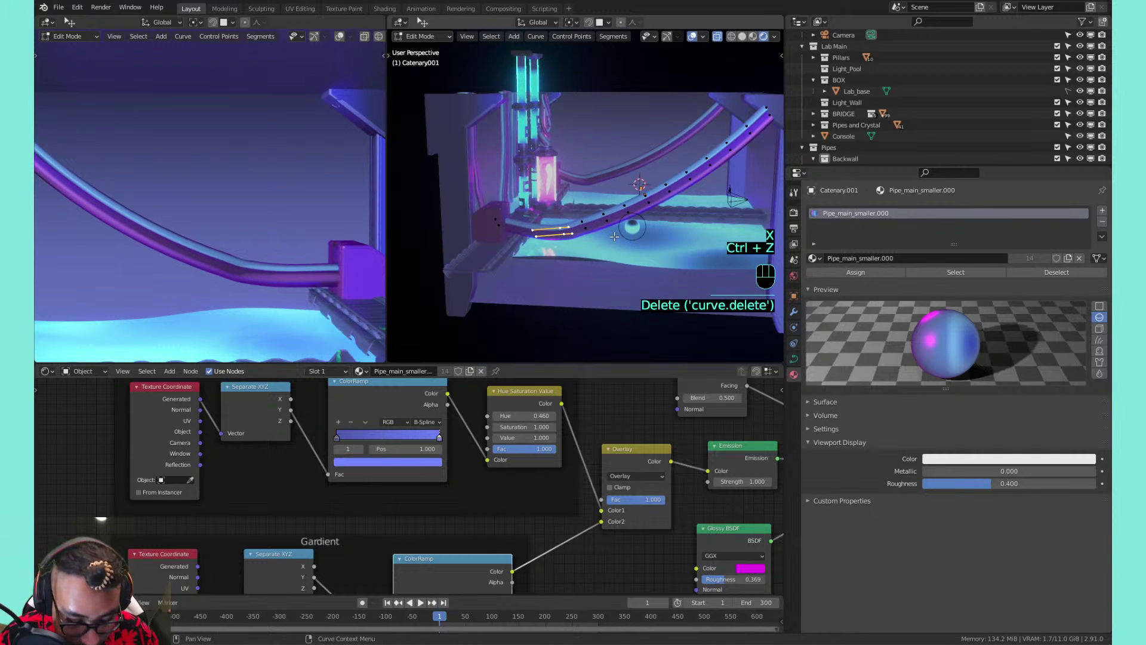
Try the Automatic handle type on the bend's control points and on all control points of both cables
{"action": "key", "text": "v"}
{"action": "left_click", "coordinate": [615, 236]}
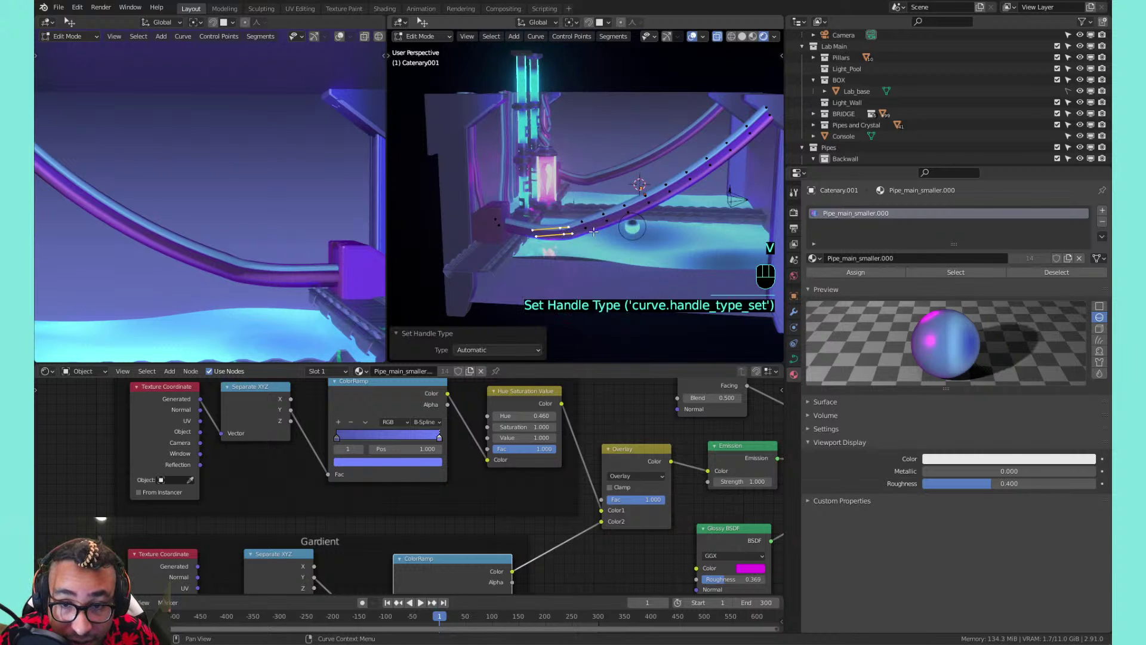
{"action": "key", "text": "a"}
{"action": "key", "text": "c"}
{"action": "right_click", "coordinate": [595, 232]}
{"action": "key", "text": "x"}
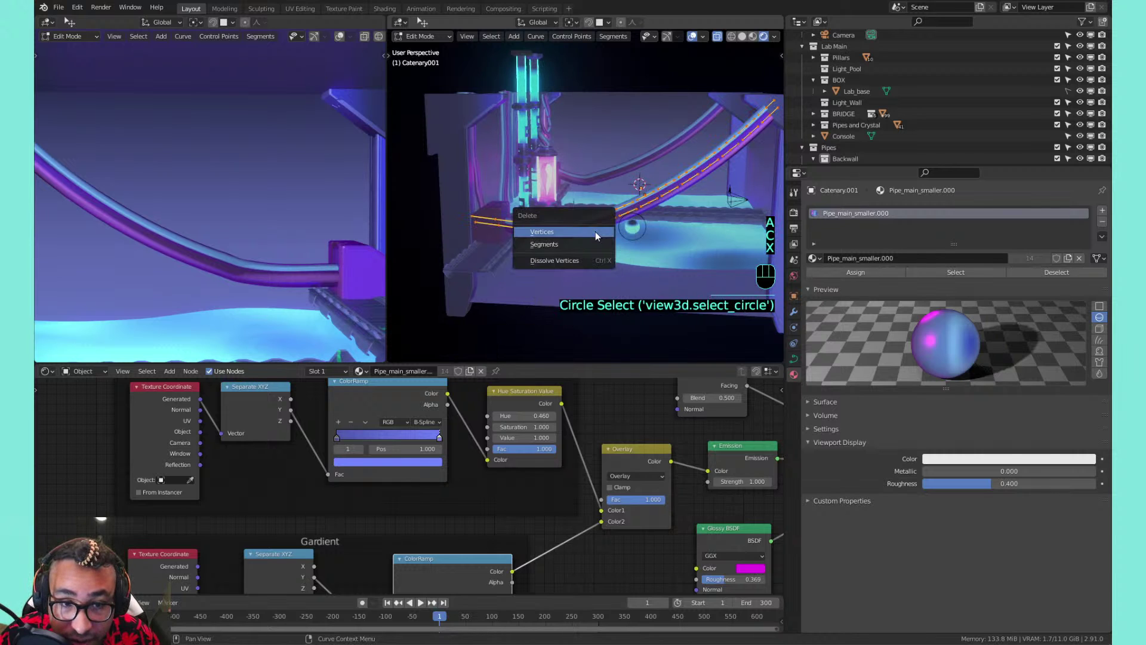
{"action": "left_click", "coordinate": [602, 232]}
{"action": "key", "text": "v"}
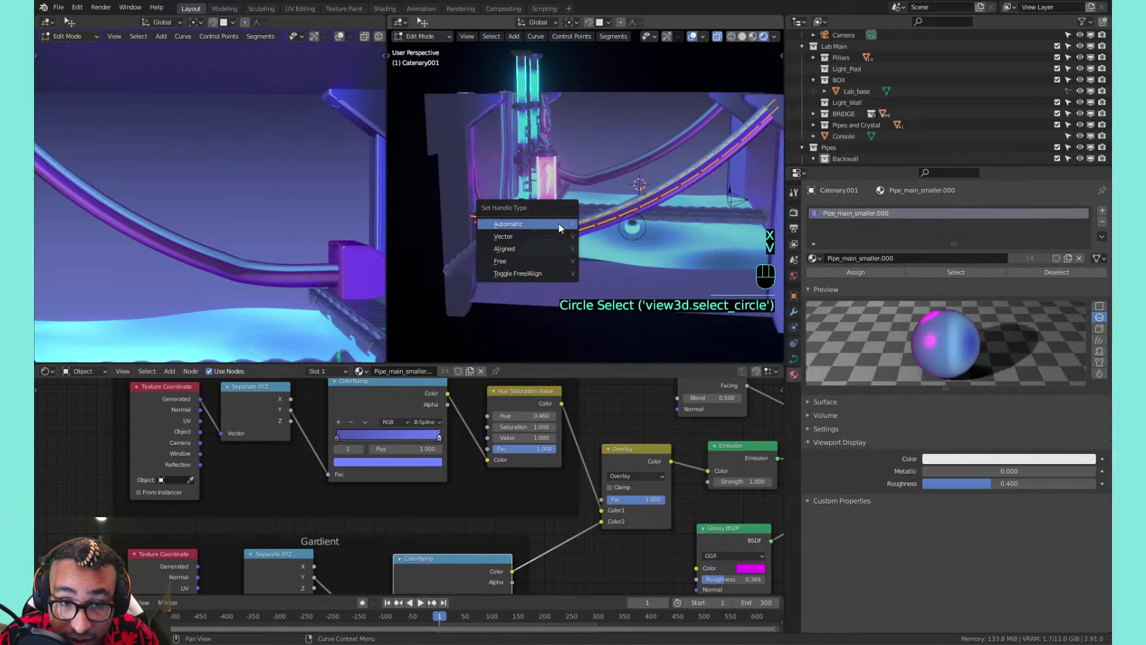
{"action": "left_click", "coordinate": [558, 224]}
Try the Vector, Aligned, Free and Toggle Free/Align handle types on all control points of both cables
{"action": "key", "text": "v"}
{"action": "left_click", "coordinate": [547, 237]}
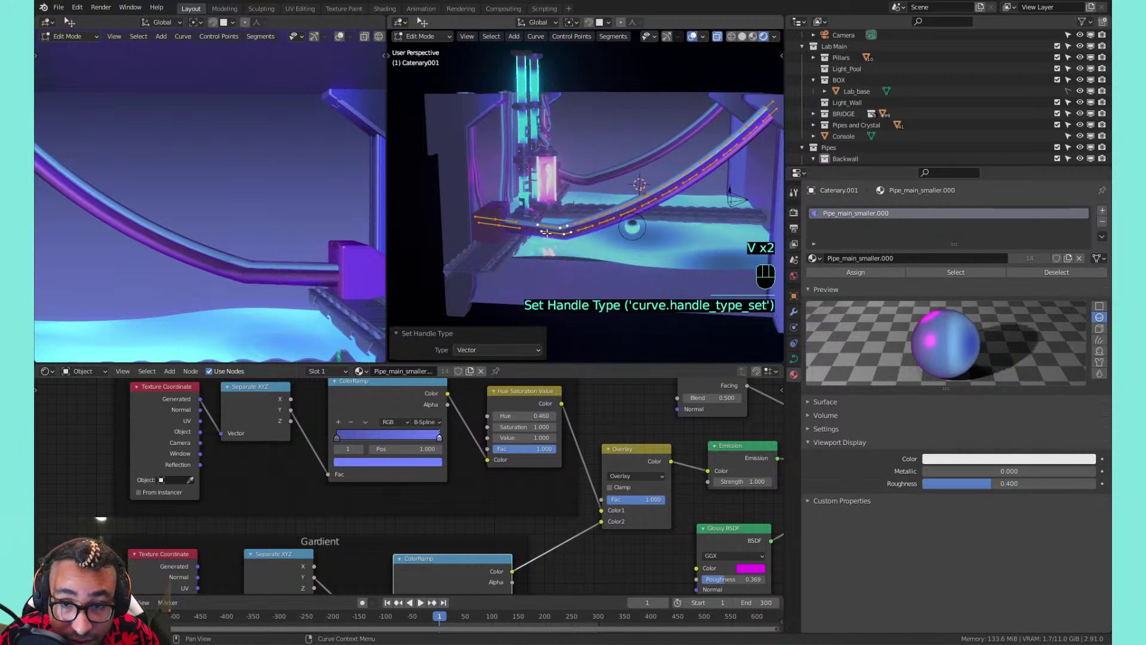
{"action": "key", "text": "v"}
{"action": "left_click", "coordinate": [547, 242]}
{"action": "key", "text": "v"}
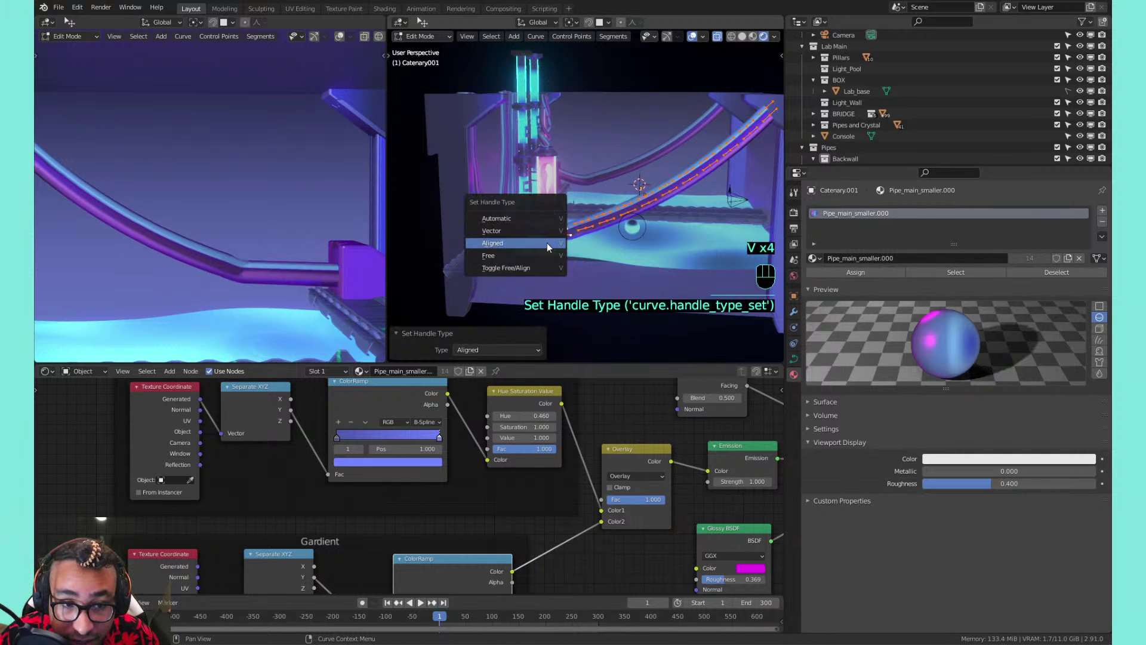
{"action": "left_click", "coordinate": [540, 255]}
{"action": "key", "text": "v"}
{"action": "left_click", "coordinate": [540, 269]}
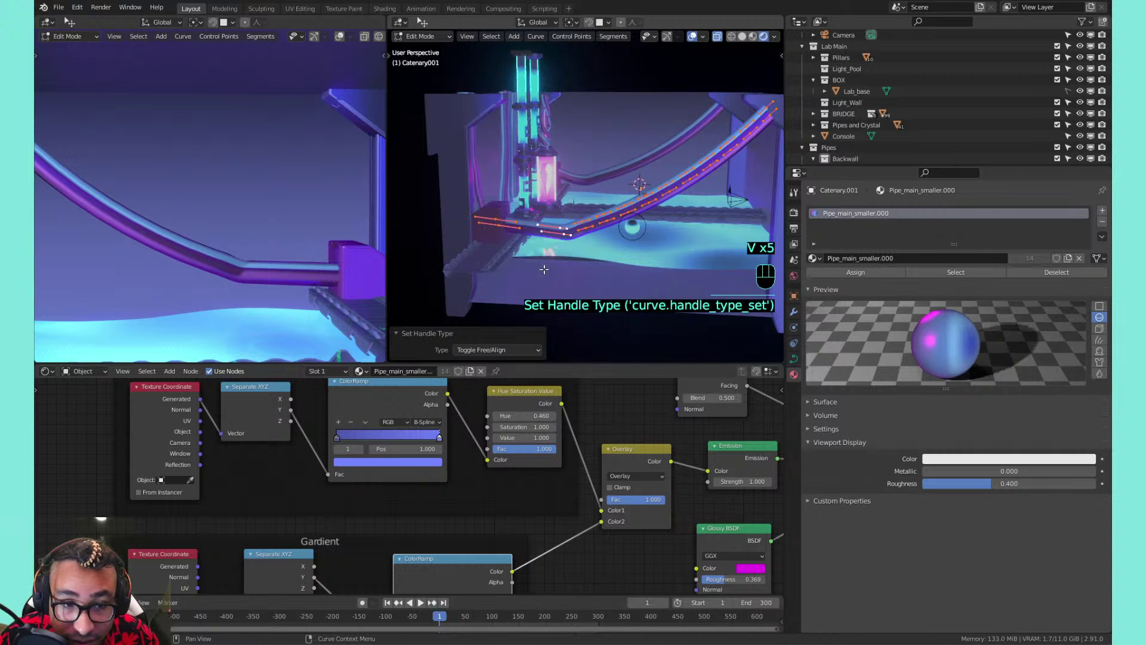
Undo the handle type changes on both cables
{"action": "key", "text": "ctrl+z"}
{"action": "key", "text": "ctrl+z"}
{"action": "key", "text": "ctrl+z"}
{"action": "key", "text": "ctrl+z"}
{"action": "key", "text": "ctrl+z"}
{"action": "key", "text": "ctrl+z"}
{"action": "key", "text": "ctrl+z"}
{"action": "key", "text": "ctrl+z"}
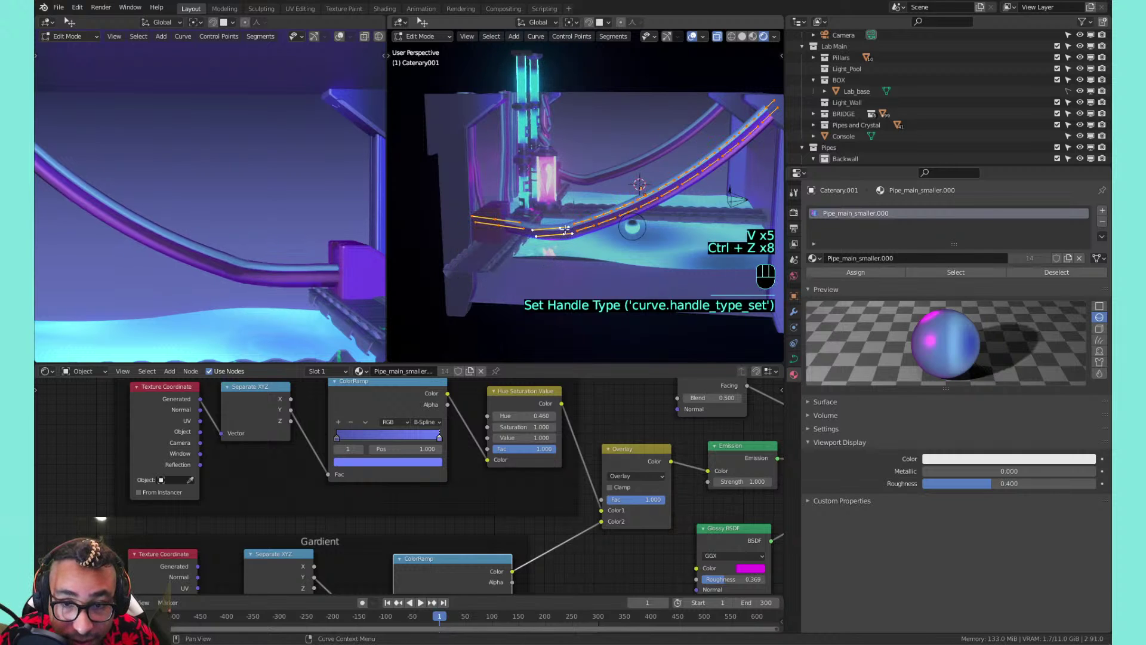
Try to move the handles at the two cables' low bend
{"action": "left_click", "coordinate": [565, 228]}
{"action": "left_click", "coordinate": [573, 233], "text": "shift"}
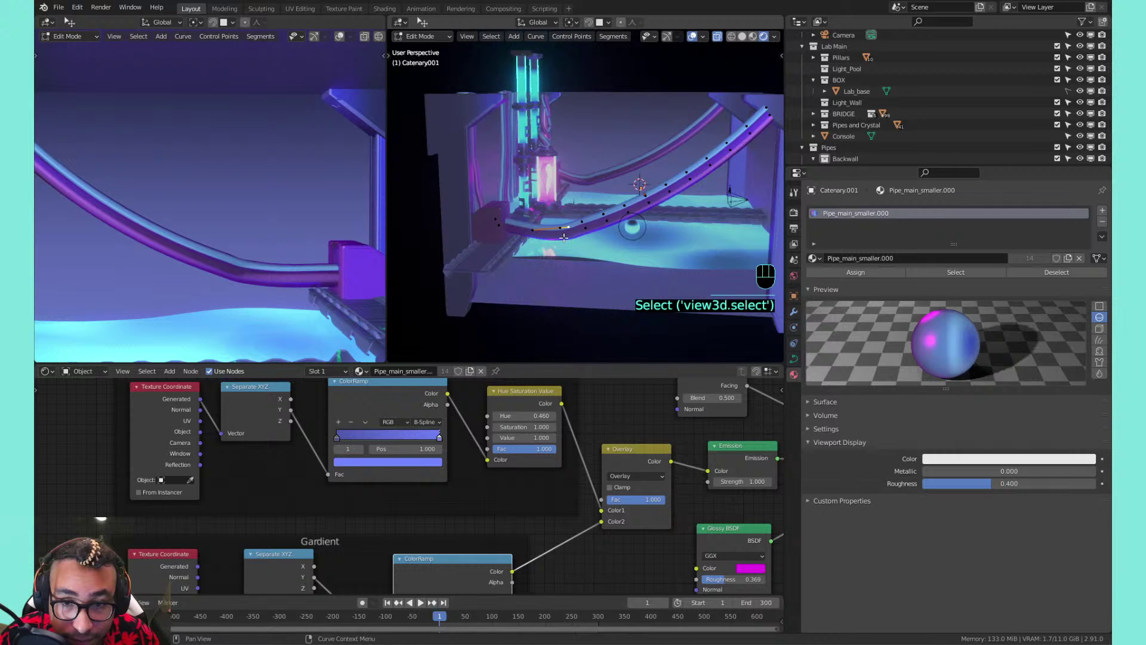
{"action": "left_click", "coordinate": [573, 236], "text": "shift"}
{"action": "left_click", "coordinate": [573, 236], "text": "shift"}
{"action": "left_click", "coordinate": [574, 236], "text": "shift"}
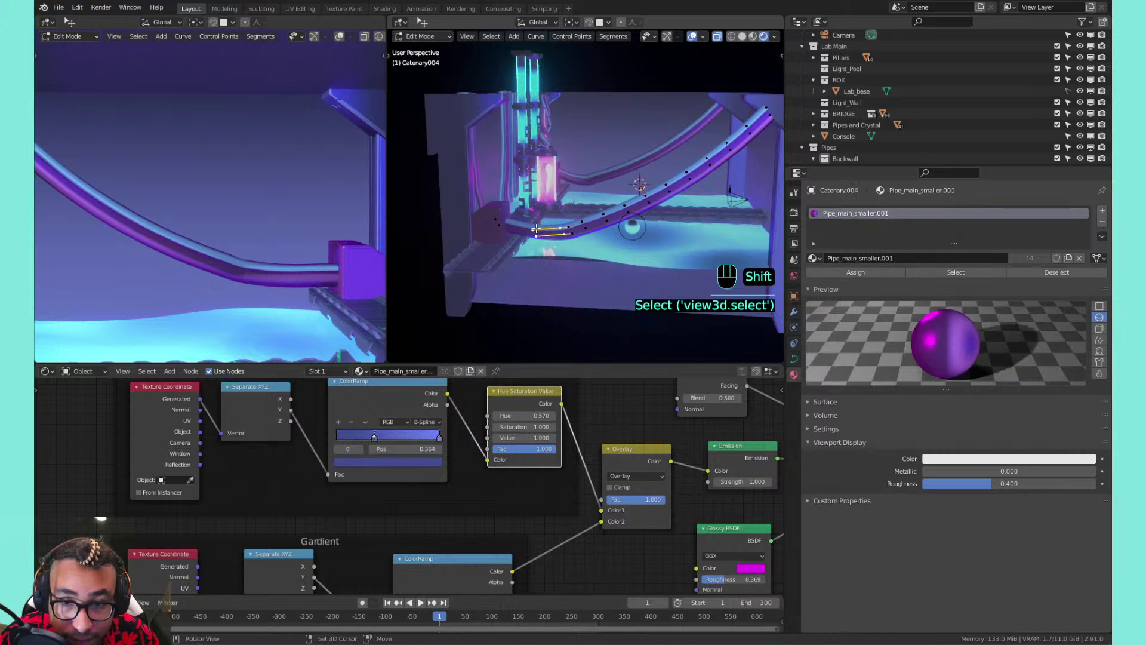
{"action": "left_click", "coordinate": [561, 227], "text": "shift"}
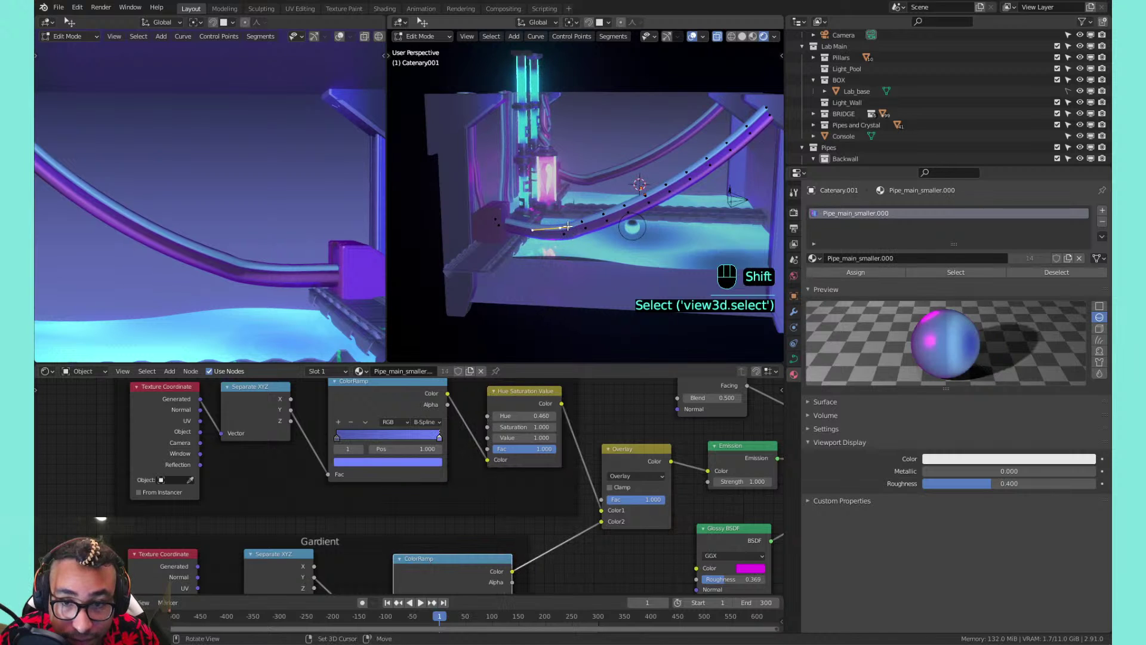
{"action": "left_click", "coordinate": [569, 236], "text": "shift"}
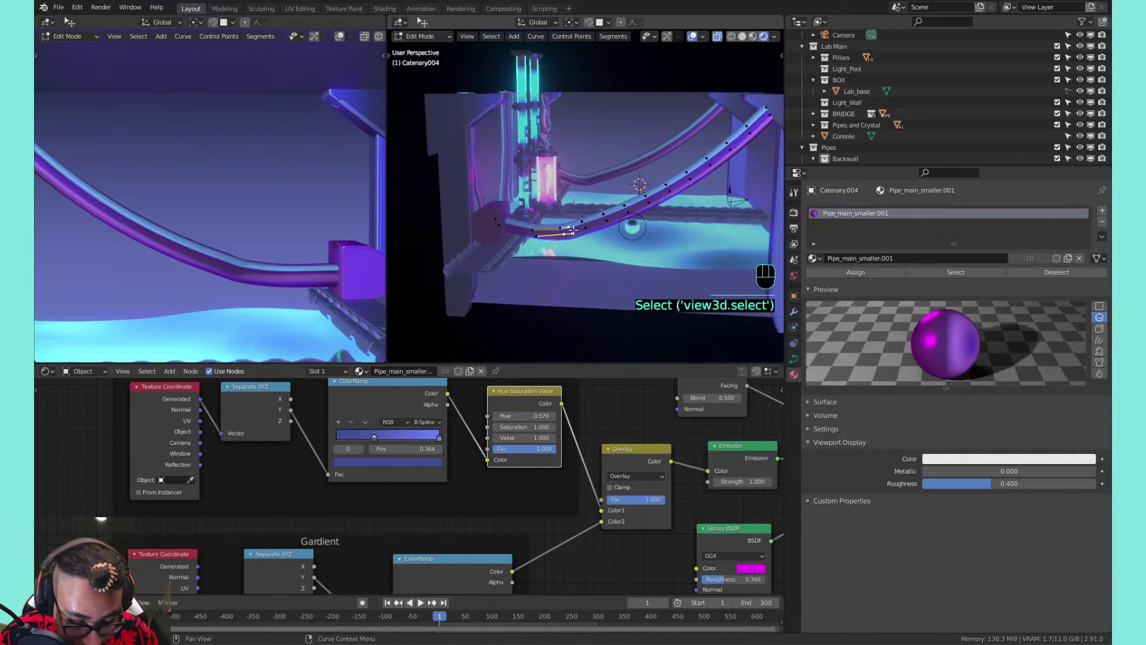
{"action": "key", "text": "g"}
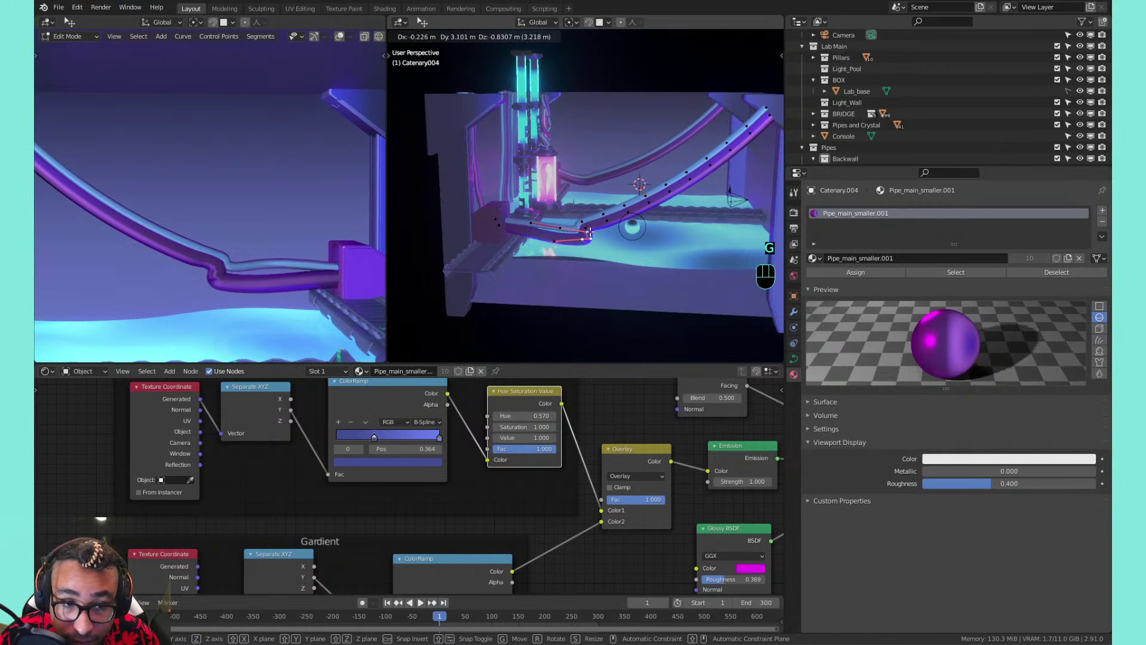
{"action": "right_click", "coordinate": [589, 233]}
Set the handle type of all control points on both cables to Free
{"action": "left_click", "coordinate": [576, 234], "text": "shift"}
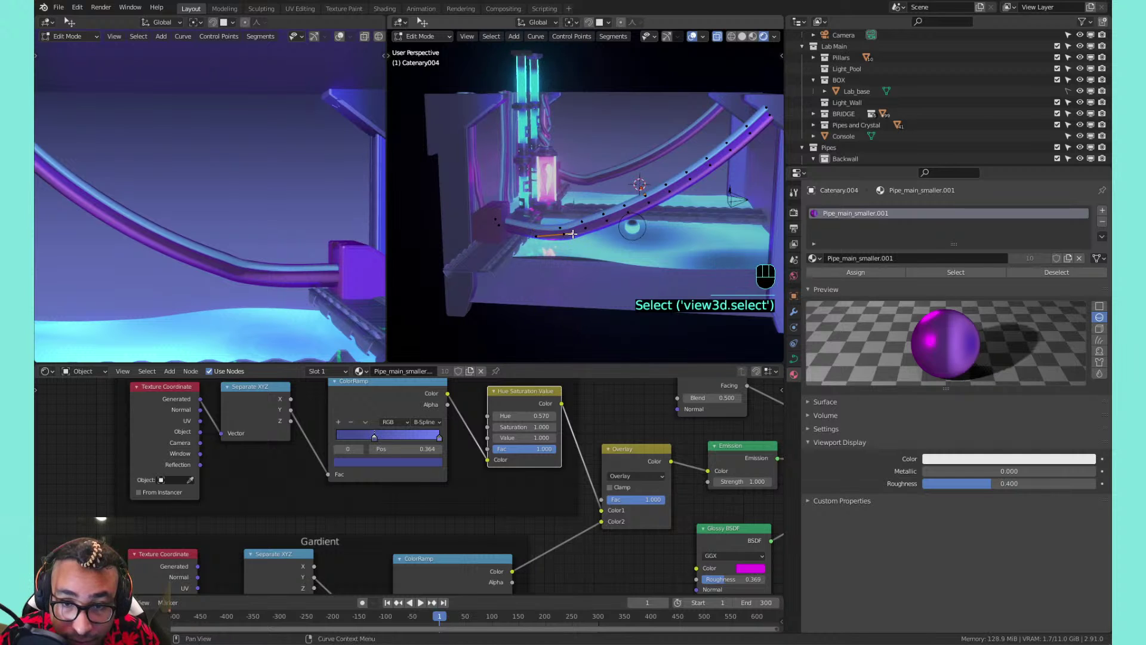
{"action": "key", "text": "a"}
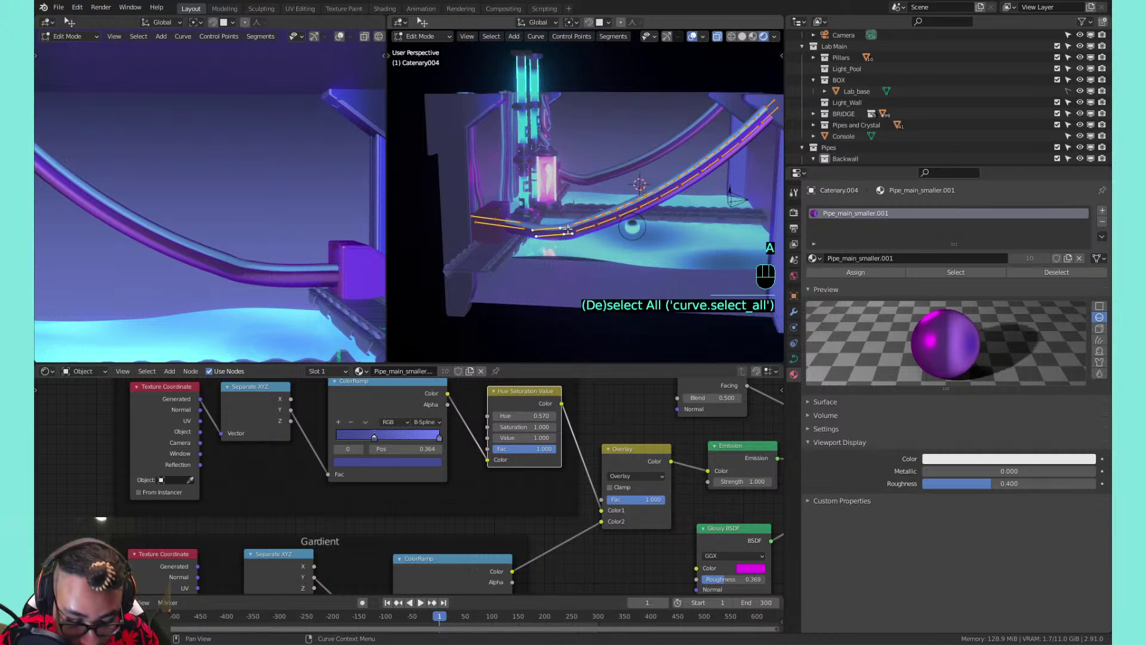
{"action": "key", "text": "v"}
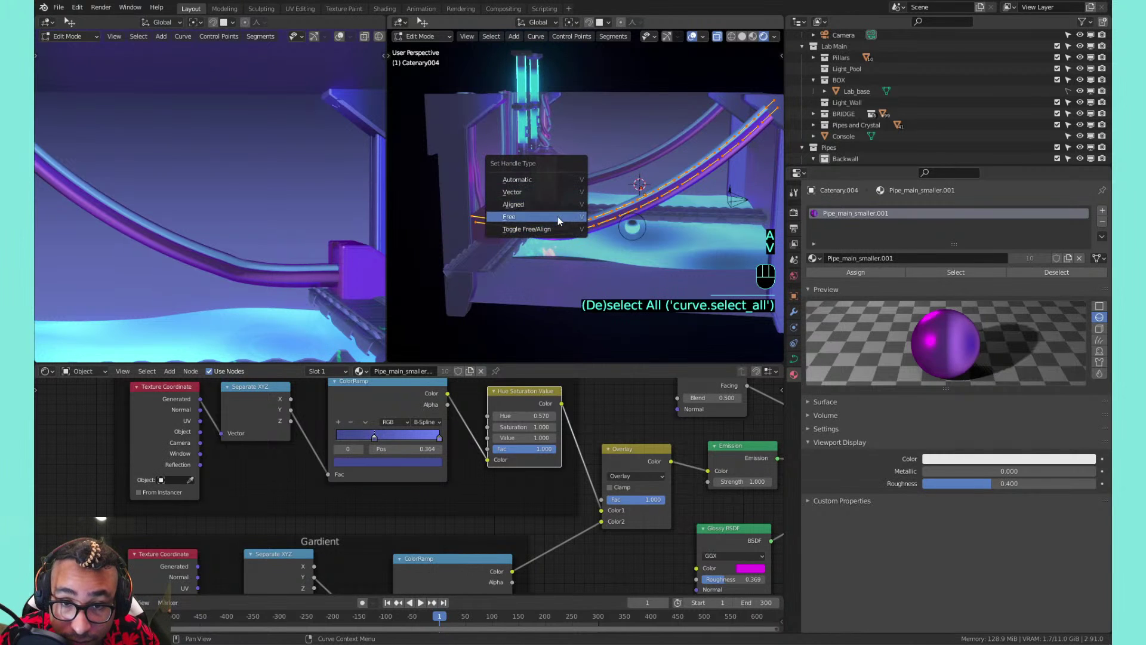
{"action": "left_click", "coordinate": [557, 218]}
Try to move the purple cable's low-bend handle along the Y axis
{"action": "left_click", "coordinate": [573, 233]}
{"action": "left_click", "coordinate": [574, 234], "text": "shift"}
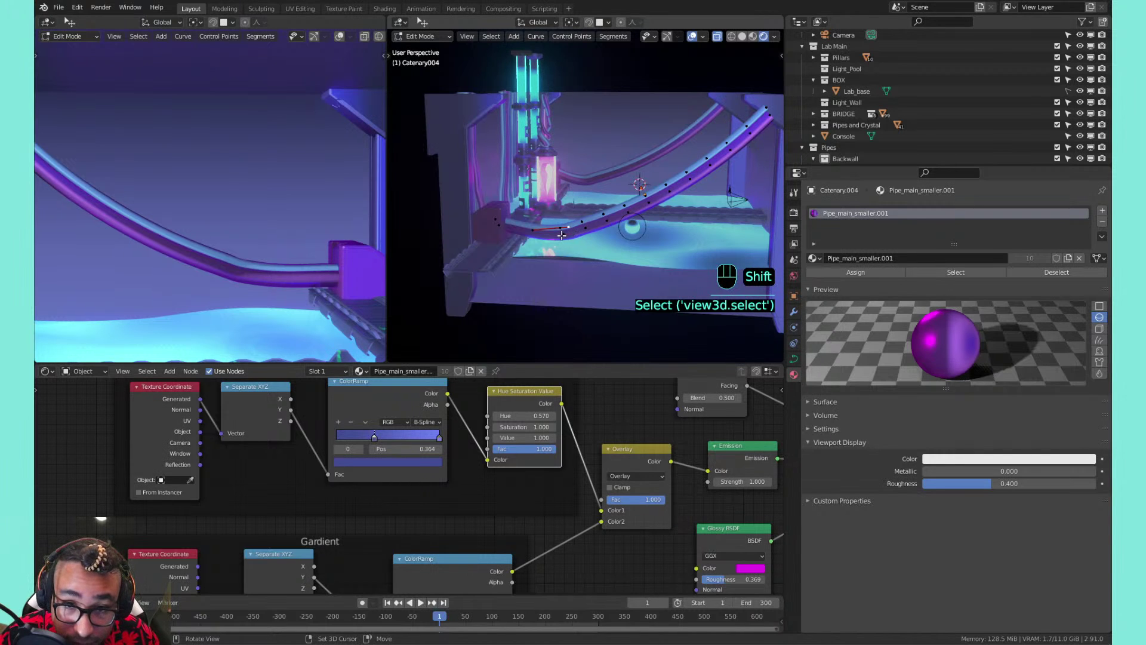
{"action": "left_click", "coordinate": [573, 235]}
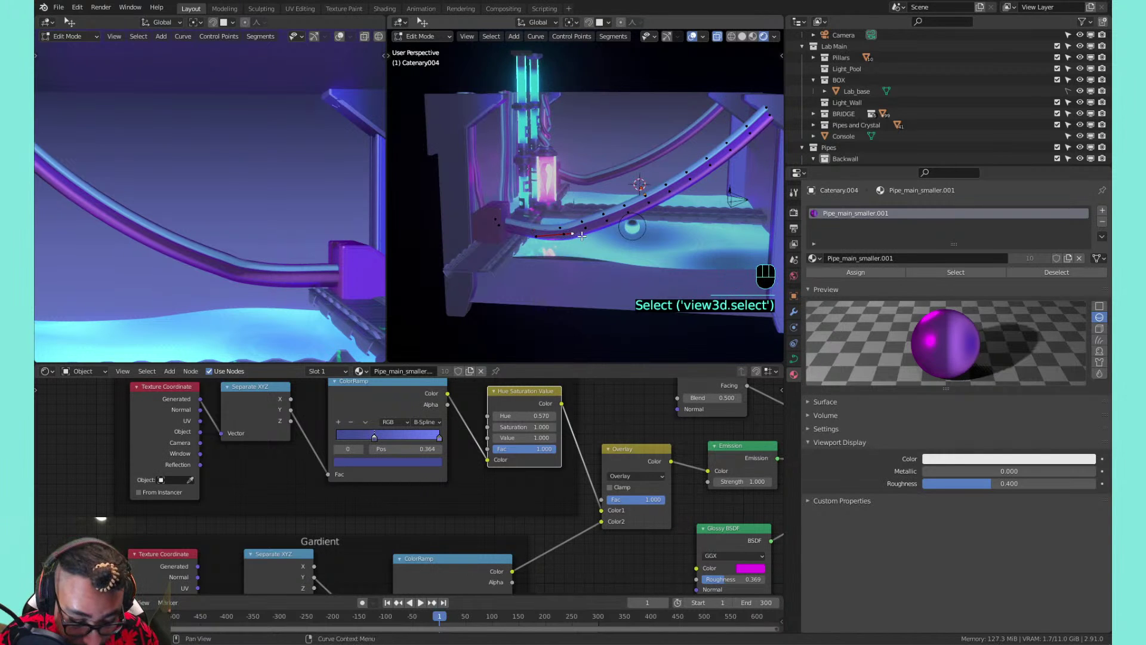
{"action": "key", "text": "g"}
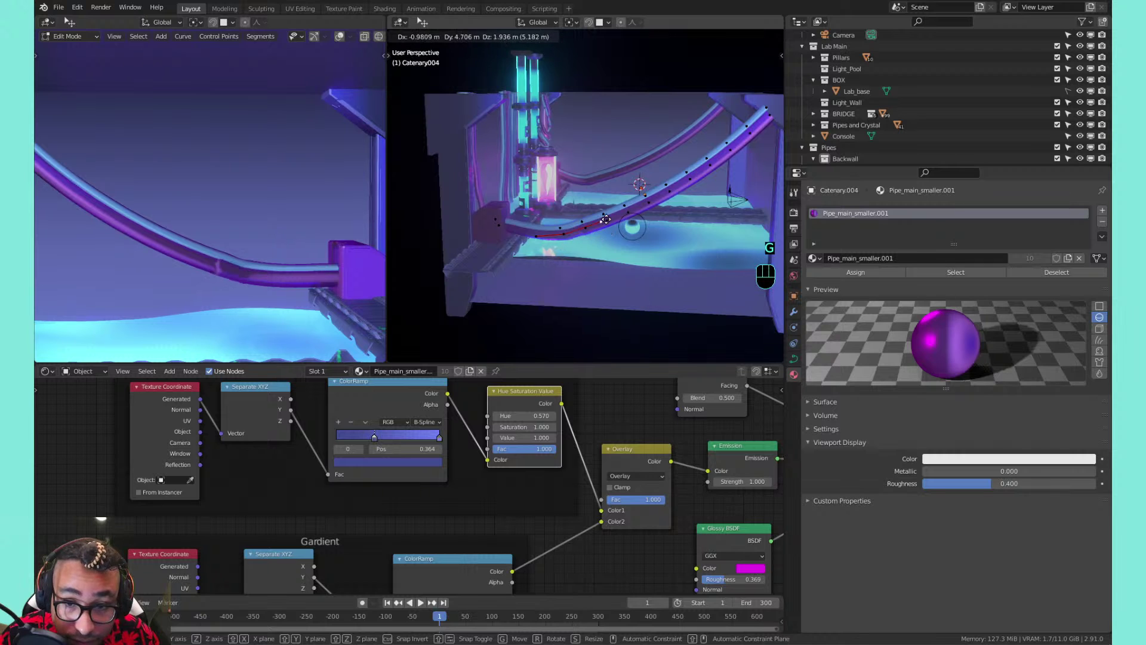
{"action": "key", "text": "x"}
{"action": "key", "text": "y"}
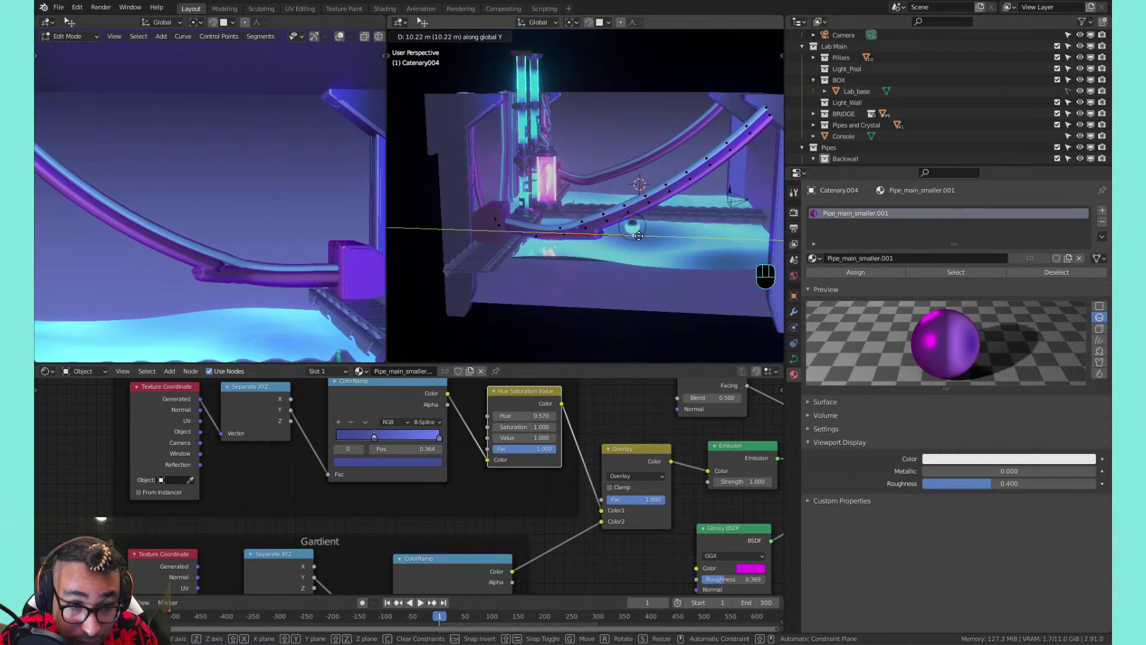
{"action": "left_click", "coordinate": [610, 234]}
Scale down the handles at both cables' low bend and return to Object Mode
{"action": "left_click", "coordinate": [621, 230]}
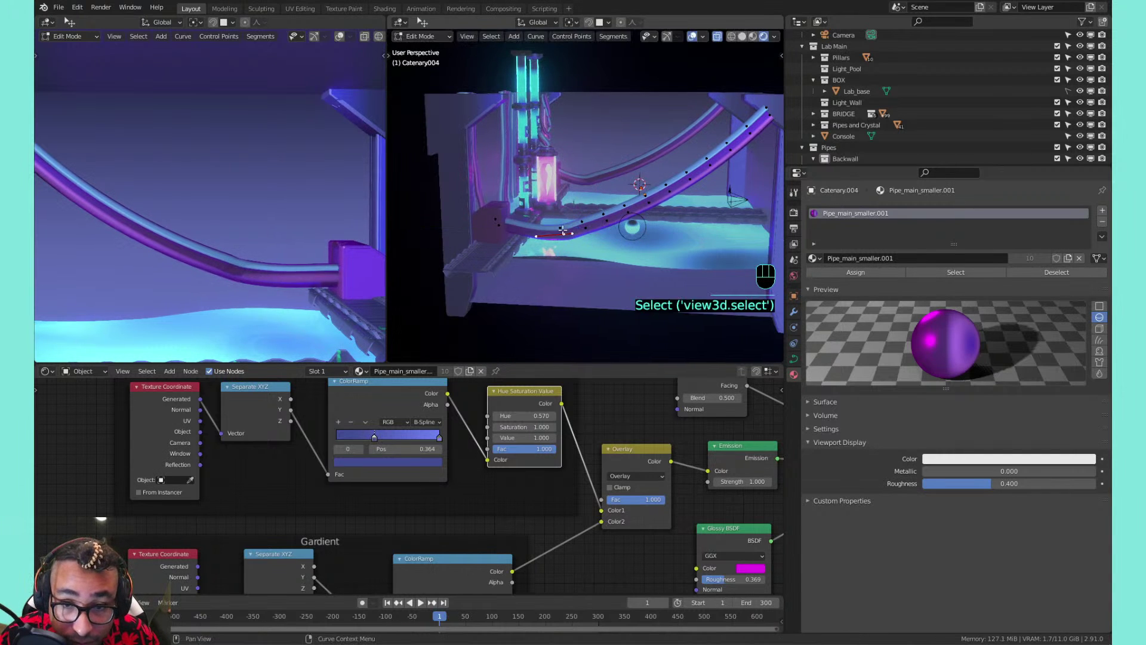
{"action": "key", "text": "s"}
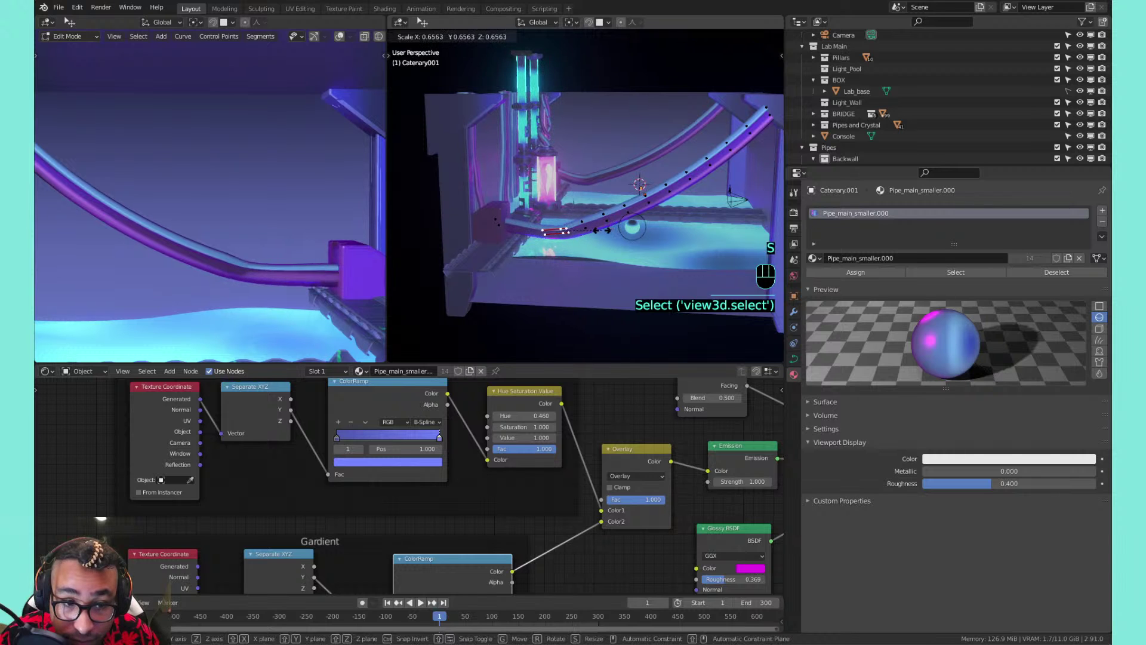
{"action": "left_click", "coordinate": [597, 233]}
{"action": "key", "text": "Tab"}
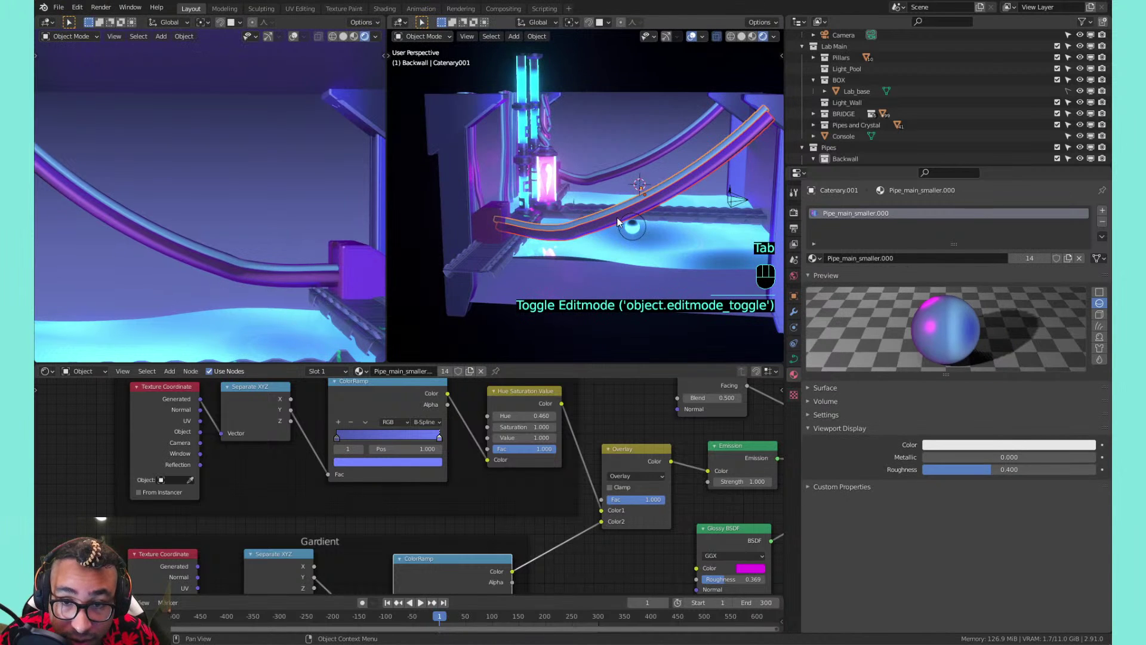
Save the scene and check the side-wall cables and power boxes through the camera view
{"action": "middle_click_drag", "start_coordinate": [655, 142], "coordinate": [566, 199]}
{"action": "key", "text": "ctrl+s"}
{"action": "key", "text": "ctrl+a"}
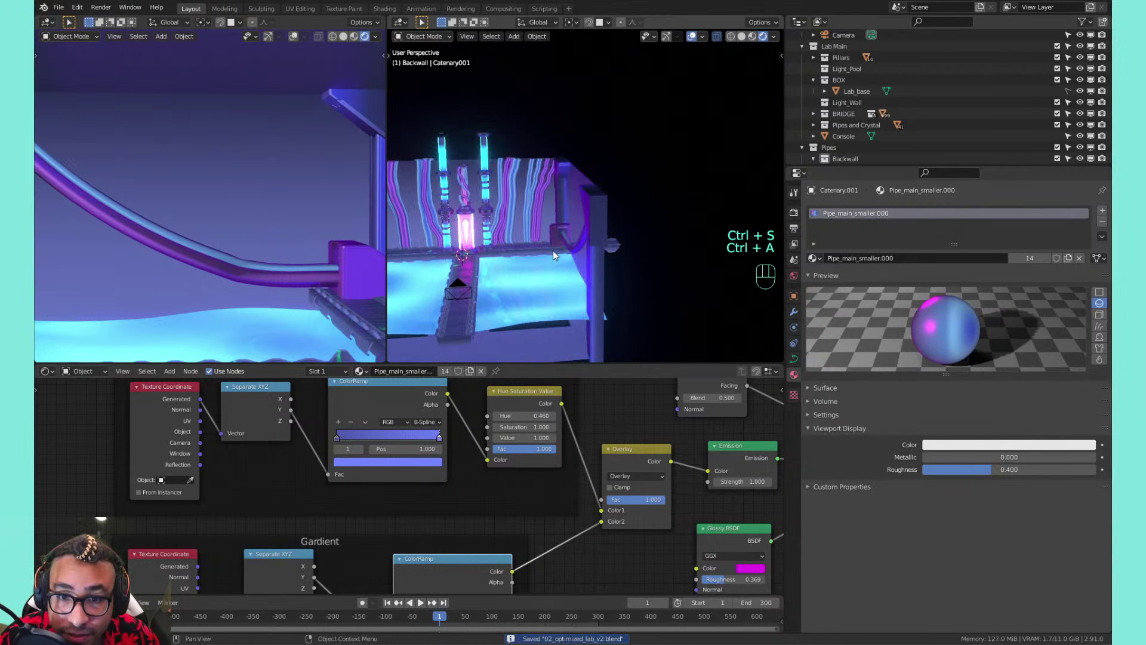
{"action": "middle_click_drag", "start_coordinate": [553, 250], "coordinate": [607, 223]}
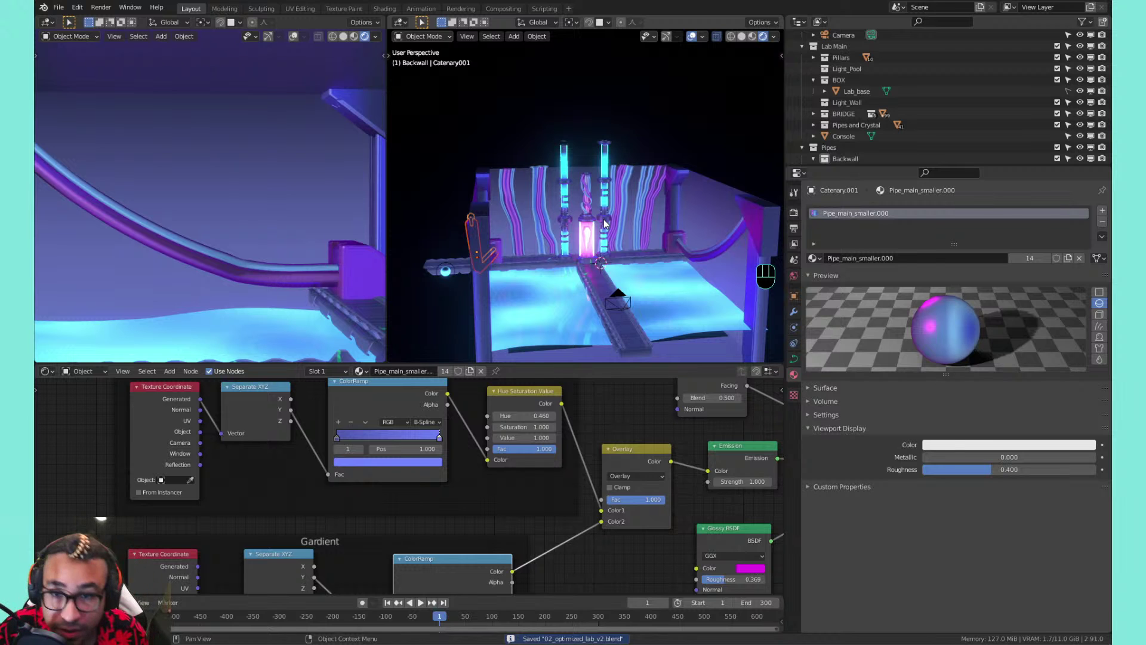
{"action": "scroll", "coordinate": [646, 230], "scroll_direction": "up", "scroll_amount": 6}
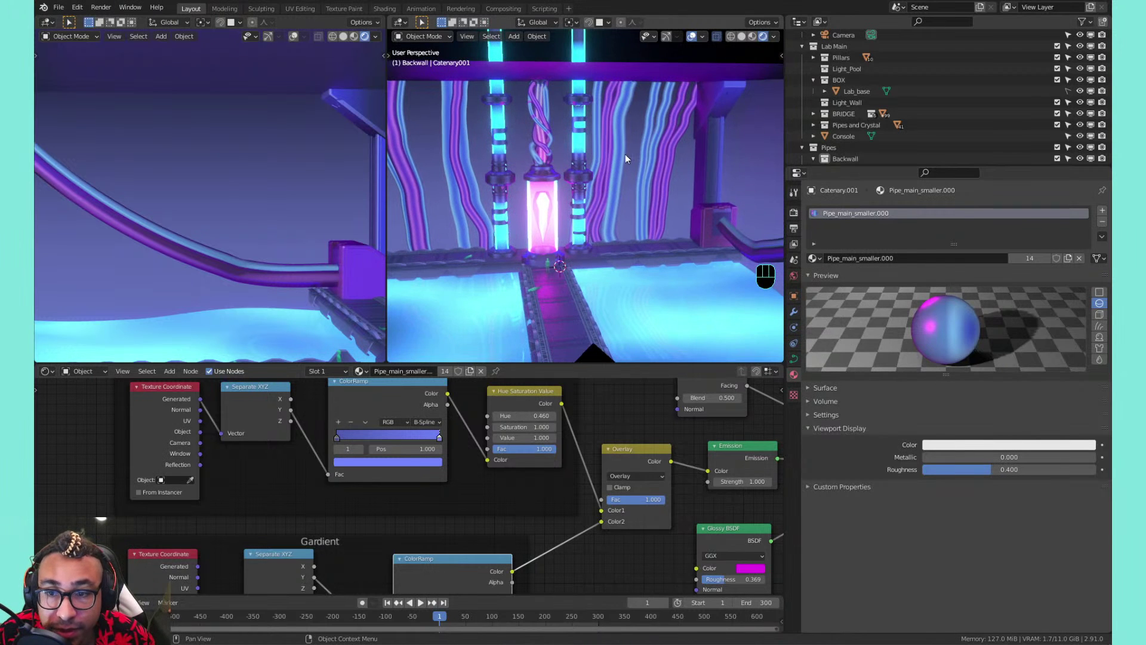
{"action": "left_click", "coordinate": [715, 206]}
{"action": "scroll", "coordinate": [524, 206], "scroll_direction": "down", "scroll_amount": 5}
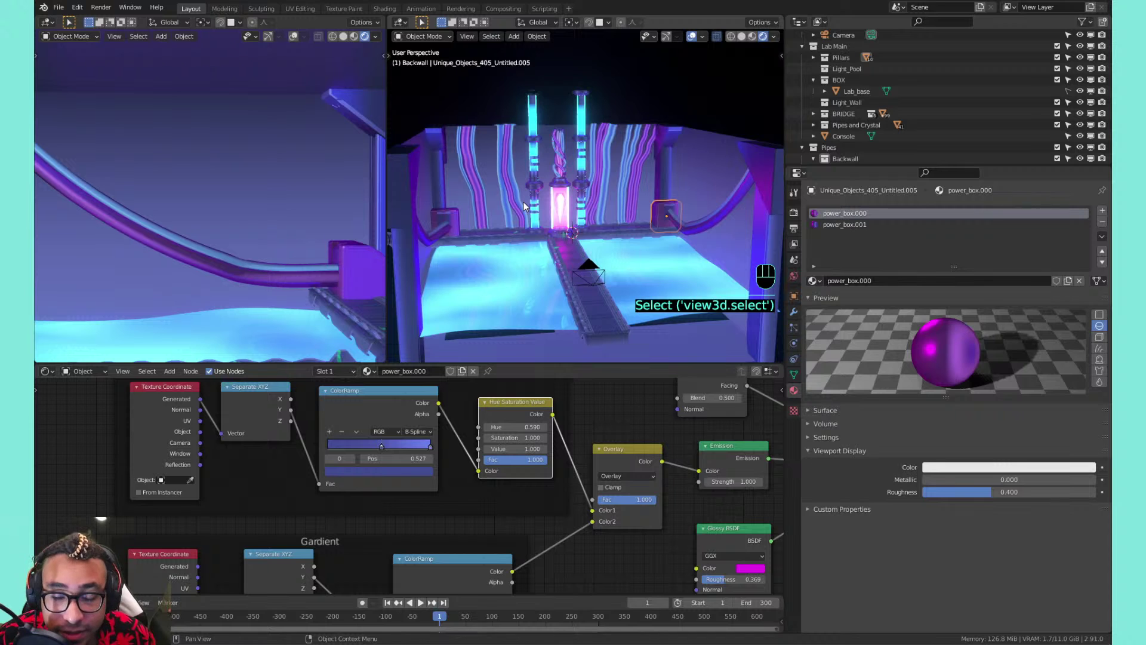
{"action": "key", "text": "KP_0"}
{"action": "key", "text": "Home"}
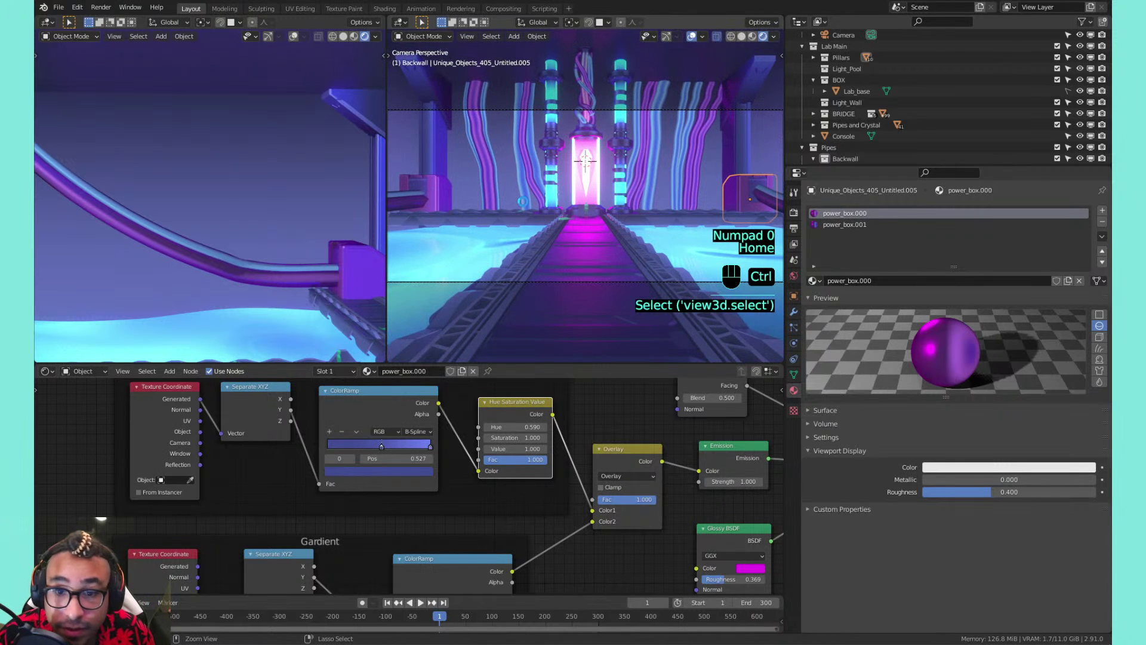
{"action": "key", "text": "ctrl+s"}
{"action": "left_click", "coordinate": [576, 186]}
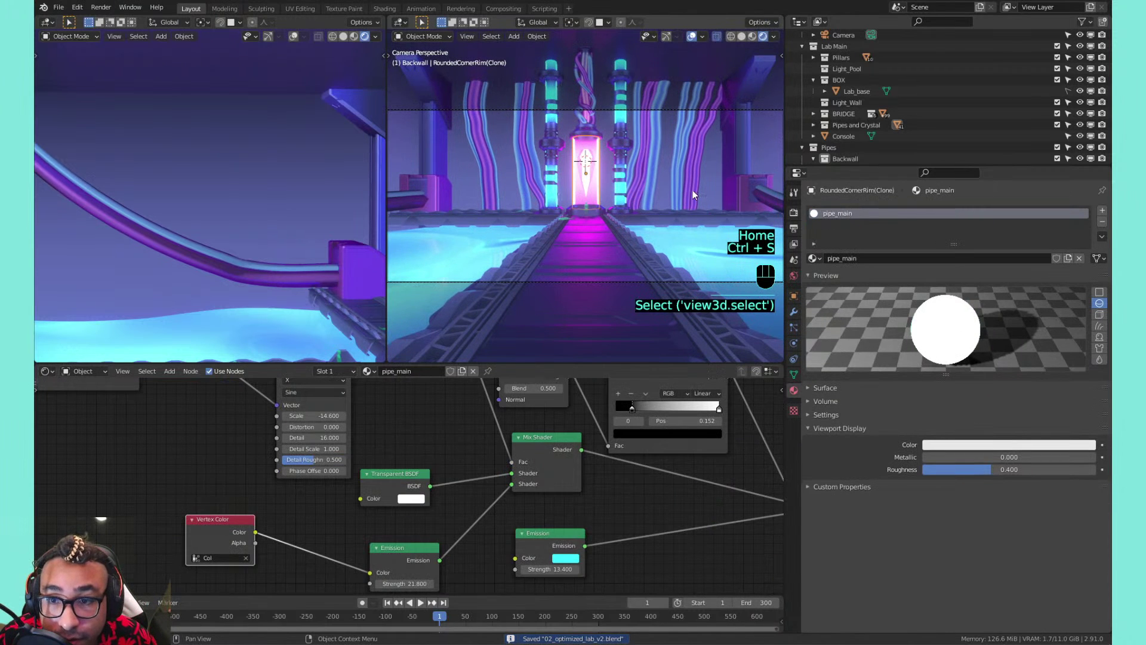
{"action": "left_click", "coordinate": [739, 184]}
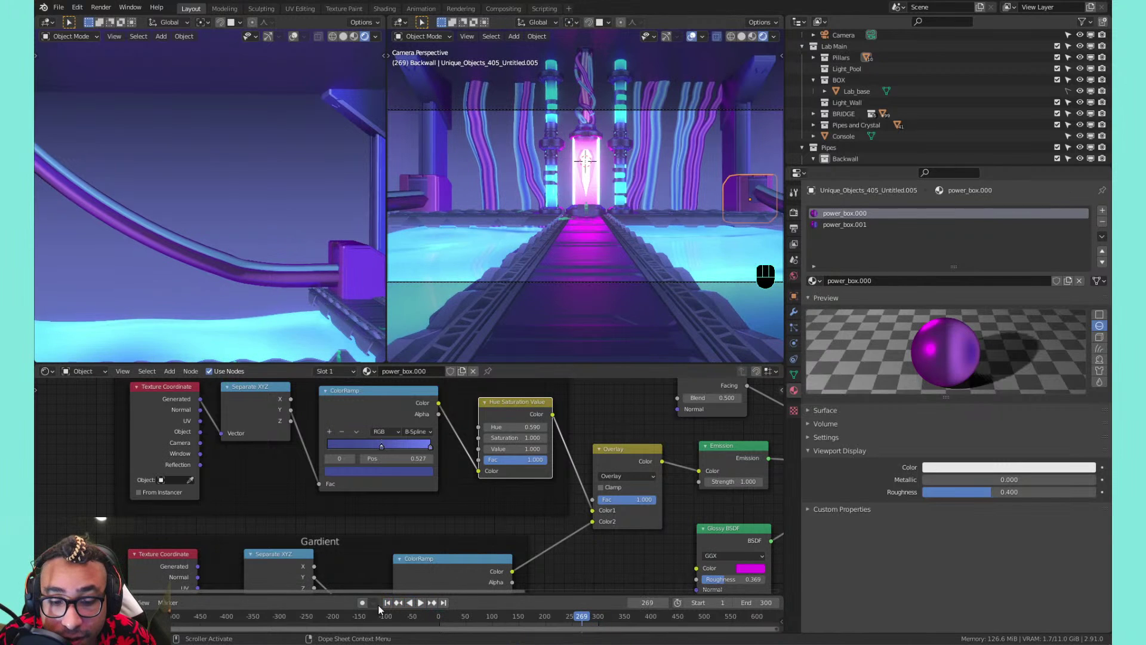
Play the animation from the first frame to check the pool's motion
{"action": "left_click", "coordinate": [420, 603]}
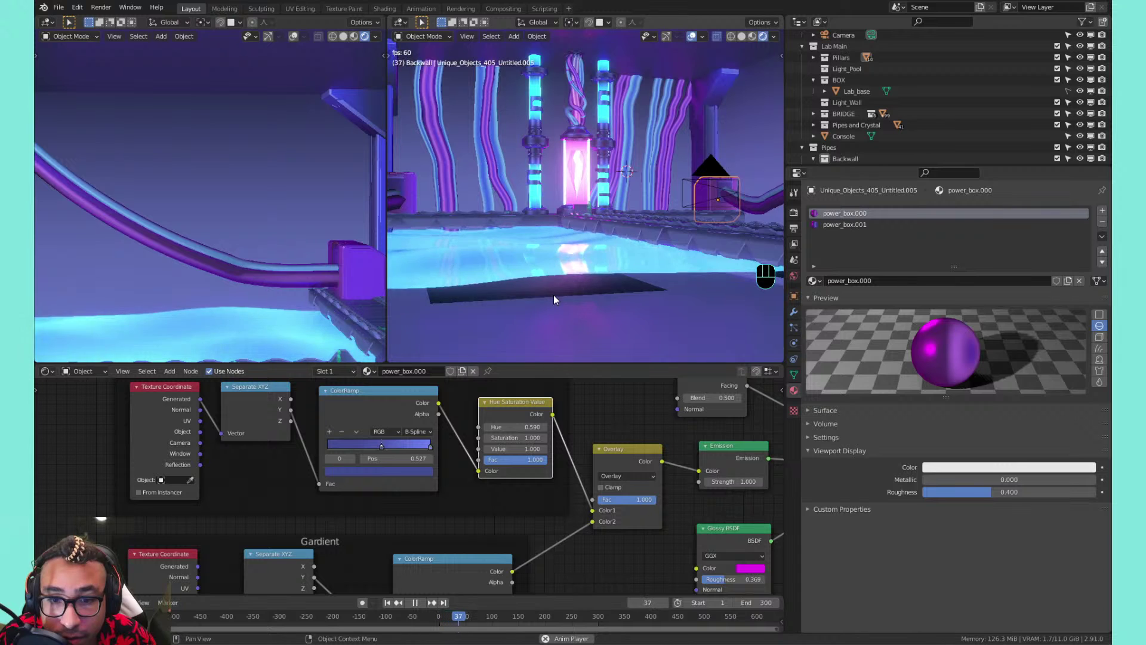
{"action": "key", "text": "space"}
{"action": "left_click", "coordinate": [395, 604]}
{"action": "left_click", "coordinate": [387, 603]}
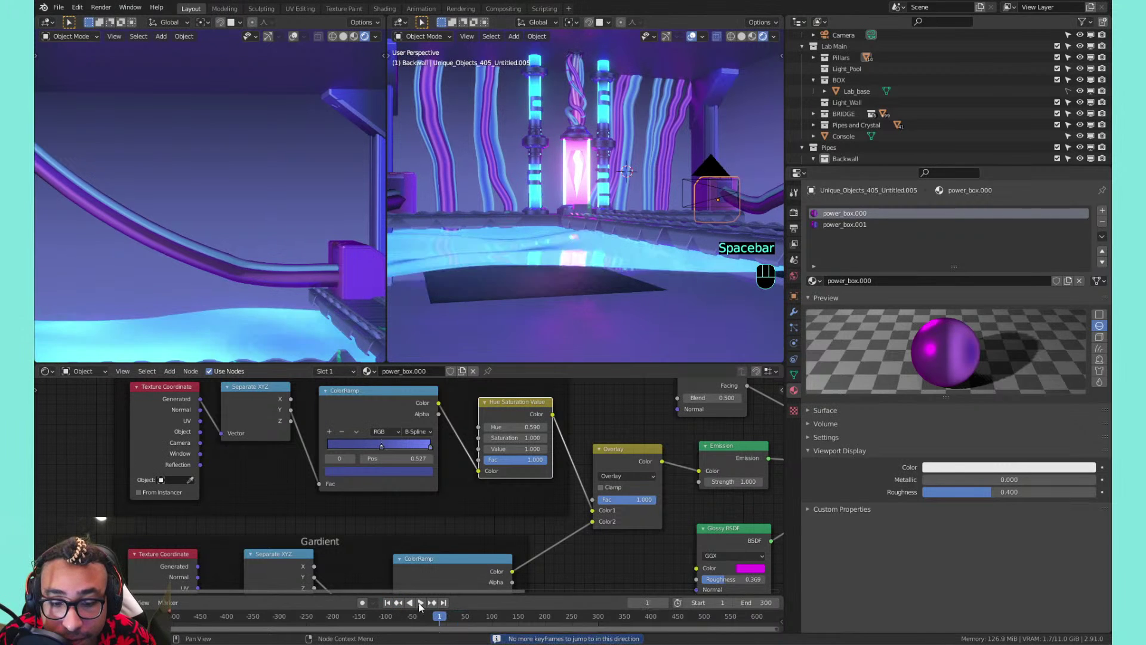
{"action": "left_click", "coordinate": [421, 603]}
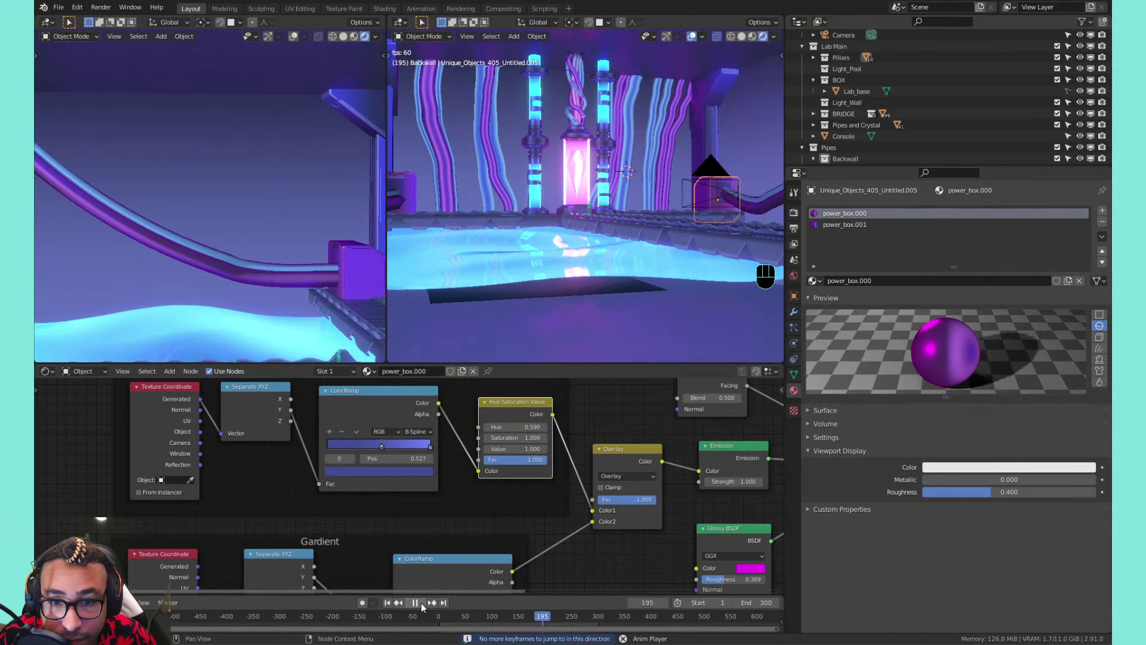
{"action": "left_click", "coordinate": [421, 603]}
Save the file, reopen 02_optimized_lab_v2.blend from the recent files, and show the larger 3D view in rendered shading
{"action": "left_click", "coordinate": [539, 294]}
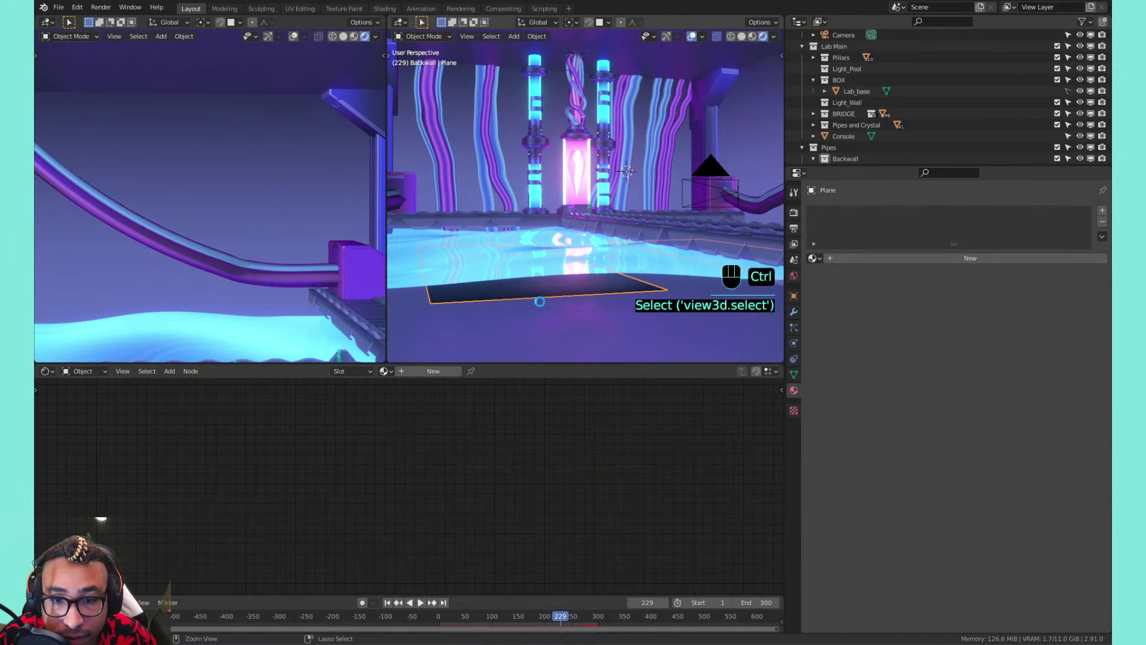
{"action": "key", "text": "ctrl+s"}
{"action": "left_click", "coordinate": [60, 7]}
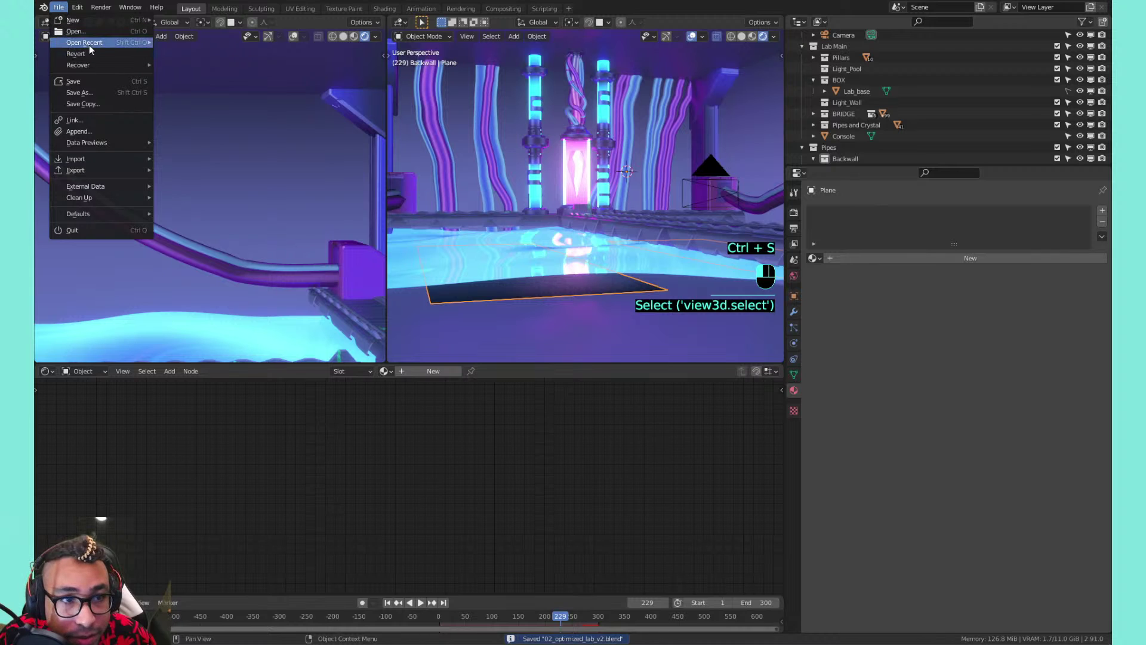
{"action": "mouse_move", "coordinate": [88, 42]}
{"action": "left_click", "coordinate": [176, 43]}
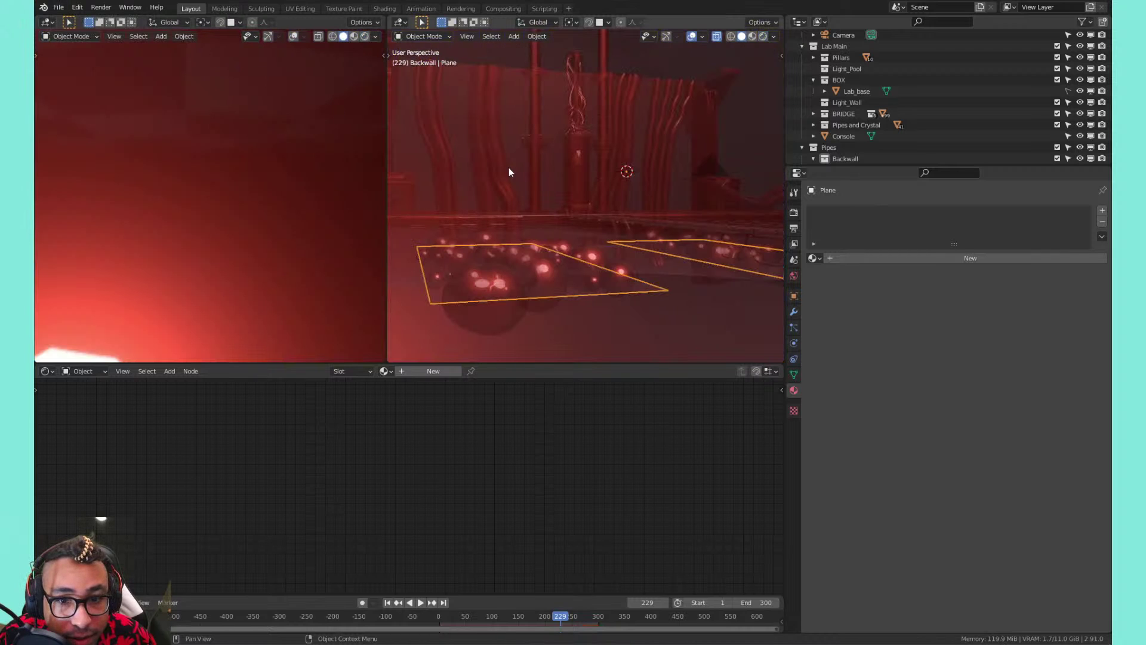
{"action": "left_click", "coordinate": [763, 37]}
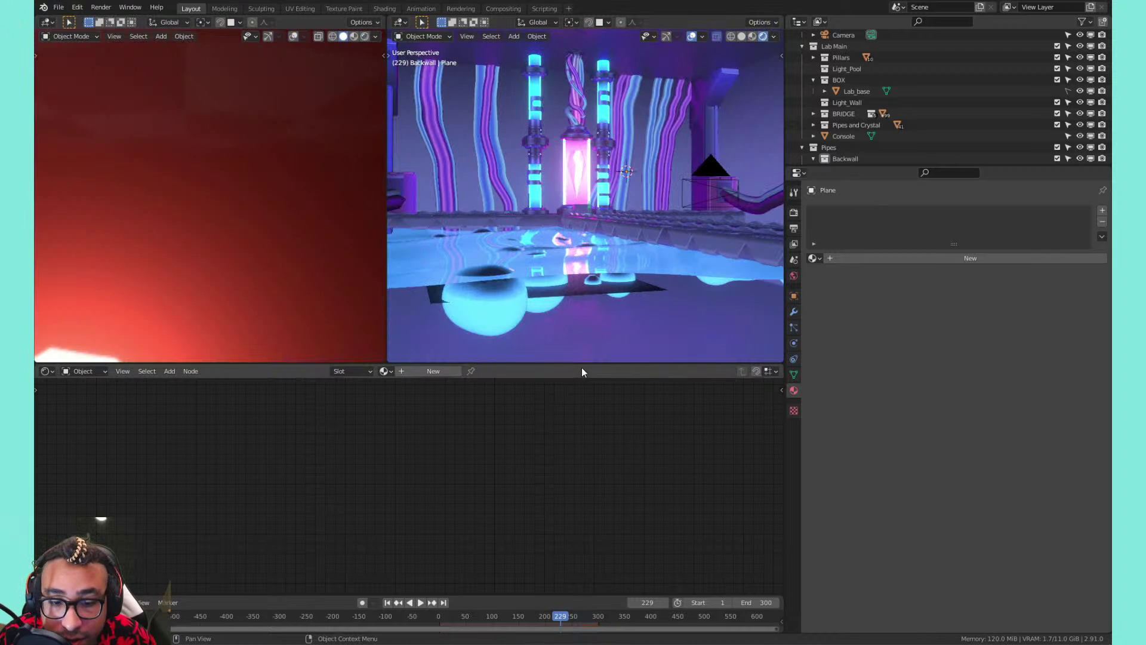
Play the animation from frame 1 and examine the pool's bubbles from several angles
{"action": "left_click", "coordinate": [386, 602]}
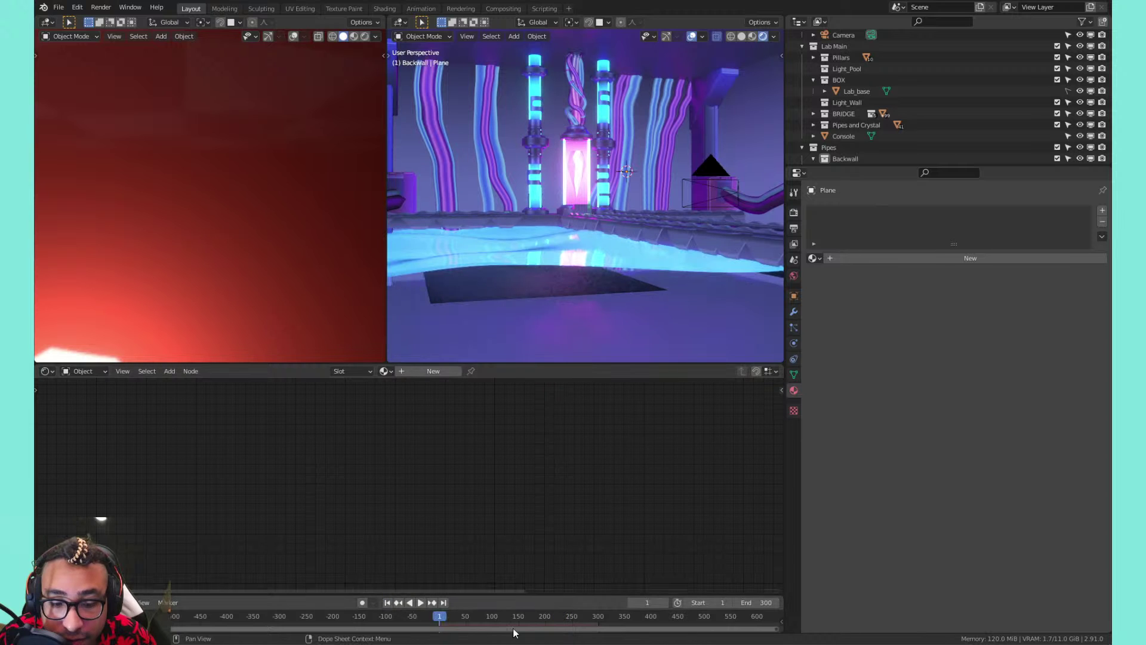
{"action": "scroll", "coordinate": [529, 623], "scroll_direction": "up", "scroll_amount": 5}
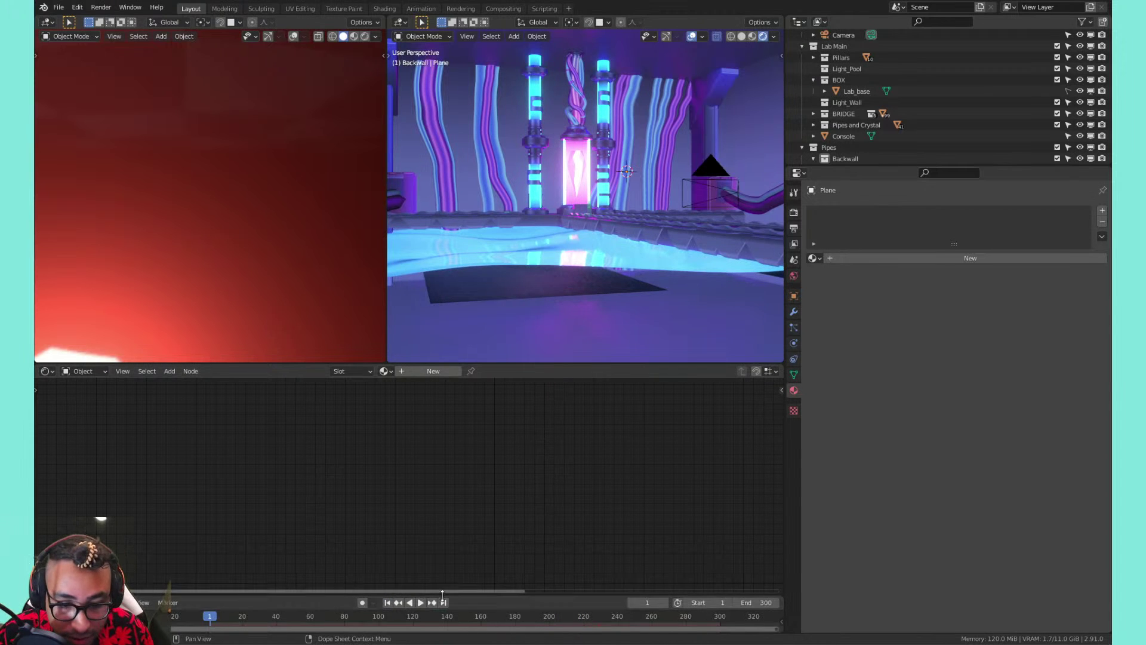
{"action": "left_click", "coordinate": [419, 602]}
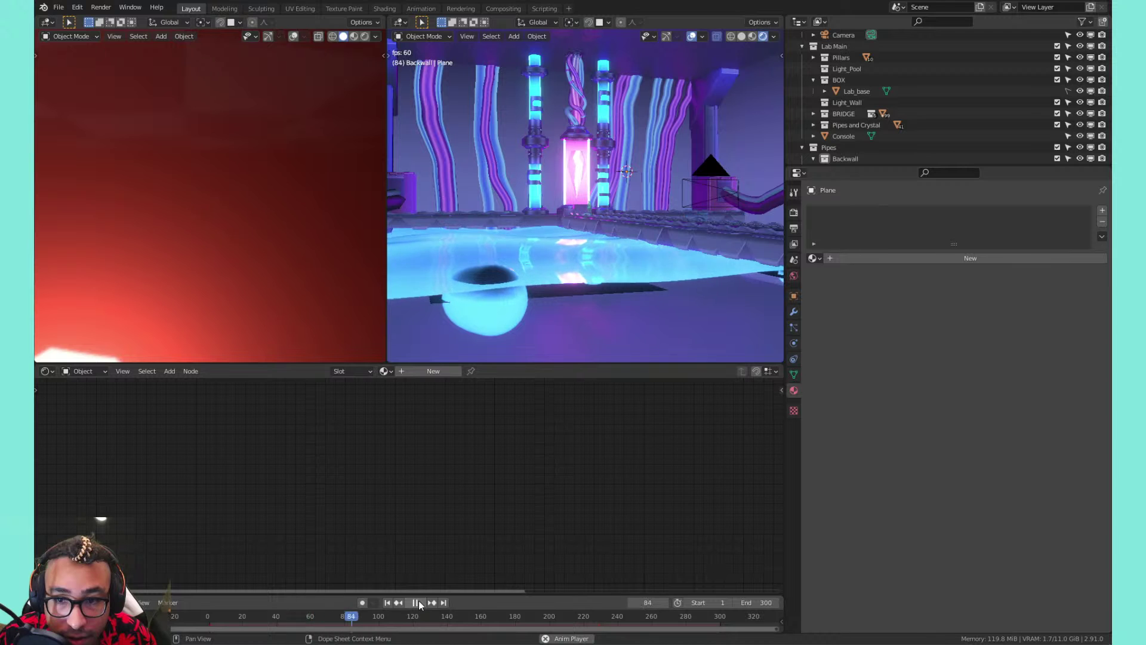
{"action": "middle_click_drag", "start_coordinate": [575, 296], "coordinate": [629, 223]}
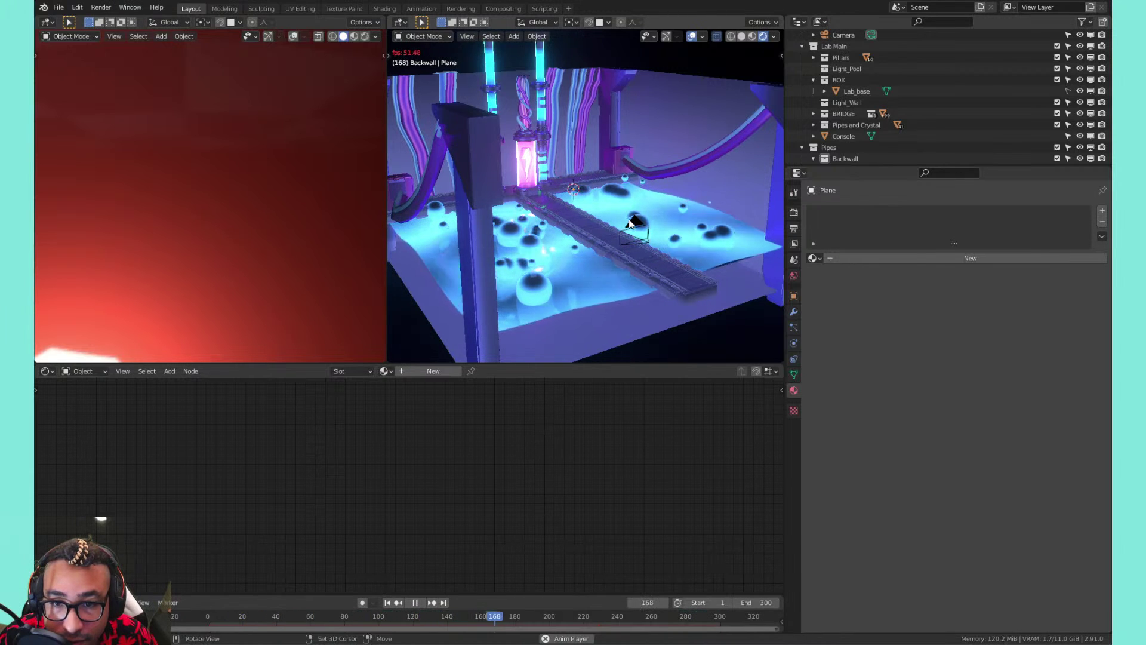
{"action": "middle_click_drag", "start_coordinate": [632, 224], "coordinate": [610, 191]}
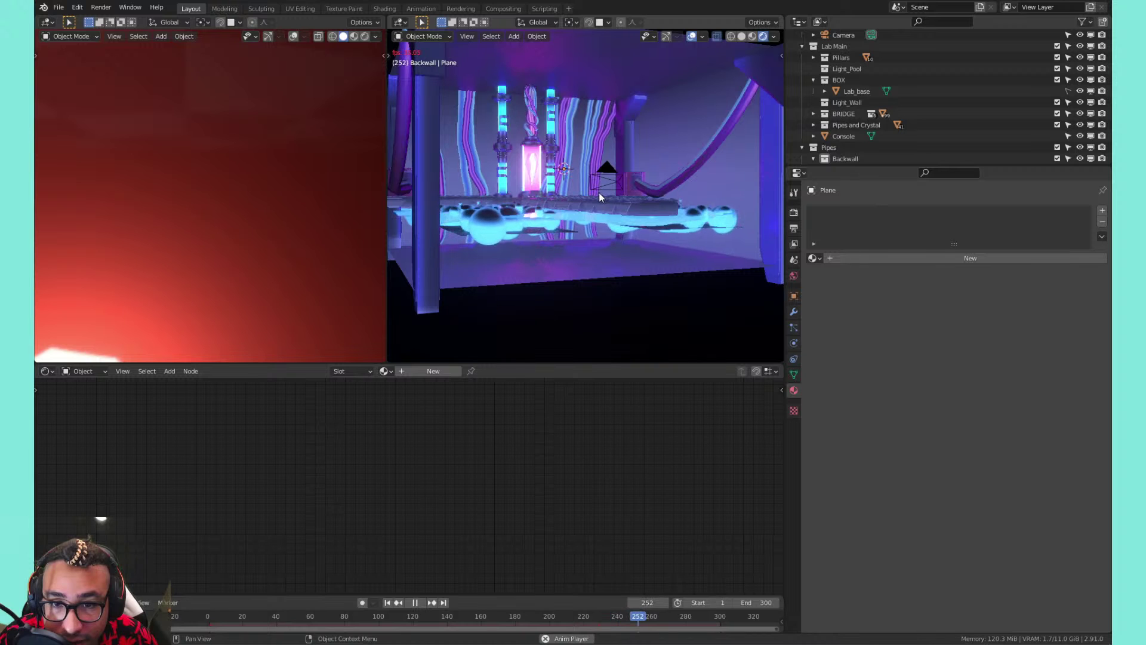
{"action": "key", "text": "space"}
{"action": "mouse_move", "coordinate": [586, 189]}
{"action": "middle_mouse_down"}
{"action": "mouse_move", "coordinate": [564, 245]}
{"action": "mouse_move", "coordinate": [594, 195]}
{"action": "middle_mouse_up"}
{"action": "scroll", "coordinate": [564, 243], "scroll_direction": "up", "scroll_amount": 4}
{"action": "scroll", "coordinate": [591, 170], "scroll_direction": "down", "scroll_amount": 4}
{"action": "key", "text": "space"}
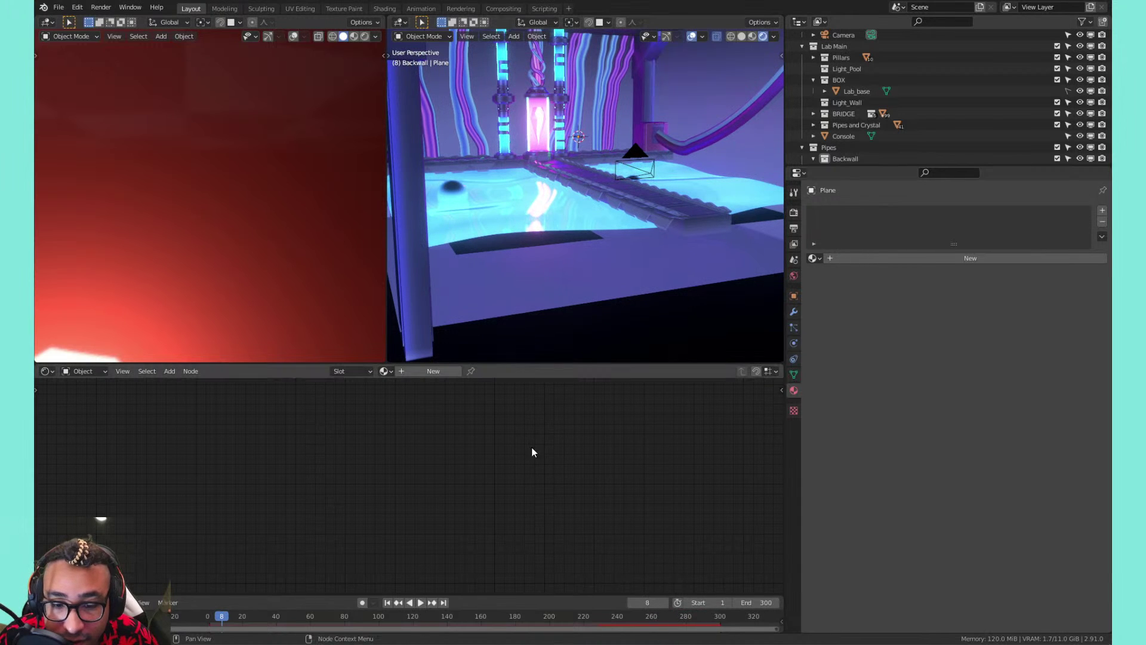
Save the scene at frame 1 and set the pool plane's particle emission number to 101
{"action": "left_click", "coordinate": [388, 604]}
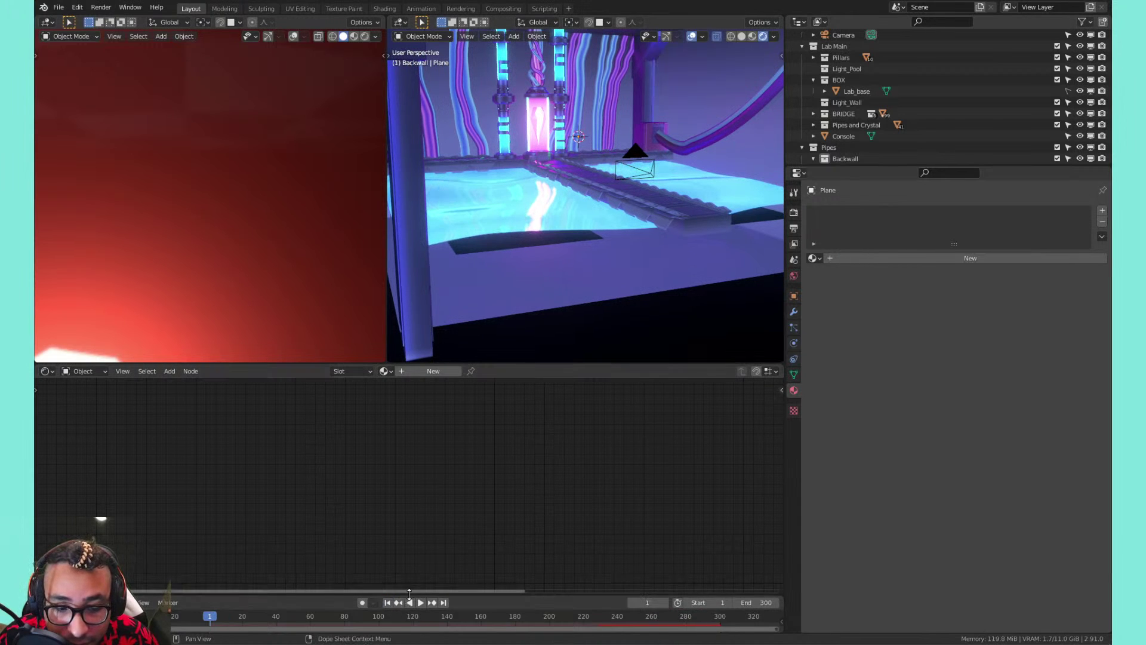
{"action": "key", "text": "ctrl+s"}
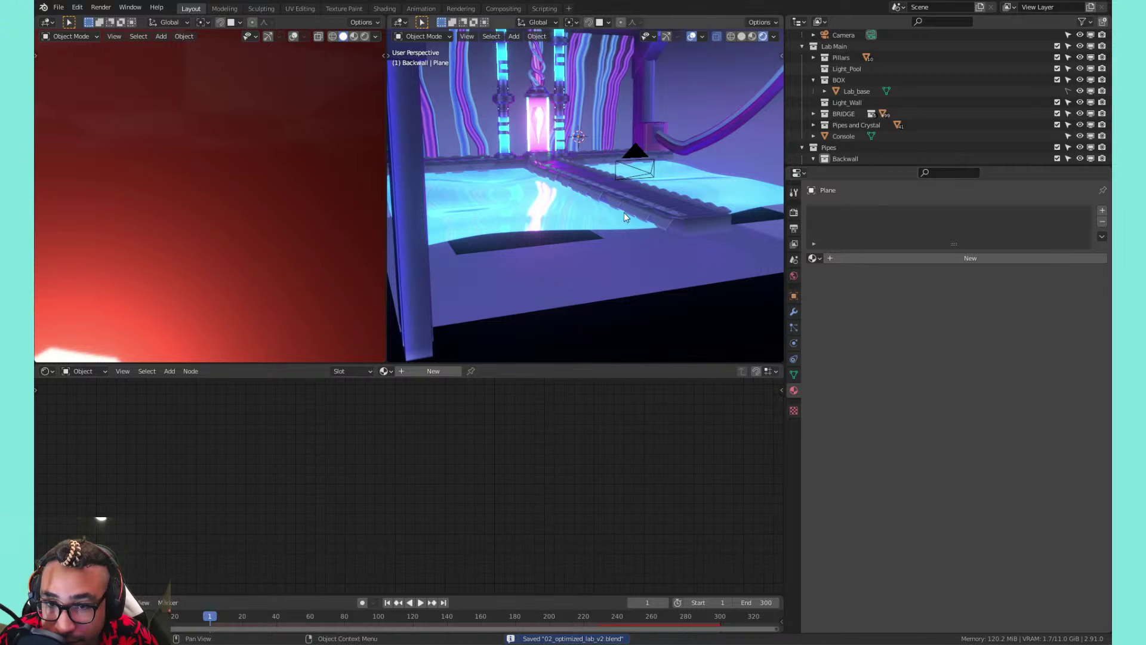
{"action": "left_click", "coordinate": [550, 244]}
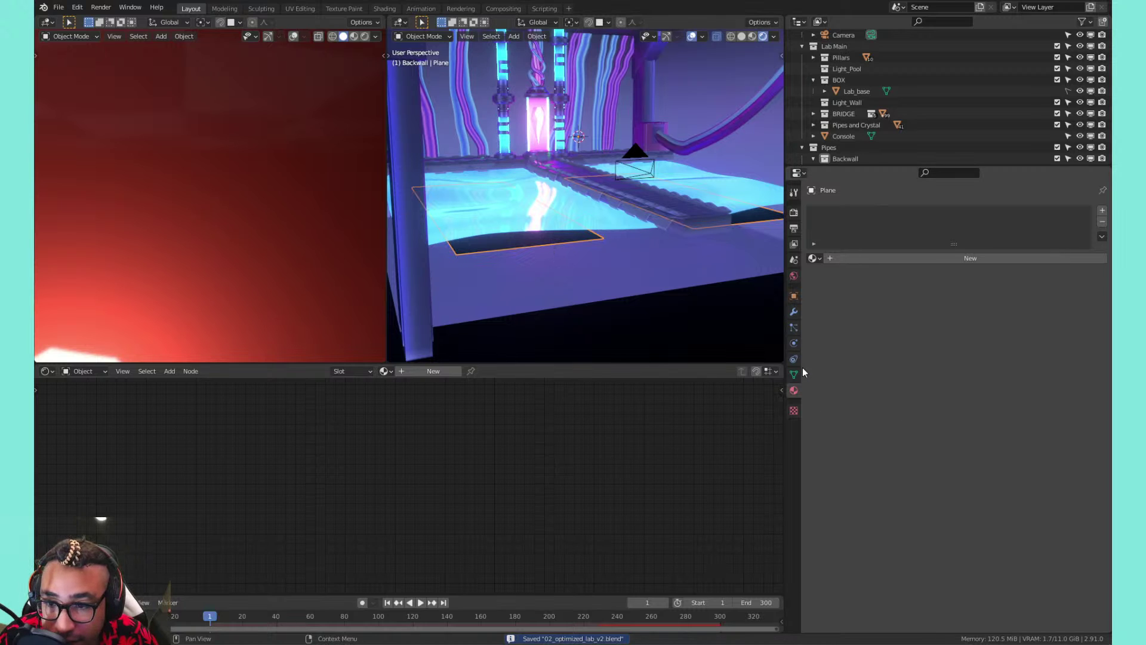
{"action": "left_click", "coordinate": [793, 328]}
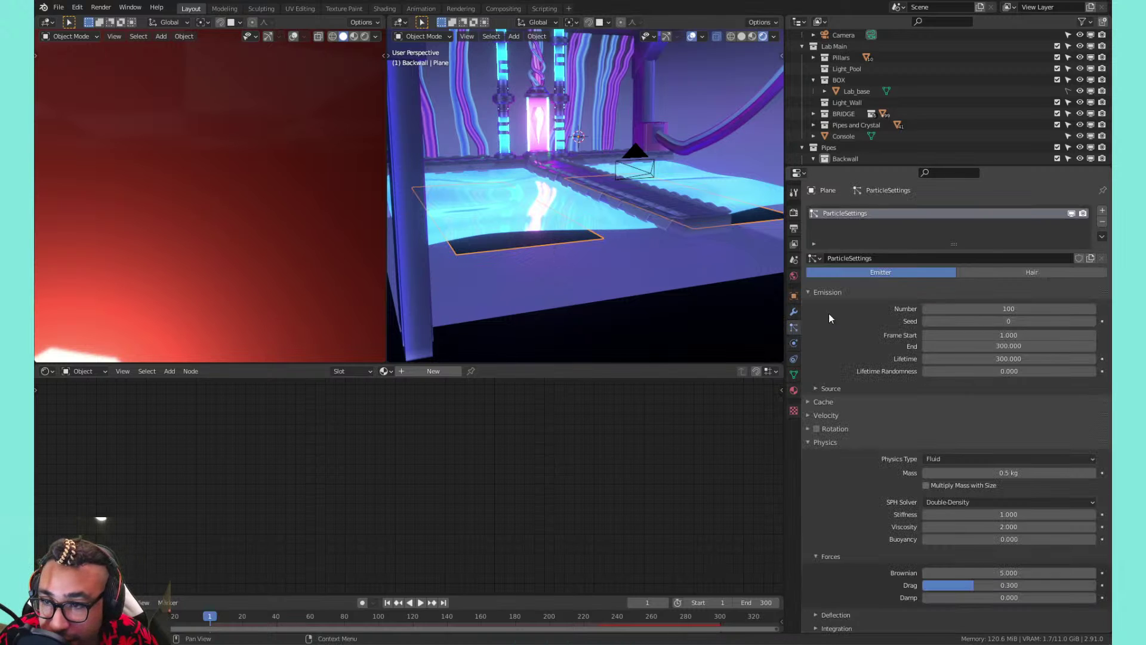
{"action": "left_click", "coordinate": [1017, 308]}
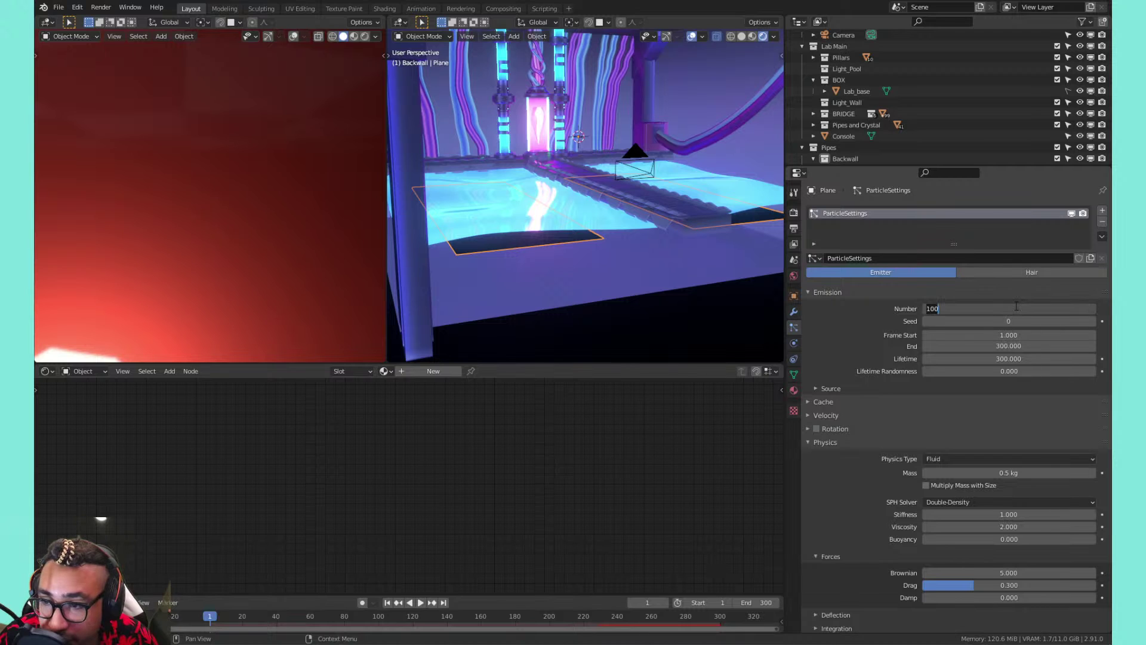
{"action": "type", "text": "101"}
{"action": "key", "text": "Return"}
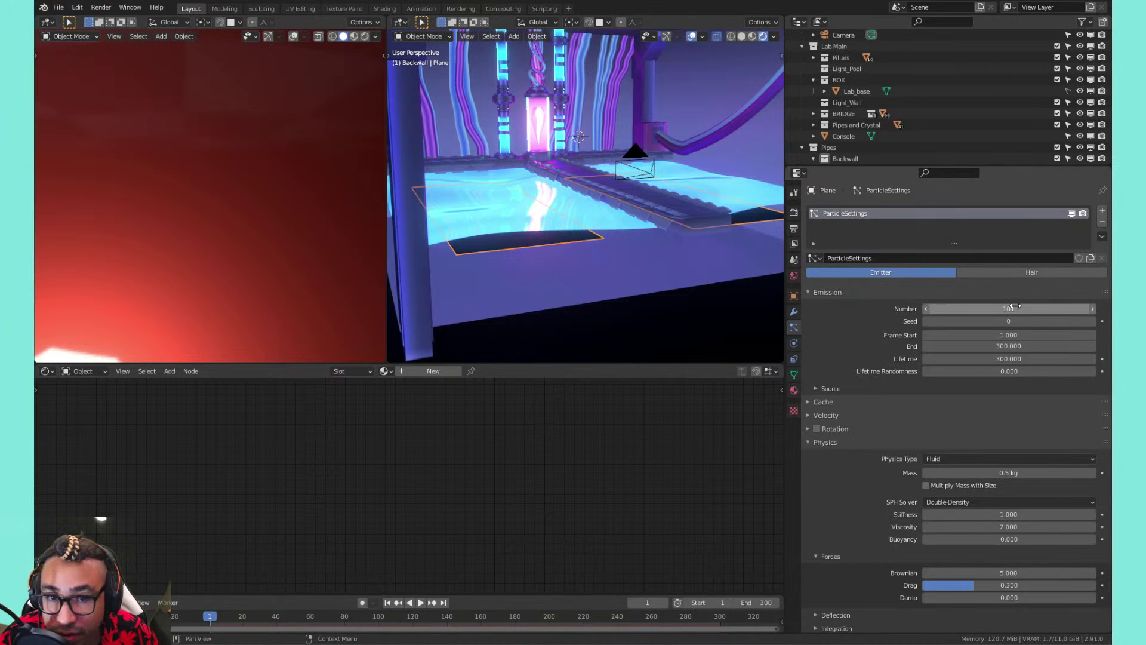
Play the animation to check the pool's bubbles, stop at frame 243, and frame the camera view
{"action": "left_click", "coordinate": [419, 603]}
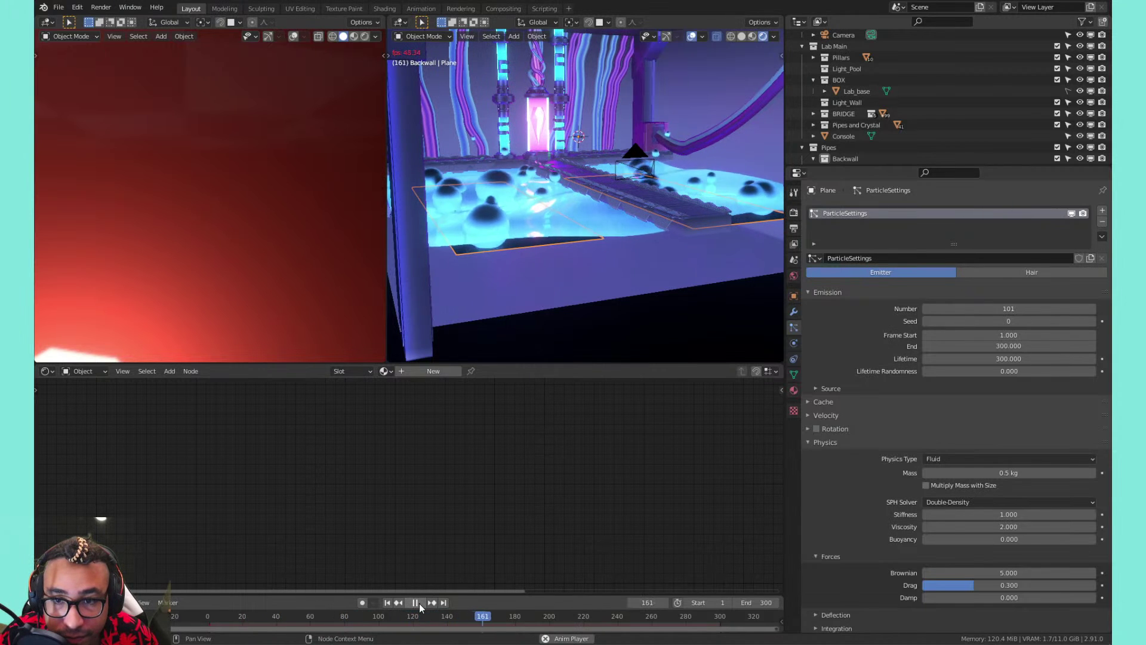
{"action": "left_click", "coordinate": [419, 603]}
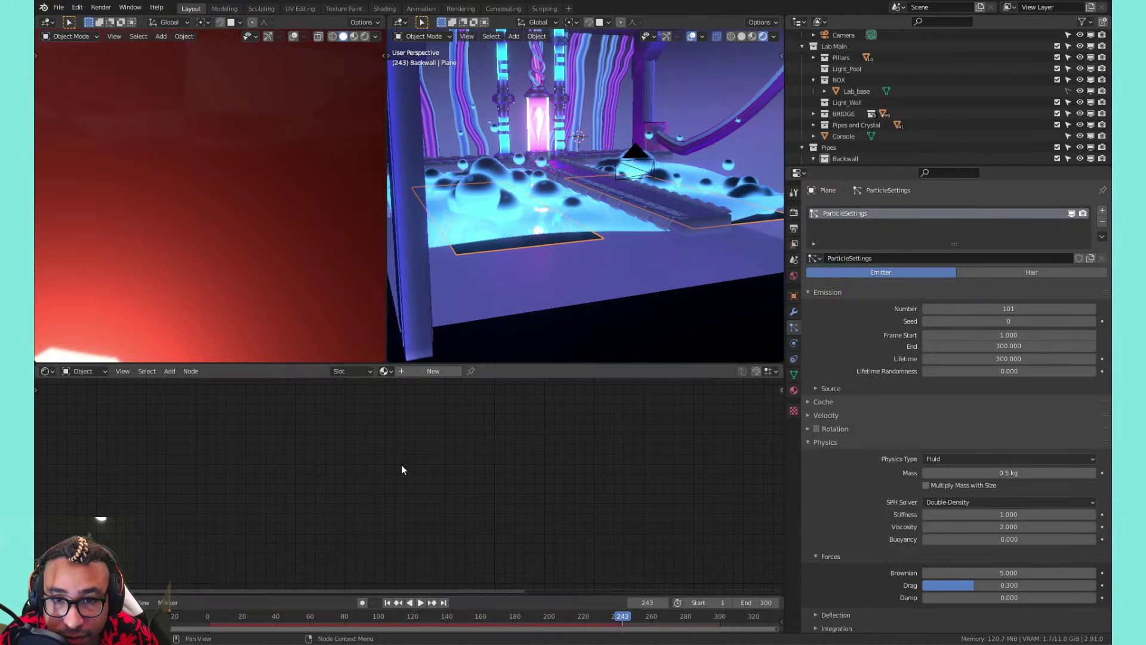
{"action": "key", "text": "KP_0"}
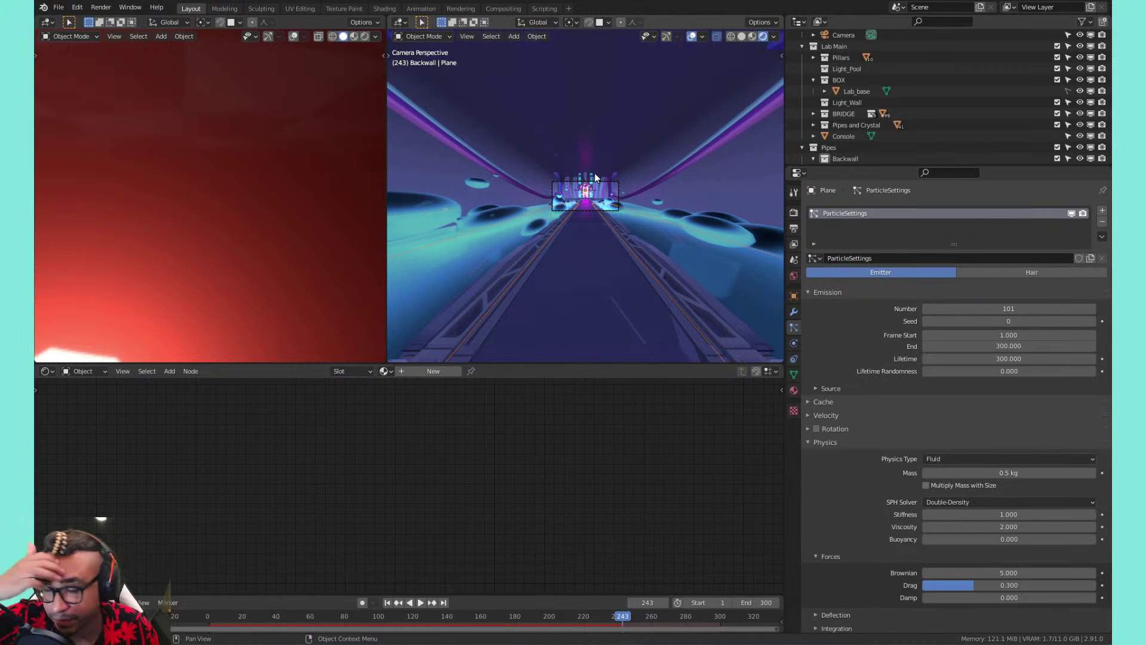
{"action": "key", "text": "Home"}
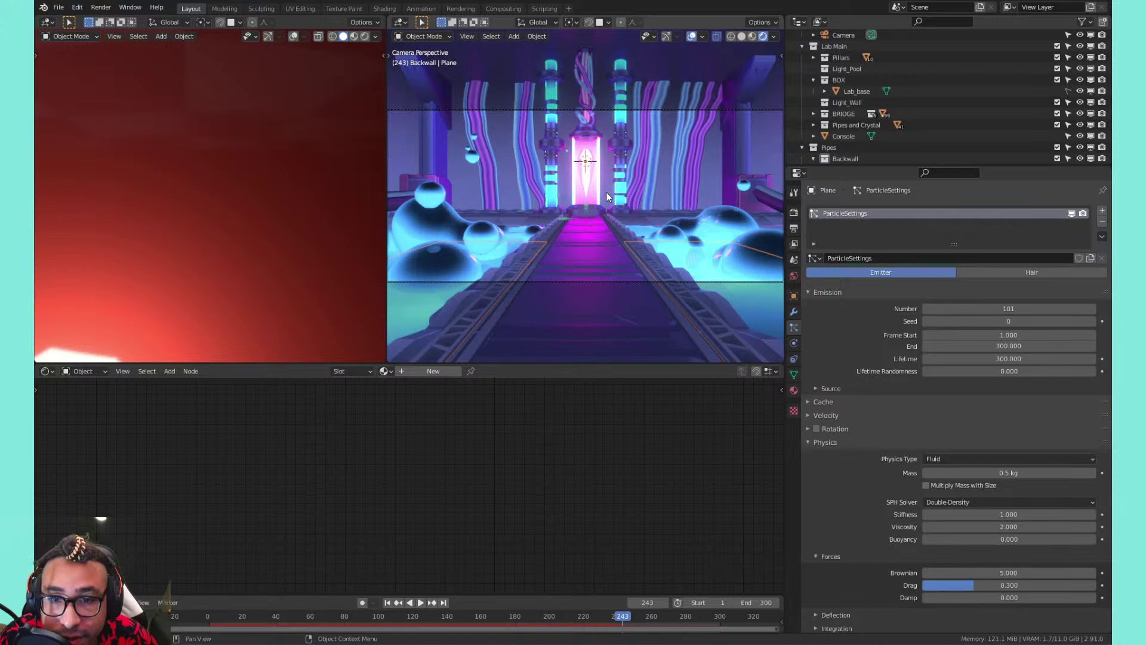
Inspect the materials of the back-wall cables and the ring on the pillar beside them
{"action": "left_click", "coordinate": [648, 155]}
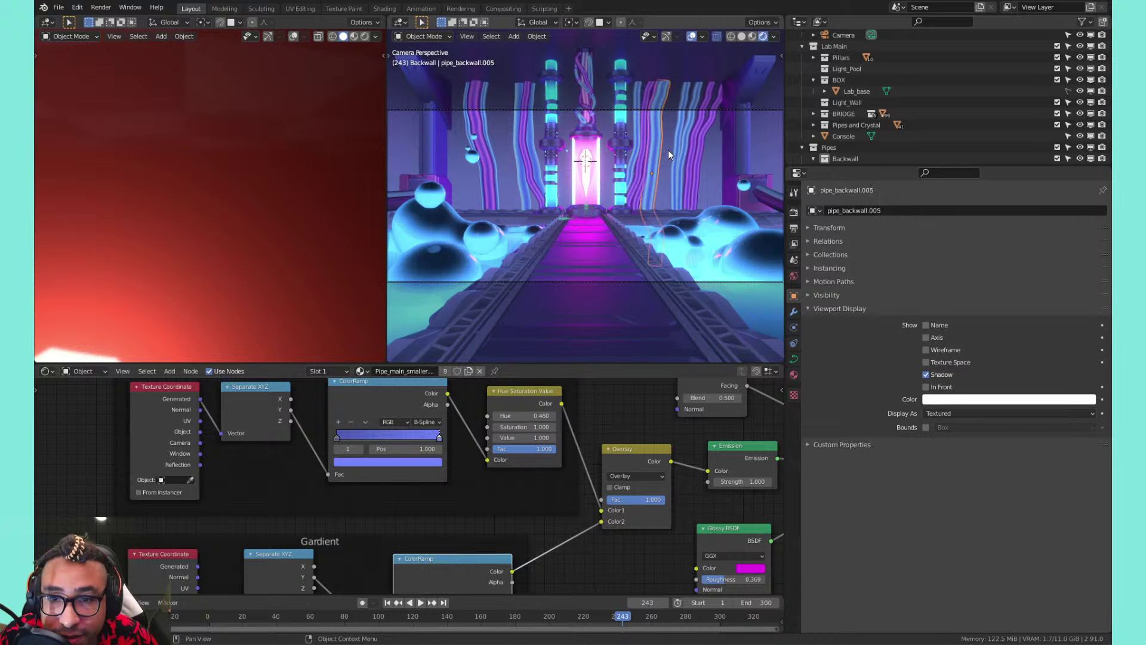
{"action": "left_click", "coordinate": [668, 150]}
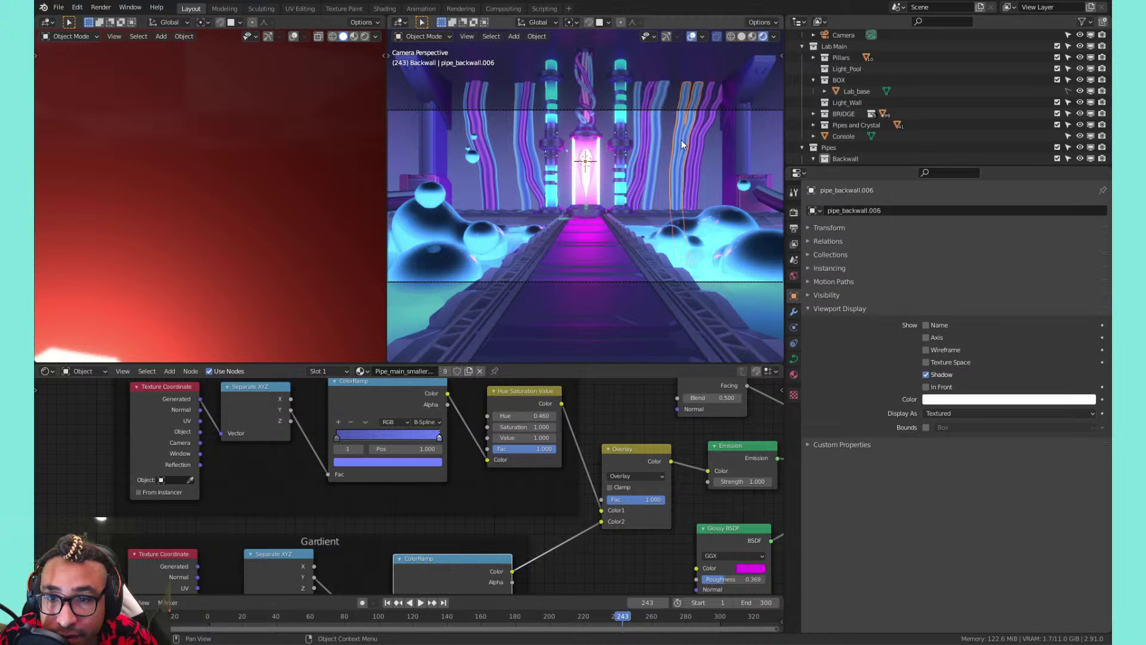
{"action": "left_click", "coordinate": [628, 148]}
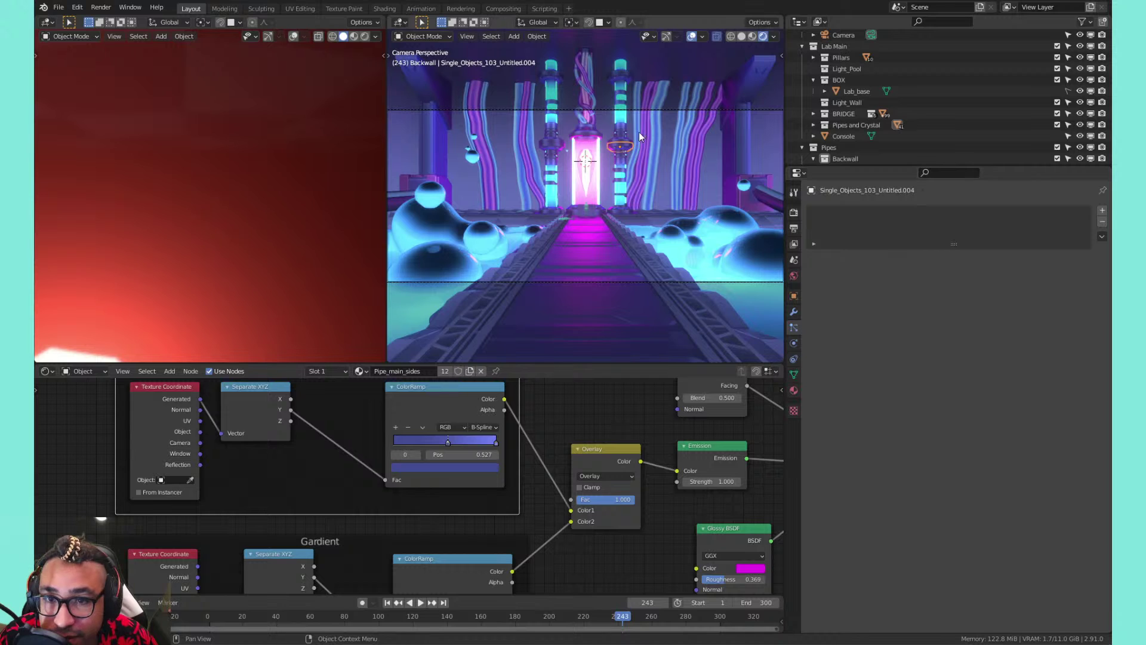
{"action": "left_click", "coordinate": [794, 390]}
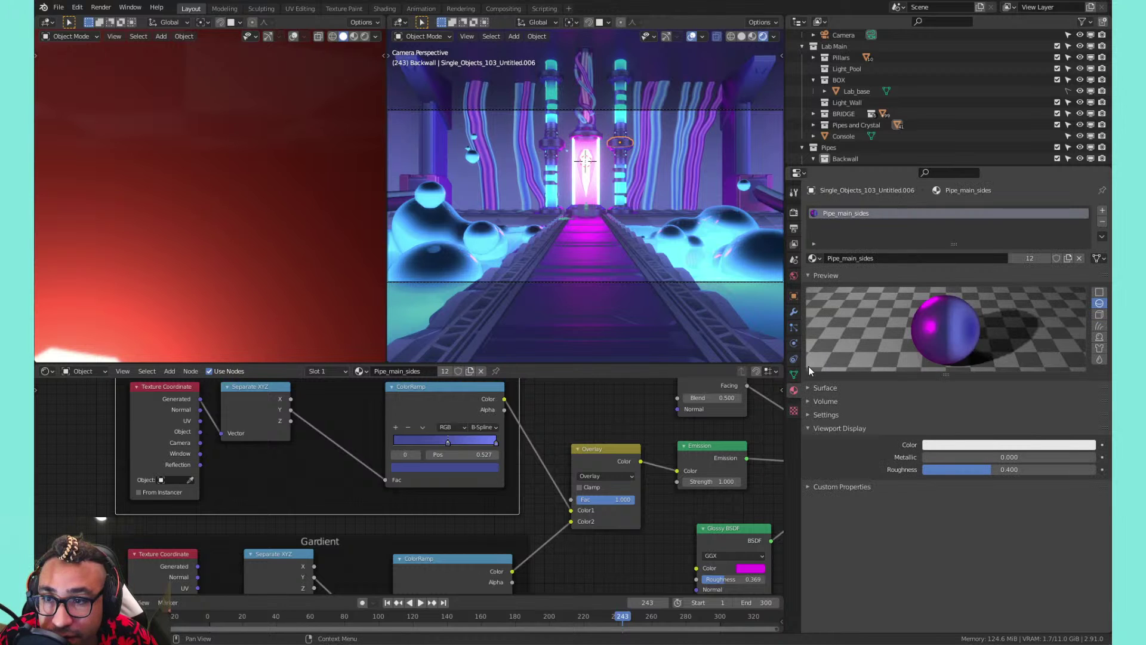
Try the Pipe_main_sides material on the purple back-wall cable nearest the pillar, and undo the assignment
{"action": "left_click", "coordinate": [644, 142]}
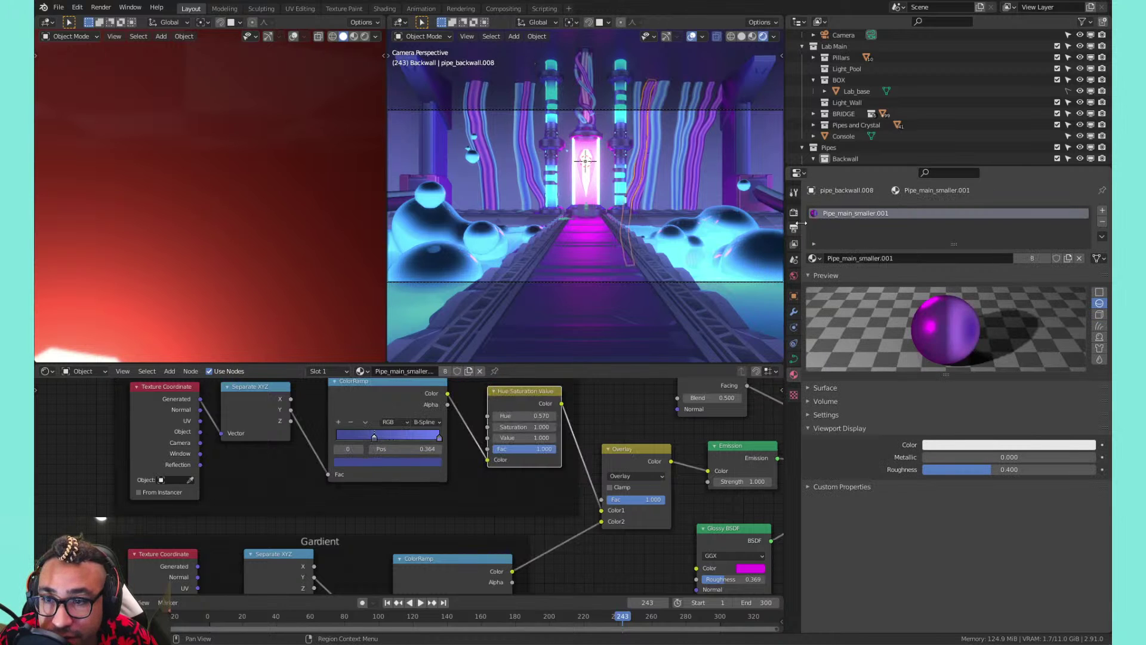
{"action": "left_click", "coordinate": [814, 258]}
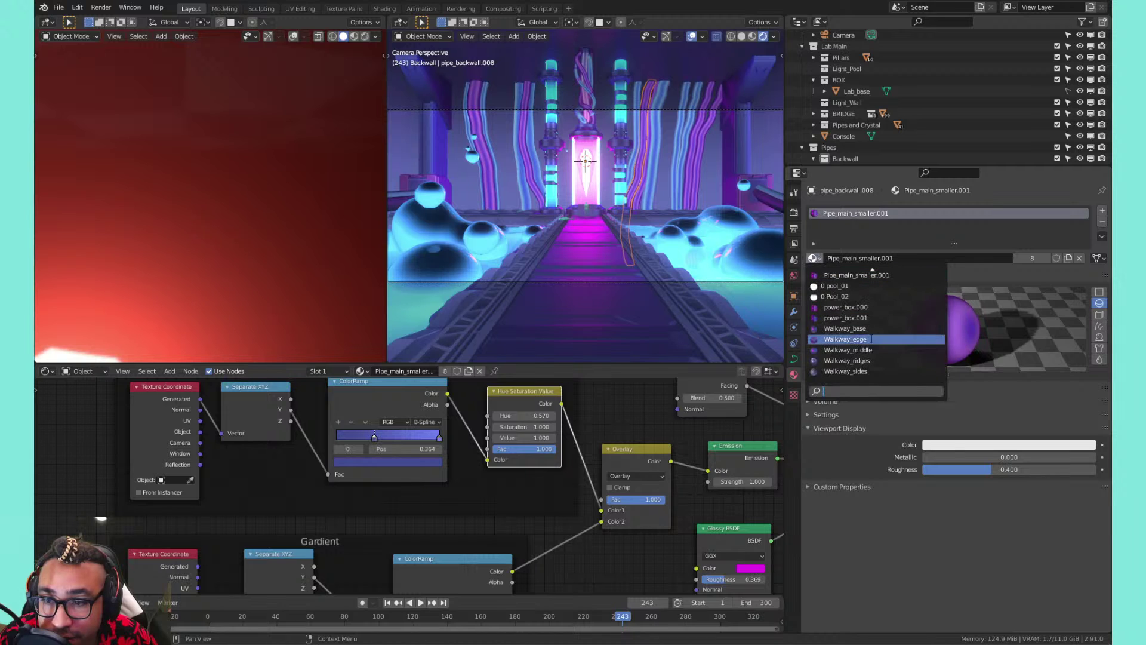
{"action": "scroll", "coordinate": [875, 299], "scroll_direction": "up", "scroll_amount": 3}
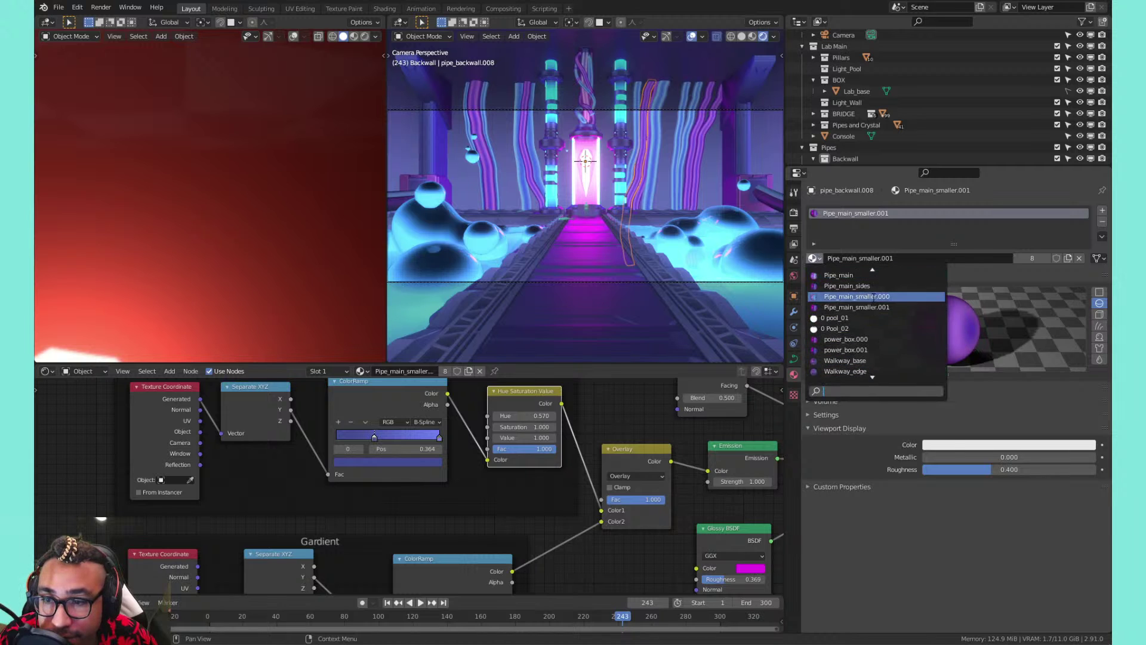
{"action": "left_click", "coordinate": [875, 292]}
{"action": "scroll", "coordinate": [643, 126], "scroll_direction": "up", "scroll_amount": 5}
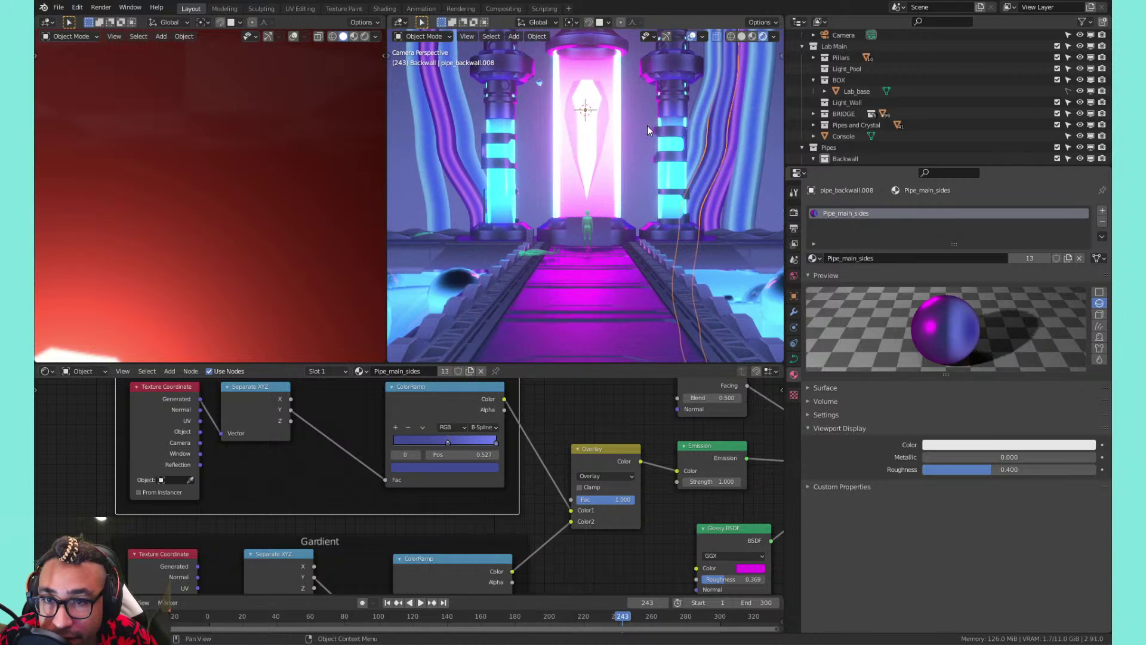
{"action": "key", "text": "ctrl+z"}
{"action": "scroll", "coordinate": [650, 130], "scroll_direction": "down", "scroll_amount": 5}
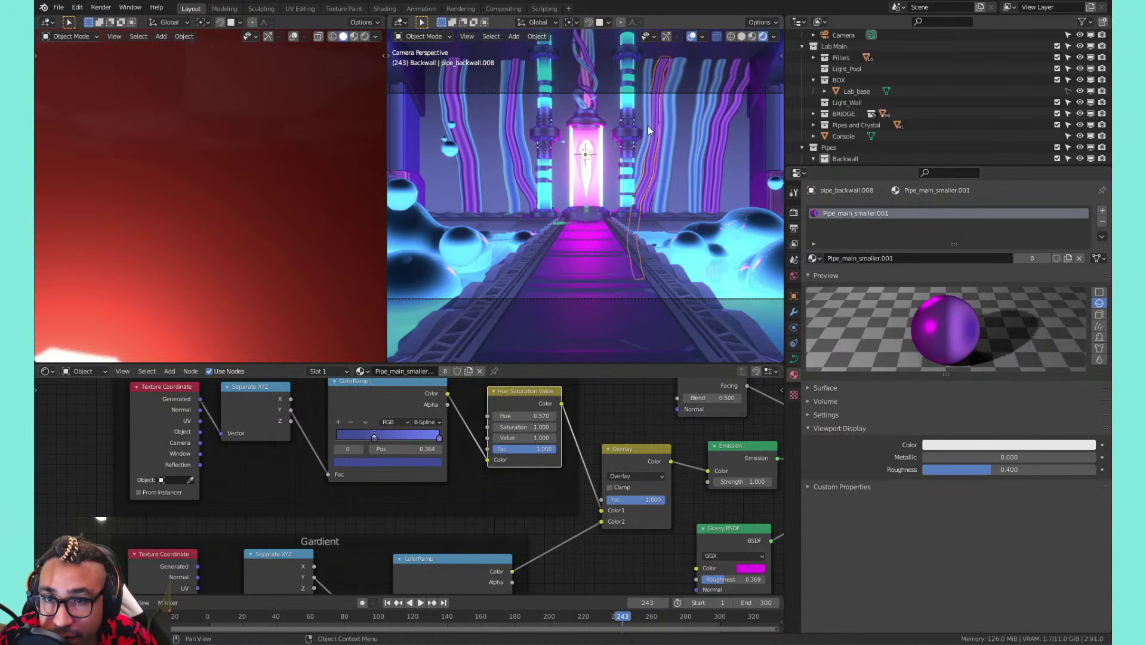
Try different Glossy BSDF roughness values on the purple and blue back-wall cable materials, undoing each change
{"action": "scroll", "coordinate": [726, 567], "scroll_direction": "down", "scroll_amount": 2}
{"action": "middle_click_drag", "start_coordinate": [734, 576], "coordinate": [643, 478]}
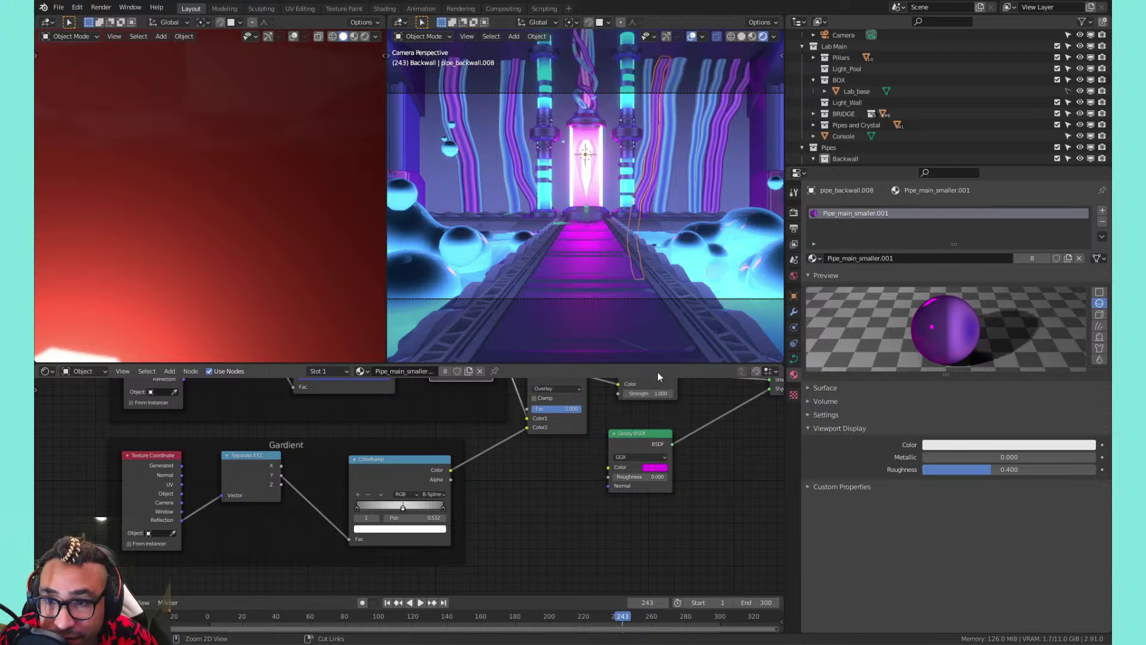
{"action": "key", "text": "ctrl+z"}
{"action": "left_click", "coordinate": [667, 130]}
{"action": "scroll", "coordinate": [676, 172], "scroll_direction": "up", "scroll_amount": 5}
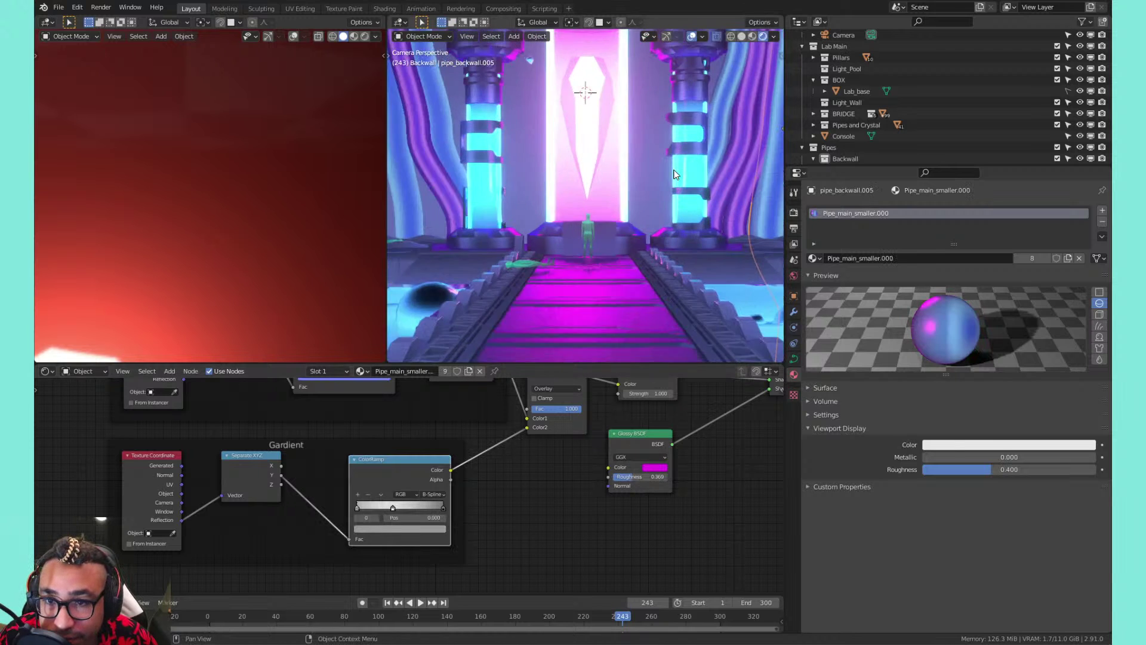
{"action": "middle_click_drag", "start_coordinate": [710, 197], "coordinate": [522, 217], "text": "shift"}
{"action": "left_click_drag", "start_coordinate": [630, 477], "coordinate": [668, 476]}
{"action": "key", "text": "ctrl+z"}
Try a higher Emission strength on the blue cable material, and undo the change
{"action": "middle_click_drag", "start_coordinate": [669, 402], "coordinate": [673, 456]}
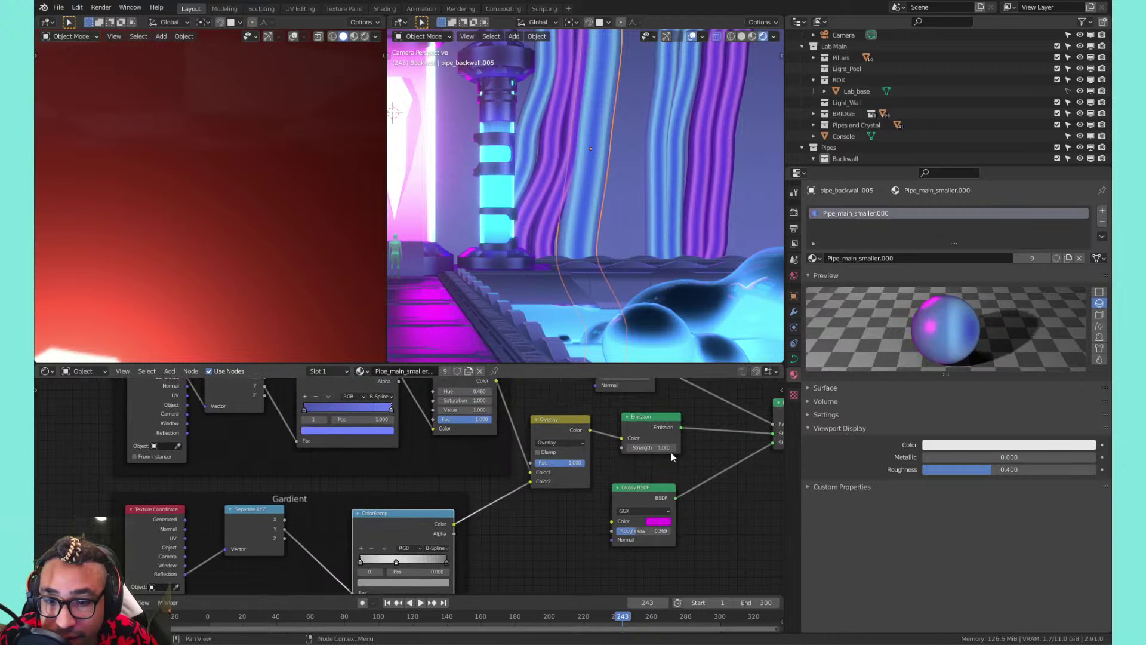
{"action": "mouse_move", "coordinate": [657, 448]}
{"action": "left_mouse_down"}
{"action": "mouse_move", "coordinate": [705, 448]}
{"action": "mouse_move", "coordinate": [633, 448]}
{"action": "mouse_move", "coordinate": [661, 448]}
{"action": "left_mouse_up"}
{"action": "scroll", "coordinate": [592, 141], "scroll_direction": "down", "scroll_amount": 6}
{"action": "key", "text": "ctrl+z"}
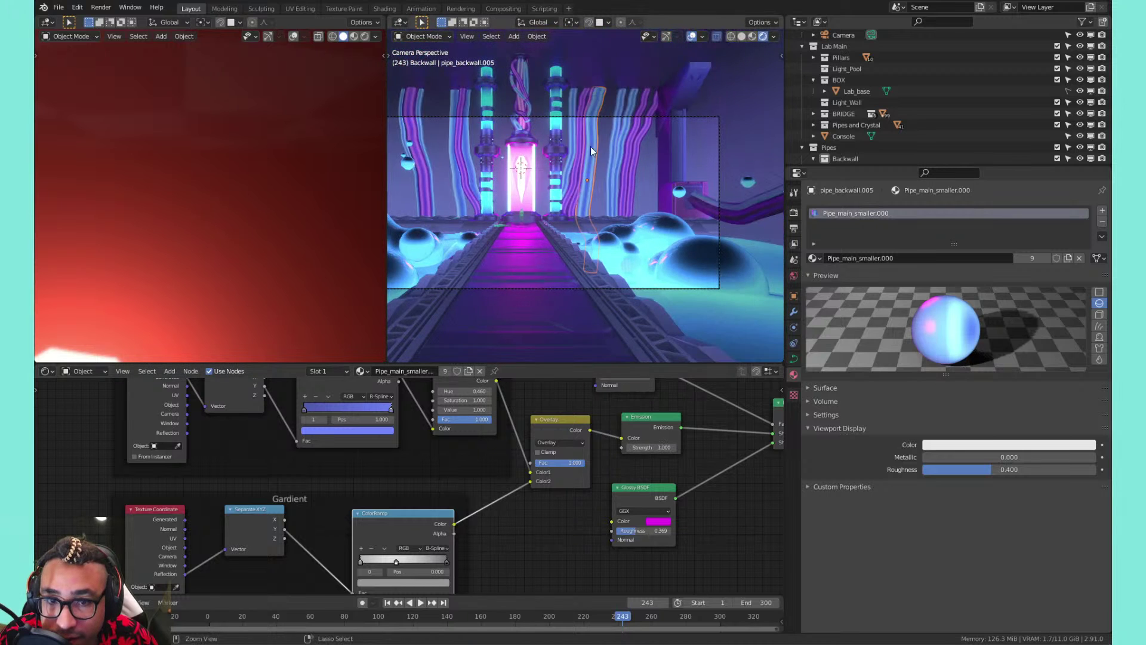
Try a lower Overlay factor and a cyan Glossy BSDF color on the blue cable material
{"action": "scroll", "coordinate": [568, 473], "scroll_direction": "up", "scroll_amount": 5}
{"action": "middle_click_drag", "start_coordinate": [674, 454], "coordinate": [639, 478]}
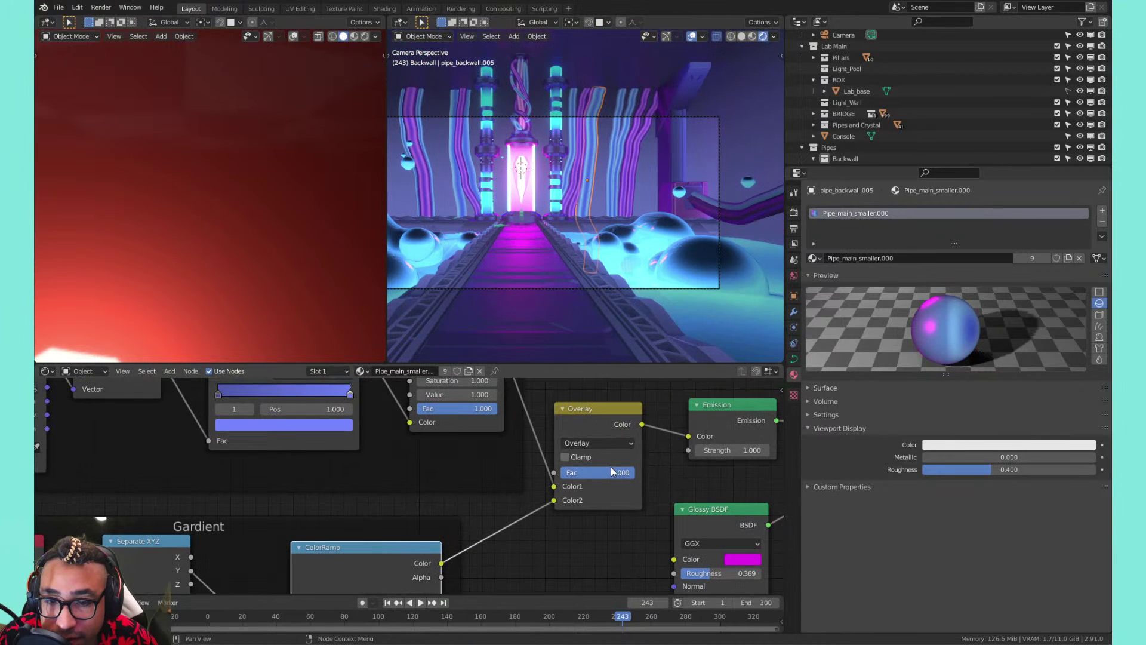
{"action": "left_click_drag", "start_coordinate": [613, 471], "coordinate": [531, 472]}
{"action": "middle_click_drag", "start_coordinate": [677, 465], "coordinate": [538, 462]}
{"action": "left_click", "coordinate": [594, 556]}
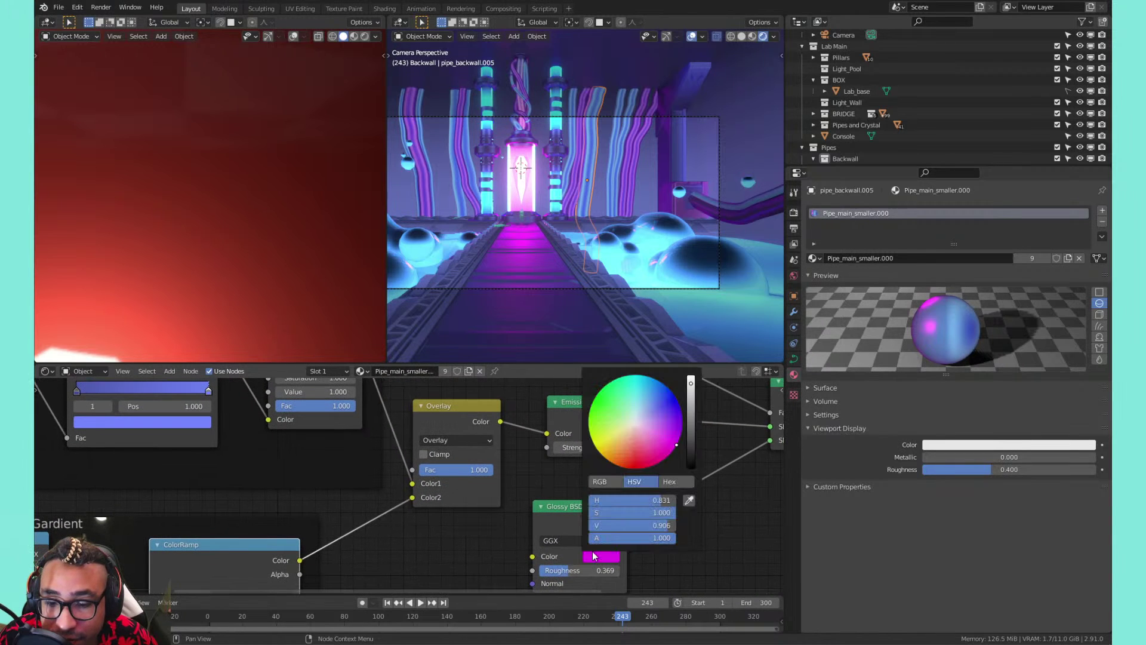
{"action": "left_click_drag", "start_coordinate": [607, 452], "coordinate": [633, 375]}
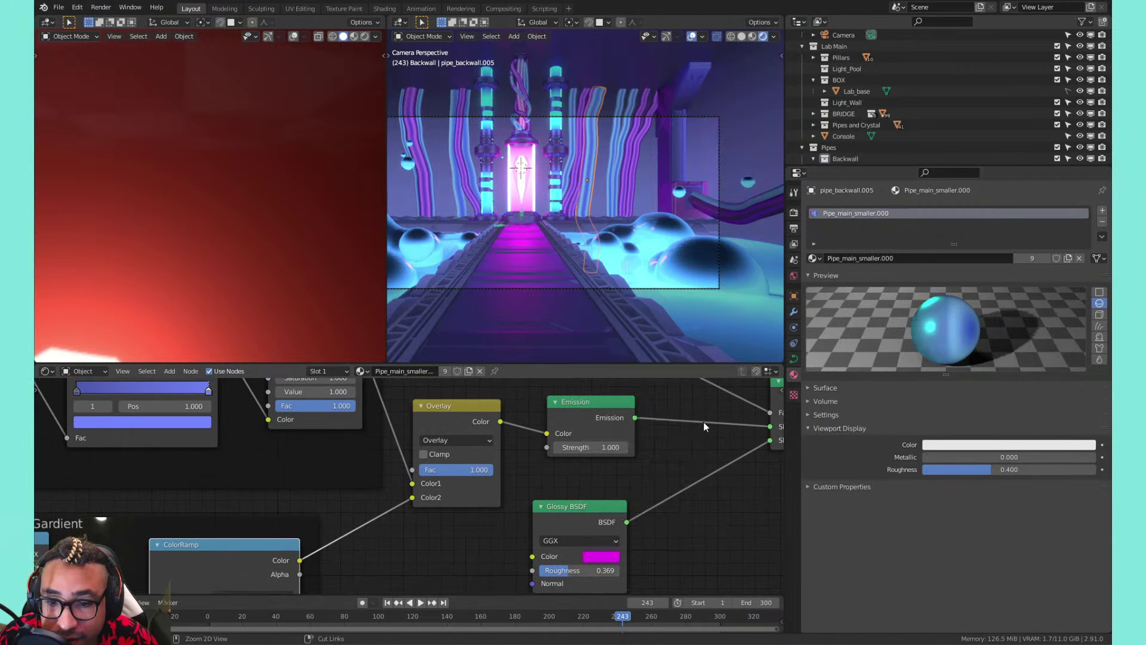
Set the Layer Weight blend of the blue cables' Pipe_main_smaller.000 material to 0.970
{"action": "middle_click_drag", "start_coordinate": [274, 388], "coordinate": [372, 516]}
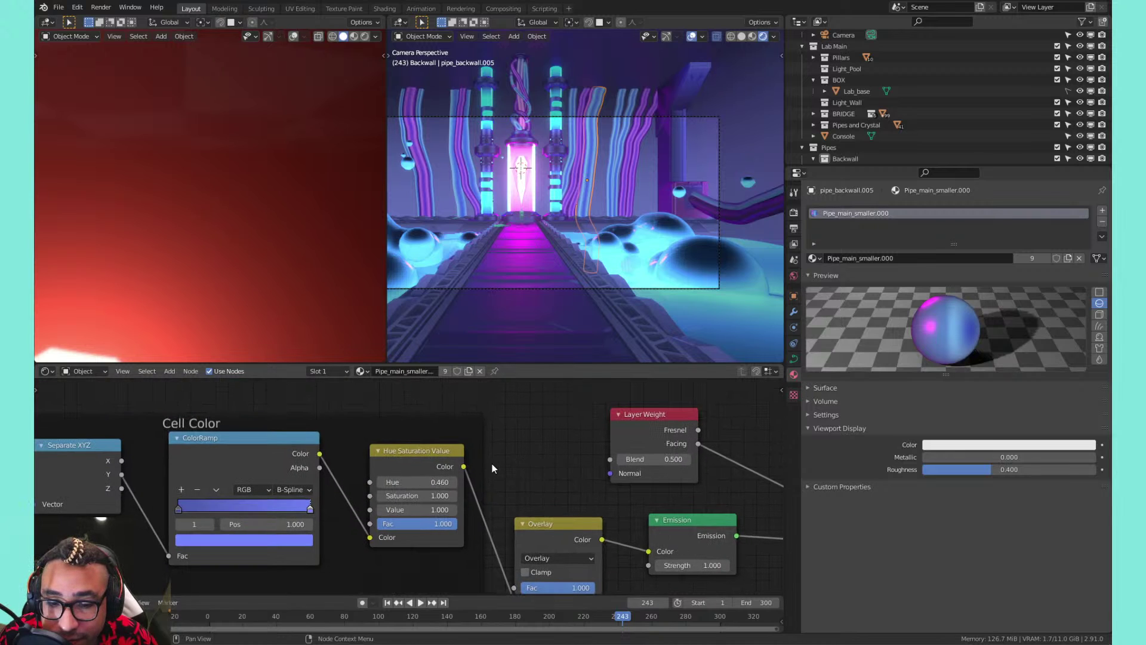
{"action": "middle_click_drag", "start_coordinate": [492, 463], "coordinate": [496, 439]}
{"action": "mouse_move", "coordinate": [450, 495]}
{"action": "left_mouse_down"}
{"action": "mouse_move", "coordinate": [394, 495]}
{"action": "mouse_move", "coordinate": [466, 496]}
{"action": "left_mouse_up"}
{"action": "left_click_drag", "start_coordinate": [646, 430], "coordinate": [690, 430]}
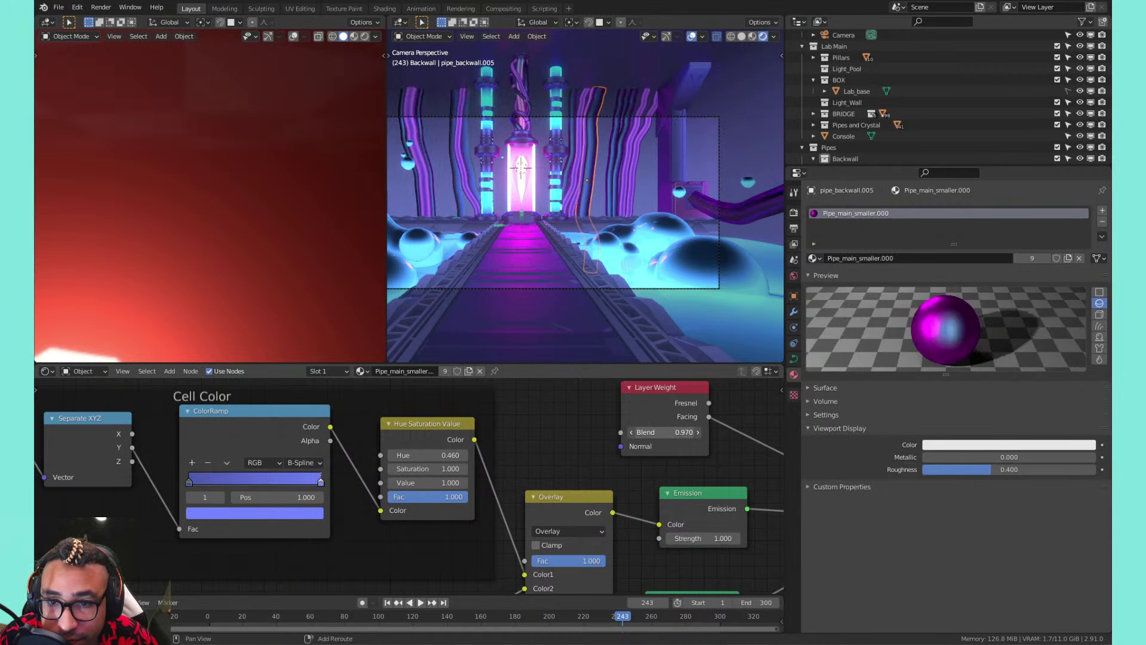
{"action": "scroll", "coordinate": [597, 203], "scroll_direction": "up", "scroll_amount": 5}
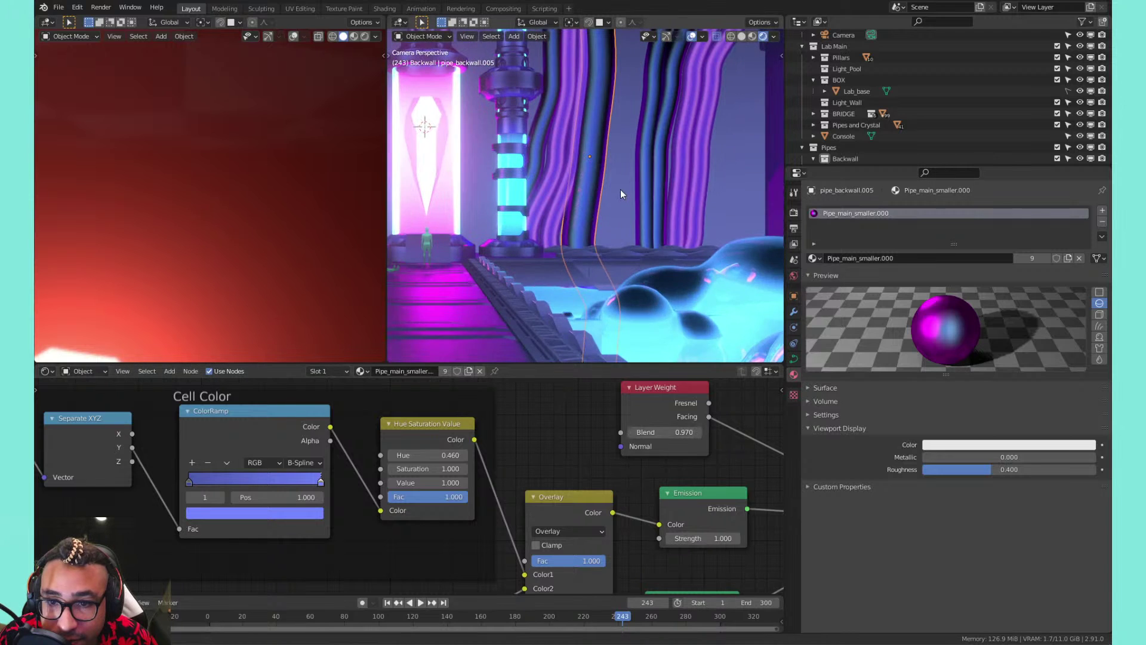
Set the Layer Weight blend of the purple cables' Pipe_main_smaller.001 material to 0.980 and check the cables through the camera
{"action": "left_click", "coordinate": [543, 188]}
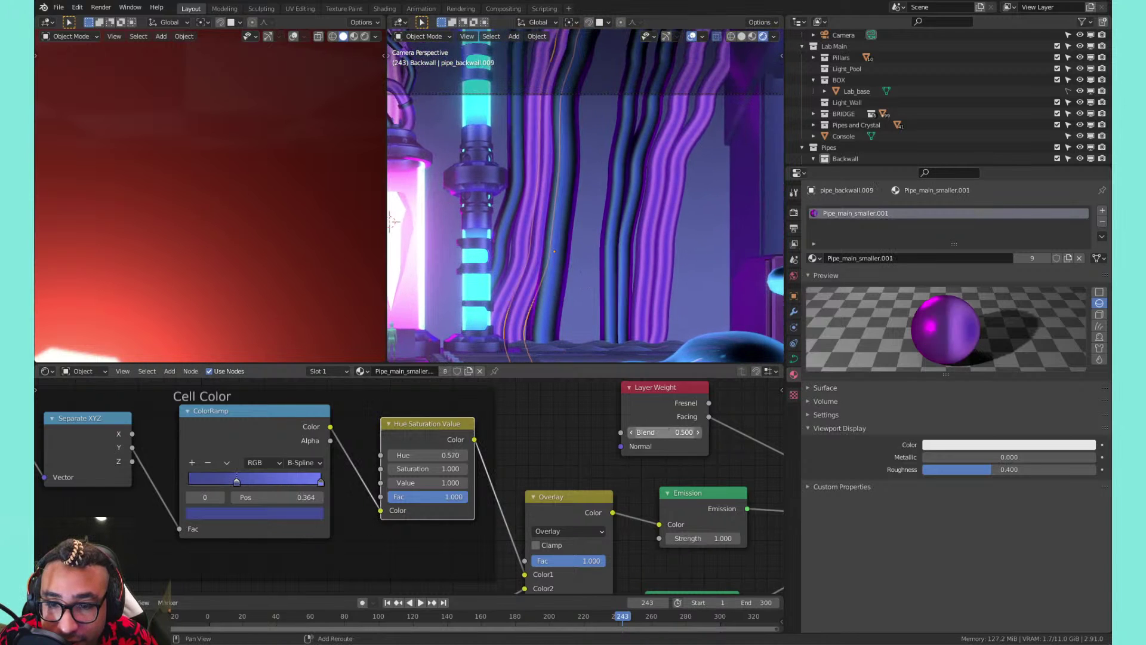
{"action": "left_click_drag", "start_coordinate": [684, 432], "coordinate": [694, 432]}
{"action": "middle_click_drag", "start_coordinate": [579, 240], "coordinate": [605, 249]}
{"action": "scroll", "coordinate": [612, 238], "scroll_direction": "down", "scroll_amount": 3}
{"action": "key", "text": "KP_0"}
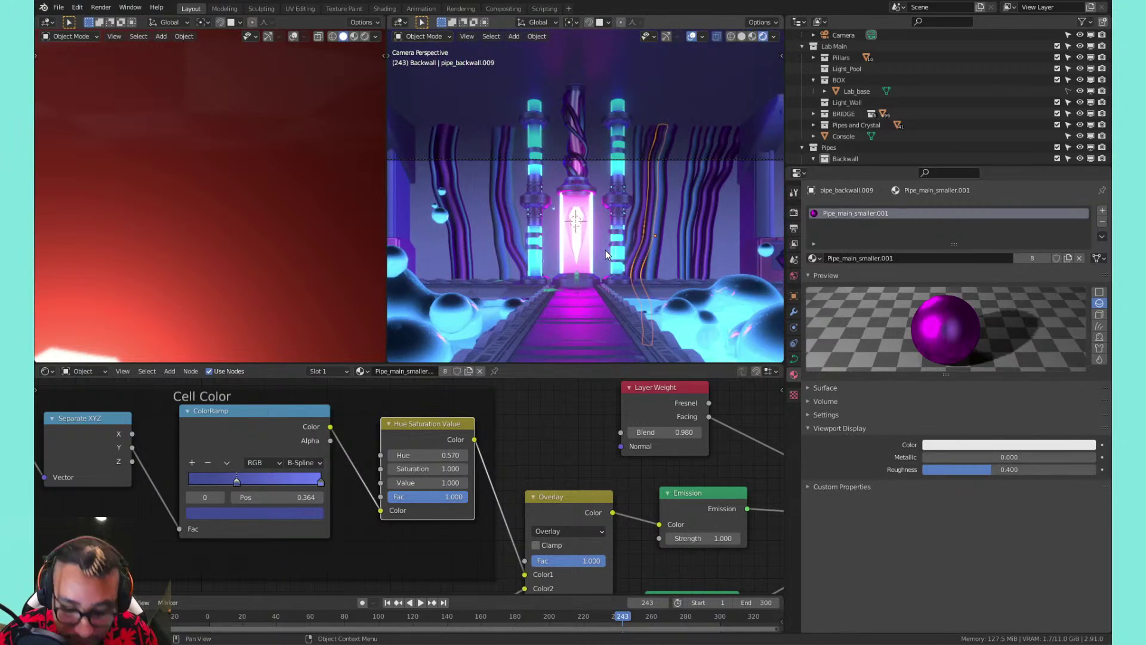
Render the current frame and examine the back-wall cables closely in the rendered image
{"action": "key", "text": "F12"}
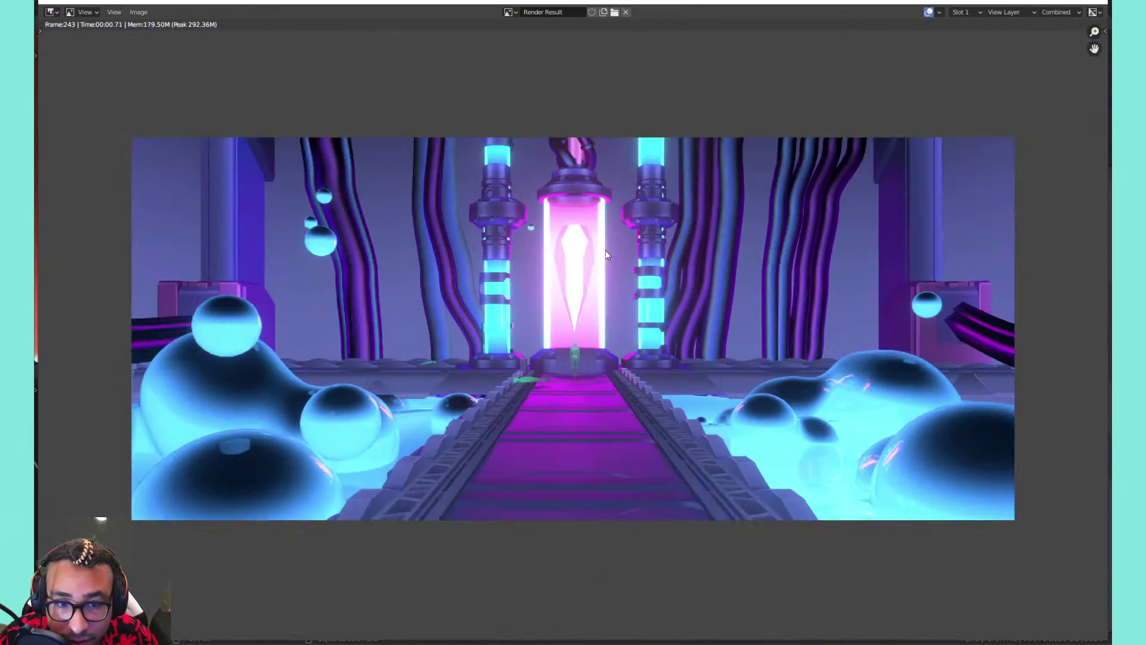
{"action": "scroll", "coordinate": [605, 249], "scroll_direction": "down", "scroll_amount": 1}
{"action": "scroll", "coordinate": [605, 250], "scroll_direction": "up", "scroll_amount": 1}
{"action": "scroll", "coordinate": [605, 249], "scroll_direction": "up", "scroll_amount": 1}
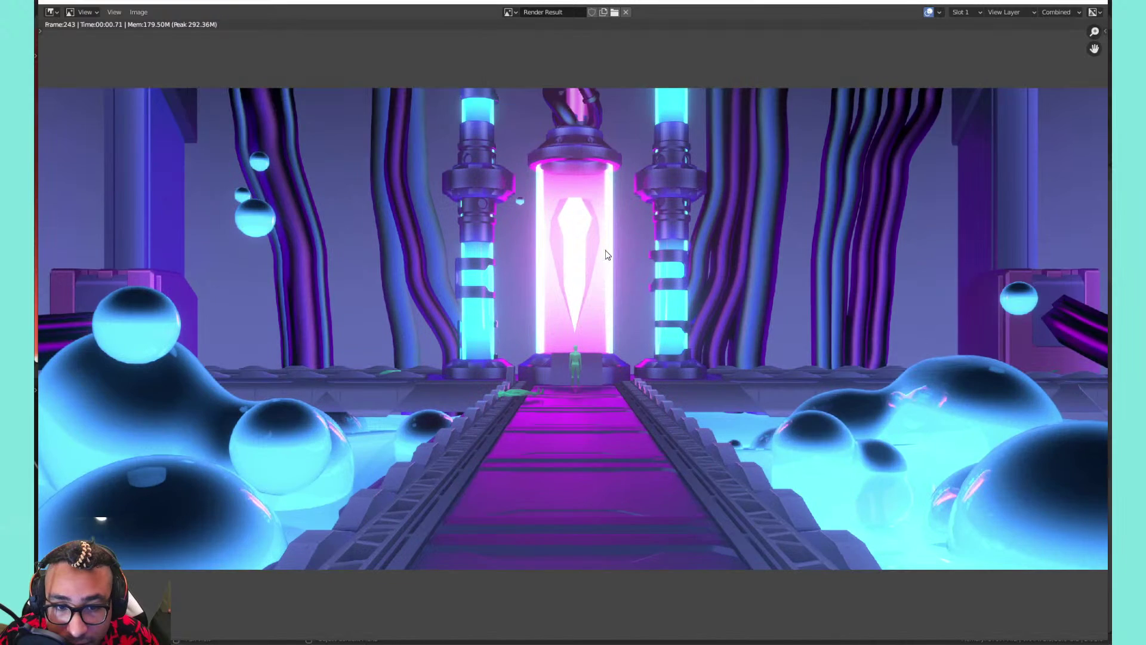
{"action": "scroll", "coordinate": [605, 250], "scroll_direction": "up", "scroll_amount": 1}
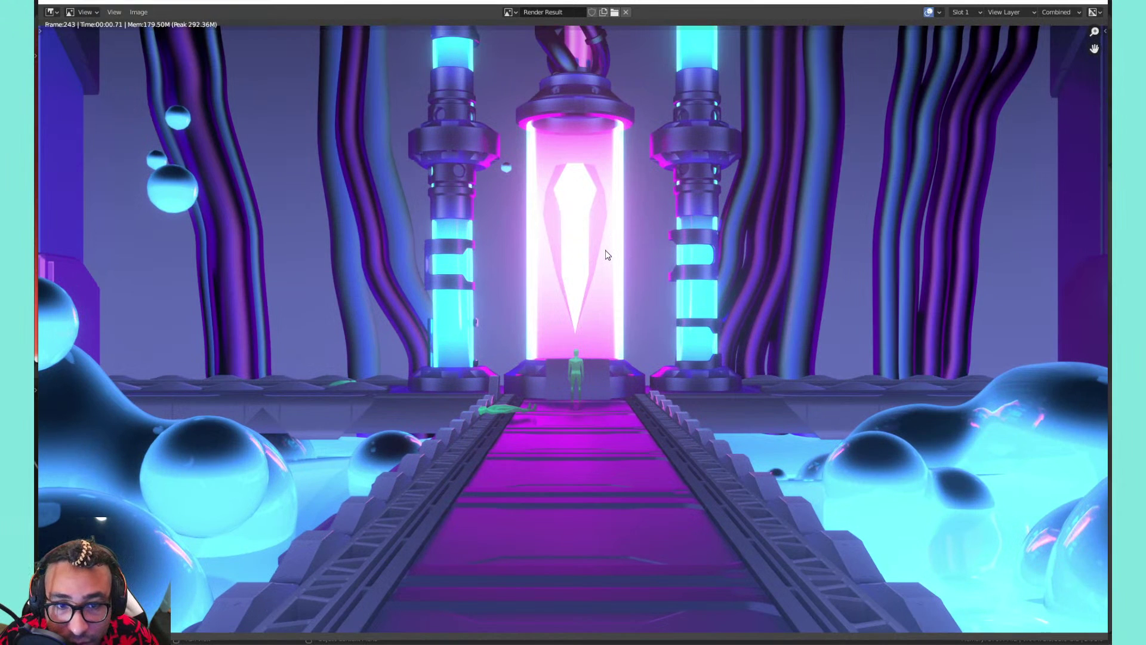
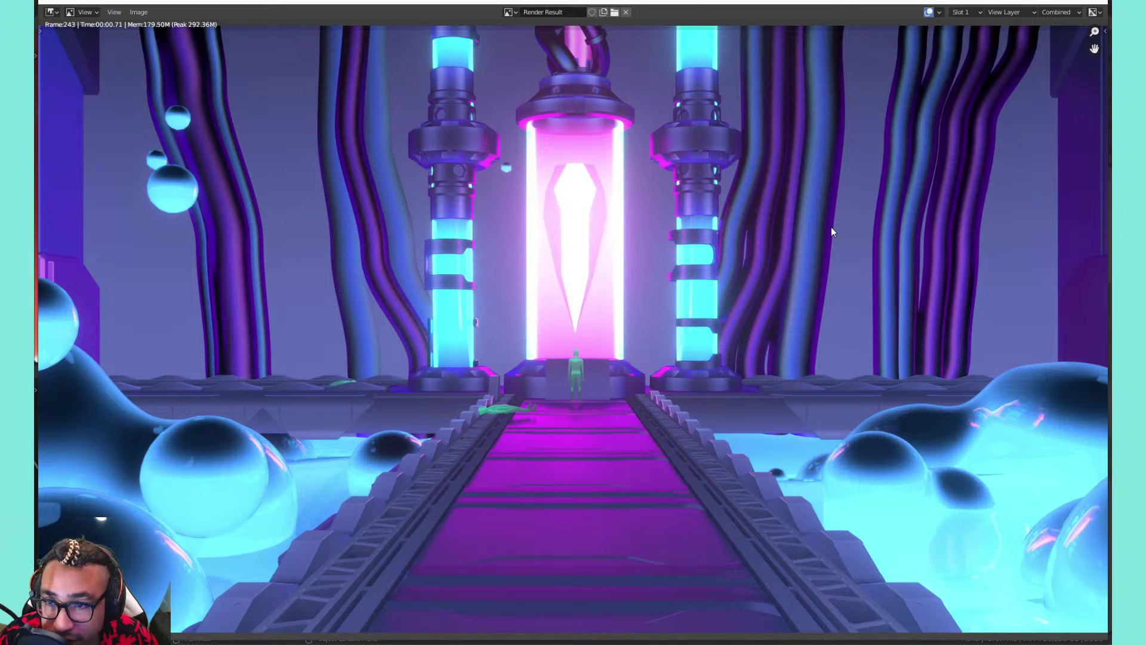
Close the render and set the middle stop of the blue back-wall cable material's Gradient ColorRamp to position 0.486
{"action": "scroll", "coordinate": [824, 231], "scroll_direction": "down", "scroll_amount": 1}
{"action": "key", "text": "Escape"}
{"action": "scroll", "coordinate": [707, 234], "scroll_direction": "up", "scroll_amount": 3}
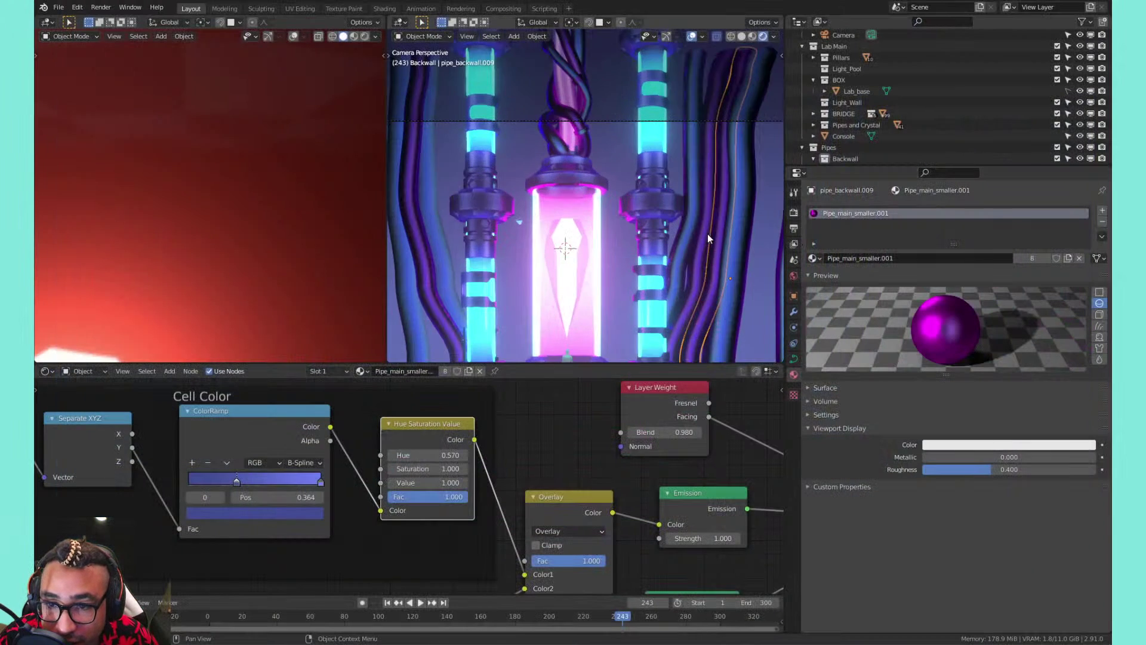
{"action": "middle_click_drag", "start_coordinate": [708, 234], "coordinate": [629, 163], "text": "shift"}
{"action": "scroll", "coordinate": [654, 206], "scroll_direction": "up", "scroll_amount": 2}
{"action": "middle_click_drag", "start_coordinate": [665, 228], "coordinate": [454, 160], "text": "shift"}
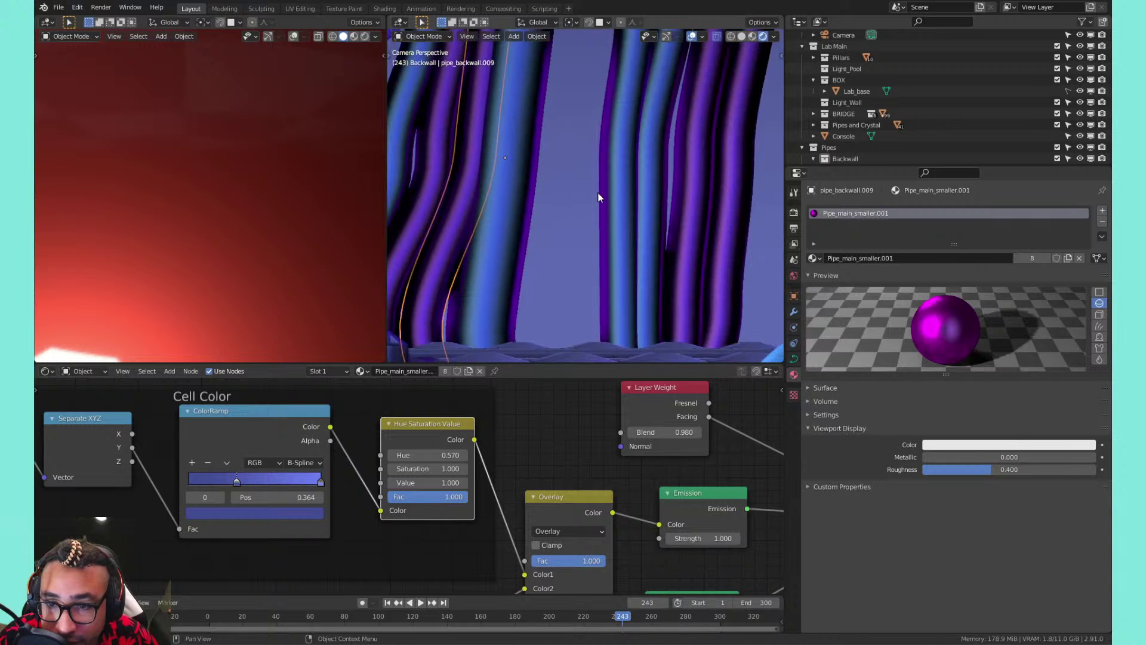
{"action": "scroll", "coordinate": [645, 201], "scroll_direction": "up", "scroll_amount": 4}
{"action": "scroll", "coordinate": [635, 197], "scroll_direction": "down", "scroll_amount": 2}
{"action": "left_click", "coordinate": [633, 194]}
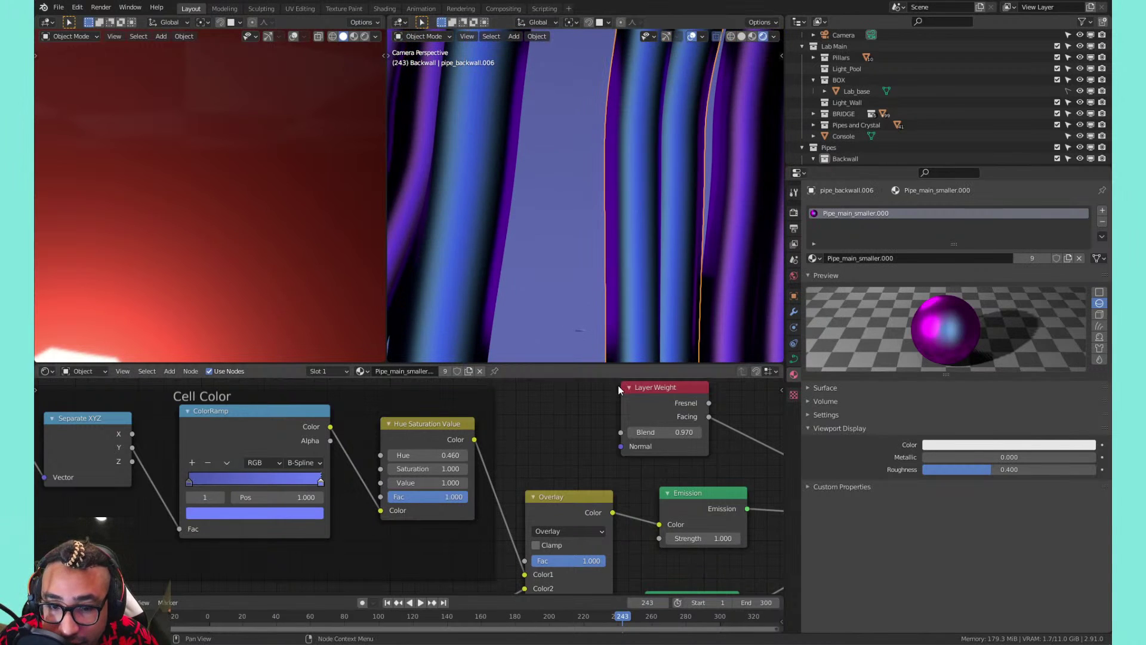
{"action": "scroll", "coordinate": [331, 533], "scroll_direction": "down", "scroll_amount": 5, "text": "ctrl"}
{"action": "middle_click_drag", "start_coordinate": [332, 533], "coordinate": [371, 490]}
{"action": "left_click_drag", "start_coordinate": [410, 536], "coordinate": [409, 536]}
{"action": "left_click_drag", "start_coordinate": [282, 532], "coordinate": [249, 535]}
{"action": "left_click_drag", "start_coordinate": [334, 534], "coordinate": [353, 535]}
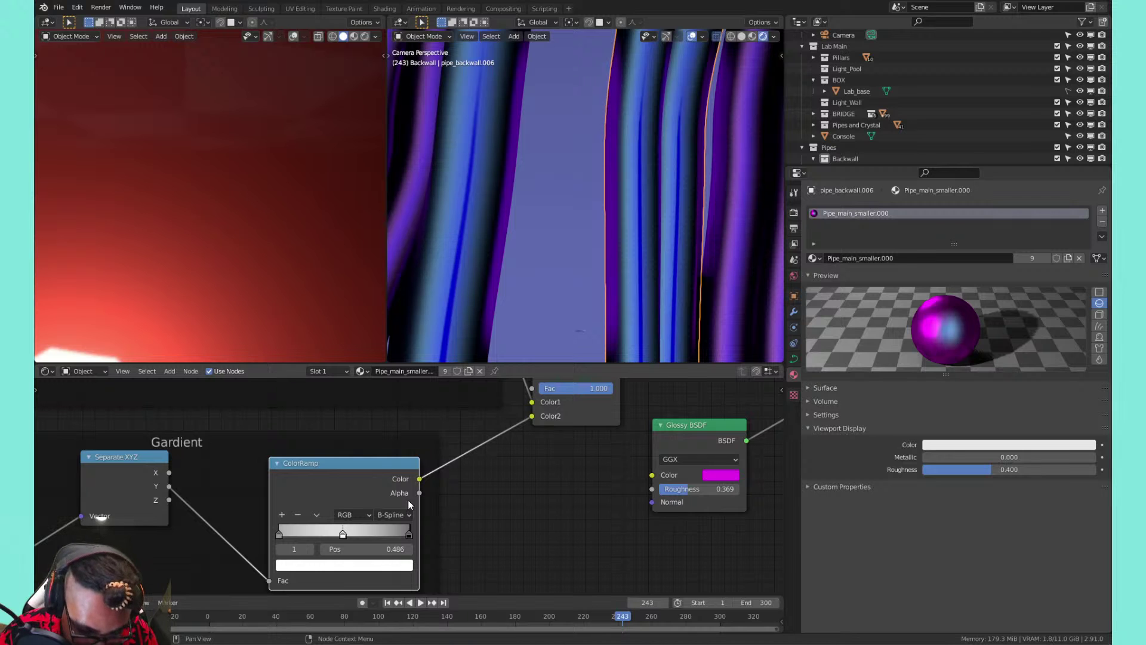
Try shifting the first stop of the blue cable material's Cell Color ColorRamp inward, and return it to 0.000
{"action": "scroll", "coordinate": [461, 388], "scroll_direction": "down", "scroll_amount": 3}
{"action": "middle_click_drag", "start_coordinate": [415, 426], "coordinate": [434, 541]}
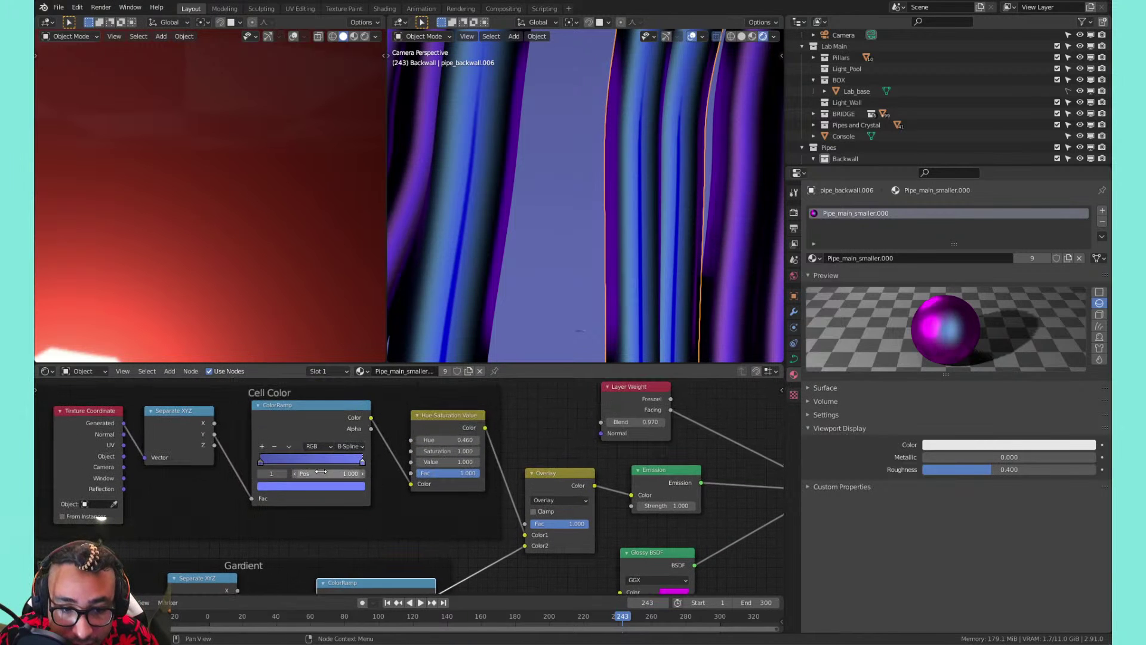
{"action": "mouse_move", "coordinate": [274, 461]}
{"action": "left_mouse_down"}
{"action": "mouse_move", "coordinate": [364, 458]}
{"action": "mouse_move", "coordinate": [292, 465]}
{"action": "left_mouse_up"}
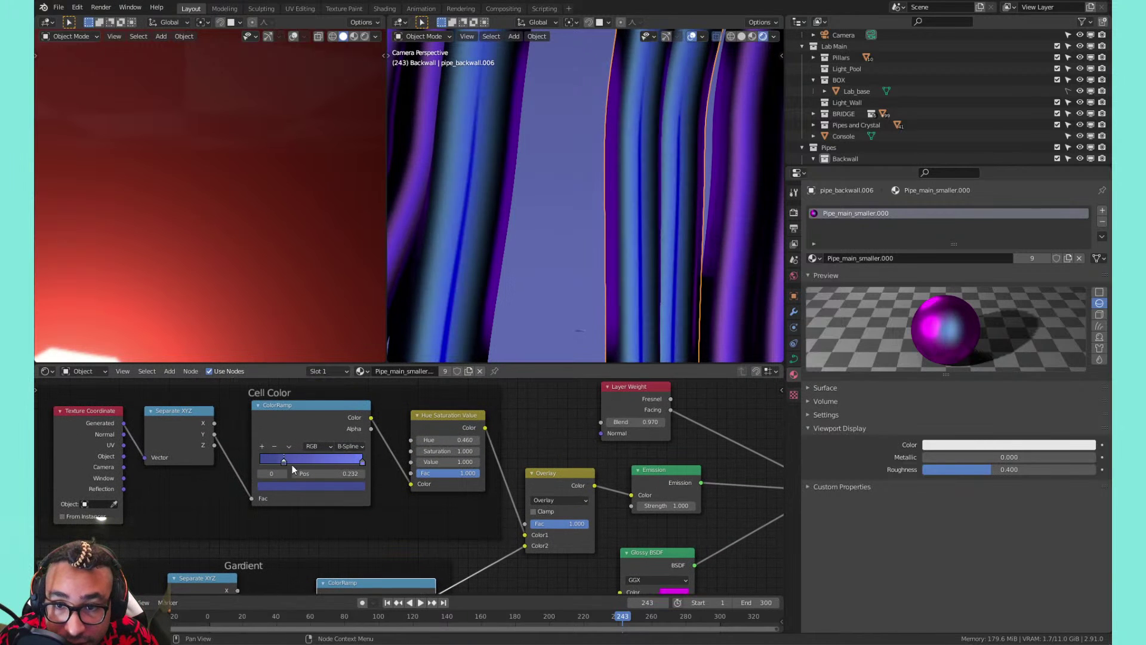
{"action": "left_click", "coordinate": [351, 459]}
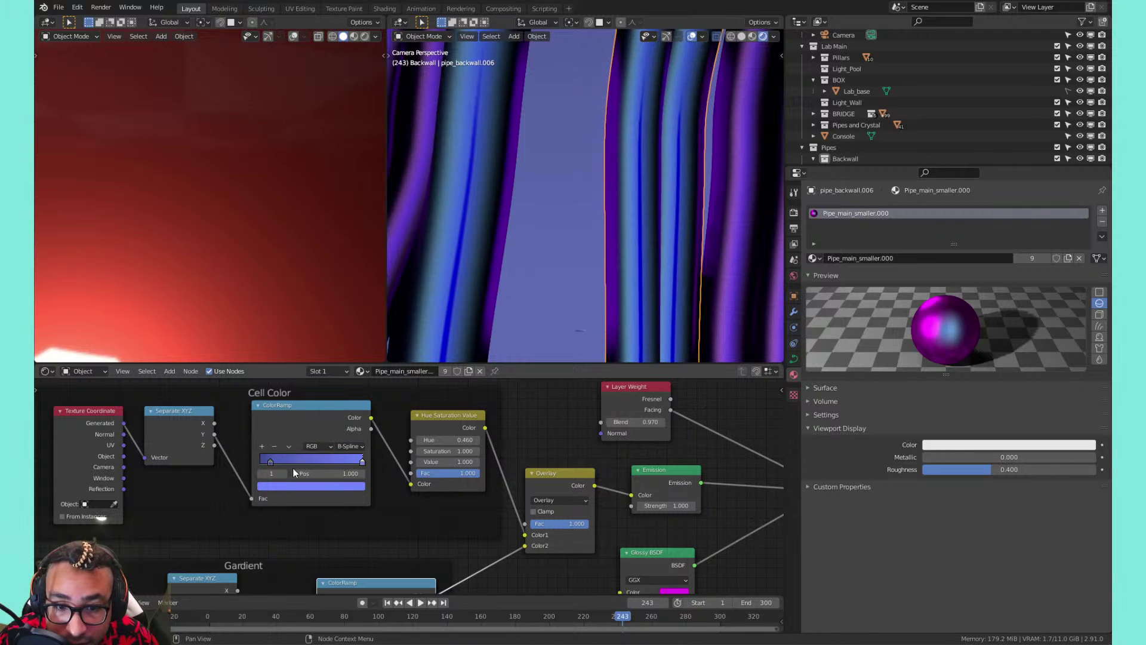
{"action": "left_click_drag", "start_coordinate": [278, 462], "coordinate": [252, 466]}
Lower the Layer Weight blend and set the Glossy BSDF roughness to about 0.6 on the blue cables' Pipe_main_smaller.000 material
{"action": "scroll", "coordinate": [357, 514], "scroll_direction": "down", "scroll_amount": 1}
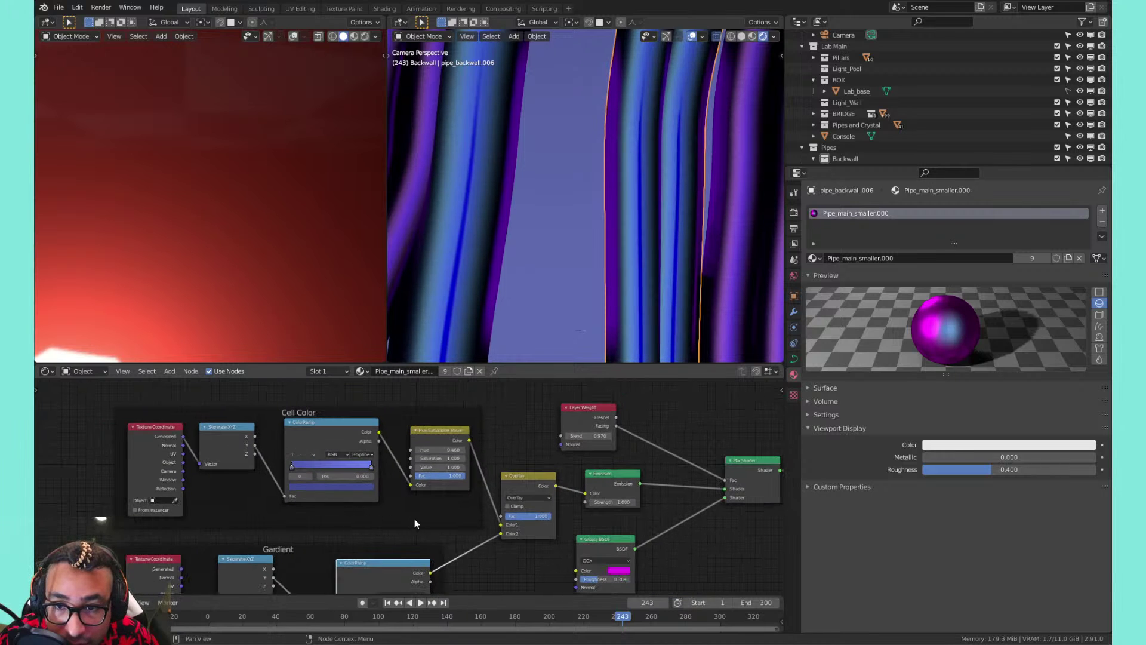
{"action": "middle_click_drag", "start_coordinate": [627, 538], "coordinate": [558, 463]}
{"action": "mouse_move", "coordinate": [536, 509]}
{"action": "left_mouse_down"}
{"action": "mouse_move", "coordinate": [604, 509]}
{"action": "mouse_move", "coordinate": [543, 510]}
{"action": "left_mouse_up"}
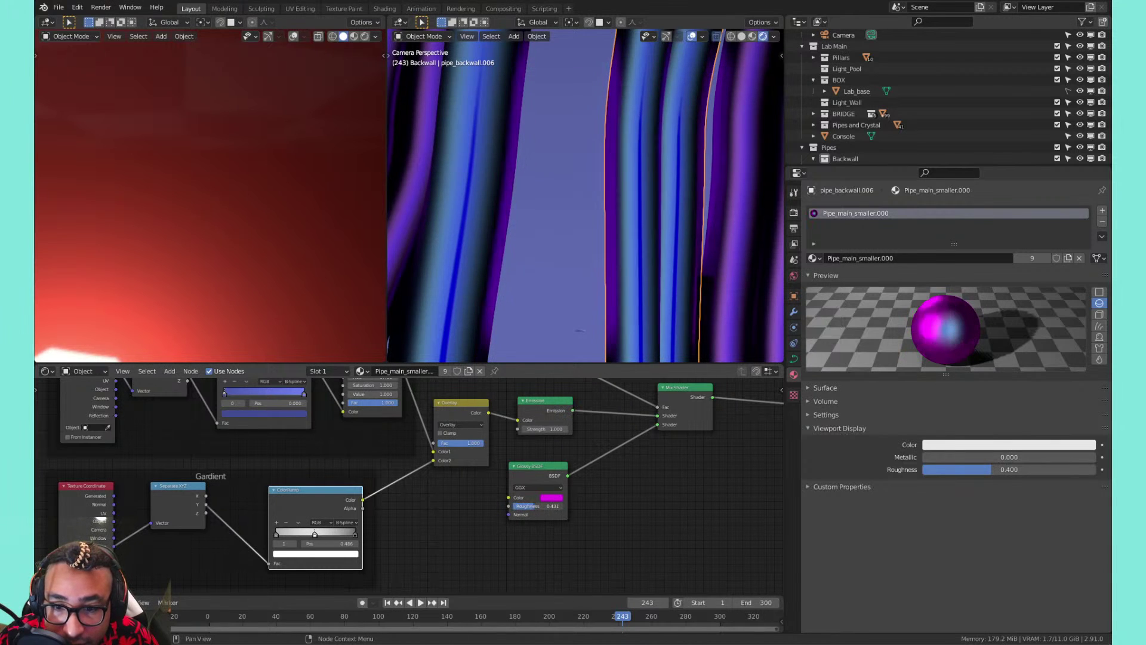
{"action": "middle_click_drag", "start_coordinate": [596, 433], "coordinate": [592, 458]}
{"action": "left_click_drag", "start_coordinate": [544, 540], "coordinate": [522, 541]}
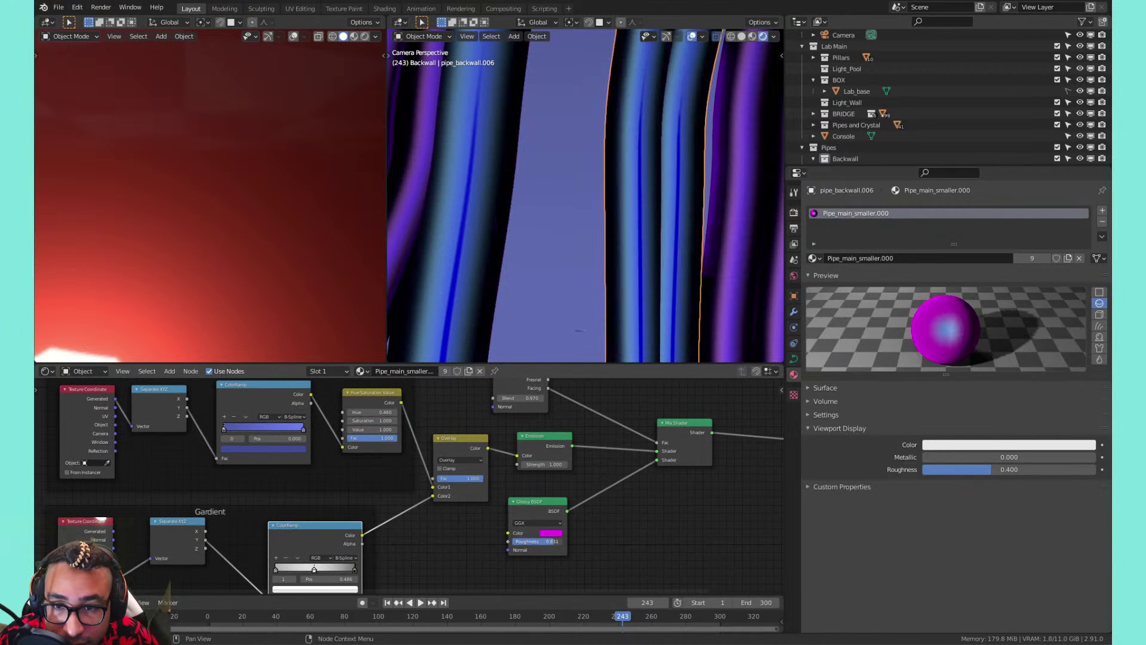
{"action": "scroll", "coordinate": [567, 230], "scroll_direction": "down", "scroll_amount": 8}
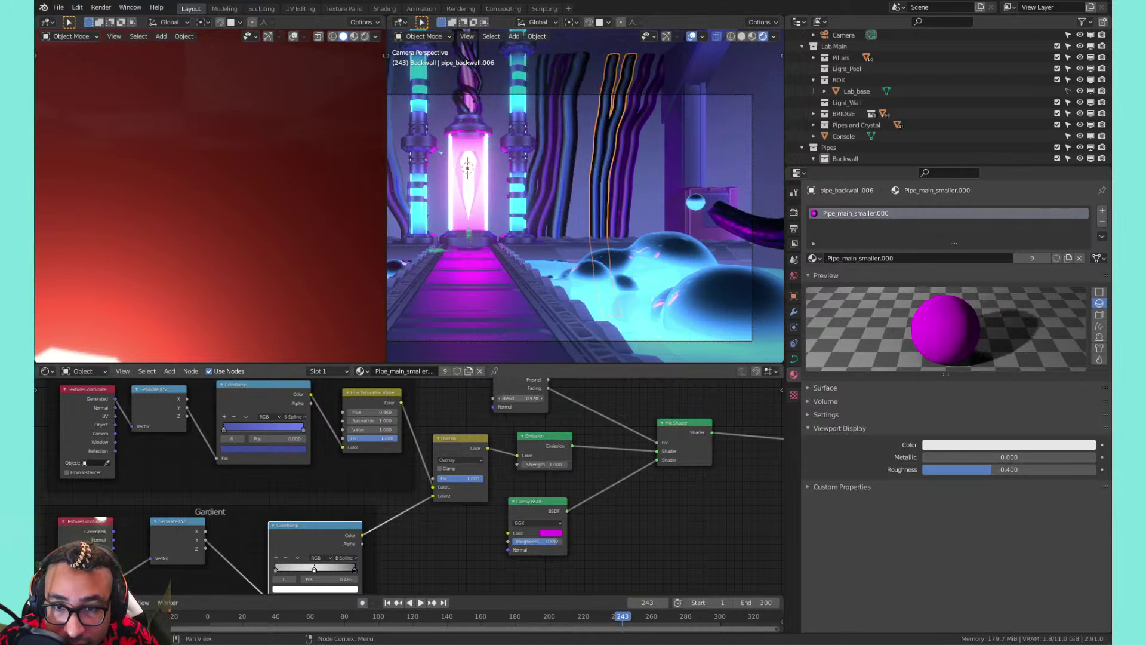
{"action": "left_click_drag", "start_coordinate": [521, 398], "coordinate": [517, 399]}
{"action": "mouse_move", "coordinate": [547, 540]}
{"action": "left_mouse_down"}
{"action": "mouse_move", "coordinate": [520, 541]}
{"action": "mouse_move", "coordinate": [531, 541]}
{"action": "left_mouse_up"}
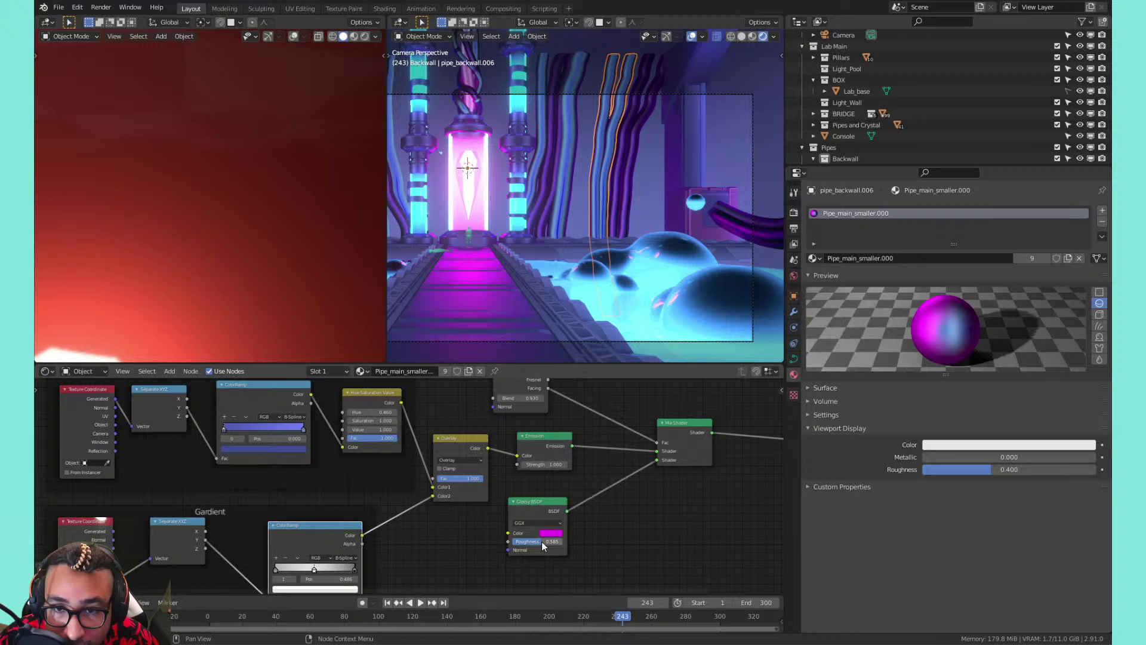
Lower the Layer Weight blend and Glossy BSDF roughness on the purple cables' Pipe_main_smaller.001 material, and save the file
{"action": "left_click", "coordinate": [540, 170]}
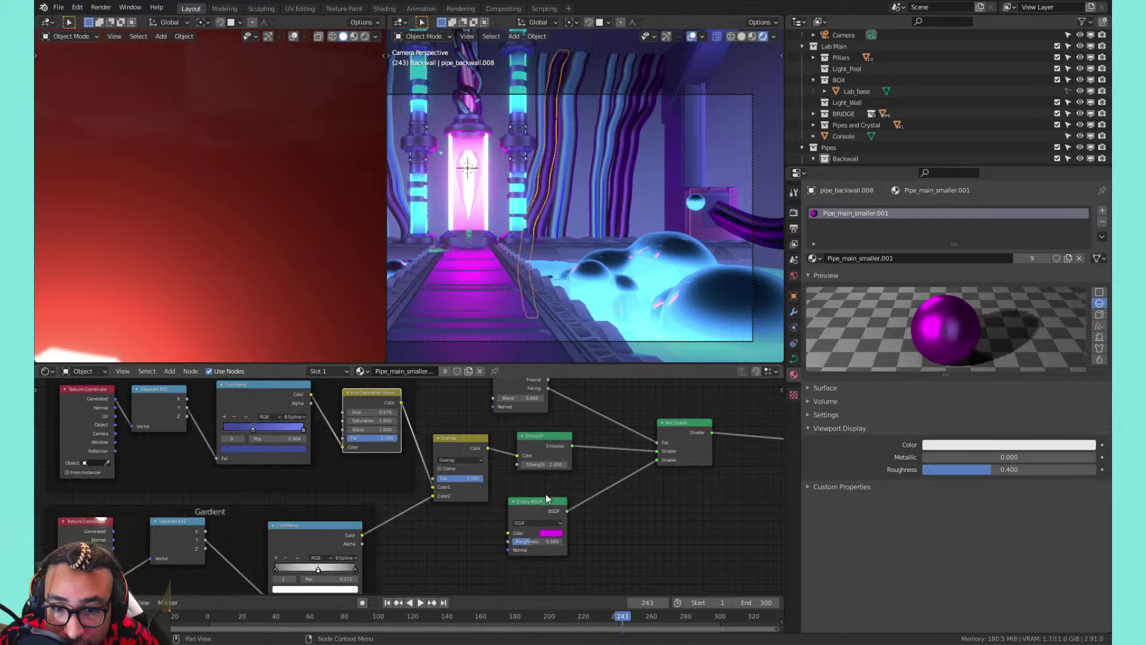
{"action": "left_click_drag", "start_coordinate": [527, 397], "coordinate": [521, 397]}
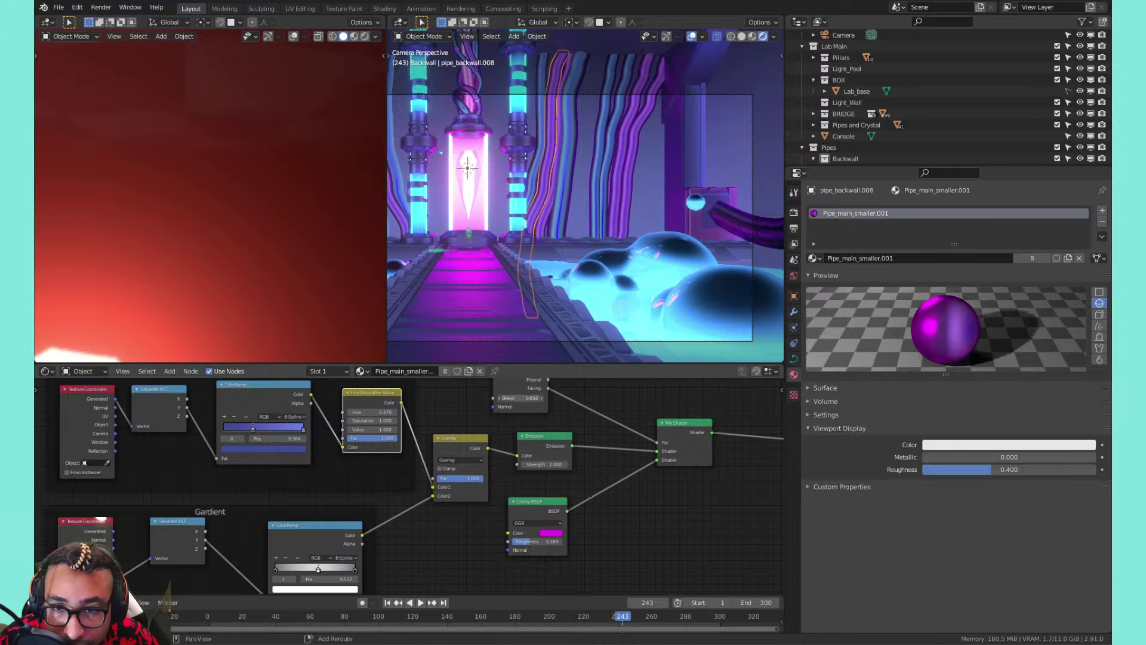
{"action": "left_click_drag", "start_coordinate": [542, 542], "coordinate": [539, 541]}
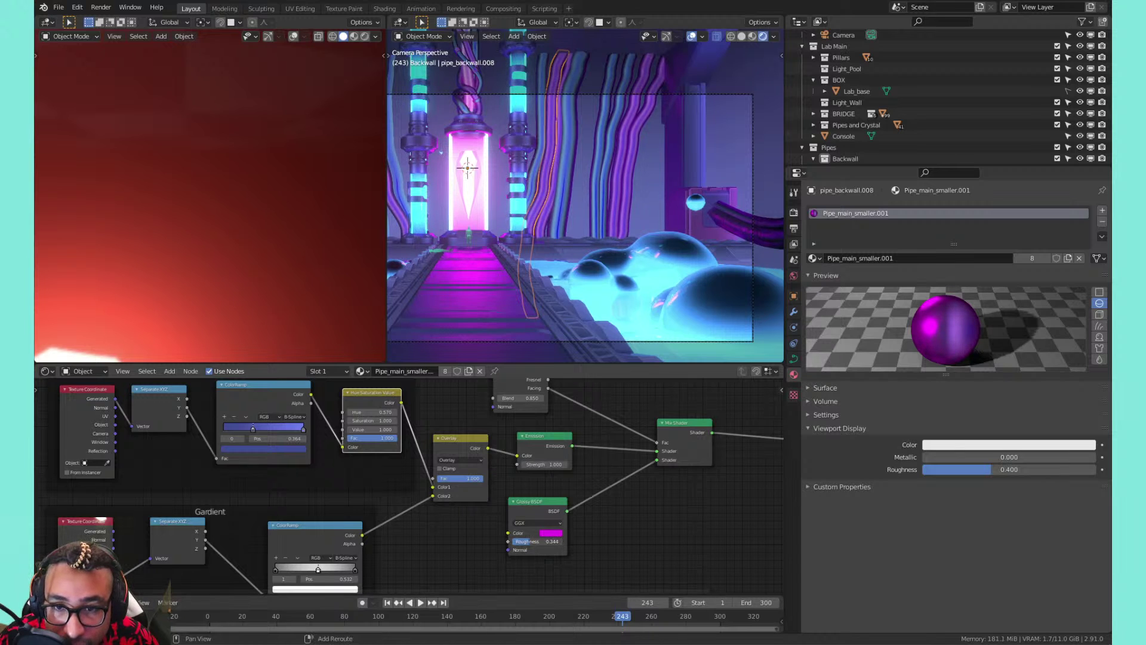
{"action": "scroll", "coordinate": [600, 179], "scroll_direction": "down", "scroll_amount": 2}
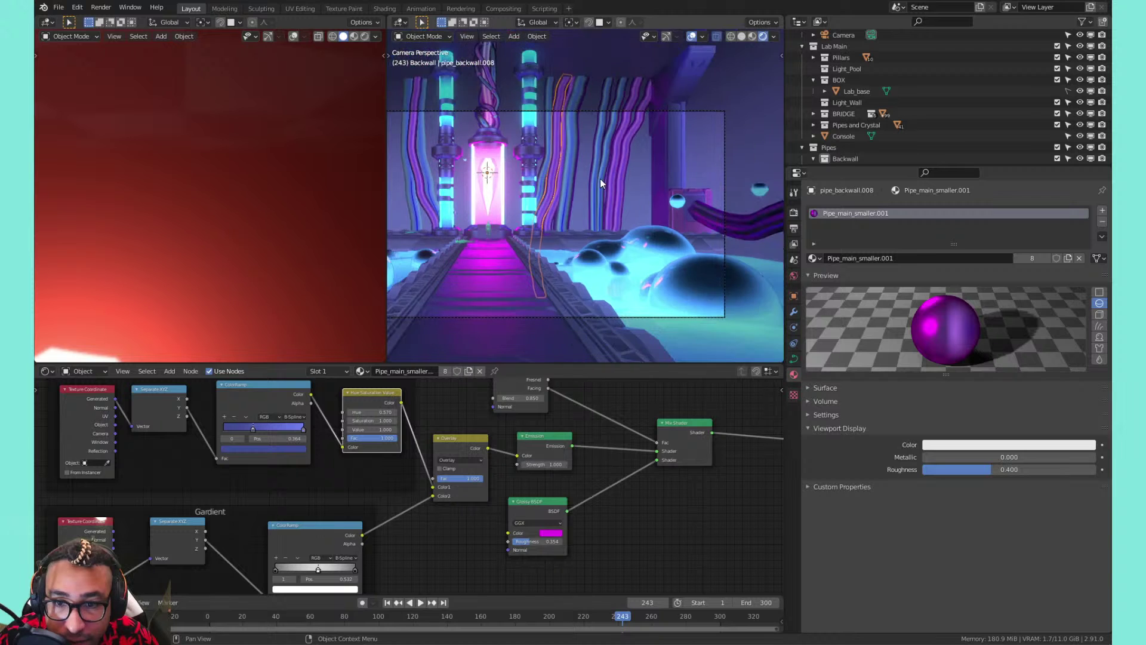
{"action": "middle_click_drag", "start_coordinate": [563, 195], "coordinate": [624, 188], "text": "shift"}
{"action": "key", "text": "ctrl+s"}
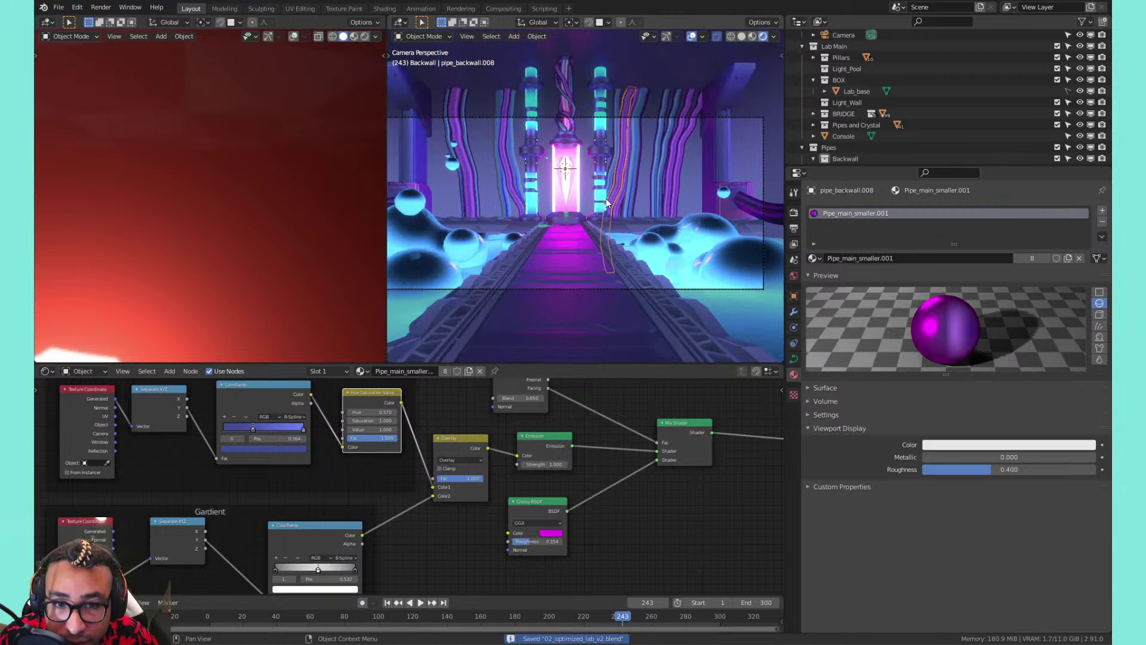
Leave the camera view to examine the whole lab and its back-wall cables, saving the file again
{"action": "scroll", "coordinate": [633, 158], "scroll_direction": "down", "scroll_amount": 3}
{"action": "scroll", "coordinate": [637, 158], "scroll_direction": "up", "scroll_amount": 2}
{"action": "middle_click_drag", "start_coordinate": [591, 149], "coordinate": [590, 194], "text": "shift"}
{"action": "key", "text": "Home"}
{"action": "scroll", "coordinate": [593, 170], "scroll_direction": "down", "scroll_amount": 1}
{"action": "key", "text": "ctrl+s"}
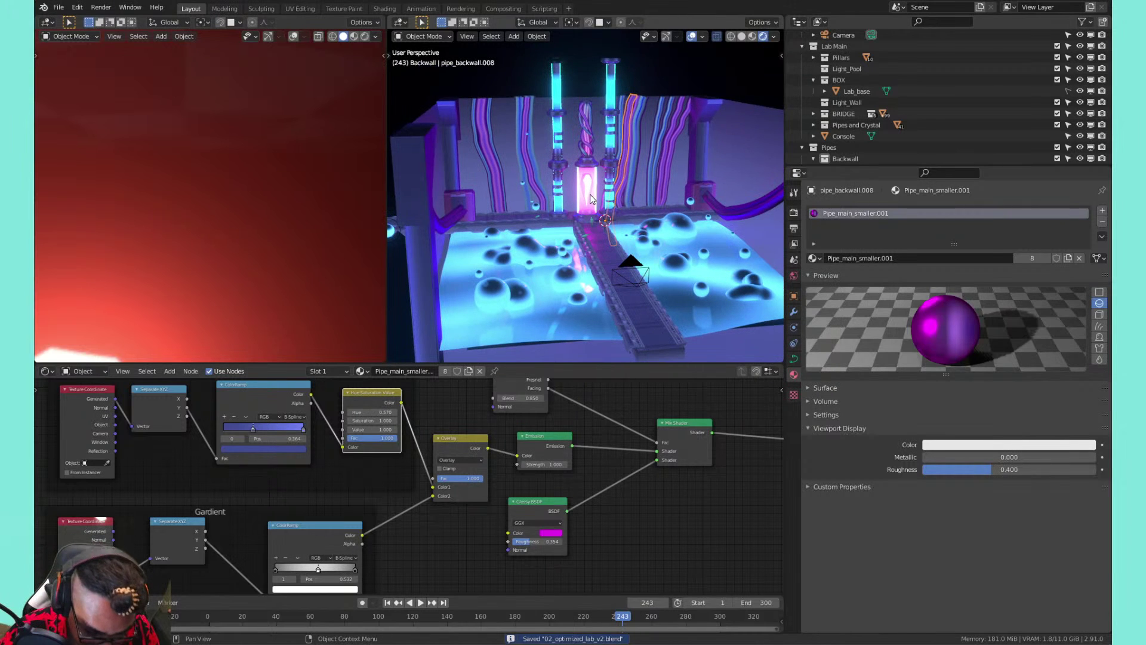
{"action": "scroll", "coordinate": [588, 199], "scroll_direction": "up", "scroll_amount": 4}
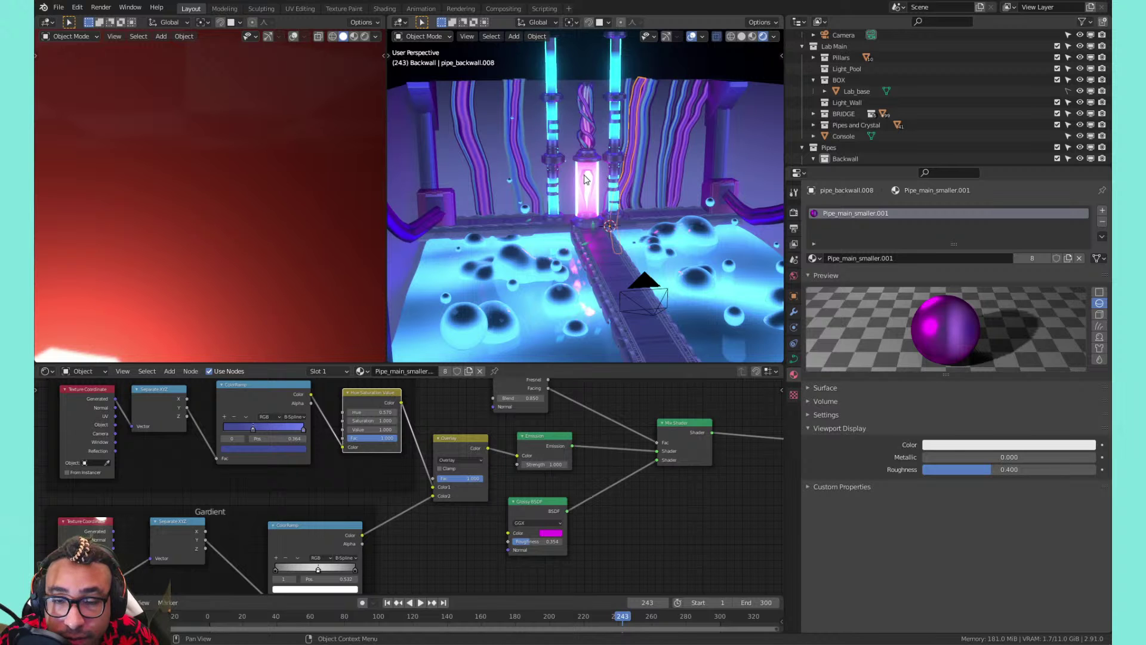
{"action": "scroll", "coordinate": [584, 179], "scroll_direction": "up", "scroll_amount": 4}
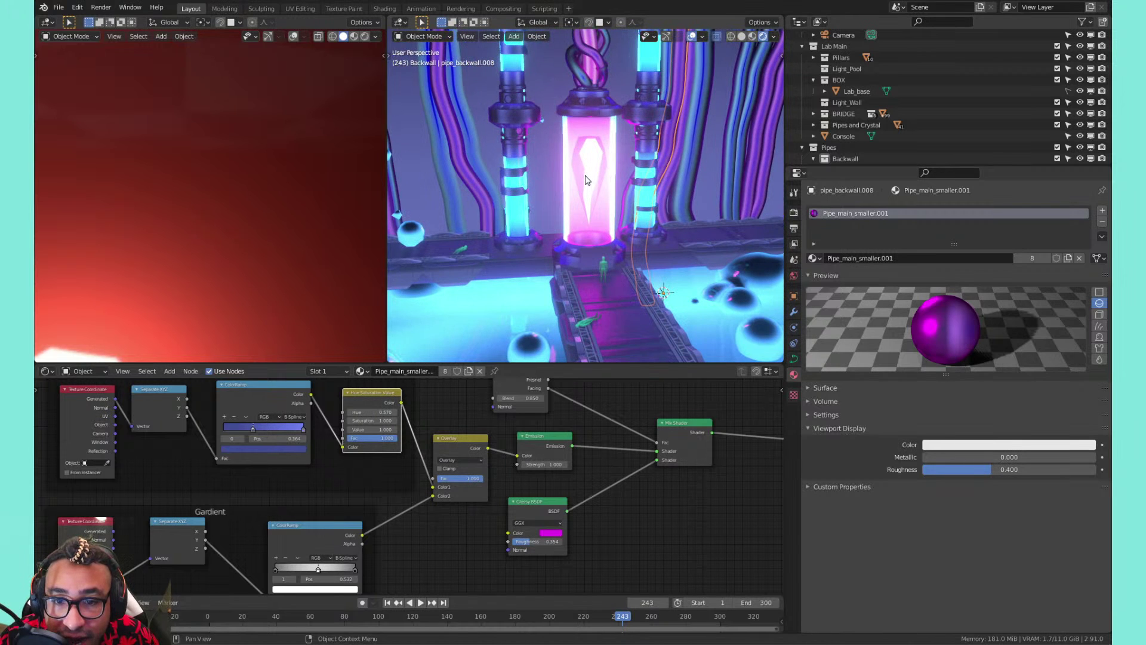
{"action": "middle_click_drag", "start_coordinate": [502, 188], "coordinate": [624, 167]}
{"action": "scroll", "coordinate": [625, 166], "scroll_direction": "down", "scroll_amount": 2}
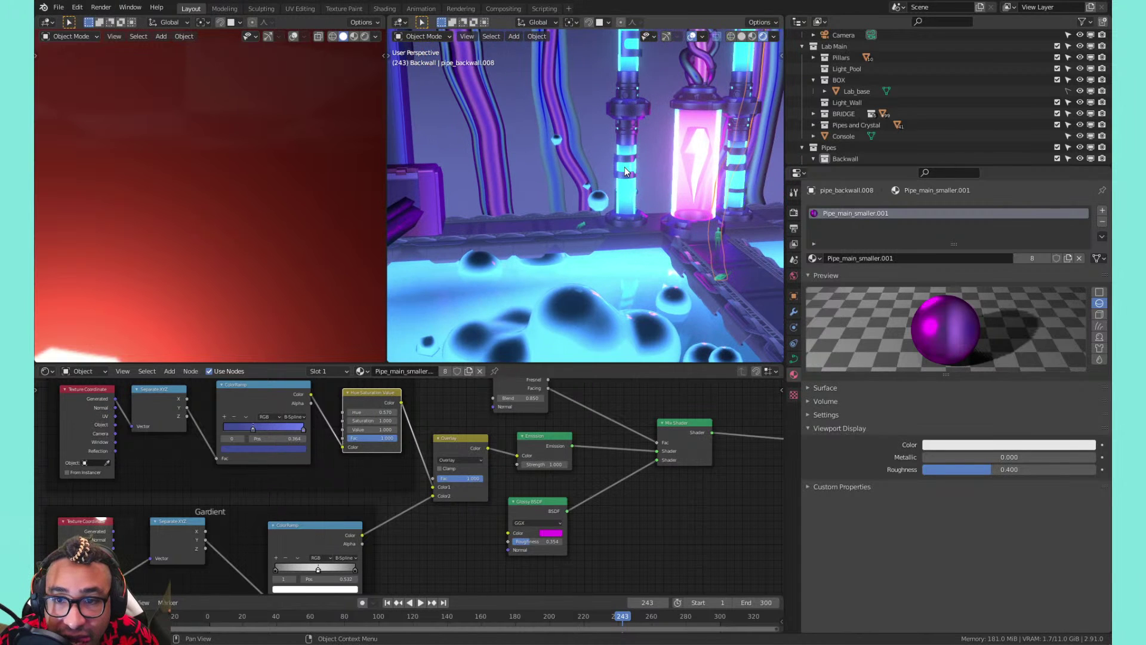
{"action": "middle_click_drag", "start_coordinate": [576, 64], "coordinate": [575, 156]}
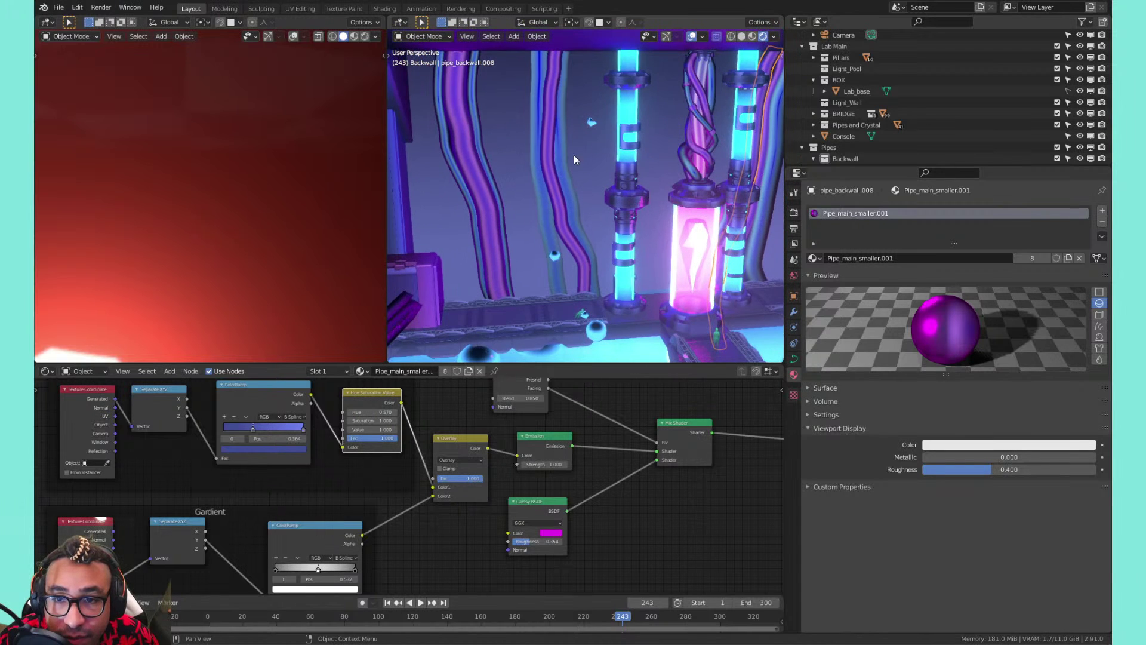
Duplicate the glowing tube of the left pillar, place the copy in front of the left back-wall cables, and rotate it 90° about Y
{"action": "left_click", "coordinate": [626, 100]}
{"action": "left_click", "coordinate": [630, 109]}
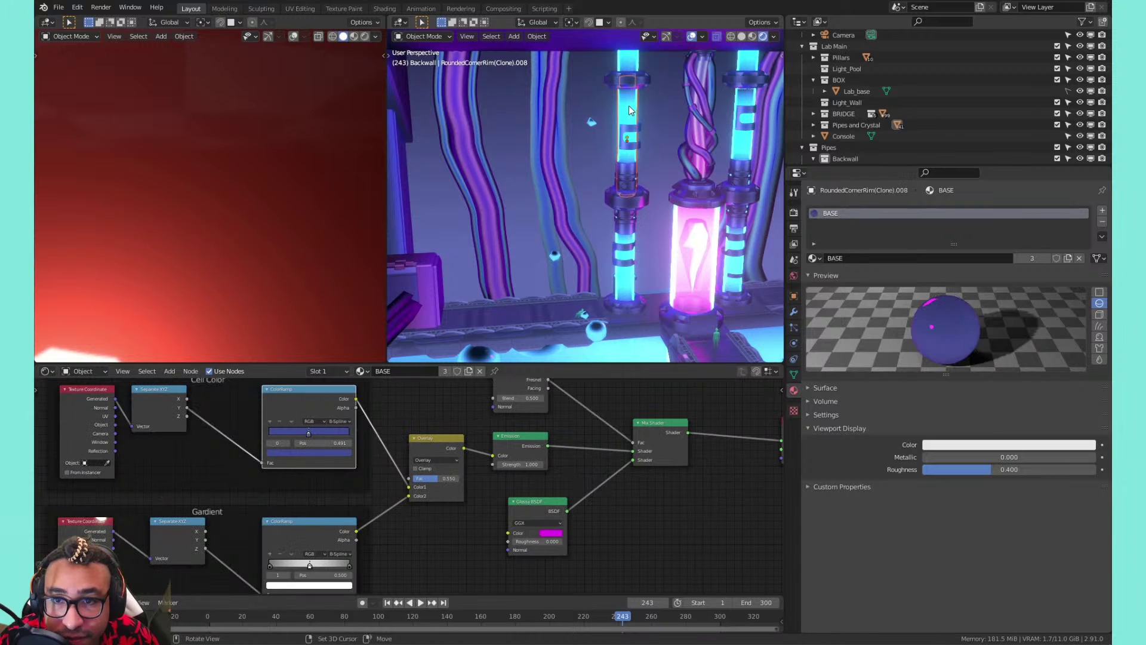
{"action": "key", "text": "g"}
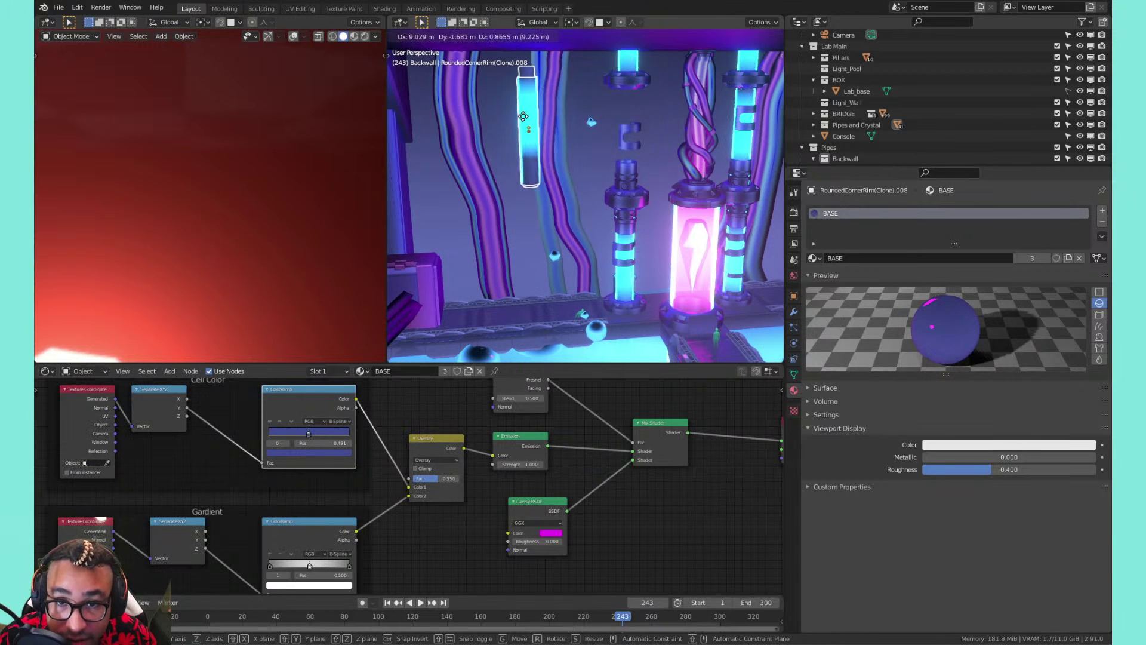
{"action": "right_click", "coordinate": [582, 113]}
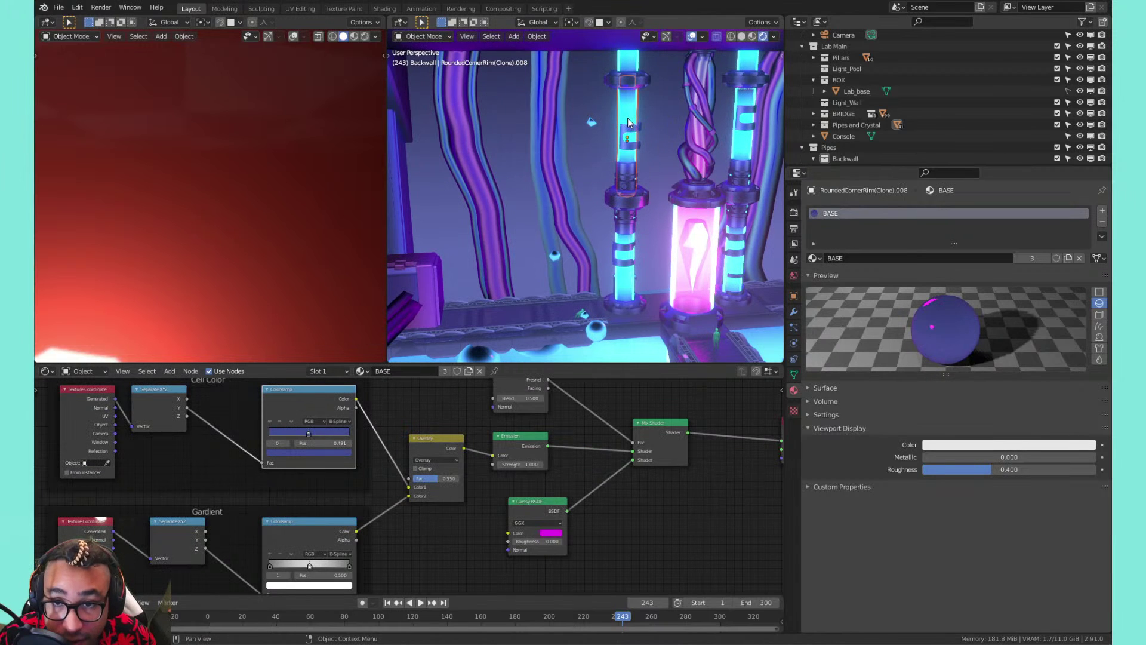
{"action": "key", "text": "shift+d"}
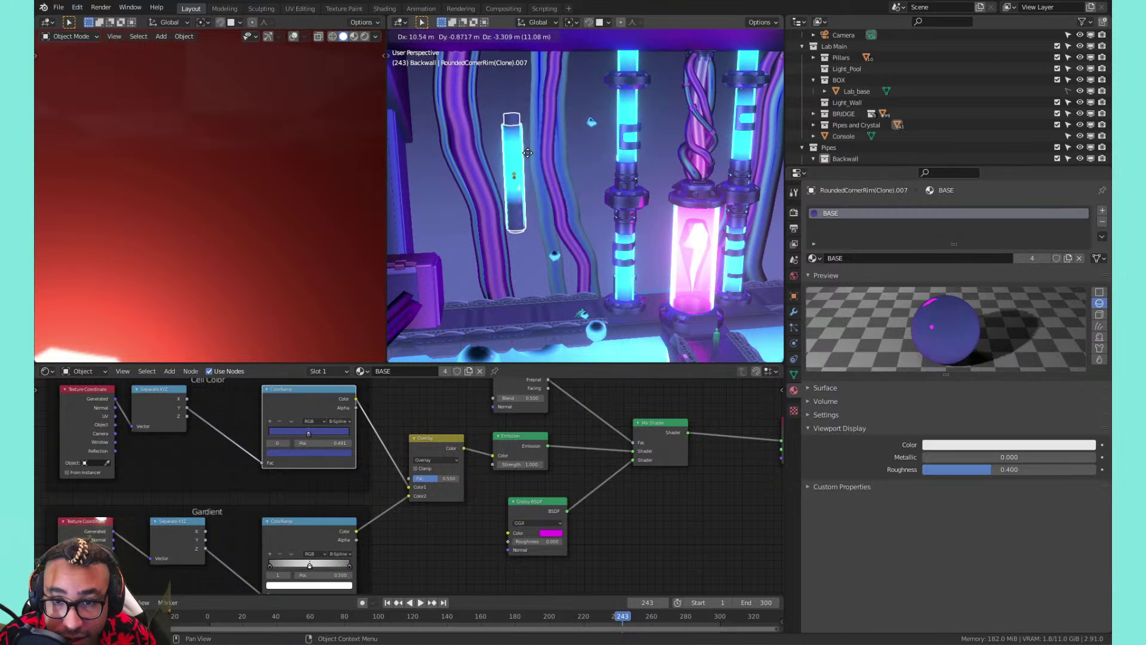
{"action": "left_click", "coordinate": [541, 225]}
{"action": "type", "text": "r"}
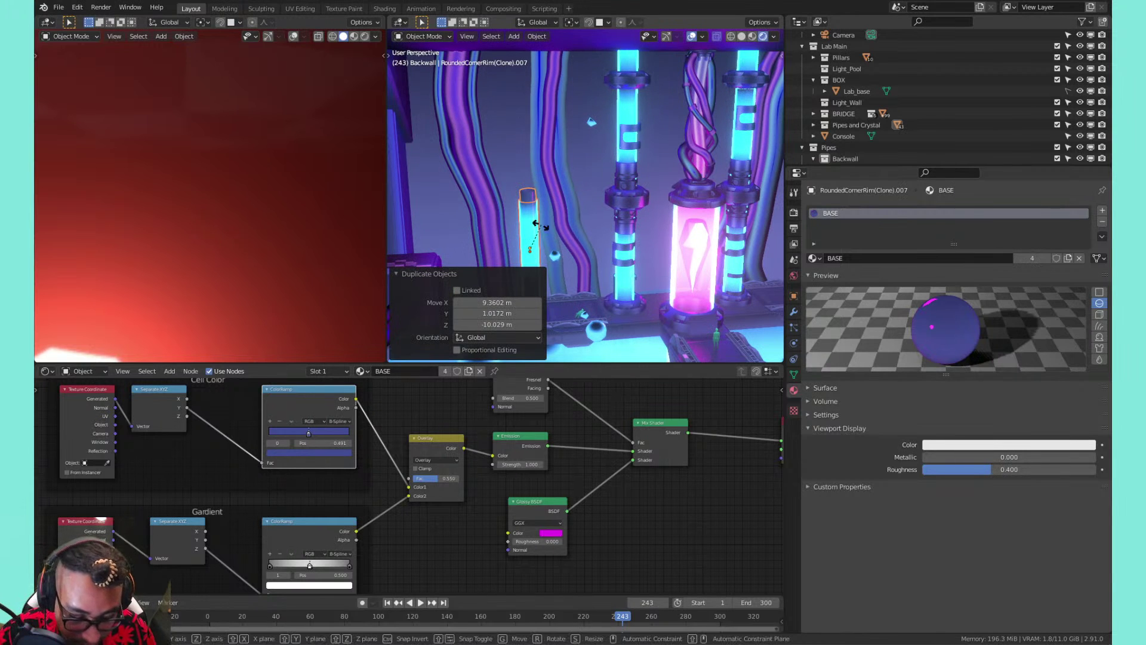
{"action": "type", "text": "y90"}
{"action": "key", "text": "Return"}
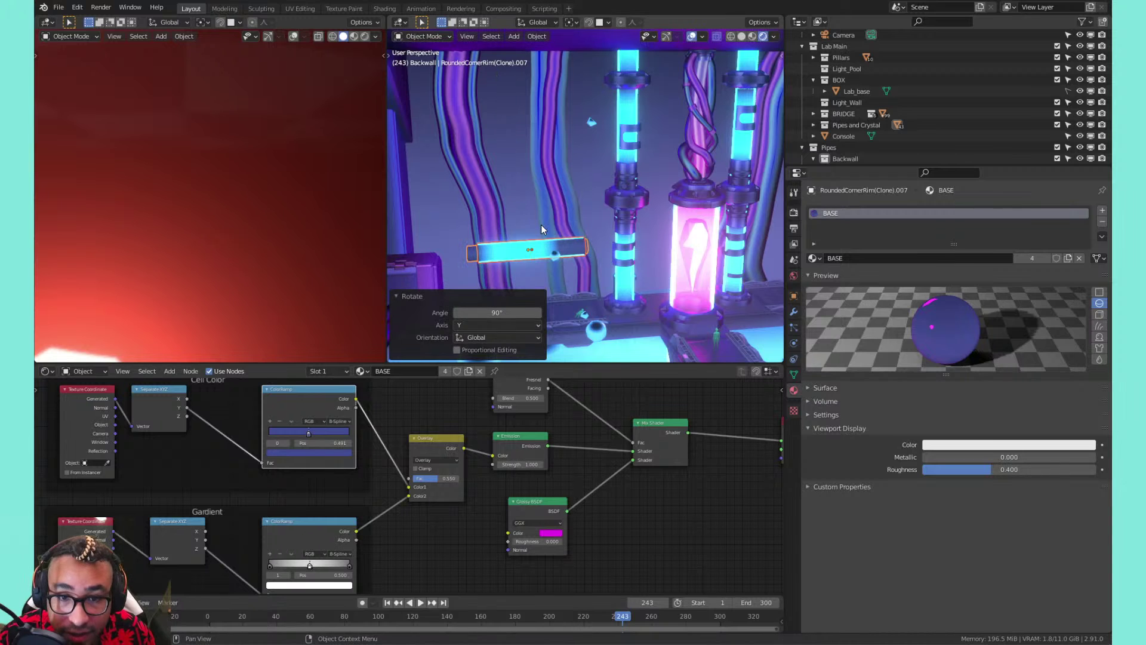
Lower the rotated tube about 4.79 m along Z and scale it by 1.923 along X
{"action": "middle_click_drag", "start_coordinate": [533, 228], "coordinate": [550, 165], "text": "shift"}
{"action": "key", "text": "Tab"}
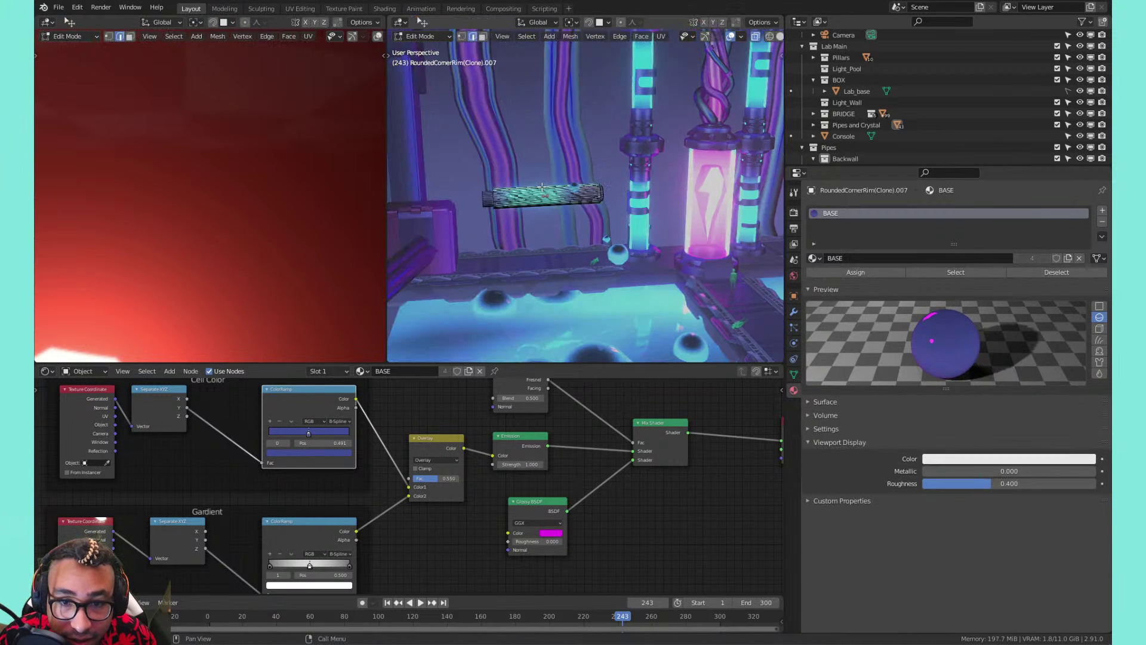
{"action": "key", "text": "Tab"}
{"action": "key", "text": "g"}
{"action": "key", "text": "z"}
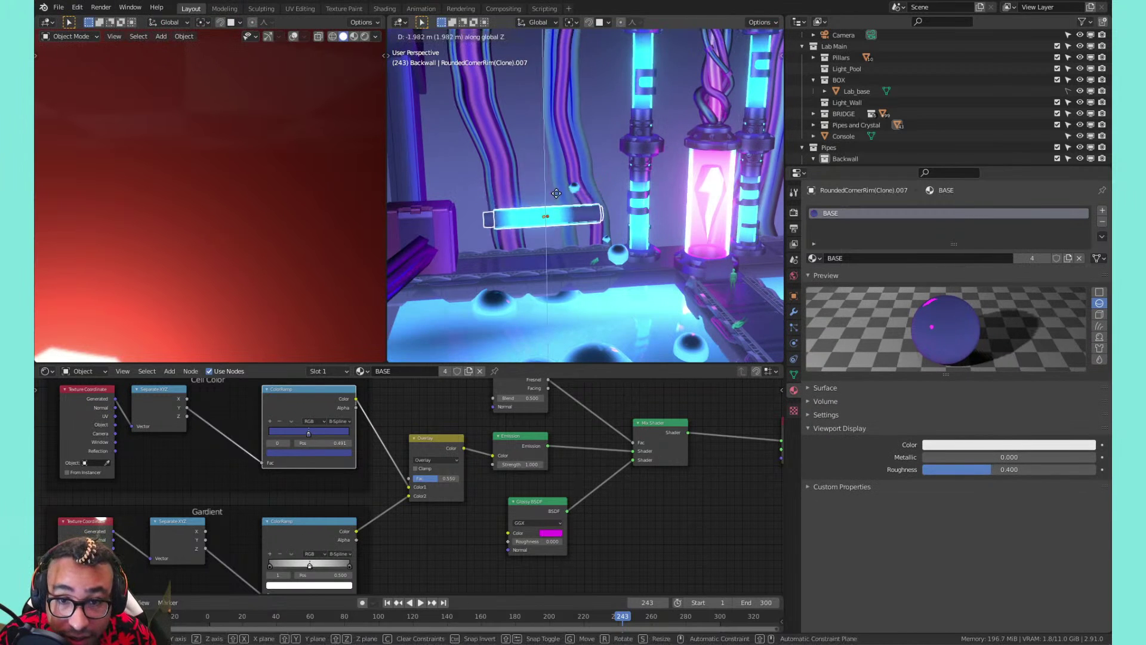
{"action": "key", "text": "Return"}
{"action": "key", "text": "s"}
{"action": "key", "text": "x"}
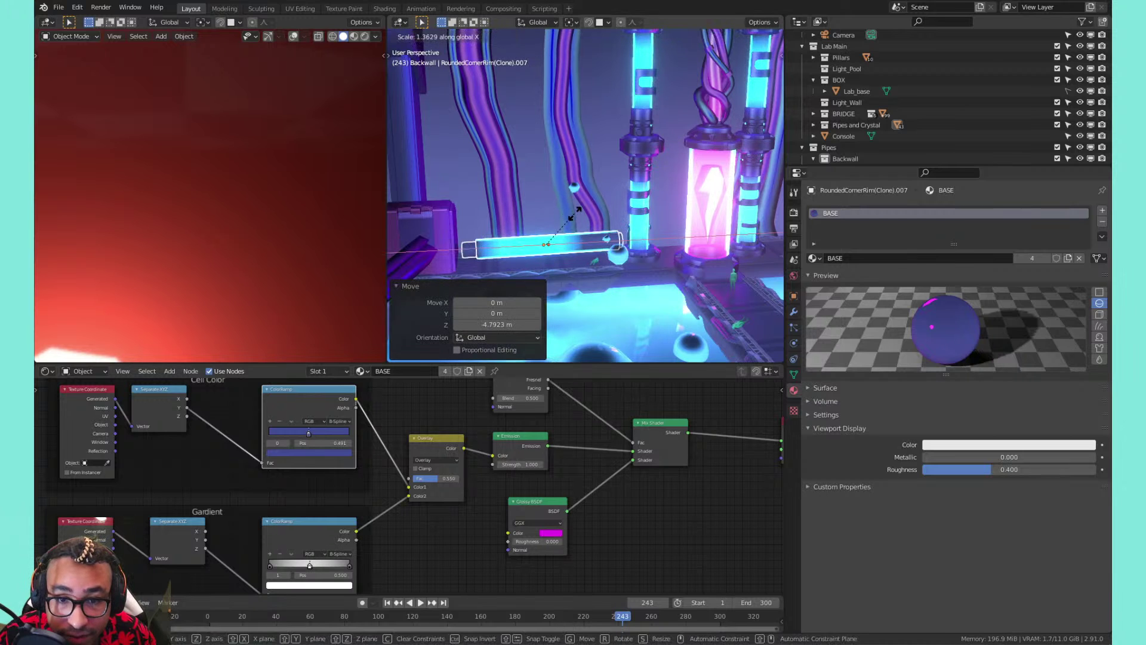
{"action": "left_click", "coordinate": [593, 212]}
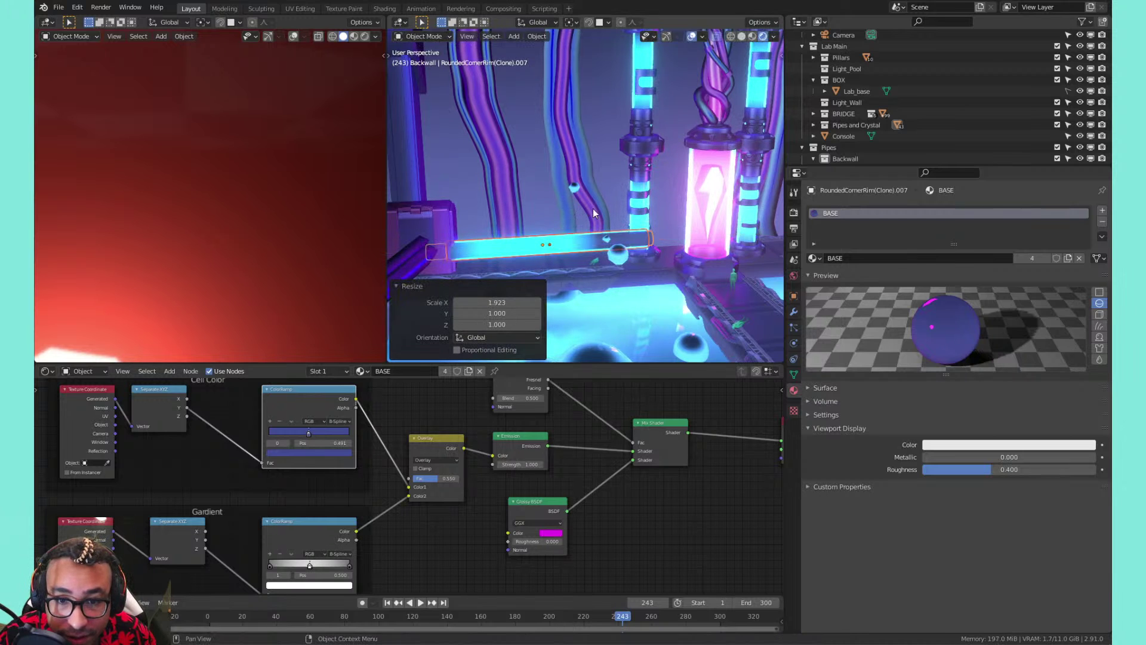
Move the horizontal tube 1.062 m along X, and shift it in the negative Y direction toward the back wall
{"action": "key", "text": "g"}
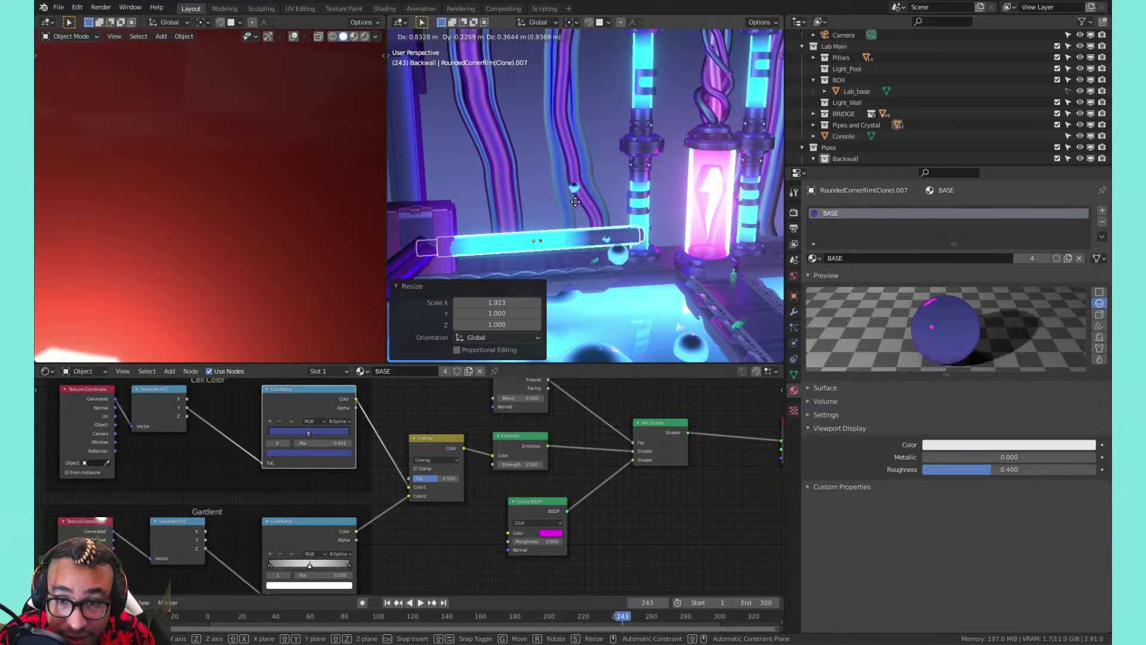
{"action": "key", "text": "z"}
{"action": "key", "text": "x"}
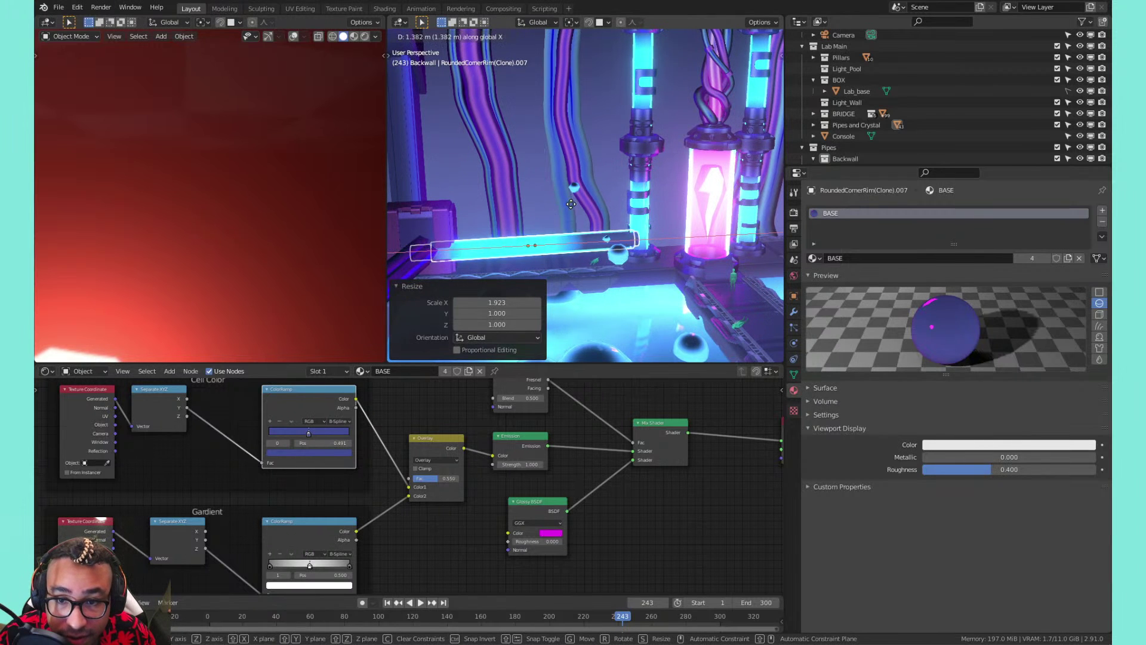
{"action": "left_click", "coordinate": [573, 207]}
{"action": "middle_click_drag", "start_coordinate": [573, 203], "coordinate": [647, 259]}
{"action": "key", "text": "g"}
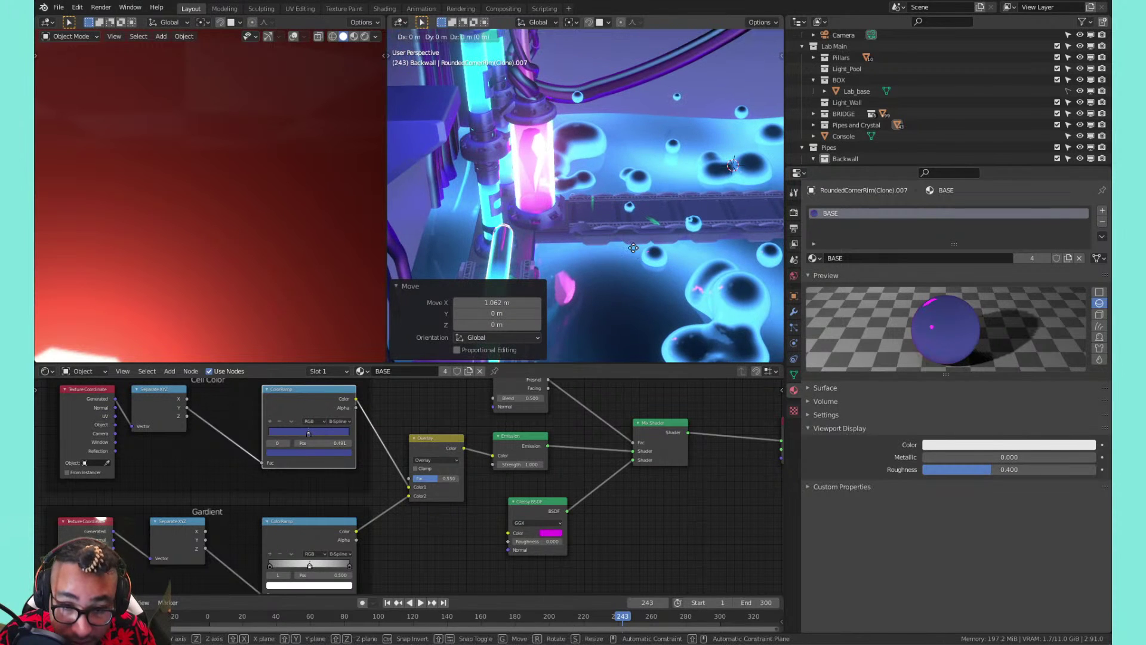
{"action": "key", "text": "x"}
{"action": "key", "text": "y"}
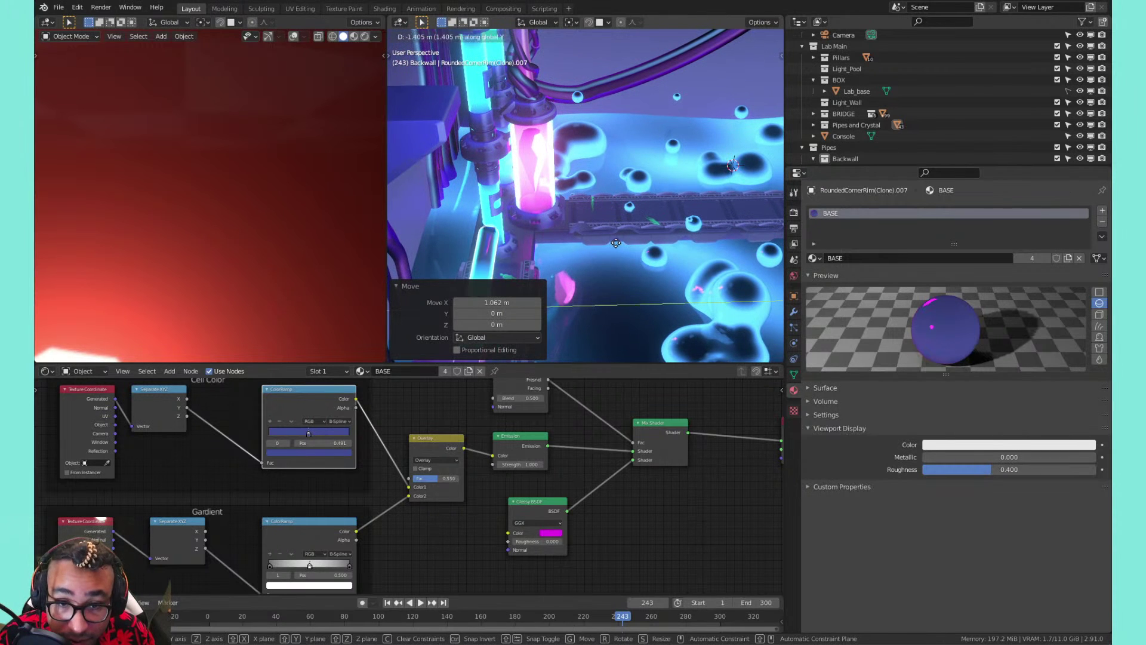
{"action": "left_click", "coordinate": [621, 240]}
Examine how the end of the horizontal tube meets the base of the left pillar
{"action": "middle_click_drag", "start_coordinate": [589, 220], "coordinate": [636, 113], "text": "shift"}
{"action": "key", "text": "Tab"}
{"action": "key", "text": "Tab"}
{"action": "scroll", "coordinate": [588, 228], "scroll_direction": "up", "scroll_amount": 4}
{"action": "key", "text": "Tab"}
{"action": "key", "text": "Tab"}
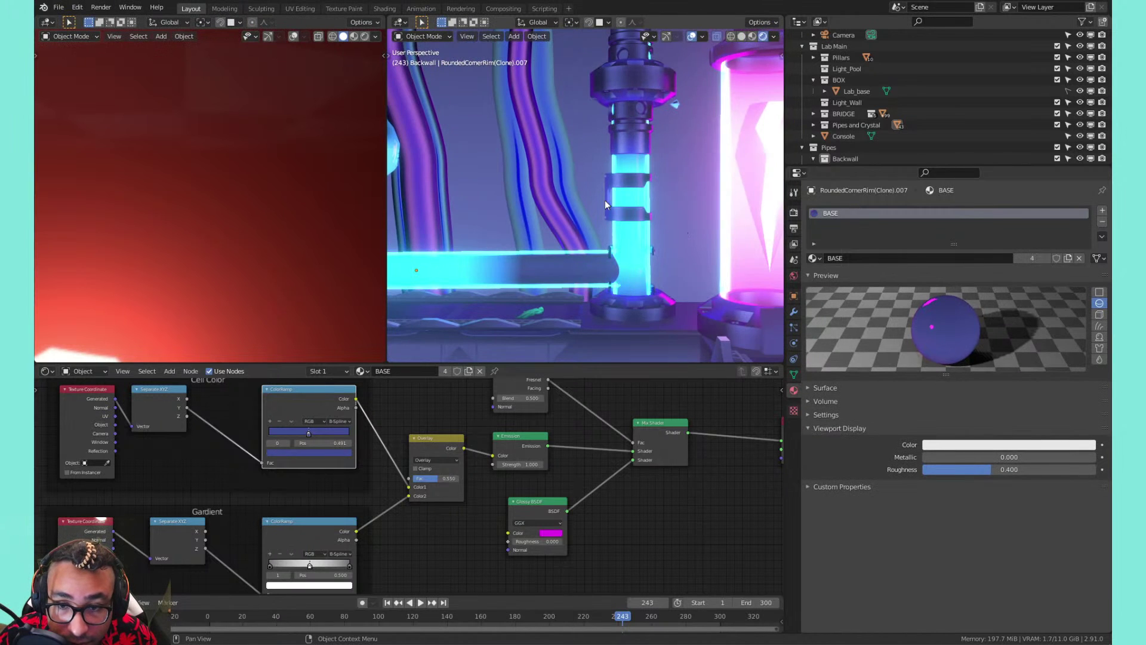
{"action": "scroll", "coordinate": [591, 196], "scroll_direction": "down", "scroll_amount": 5}
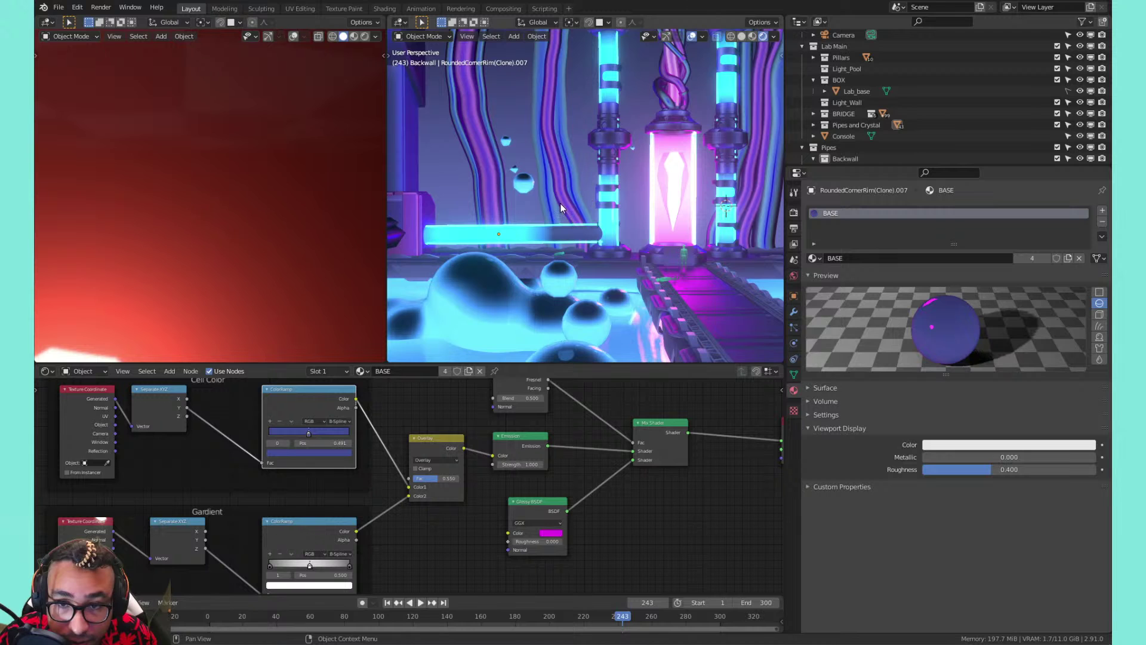
{"action": "scroll", "coordinate": [553, 239], "scroll_direction": "up", "scroll_amount": 3}
{"action": "scroll", "coordinate": [553, 242], "scroll_direction": "down", "scroll_amount": 3}
{"action": "mouse_move", "coordinate": [553, 243]}
{"action": "middle_mouse_down", "text": "shift"}
{"action": "mouse_move", "coordinate": [640, 227]}
{"action": "mouse_move", "coordinate": [610, 218]}
{"action": "middle_mouse_up", "text": "shift"}
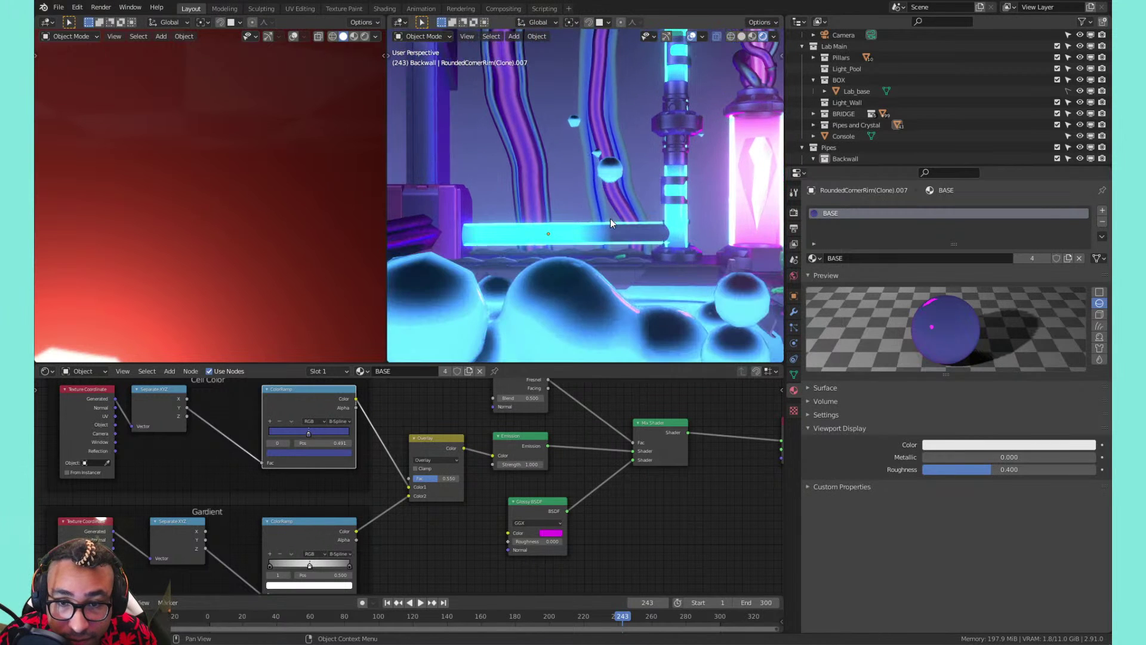
Try to change the thickness of the horizontal tube's pipe_blue.000 mesh with Shrink/Fatten
{"action": "left_click", "coordinate": [609, 227]}
{"action": "key", "text": "Tab"}
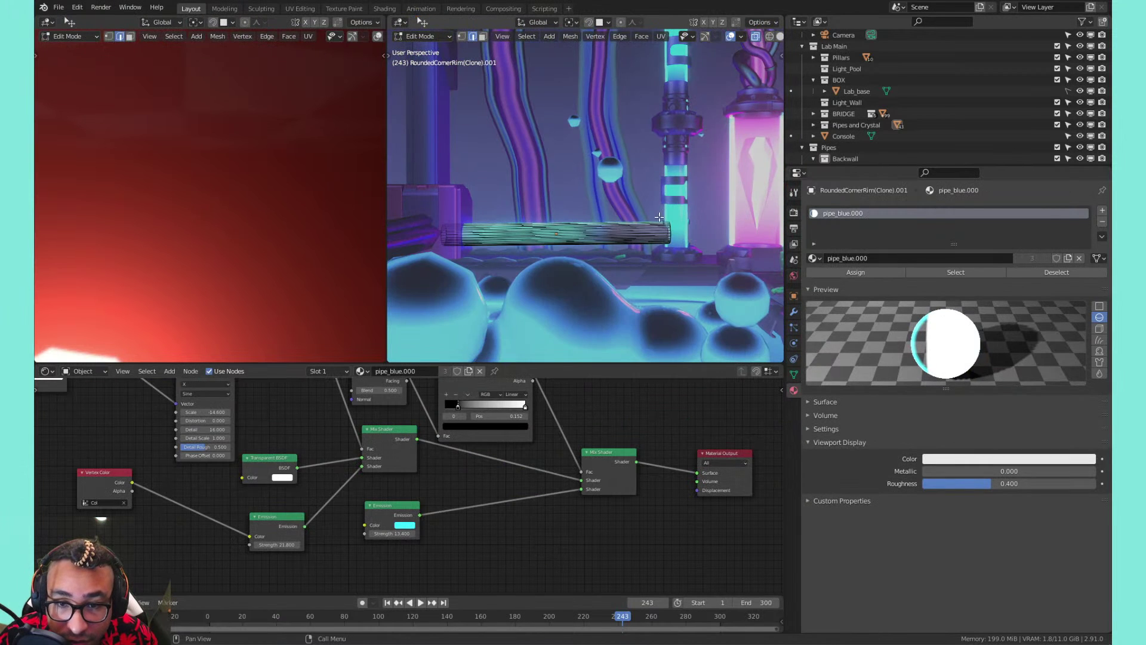
{"action": "key", "text": "a"}
{"action": "key", "text": "alt+s"}
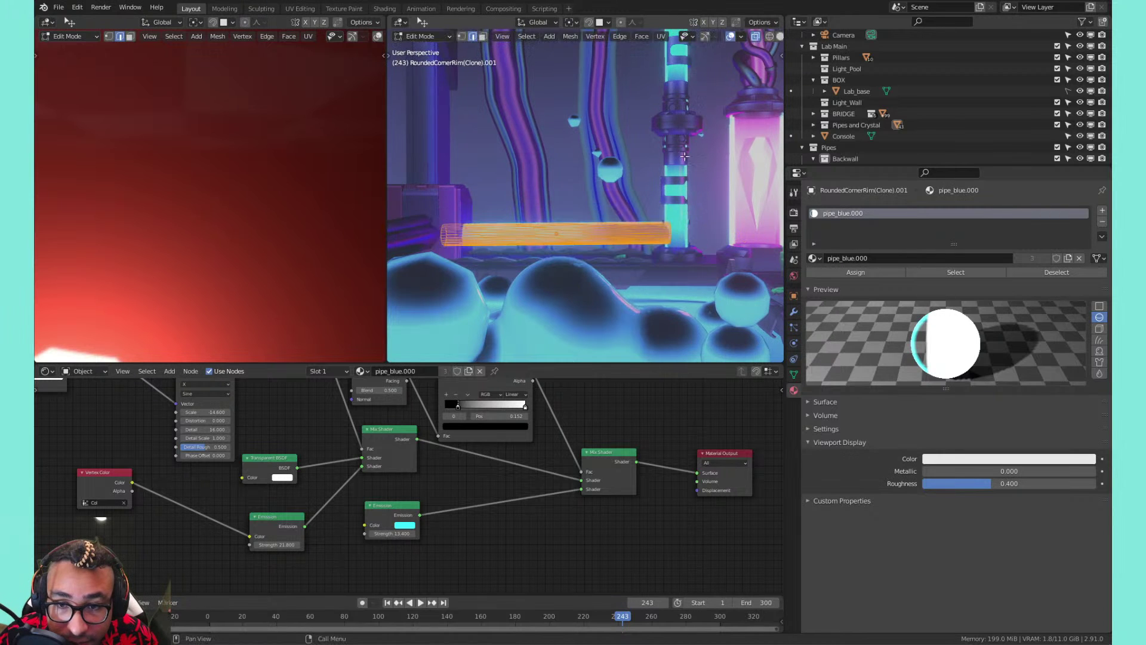
{"action": "left_click", "coordinate": [756, 91]}
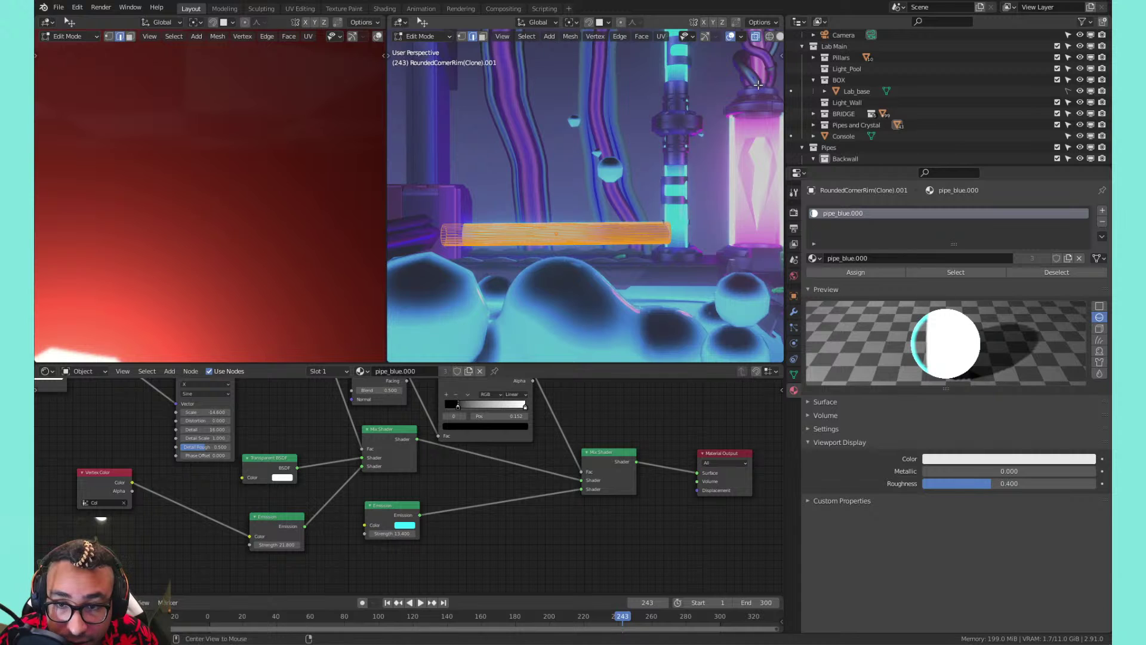
{"action": "key", "text": "alt+s"}
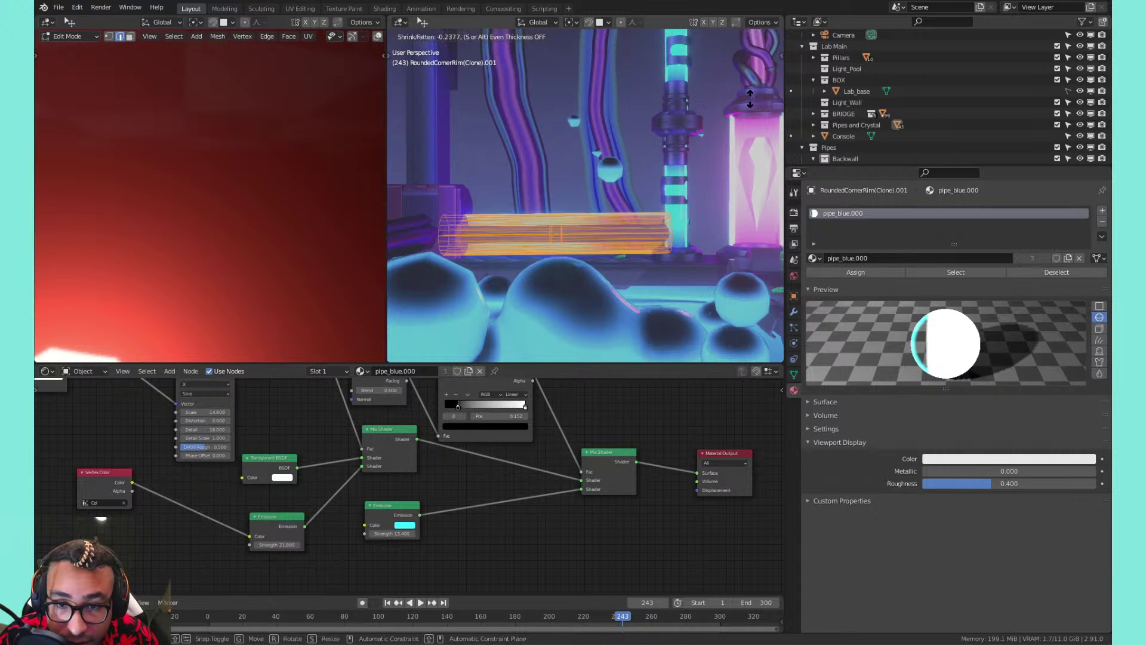
{"action": "right_click", "coordinate": [603, 232]}
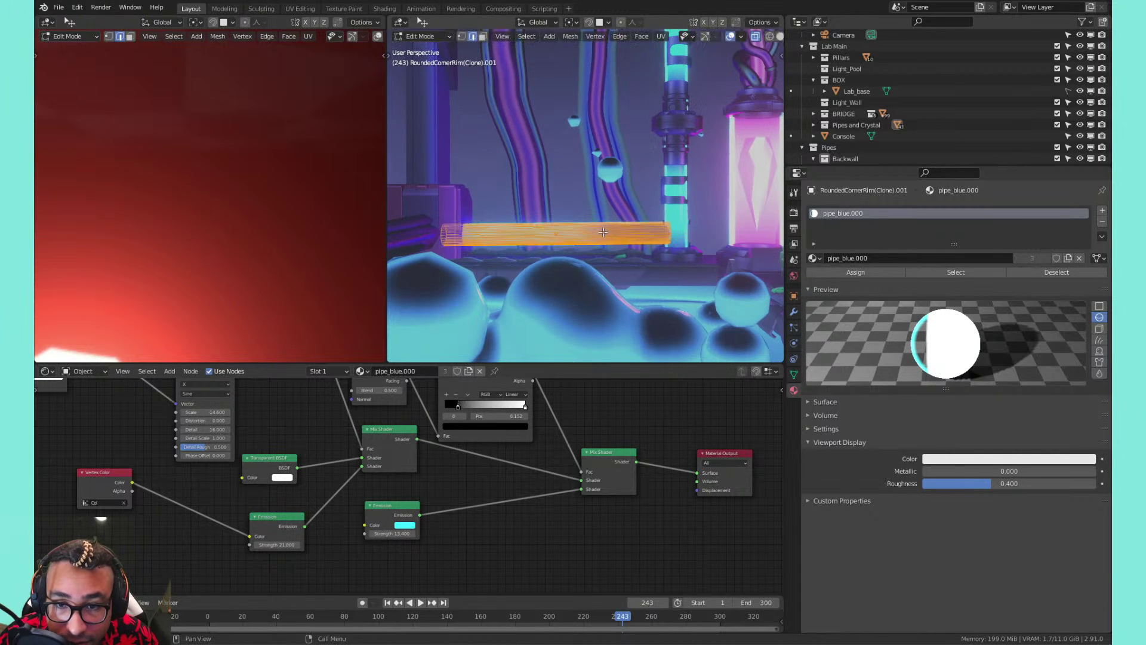
{"action": "key", "text": "alt+a"}
{"action": "key", "text": "l"}
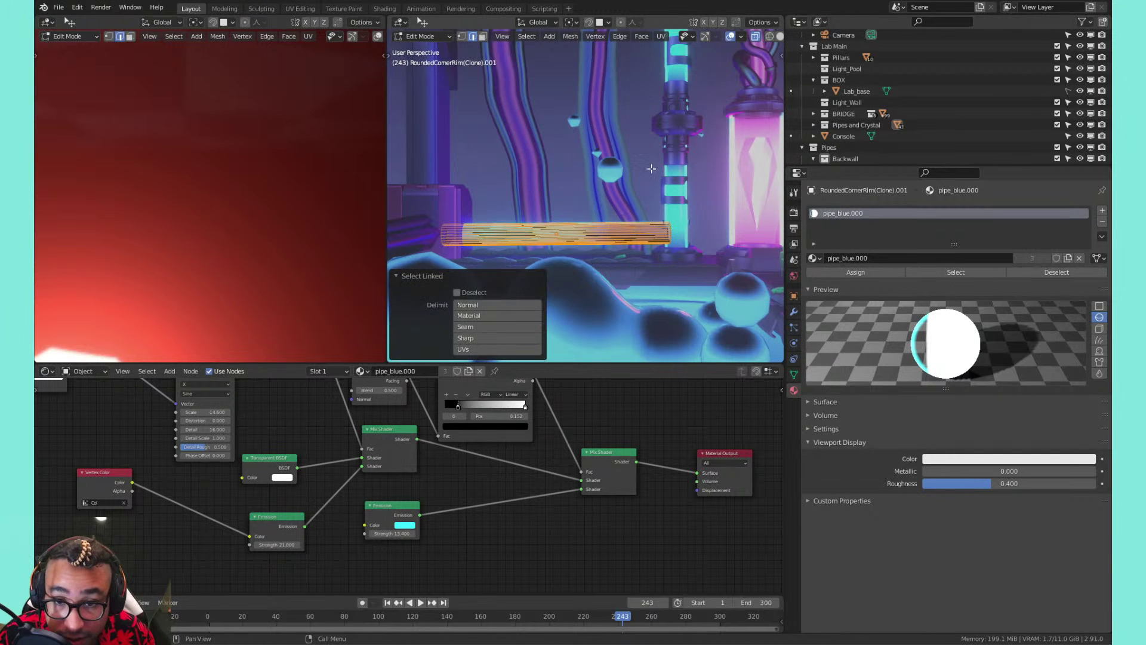
{"action": "key", "text": "alt+s"}
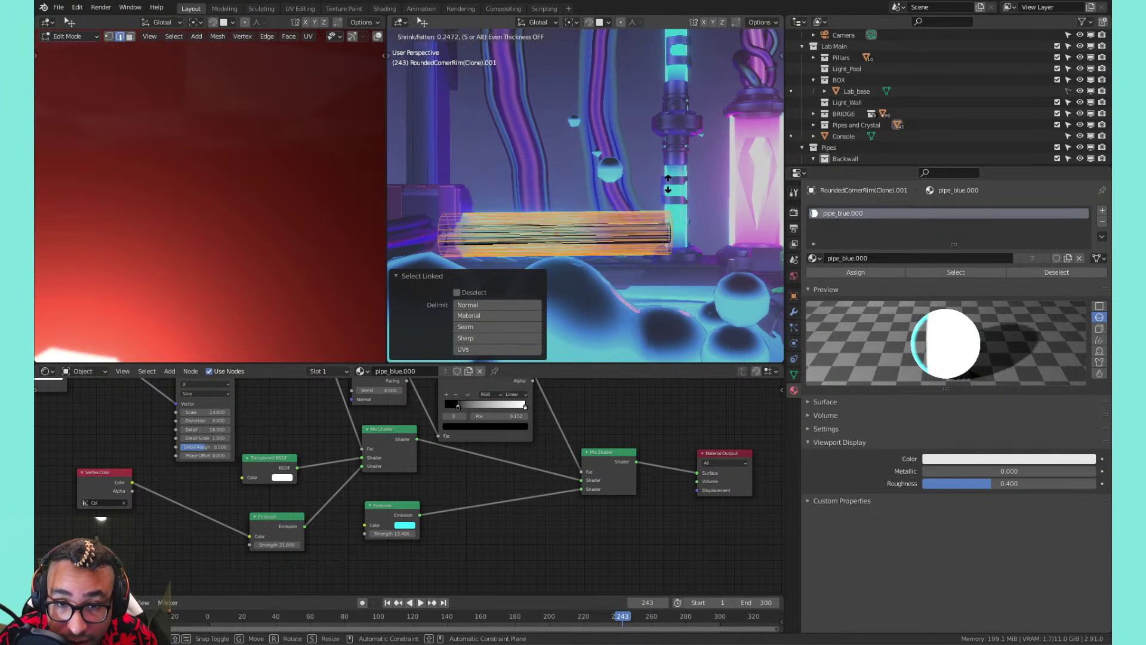
{"action": "left_click", "coordinate": [658, 202]}
{"action": "key", "text": "Tab"}
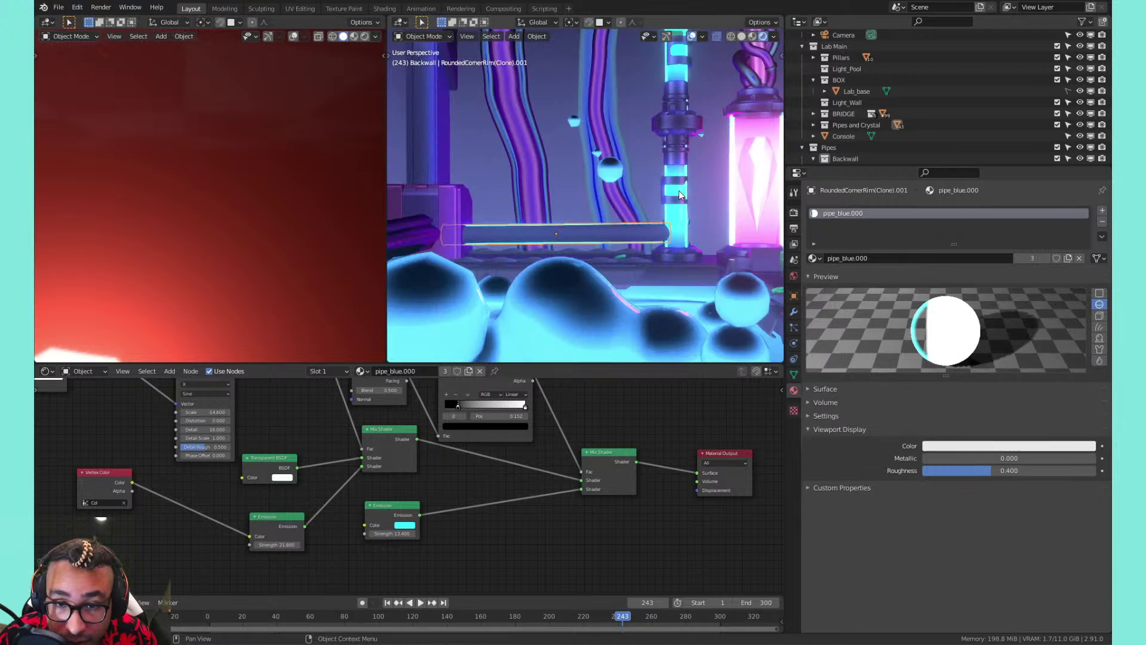
{"action": "key", "text": "Tab"}
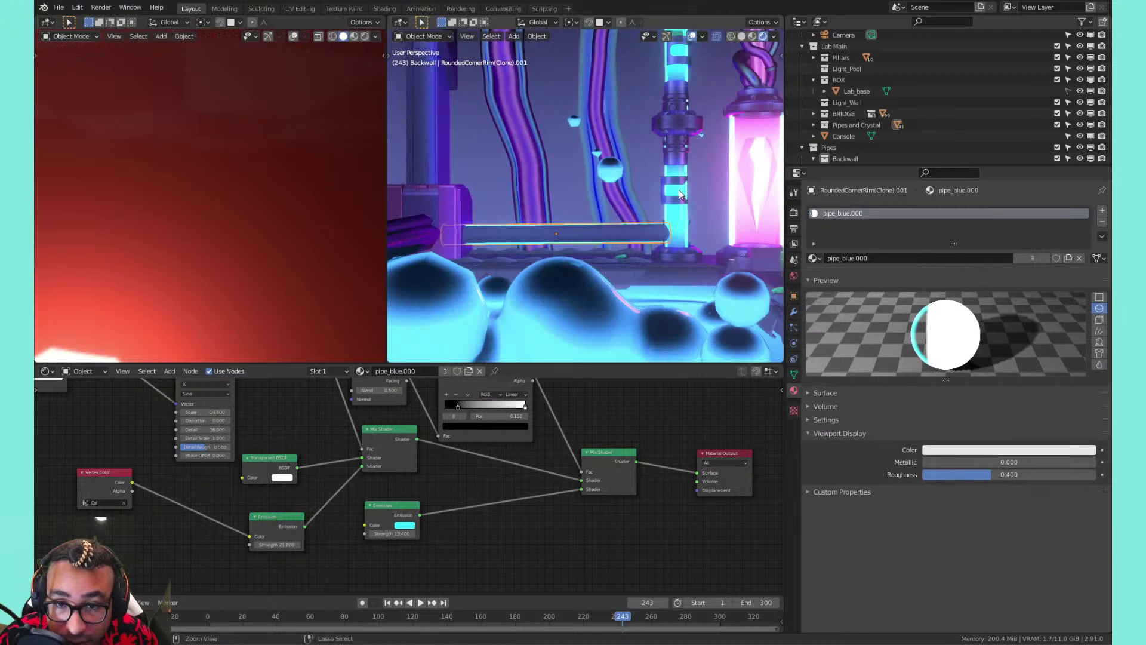
{"action": "key", "text": "a"}
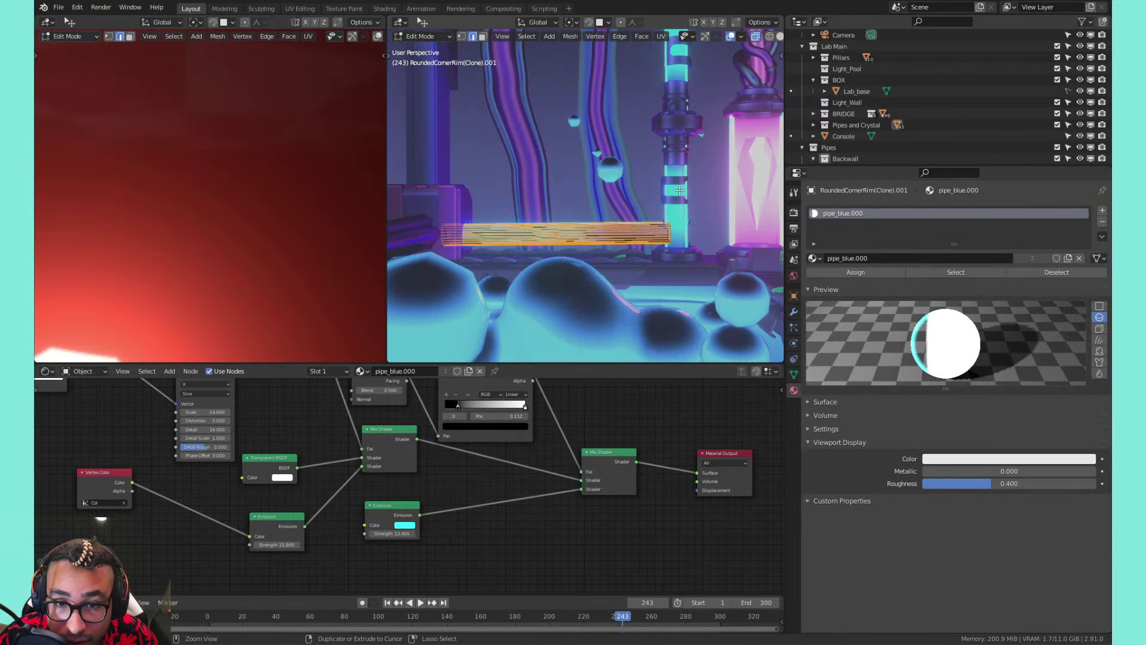
{"action": "key", "text": "Tab"}
{"action": "key", "text": "s"}
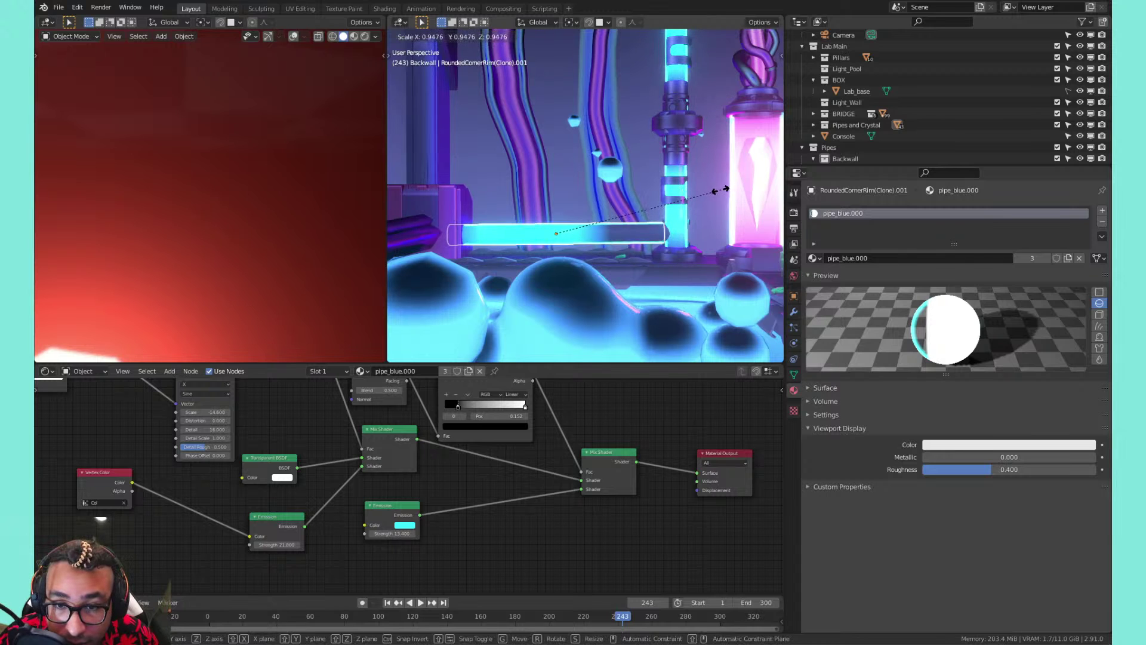
{"action": "right_click", "coordinate": [687, 203]}
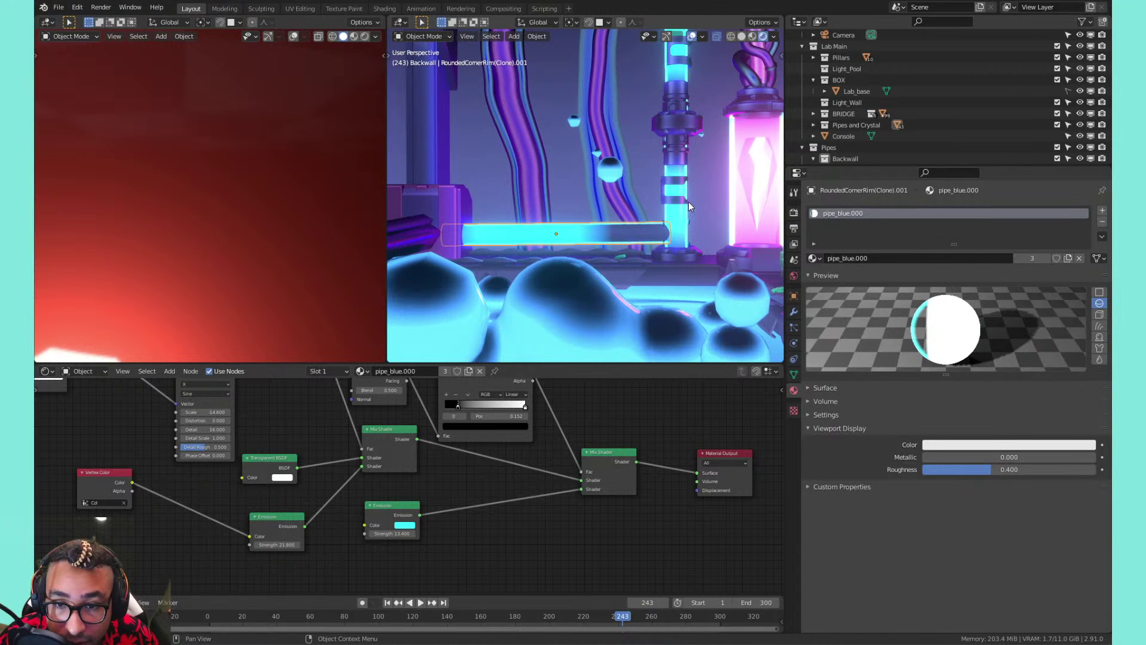
Undo the horizontal tube's mesh edits and moves, together with its earlier stretch along X
{"action": "left_click", "coordinate": [667, 231]}
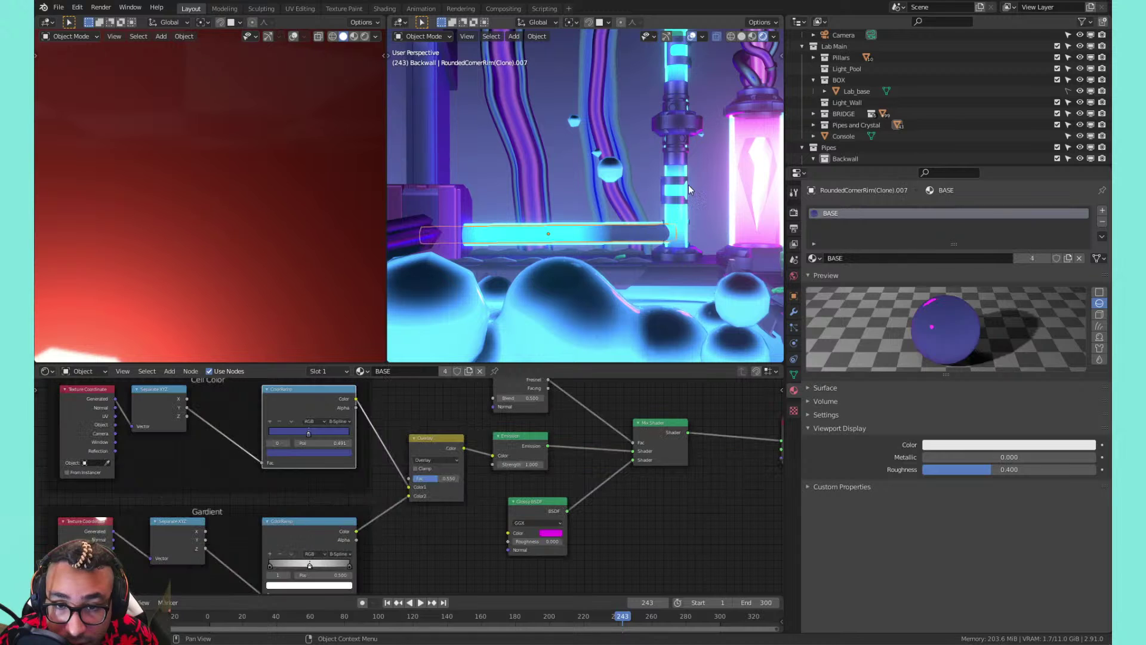
{"action": "key", "text": "ctrl+z"}
{"action": "key", "text": "Tab"}
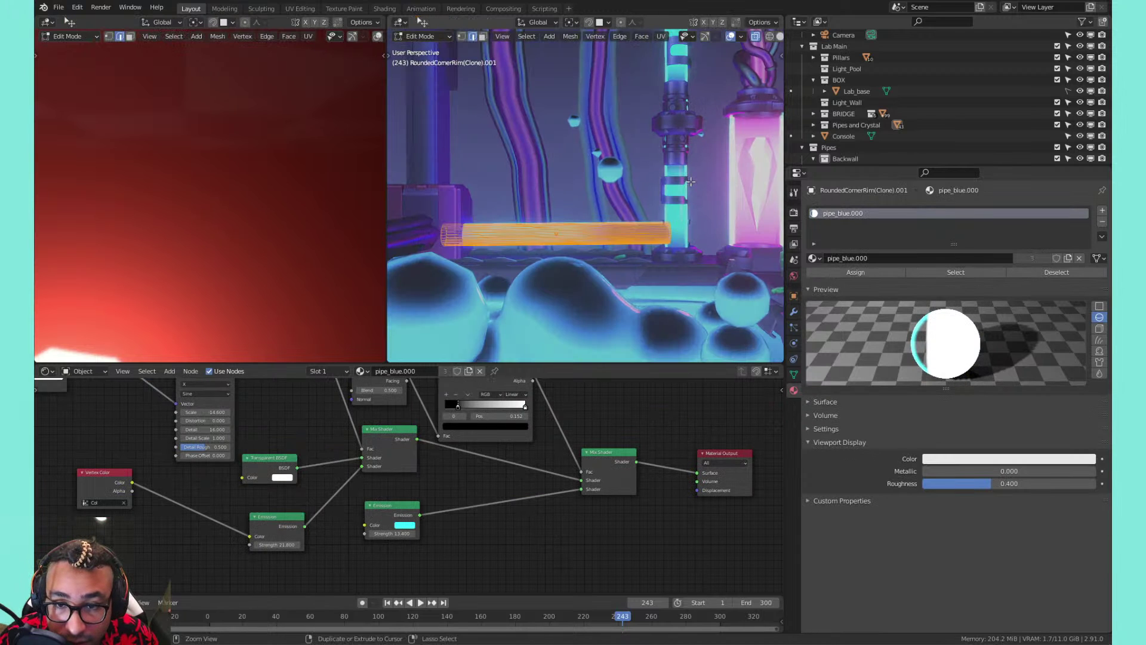
{"action": "key", "text": "ctrl+z"}
{"action": "key", "text": "ctrl+z"}
{"action": "key", "text": "ctrl+z"}
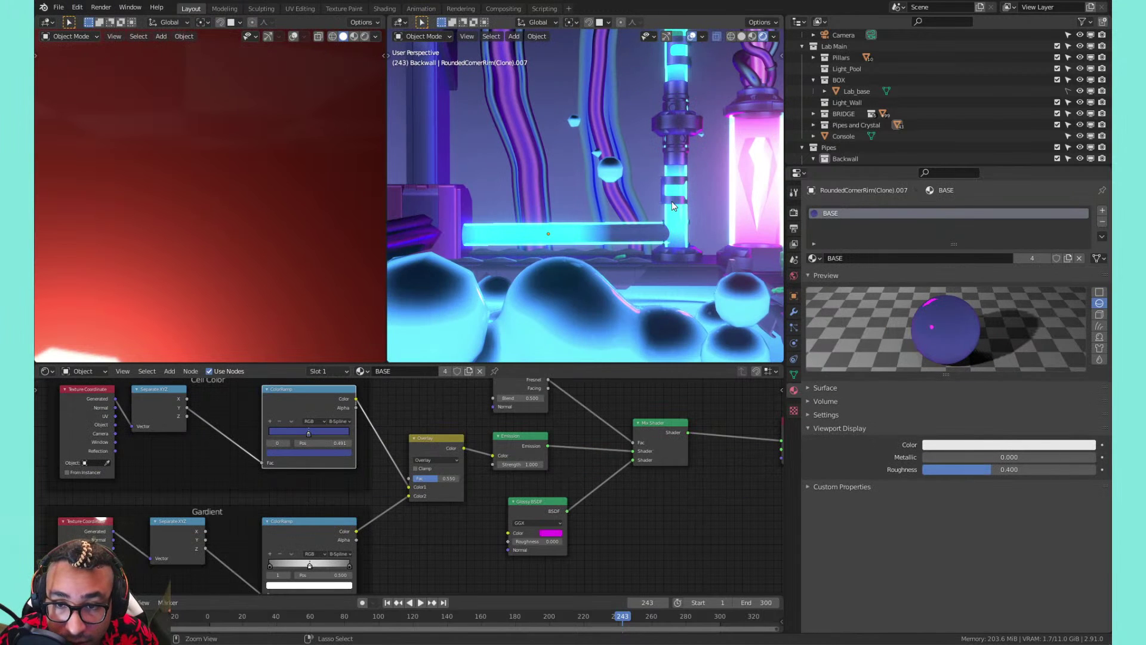
{"action": "key", "text": "ctrl+z"}
{"action": "key", "text": "ctrl+z"}
{"action": "key", "text": "ctrl+z"}
{"action": "key", "text": "ctrl+z"}
{"action": "key", "text": "ctrl+z"}
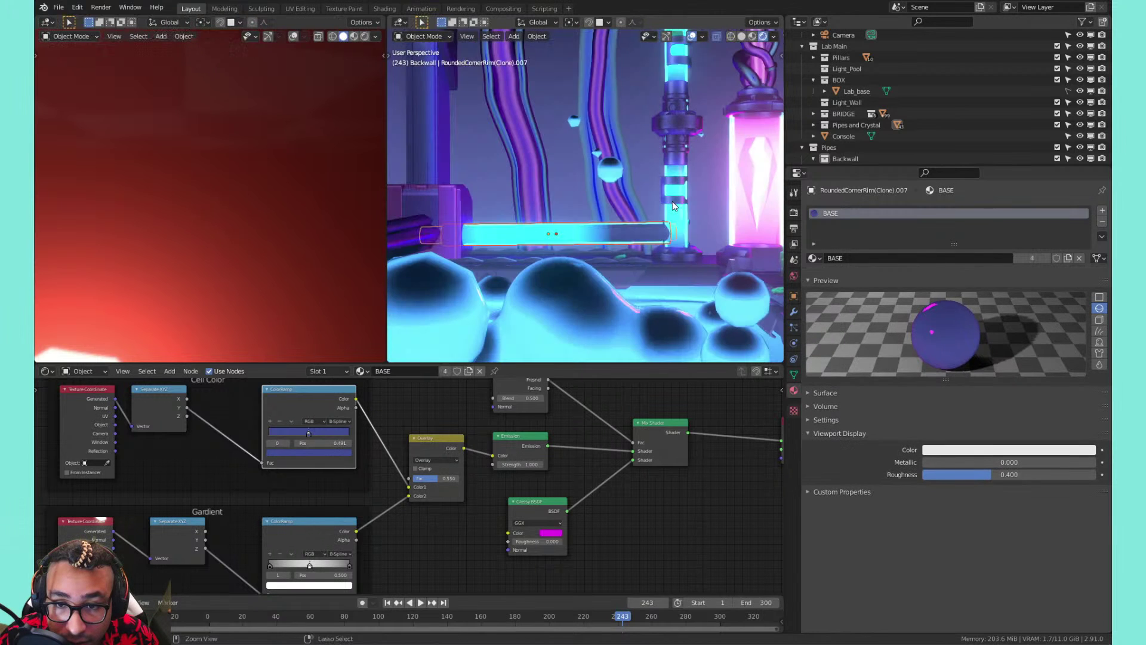
{"action": "key", "text": "ctrl+z"}
{"action": "key", "text": "ctrl+z"}
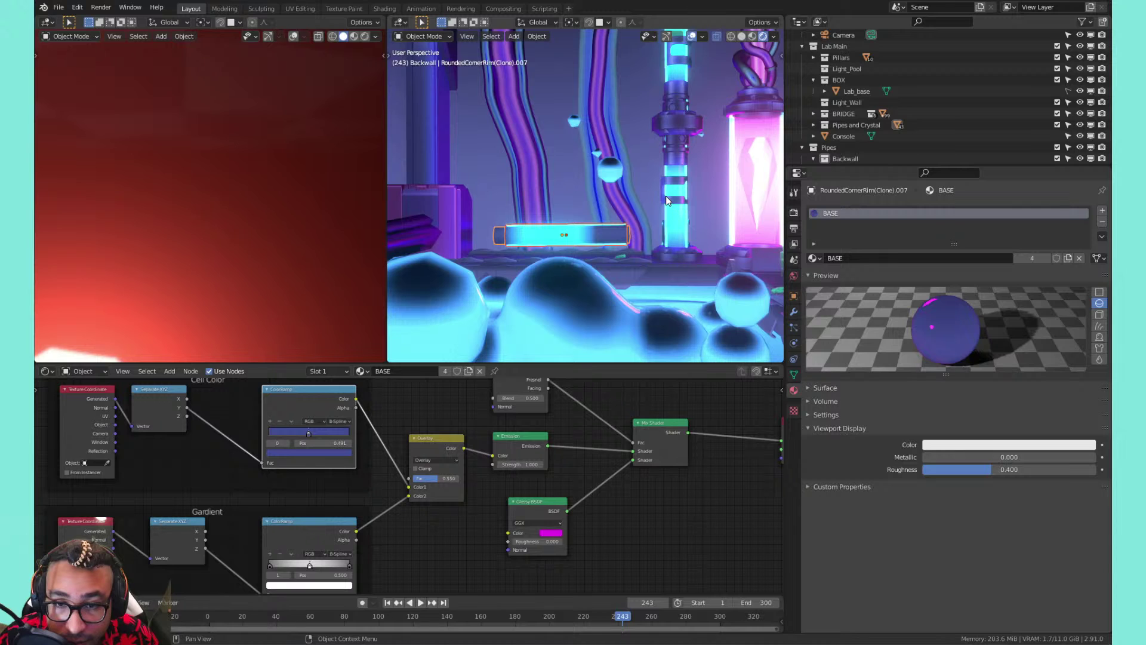
Scale the horizontal tube uniformly by 0.627, and stretch it by 2.852 along X
{"action": "key", "text": "s"}
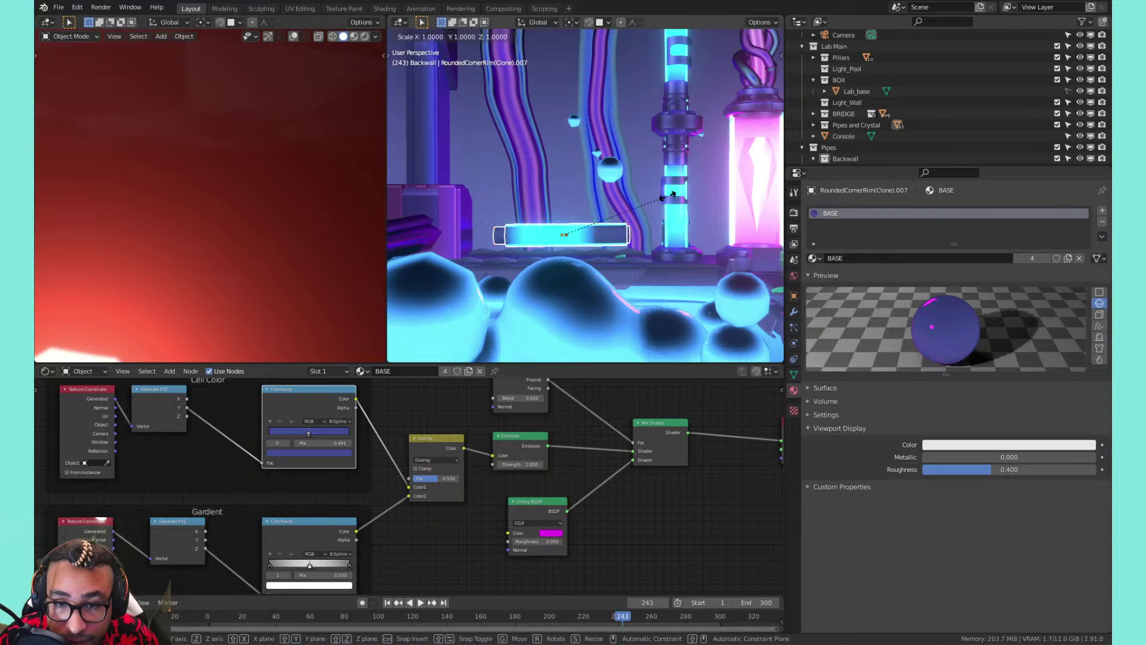
{"action": "left_click", "coordinate": [631, 214]}
{"action": "key", "text": "s"}
{"action": "key", "text": "x"}
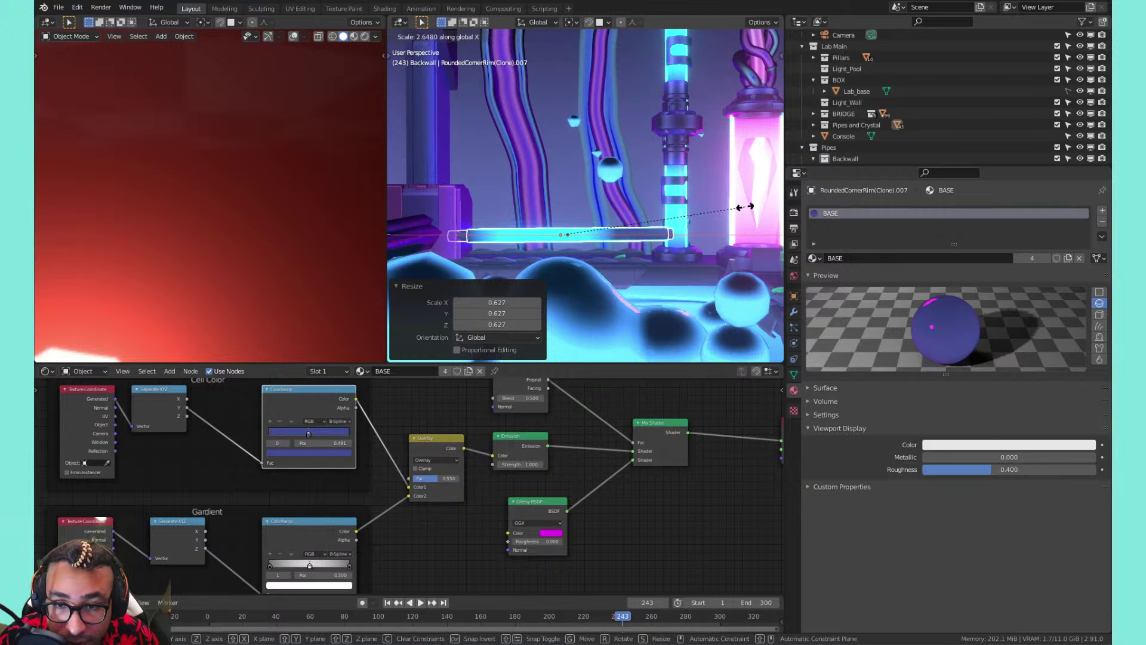
{"action": "left_click", "coordinate": [760, 209]}
Move the horizontal tube -1.0451 m along Y and about 0.095 m along X
{"action": "key", "text": "g"}
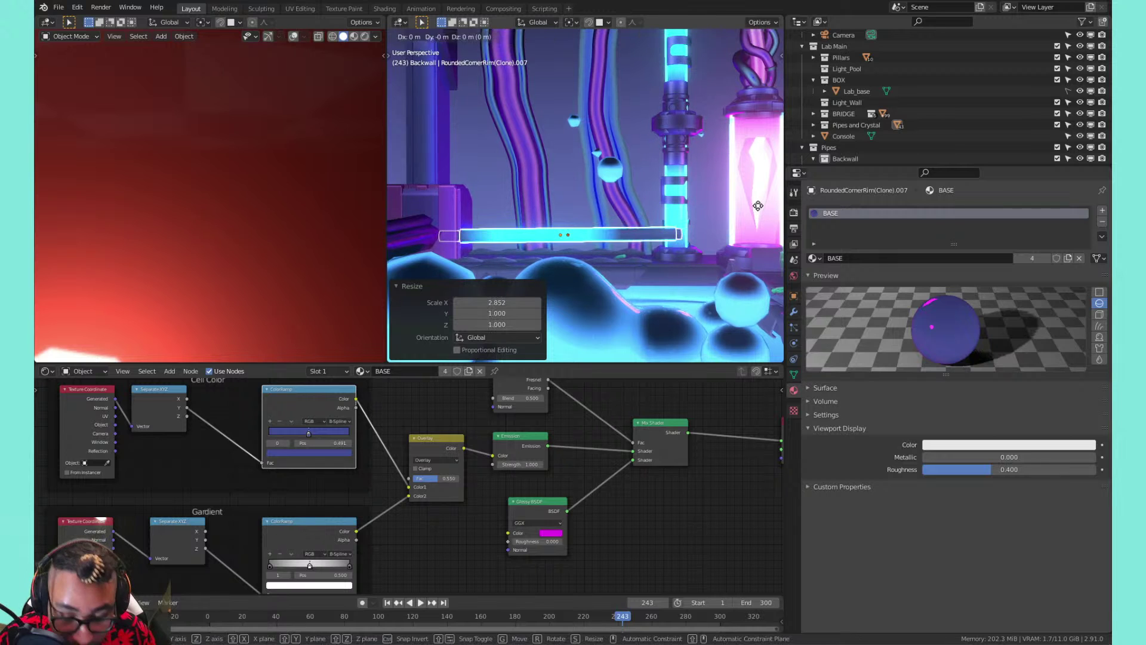
{"action": "key", "text": "y"}
{"action": "left_click", "coordinate": [758, 203]}
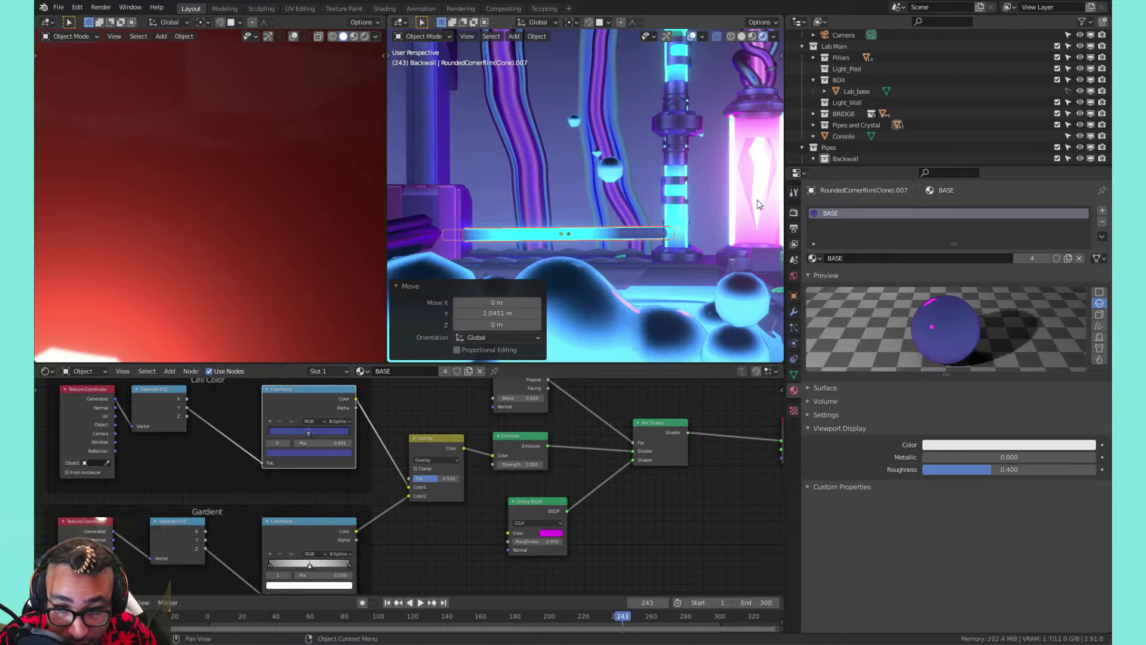
{"action": "key", "text": "g"}
{"action": "key", "text": "x"}
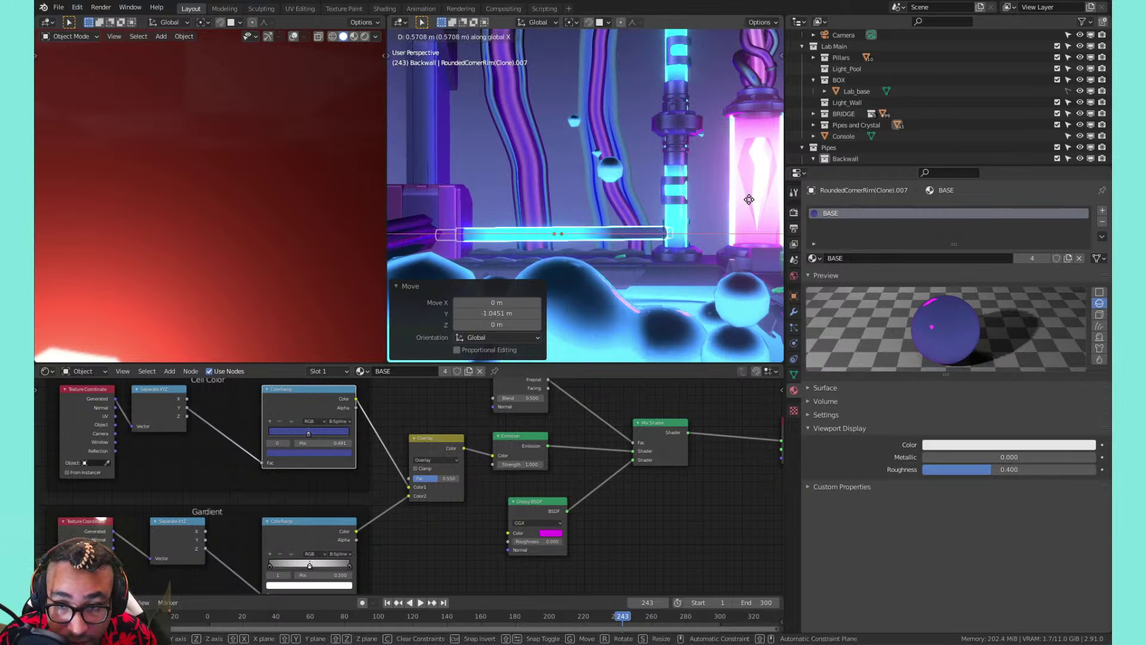
{"action": "left_click", "coordinate": [757, 203]}
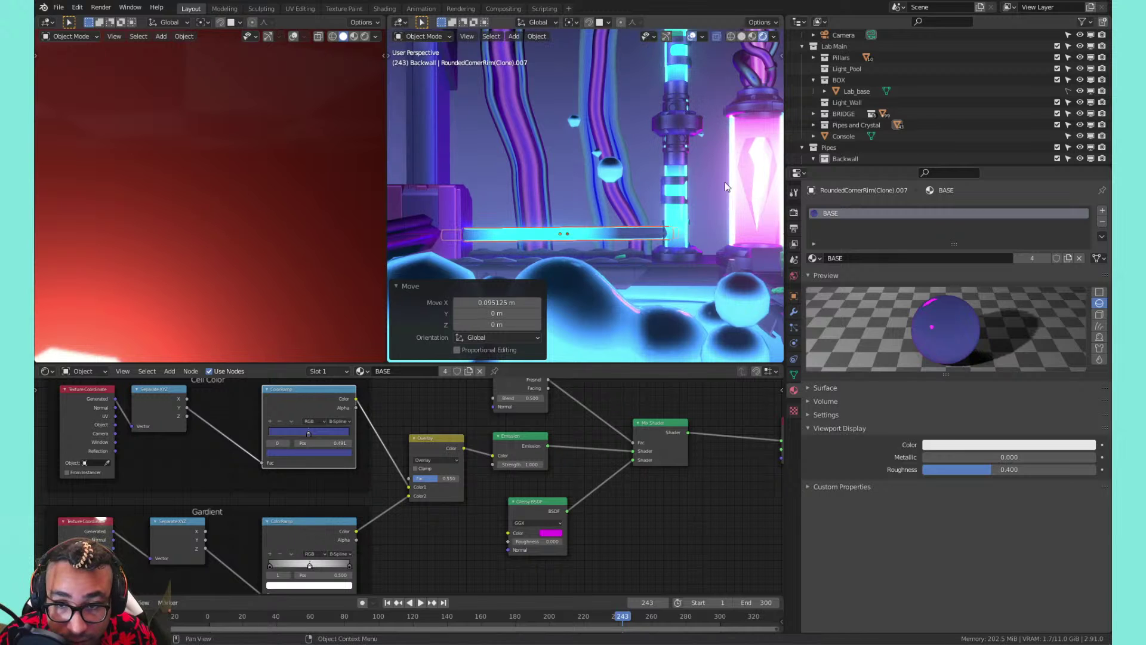
Make a linked duplicate of the horizontal tube and its casing, and move it -24.443 m along X
{"action": "left_click", "coordinate": [612, 158]}
{"action": "left_click", "coordinate": [562, 232]}
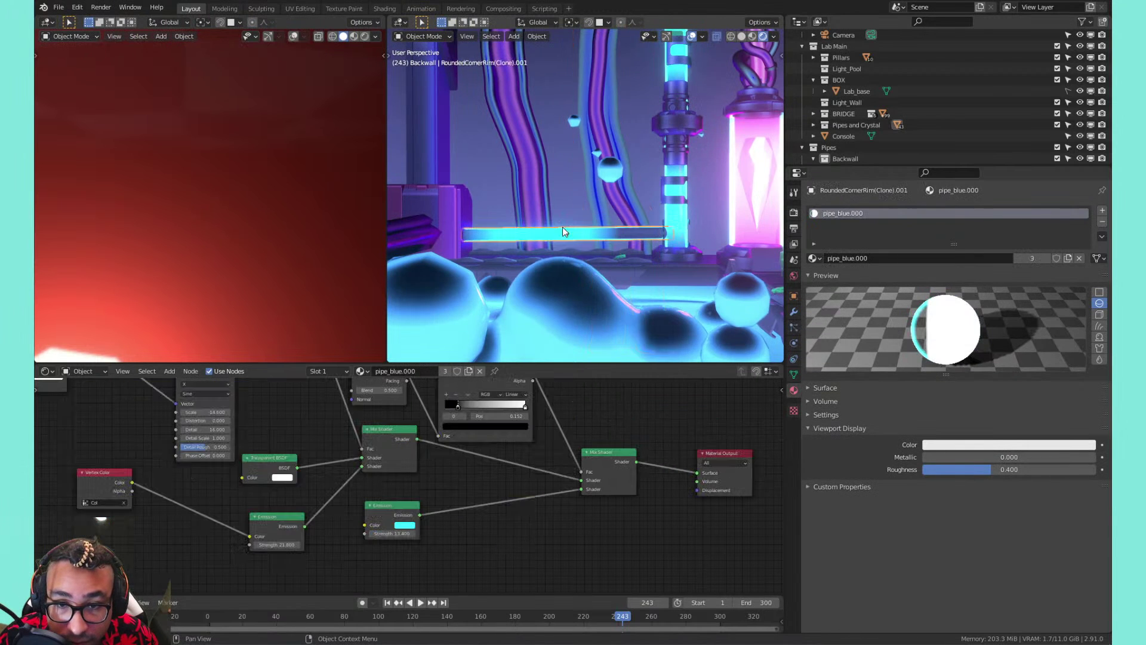
{"action": "middle_click_drag", "start_coordinate": [563, 227], "coordinate": [528, 227]}
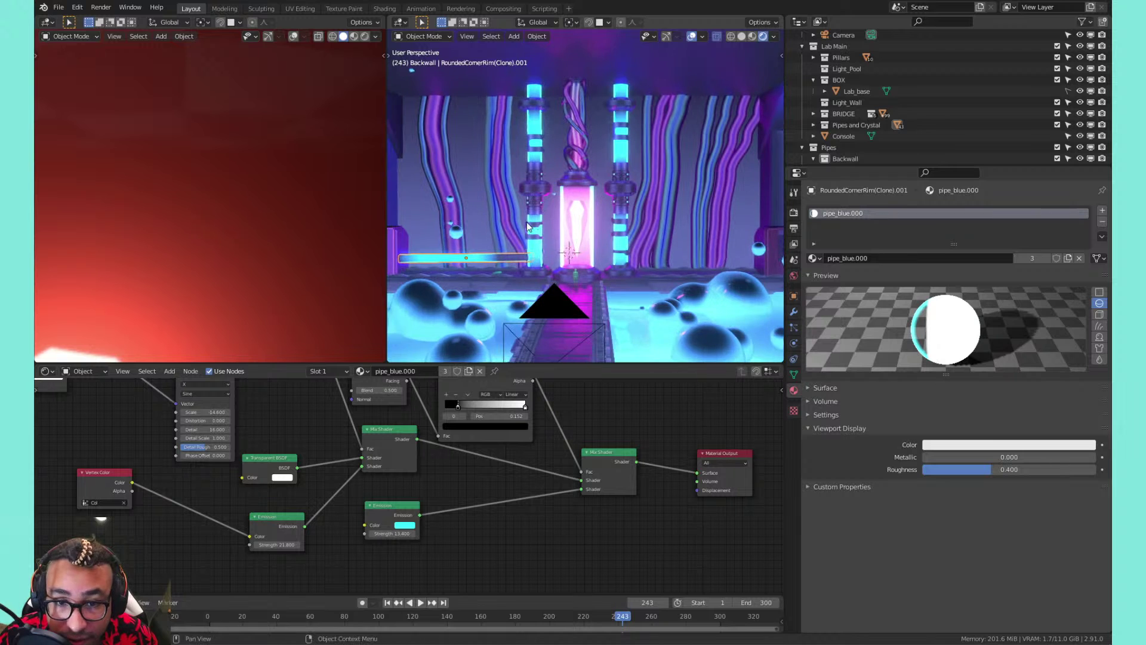
{"action": "scroll", "coordinate": [493, 264], "scroll_direction": "up", "scroll_amount": 5}
{"action": "left_click", "coordinate": [518, 275]}
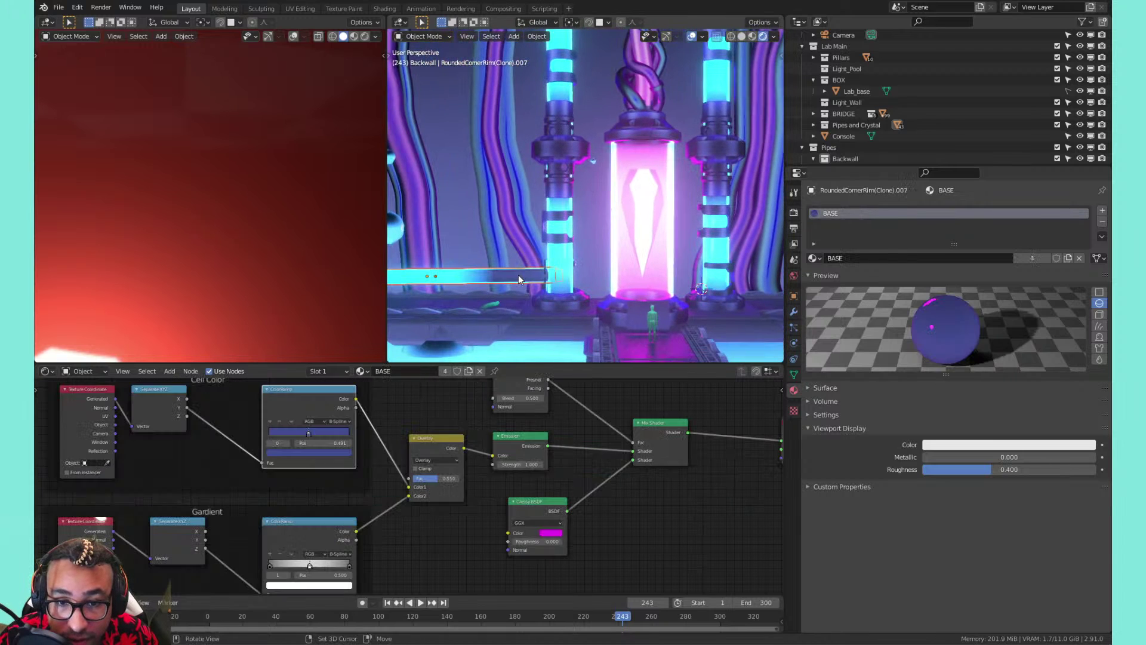
{"action": "scroll", "coordinate": [603, 245], "scroll_direction": "down", "scroll_amount": 5}
{"action": "middle_click_drag", "start_coordinate": [677, 222], "coordinate": [619, 227]}
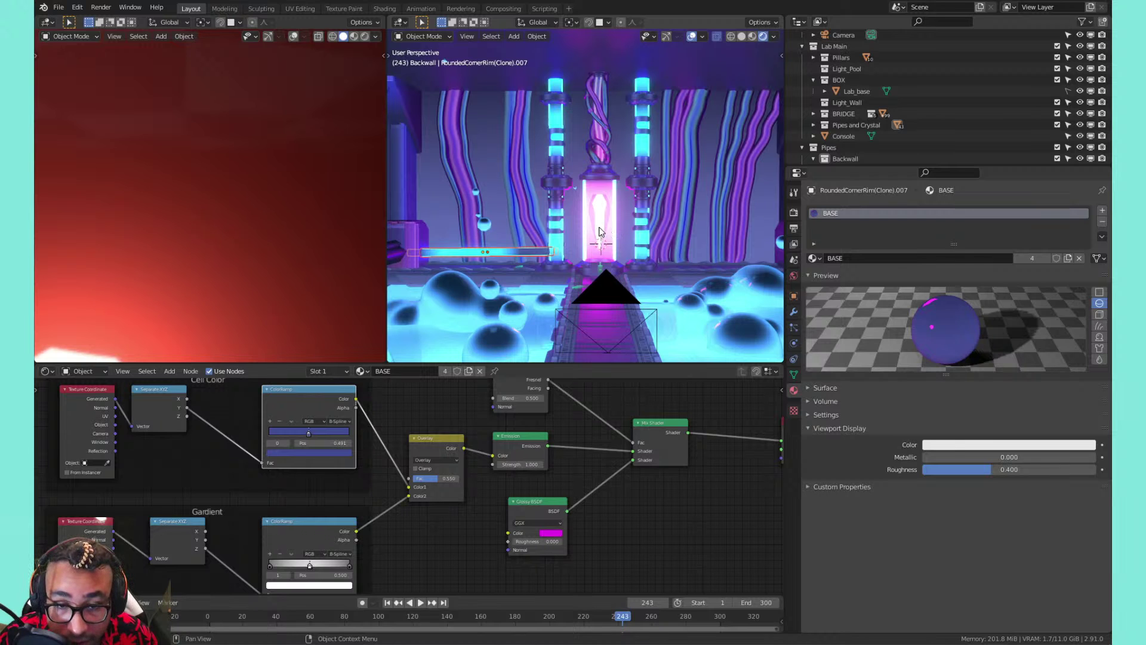
{"action": "key", "text": "shift+d"}
{"action": "key", "text": "x"}
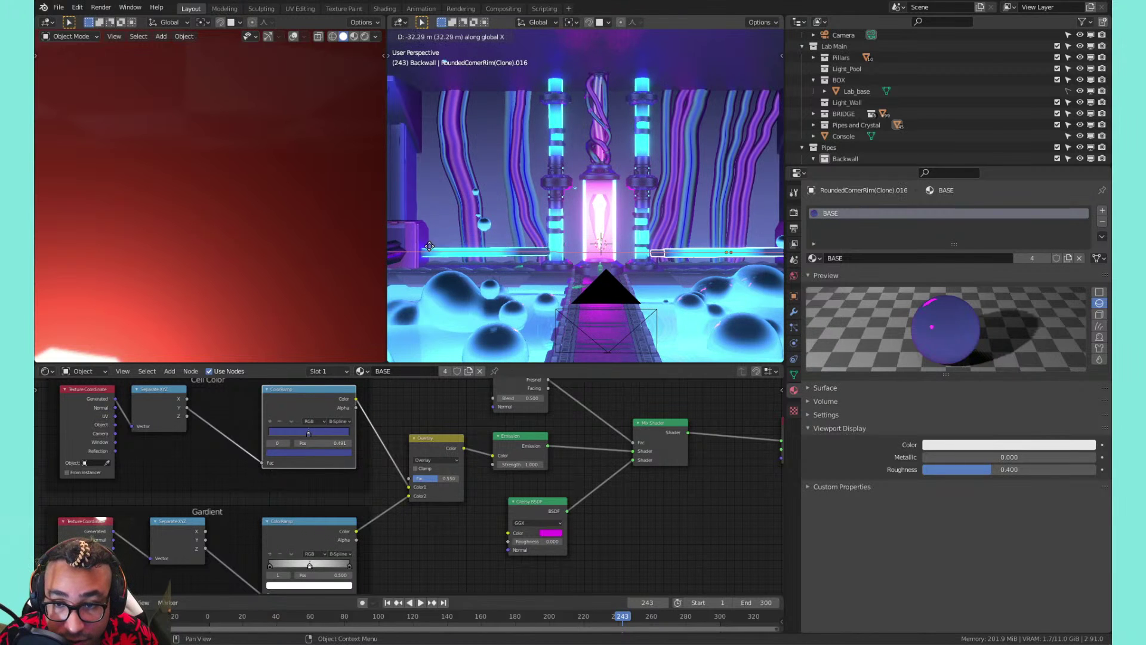
{"action": "left_click", "coordinate": [769, 252]}
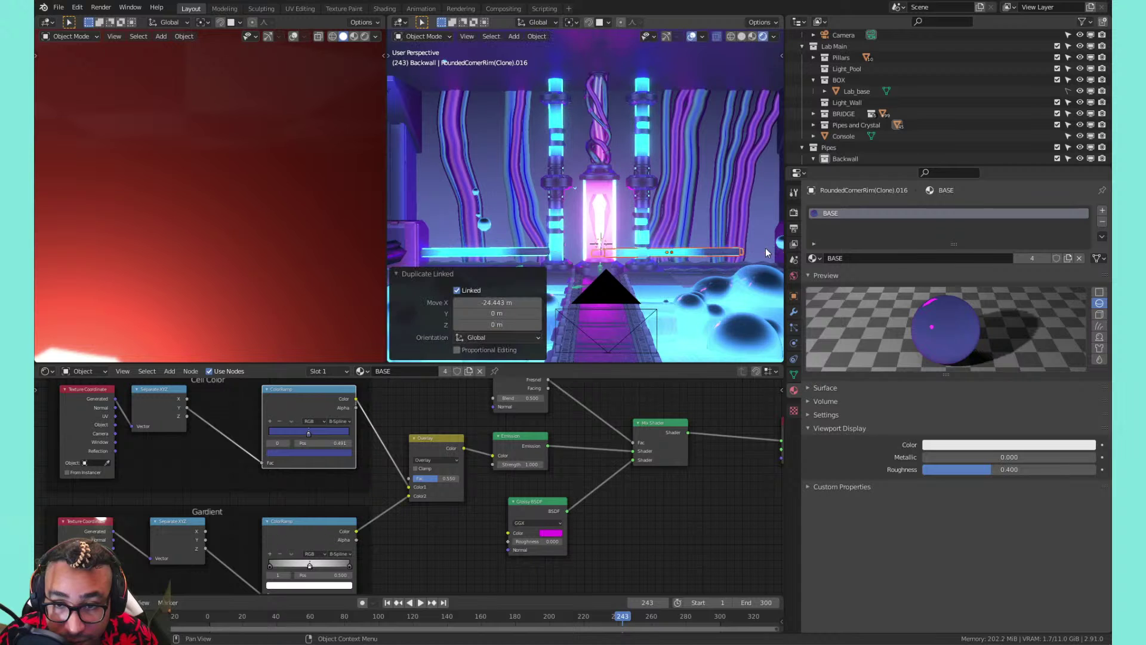
{"action": "type", "text": "rz180"}
{"action": "key", "text": "slash"}
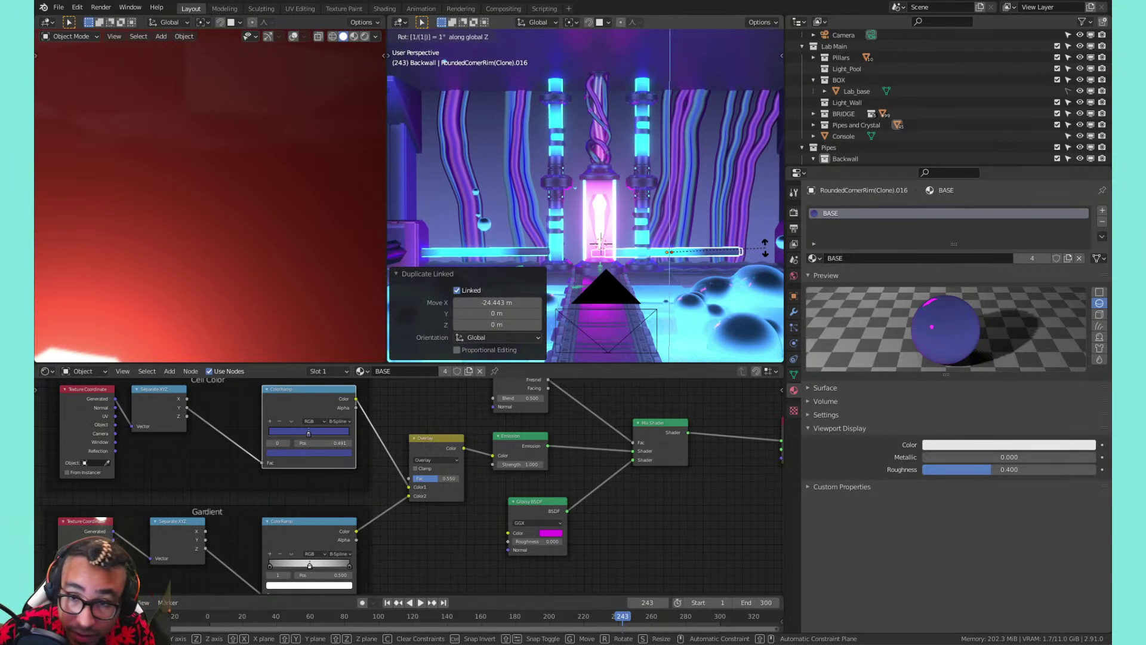
{"action": "key", "text": "Escape"}
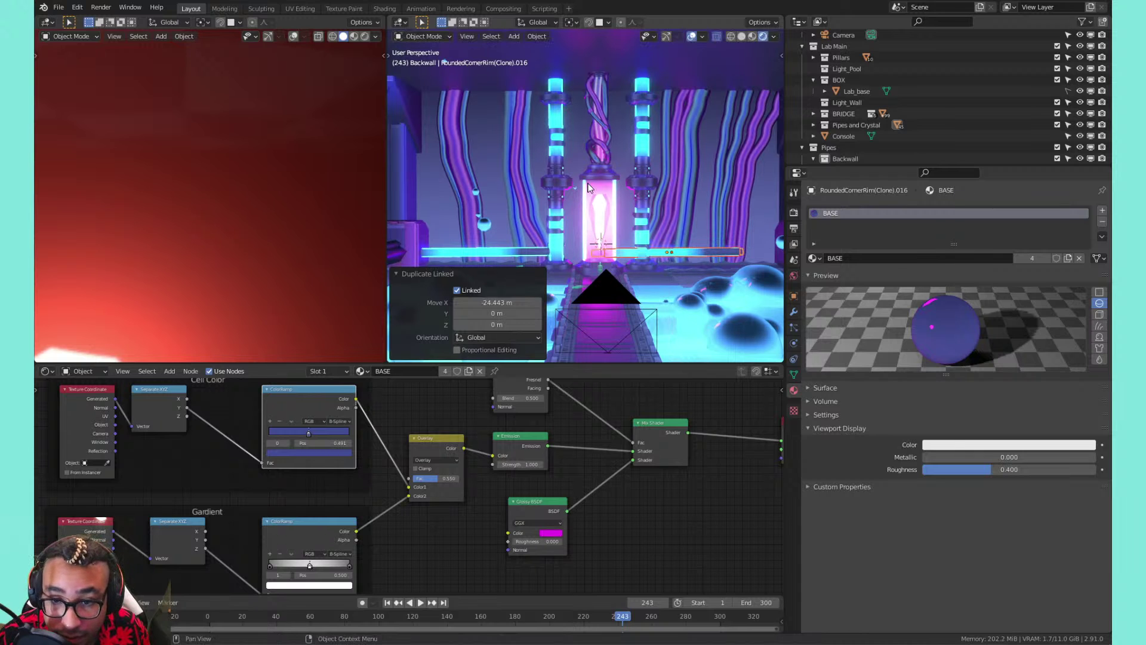
Rotate the duplicated horizontal tube 180° about the global Z axis
{"action": "key", "text": "r"}
{"action": "key", "text": "z"}
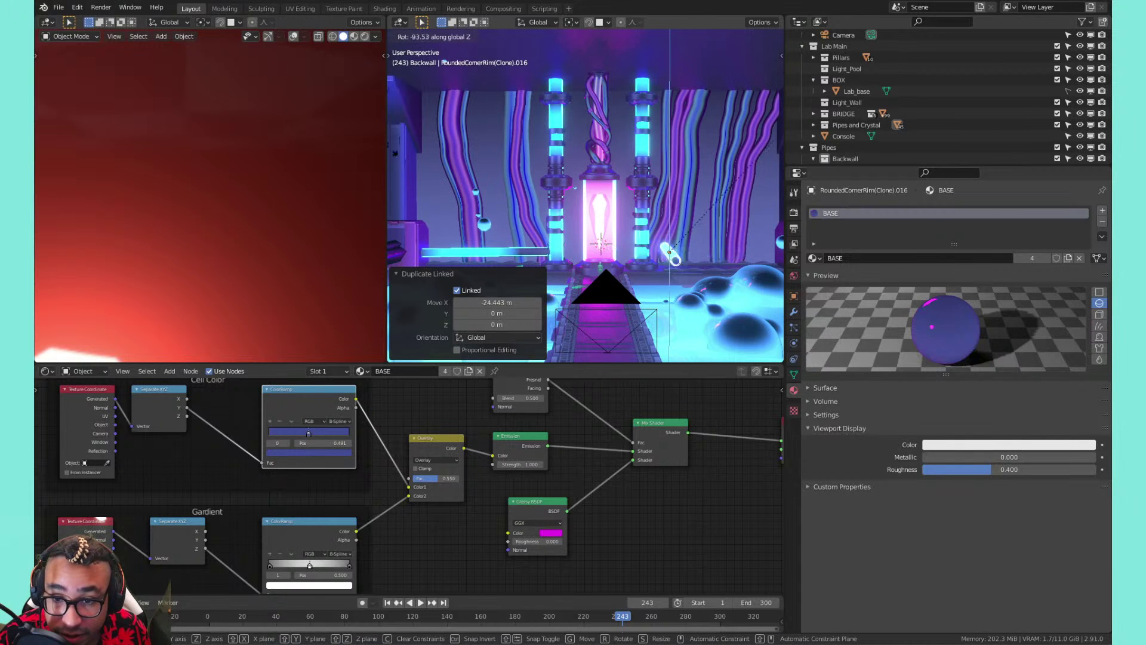
{"action": "type", "text": "180"}
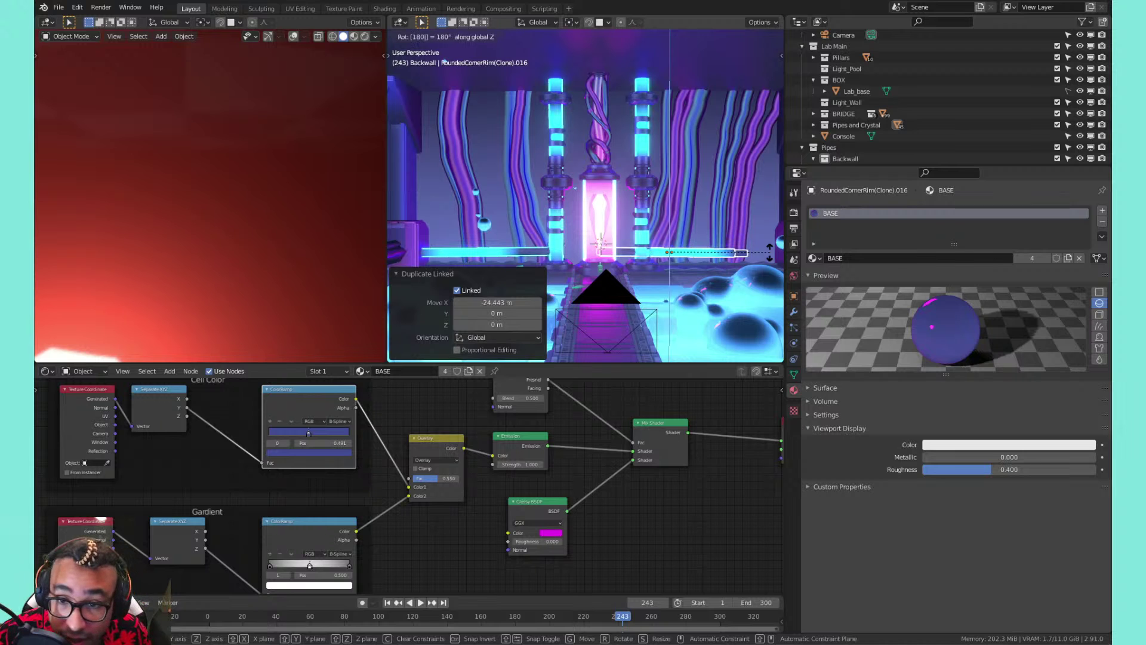
{"action": "key", "text": "Return"}
Move the duplicated tube along X until its end meets the pillar on the crystal's other side
{"action": "key", "text": "g"}
{"action": "key", "text": "x"}
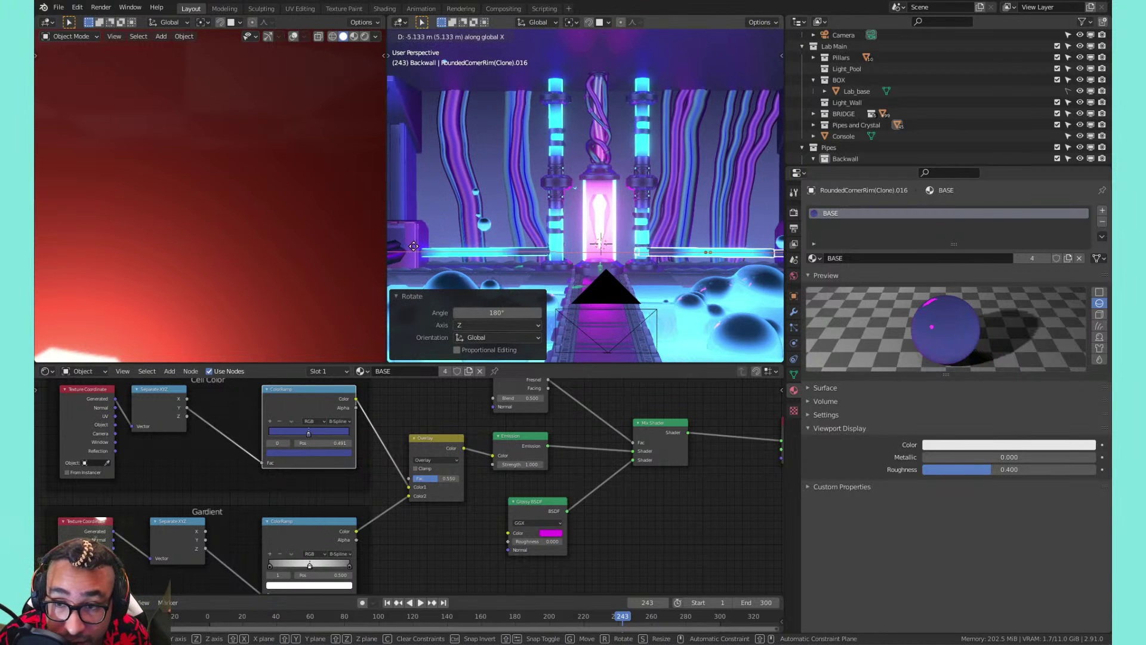
{"action": "left_click", "coordinate": [422, 251]}
{"action": "middle_click_drag", "start_coordinate": [583, 228], "coordinate": [582, 137], "text": "shift"}
{"action": "key", "text": "Tab"}
{"action": "key", "text": "Tab"}
{"action": "scroll", "coordinate": [597, 171], "scroll_direction": "up", "scroll_amount": 4}
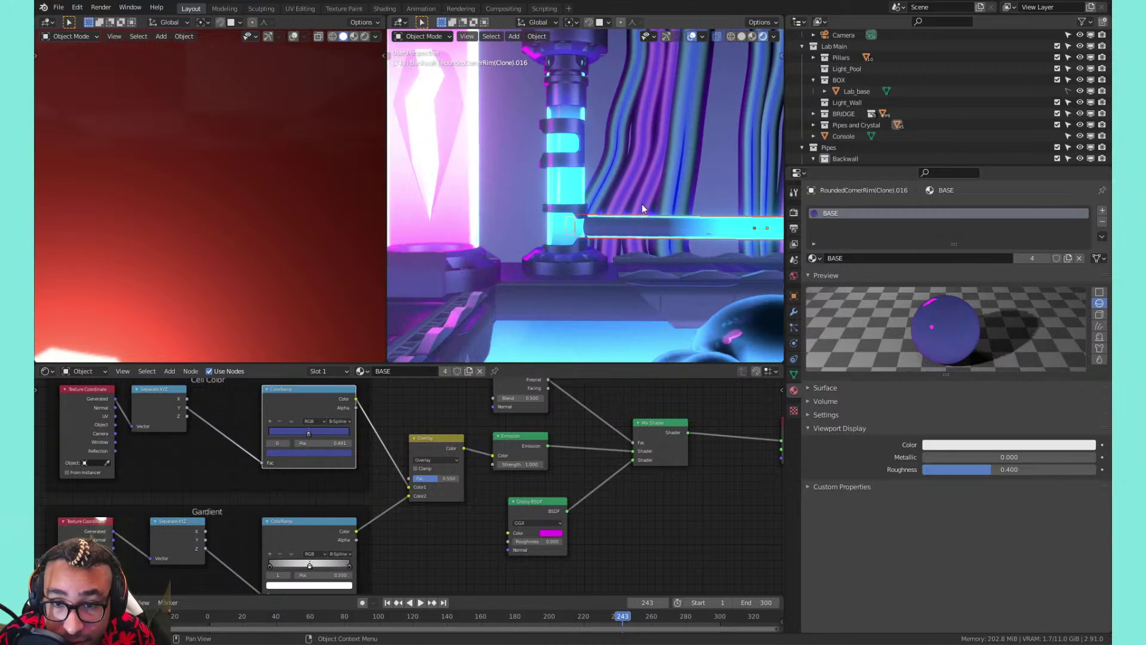
Render frame 243 from the camera view and examine the tubes on both sides of the pillars
{"action": "key", "text": "KP_0"}
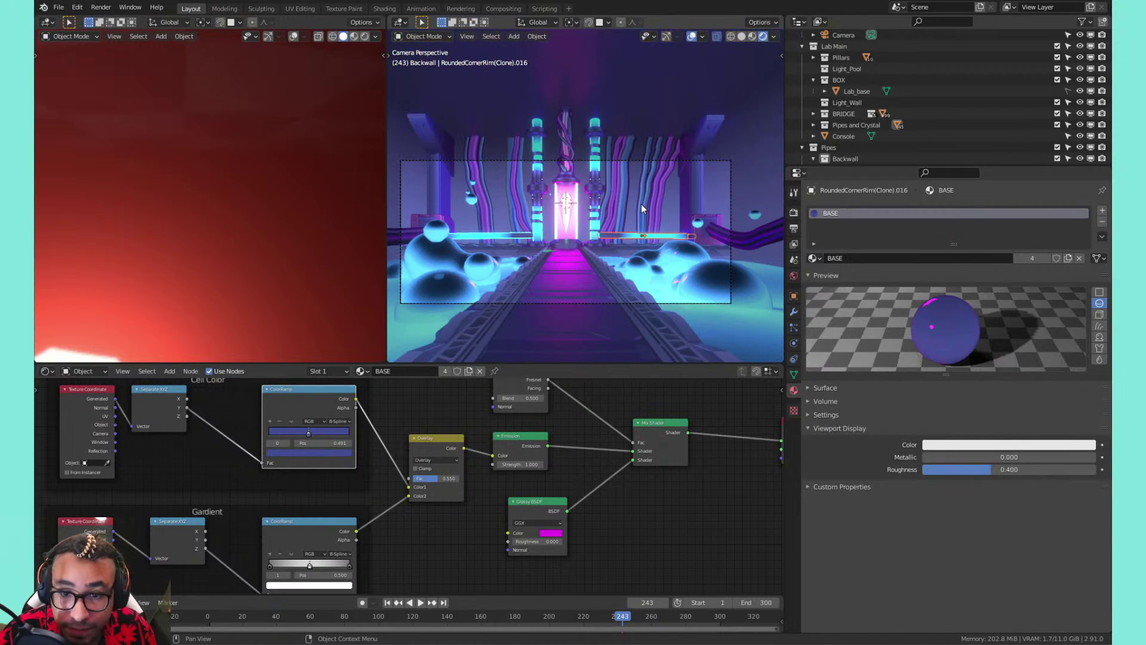
{"action": "key", "text": "F12"}
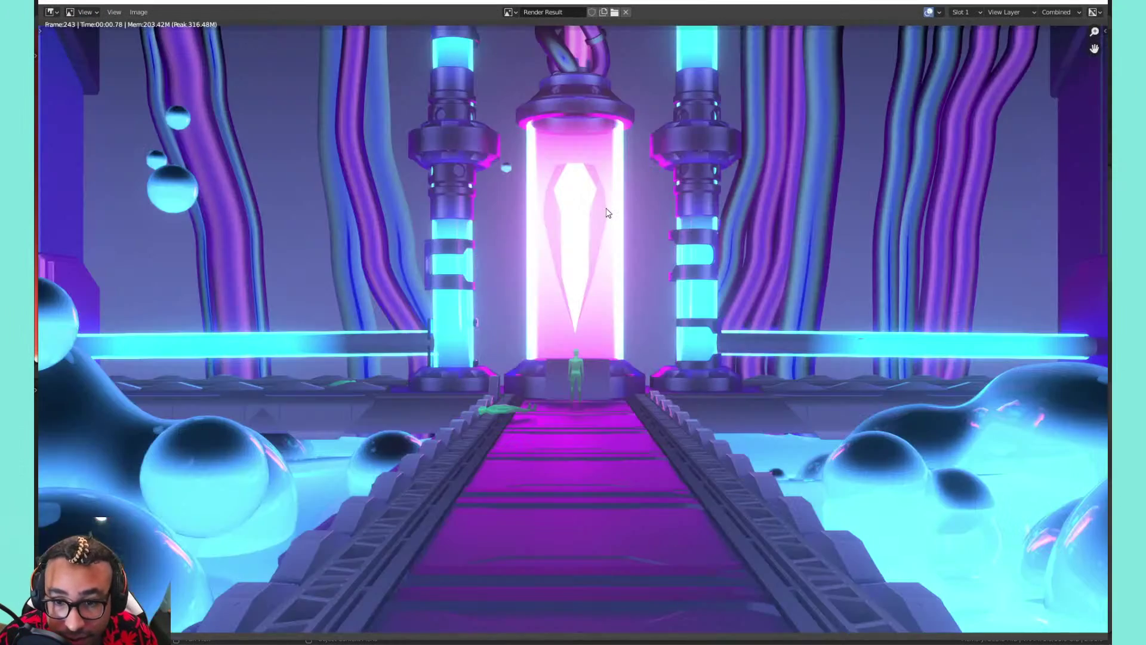
{"action": "scroll", "coordinate": [578, 225], "scroll_direction": "down", "scroll_amount": 2}
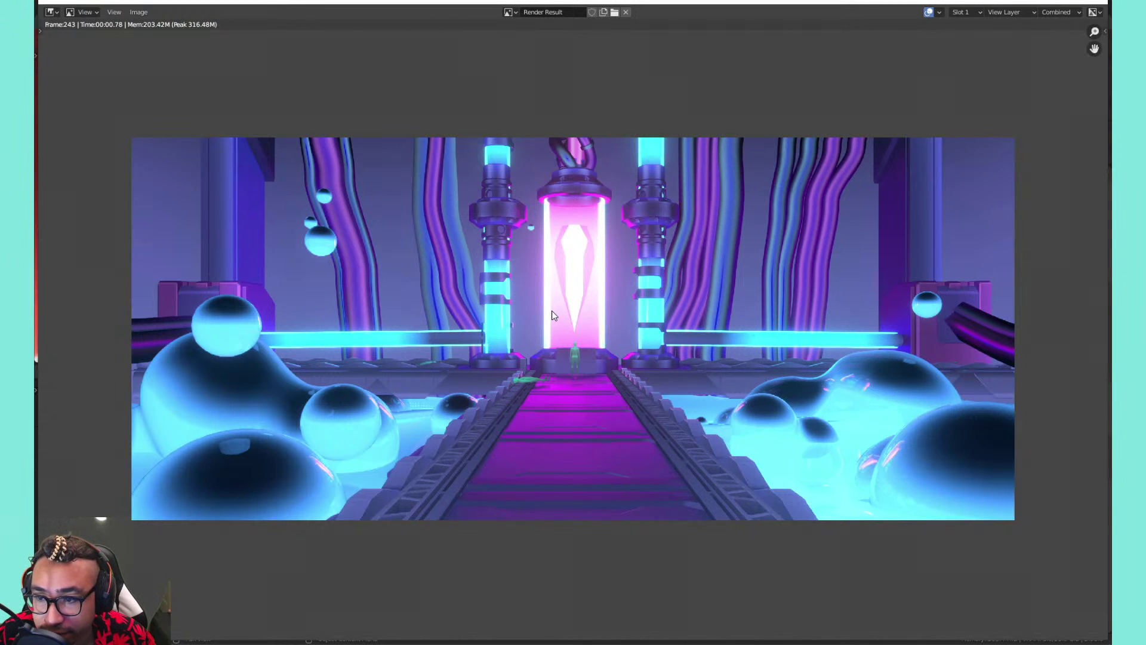
{"action": "scroll", "coordinate": [553, 311], "scroll_direction": "down", "scroll_amount": 1}
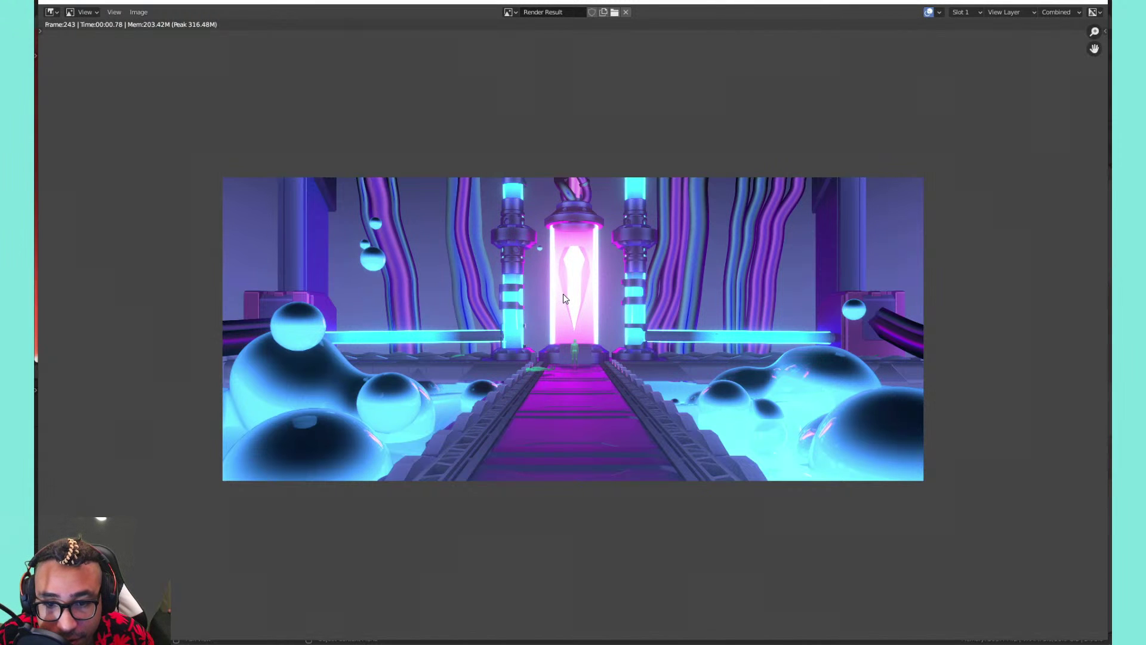
{"action": "key", "text": "Escape"}
Delete the green figure lying beside the far end of the walkway
{"action": "left_click", "coordinate": [550, 250]}
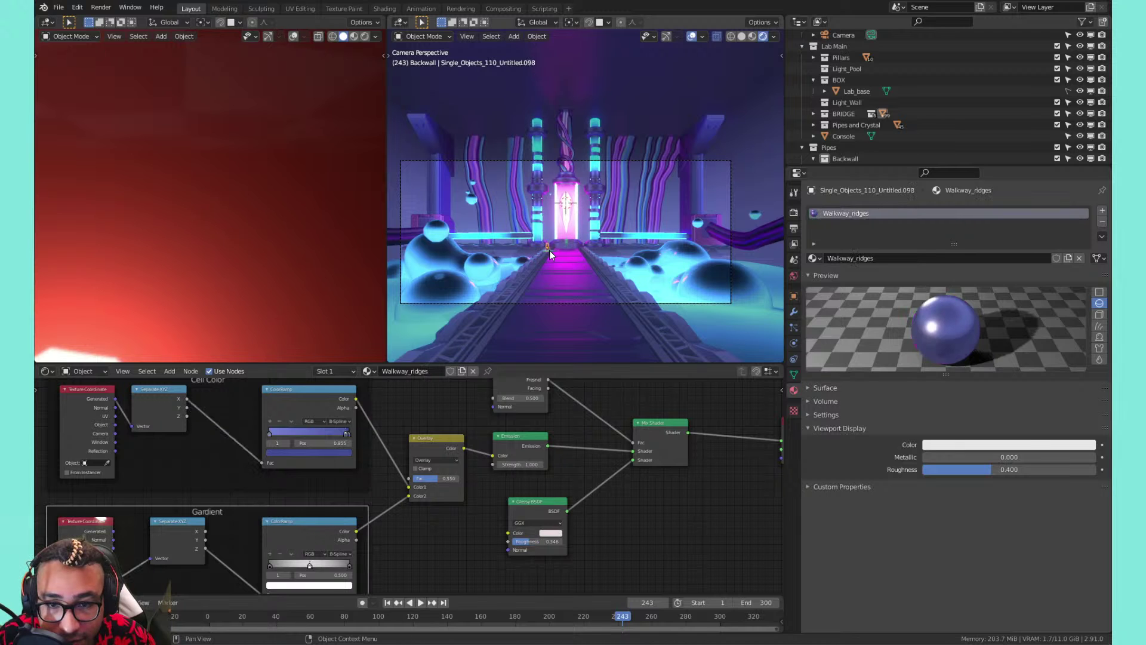
{"action": "left_click", "coordinate": [550, 251]}
{"action": "scroll", "coordinate": [549, 251], "scroll_direction": "up", "scroll_amount": 10}
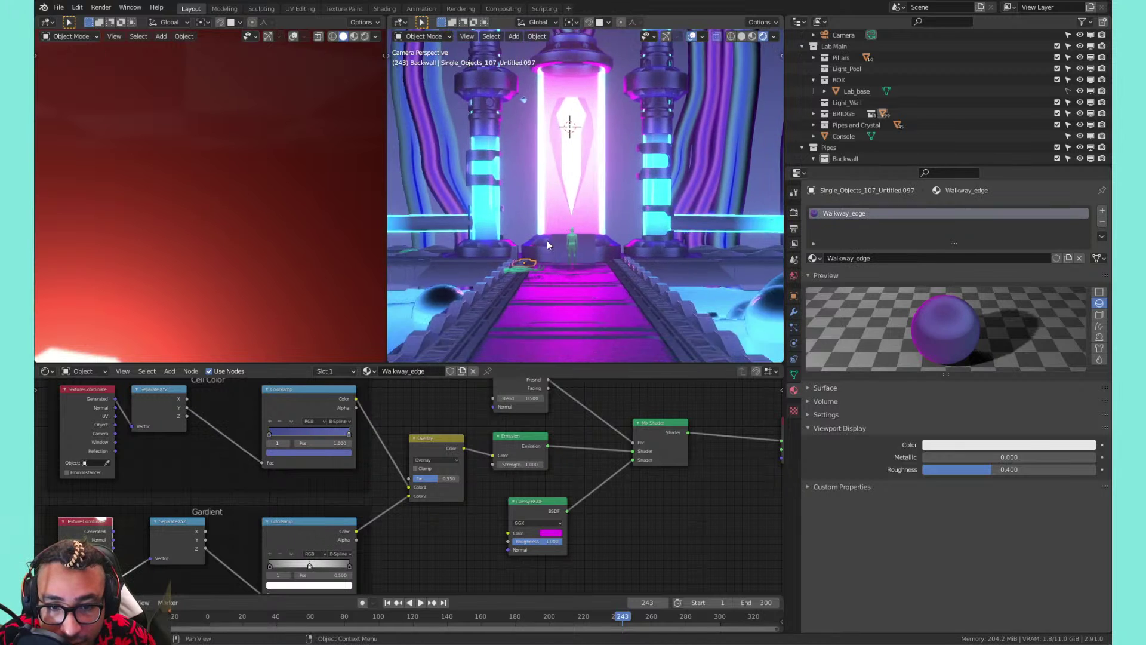
{"action": "left_click", "coordinate": [506, 267]}
{"action": "key", "text": "Delete"}
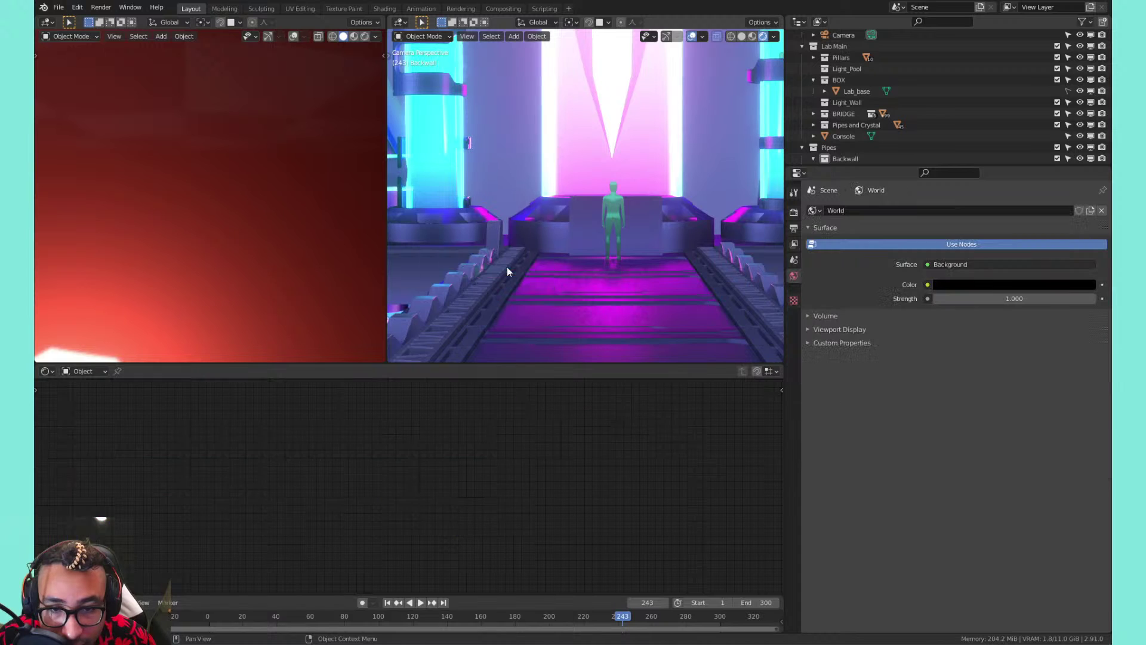
{"action": "scroll", "coordinate": [599, 206], "scroll_direction": "down", "scroll_amount": 10}
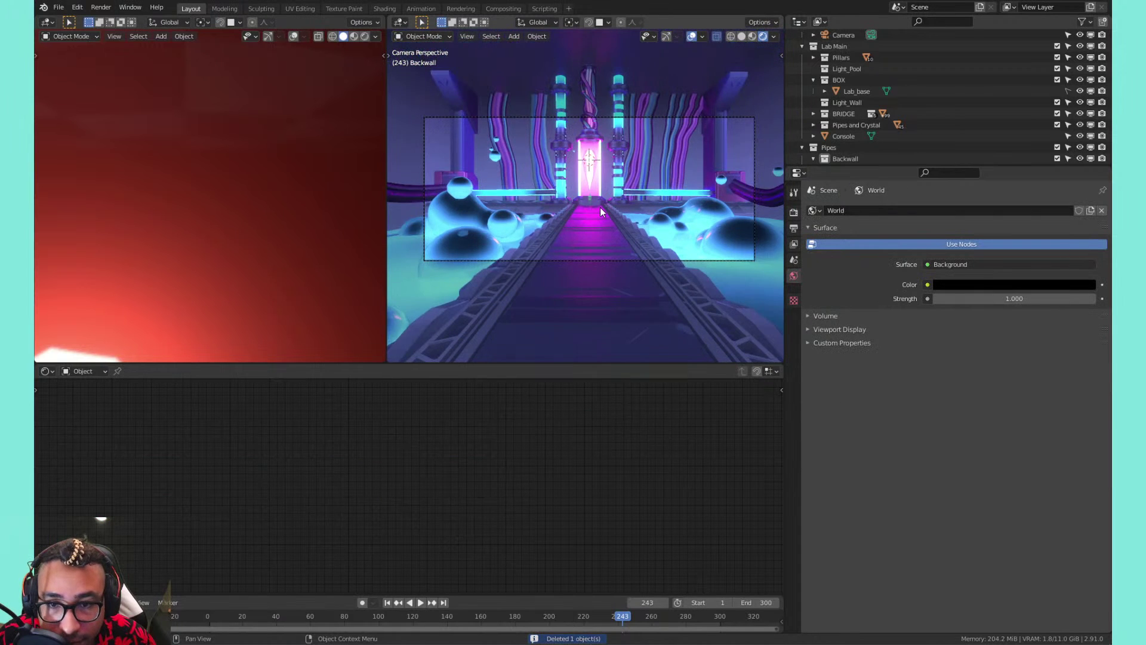
Check the scene's framing in the camera view and save the blend file
{"action": "scroll", "coordinate": [600, 207], "scroll_direction": "up", "scroll_amount": 2}
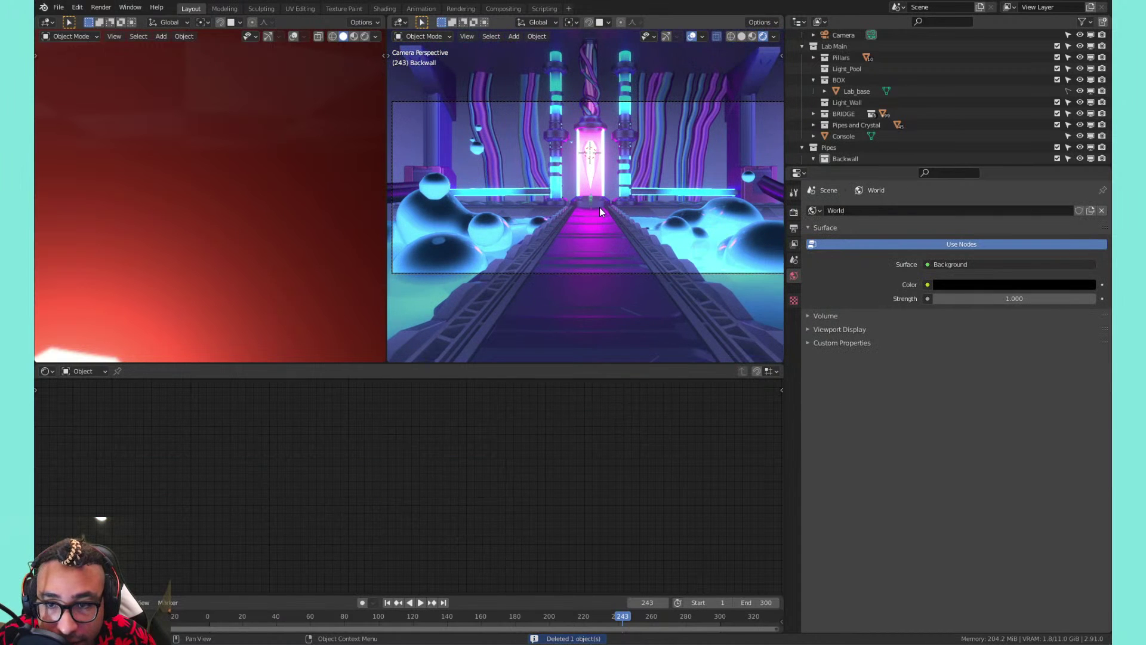
{"action": "middle_click_drag", "start_coordinate": [591, 199], "coordinate": [572, 231], "text": "shift"}
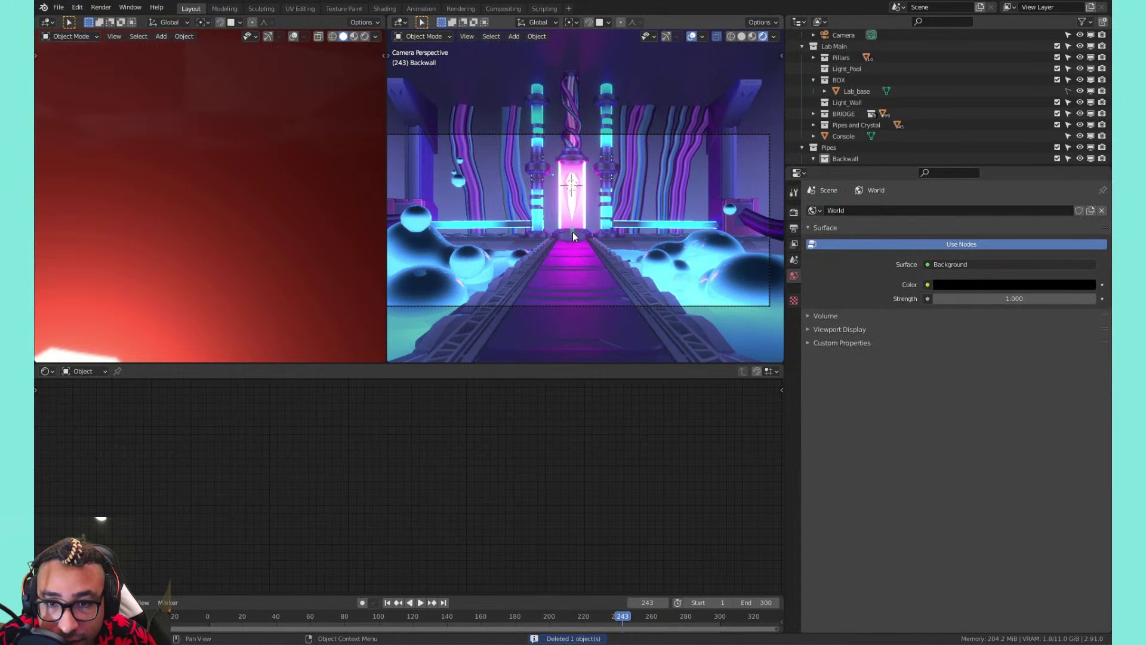
{"action": "scroll", "coordinate": [578, 226], "scroll_direction": "down", "scroll_amount": 1}
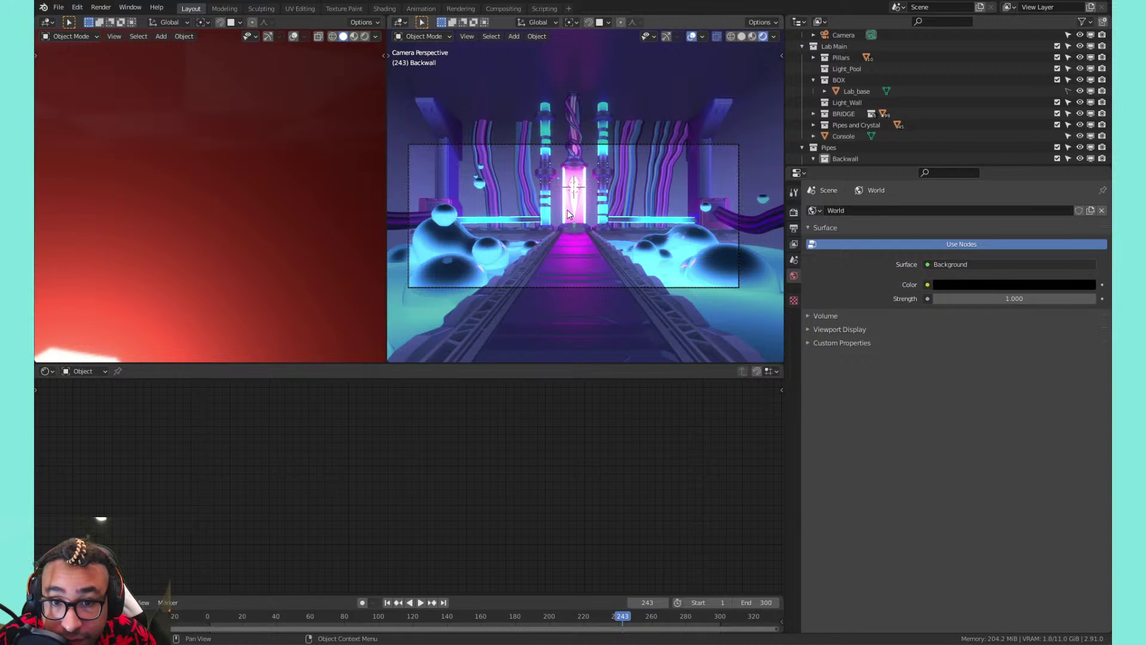
{"action": "middle_click_drag", "start_coordinate": [568, 210], "coordinate": [582, 224], "text": "shift"}
{"action": "scroll", "coordinate": [582, 224], "scroll_direction": "up", "scroll_amount": 2}
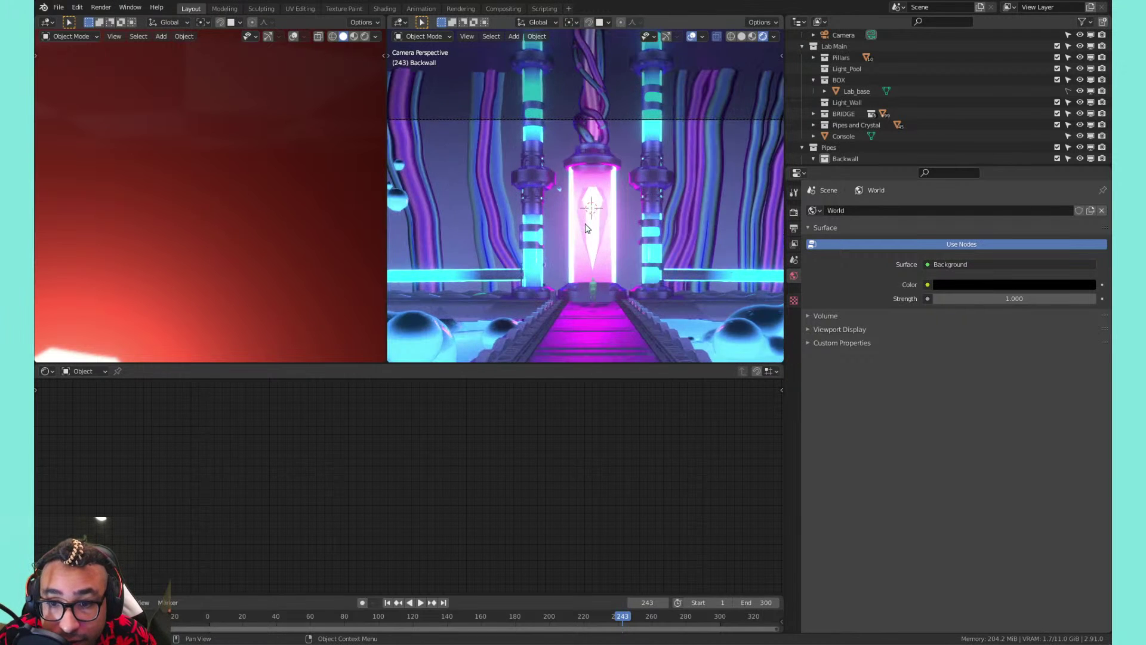
{"action": "scroll", "coordinate": [588, 226], "scroll_direction": "down", "scroll_amount": 2}
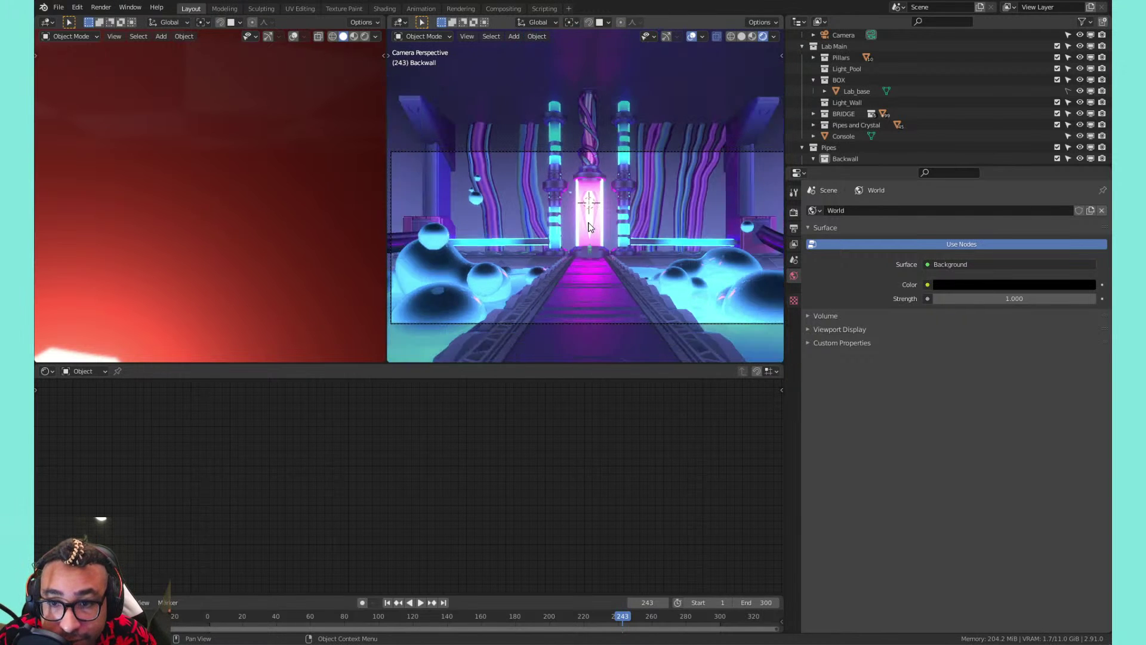
{"action": "scroll", "coordinate": [588, 226], "scroll_direction": "down", "scroll_amount": 1}
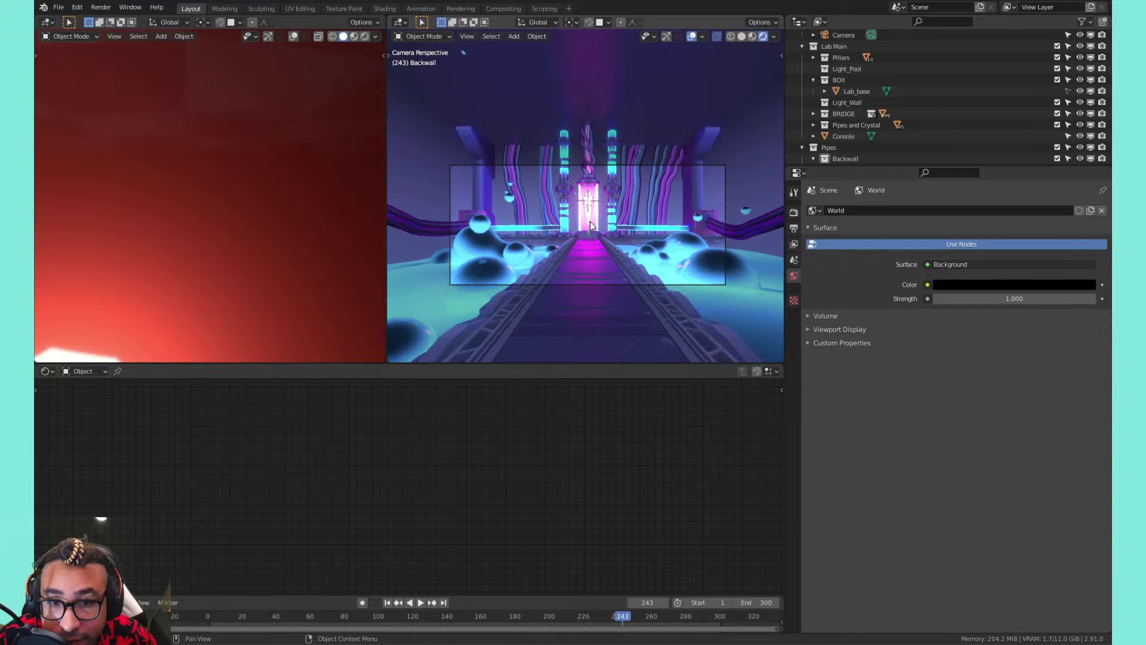
{"action": "scroll", "coordinate": [591, 223], "scroll_direction": "up", "scroll_amount": 1}
{"action": "key", "text": "ctrl+s"}
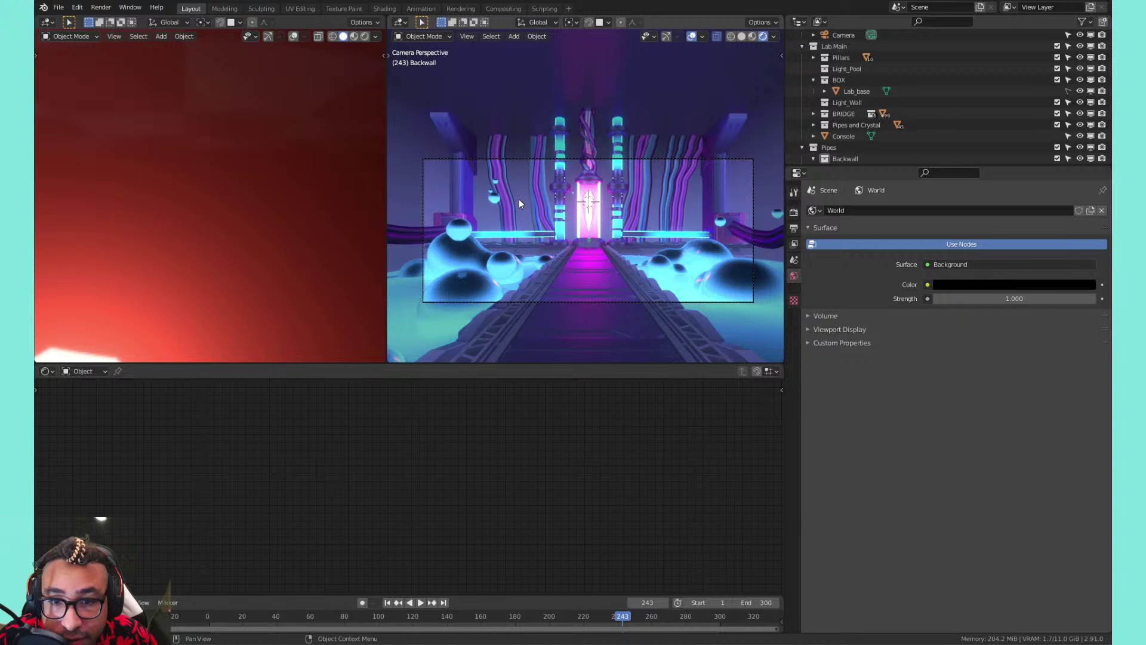
Inspect the pillars and pool from free viewing angles and save 02_optimized_lab_v2.blend again
{"action": "scroll", "coordinate": [581, 258], "scroll_direction": "up", "scroll_amount": 5}
{"action": "middle_click_drag", "start_coordinate": [578, 253], "coordinate": [572, 201]}
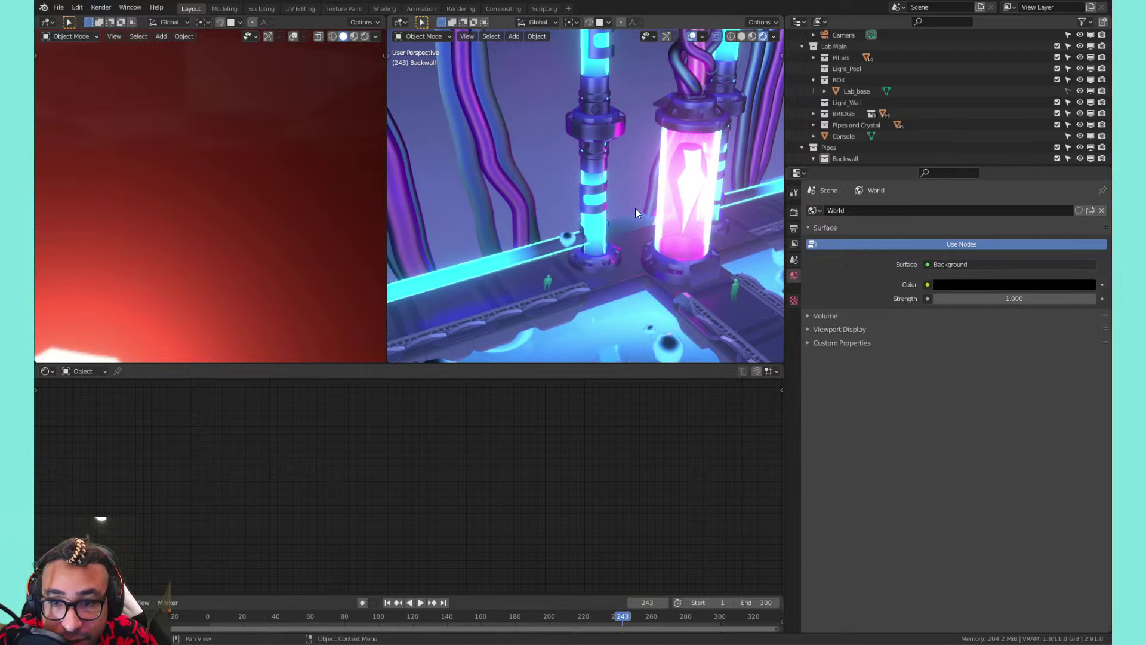
{"action": "mouse_move", "coordinate": [586, 201]}
{"action": "middle_mouse_down"}
{"action": "mouse_move", "coordinate": [612, 224]}
{"action": "mouse_move", "coordinate": [676, 205]}
{"action": "mouse_move", "coordinate": [639, 177]}
{"action": "mouse_move", "coordinate": [692, 203]}
{"action": "mouse_move", "coordinate": [719, 188]}
{"action": "mouse_move", "coordinate": [467, 153]}
{"action": "mouse_move", "coordinate": [399, 170]}
{"action": "mouse_move", "coordinate": [597, 161]}
{"action": "mouse_move", "coordinate": [468, 154]}
{"action": "mouse_move", "coordinate": [551, 162]}
{"action": "mouse_move", "coordinate": [639, 148]}
{"action": "mouse_move", "coordinate": [636, 120]}
{"action": "mouse_move", "coordinate": [586, 166]}
{"action": "mouse_move", "coordinate": [597, 200]}
{"action": "mouse_move", "coordinate": [547, 181]}
{"action": "mouse_move", "coordinate": [580, 192]}
{"action": "middle_mouse_up"}
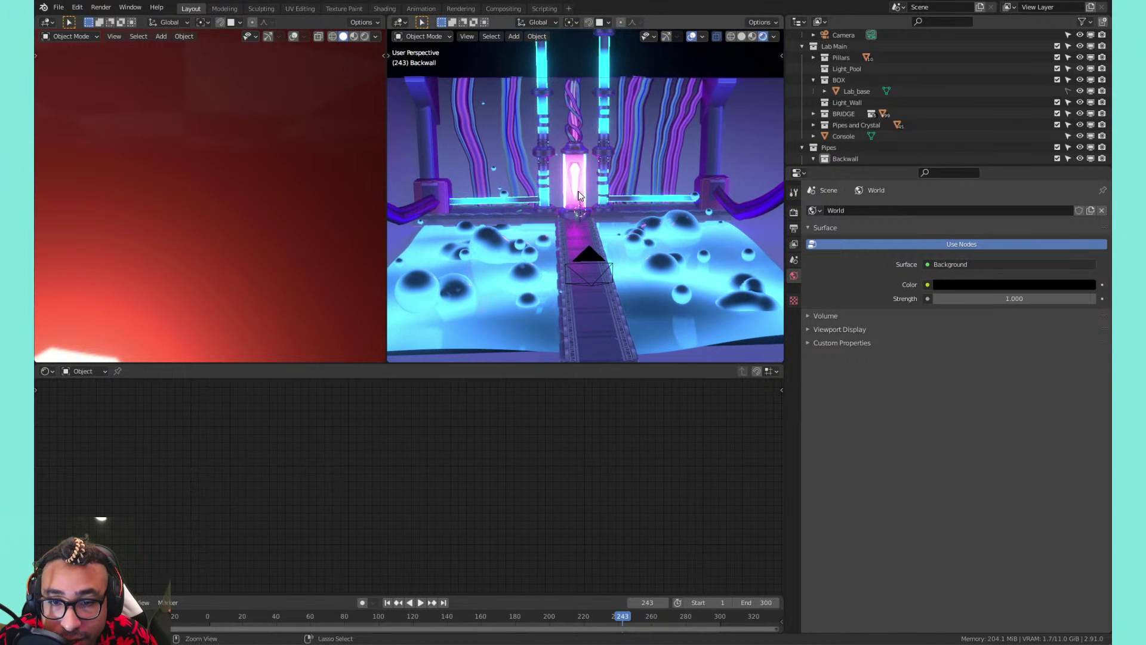
{"action": "key", "text": "ctrl+s"}
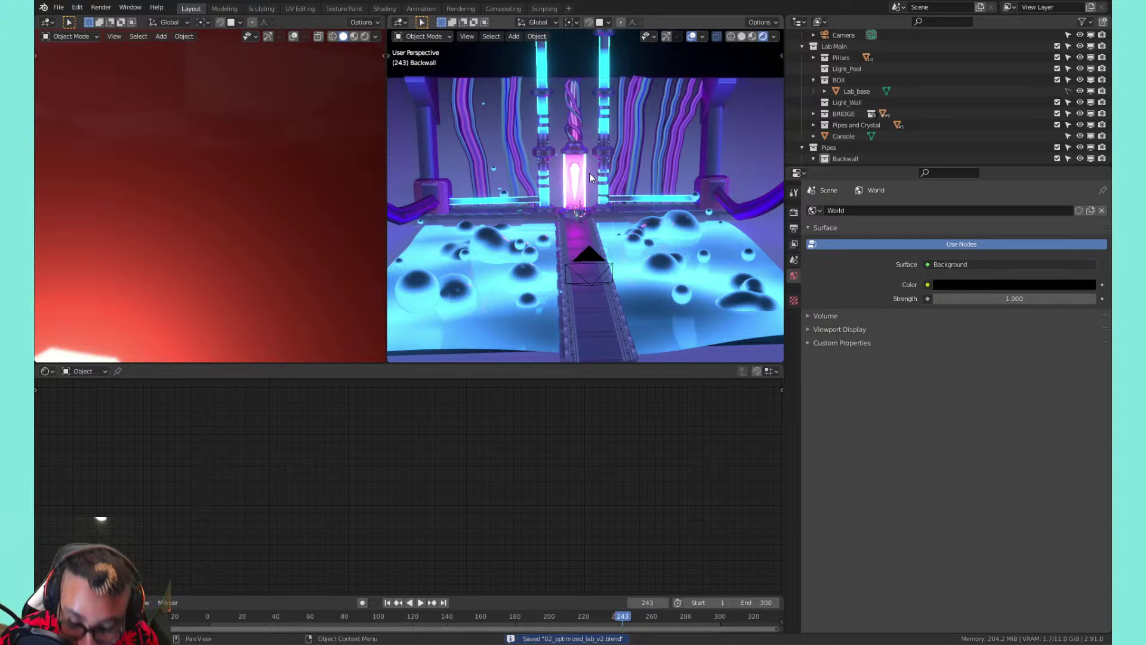
Make the Lab_base object in the BOX collection selectable, and select it
{"action": "scroll", "coordinate": [551, 181], "scroll_direction": "up", "scroll_amount": 1}
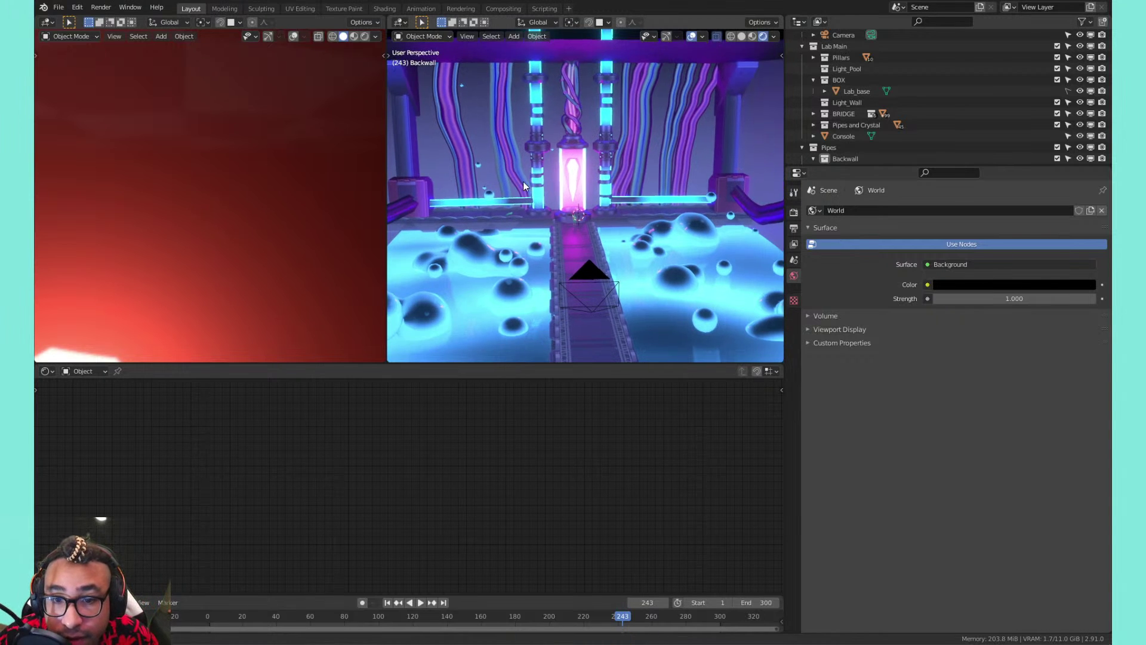
{"action": "middle_click_drag", "start_coordinate": [523, 182], "coordinate": [554, 149]}
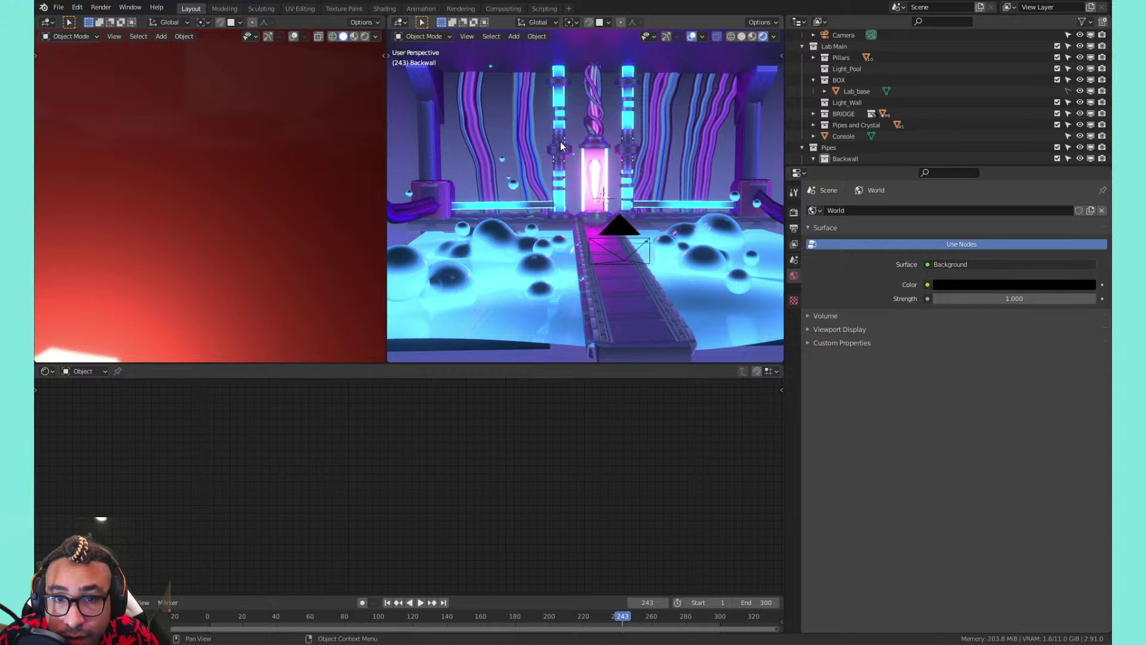
{"action": "middle_click_drag", "start_coordinate": [541, 146], "coordinate": [482, 170]}
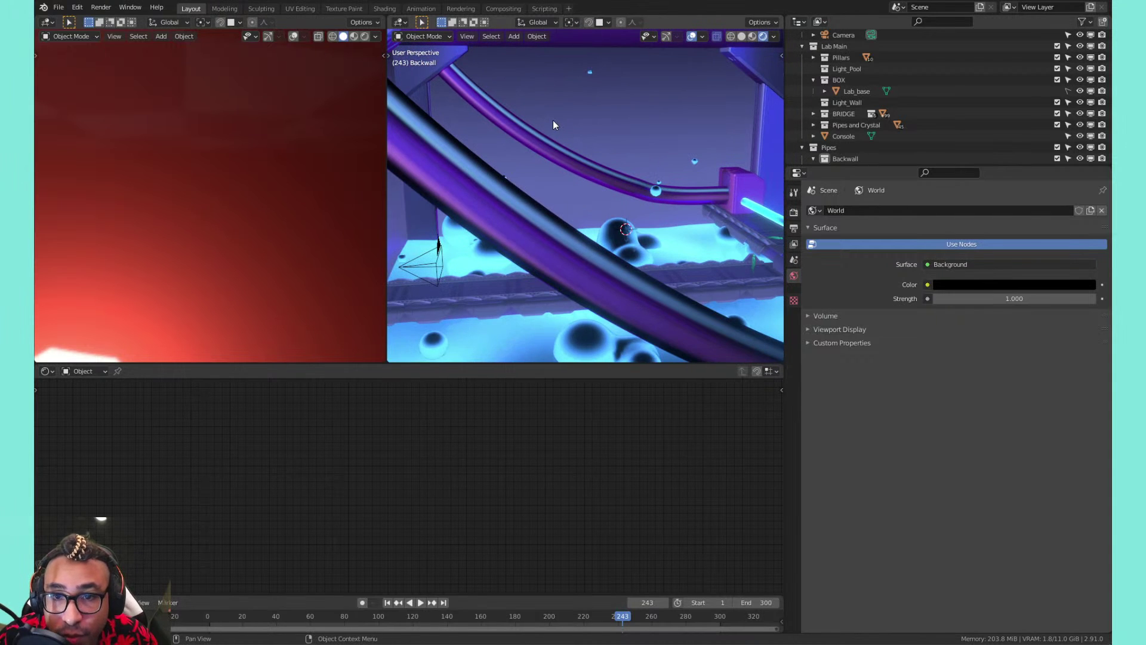
{"action": "scroll", "coordinate": [559, 119], "scroll_direction": "down", "scroll_amount": 4}
{"action": "middle_click_drag", "start_coordinate": [559, 121], "coordinate": [560, 159]}
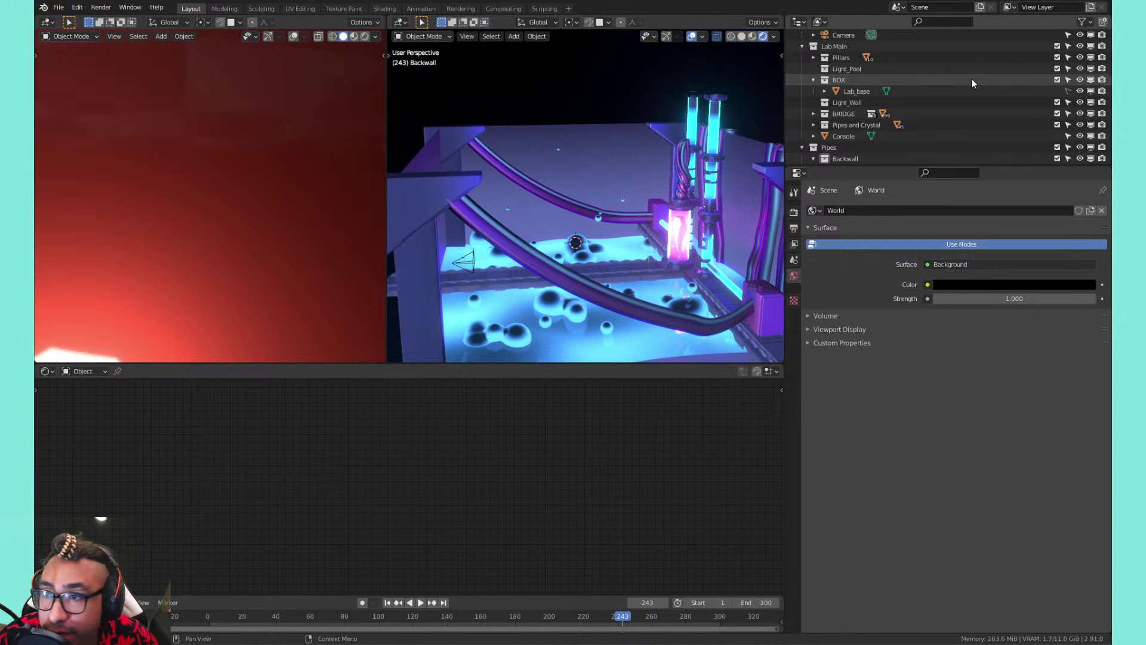
{"action": "left_click", "coordinate": [1065, 94]}
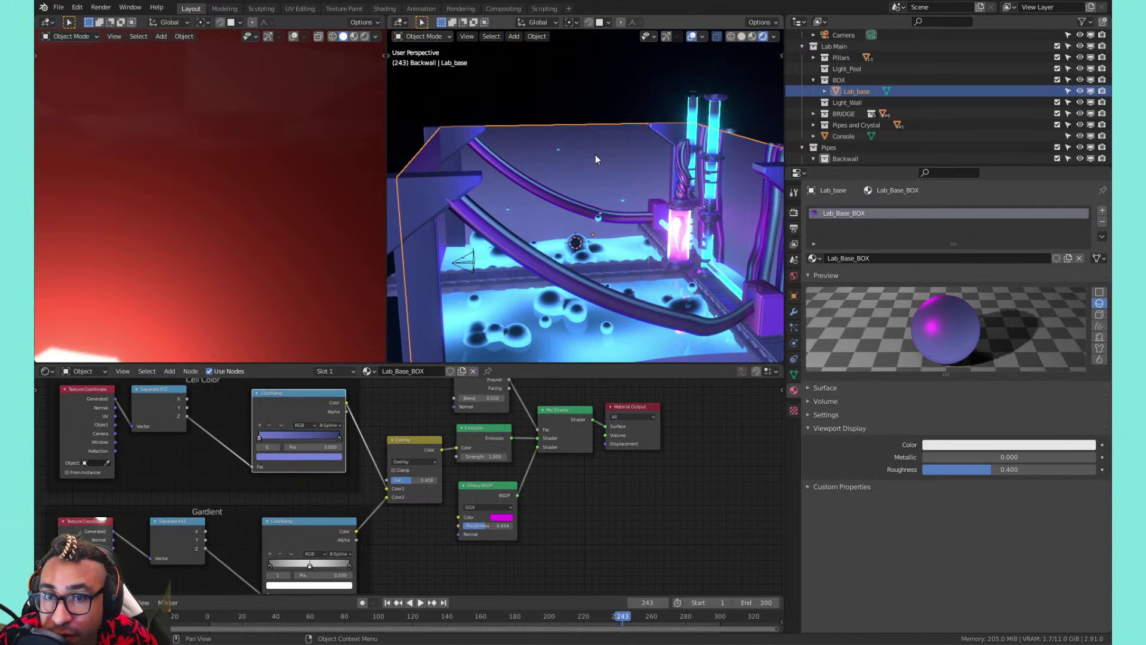
Show the lab in rendered shading in the second 3D viewport and frame the whole room
{"action": "left_click", "coordinate": [365, 36]}
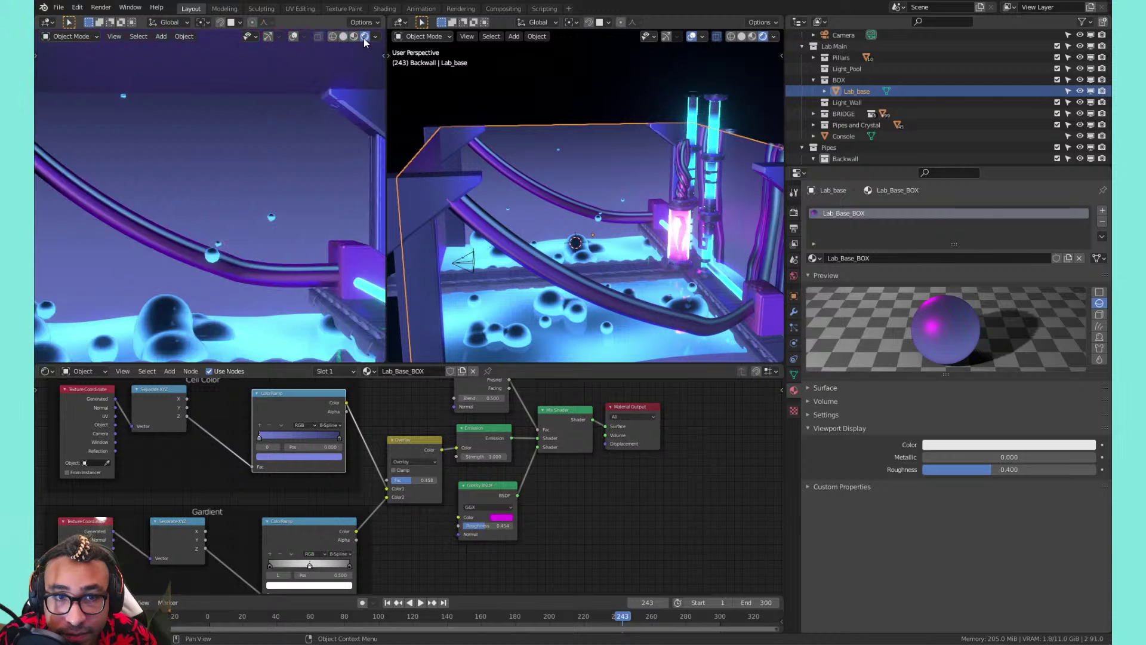
{"action": "mouse_move", "coordinate": [267, 175]}
{"action": "middle_mouse_down"}
{"action": "mouse_move", "coordinate": [203, 191]}
{"action": "mouse_move", "coordinate": [266, 188]}
{"action": "middle_mouse_up"}
{"action": "scroll", "coordinate": [267, 189], "scroll_direction": "down", "scroll_amount": 2}
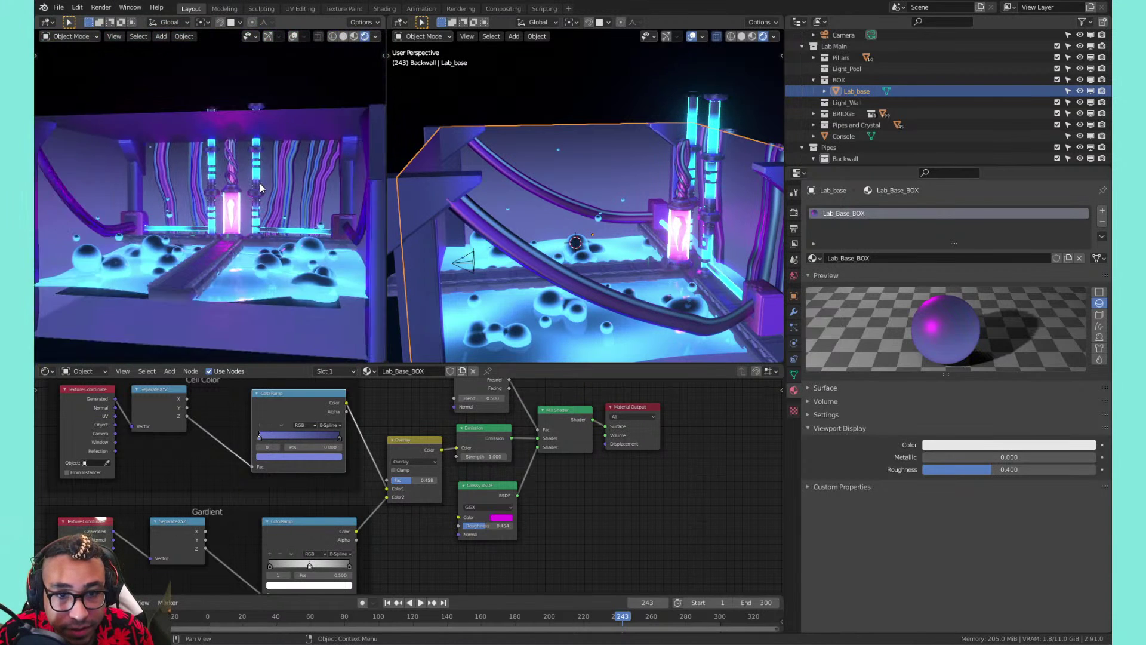
Isolate the Lab_base box in local view and enter Edit Mode with face selection
{"action": "key", "text": "KP_Divide"}
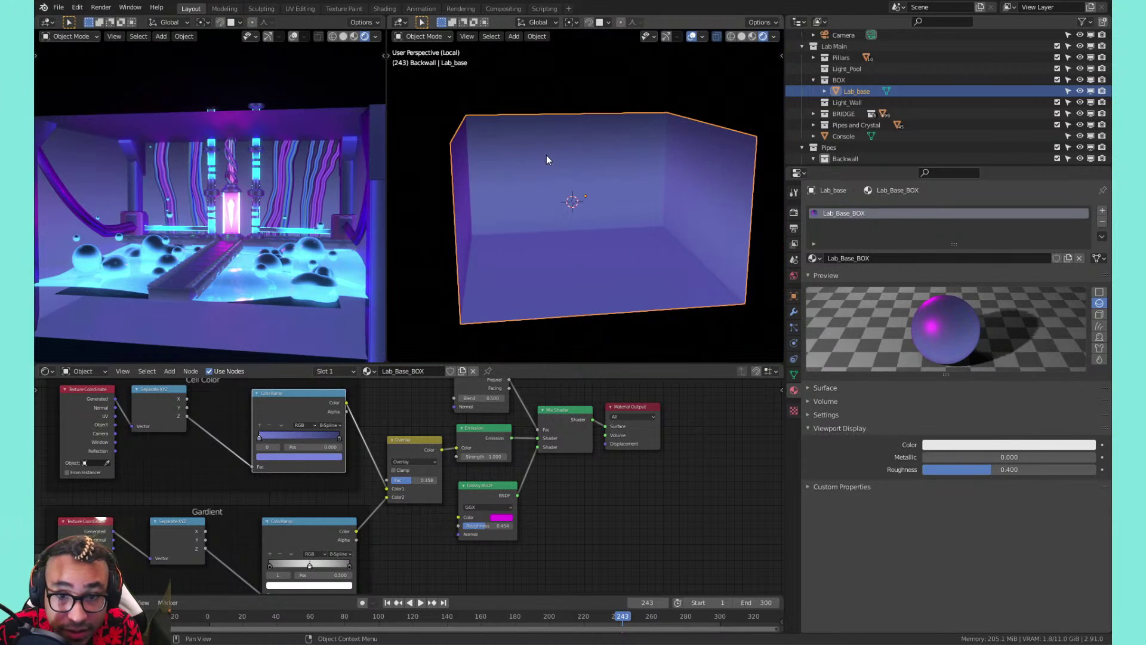
{"action": "key", "text": "Tab"}
{"action": "key", "text": "alt+a"}
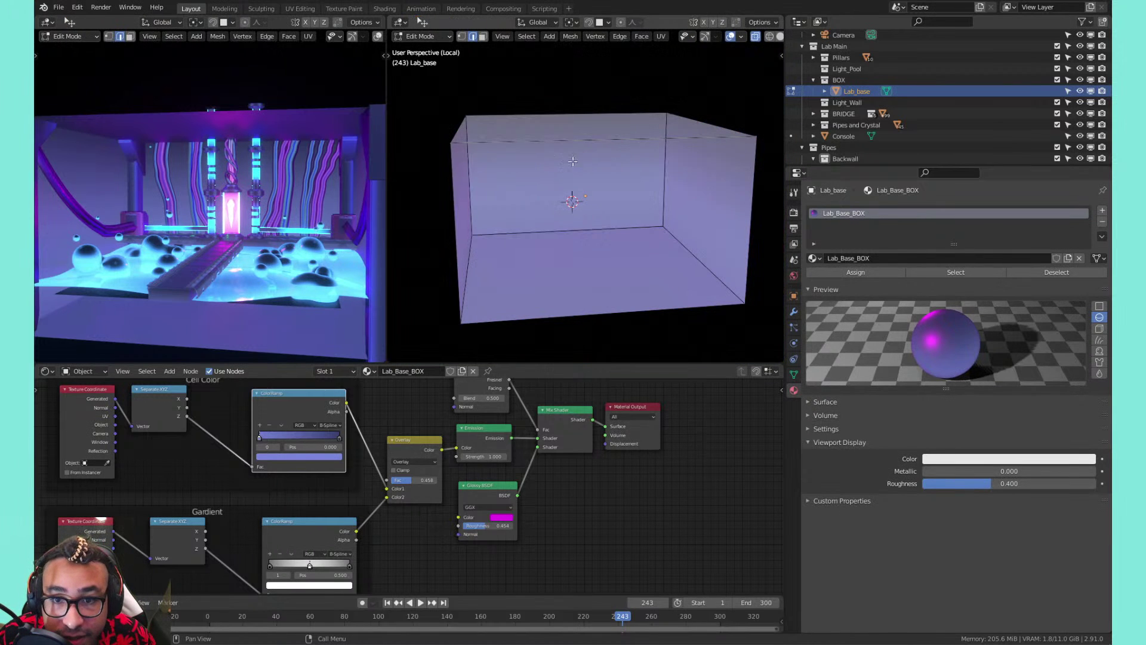
{"action": "left_click", "coordinate": [578, 144]}
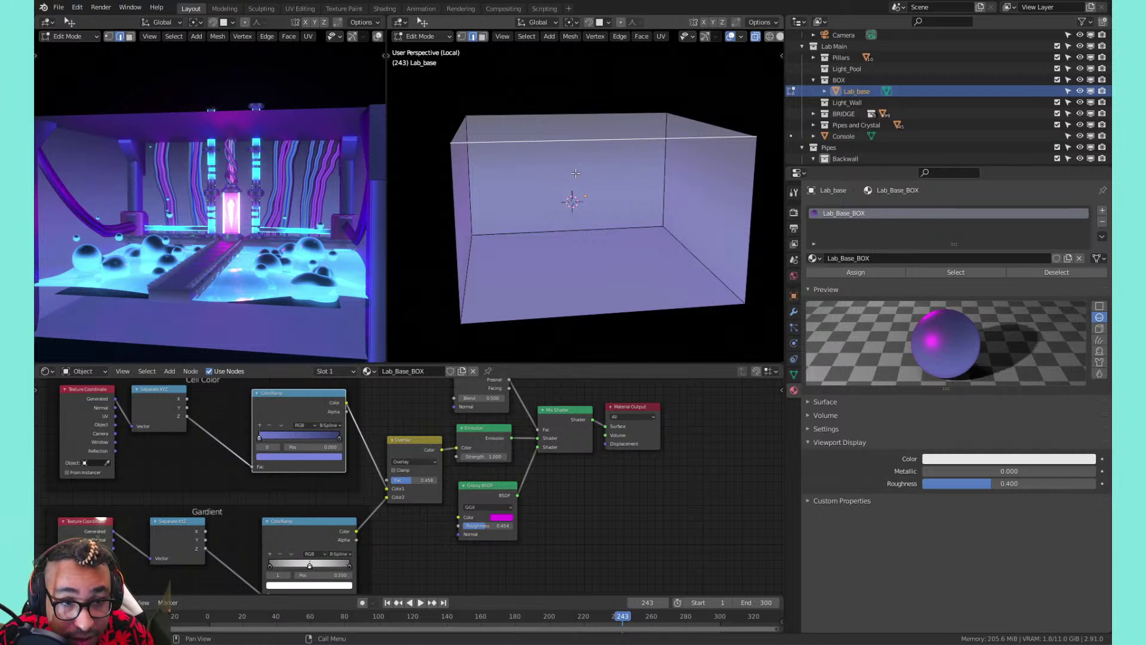
{"action": "key", "text": "3"}
{"action": "left_click", "coordinate": [578, 169]}
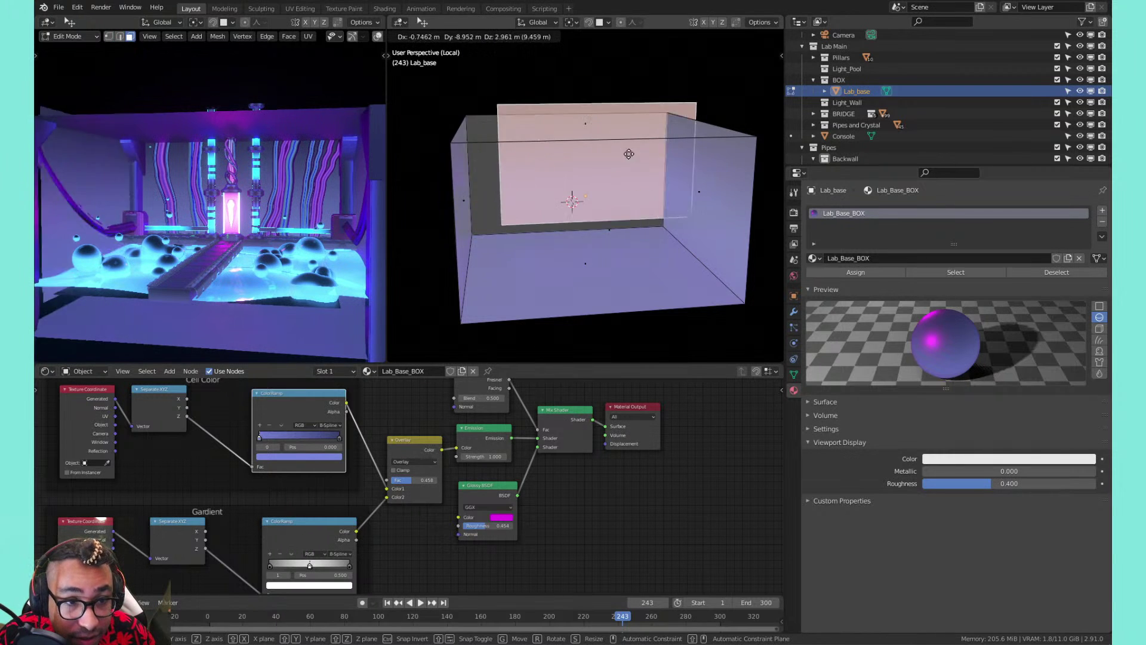
{"action": "key", "text": "alt+a"}
{"action": "left_click", "coordinate": [588, 256]}
{"action": "key", "text": "g"}
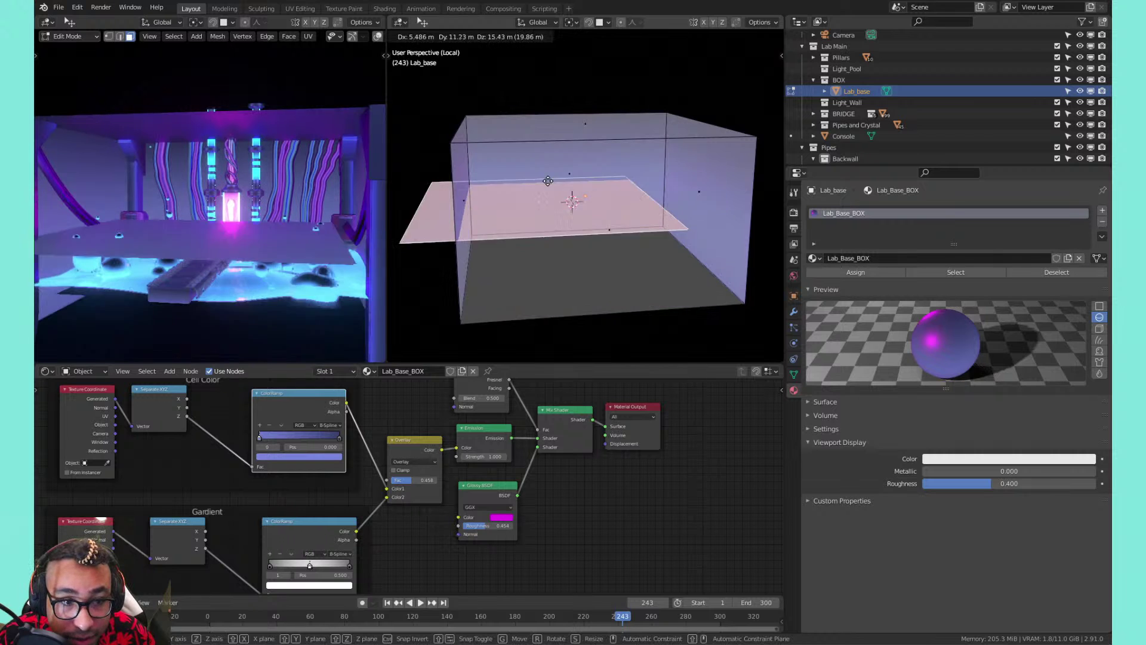
{"action": "right_click", "coordinate": [574, 261]}
{"action": "left_click", "coordinate": [706, 165]}
{"action": "key", "text": "g"}
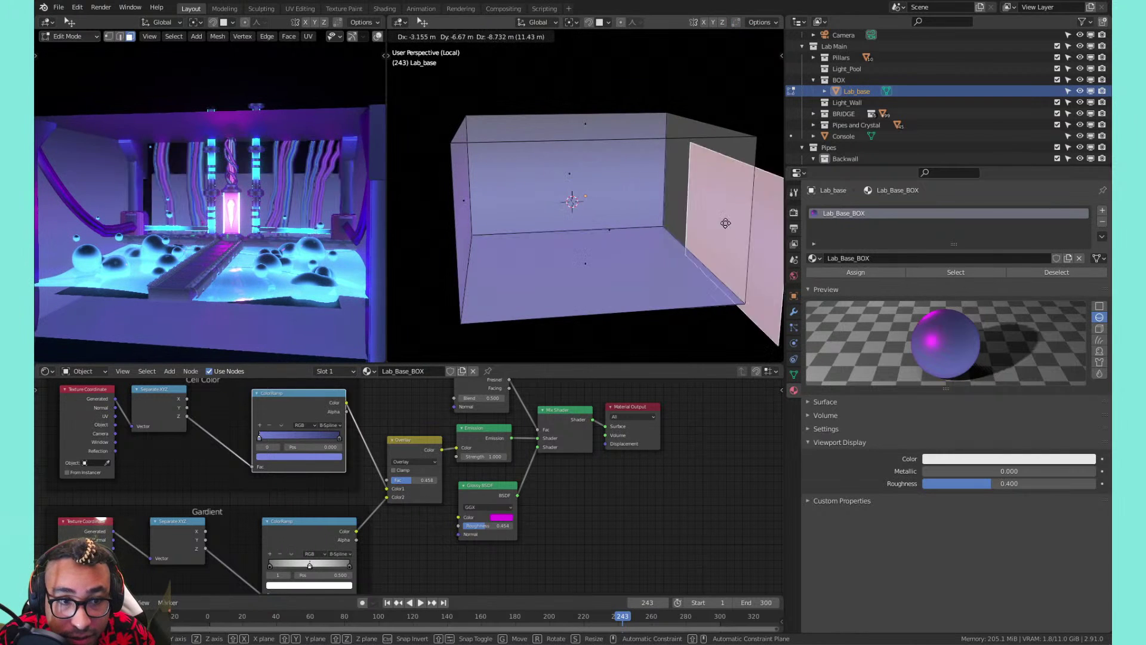
{"action": "right_click", "coordinate": [721, 219]}
Try to inset the box's back wall face by about 0.12 m and extrude it along its normals by about -0.034 m
{"action": "left_click", "coordinate": [618, 168]}
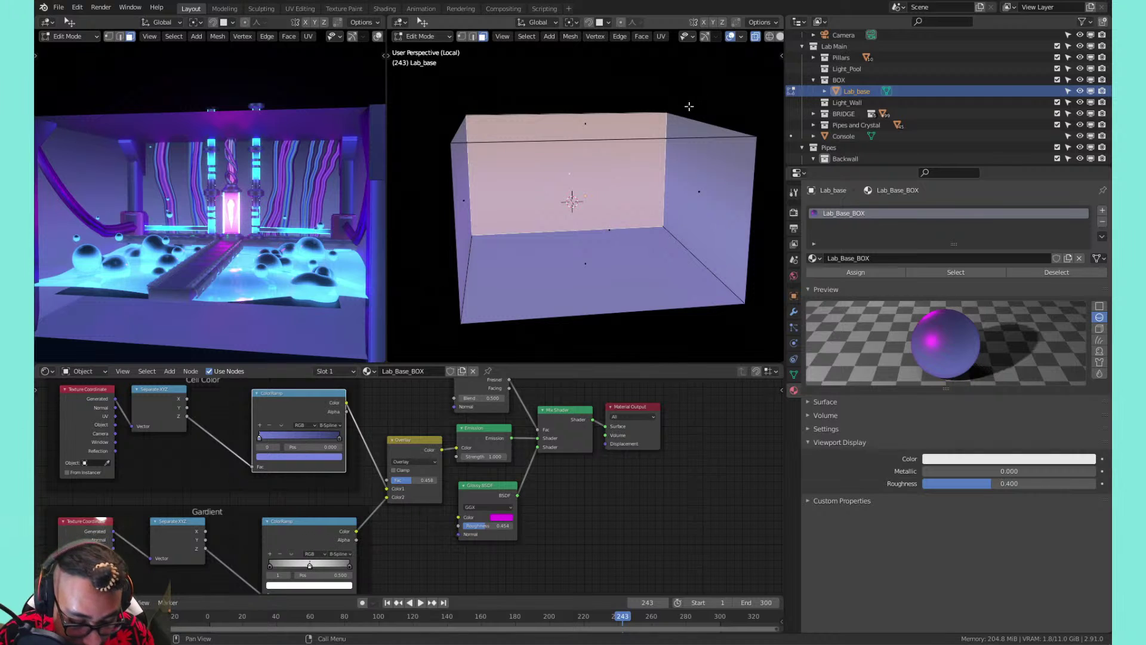
{"action": "key", "text": "i"}
{"action": "left_click", "coordinate": [766, 62]}
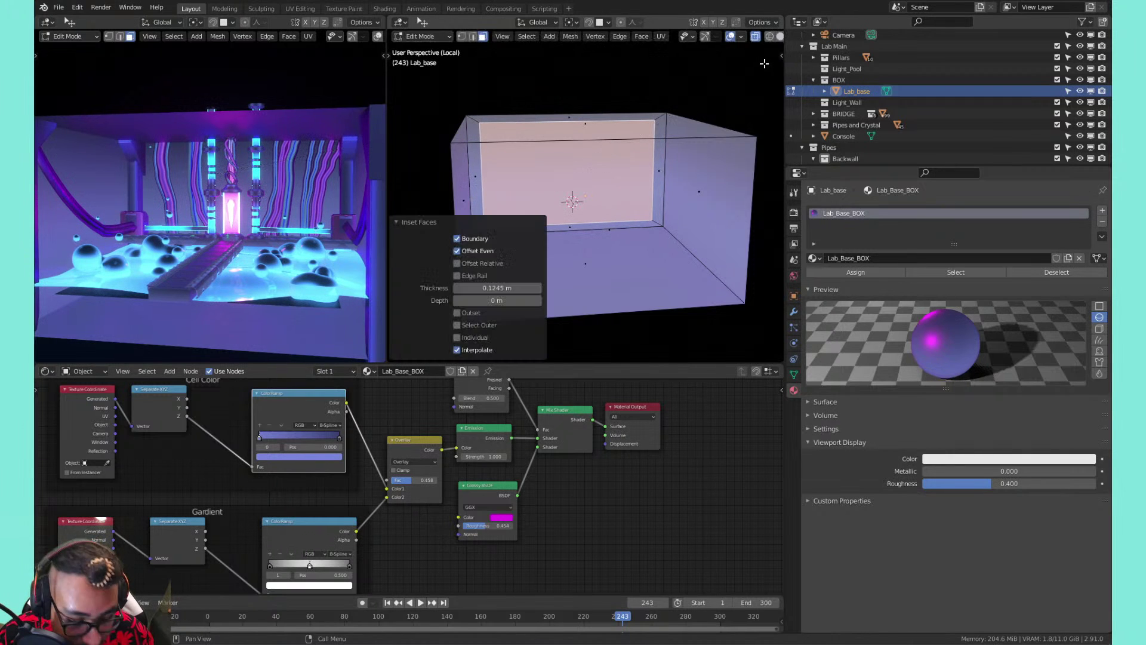
{"action": "key", "text": "alt+e"}
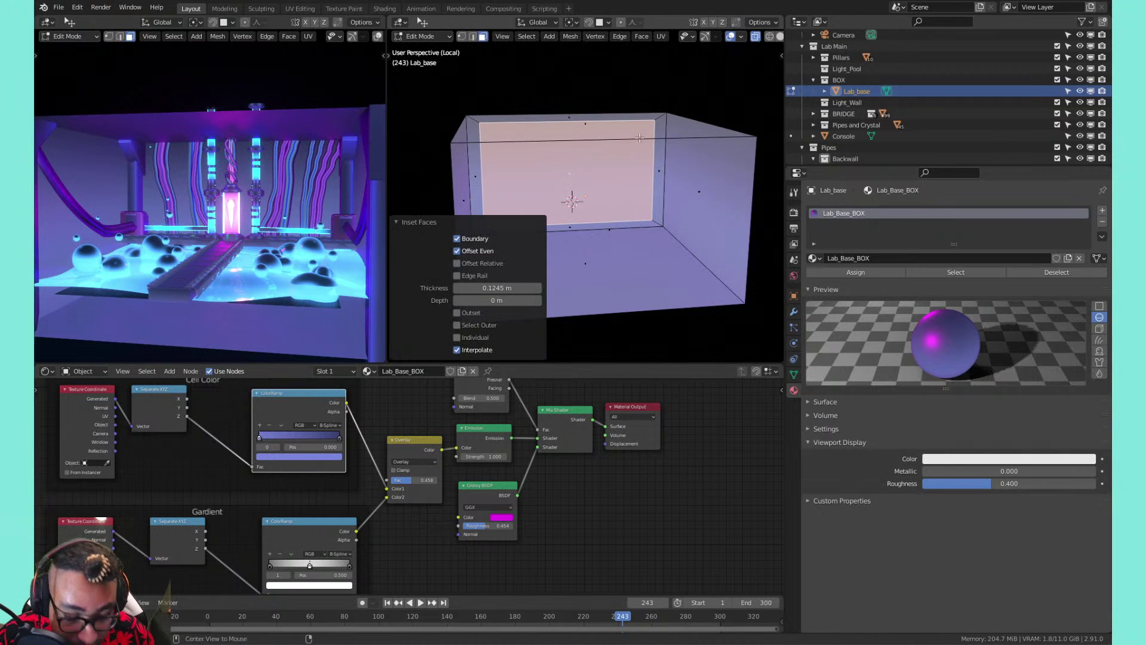
{"action": "key", "text": "alt+e"}
{"action": "left_click", "coordinate": [639, 145]}
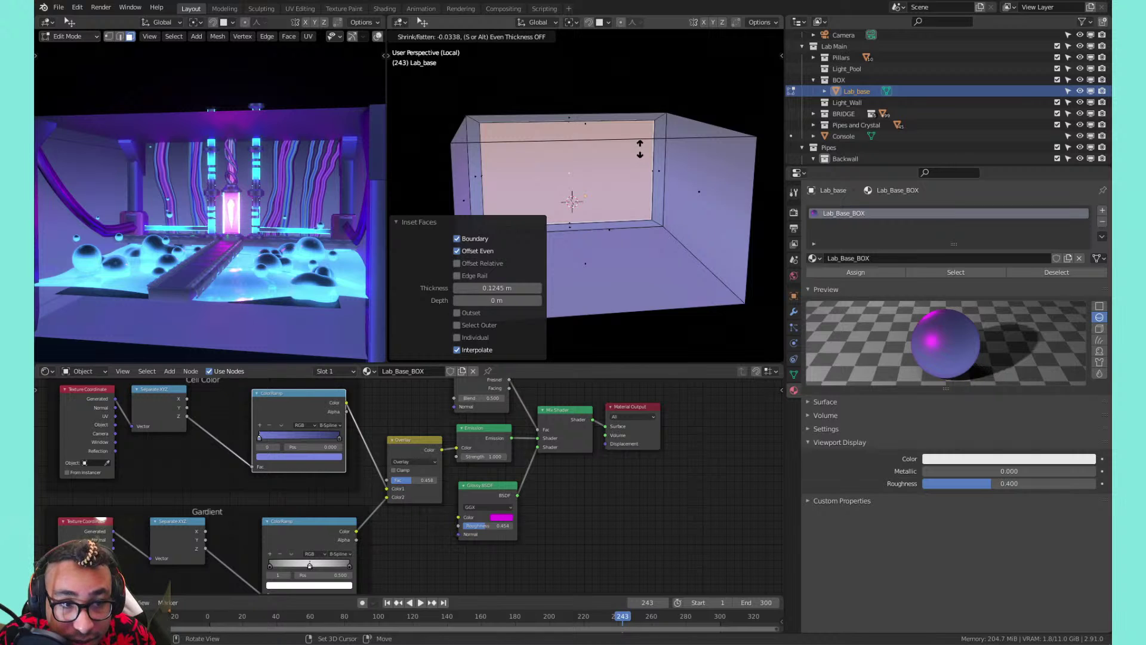
{"action": "left_click", "coordinate": [640, 150]}
Try a second inset of about 0.05 m on the back wall's inner face, and extrude that face
{"action": "key", "text": "i"}
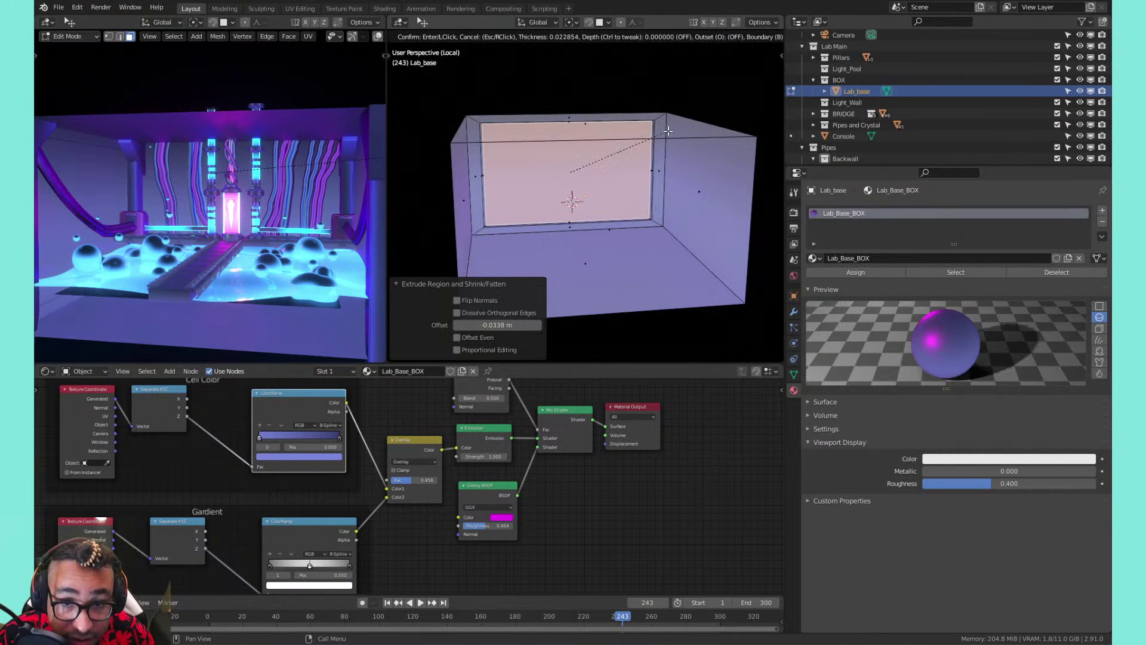
{"action": "left_click", "coordinate": [665, 131]}
{"action": "key", "text": "e"}
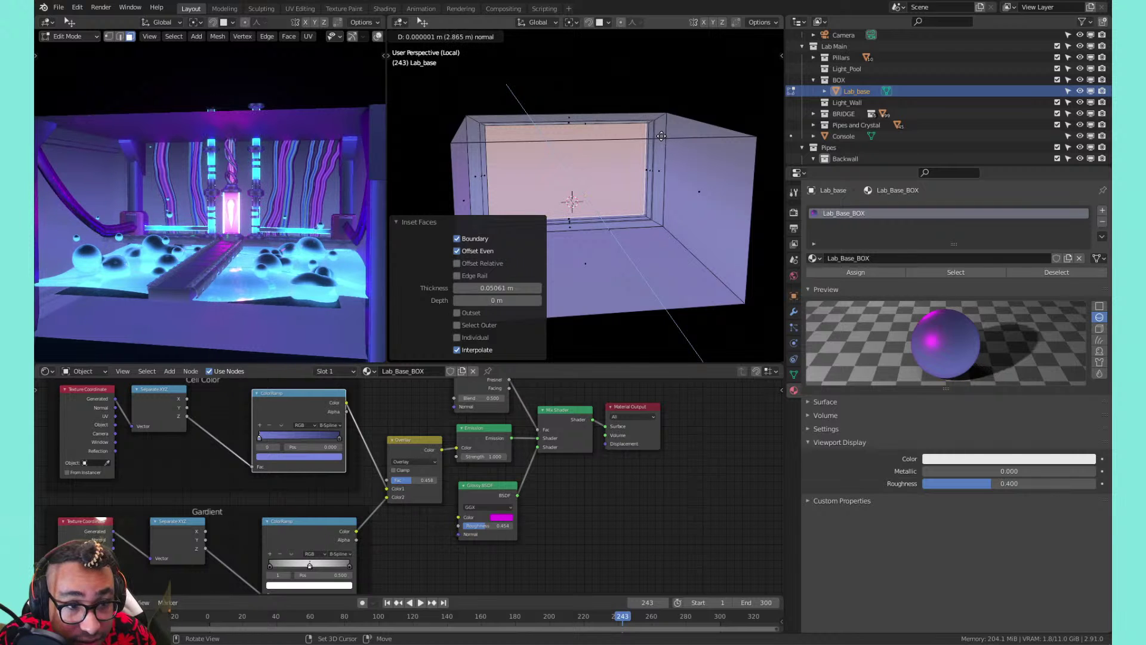
{"action": "left_click", "coordinate": [660, 133]}
Inspect the back wall up close in the rendered view and undo all of its insets and extrusions
{"action": "middle_click_drag", "start_coordinate": [322, 173], "coordinate": [268, 224]}
{"action": "scroll", "coordinate": [259, 194], "scroll_direction": "up", "scroll_amount": 5}
{"action": "key", "text": "ctrl+z"}
{"action": "key", "text": "ctrl+z"}
{"action": "key", "text": "ctrl+z"}
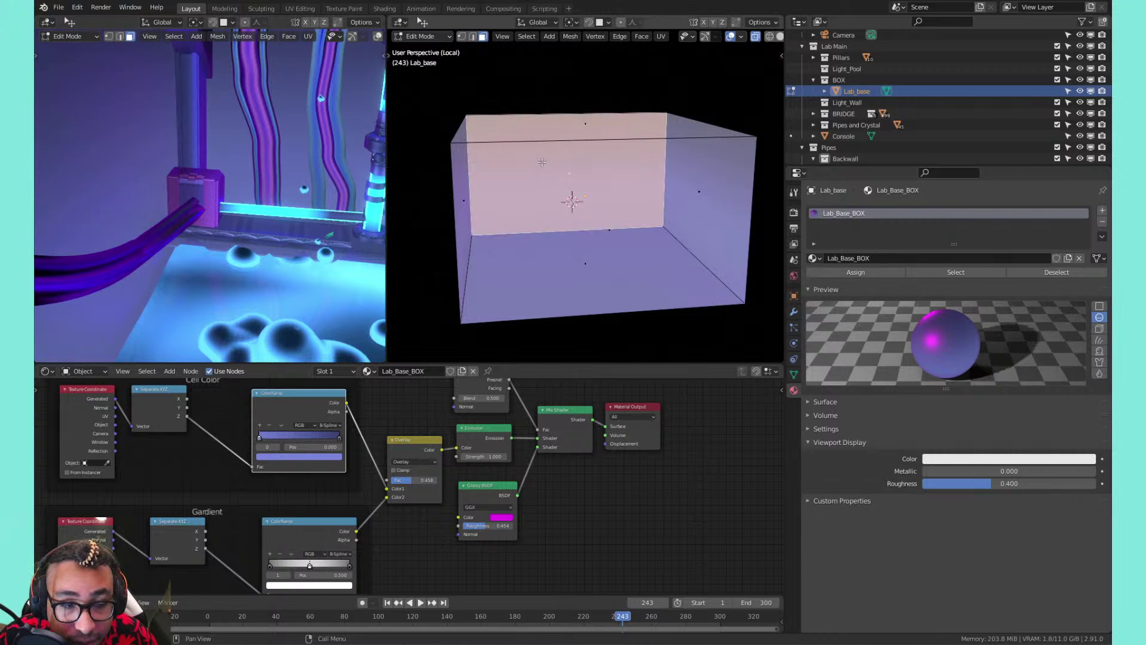
Examine the isolated Lab_base box from the front and the pool and walkway in the rendered view
{"action": "middle_click_drag", "start_coordinate": [543, 162], "coordinate": [629, 193], "text": "shift"}
{"action": "scroll", "coordinate": [491, 145], "scroll_direction": "down", "scroll_amount": 2}
{"action": "scroll", "coordinate": [487, 144], "scroll_direction": "up", "scroll_amount": 1}
{"action": "scroll", "coordinate": [621, 192], "scroll_direction": "down", "scroll_amount": 3}
{"action": "scroll", "coordinate": [346, 196], "scroll_direction": "down", "scroll_amount": 3}
{"action": "middle_click_drag", "start_coordinate": [346, 196], "coordinate": [213, 198]}
{"action": "scroll", "coordinate": [325, 143], "scroll_direction": "down", "scroll_amount": 1}
{"action": "scroll", "coordinate": [198, 198], "scroll_direction": "up", "scroll_amount": 1}
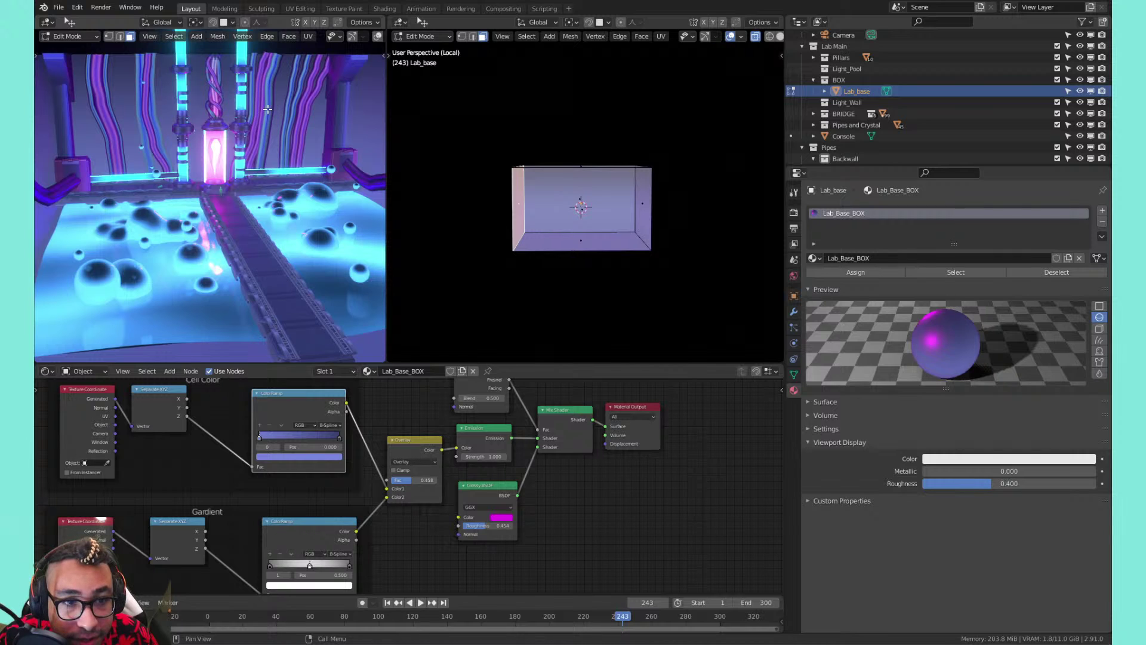
Save the blend file, return Lab_base to Object Mode and leave local view
{"action": "key", "text": "Tab"}
{"action": "key", "text": "Tab"}
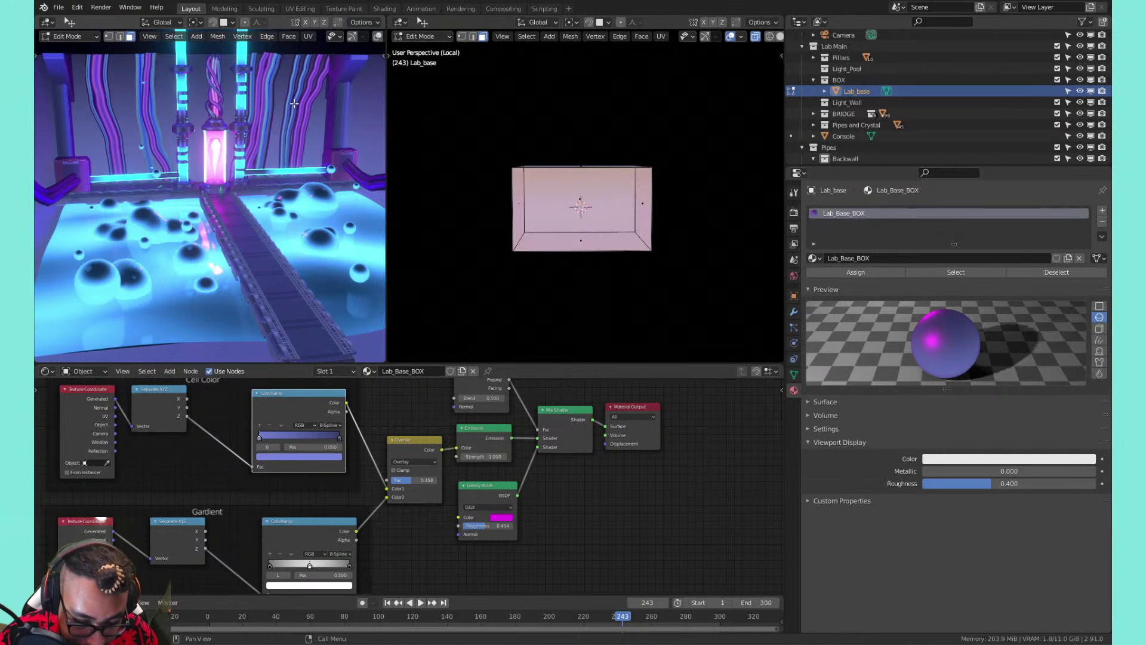
{"action": "key", "text": "ctrl+s"}
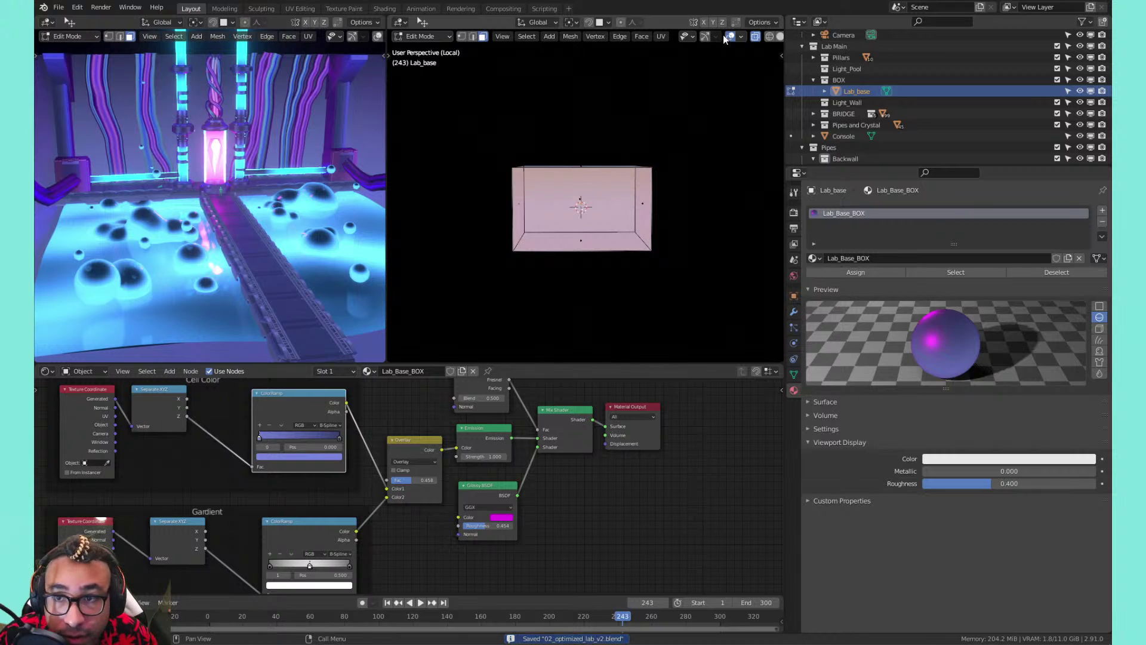
{"action": "scroll", "coordinate": [738, 37], "scroll_direction": "down", "scroll_amount": 3}
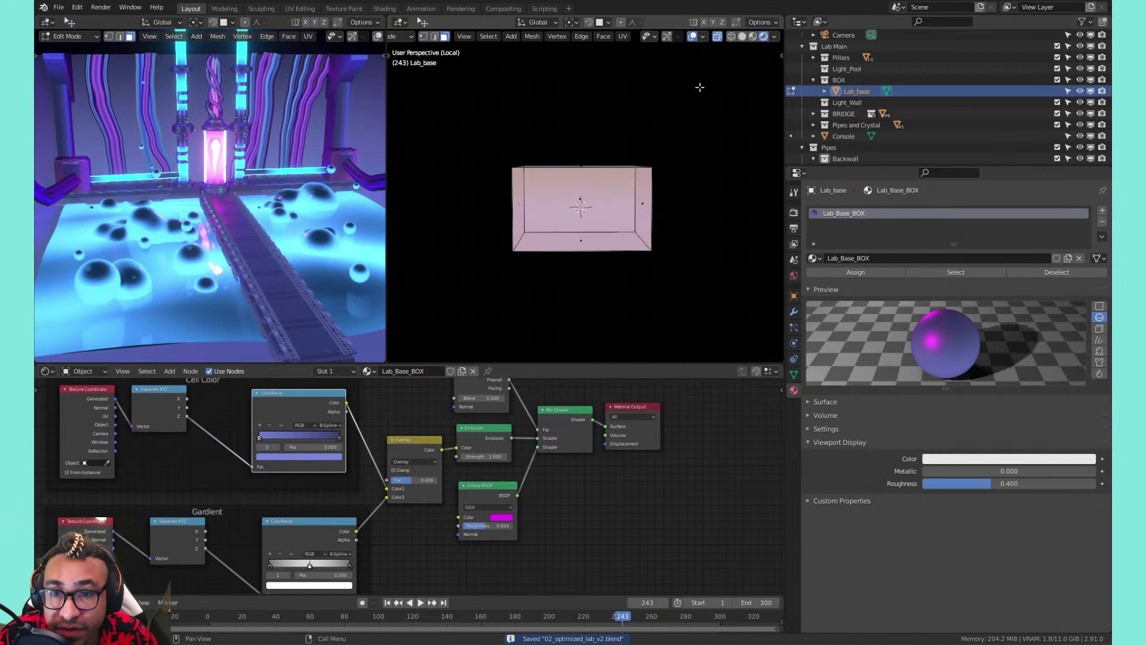
{"action": "key", "text": "Tab"}
{"action": "key", "text": "KP_Divide"}
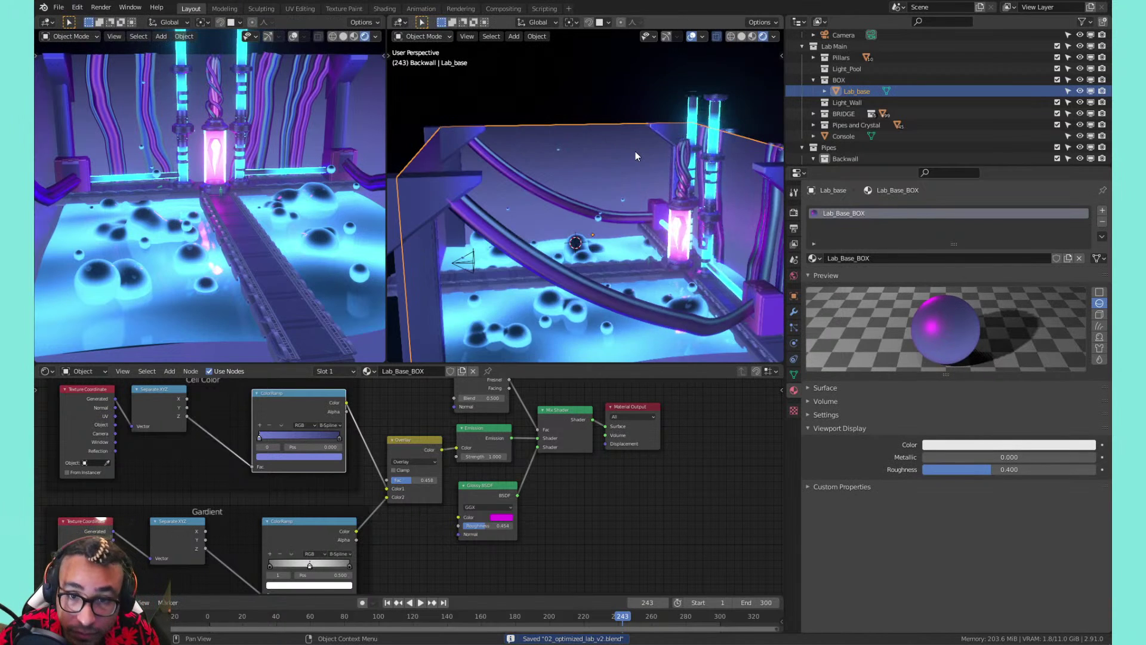
Check the lab through the camera and from a free angle, and save 02_optimized_lab_v2.blend
{"action": "key", "text": "KP_0"}
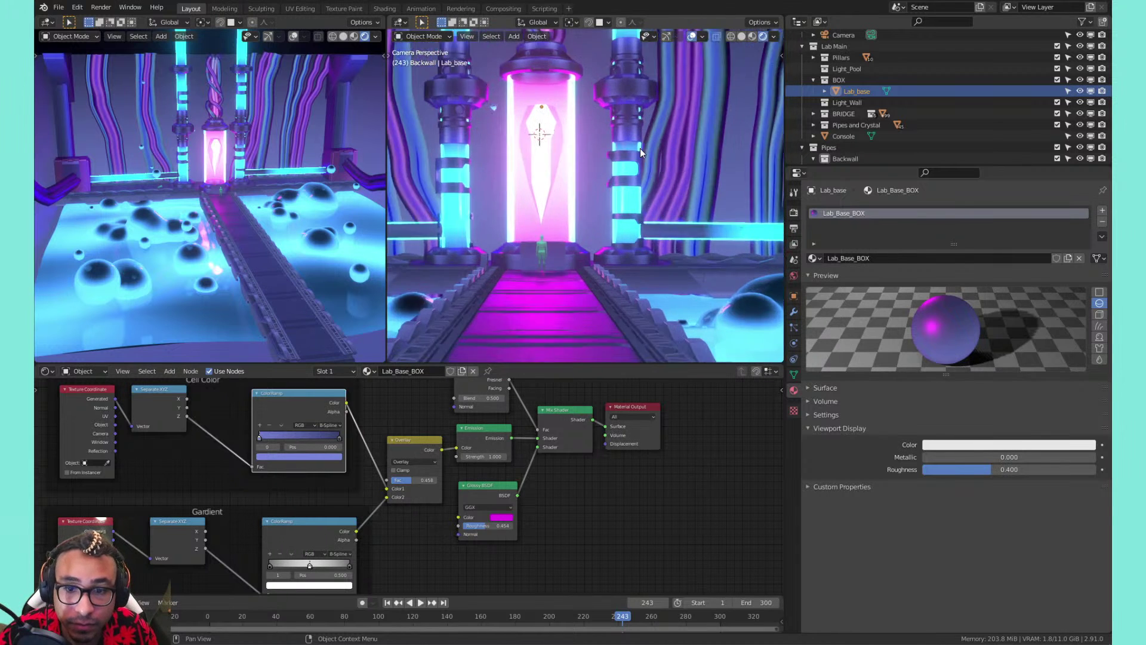
{"action": "scroll", "coordinate": [640, 148], "scroll_direction": "down", "scroll_amount": 1}
{"action": "middle_click_drag", "start_coordinate": [280, 137], "coordinate": [245, 200]}
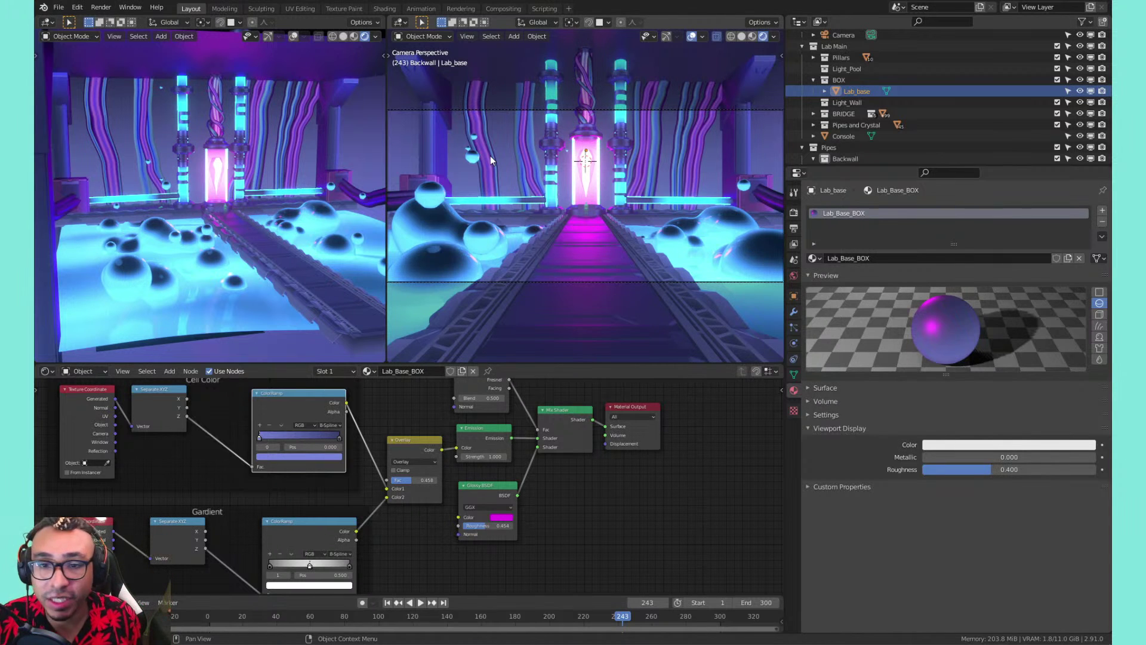
{"action": "key", "text": "ctrl+s"}
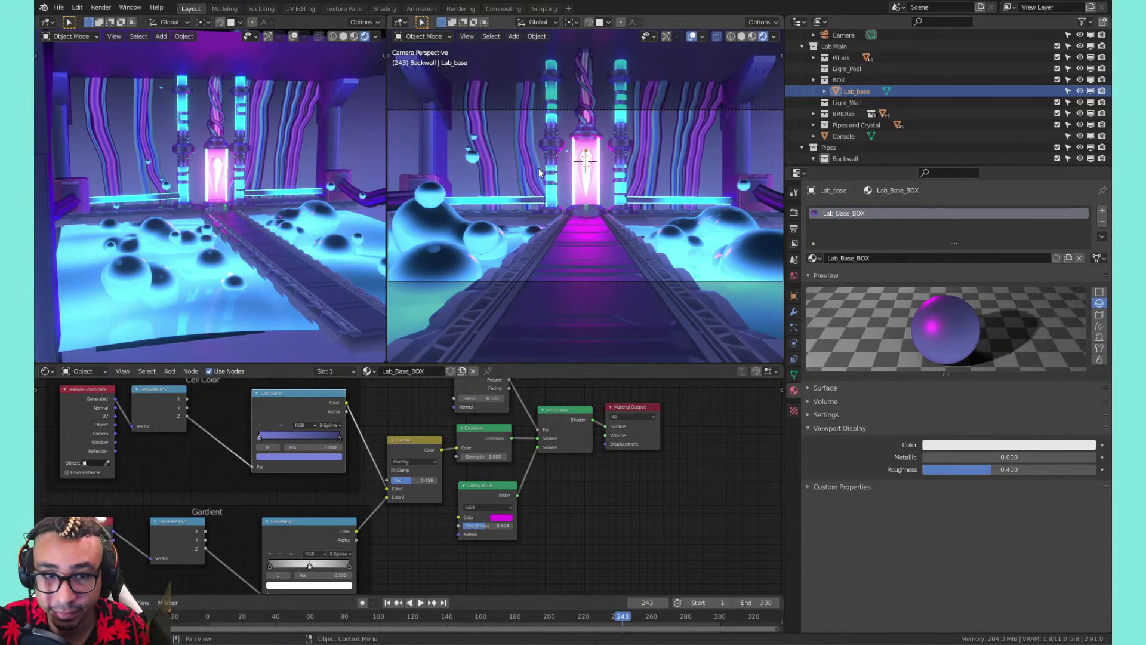
{"action": "key", "text": "ctrl+s"}
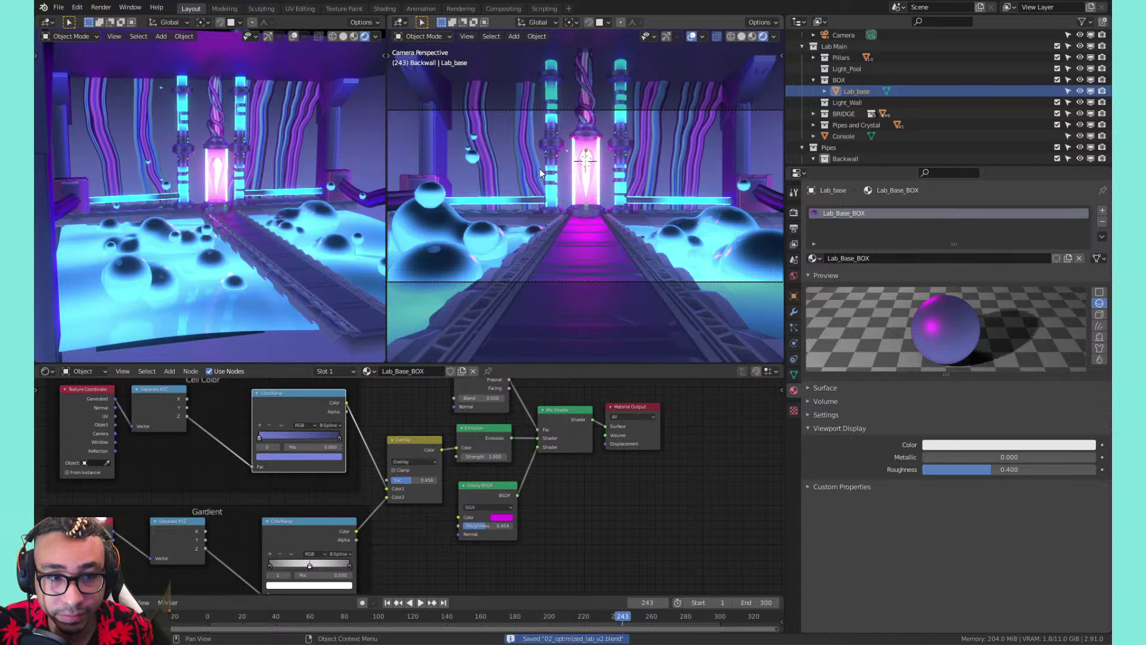